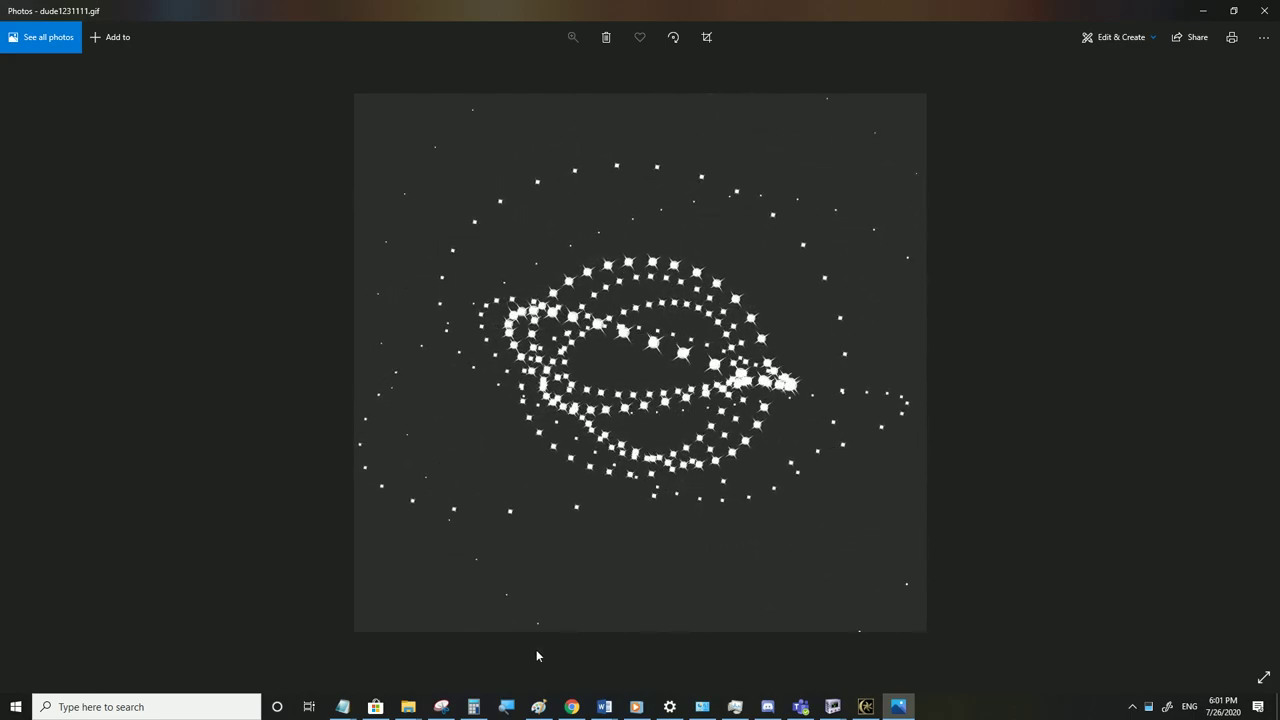
Bring the New folder (6) File Explorer window in front of Windows Photos
{"action": "left_click", "coordinate": [408, 706]}
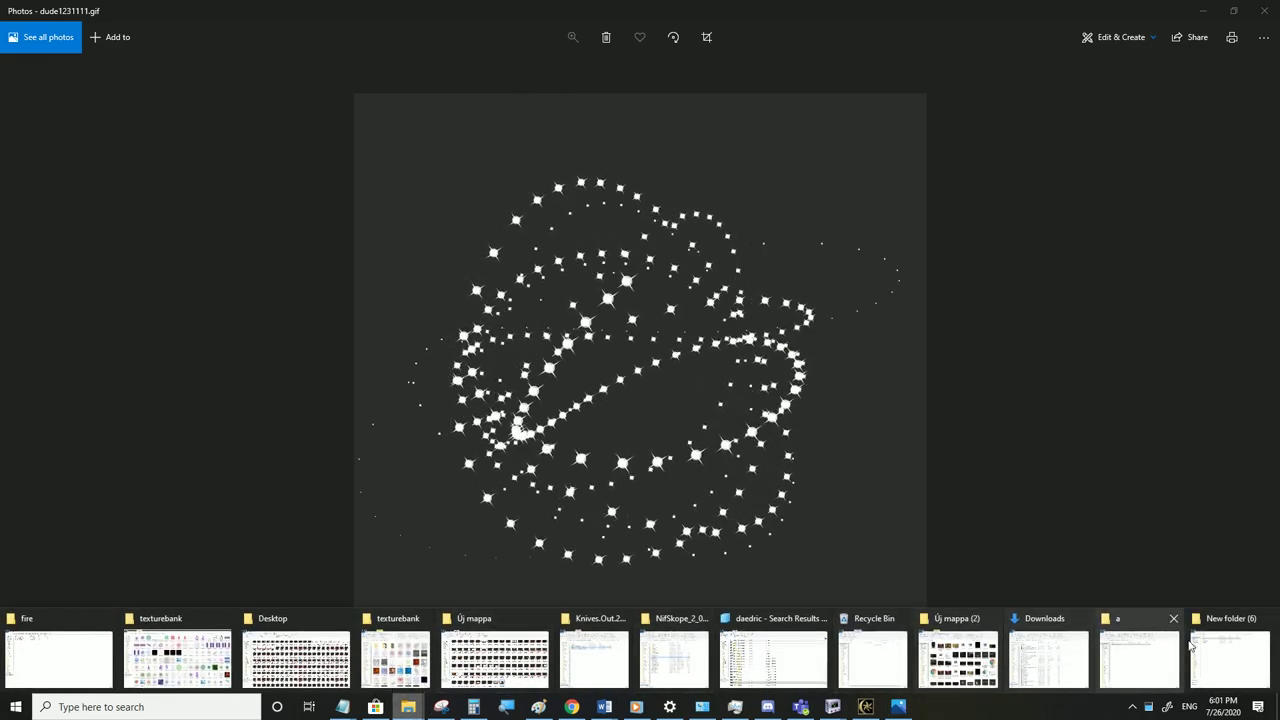
{"action": "left_click", "coordinate": [1233, 647]}
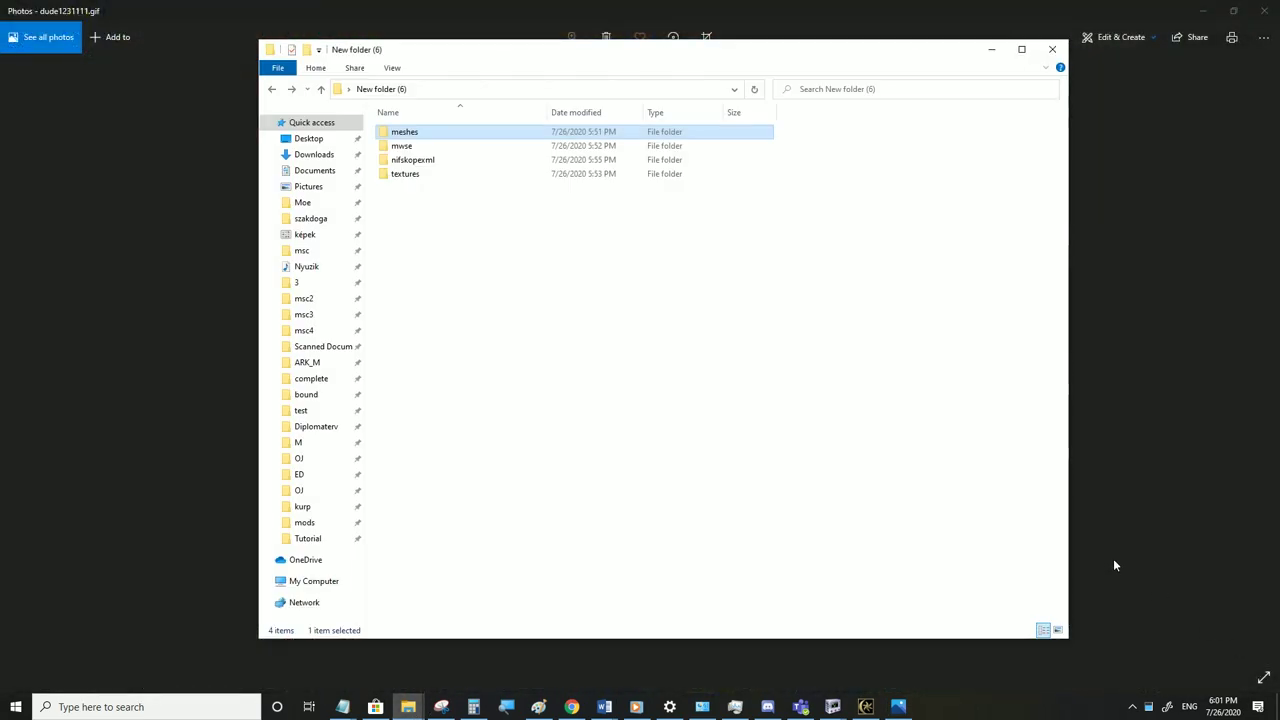
{"action": "double_click", "coordinate": [428, 134]}
{"action": "double_click", "coordinate": [428, 134]}
{"action": "scroll", "coordinate": [466, 207], "scroll_direction": "down", "scroll_amount": 5}
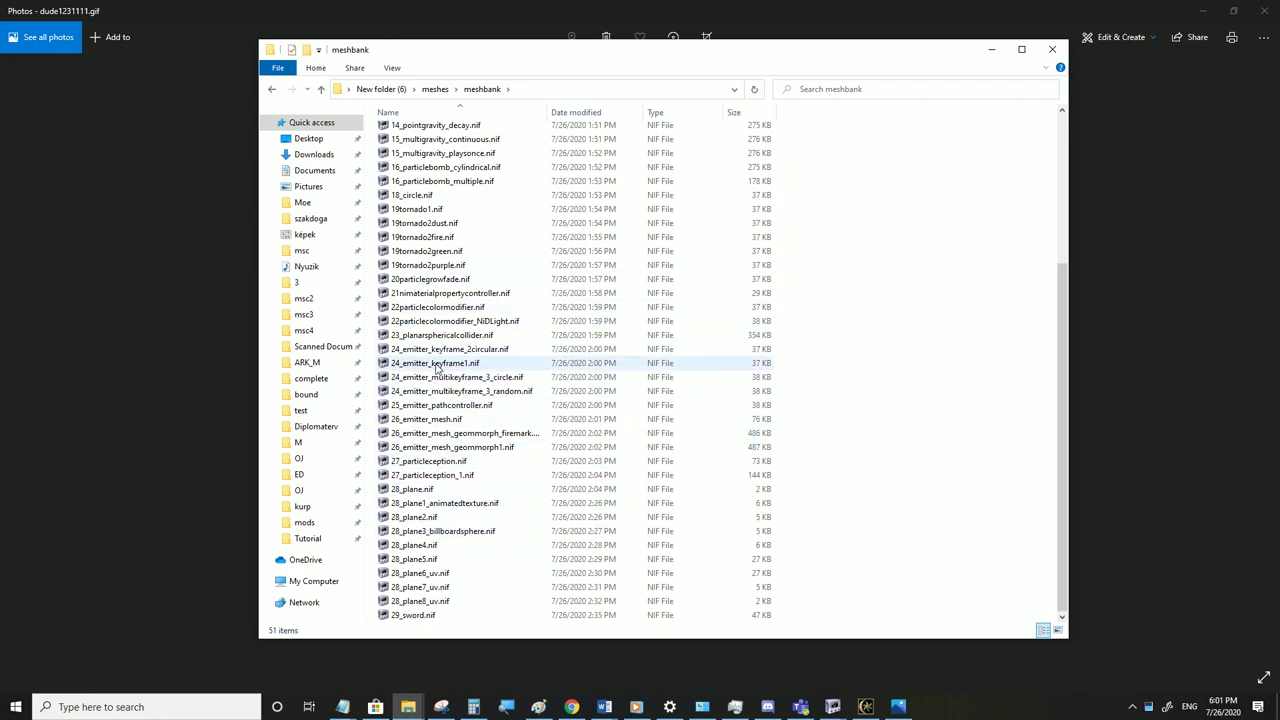
{"action": "scroll", "coordinate": [485, 420], "scroll_direction": "up", "scroll_amount": 5}
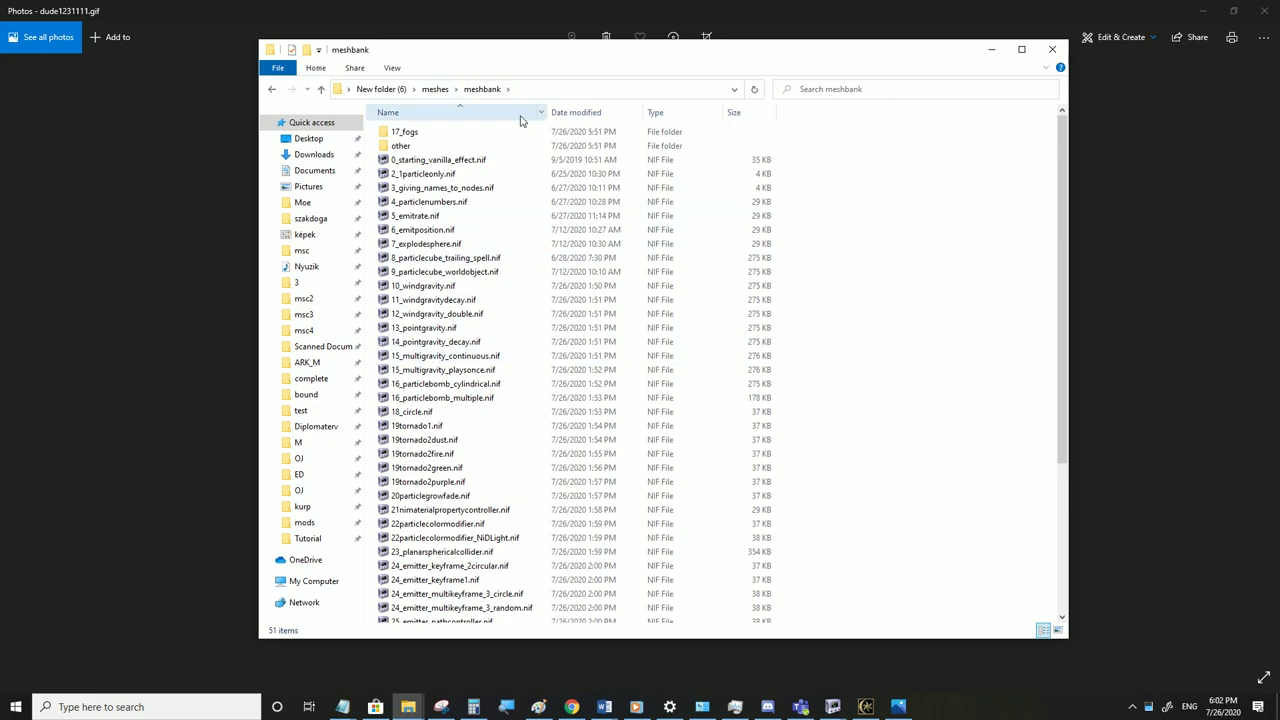
{"action": "left_click", "coordinate": [436, 89]}
{"action": "left_click", "coordinate": [381, 89]}
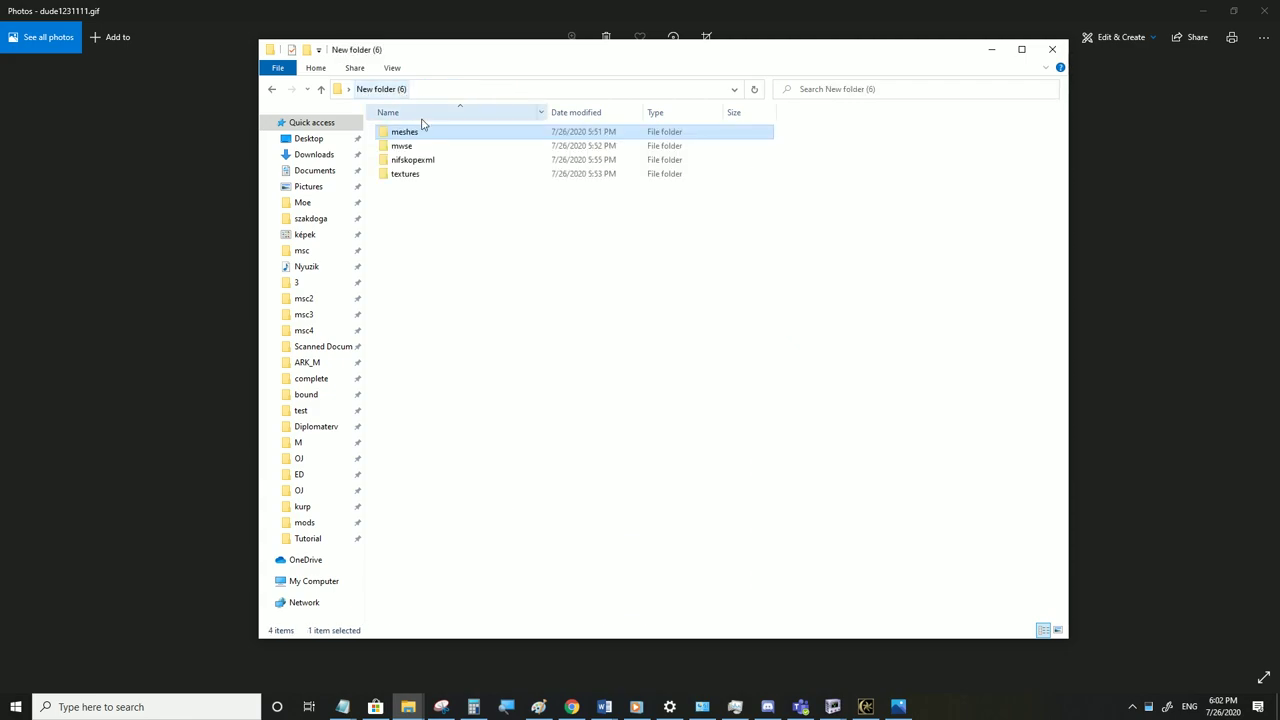
Open textures › kurp › texturebank and scroll down through the effect texture thumbnails
{"action": "double_click", "coordinate": [426, 174]}
{"action": "double_click", "coordinate": [422, 134]}
{"action": "double_click", "coordinate": [422, 136]}
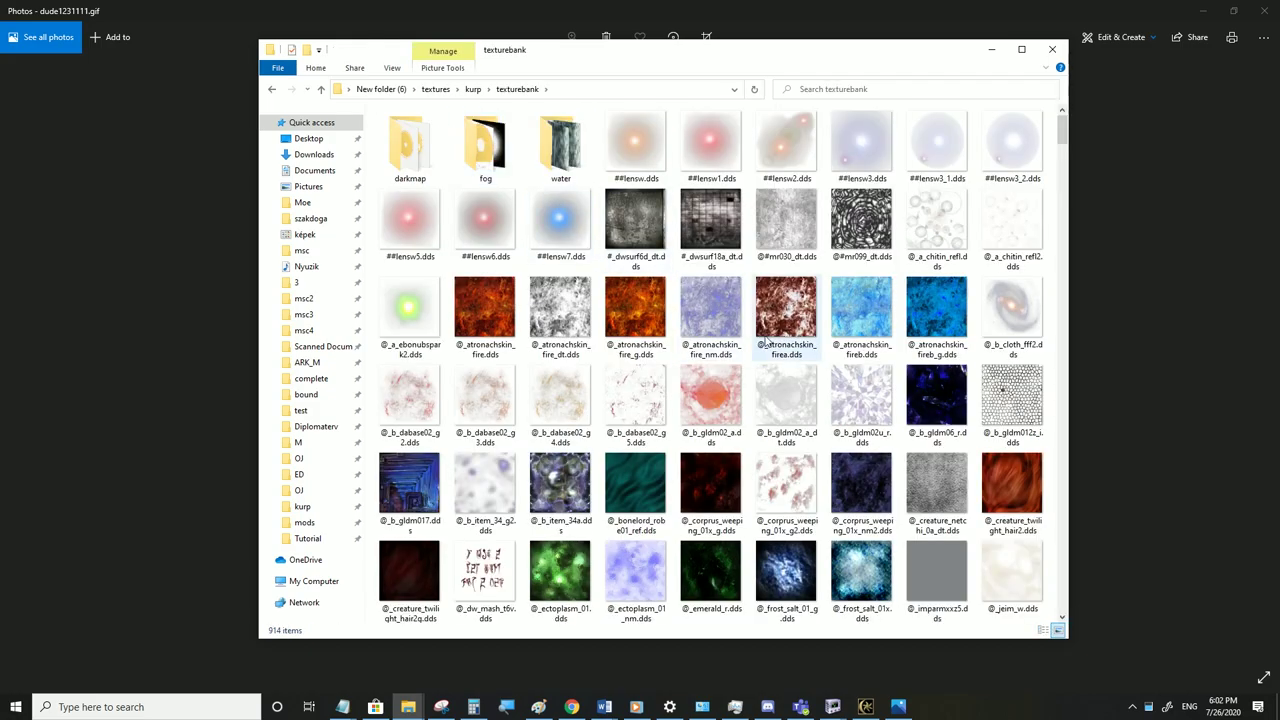
{"action": "scroll", "coordinate": [766, 341], "scroll_direction": "down", "scroll_amount": 2}
{"action": "scroll", "coordinate": [766, 341], "scroll_direction": "down", "scroll_amount": 8}
{"action": "scroll", "coordinate": [771, 330], "scroll_direction": "down", "scroll_amount": 5}
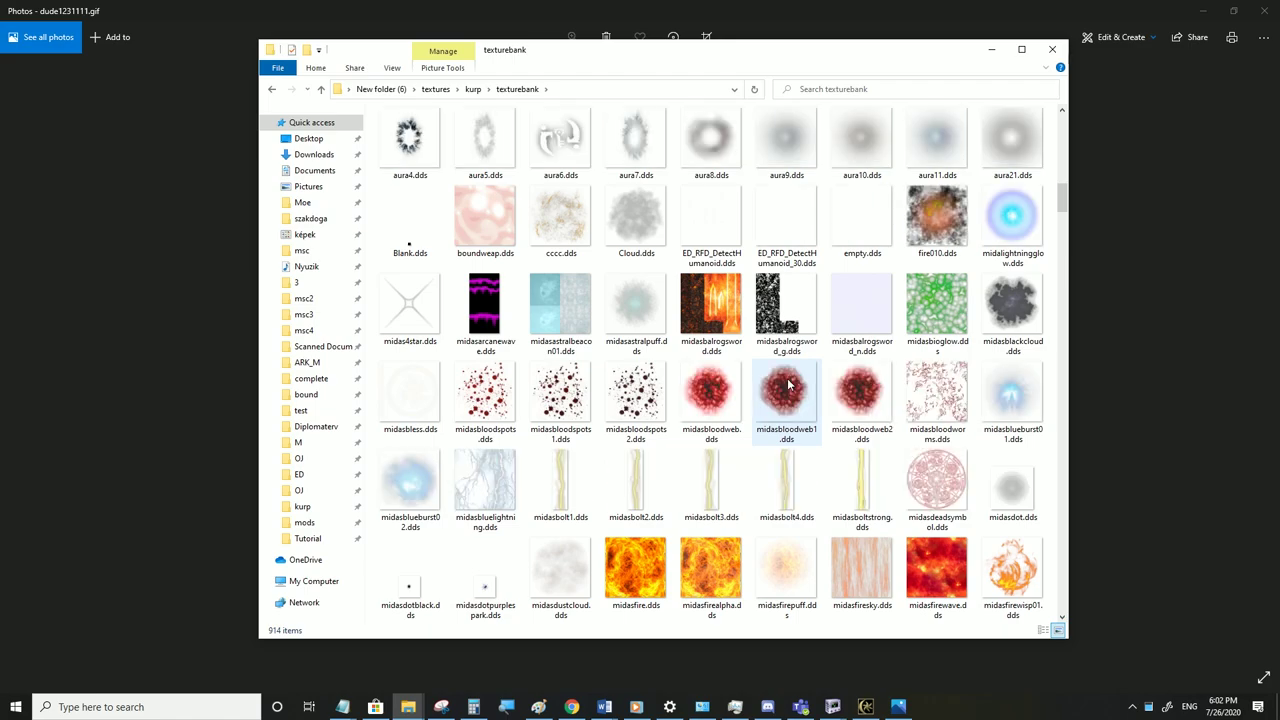
{"action": "scroll", "coordinate": [652, 445], "scroll_direction": "down", "scroll_amount": 5}
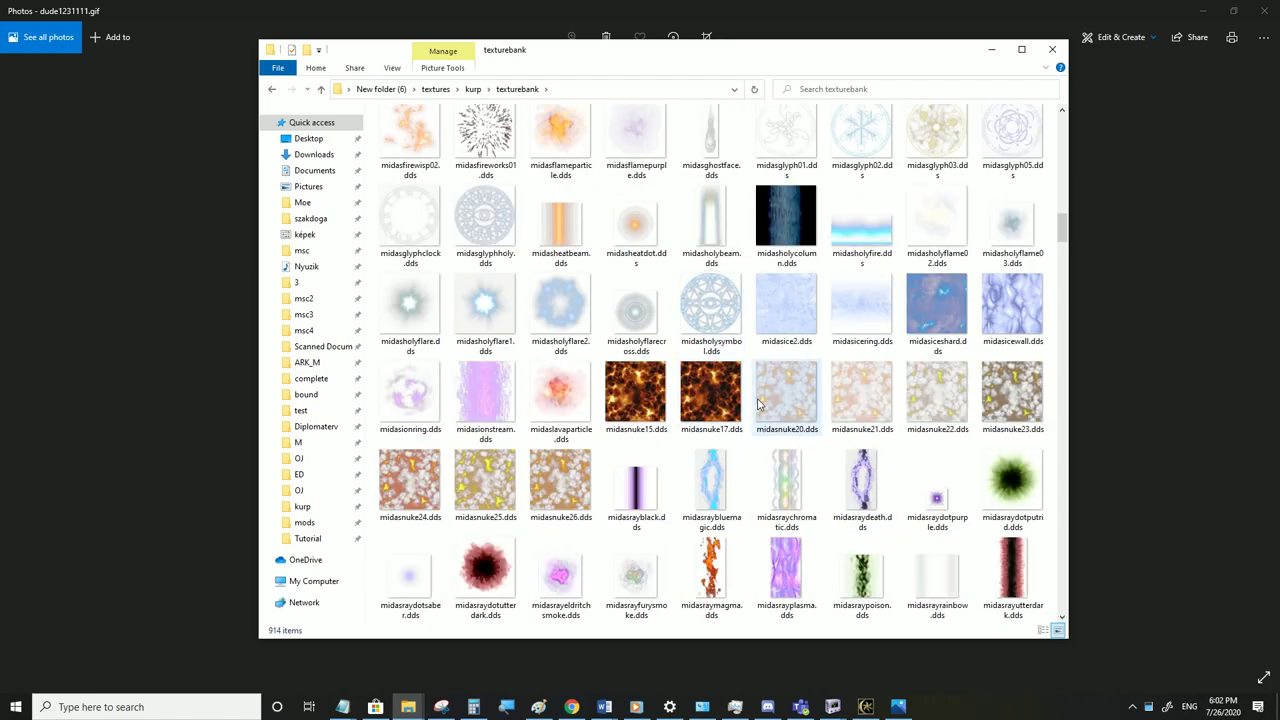
{"action": "scroll", "coordinate": [757, 415], "scroll_direction": "down", "scroll_amount": 5}
{"action": "scroll", "coordinate": [757, 404], "scroll_direction": "down", "scroll_amount": 5}
{"action": "scroll", "coordinate": [762, 370], "scroll_direction": "down", "scroll_amount": 5}
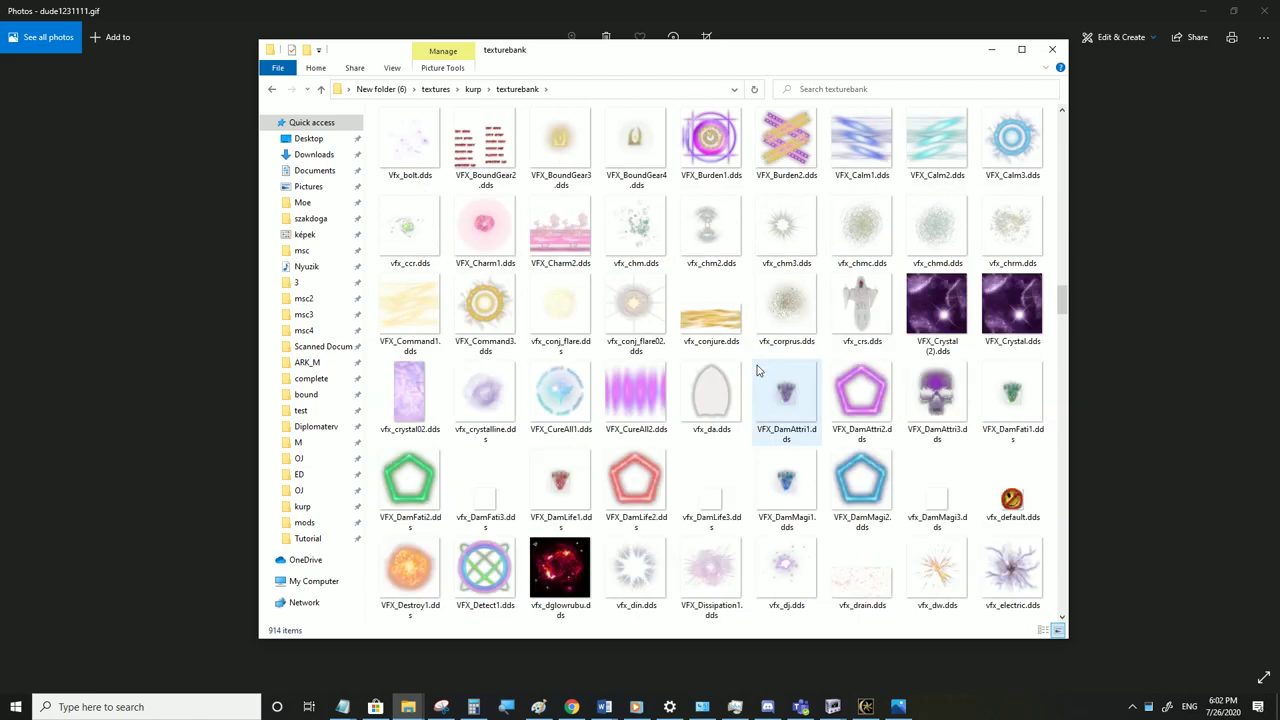
{"action": "scroll", "coordinate": [767, 328], "scroll_direction": "down", "scroll_amount": 5}
{"action": "scroll", "coordinate": [709, 378], "scroll_direction": "down", "scroll_amount": 5}
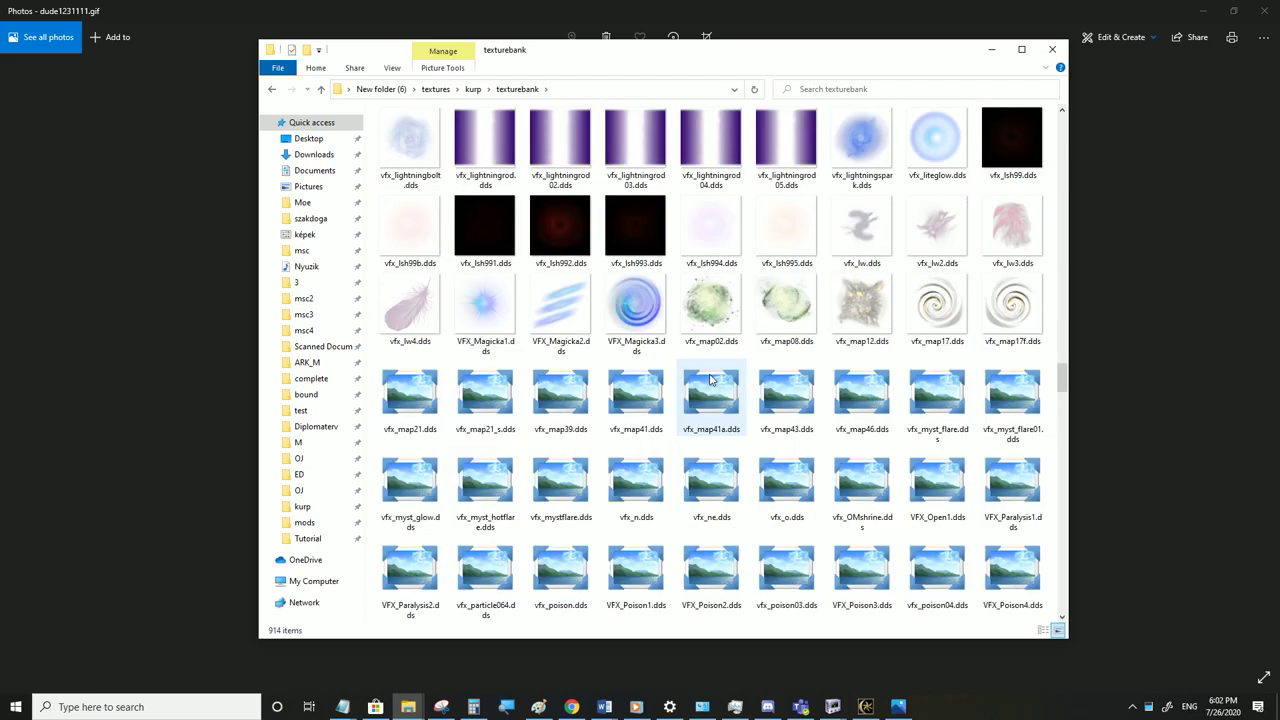
{"action": "scroll", "coordinate": [709, 378], "scroll_direction": "down", "scroll_amount": 12}
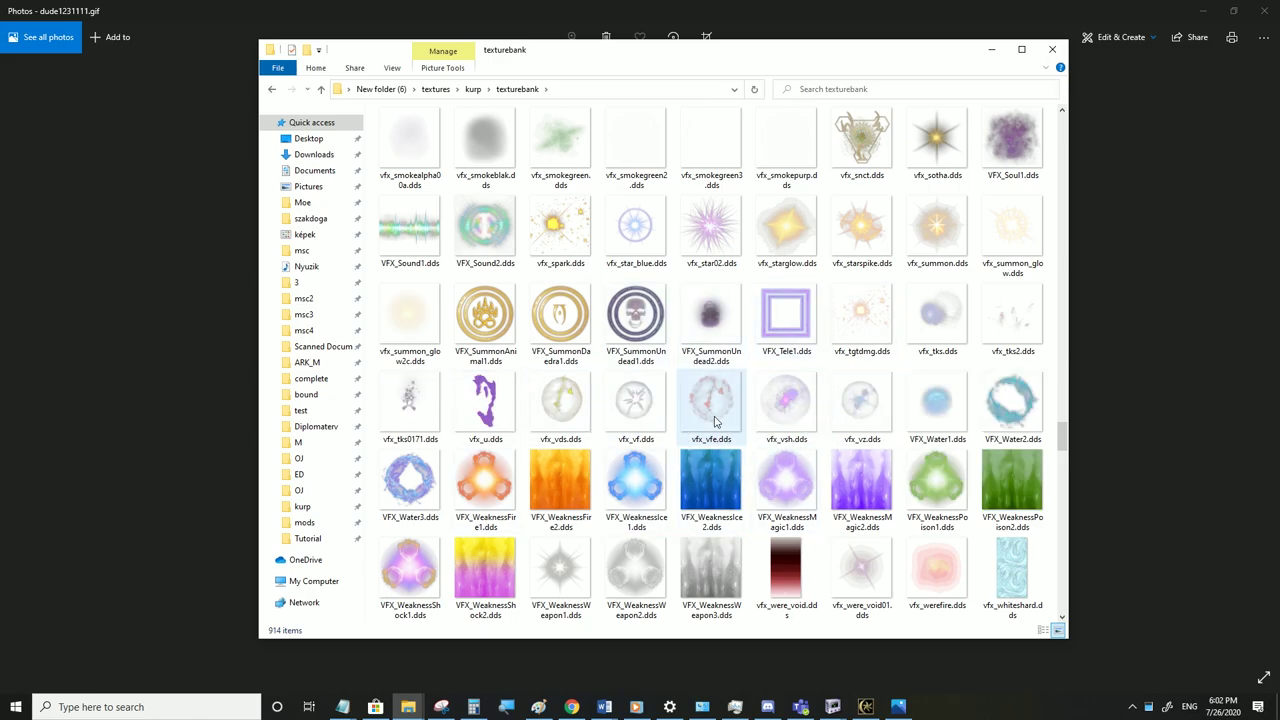
{"action": "scroll", "coordinate": [715, 421], "scroll_direction": "down", "scroll_amount": 3}
{"action": "scroll", "coordinate": [597, 365], "scroll_direction": "down", "scroll_amount": 3}
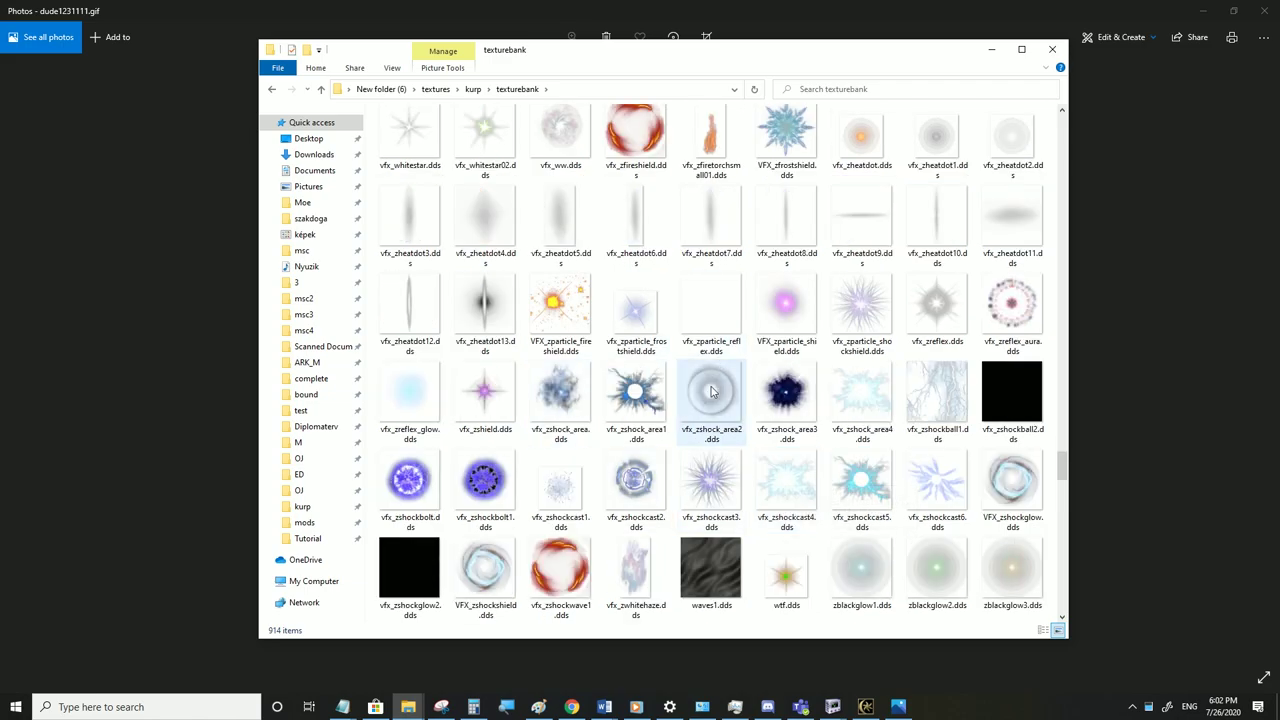
{"action": "scroll", "coordinate": [662, 366], "scroll_direction": "down", "scroll_amount": 3}
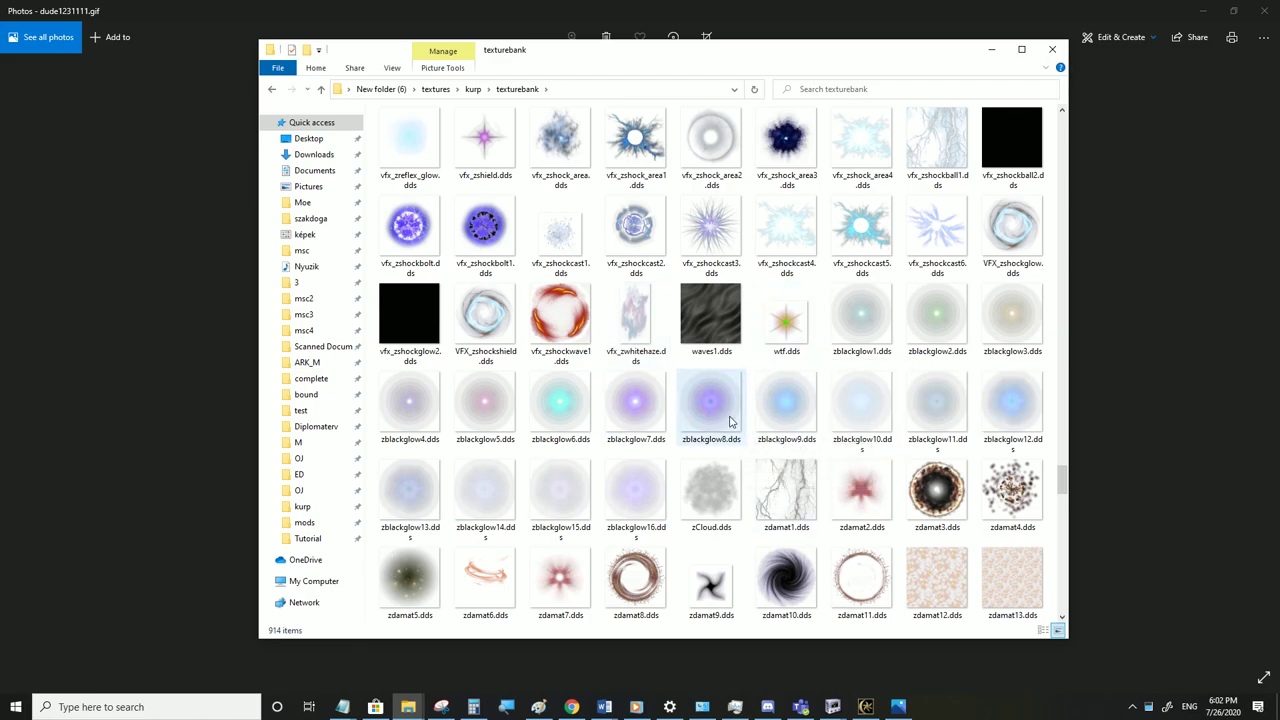
Scroll back up through the textures, then return to the kurp folder
{"action": "scroll", "coordinate": [730, 421], "scroll_direction": "up", "scroll_amount": 6}
{"action": "scroll", "coordinate": [685, 387], "scroll_direction": "up", "scroll_amount": 3}
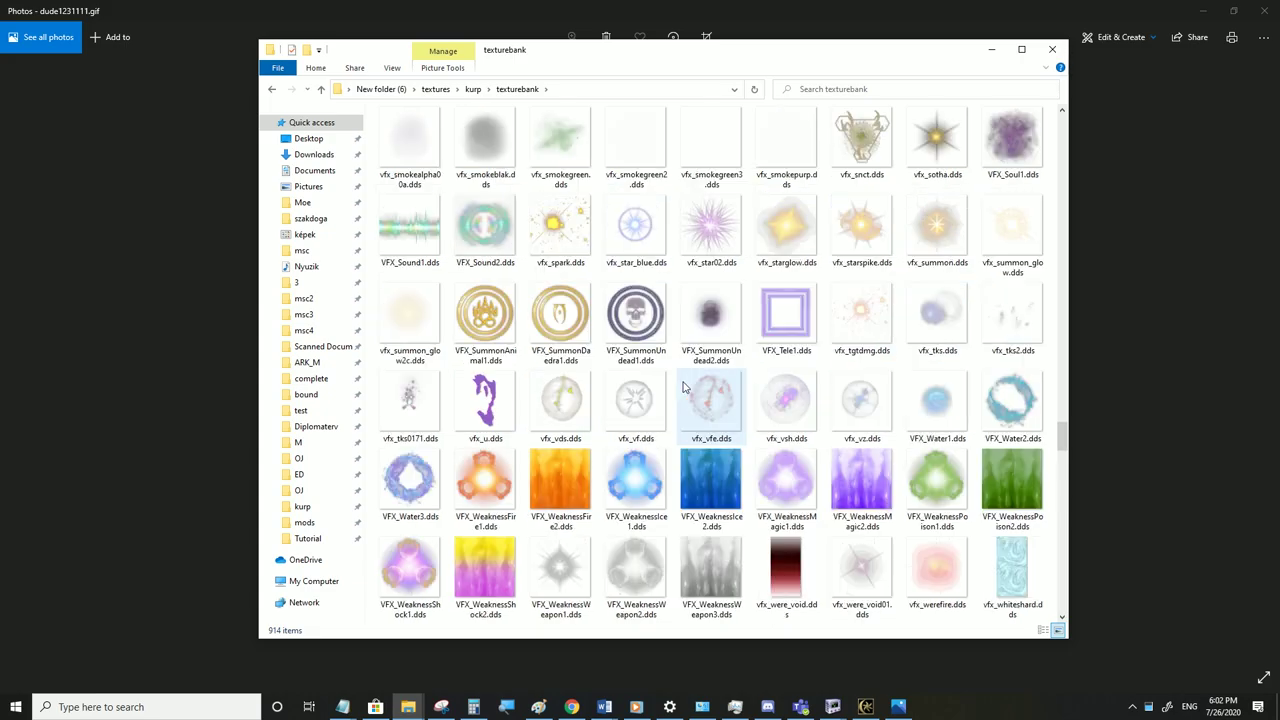
{"action": "scroll", "coordinate": [685, 387], "scroll_direction": "up", "scroll_amount": 6}
{"action": "scroll", "coordinate": [770, 317], "scroll_direction": "up", "scroll_amount": 3}
{"action": "scroll", "coordinate": [770, 318], "scroll_direction": "up", "scroll_amount": 3}
{"action": "scroll", "coordinate": [775, 300], "scroll_direction": "up", "scroll_amount": 3}
{"action": "scroll", "coordinate": [785, 273], "scroll_direction": "up", "scroll_amount": 3}
{"action": "scroll", "coordinate": [785, 273], "scroll_direction": "down", "scroll_amount": 15}
{"action": "left_click", "coordinate": [473, 89]}
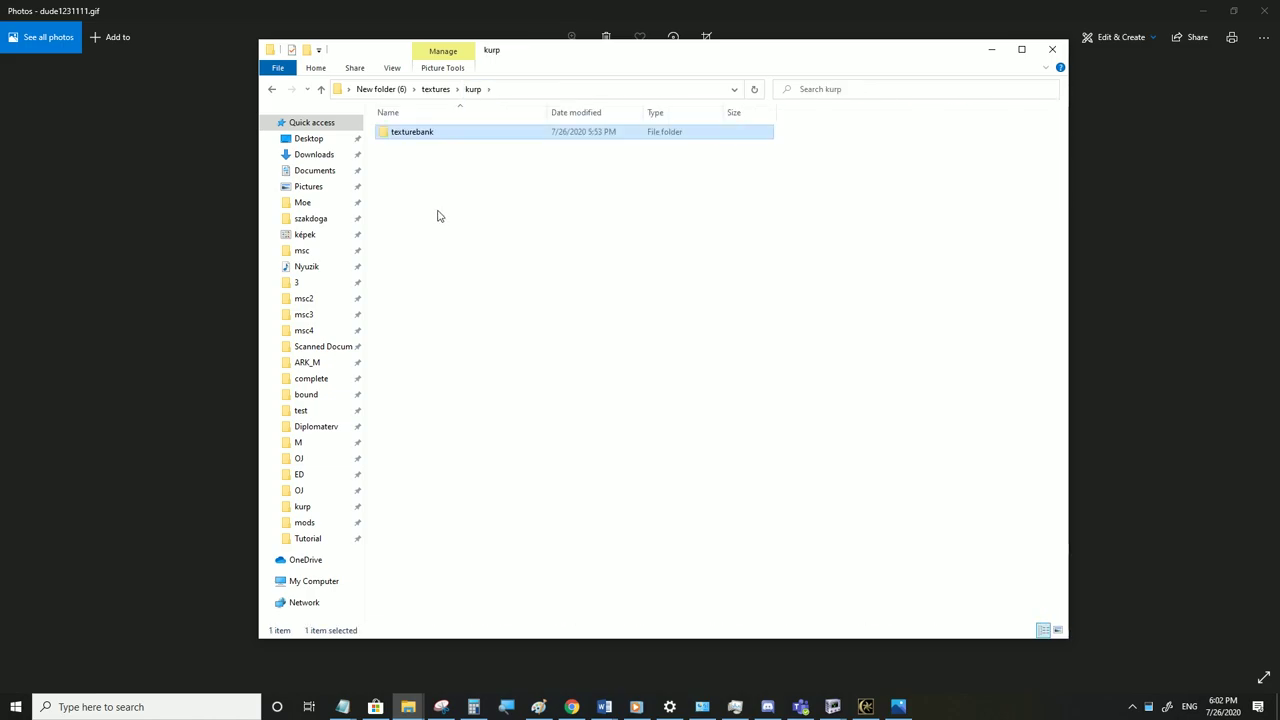
Go back to New folder (6) and open mwse › mods › g7livemeshediting to see main.lua
{"action": "left_click", "coordinate": [435, 89]}
{"action": "left_click", "coordinate": [381, 89]}
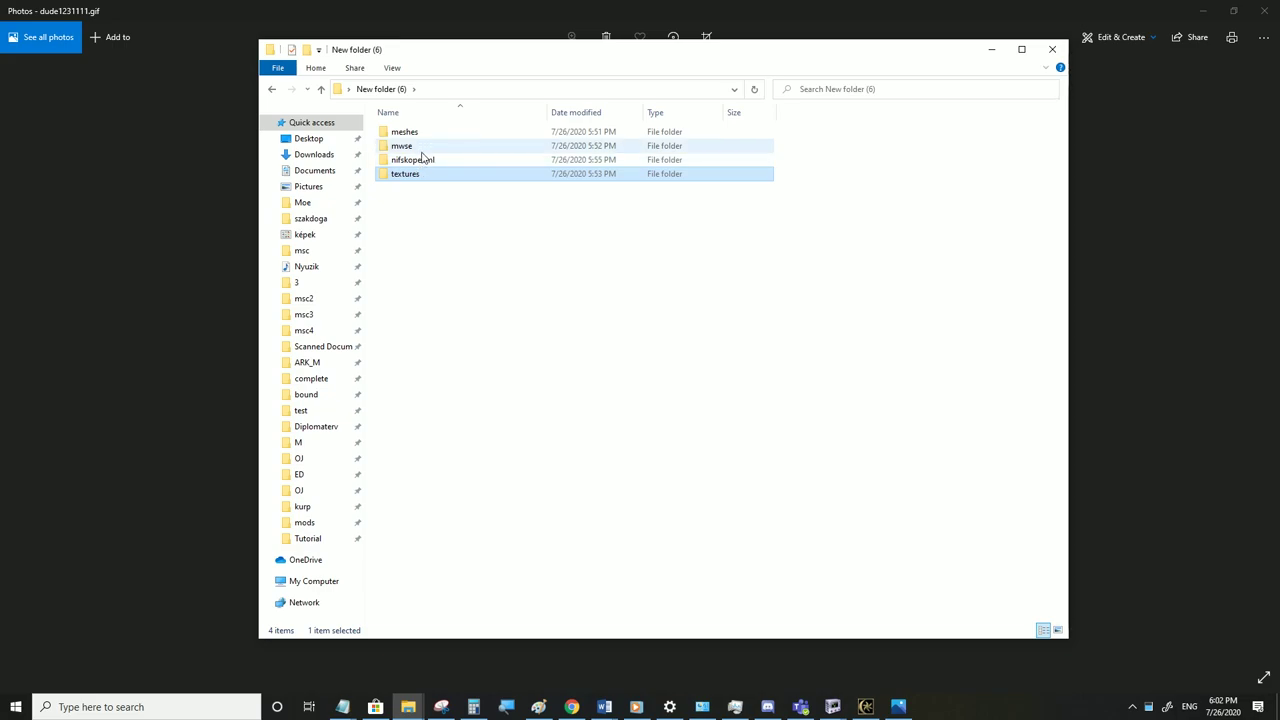
{"action": "double_click", "coordinate": [425, 147]}
{"action": "left_click", "coordinate": [417, 136]}
{"action": "double_click", "coordinate": [418, 136]}
{"action": "double_click", "coordinate": [421, 134]}
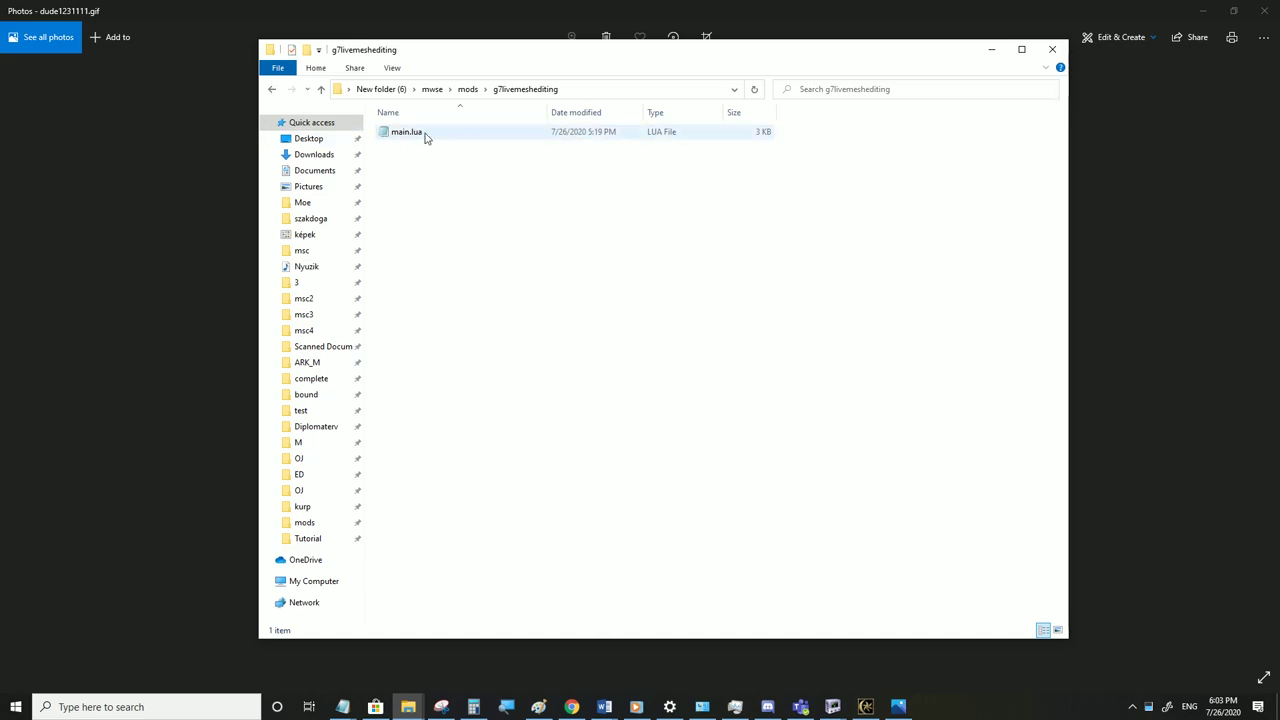
Return to New folder (6), check nifskopexml › breaksrendering, then open doesntbreakrendering
{"action": "left_click", "coordinate": [466, 90]}
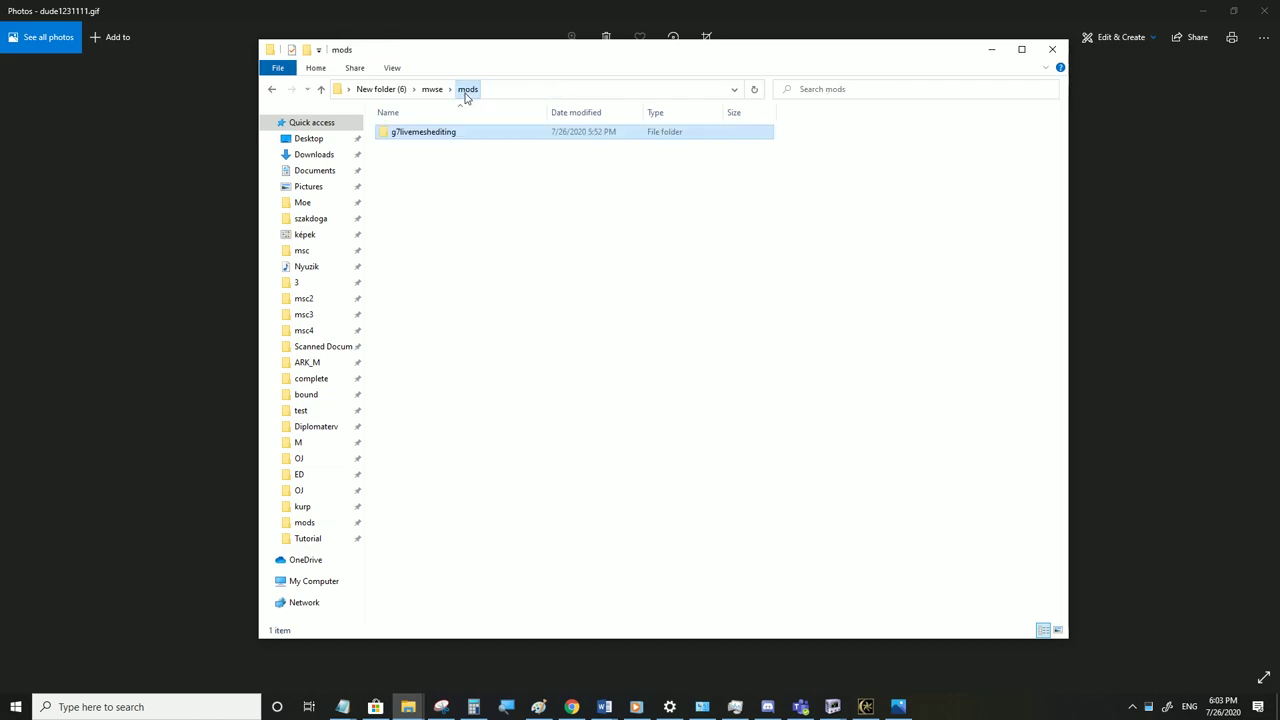
{"action": "left_click", "coordinate": [432, 89]}
{"action": "left_click", "coordinate": [381, 89]}
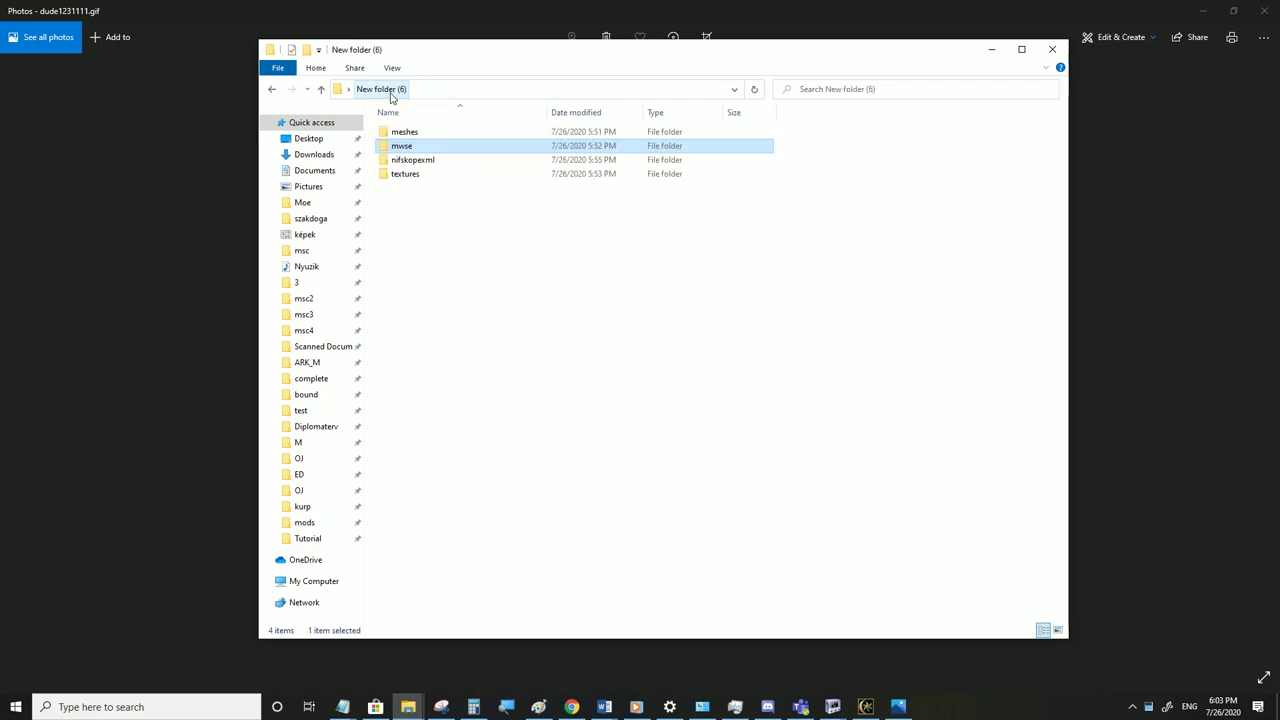
{"action": "double_click", "coordinate": [420, 164]}
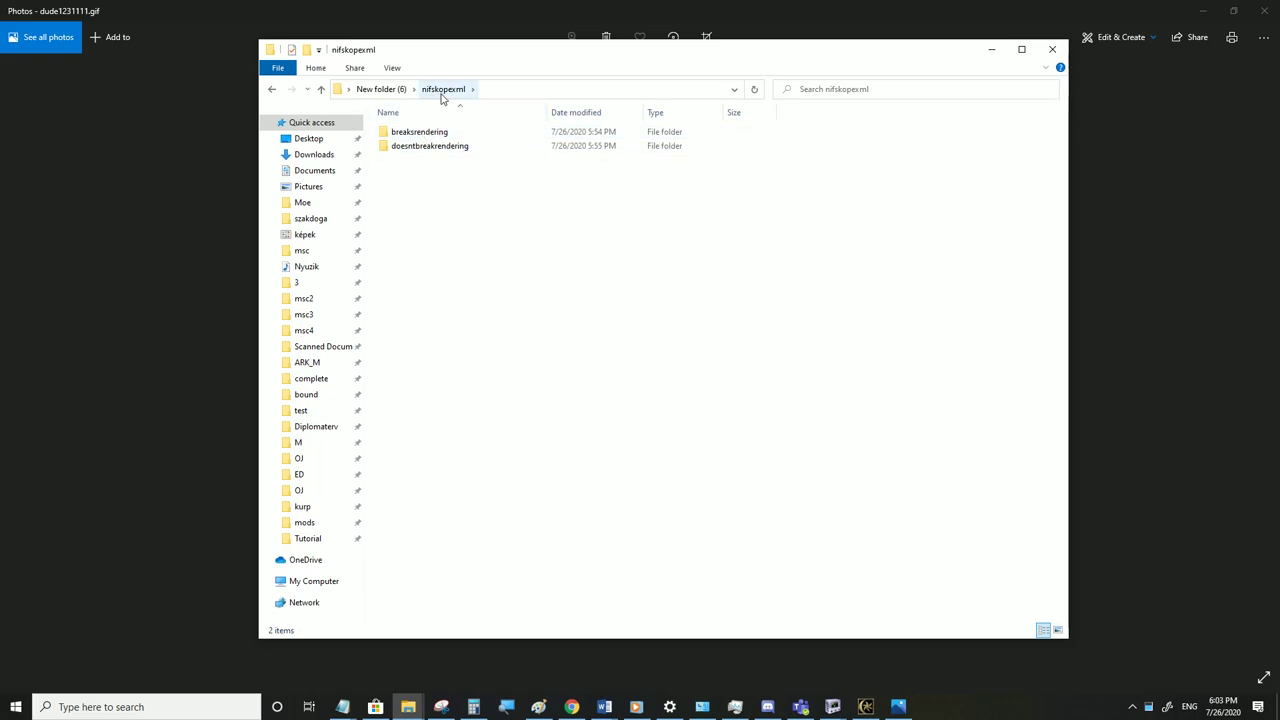
{"action": "double_click", "coordinate": [420, 133]}
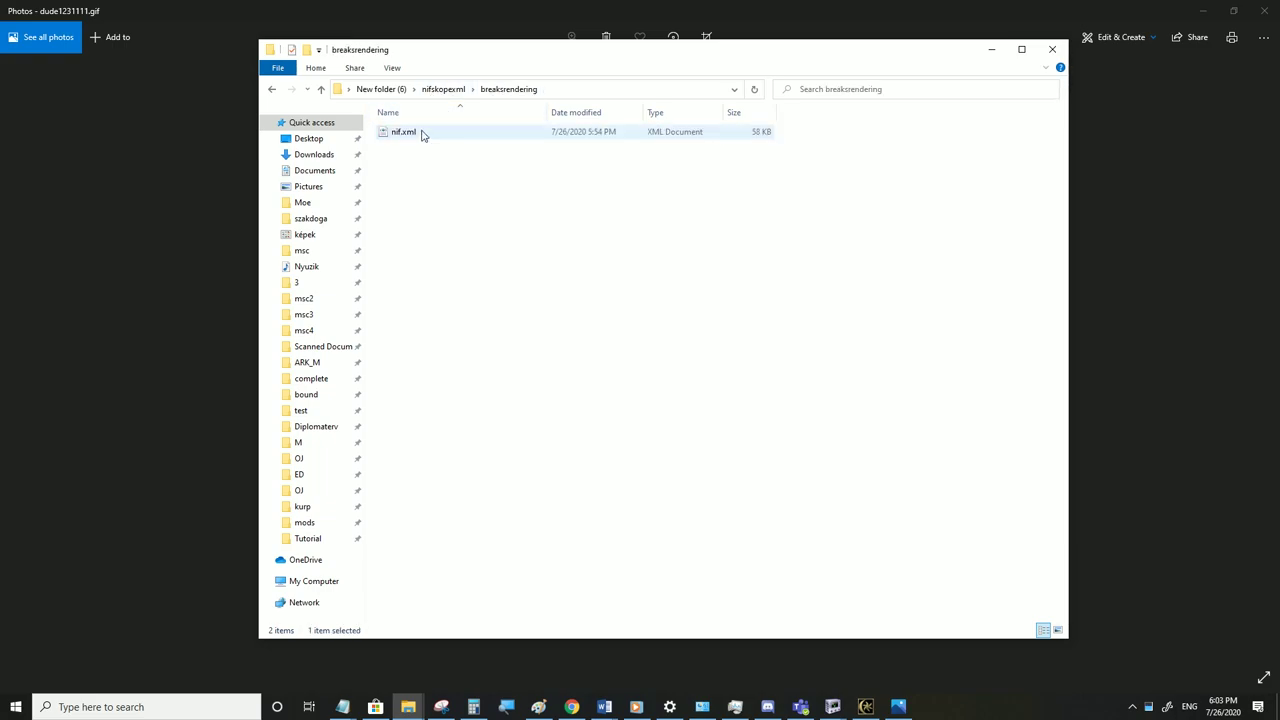
{"action": "left_click", "coordinate": [443, 89]}
{"action": "left_click", "coordinate": [413, 147]}
{"action": "double_click", "coordinate": [413, 147]}
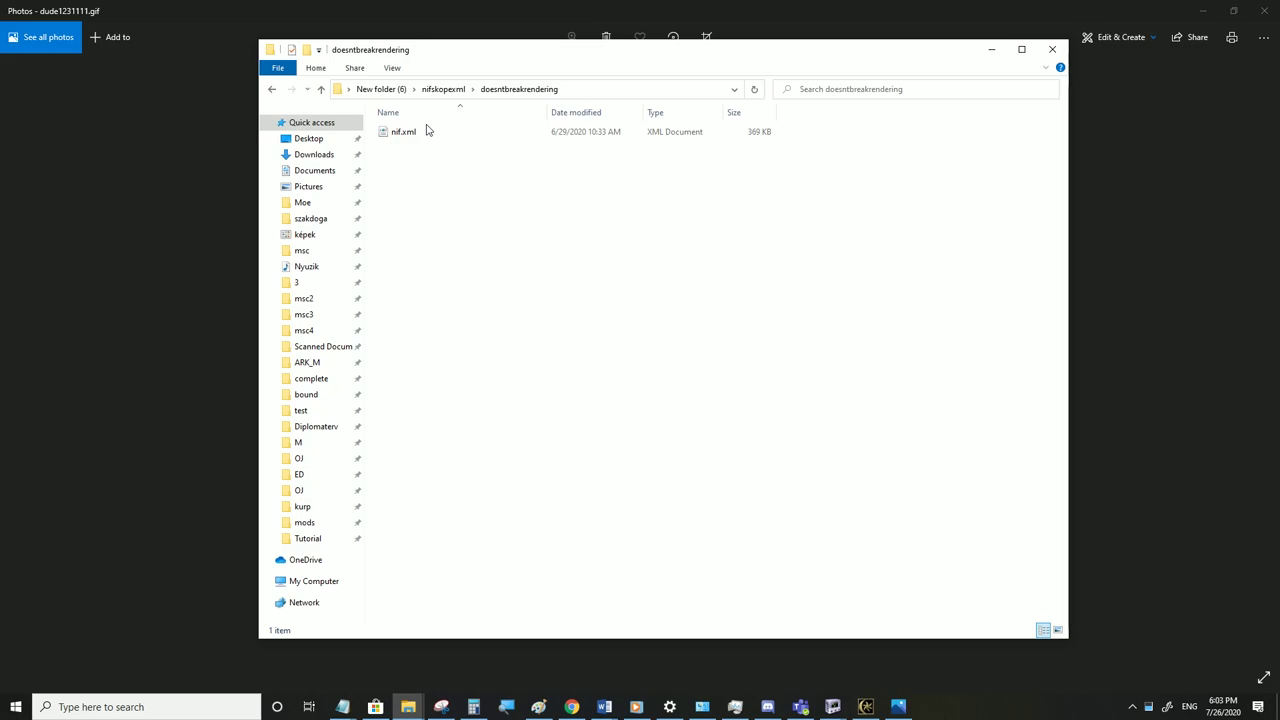
Compare the 57.2 KB breaksrendering nif.xml with the doesntbreakrendering nif.xml
{"action": "left_click", "coordinate": [435, 92]}
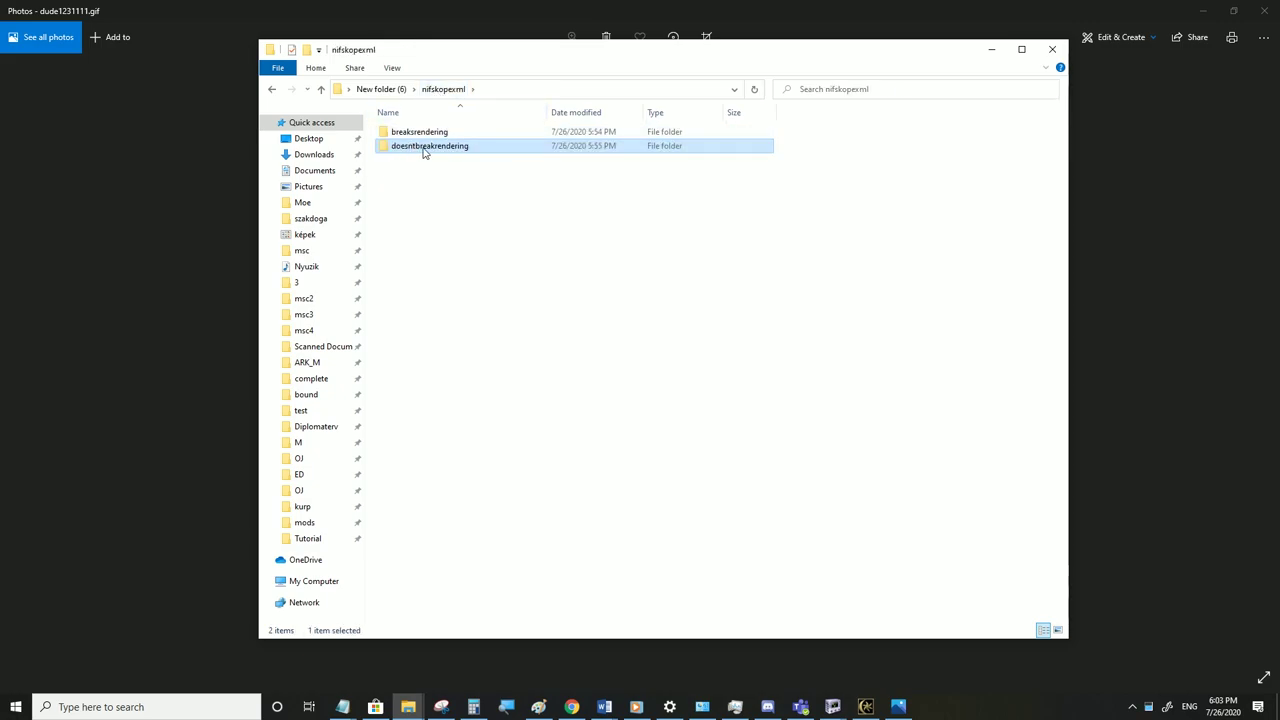
{"action": "double_click", "coordinate": [432, 133]}
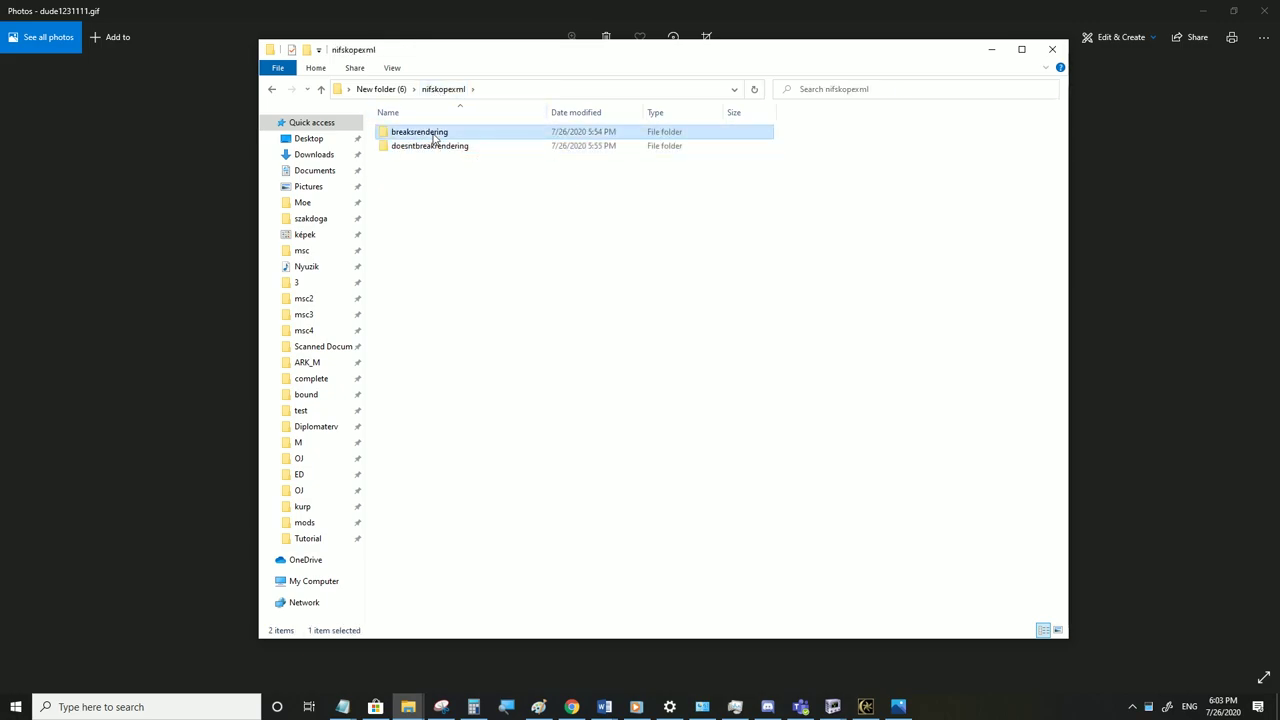
{"action": "left_click", "coordinate": [425, 136]}
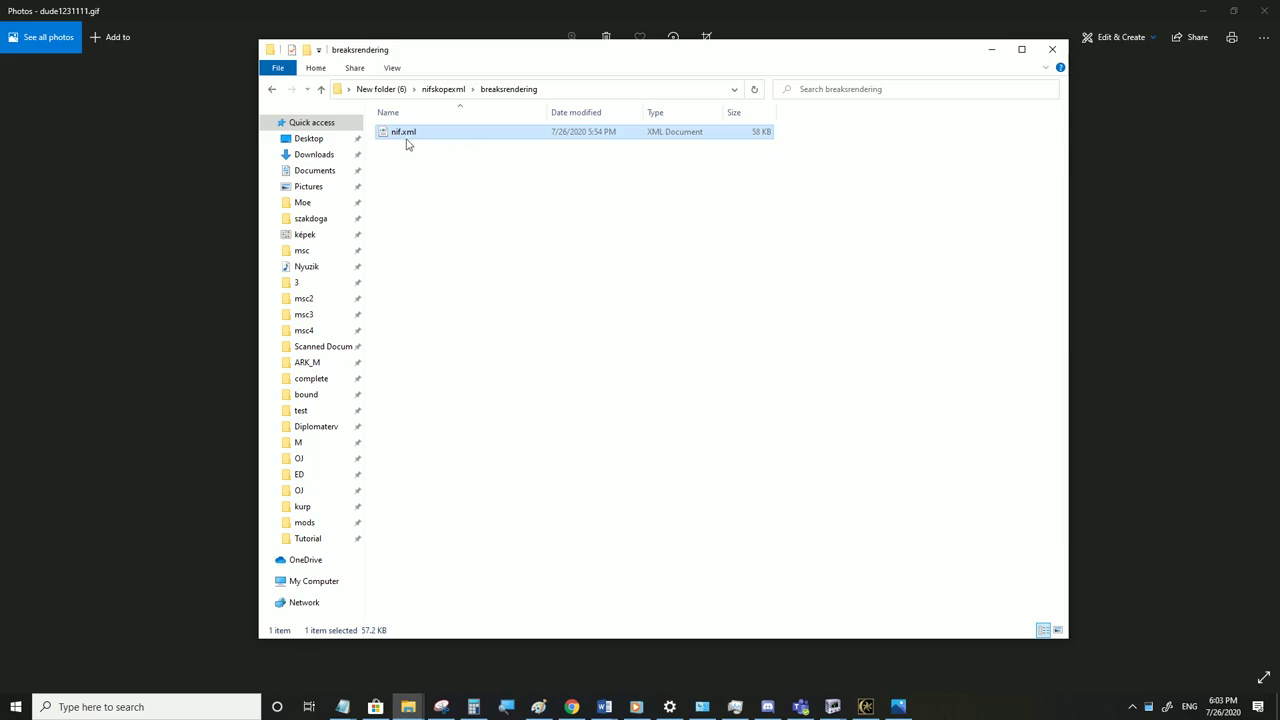
{"action": "left_click", "coordinate": [462, 92]}
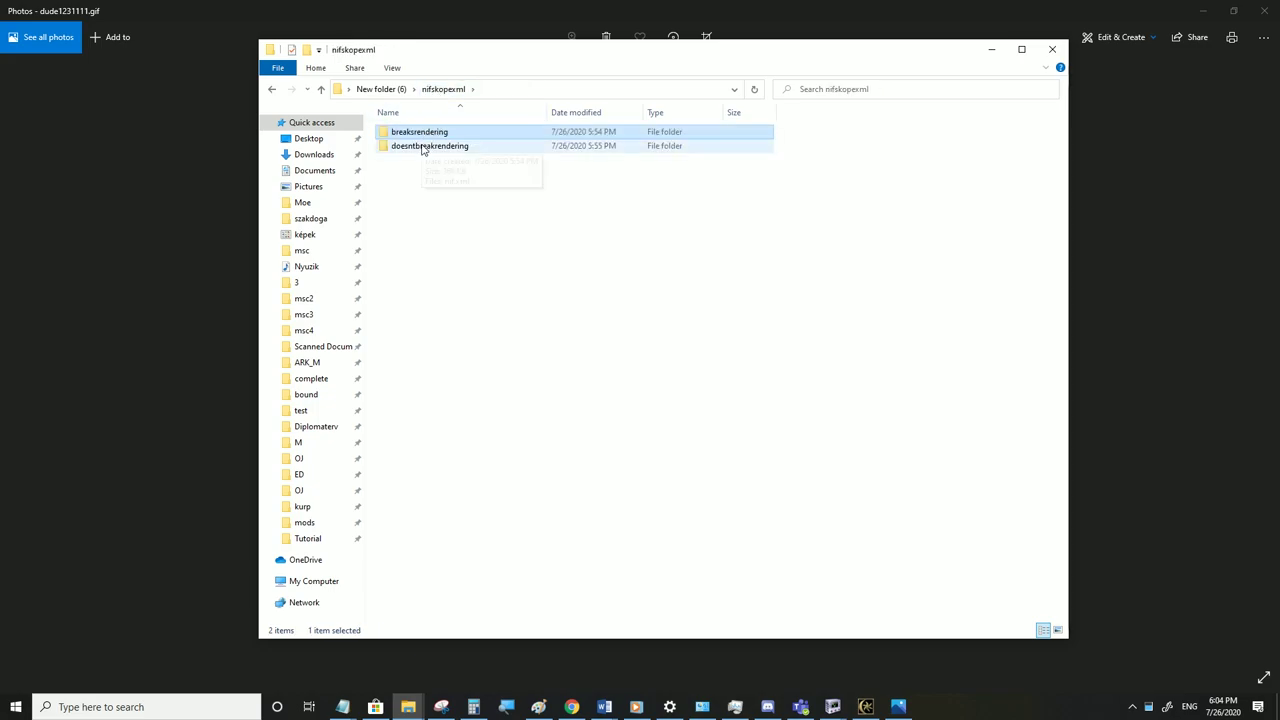
{"action": "double_click", "coordinate": [462, 145]}
{"action": "left_click", "coordinate": [421, 136]}
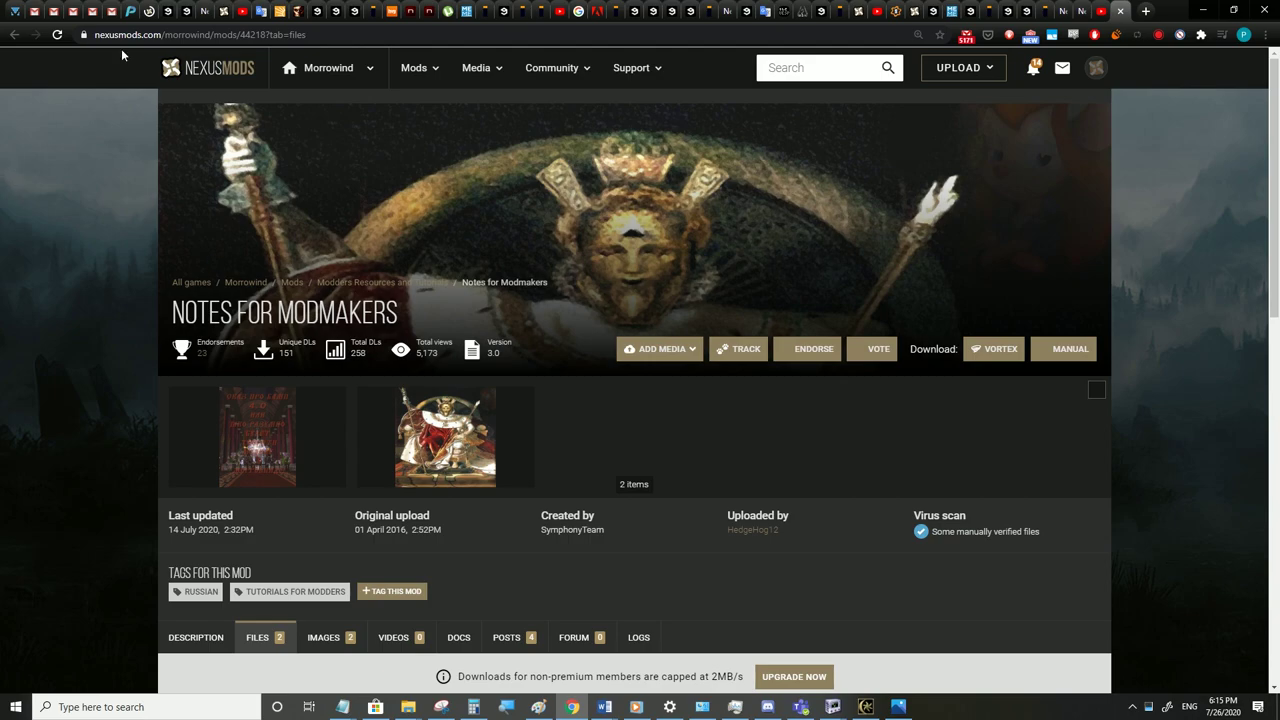
Highlight the Notes for Modmakers title and the Notes_for_Modmaking and Video_Tour file names
{"action": "left_click_drag", "start_coordinate": [411, 320], "coordinate": [187, 316]}
{"action": "scroll", "coordinate": [146, 358], "scroll_direction": "down", "scroll_amount": 5}
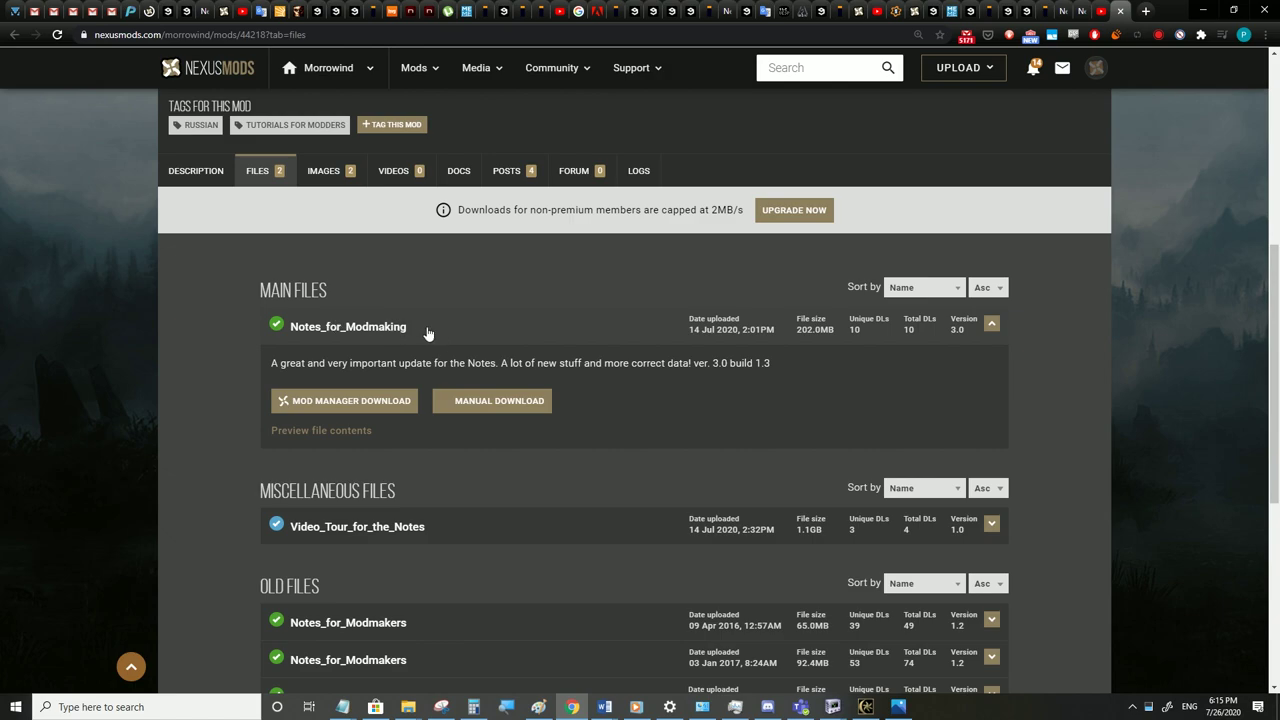
{"action": "left_click_drag", "start_coordinate": [428, 337], "coordinate": [253, 336]}
{"action": "left_click_drag", "start_coordinate": [434, 534], "coordinate": [259, 531]}
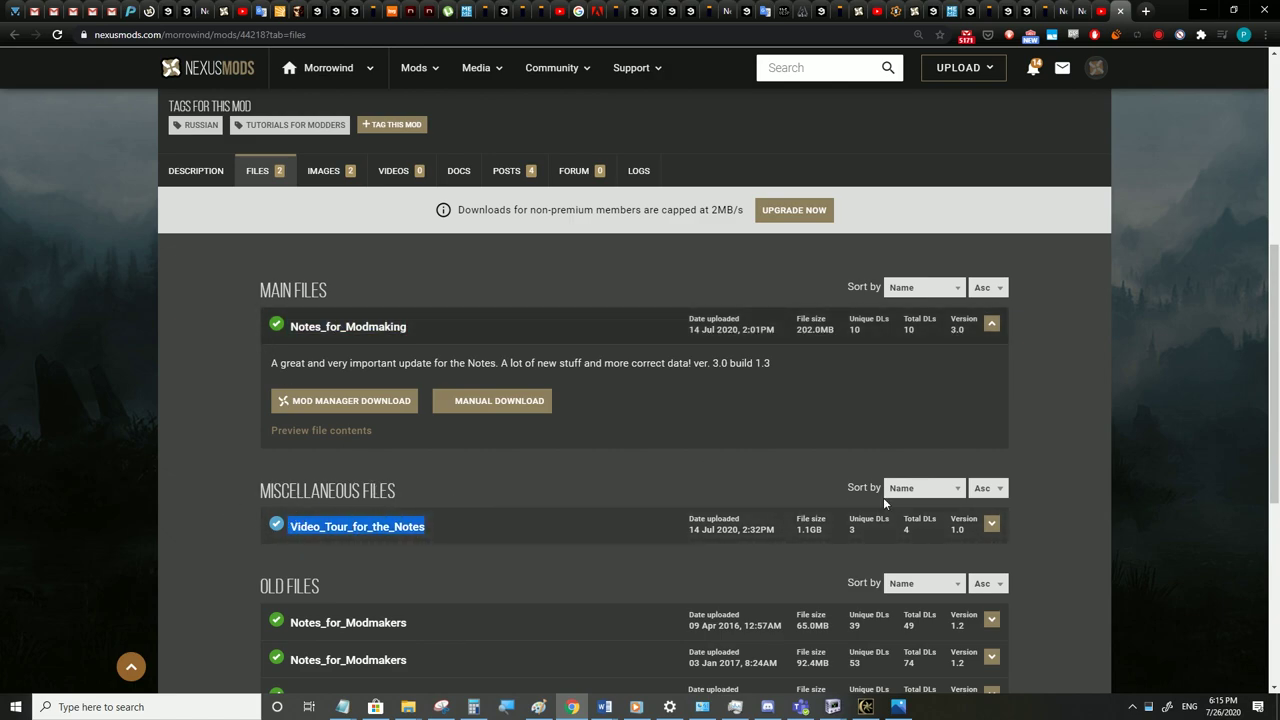
{"action": "left_click", "coordinate": [1200, 11]}
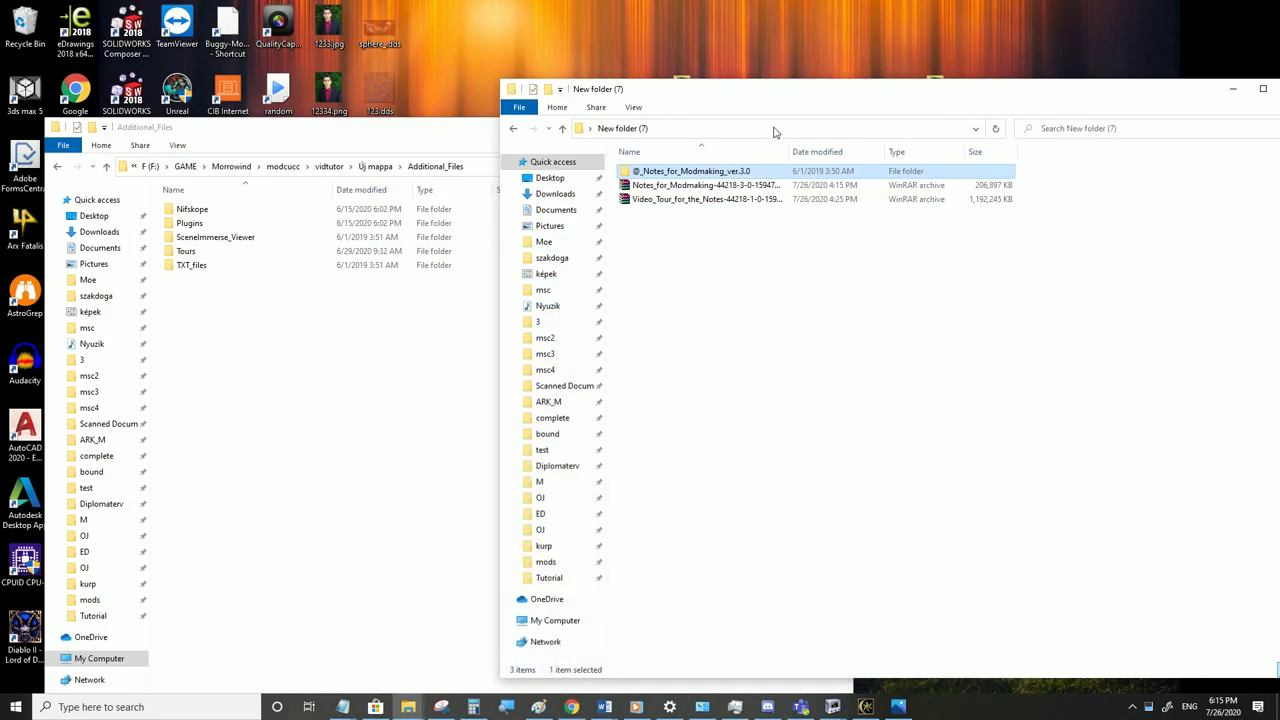
{"action": "double_click", "coordinate": [698, 173]}
{"action": "double_click", "coordinate": [648, 199]}
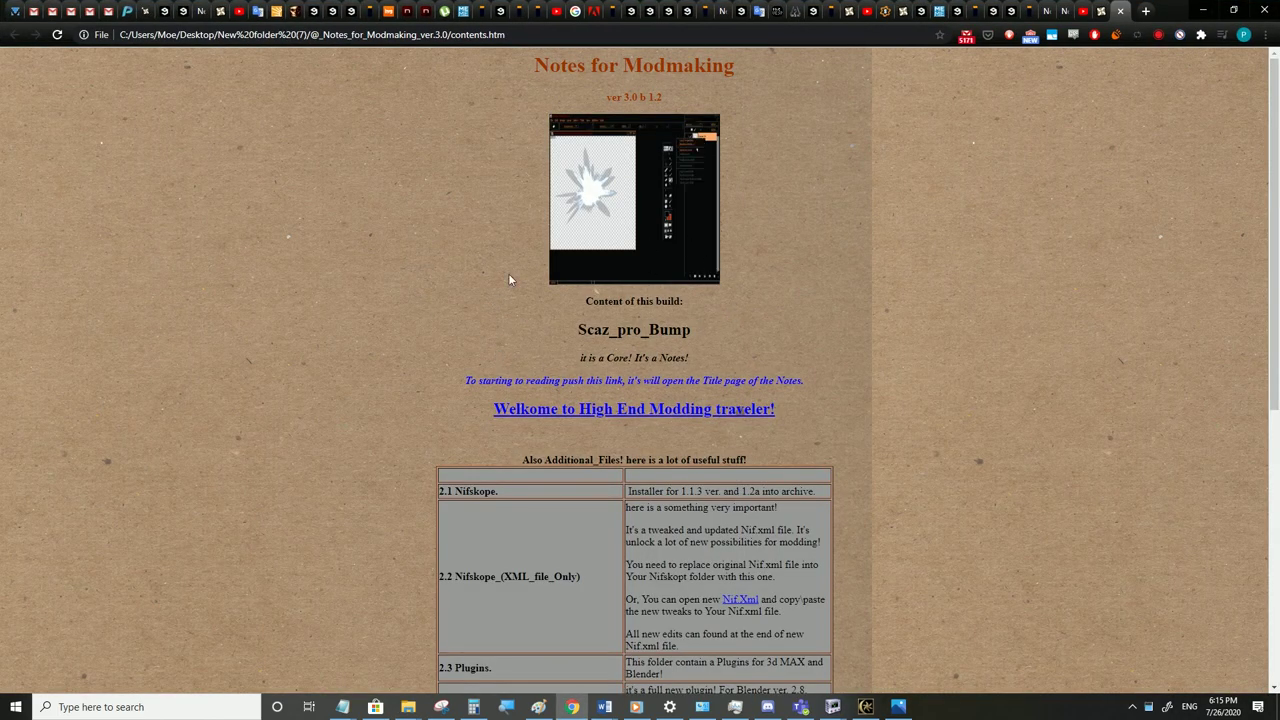
Open the Welkome page of the modding notes and translate it into English
{"action": "scroll", "coordinate": [322, 363], "scroll_direction": "down", "scroll_amount": 1}
{"action": "scroll", "coordinate": [327, 365], "scroll_direction": "up", "scroll_amount": 1}
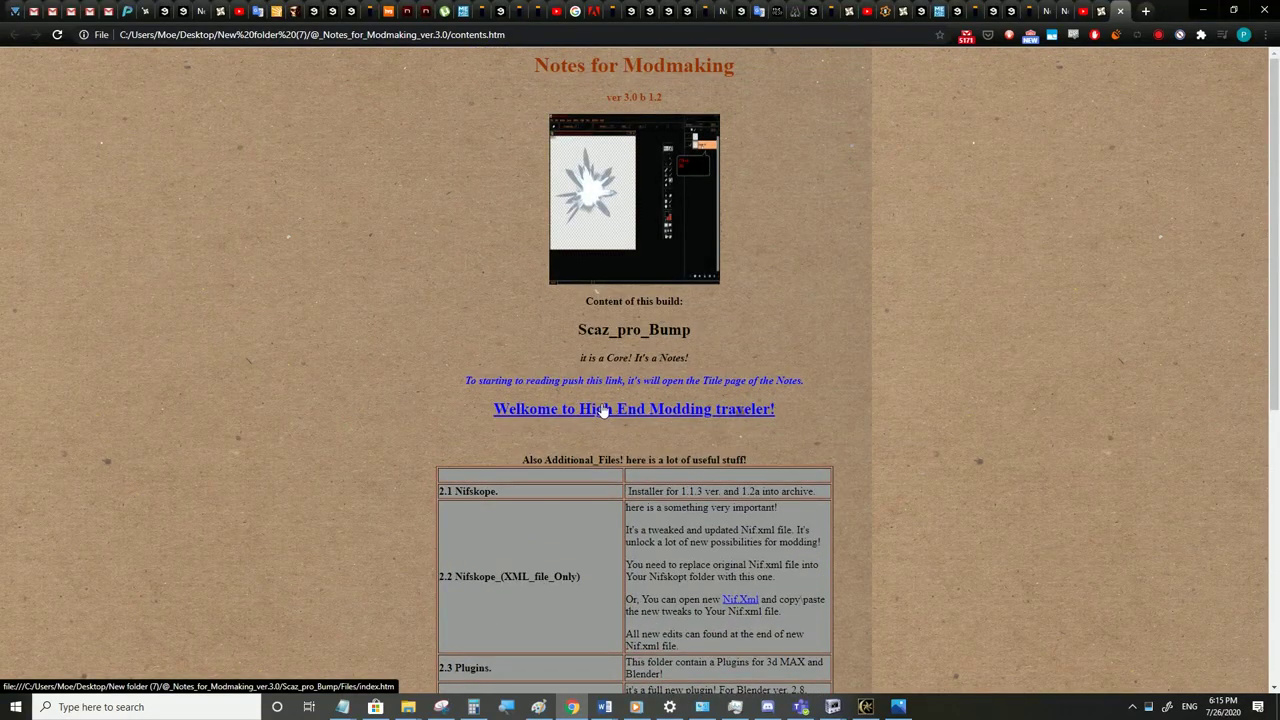
{"action": "left_click", "coordinate": [648, 418]}
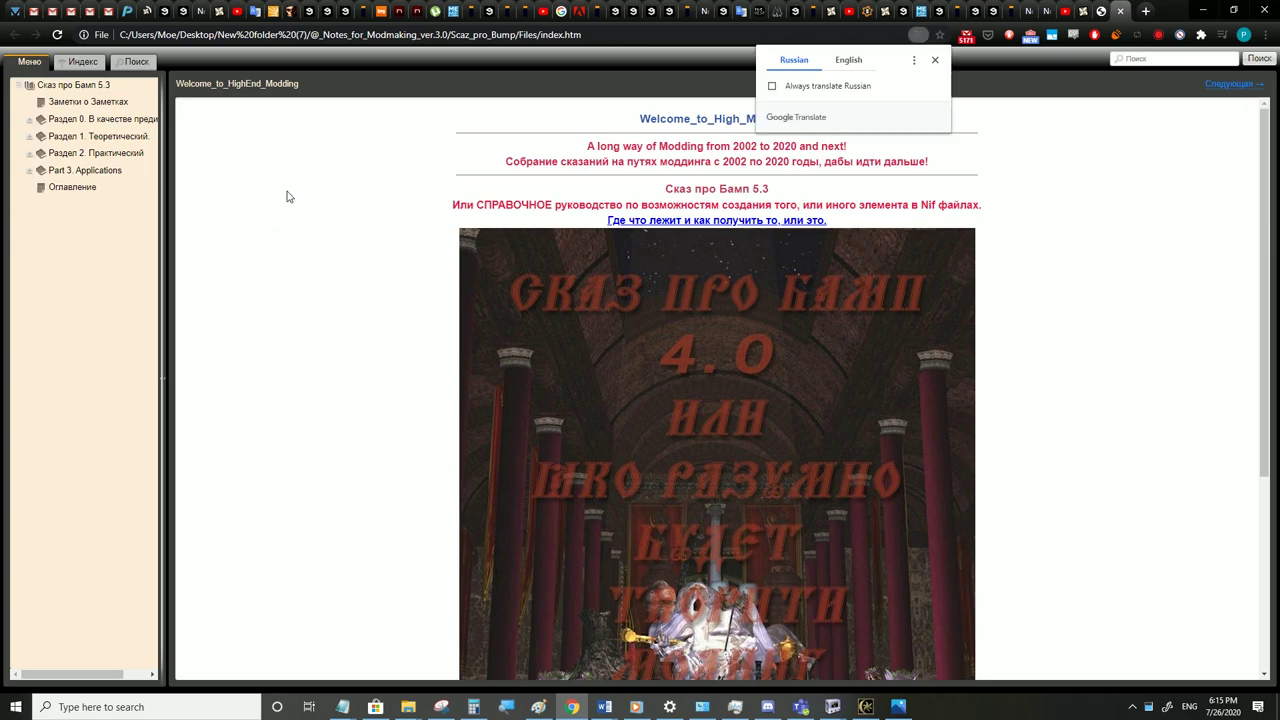
{"action": "right_click", "coordinate": [329, 150]}
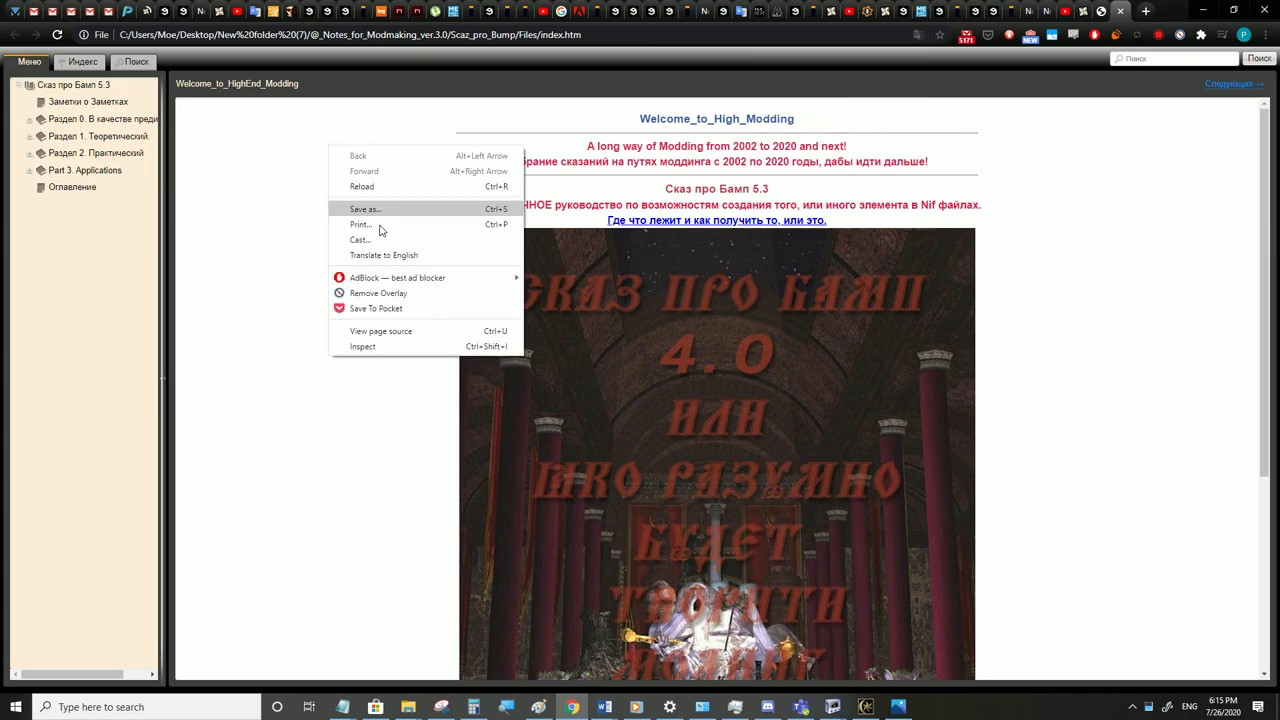
{"action": "left_click", "coordinate": [390, 258]}
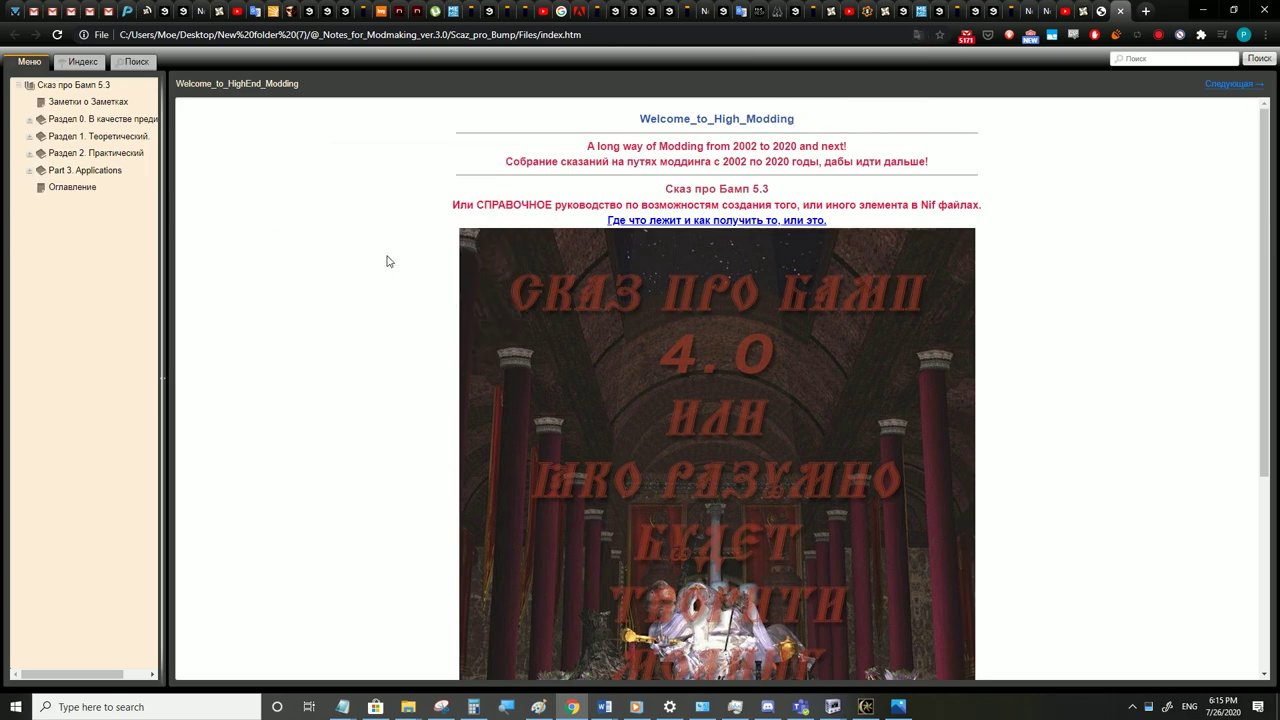
{"action": "left_click", "coordinate": [935, 60]}
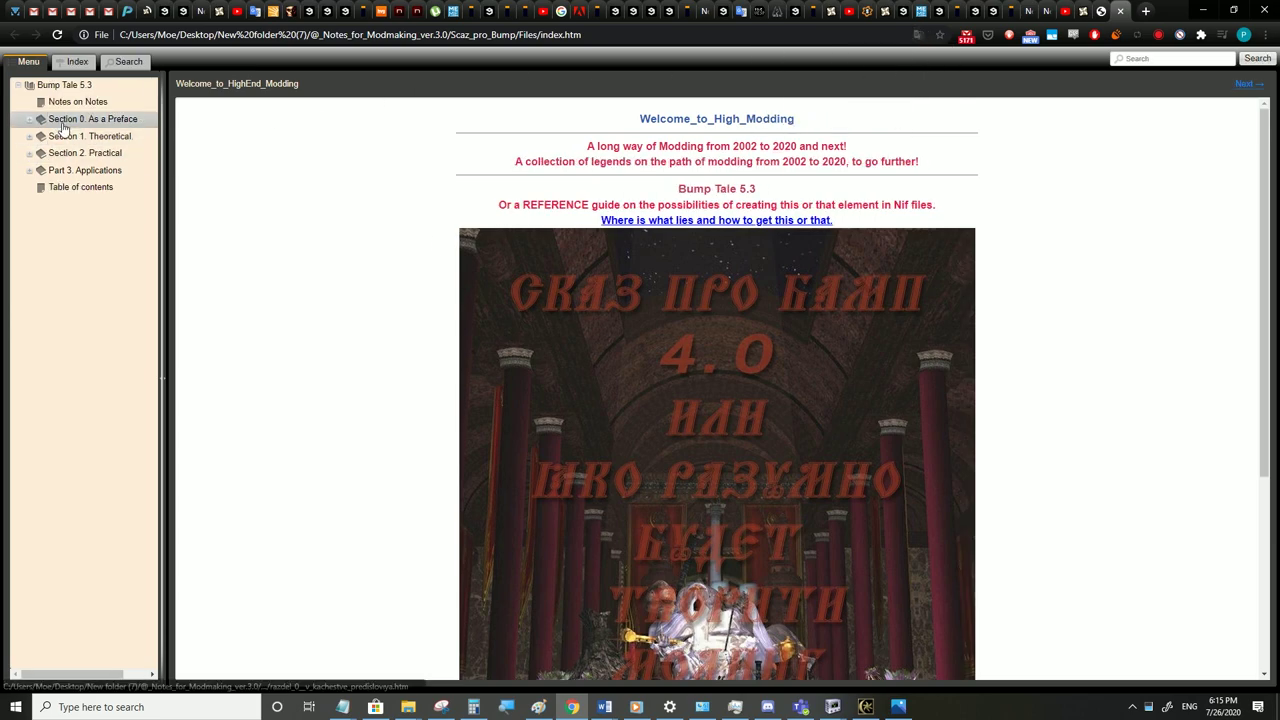
Expand Section 1 › Paragraph 2 down to the Supported by Engine node list
{"action": "left_click", "coordinate": [29, 137]}
{"action": "left_click", "coordinate": [39, 171]}
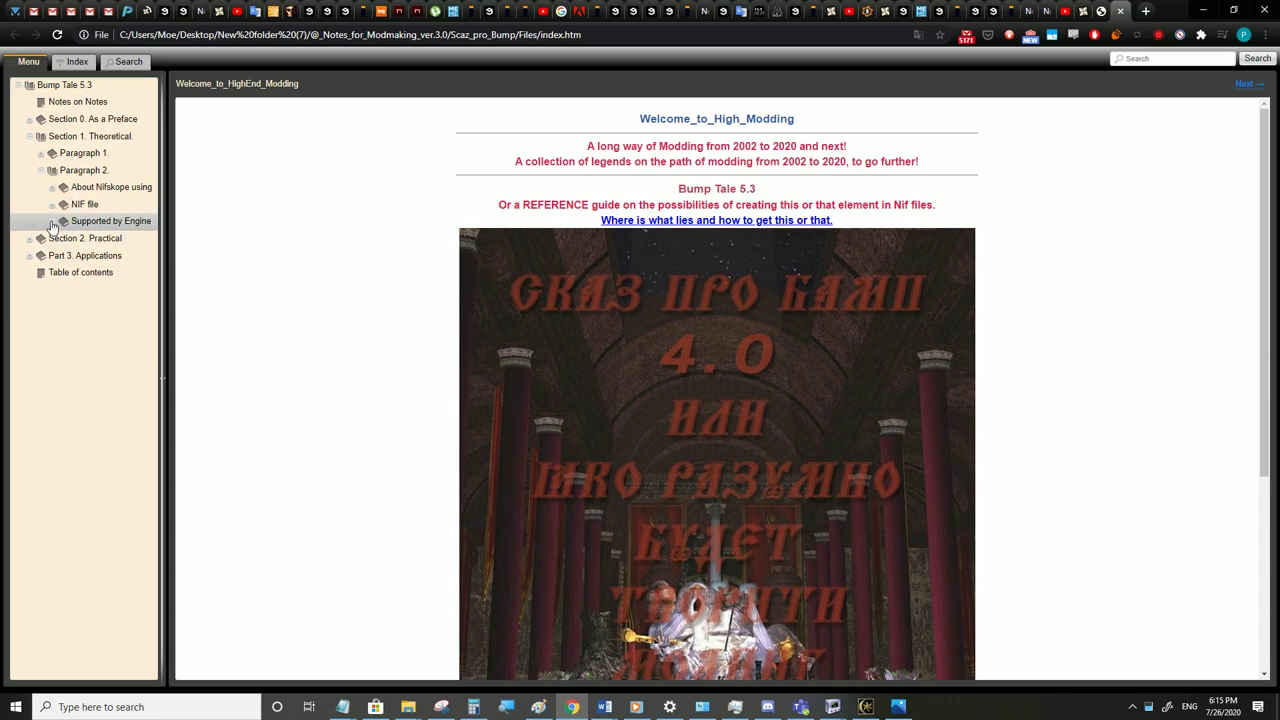
{"action": "left_click", "coordinate": [30, 136]}
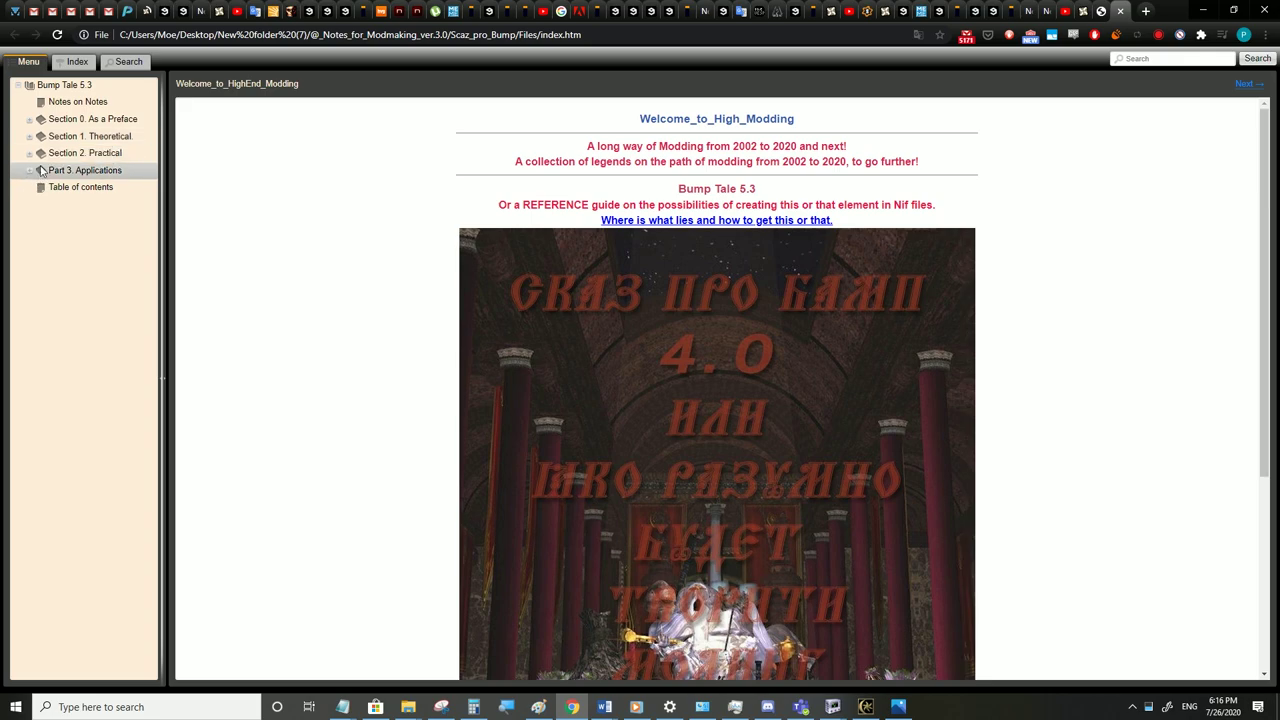
{"action": "left_click", "coordinate": [28, 154]}
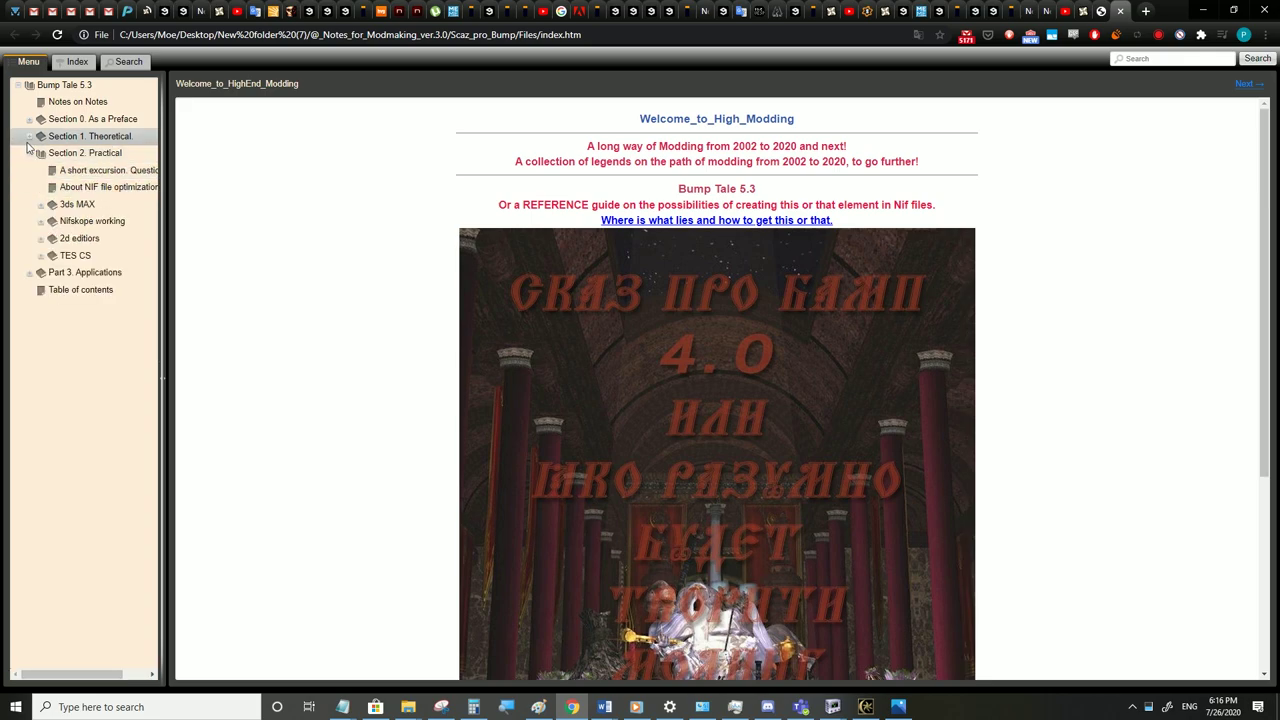
{"action": "left_click", "coordinate": [28, 153]}
{"action": "left_click", "coordinate": [28, 138]}
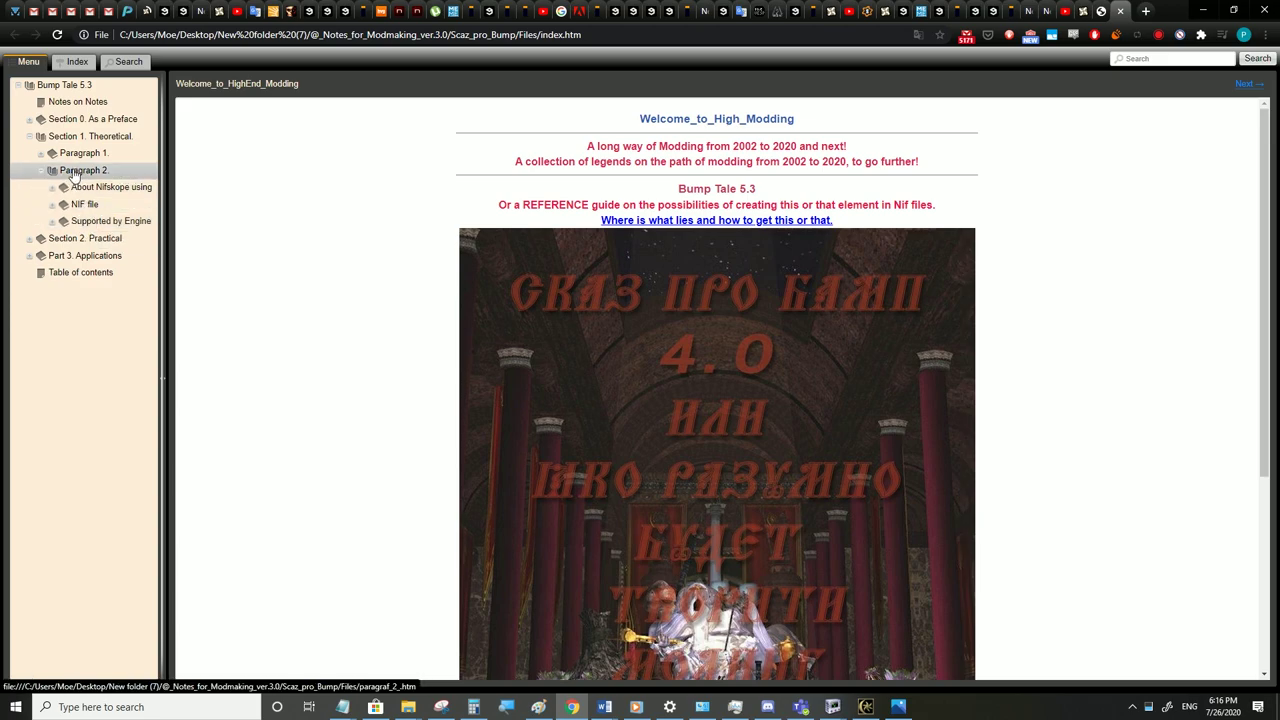
{"action": "left_click", "coordinate": [55, 226]}
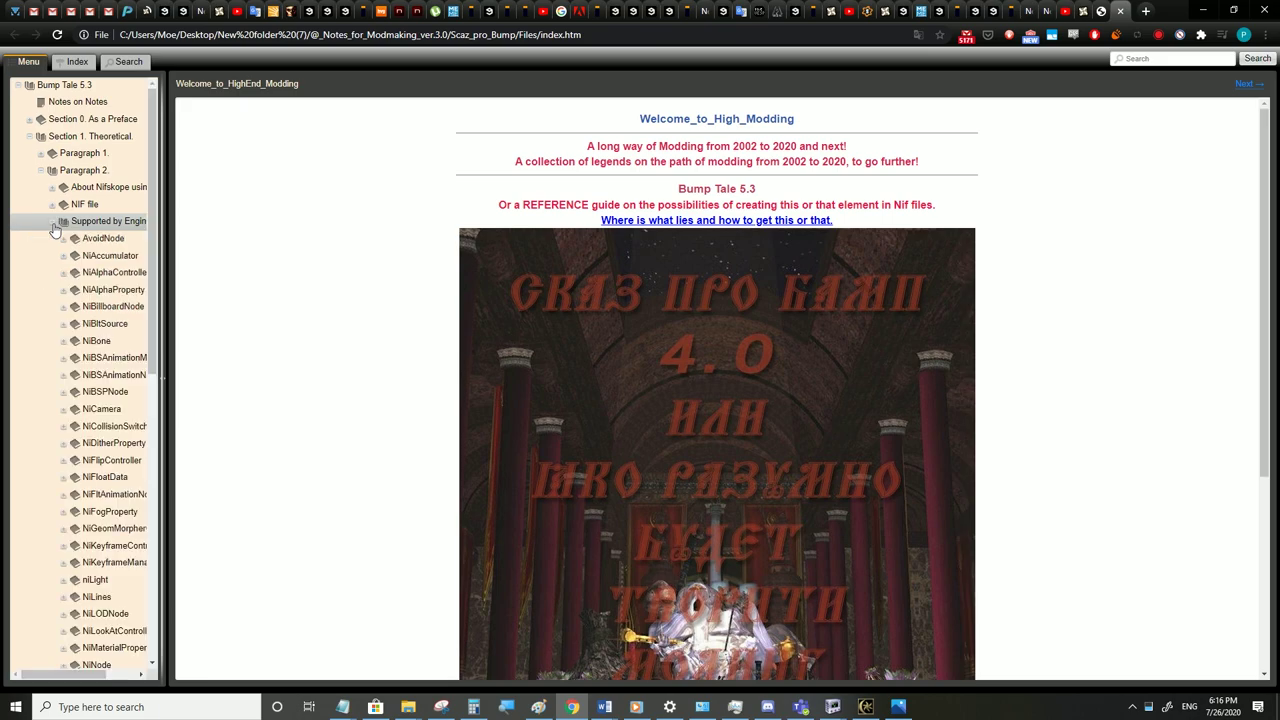
Widen the navigation pane and open the NiParticle page with its related entries
{"action": "scroll", "coordinate": [157, 363], "scroll_direction": "down", "scroll_amount": 5}
{"action": "scroll", "coordinate": [157, 363], "scroll_direction": "down", "scroll_amount": 5}
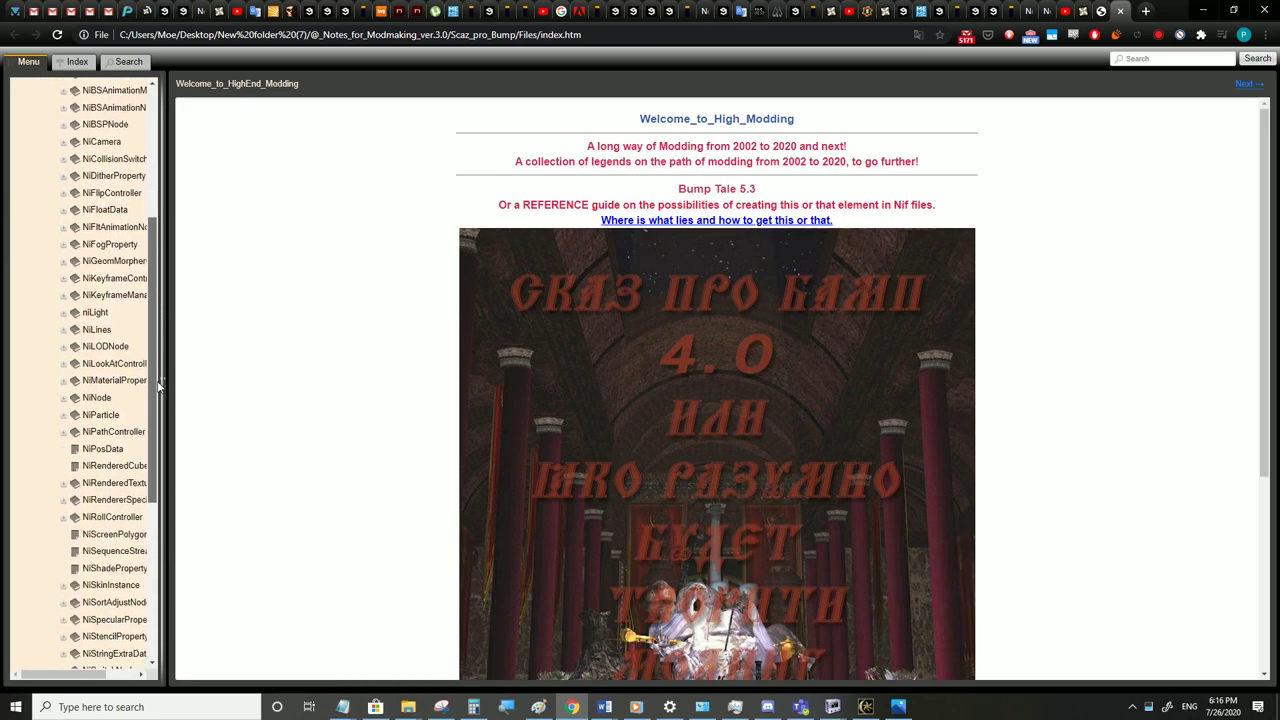
{"action": "scroll", "coordinate": [150, 484], "scroll_direction": "up", "scroll_amount": 3}
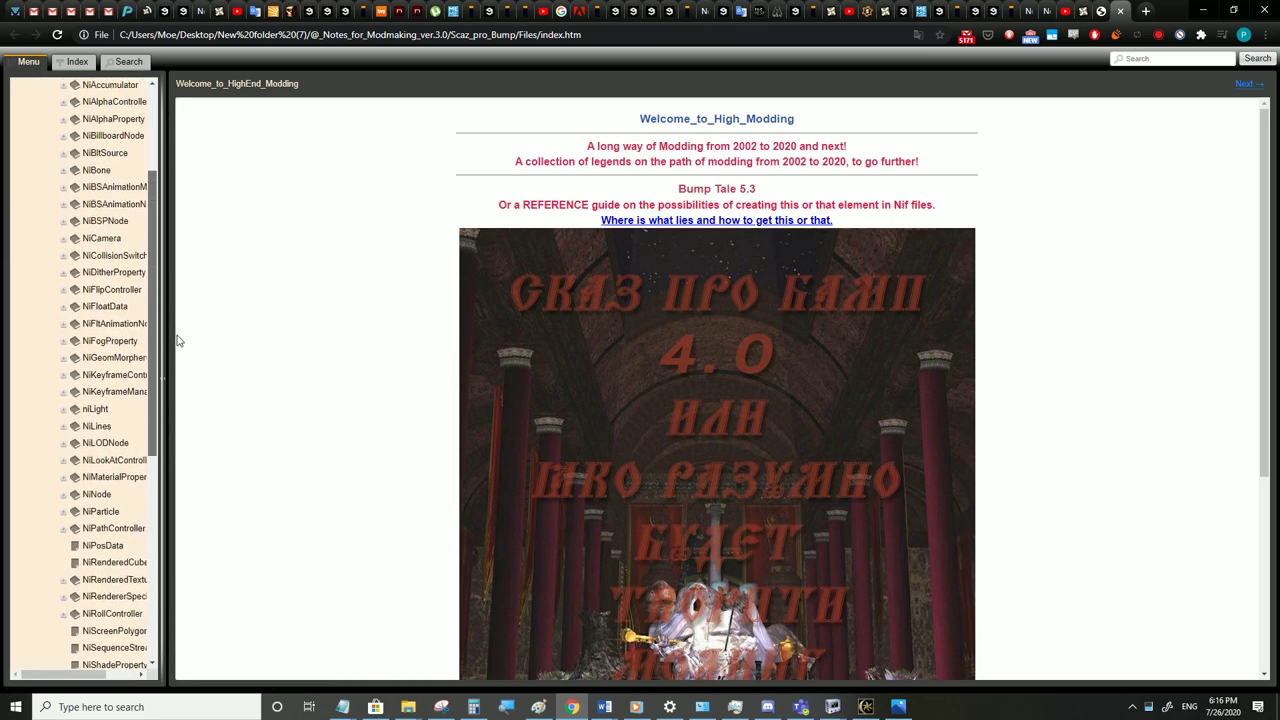
{"action": "scroll", "coordinate": [91, 286], "scroll_direction": "up", "scroll_amount": 3}
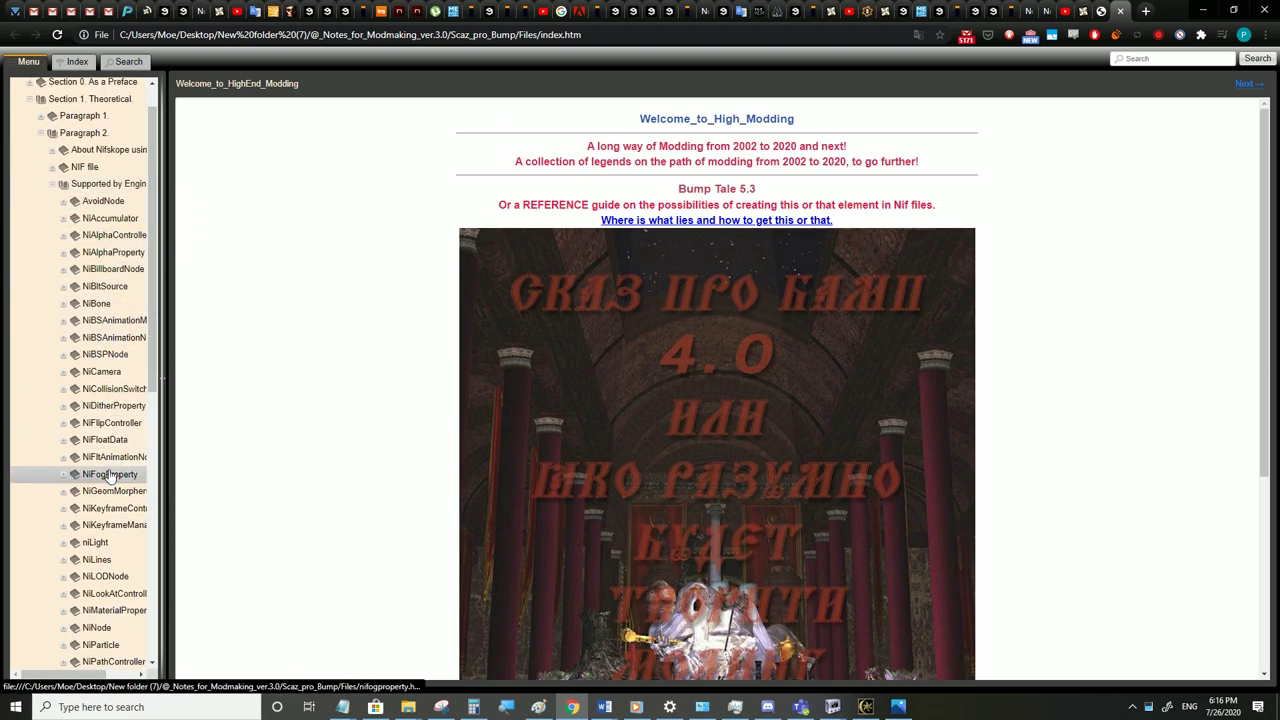
{"action": "scroll", "coordinate": [108, 470], "scroll_direction": "down", "scroll_amount": 3}
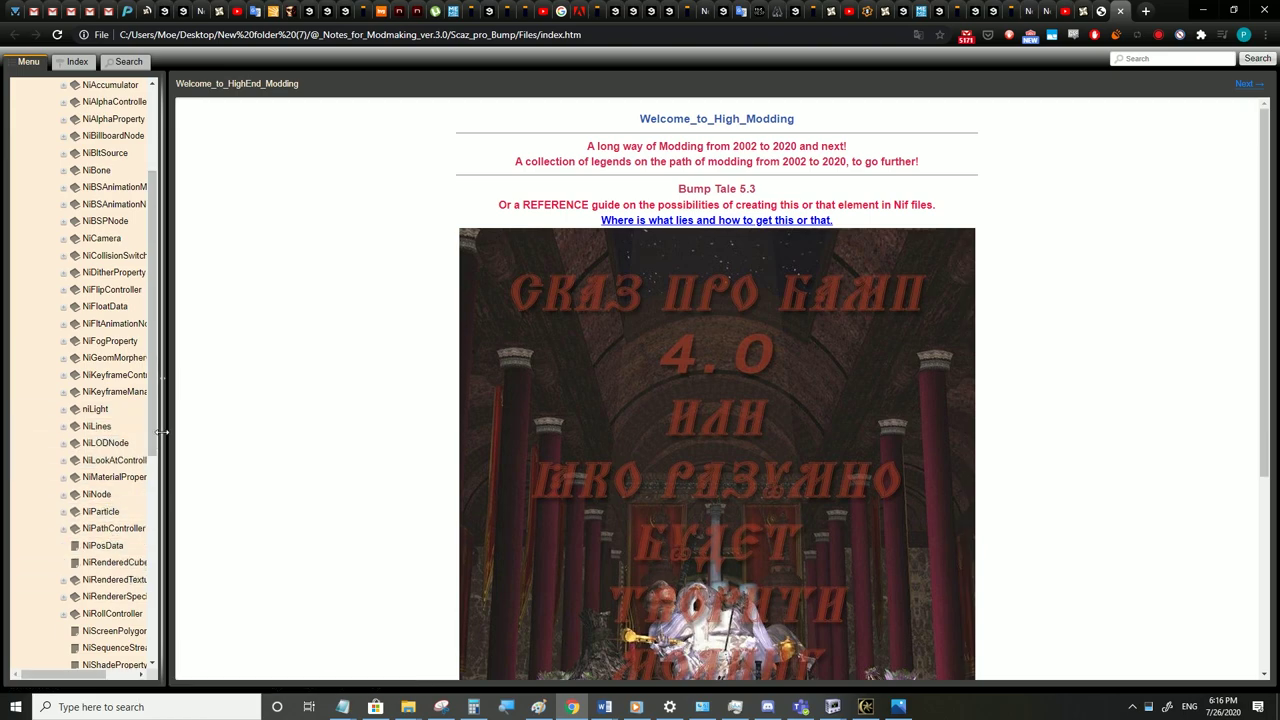
{"action": "left_click_drag", "start_coordinate": [157, 442], "coordinate": [244, 448]}
{"action": "left_click", "coordinate": [108, 513]}
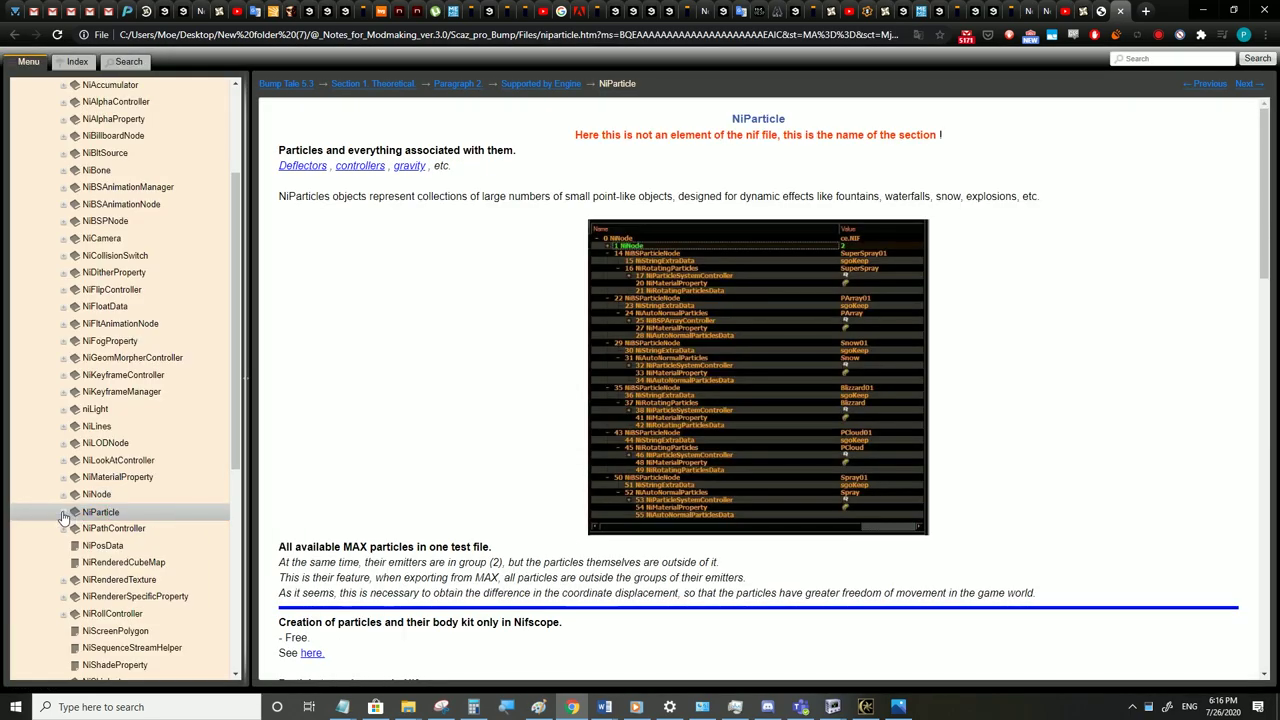
{"action": "left_click", "coordinate": [63, 516]}
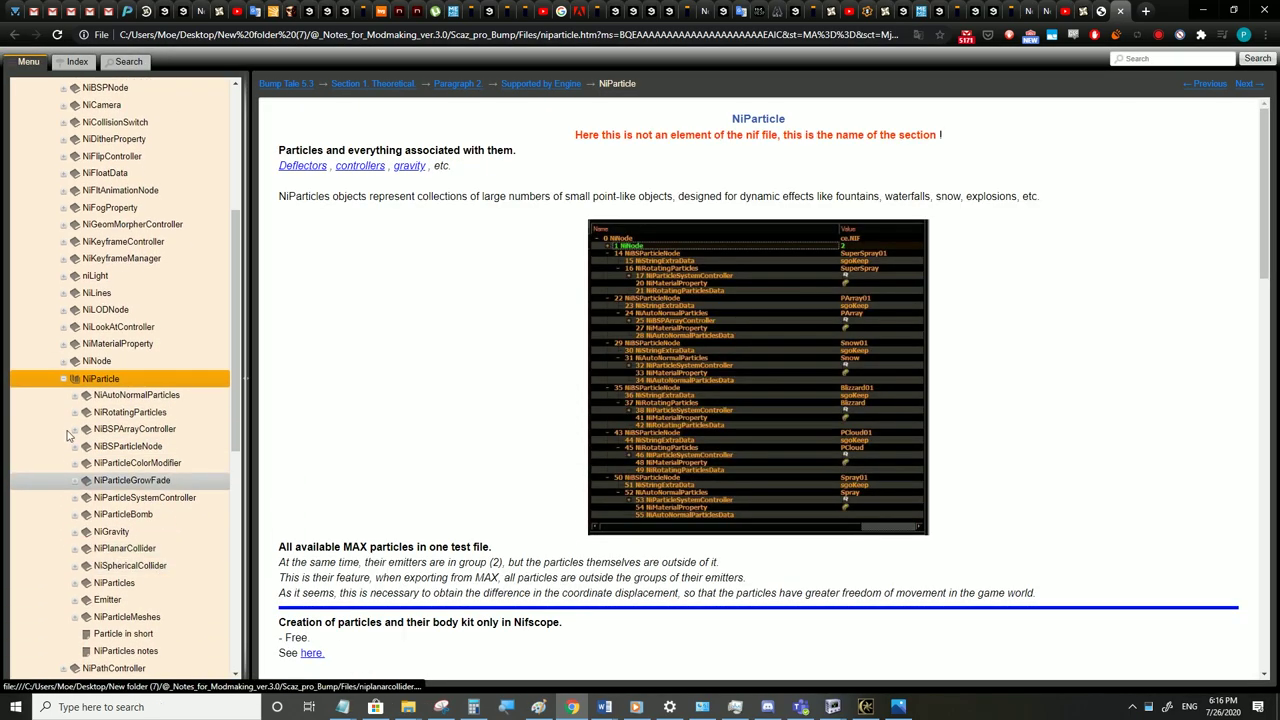
Open the NiParticleBomb and NiGravity pages, then the Forces page on deflector types
{"action": "scroll", "coordinate": [195, 480], "scroll_direction": "down", "scroll_amount": 1}
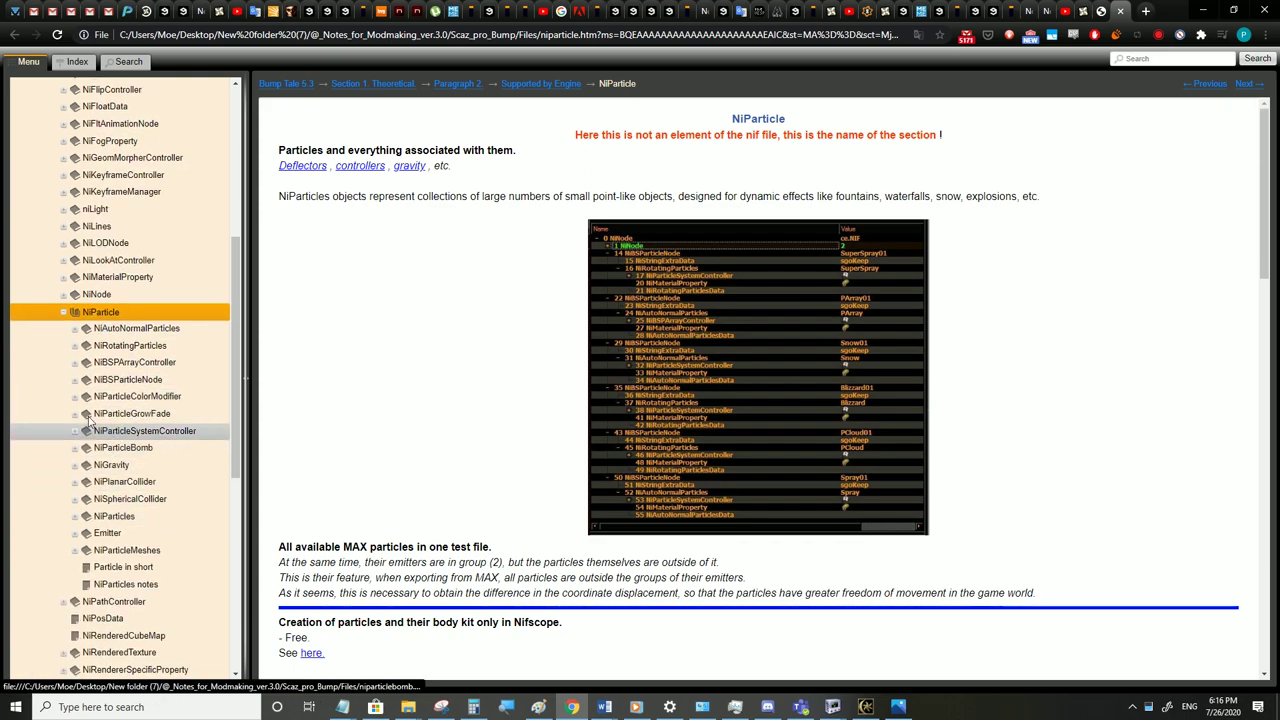
{"action": "left_click", "coordinate": [137, 456]}
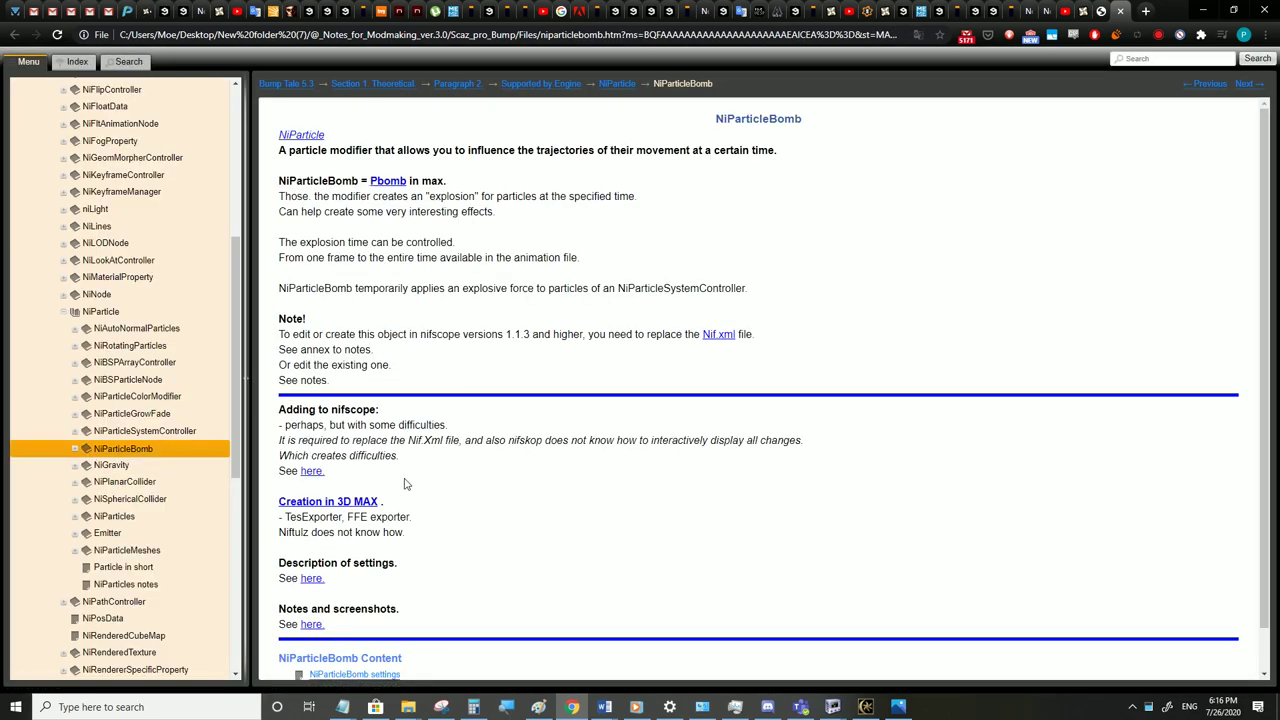
{"action": "scroll", "coordinate": [363, 428], "scroll_direction": "down", "scroll_amount": 1}
{"action": "left_click", "coordinate": [78, 470]}
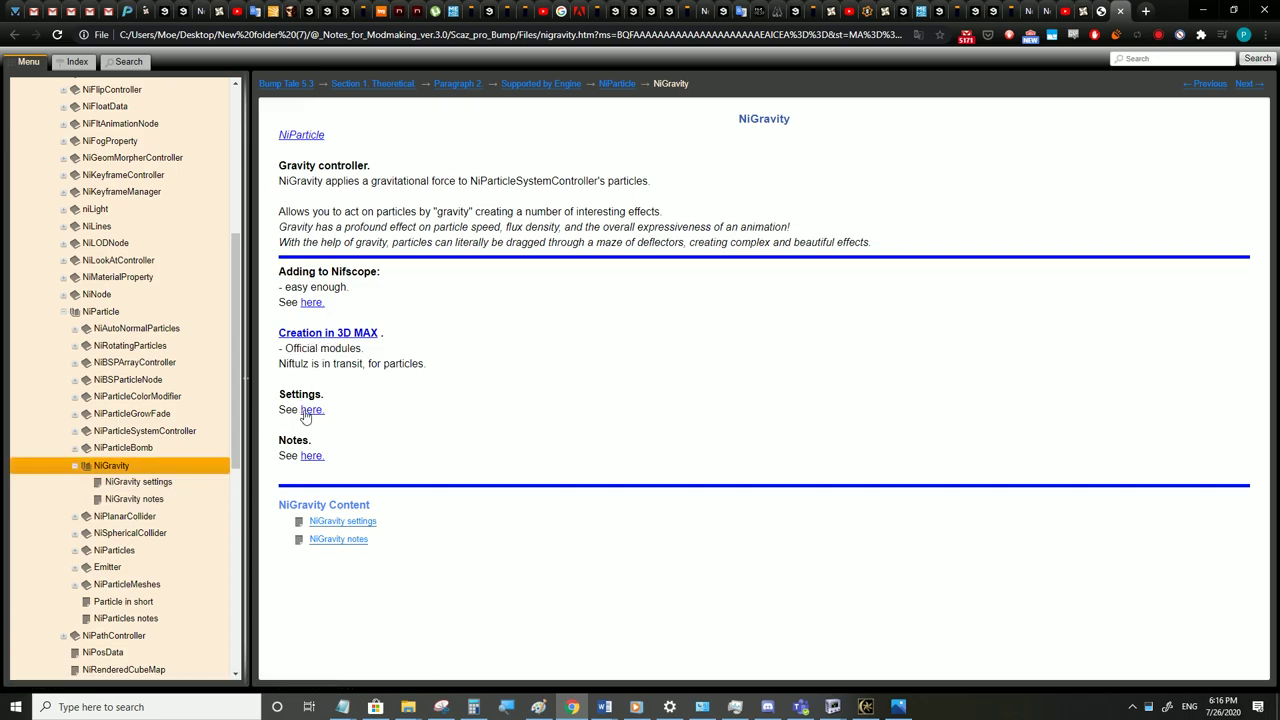
{"action": "left_click", "coordinate": [318, 336]}
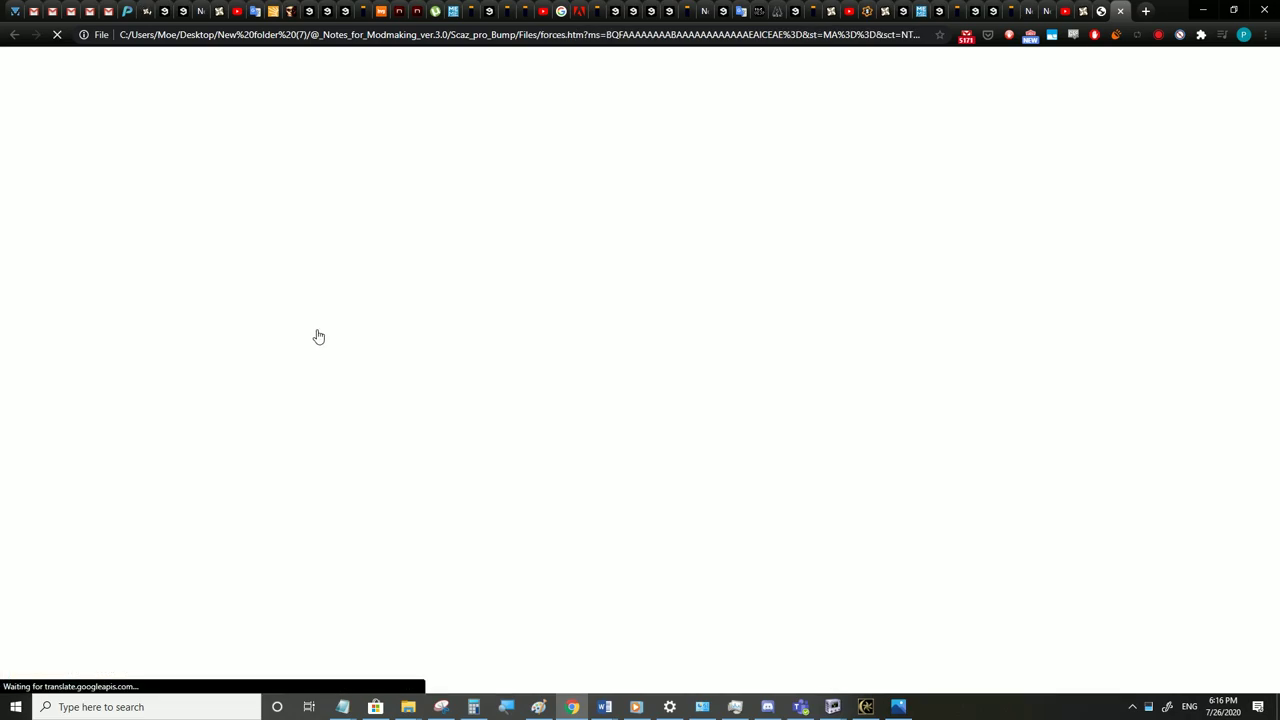
{"action": "scroll", "coordinate": [414, 443], "scroll_direction": "down", "scroll_amount": 8}
{"action": "scroll", "coordinate": [447, 467], "scroll_direction": "down", "scroll_amount": 7}
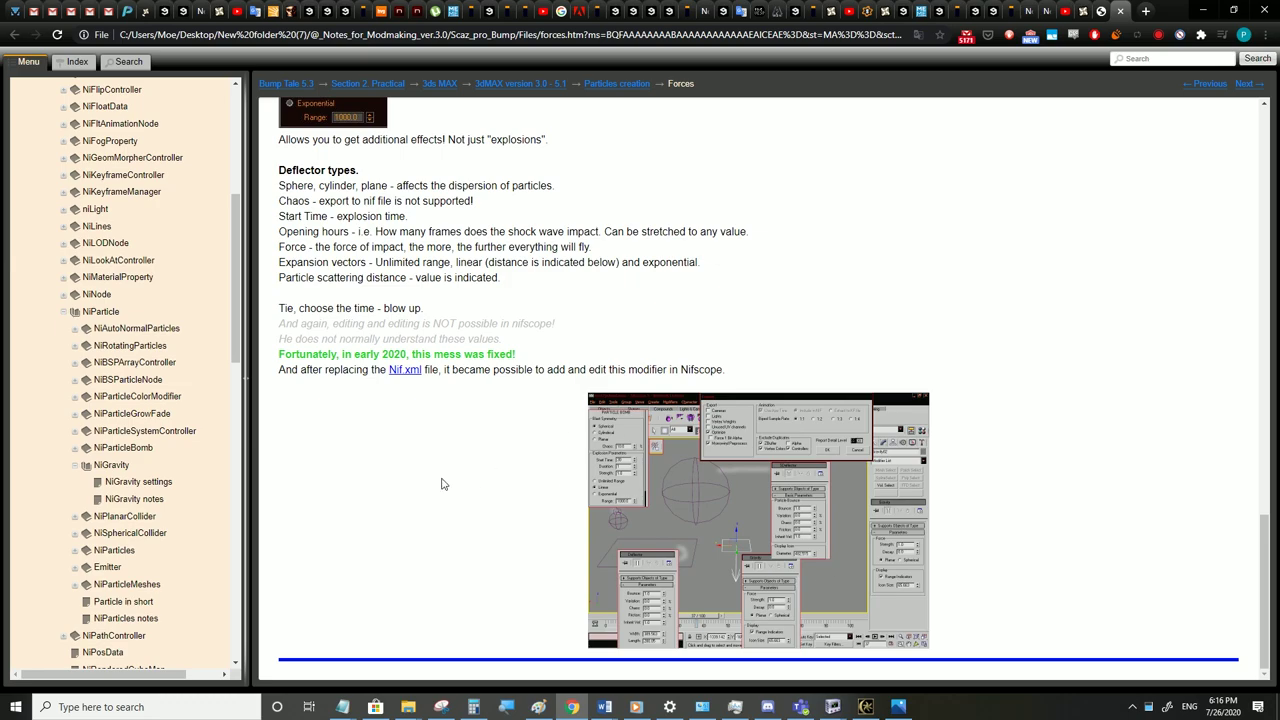
{"action": "scroll", "coordinate": [82, 411], "scroll_direction": "up", "scroll_amount": 6}
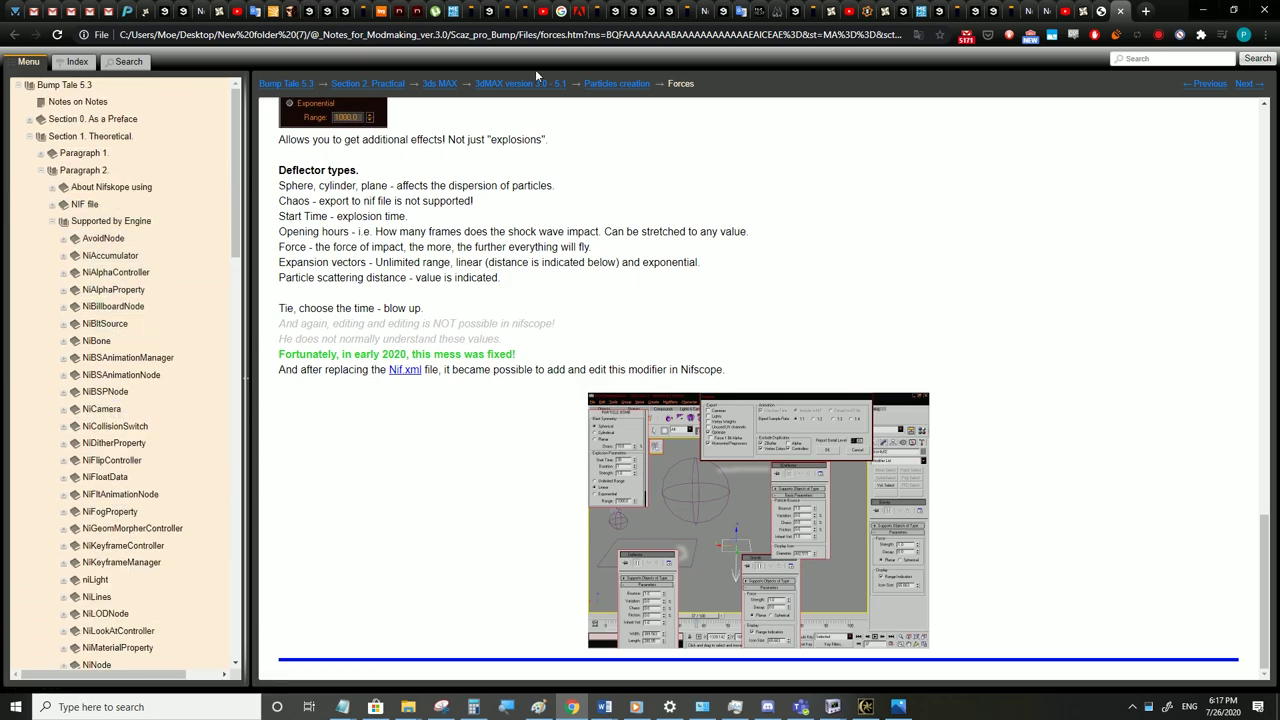
{"action": "left_click", "coordinate": [1201, 12]}
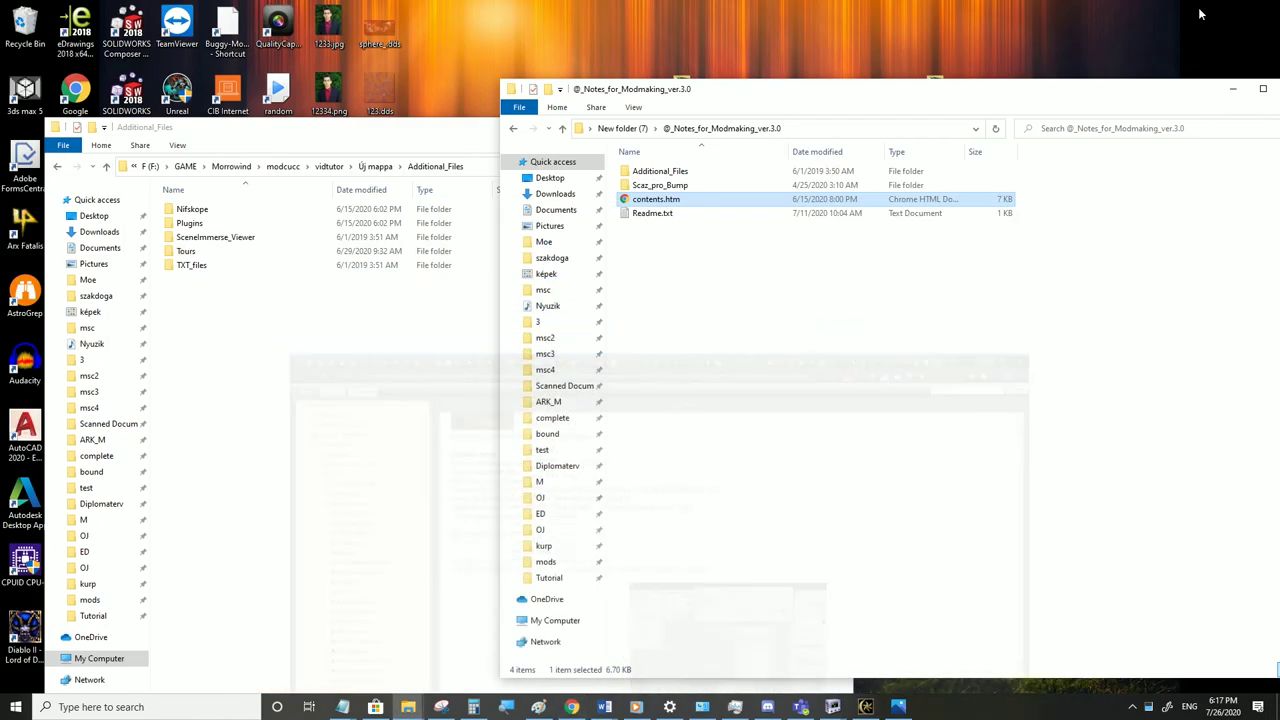
{"action": "left_click", "coordinate": [187, 283]}
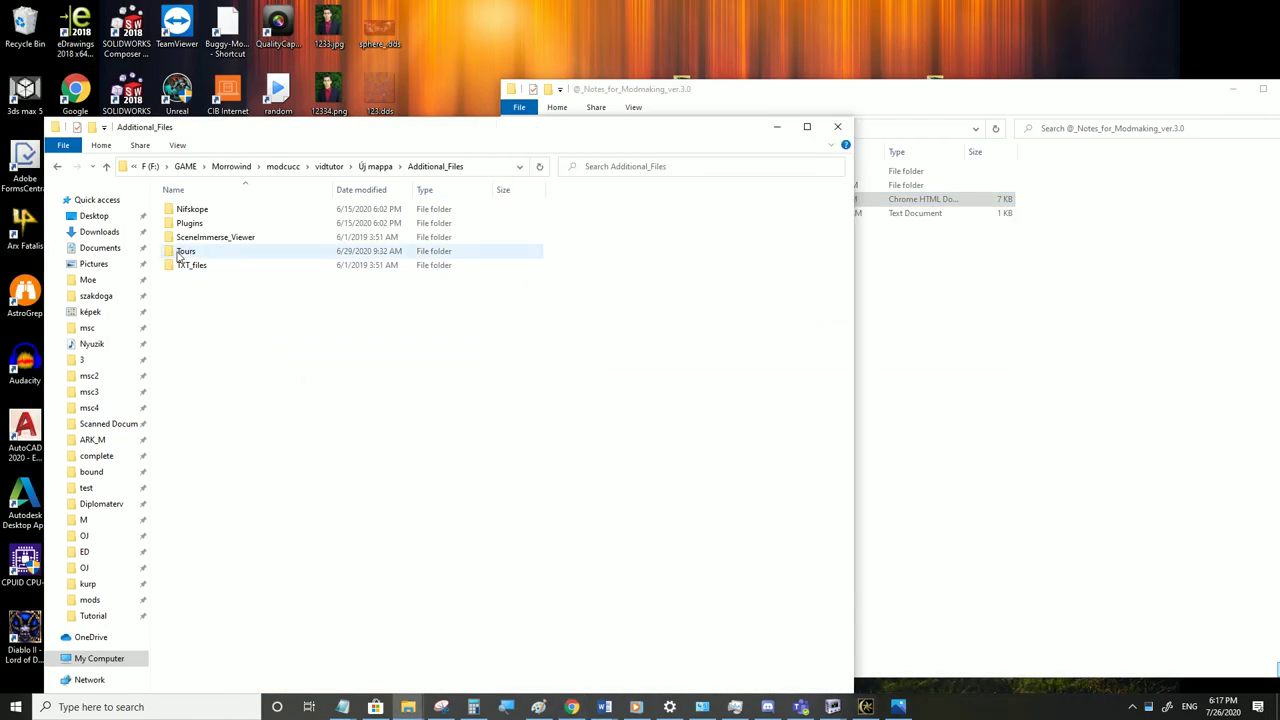
{"action": "double_click", "coordinate": [188, 251]}
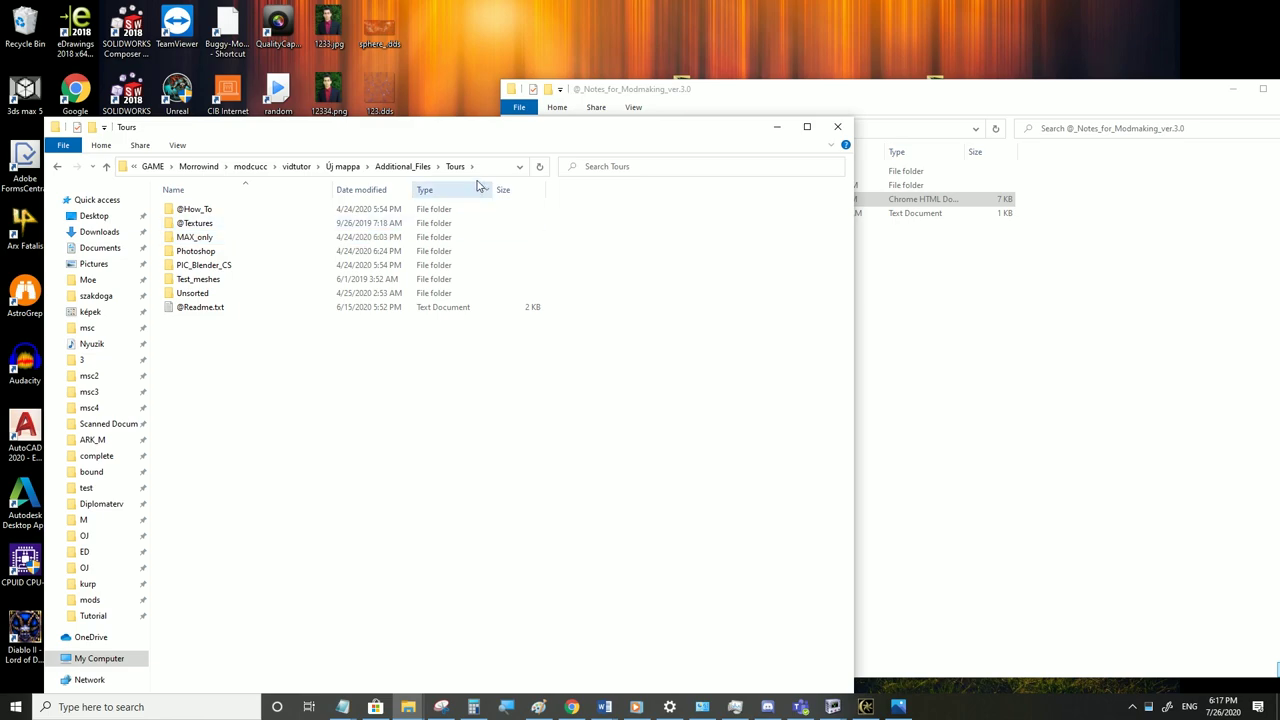
{"action": "left_click", "coordinate": [436, 167]}
{"action": "left_click", "coordinate": [410, 167]}
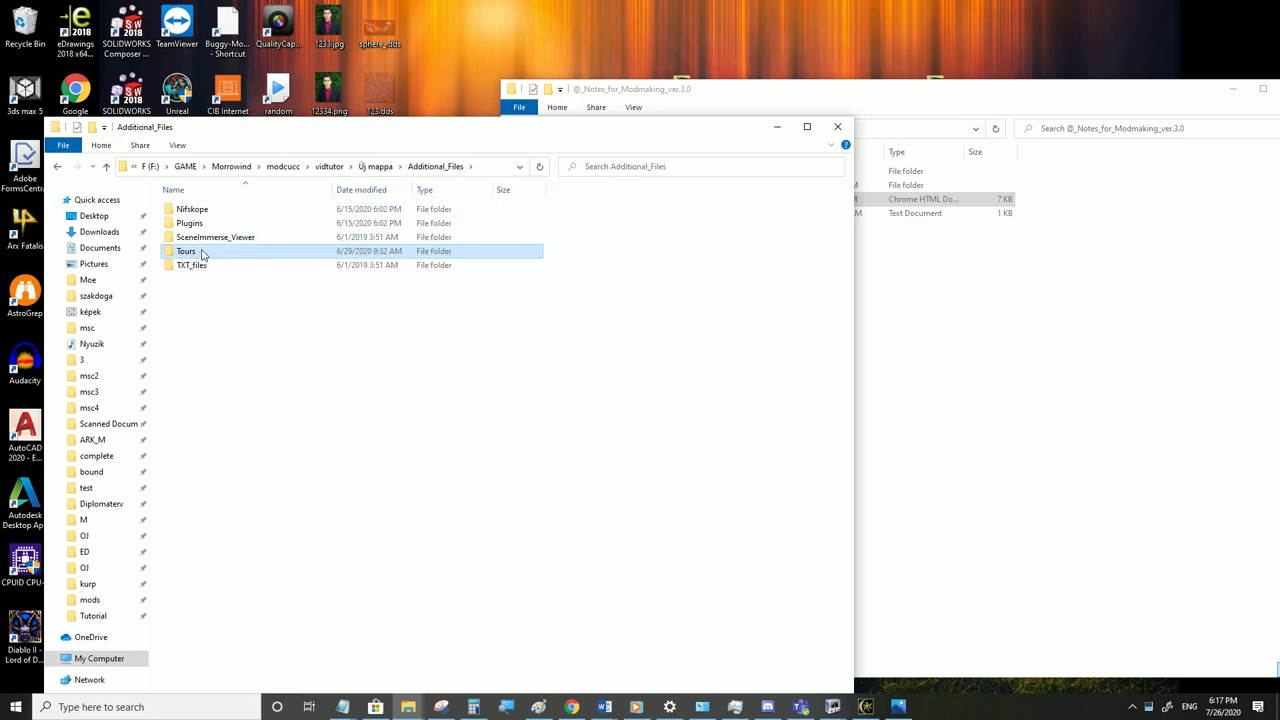
{"action": "double_click", "coordinate": [198, 250]}
{"action": "double_click", "coordinate": [205, 210]}
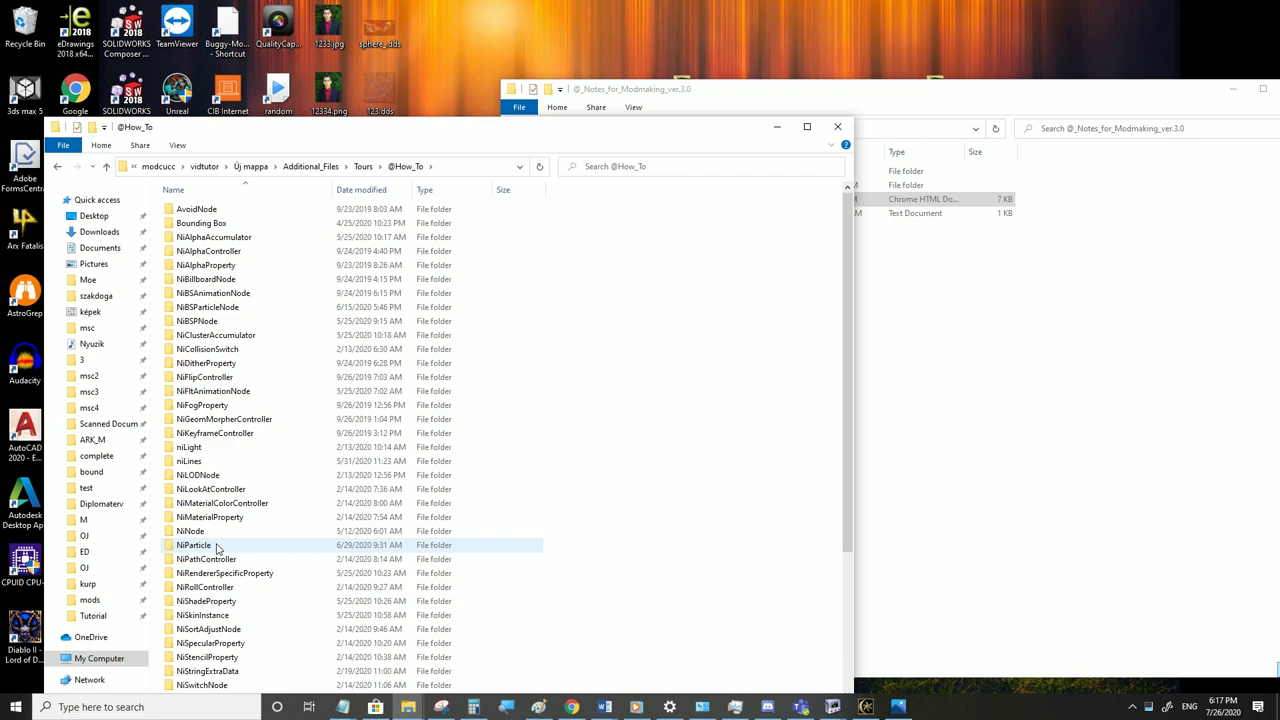
Look into the NiParticle tutorial folder, then open NiPathController instead
{"action": "double_click", "coordinate": [194, 545]}
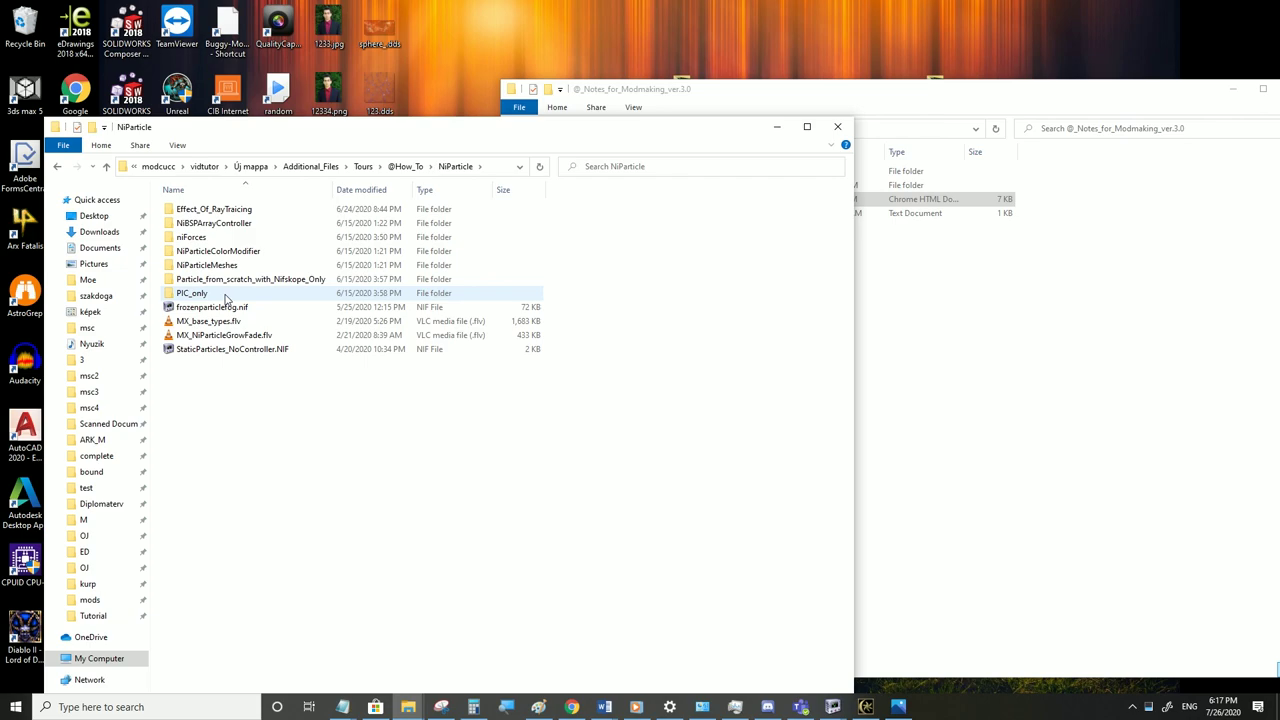
{"action": "left_click", "coordinate": [408, 167]}
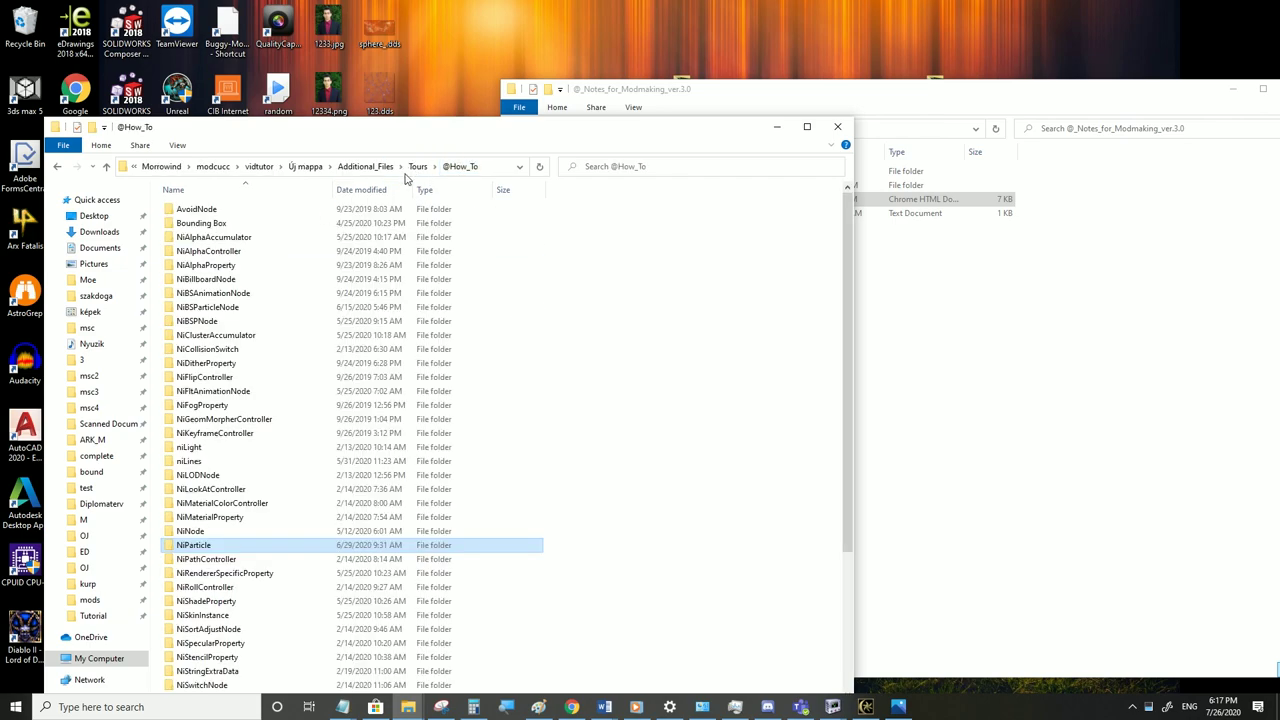
{"action": "double_click", "coordinate": [228, 560]}
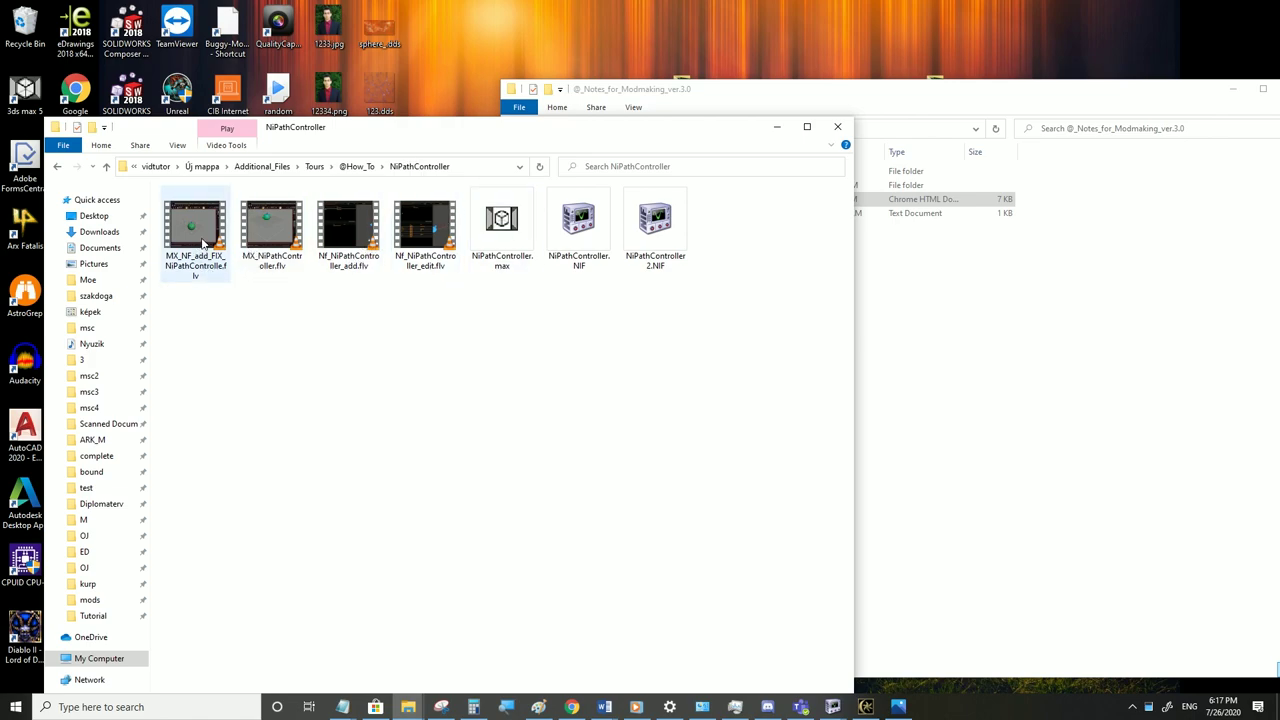
{"action": "left_click", "coordinate": [297, 233]}
{"action": "double_click", "coordinate": [297, 233]}
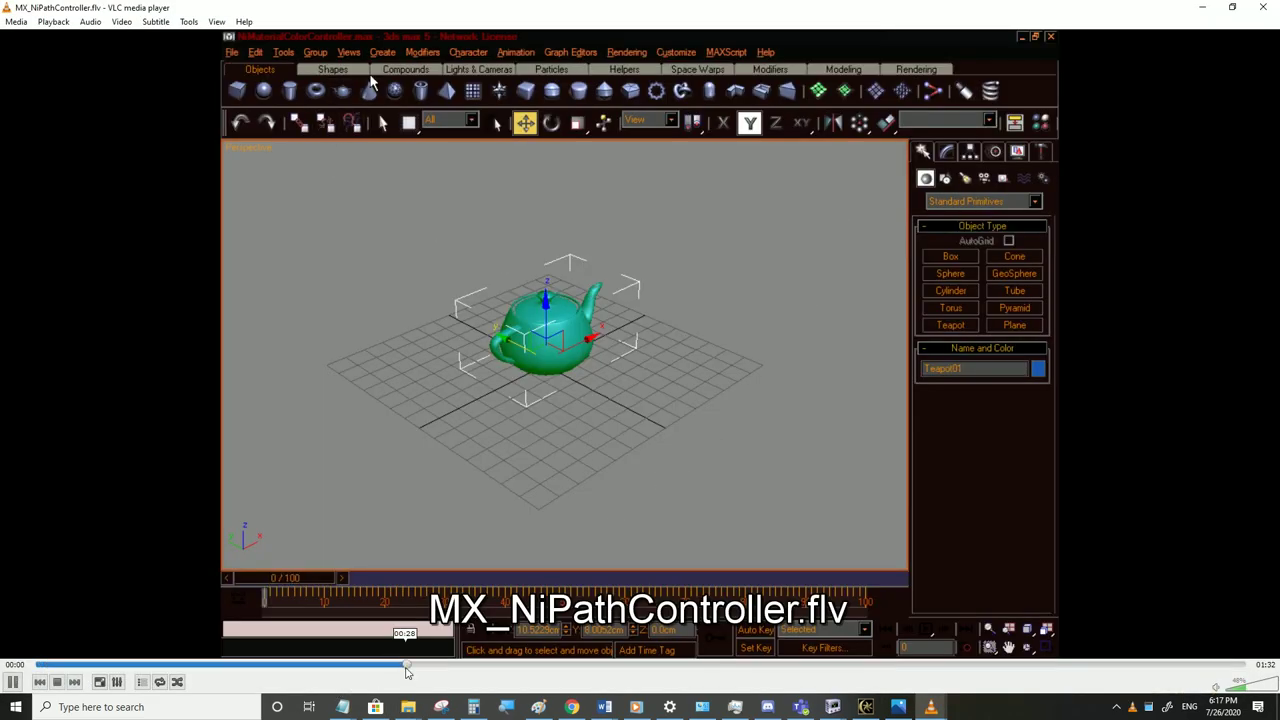
{"action": "left_click", "coordinate": [405, 665]}
{"action": "left_click", "coordinate": [547, 665]}
{"action": "left_click", "coordinate": [760, 665]}
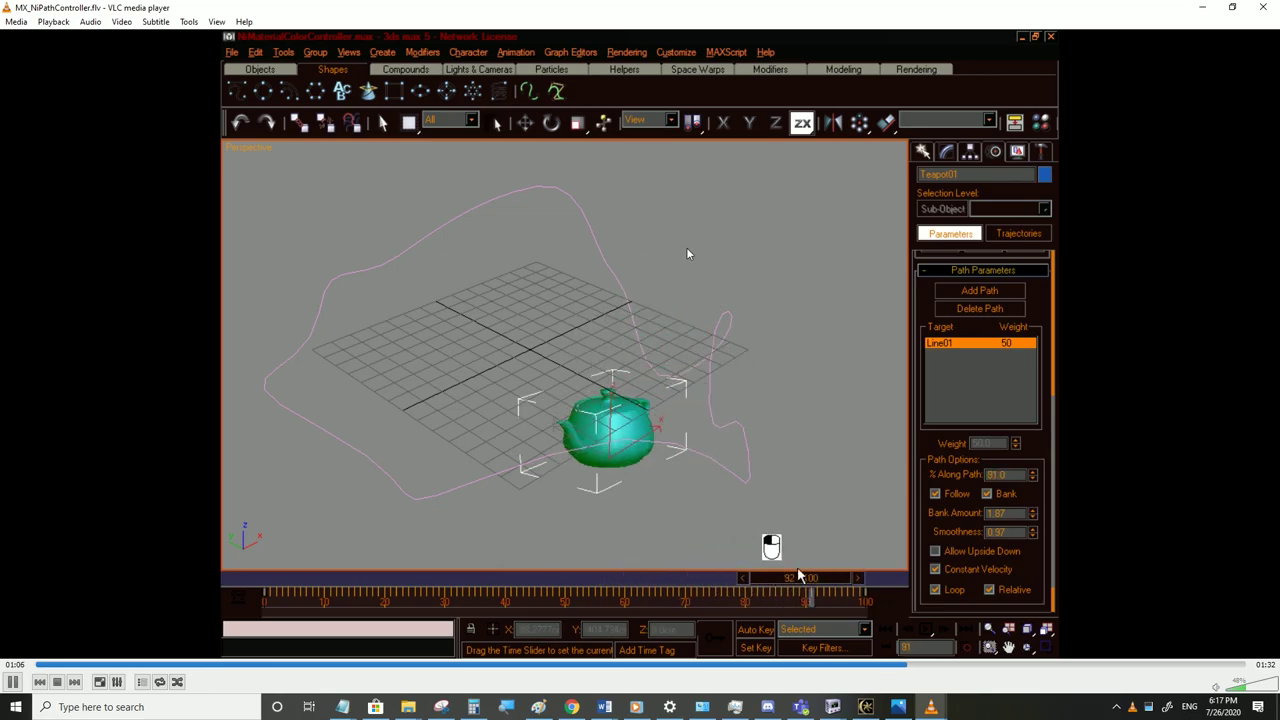
{"action": "left_click", "coordinate": [1262, 8]}
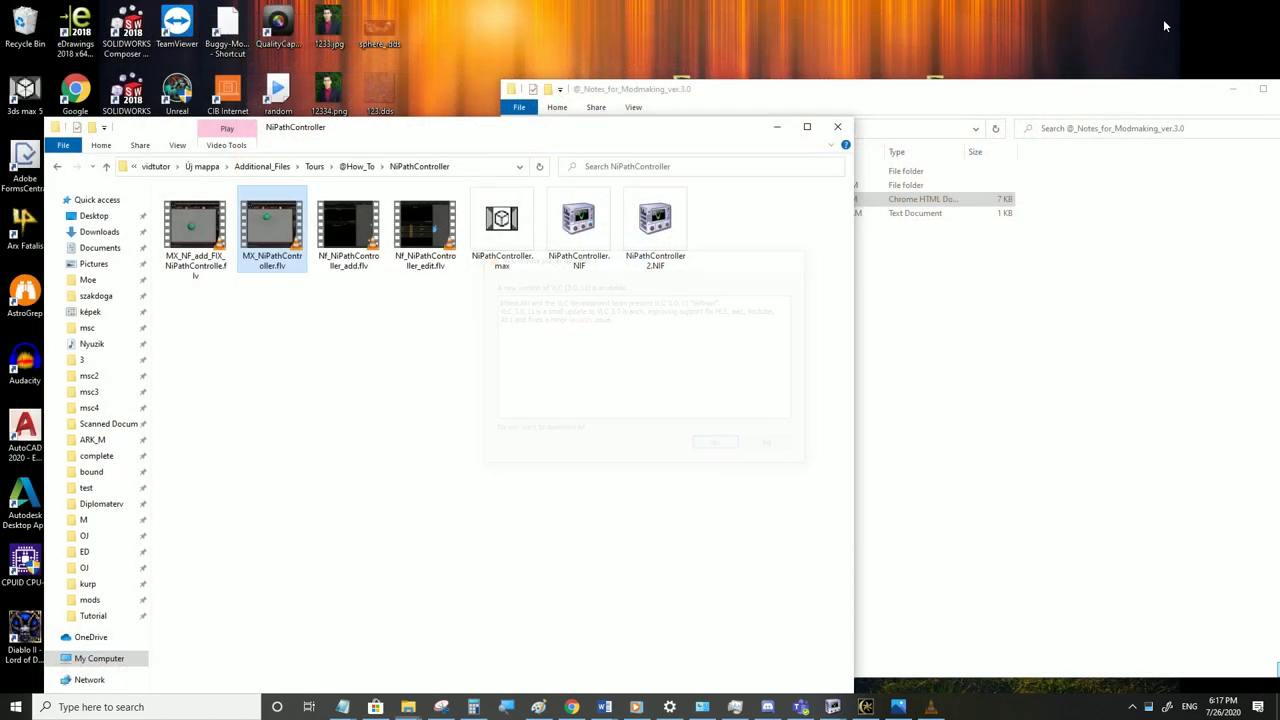
{"action": "left_click", "coordinate": [357, 166]}
{"action": "scroll", "coordinate": [266, 371], "scroll_direction": "down", "scroll_amount": 5}
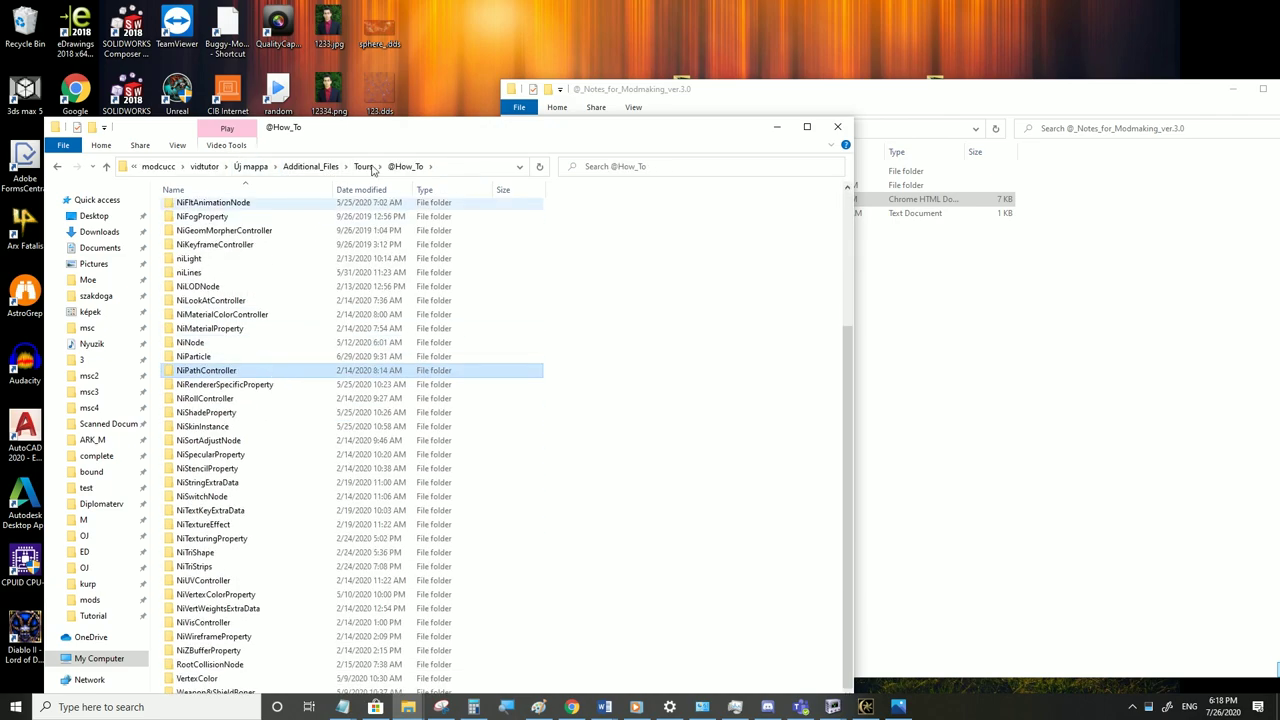
{"action": "left_click_drag", "start_coordinate": [381, 137], "coordinate": [476, 78]}
{"action": "scroll", "coordinate": [352, 438], "scroll_direction": "up", "scroll_amount": 5}
{"action": "double_click", "coordinate": [315, 305]}
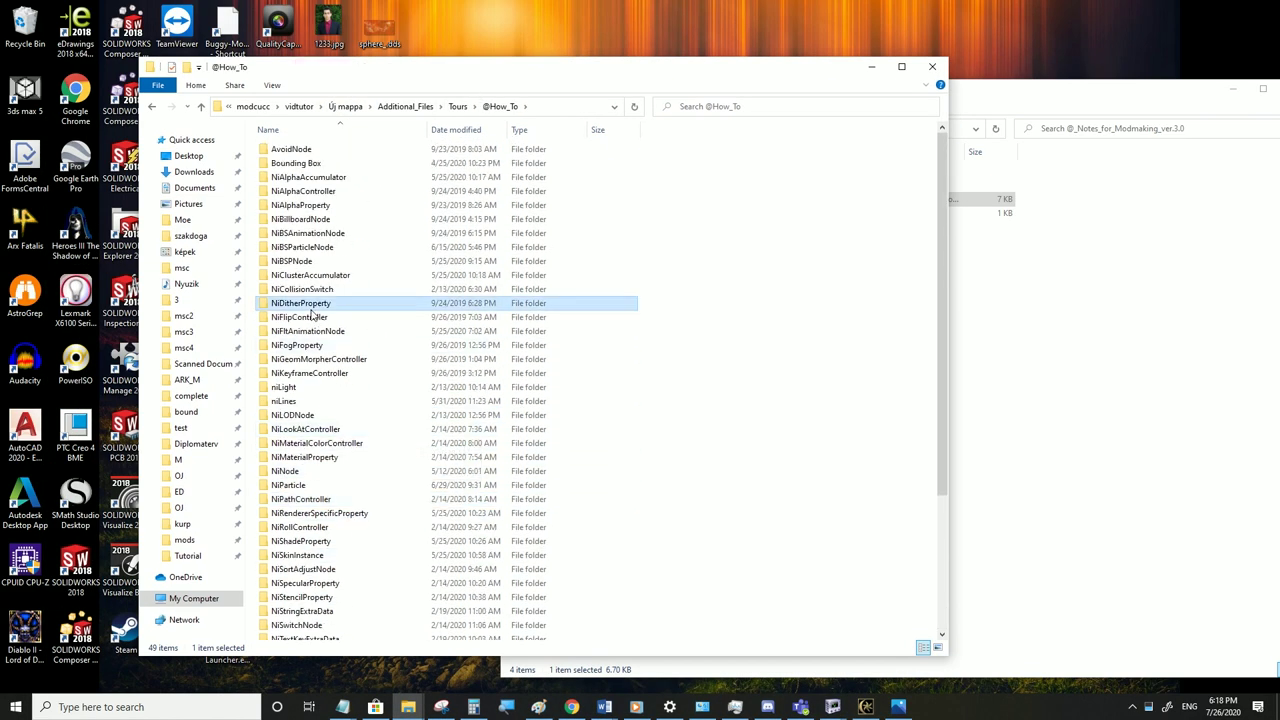
{"action": "left_click", "coordinate": [152, 107]}
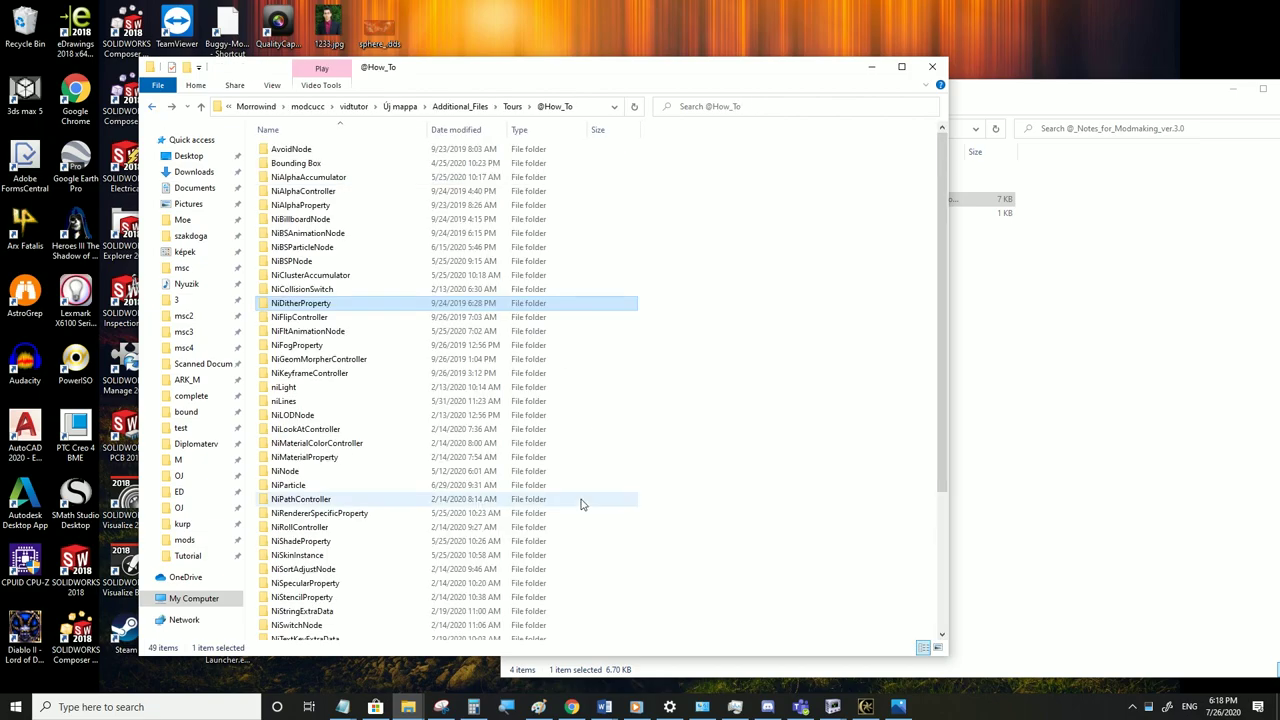
{"action": "left_click", "coordinate": [571, 706]}
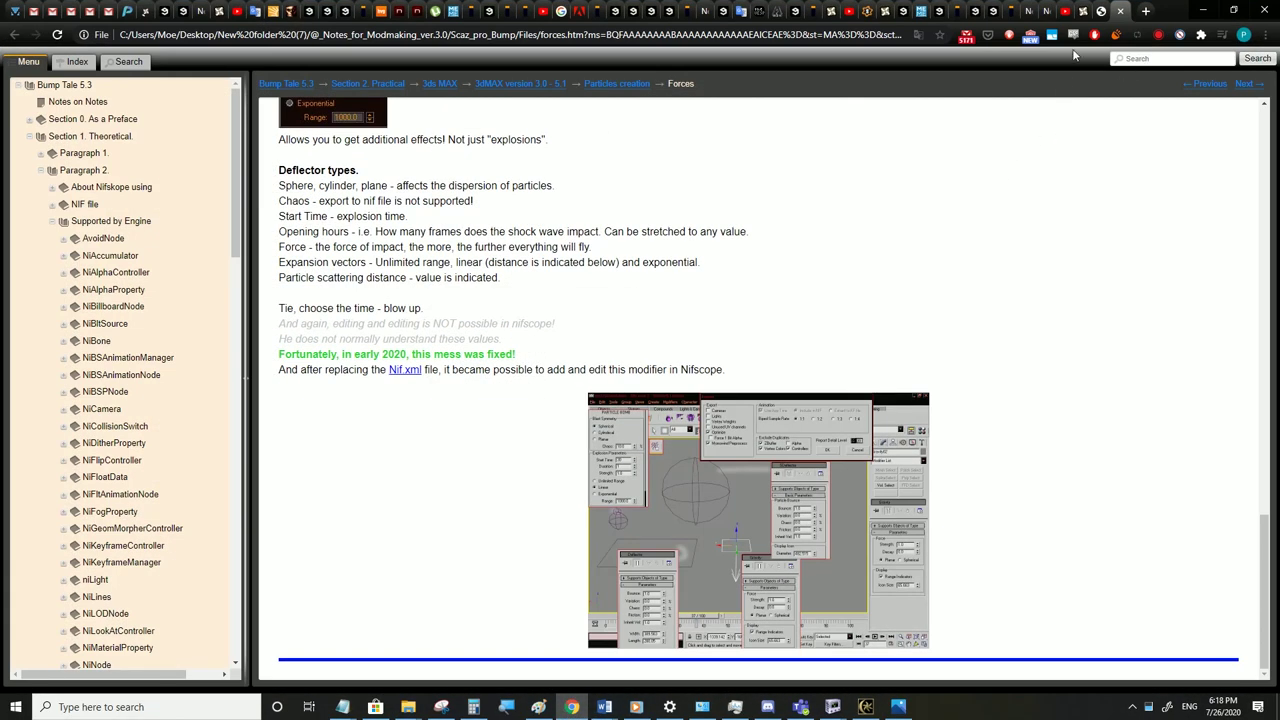
{"action": "left_click", "coordinate": [1084, 11]}
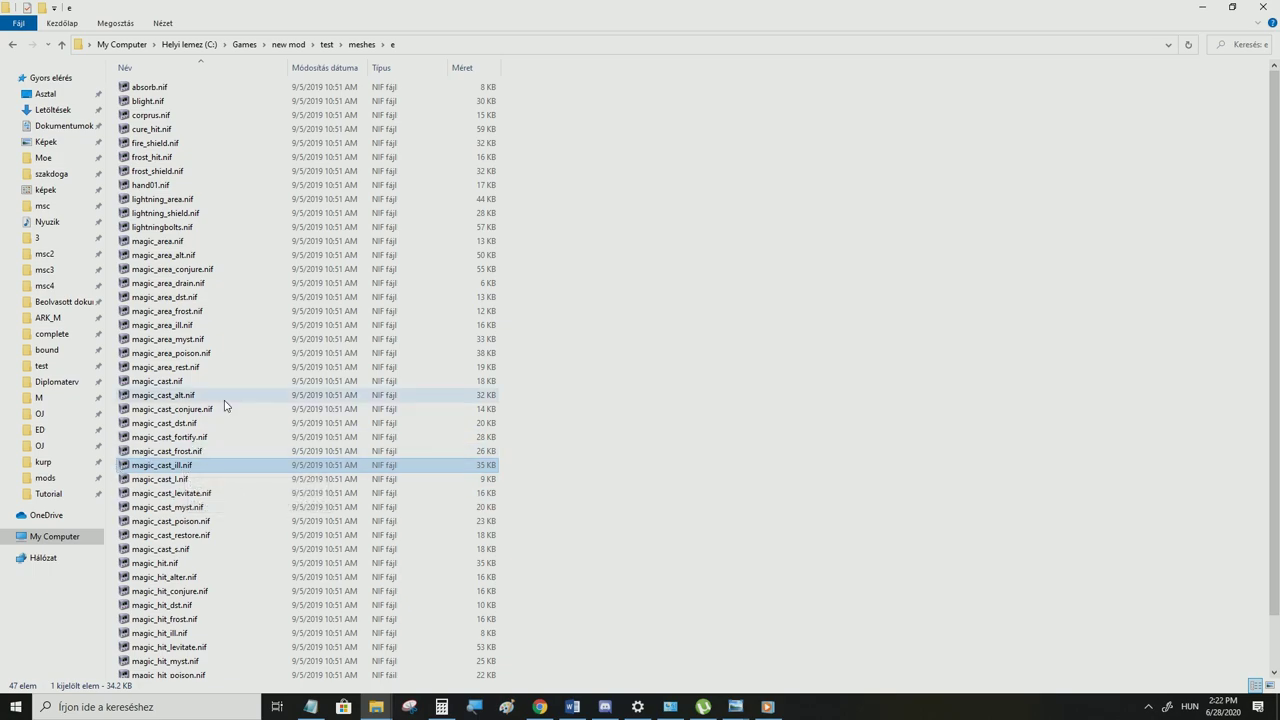
Open magic_cast_ill.nif in NifSkope, play its particle animation, and open Options › Settings
{"action": "key", "text": "Up"}
{"action": "left_click", "coordinate": [160, 468]}
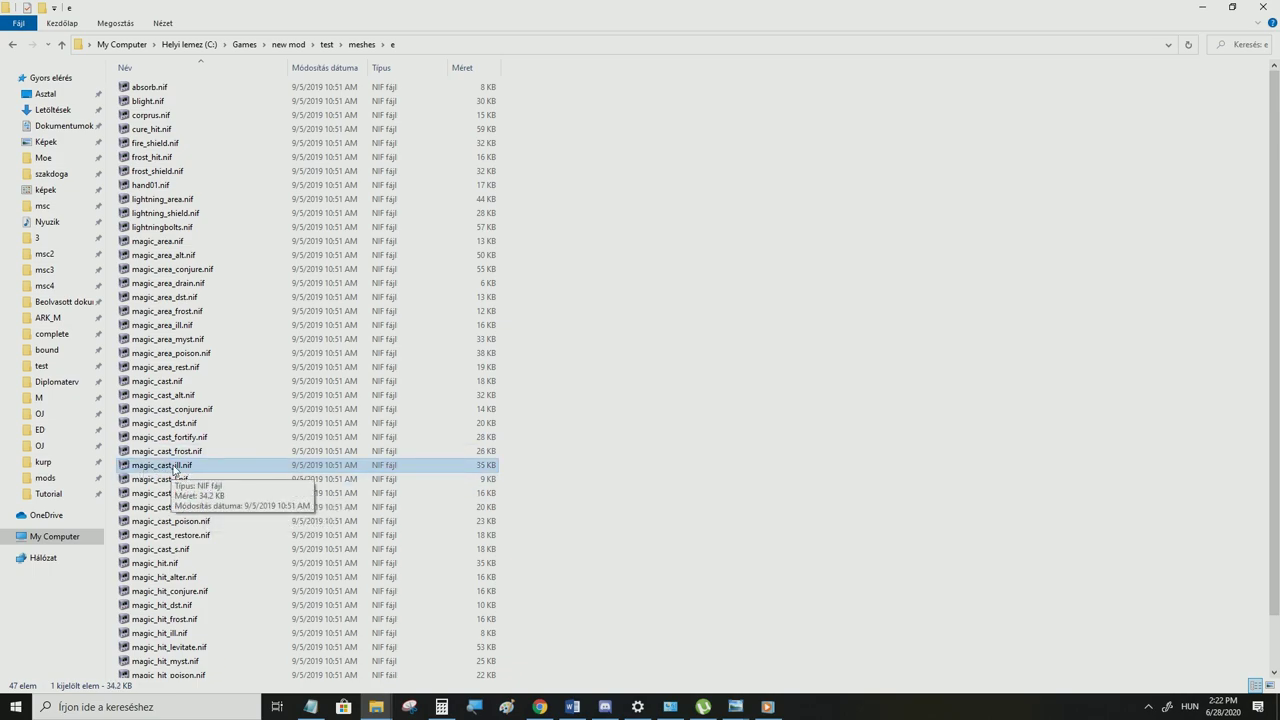
{"action": "double_click", "coordinate": [174, 468]}
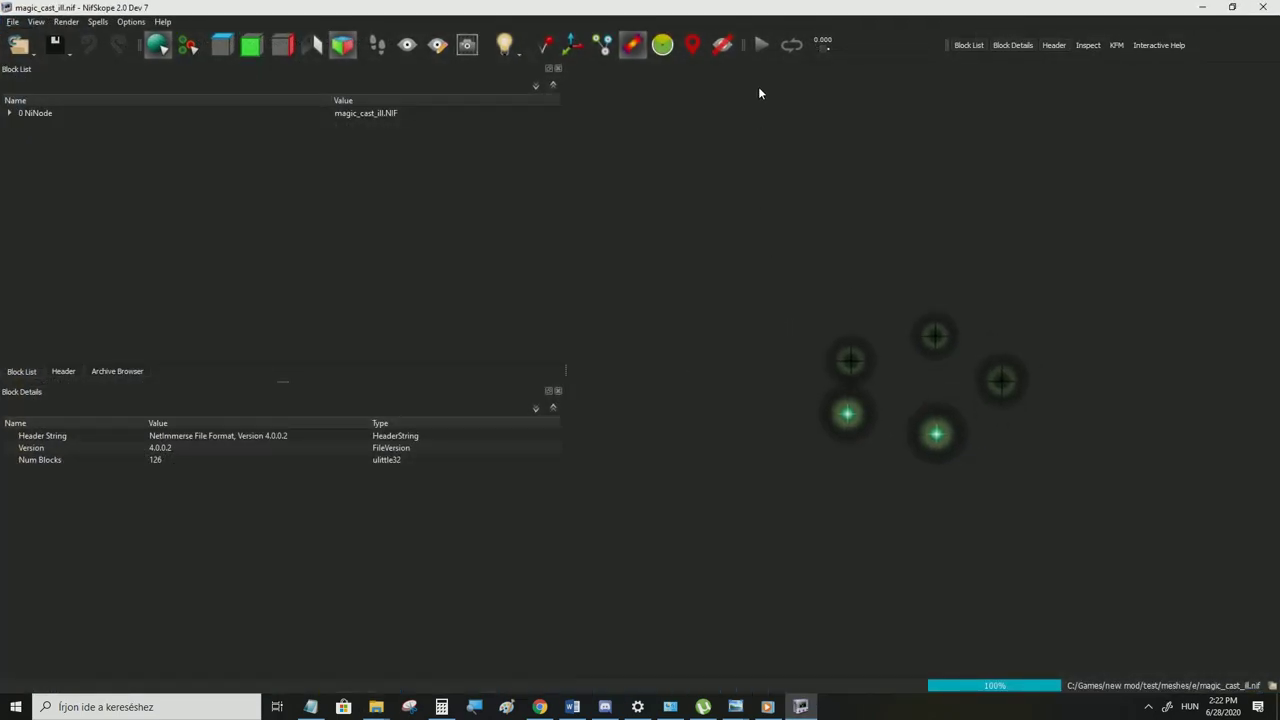
{"action": "left_click", "coordinate": [762, 48]}
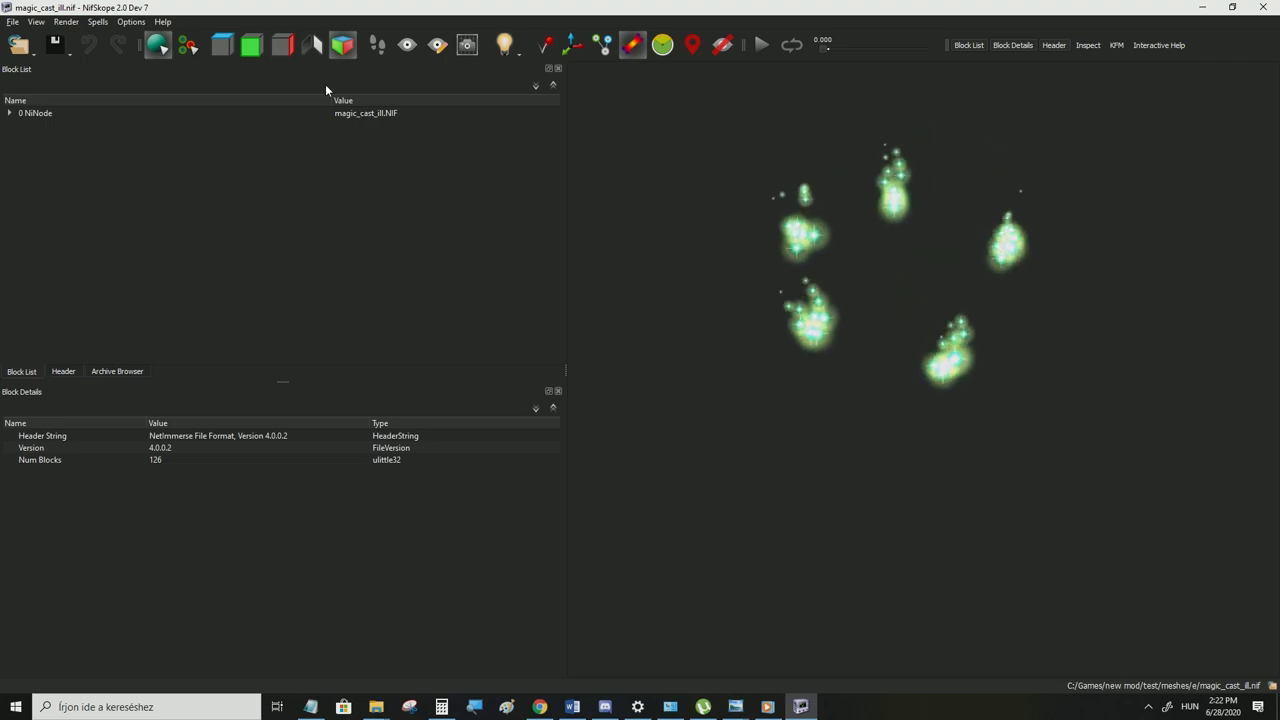
{"action": "left_click", "coordinate": [129, 22]}
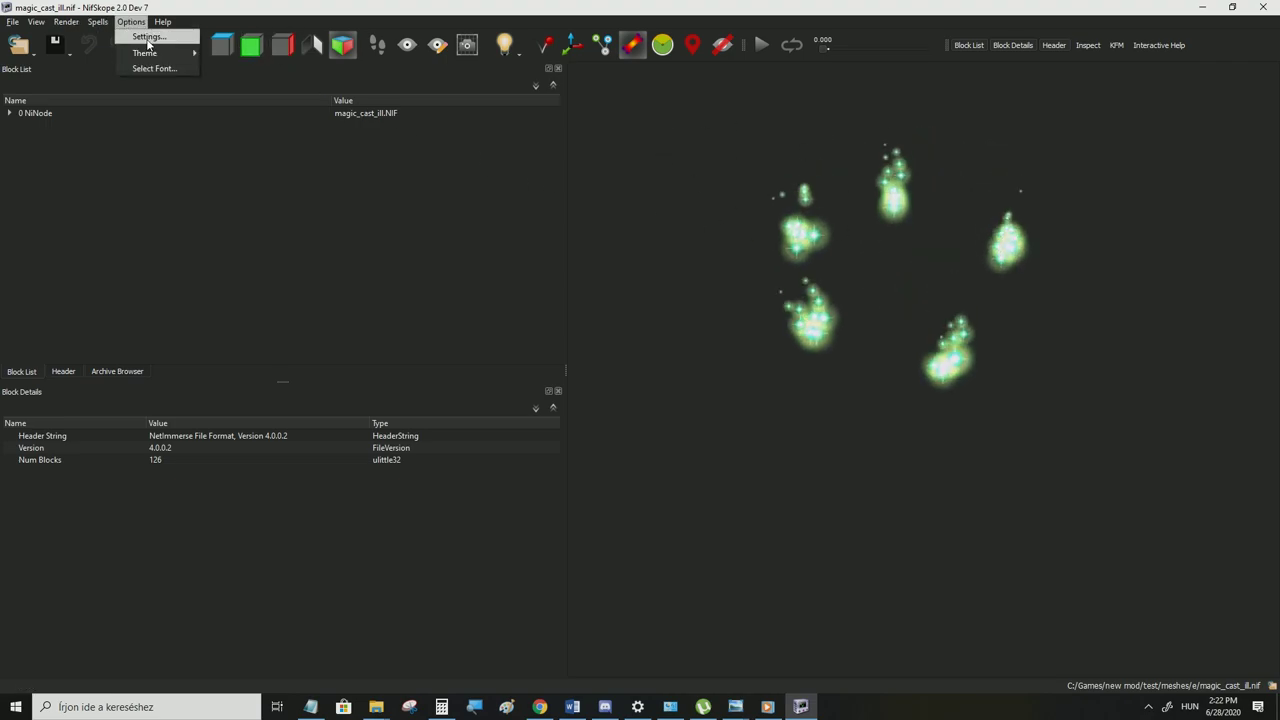
{"action": "left_click", "coordinate": [148, 38]}
In the Resources settings, check the C:/Games/Morrowind/Data Files path, then close Settings
{"action": "left_click", "coordinate": [395, 211]}
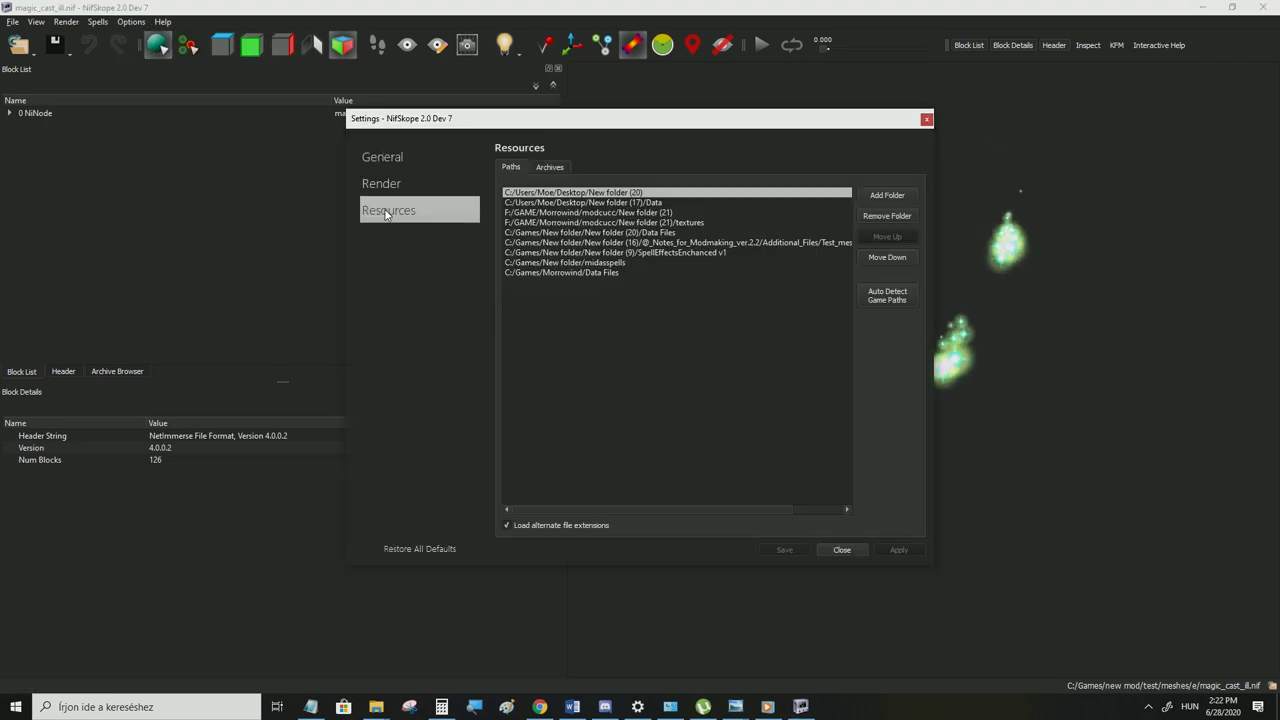
{"action": "left_click", "coordinate": [557, 273]}
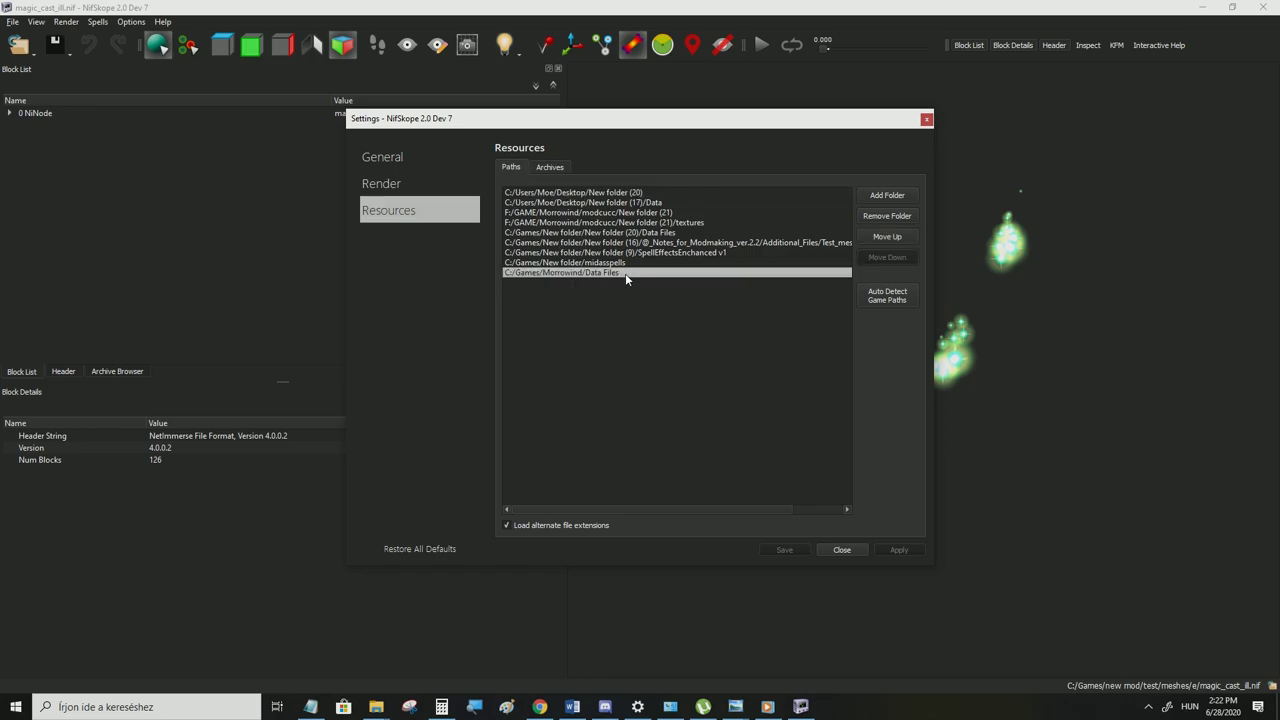
{"action": "left_click", "coordinate": [926, 119]}
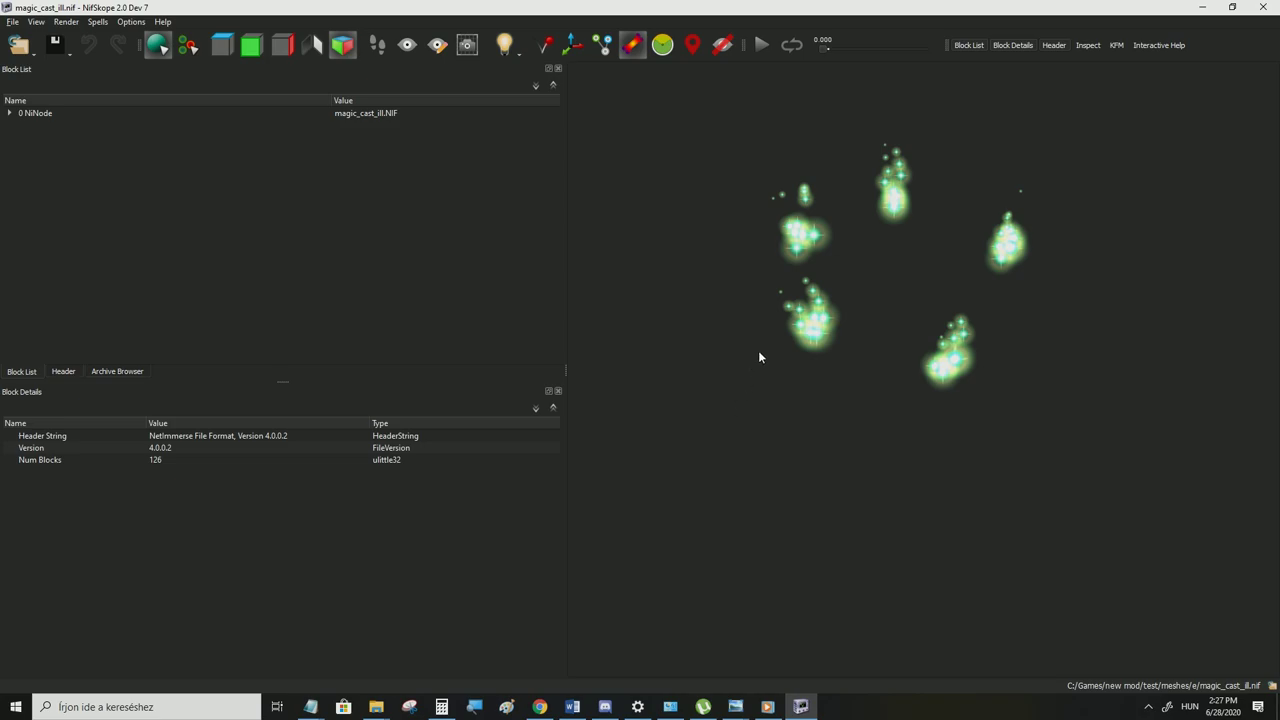
{"action": "mouse_move", "coordinate": [376, 706]}
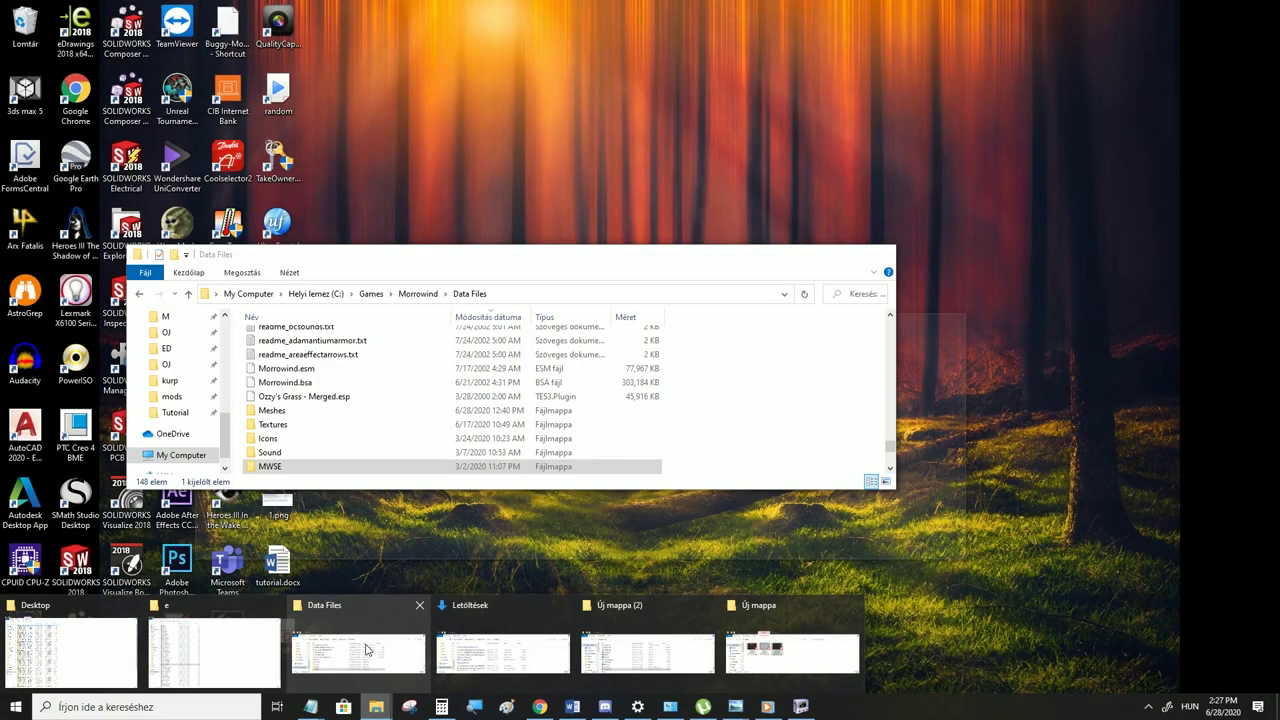
Open MWSE › mods › liveSpellEditing › main.lua and highlight its meshes and ark\m\LifeCast.nif paths
{"action": "left_click", "coordinate": [366, 651]}
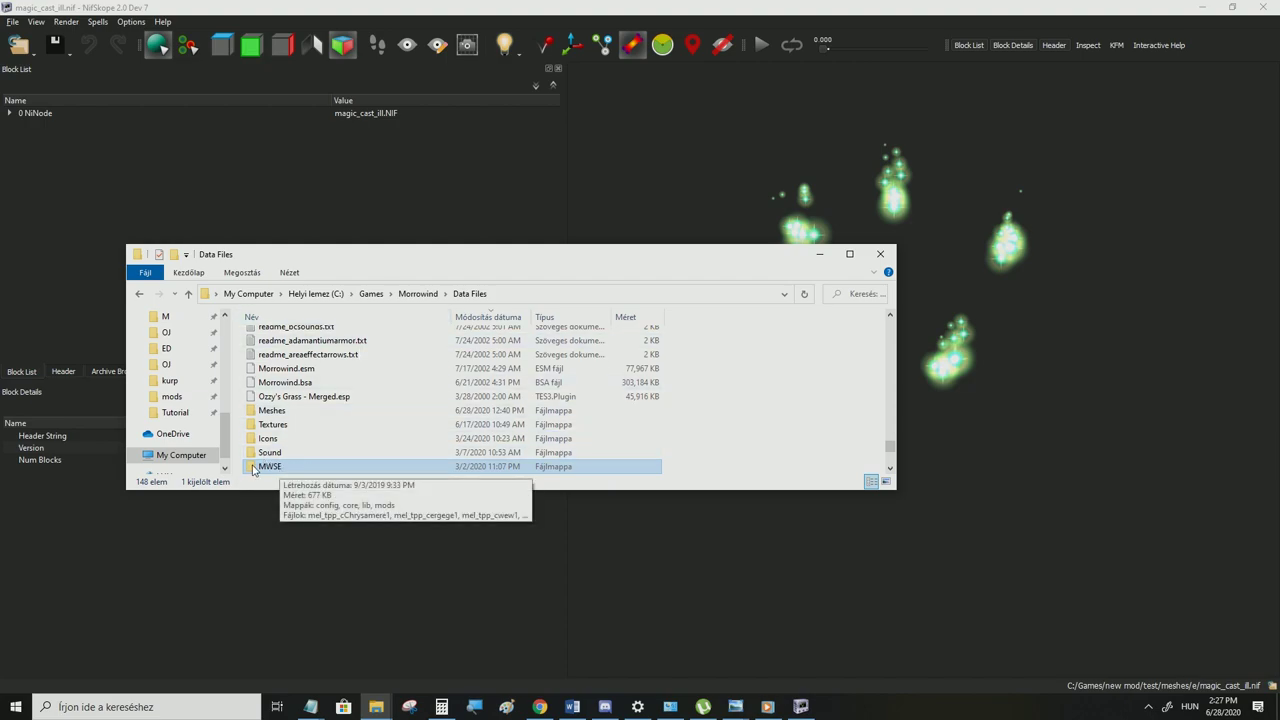
{"action": "double_click", "coordinate": [278, 468]}
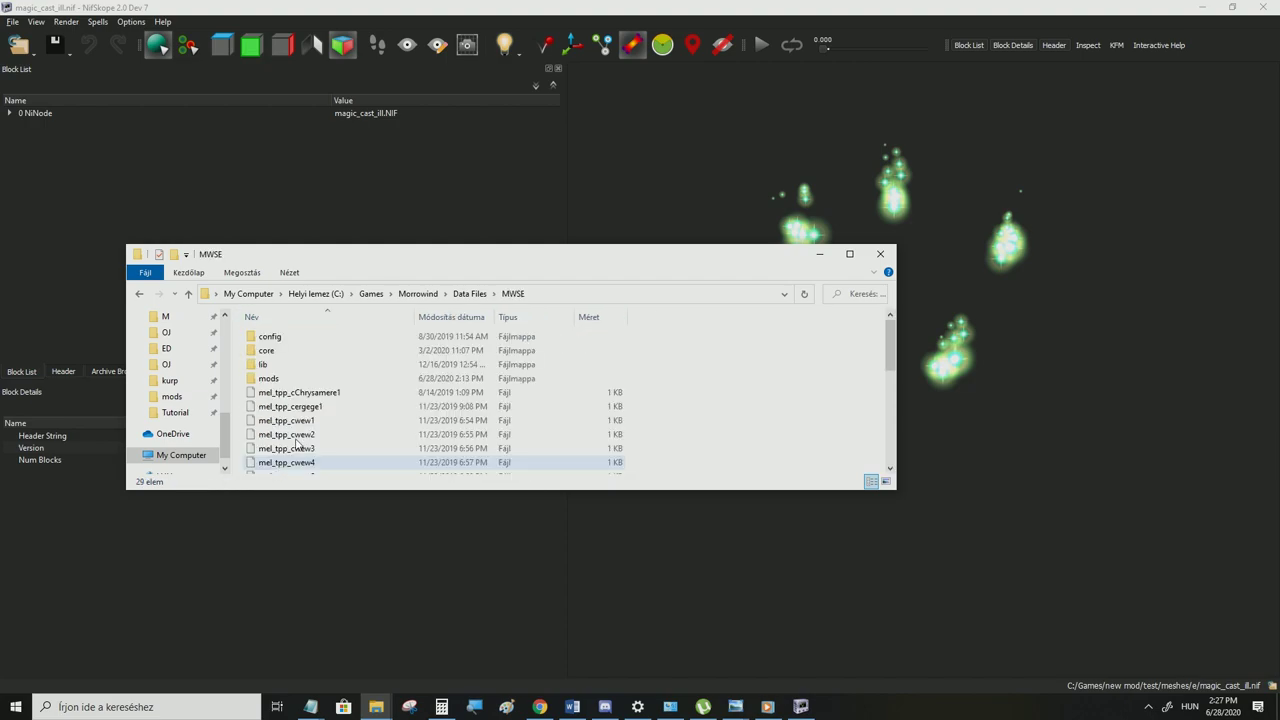
{"action": "double_click", "coordinate": [280, 378]}
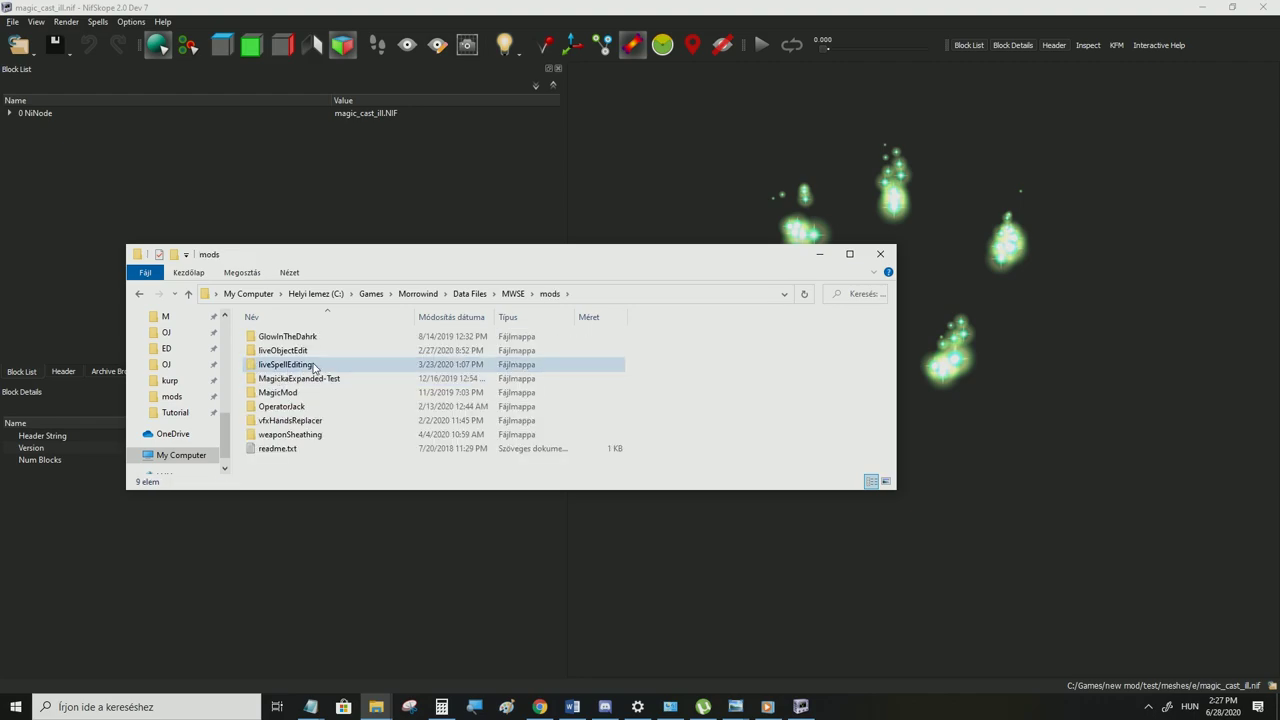
{"action": "double_click", "coordinate": [313, 368]}
{"action": "left_click", "coordinate": [310, 336]}
{"action": "double_click", "coordinate": [288, 343]}
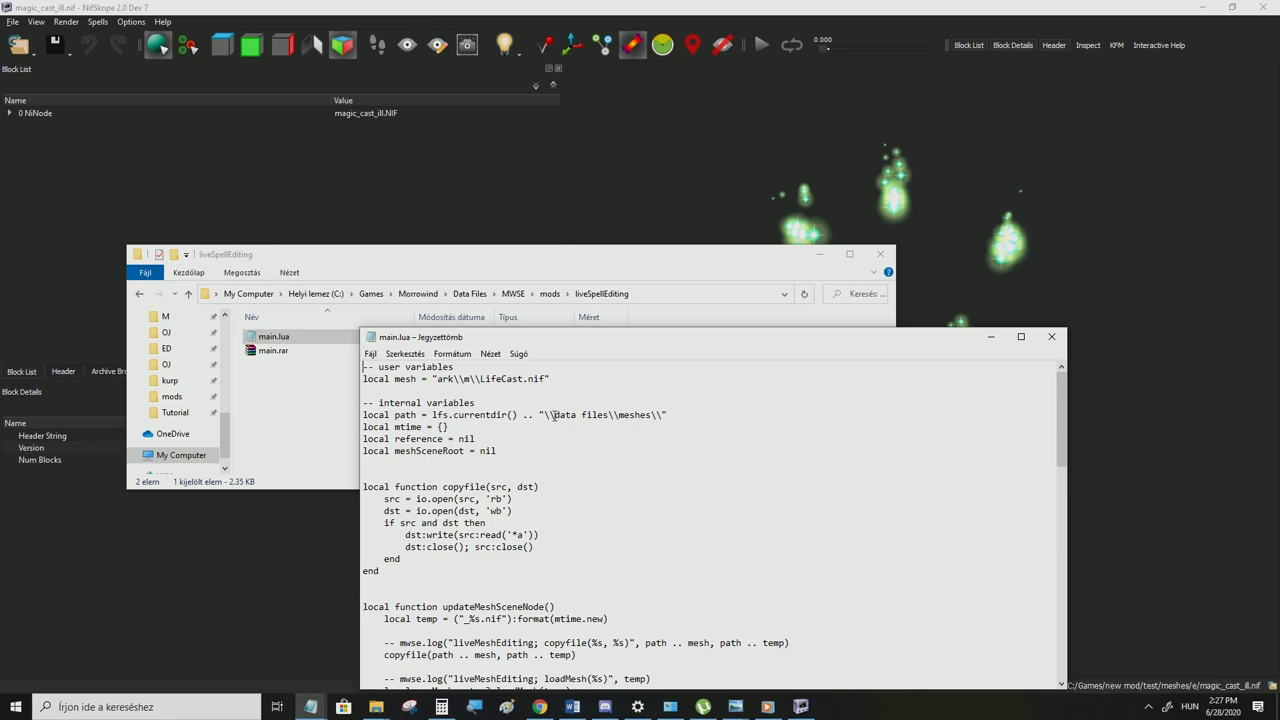
{"action": "left_click_drag", "start_coordinate": [544, 415], "coordinate": [658, 415]}
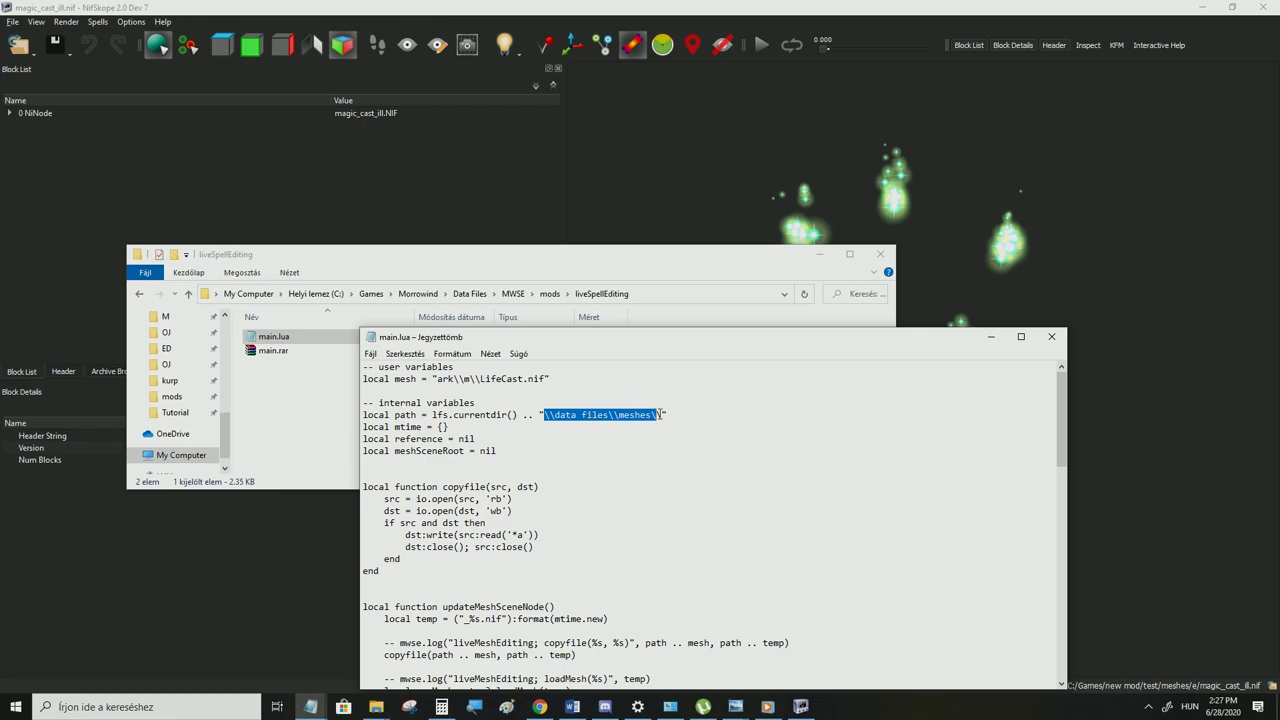
{"action": "left_click_drag", "start_coordinate": [547, 379], "coordinate": [437, 380]}
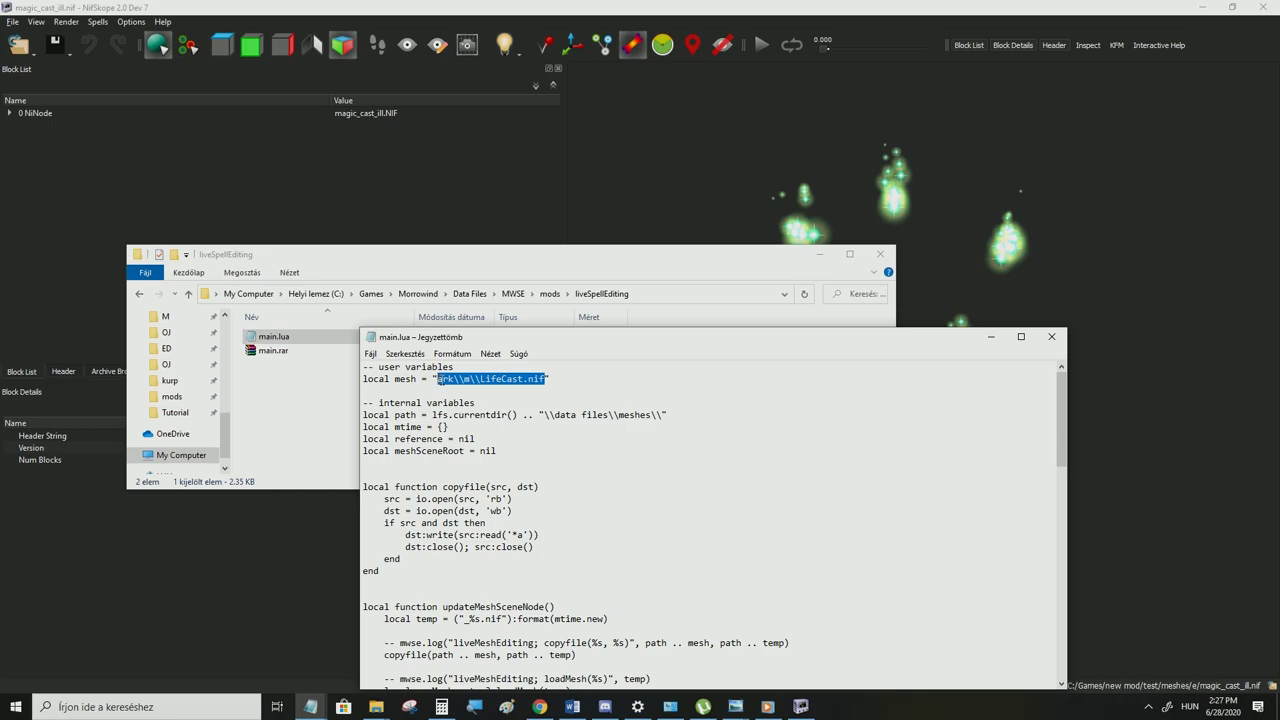
Browse from the Games folder to Morrowind\Data Files\Meshes\ARK\M in File Explorer
{"action": "mouse_move", "coordinate": [376, 706]}
{"action": "left_click", "coordinate": [217, 650]}
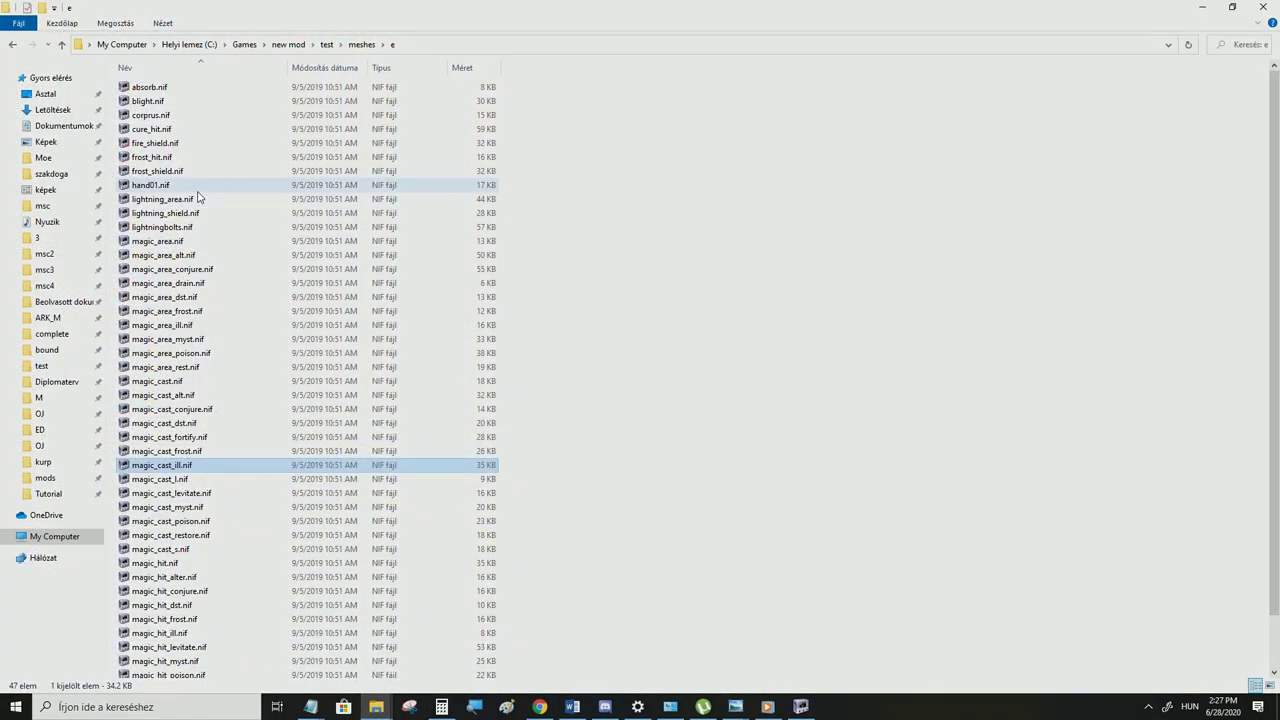
{"action": "left_click", "coordinate": [244, 44]}
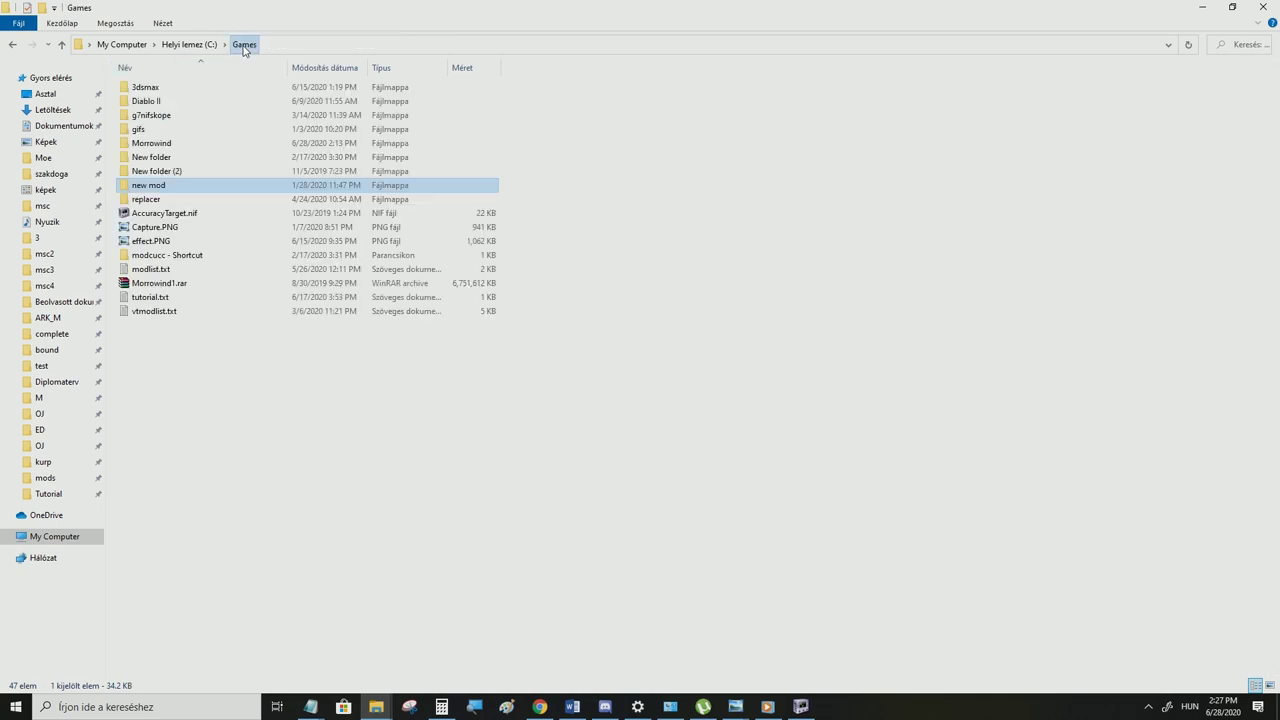
{"action": "double_click", "coordinate": [160, 143]}
{"action": "double_click", "coordinate": [160, 89]}
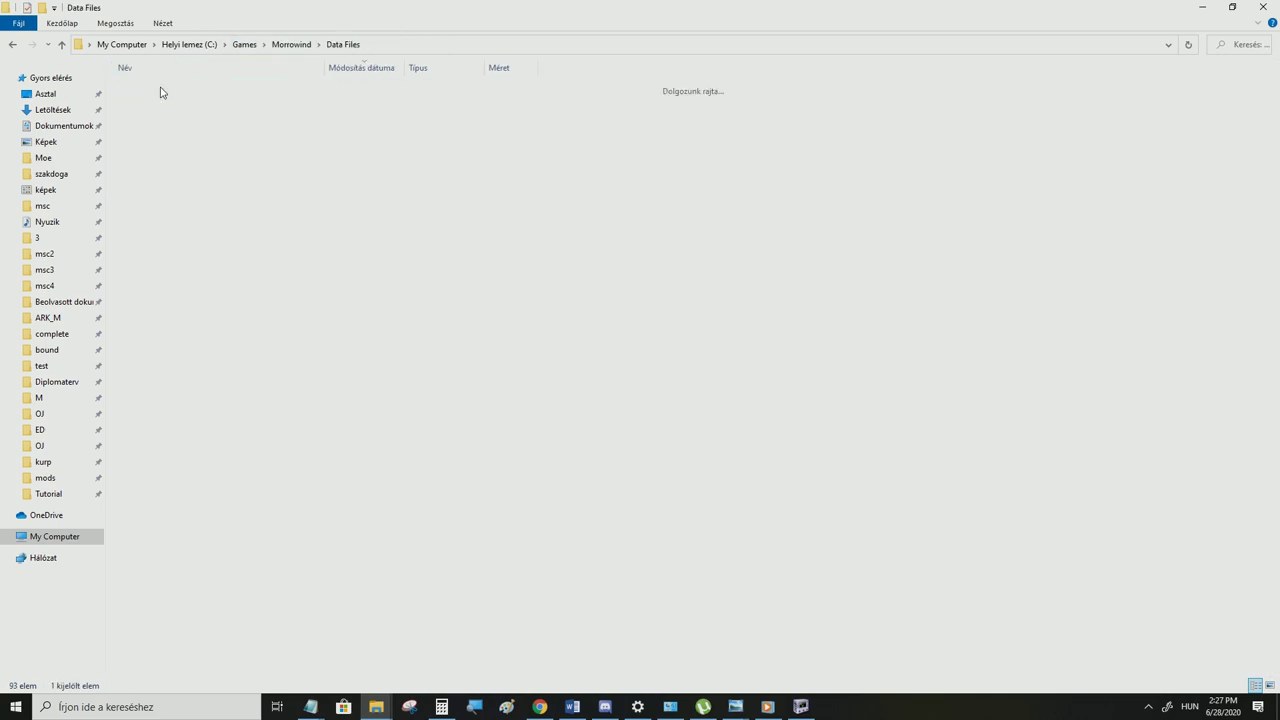
{"action": "scroll", "coordinate": [1258, 337], "scroll_direction": "down", "scroll_amount": 20}
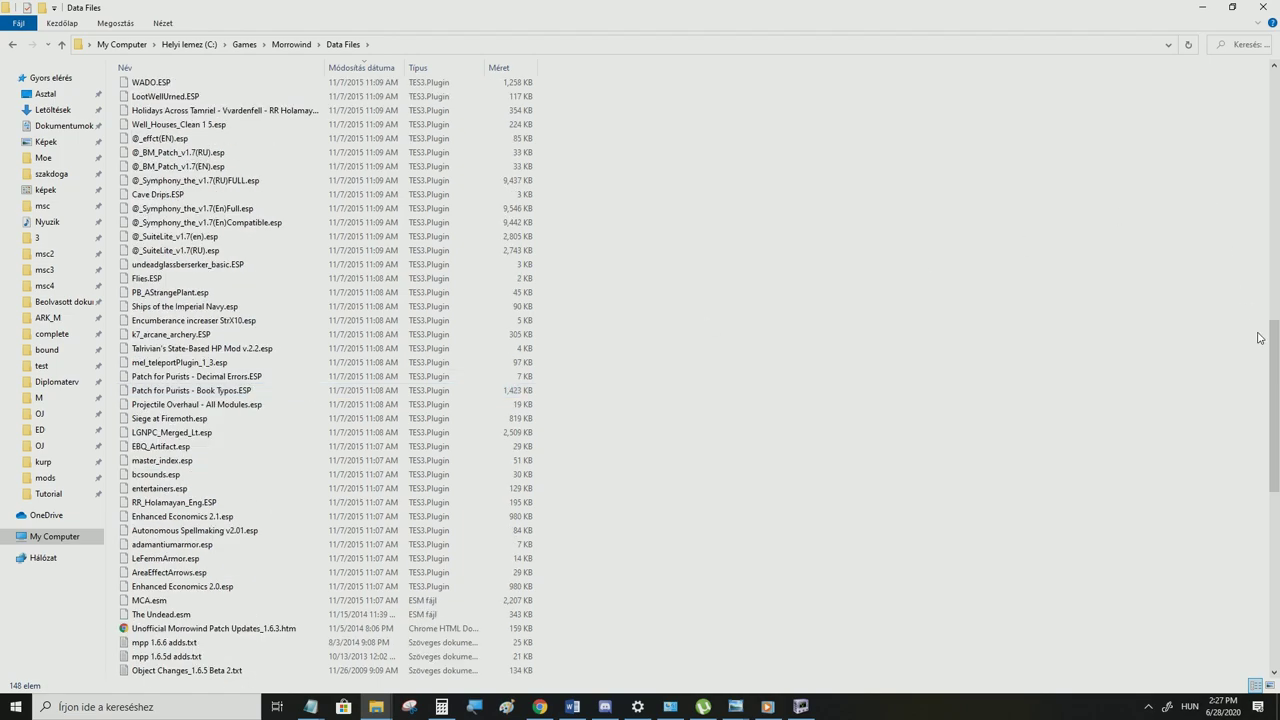
{"action": "left_click_drag", "start_coordinate": [1273, 345], "coordinate": [1272, 487]}
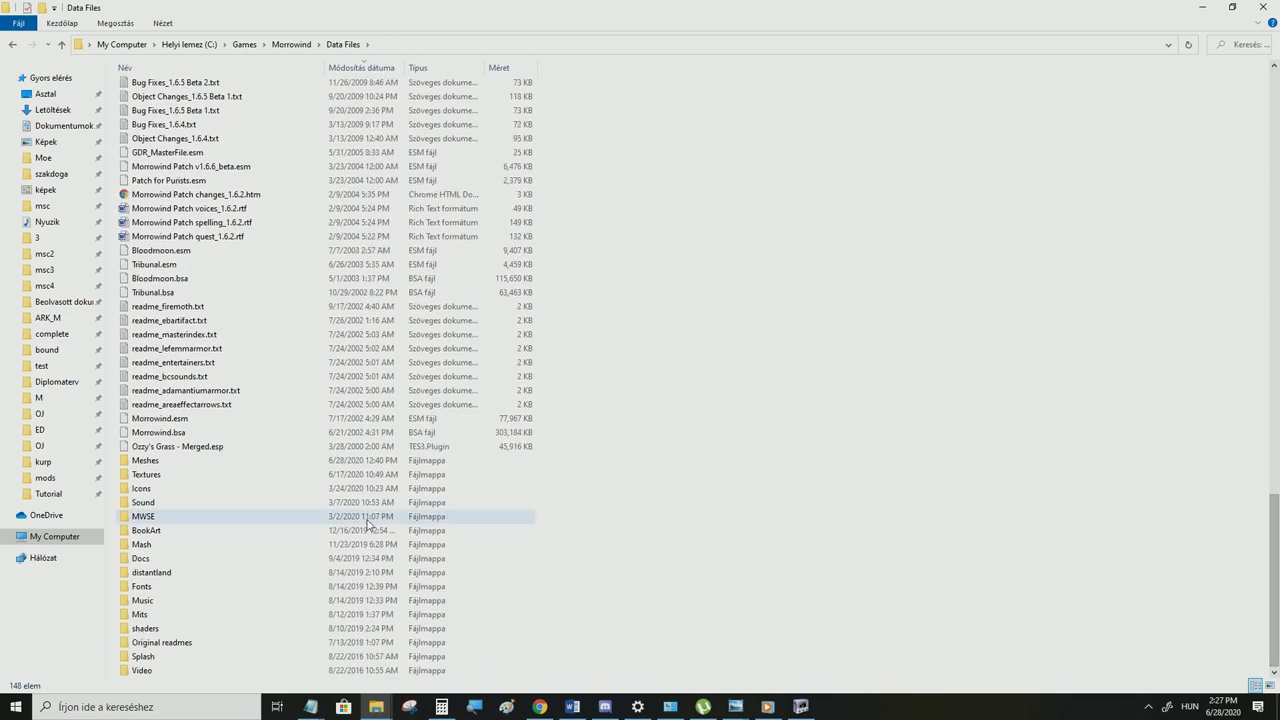
{"action": "double_click", "coordinate": [163, 463]}
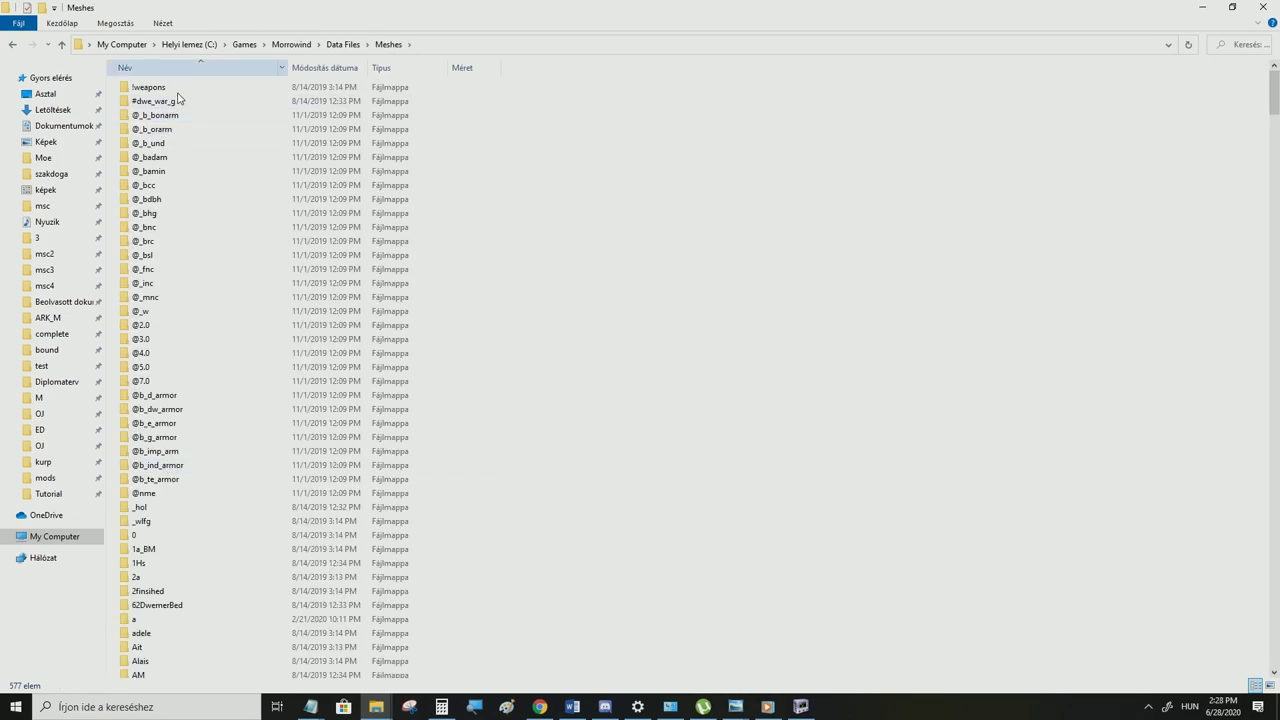
{"action": "scroll", "coordinate": [163, 490], "scroll_direction": "down", "scroll_amount": 2}
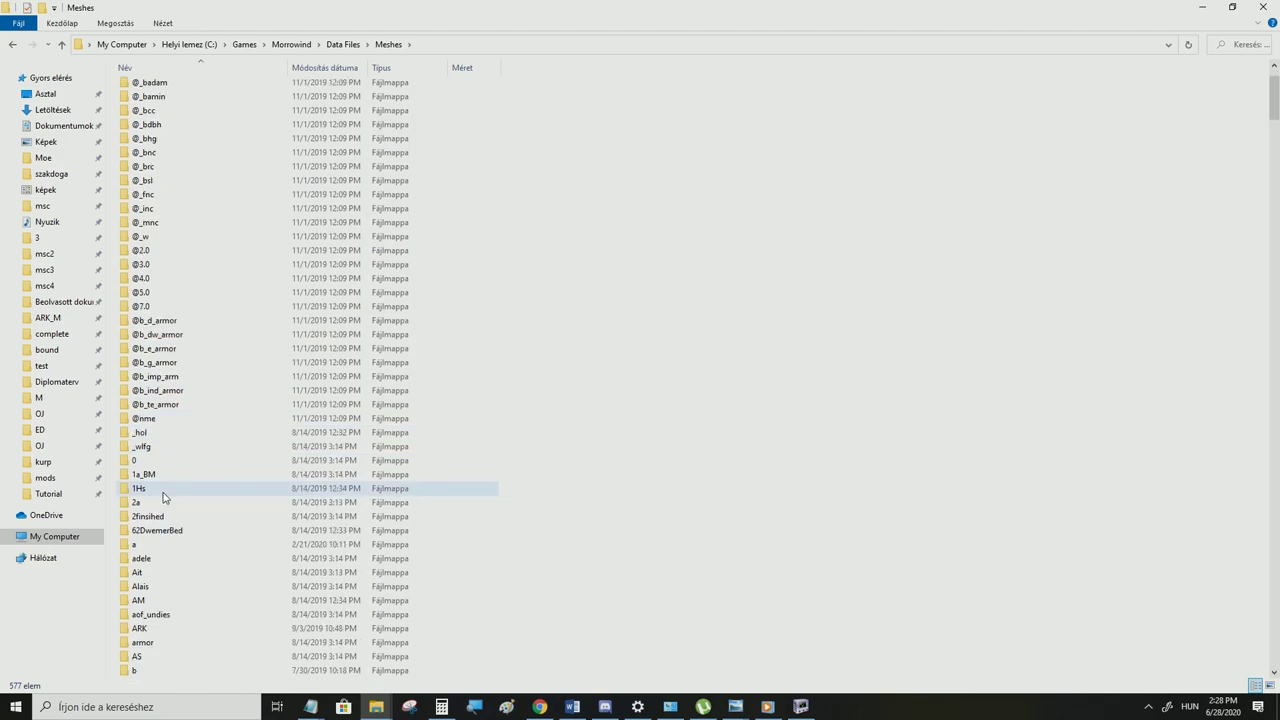
{"action": "double_click", "coordinate": [140, 628]}
{"action": "double_click", "coordinate": [139, 88]}
Select LifeCast.nif in the M folder list
{"action": "left_click", "coordinate": [222, 231]}
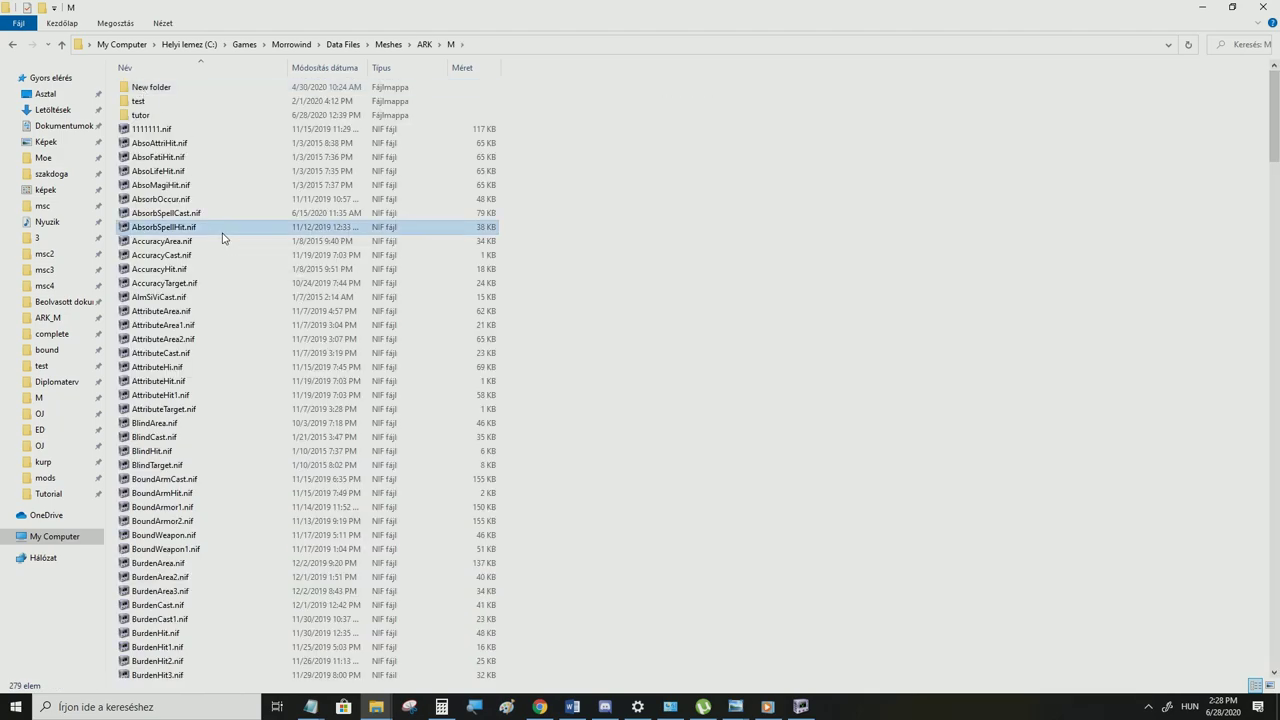
{"action": "key", "text": "l"}
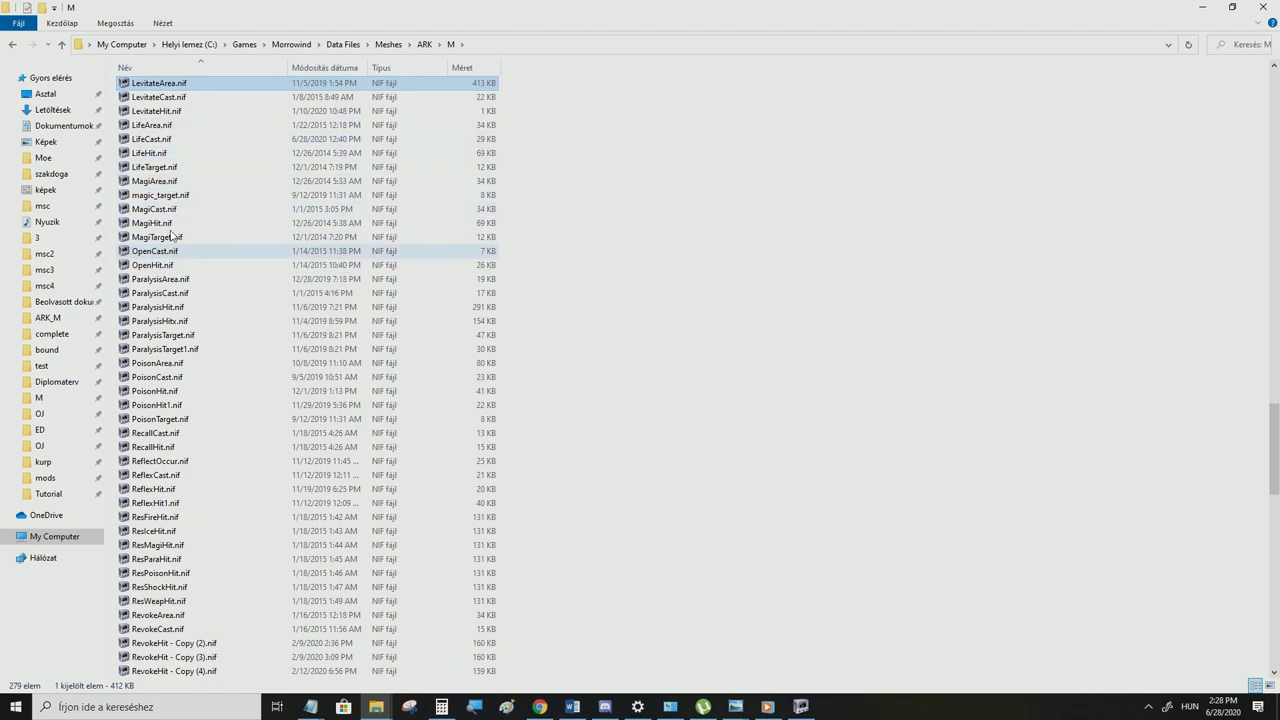
{"action": "left_click", "coordinate": [165, 125]}
{"action": "scroll", "coordinate": [165, 125], "scroll_direction": "up", "scroll_amount": 1}
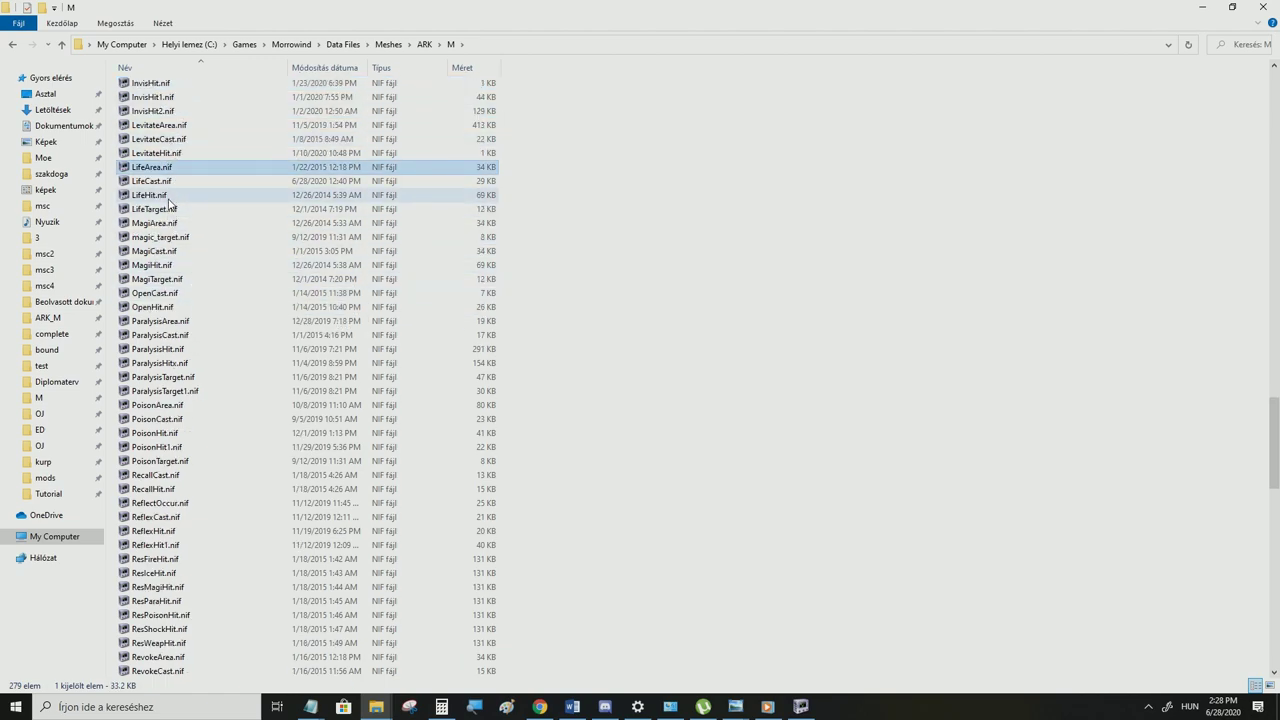
{"action": "left_click", "coordinate": [230, 182]}
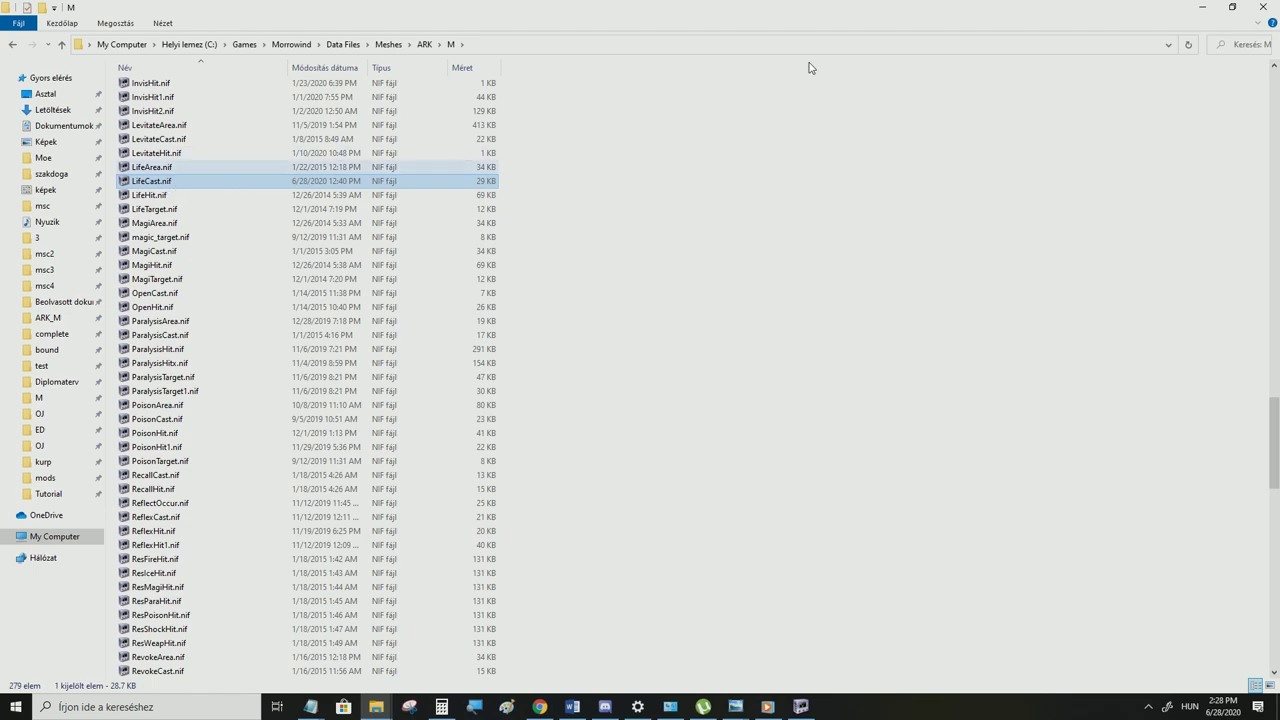
Highlight the ark\\m\\LifeCast.nif mesh path string in main.lua, then return to NifSkope
{"action": "left_click", "coordinate": [1202, 7]}
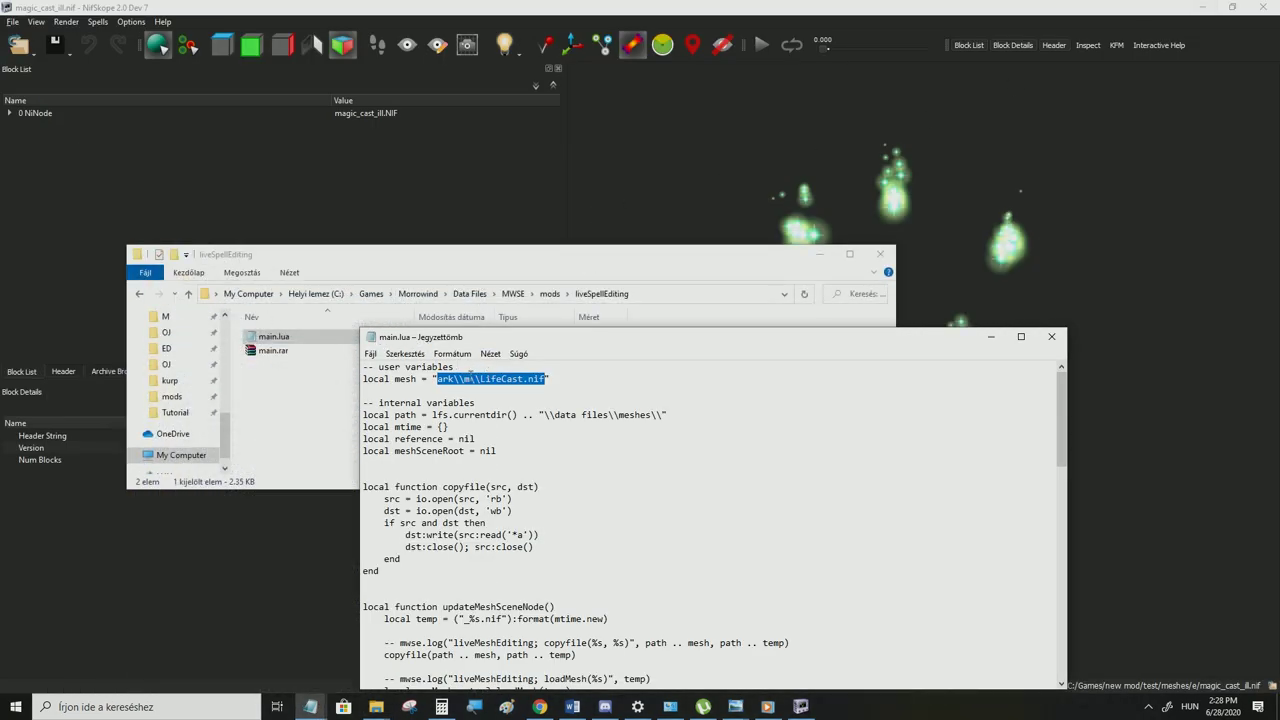
{"action": "mouse_move", "coordinate": [546, 379]}
{"action": "left_mouse_down"}
{"action": "mouse_move", "coordinate": [477, 379]}
{"action": "mouse_move", "coordinate": [545, 379]}
{"action": "left_mouse_up"}
{"action": "left_click", "coordinate": [1051, 336]}
{"action": "left_click", "coordinate": [808, 255]}
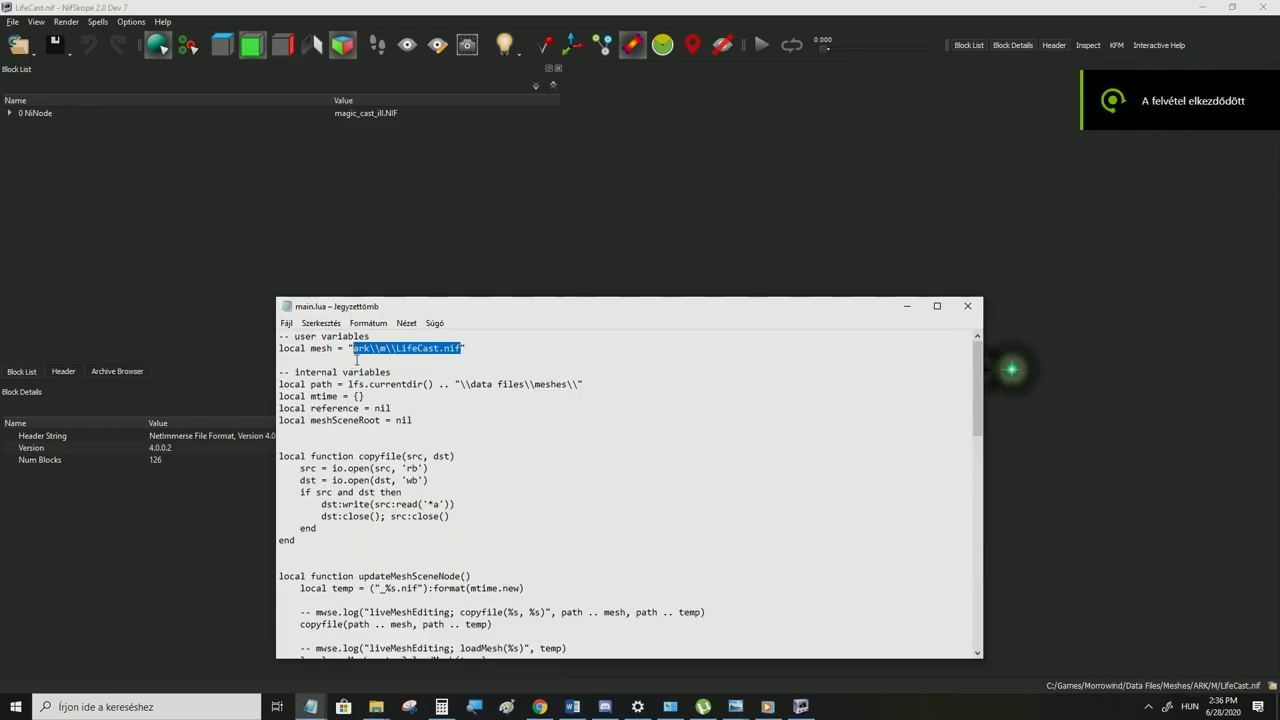
{"action": "mouse_move", "coordinate": [354, 350]}
{"action": "left_mouse_down"}
{"action": "mouse_move", "coordinate": [471, 348]}
{"action": "mouse_move", "coordinate": [358, 350]}
{"action": "left_mouse_up"}
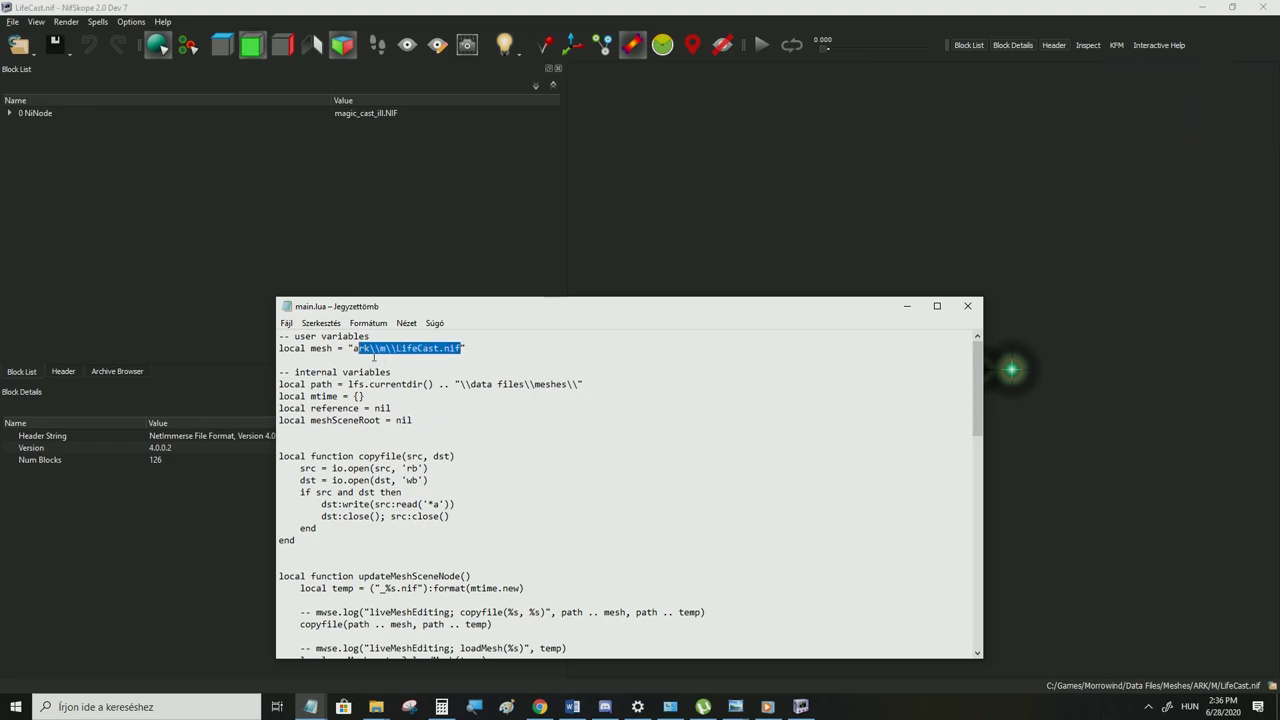
Save the effect as LifeCast.nif in Meshes\ARK\M, overwriting the existing file
{"action": "left_click", "coordinate": [58, 7]}
{"action": "left_click", "coordinate": [12, 22]}
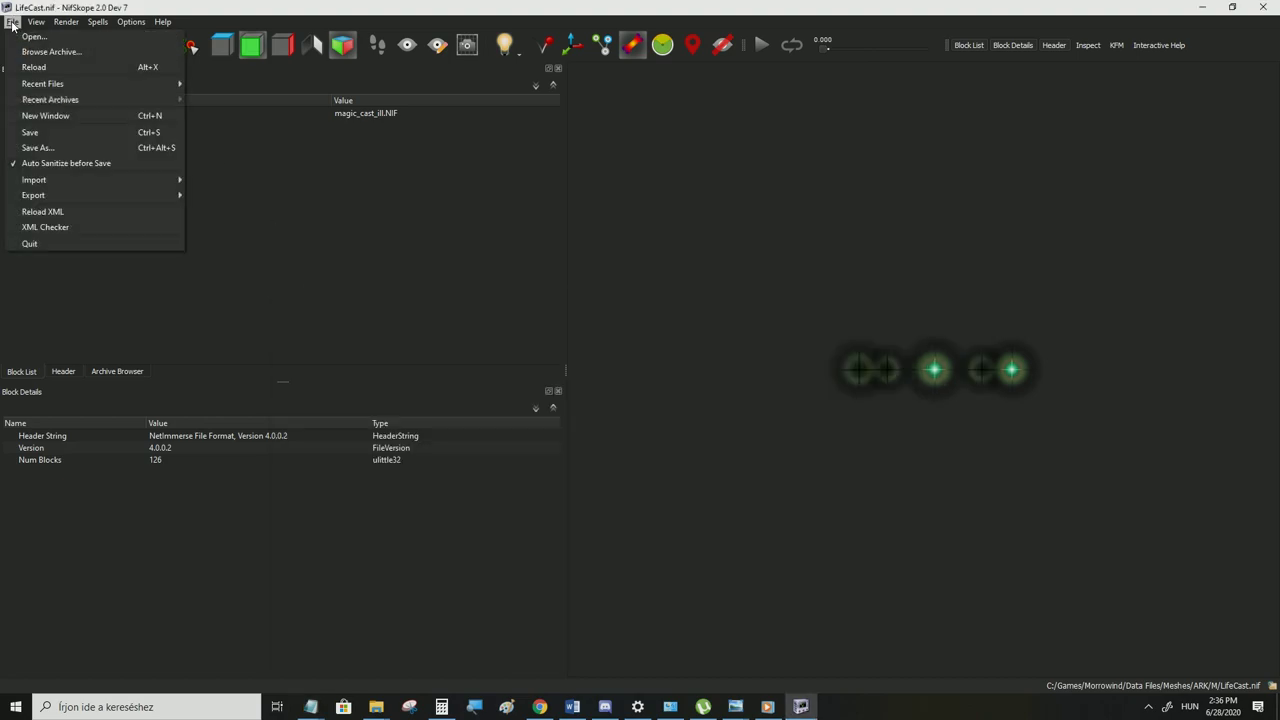
{"action": "left_click", "coordinate": [53, 149]}
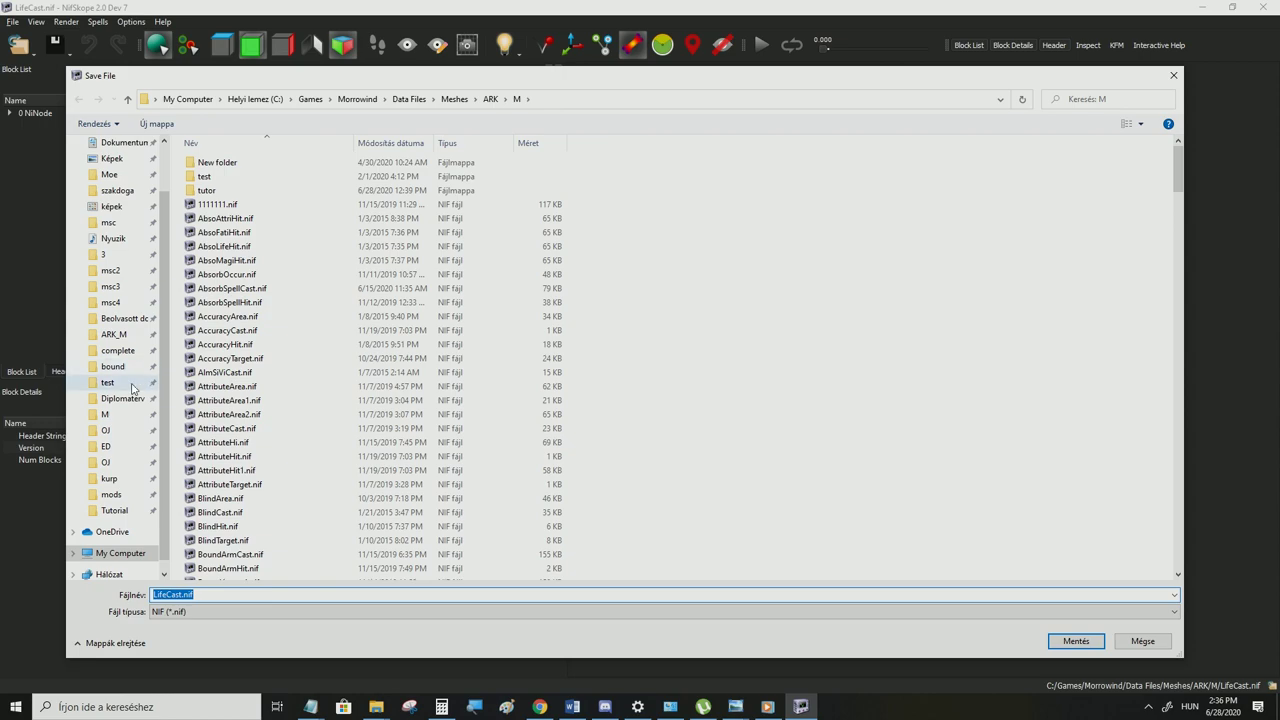
{"action": "left_click", "coordinate": [228, 344]}
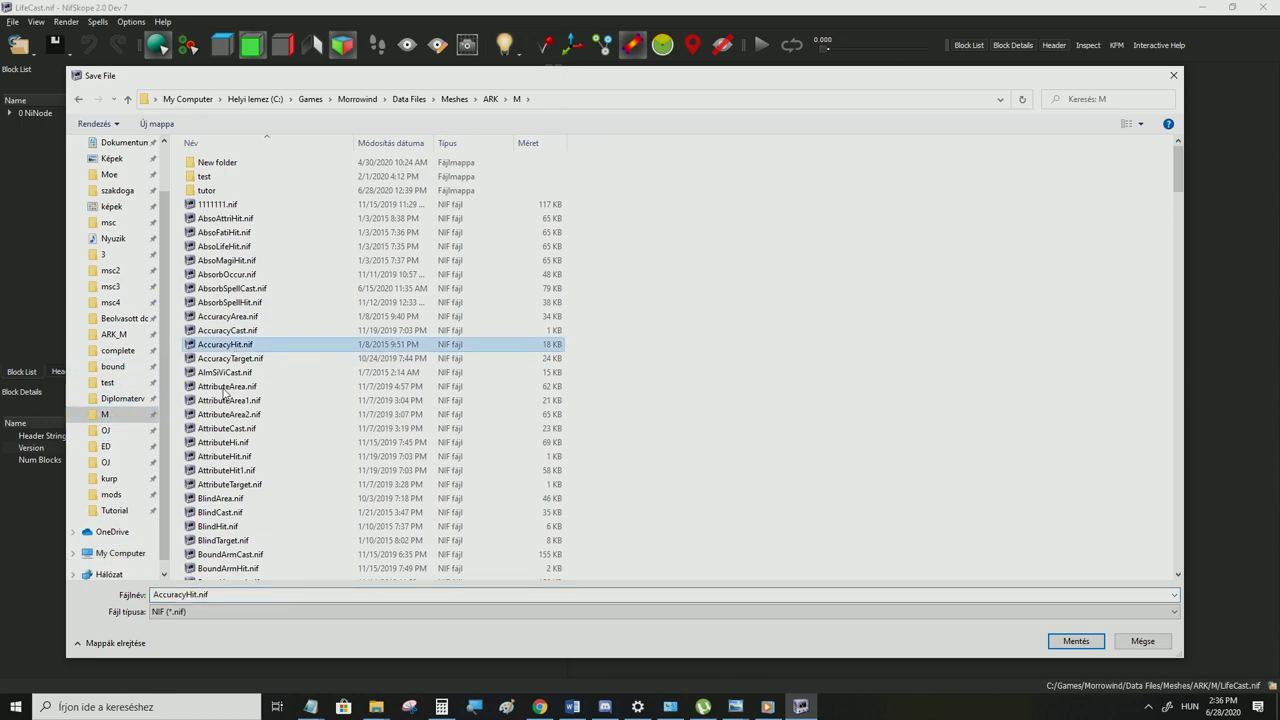
{"action": "scroll", "coordinate": [242, 330], "scroll_direction": "down", "scroll_amount": 3}
{"action": "left_click", "coordinate": [241, 350]}
{"action": "type", "text": "li"}
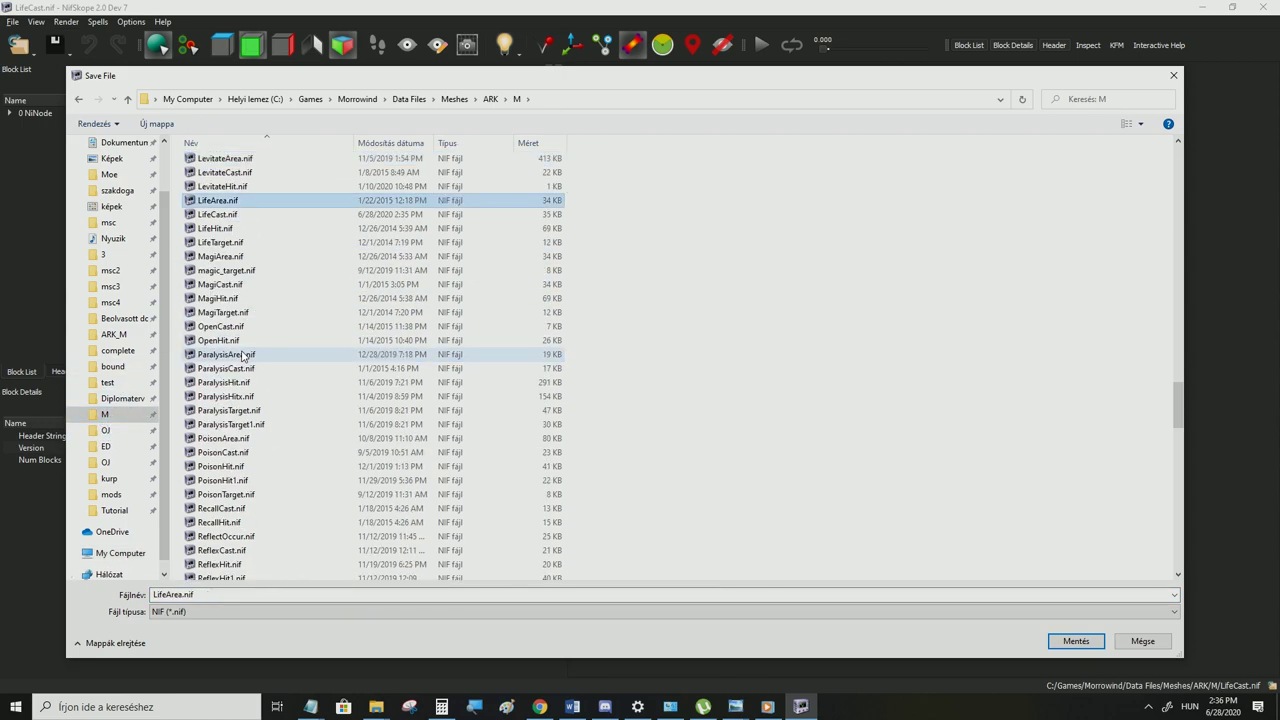
{"action": "left_click", "coordinate": [235, 215]}
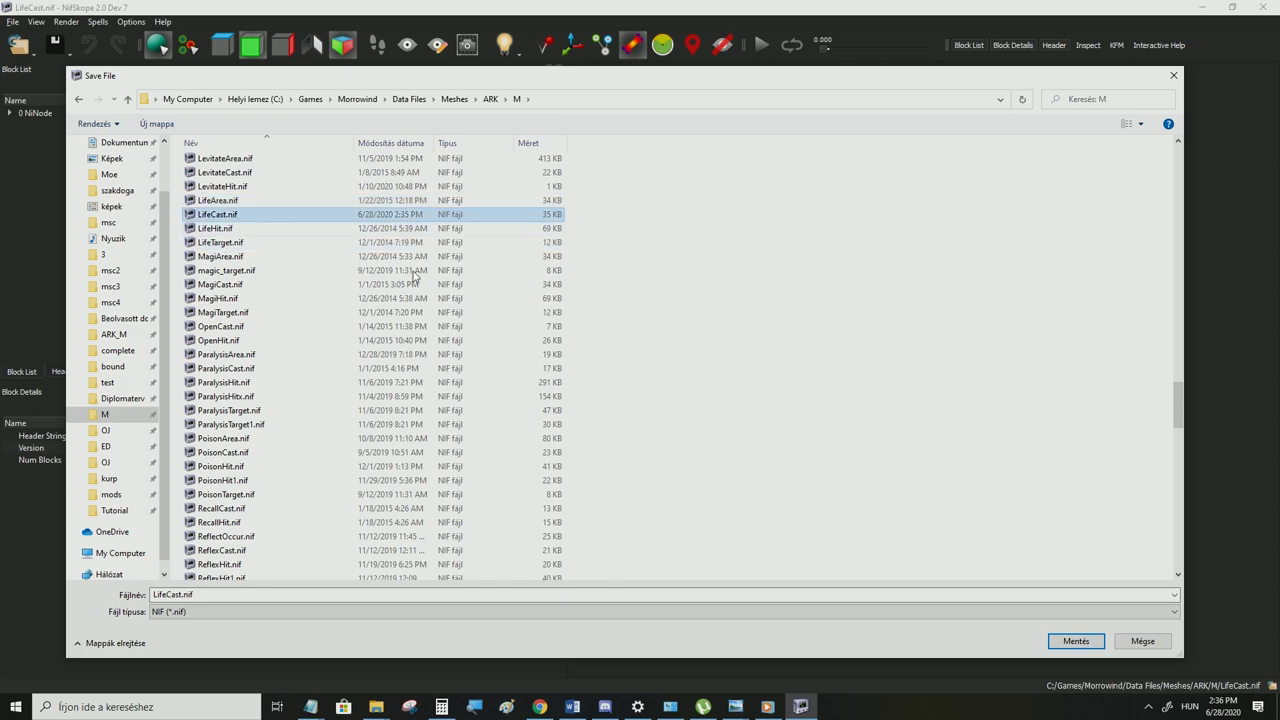
{"action": "left_click", "coordinate": [1072, 643]}
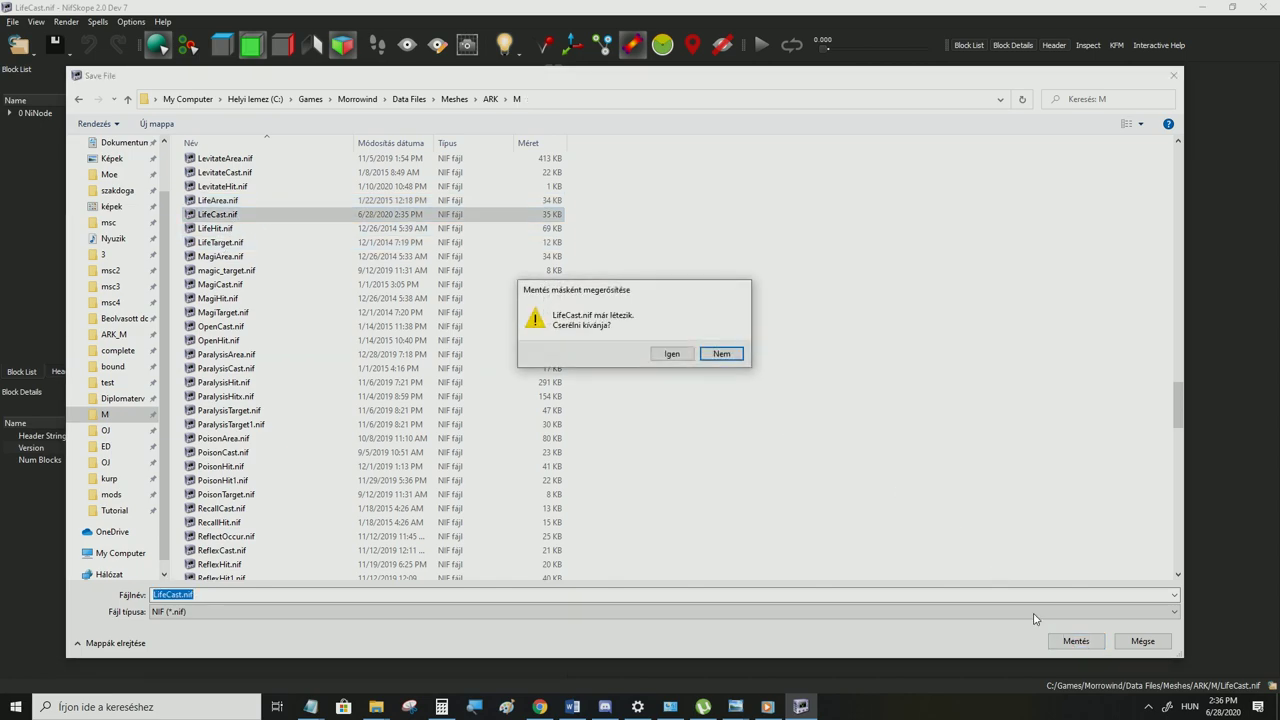
{"action": "left_click", "coordinate": [671, 354]}
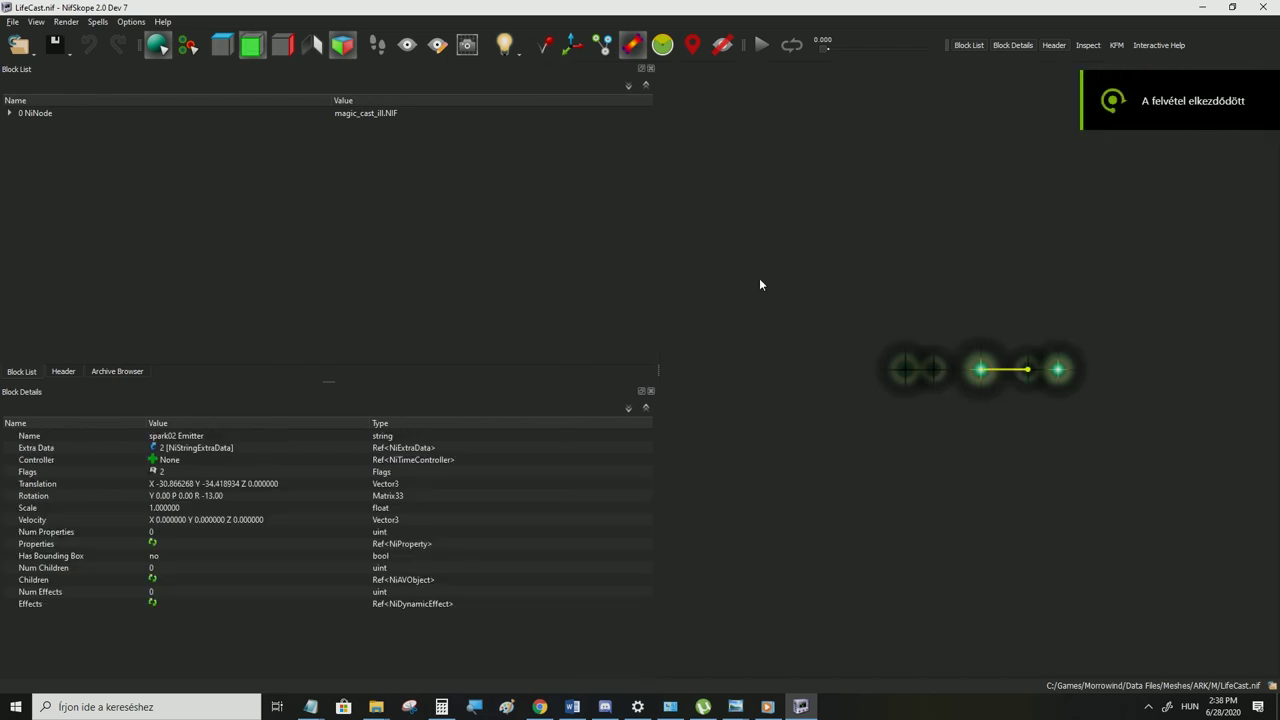
Expand the root NiNode to list its 20 children and select the spark02 Emitter node
{"action": "left_click", "coordinate": [17, 116]}
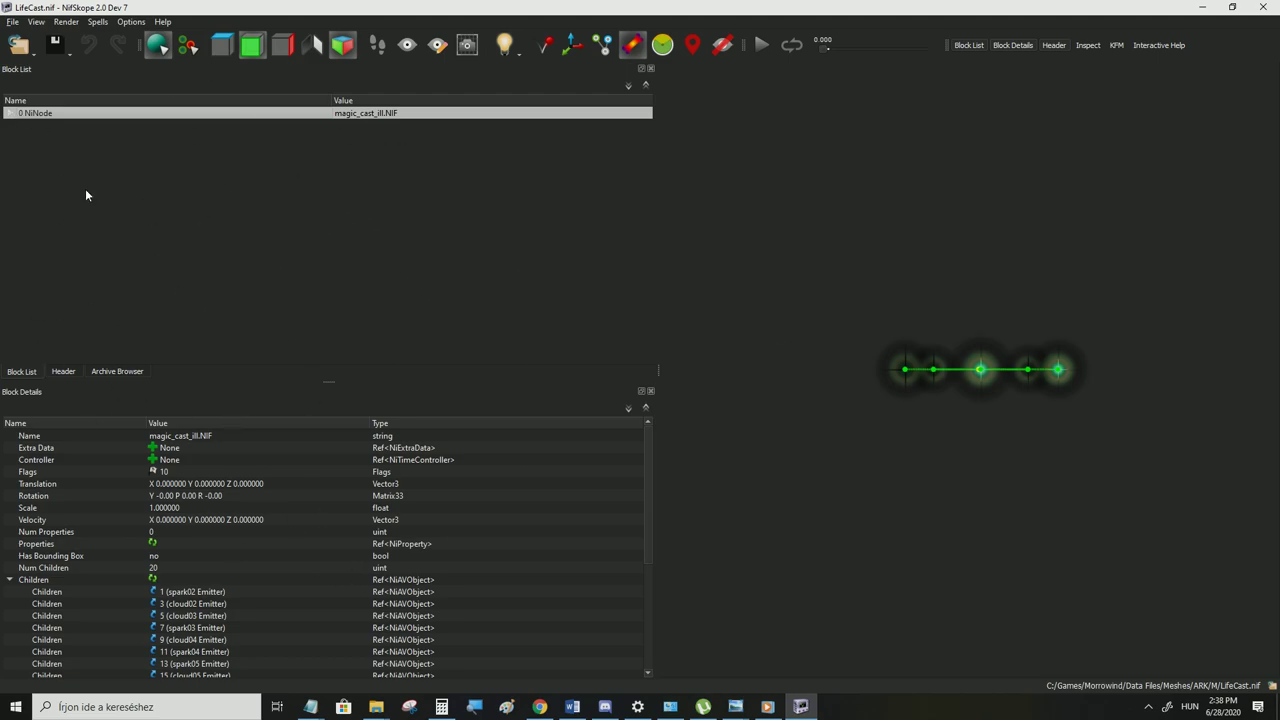
{"action": "left_click", "coordinate": [66, 22]}
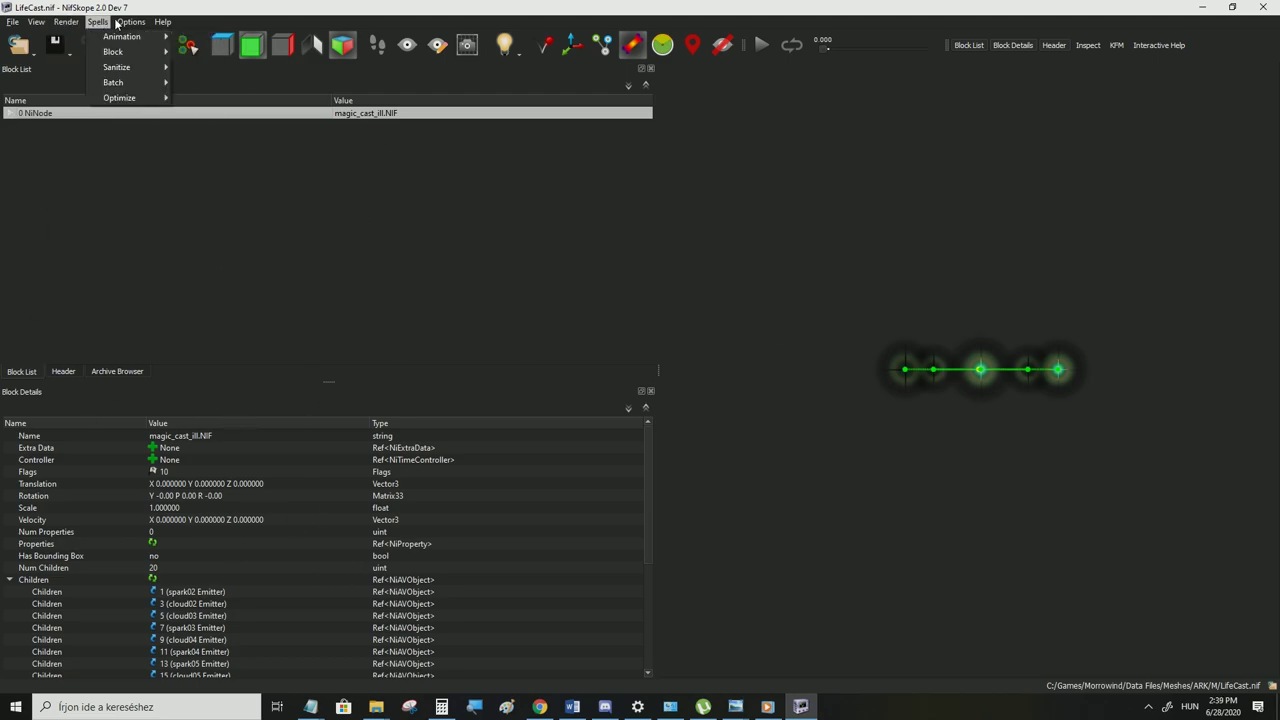
{"action": "mouse_move", "coordinate": [66, 22]}
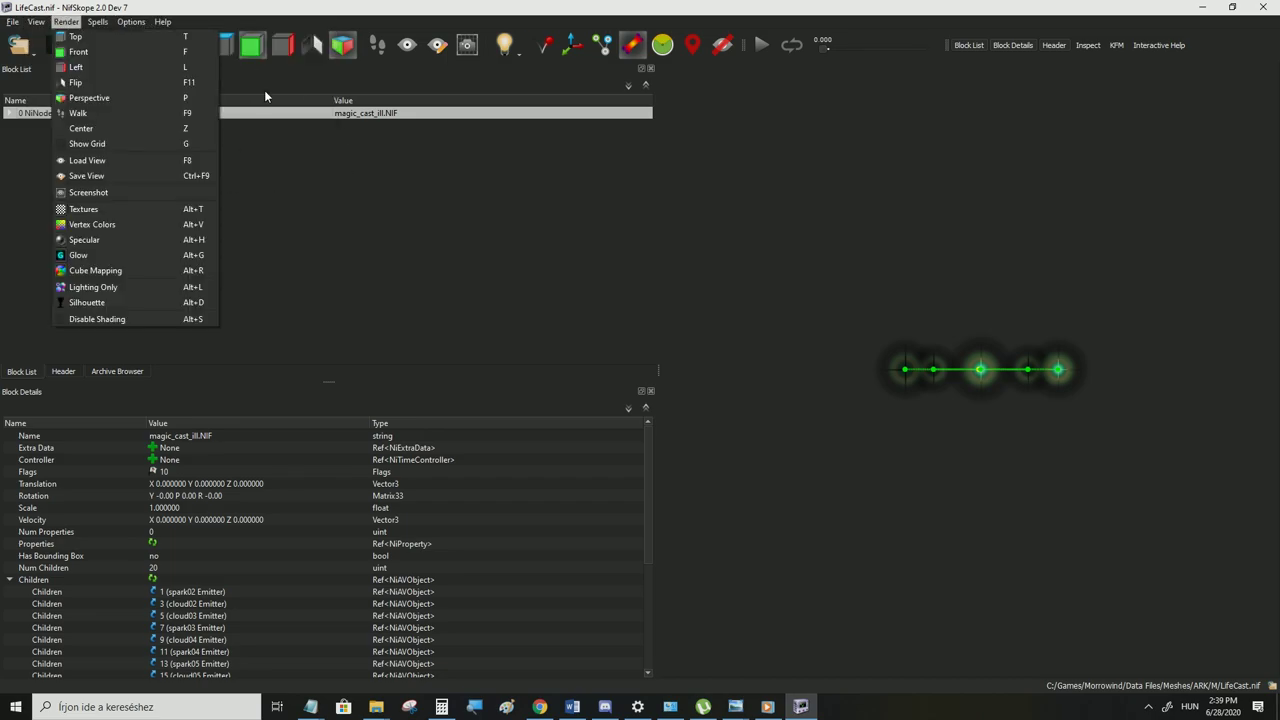
{"action": "left_click", "coordinate": [588, 193]}
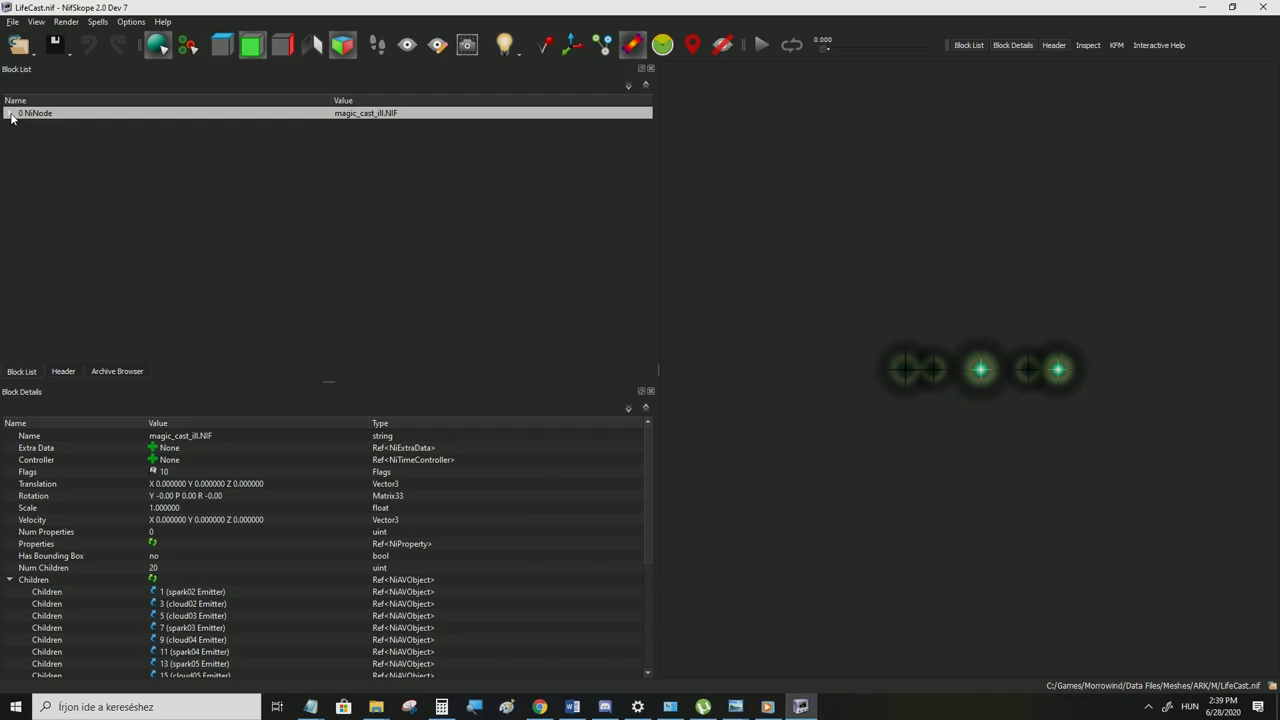
{"action": "left_click", "coordinate": [9, 113]}
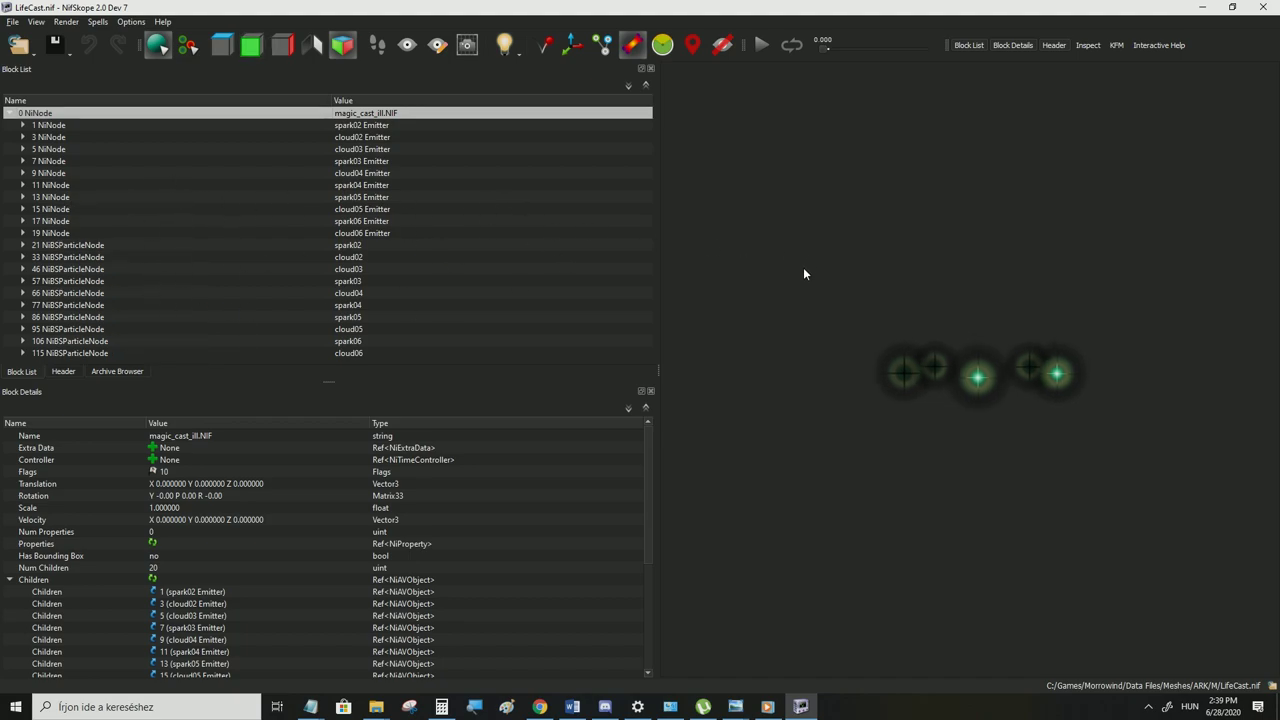
{"action": "left_click", "coordinate": [59, 126]}
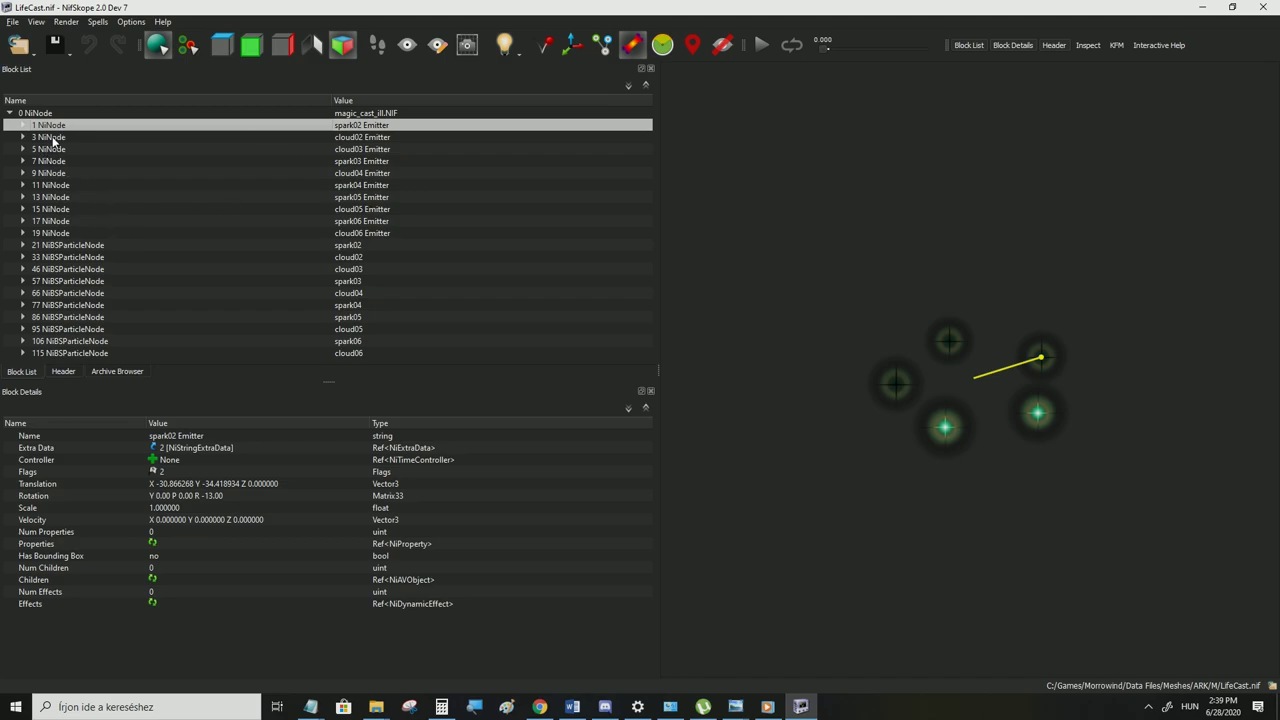
Play and pause the particle animation, step through the emitter blocks, and select cloud02 Emitter
{"action": "left_click", "coordinate": [755, 52]}
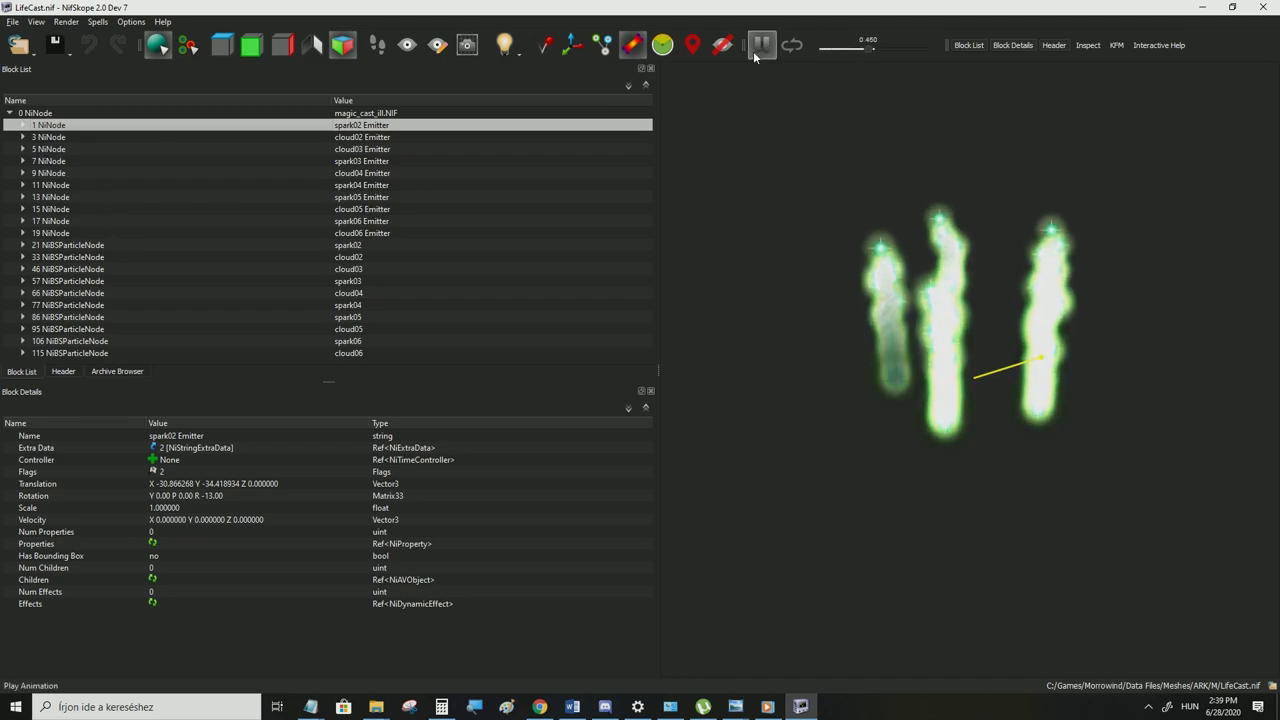
{"action": "left_click", "coordinate": [753, 51]}
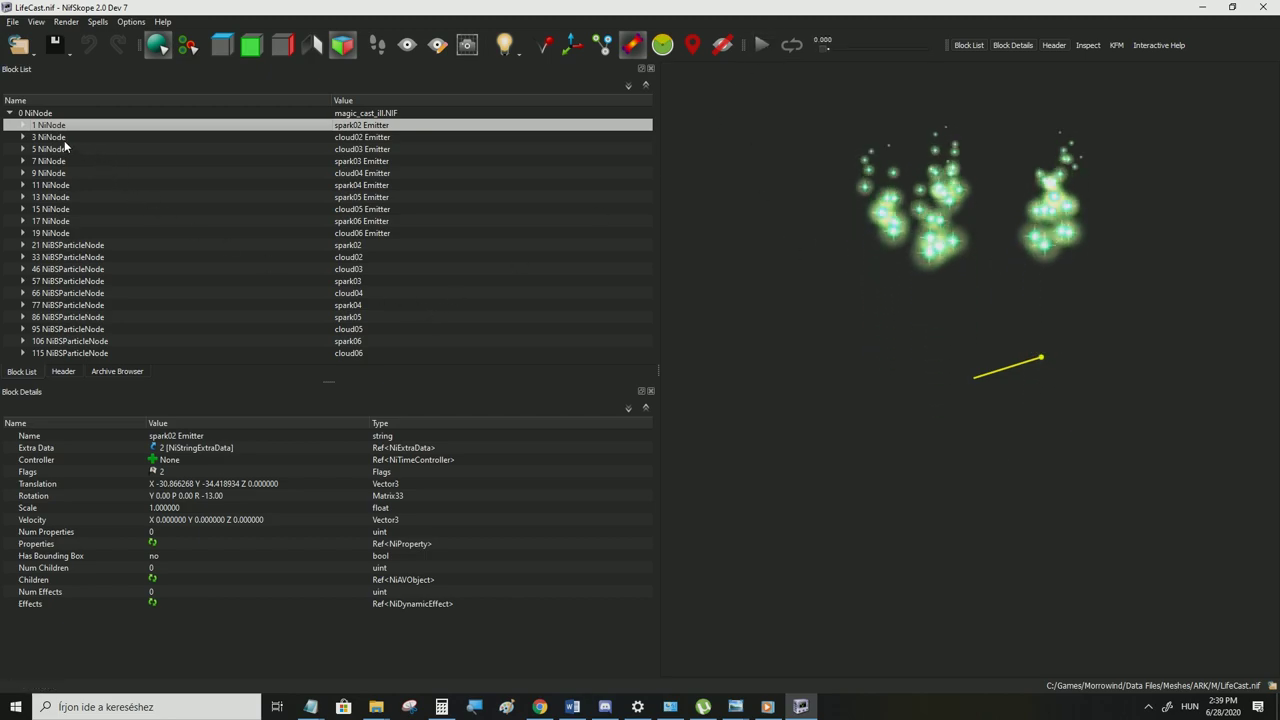
{"action": "key", "text": "Down"}
{"action": "key", "text": "Down"}
{"action": "key", "text": "Down"}
{"action": "key", "text": "Down"}
{"action": "key", "text": "Up"}
{"action": "key", "text": "Up"}
{"action": "key", "text": "Up"}
{"action": "key", "text": "Up"}
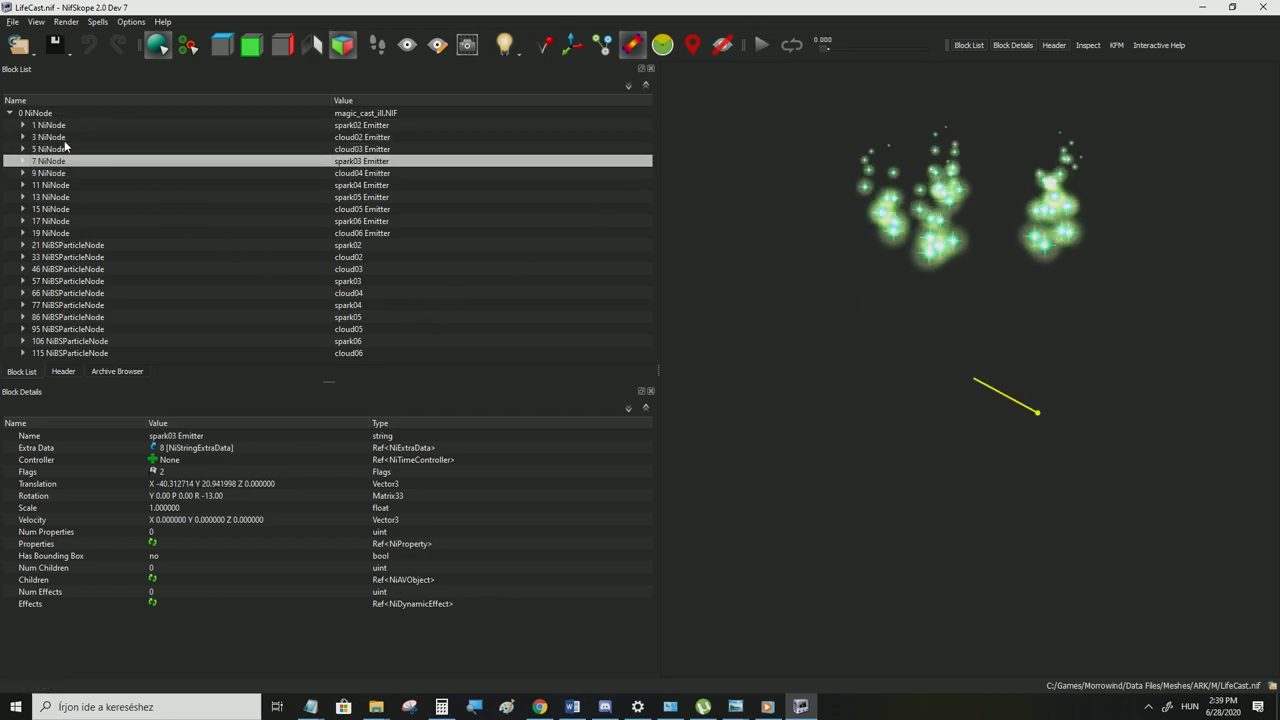
{"action": "key", "text": "Down"}
{"action": "key", "text": "Down"}
{"action": "key", "text": "Down"}
{"action": "key", "text": "Down"}
{"action": "key", "text": "Down"}
{"action": "key", "text": "Down"}
{"action": "key", "text": "Down"}
{"action": "key", "text": "Down"}
{"action": "key", "text": "Down"}
{"action": "key", "text": "Down"}
{"action": "key", "text": "Down"}
{"action": "key", "text": "Down"}
{"action": "key", "text": "Down"}
{"action": "key", "text": "Down"}
{"action": "key", "text": "Down"}
{"action": "key", "text": "Down"}
{"action": "key", "text": "Down"}
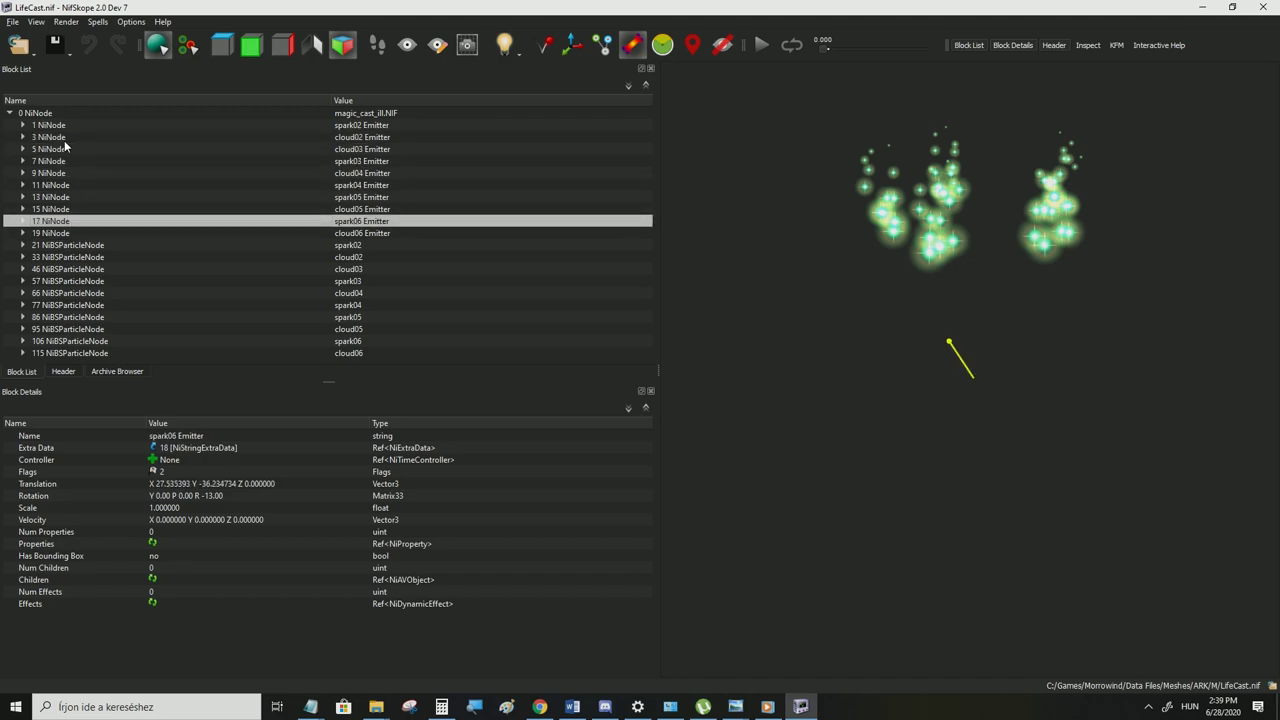
{"action": "key", "text": "Down"}
{"action": "key", "text": "Up"}
{"action": "key", "text": "Up"}
{"action": "key", "text": "Up"}
{"action": "key", "text": "Up"}
{"action": "key", "text": "Up"}
{"action": "key", "text": "Up"}
{"action": "key", "text": "Up"}
{"action": "key", "text": "Up"}
{"action": "key", "text": "Up"}
{"action": "key", "text": "Up"}
{"action": "key", "text": "Up"}
{"action": "key", "text": "Up"}
{"action": "key", "text": "Up"}
{"action": "key", "text": "Up"}
{"action": "key", "text": "Up"}
{"action": "key", "text": "Up"}
{"action": "key", "text": "Up"}
{"action": "key", "text": "Up"}
{"action": "key", "text": "Up"}
{"action": "key", "text": "Down"}
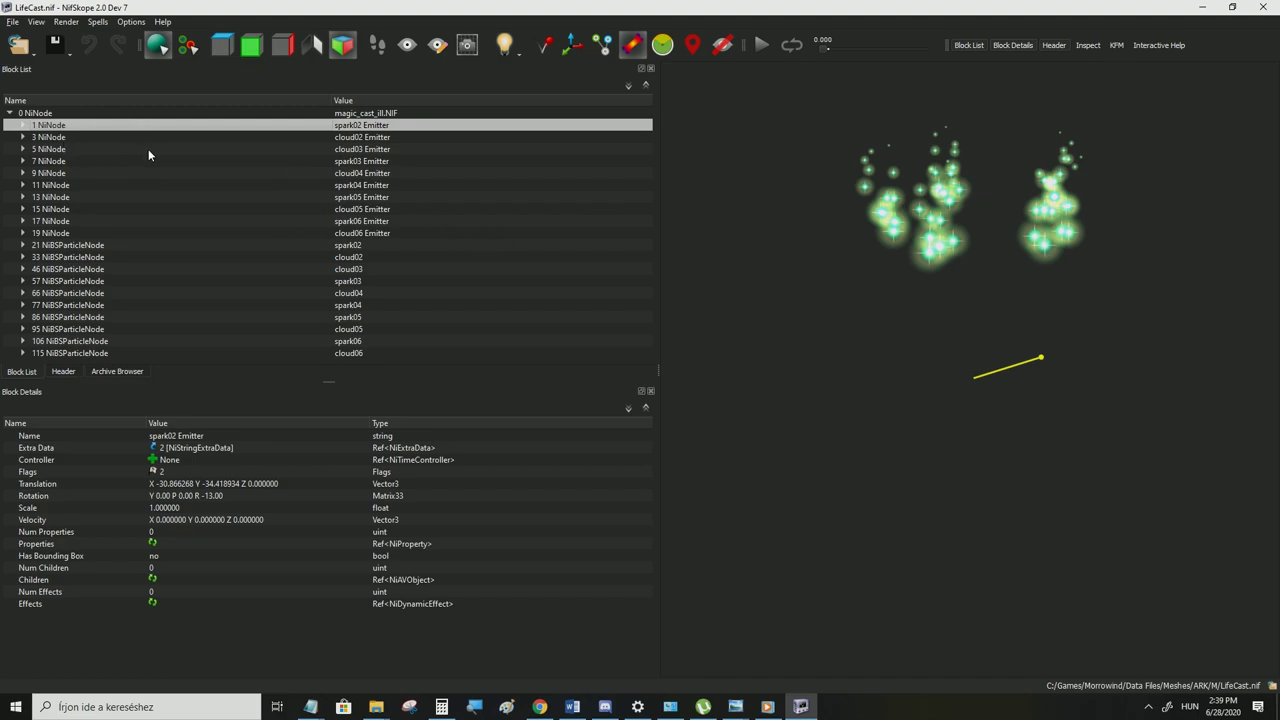
{"action": "mouse_move", "coordinate": [148, 149]}
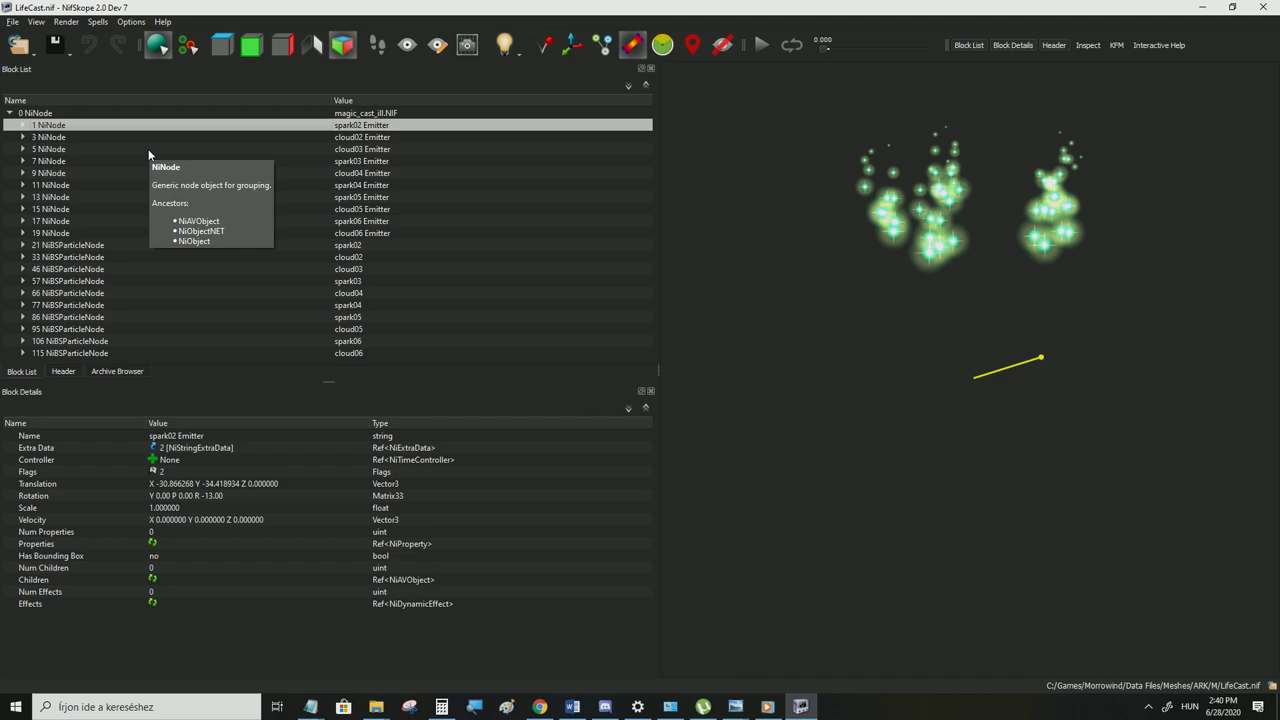
{"action": "left_click", "coordinate": [89, 137]}
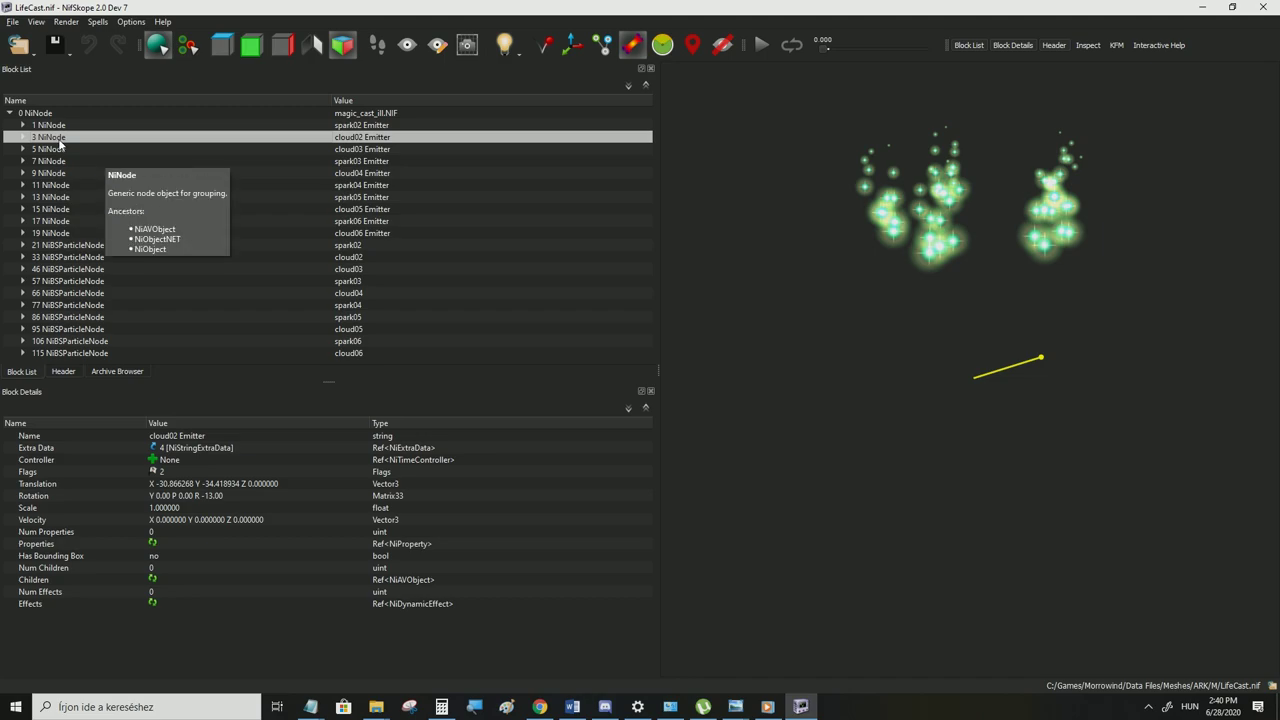
Delete the cloud and spark emitter branches (cloud02 through cloud06), keeping only spark02 Emitter
{"action": "key", "text": "ctrl+Delete"}
{"action": "left_click", "coordinate": [59, 149]}
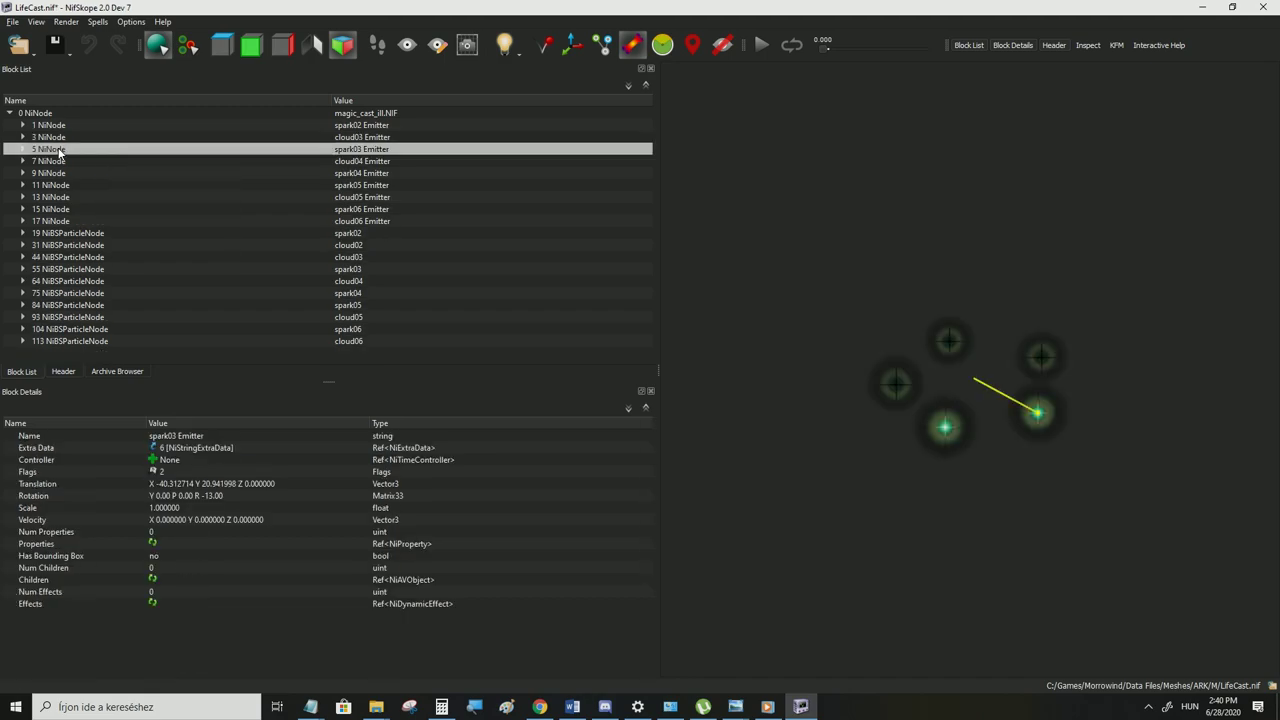
{"action": "key", "text": "ctrl+Delete"}
{"action": "left_click", "coordinate": [63, 138]}
{"action": "key", "text": "ctrl+Delete"}
{"action": "left_click", "coordinate": [63, 138]}
{"action": "key", "text": "ctrl+Delete"}
{"action": "left_click", "coordinate": [62, 138]}
{"action": "key", "text": "ctrl+Delete"}
{"action": "left_click", "coordinate": [62, 138]}
{"action": "key", "text": "ctrl+Delete"}
{"action": "left_click", "coordinate": [62, 138]}
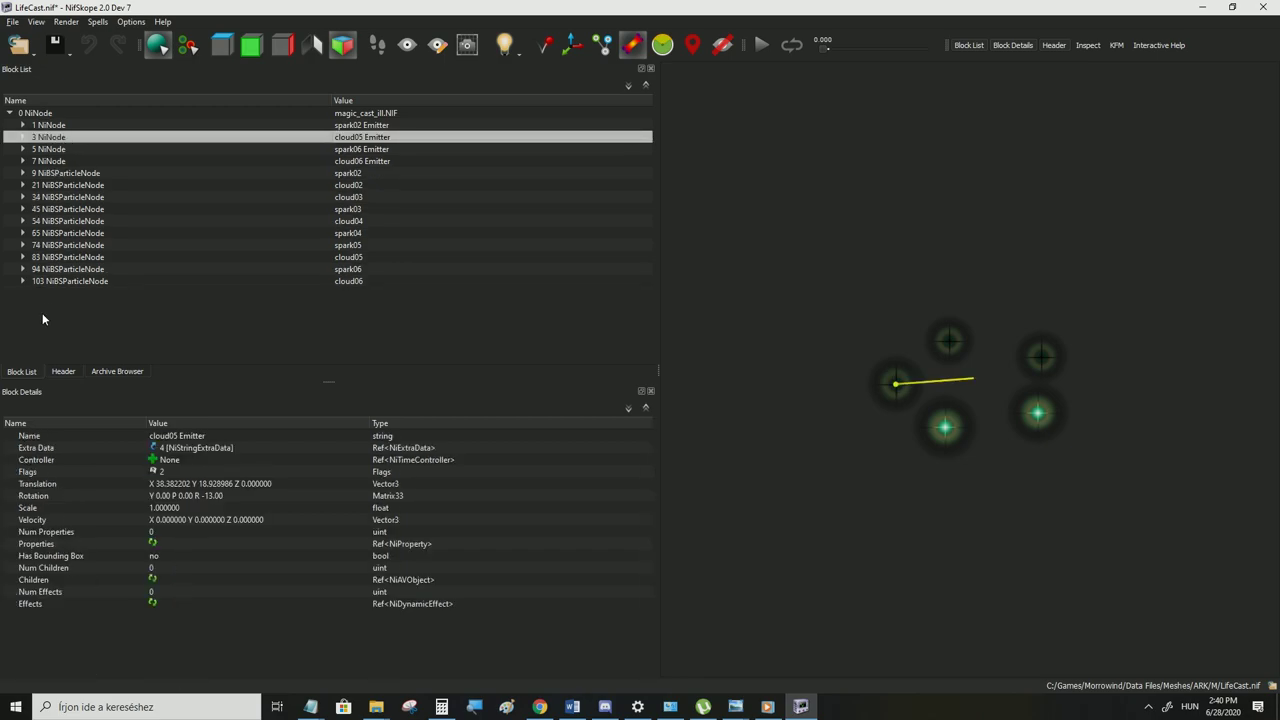
{"action": "right_click", "coordinate": [54, 132]}
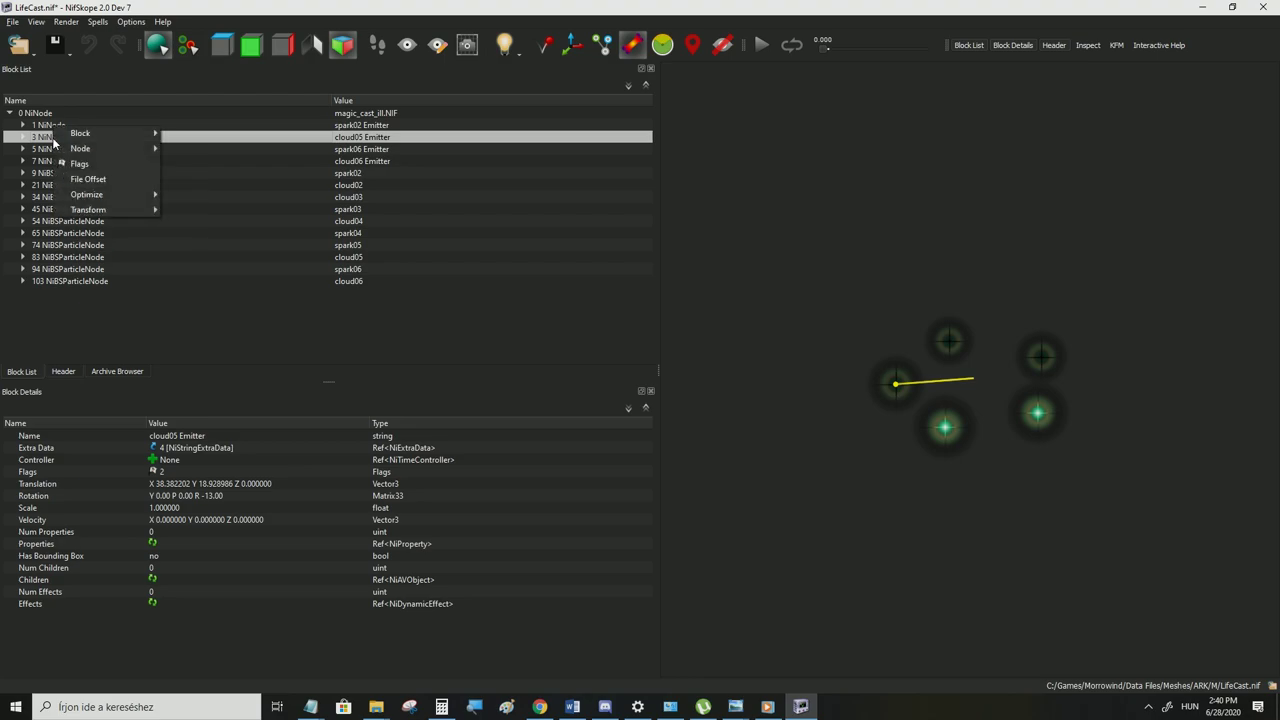
{"action": "mouse_move", "coordinate": [100, 133]}
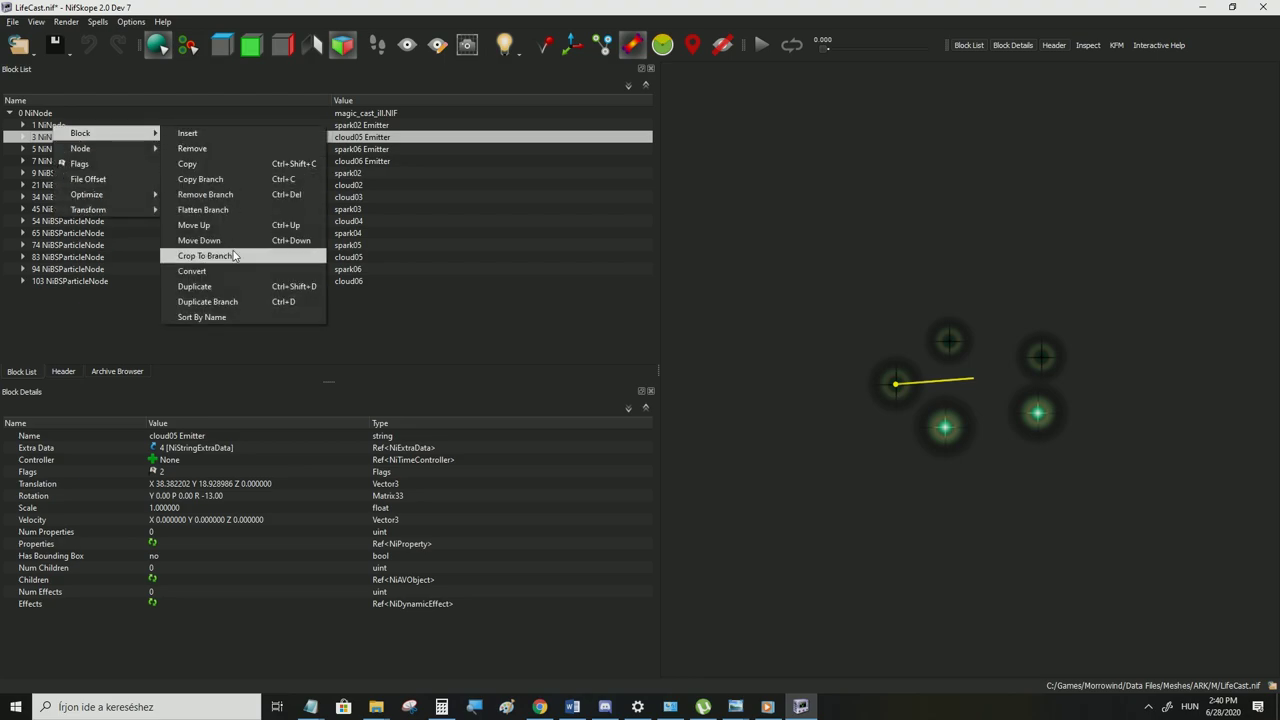
{"action": "left_click", "coordinate": [225, 195]}
{"action": "left_click", "coordinate": [209, 139]}
{"action": "key", "text": "ctrl+Delete"}
{"action": "left_click", "coordinate": [209, 139]}
{"action": "key", "text": "ctrl+Delete"}
Delete the surplus particle node branches, leaving only the spark02 particle node
{"action": "left_click", "coordinate": [205, 150]}
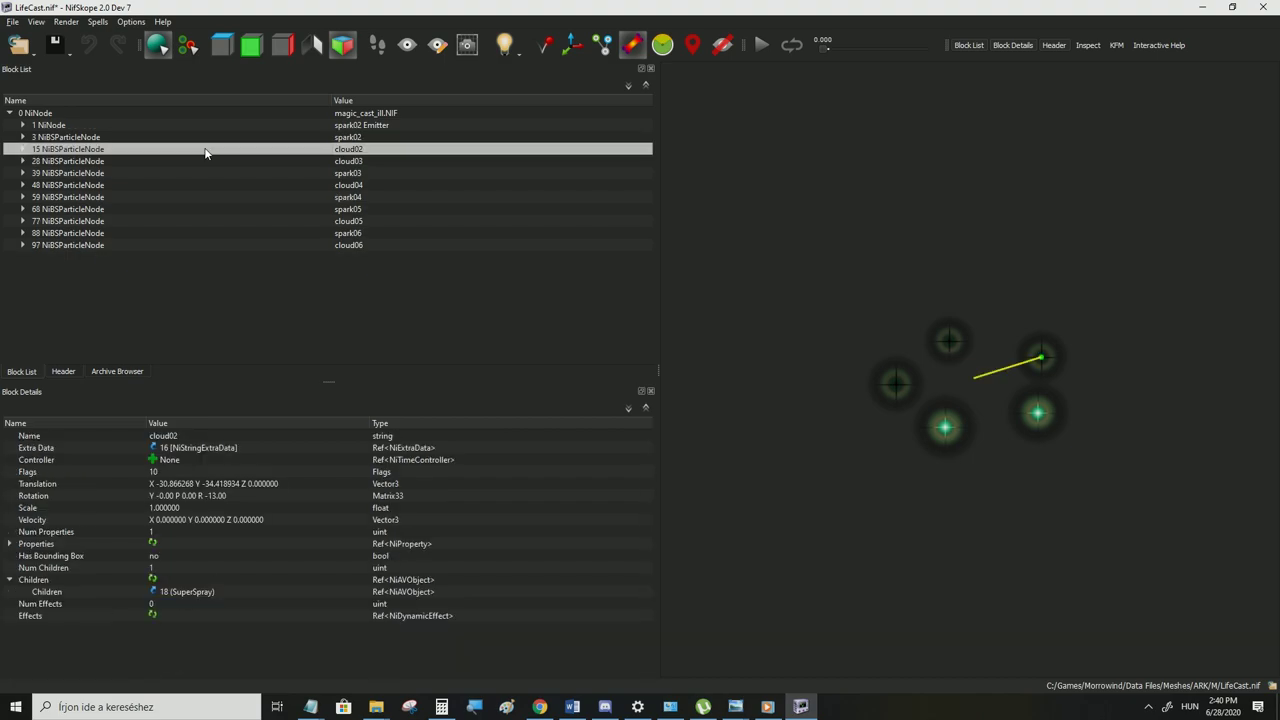
{"action": "key", "text": "ctrl+Delete"}
{"action": "left_click", "coordinate": [205, 150]}
{"action": "key", "text": "ctrl+Delete"}
{"action": "left_click", "coordinate": [205, 150]}
{"action": "key", "text": "ctrl+Delete"}
{"action": "left_click", "coordinate": [205, 150]}
{"action": "key", "text": "ctrl+Delete"}
{"action": "left_click", "coordinate": [205, 150]}
{"action": "left_click", "coordinate": [205, 149]}
{"action": "key", "text": "ctrl+Delete"}
{"action": "left_click", "coordinate": [205, 149]}
{"action": "key", "text": "ctrl+Delete"}
{"action": "left_click", "coordinate": [205, 149]}
{"action": "key", "text": "ctrl+Delete"}
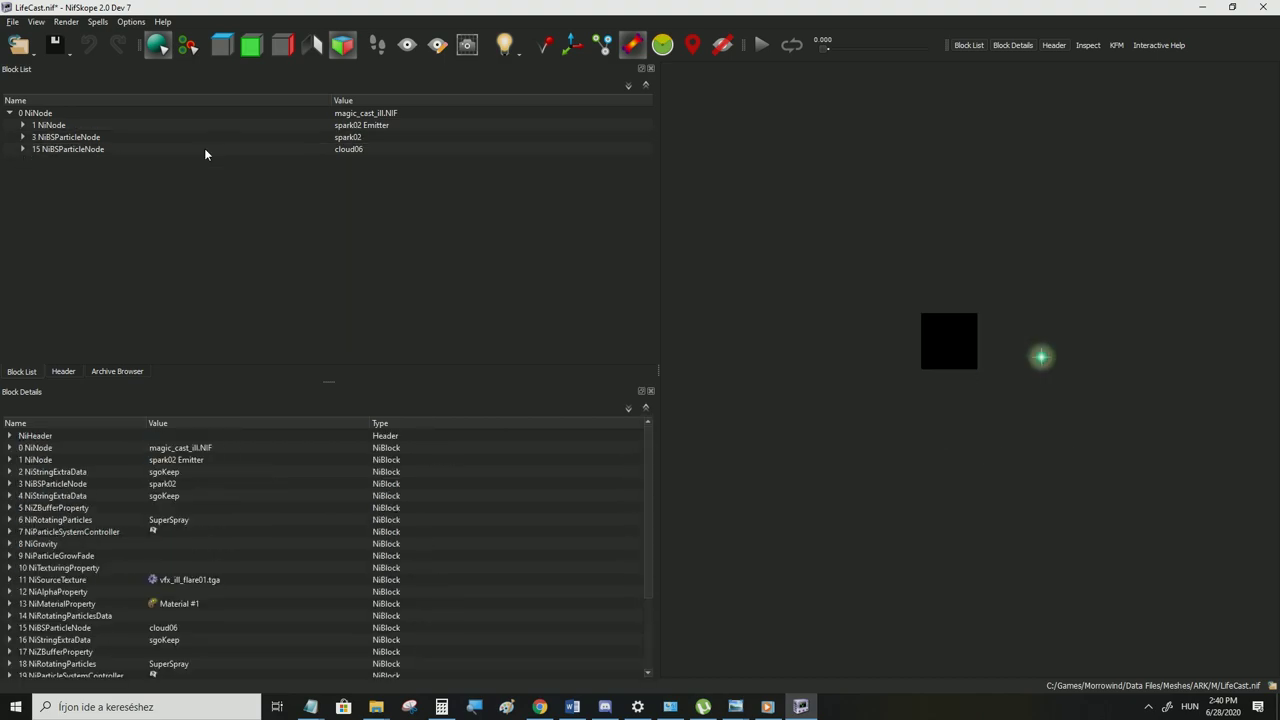
{"action": "left_click", "coordinate": [205, 149]}
{"action": "key", "text": "ctrl+Delete"}
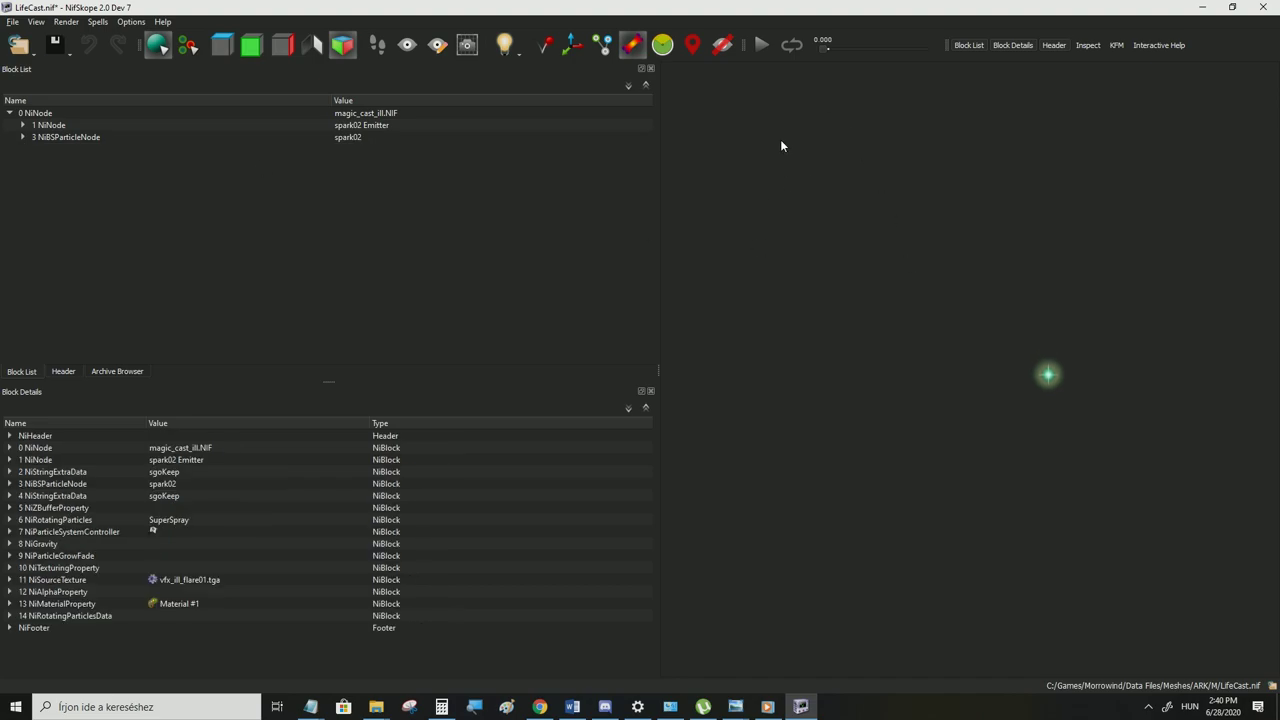
Play the remaining spark02 effect and inspect the spark02 Emitter, particle node and NiRotatingParticles blocks
{"action": "left_click", "coordinate": [766, 47]}
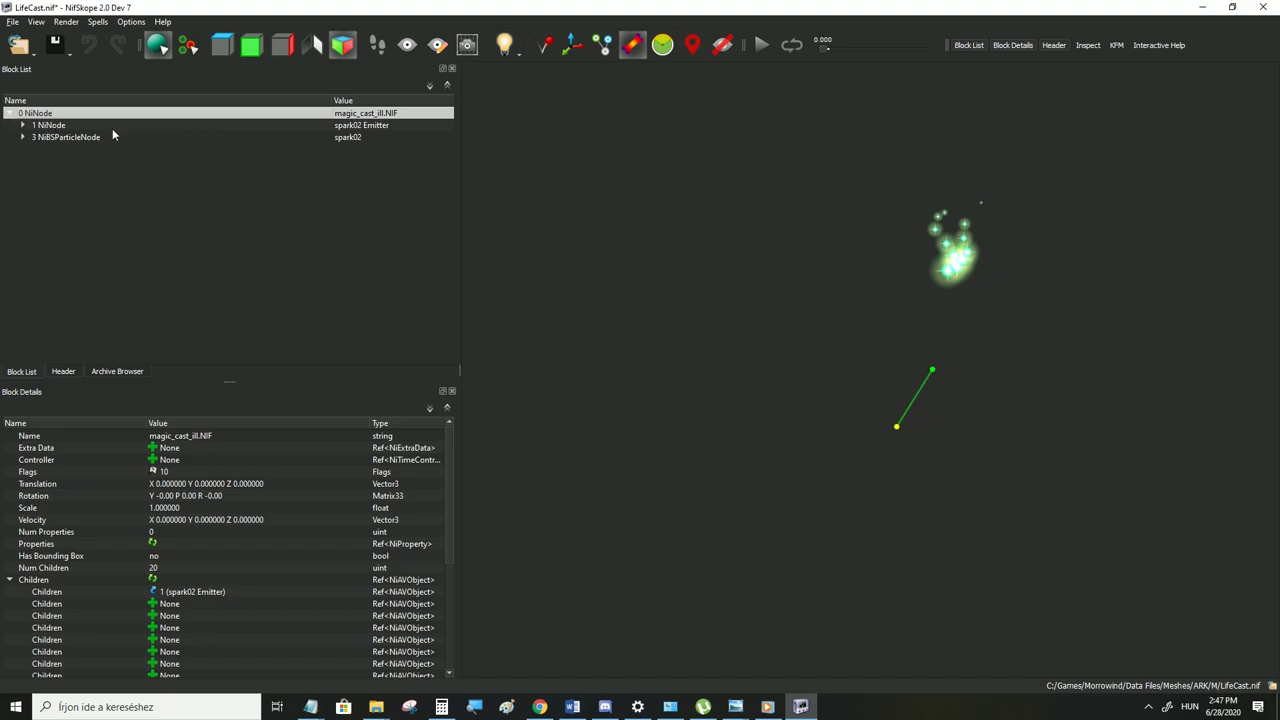
{"action": "left_click", "coordinate": [58, 127]}
{"action": "left_click", "coordinate": [38, 114]}
{"action": "left_click", "coordinate": [47, 127]}
{"action": "left_click", "coordinate": [40, 114]}
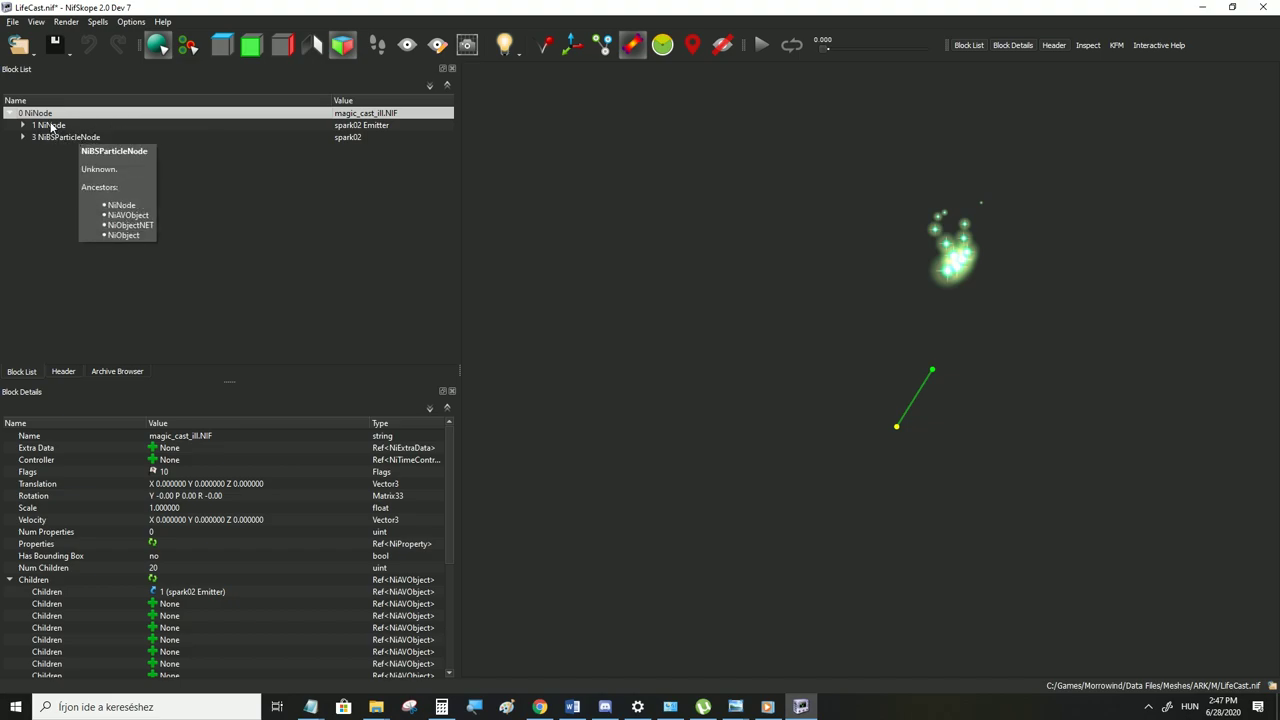
{"action": "left_click", "coordinate": [43, 125]}
{"action": "left_click", "coordinate": [22, 125]}
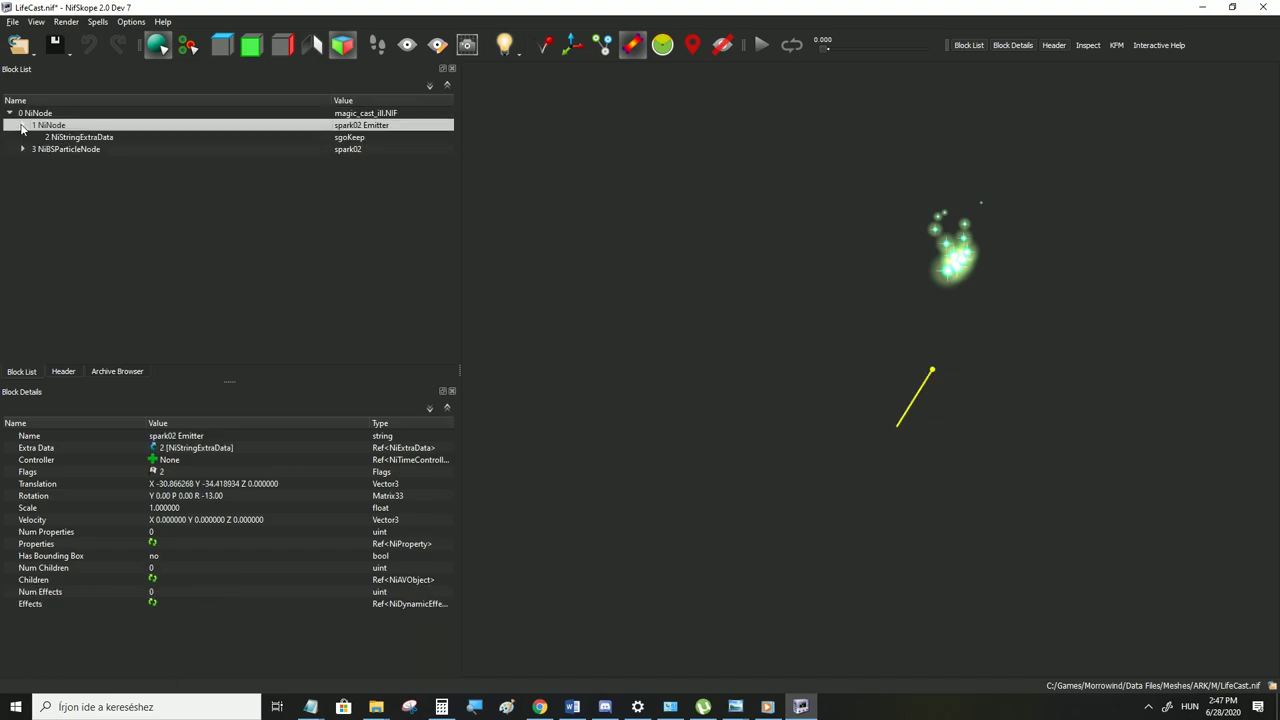
{"action": "left_click", "coordinate": [22, 149]}
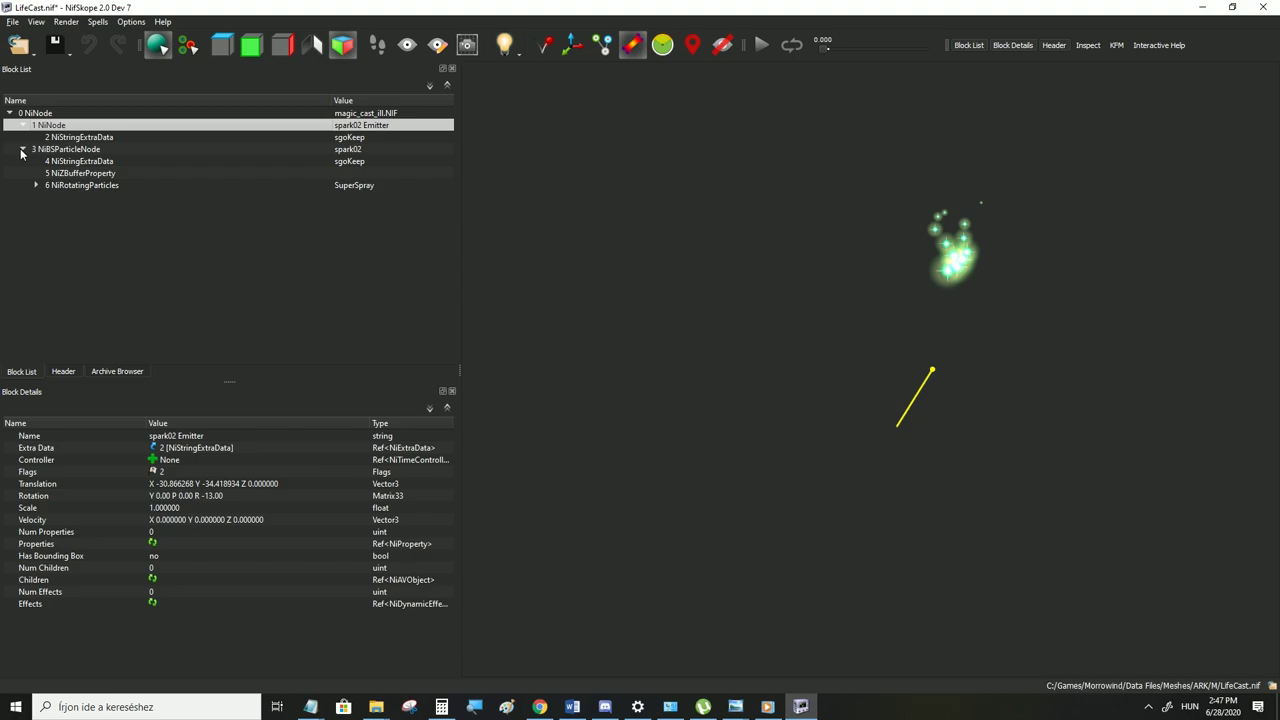
{"action": "left_click", "coordinate": [36, 185]}
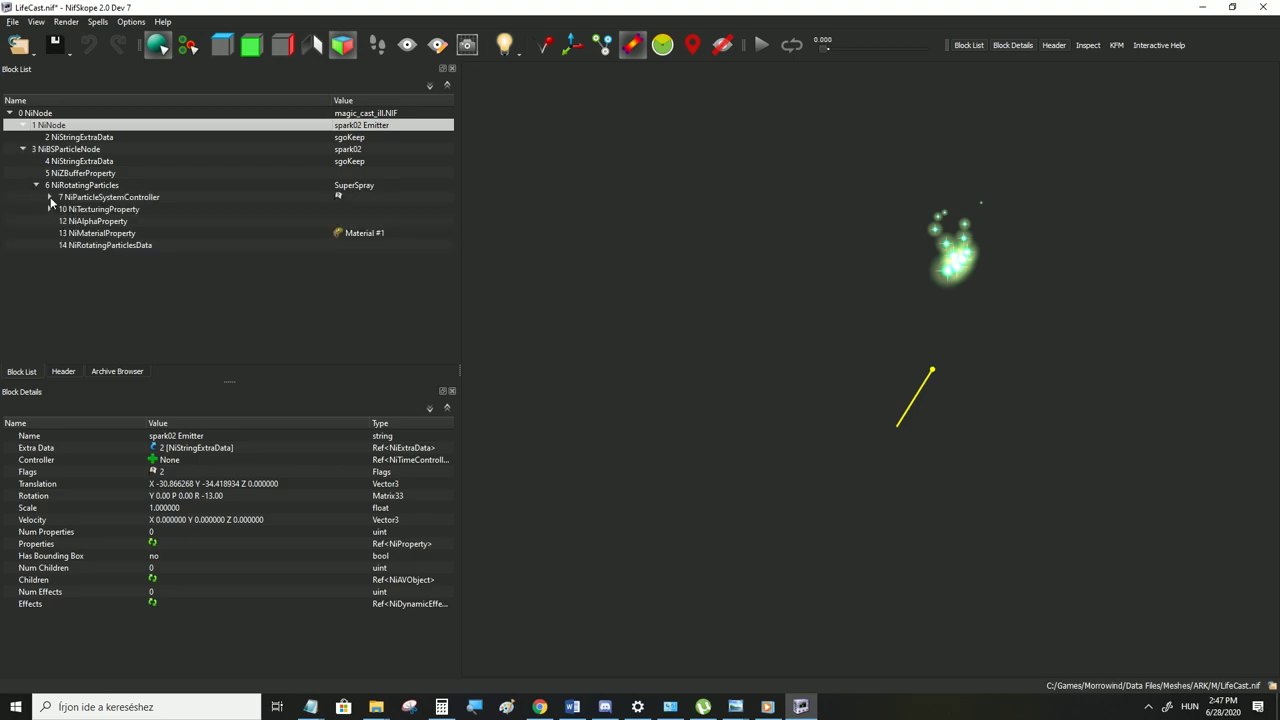
{"action": "left_click", "coordinate": [36, 185]}
{"action": "left_click", "coordinate": [22, 149]}
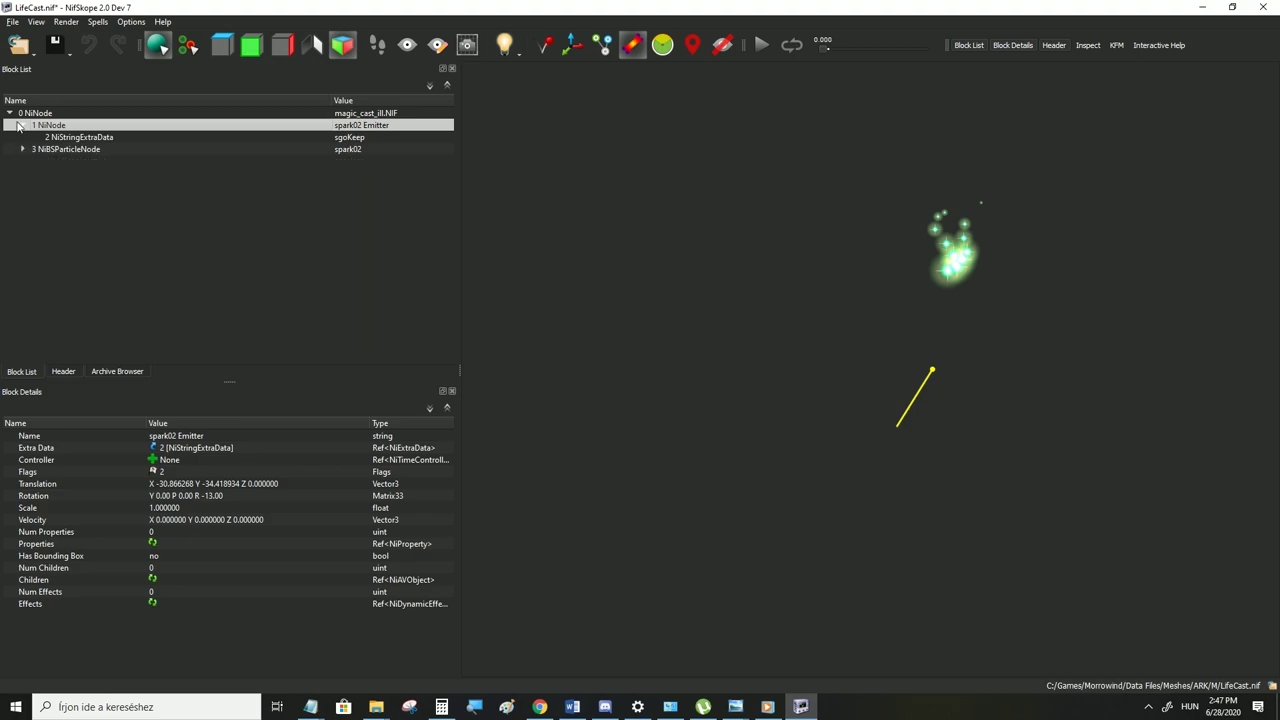
{"action": "left_click", "coordinate": [21, 127]}
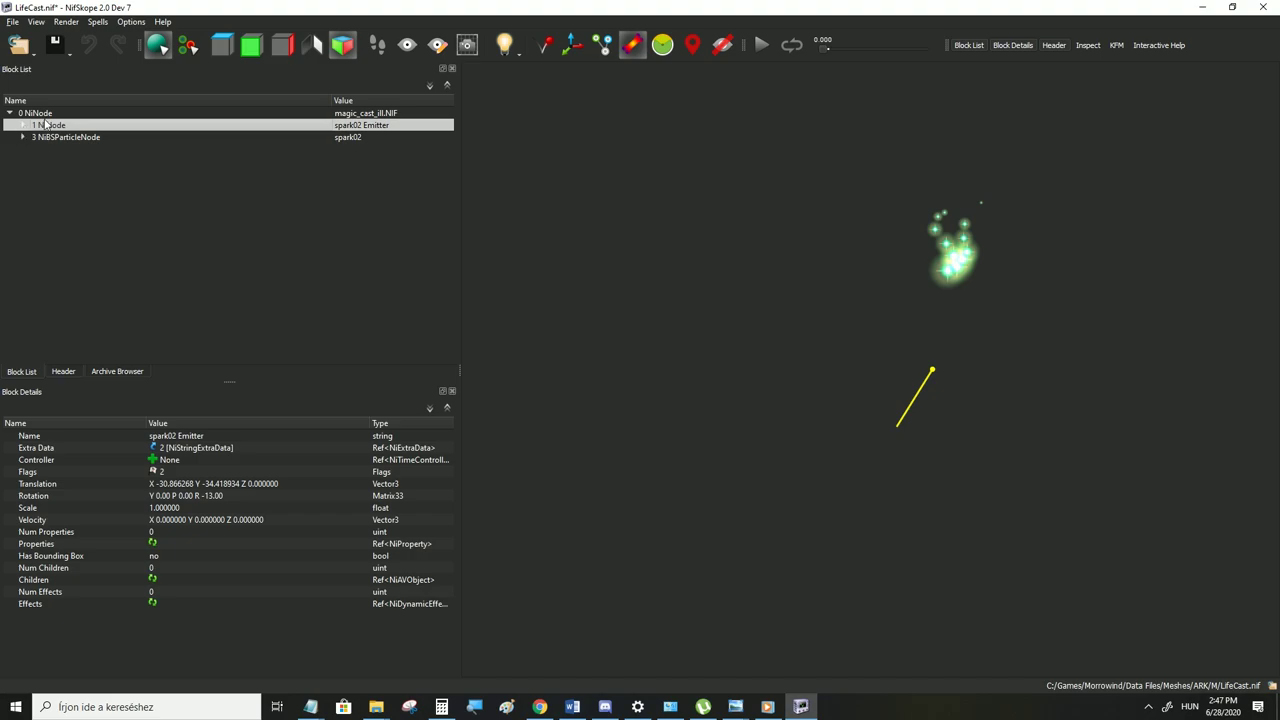
Compare the spark02 node details, finishing on the root magic_cast_ill.NIF node
{"action": "left_click", "coordinate": [46, 115]}
{"action": "left_click", "coordinate": [55, 128]}
{"action": "left_click", "coordinate": [48, 137]}
{"action": "left_click", "coordinate": [49, 128]}
{"action": "left_click", "coordinate": [46, 115]}
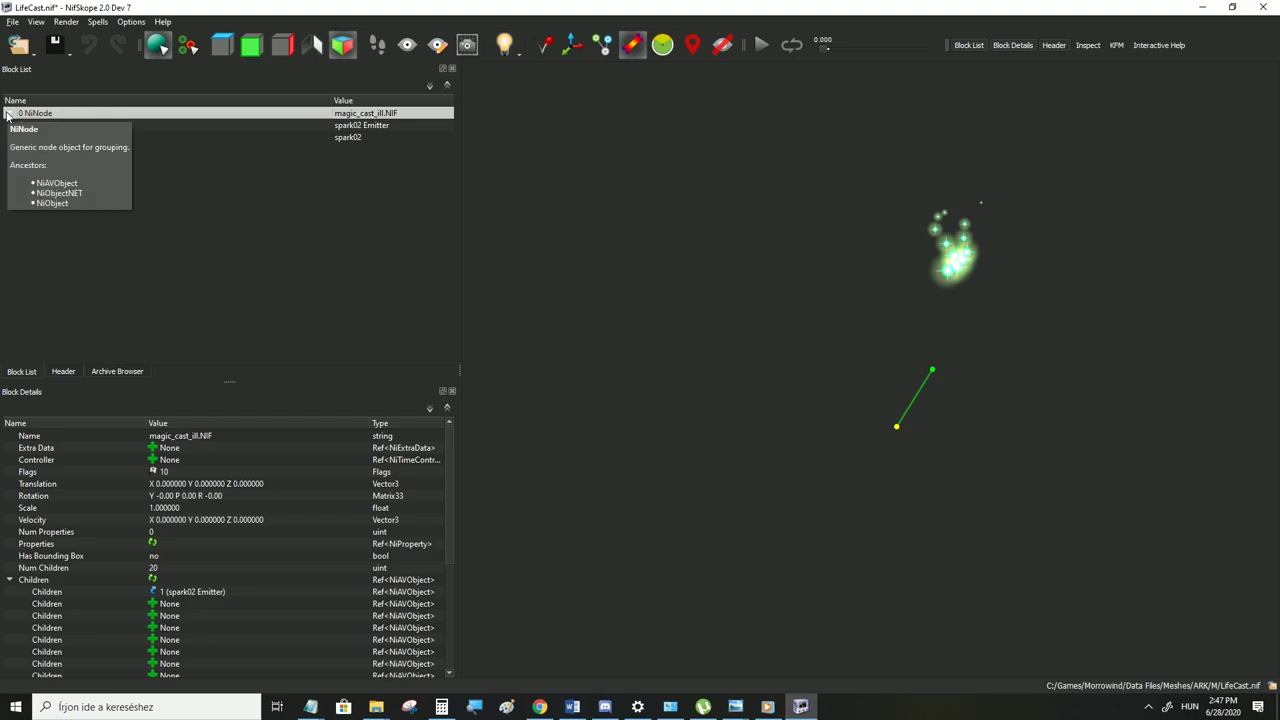
Attach a plain NiNode parent above magic_cast_ill.NIF using Node > Attach Parent Node
{"action": "left_click", "coordinate": [8, 114]}
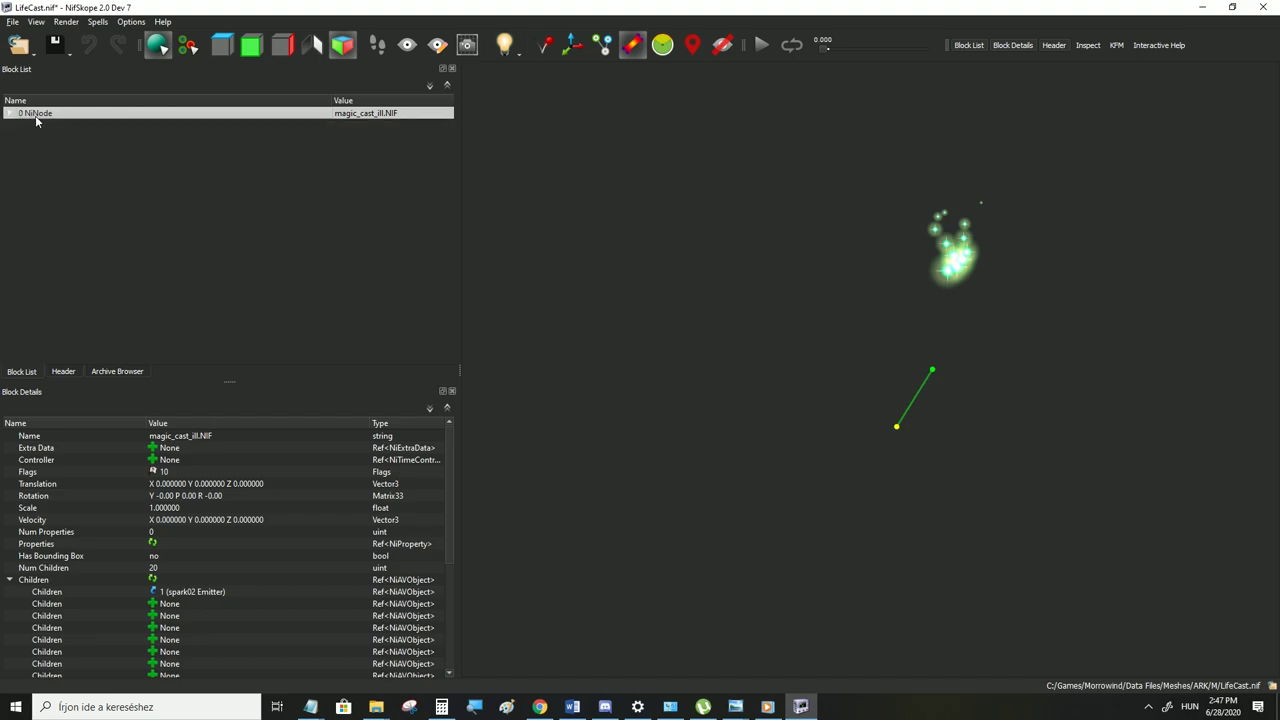
{"action": "right_click", "coordinate": [42, 118]}
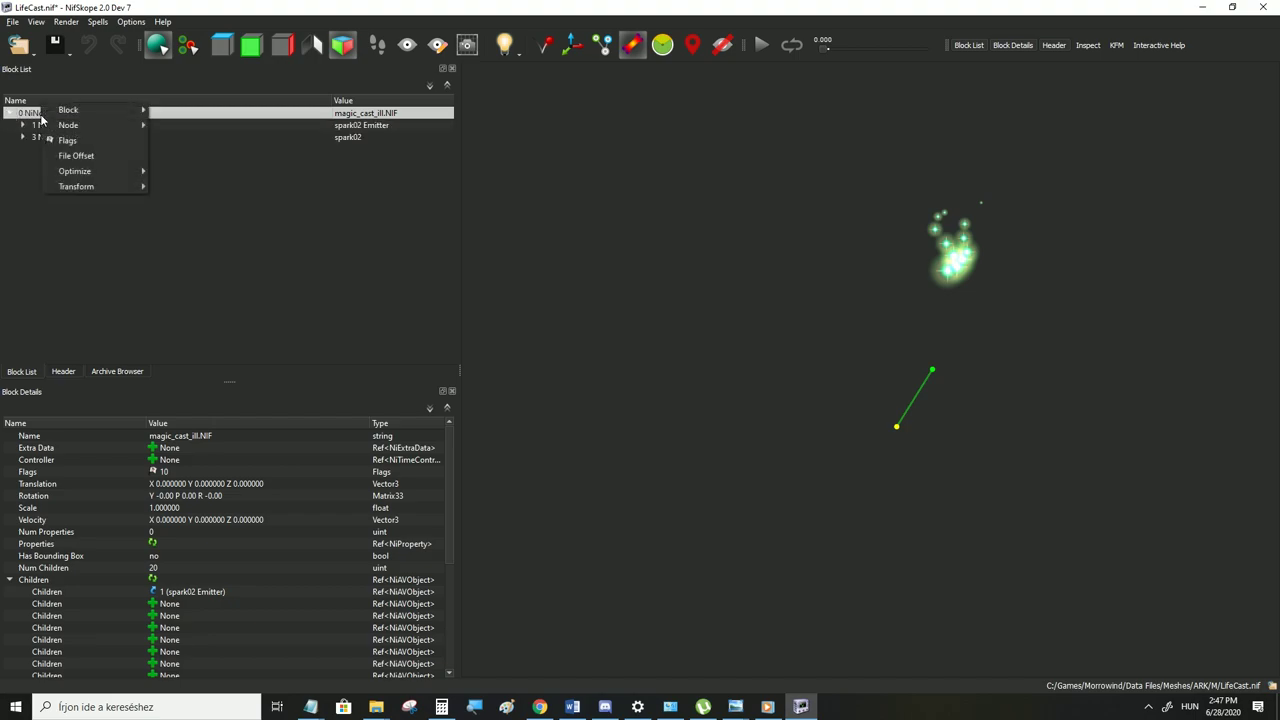
{"action": "left_click", "coordinate": [28, 116]}
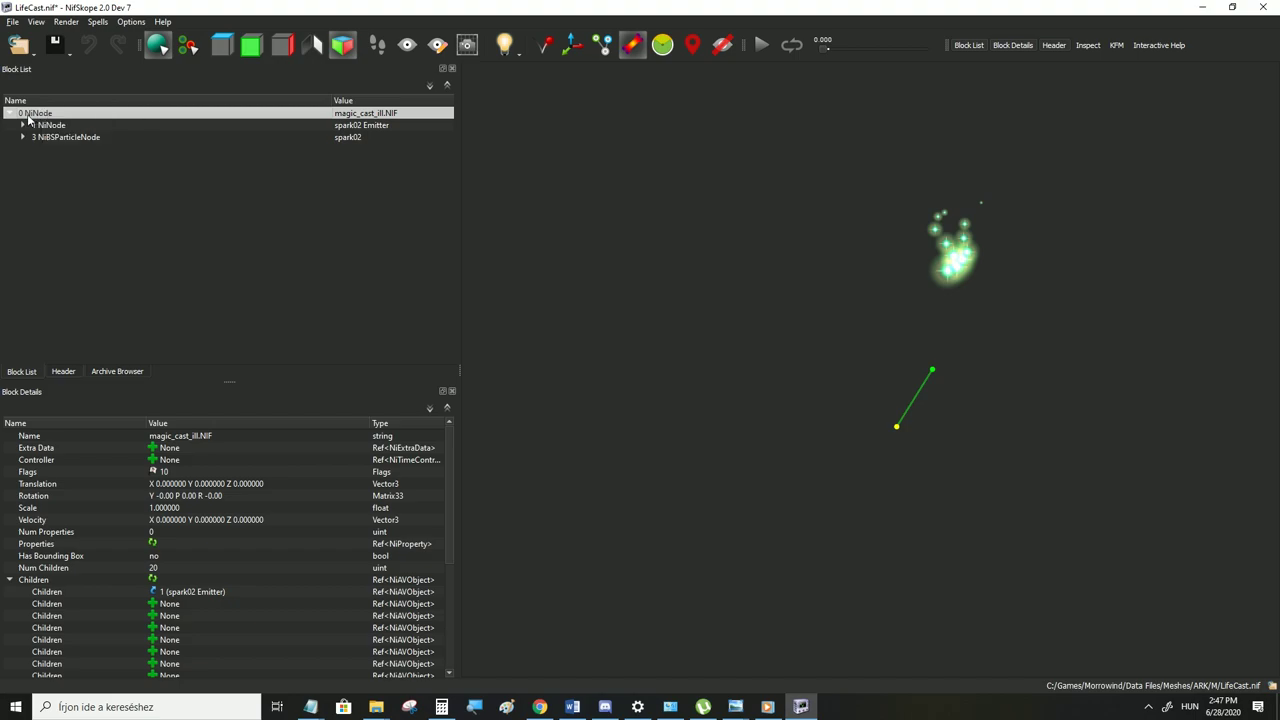
{"action": "right_click", "coordinate": [28, 118]}
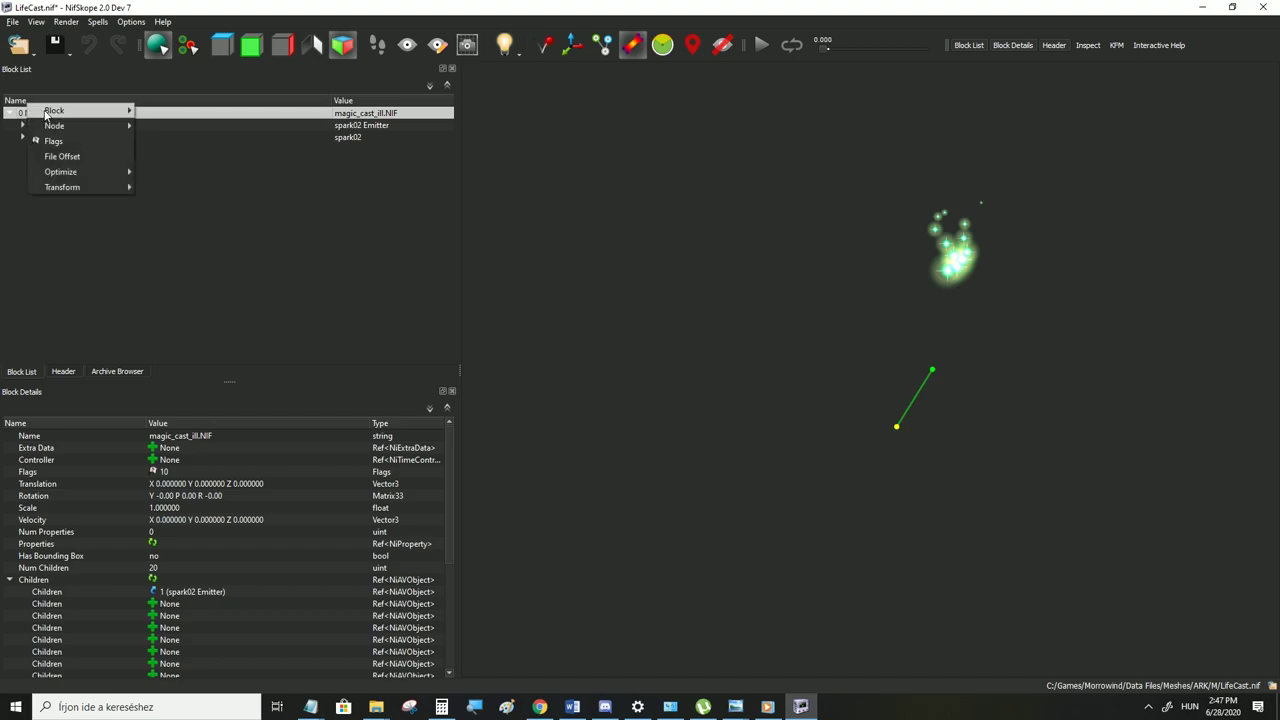
{"action": "mouse_move", "coordinate": [45, 115]}
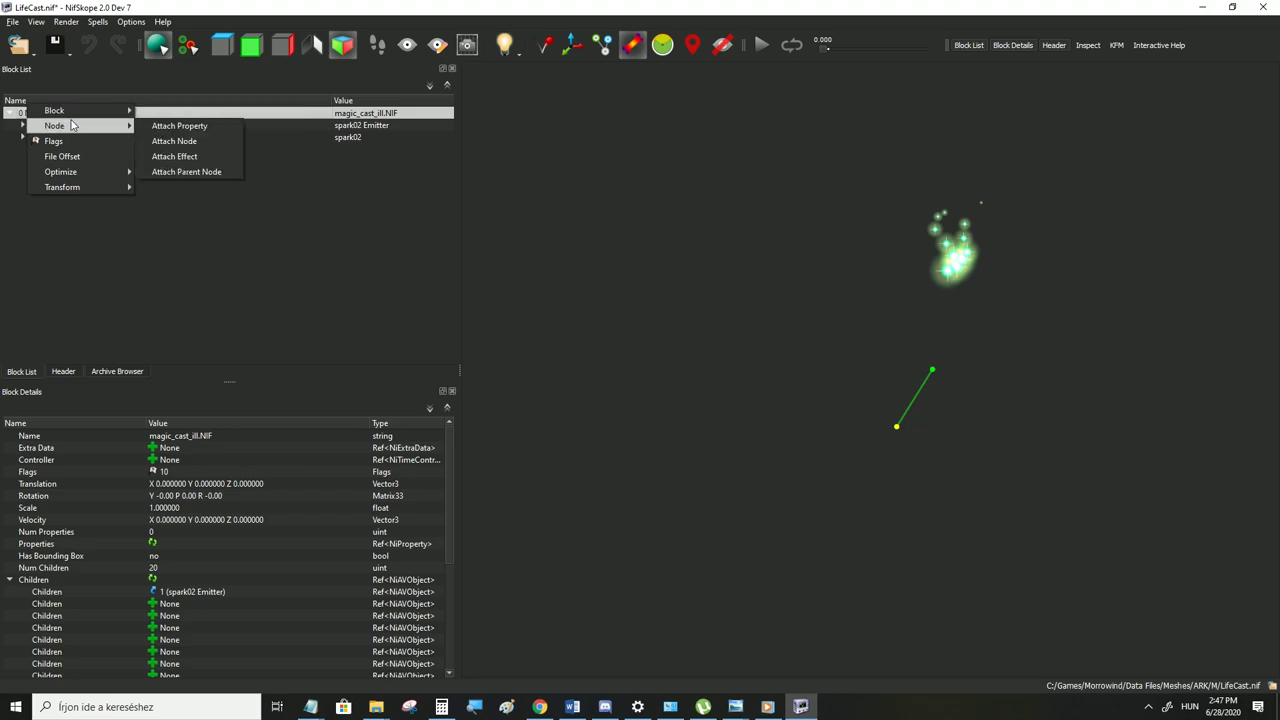
{"action": "left_click", "coordinate": [20, 116]}
{"action": "right_click", "coordinate": [36, 116]}
{"action": "mouse_move", "coordinate": [100, 124]}
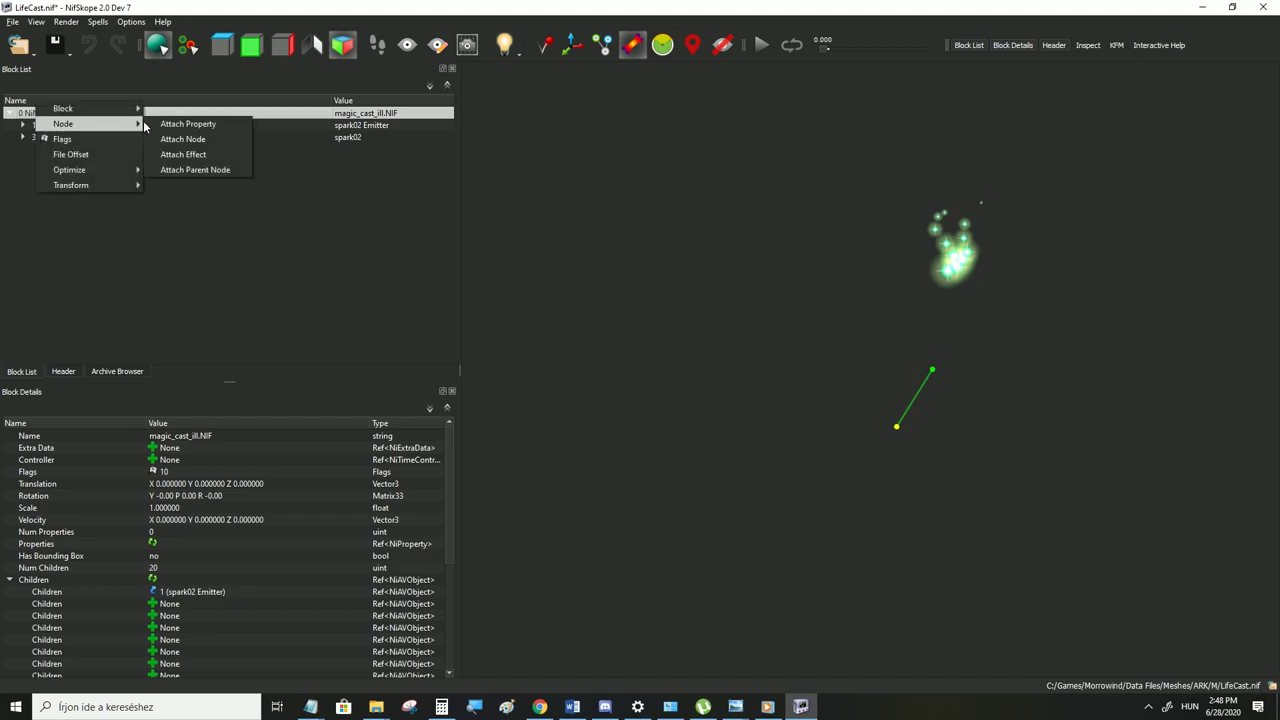
{"action": "left_click", "coordinate": [203, 172]}
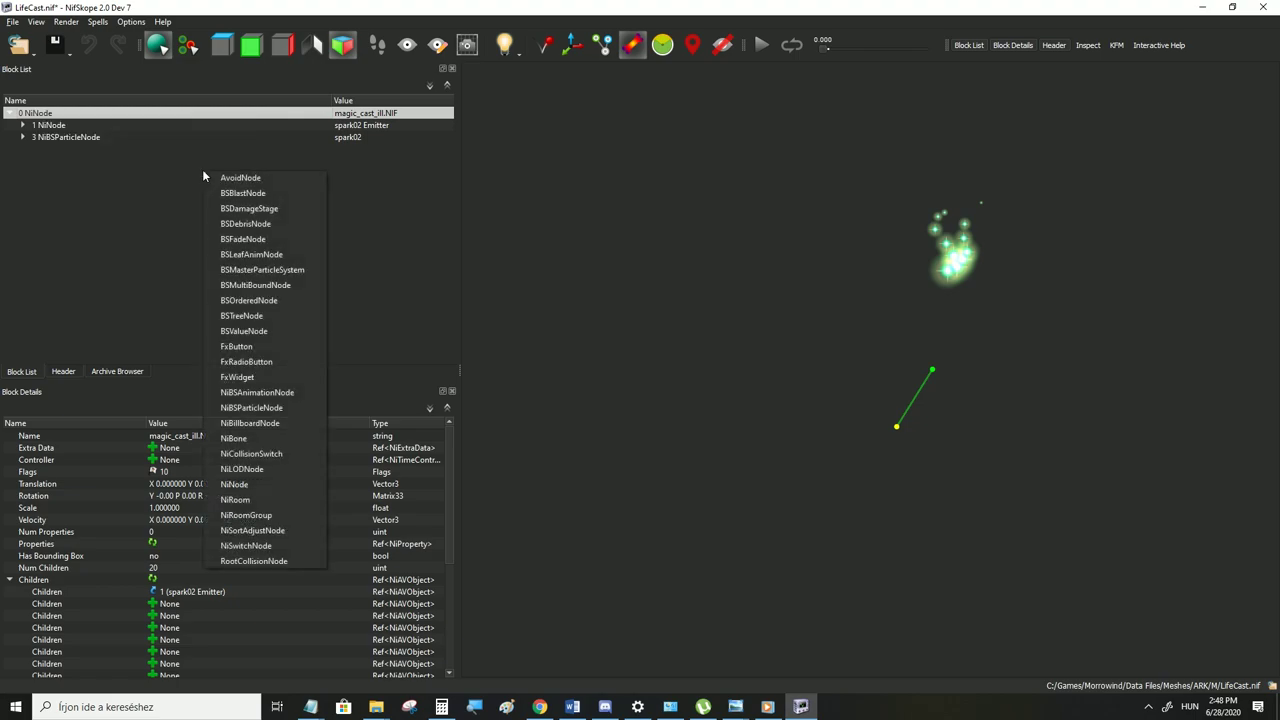
{"action": "left_click", "coordinate": [250, 484]}
{"action": "left_click", "coordinate": [23, 125]}
{"action": "left_click", "coordinate": [23, 125]}
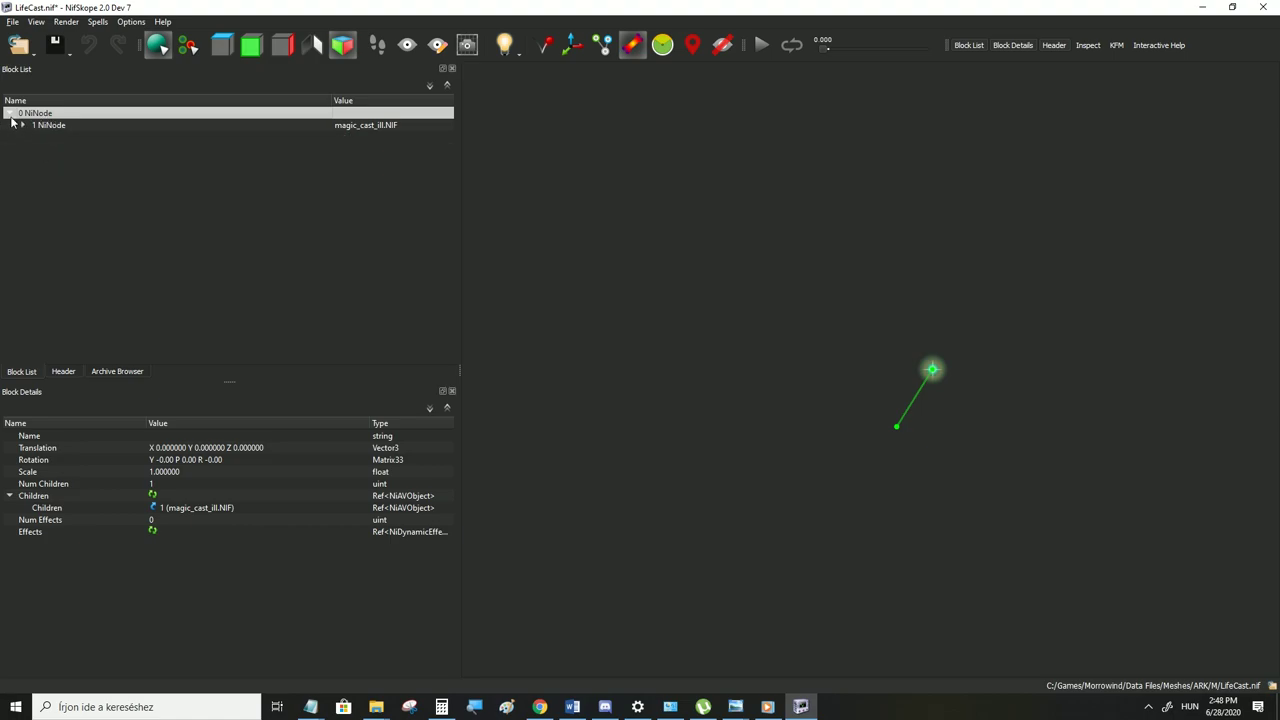
Review the new root NiNode's Translation and magic_cast_ill.NIF details, then play the green spark animation
{"action": "double_click", "coordinate": [57, 125]}
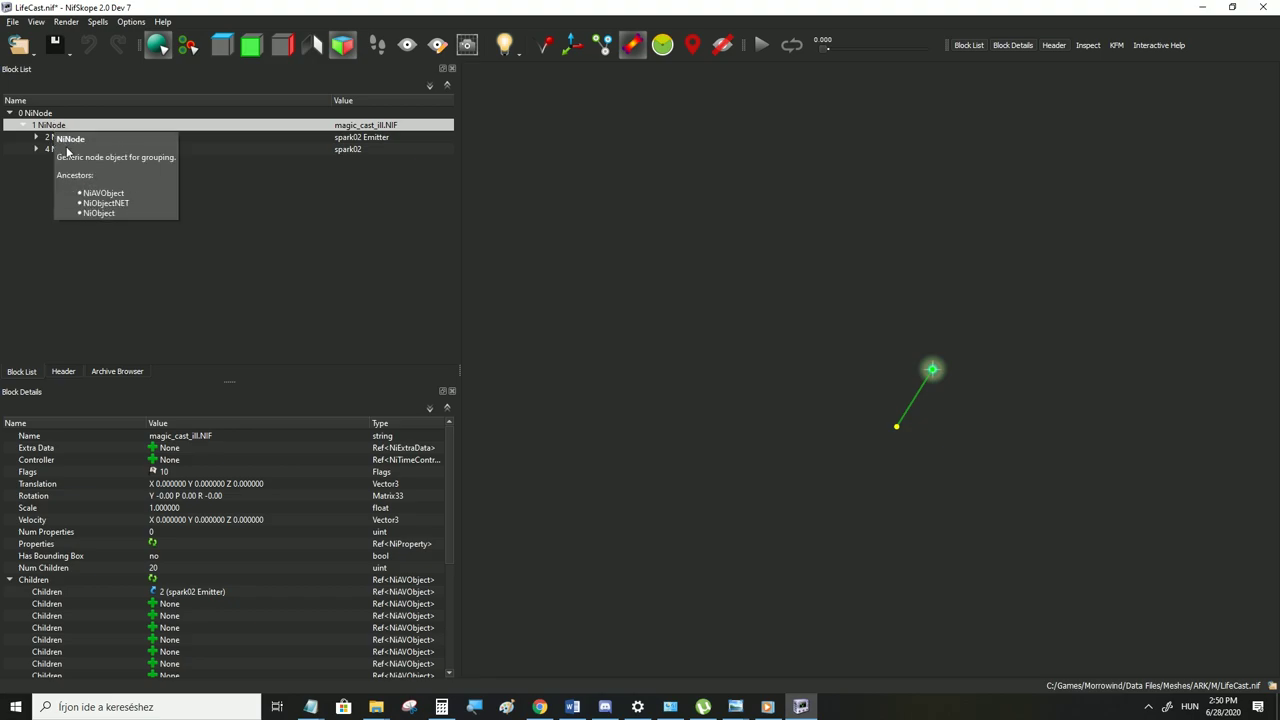
{"action": "left_click", "coordinate": [42, 114]}
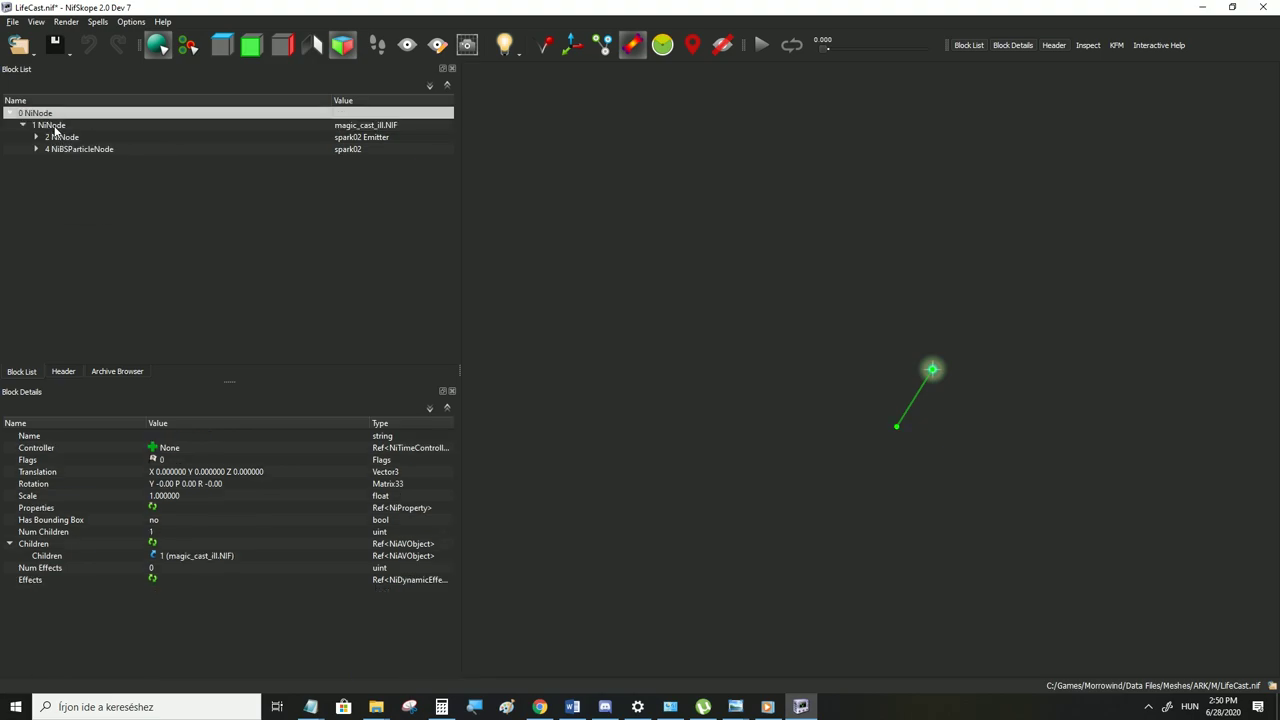
{"action": "left_click", "coordinate": [50, 125]}
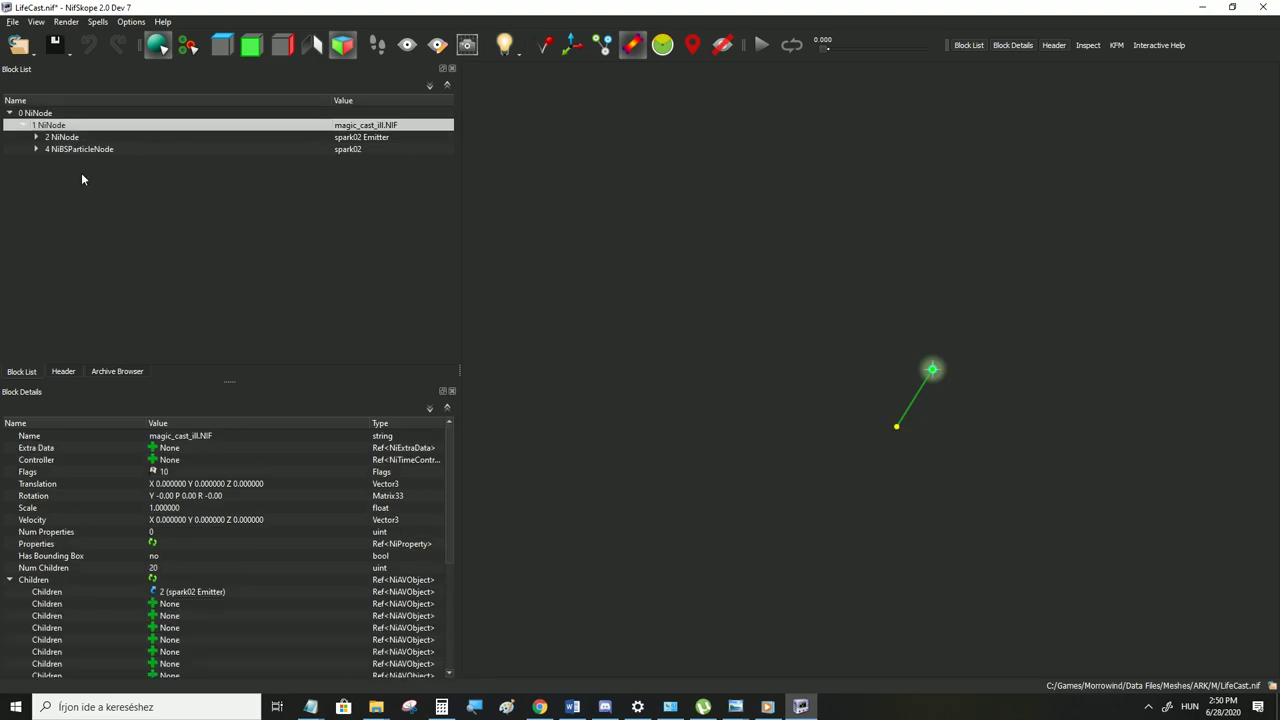
{"action": "left_click", "coordinate": [32, 115]}
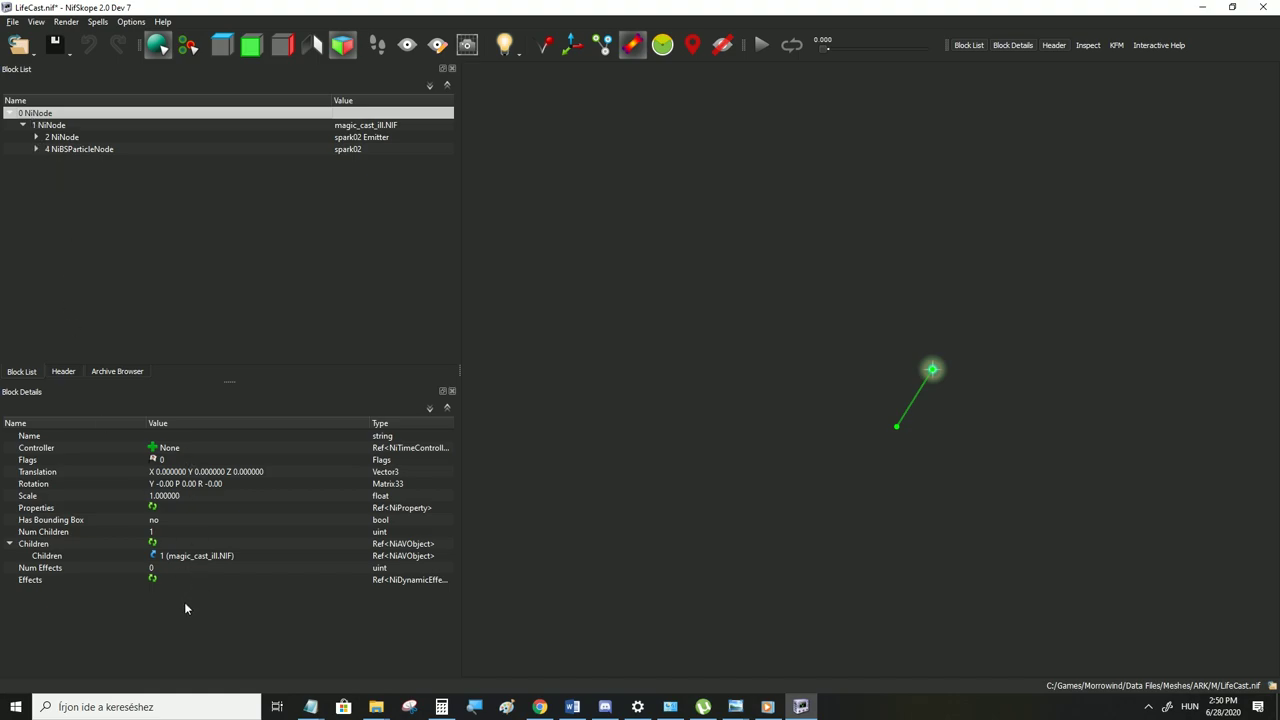
{"action": "left_click", "coordinate": [167, 476]}
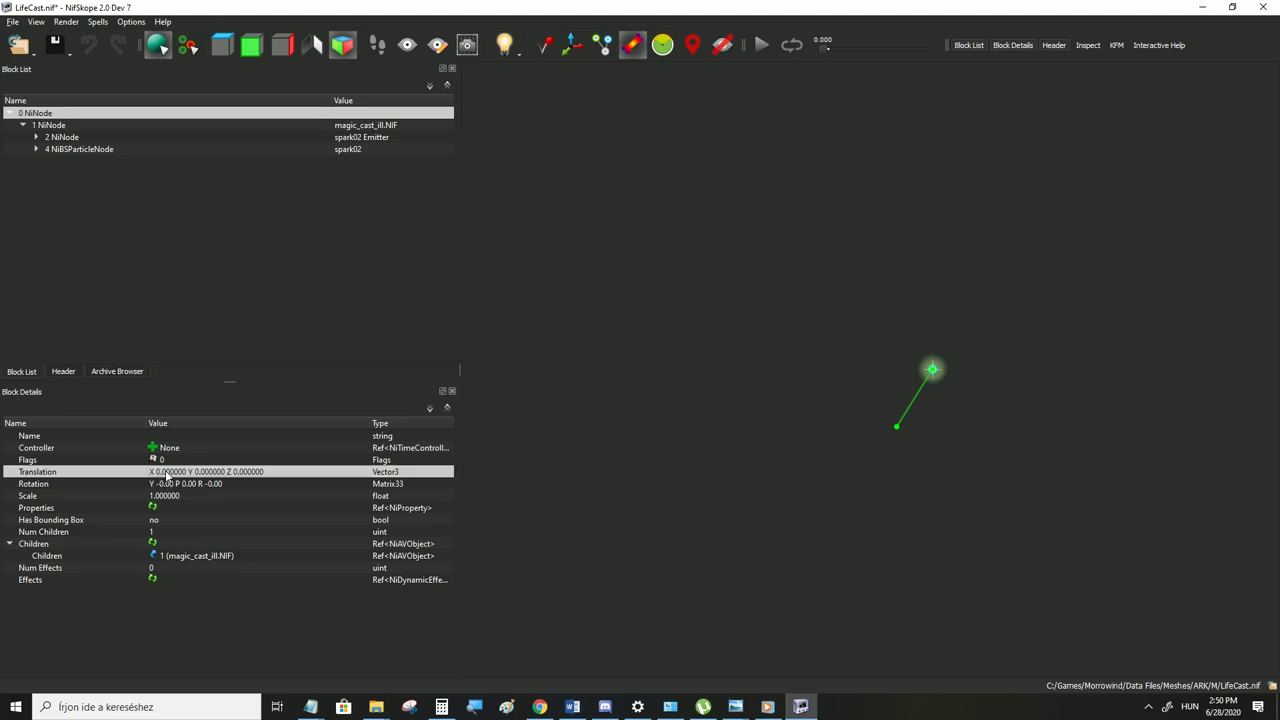
{"action": "left_click", "coordinate": [172, 485]}
{"action": "left_click", "coordinate": [170, 507]}
{"action": "left_click", "coordinate": [164, 497]}
{"action": "left_click", "coordinate": [761, 45]}
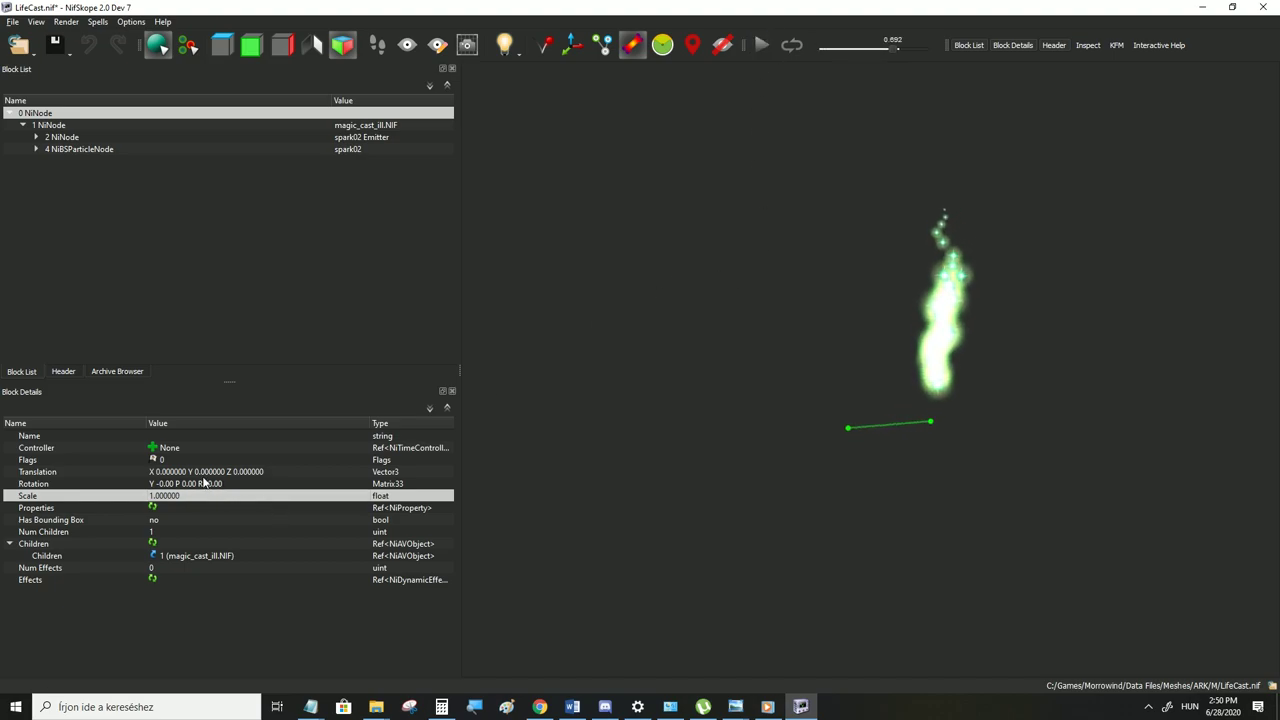
{"action": "double_click", "coordinate": [166, 474]}
{"action": "type", "text": "50"}
{"action": "left_click", "coordinate": [177, 484]}
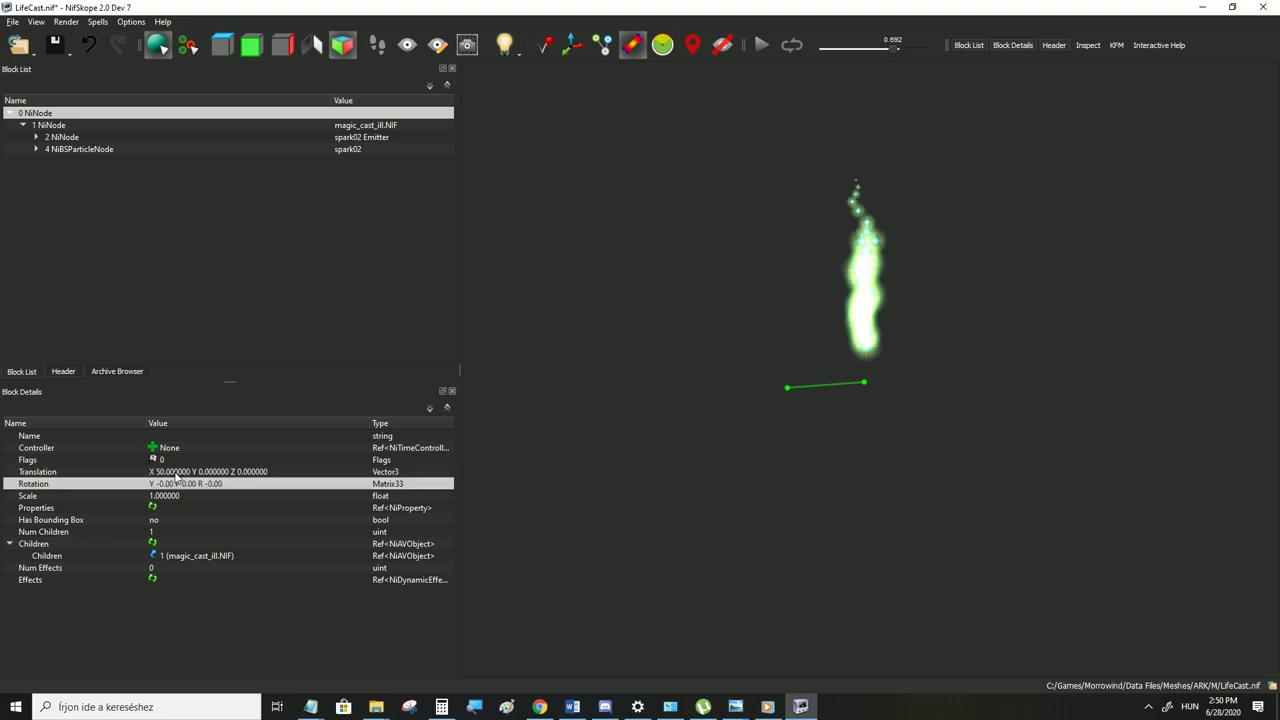
{"action": "double_click", "coordinate": [191, 484]}
{"action": "type", "text": "30"}
{"action": "left_click", "coordinate": [208, 496]}
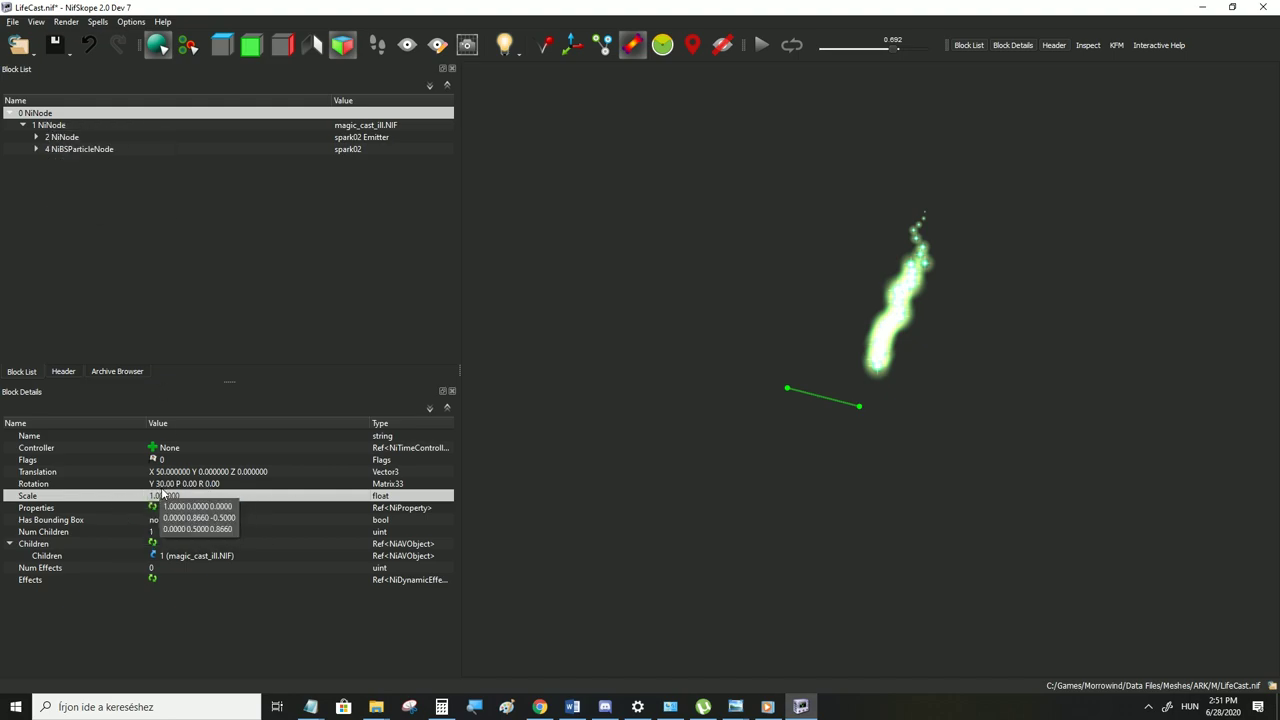
{"action": "double_click", "coordinate": [165, 495]}
{"action": "type", "text": "2"}
{"action": "left_click", "coordinate": [181, 484]}
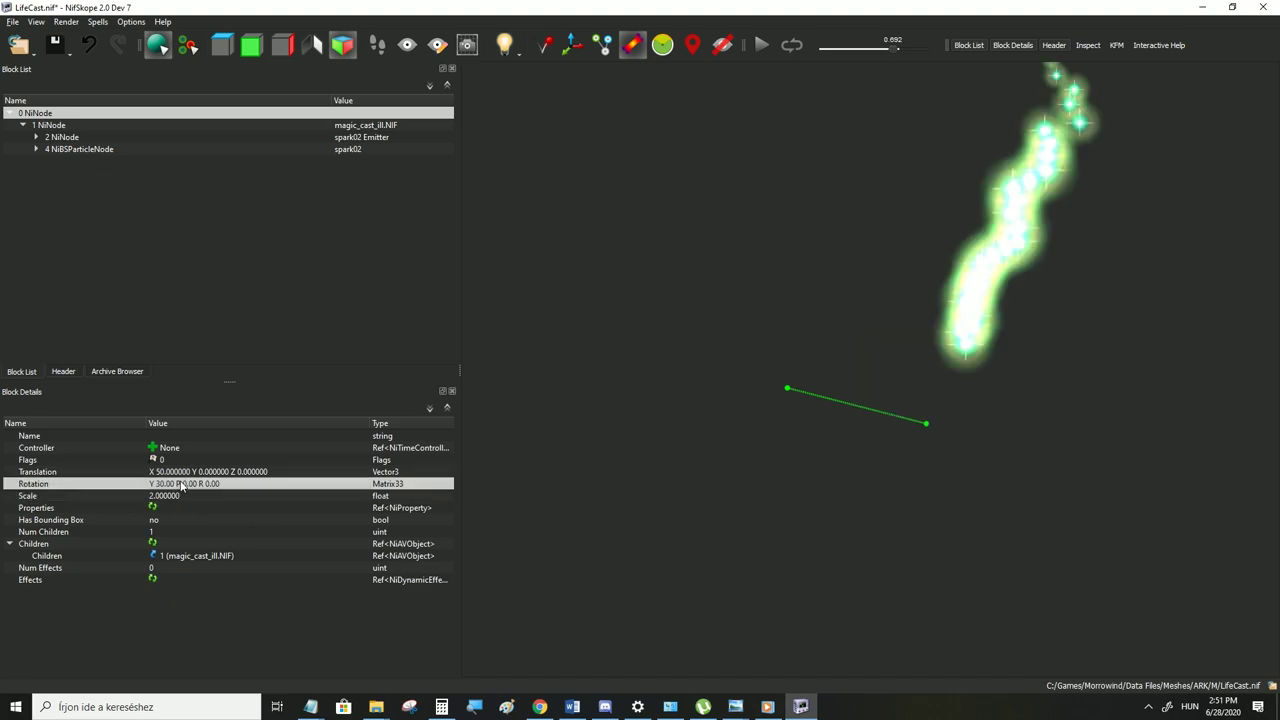
{"action": "double_click", "coordinate": [172, 493]}
{"action": "type", "text": "1"}
{"action": "double_click", "coordinate": [171, 486]}
{"action": "type", "text": "0"}
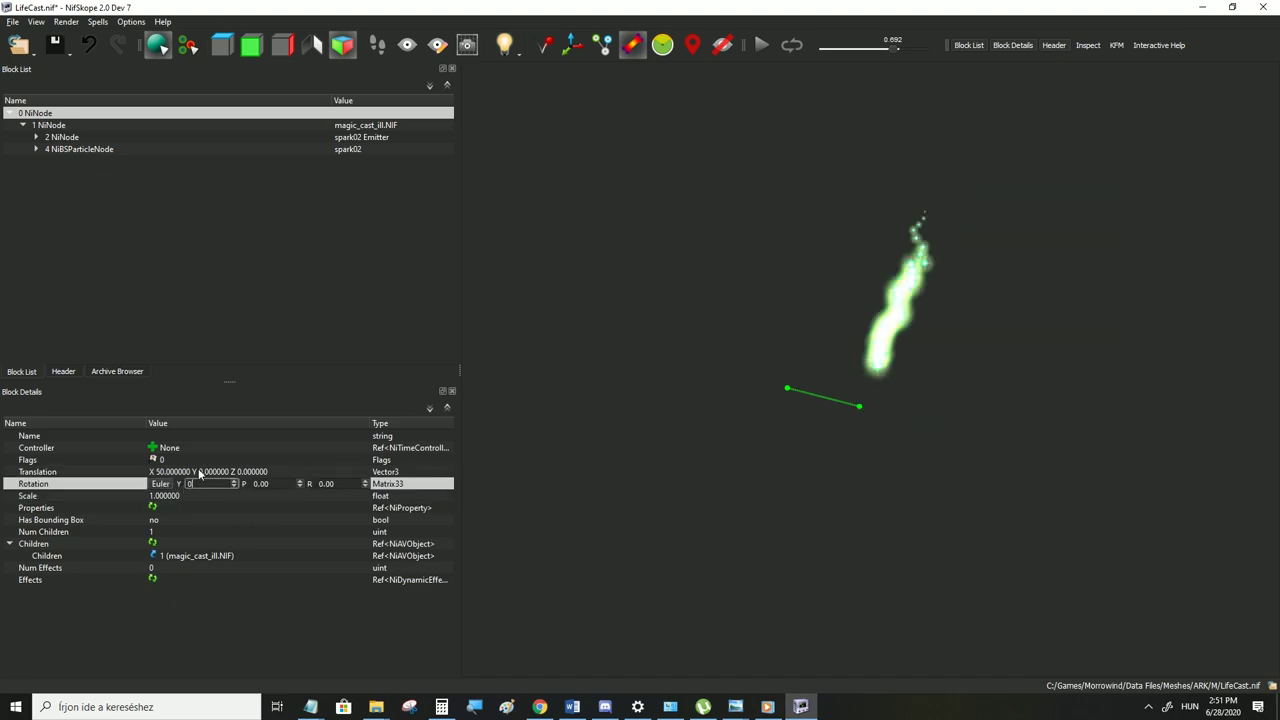
{"action": "double_click", "coordinate": [197, 470]}
{"action": "type", "text": "0"}
{"action": "left_click", "coordinate": [182, 488]}
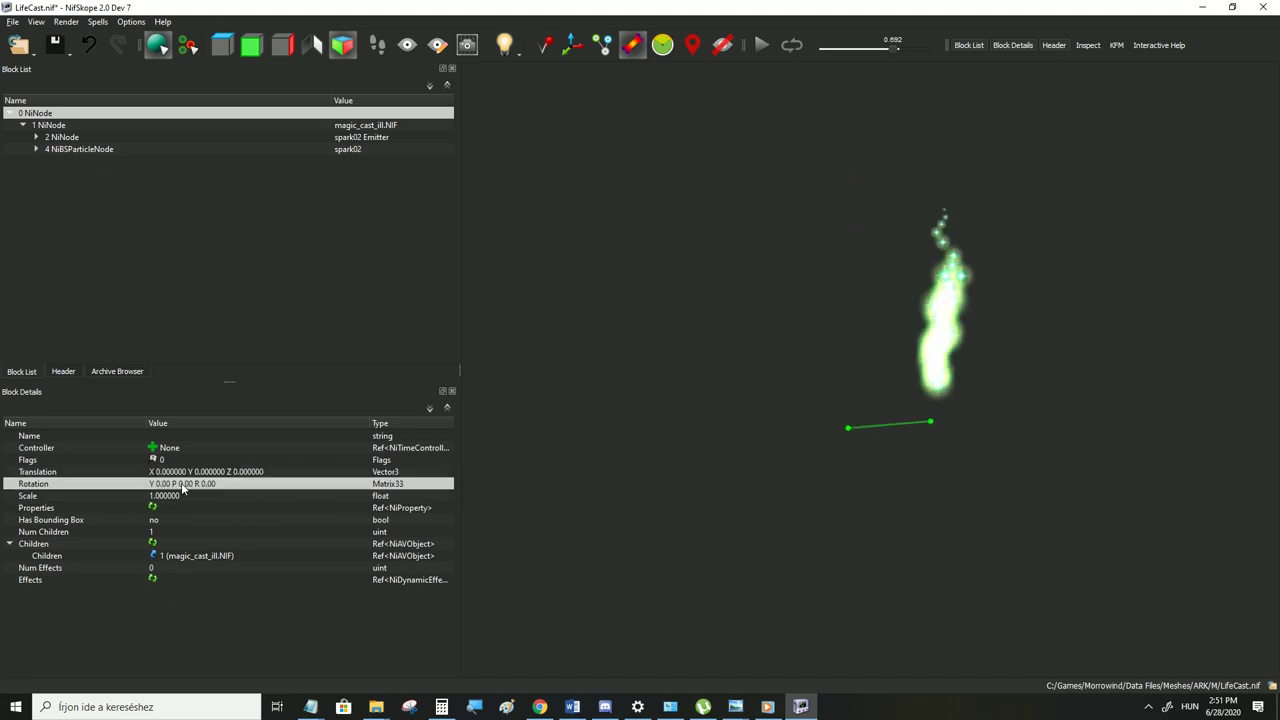
{"action": "left_click", "coordinate": [161, 450]}
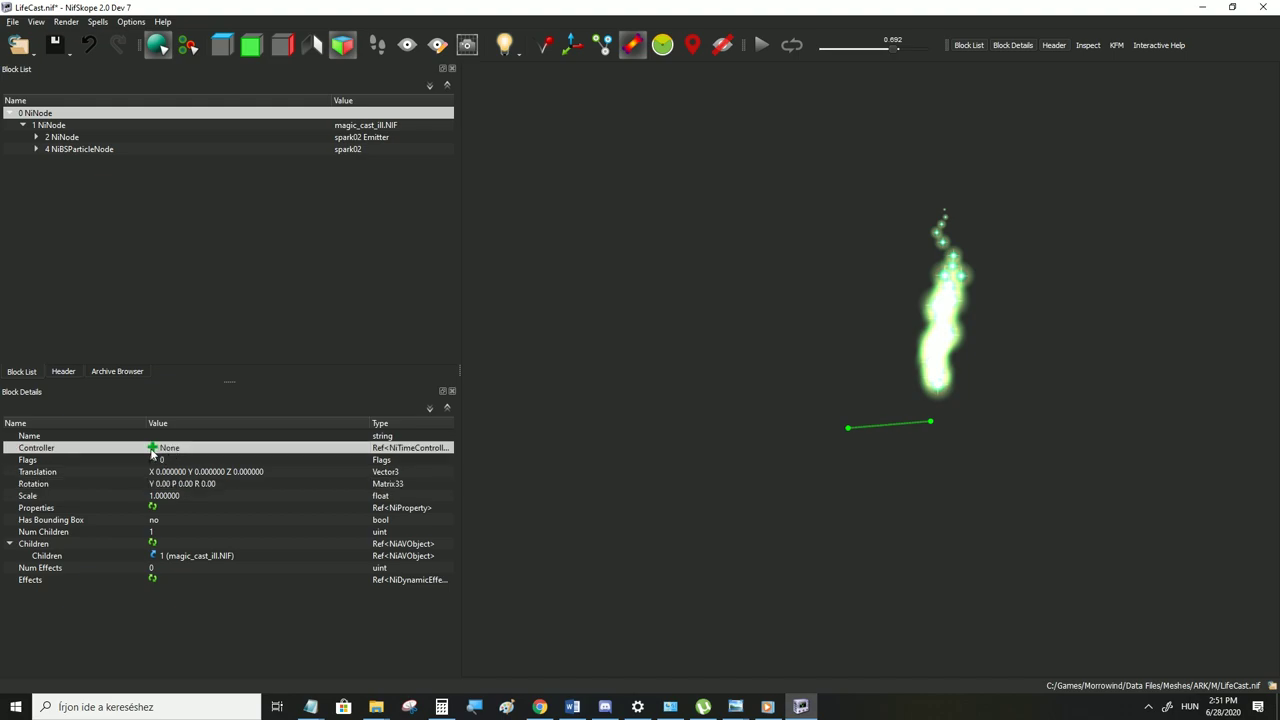
Keep the root NiNode's child count at 1 and clear its child reference to magic_cast_ill.NIF
{"action": "left_click", "coordinate": [153, 533]}
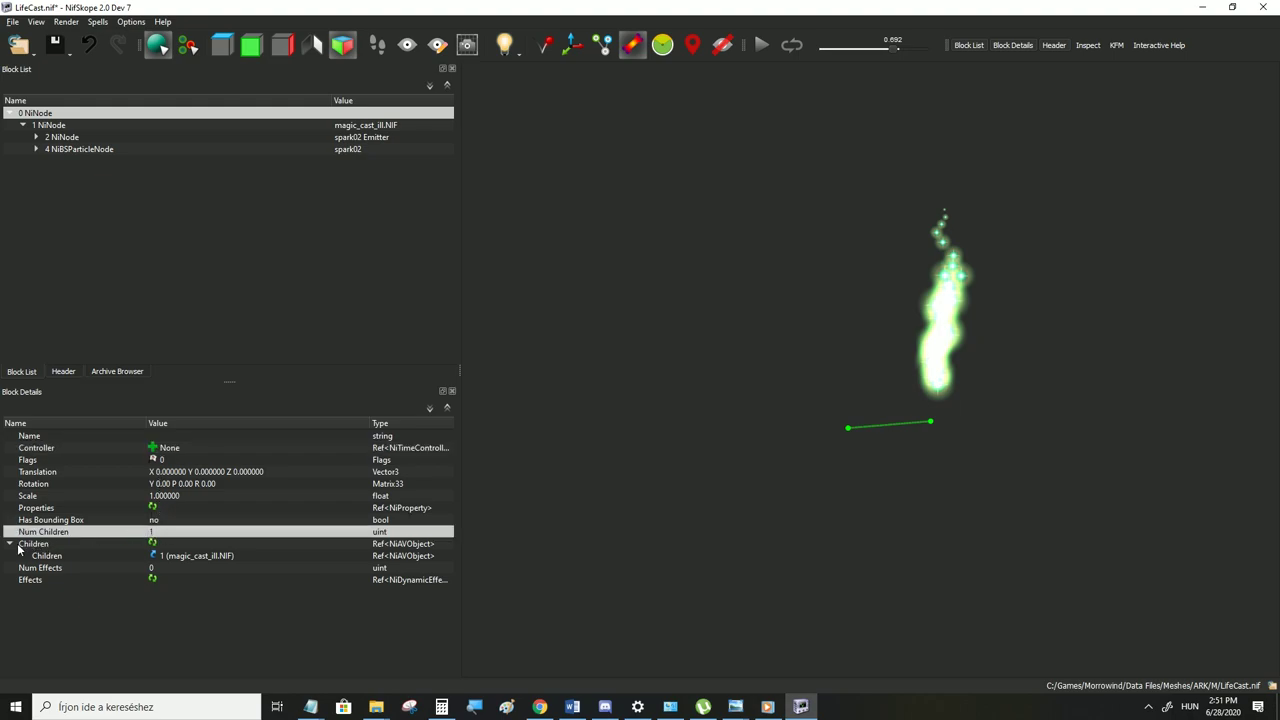
{"action": "left_click", "coordinate": [11, 545]}
{"action": "left_click", "coordinate": [11, 545]}
{"action": "left_click", "coordinate": [170, 559]}
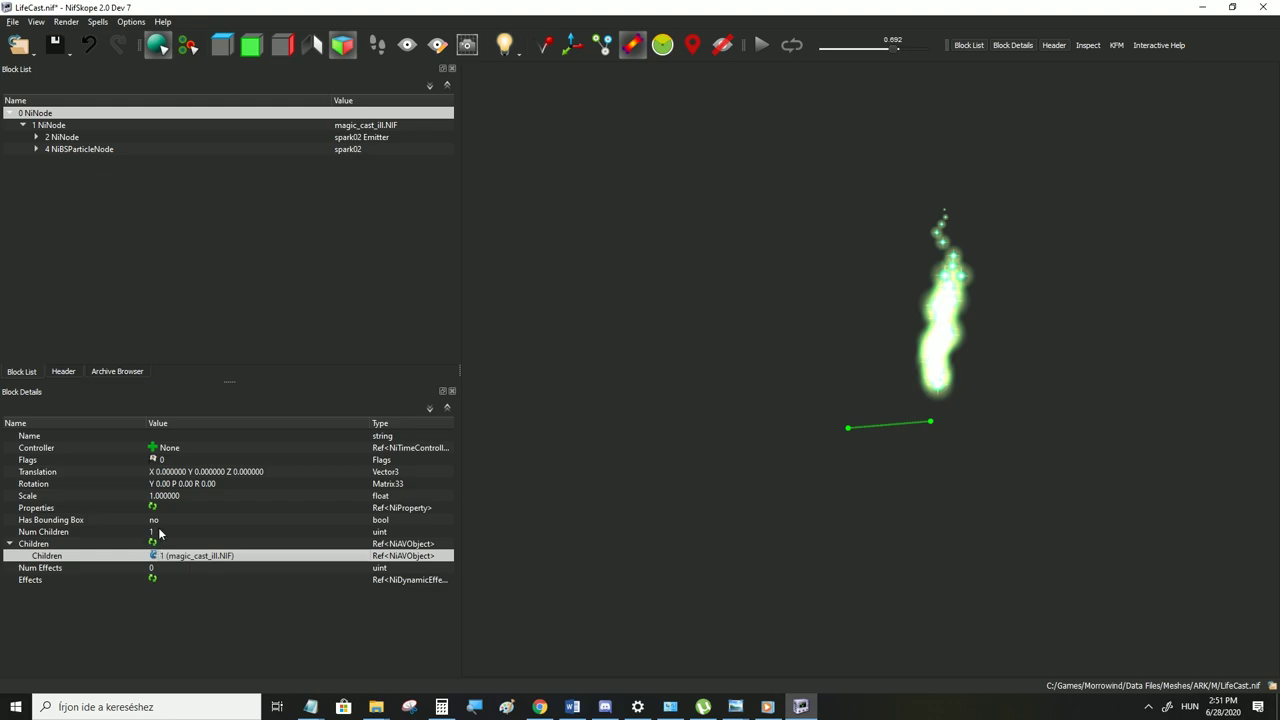
{"action": "double_click", "coordinate": [155, 532]}
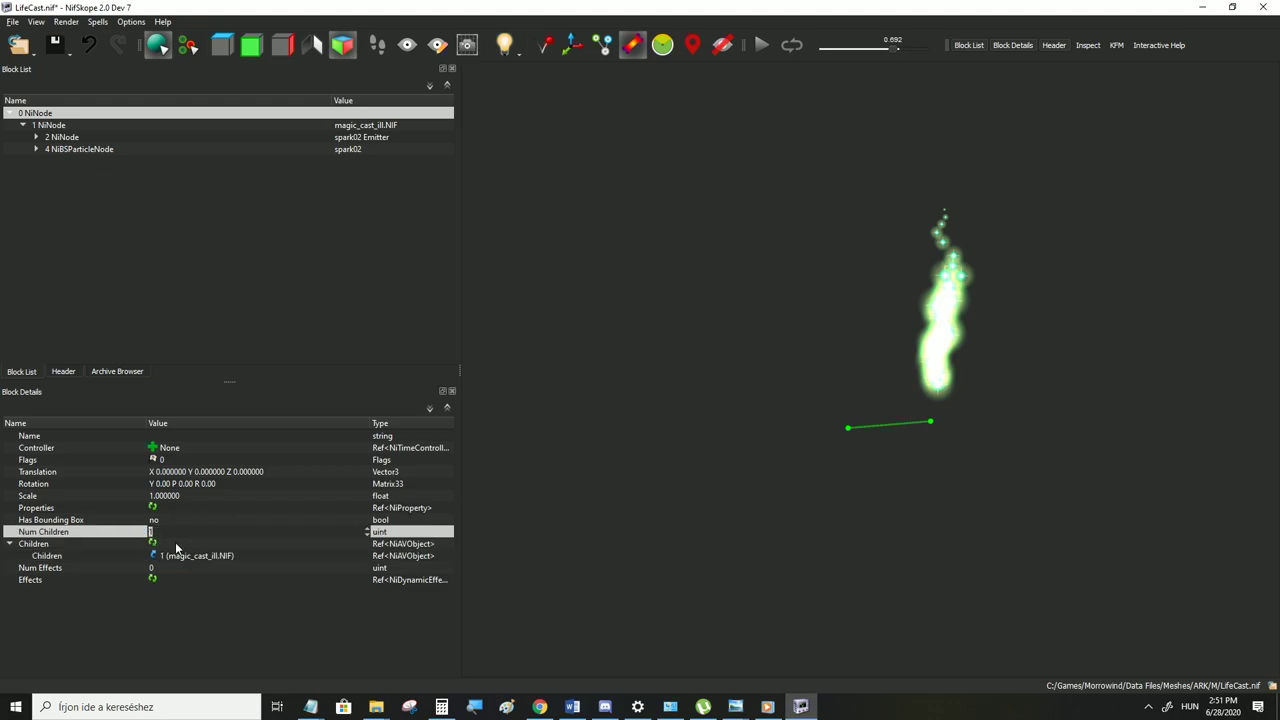
{"action": "left_click", "coordinate": [172, 543]}
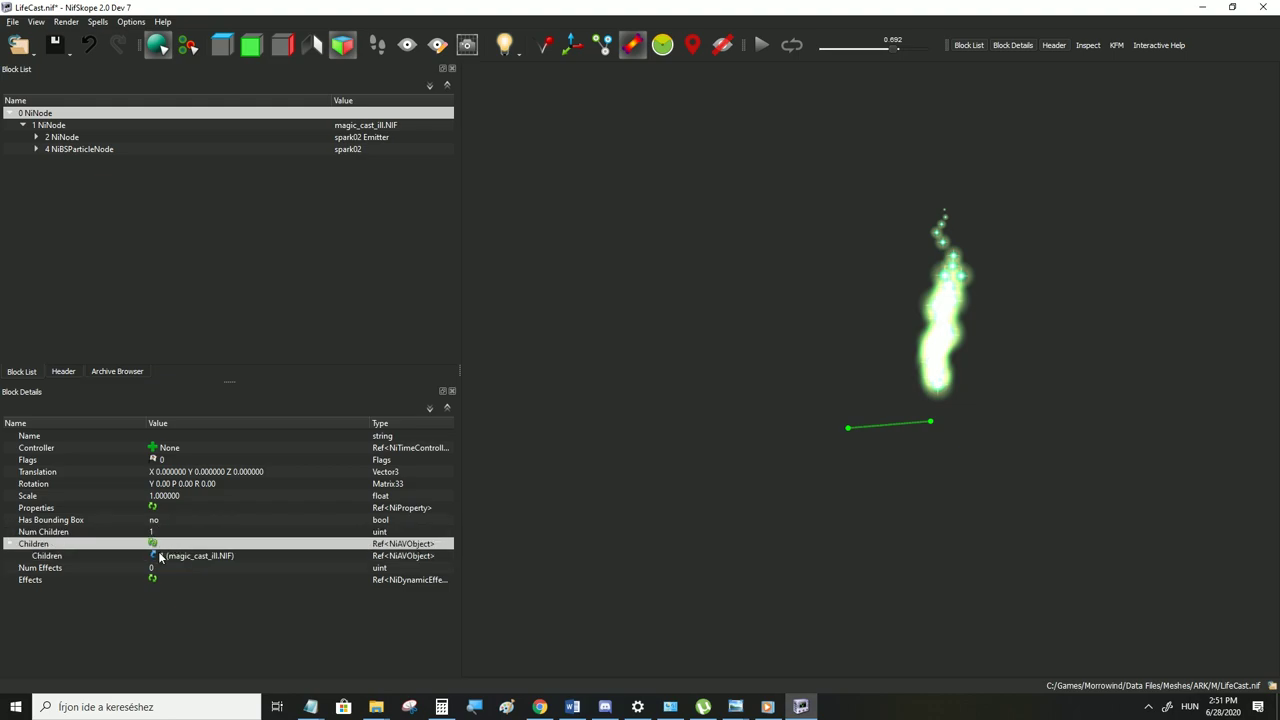
{"action": "left_click", "coordinate": [163, 557]}
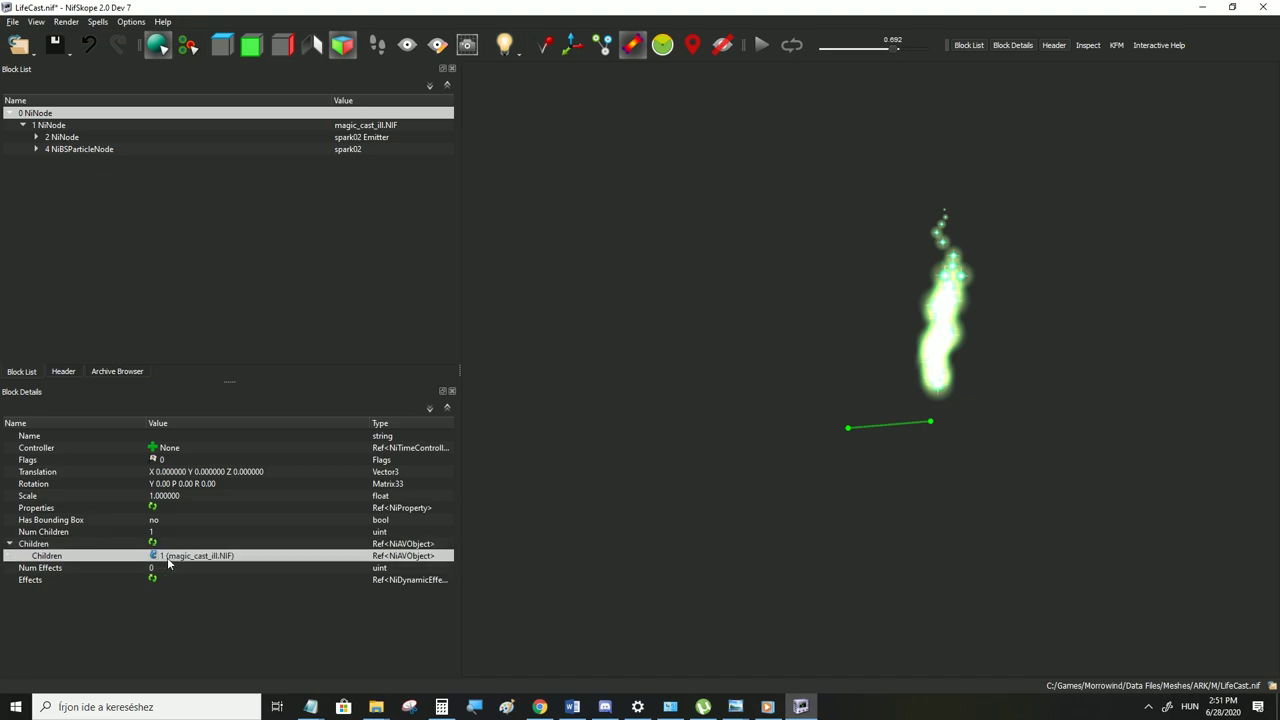
{"action": "left_click", "coordinate": [182, 558]}
{"action": "left_click", "coordinate": [176, 567]}
{"action": "double_click", "coordinate": [178, 555]}
{"action": "key", "text": "BackSpace"}
{"action": "left_click", "coordinate": [174, 545]}
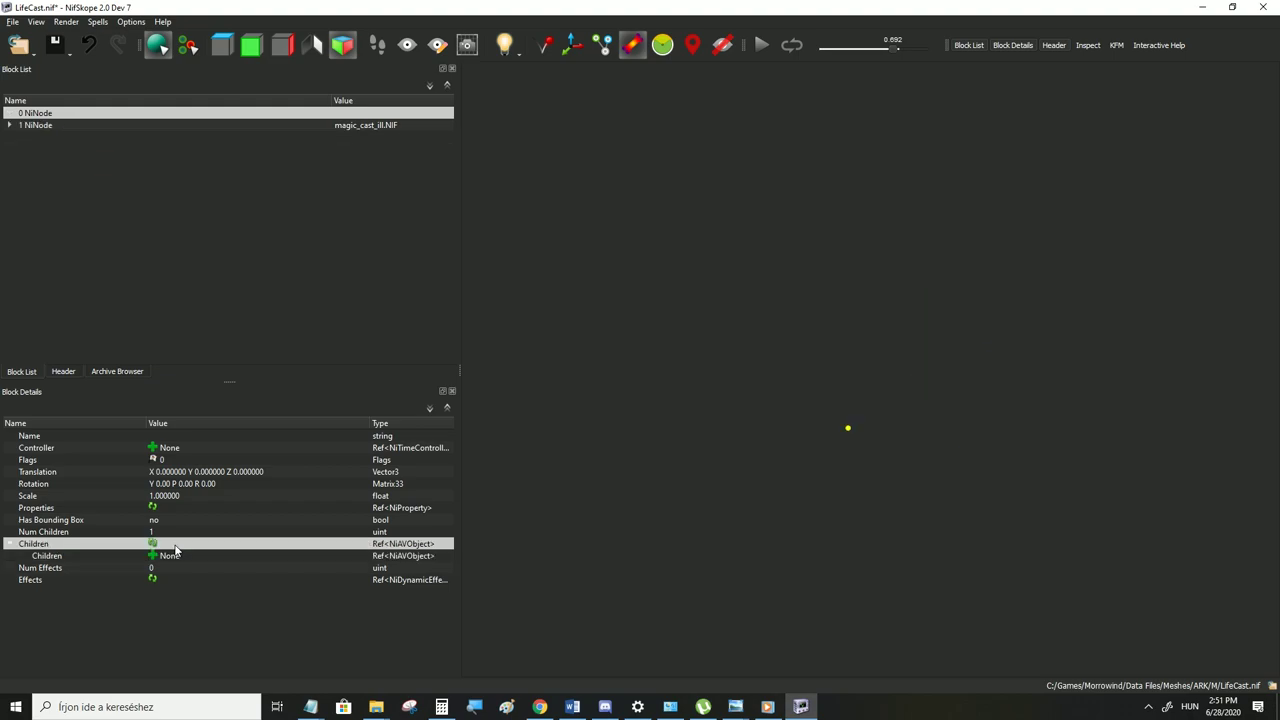
Set the root's child reference to block 1, magic_cast_ill.NIF
{"action": "left_click", "coordinate": [50, 128]}
{"action": "left_click", "coordinate": [44, 114]}
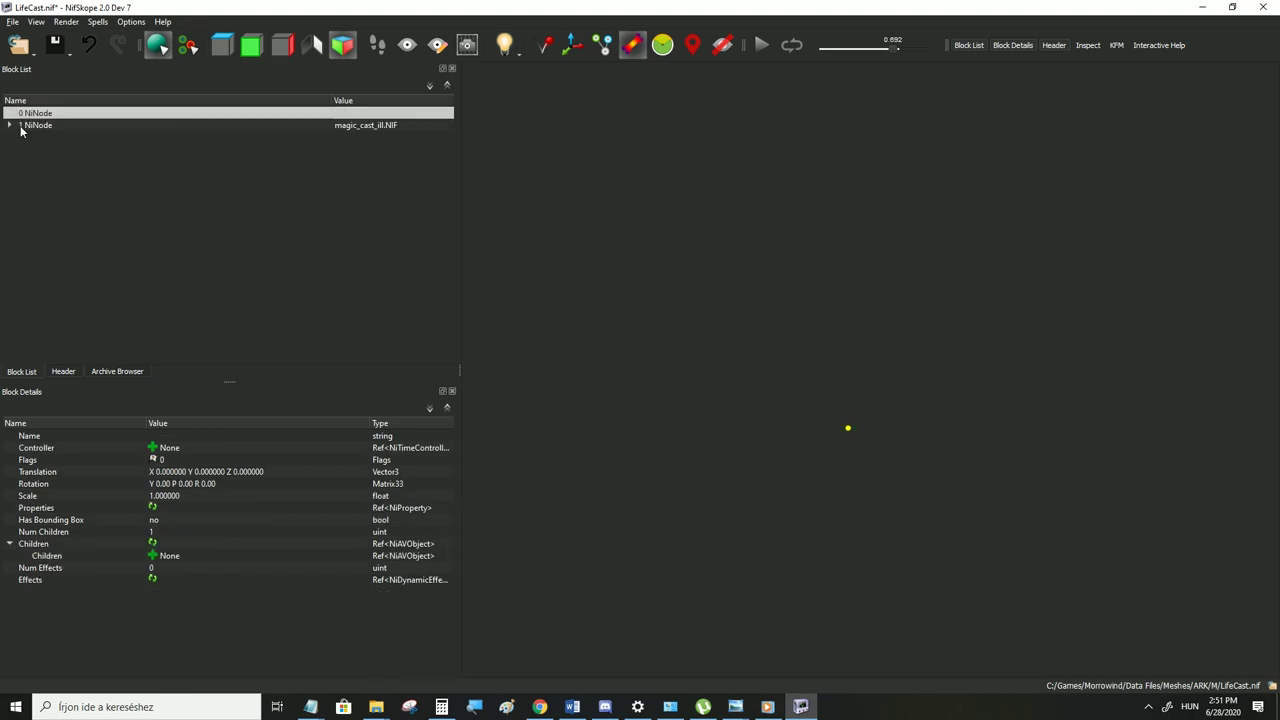
{"action": "mouse_move", "coordinate": [33, 120]}
{"action": "double_click", "coordinate": [175, 558]}
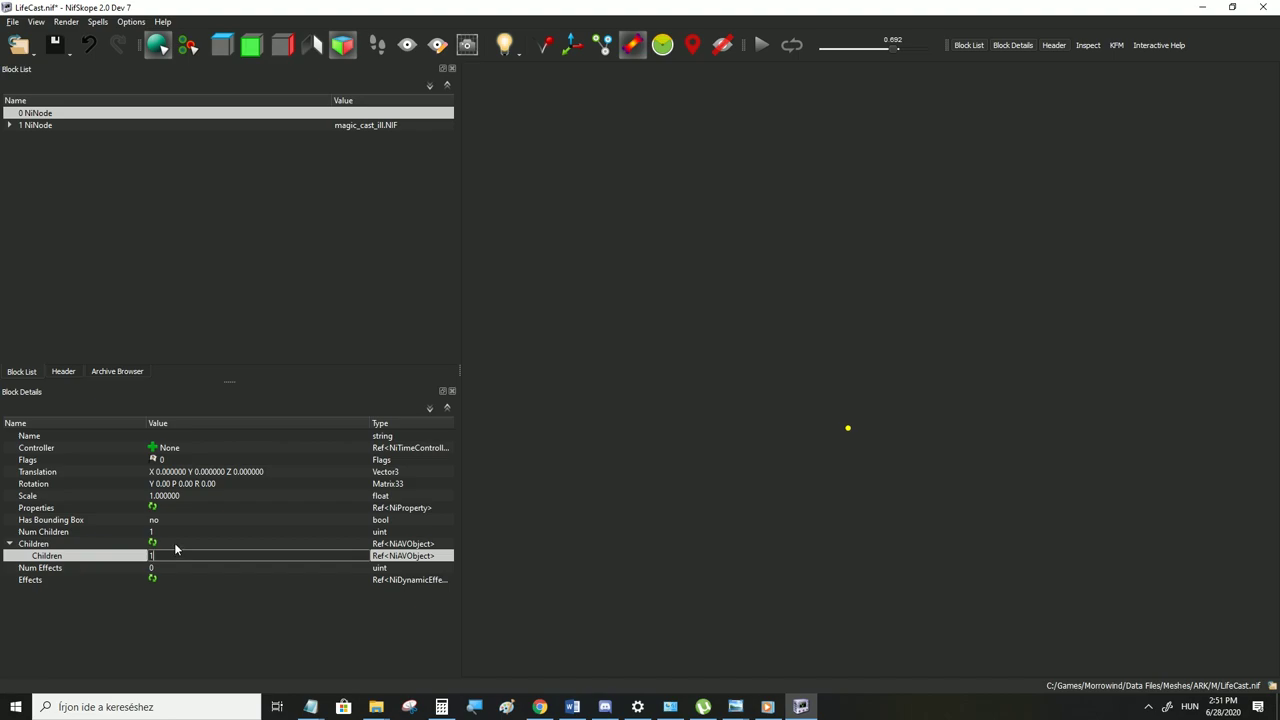
{"action": "type", "text": "1"}
{"action": "key", "text": "Return"}
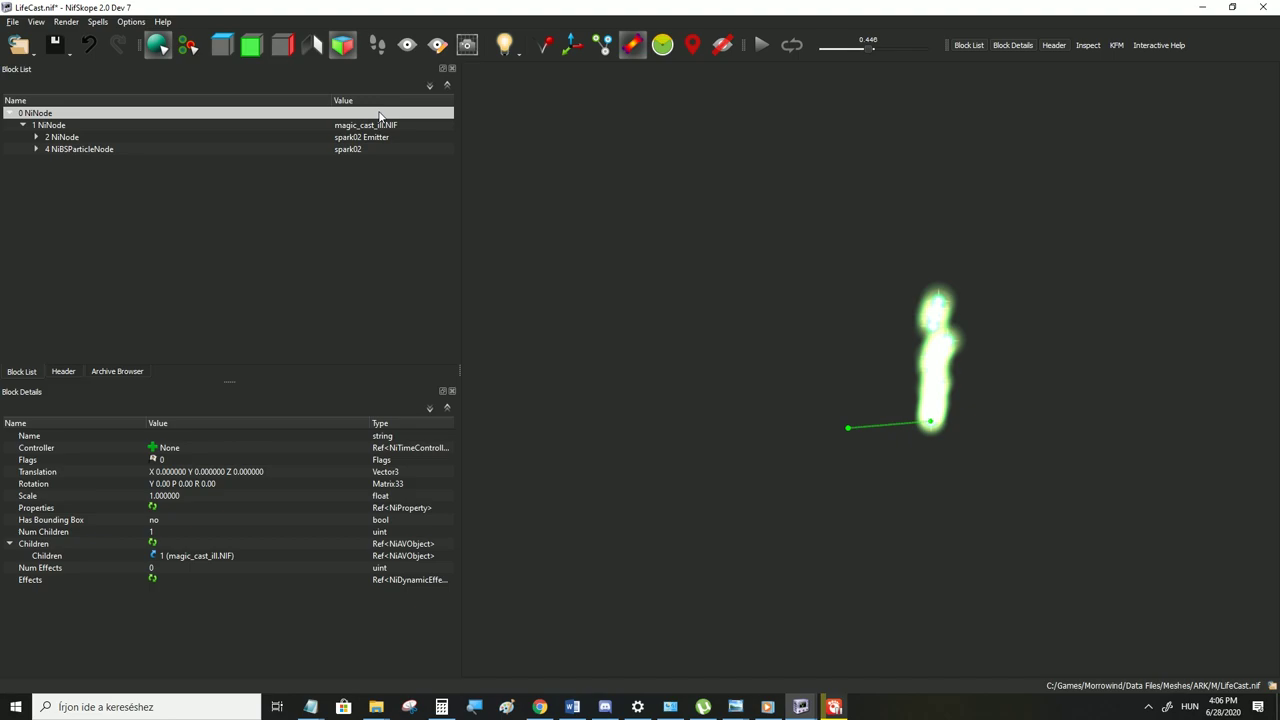
Rename the root NiNode to 'effect test'
{"action": "double_click", "coordinate": [336, 113]}
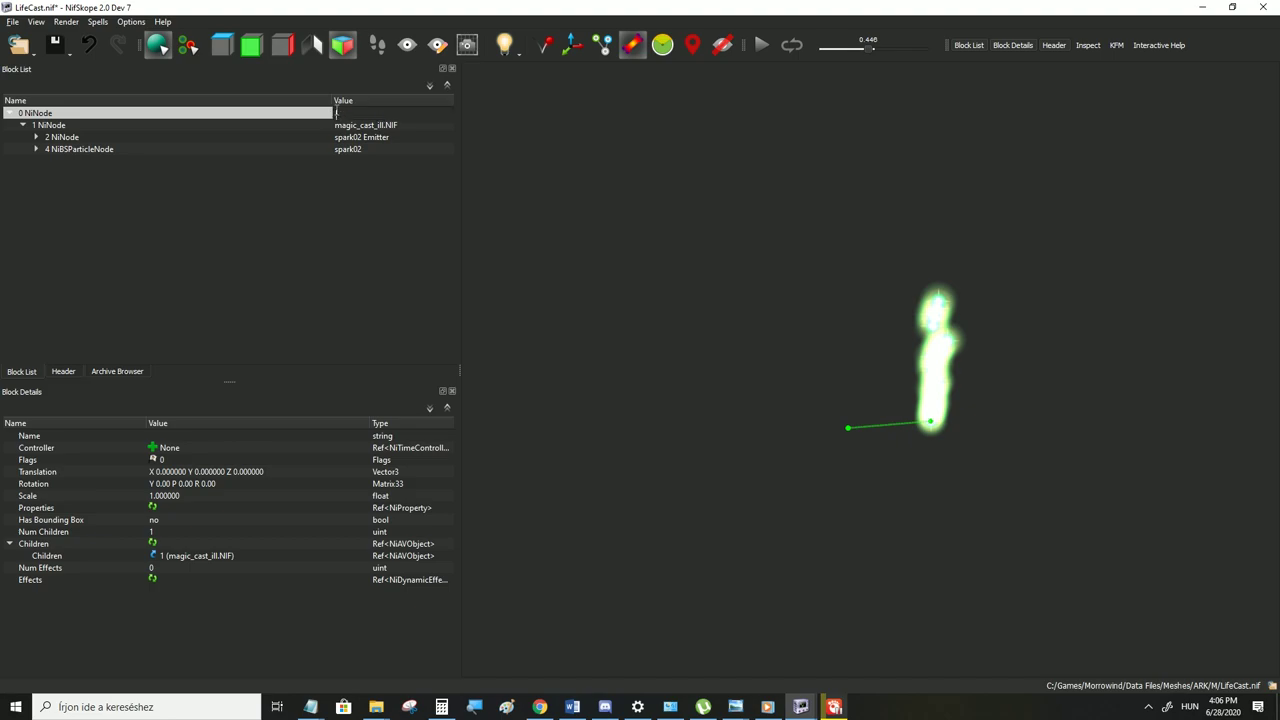
{"action": "type", "text": "effect test"}
{"action": "key", "text": "Return"}
Rename node 1 from magic_cast_ill.NIF to 'particle'
{"action": "left_click", "coordinate": [67, 126]}
{"action": "left_click", "coordinate": [23, 125]}
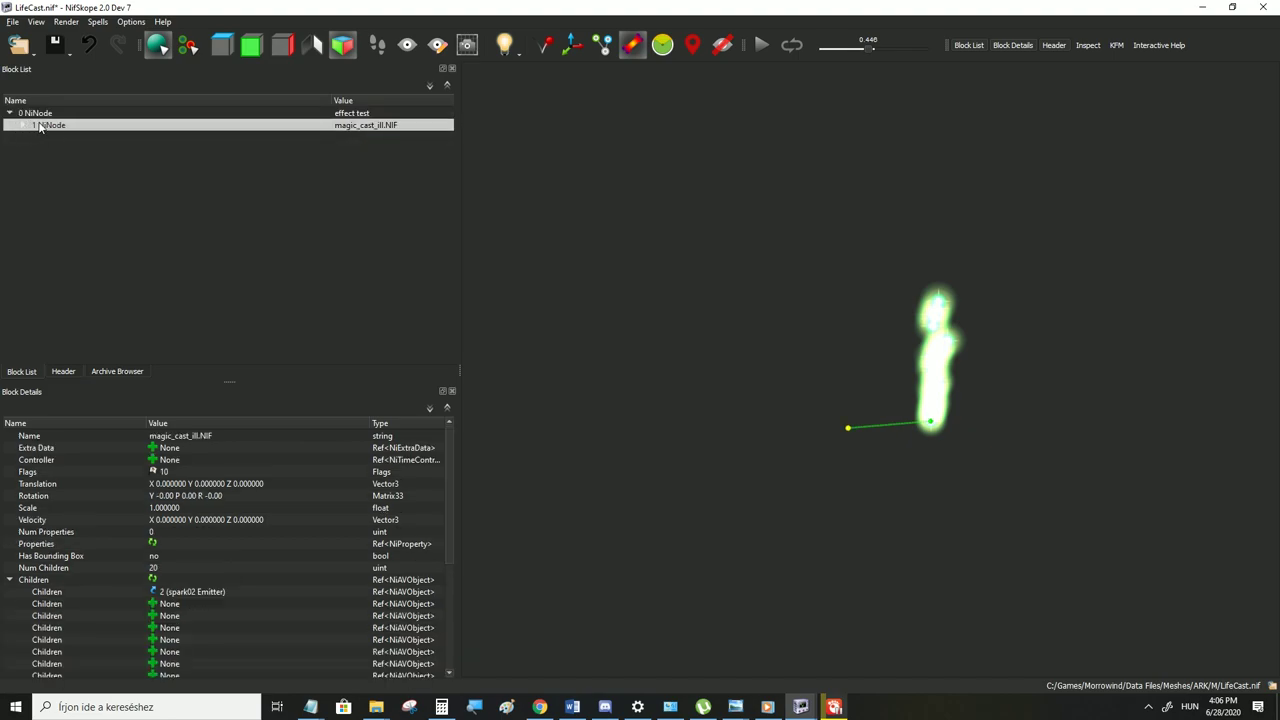
{"action": "double_click", "coordinate": [408, 127]}
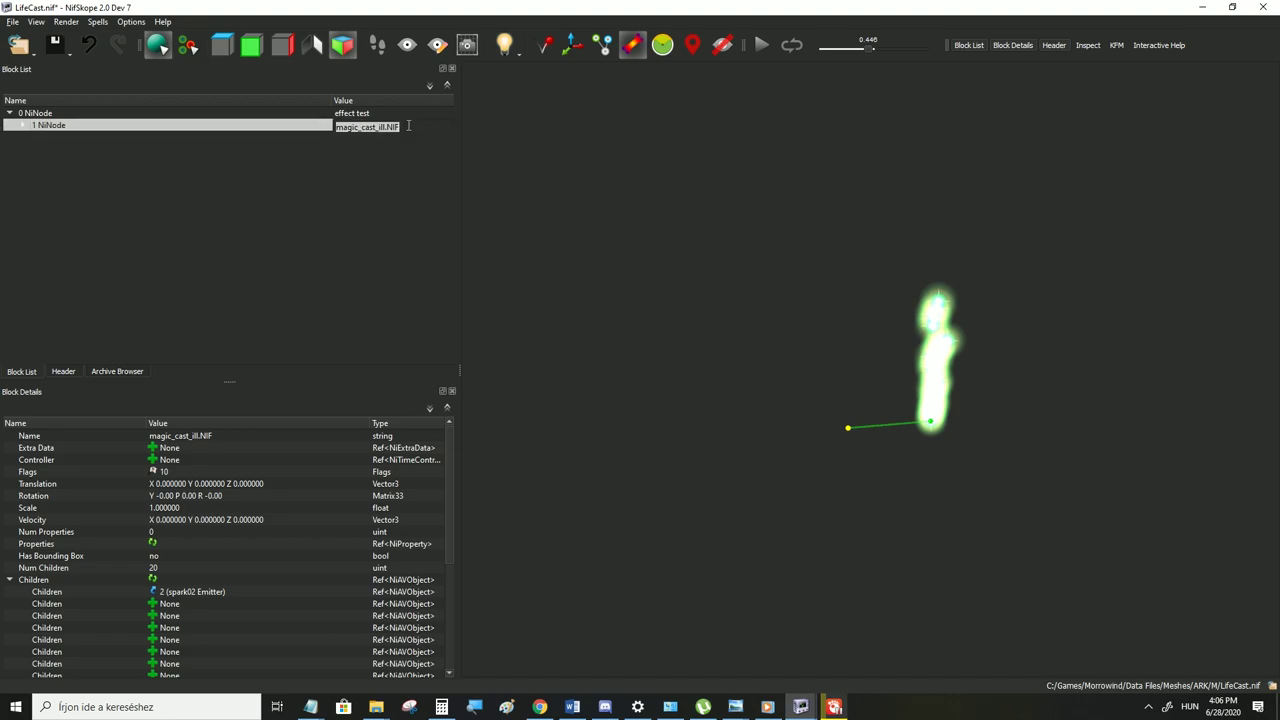
{"action": "type", "text": "particle"}
{"action": "key", "text": "Return"}
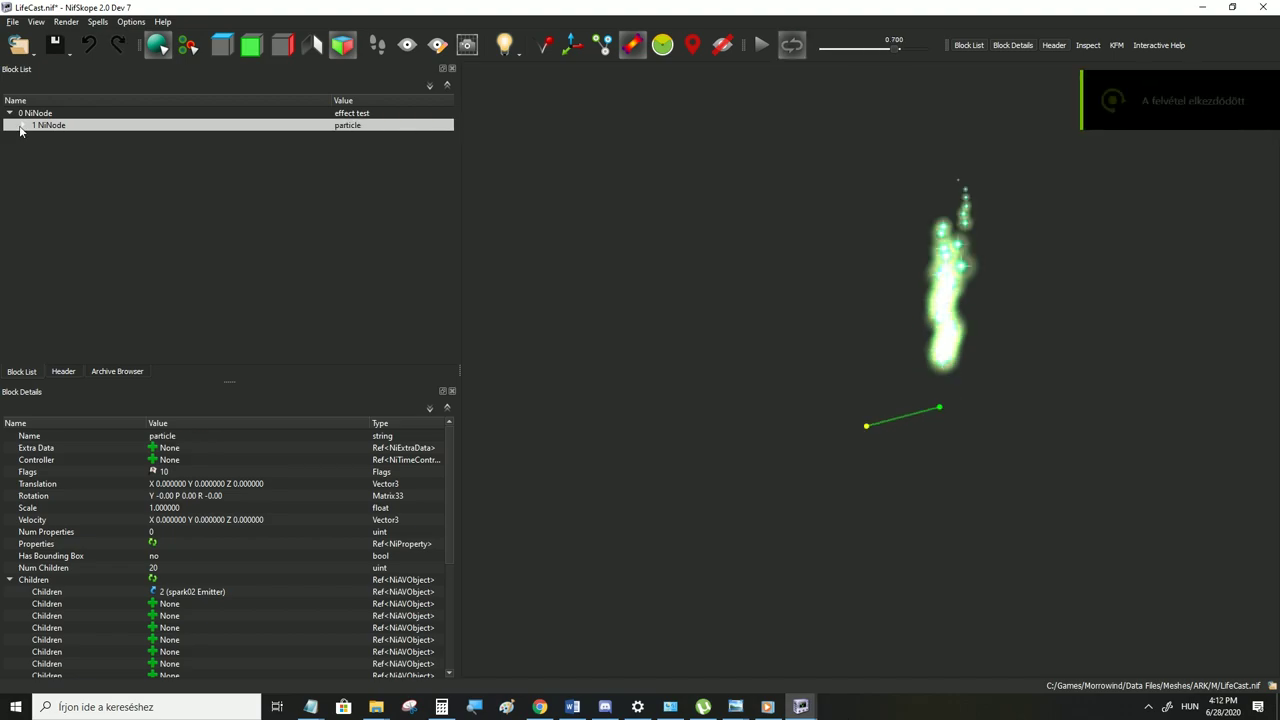
Play the particle animation with the spark02 Emitter node's translation selected
{"action": "left_click", "coordinate": [21, 126]}
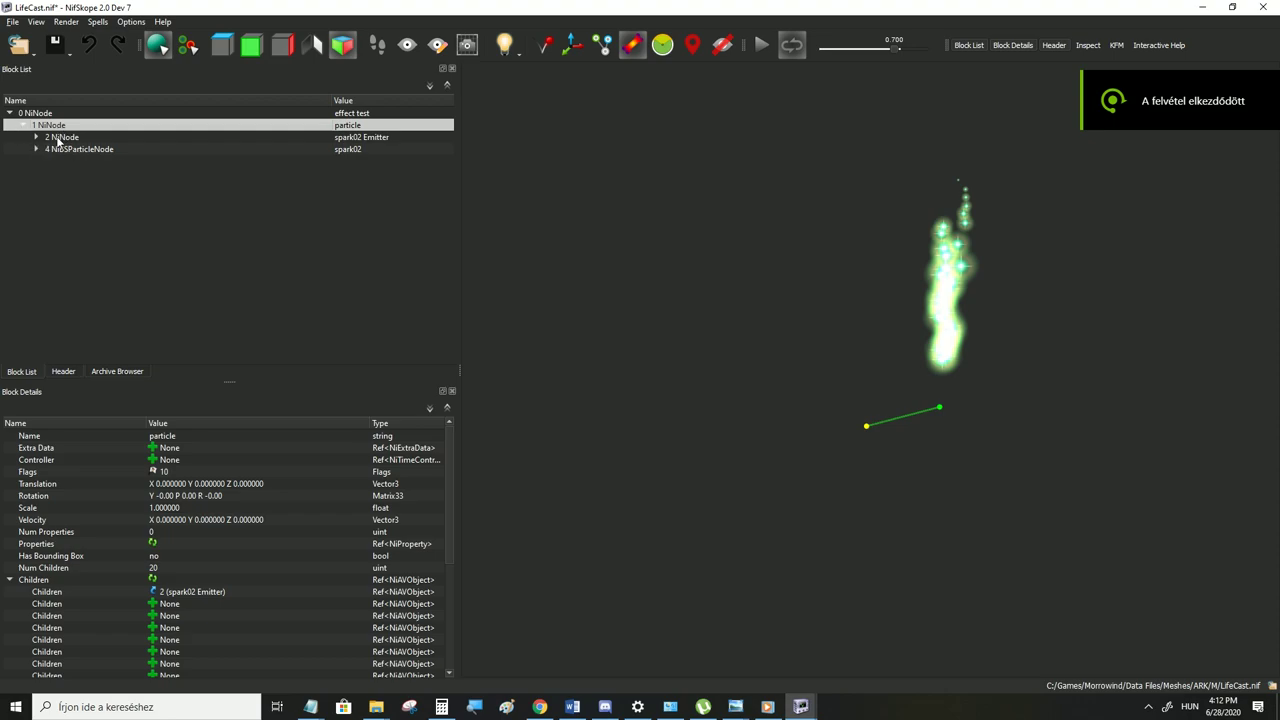
{"action": "left_click", "coordinate": [58, 138]}
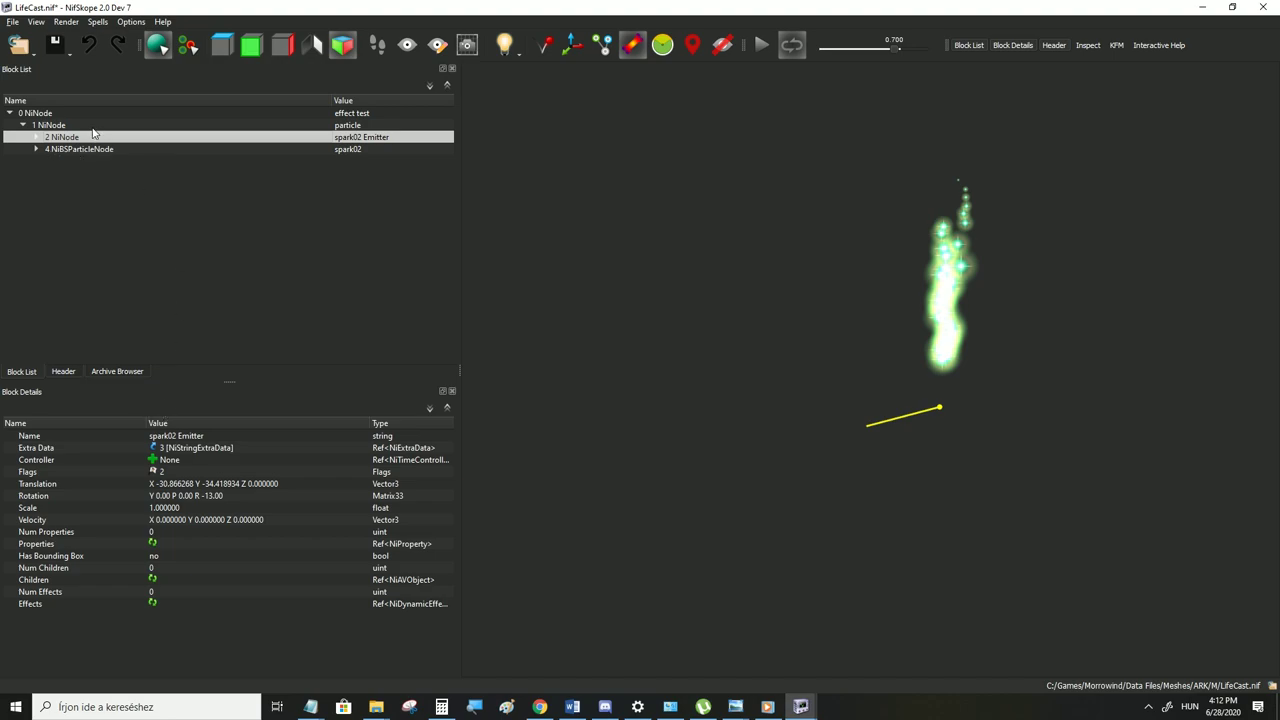
{"action": "left_click", "coordinate": [175, 488]}
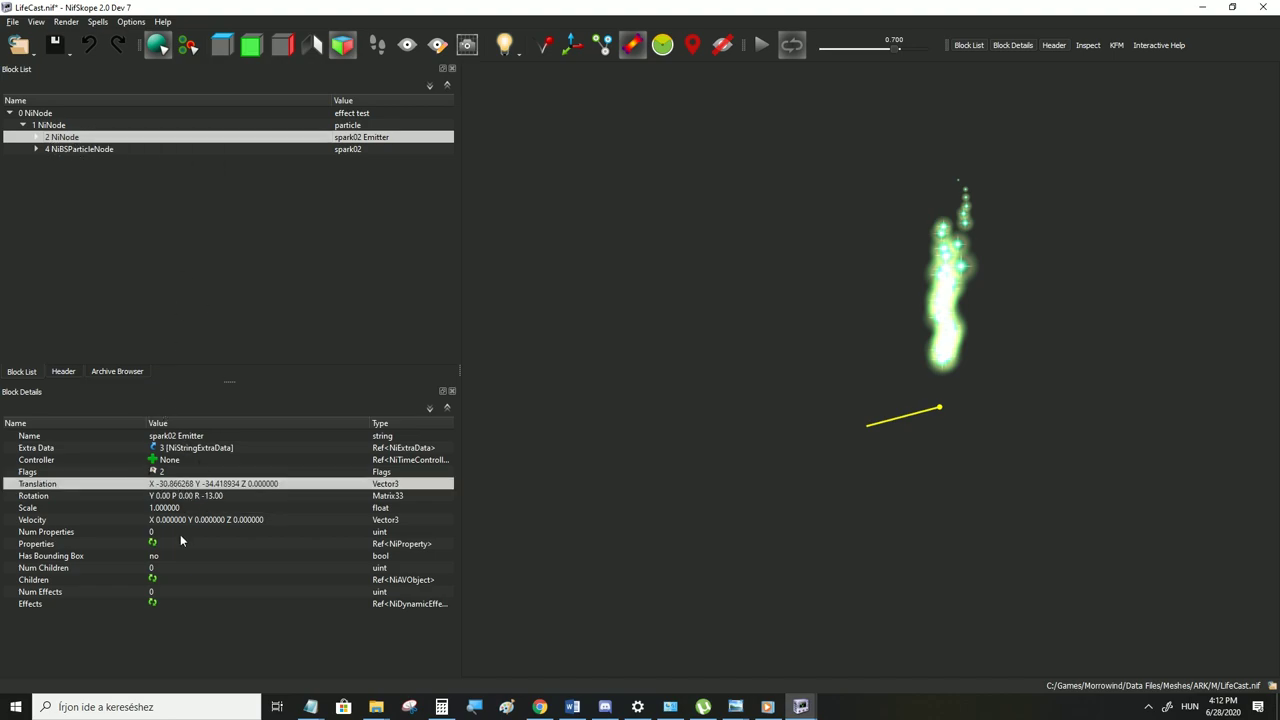
{"action": "left_click", "coordinate": [762, 46]}
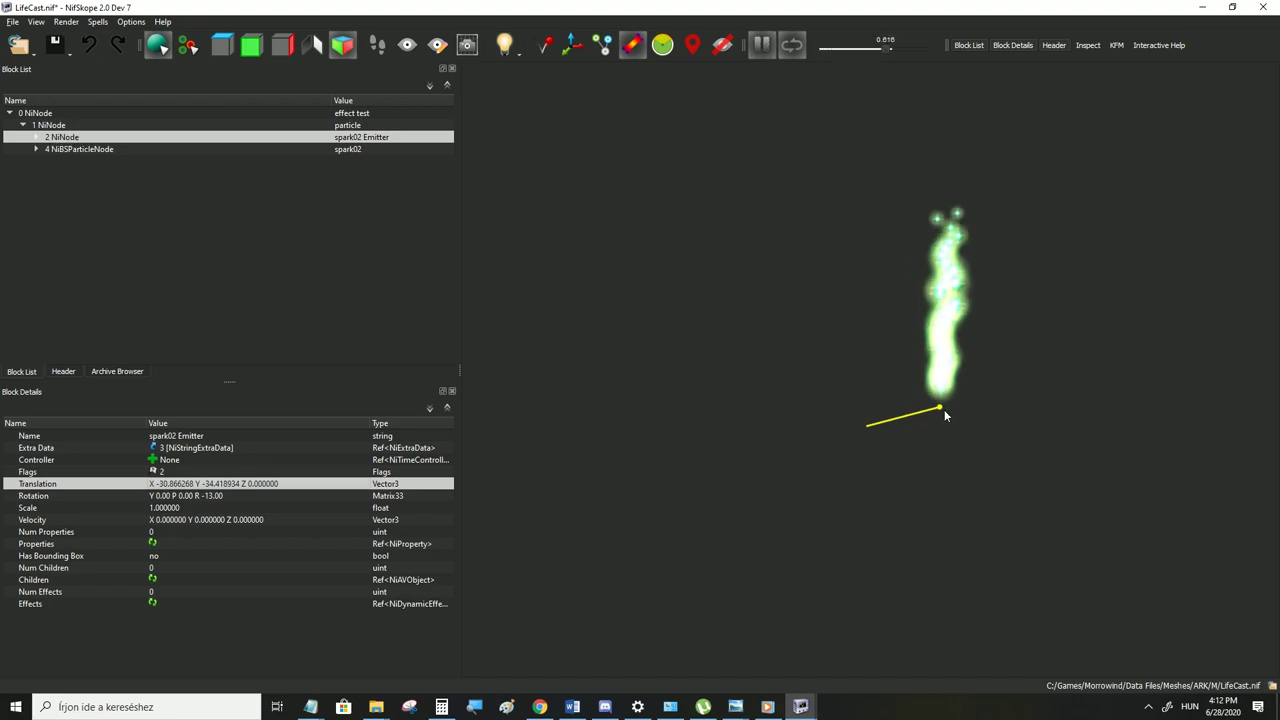
Try translation X 50 and rotation 50 on the emitter, then undo both changes
{"action": "double_click", "coordinate": [172, 484]}
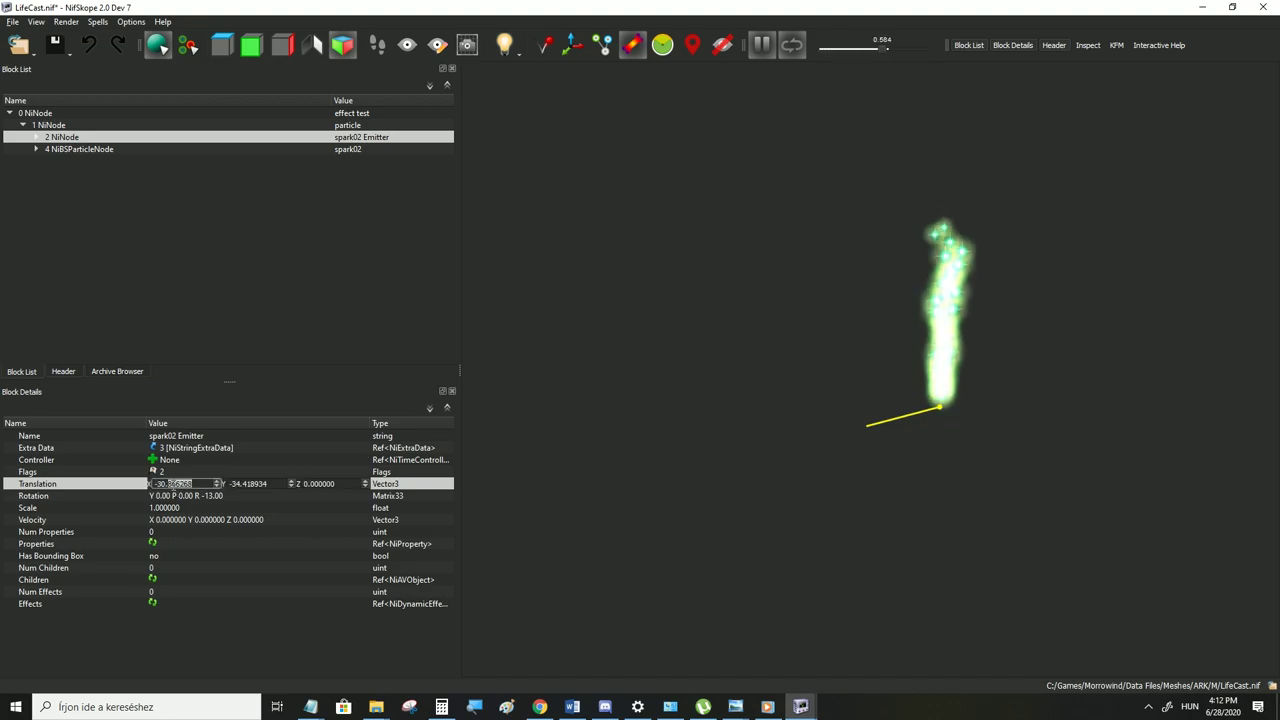
{"action": "type", "text": "50"}
{"action": "left_click", "coordinate": [175, 497]}
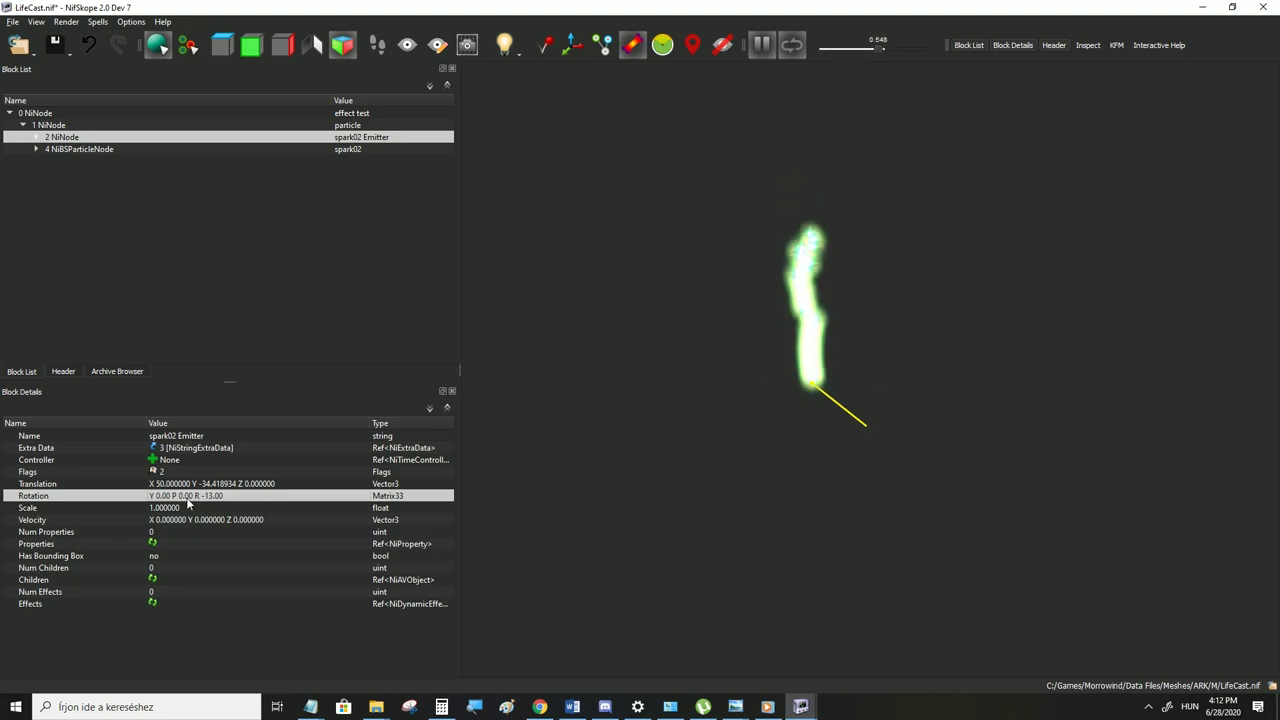
{"action": "double_click", "coordinate": [182, 497]}
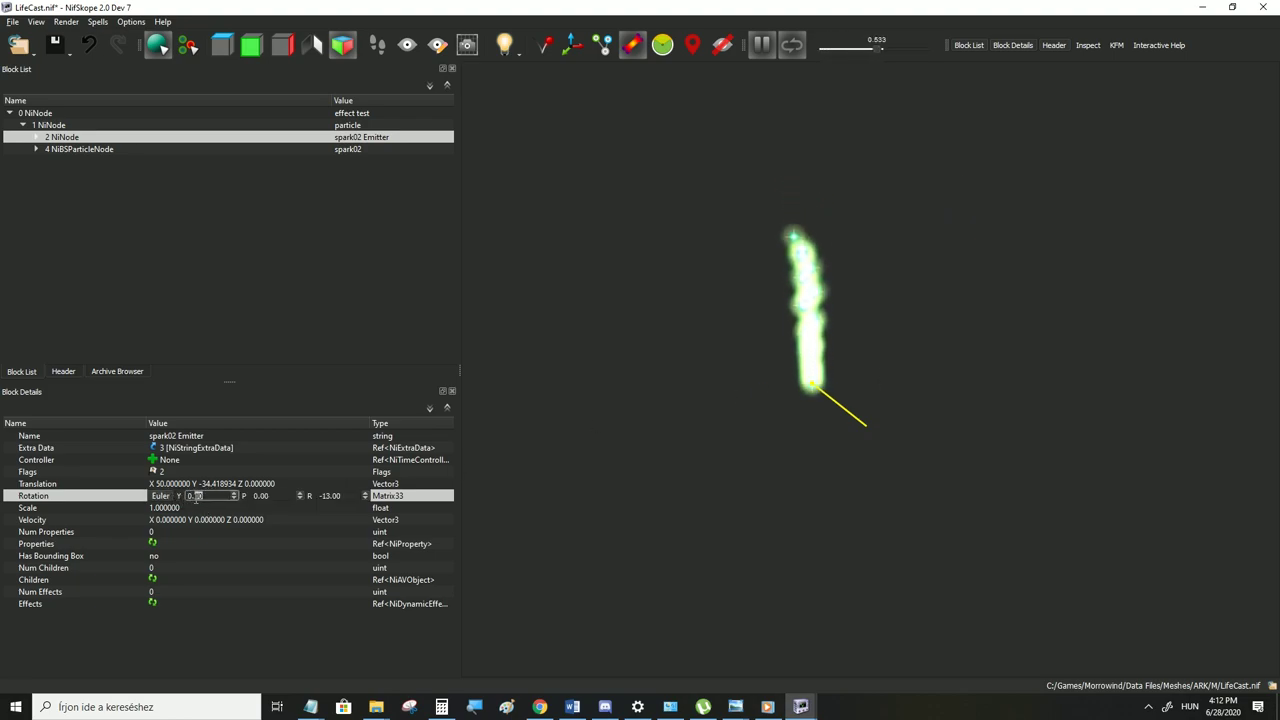
{"action": "type", "text": "50"}
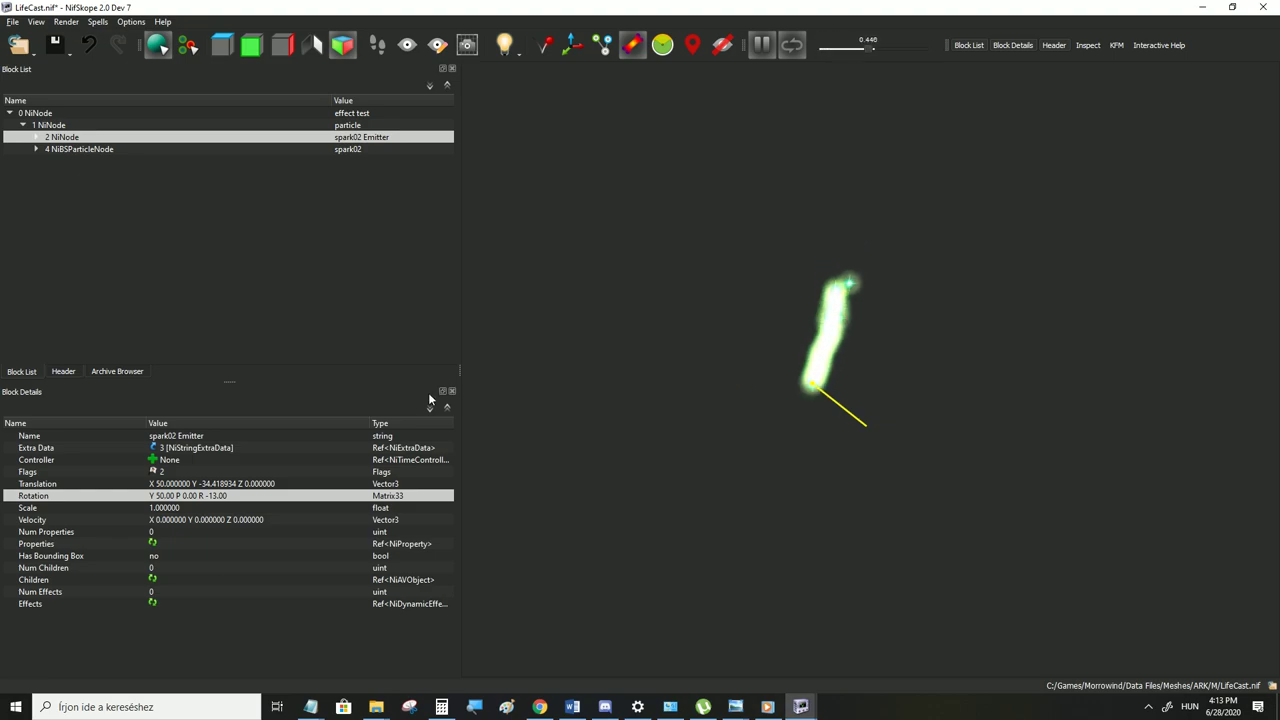
{"action": "key", "text": "ctrl+z"}
{"action": "key", "text": "ctrl+z"}
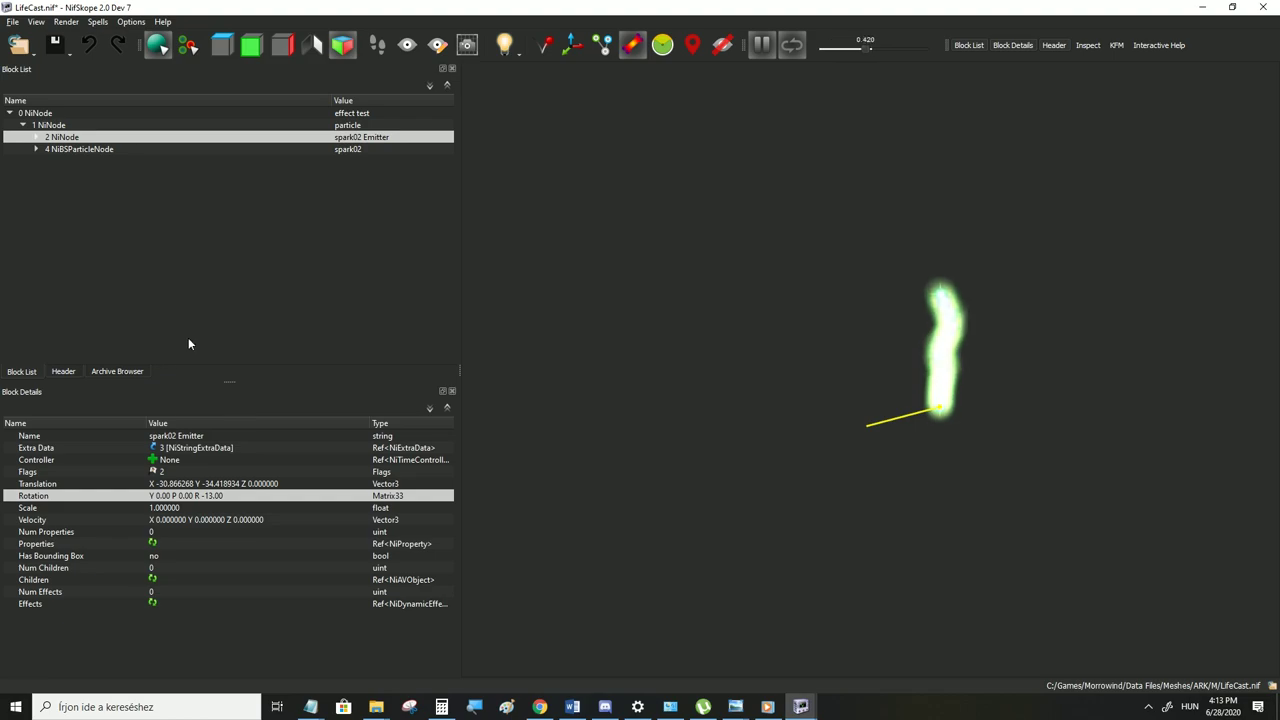
{"action": "left_click", "coordinate": [63, 149]}
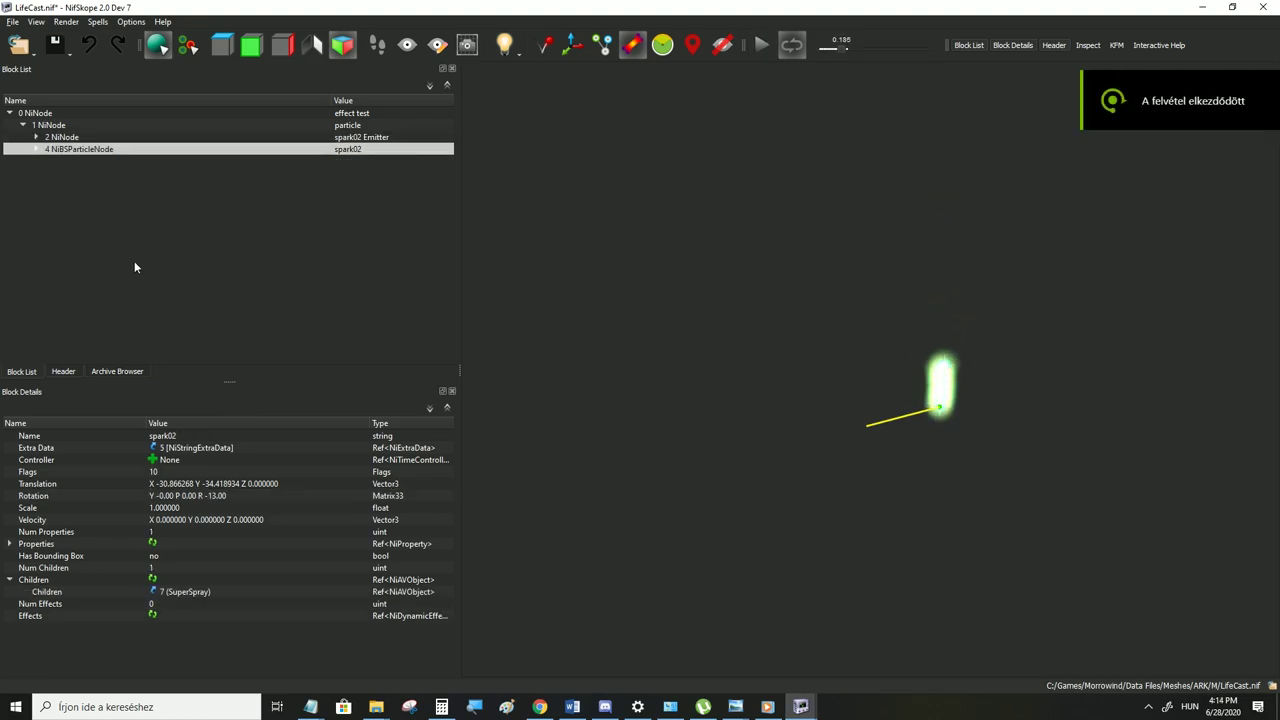
{"action": "left_click", "coordinate": [37, 149]}
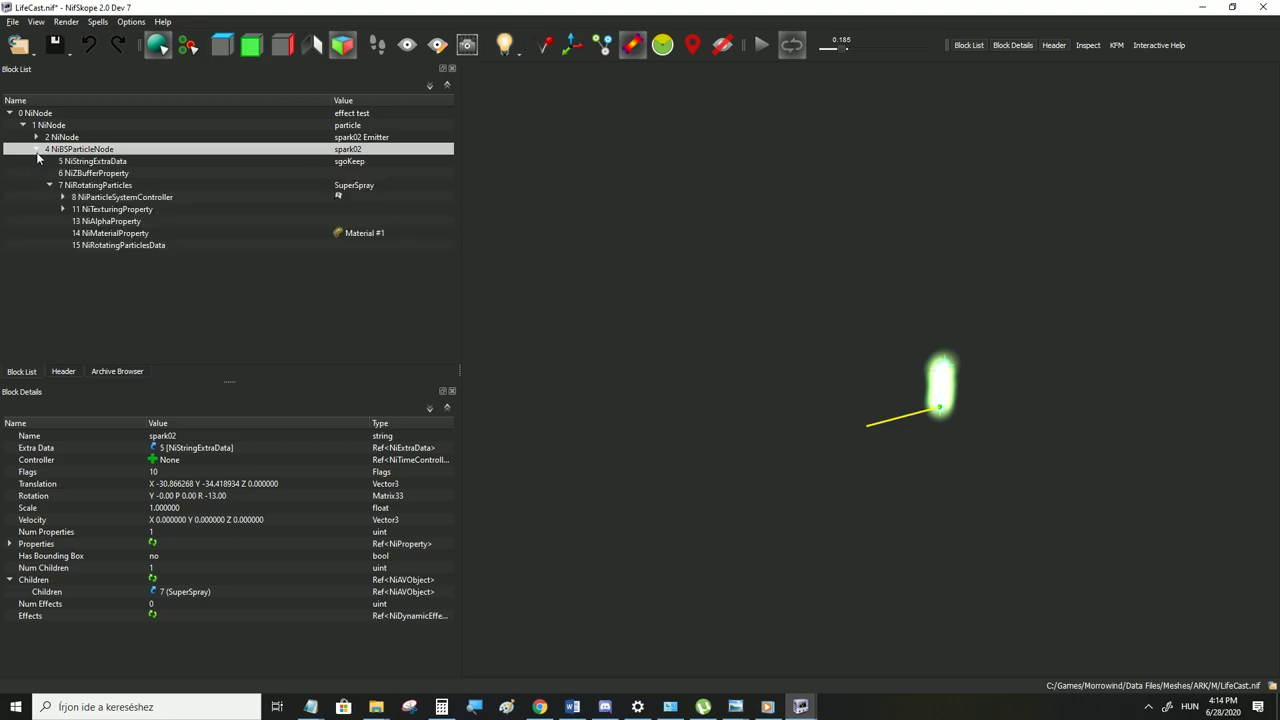
{"action": "left_click", "coordinate": [105, 245]}
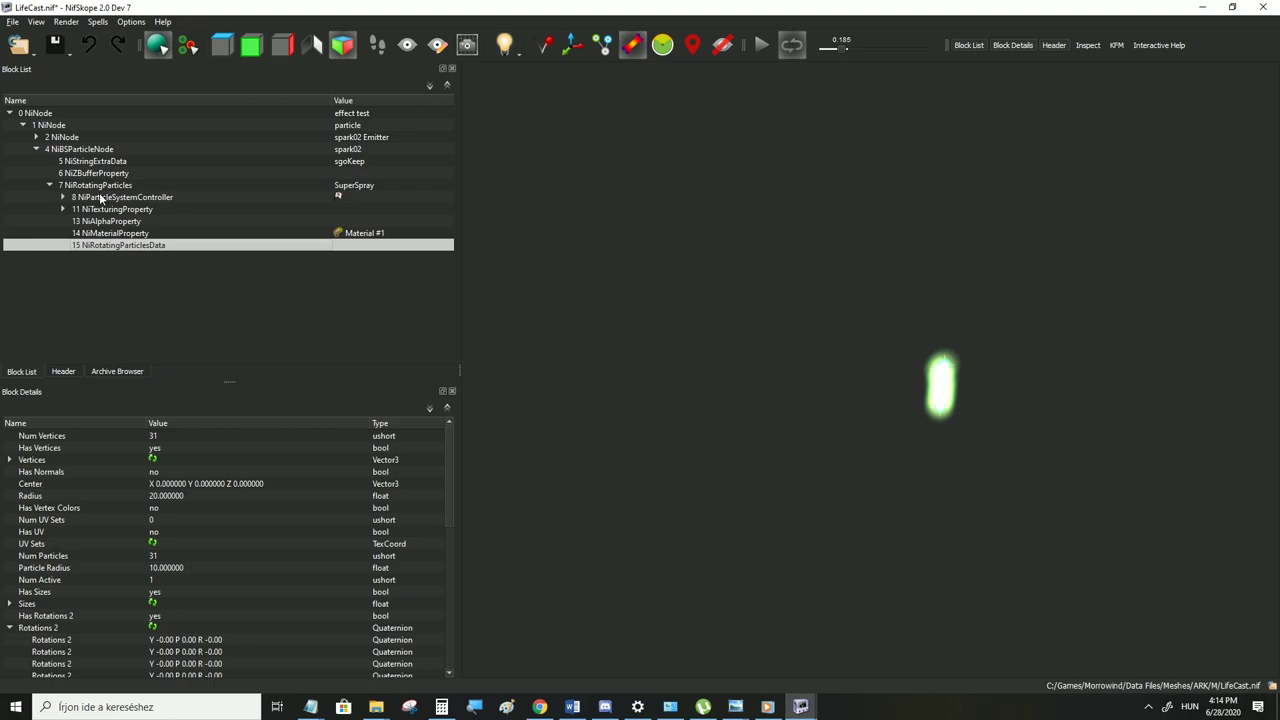
{"action": "left_click", "coordinate": [100, 198]}
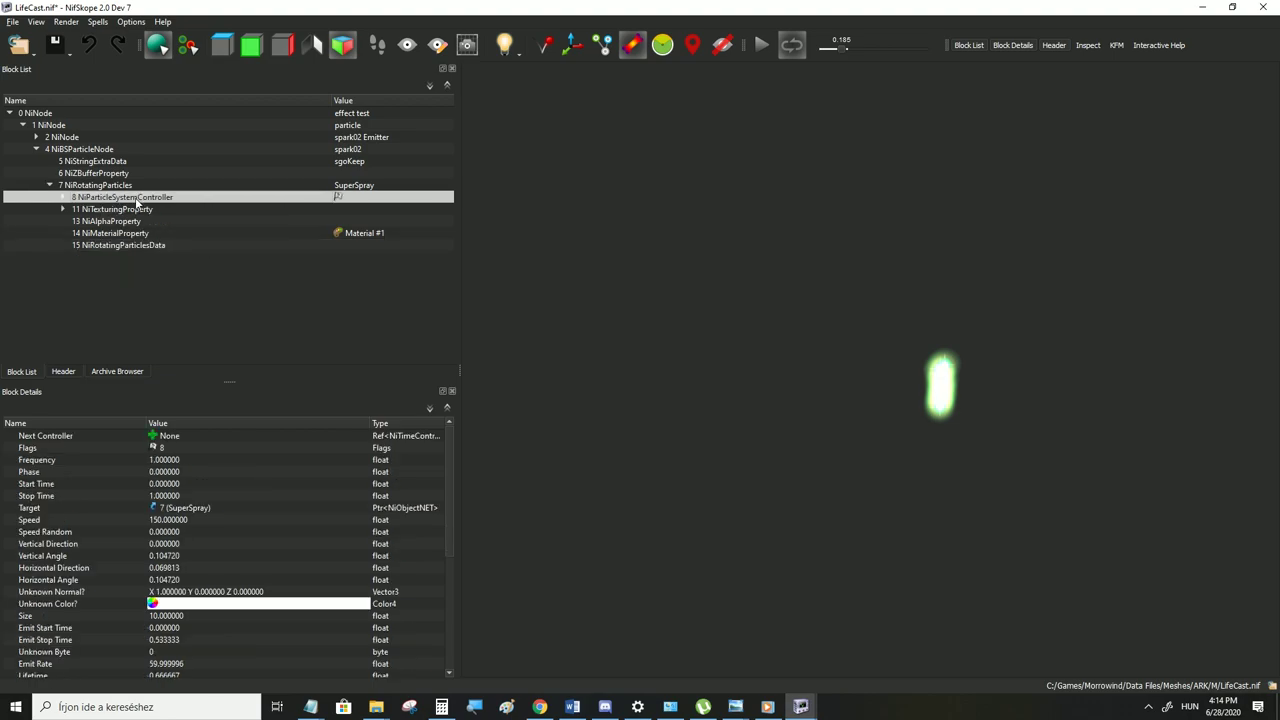
{"action": "mouse_move", "coordinate": [83, 190]}
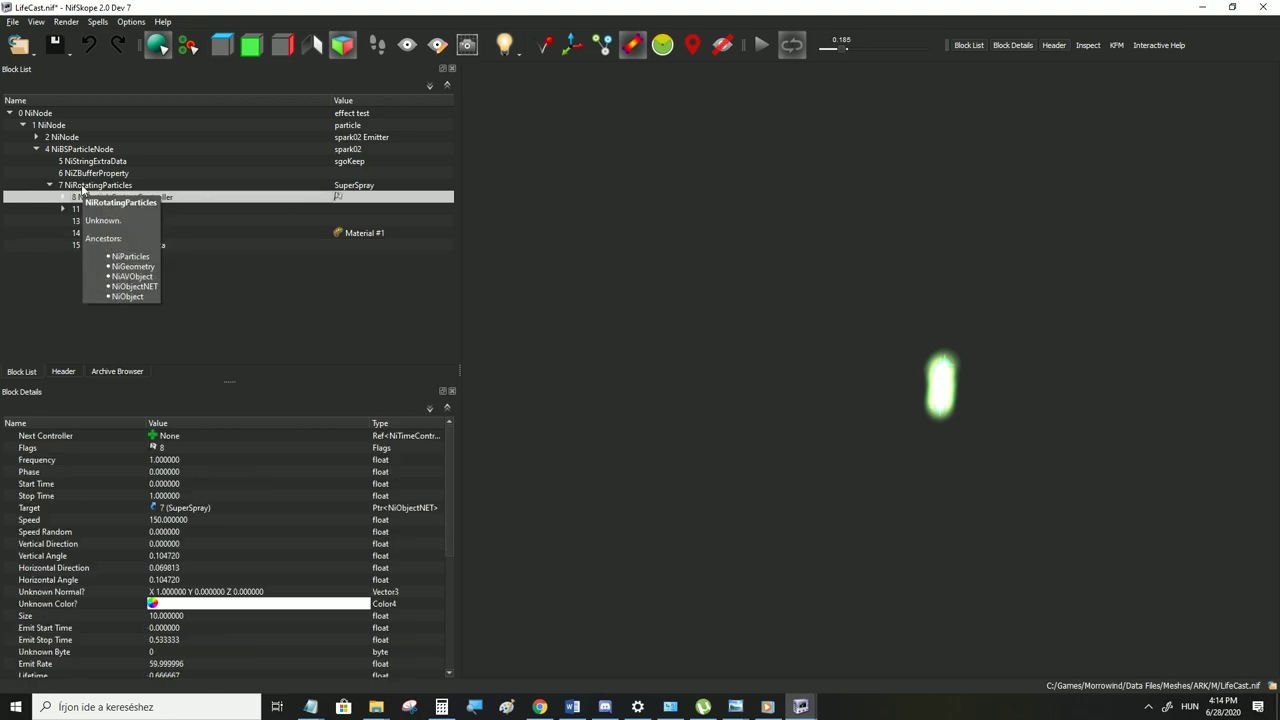
{"action": "left_click", "coordinate": [71, 152]}
{"action": "left_click", "coordinate": [37, 149]}
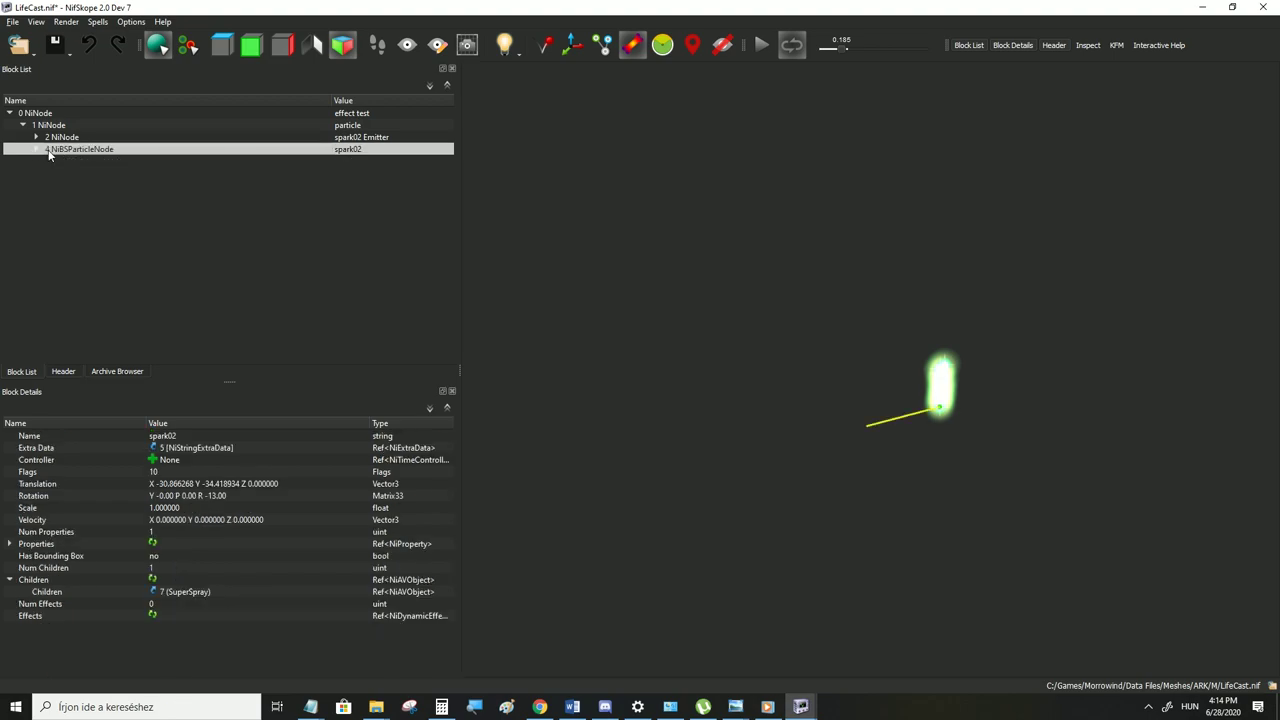
{"action": "mouse_move", "coordinate": [68, 154]}
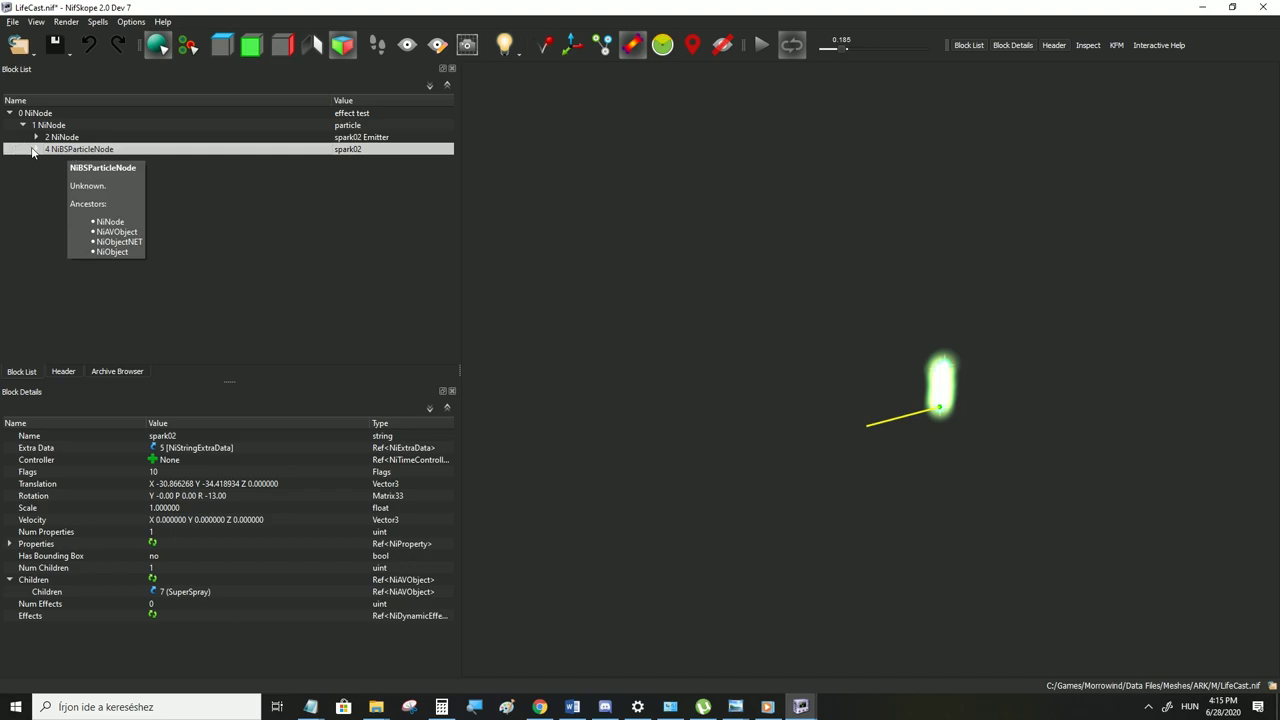
{"action": "mouse_move", "coordinate": [161, 475]}
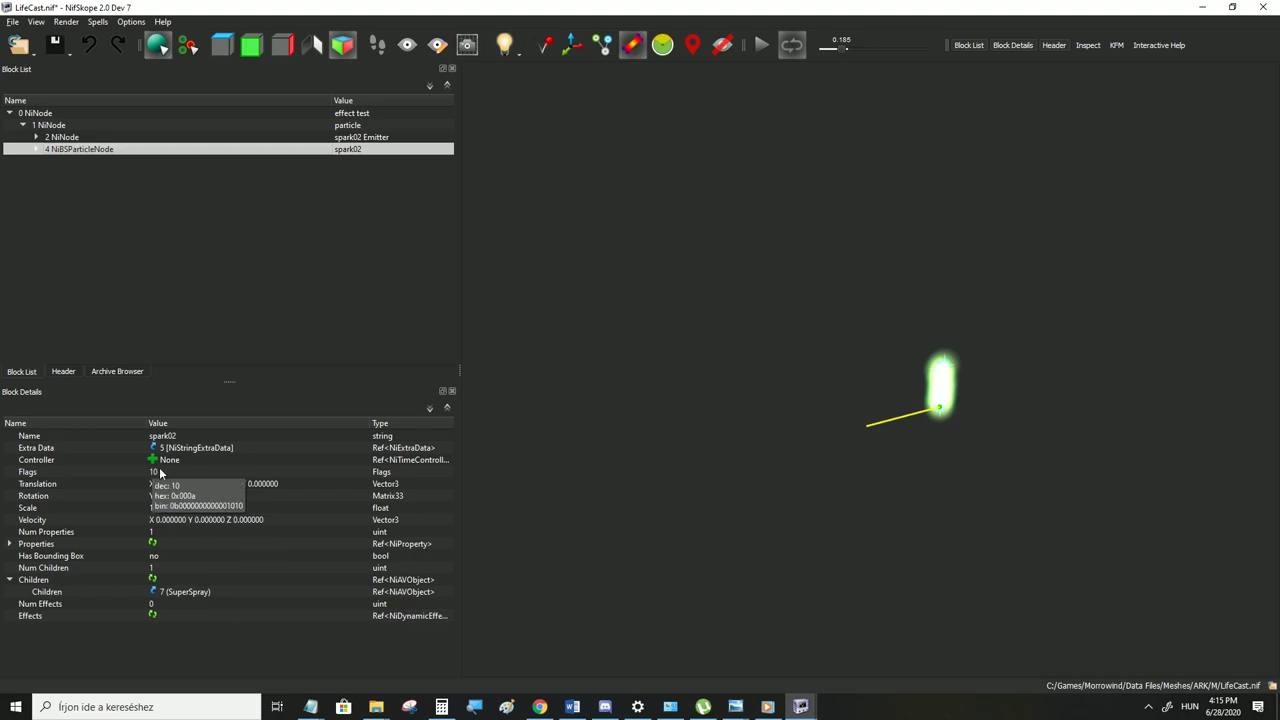
Check spark02's Flags value, leaving it at 10, then select its SuperSpray NiRotatingParticles block
{"action": "double_click", "coordinate": [160, 473]}
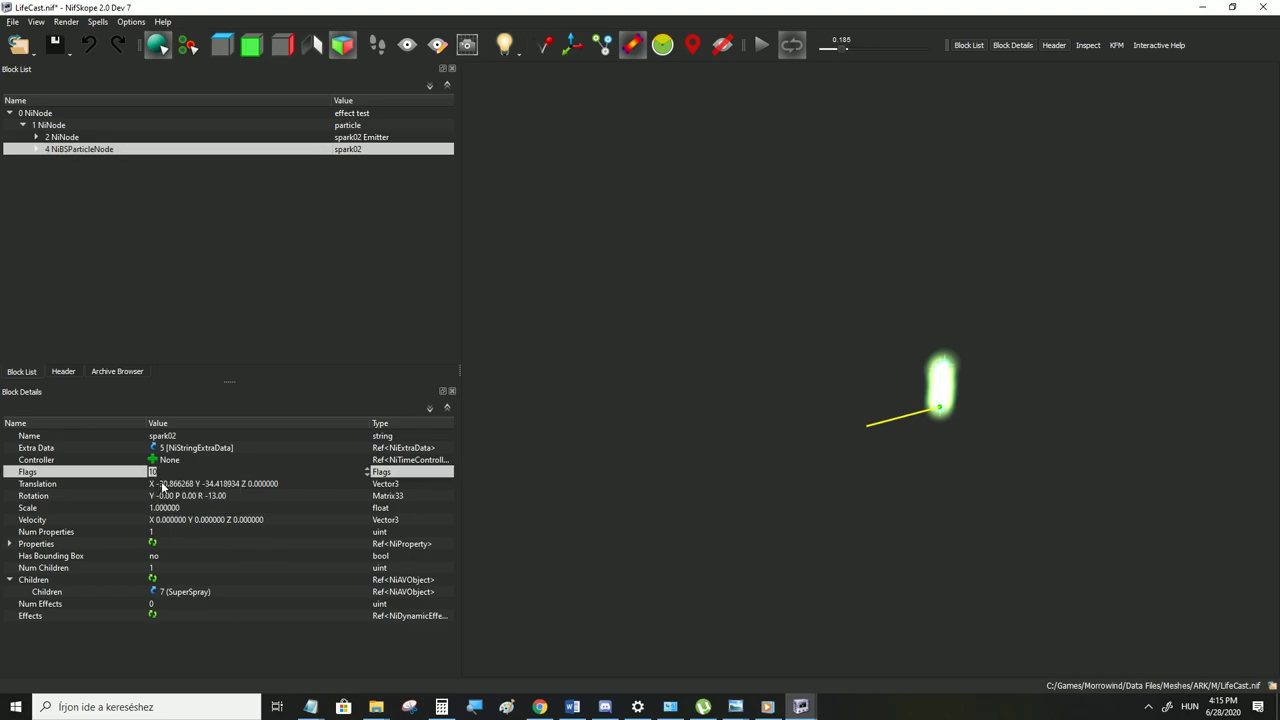
{"action": "left_click", "coordinate": [162, 486]}
{"action": "left_click", "coordinate": [159, 474]}
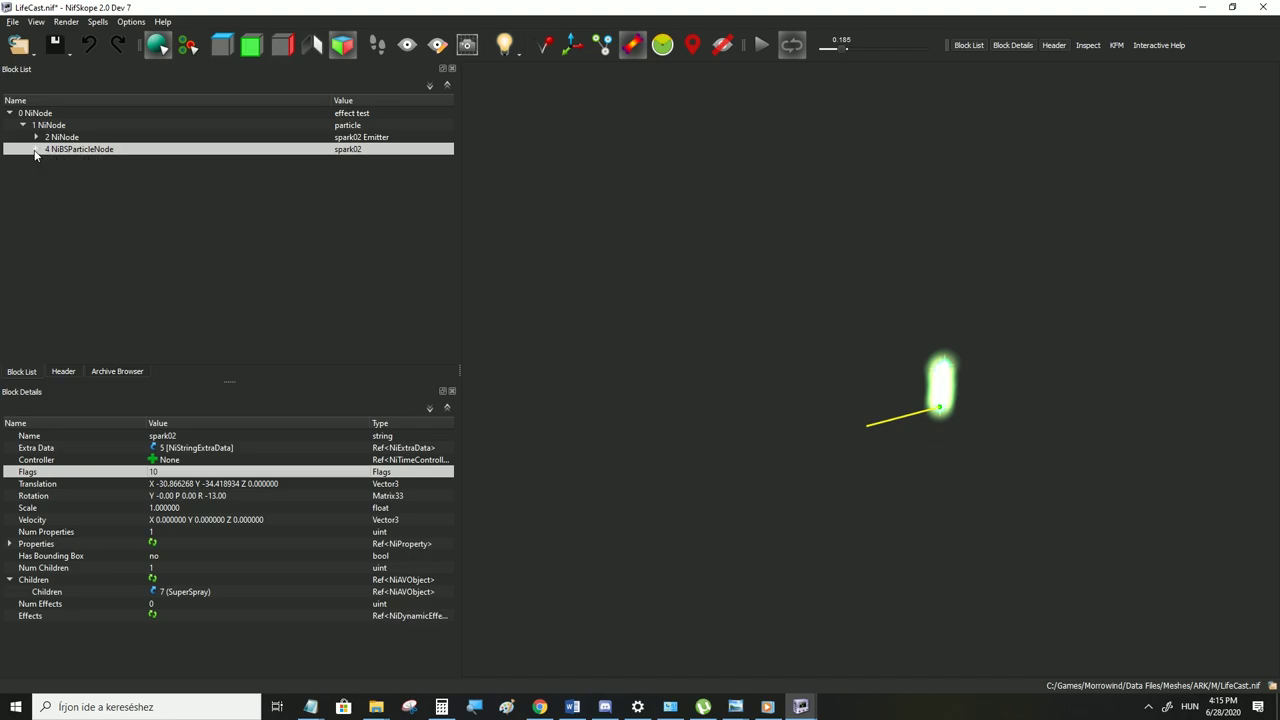
{"action": "left_click", "coordinate": [163, 484]}
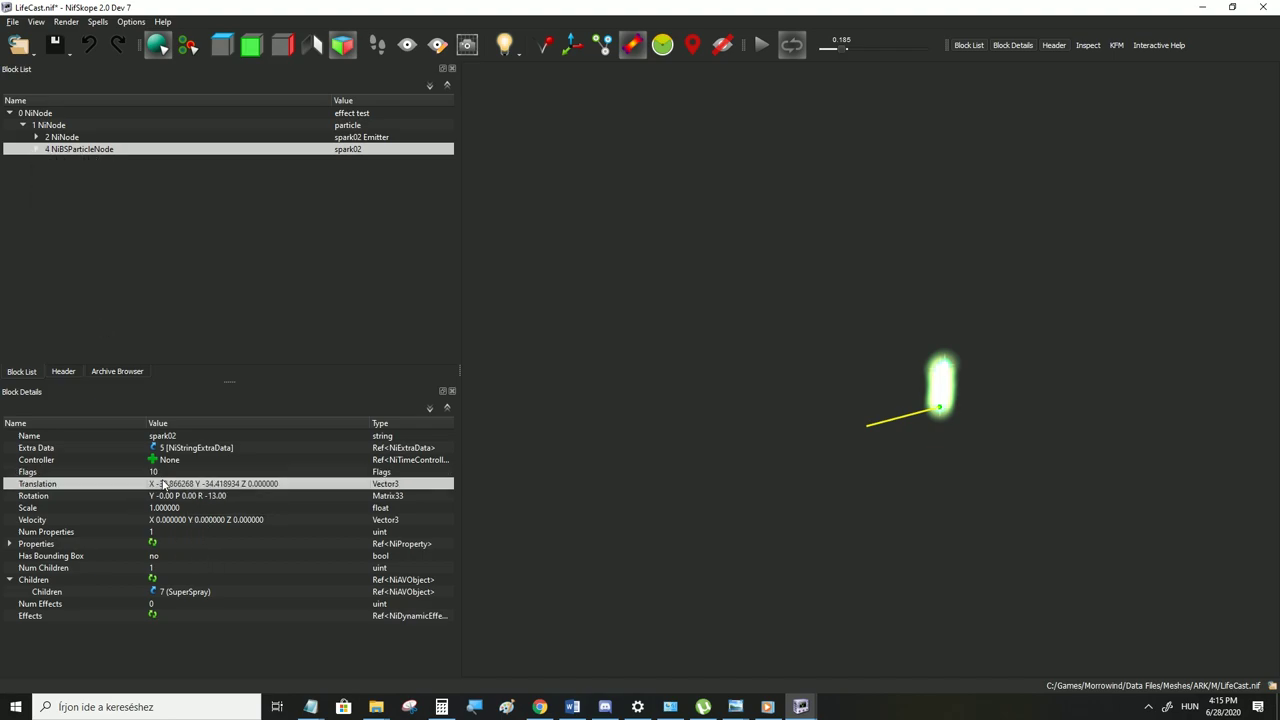
{"action": "left_click", "coordinate": [164, 472]}
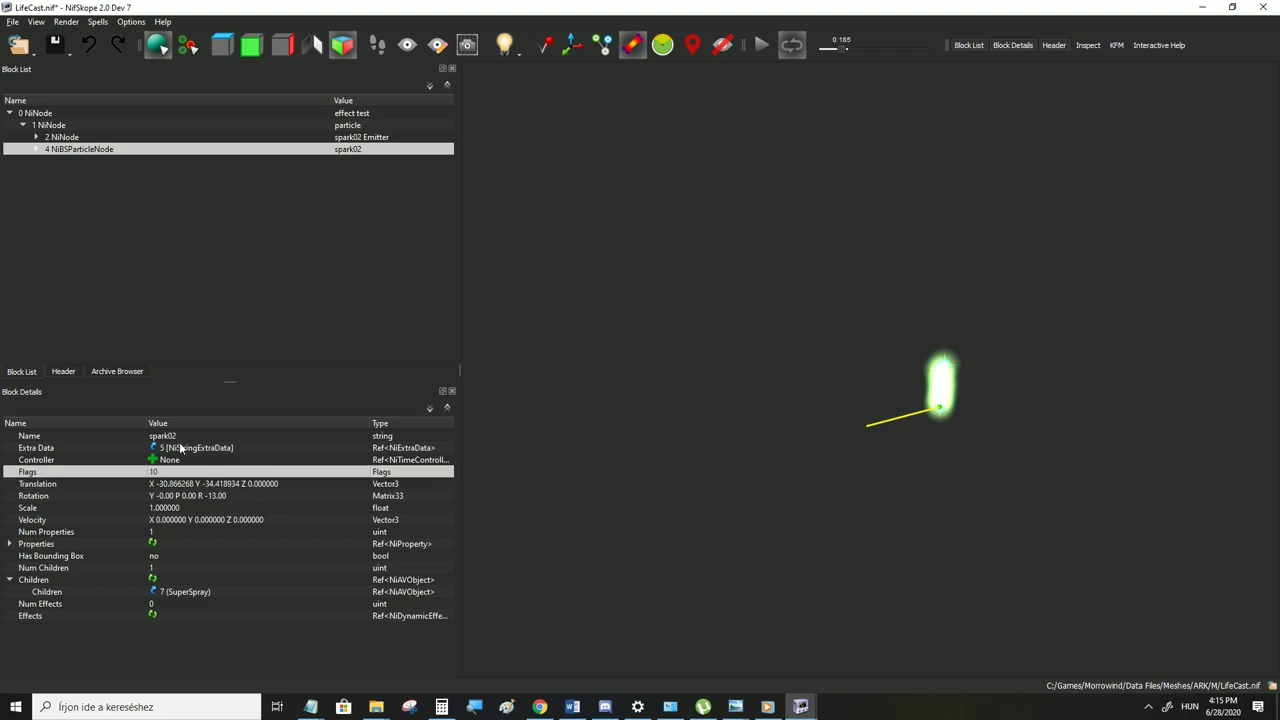
{"action": "left_click", "coordinate": [36, 150]}
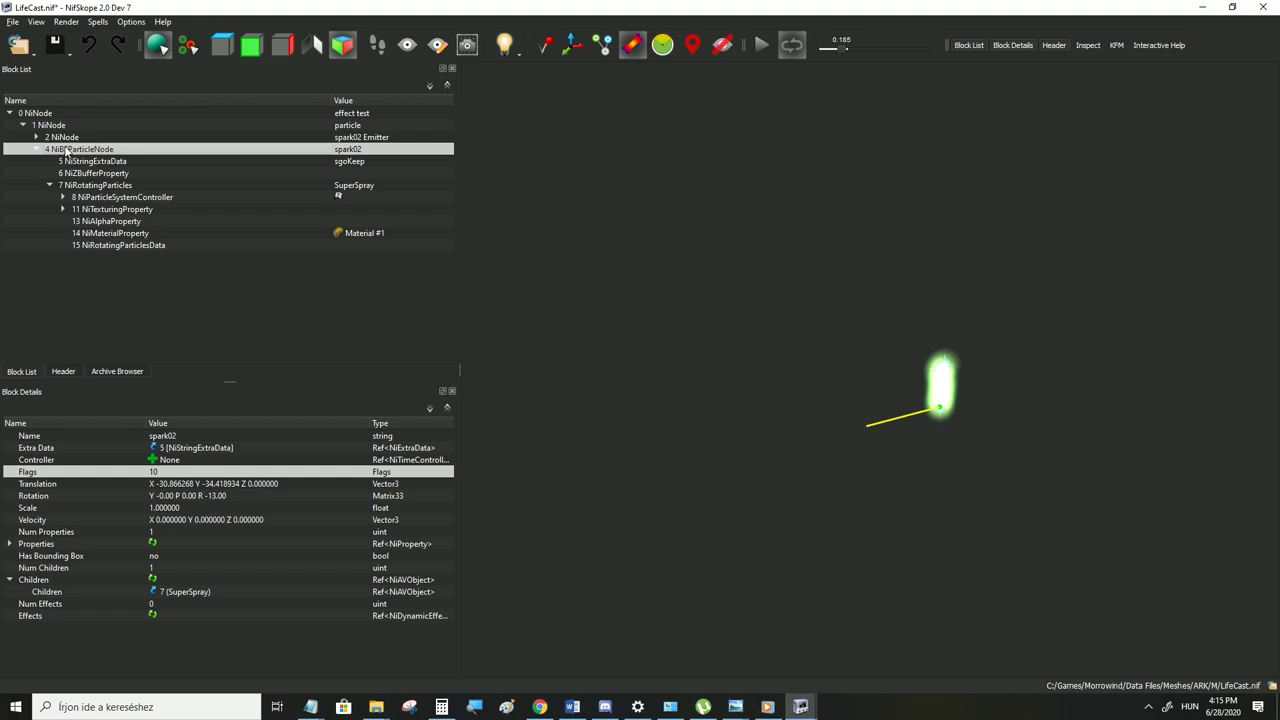
{"action": "left_click", "coordinate": [84, 187]}
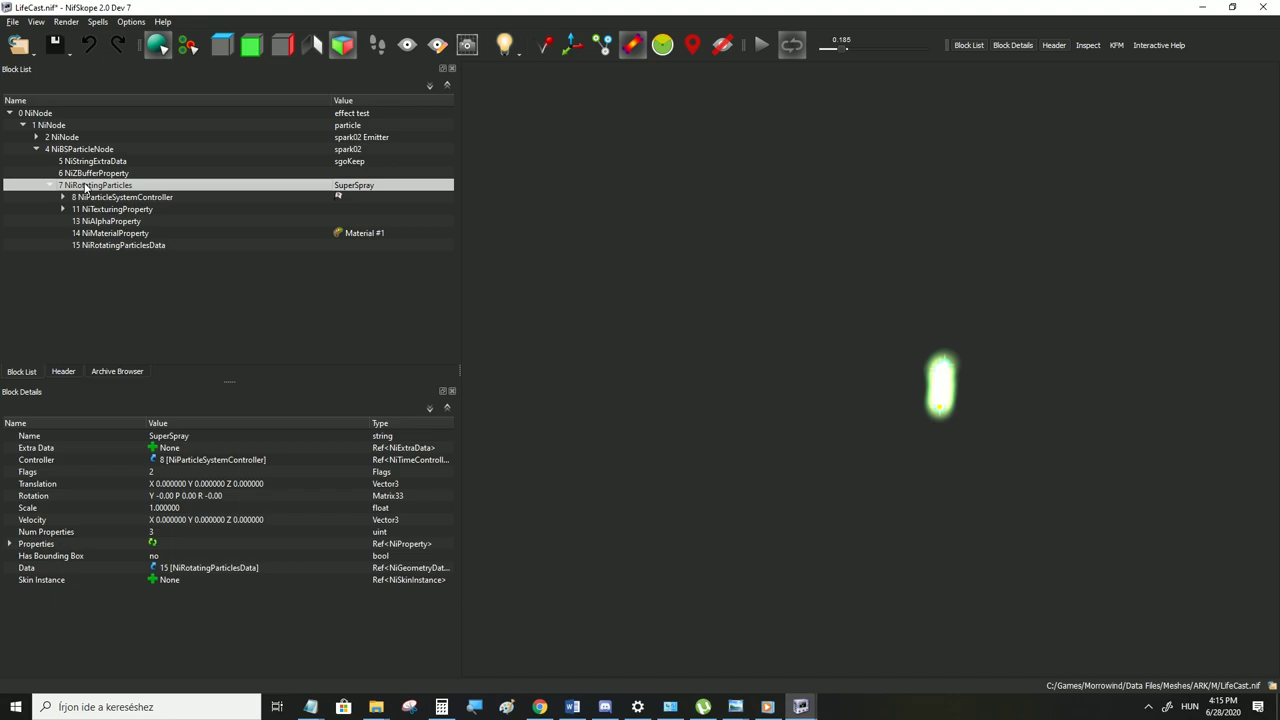
Rename the spark02 Emitter node to 'Emitter' and the particle node to 'Game Setting'
{"action": "double_click", "coordinate": [350, 150]}
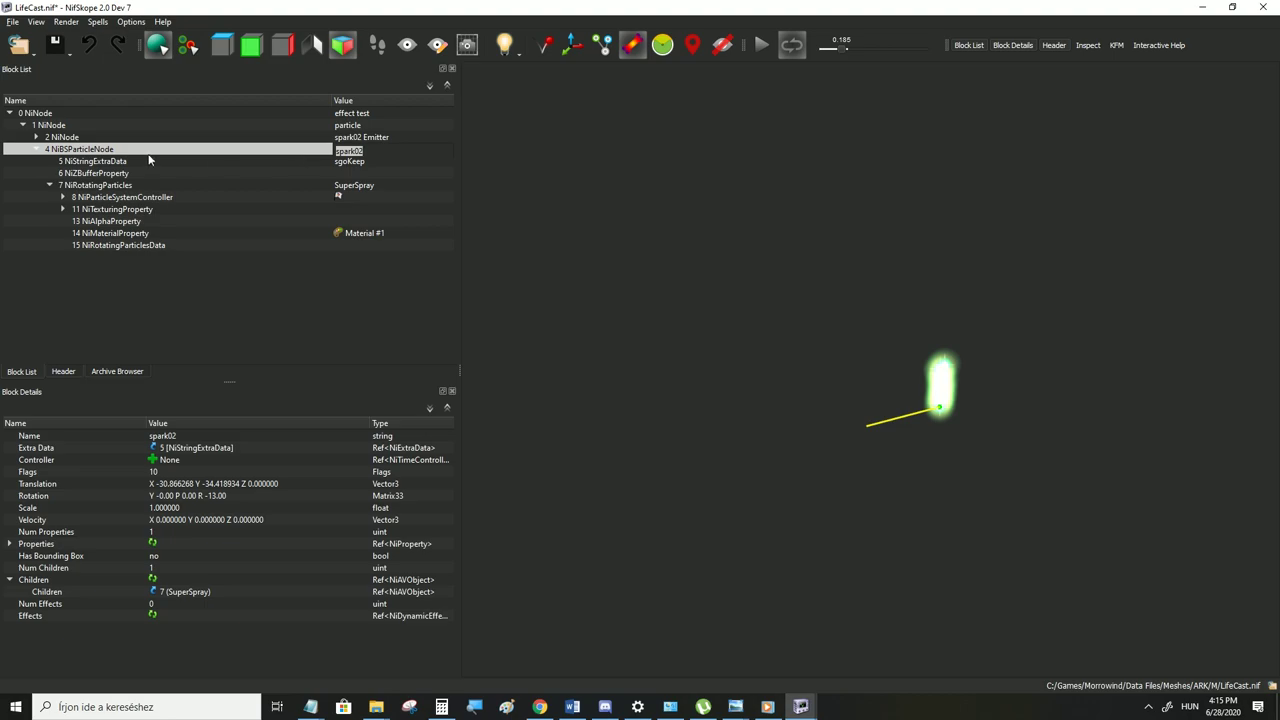
{"action": "double_click", "coordinate": [385, 139]}
{"action": "key", "text": "Home"}
{"action": "key", "text": "Delete"}
{"action": "key", "text": "Delete"}
{"action": "key", "text": "Delete"}
{"action": "key", "text": "Delete"}
{"action": "key", "text": "Delete"}
{"action": "key", "text": "Delete"}
{"action": "key", "text": "Delete"}
{"action": "key", "text": "Delete"}
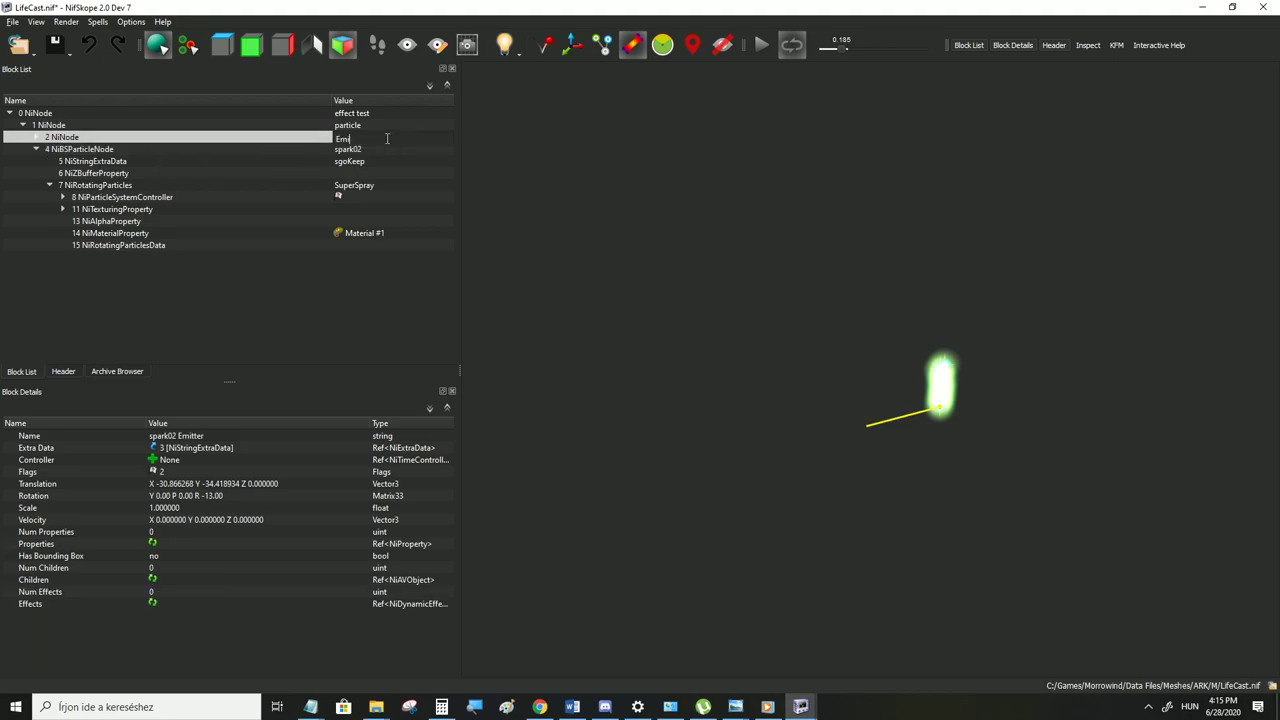
{"action": "key", "text": "Return"}
{"action": "double_click", "coordinate": [368, 150]}
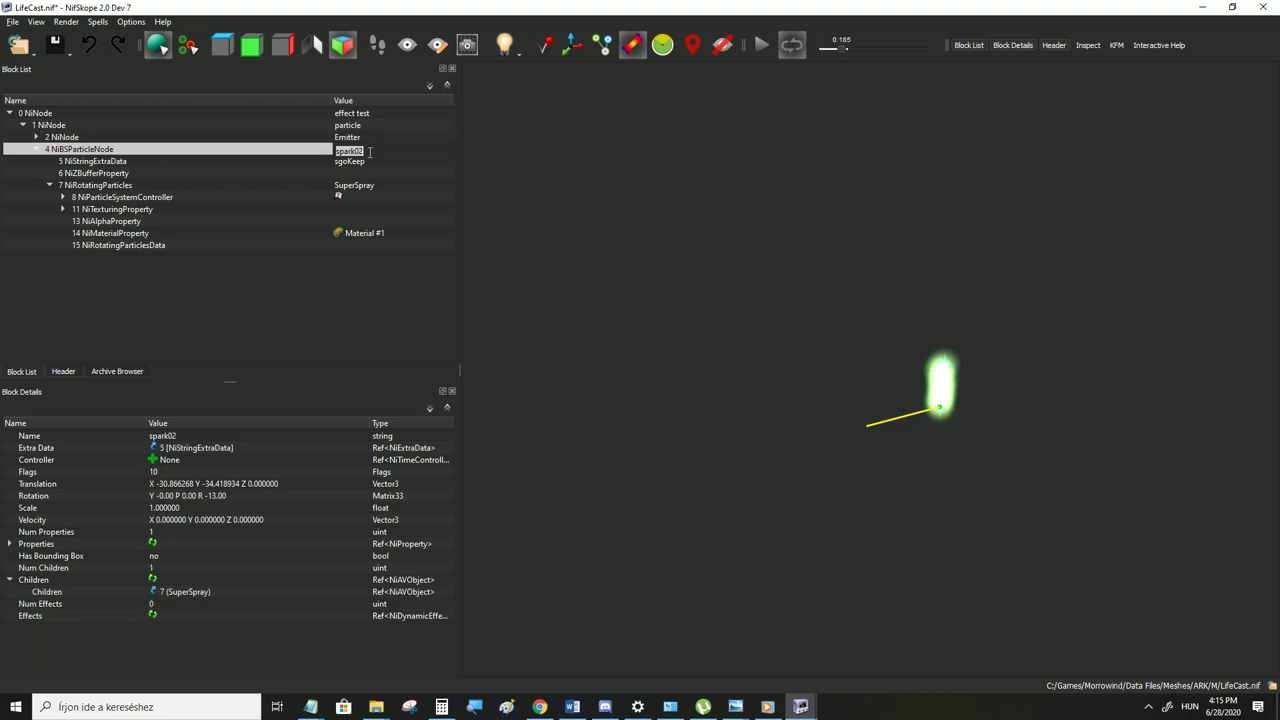
{"action": "type", "text": "Game Setting"}
{"action": "key", "text": "Return"}
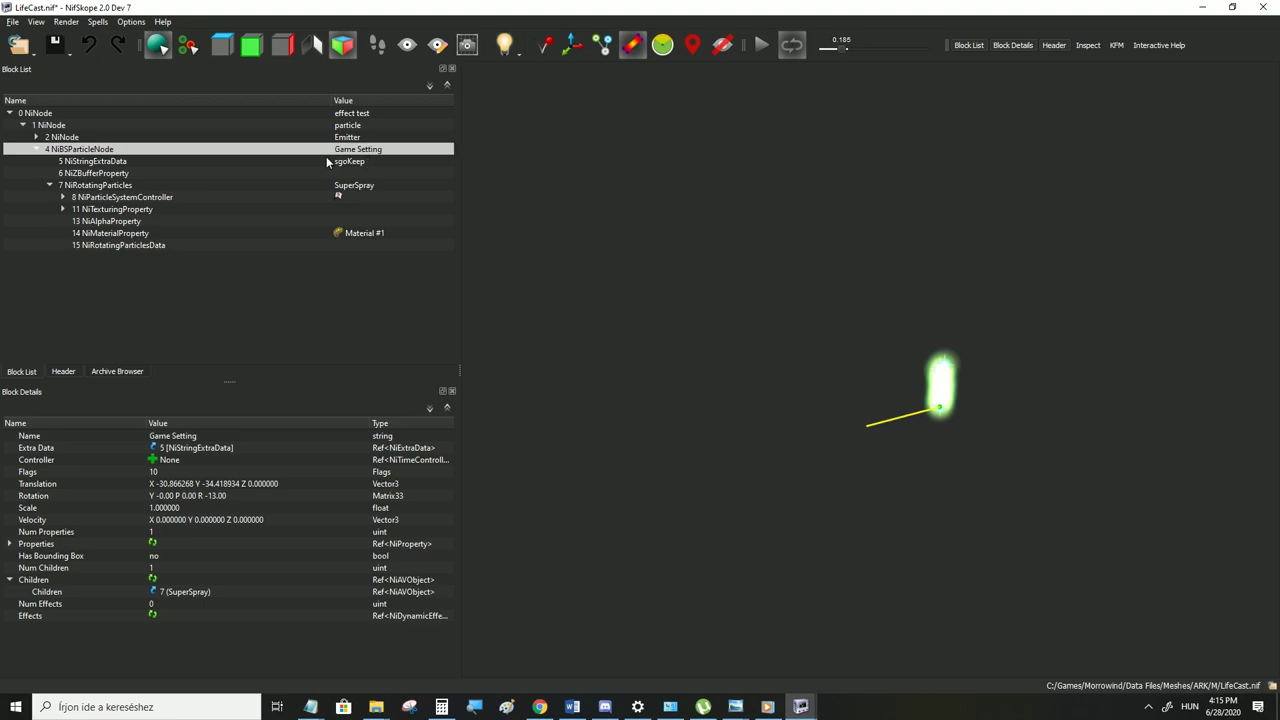
Rename block 7 from SuperSpray to 'Controller+ParticleData+Properties'
{"action": "left_click", "coordinate": [111, 188]}
{"action": "left_click", "coordinate": [85, 163]}
{"action": "left_click", "coordinate": [88, 174]}
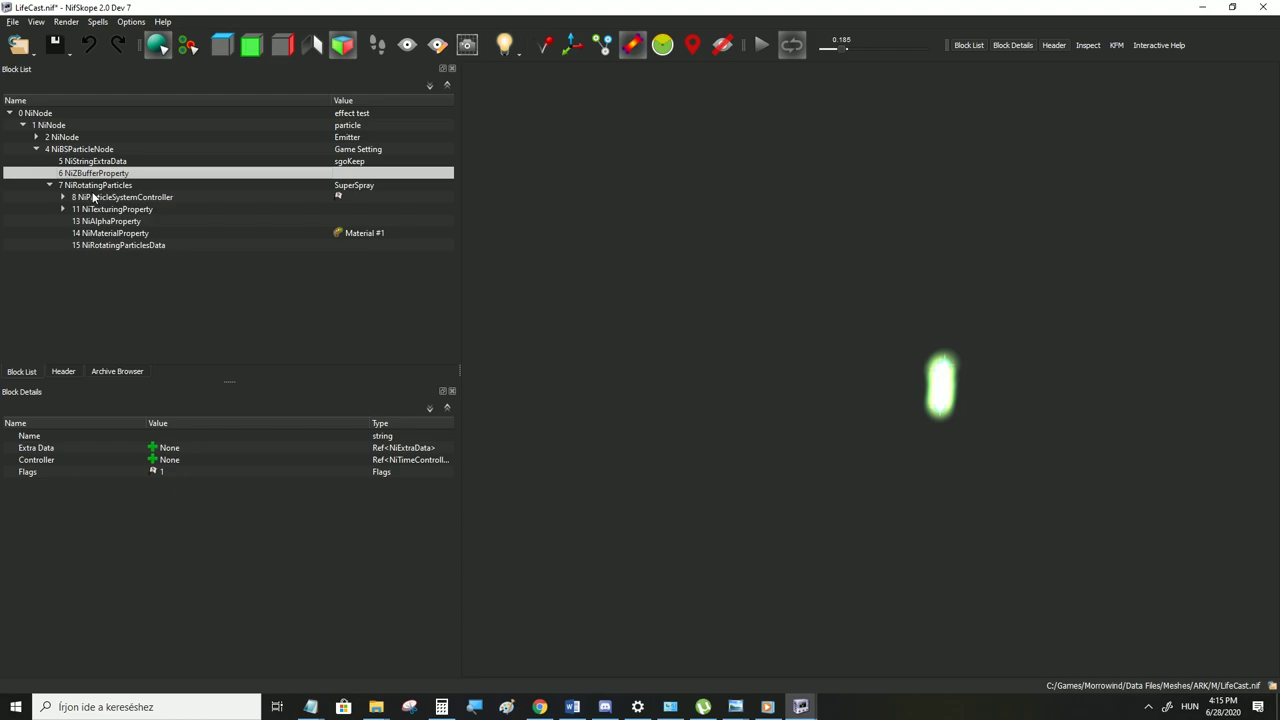
{"action": "left_click", "coordinate": [89, 188]}
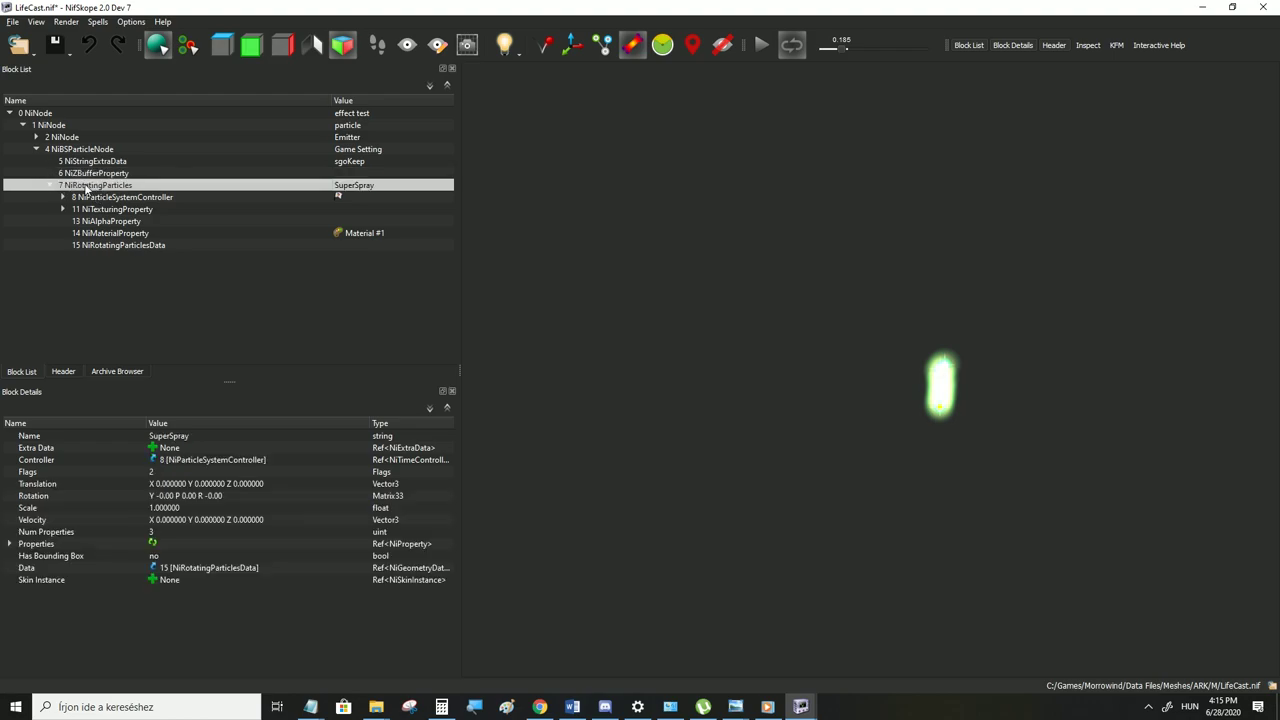
{"action": "double_click", "coordinate": [389, 185]}
{"action": "type", "text": "Particle Node"}
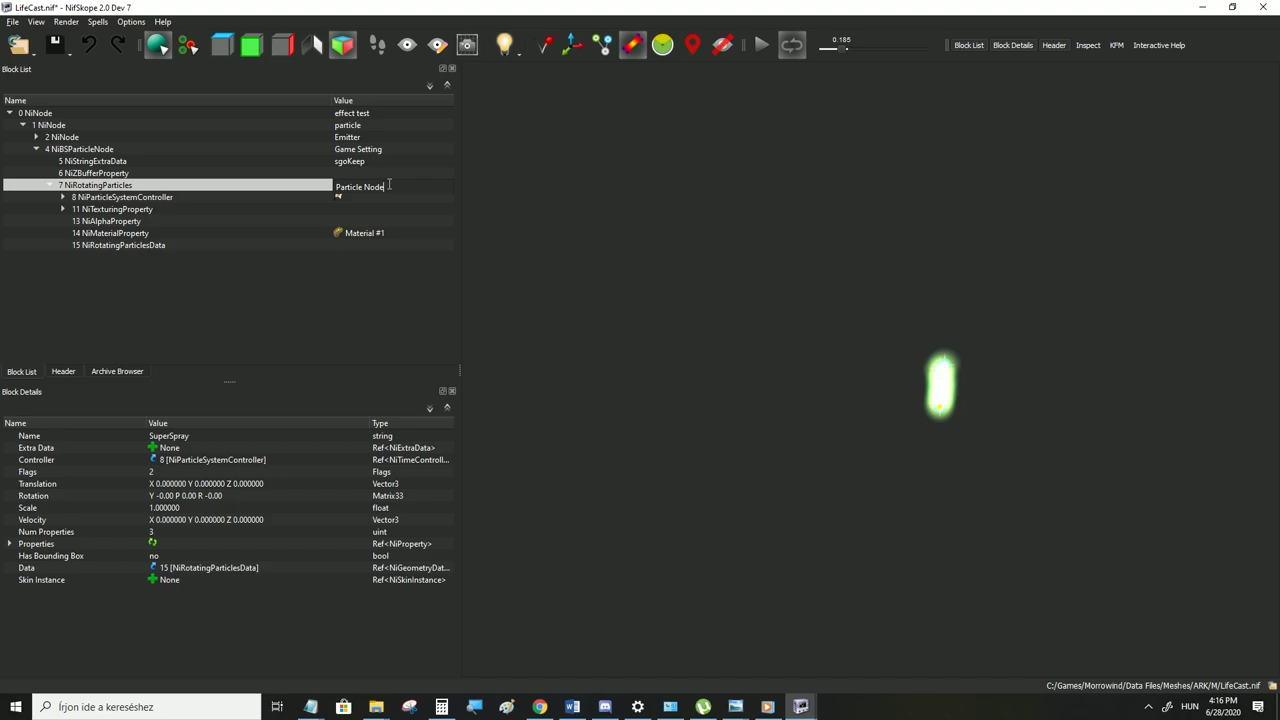
{"action": "key", "text": "BackSpace"}
{"action": "key", "text": "BackSpace"}
{"action": "key", "text": "BackSpace"}
{"action": "key", "text": "BackSpace"}
{"action": "key", "text": "BackSpace"}
{"action": "key", "text": "BackSpace"}
{"action": "key", "text": "BackSpace"}
{"action": "key", "text": "BackSpace"}
{"action": "key", "text": "BackSpace"}
{"action": "key", "text": "BackSpace"}
{"action": "key", "text": "BackSpace"}
{"action": "type", "text": "Cont"}
{"action": "type", "text": "ParticleData+"}
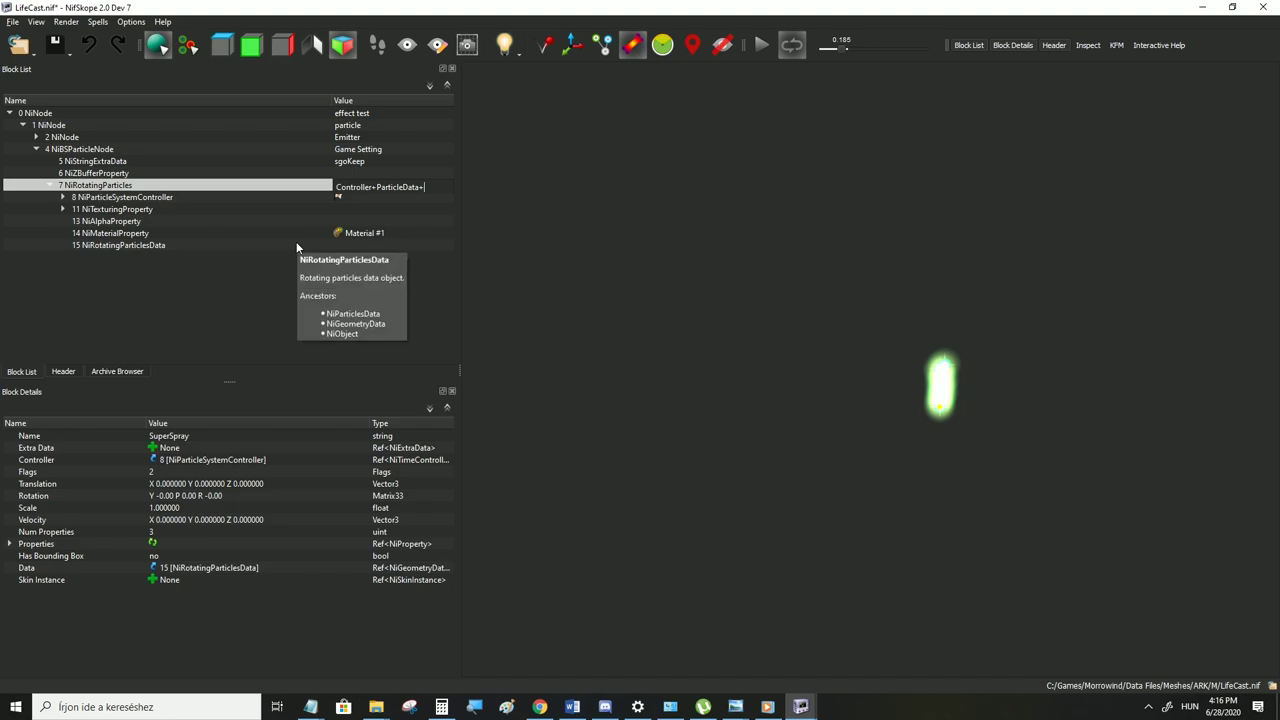
{"action": "type", "text": "roperties"}
{"action": "key", "text": "Return"}
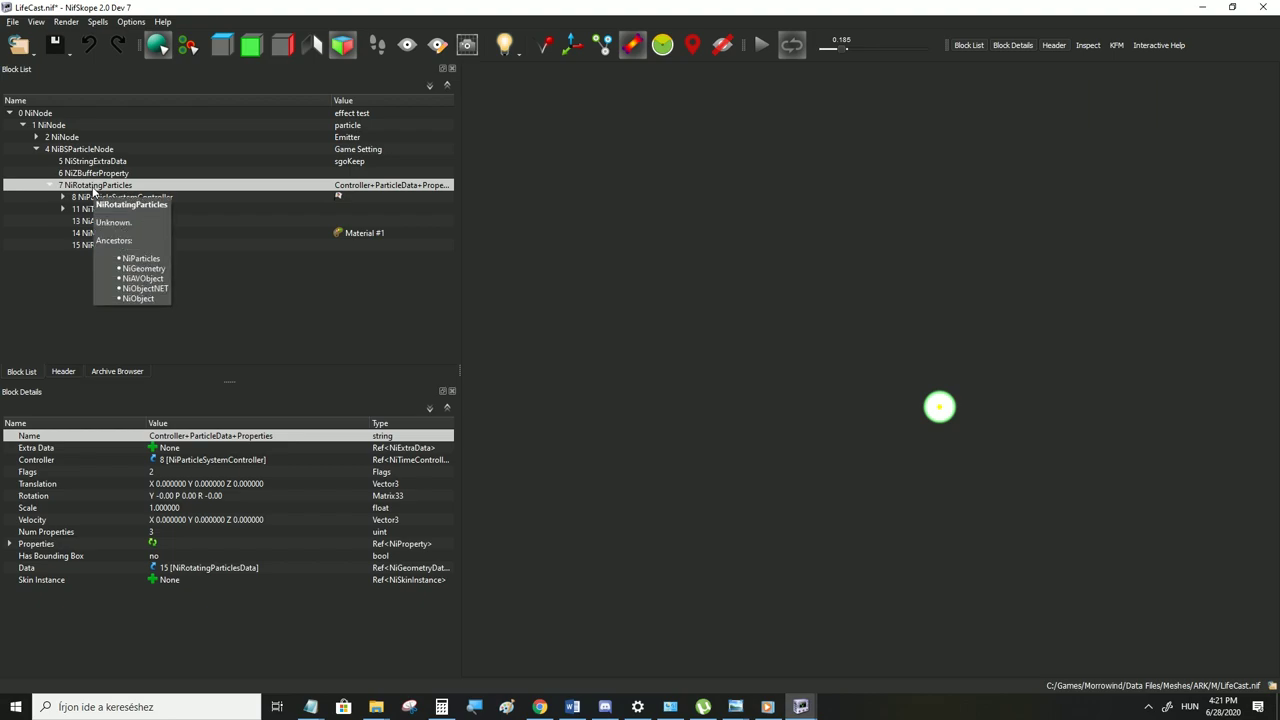
{"action": "left_click", "coordinate": [191, 460]}
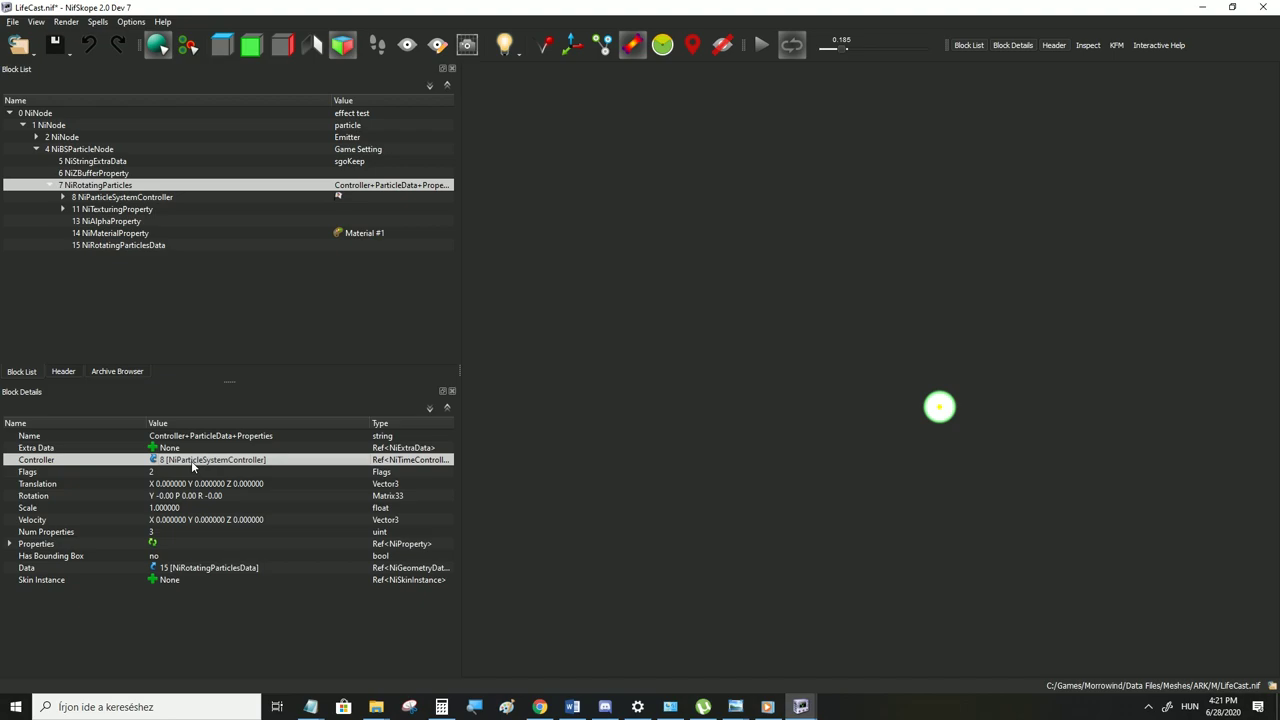
{"action": "left_click", "coordinate": [191, 568]}
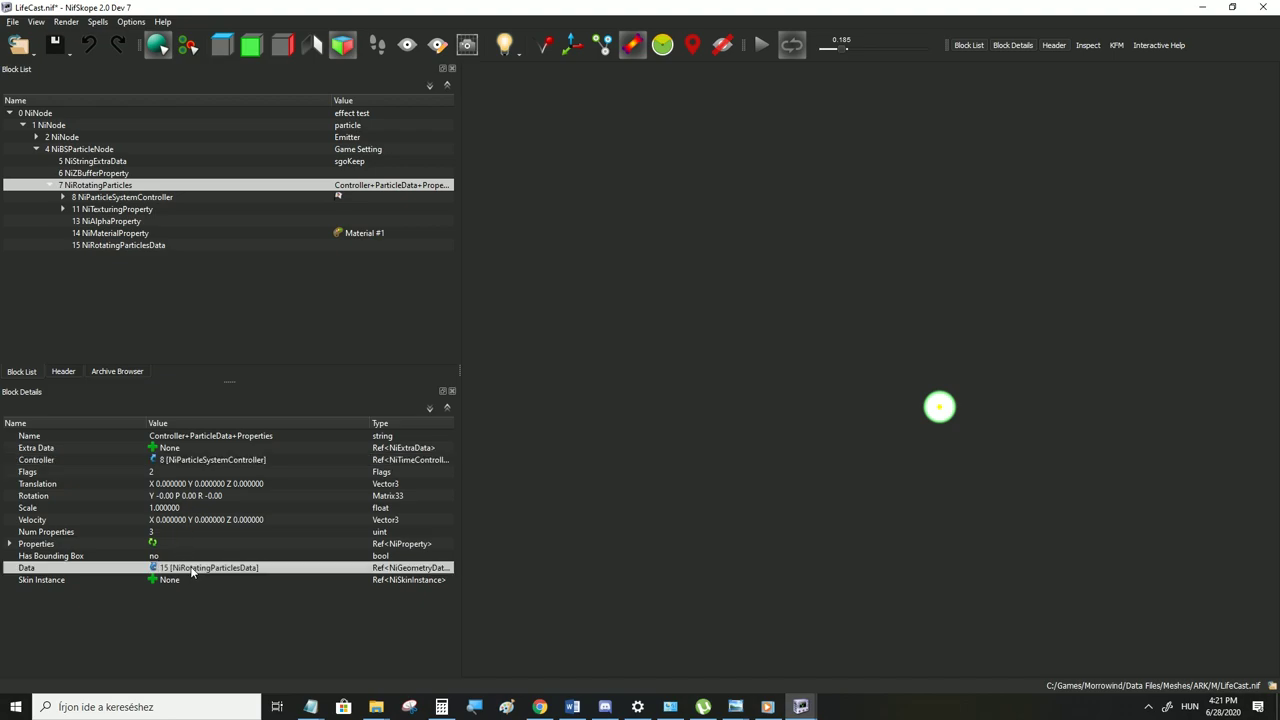
{"action": "left_click", "coordinate": [84, 199]}
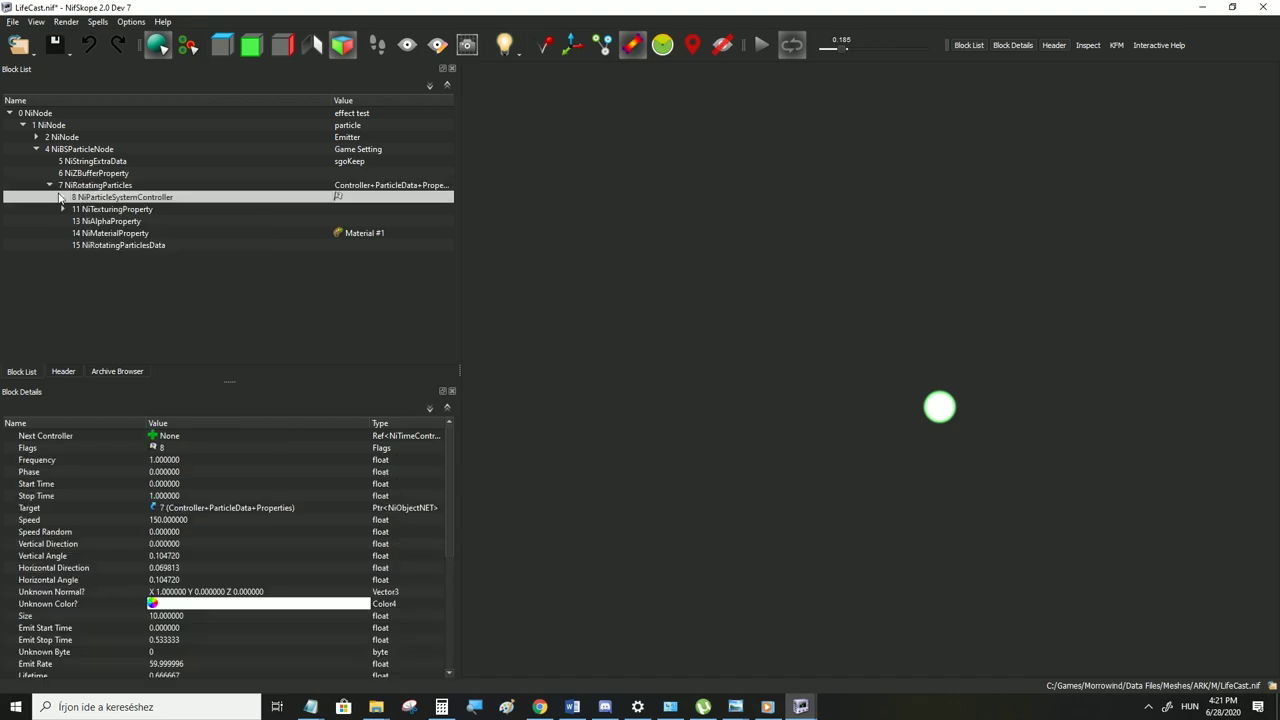
{"action": "scroll", "coordinate": [193, 490], "scroll_direction": "down", "scroll_amount": 6}
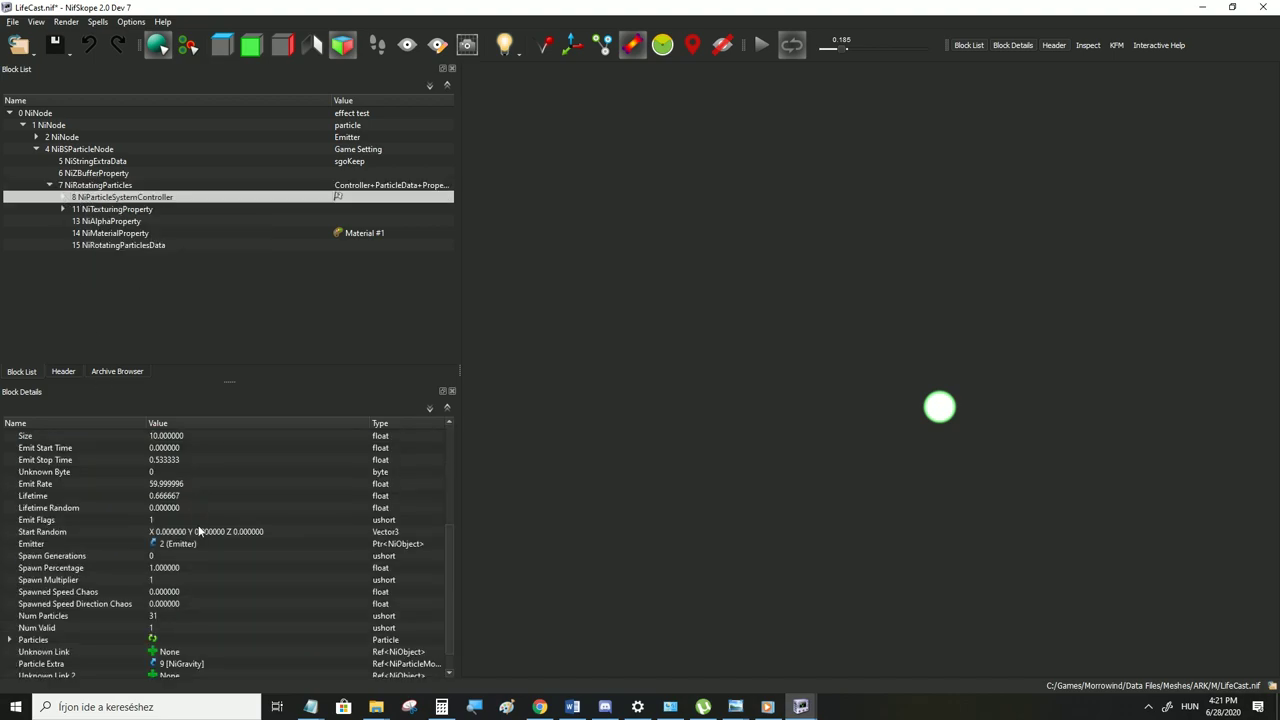
{"action": "scroll", "coordinate": [196, 545], "scroll_direction": "up", "scroll_amount": 6}
{"action": "left_click", "coordinate": [62, 197]}
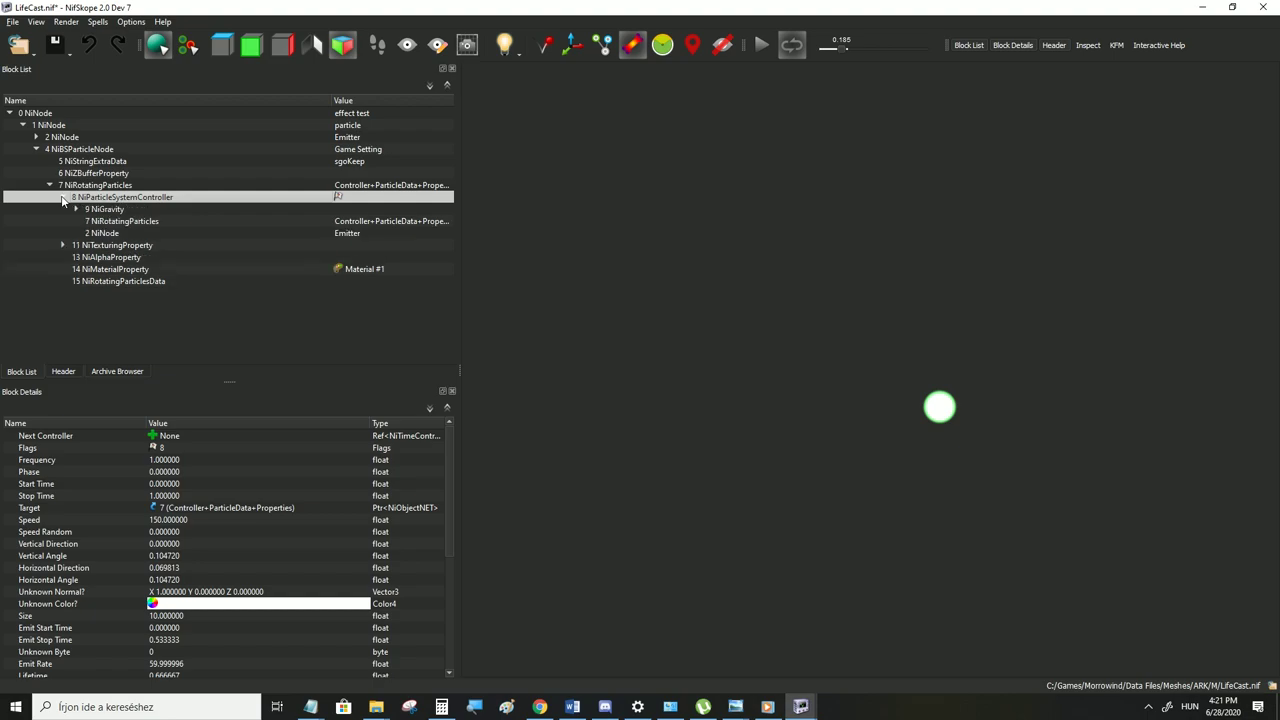
{"action": "left_click", "coordinate": [62, 197]}
{"action": "scroll", "coordinate": [190, 600], "scroll_direction": "down", "scroll_amount": 3}
{"action": "scroll", "coordinate": [191, 609], "scroll_direction": "up", "scroll_amount": 3}
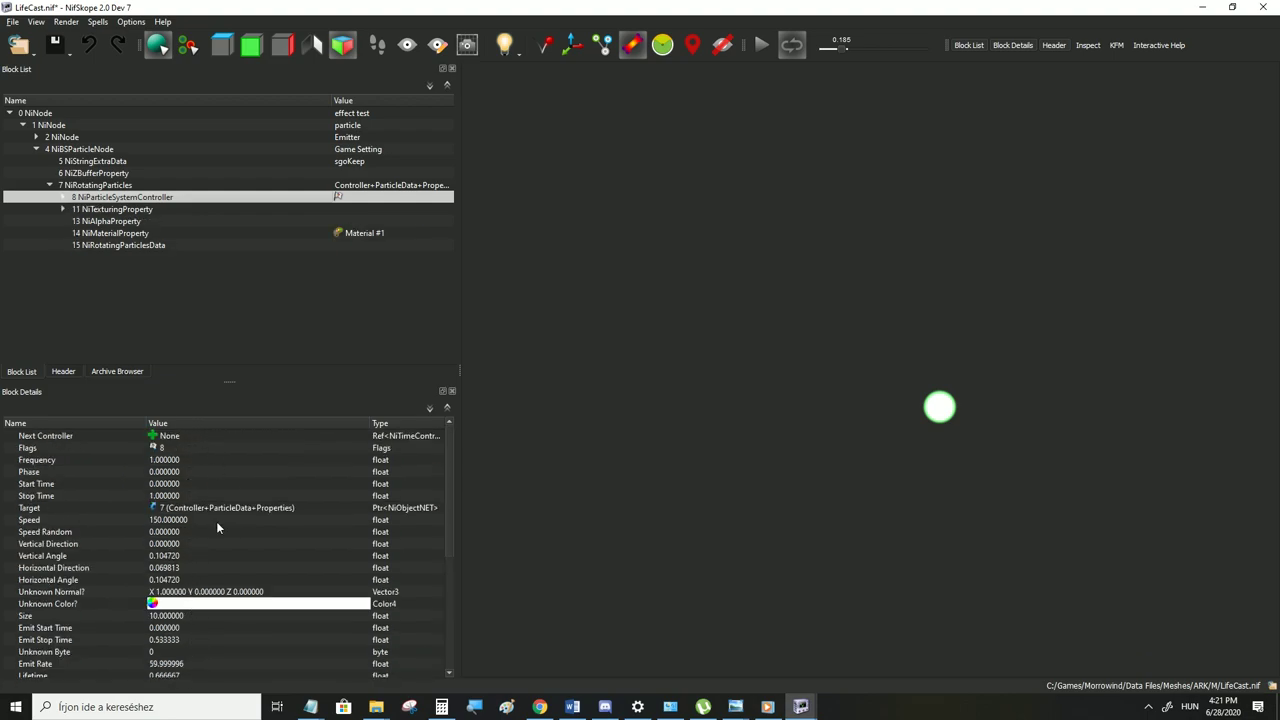
{"action": "scroll", "coordinate": [208, 520], "scroll_direction": "down", "scroll_amount": 6}
{"action": "scroll", "coordinate": [208, 550], "scroll_direction": "up", "scroll_amount": 1}
{"action": "scroll", "coordinate": [208, 548], "scroll_direction": "up", "scroll_amount": 1}
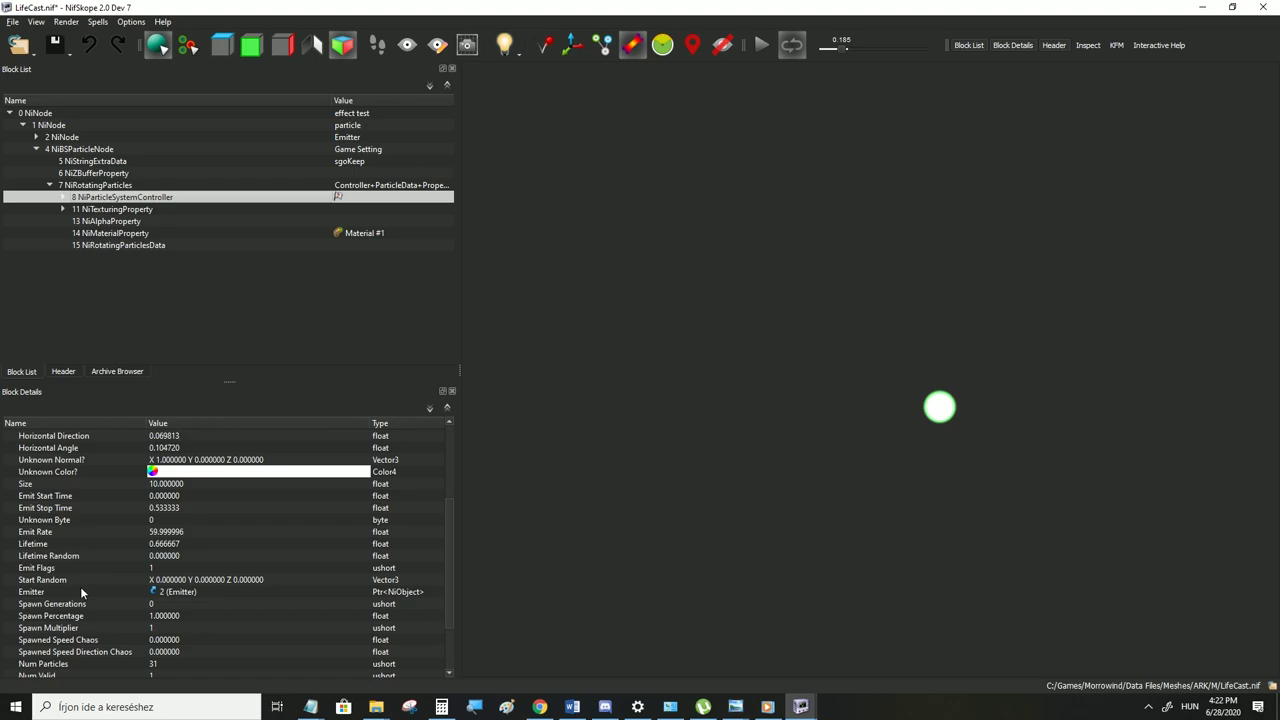
{"action": "left_click", "coordinate": [205, 592]}
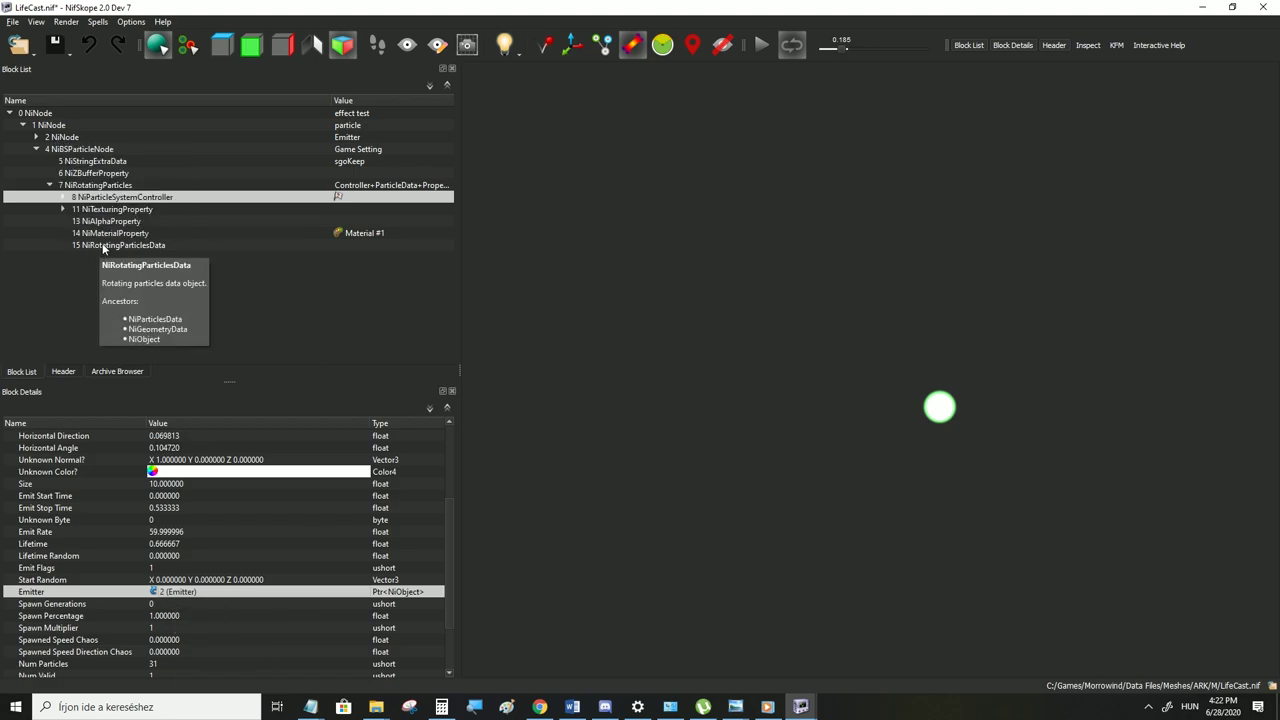
{"action": "left_click", "coordinate": [93, 186]}
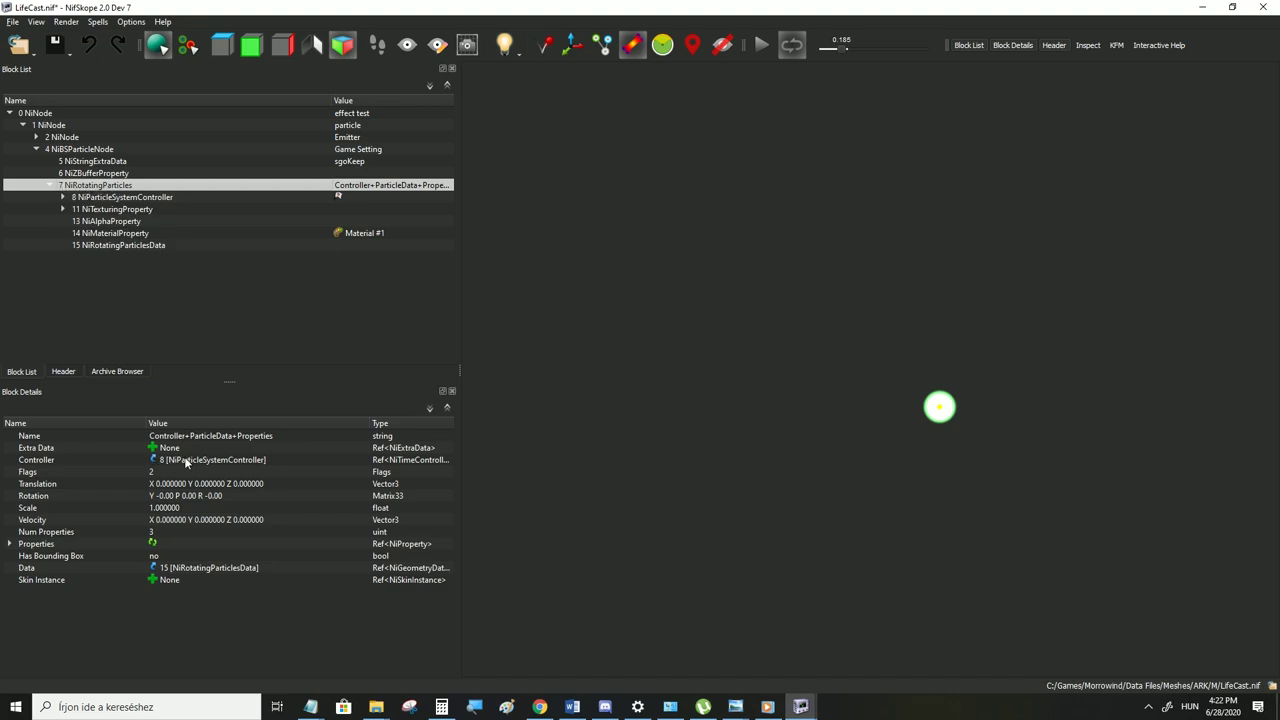
{"action": "left_click", "coordinate": [192, 567]}
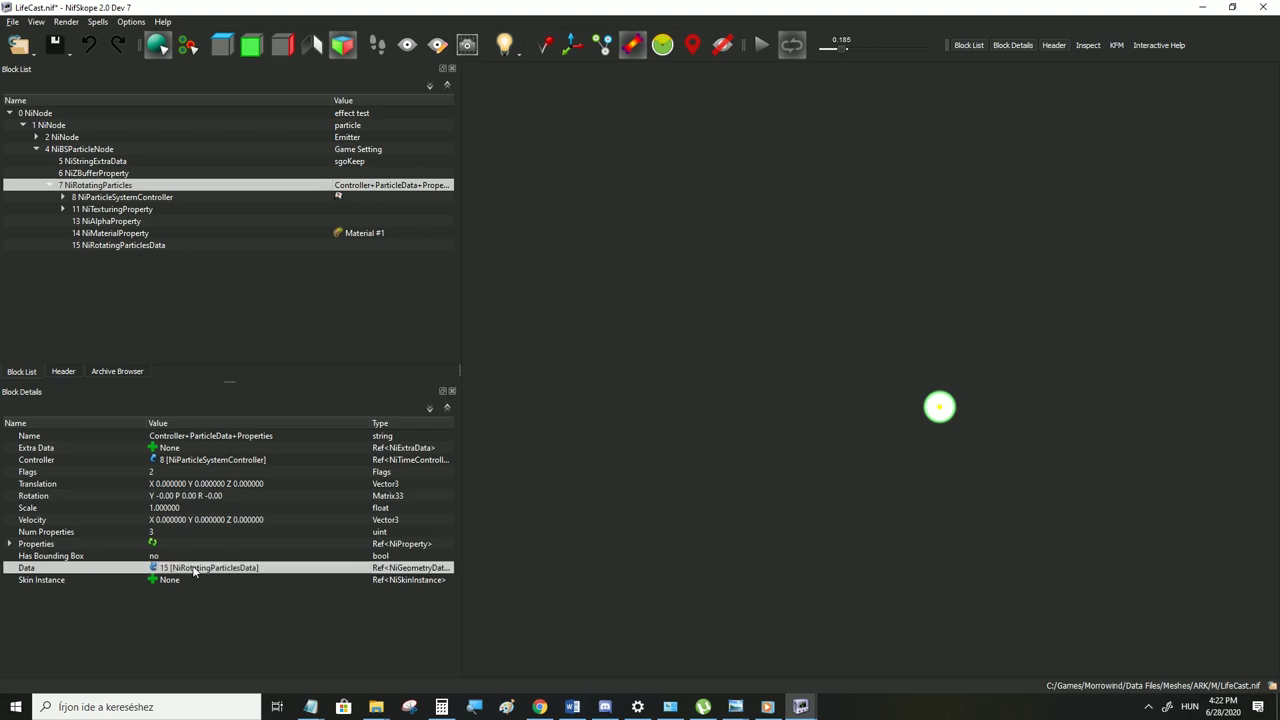
{"action": "left_click", "coordinate": [103, 247]}
{"action": "scroll", "coordinate": [211, 603], "scroll_direction": "down", "scroll_amount": 6}
{"action": "scroll", "coordinate": [212, 605], "scroll_direction": "up", "scroll_amount": 4}
{"action": "scroll", "coordinate": [49, 568], "scroll_direction": "up", "scroll_amount": 3}
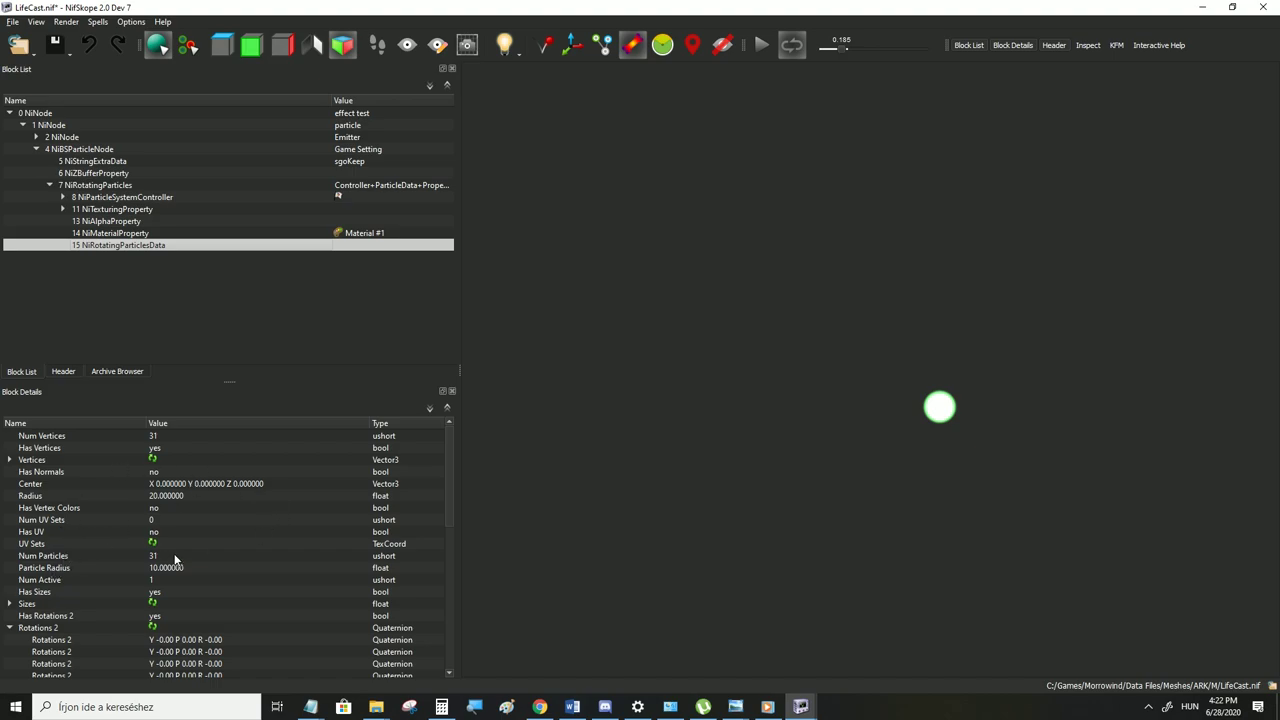
{"action": "mouse_move", "coordinate": [175, 559]}
{"action": "left_click", "coordinate": [93, 186]}
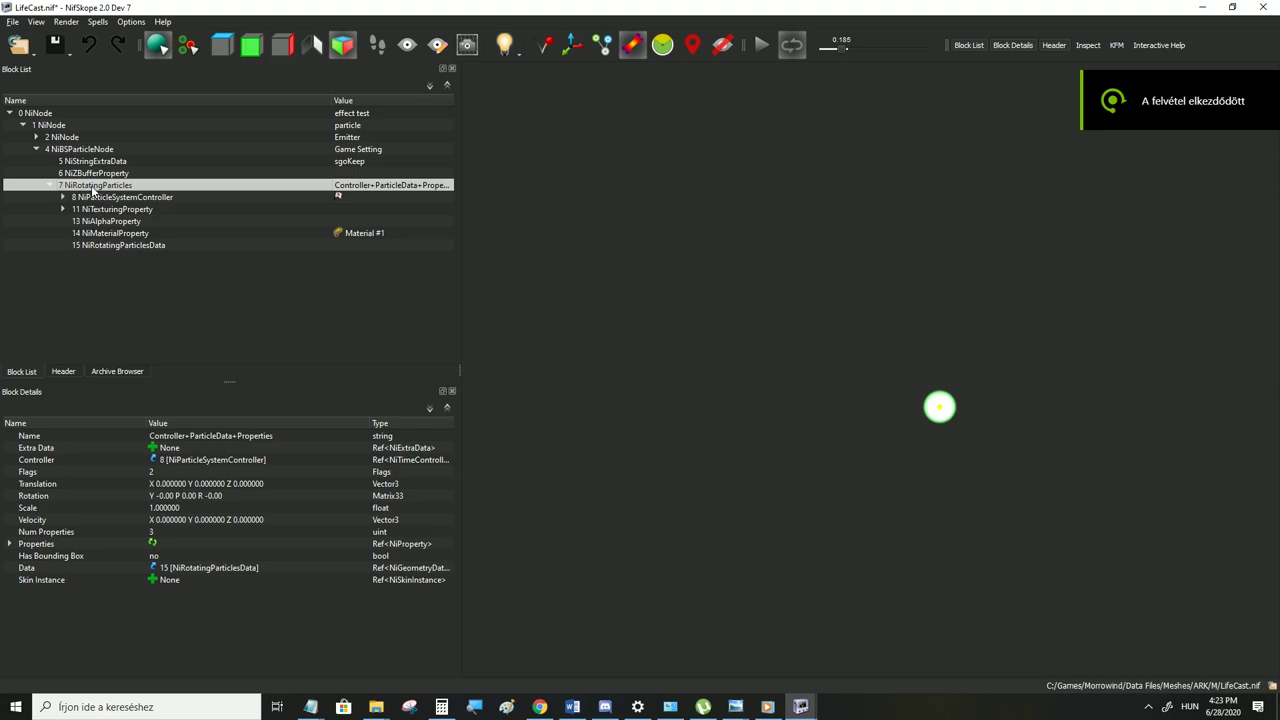
{"action": "mouse_move", "coordinate": [93, 190]}
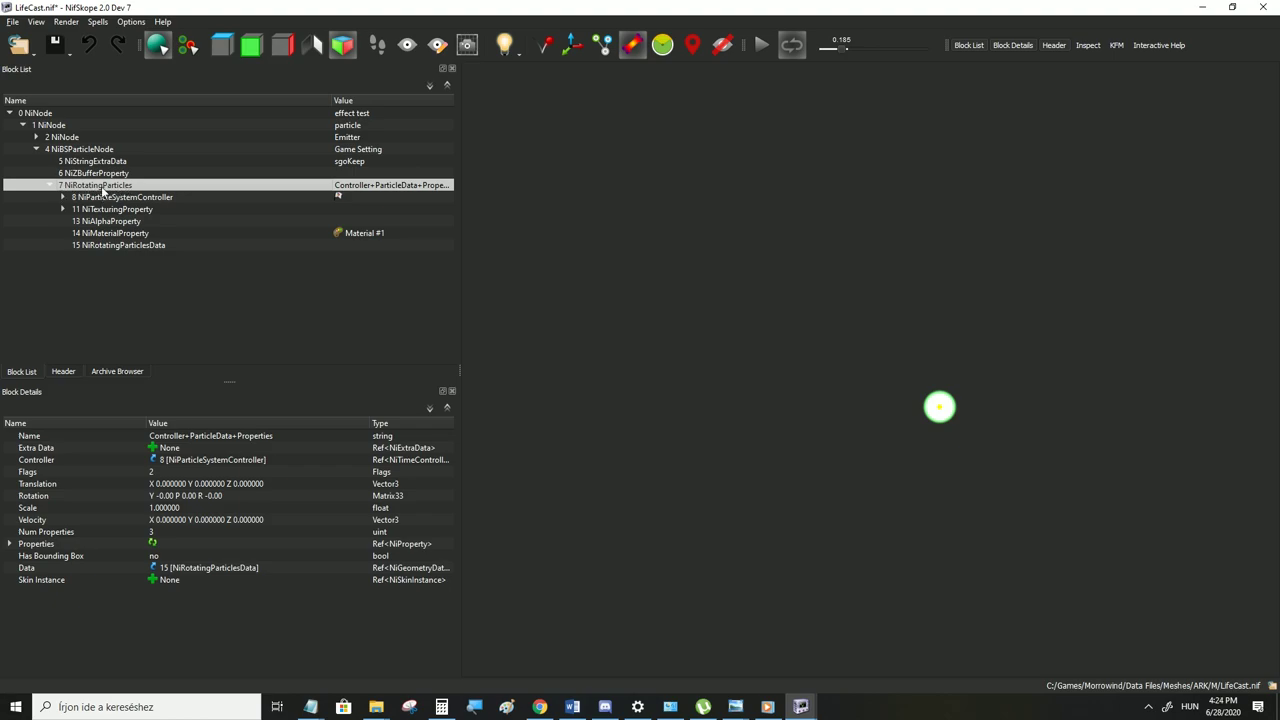
{"action": "mouse_move", "coordinate": [106, 189]}
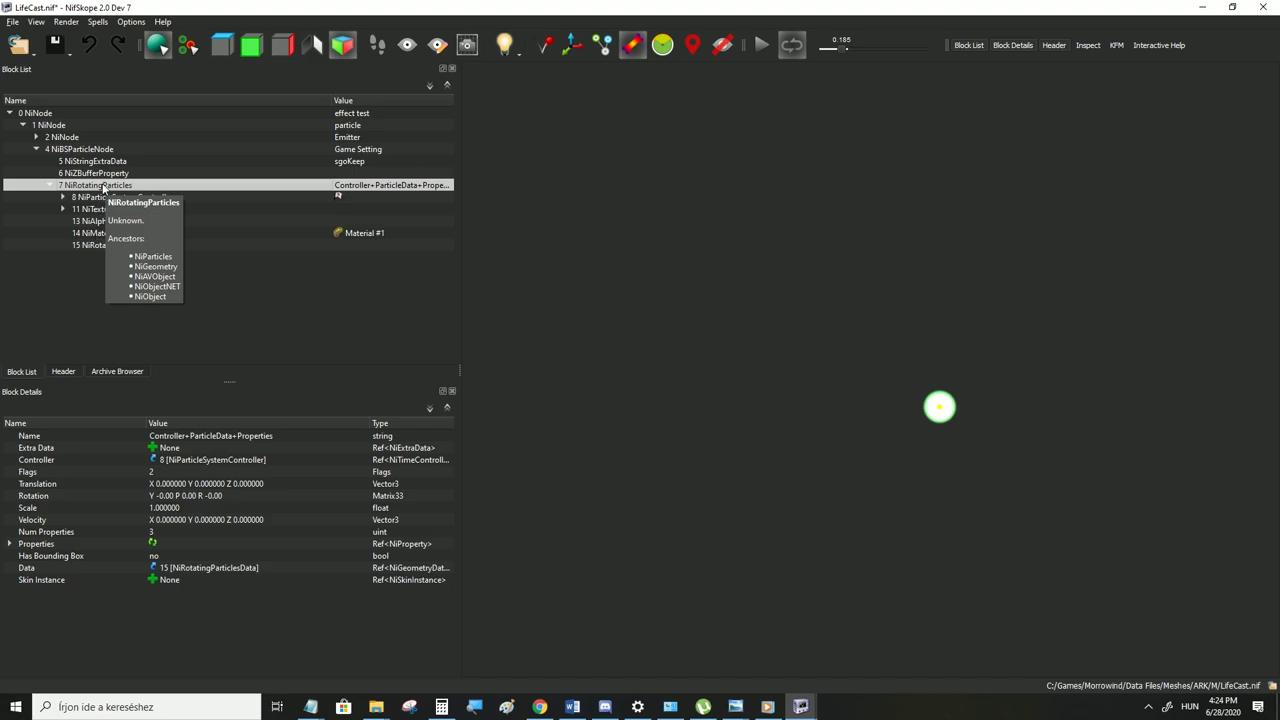
{"action": "left_click", "coordinate": [114, 247]}
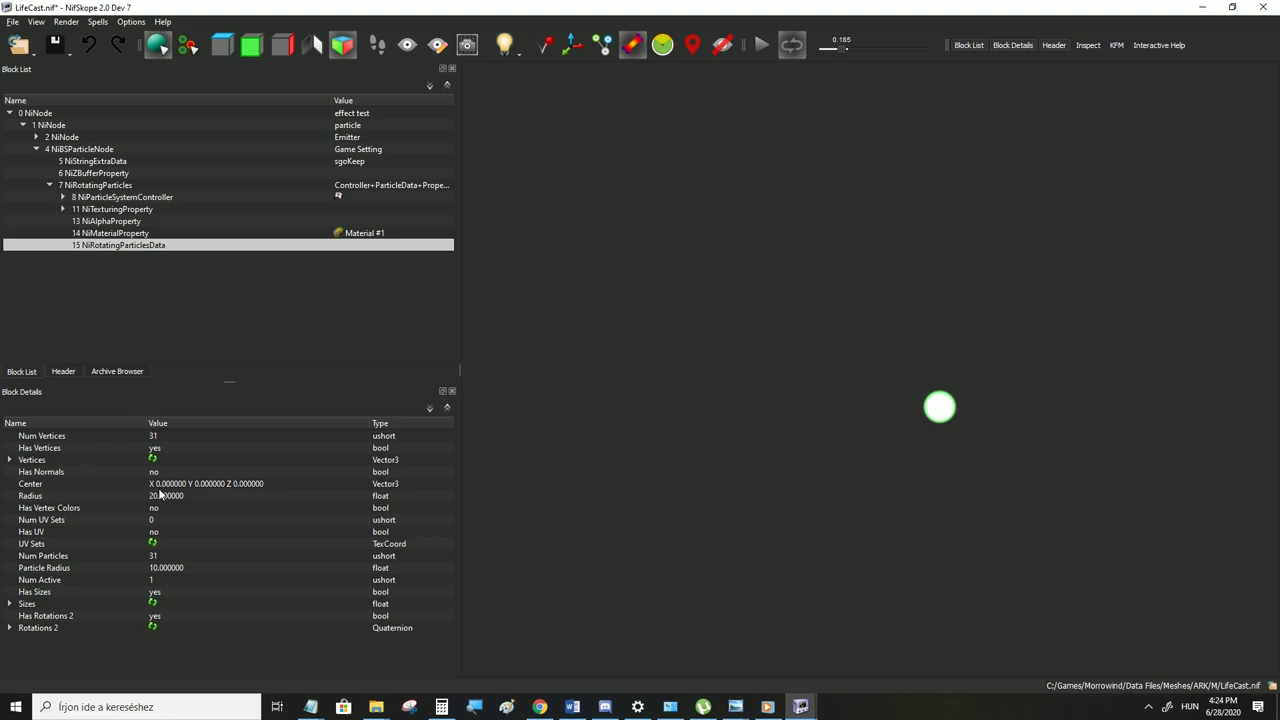
{"action": "left_click", "coordinate": [160, 617]}
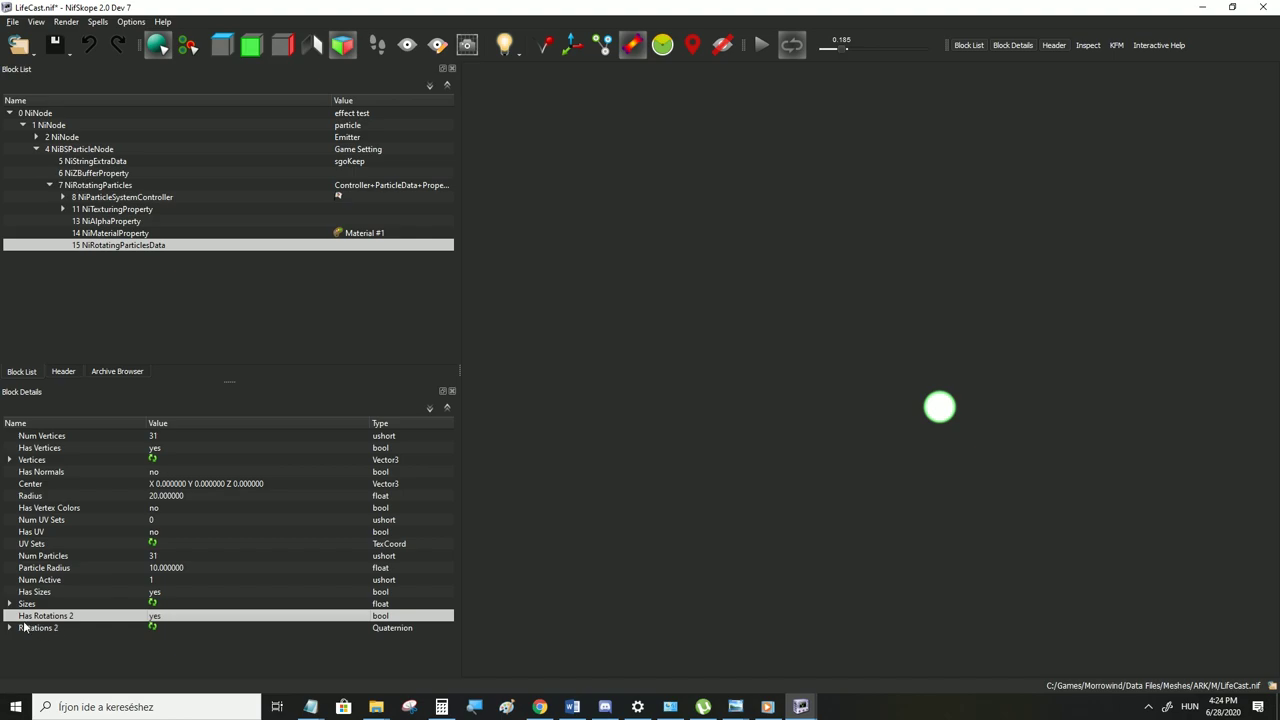
{"action": "left_click", "coordinate": [9, 627]}
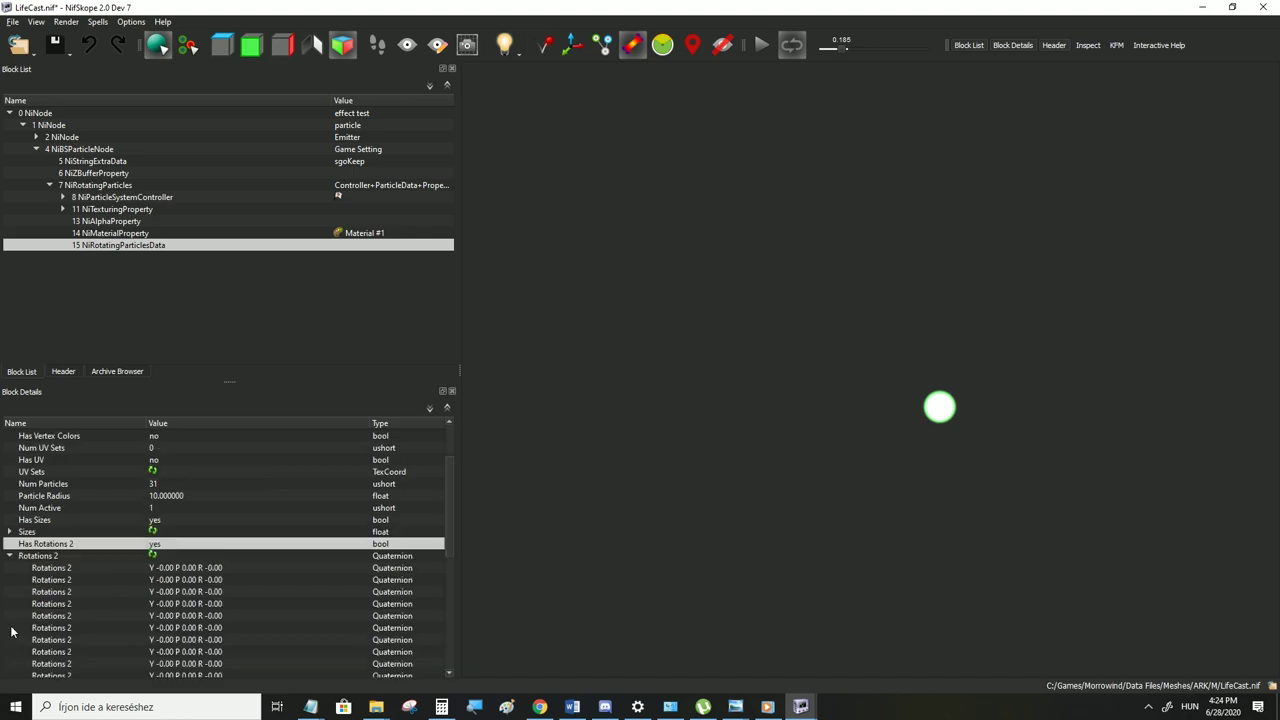
{"action": "left_click", "coordinate": [9, 557]}
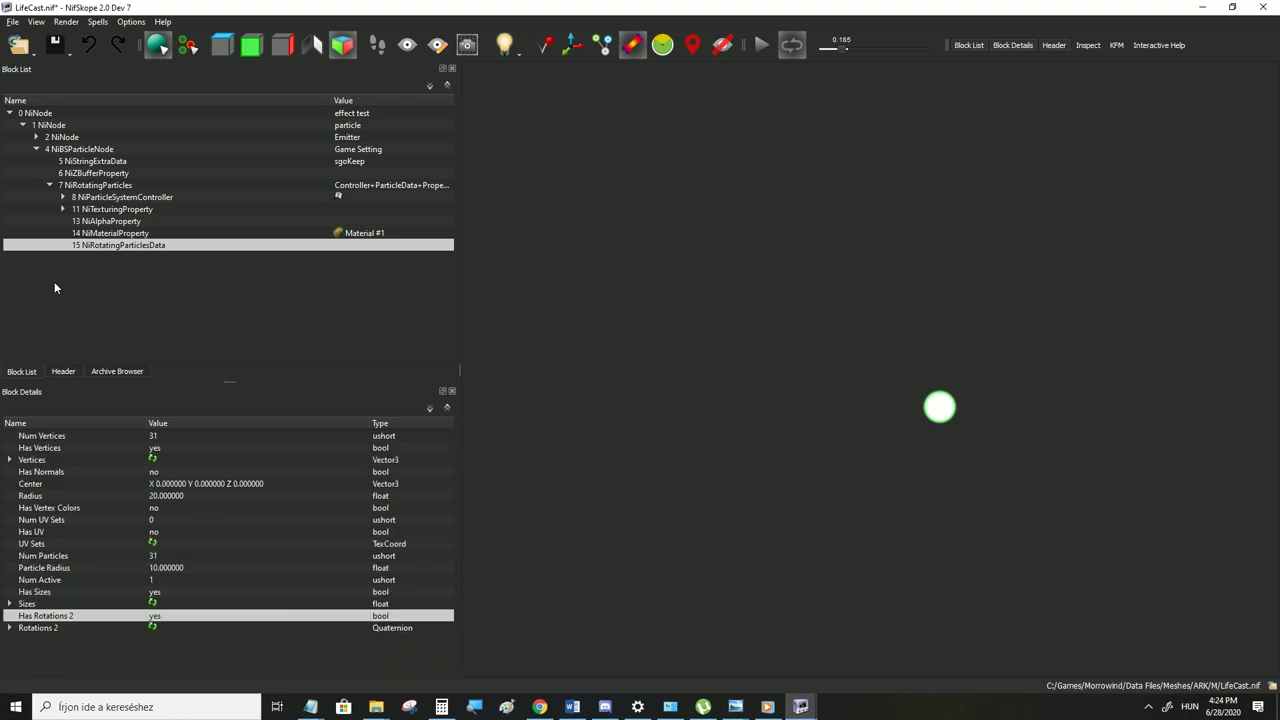
{"action": "left_click", "coordinate": [86, 188]}
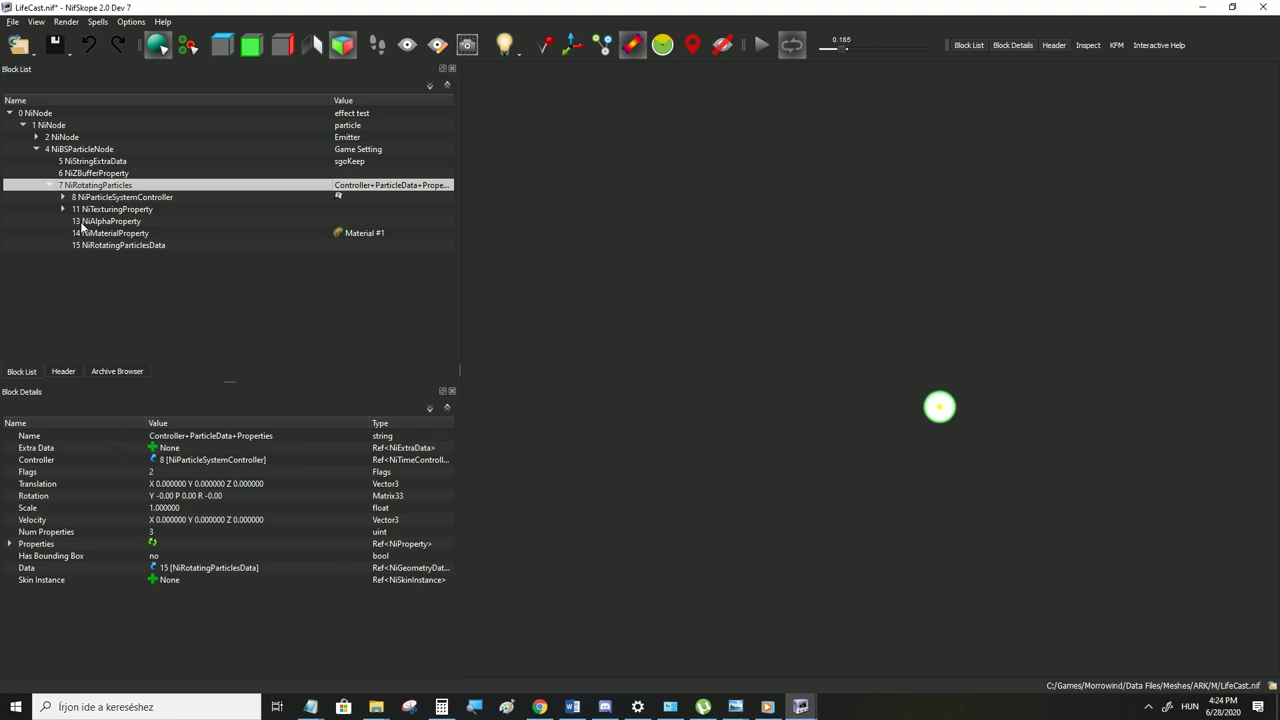
{"action": "right_click", "coordinate": [70, 188]}
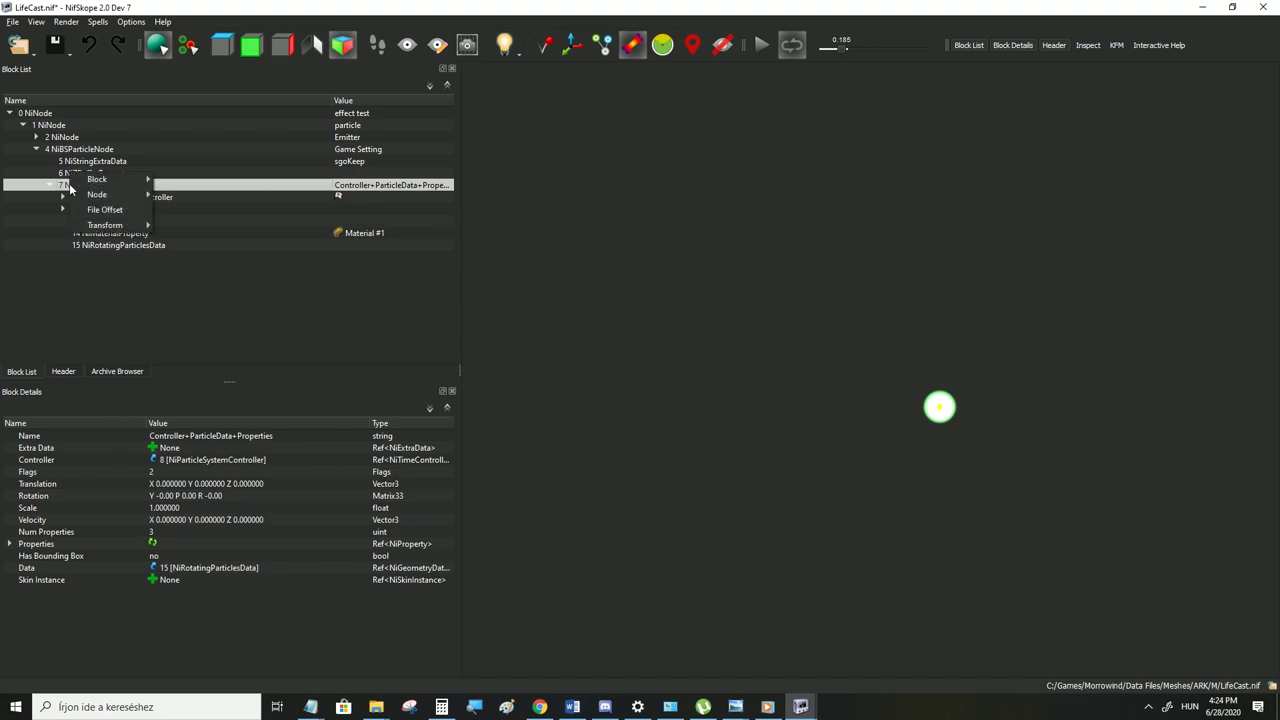
{"action": "mouse_move", "coordinate": [96, 180]}
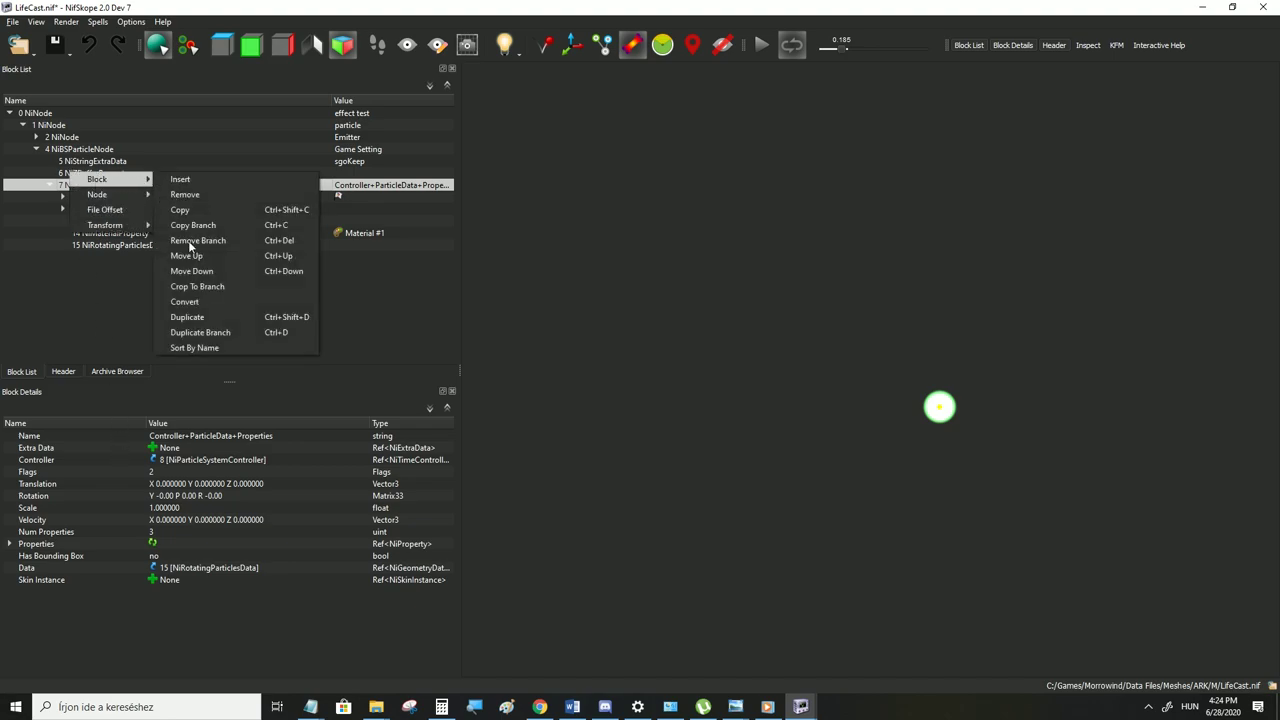
{"action": "left_click", "coordinate": [190, 300]}
{"action": "mouse_move", "coordinate": [215, 302]}
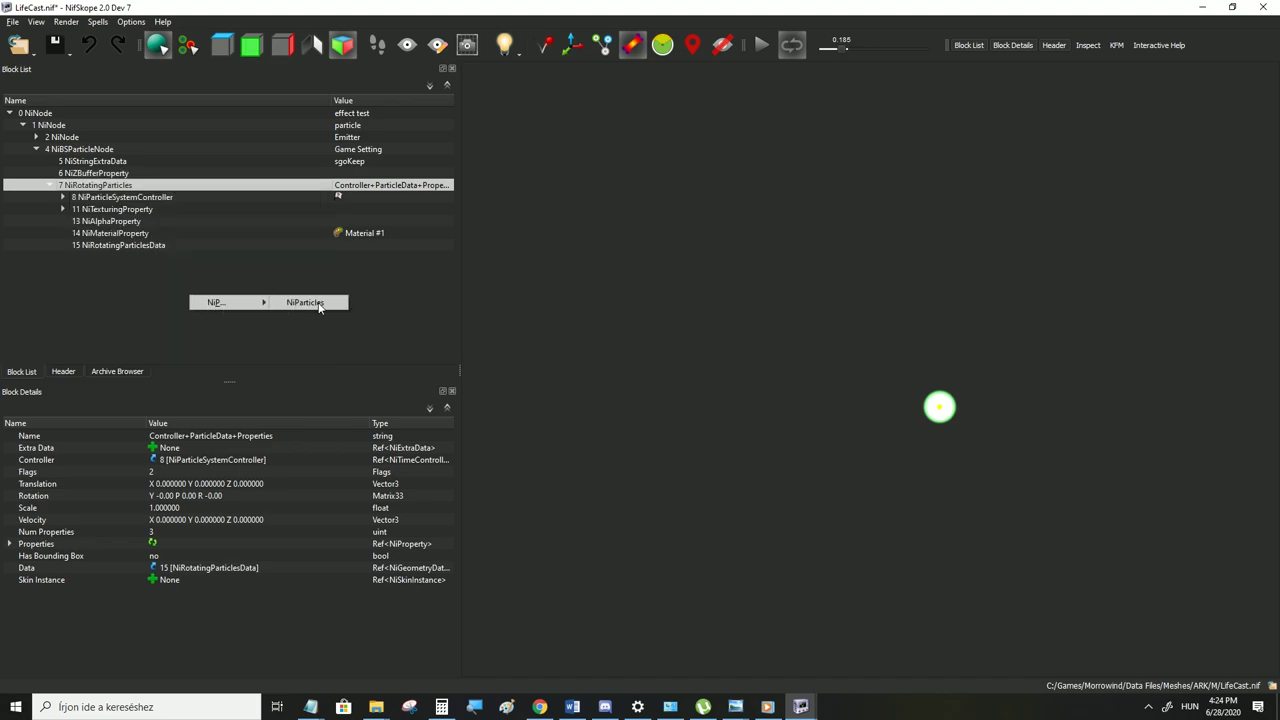
{"action": "left_click", "coordinate": [318, 303]}
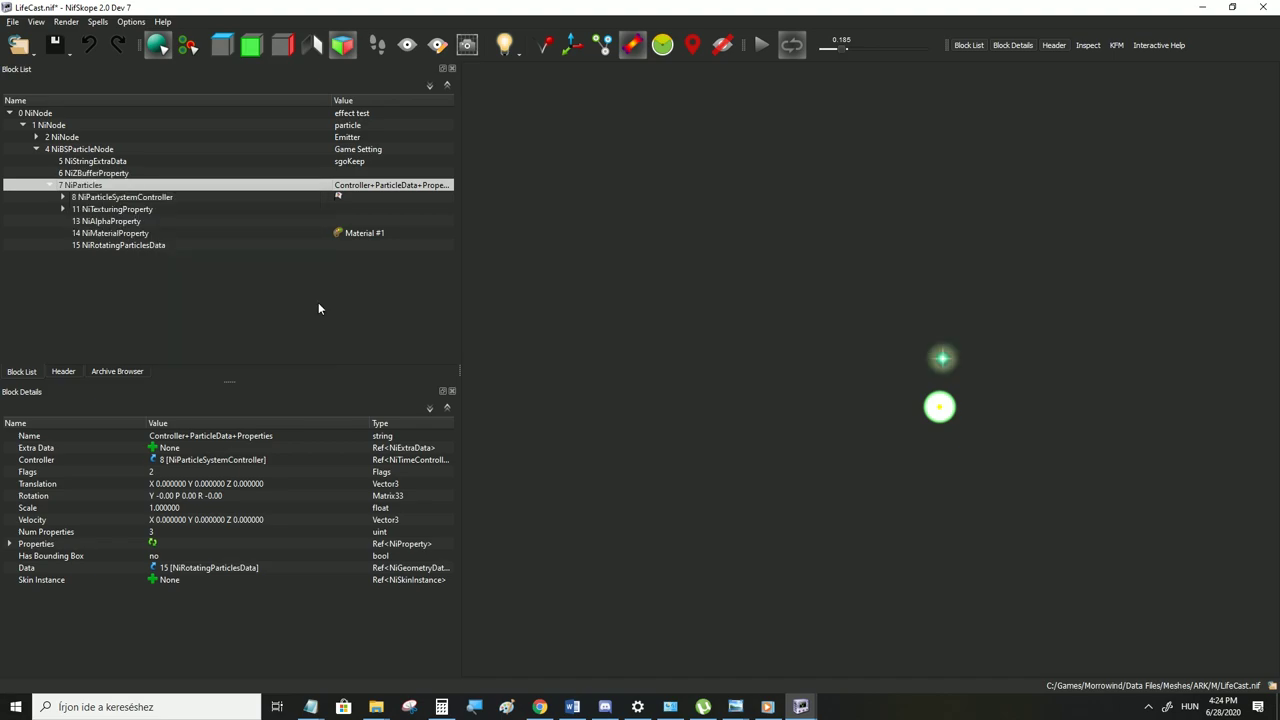
{"action": "left_click", "coordinate": [104, 249]}
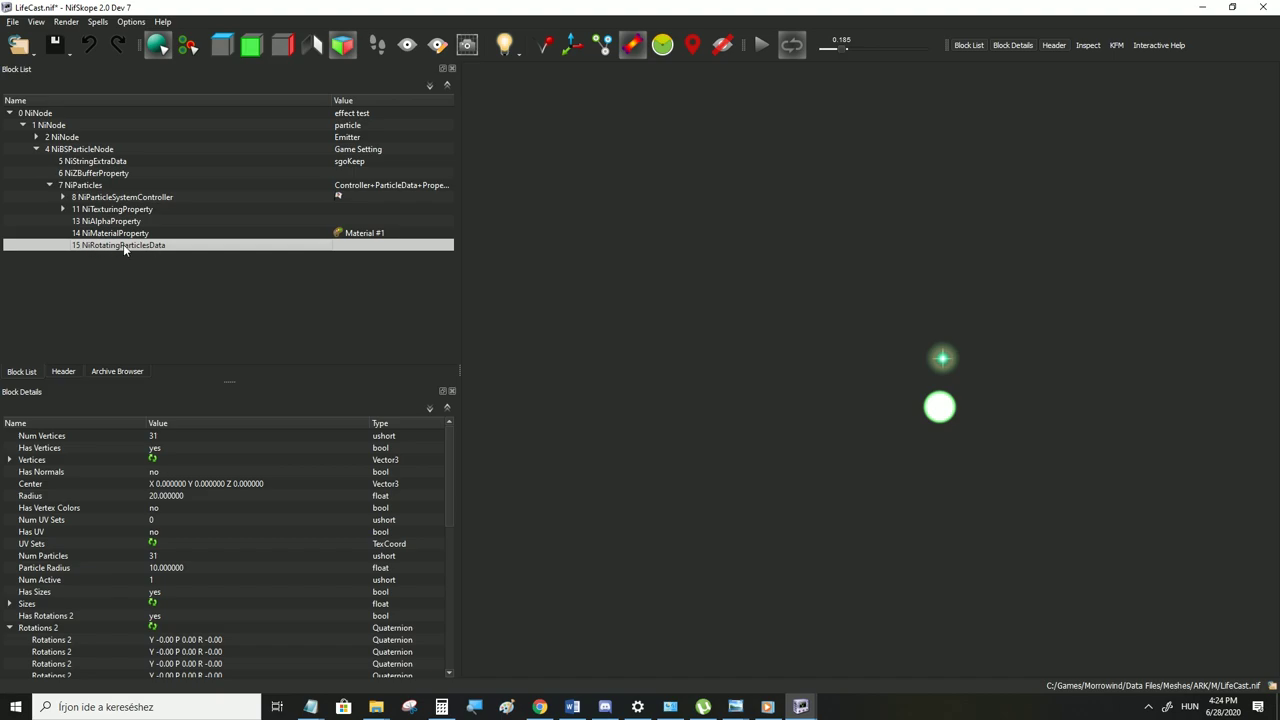
{"action": "right_click", "coordinate": [123, 244]}
{"action": "mouse_move", "coordinate": [167, 248]}
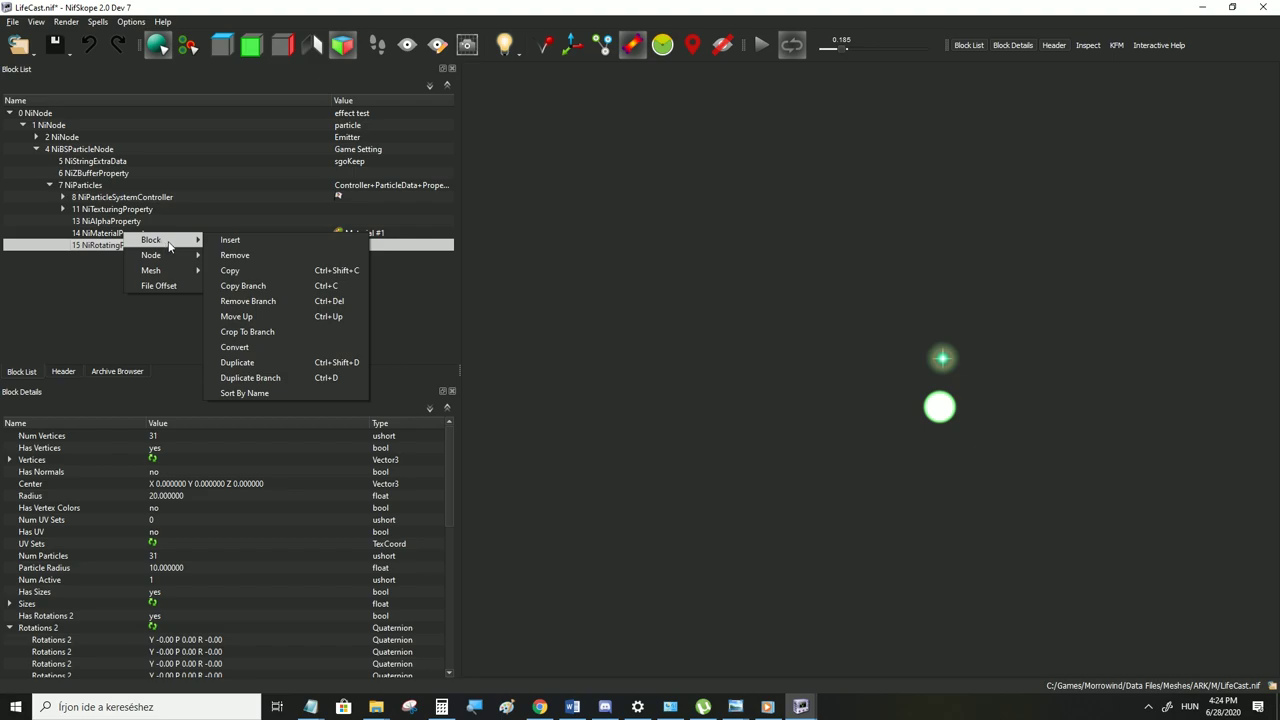
{"action": "left_click", "coordinate": [250, 347]}
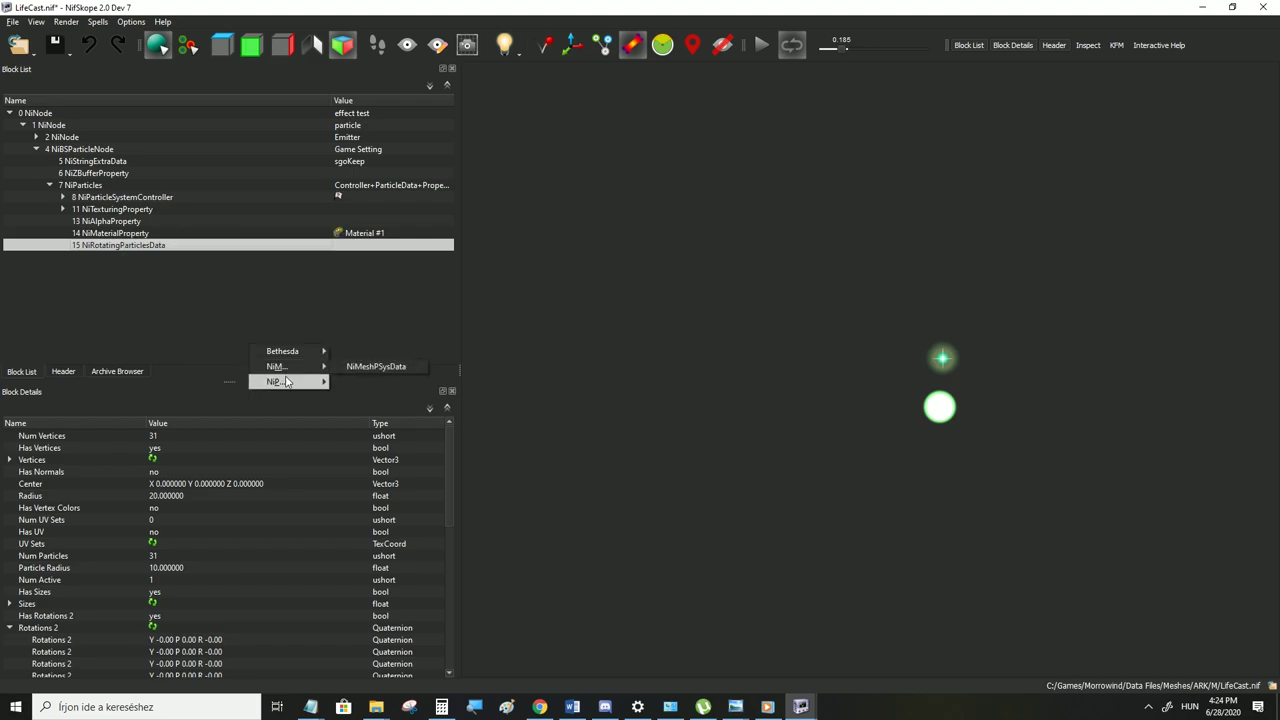
{"action": "mouse_move", "coordinate": [286, 381]}
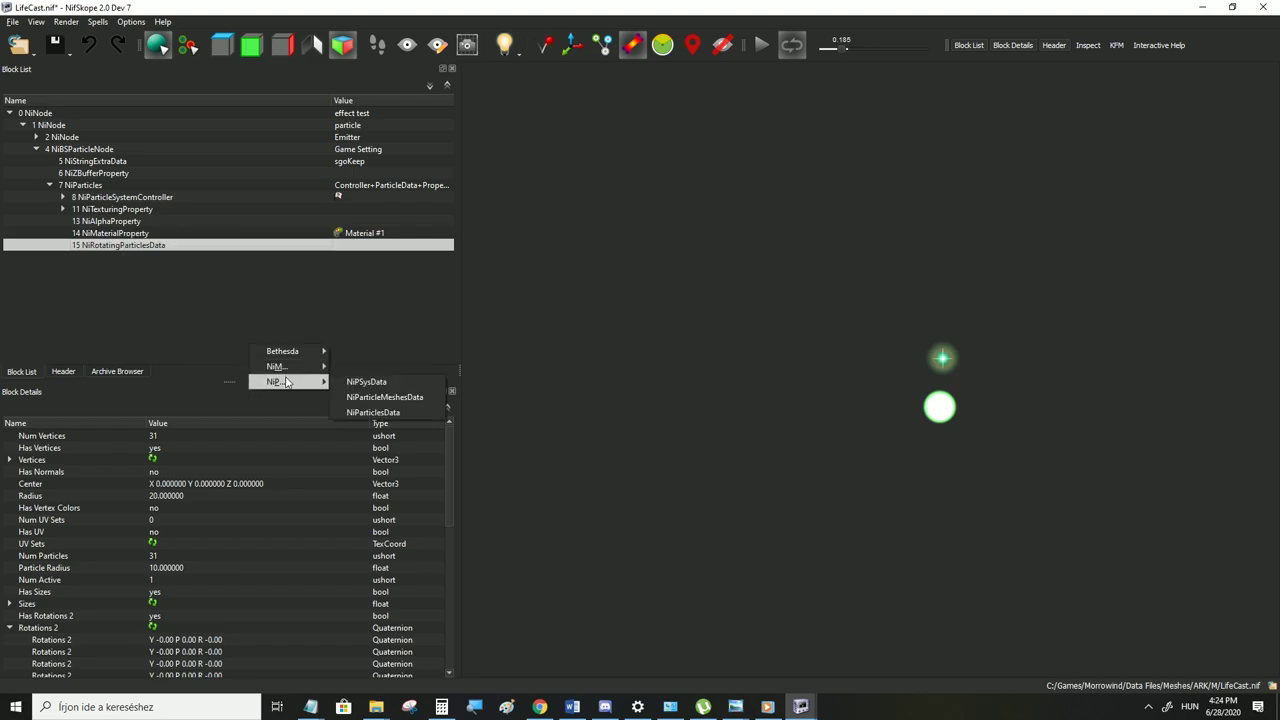
{"action": "left_click", "coordinate": [375, 412]}
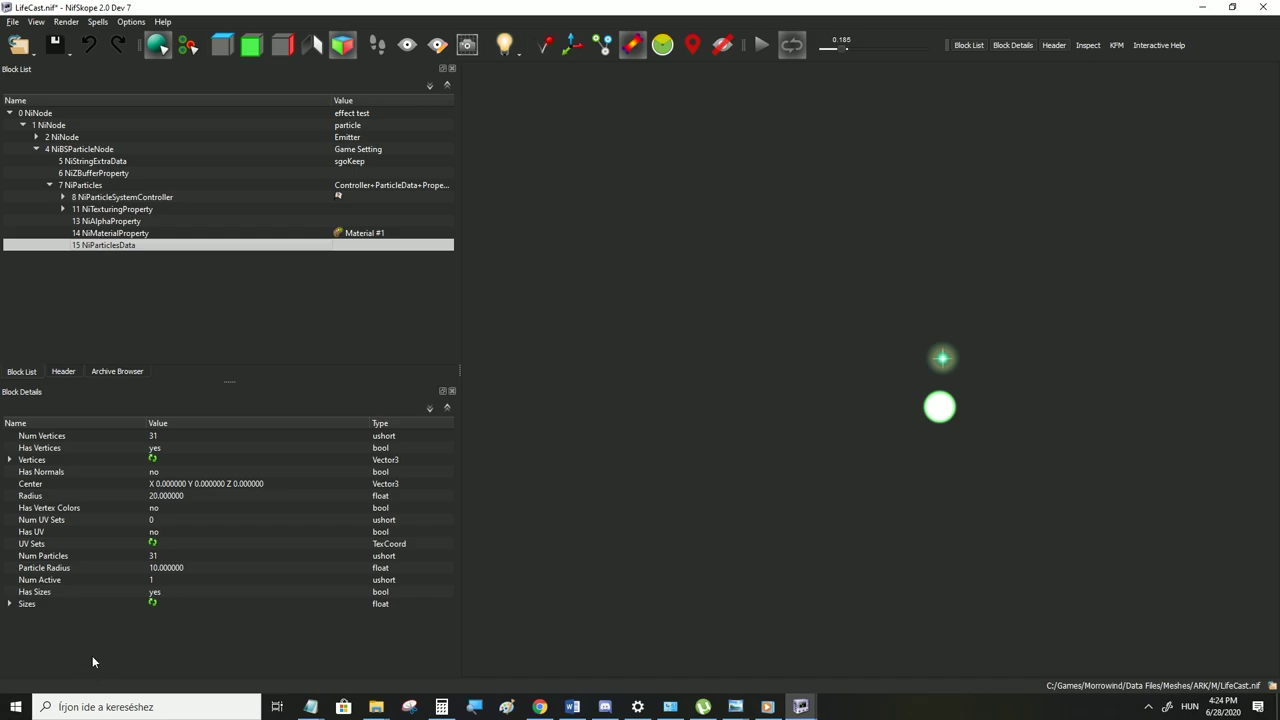
{"action": "left_click", "coordinate": [71, 186]}
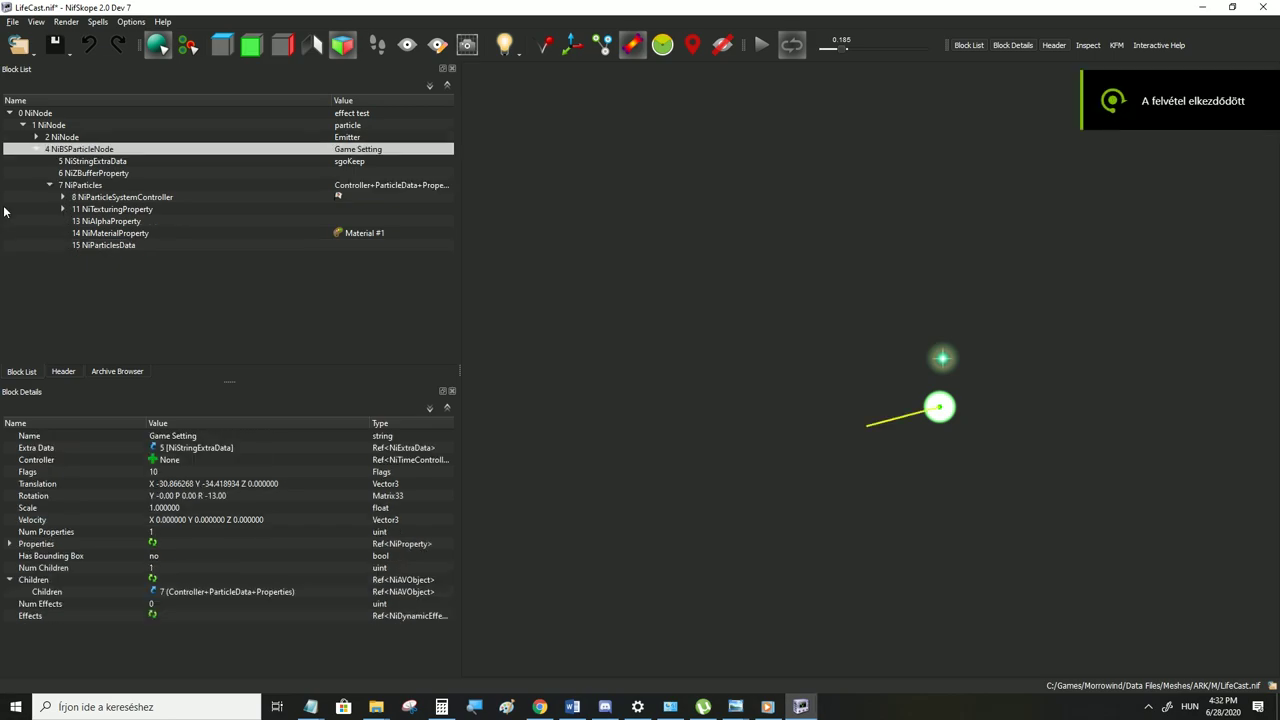
{"action": "left_click", "coordinate": [23, 127]}
{"action": "left_click", "coordinate": [48, 127]}
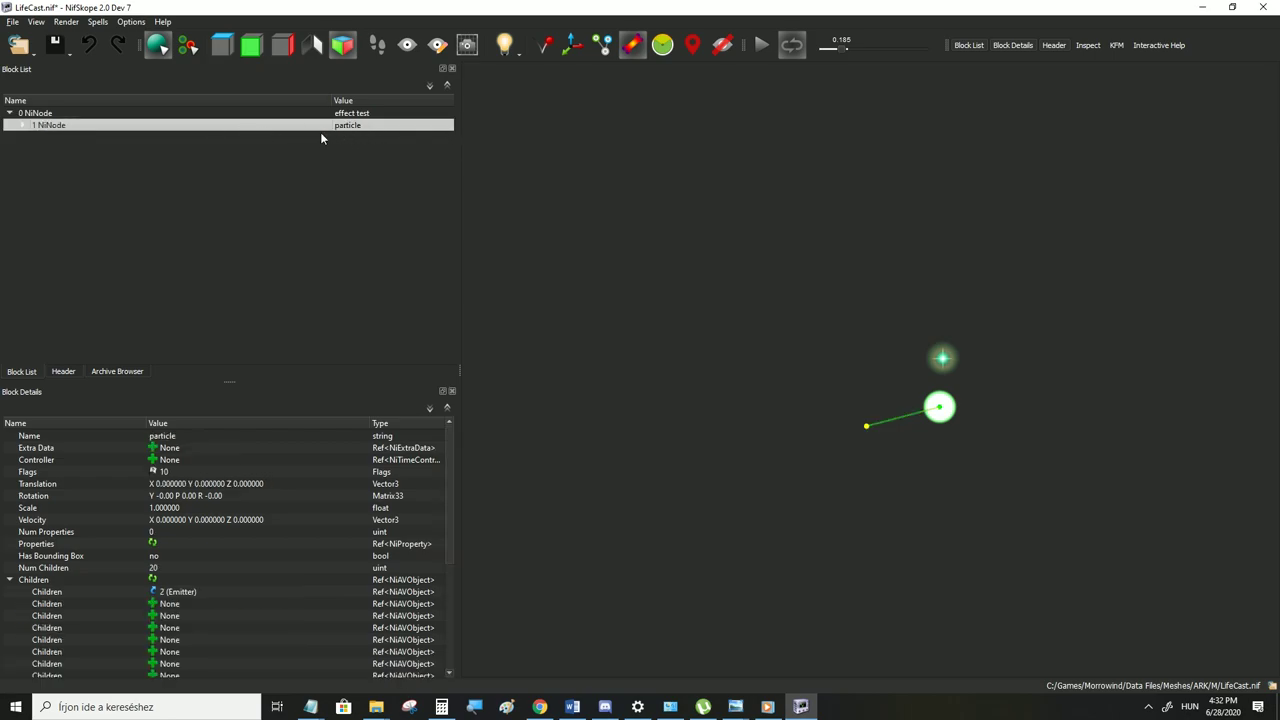
{"action": "left_click", "coordinate": [40, 113]}
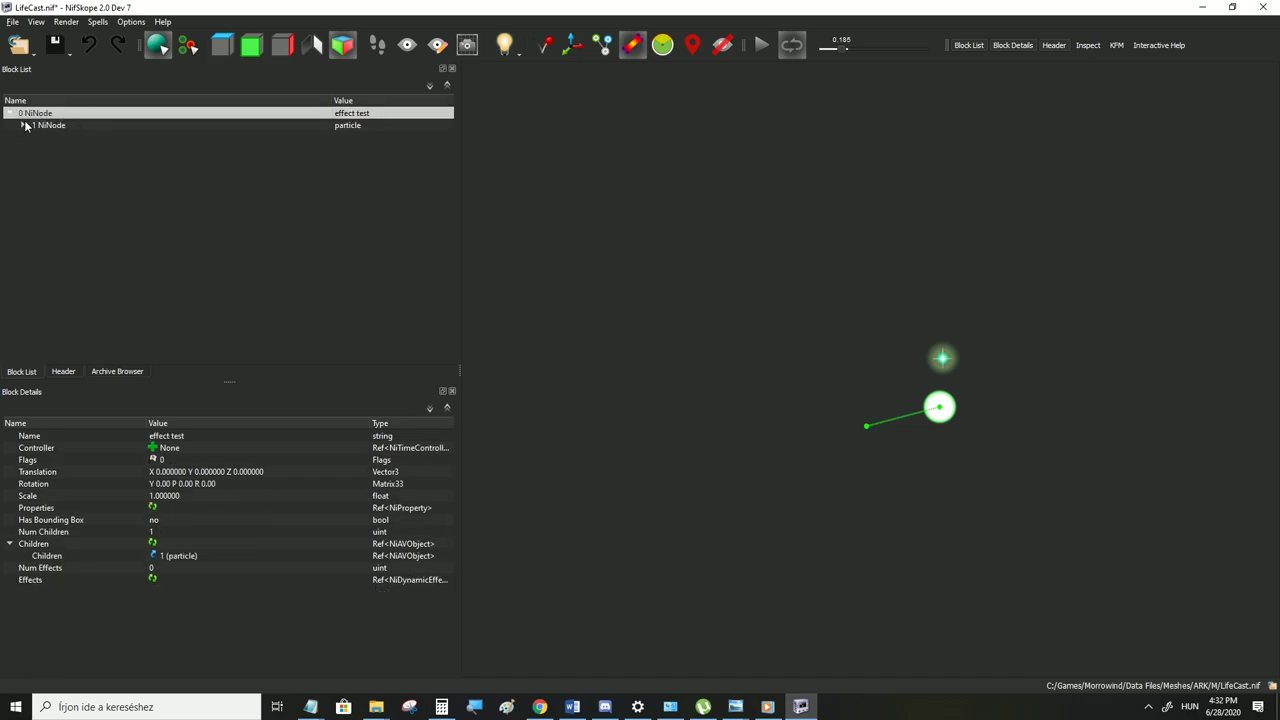
{"action": "left_click", "coordinate": [33, 127]}
{"action": "double_click", "coordinate": [33, 126]}
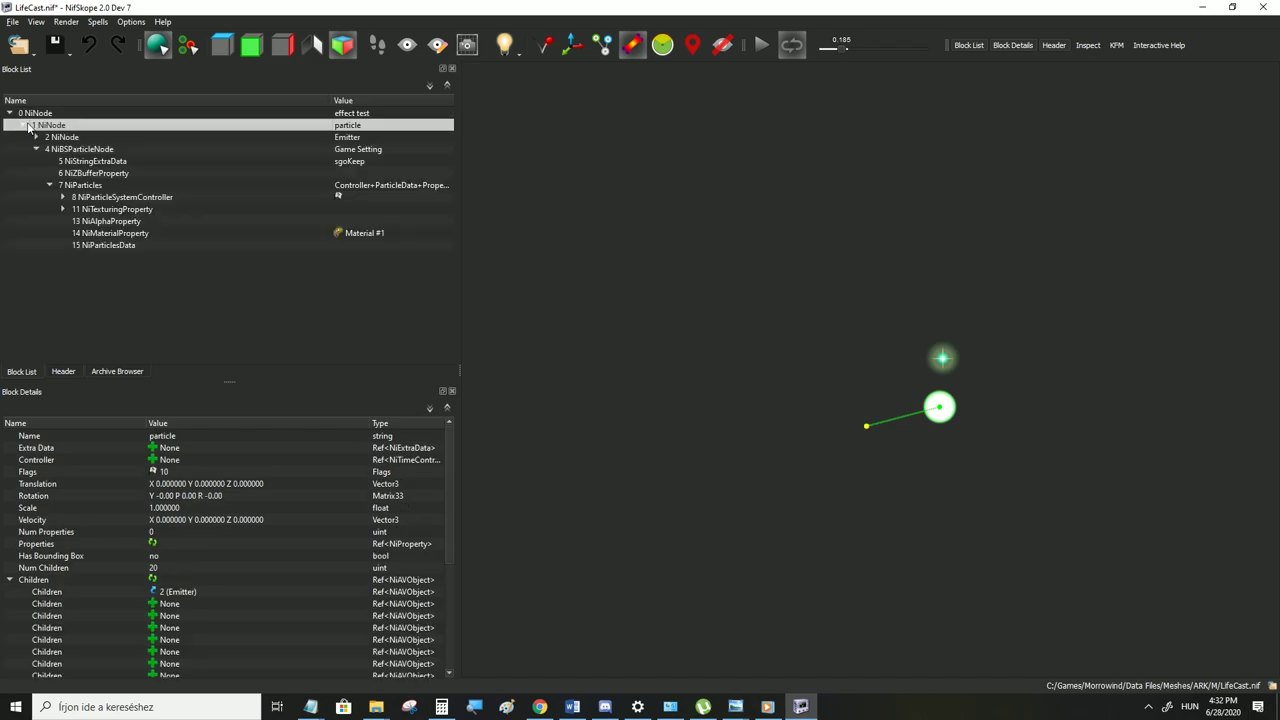
{"action": "left_click", "coordinate": [224, 137]}
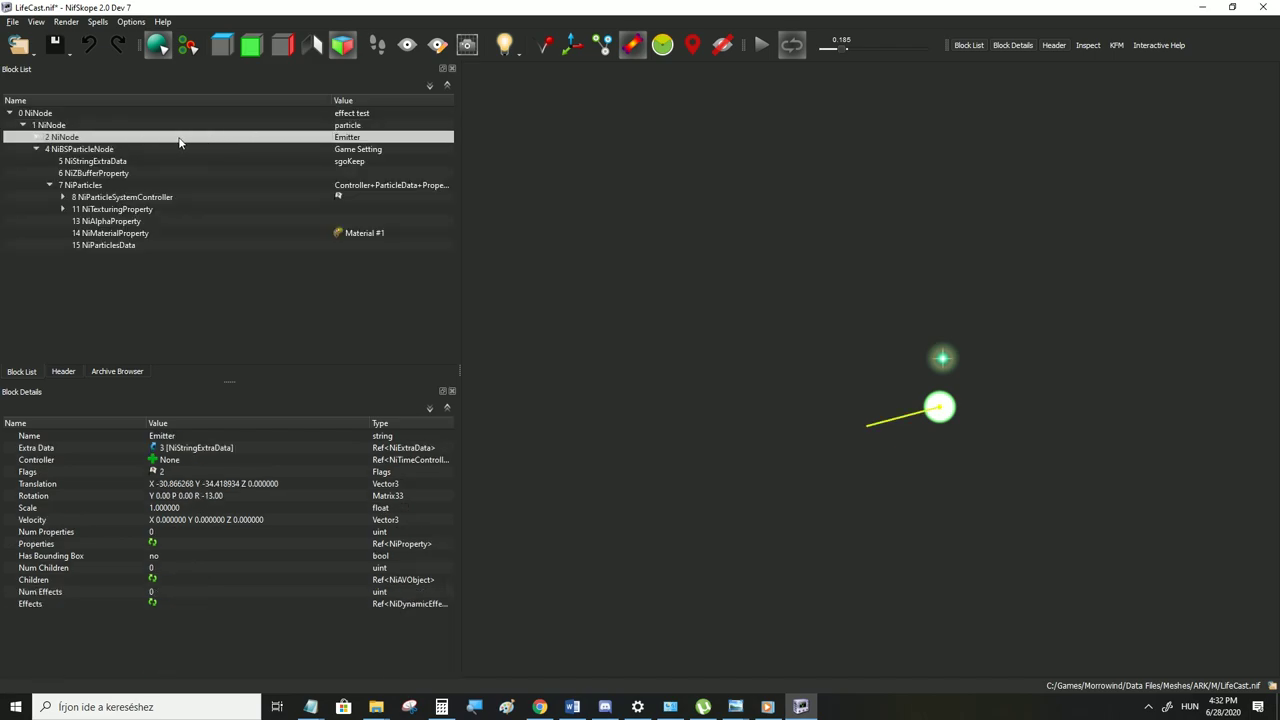
{"action": "left_click", "coordinate": [35, 149]}
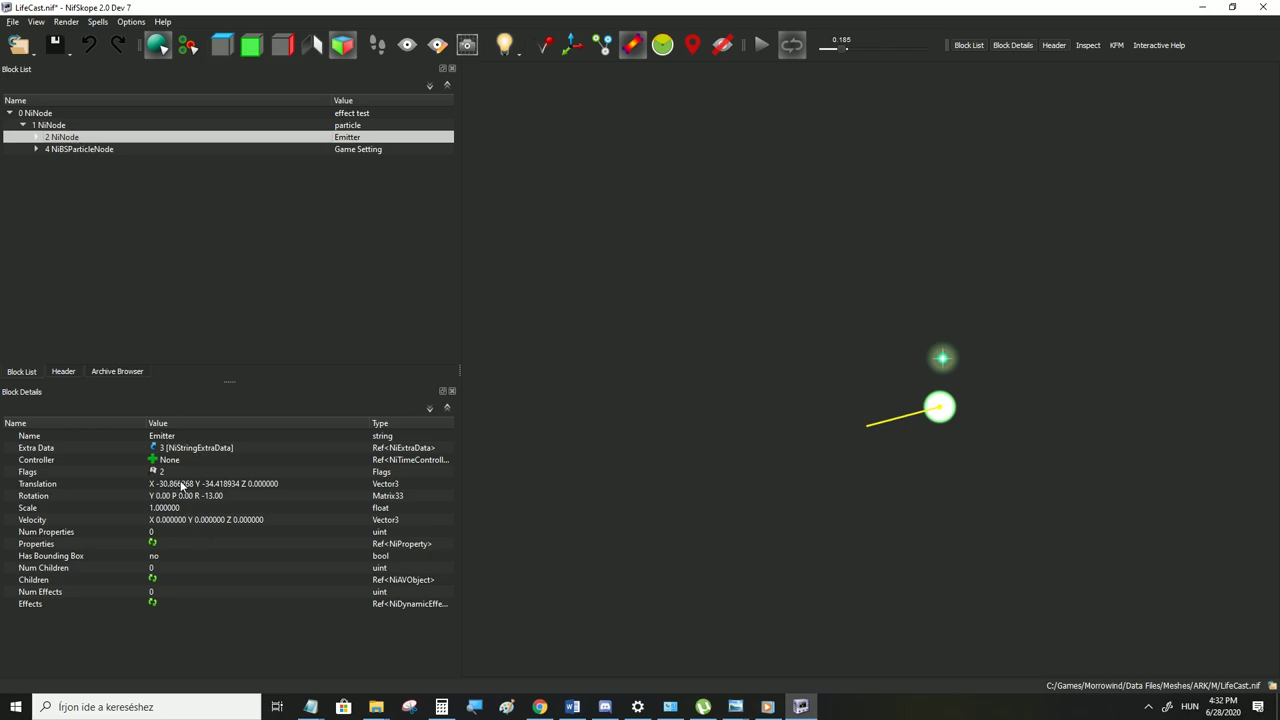
{"action": "left_click", "coordinate": [72, 150]}
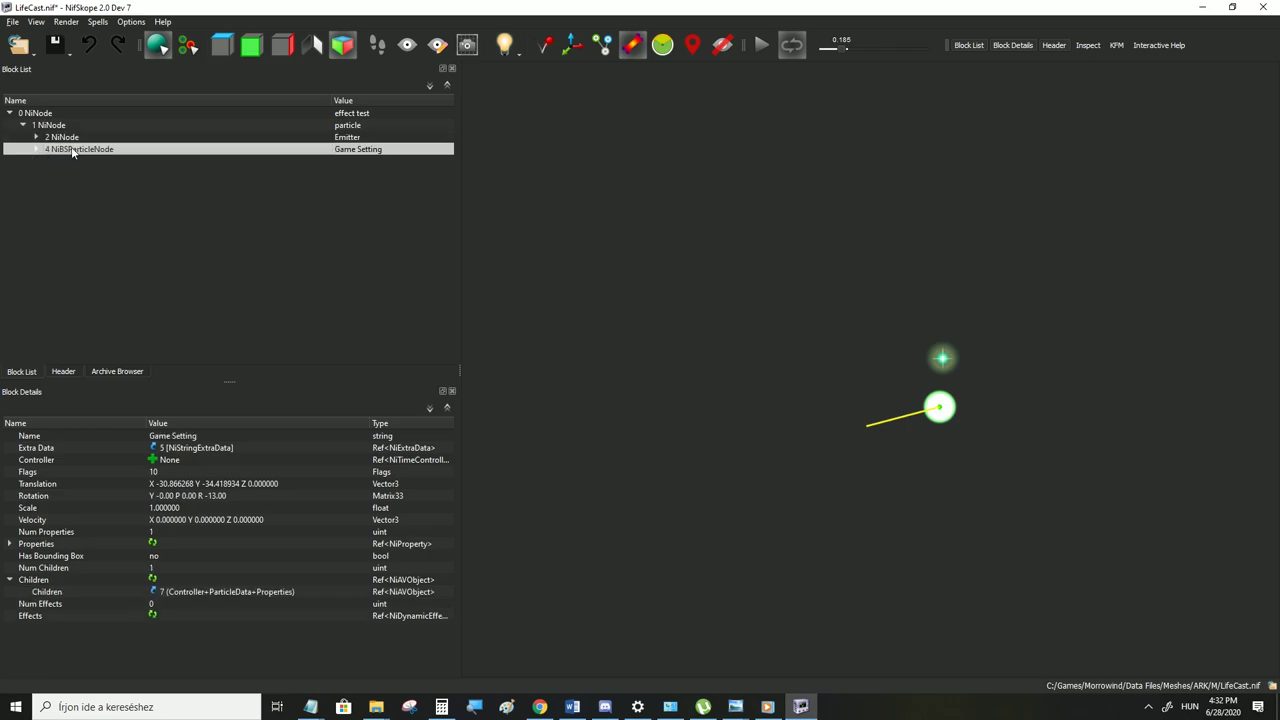
{"action": "left_click", "coordinate": [35, 150]}
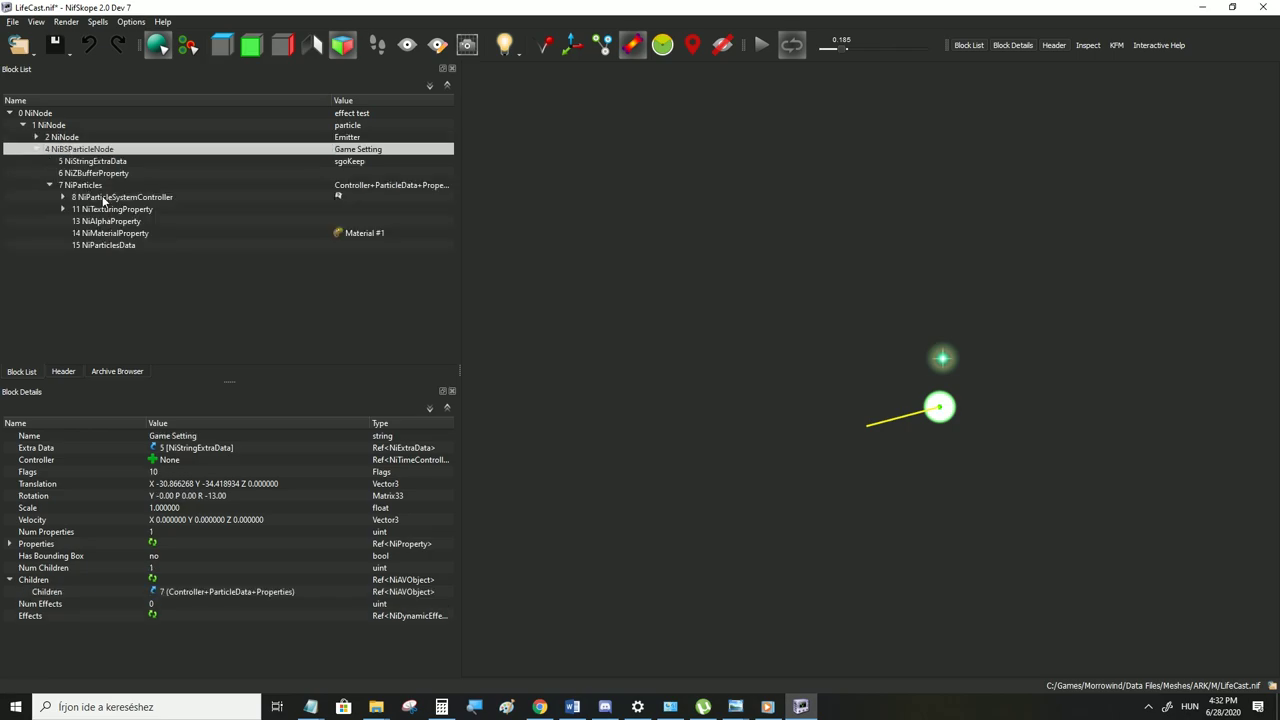
{"action": "left_click", "coordinate": [37, 150]}
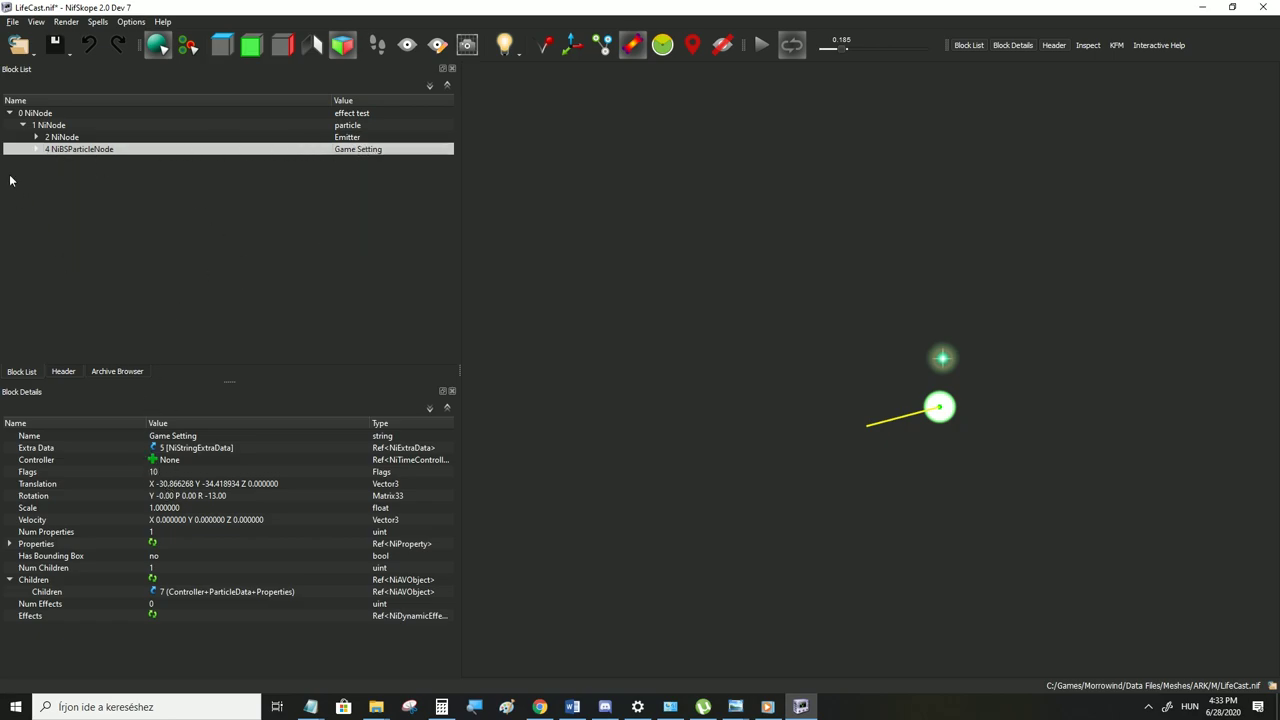
{"action": "left_click", "coordinate": [36, 150]}
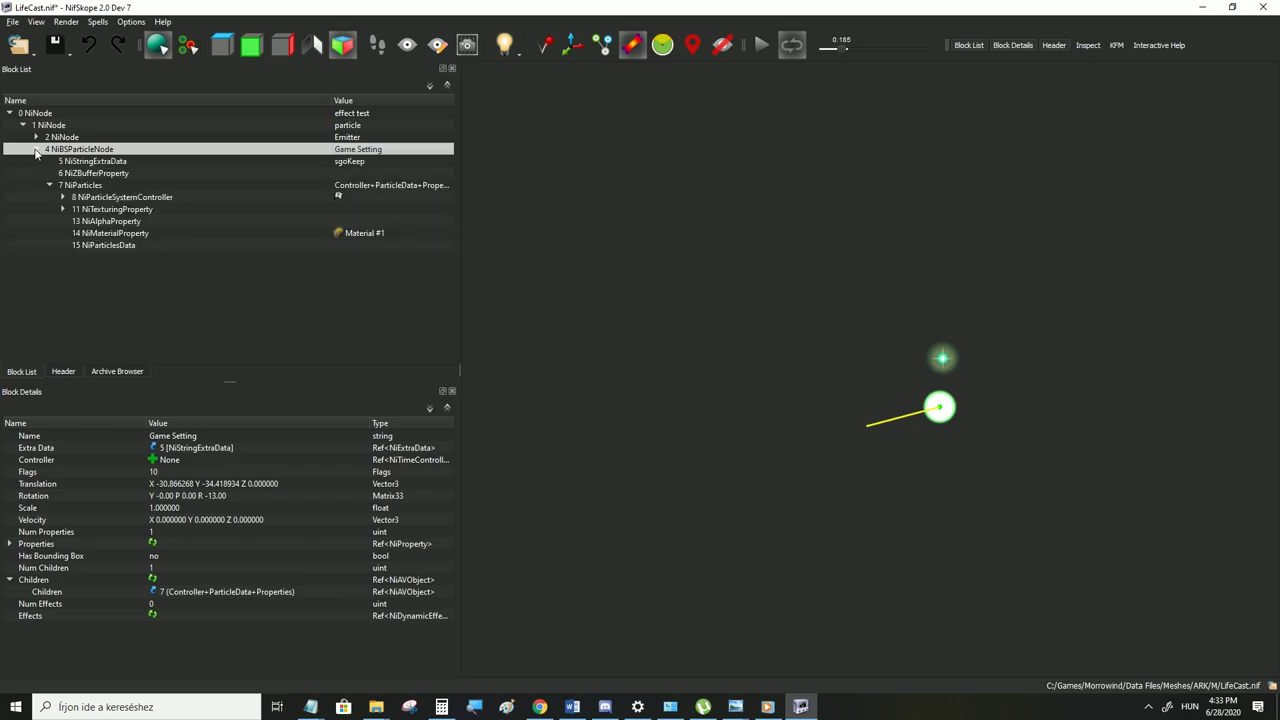
{"action": "left_click", "coordinate": [92, 185]}
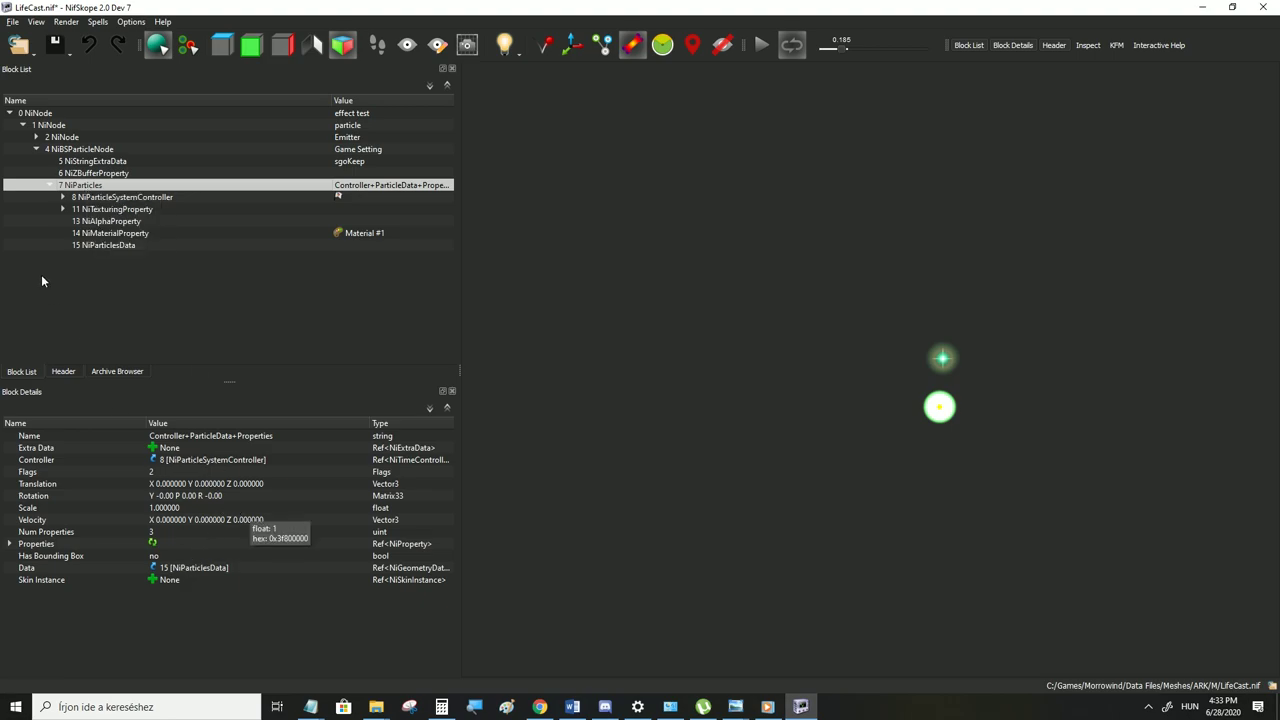
{"action": "left_click", "coordinate": [96, 245]}
{"action": "left_click", "coordinate": [97, 198]}
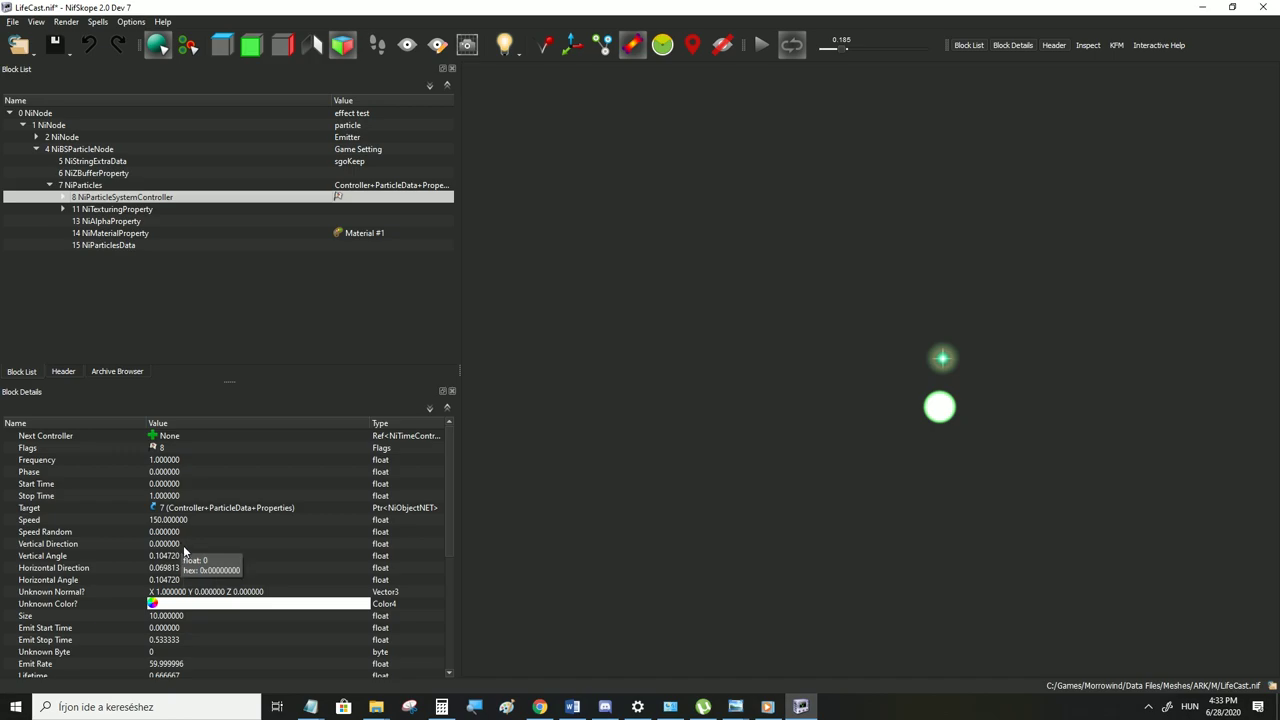
{"action": "scroll", "coordinate": [184, 549], "scroll_direction": "down", "scroll_amount": 4}
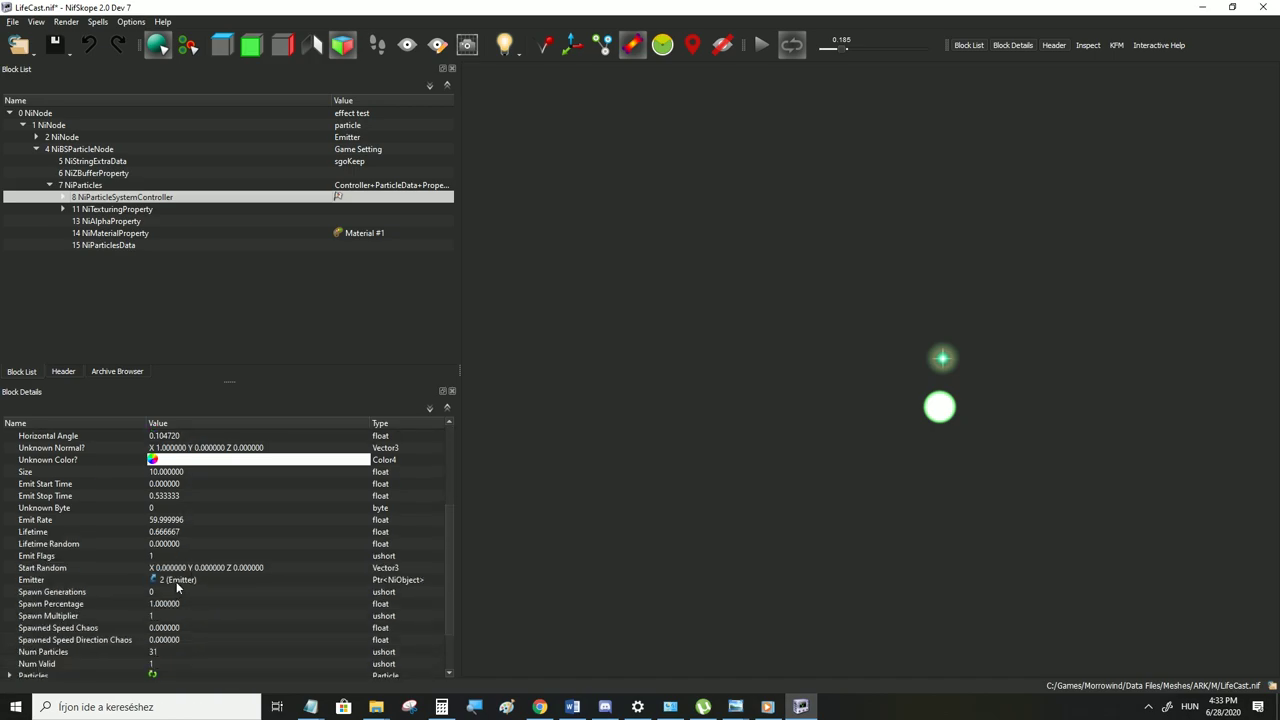
{"action": "left_click", "coordinate": [176, 584]}
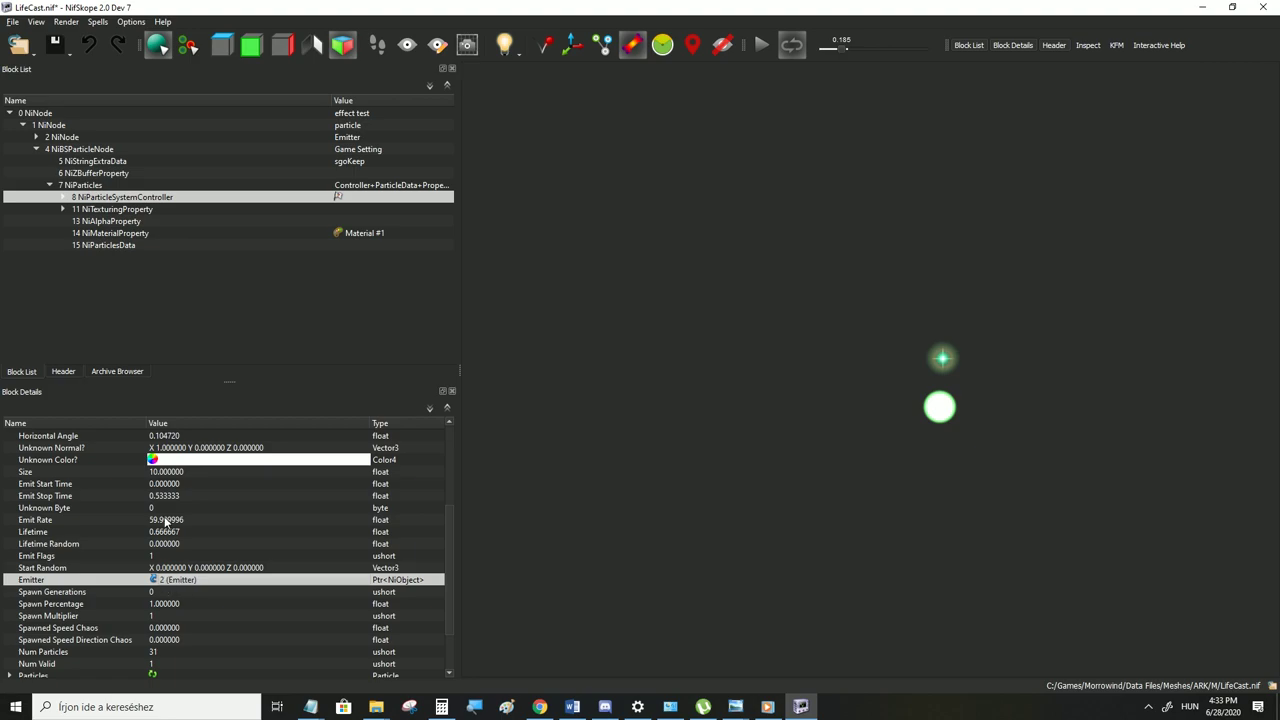
{"action": "left_click", "coordinate": [58, 138]}
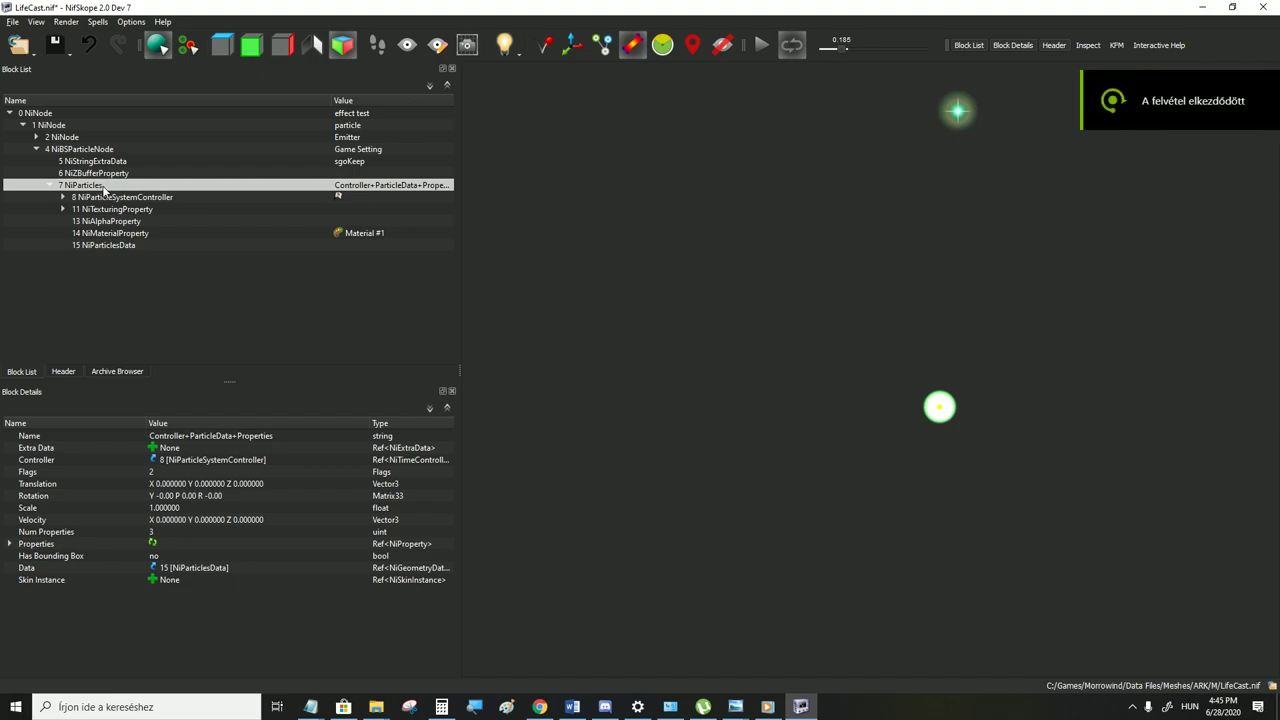
Select the NiParticleSystemController block 8 and view its Flags value of 8
{"action": "left_click", "coordinate": [119, 198]}
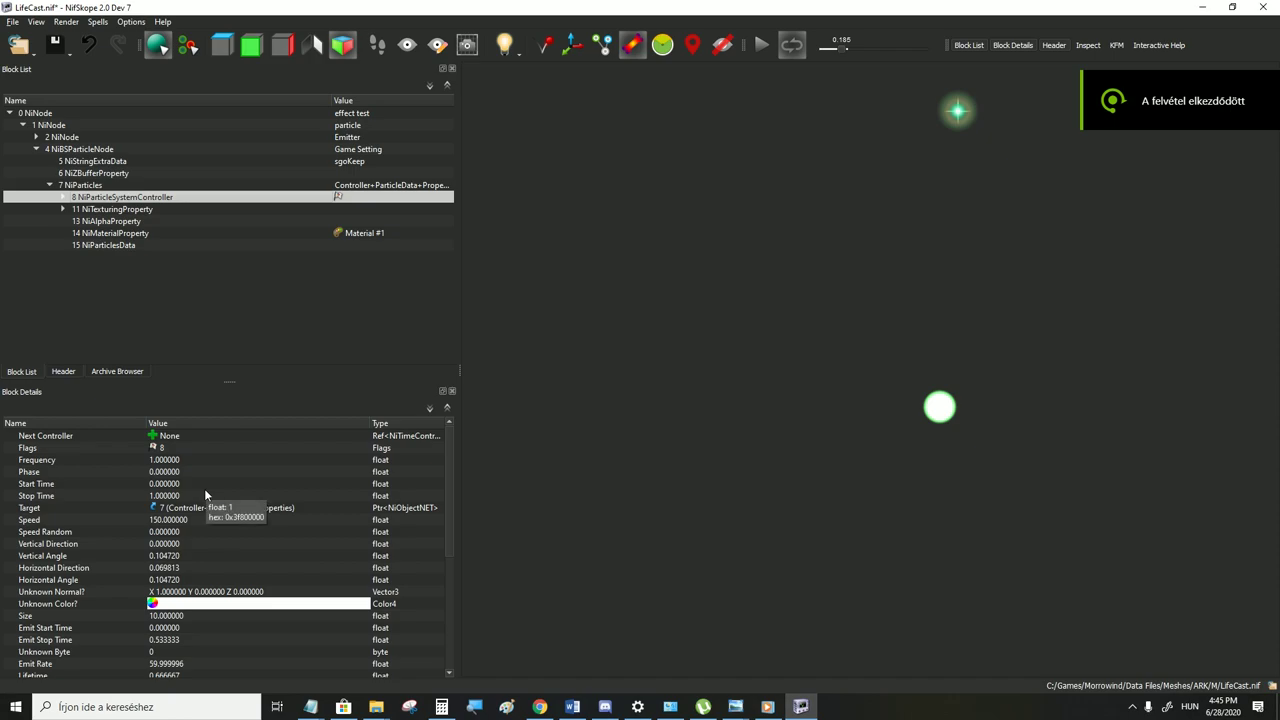
{"action": "scroll", "coordinate": [215, 496], "scroll_direction": "down", "scroll_amount": 5}
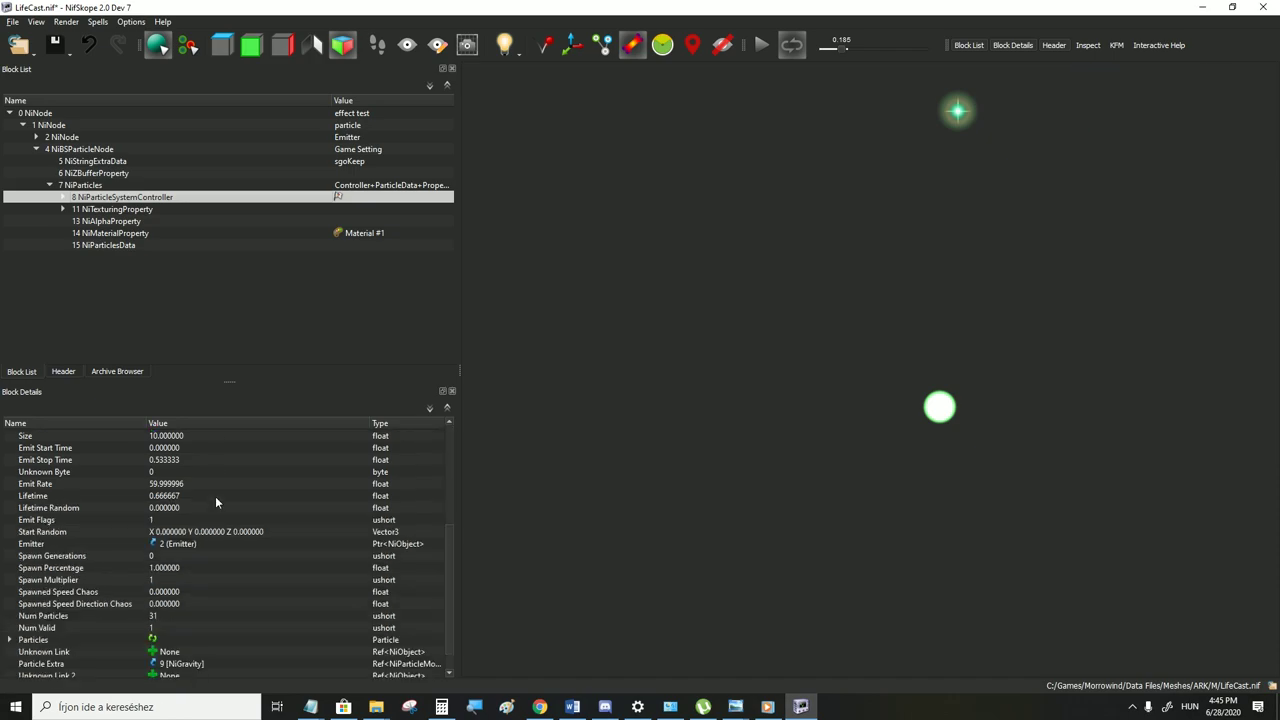
{"action": "scroll", "coordinate": [215, 496], "scroll_direction": "up", "scroll_amount": 4}
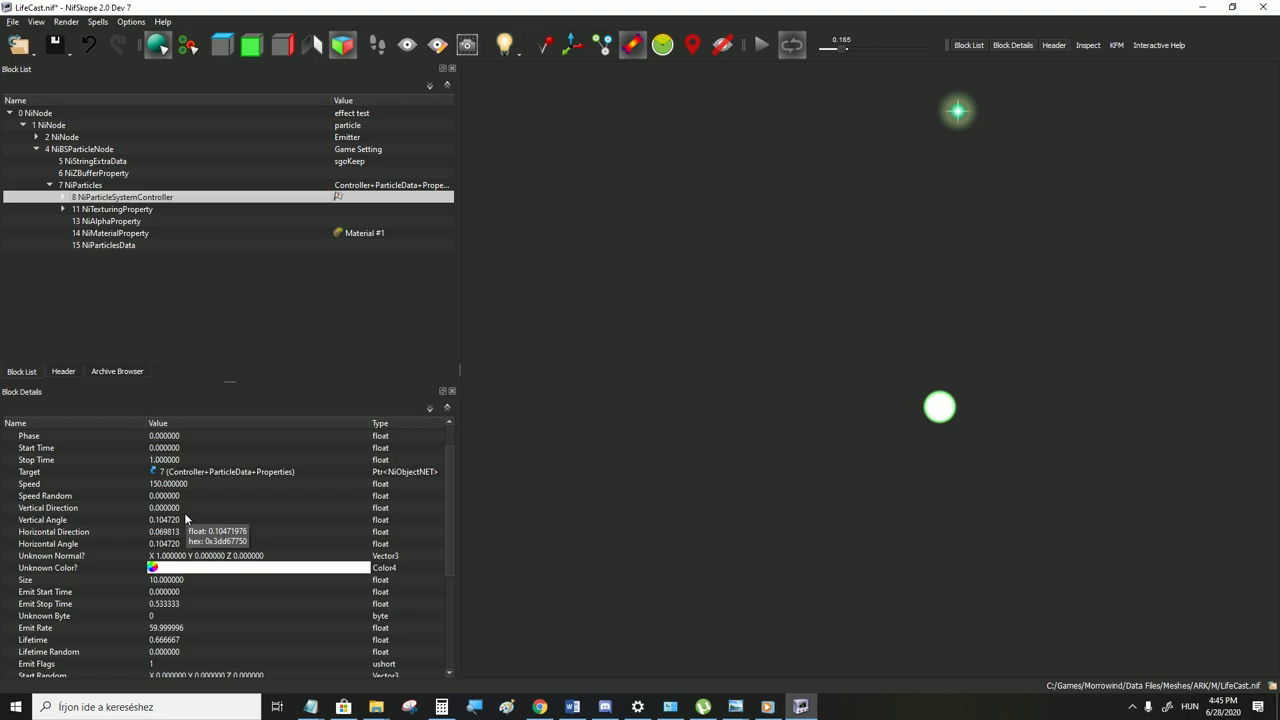
{"action": "scroll", "coordinate": [185, 519], "scroll_direction": "up", "scroll_amount": 1}
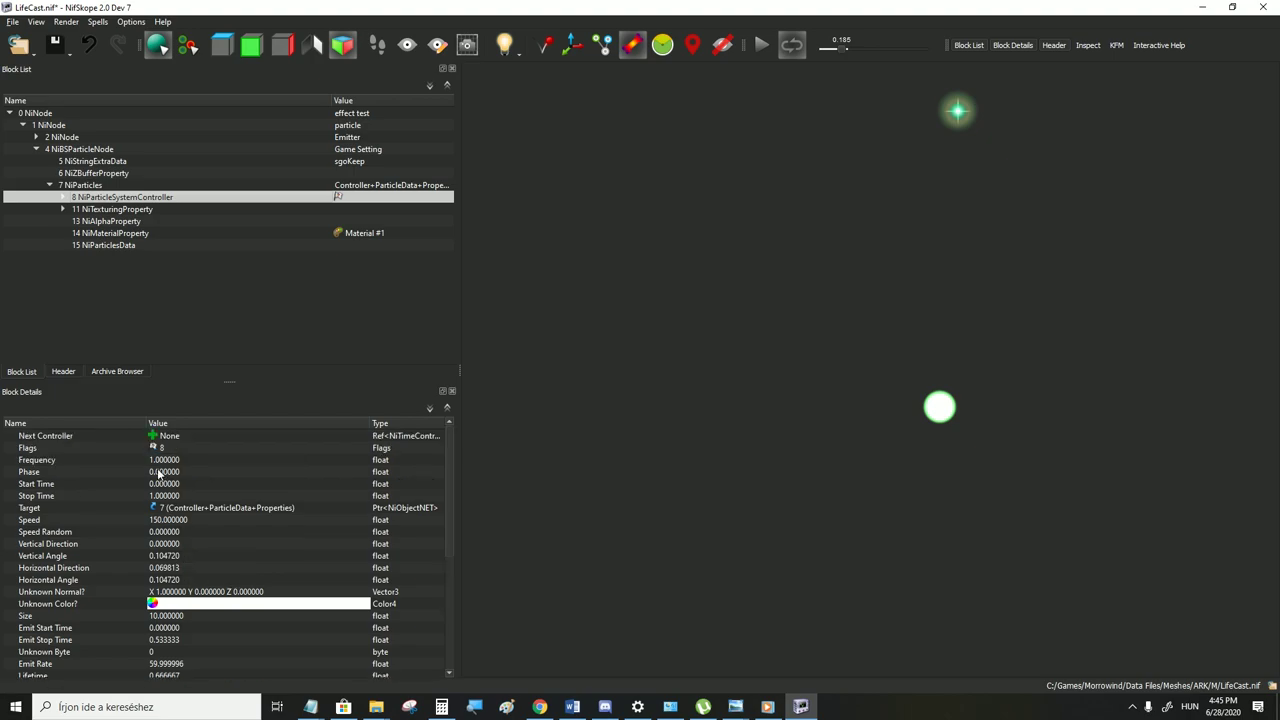
{"action": "left_click", "coordinate": [162, 450]}
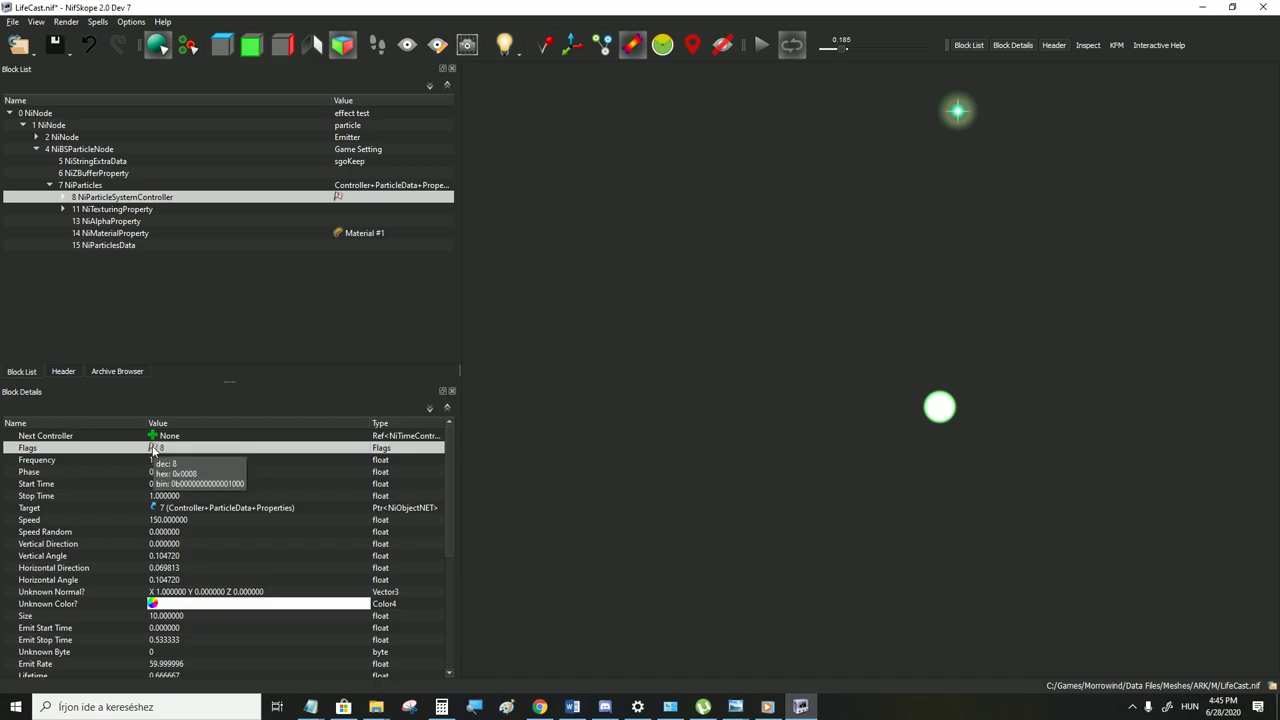
{"action": "double_click", "coordinate": [154, 450]}
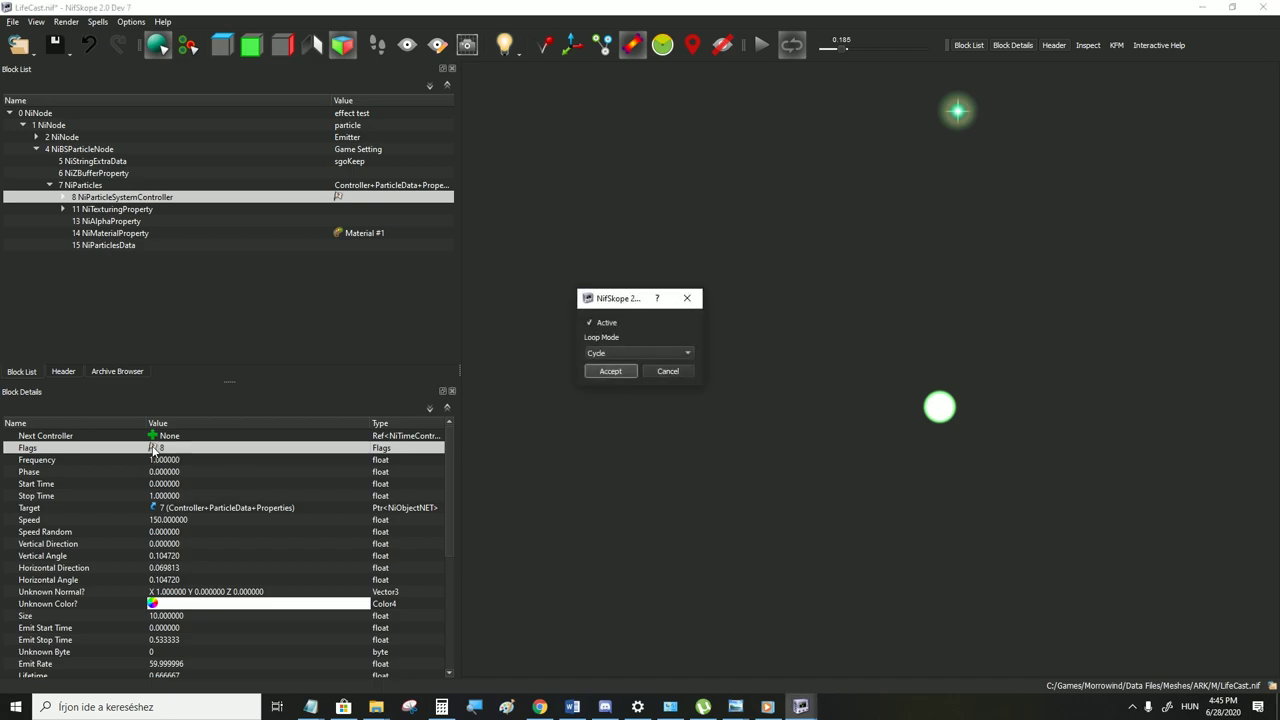
{"action": "left_click", "coordinate": [641, 353]}
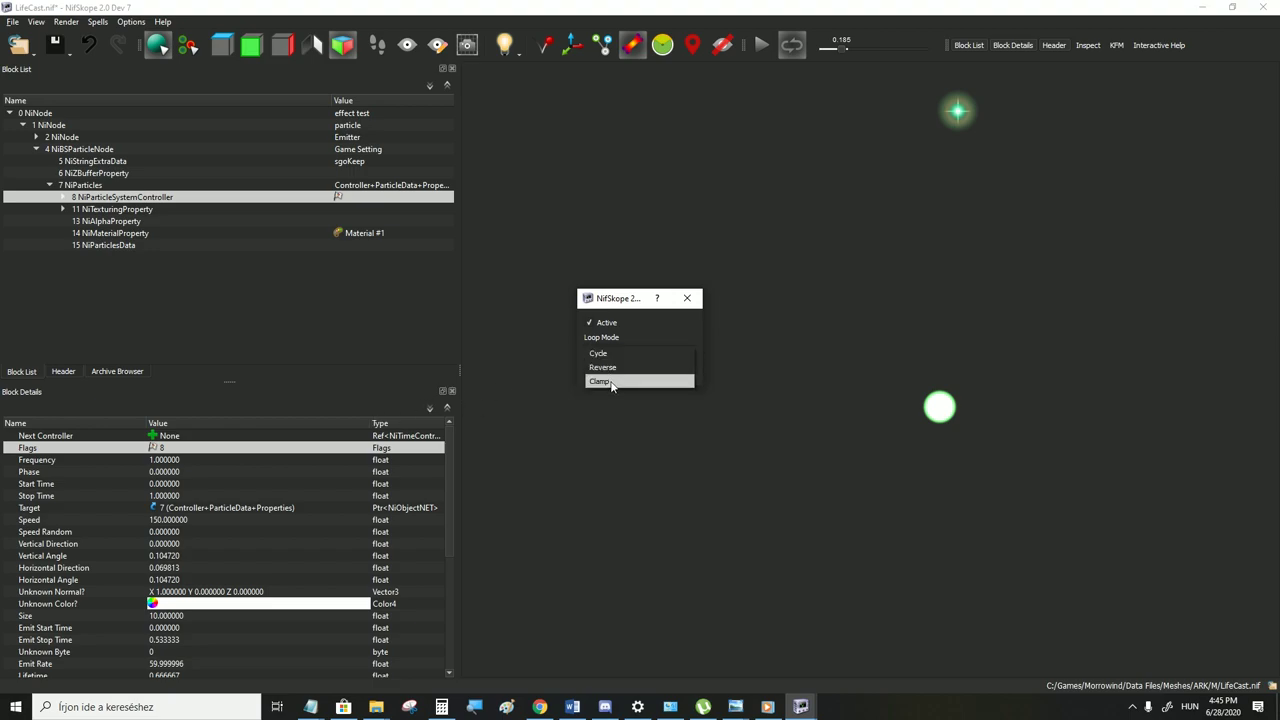
{"action": "left_click", "coordinate": [609, 381]}
{"action": "left_click", "coordinate": [610, 371]}
{"action": "double_click", "coordinate": [170, 450]}
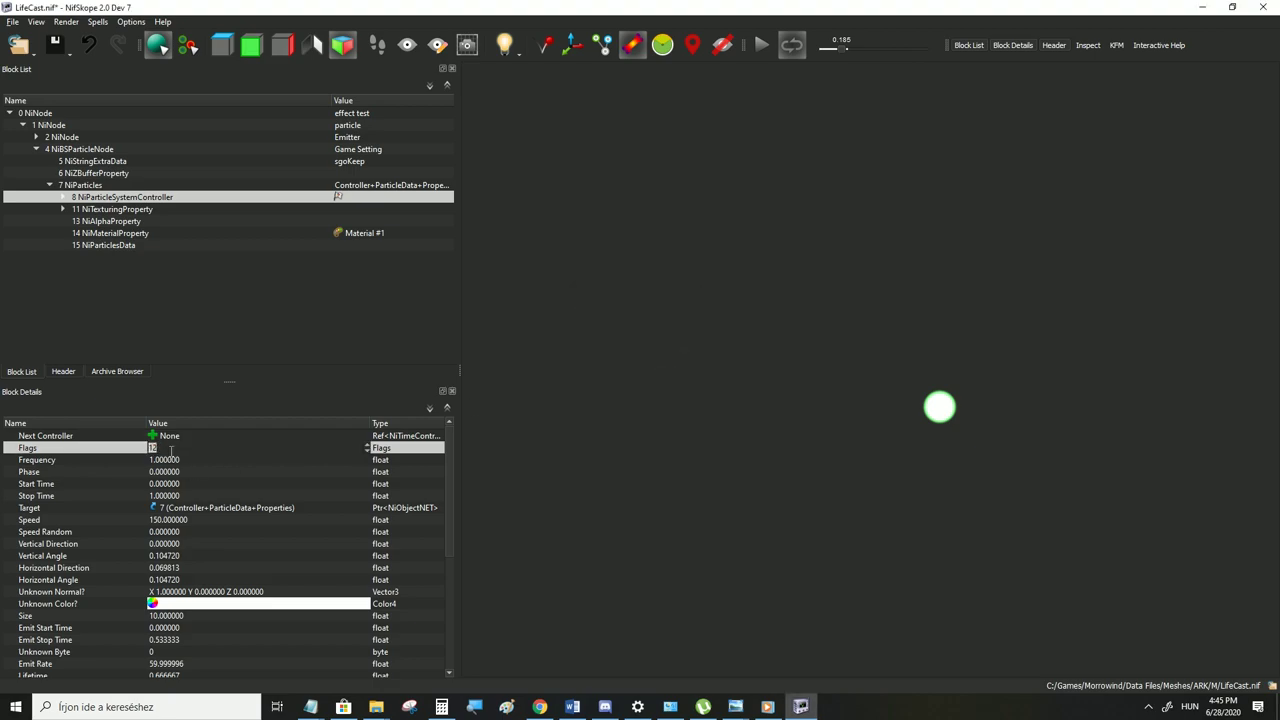
{"action": "type", "text": "8"}
{"action": "key", "text": "Return"}
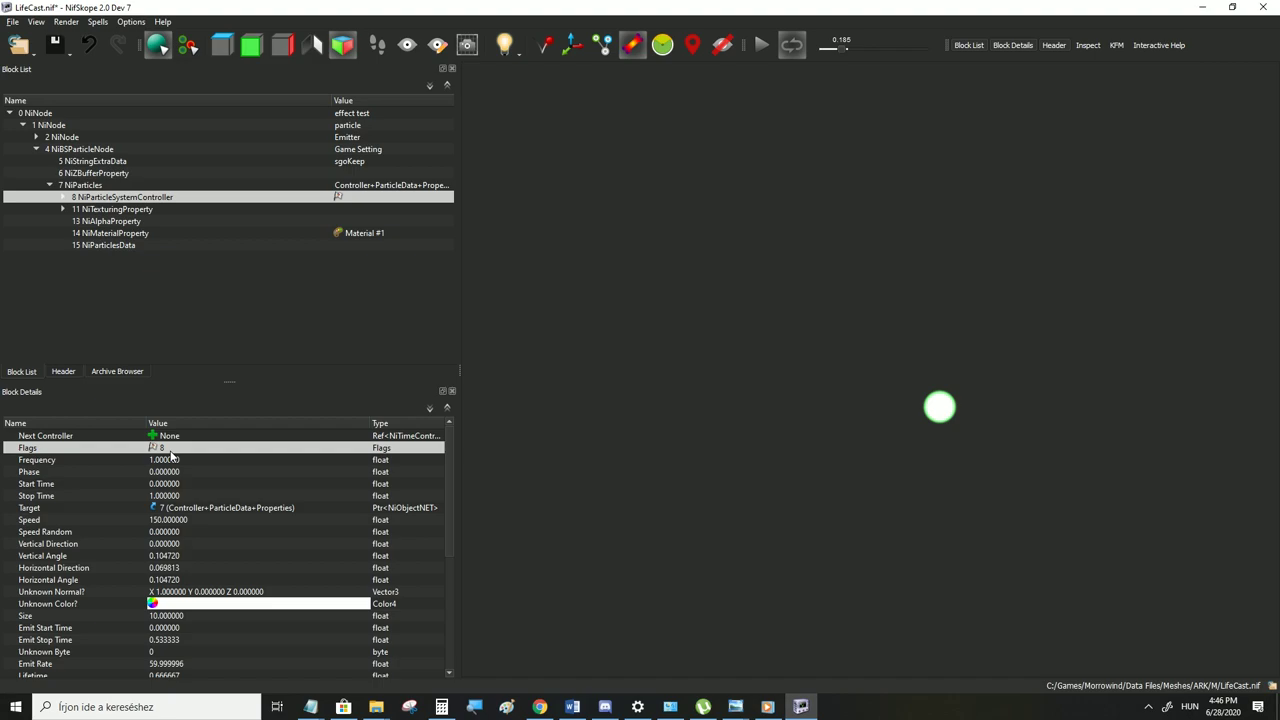
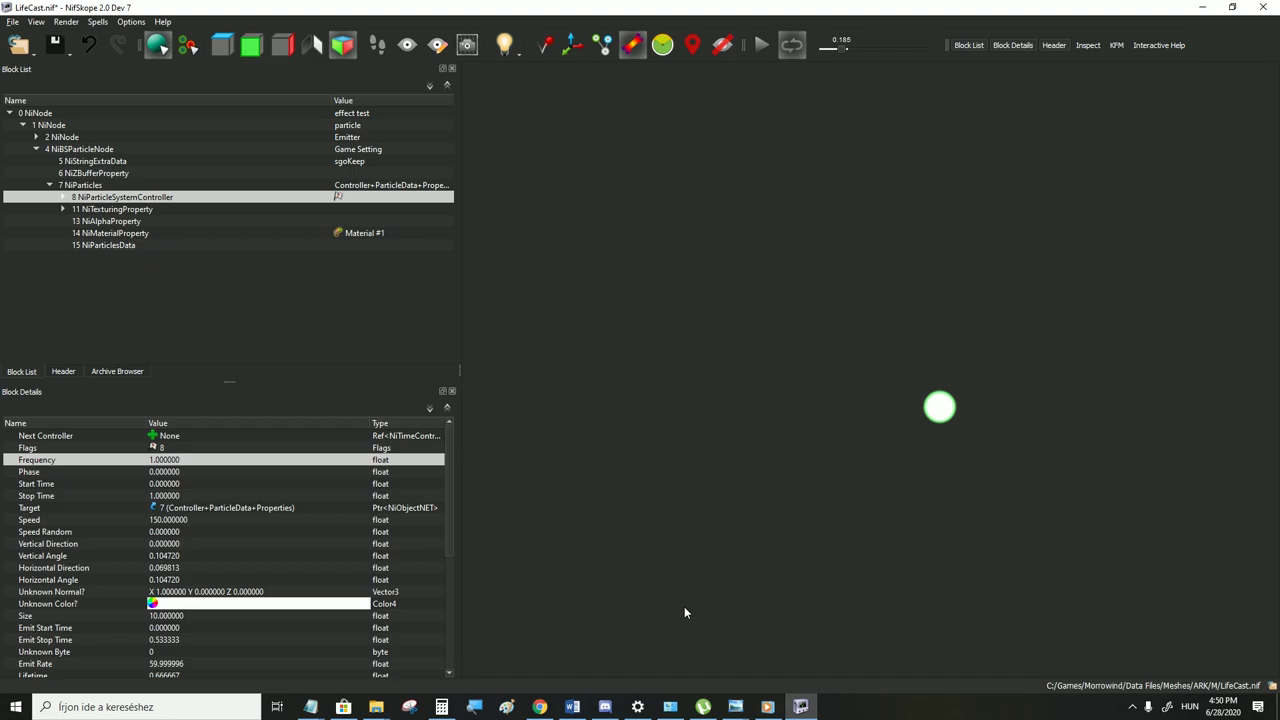
Review the controller's Flags, Frequency and Phase values, then play the green particle animation
{"action": "left_click", "coordinate": [180, 450]}
{"action": "left_click", "coordinate": [177, 474]}
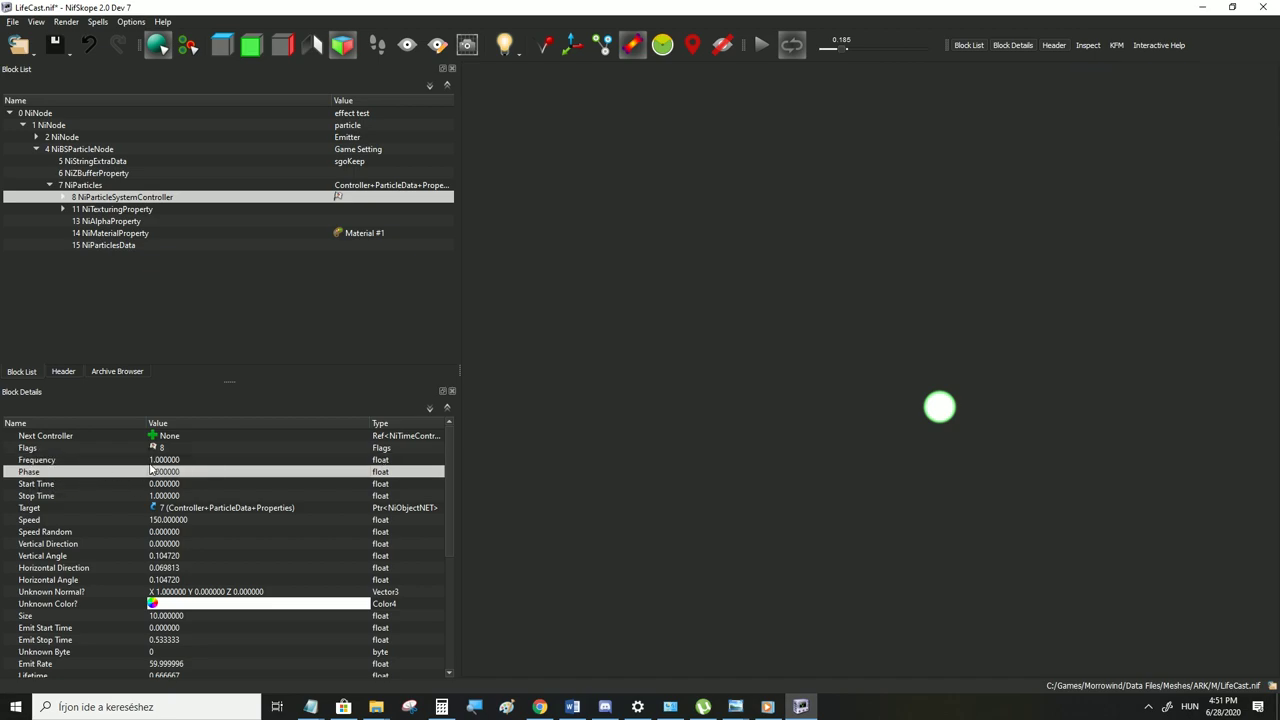
{"action": "left_click", "coordinate": [151, 462]}
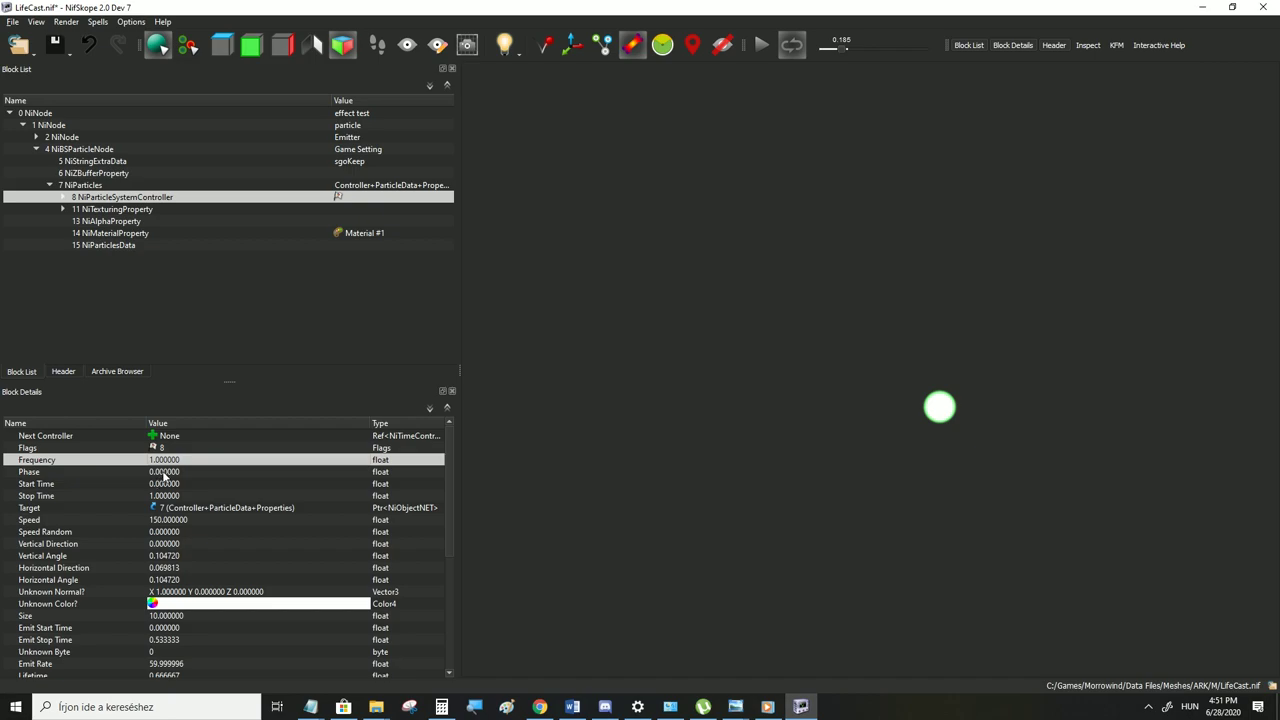
{"action": "left_click", "coordinate": [164, 475]}
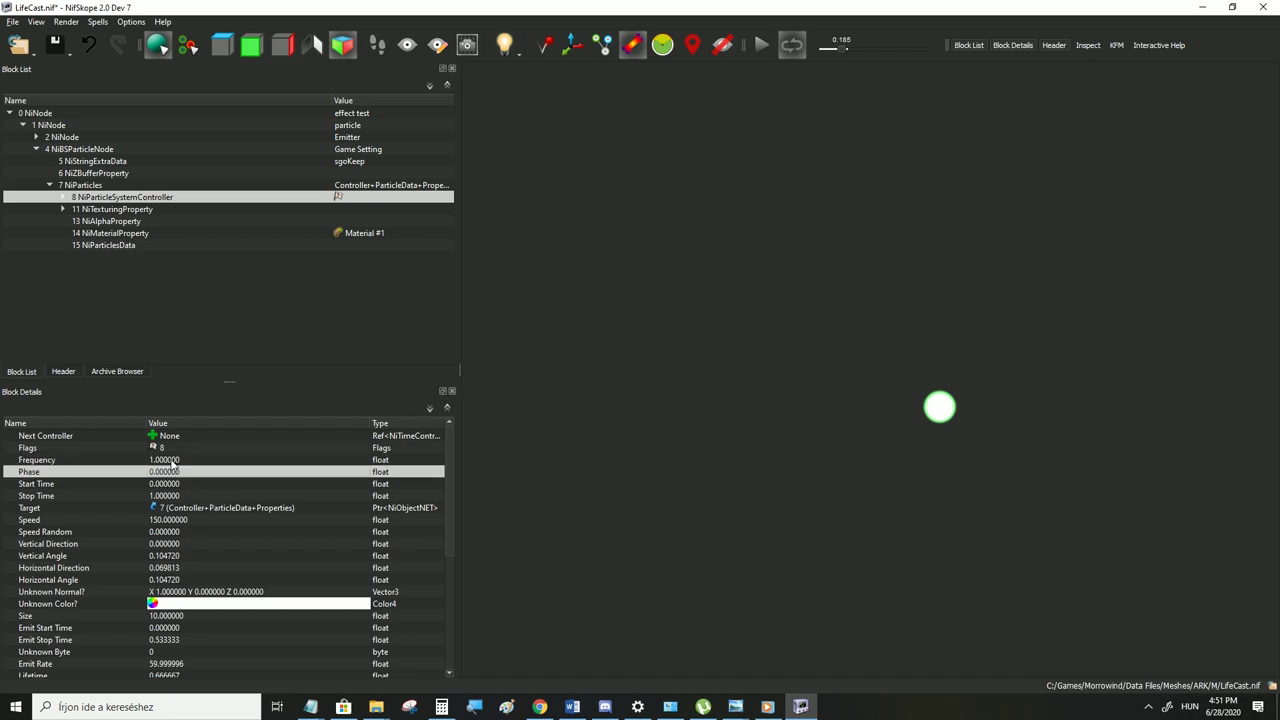
{"action": "left_click", "coordinate": [172, 463]}
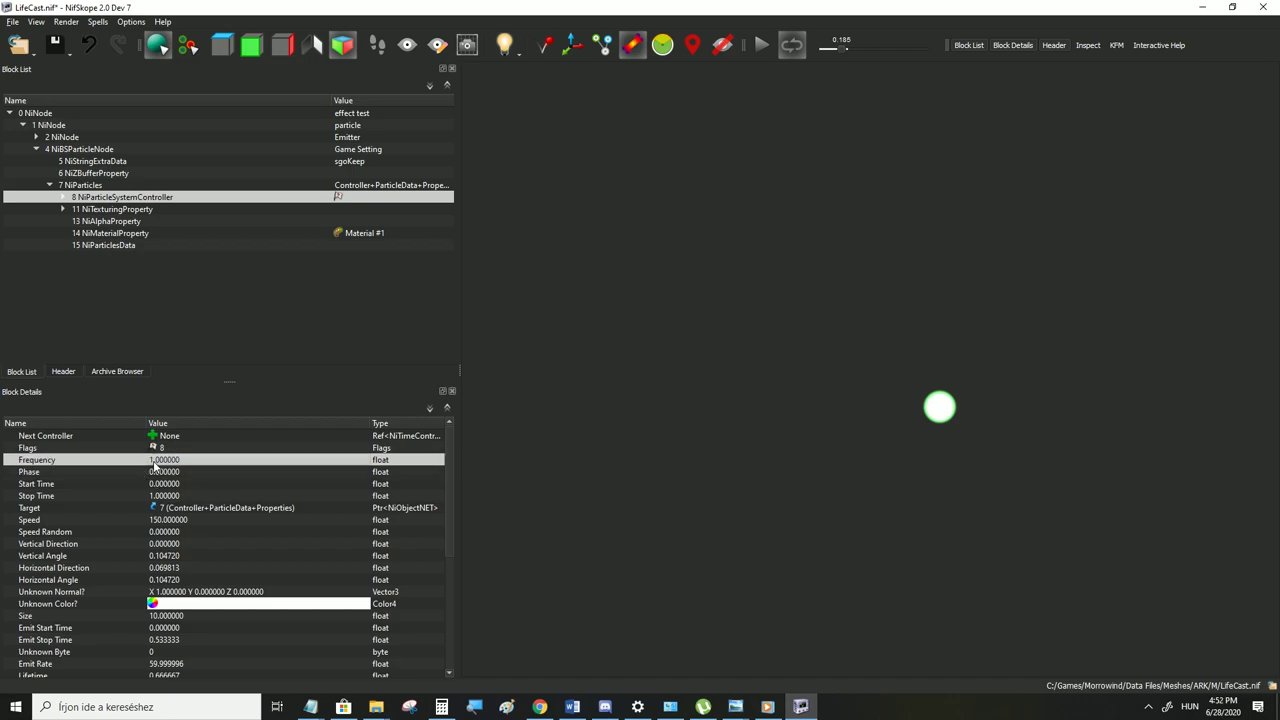
{"action": "left_click", "coordinate": [165, 468]}
{"action": "left_click", "coordinate": [166, 459]}
{"action": "left_click", "coordinate": [168, 470]}
{"action": "left_click", "coordinate": [168, 460]}
{"action": "left_click", "coordinate": [172, 472]}
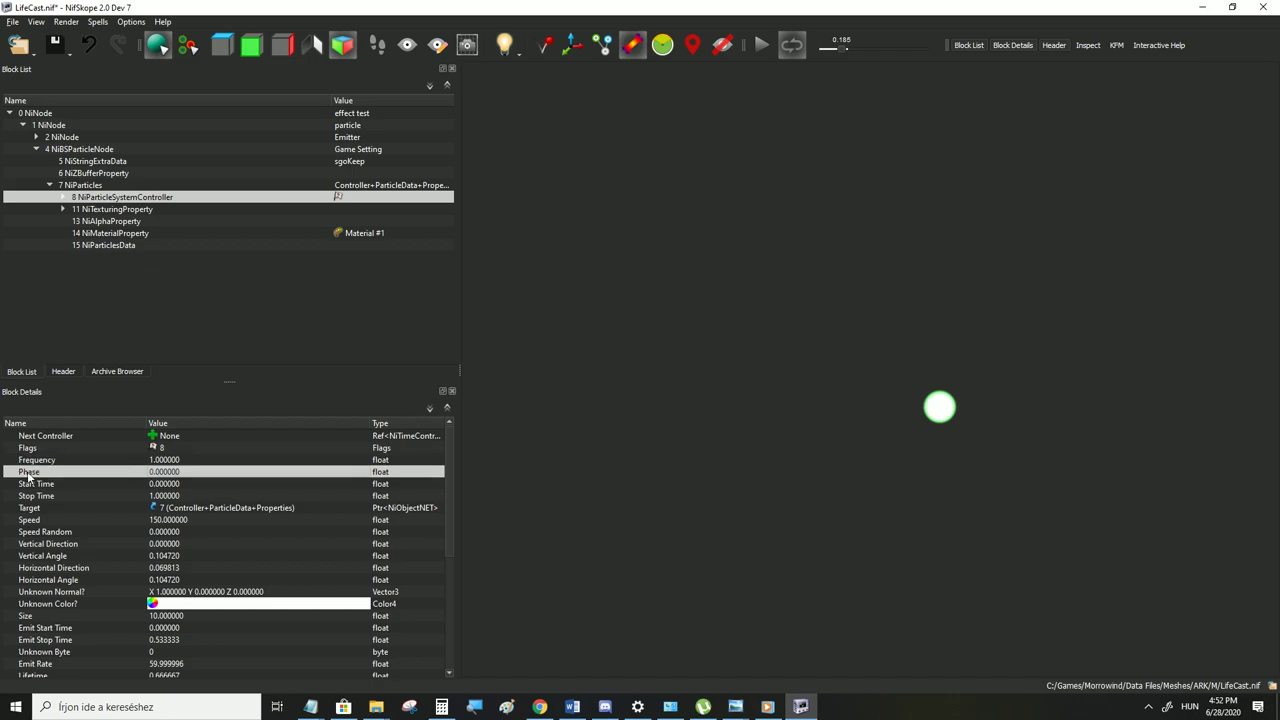
{"action": "left_click", "coordinate": [167, 462]}
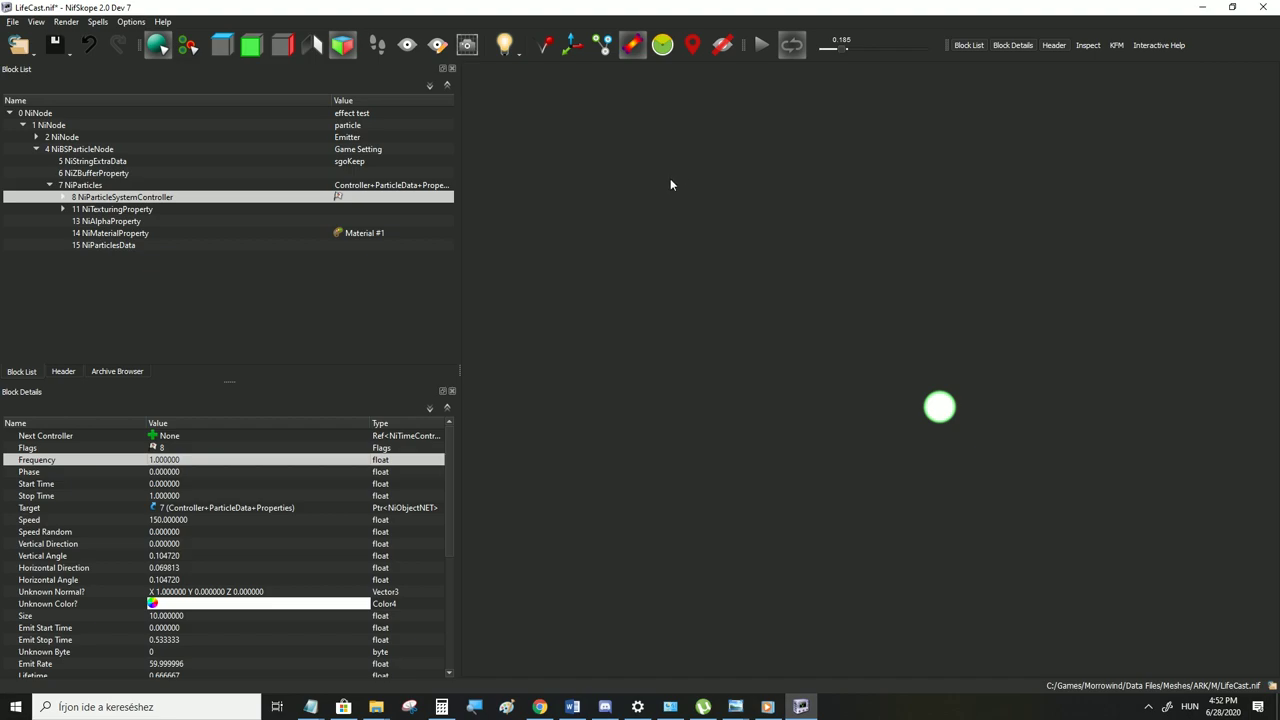
{"action": "left_click", "coordinate": [757, 46]}
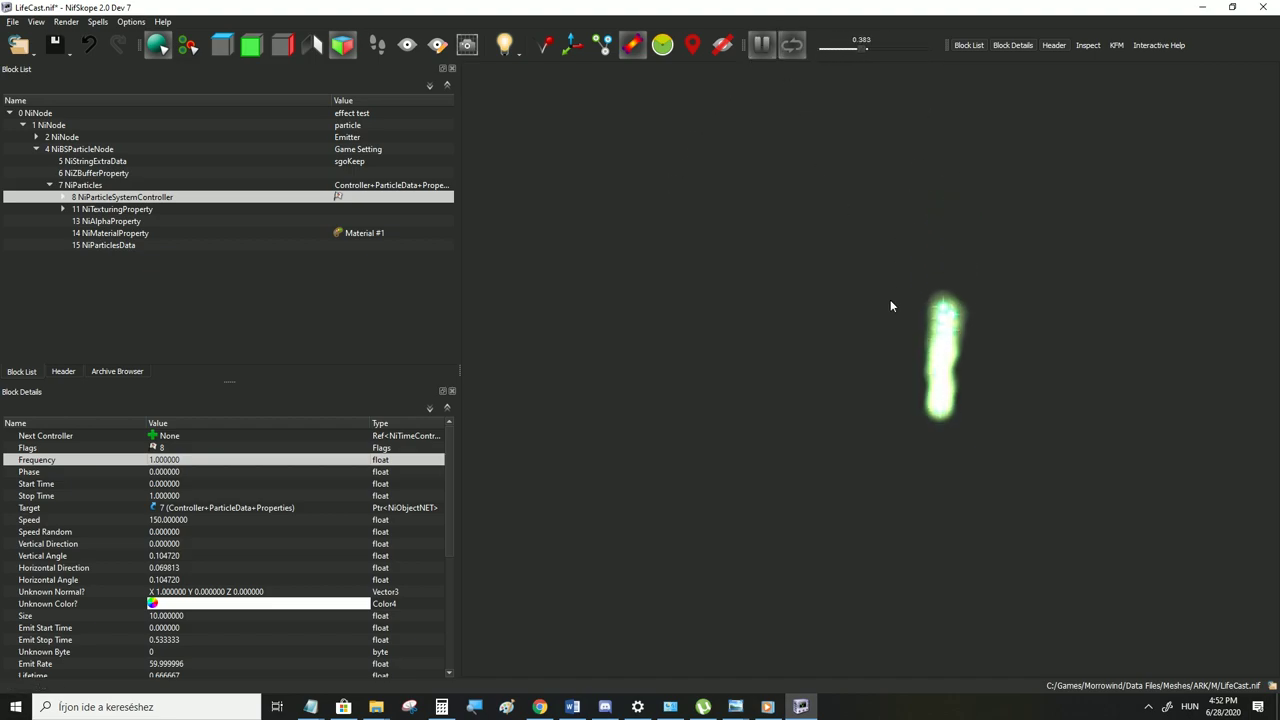
Preview the particle controller with Frequency 2, then with Frequency 4
{"action": "left_click", "coordinate": [761, 46]}
{"action": "double_click", "coordinate": [164, 463]}
{"action": "type", "text": "2"}
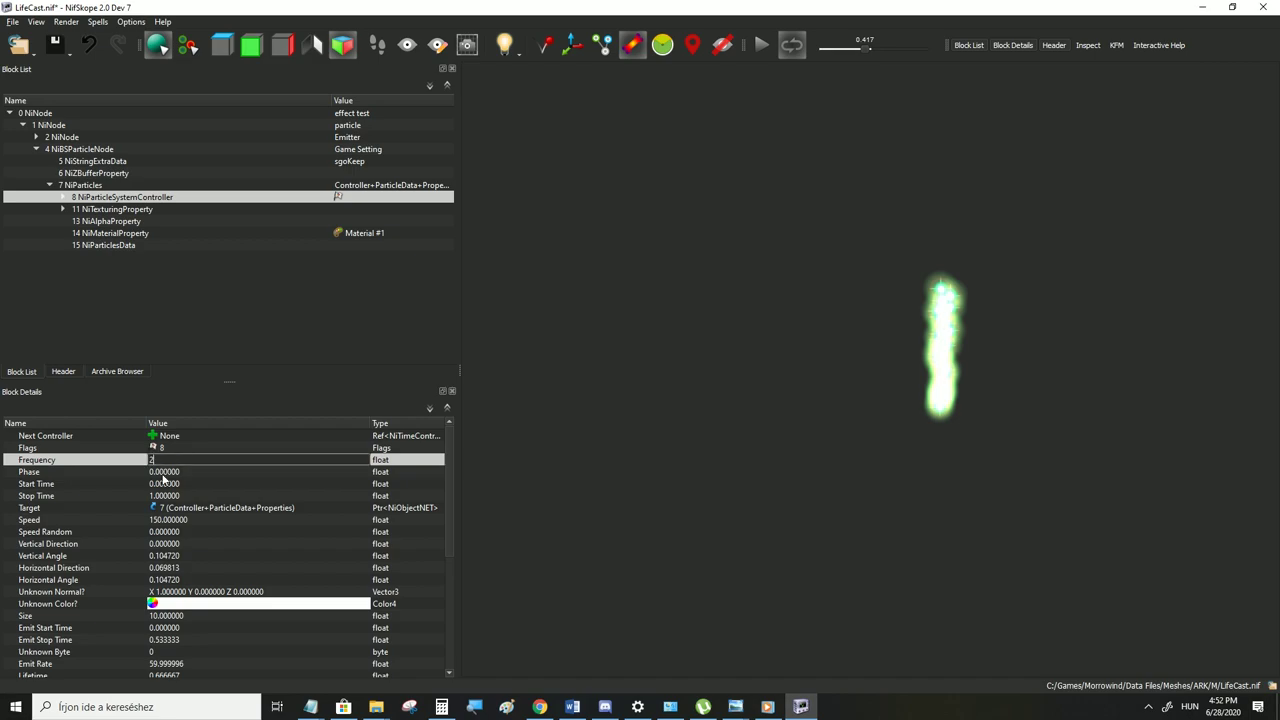
{"action": "key", "text": "Down"}
{"action": "left_click", "coordinate": [762, 46]}
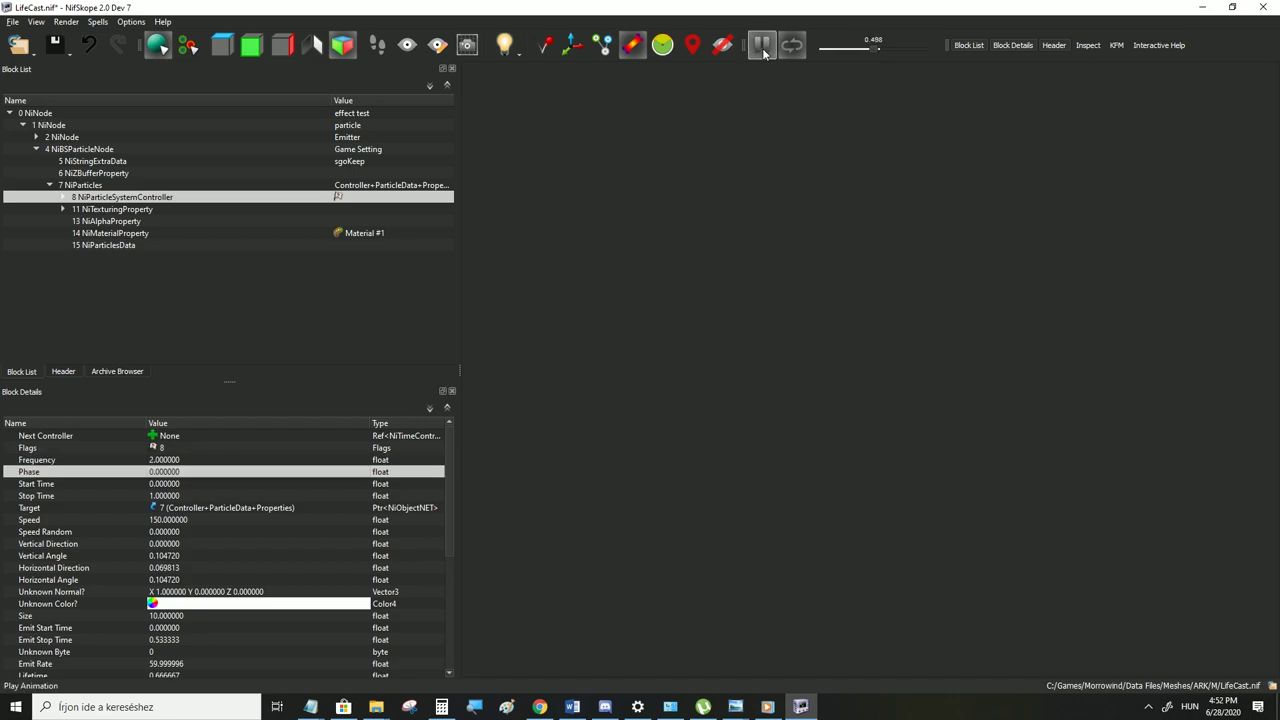
{"action": "double_click", "coordinate": [165, 460]}
{"action": "type", "text": "4"}
{"action": "key", "text": "Down"}
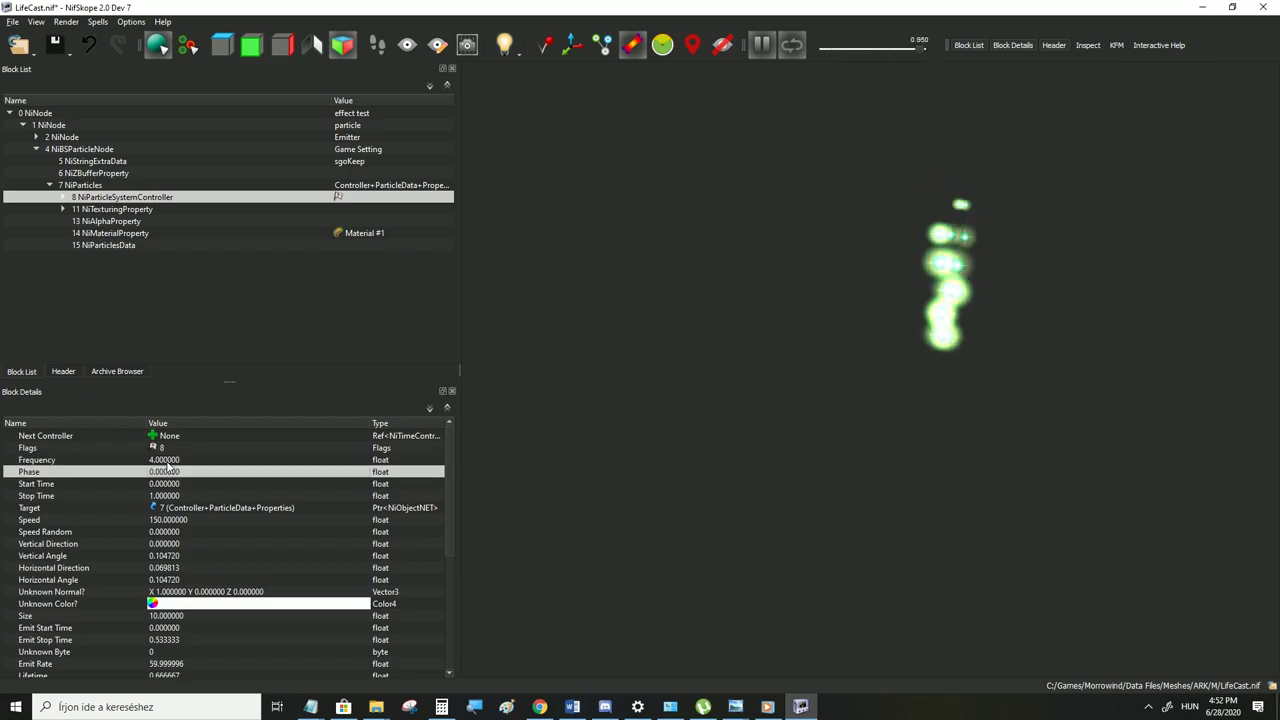
Try Frequency 0.5 and 0.1, then reset the Frequency to 1
{"action": "double_click", "coordinate": [166, 460]}
{"action": "type", "text": "0.5"}
{"action": "key", "text": "Return"}
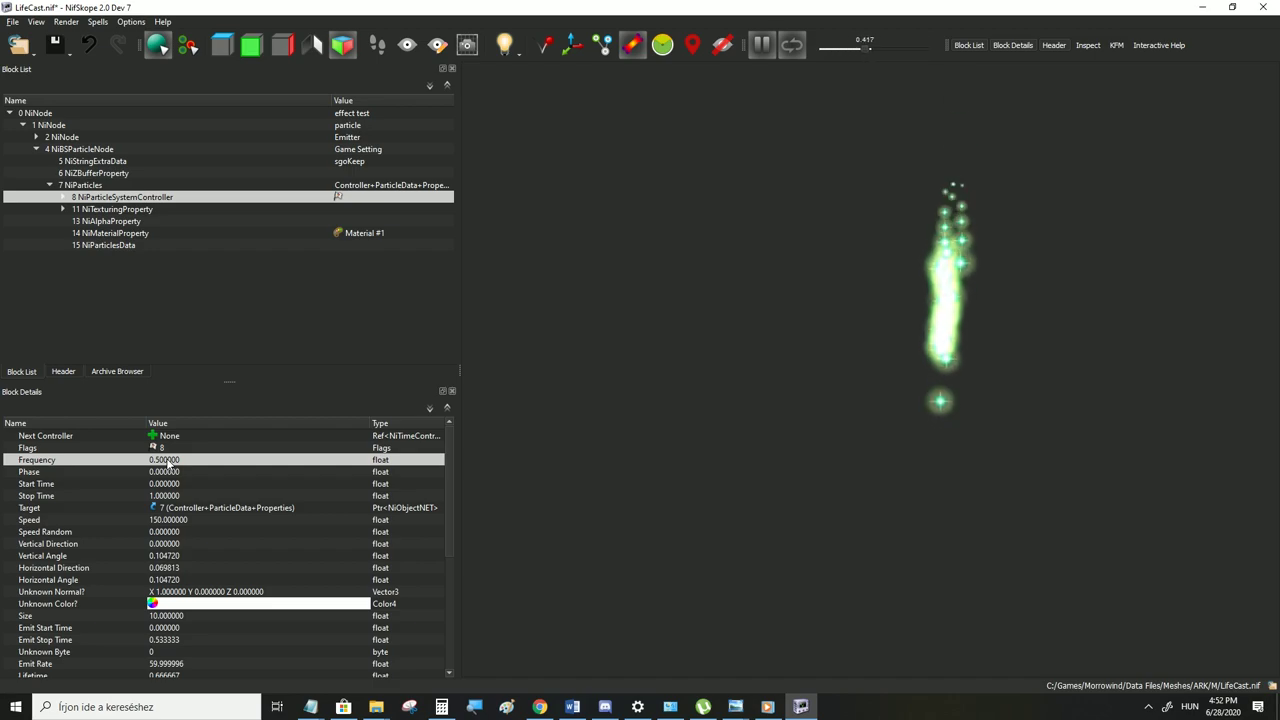
{"action": "double_click", "coordinate": [167, 460]}
{"action": "type", "text": "0.1"}
{"action": "key", "text": "Return"}
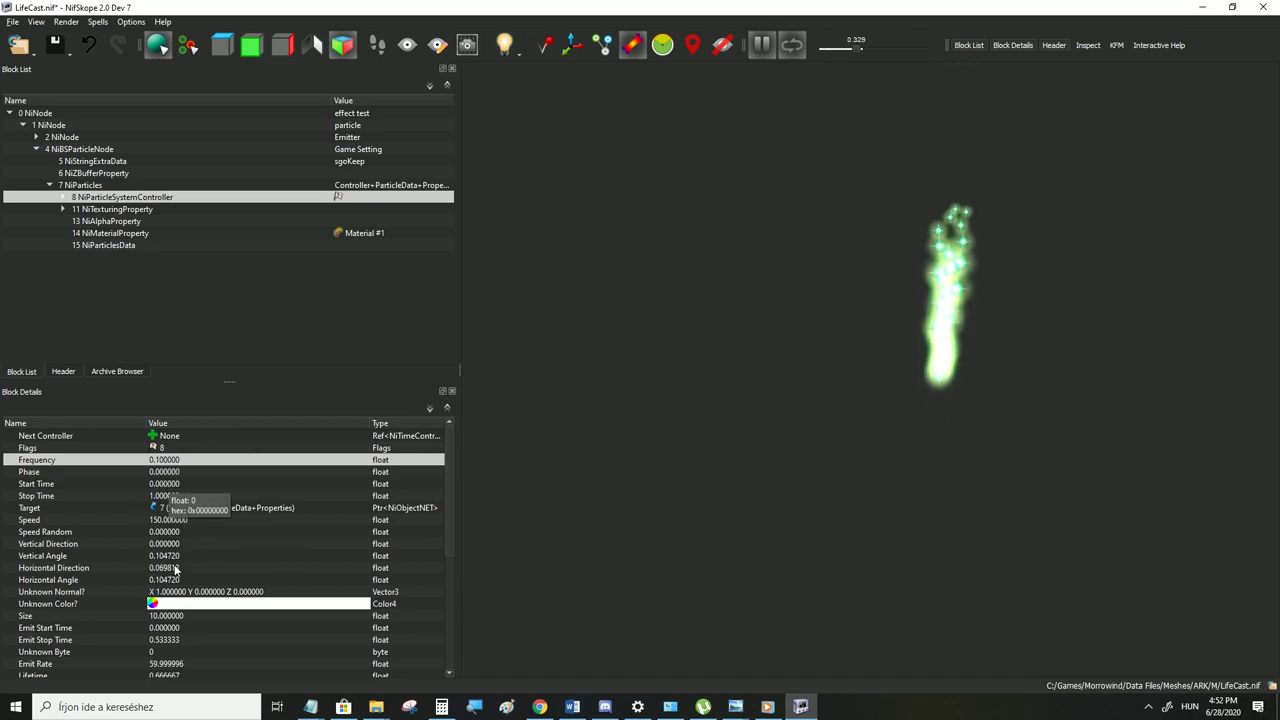
{"action": "scroll", "coordinate": [160, 640], "scroll_direction": "down", "scroll_amount": 1}
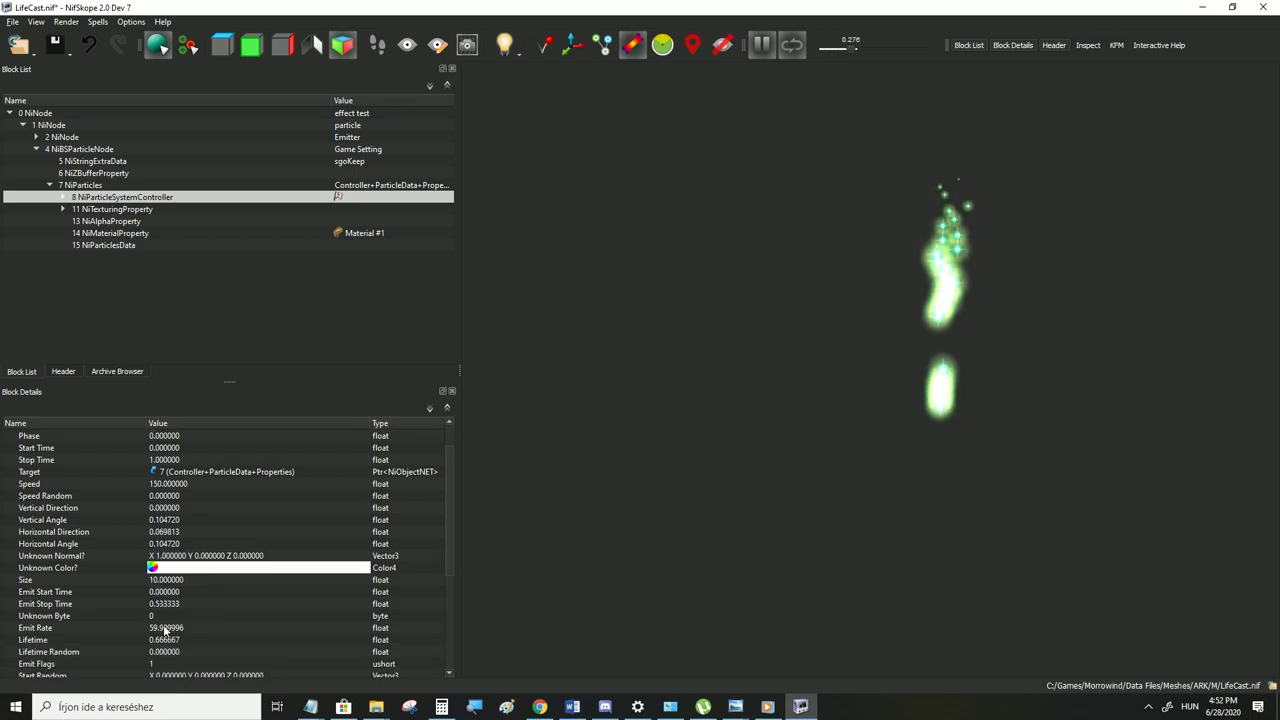
{"action": "scroll", "coordinate": [165, 635], "scroll_direction": "up", "scroll_amount": 1}
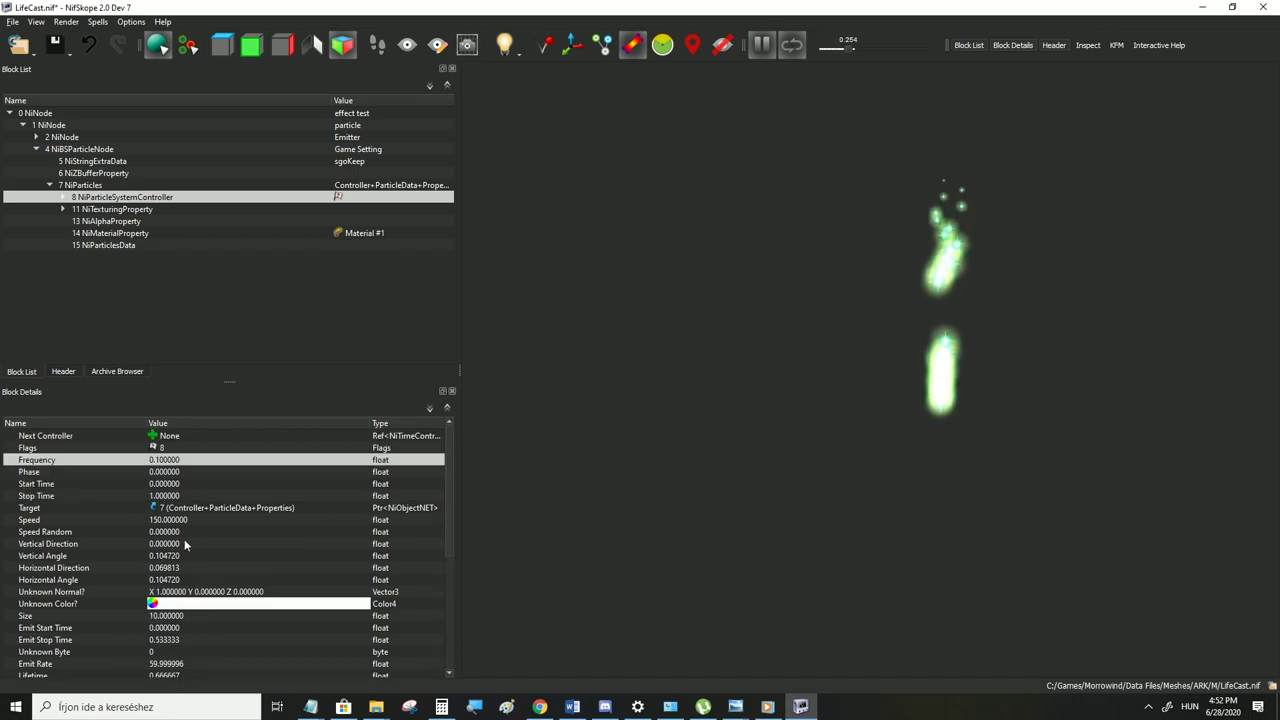
{"action": "double_click", "coordinate": [180, 460]}
{"action": "type", "text": "1"}
{"action": "left_click", "coordinate": [170, 473]}
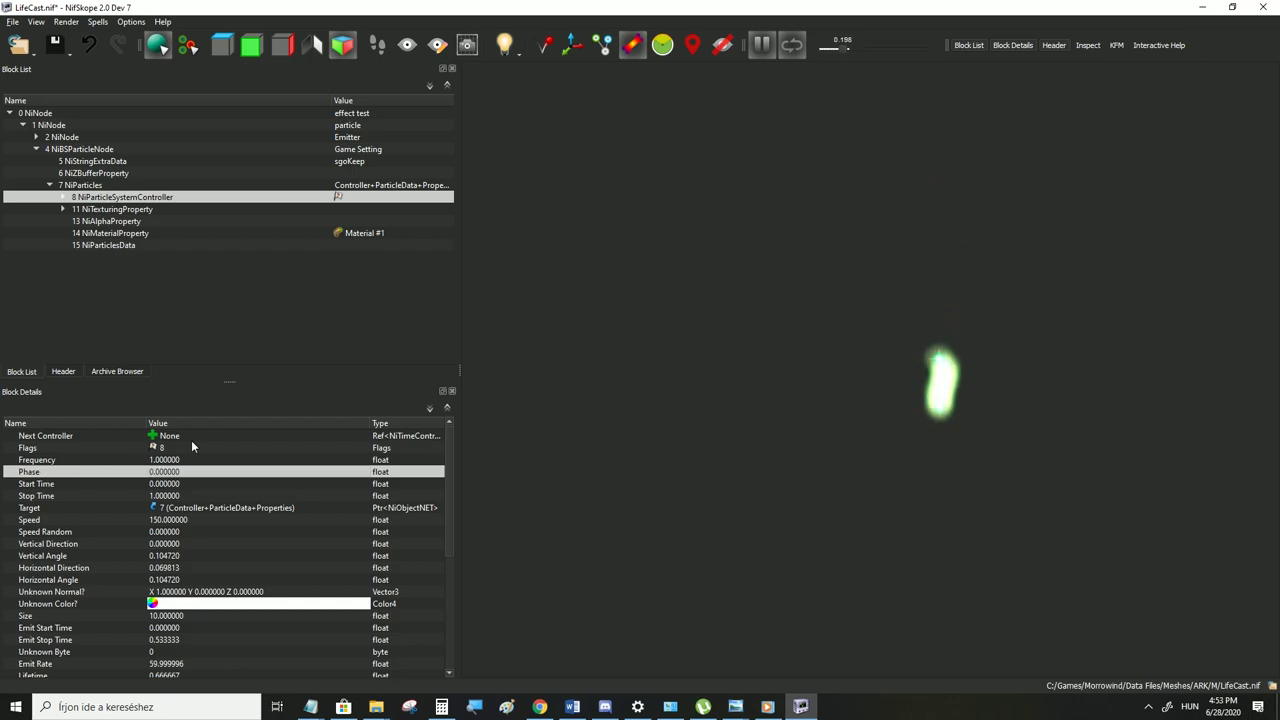
Set the controller's Phase to 1 and play the animation to preview it
{"action": "left_click", "coordinate": [759, 45]}
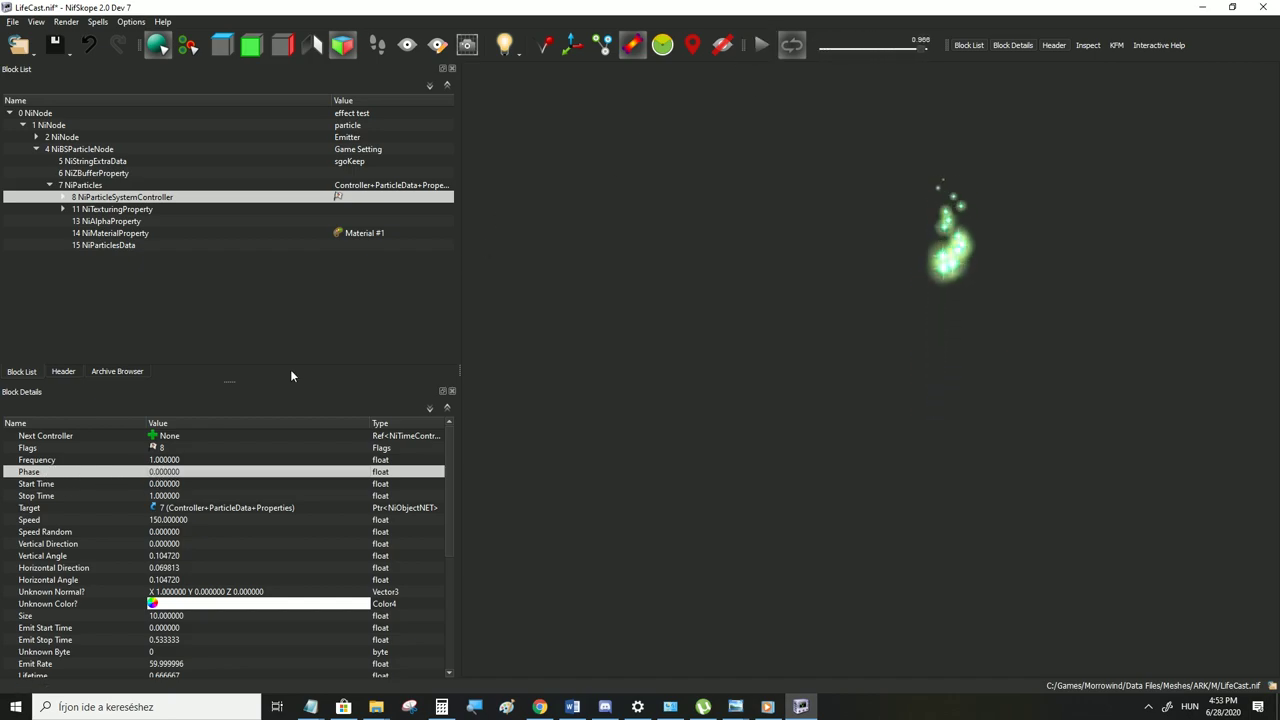
{"action": "left_click", "coordinate": [170, 484]}
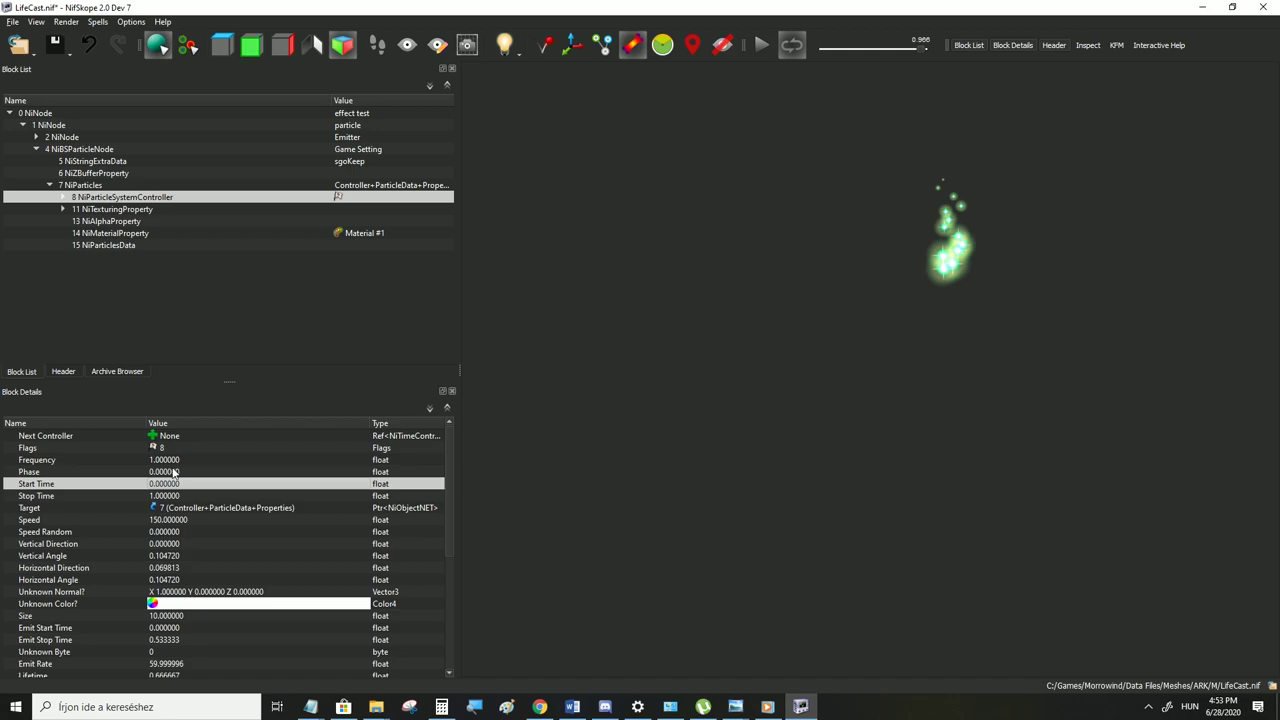
{"action": "left_click", "coordinate": [175, 472]}
{"action": "double_click", "coordinate": [175, 473]}
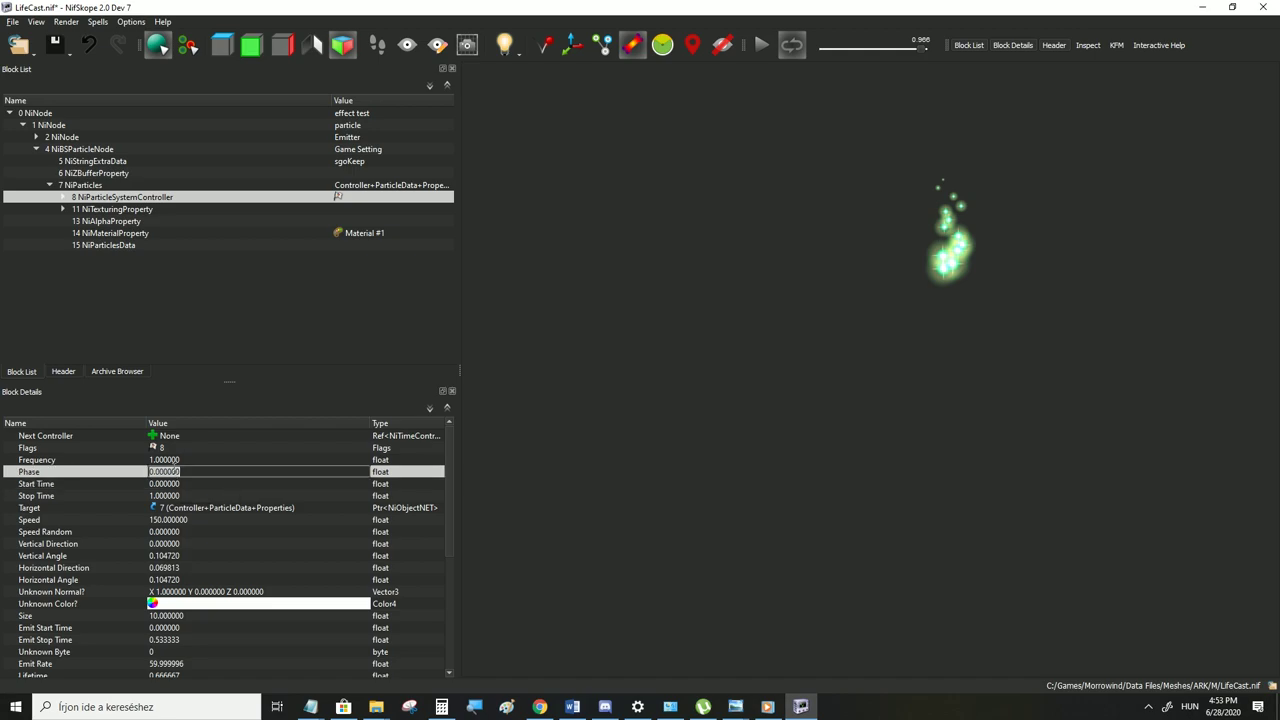
{"action": "type", "text": "1"}
{"action": "left_click", "coordinate": [178, 484]}
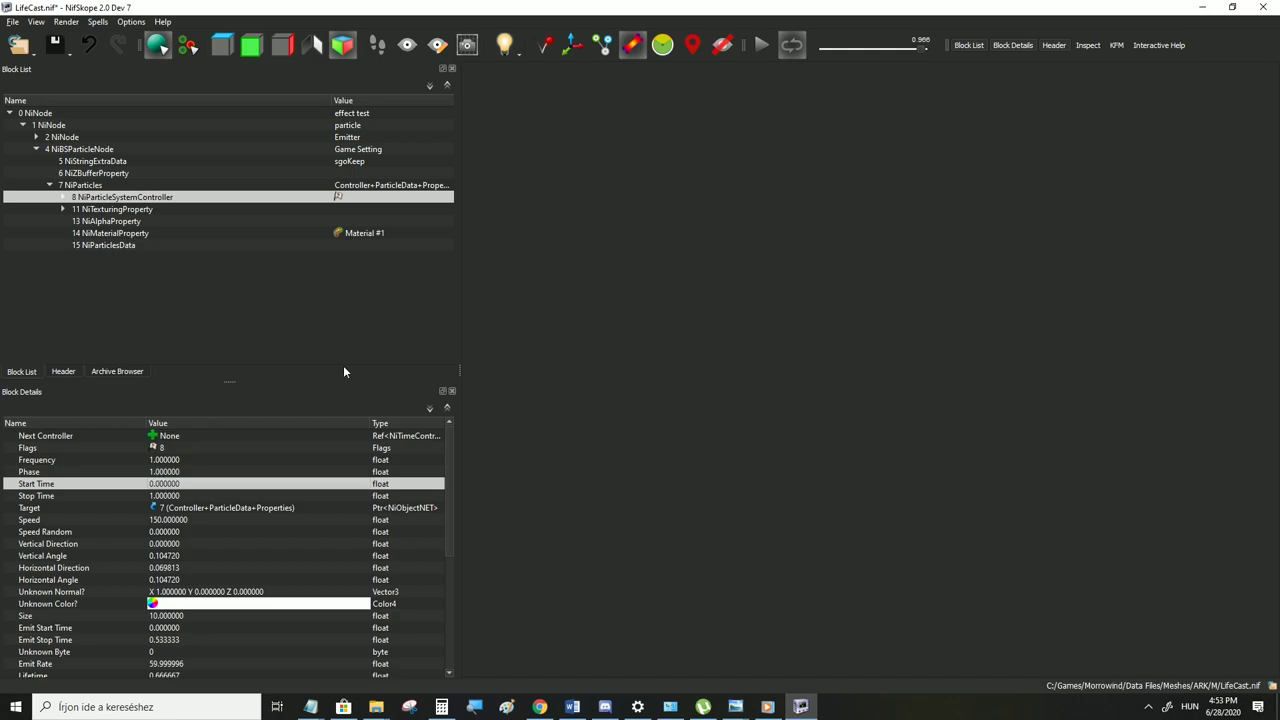
{"action": "left_click", "coordinate": [766, 52]}
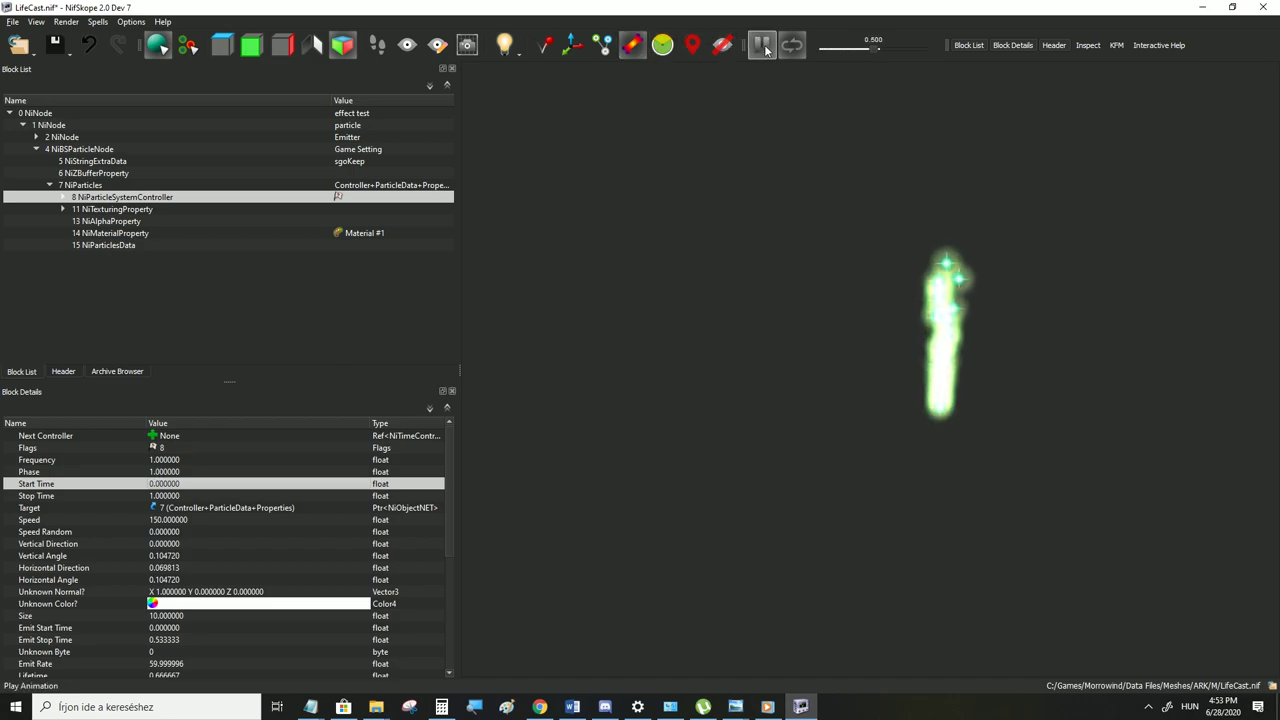
Reset the controller's Phase back to 0
{"action": "double_click", "coordinate": [161, 473]}
{"action": "type", "text": "0"}
{"action": "left_click", "coordinate": [165, 487]}
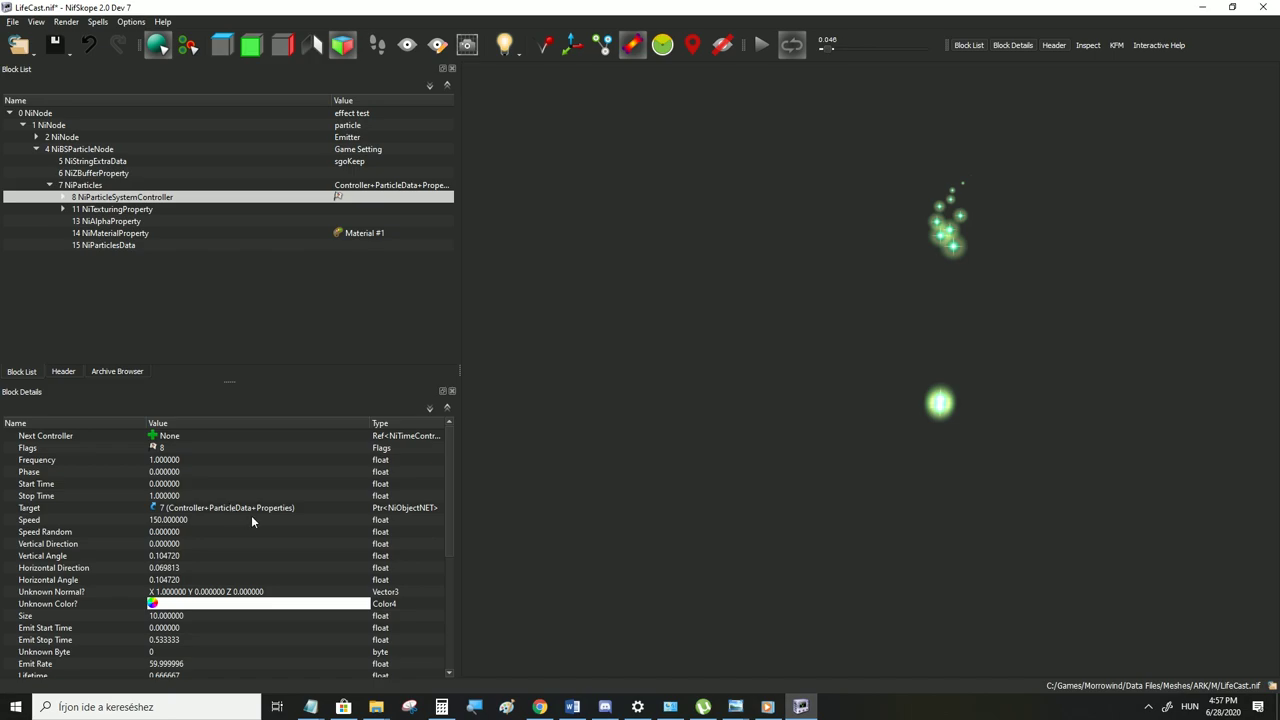
Inspect the controller's Num Particles and Num Valid counts and expand the first particle's fields
{"action": "scroll", "coordinate": [252, 521], "scroll_direction": "down", "scroll_amount": 2}
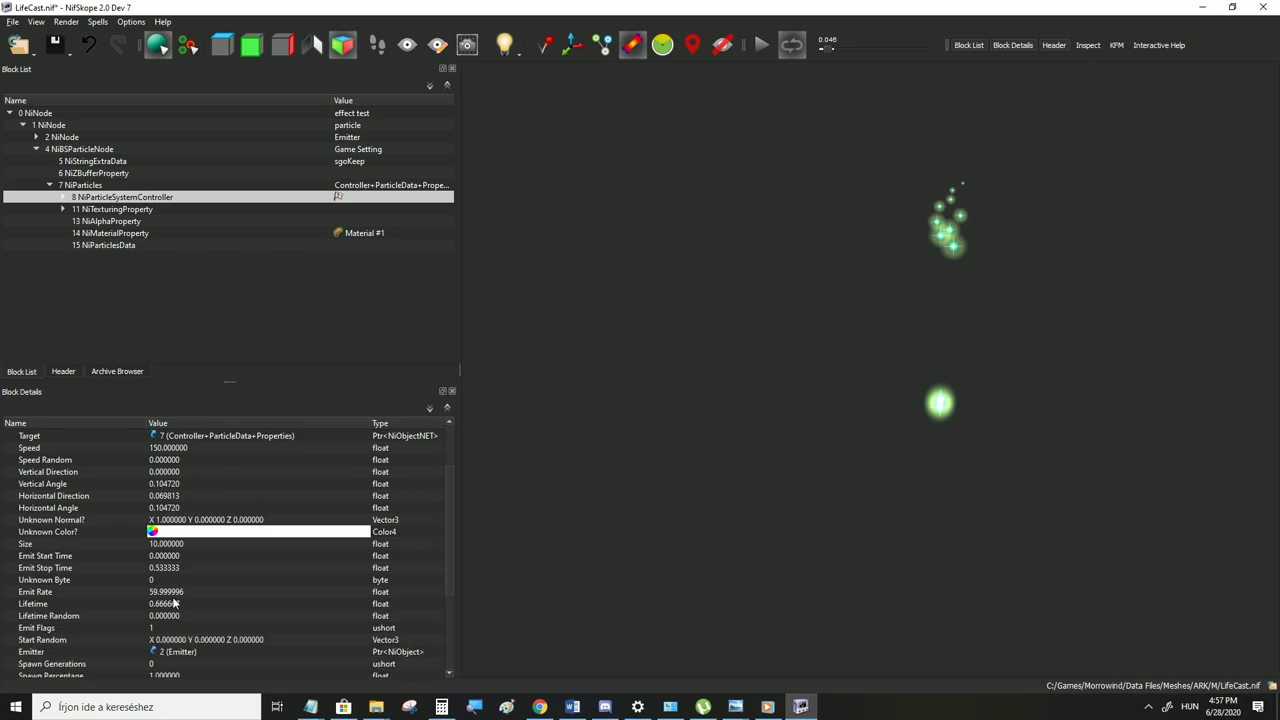
{"action": "scroll", "coordinate": [123, 565], "scroll_direction": "down", "scroll_amount": 1}
{"action": "scroll", "coordinate": [121, 576], "scroll_direction": "down", "scroll_amount": 2}
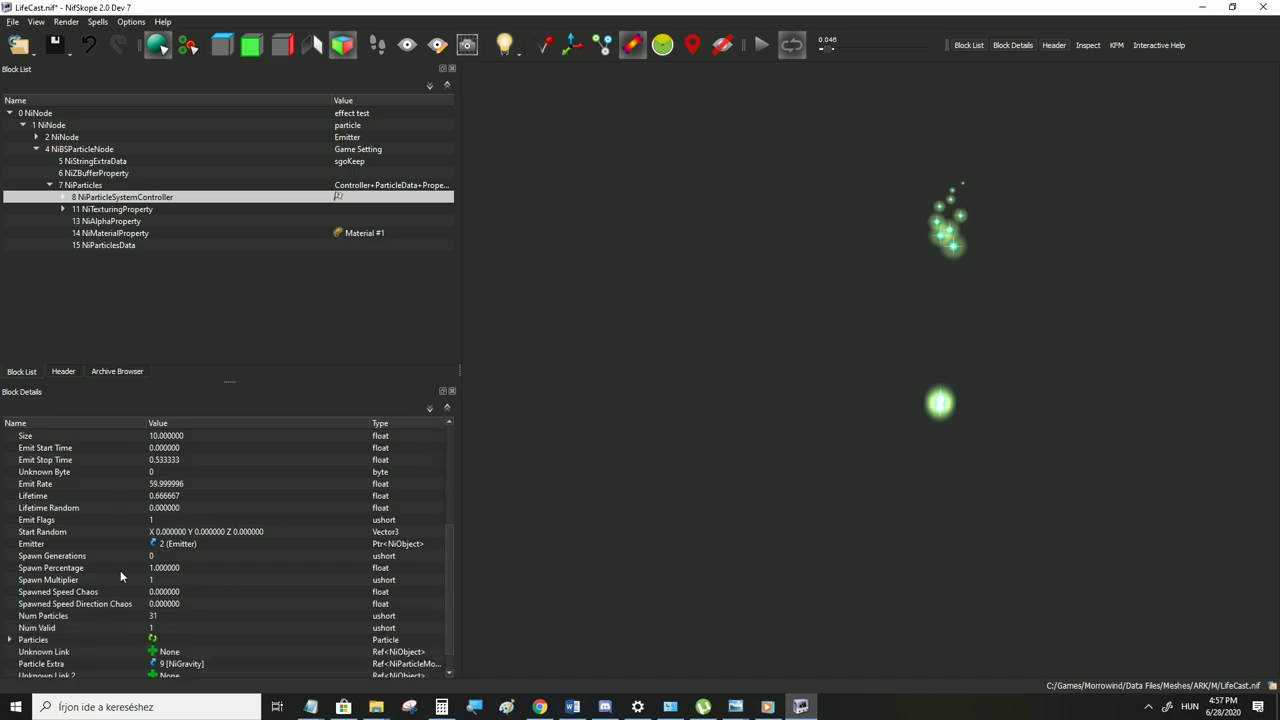
{"action": "left_click", "coordinate": [157, 618]}
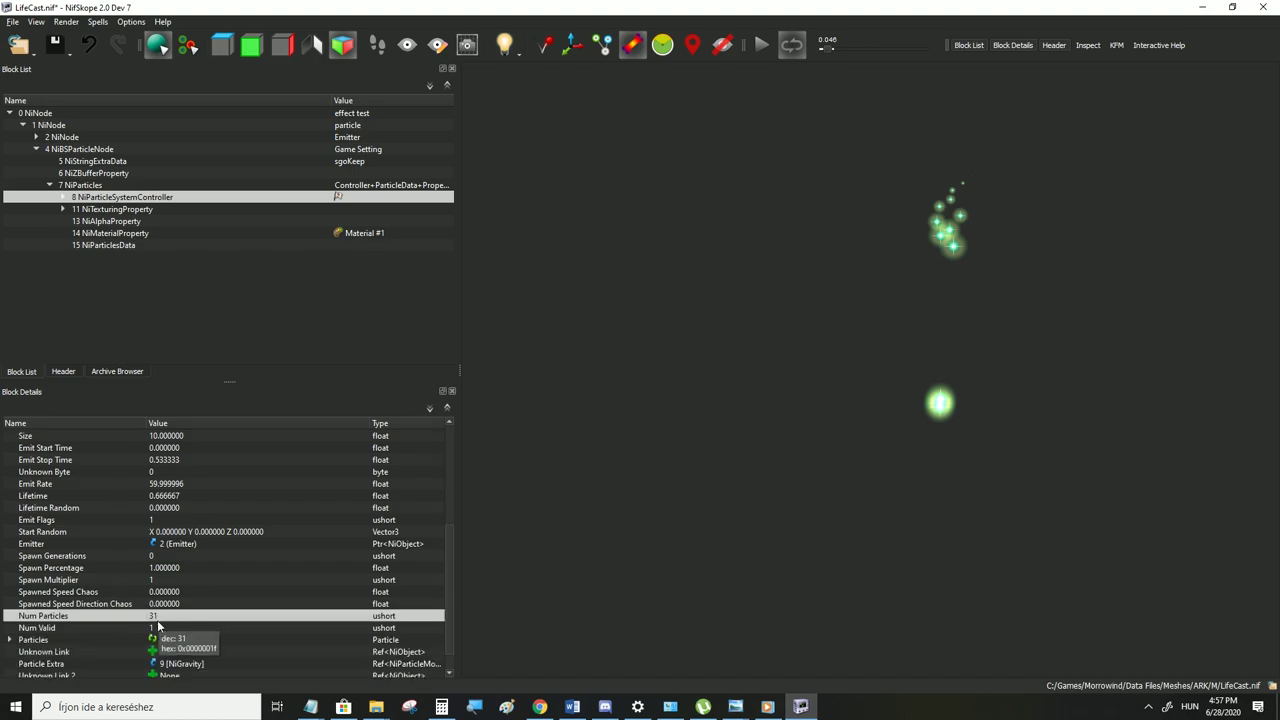
{"action": "left_click", "coordinate": [152, 628]}
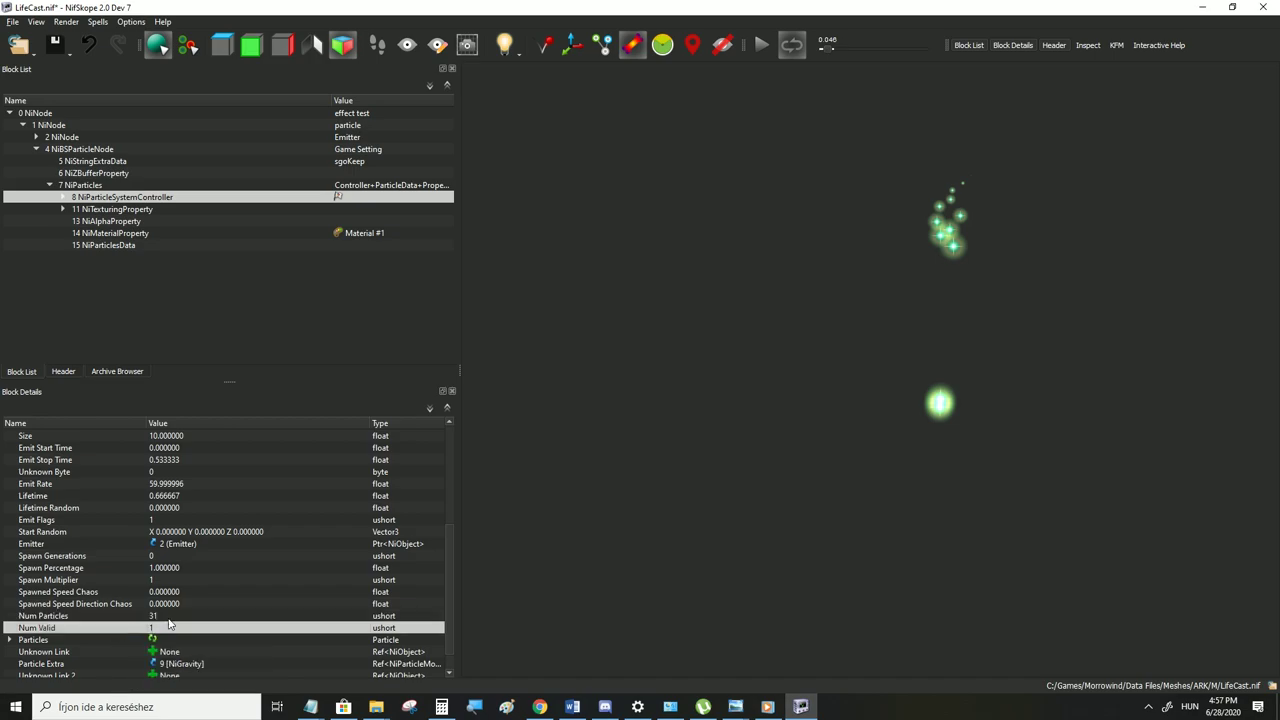
{"action": "mouse_move", "coordinate": [156, 632]}
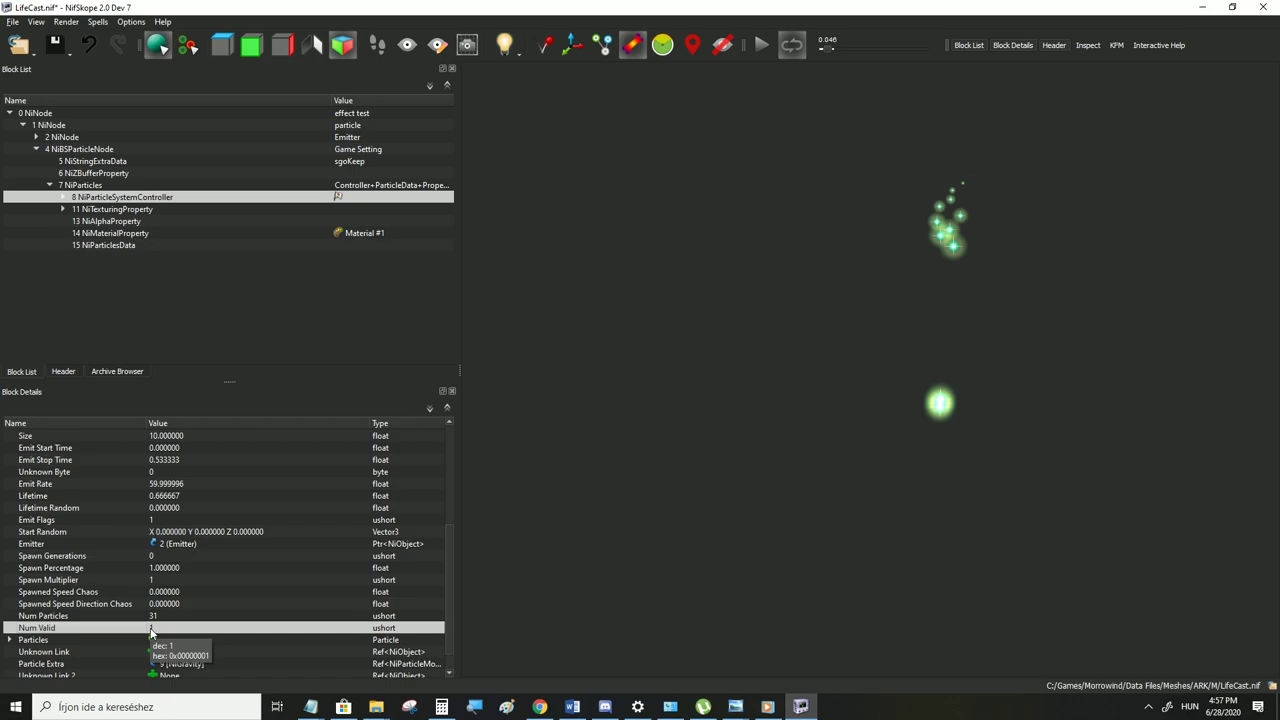
{"action": "left_click", "coordinate": [9, 640]}
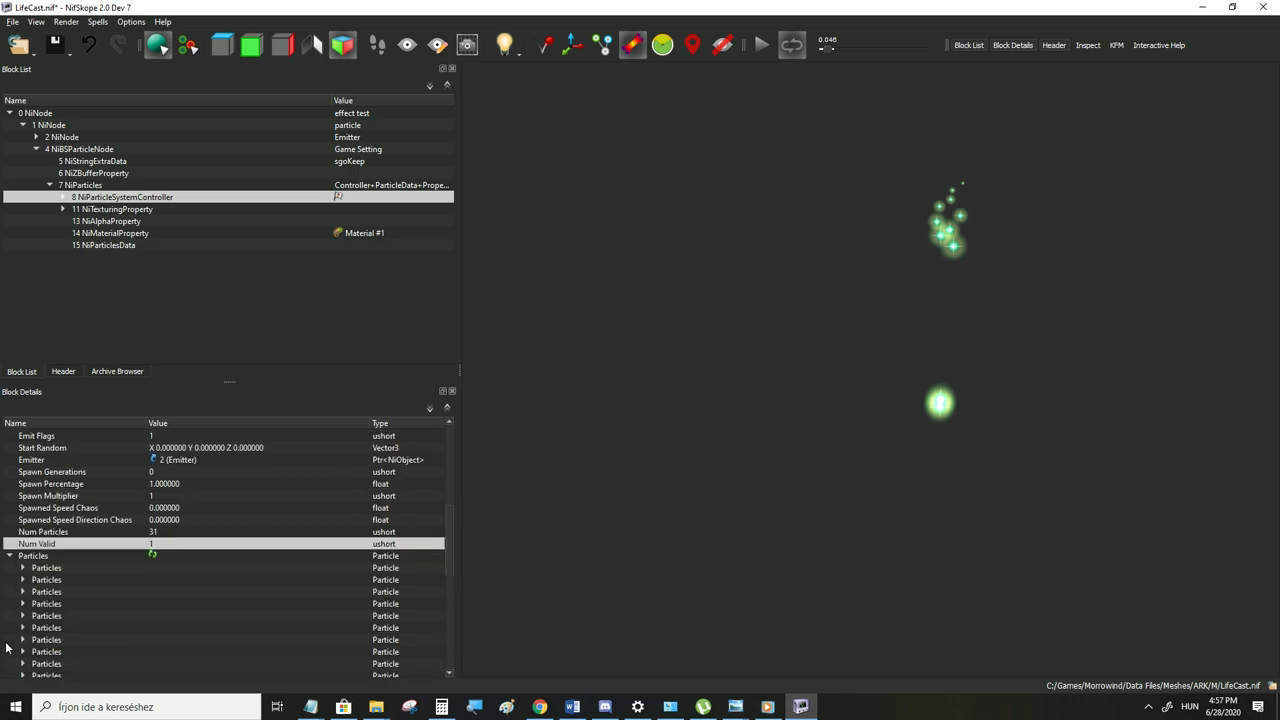
{"action": "left_click", "coordinate": [23, 568]}
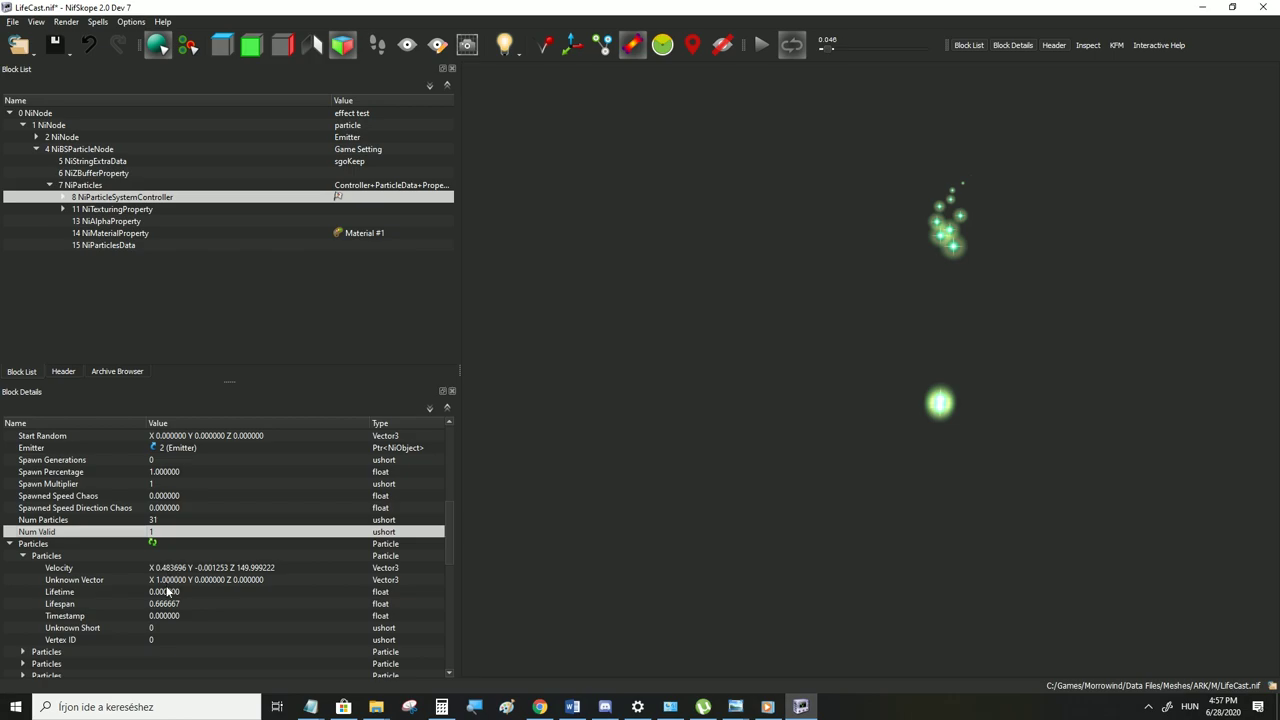
{"action": "mouse_move", "coordinate": [156, 604]}
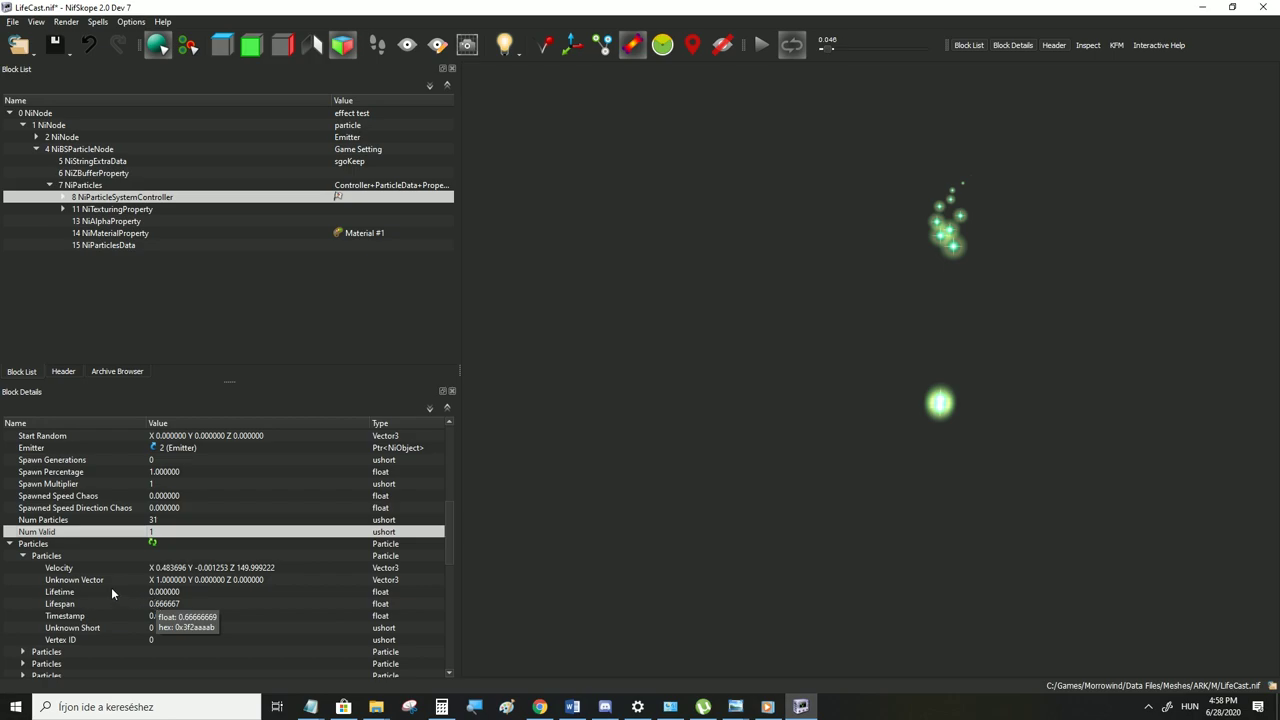
{"action": "mouse_move", "coordinate": [112, 593]}
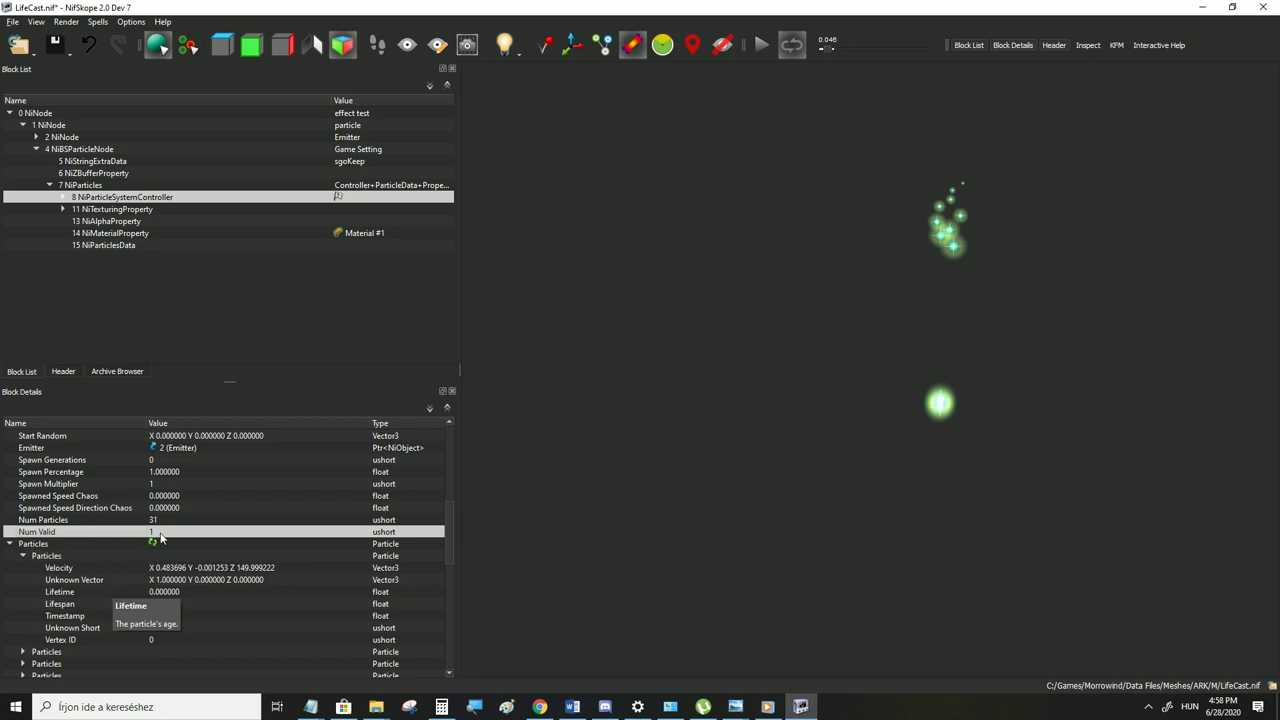
Set the controller's Num Valid to 0, collapse Particles, and select block 15 NiParticlesData
{"action": "double_click", "coordinate": [160, 537]}
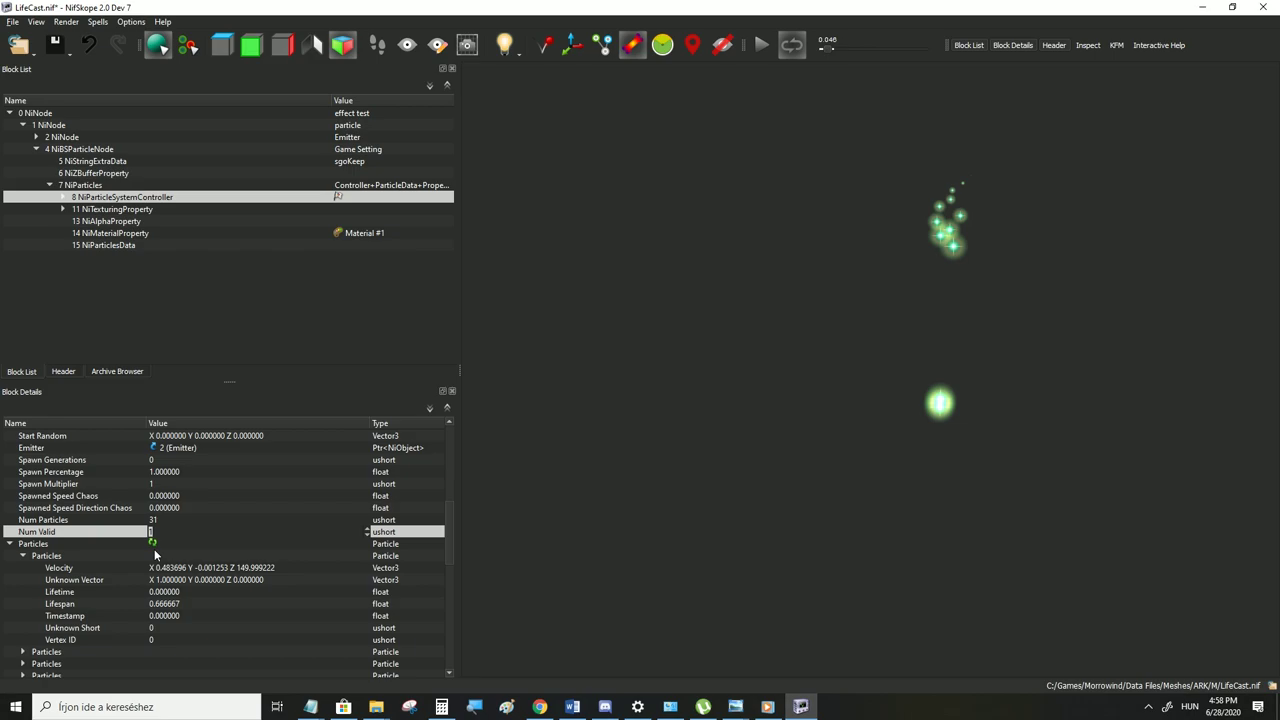
{"action": "type", "text": "0"}
{"action": "left_click", "coordinate": [168, 543]}
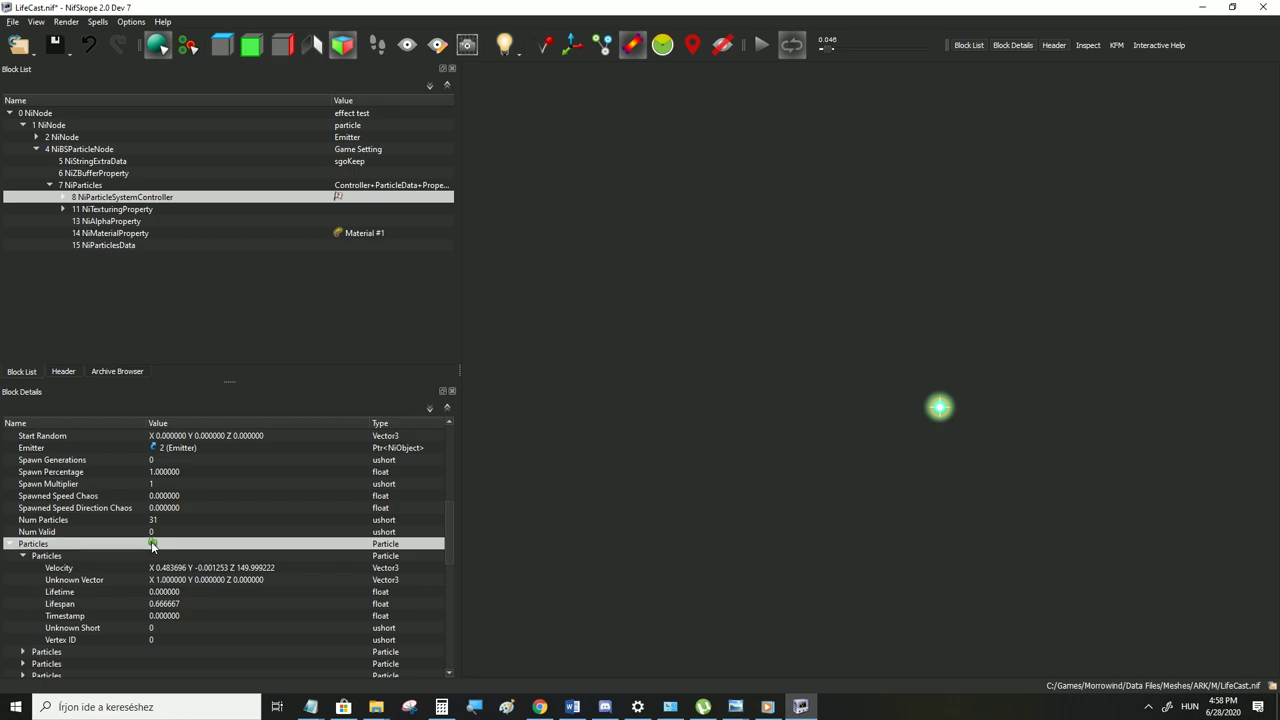
{"action": "left_click", "coordinate": [11, 543]}
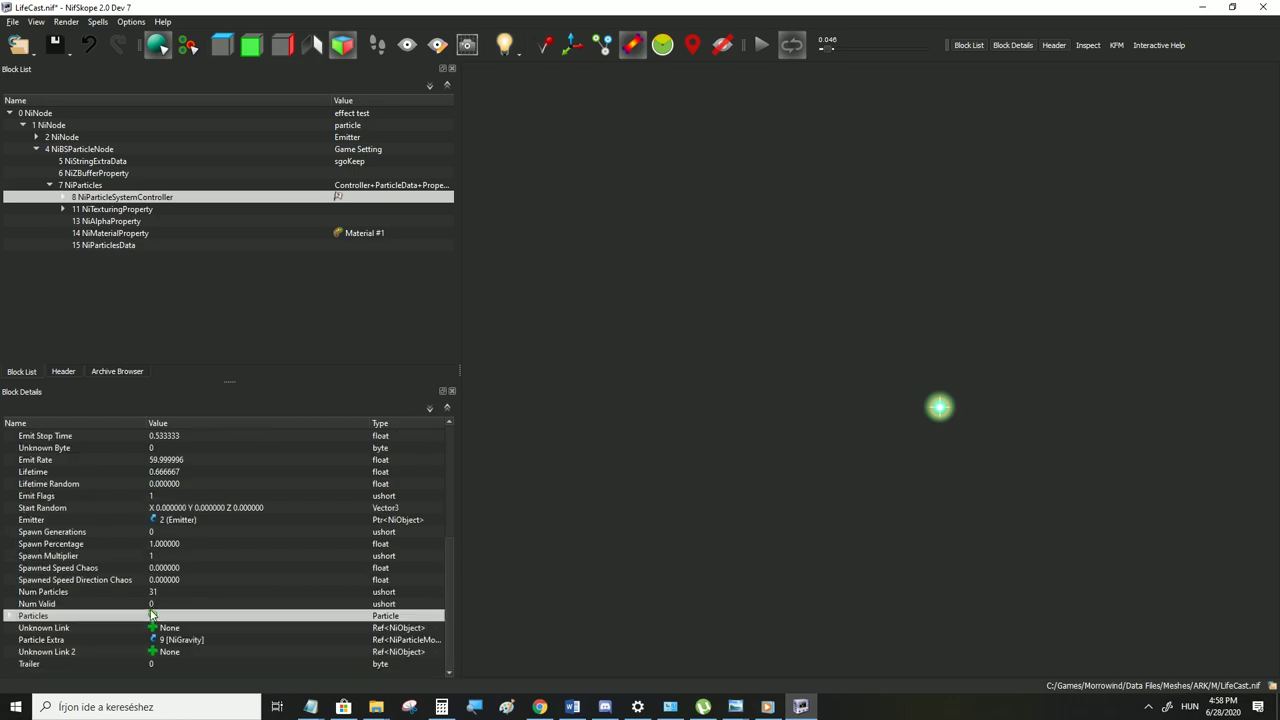
{"action": "left_click", "coordinate": [114, 245]}
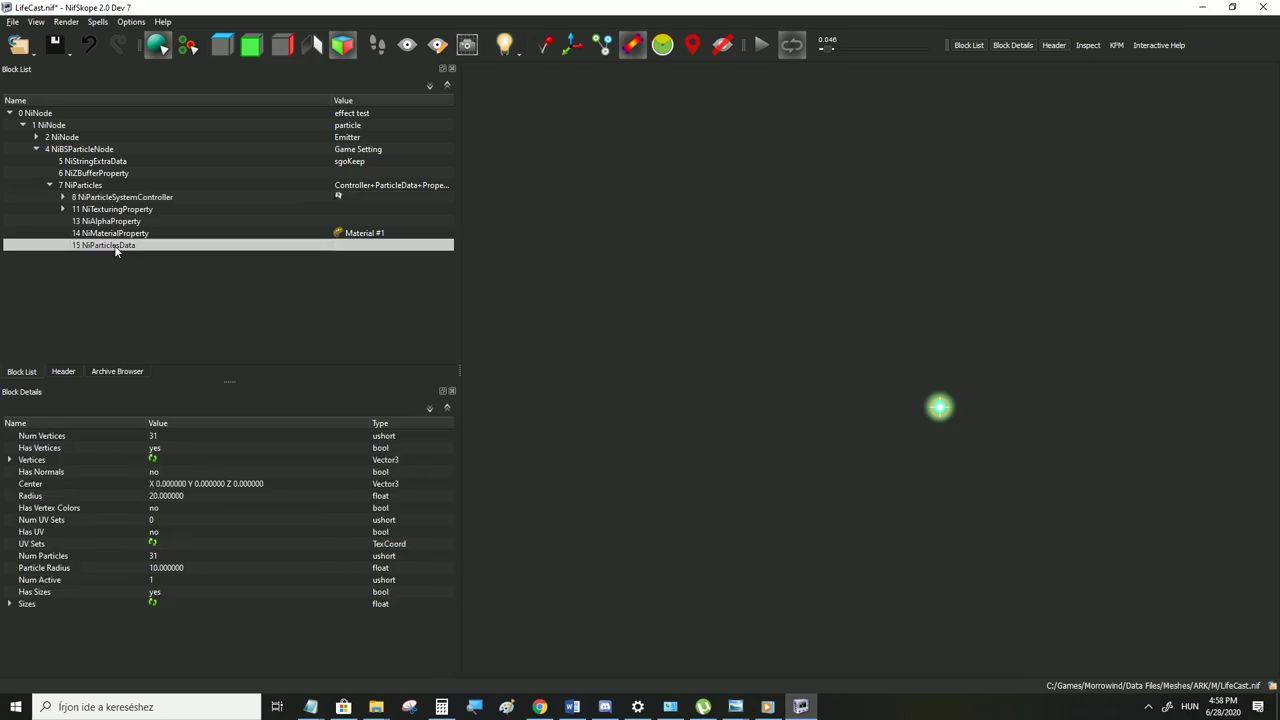
Set NiParticlesData Num Active to 0, verify the controller's Num Valid, and return to block 15
{"action": "left_click", "coordinate": [169, 582]}
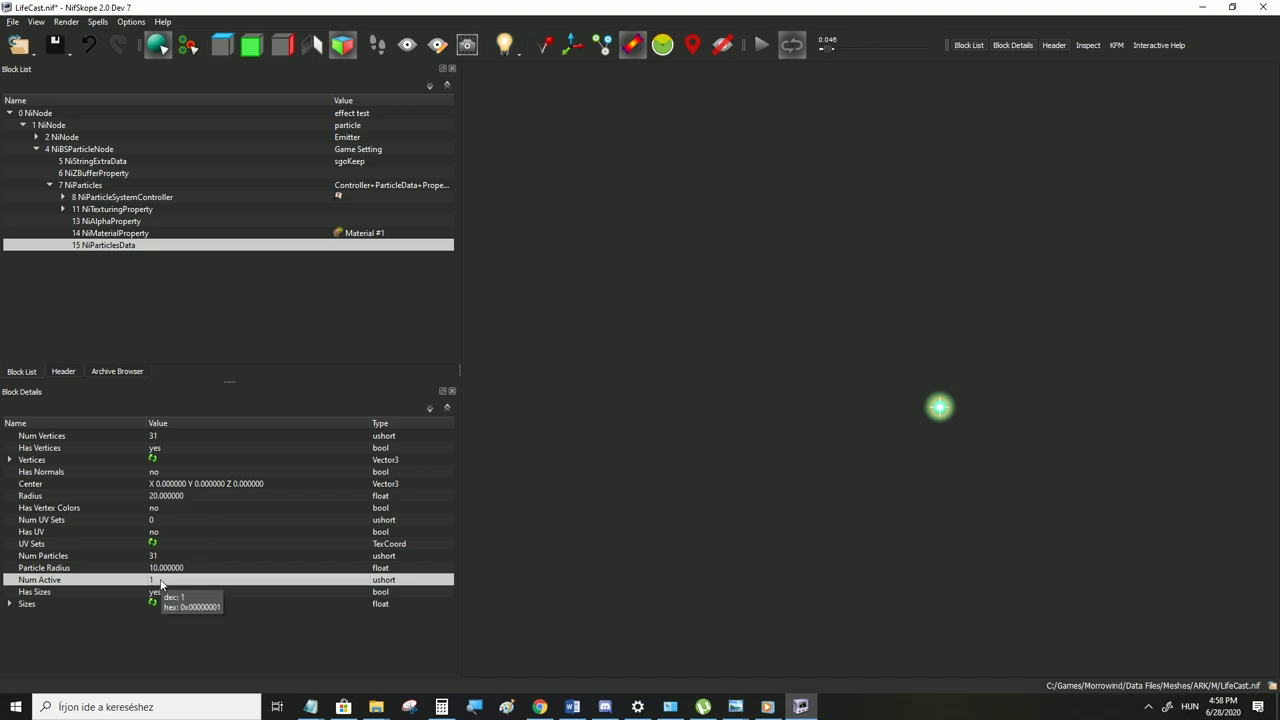
{"action": "double_click", "coordinate": [160, 582]}
{"action": "type", "text": "0"}
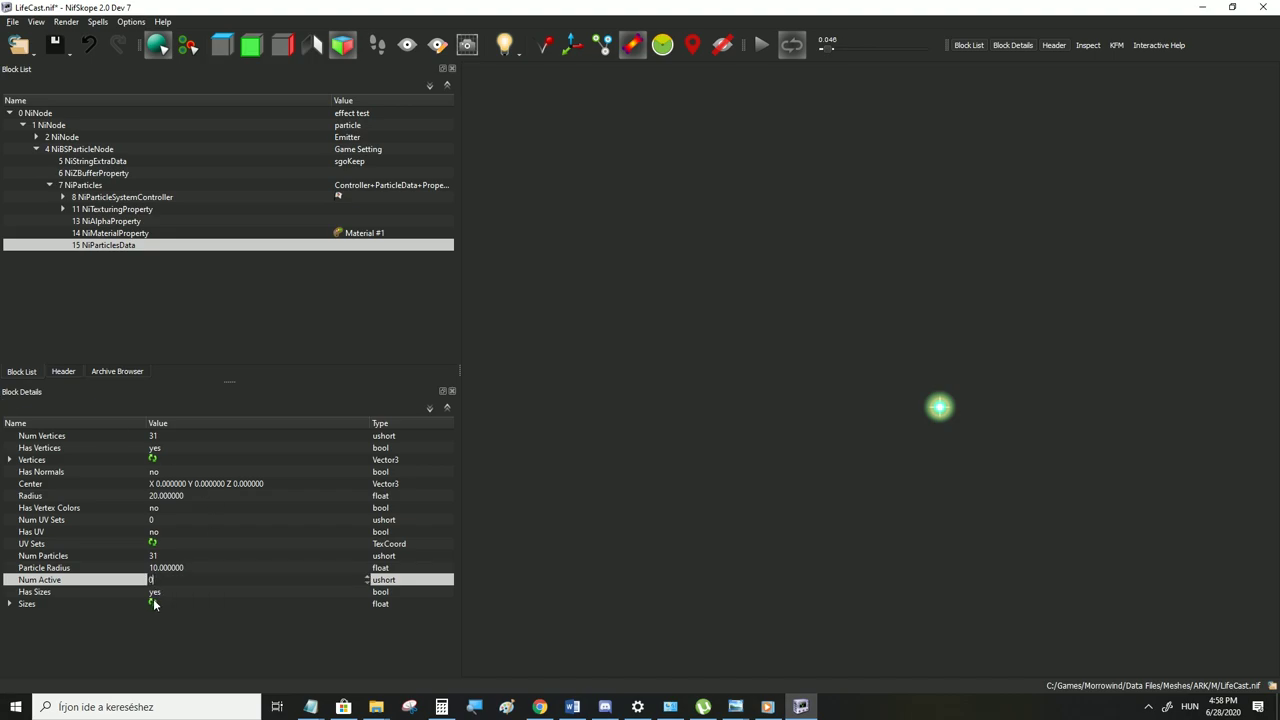
{"action": "left_click", "coordinate": [173, 569]}
{"action": "left_click", "coordinate": [115, 199]}
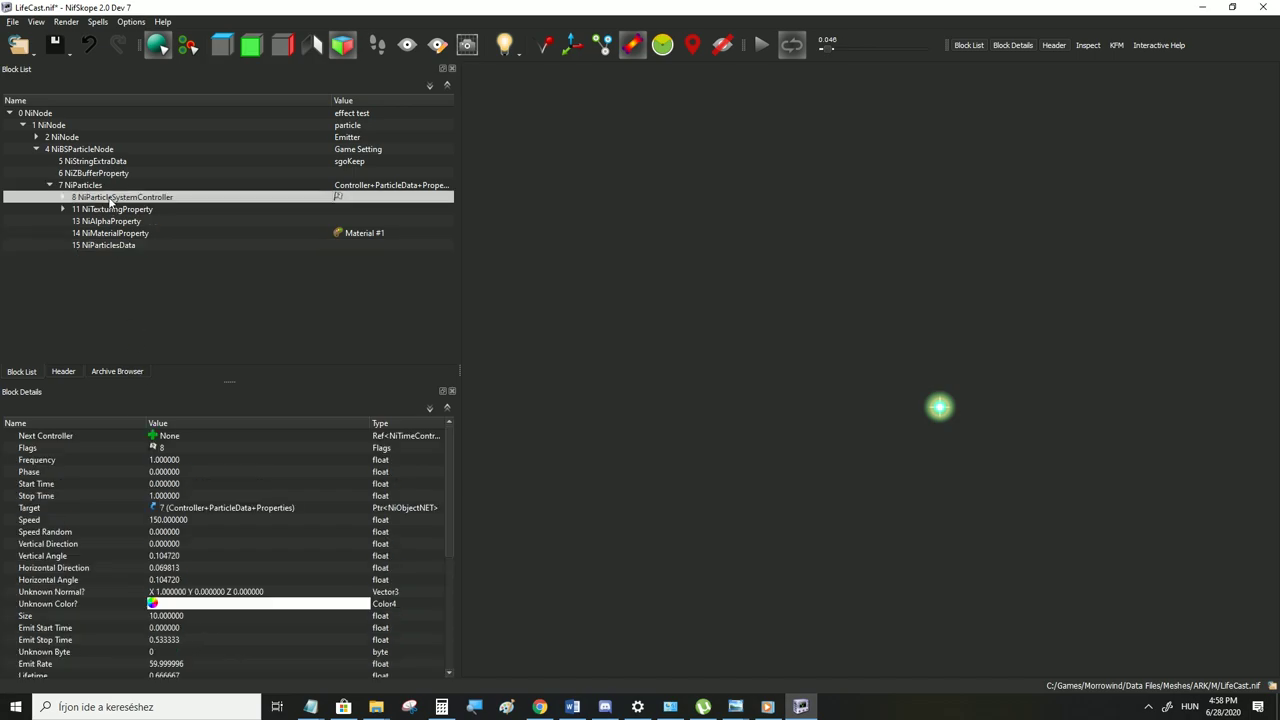
{"action": "scroll", "coordinate": [158, 535], "scroll_direction": "down", "scroll_amount": 6}
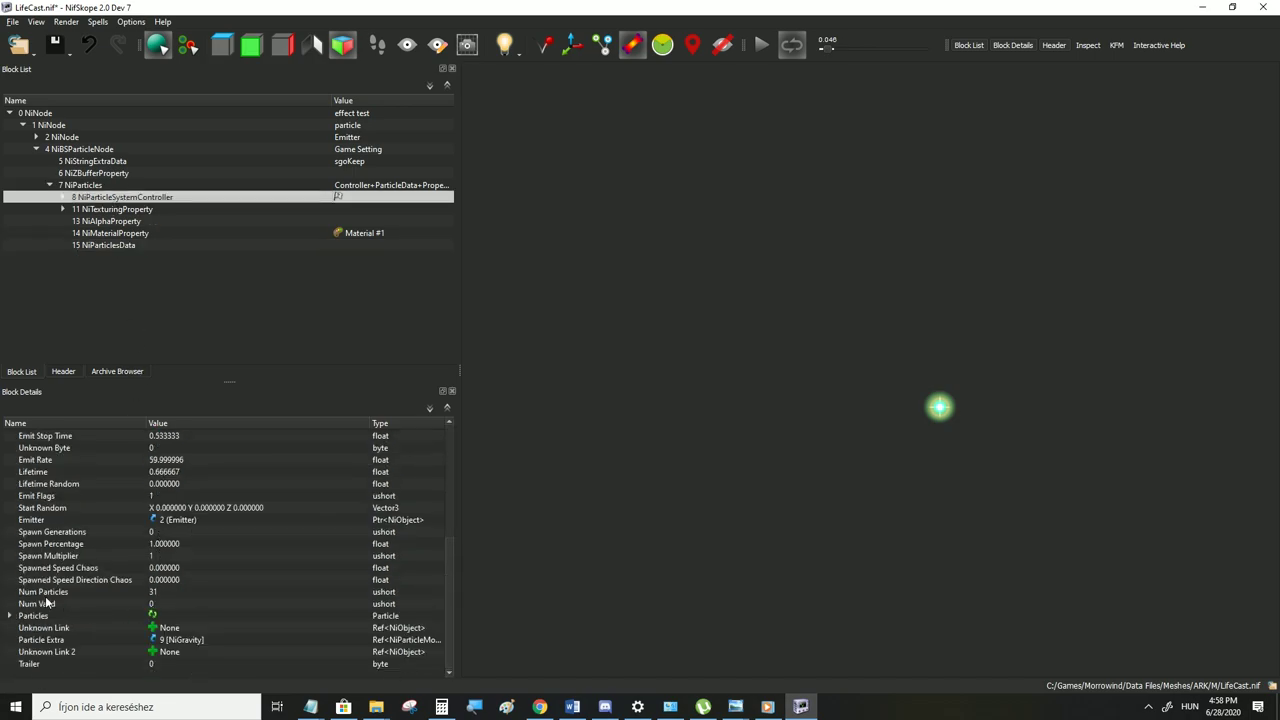
{"action": "left_click", "coordinate": [160, 604]}
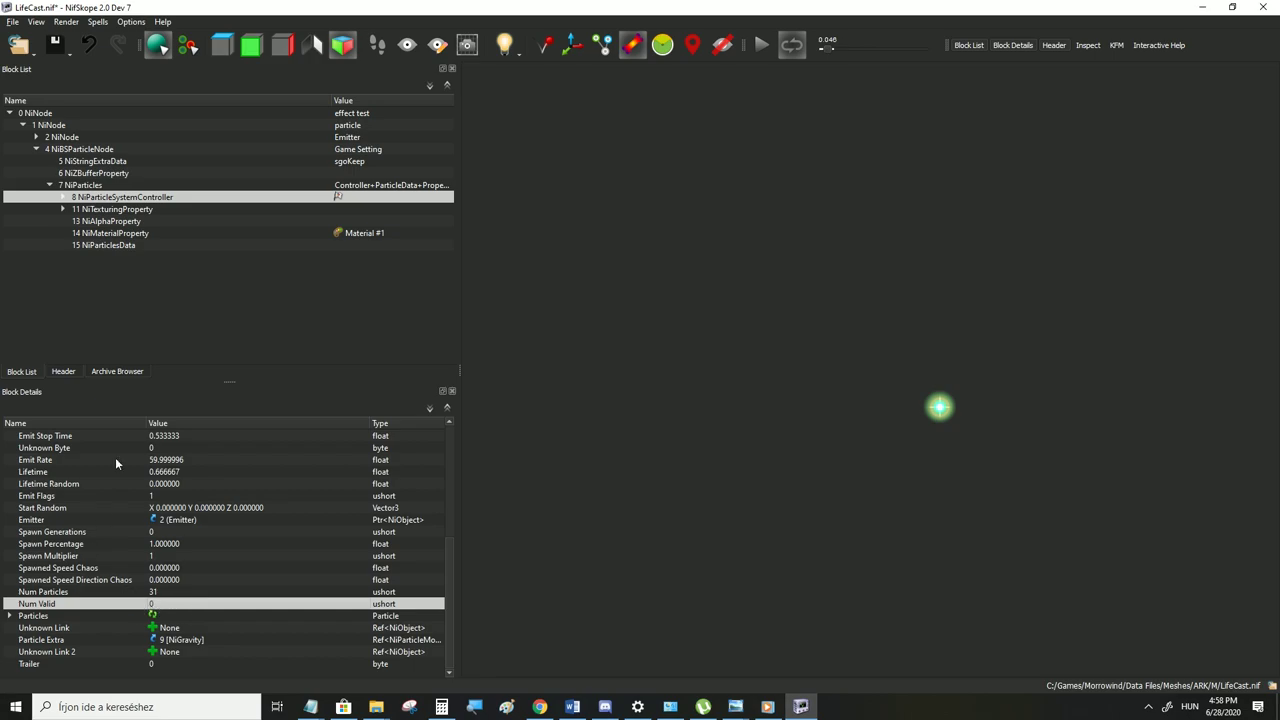
{"action": "left_click", "coordinate": [93, 246]}
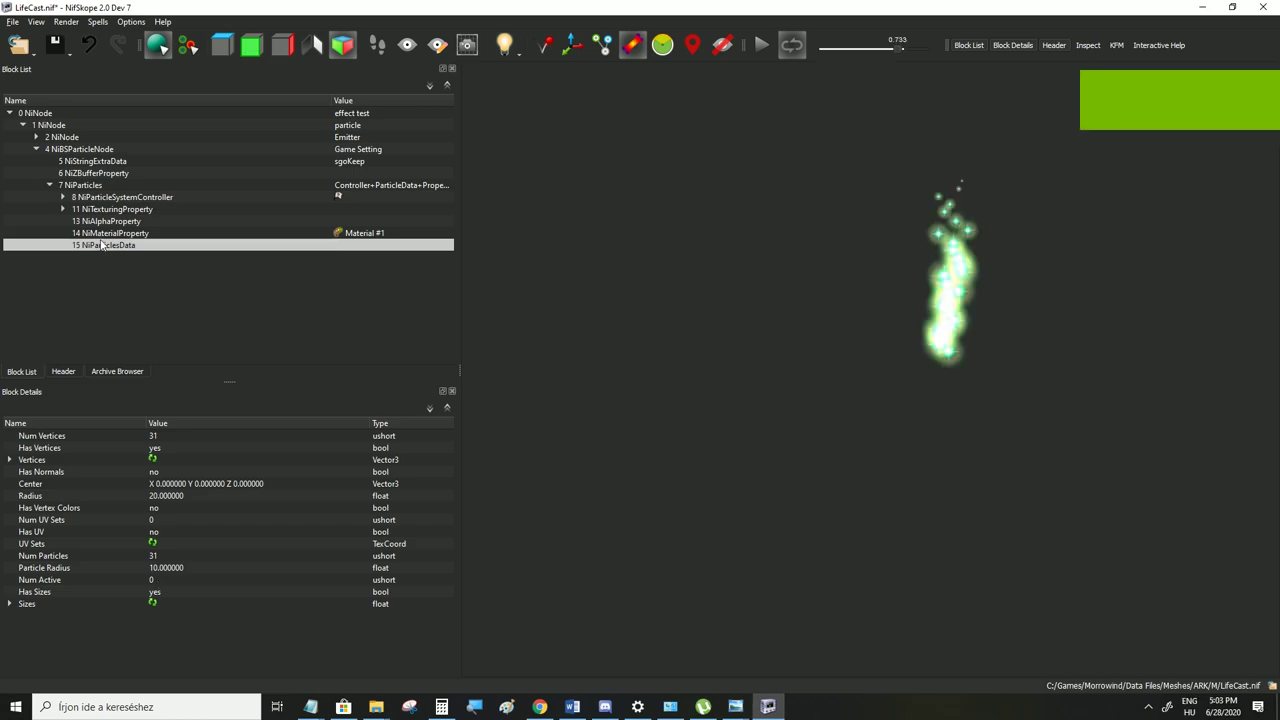
Check the controller's Num Particles of 31, then play the animation and pause it at 0.834
{"action": "left_click", "coordinate": [114, 197]}
{"action": "scroll", "coordinate": [199, 442], "scroll_direction": "down", "scroll_amount": 4}
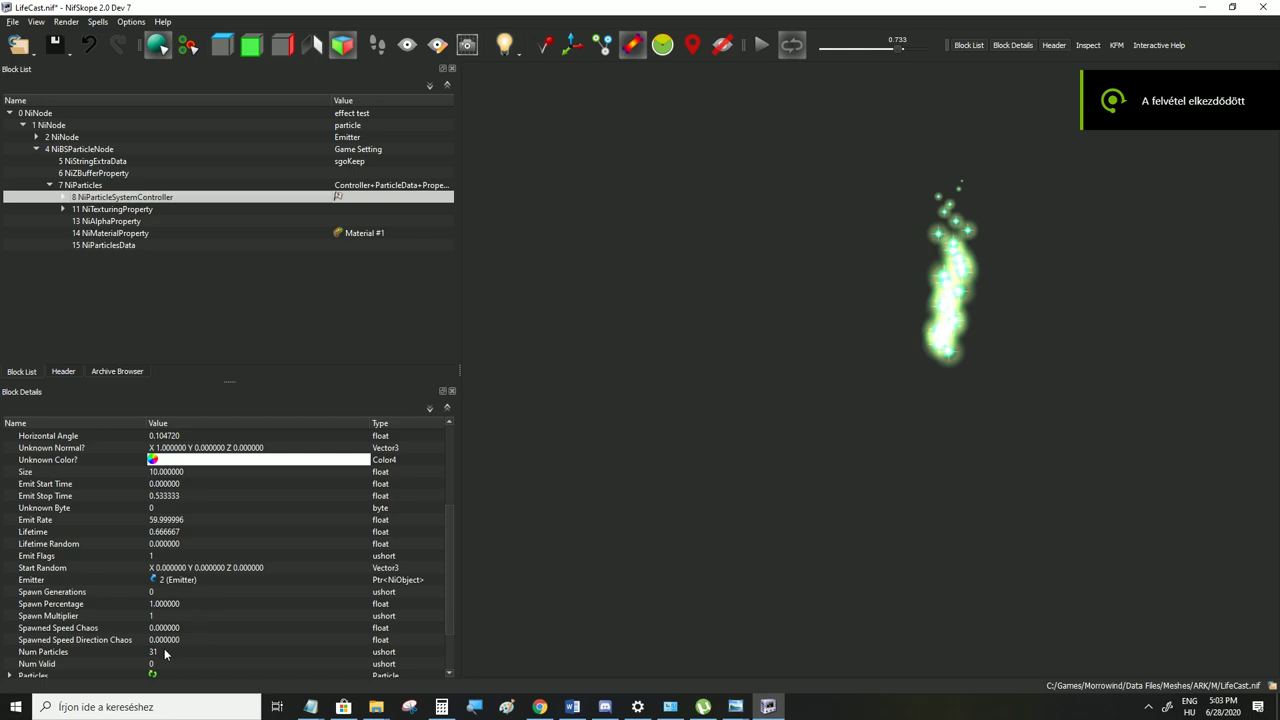
{"action": "left_click", "coordinate": [166, 653]}
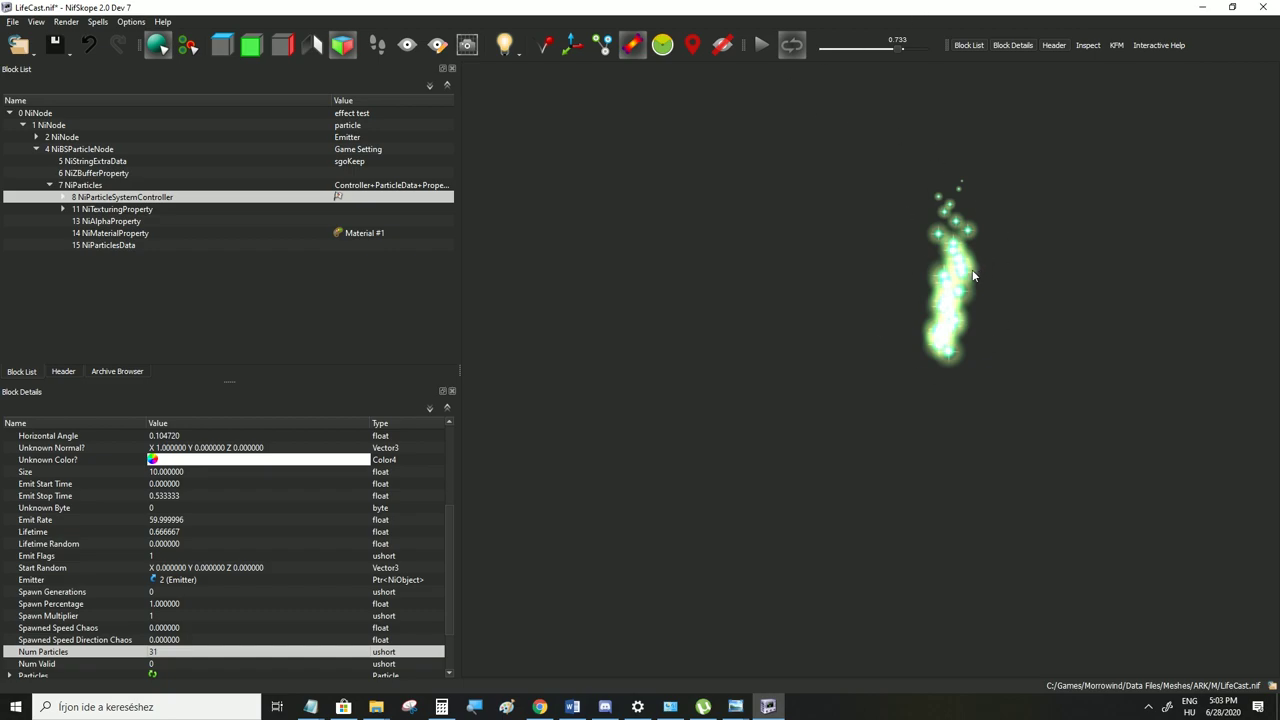
{"action": "left_click", "coordinate": [758, 51]}
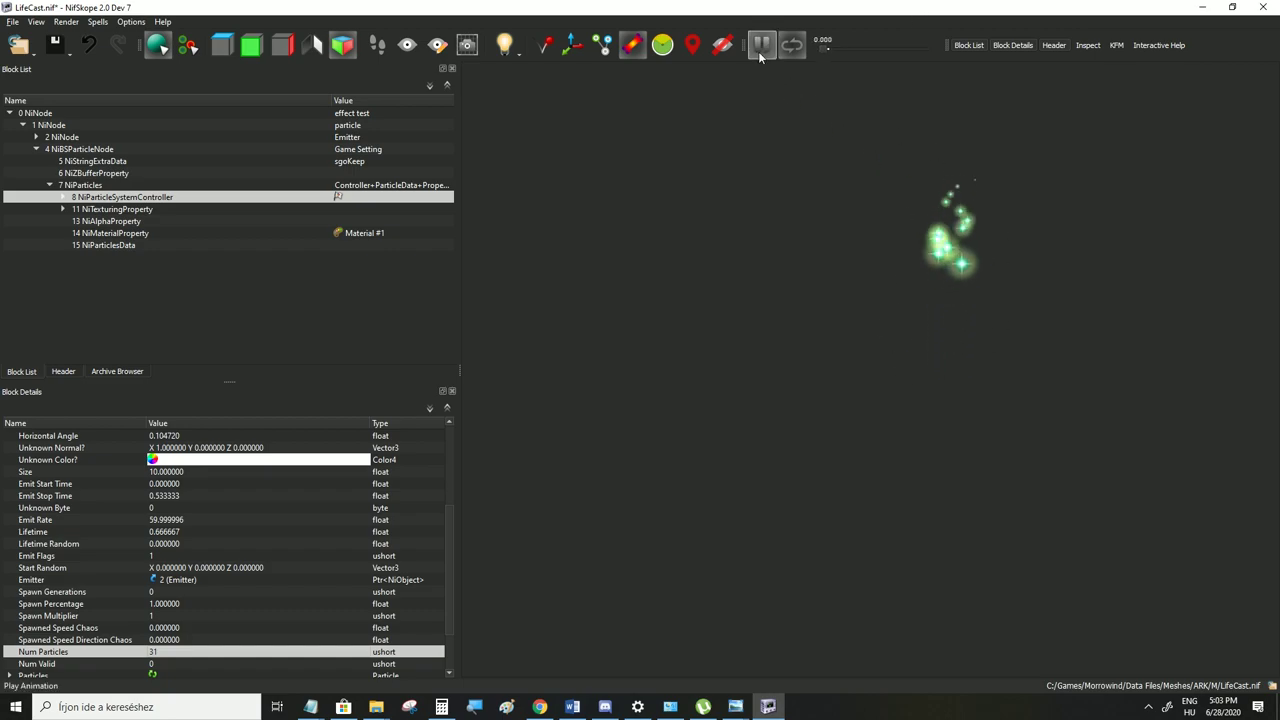
{"action": "left_click", "coordinate": [758, 51]}
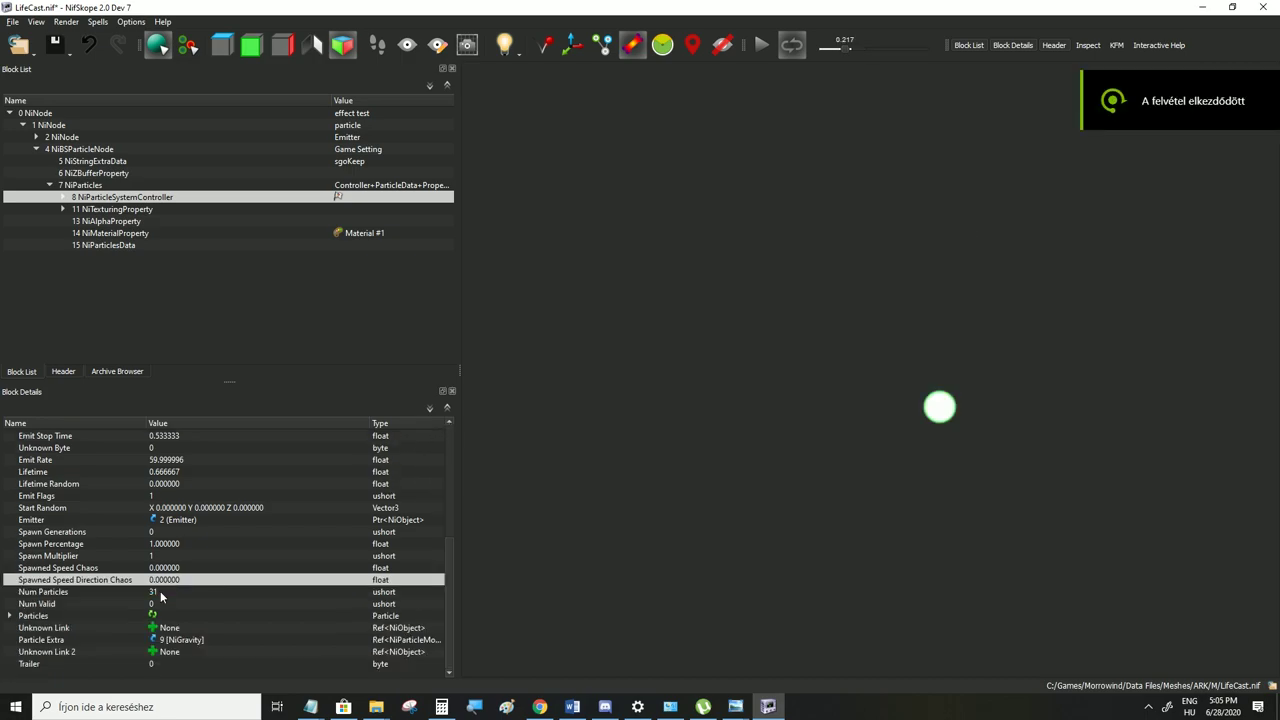
Check the controller's Num Particles of 31, then select block 15 NiParticlesData
{"action": "mouse_move", "coordinate": [160, 591]}
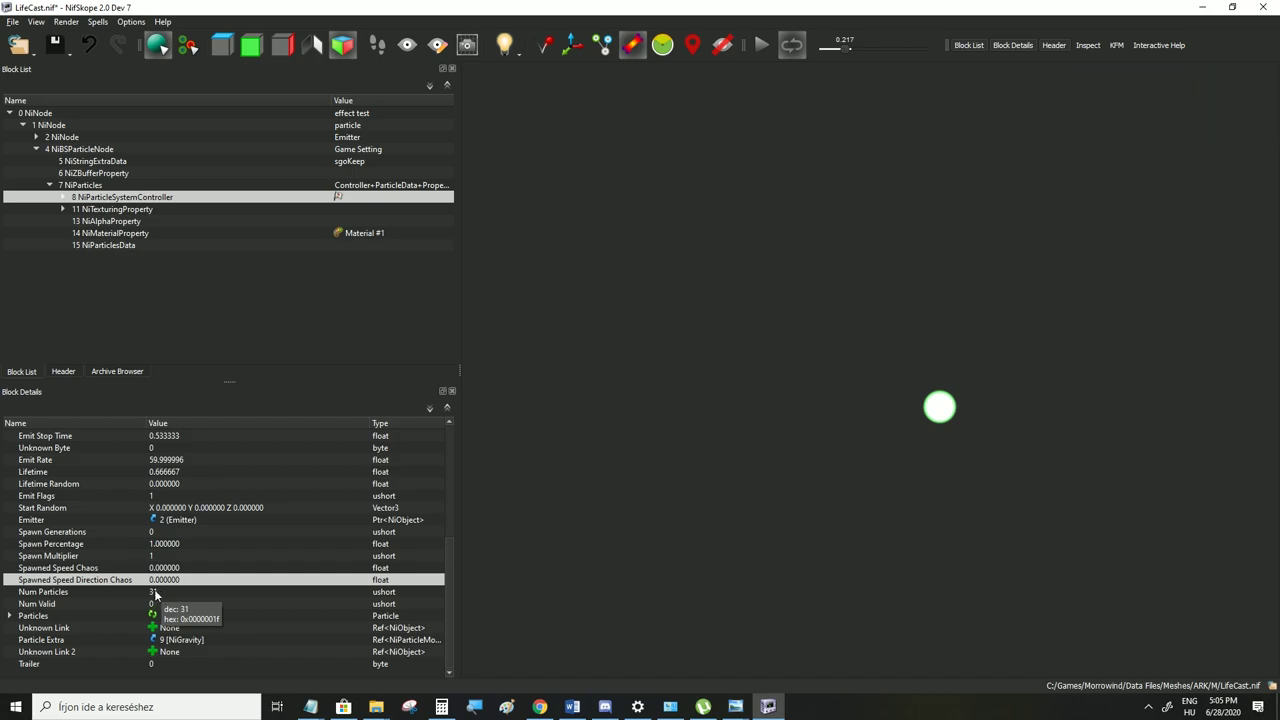
{"action": "left_click", "coordinate": [155, 593]}
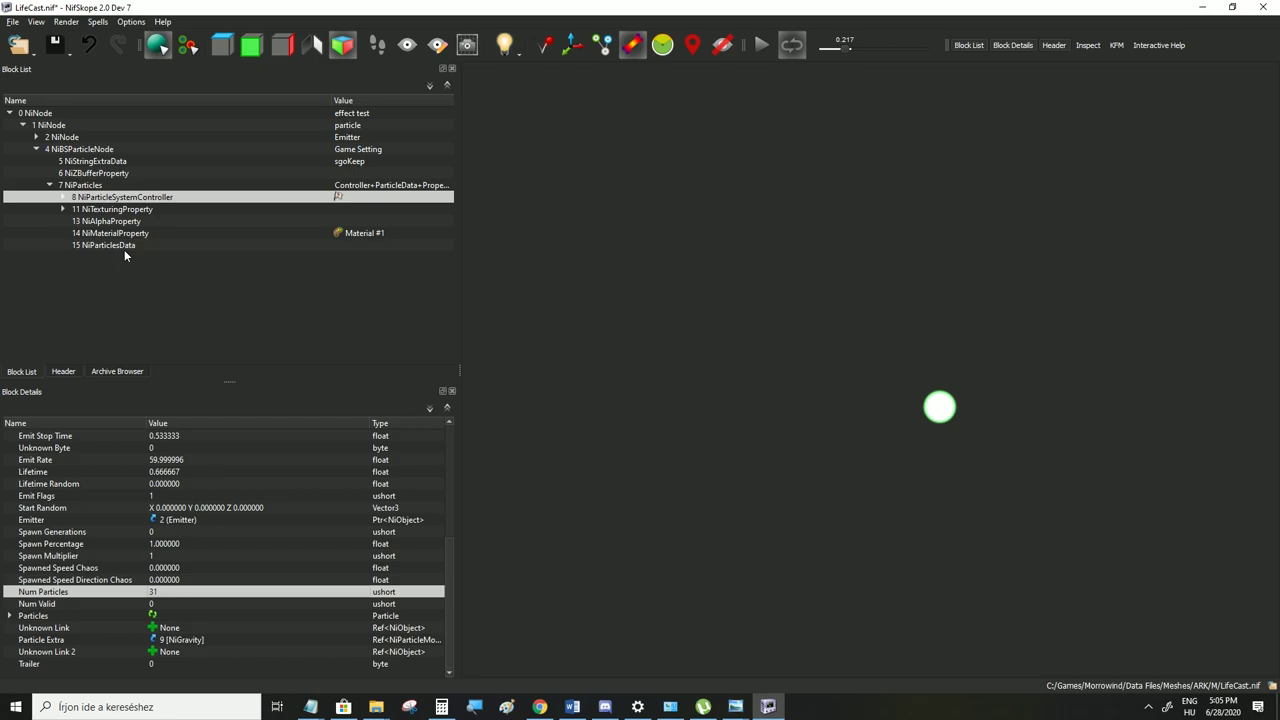
{"action": "mouse_move", "coordinate": [122, 246]}
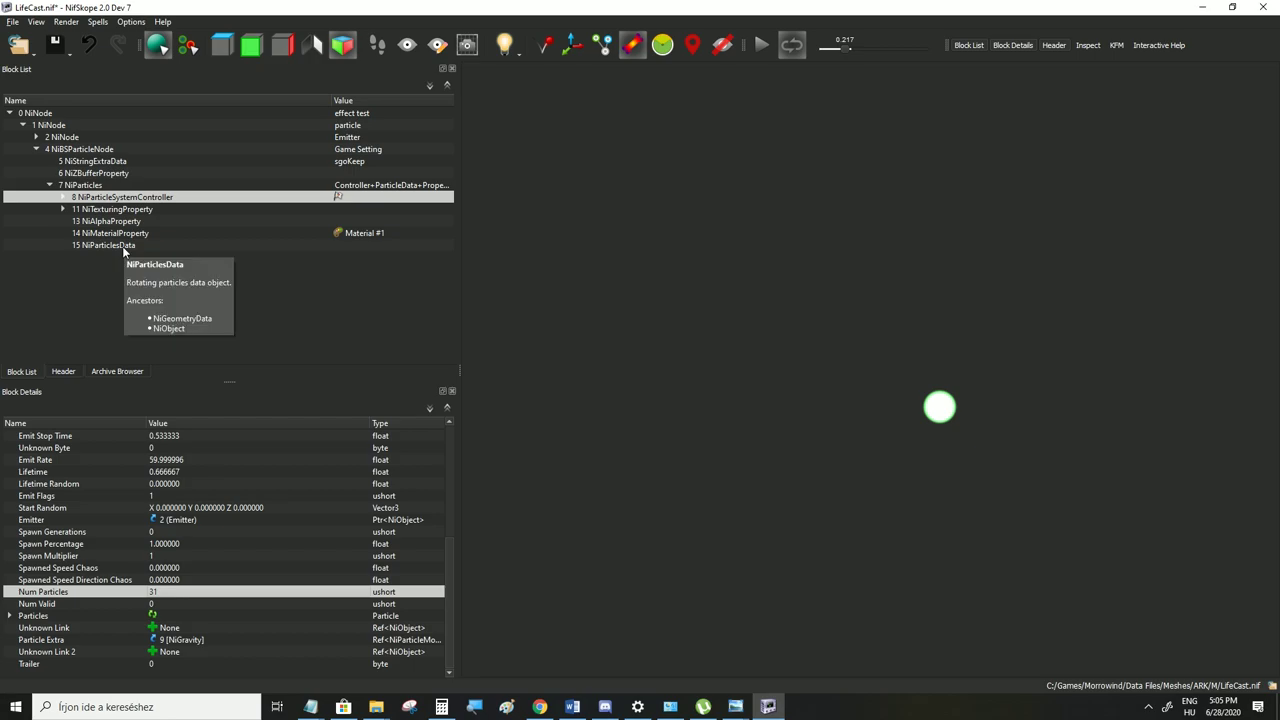
{"action": "left_click", "coordinate": [123, 246]}
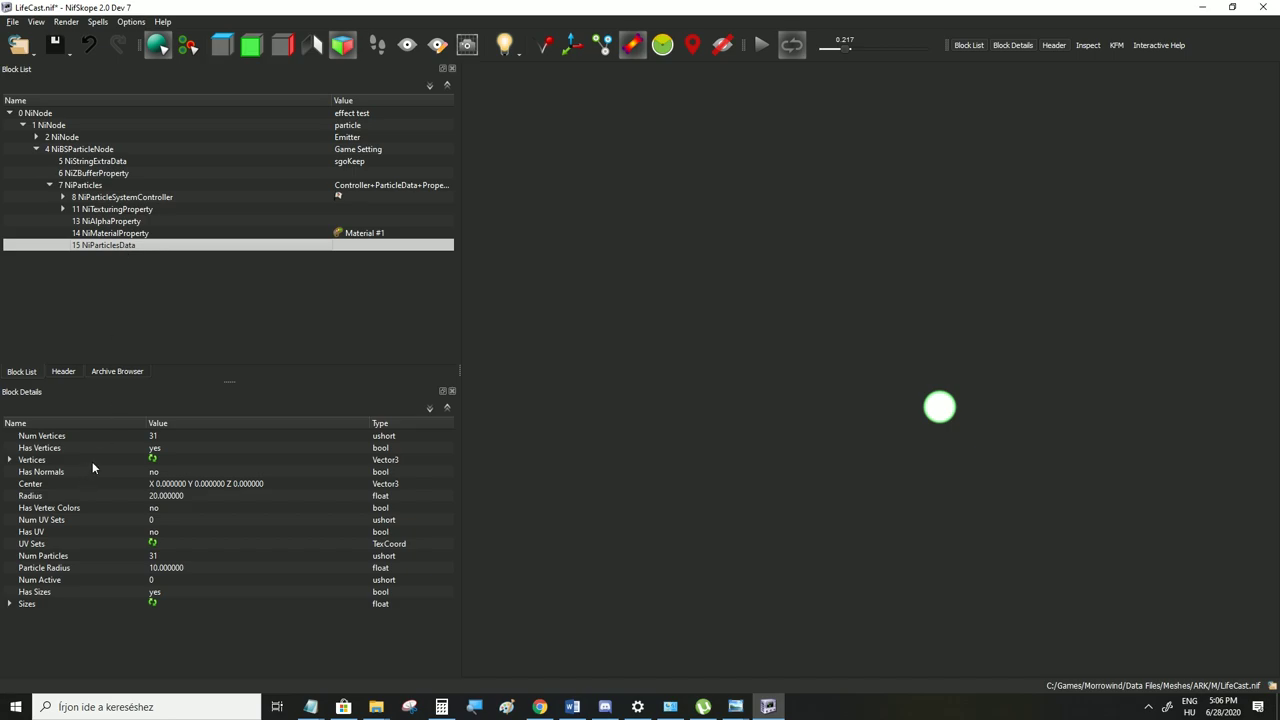
Set NiParticlesData Num Vertices and Num Particles both to 500
{"action": "left_click", "coordinate": [169, 438]}
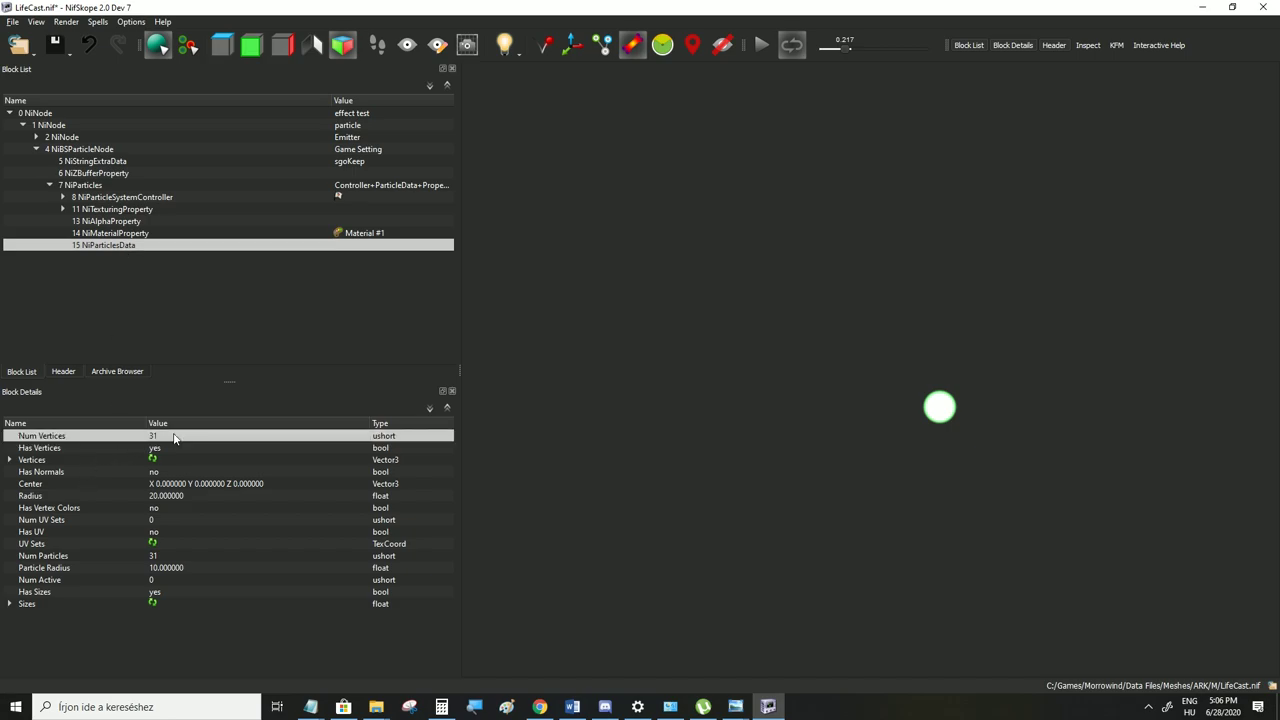
{"action": "left_click", "coordinate": [163, 558]}
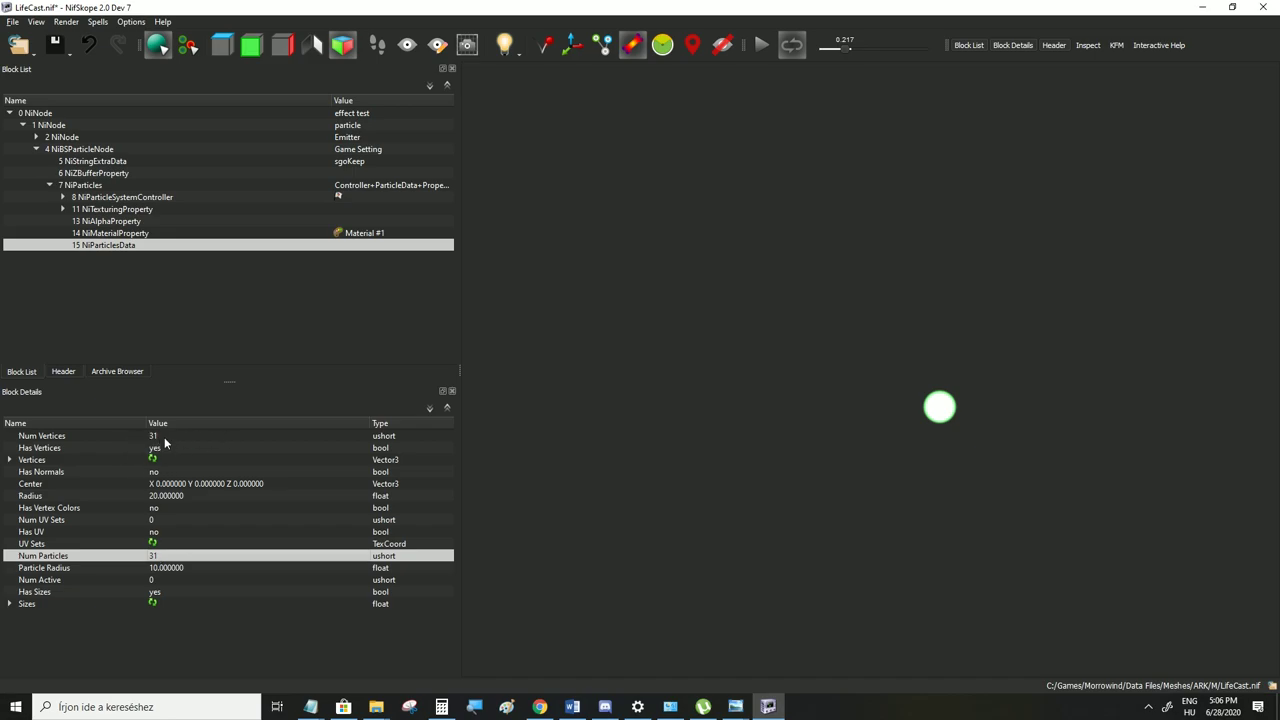
{"action": "mouse_move", "coordinate": [165, 441]}
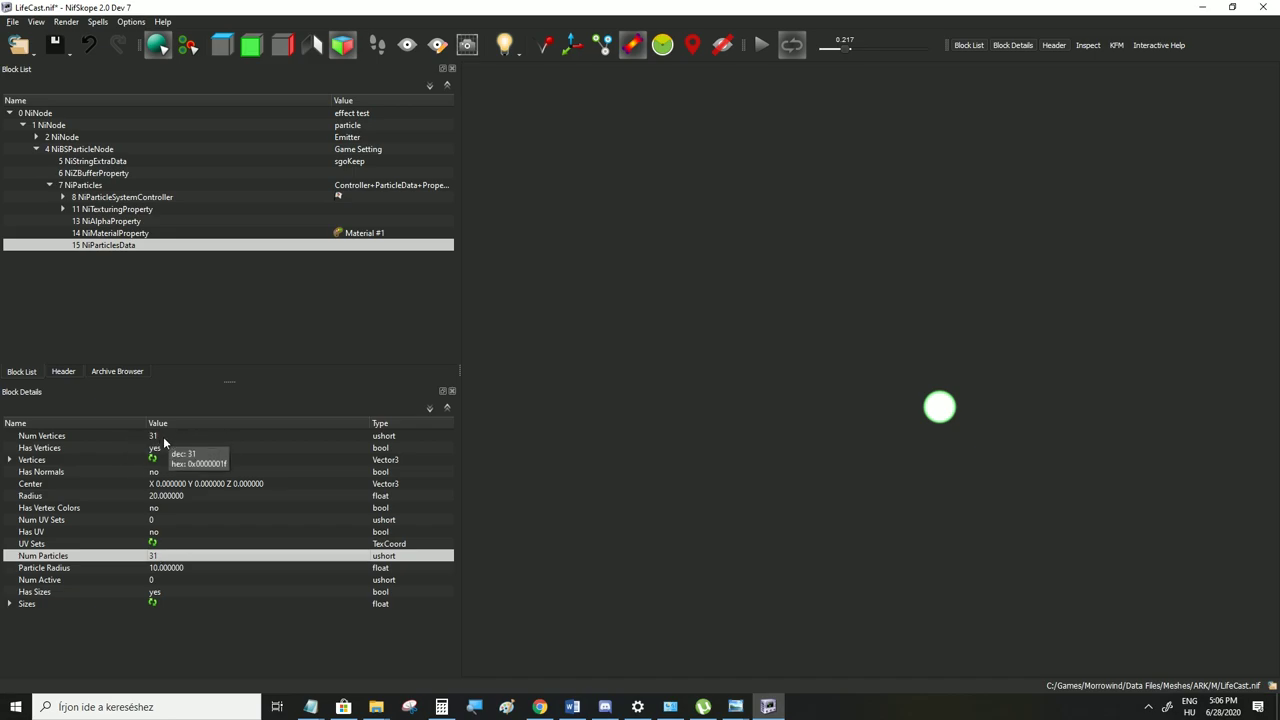
{"action": "double_click", "coordinate": [163, 437]}
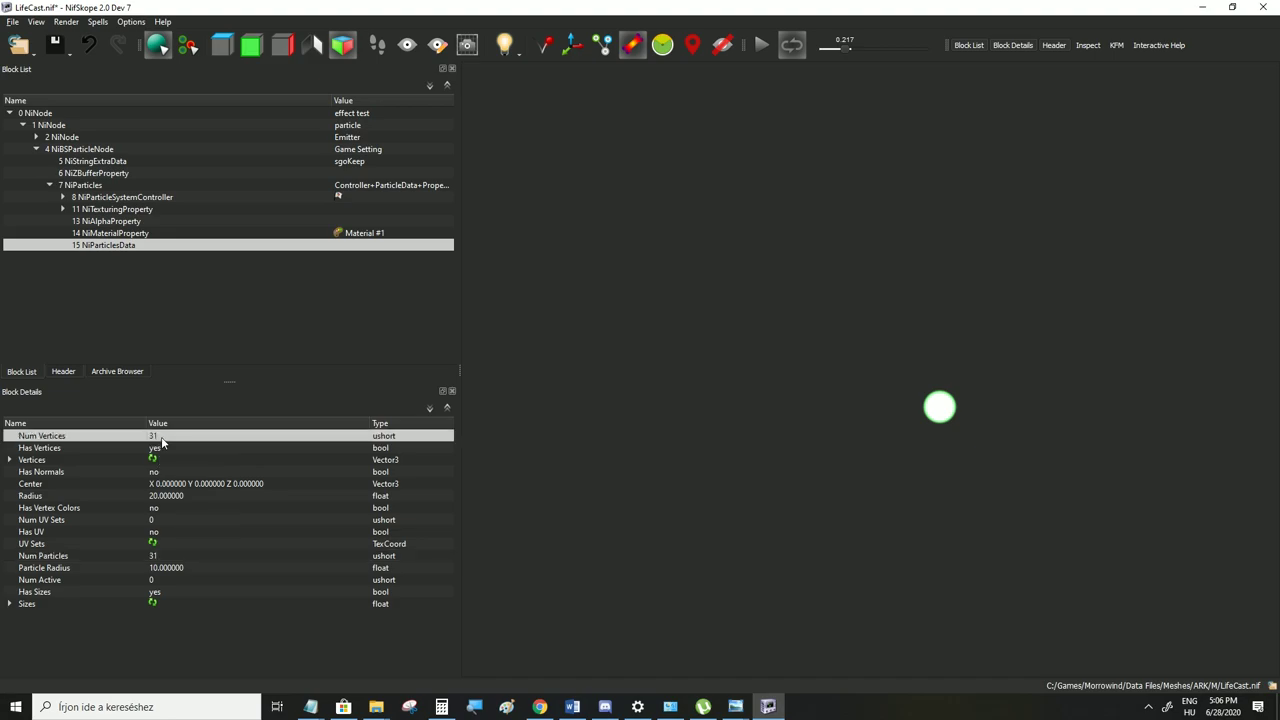
{"action": "type", "text": "500"}
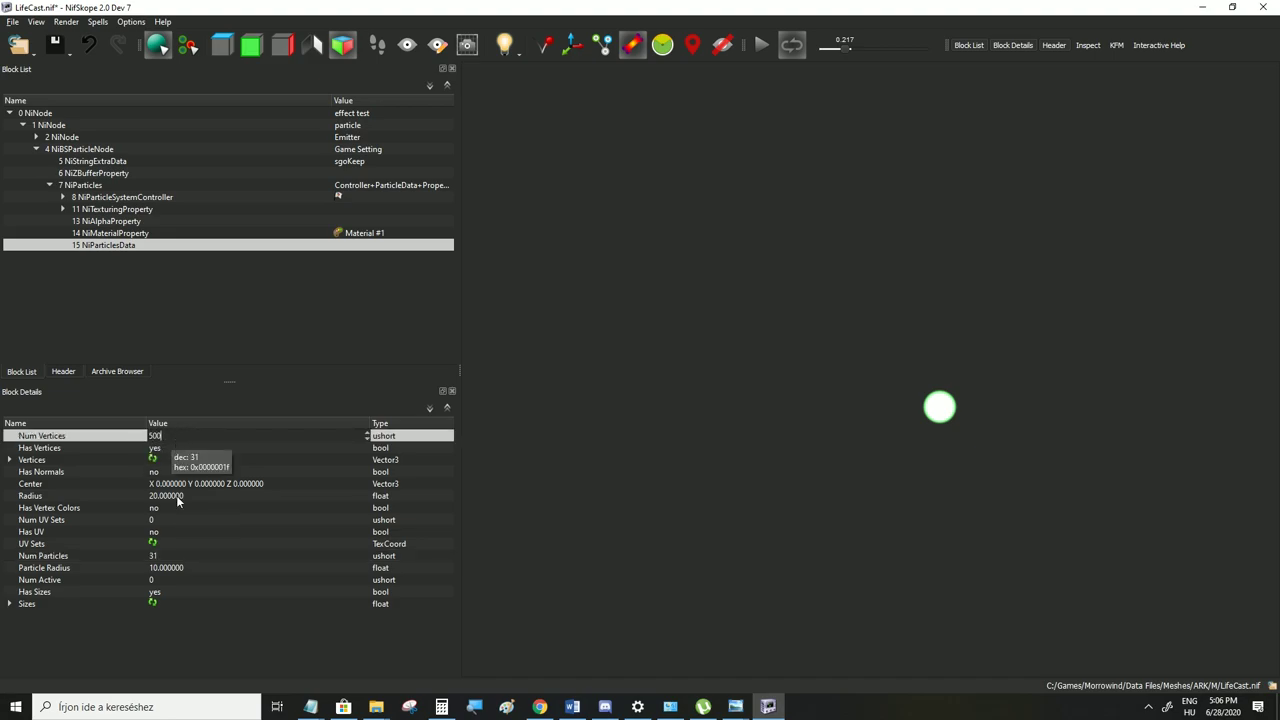
{"action": "double_click", "coordinate": [163, 556]}
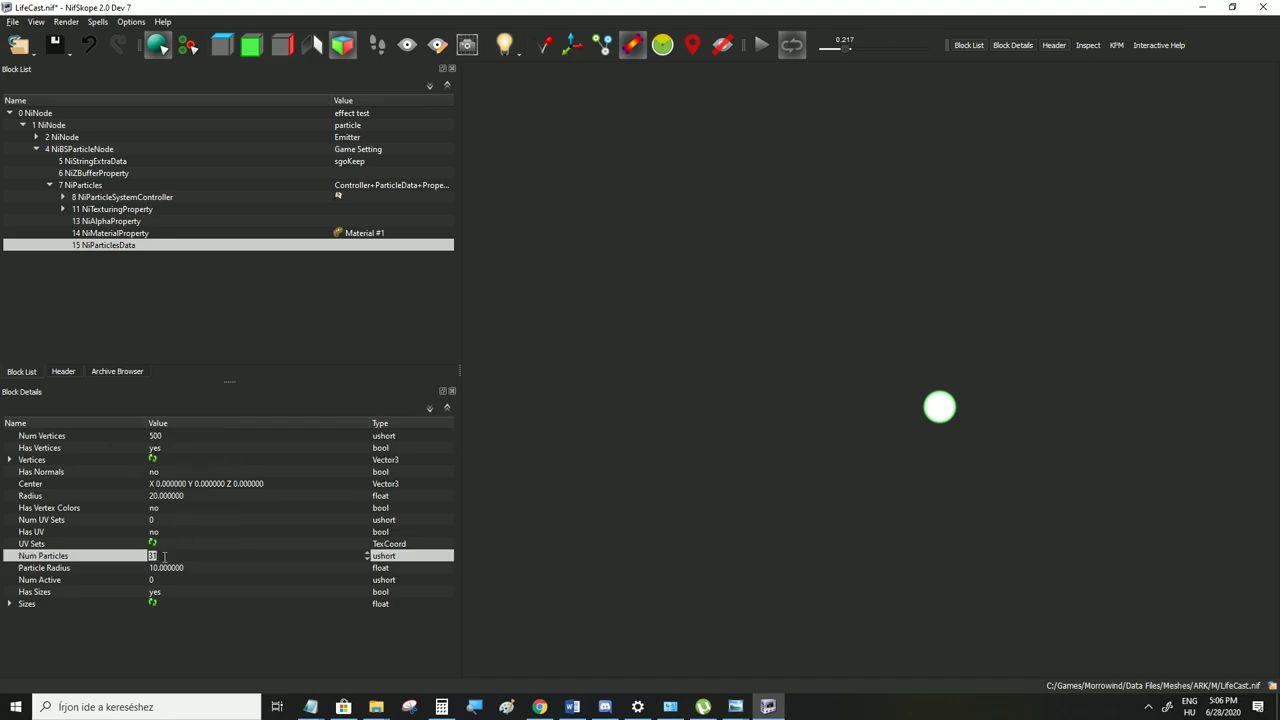
{"action": "left_click", "coordinate": [174, 460]}
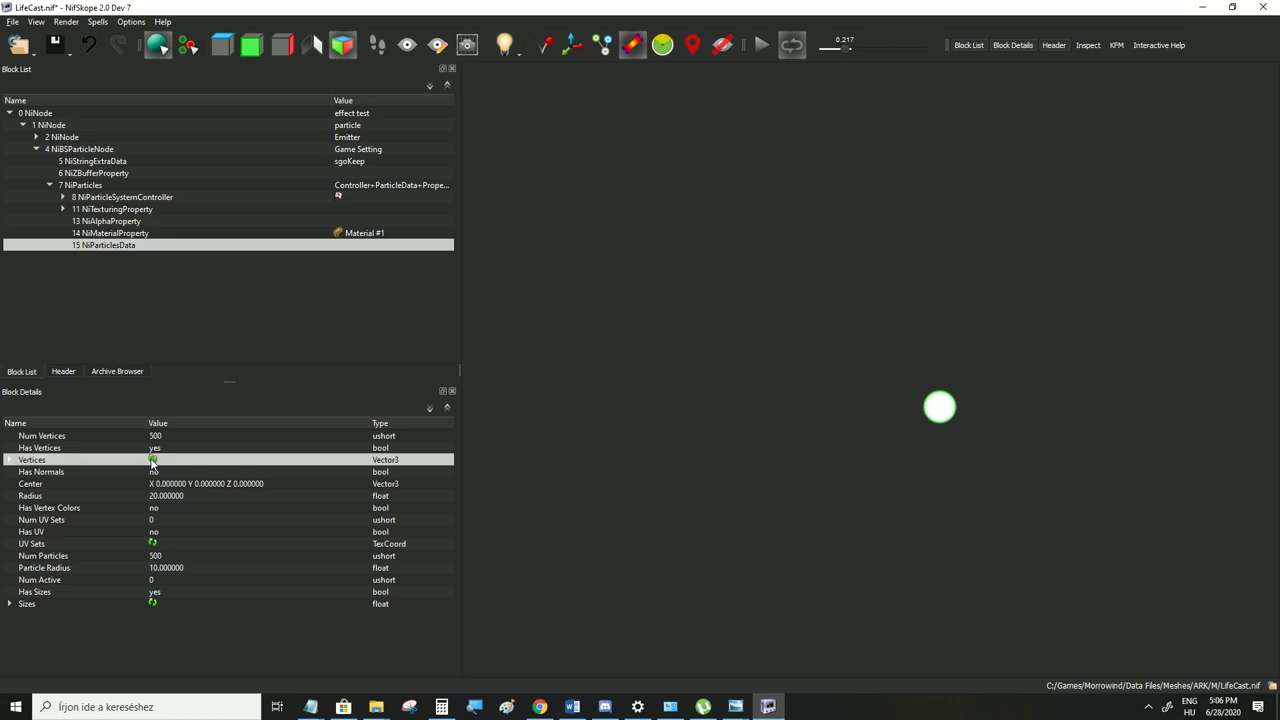
Inspect the UV Sets and Sizes entries, then go back to the NiParticleSystemController block
{"action": "left_click", "coordinate": [153, 544]}
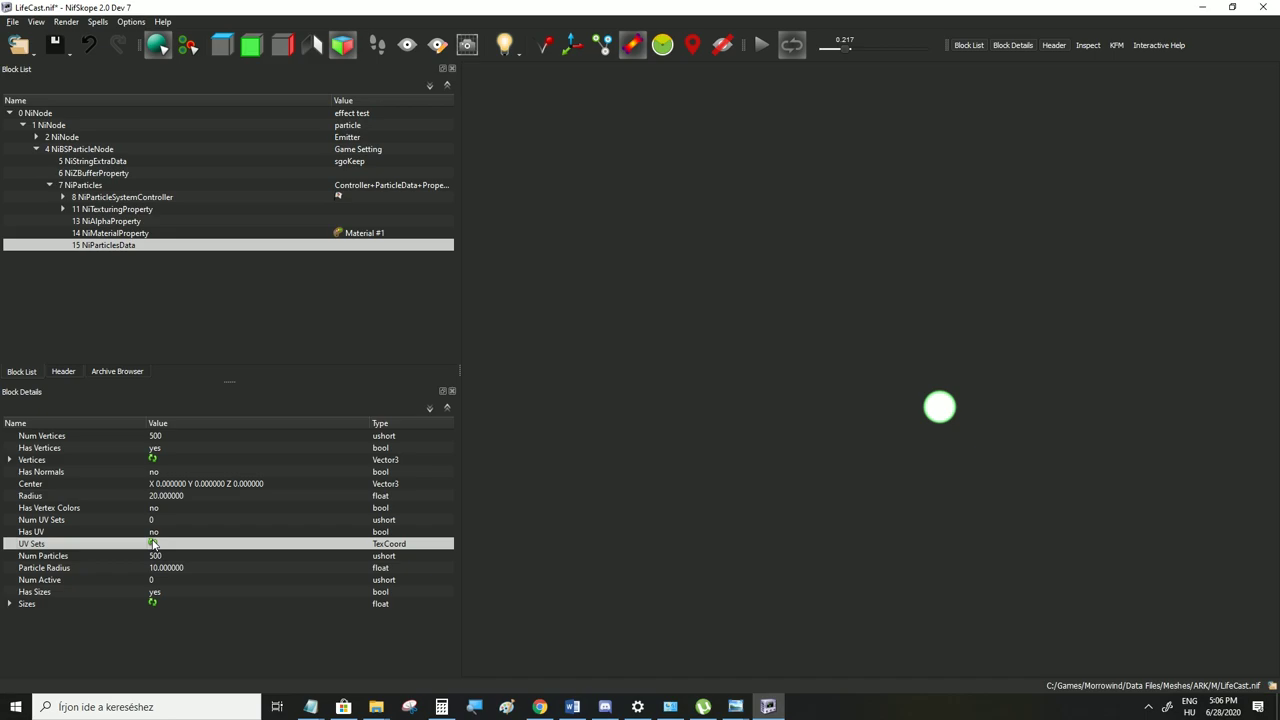
{"action": "left_click", "coordinate": [152, 604]}
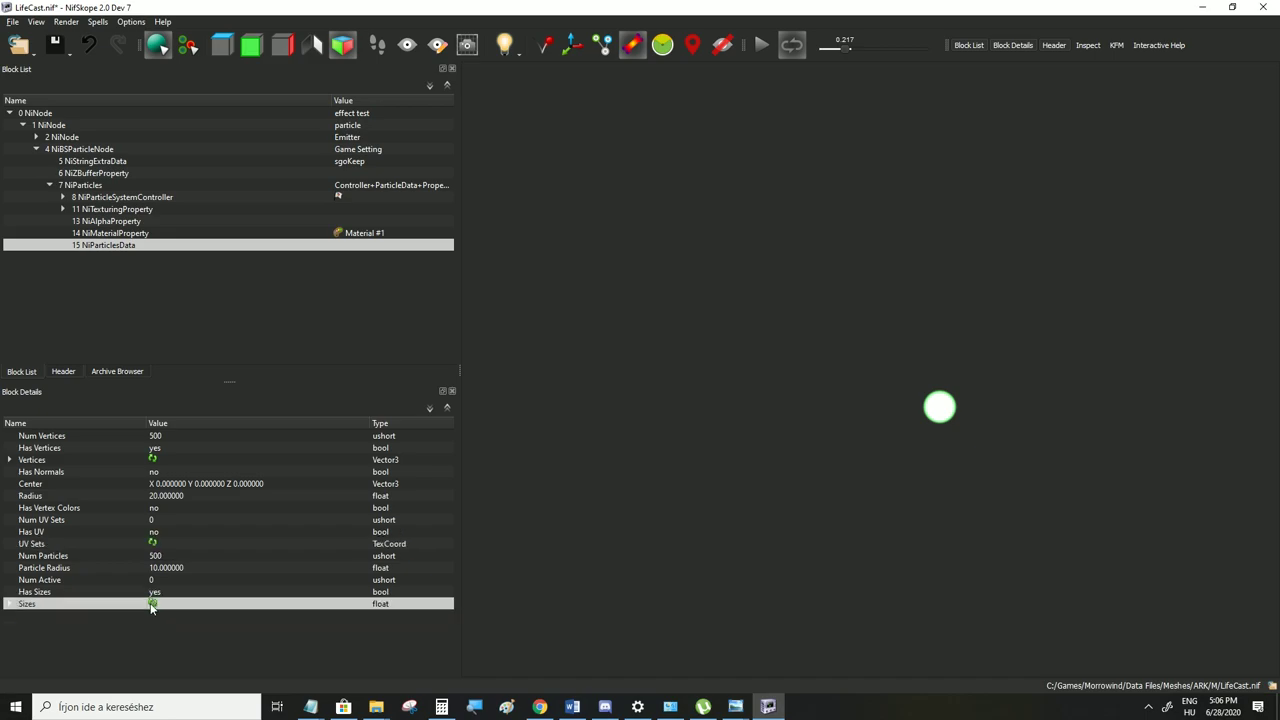
{"action": "left_click", "coordinate": [112, 198]}
{"action": "scroll", "coordinate": [151, 519], "scroll_direction": "down", "scroll_amount": 6}
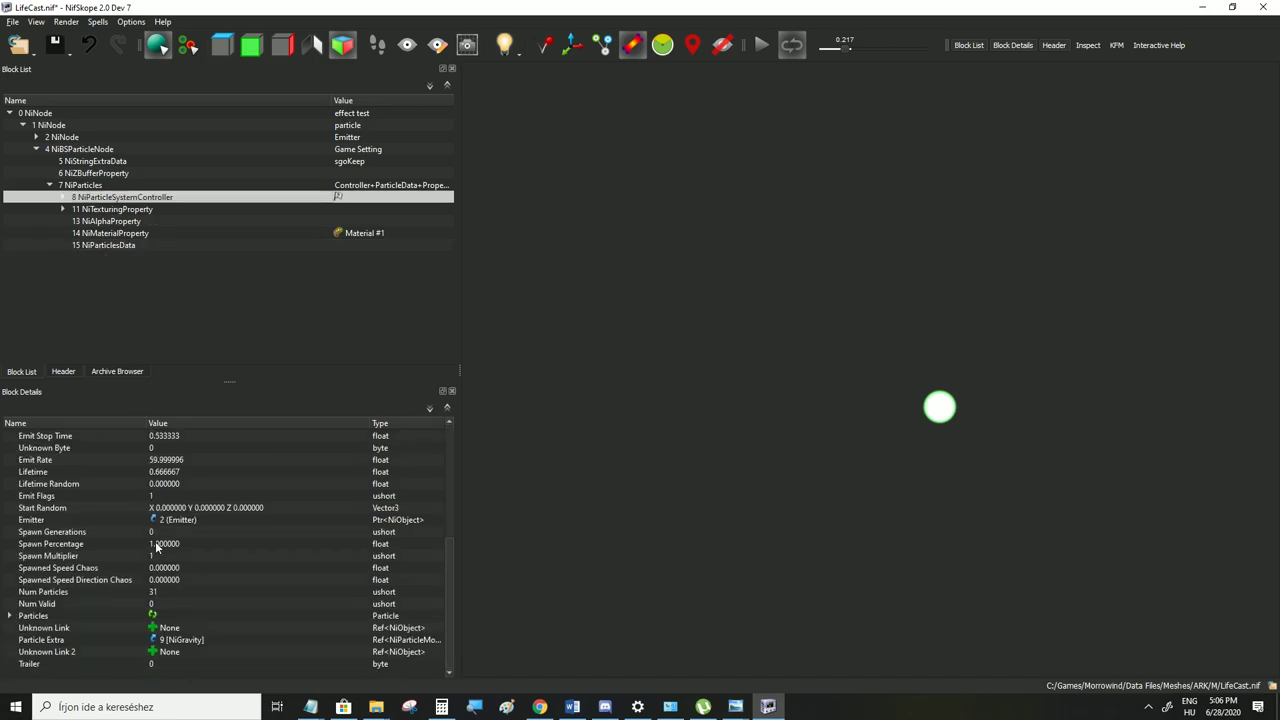
Set the controller's Num Particles to 500 and play the animation preview
{"action": "left_click", "coordinate": [159, 594]}
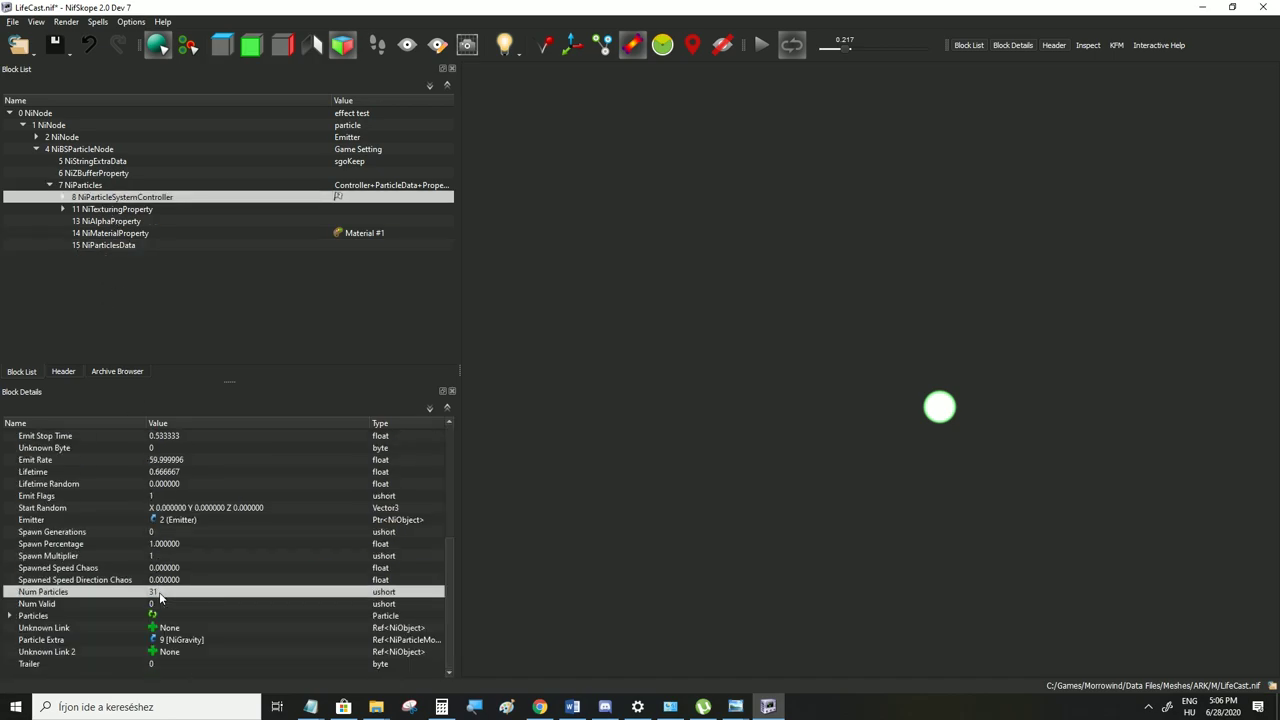
{"action": "double_click", "coordinate": [155, 592]}
{"action": "type", "text": "500"}
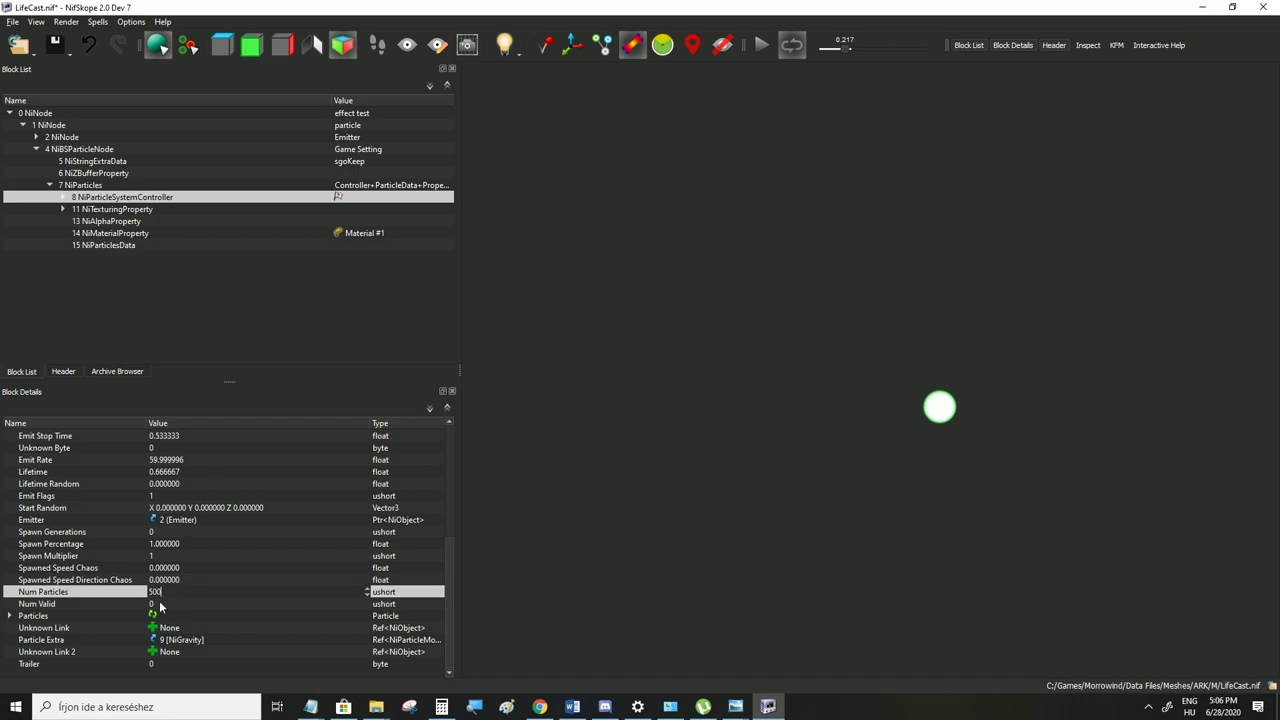
{"action": "key", "text": "Return"}
{"action": "left_click", "coordinate": [153, 618]}
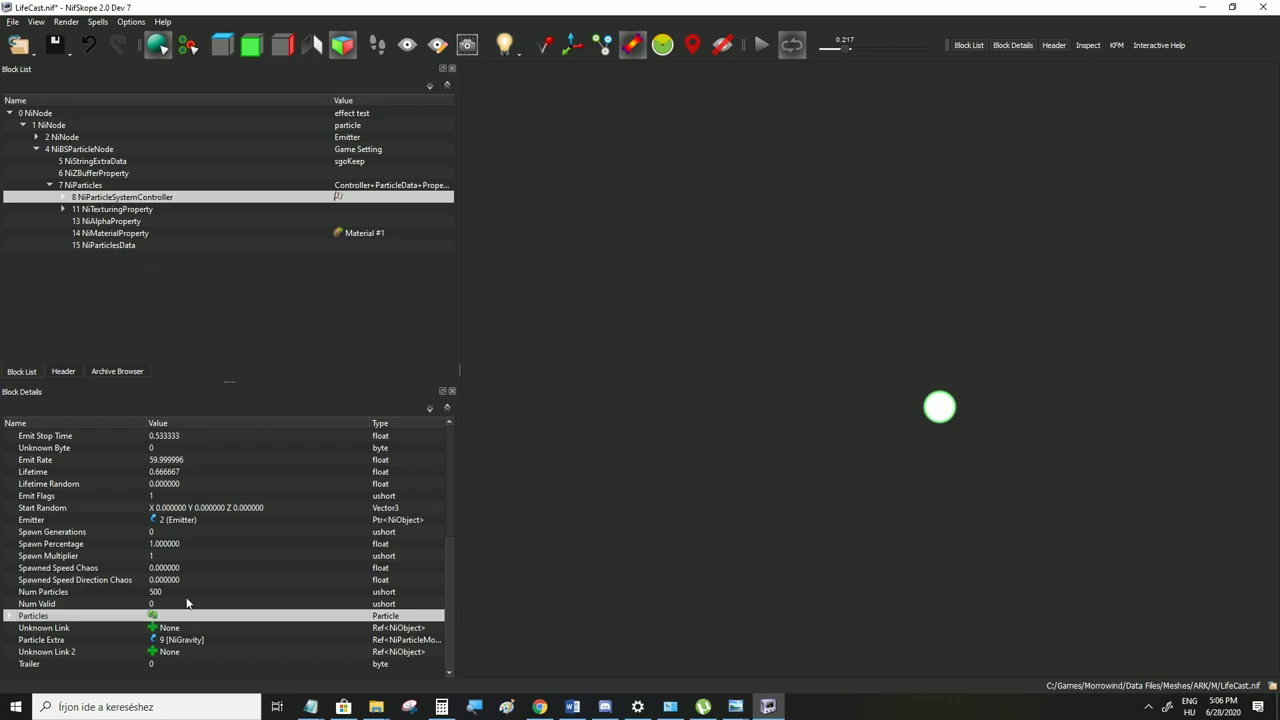
{"action": "left_click", "coordinate": [758, 47]}
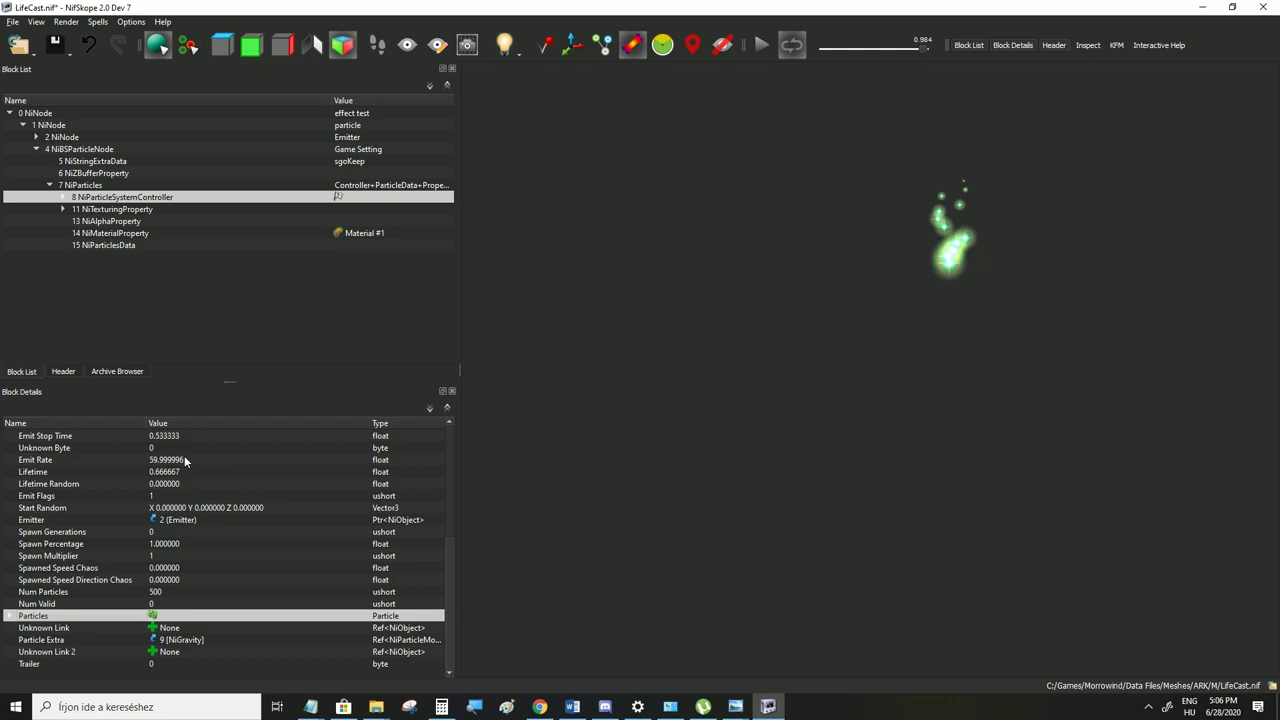
{"action": "left_click", "coordinate": [753, 52]}
{"action": "left_click", "coordinate": [755, 53]}
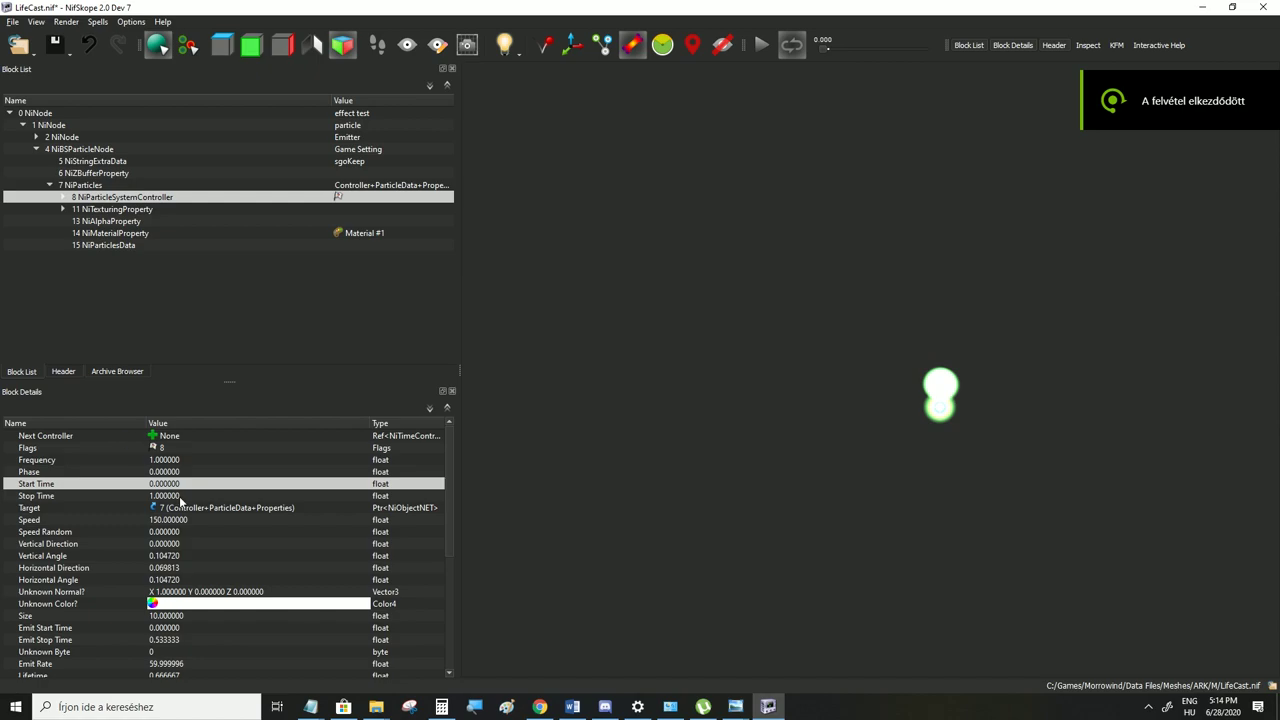
Change the controller's Stop Time from 1 to 3 and replay the animation
{"action": "left_click", "coordinate": [172, 496]}
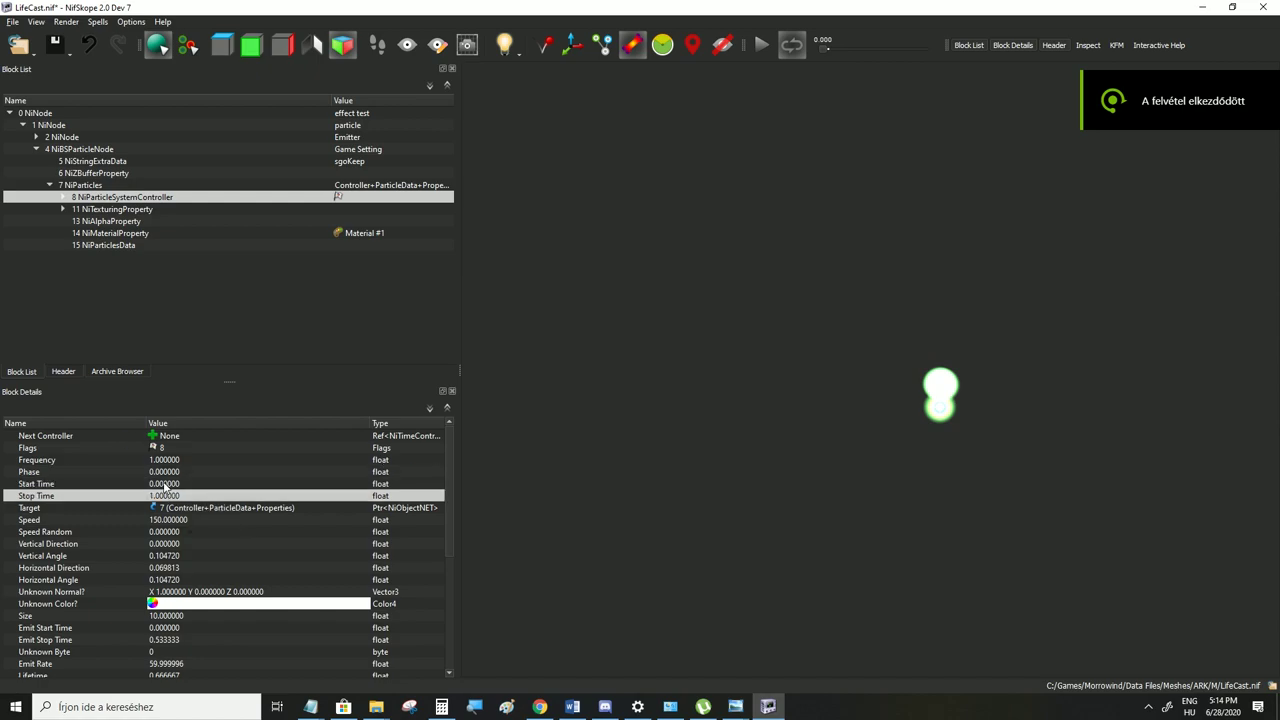
{"action": "left_click", "coordinate": [100, 486]}
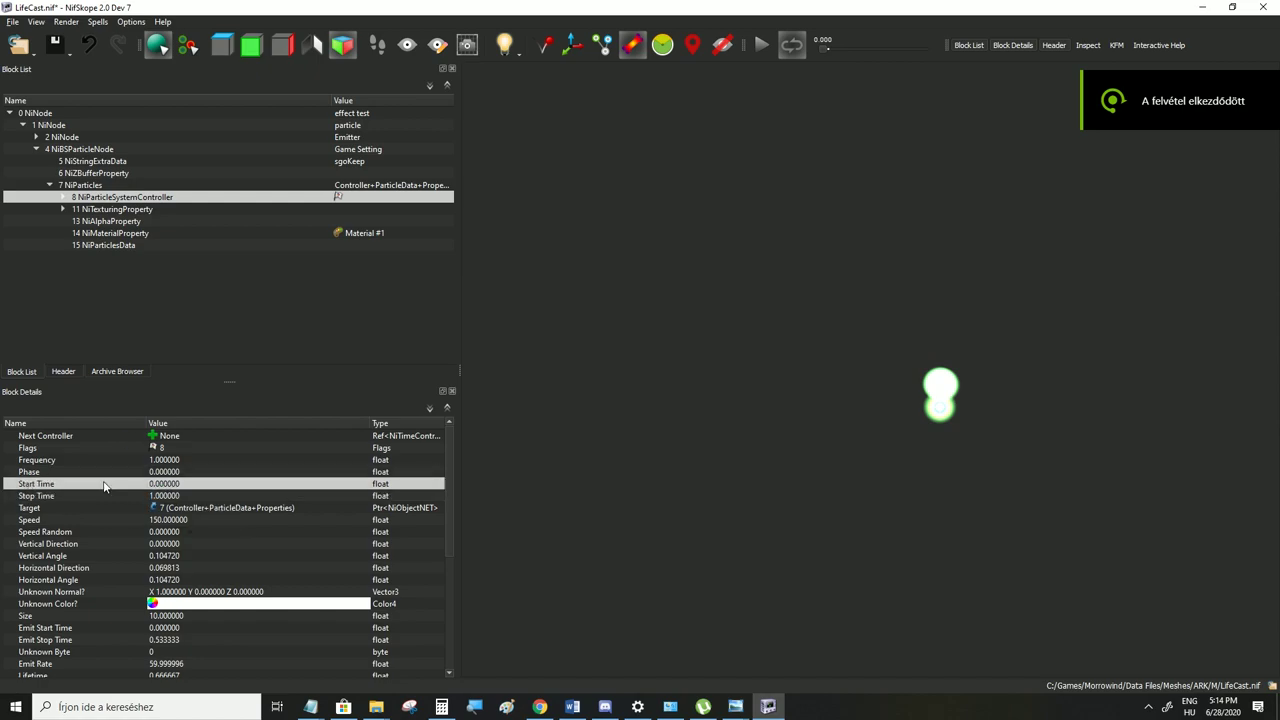
{"action": "left_click", "coordinate": [48, 496]}
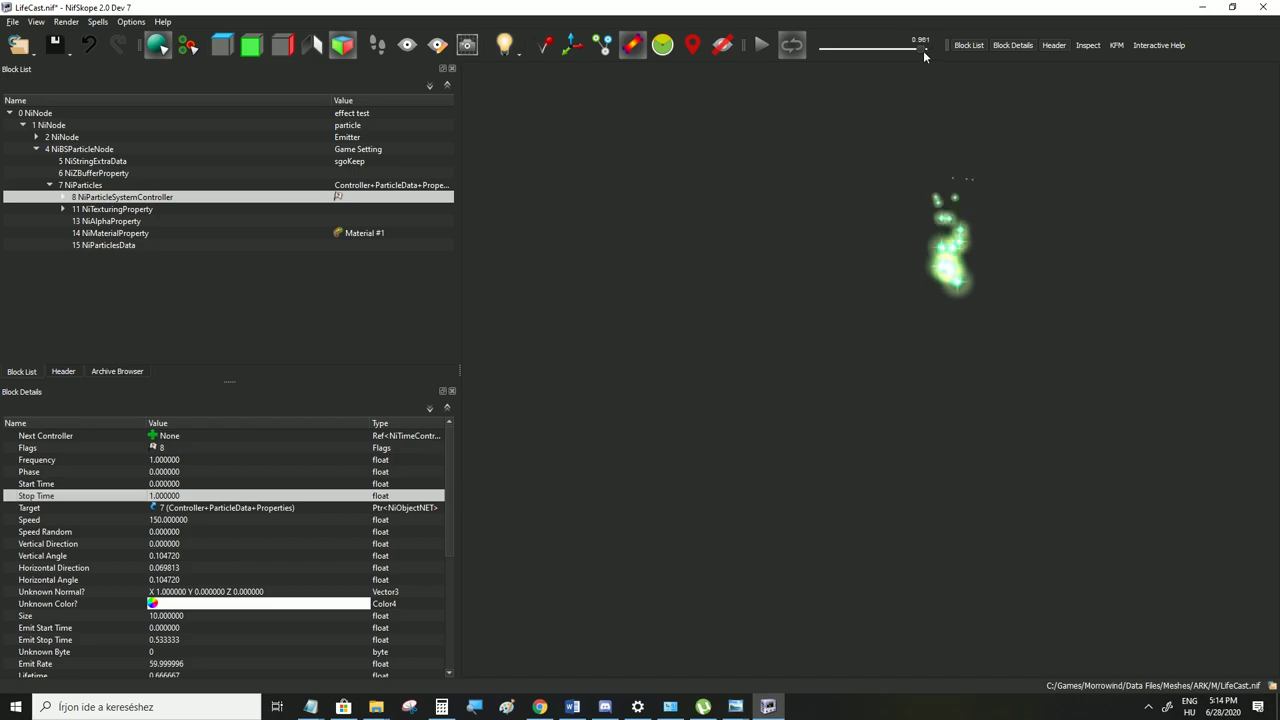
{"action": "double_click", "coordinate": [166, 496]}
{"action": "type", "text": "3"}
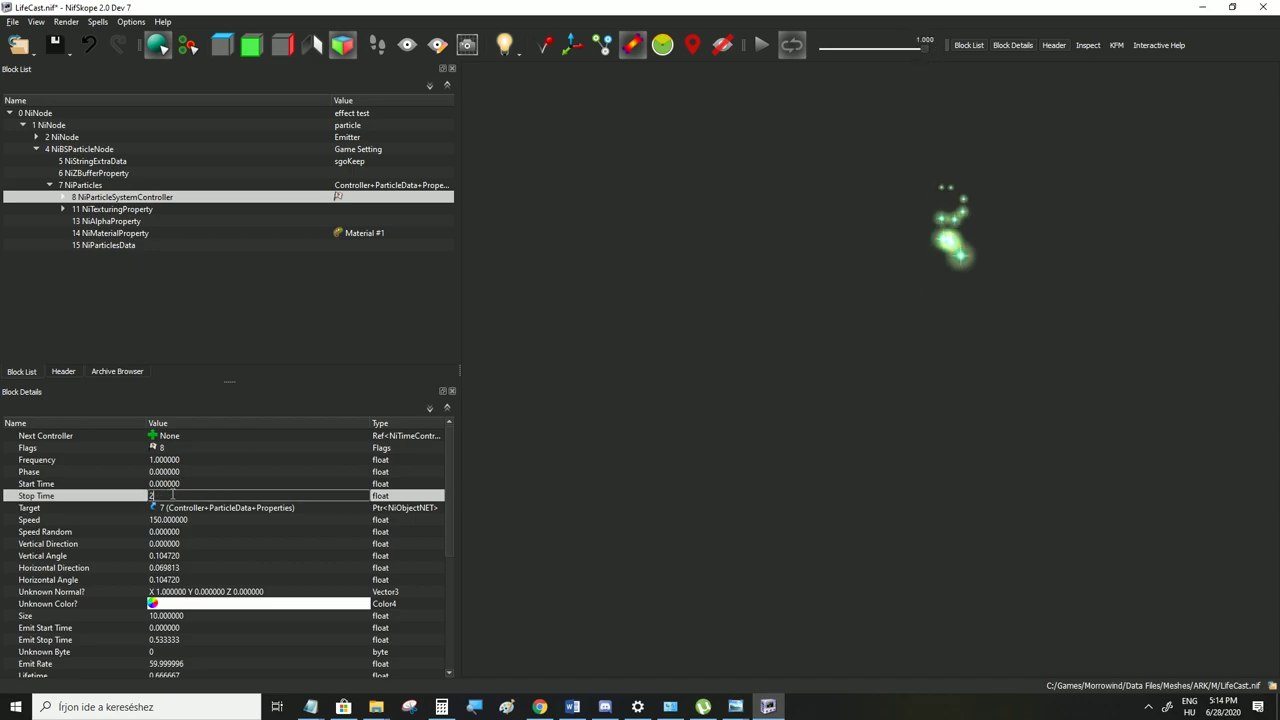
{"action": "left_click", "coordinate": [170, 484]}
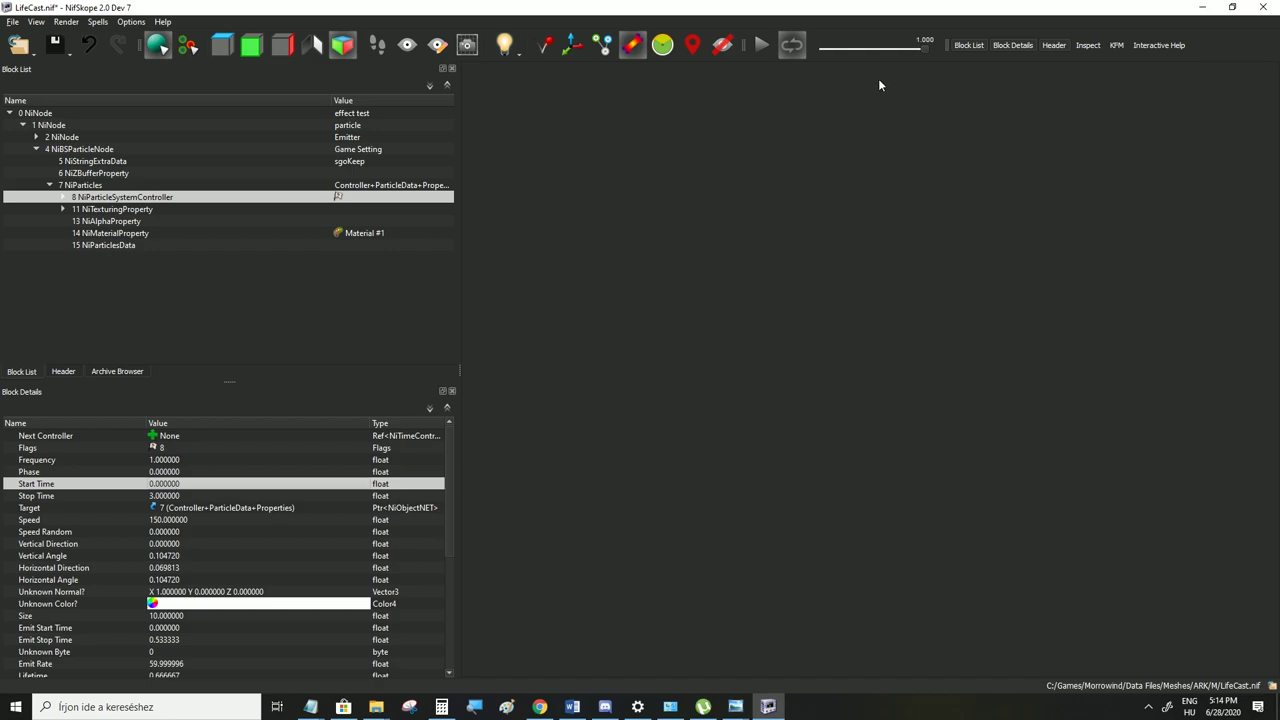
{"action": "left_click", "coordinate": [759, 48]}
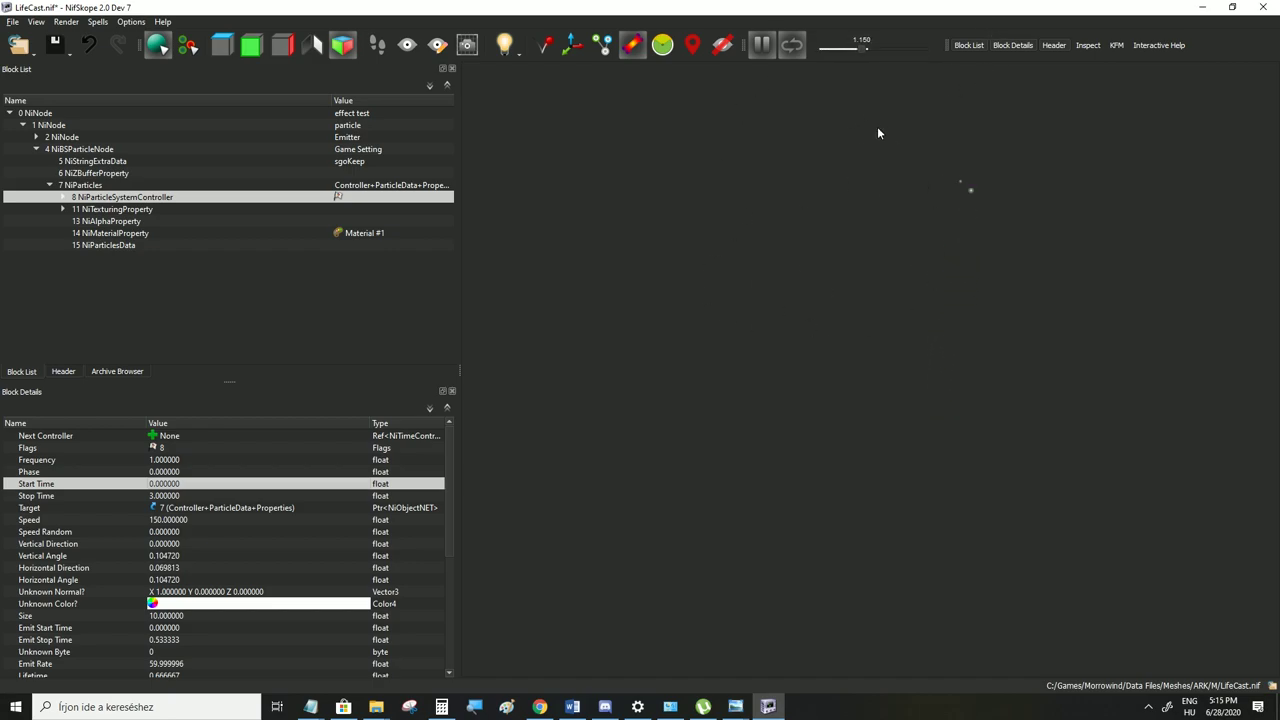
{"action": "left_click", "coordinate": [765, 45]}
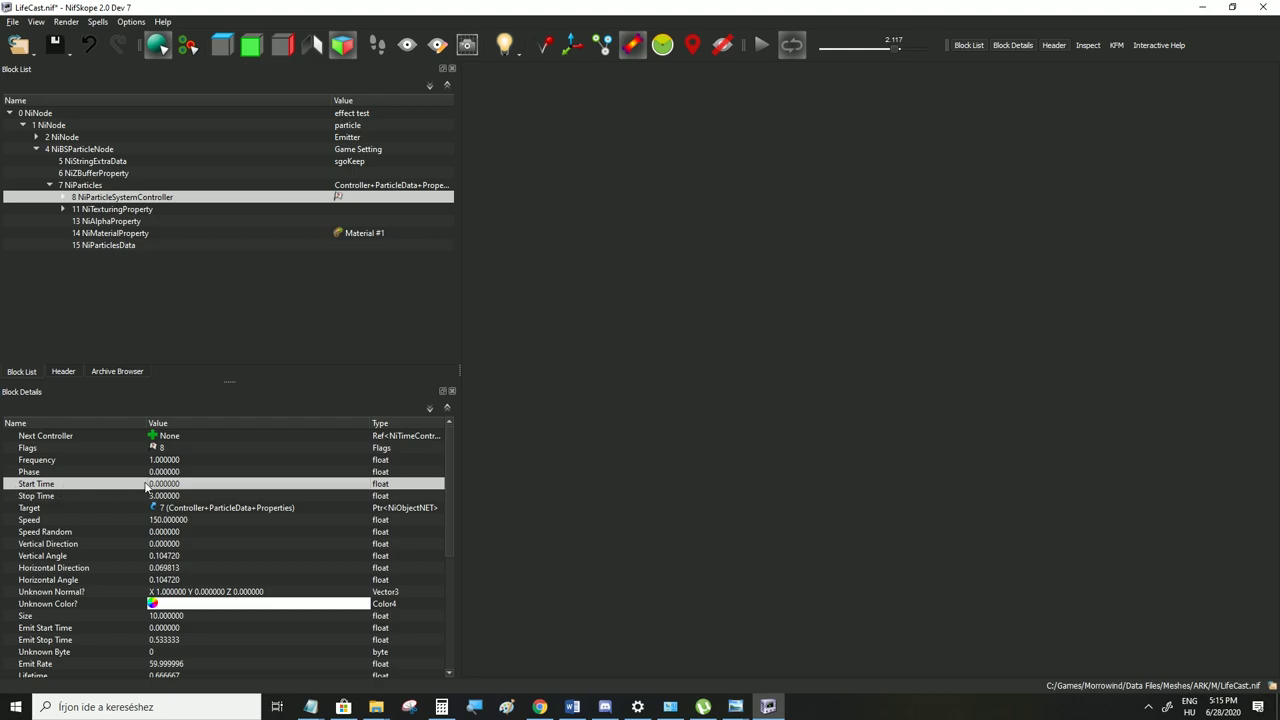
{"action": "left_click", "coordinate": [168, 630]}
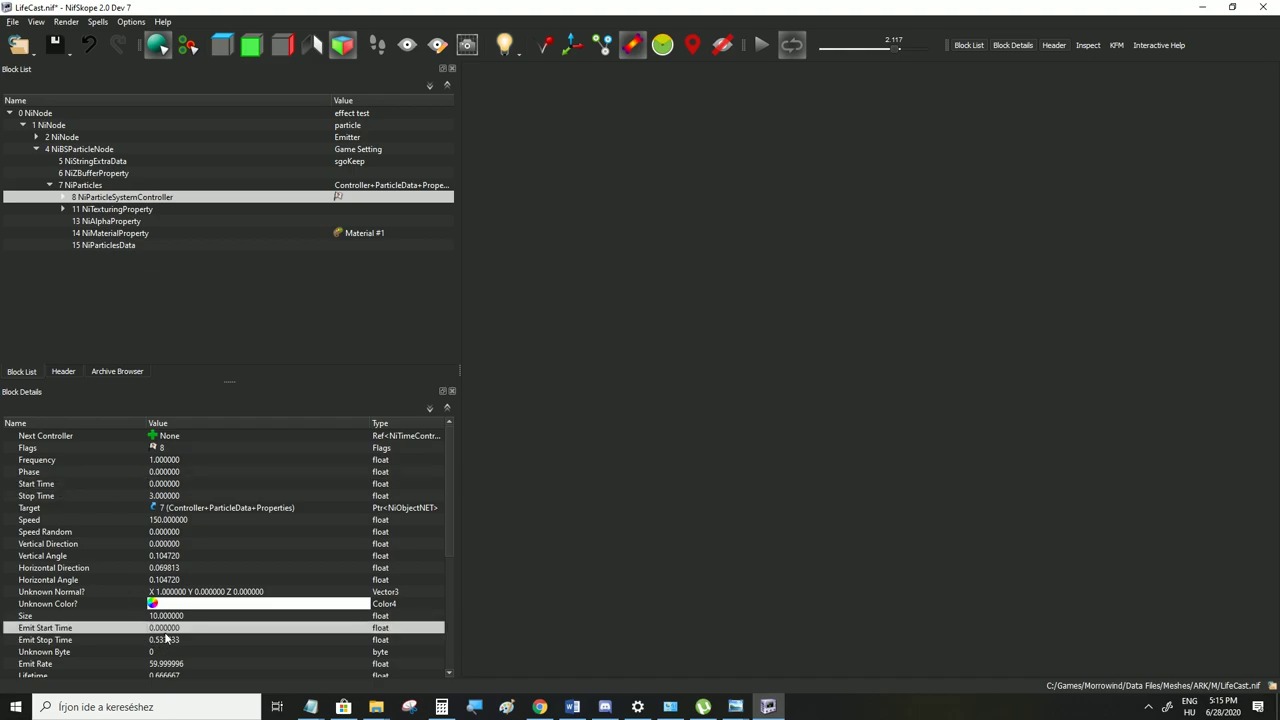
{"action": "left_click", "coordinate": [102, 639]}
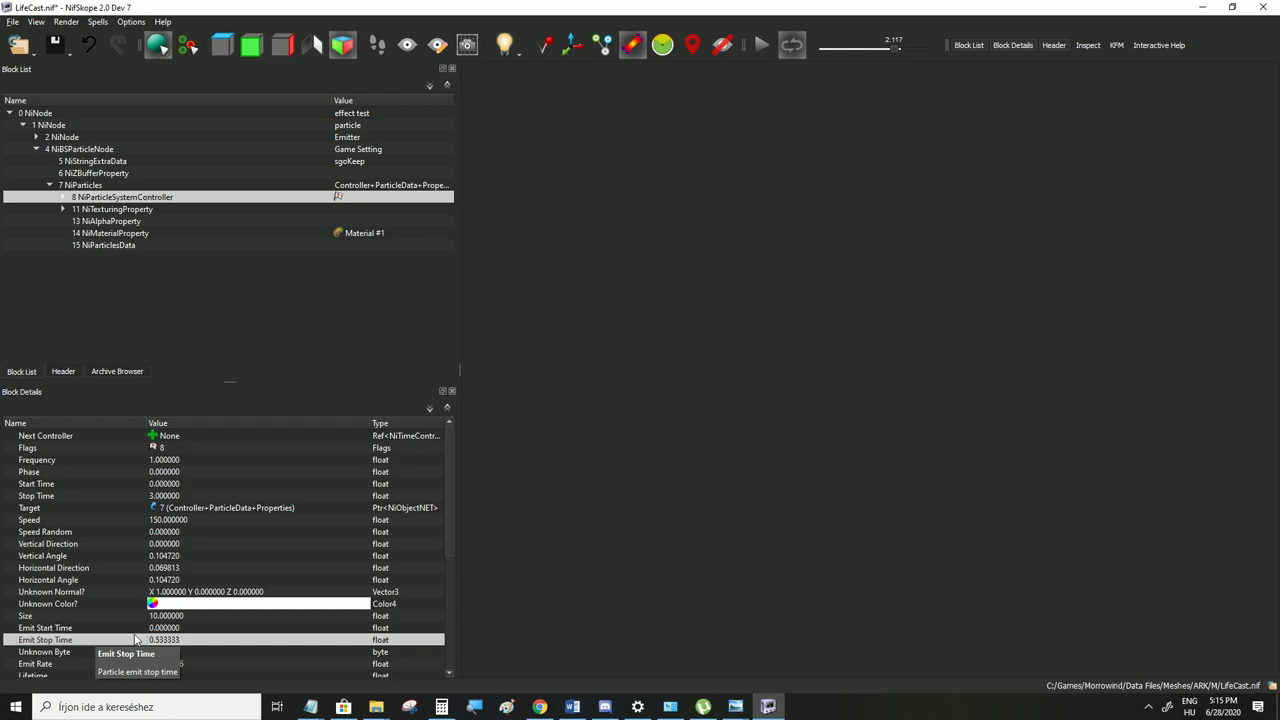
{"action": "left_click", "coordinate": [166, 628]}
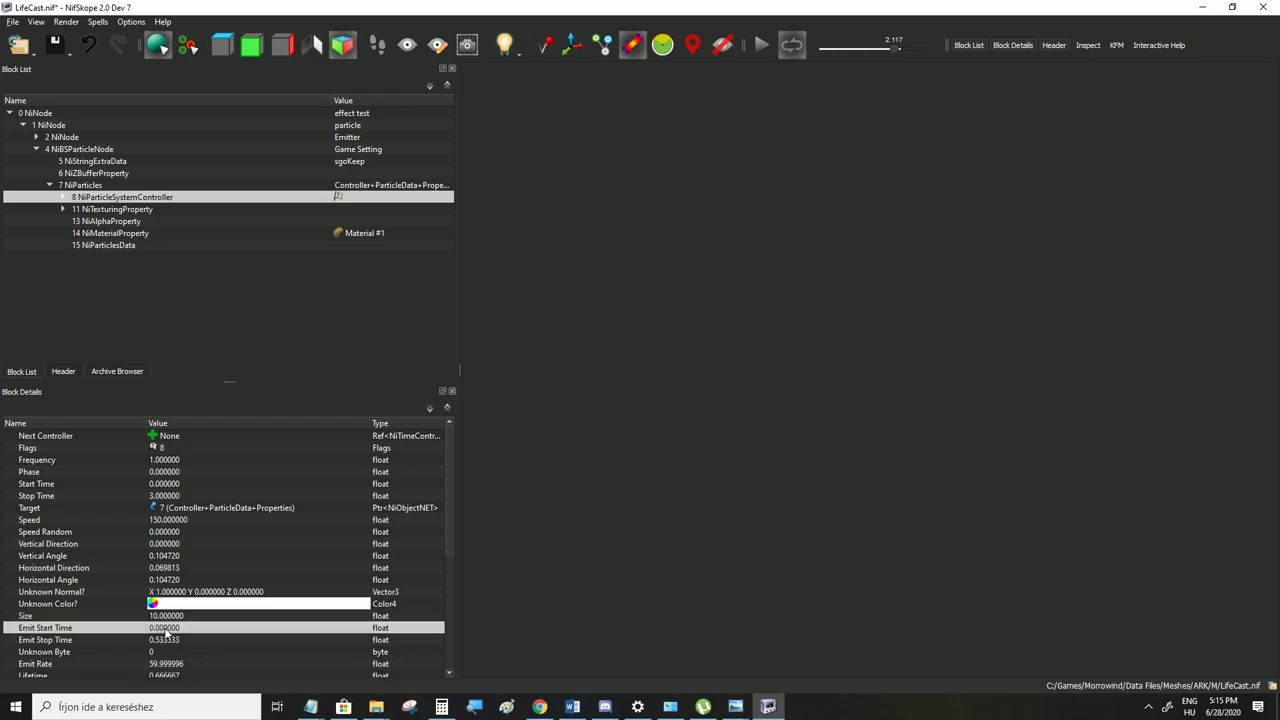
{"action": "left_click", "coordinate": [164, 639]}
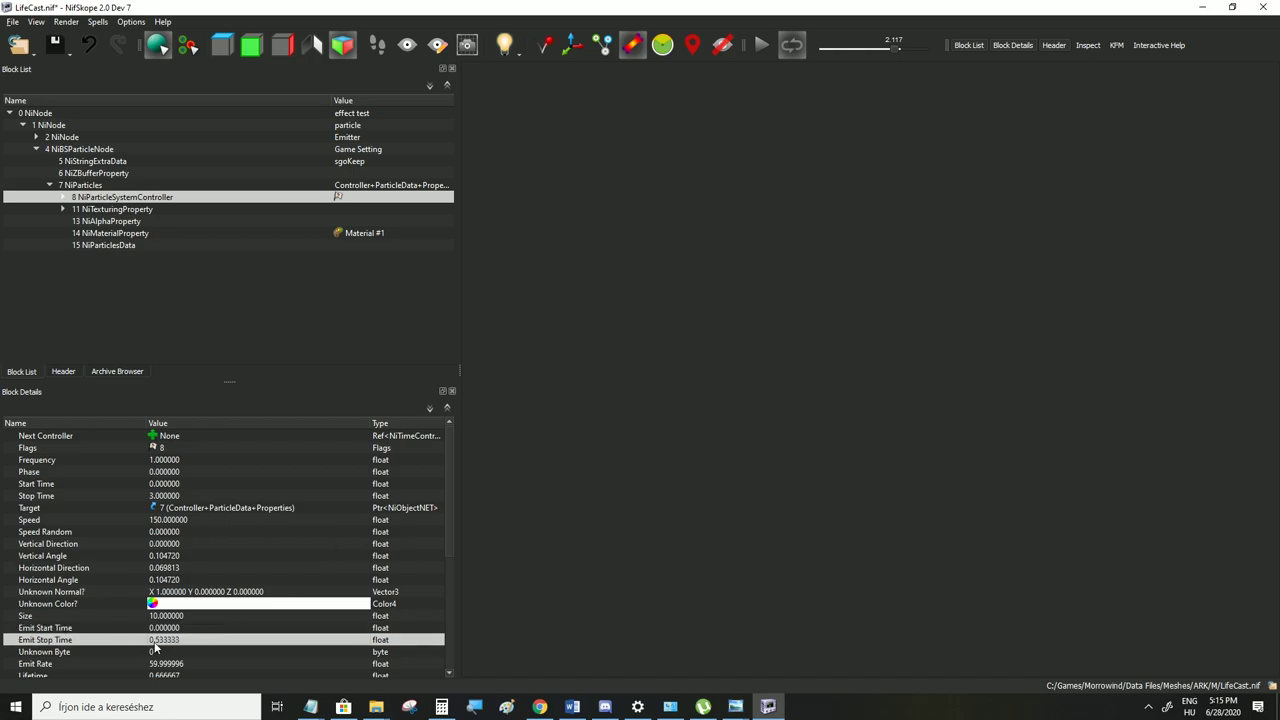
{"action": "left_click", "coordinate": [760, 47]}
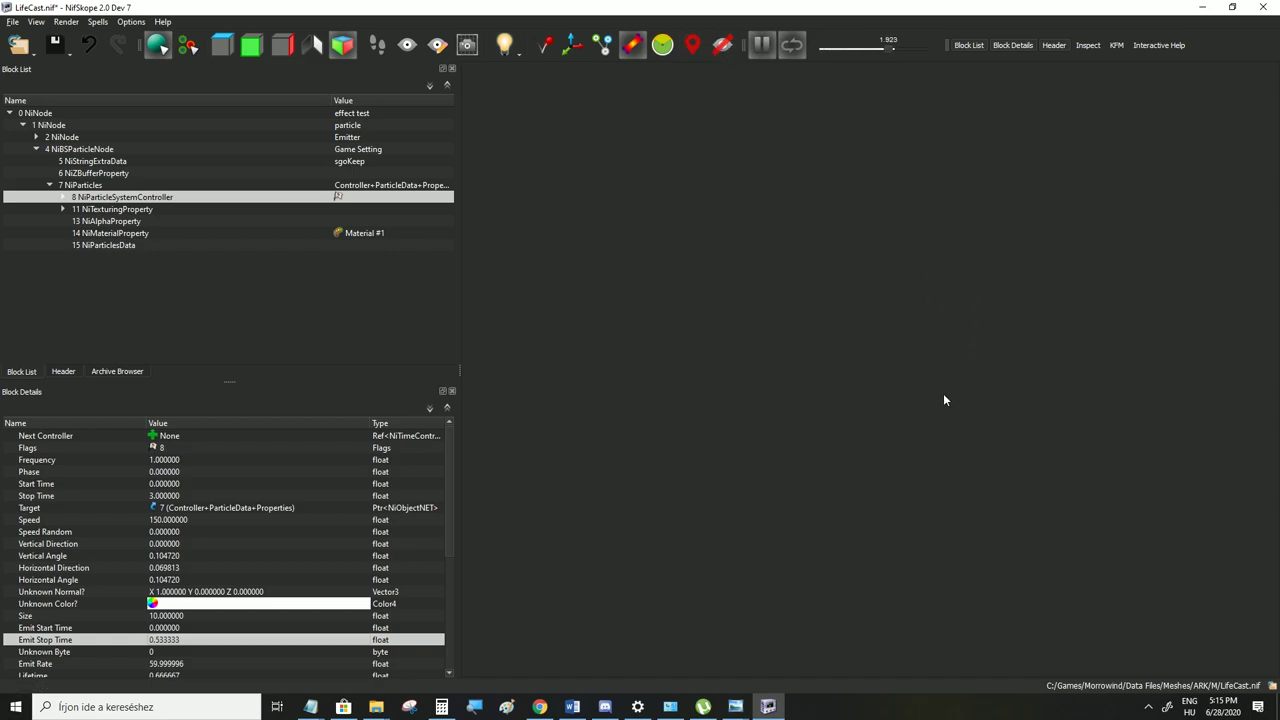
{"action": "left_click", "coordinate": [763, 47]}
{"action": "scroll", "coordinate": [166, 642], "scroll_direction": "down", "scroll_amount": 1}
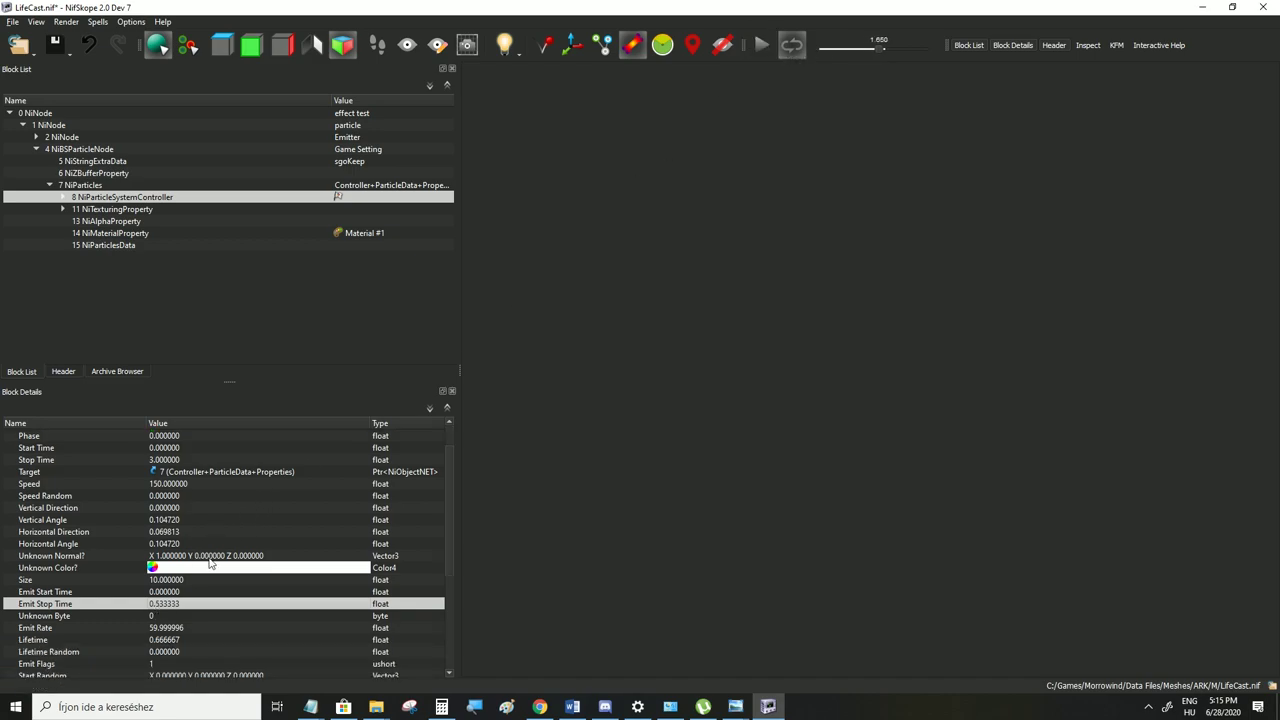
{"action": "left_click", "coordinate": [175, 628]}
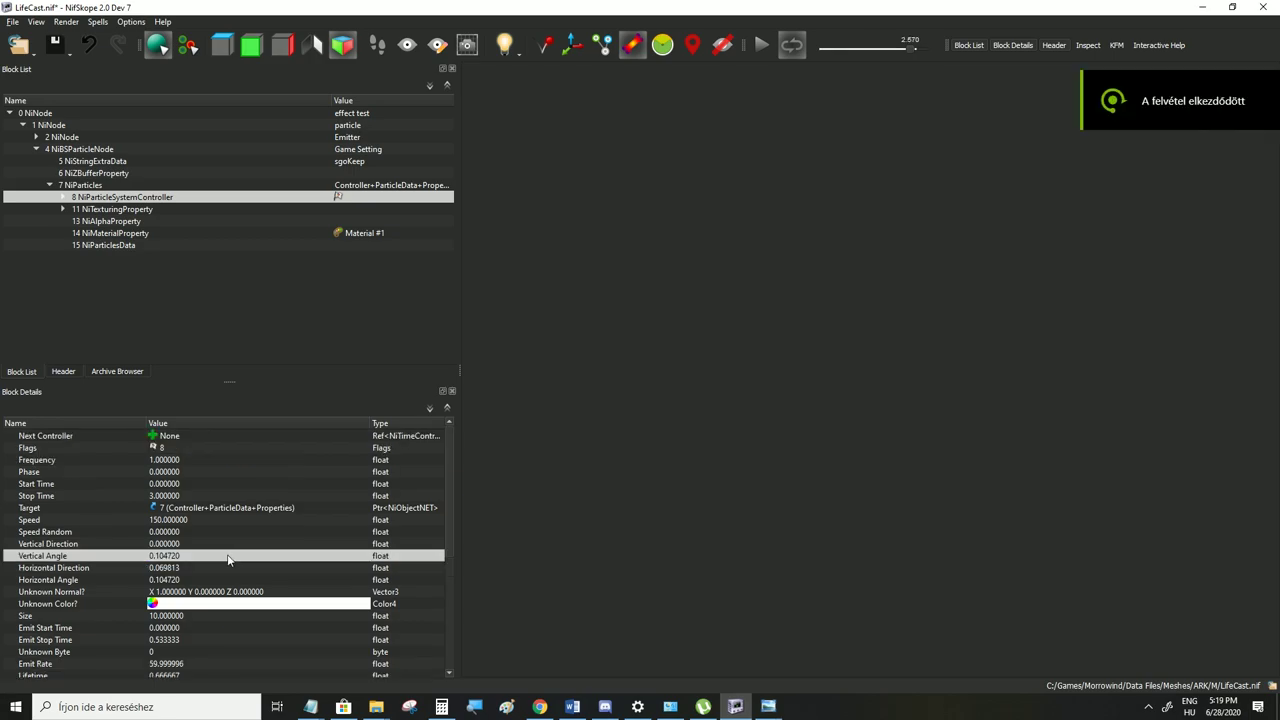
{"action": "scroll", "coordinate": [230, 562], "scroll_direction": "down", "scroll_amount": 1}
{"action": "left_click", "coordinate": [168, 641]}
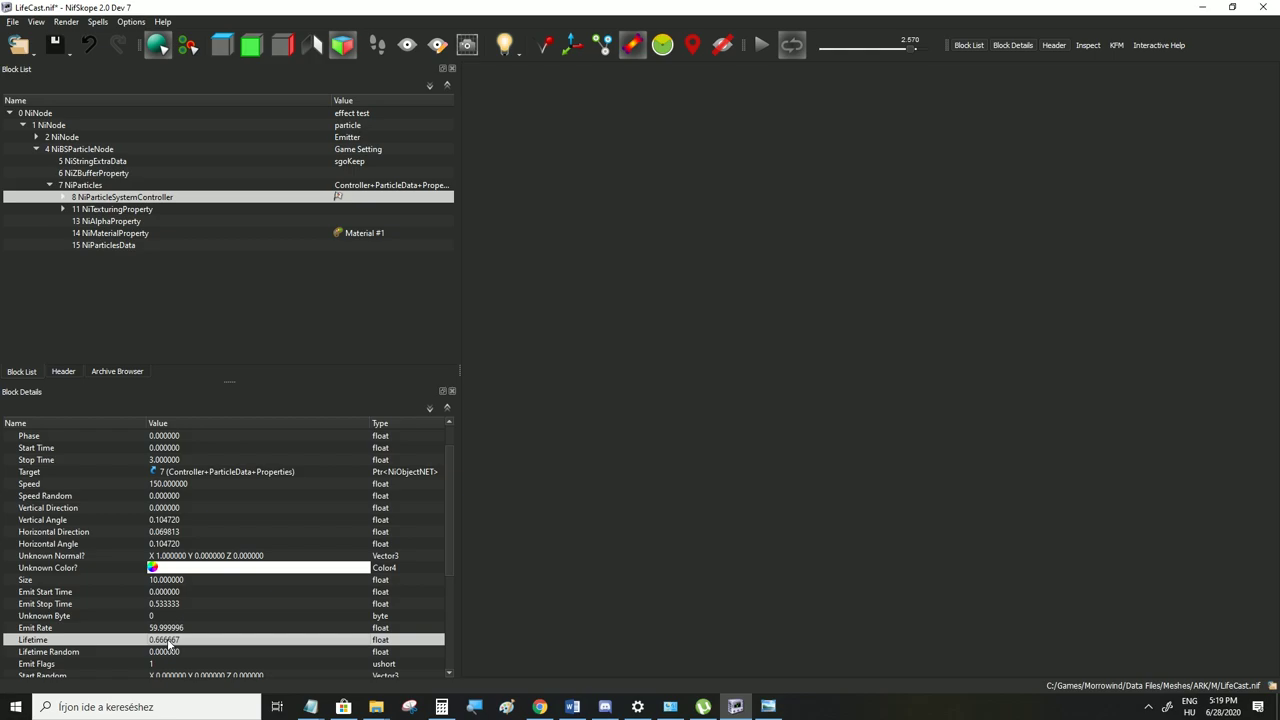
{"action": "left_click", "coordinate": [822, 48]}
{"action": "left_click", "coordinate": [757, 42]}
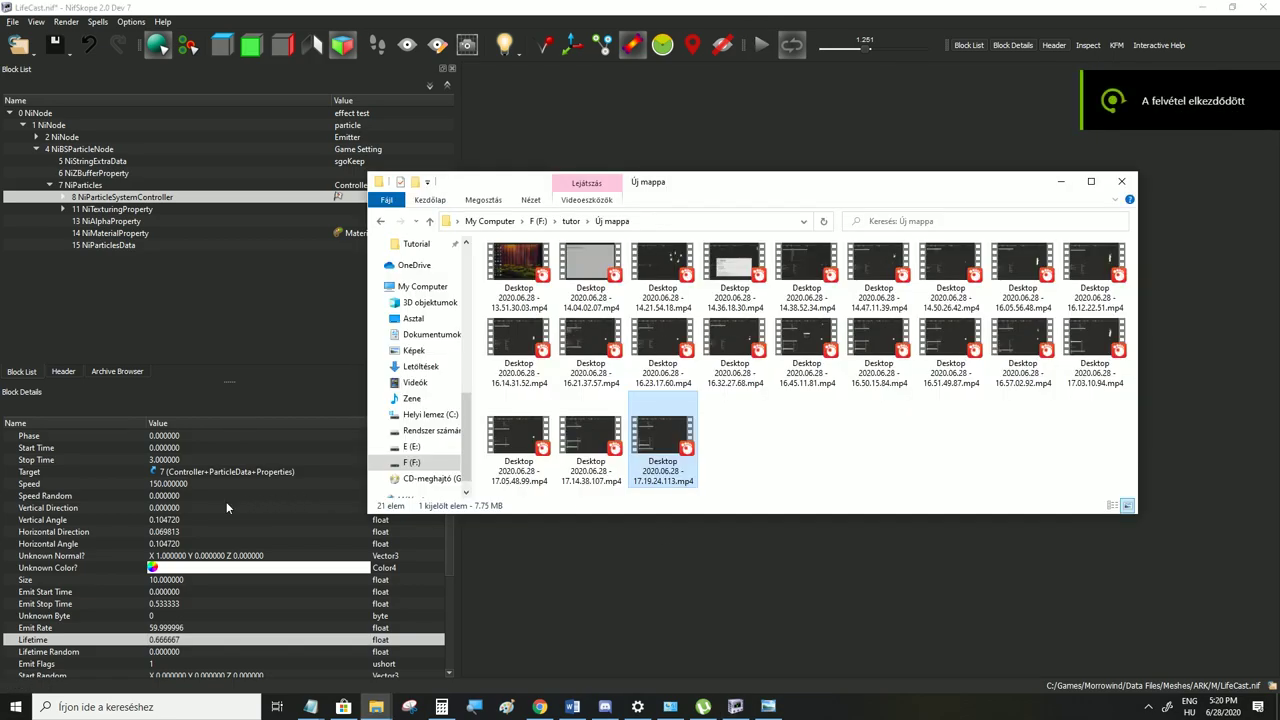
{"action": "left_click", "coordinate": [183, 641]}
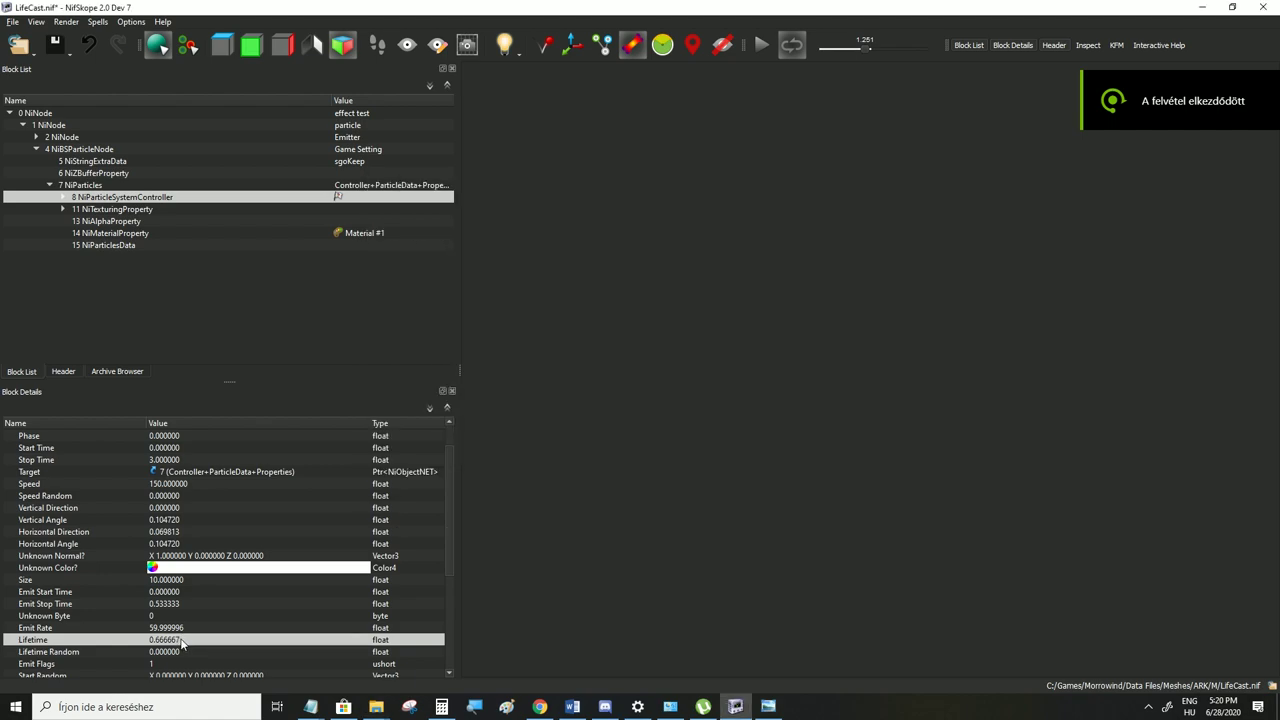
Review the Emit Rate, Num Particles (500), and Emit Start and Stop Time values
{"action": "left_click", "coordinate": [175, 628]}
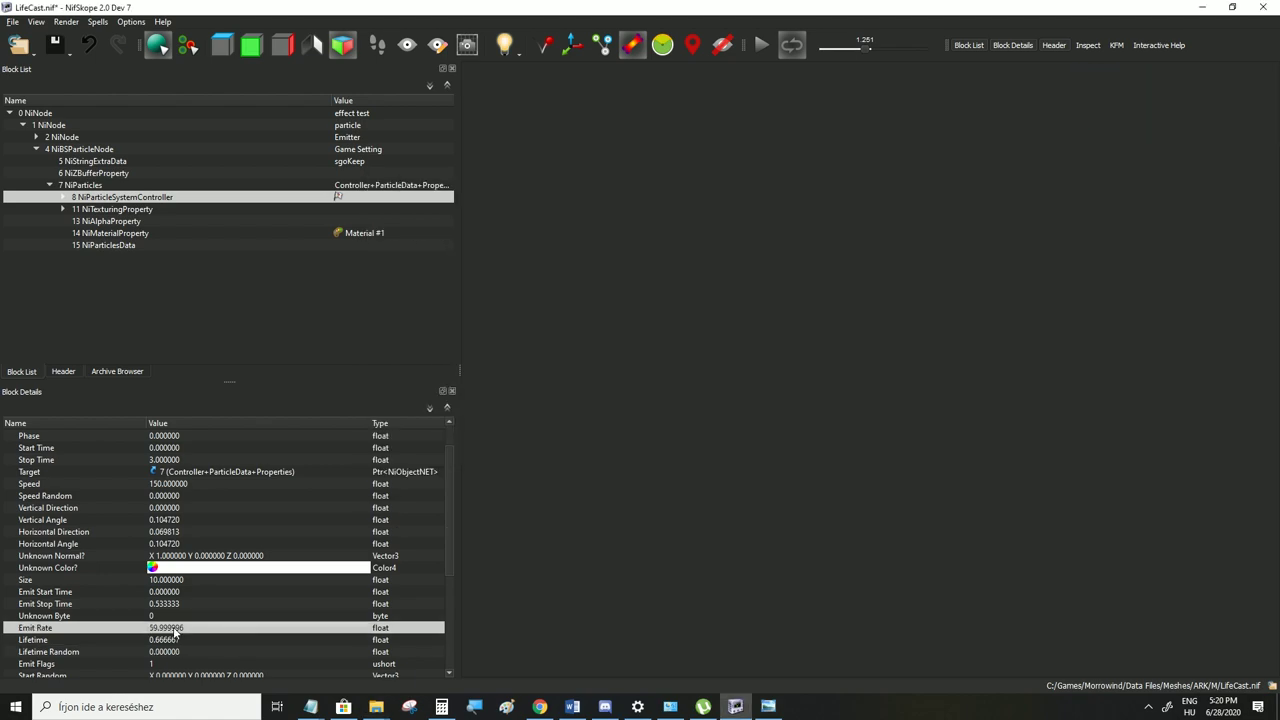
{"action": "scroll", "coordinate": [175, 632], "scroll_direction": "down", "scroll_amount": 3}
{"action": "left_click", "coordinate": [170, 652]}
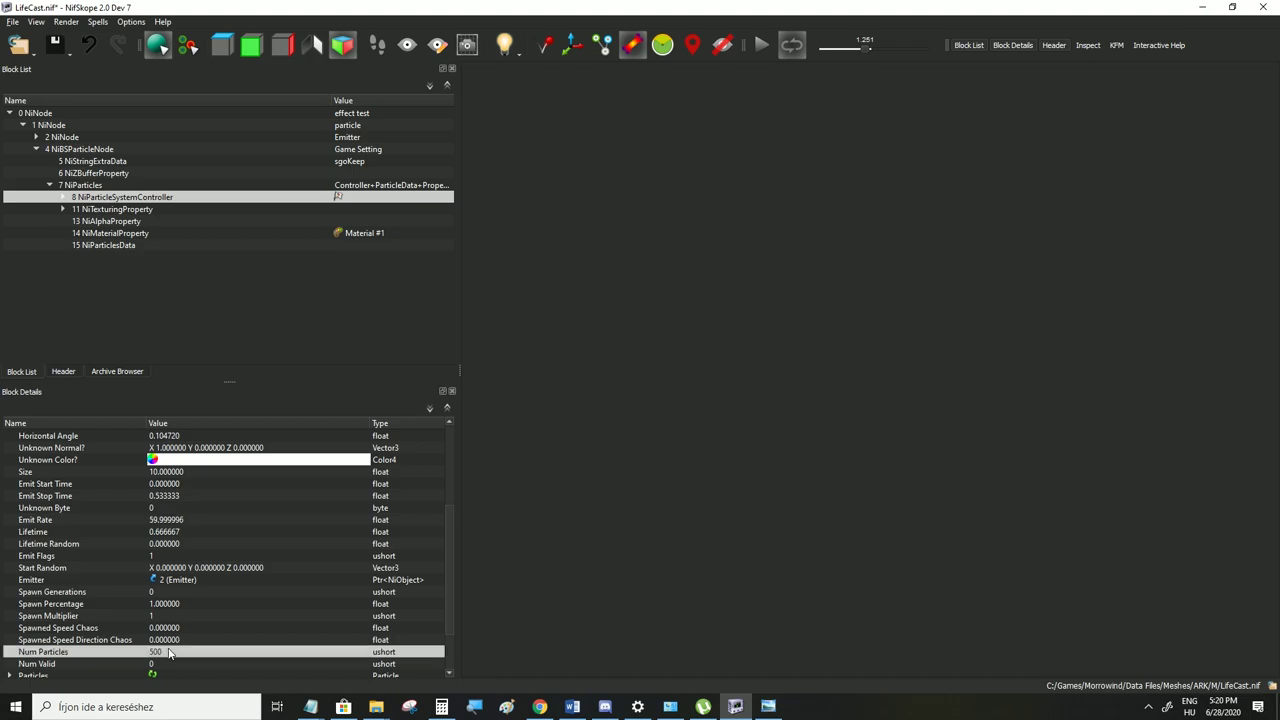
{"action": "scroll", "coordinate": [170, 652], "scroll_direction": "up", "scroll_amount": 2}
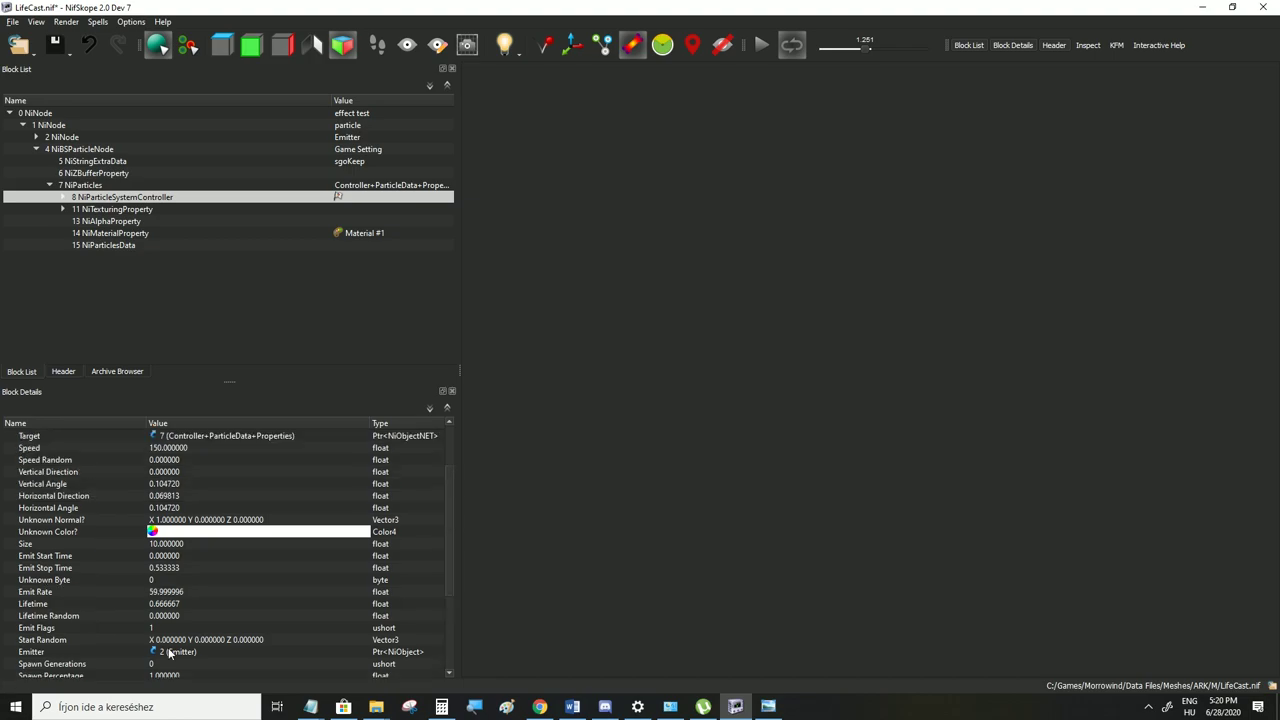
{"action": "left_click", "coordinate": [167, 564]}
{"action": "left_click", "coordinate": [170, 569]}
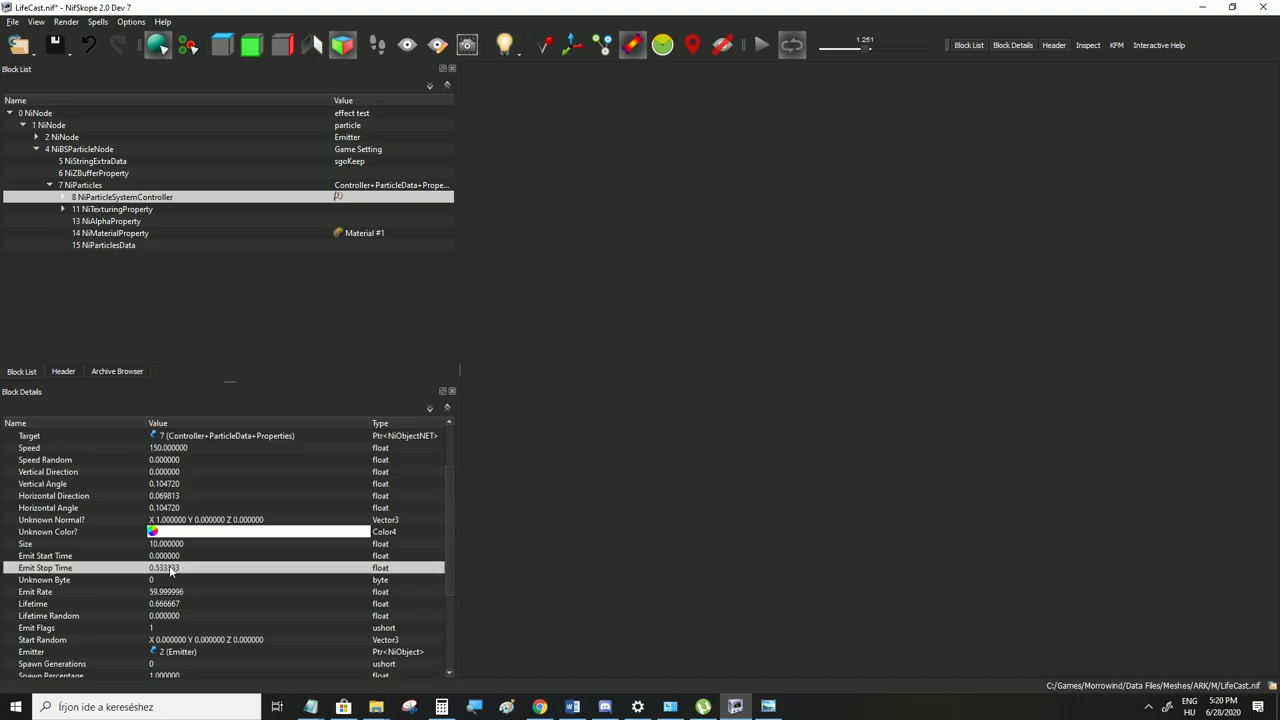
Check the controller's Start Time, then view the 1.png formula sheet maximized in Photo Viewer
{"action": "scroll", "coordinate": [168, 570], "scroll_direction": "up", "scroll_amount": 2}
{"action": "left_click", "coordinate": [163, 486]}
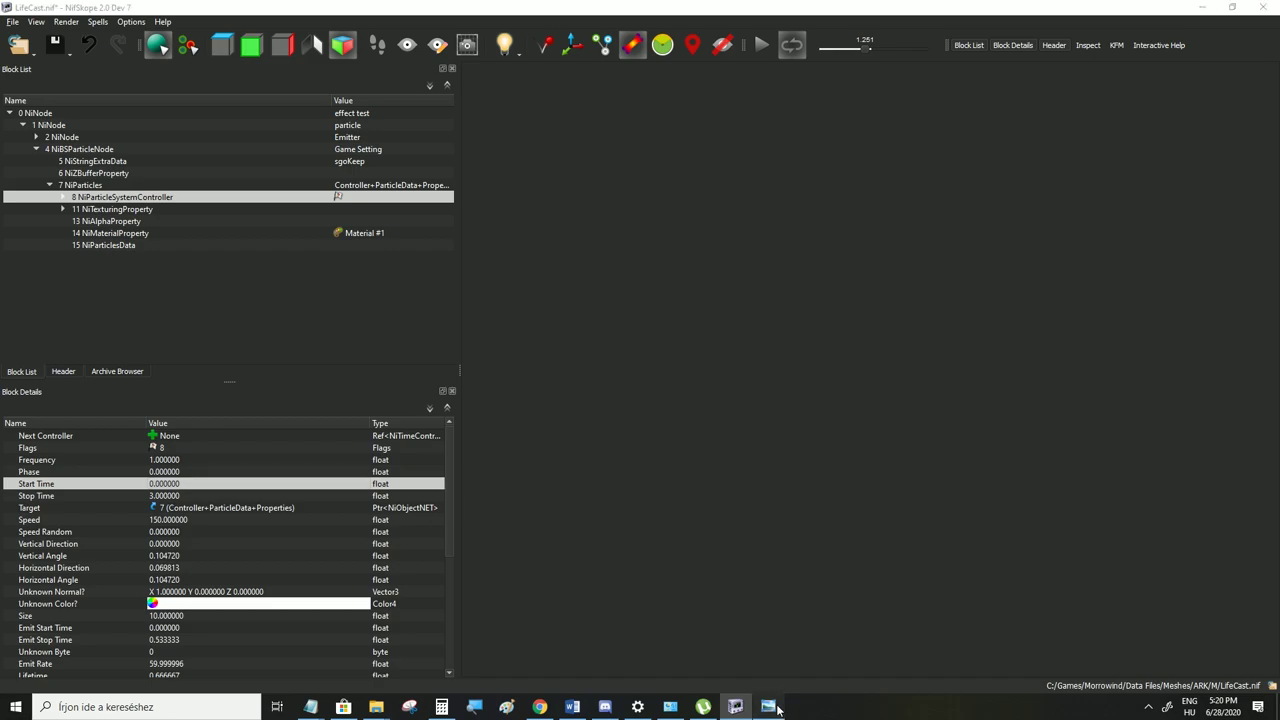
{"action": "left_click", "coordinate": [768, 706]}
{"action": "left_click", "coordinate": [1139, 98]}
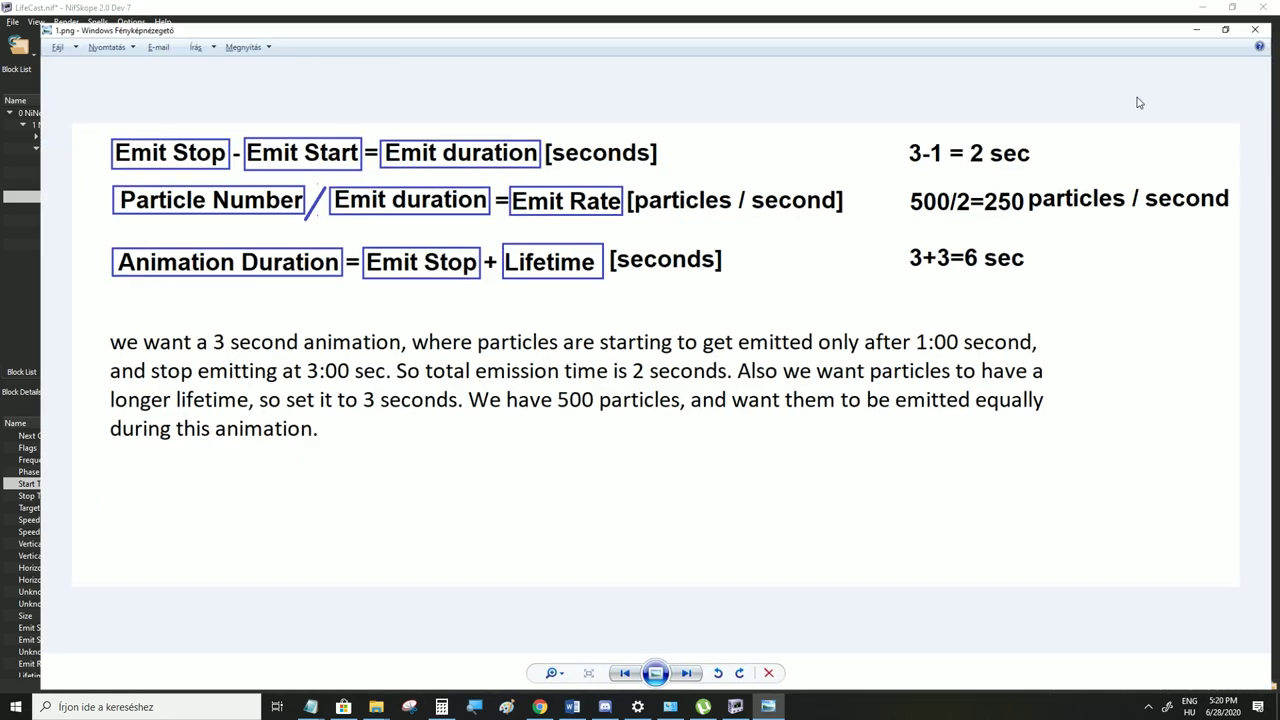
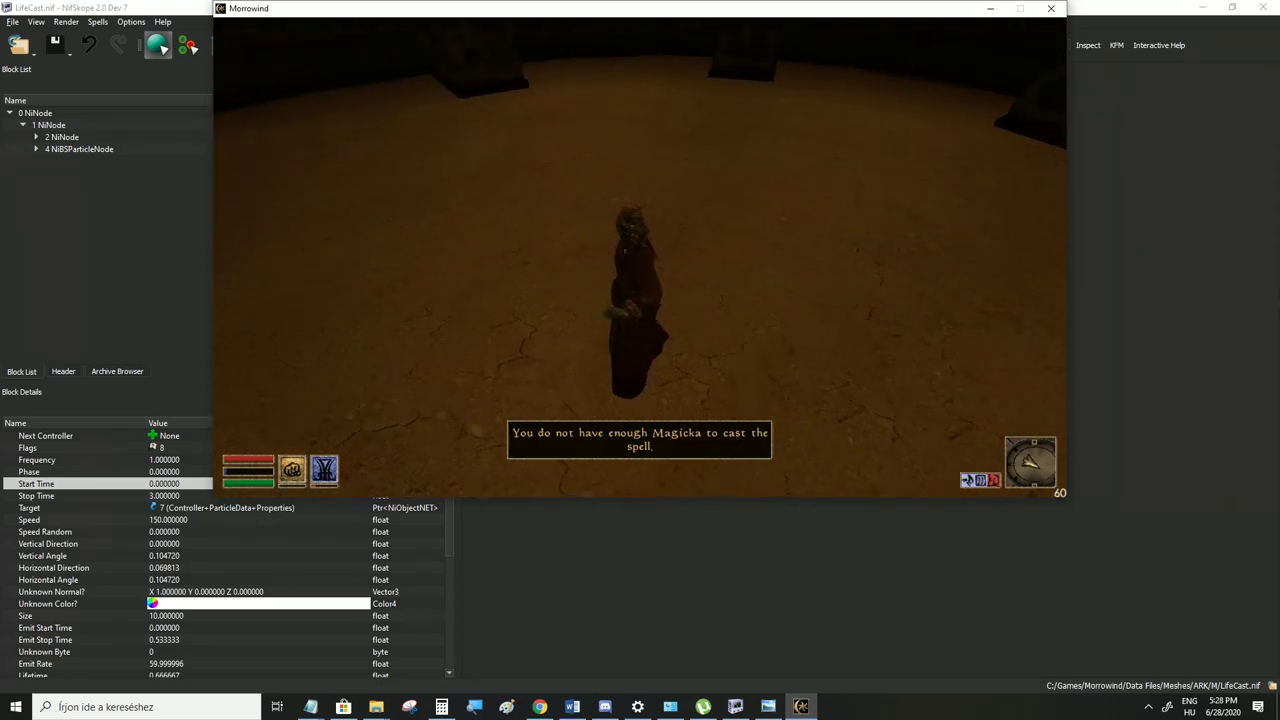
Save LifeCast.nif over the existing file in the M folder
{"action": "left_click", "coordinate": [800, 706]}
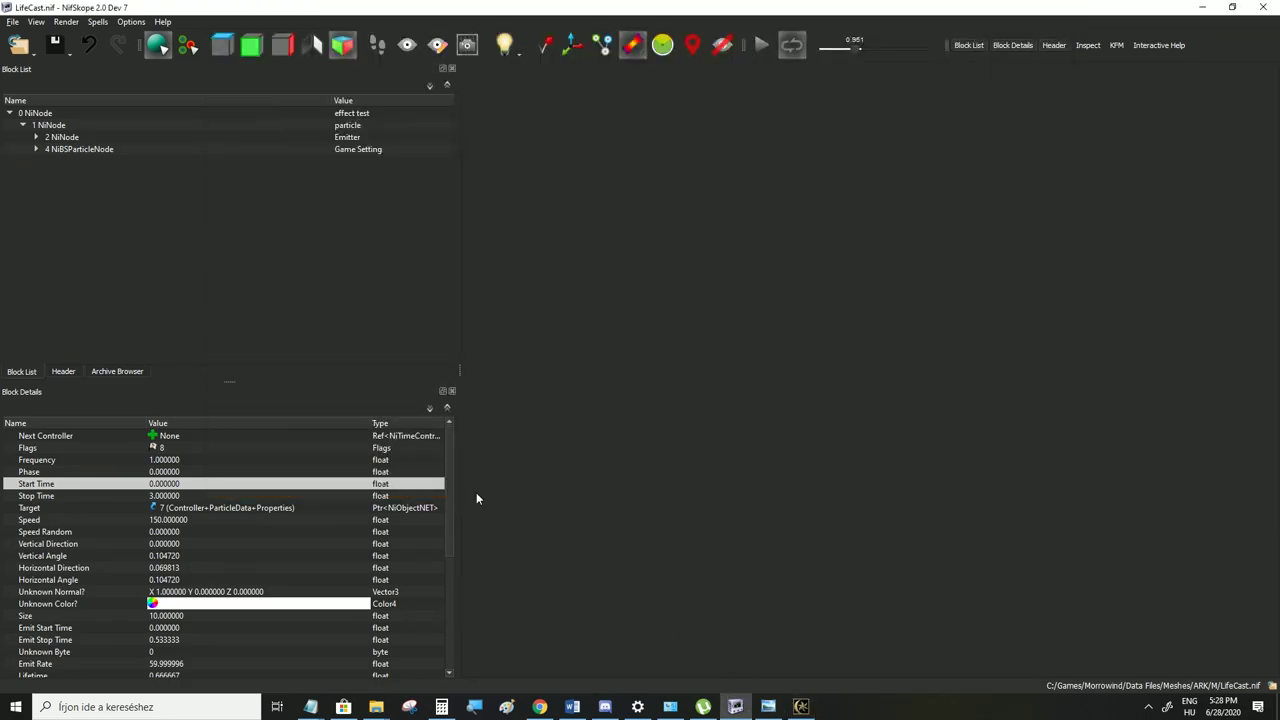
{"action": "left_click", "coordinate": [13, 21]}
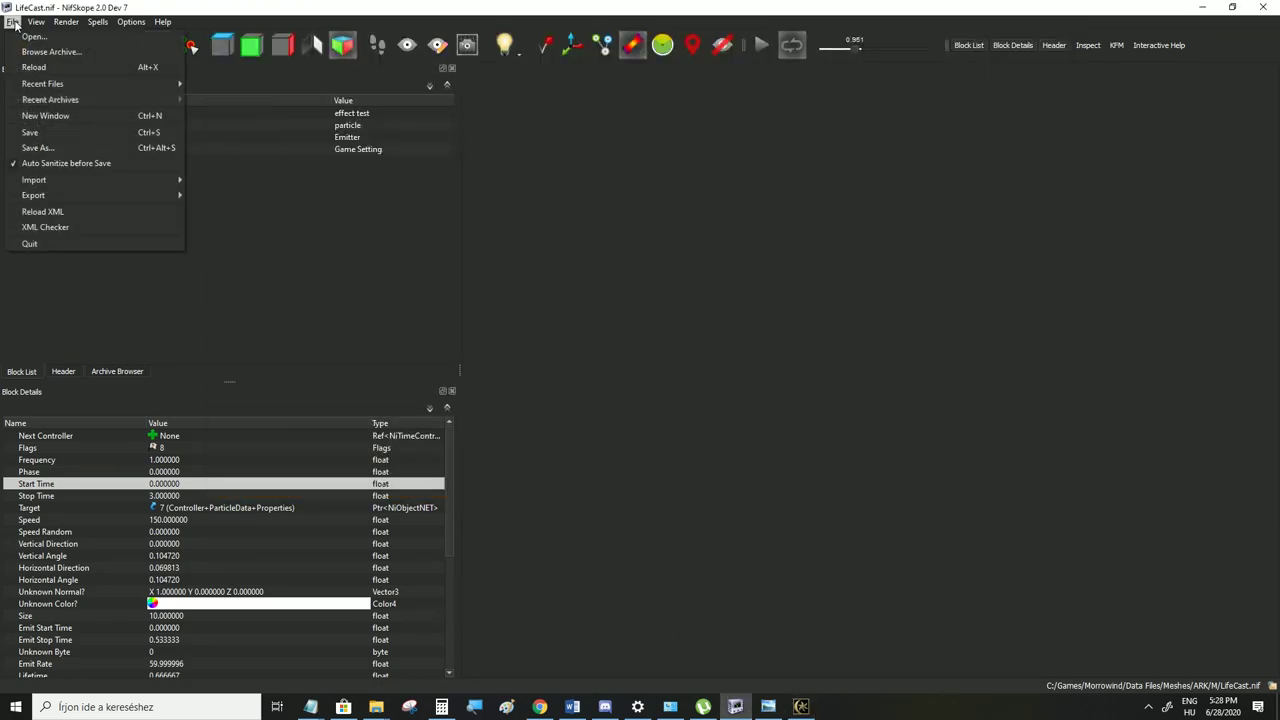
{"action": "left_click", "coordinate": [27, 147]}
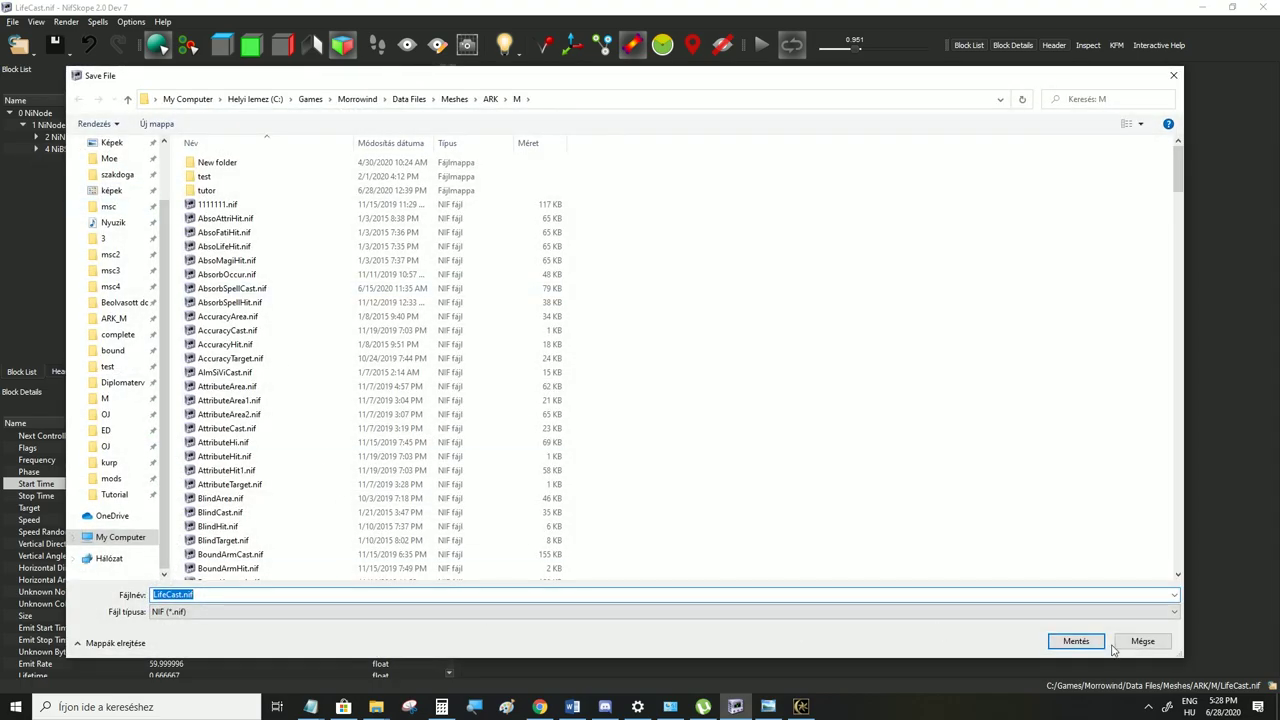
{"action": "left_click", "coordinate": [1076, 641]}
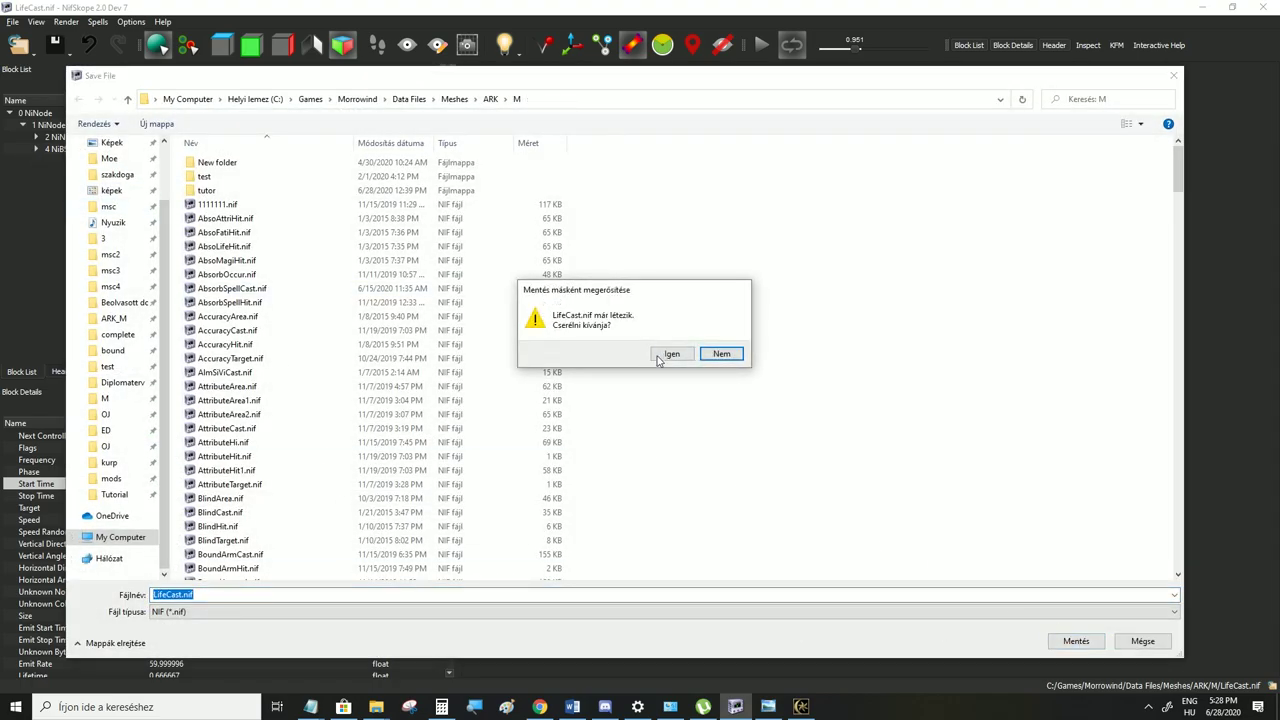
{"action": "left_click", "coordinate": [664, 352]}
Cast the spell twice in Morrowind to preview the particle effect
{"action": "left_click", "coordinate": [801, 706]}
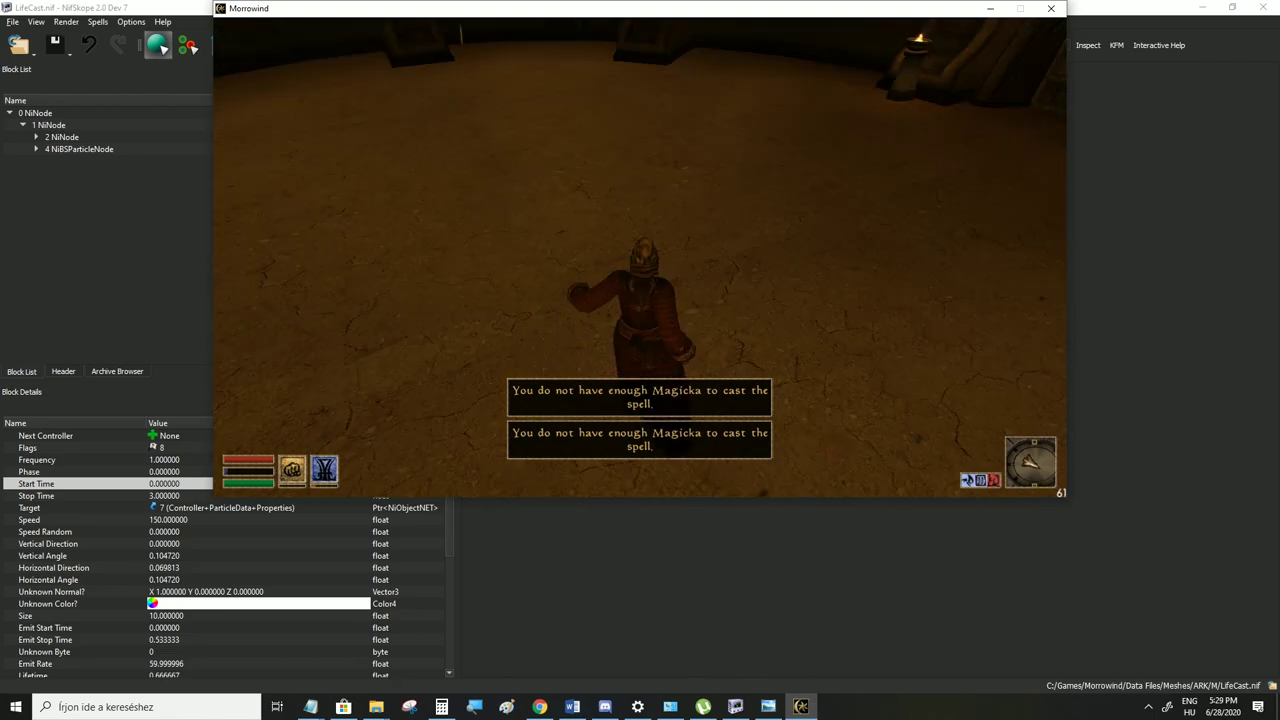
{"action": "left_click", "coordinate": [640, 257]}
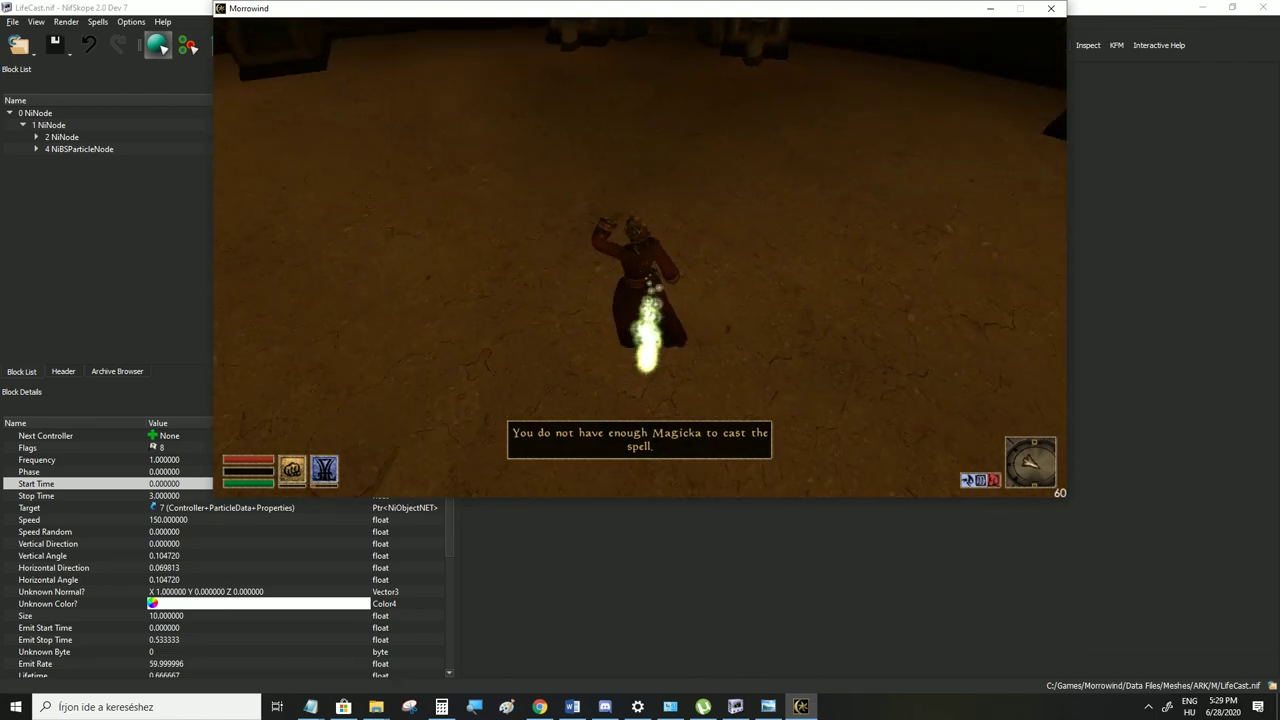
{"action": "left_click", "coordinate": [640, 257]}
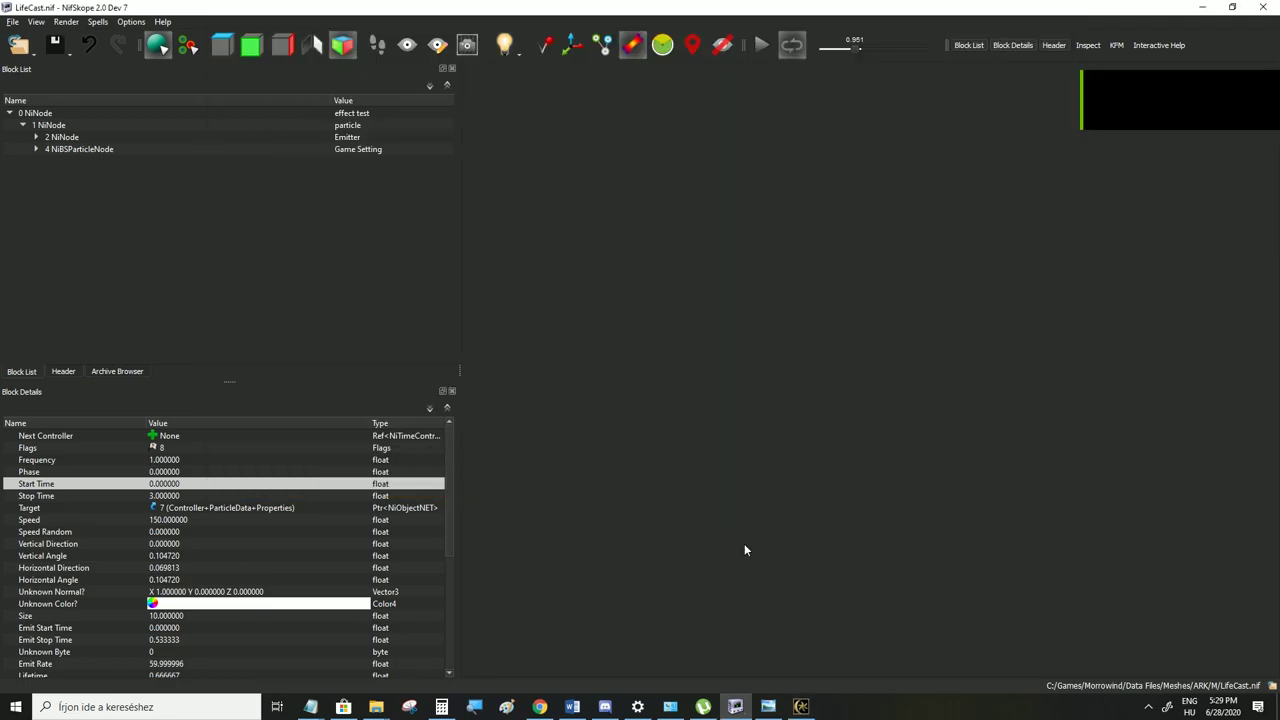
Bring up the particle formula notes in a small window beside NifSkope's block details
{"action": "left_click", "coordinate": [767, 706]}
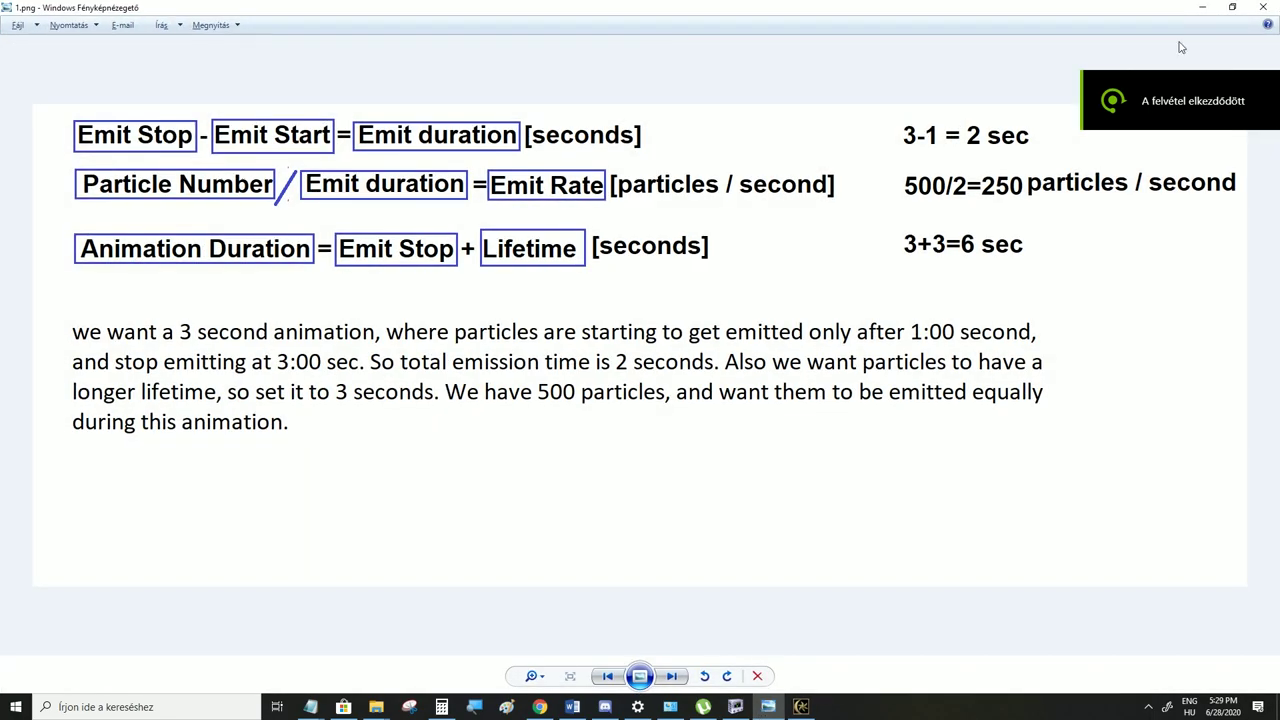
{"action": "left_click", "coordinate": [1211, 8]}
{"action": "left_click_drag", "start_coordinate": [522, 98], "coordinate": [665, 53]}
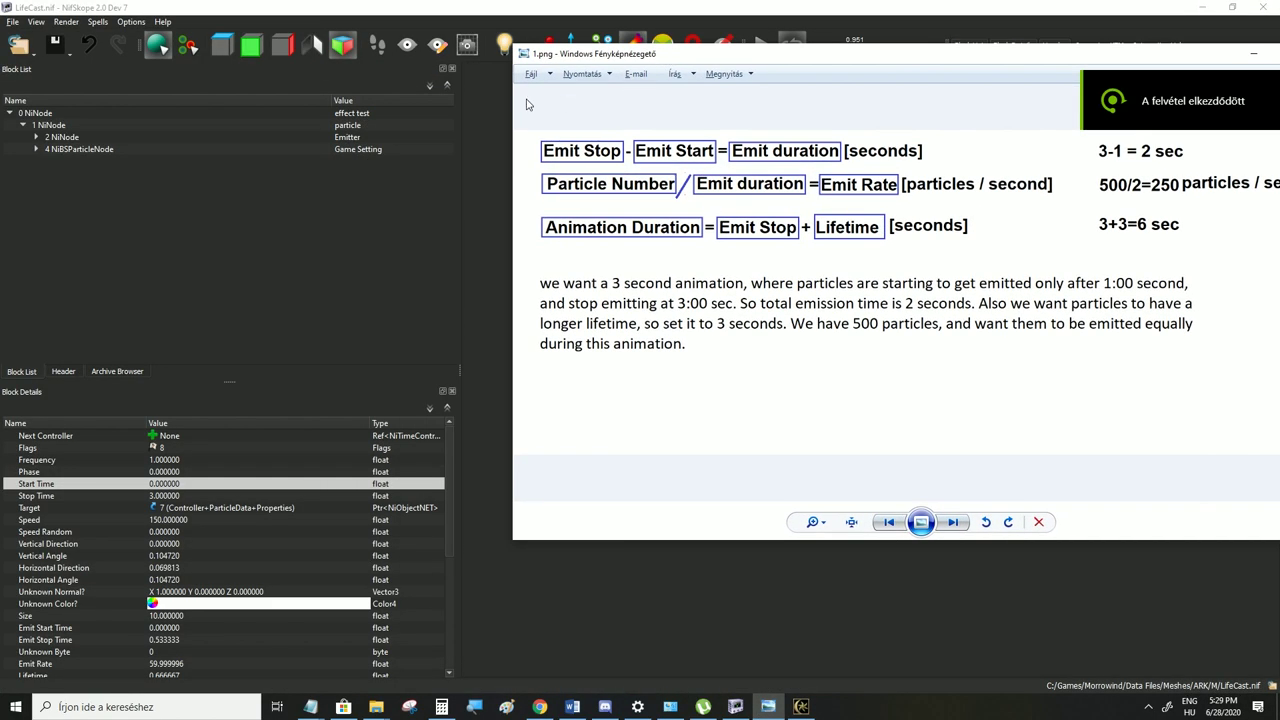
{"action": "left_click_drag", "start_coordinate": [513, 99], "coordinate": [629, 96]}
{"action": "left_click_drag", "start_coordinate": [832, 58], "coordinate": [661, 96]}
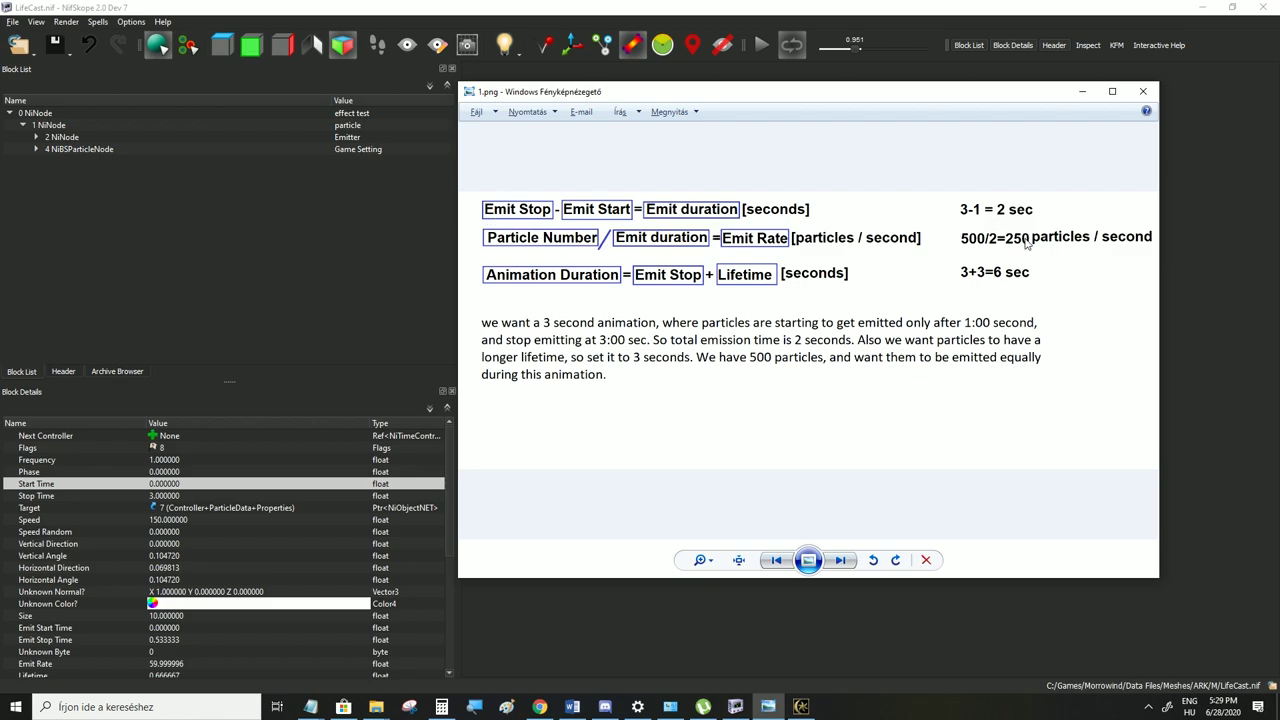
{"action": "left_click", "coordinate": [261, 567]}
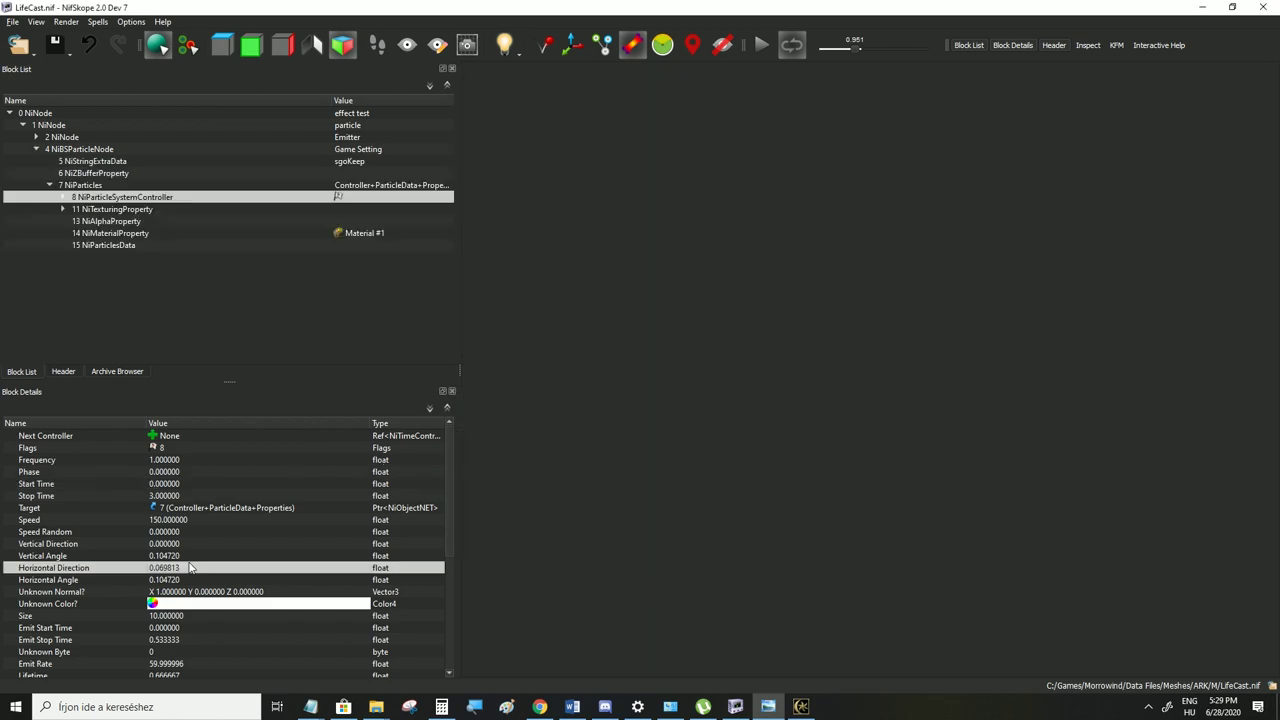
Set the controller's Emit Rate to 250 and Stop Time to 6, checking the notes
{"action": "scroll", "coordinate": [188, 561], "scroll_direction": "down", "scroll_amount": 2}
{"action": "double_click", "coordinate": [168, 591]}
{"action": "type", "text": "250"}
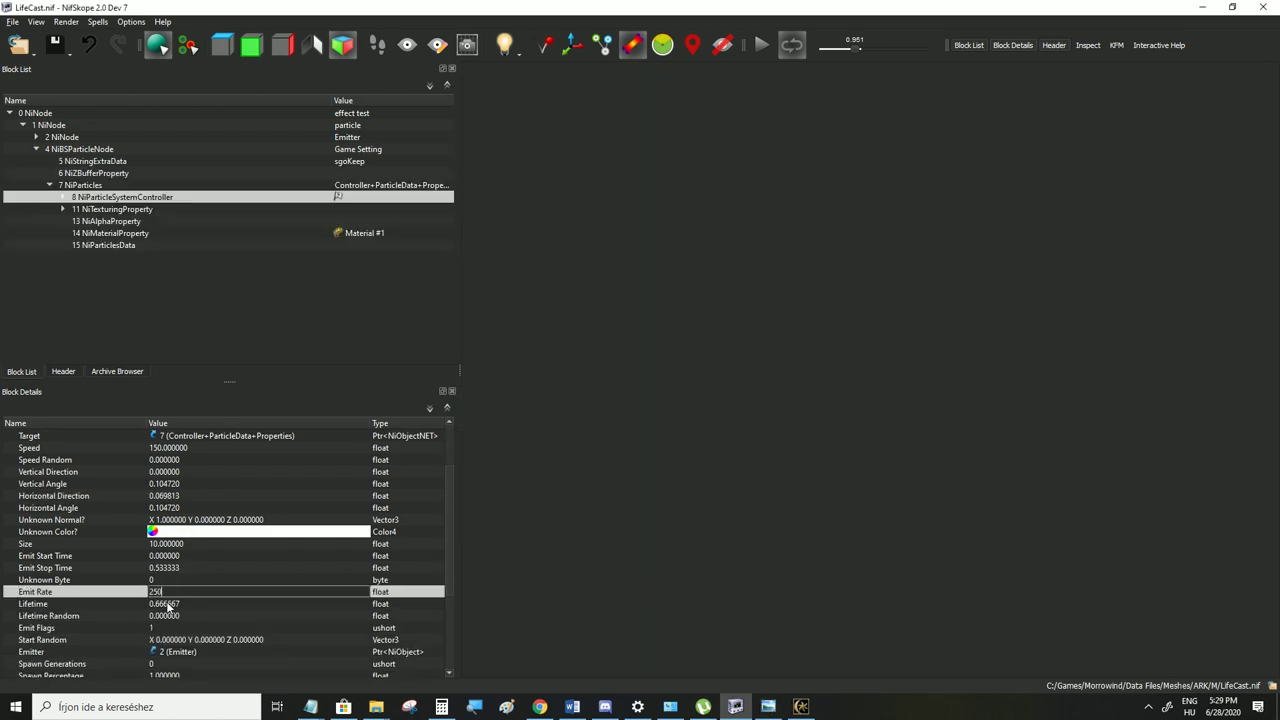
{"action": "left_click", "coordinate": [170, 607]}
{"action": "left_click", "coordinate": [768, 706]}
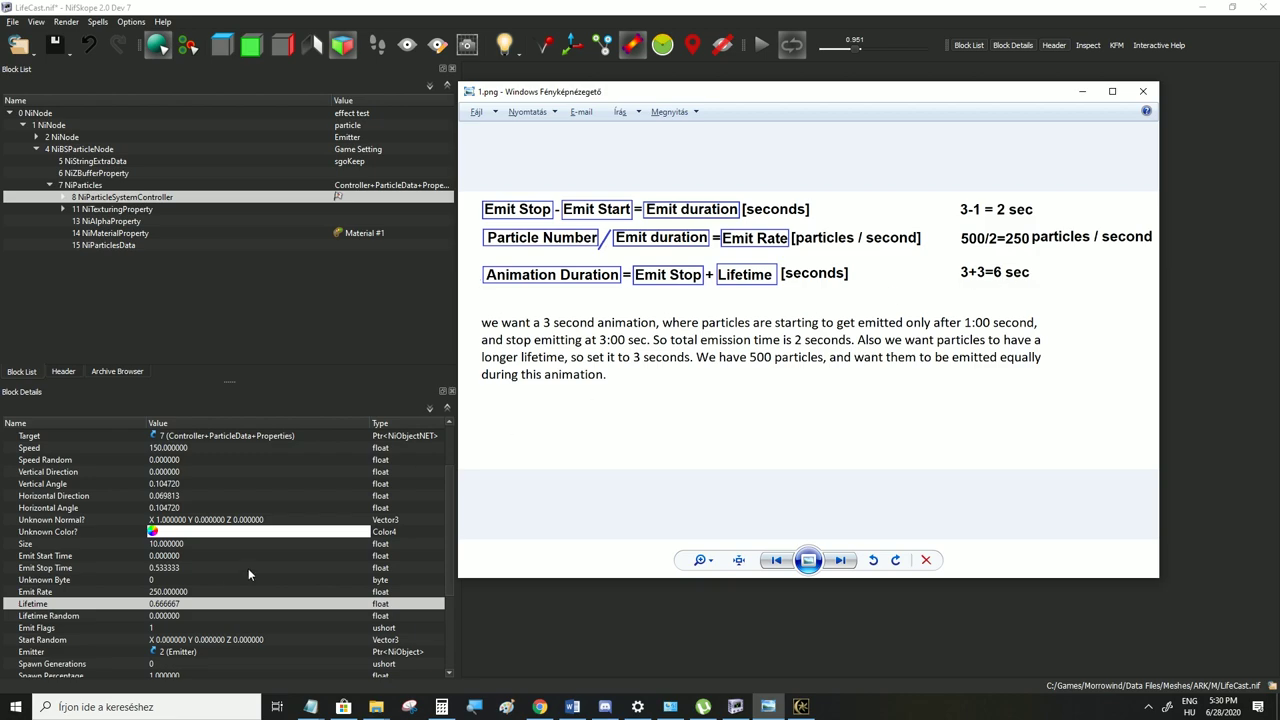
{"action": "left_click", "coordinate": [196, 580]}
{"action": "scroll", "coordinate": [192, 567], "scroll_direction": "up", "scroll_amount": 2}
{"action": "double_click", "coordinate": [162, 496]}
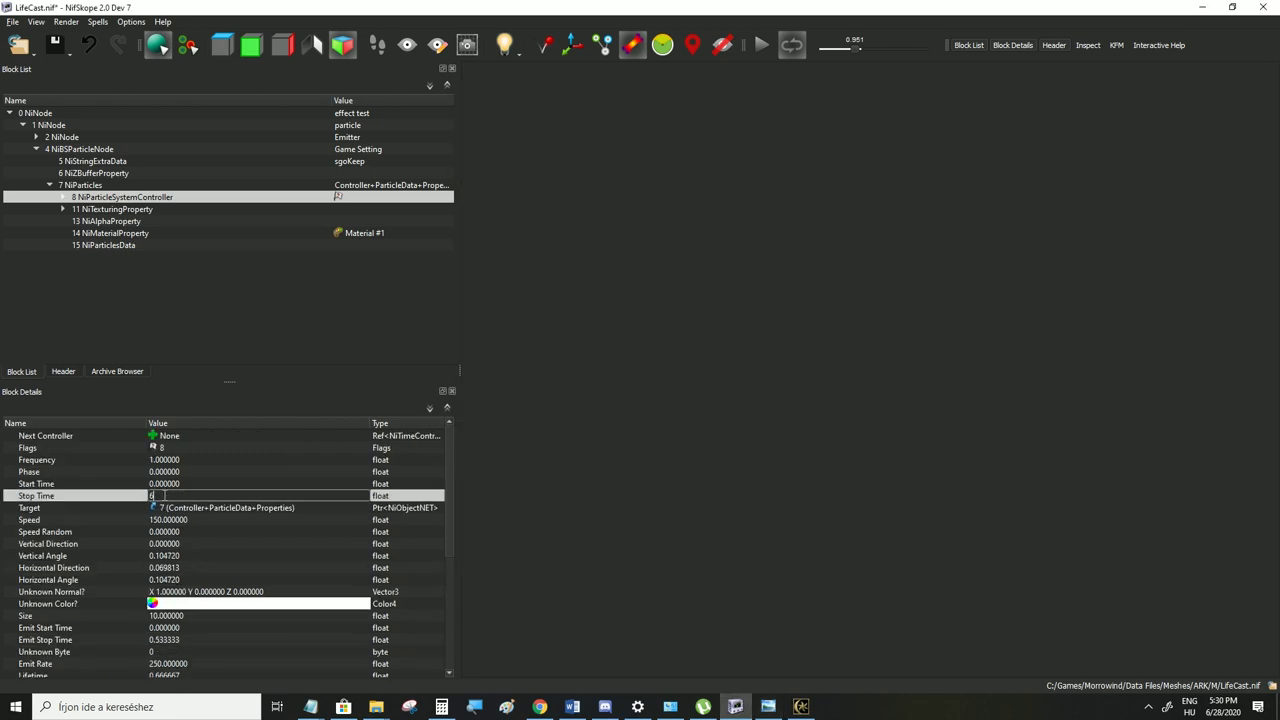
{"action": "type", "text": "6"}
{"action": "left_click", "coordinate": [168, 485]}
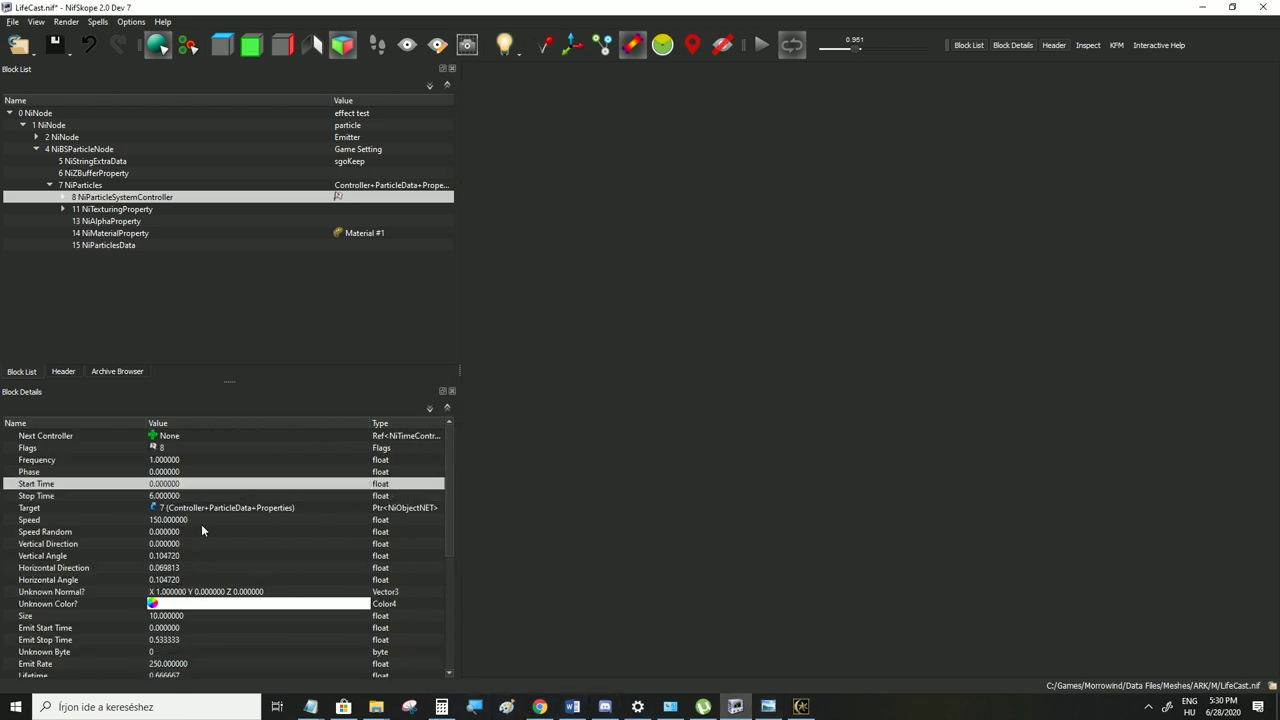
Set Emit Start Time to 1 and Emit Stop Time to 3
{"action": "left_click", "coordinate": [165, 642]}
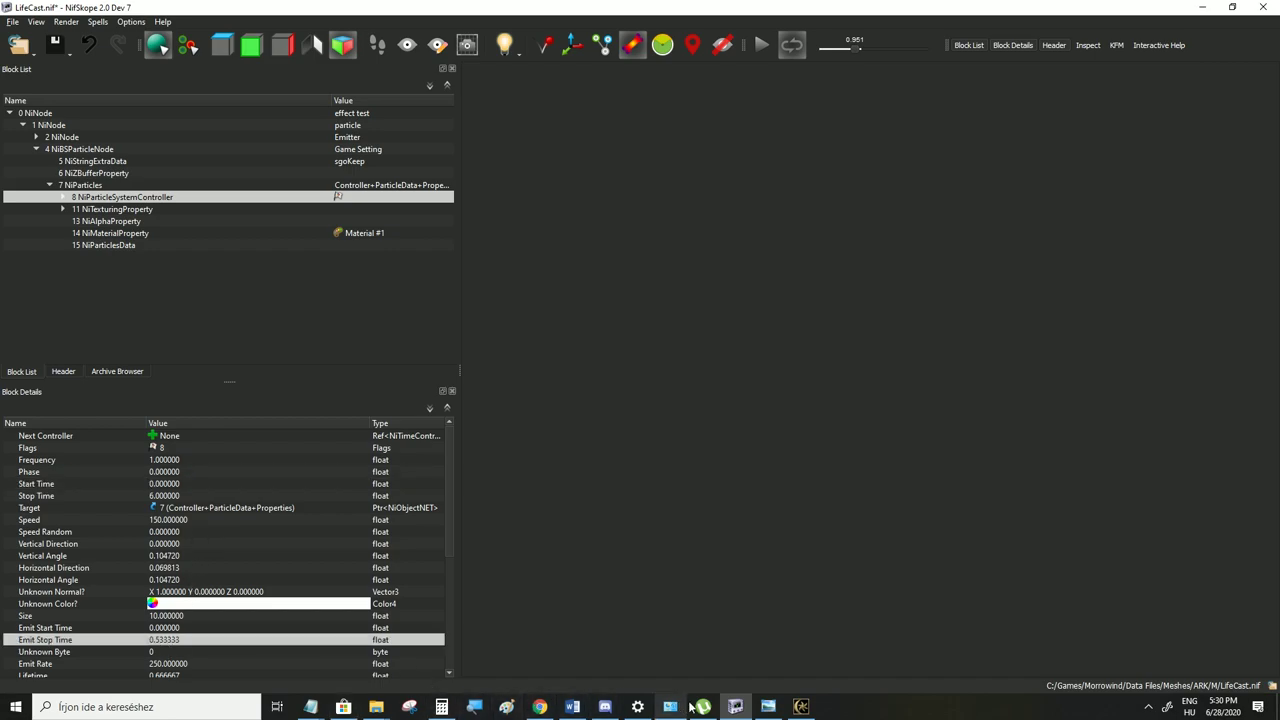
{"action": "left_click", "coordinate": [768, 706]}
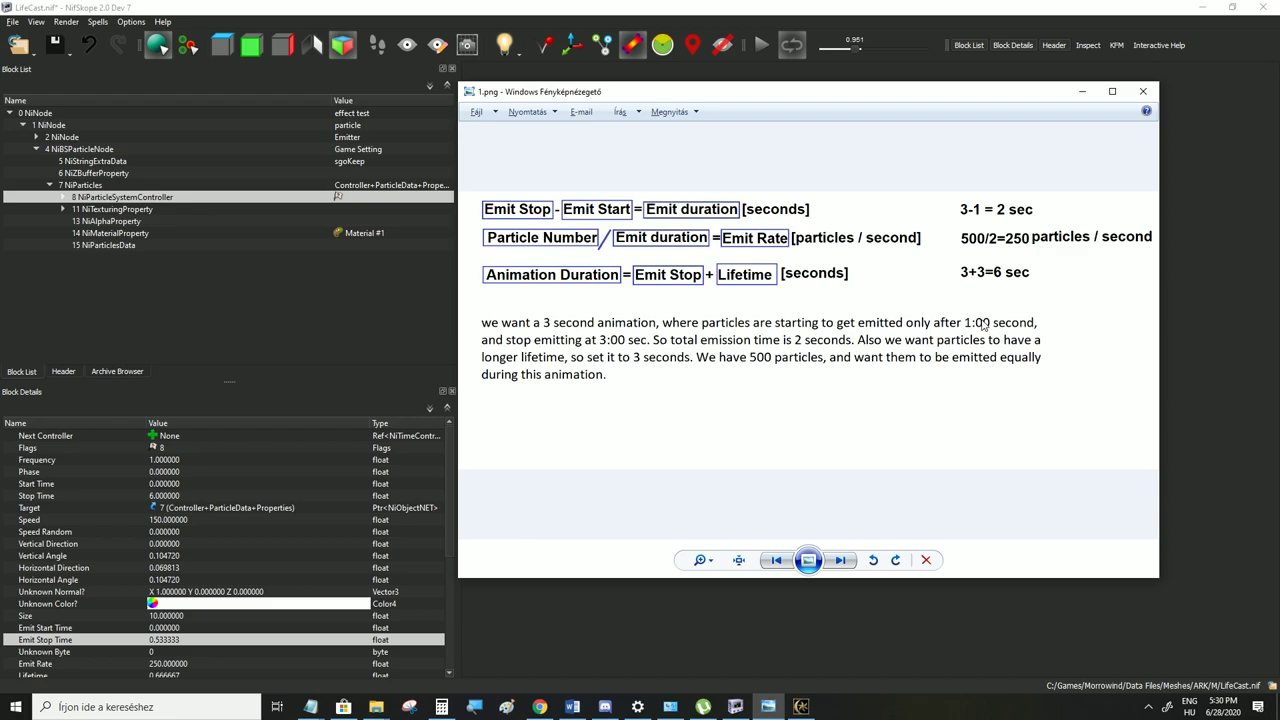
{"action": "left_click", "coordinate": [1082, 91]}
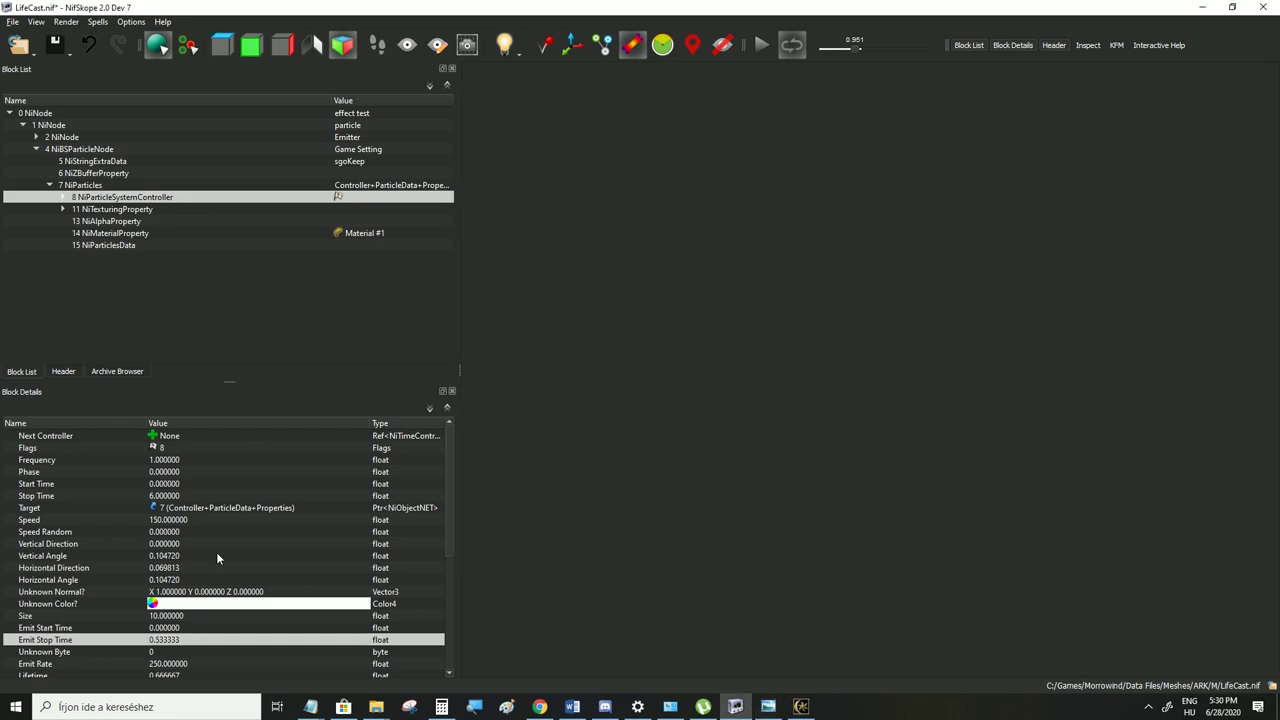
{"action": "double_click", "coordinate": [165, 629]}
{"action": "type", "text": "1"}
{"action": "double_click", "coordinate": [168, 641]}
{"action": "type", "text": "3"}
{"action": "left_click", "coordinate": [168, 630]}
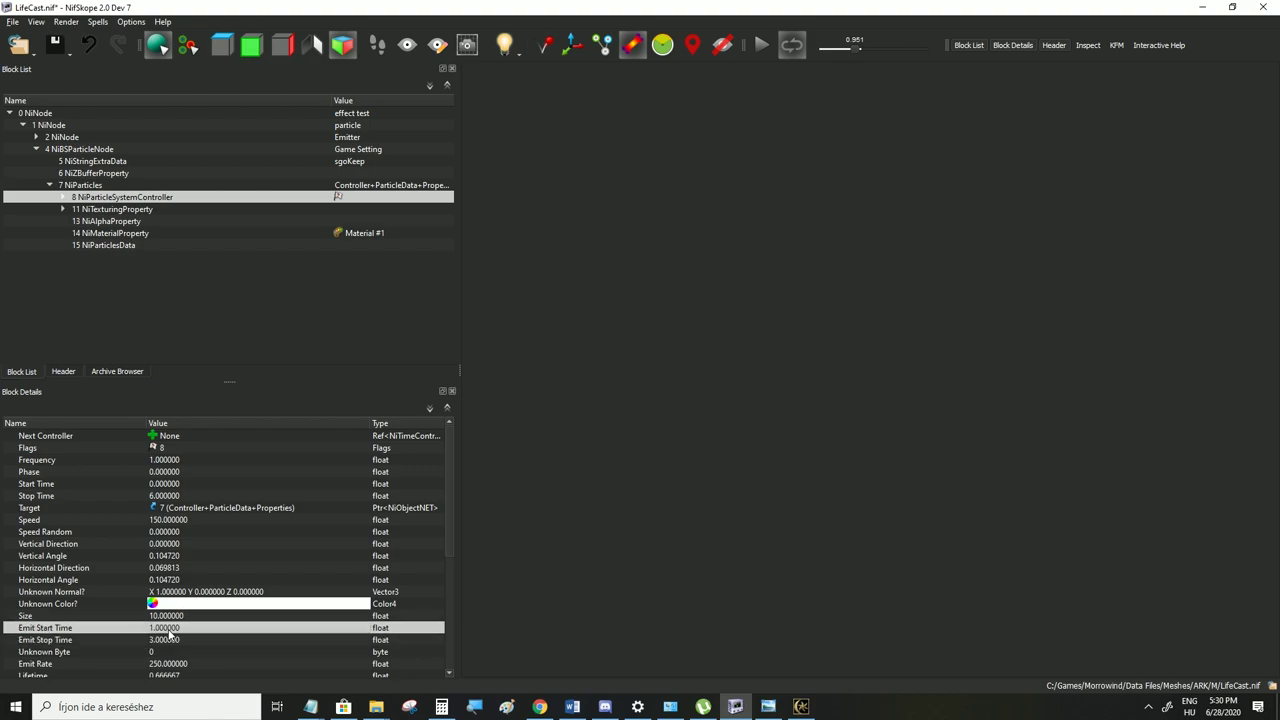
Save LifeCast.nif and switch to Morrowind
{"action": "left_click", "coordinate": [19, 22]}
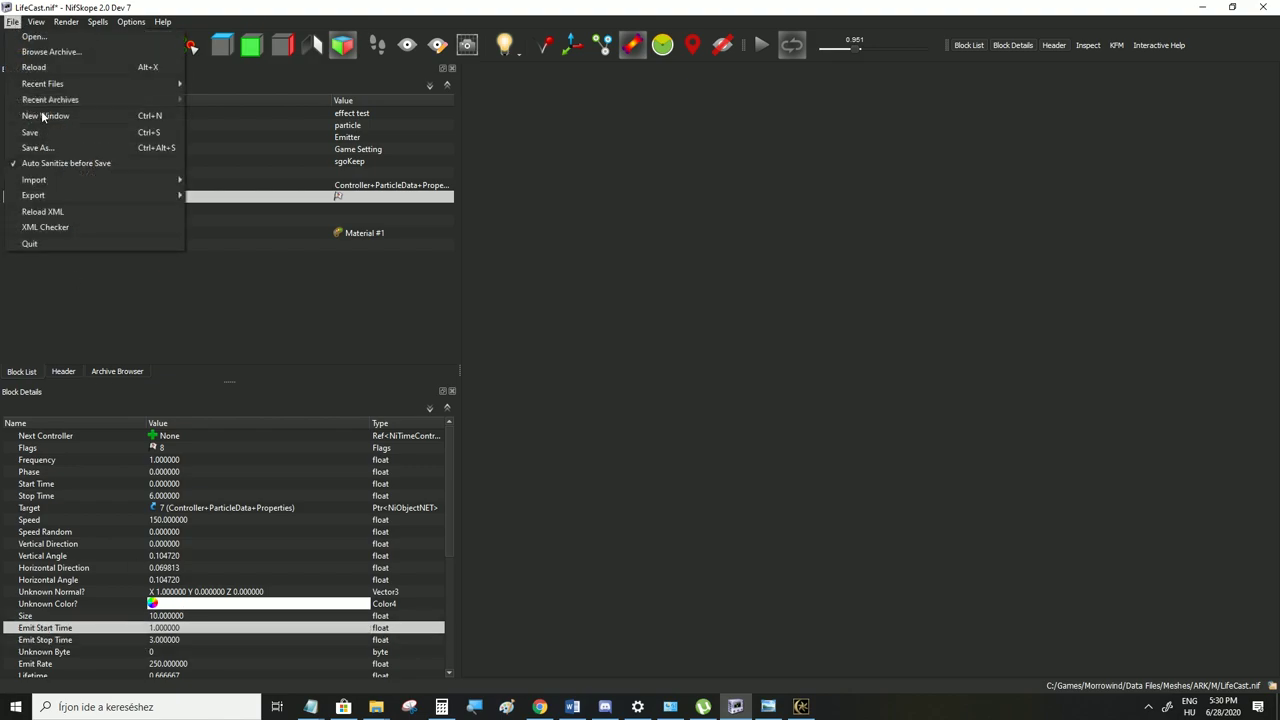
{"action": "left_click", "coordinate": [44, 141]}
{"action": "left_click", "coordinate": [802, 706]}
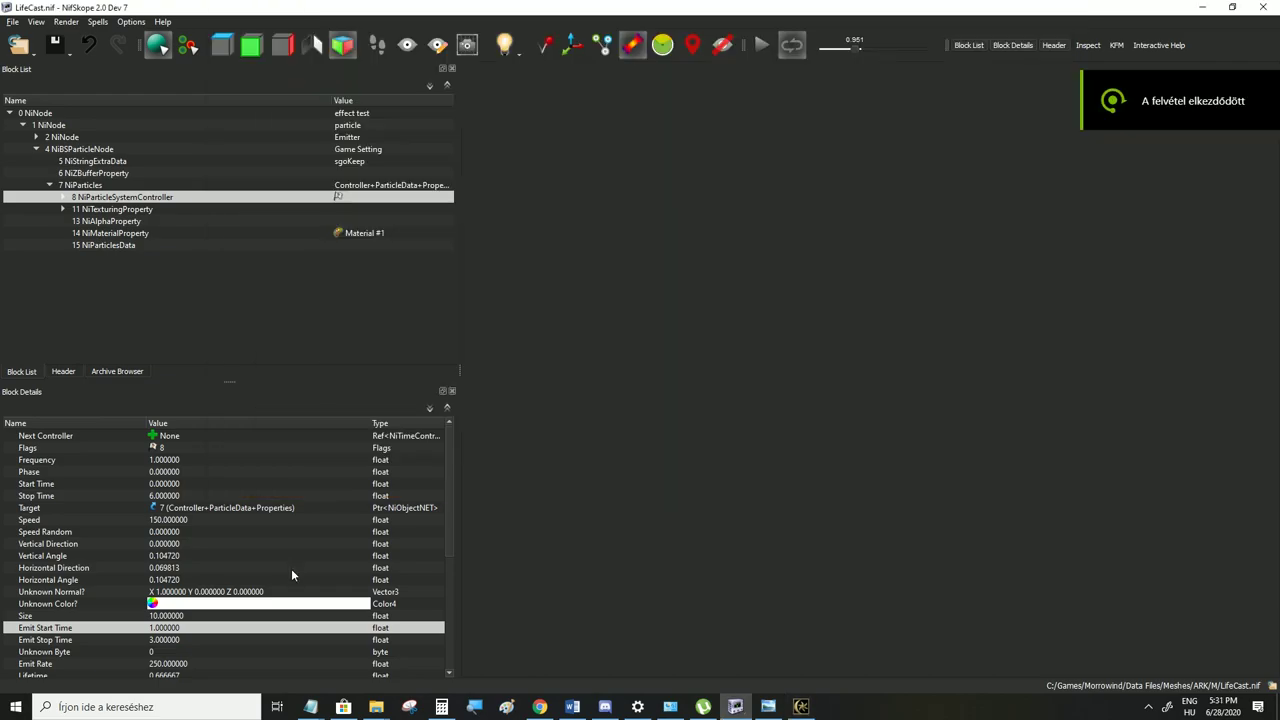
Change the particle Lifetime from 0.666667 to 3 and save LifeCast.nif
{"action": "scroll", "coordinate": [170, 600], "scroll_direction": "down", "scroll_amount": 1}
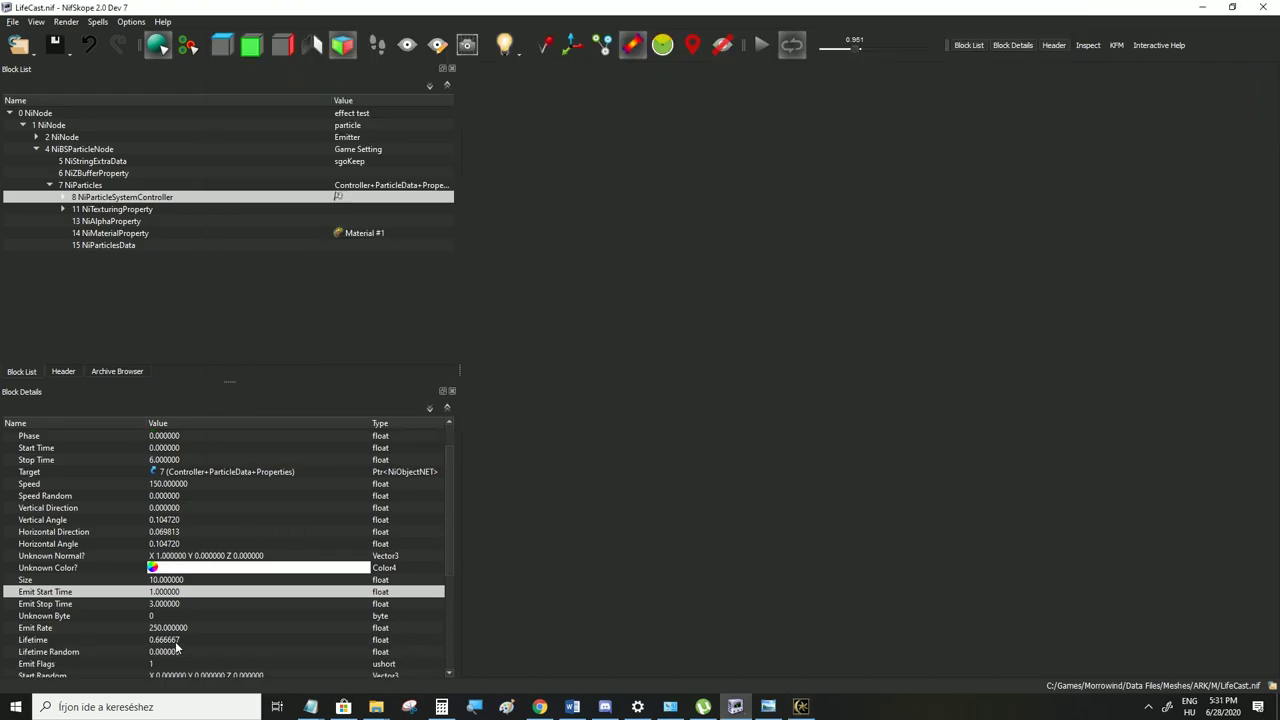
{"action": "double_click", "coordinate": [175, 641]}
{"action": "type", "text": "3"}
{"action": "left_click", "coordinate": [176, 651]}
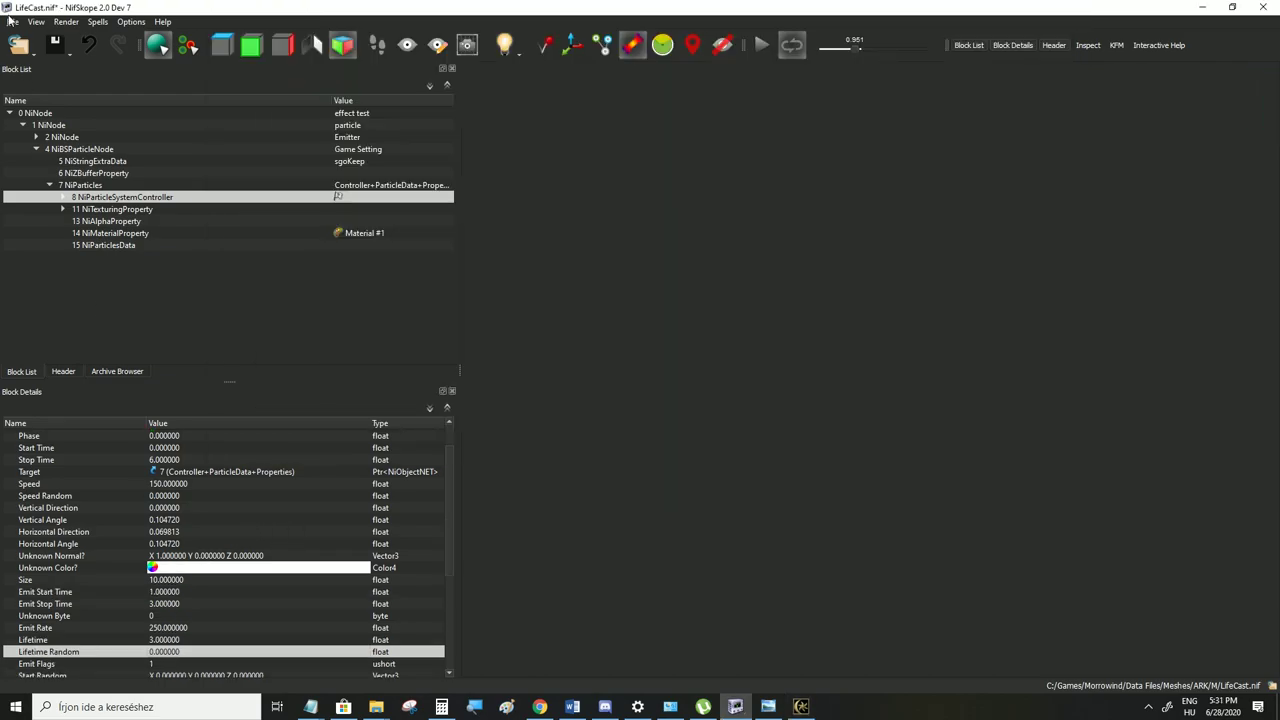
{"action": "left_click", "coordinate": [12, 21]}
{"action": "left_click", "coordinate": [35, 131]}
Cast the spell in Morrowind, then select the controller's Speed (150) back in NifSkope
{"action": "left_click", "coordinate": [800, 706]}
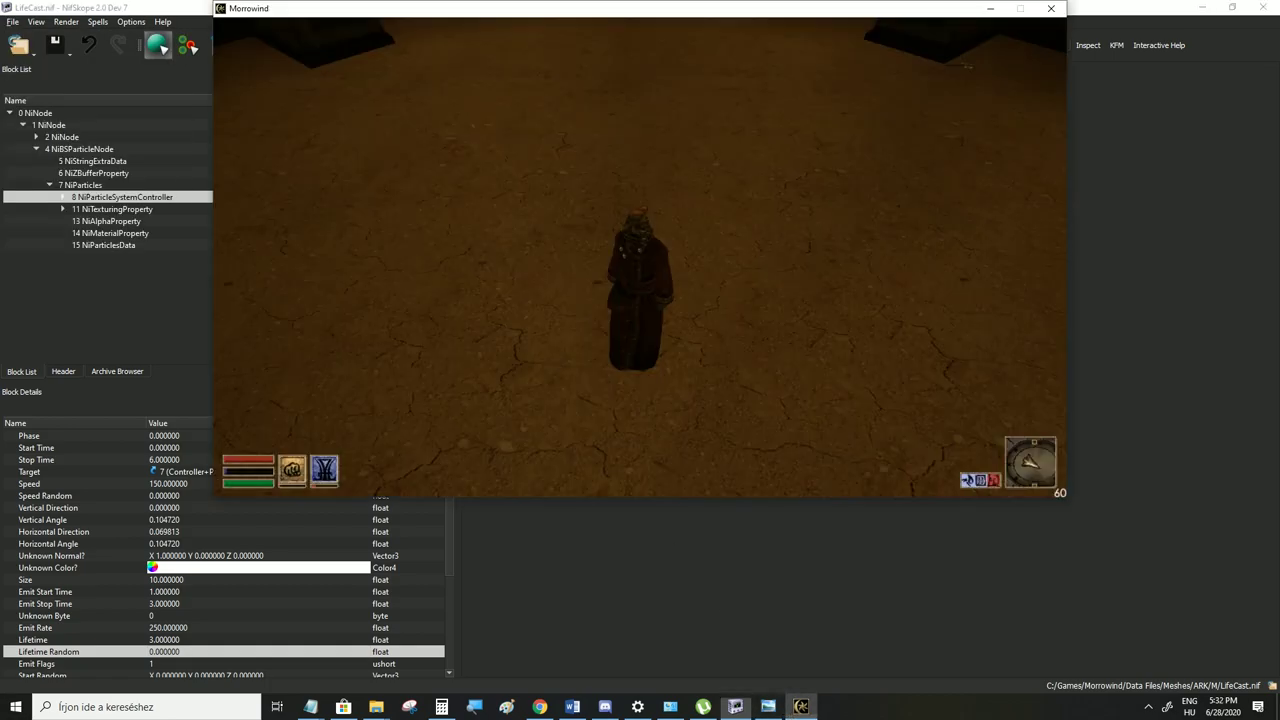
{"action": "left_click", "coordinate": [640, 257]}
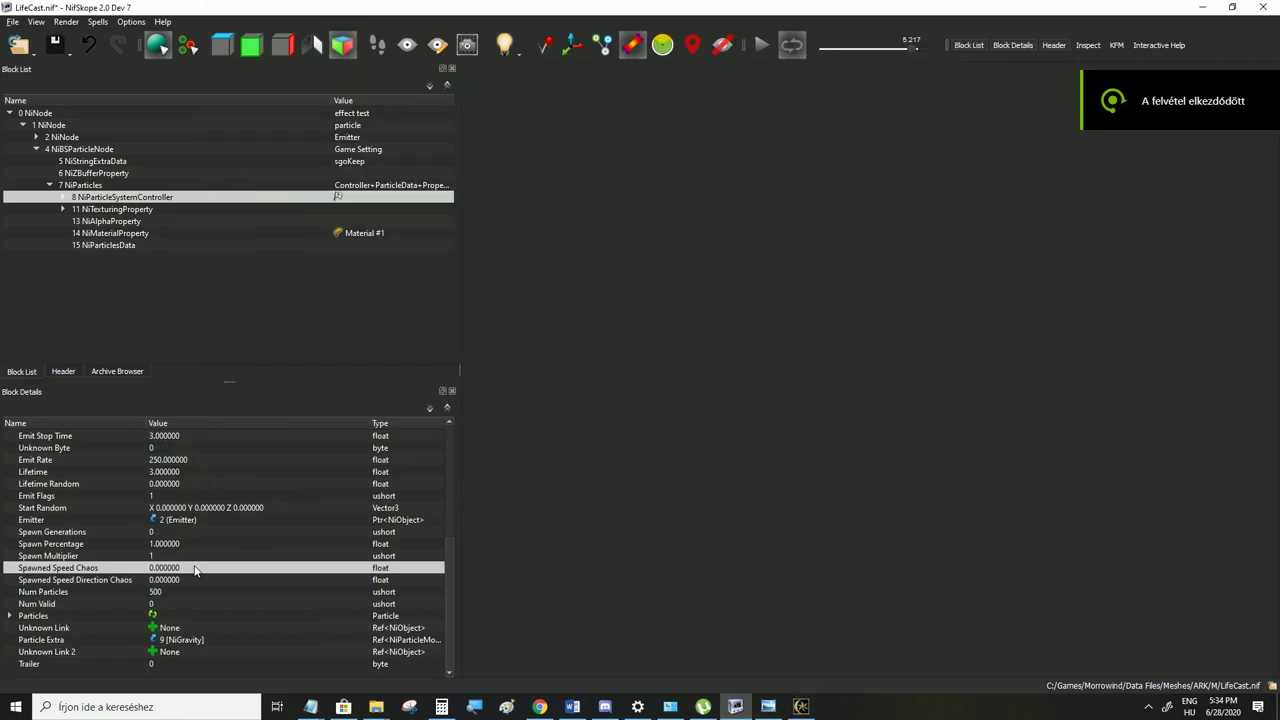
{"action": "scroll", "coordinate": [194, 568], "scroll_direction": "up", "scroll_amount": 6}
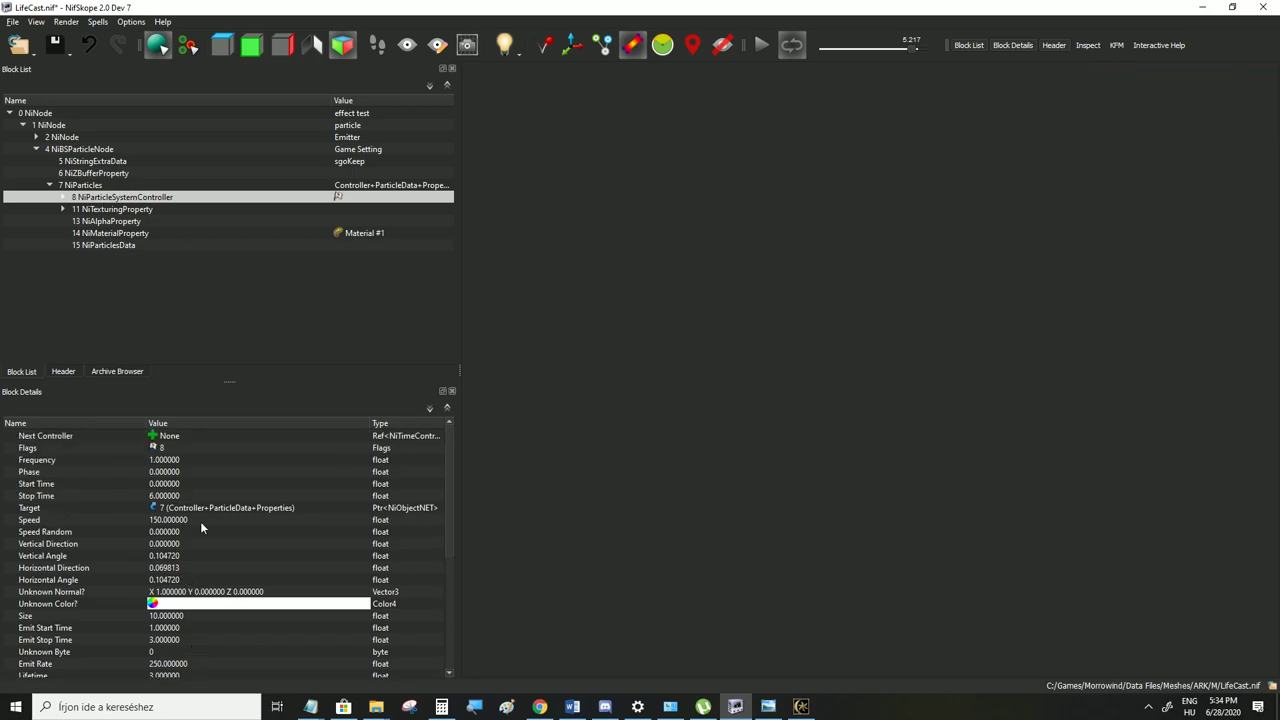
{"action": "left_click", "coordinate": [196, 521]}
{"action": "mouse_move", "coordinate": [195, 522]}
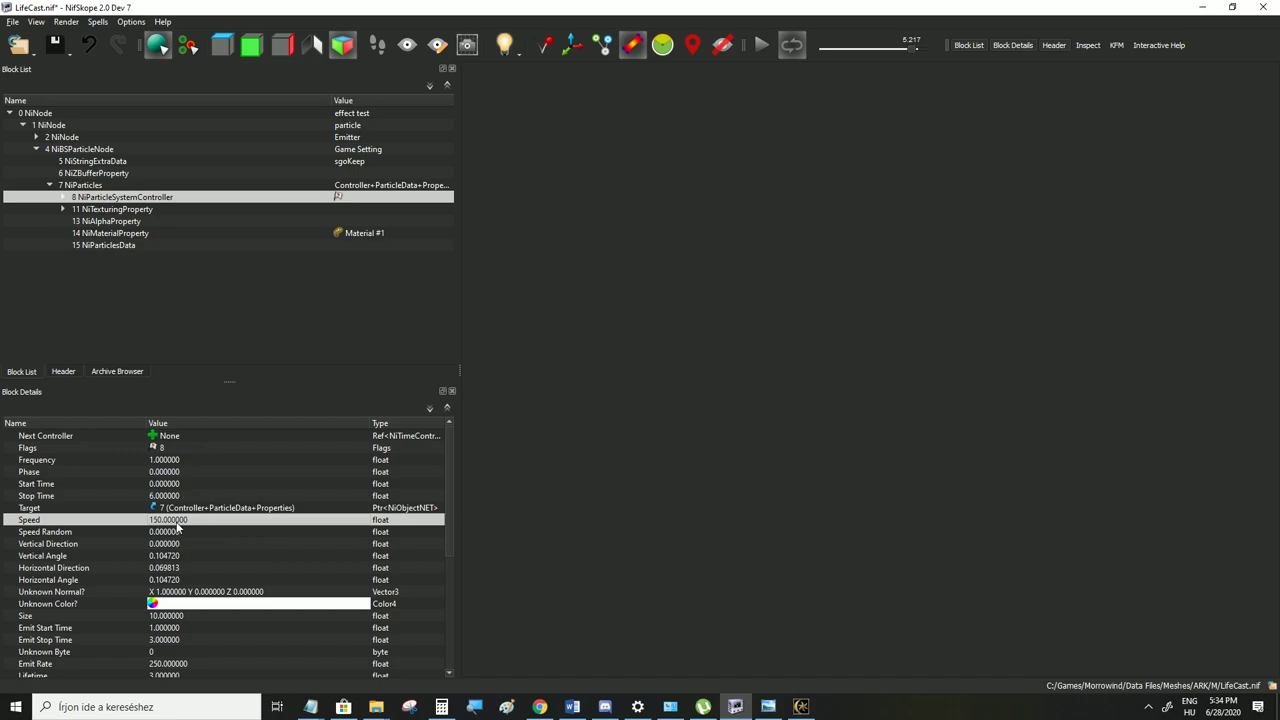
Set the particle Speed to 0 and play then pause the preview
{"action": "double_click", "coordinate": [178, 521]}
{"action": "type", "text": "0"}
{"action": "left_click", "coordinate": [171, 535]}
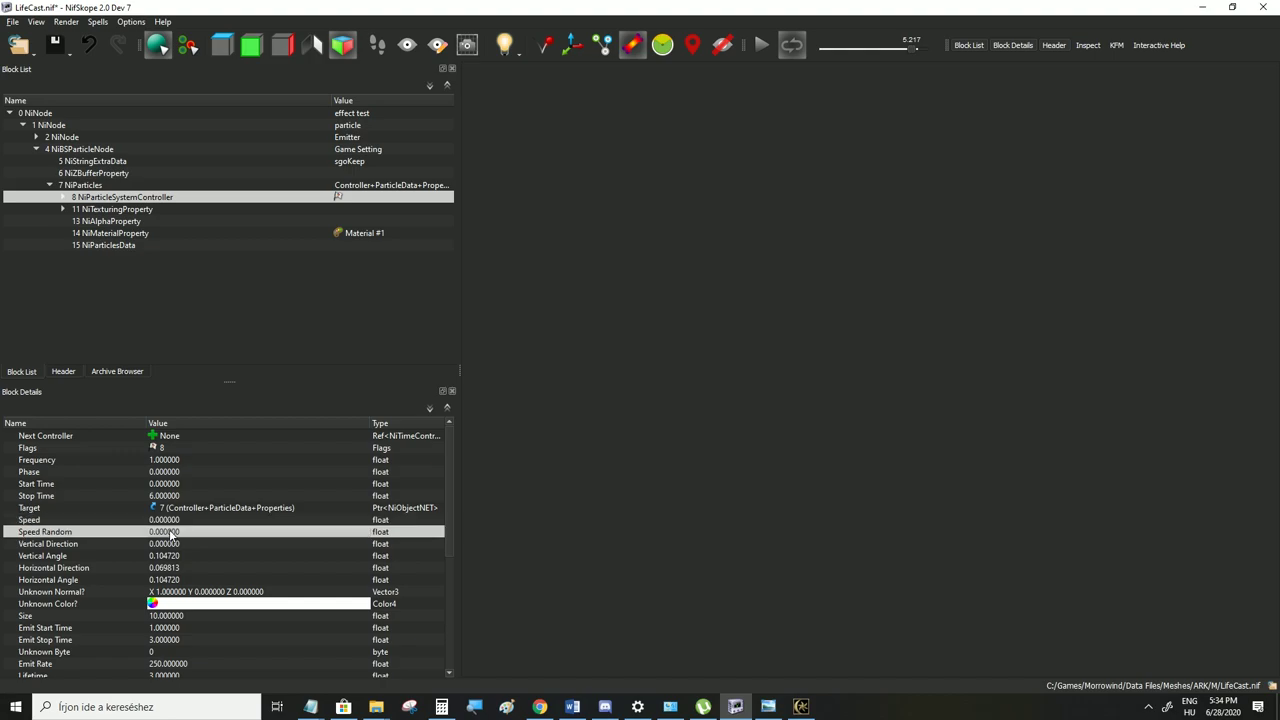
{"action": "left_click", "coordinate": [760, 52]}
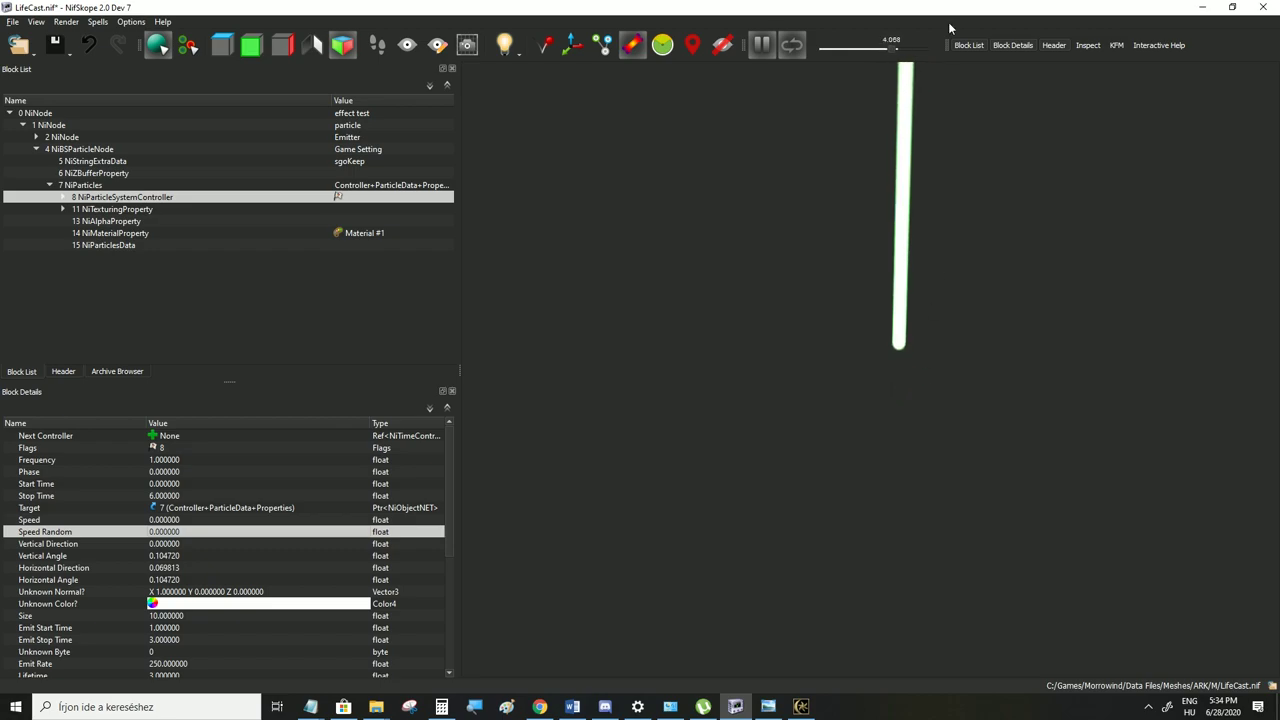
{"action": "left_click", "coordinate": [766, 51]}
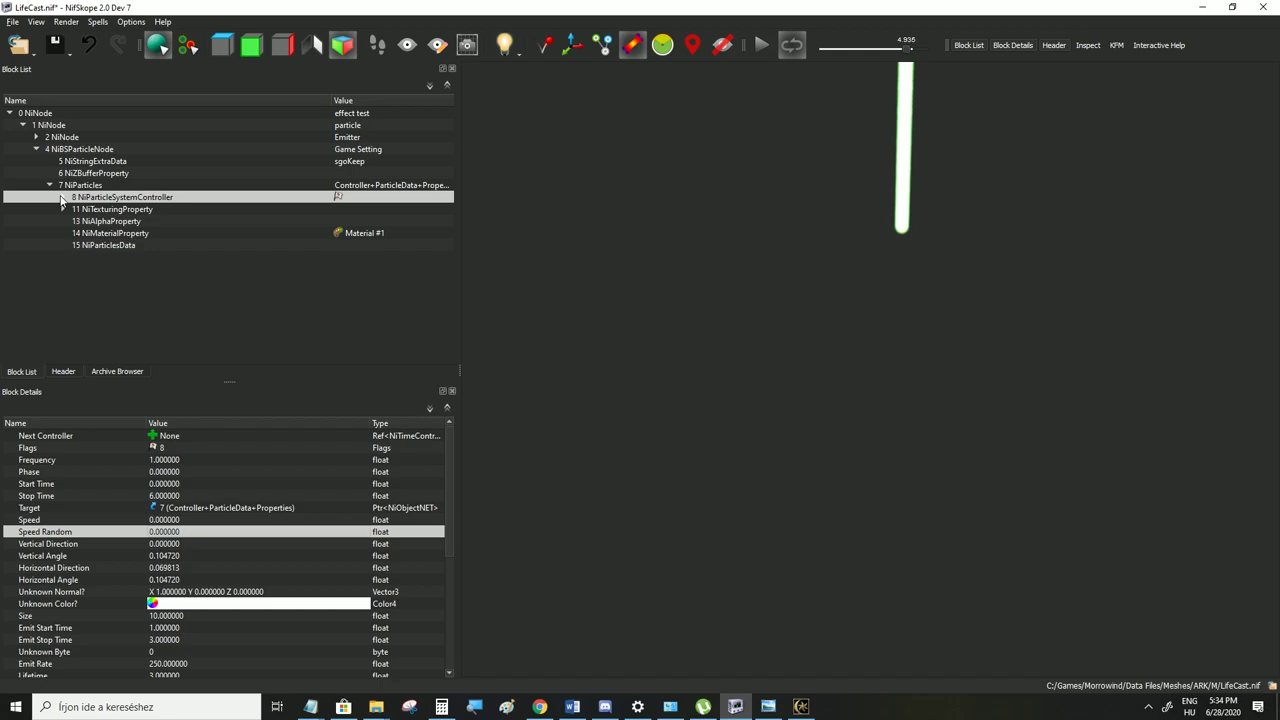
Clear the Particle Extra link, delete the 9 NiGravity block, and replay the controller preview
{"action": "scroll", "coordinate": [143, 516], "scroll_direction": "down", "scroll_amount": 5}
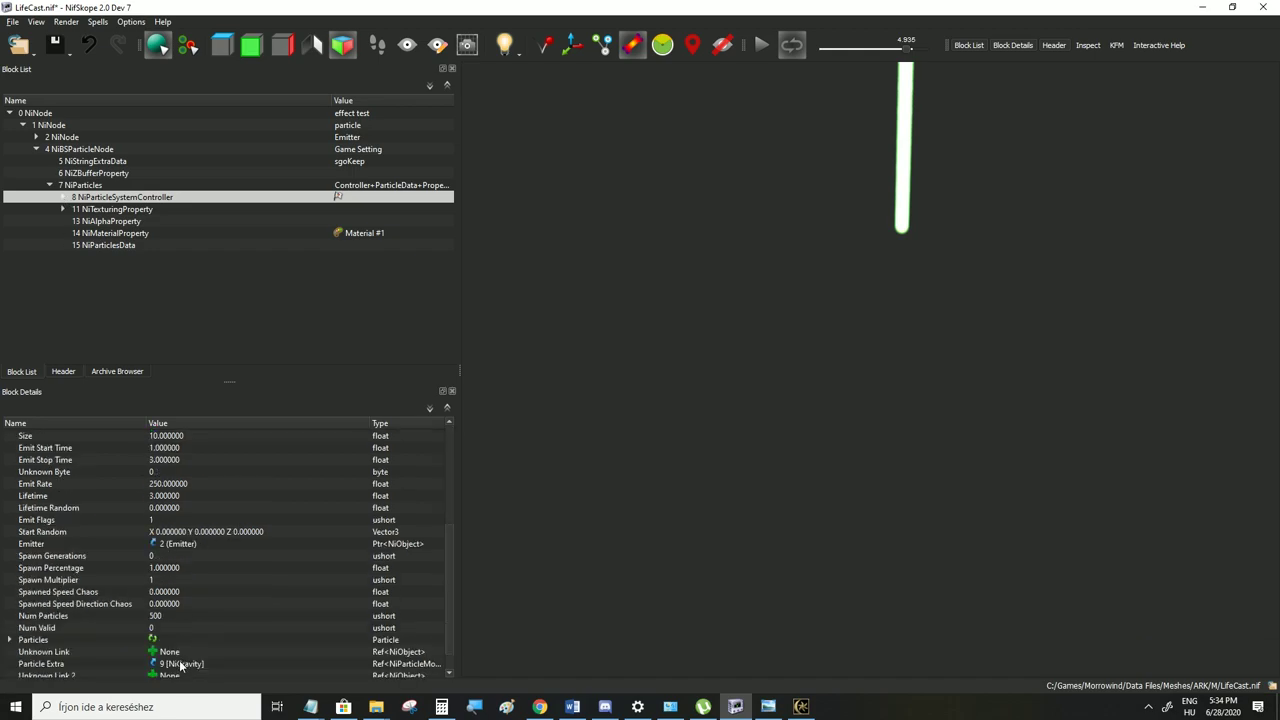
{"action": "double_click", "coordinate": [180, 664]}
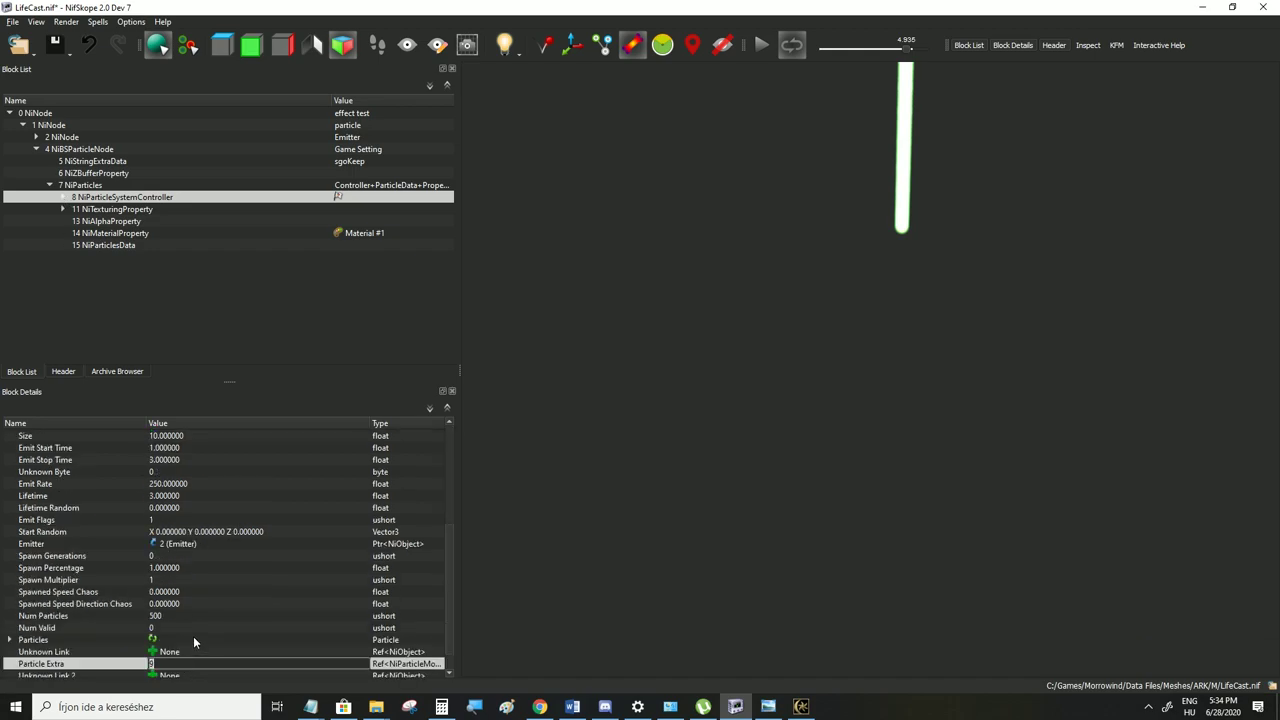
{"action": "key", "text": "BackSpace"}
{"action": "left_click", "coordinate": [177, 652]}
{"action": "left_click", "coordinate": [40, 258]}
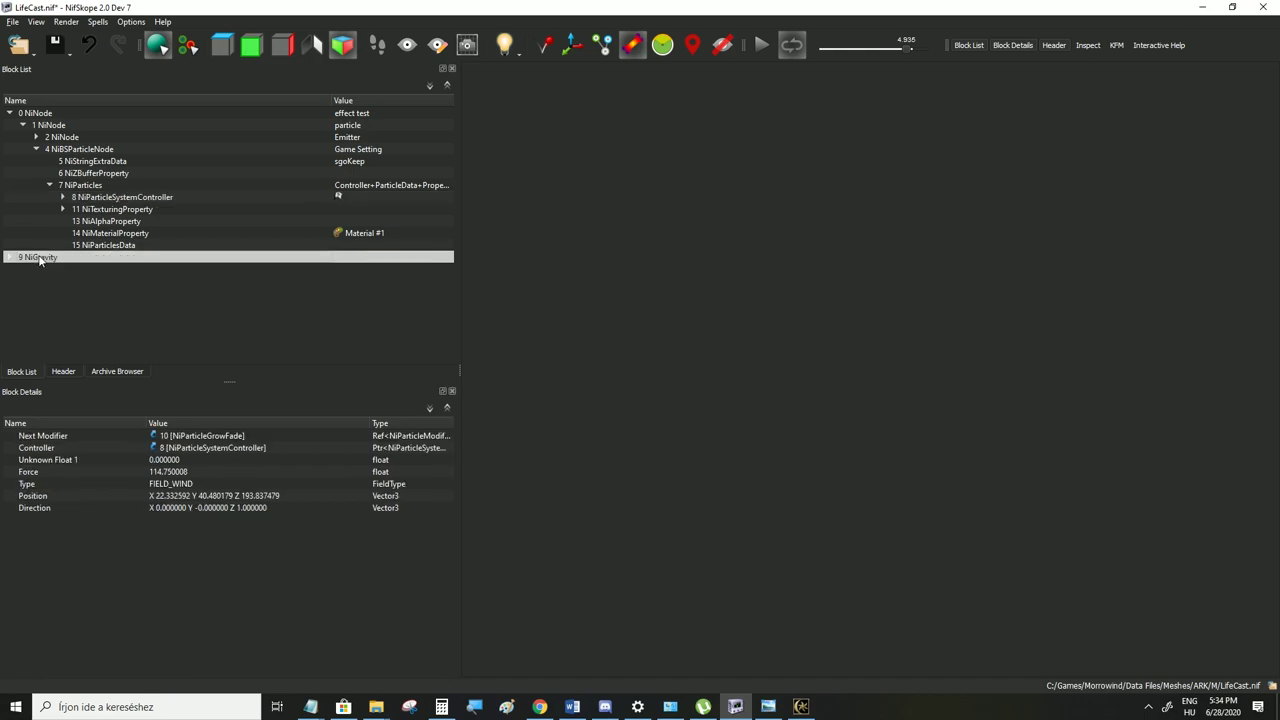
{"action": "key", "text": "Delete"}
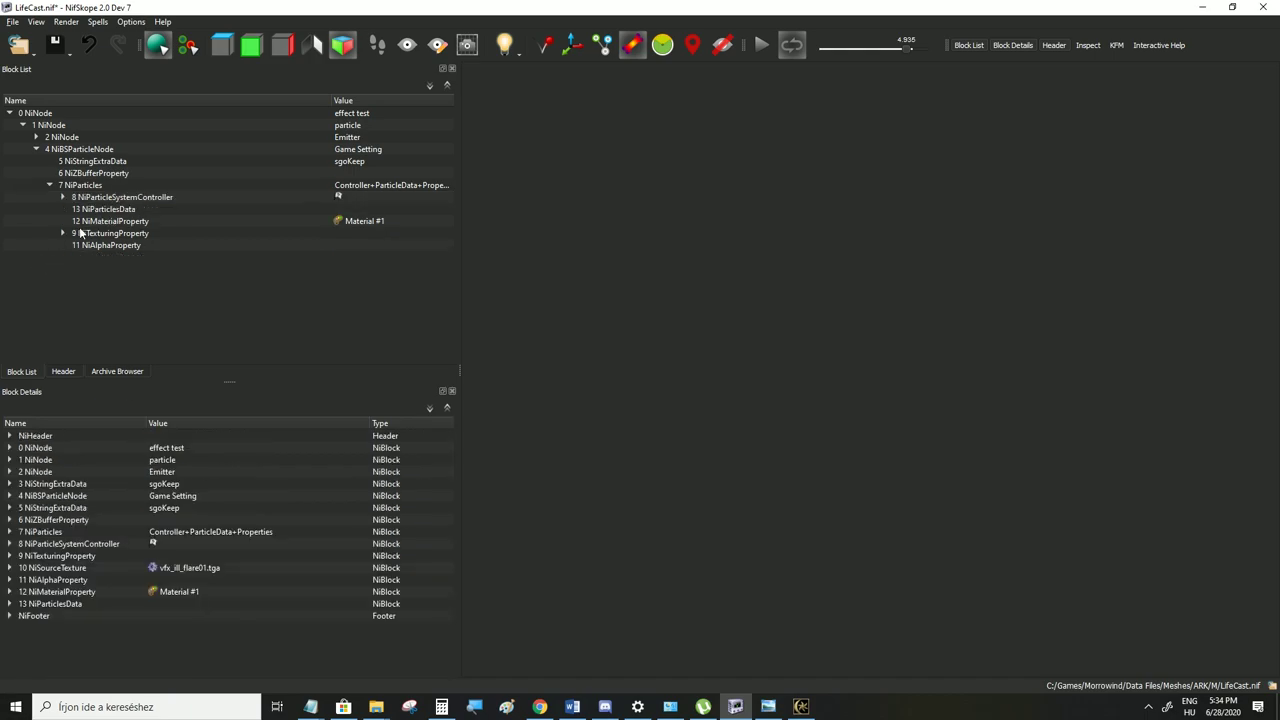
{"action": "left_click", "coordinate": [96, 198]}
{"action": "left_click", "coordinate": [762, 45]}
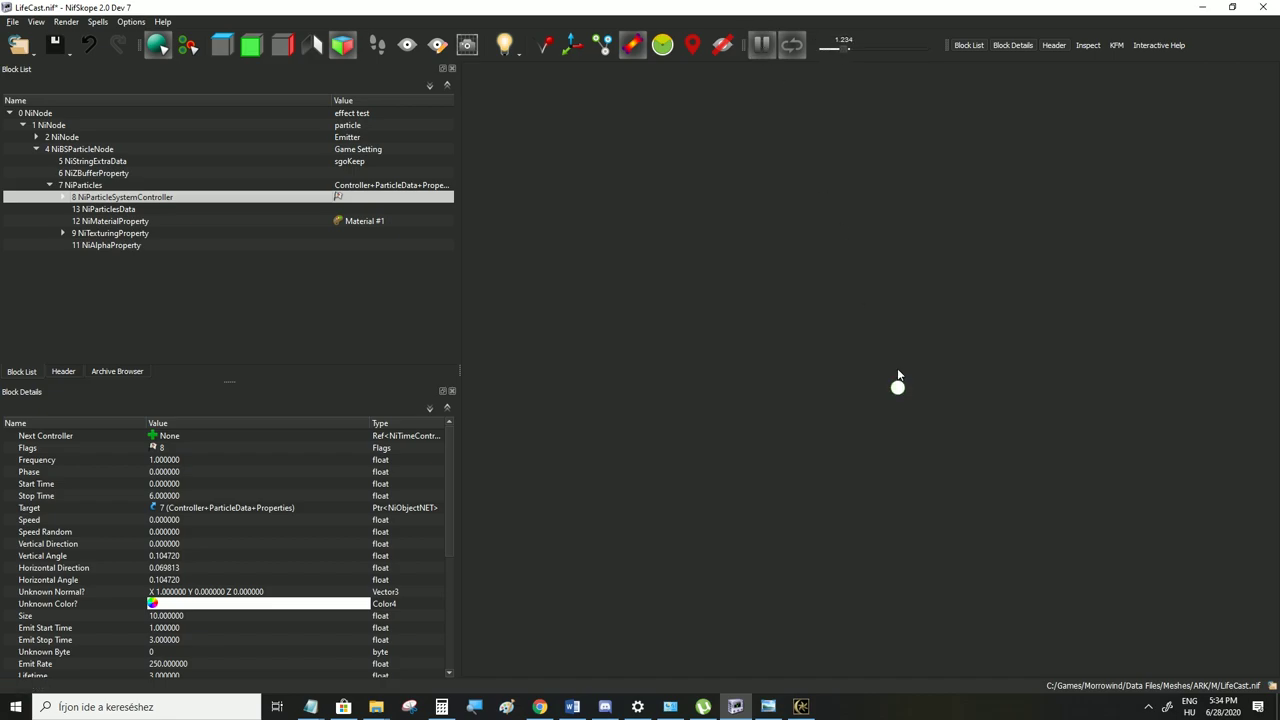
Pause the preview and save LifeCast.nif
{"action": "left_click", "coordinate": [762, 45]}
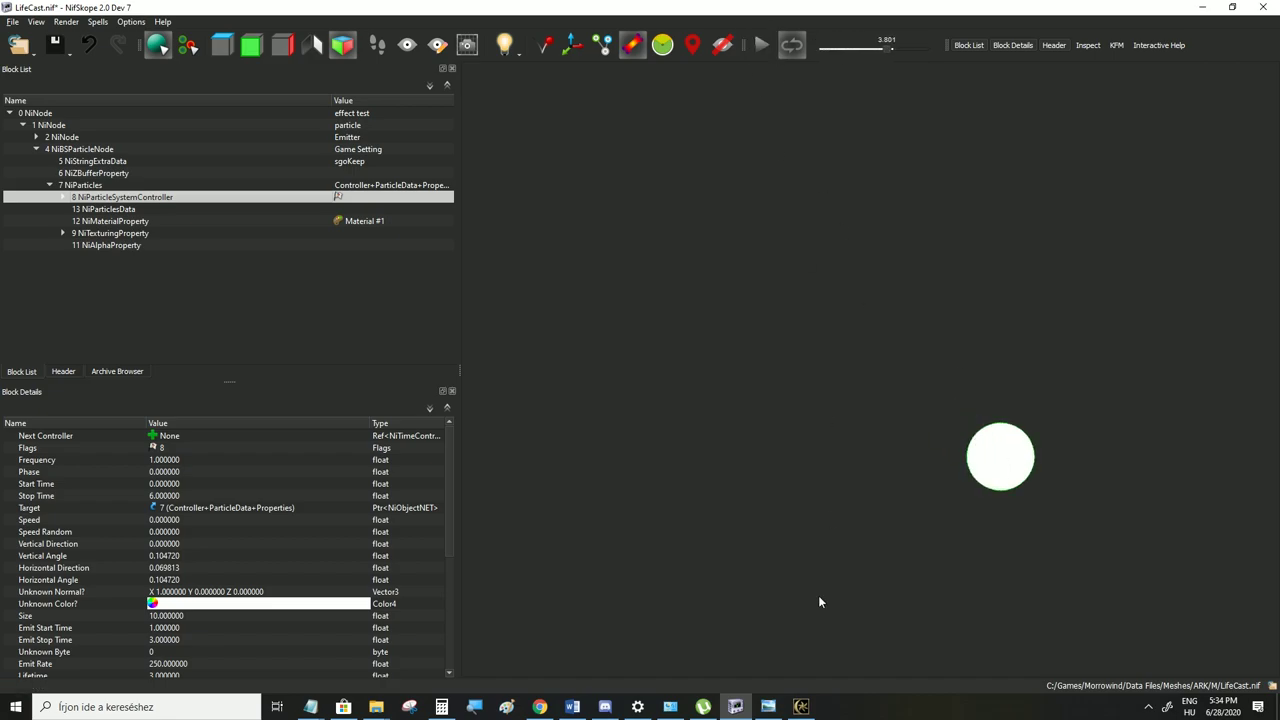
{"action": "left_click", "coordinate": [12, 21]}
{"action": "left_click", "coordinate": [41, 133]}
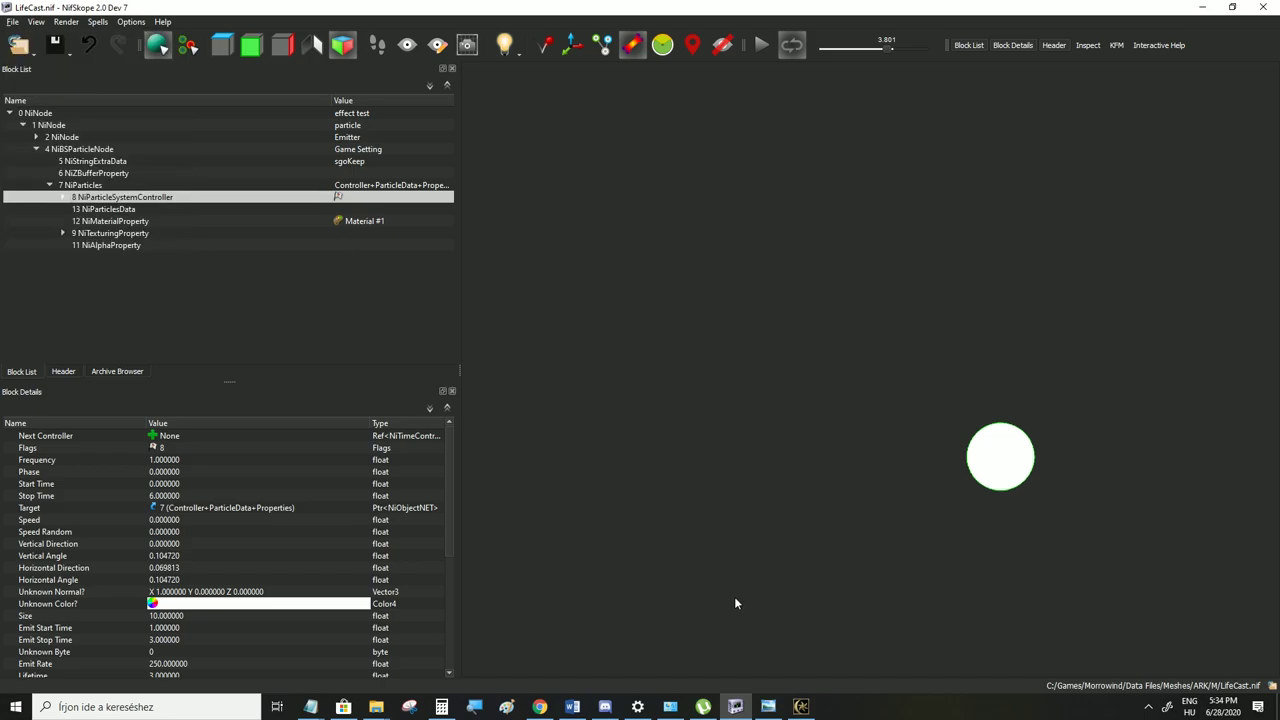
Walk around the Morrowind arena casting the spell repeatedly to watch the white particle trail
{"action": "left_click", "coordinate": [800, 706]}
{"action": "key", "text": "w"}
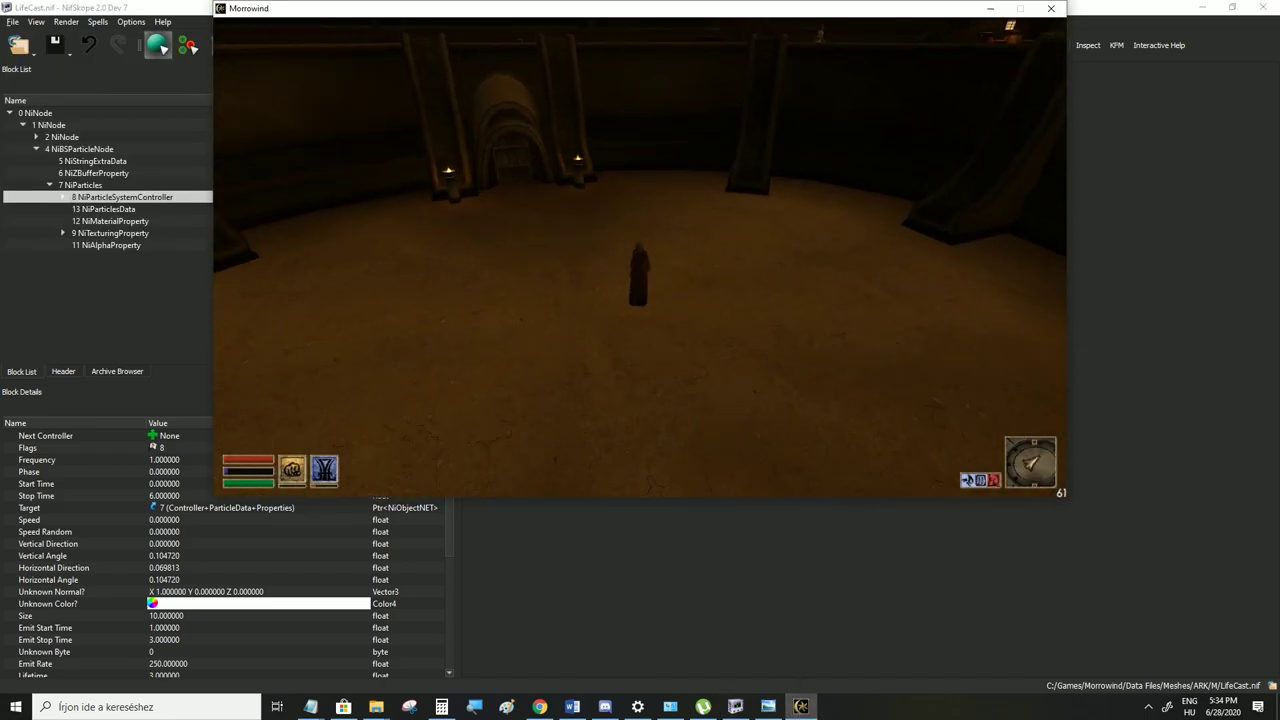
{"action": "left_click", "coordinate": [640, 257]}
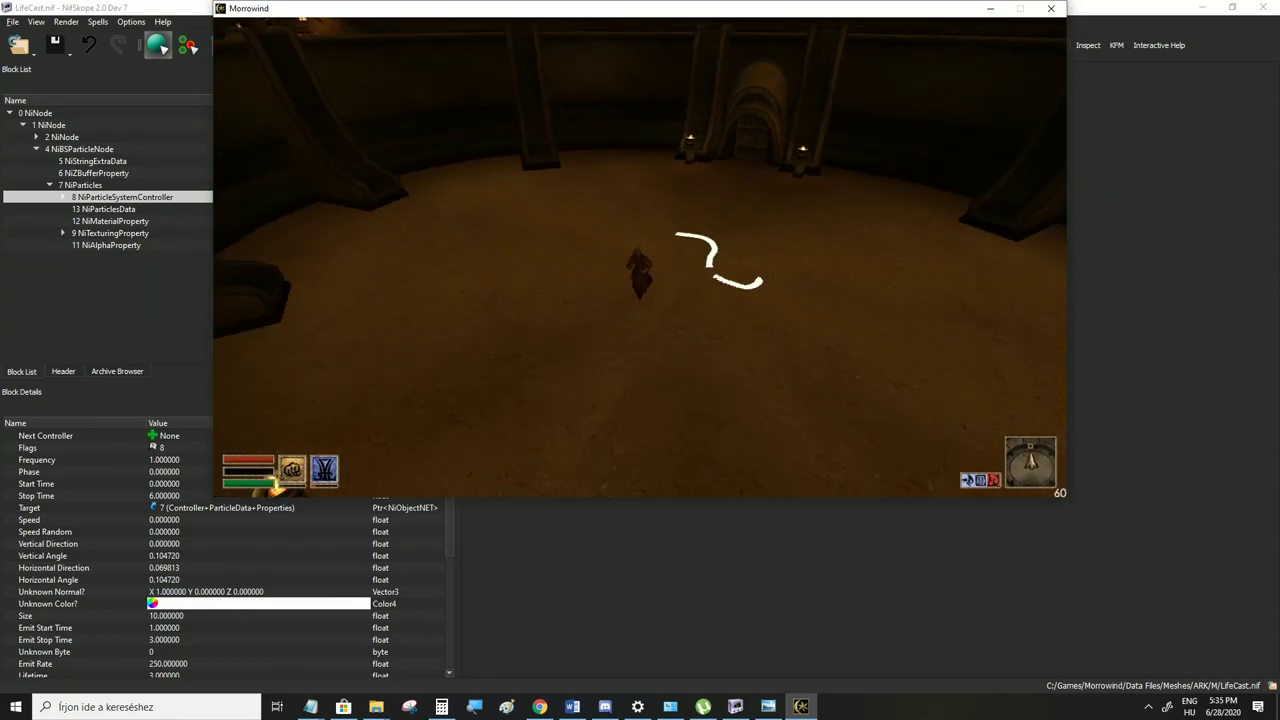
{"action": "left_click", "coordinate": [640, 257]}
{"action": "key", "text": "w"}
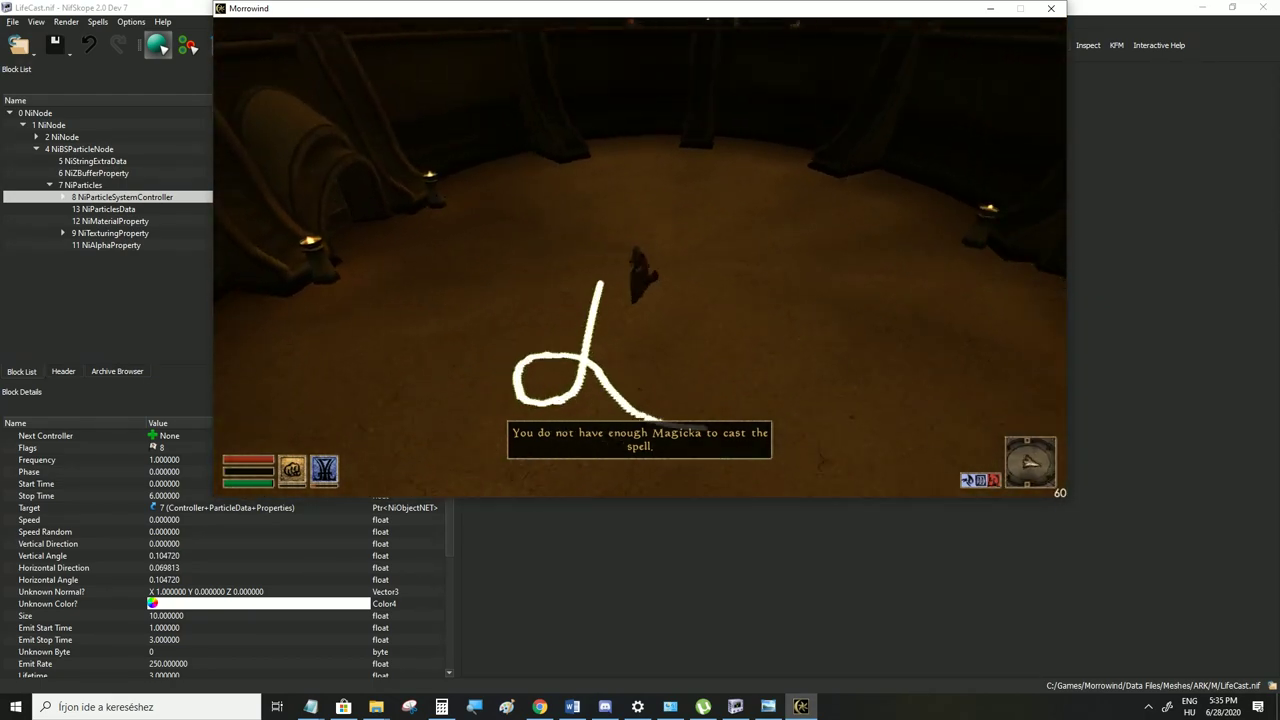
{"action": "left_click", "coordinate": [640, 257]}
{"action": "key", "text": "w"}
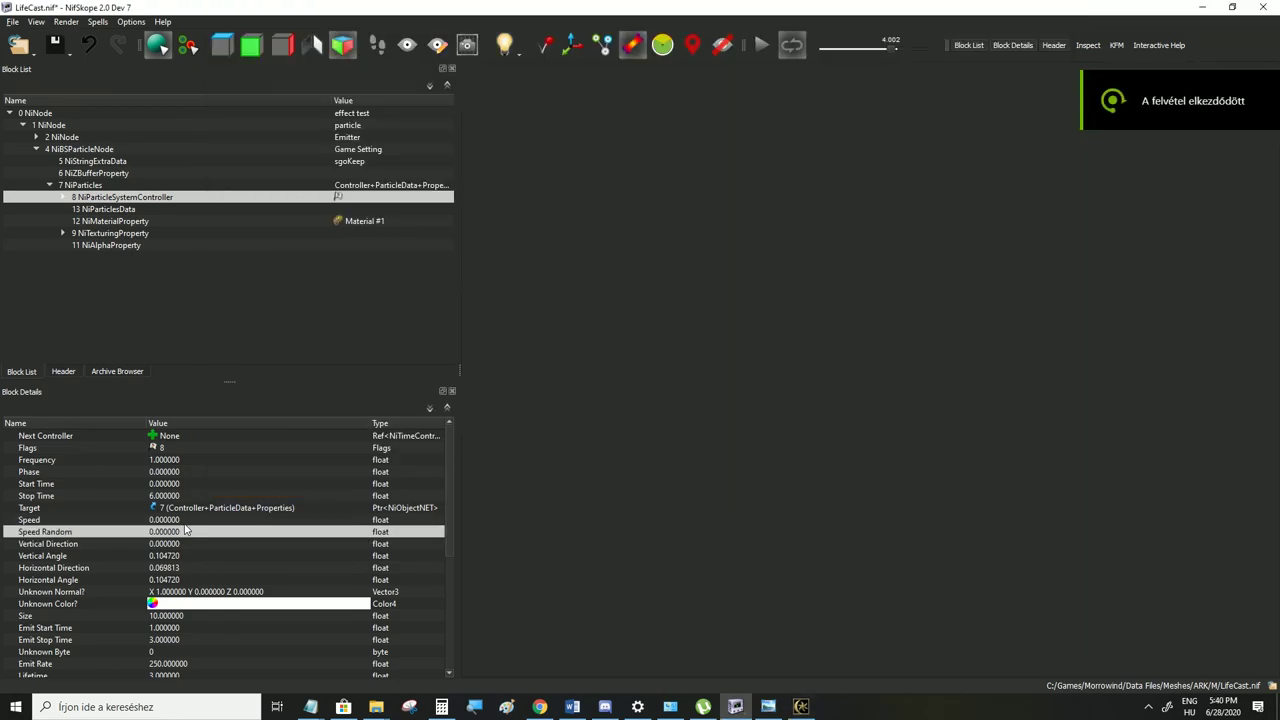
Set the particle controller's Speed to 100
{"action": "double_click", "coordinate": [190, 521]}
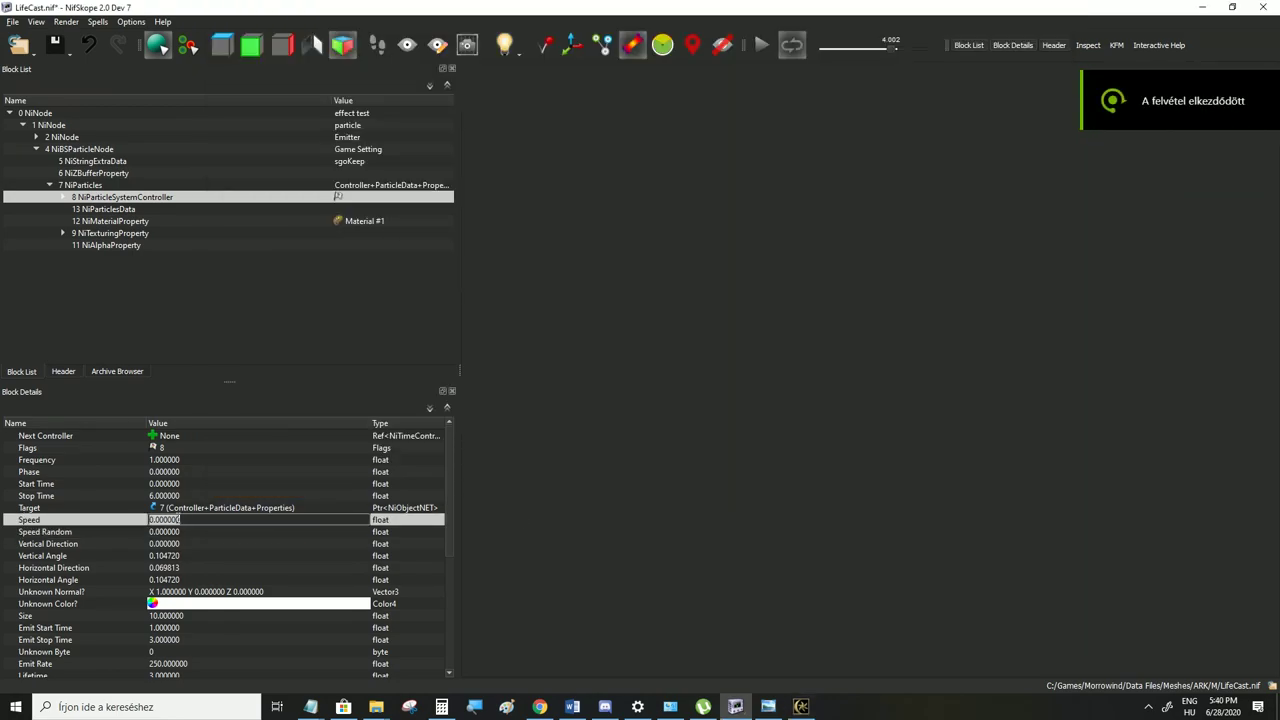
{"action": "type", "text": "100"}
{"action": "left_click", "coordinate": [174, 532]}
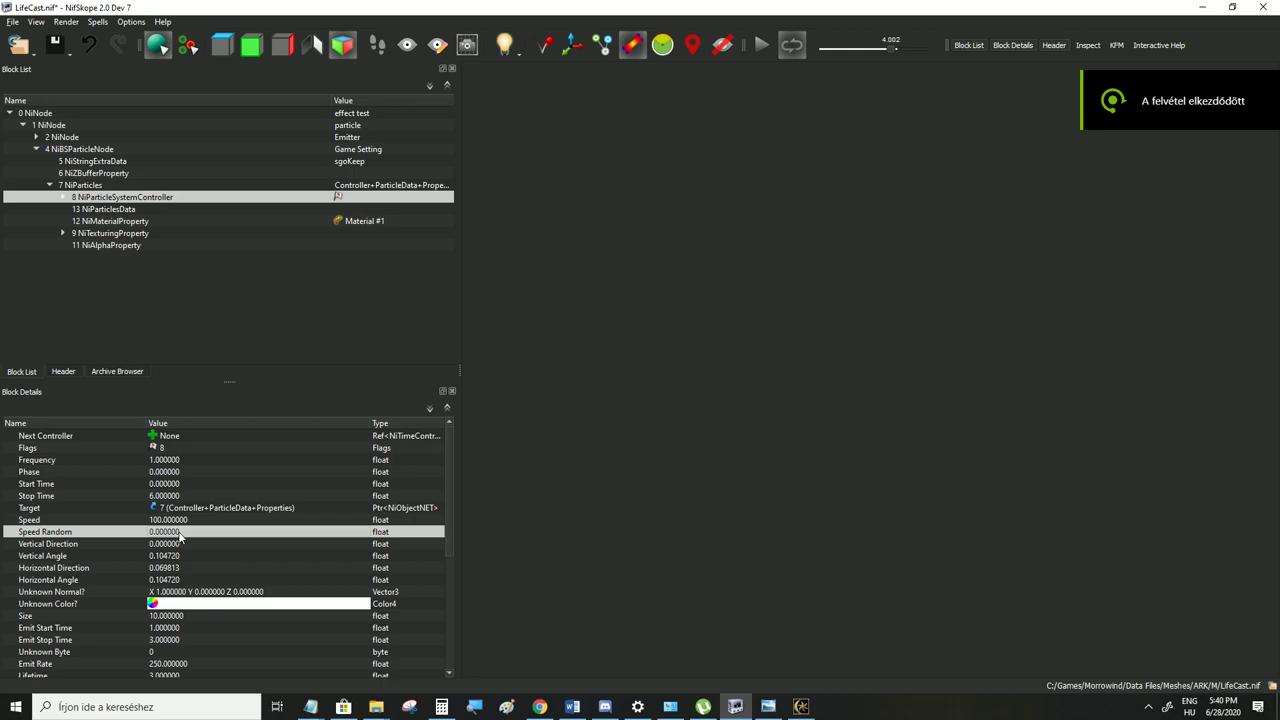
{"action": "scroll", "coordinate": [174, 532], "scroll_direction": "down", "scroll_amount": 4}
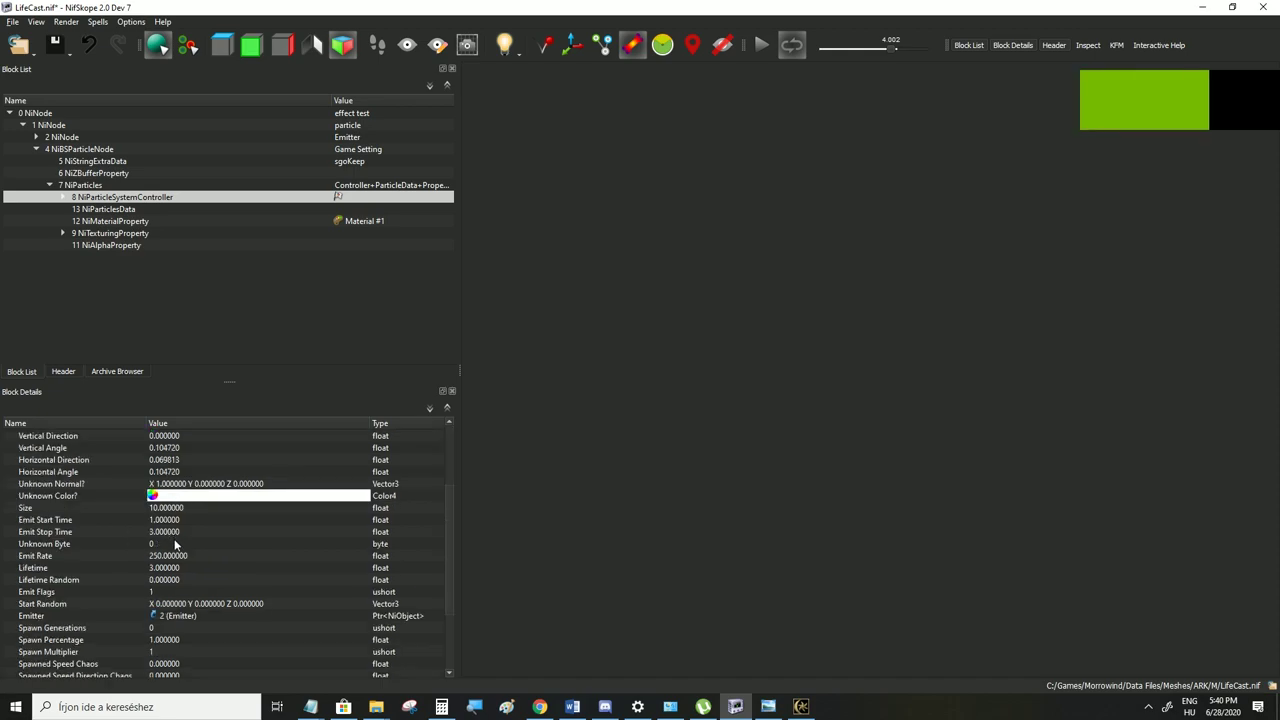
{"action": "scroll", "coordinate": [147, 634], "scroll_direction": "down", "scroll_amount": 2}
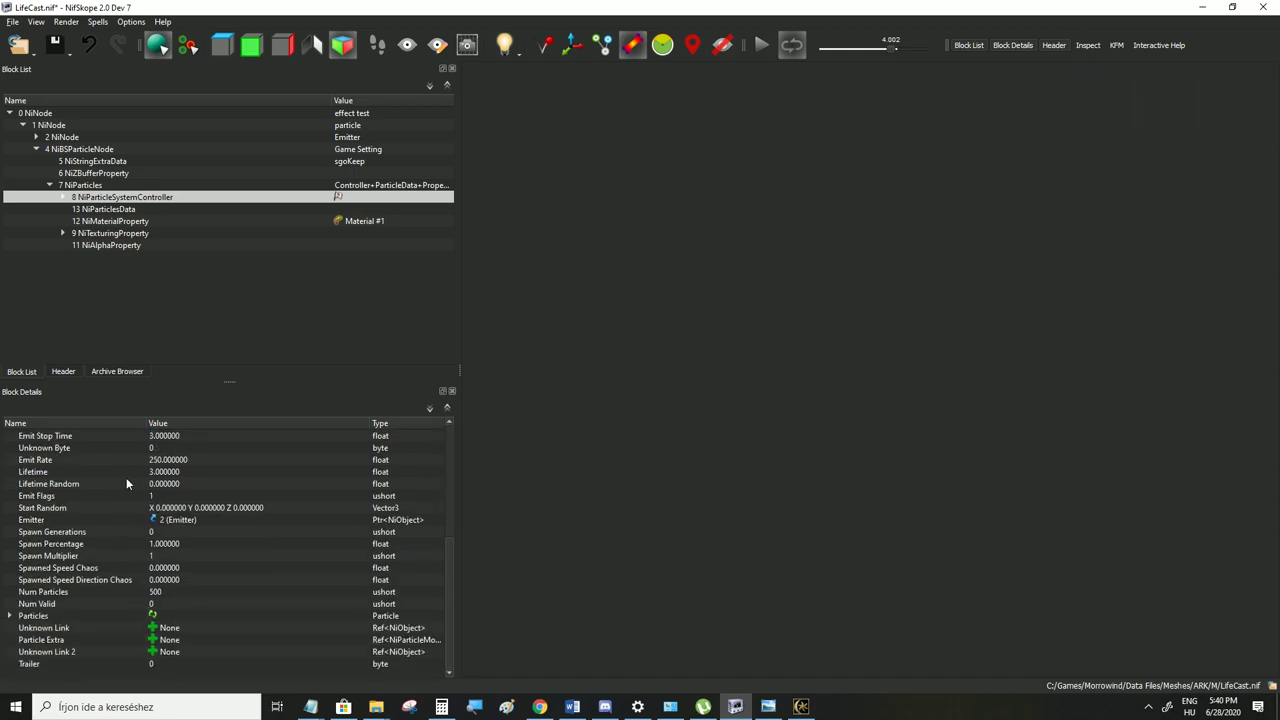
{"action": "scroll", "coordinate": [195, 520], "scroll_direction": "up", "scroll_amount": 6}
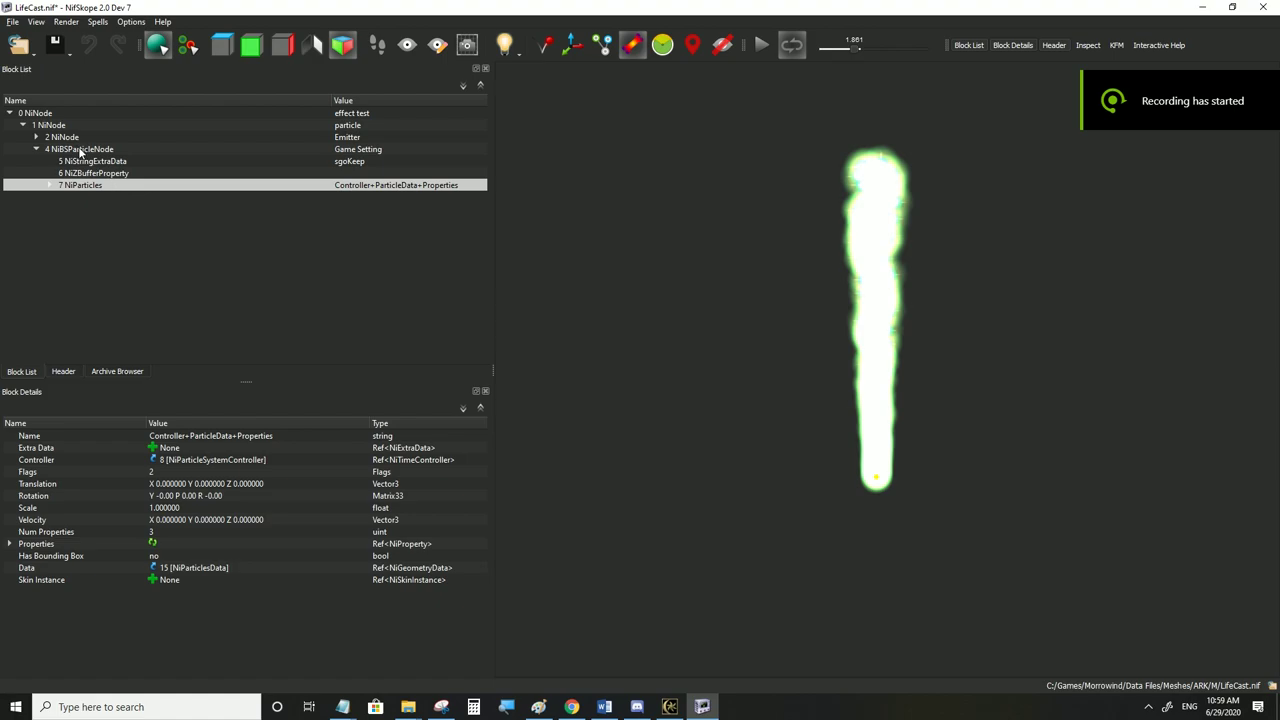
Inspect the Emitter's Translation, then the Game Setting node's Translation and Rotation
{"action": "left_click", "coordinate": [75, 138]}
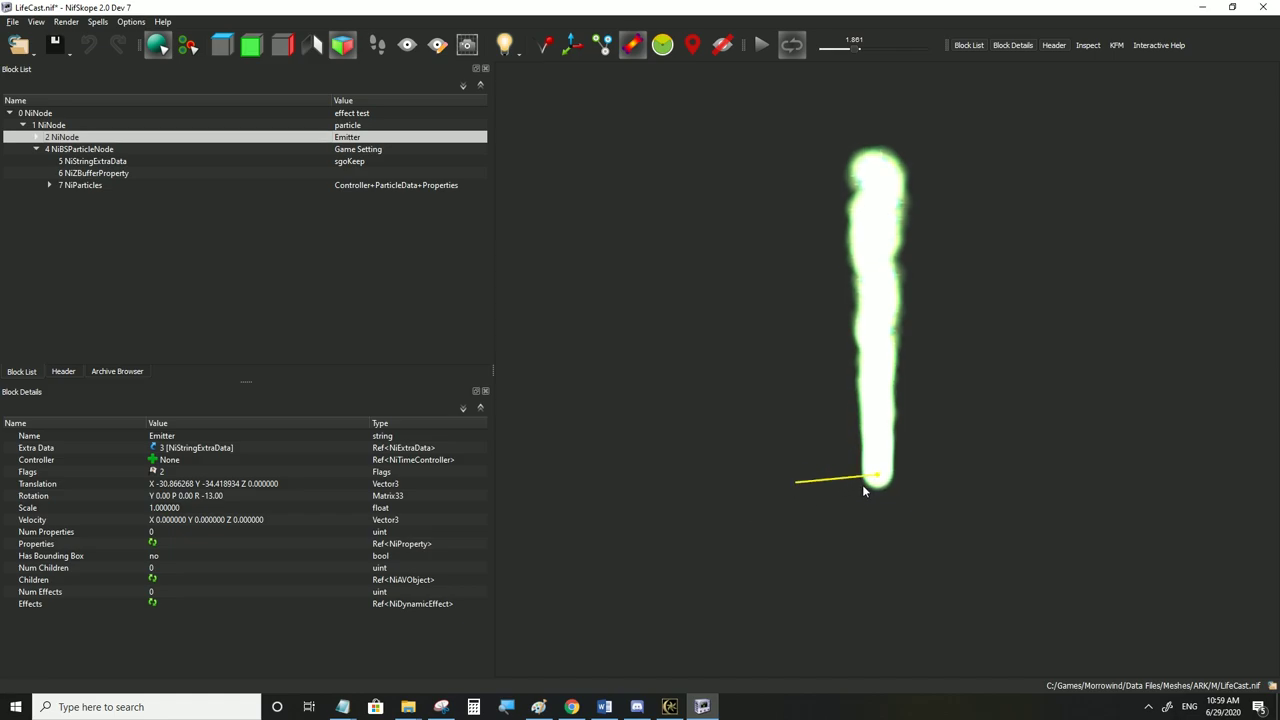
{"action": "left_click", "coordinate": [187, 484]}
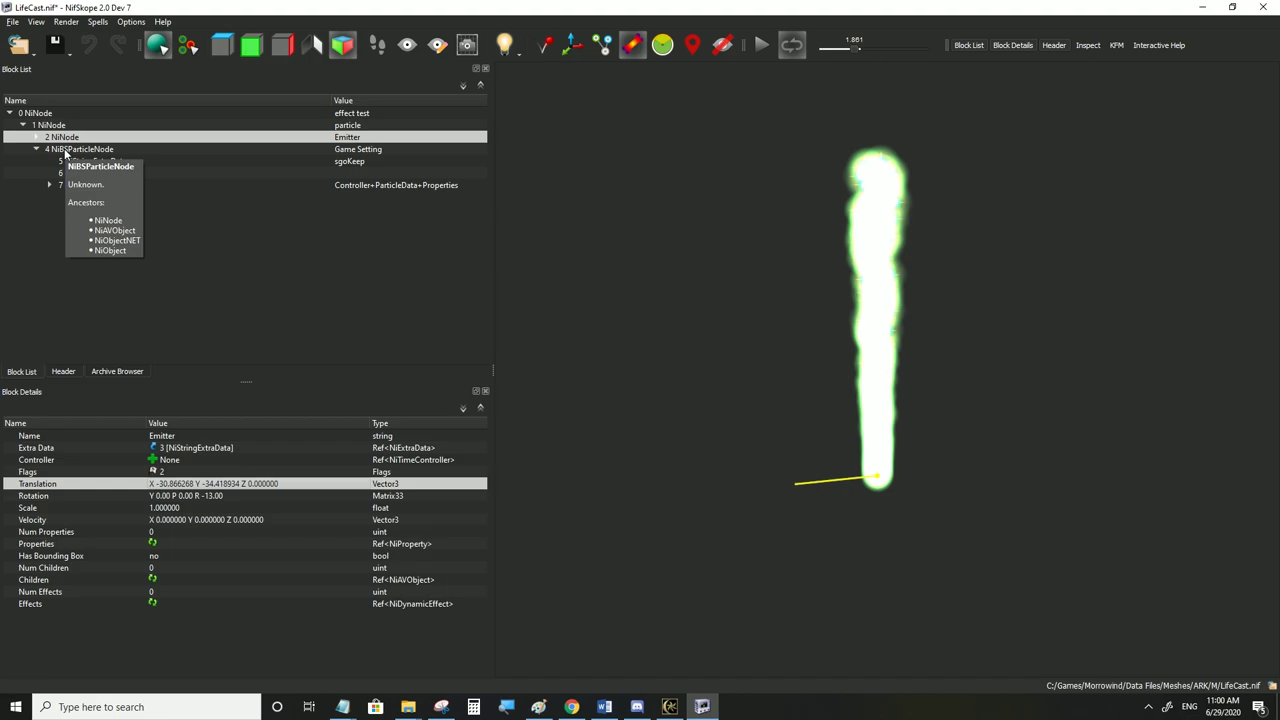
{"action": "left_click", "coordinate": [65, 152]}
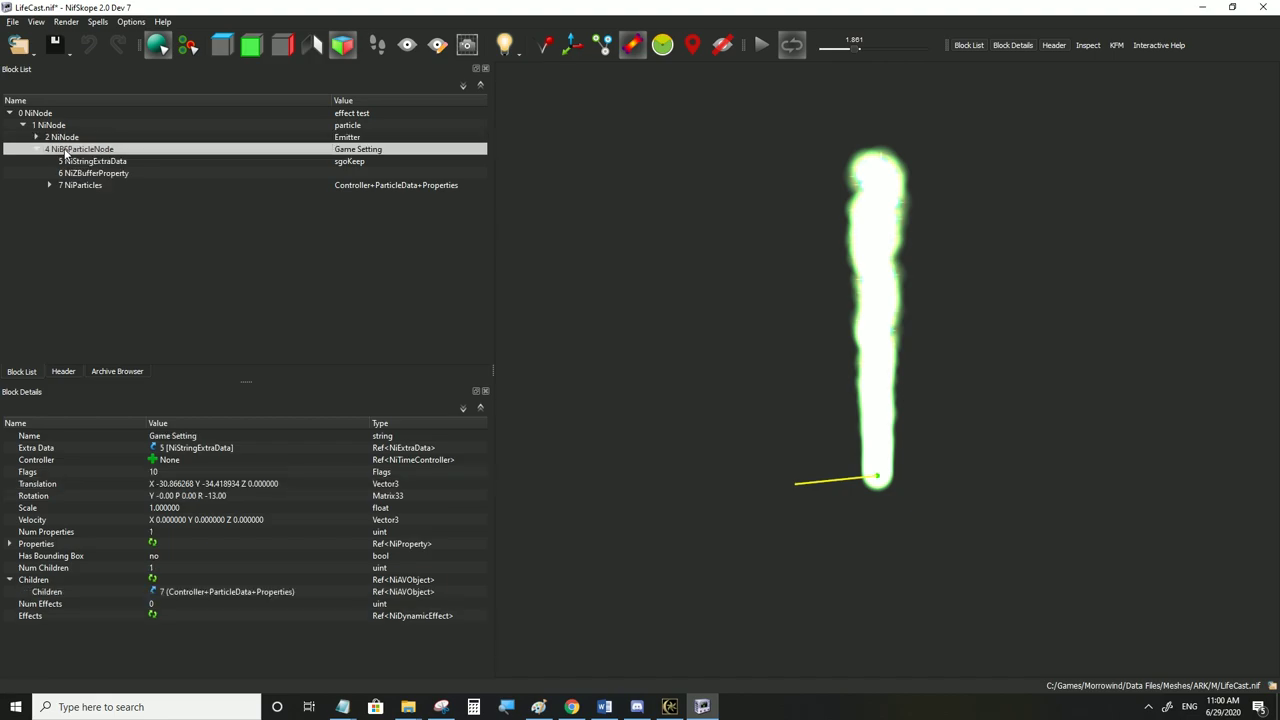
{"action": "left_click", "coordinate": [37, 149]}
{"action": "left_click", "coordinate": [184, 486]}
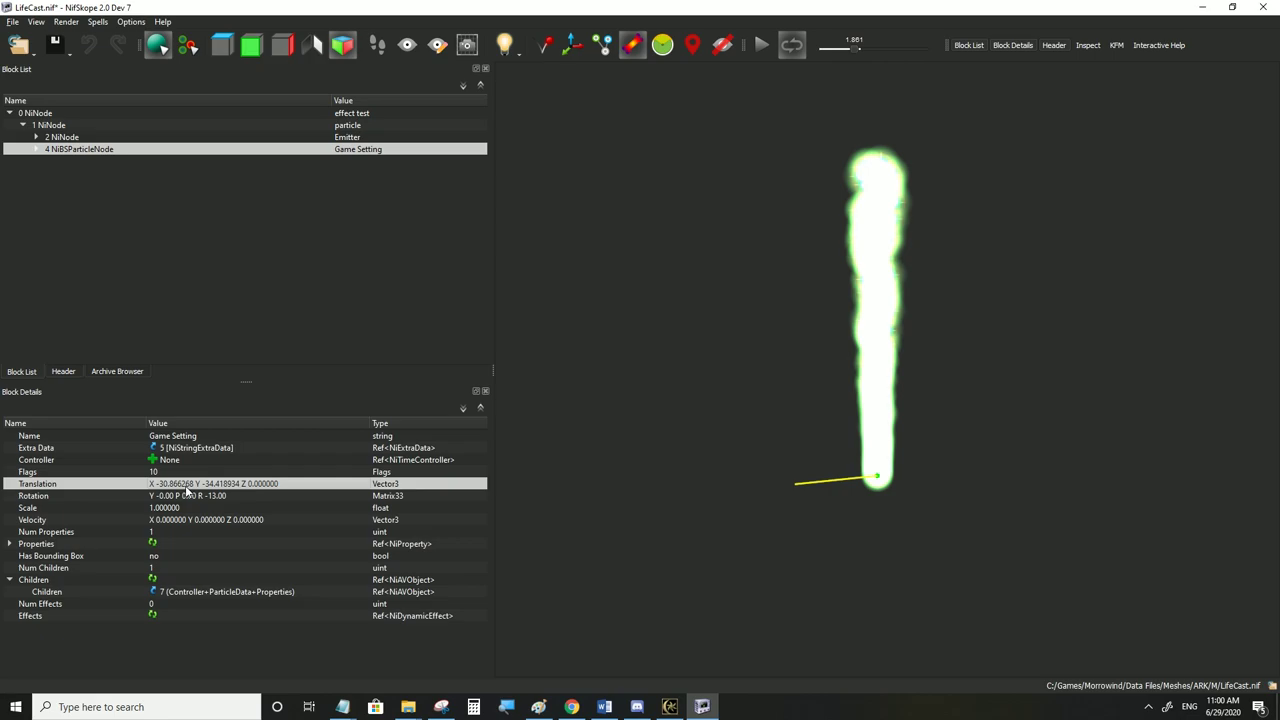
{"action": "left_click", "coordinate": [186, 495]}
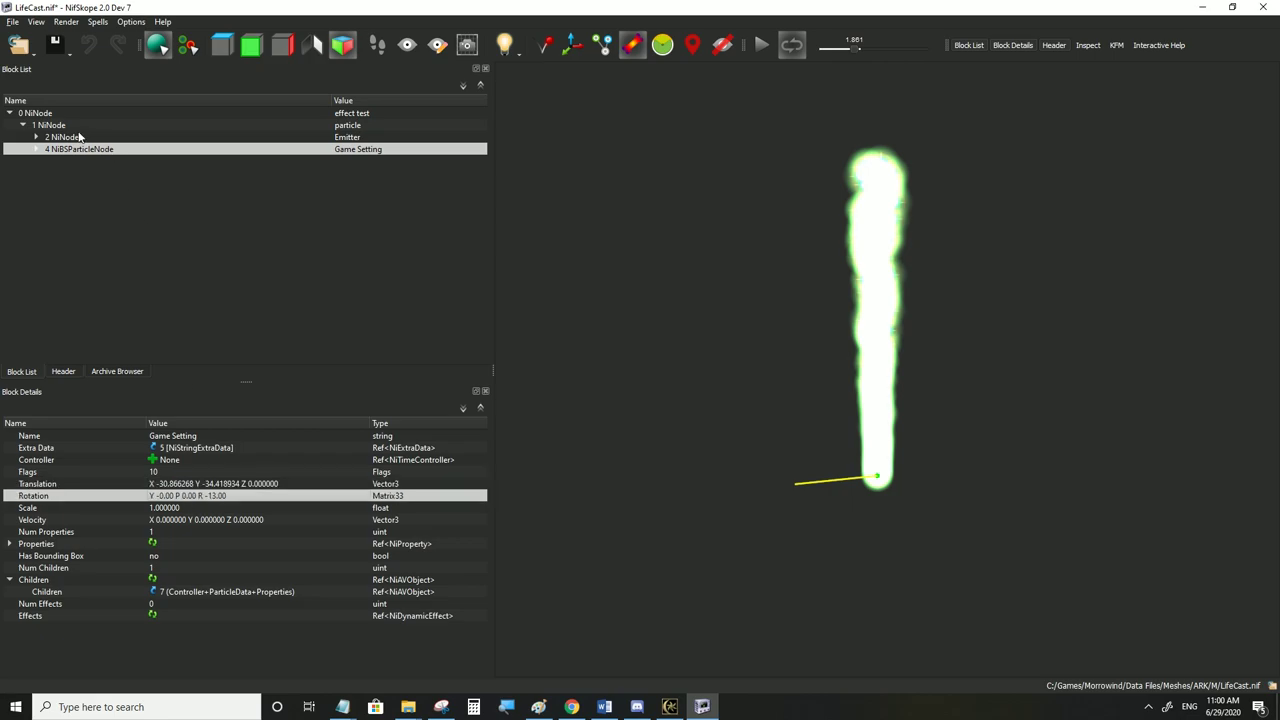
Compare both nodes again, confirming each sits at X -30.866268, Y -34.418934
{"action": "left_click", "coordinate": [79, 137]}
{"action": "left_click", "coordinate": [167, 483]}
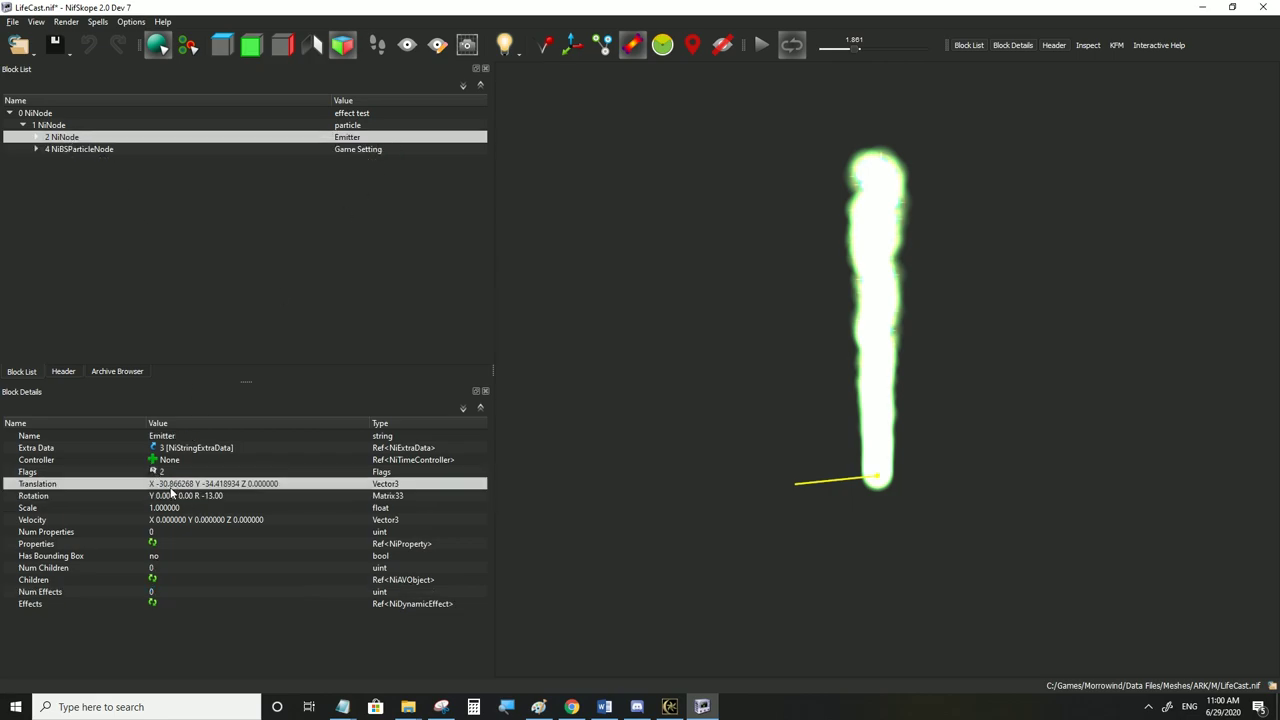
{"action": "left_click", "coordinate": [173, 496]}
{"action": "left_click", "coordinate": [78, 150]}
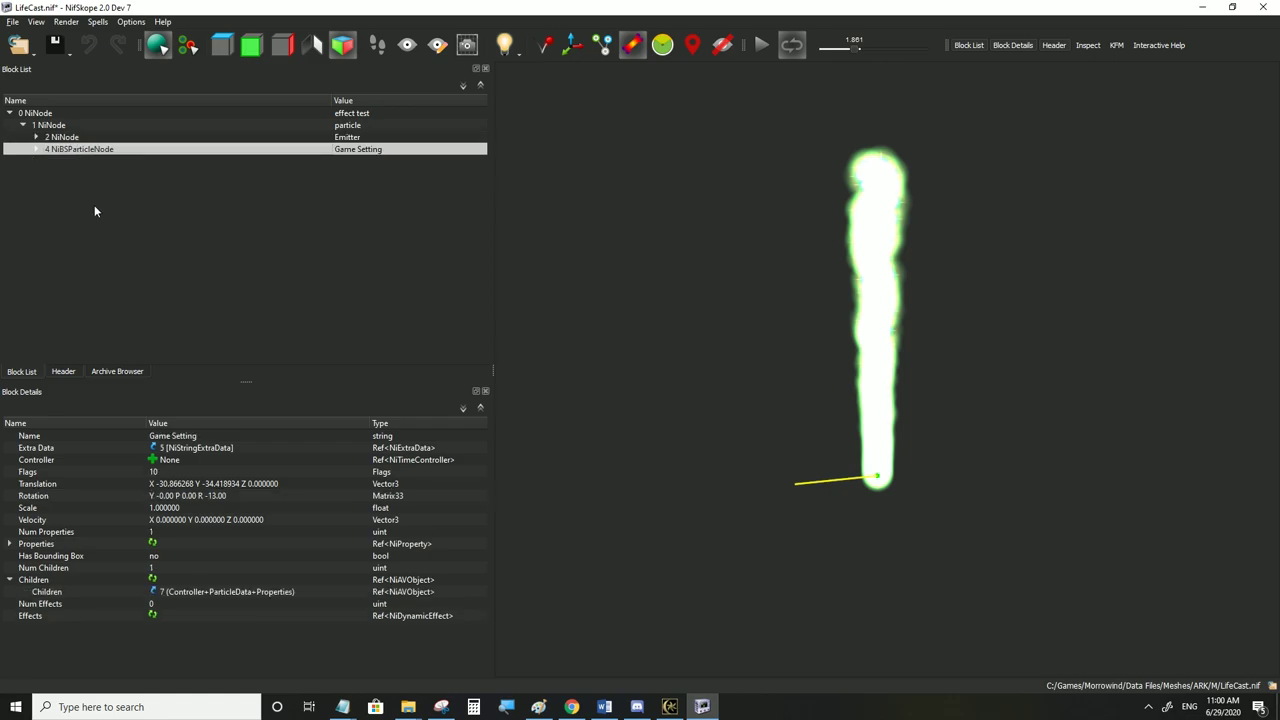
{"action": "left_click", "coordinate": [182, 485]}
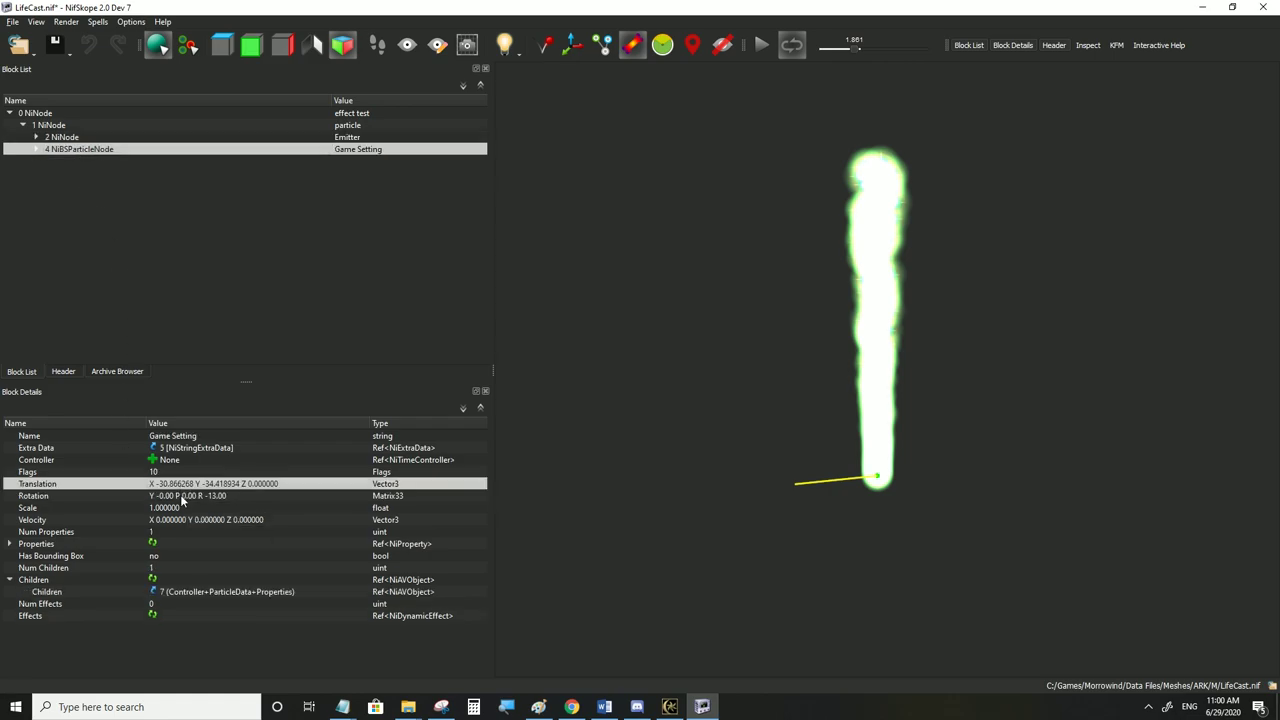
{"action": "mouse_move", "coordinate": [185, 506]}
{"action": "left_click", "coordinate": [58, 138]}
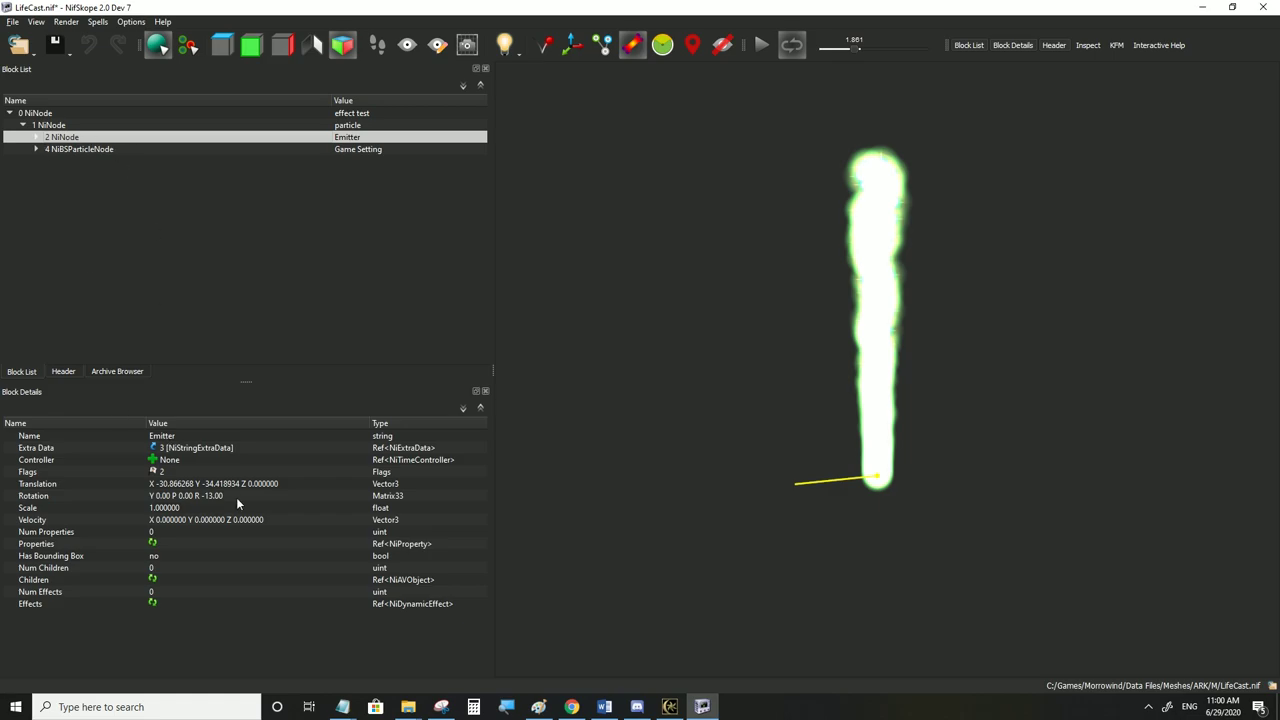
{"action": "left_click", "coordinate": [100, 150]}
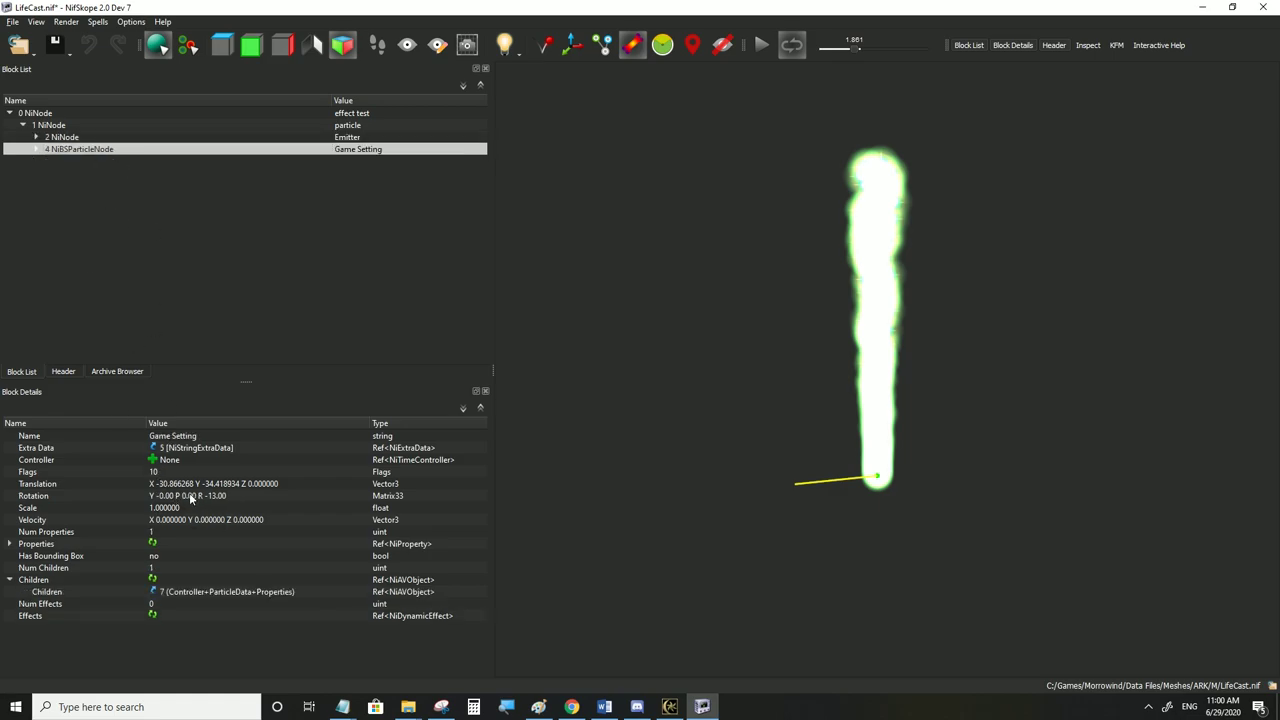
{"action": "left_click", "coordinate": [60, 138]}
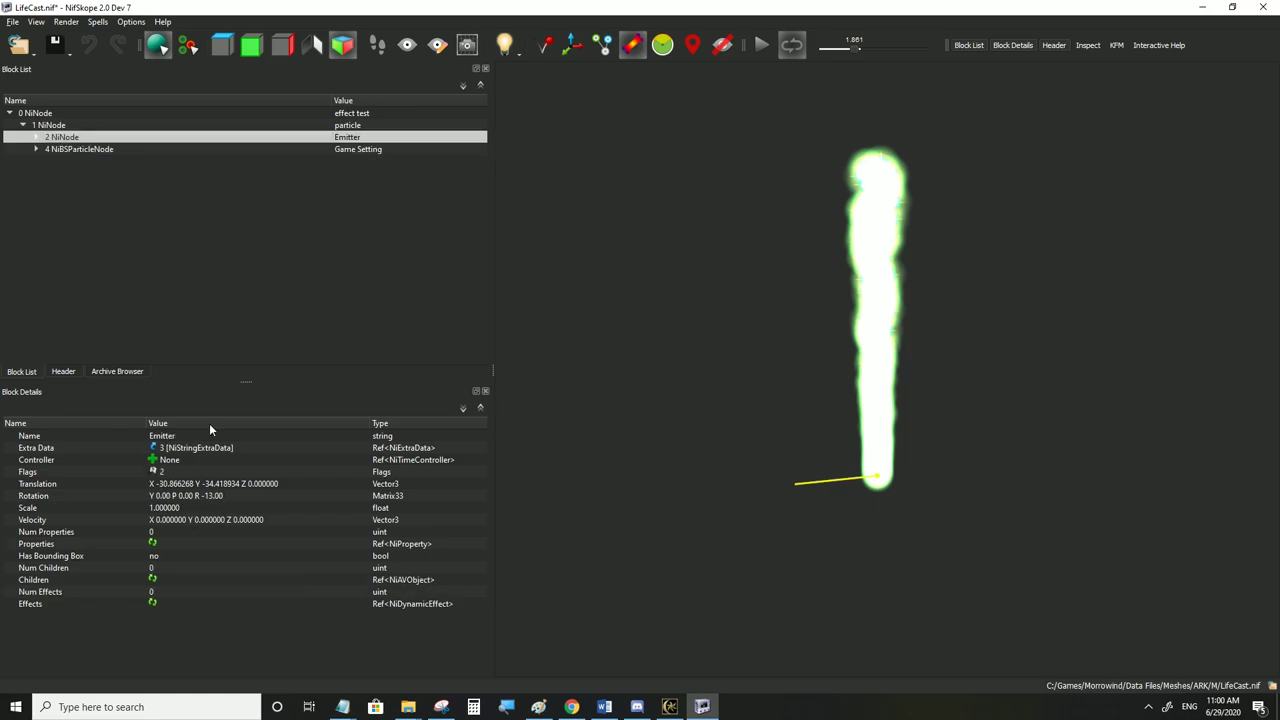
Set the Emitter node's Translation to 0, 0, 100
{"action": "double_click", "coordinate": [172, 484]}
{"action": "type", "text": "00"}
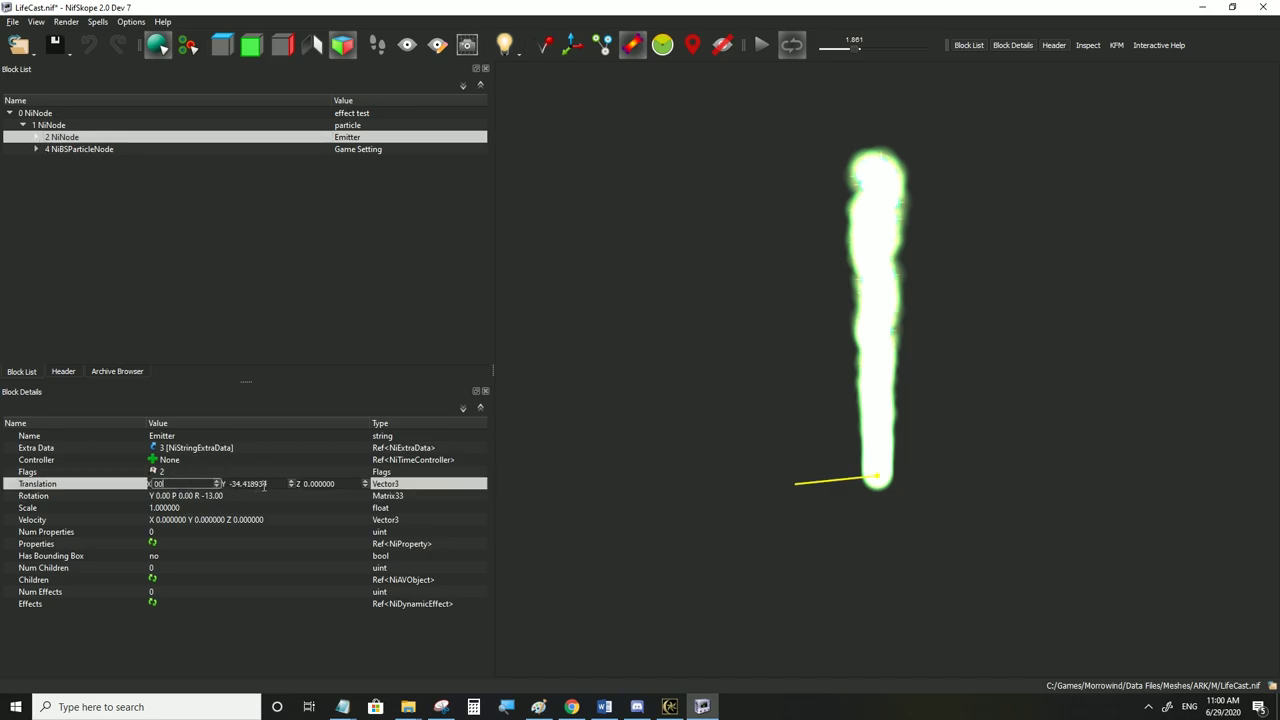
{"action": "key", "text": "Tab"}
{"action": "type", "text": "0"}
{"action": "left_click", "coordinate": [307, 484]}
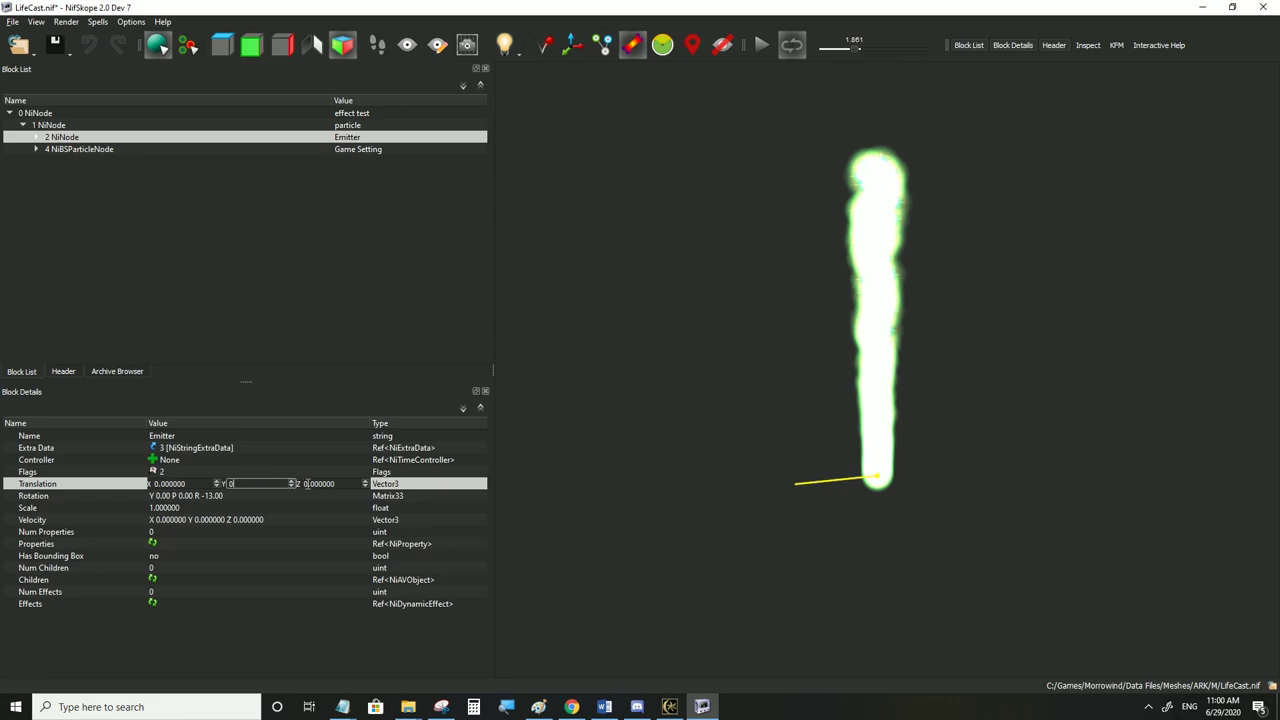
{"action": "key", "text": "ctrl+a"}
{"action": "type", "text": "1"}
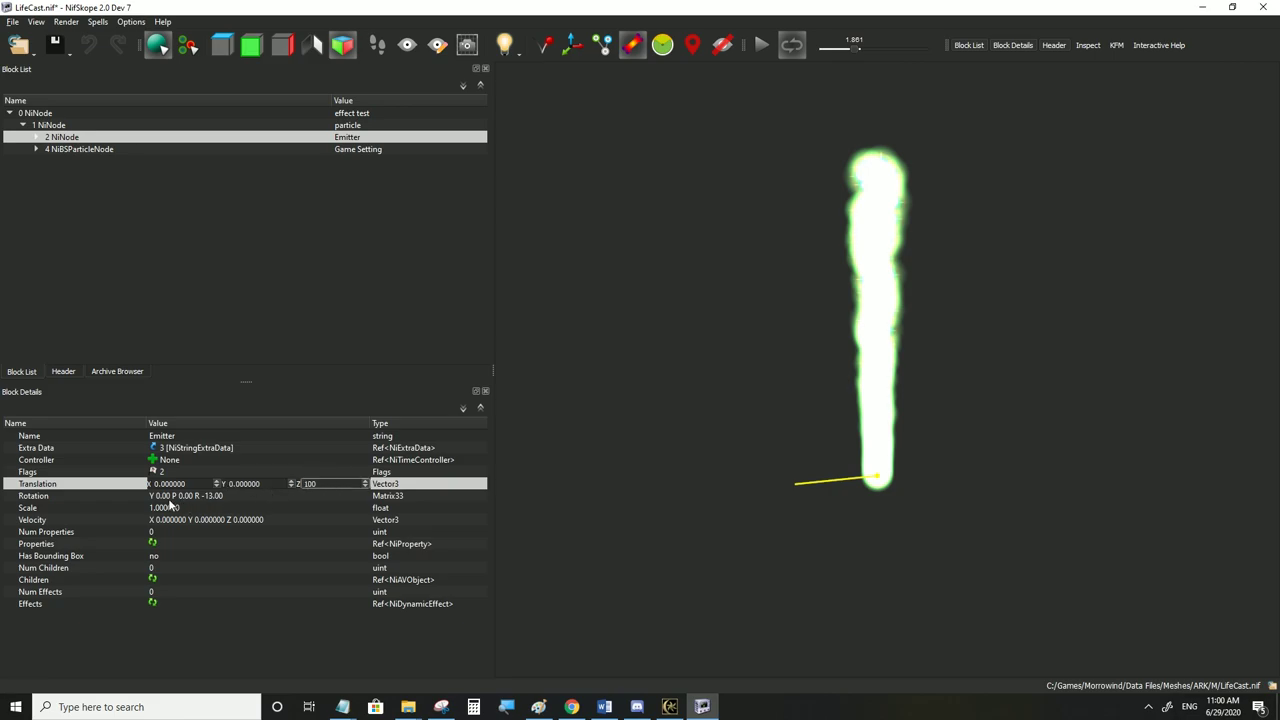
Set the Emitter's Rotation to Y 60, P -60 (300), R -70
{"action": "double_click", "coordinate": [169, 498]}
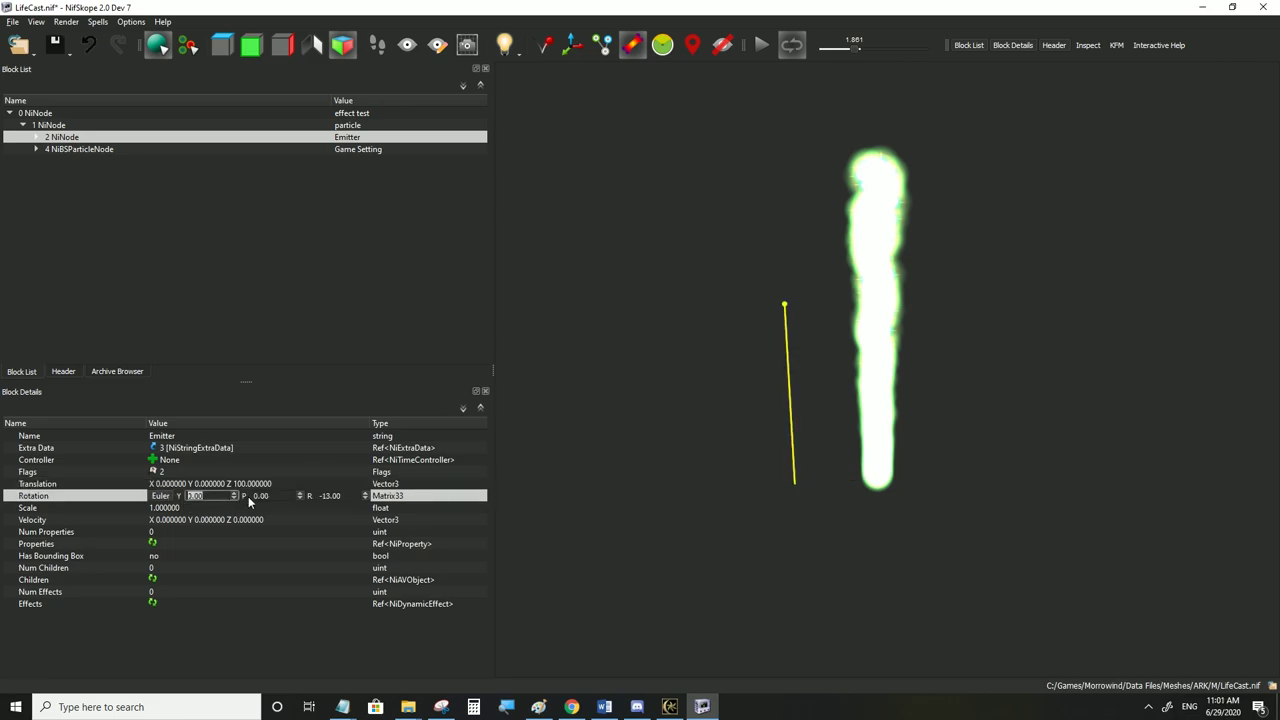
{"action": "type", "text": "60"}
{"action": "key", "text": "Tab"}
{"action": "type", "text": "300"}
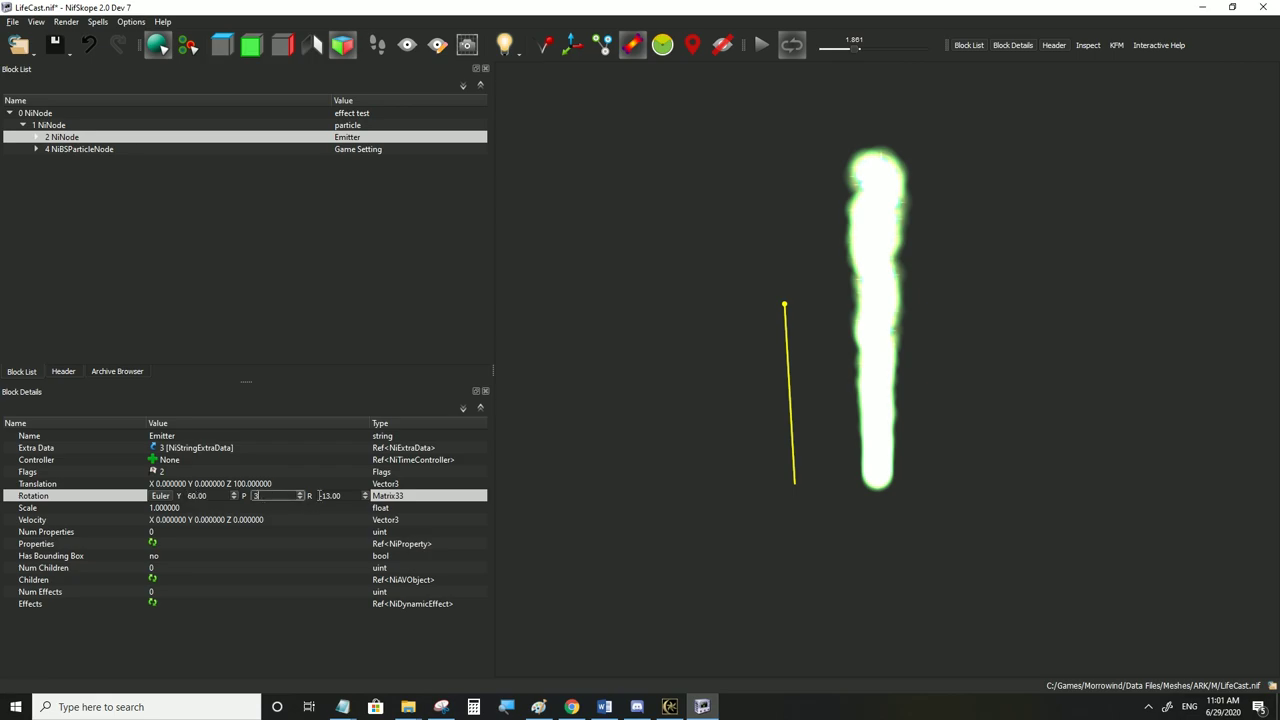
{"action": "key", "text": "Tab"}
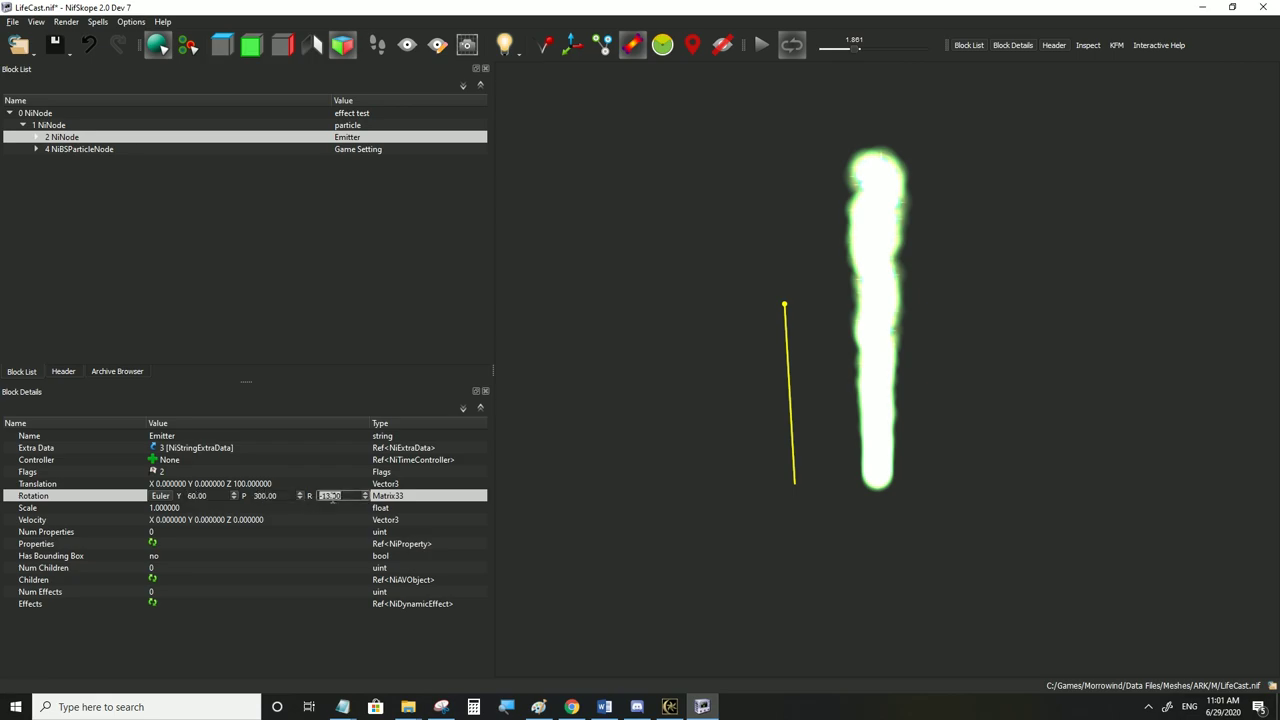
{"action": "type", "text": "-70"}
{"action": "key", "text": "Return"}
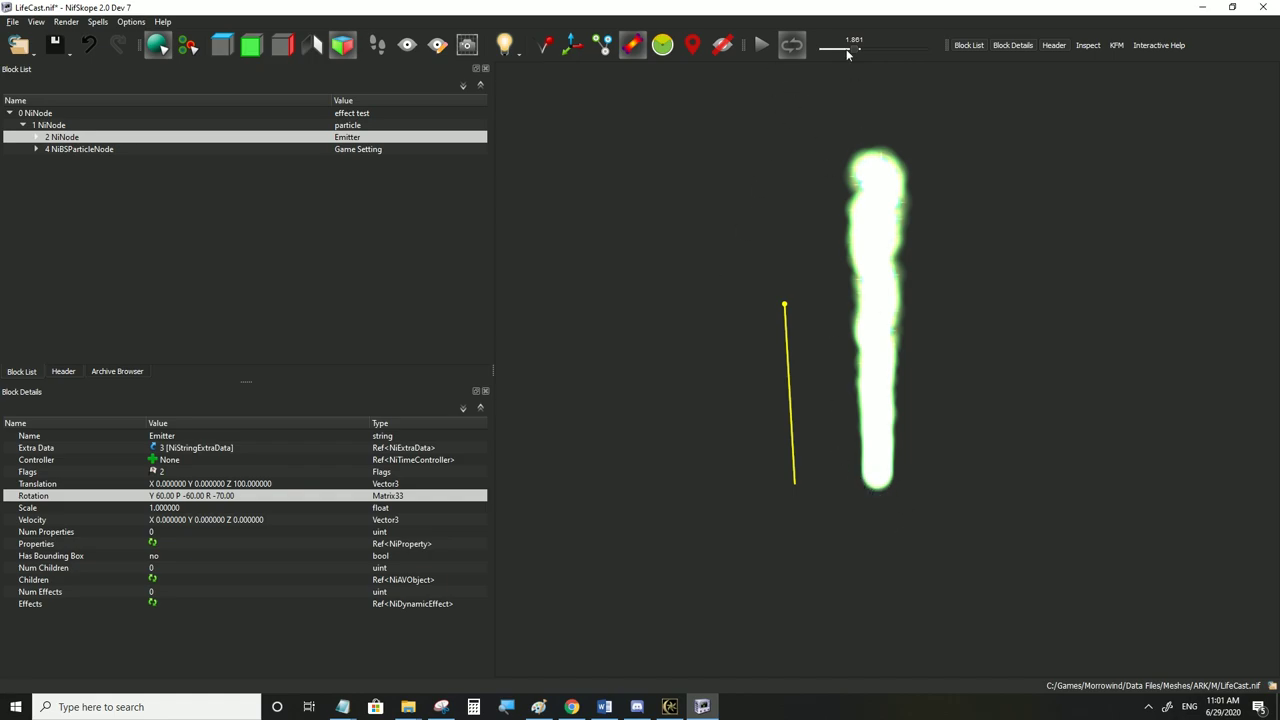
Play the animation to preview the angled particle trail
{"action": "left_click", "coordinate": [760, 46]}
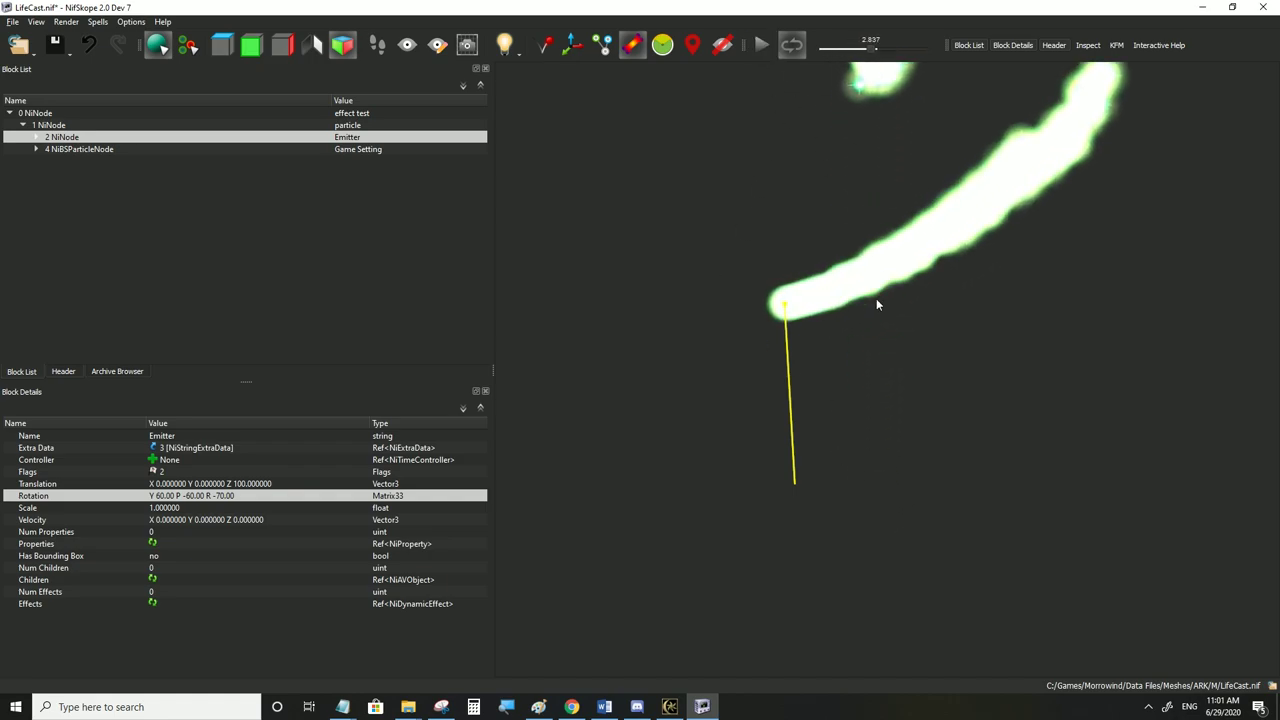
{"action": "left_click", "coordinate": [771, 43]}
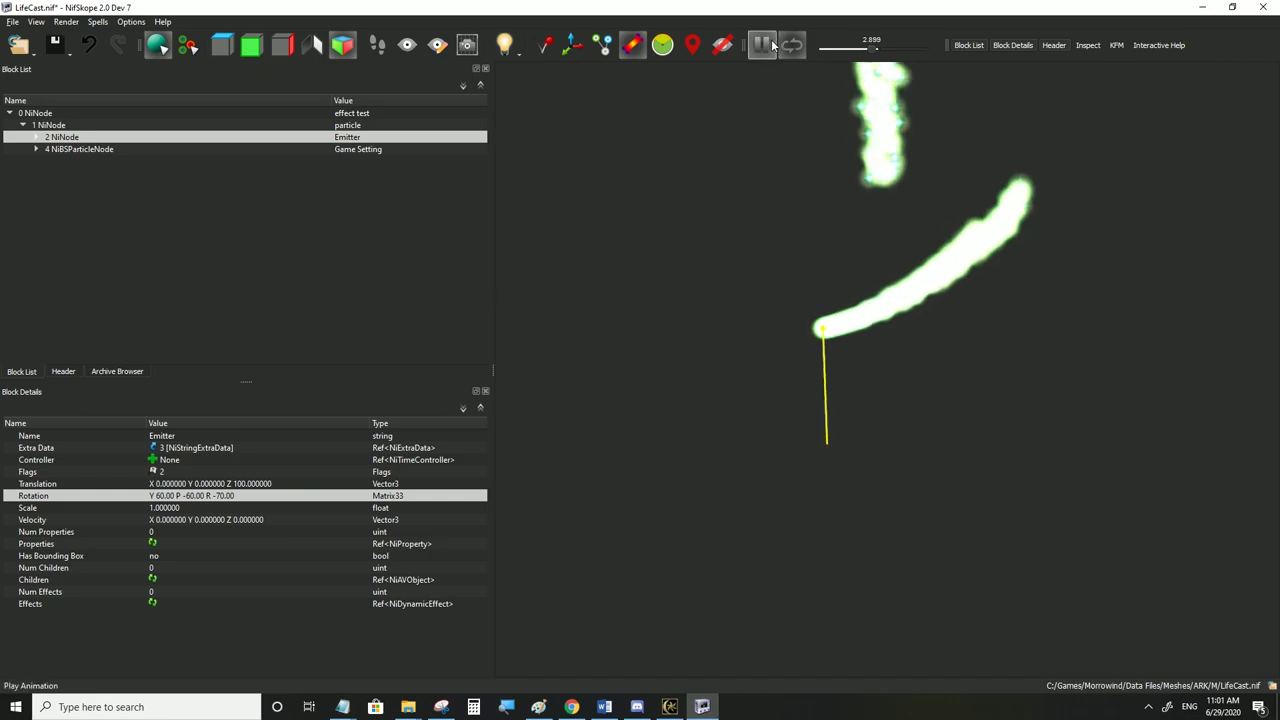
{"action": "left_click", "coordinate": [771, 44]}
Compare Emitter and Game Setting nodes, both at translation 0, 0, 100 and rotation 60, -60, -70
{"action": "left_click", "coordinate": [189, 485]}
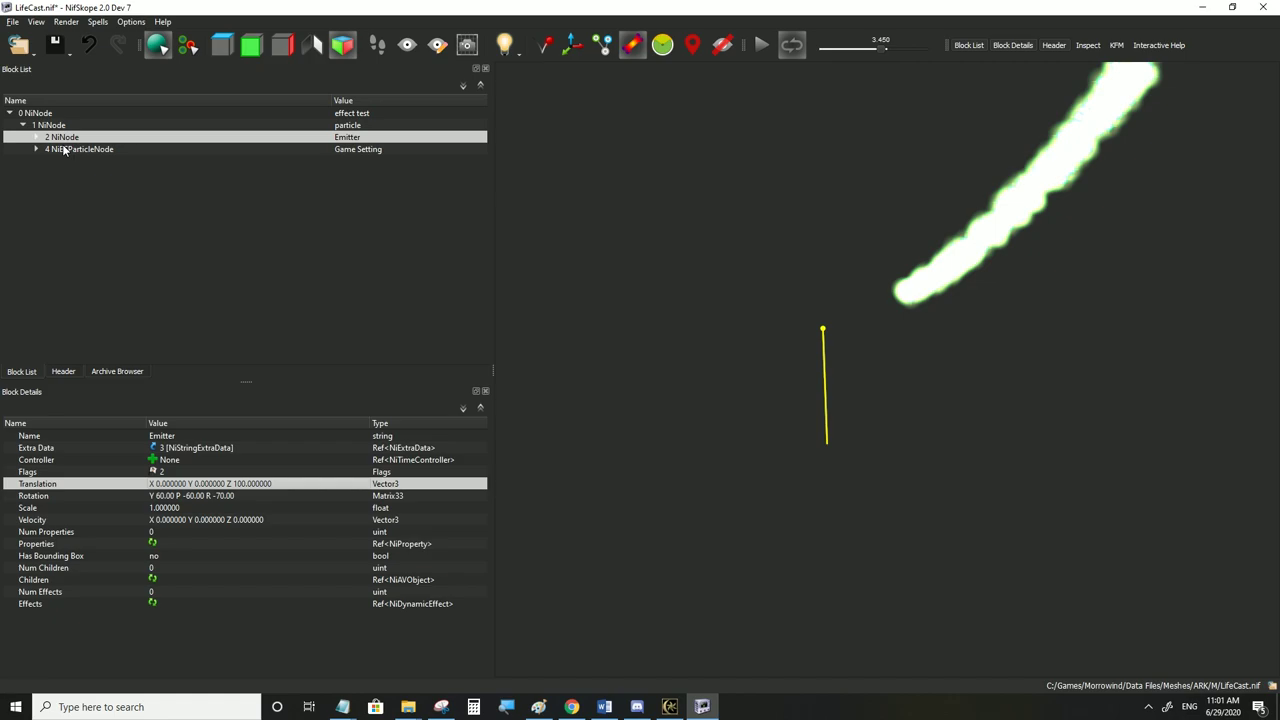
{"action": "left_click", "coordinate": [63, 149]}
{"action": "left_click", "coordinate": [203, 483]}
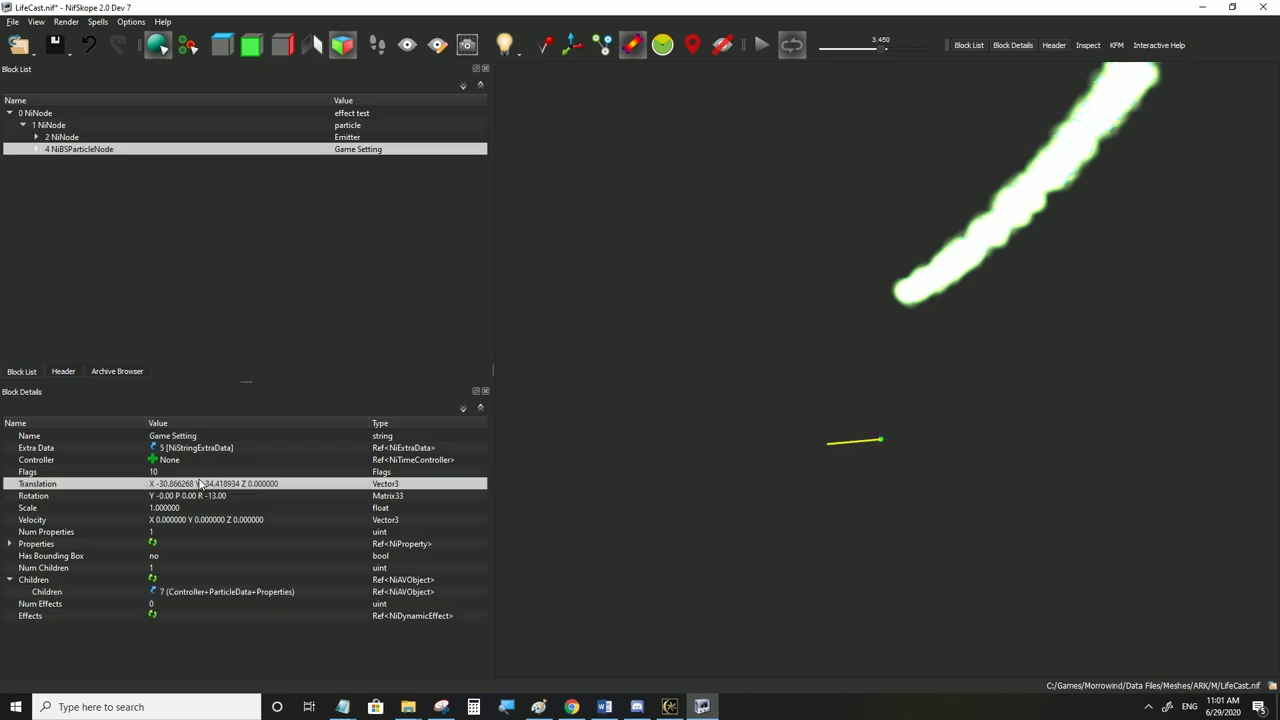
{"action": "left_click", "coordinate": [50, 138]}
{"action": "left_click", "coordinate": [199, 496]}
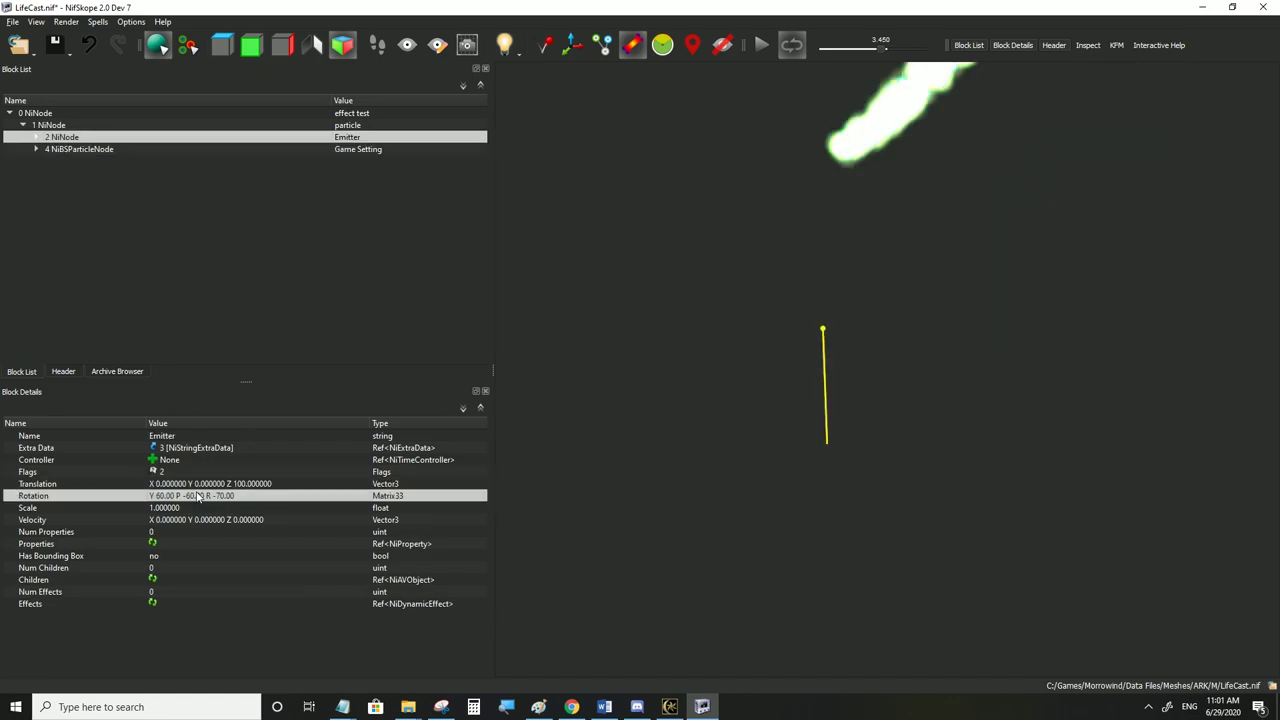
{"action": "left_click", "coordinate": [58, 150]}
{"action": "left_click", "coordinate": [176, 496]}
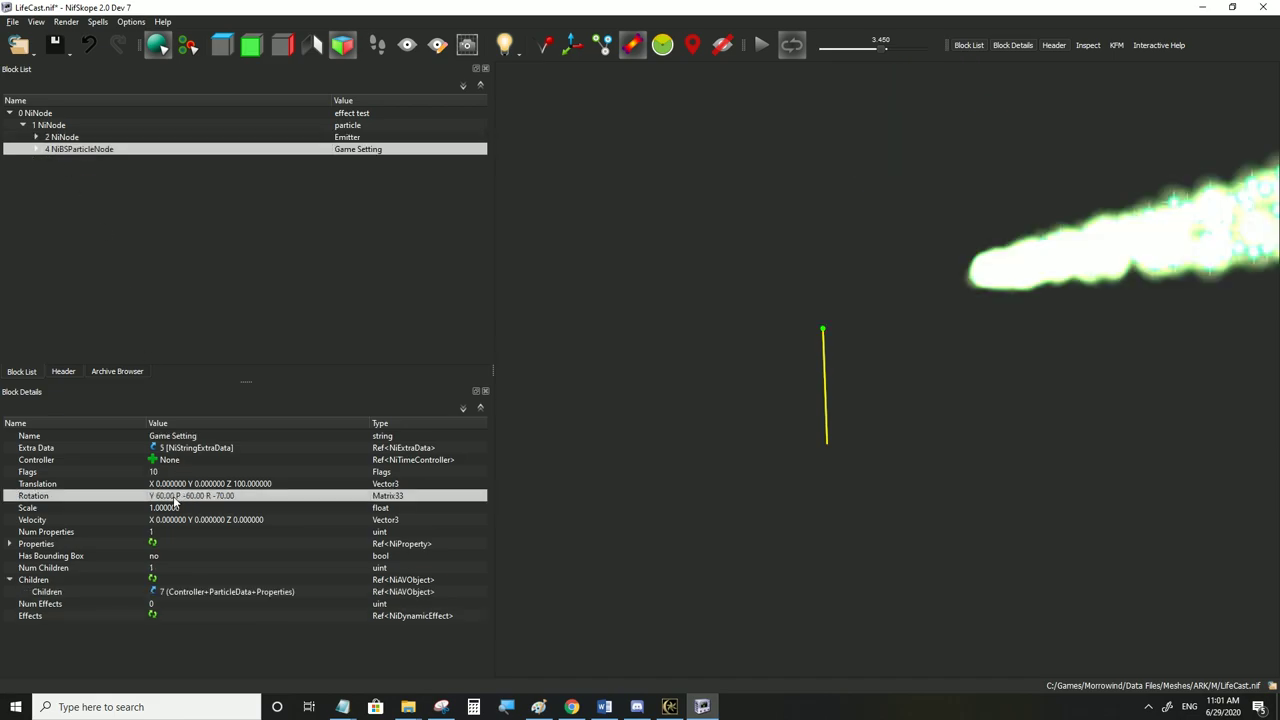
{"action": "left_click", "coordinate": [182, 484]}
{"action": "left_click", "coordinate": [762, 45]}
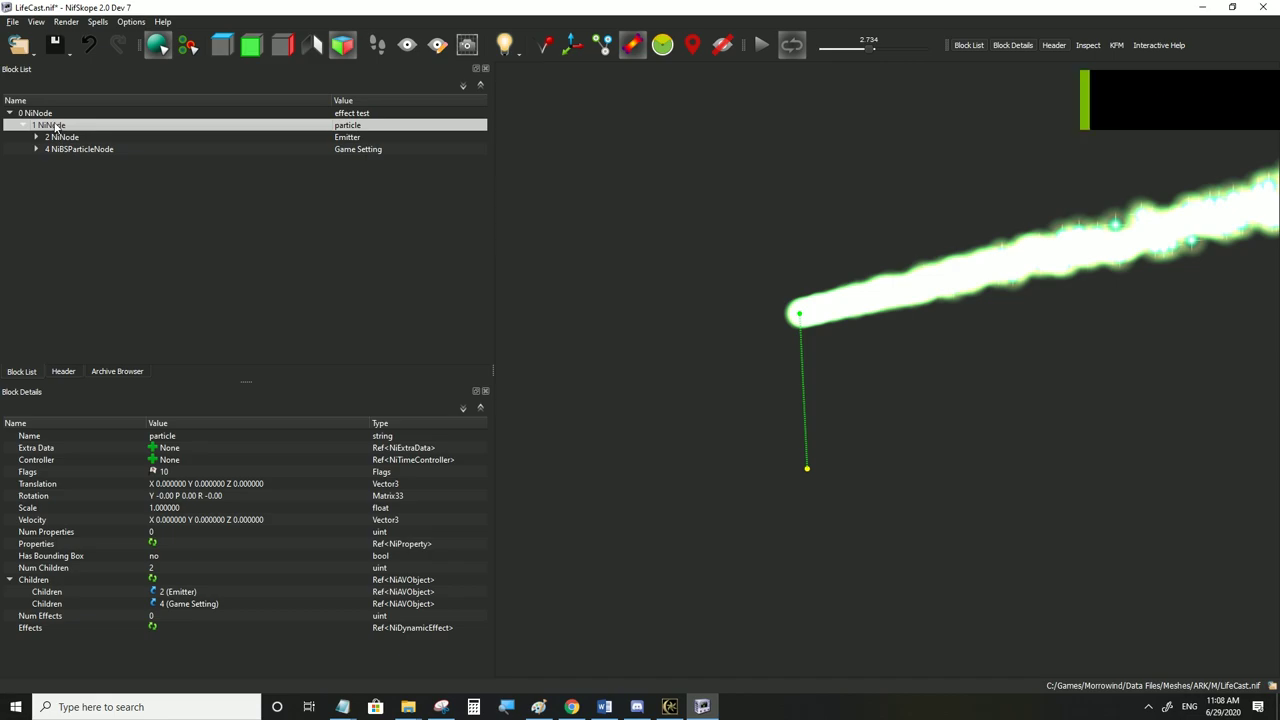
Raise the 1 NiNode particle node's Translation Z to 20
{"action": "left_click", "coordinate": [62, 138]}
{"action": "left_click", "coordinate": [57, 128]}
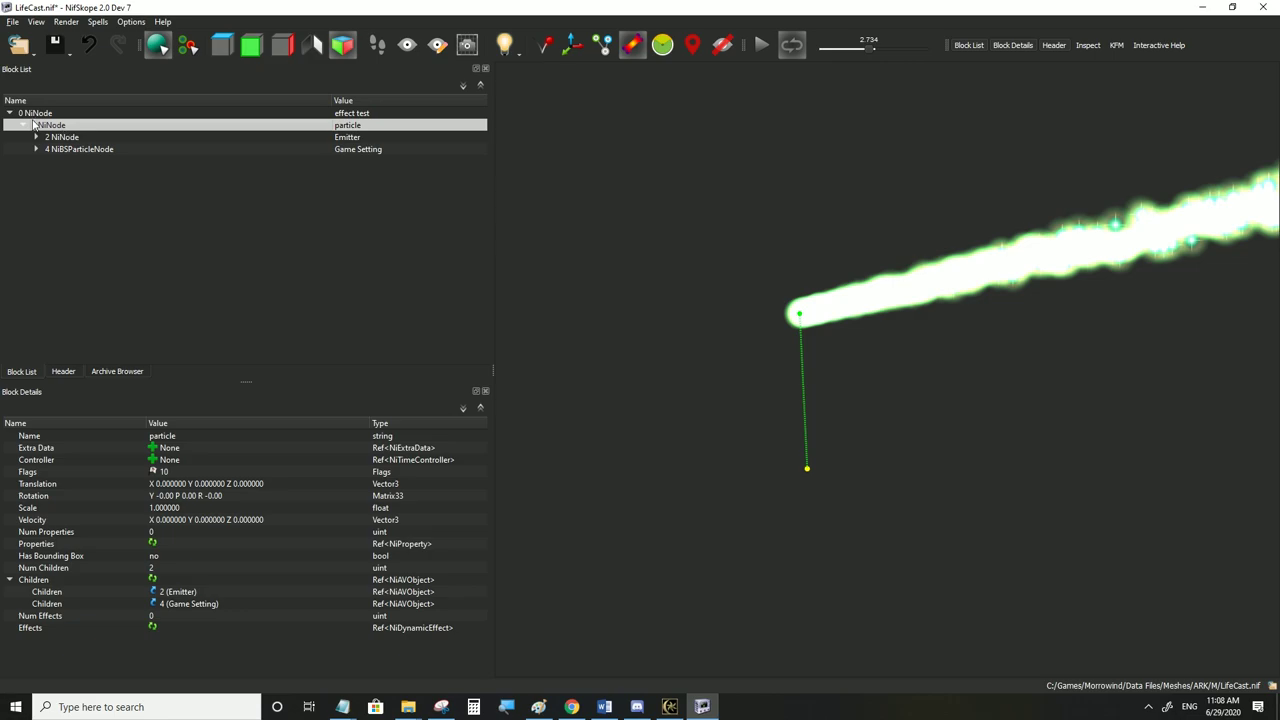
{"action": "left_click", "coordinate": [46, 114]}
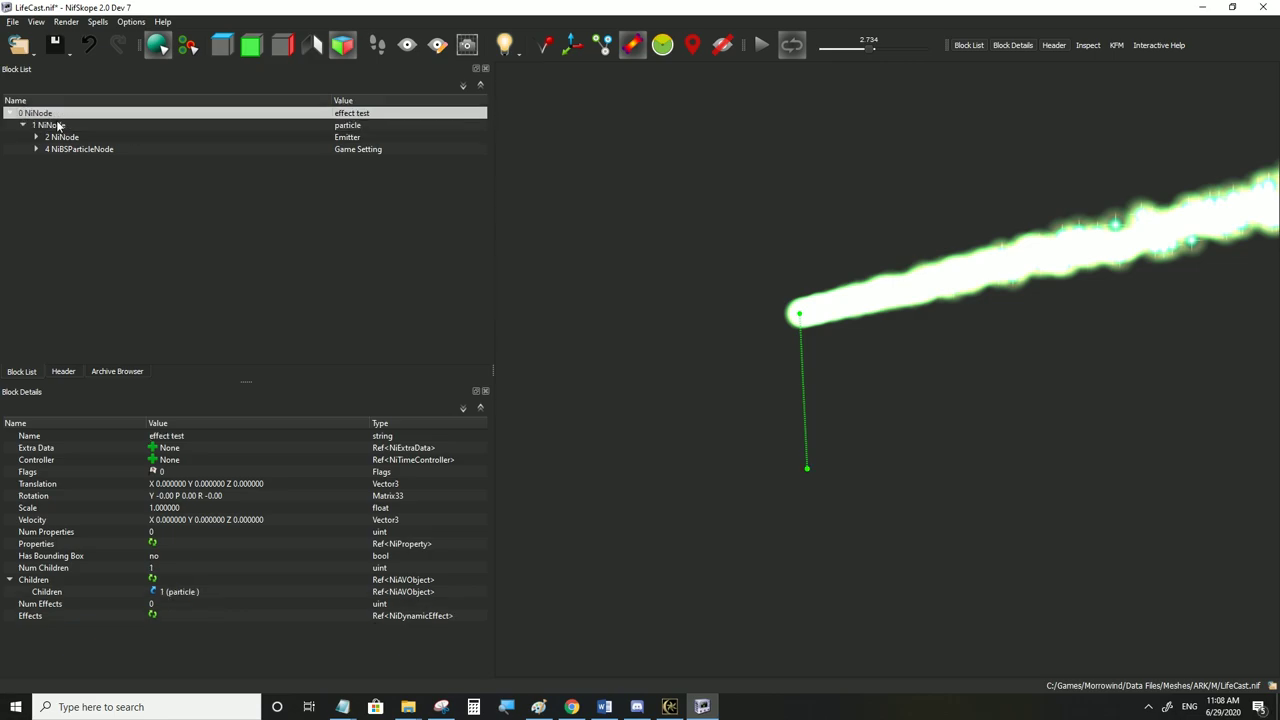
{"action": "left_click", "coordinate": [59, 126]}
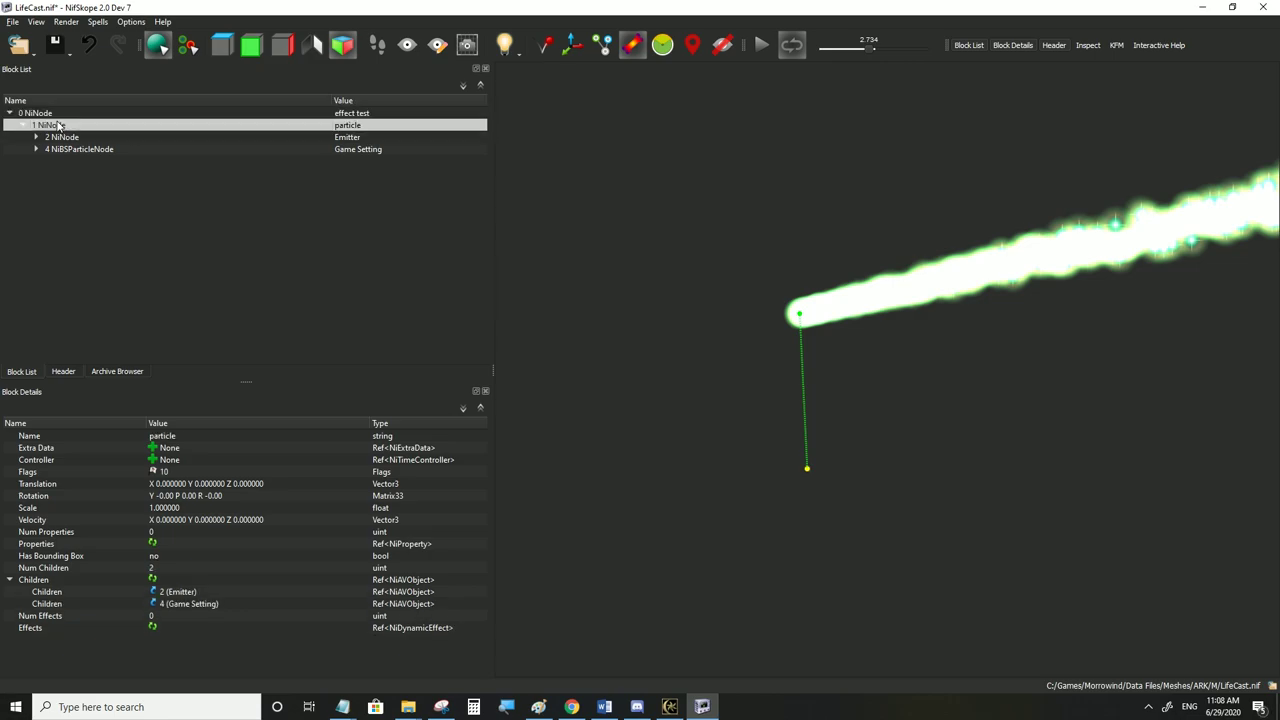
{"action": "double_click", "coordinate": [263, 487]}
{"action": "double_click", "coordinate": [318, 484]}
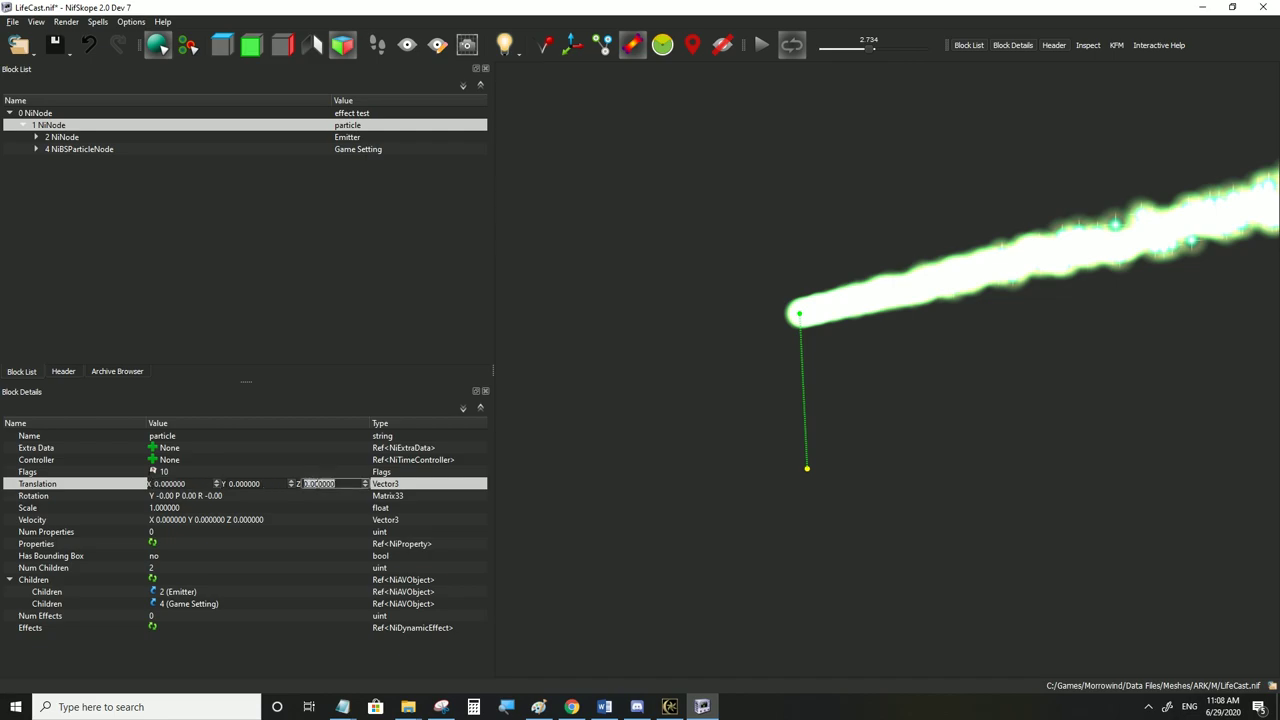
{"action": "type", "text": "20"}
{"action": "key", "text": "Return"}
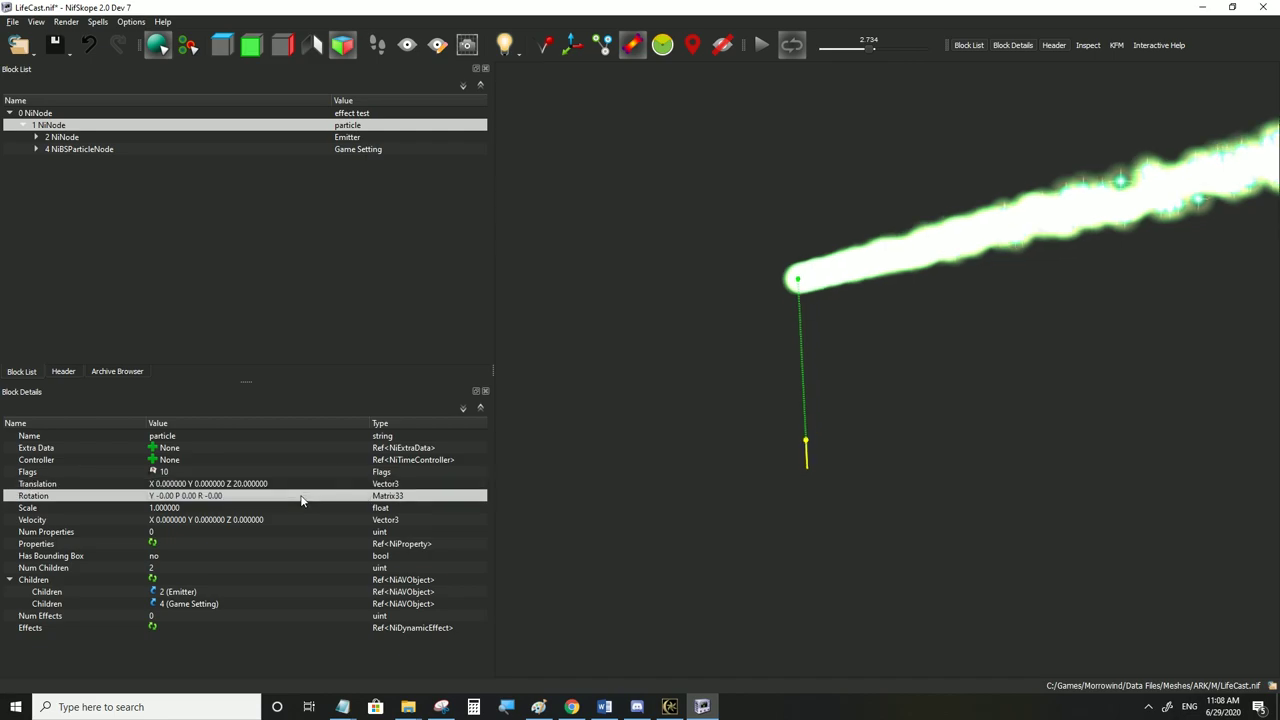
Set the 0 NiNode effect test root node's Scale to 2
{"action": "left_click", "coordinate": [56, 116]}
{"action": "double_click", "coordinate": [180, 508]}
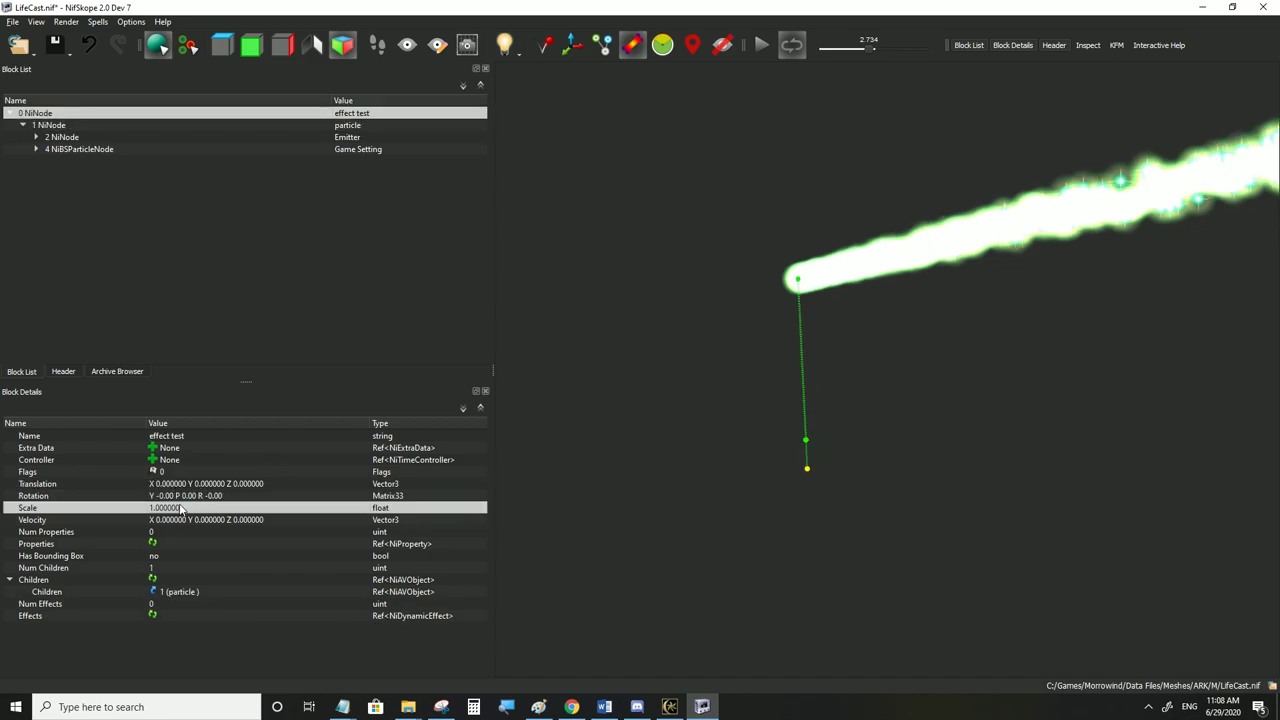
{"action": "scroll", "coordinate": [651, 477], "scroll_direction": "down", "scroll_amount": 5}
{"action": "type", "text": "2"}
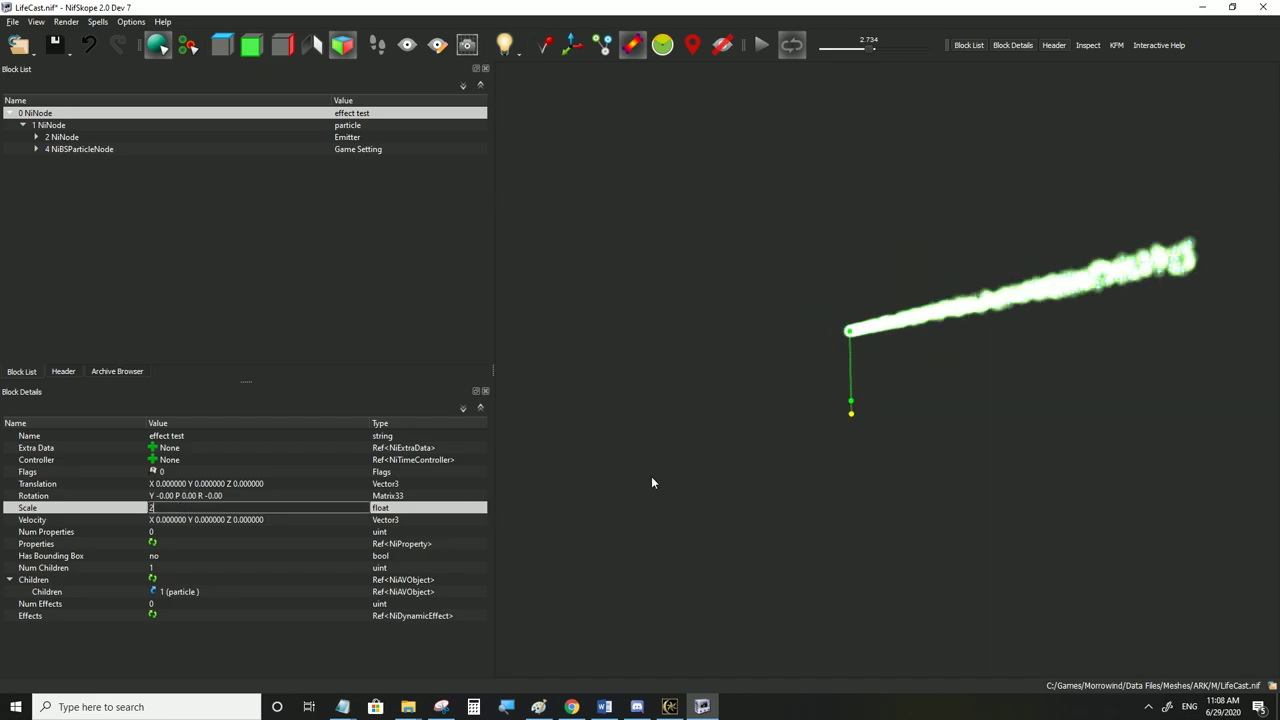
{"action": "key", "text": "Return"}
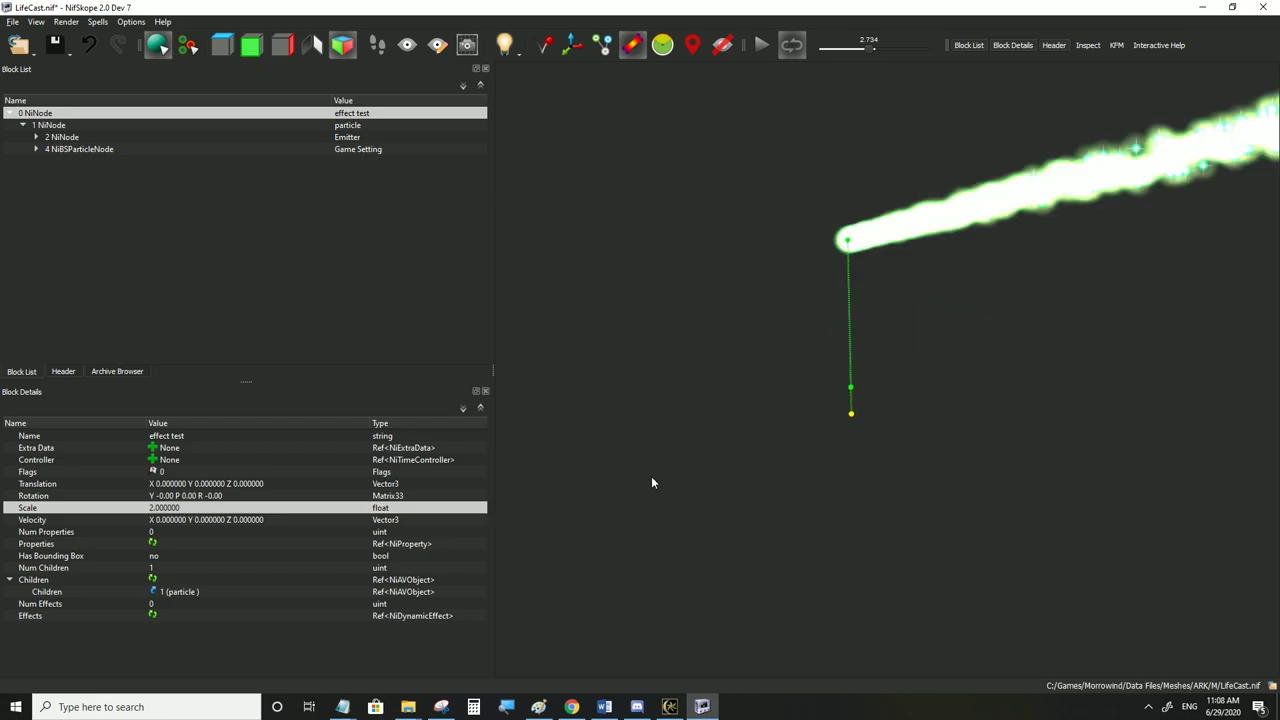
Check the particle node and the Emitter node's Translation values
{"action": "left_click", "coordinate": [49, 126]}
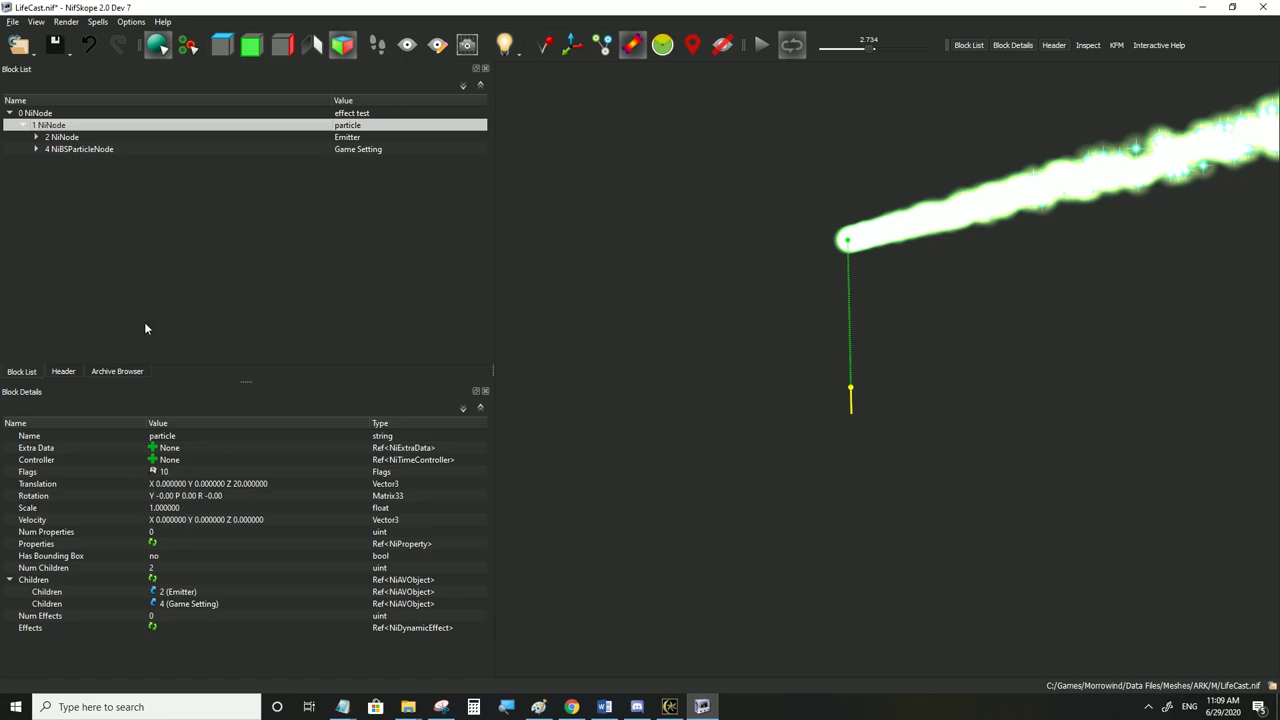
{"action": "left_click", "coordinate": [52, 137]}
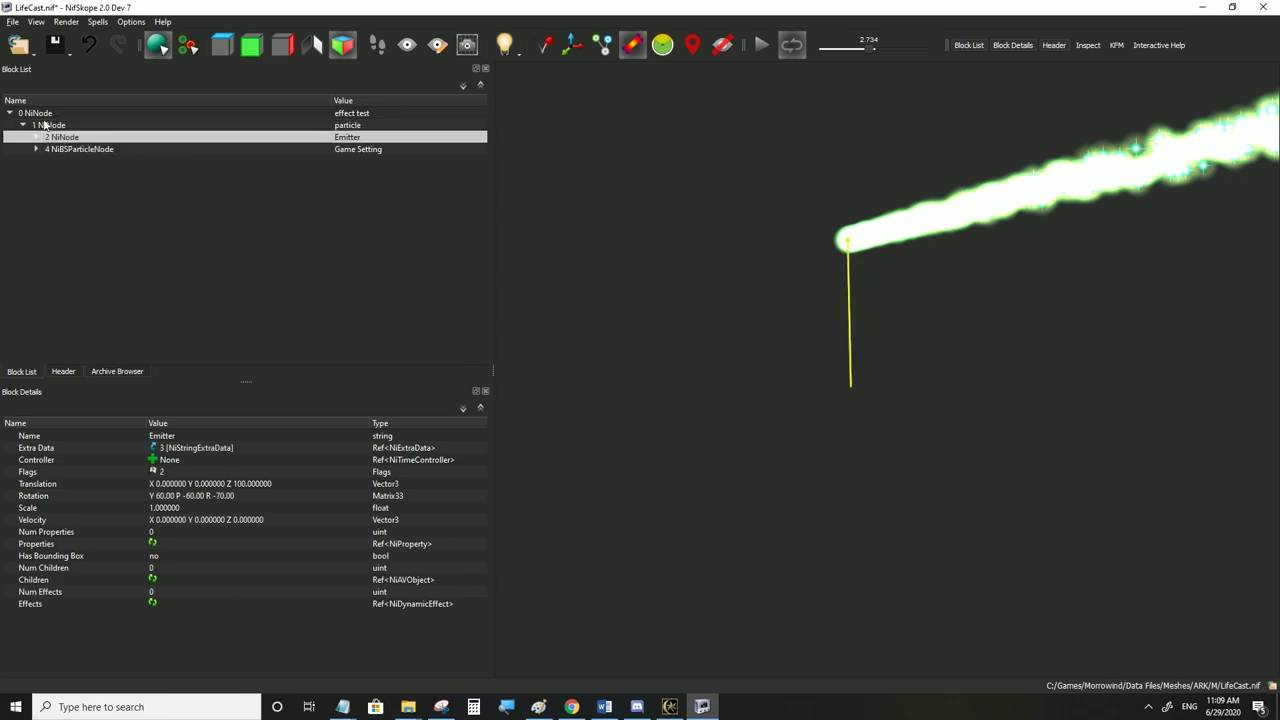
{"action": "double_click", "coordinate": [44, 125]}
{"action": "left_click", "coordinate": [23, 127]}
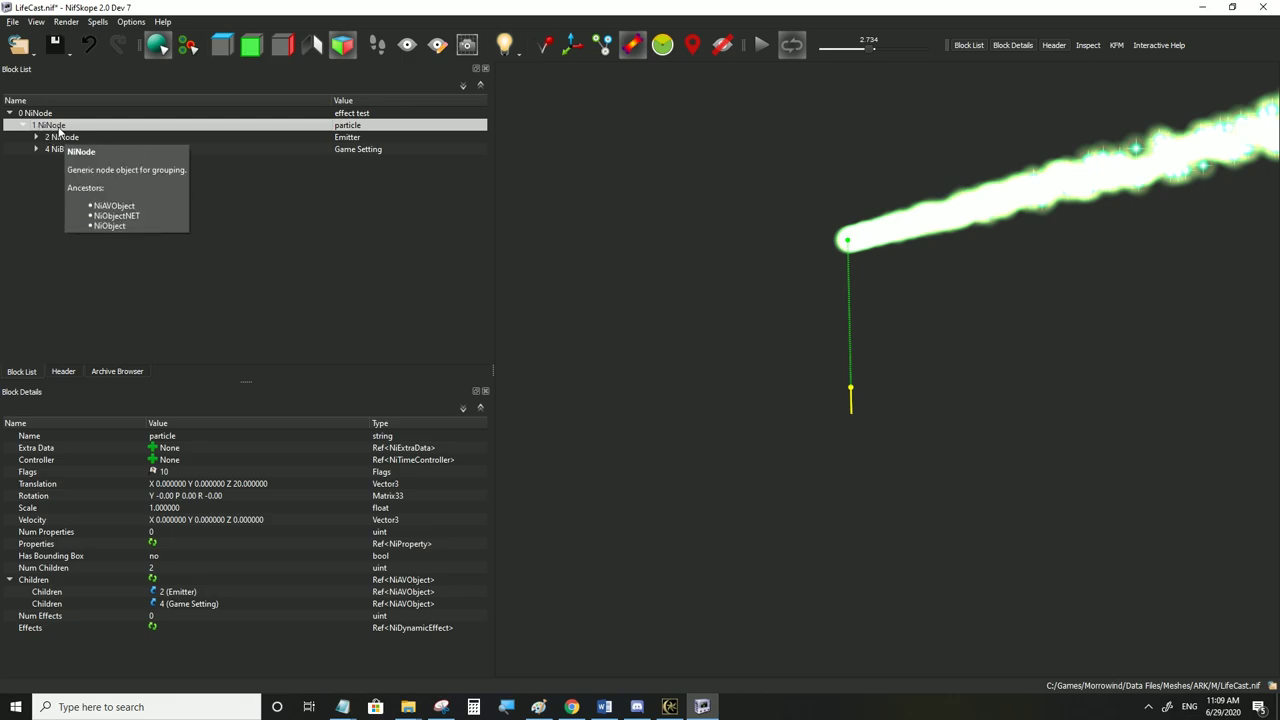
{"action": "left_click", "coordinate": [66, 139]}
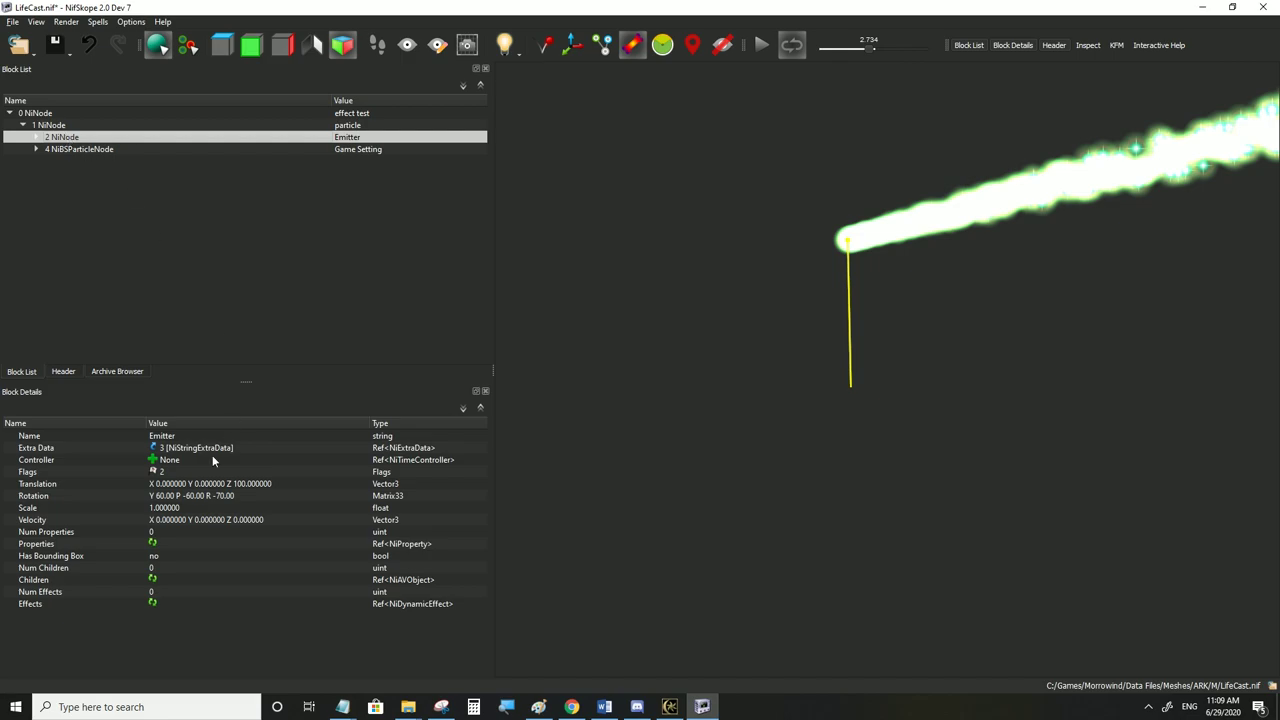
{"action": "left_click", "coordinate": [211, 487]}
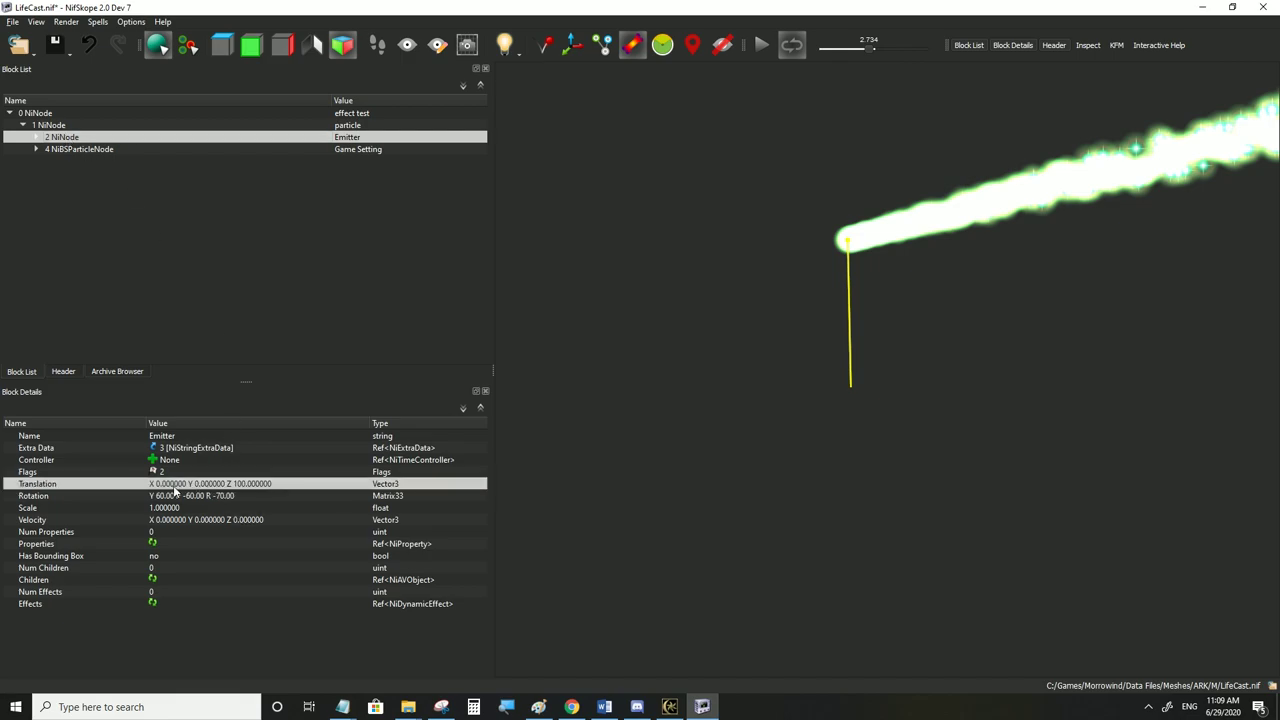
{"action": "mouse_move", "coordinate": [231, 497]}
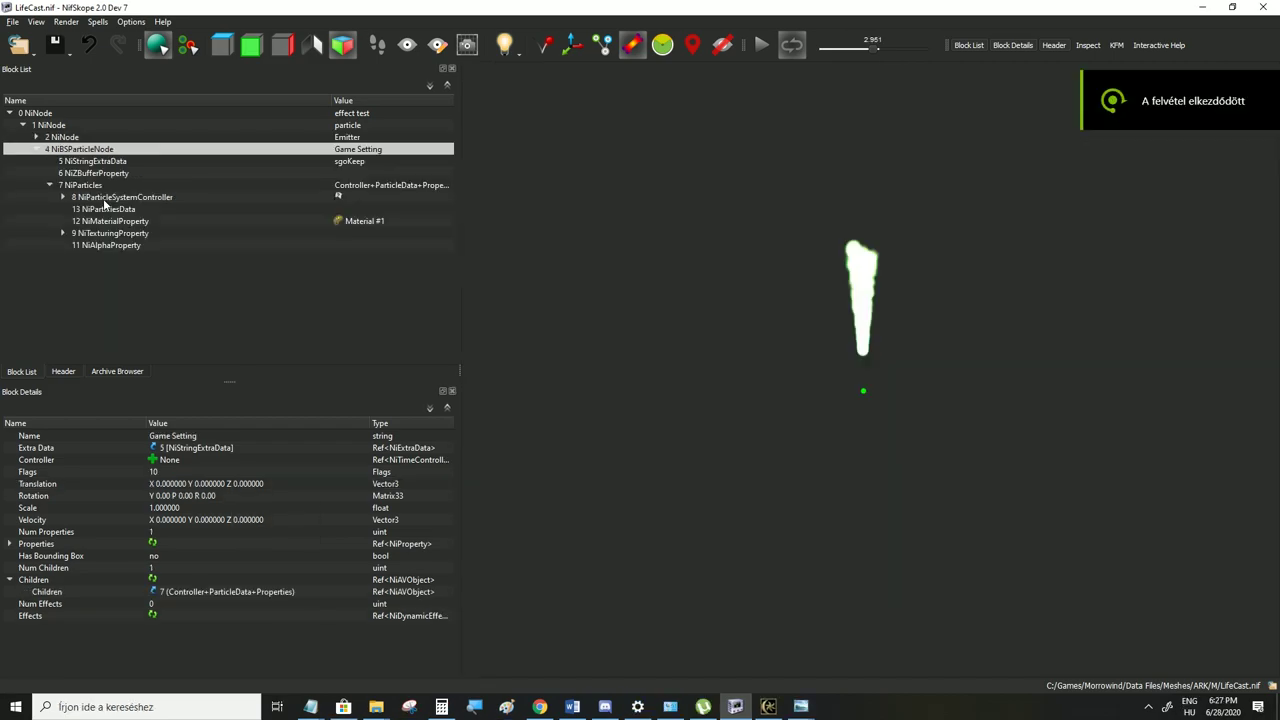
Set the particle controller's Vertical Angle, Horizontal Direction and Horizontal Angle to 0, then save LifeCast.nif
{"action": "left_click", "coordinate": [104, 200]}
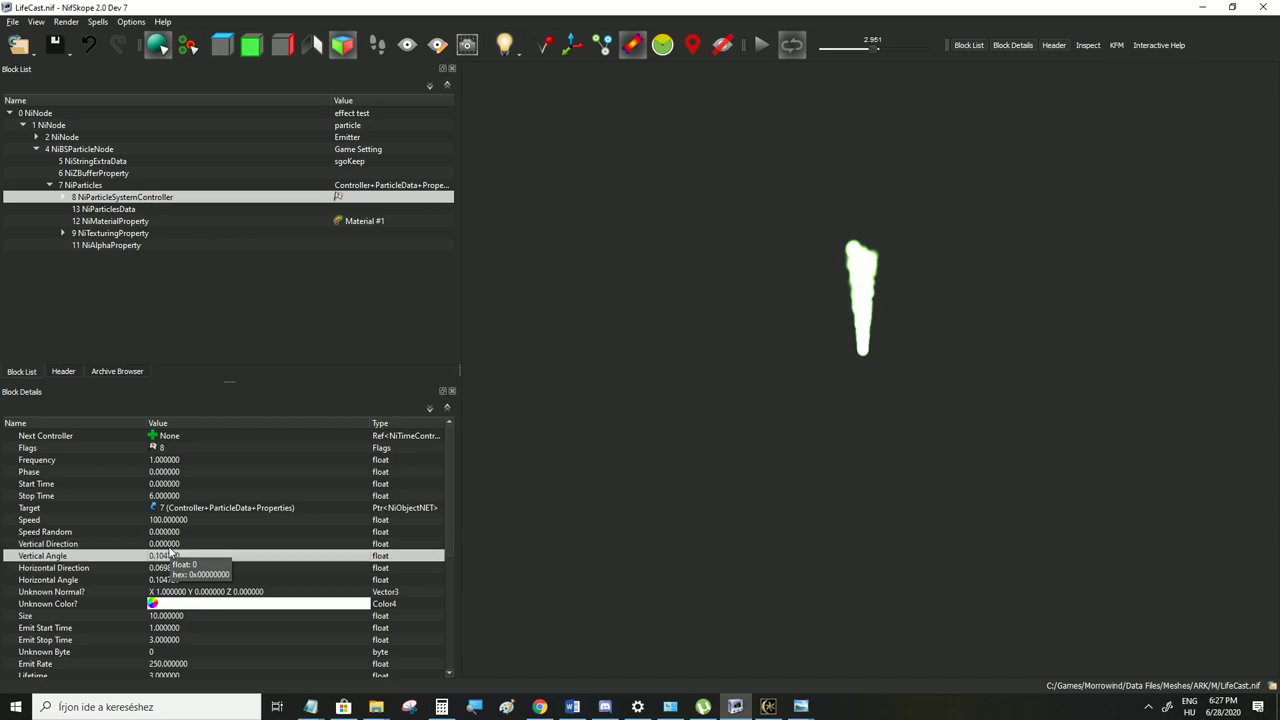
{"action": "key", "text": "Down"}
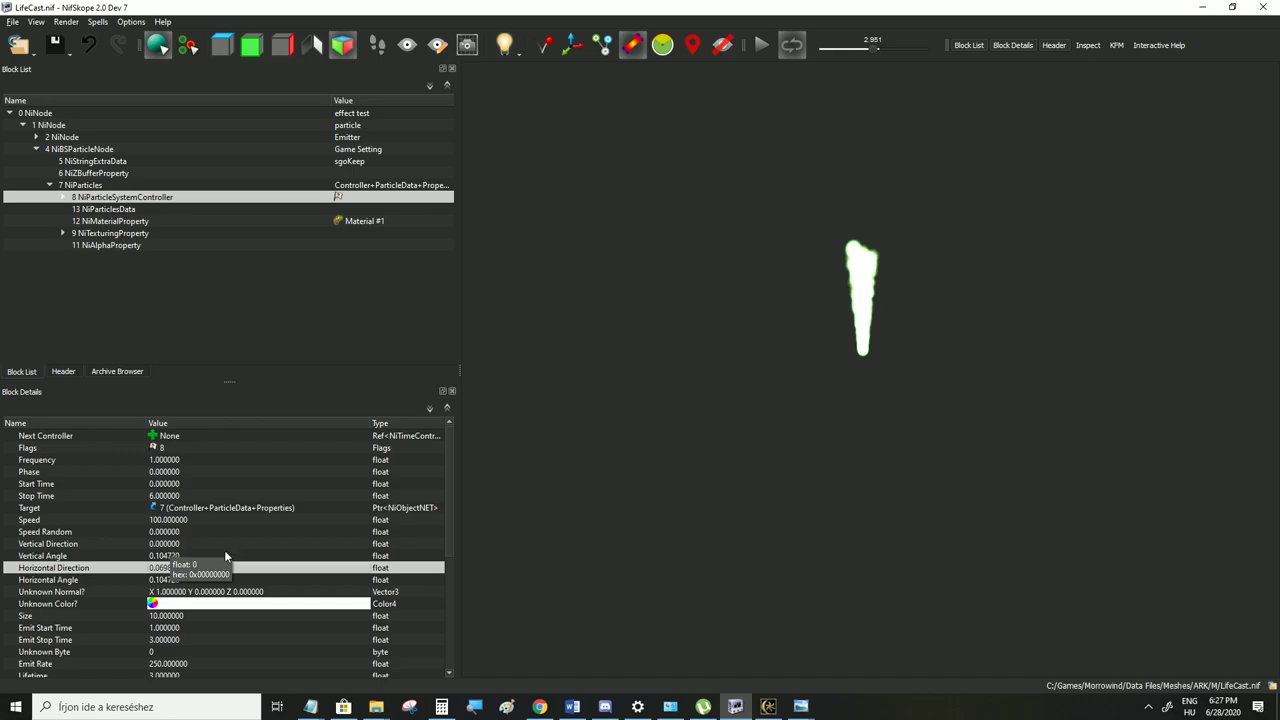
{"action": "double_click", "coordinate": [164, 556]}
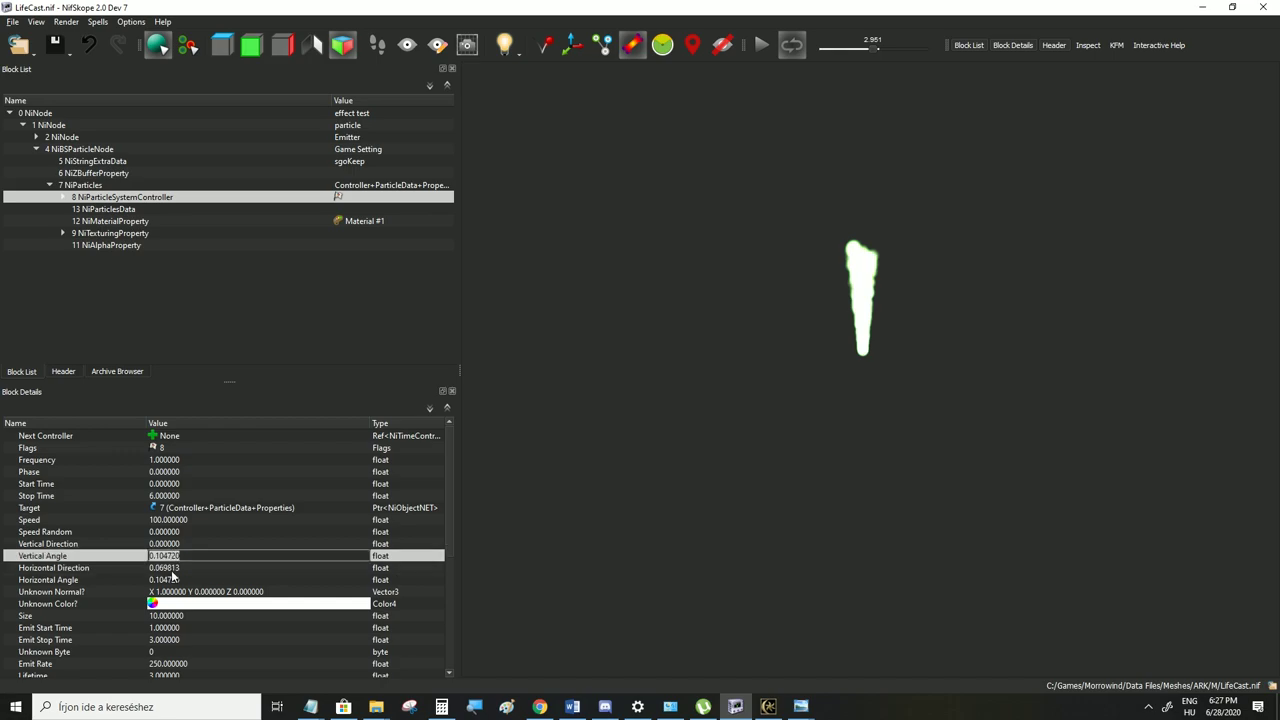
{"action": "type", "text": "0"}
{"action": "double_click", "coordinate": [177, 571]}
{"action": "type", "text": "0"}
{"action": "double_click", "coordinate": [175, 582]}
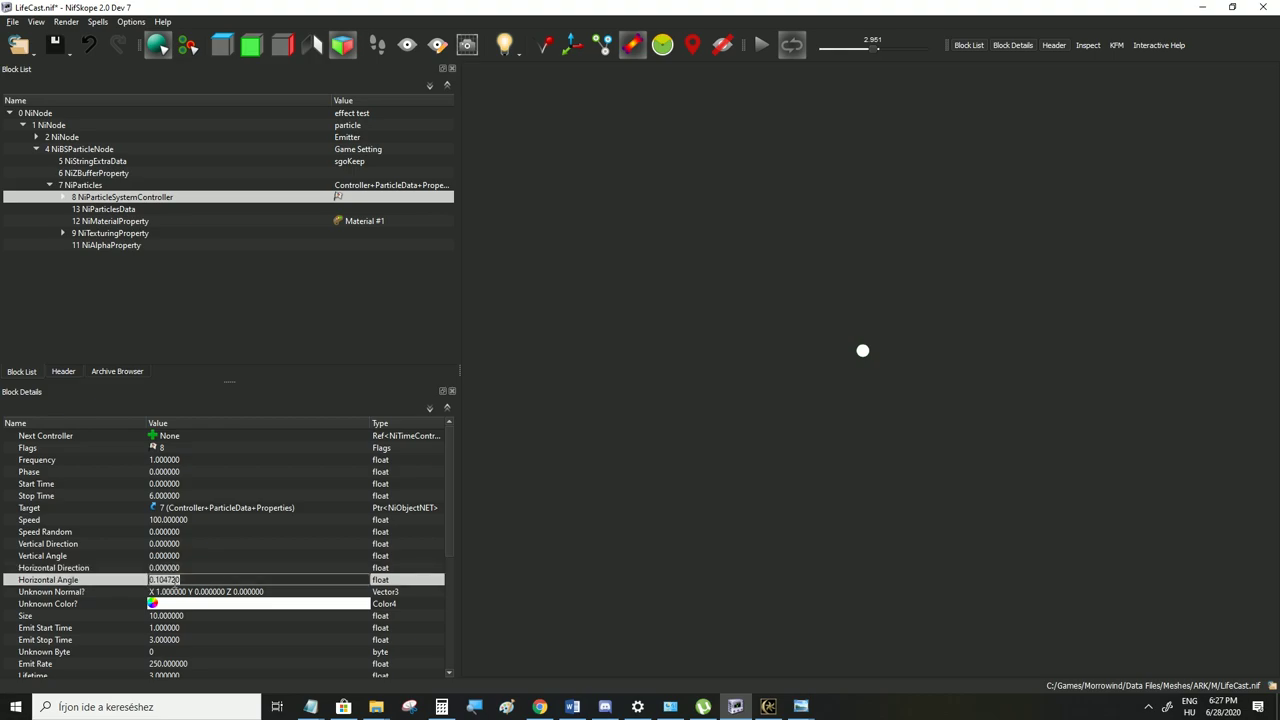
{"action": "type", "text": "0"}
{"action": "left_click", "coordinate": [178, 560]}
{"action": "left_click", "coordinate": [10, 23]}
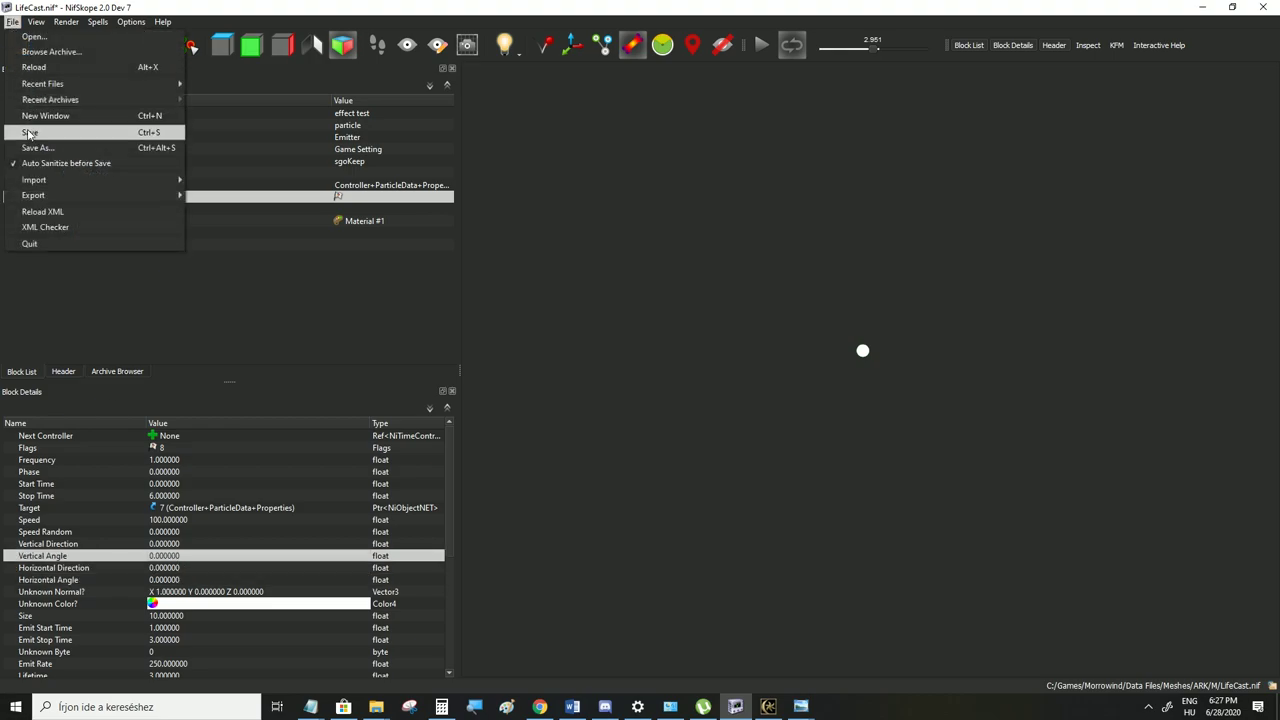
{"action": "left_click", "coordinate": [29, 132]}
Test the effect in Morrowind, then check the restored 0.104720 emit angles and resave LifeCast.nif
{"action": "left_click", "coordinate": [768, 706]}
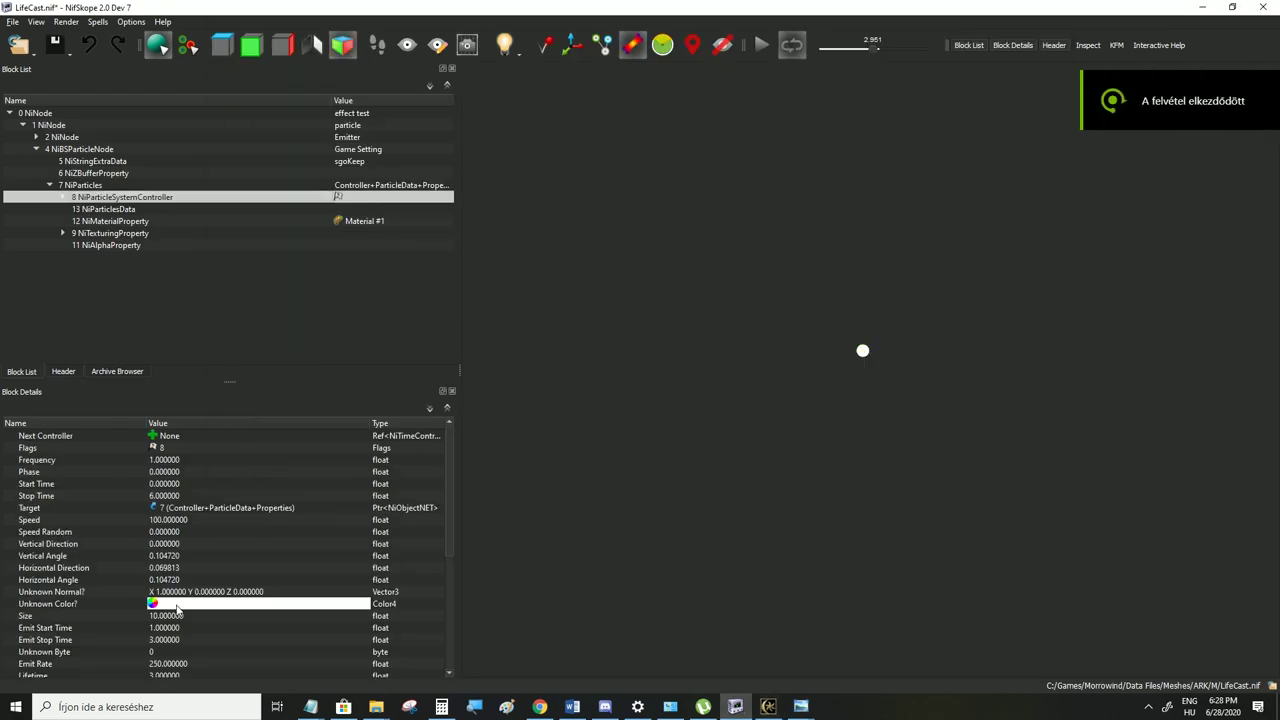
{"action": "left_click", "coordinate": [146, 545]}
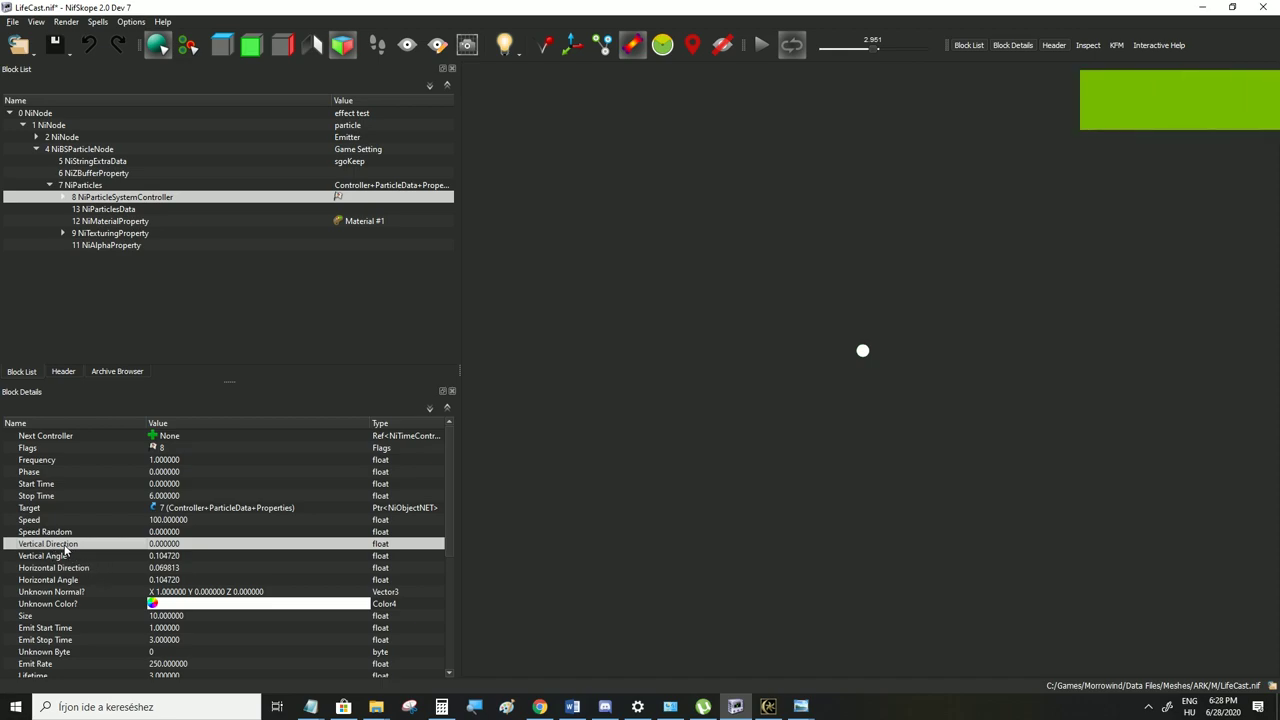
{"action": "left_click", "coordinate": [66, 557]}
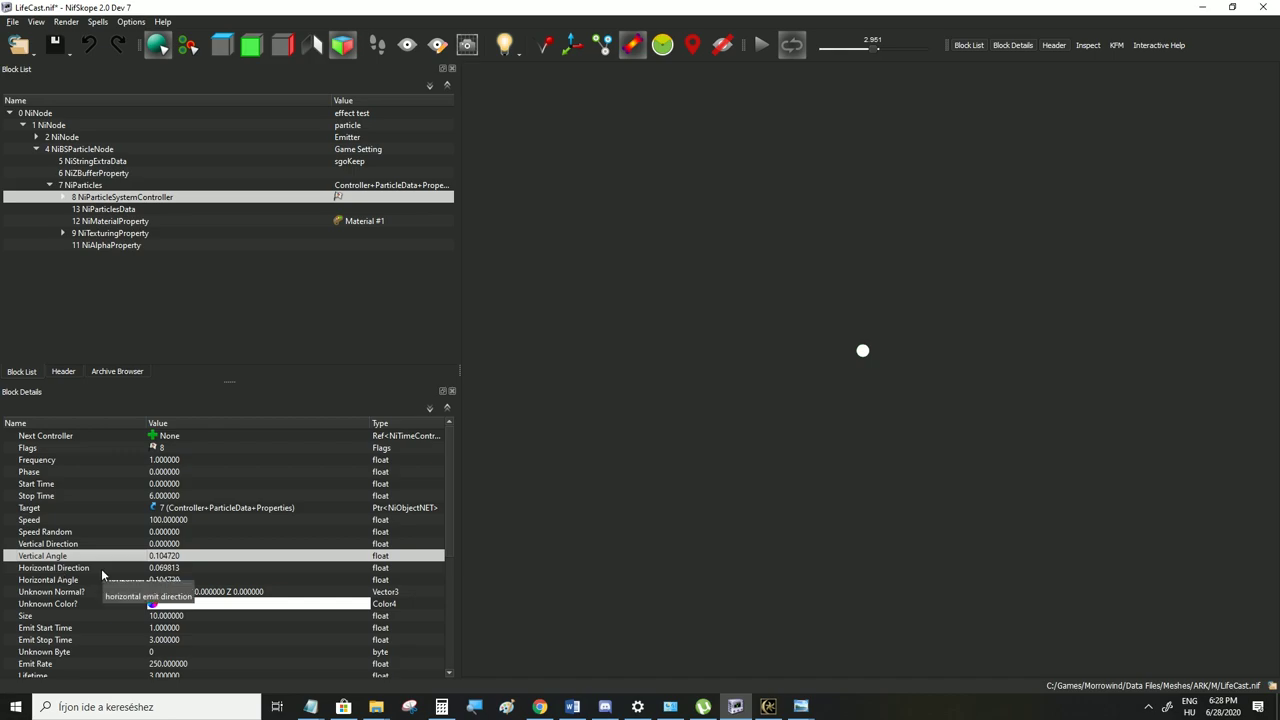
{"action": "left_click", "coordinate": [13, 21]}
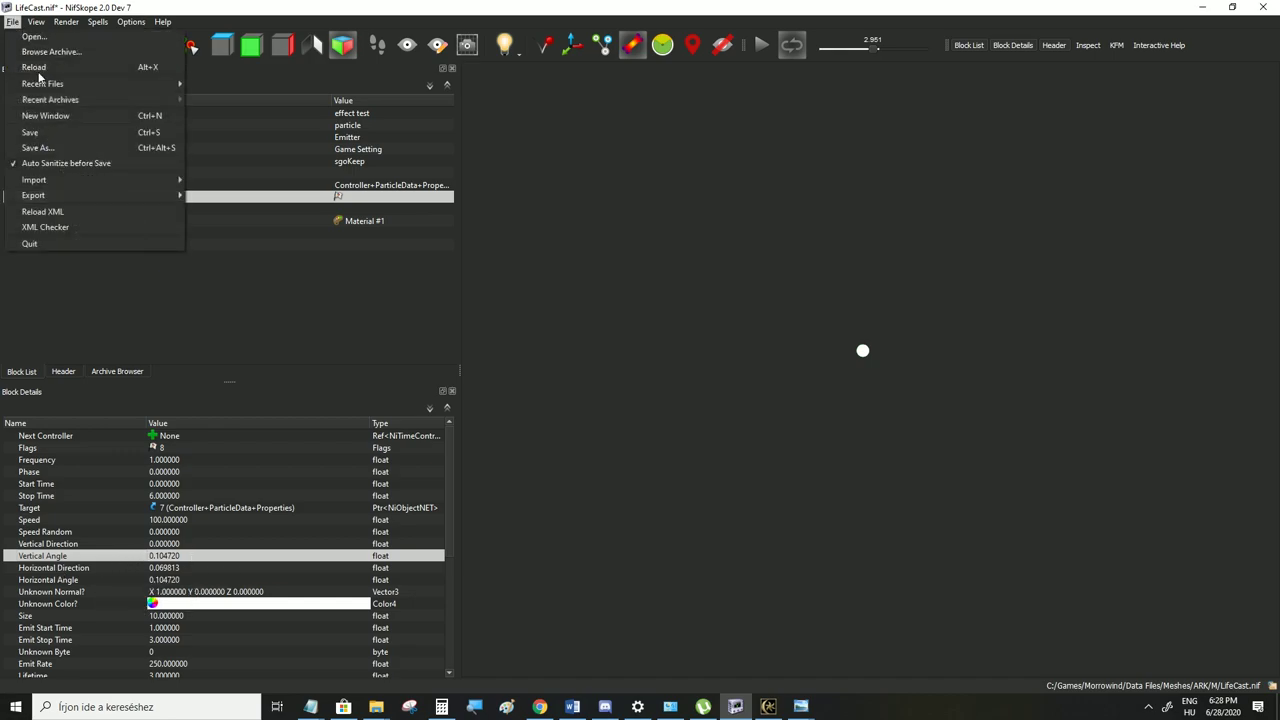
{"action": "left_click", "coordinate": [30, 131]}
Cast the spell in Morrowind to see the tall particle column, then return to NifSkope
{"action": "left_click", "coordinate": [768, 706]}
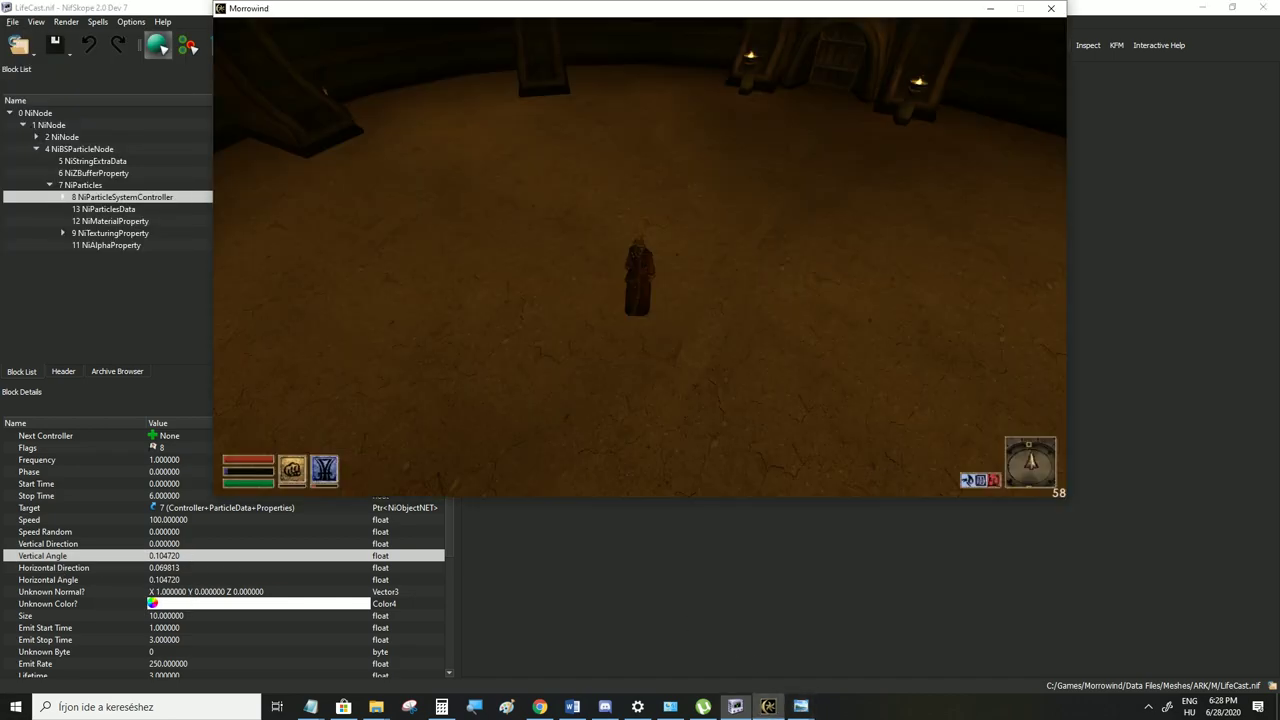
{"action": "left_click", "coordinate": [640, 257]}
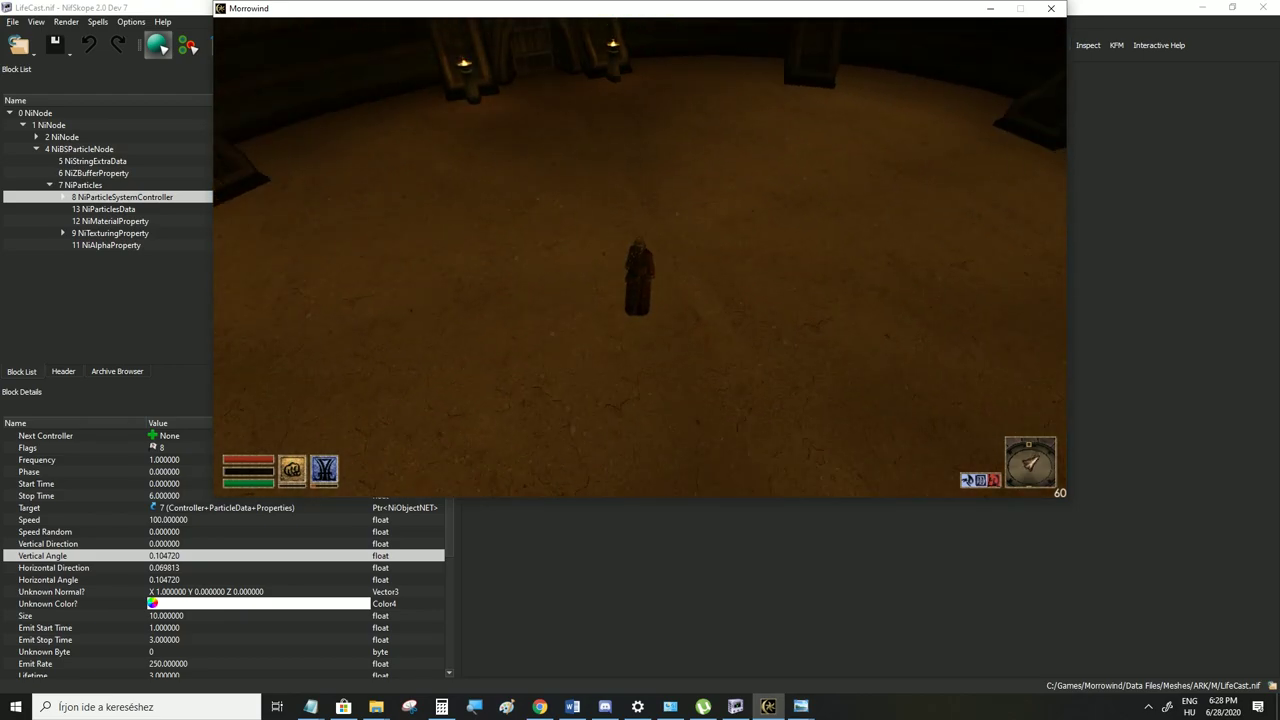
{"action": "key", "text": "alt+Tab"}
Set Vertical Angle and Horizontal Direction to 0 and save LifeCast.nif
{"action": "double_click", "coordinate": [165, 556]}
{"action": "type", "text": "0"}
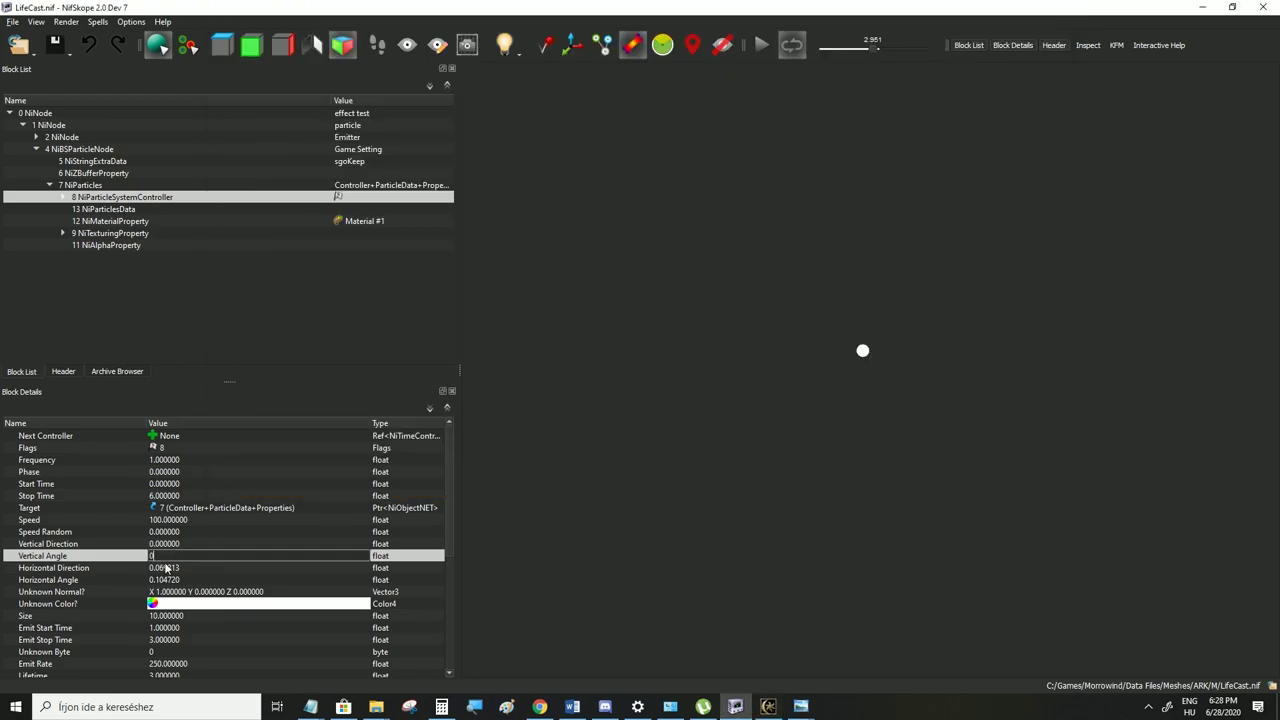
{"action": "double_click", "coordinate": [168, 568]}
{"action": "type", "text": "0"}
{"action": "left_click", "coordinate": [163, 555]}
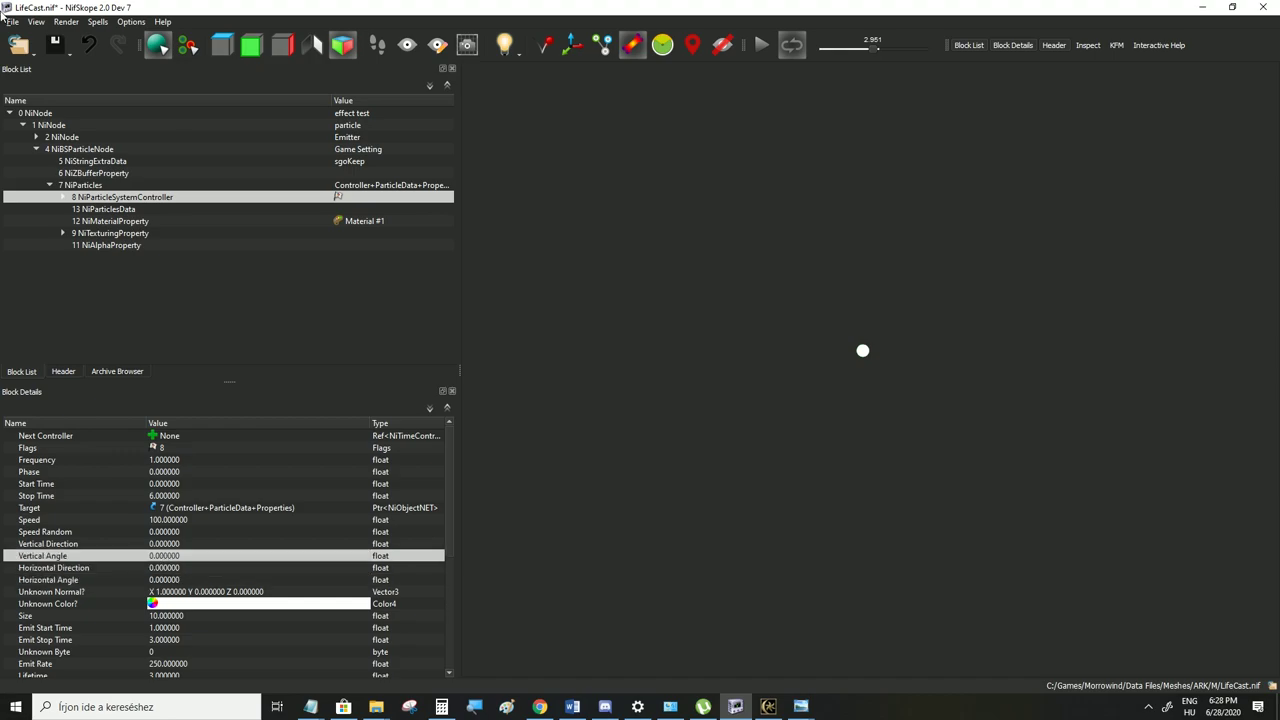
{"action": "left_click", "coordinate": [12, 21]}
{"action": "left_click", "coordinate": [30, 132]}
Test the straight beam in Morrowind by stepping aside and casting the spell again
{"action": "left_click", "coordinate": [768, 706]}
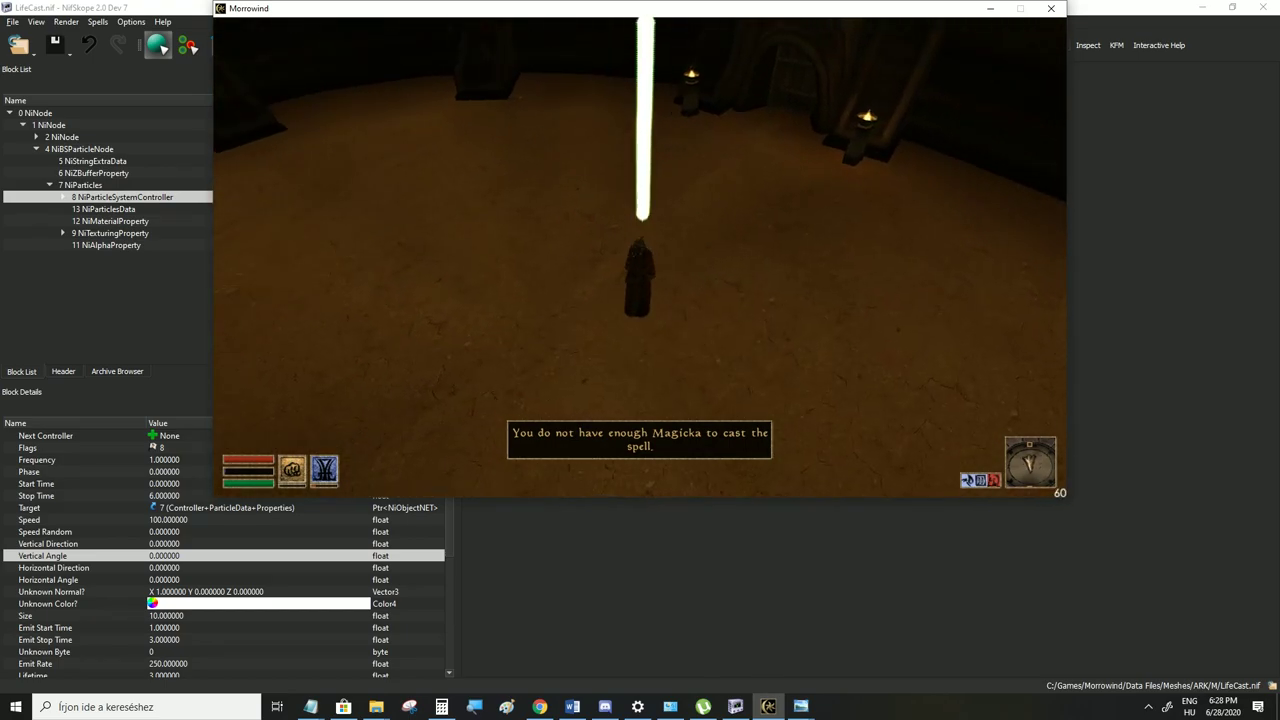
{"action": "key", "text": "a"}
{"action": "left_click", "coordinate": [640, 257]}
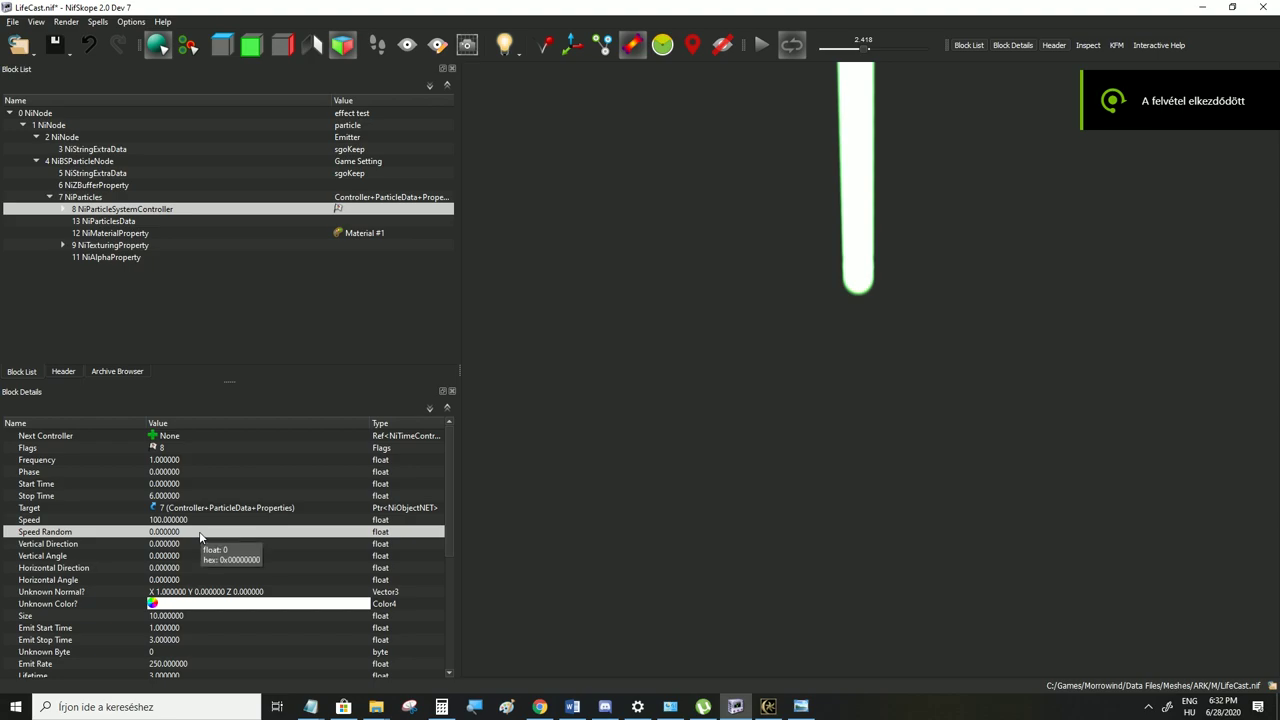
{"action": "left_click", "coordinate": [801, 707]}
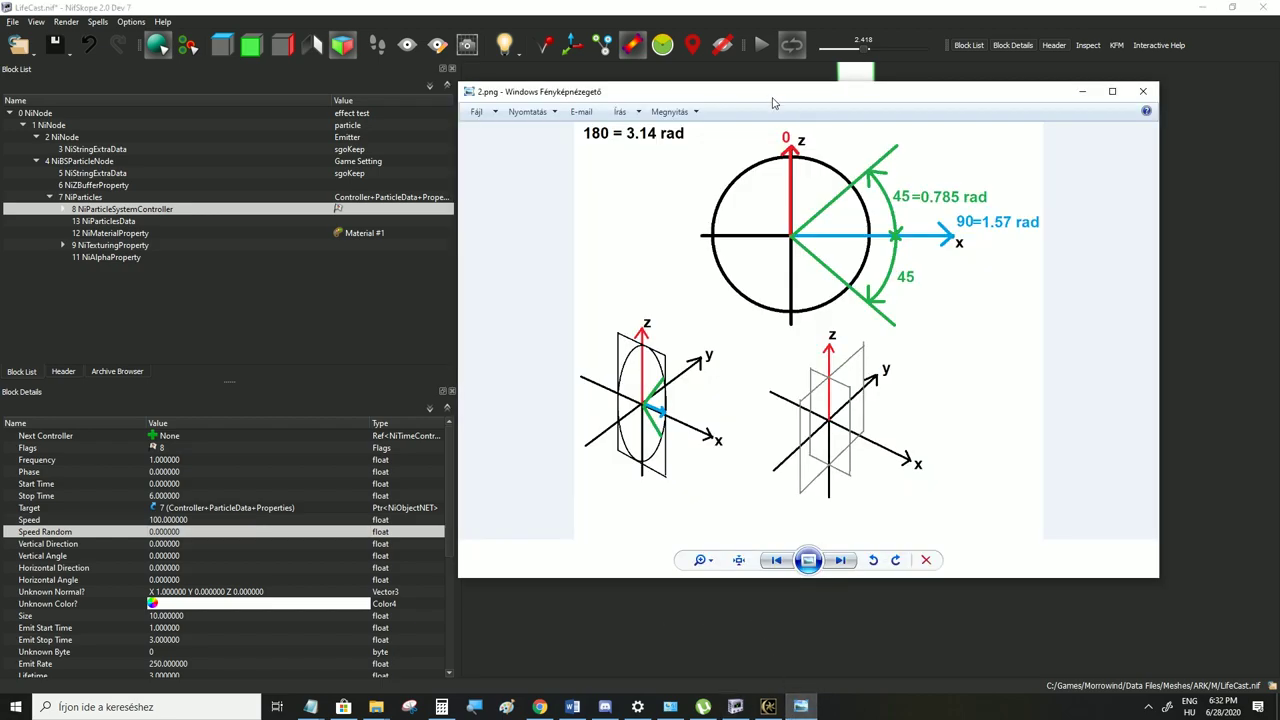
Move the 2.png degree-to-radian diagram down beside NifSkope and select Horizontal Direction
{"action": "left_click_drag", "start_coordinate": [771, 101], "coordinate": [782, 211]}
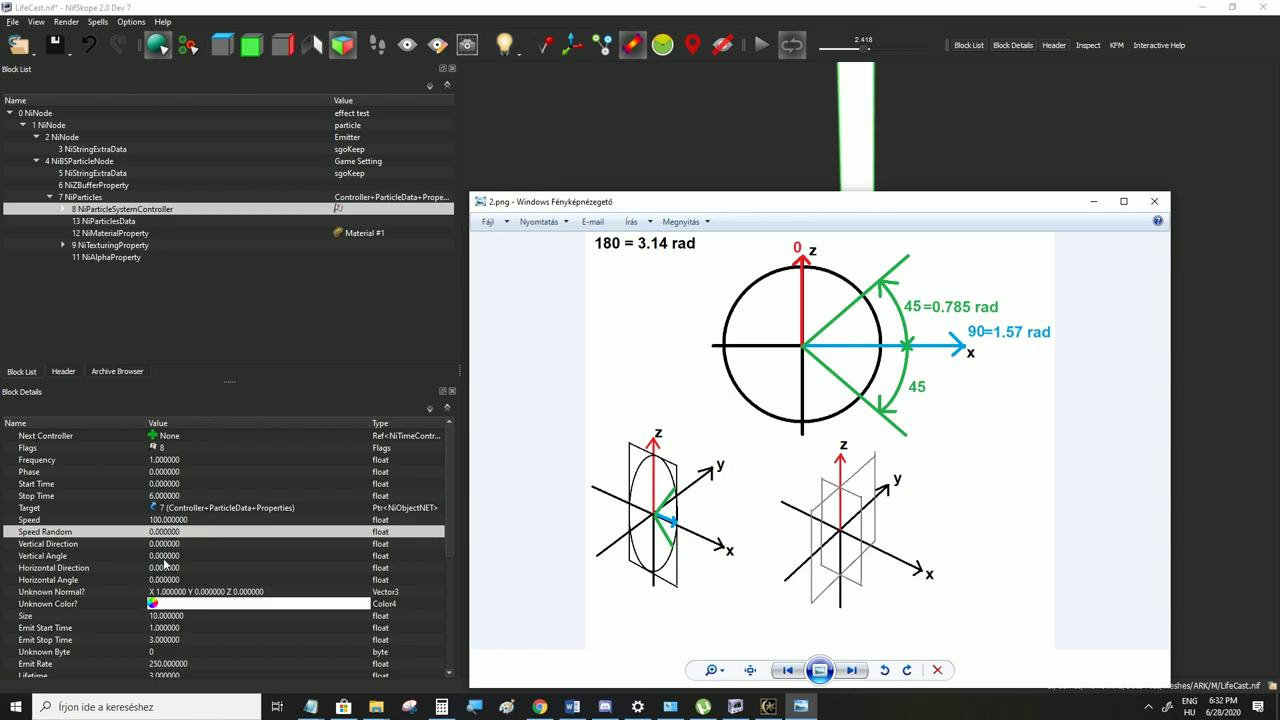
{"action": "left_click", "coordinate": [76, 545]}
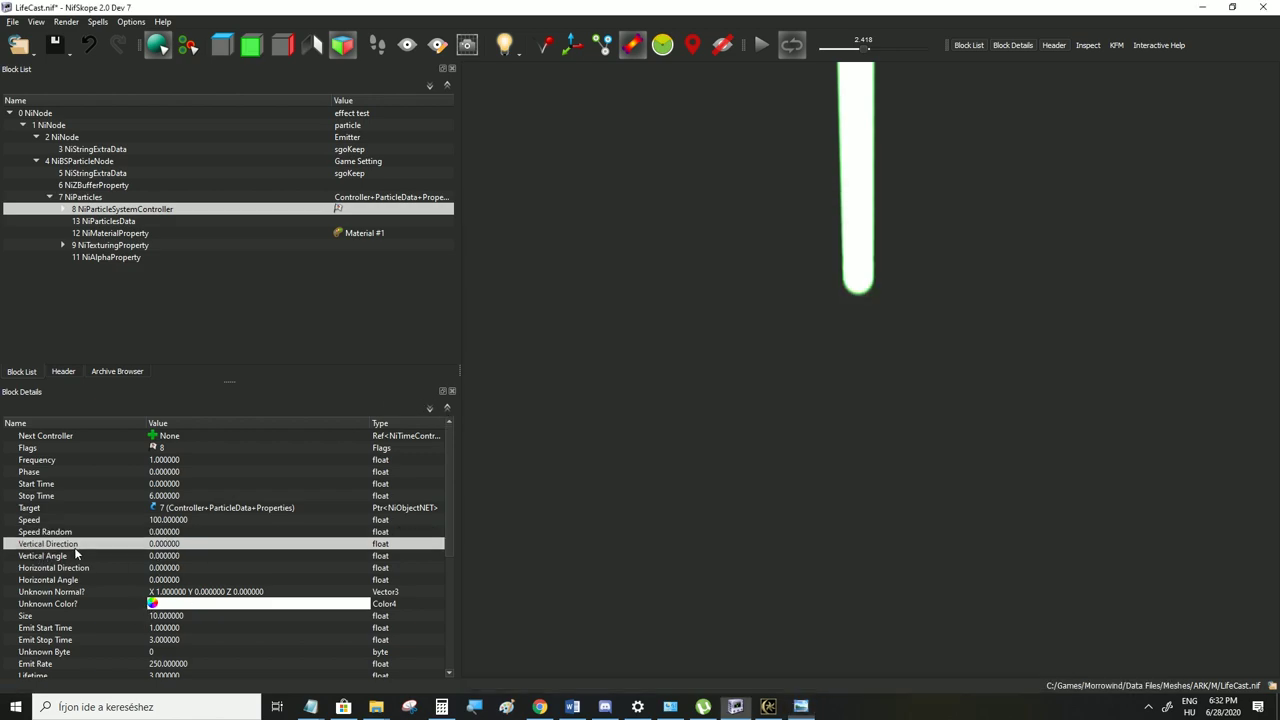
{"action": "left_click", "coordinate": [160, 567]}
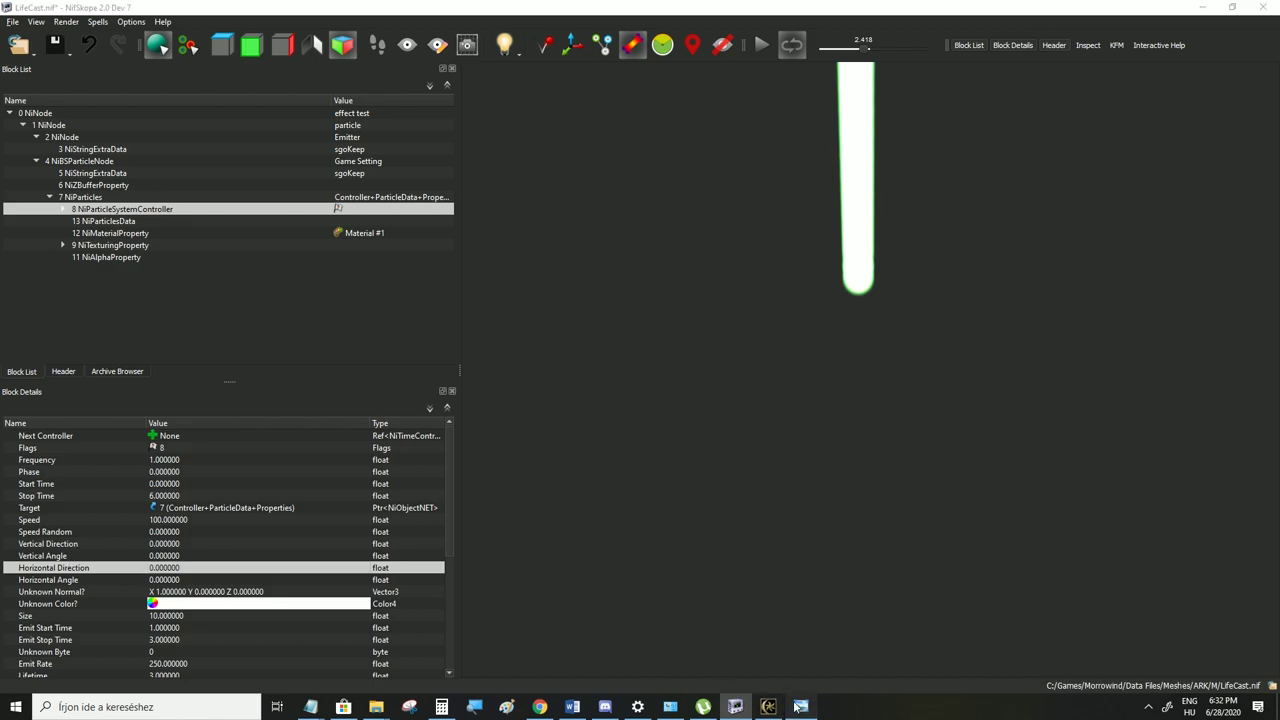
{"action": "left_click", "coordinate": [800, 706]}
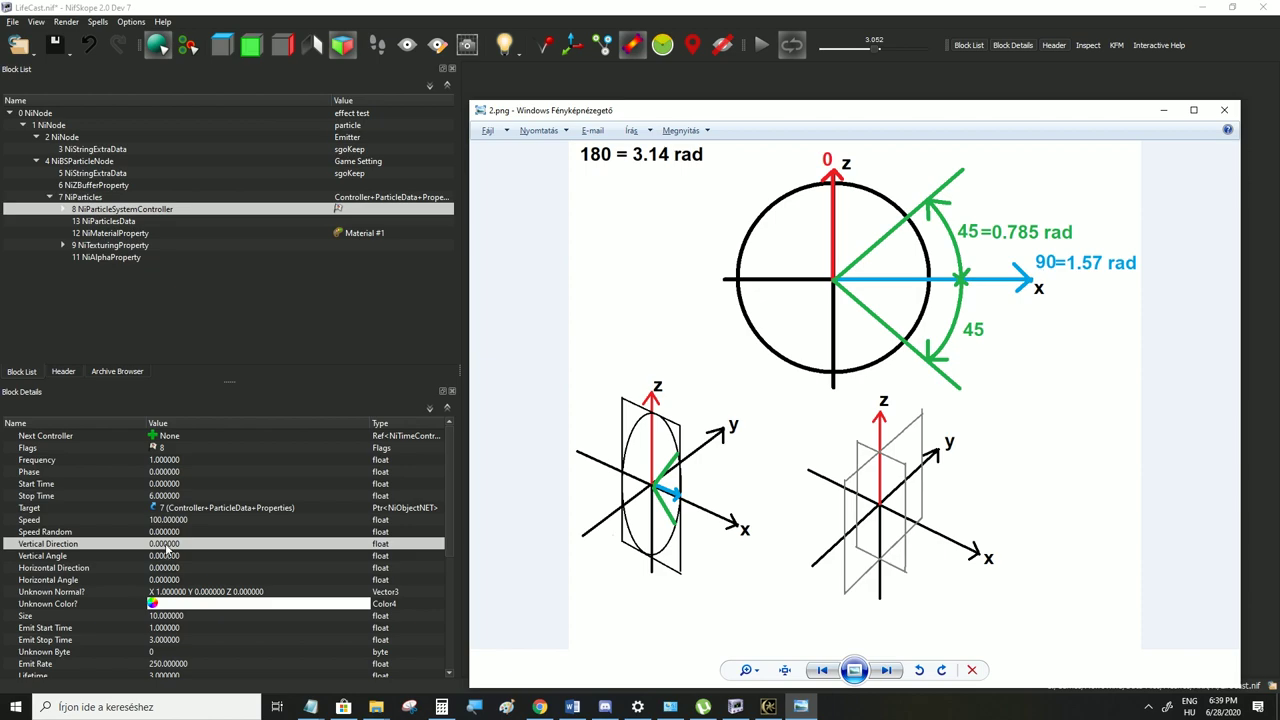
Set Vertical Direction to 1.57 and Vertical Angle to 0.785
{"action": "double_click", "coordinate": [165, 544]}
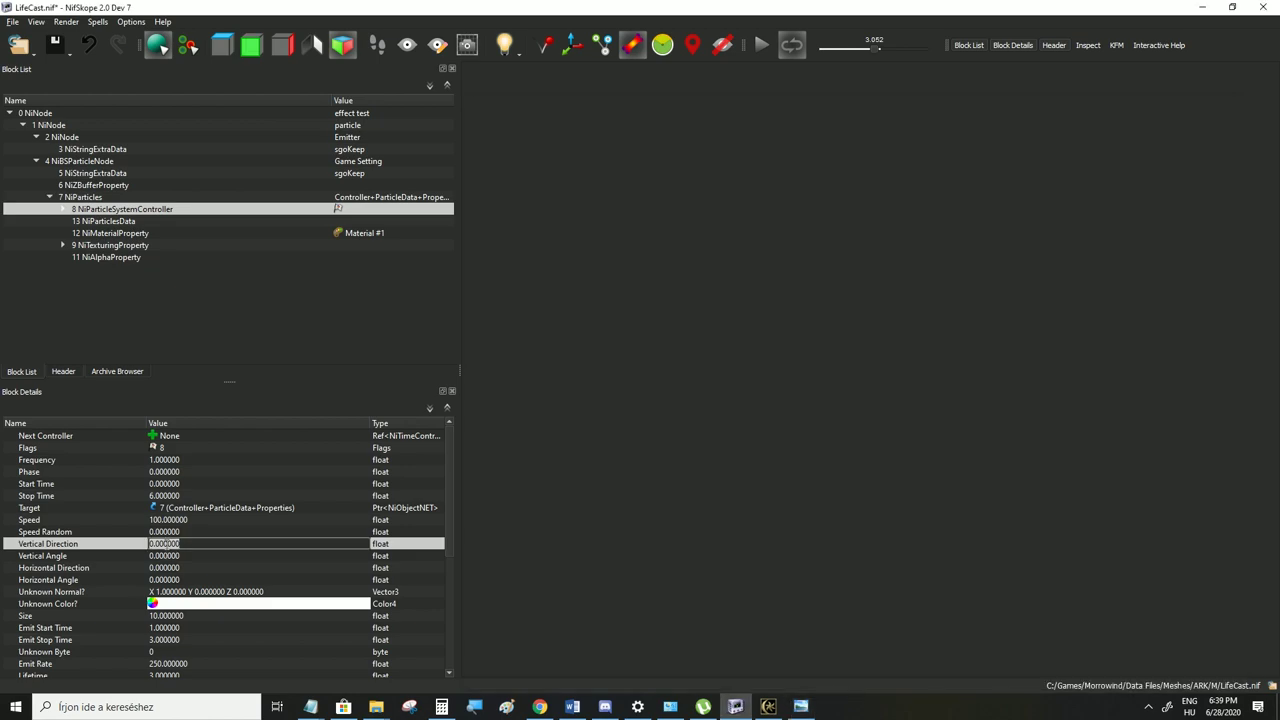
{"action": "type", "text": "1.57"}
{"action": "key", "text": "Return"}
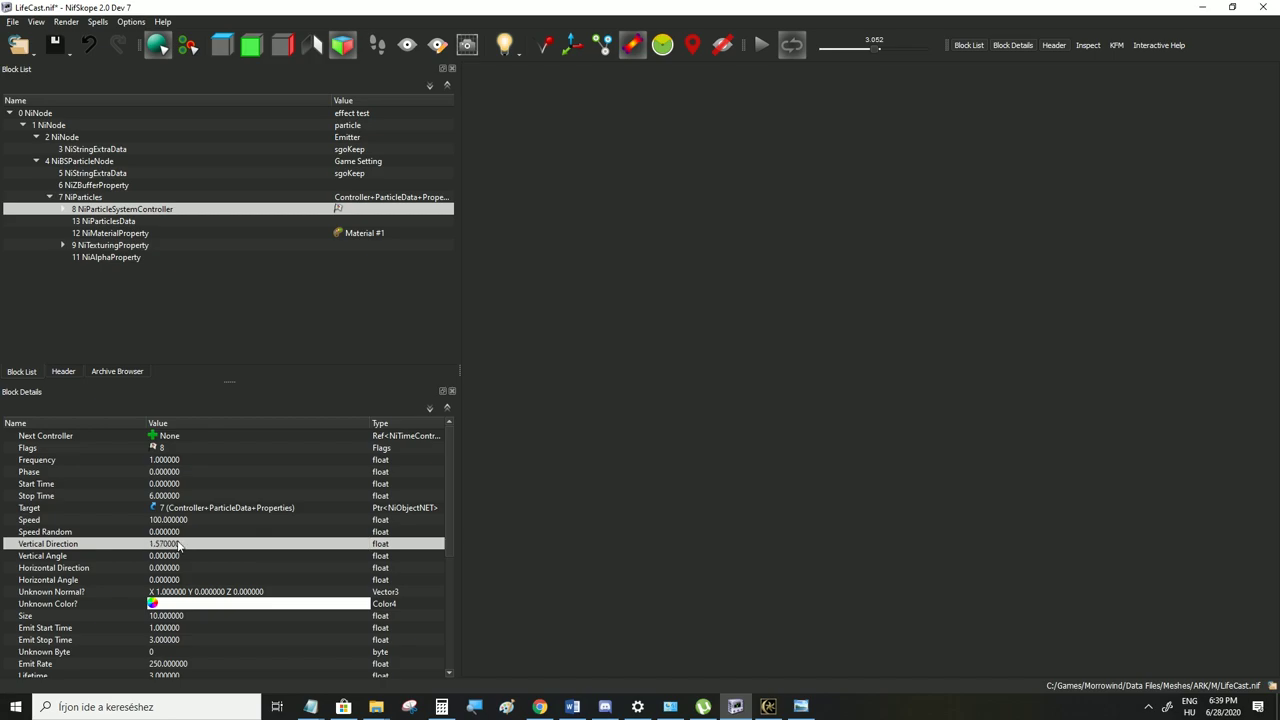
{"action": "double_click", "coordinate": [174, 558]}
{"action": "type", "text": "0"}
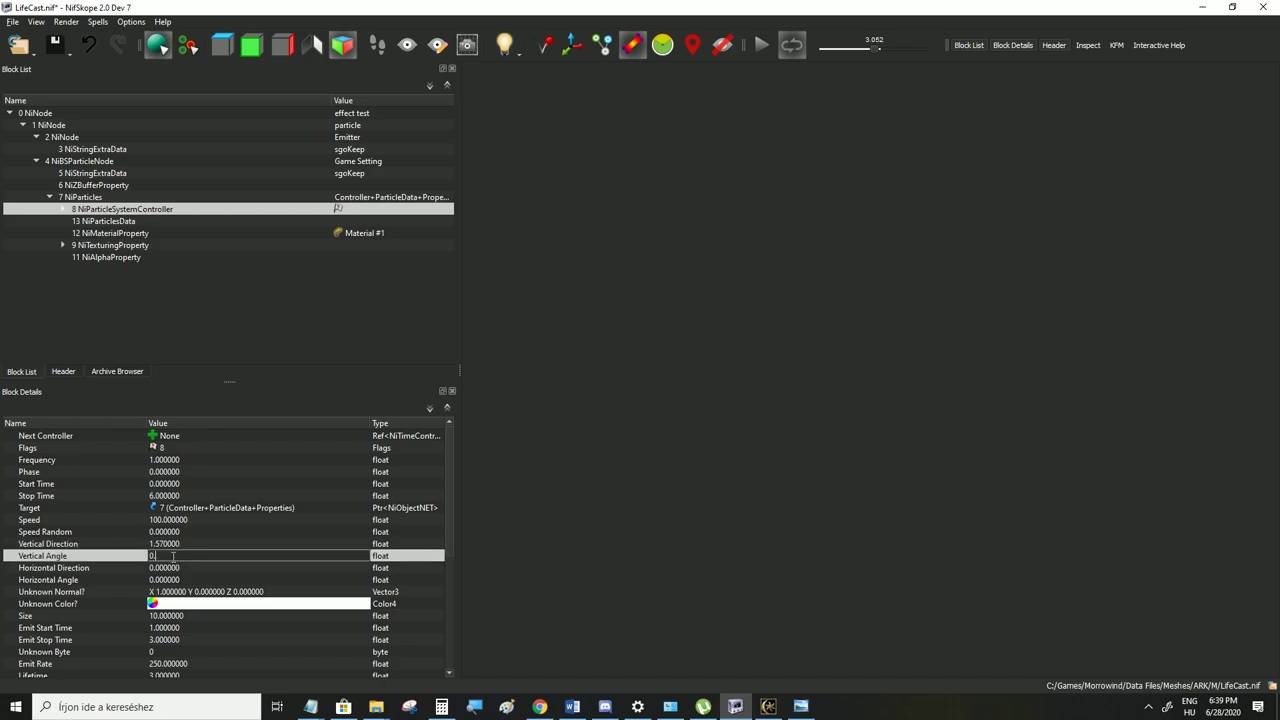
{"action": "type", "text": ".785"}
{"action": "key", "text": "Return"}
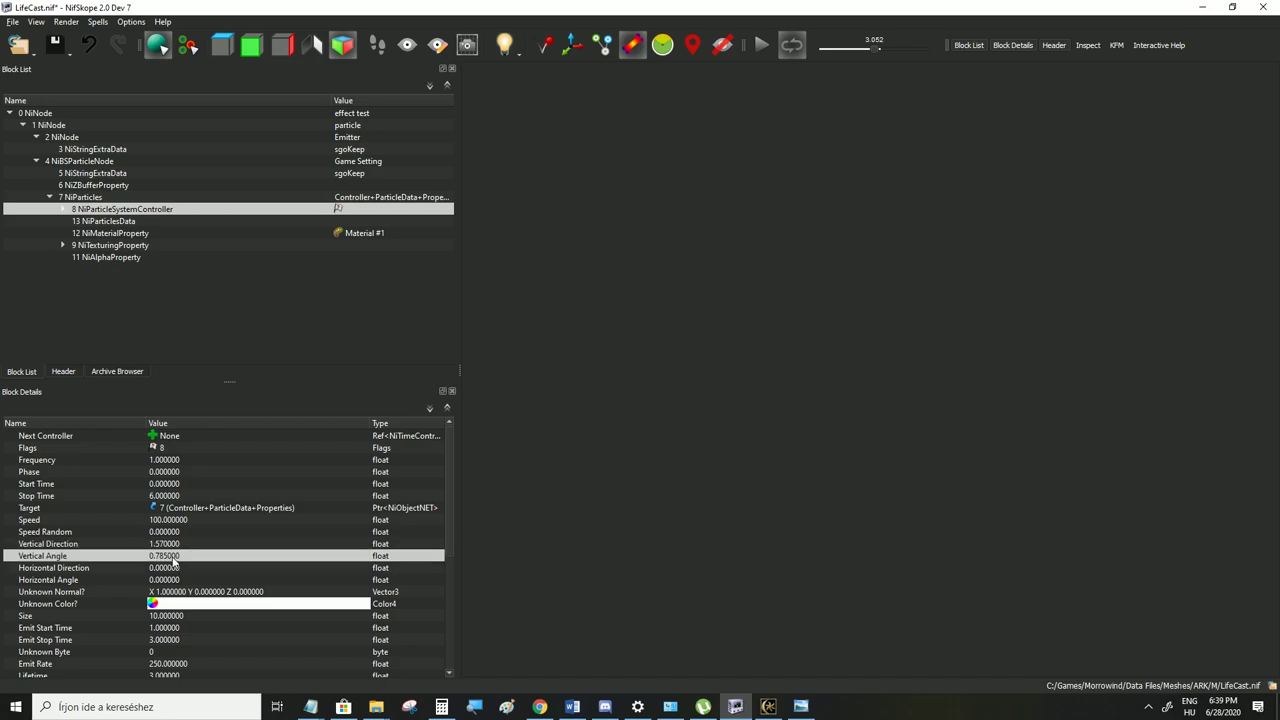
Preview the particle animation, pause it, and save LifeCast.nif
{"action": "left_click", "coordinate": [762, 46]}
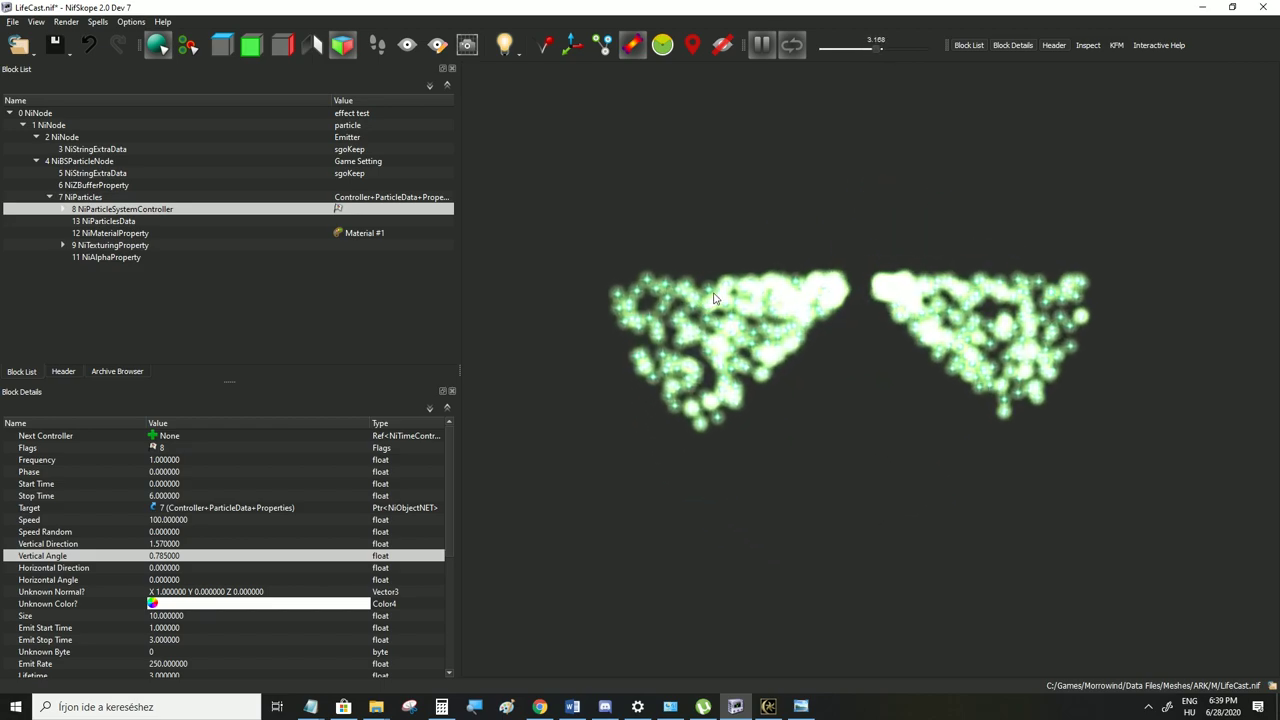
{"action": "left_click", "coordinate": [762, 46]}
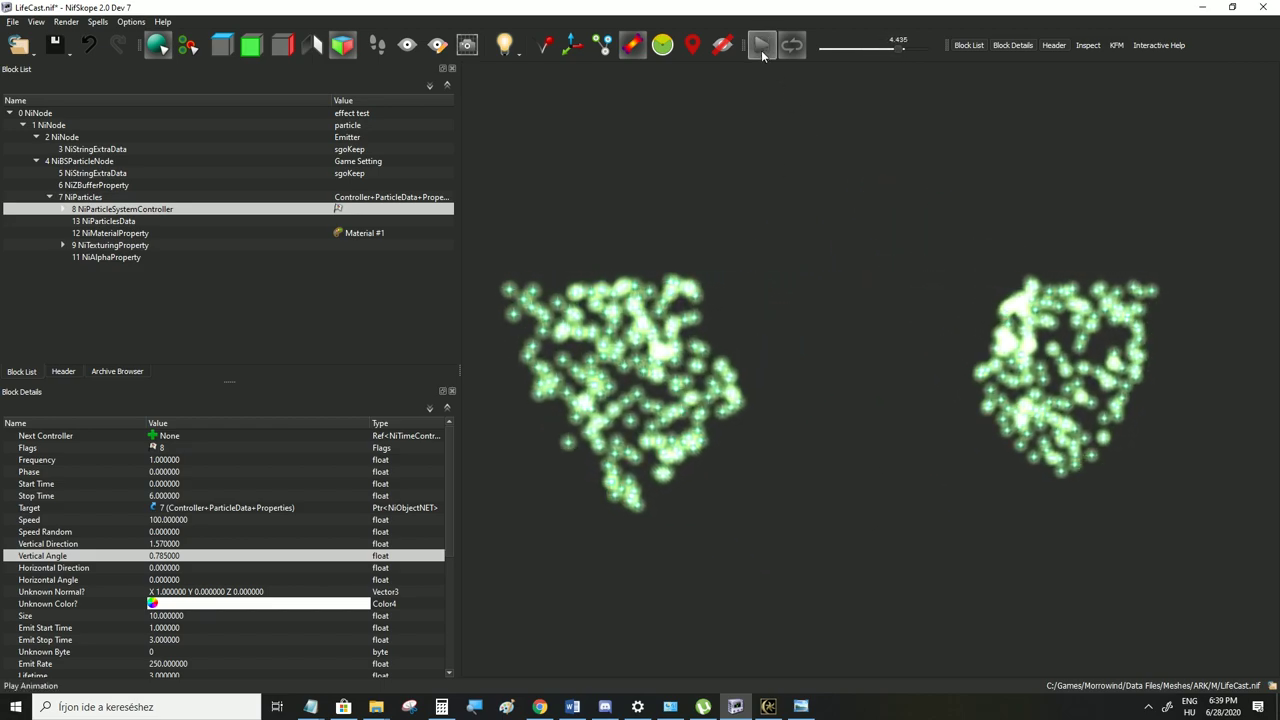
{"action": "left_click", "coordinate": [12, 21]}
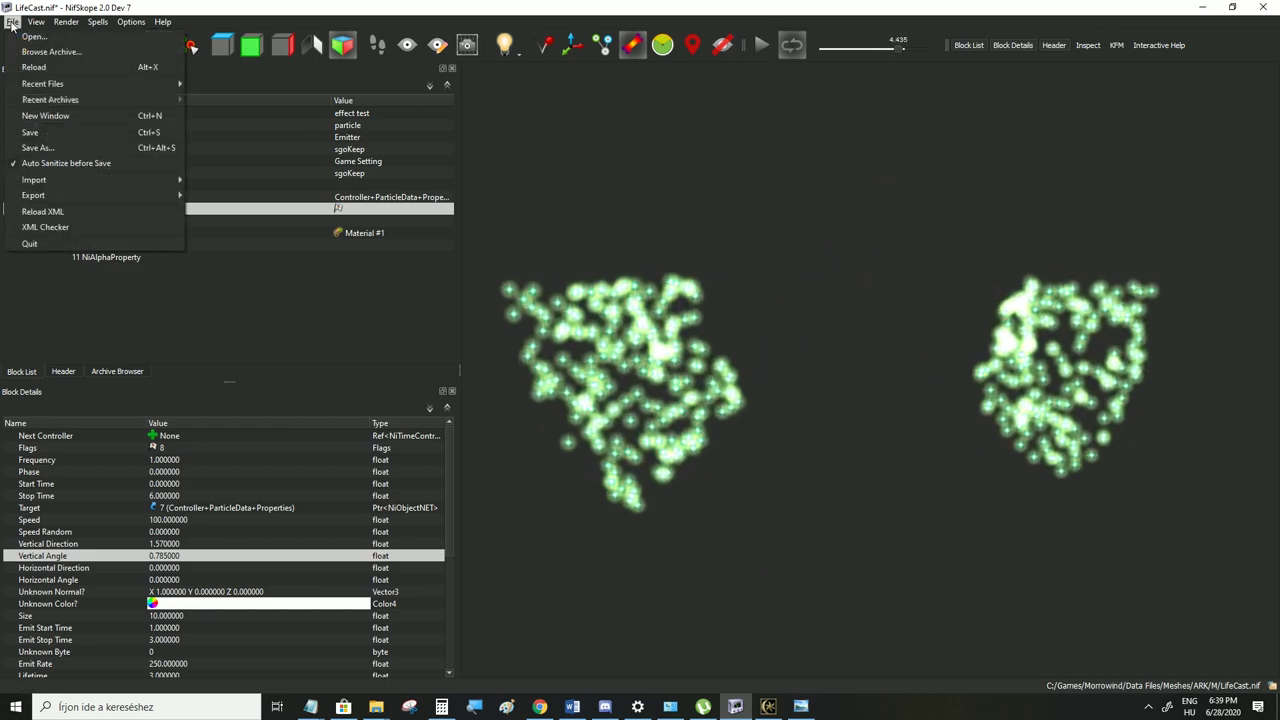
{"action": "left_click", "coordinate": [30, 131]}
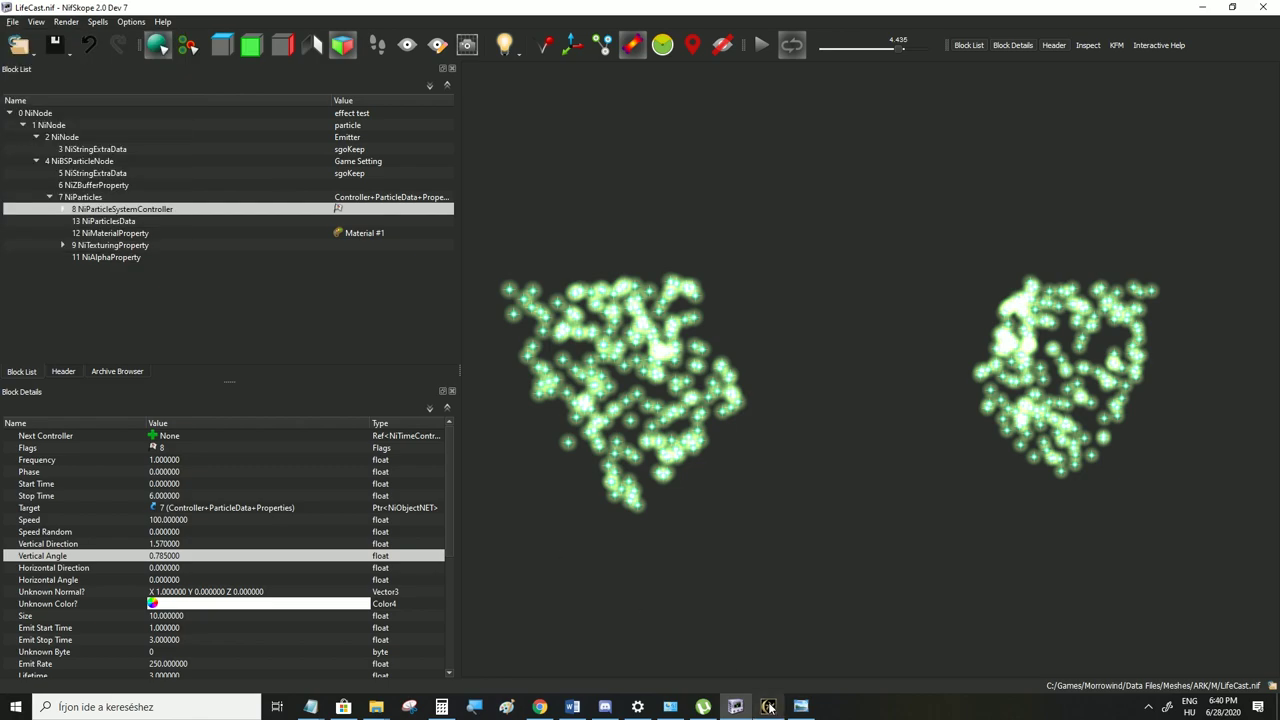
{"action": "left_click", "coordinate": [768, 706]}
Ready the spell in Morrowind, then bring the 2.png radian diagram back up
{"action": "key", "text": "r"}
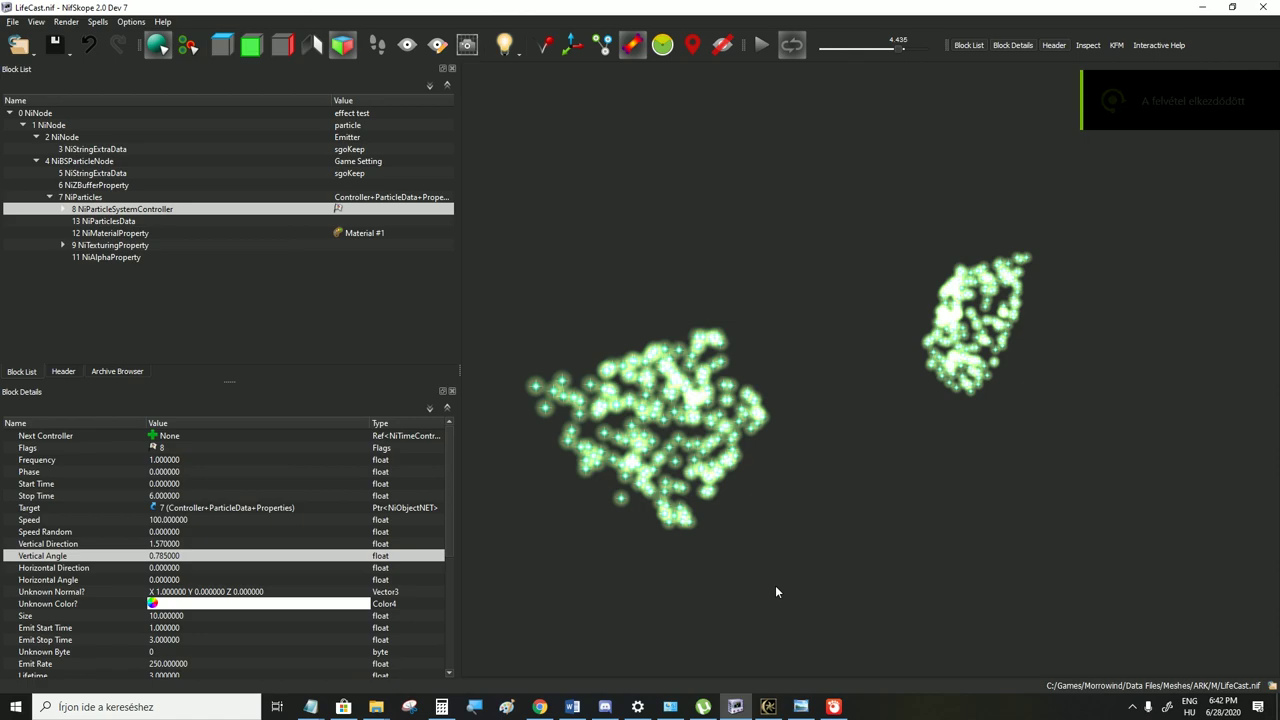
{"action": "left_click", "coordinate": [800, 706]}
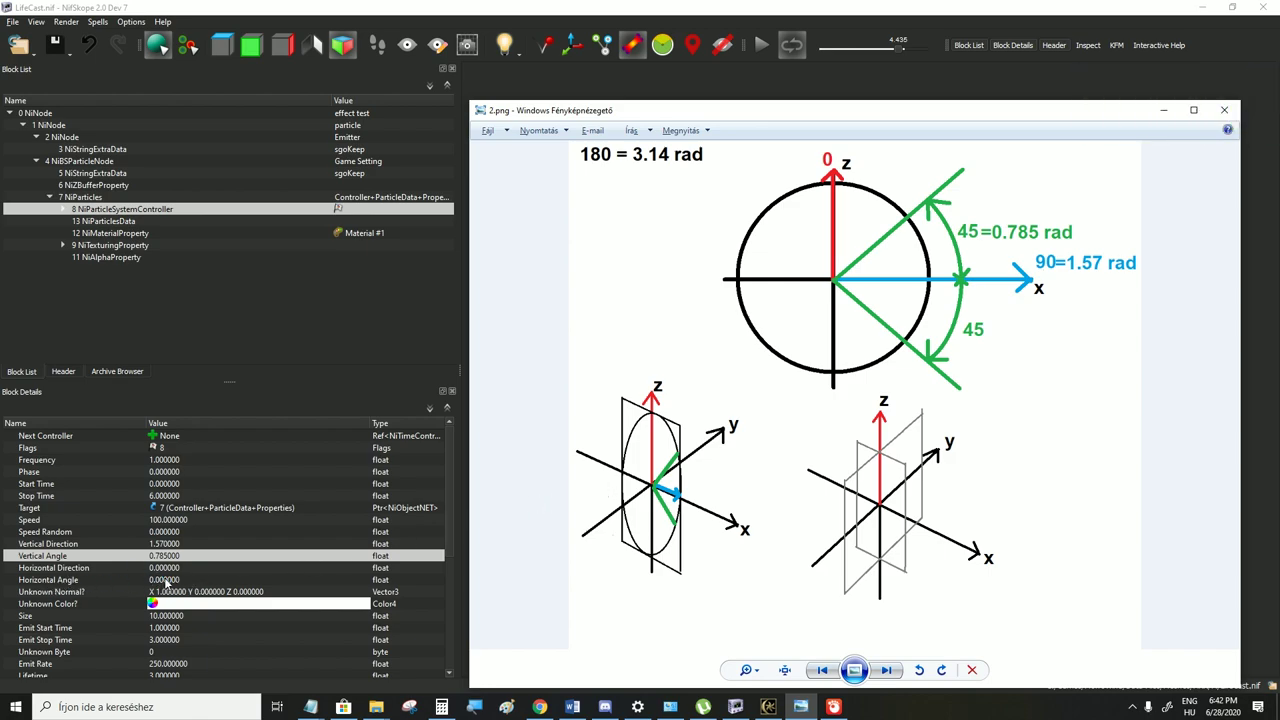
Paste 0.785 into Horizontal Angle, save LifeCast.nif, and test it in Morrowind
{"action": "double_click", "coordinate": [165, 556]}
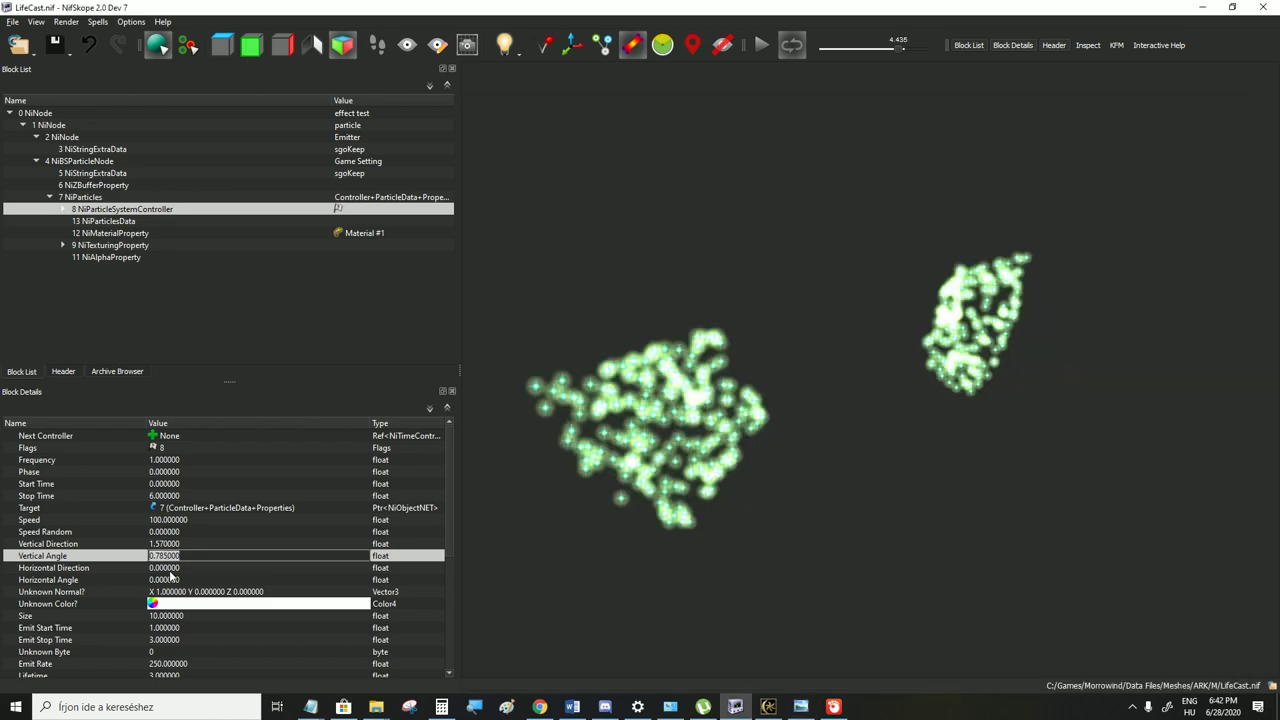
{"action": "double_click", "coordinate": [170, 578]}
{"action": "type", "text": "0.785000"}
{"action": "left_click", "coordinate": [170, 556]}
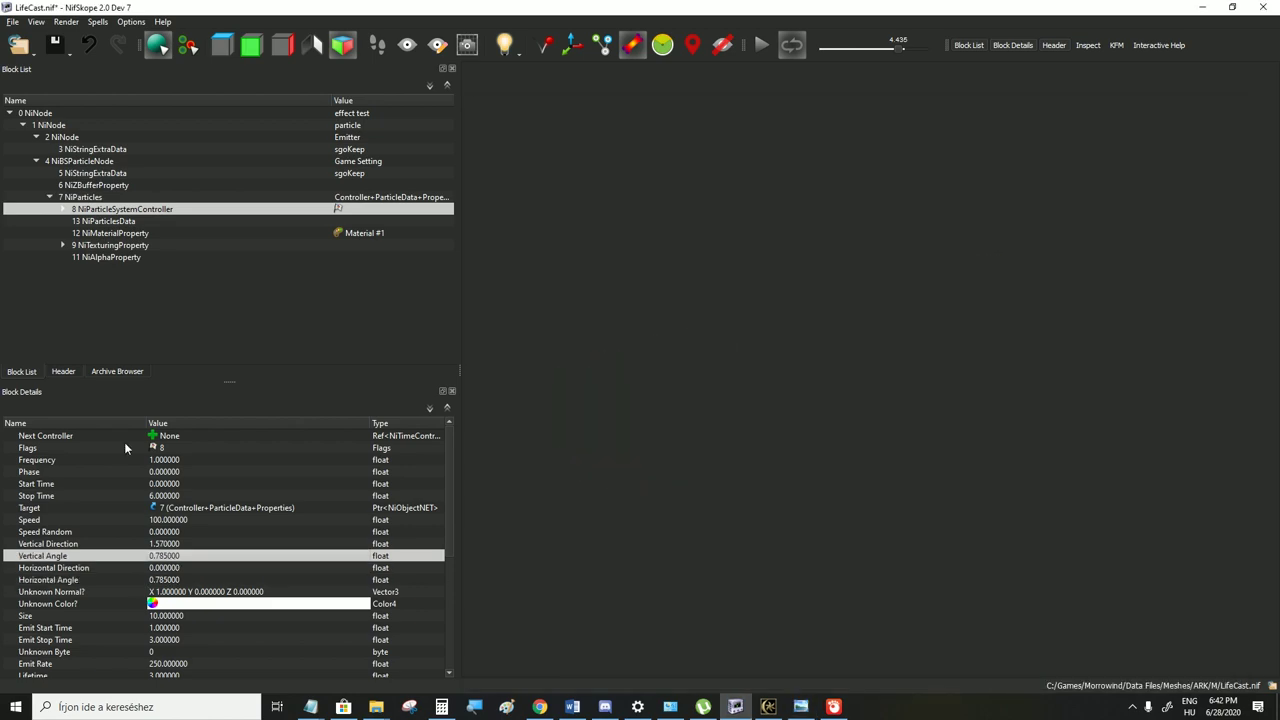
{"action": "left_click", "coordinate": [14, 22]}
{"action": "left_click", "coordinate": [39, 131]}
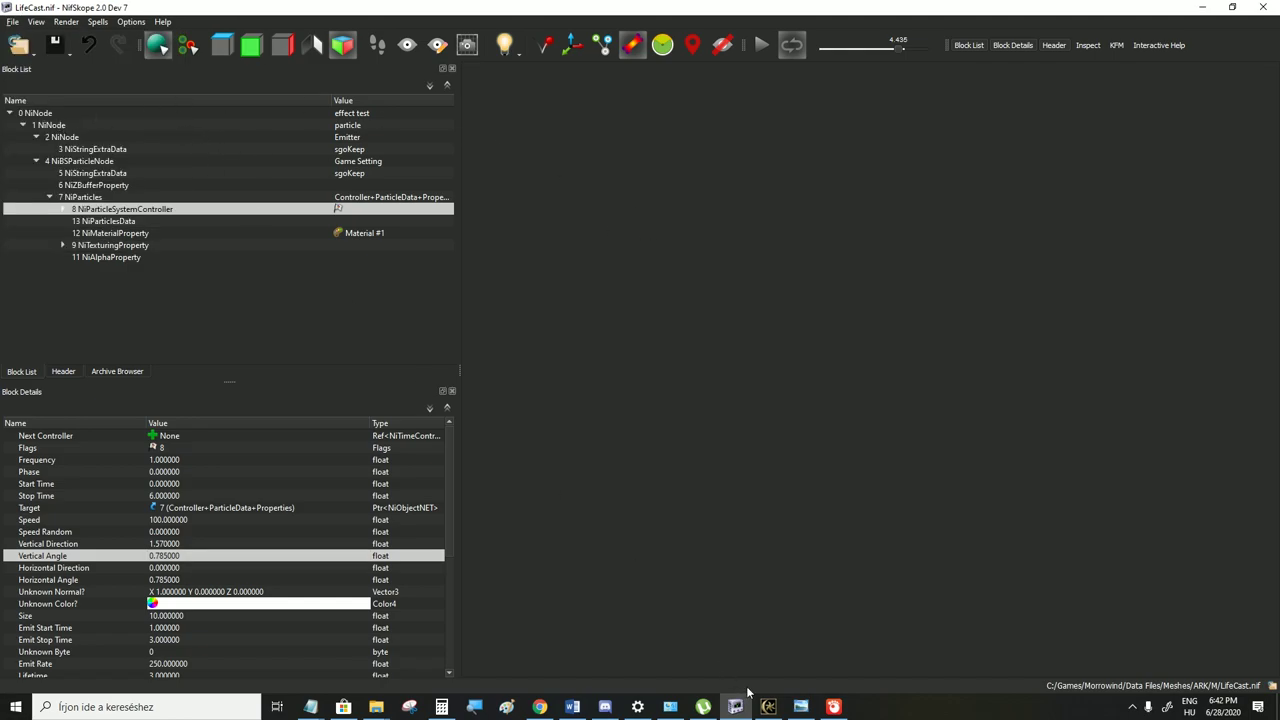
{"action": "left_click", "coordinate": [768, 706]}
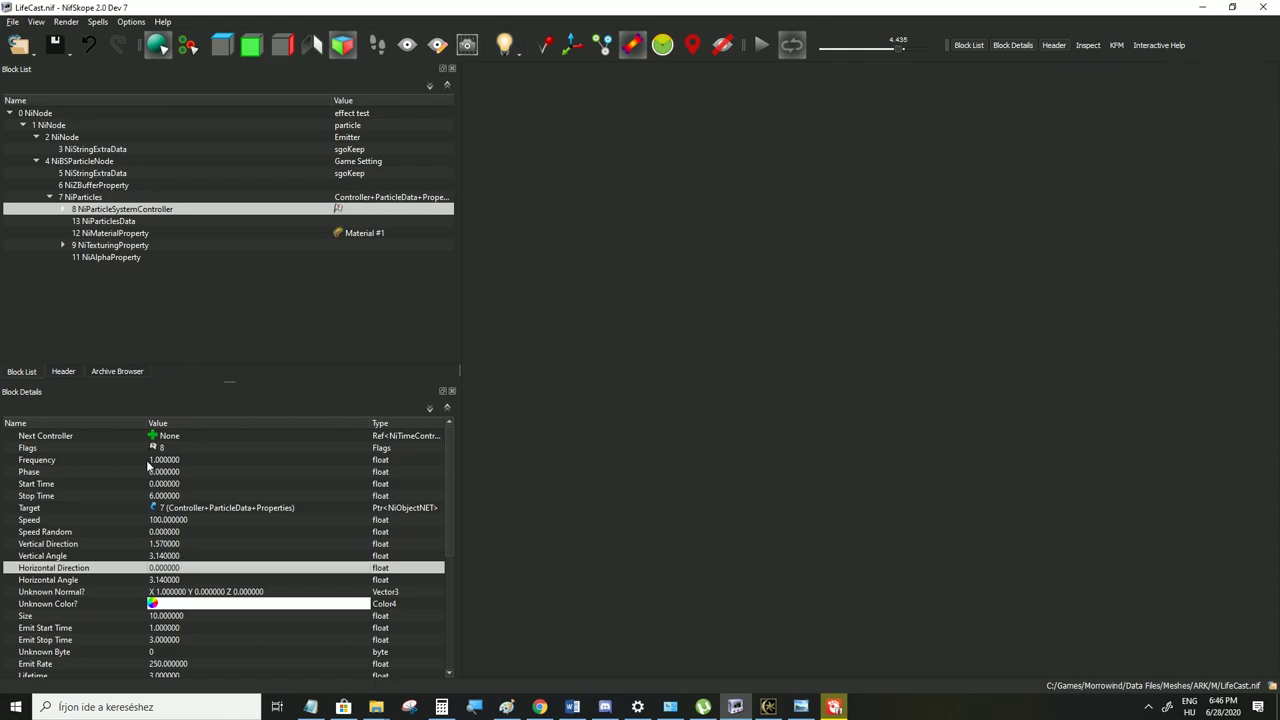
{"action": "left_click", "coordinate": [311, 707]}
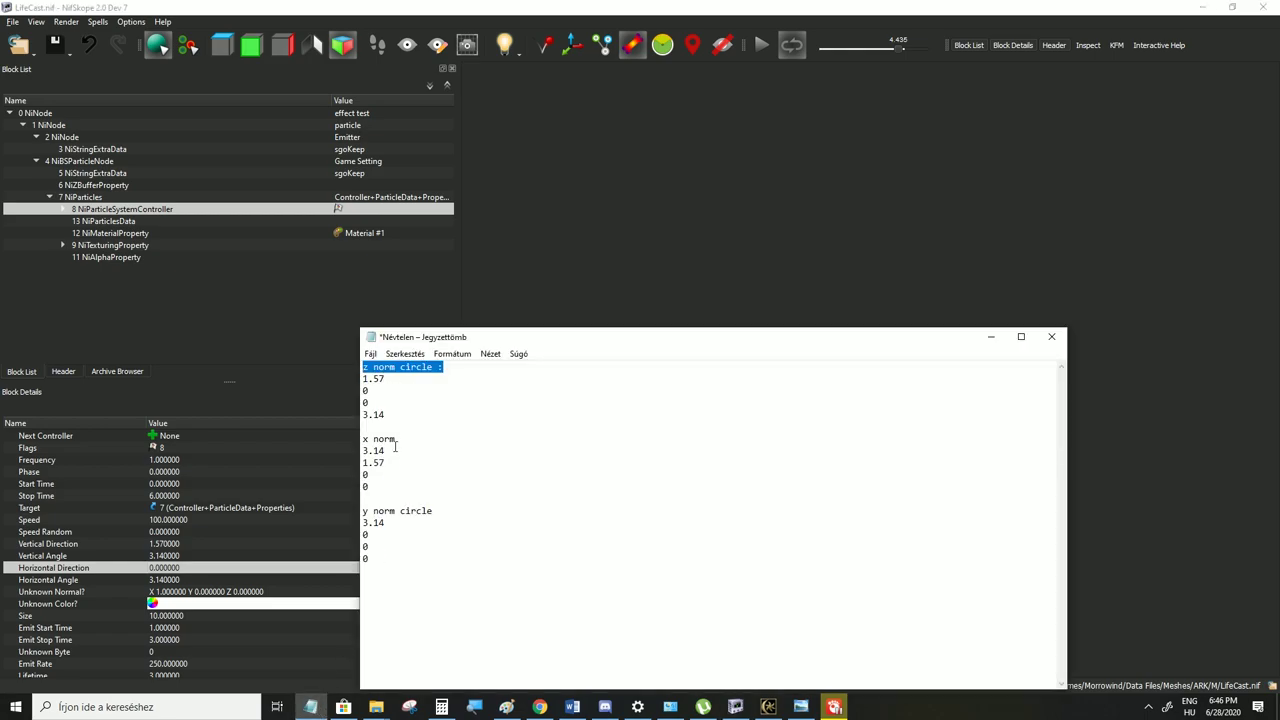
Select the y norm and z norm circle value blocks in the Notepad angle notes
{"action": "left_click_drag", "start_coordinate": [400, 551], "coordinate": [370, 487]}
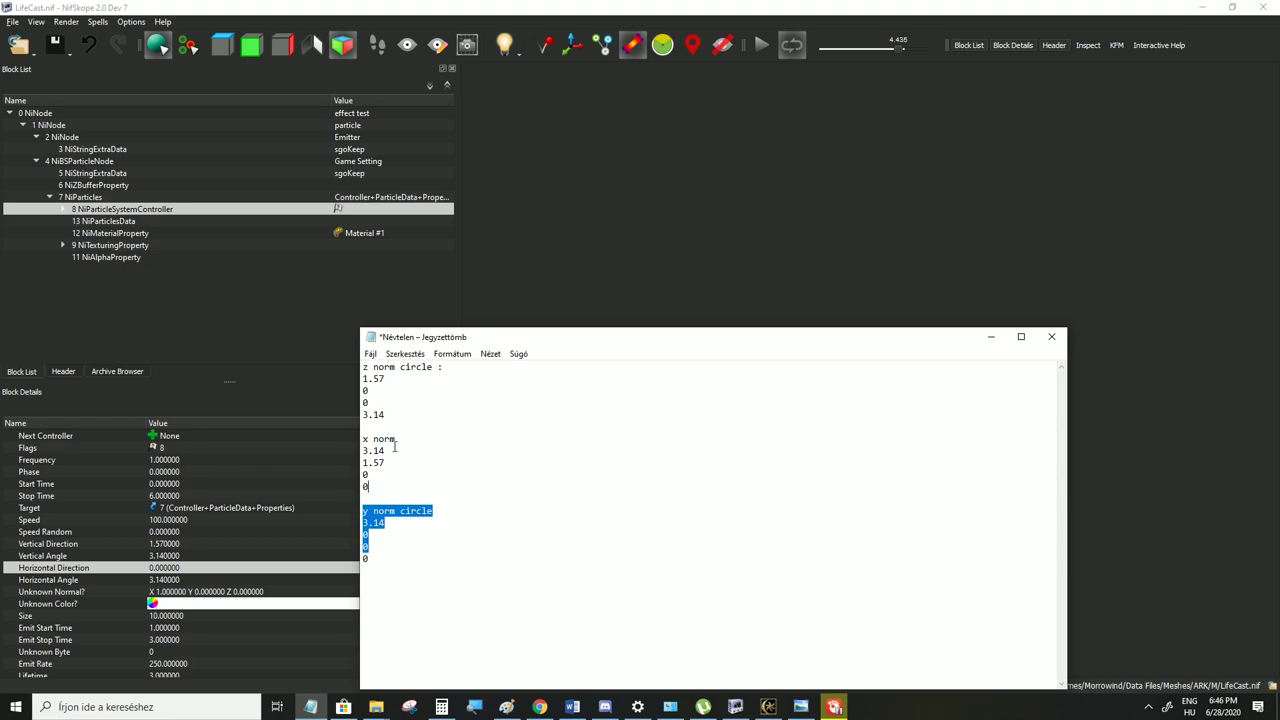
{"action": "left_click_drag", "start_coordinate": [398, 419], "coordinate": [349, 371]}
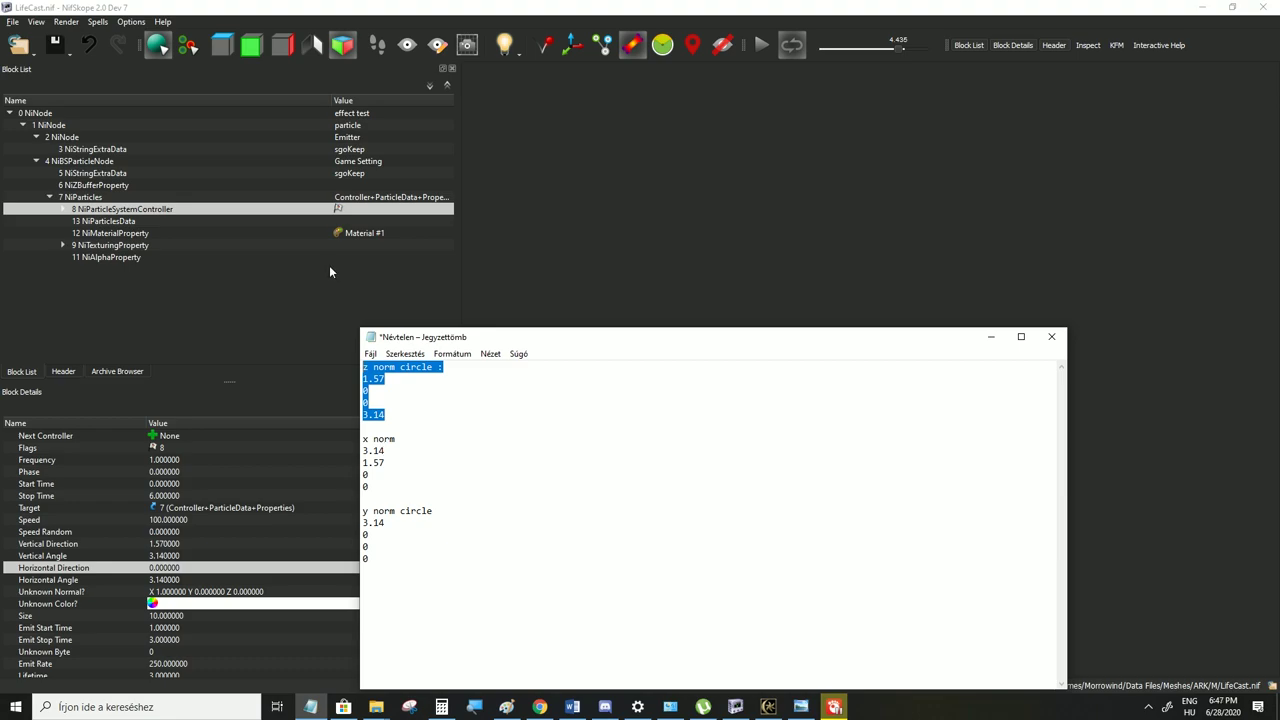
{"action": "left_click", "coordinate": [374, 362]}
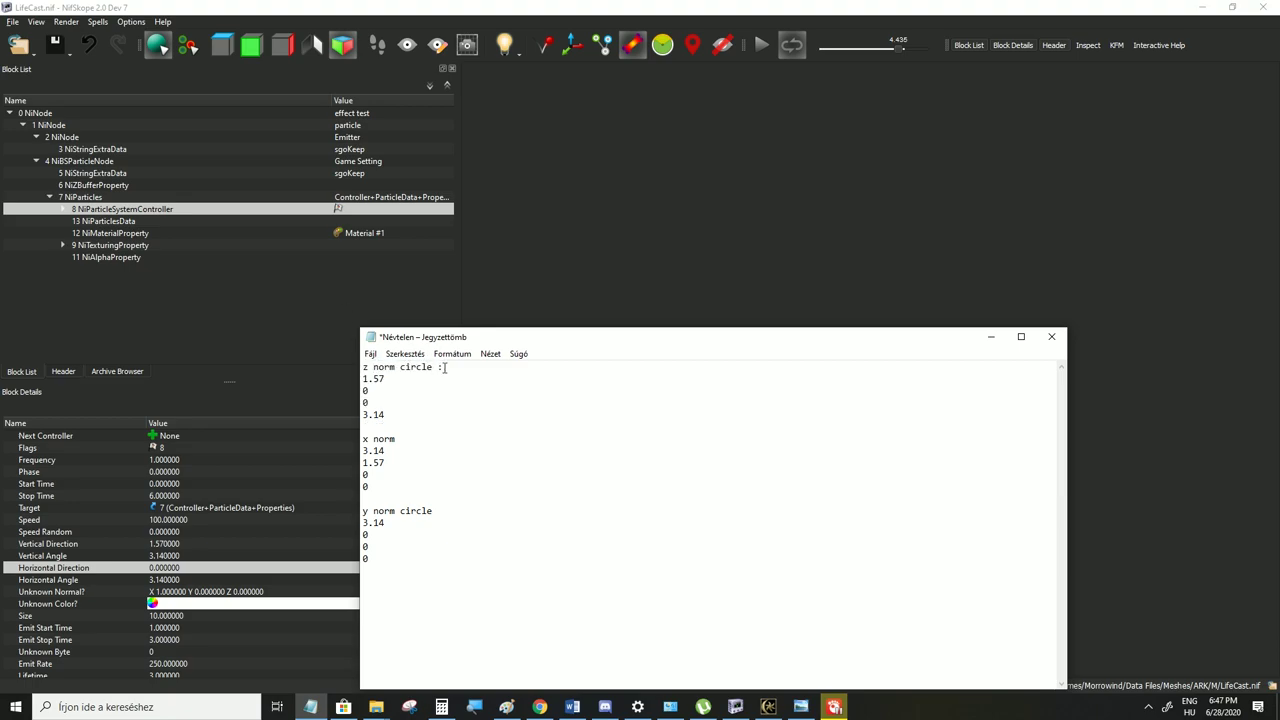
{"action": "left_click_drag", "start_coordinate": [444, 367], "coordinate": [339, 364]}
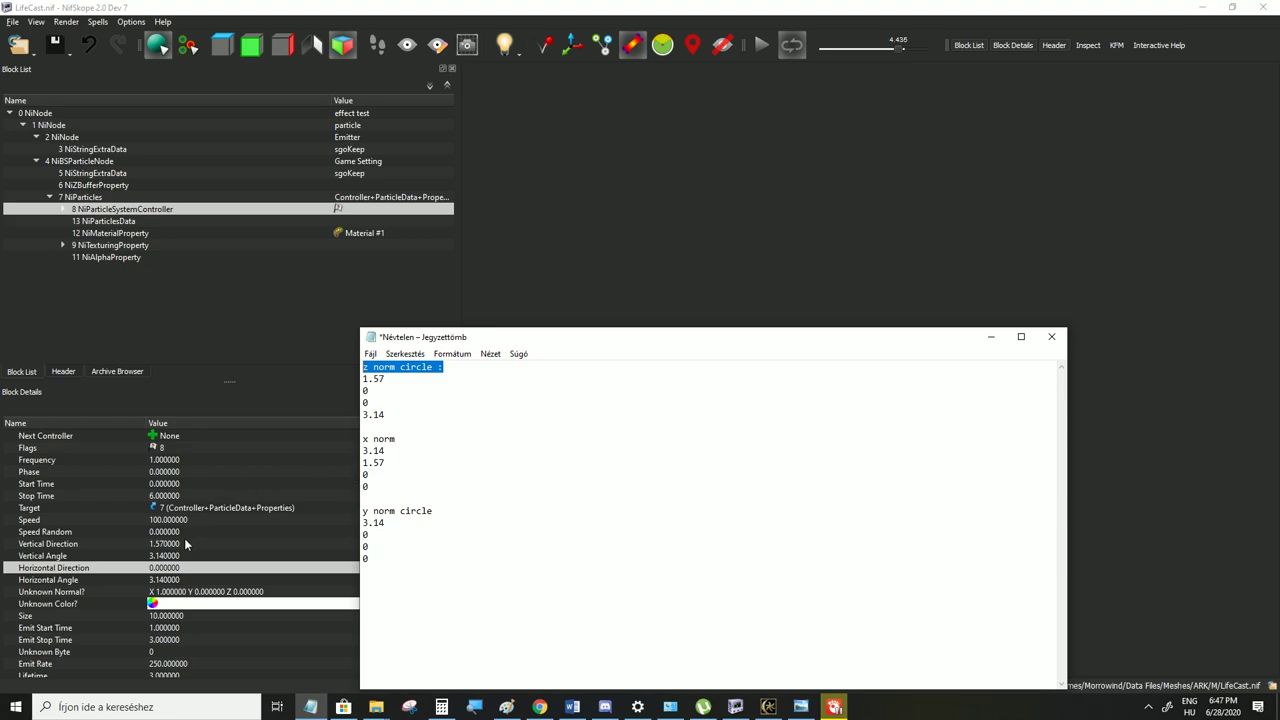
Reset the particle controller's Vertical Angle to 0
{"action": "double_click", "coordinate": [173, 556]}
{"action": "type", "text": "0"}
{"action": "left_click", "coordinate": [171, 569]}
{"action": "left_click", "coordinate": [172, 559]}
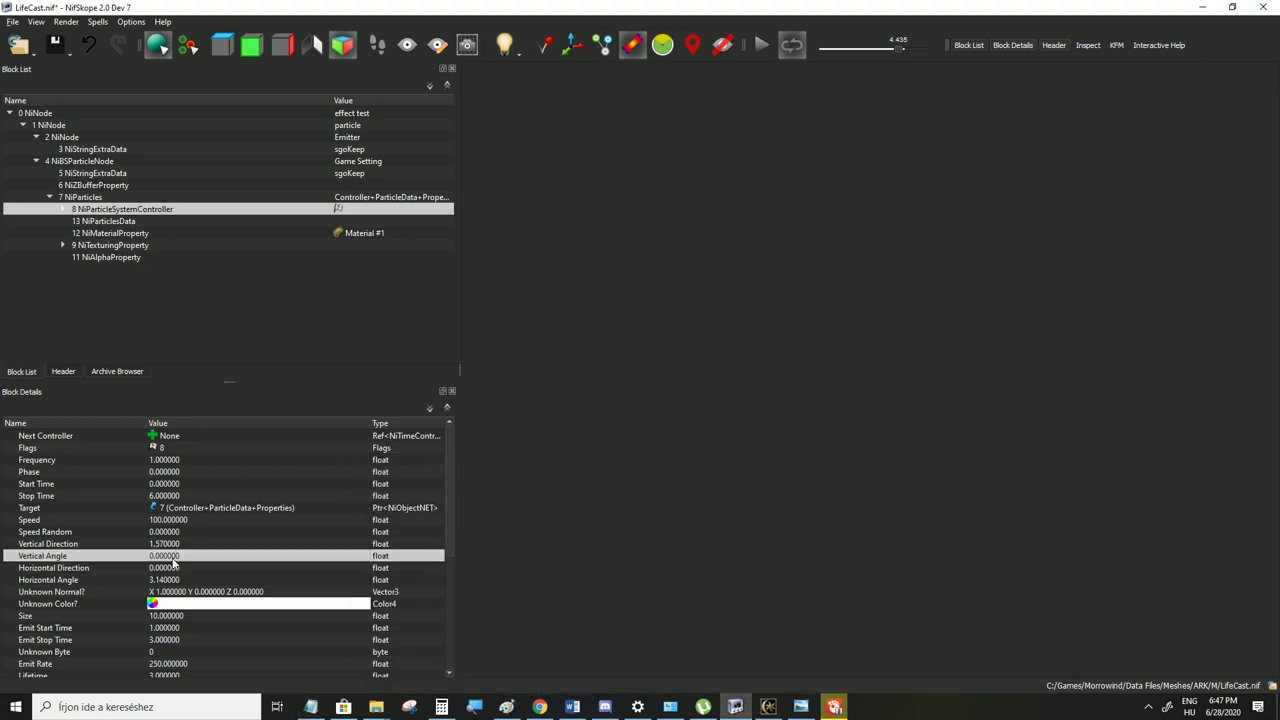
Set the Emitter node's translation Z to 0 and save LifeCast.nif
{"action": "left_click", "coordinate": [76, 137]}
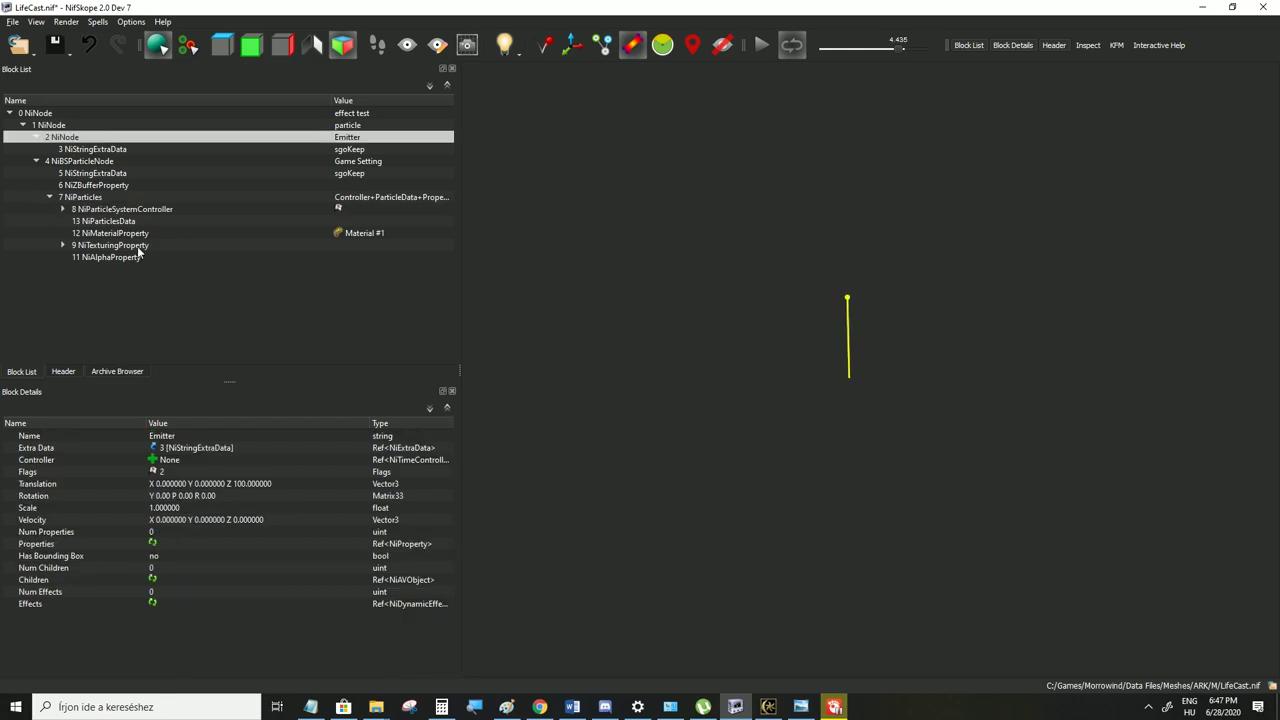
{"action": "double_click", "coordinate": [270, 486]}
{"action": "double_click", "coordinate": [326, 484]}
{"action": "type", "text": "0"}
{"action": "left_click", "coordinate": [314, 498]}
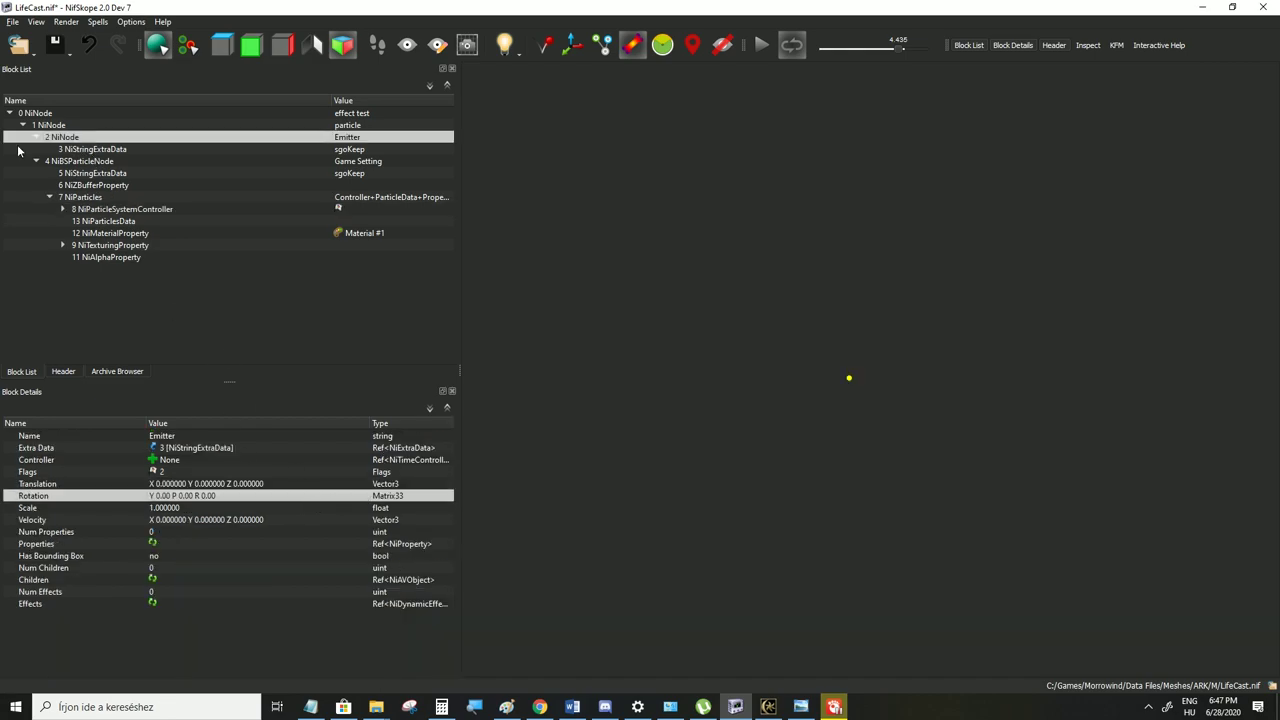
{"action": "left_click", "coordinate": [12, 22]}
{"action": "left_click", "coordinate": [28, 134]}
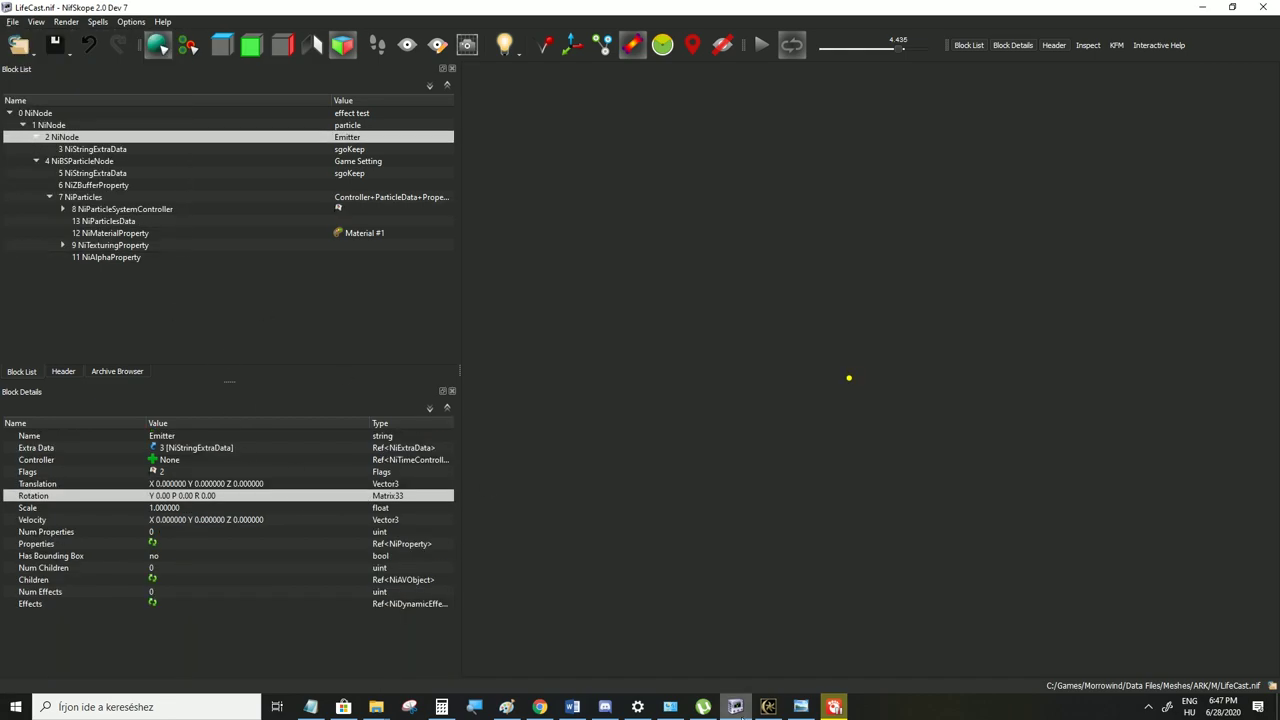
Switch to Morrowind, ready the spell and cast it
{"action": "left_click", "coordinate": [768, 706]}
{"action": "key", "text": "r"}
{"action": "left_click", "coordinate": [640, 257]}
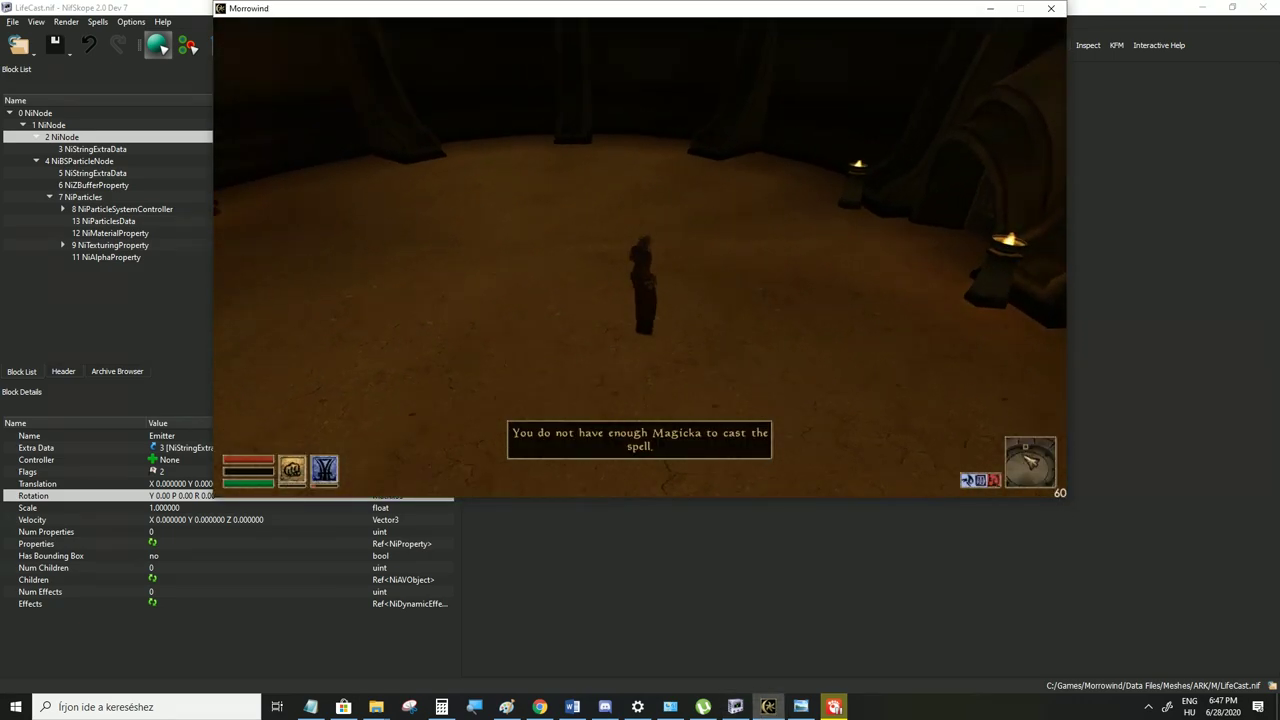
Cast the spell twice while moving to watch the flat particle ring on the floor
{"action": "key", "text": "d"}
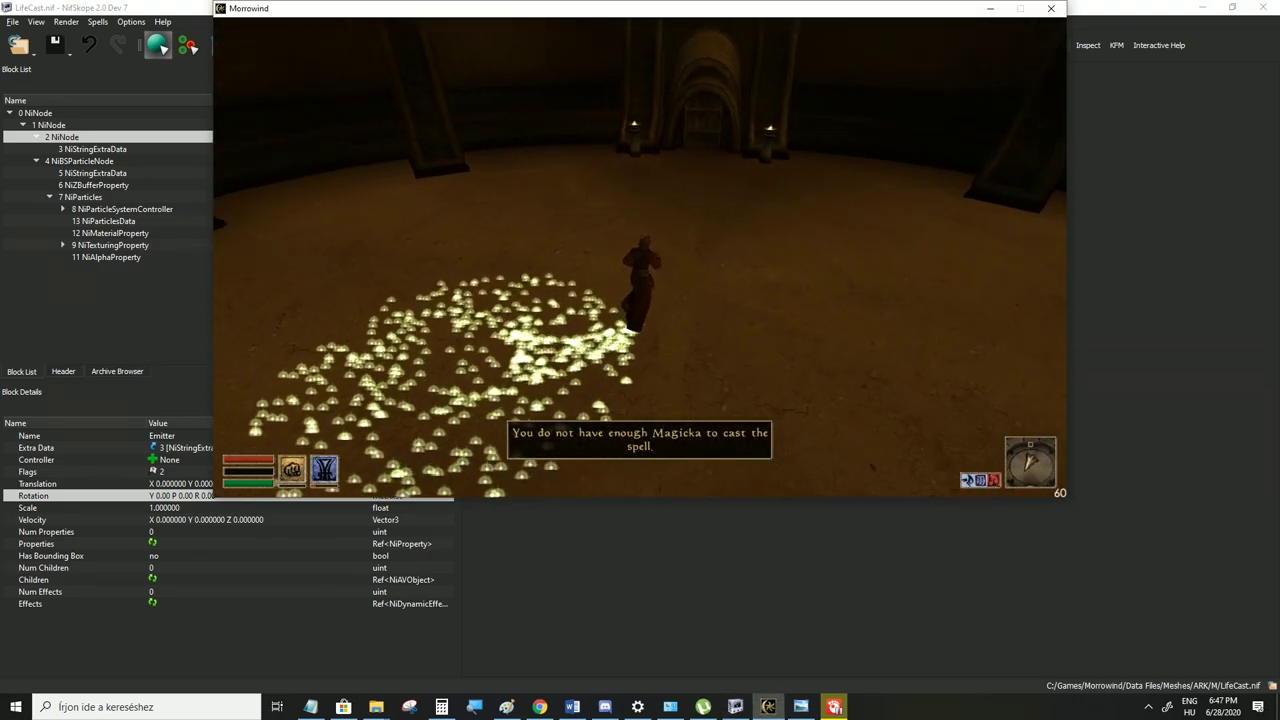
{"action": "left_click", "coordinate": [640, 257]}
{"action": "key", "text": "w"}
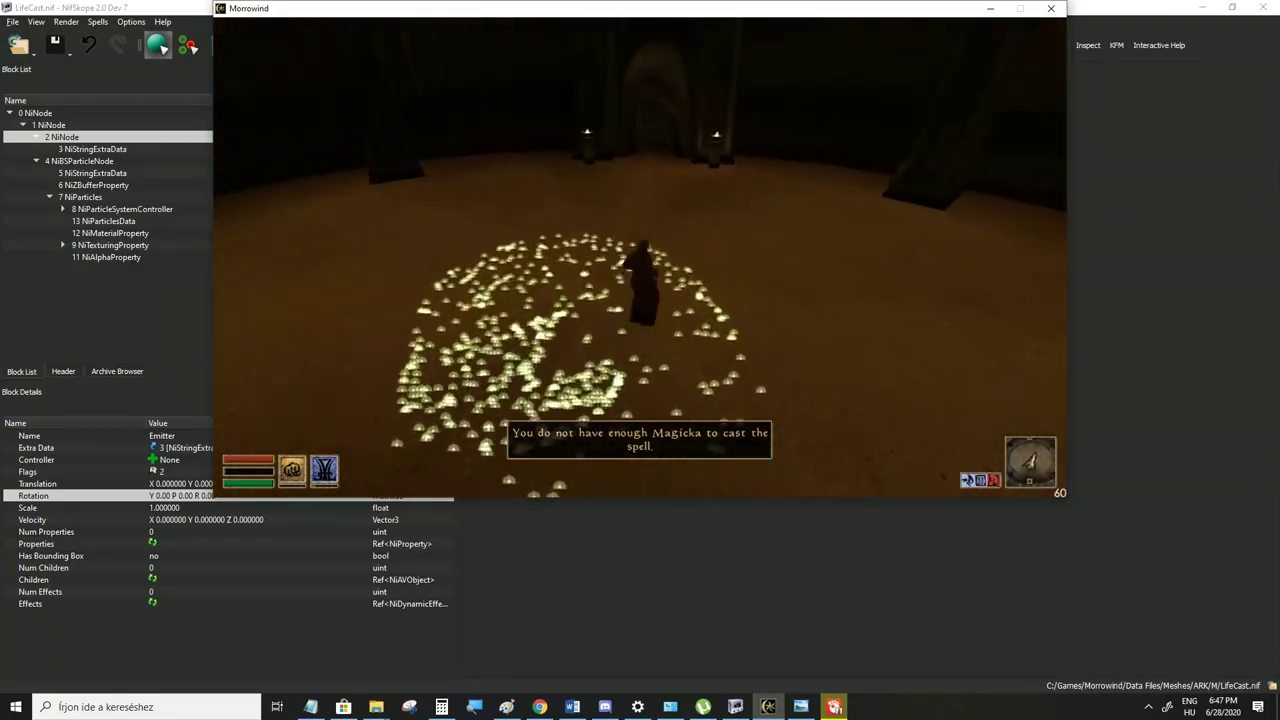
{"action": "left_click", "coordinate": [640, 257]}
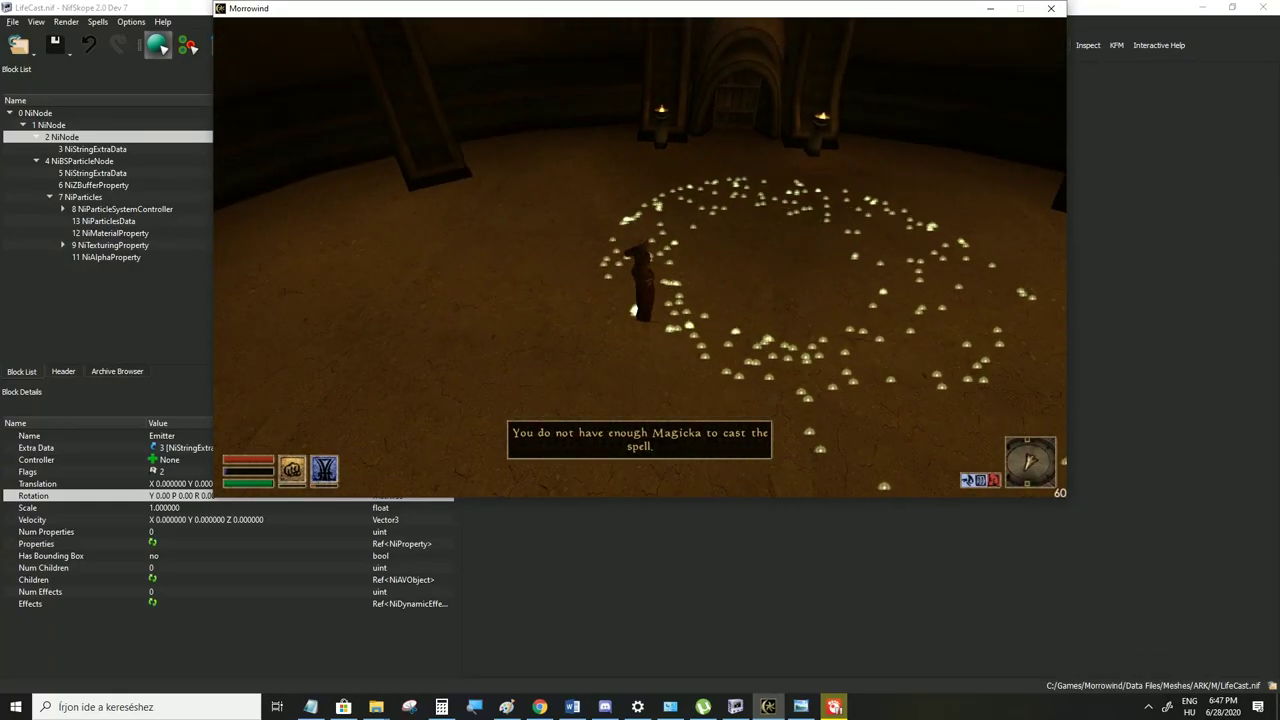
Review the reference rotation values in the Notepad notes
{"action": "key", "text": "alt+Tab"}
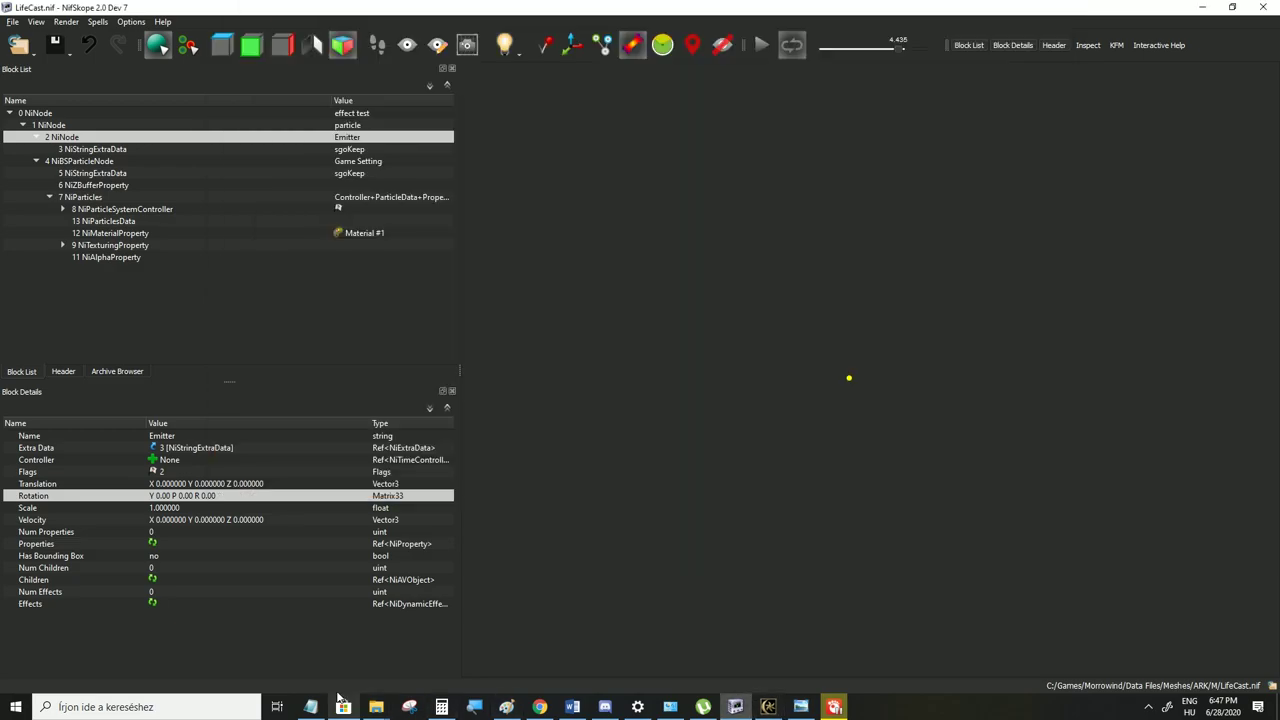
{"action": "left_click", "coordinate": [311, 706]}
{"action": "left_click_drag", "start_coordinate": [364, 559], "coordinate": [335, 358]}
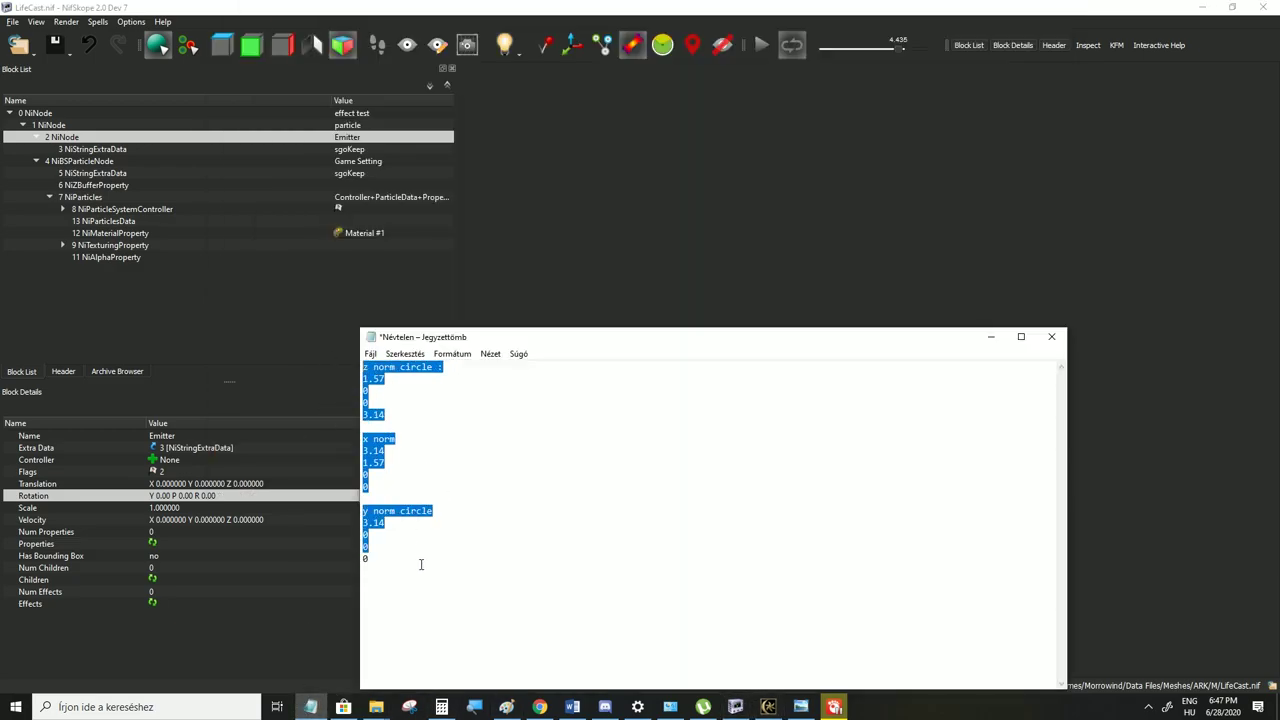
{"action": "left_click_drag", "start_coordinate": [420, 564], "coordinate": [363, 343]}
{"action": "left_click_drag", "start_coordinate": [503, 548], "coordinate": [371, 410]}
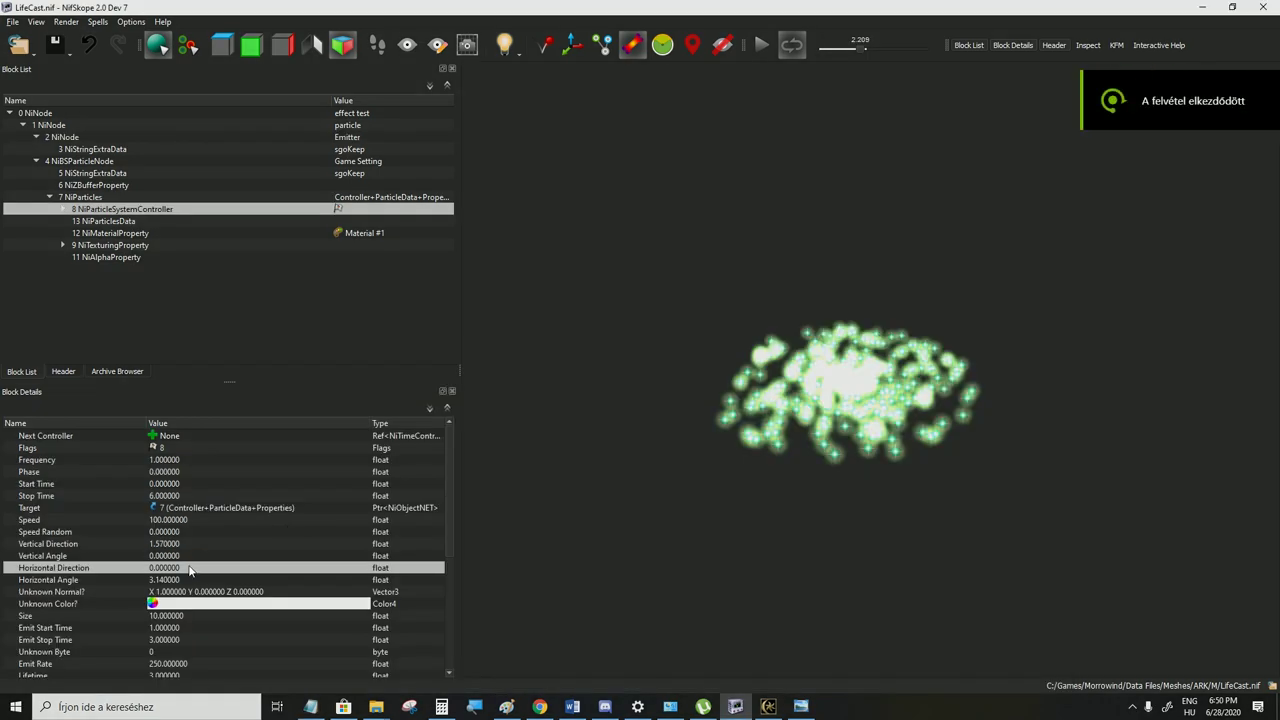
Set the particle controller's Vertical Angle to 3.14, leaving Horizontal Angle unchanged
{"action": "double_click", "coordinate": [177, 557]}
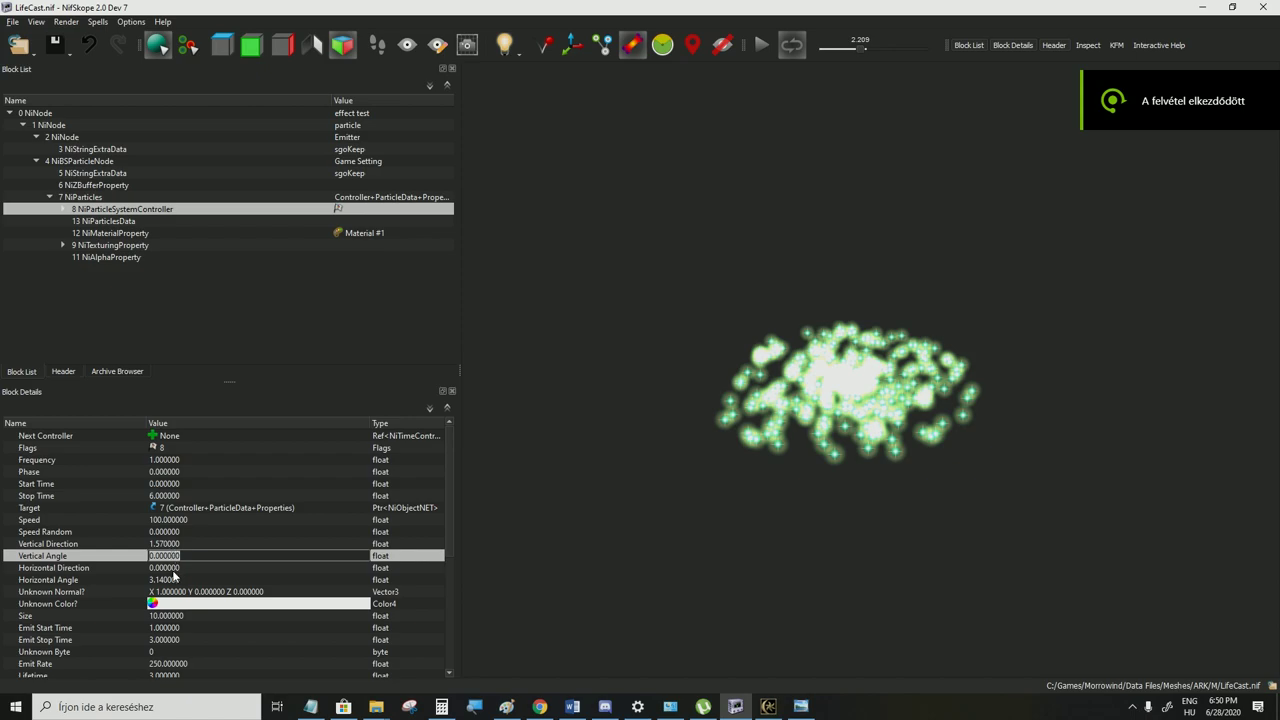
{"action": "double_click", "coordinate": [174, 581]}
{"action": "key", "text": "ctrl+c"}
{"action": "double_click", "coordinate": [173, 556]}
{"action": "key", "text": "ctrl+v"}
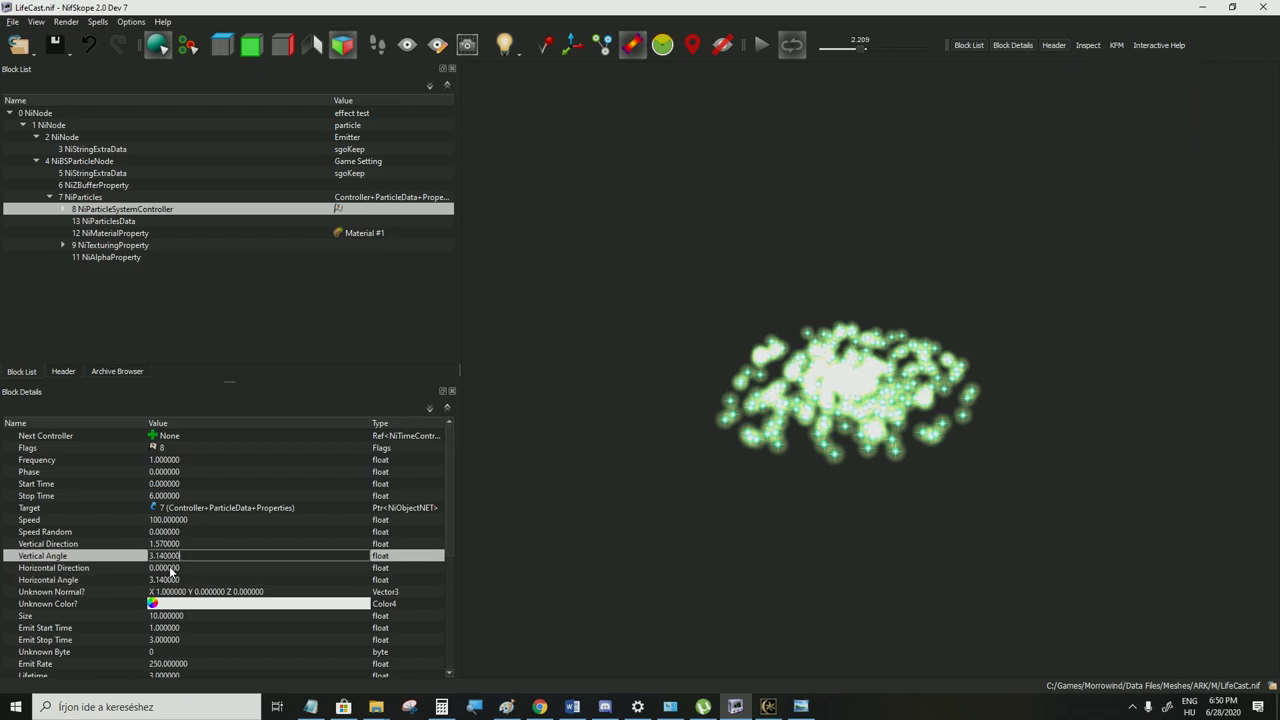
{"action": "left_click", "coordinate": [170, 568]}
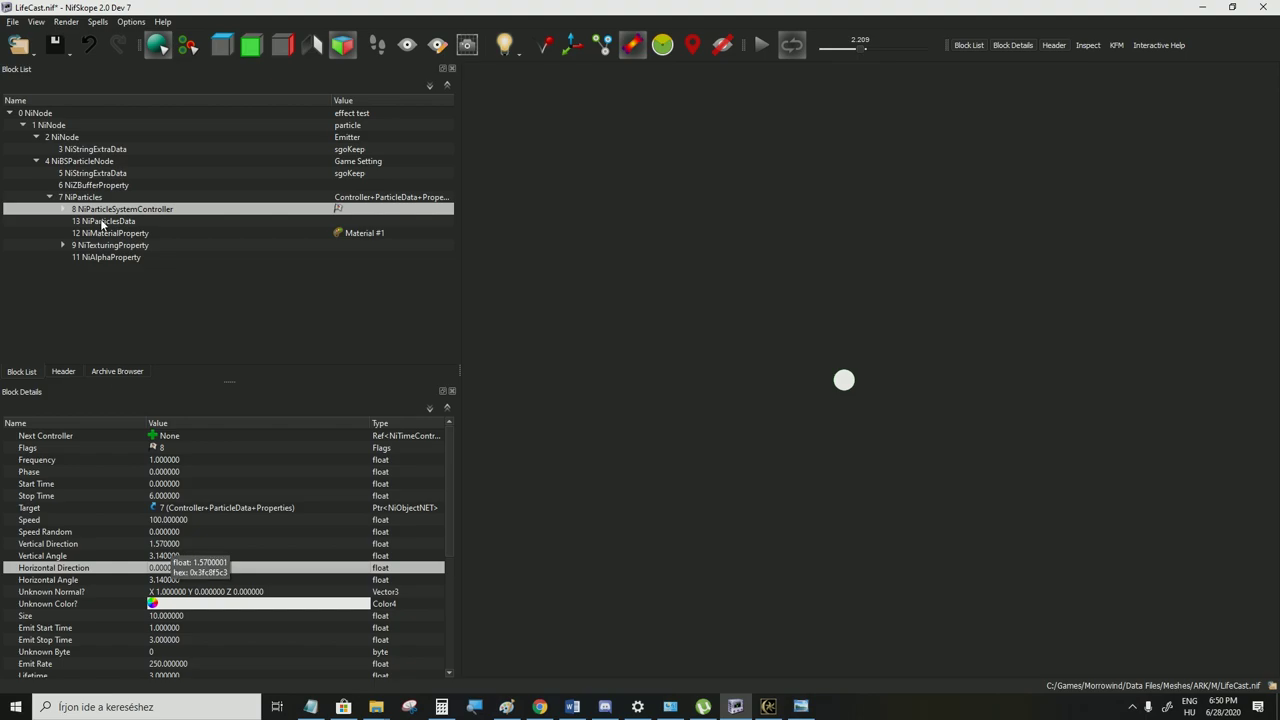
Raise the Emitter node's translation Z to 150
{"action": "left_click", "coordinate": [62, 137]}
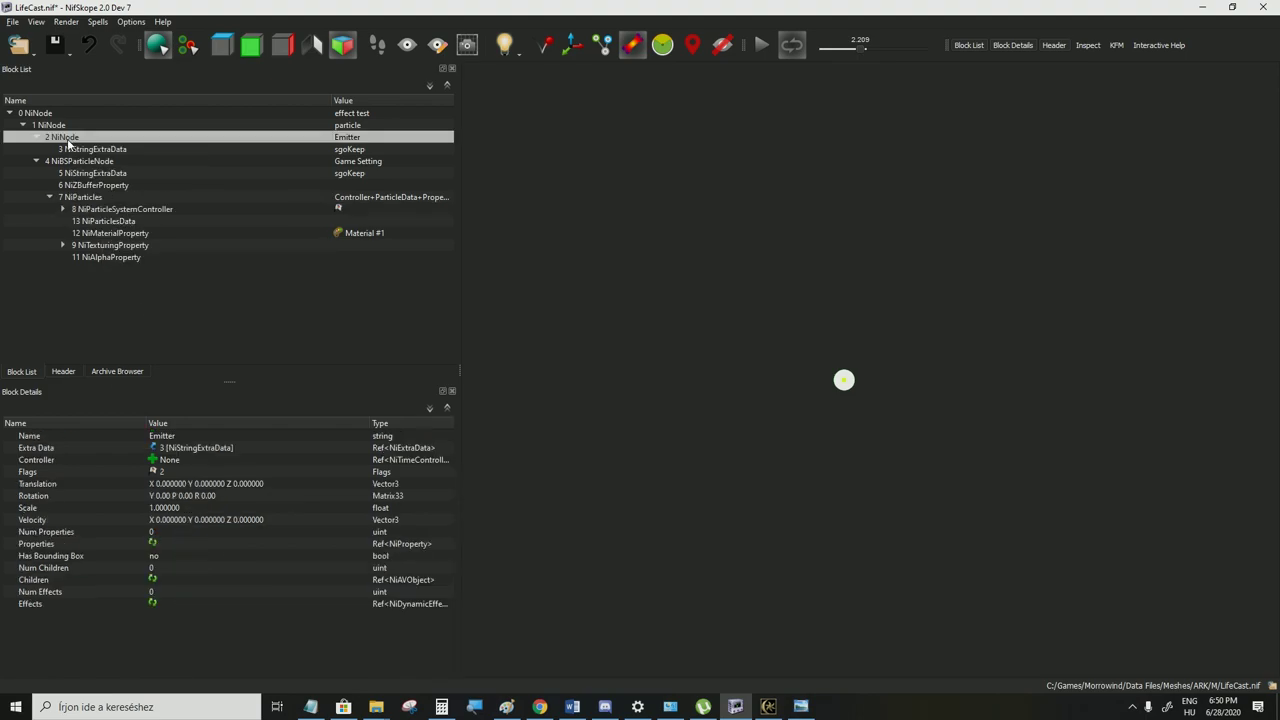
{"action": "left_click", "coordinate": [79, 161]}
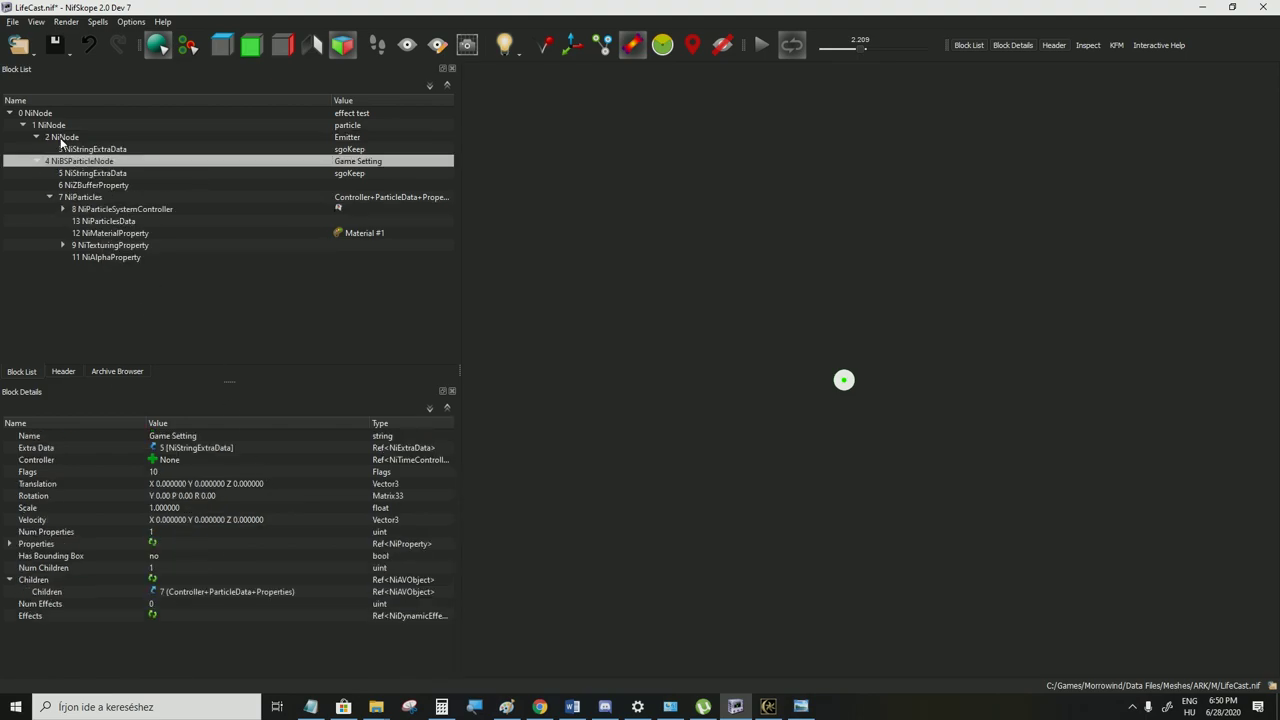
{"action": "left_click", "coordinate": [62, 140]}
{"action": "double_click", "coordinate": [266, 477]}
{"action": "double_click", "coordinate": [330, 483]}
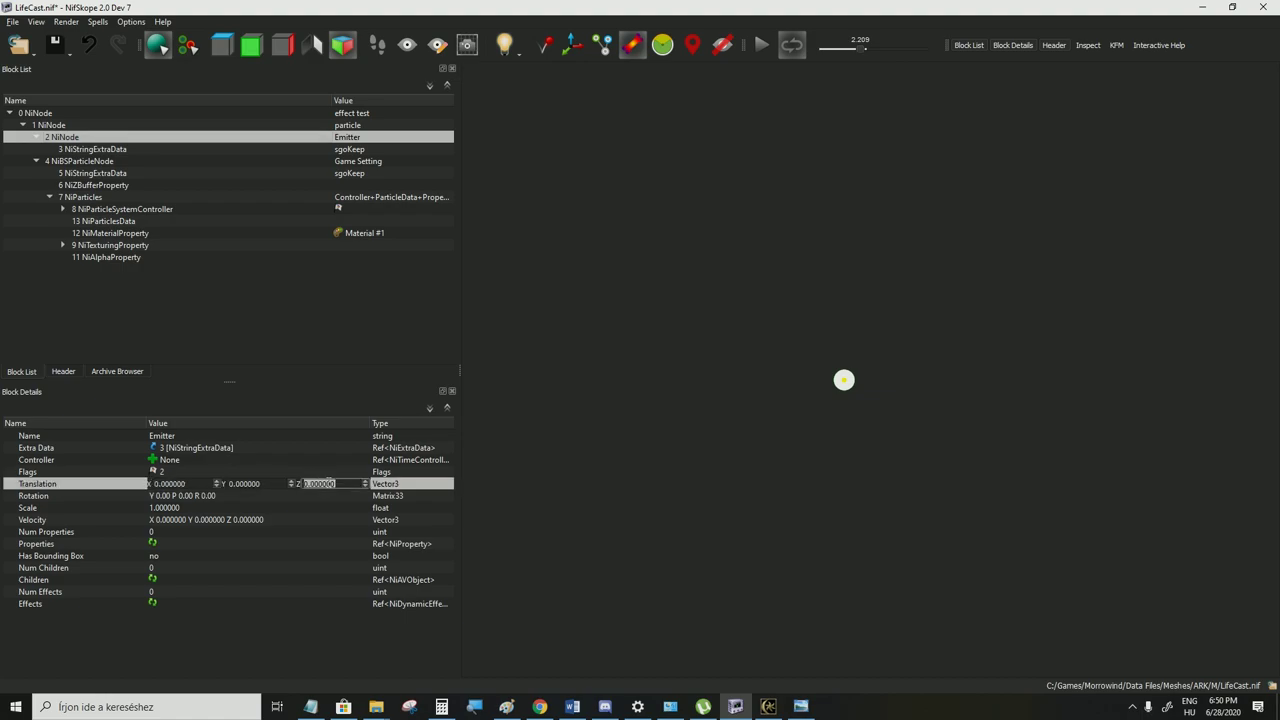
{"action": "type", "text": "150"}
{"action": "key", "text": "Return"}
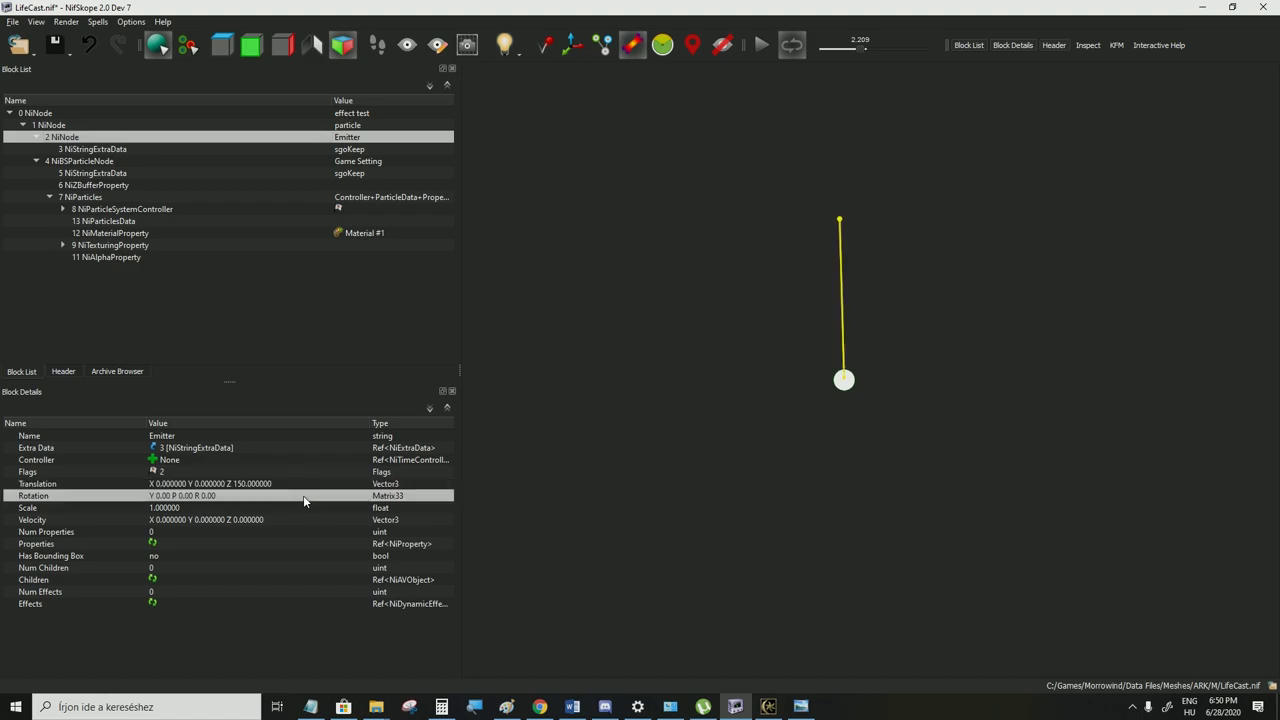
{"action": "left_click", "coordinate": [101, 210]}
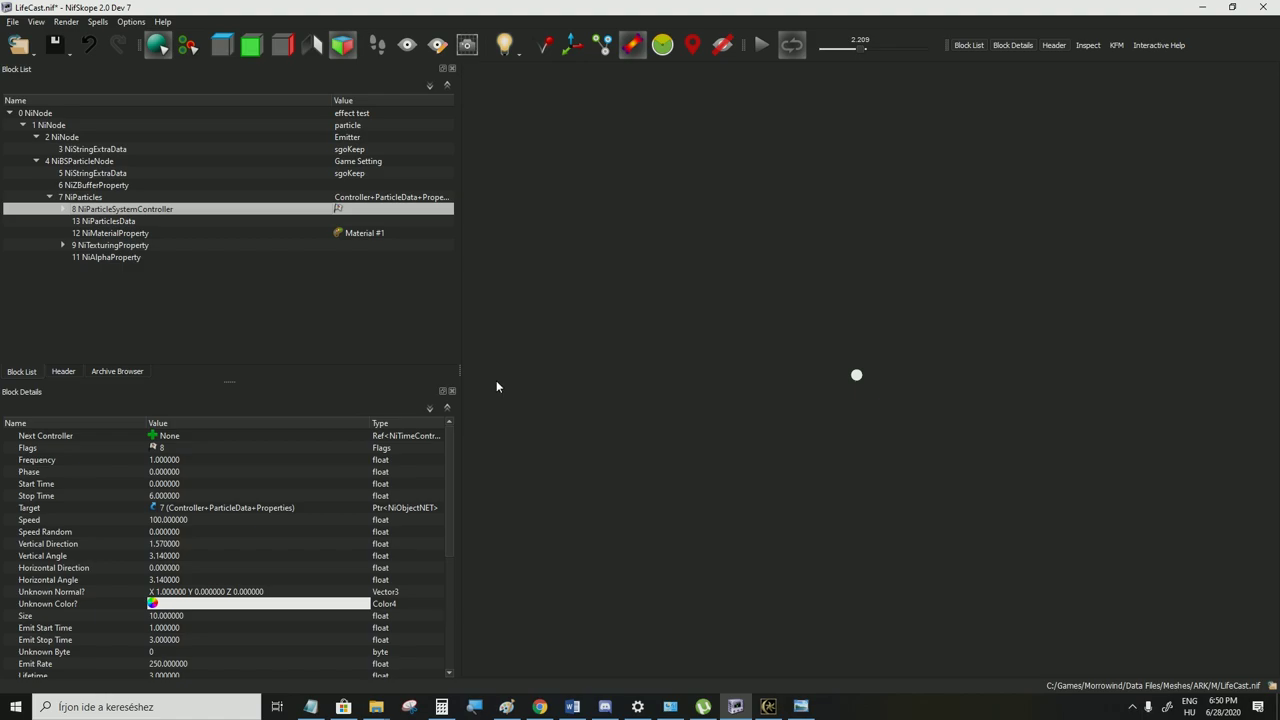
Raise the particle controller's Emit Rate from 250 to 30000
{"action": "scroll", "coordinate": [178, 585], "scroll_direction": "down", "scroll_amount": 2}
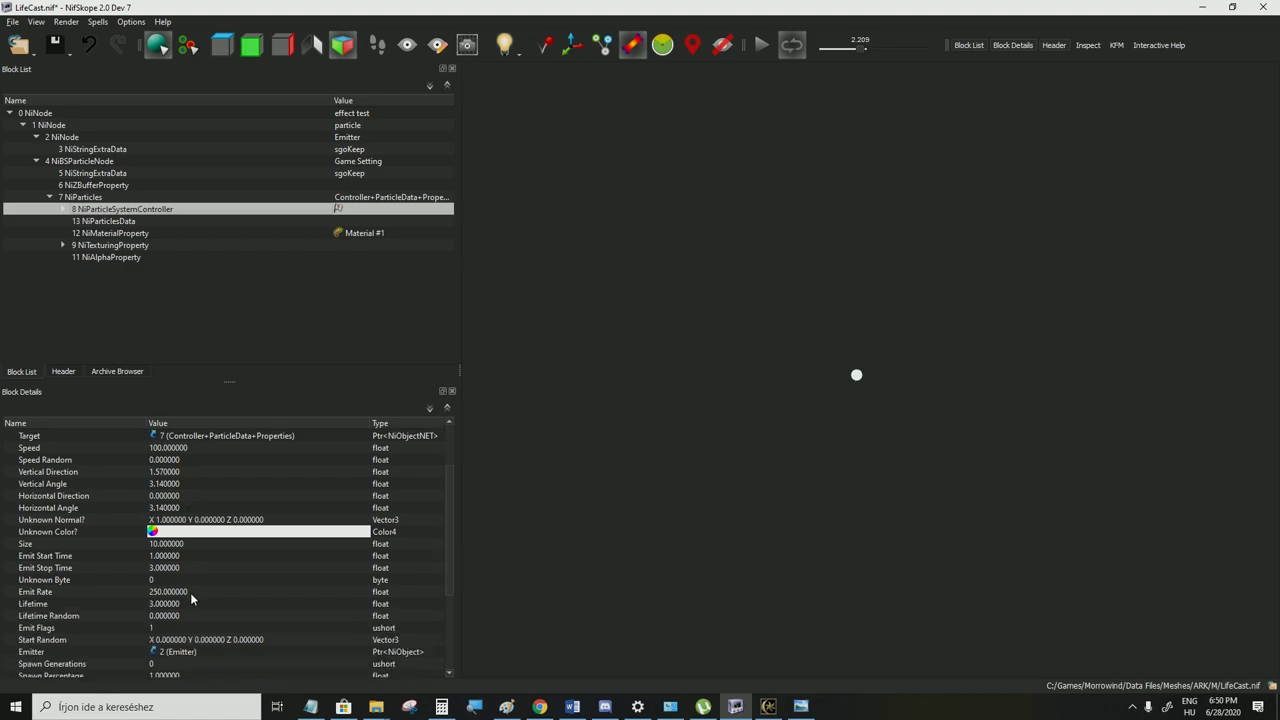
{"action": "left_click", "coordinate": [187, 592]}
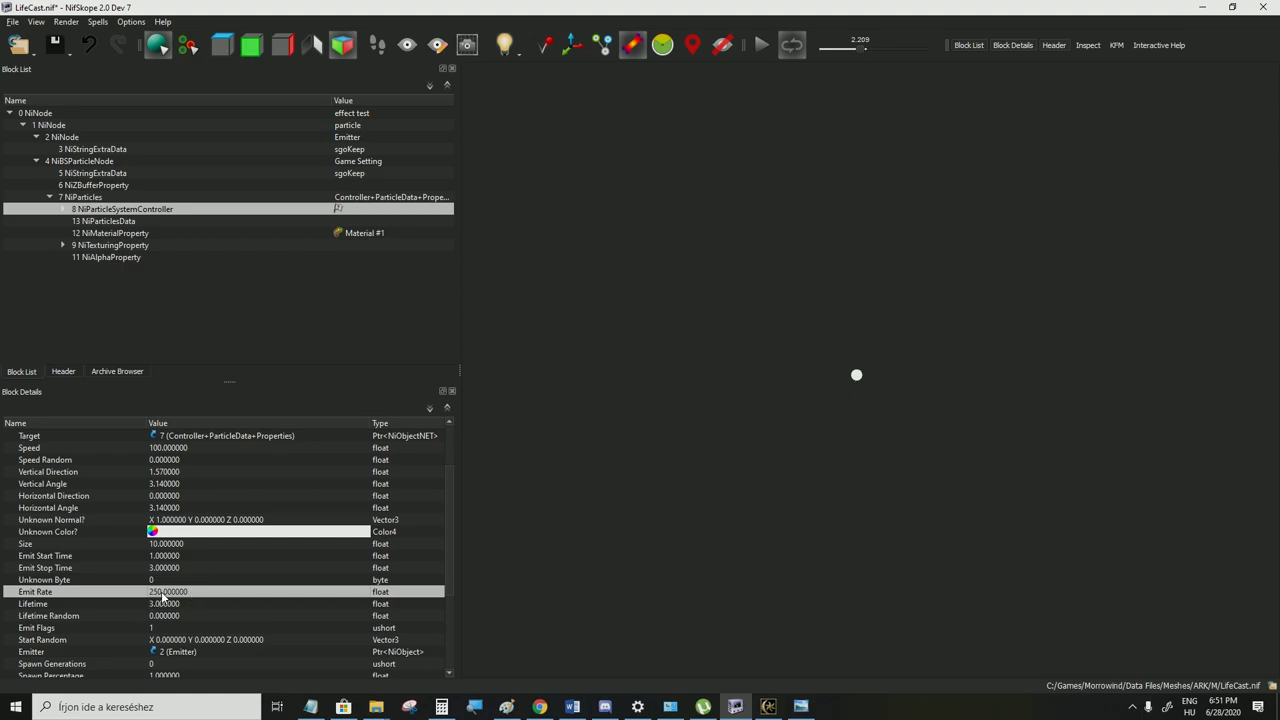
{"action": "double_click", "coordinate": [166, 594]}
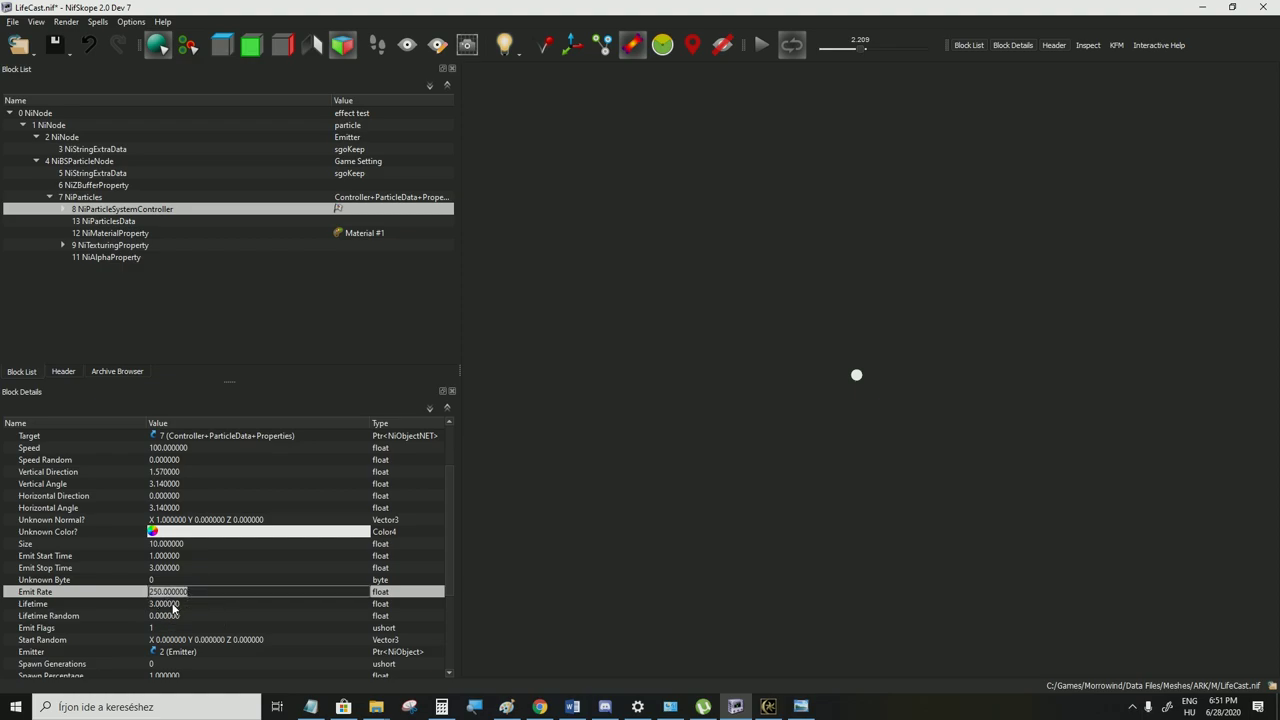
{"action": "type", "text": "30000"}
{"action": "key", "text": "Return"}
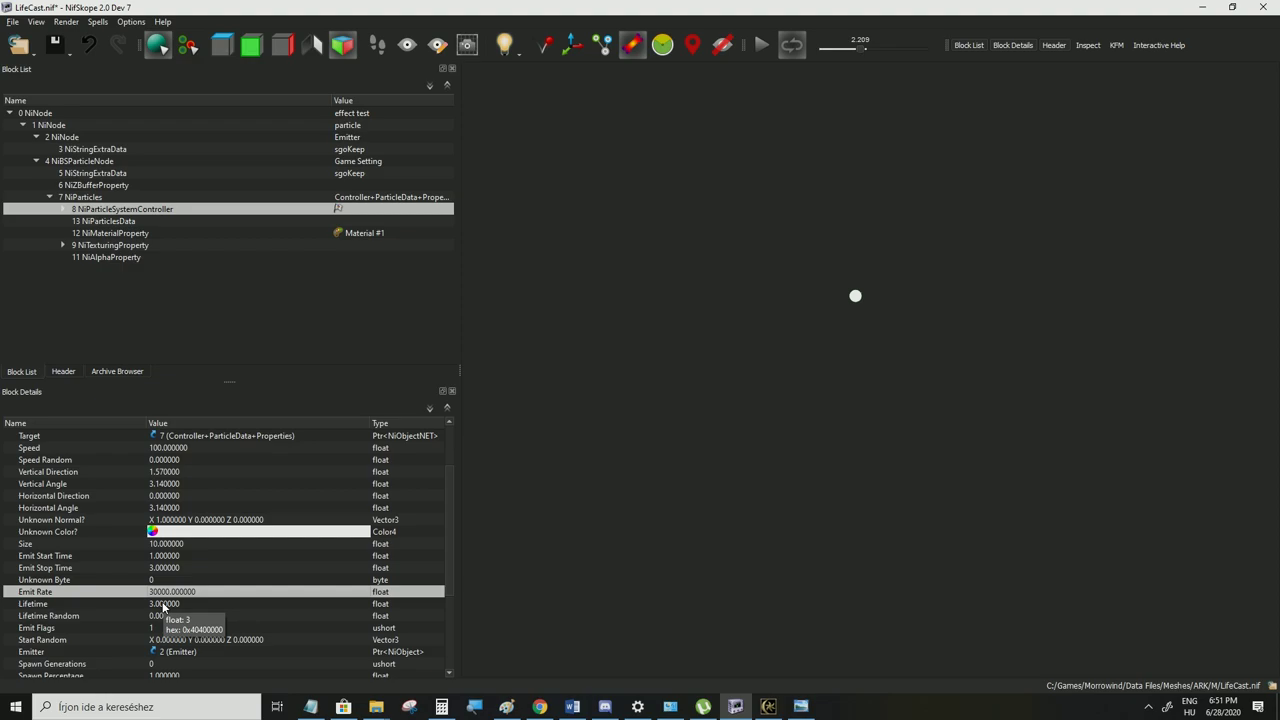
Compare the Num Particles setting against the new Emit Rate before saving
{"action": "scroll", "coordinate": [168, 612], "scroll_direction": "down", "scroll_amount": 3}
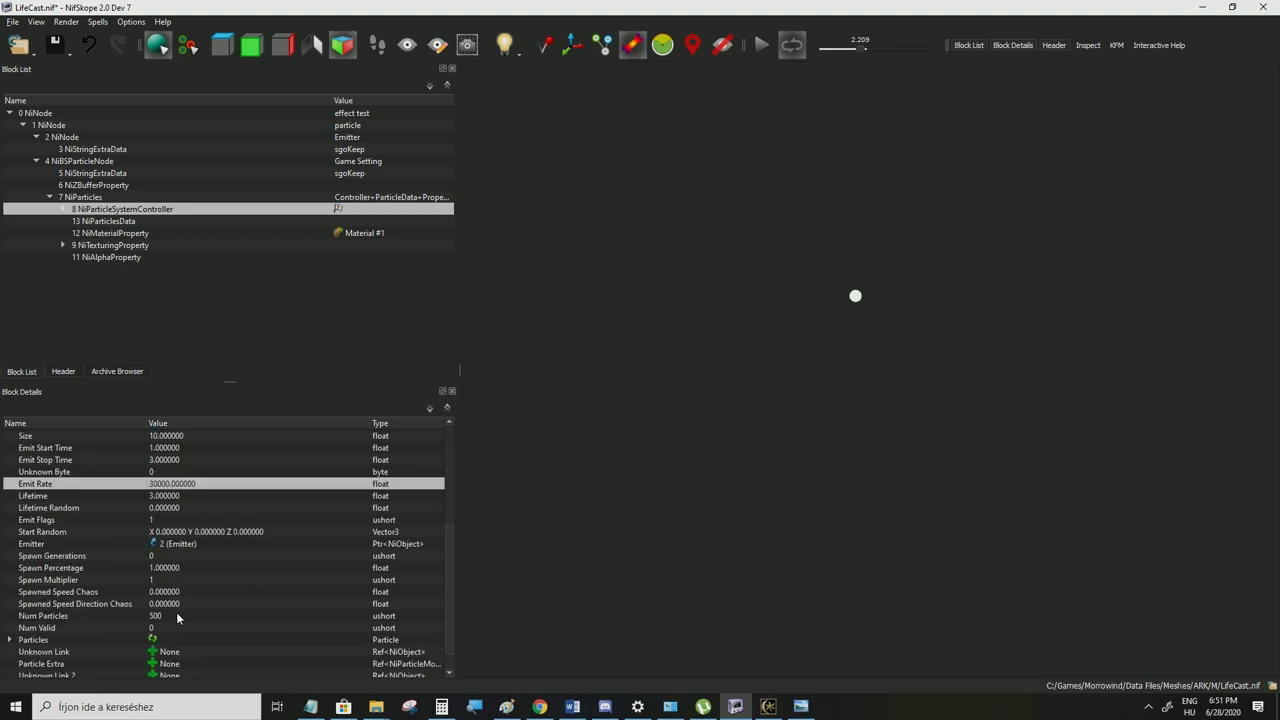
{"action": "left_click", "coordinate": [168, 617]}
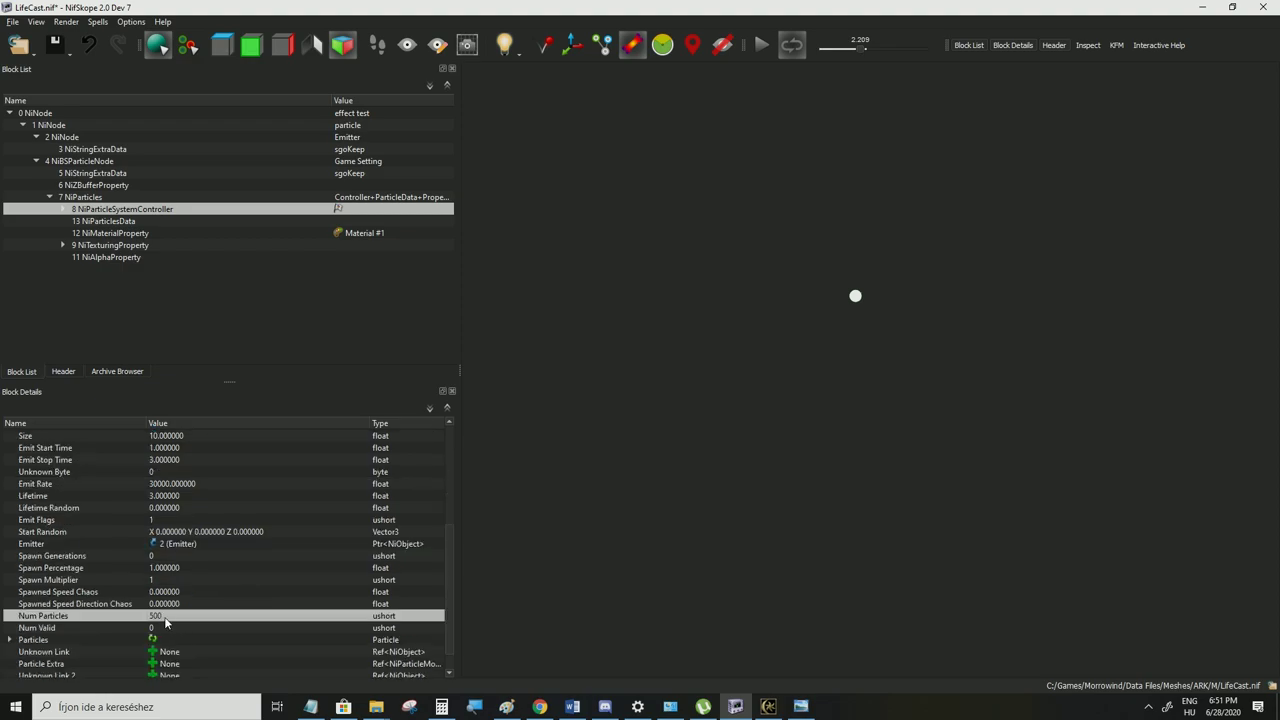
{"action": "left_click", "coordinate": [172, 484]}
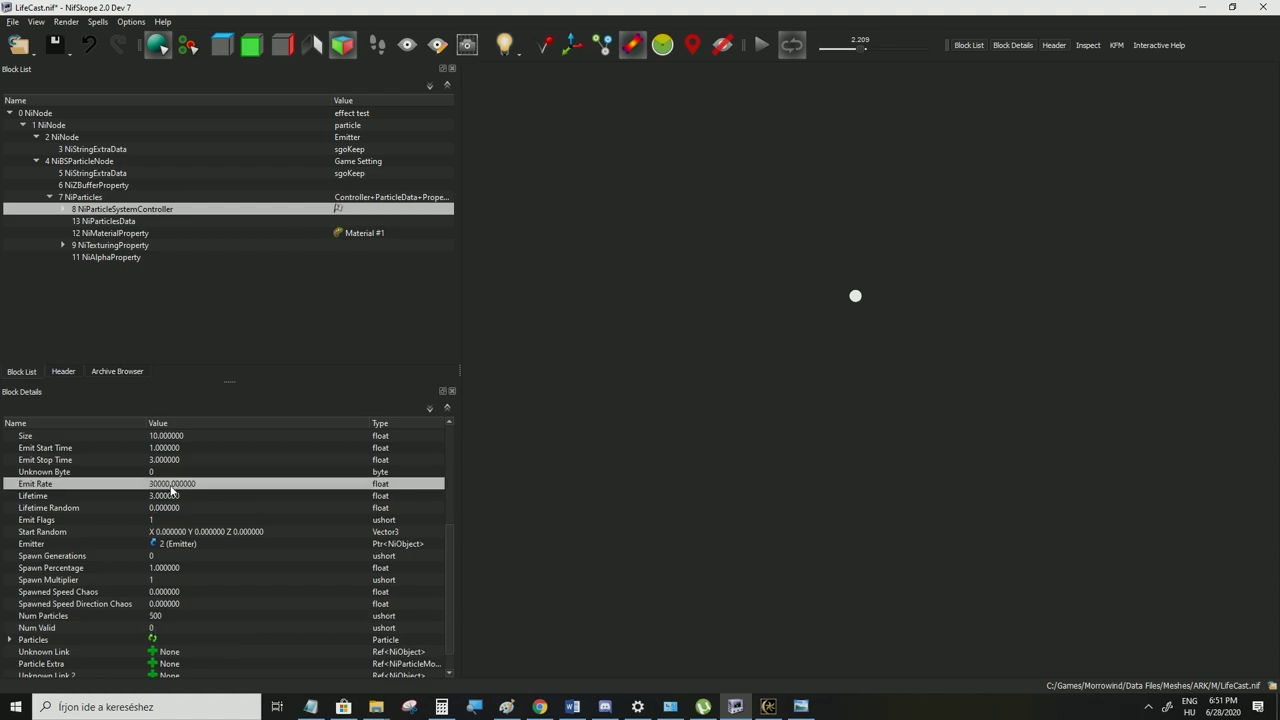
{"action": "left_click", "coordinate": [166, 619]}
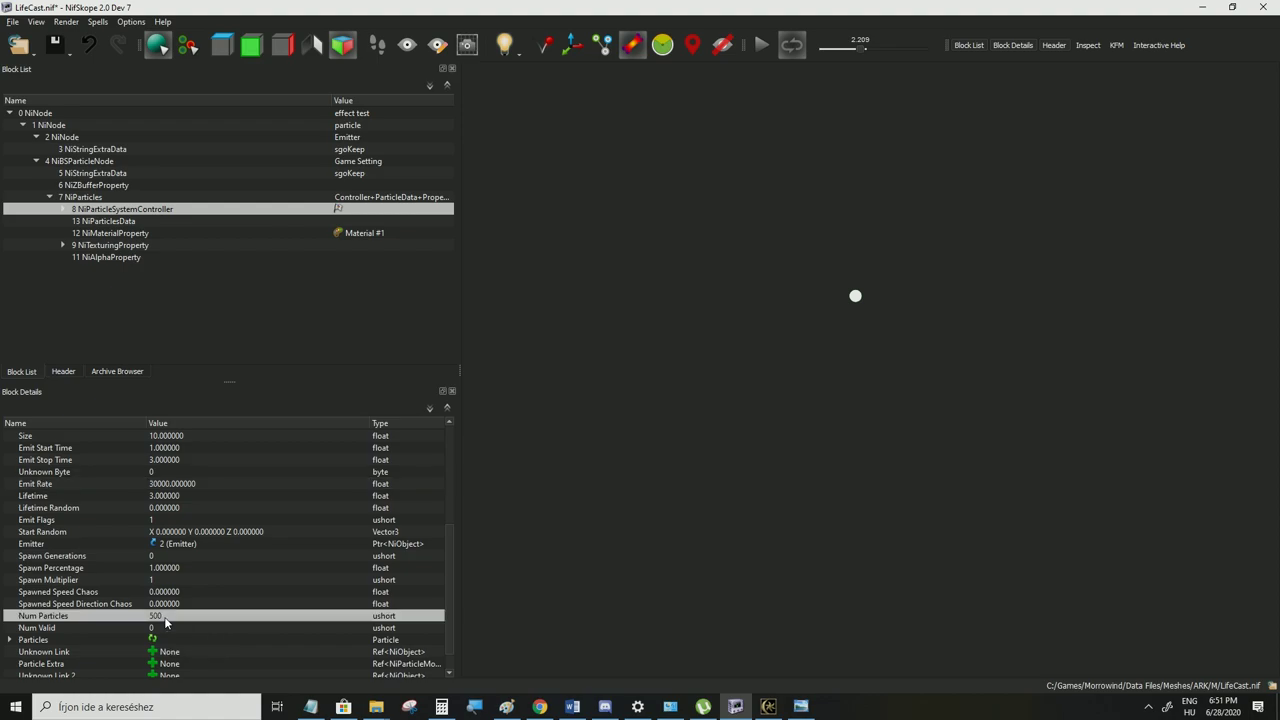
{"action": "left_click", "coordinate": [167, 484]}
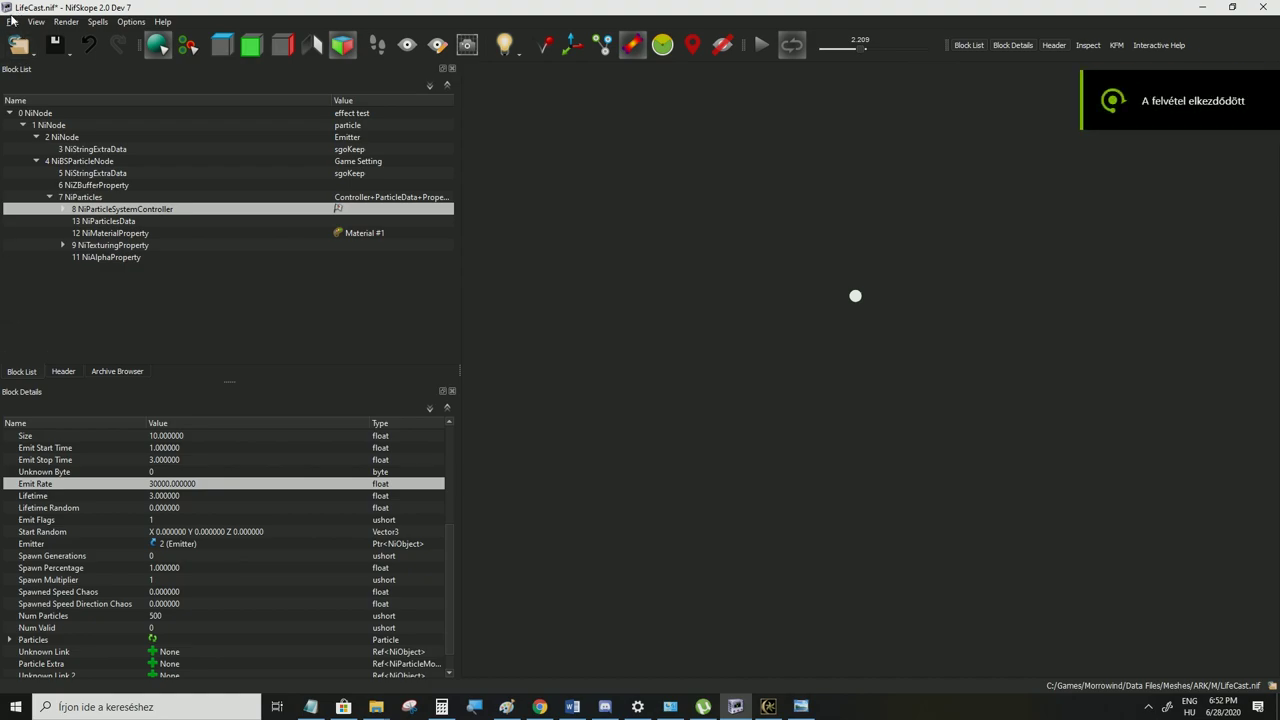
{"action": "left_click", "coordinate": [12, 22]}
Save LifeCast.nif and cast the spell twice in Morrowind to see the dense particle sphere
{"action": "left_click", "coordinate": [34, 133]}
{"action": "left_click", "coordinate": [770, 707]}
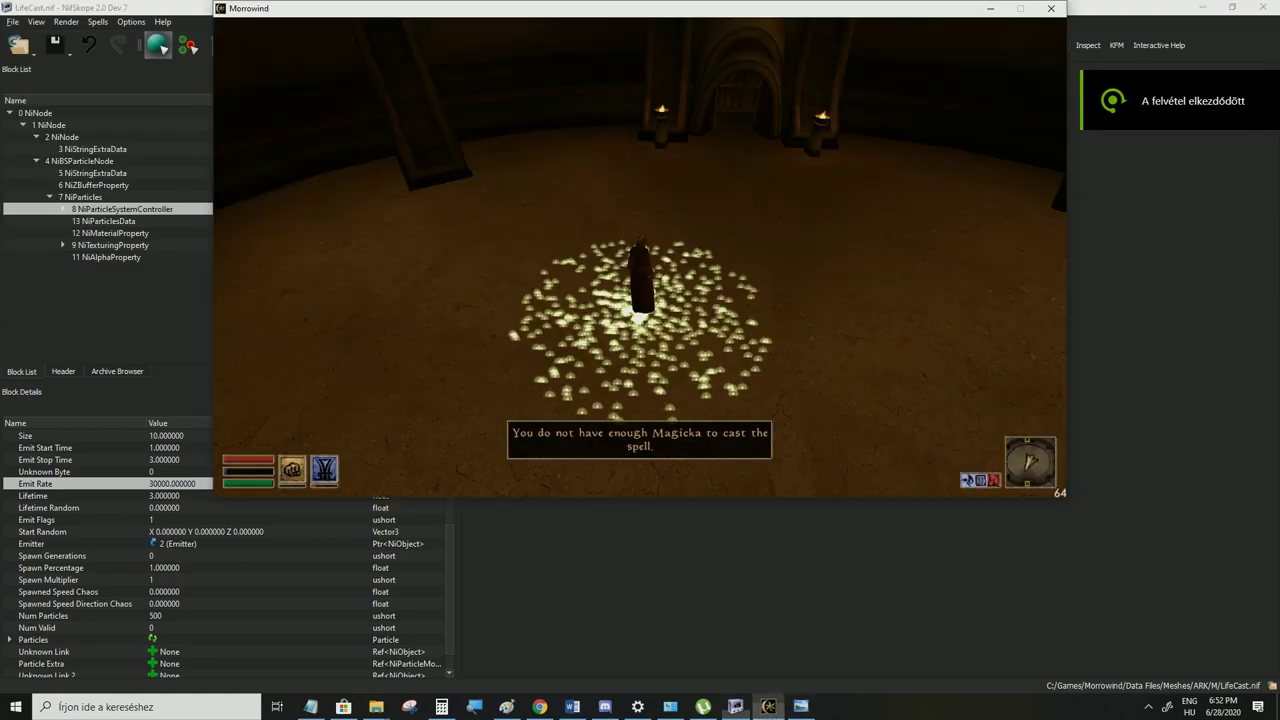
{"action": "left_click", "coordinate": [640, 257]}
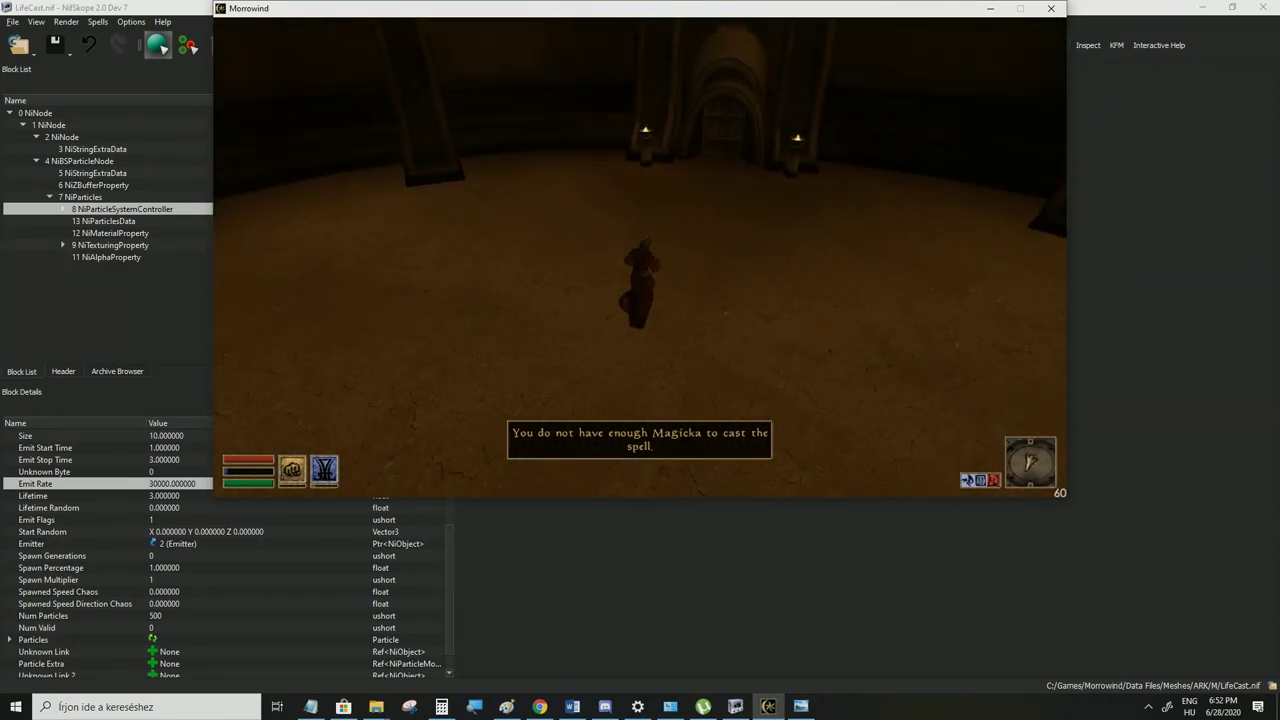
{"action": "key", "text": "c"}
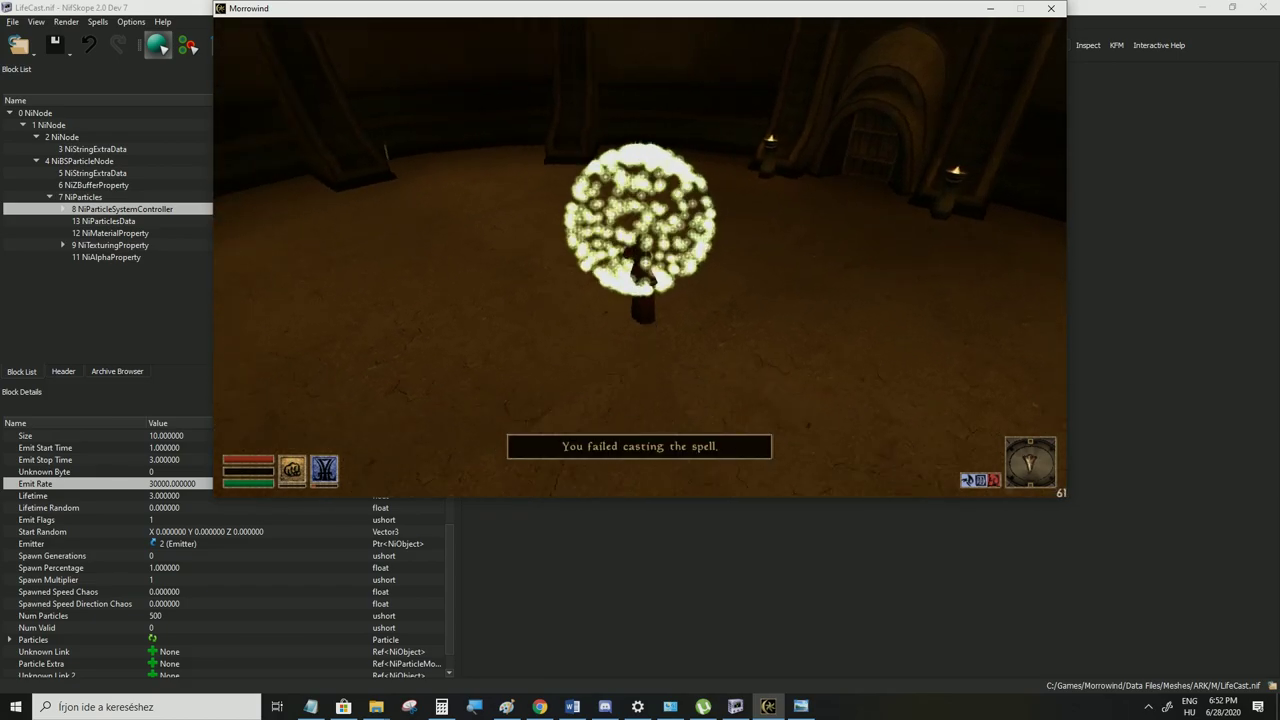
Set the particle controller's Speed Random to 100
{"action": "left_click", "coordinate": [768, 706]}
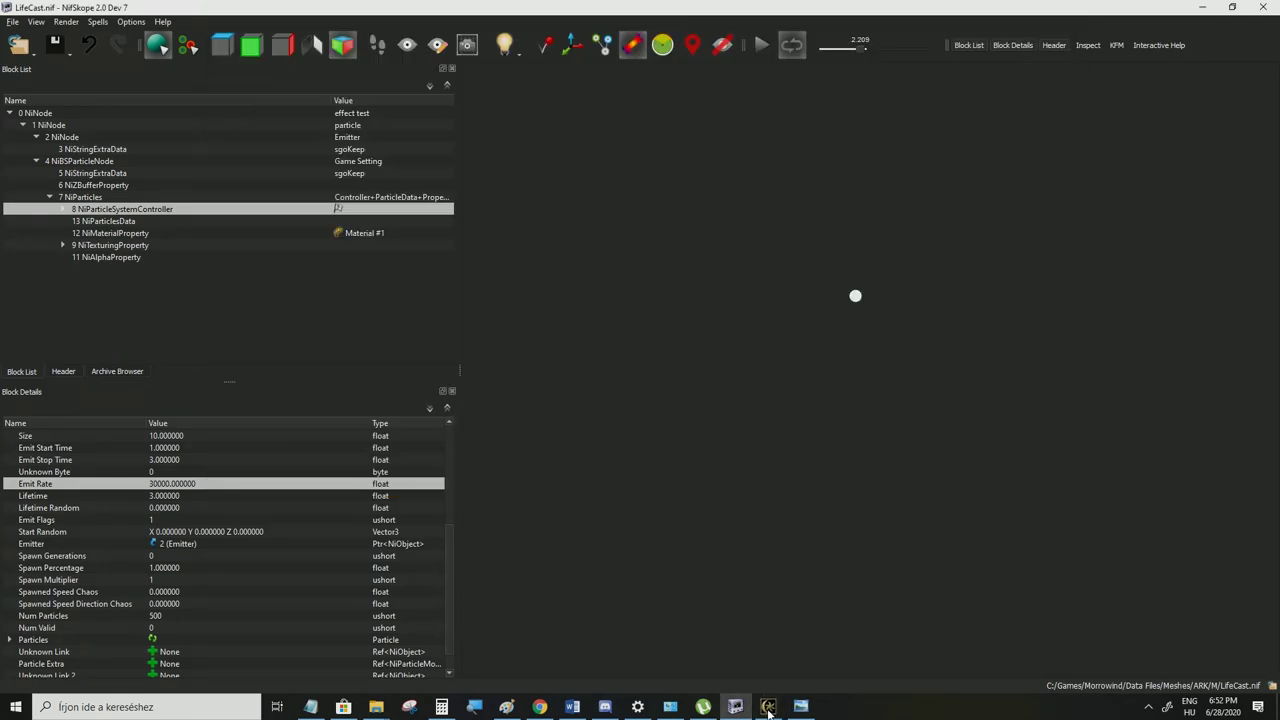
{"action": "scroll", "coordinate": [128, 539], "scroll_direction": "up", "scroll_amount": 2}
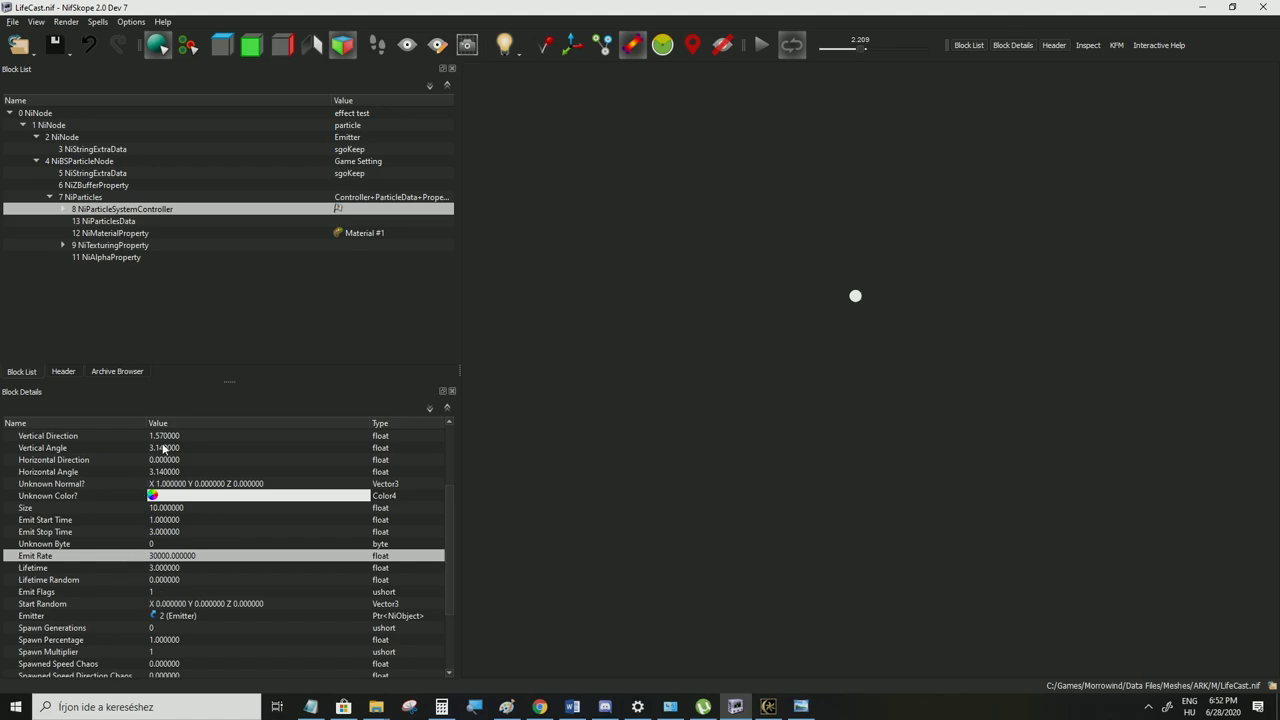
{"action": "scroll", "coordinate": [159, 530], "scroll_direction": "up", "scroll_amount": 3}
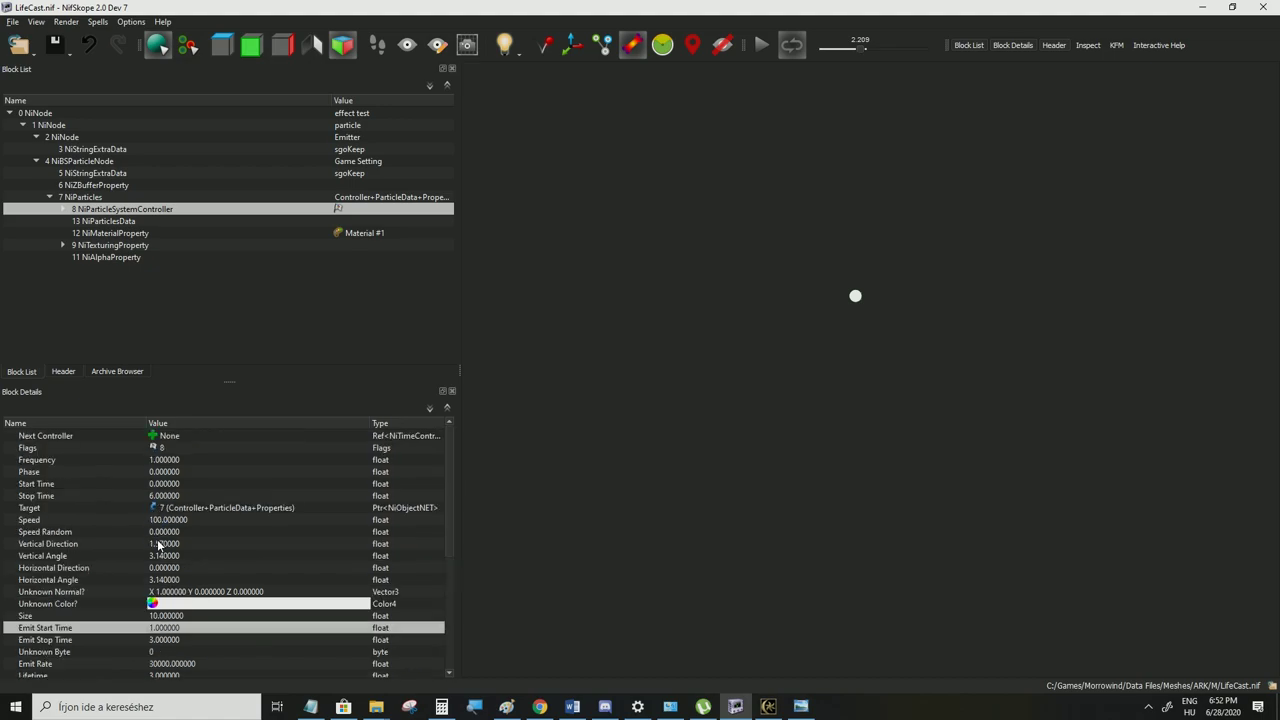
{"action": "left_click", "coordinate": [169, 521]}
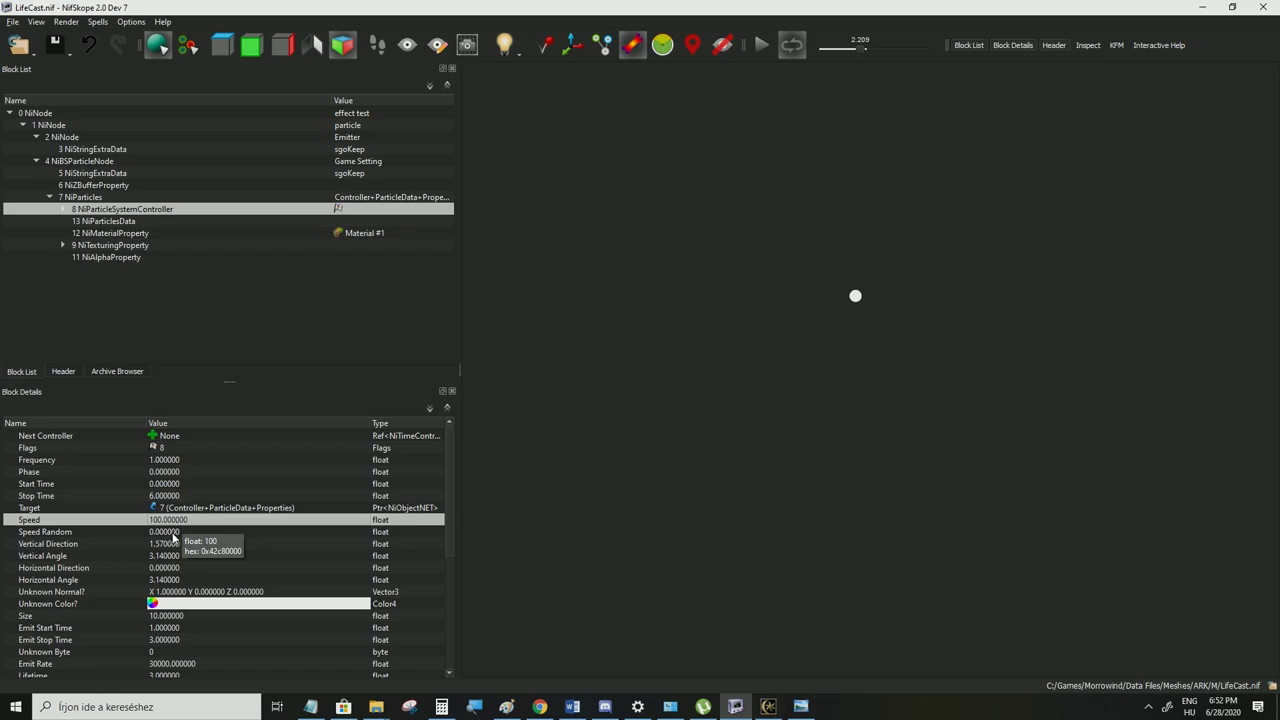
{"action": "left_click", "coordinate": [162, 533]}
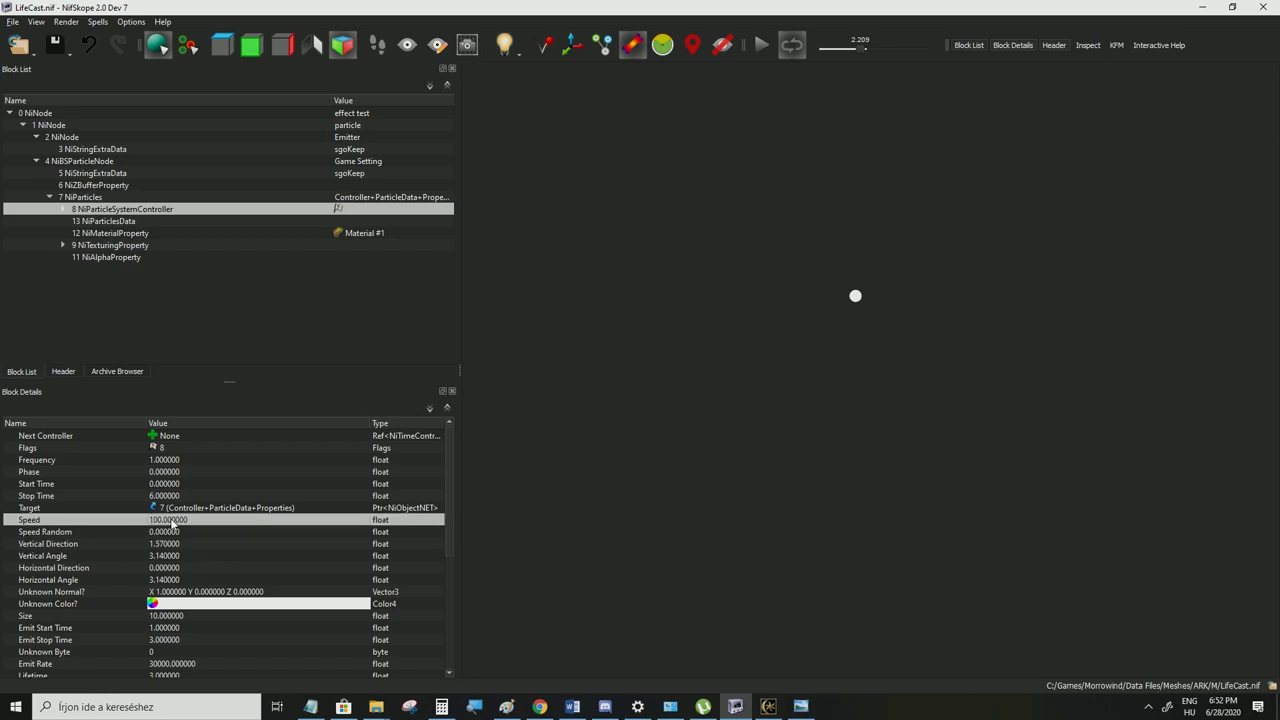
{"action": "type", "text": "100"}
{"action": "key", "text": "Return"}
{"action": "left_click", "coordinate": [163, 534]}
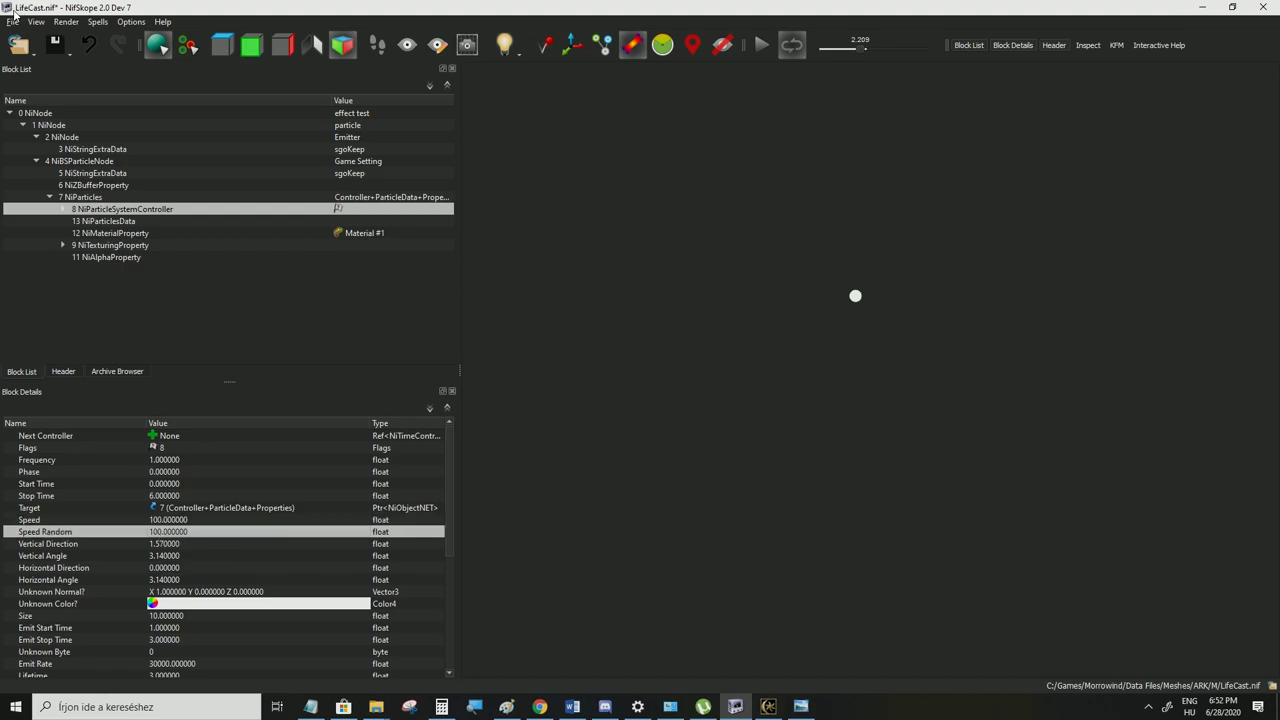
Save LifeCast.nif and cast the spell in Morrowind to preview the outward-flung particles
{"action": "left_click", "coordinate": [13, 21]}
{"action": "left_click", "coordinate": [43, 132]}
{"action": "left_click", "coordinate": [768, 706]}
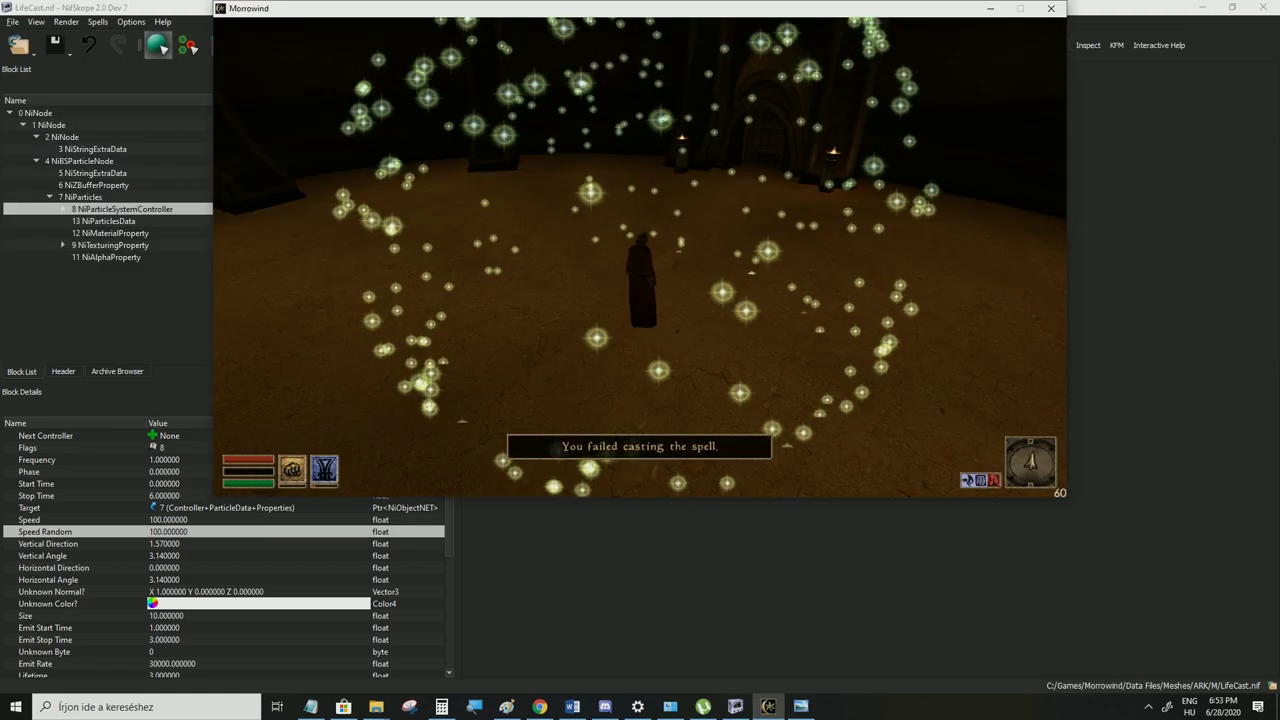
{"action": "left_click", "coordinate": [640, 258]}
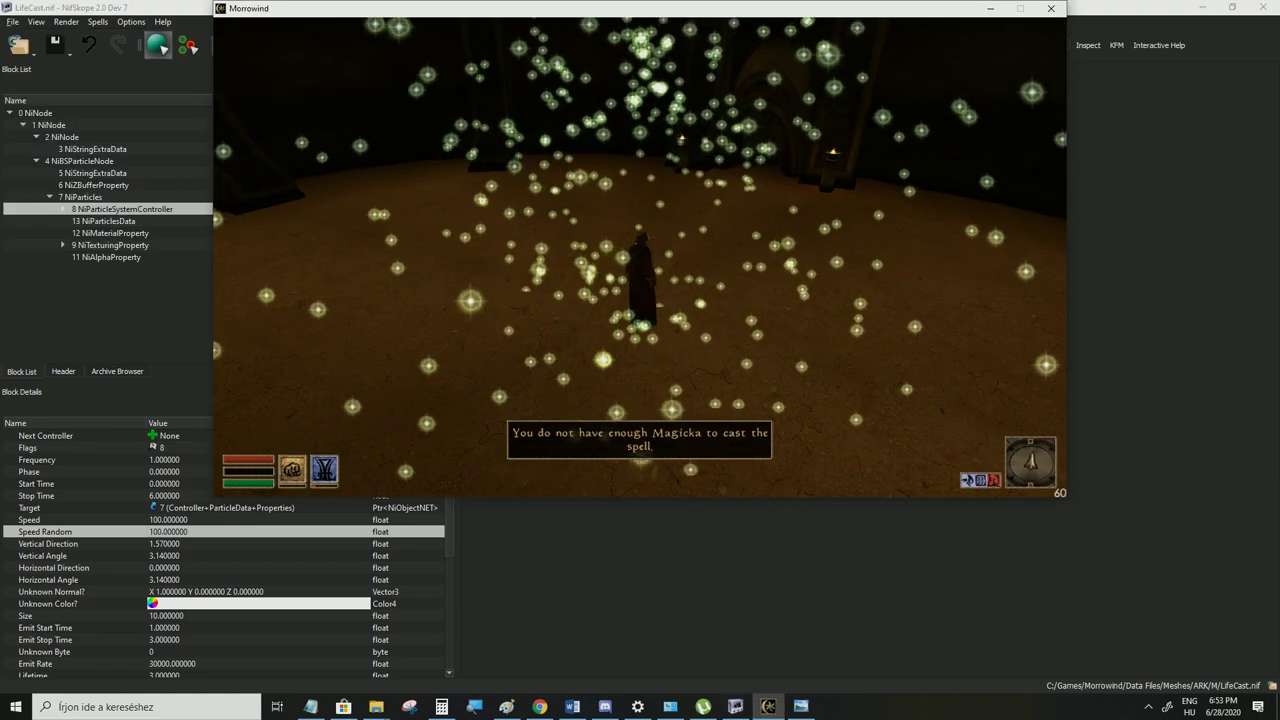
Drop the controller's Speed from 100 to 1, keeping Speed Random 100, and save LifeCast.nif
{"action": "key", "text": "alt+Tab"}
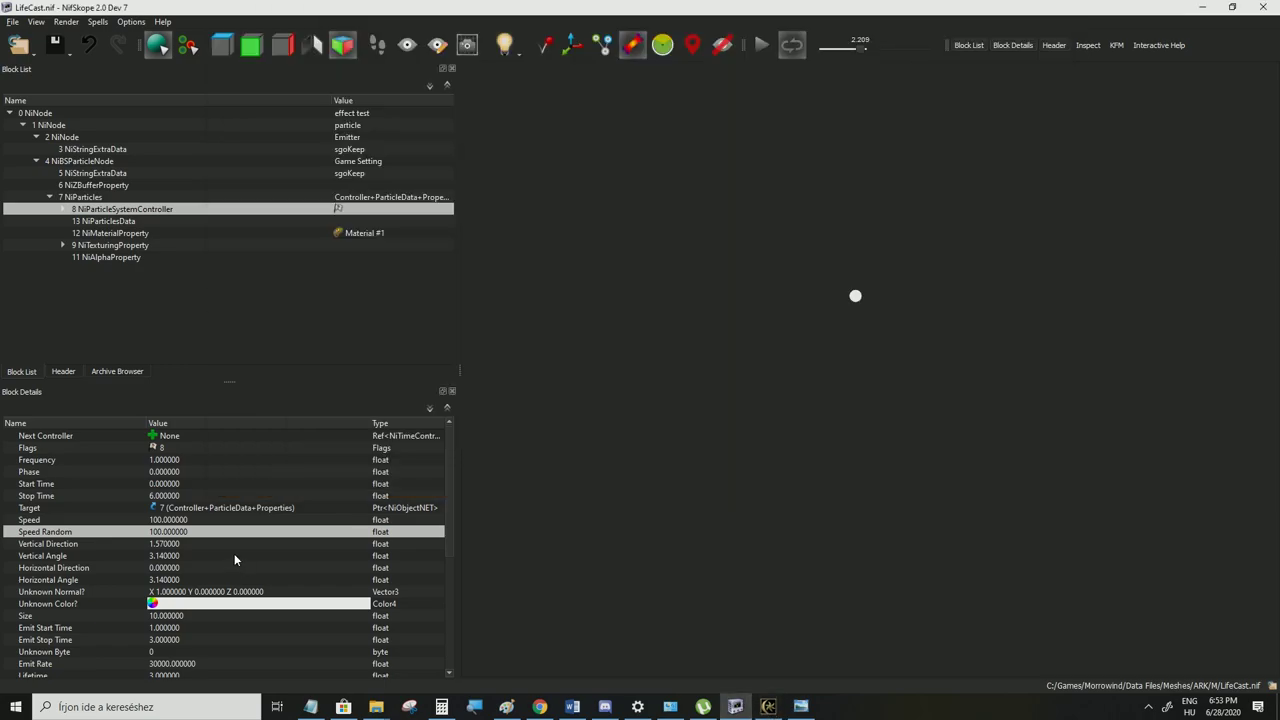
{"action": "double_click", "coordinate": [168, 520]}
{"action": "type", "text": "1"}
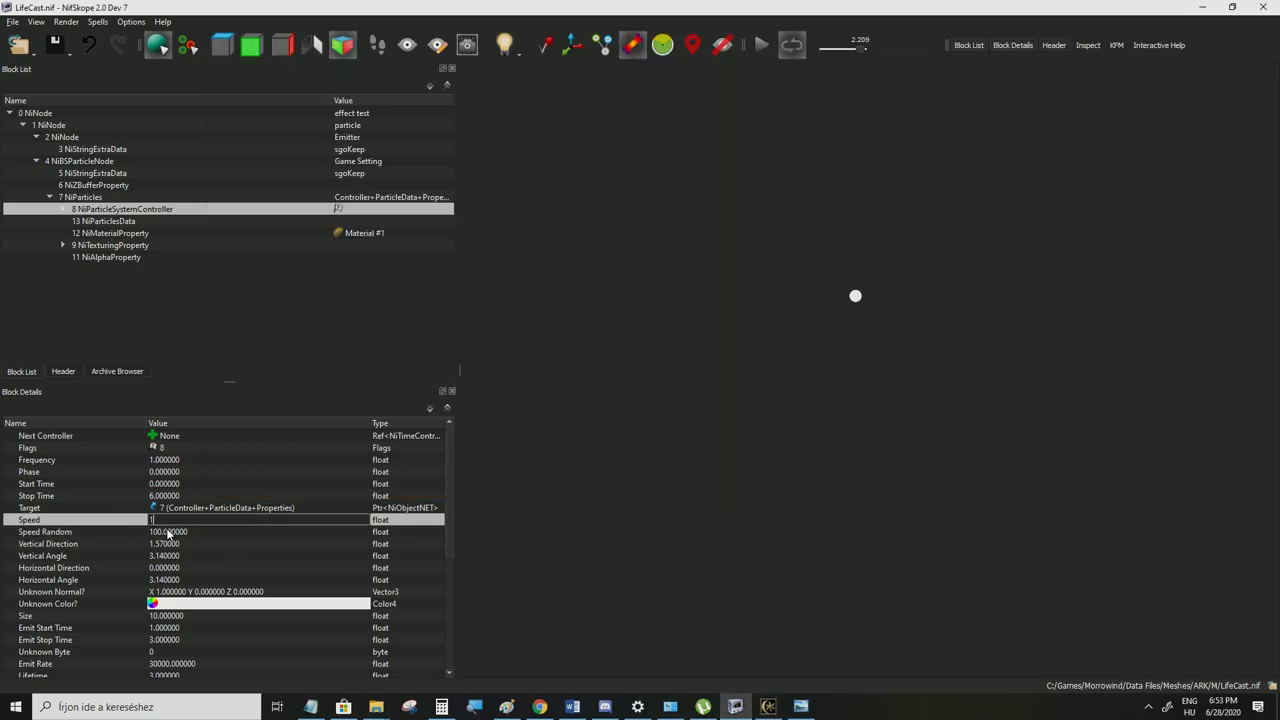
{"action": "left_click", "coordinate": [165, 535]}
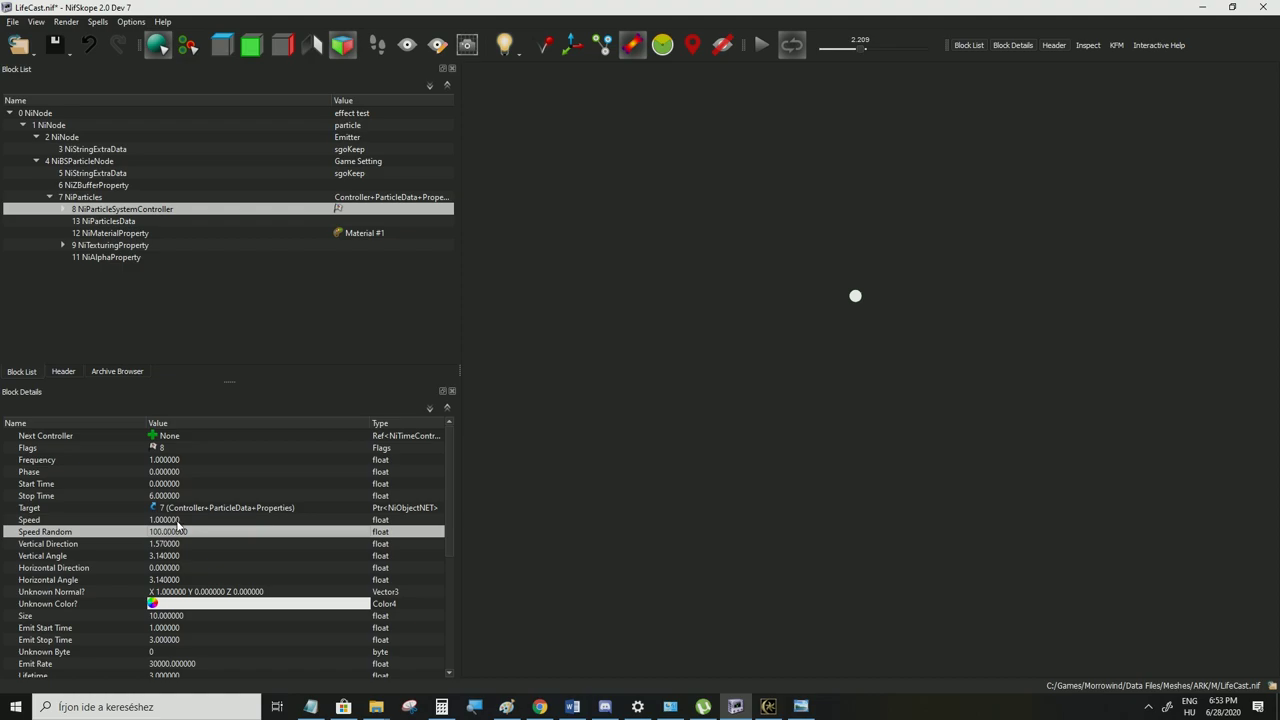
{"action": "left_click", "coordinate": [189, 521]}
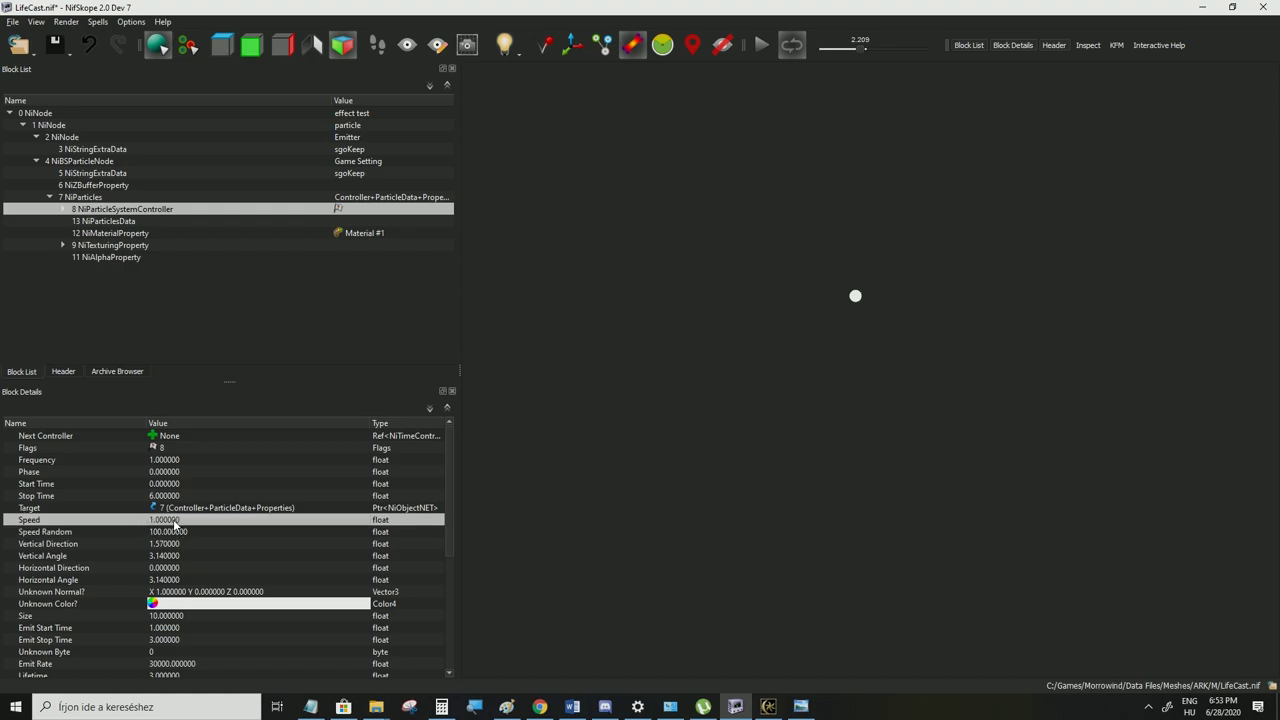
{"action": "left_click", "coordinate": [176, 532]}
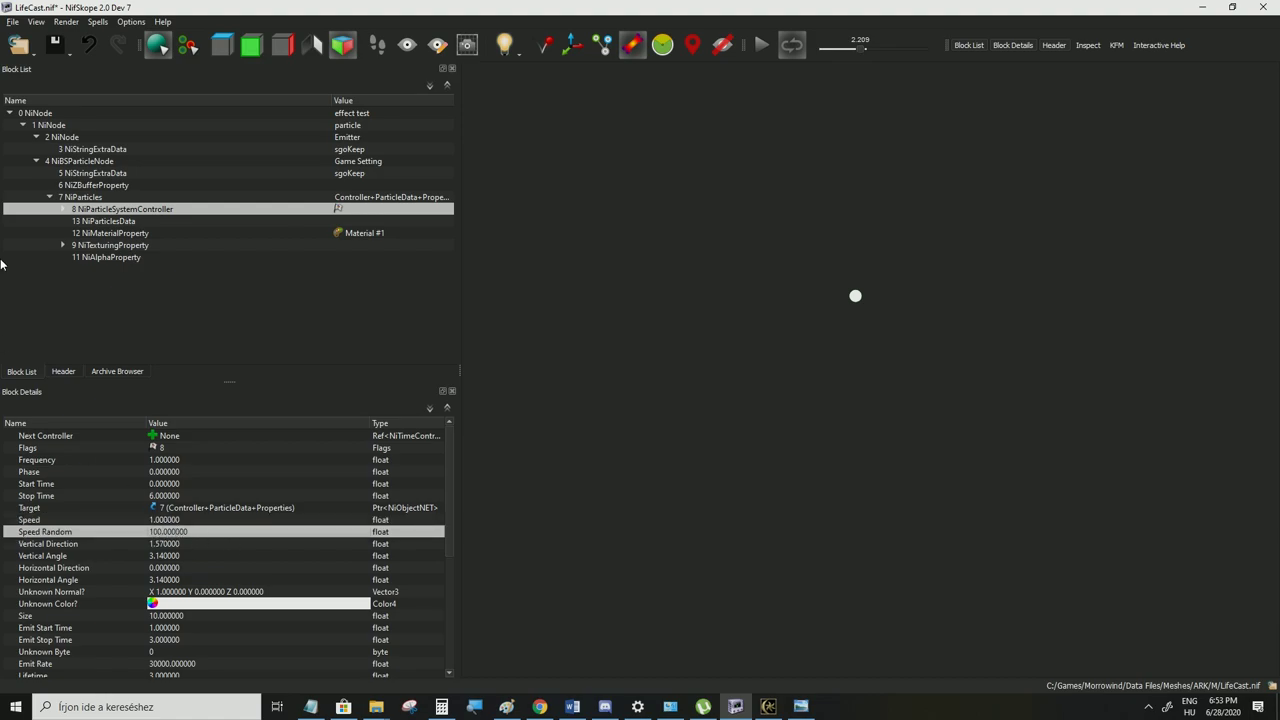
{"action": "left_click", "coordinate": [11, 22]}
{"action": "left_click", "coordinate": [31, 132]}
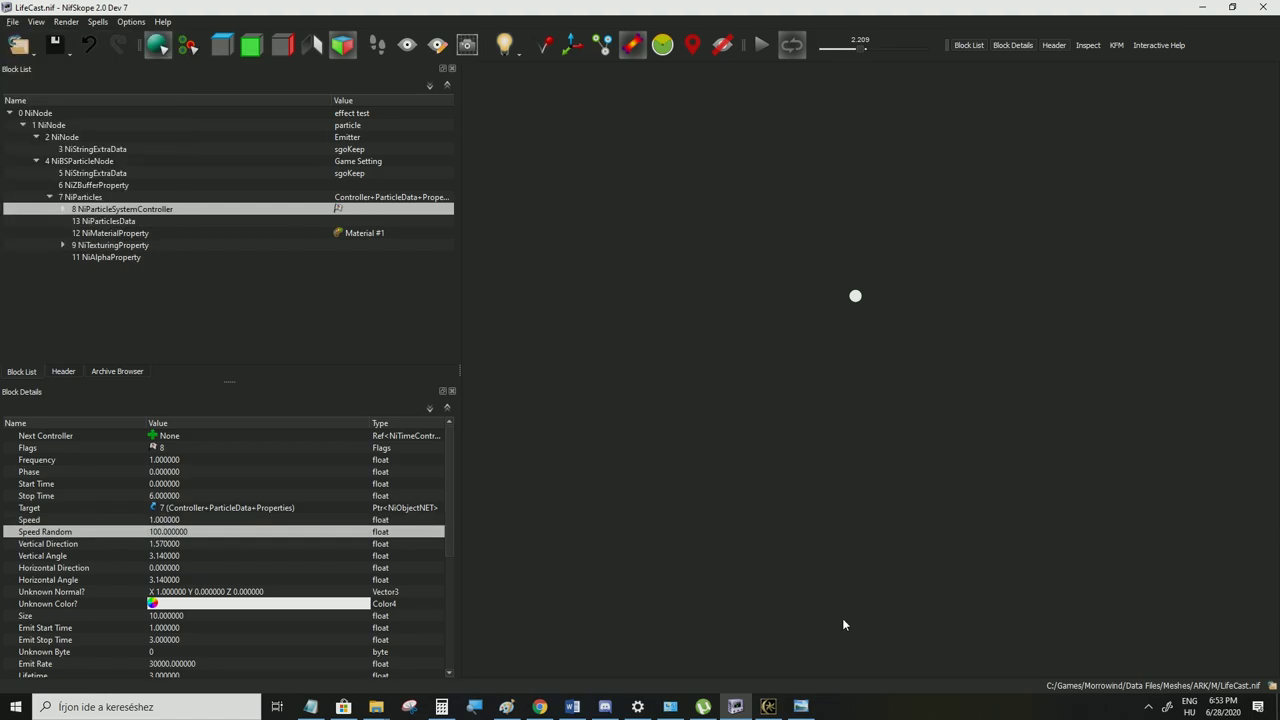
Preview the Speed 1 effect in Morrowind as a compact glowing cluster, then return to NifSkope
{"action": "left_click", "coordinate": [768, 706]}
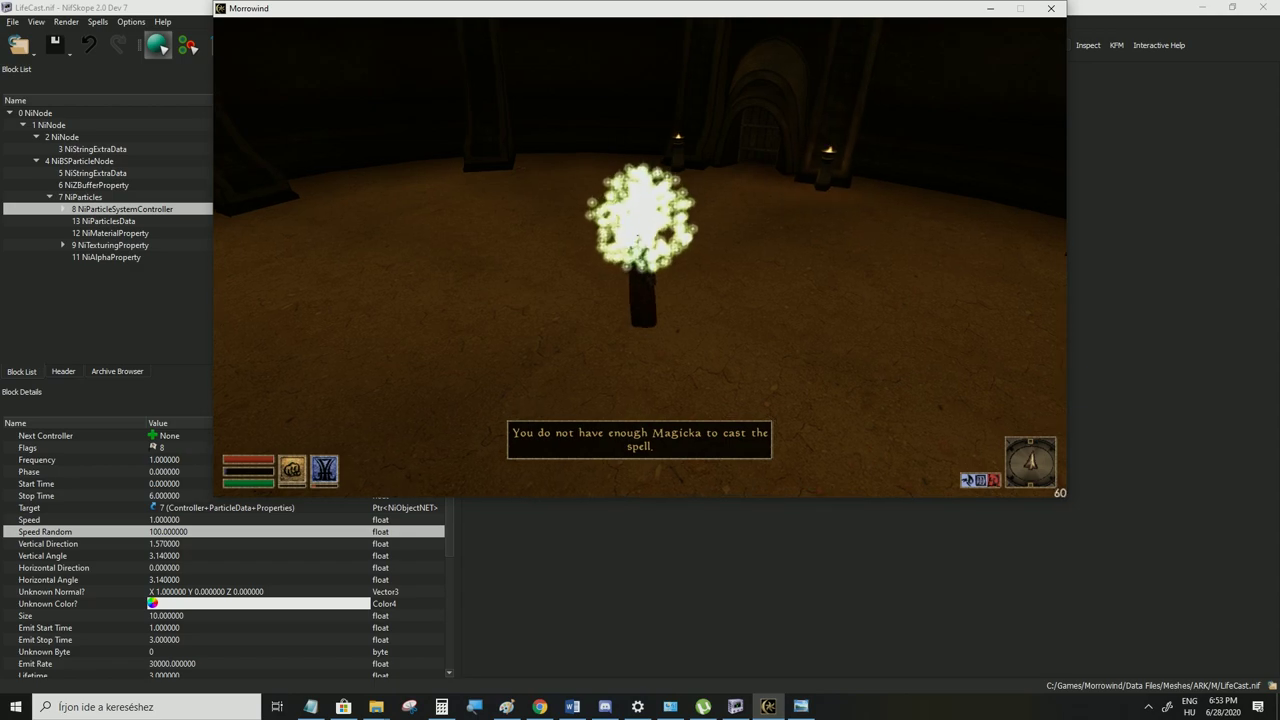
{"action": "key", "text": "alt+Tab"}
{"action": "double_click", "coordinate": [174, 521]}
Restore Speed to 100 and set Lifetime Random to 3
{"action": "type", "text": "100"}
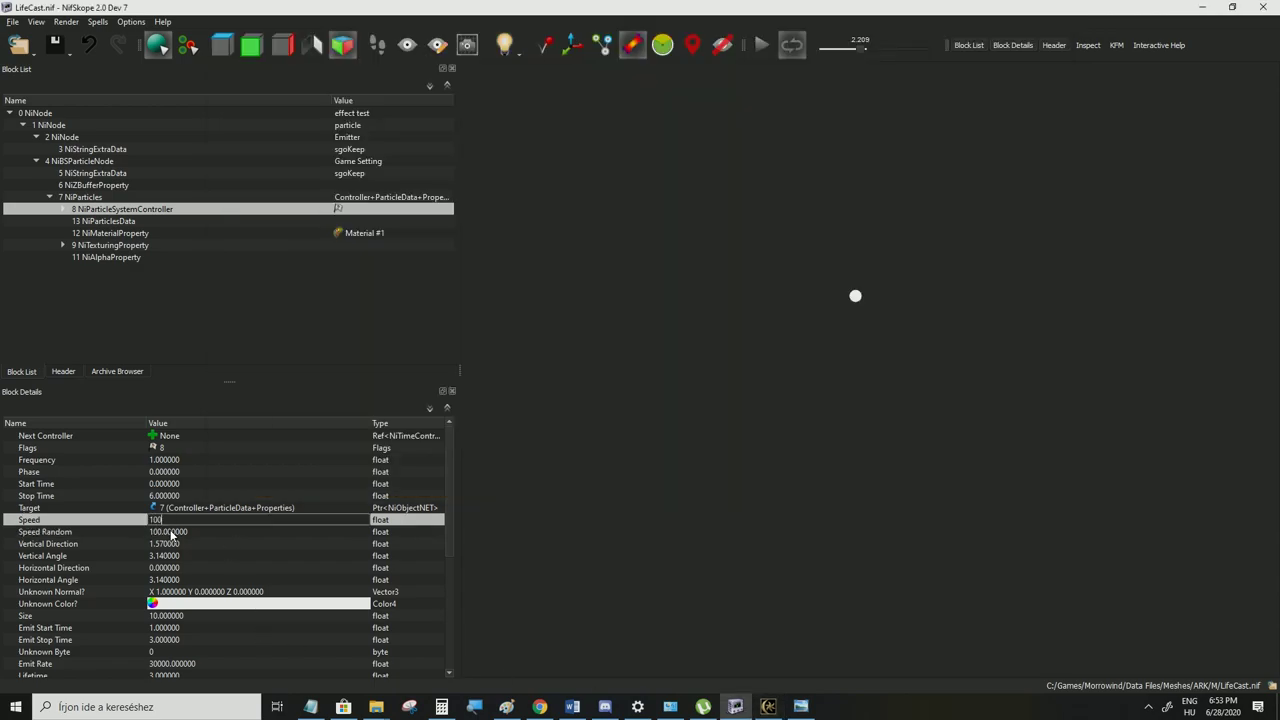
{"action": "key", "text": "Return"}
{"action": "scroll", "coordinate": [190, 550], "scroll_direction": "down", "scroll_amount": 4}
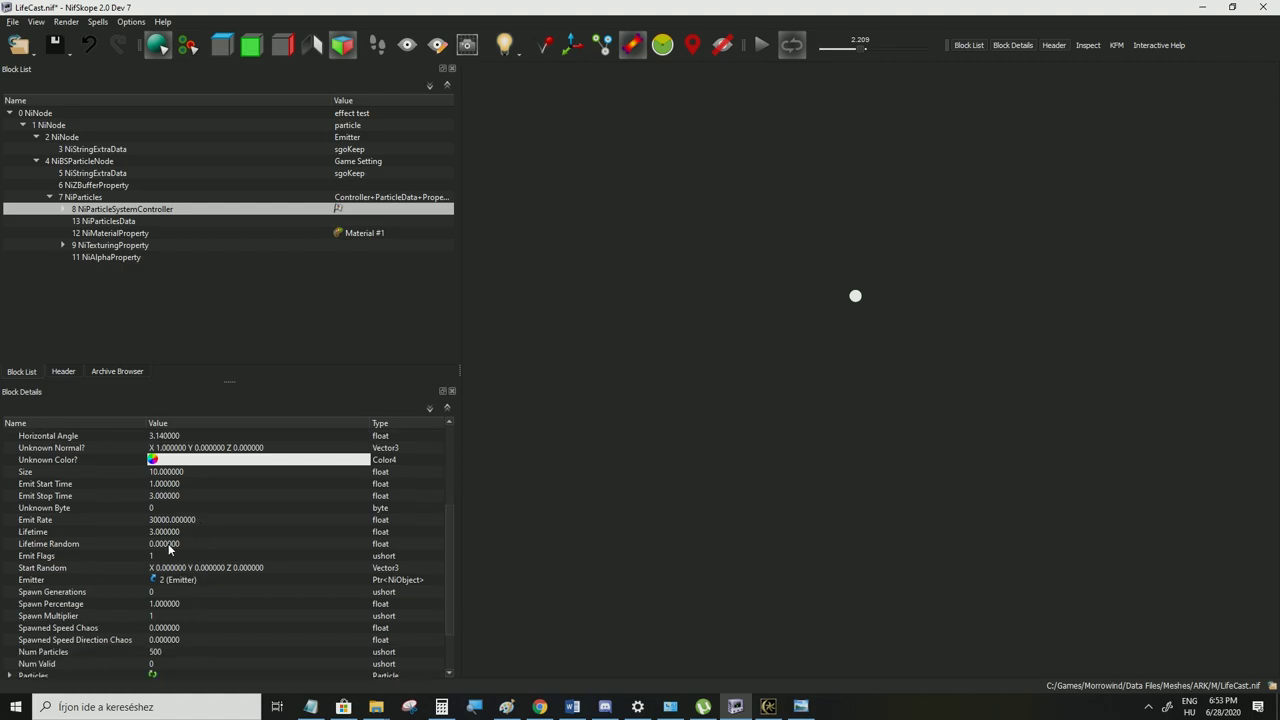
{"action": "double_click", "coordinate": [168, 543]}
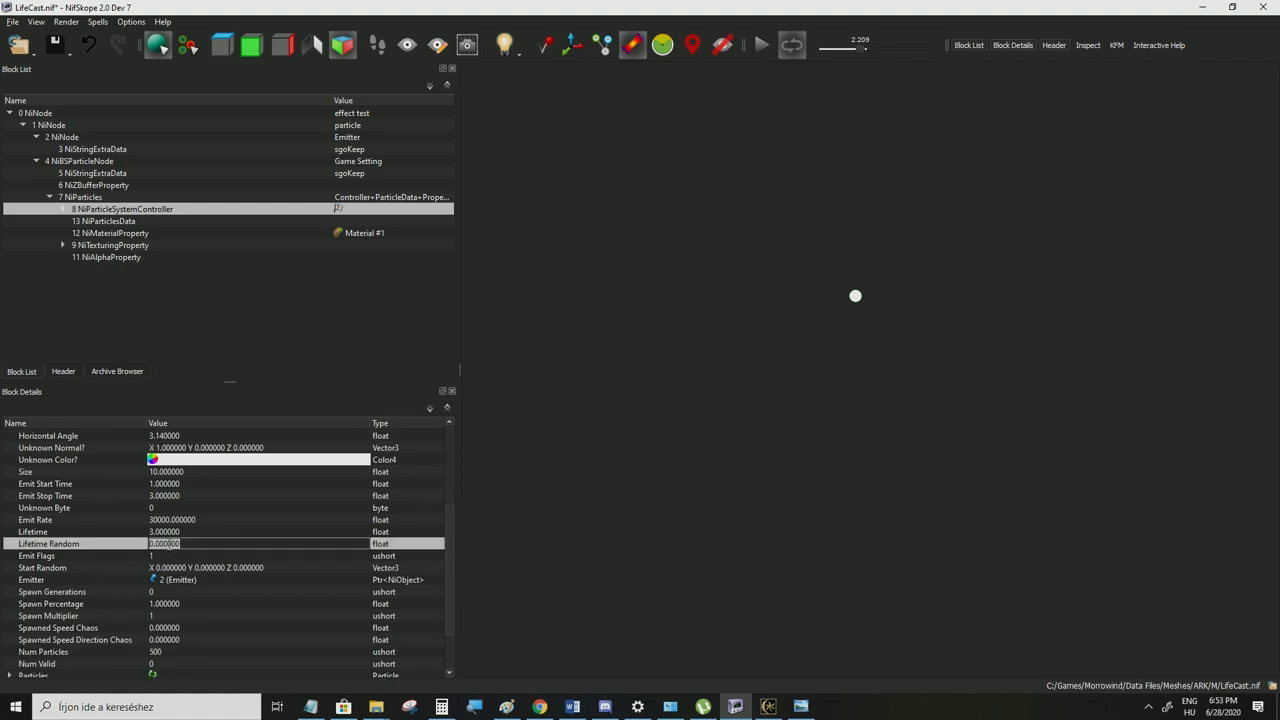
{"action": "left_click", "coordinate": [169, 533]}
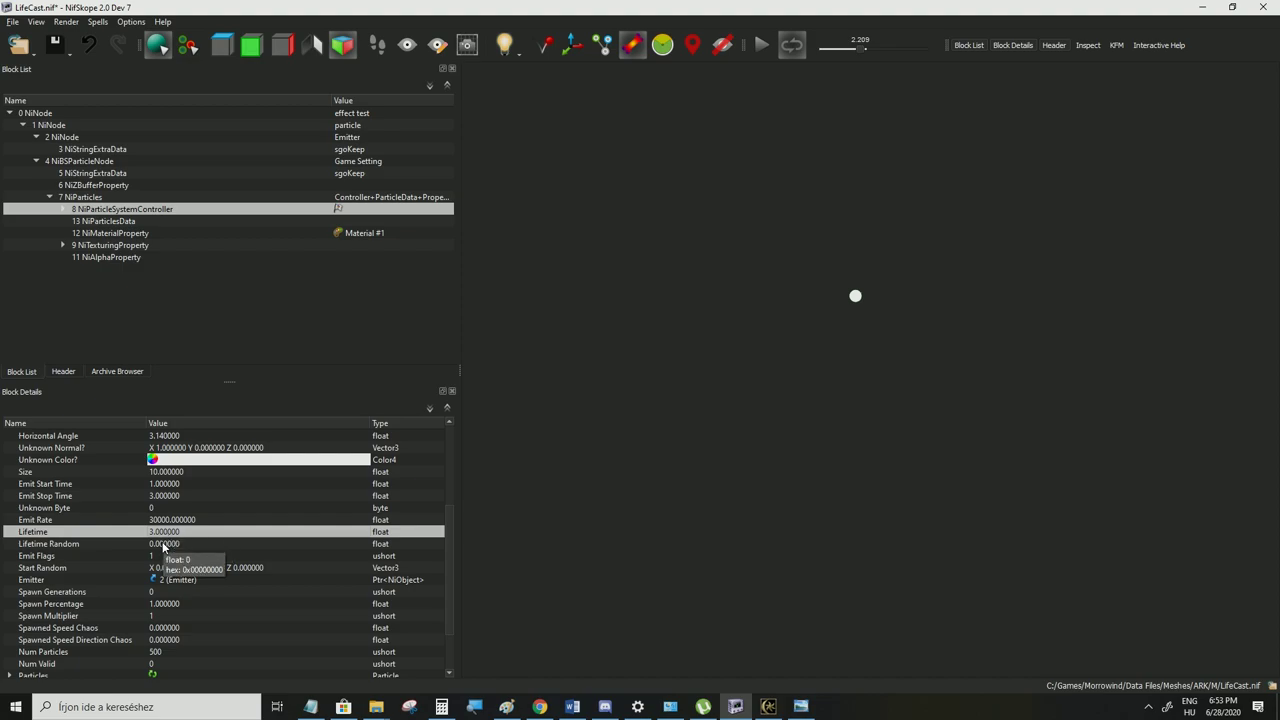
{"action": "double_click", "coordinate": [163, 545]}
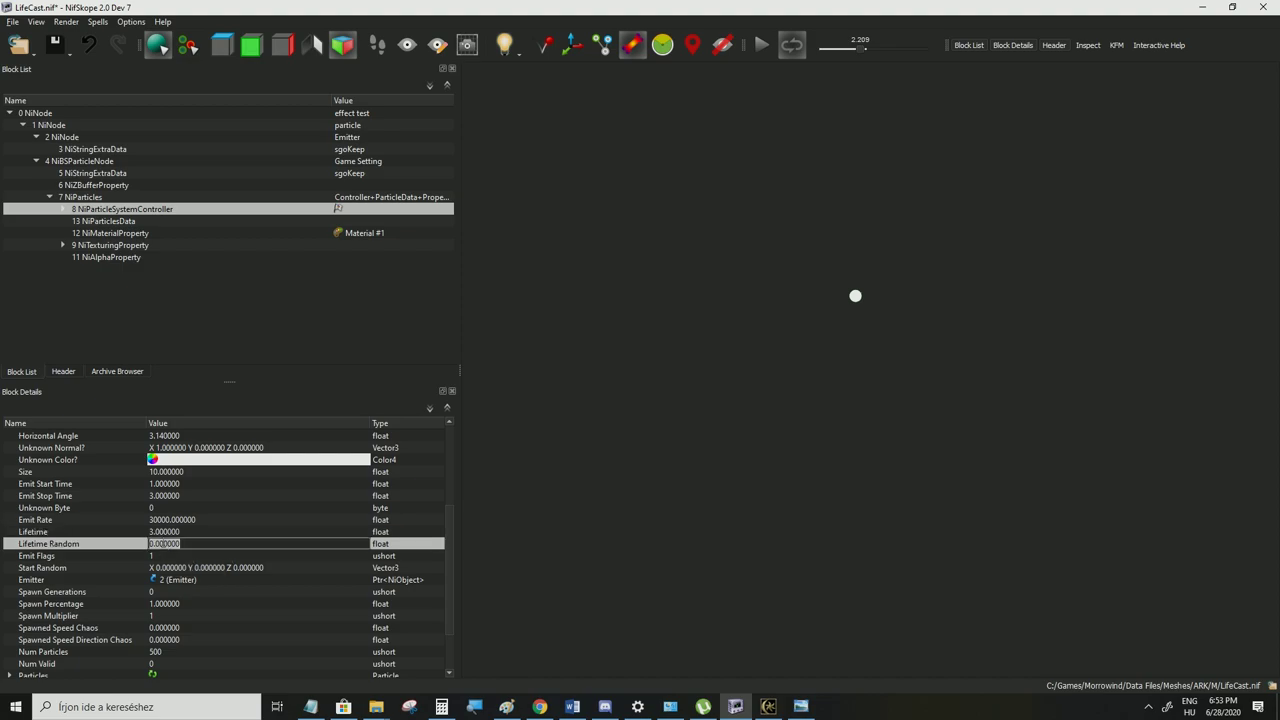
{"action": "type", "text": "3"}
{"action": "left_click", "coordinate": [167, 534]}
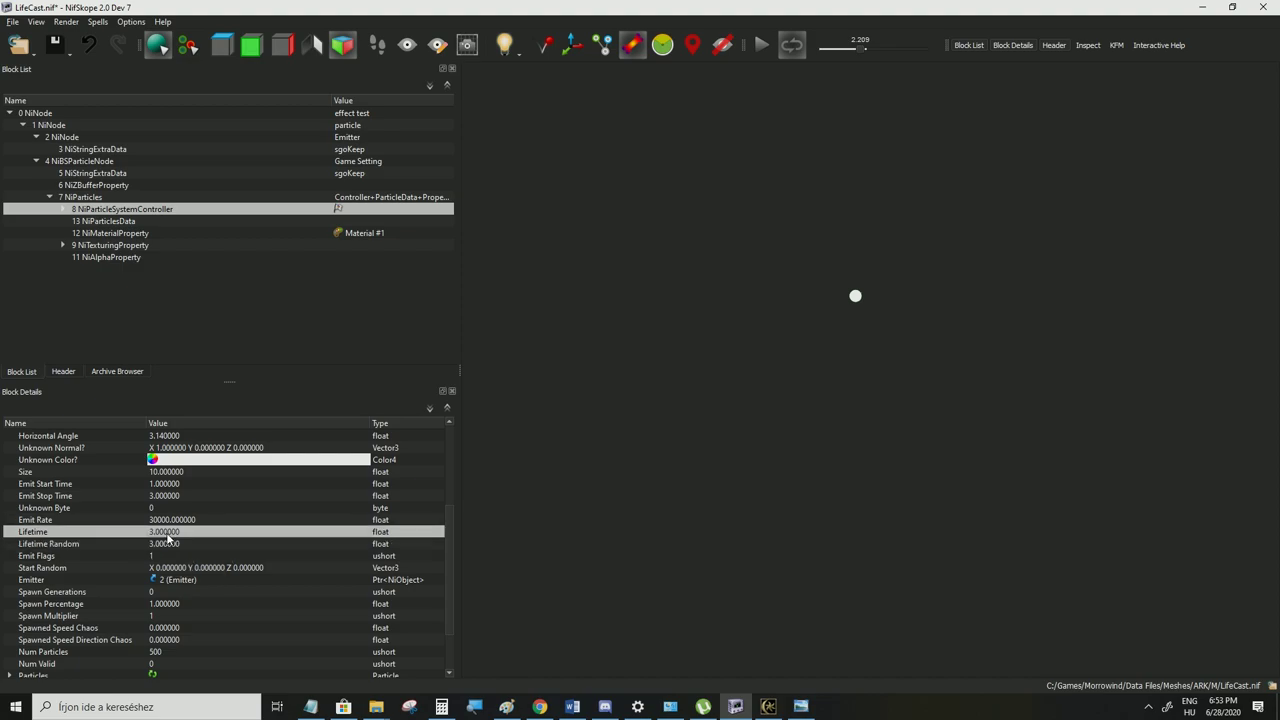
{"action": "left_click", "coordinate": [155, 546]}
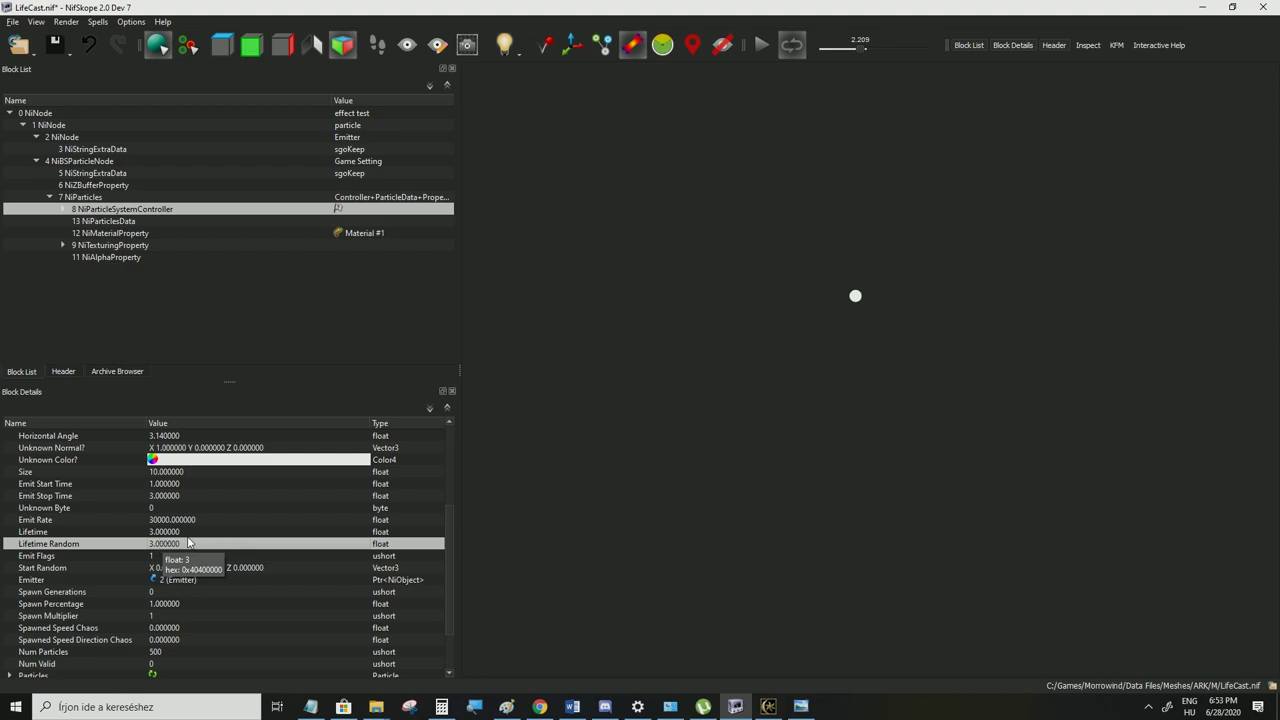
Raise the controller's Stop Time from 6 to 9
{"action": "scroll", "coordinate": [188, 550], "scroll_direction": "up", "scroll_amount": 4}
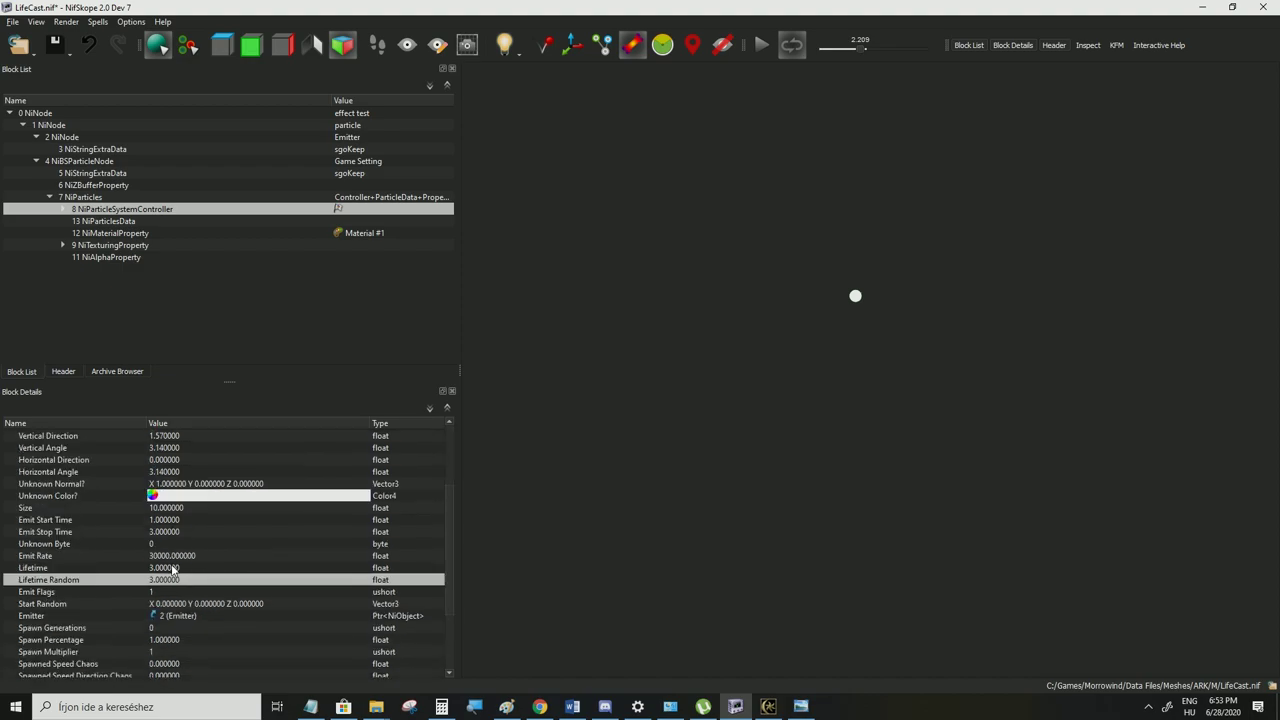
{"action": "scroll", "coordinate": [176, 570], "scroll_direction": "down", "scroll_amount": 3}
{"action": "scroll", "coordinate": [172, 575], "scroll_direction": "up", "scroll_amount": 3}
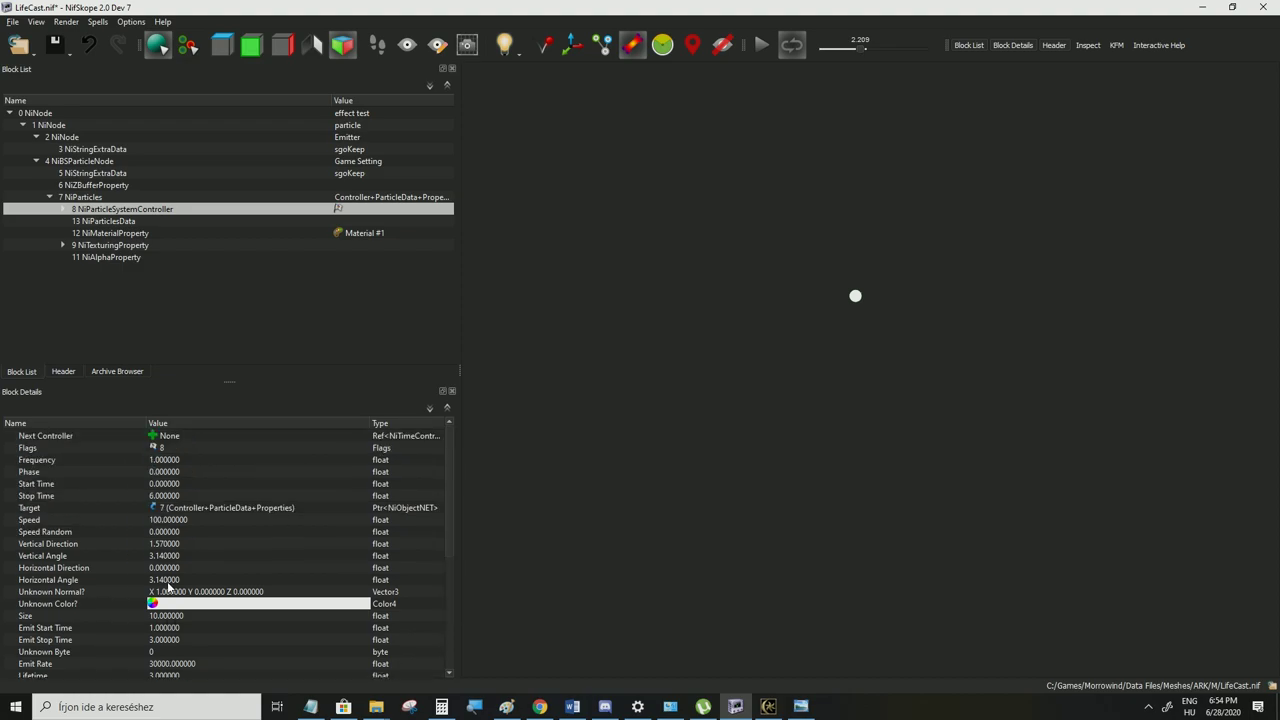
{"action": "double_click", "coordinate": [175, 496]}
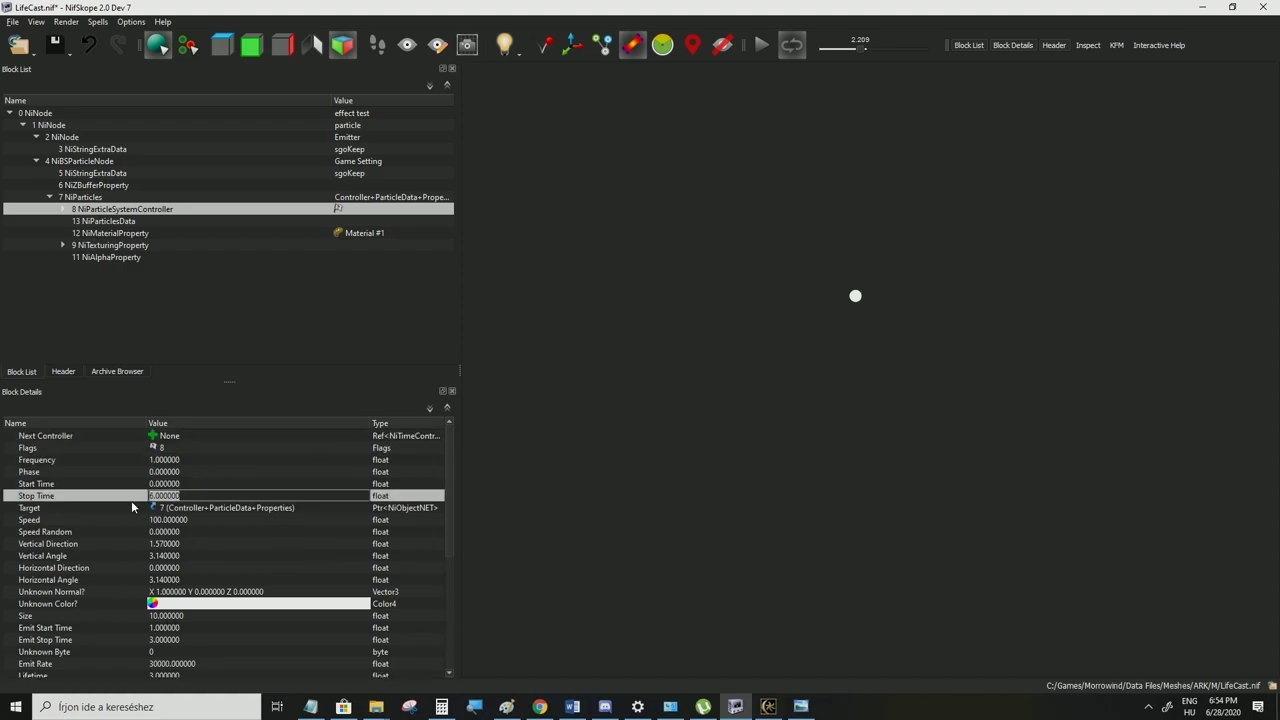
{"action": "type", "text": "9"}
{"action": "key", "text": "Return"}
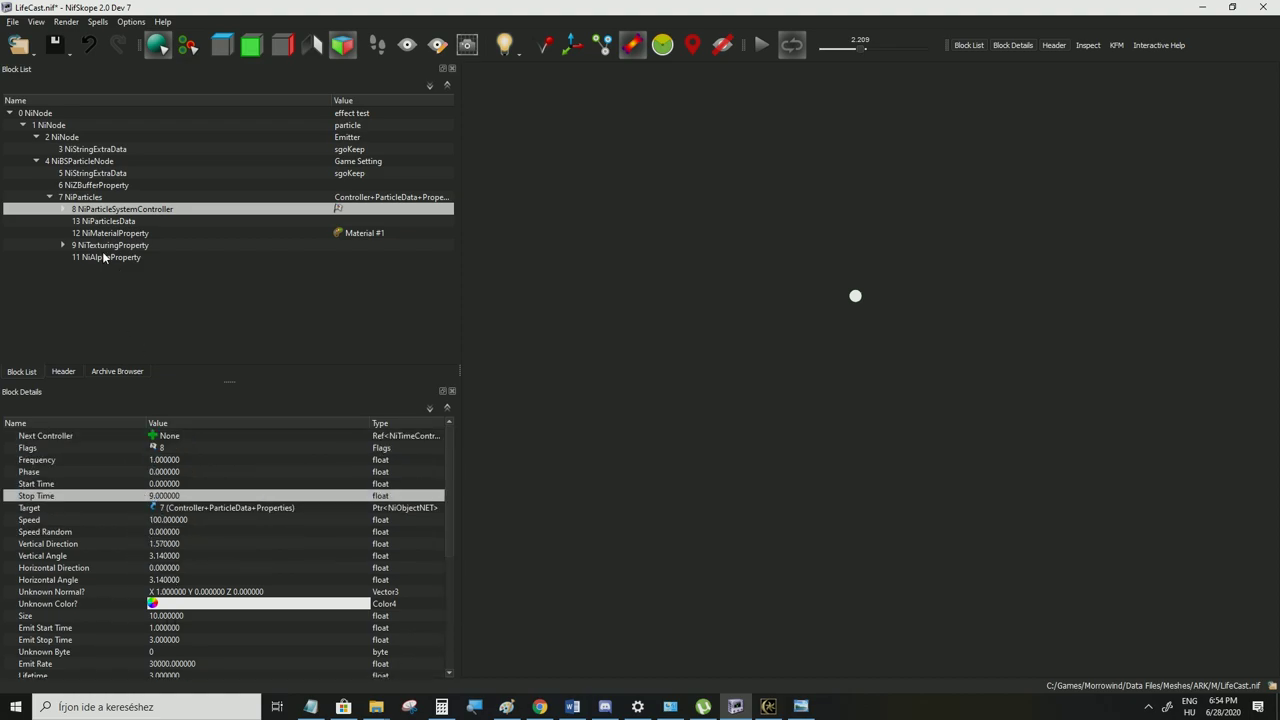
{"action": "left_click", "coordinate": [12, 22]}
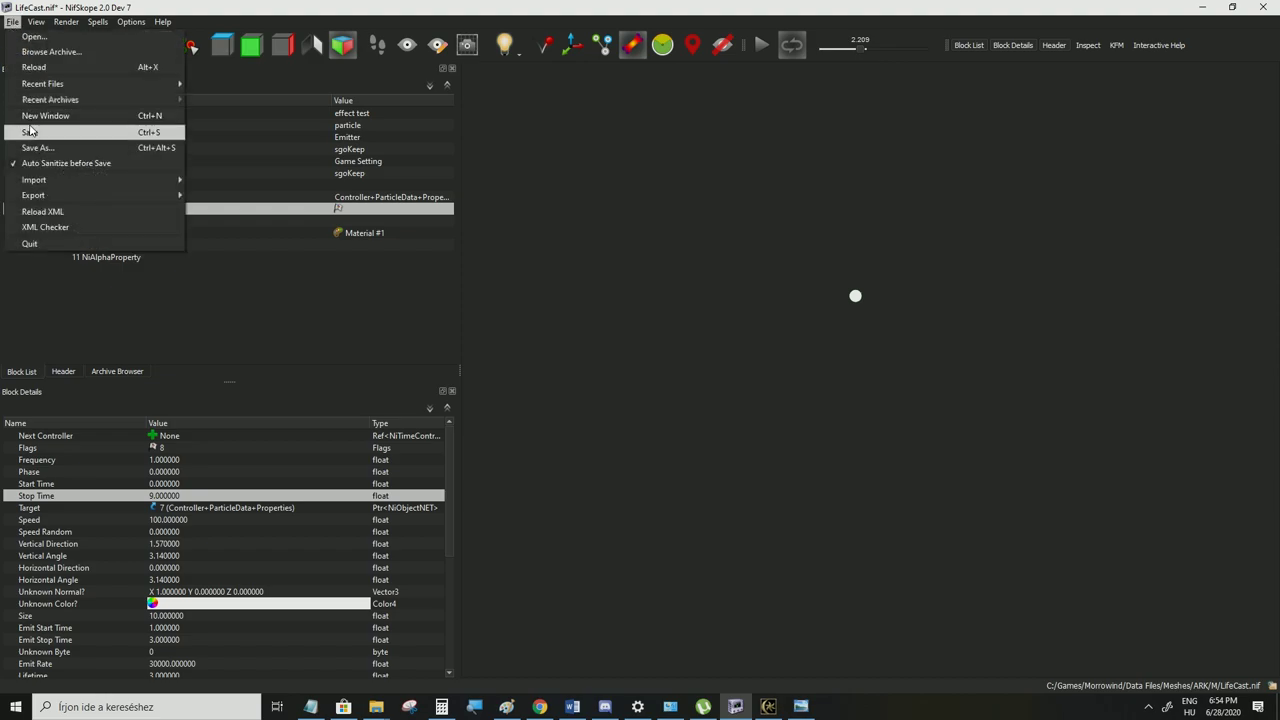
Save LifeCast.nif and cast the spell three times in Morrowind to watch the cloud spread and fade
{"action": "left_click", "coordinate": [30, 131]}
{"action": "left_click", "coordinate": [768, 706]}
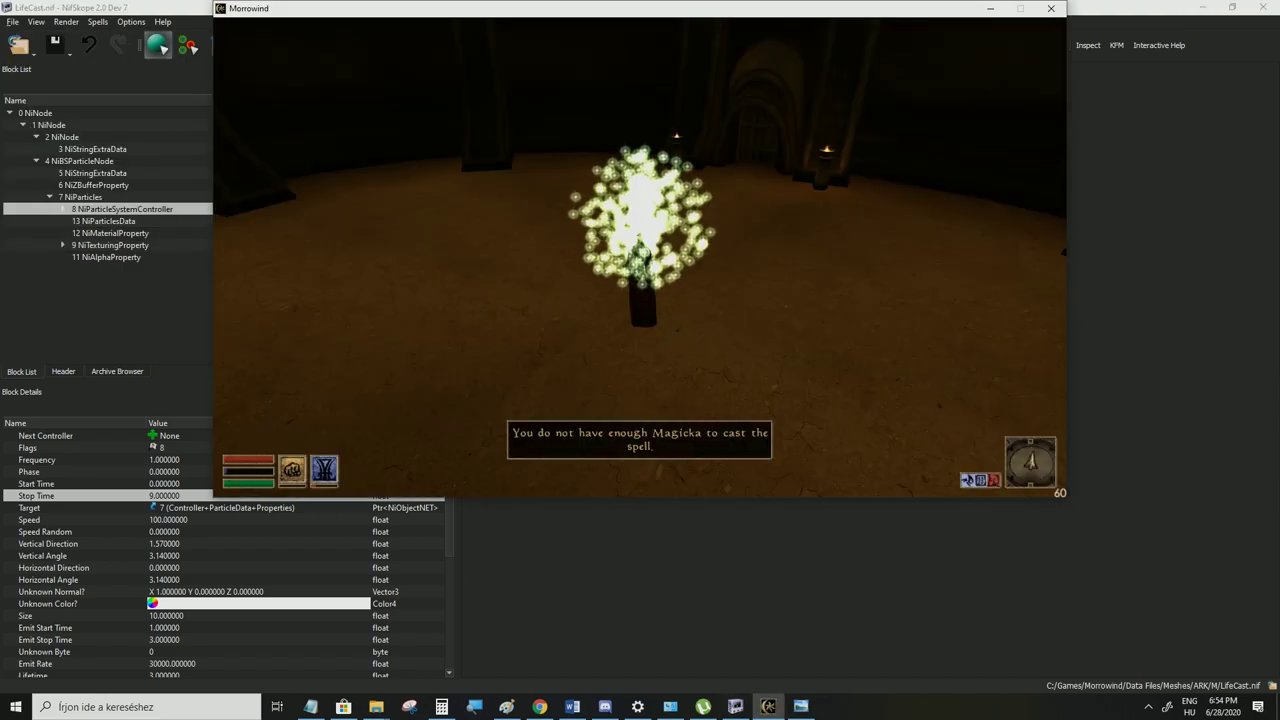
{"action": "left_click", "coordinate": [640, 257]}
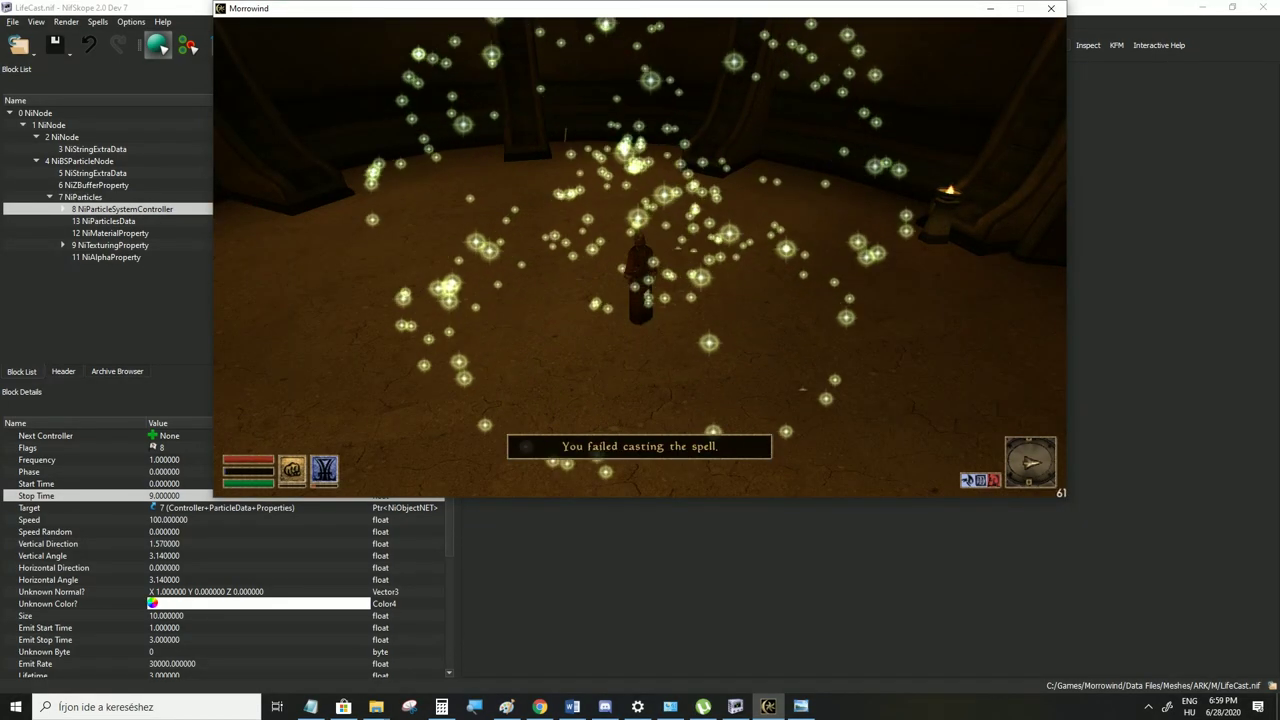
{"action": "left_click", "coordinate": [640, 257]}
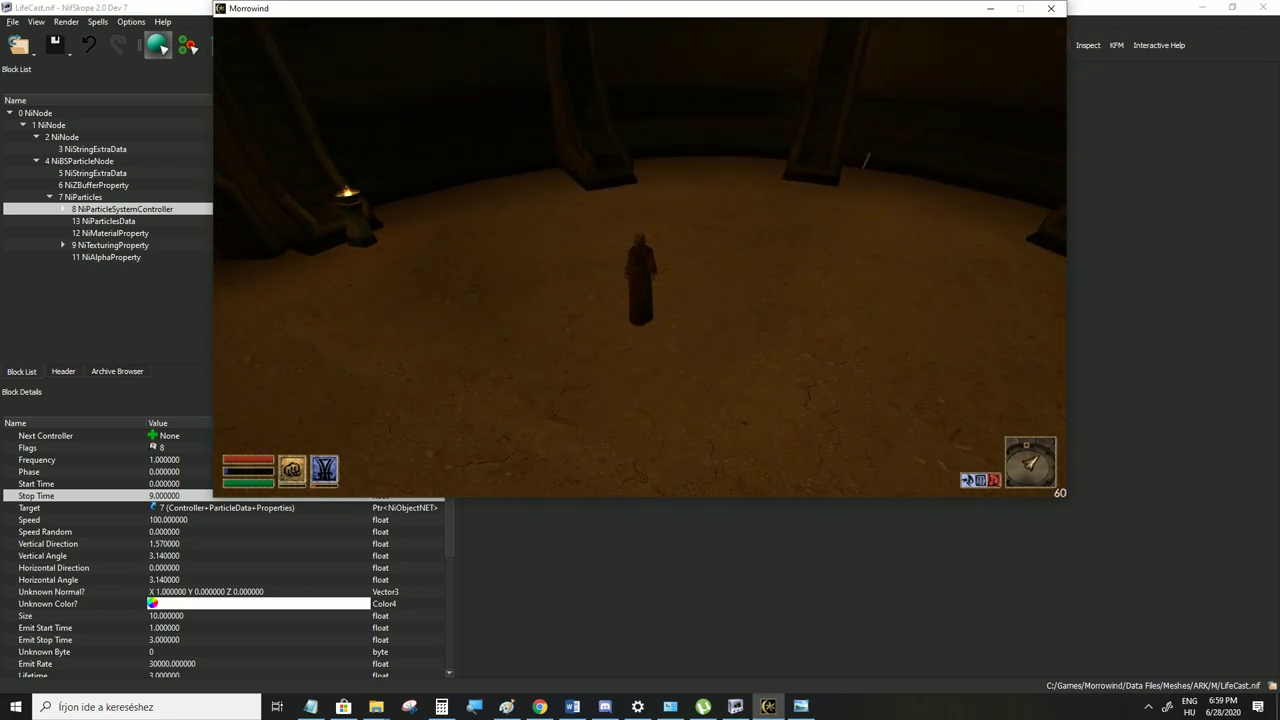
{"action": "key", "text": "c"}
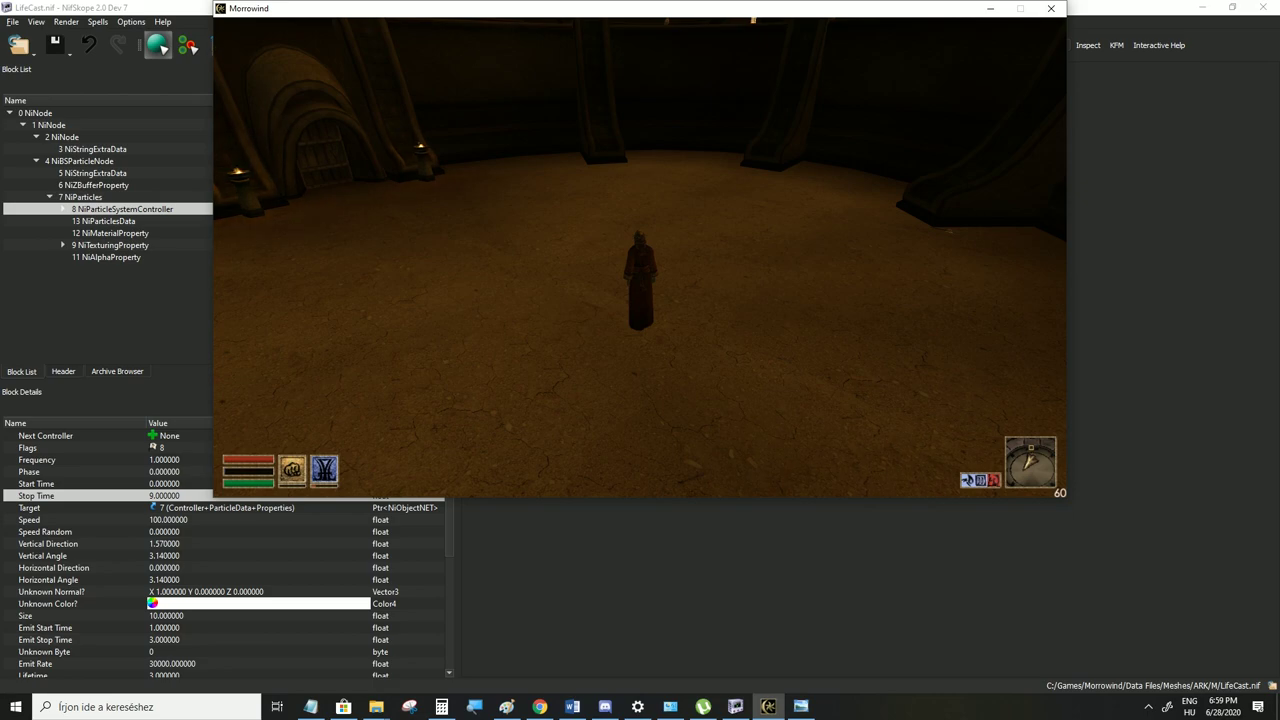
{"action": "key", "text": "alt+Tab"}
Set the particle controller's Emit Stop Time to 1.1 seconds
{"action": "left_click", "coordinate": [183, 628]}
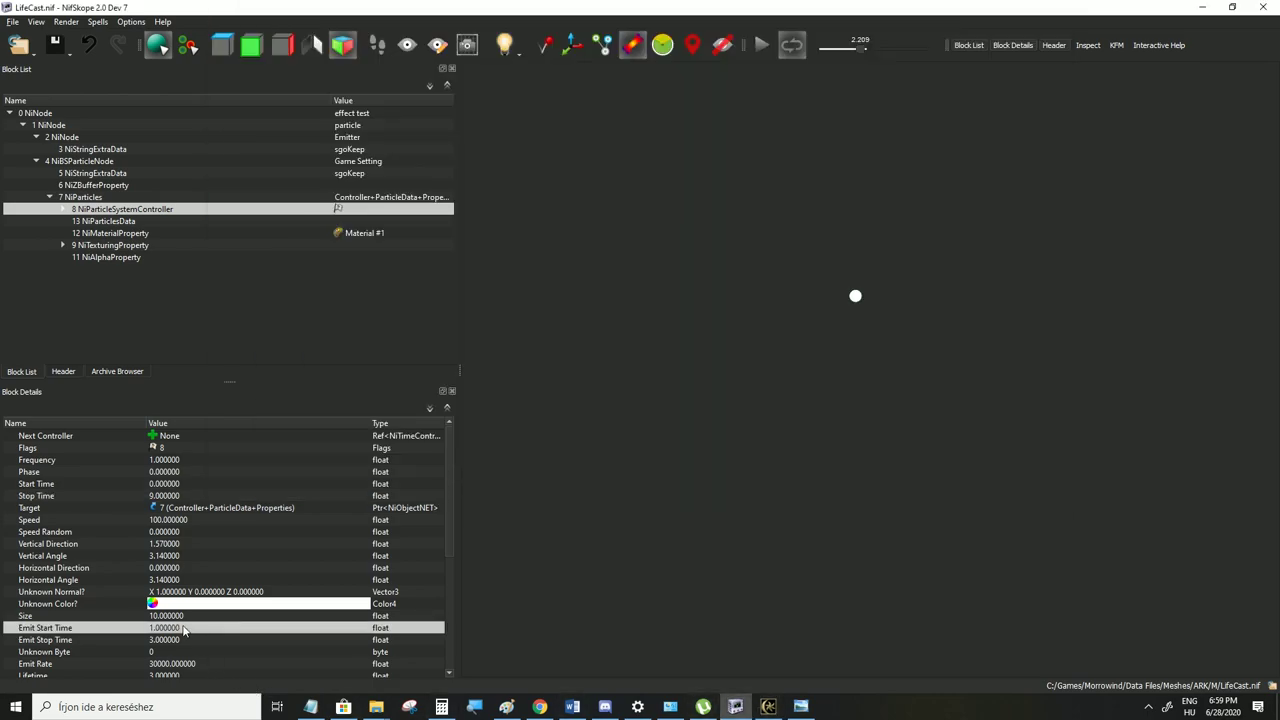
{"action": "left_click", "coordinate": [178, 639]}
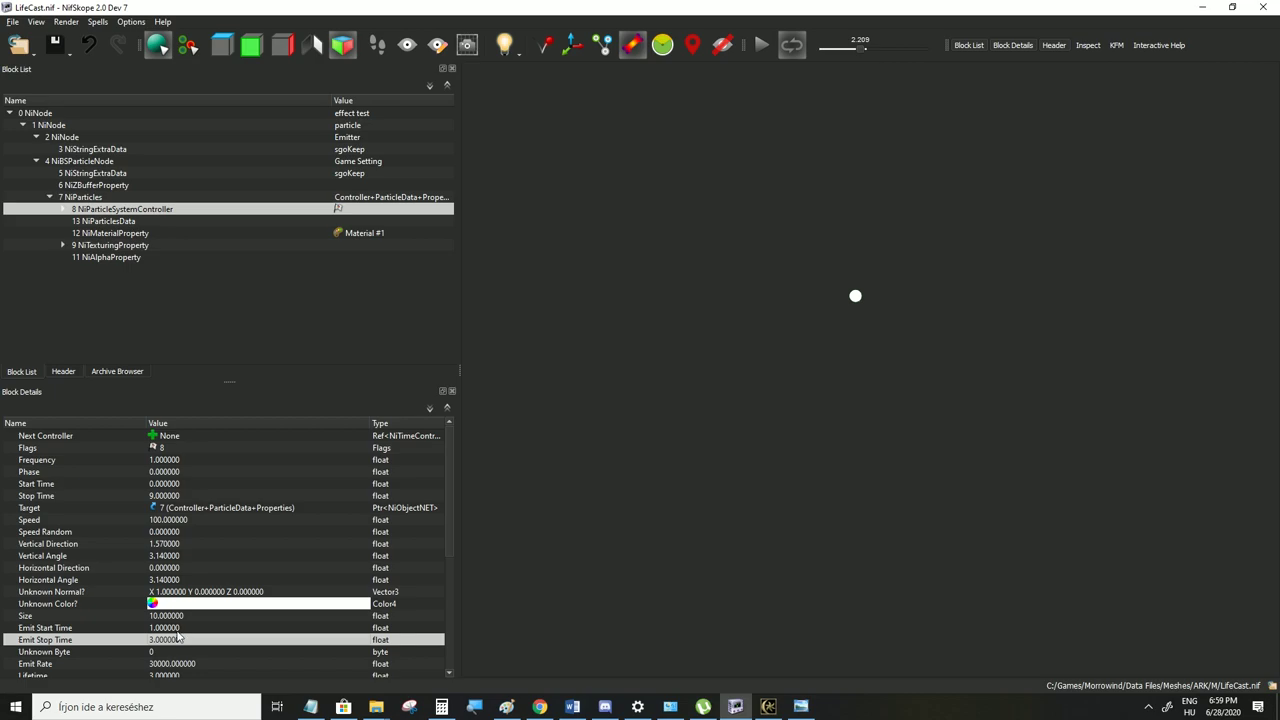
{"action": "double_click", "coordinate": [176, 639]}
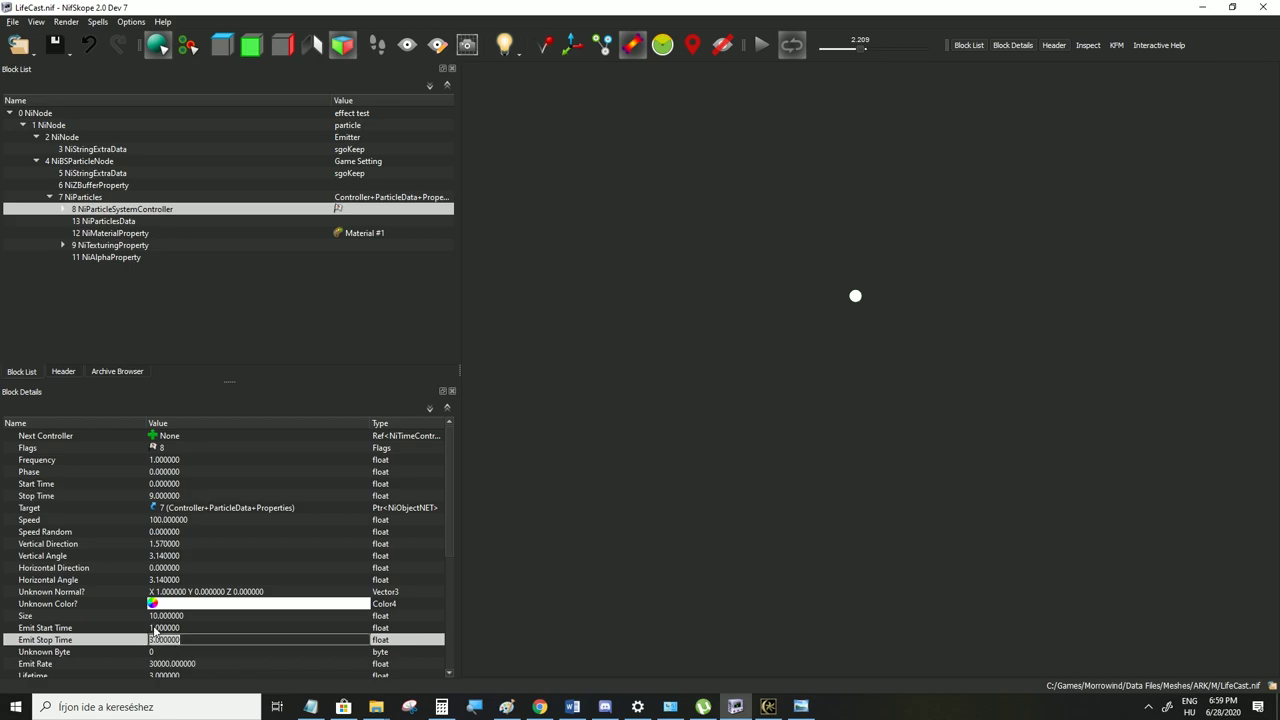
{"action": "scroll", "coordinate": [178, 630], "scroll_direction": "down", "scroll_amount": 1}
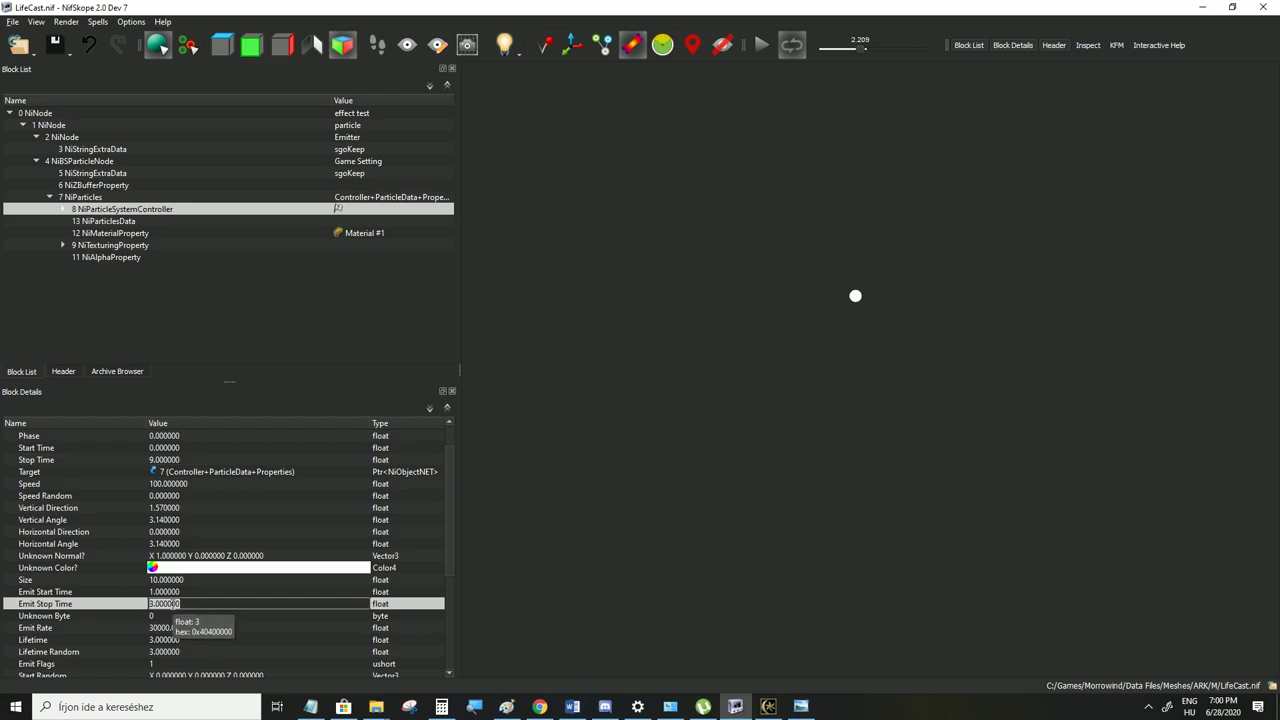
{"action": "type", "text": "1.1"}
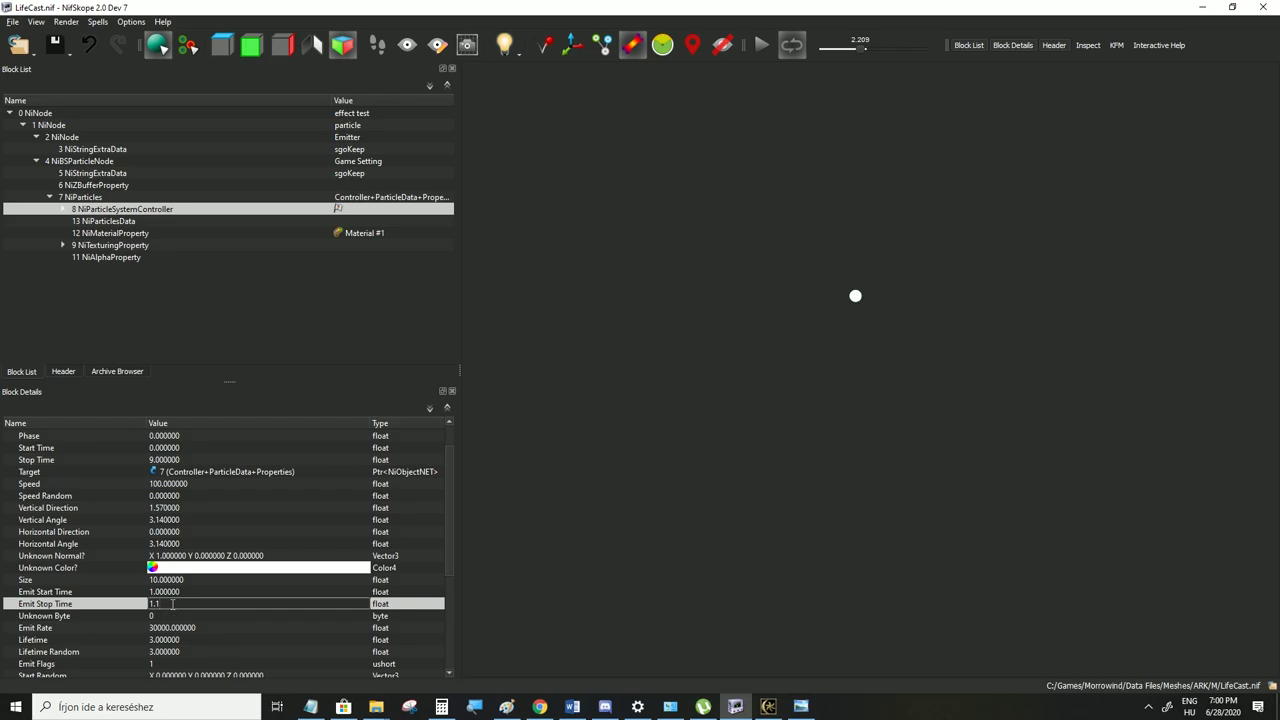
{"action": "left_click", "coordinate": [158, 590]}
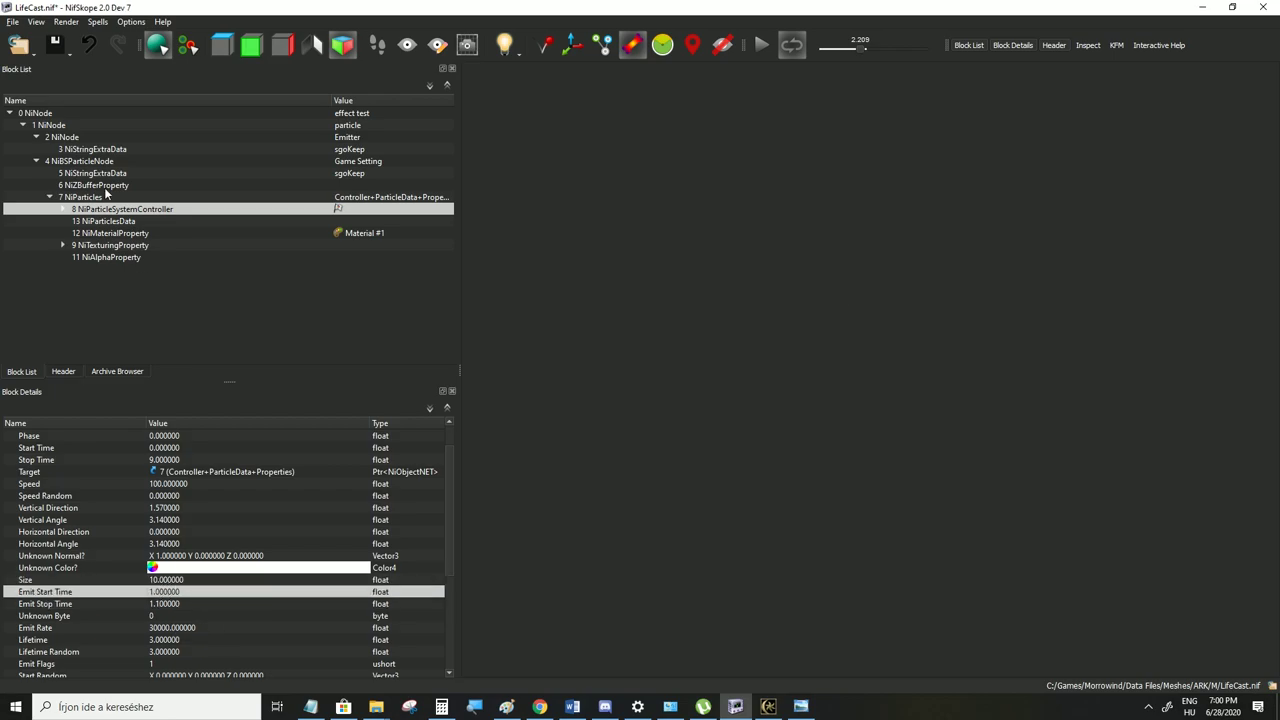
Save LifeCast.nif and test-cast the spell in Morrowind to see the scattering burst
{"action": "left_click", "coordinate": [12, 21]}
{"action": "left_click", "coordinate": [43, 129]}
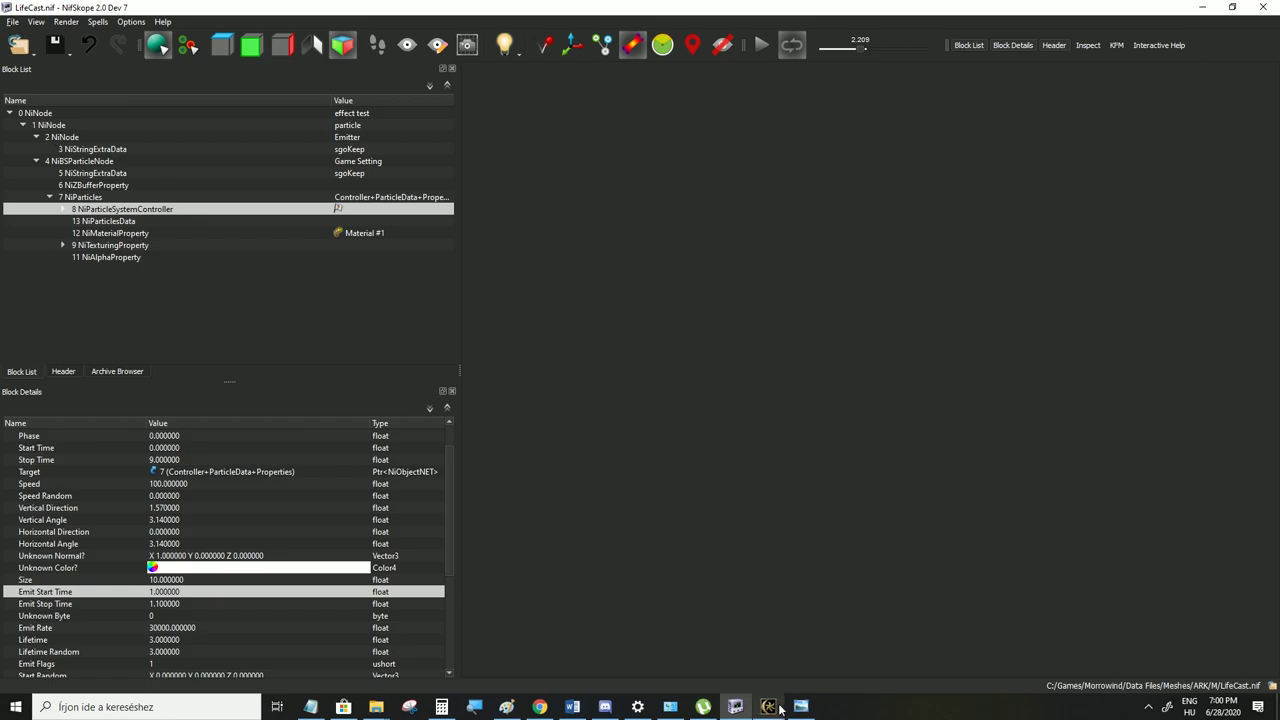
{"action": "left_click", "coordinate": [768, 706]}
{"action": "left_click", "coordinate": [640, 257]}
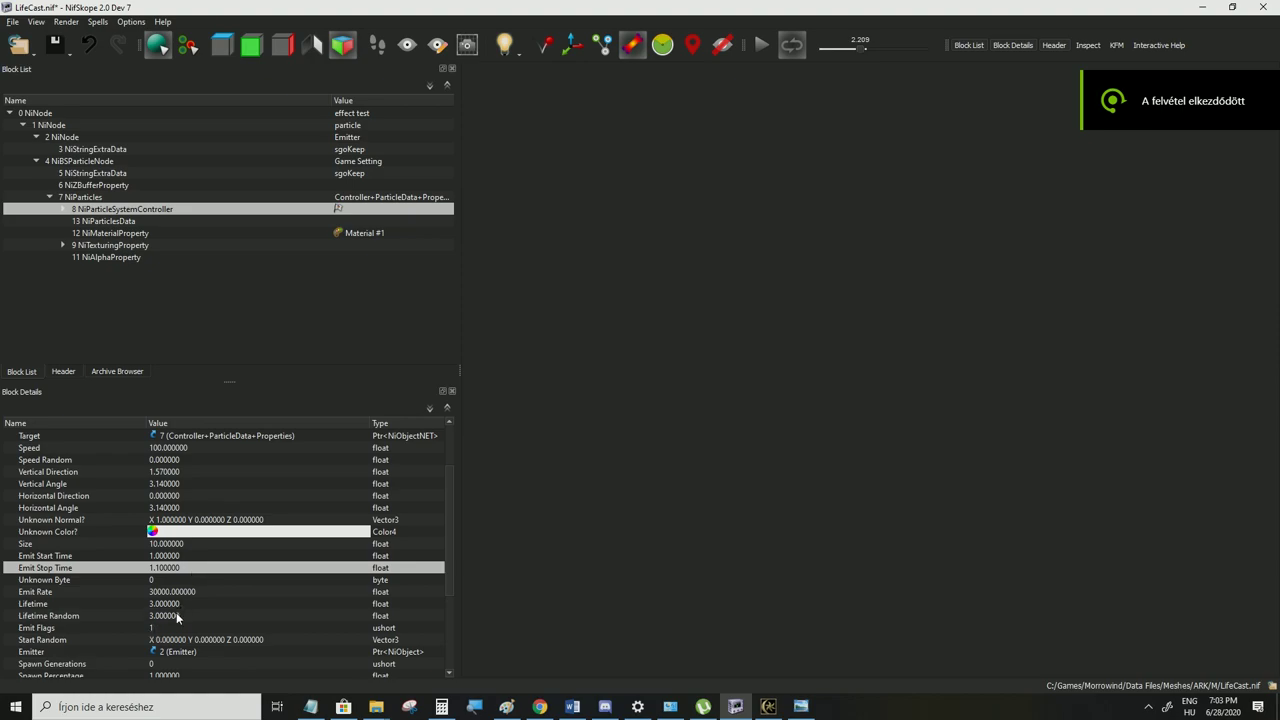
After checking the Lifetime settings, cut the controller's Emit Rate from 30000 to 1000
{"action": "left_click", "coordinate": [181, 605]}
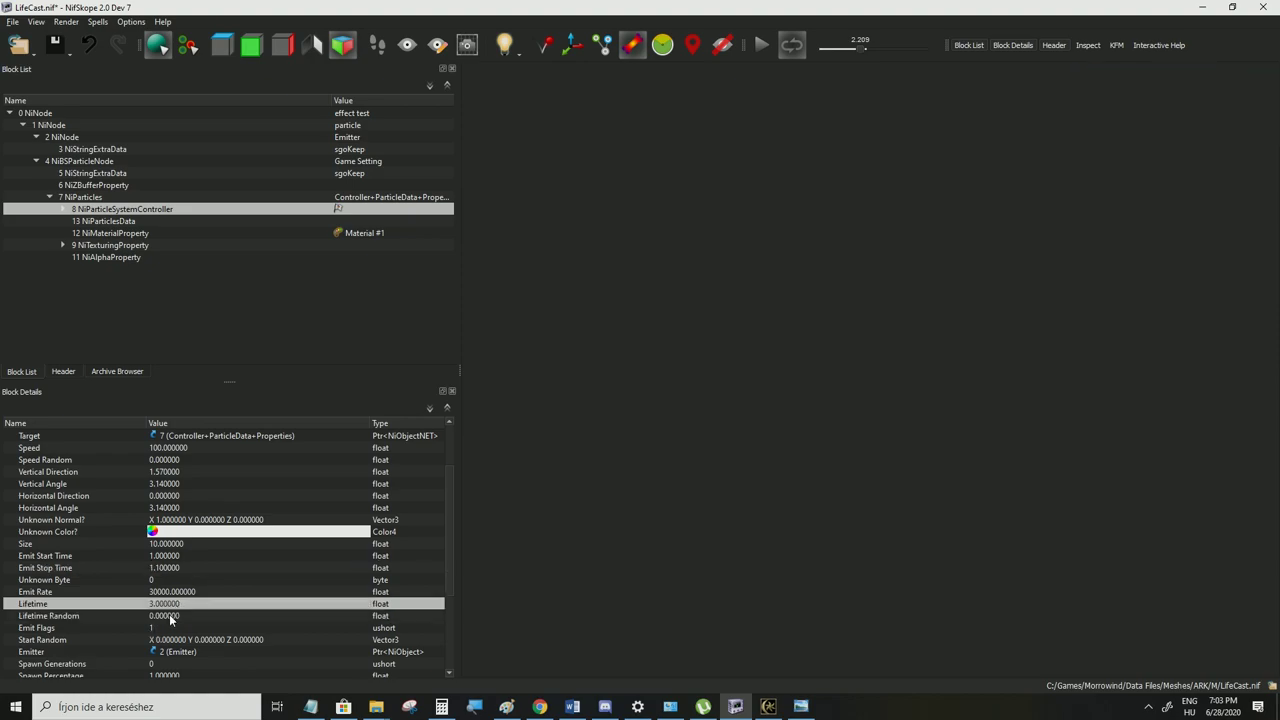
{"action": "left_click", "coordinate": [145, 616]}
{"action": "left_click", "coordinate": [173, 605]}
{"action": "left_click", "coordinate": [178, 568]}
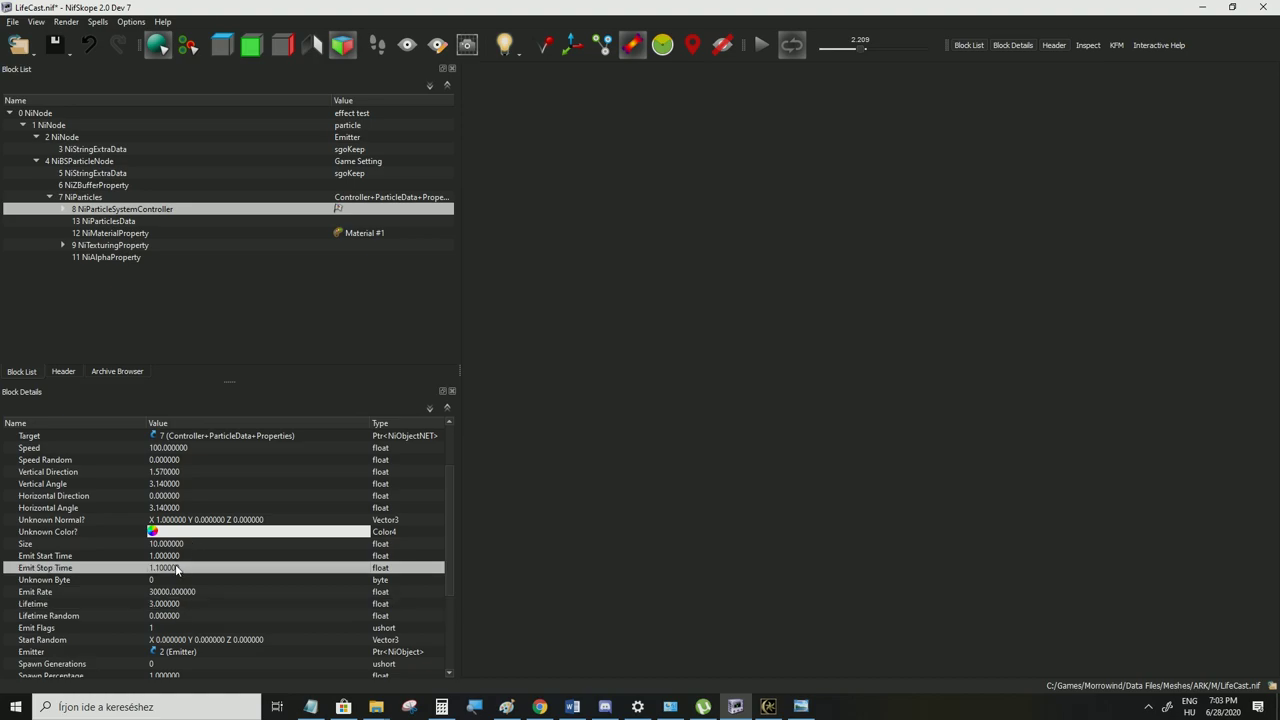
{"action": "double_click", "coordinate": [172, 591]}
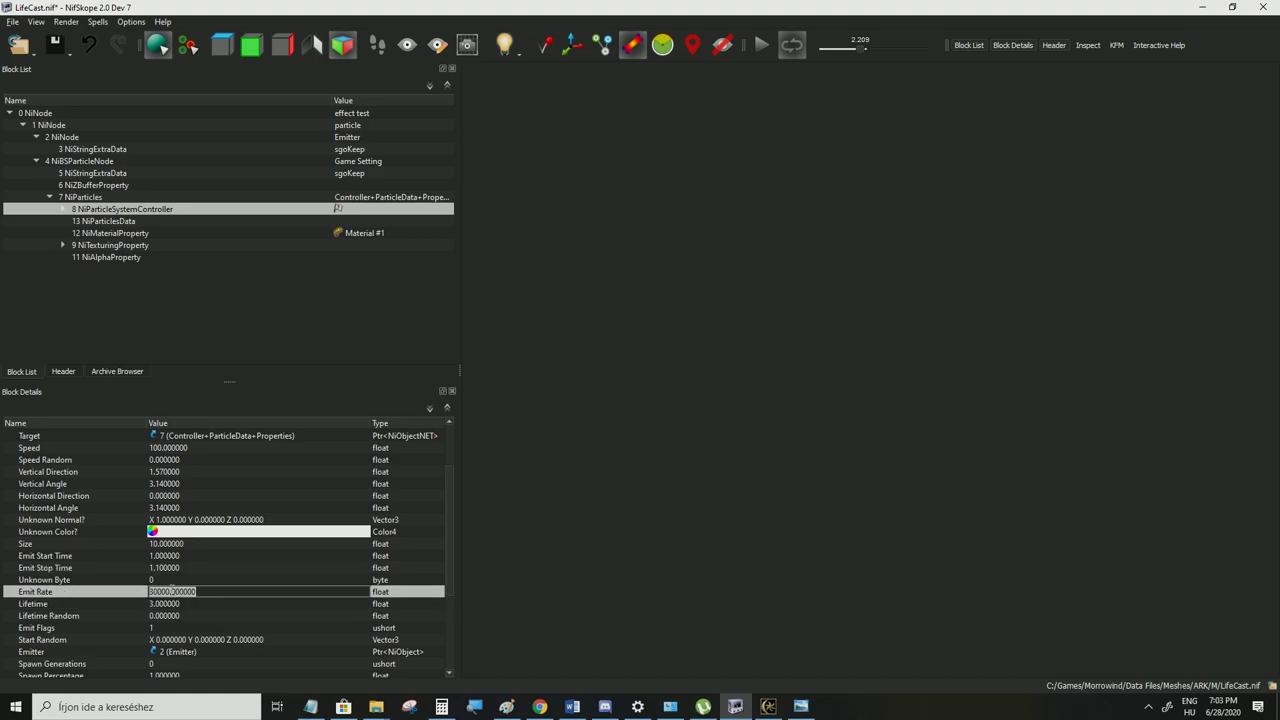
{"action": "type", "text": "10"}
{"action": "key", "text": "Return"}
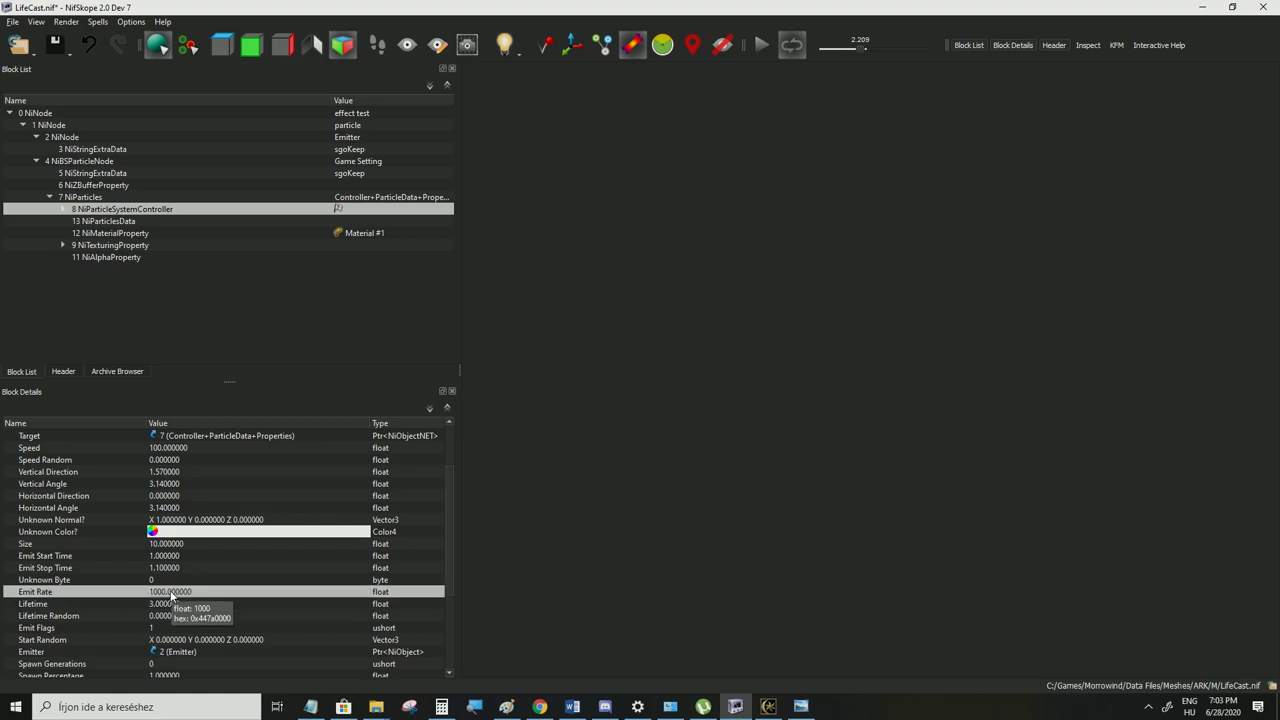
{"action": "scroll", "coordinate": [168, 588], "scroll_direction": "down", "scroll_amount": 1}
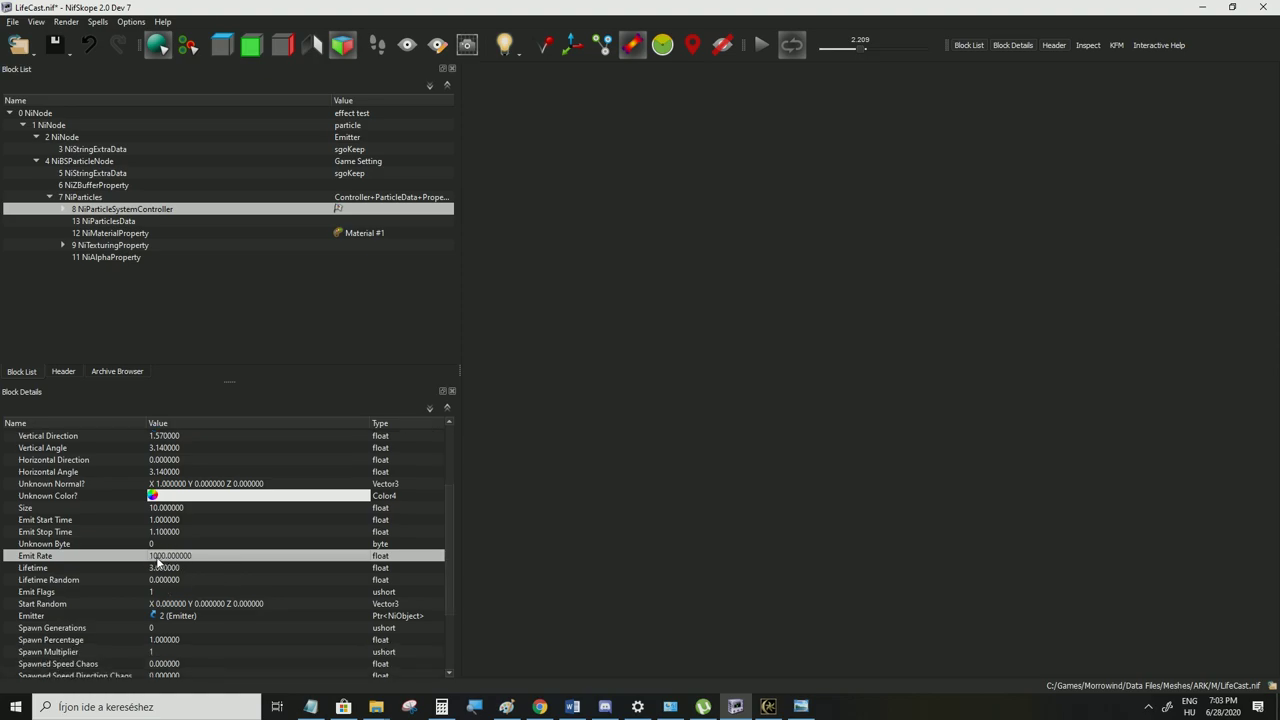
{"action": "scroll", "coordinate": [164, 561], "scroll_direction": "down", "scroll_amount": 1}
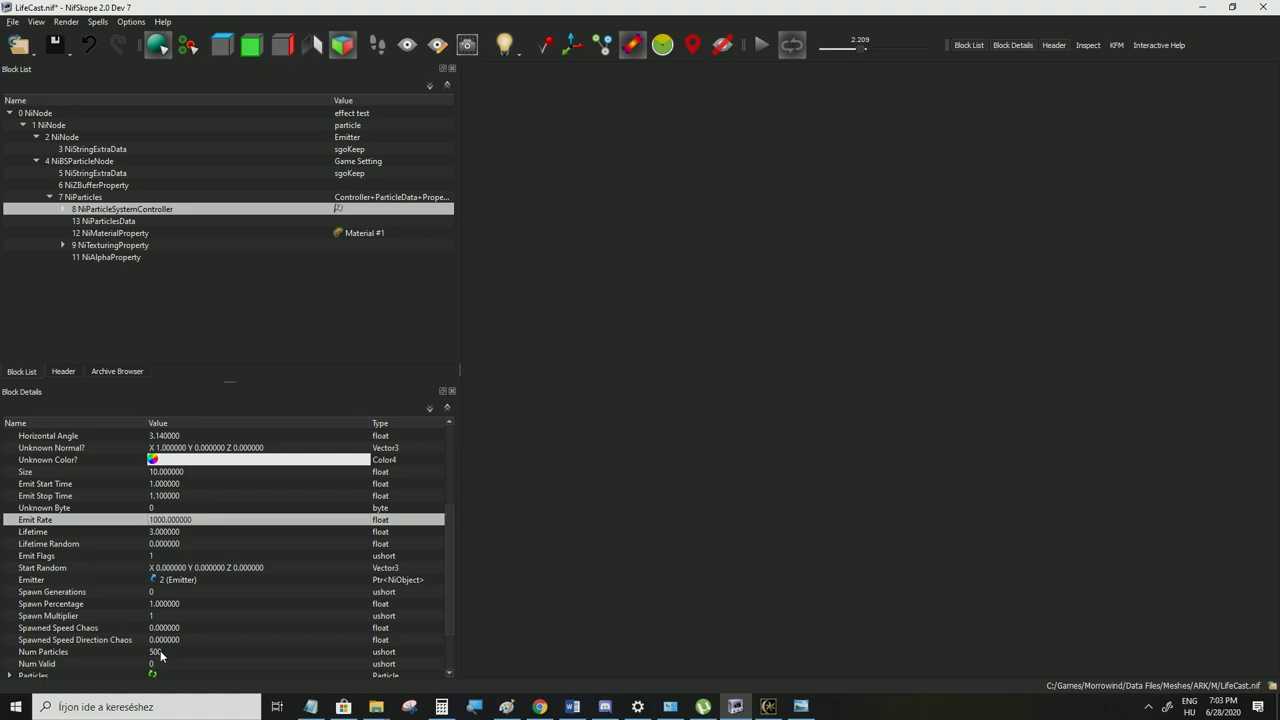
{"action": "mouse_move", "coordinate": [161, 655]}
{"action": "mouse_move", "coordinate": [173, 533]}
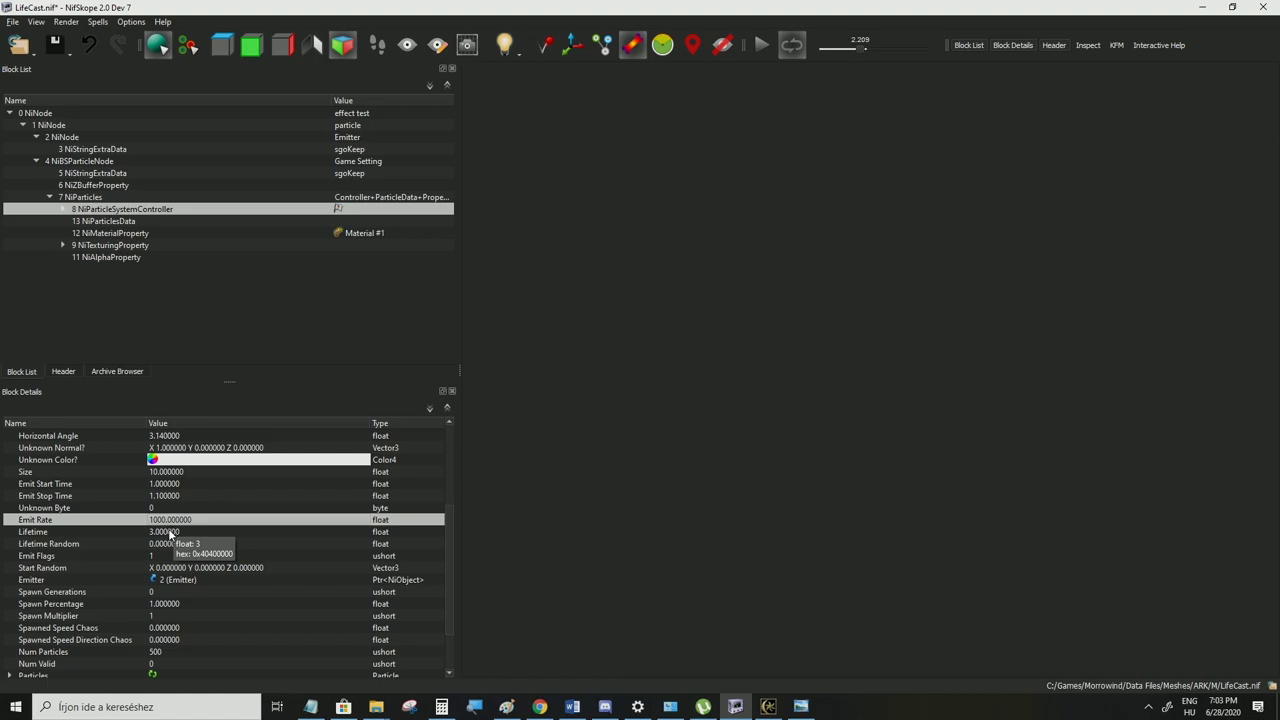
Set the particle controller's Lifetime to 1 and Speed to 200
{"action": "left_click", "coordinate": [170, 534]}
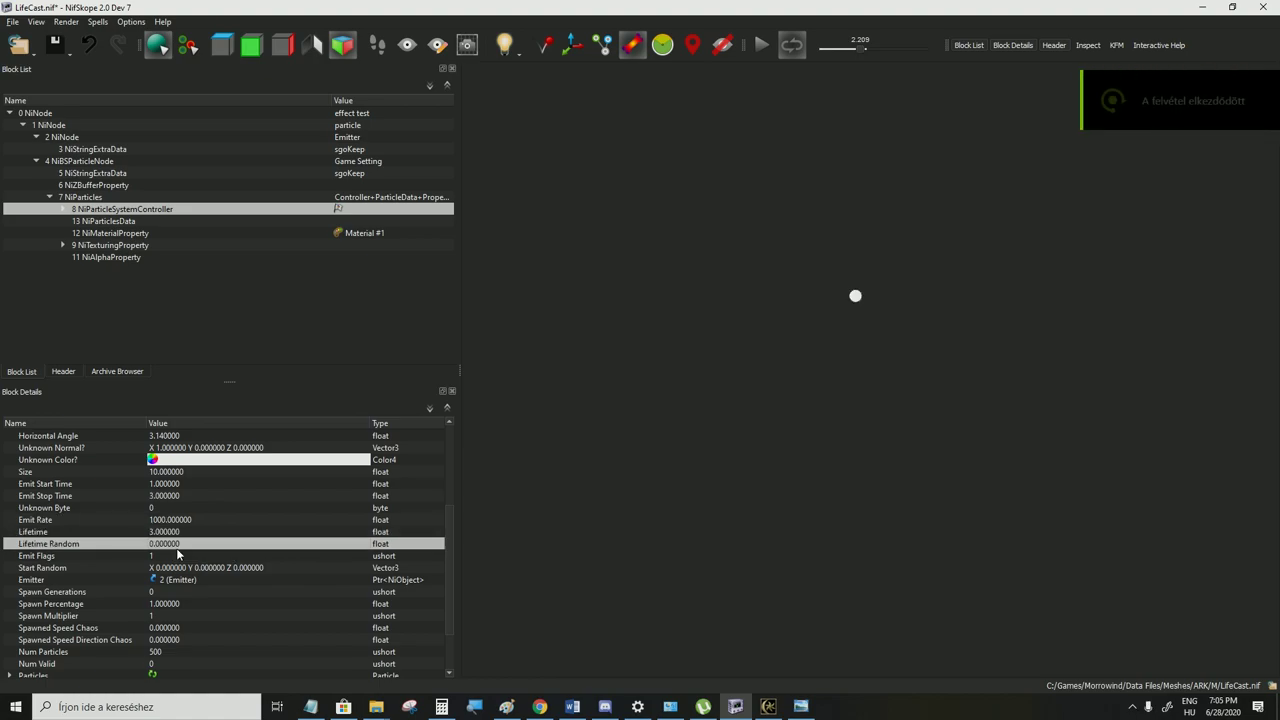
{"action": "double_click", "coordinate": [172, 534]}
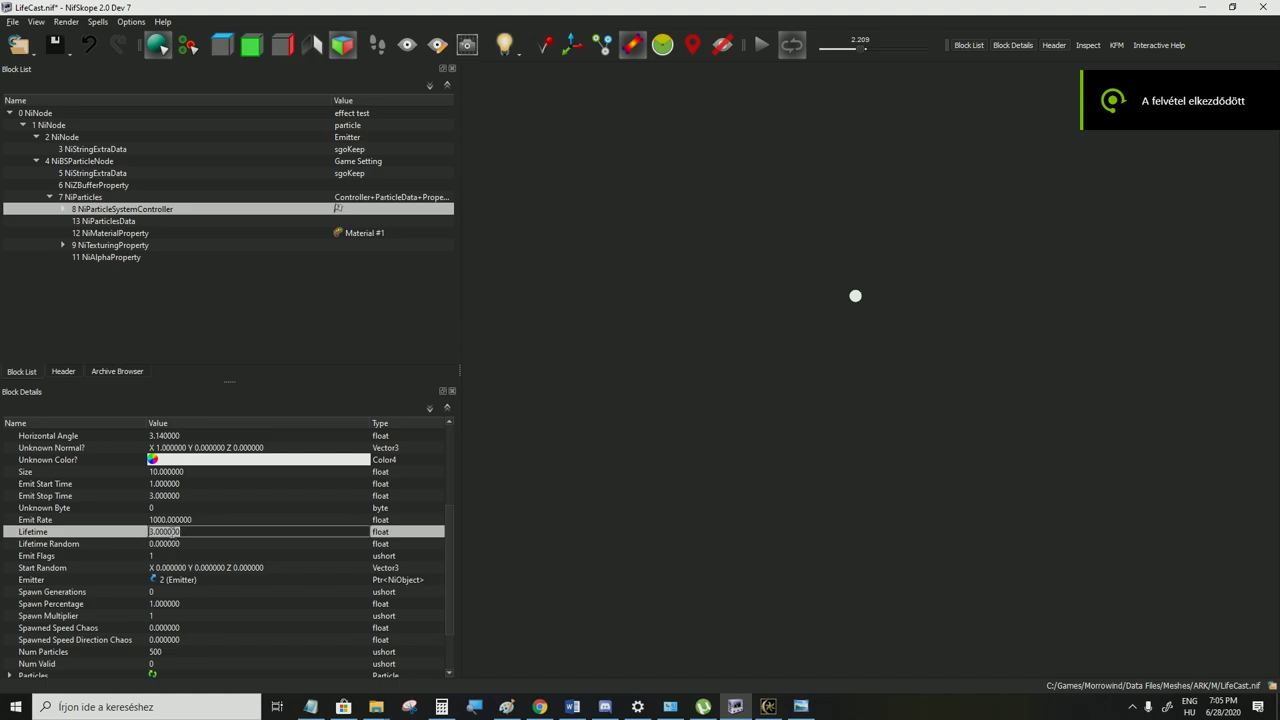
{"action": "type", "text": "1"}
{"action": "left_click", "coordinate": [167, 546]}
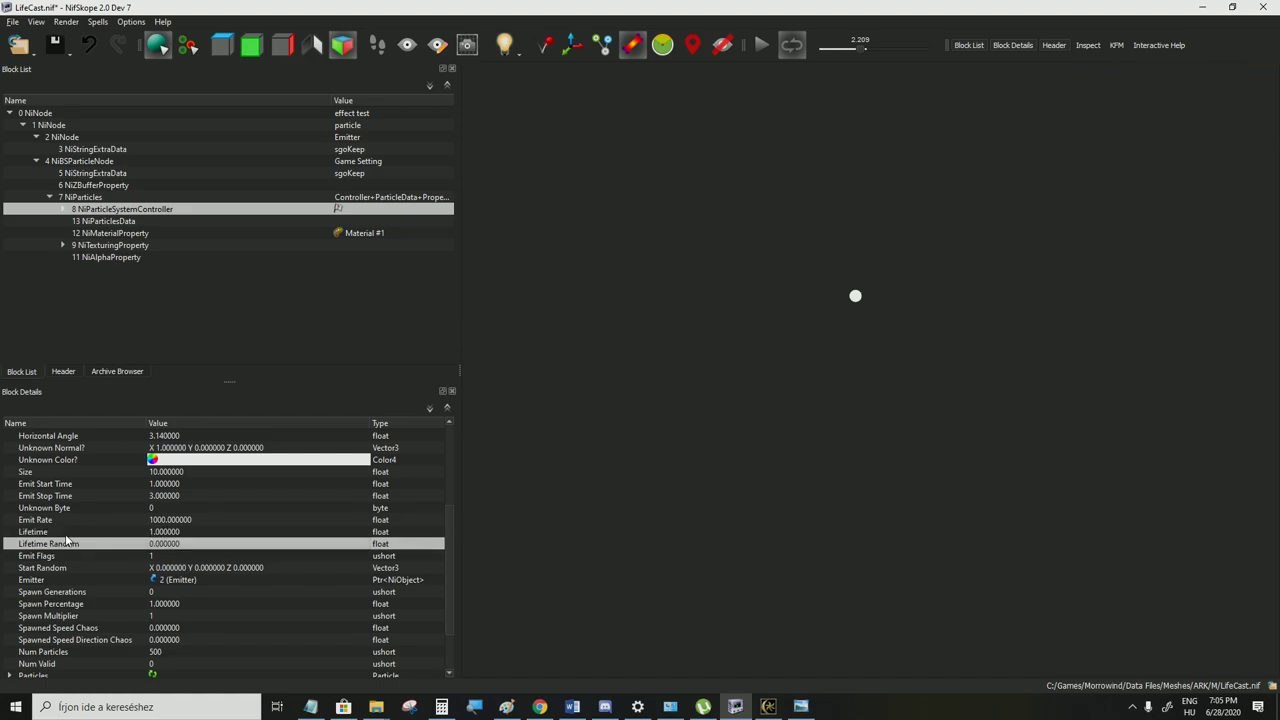
{"action": "left_click", "coordinate": [183, 533]}
{"action": "scroll", "coordinate": [183, 535], "scroll_direction": "up", "scroll_amount": 4}
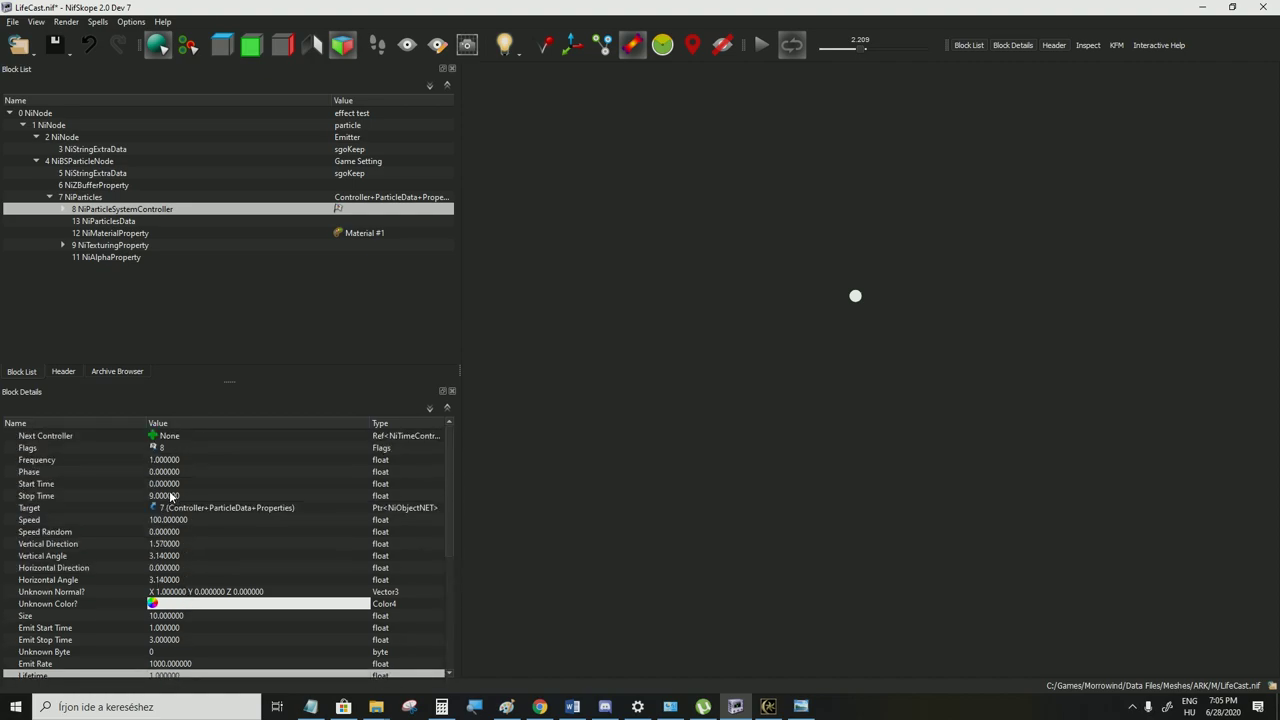
{"action": "double_click", "coordinate": [173, 522]}
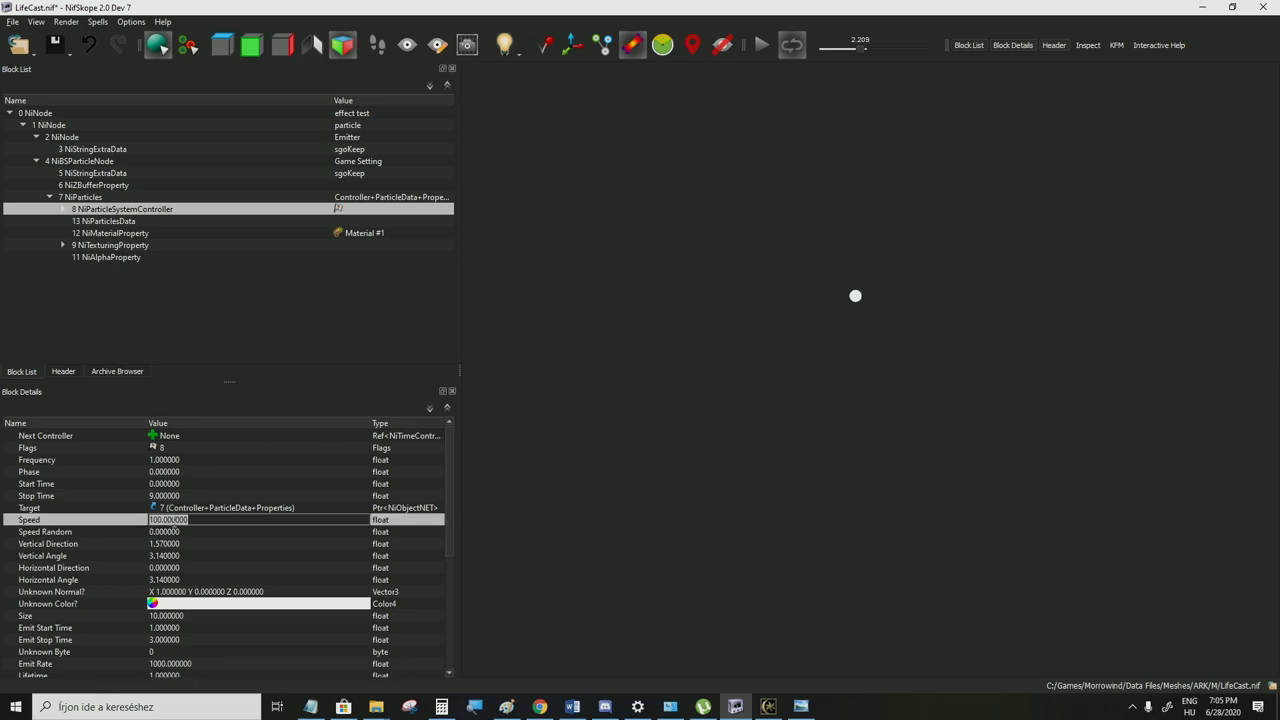
{"action": "type", "text": "200"}
{"action": "left_click", "coordinate": [171, 532]}
Set Emit Stop Time to 7 and save LifeCast.nif
{"action": "scroll", "coordinate": [185, 567], "scroll_direction": "down", "scroll_amount": 1}
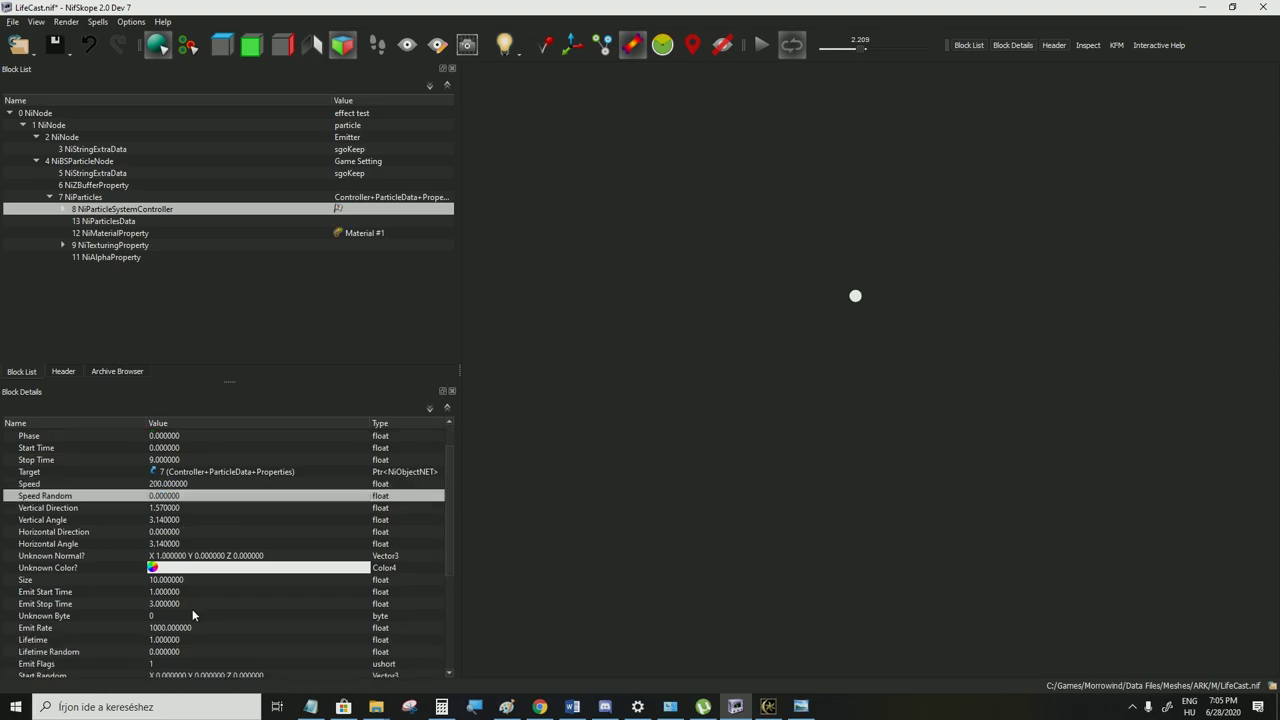
{"action": "double_click", "coordinate": [178, 605]}
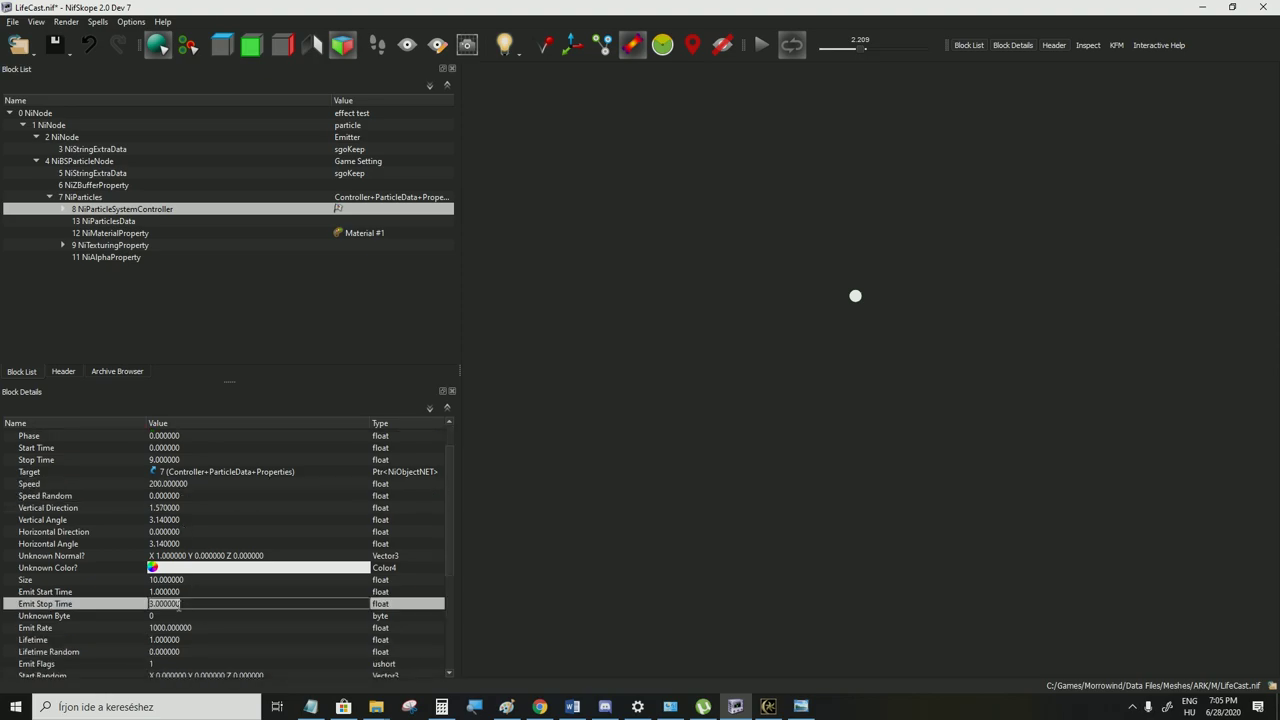
{"action": "scroll", "coordinate": [180, 612], "scroll_direction": "down", "scroll_amount": 2}
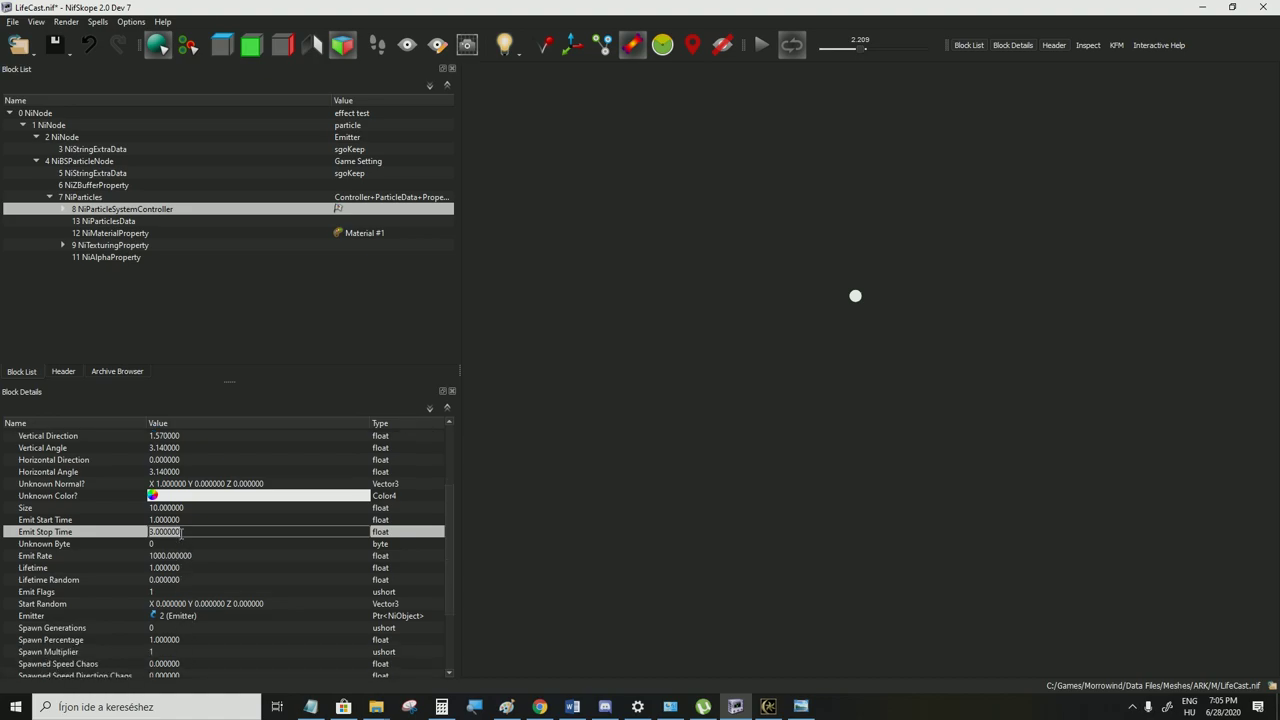
{"action": "type", "text": "0"}
{"action": "left_click", "coordinate": [185, 483]}
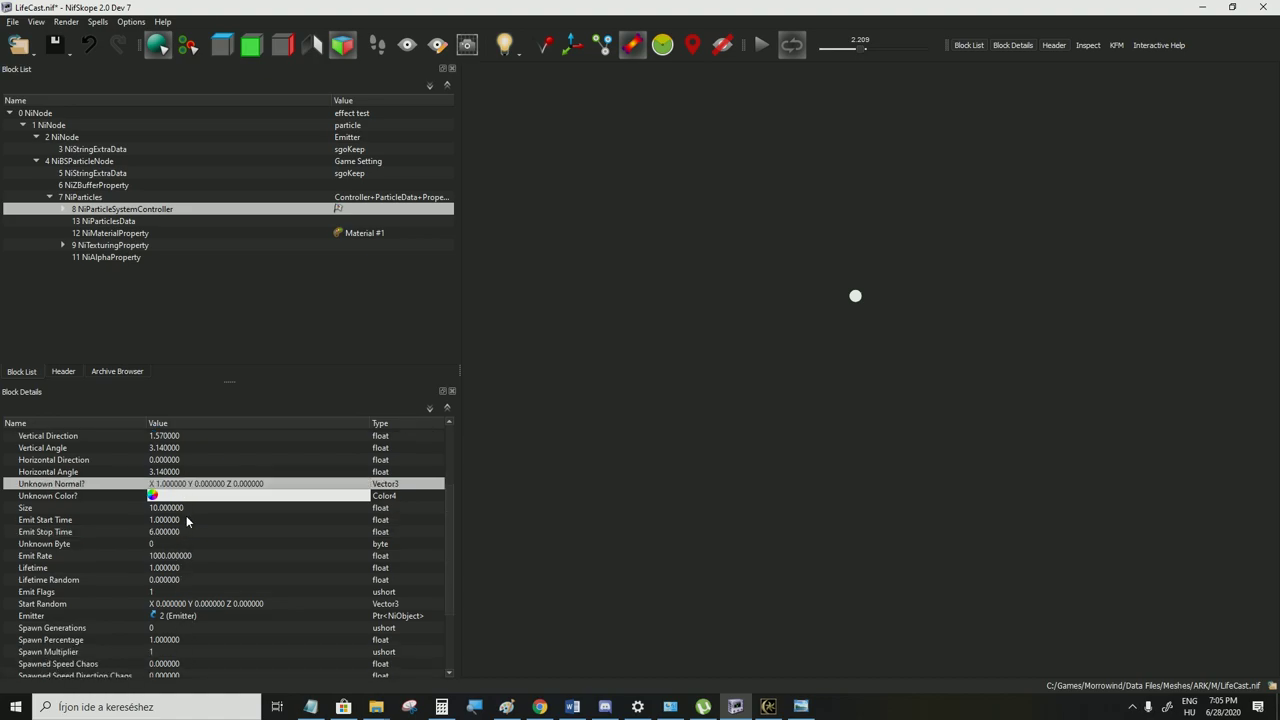
{"action": "double_click", "coordinate": [177, 531]}
{"action": "key", "text": "Up"}
{"action": "left_click", "coordinate": [180, 472]}
{"action": "scroll", "coordinate": [190, 556], "scroll_direction": "up", "scroll_amount": 3}
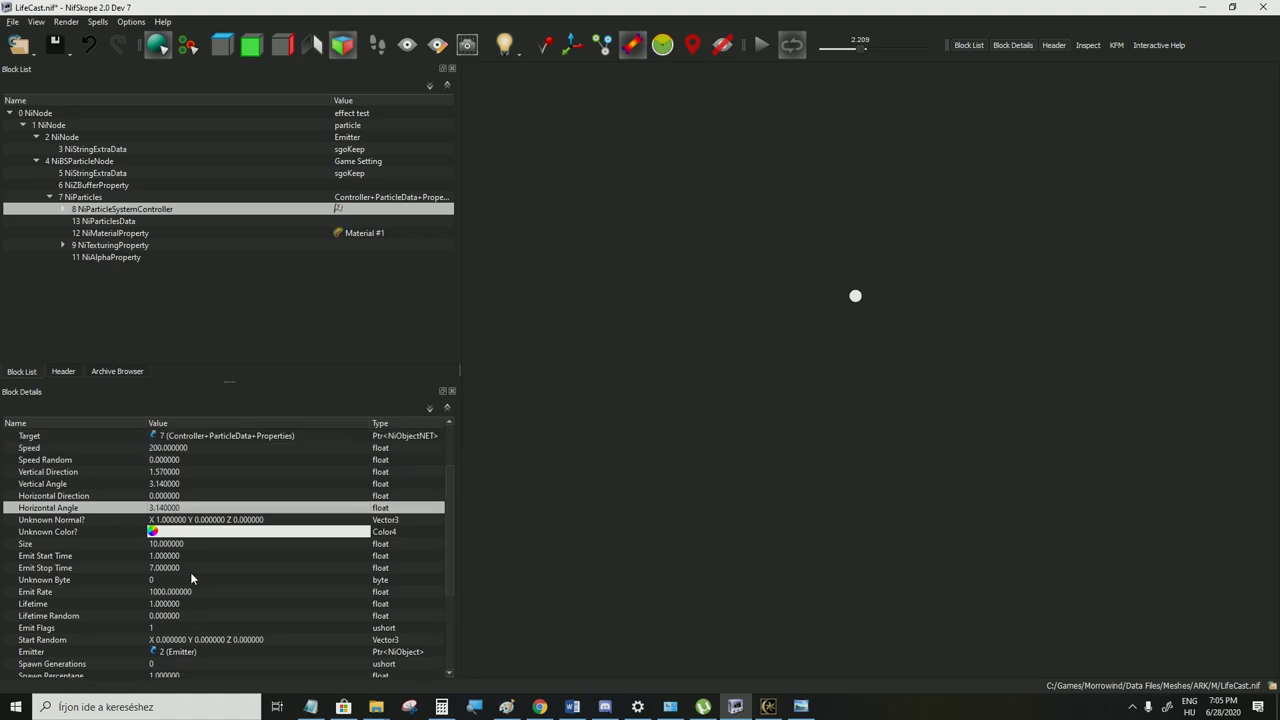
{"action": "scroll", "coordinate": [195, 584], "scroll_direction": "down", "scroll_amount": 4}
{"action": "scroll", "coordinate": [195, 584], "scroll_direction": "down", "scroll_amount": 2}
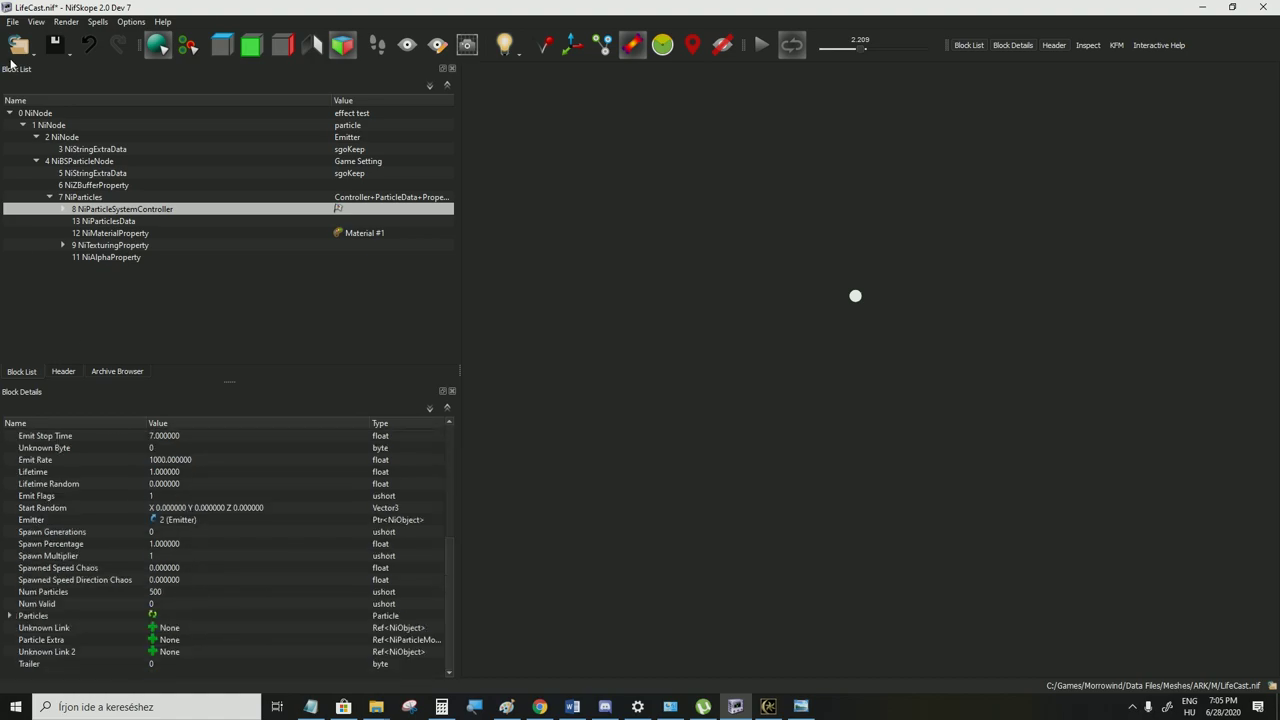
{"action": "left_click", "coordinate": [13, 22]}
{"action": "left_click", "coordinate": [32, 132]}
Switch to Morrowind and cast the test spell twice to watch the green particle cloud
{"action": "left_click", "coordinate": [768, 706]}
{"action": "left_click", "coordinate": [640, 258]}
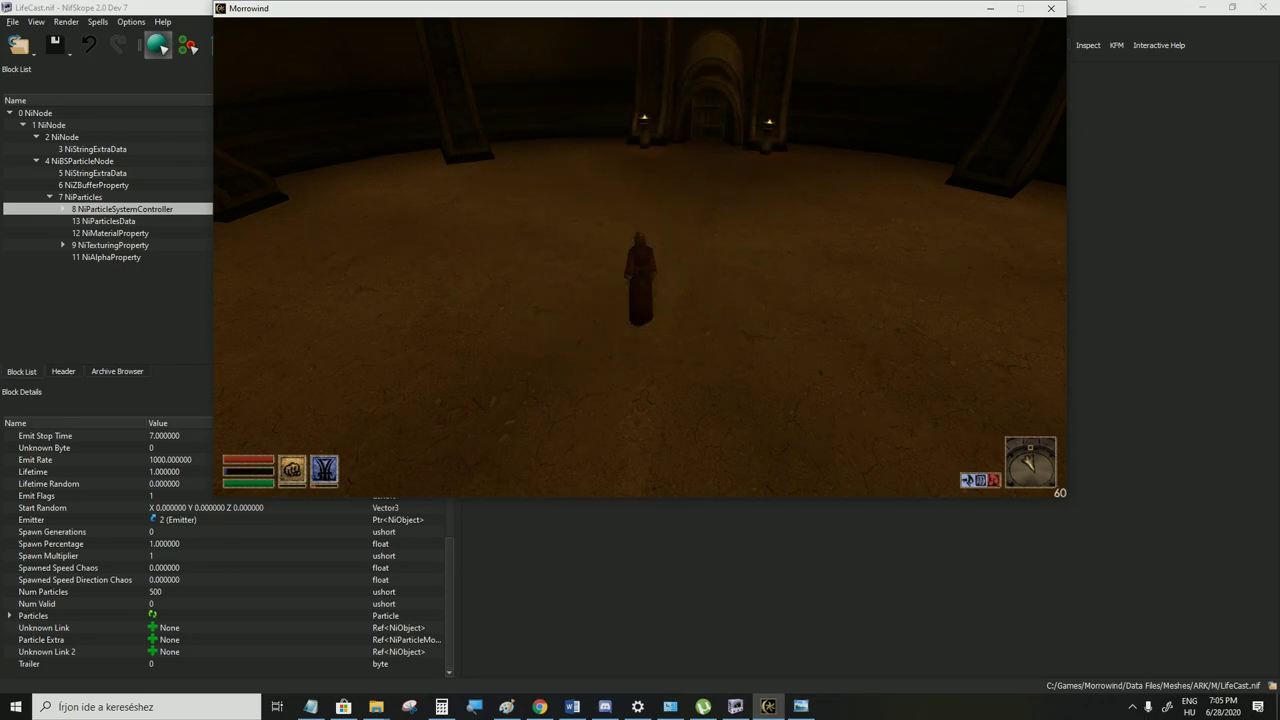
{"action": "left_click", "coordinate": [640, 257]}
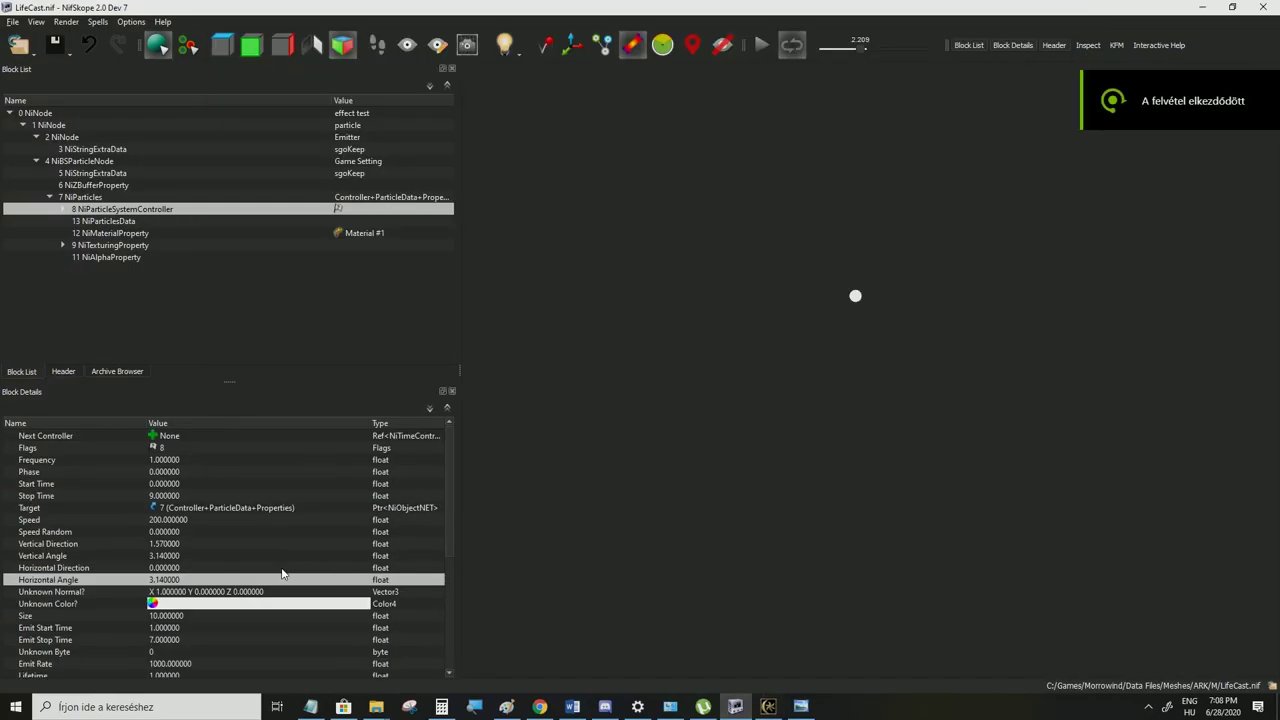
Select the controller's Vertical Angle setting and bring the Notepad angle notes forward
{"action": "scroll", "coordinate": [218, 575], "scroll_direction": "down", "scroll_amount": 2}
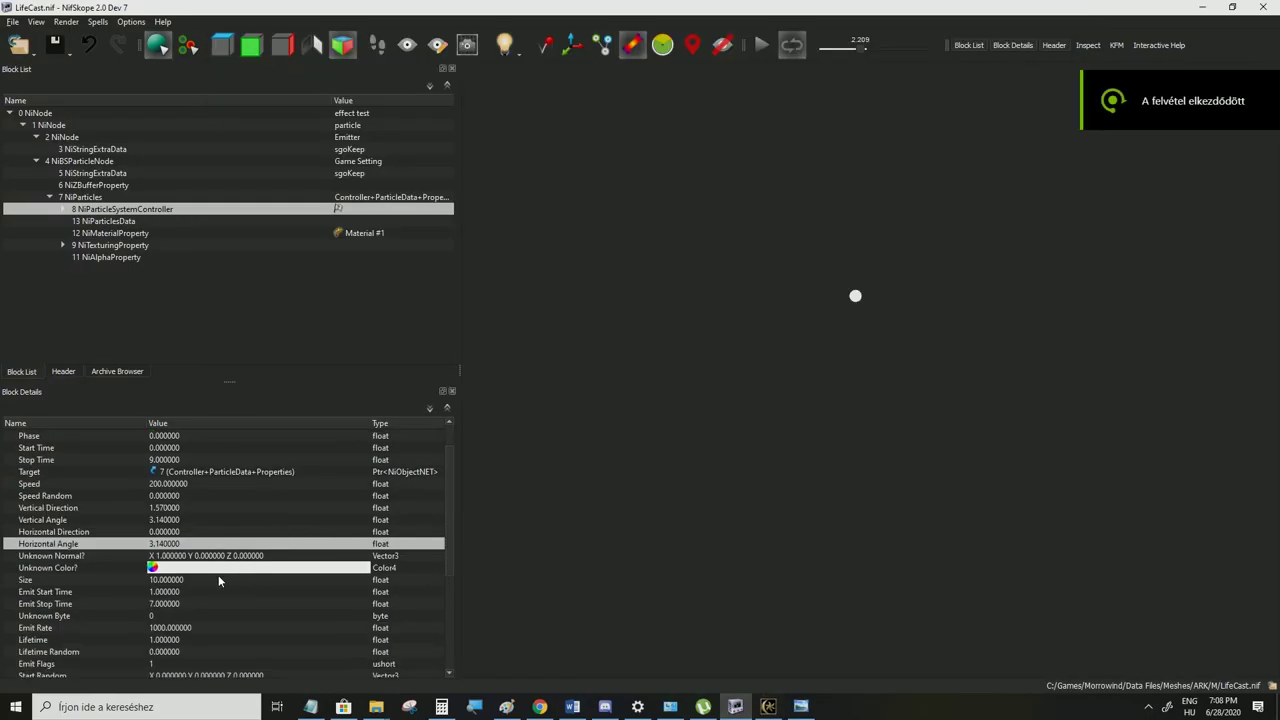
{"action": "left_click", "coordinate": [231, 643]}
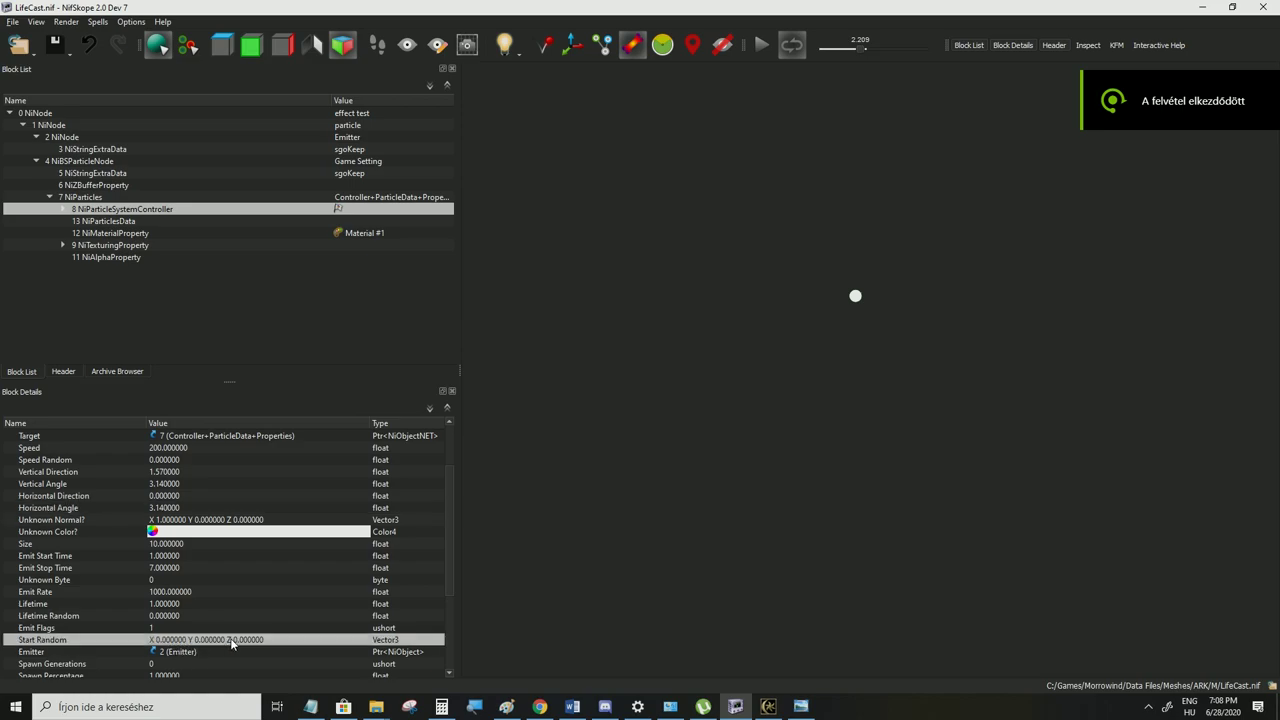
{"action": "left_click", "coordinate": [180, 486]}
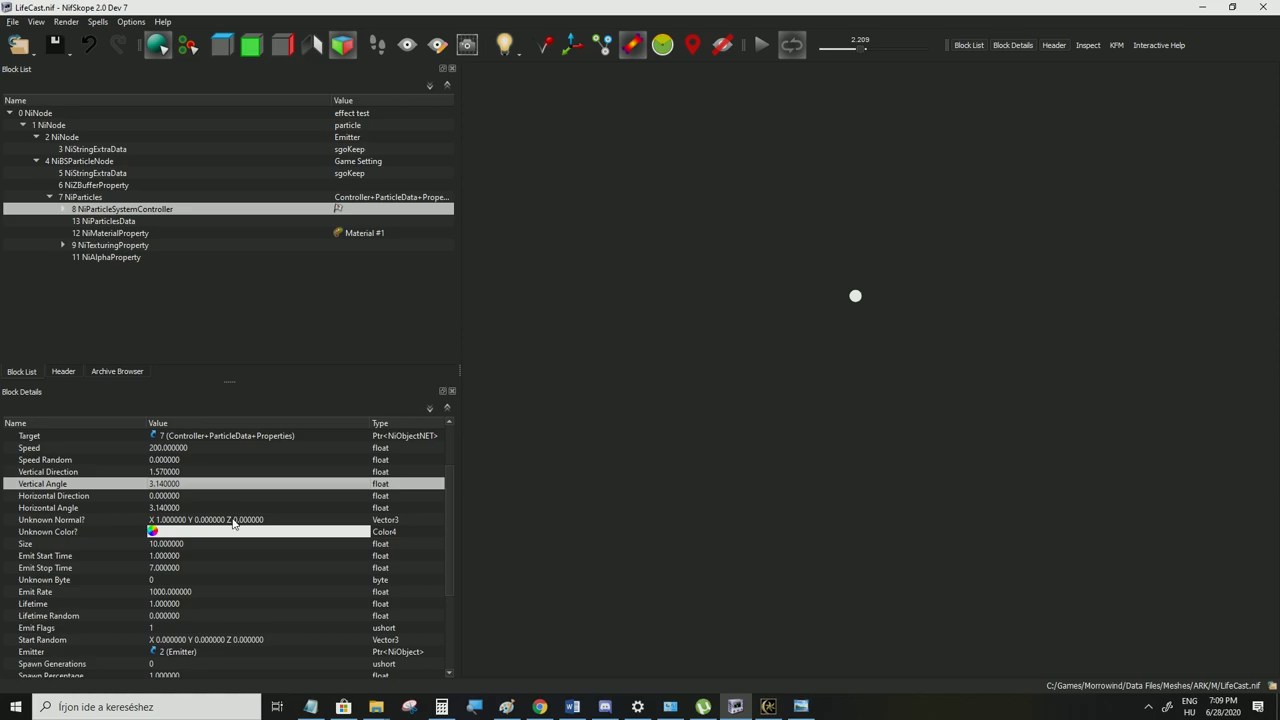
{"action": "scroll", "coordinate": [232, 523], "scroll_direction": "up", "scroll_amount": 2}
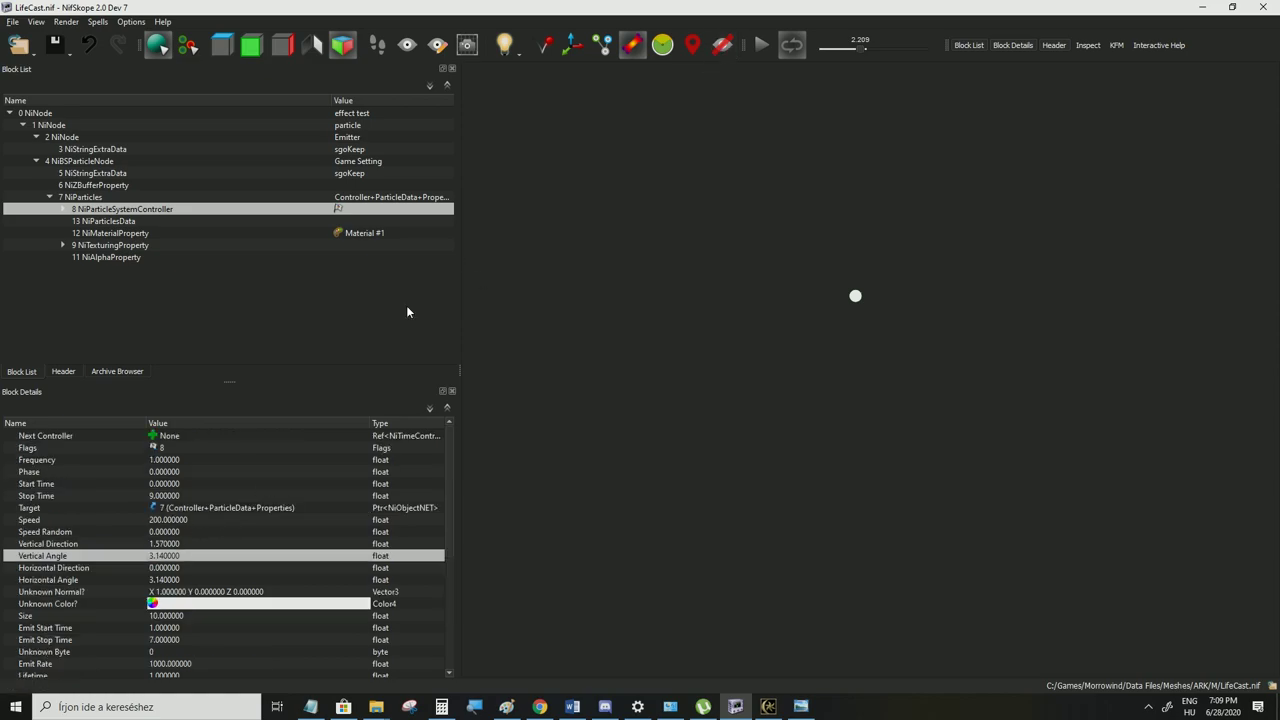
{"action": "left_click", "coordinate": [310, 706]}
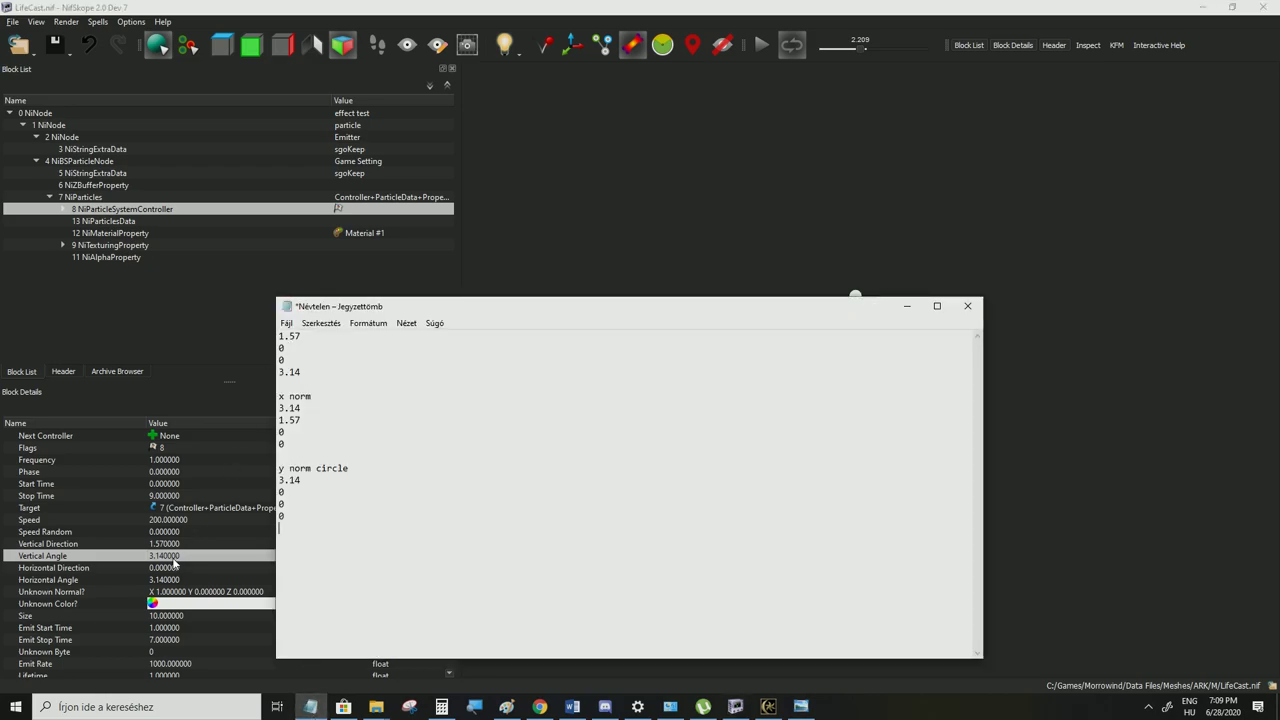
Set the particle controller's Vertical Angle to 0
{"action": "double_click", "coordinate": [176, 557]}
{"action": "type", "text": "0"}
{"action": "key", "text": "Return"}
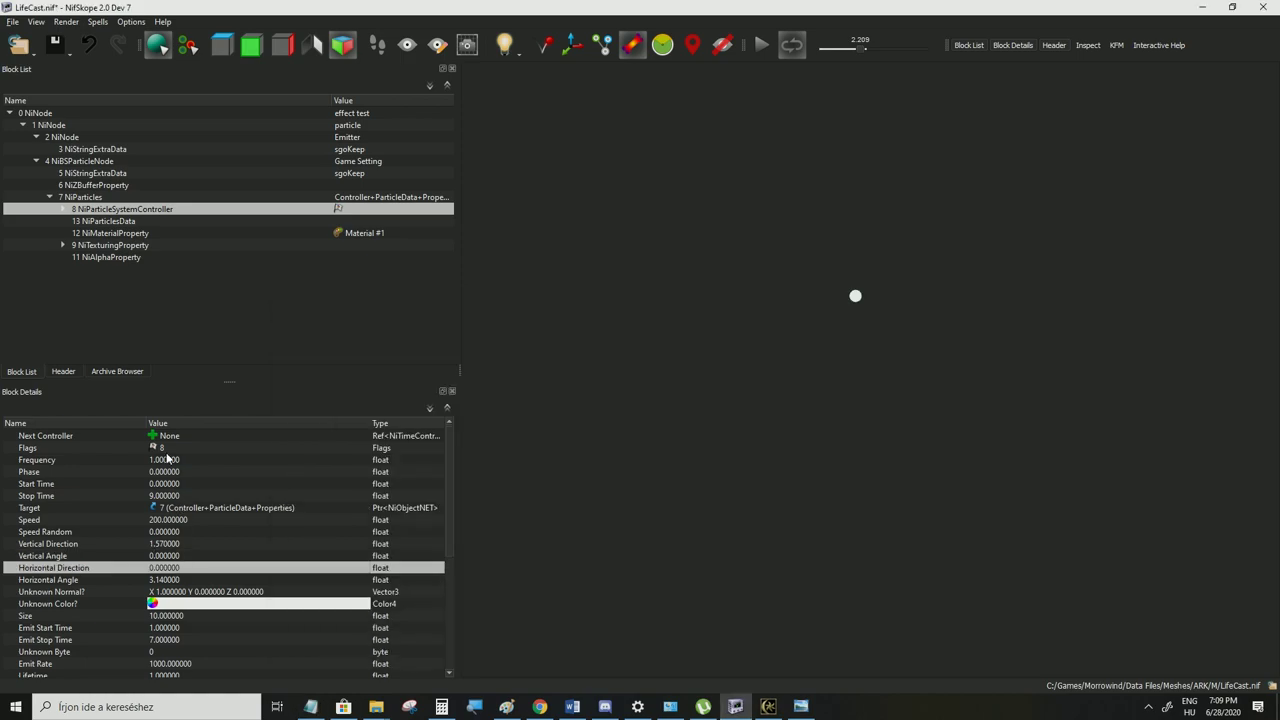
Lower the Emitter node's Z translation from 150 to 100, then view the particle controller
{"action": "left_click", "coordinate": [78, 137]}
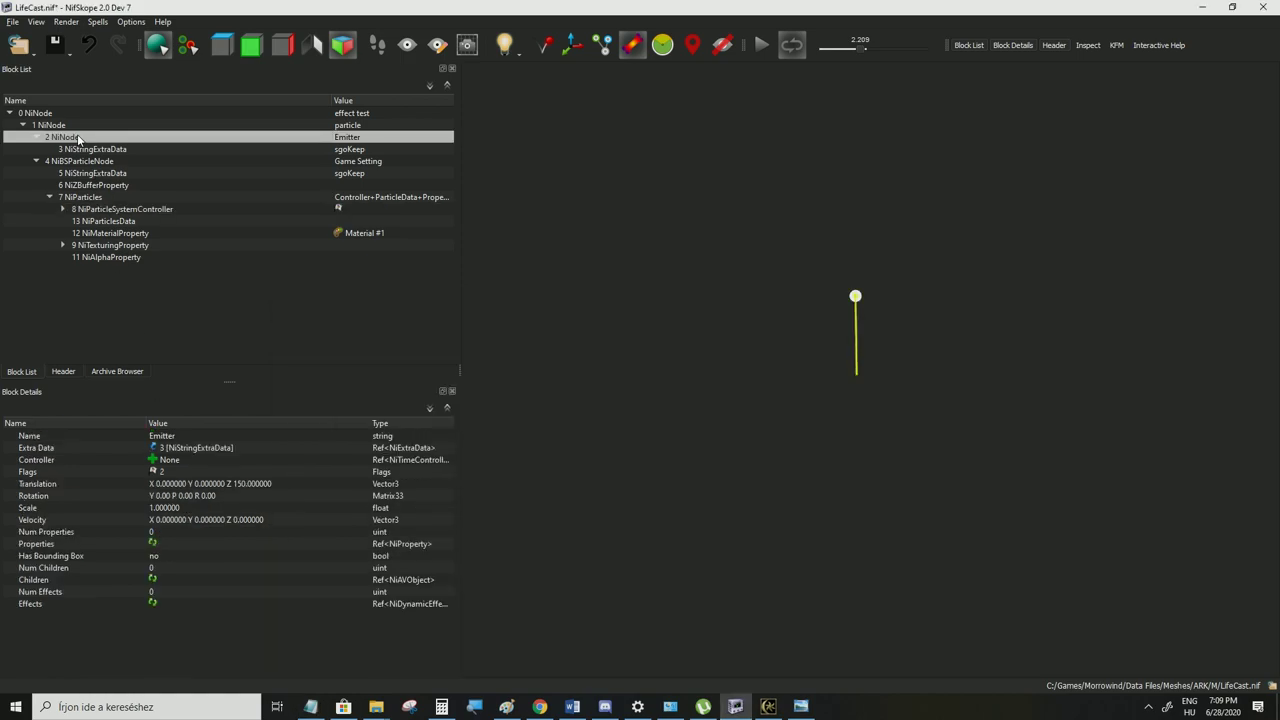
{"action": "double_click", "coordinate": [278, 483]}
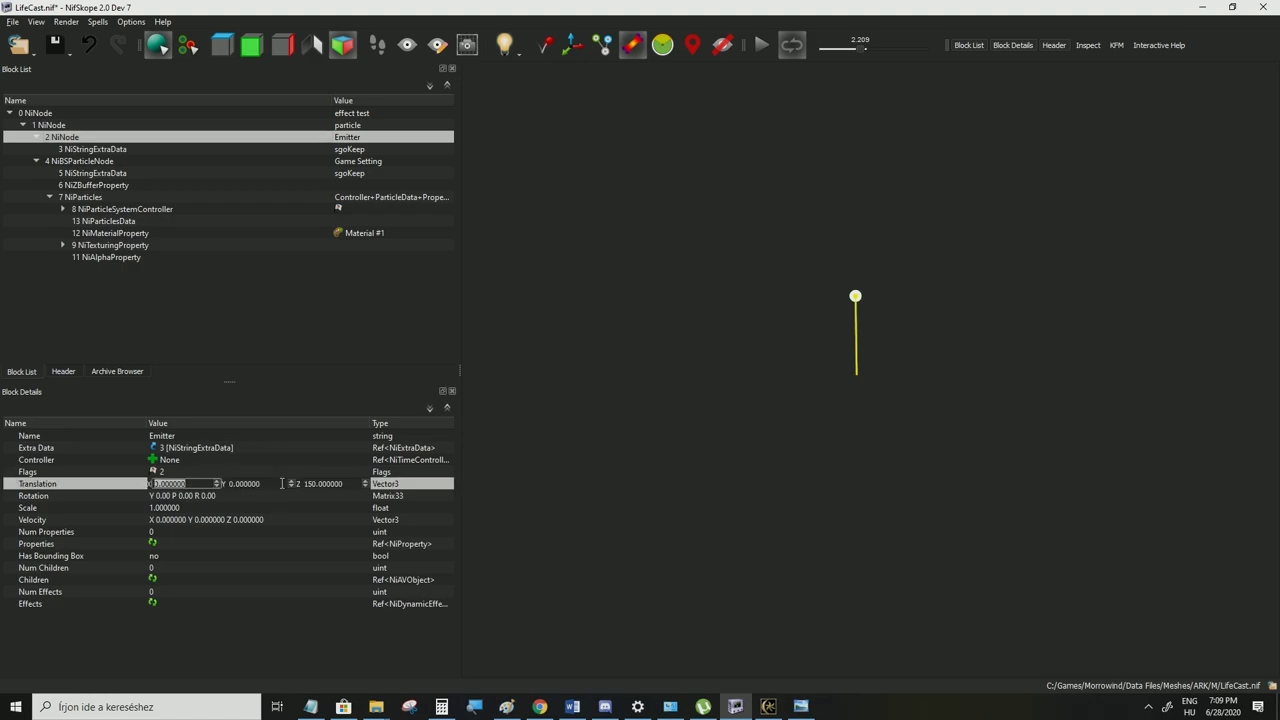
{"action": "double_click", "coordinate": [312, 484]}
{"action": "type", "text": "10"}
{"action": "key", "text": "Return"}
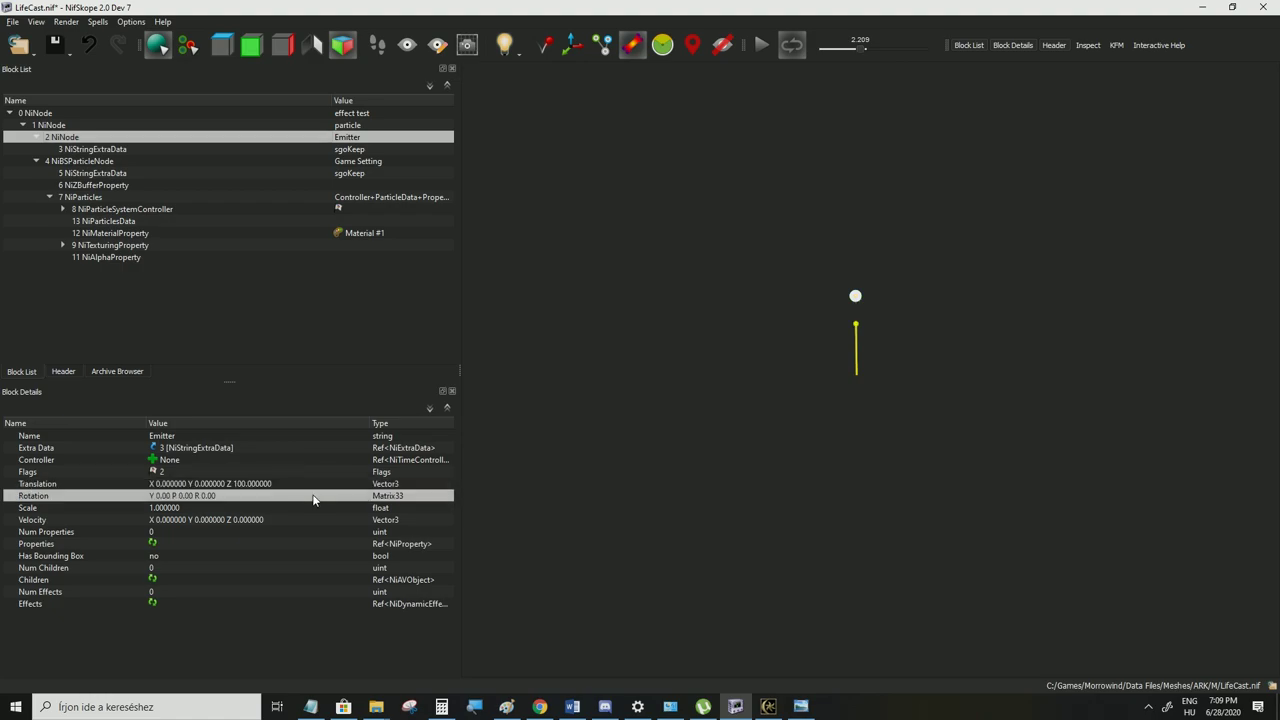
{"action": "left_click", "coordinate": [106, 209]}
{"action": "scroll", "coordinate": [212, 534], "scroll_direction": "down", "scroll_amount": 4}
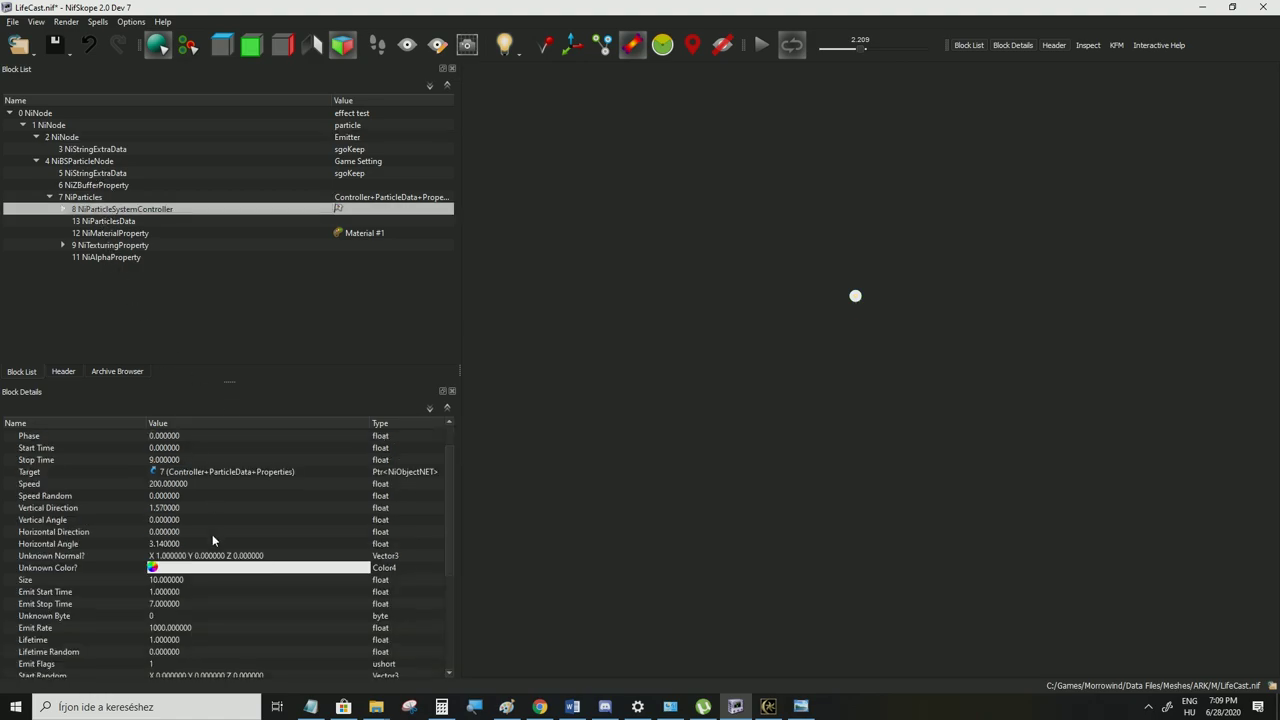
{"action": "scroll", "coordinate": [202, 589], "scroll_direction": "down", "scroll_amount": 1}
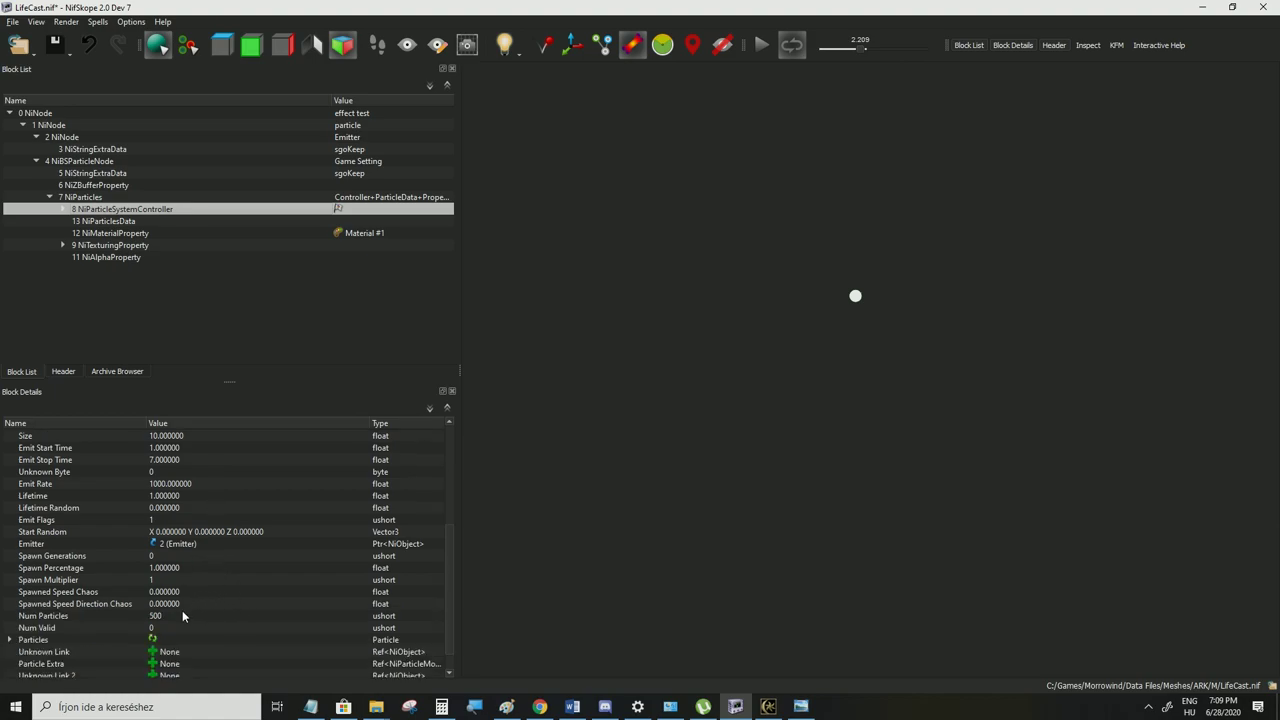
Set Emit Rate to 500 and Emit Stop Time to 3
{"action": "double_click", "coordinate": [170, 487]}
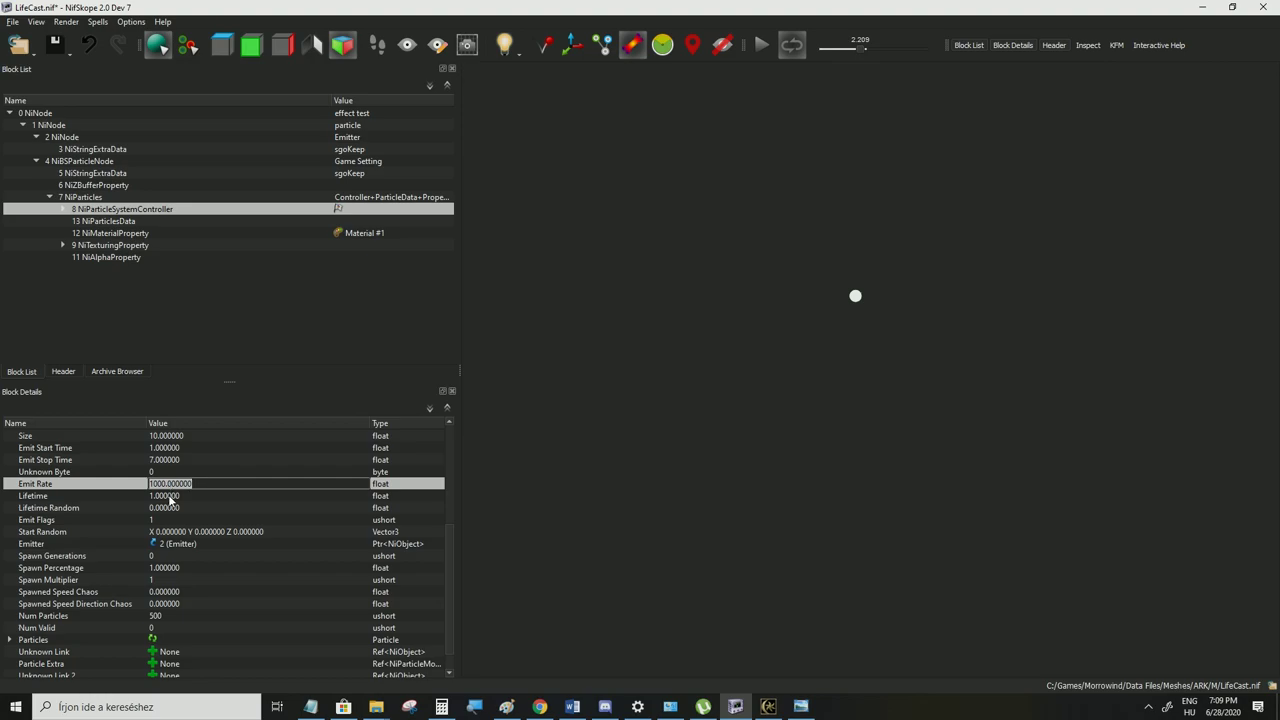
{"action": "type", "text": "2"}
{"action": "key", "text": "BackSpace"}
{"action": "type", "text": "500"}
{"action": "left_click", "coordinate": [163, 497]}
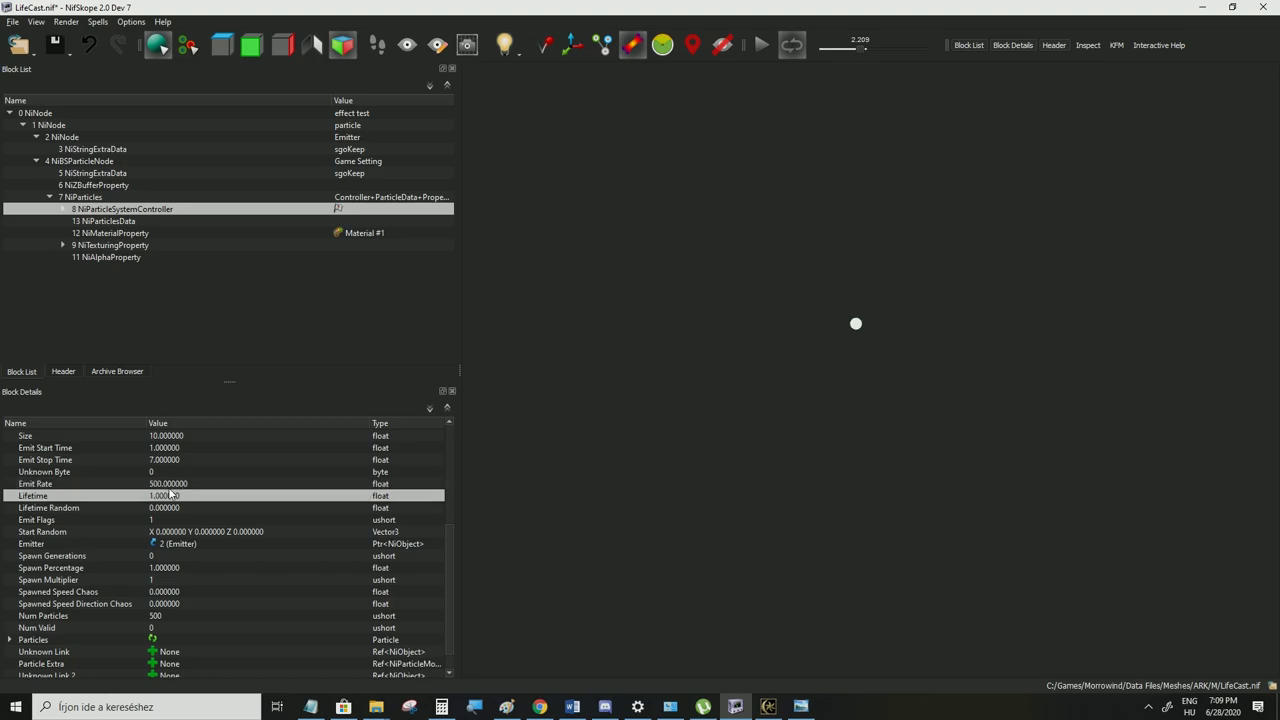
{"action": "scroll", "coordinate": [165, 497], "scroll_direction": "up", "scroll_amount": 1}
{"action": "double_click", "coordinate": [170, 496]}
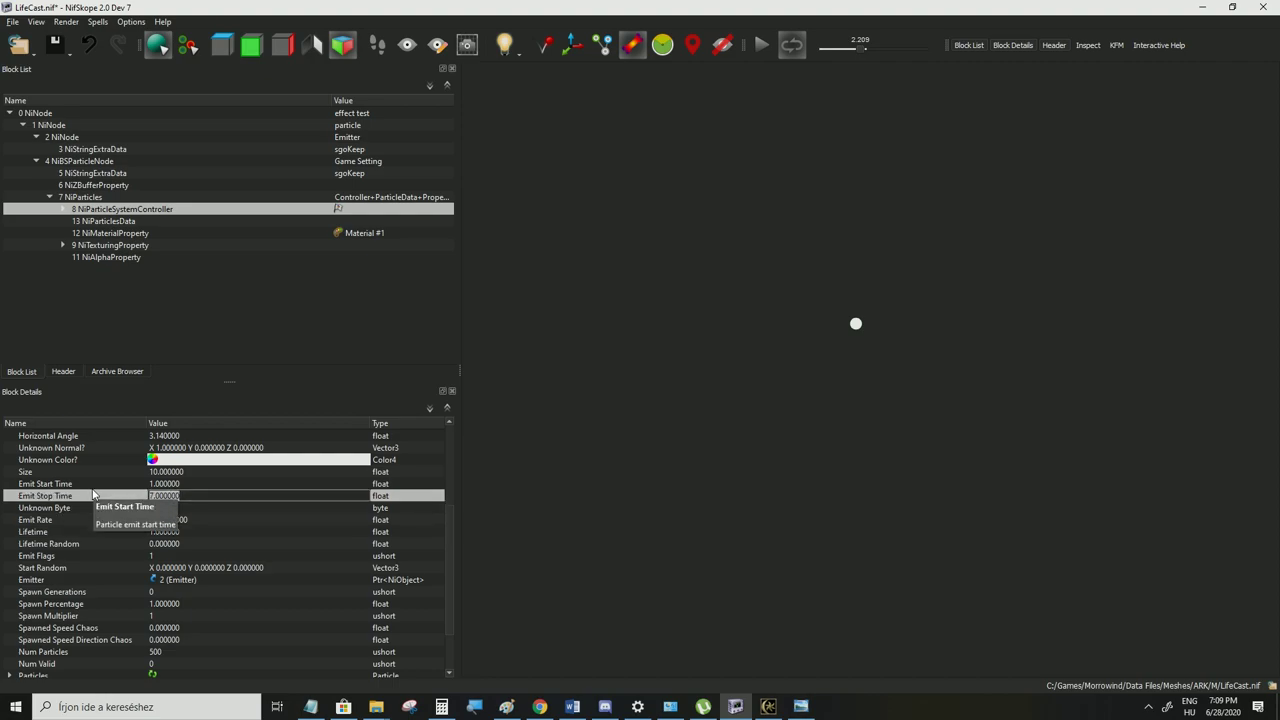
{"action": "type", "text": "3"}
{"action": "left_click", "coordinate": [170, 487]}
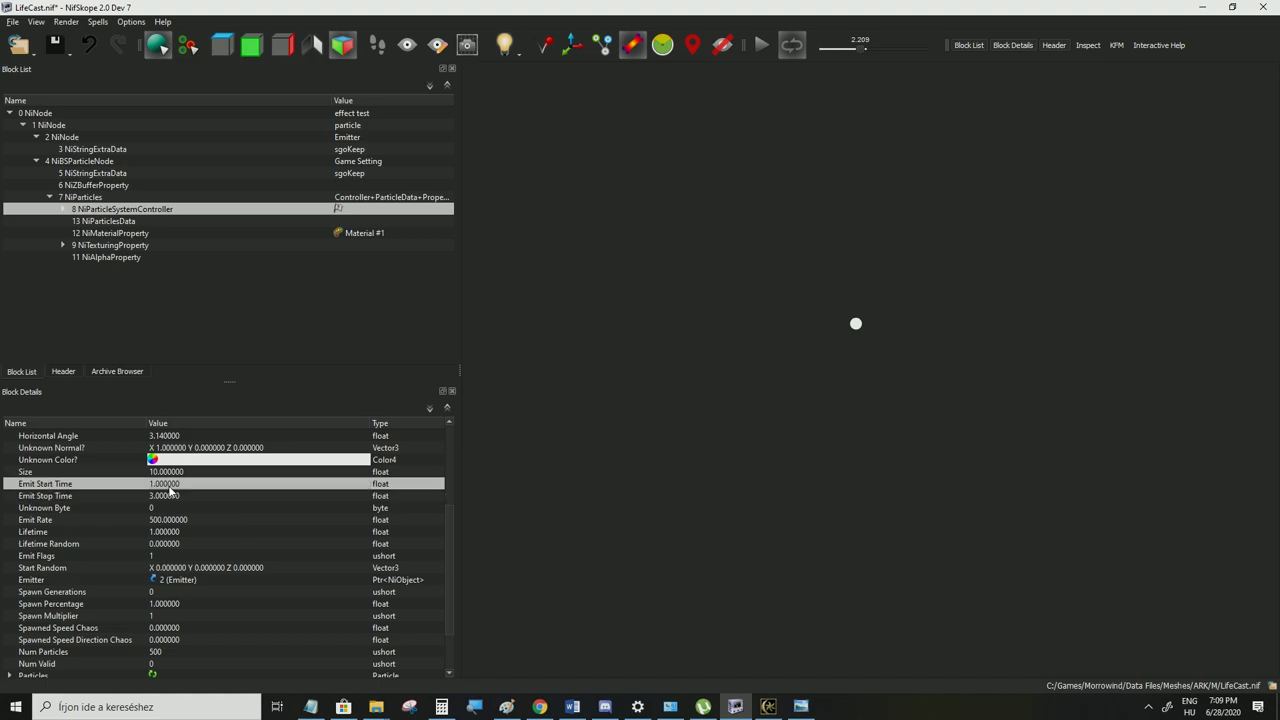
Lower Emit Rate to 250 and set the particle Lifetime to 3
{"action": "double_click", "coordinate": [170, 520]}
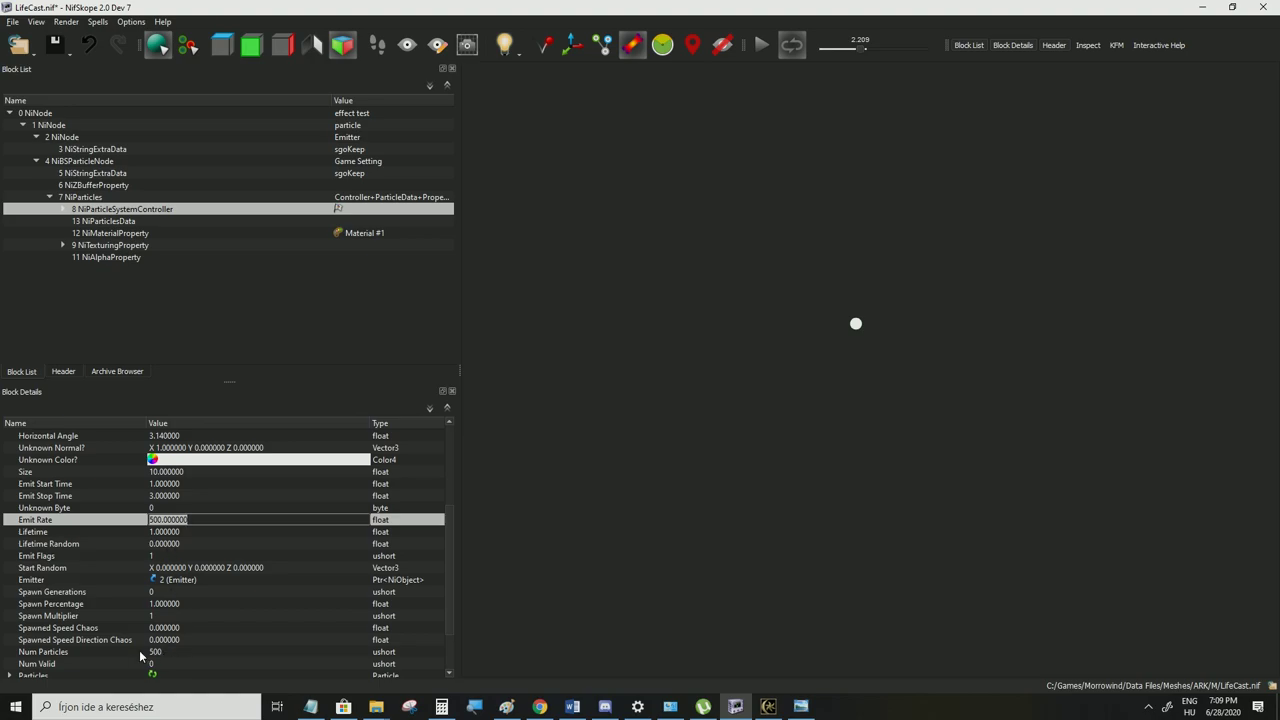
{"action": "type", "text": "250"}
{"action": "left_click", "coordinate": [167, 534]}
{"action": "left_click", "coordinate": [161, 521]}
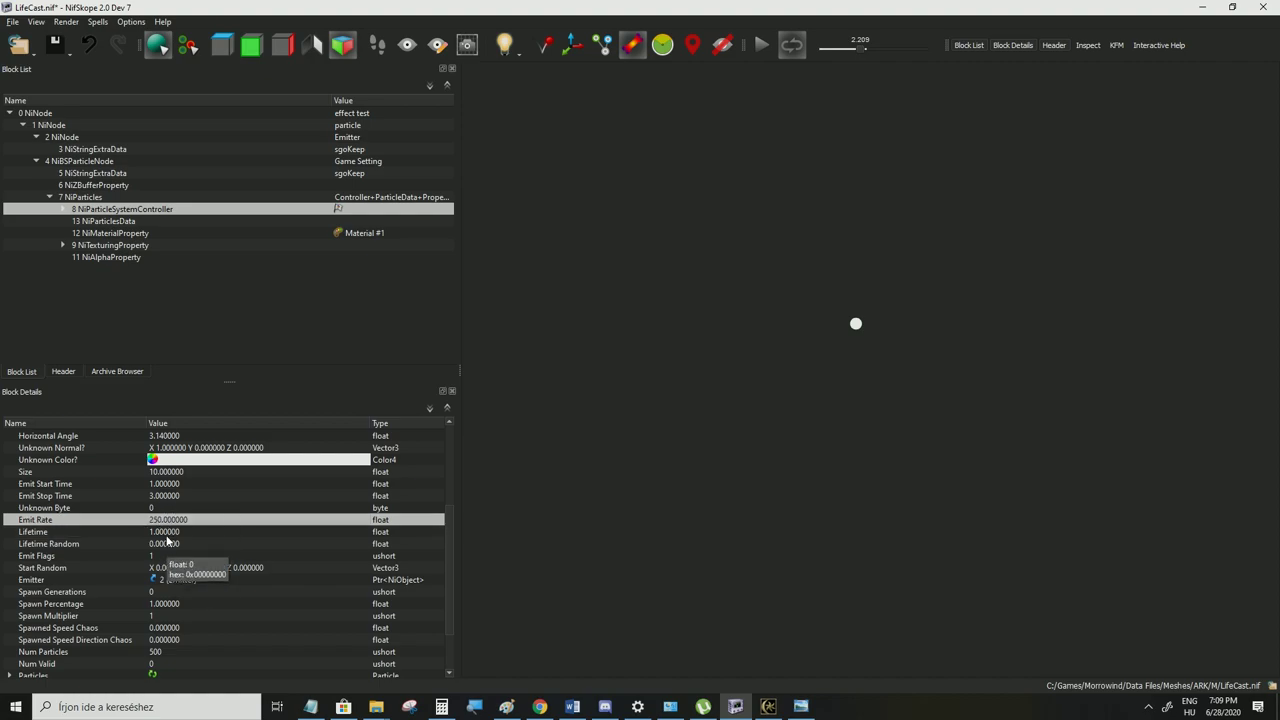
{"action": "double_click", "coordinate": [167, 534]}
{"action": "type", "text": "3"}
{"action": "left_click", "coordinate": [167, 544]}
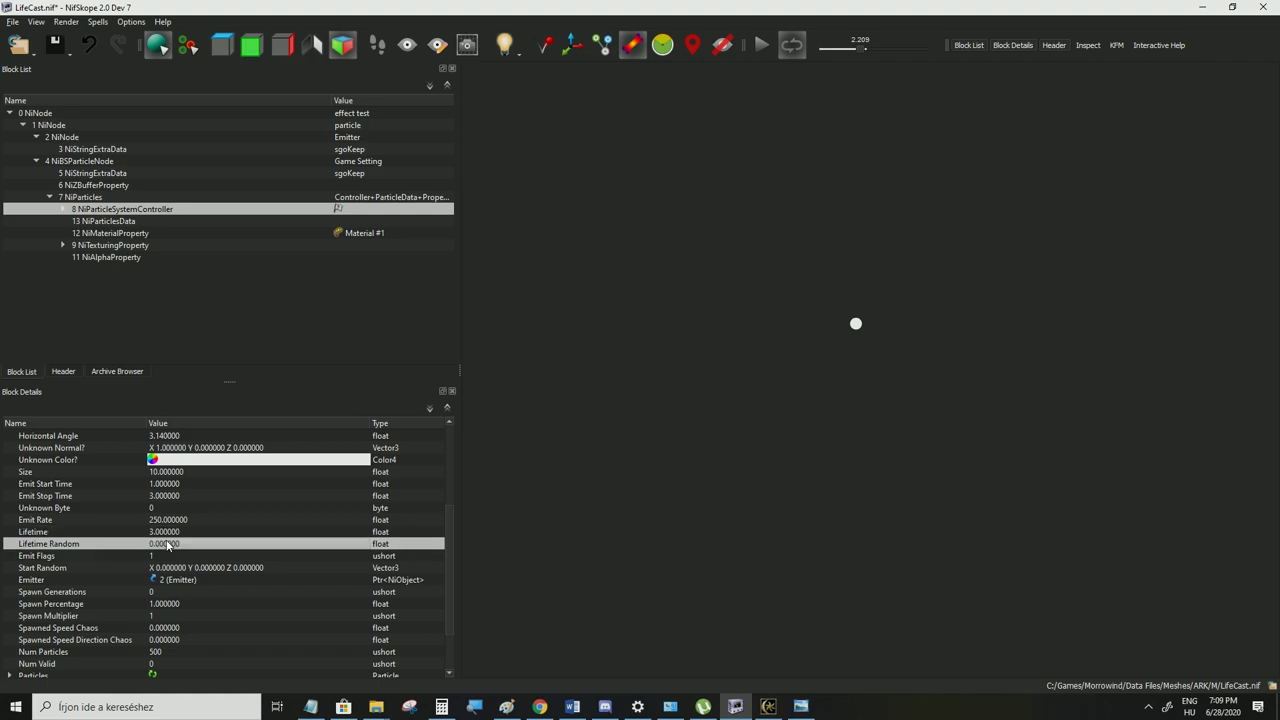
{"action": "left_click", "coordinate": [165, 486]}
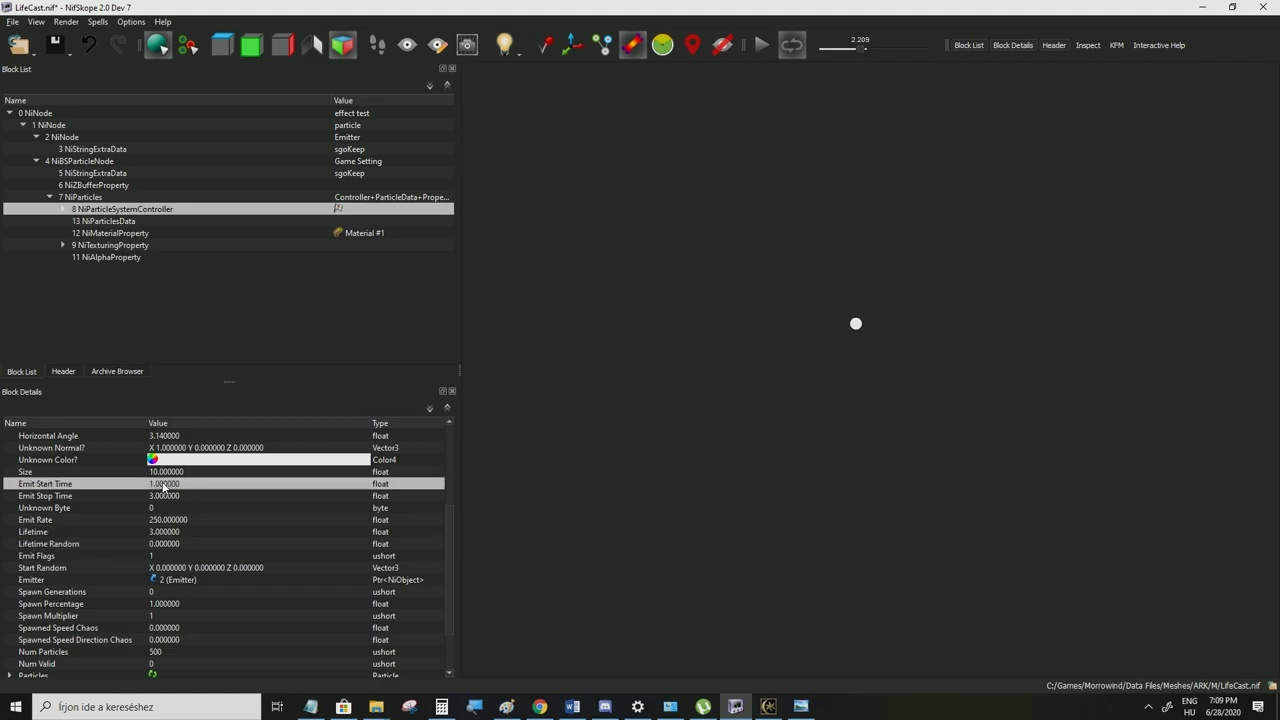
{"action": "left_click", "coordinate": [195, 472]}
{"action": "scroll", "coordinate": [211, 522], "scroll_direction": "up", "scroll_amount": 2}
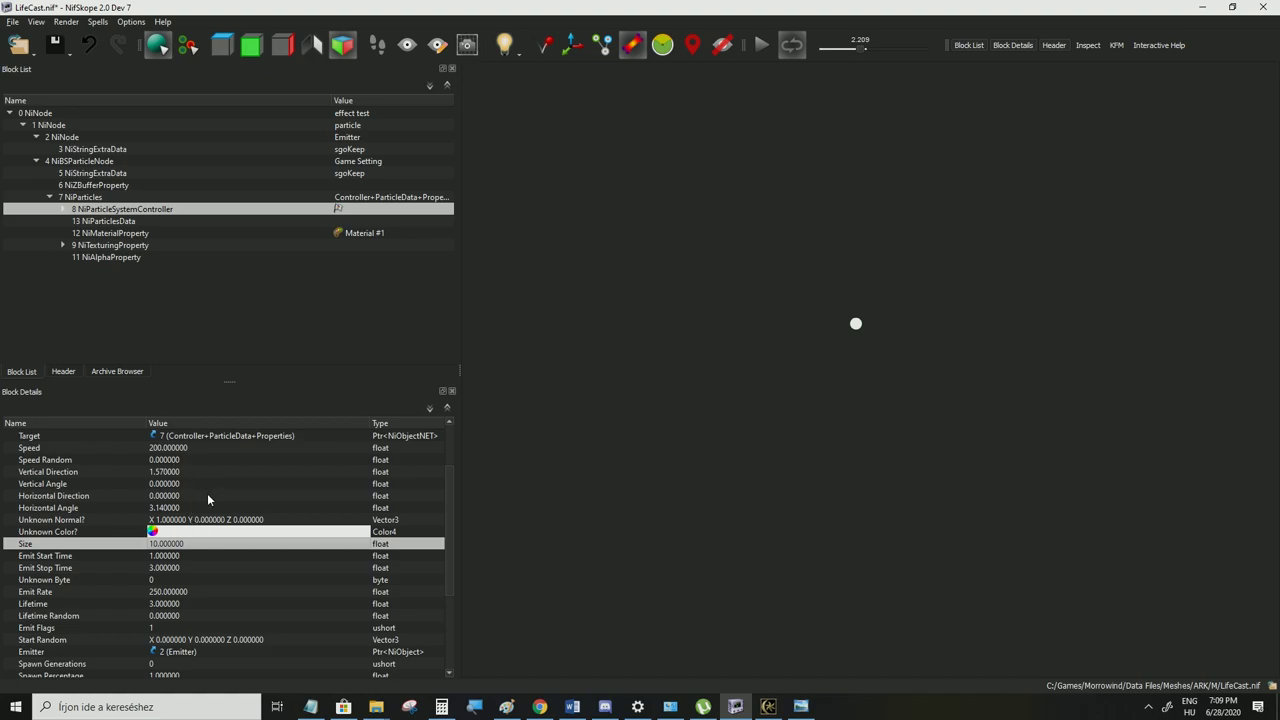
{"action": "left_click", "coordinate": [14, 21]}
Save LifeCast.nif, set Start Random Z to 100, and replay the preview animation
{"action": "left_click", "coordinate": [30, 129]}
{"action": "left_click", "coordinate": [761, 44]}
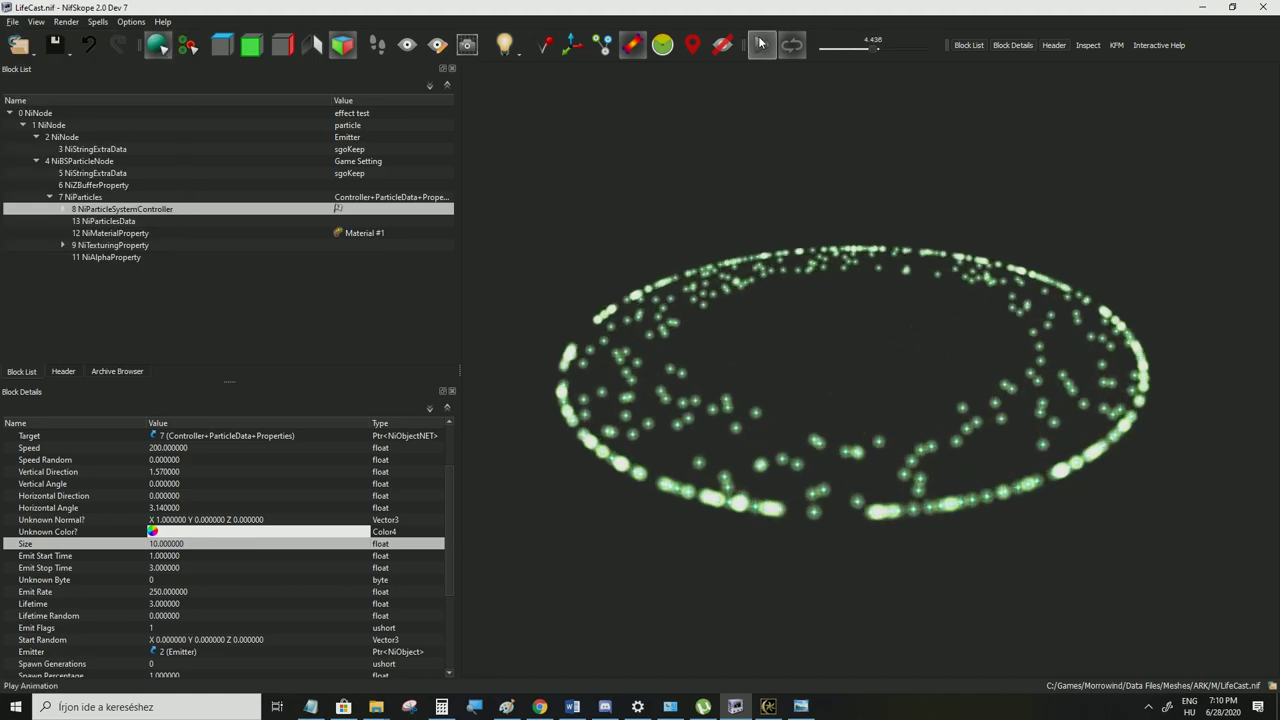
{"action": "left_click", "coordinate": [278, 640]}
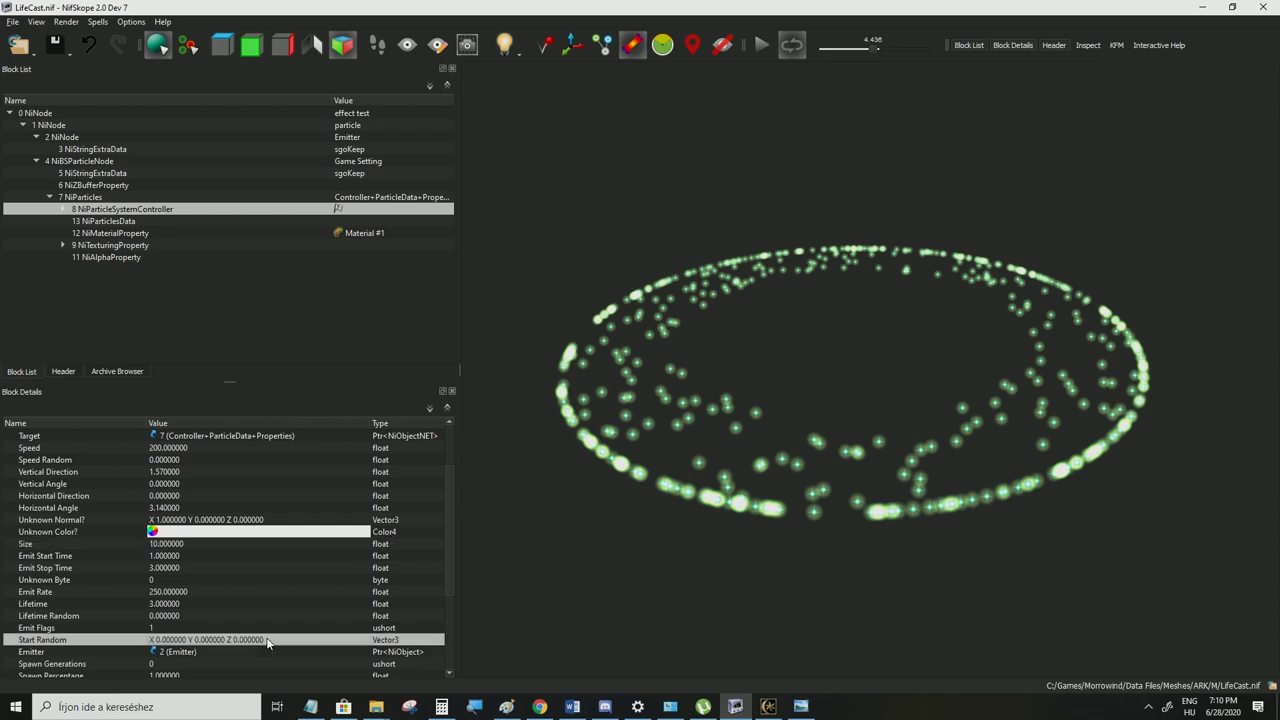
{"action": "double_click", "coordinate": [284, 643]}
{"action": "double_click", "coordinate": [313, 640]}
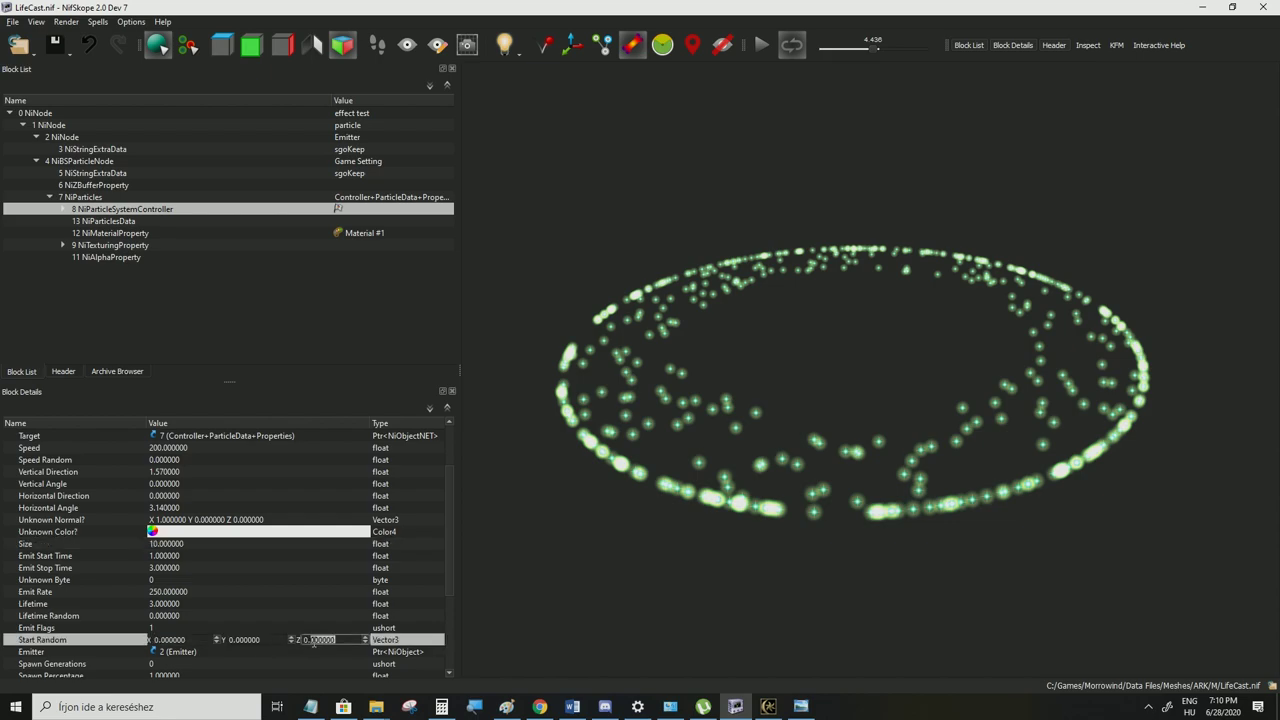
{"action": "type", "text": "100"}
{"action": "left_click", "coordinate": [196, 604]}
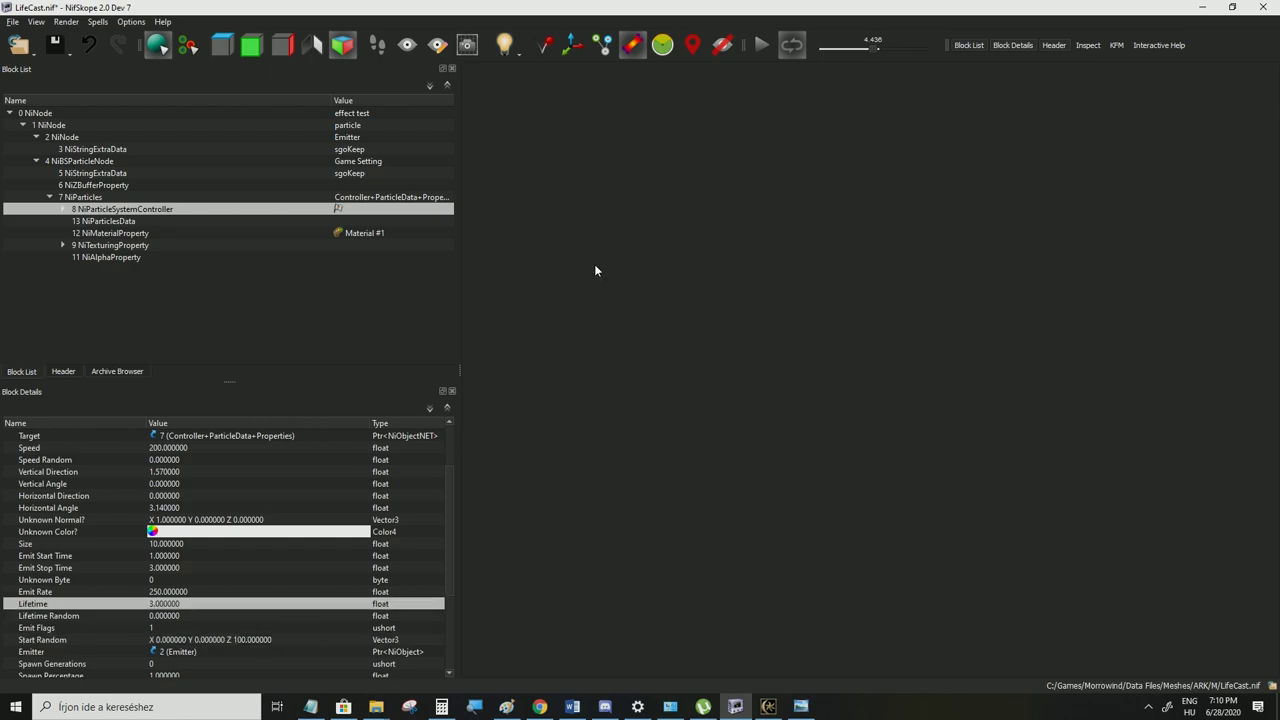
{"action": "left_click", "coordinate": [774, 47]}
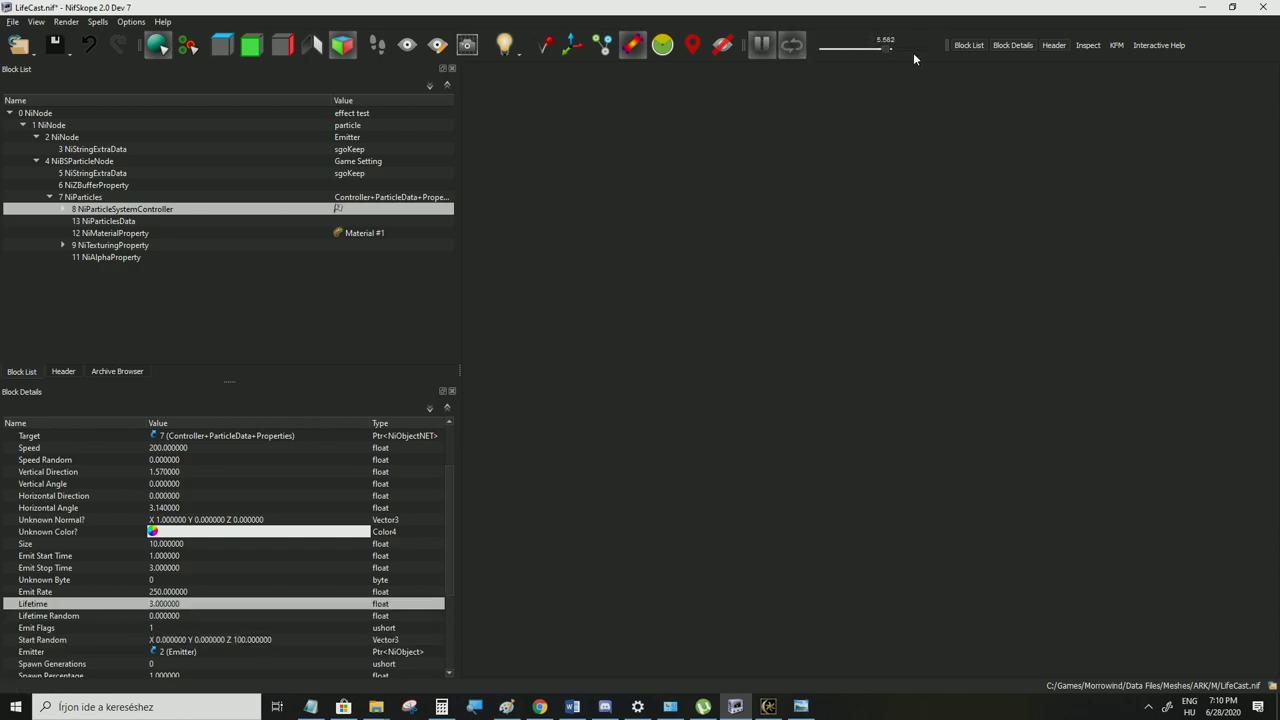
{"action": "left_click", "coordinate": [760, 46]}
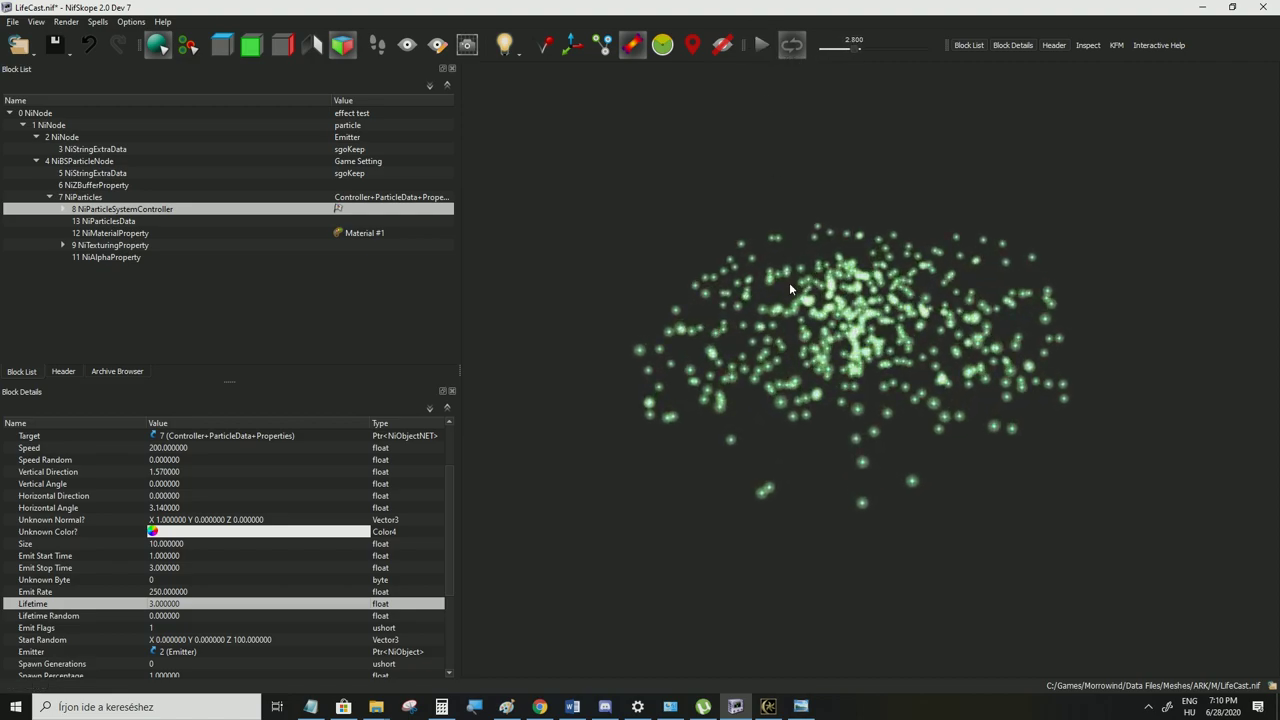
Raise Start Random Z to 200, save, and test-cast the spell in Morrowind
{"action": "double_click", "coordinate": [262, 640]}
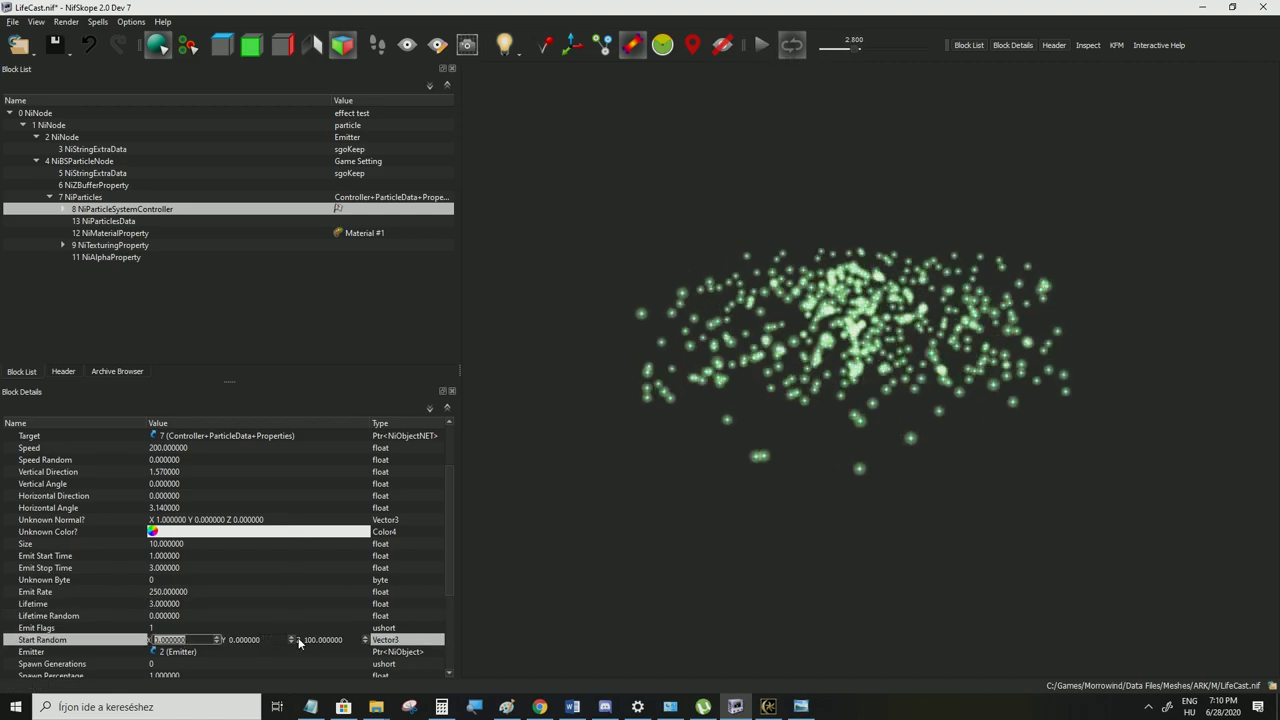
{"action": "left_click", "coordinate": [318, 640]}
{"action": "double_click", "coordinate": [318, 640]}
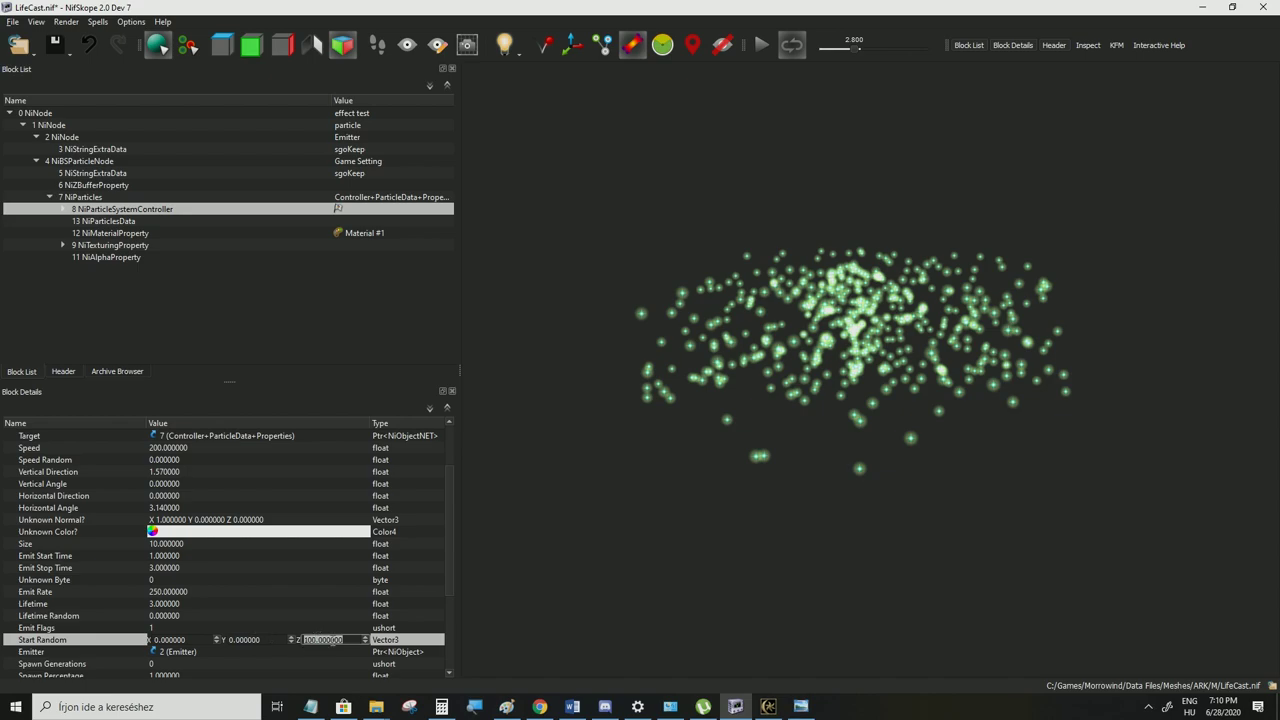
{"action": "type", "text": "2"}
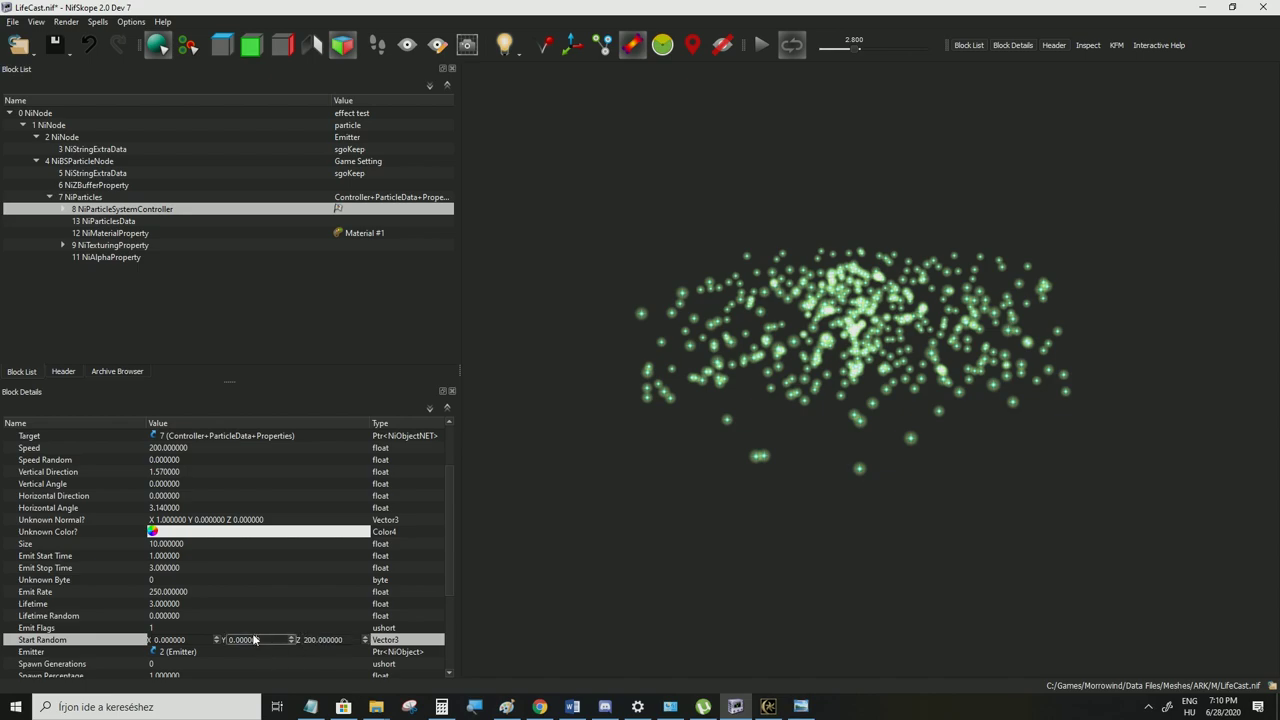
{"action": "left_click", "coordinate": [220, 605]}
{"action": "left_click", "coordinate": [12, 22]}
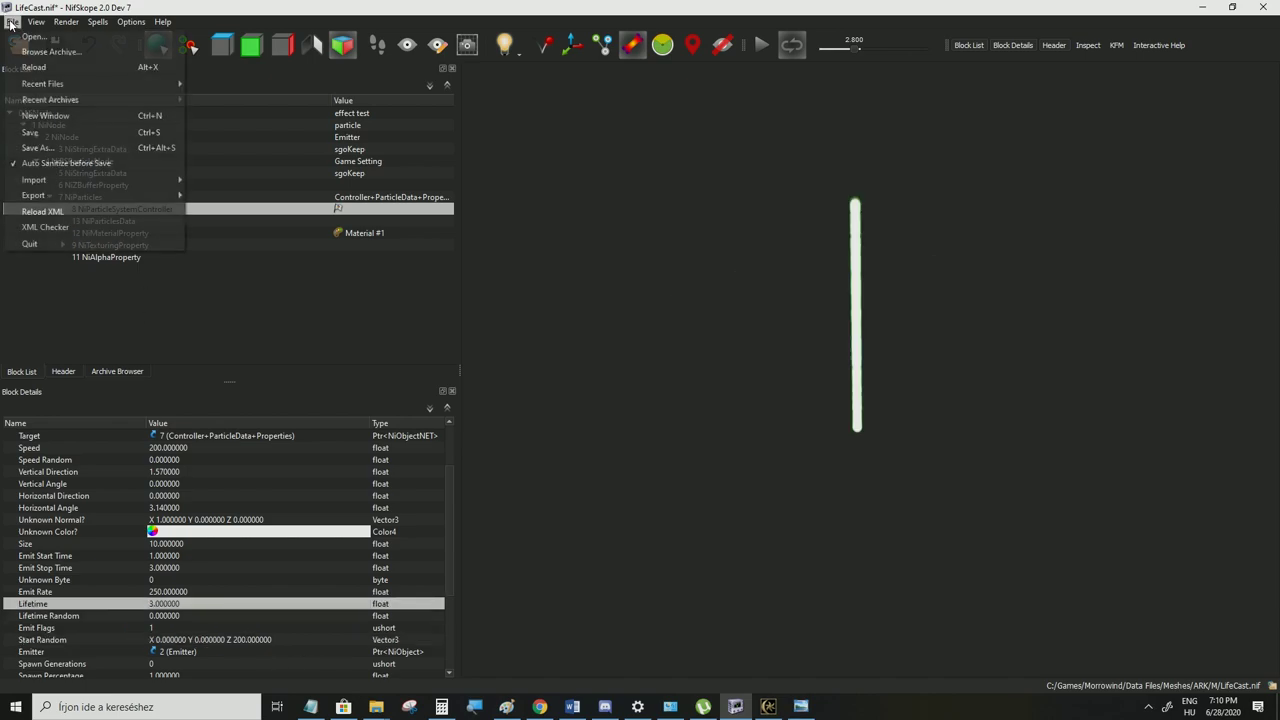
{"action": "left_click", "coordinate": [318, 380]}
{"action": "left_click", "coordinate": [779, 706]}
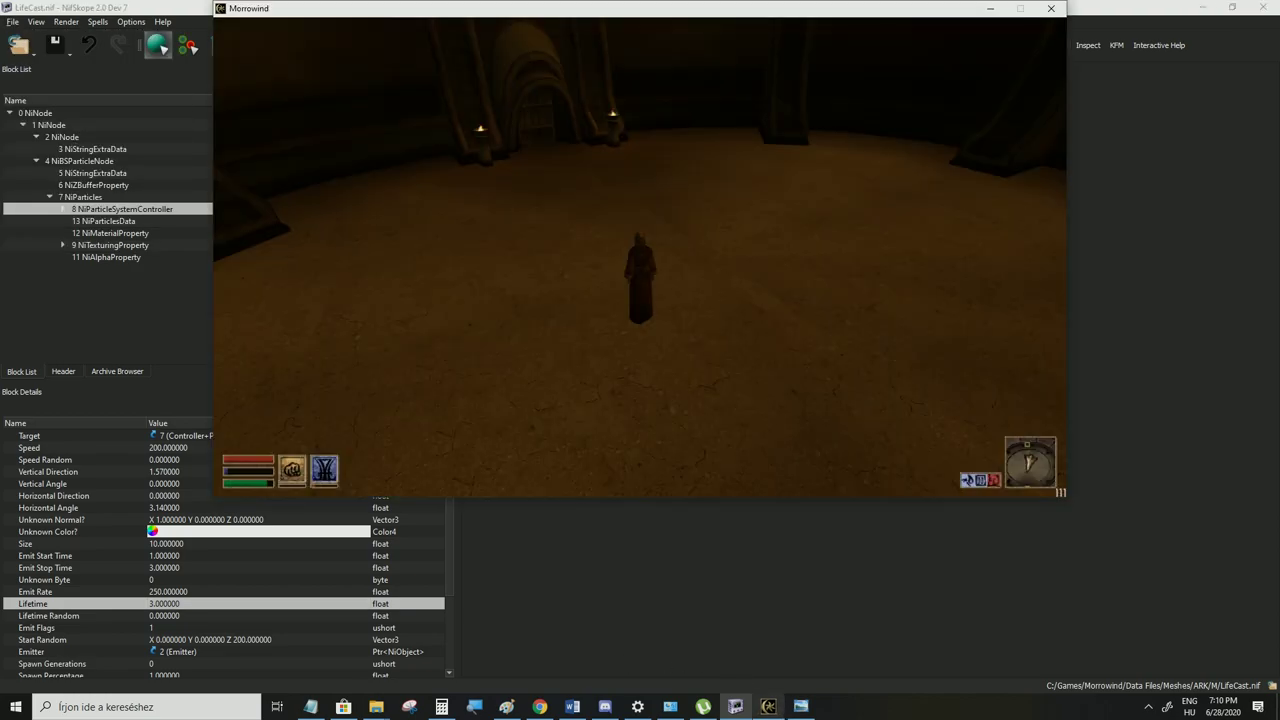
{"action": "left_click", "coordinate": [640, 256]}
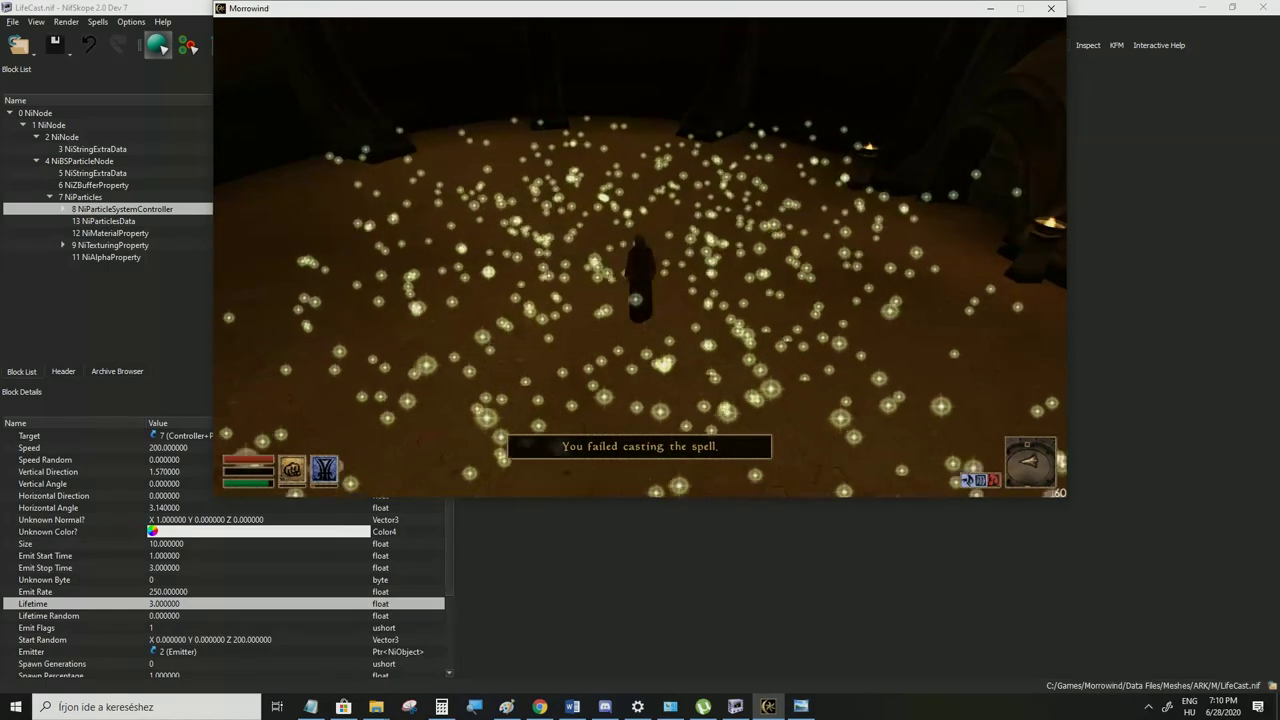
Slow the particle Speed to 70, save, and cast the spell again in Morrowind
{"action": "key", "text": "alt+Tab"}
{"action": "scroll", "coordinate": [240, 503], "scroll_direction": "up", "scroll_amount": 2}
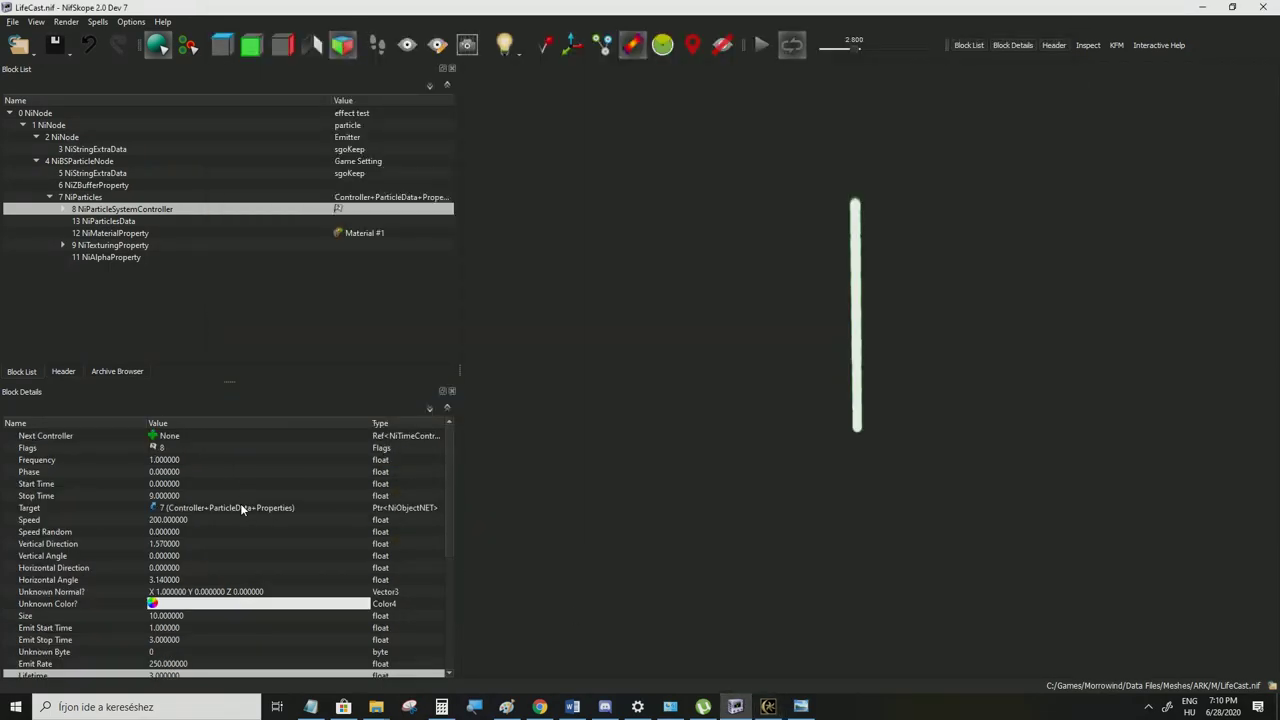
{"action": "double_click", "coordinate": [186, 521]}
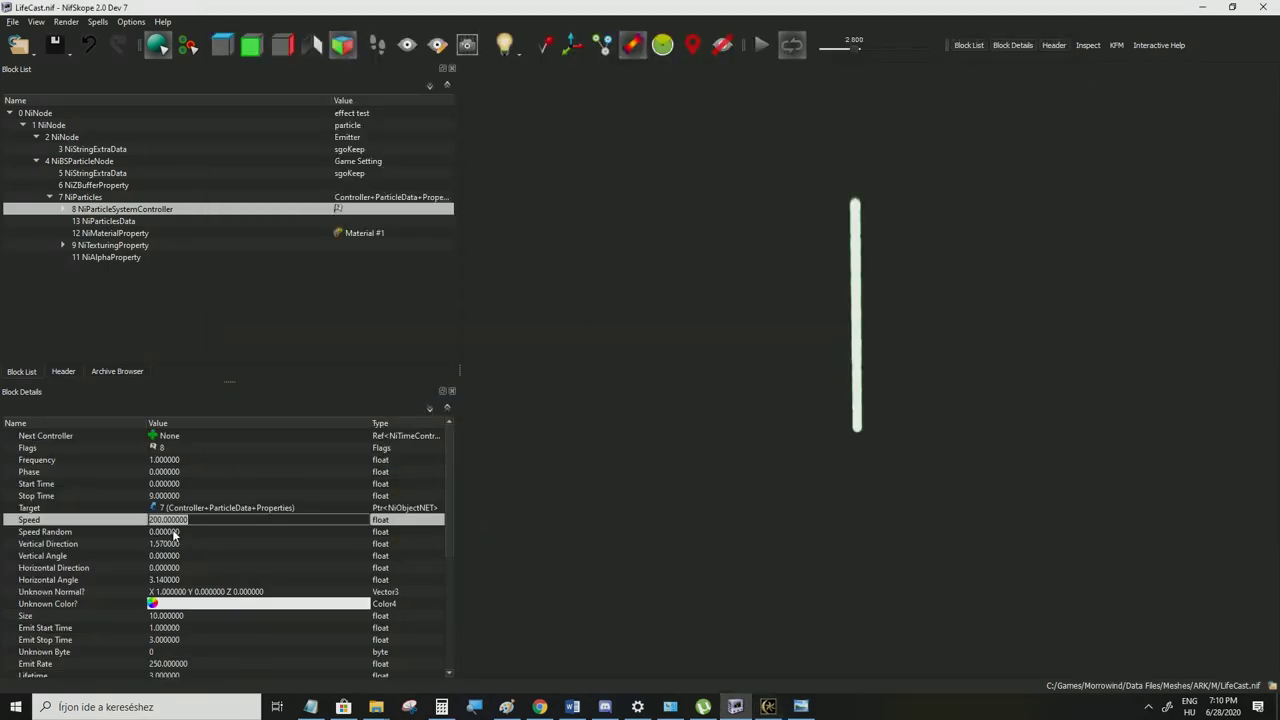
{"action": "type", "text": "70"}
{"action": "left_click", "coordinate": [174, 532]}
{"action": "left_click", "coordinate": [12, 21]}
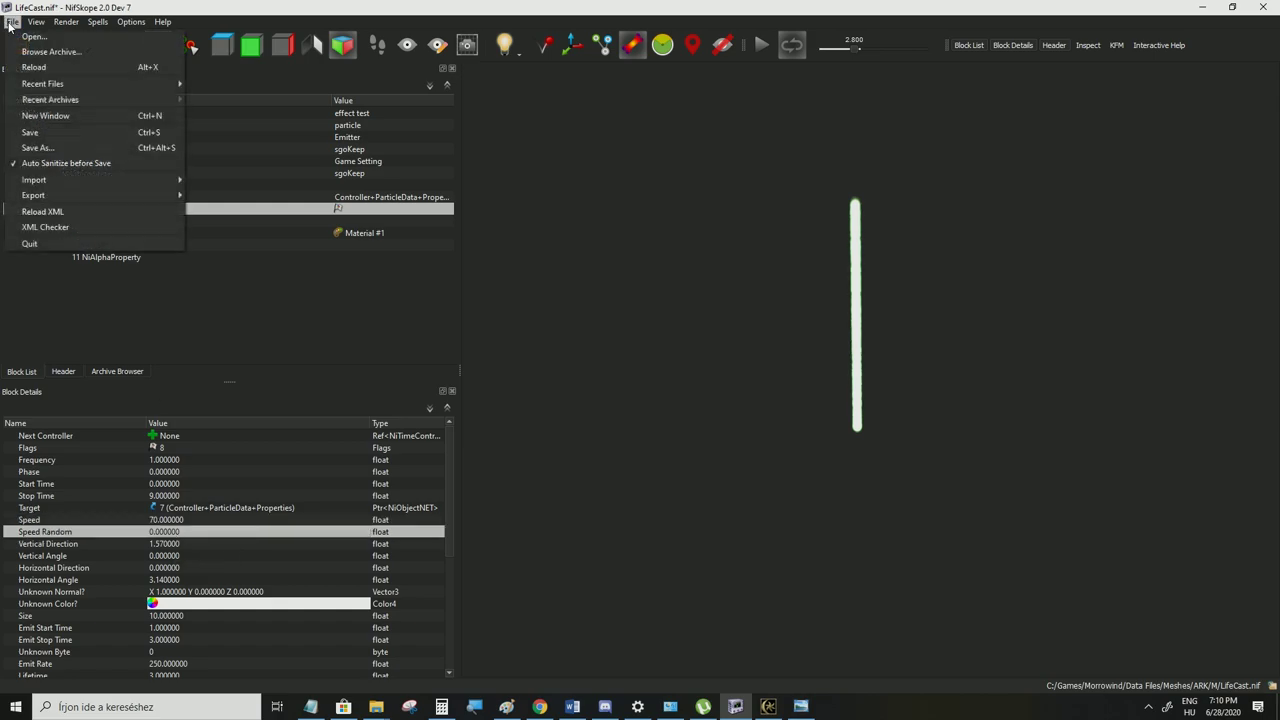
{"action": "left_click", "coordinate": [30, 132]}
{"action": "left_click", "coordinate": [768, 706]}
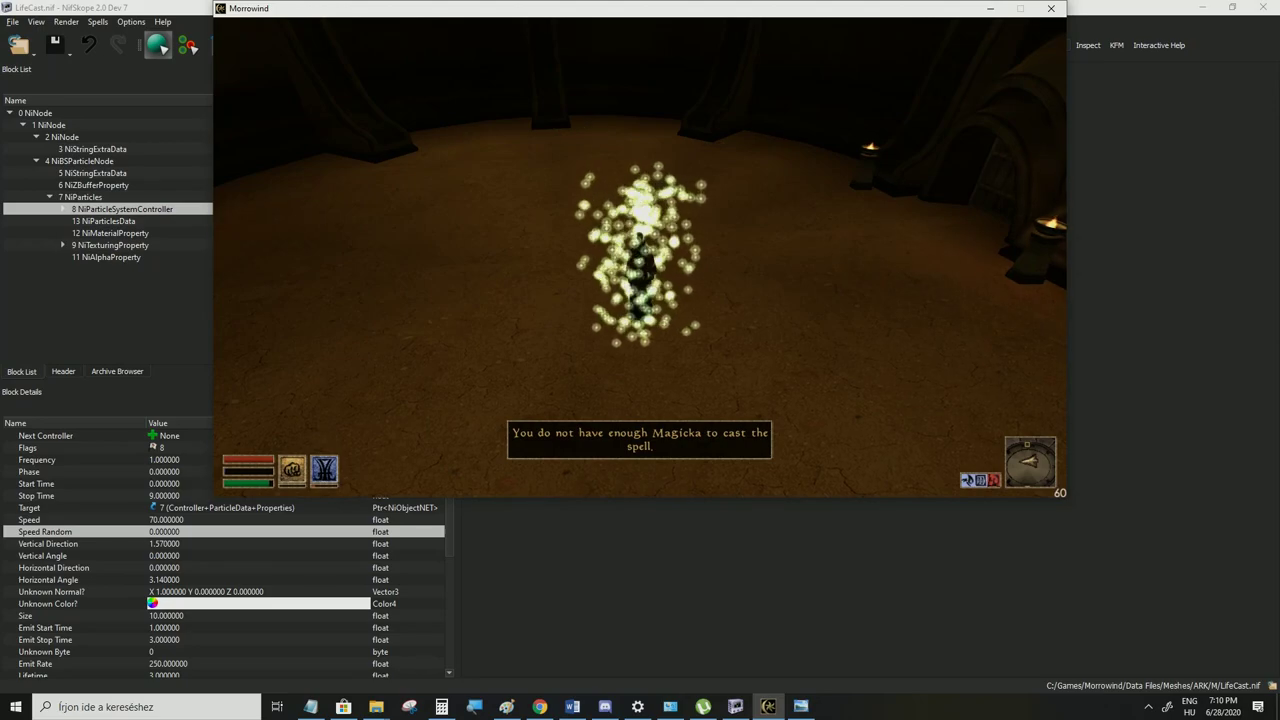
{"action": "key", "text": "a"}
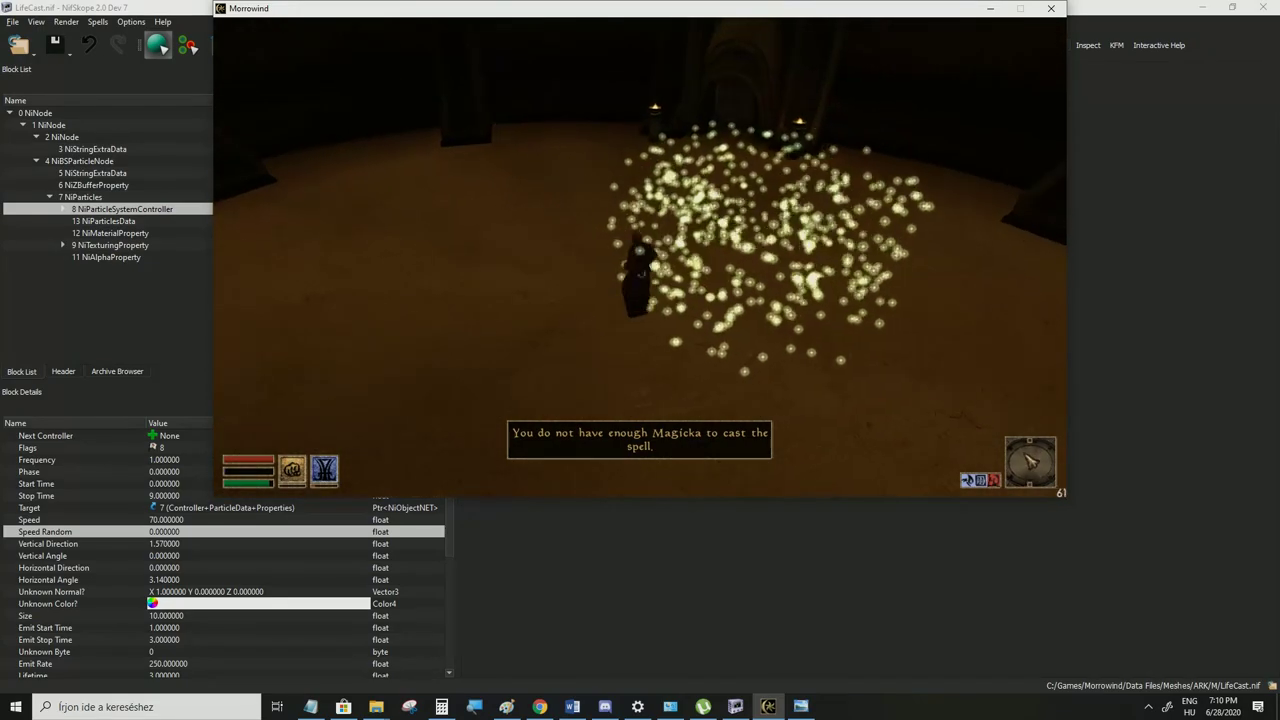
{"action": "key", "text": "alt+Tab"}
{"action": "scroll", "coordinate": [258, 600], "scroll_direction": "down", "scroll_amount": 5}
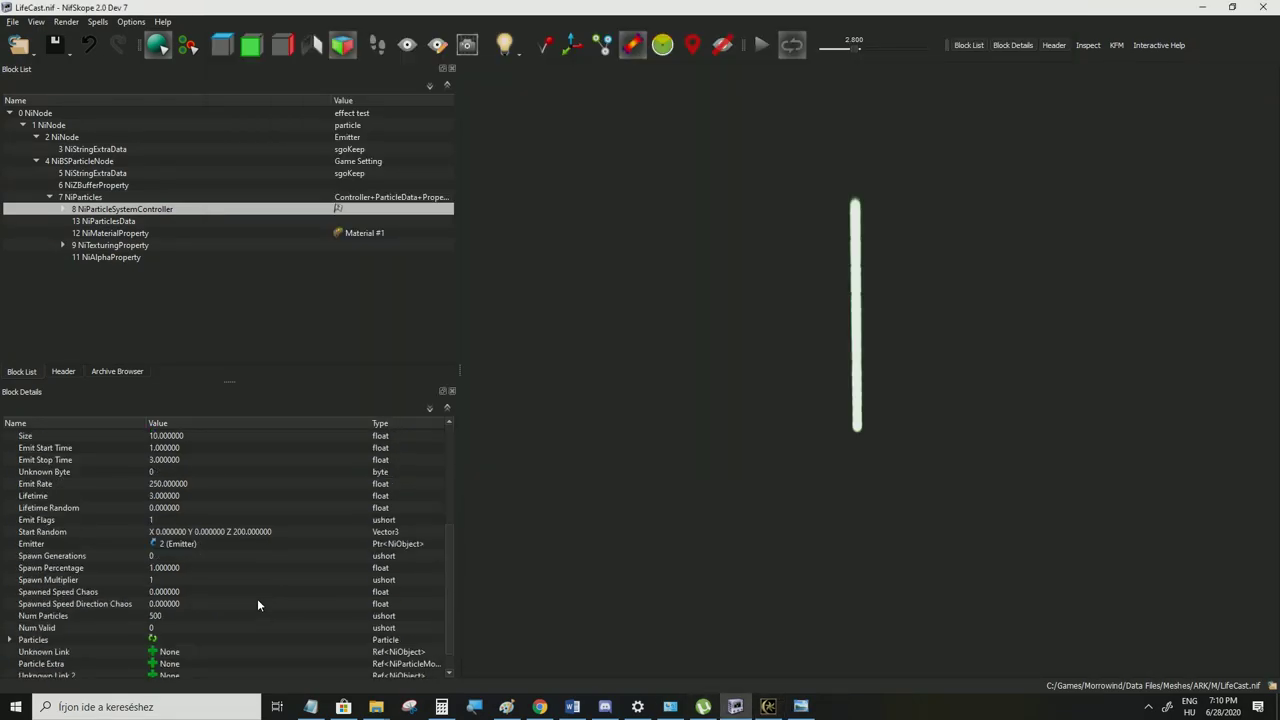
Set Start Random to 300 on the X, Y and Z axes
{"action": "scroll", "coordinate": [257, 598], "scroll_direction": "up", "scroll_amount": 1}
{"action": "left_click", "coordinate": [224, 567]}
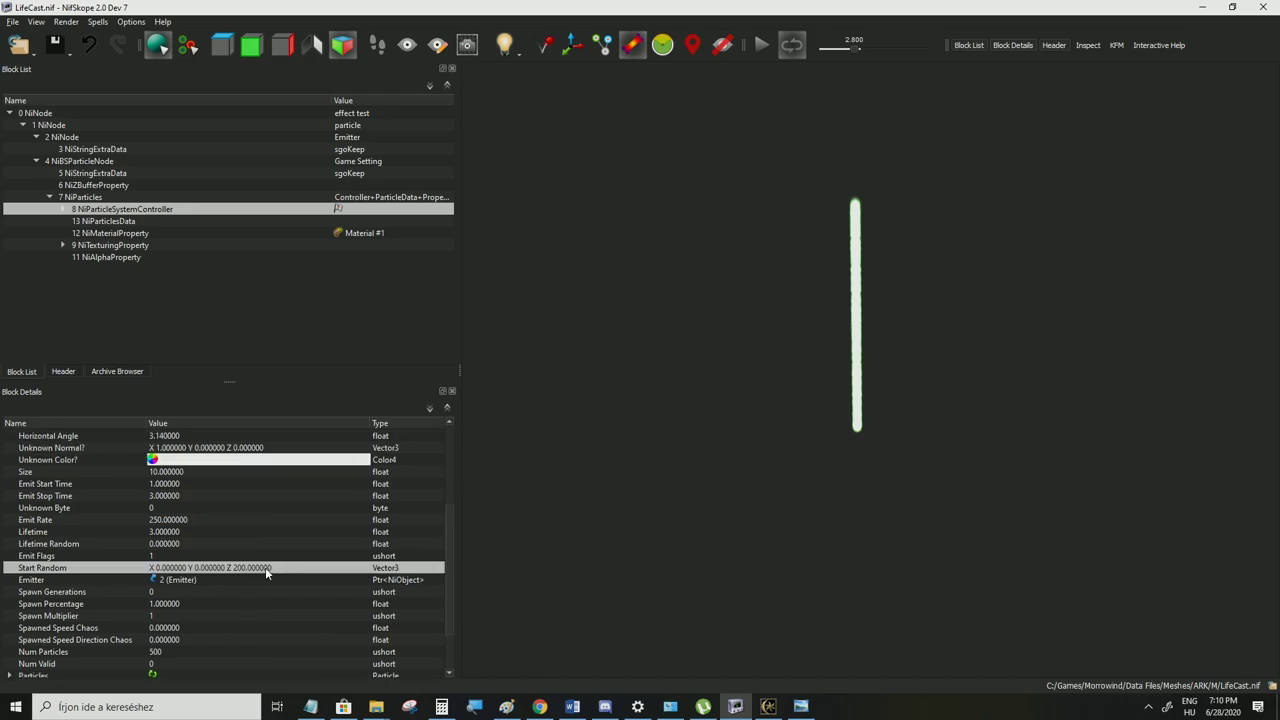
{"action": "double_click", "coordinate": [265, 567]}
{"action": "double_click", "coordinate": [309, 567]}
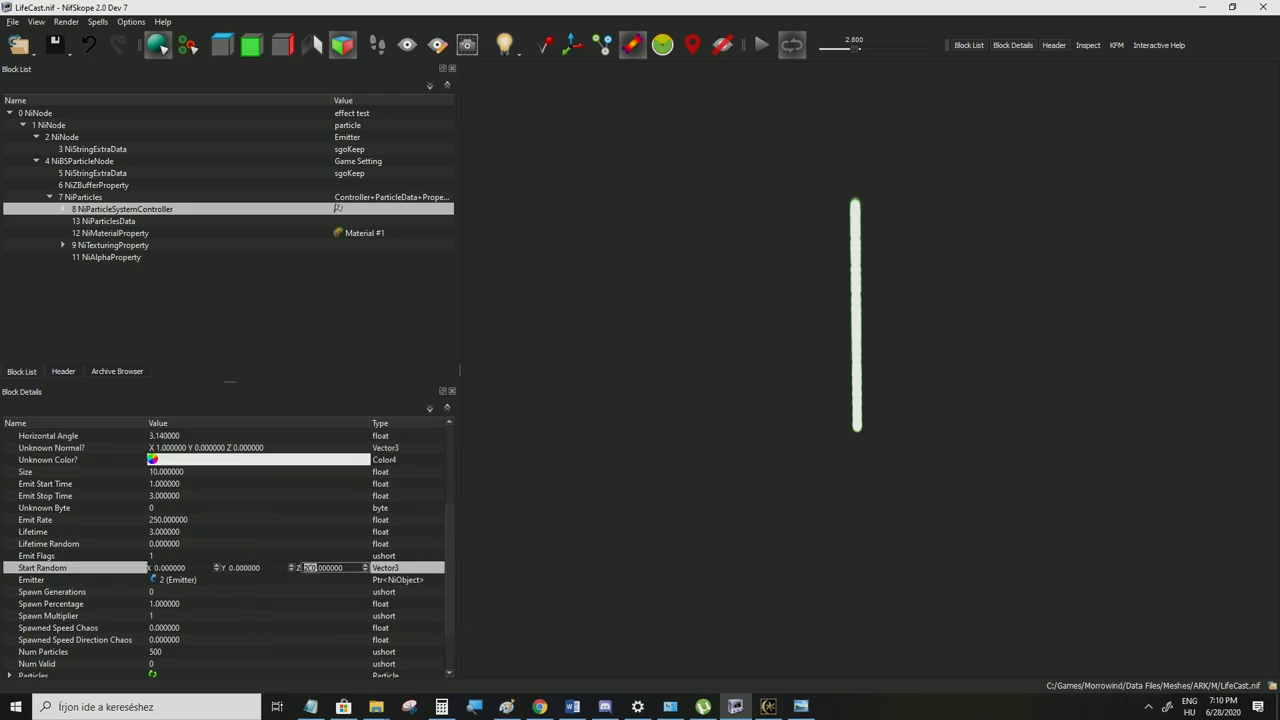
{"action": "type", "text": "0"}
{"action": "double_click", "coordinate": [203, 567]}
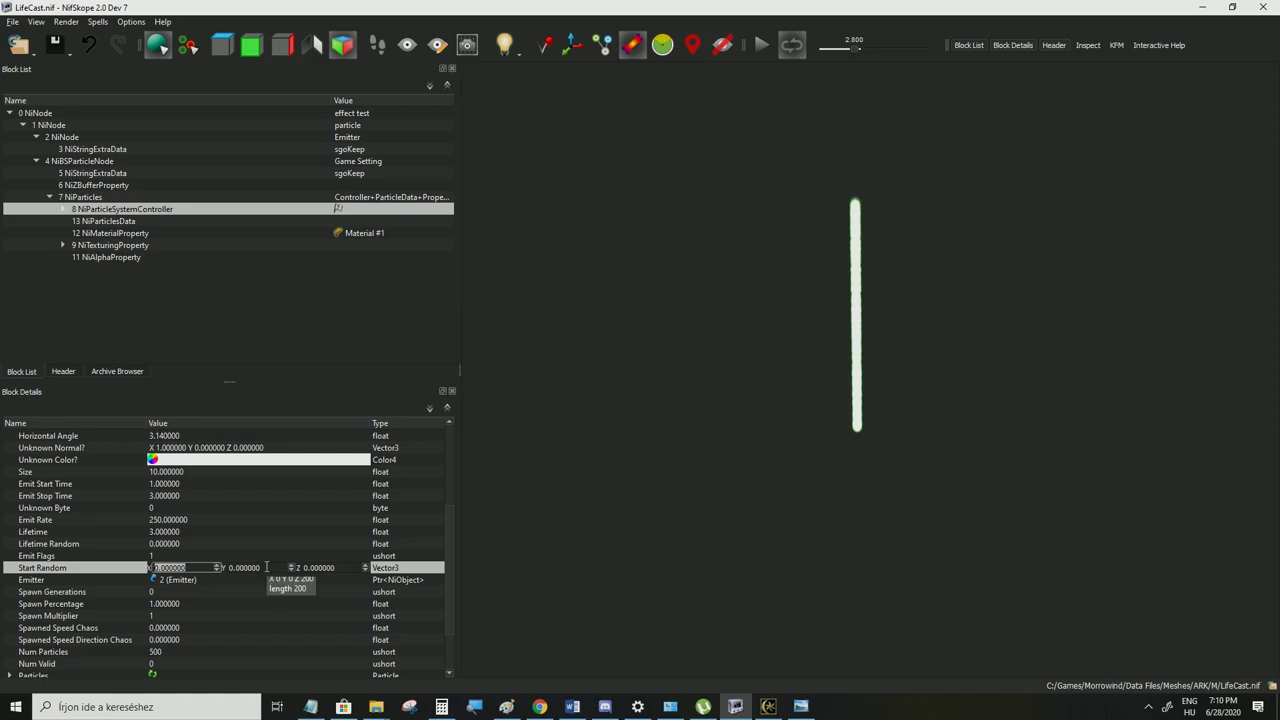
{"action": "type", "text": "3"}
{"action": "double_click", "coordinate": [262, 567]}
{"action": "type", "text": "300"}
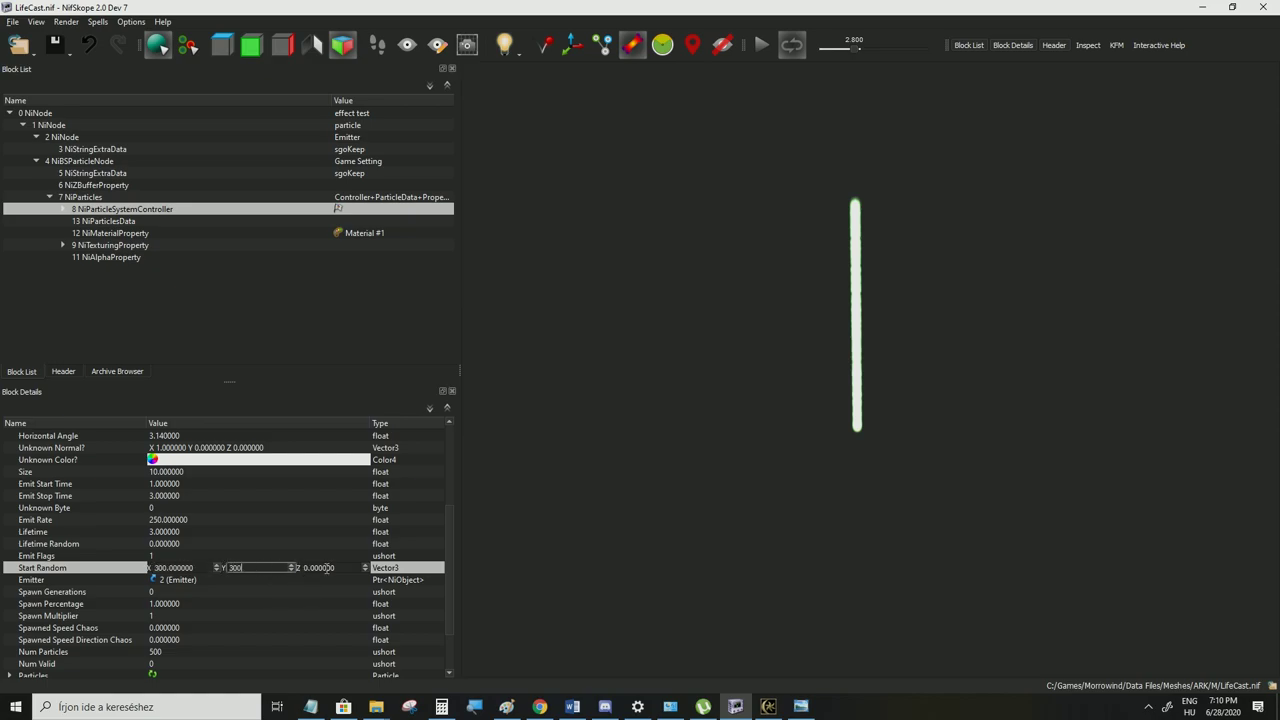
{"action": "double_click", "coordinate": [326, 567]}
{"action": "type", "text": "3"}
{"action": "key", "text": "Return"}
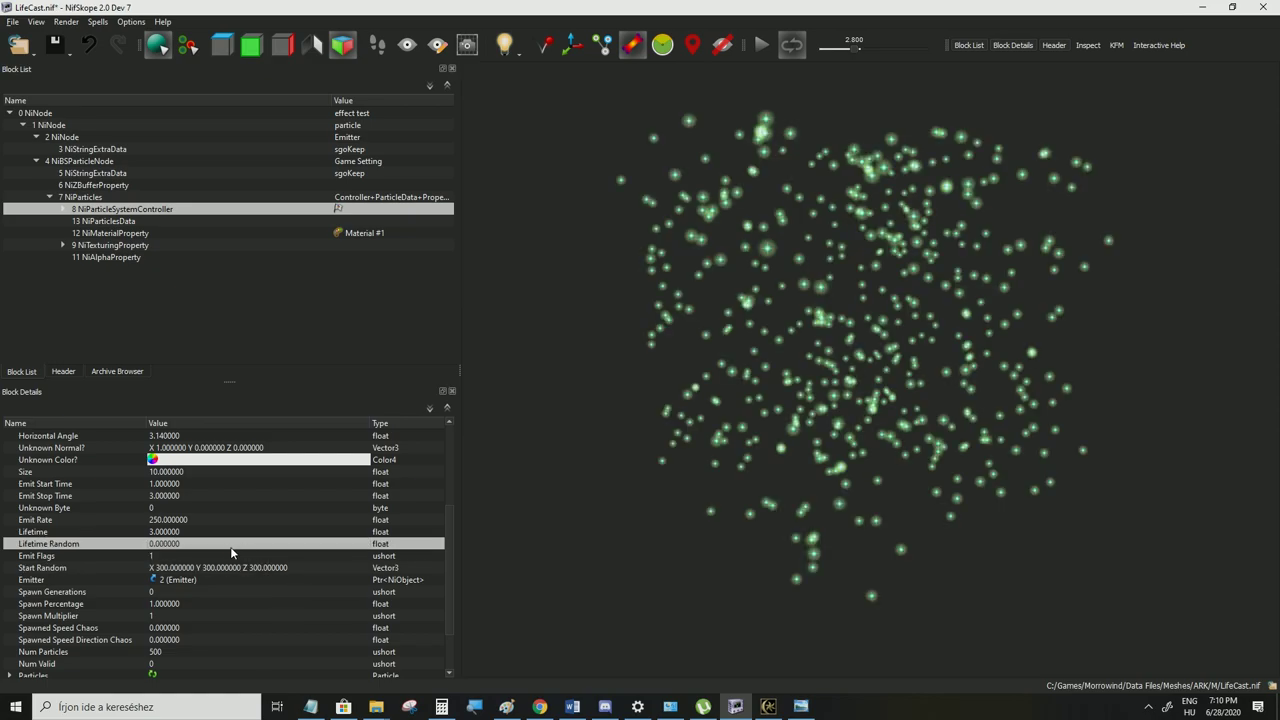
Set particle Speed to 0, save LifeCast.nif, and test-cast the spell in Morrowind
{"action": "scroll", "coordinate": [196, 548], "scroll_direction": "up", "scroll_amount": 4}
{"action": "double_click", "coordinate": [171, 521]}
{"action": "type", "text": "0"}
{"action": "left_click", "coordinate": [172, 532]}
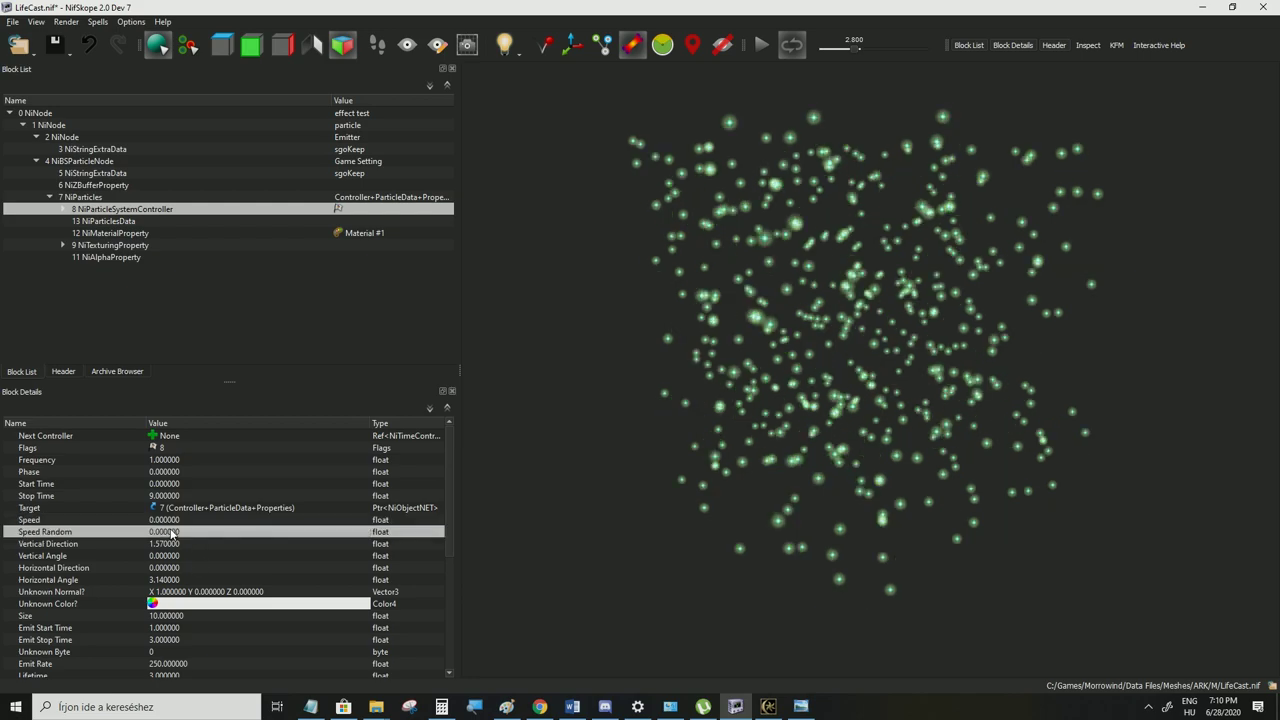
{"action": "left_click", "coordinate": [8, 38]}
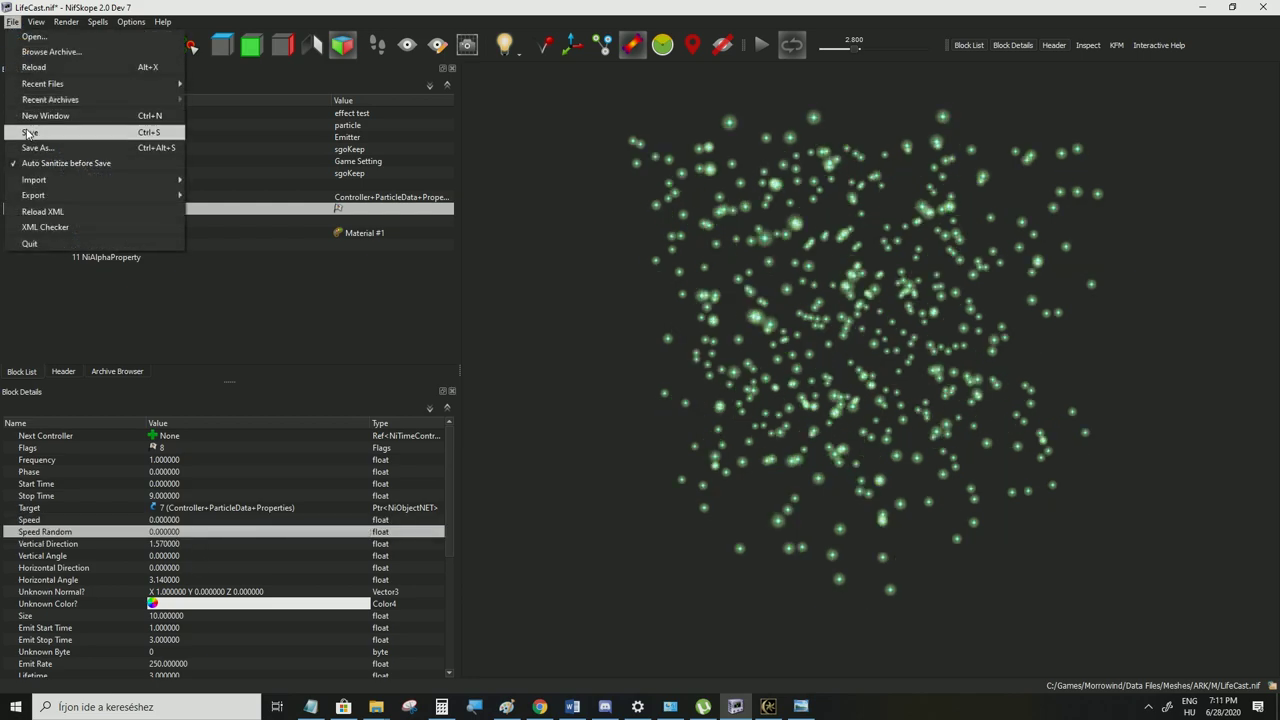
{"action": "left_click", "coordinate": [60, 126]}
{"action": "left_click", "coordinate": [768, 706]}
{"action": "left_click", "coordinate": [640, 257]}
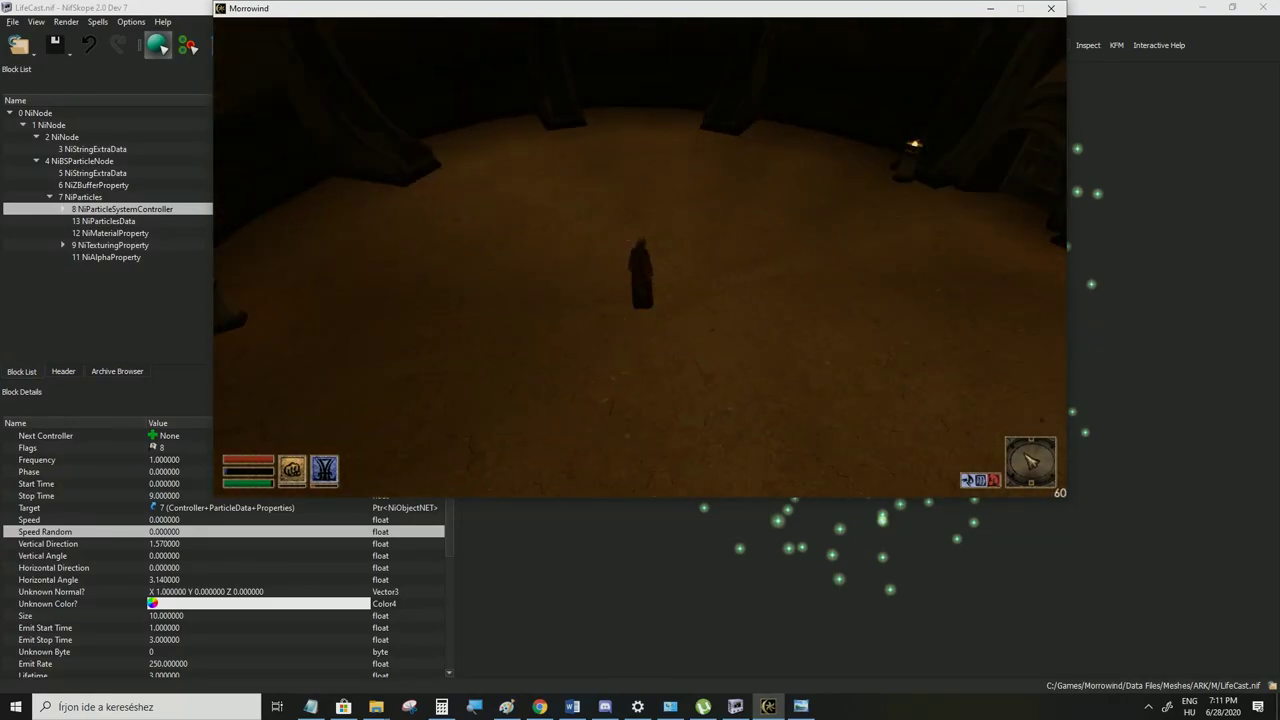
{"action": "key", "text": "alt+Tab"}
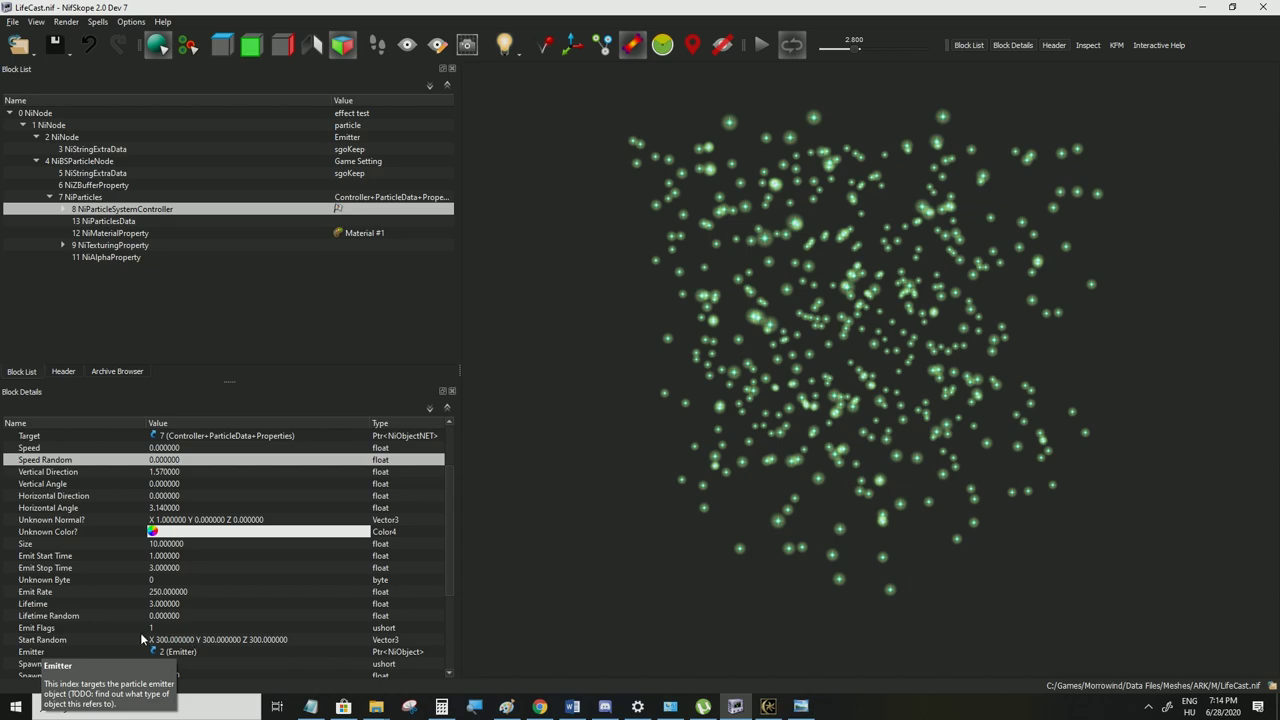
Set NiParticlesData's Num Vertices and Num Particles to 5000
{"action": "left_click", "coordinate": [268, 640]}
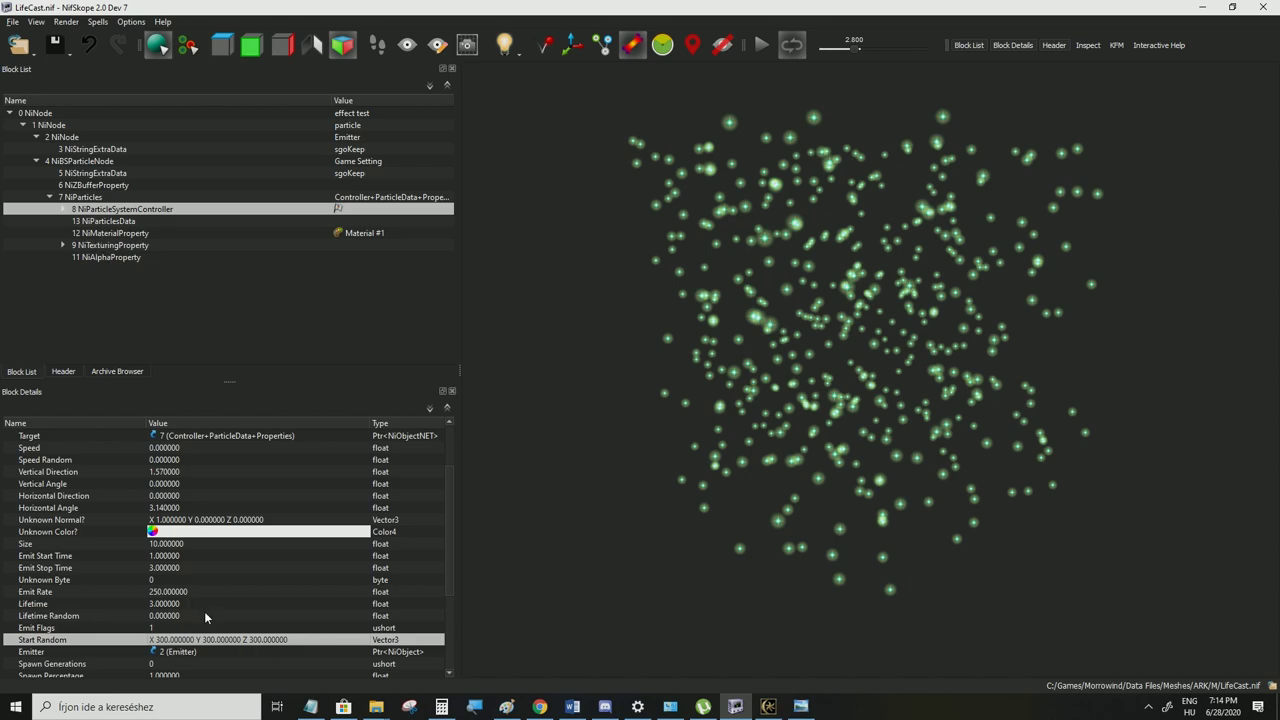
{"action": "mouse_move", "coordinate": [170, 648]}
{"action": "left_click", "coordinate": [102, 222]}
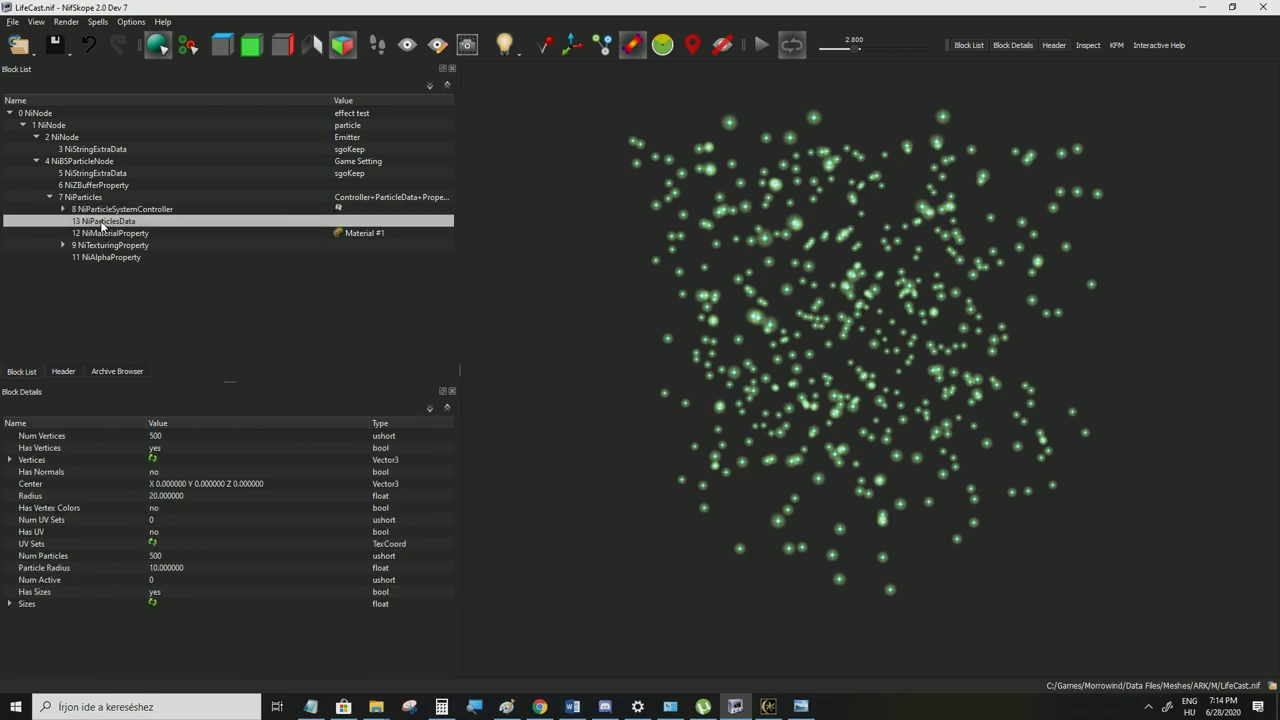
{"action": "double_click", "coordinate": [164, 436]}
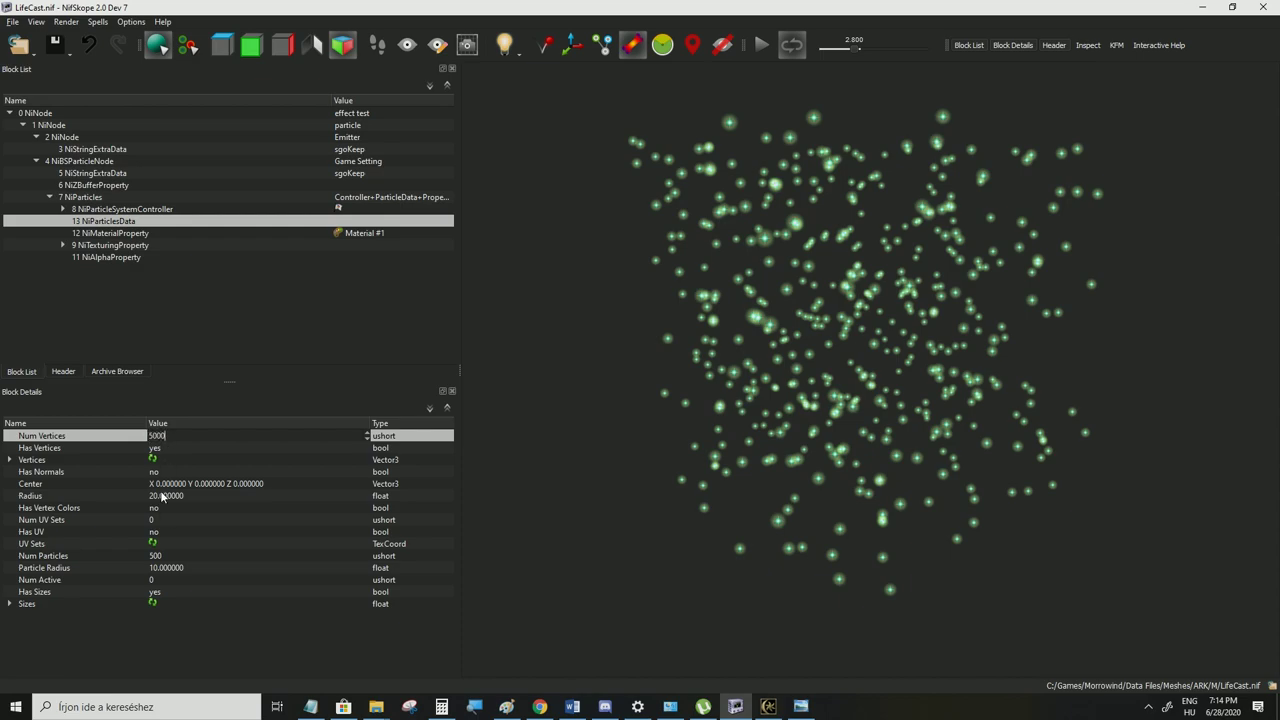
{"action": "type", "text": "0"}
{"action": "double_click", "coordinate": [163, 556]}
{"action": "type", "text": "0"}
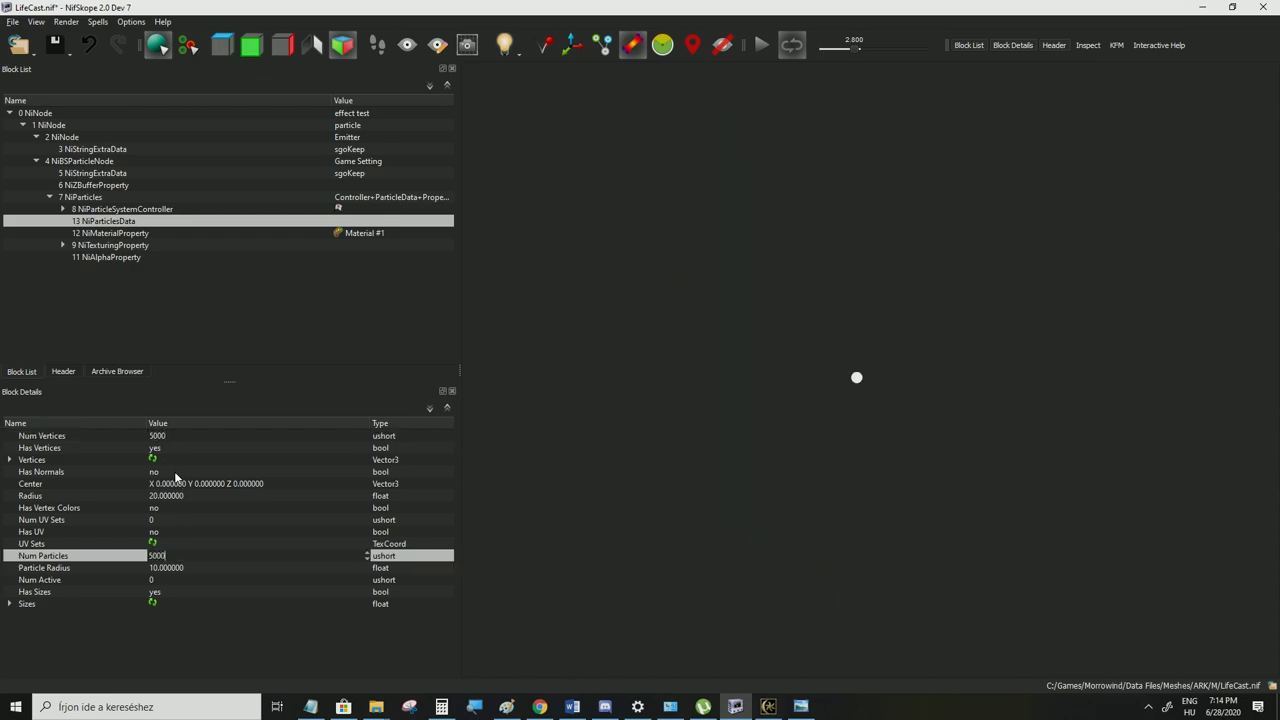
{"action": "left_click", "coordinate": [154, 450]}
{"action": "left_click", "coordinate": [154, 462]}
{"action": "left_click", "coordinate": [154, 546]}
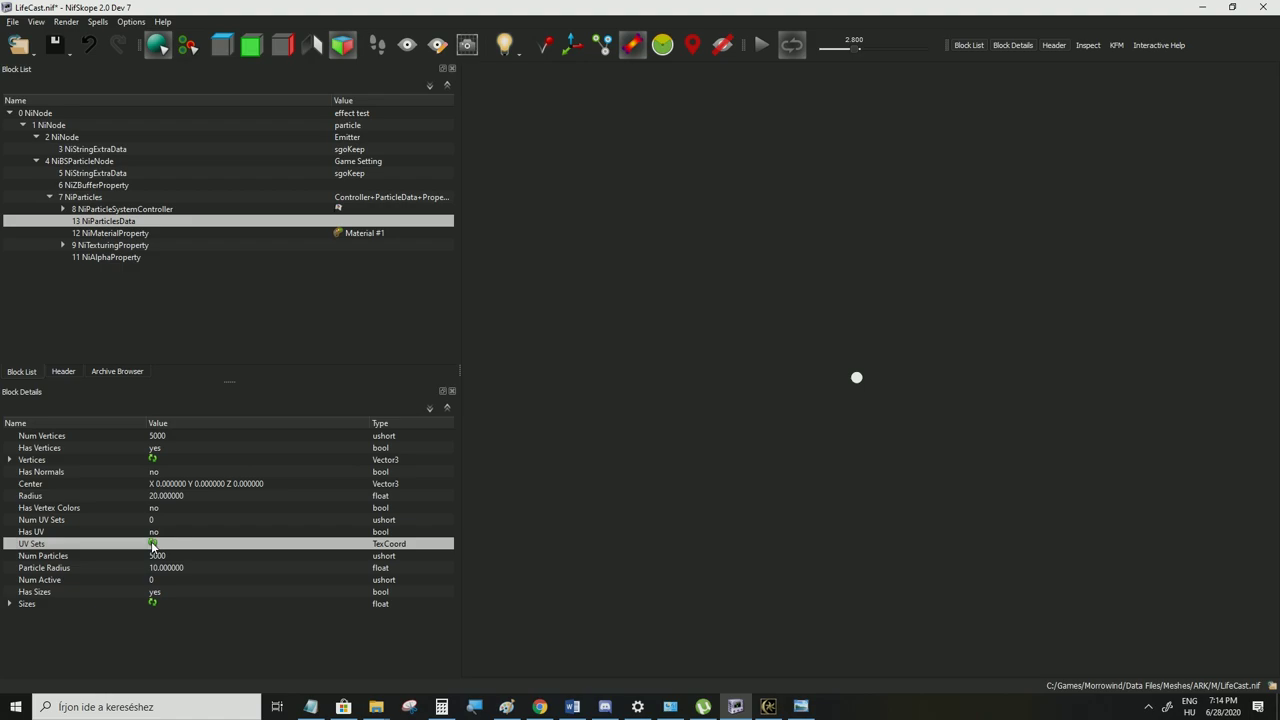
{"action": "left_click", "coordinate": [155, 605]}
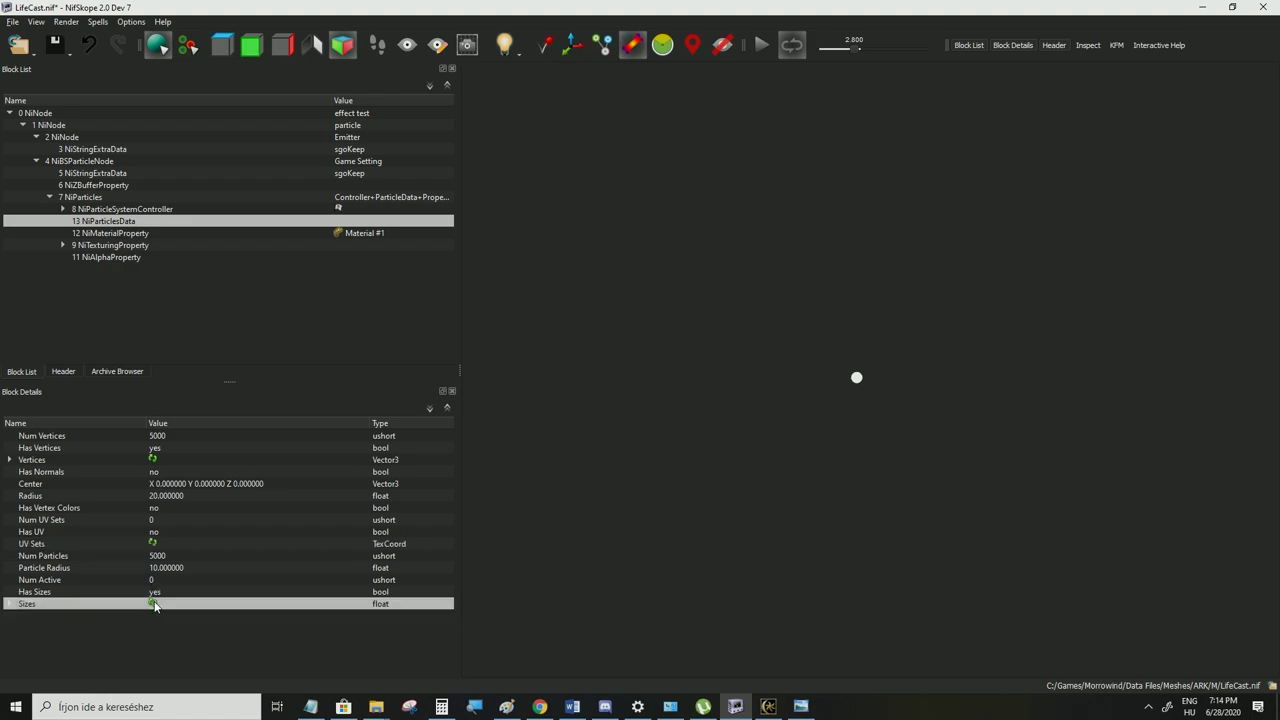
Set the NiParticleSystemController's Num Particles to 5000
{"action": "left_click", "coordinate": [110, 209]}
{"action": "scroll", "coordinate": [258, 582], "scroll_direction": "down", "scroll_amount": 5}
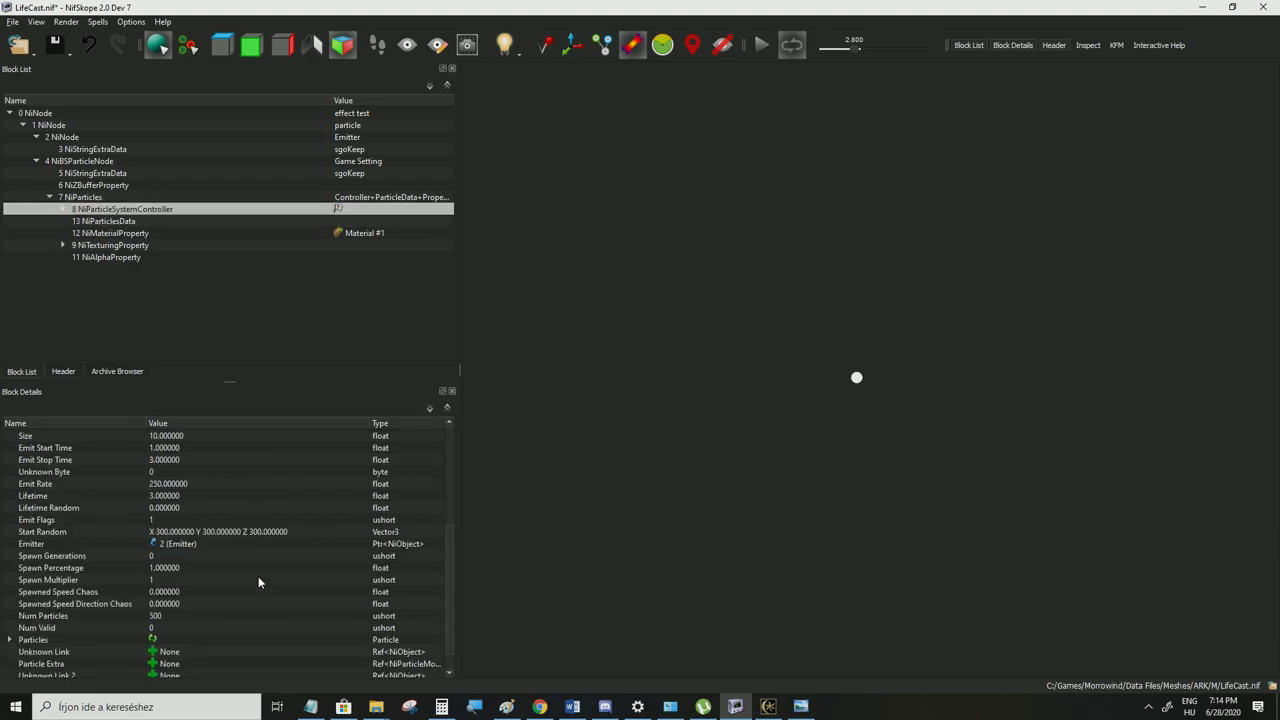
{"action": "double_click", "coordinate": [155, 615]}
{"action": "type", "text": "5000"}
{"action": "left_click", "coordinate": [153, 640]}
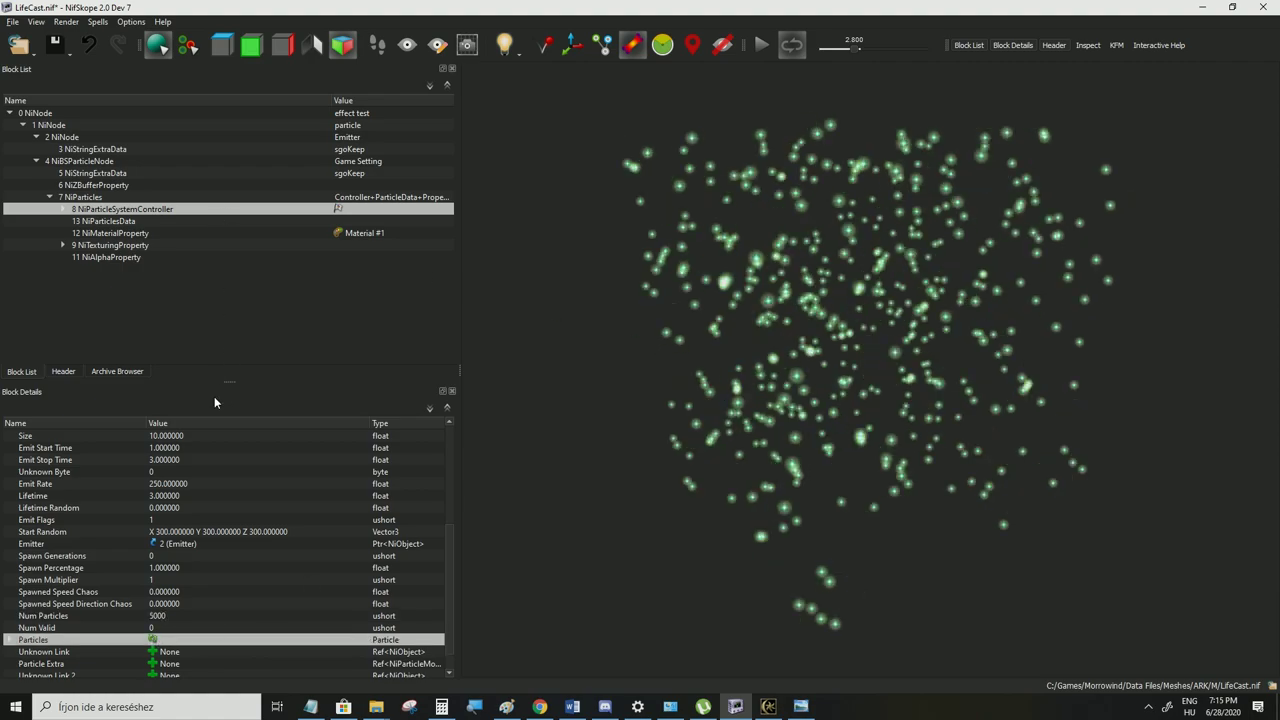
{"action": "left_click", "coordinate": [12, 21]}
Save LifeCast.nif and briefly check it in Morrowind
{"action": "left_click", "coordinate": [34, 132]}
{"action": "left_click", "coordinate": [768, 706]}
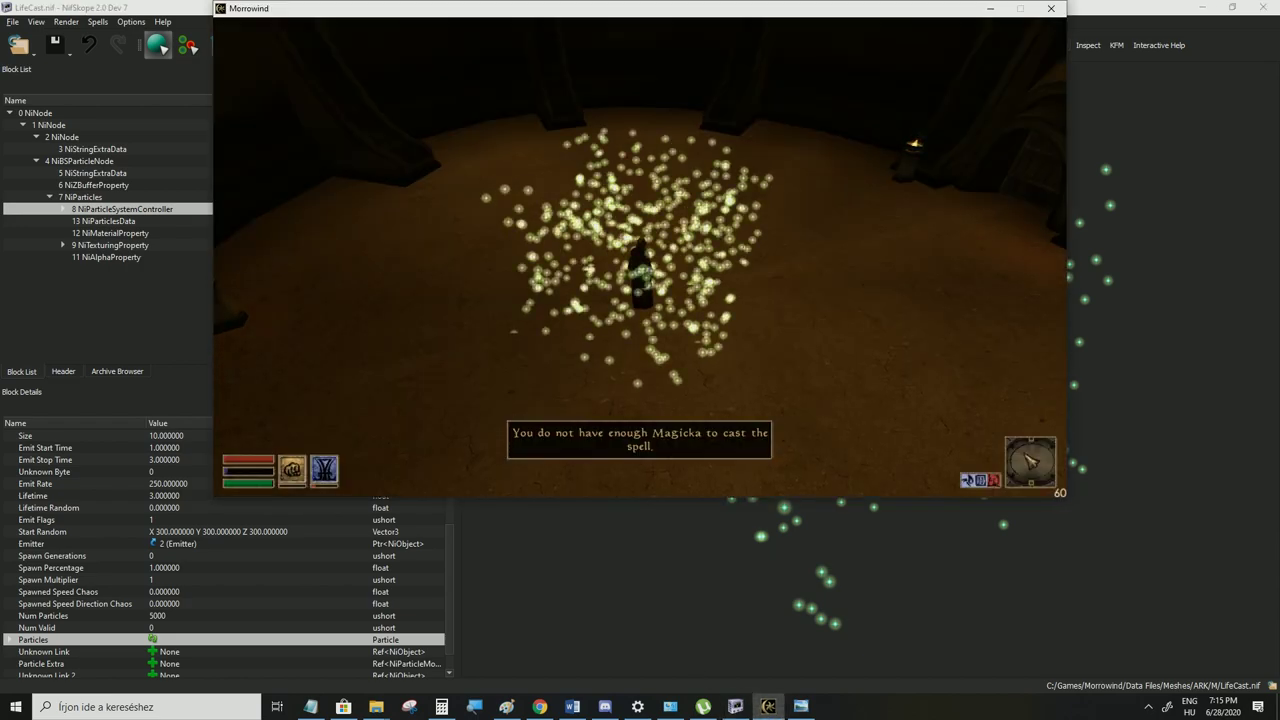
{"action": "left_click", "coordinate": [379, 541]}
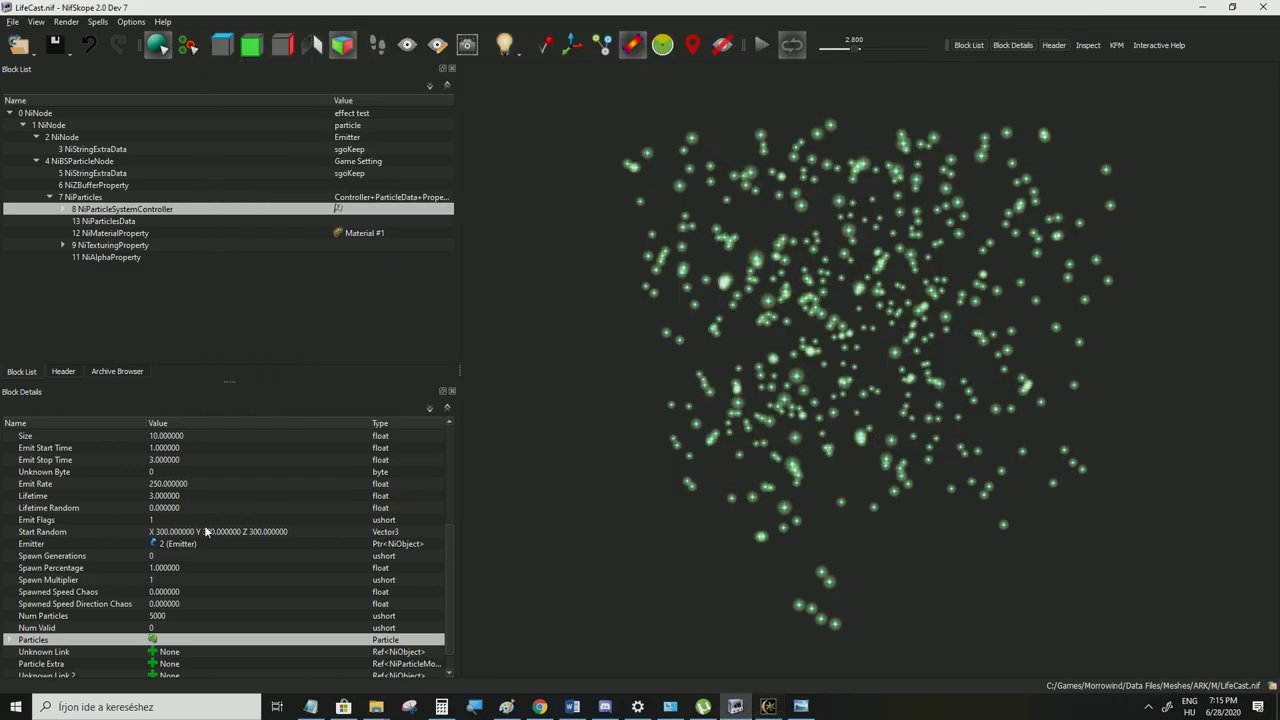
Set Emit Rate to 2500, save, and cast the spell in Morrowind to view the dense cloud
{"action": "double_click", "coordinate": [173, 483]}
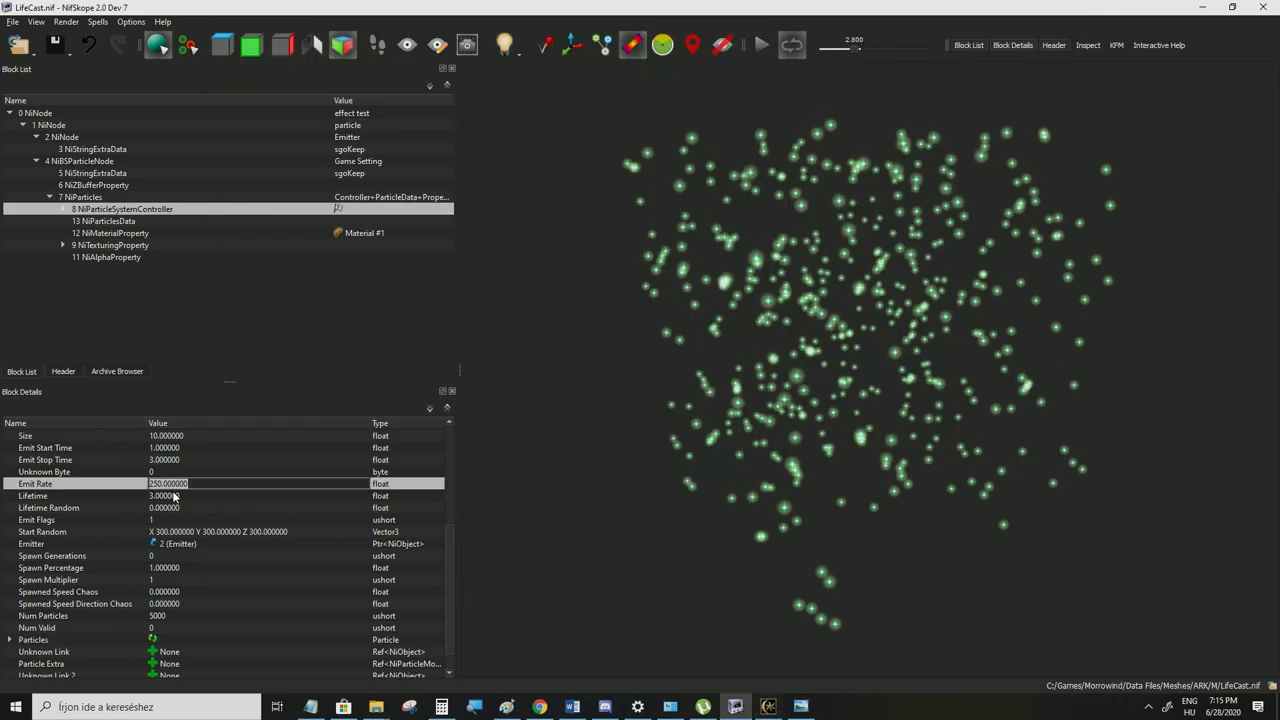
{"action": "type", "text": "2500"}
{"action": "left_click", "coordinate": [165, 497]}
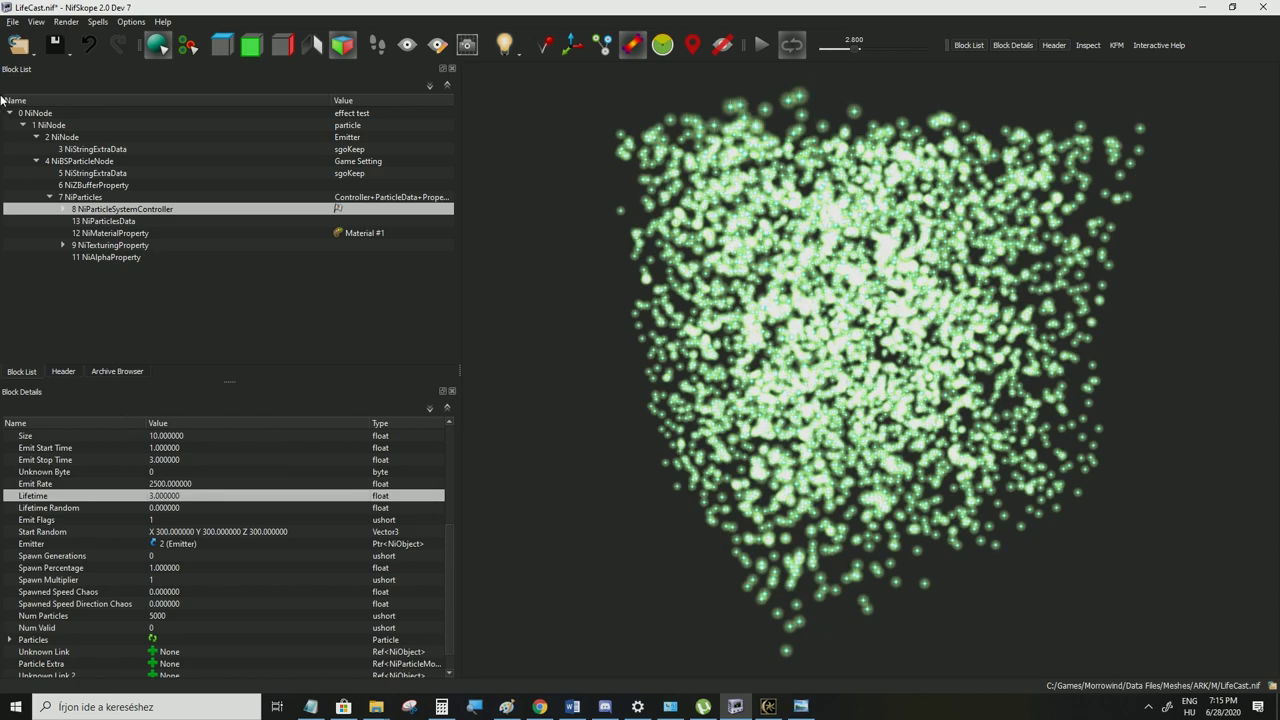
{"action": "left_click", "coordinate": [12, 21]}
{"action": "left_click", "coordinate": [30, 134]}
{"action": "left_click", "coordinate": [768, 706]}
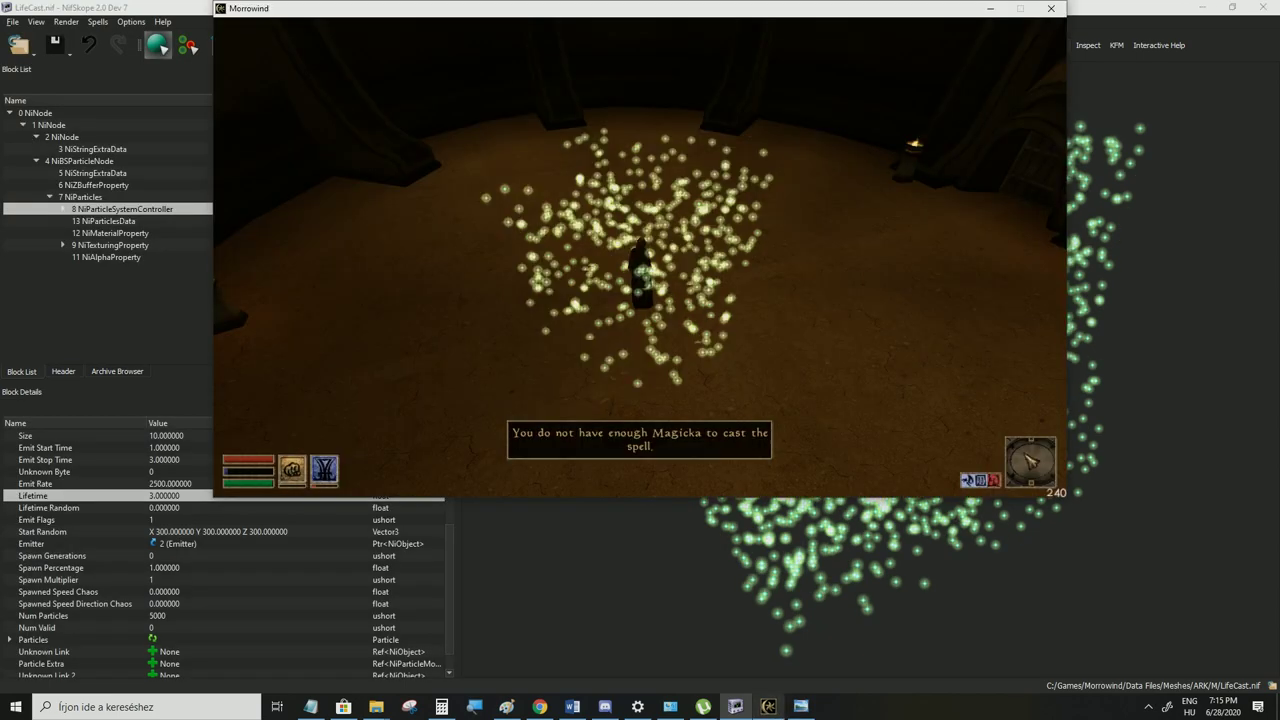
{"action": "key", "text": "c"}
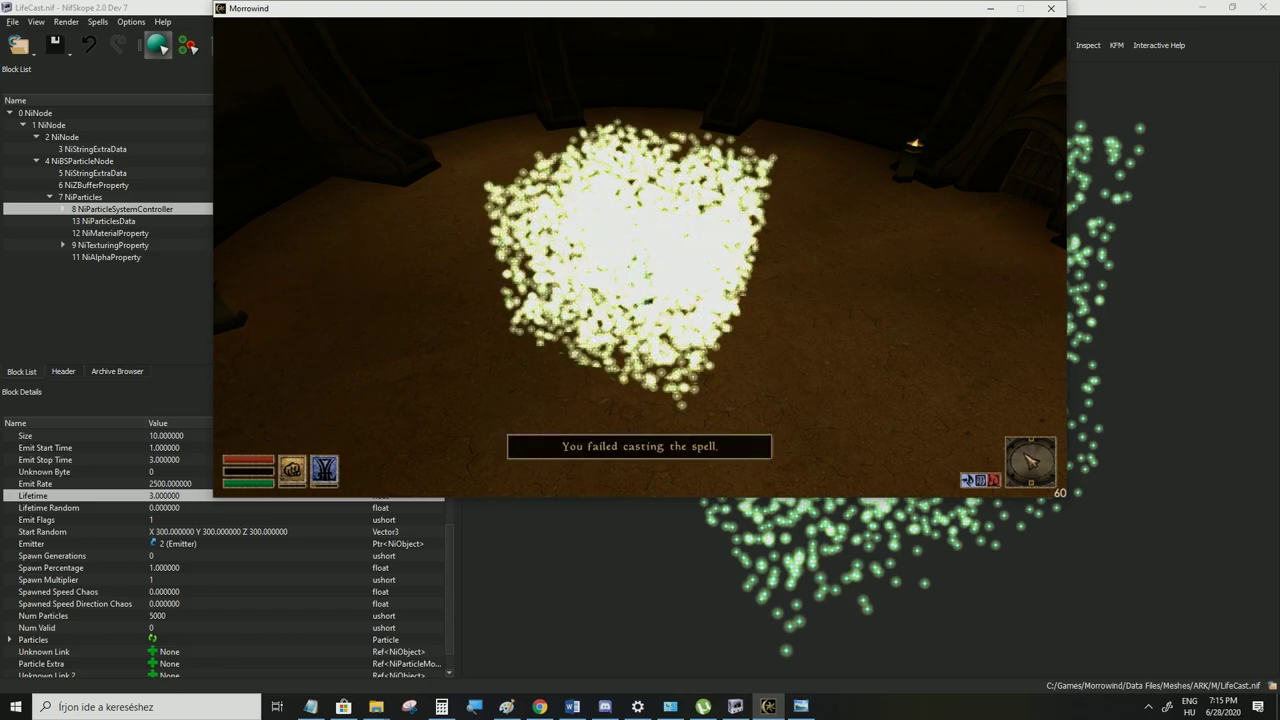
{"action": "key", "text": "w"}
{"action": "key", "text": "d"}
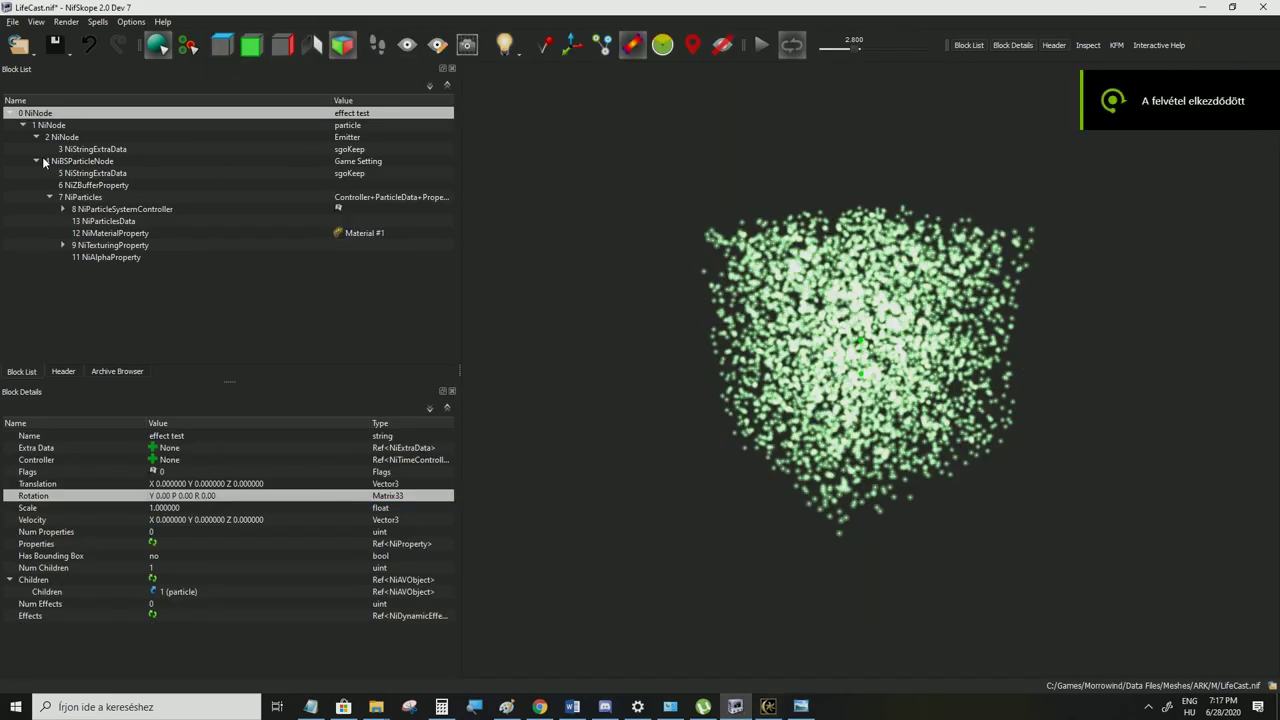
Inspect the NiBSParticleNode and particle NiNode, then collapse the NiNode branch in the Block List
{"action": "left_click", "coordinate": [58, 162]}
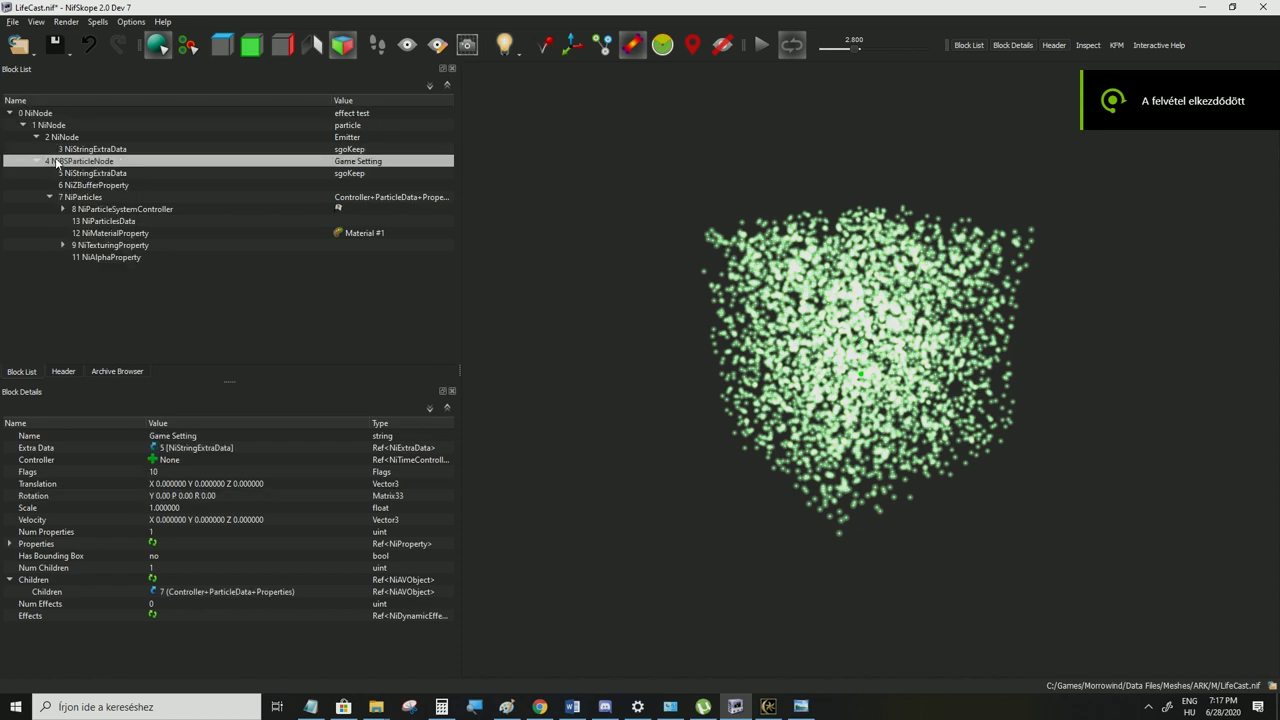
{"action": "left_click", "coordinate": [37, 127]}
{"action": "left_click", "coordinate": [23, 126]}
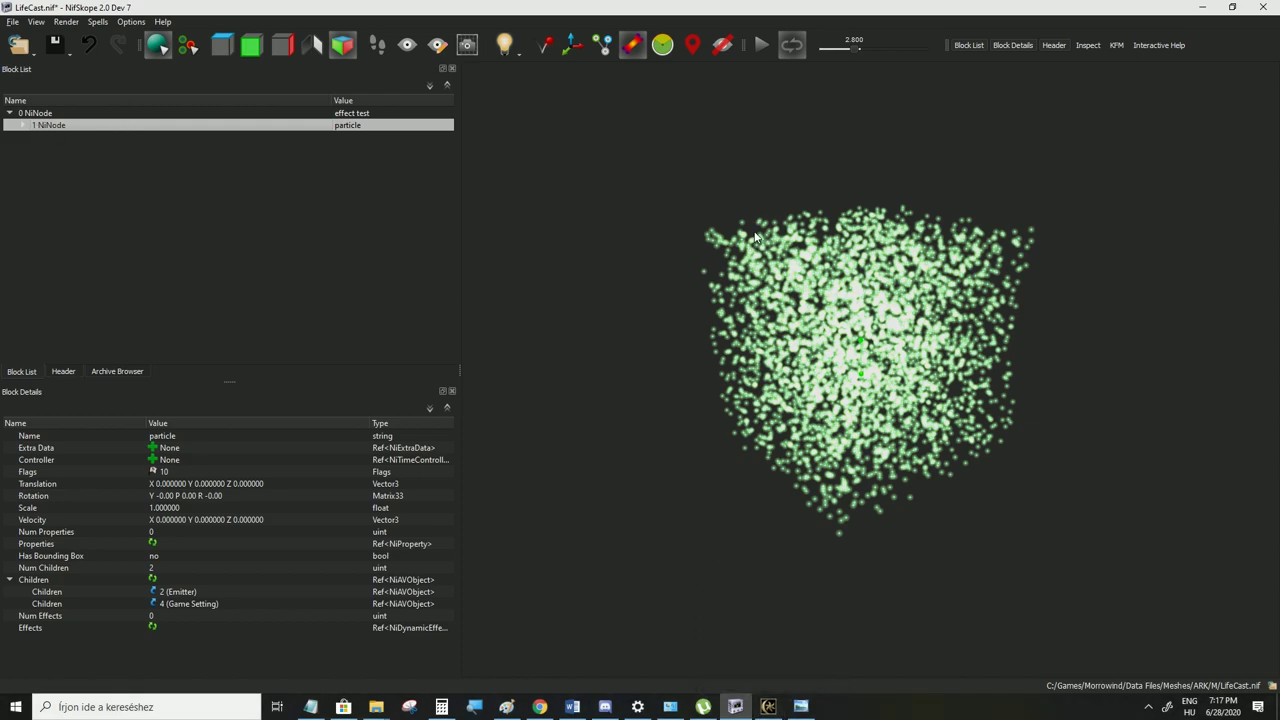
{"action": "mouse_move", "coordinate": [15, 133]}
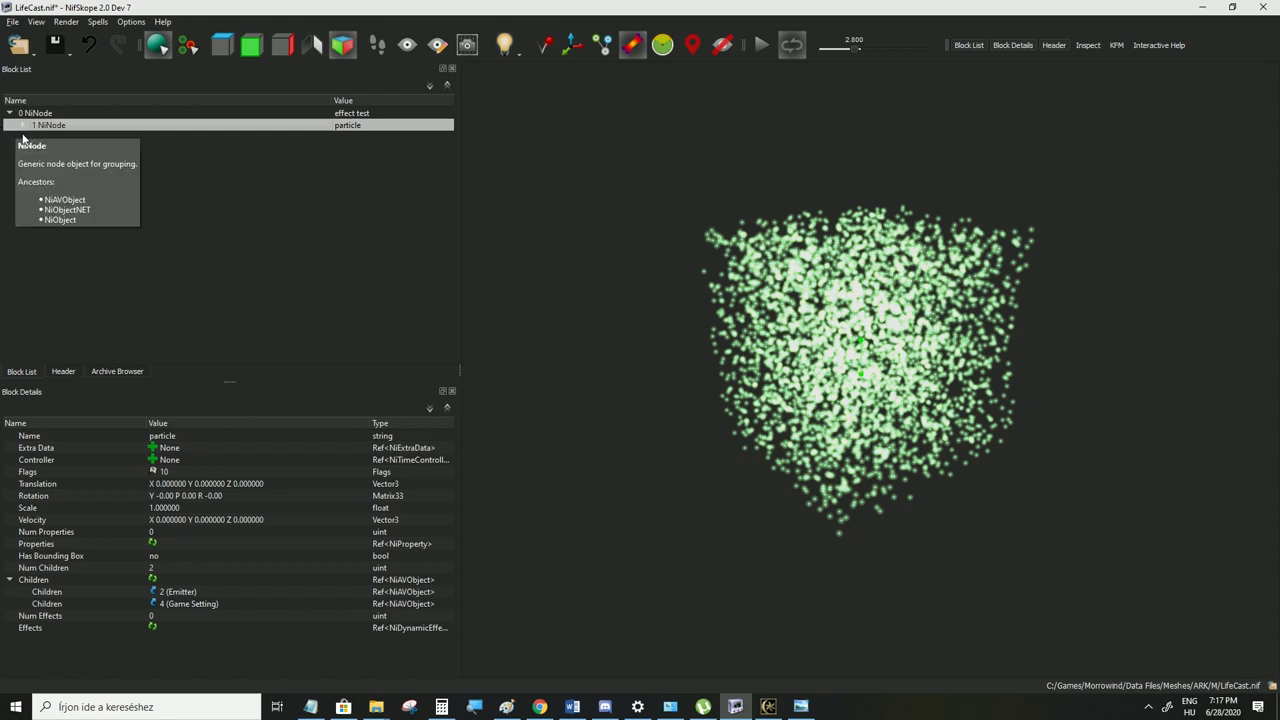
Switch to Morrowind and run the character forward toward the lit archway and back
{"action": "left_click", "coordinate": [768, 706]}
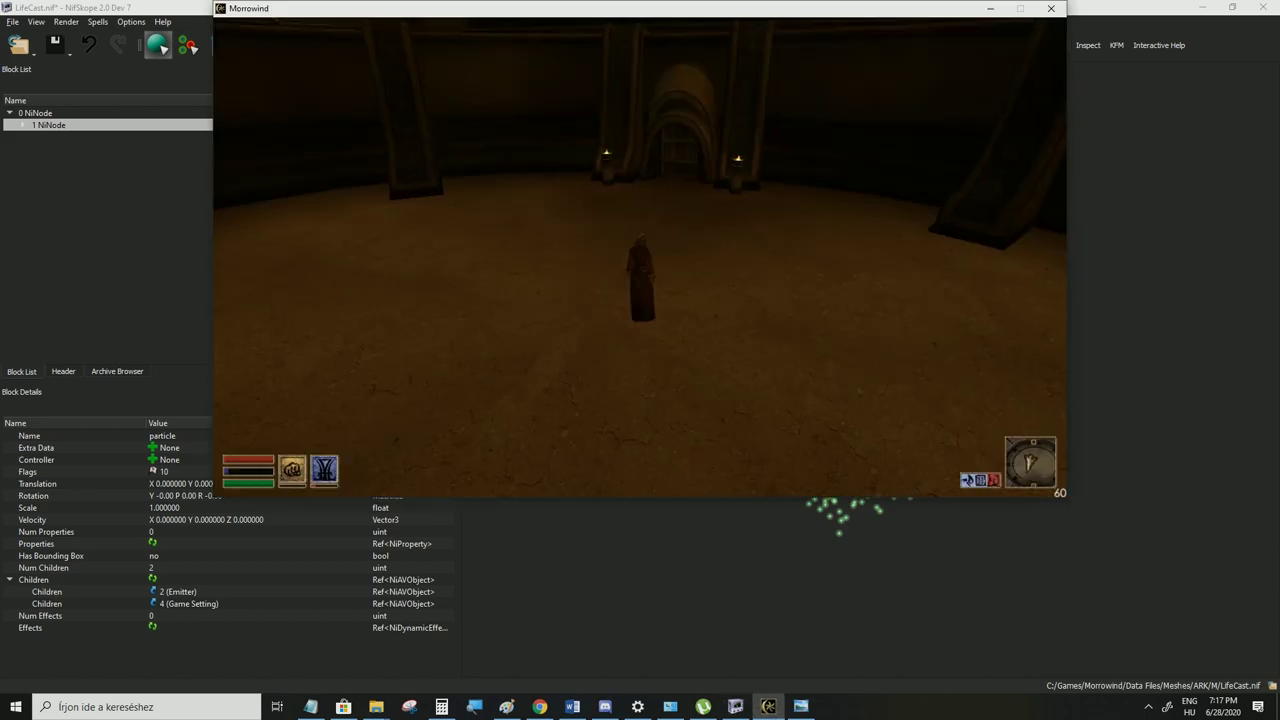
{"action": "key", "text": "w"}
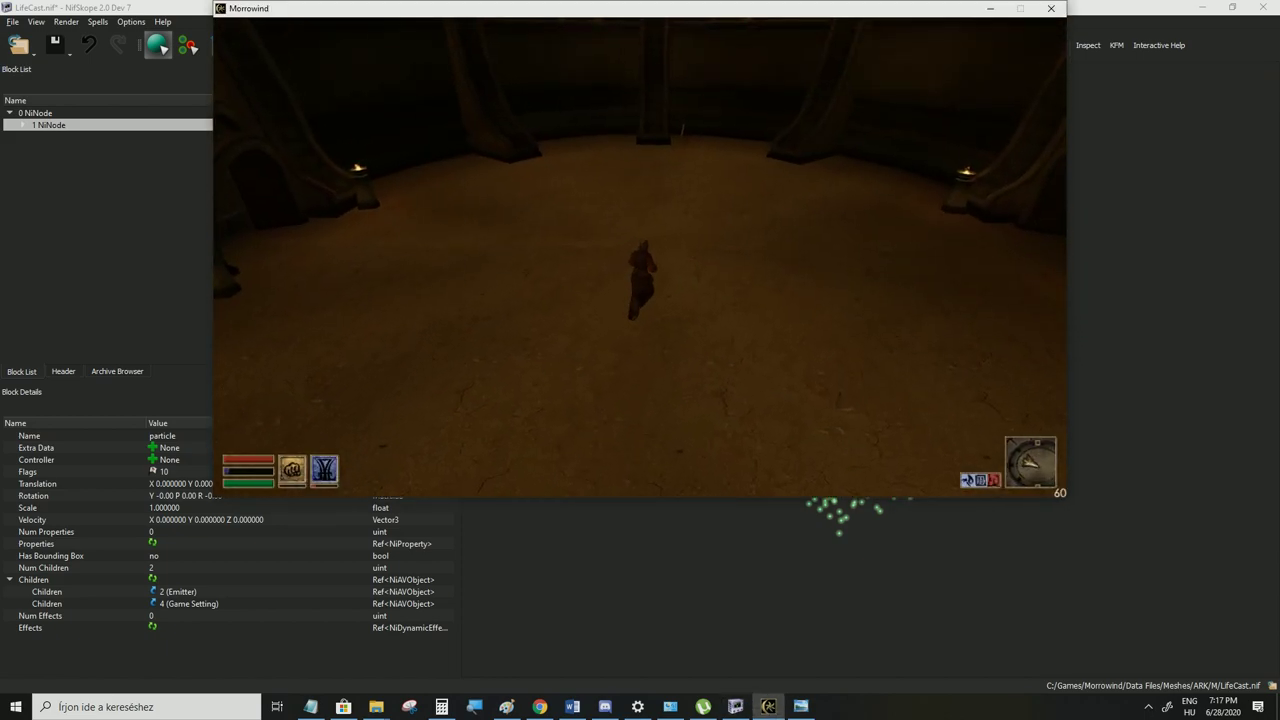
{"action": "key", "text": "w"}
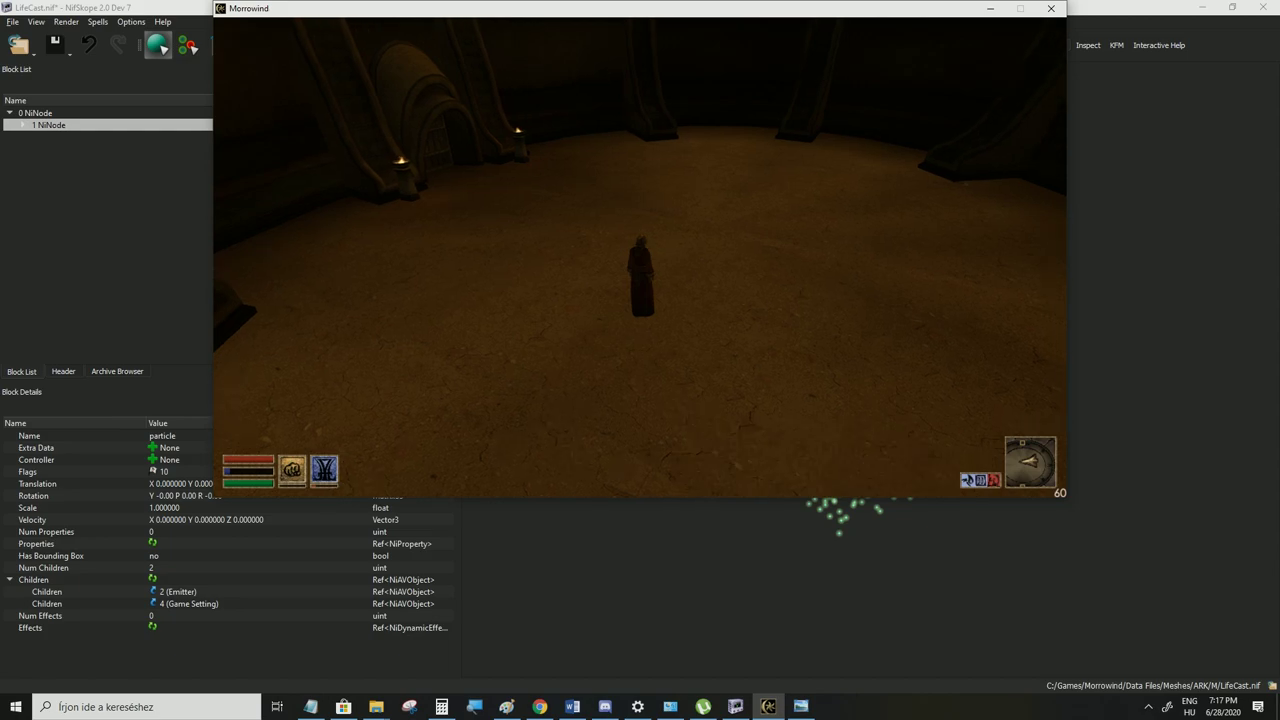
{"action": "key", "text": "w"}
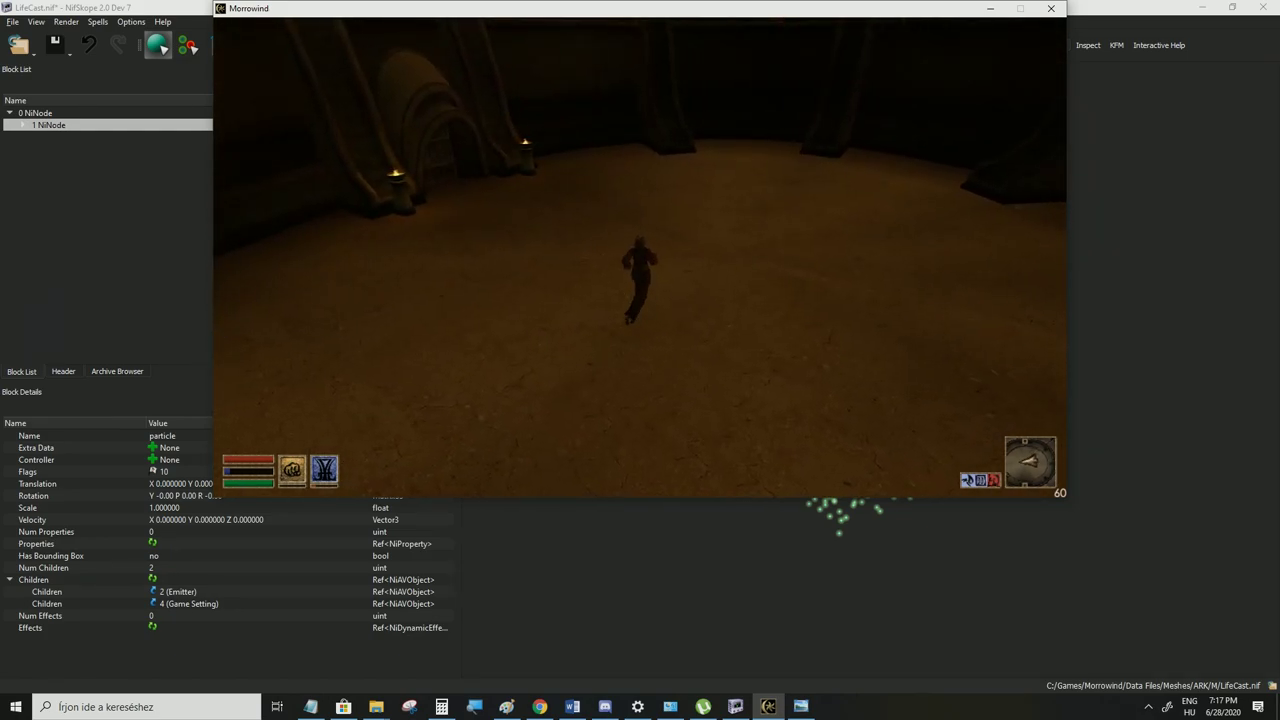
{"action": "key", "text": "s"}
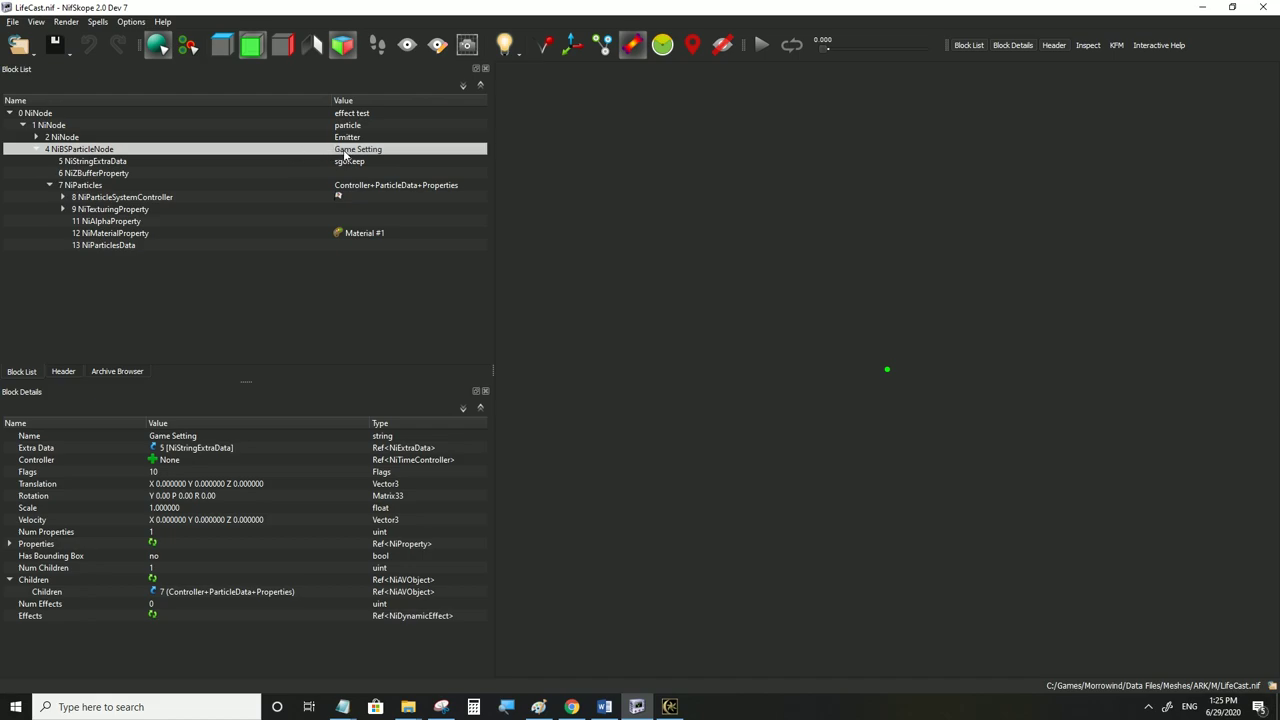
{"action": "left_click", "coordinate": [168, 473]}
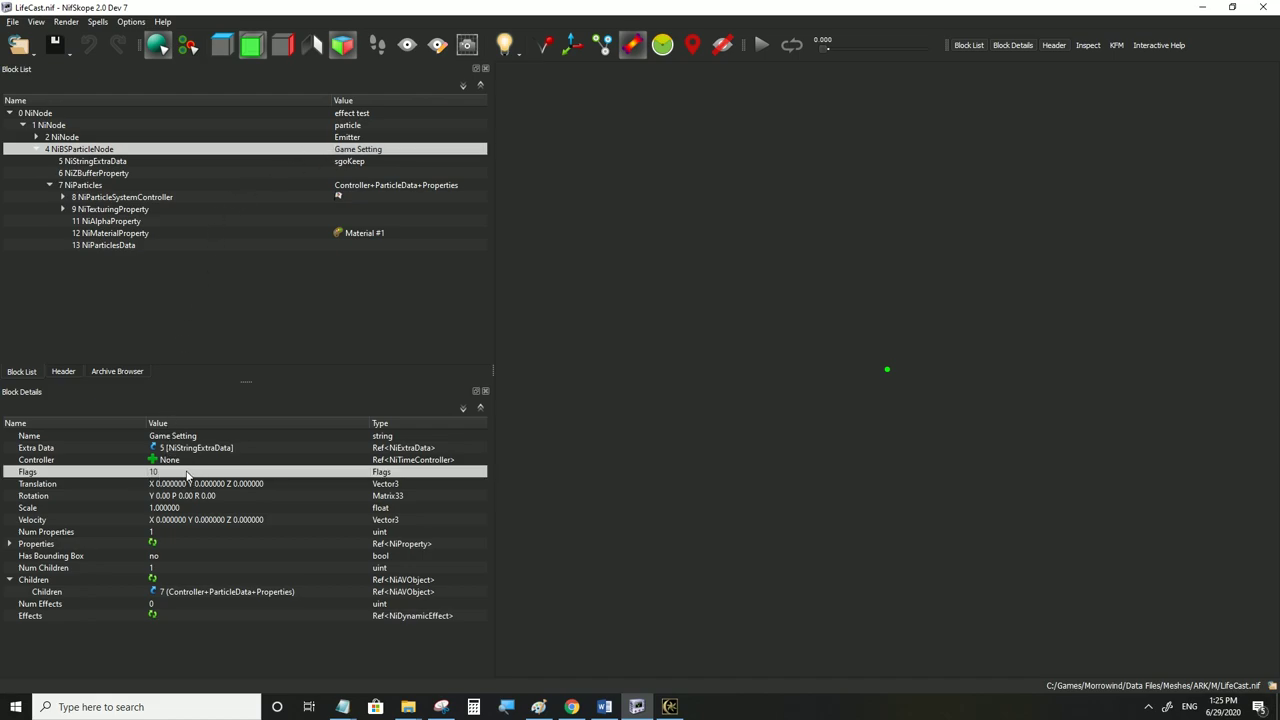
{"action": "mouse_move", "coordinate": [171, 475]}
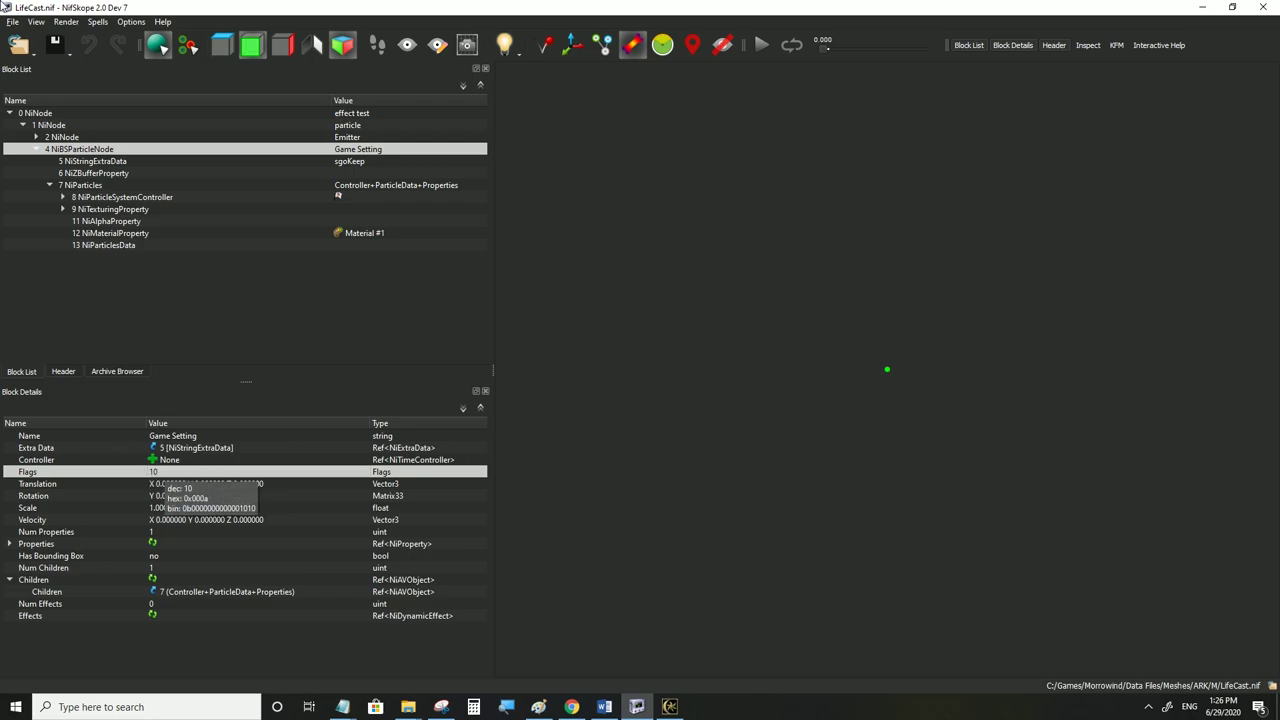
Save the edited LifeCast.nif and bring the running Morrowind game forward
{"action": "left_click", "coordinate": [16, 22]}
{"action": "left_click", "coordinate": [32, 132]}
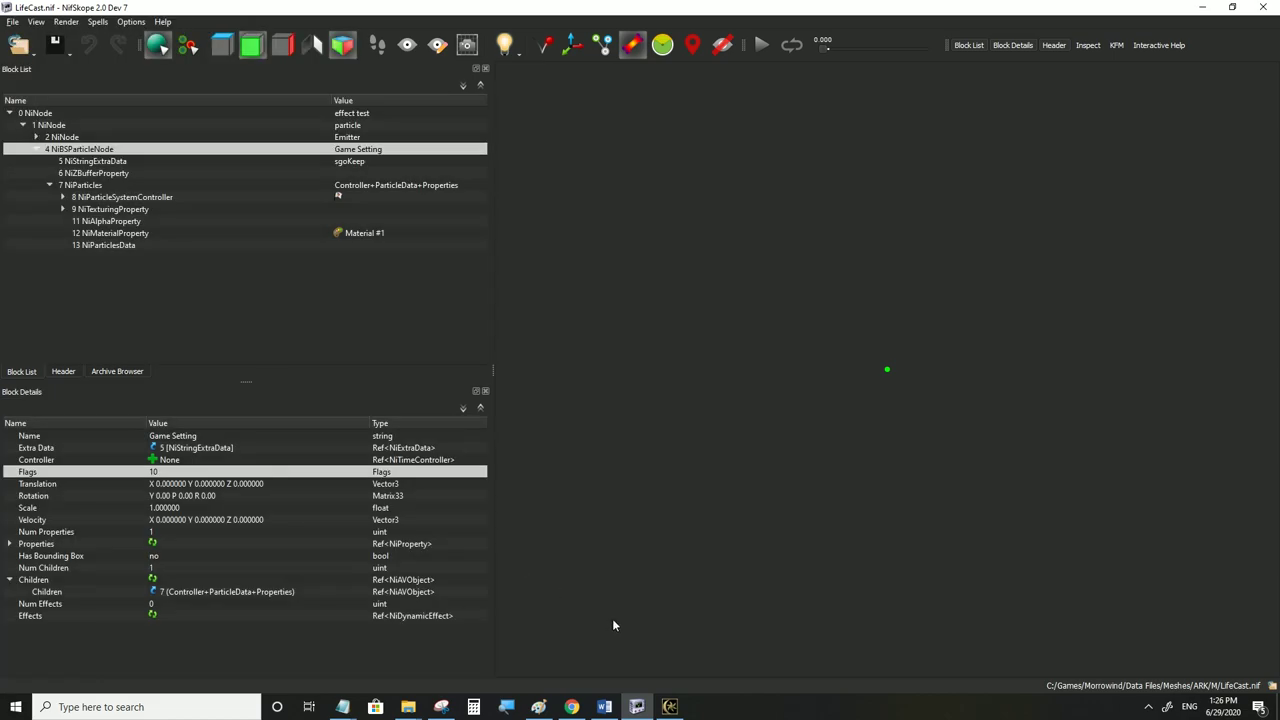
{"action": "left_click", "coordinate": [669, 707]}
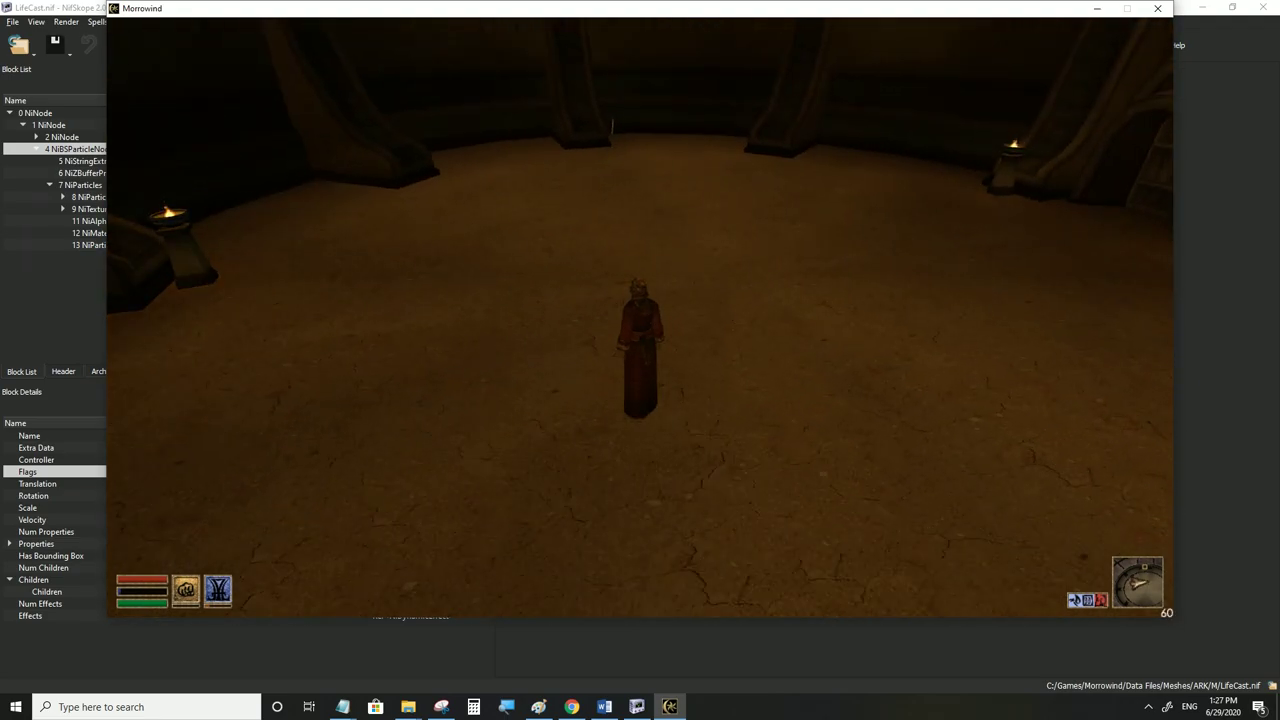
Ready and cast the spell repeatedly, running into and out of the sparkle cloud
{"action": "key", "text": "r"}
{"action": "left_click", "coordinate": [640, 317]}
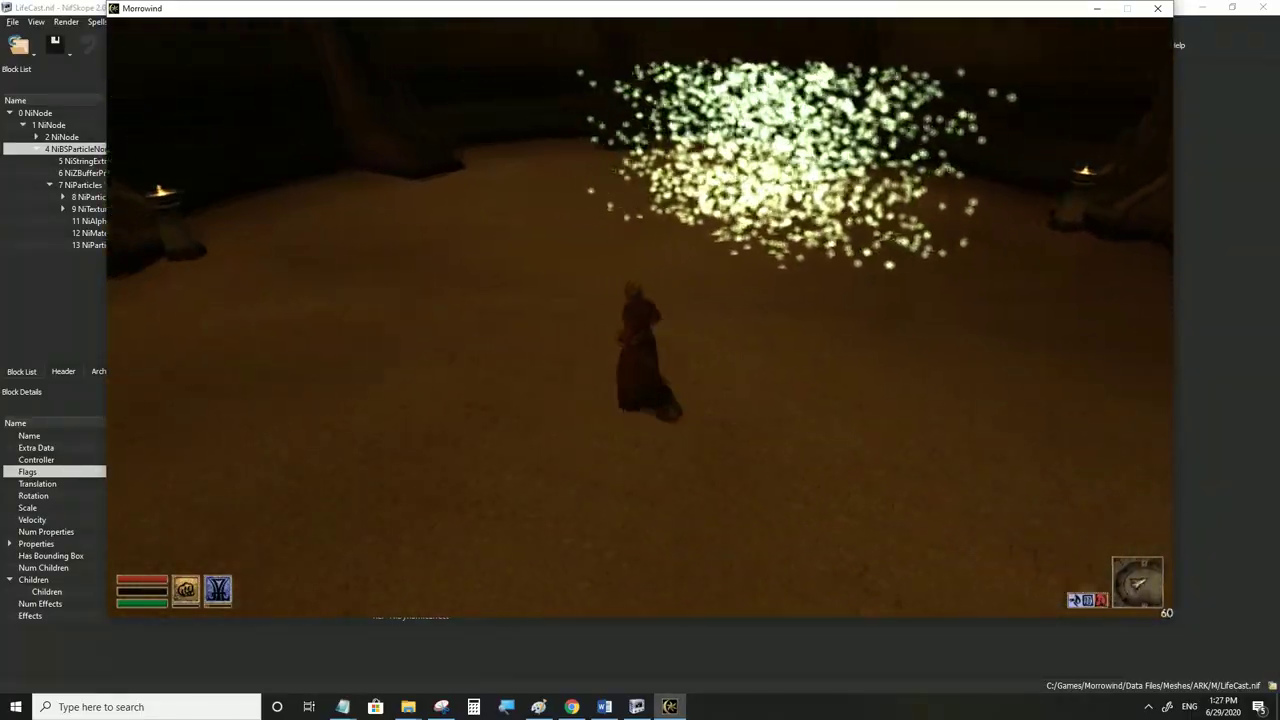
{"action": "left_click", "coordinate": [640, 317]}
{"action": "key", "text": "w"}
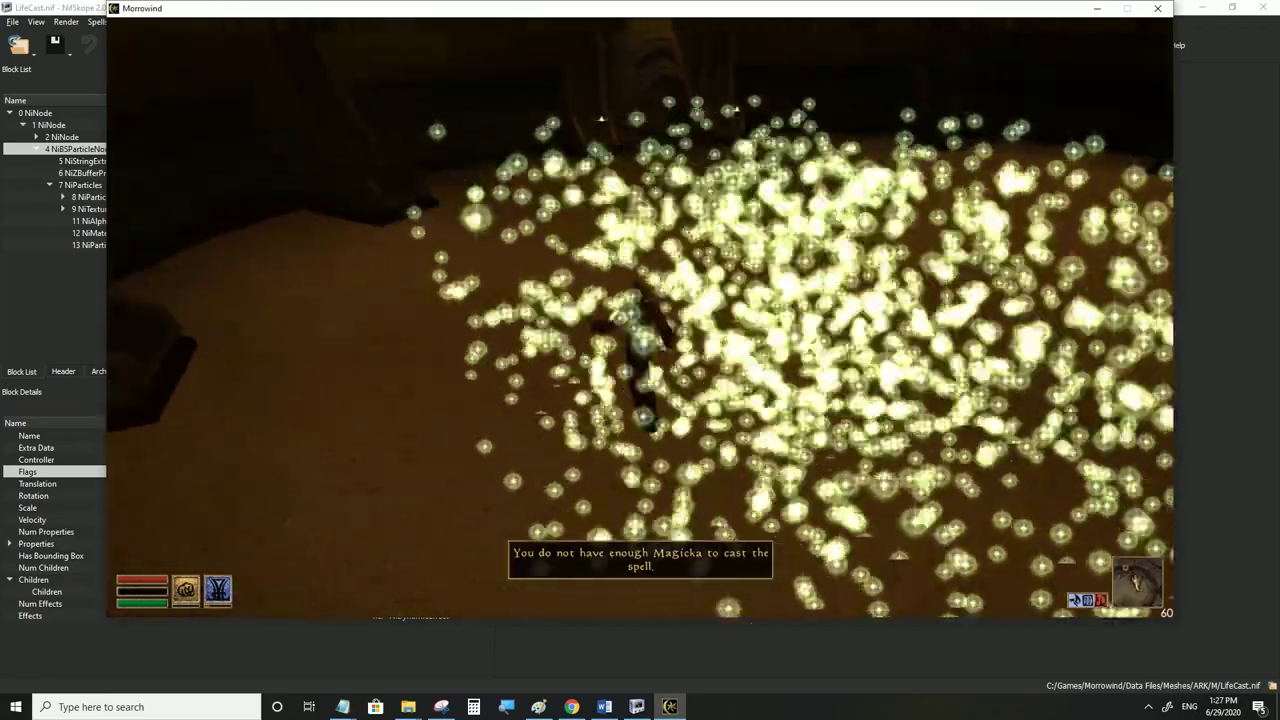
{"action": "key", "text": "w"}
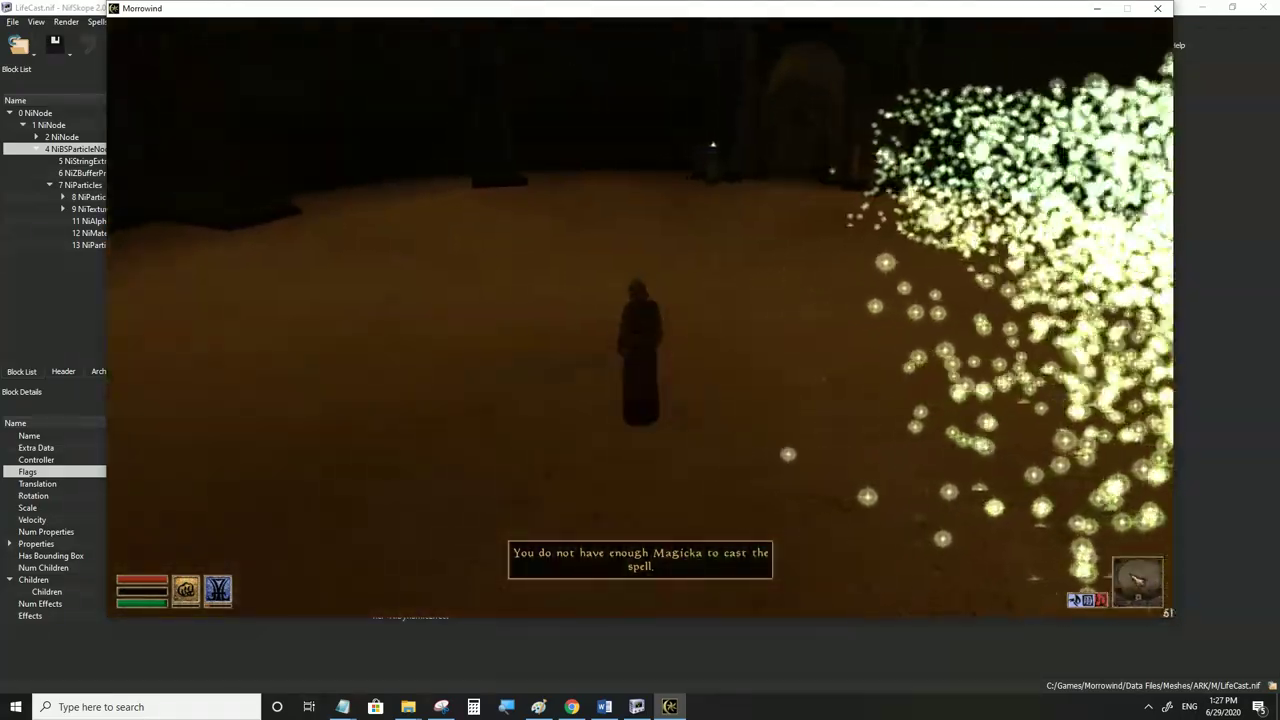
{"action": "key", "text": "w"}
{"action": "left_click", "coordinate": [640, 317]}
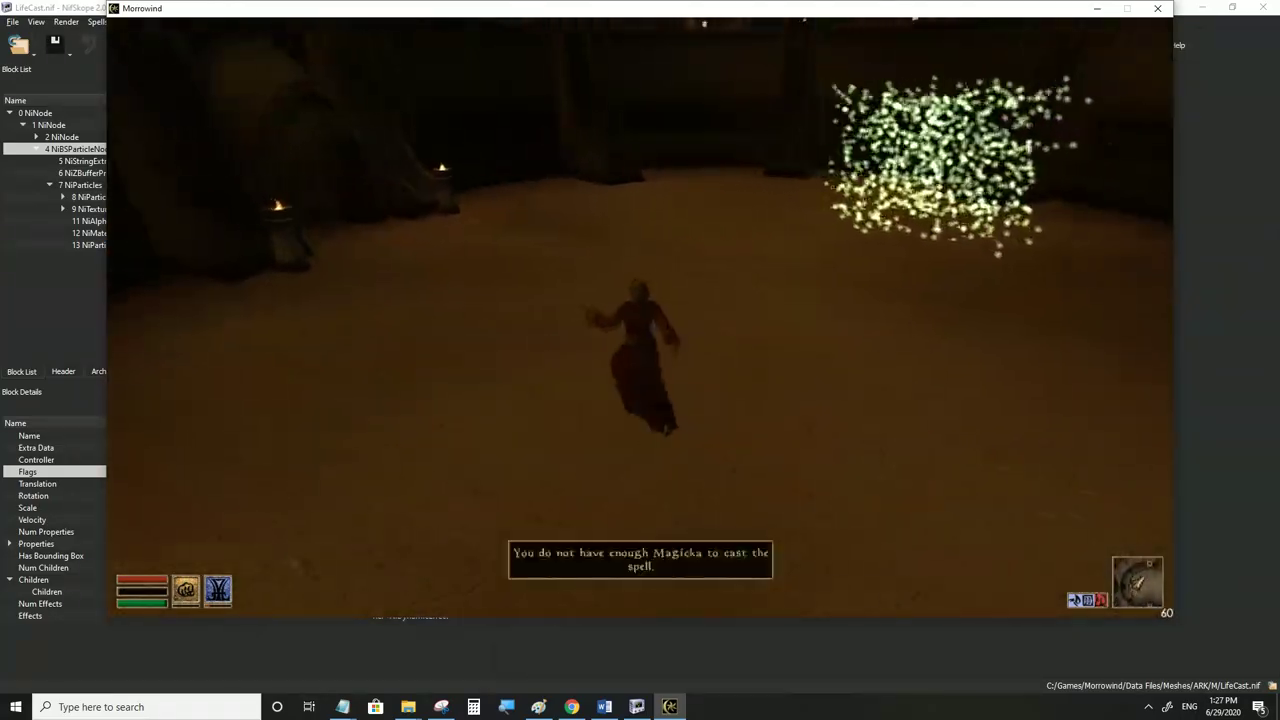
{"action": "key", "text": "w"}
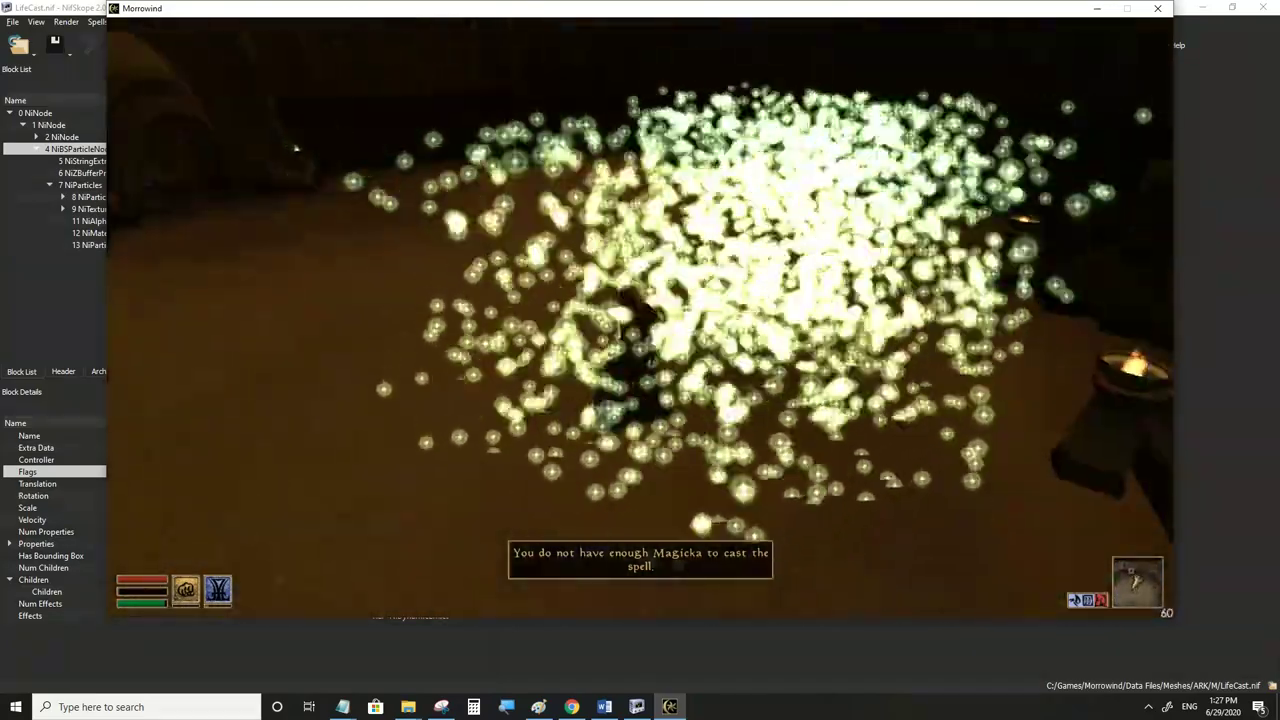
{"action": "key", "text": "w"}
{"action": "left_click", "coordinate": [640, 317]}
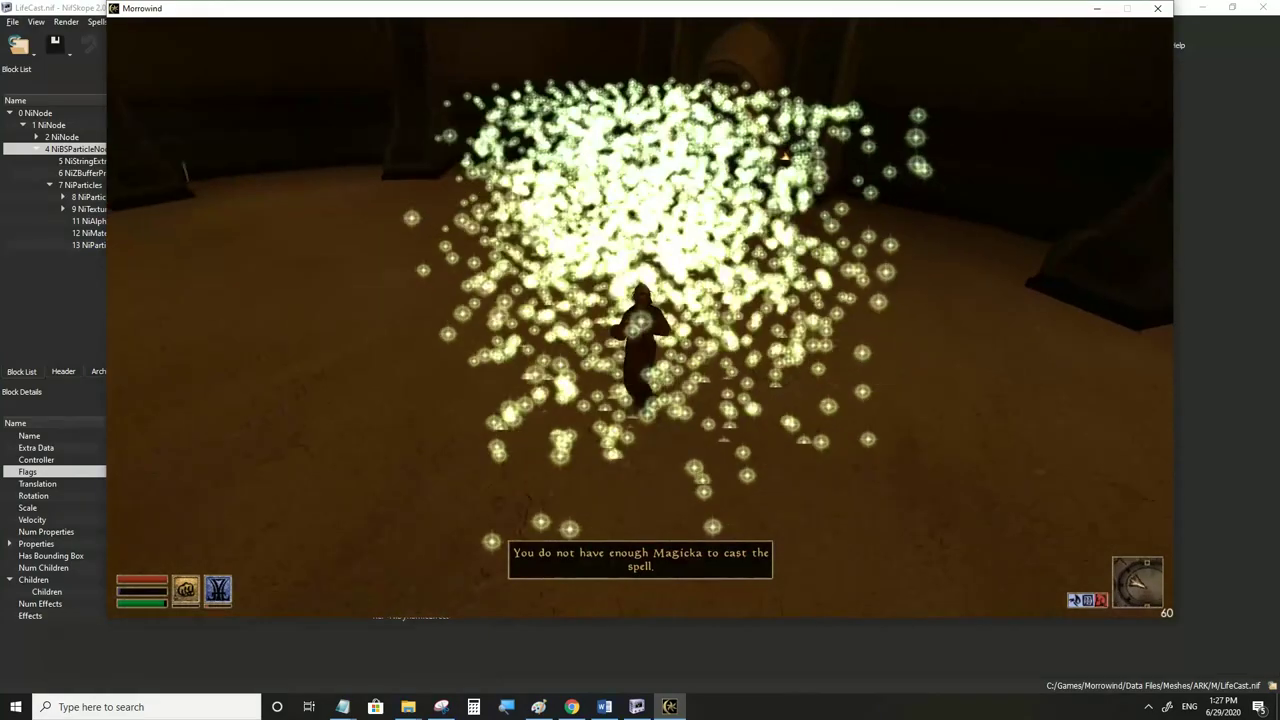
Back in NifSkope, set the NiBSParticleNode's Flags value to 138
{"action": "key", "text": "alt+Tab"}
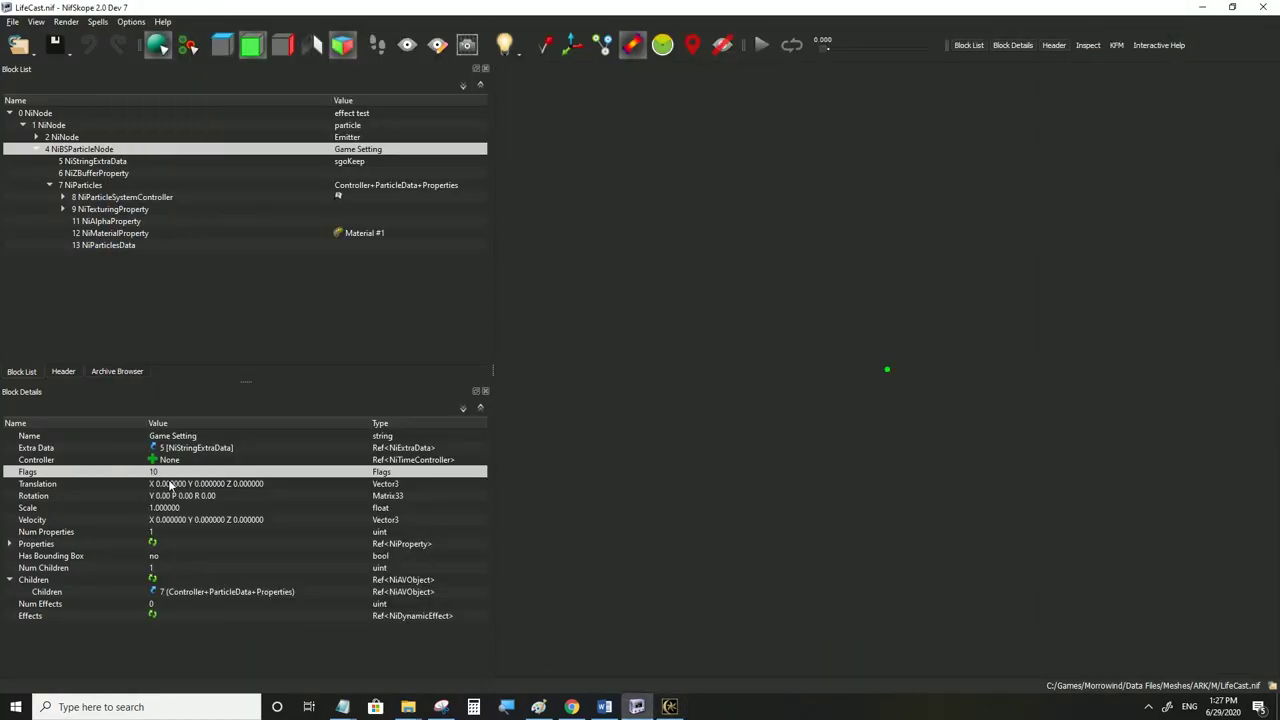
{"action": "double_click", "coordinate": [172, 474]}
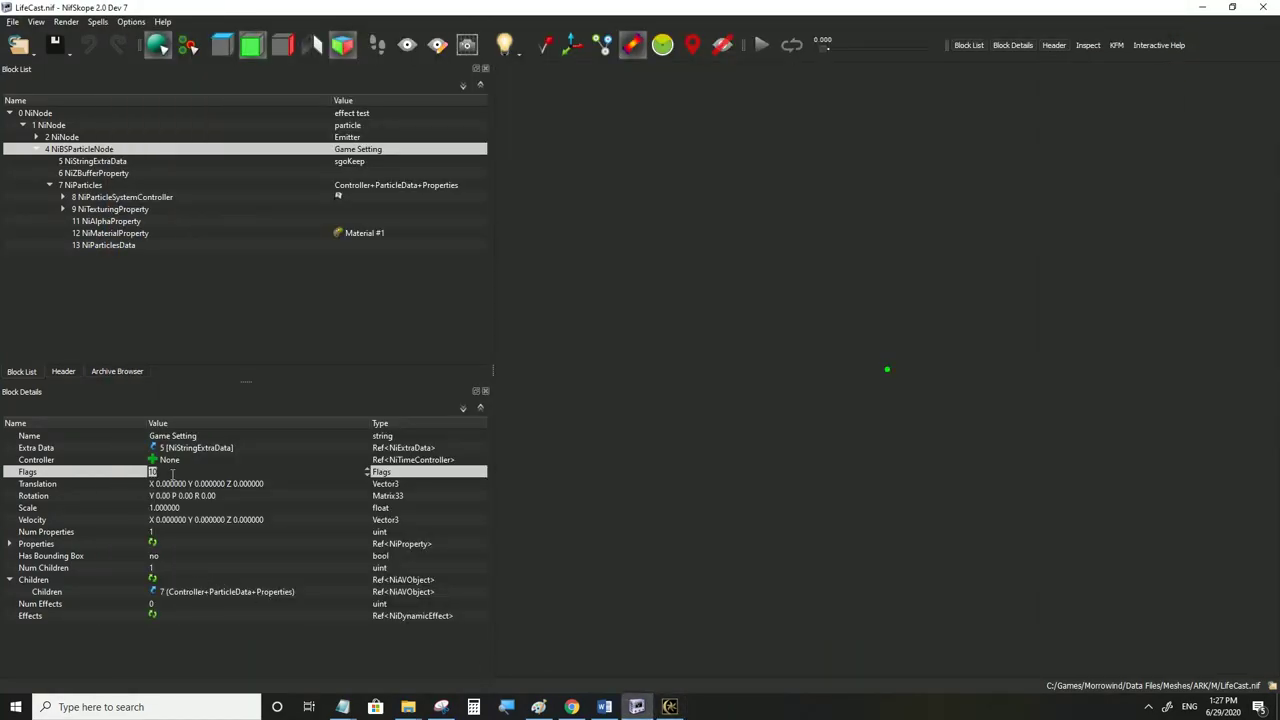
{"action": "type", "text": "138"}
{"action": "left_click", "coordinate": [170, 487]}
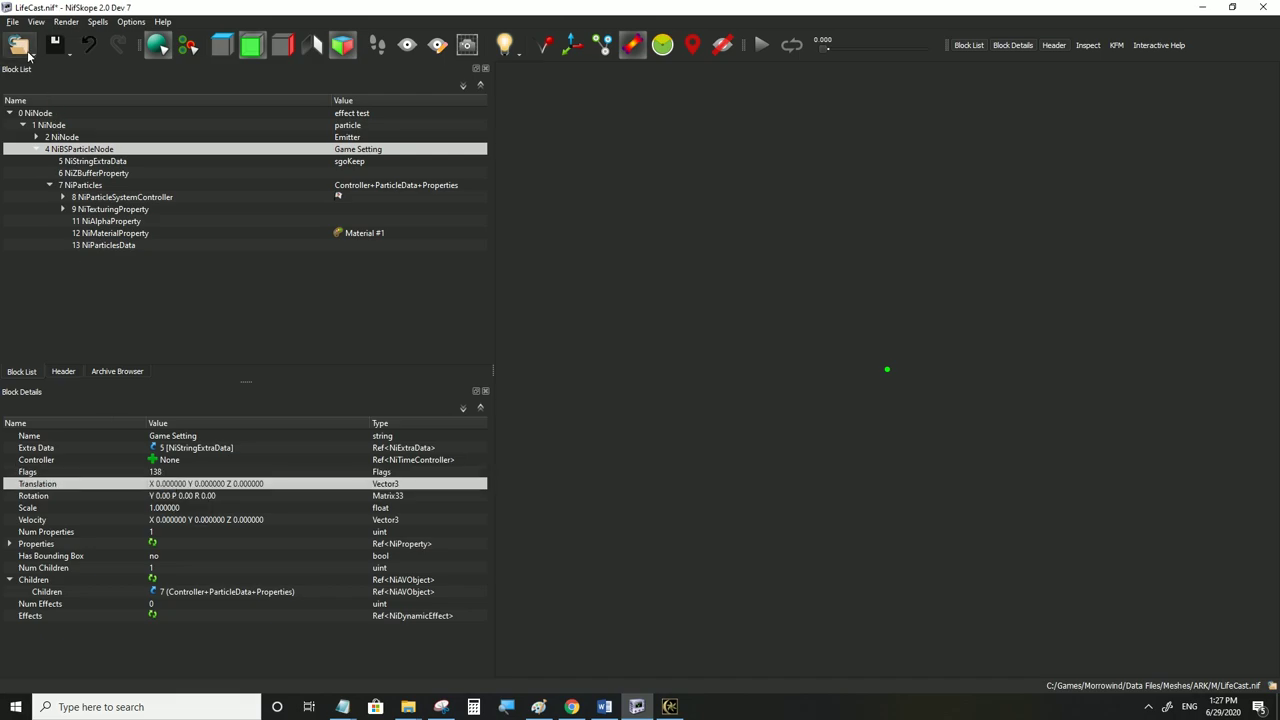
Save LifeCast.nif and return to the Morrowind game
{"action": "left_click", "coordinate": [12, 21]}
{"action": "left_click", "coordinate": [33, 134]}
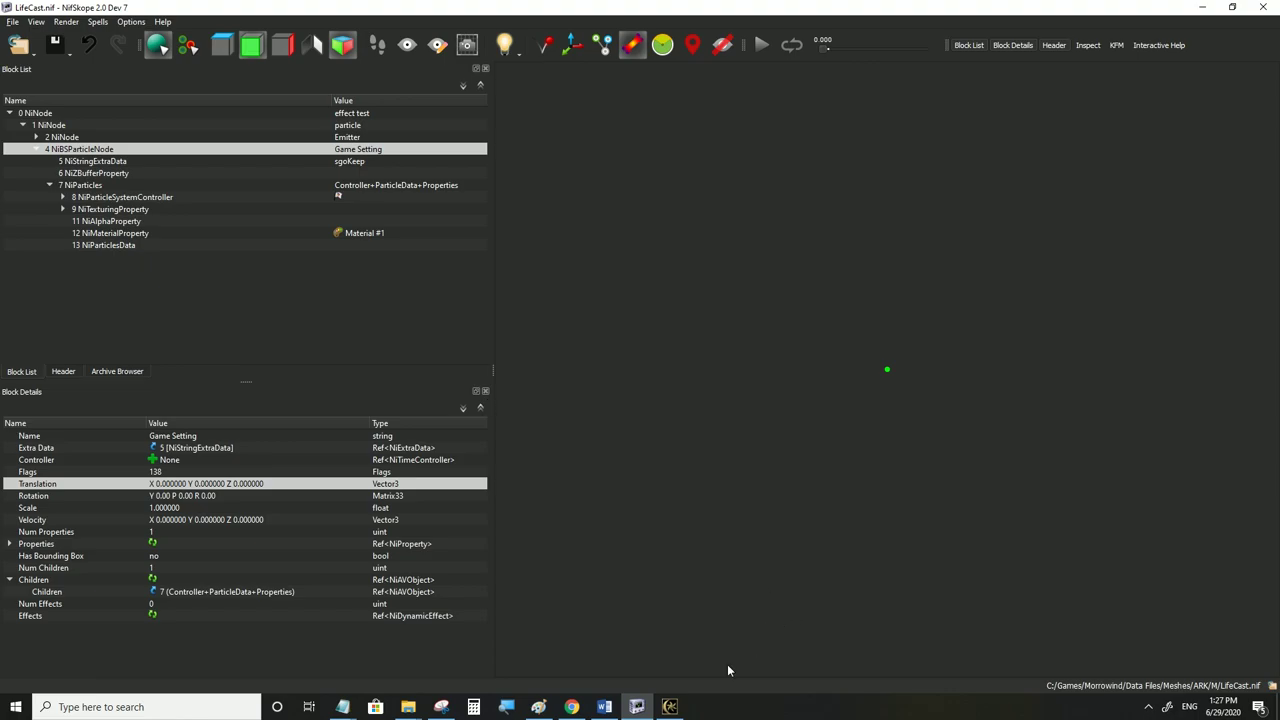
{"action": "left_click", "coordinate": [670, 706]}
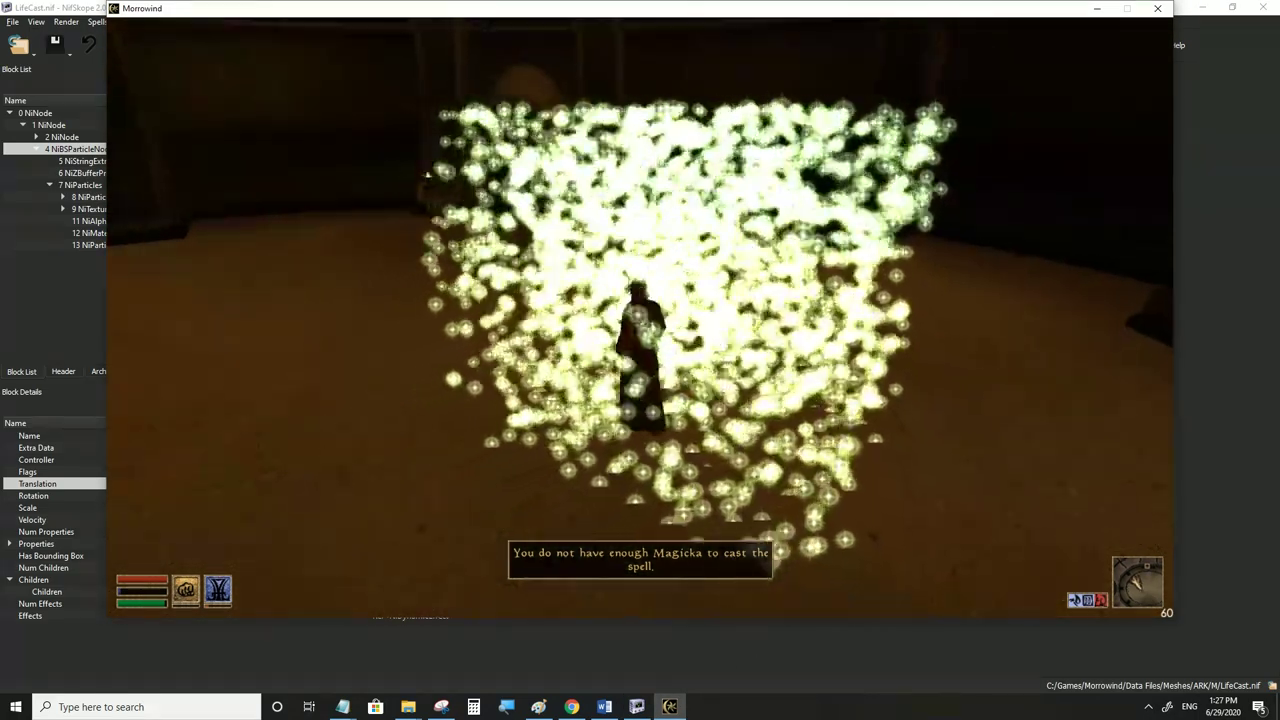
Cast the spell in Morrowind to watch the particles surround the character
{"action": "left_click", "coordinate": [640, 318]}
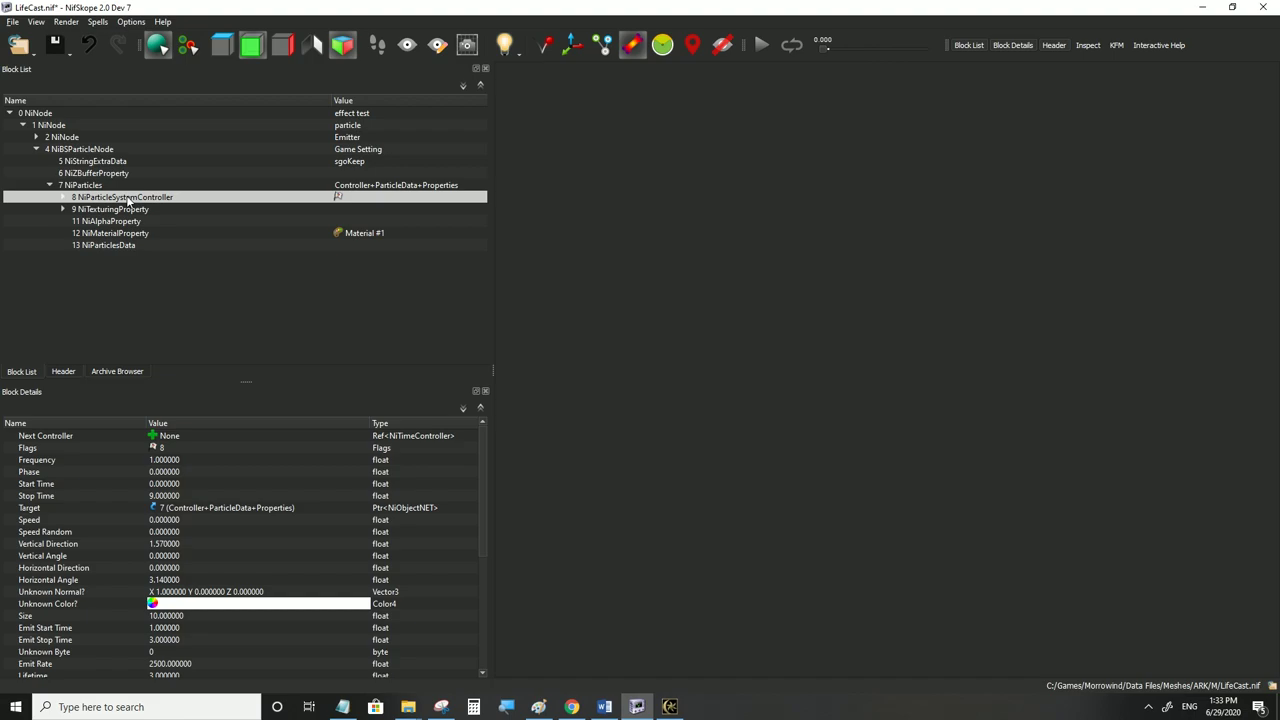
Select NiBSParticleNode, then the 'particle' NiNode with Flags 10 and Emitter and Game Setting children
{"action": "left_click", "coordinate": [76, 148]}
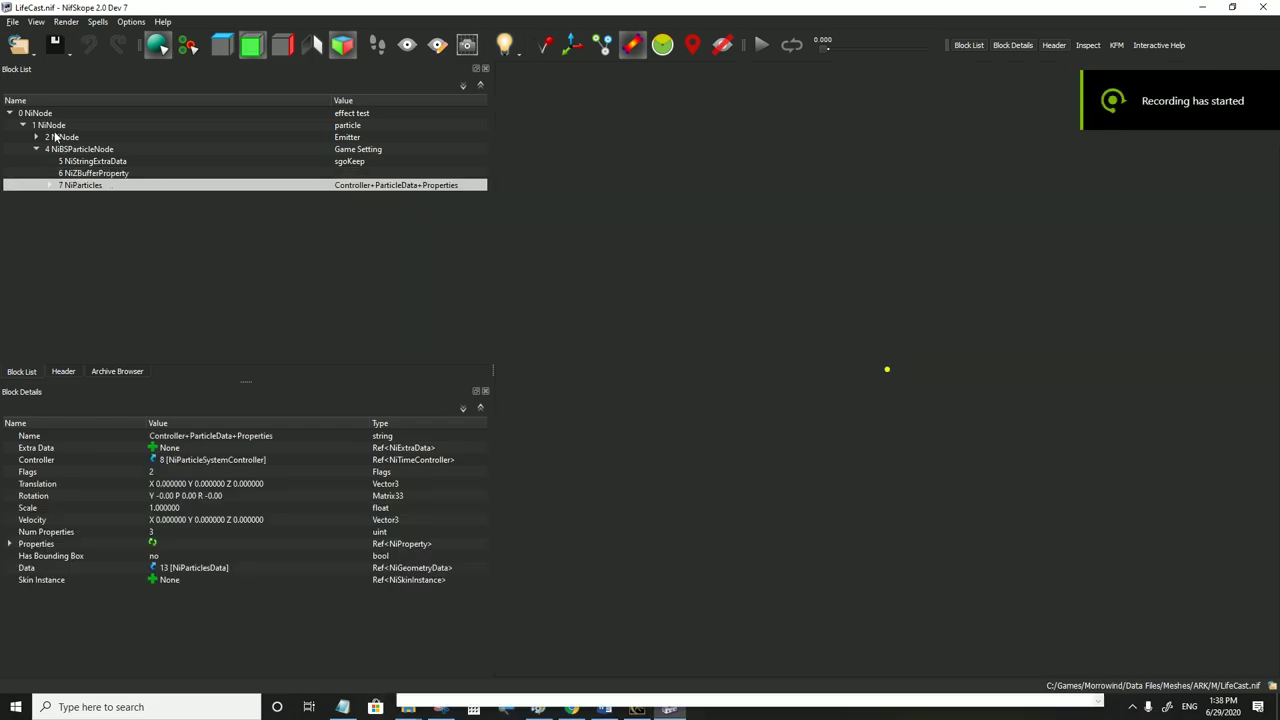
{"action": "left_click", "coordinate": [50, 126]}
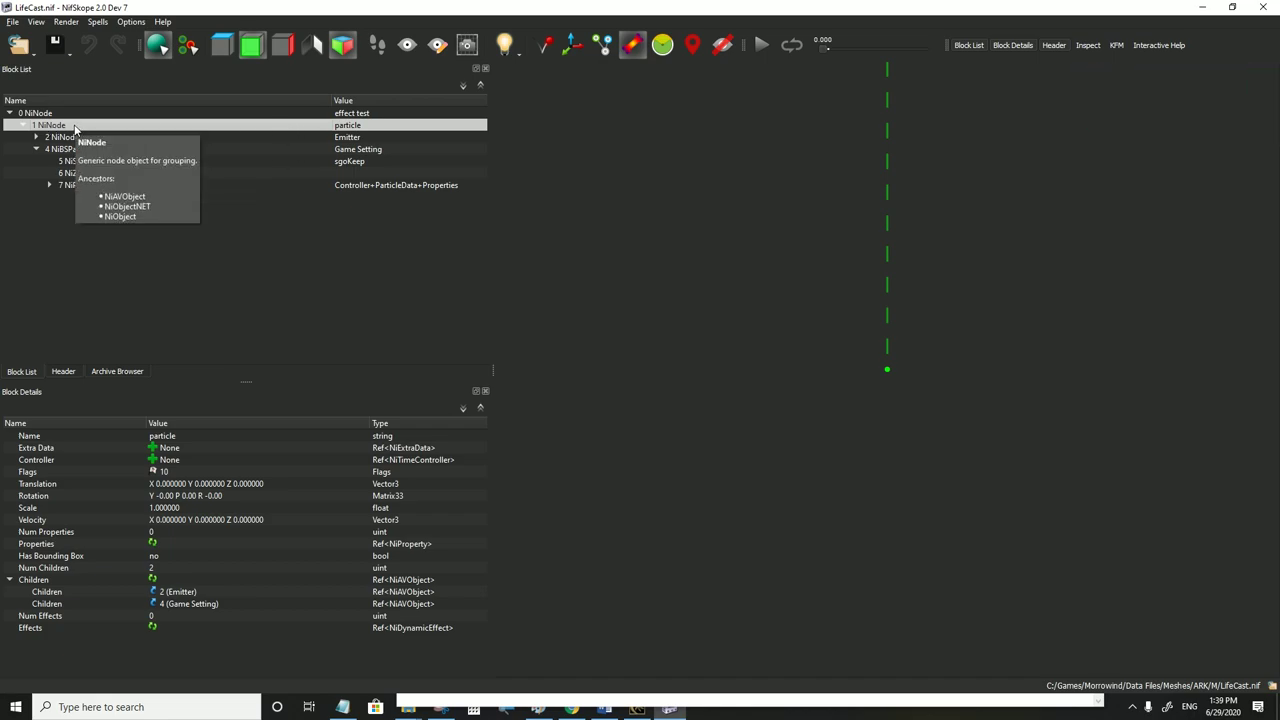
Convert the 'particle' NiNode to a NiBSAnimationNode via Block > Convert
{"action": "right_click", "coordinate": [74, 127]}
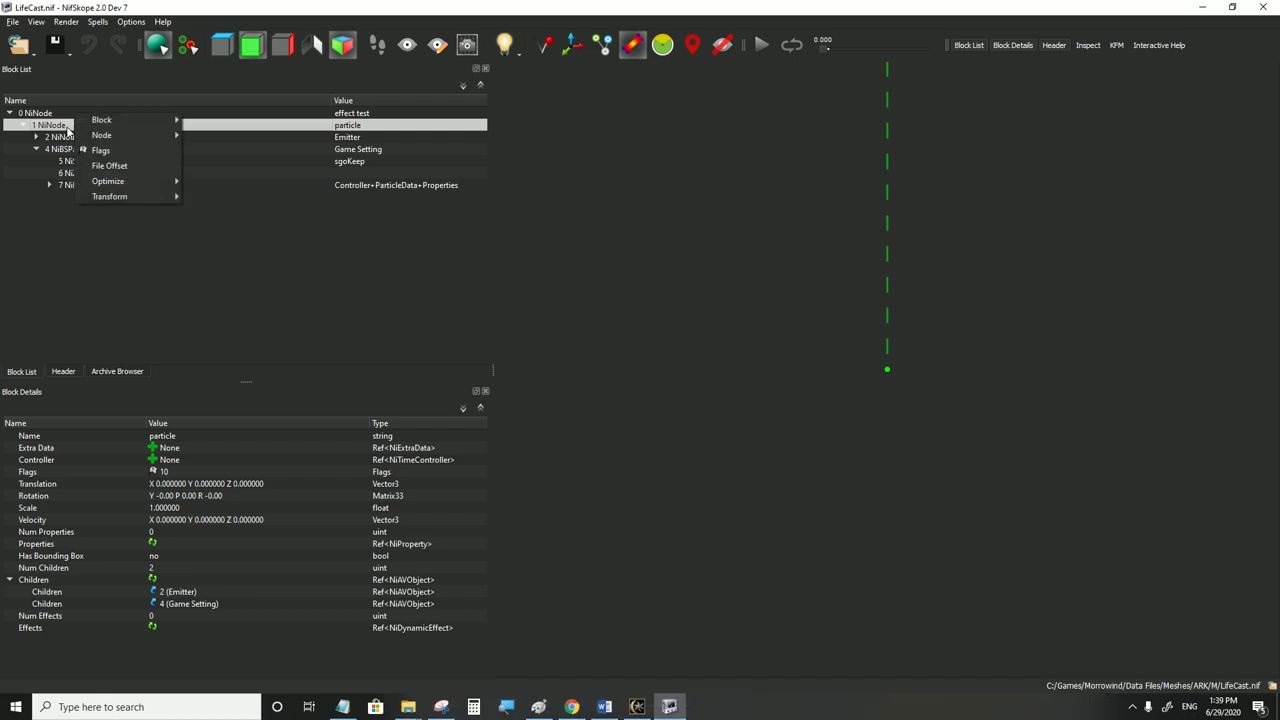
{"action": "mouse_move", "coordinate": [105, 122]}
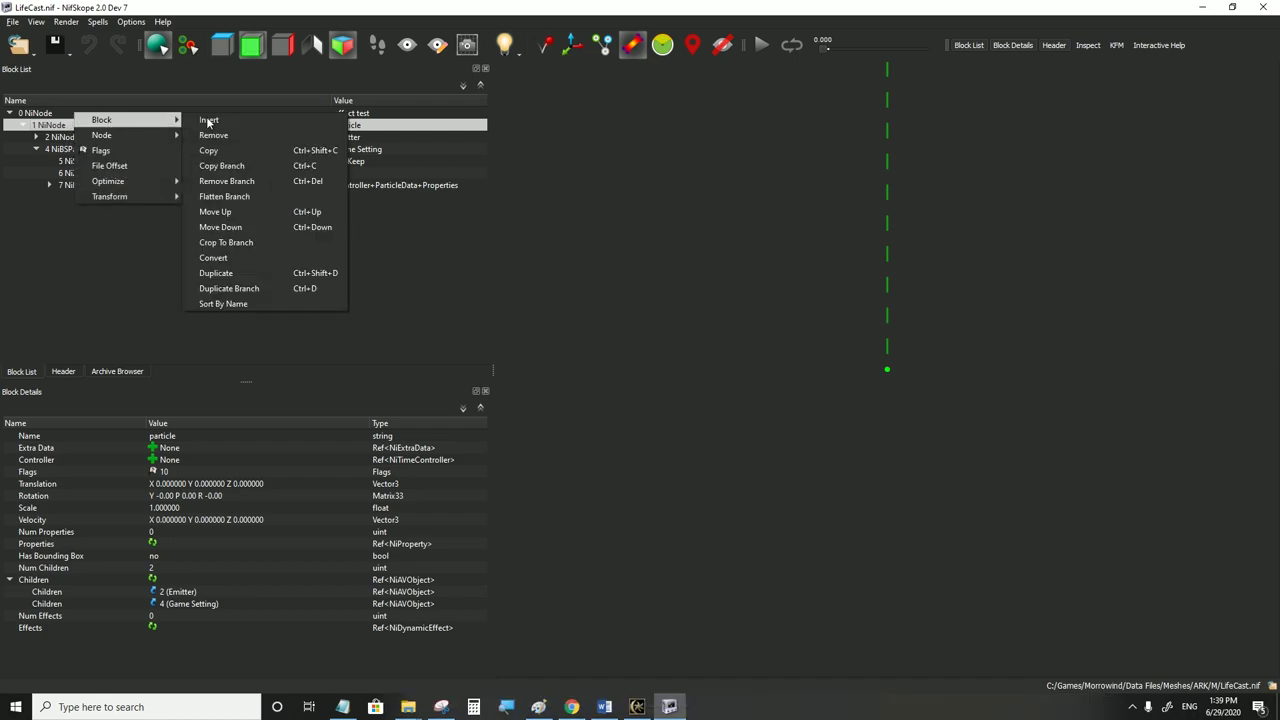
{"action": "left_click", "coordinate": [252, 259]}
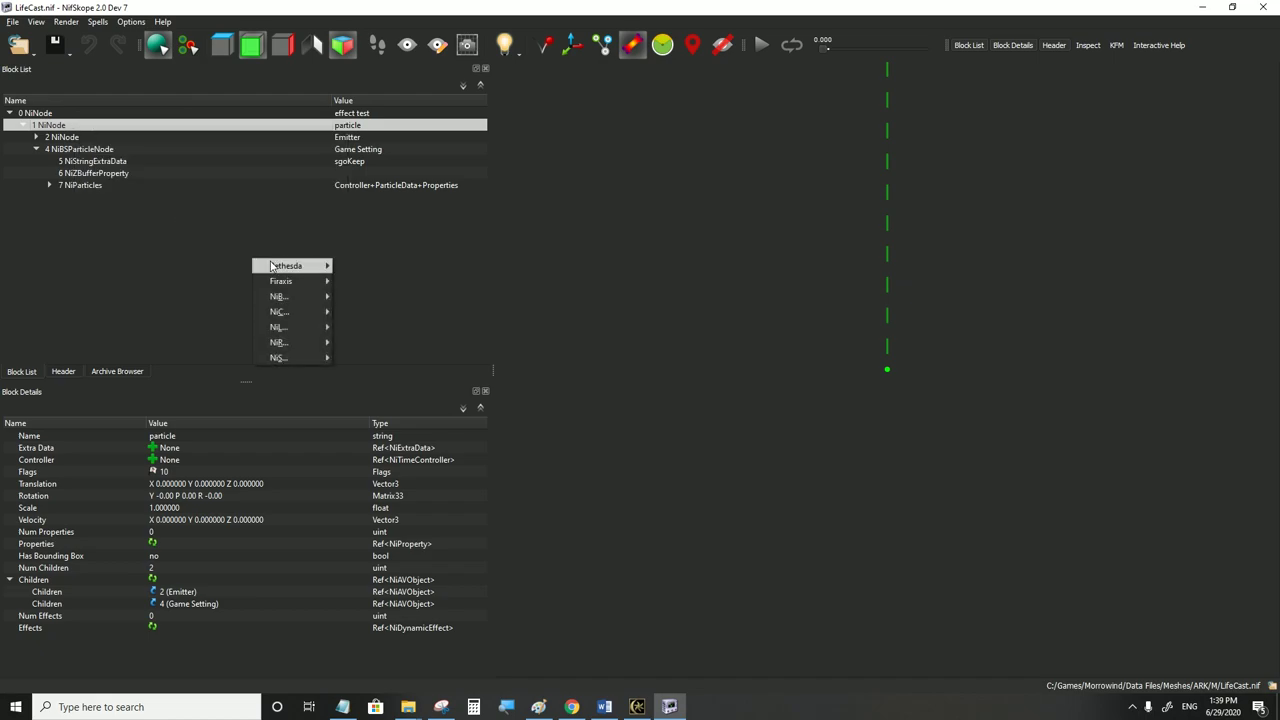
{"action": "mouse_move", "coordinate": [285, 297]}
{"action": "left_click", "coordinate": [380, 297]}
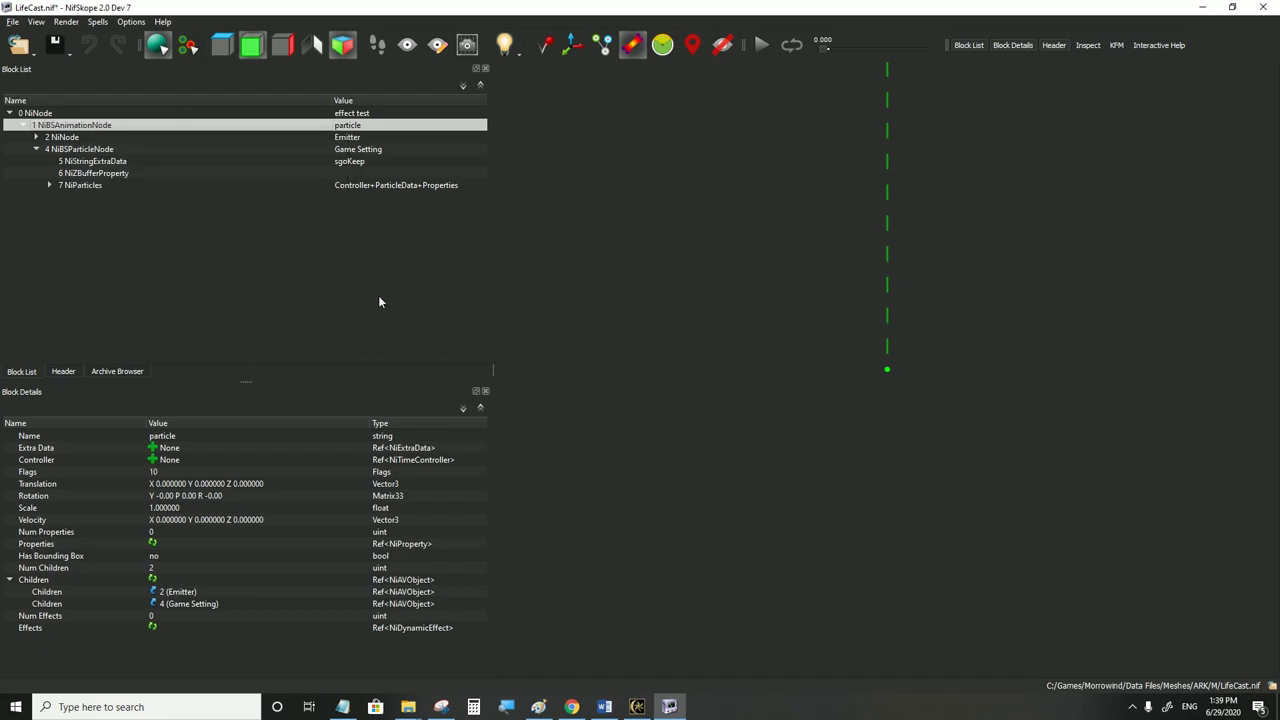
{"action": "double_click", "coordinate": [177, 471]}
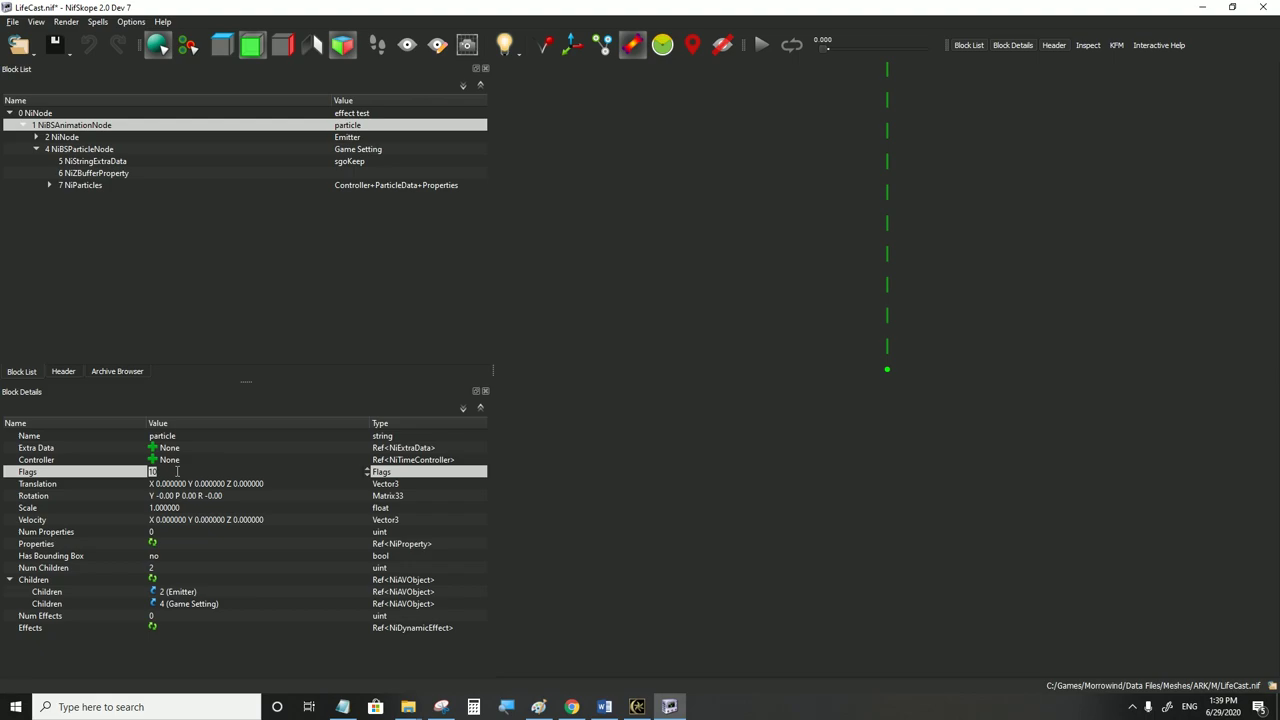
Set the NiBSAnimationNode's Flags to 164 after briefly trying 10
{"action": "type", "text": "164"}
{"action": "left_click", "coordinate": [182, 495]}
{"action": "left_click", "coordinate": [162, 476]}
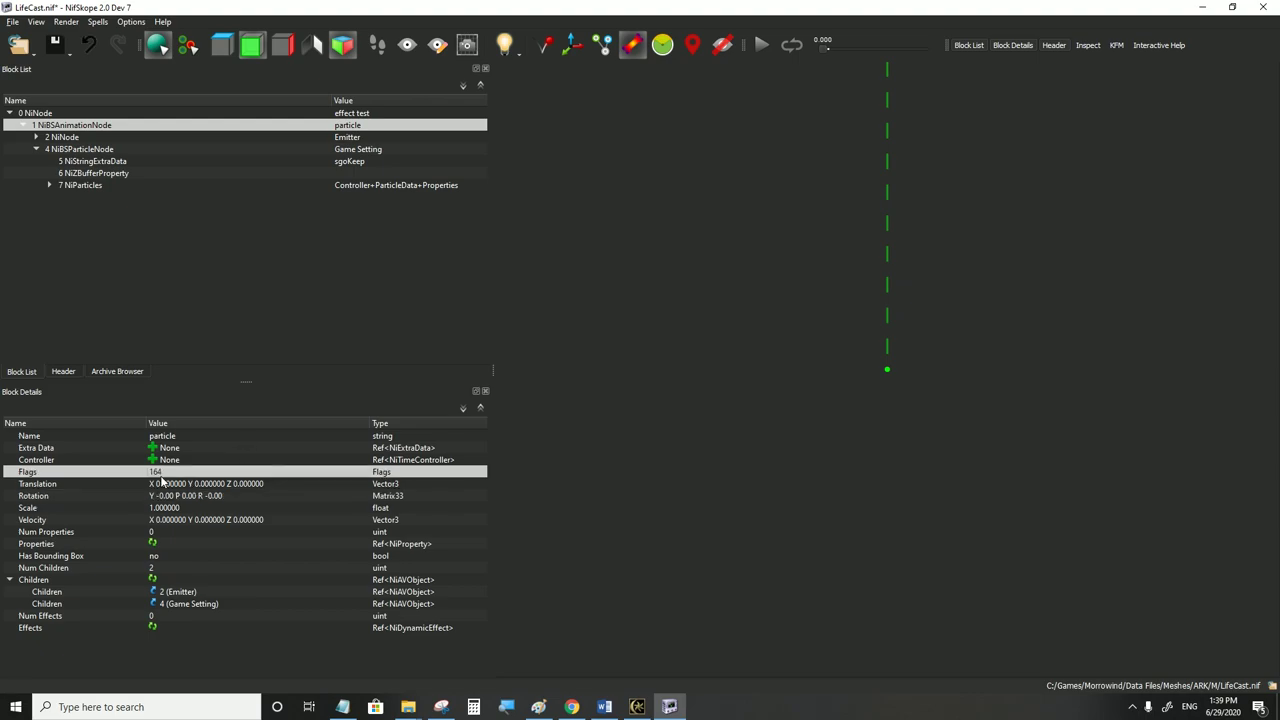
{"action": "mouse_move", "coordinate": [165, 477]}
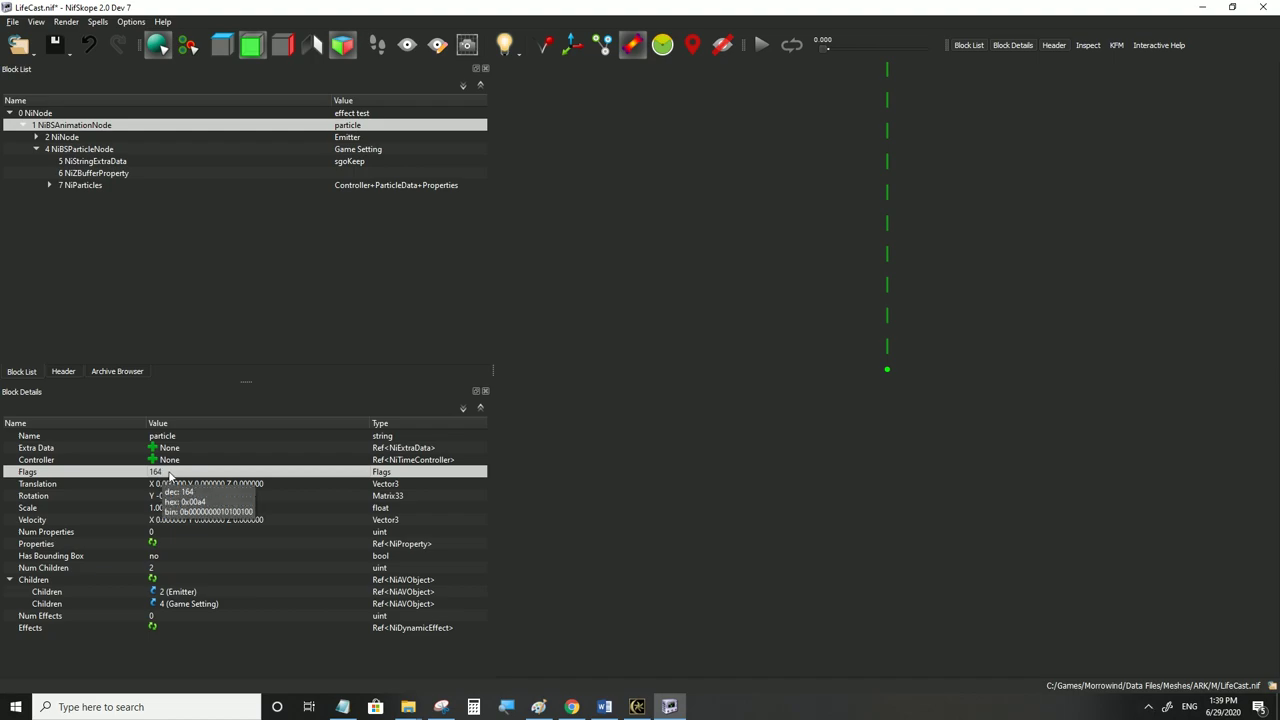
{"action": "double_click", "coordinate": [160, 472]}
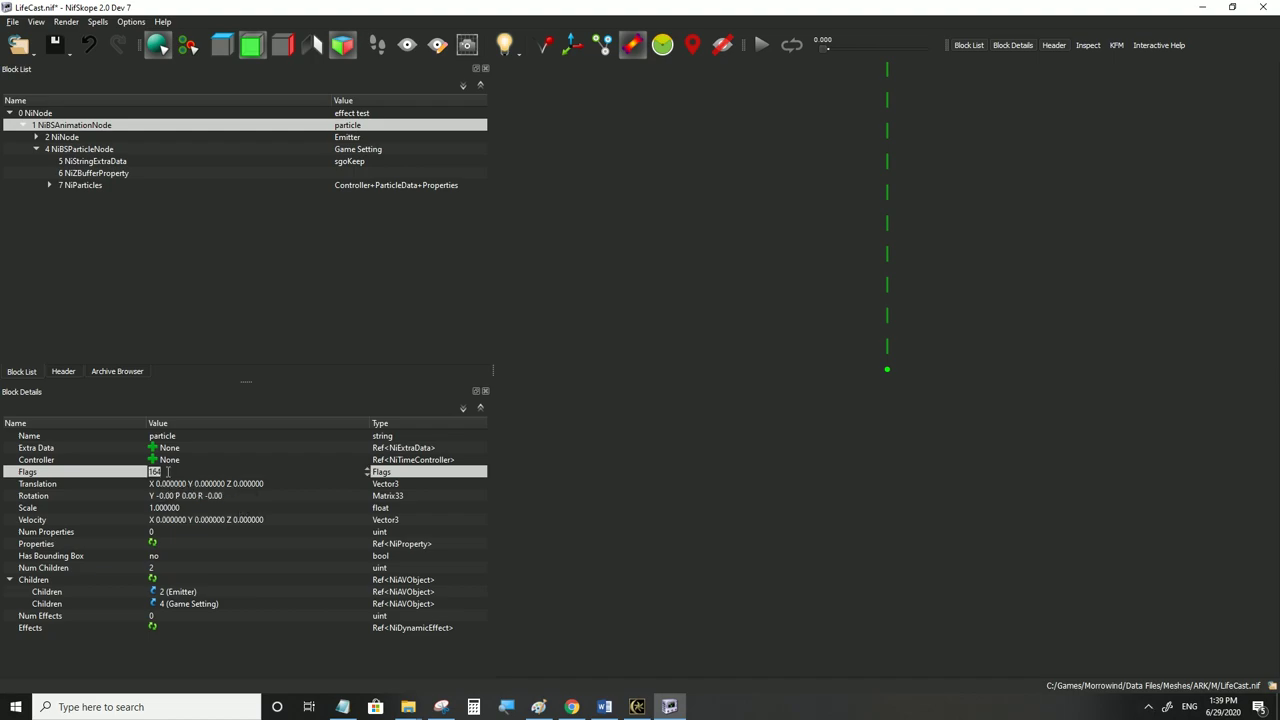
{"action": "type", "text": "10"}
{"action": "double_click", "coordinate": [167, 474]}
{"action": "type", "text": "164"}
{"action": "left_click", "coordinate": [163, 485]}
{"action": "left_click", "coordinate": [163, 475]}
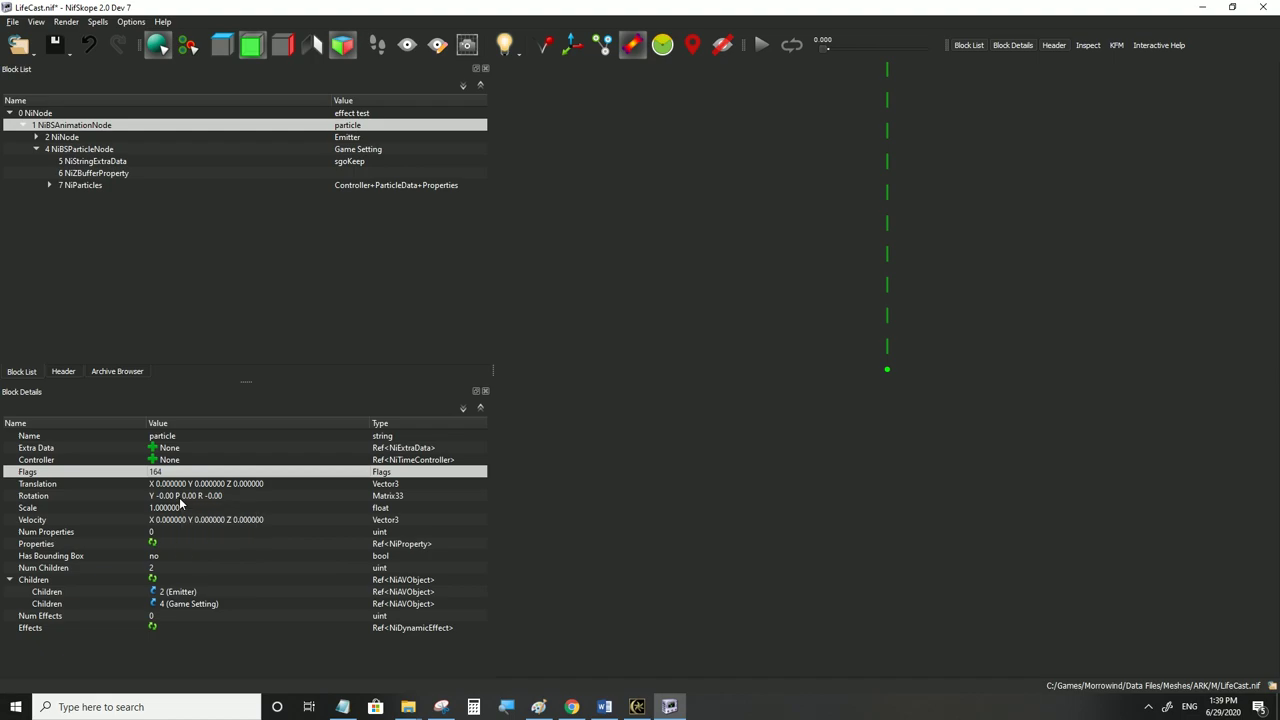
Try Flags 106, then settle the NiBSAnimationNode's Flags back at 164
{"action": "double_click", "coordinate": [172, 473]}
{"action": "type", "text": "100"}
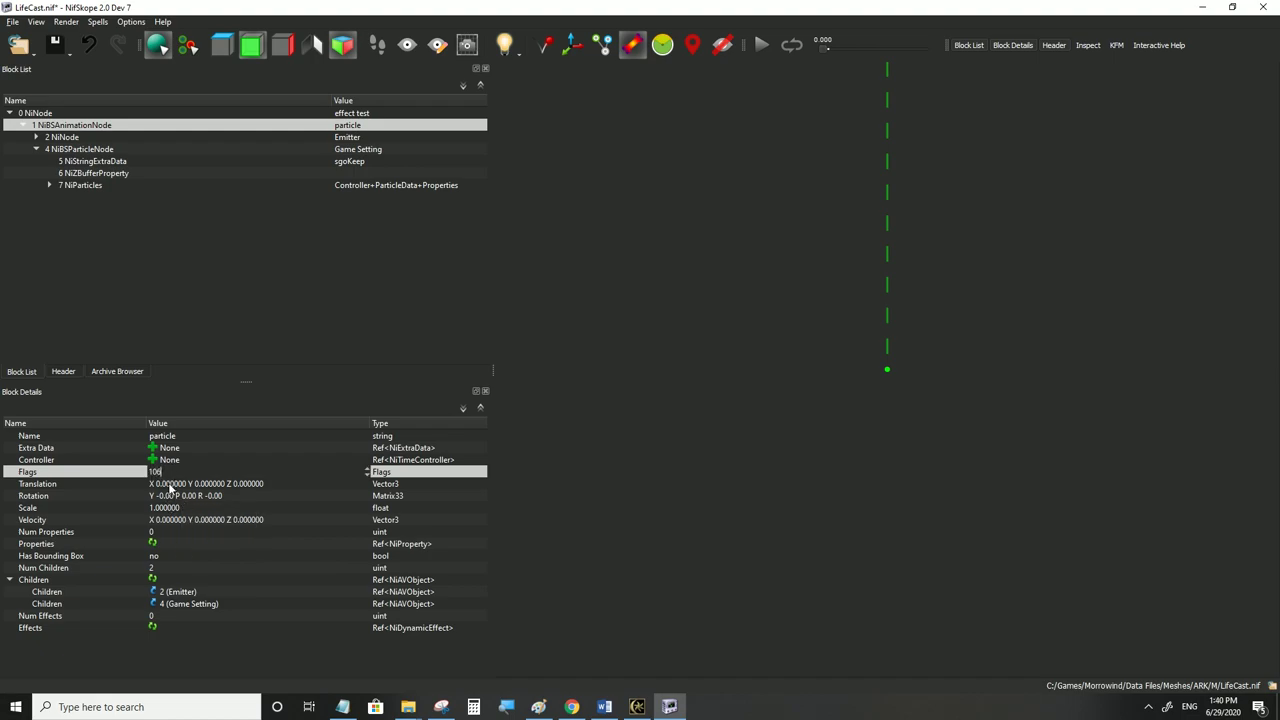
{"action": "key", "text": "Return"}
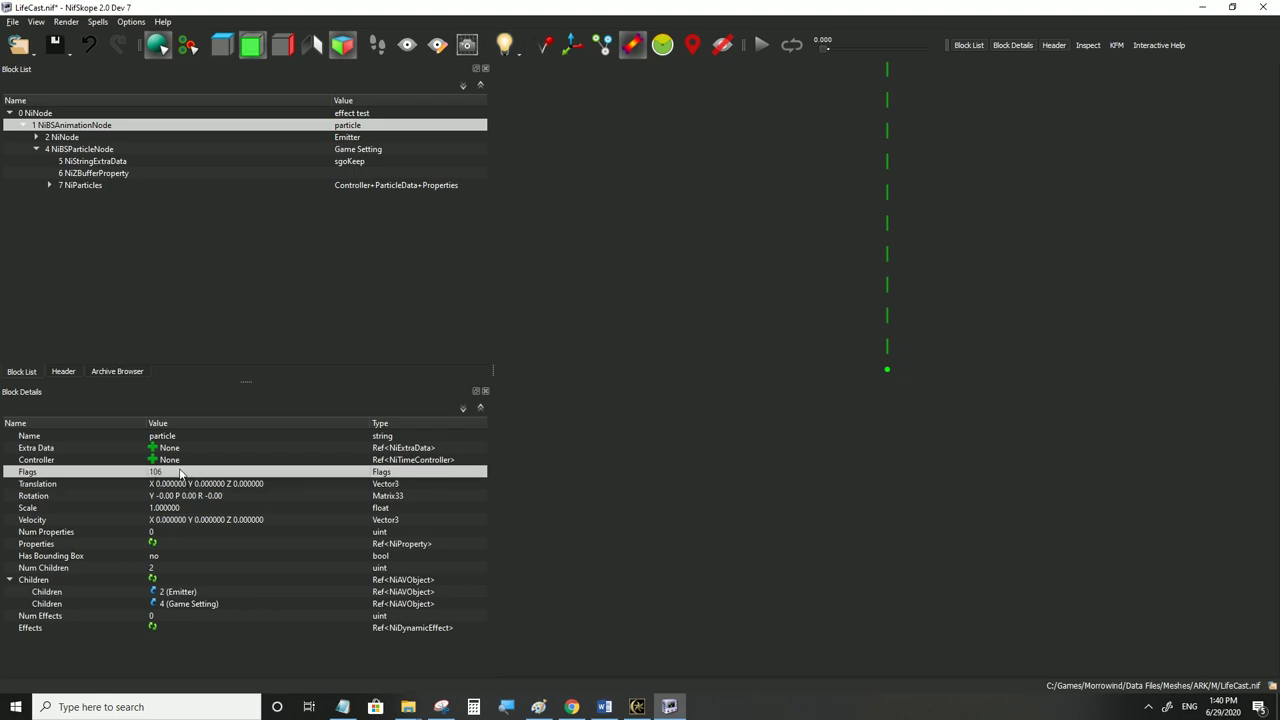
{"action": "mouse_move", "coordinate": [180, 473]}
{"action": "double_click", "coordinate": [175, 473]}
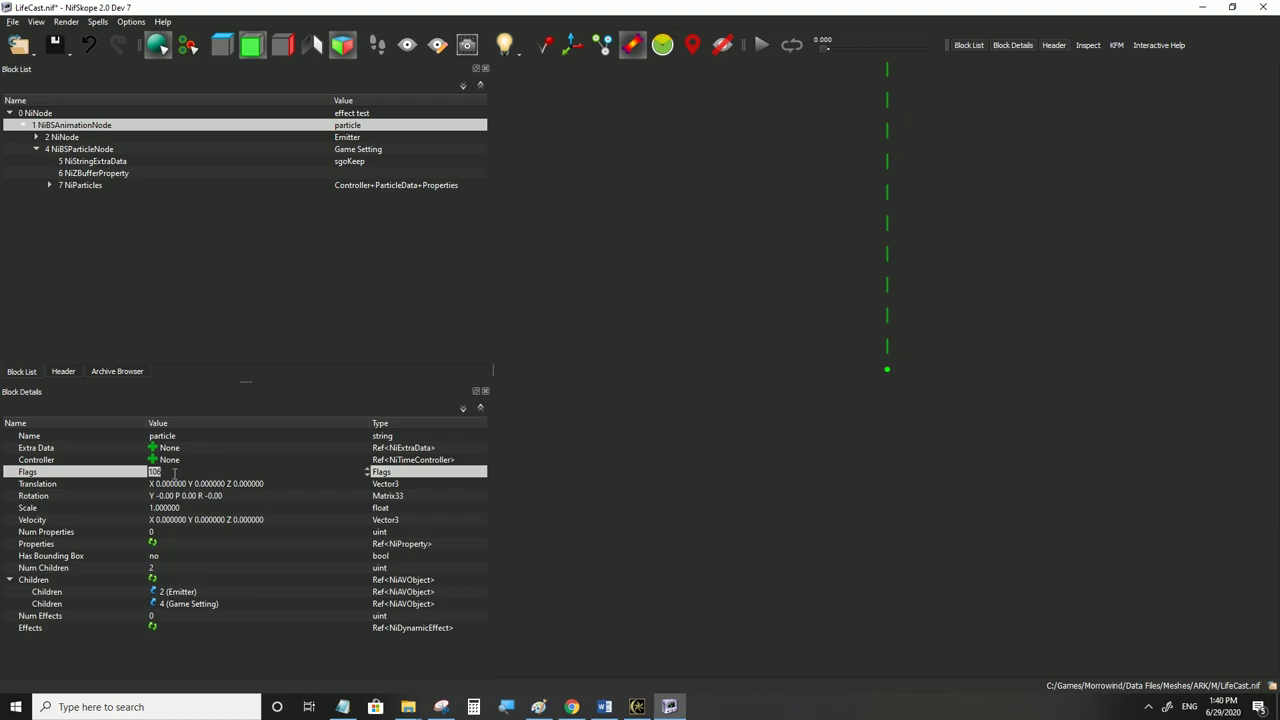
{"action": "type", "text": "4"}
{"action": "key", "text": "BackSpace"}
{"action": "type", "text": "32"}
{"action": "key", "text": "BackSpace"}
{"action": "key", "text": "BackSpace"}
{"action": "type", "text": "164"}
{"action": "left_click", "coordinate": [171, 485]}
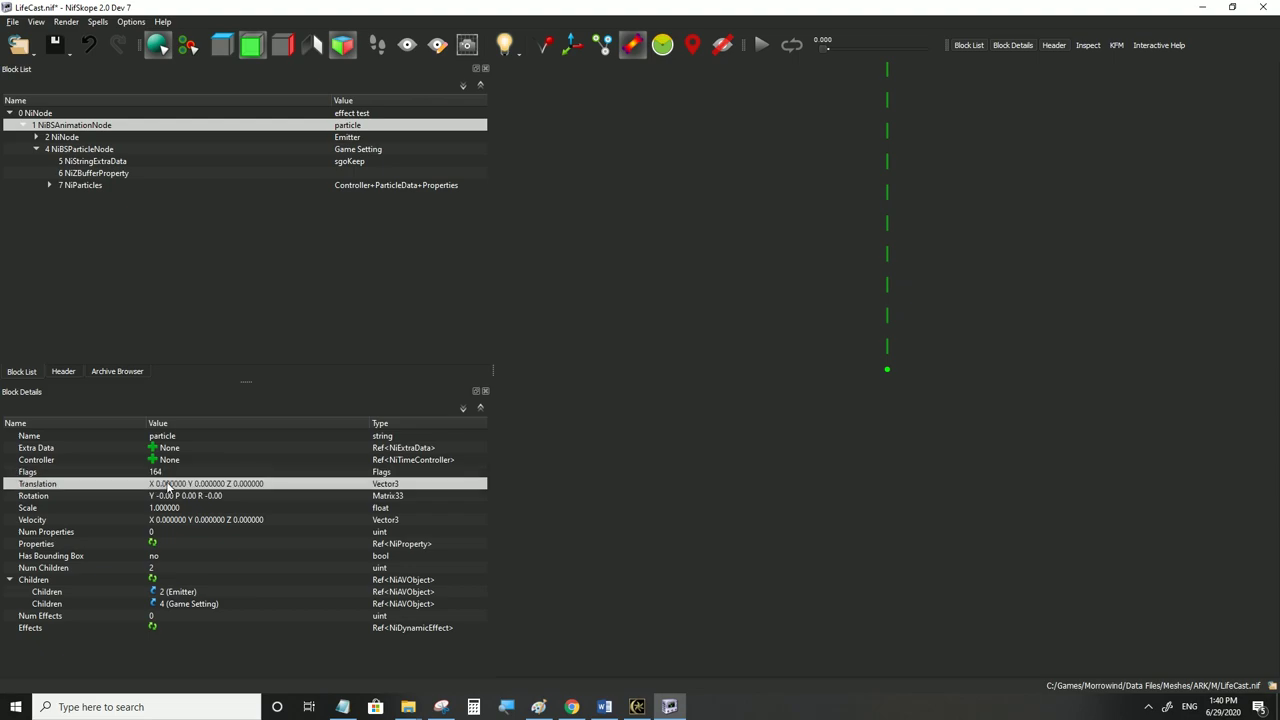
{"action": "left_click", "coordinate": [78, 150]}
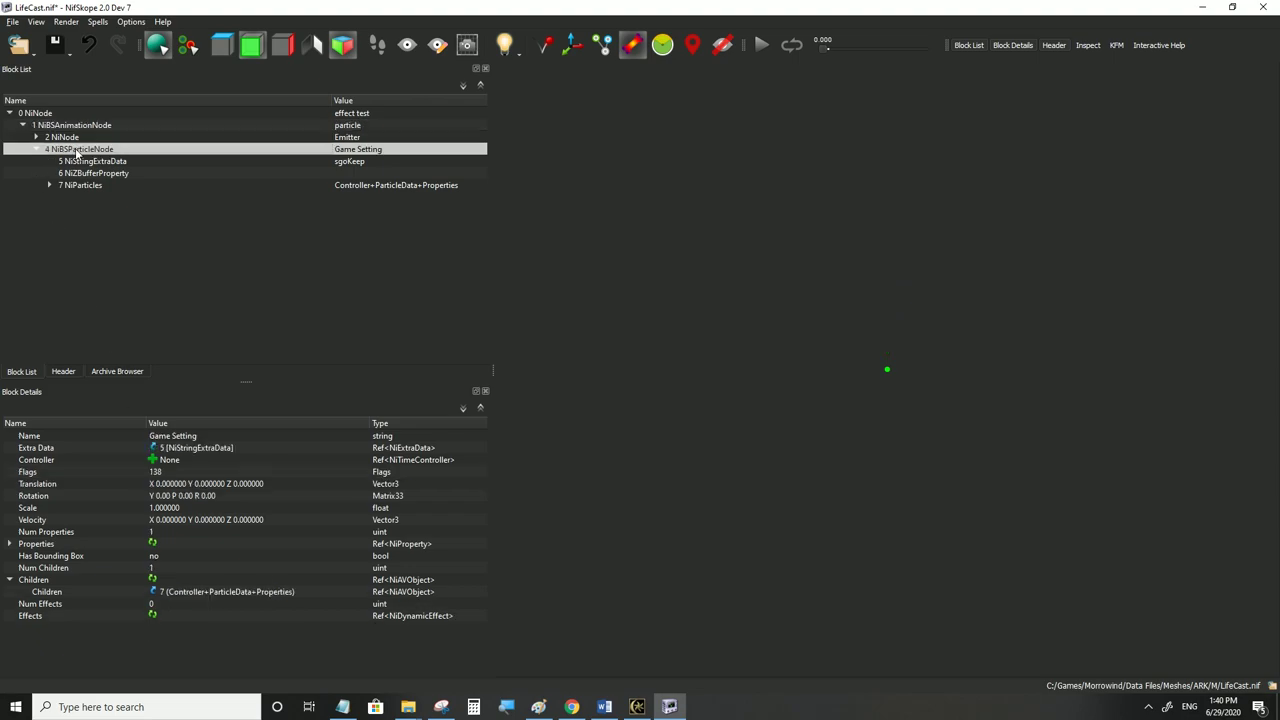
Change the Game Setting NiBSParticleNode's Flags from 138 to 170
{"action": "left_click", "coordinate": [168, 473]}
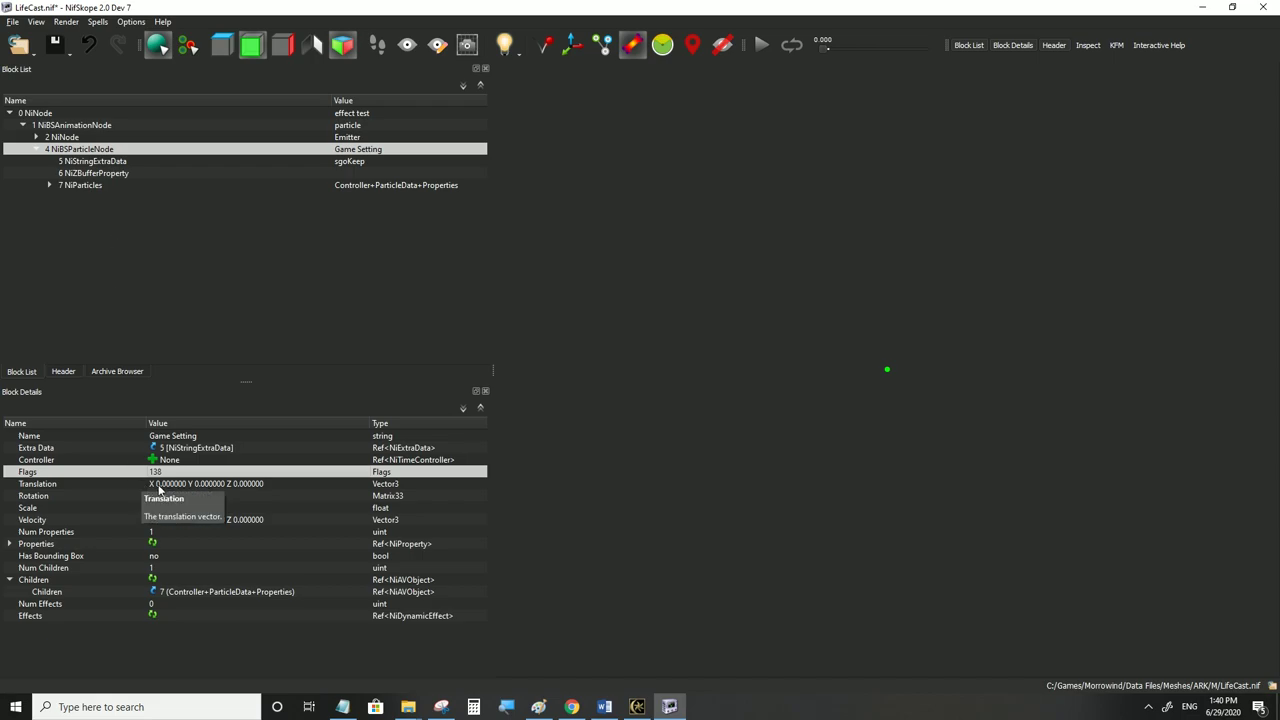
{"action": "mouse_move", "coordinate": [166, 476]}
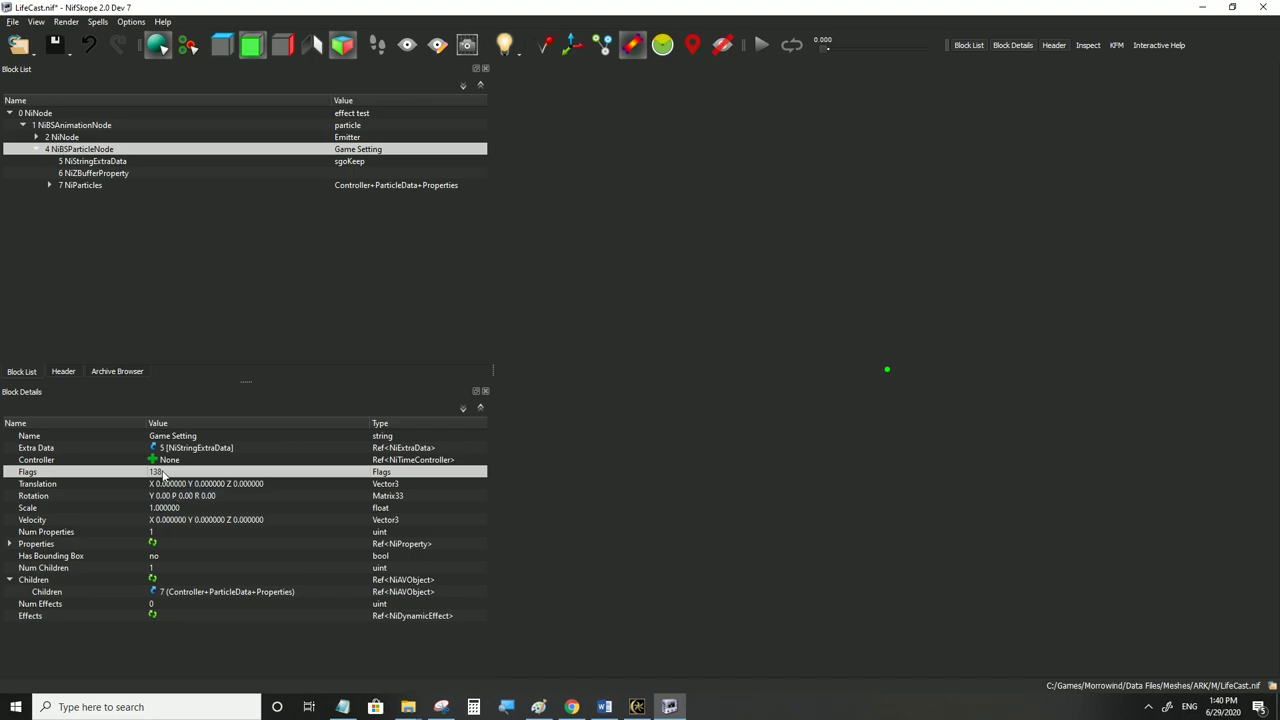
{"action": "double_click", "coordinate": [164, 472]}
{"action": "type", "text": "170"}
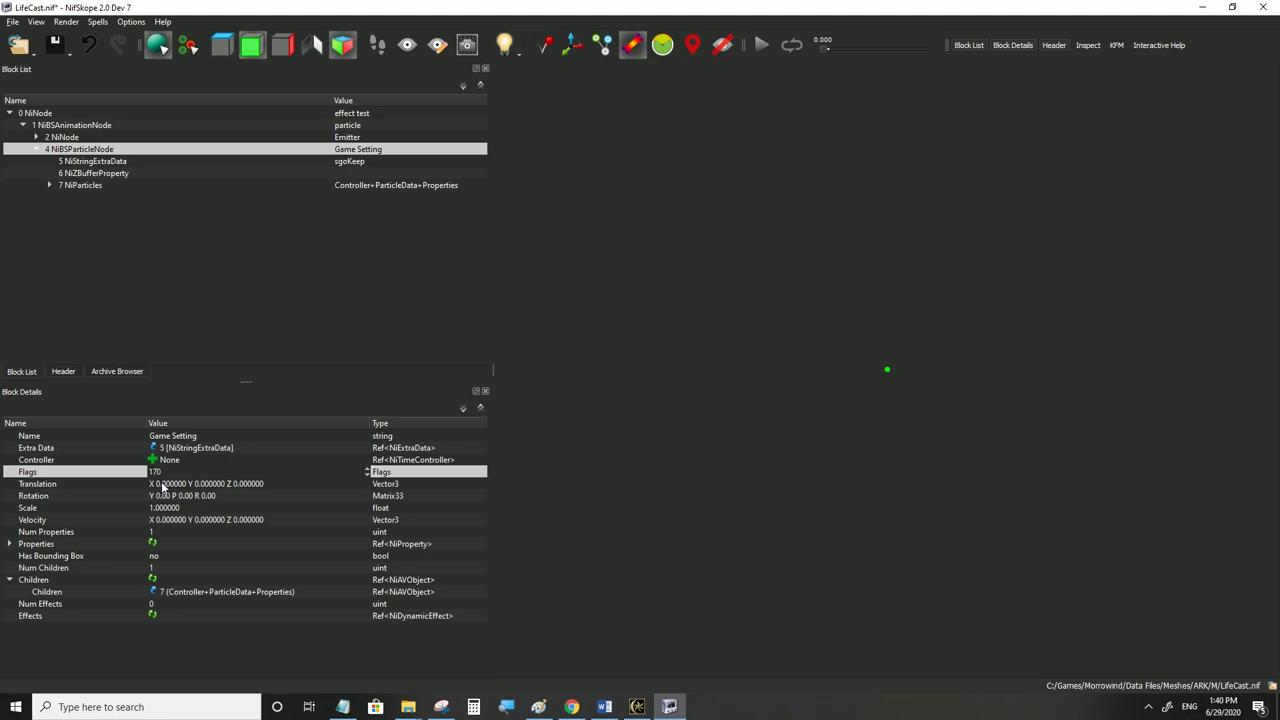
{"action": "left_click", "coordinate": [163, 487]}
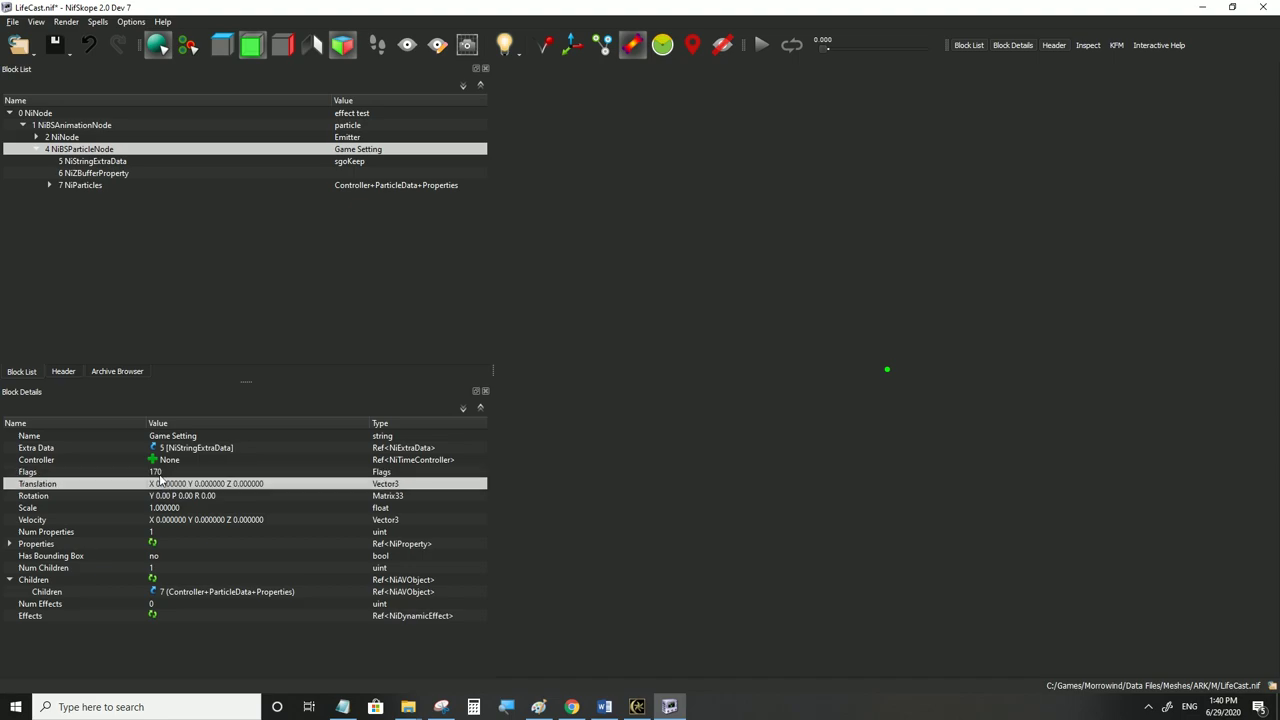
Save LifeCast.nif and switch to the running Morrowind game
{"action": "left_click", "coordinate": [13, 21]}
{"action": "left_click", "coordinate": [40, 130]}
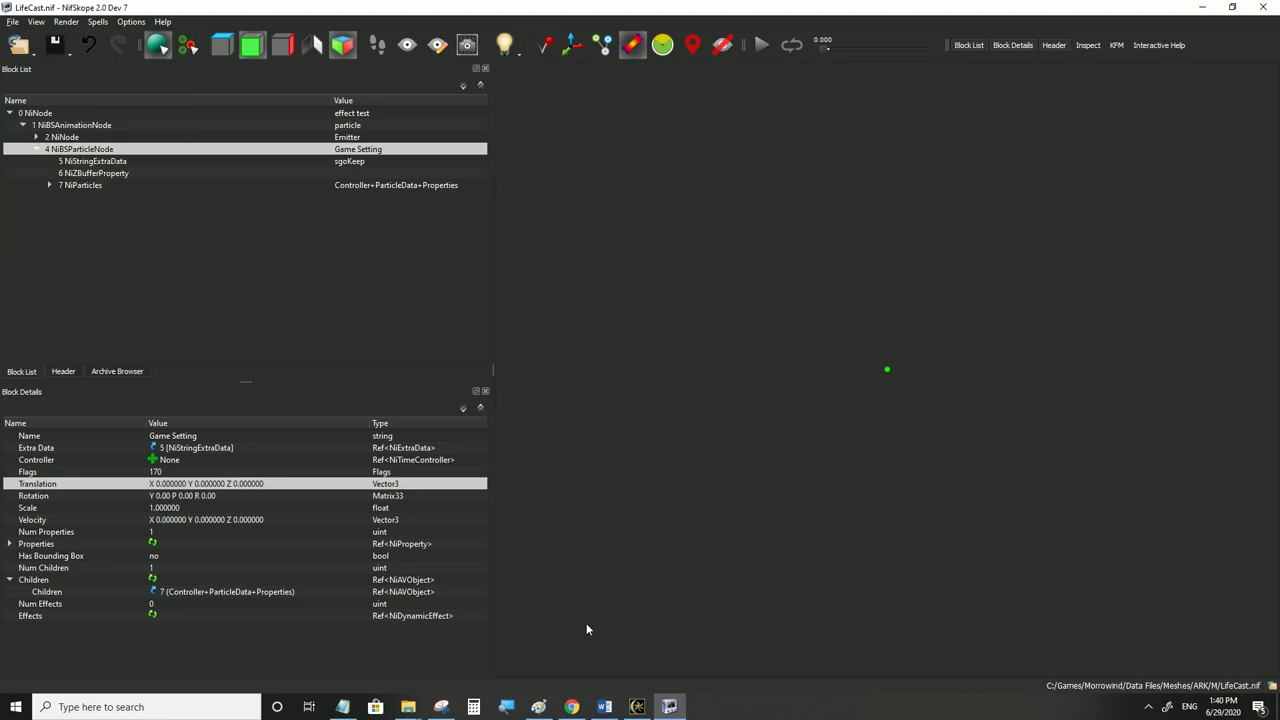
{"action": "left_click", "coordinate": [637, 707]}
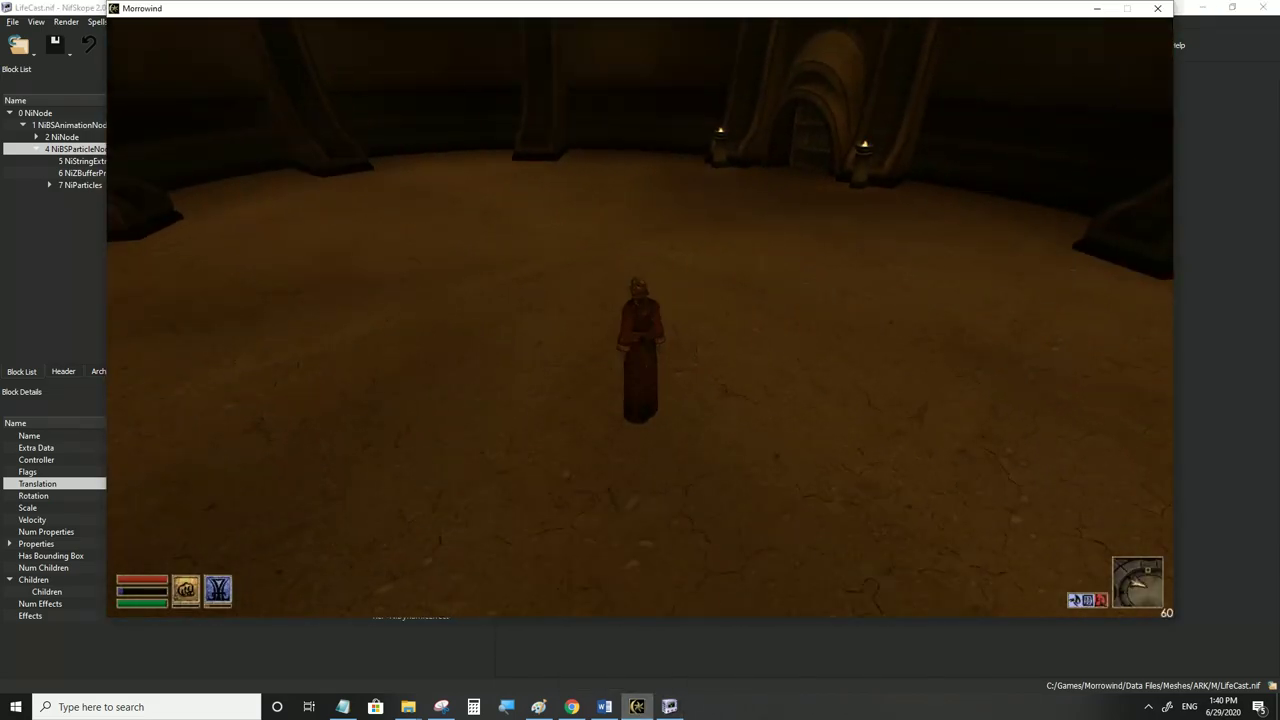
Cast the spell with Flags 170 and move around the green sparkle cloud in the arena
{"action": "left_click", "coordinate": [640, 317]}
{"action": "key", "text": "s"}
{"action": "key", "text": "w"}
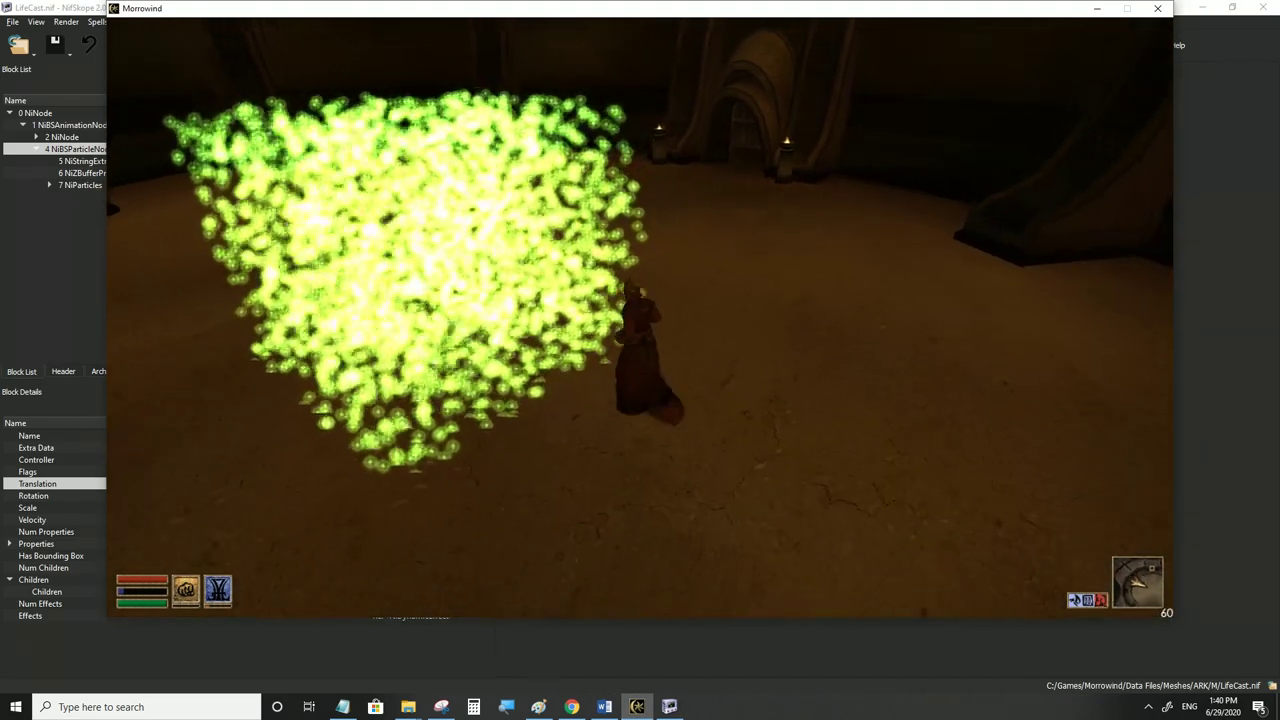
{"action": "key", "text": "s"}
{"action": "key", "text": "w"}
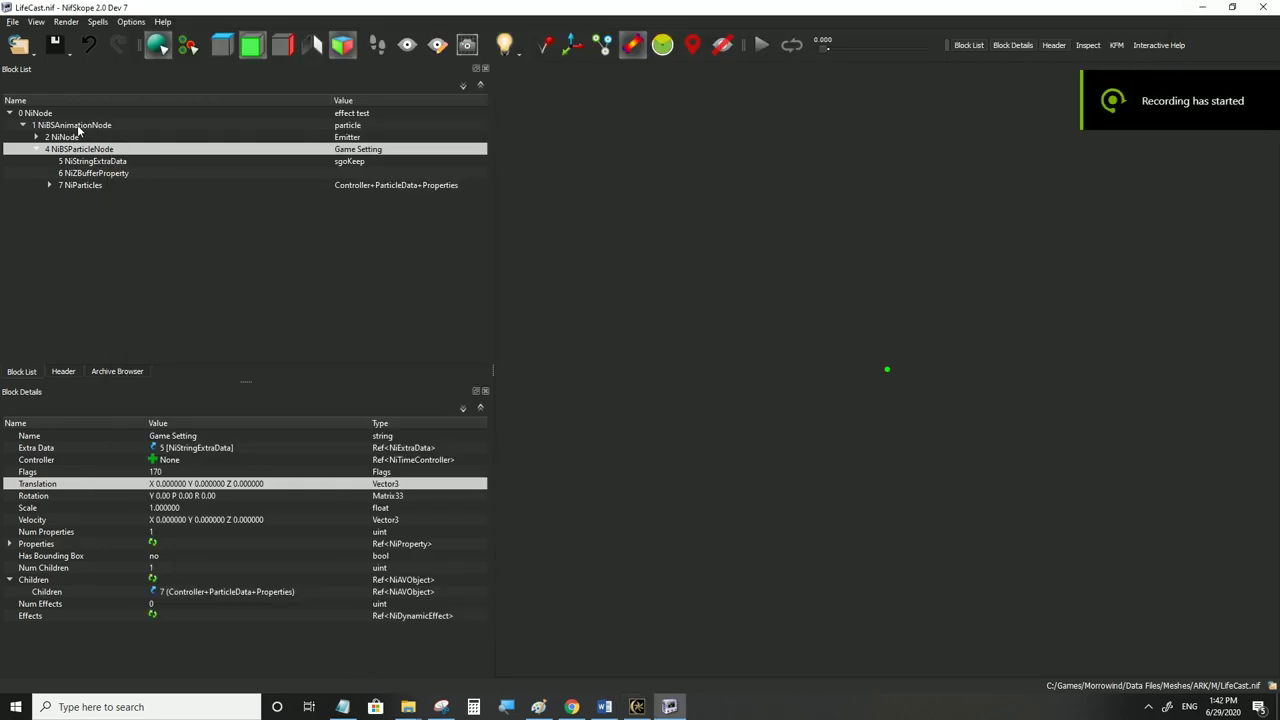
{"action": "left_click", "coordinate": [78, 126]}
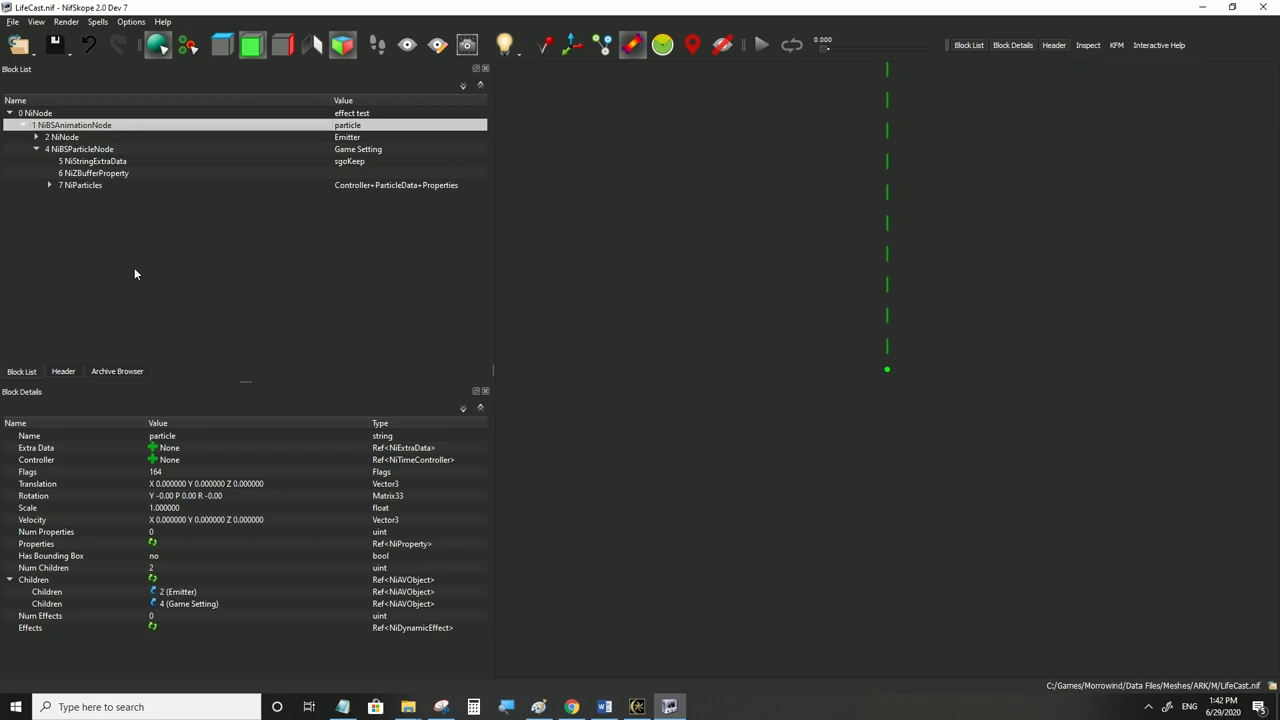
Review the Notepad notes, highlighting the World object and Spell effect NiBSAnimationNode and NiBsParticleNode flags
{"action": "left_click", "coordinate": [342, 706]}
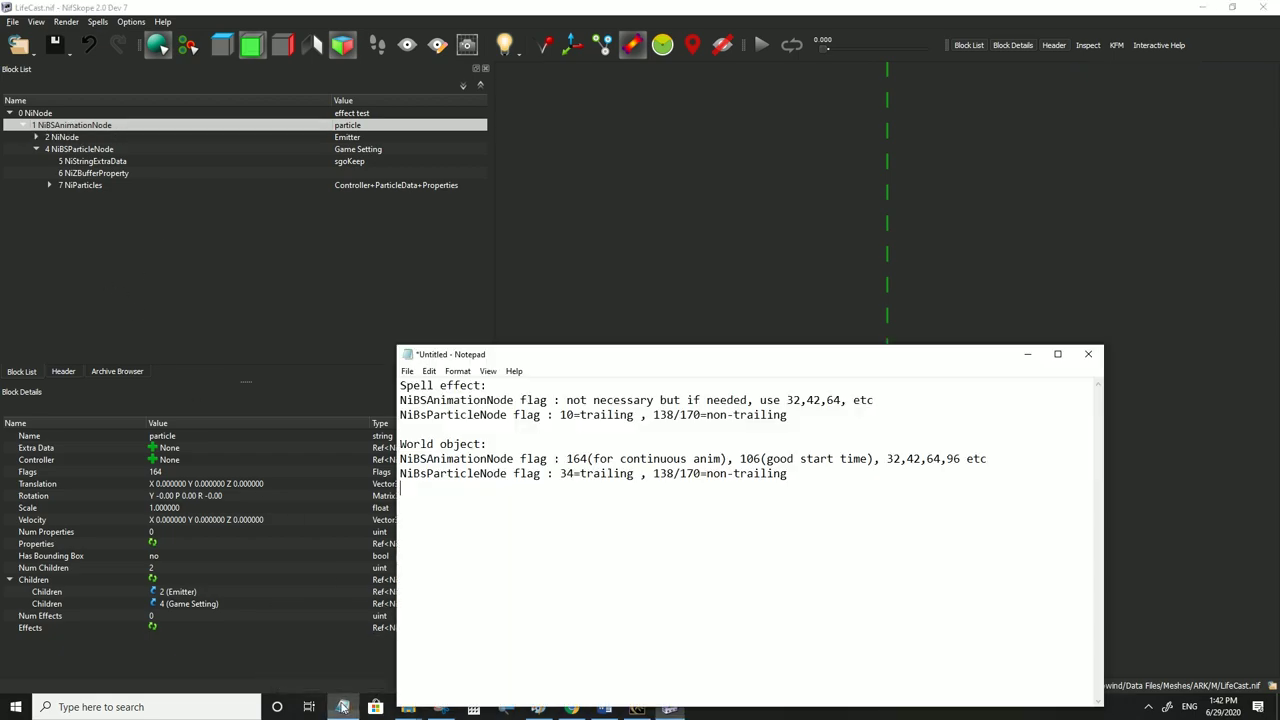
{"action": "left_click_drag", "start_coordinate": [552, 357], "coordinate": [655, 350]}
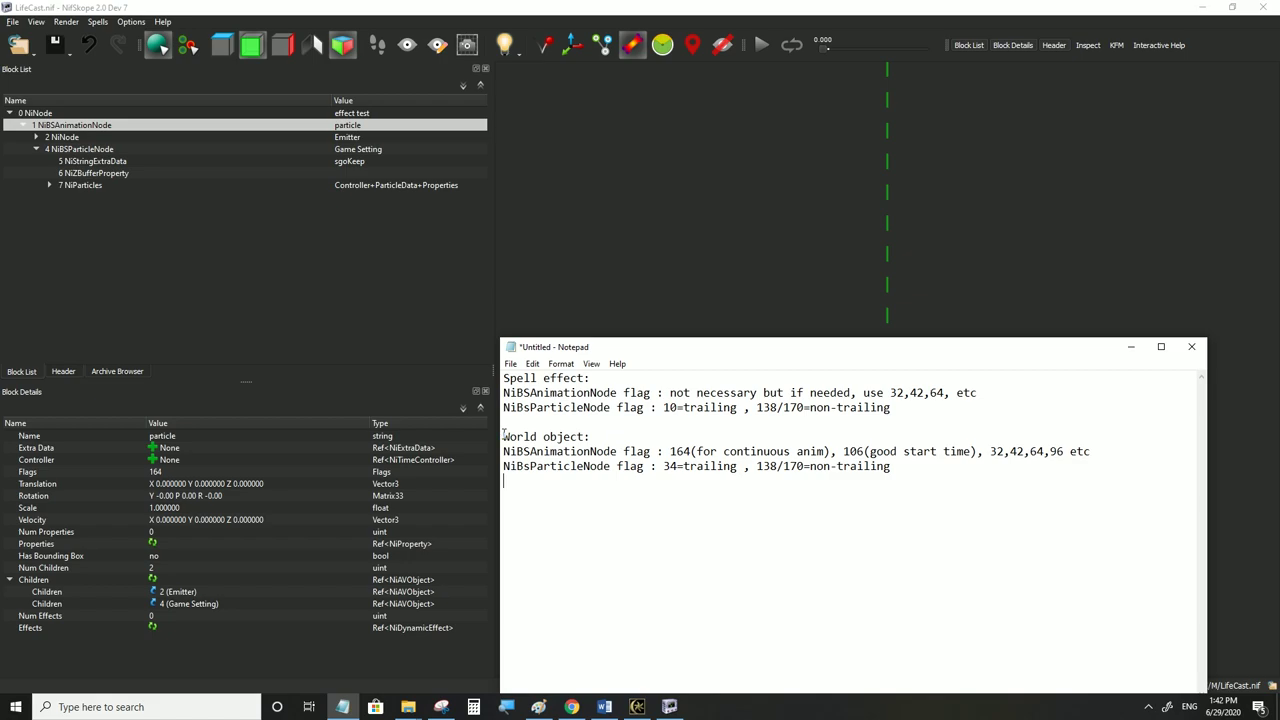
{"action": "left_click_drag", "start_coordinate": [503, 437], "coordinate": [588, 437]}
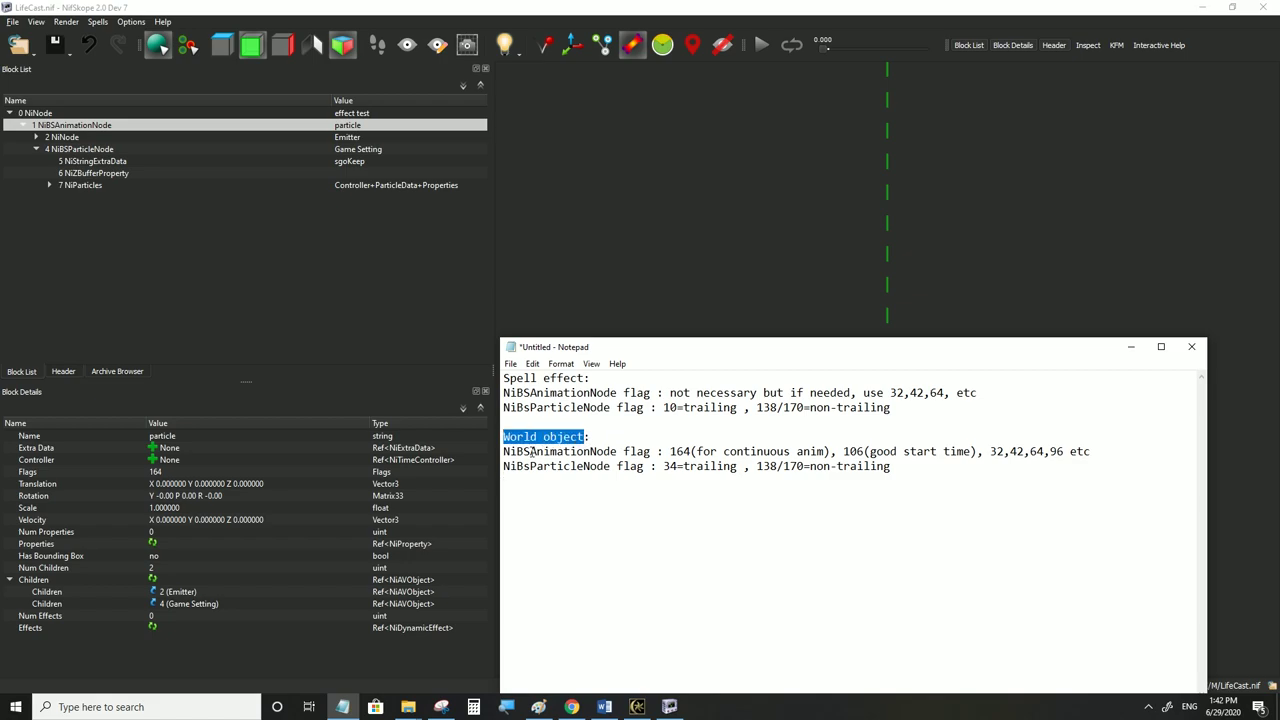
{"action": "left_click_drag", "start_coordinate": [505, 456], "coordinate": [651, 452]}
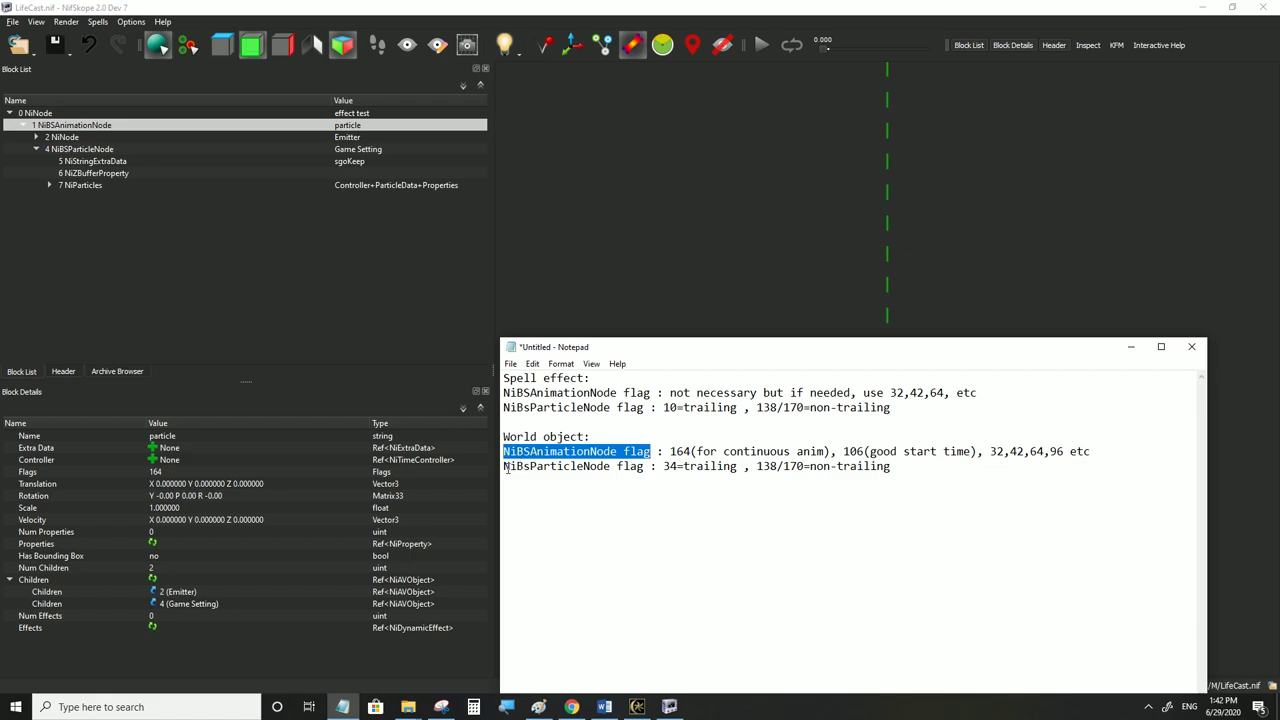
{"action": "left_click_drag", "start_coordinate": [505, 466], "coordinate": [650, 466]}
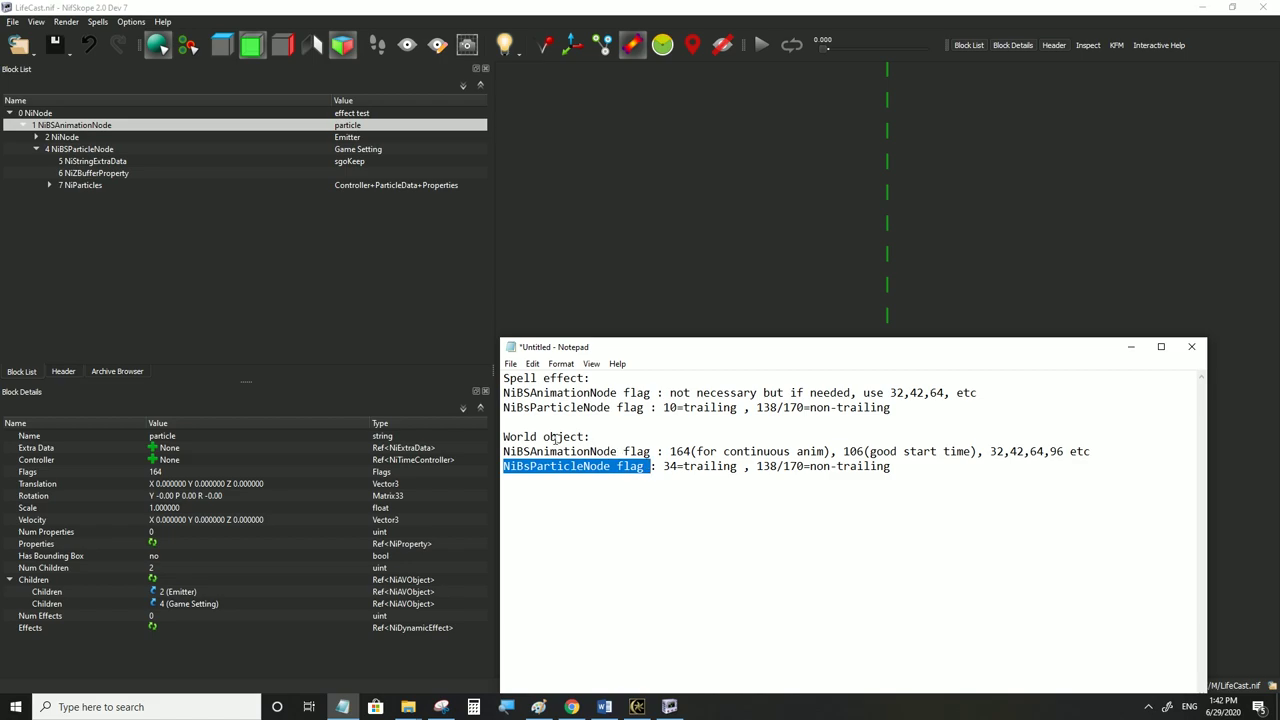
{"action": "left_click_drag", "start_coordinate": [503, 378], "coordinate": [905, 413]}
{"action": "left_click", "coordinate": [847, 437]}
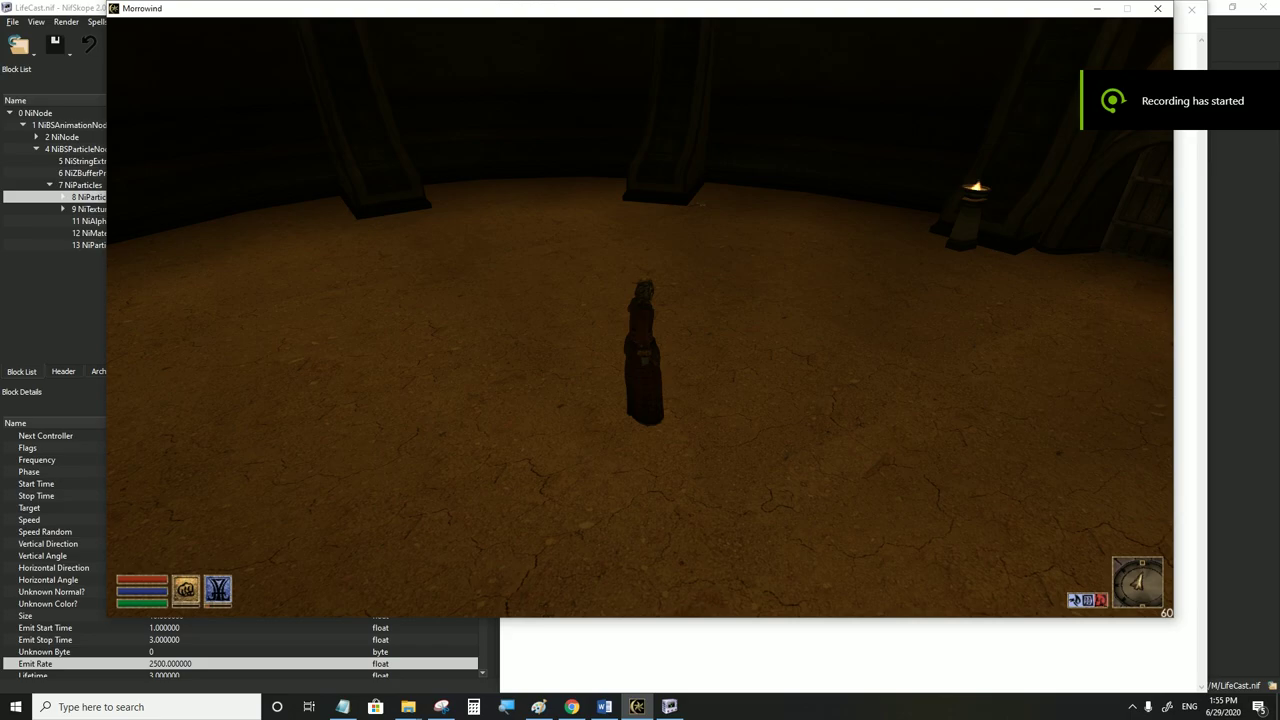
Recast the spell in Morrowind, circle the green sparkle cloud, and return to NifSkope
{"action": "key", "text": "d"}
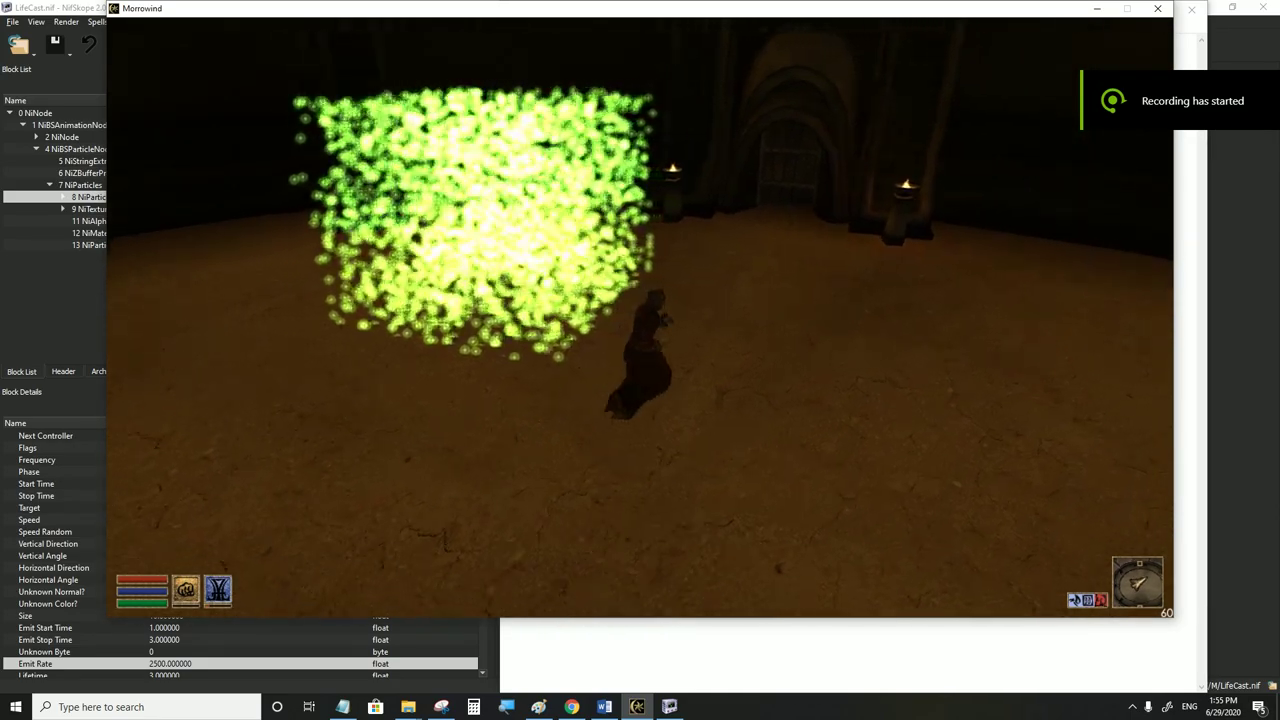
{"action": "key", "text": "a"}
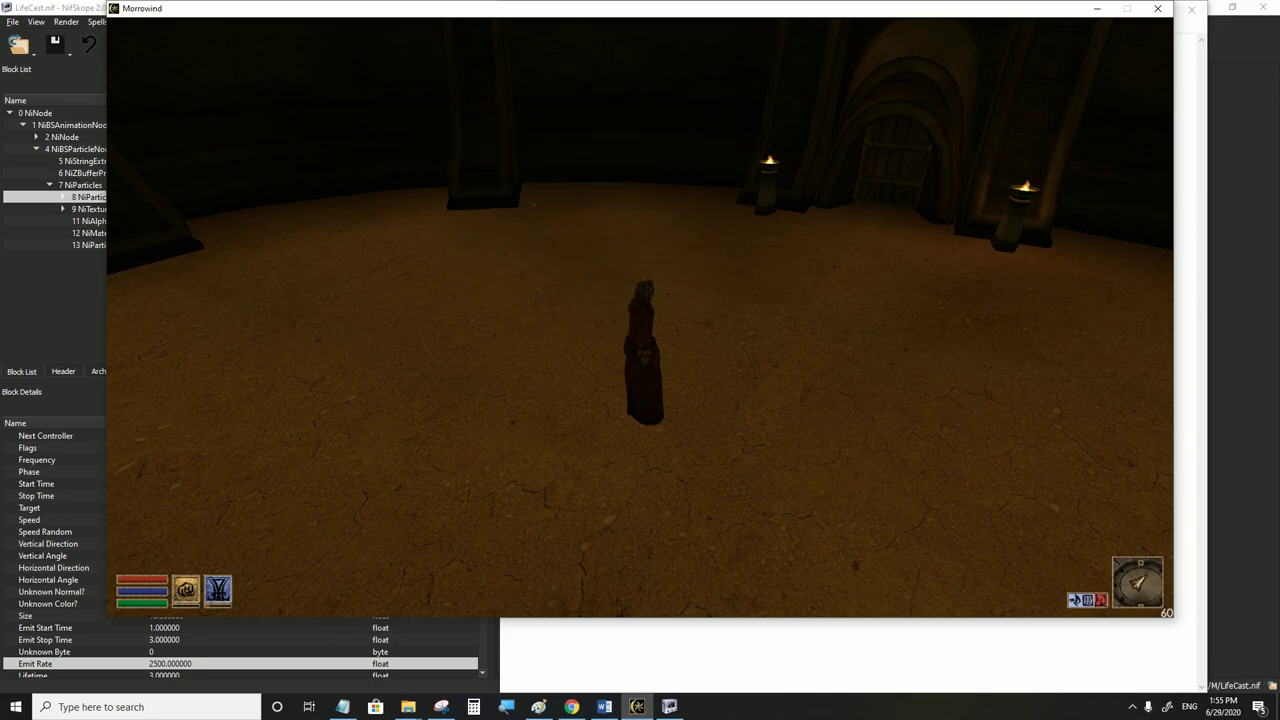
{"action": "key", "text": "alt+Tab"}
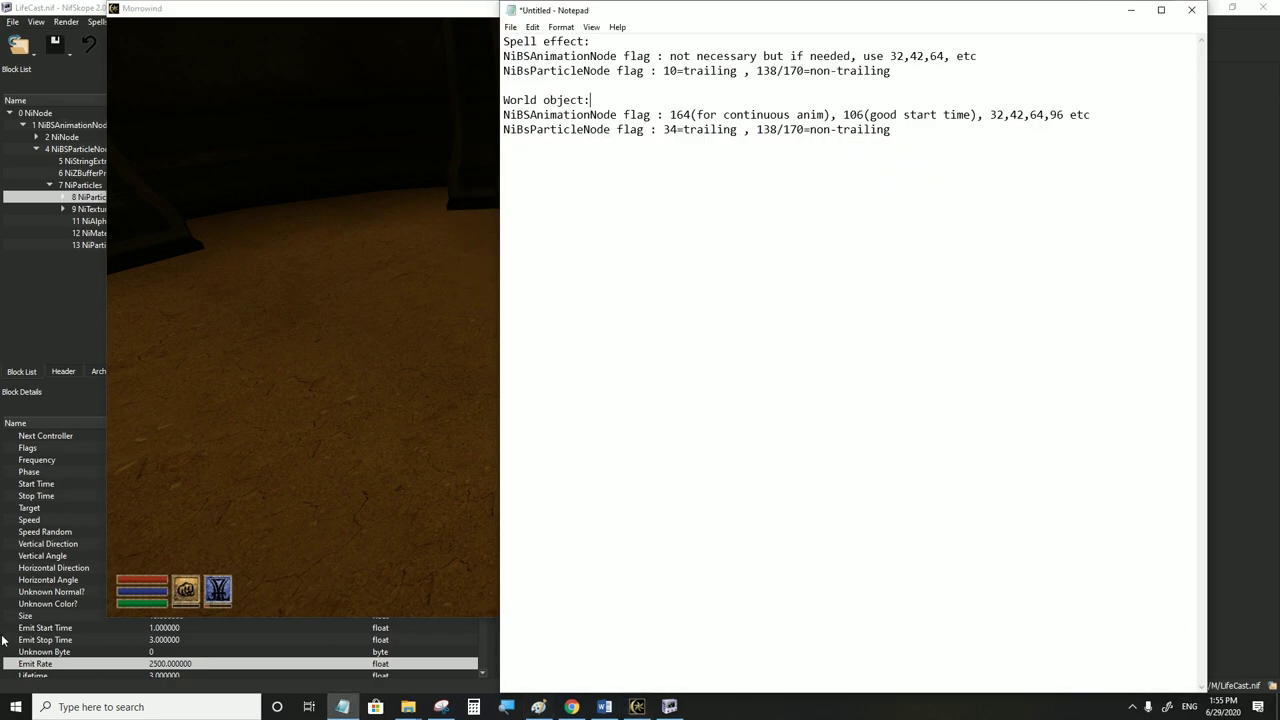
{"action": "left_click", "coordinate": [48, 533]}
Set the controller's Stop Time to 10, Emit Start Time to 0 and Emit Stop Time to 10
{"action": "double_click", "coordinate": [168, 495]}
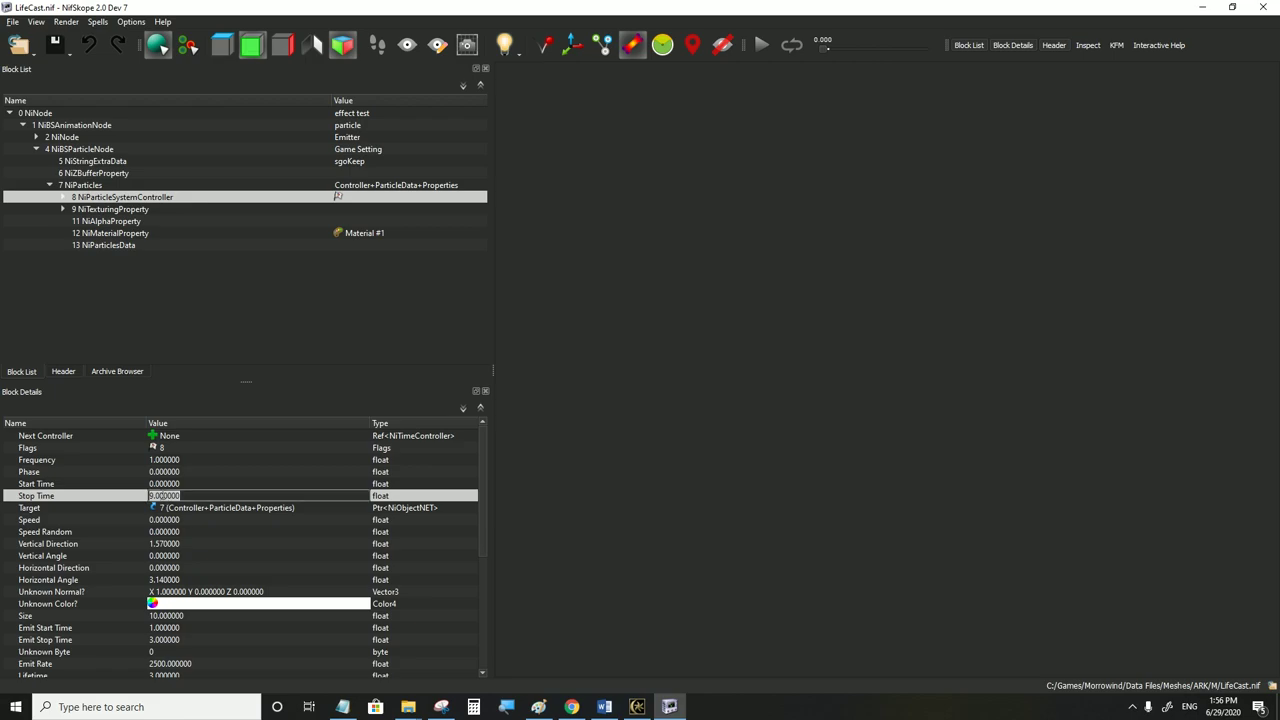
{"action": "type", "text": "10"}
{"action": "key", "text": "Up"}
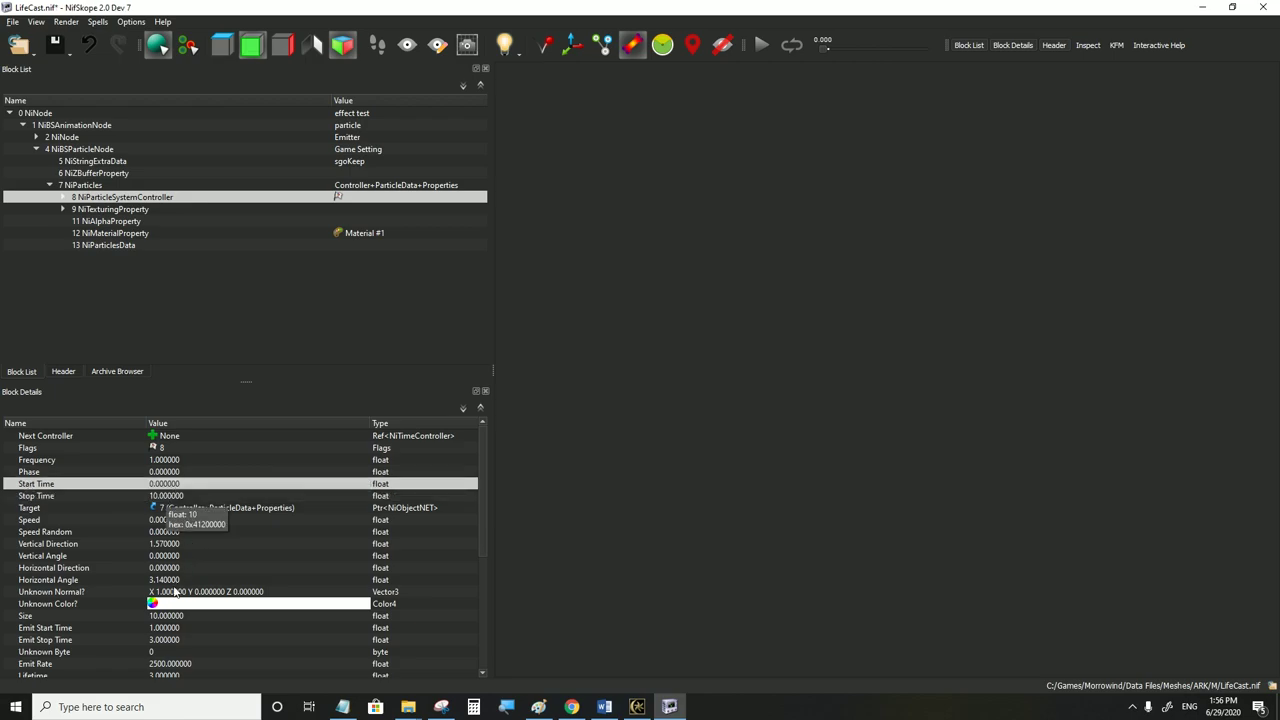
{"action": "scroll", "coordinate": [166, 531], "scroll_direction": "down", "scroll_amount": 3}
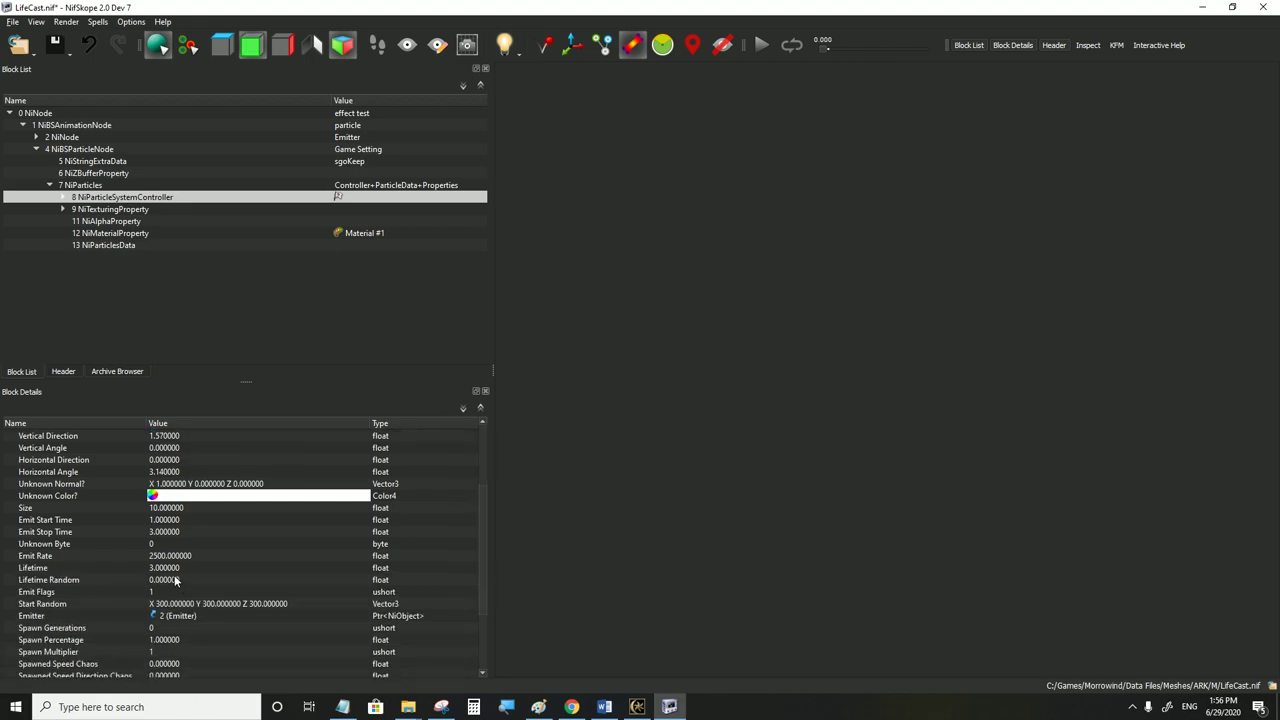
{"action": "double_click", "coordinate": [165, 520]}
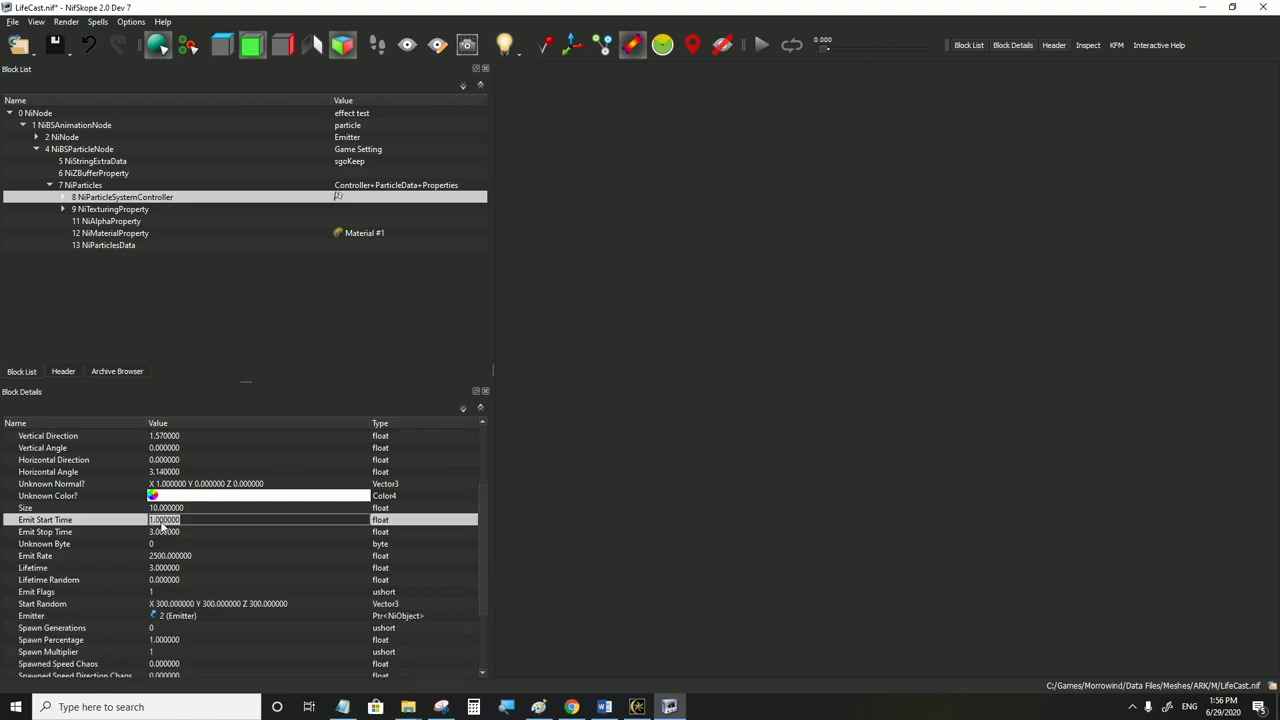
{"action": "type", "text": "0"}
{"action": "double_click", "coordinate": [165, 531]}
{"action": "type", "text": "10"}
{"action": "key", "text": "Return"}
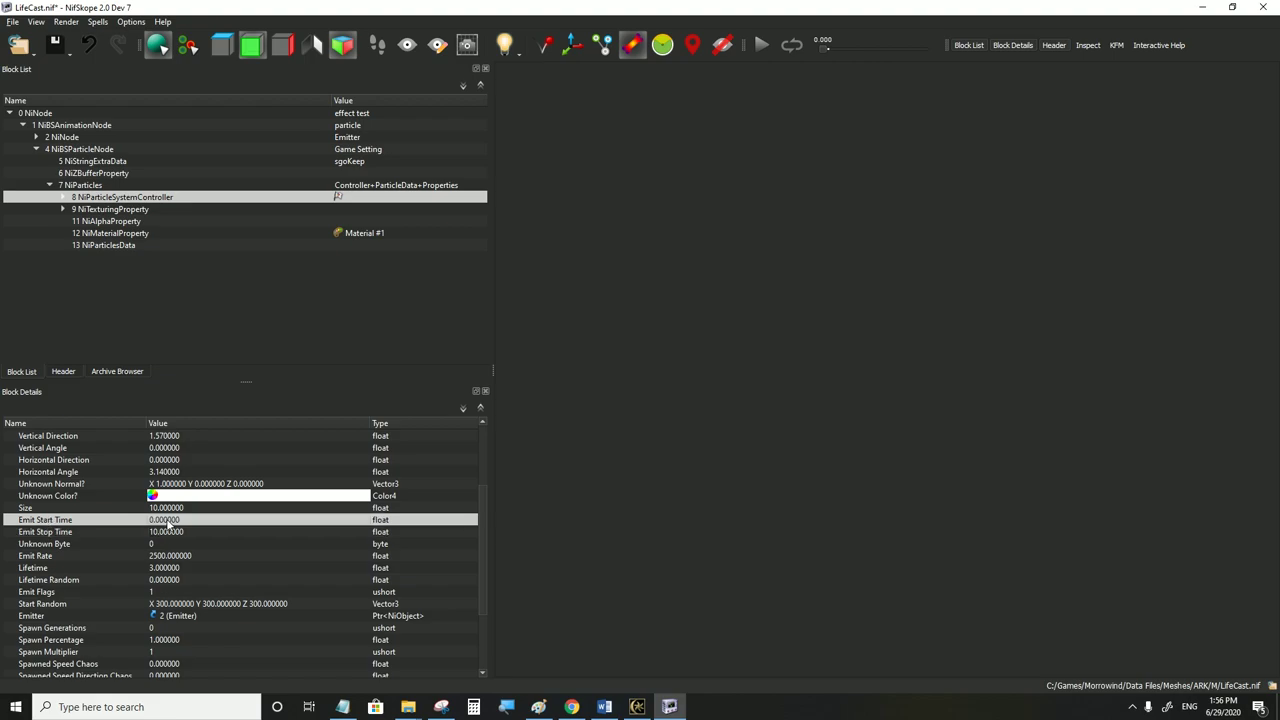
Review the Emit Stop Time, Stop Time and Start Time values
{"action": "left_click", "coordinate": [167, 532]}
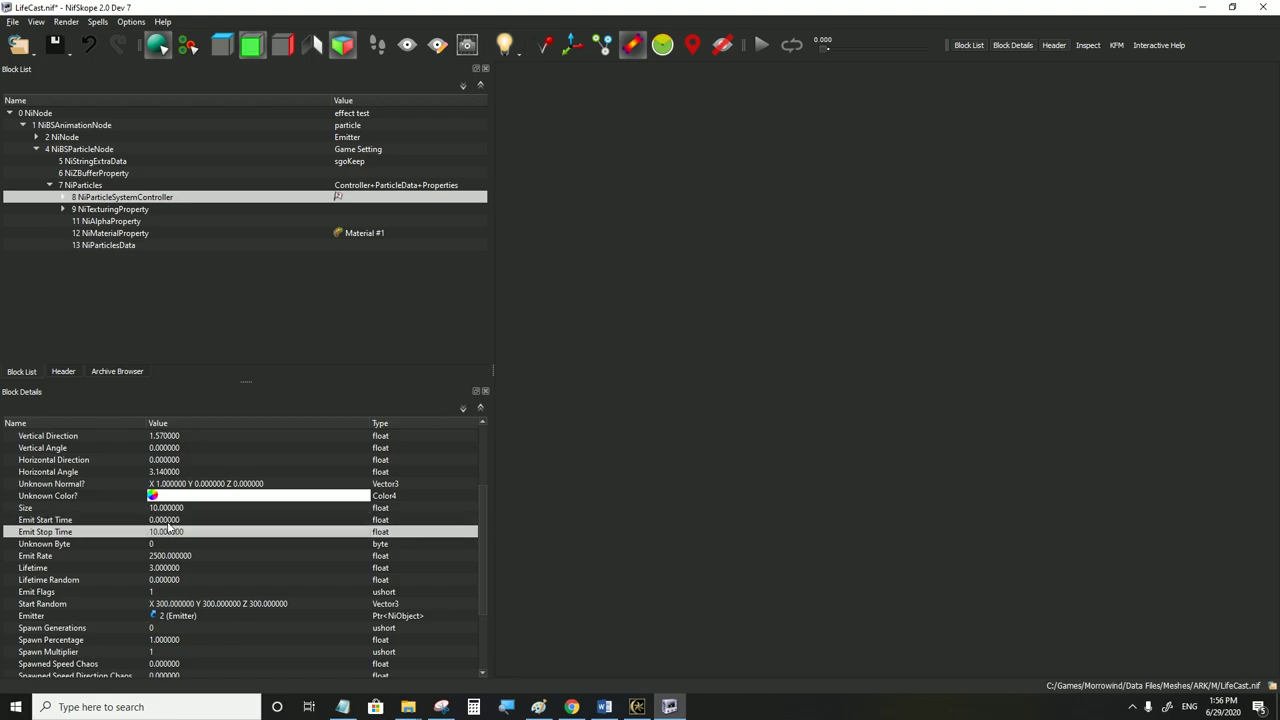
{"action": "scroll", "coordinate": [170, 520], "scroll_direction": "up", "scroll_amount": 3}
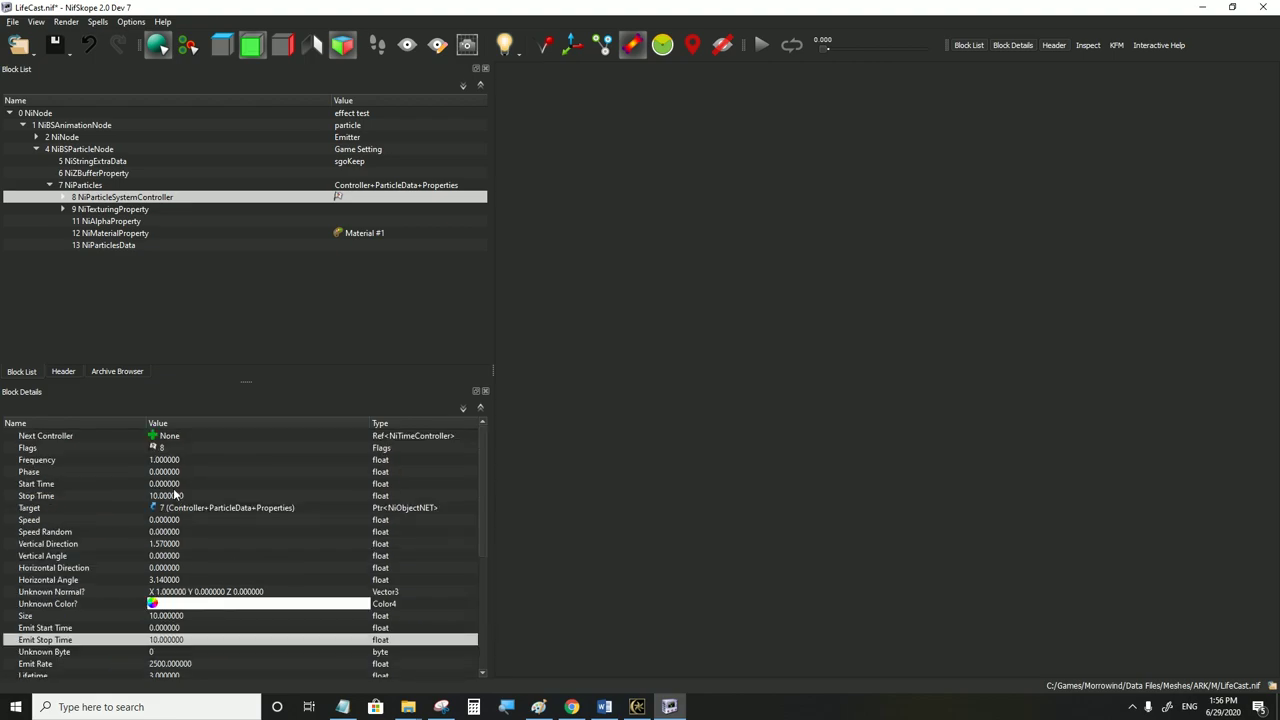
{"action": "left_click", "coordinate": [171, 495]}
{"action": "left_click", "coordinate": [170, 484]}
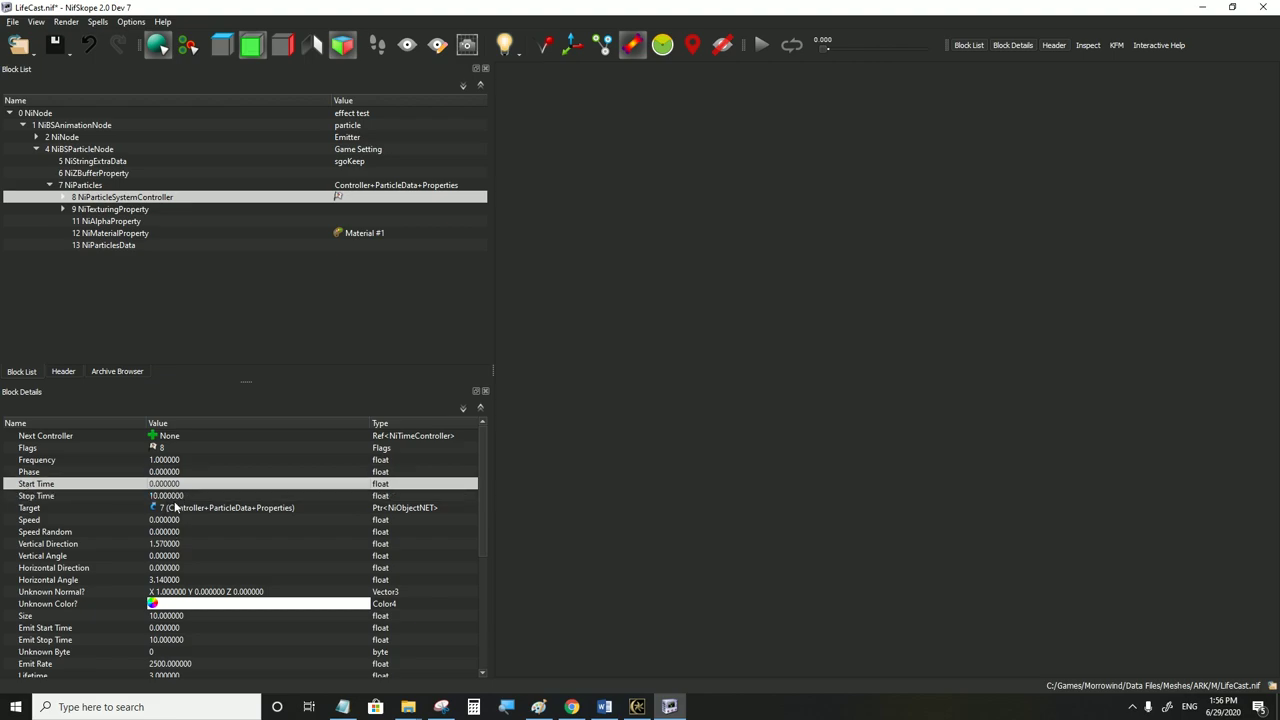
{"action": "scroll", "coordinate": [178, 640], "scroll_direction": "down", "scroll_amount": 1}
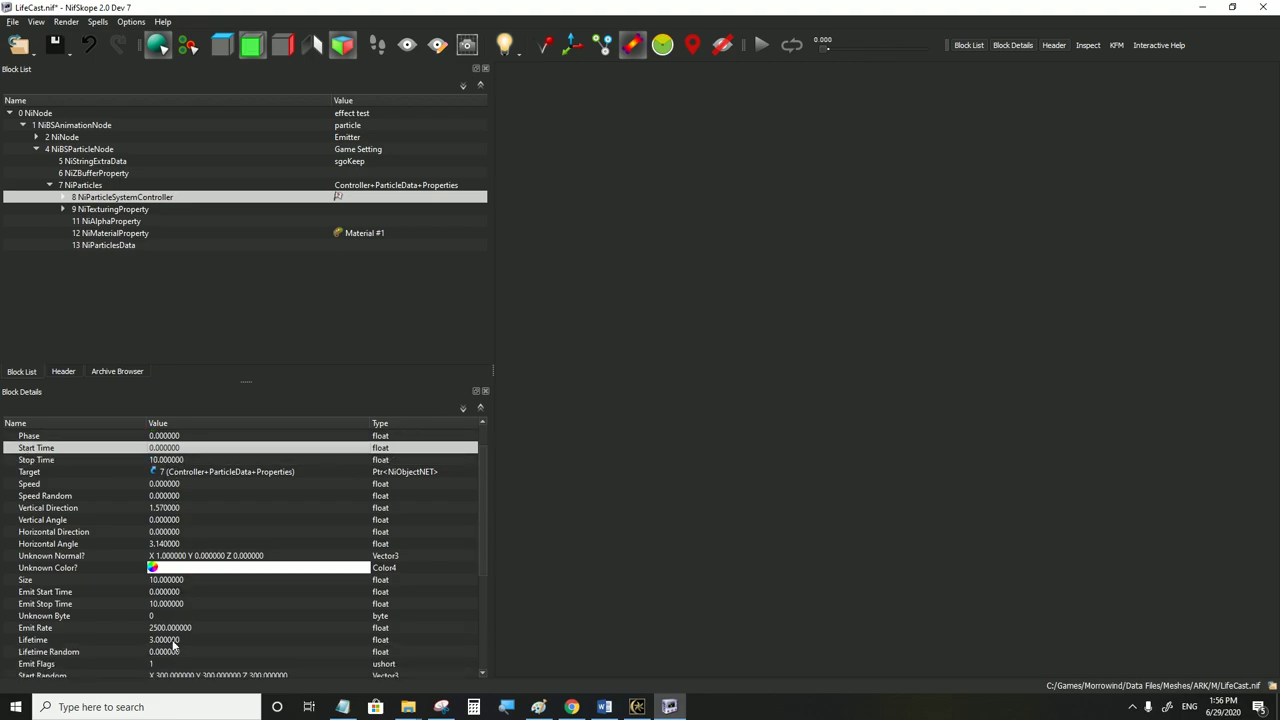
{"action": "mouse_move", "coordinate": [174, 642]}
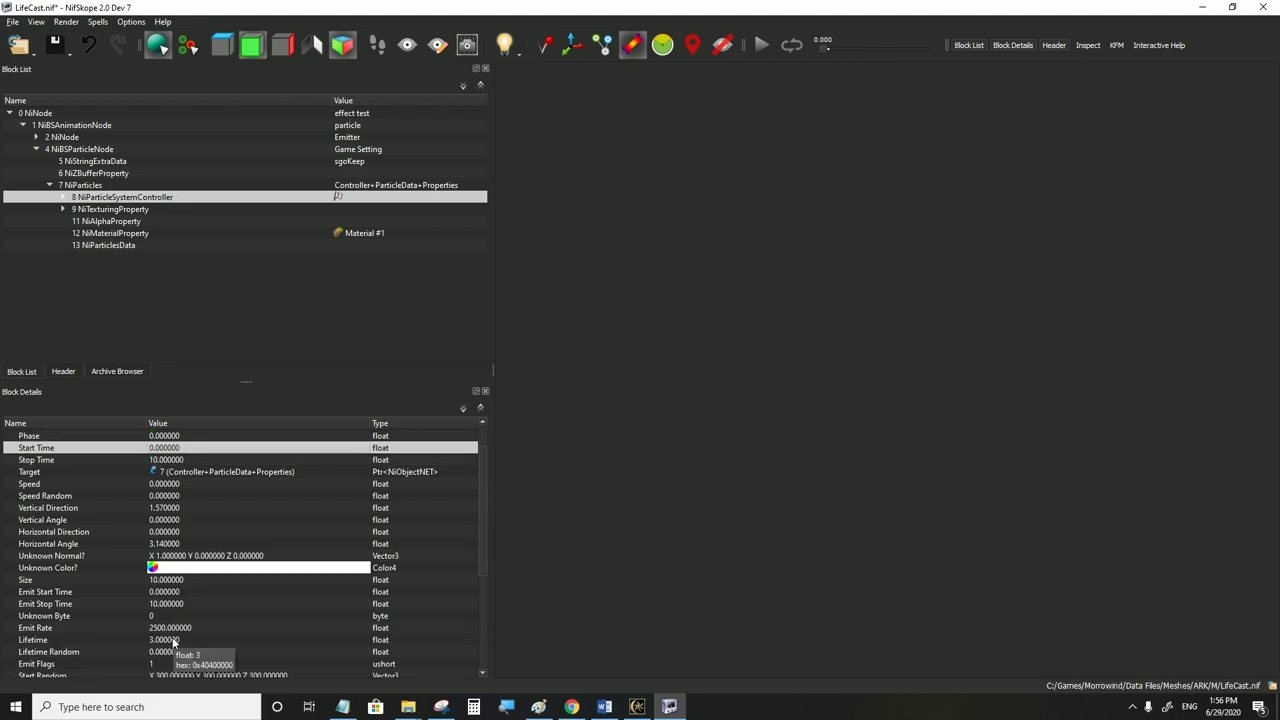
Save LifeCast.nif and bring Morrowind to the front
{"action": "left_click", "coordinate": [13, 21]}
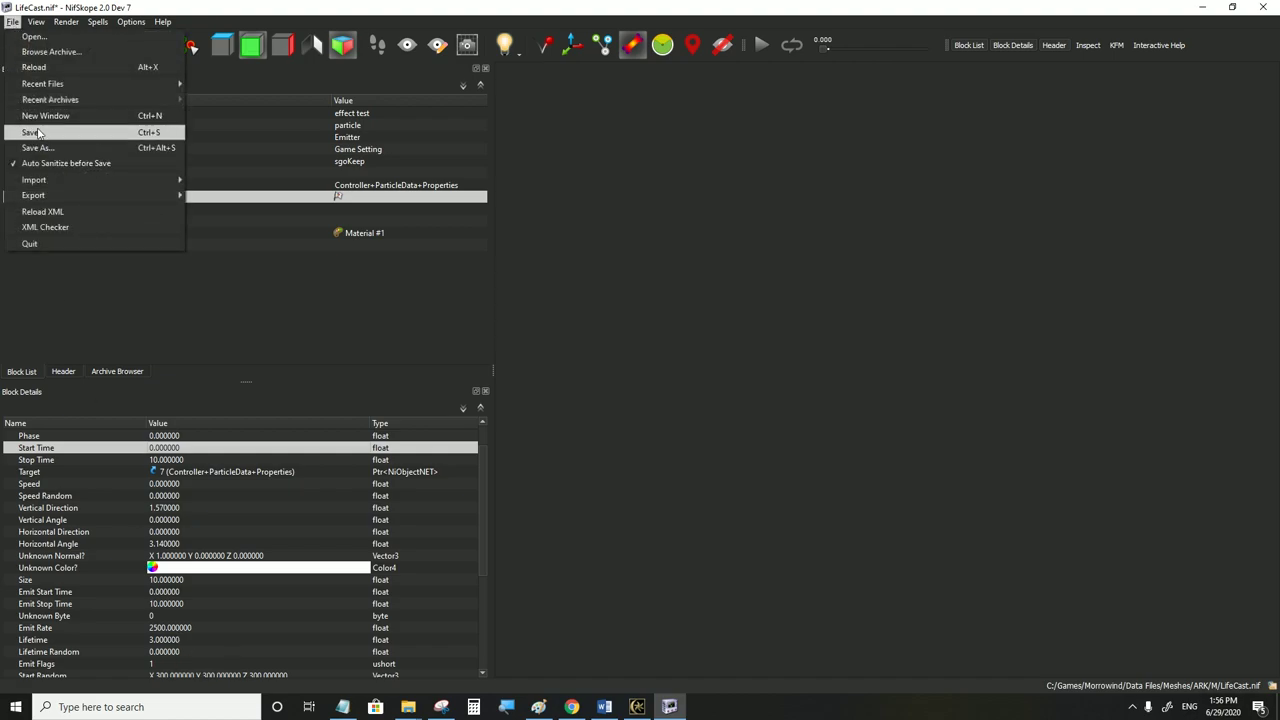
{"action": "left_click", "coordinate": [36, 133]}
{"action": "left_click", "coordinate": [637, 706]}
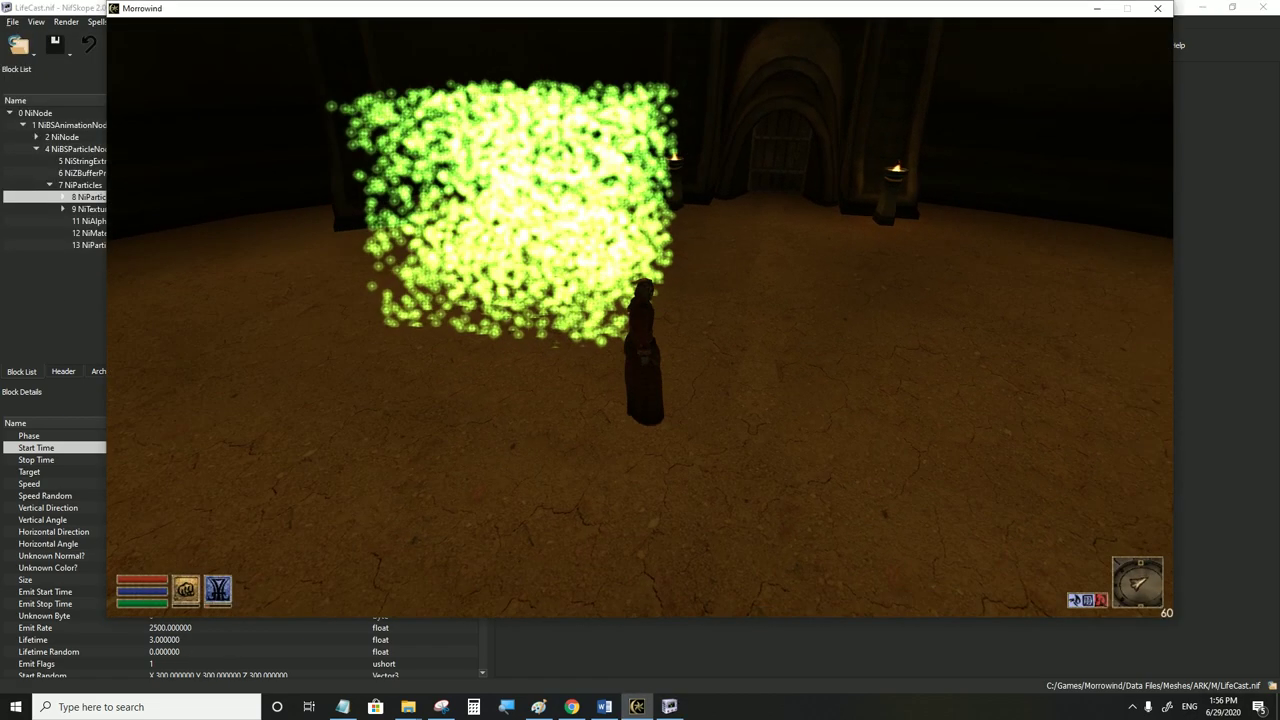
Walk the character around the dense green cloud, then return to NifSkope
{"action": "key", "text": "d"}
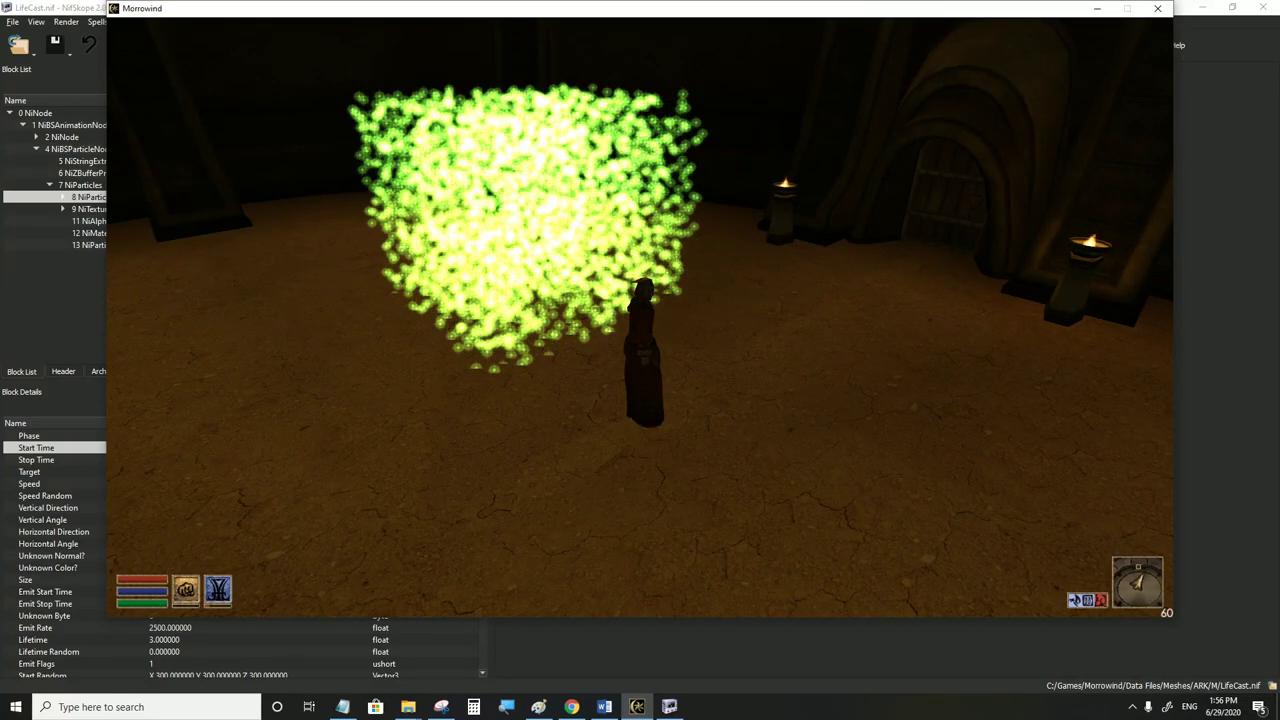
{"action": "key", "text": "alt+Tab"}
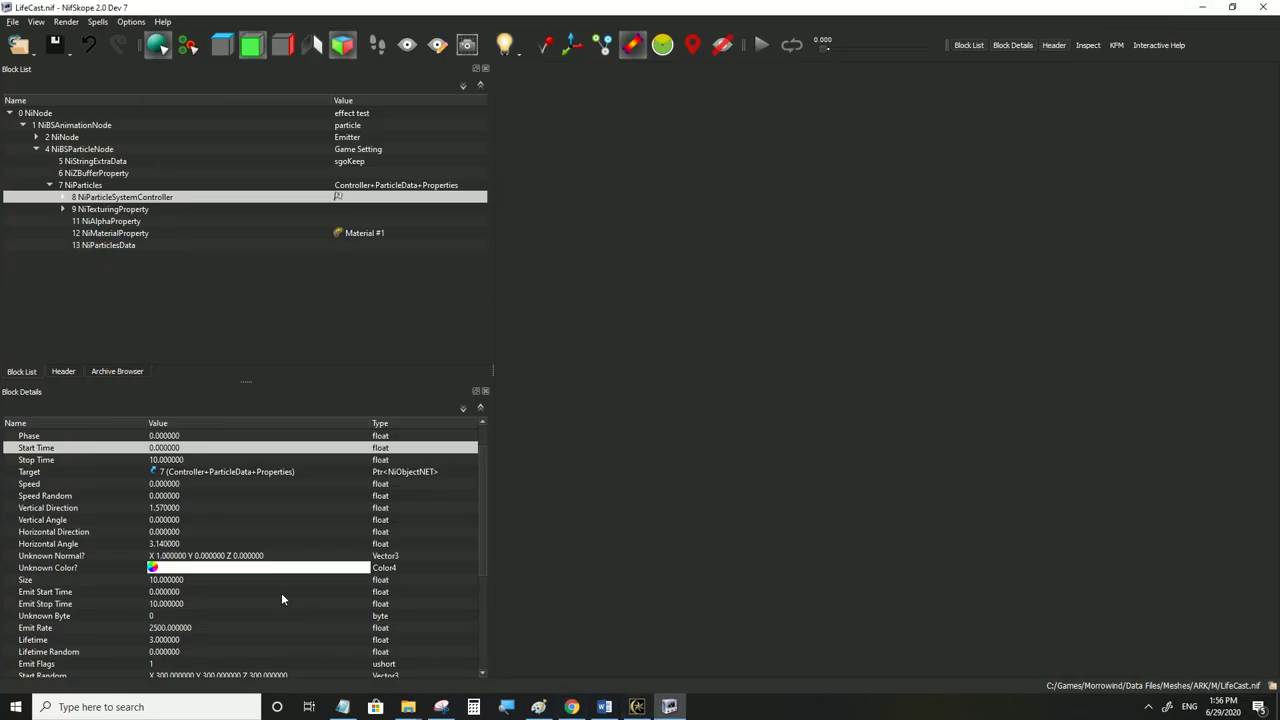
Look over the controller's Size, Emit Rate, Start/Stop Time and Num Particles properties
{"action": "left_click", "coordinate": [230, 580]}
{"action": "left_click", "coordinate": [177, 629]}
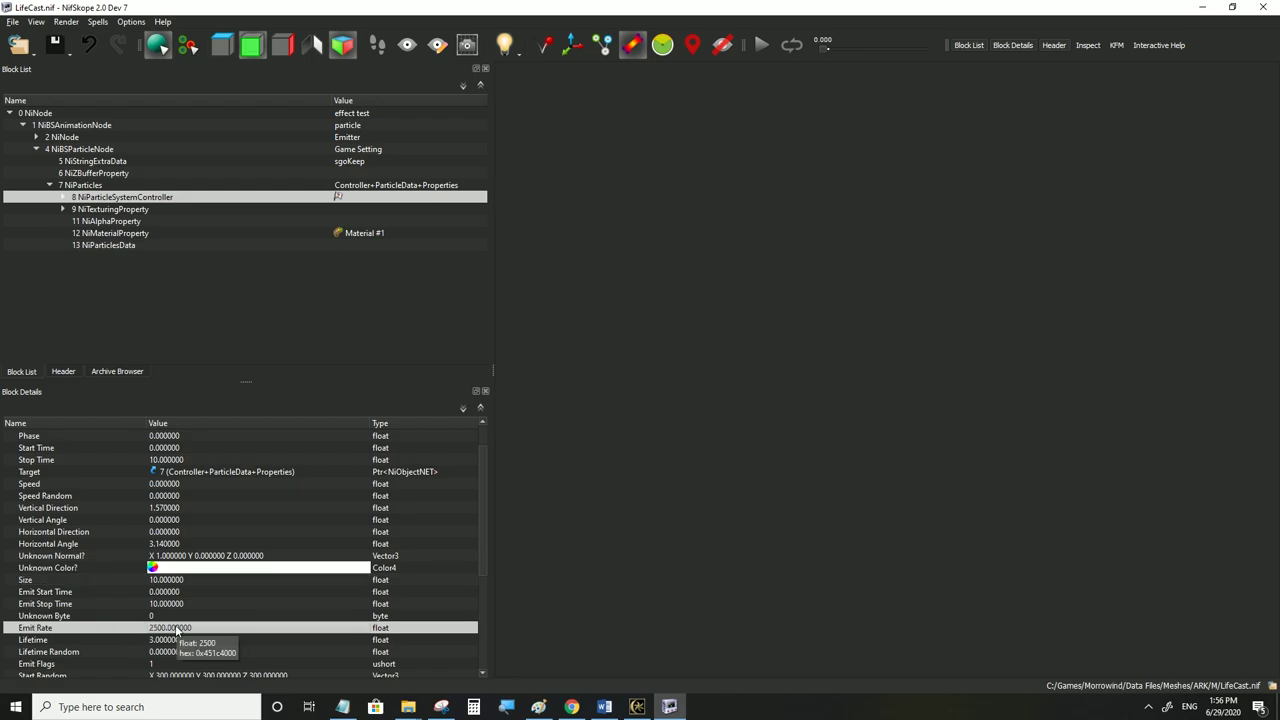
{"action": "left_click", "coordinate": [167, 459]}
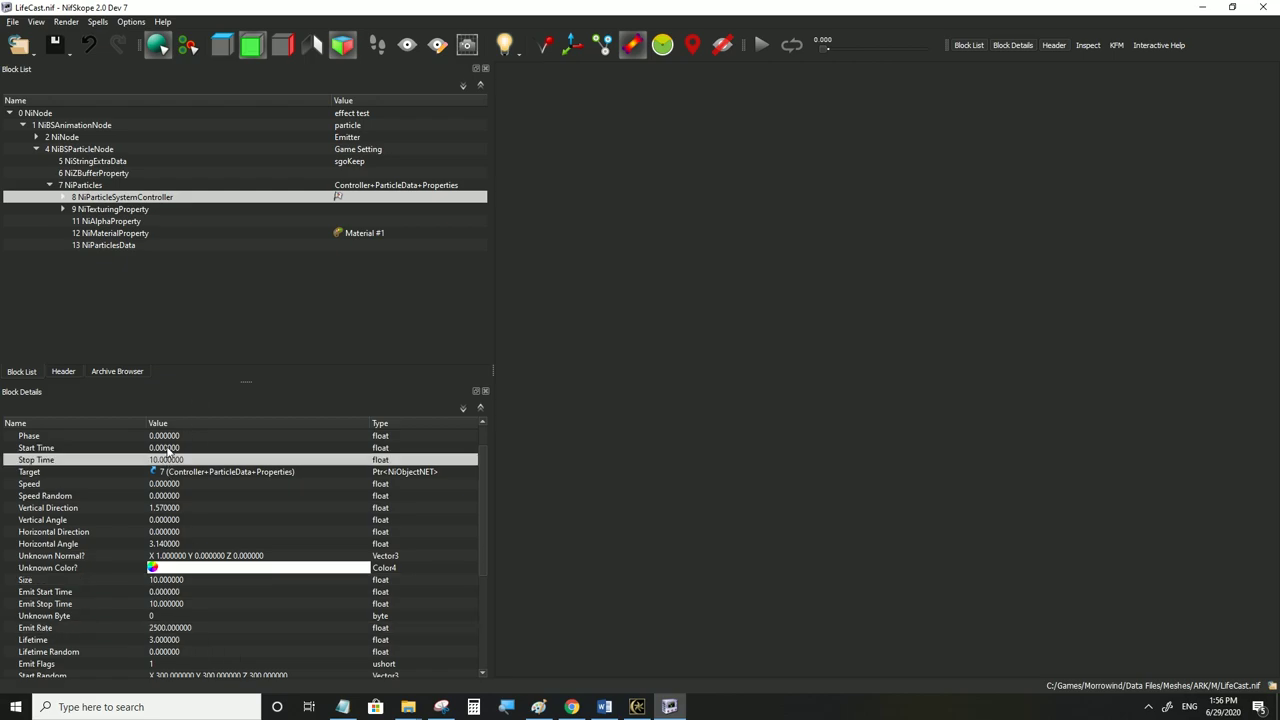
{"action": "left_click", "coordinate": [168, 450]}
{"action": "left_click", "coordinate": [169, 460]}
{"action": "scroll", "coordinate": [189, 528], "scroll_direction": "down", "scroll_amount": 3}
{"action": "left_click", "coordinate": [172, 652]}
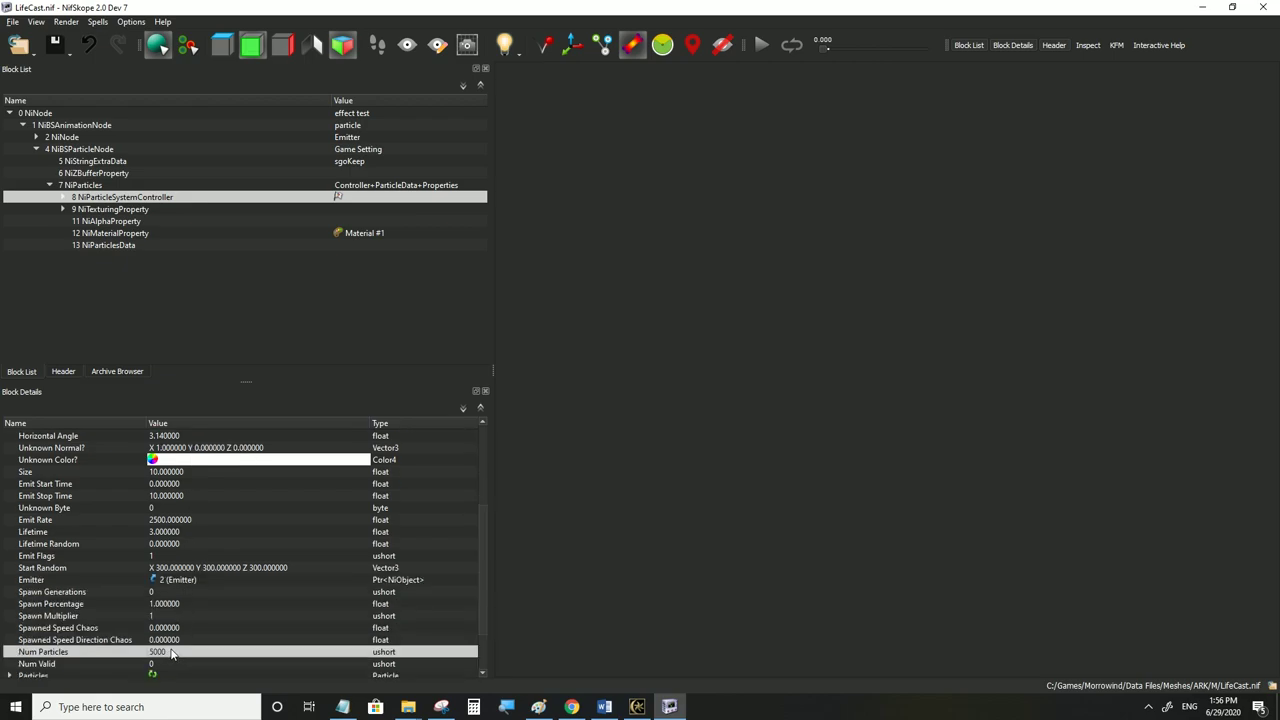
Set Emit Rate to 500, save LifeCast.nif, and test it in Morrowind
{"action": "double_click", "coordinate": [180, 520]}
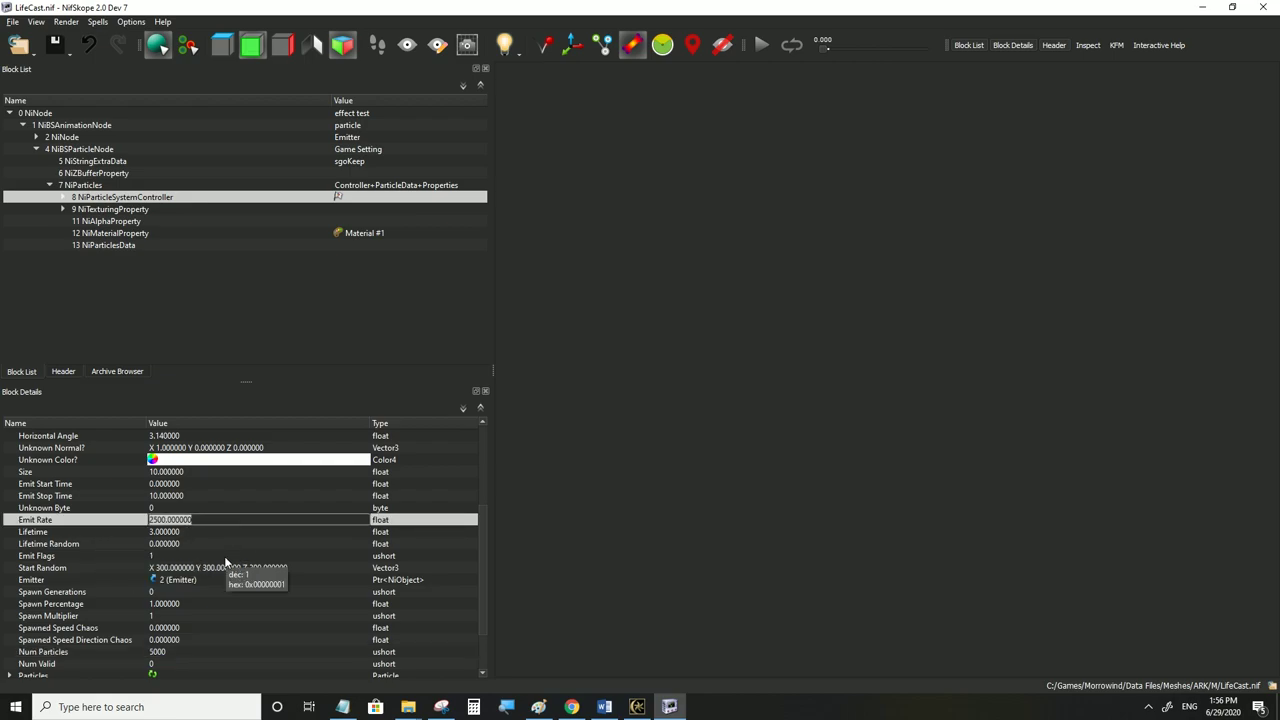
{"action": "type", "text": "500"}
{"action": "left_click", "coordinate": [172, 536]}
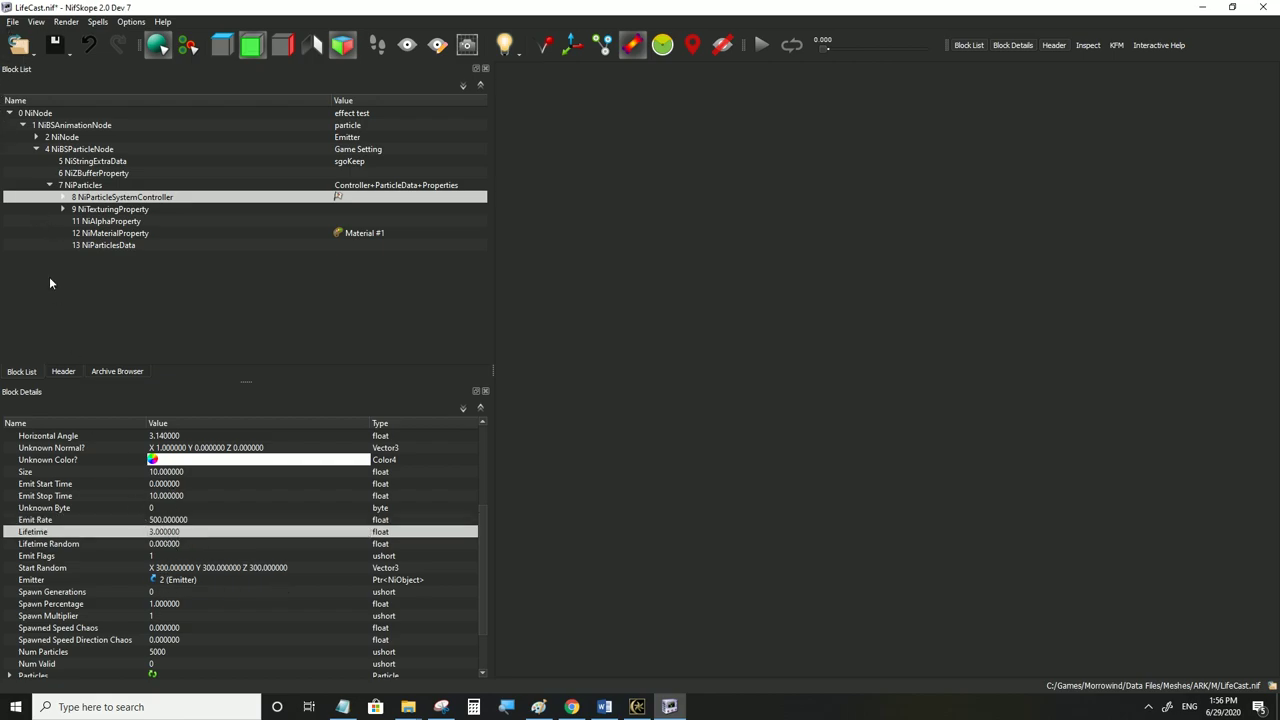
{"action": "left_click", "coordinate": [11, 22]}
{"action": "left_click", "coordinate": [42, 131]}
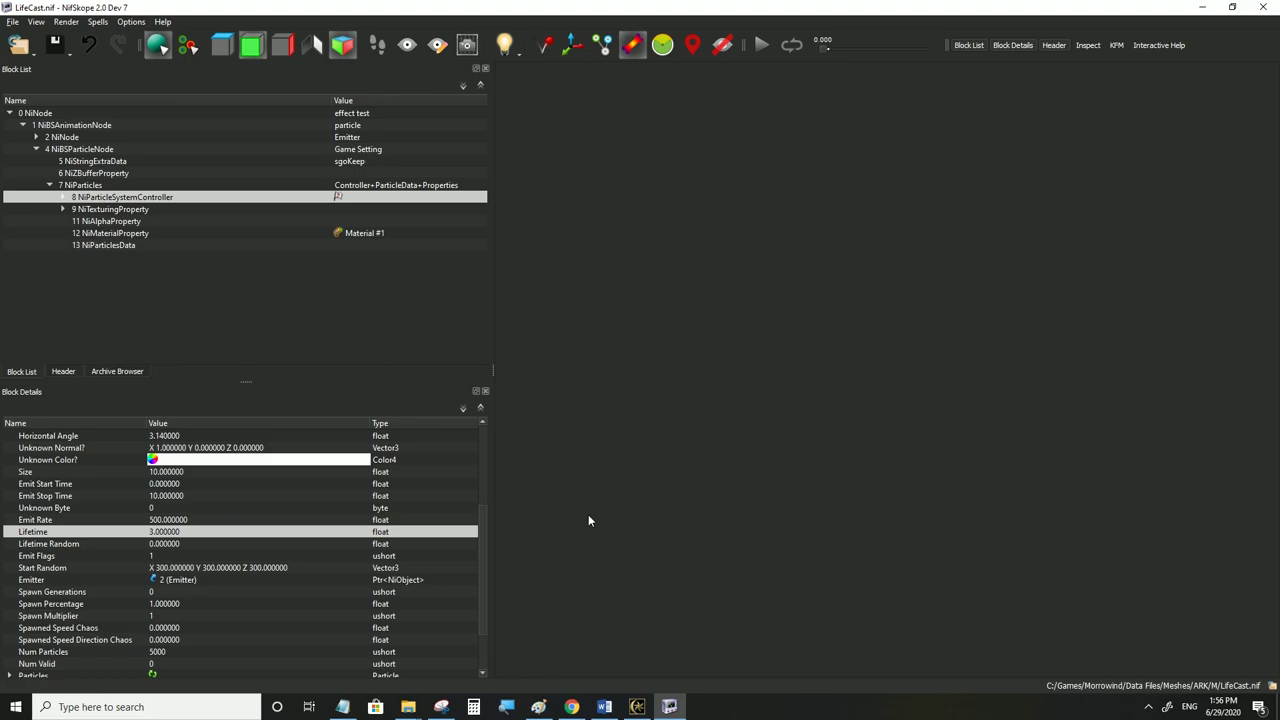
{"action": "left_click", "coordinate": [637, 707]}
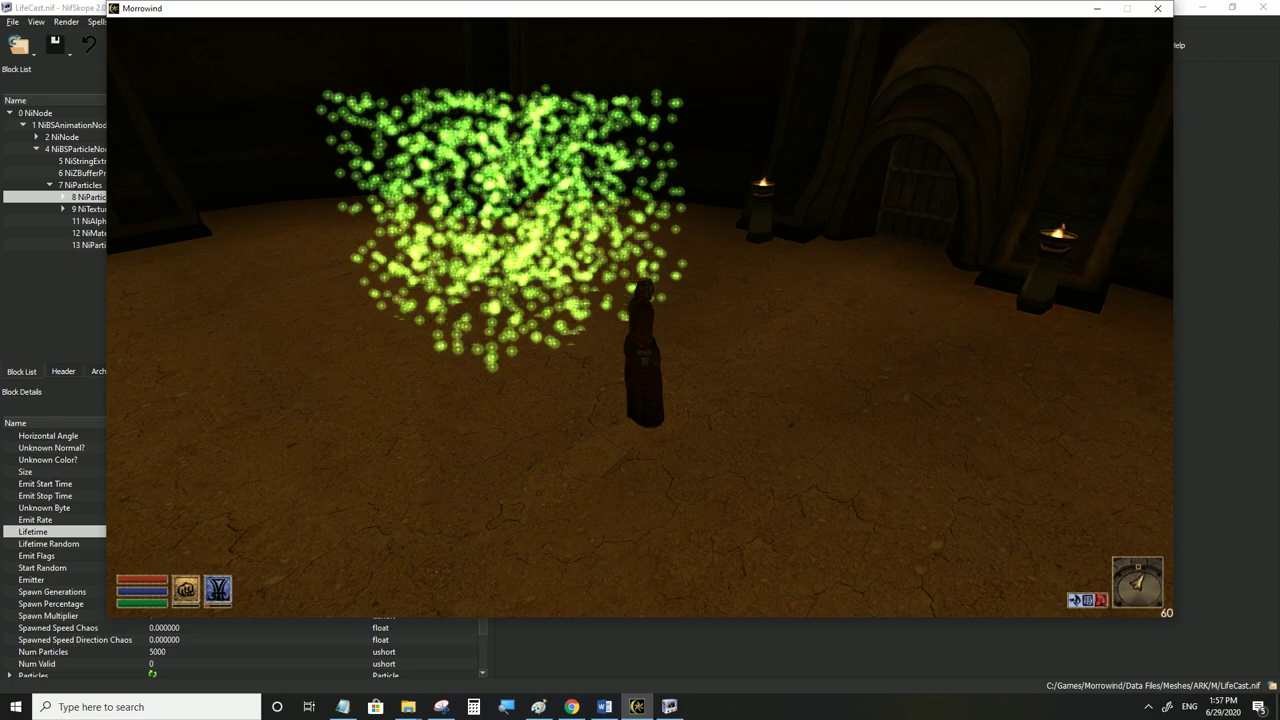
Set Lifetime to 10, save LifeCast.nif, and return to Morrowind
{"action": "left_click", "coordinate": [640, 708]}
{"action": "double_click", "coordinate": [177, 532]}
{"action": "type", "text": "10"}
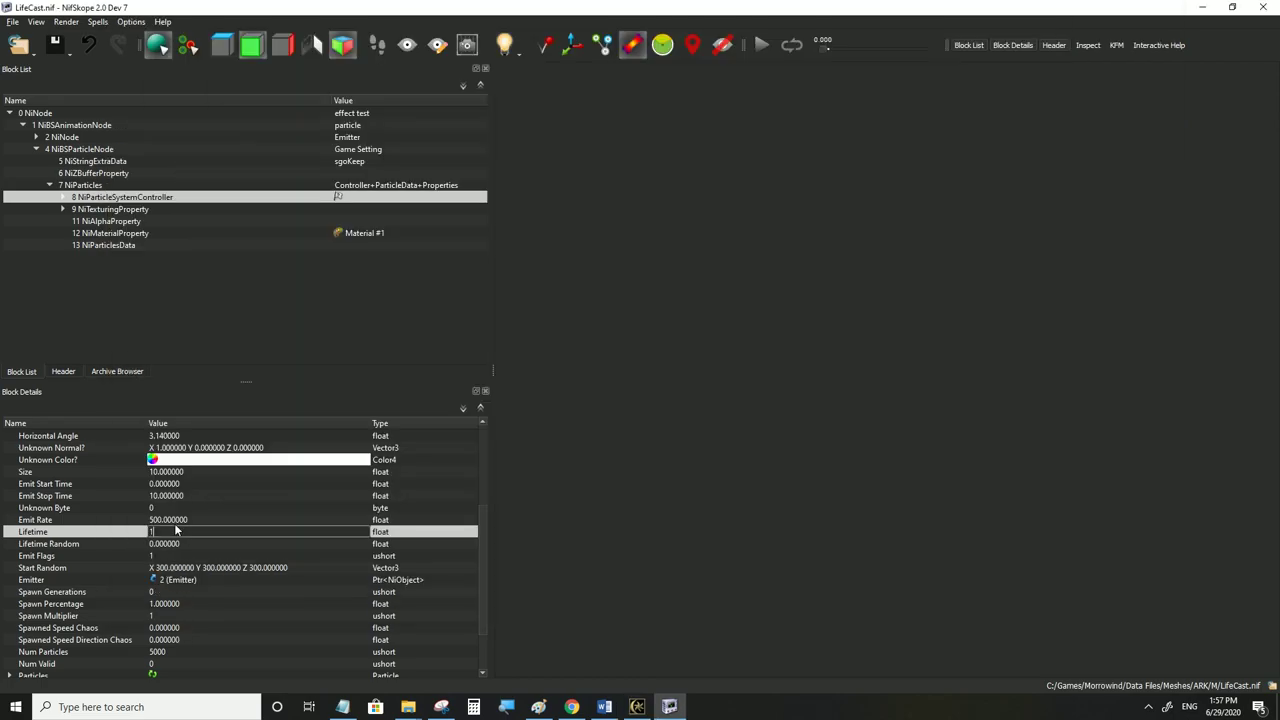
{"action": "left_click", "coordinate": [175, 524]}
{"action": "left_click", "coordinate": [13, 23]}
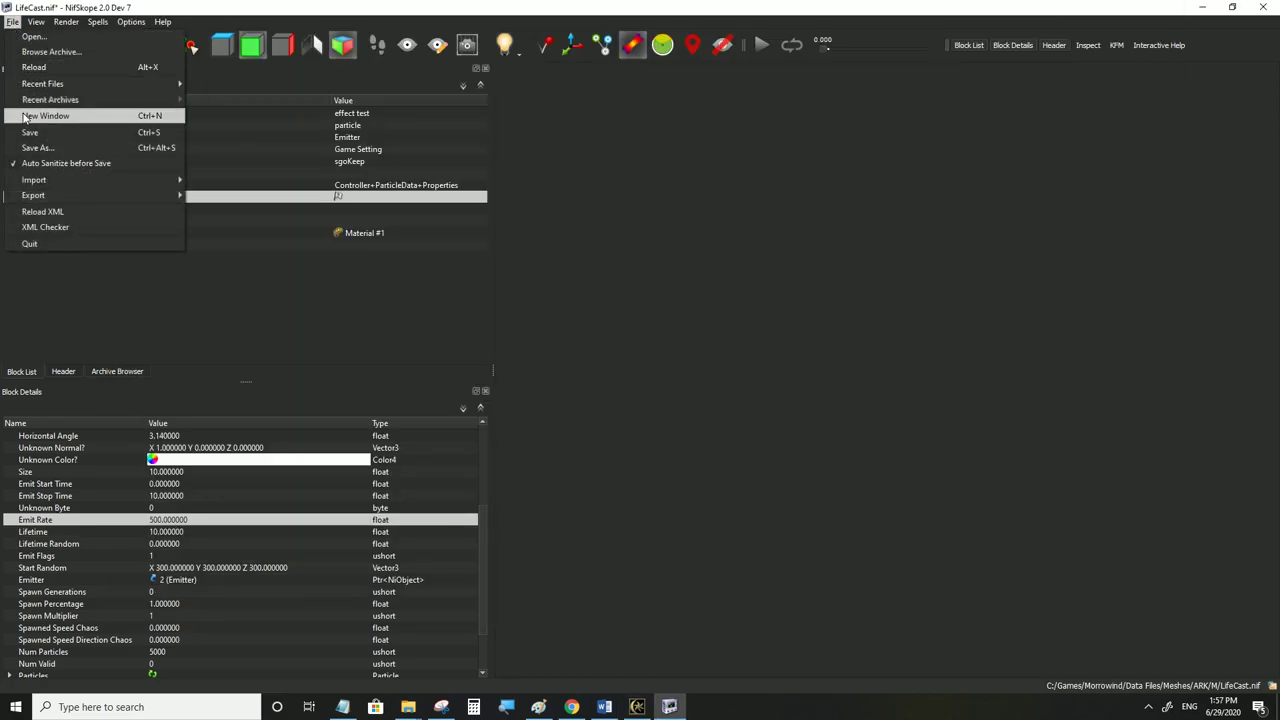
{"action": "left_click", "coordinate": [28, 127]}
{"action": "left_click", "coordinate": [13, 23]}
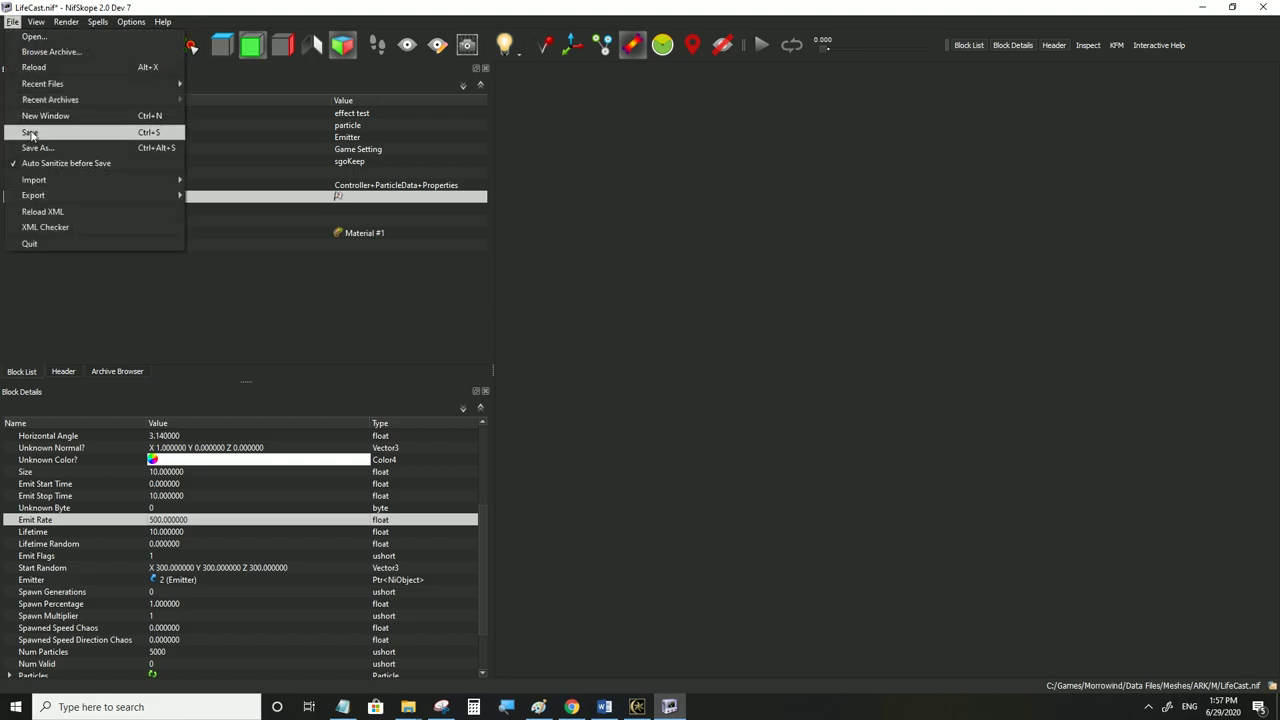
{"action": "left_click", "coordinate": [30, 132]}
{"action": "left_click", "coordinate": [637, 707]}
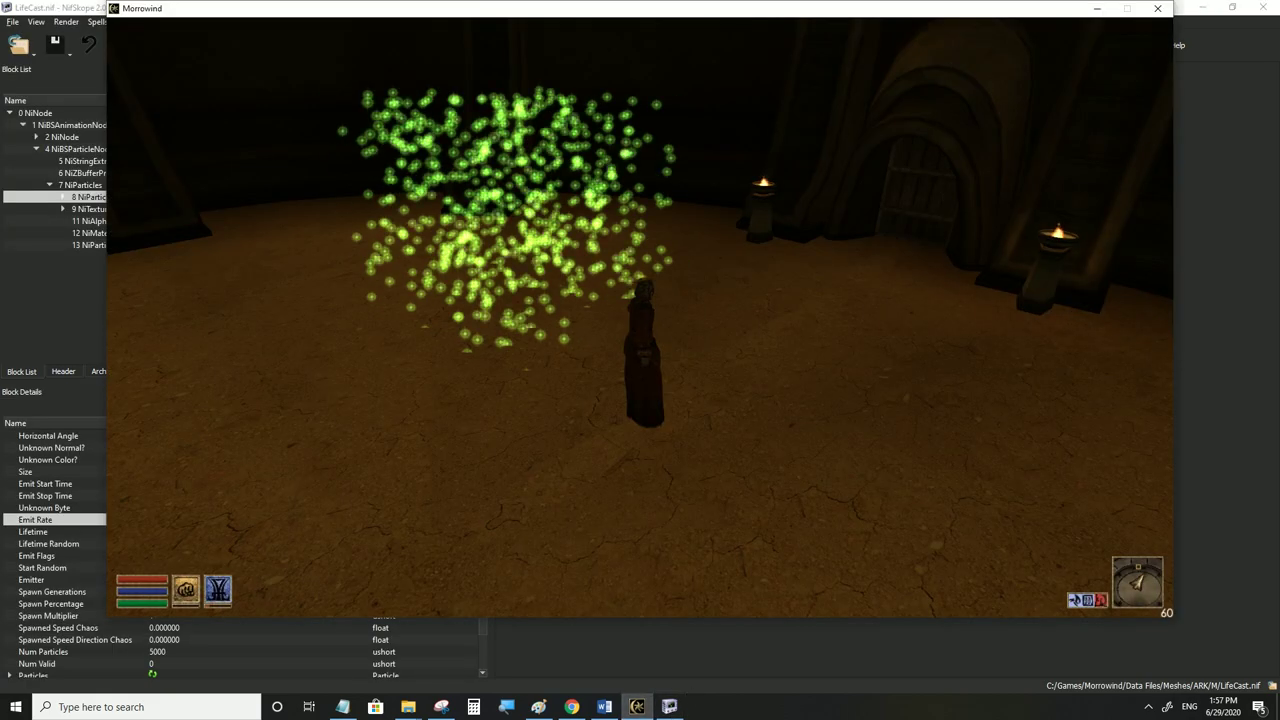
Run the character back and forth through the thinner green particle cloud
{"action": "key", "text": "d"}
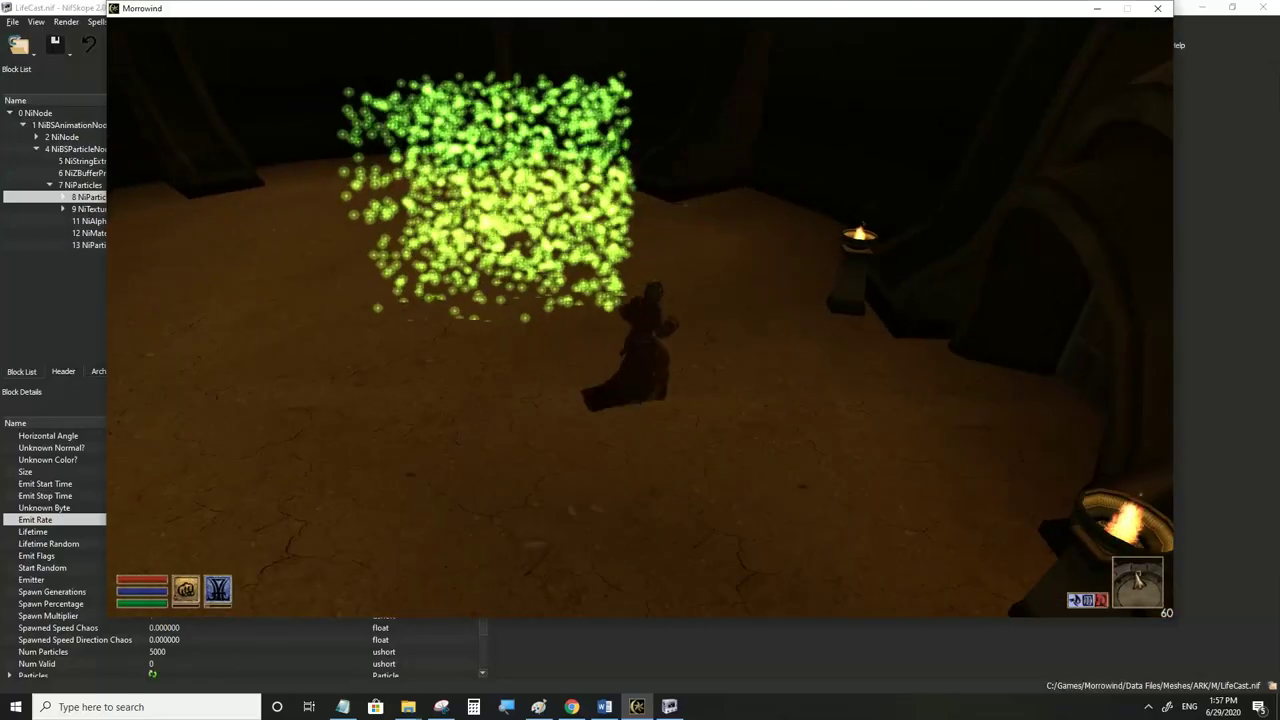
{"action": "key", "text": "a"}
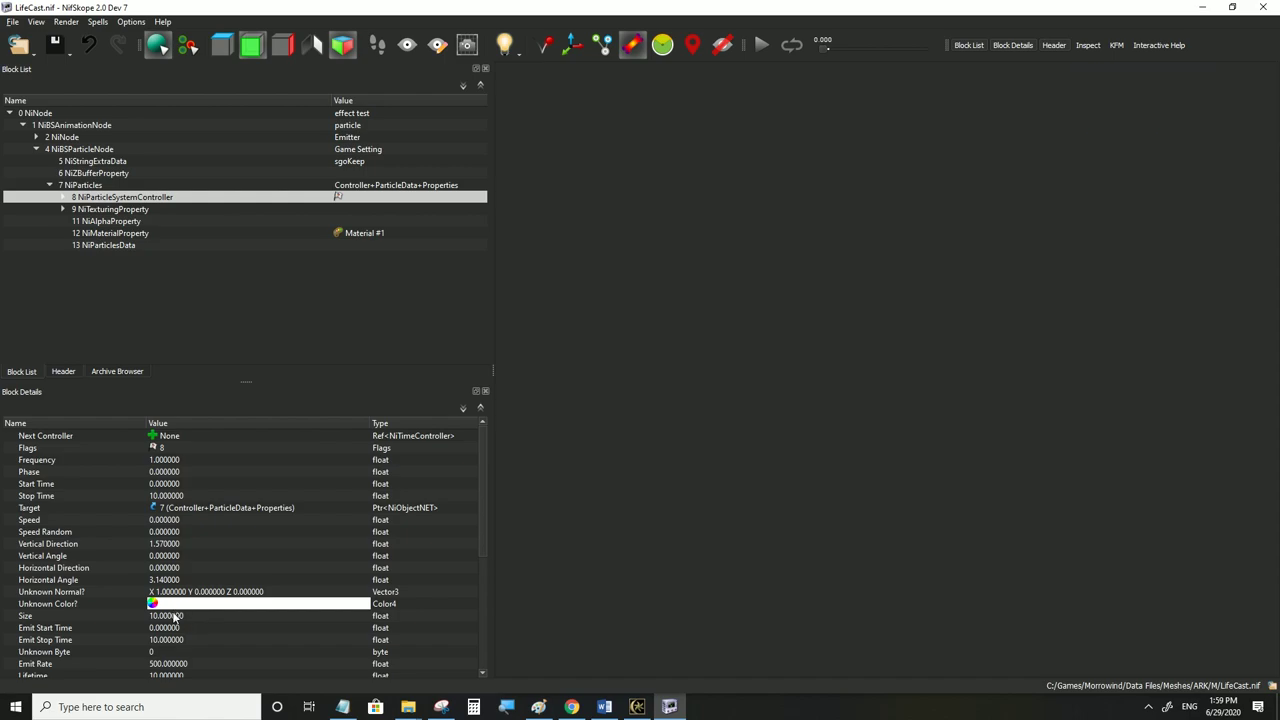
Set particle Size to 100, save LifeCast.nif, and test it in Morrowind
{"action": "left_click", "coordinate": [174, 616]}
{"action": "double_click", "coordinate": [185, 616]}
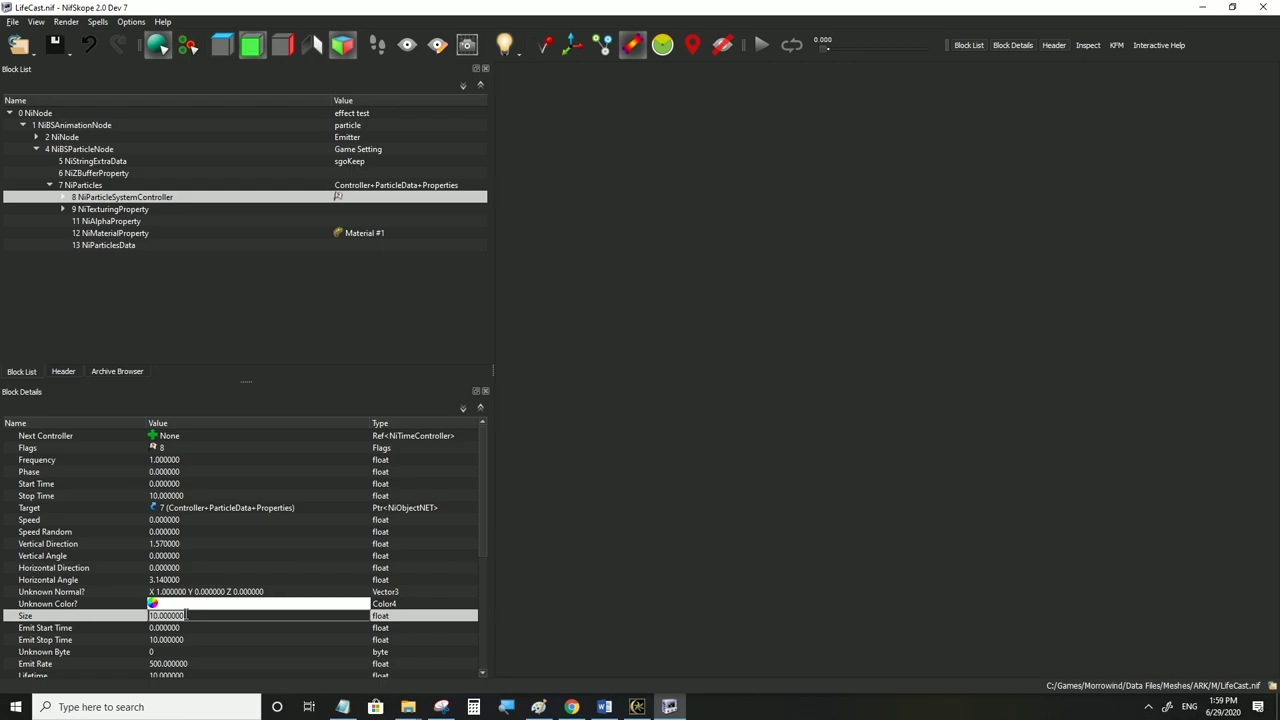
{"action": "type", "text": "100"}
{"action": "left_click", "coordinate": [176, 628]}
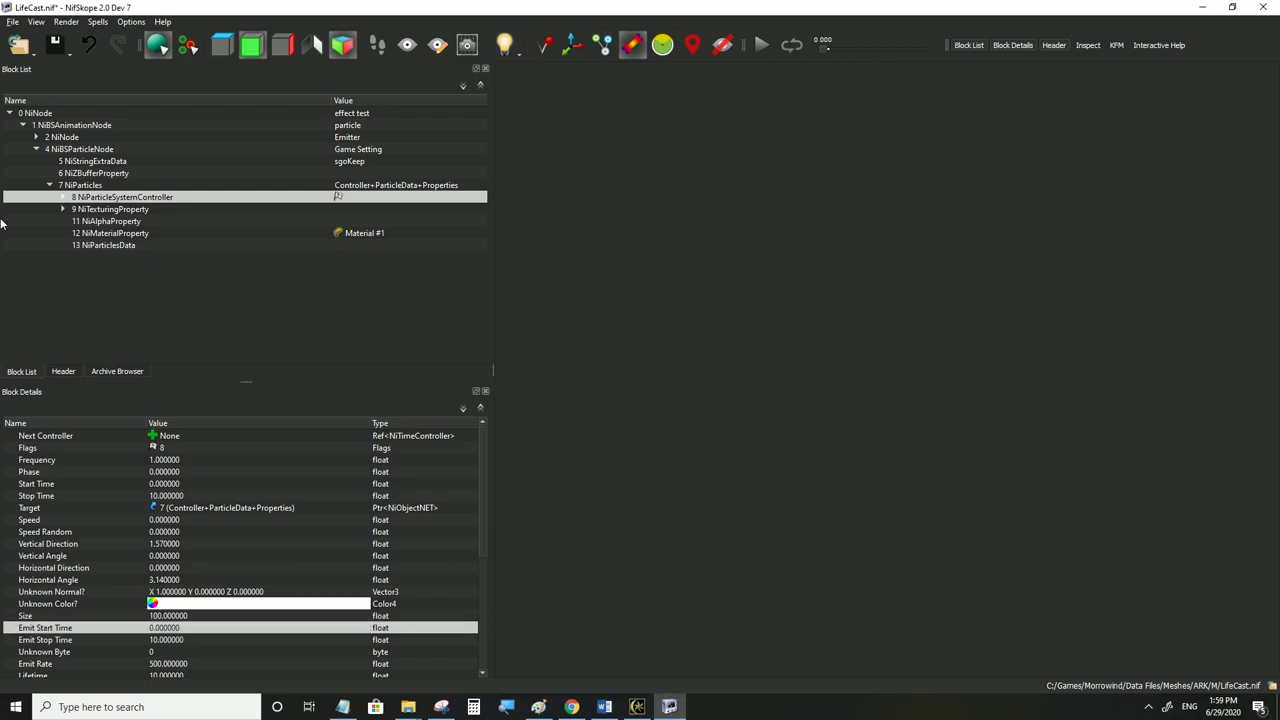
{"action": "left_click", "coordinate": [12, 22]}
{"action": "left_click", "coordinate": [42, 131]}
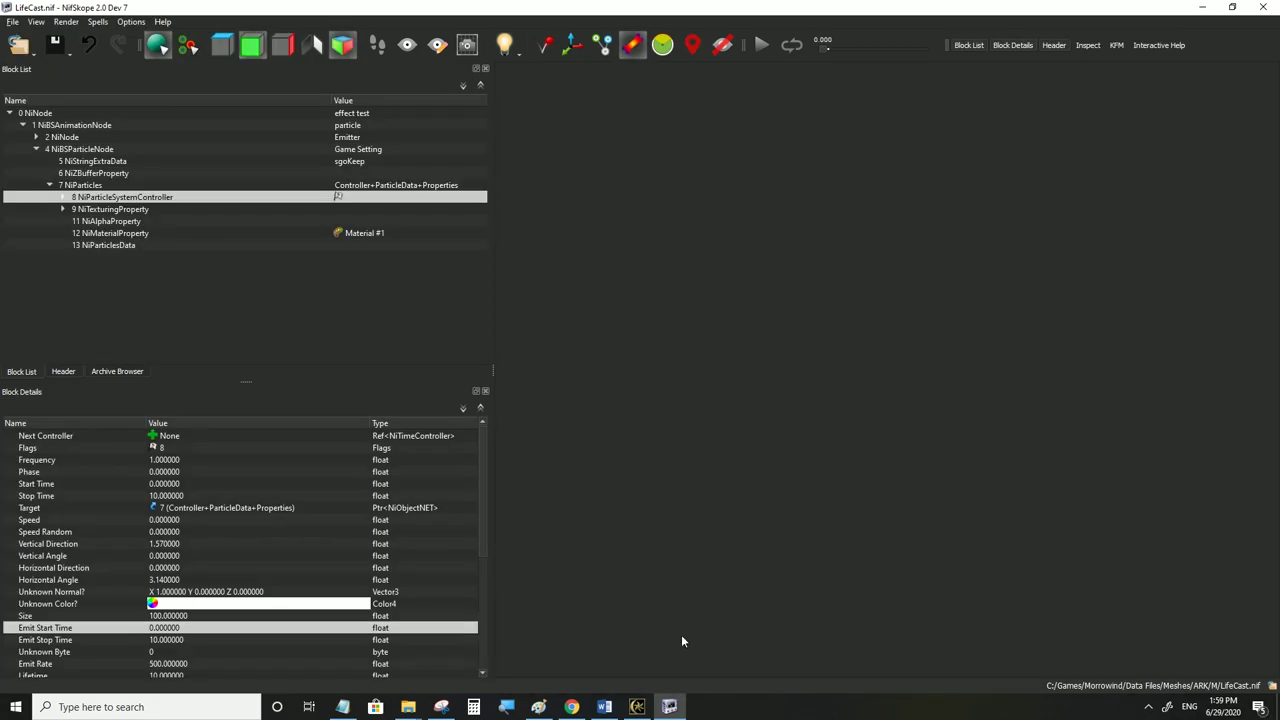
{"action": "left_click", "coordinate": [639, 706]}
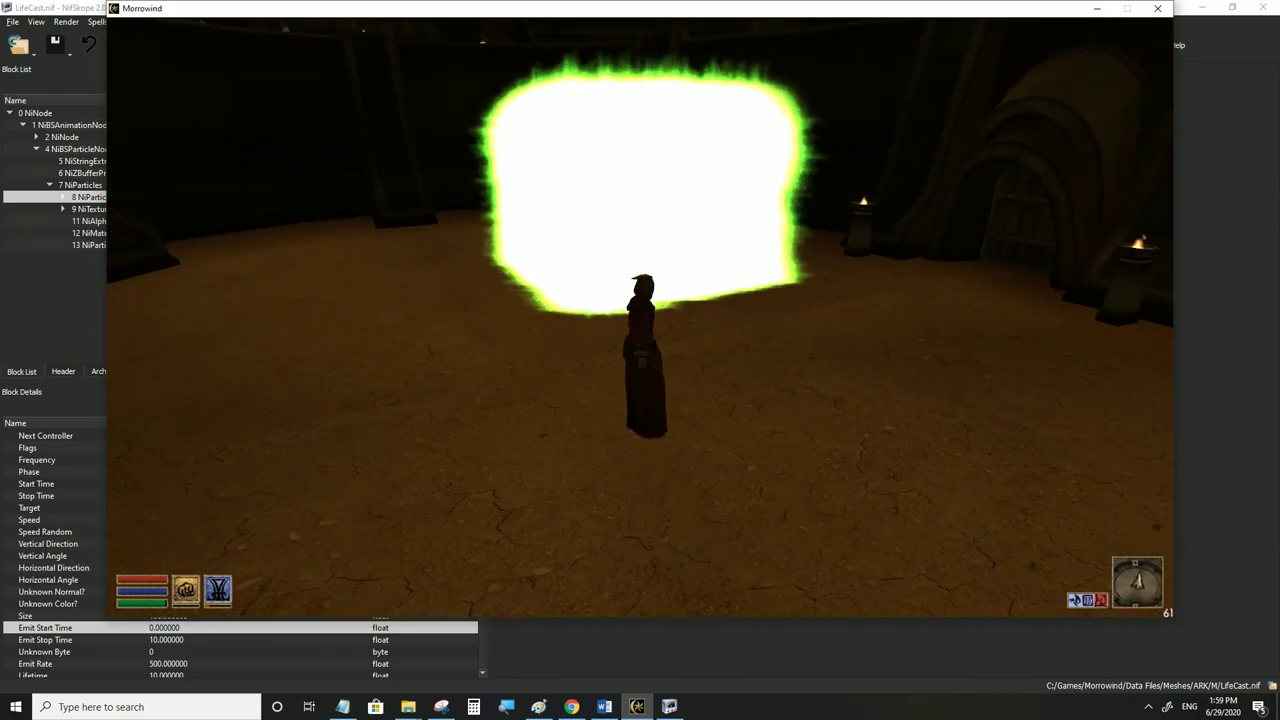
Set particle Size to 1, save, and test again in Morrowind
{"action": "key", "text": "alt+Tab"}
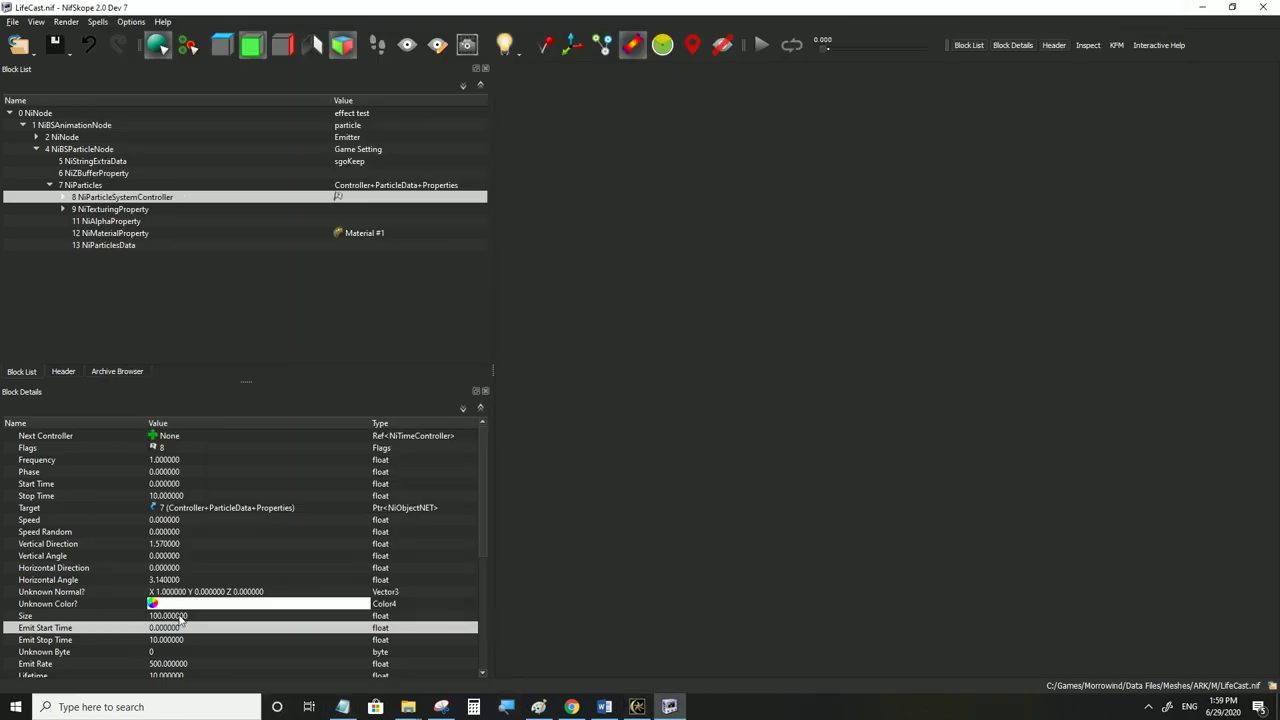
{"action": "double_click", "coordinate": [180, 616]}
{"action": "type", "text": "1"}
{"action": "left_click", "coordinate": [177, 628]}
{"action": "left_click", "coordinate": [13, 22]}
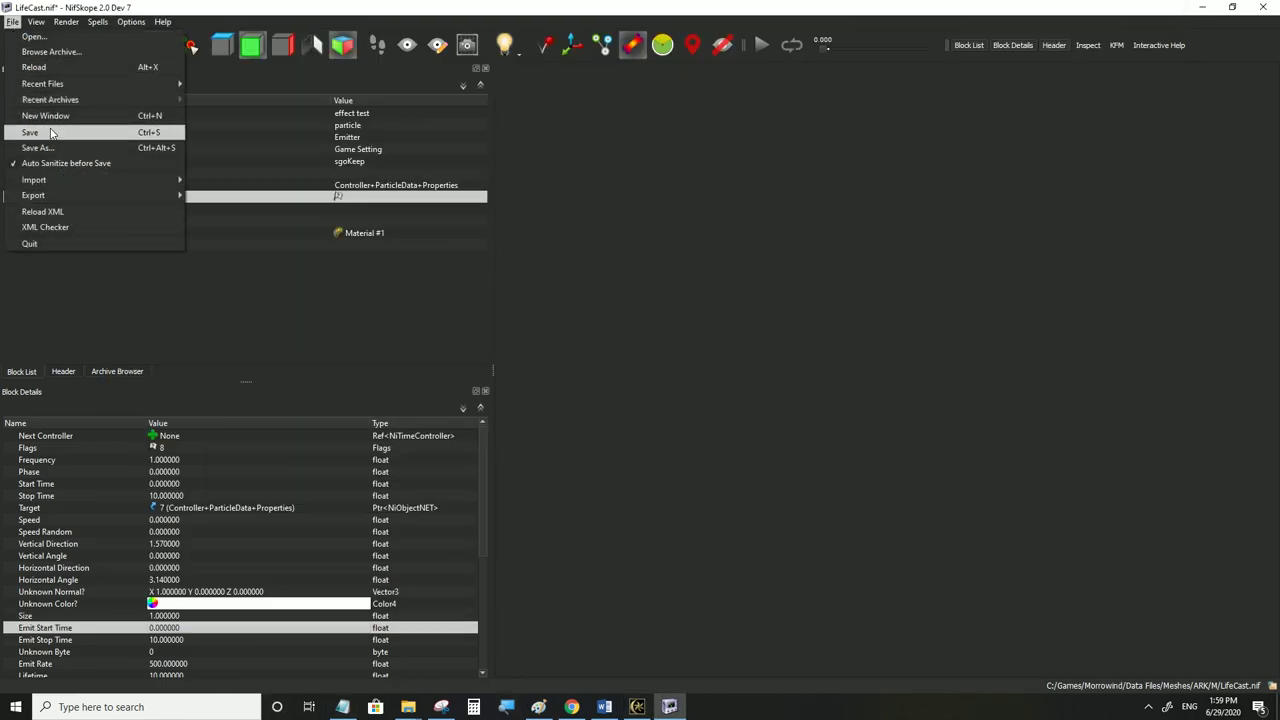
{"action": "left_click", "coordinate": [52, 133]}
{"action": "left_click", "coordinate": [637, 707]}
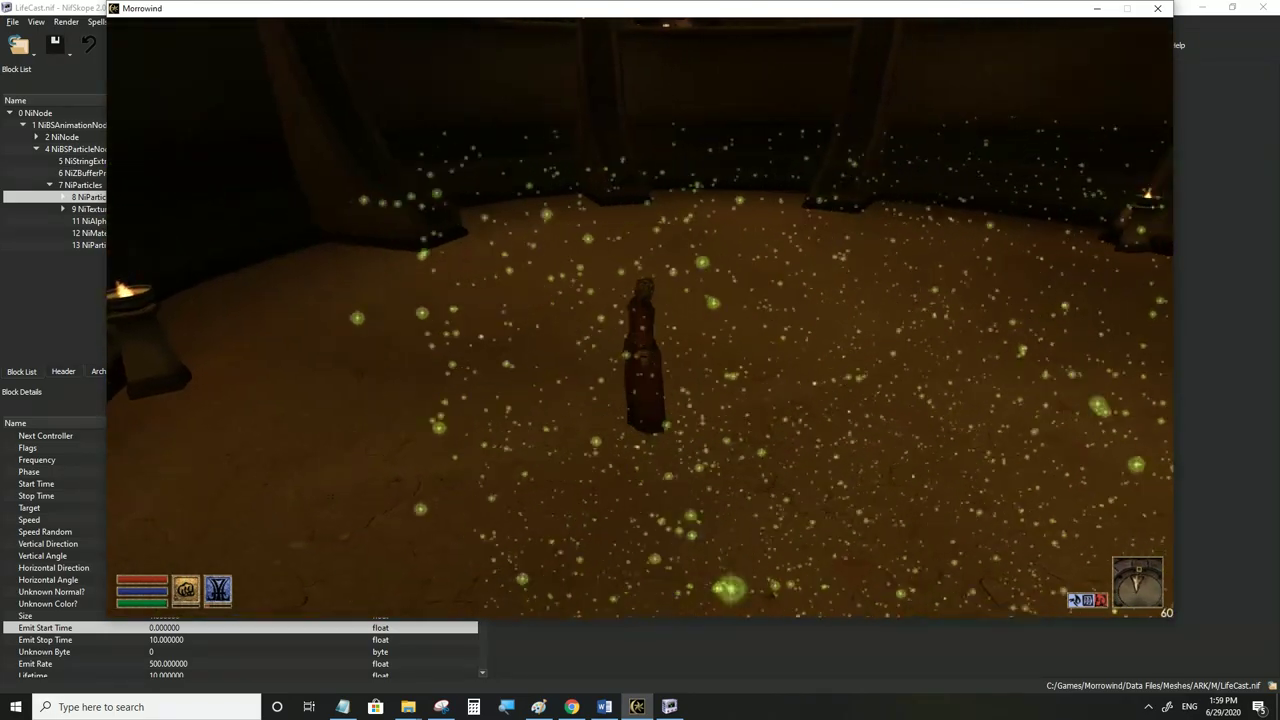
Set particle Size to 7, then expand and collapse the NiTexturingProperty entry
{"action": "key", "text": "alt+Tab"}
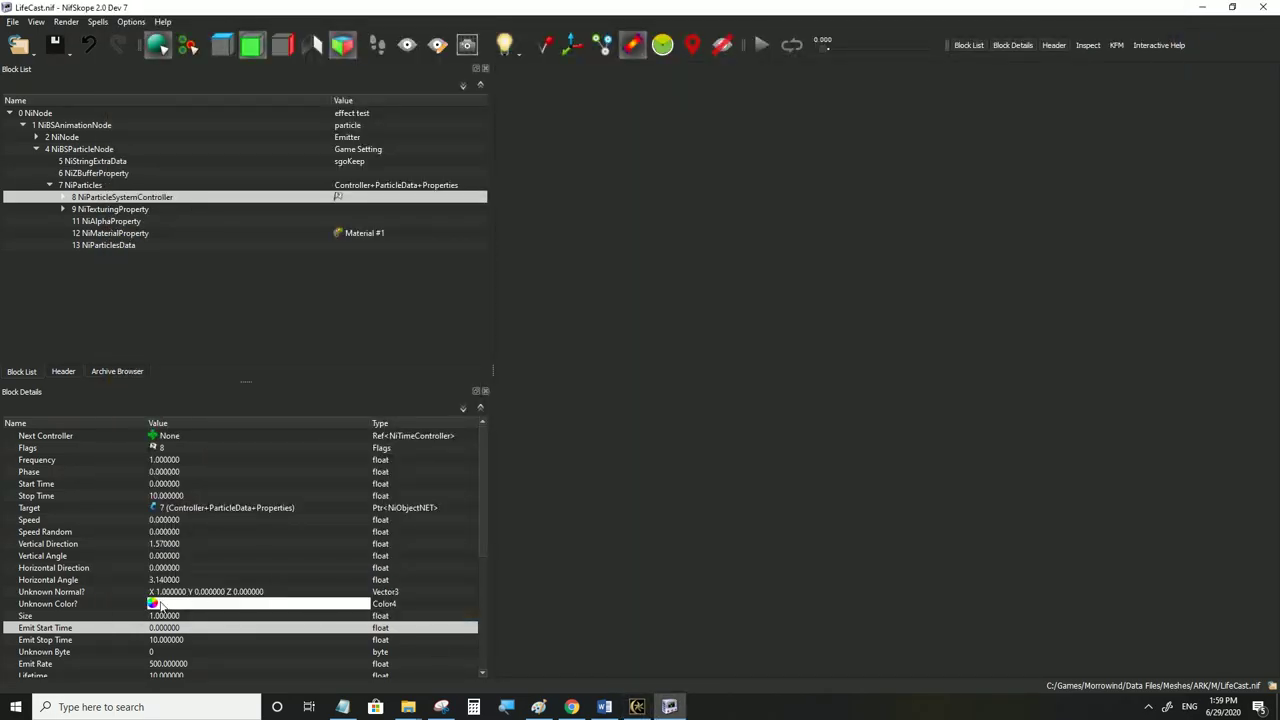
{"action": "double_click", "coordinate": [165, 616]}
{"action": "type", "text": "7"}
{"action": "left_click", "coordinate": [165, 628]}
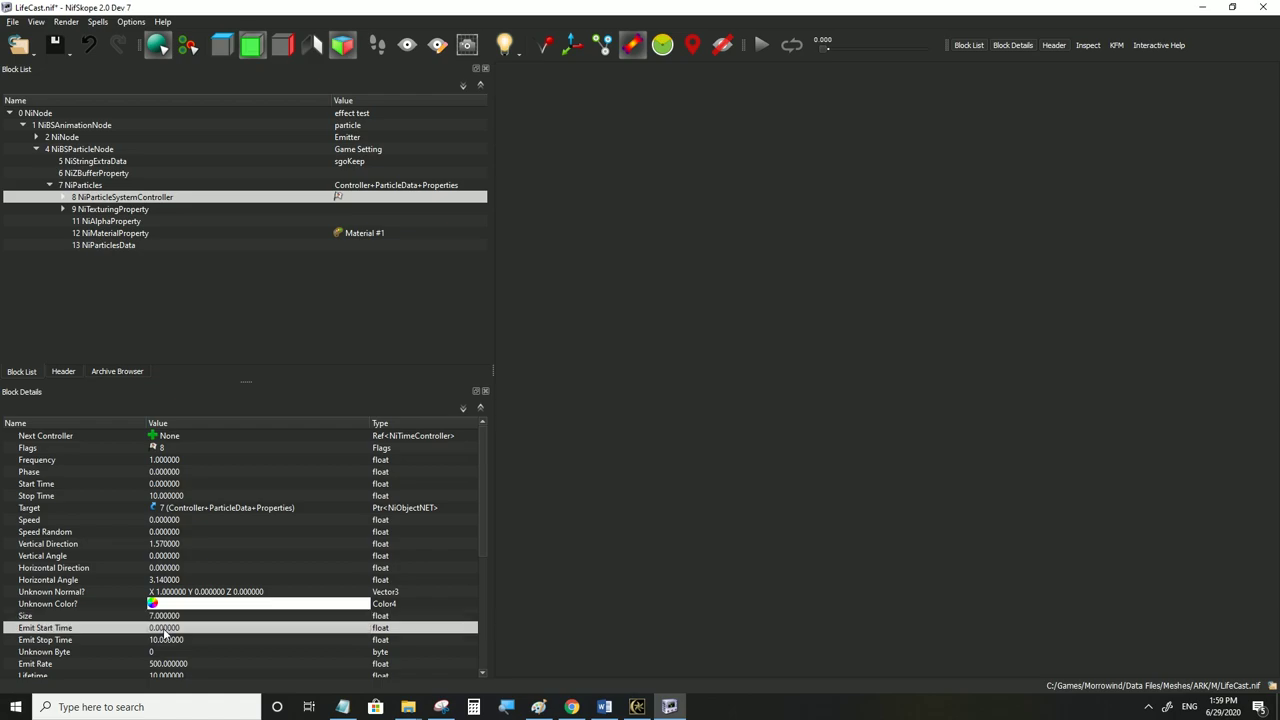
{"action": "left_click", "coordinate": [64, 208]}
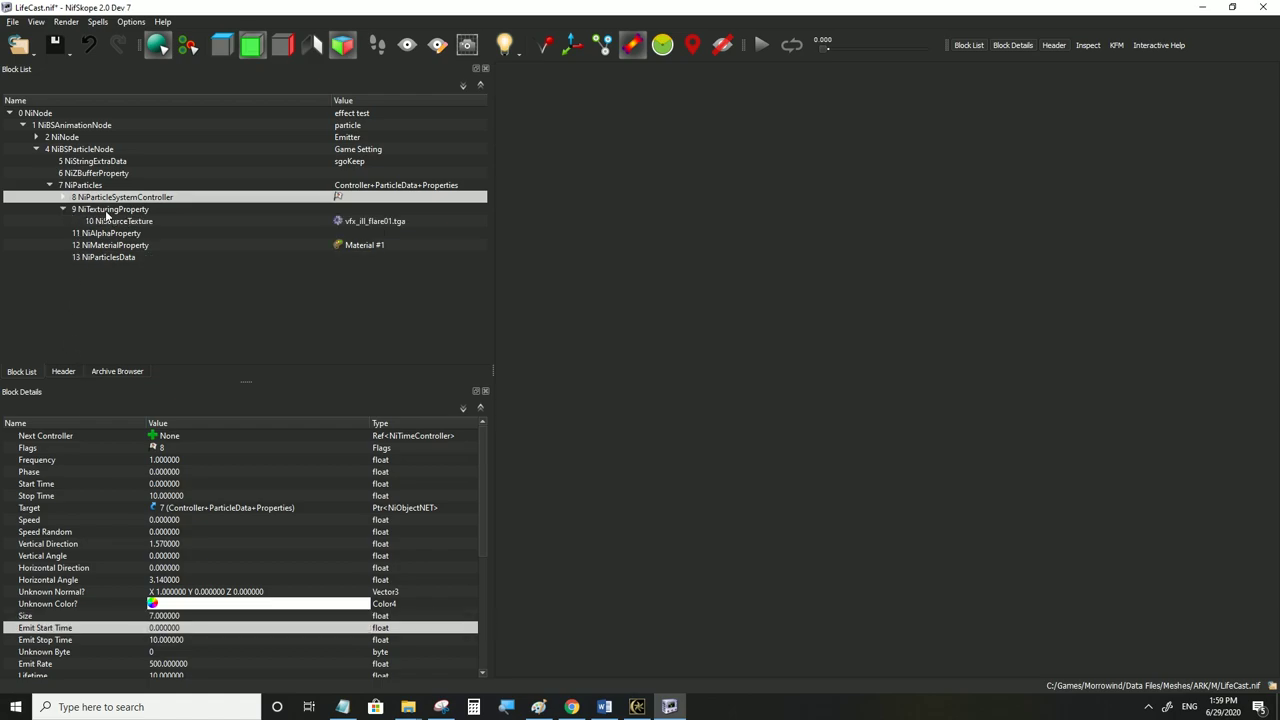
{"action": "left_click", "coordinate": [63, 209]}
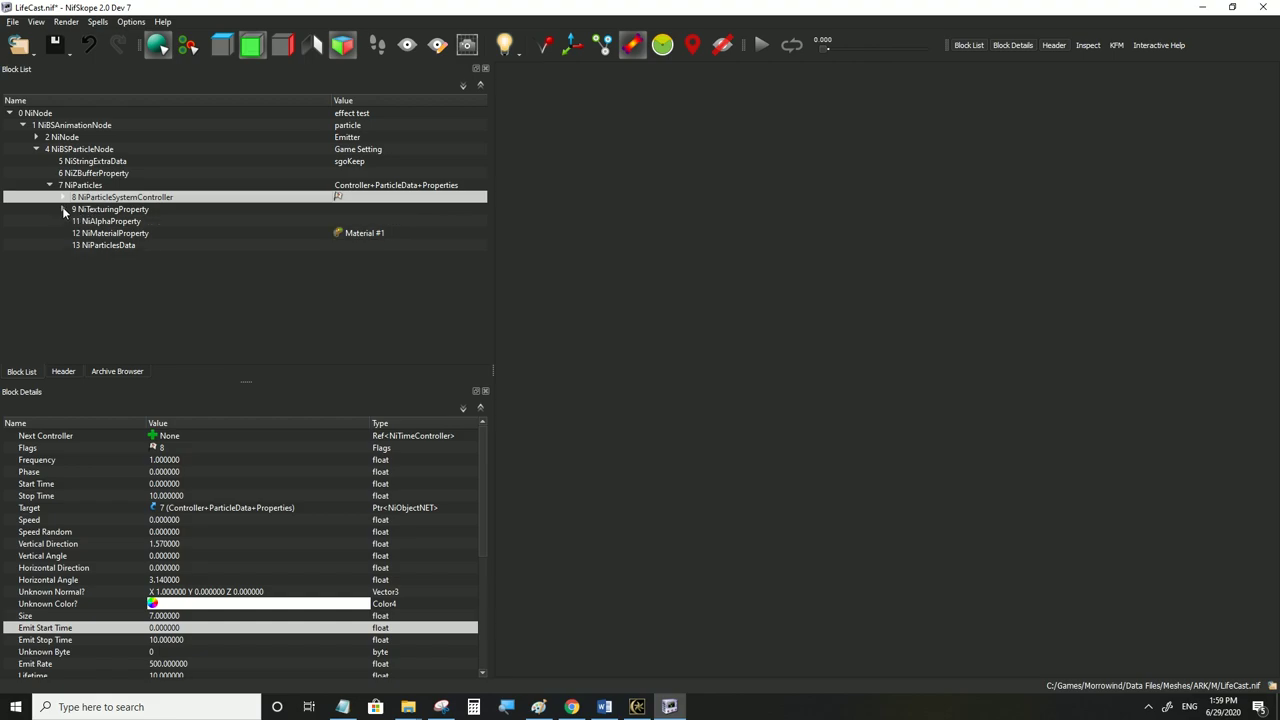
Inspect the NiParticles block and its texturing, material and alpha property references
{"action": "left_click", "coordinate": [89, 187]}
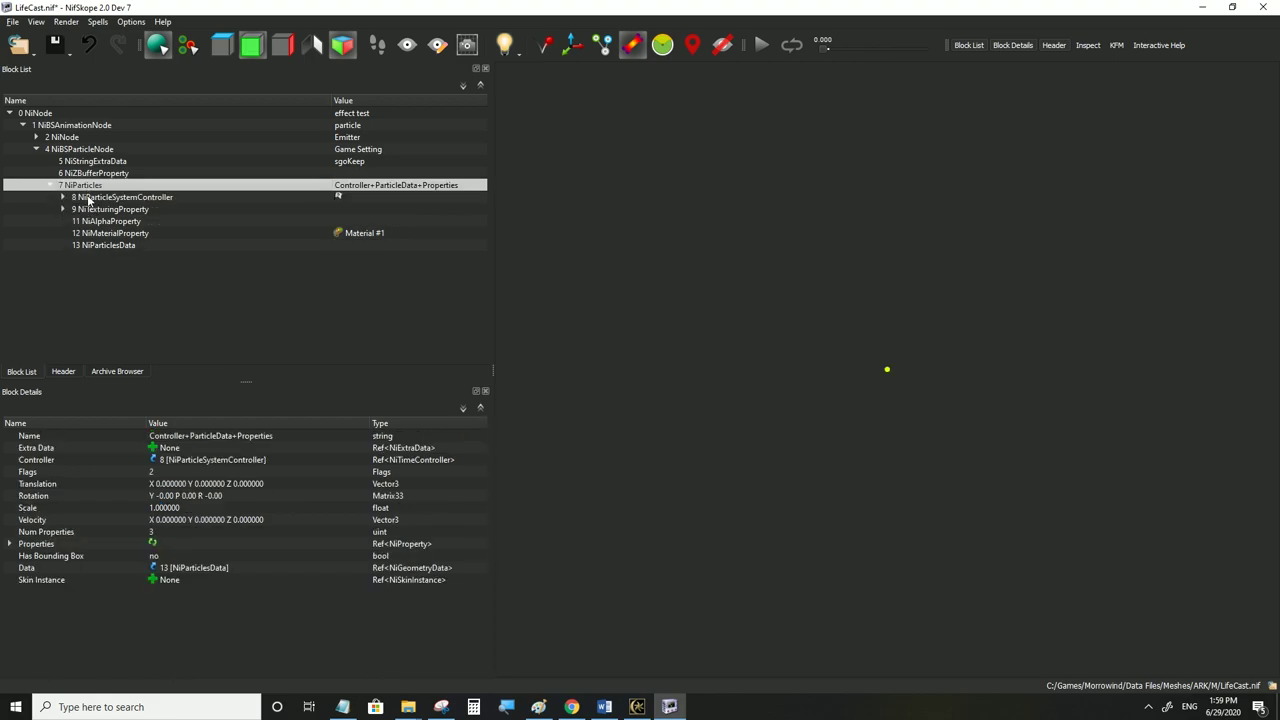
{"action": "left_click", "coordinate": [91, 199]}
{"action": "left_click", "coordinate": [91, 187]}
{"action": "left_click", "coordinate": [11, 543]}
{"action": "left_click", "coordinate": [183, 560]}
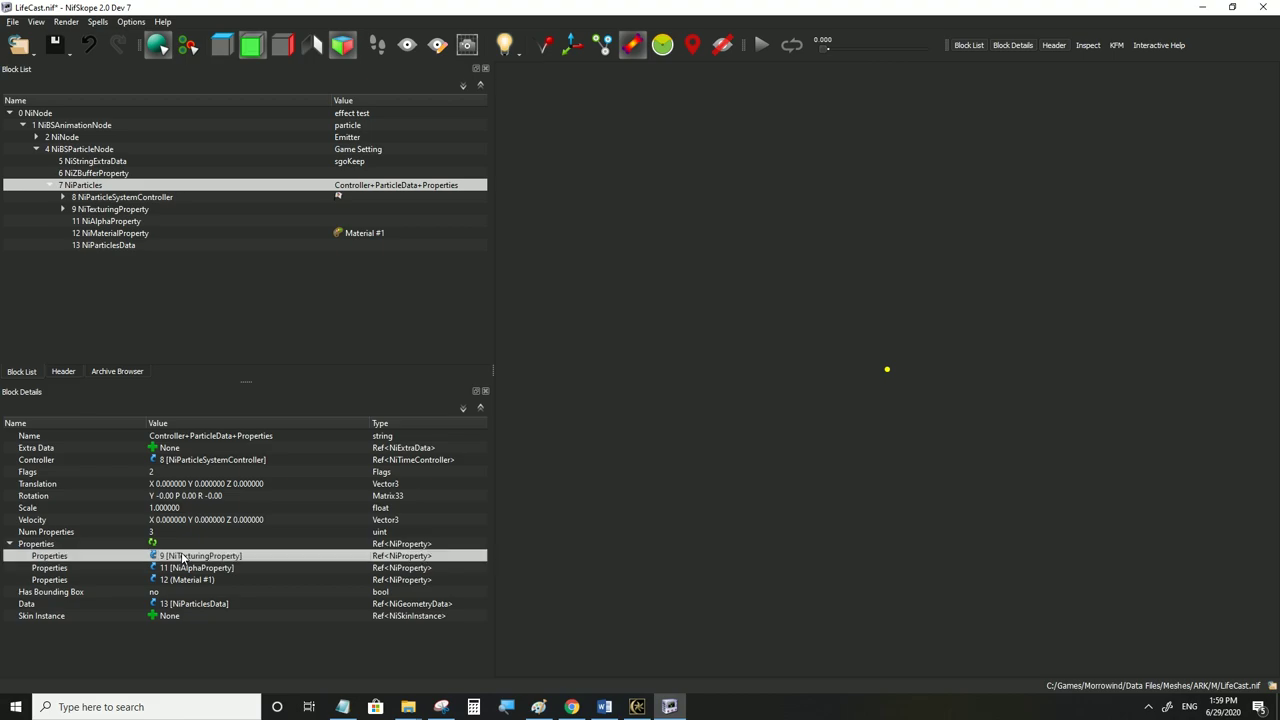
{"action": "left_click", "coordinate": [188, 580]}
{"action": "left_click", "coordinate": [189, 570]}
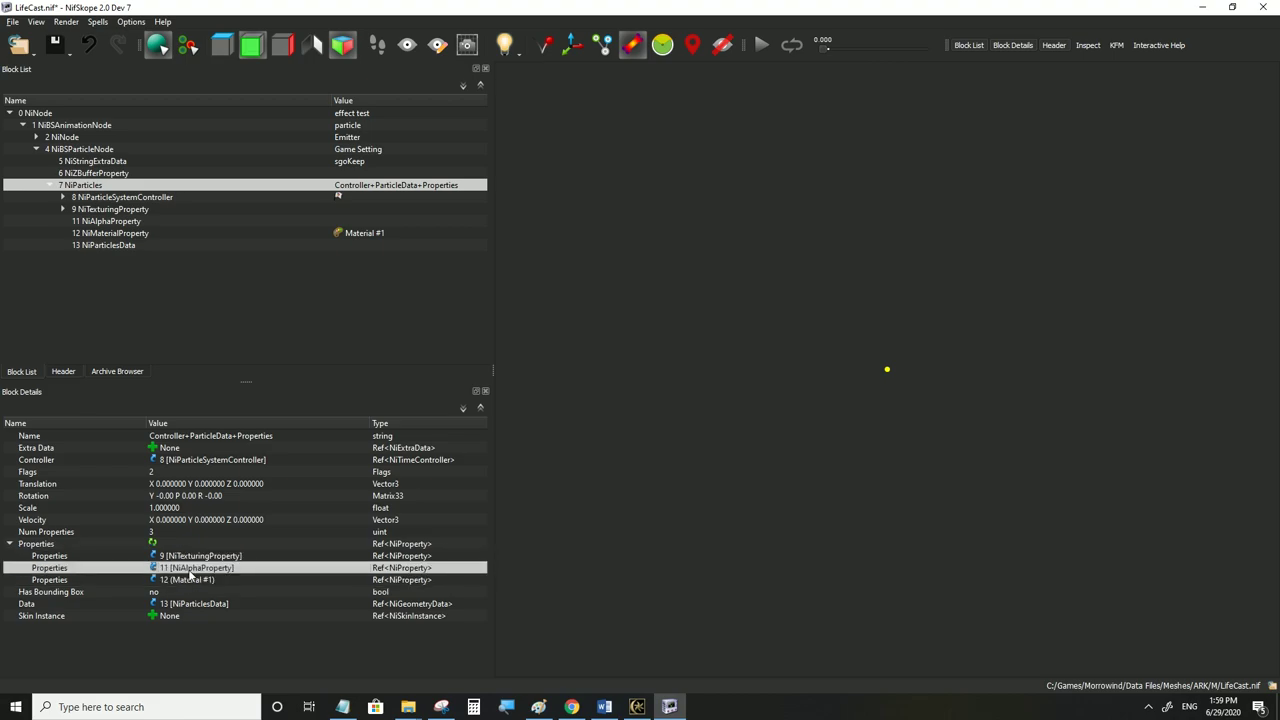
Compare the NiTexturingProperty, NiAlphaProperty and NiMaterialProperty blocks
{"action": "left_click", "coordinate": [99, 210]}
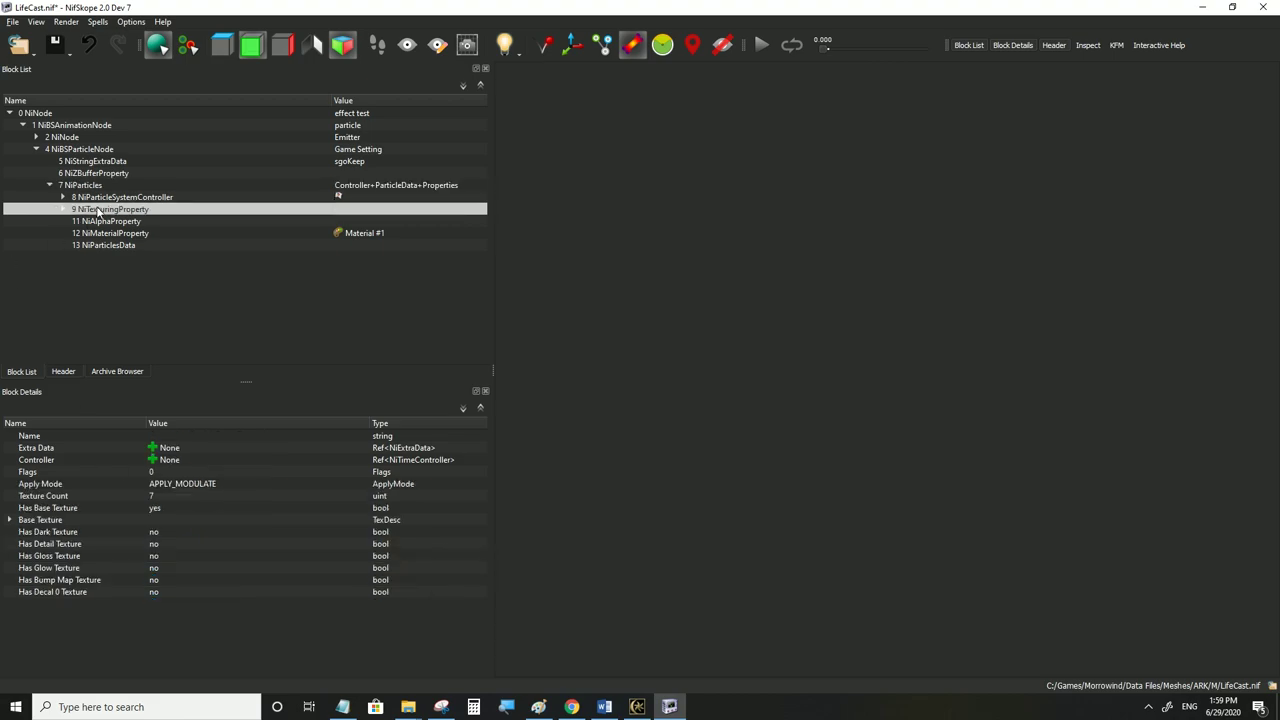
{"action": "left_click", "coordinate": [99, 221]}
{"action": "left_click", "coordinate": [99, 233]}
{"action": "left_click", "coordinate": [99, 209]}
{"action": "left_click", "coordinate": [98, 222]}
{"action": "left_click", "coordinate": [99, 233]}
{"action": "left_click", "coordinate": [90, 209]}
Open a texture file picker for the NiSourceTexture using vfx_ill_flare01.tga
{"action": "left_click", "coordinate": [62, 209]}
{"action": "left_click", "coordinate": [358, 222]}
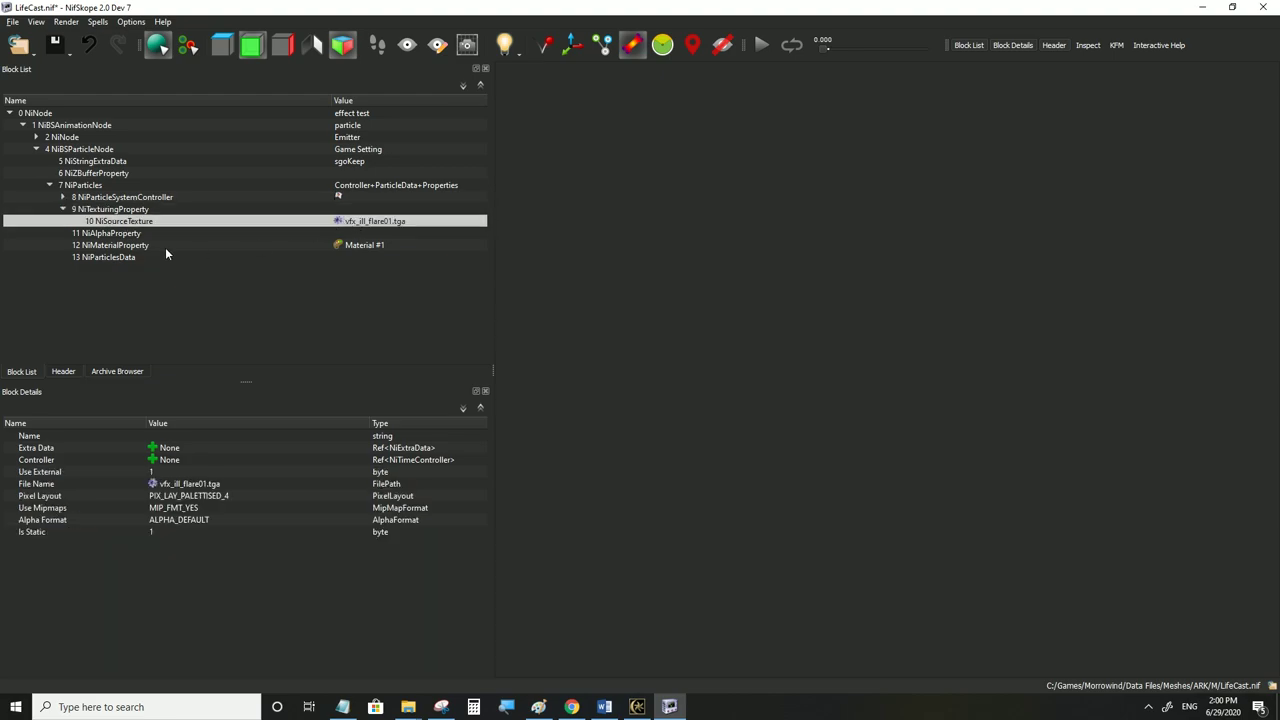
{"action": "left_click", "coordinate": [339, 221]}
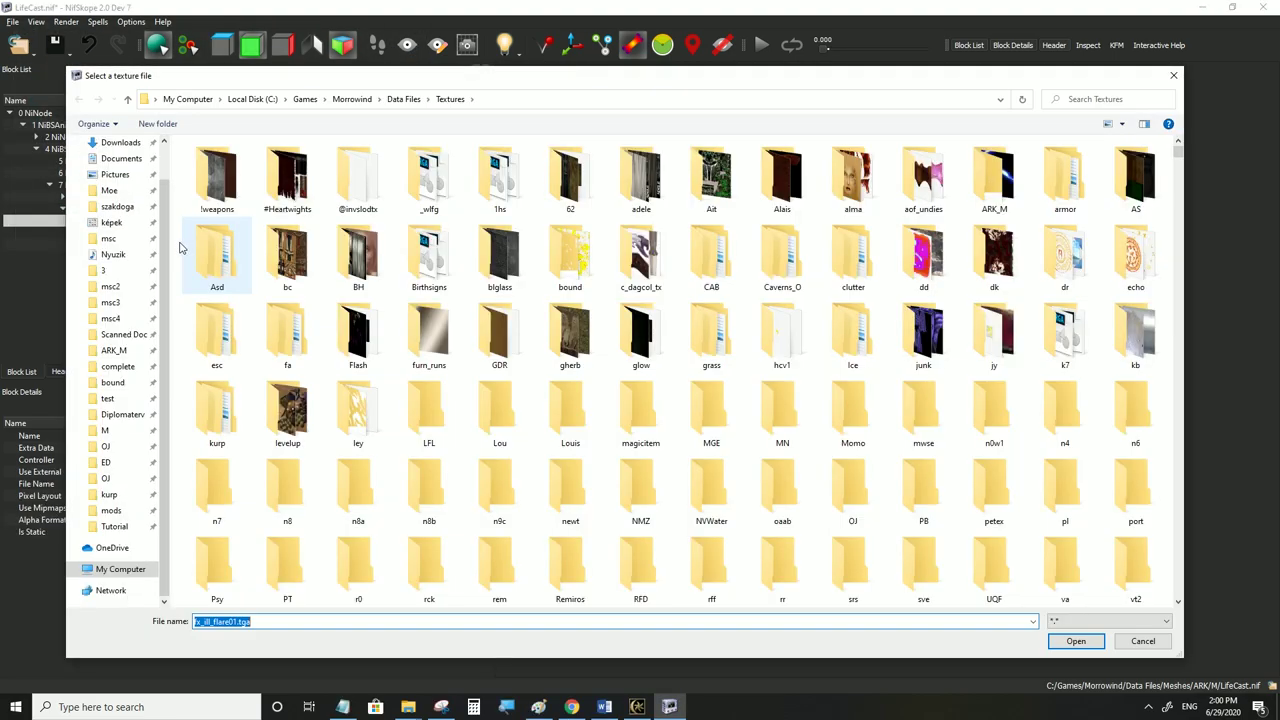
Replace the particle texture with ARK_M\vfx_zheatdot.dds
{"action": "left_click", "coordinate": [113, 350]}
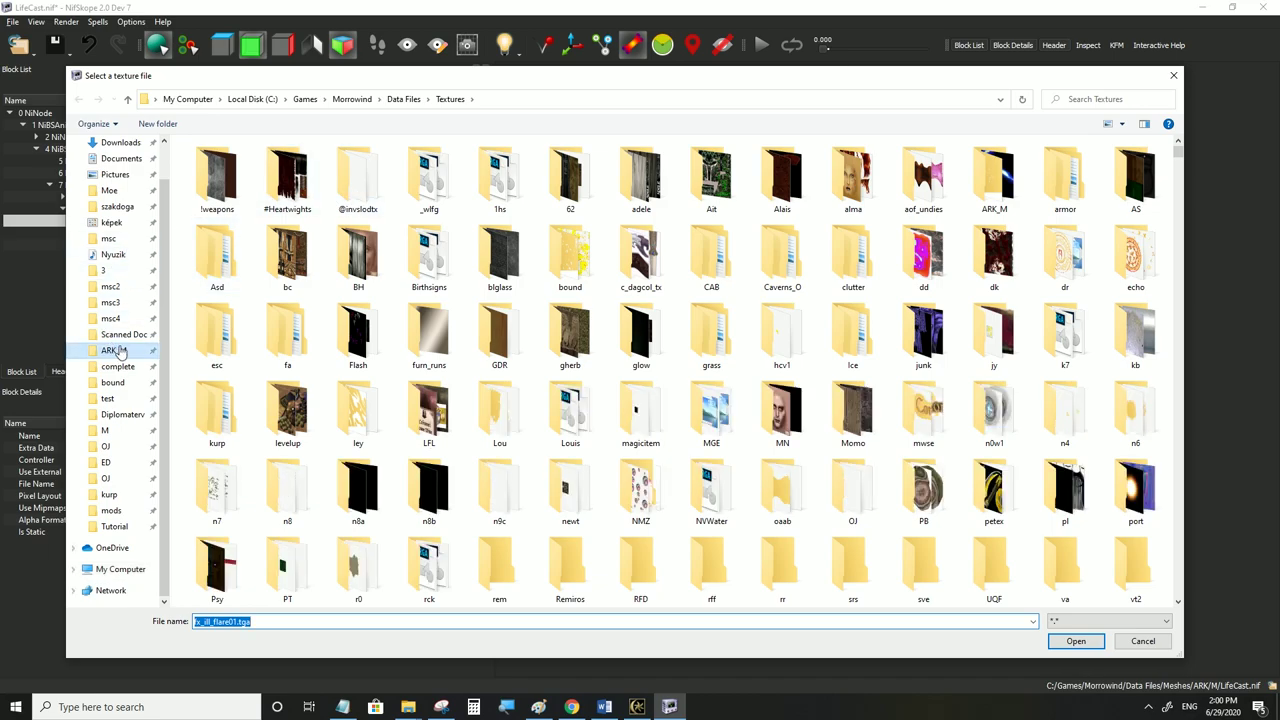
{"action": "scroll", "coordinate": [580, 360], "scroll_direction": "down", "scroll_amount": 5}
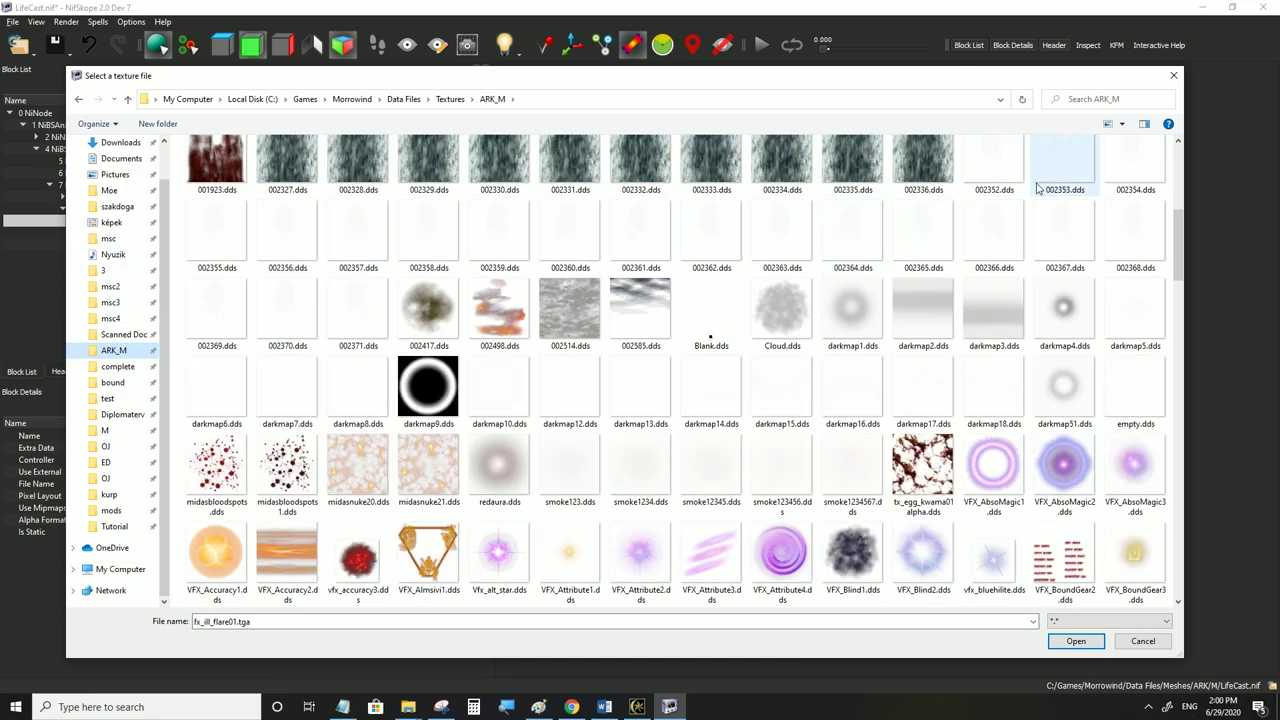
{"action": "scroll", "coordinate": [487, 466], "scroll_direction": "down", "scroll_amount": 3}
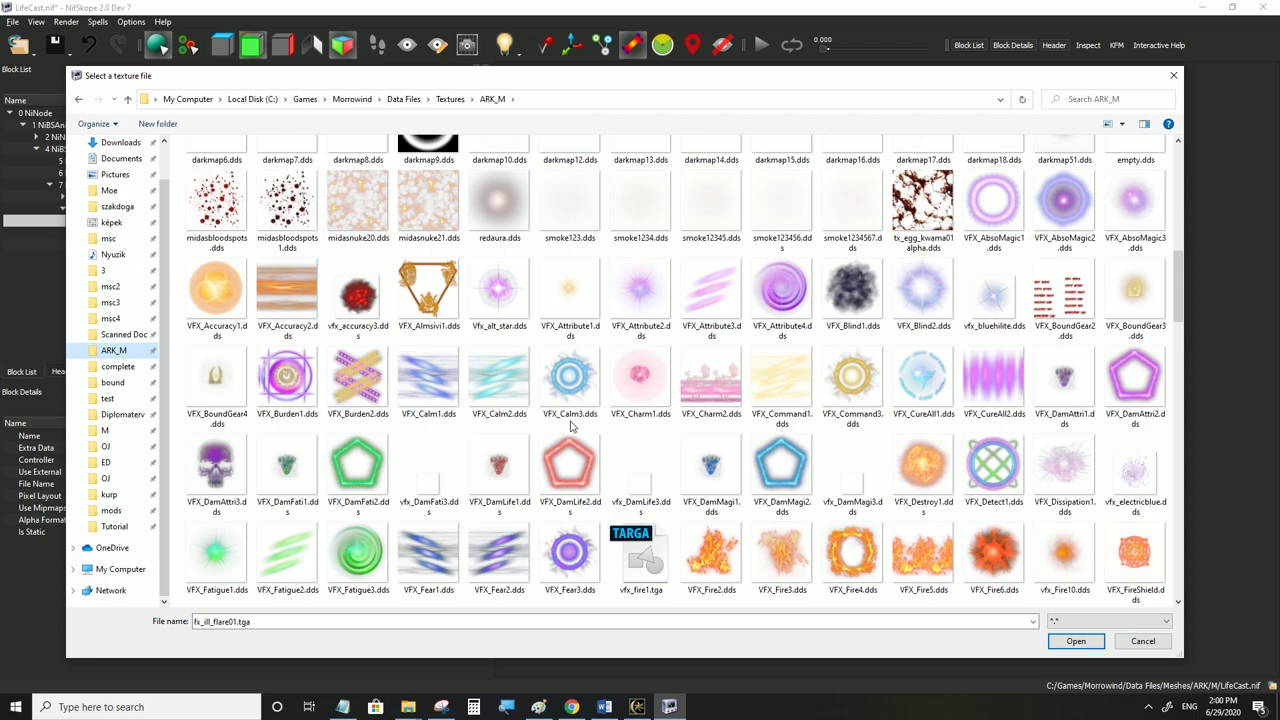
{"action": "scroll", "coordinate": [570, 425], "scroll_direction": "down", "scroll_amount": 3}
{"action": "scroll", "coordinate": [570, 425], "scroll_direction": "down", "scroll_amount": 3}
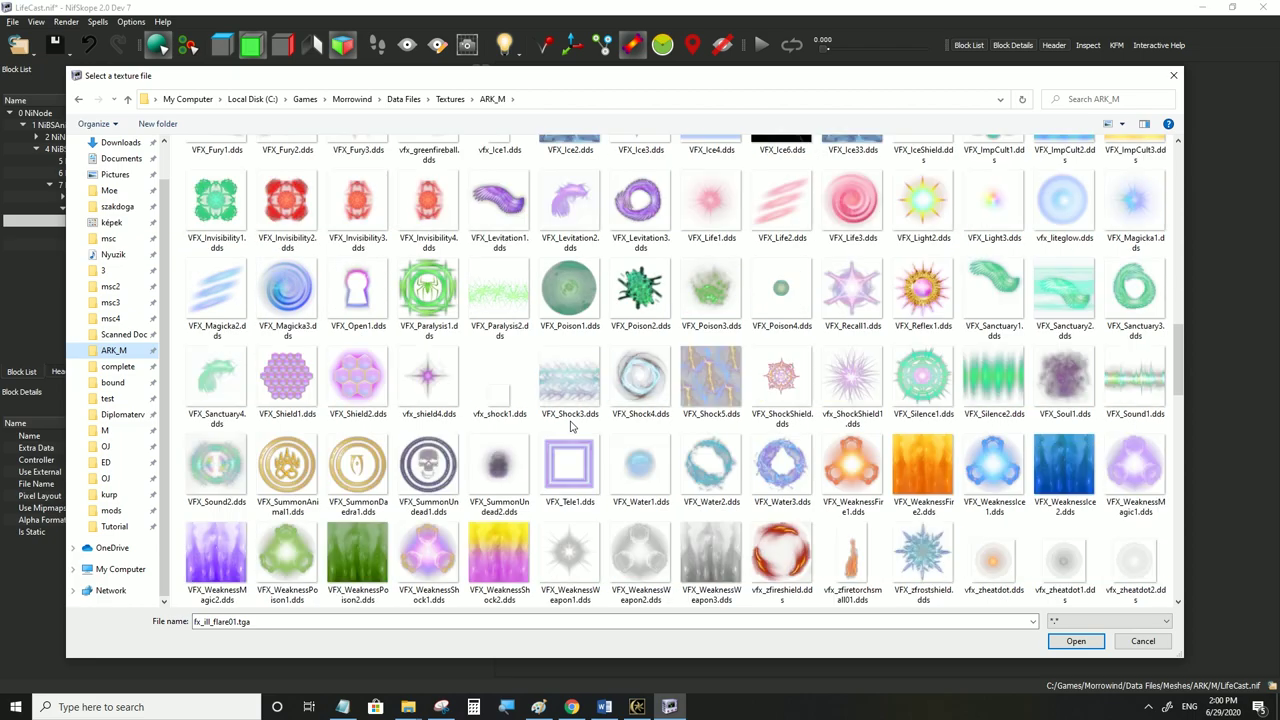
{"action": "scroll", "coordinate": [900, 470], "scroll_direction": "down", "scroll_amount": 3}
{"action": "left_click", "coordinate": [984, 322]}
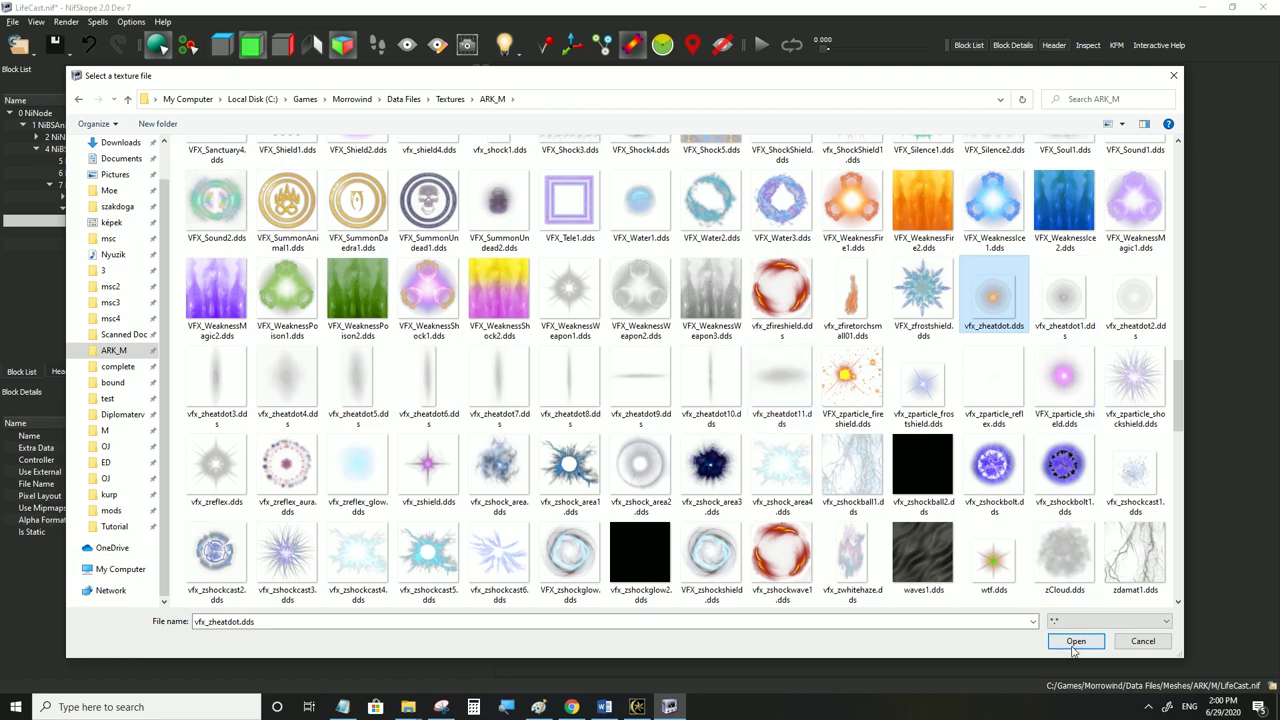
{"action": "left_click", "coordinate": [1073, 642]}
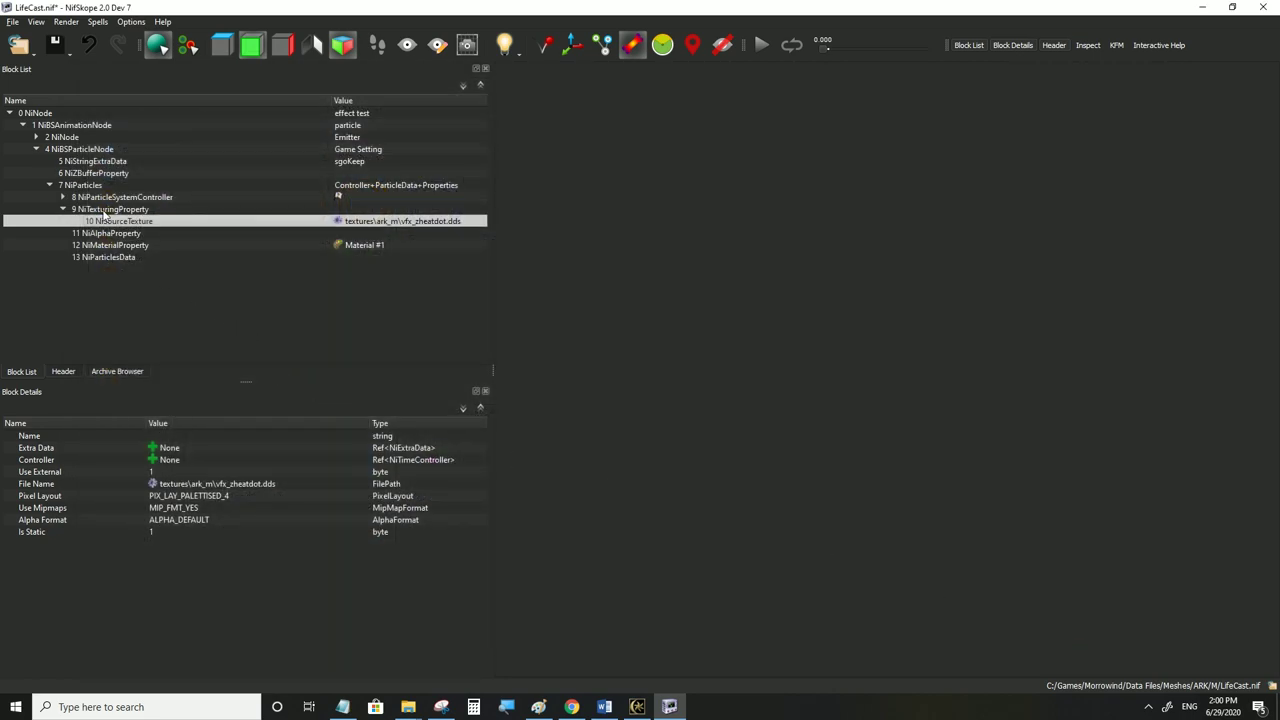
Save LifeCast.nif and walk toward the new golden particle cloud in Morrowind
{"action": "left_click", "coordinate": [12, 21]}
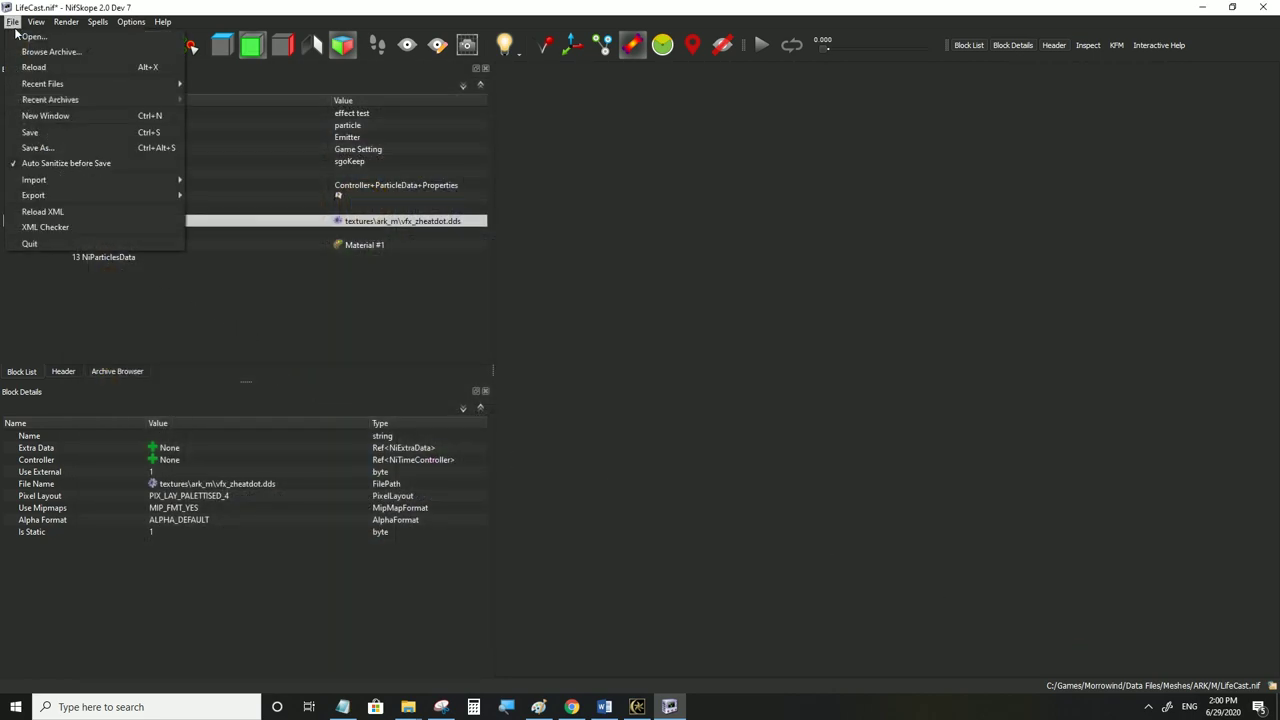
{"action": "left_click", "coordinate": [48, 136]}
{"action": "left_click", "coordinate": [637, 706]}
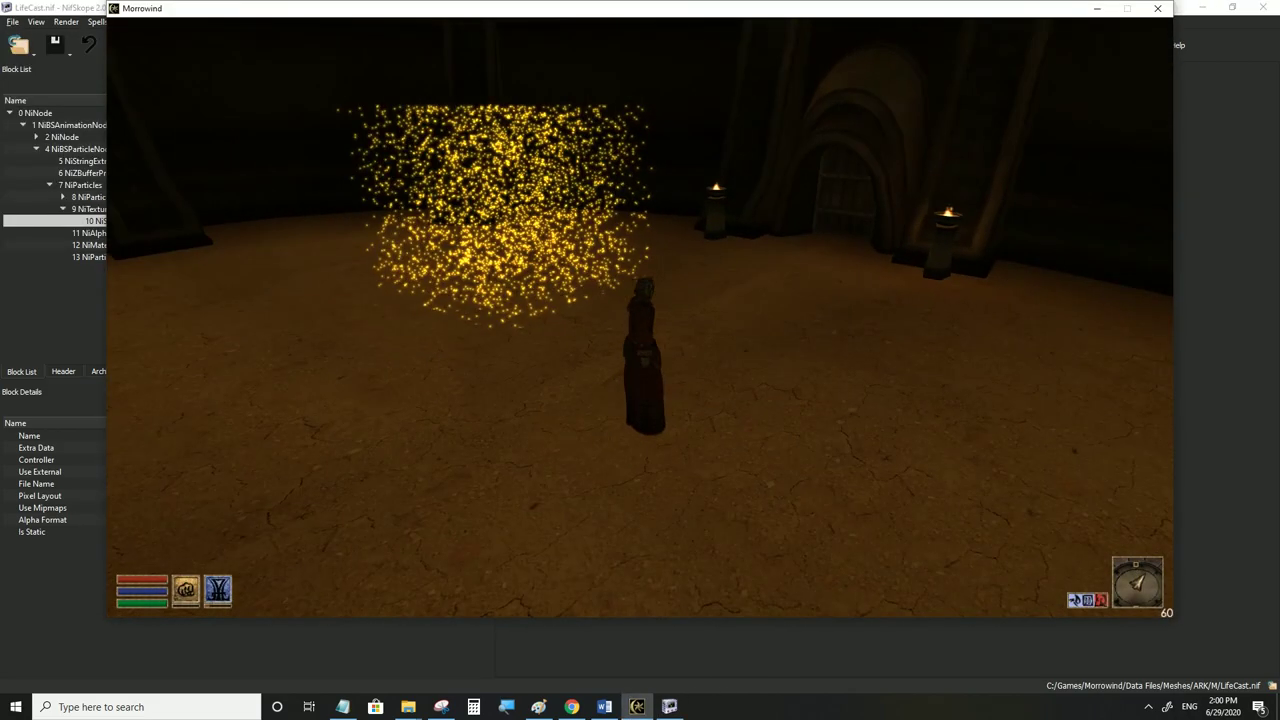
{"action": "key", "text": "w"}
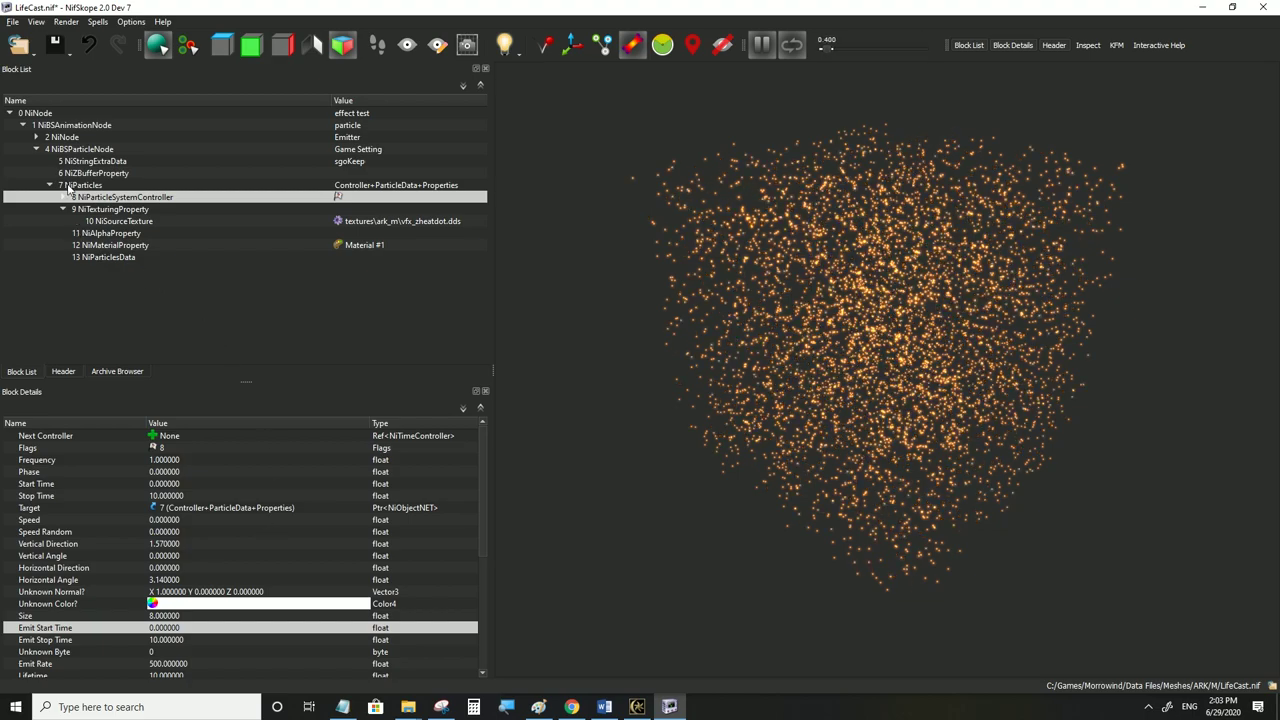
Inspect the emitter NiNode and NiBSParticleNode, then return to the particle controller
{"action": "left_click", "coordinate": [58, 136]}
{"action": "left_click", "coordinate": [66, 149]}
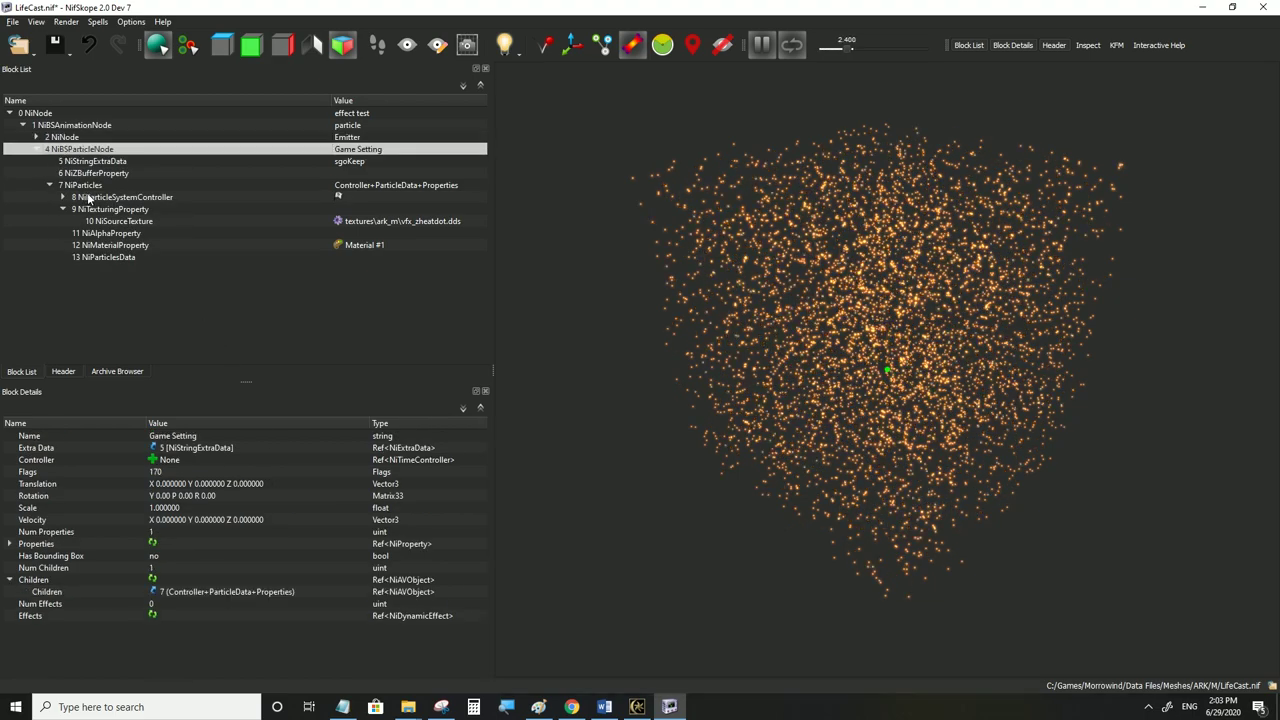
{"action": "left_click", "coordinate": [88, 197]}
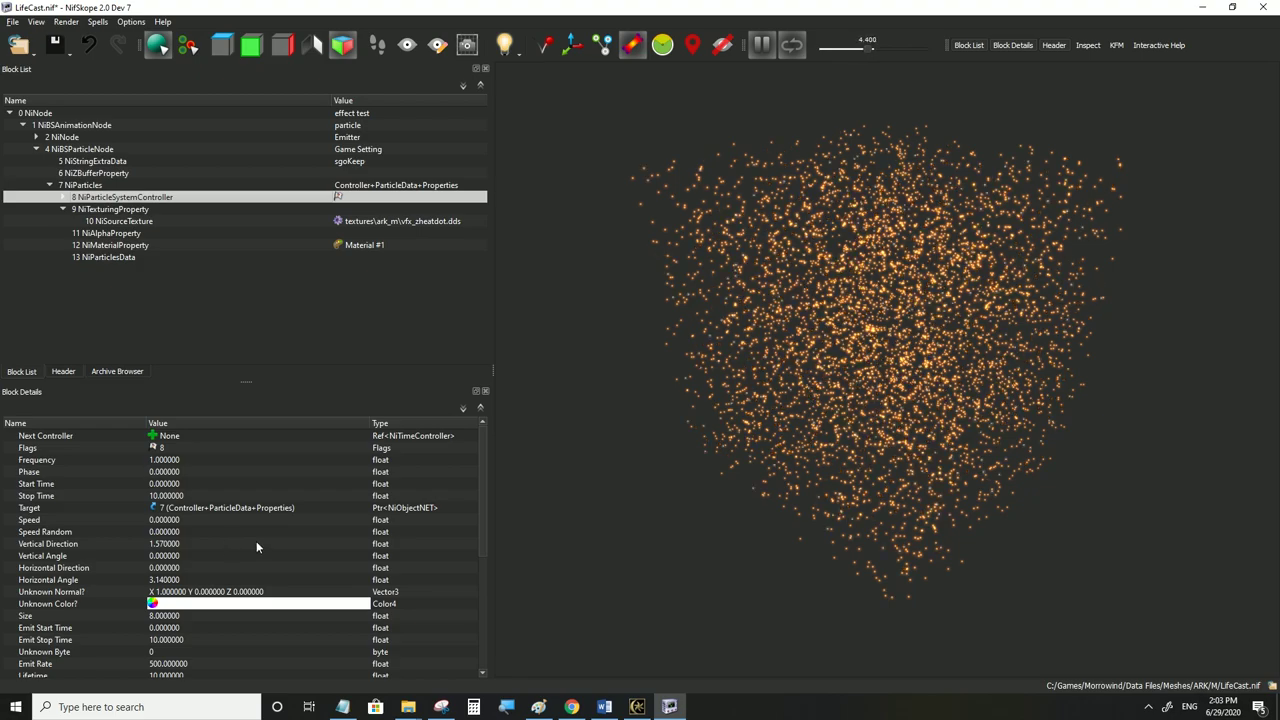
{"action": "scroll", "coordinate": [256, 541], "scroll_direction": "down", "scroll_amount": 3}
{"action": "scroll", "coordinate": [256, 547], "scroll_direction": "down", "scroll_amount": 3}
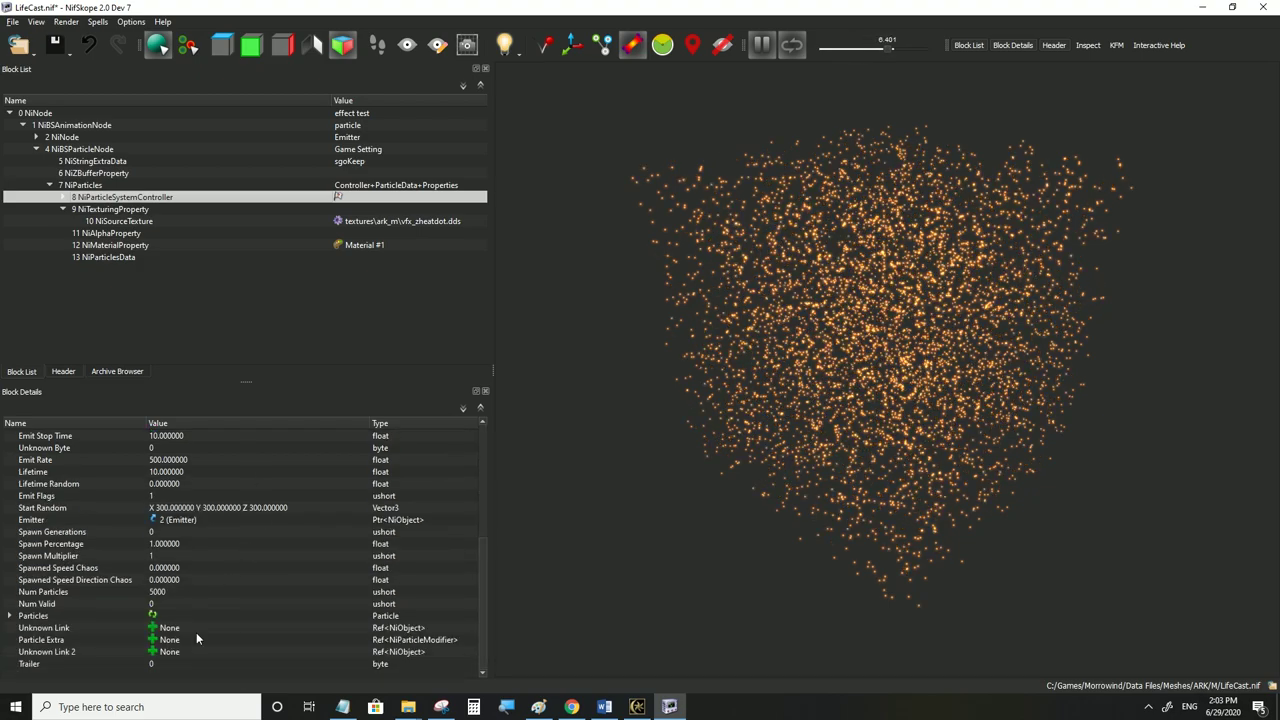
Attach a new NiGravity modifier to the controller's Particle Extra field and save
{"action": "left_click", "coordinate": [164, 642]}
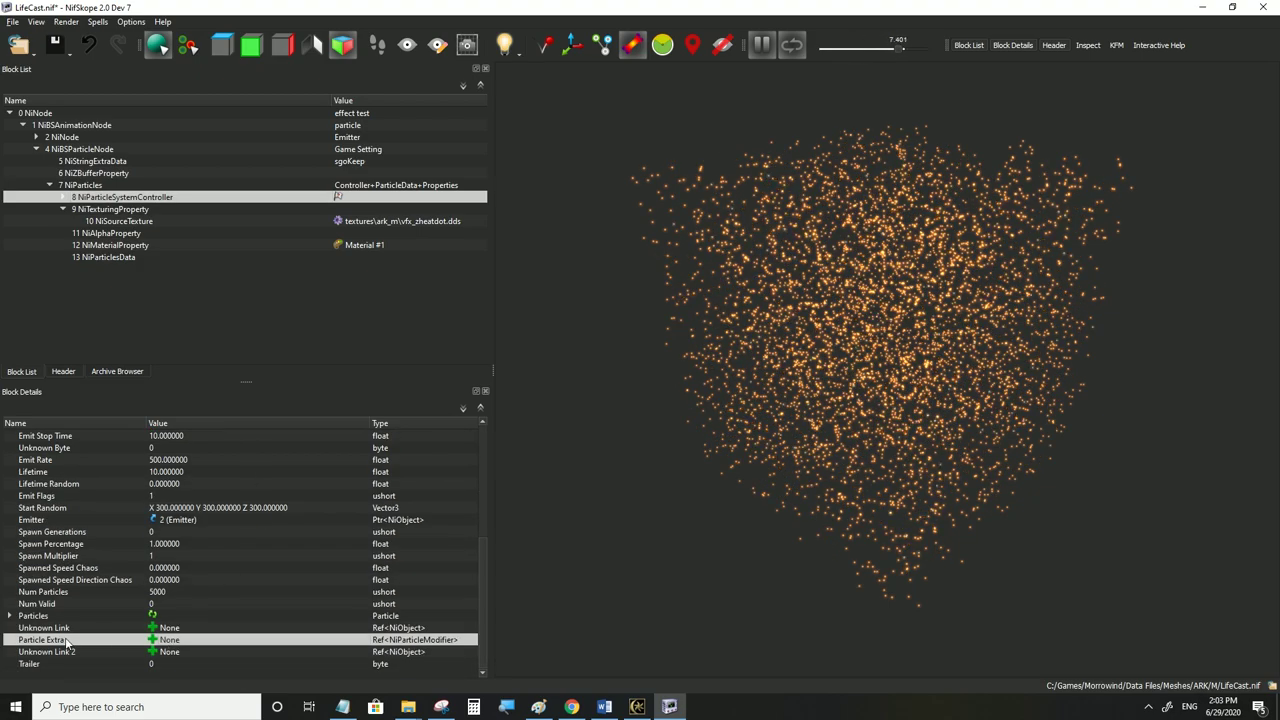
{"action": "left_click", "coordinate": [155, 642]}
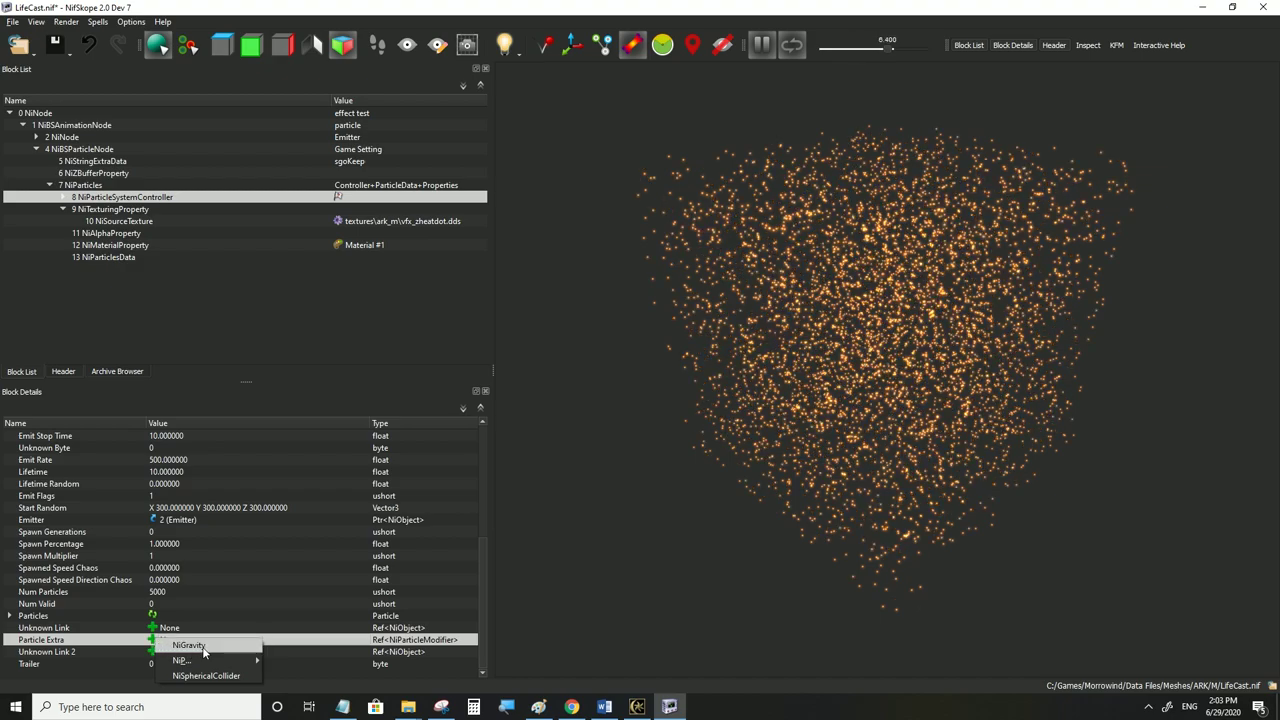
{"action": "left_click", "coordinate": [189, 645]}
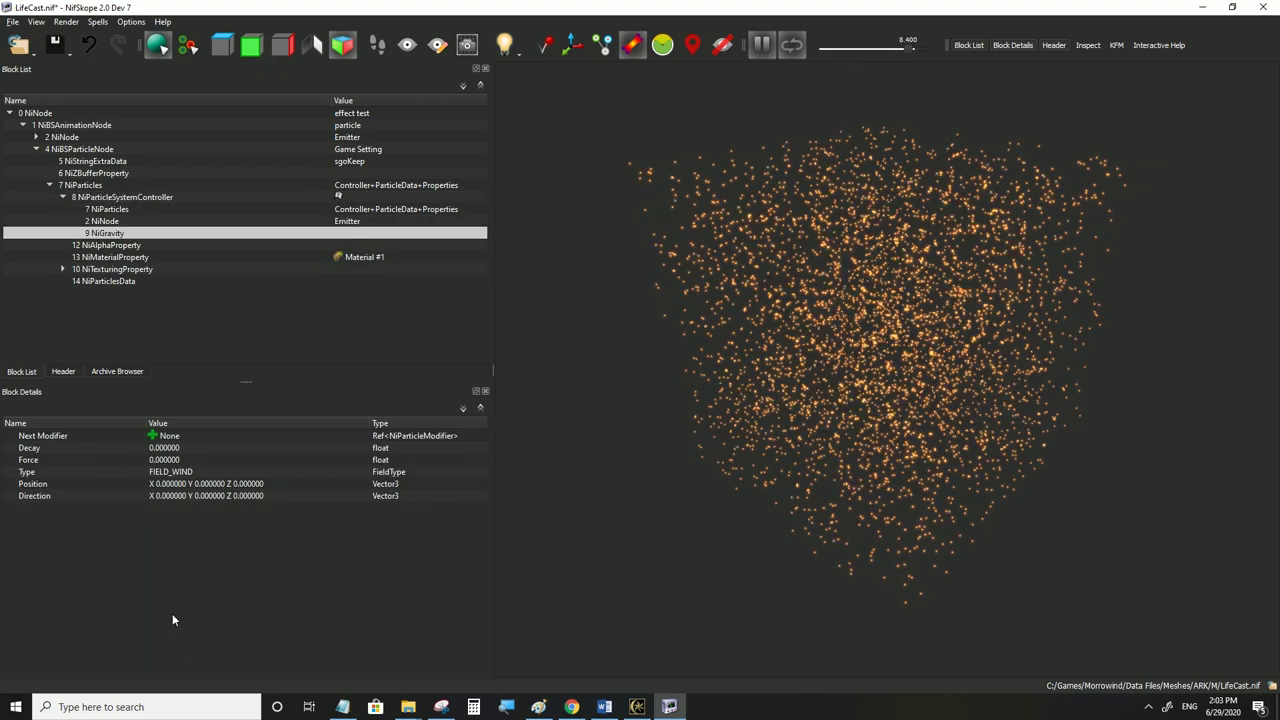
{"action": "mouse_move", "coordinate": [103, 237]}
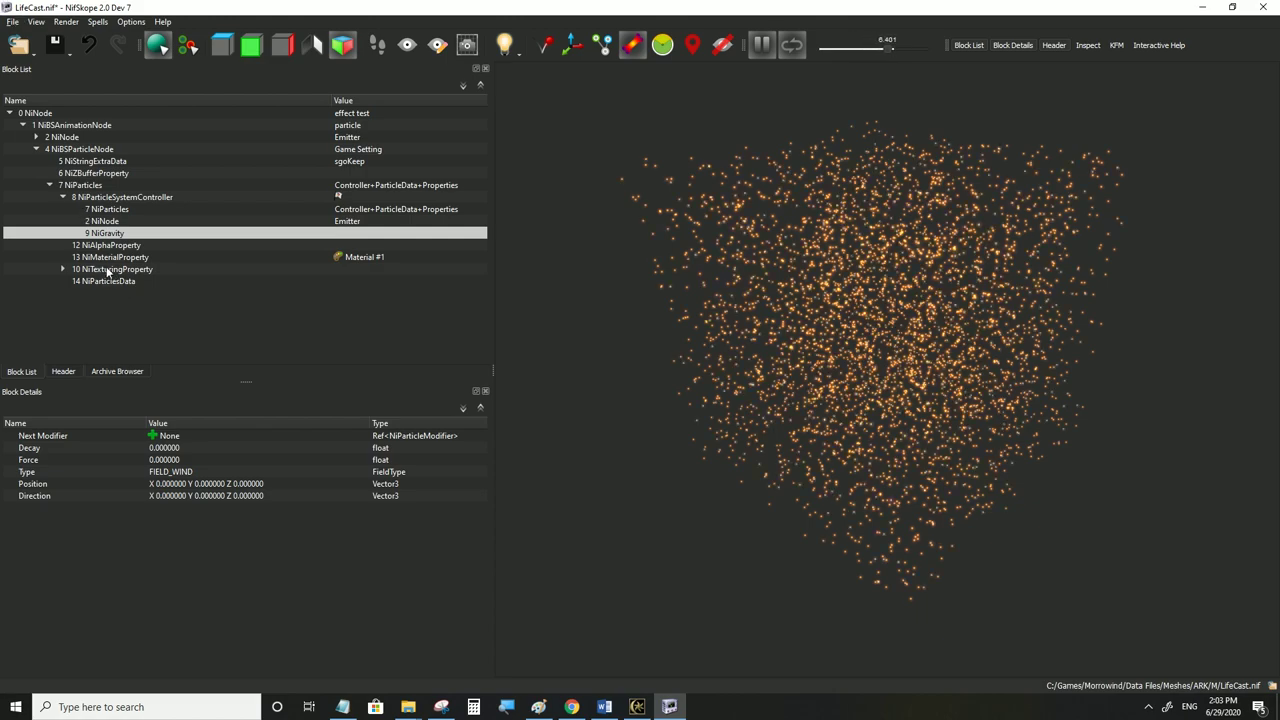
{"action": "left_click", "coordinate": [12, 24]}
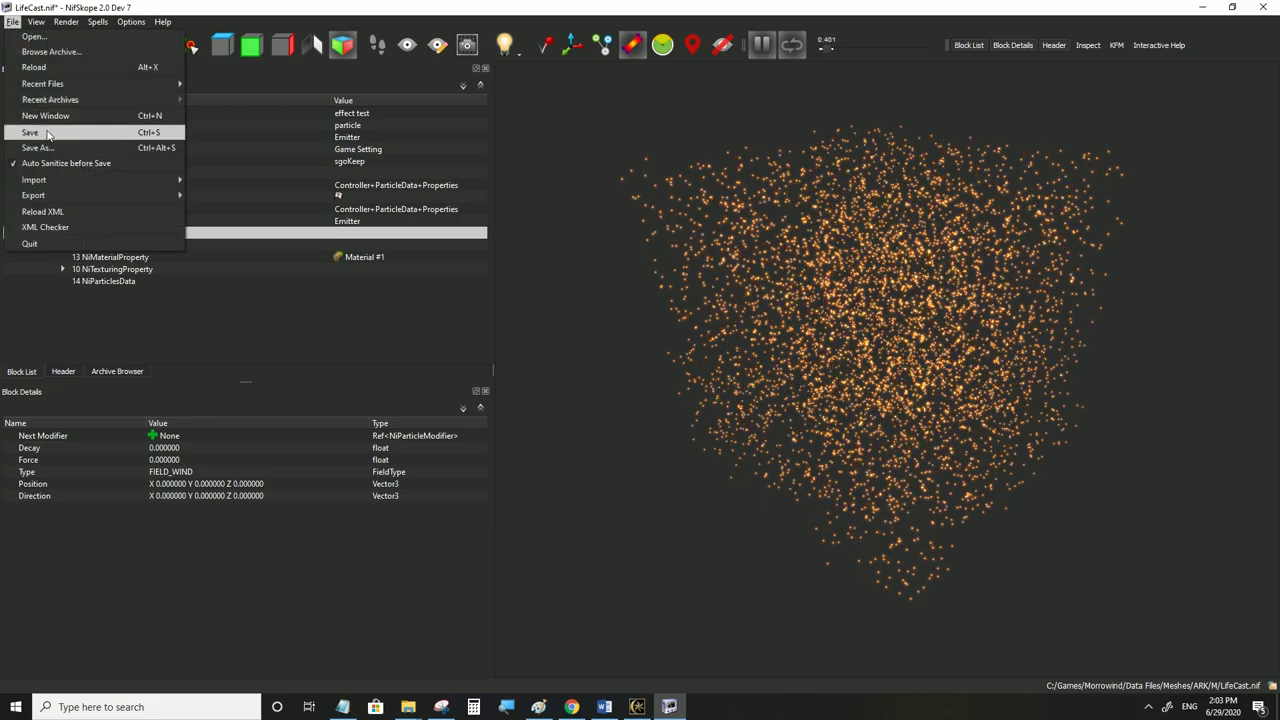
{"action": "left_click", "coordinate": [30, 133]}
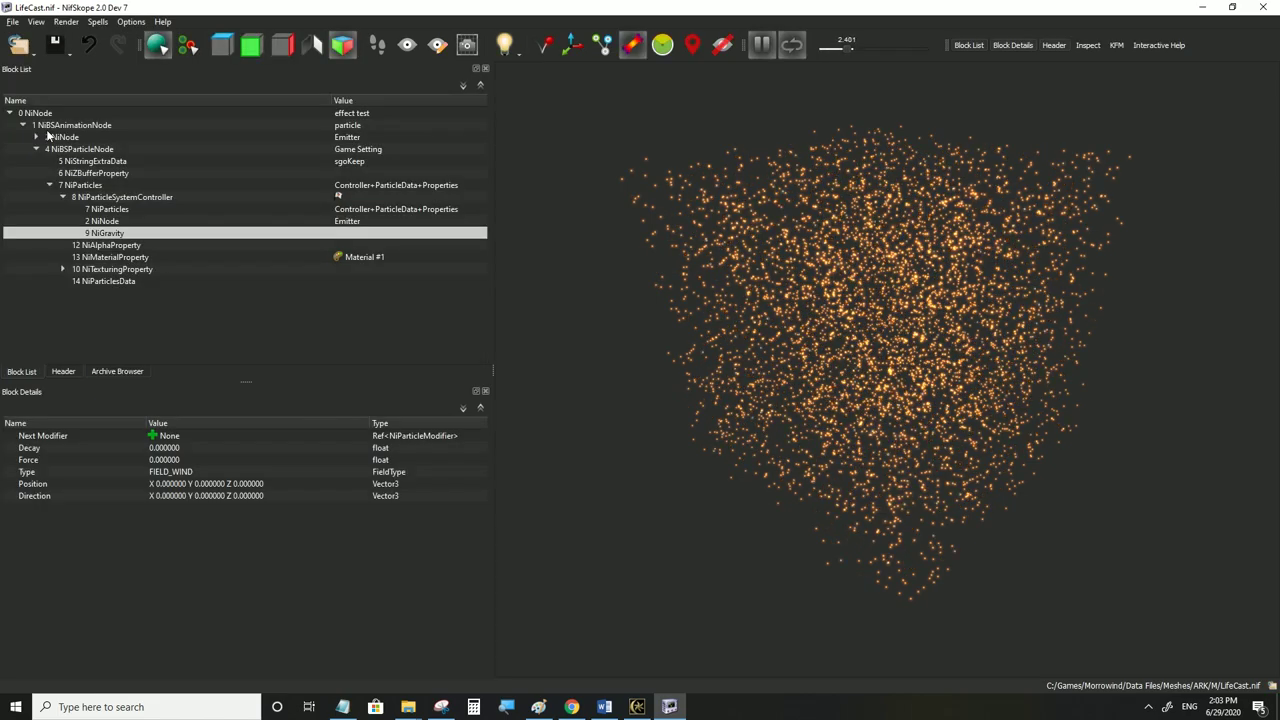
Link the NiGravity block's Controller reference to controller 8 and save
{"action": "left_click", "coordinate": [105, 221]}
{"action": "left_click", "coordinate": [108, 233]}
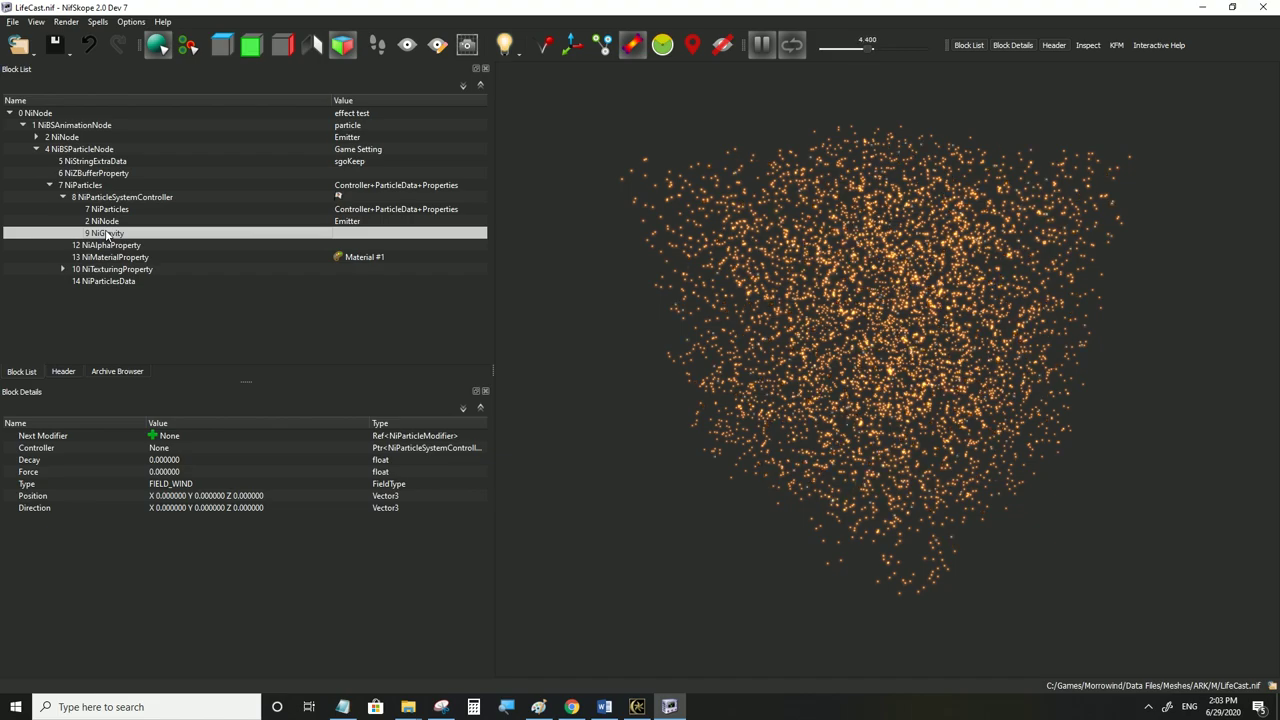
{"action": "double_click", "coordinate": [160, 449]}
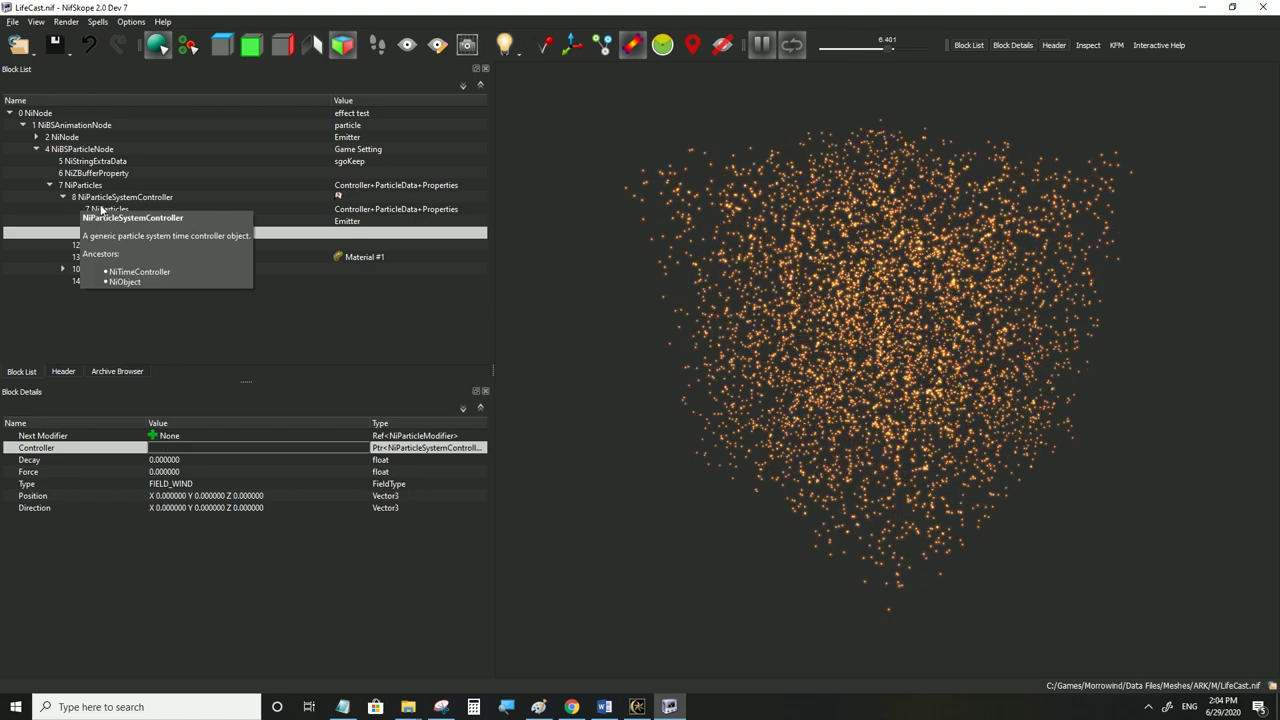
{"action": "left_click", "coordinate": [152, 460]}
{"action": "left_click", "coordinate": [12, 23]}
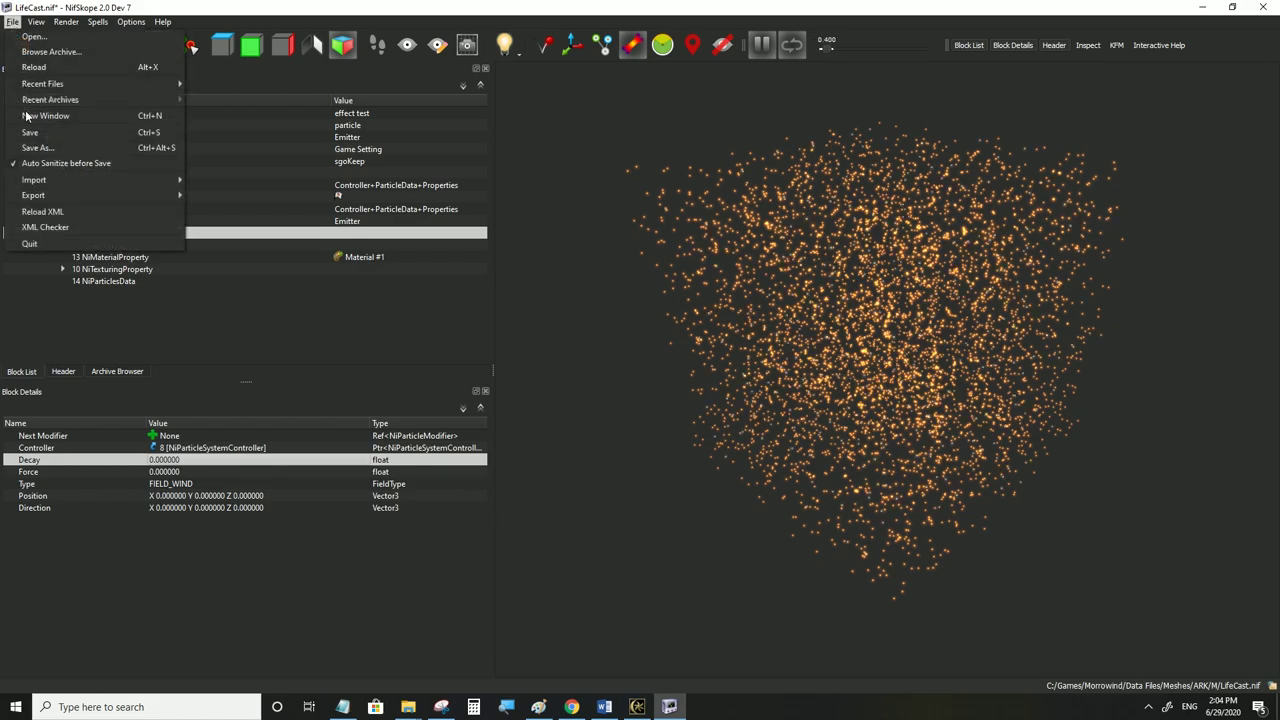
{"action": "left_click", "coordinate": [28, 131]}
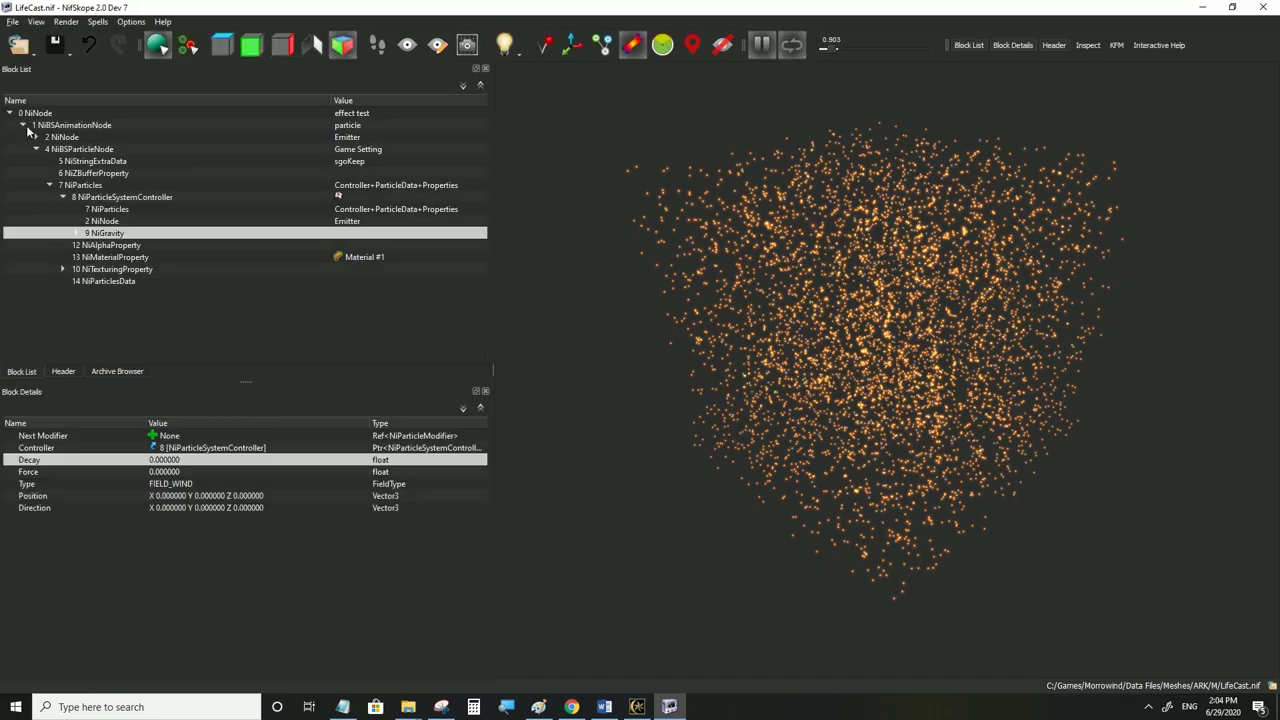
Follow the Controller link and show the NiGravity block's wind-field settings
{"action": "left_click", "coordinate": [184, 449]}
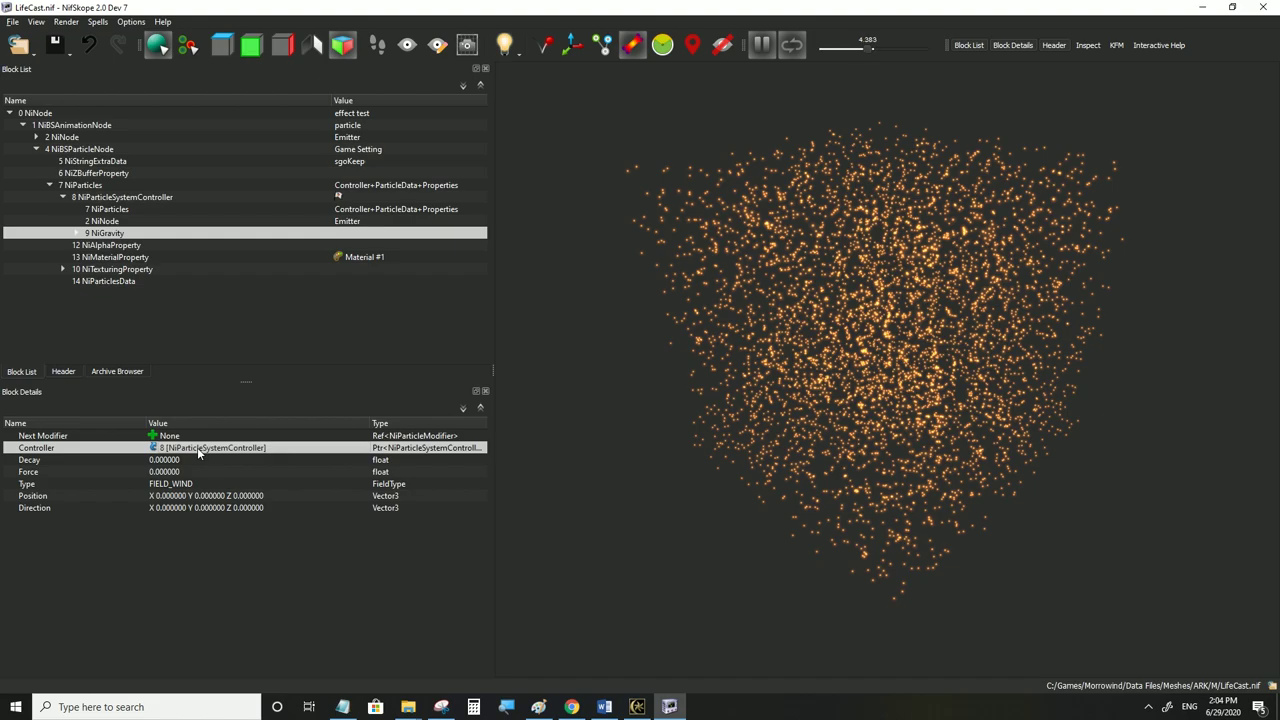
{"action": "double_click", "coordinate": [197, 447]}
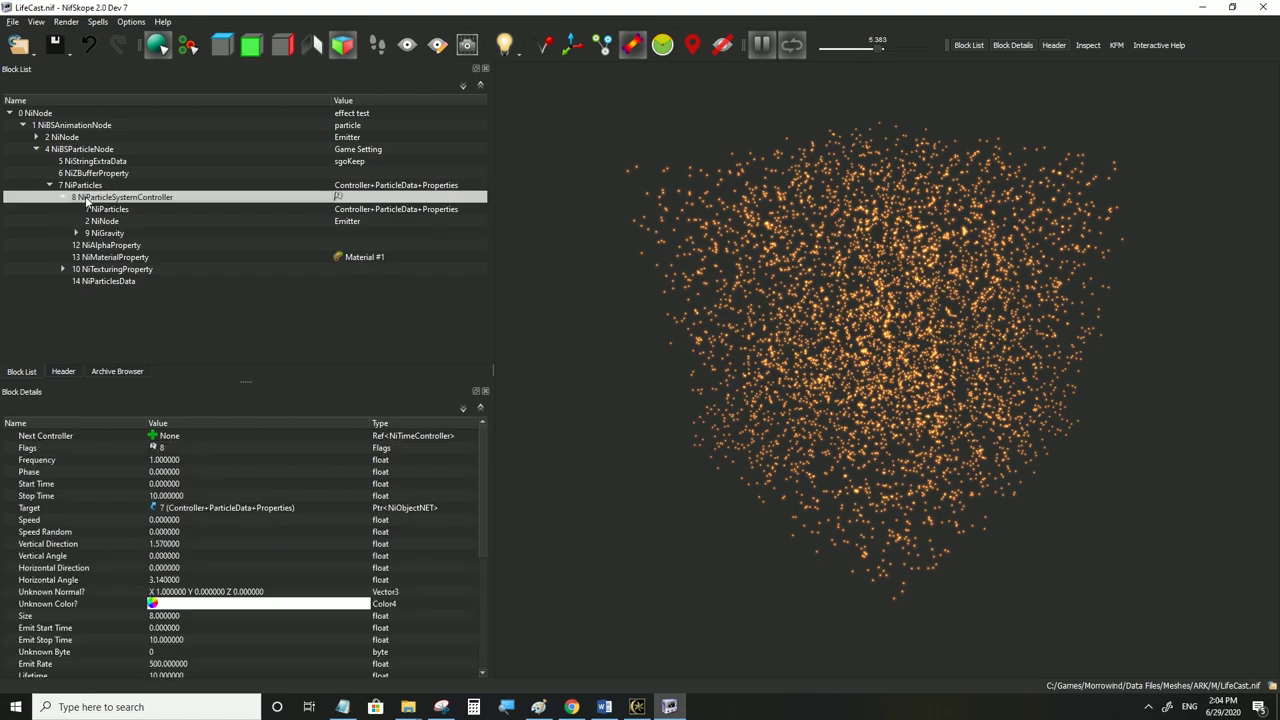
{"action": "left_click", "coordinate": [107, 246]}
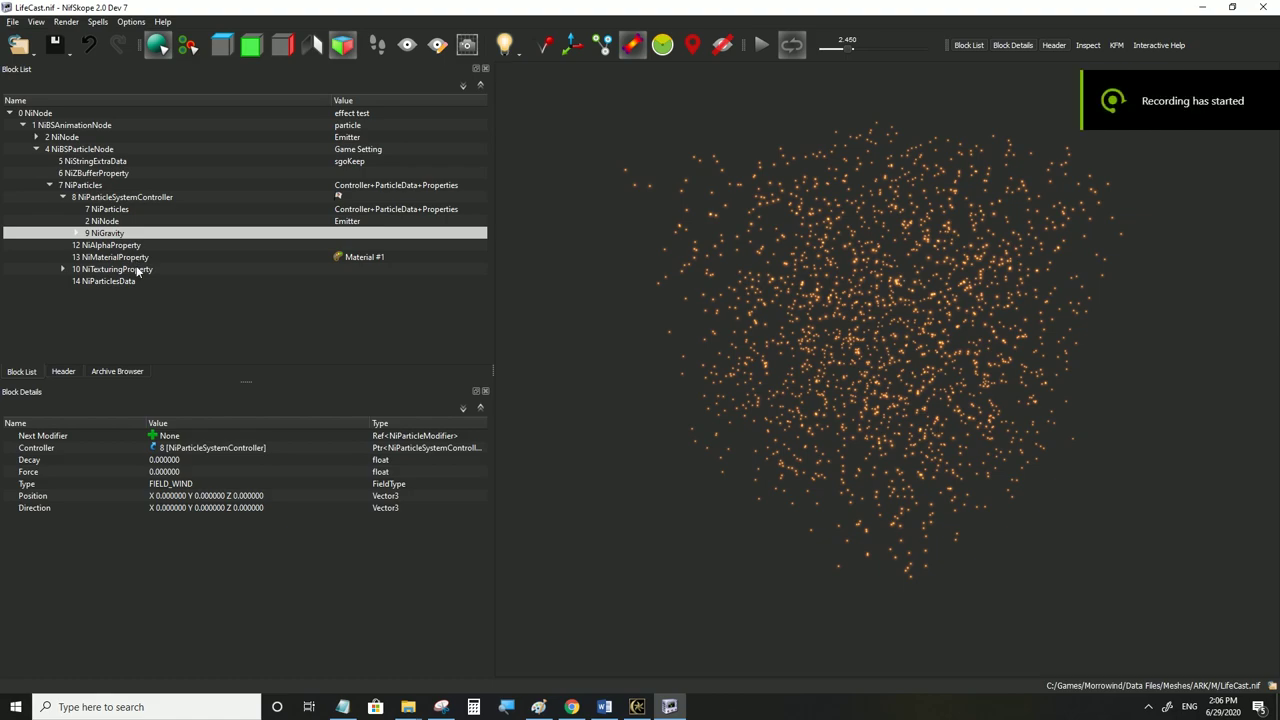
Follow the particle controller's Particle Extra link to NiGravity and keep its type as FIELD_WIND
{"action": "left_click", "coordinate": [116, 198]}
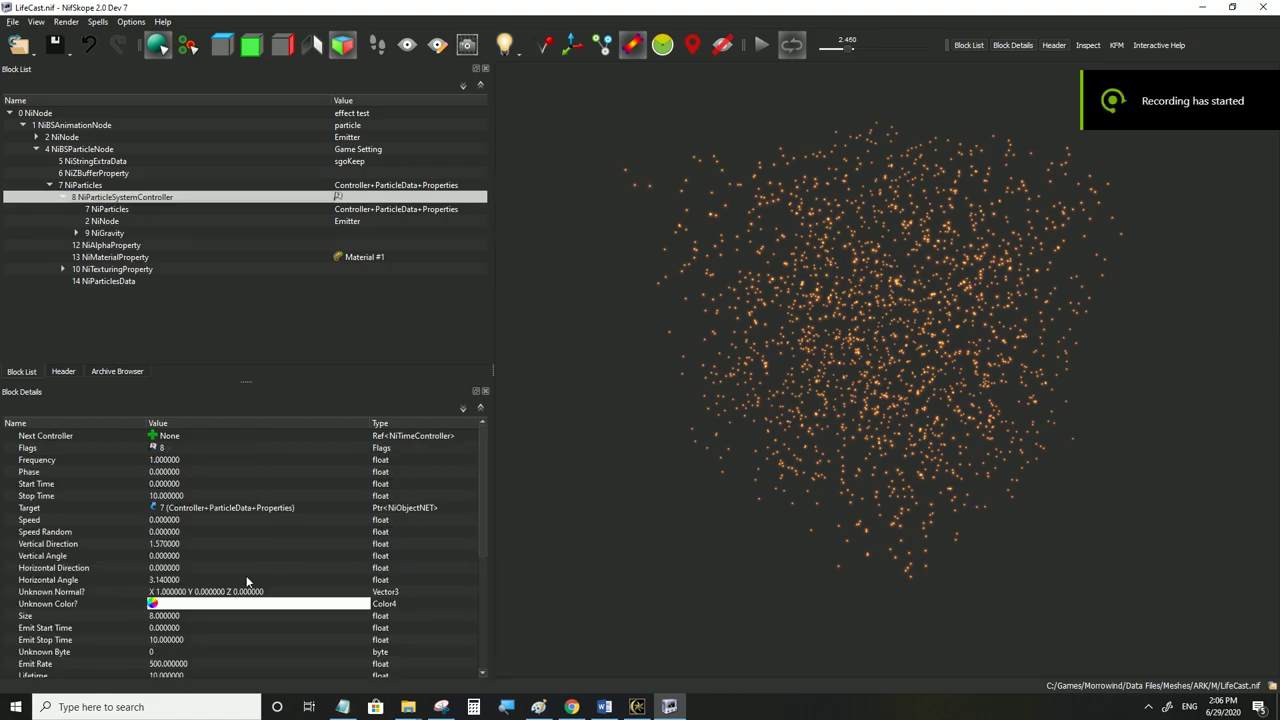
{"action": "scroll", "coordinate": [247, 580], "scroll_direction": "down", "scroll_amount": 2}
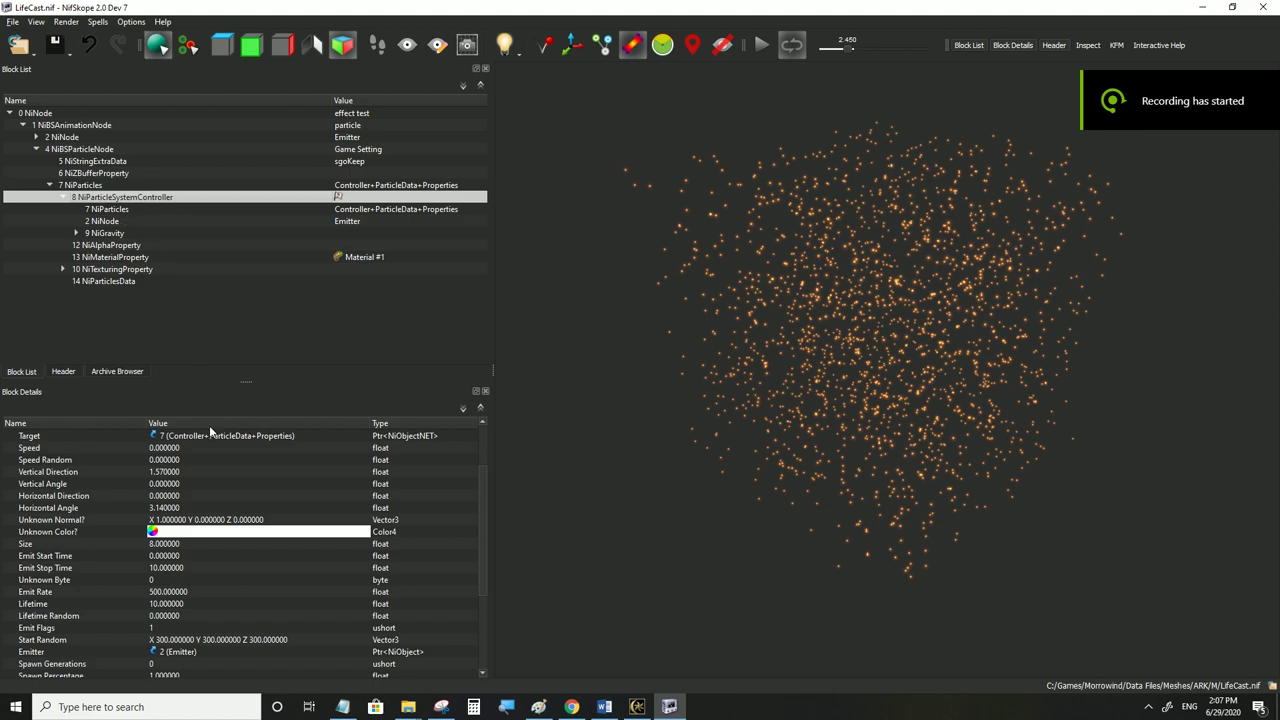
{"action": "scroll", "coordinate": [235, 565], "scroll_direction": "down", "scroll_amount": 4}
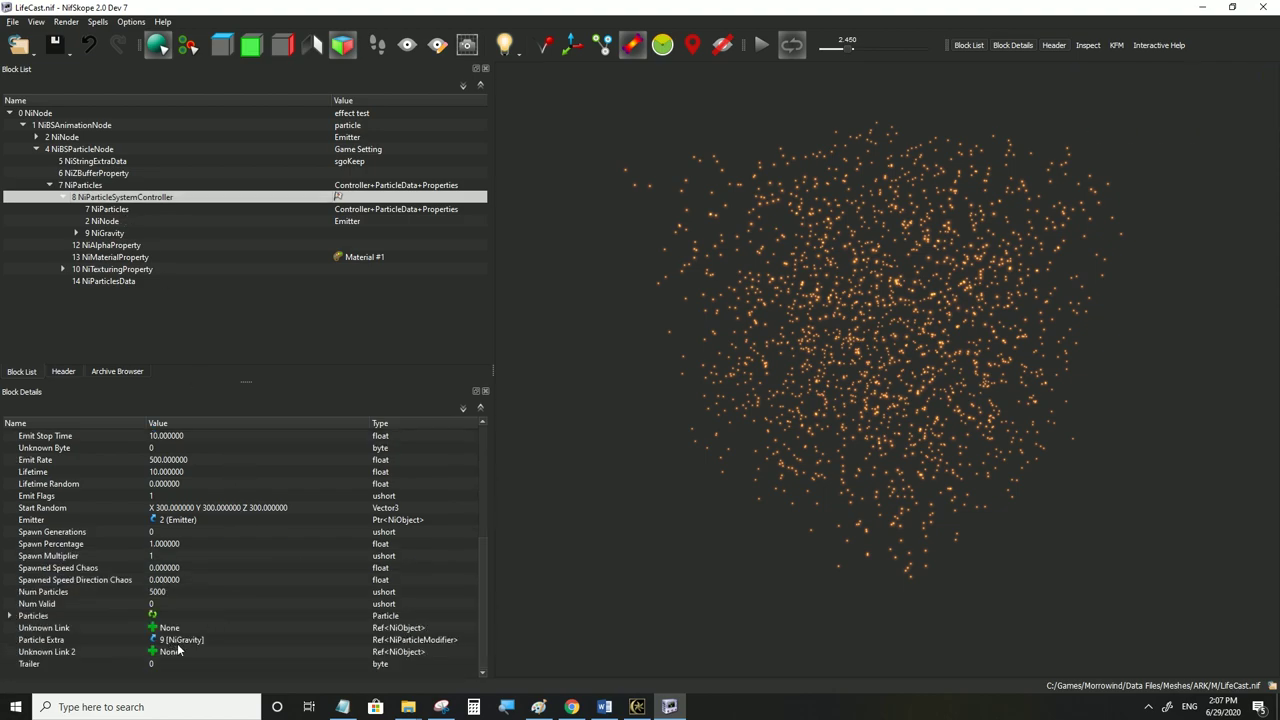
{"action": "left_click", "coordinate": [176, 641]}
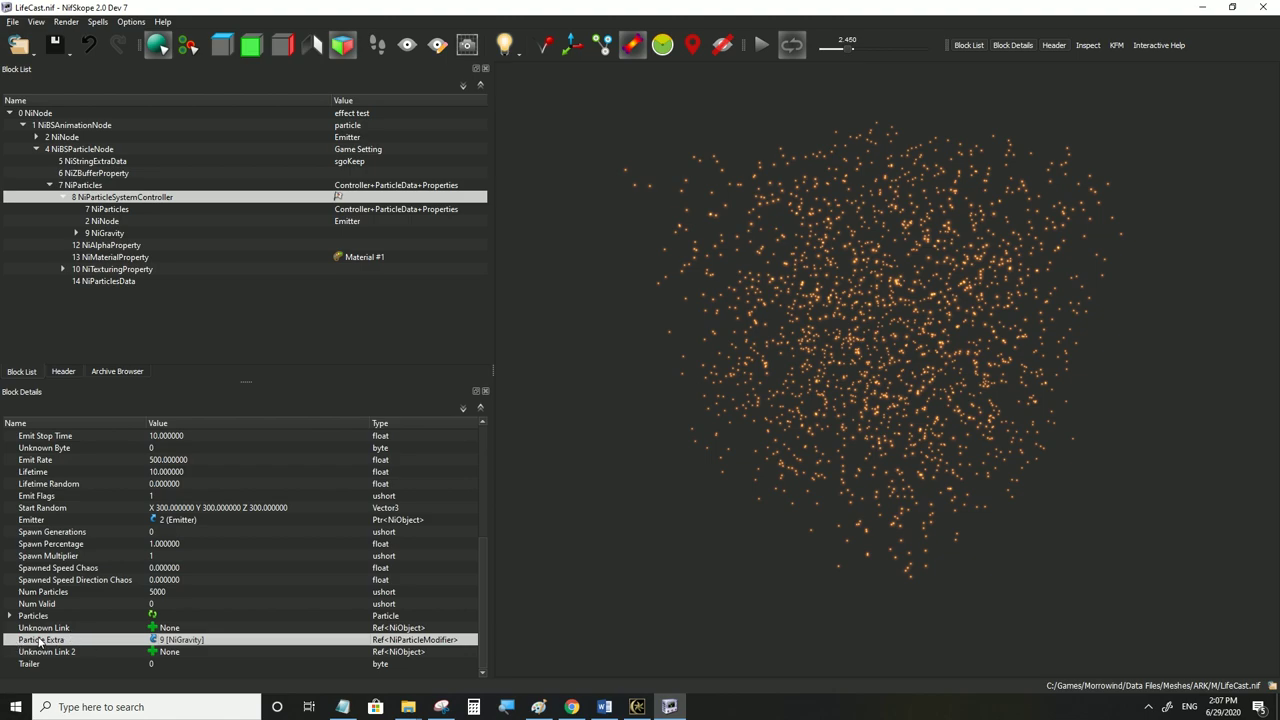
{"action": "left_click", "coordinate": [108, 233]}
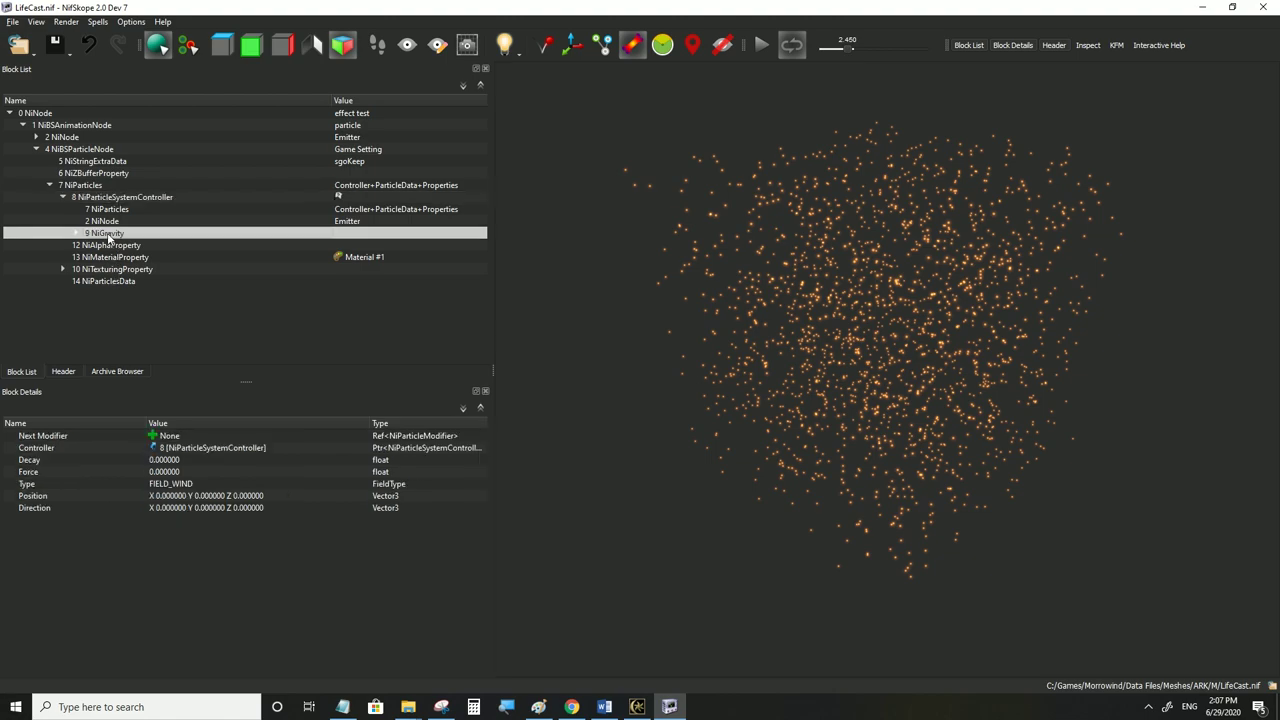
{"action": "left_click", "coordinate": [184, 486]}
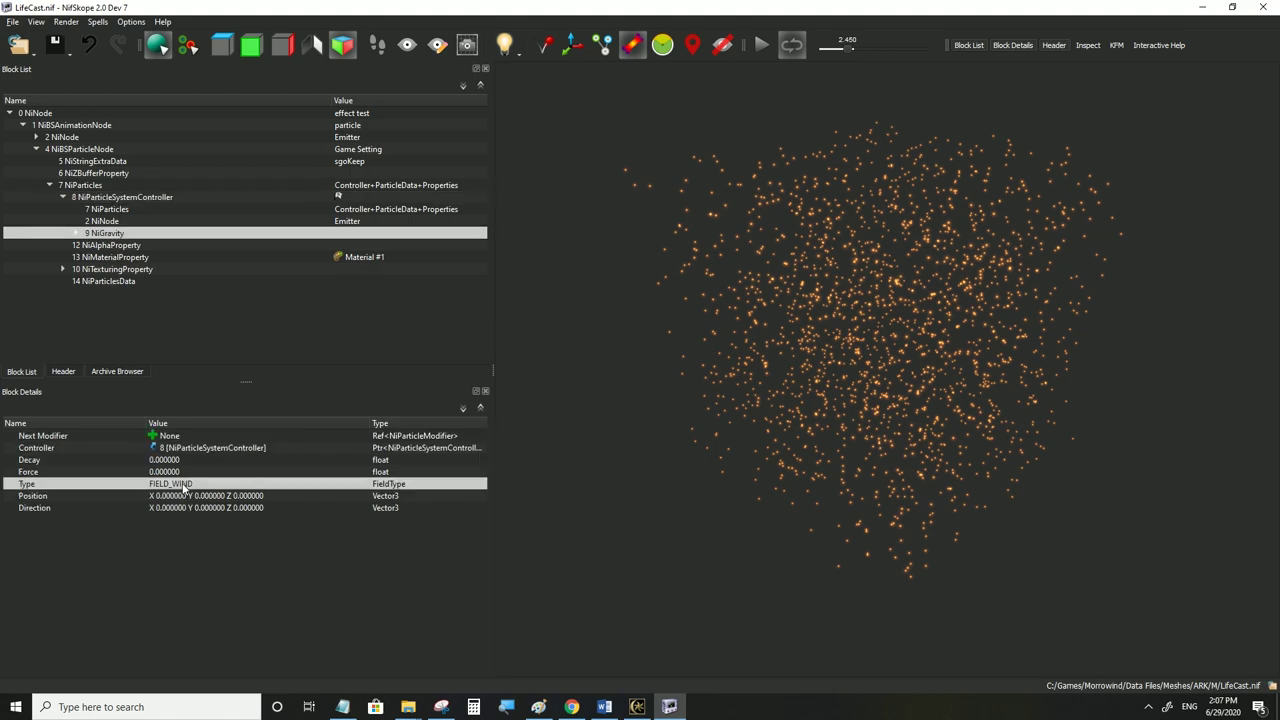
{"action": "left_click", "coordinate": [359, 486]}
{"action": "left_click", "coordinate": [363, 483]}
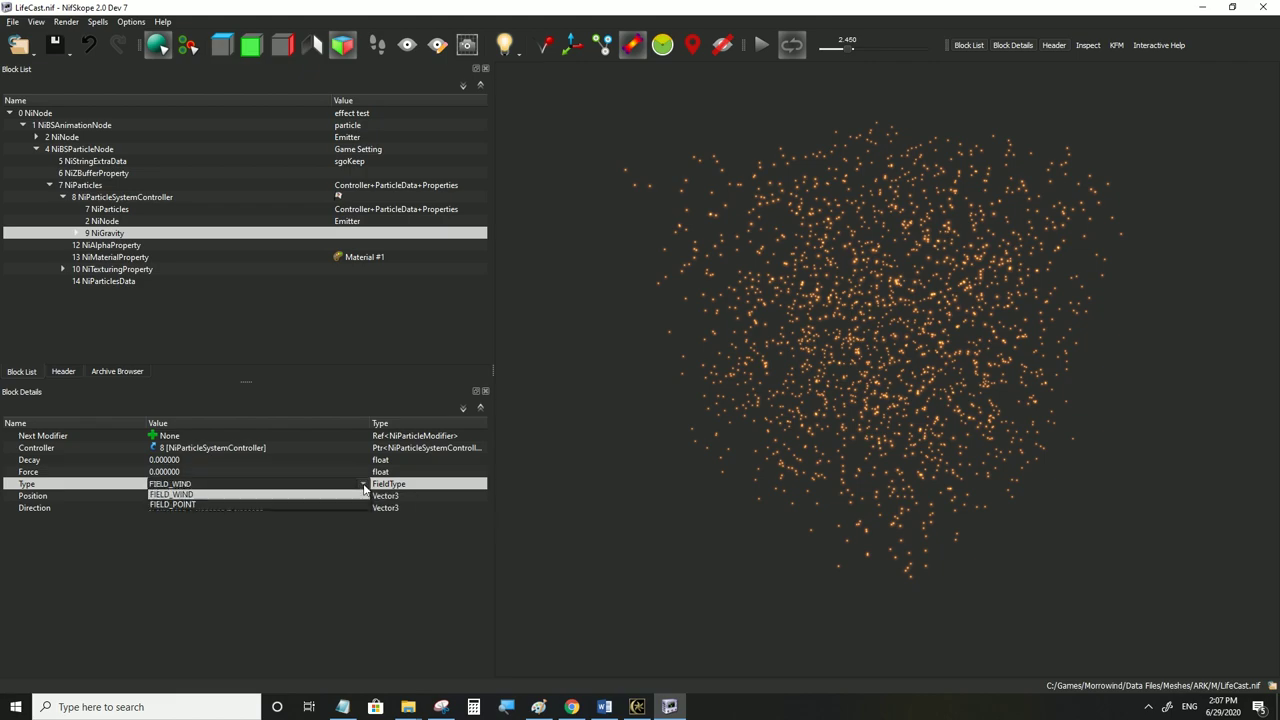
{"action": "left_click", "coordinate": [255, 496]}
{"action": "left_click", "coordinate": [200, 495]}
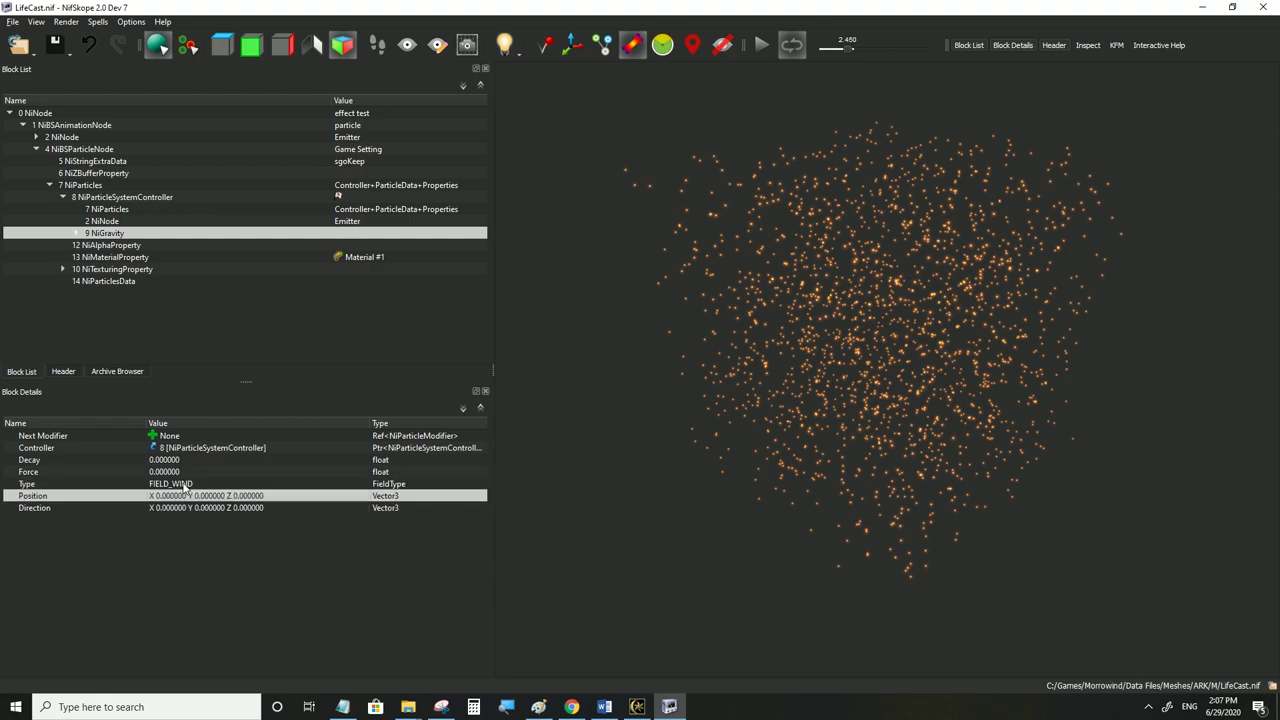
Set the NiGravity Direction X to 1 and Force to 30
{"action": "double_click", "coordinate": [168, 506]}
{"action": "type", "text": "1"}
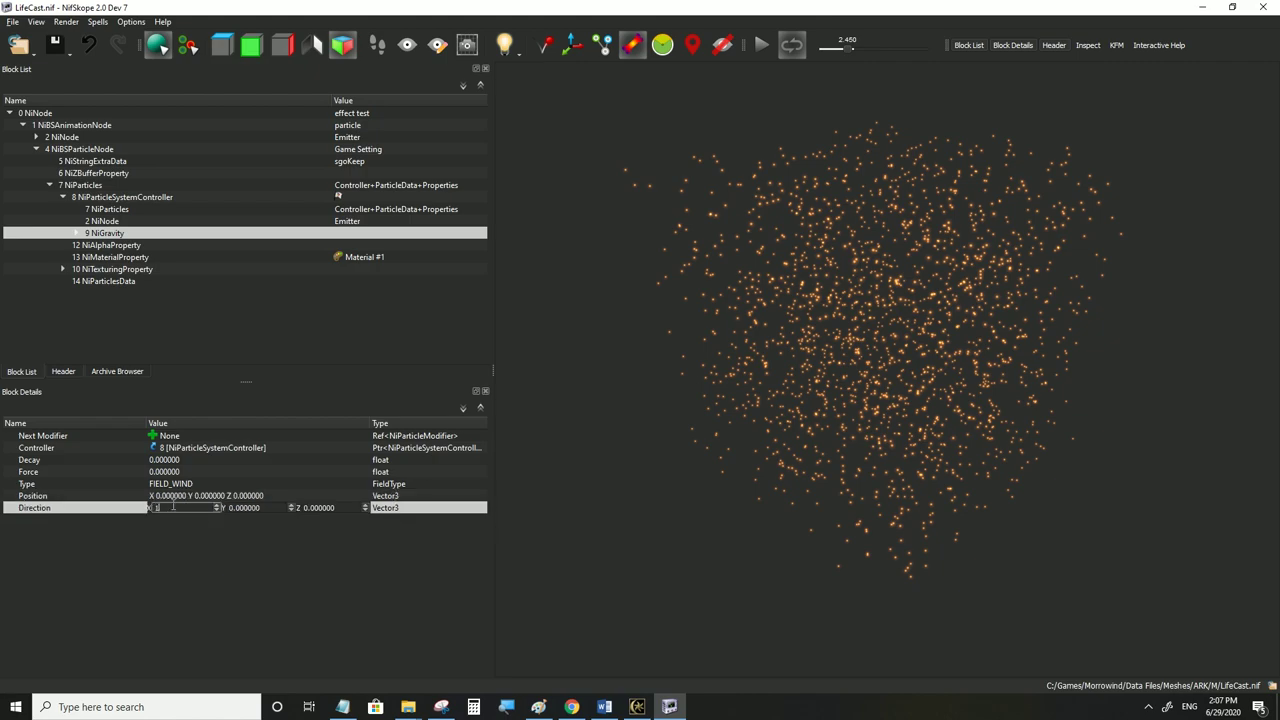
{"action": "left_click", "coordinate": [177, 500]}
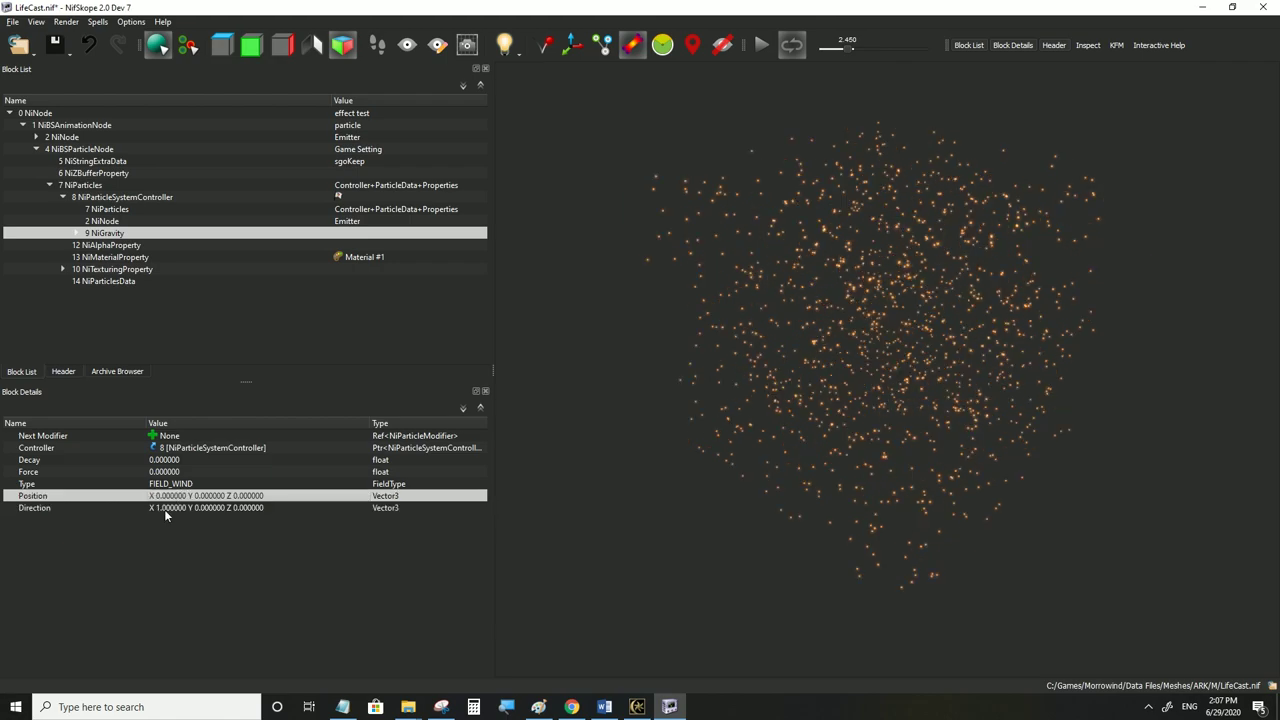
{"action": "left_click", "coordinate": [163, 461]}
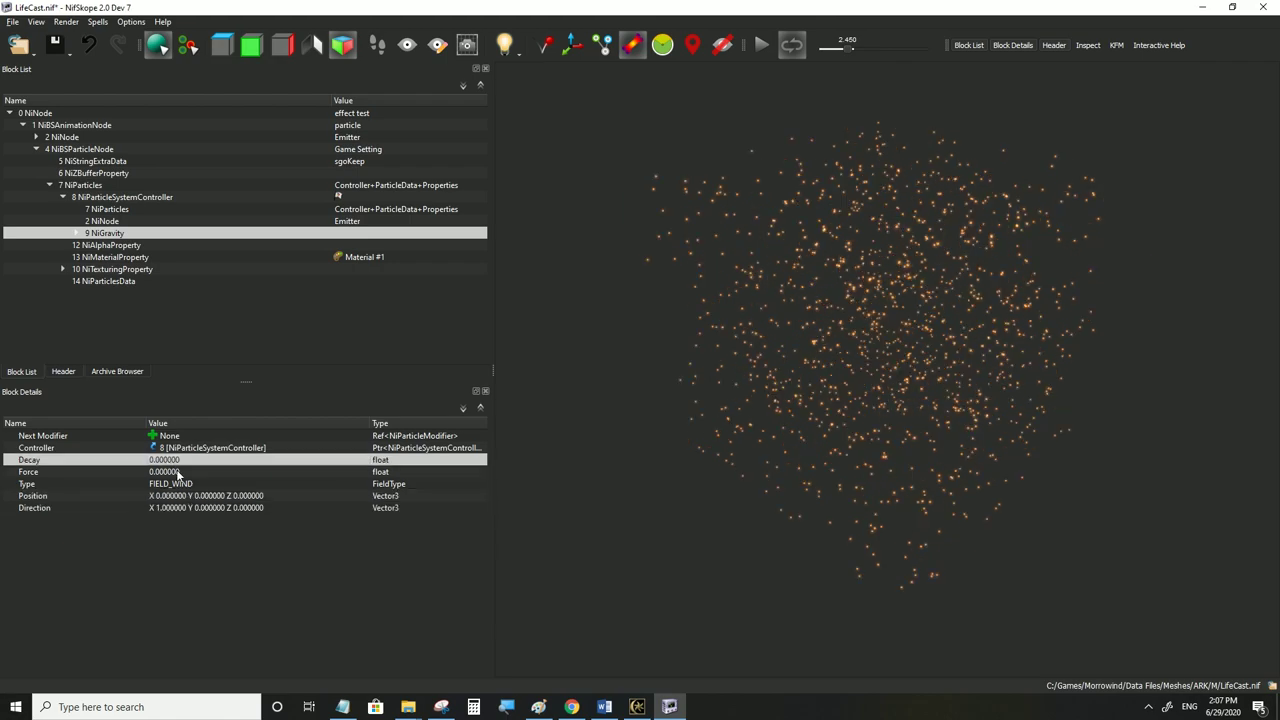
{"action": "left_click", "coordinate": [163, 506]}
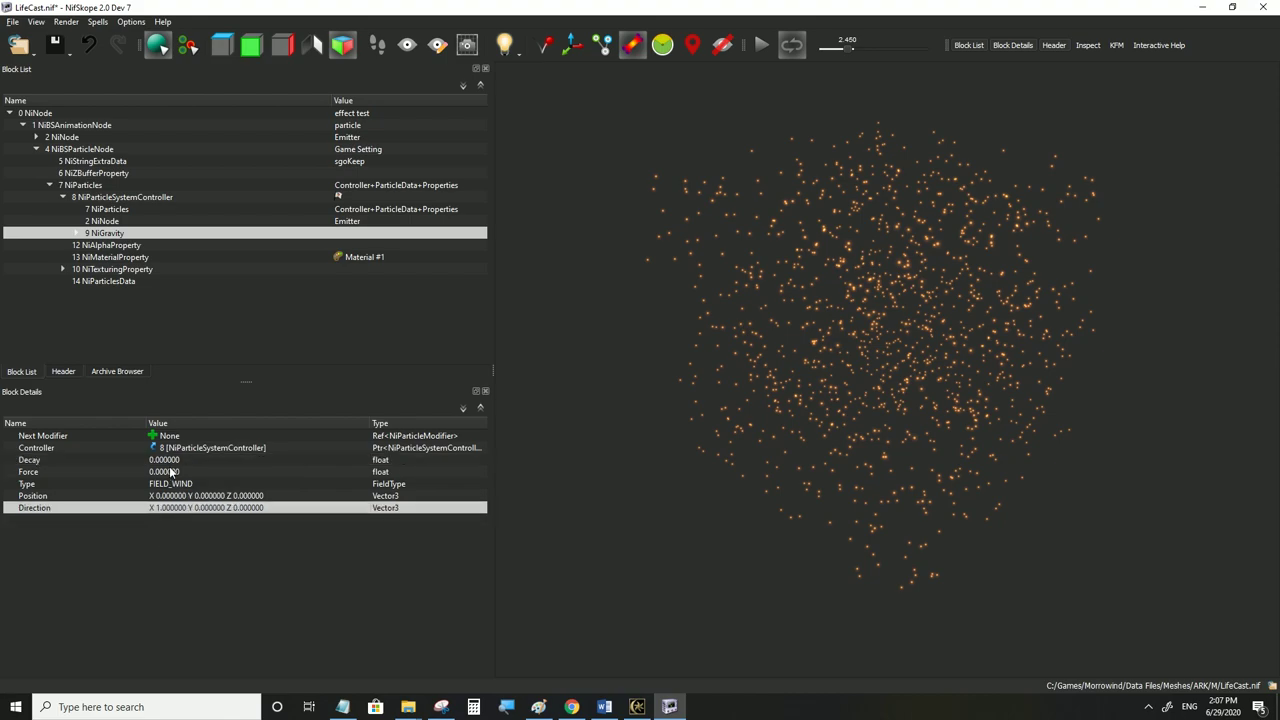
{"action": "left_click", "coordinate": [173, 463]}
{"action": "left_click", "coordinate": [172, 474]}
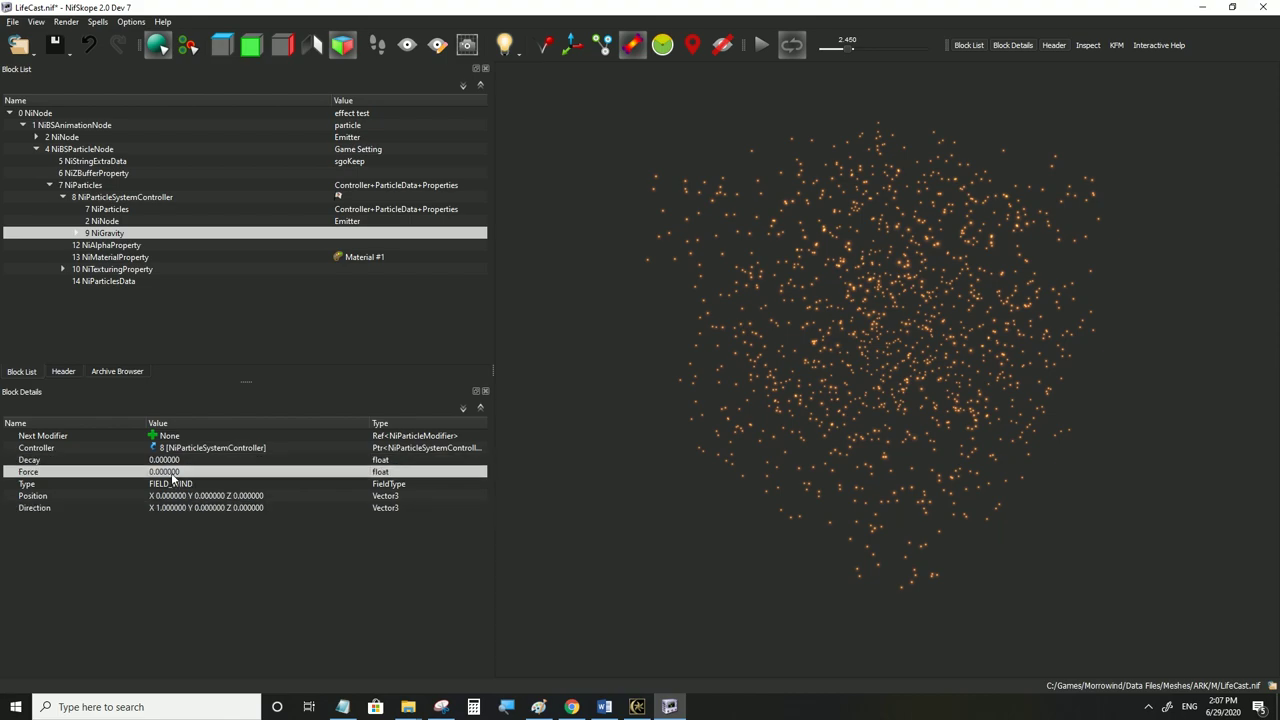
{"action": "double_click", "coordinate": [172, 475]}
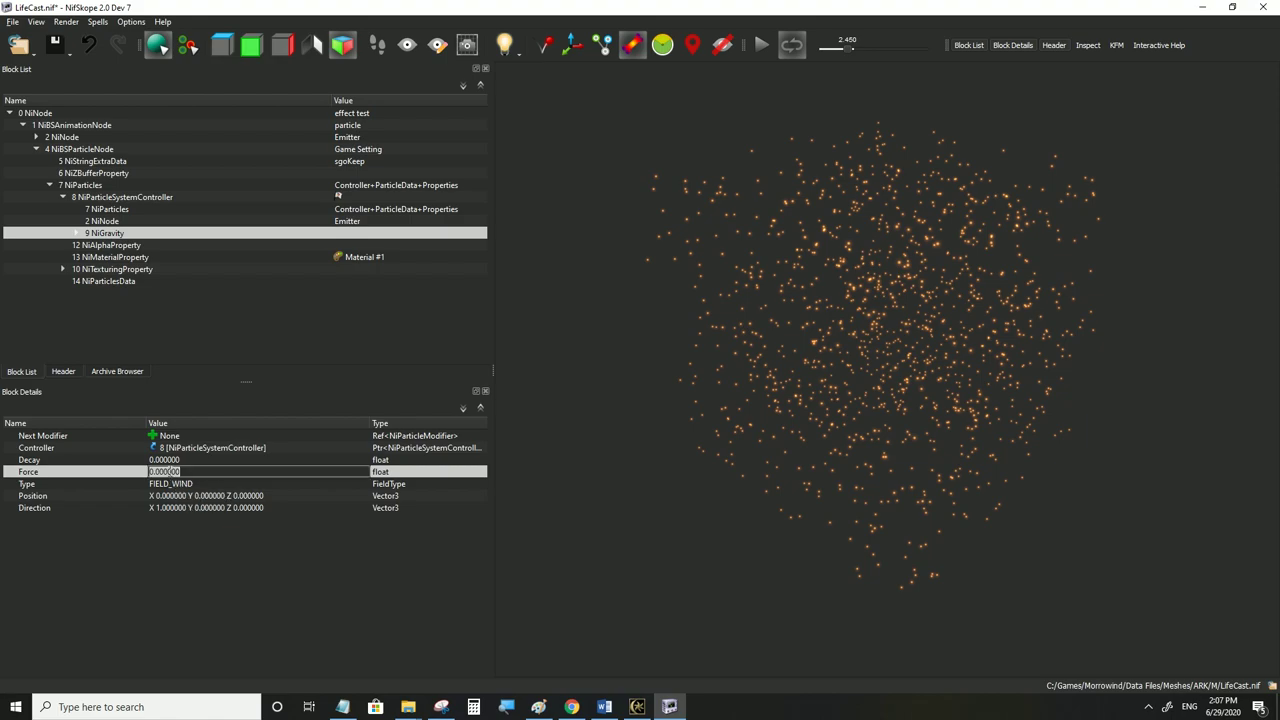
{"action": "type", "text": "30"}
{"action": "left_click", "coordinate": [160, 489]}
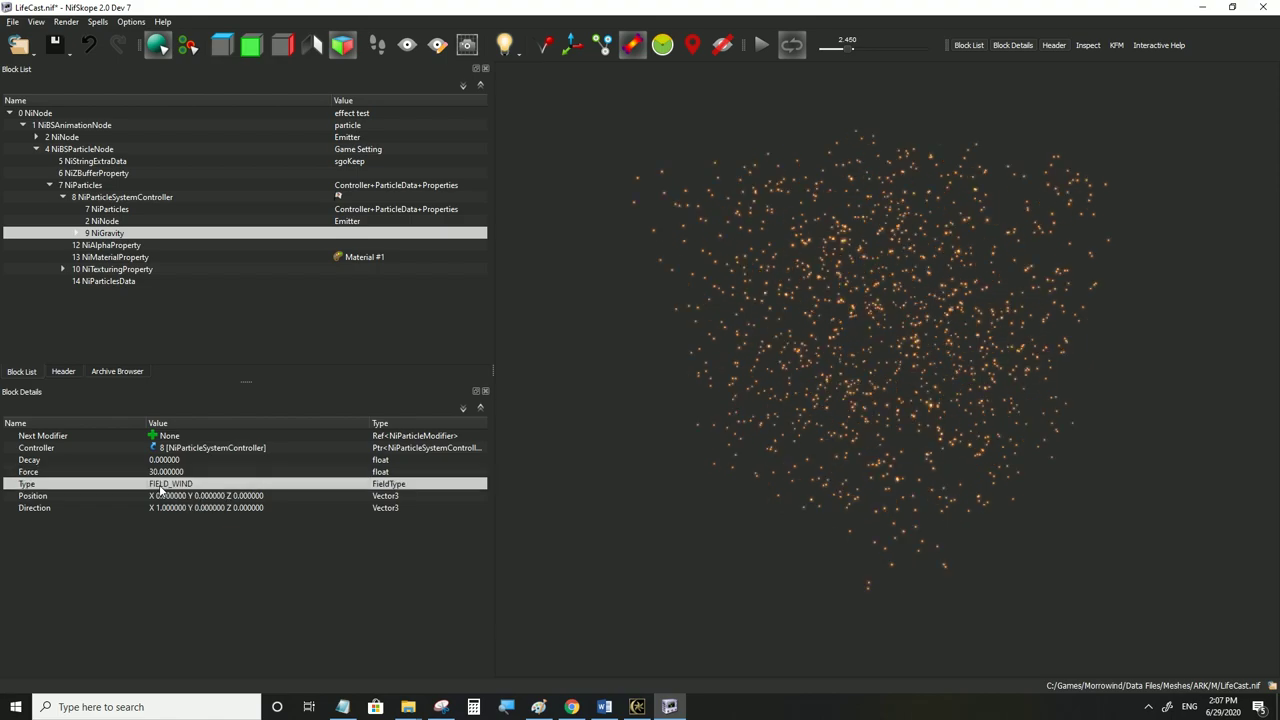
{"action": "left_click", "coordinate": [165, 473]}
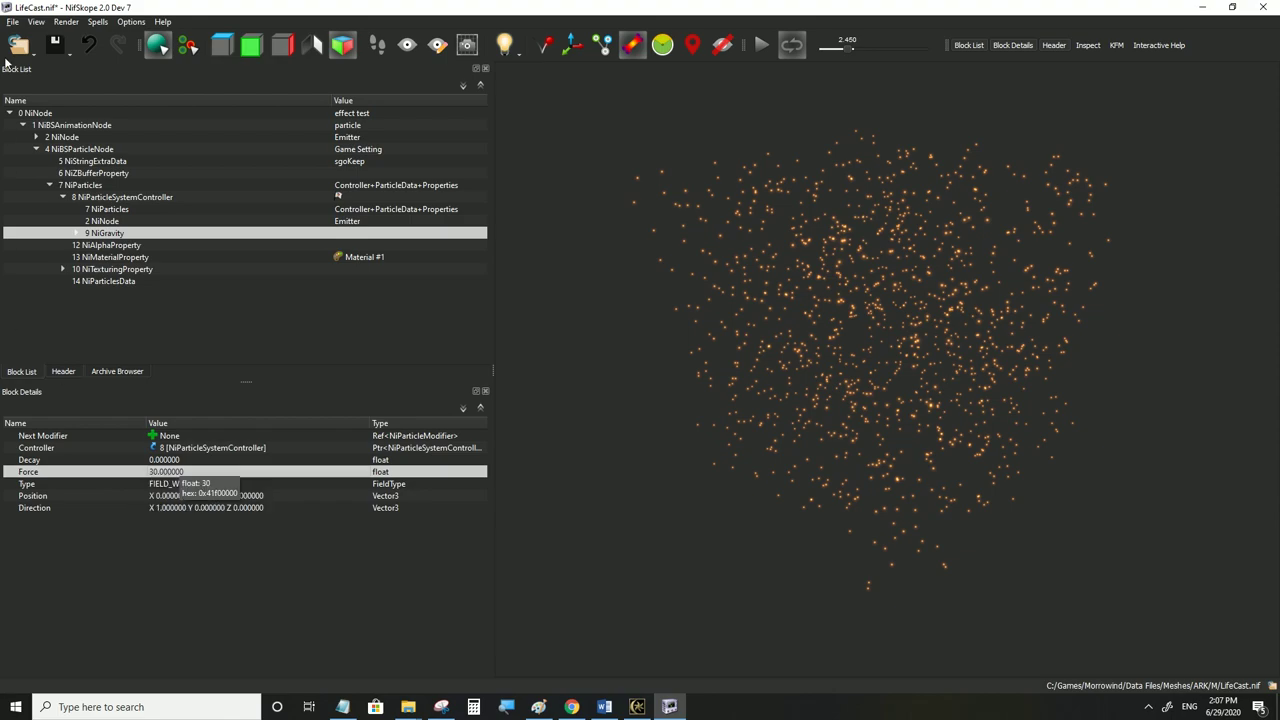
Save LifeCast.nif and bring Morrowind to the front
{"action": "left_click", "coordinate": [12, 22]}
{"action": "left_click", "coordinate": [32, 129]}
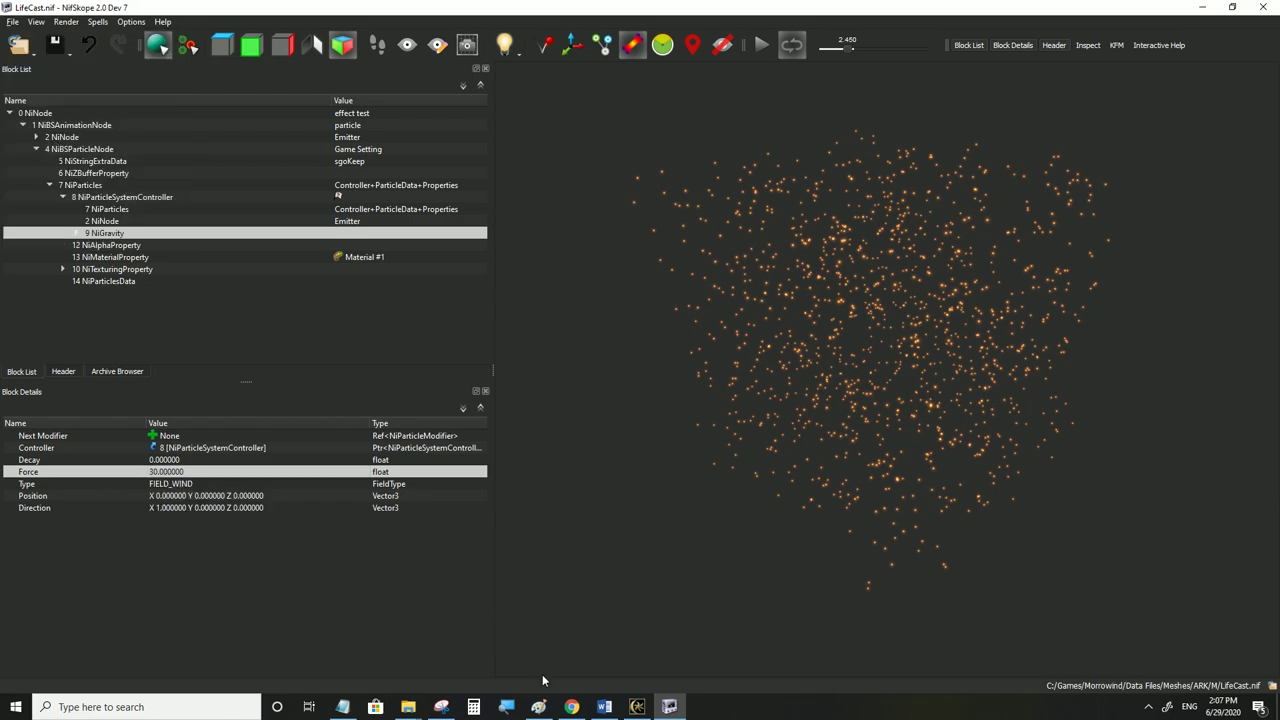
{"action": "left_click", "coordinate": [636, 707]}
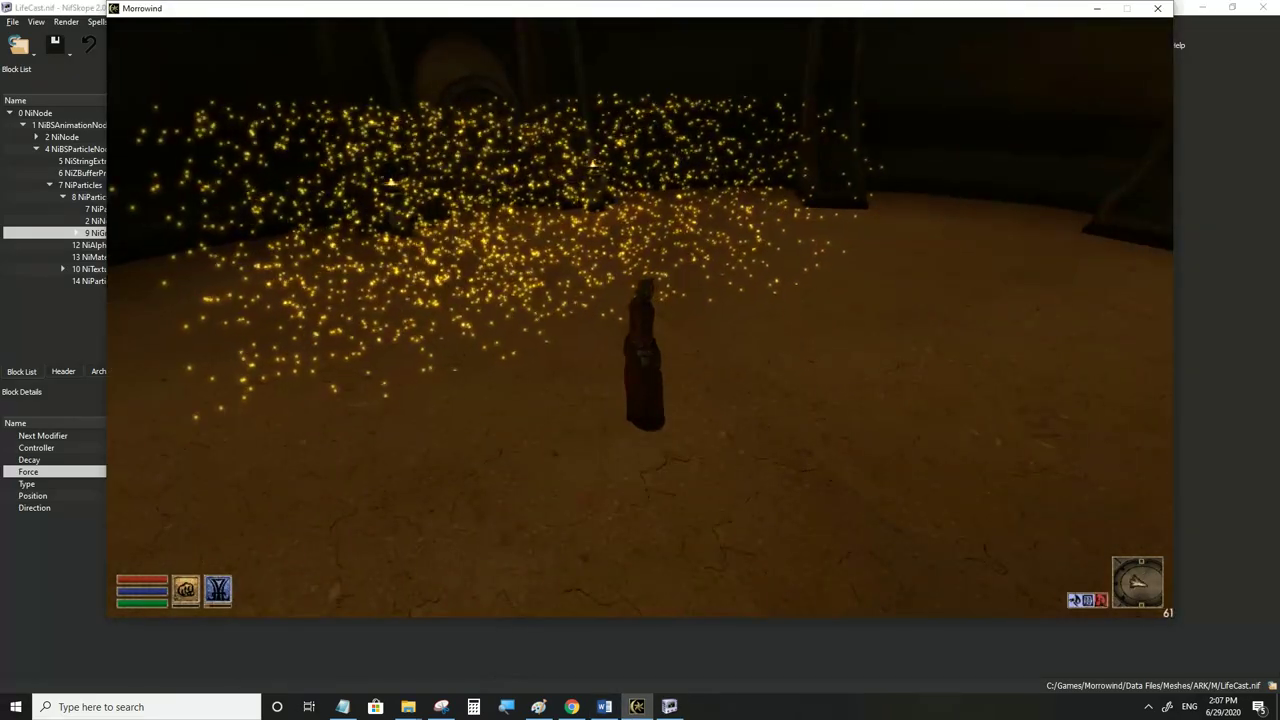
Walk around the golden particle cloud in Morrowind, then return to NifSkope
{"action": "key", "text": "w"}
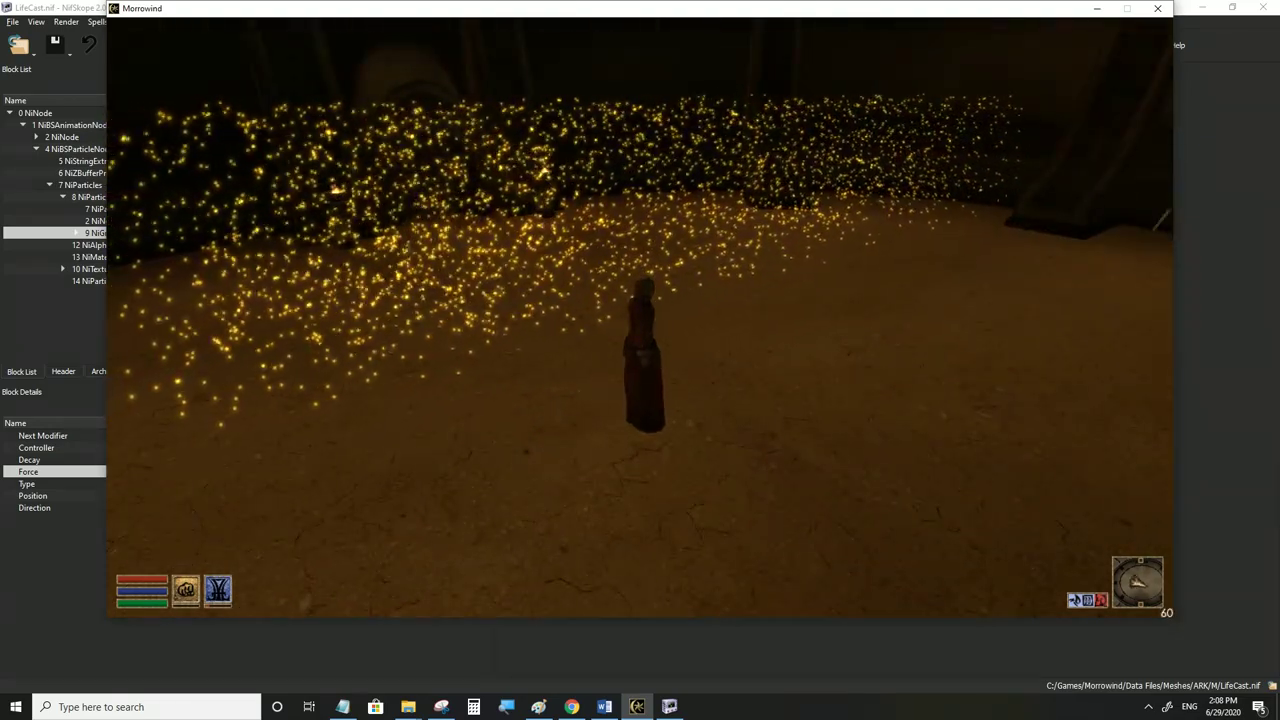
{"action": "key", "text": "alt+Tab"}
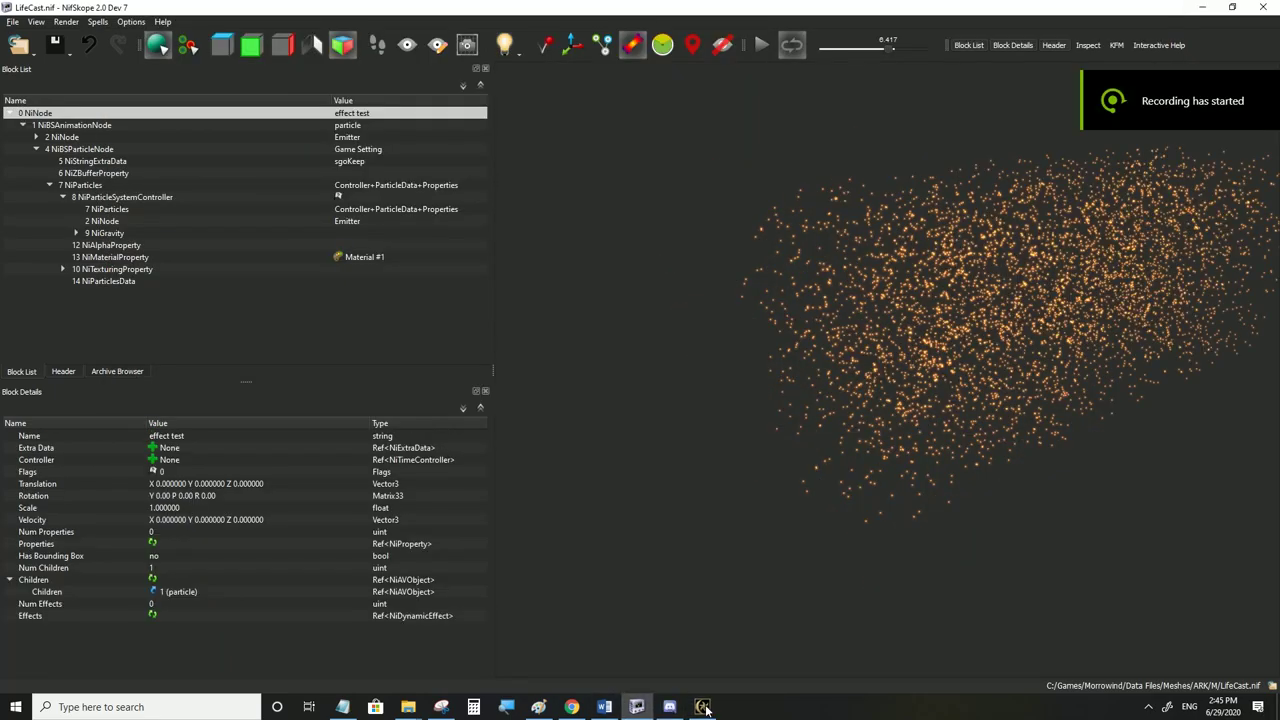
{"action": "left_click", "coordinate": [704, 707]}
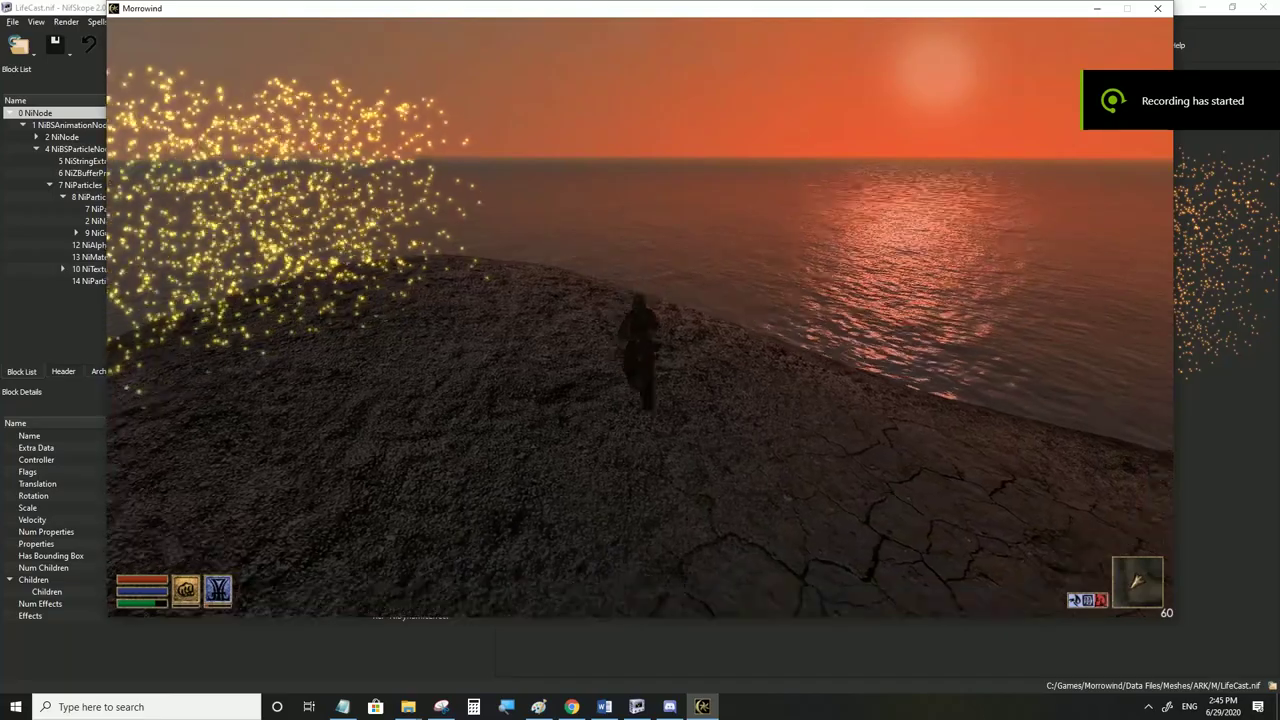
{"action": "key", "text": "d"}
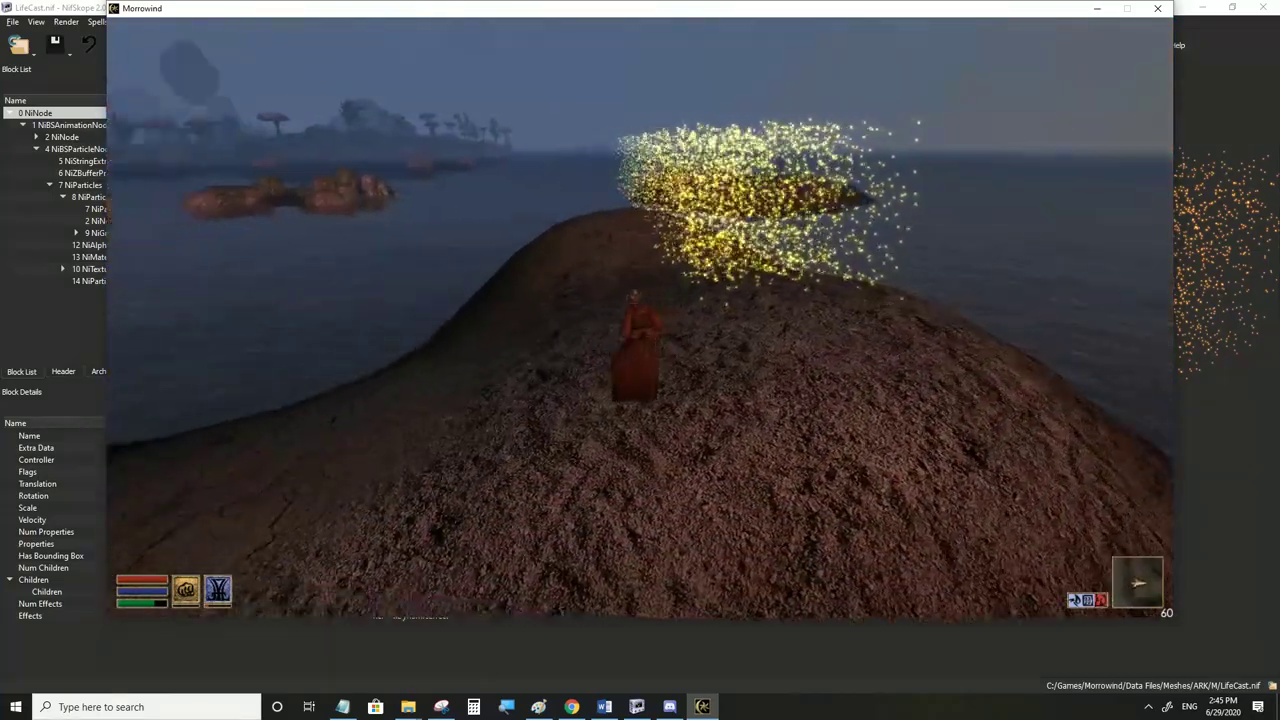
{"action": "key", "text": "a"}
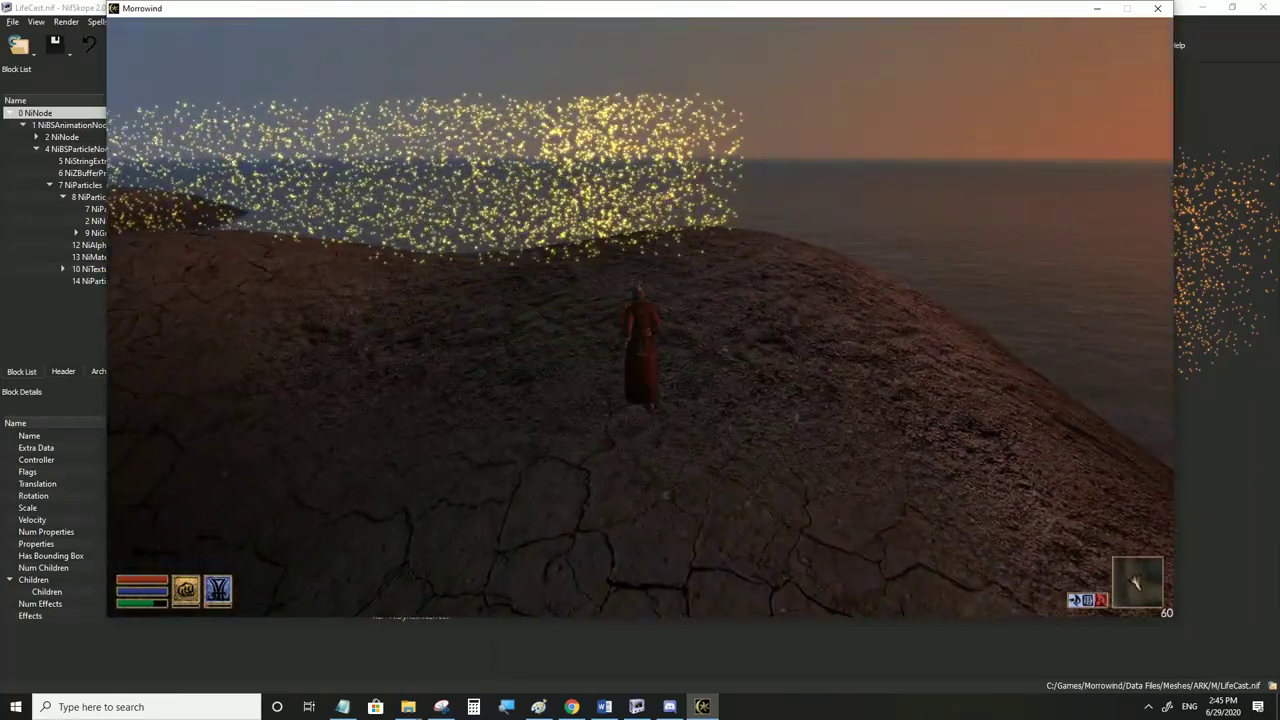
{"action": "key", "text": "w"}
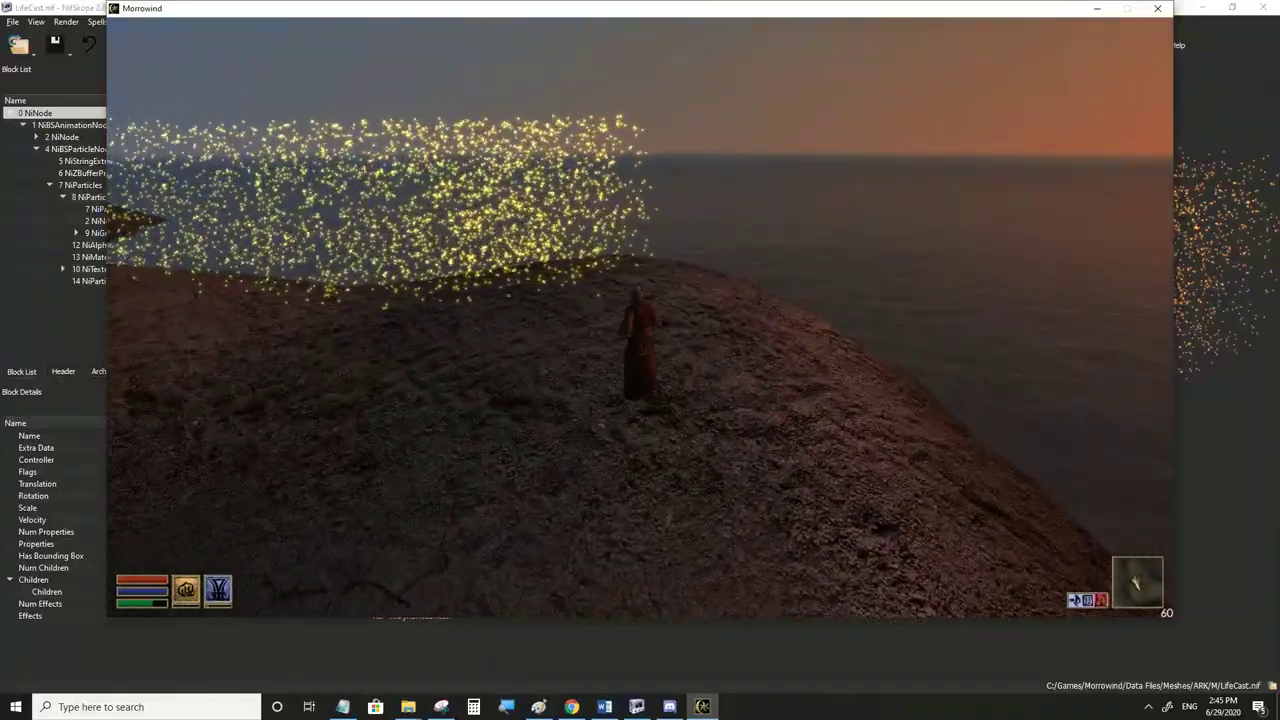
{"action": "key", "text": "d"}
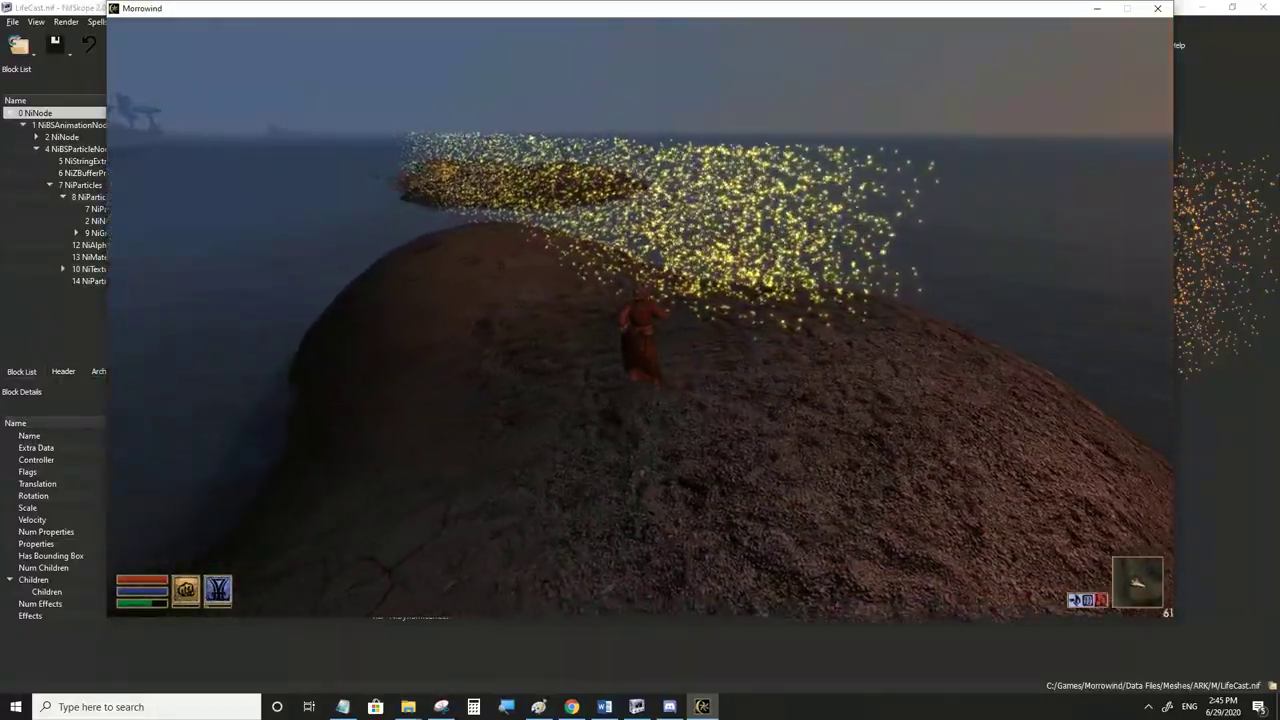
{"action": "key", "text": "s"}
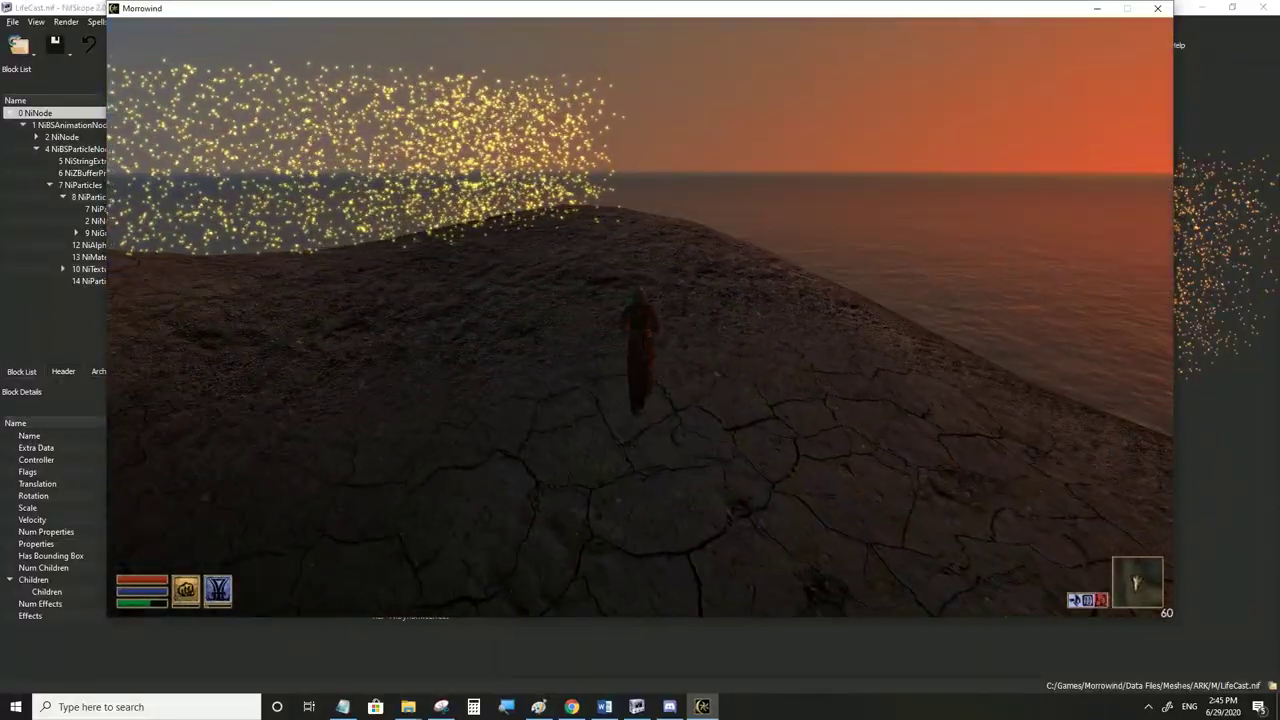
{"action": "key", "text": "w"}
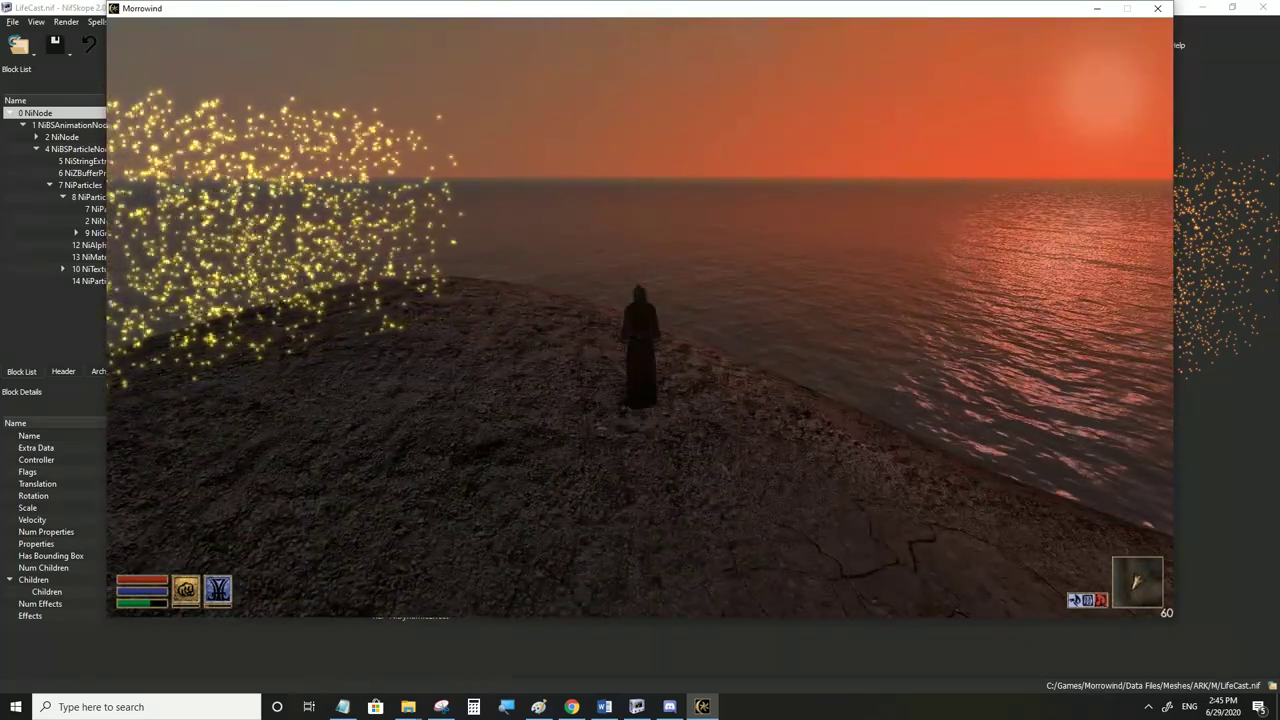
{"action": "key", "text": "alt+Tab"}
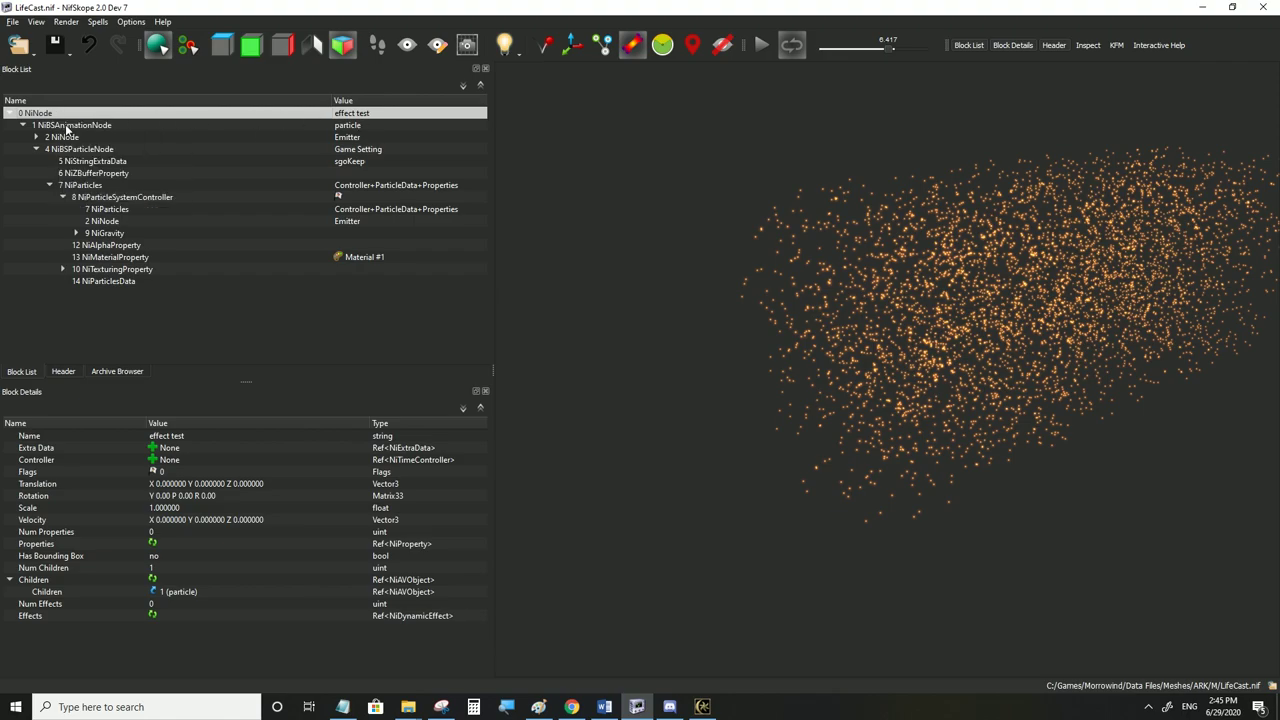
Convert the root NiNode block into a NiCollisionSwitch through Block > Convert
{"action": "left_click", "coordinate": [23, 125]}
{"action": "left_click", "coordinate": [25, 126]}
{"action": "right_click", "coordinate": [71, 113]}
{"action": "mouse_move", "coordinate": [120, 109]}
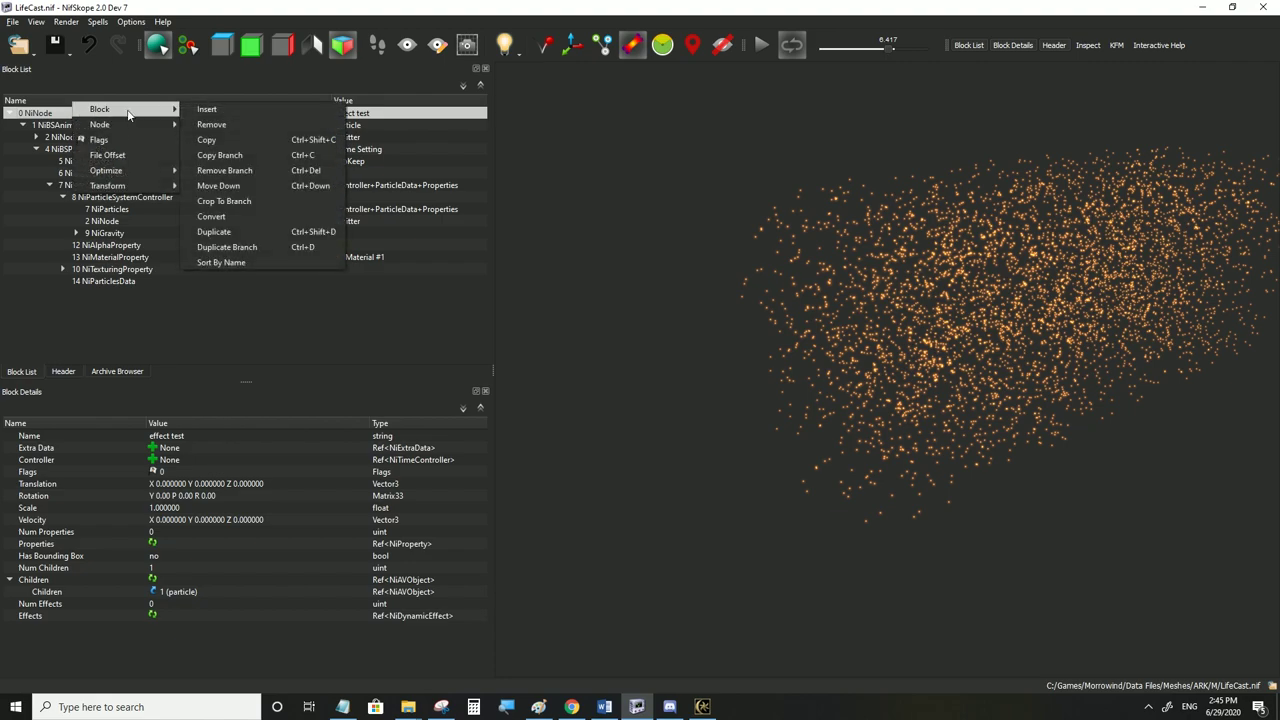
{"action": "left_click", "coordinate": [220, 218]}
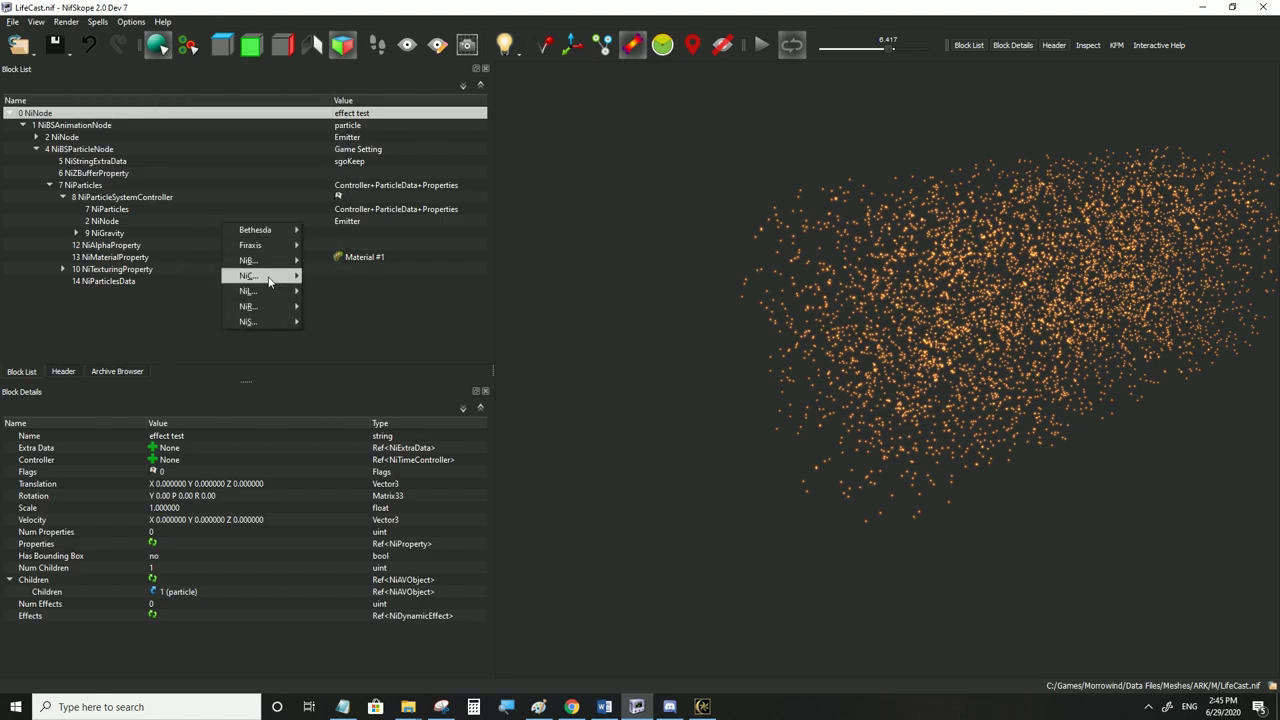
{"action": "mouse_move", "coordinate": [250, 276]}
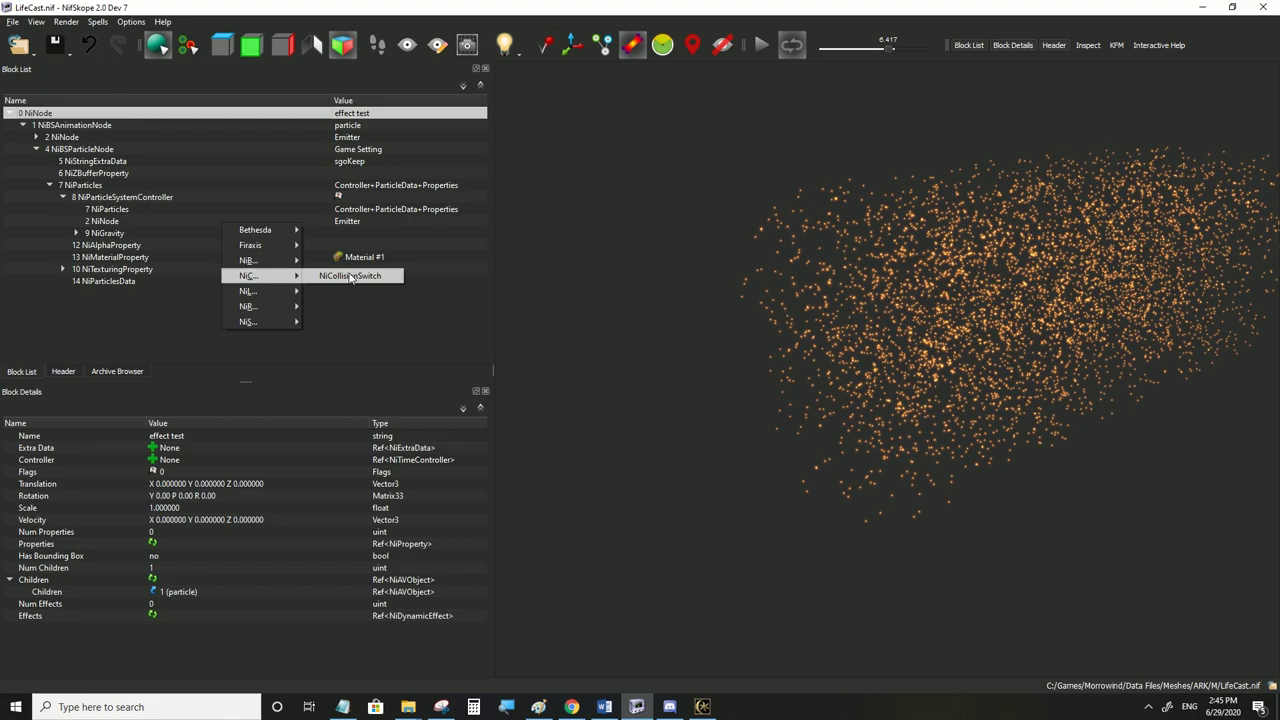
{"action": "left_click", "coordinate": [350, 276]}
Check the new root's Flags and its Children entry holding the NiBSAnimationNode branch
{"action": "left_click", "coordinate": [156, 474]}
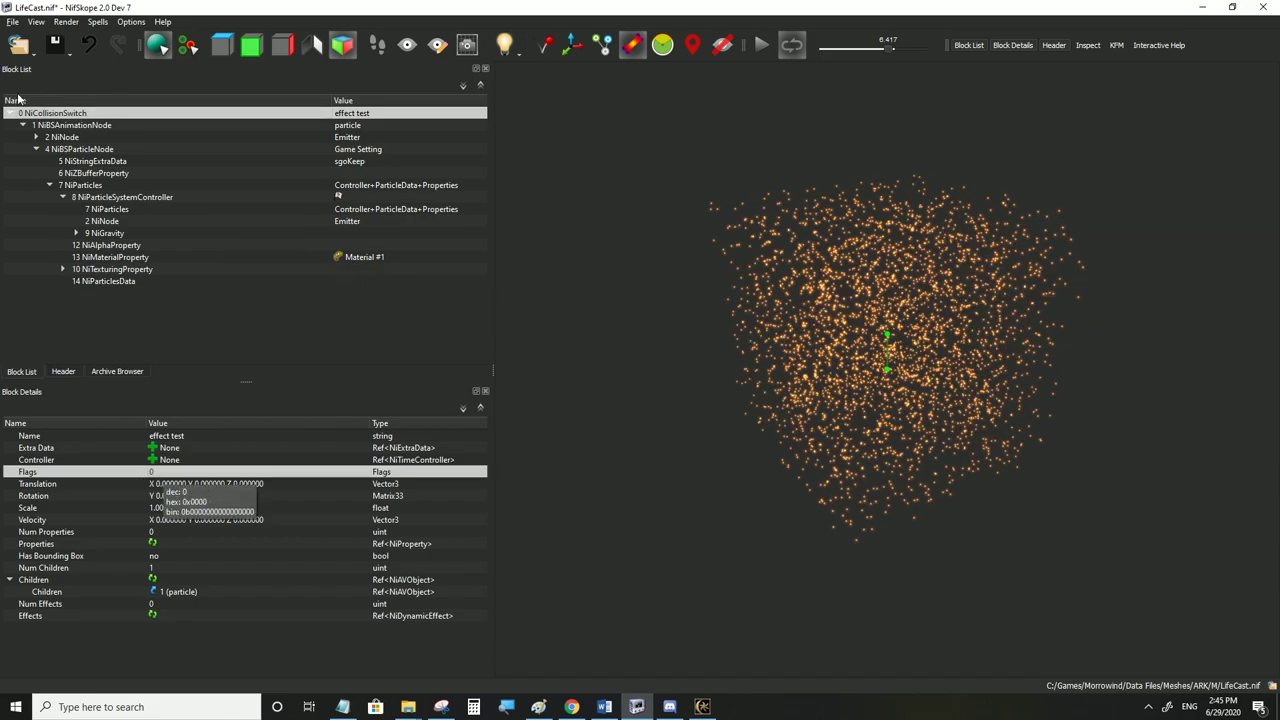
{"action": "left_click", "coordinate": [22, 125]}
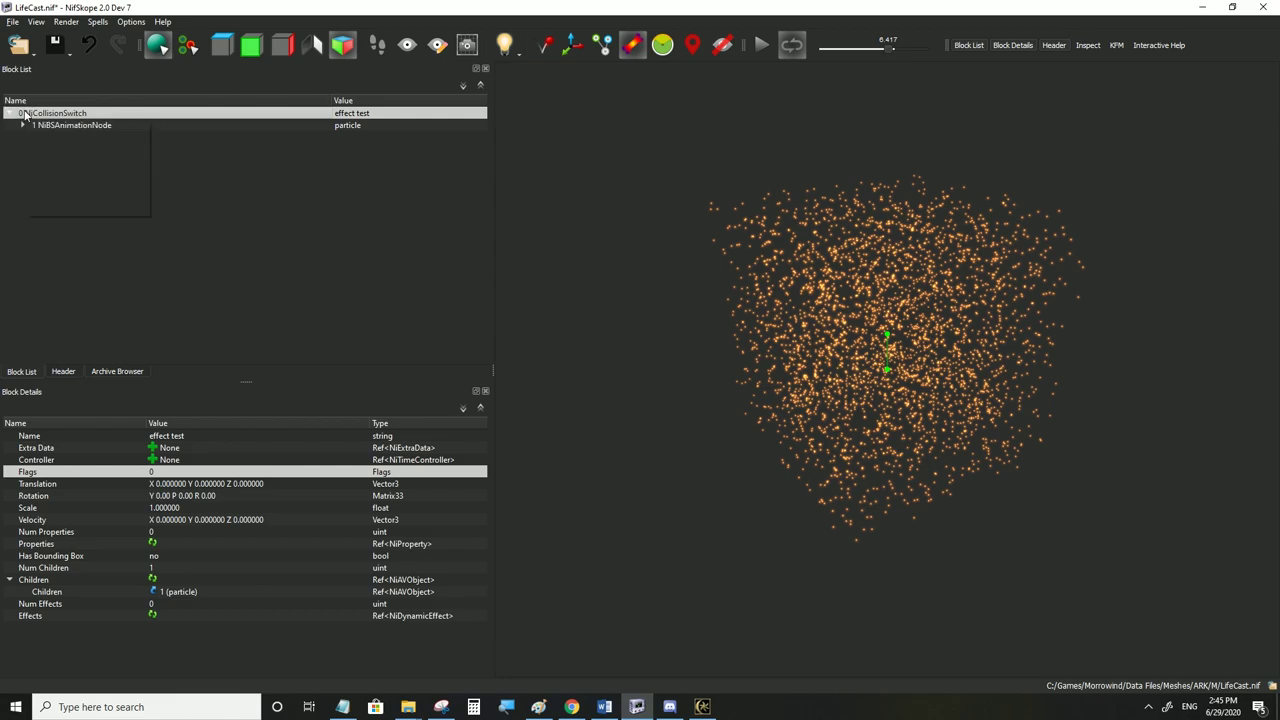
{"action": "left_click", "coordinate": [153, 580]}
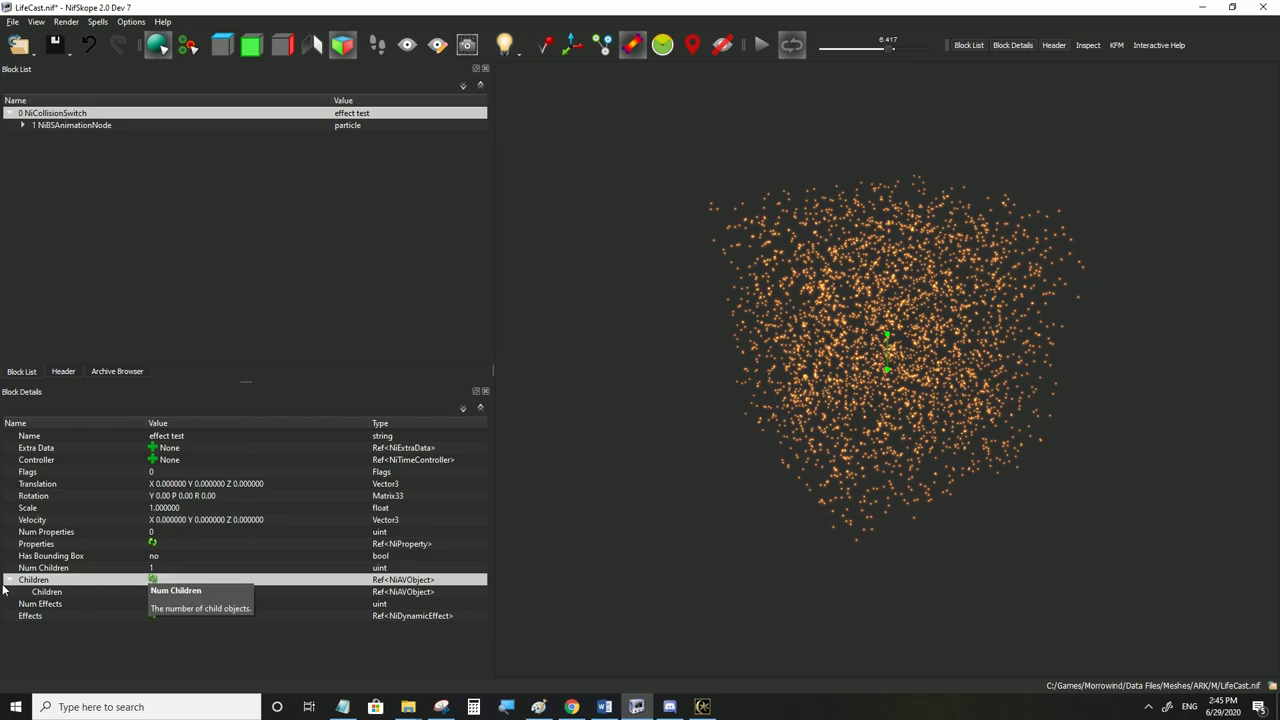
{"action": "left_click", "coordinate": [22, 125]}
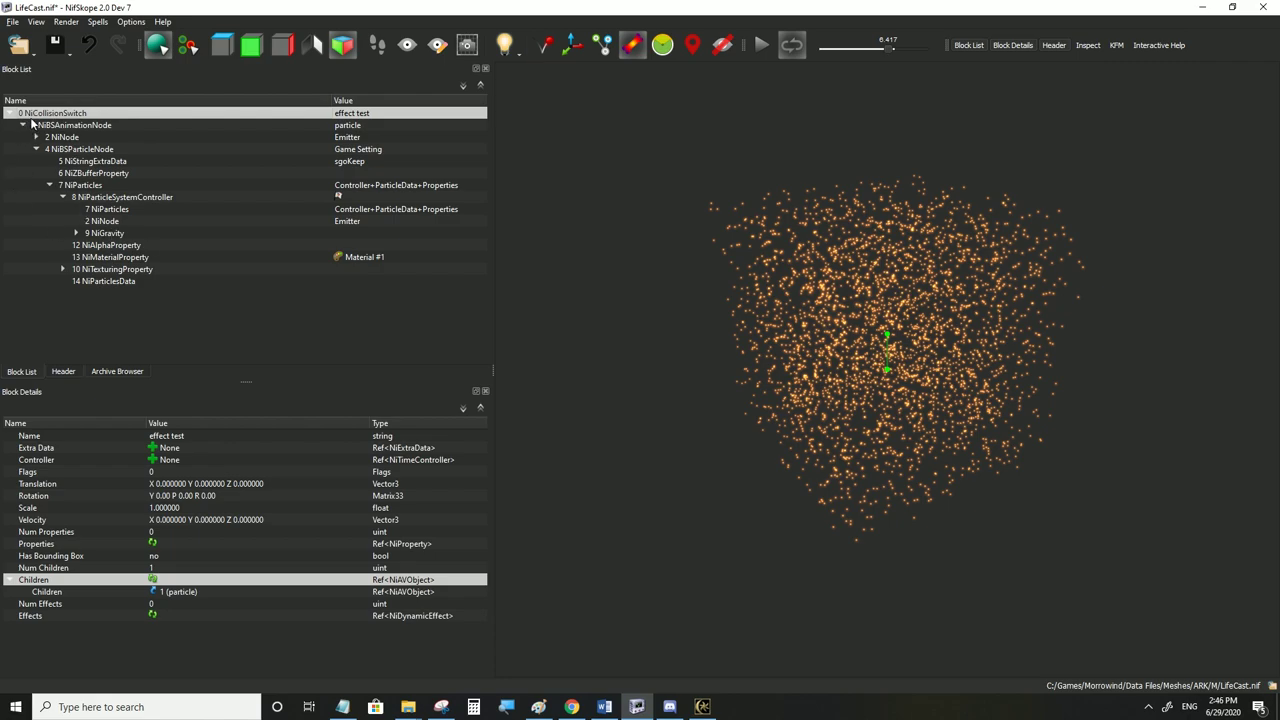
{"action": "mouse_move", "coordinate": [46, 116]}
{"action": "mouse_move", "coordinate": [410, 710]}
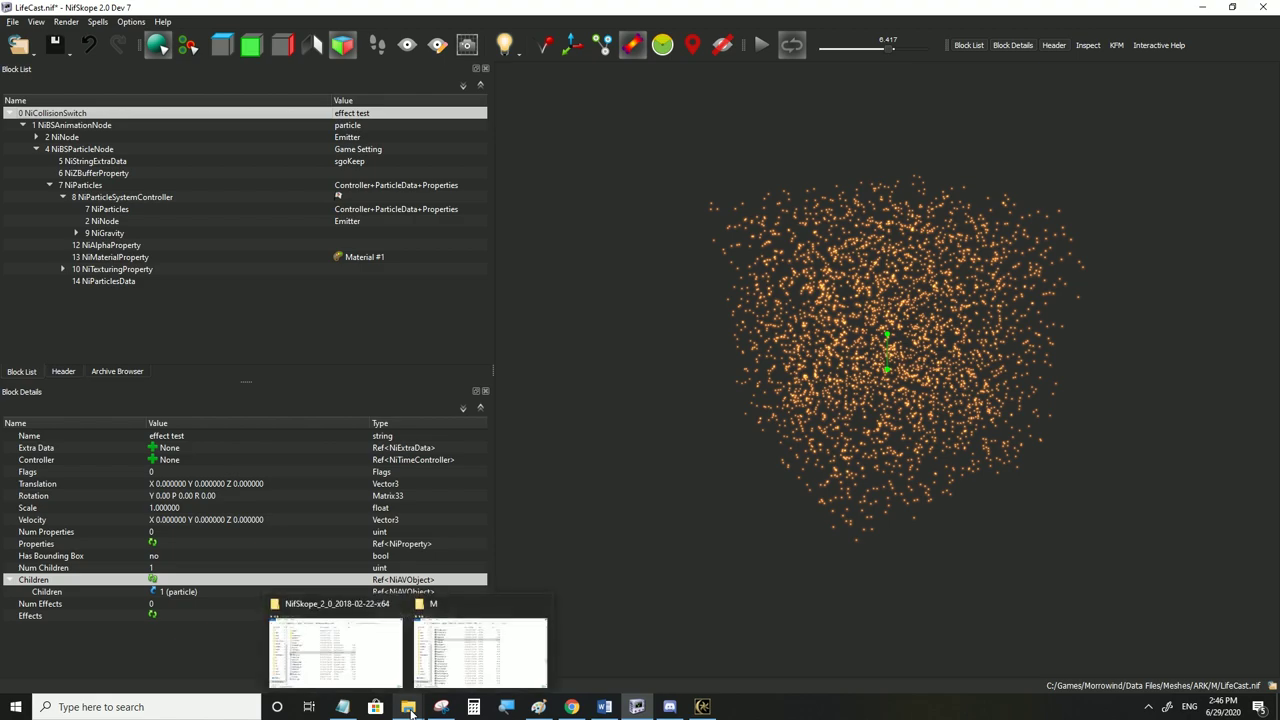
{"action": "left_click", "coordinate": [348, 665]}
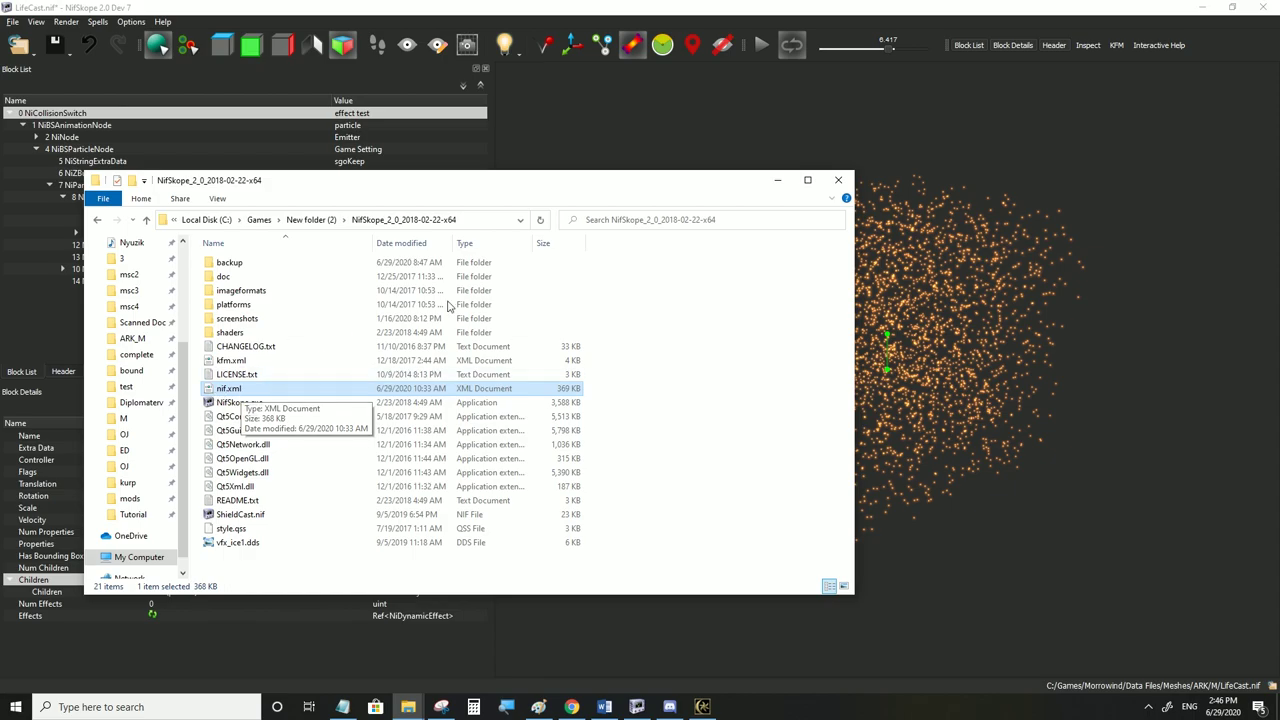
{"action": "left_click", "coordinate": [224, 390]}
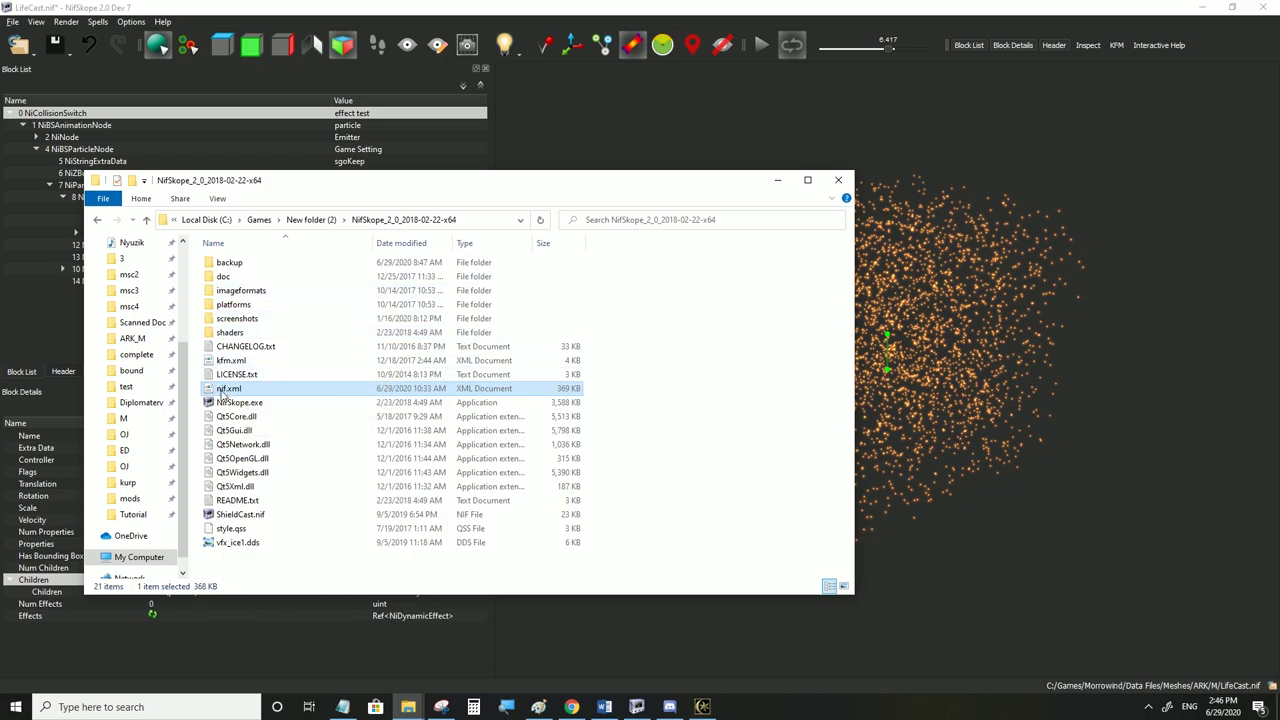
{"action": "left_click", "coordinate": [192, 24]}
{"action": "left_click", "coordinate": [86, 126]}
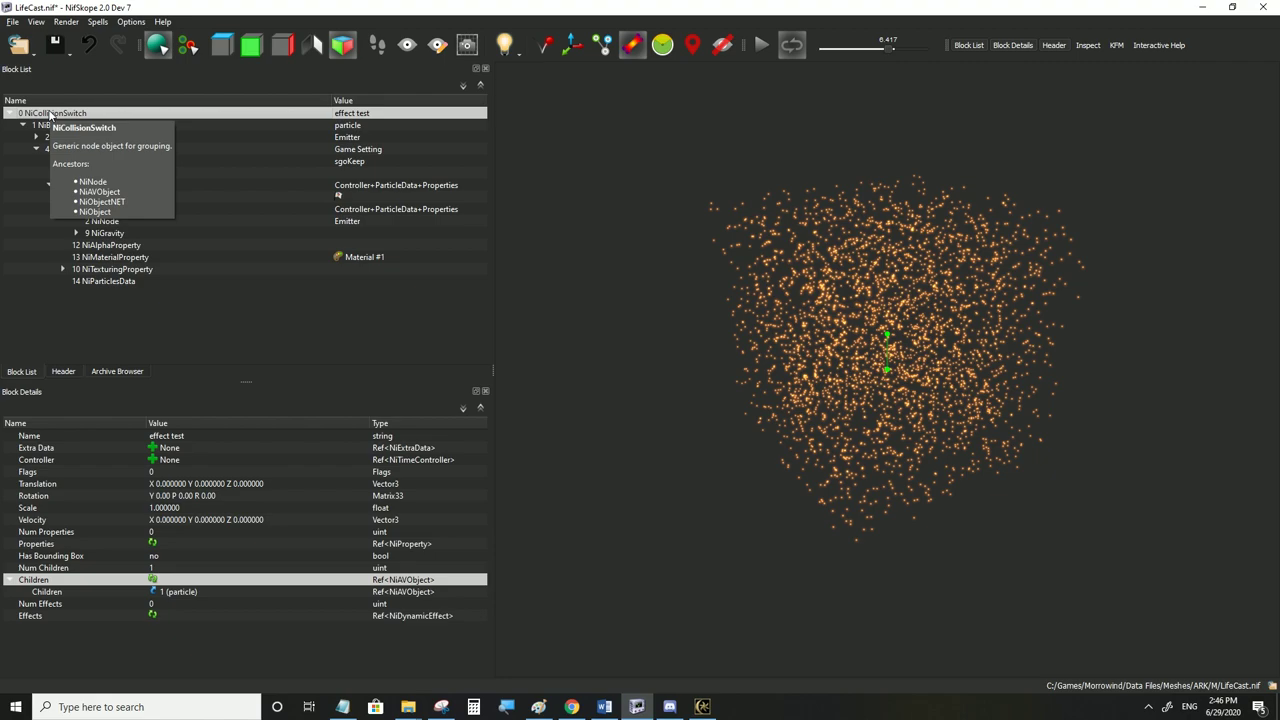
Review the 9 NiGravity block's Decay and Force values, ending on the Decay field
{"action": "left_click", "coordinate": [106, 233]}
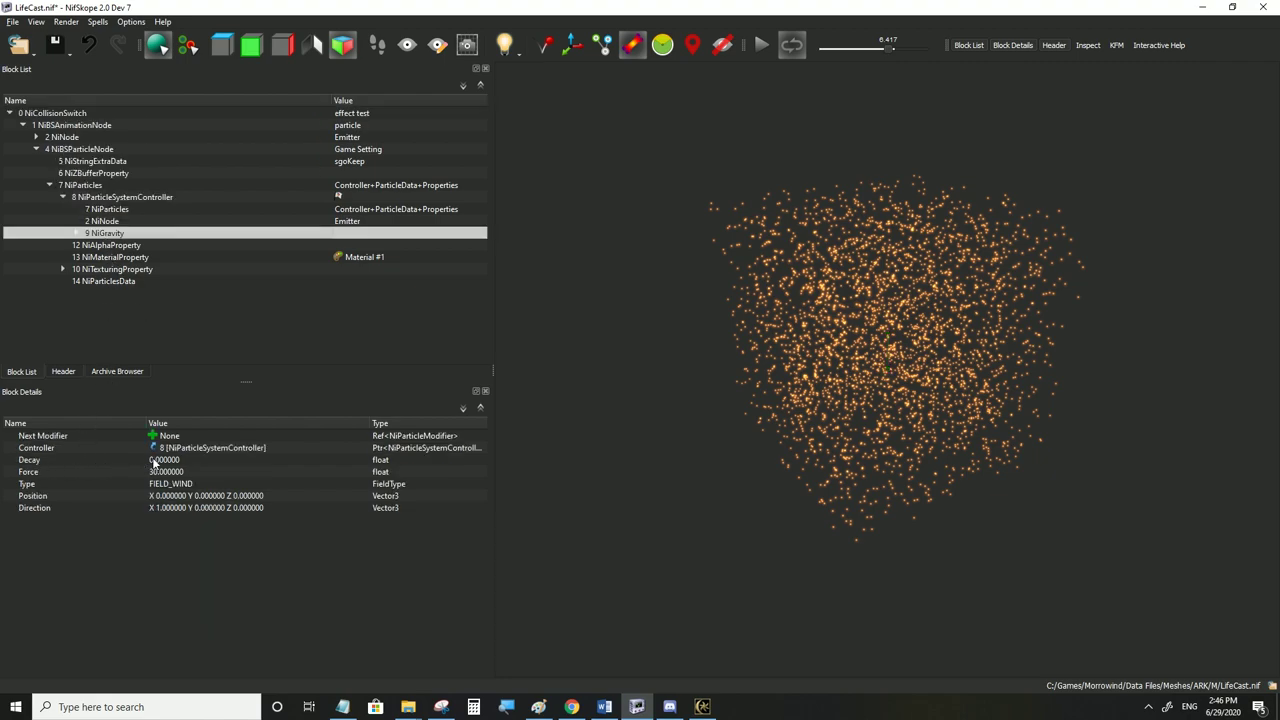
{"action": "left_click", "coordinate": [62, 459]}
{"action": "left_click", "coordinate": [56, 474]}
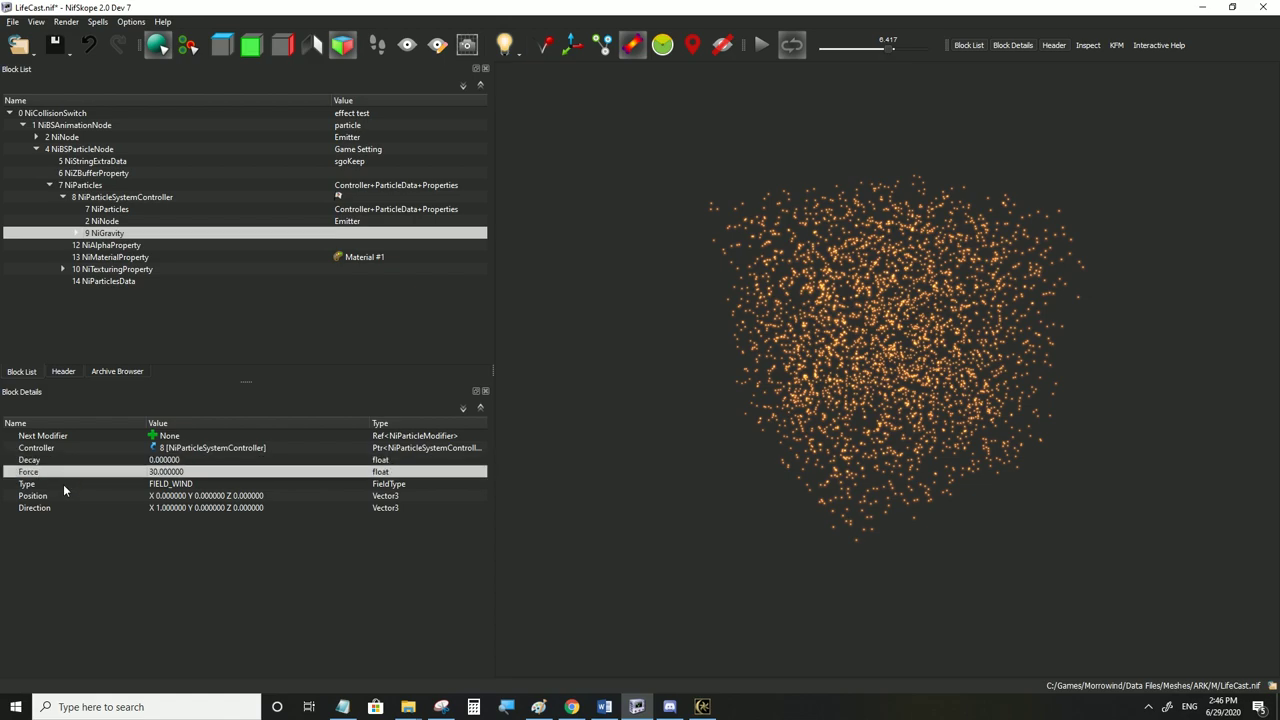
{"action": "left_click", "coordinate": [61, 116]}
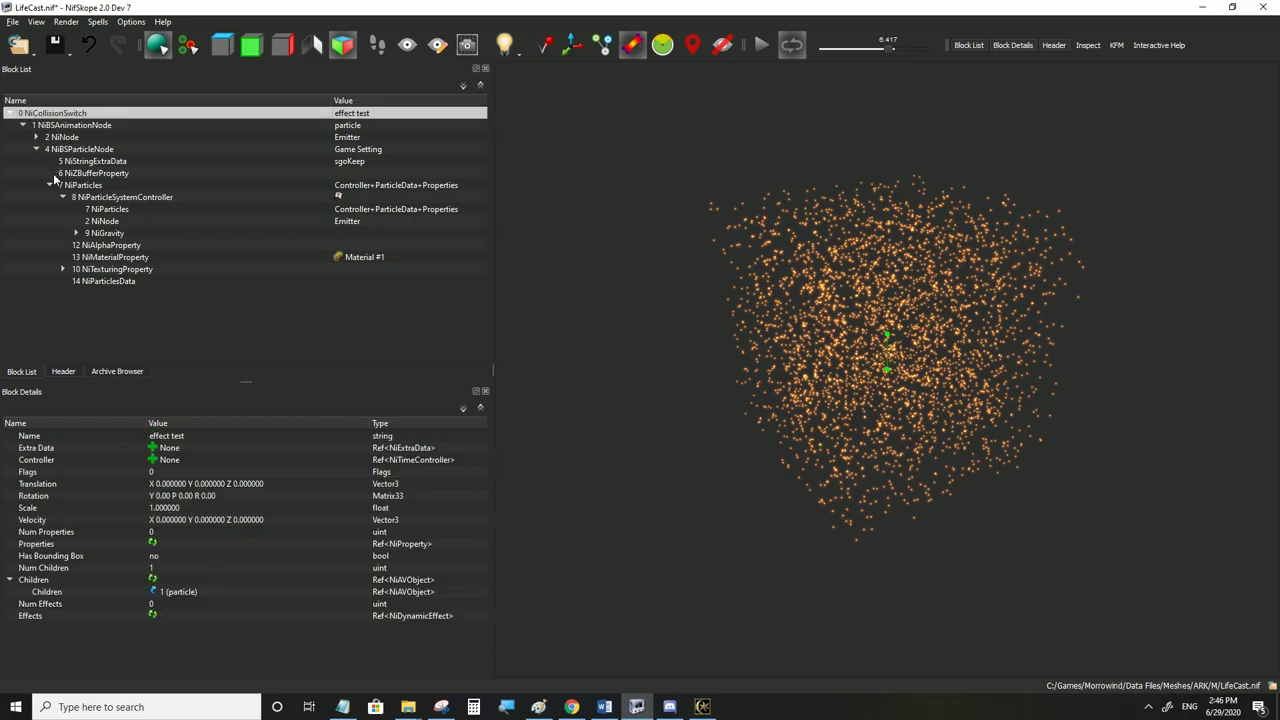
{"action": "mouse_move", "coordinate": [53, 173]}
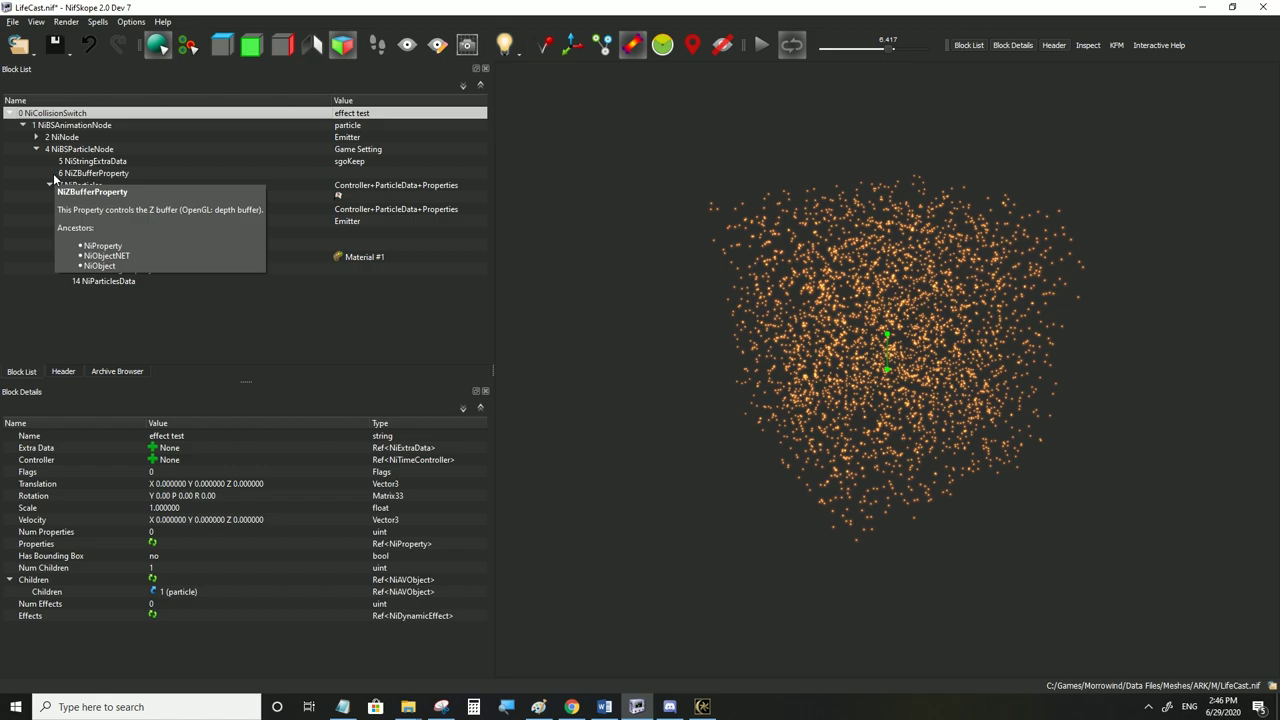
{"action": "left_click", "coordinate": [100, 233]}
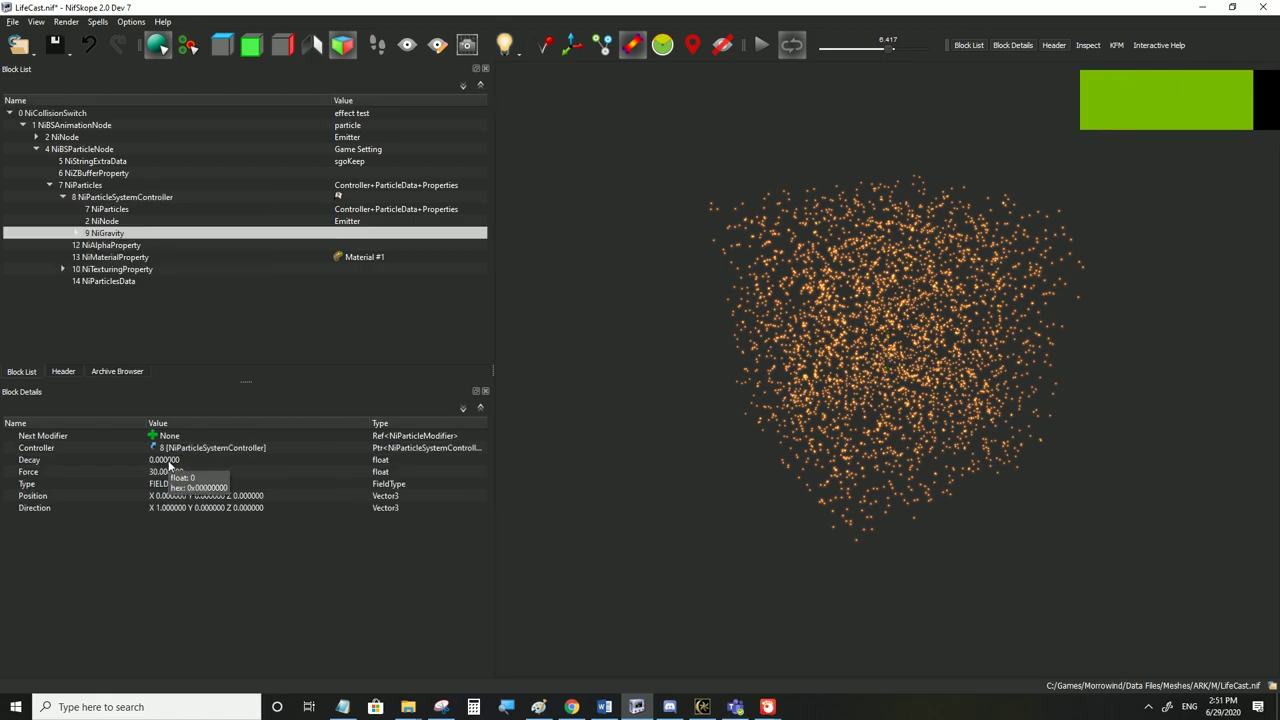
{"action": "left_click", "coordinate": [168, 462]}
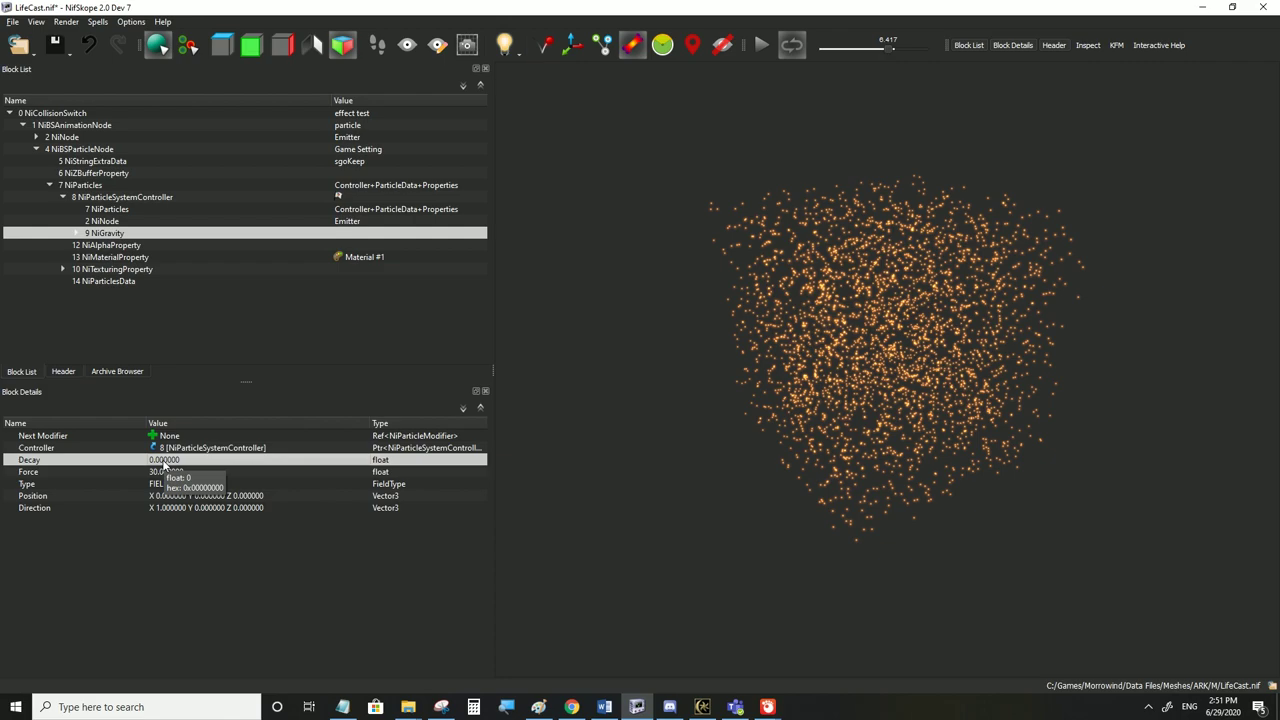
Change the NiGravity Decay to 0.3
{"action": "double_click", "coordinate": [161, 460]}
{"action": "type", "text": "1"}
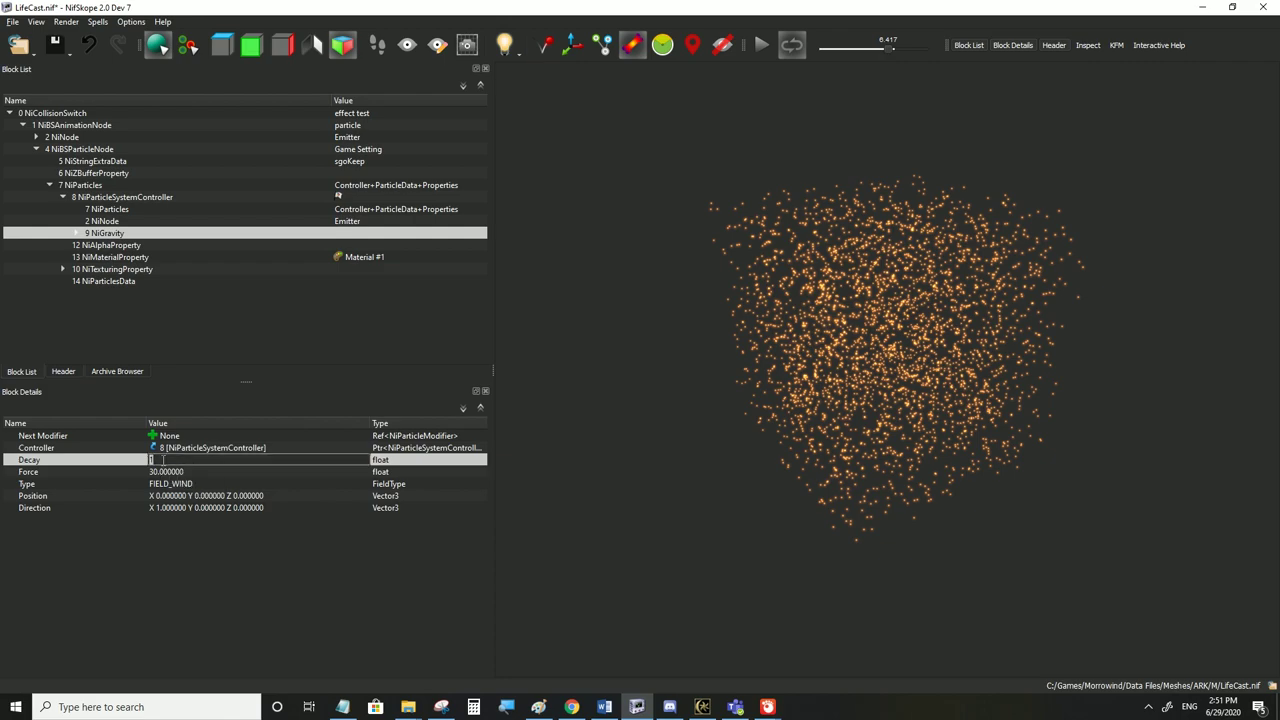
{"action": "key", "text": "BackSpace"}
{"action": "type", "text": "0"}
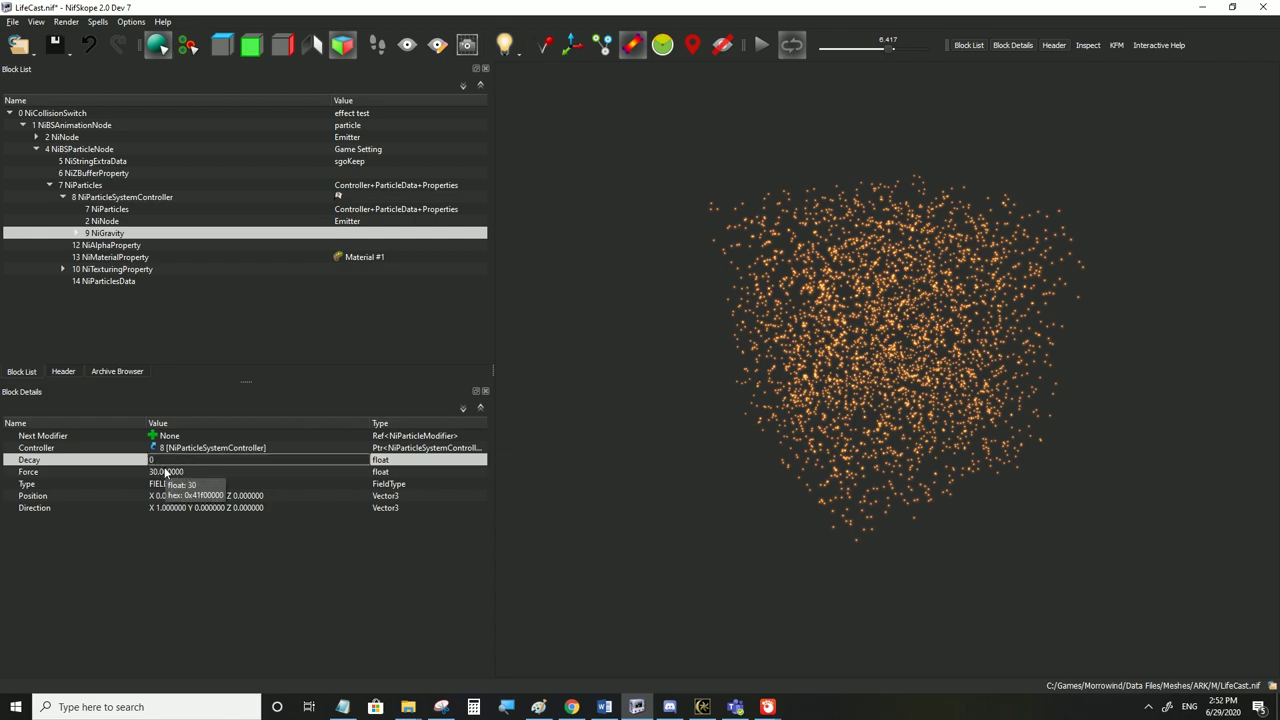
{"action": "type", "text": ".3"}
{"action": "key", "text": "Return"}
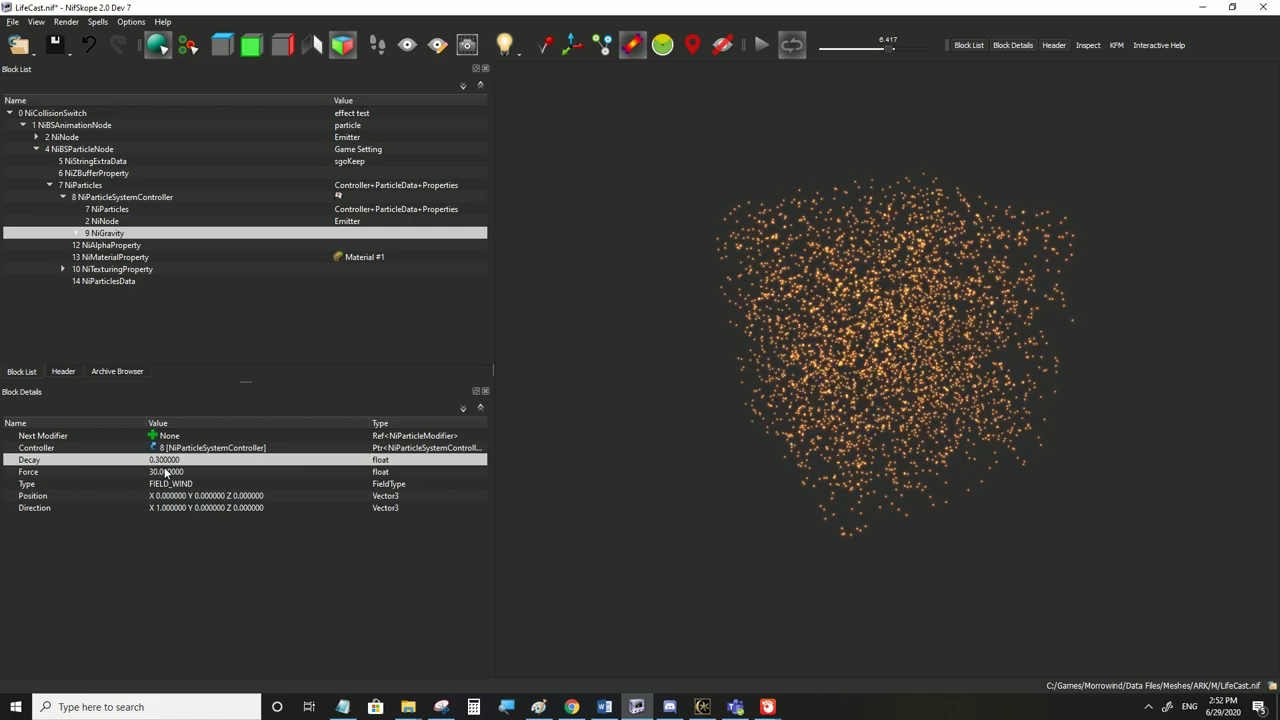
Save LifeCast.nif and switch to Morrowind to view the particles
{"action": "left_click", "coordinate": [12, 21]}
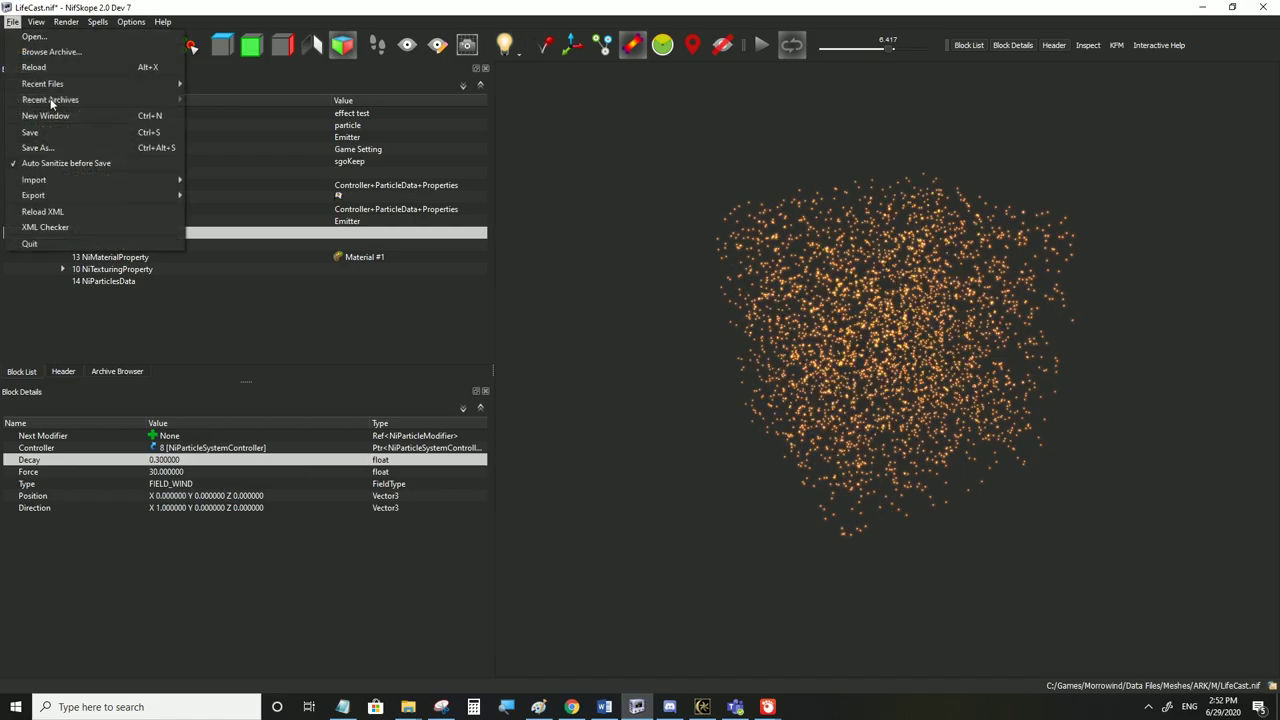
{"action": "left_click", "coordinate": [40, 142]}
{"action": "key", "text": "alt+Tab"}
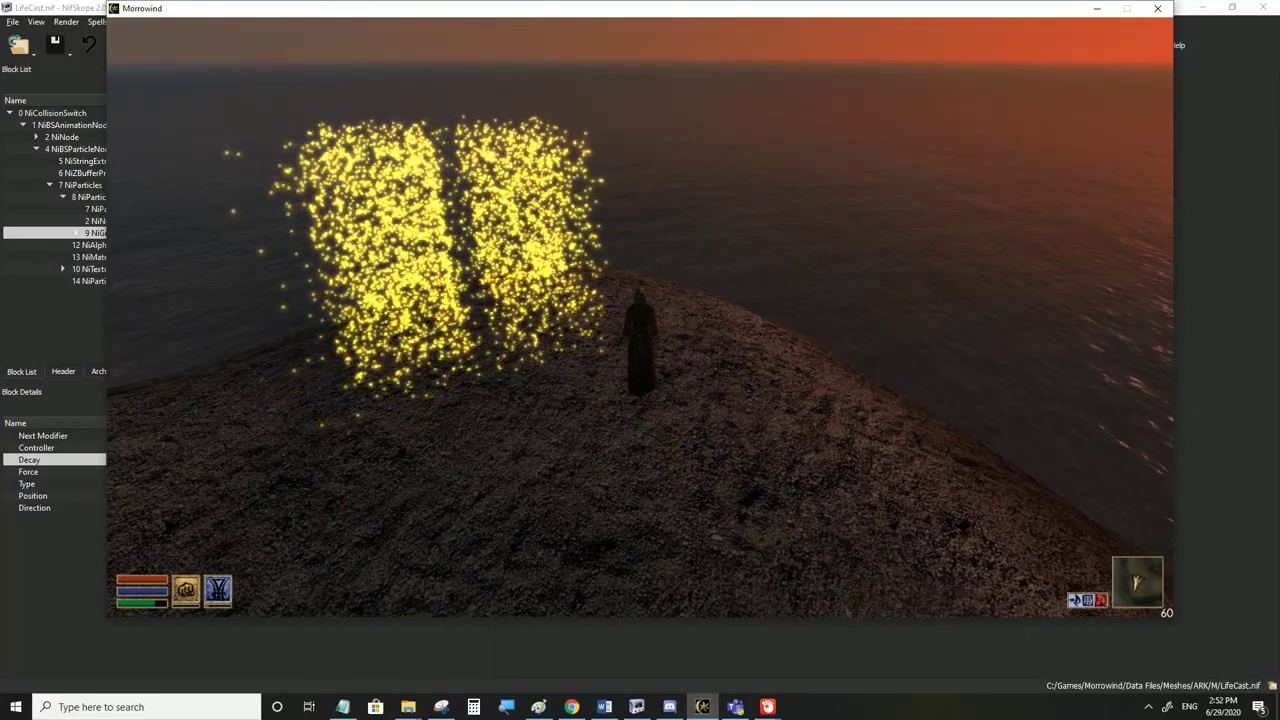
Set the Decay to 0.25, save LifeCast.nif and check it in Morrowind
{"action": "key", "text": "alt+Tab"}
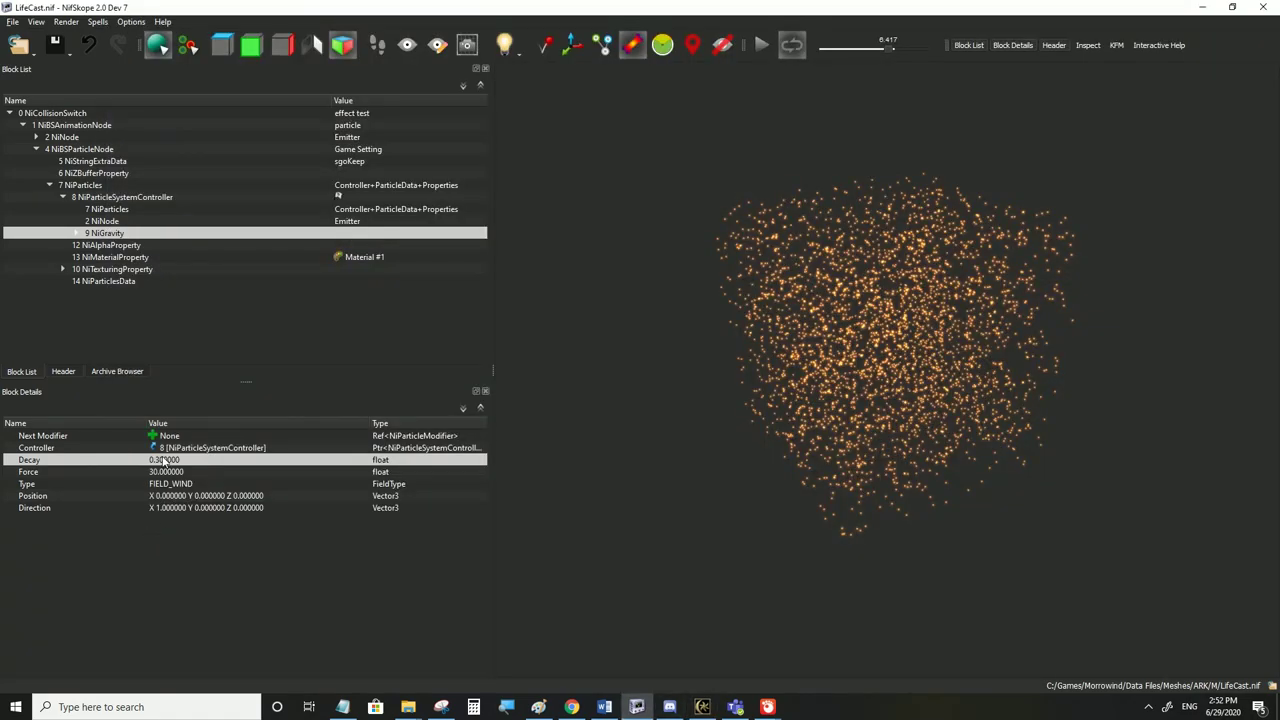
{"action": "double_click", "coordinate": [163, 460]}
{"action": "left_click", "coordinate": [155, 460]}
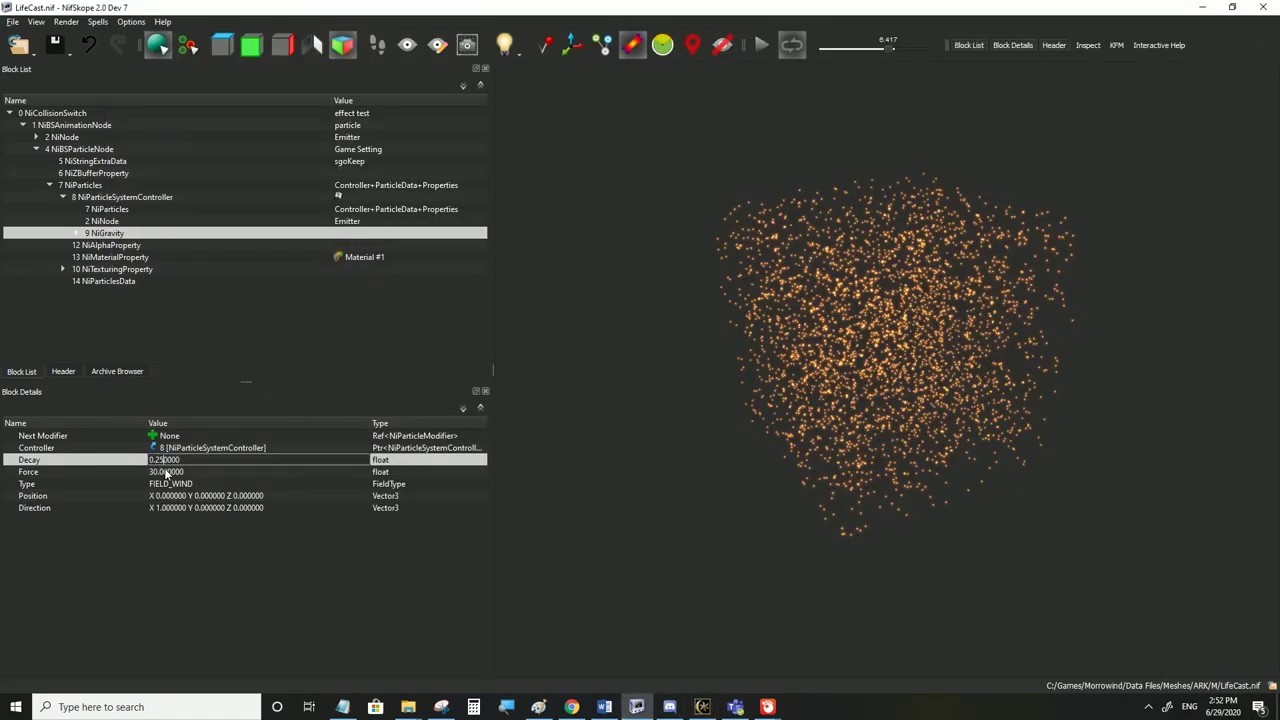
{"action": "left_click", "coordinate": [165, 472]}
{"action": "left_click", "coordinate": [12, 21]}
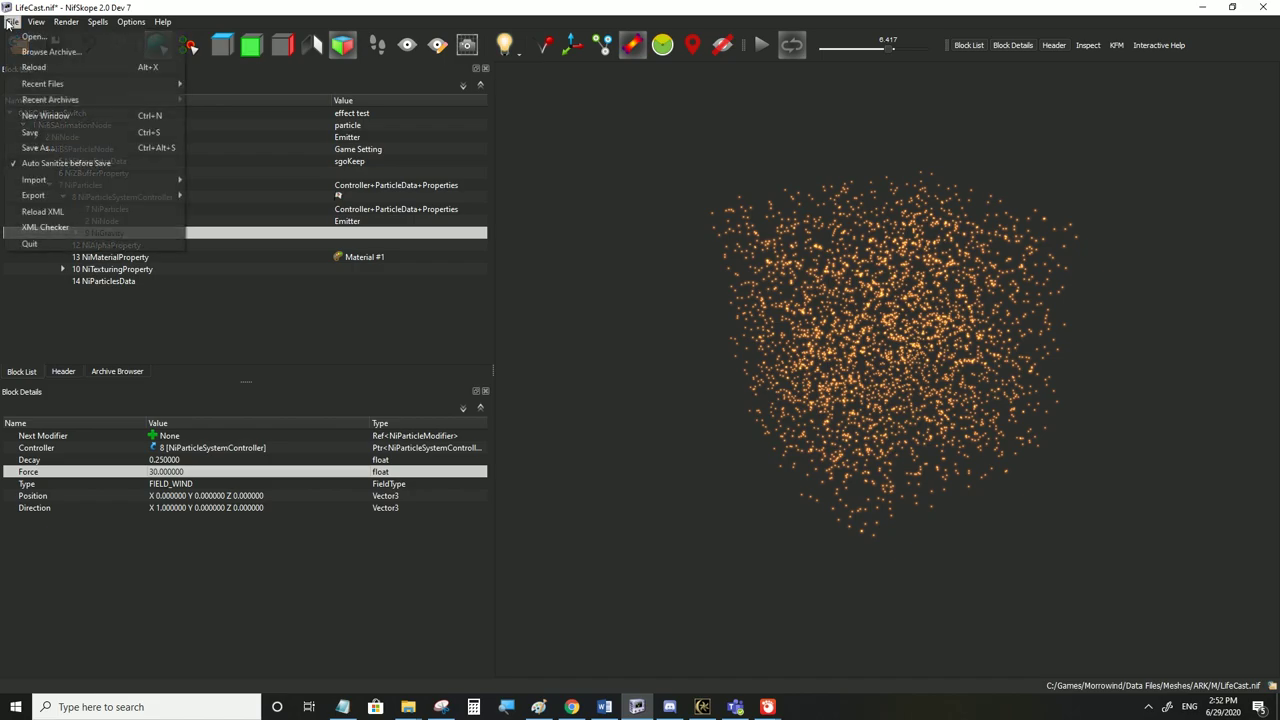
{"action": "left_click", "coordinate": [40, 129]}
{"action": "left_click", "coordinate": [703, 707]}
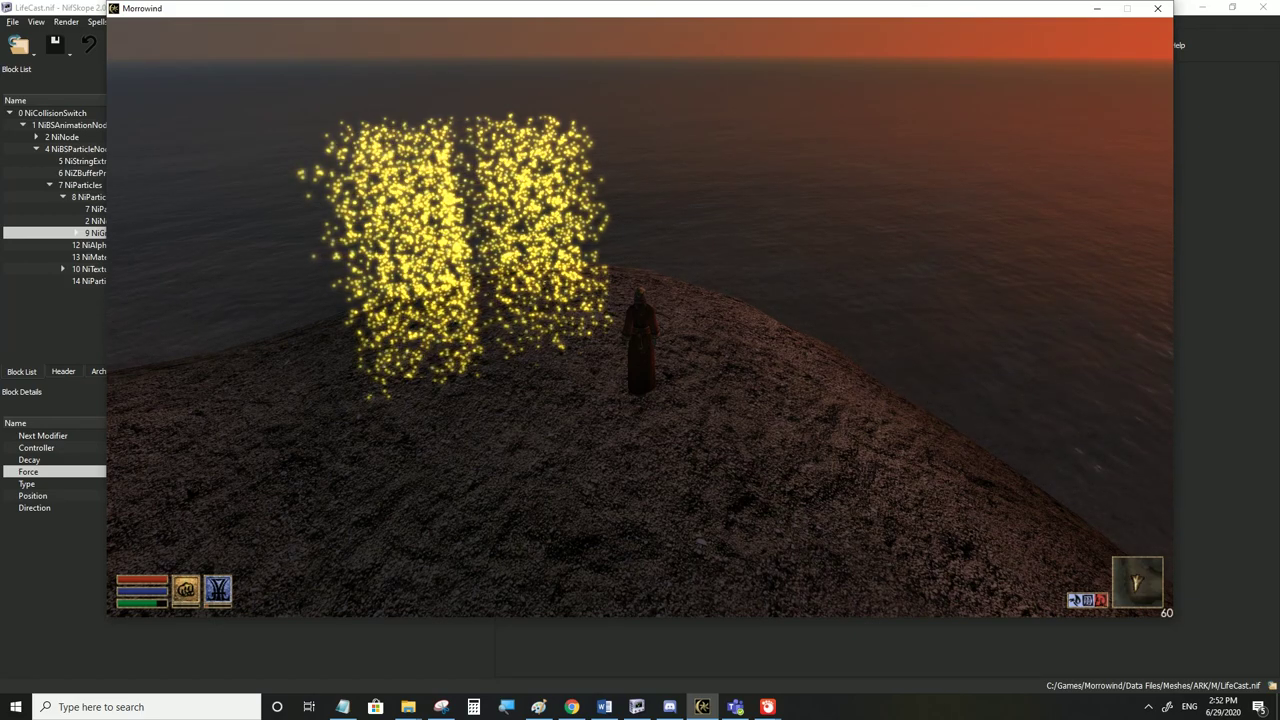
Lower the Decay to 0.15, save, and test the particles in Morrowind
{"action": "key", "text": "alt+Tab"}
{"action": "double_click", "coordinate": [161, 460]}
{"action": "left_click", "coordinate": [157, 460]}
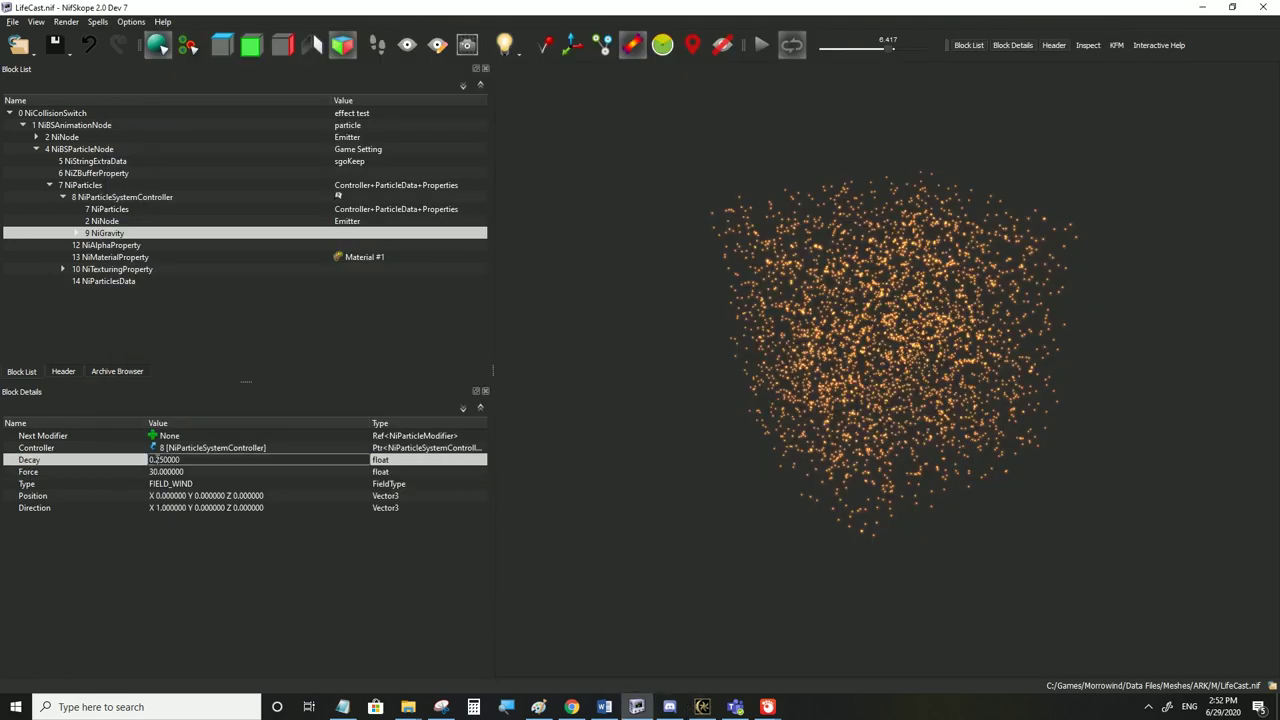
{"action": "type", "text": "15"}
{"action": "left_click", "coordinate": [165, 472]}
{"action": "left_click", "coordinate": [12, 21]}
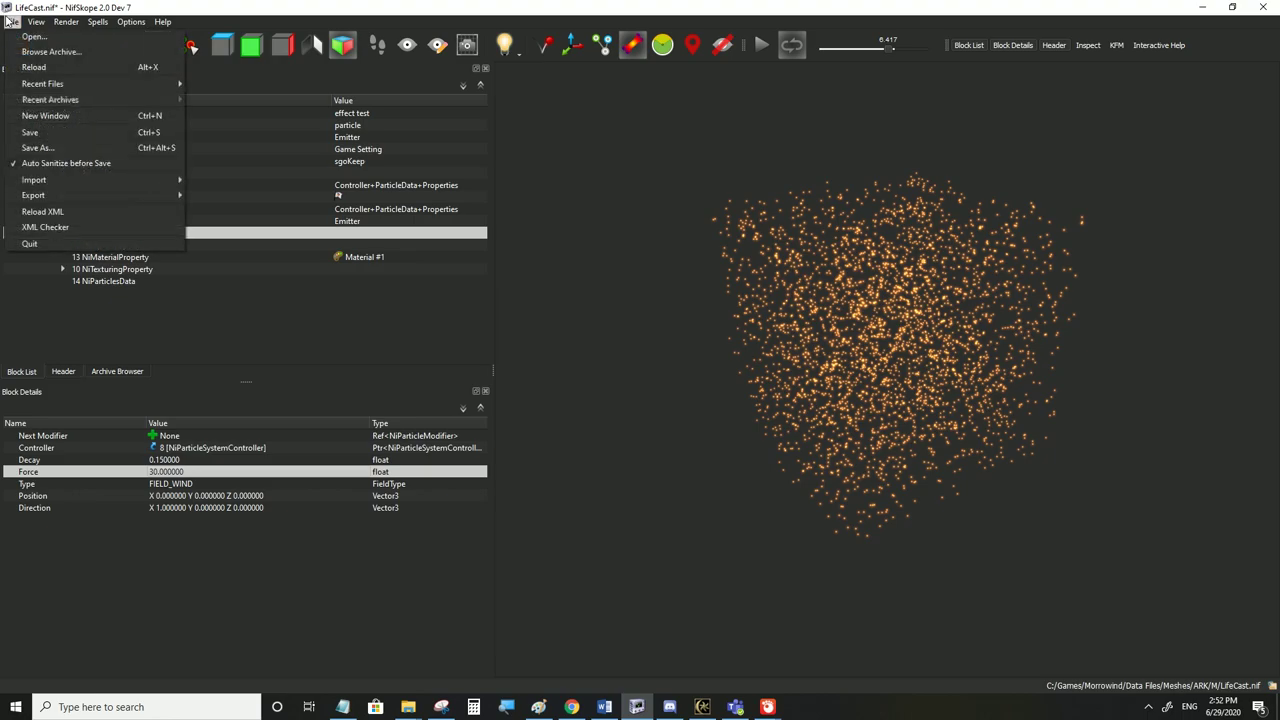
{"action": "left_click", "coordinate": [43, 133]}
{"action": "left_click", "coordinate": [703, 707]}
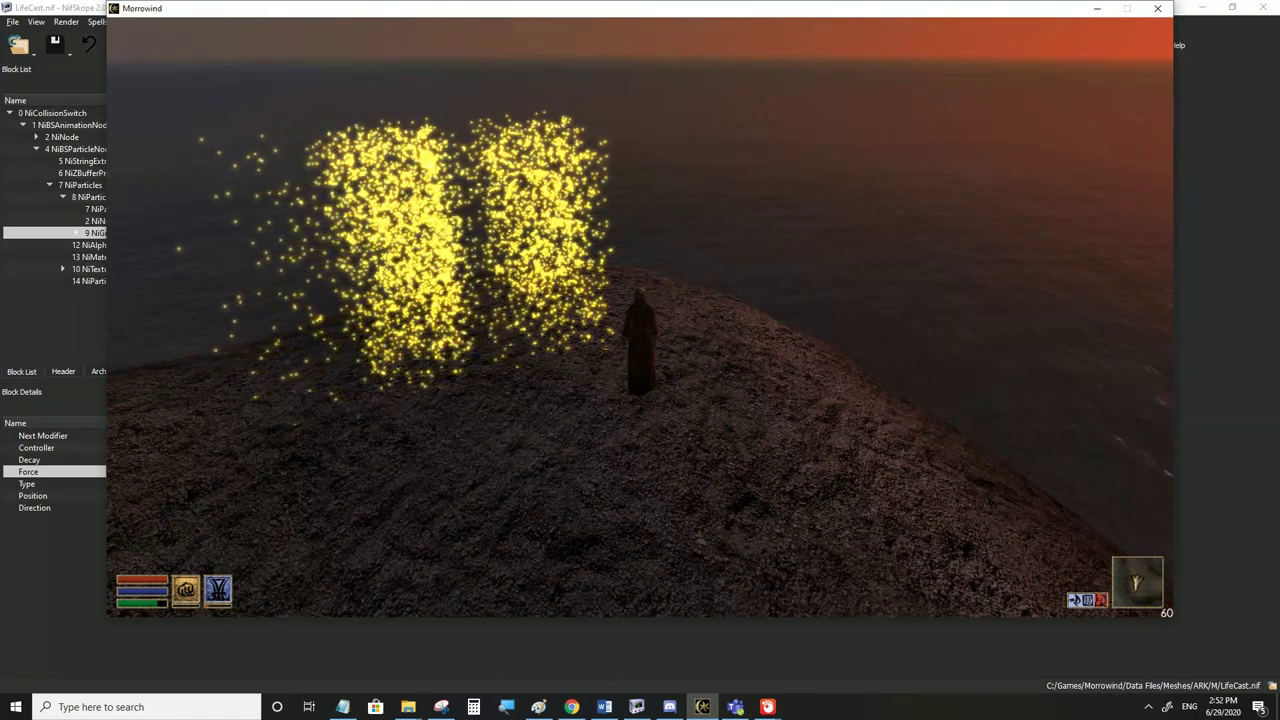
Set the Decay to 0.05, save, and test it in Morrowind
{"action": "key", "text": "alt+Tab"}
{"action": "double_click", "coordinate": [166, 460]}
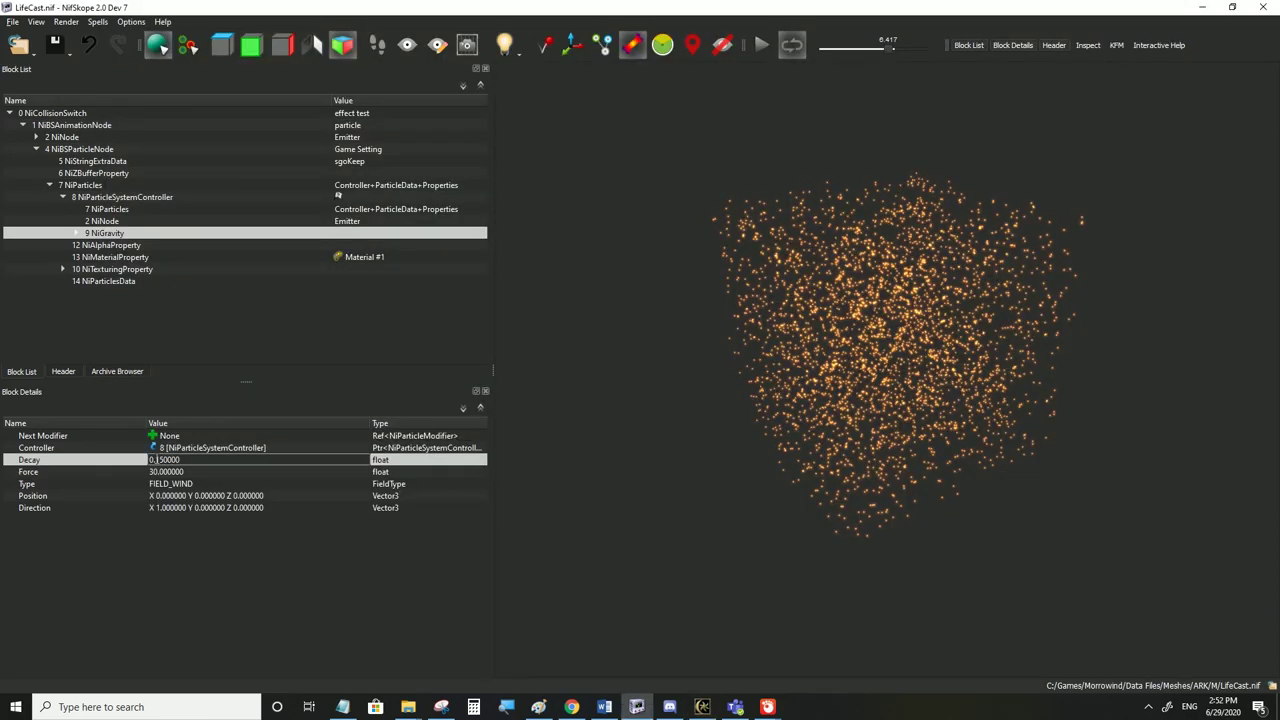
{"action": "left_click", "coordinate": [165, 471]}
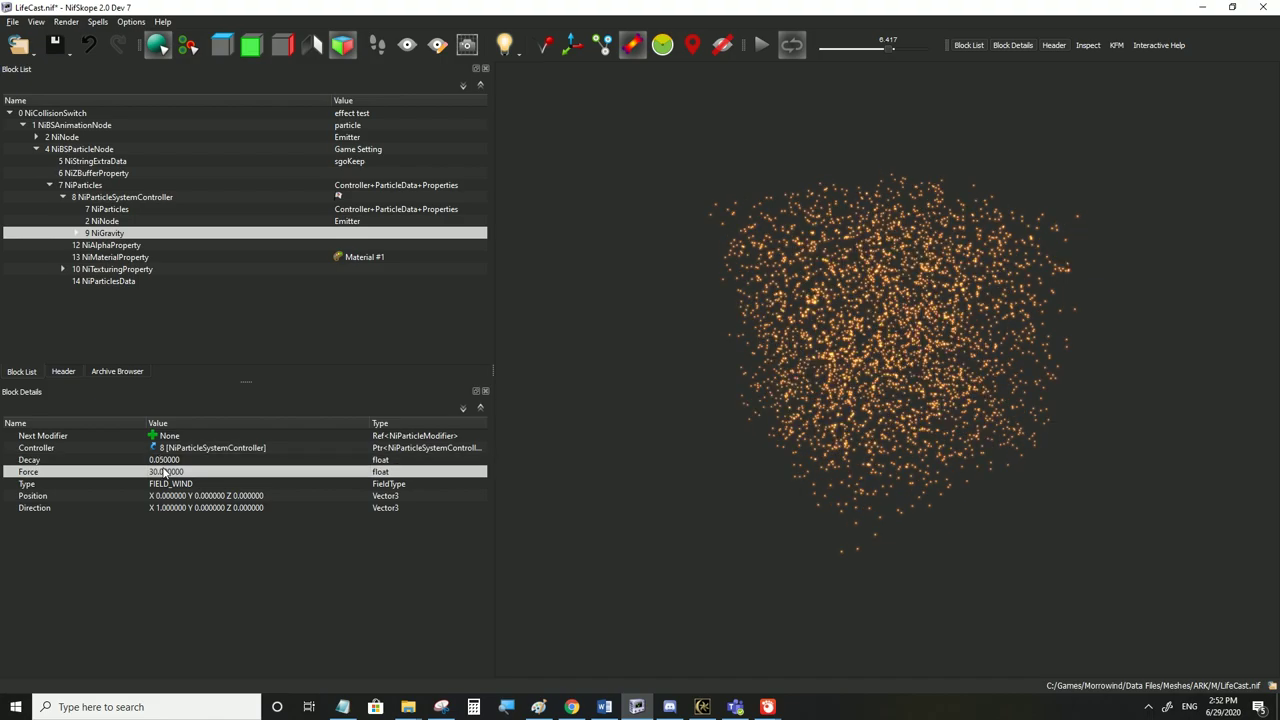
{"action": "left_click", "coordinate": [13, 21]}
{"action": "left_click", "coordinate": [30, 131]}
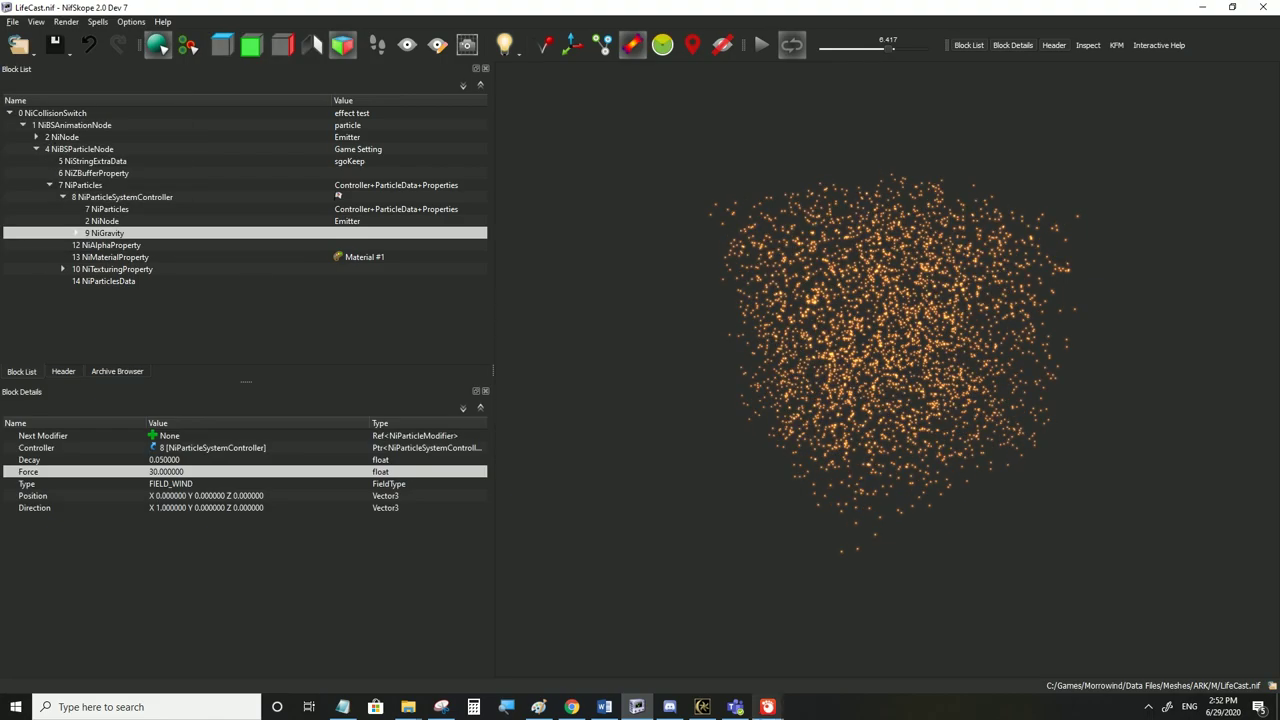
{"action": "left_click", "coordinate": [703, 712]}
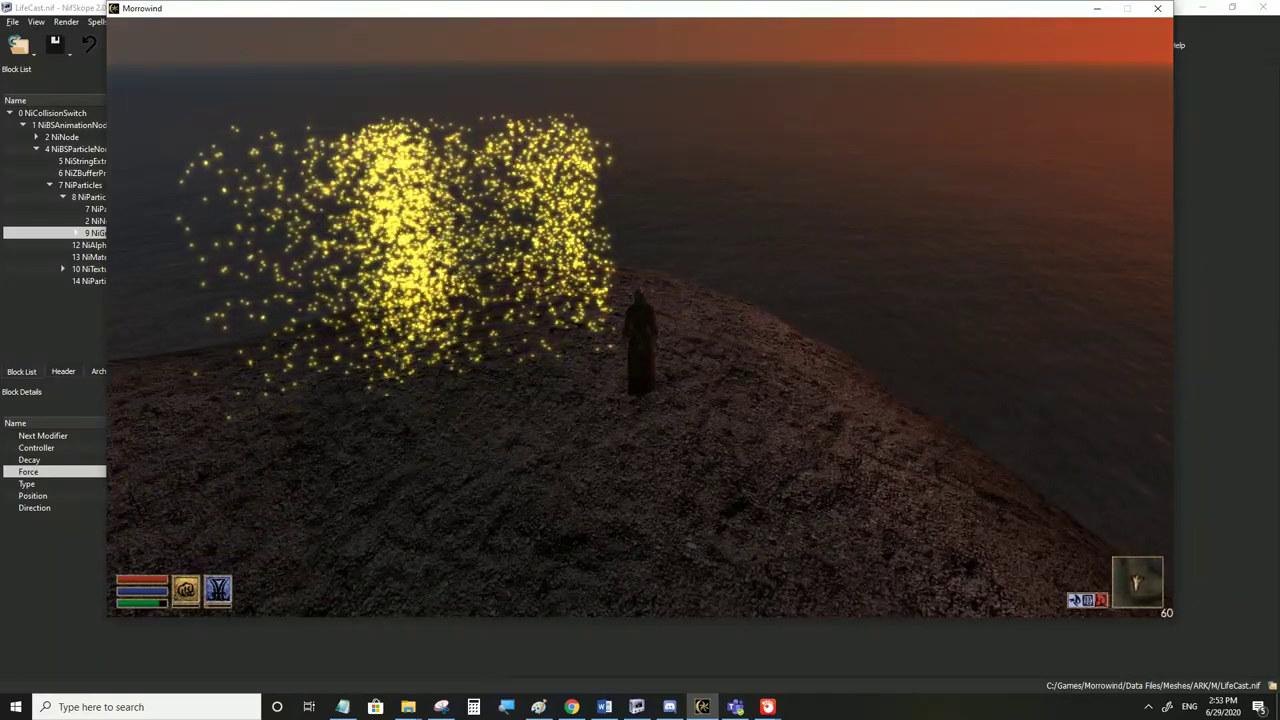
Try a Decay of 0.01, save, and check the effect in Morrowind
{"action": "key", "text": "alt+Tab"}
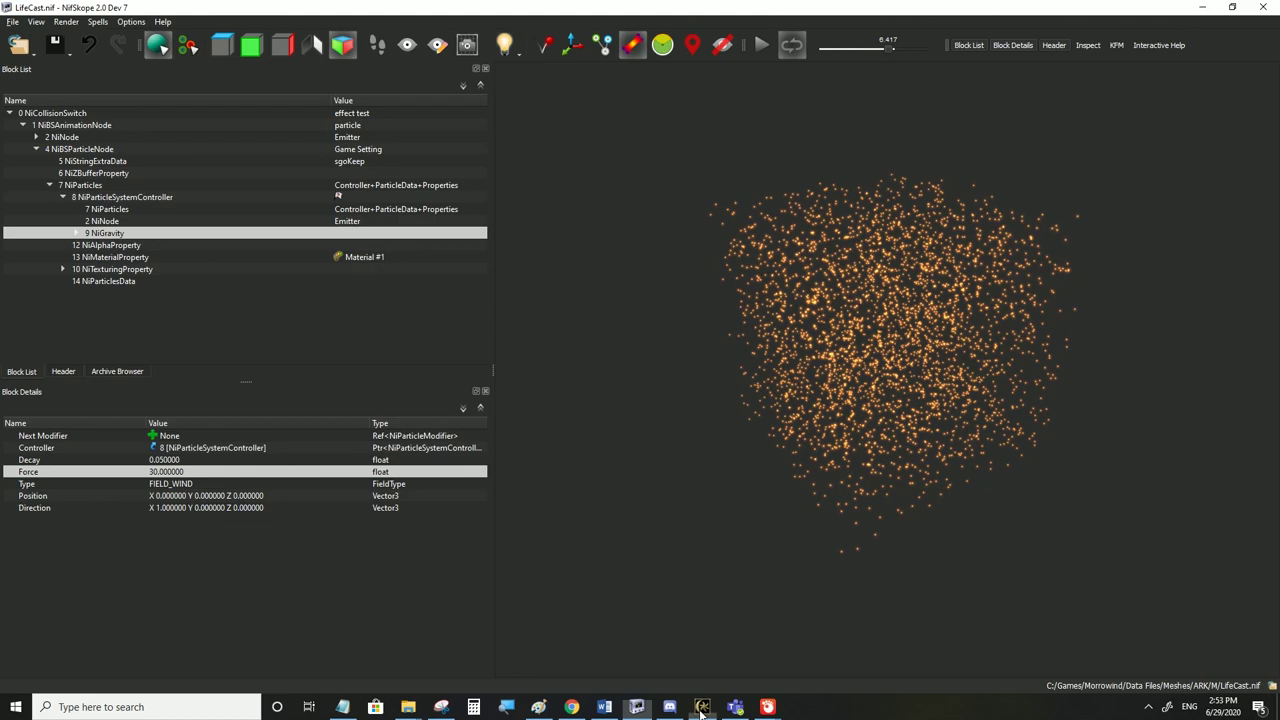
{"action": "double_click", "coordinate": [163, 461]}
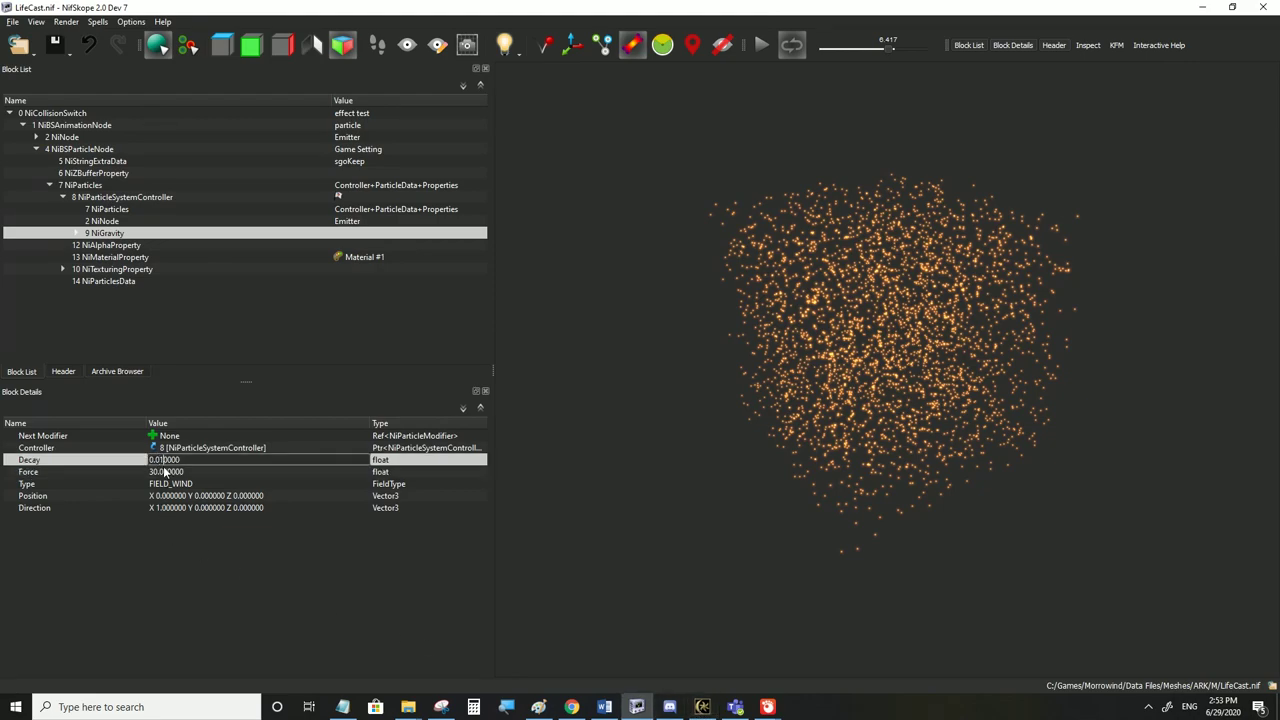
{"action": "left_click", "coordinate": [165, 471]}
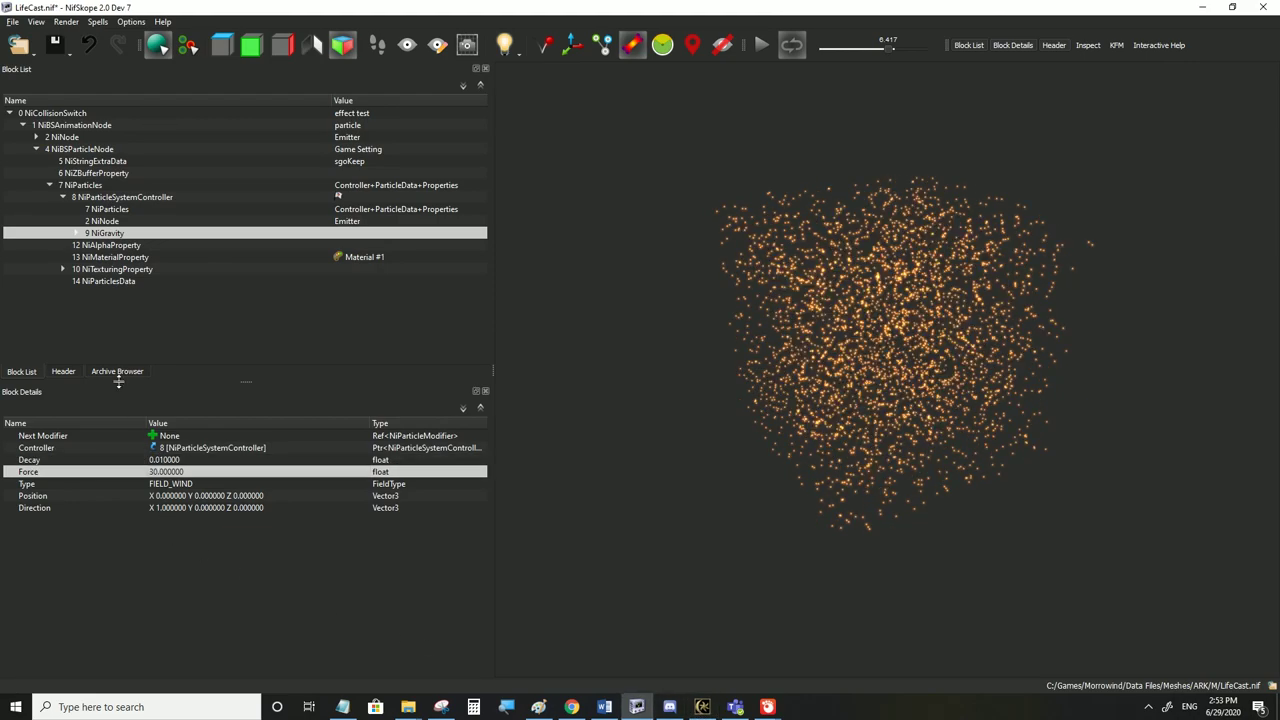
{"action": "left_click", "coordinate": [13, 21]}
{"action": "left_click", "coordinate": [40, 131]}
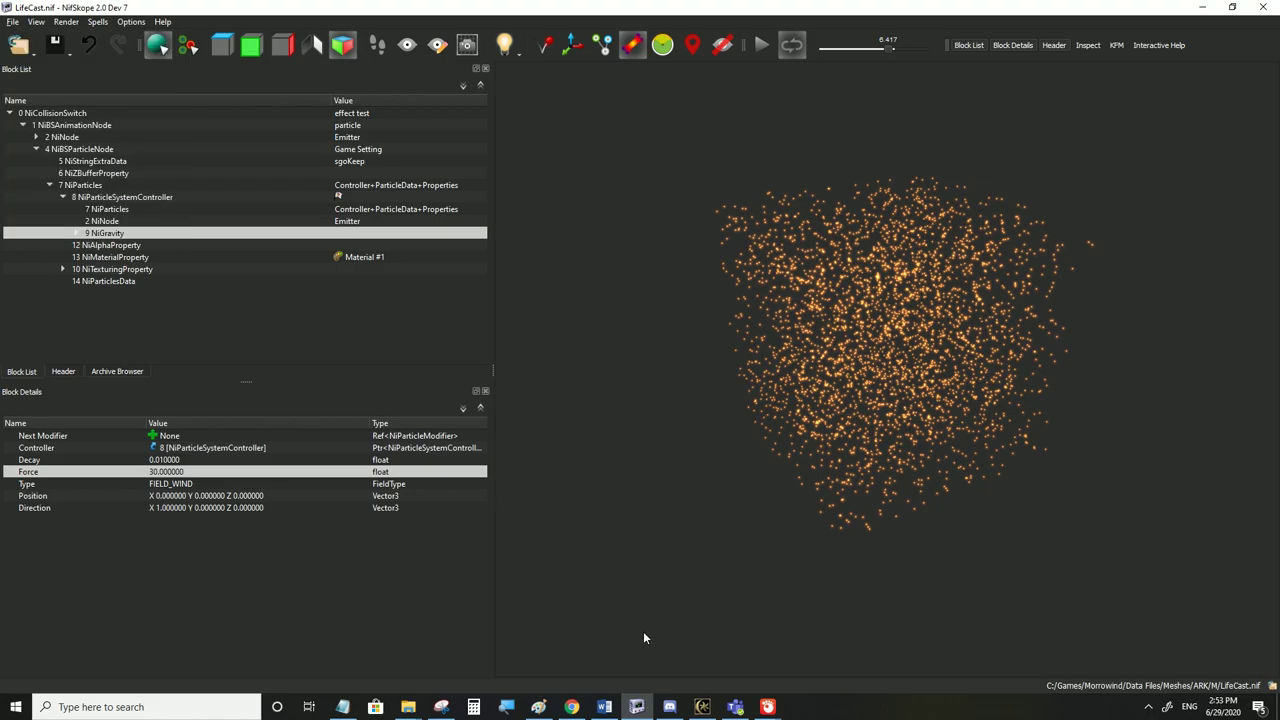
{"action": "left_click", "coordinate": [700, 707]}
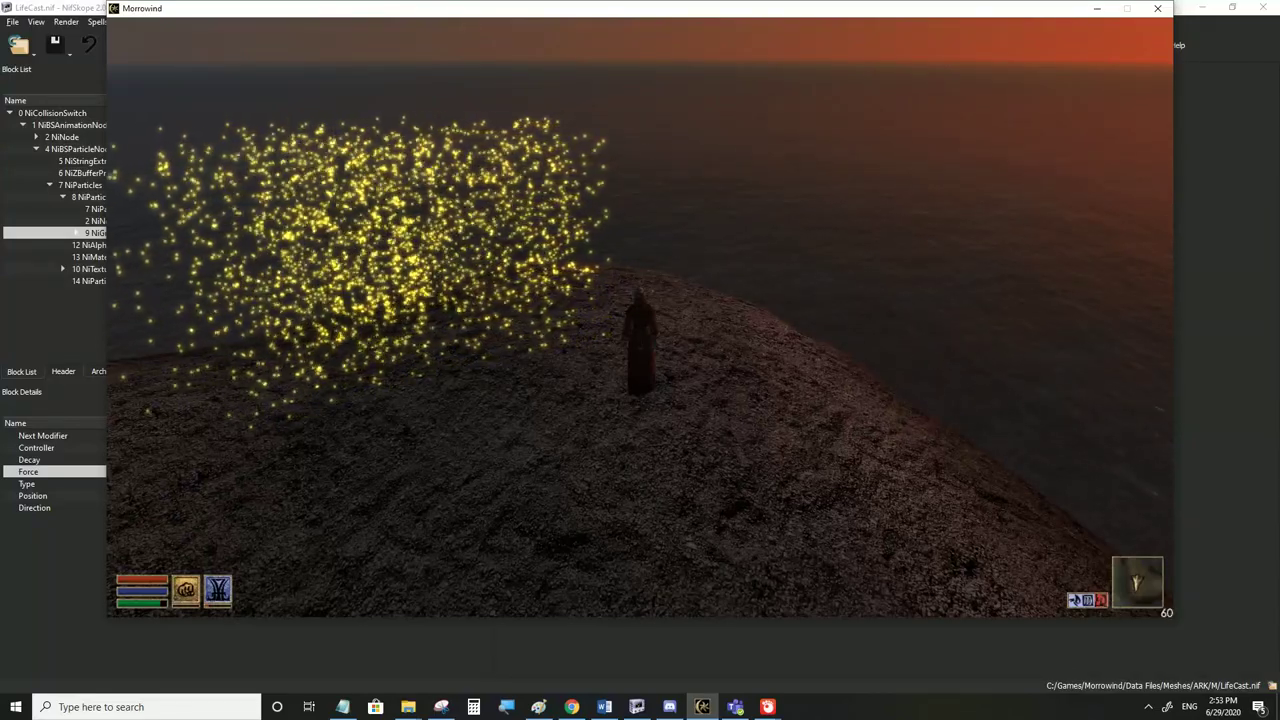
Restore the Decay to 0.05 and look over the Direction and Position settings
{"action": "key", "text": "alt+Tab"}
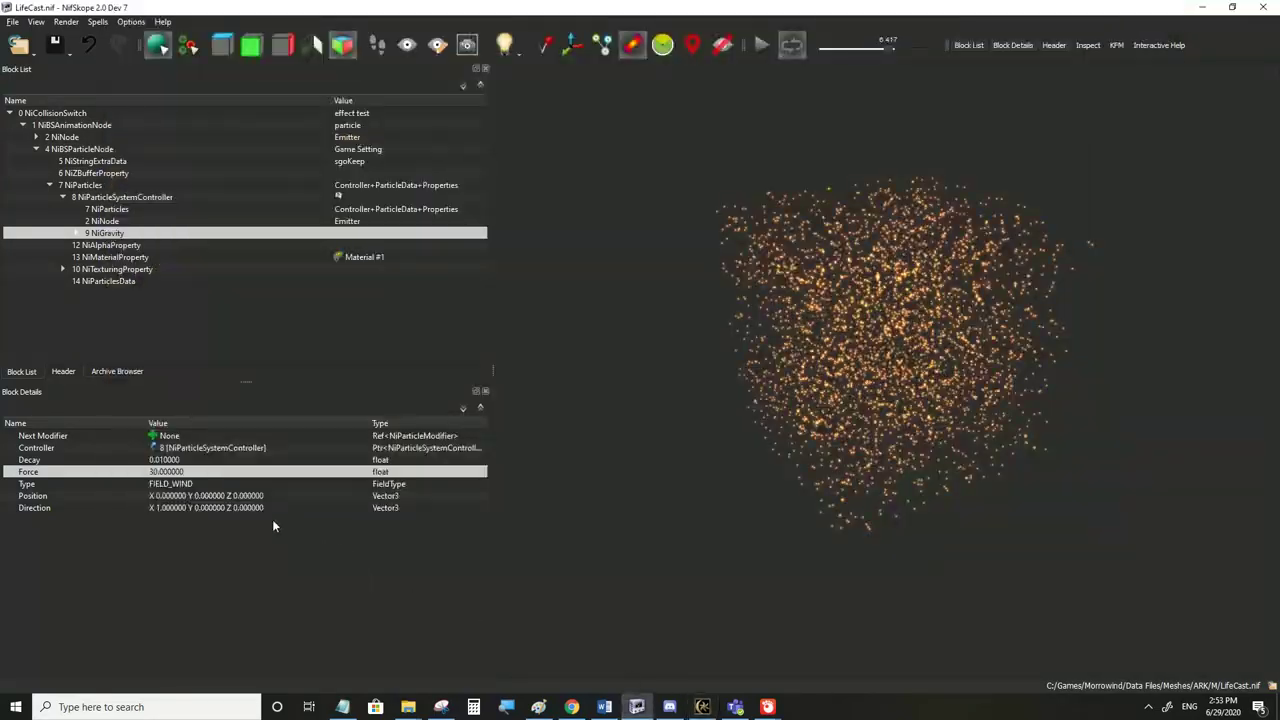
{"action": "left_click", "coordinate": [160, 461]}
{"action": "left_click", "coordinate": [163, 460]}
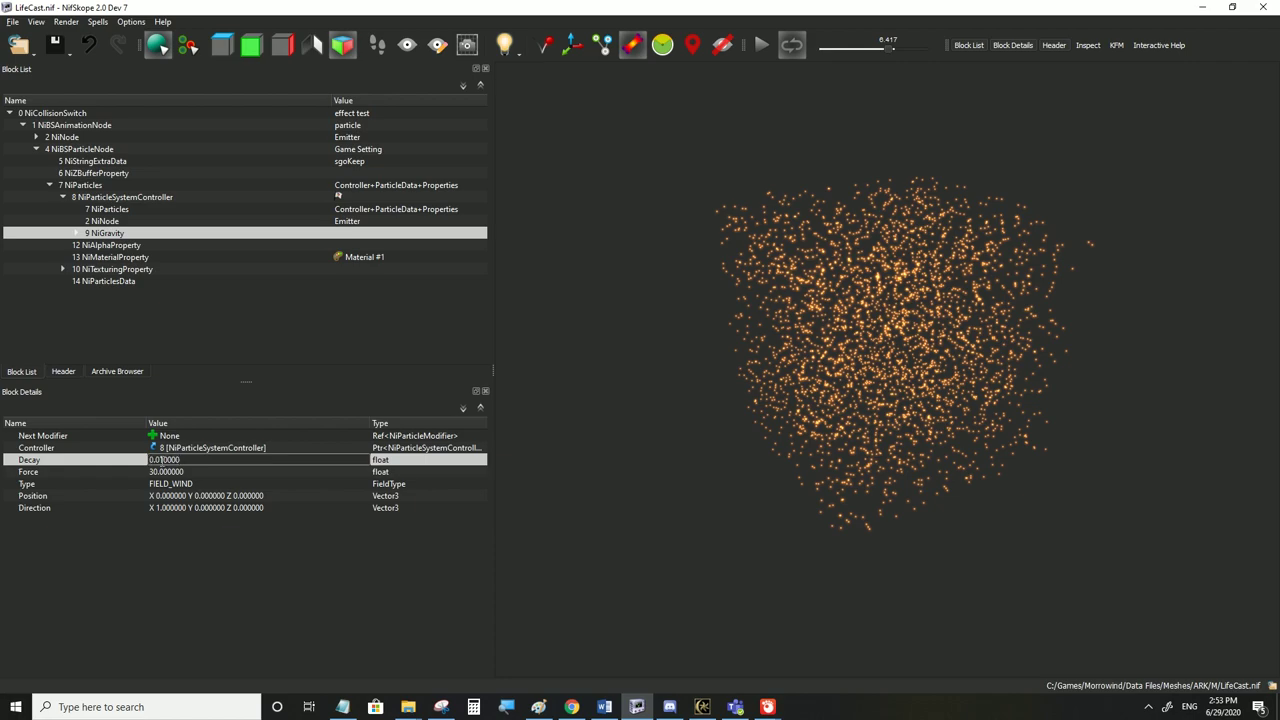
{"action": "left_click", "coordinate": [174, 475]}
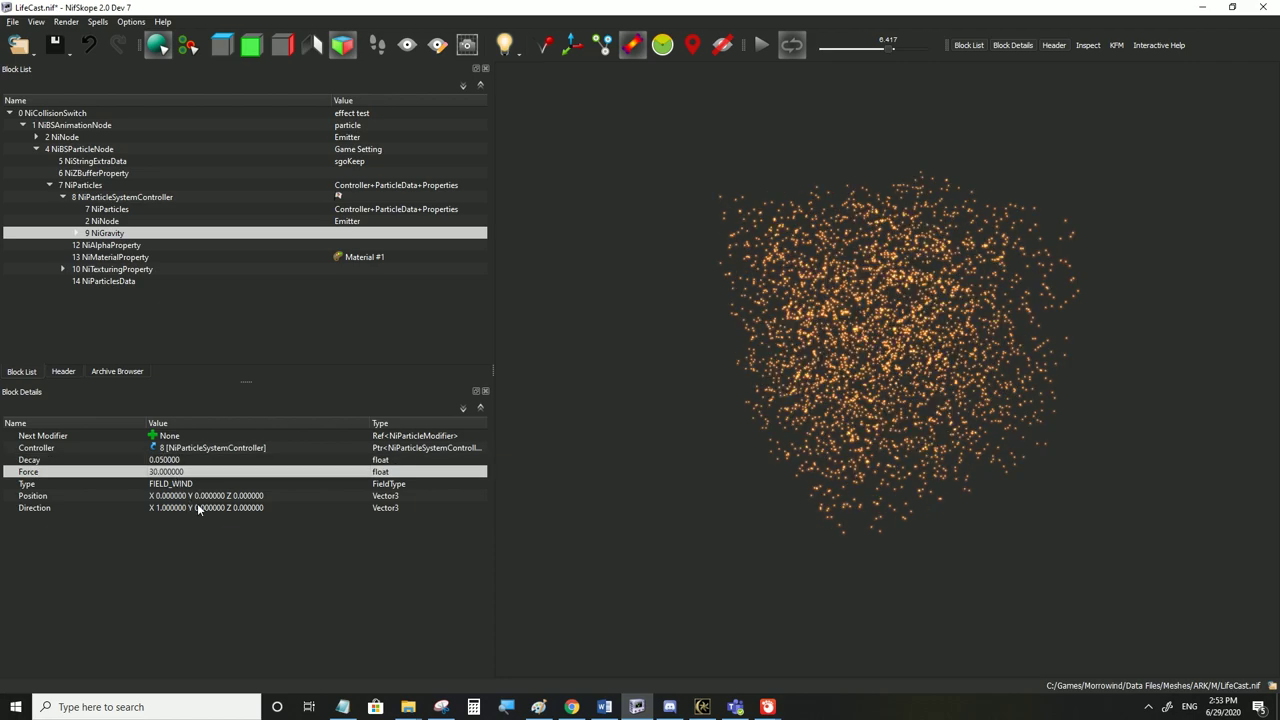
{"action": "left_click", "coordinate": [198, 508]}
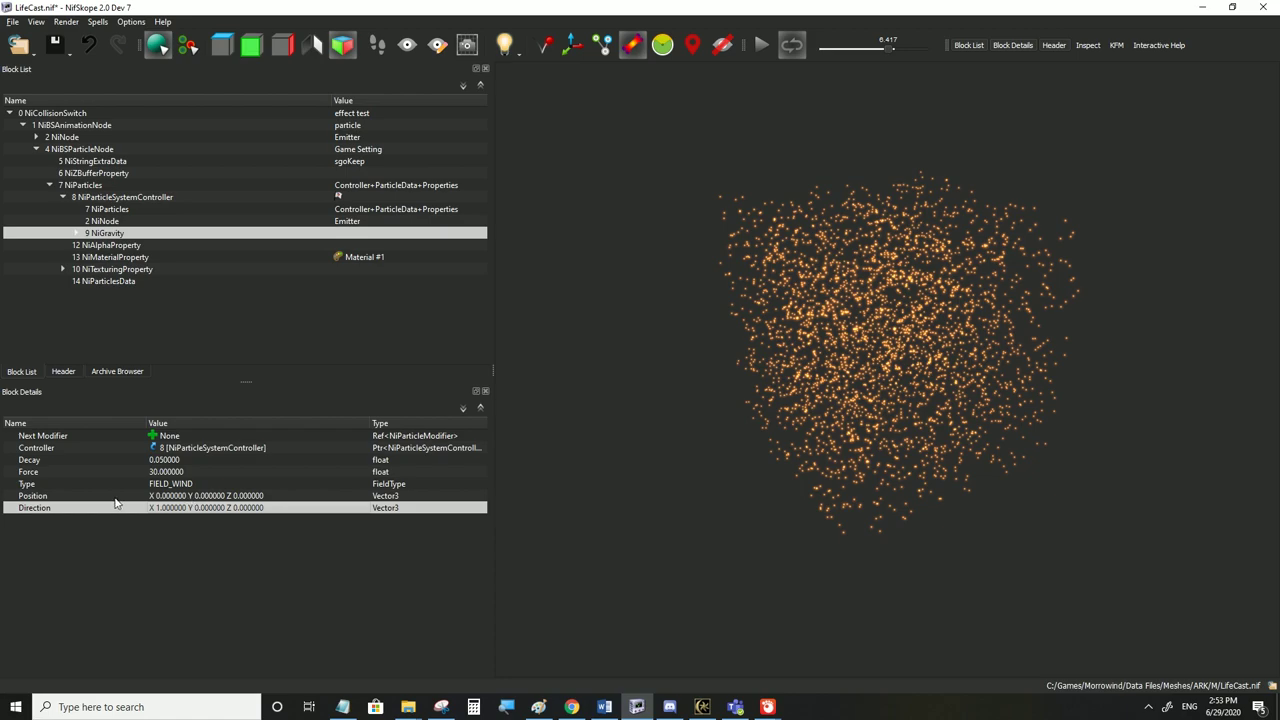
{"action": "left_click", "coordinate": [181, 496]}
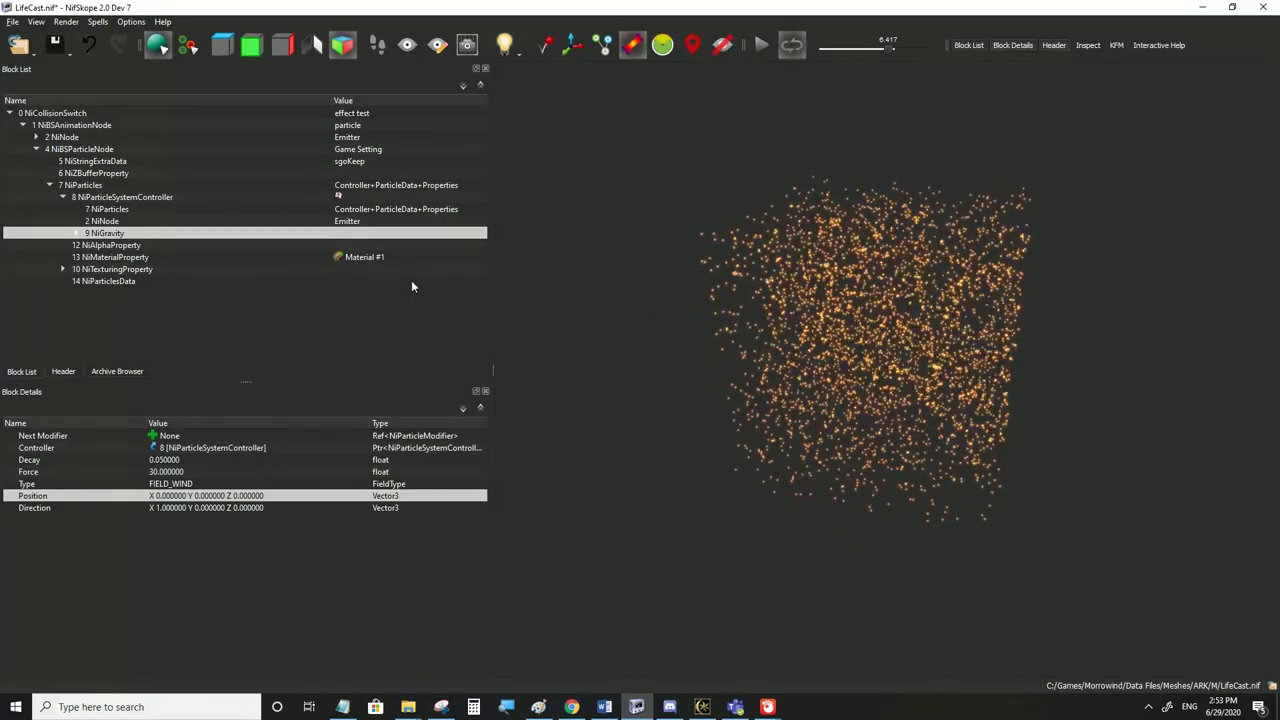
Inspect the particle system controller's Start Random spread values
{"action": "left_click", "coordinate": [136, 199]}
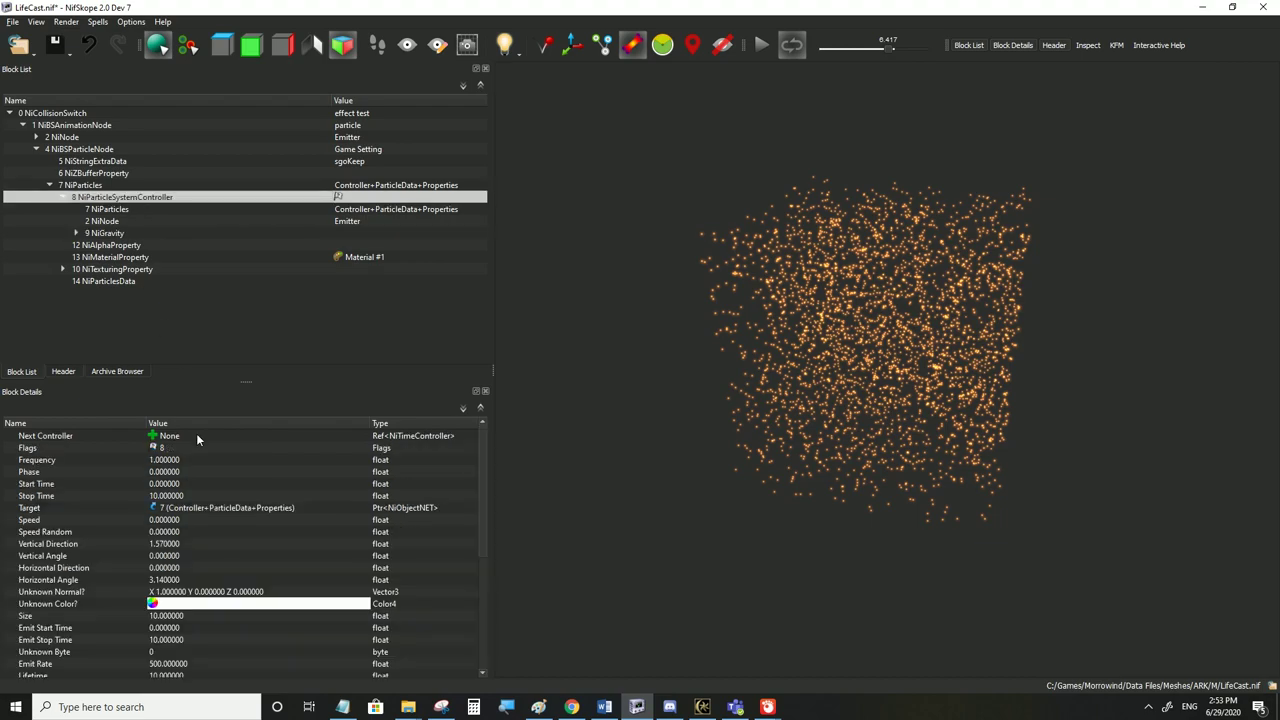
{"action": "scroll", "coordinate": [211, 582], "scroll_direction": "down", "scroll_amount": 2}
{"action": "scroll", "coordinate": [212, 586], "scroll_direction": "down", "scroll_amount": 1}
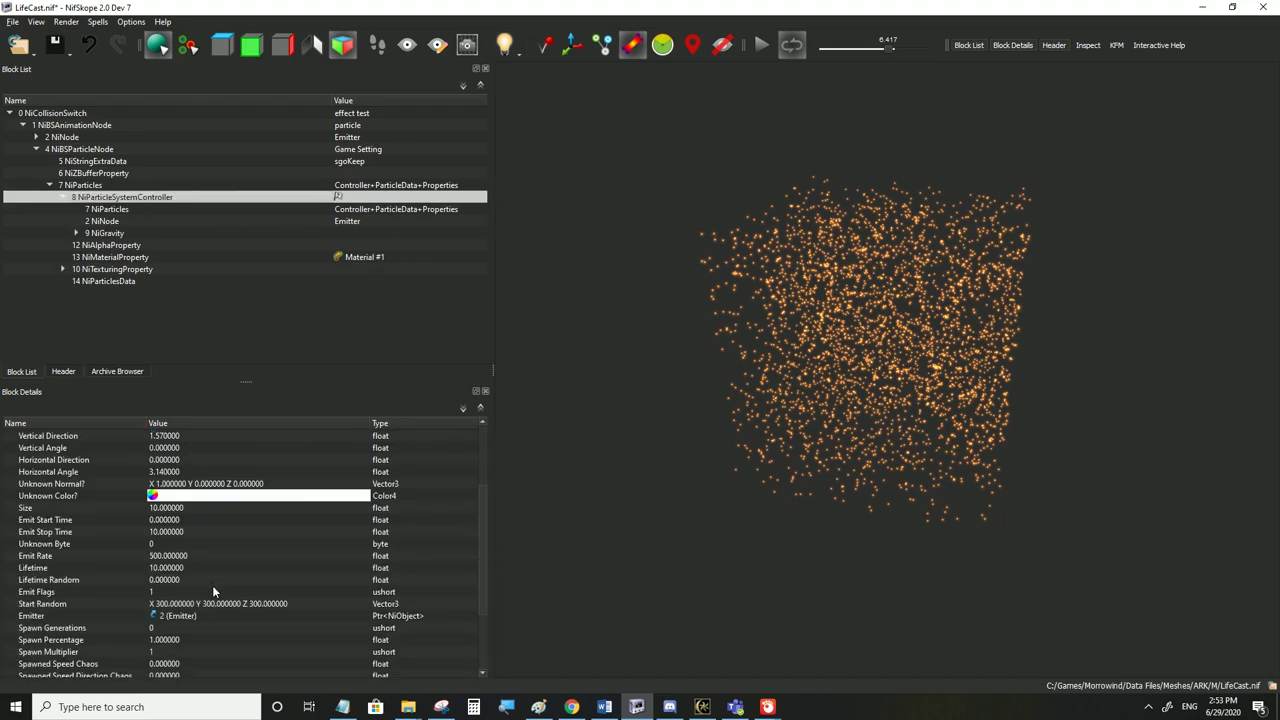
{"action": "left_click", "coordinate": [188, 605]}
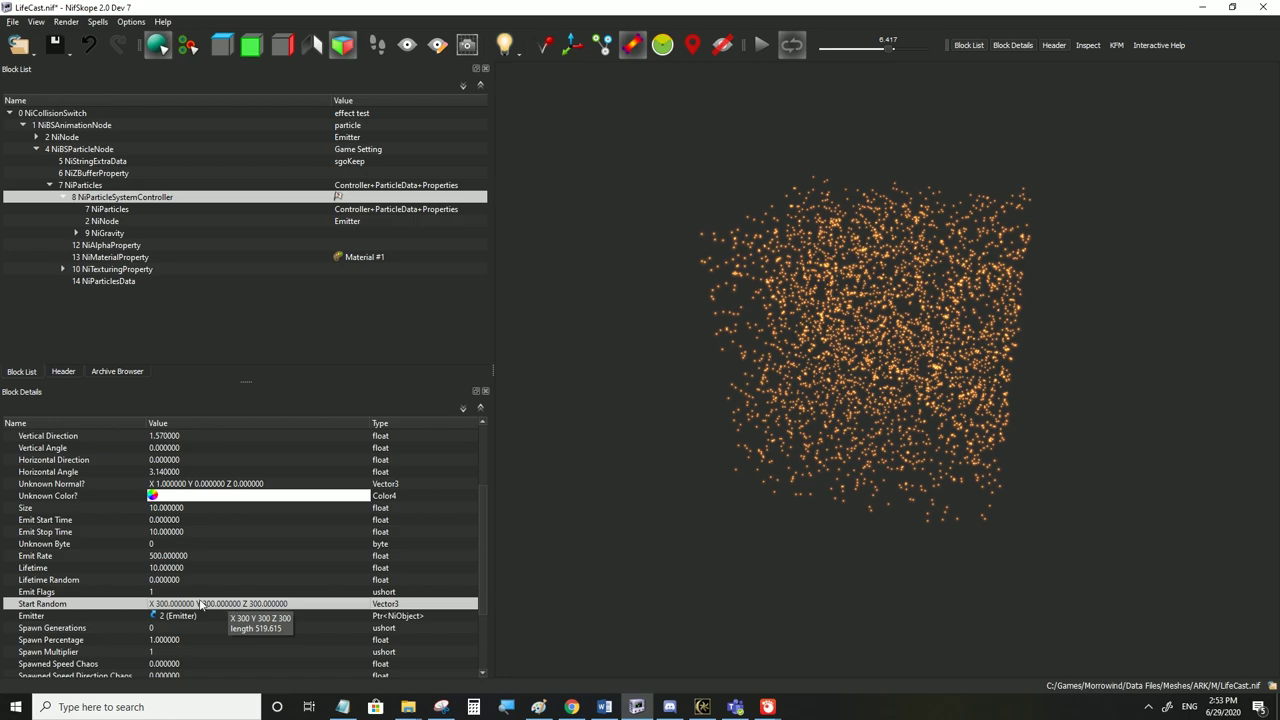
Set the NiGravity Position X to 150
{"action": "left_click", "coordinate": [104, 233]}
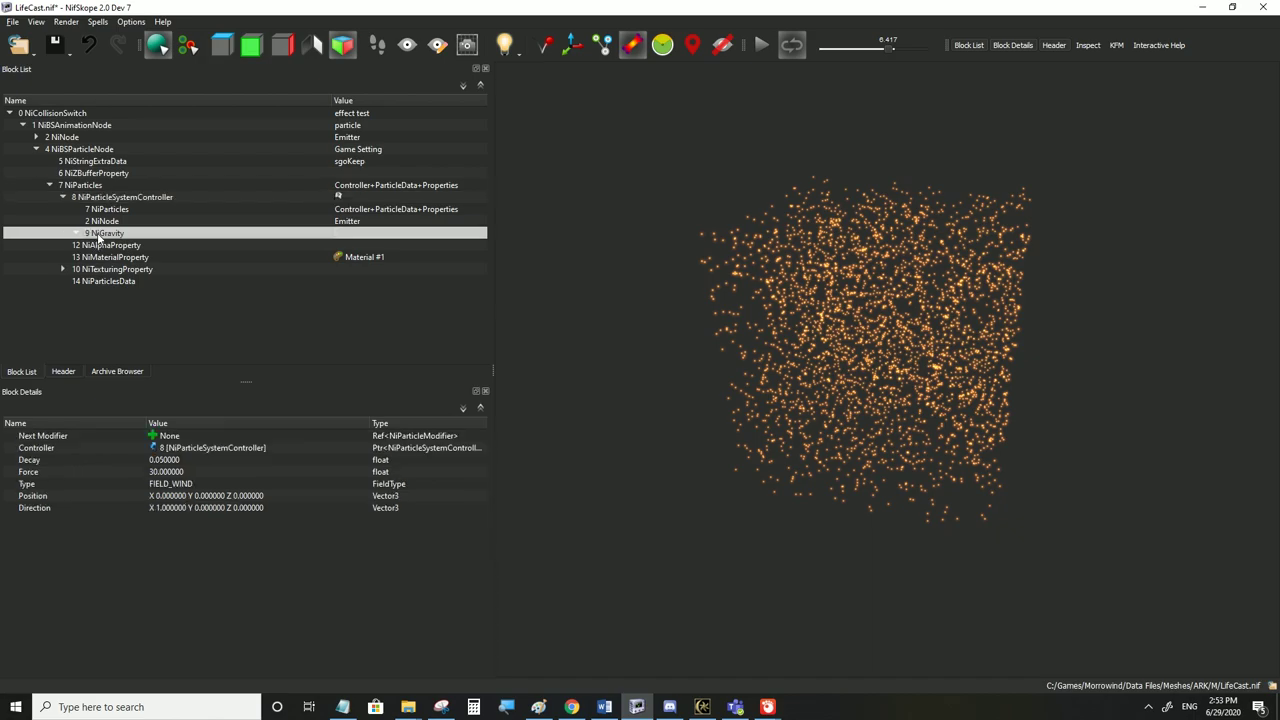
{"action": "left_click", "coordinate": [262, 500]}
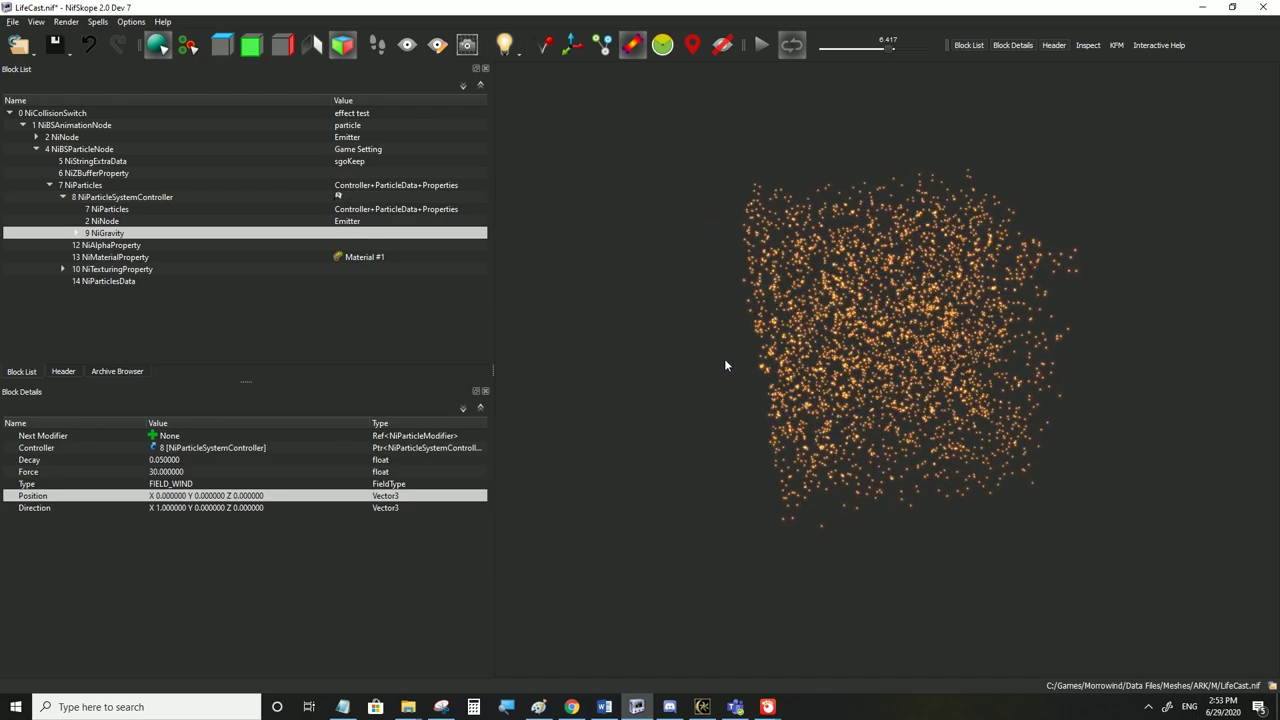
{"action": "double_click", "coordinate": [170, 494]}
{"action": "type", "text": "150"}
{"action": "left_click", "coordinate": [172, 510]}
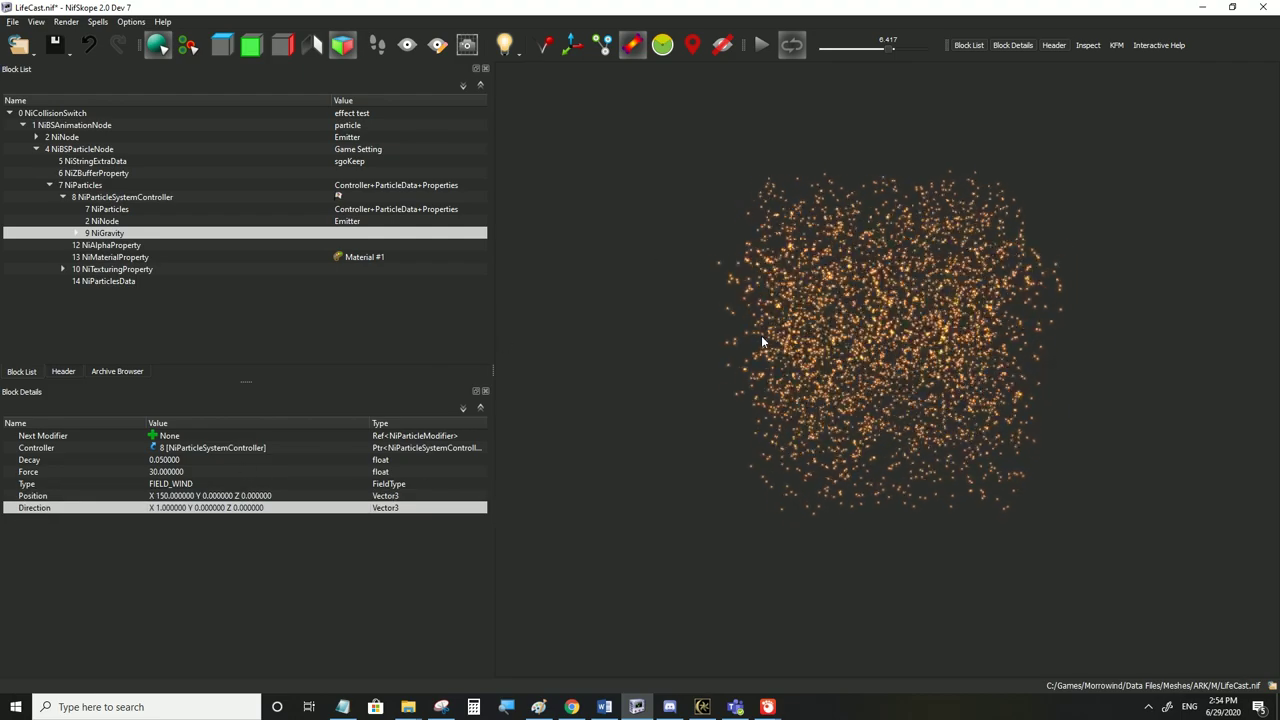
Save LifeCast.nif and view the shifted particles in Morrowind
{"action": "left_click", "coordinate": [13, 22]}
{"action": "left_click", "coordinate": [45, 126]}
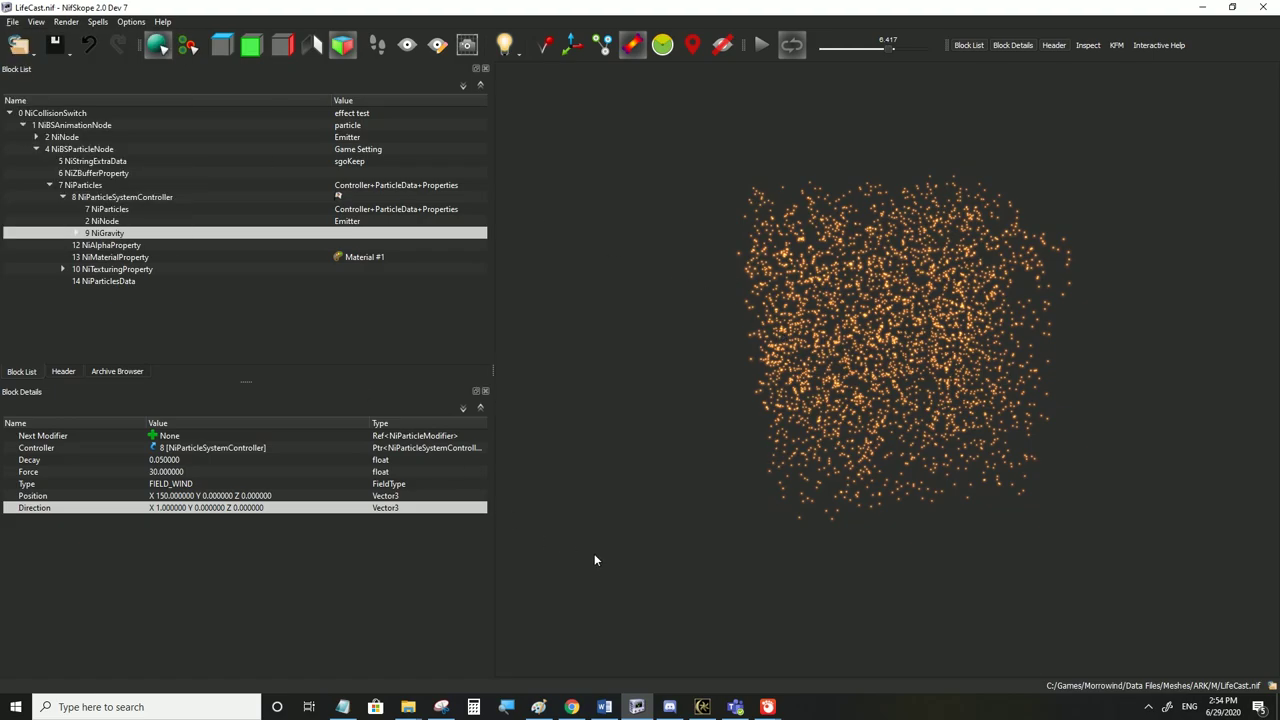
{"action": "left_click", "coordinate": [704, 707]}
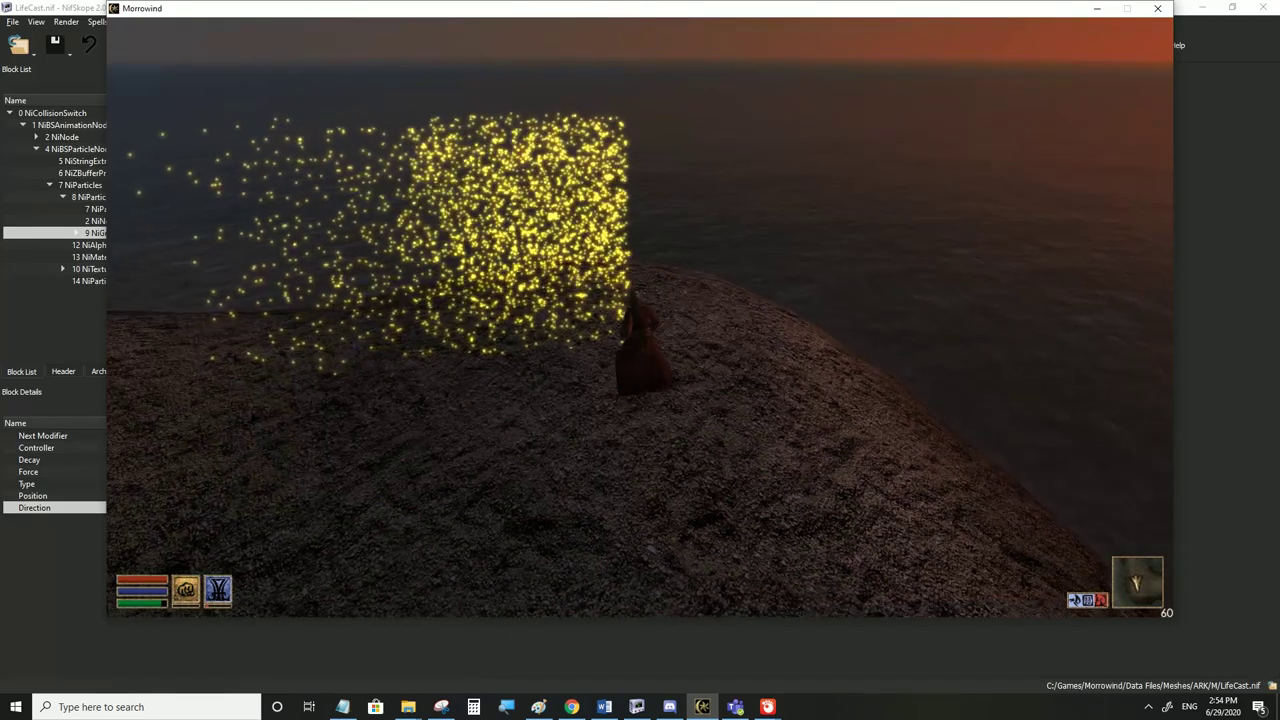
{"action": "key", "text": "s"}
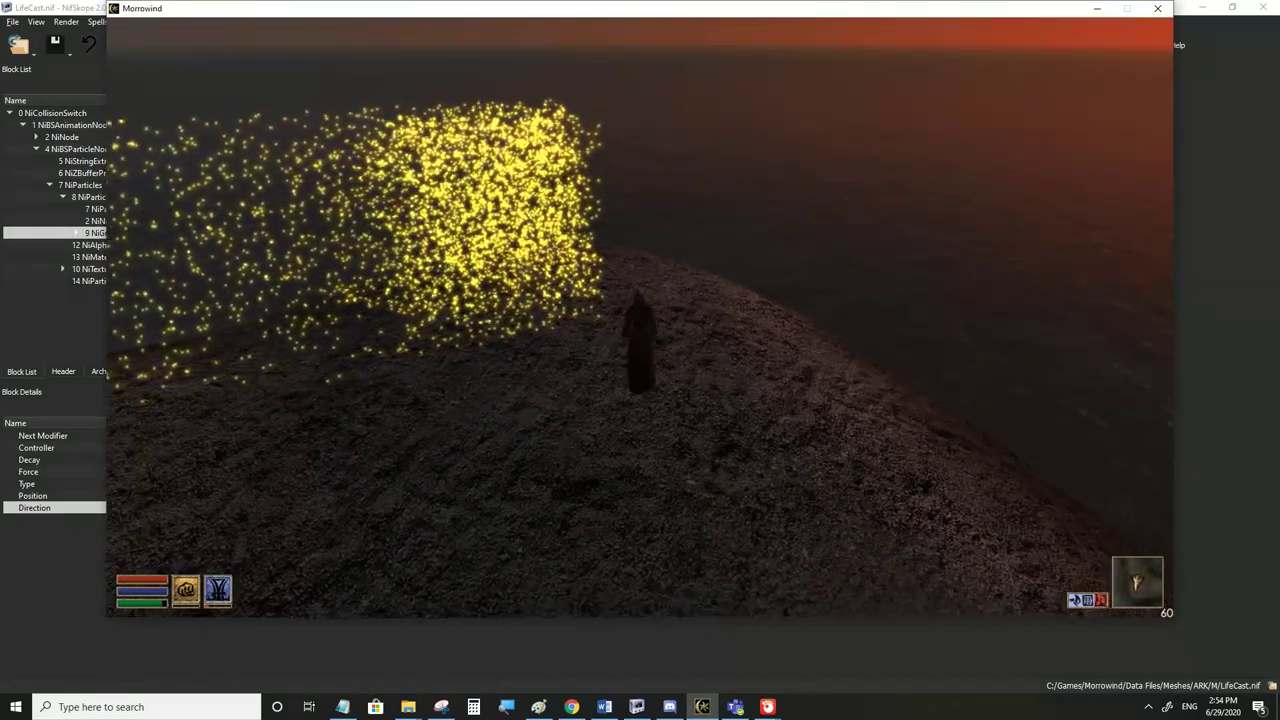
Set the Decay to 0.02, save, and check the particle cloud in Morrowind
{"action": "key", "text": "alt+Tab"}
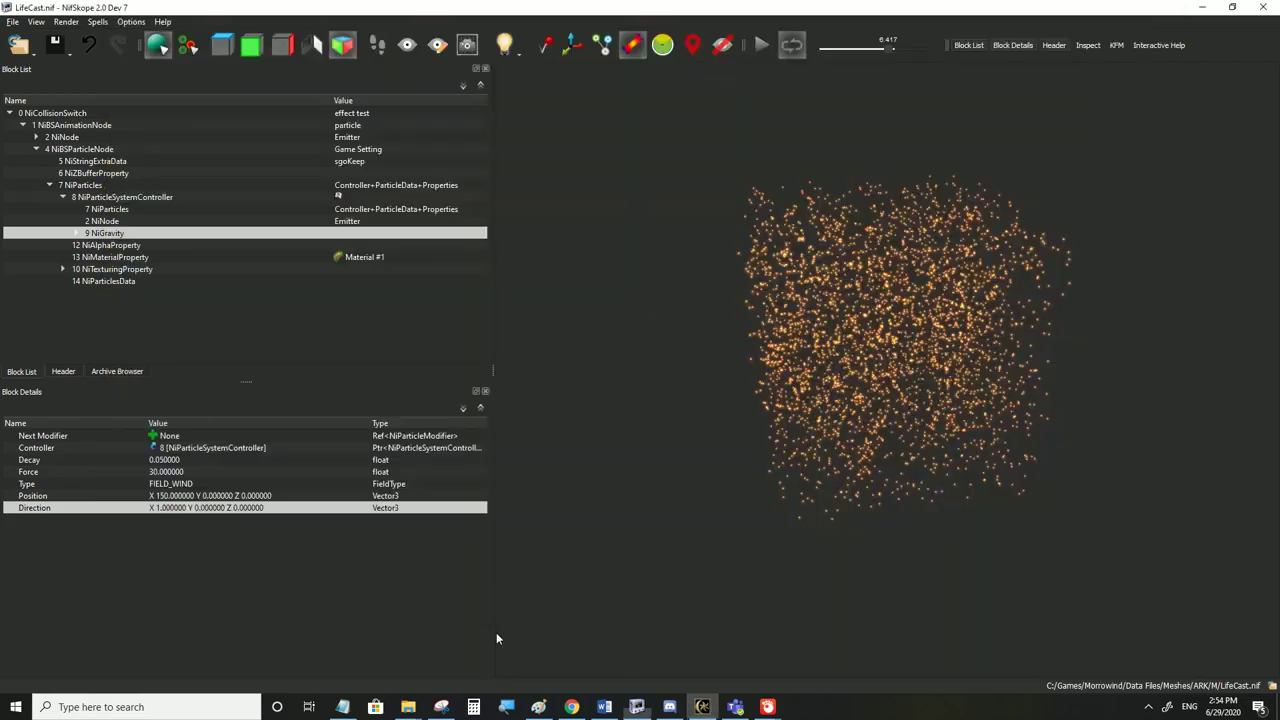
{"action": "double_click", "coordinate": [165, 460]}
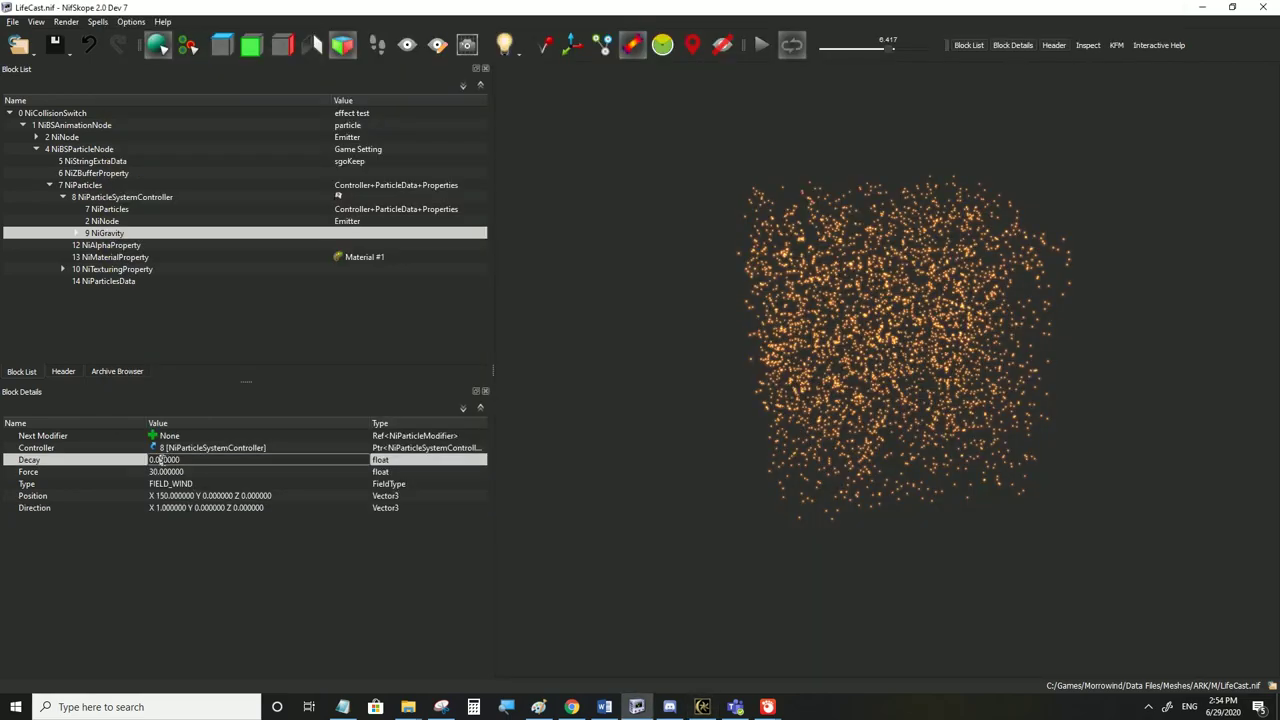
{"action": "left_click", "coordinate": [176, 473]}
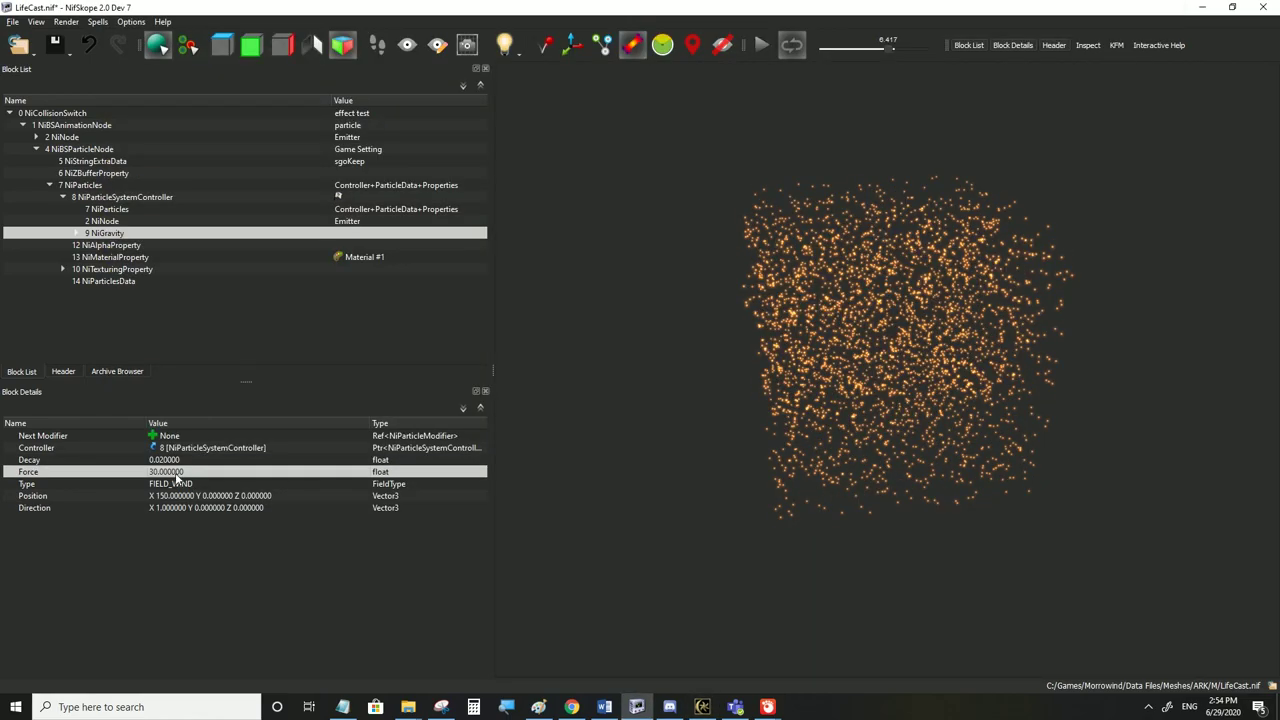
{"action": "left_click", "coordinate": [13, 21]}
{"action": "left_click", "coordinate": [30, 133]}
{"action": "left_click", "coordinate": [703, 707]}
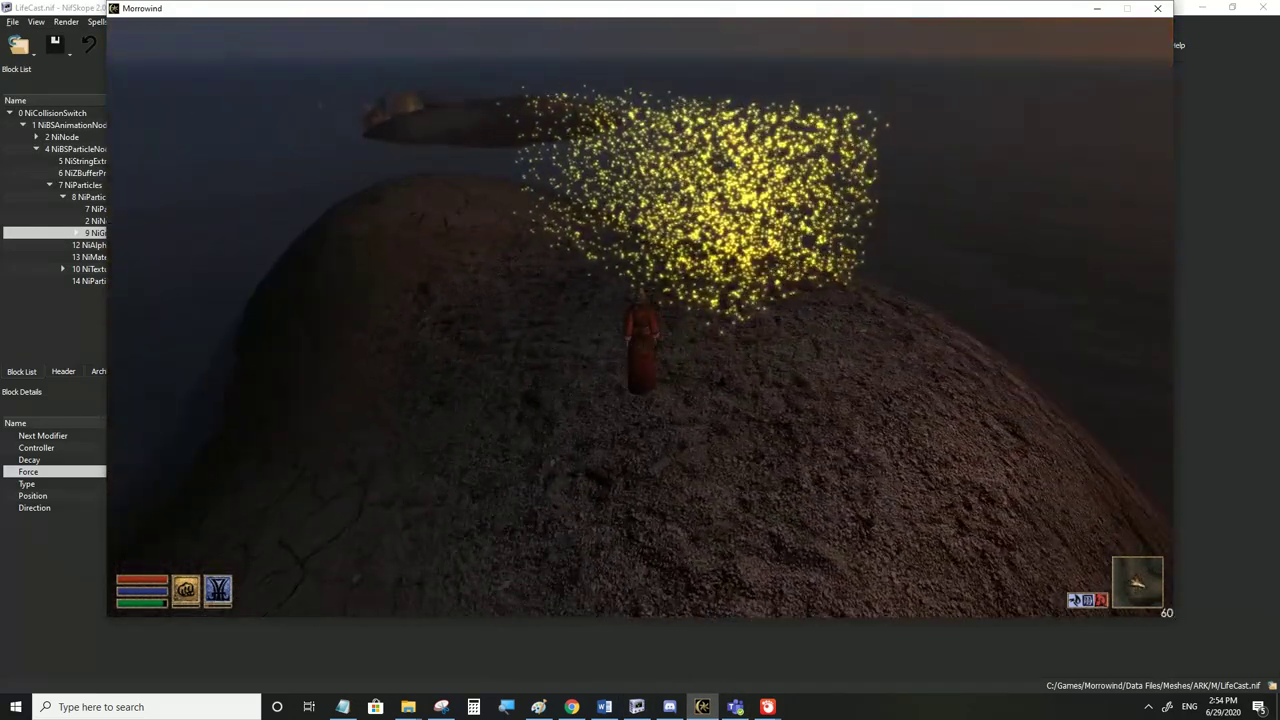
{"action": "key", "text": "s"}
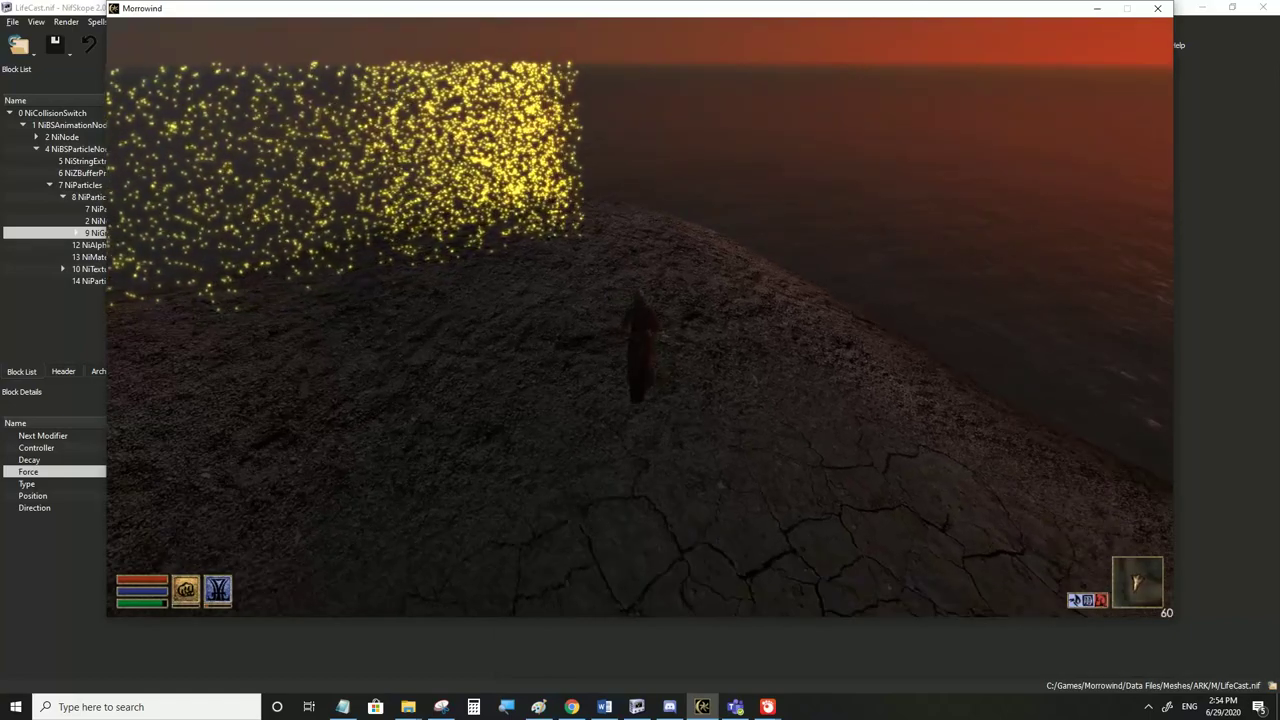
Change the Decay to 0.01, save, and walk around the effect in-game
{"action": "key", "text": "alt+Tab"}
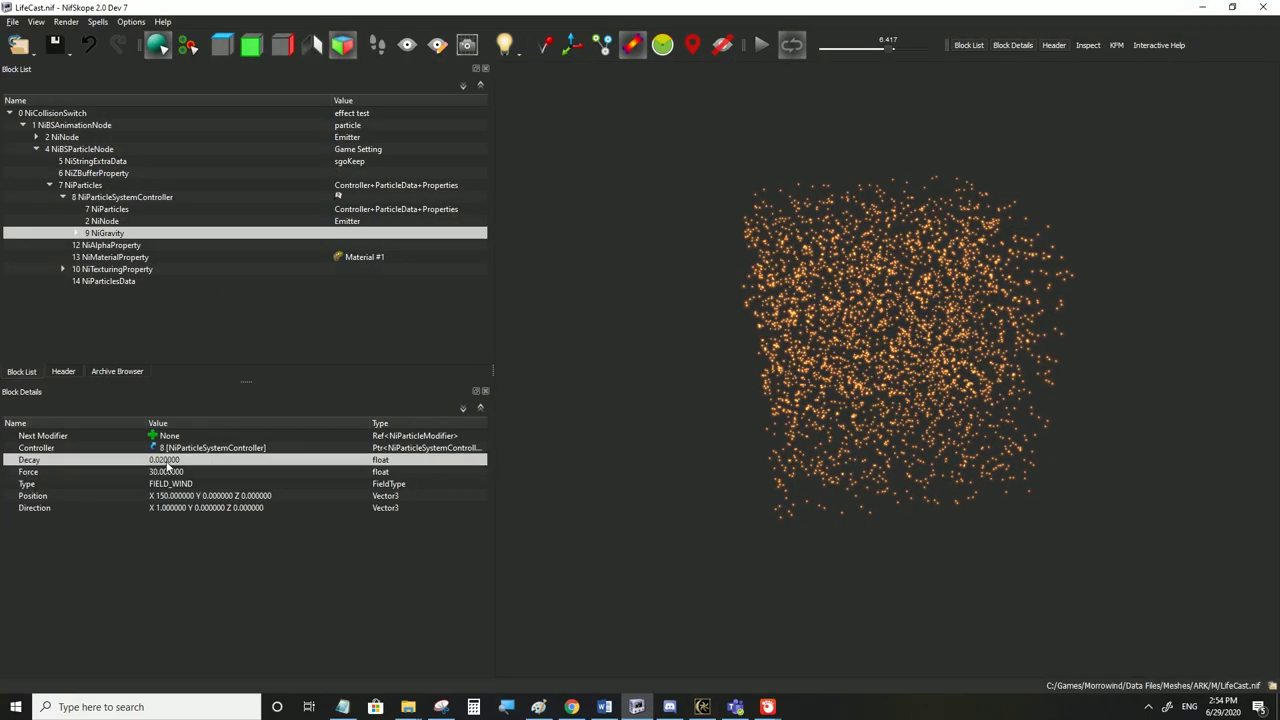
{"action": "double_click", "coordinate": [163, 459]}
{"action": "left_click", "coordinate": [162, 474]}
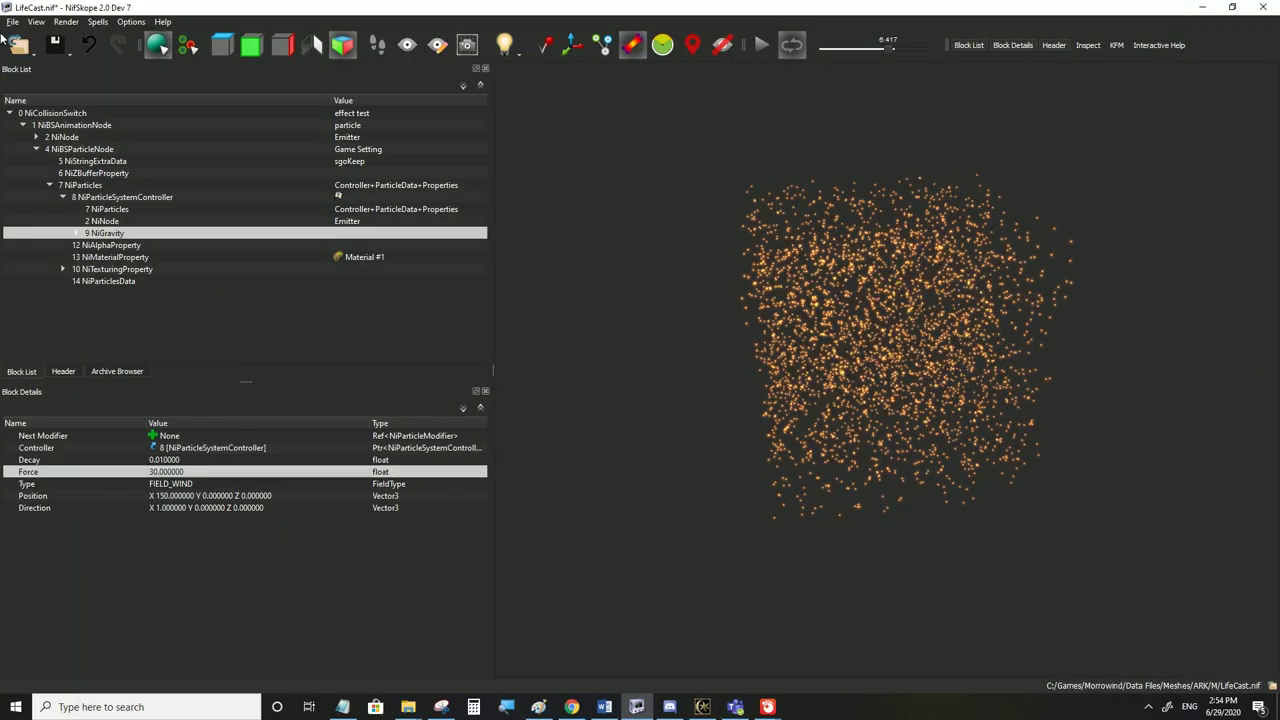
{"action": "left_click", "coordinate": [6, 23]}
{"action": "left_click", "coordinate": [29, 132]}
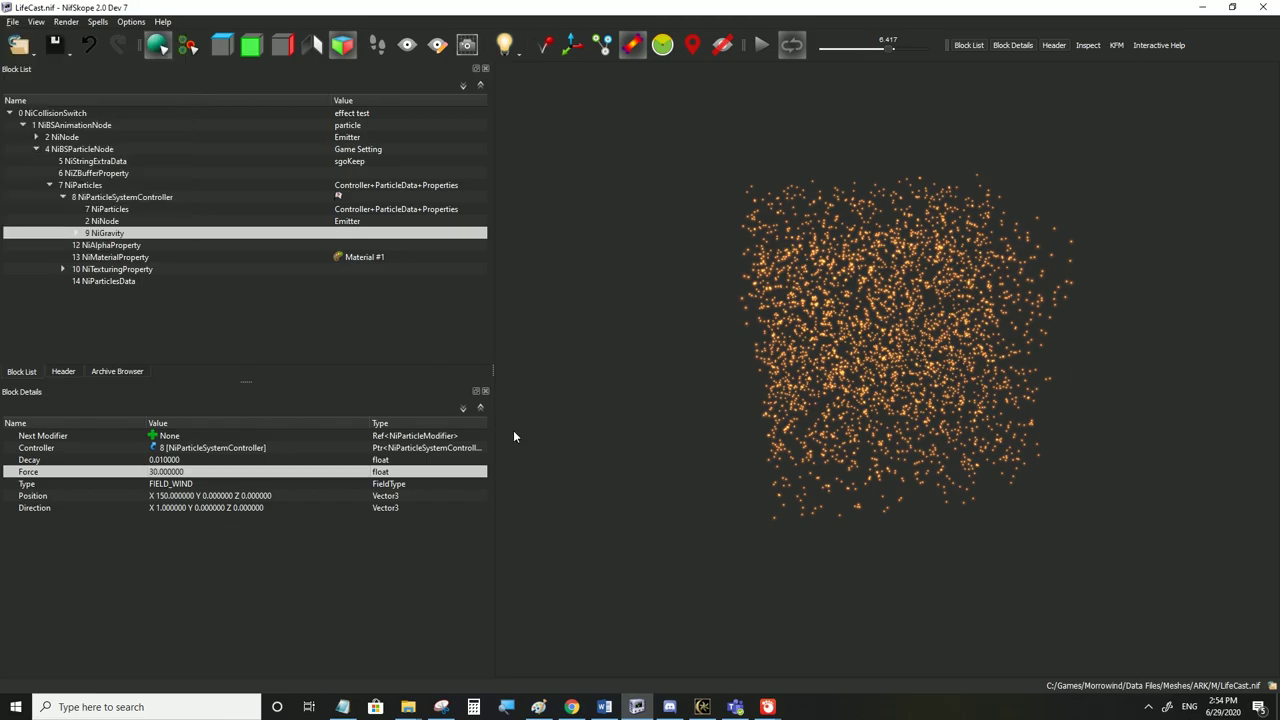
{"action": "left_click", "coordinate": [702, 706]}
{"action": "key", "text": "w"}
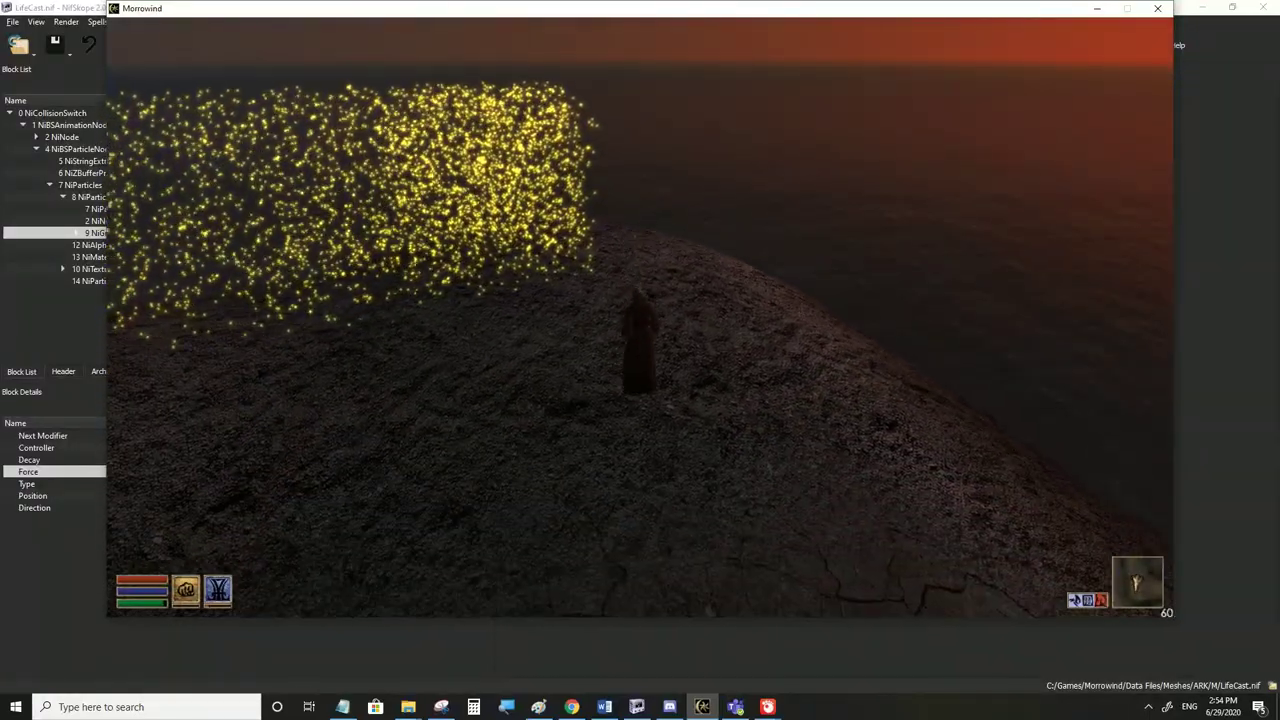
{"action": "key", "text": "s"}
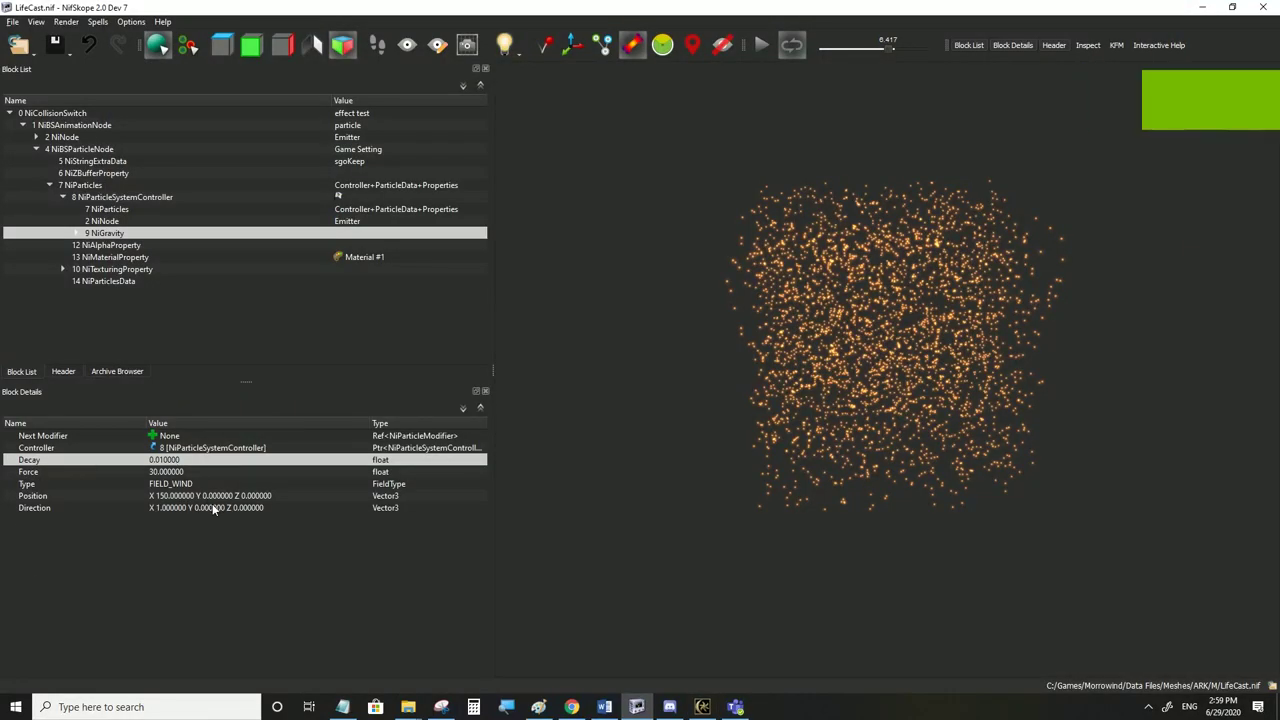
{"action": "left_click", "coordinate": [184, 508]}
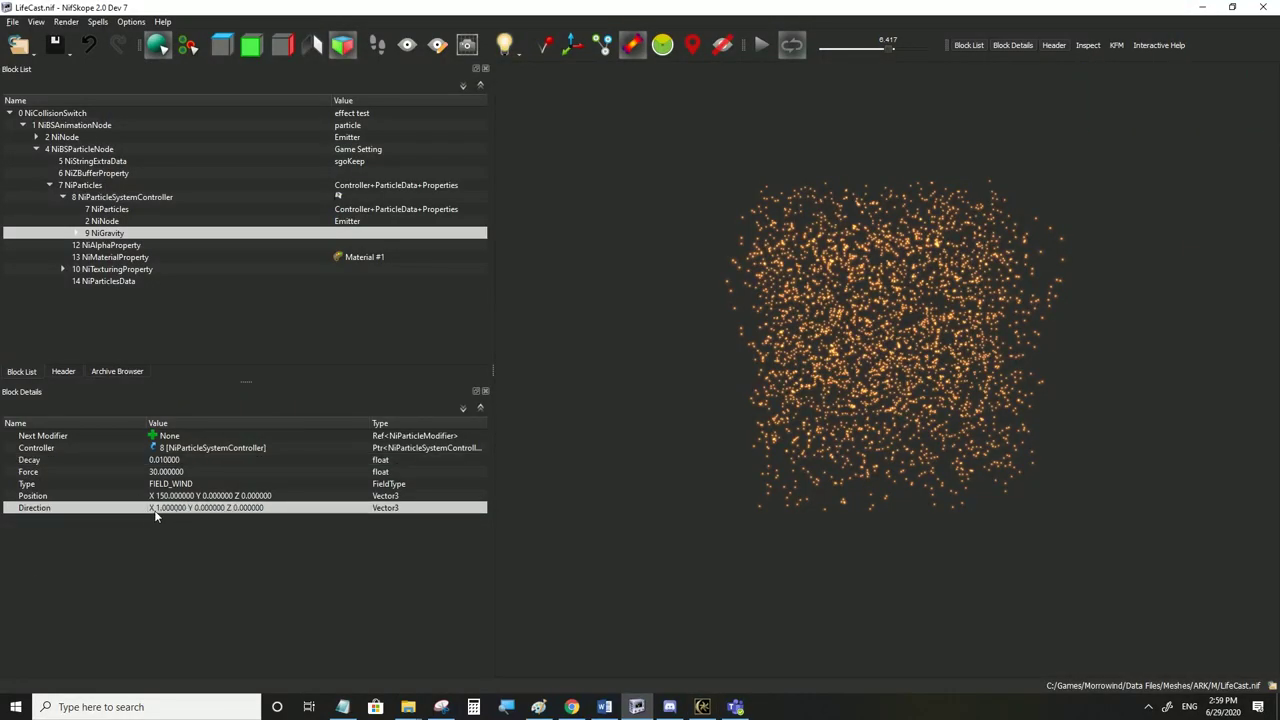
{"action": "double_click", "coordinate": [173, 508]}
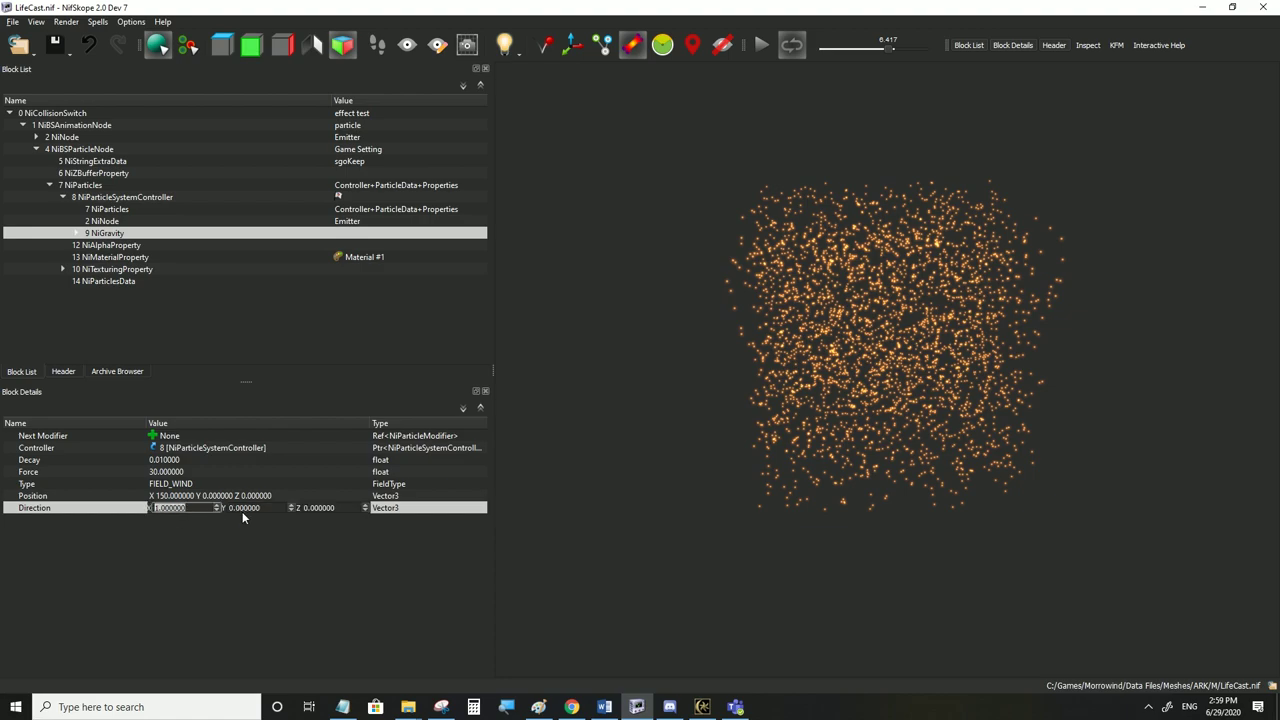
{"action": "type", "text": "0.35"}
{"action": "key", "text": "Tab"}
{"action": "type", "text": "0"}
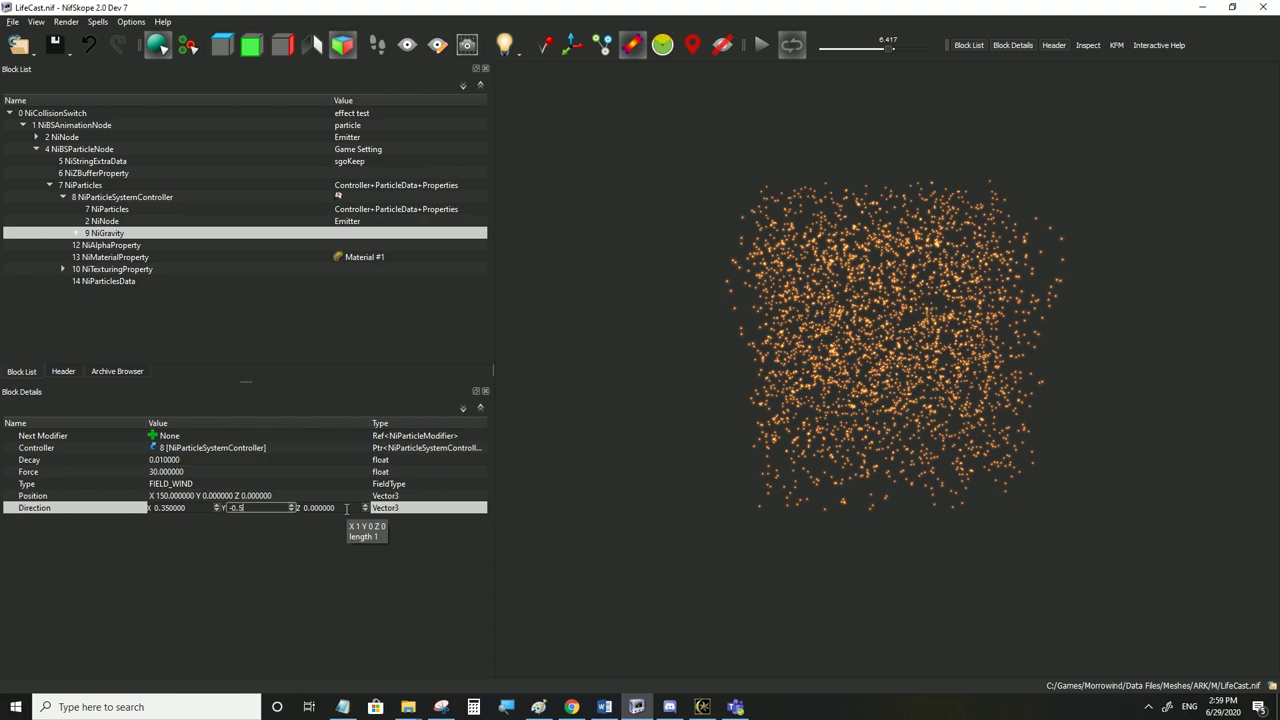
{"action": "key", "text": "Tab"}
{"action": "type", "text": "7"}
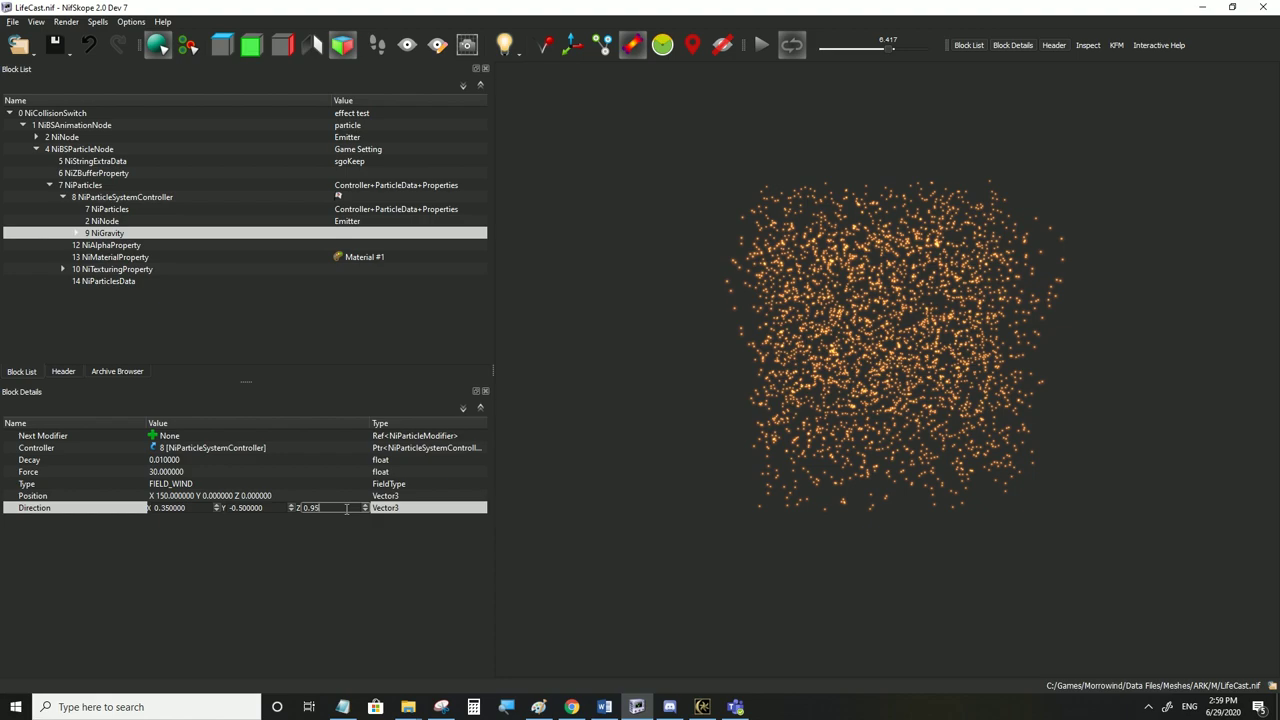
{"action": "key", "text": "Return"}
{"action": "left_click", "coordinate": [248, 482]}
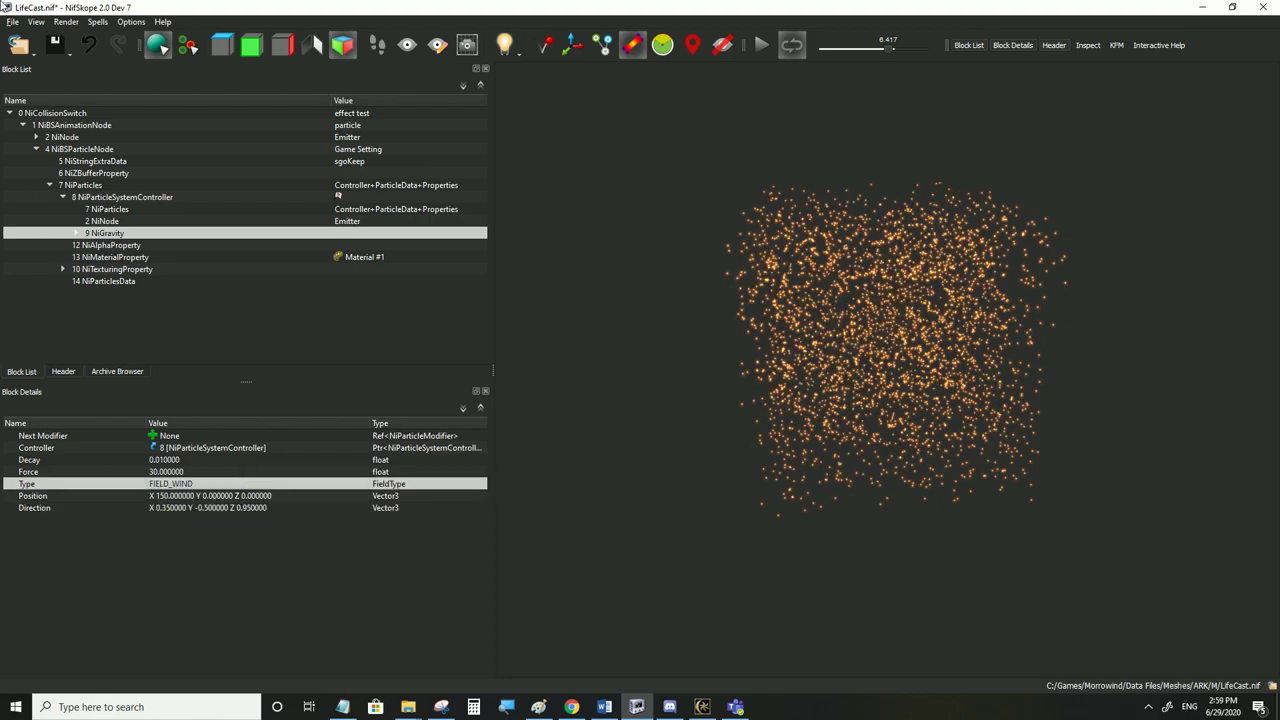
{"action": "left_click", "coordinate": [12, 22]}
{"action": "left_click", "coordinate": [293, 337]}
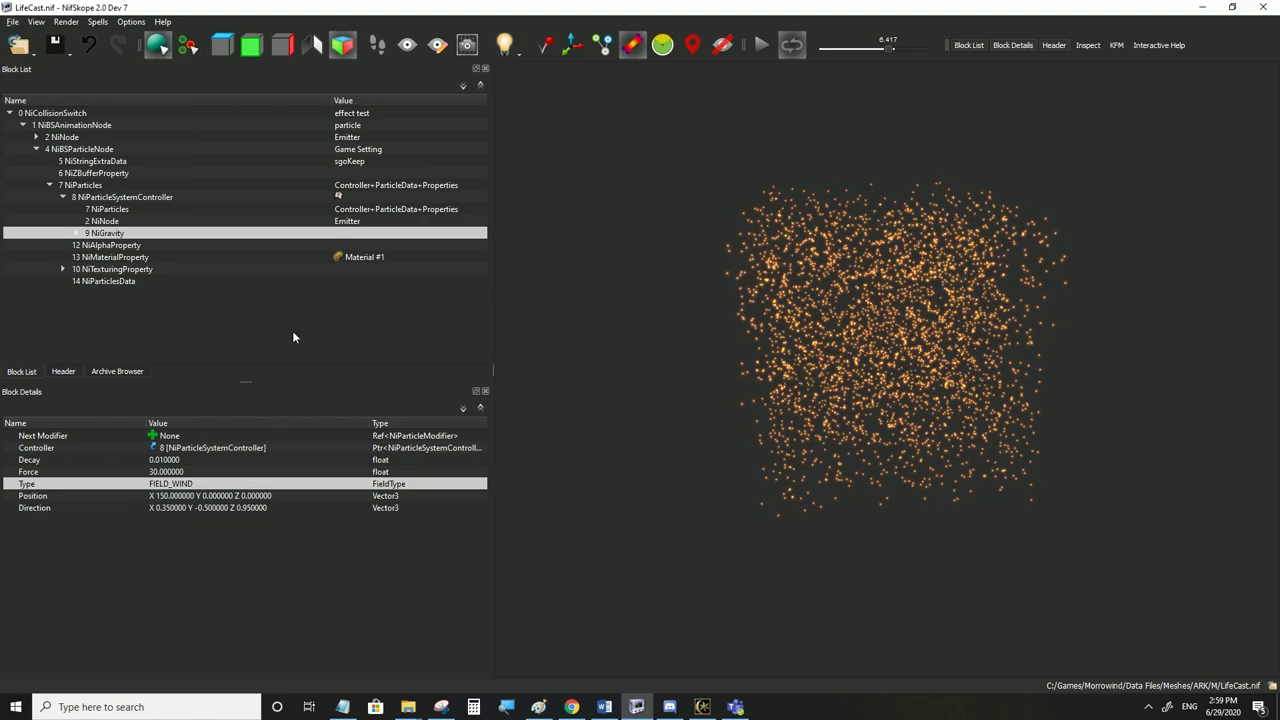
{"action": "left_click", "coordinate": [703, 706]}
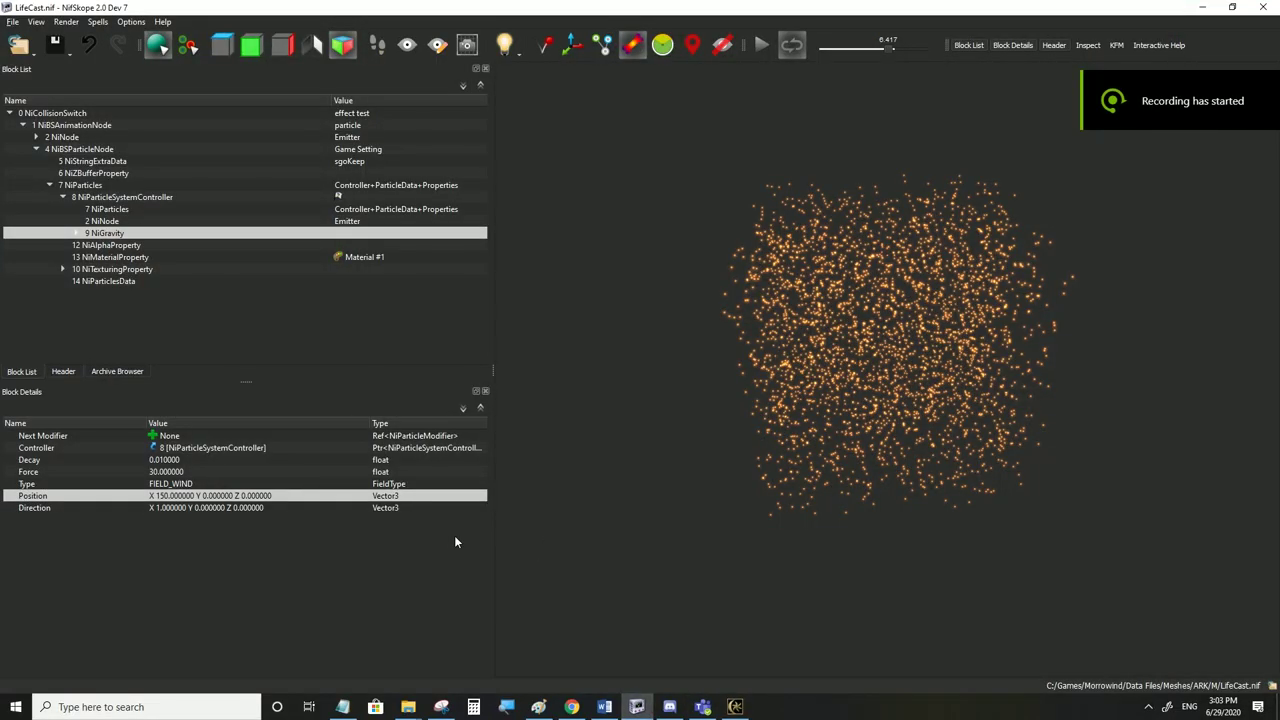
Change the NiGravity type to FIELD_POINT and set the Direction X component to 0
{"action": "double_click", "coordinate": [358, 484]}
{"action": "left_click", "coordinate": [360, 484]}
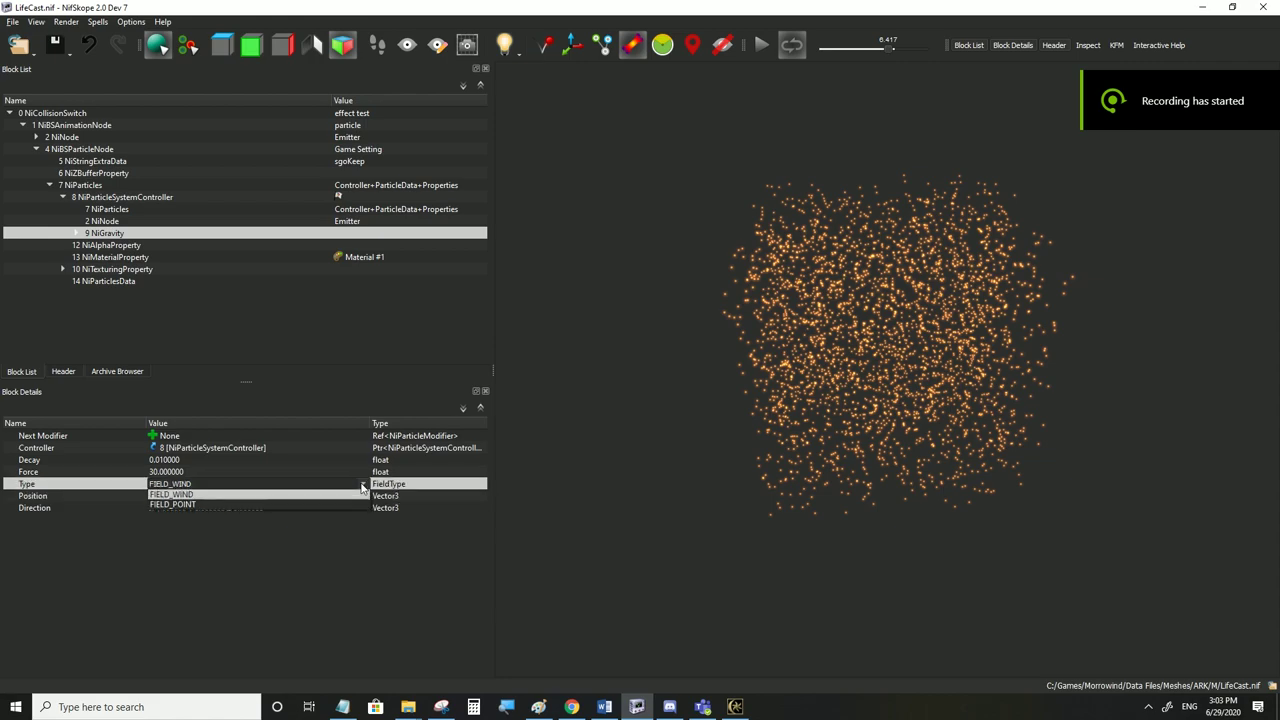
{"action": "left_click", "coordinate": [301, 504]}
{"action": "key", "text": "Down"}
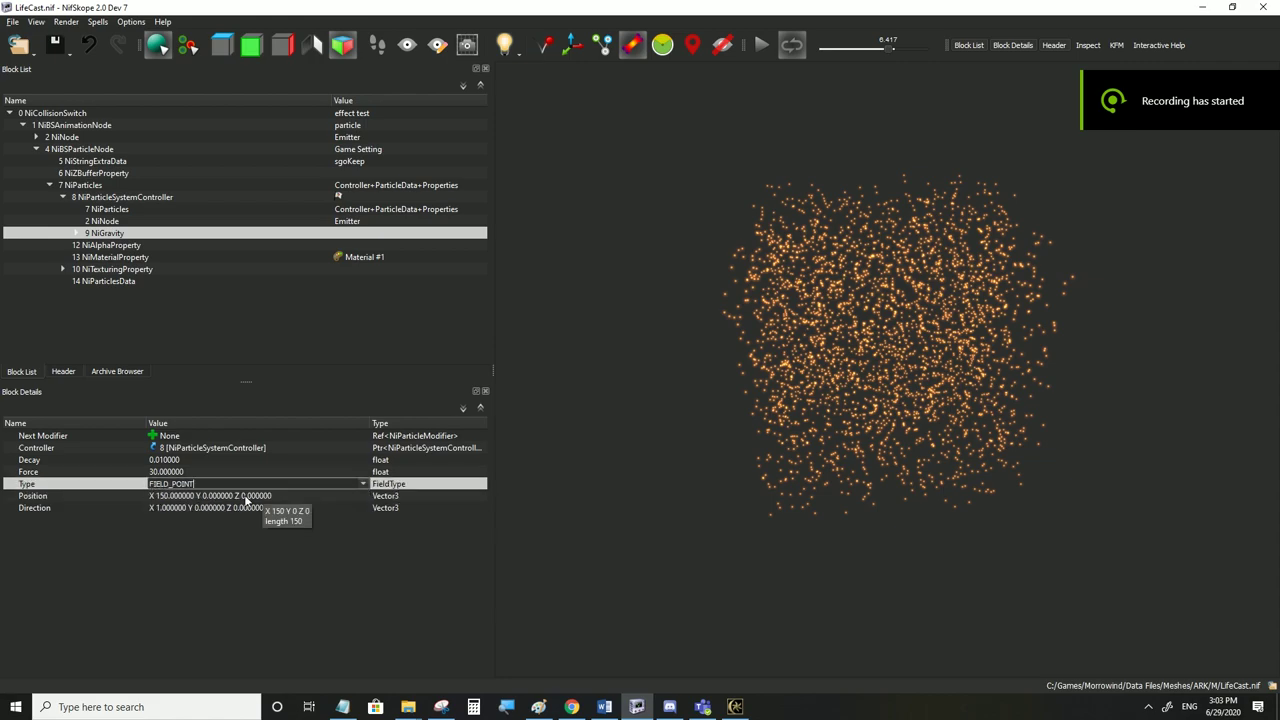
{"action": "double_click", "coordinate": [172, 508]}
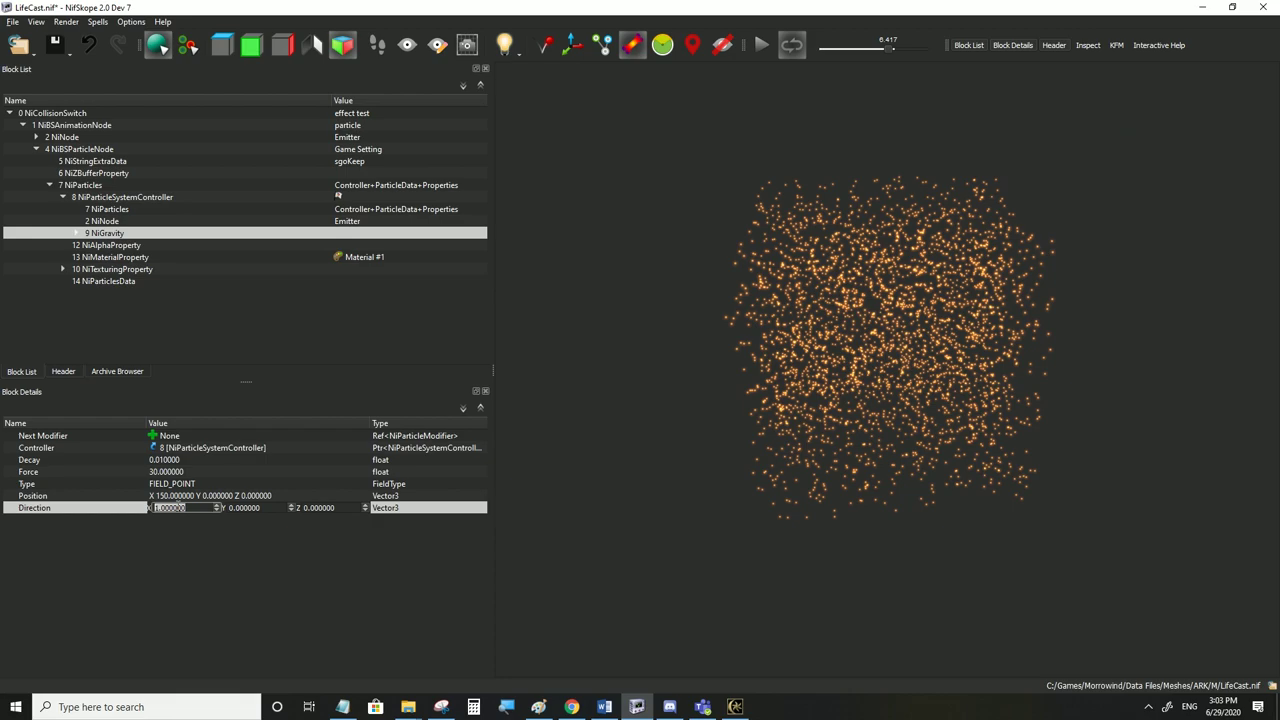
{"action": "type", "text": "0"}
{"action": "left_click", "coordinate": [220, 500]}
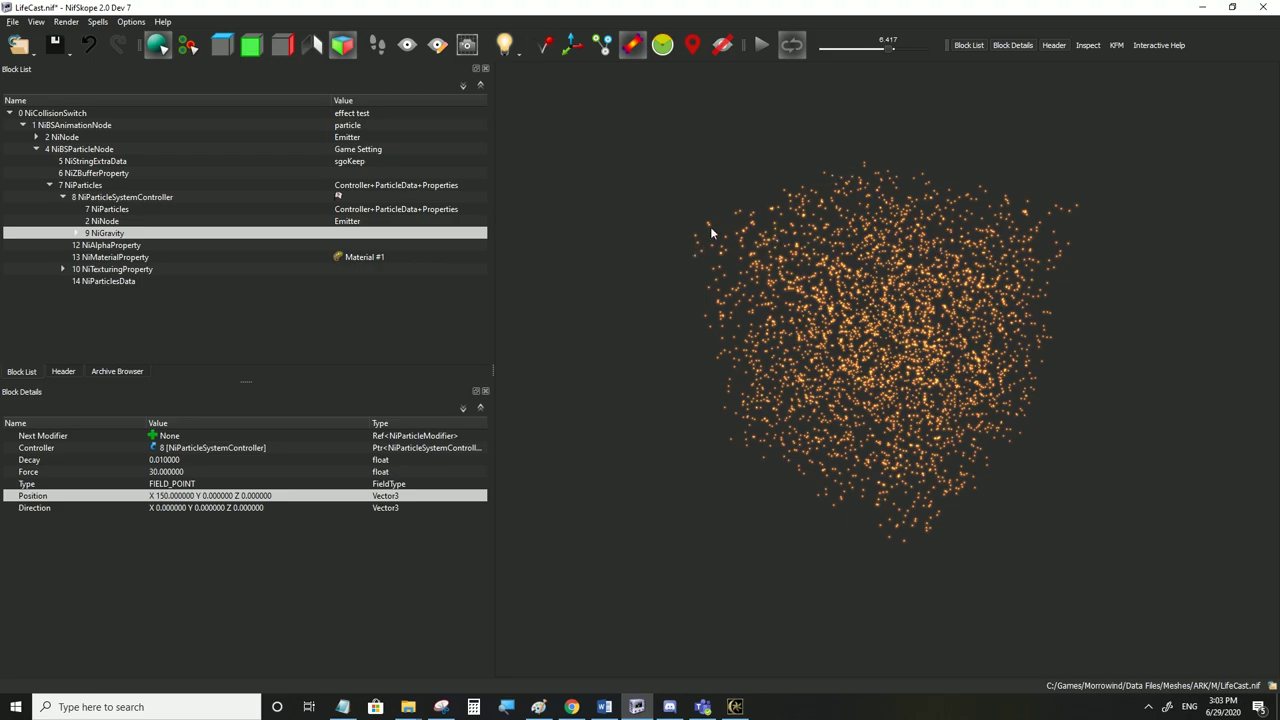
Move the gravity Position to Y 150 and Z 300
{"action": "left_click_drag", "start_coordinate": [733, 326], "coordinate": [780, 239]}
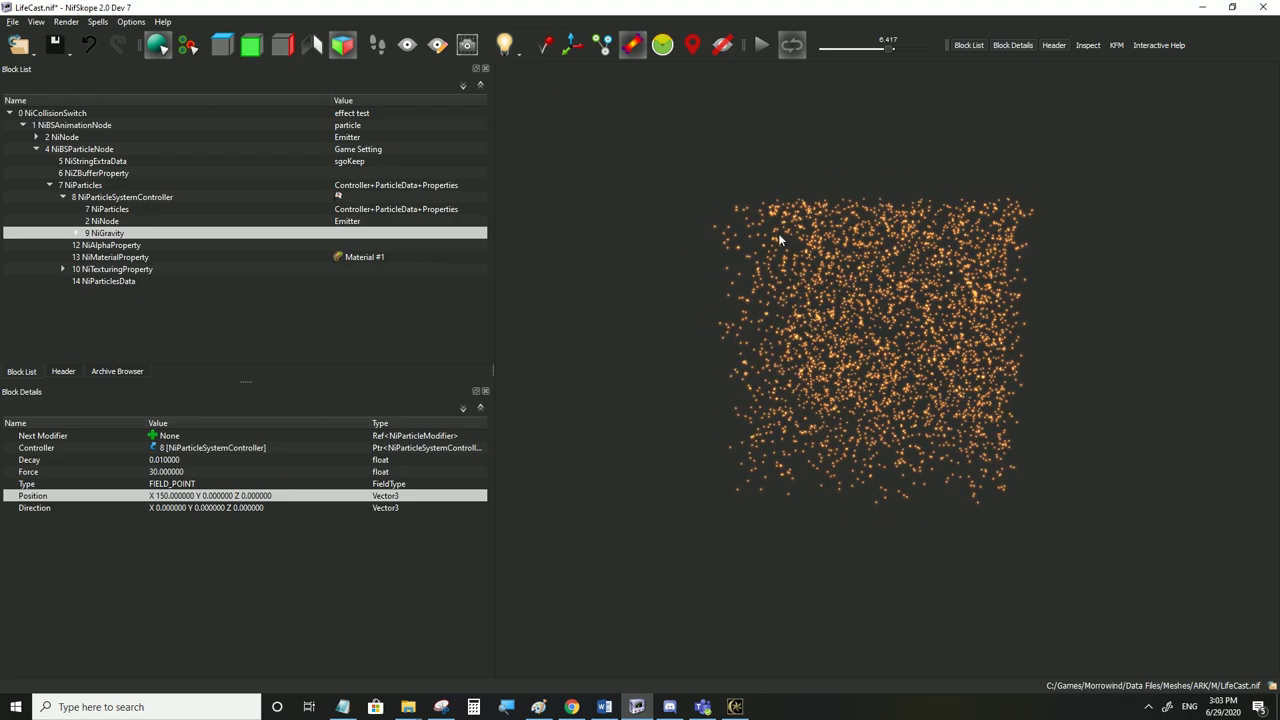
{"action": "double_click", "coordinate": [205, 496]}
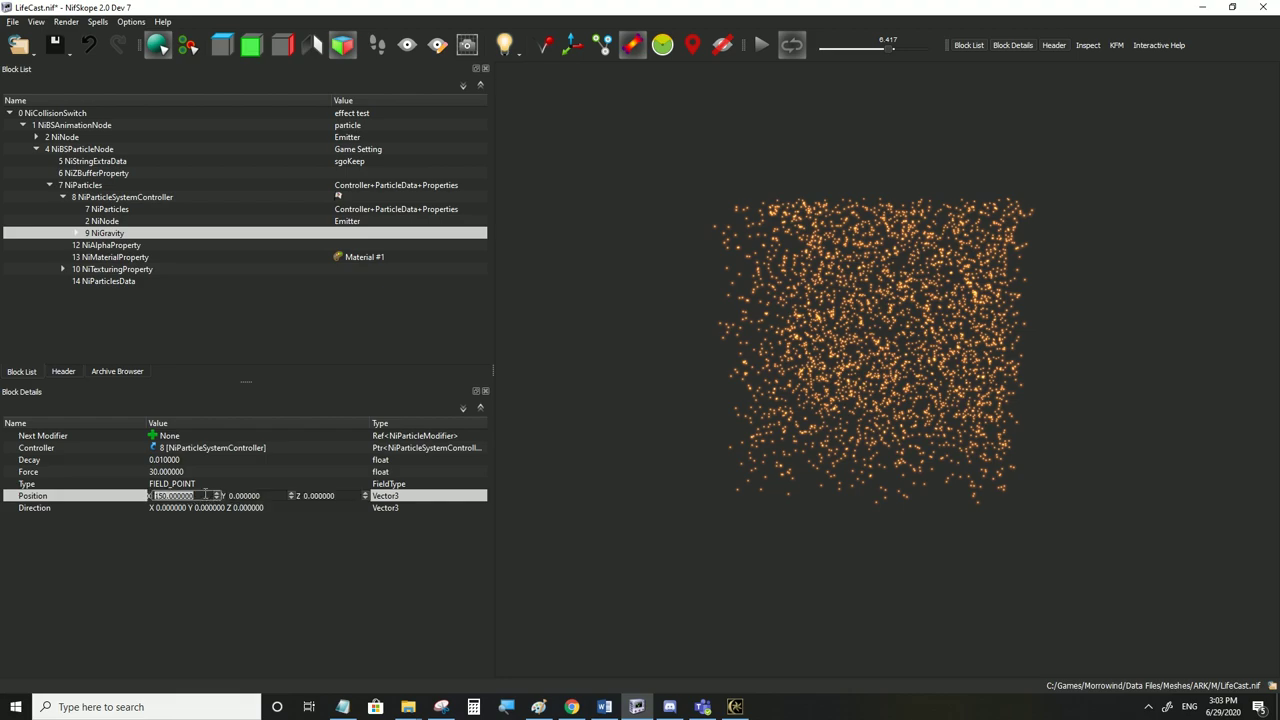
{"action": "double_click", "coordinate": [234, 496]}
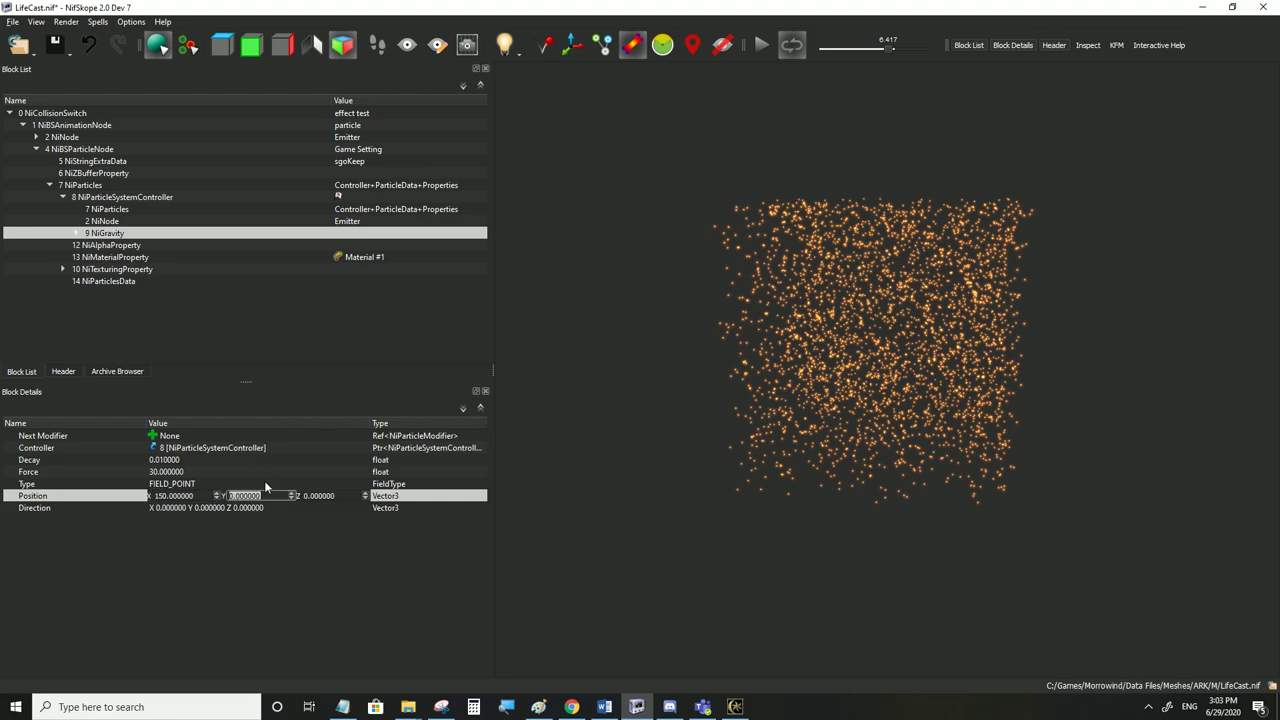
{"action": "type", "text": "150"}
{"action": "left_click", "coordinate": [233, 507]}
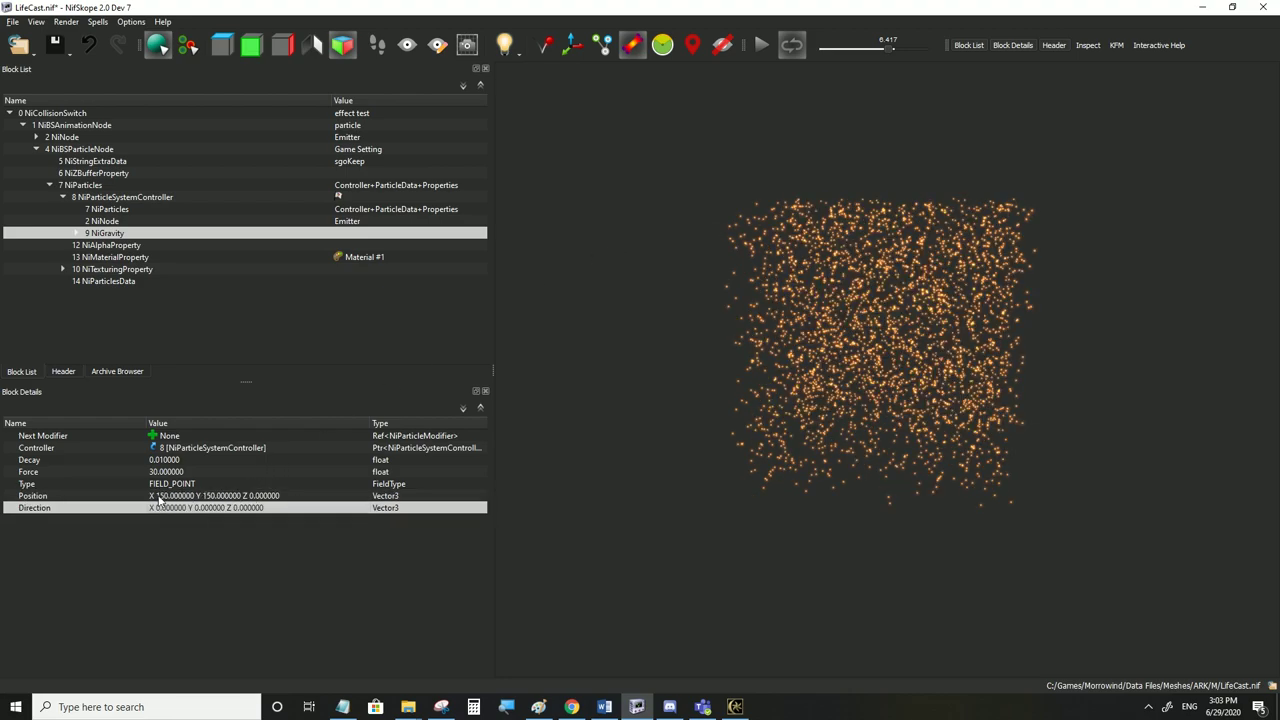
{"action": "double_click", "coordinate": [256, 497]}
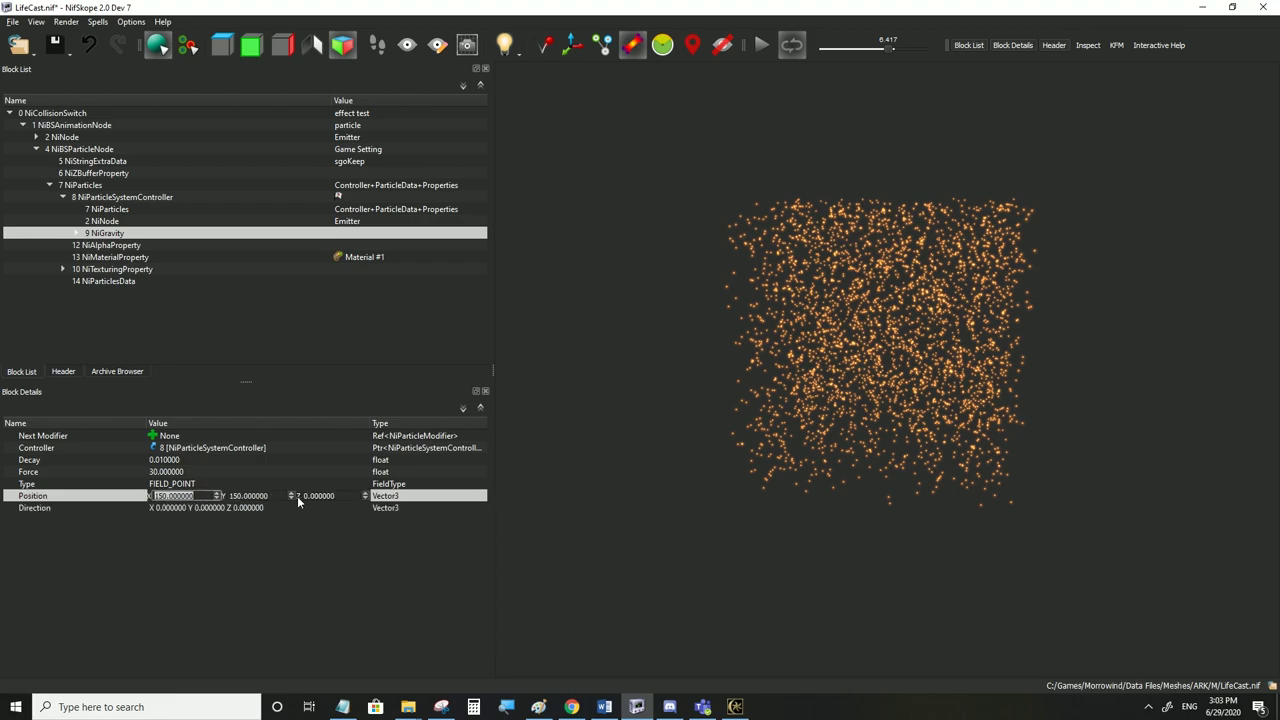
{"action": "left_click", "coordinate": [304, 496]}
{"action": "double_click", "coordinate": [303, 496]}
{"action": "type", "text": "300"}
{"action": "left_click", "coordinate": [257, 508]}
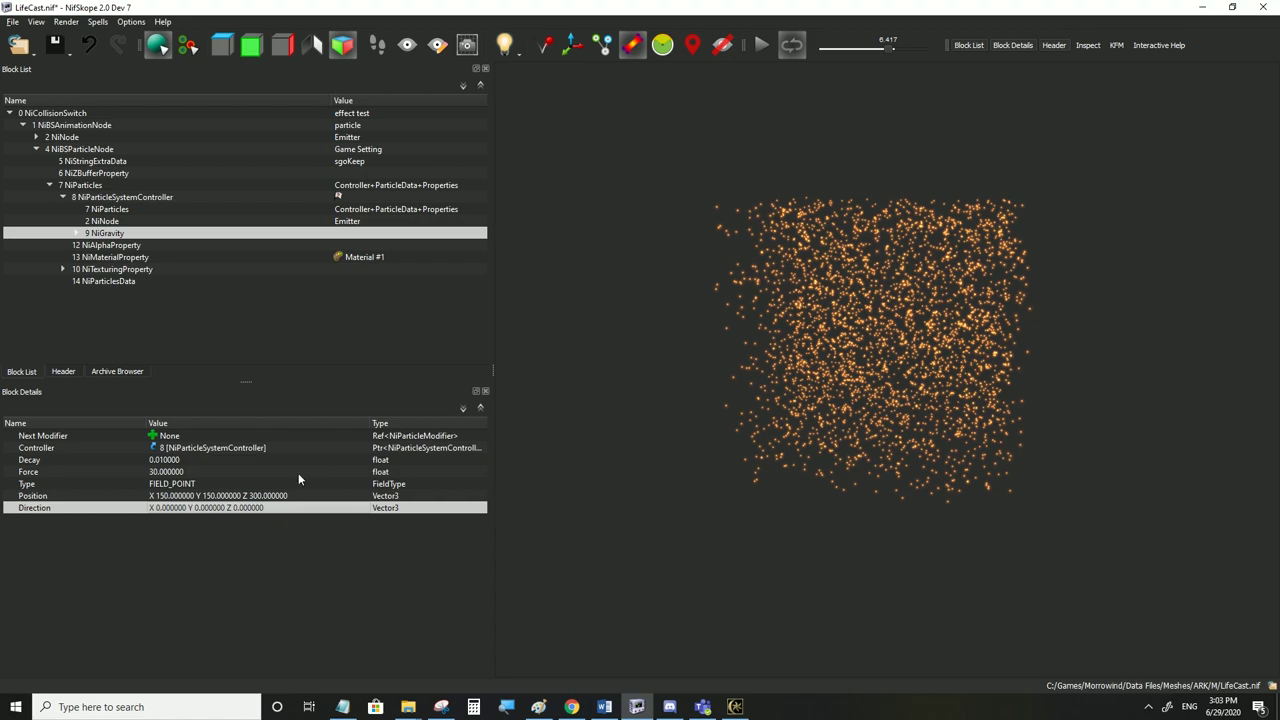
Set Decay to 0, save LifeCast.nif, and check the twisting particle column in Morrowind
{"action": "double_click", "coordinate": [182, 462]}
{"action": "type", "text": "0"}
{"action": "left_click", "coordinate": [178, 484]}
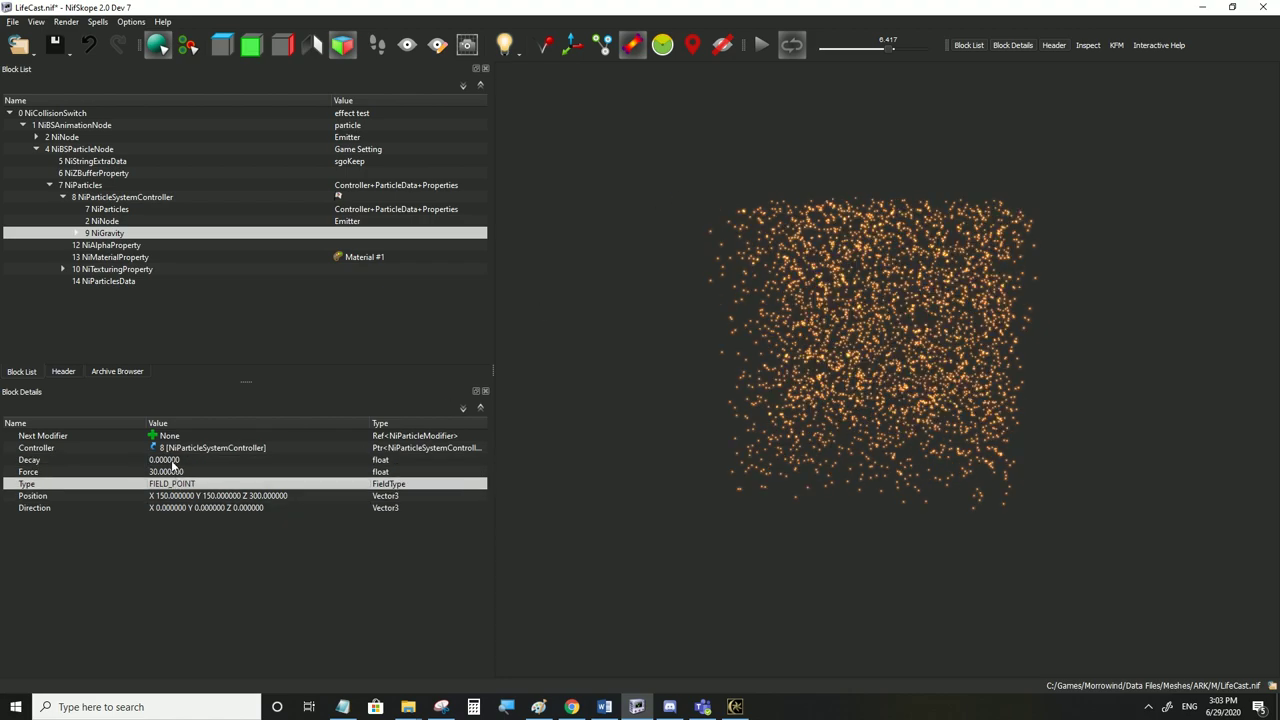
{"action": "left_click", "coordinate": [9, 24]}
{"action": "left_click", "coordinate": [29, 134]}
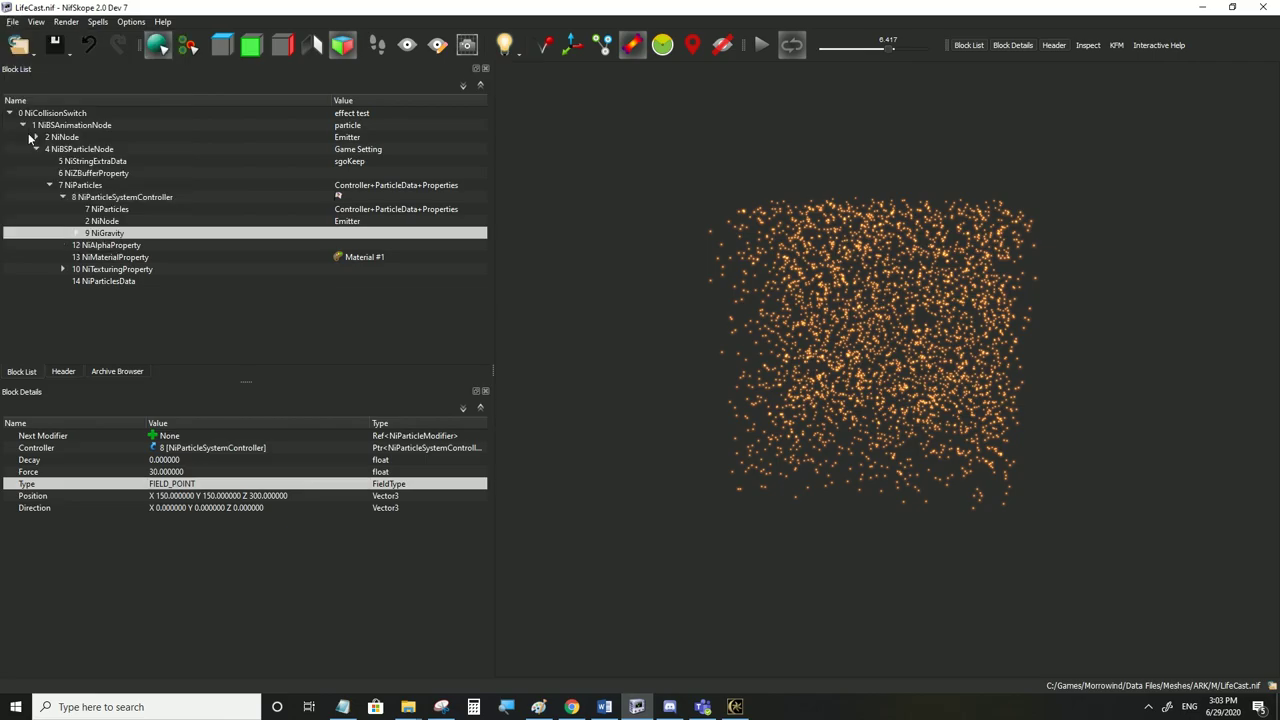
{"action": "left_click", "coordinate": [735, 707]}
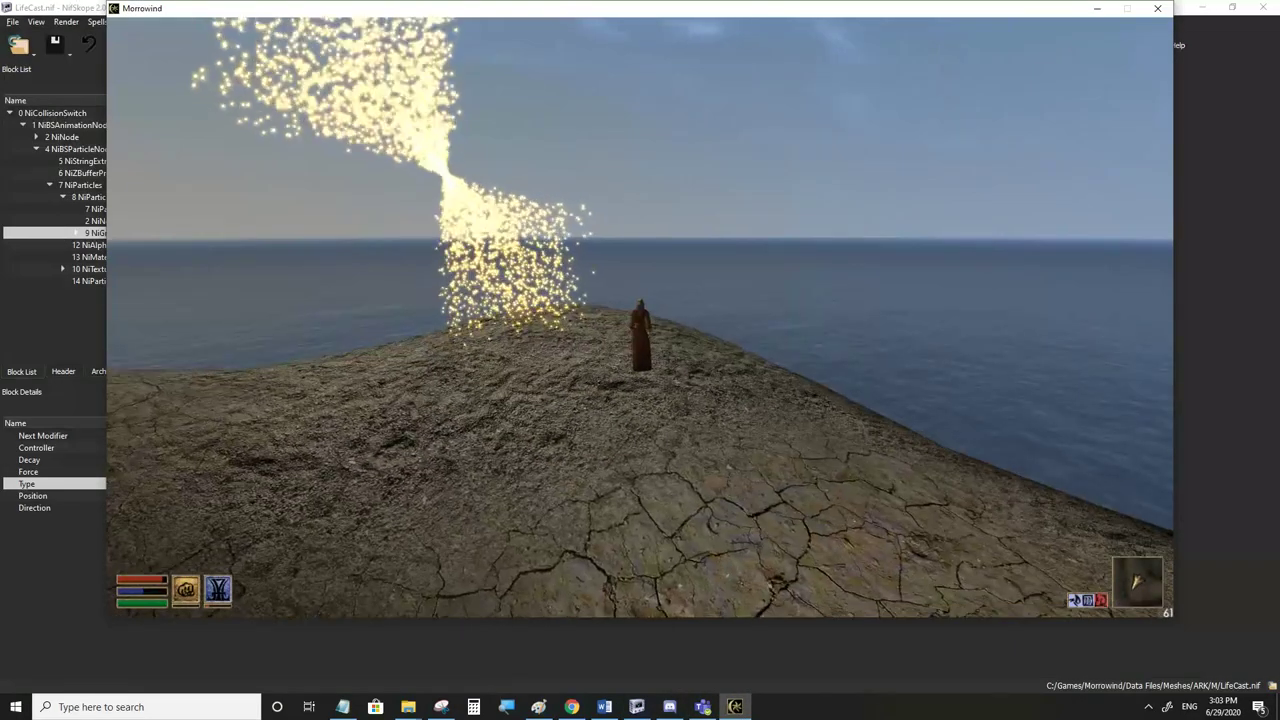
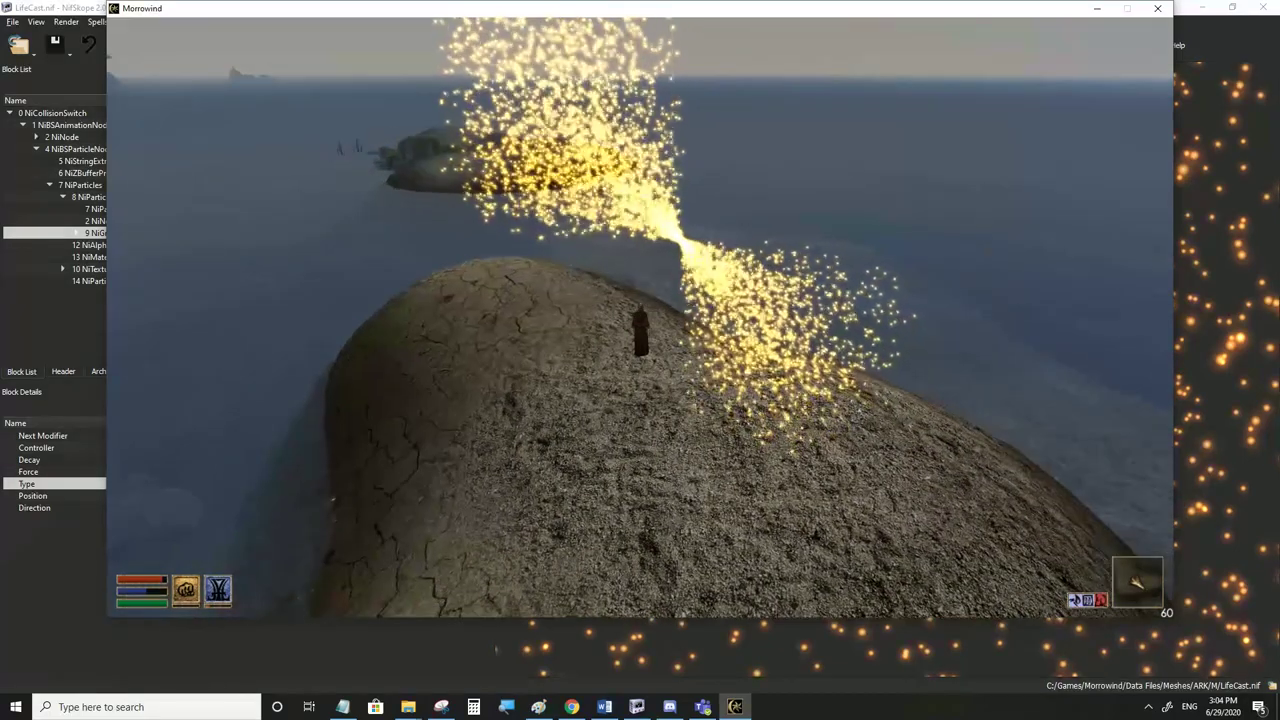
Raise the NiGravity Force to 300, save LifeCast.nif, and check it in Morrowind
{"action": "key", "text": "alt+Tab"}
{"action": "double_click", "coordinate": [180, 473]}
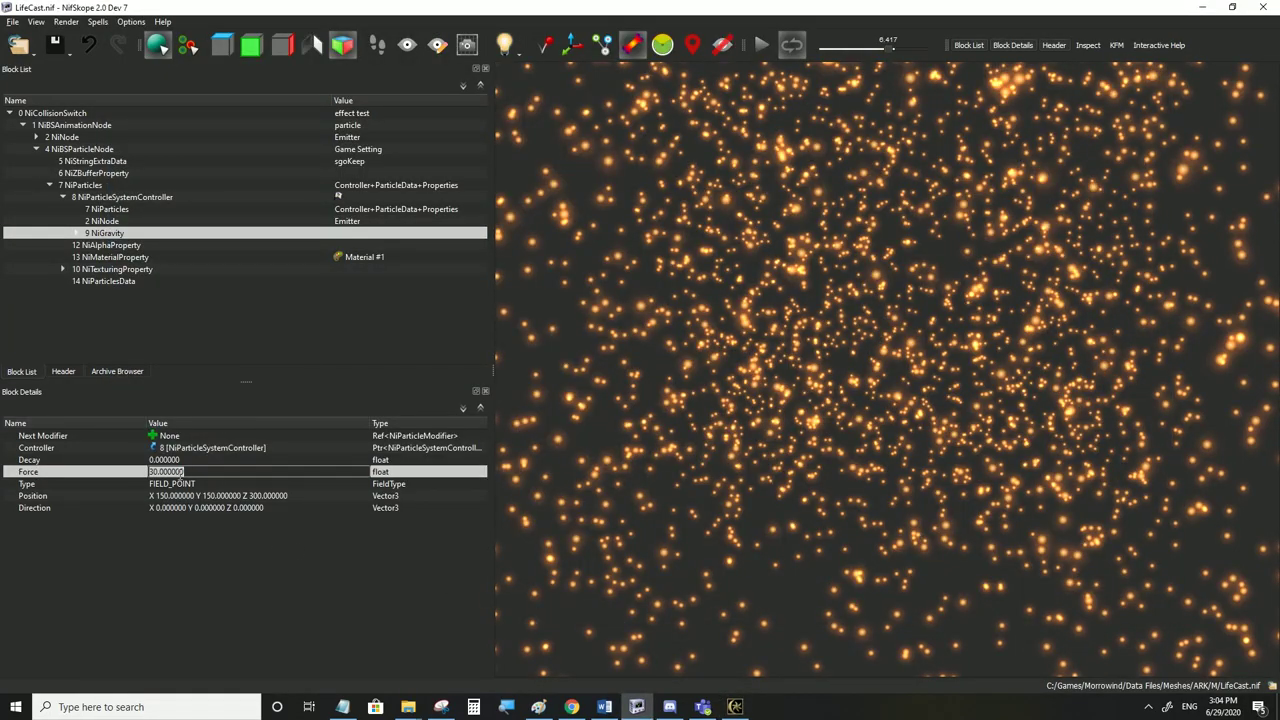
{"action": "type", "text": "300"}
{"action": "left_click", "coordinate": [180, 485]}
{"action": "left_click", "coordinate": [13, 21]}
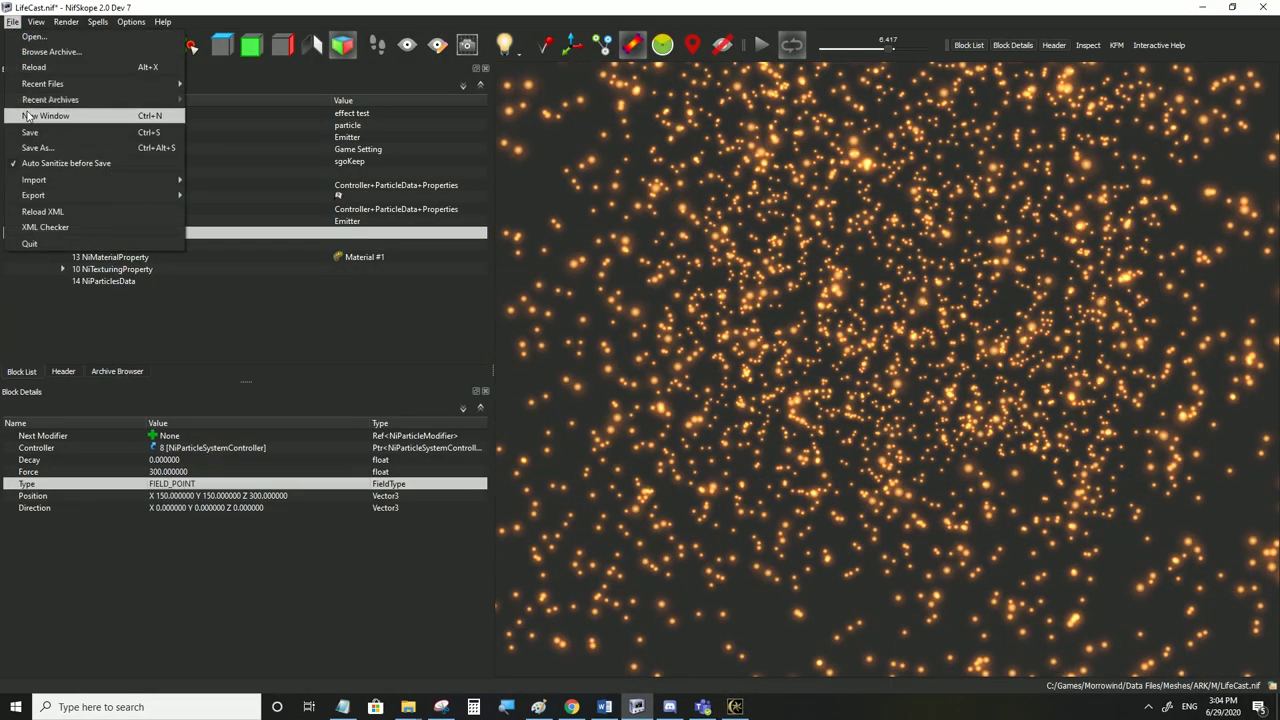
{"action": "left_click", "coordinate": [30, 129]}
{"action": "left_click", "coordinate": [735, 707]}
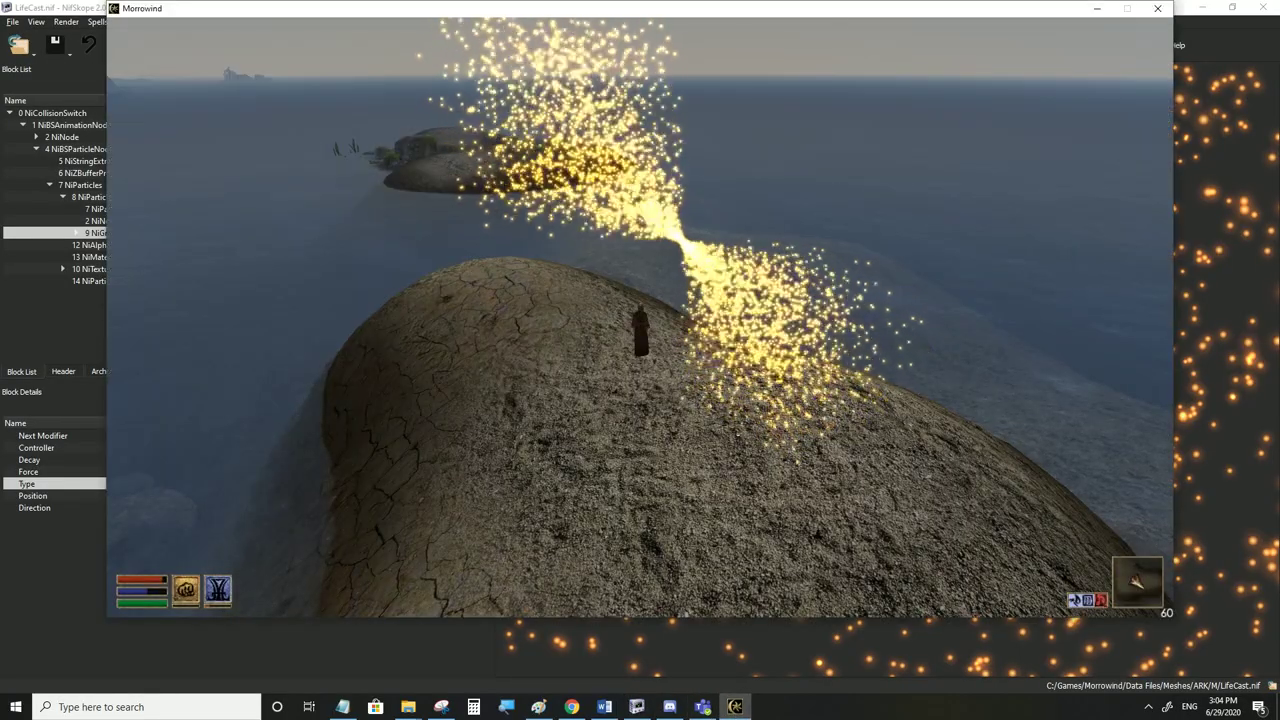
{"action": "key", "text": "w"}
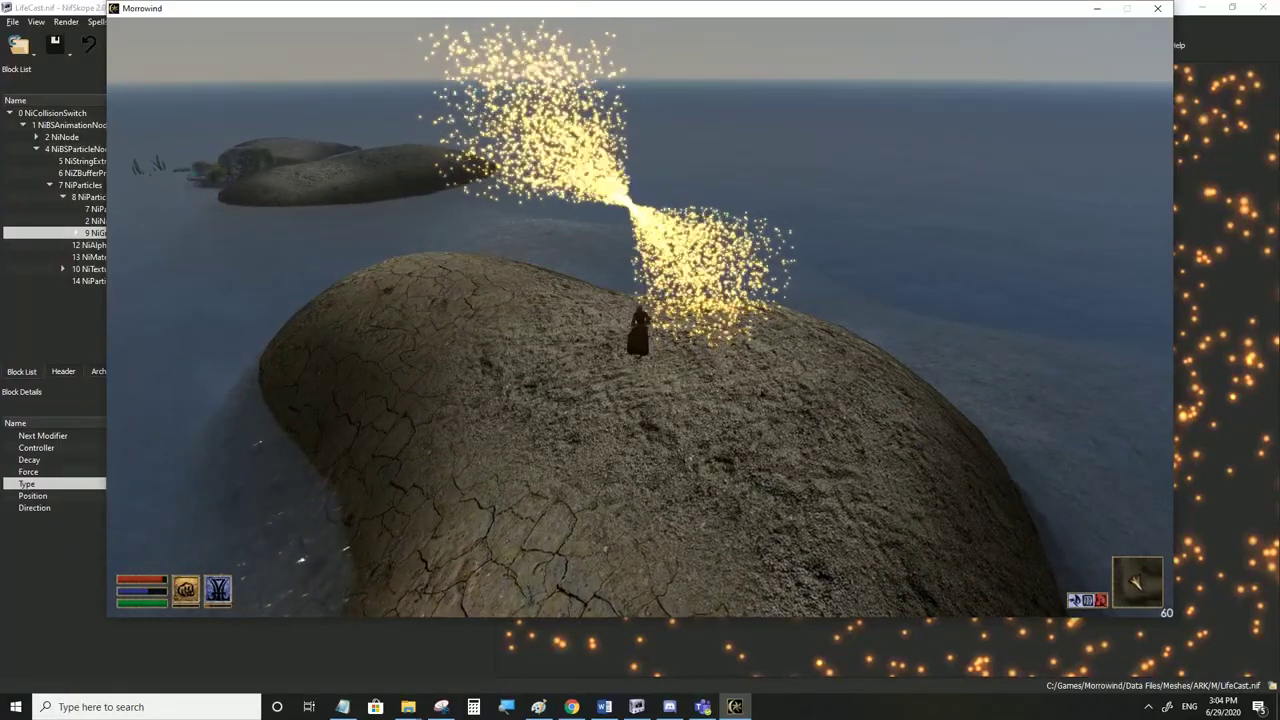
Set the gravity Decay to 0.1, save, and test the effect in Morrowind
{"action": "left_click", "coordinate": [636, 707]}
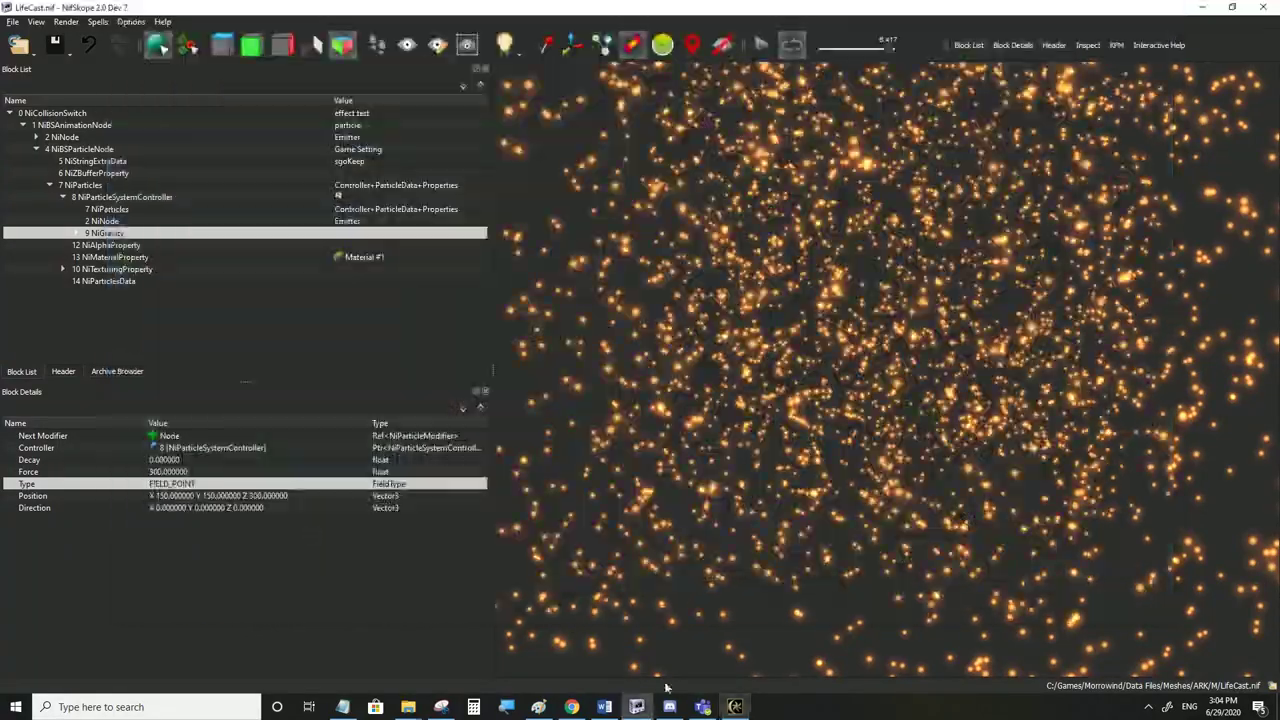
{"action": "double_click", "coordinate": [175, 460]}
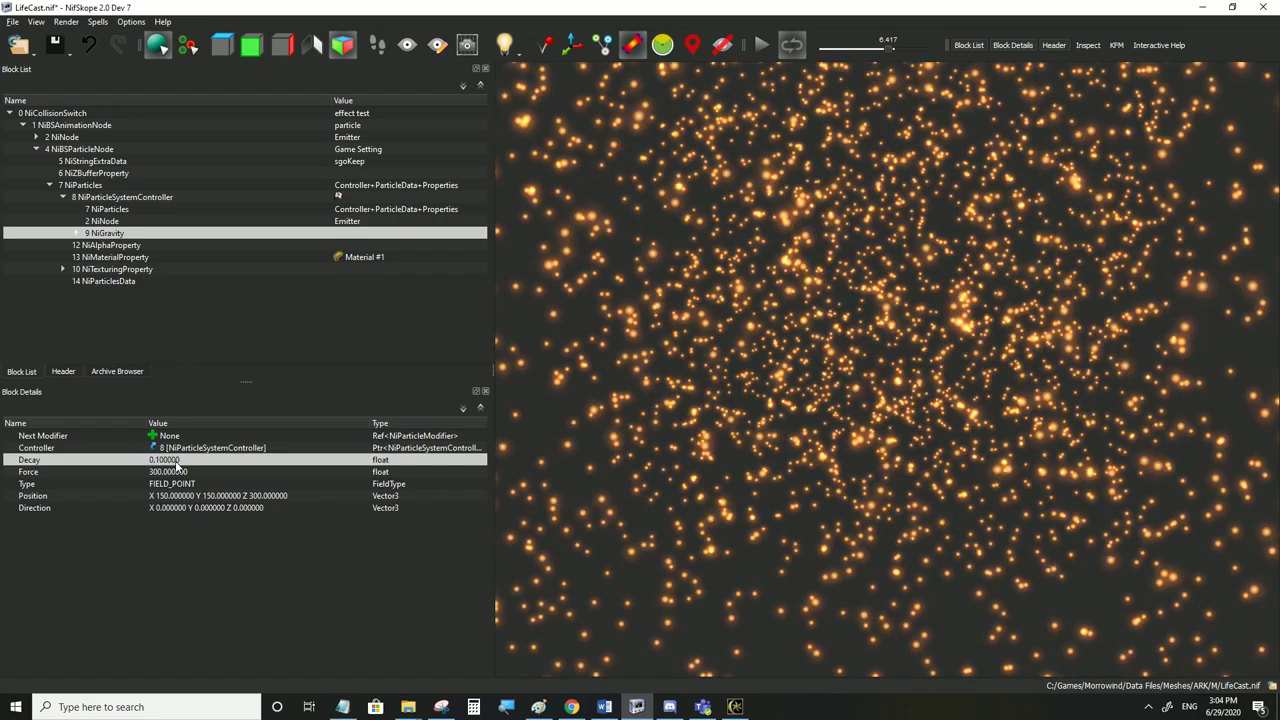
{"action": "left_click", "coordinate": [12, 21]}
{"action": "left_click", "coordinate": [47, 133]}
{"action": "left_click", "coordinate": [735, 707]}
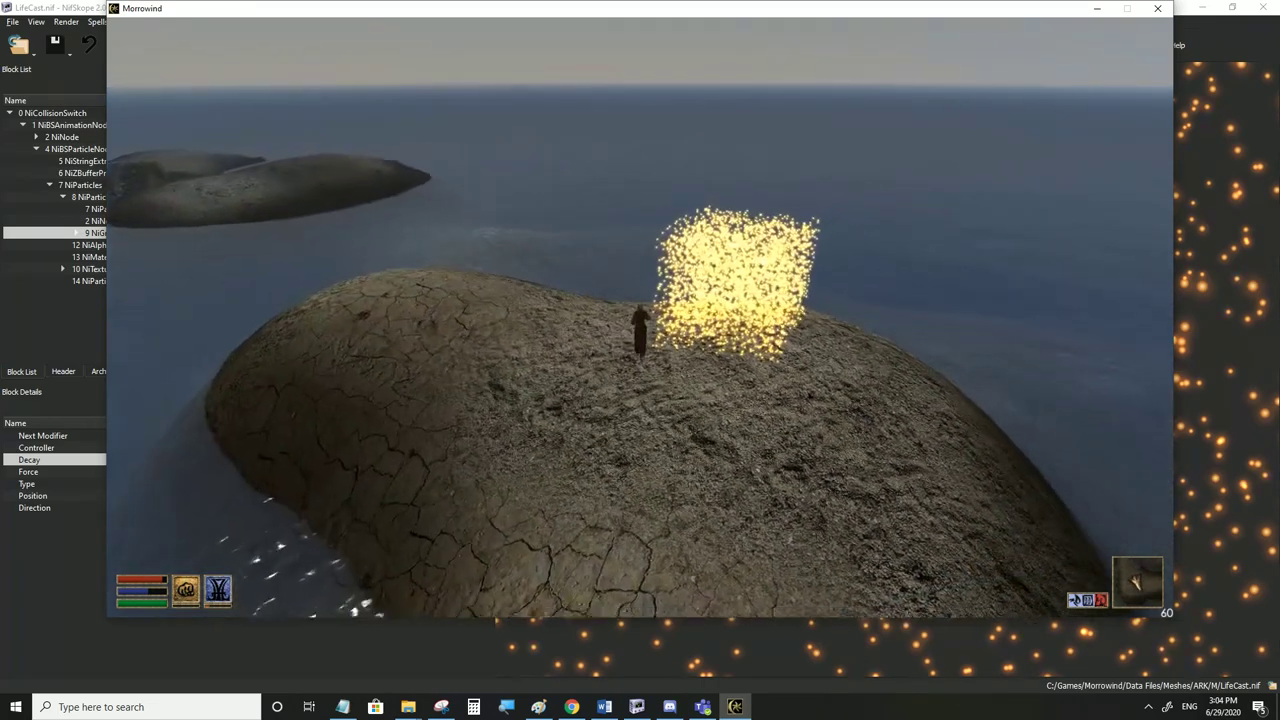
Change Decay to 0.01, save LifeCast.nif, and test again in Morrowind
{"action": "key", "text": "alt+Tab"}
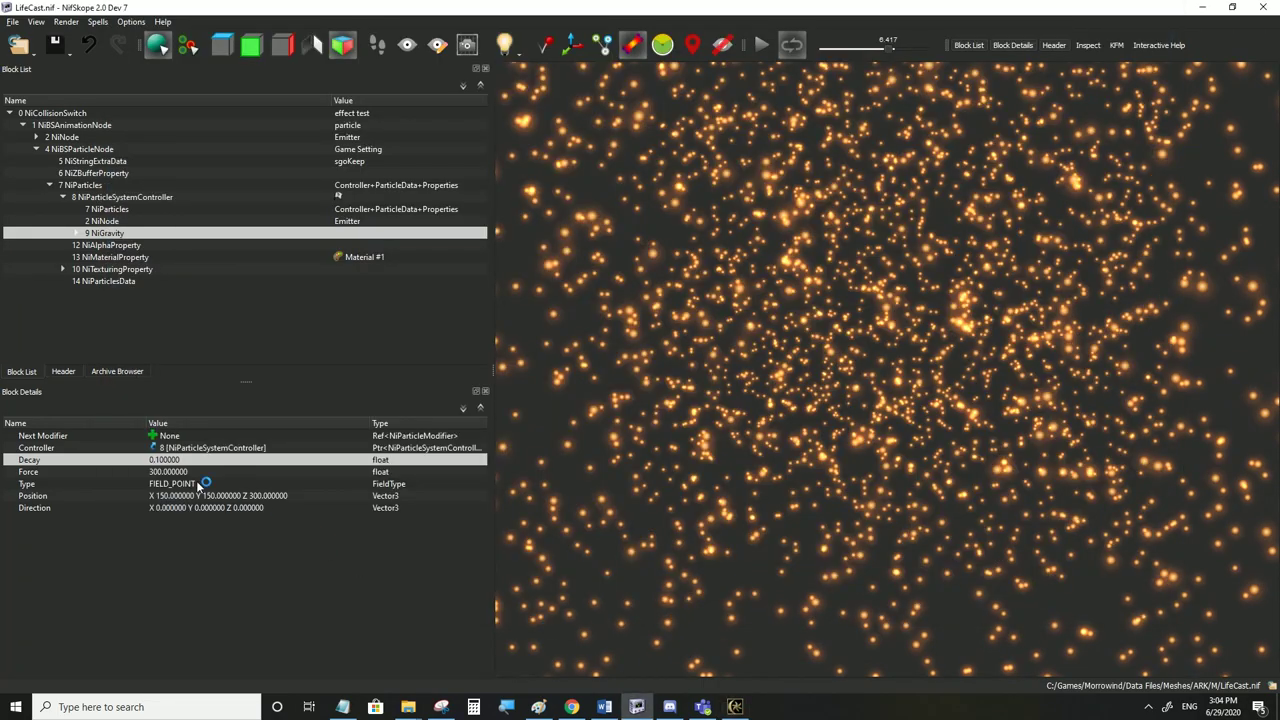
{"action": "double_click", "coordinate": [163, 459]}
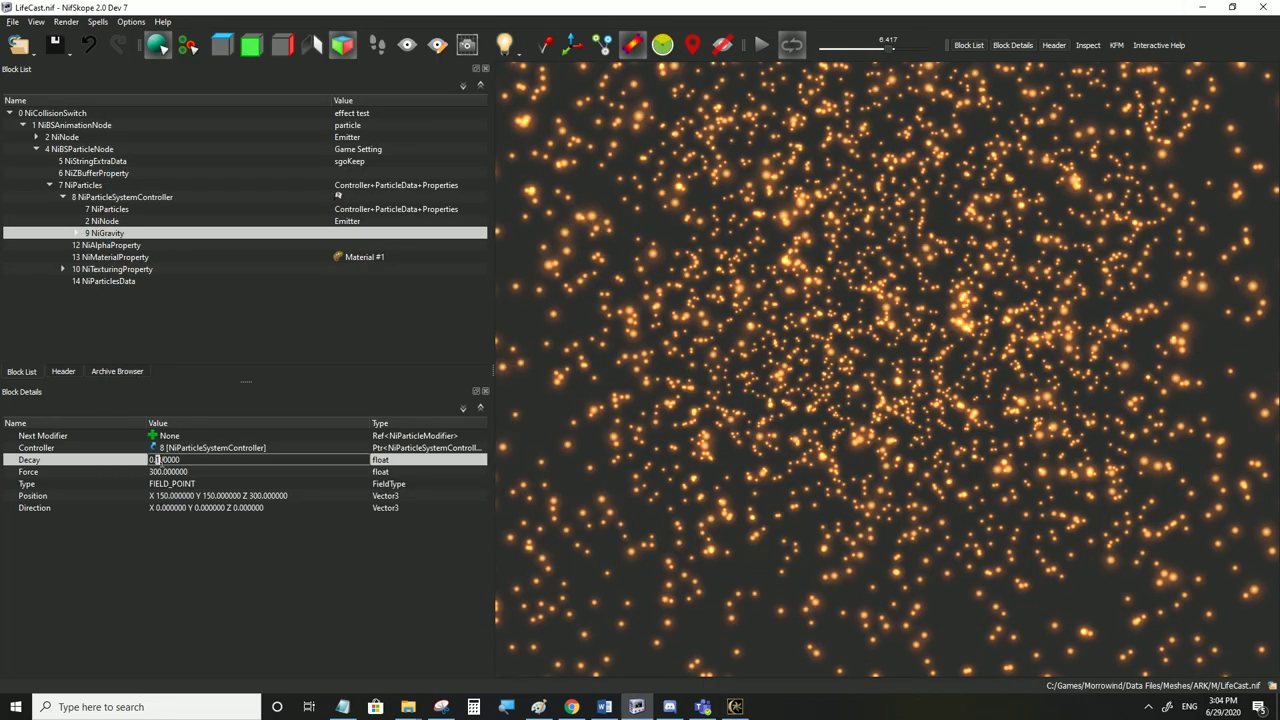
{"action": "type", "text": "0"}
{"action": "left_click", "coordinate": [168, 475]}
{"action": "left_click", "coordinate": [13, 21]}
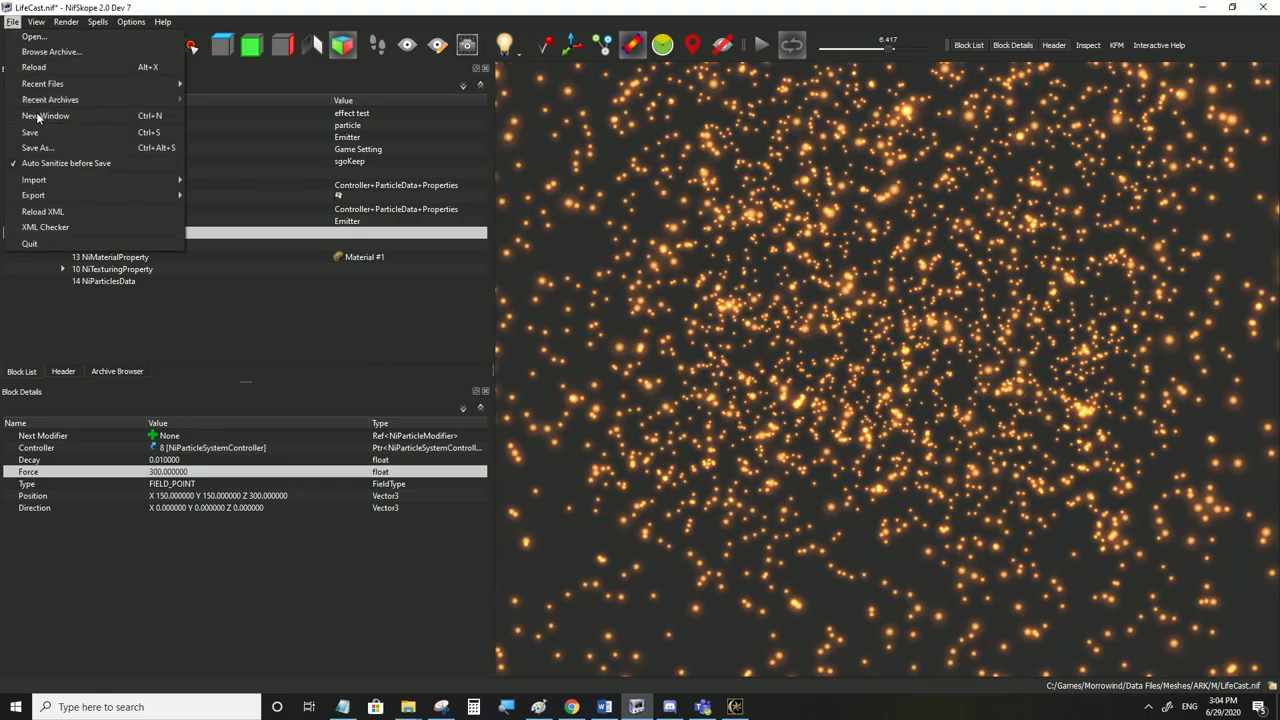
{"action": "left_click", "coordinate": [36, 134]}
{"action": "left_click", "coordinate": [737, 706]}
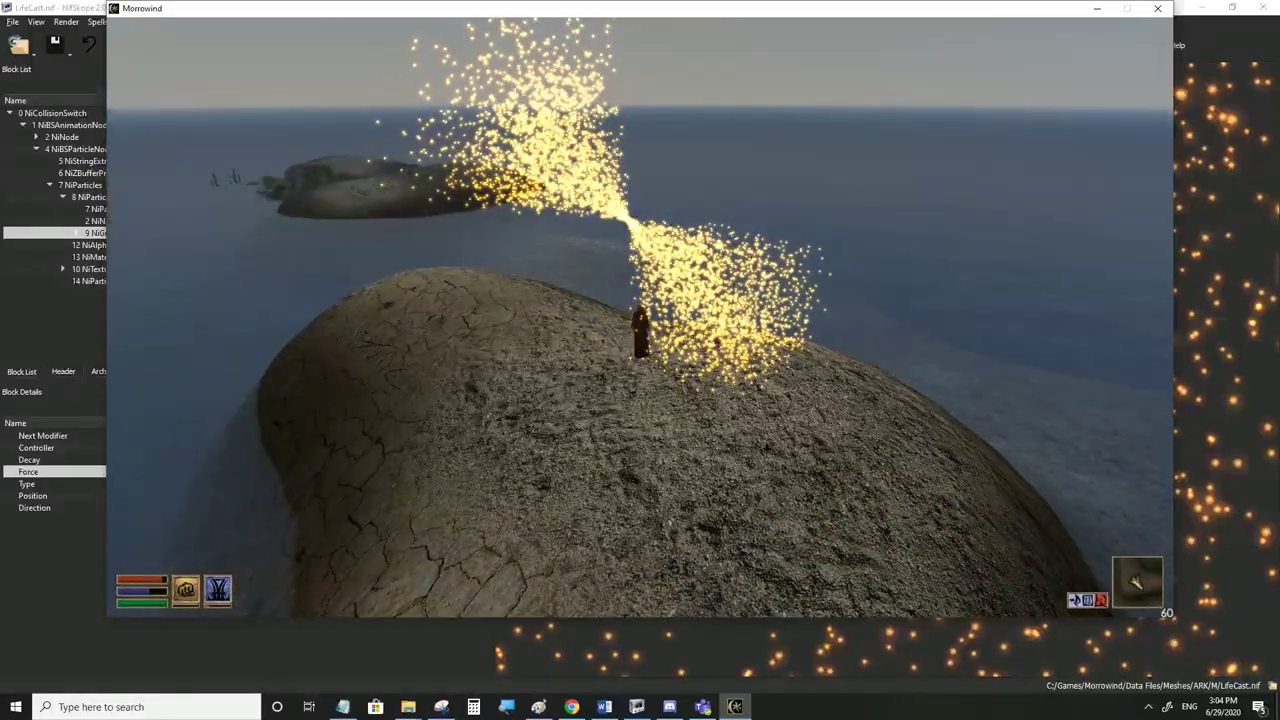
Set Decay to 0.017, save, and view the clustered particles in Morrowind
{"action": "key", "text": "alt+Tab"}
{"action": "double_click", "coordinate": [165, 459]}
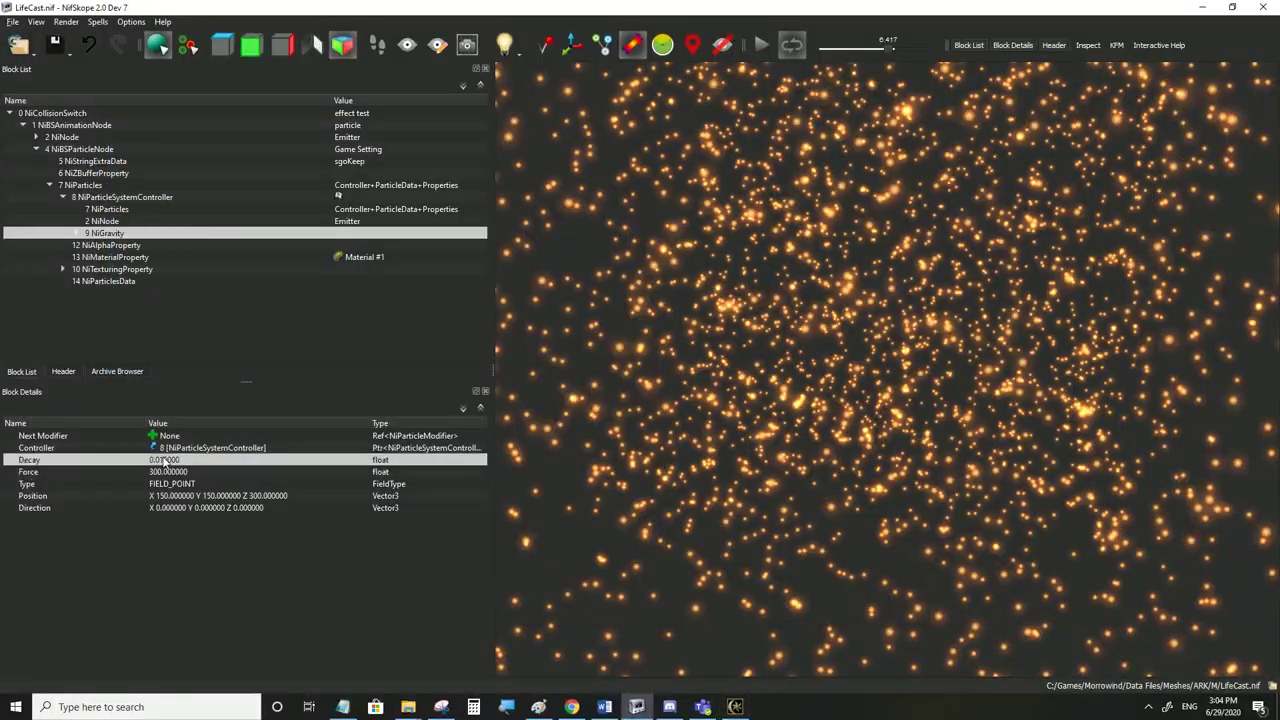
{"action": "left_click", "coordinate": [166, 460]}
{"action": "type", "text": "7"}
{"action": "left_click", "coordinate": [168, 472]}
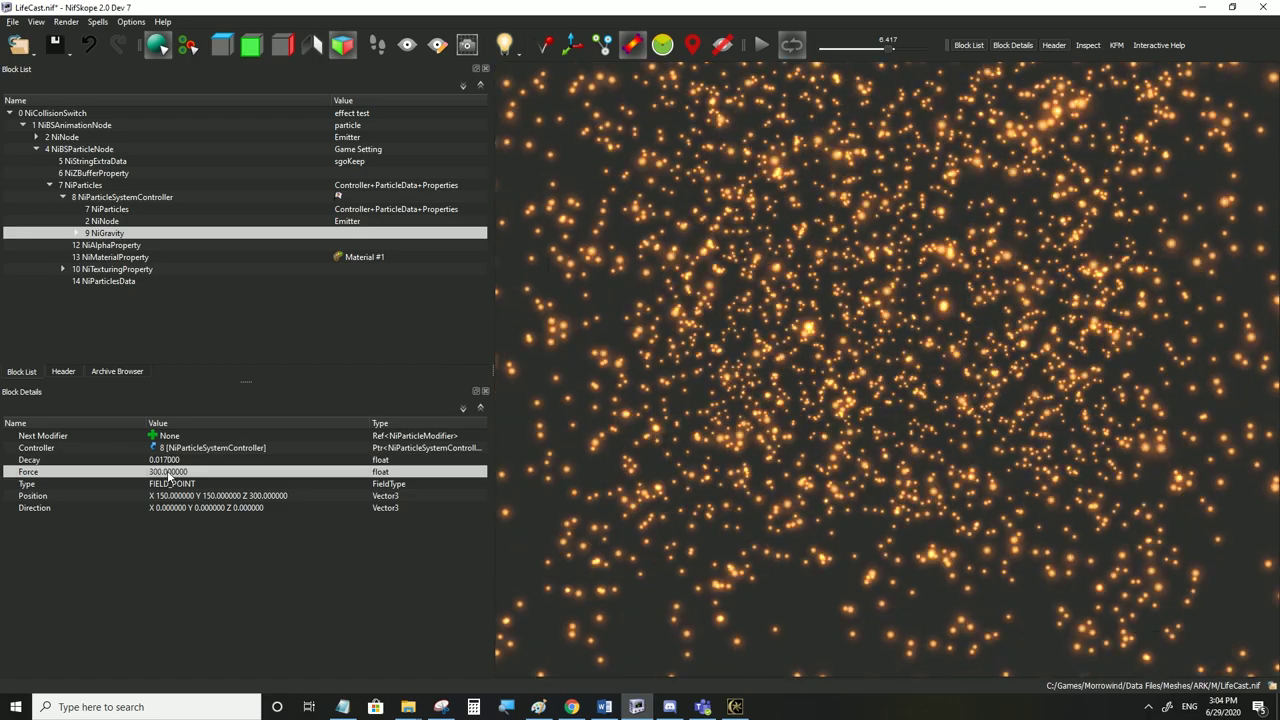
{"action": "left_click", "coordinate": [12, 22]}
{"action": "left_click", "coordinate": [40, 131]}
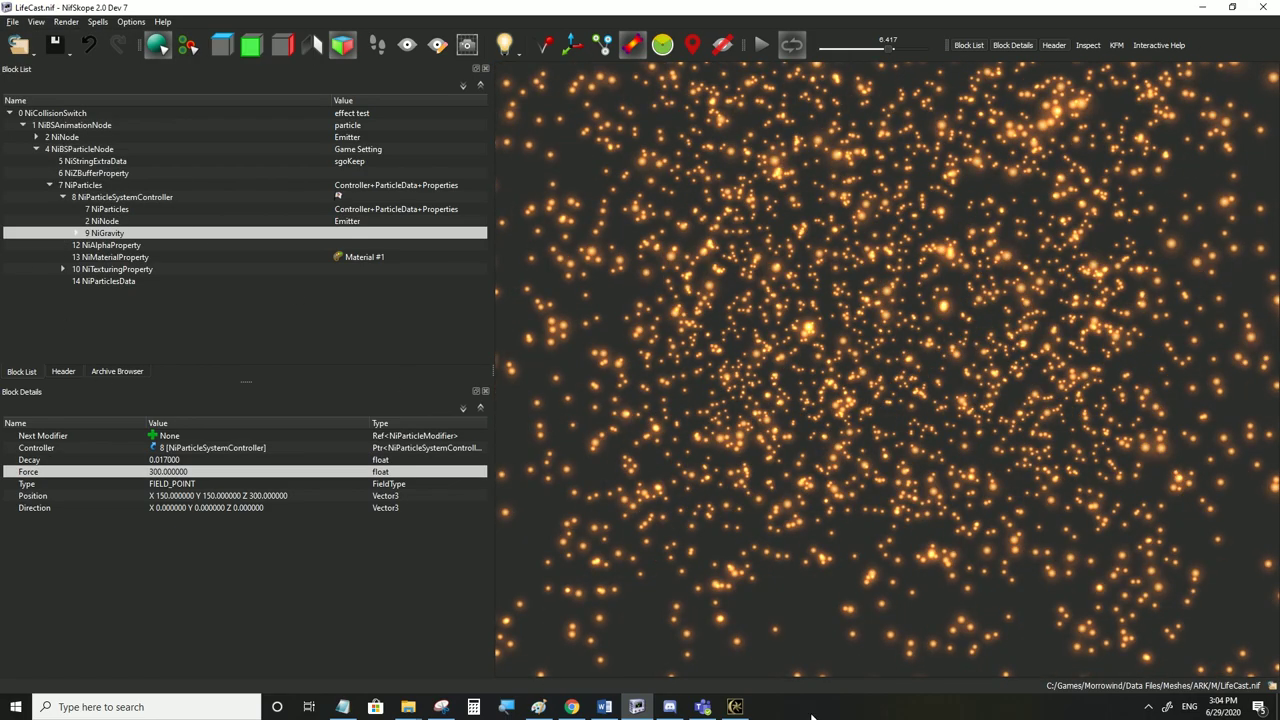
{"action": "left_click", "coordinate": [735, 707]}
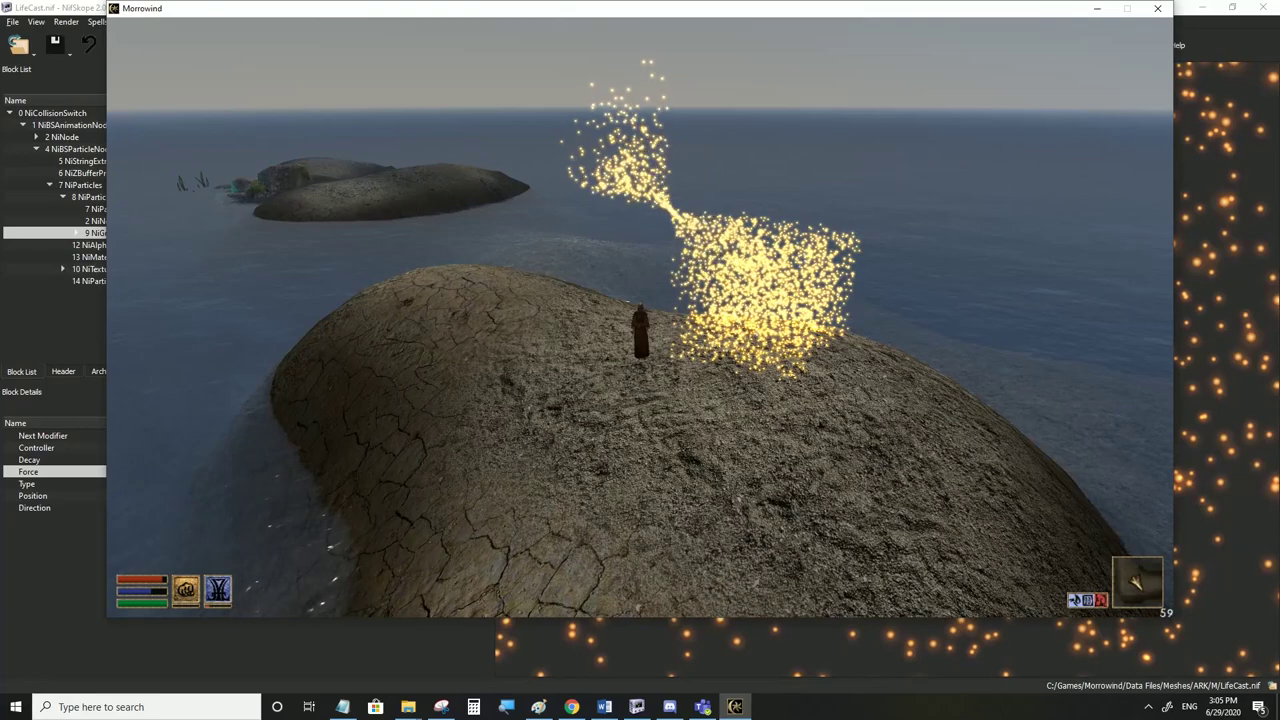
Reverse the gravity Force to -100, save LifeCast.nif, and test it in Morrowind
{"action": "key", "text": "alt+Tab"}
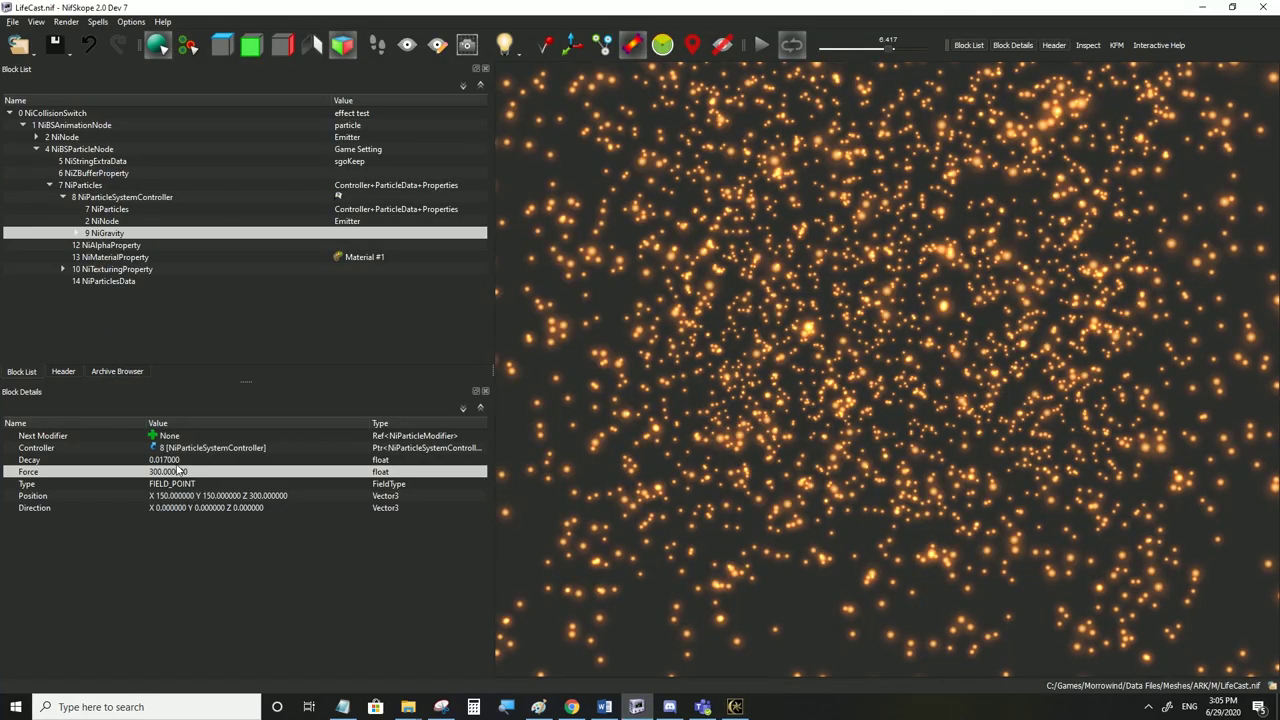
{"action": "double_click", "coordinate": [178, 471]}
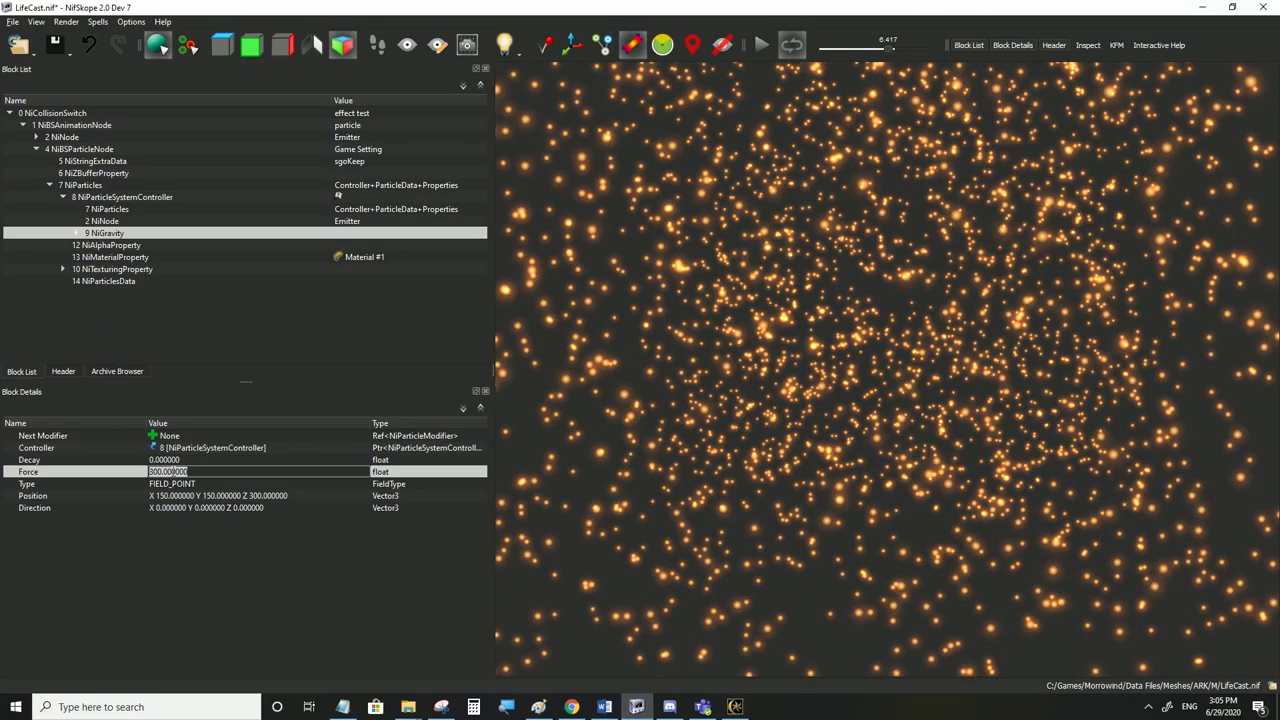
{"action": "type", "text": "-300"}
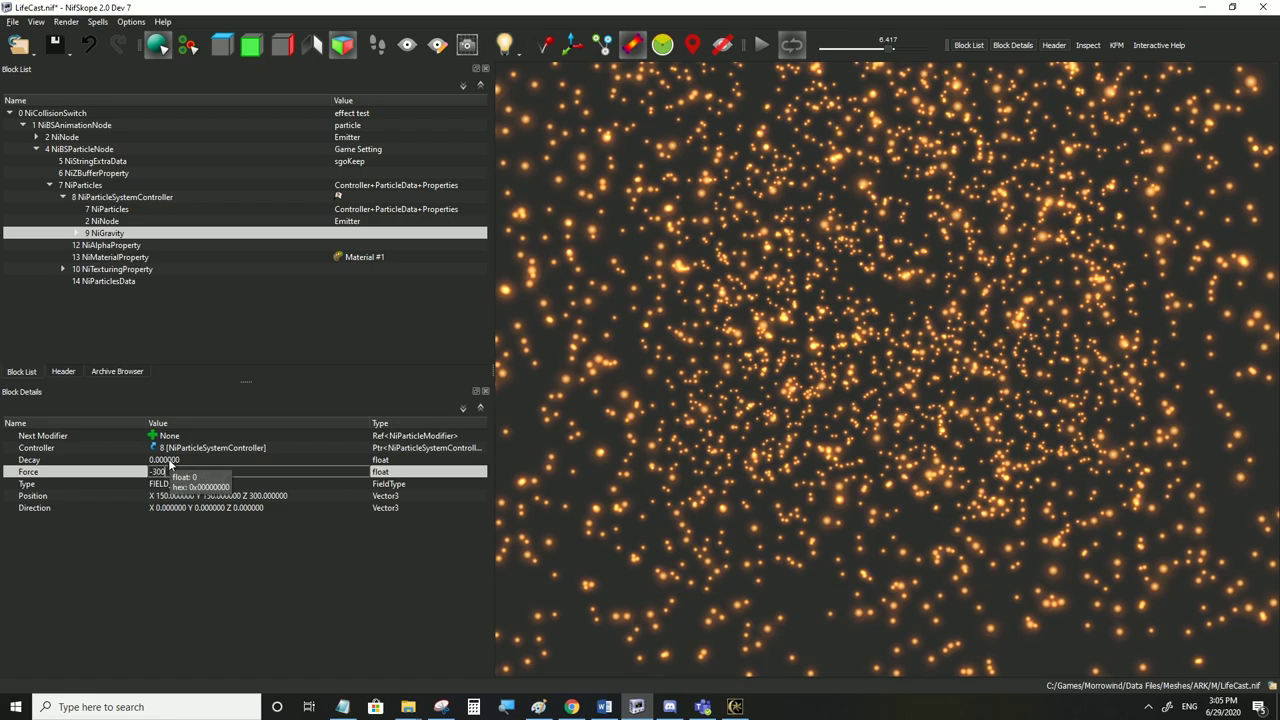
{"action": "left_click", "coordinate": [169, 462]}
{"action": "double_click", "coordinate": [167, 471]}
{"action": "left_click_drag", "start_coordinate": [166, 471], "coordinate": [153, 471]}
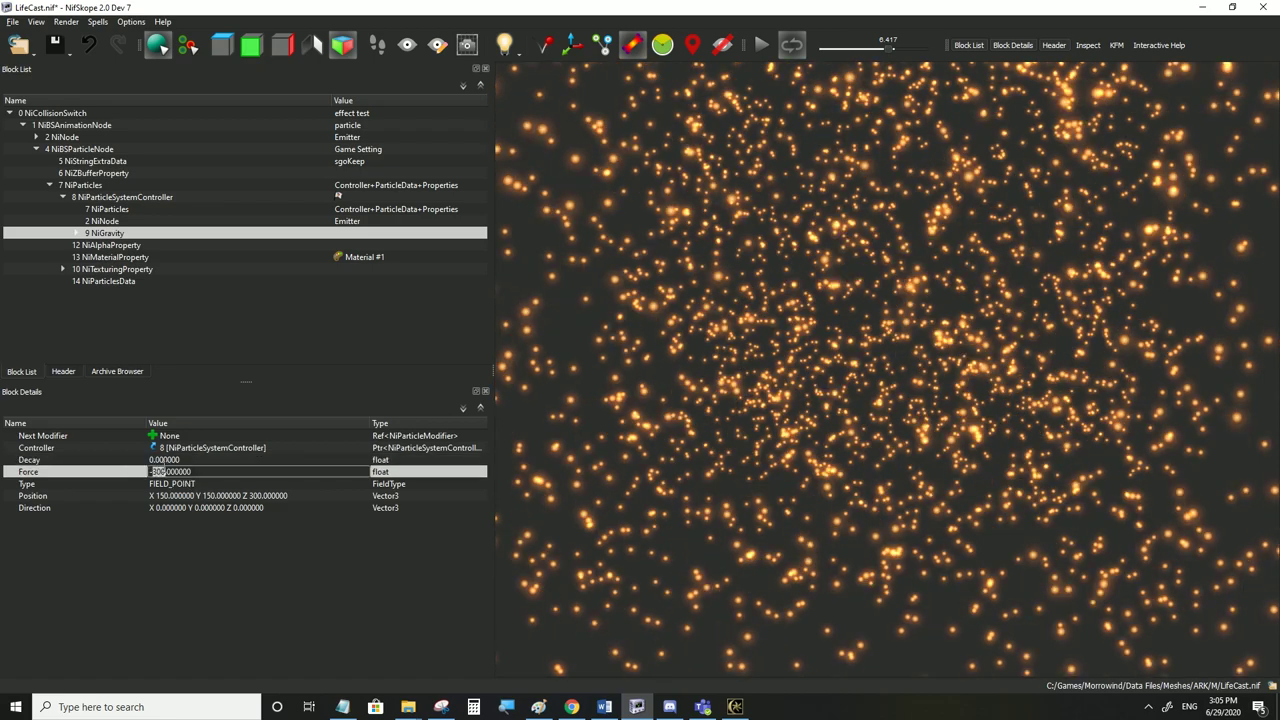
{"action": "type", "text": "1"}
{"action": "left_click", "coordinate": [160, 459]}
{"action": "left_click", "coordinate": [12, 23]}
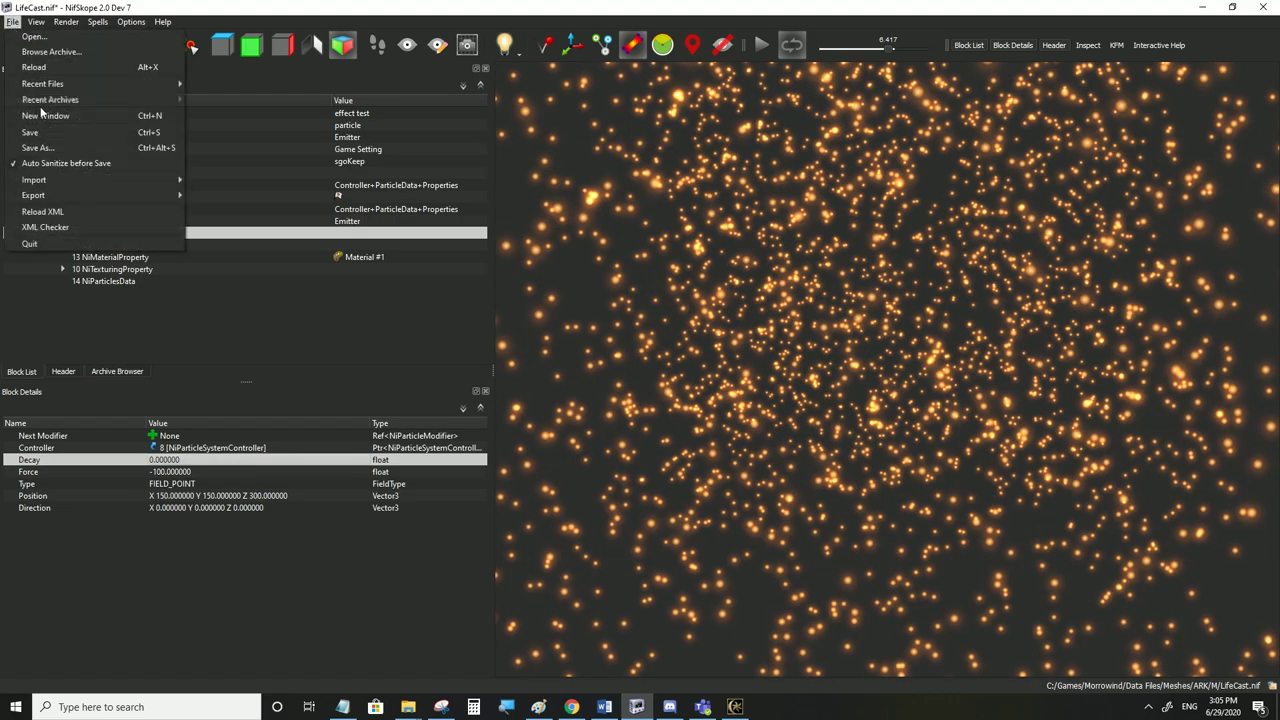
{"action": "left_click", "coordinate": [46, 132]}
{"action": "left_click", "coordinate": [735, 707]}
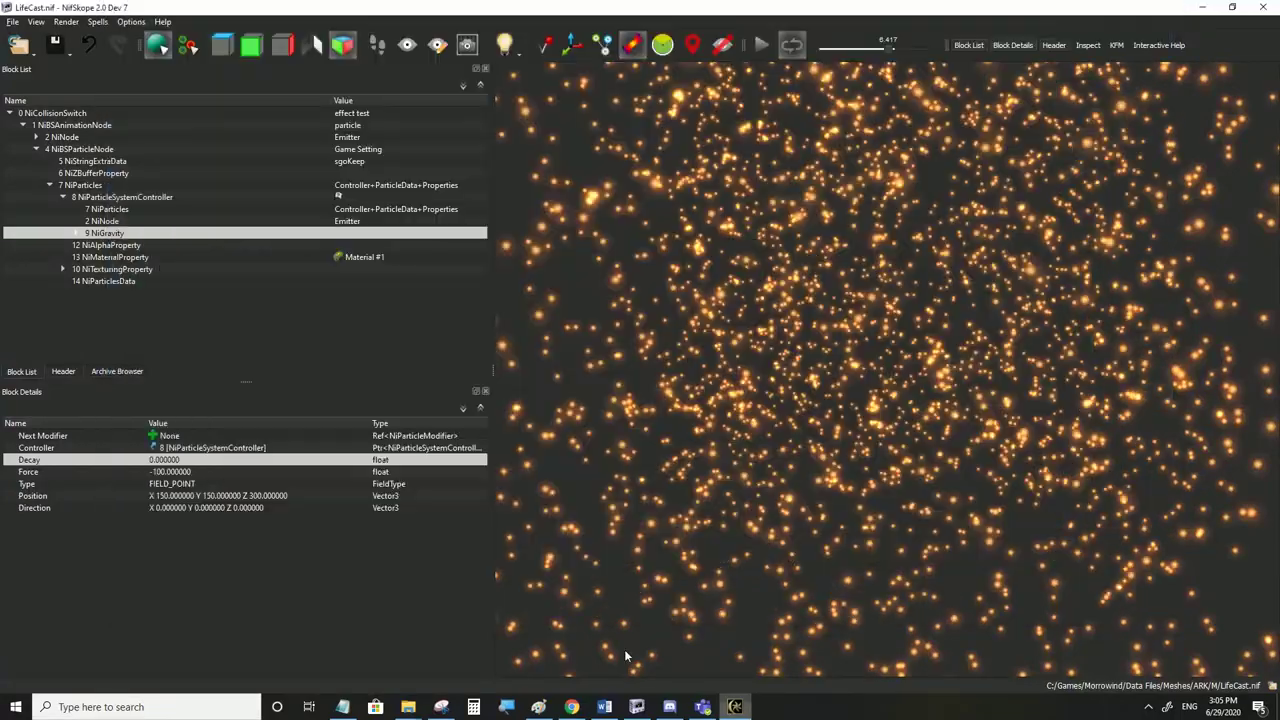
Set Decay to 0.013, save, and check the effect in Morrowind
{"action": "key", "text": "alt+Tab"}
{"action": "double_click", "coordinate": [158, 461]}
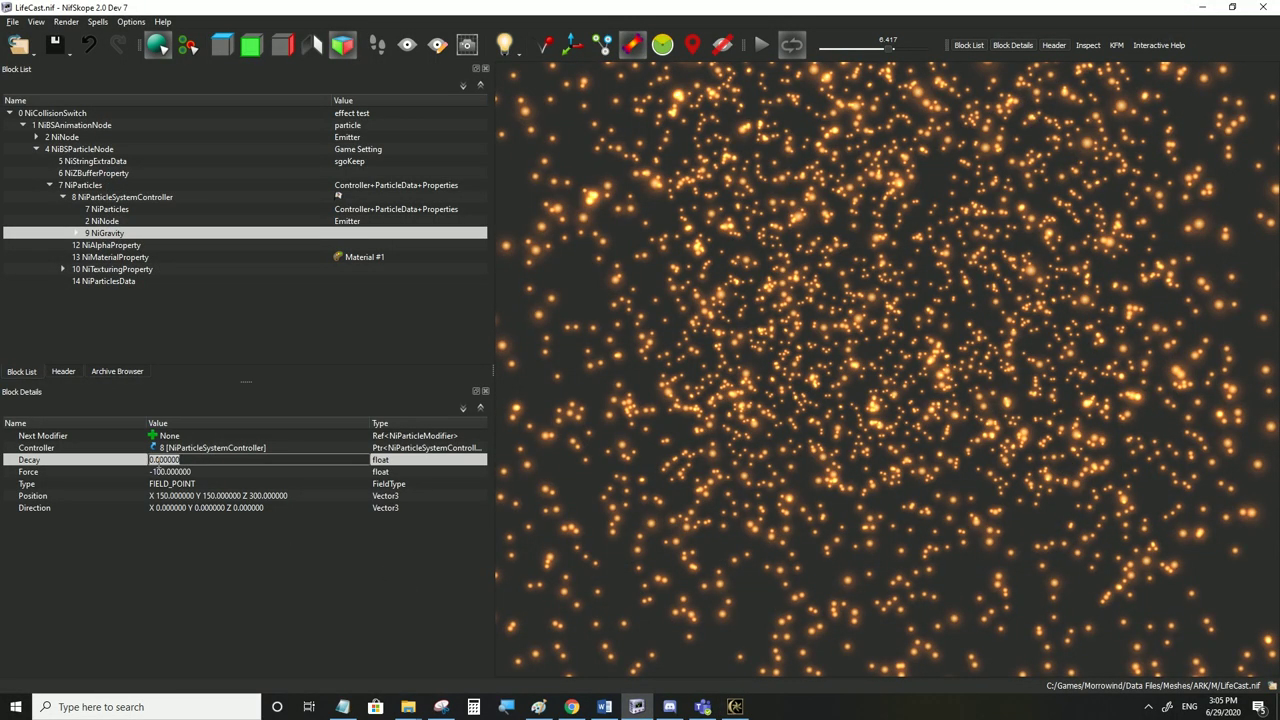
{"action": "type", "text": "0.012"}
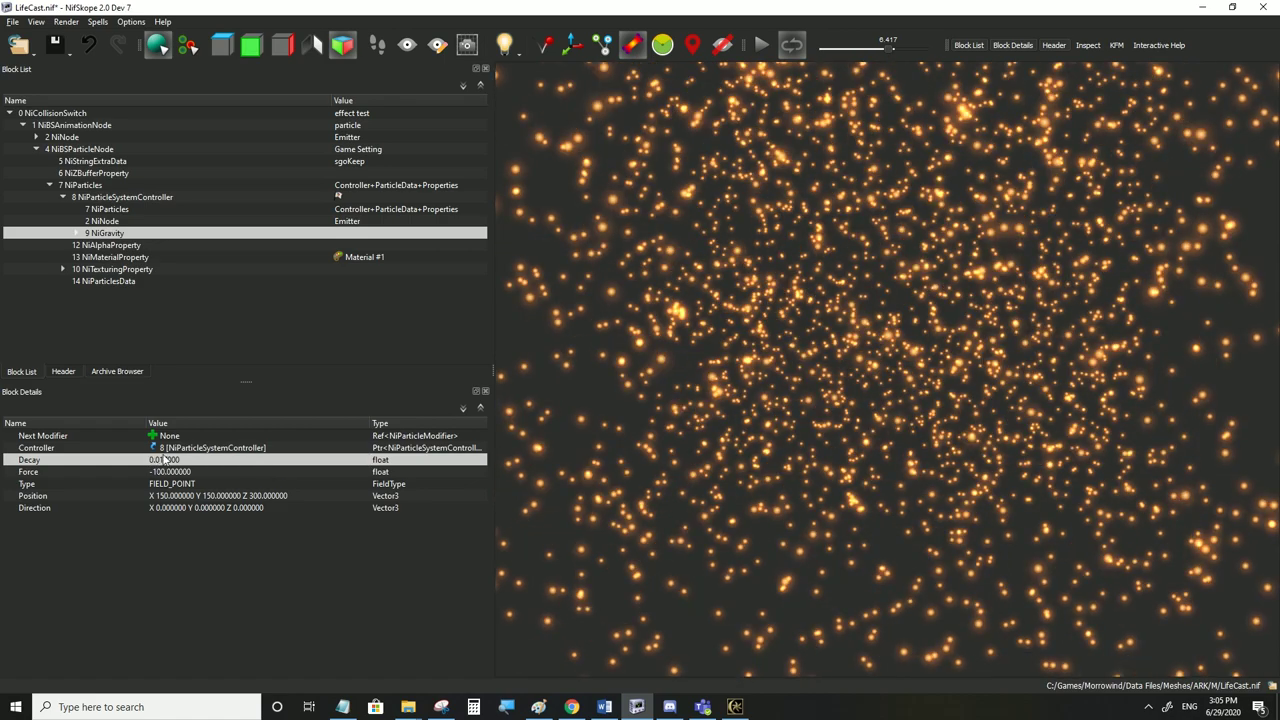
{"action": "key", "text": "Return"}
{"action": "type", "text": "0.013"}
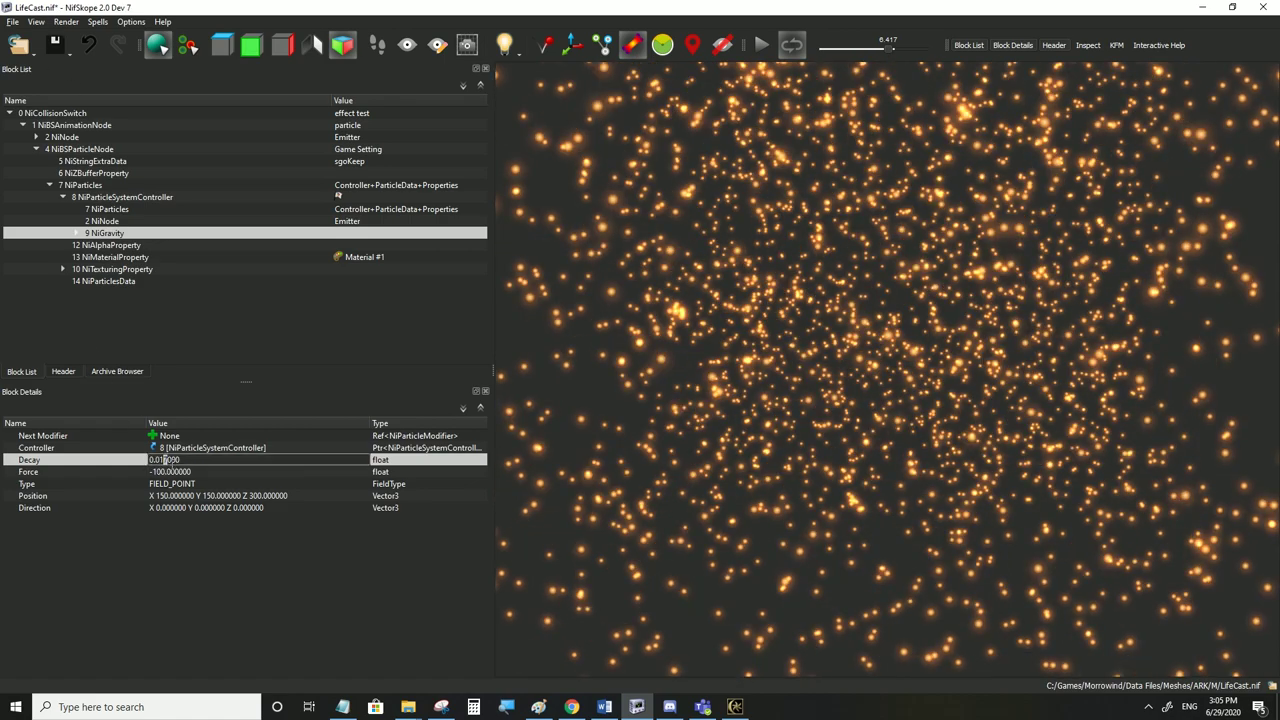
{"action": "left_click", "coordinate": [171, 469]}
{"action": "left_click", "coordinate": [12, 22]}
{"action": "left_click", "coordinate": [30, 132]}
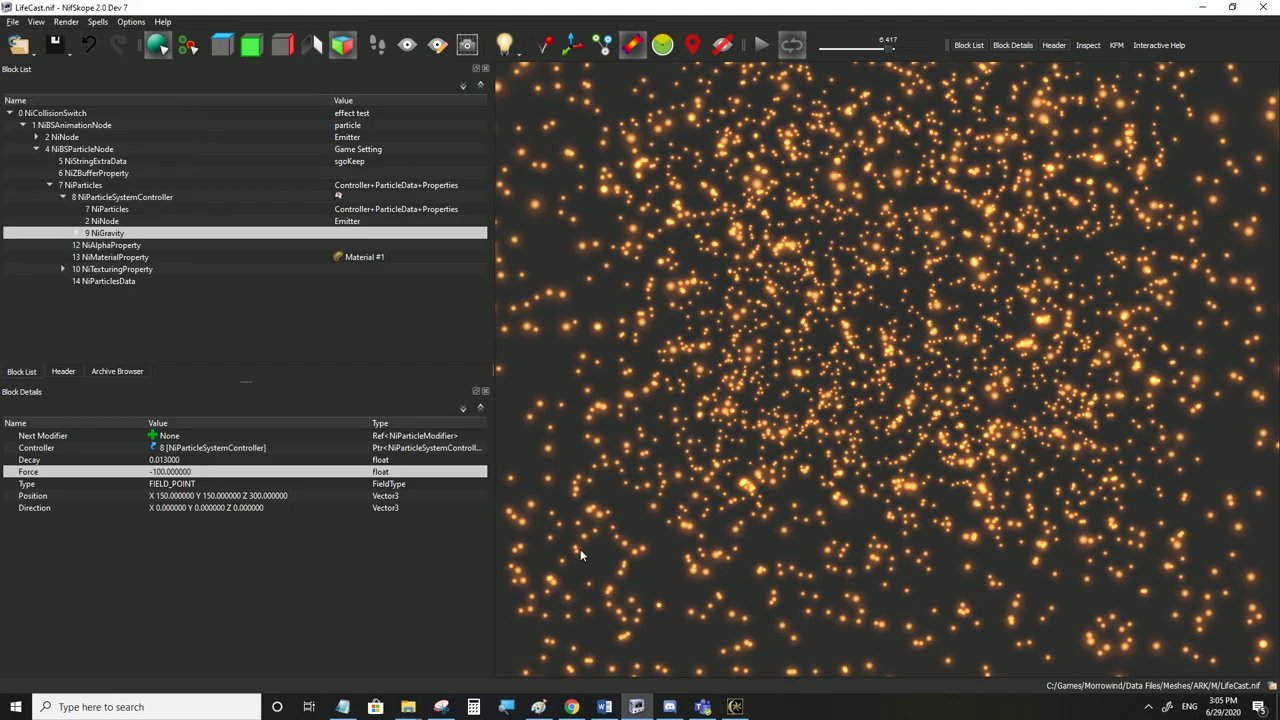
{"action": "left_click", "coordinate": [735, 706]}
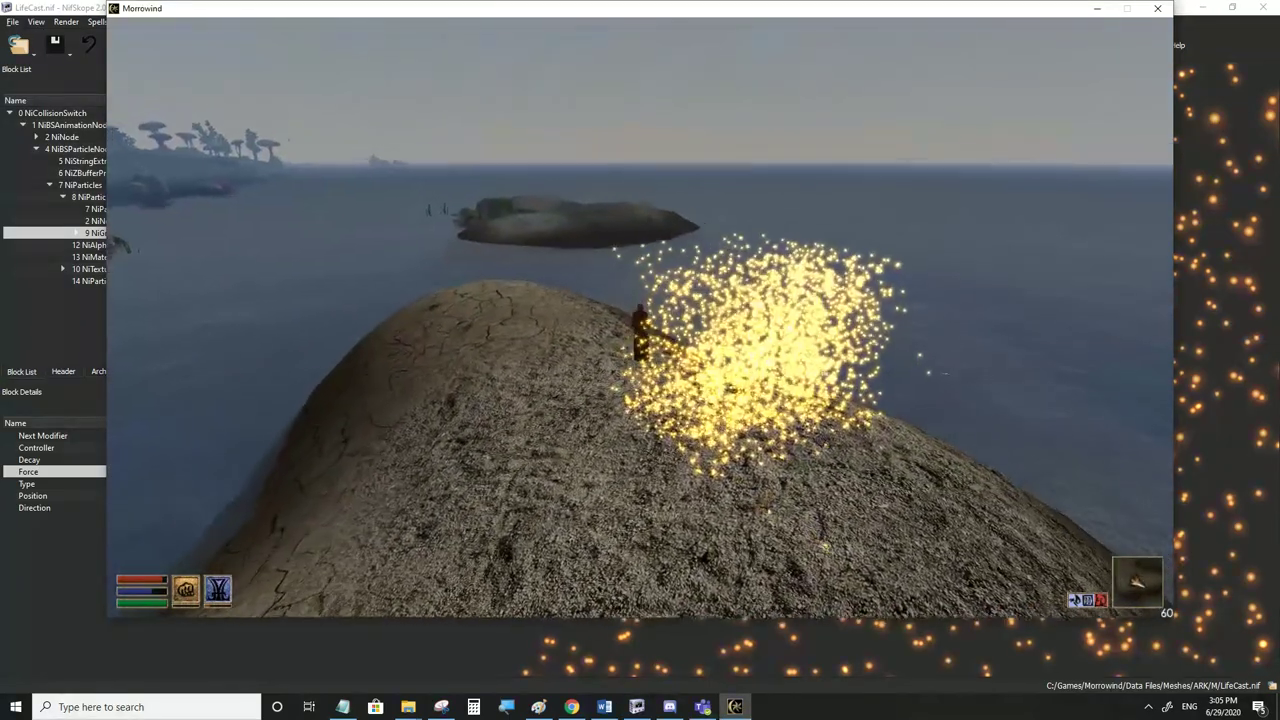
Change the Force to -200, save LifeCast.nif, and test in Morrowind
{"action": "key", "text": "alt+Tab"}
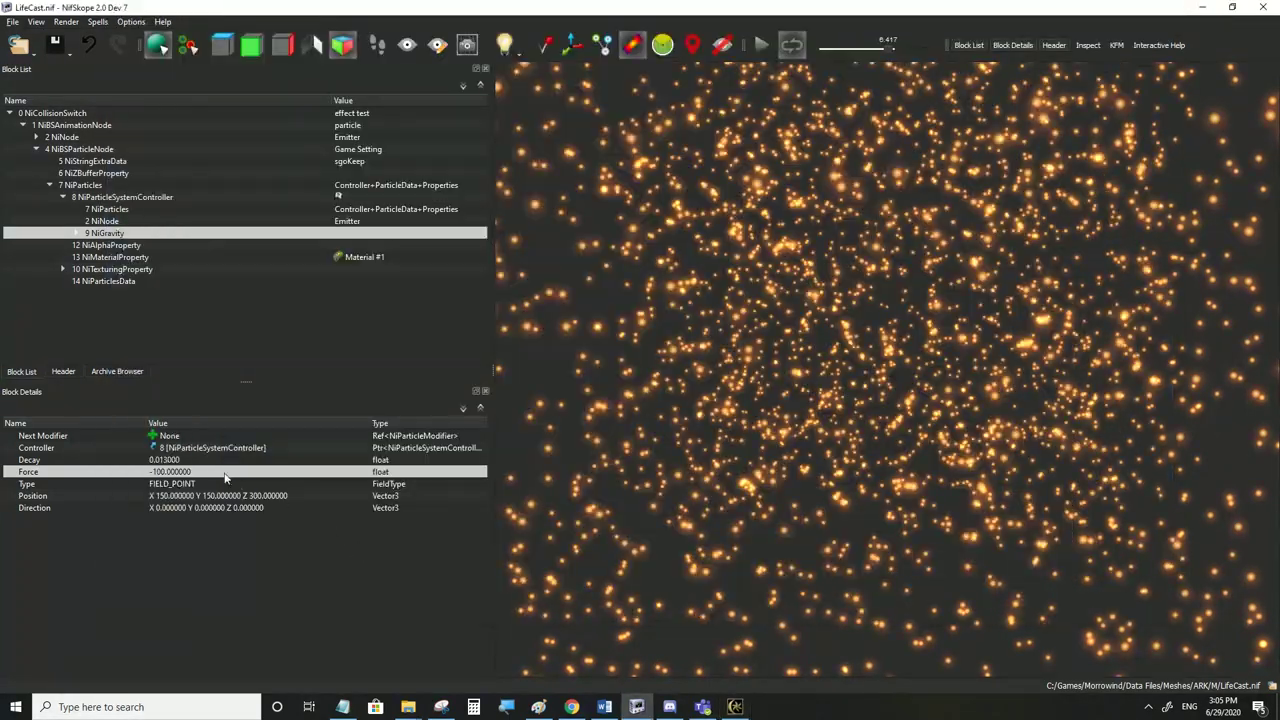
{"action": "double_click", "coordinate": [181, 470]}
{"action": "left_click_drag", "start_coordinate": [161, 472], "coordinate": [155, 472]}
{"action": "type", "text": "2"}
{"action": "left_click", "coordinate": [161, 484]}
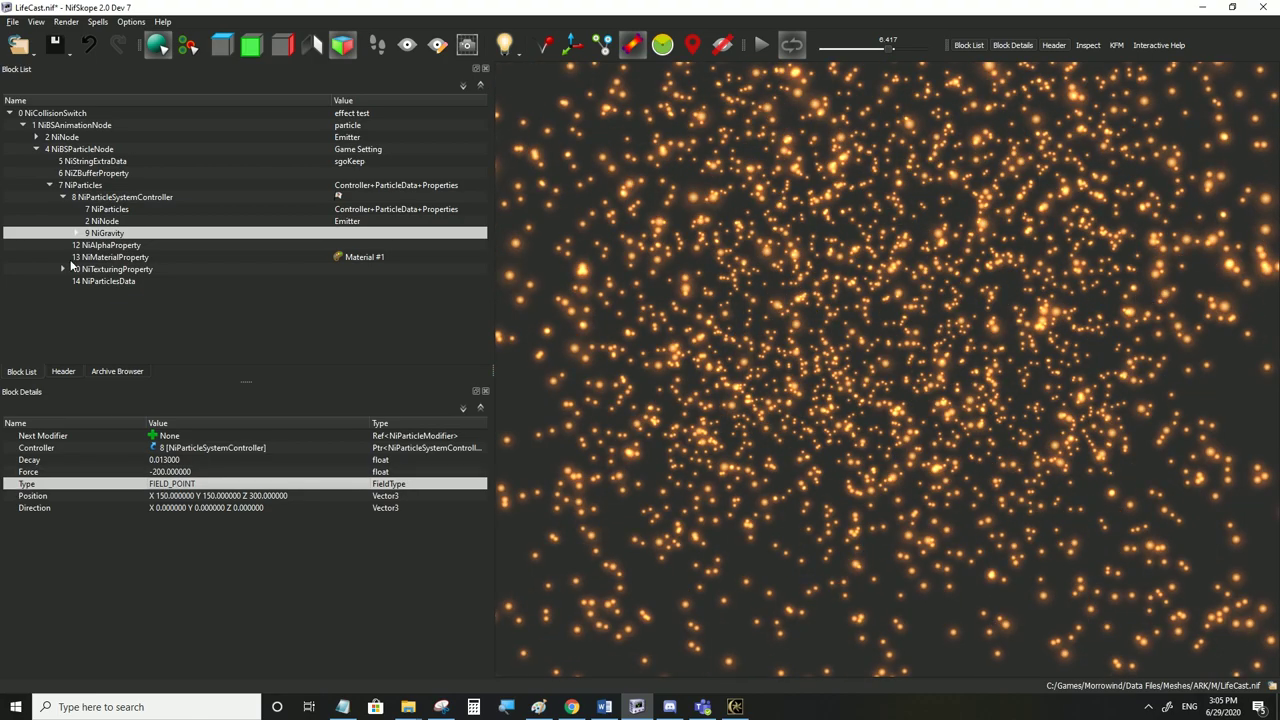
{"action": "left_click", "coordinate": [11, 23]}
{"action": "left_click", "coordinate": [35, 133]}
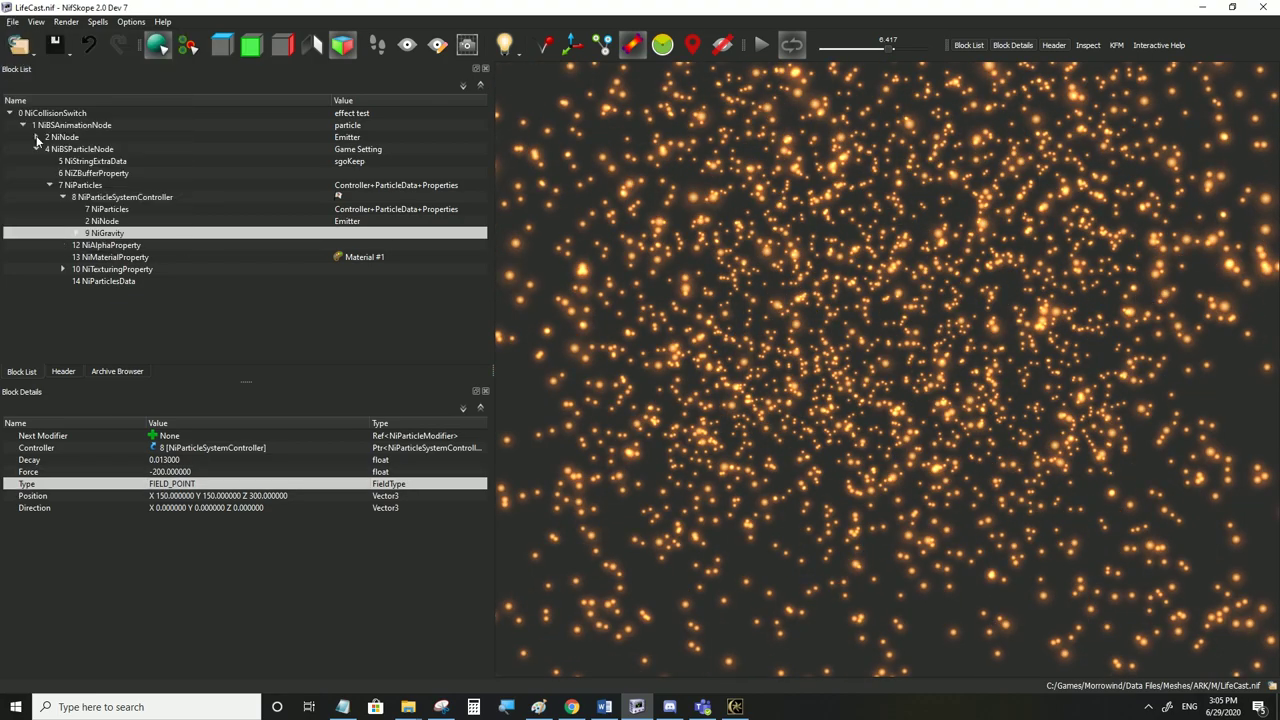
{"action": "left_click", "coordinate": [733, 706]}
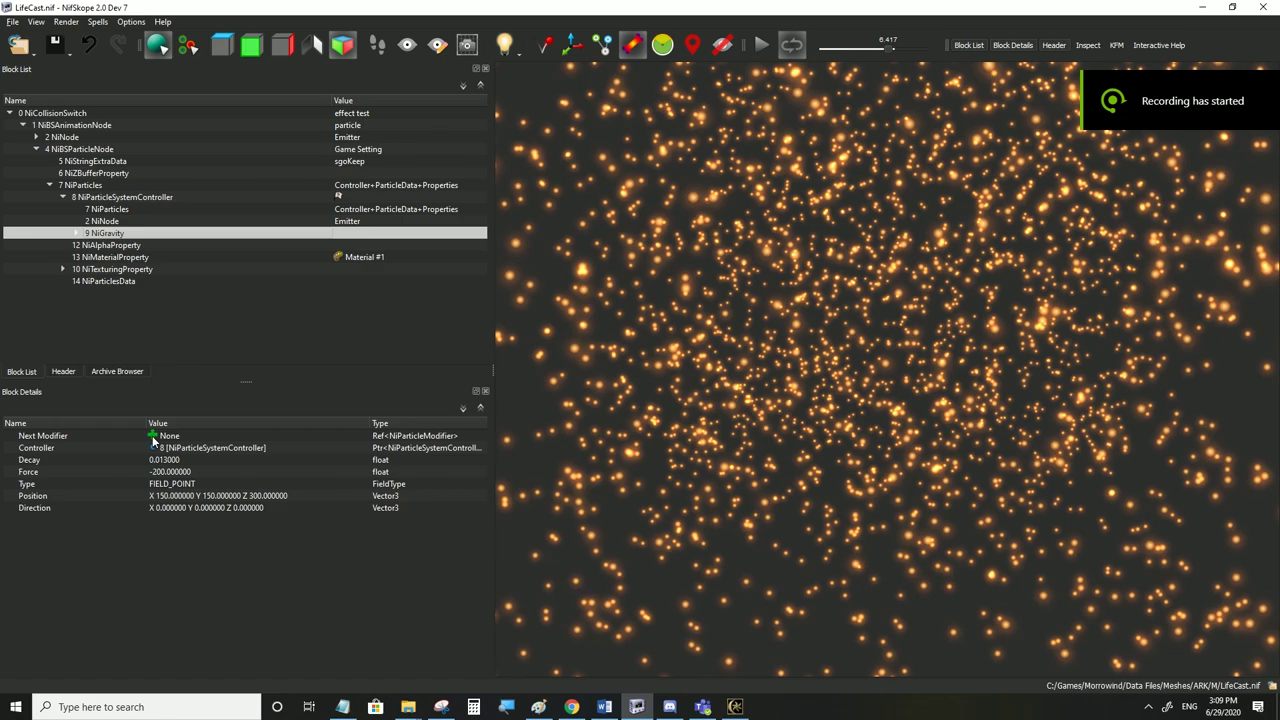
Confirm the controller's Particle Extra links to 9 NiGravity, then list block types for its Next Modifier
{"action": "left_click", "coordinate": [95, 198]}
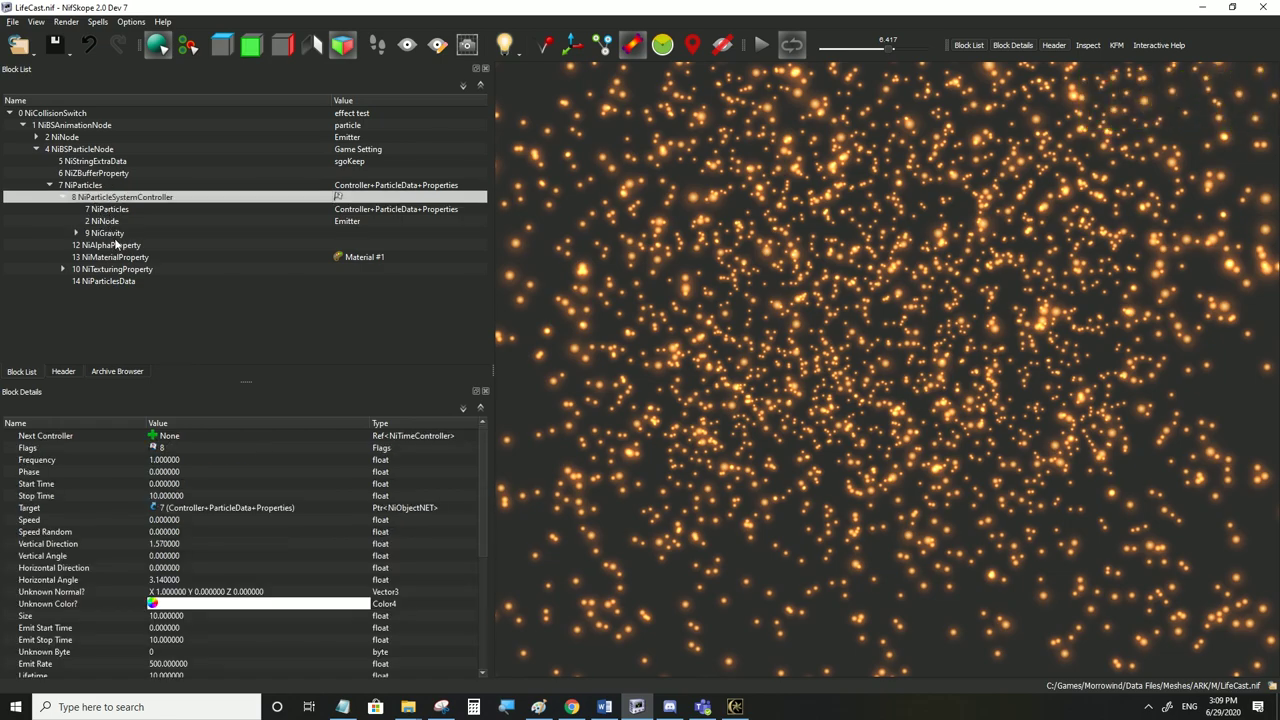
{"action": "left_click", "coordinate": [112, 234]}
{"action": "left_click", "coordinate": [101, 200]}
{"action": "left_click", "coordinate": [102, 234]}
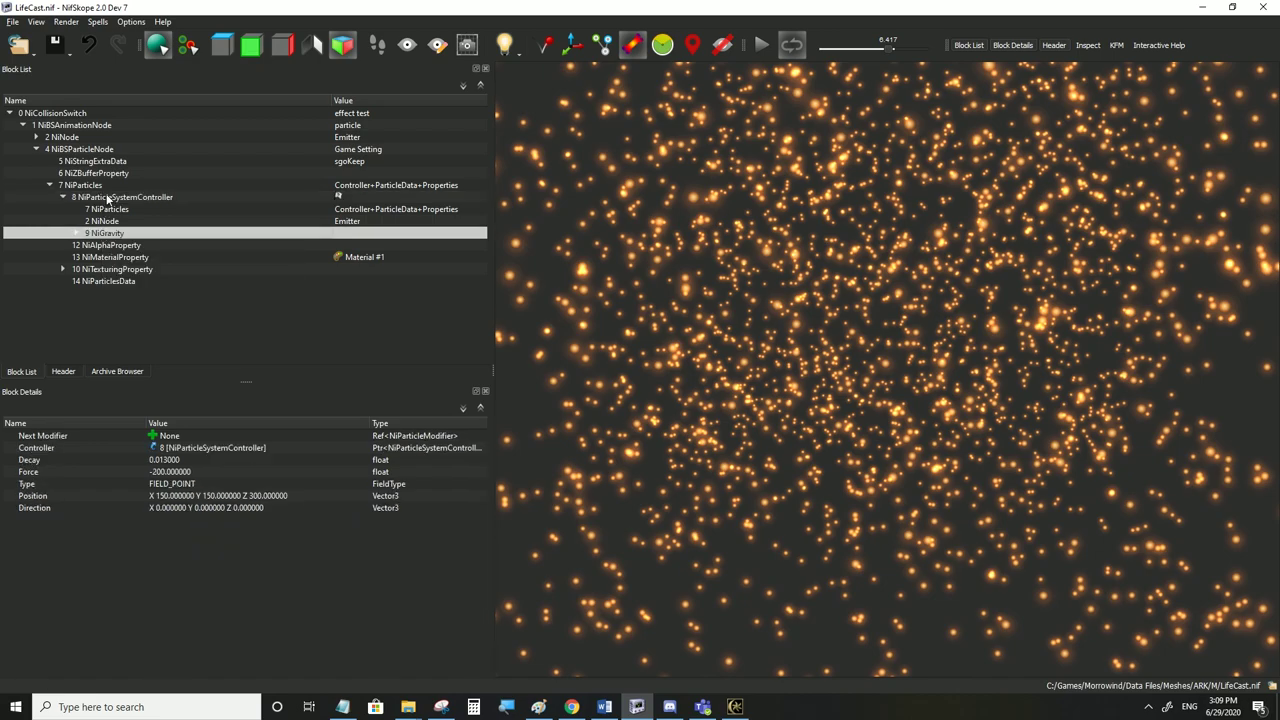
{"action": "left_click", "coordinate": [107, 198]}
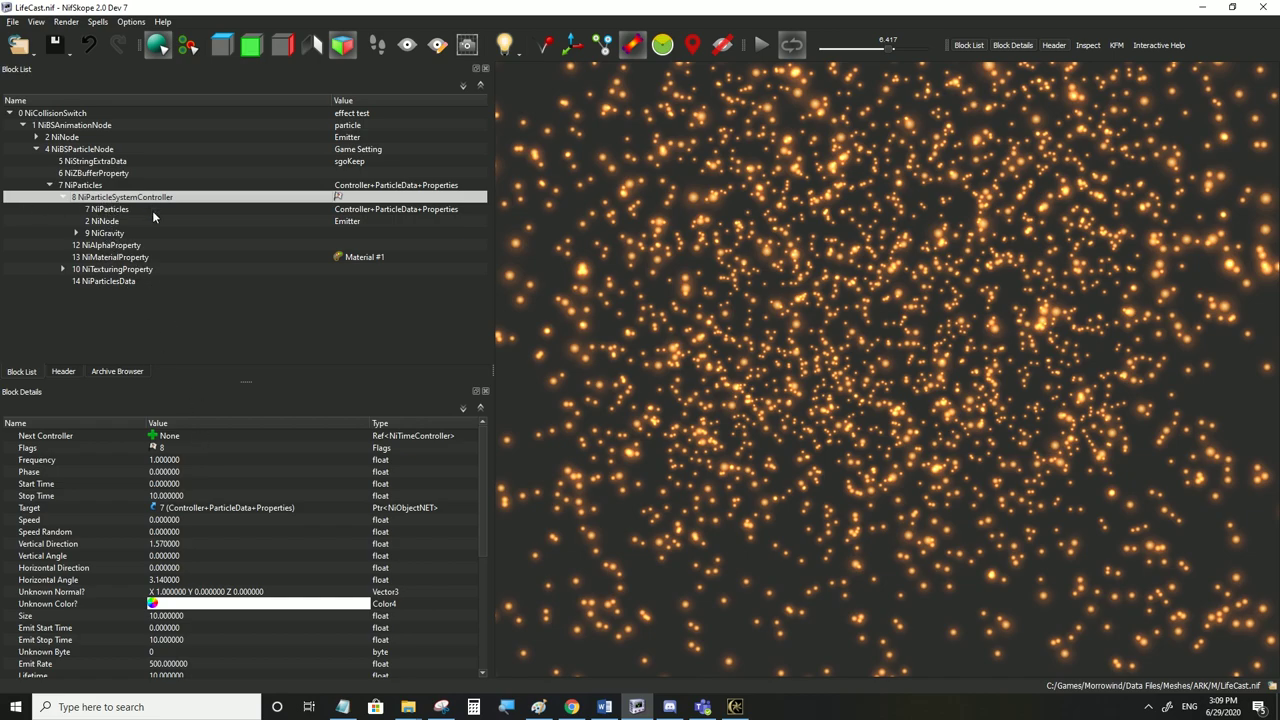
{"action": "scroll", "coordinate": [230, 468], "scroll_direction": "down", "scroll_amount": 5}
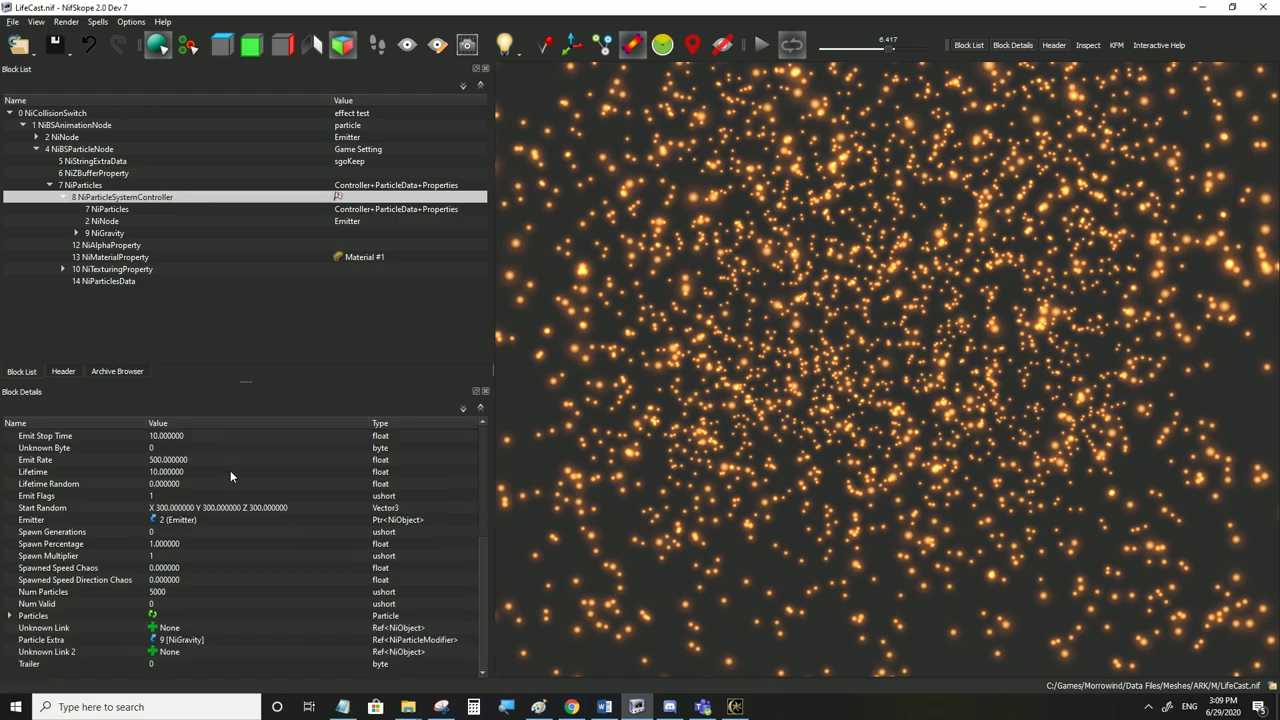
{"action": "left_click", "coordinate": [188, 642]}
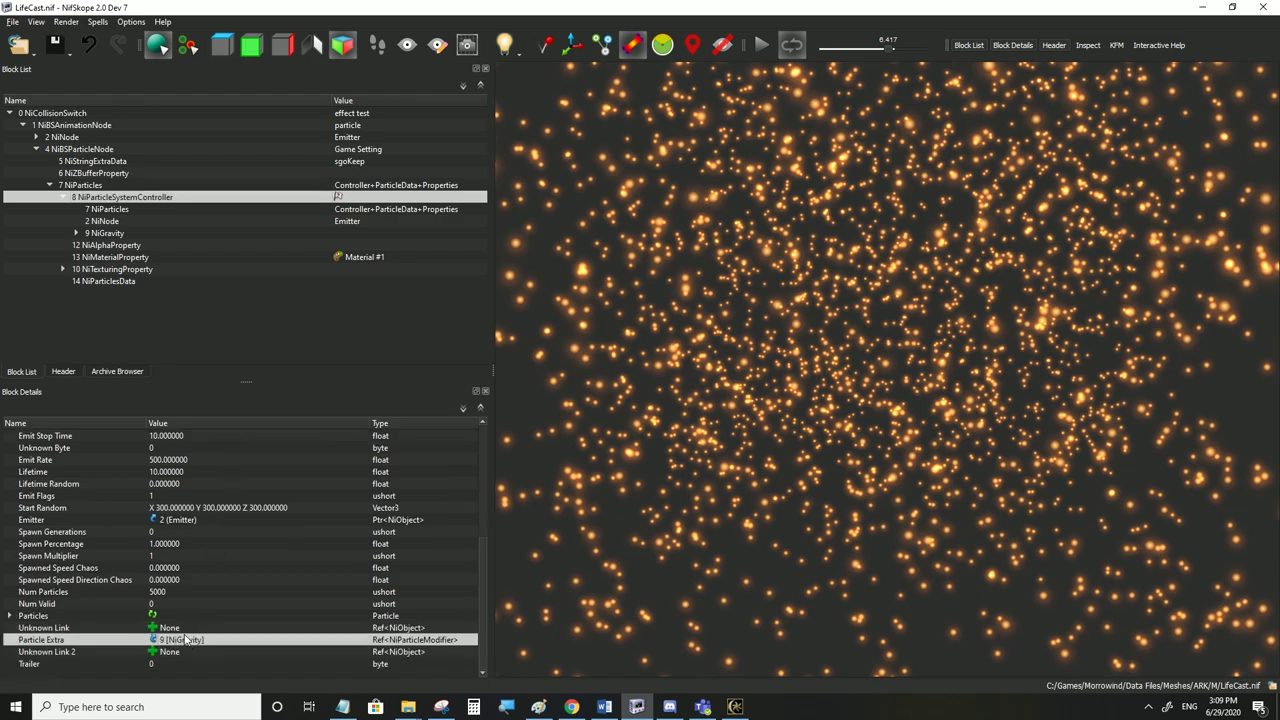
{"action": "left_click", "coordinate": [110, 233]}
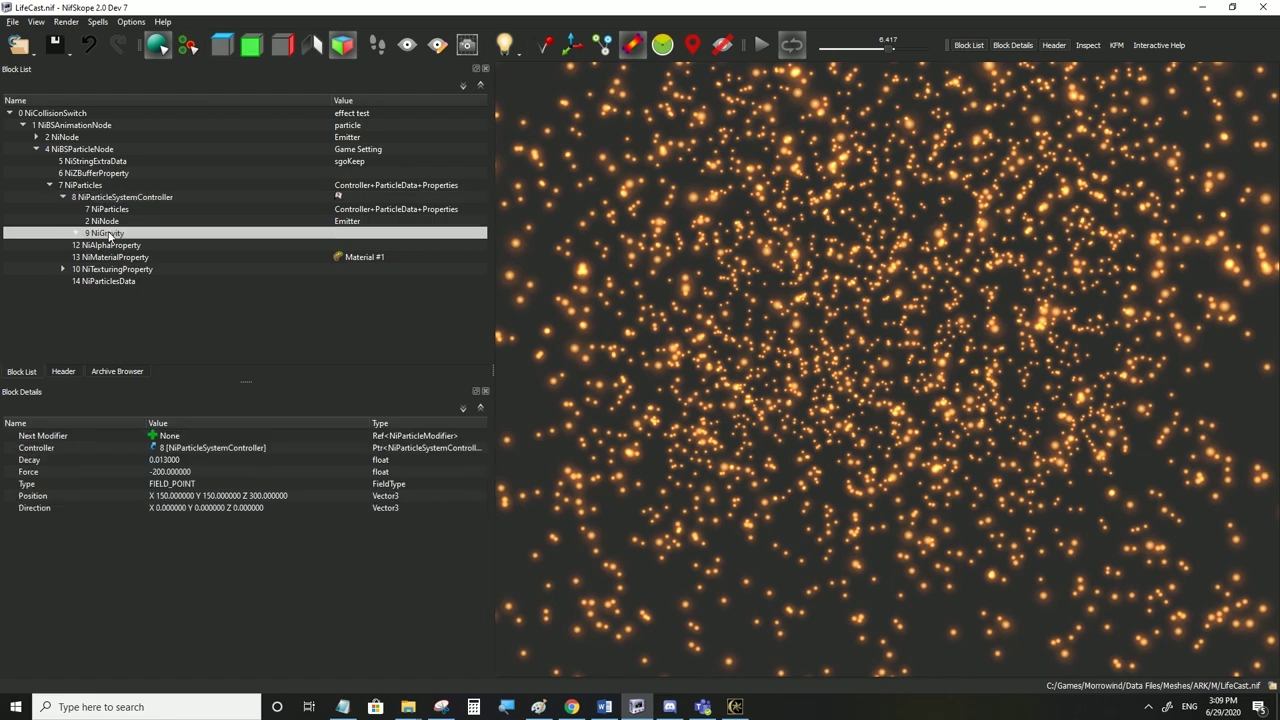
{"action": "left_click", "coordinate": [174, 438]}
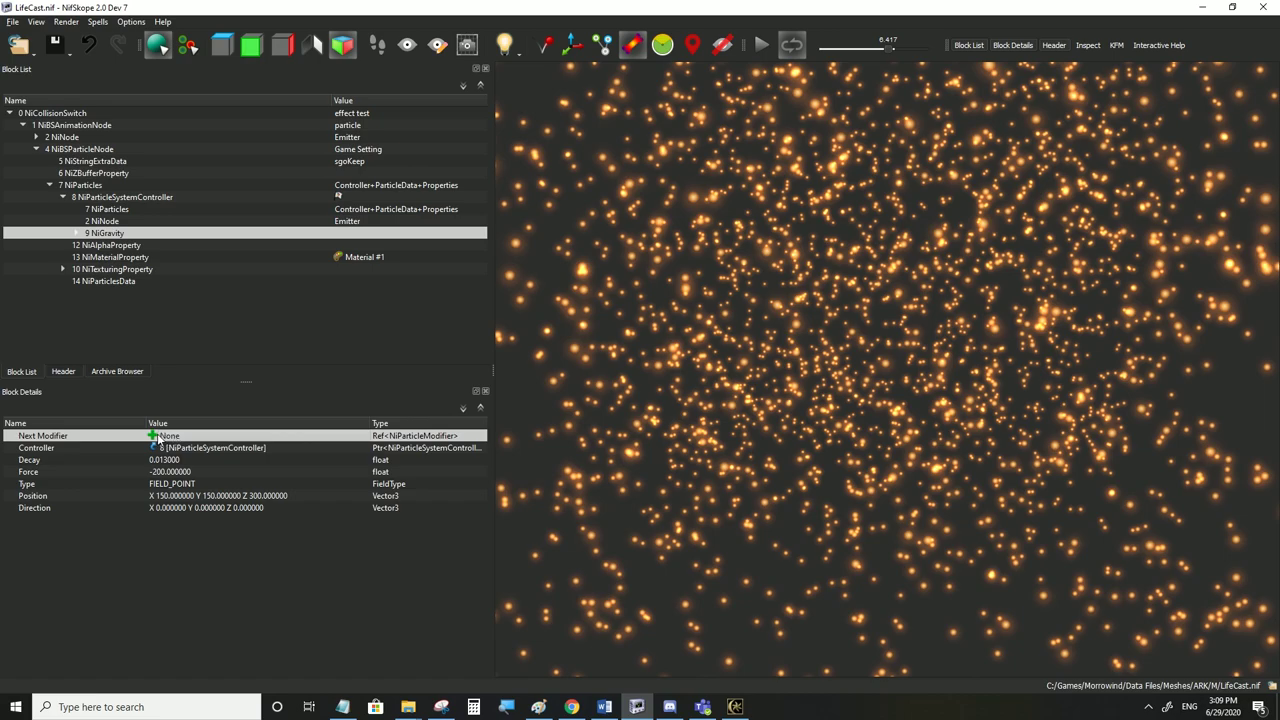
{"action": "left_click", "coordinate": [152, 436]}
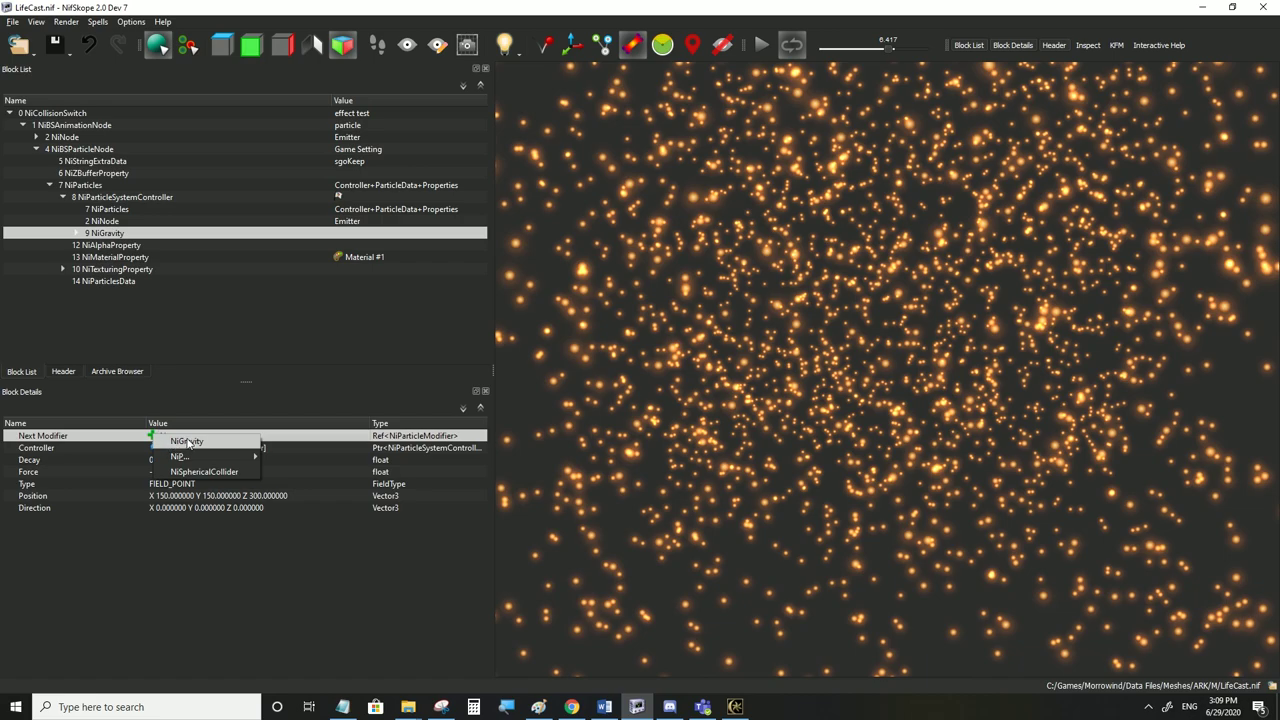
Chain new NiGravity blocks 10 through 13 after 9 NiGravity and save the file
{"action": "left_click", "coordinate": [187, 441]}
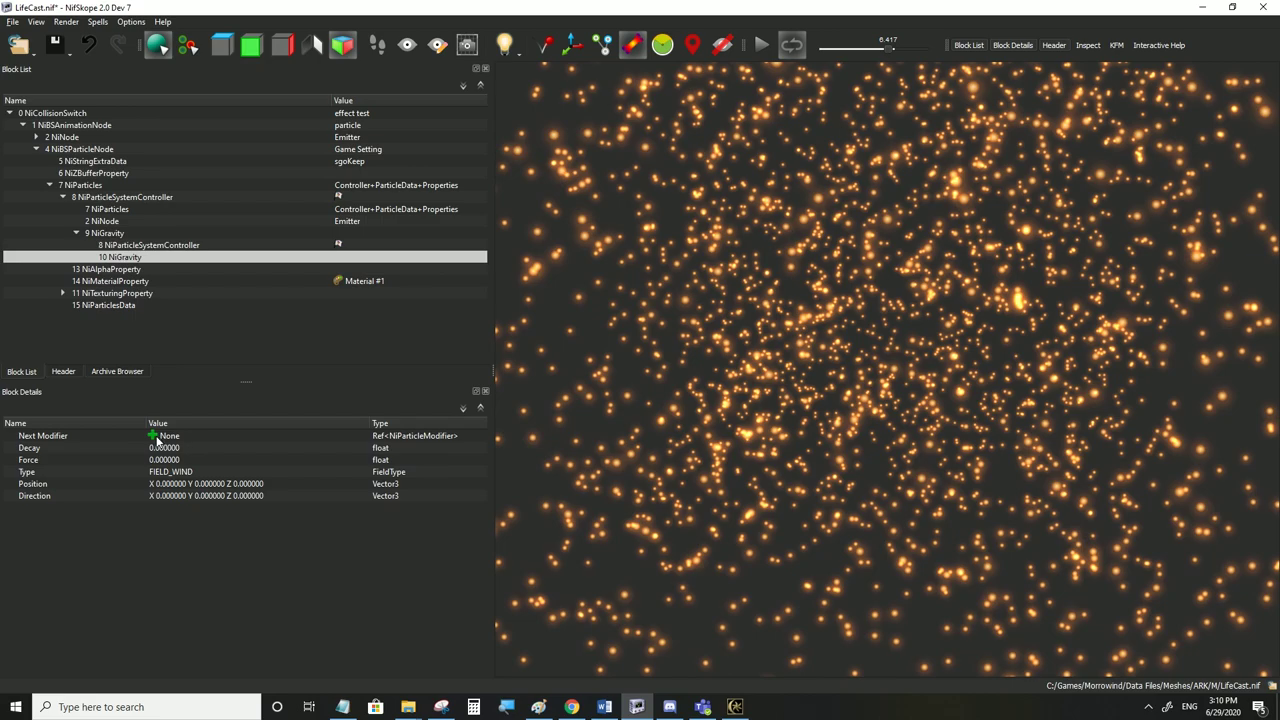
{"action": "left_click", "coordinate": [156, 440]}
{"action": "left_click", "coordinate": [160, 442]}
{"action": "left_click", "coordinate": [153, 438]}
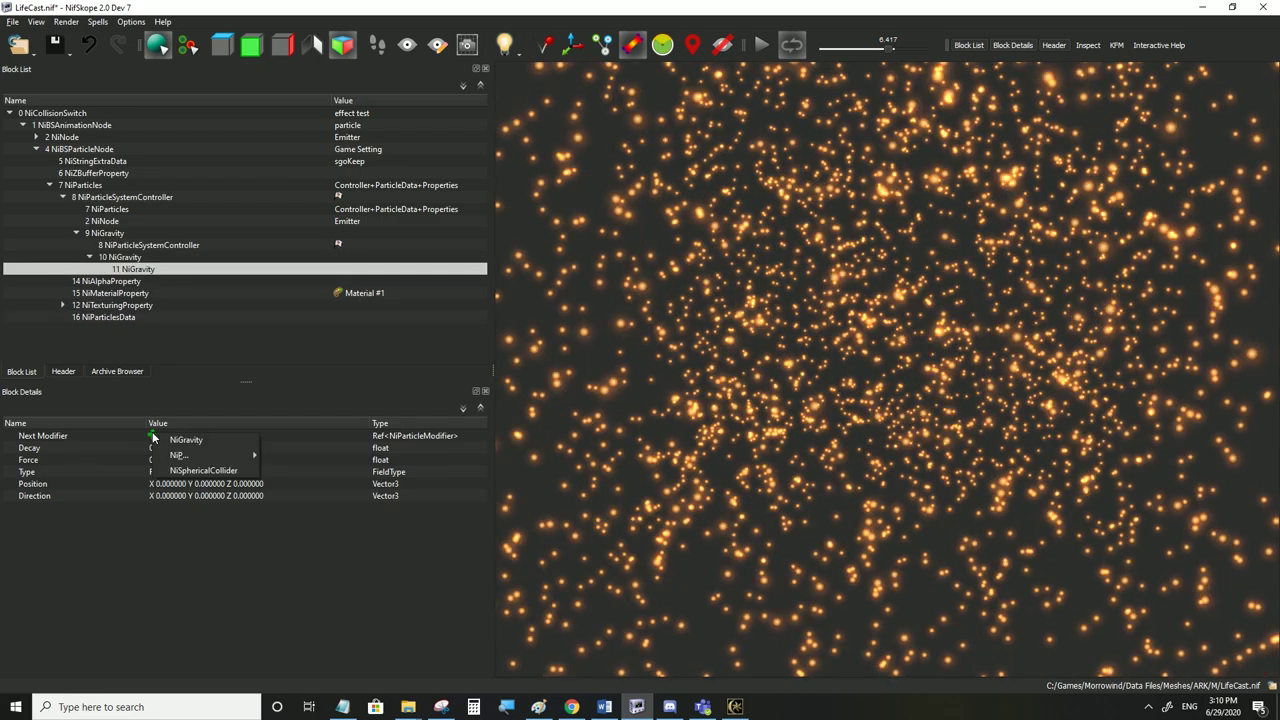
{"action": "left_click", "coordinate": [172, 440]}
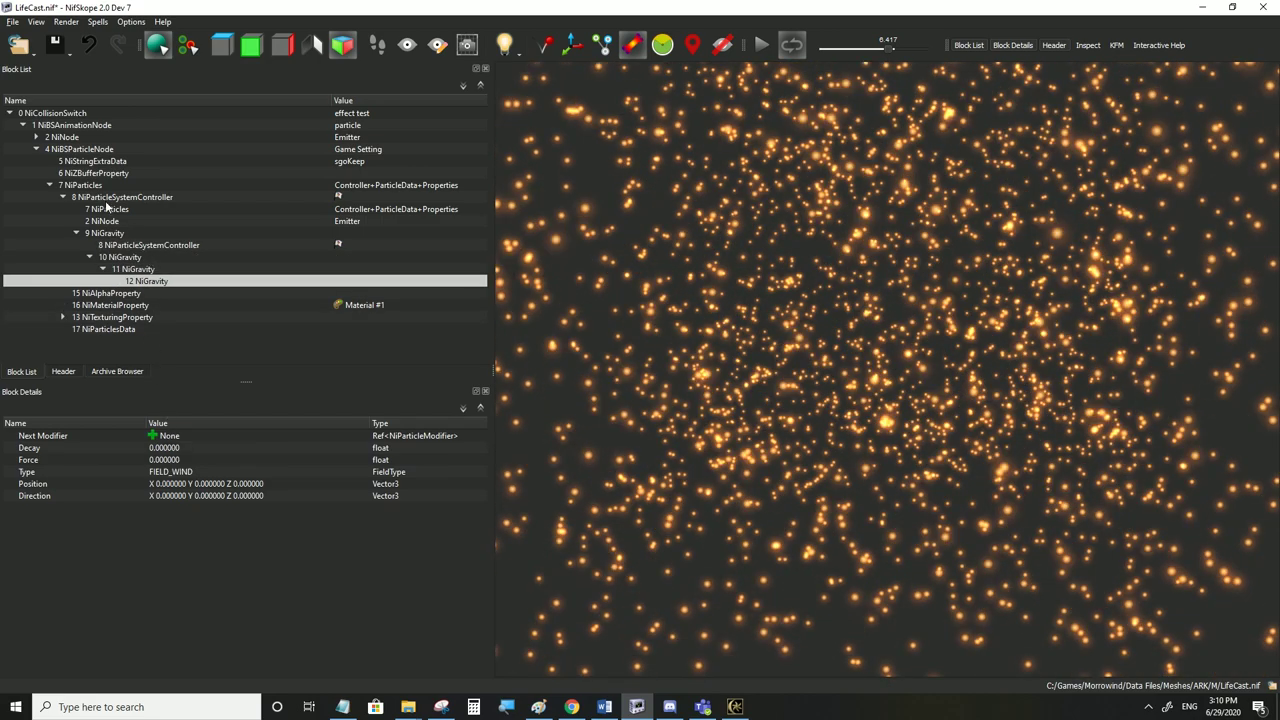
{"action": "left_click", "coordinate": [152, 437]}
{"action": "left_click", "coordinate": [172, 447]}
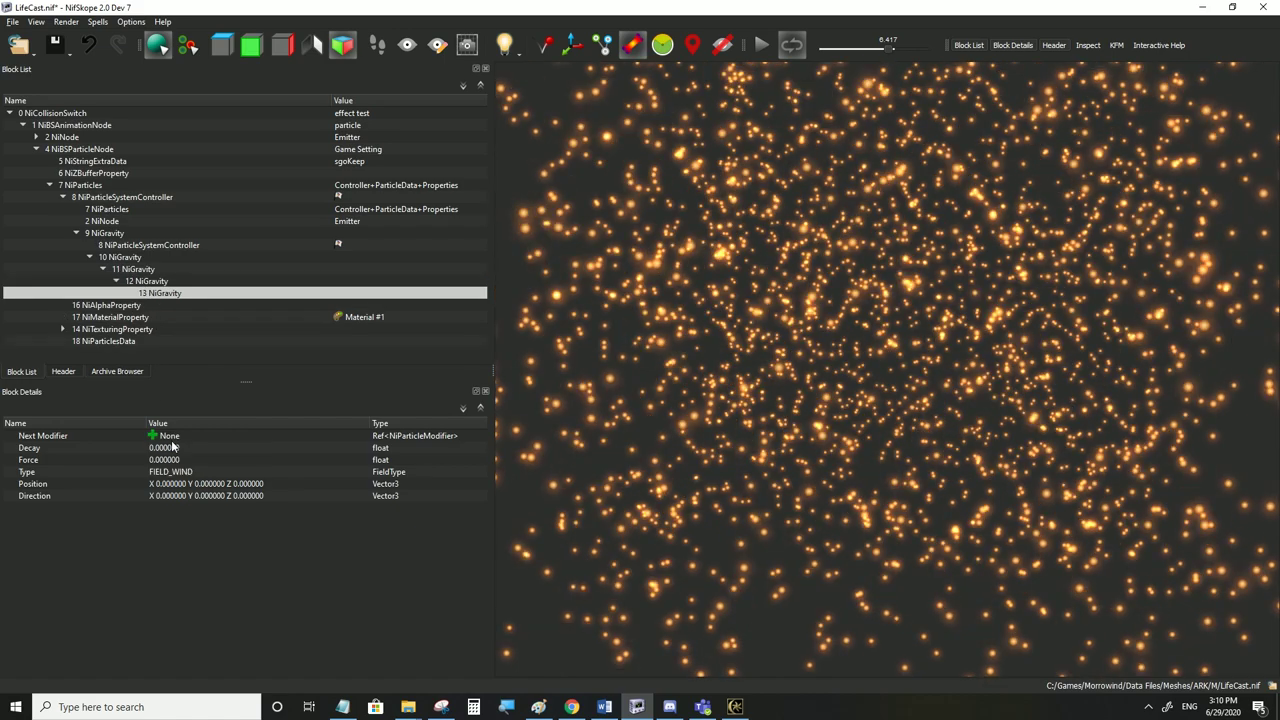
{"action": "left_click", "coordinate": [13, 21]}
{"action": "left_click", "coordinate": [40, 134]}
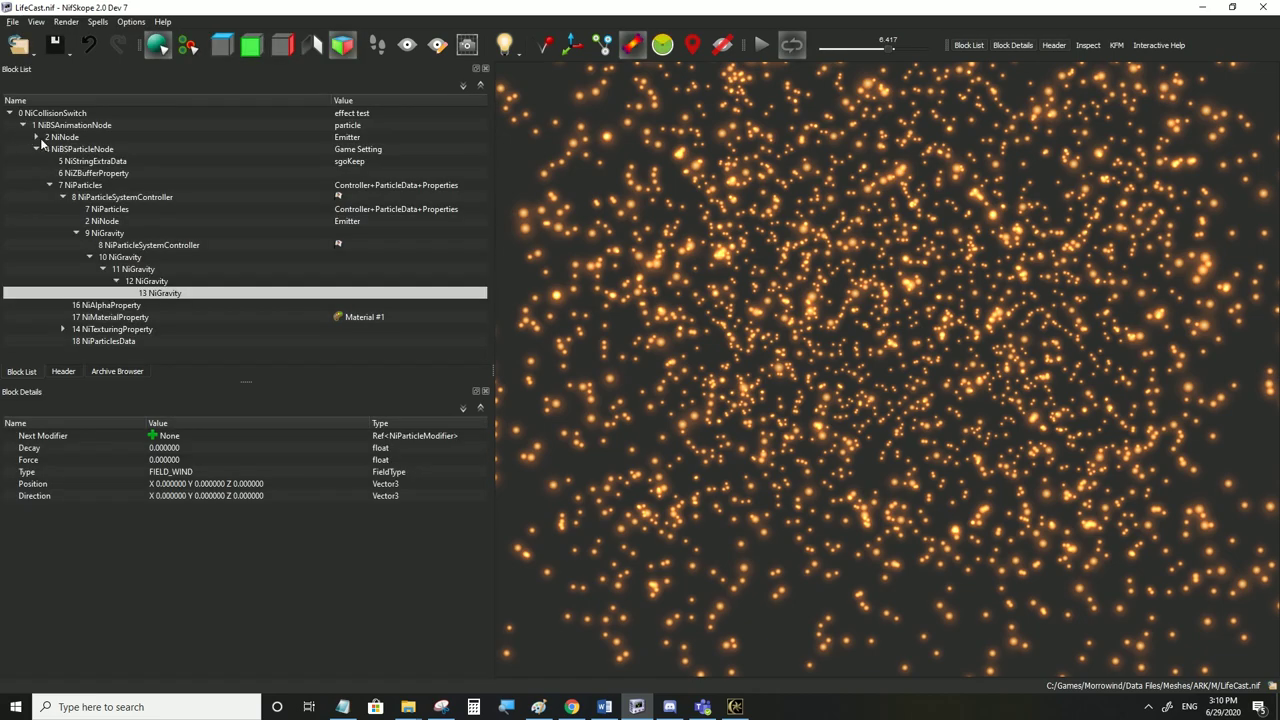
Link 10 NiGravity and 11 NiGravity to controller 8
{"action": "left_click", "coordinate": [113, 258]}
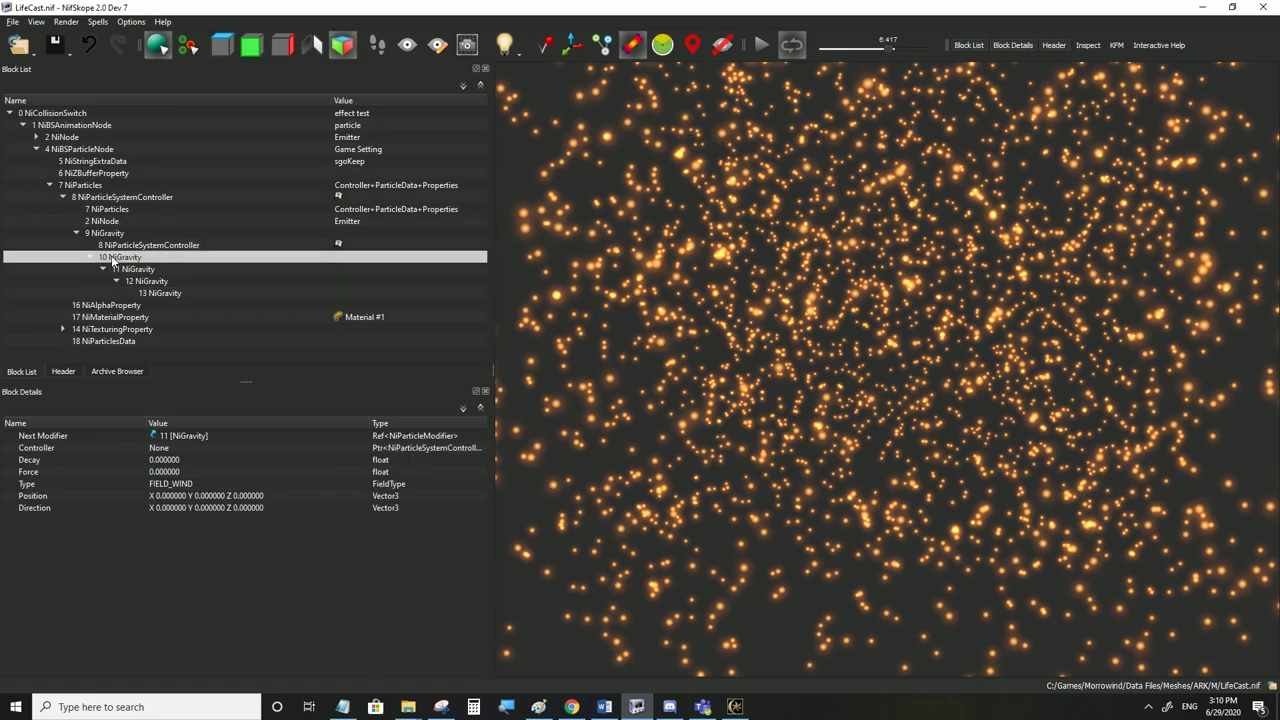
{"action": "double_click", "coordinate": [173, 449]}
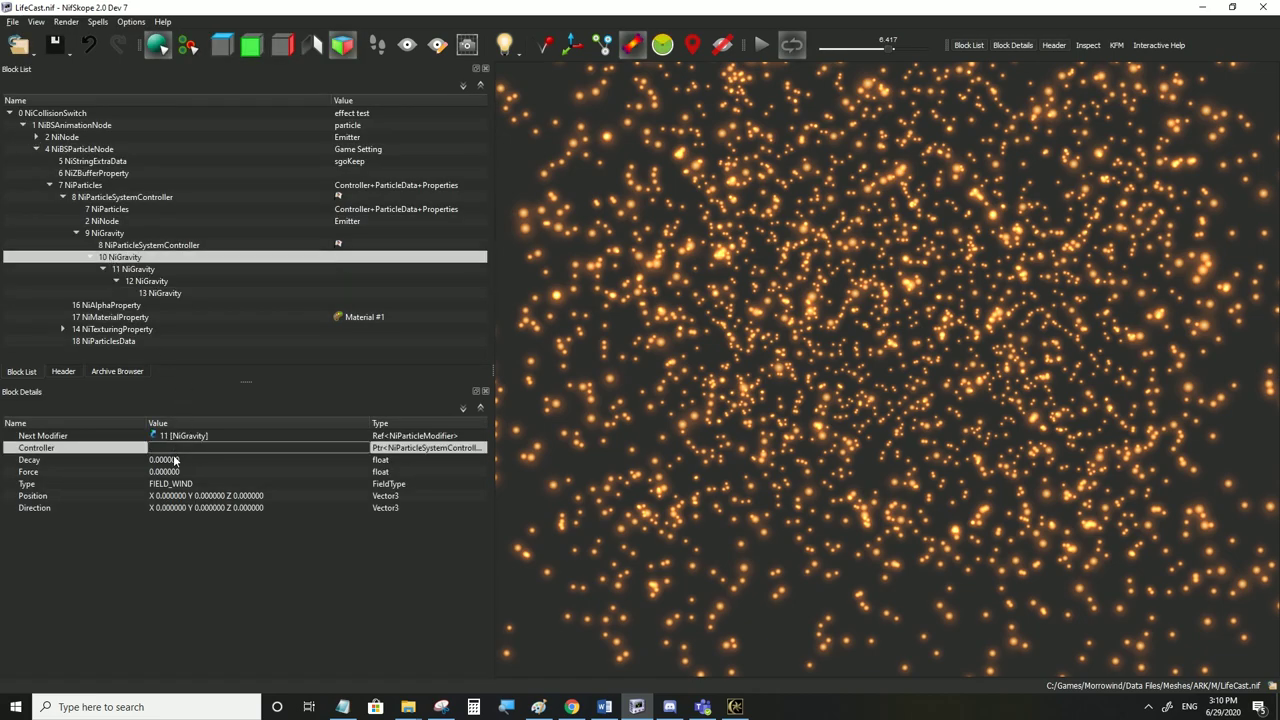
{"action": "left_click", "coordinate": [174, 459]}
{"action": "left_click", "coordinate": [137, 269]}
{"action": "double_click", "coordinate": [179, 452]}
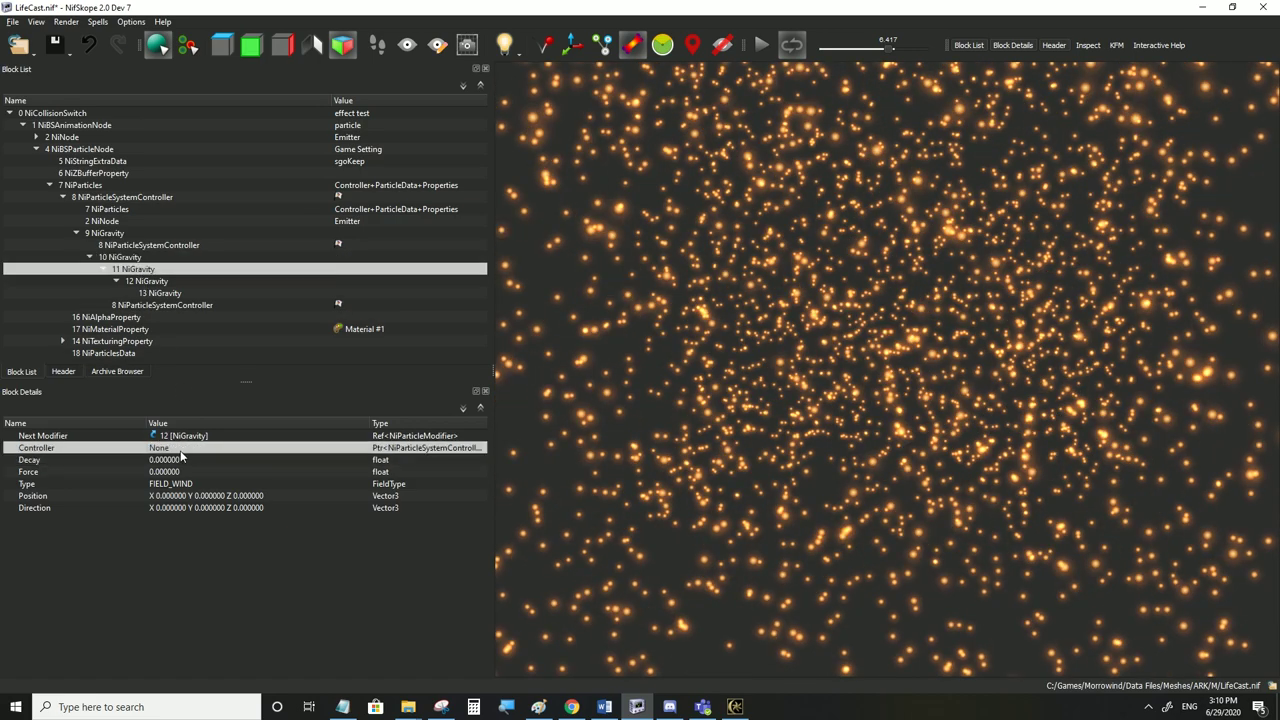
{"action": "type", "text": "8"}
{"action": "left_click", "coordinate": [178, 460]}
Link 12 NiGravity and 13 NiGravity to controller 8 as well
{"action": "left_click", "coordinate": [150, 281]}
{"action": "double_click", "coordinate": [166, 450]}
{"action": "type", "text": "8"}
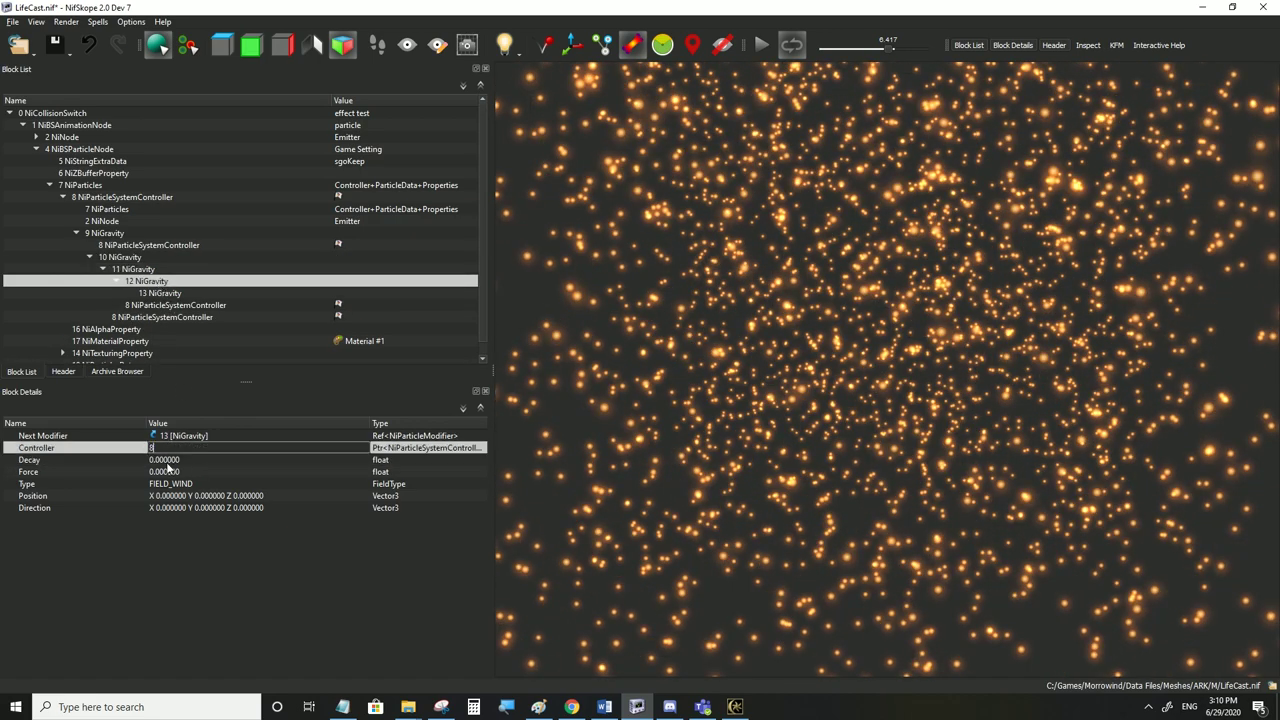
{"action": "key", "text": "Return"}
{"action": "left_click", "coordinate": [160, 452]}
{"action": "double_click", "coordinate": [160, 452]}
{"action": "type", "text": "8"}
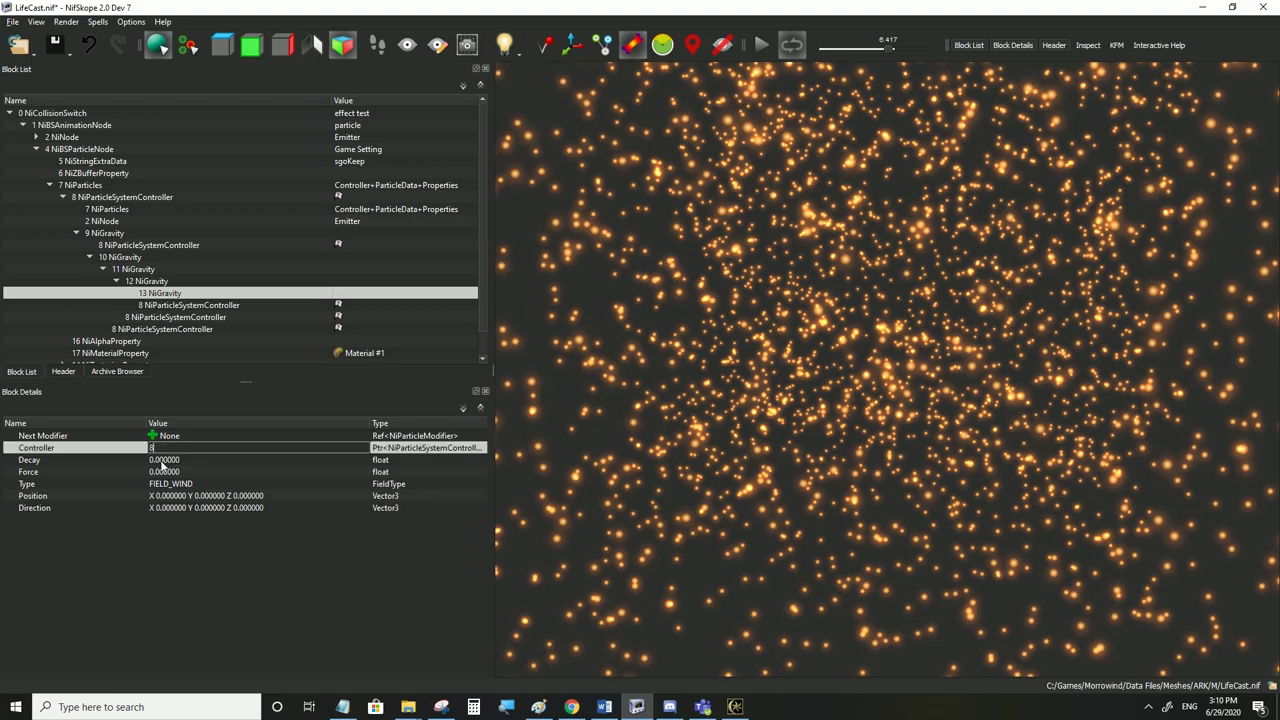
{"action": "key", "text": "Return"}
Save LifeCast.nif and orbit the particle cloud to inspect it
{"action": "left_click", "coordinate": [12, 21]}
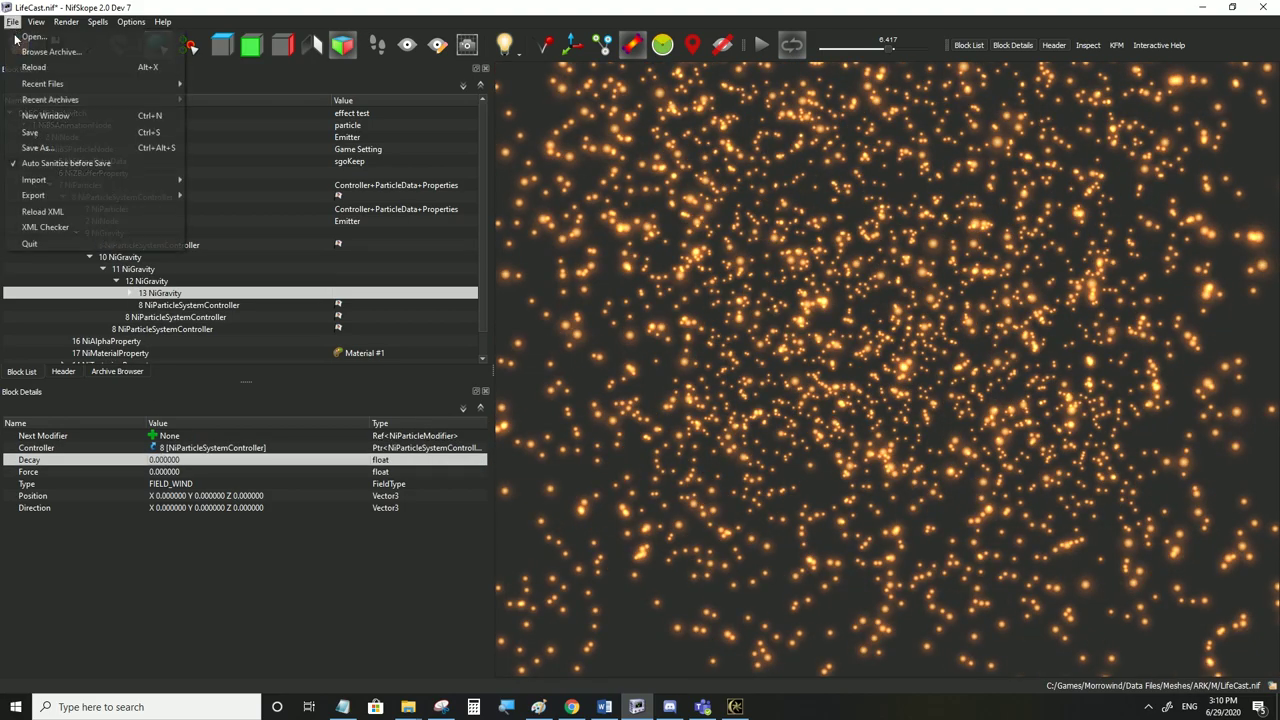
{"action": "left_click", "coordinate": [30, 131]}
{"action": "left_click_drag", "start_coordinate": [697, 385], "coordinate": [830, 240]}
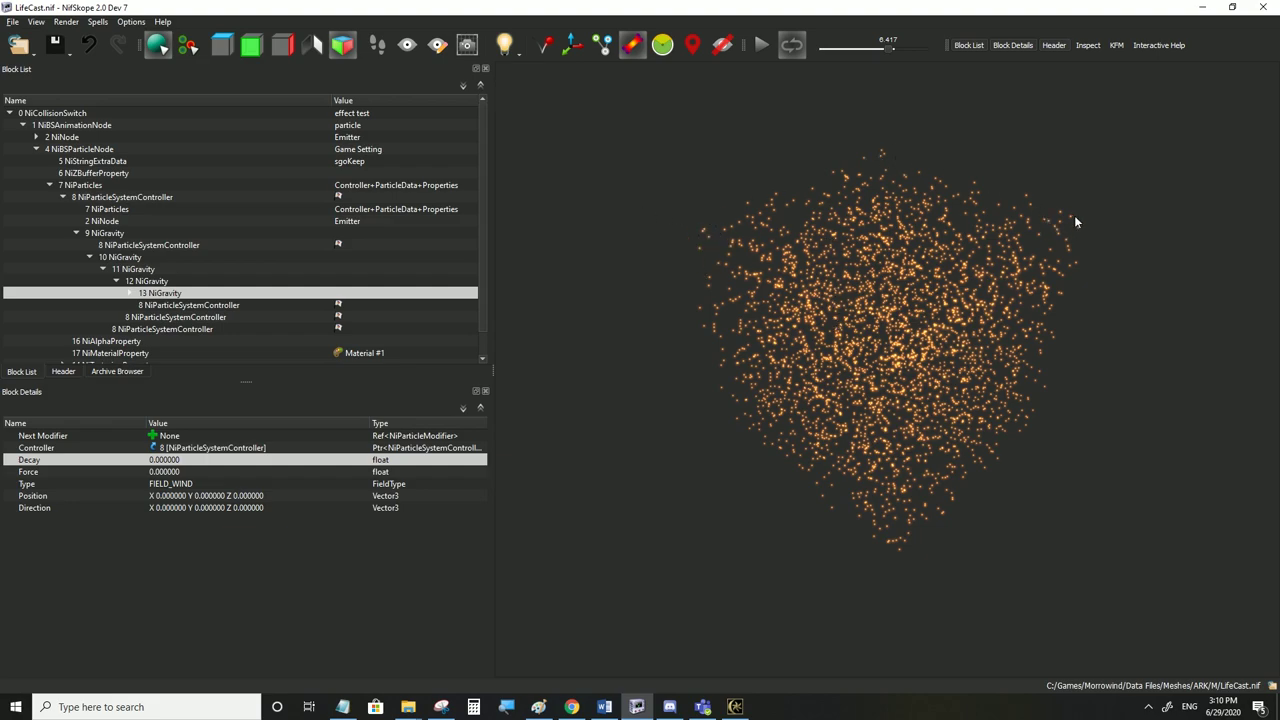
{"action": "left_click_drag", "start_coordinate": [723, 251], "coordinate": [684, 236]}
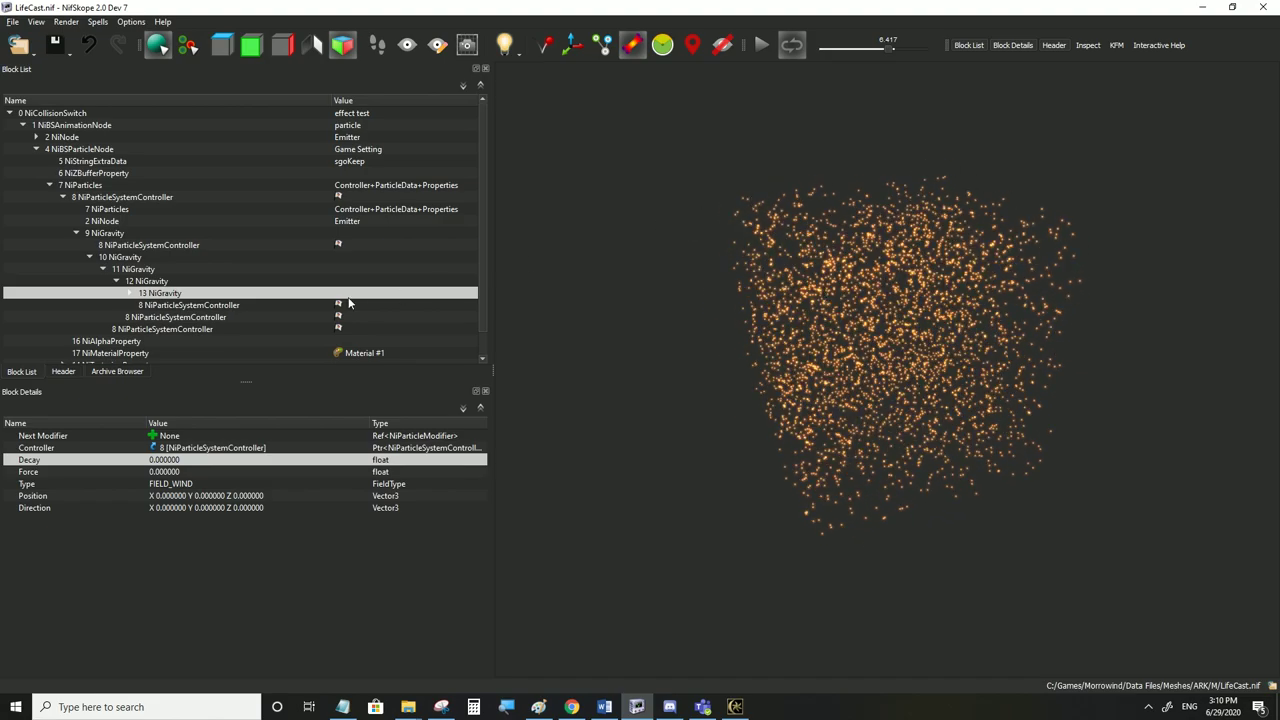
{"action": "left_click_drag", "start_coordinate": [775, 261], "coordinate": [781, 275]}
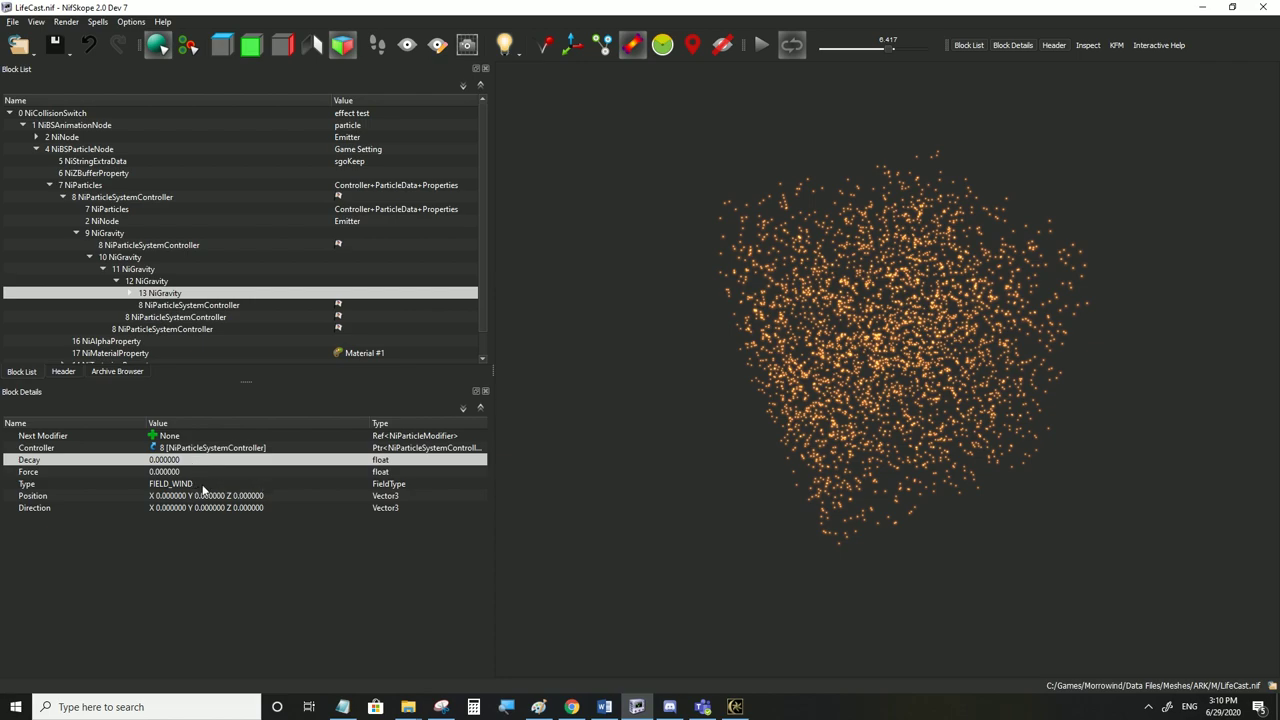
Set 13 NiGravity's Direction Z to -1 and its Force to 30
{"action": "double_click", "coordinate": [276, 509]}
{"action": "double_click", "coordinate": [337, 507]}
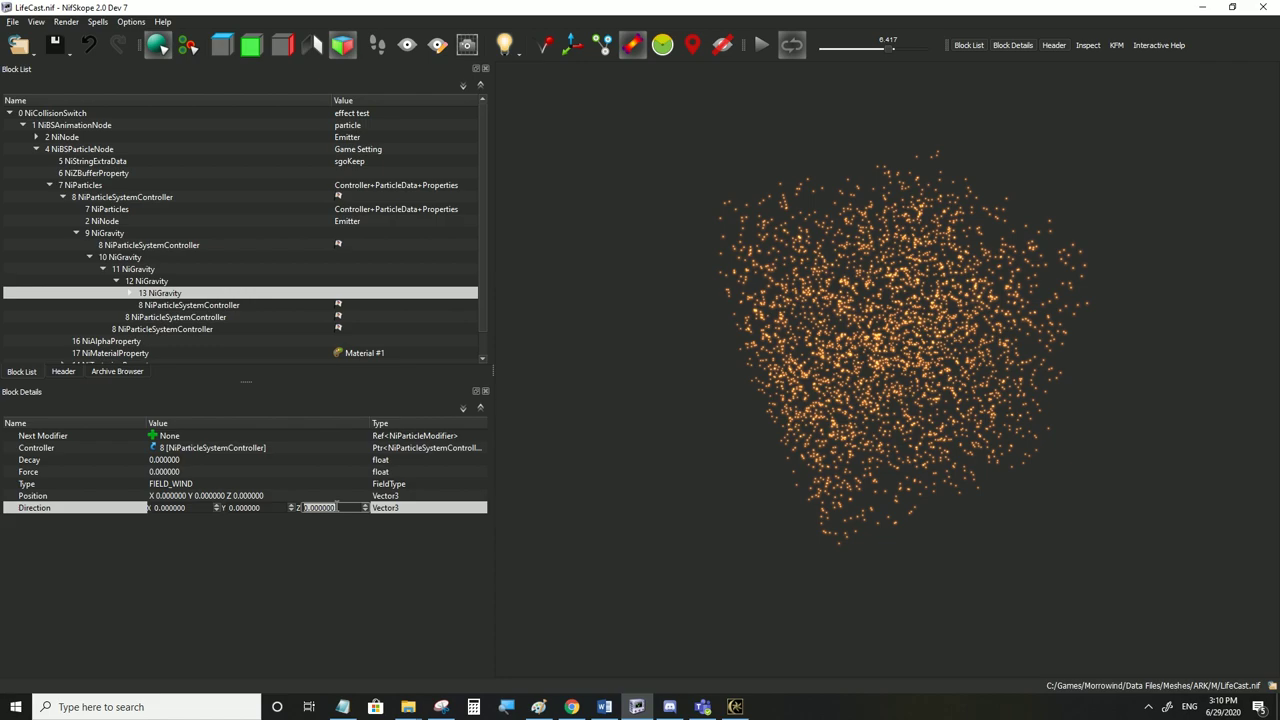
{"action": "type", "text": "-1"}
{"action": "key", "text": "Return"}
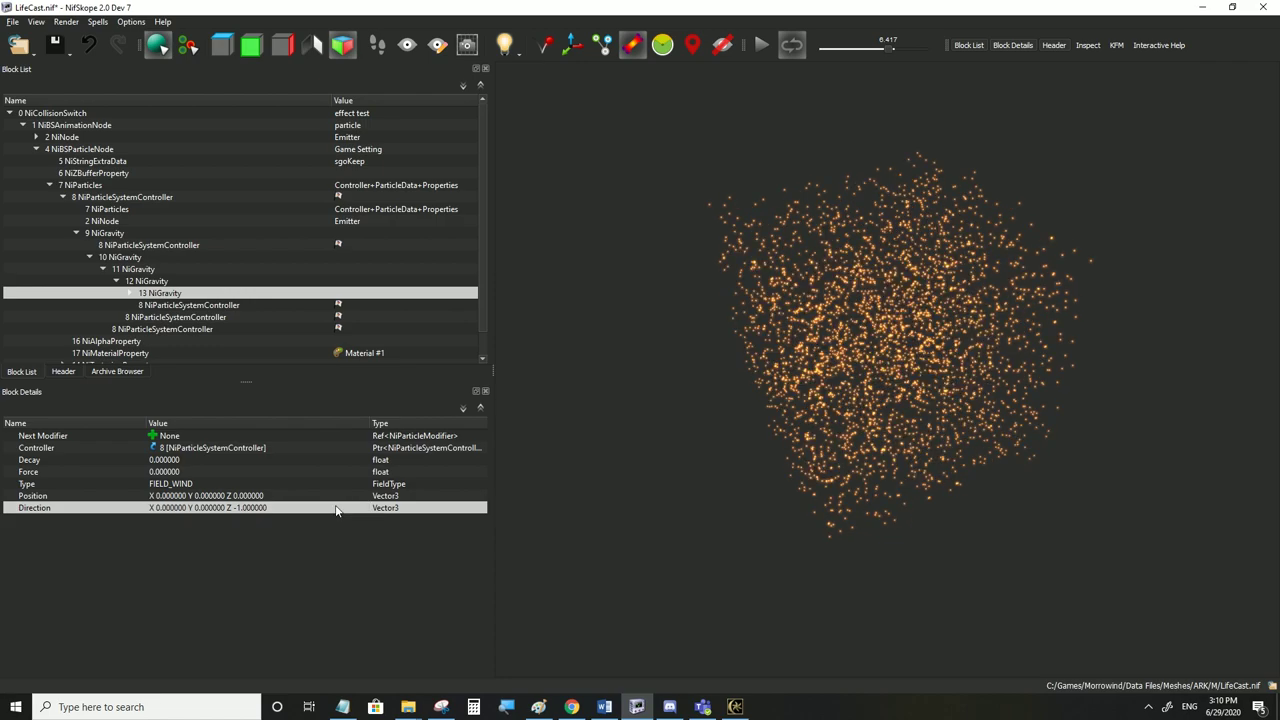
{"action": "double_click", "coordinate": [172, 474]}
{"action": "type", "text": "30"}
{"action": "left_click", "coordinate": [172, 461]}
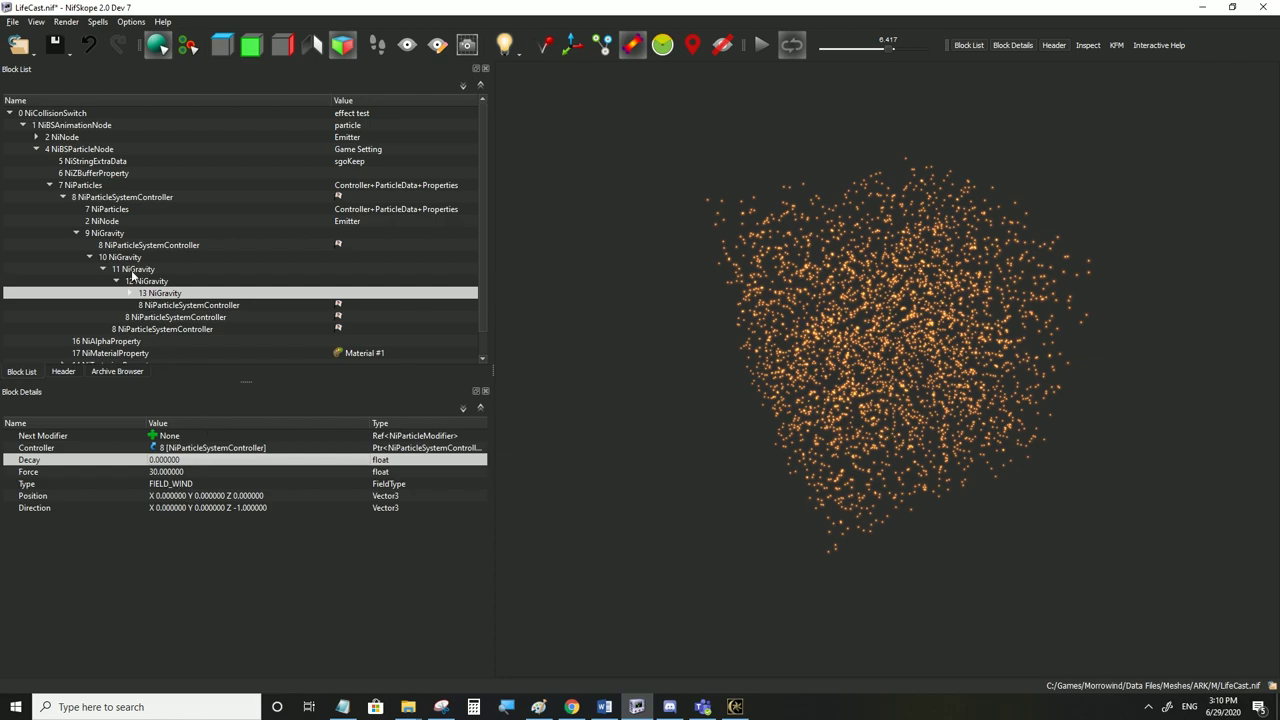
{"action": "left_click", "coordinate": [101, 236]}
{"action": "left_click", "coordinate": [110, 257]}
{"action": "left_click", "coordinate": [106, 236]}
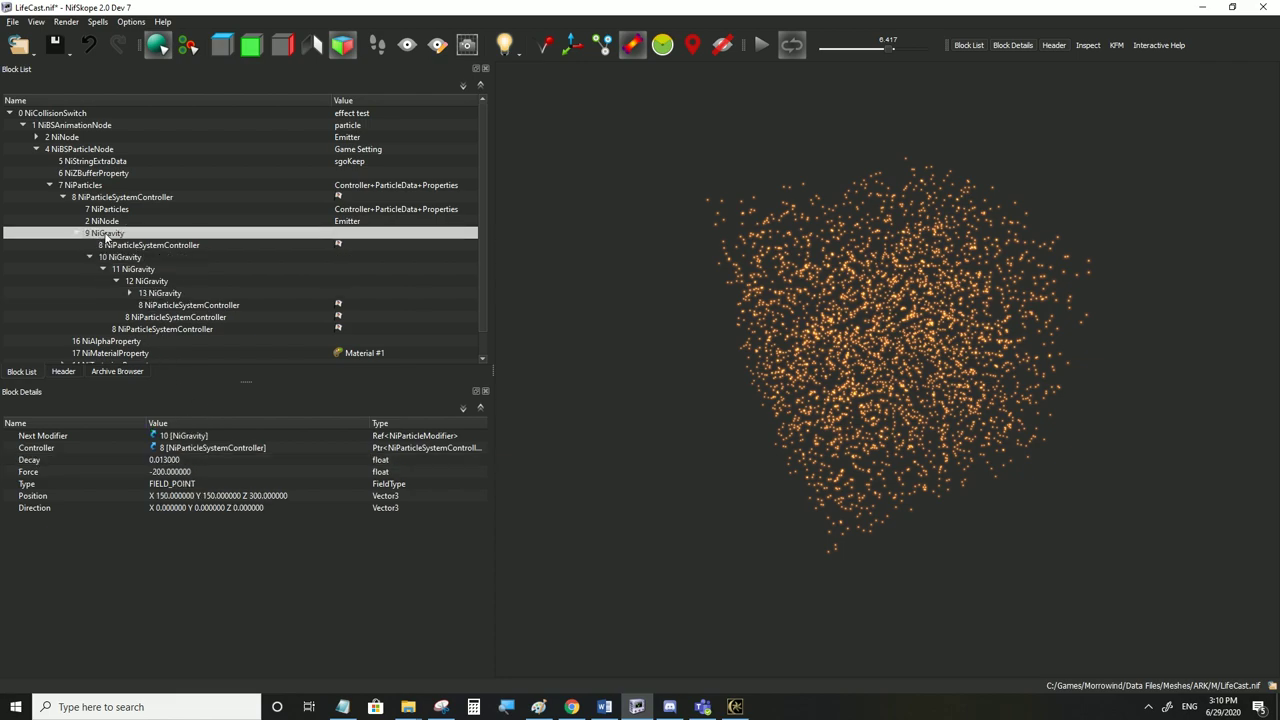
Set 9 NiGravity's Force to 100 and paste position 150, 150, 300 into blocks 10 and 12
{"action": "double_click", "coordinate": [162, 472]}
{"action": "type", "text": "1"}
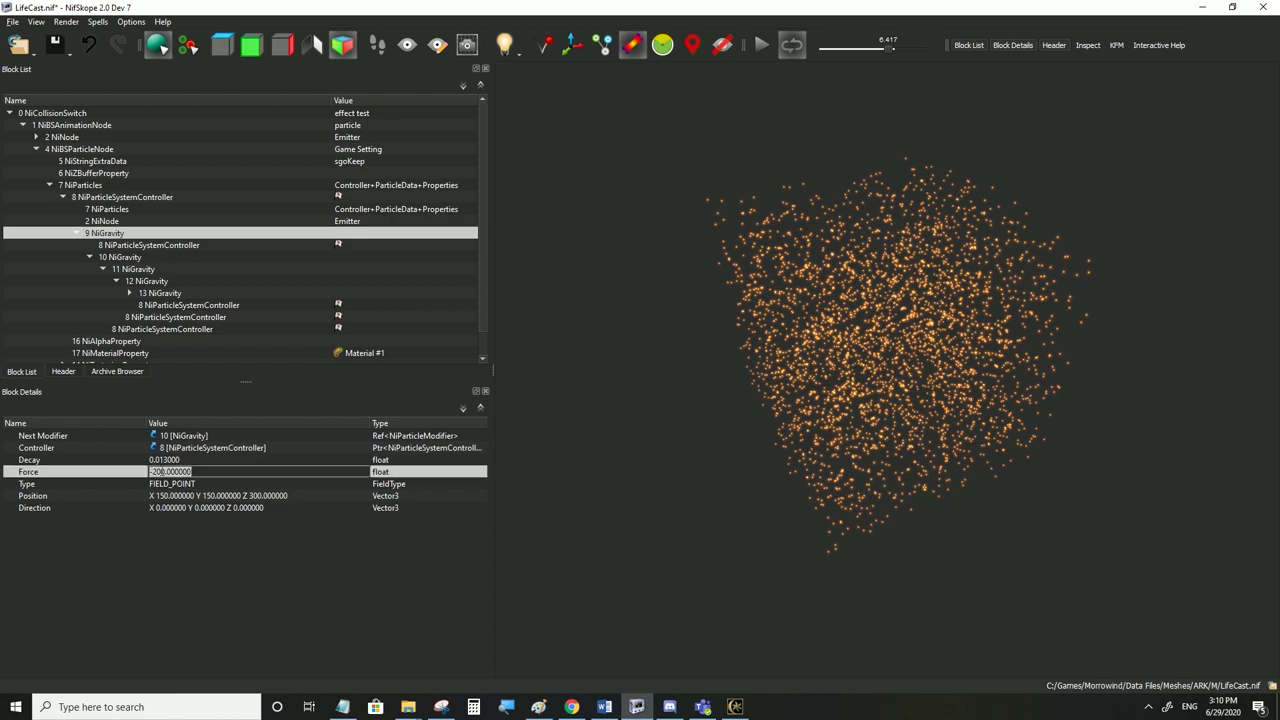
{"action": "type", "text": "00"}
{"action": "left_click", "coordinate": [163, 484]}
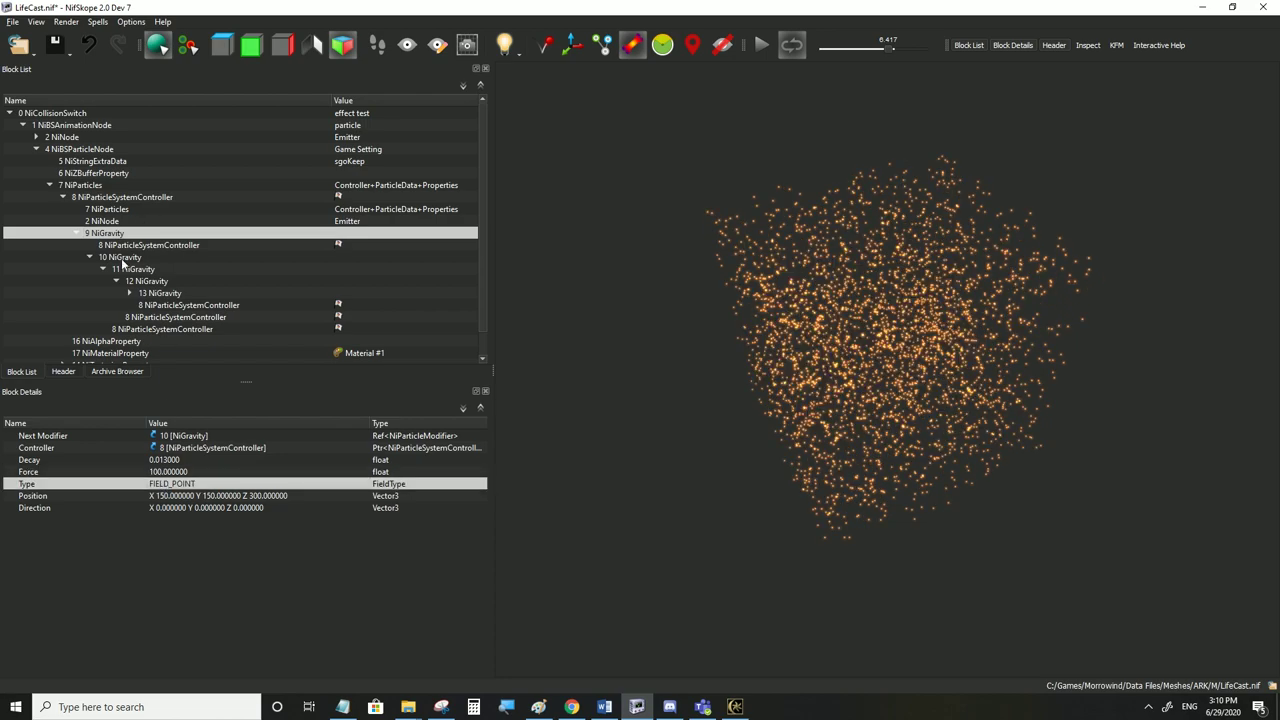
{"action": "left_click", "coordinate": [223, 497]}
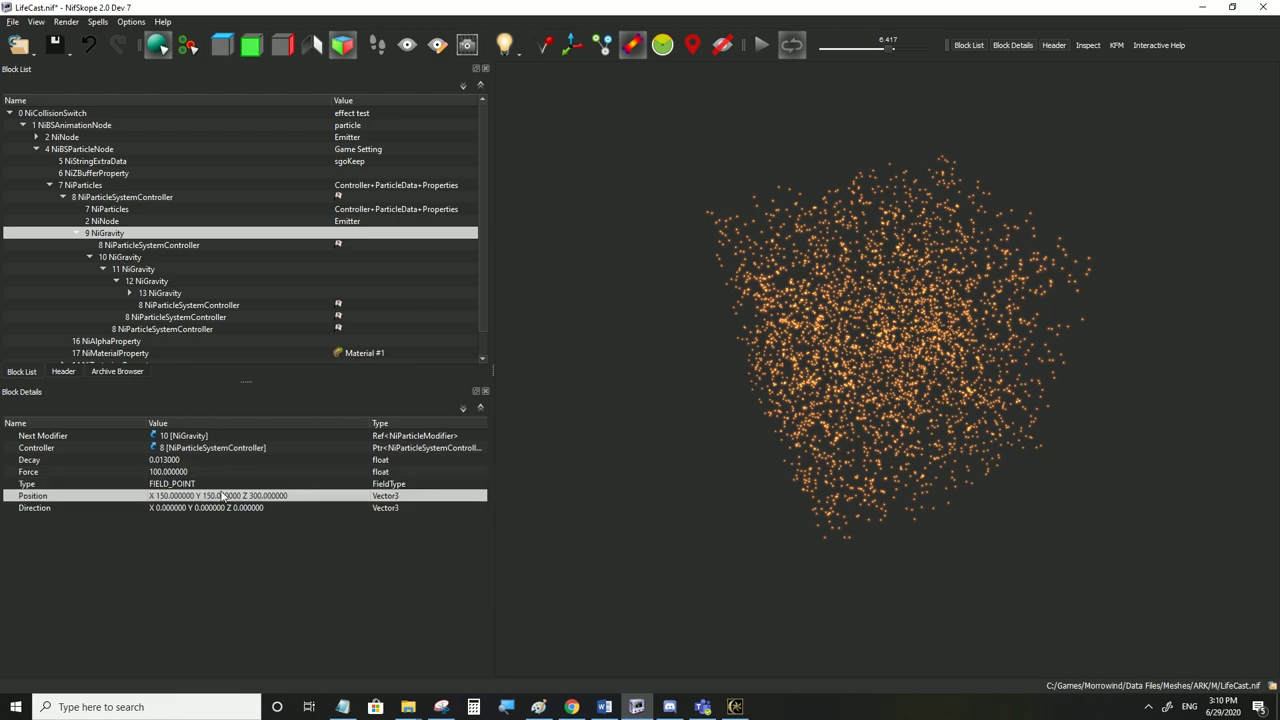
{"action": "left_click", "coordinate": [116, 256]}
{"action": "left_click", "coordinate": [196, 498]}
{"action": "type", "text": "X 150.000000 Y 150.000000 Z 300.000000"}
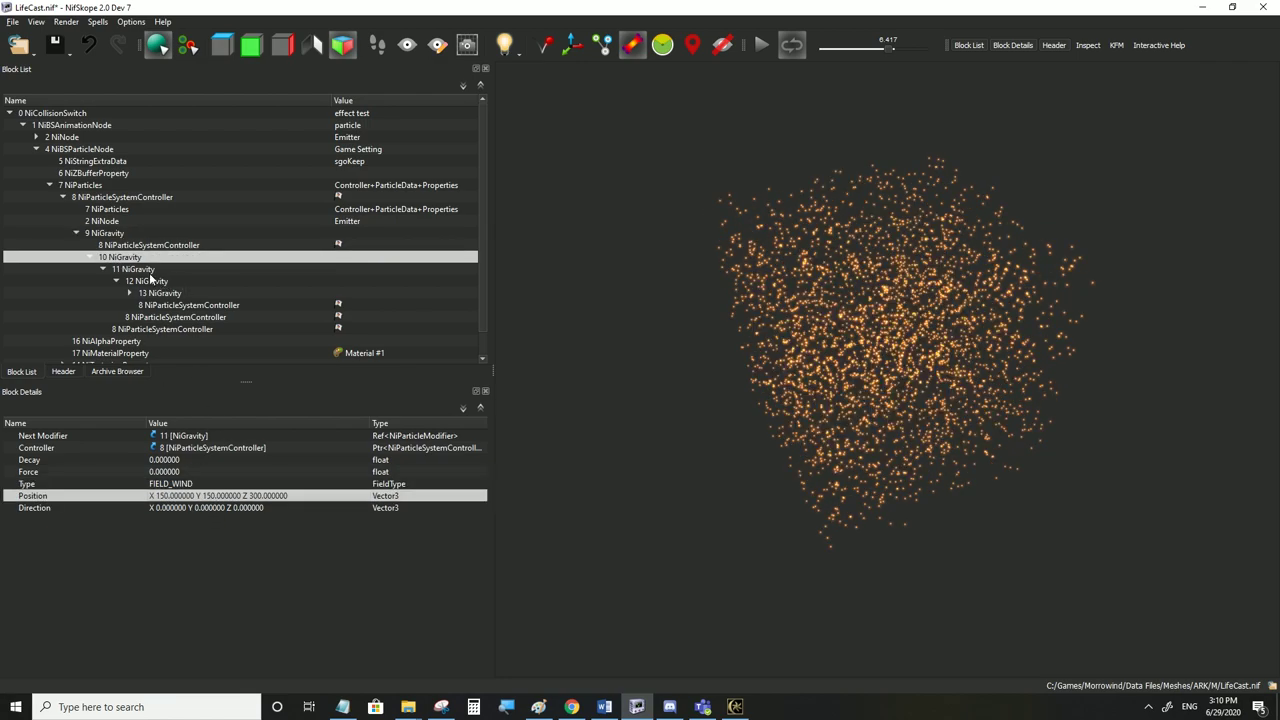
{"action": "left_click", "coordinate": [146, 271]}
{"action": "left_click", "coordinate": [191, 496]}
{"action": "left_click", "coordinate": [153, 281]}
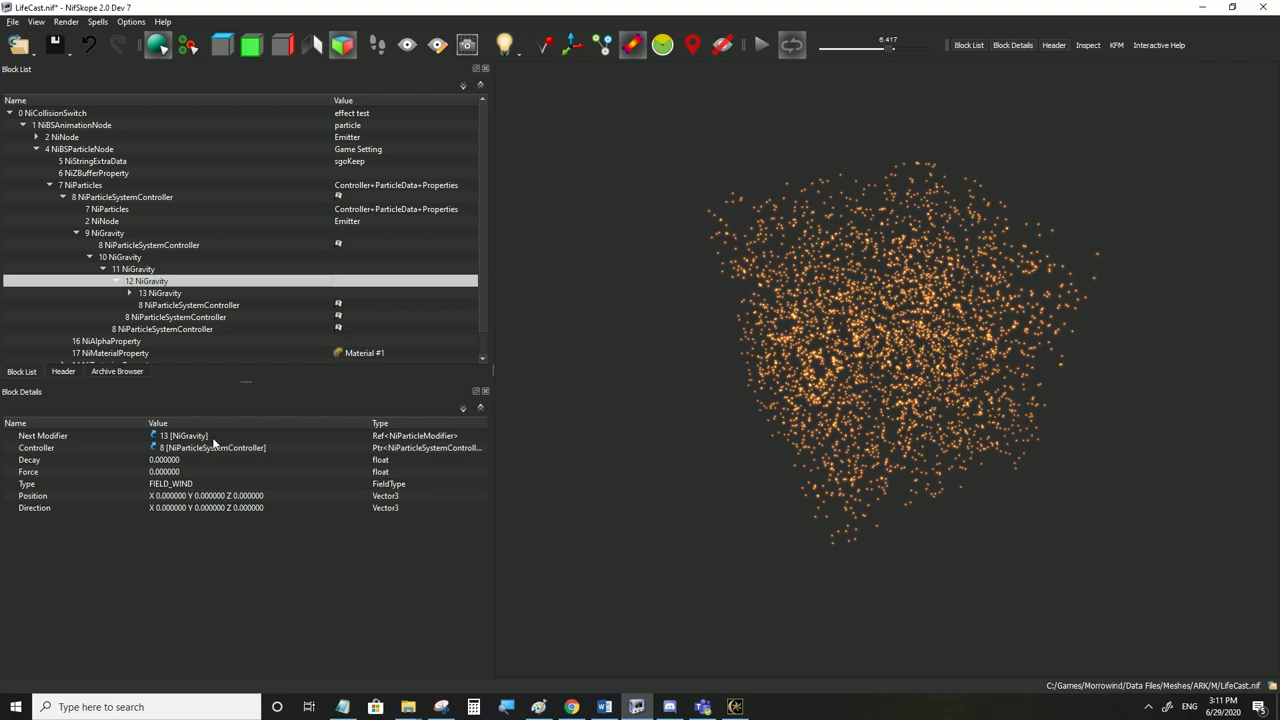
{"action": "left_click", "coordinate": [210, 496]}
{"action": "key", "text": "ctrl+v"}
{"action": "left_click", "coordinate": [150, 283]}
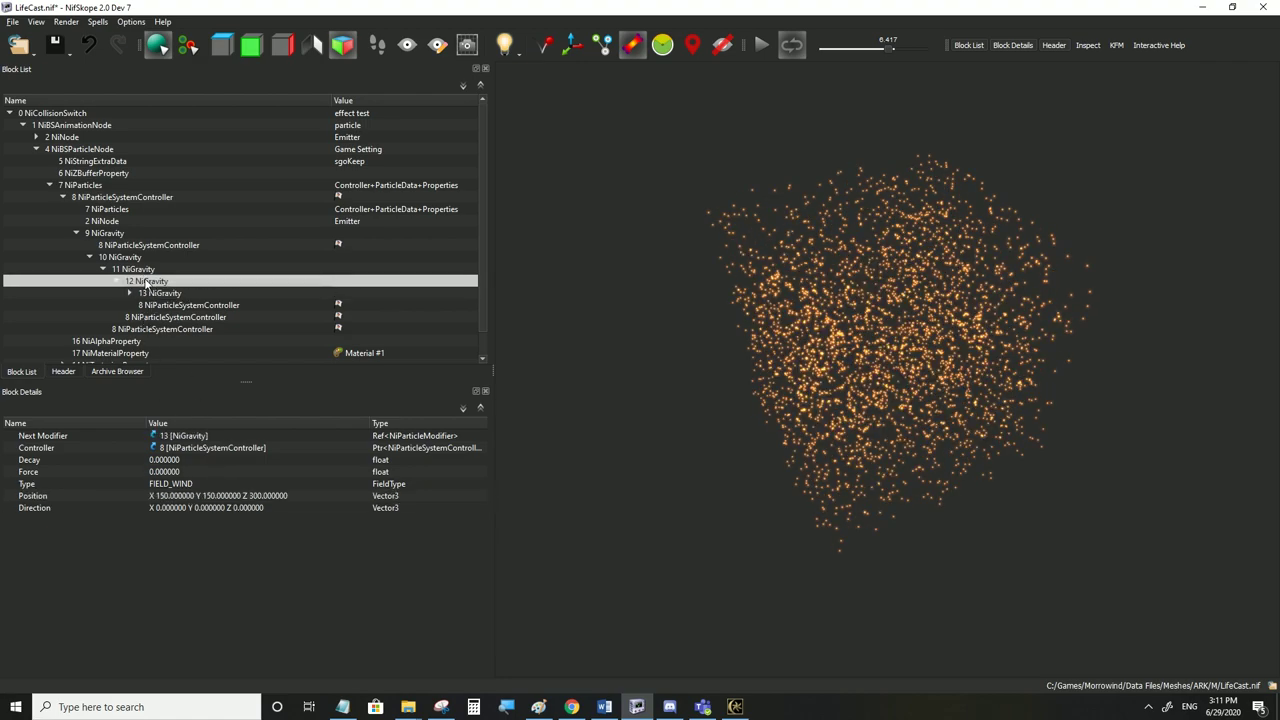
Place block 10 at (-150, 150, 300) and block 11 at (150, -150, 300)
{"action": "left_click", "coordinate": [110, 234]}
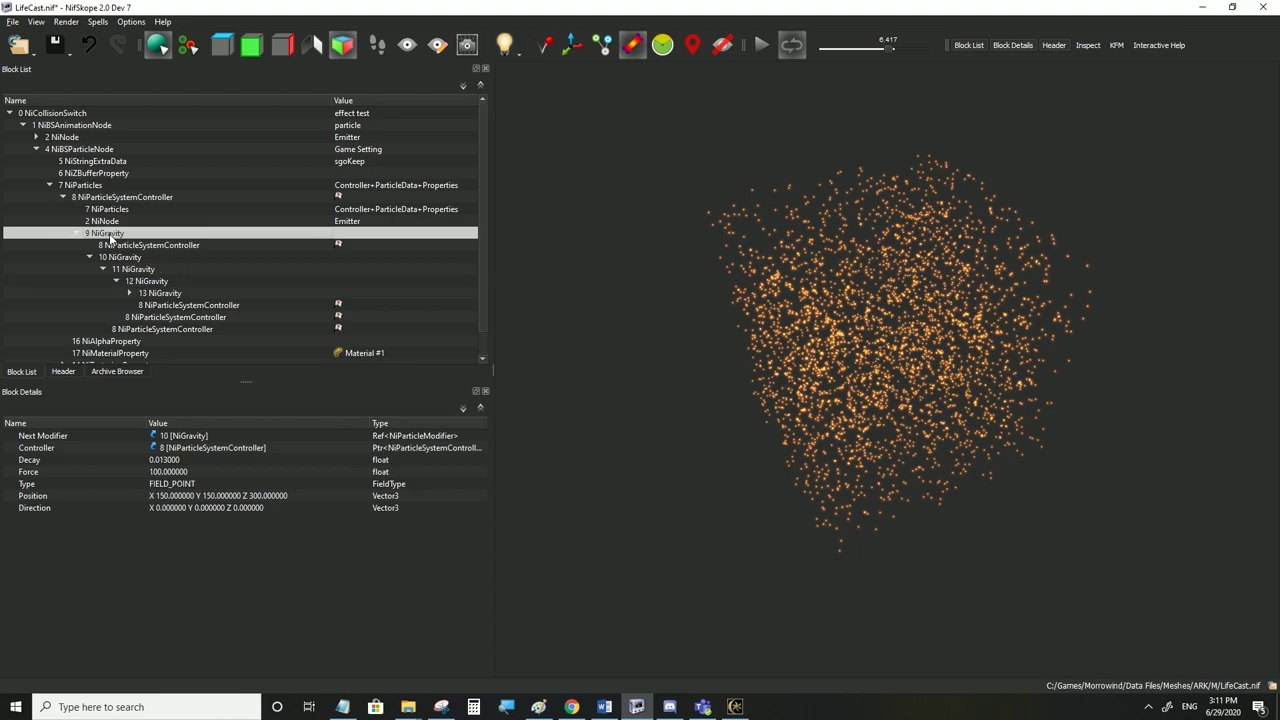
{"action": "left_click", "coordinate": [115, 258]}
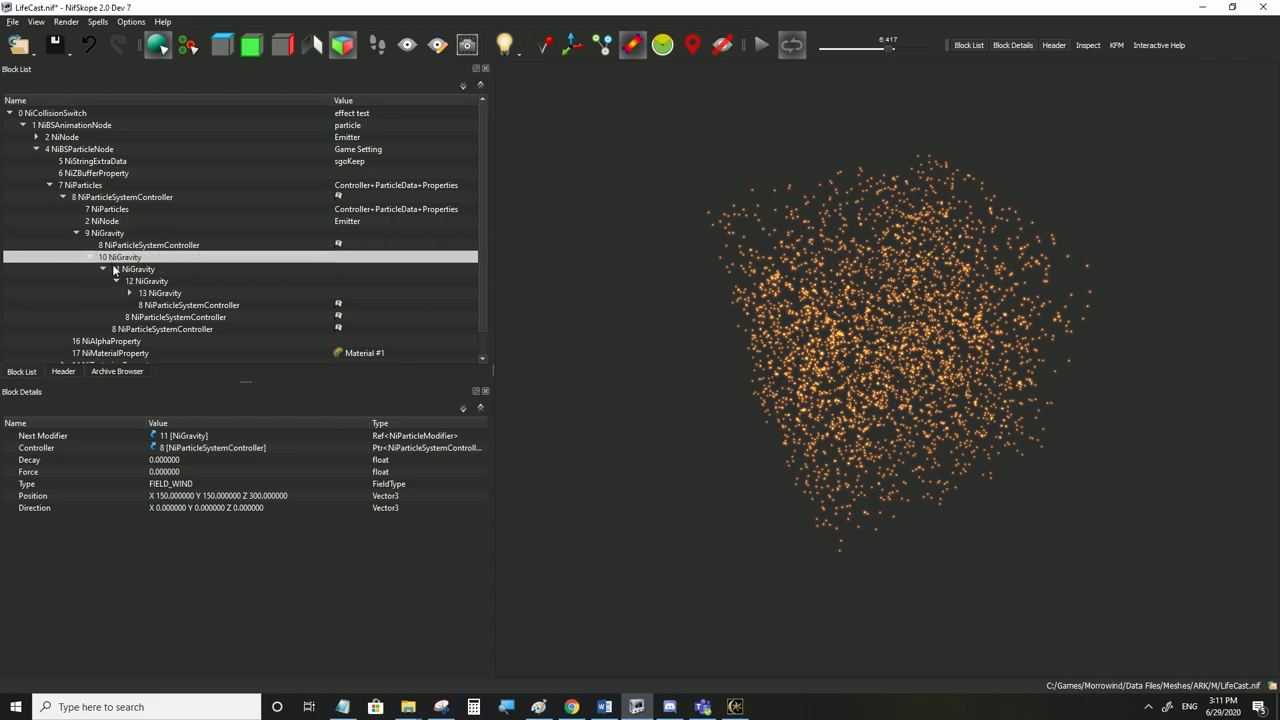
{"action": "double_click", "coordinate": [169, 497]}
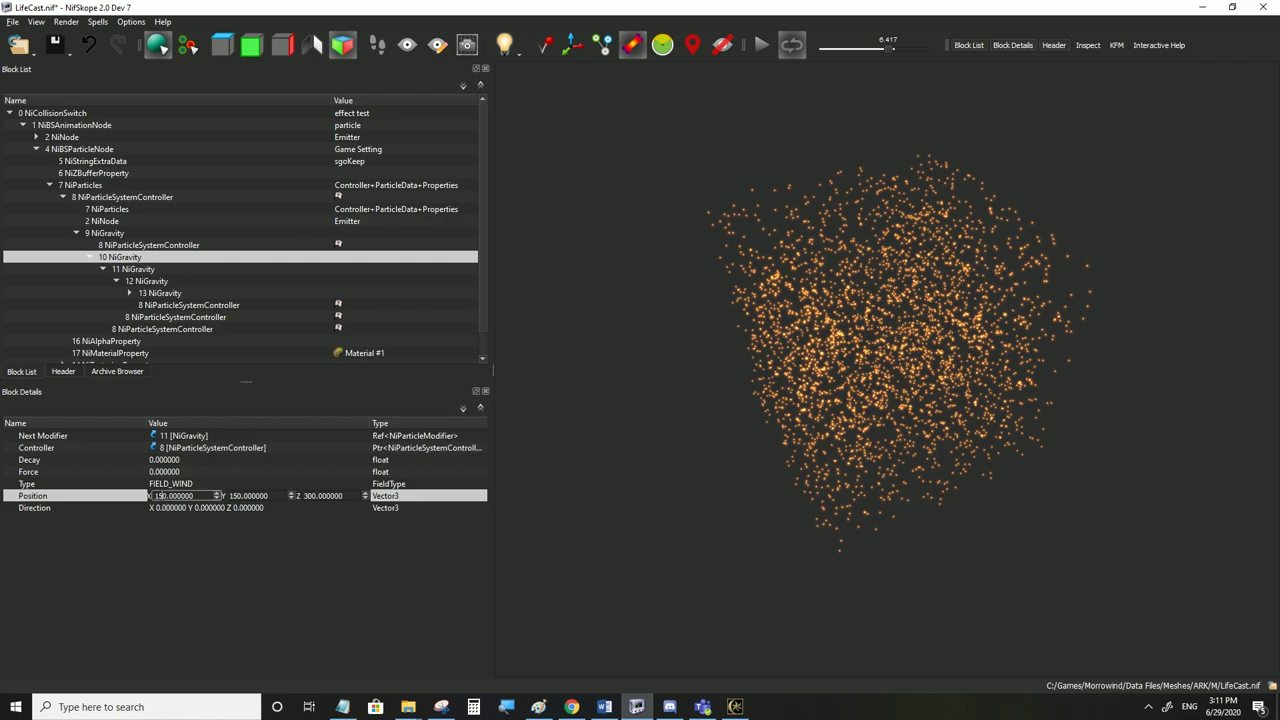
{"action": "left_click", "coordinate": [155, 496]}
{"action": "type", "text": "-"}
{"action": "left_click", "coordinate": [168, 486]}
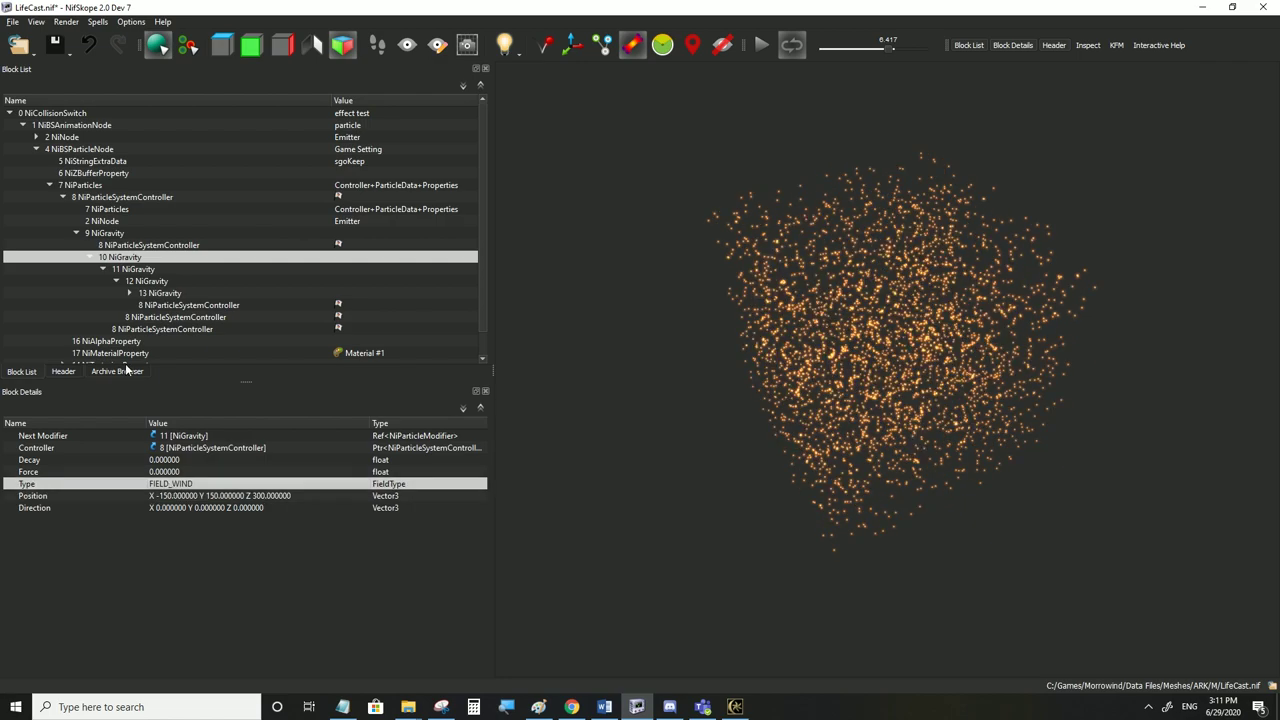
{"action": "left_click", "coordinate": [125, 269]}
{"action": "double_click", "coordinate": [211, 496]}
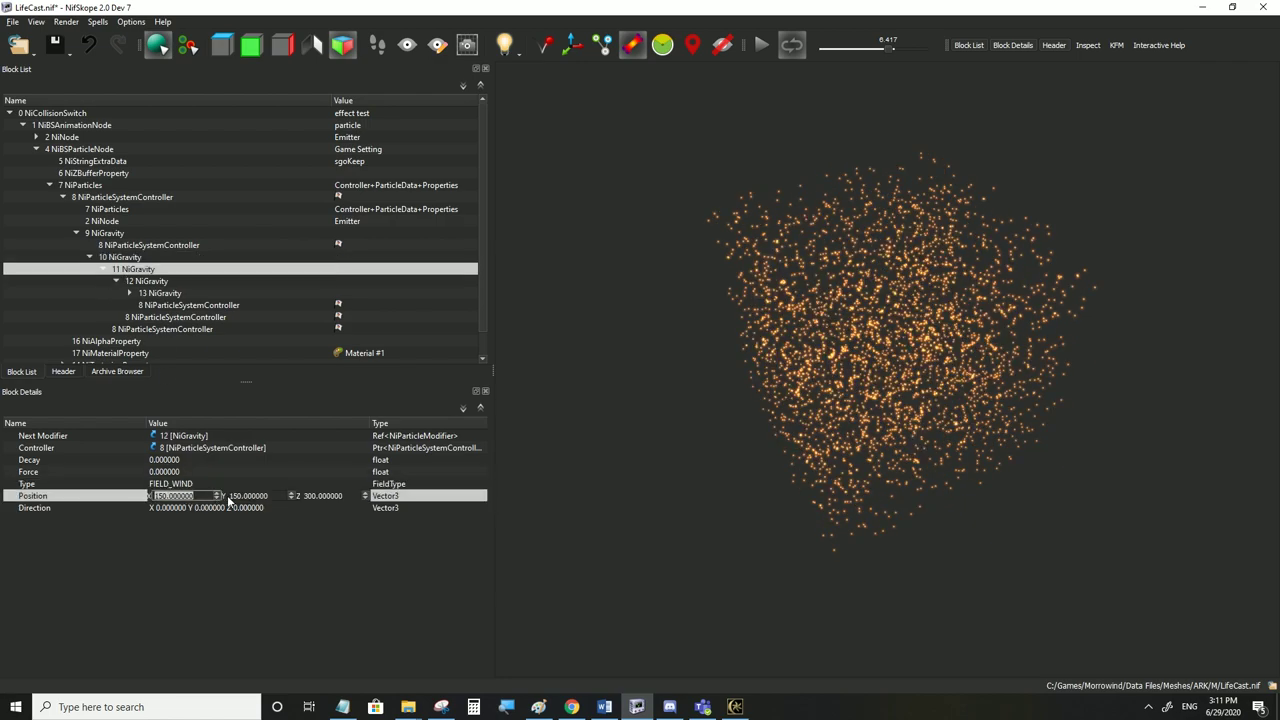
{"action": "left_click", "coordinate": [232, 496]}
{"action": "type", "text": "-"}
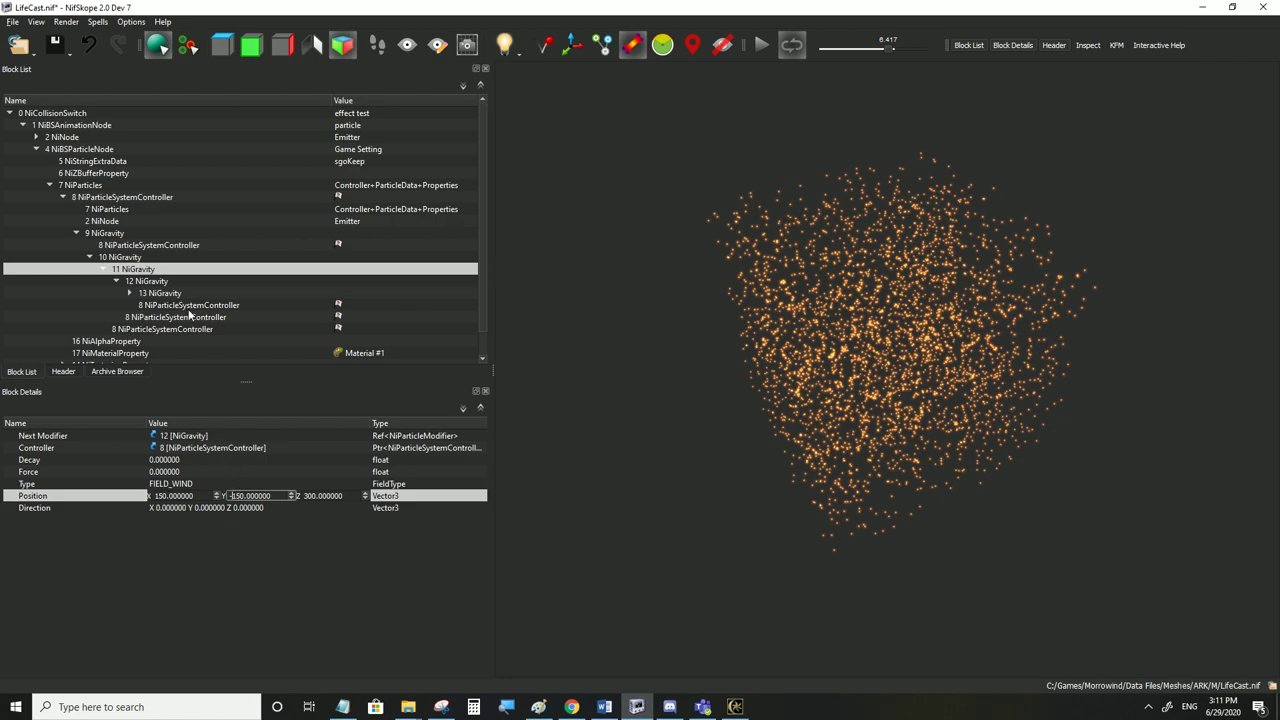
Set block 12's position to (-150, -150, 300)
{"action": "left_click", "coordinate": [168, 292]}
{"action": "left_click", "coordinate": [158, 284]}
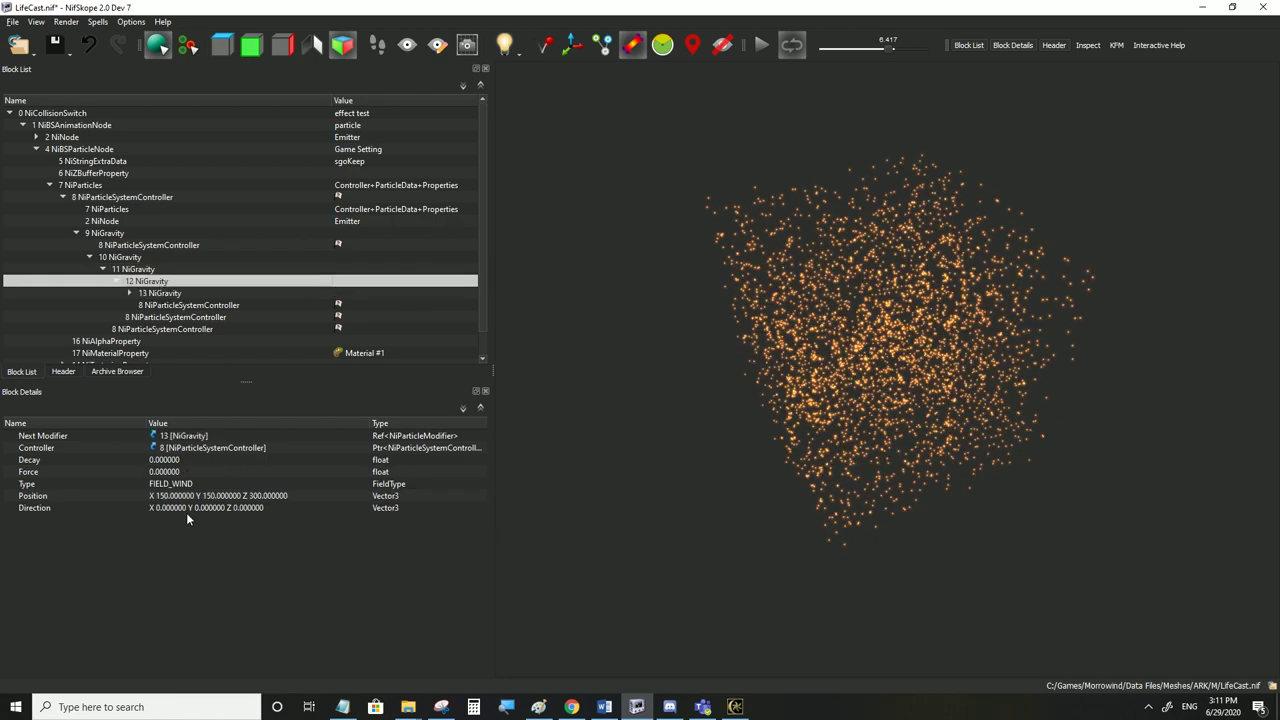
{"action": "double_click", "coordinate": [170, 497]}
{"action": "type", "text": "-150"}
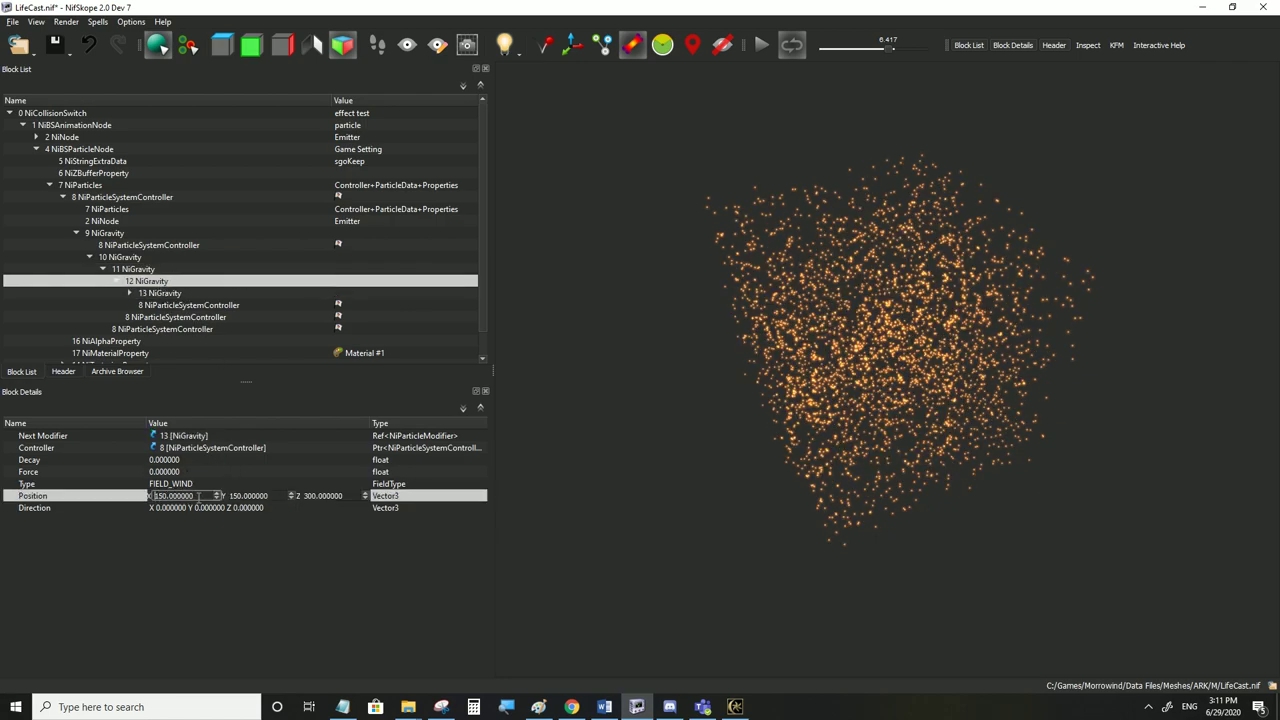
{"action": "key", "text": "Tab"}
{"action": "key", "text": "ctrl+c"}
{"action": "left_click", "coordinate": [181, 476]}
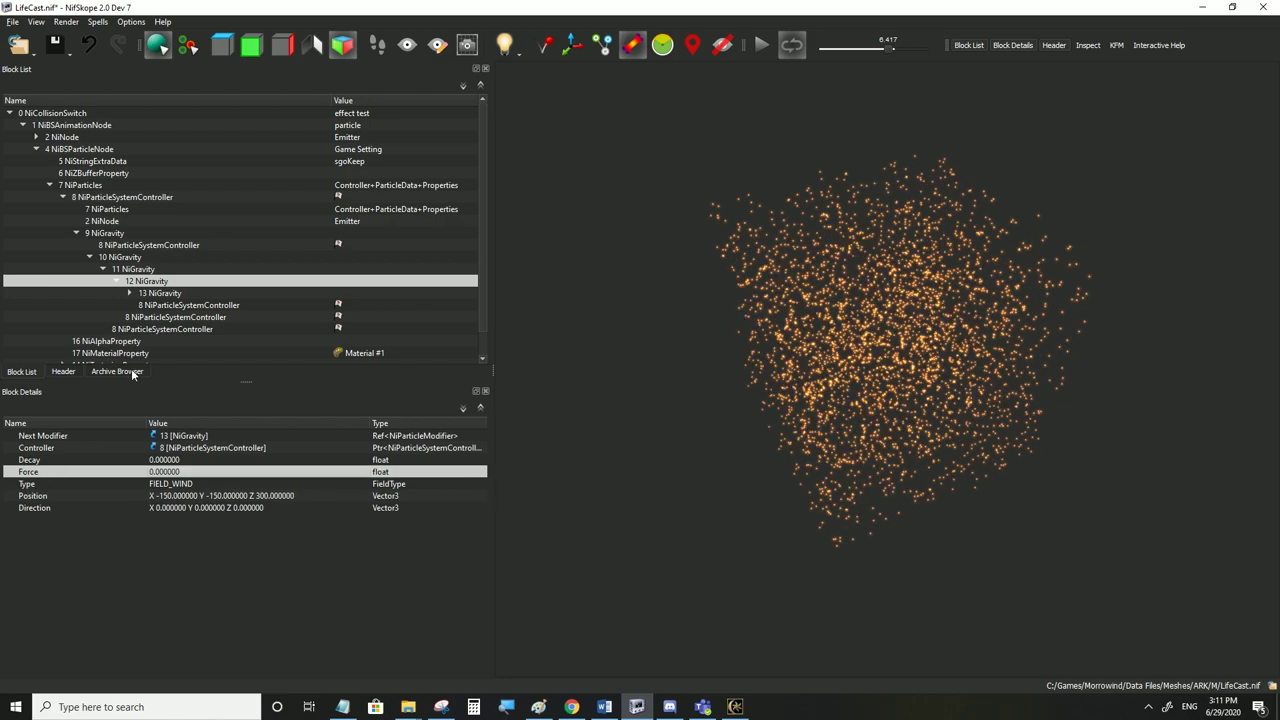
Lower 9 NiGravity's Force to 50
{"action": "left_click", "coordinate": [112, 234]}
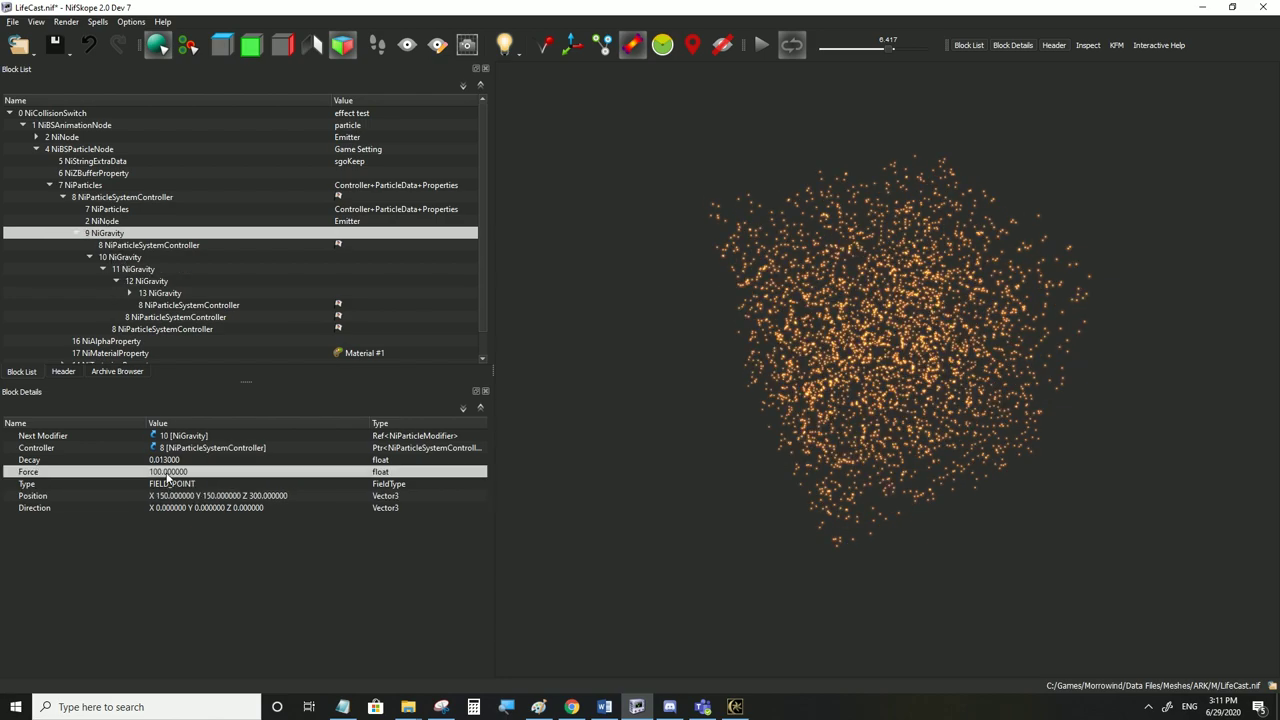
{"action": "double_click", "coordinate": [169, 473]}
{"action": "double_click", "coordinate": [160, 471]}
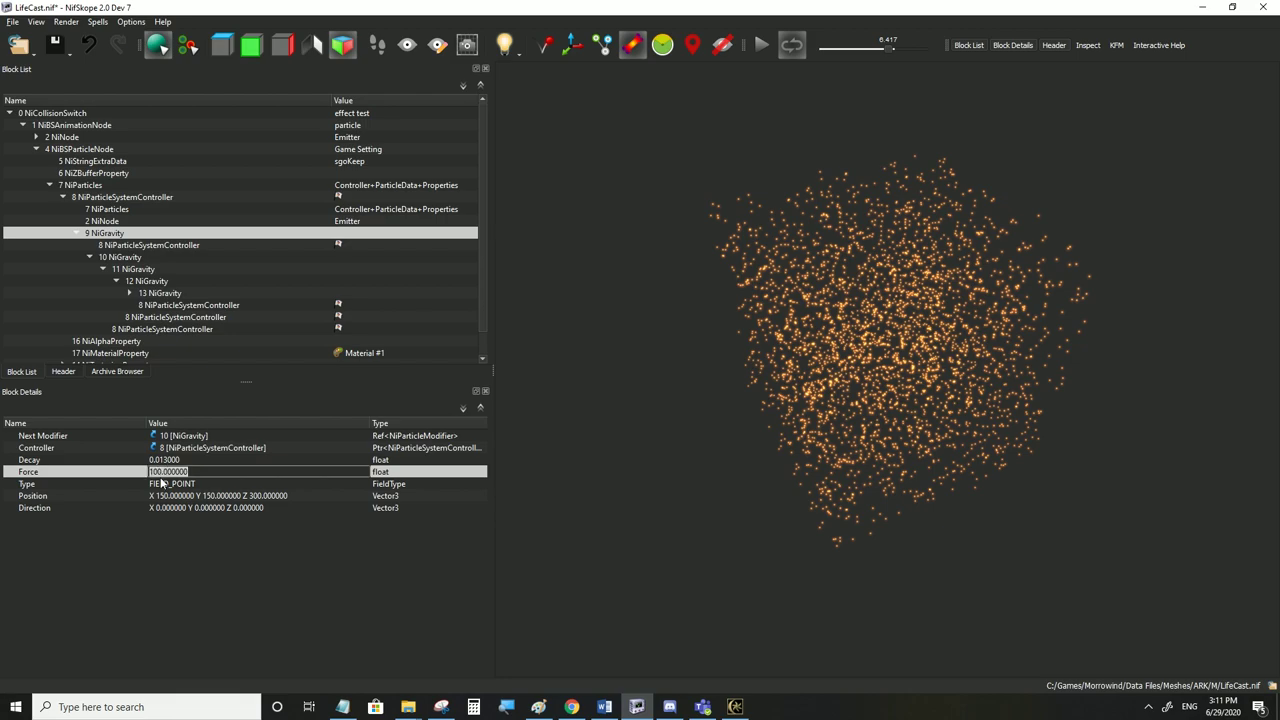
{"action": "type", "text": "50"}
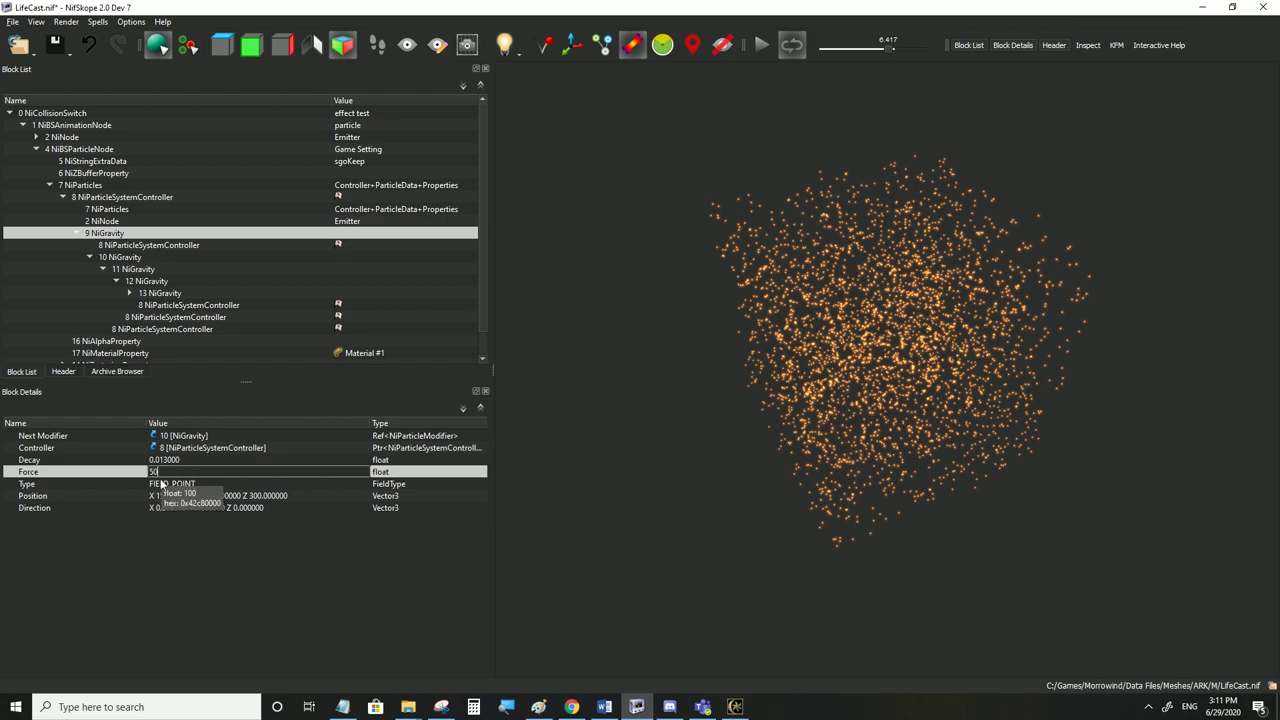
{"action": "left_click", "coordinate": [160, 480]}
Paste a force of 50 into gravity blocks 10, 11 and 12
{"action": "left_click", "coordinate": [115, 257]}
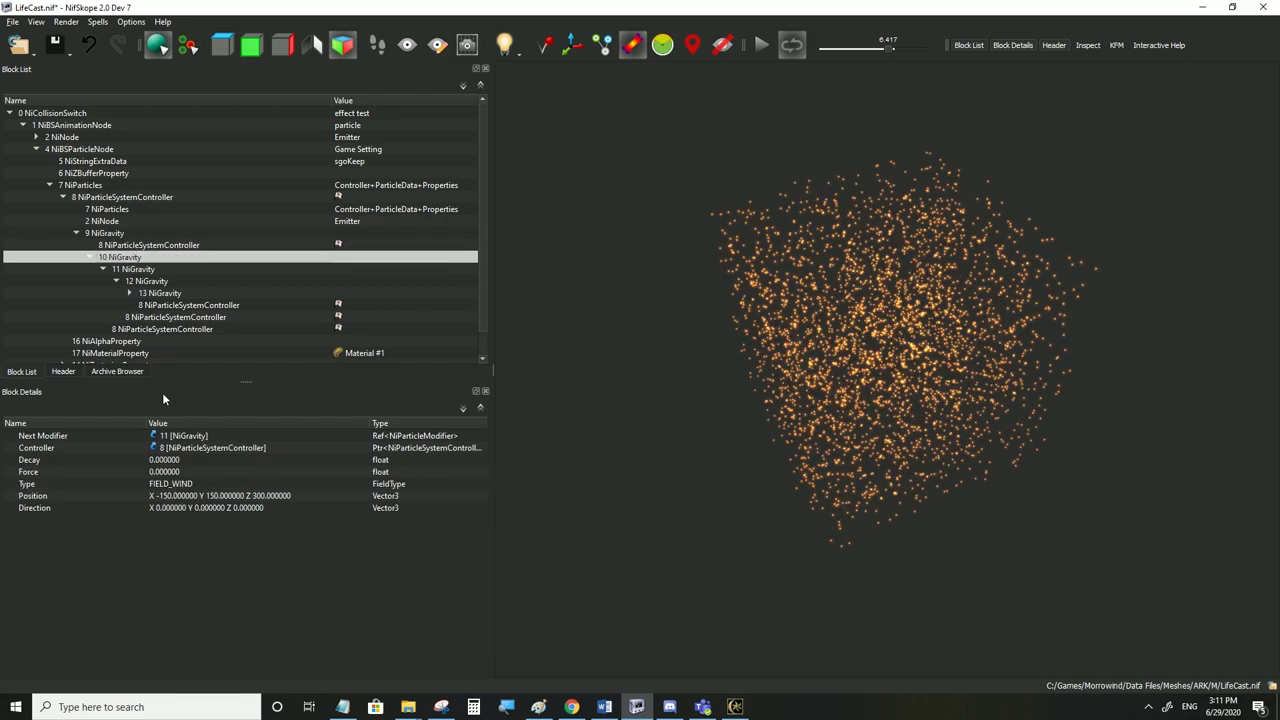
{"action": "left_click", "coordinate": [170, 473]}
{"action": "key", "text": "ctrl+v"}
{"action": "left_click", "coordinate": [135, 269]}
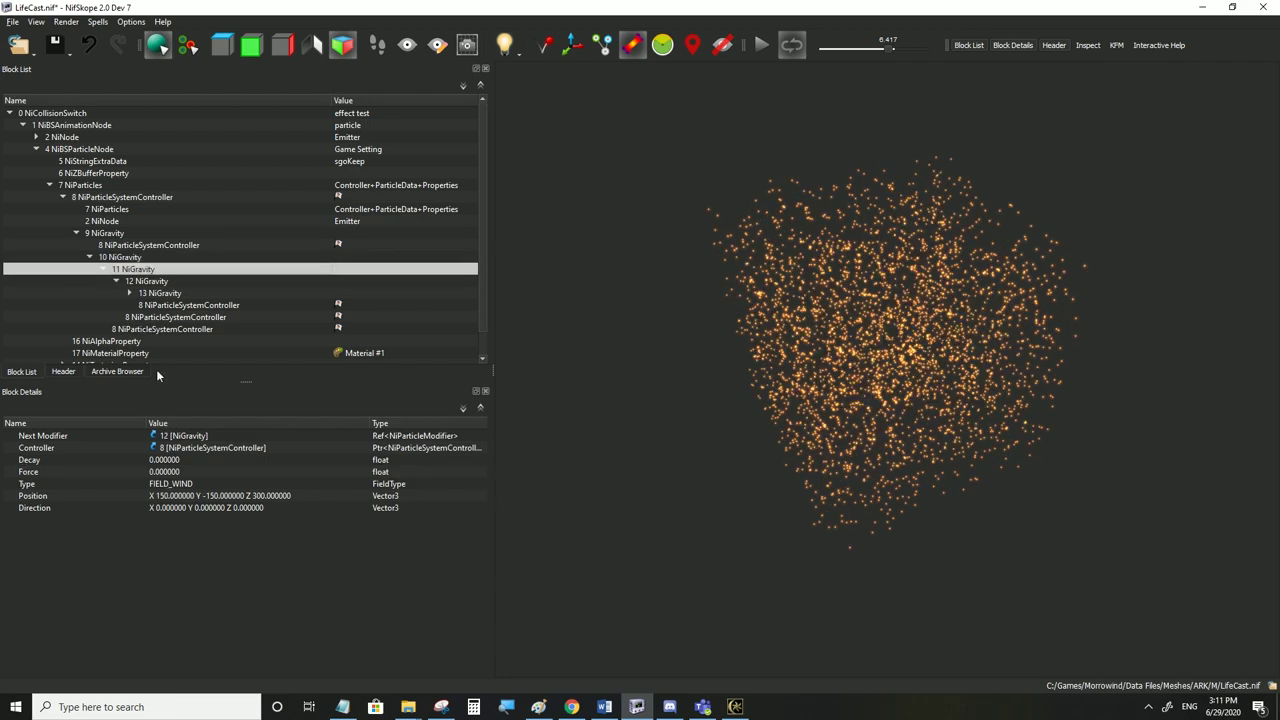
{"action": "left_click", "coordinate": [168, 471]}
{"action": "left_click", "coordinate": [140, 281]}
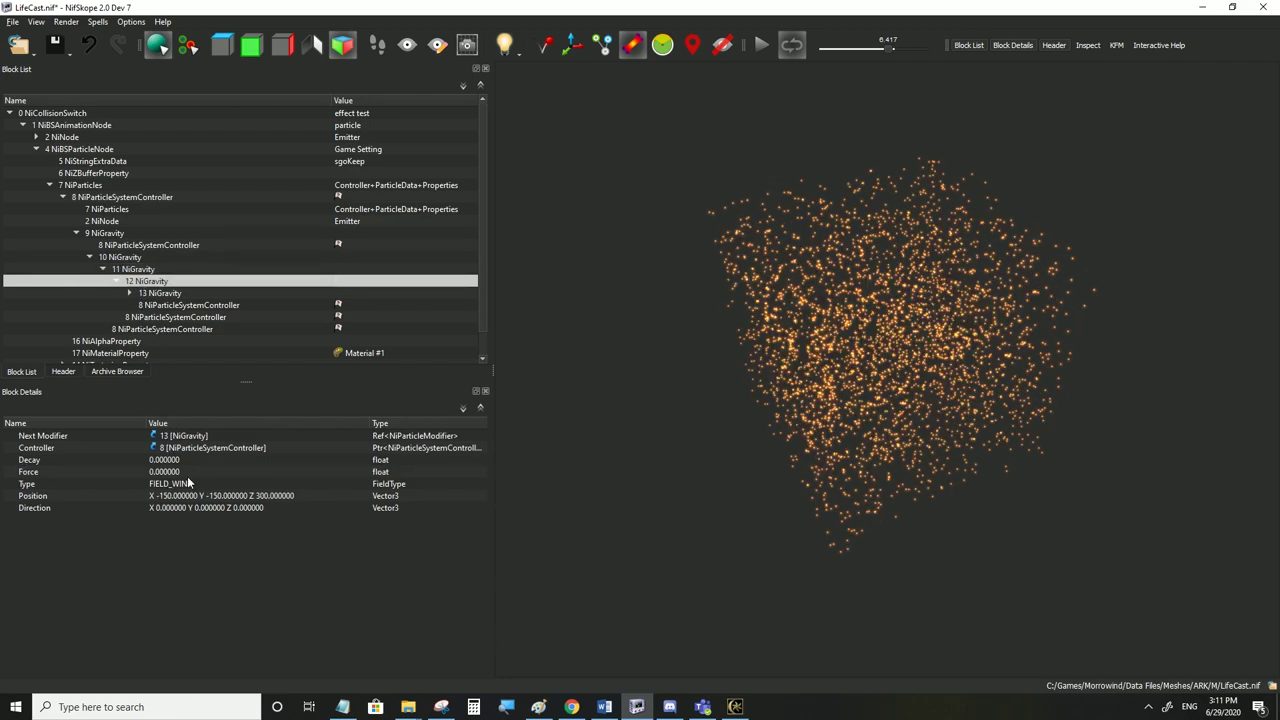
{"action": "left_click", "coordinate": [178, 472]}
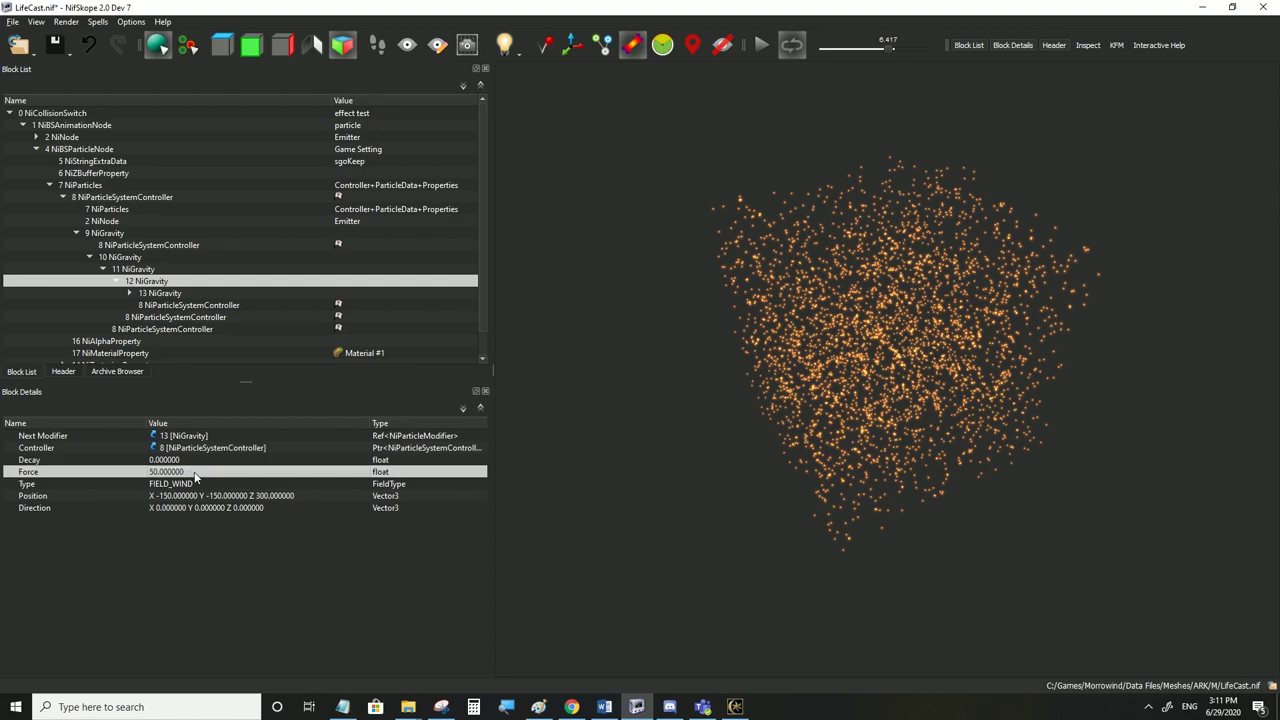
Set gravity blocks 10, 11 and 12 to the FIELD_POINT field type
{"action": "left_click", "coordinate": [110, 236]}
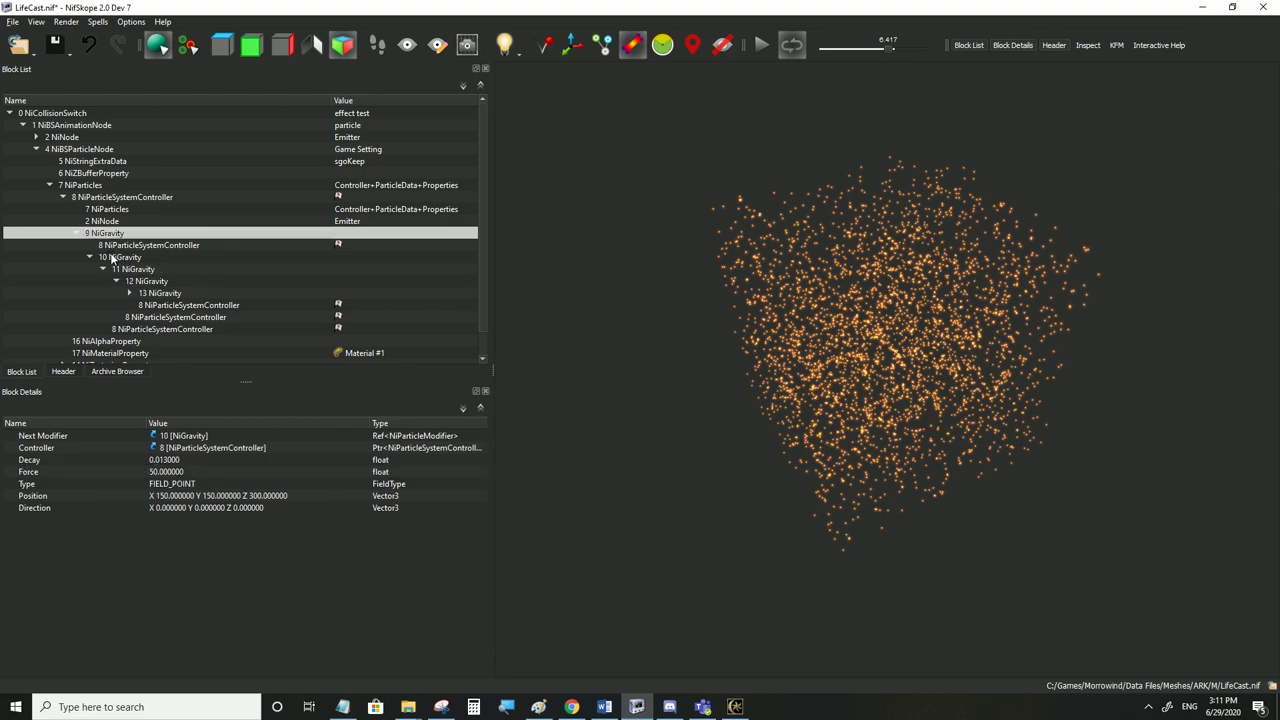
{"action": "left_click", "coordinate": [112, 258]}
{"action": "left_click", "coordinate": [300, 484]}
{"action": "left_click", "coordinate": [362, 486]}
{"action": "left_click", "coordinate": [362, 486]}
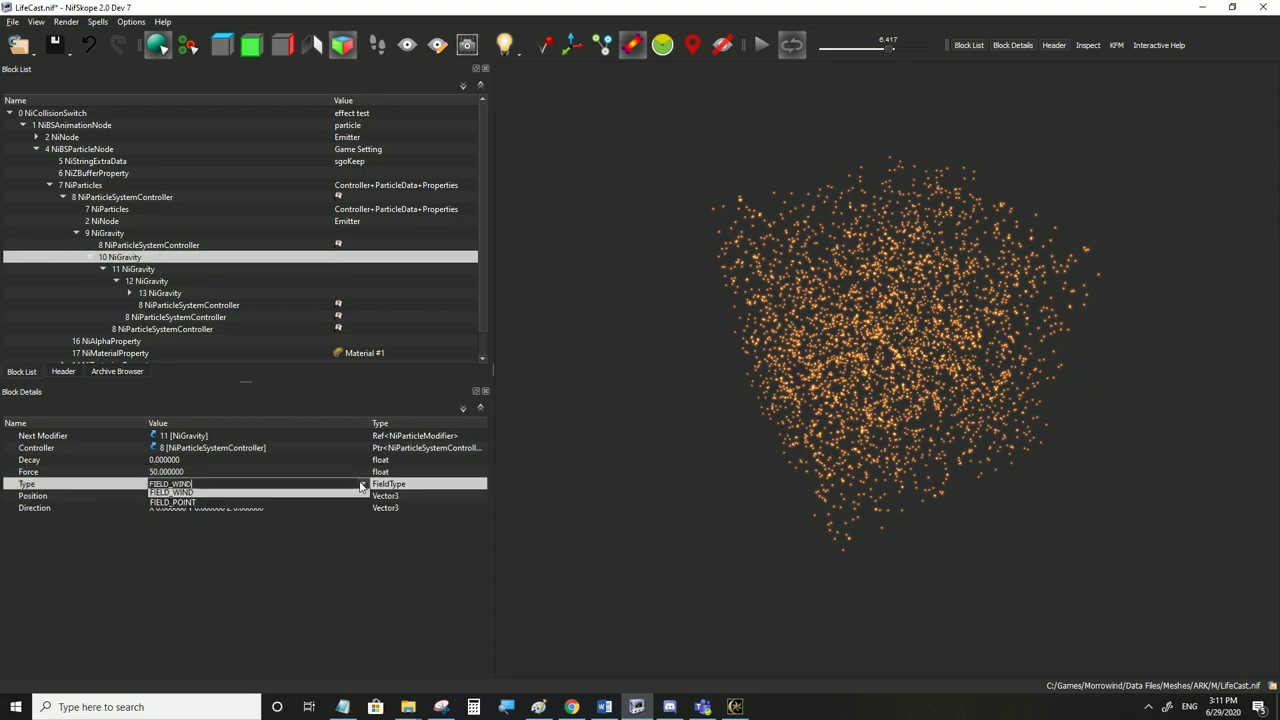
{"action": "left_click", "coordinate": [312, 506]}
{"action": "left_click", "coordinate": [139, 272]}
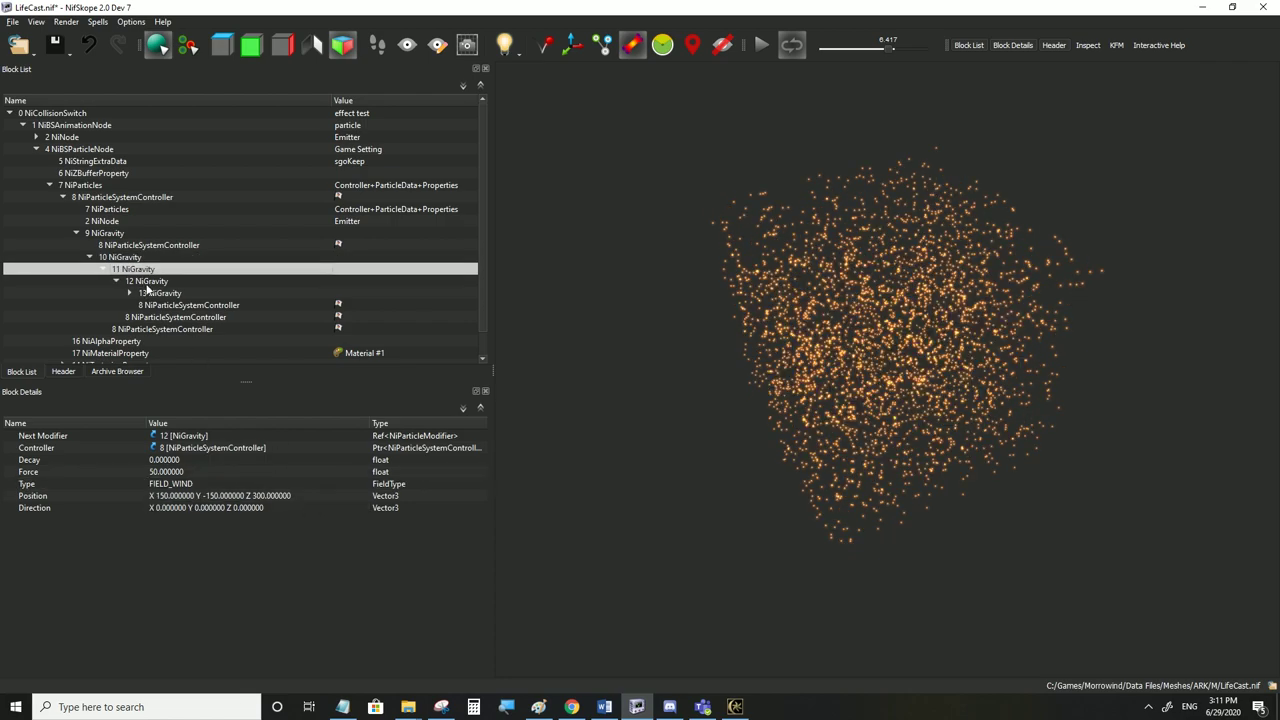
{"action": "left_click", "coordinate": [340, 479]}
{"action": "left_click", "coordinate": [362, 484]}
{"action": "left_click", "coordinate": [277, 508]}
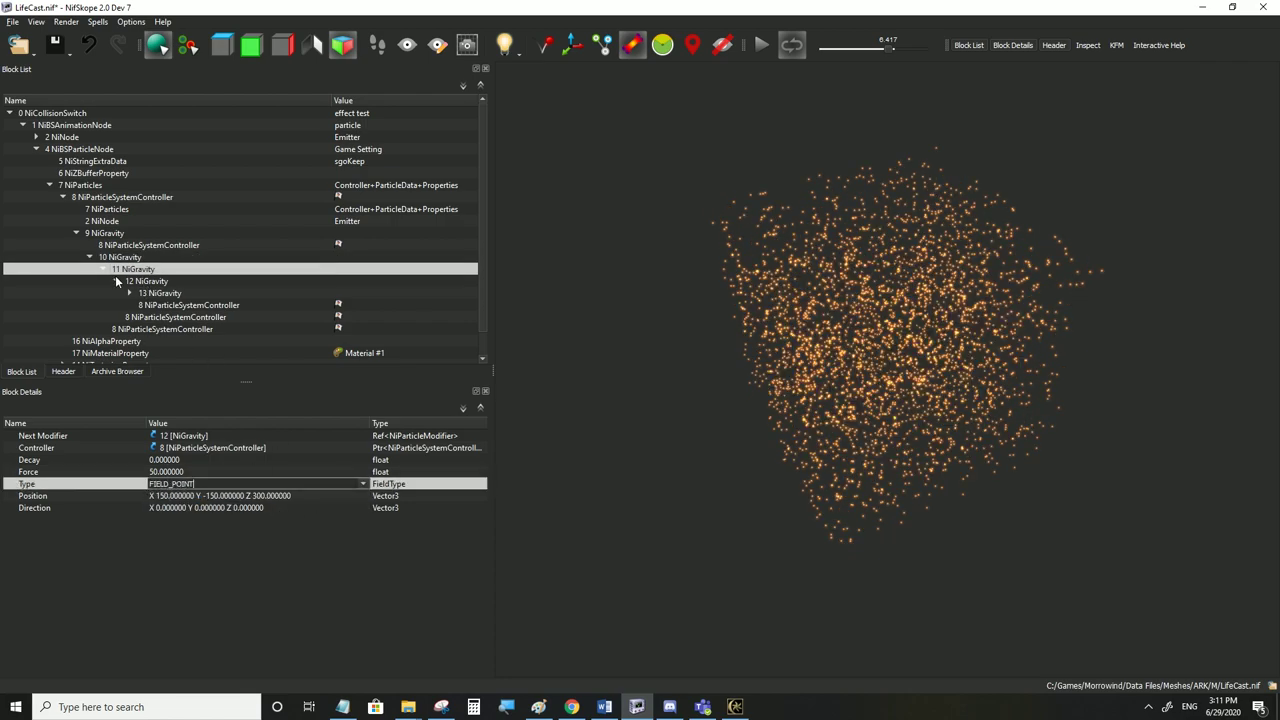
{"action": "left_click", "coordinate": [130, 283]}
{"action": "left_click", "coordinate": [359, 479]}
{"action": "left_click", "coordinate": [362, 480]}
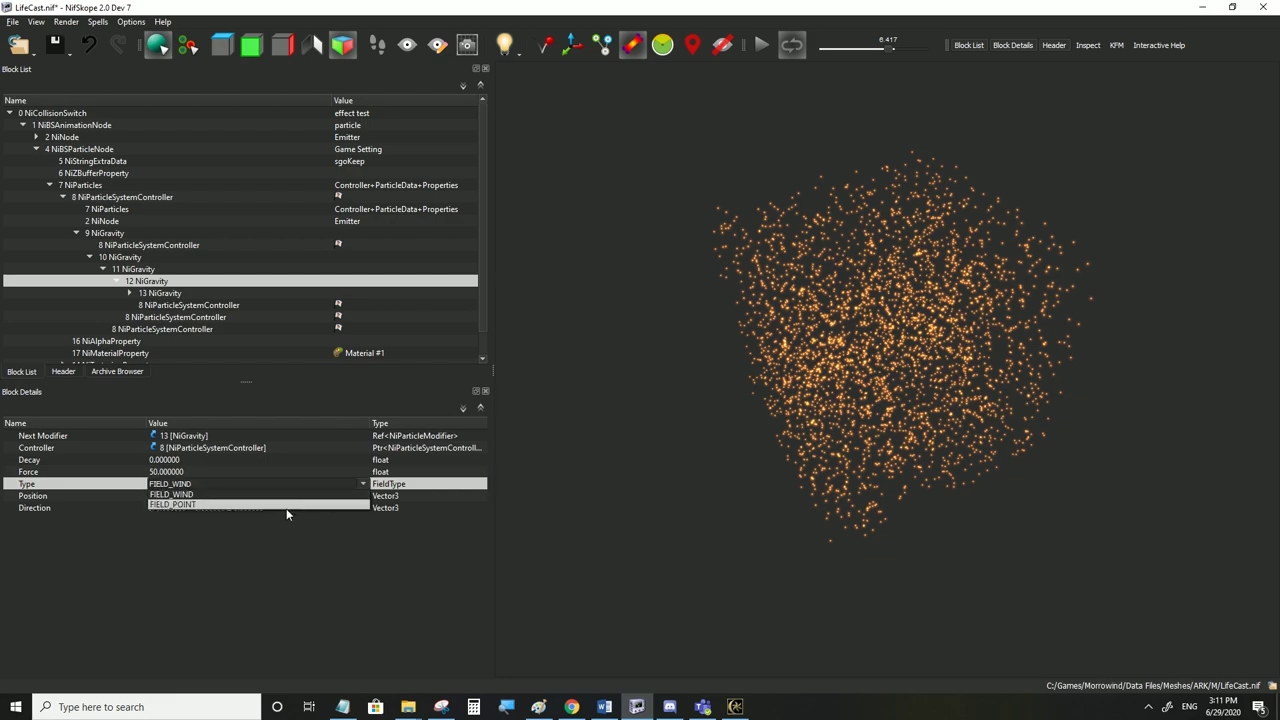
{"action": "left_click", "coordinate": [277, 508]}
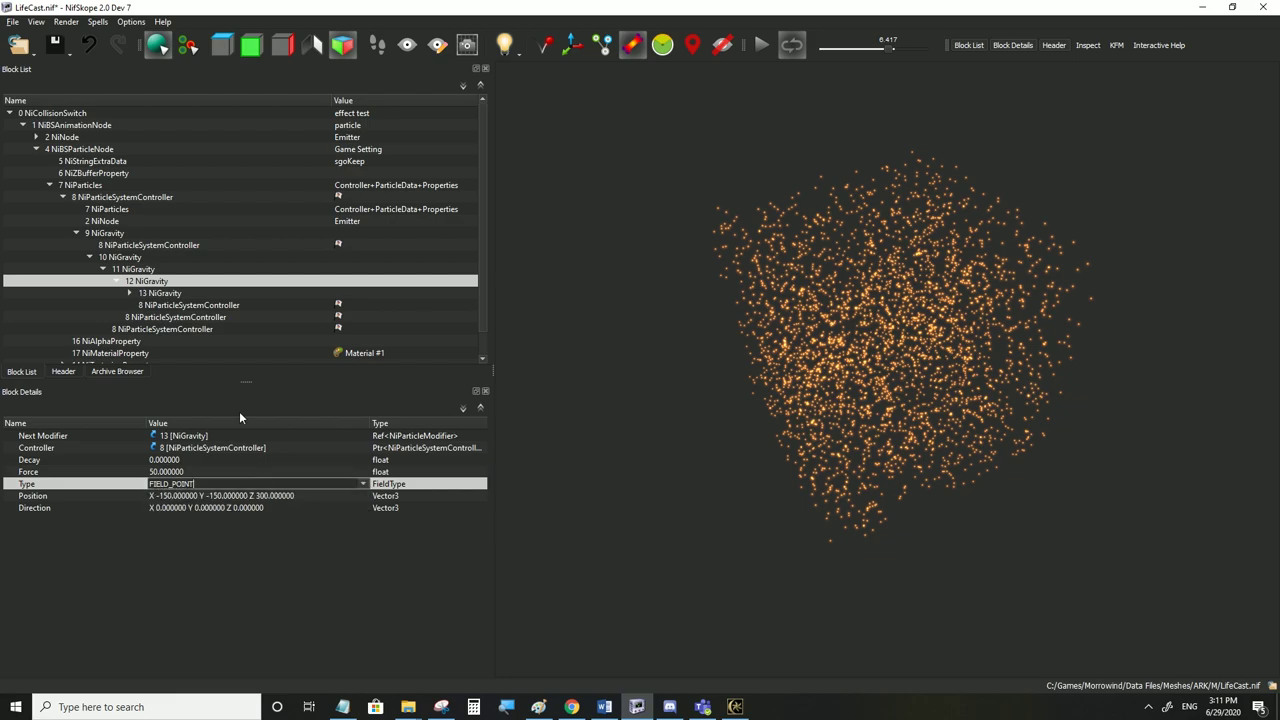
Reuse block 9's decay of 0.013 on gravity blocks 10, 11 and 12
{"action": "left_click", "coordinate": [112, 245]}
{"action": "left_click", "coordinate": [108, 234]}
{"action": "left_click", "coordinate": [191, 458]}
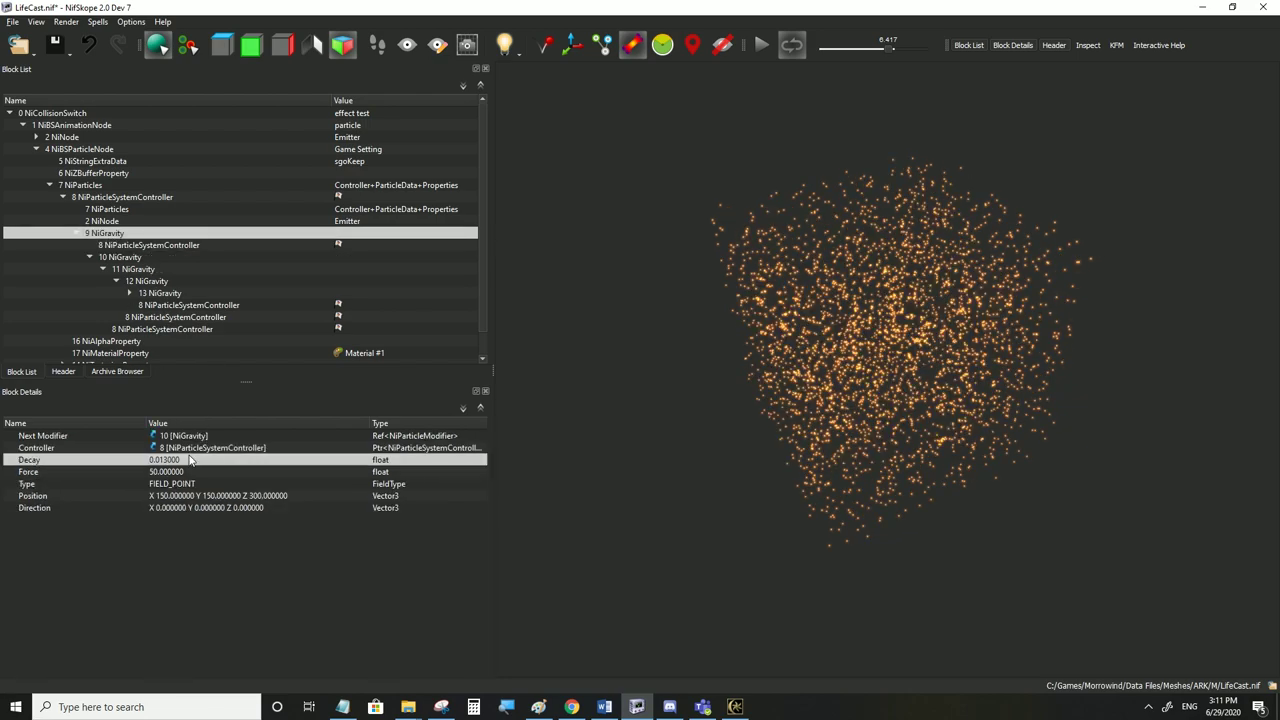
{"action": "left_click", "coordinate": [118, 257]}
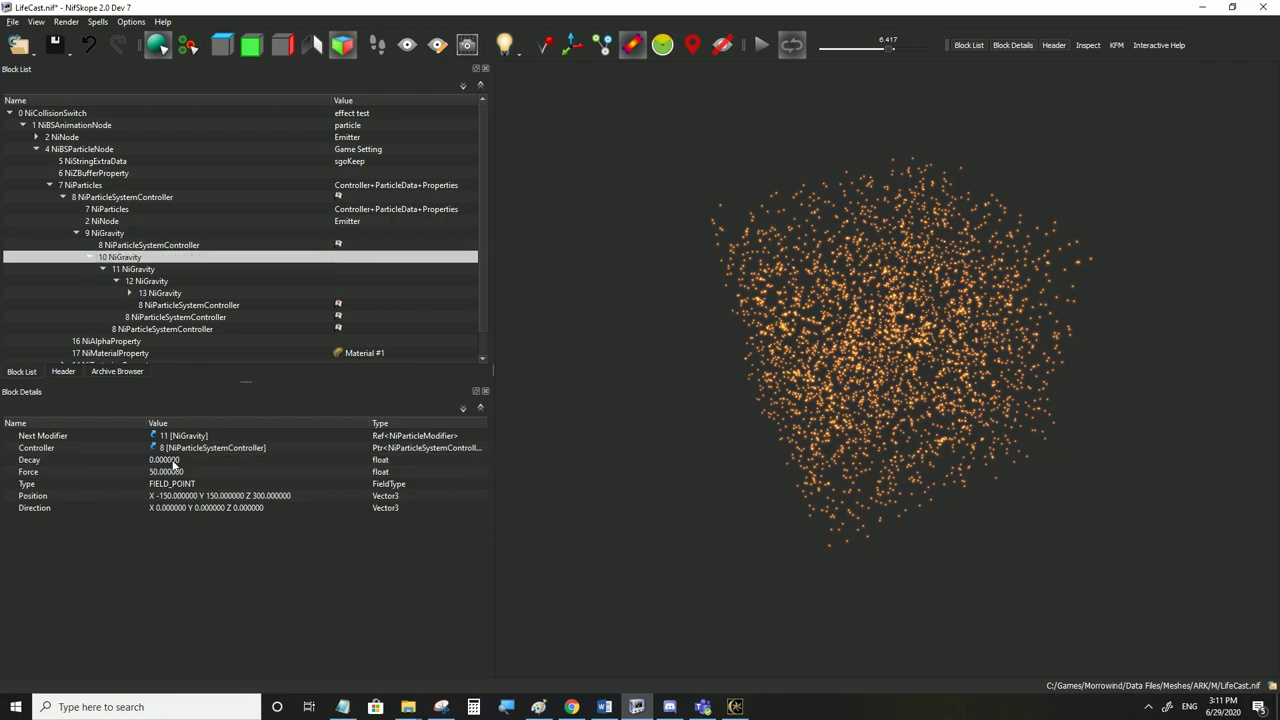
{"action": "left_click", "coordinate": [173, 461]}
{"action": "left_click", "coordinate": [145, 269]}
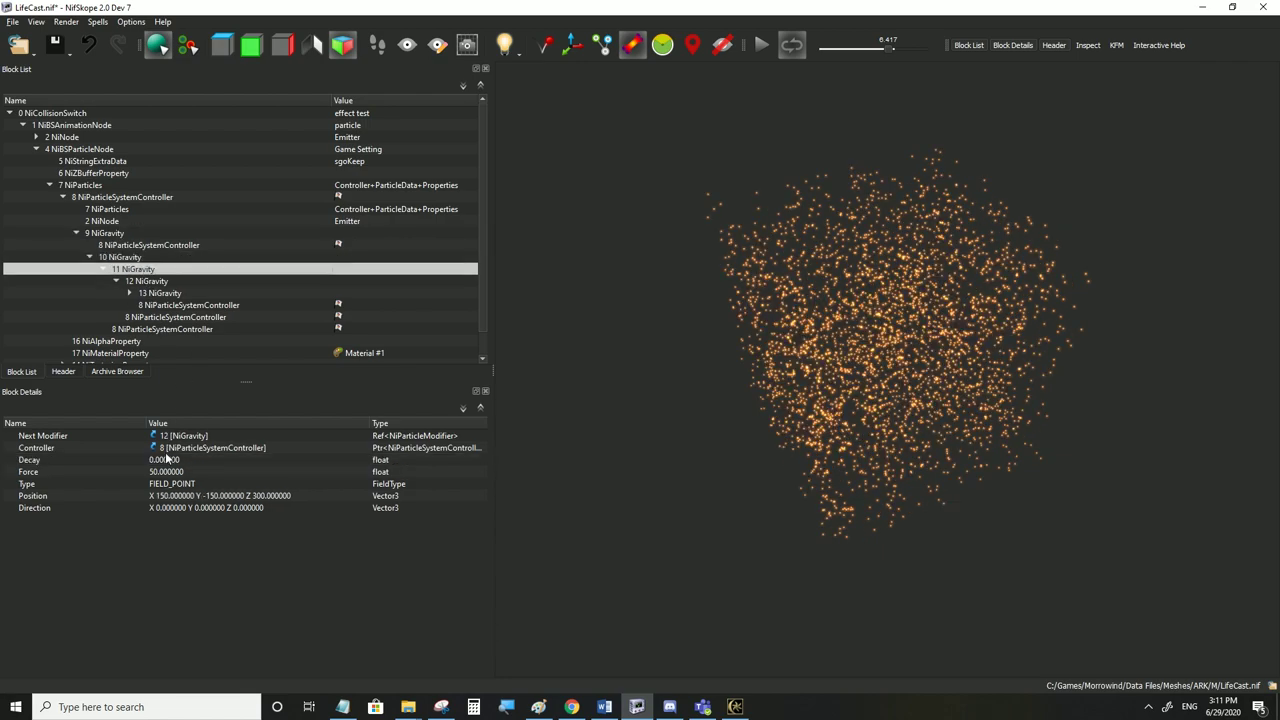
{"action": "left_click", "coordinate": [169, 460]}
{"action": "left_click", "coordinate": [148, 282]}
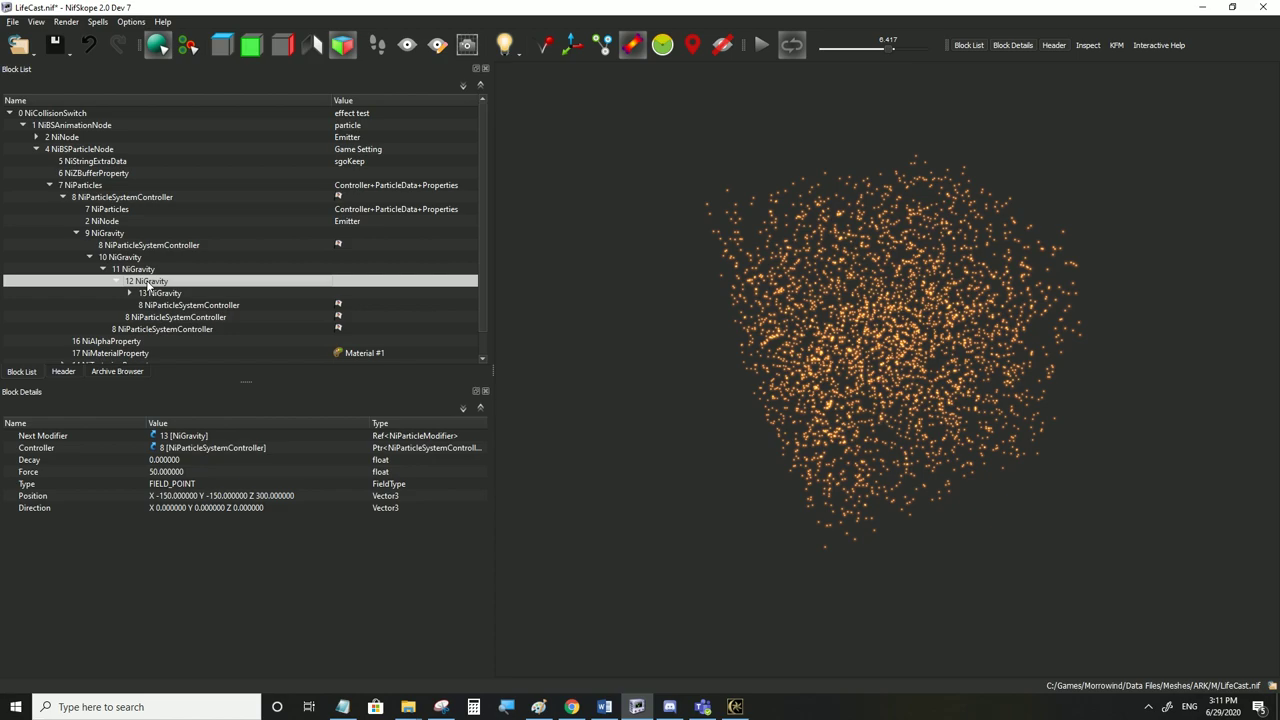
{"action": "left_click", "coordinate": [173, 462]}
{"action": "left_click", "coordinate": [172, 472]}
{"action": "left_click", "coordinate": [166, 294]}
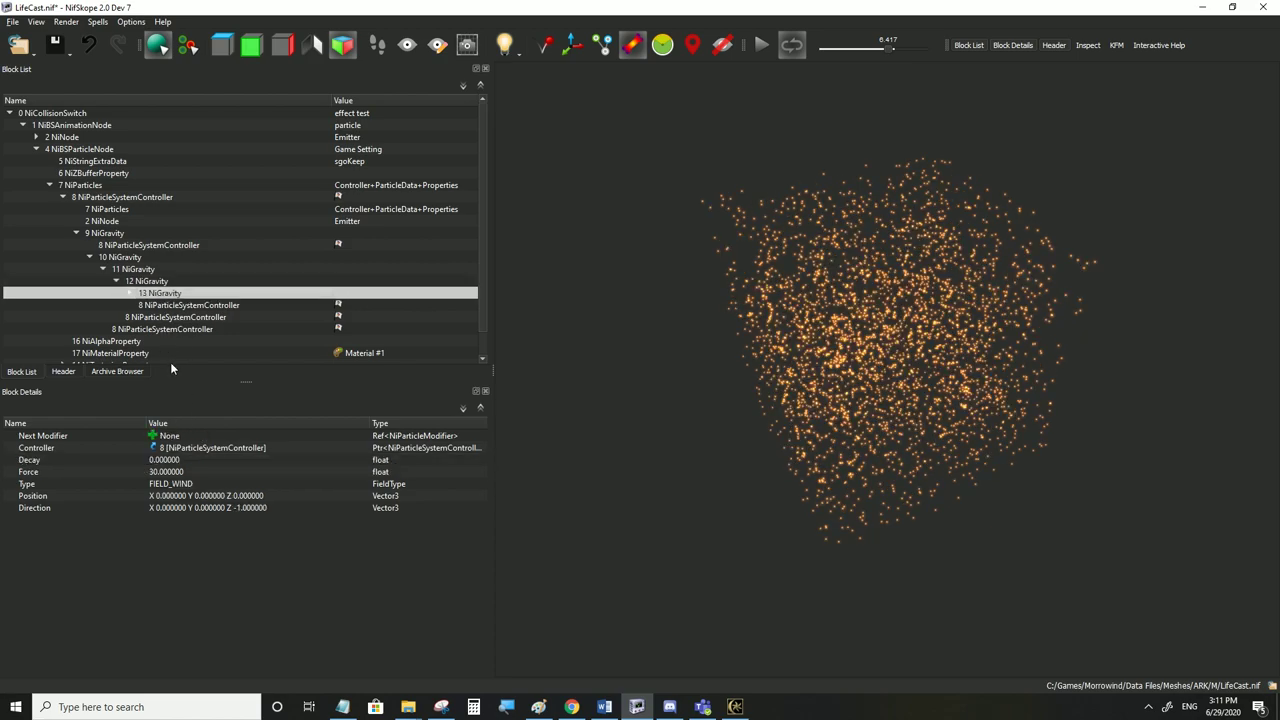
Save LifeCast.nif, check it in Morrowind, and return to NifSkope
{"action": "left_click", "coordinate": [13, 22]}
{"action": "left_click", "coordinate": [38, 131]}
{"action": "left_click", "coordinate": [734, 707]}
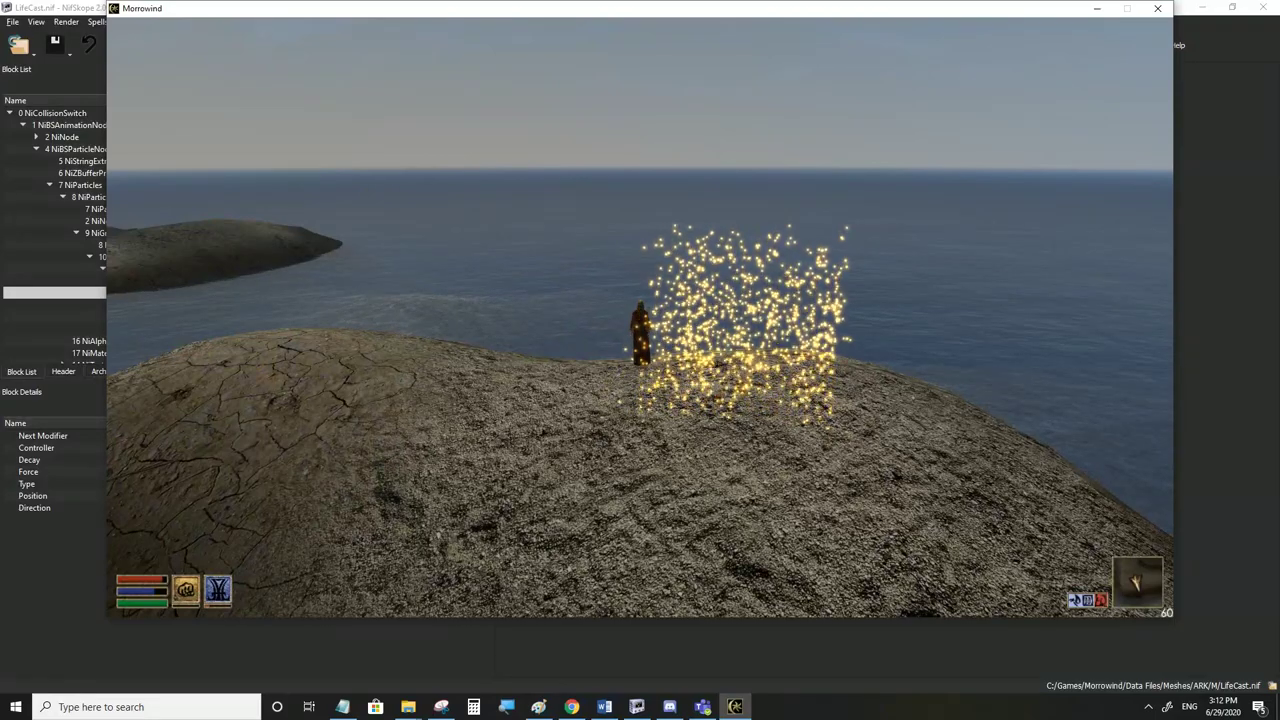
{"action": "key", "text": "alt+Tab"}
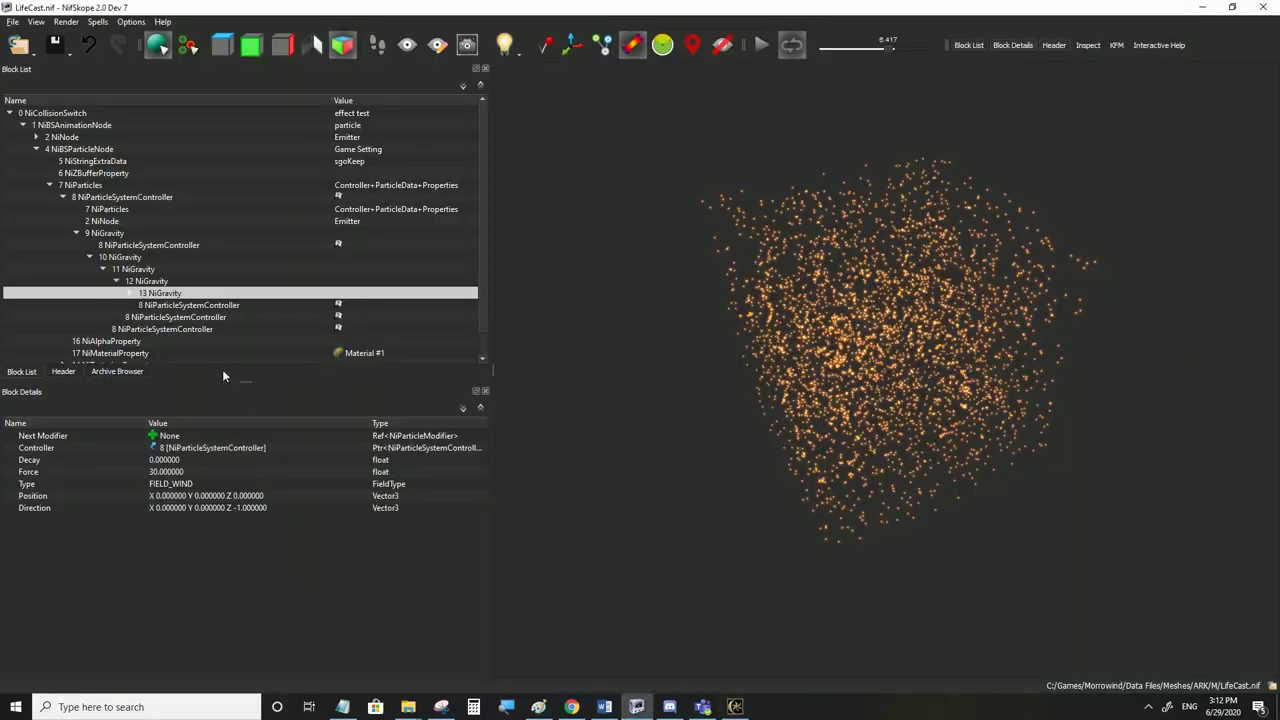
Set 12 NiGravity's Decay to 0.005 and compare the Decay values of blocks 11, 10 and 9
{"action": "left_click", "coordinate": [146, 282]}
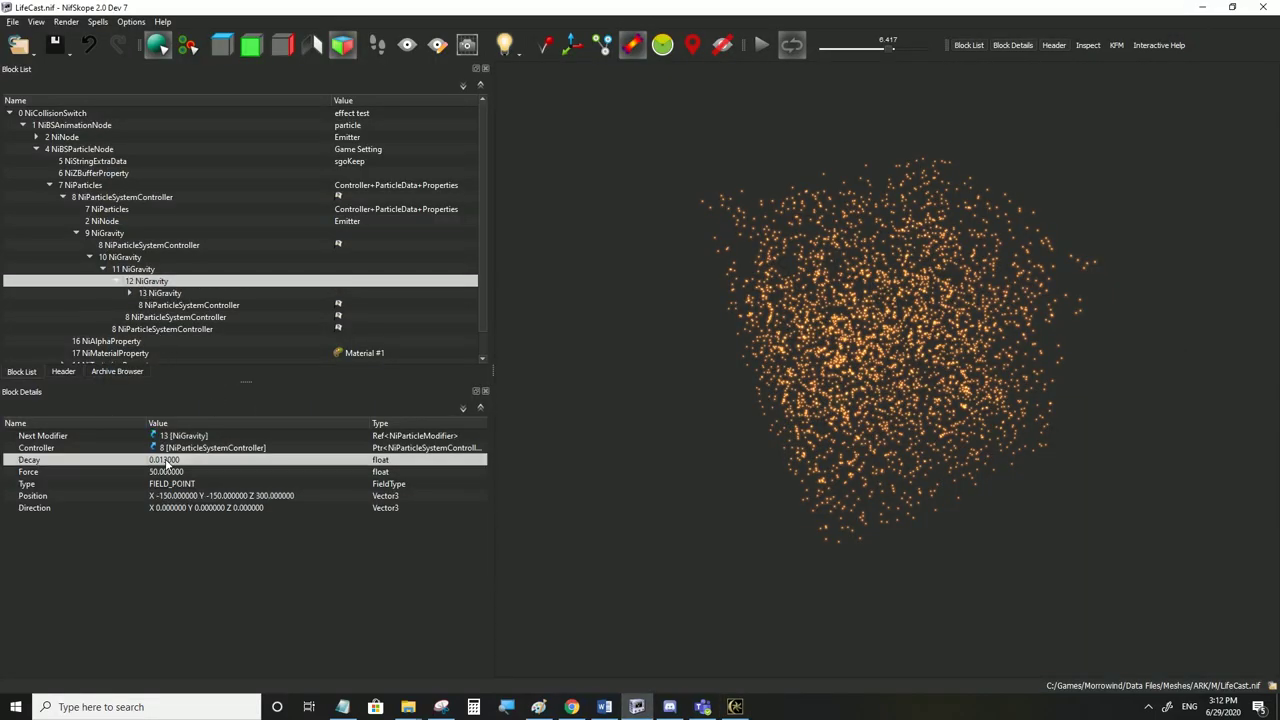
{"action": "double_click", "coordinate": [163, 459]}
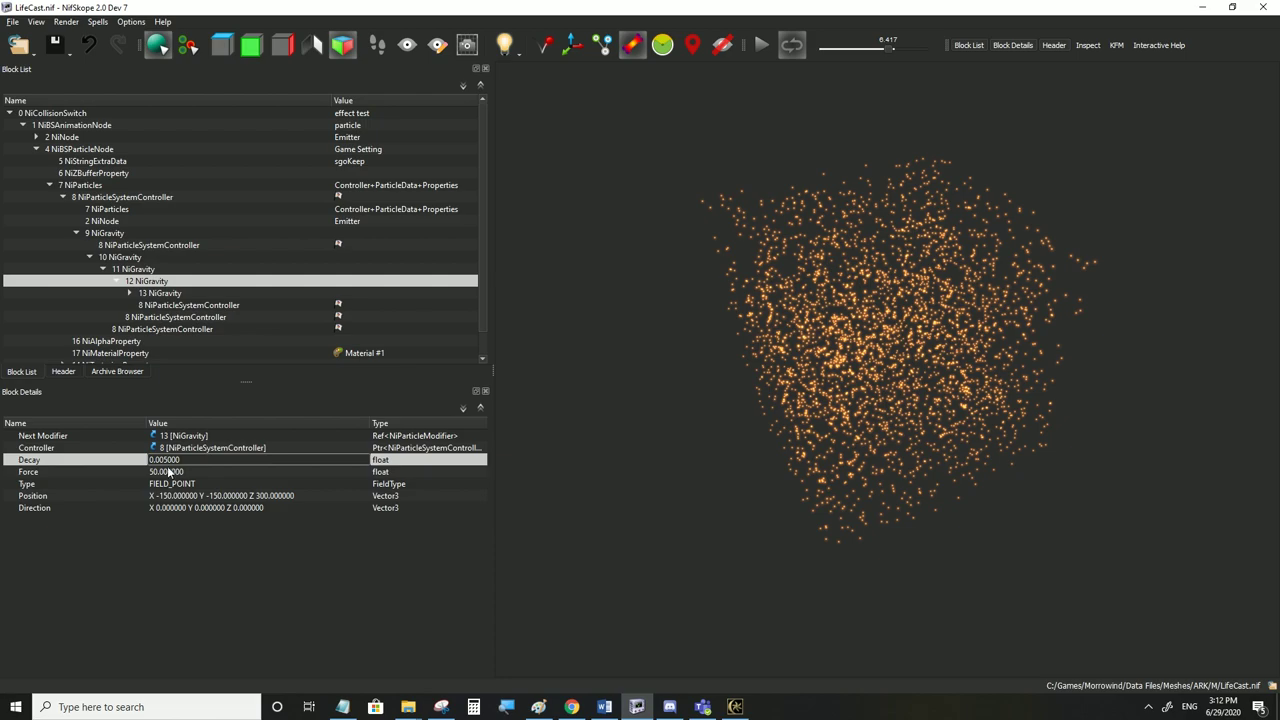
{"action": "left_click", "coordinate": [136, 270]}
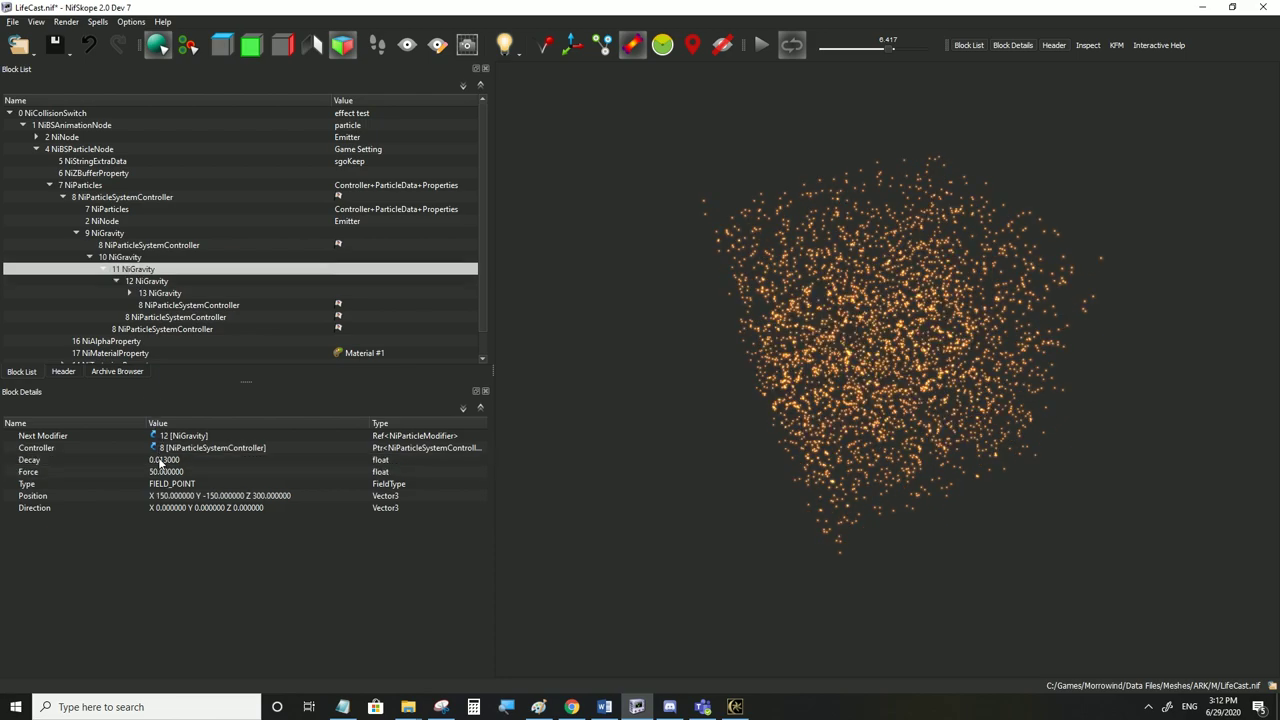
{"action": "left_click", "coordinate": [172, 460]}
{"action": "left_click", "coordinate": [139, 257]}
{"action": "left_click", "coordinate": [172, 460]}
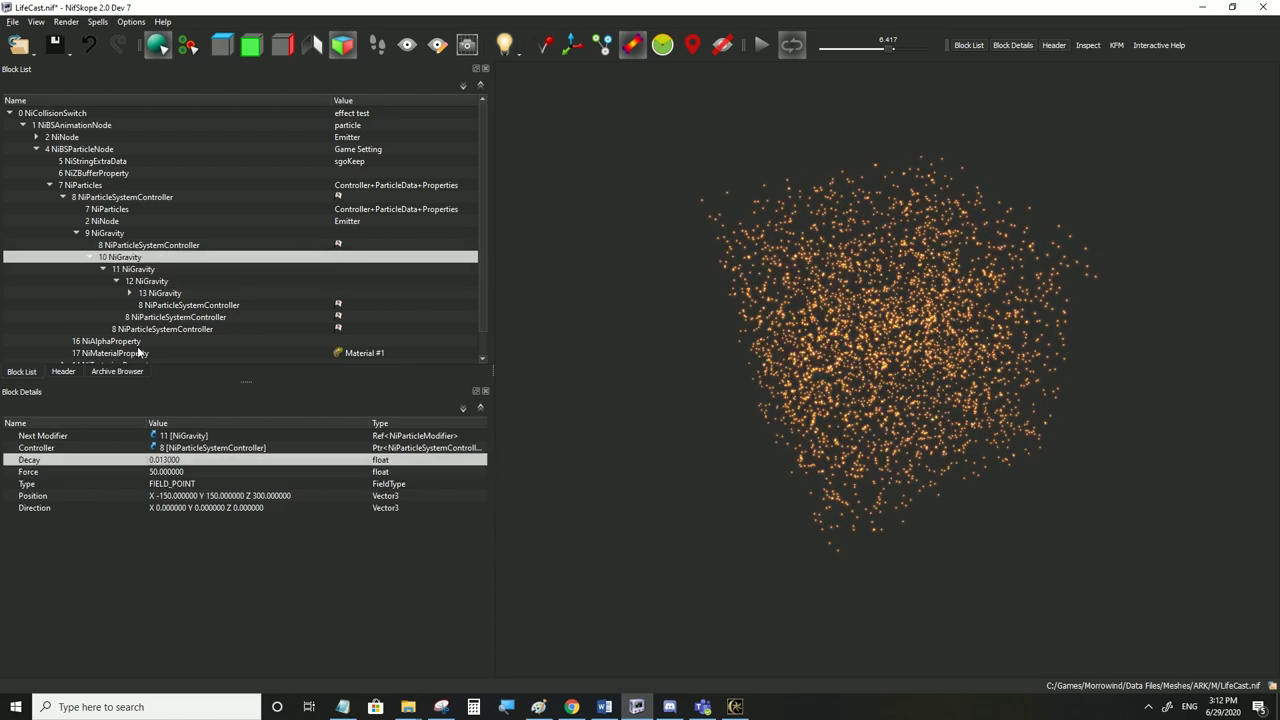
{"action": "left_click", "coordinate": [108, 233]}
{"action": "left_click", "coordinate": [172, 460]}
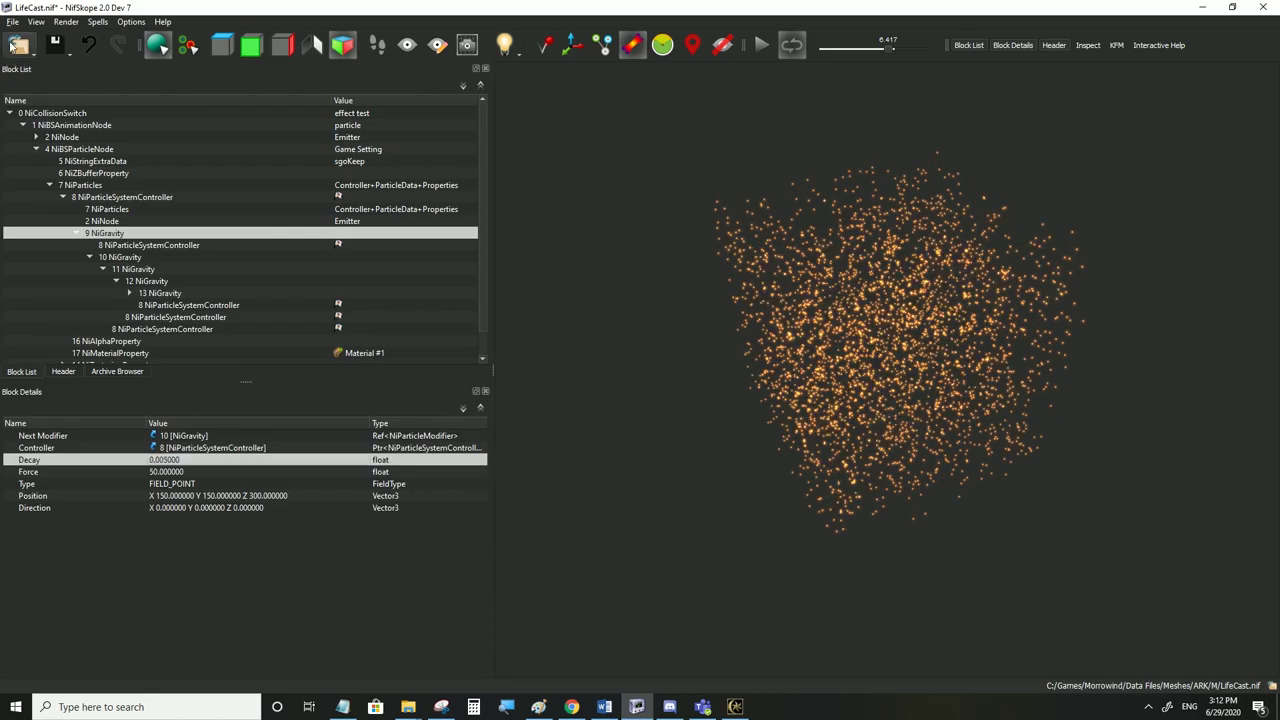
Save LifeCast.nif and view the particle burst in Morrowind
{"action": "left_click", "coordinate": [12, 21]}
{"action": "left_click", "coordinate": [47, 136]}
{"action": "left_click", "coordinate": [735, 706]}
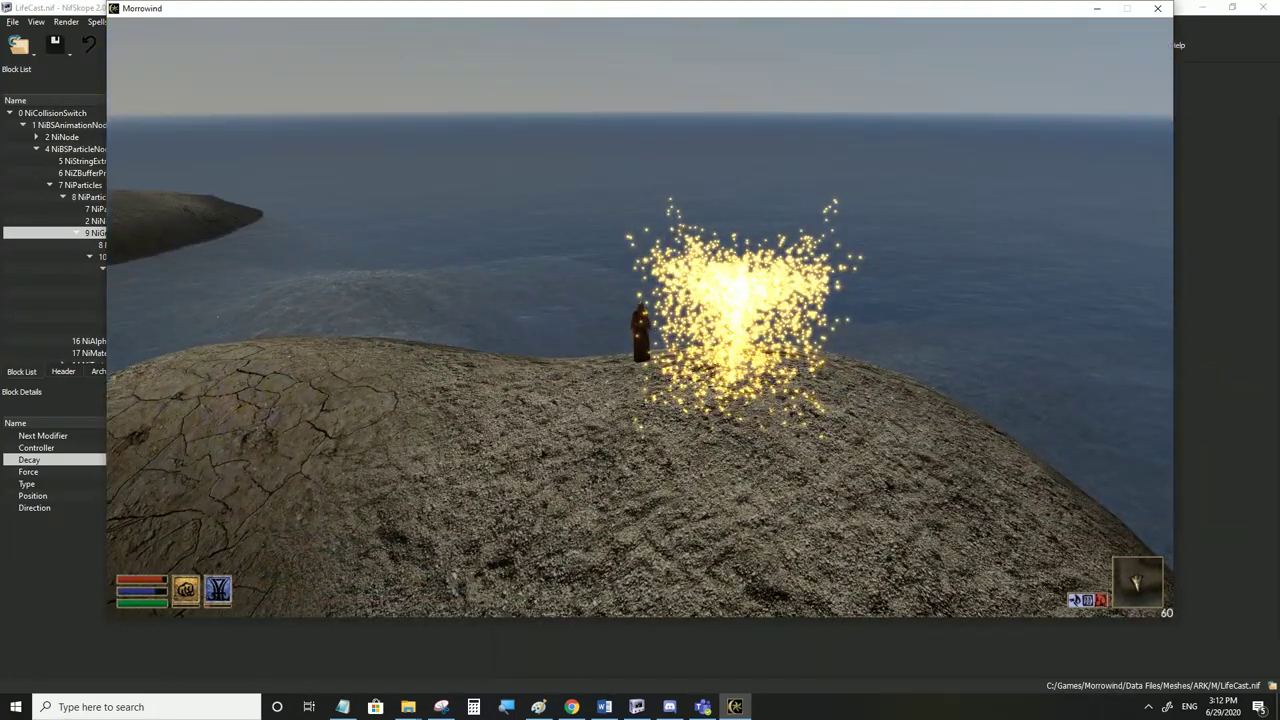
Raise 9 NiGravity's Force to 100 and review the Force of blocks 10–12
{"action": "key", "text": "alt+Tab"}
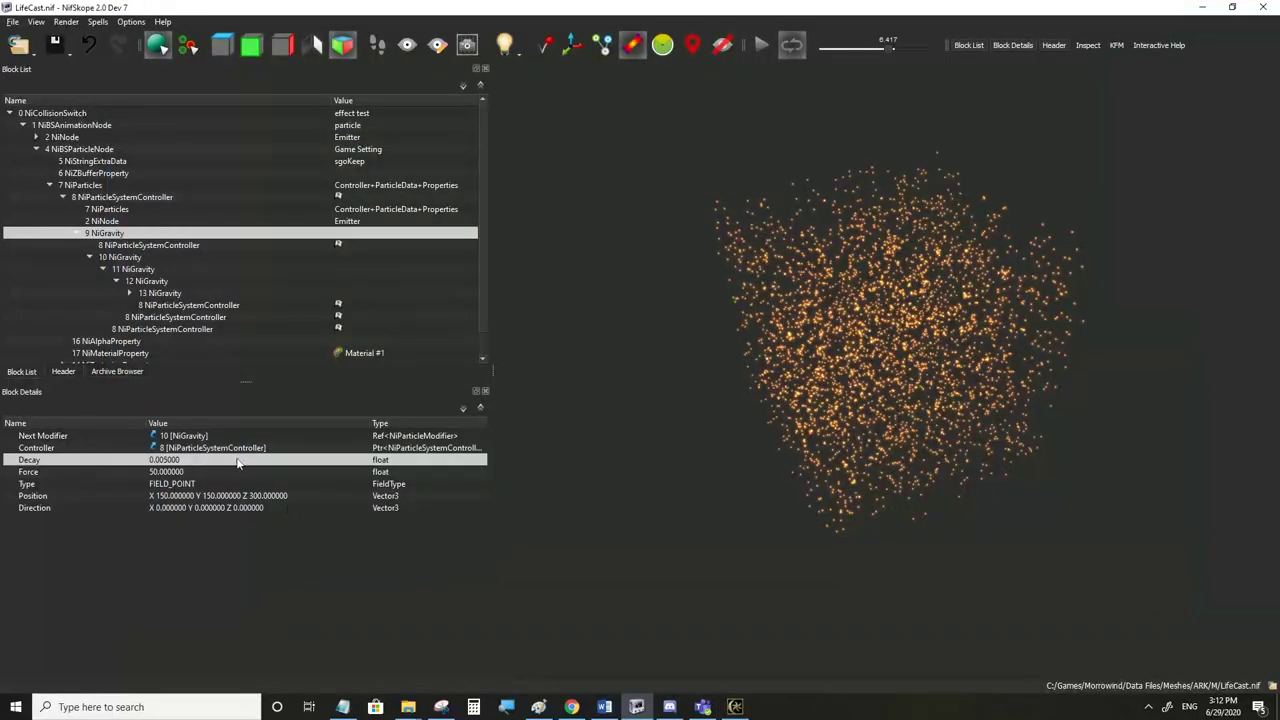
{"action": "double_click", "coordinate": [166, 471]}
{"action": "type", "text": "100"}
{"action": "key", "text": "Return"}
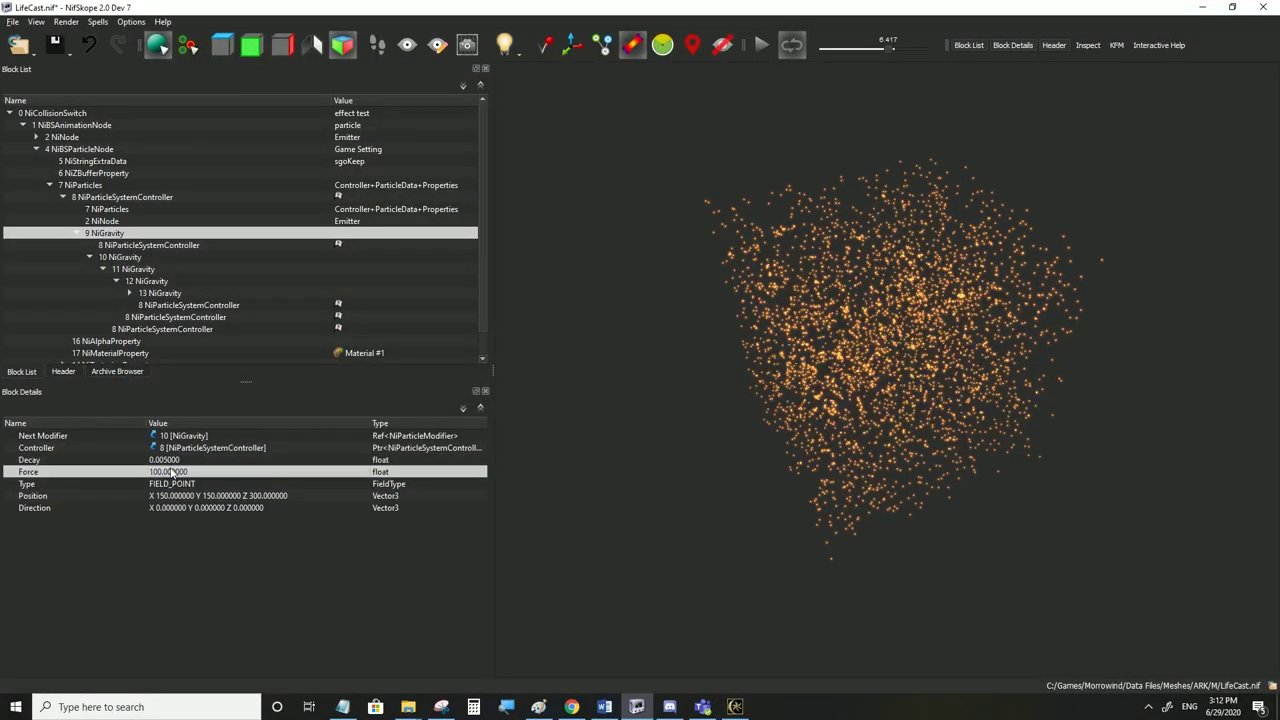
{"action": "left_click", "coordinate": [116, 257]}
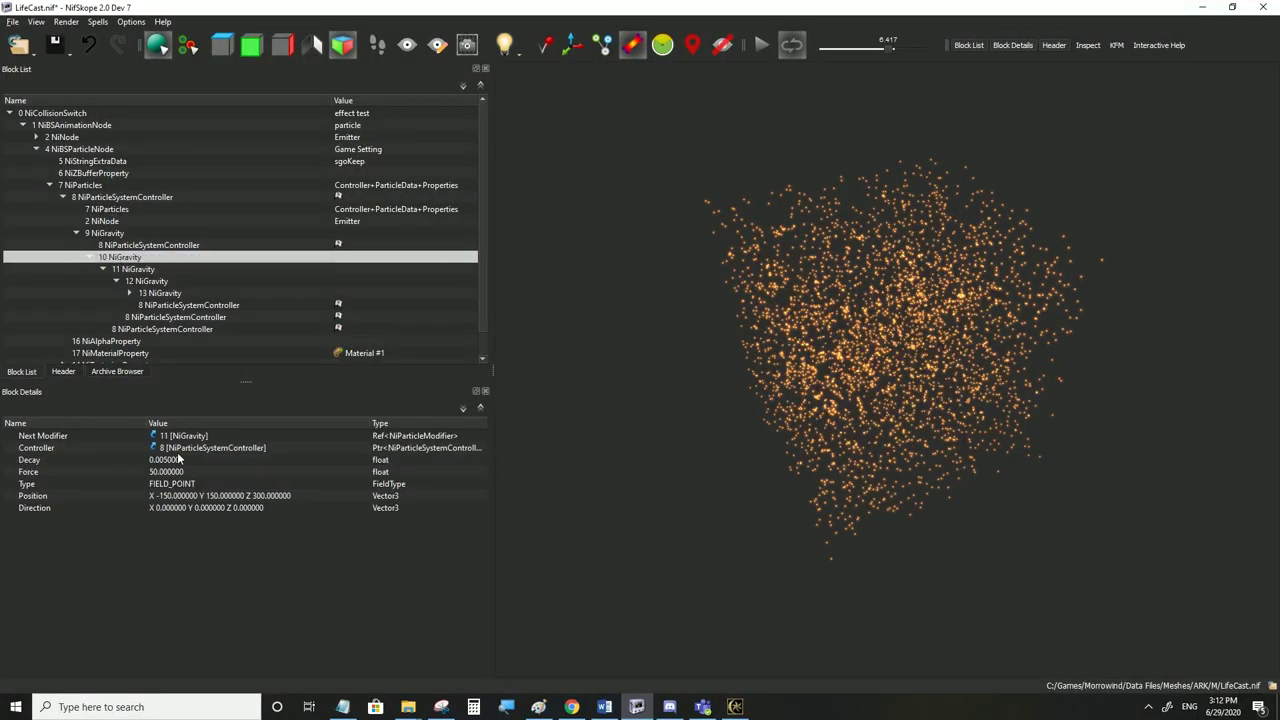
{"action": "left_click", "coordinate": [165, 472]}
{"action": "left_click", "coordinate": [137, 271]}
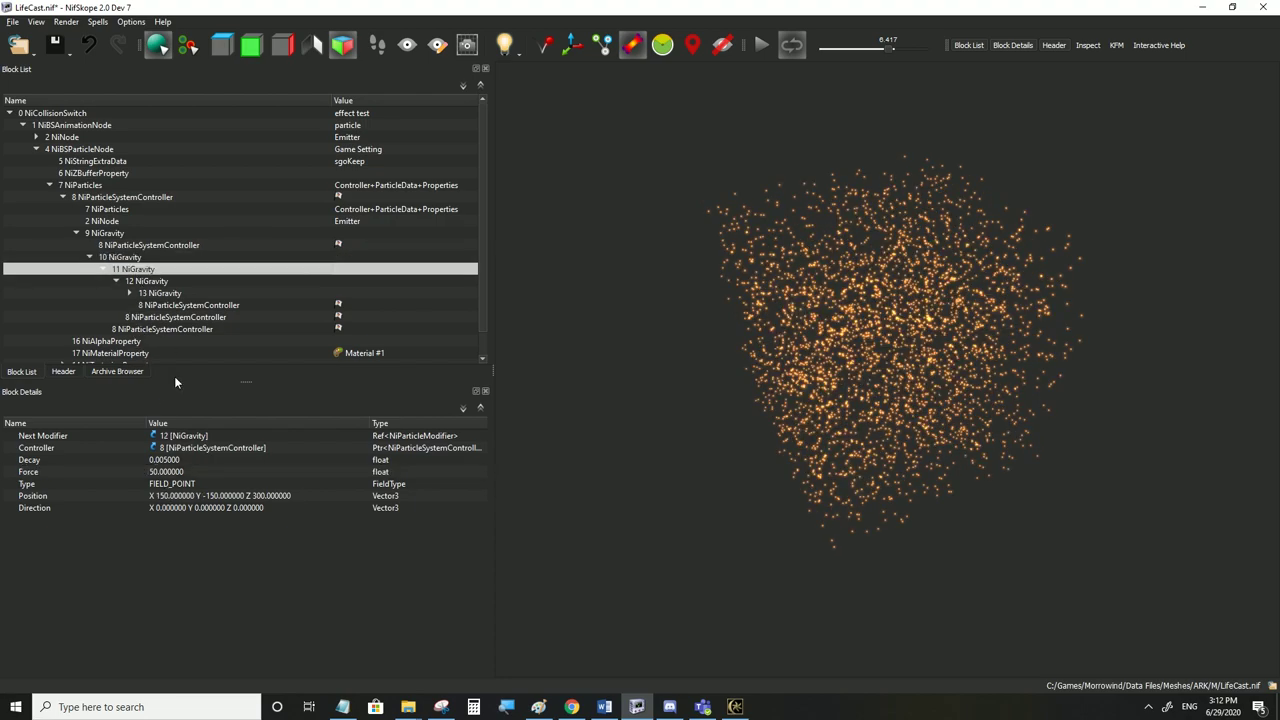
{"action": "left_click", "coordinate": [141, 280]}
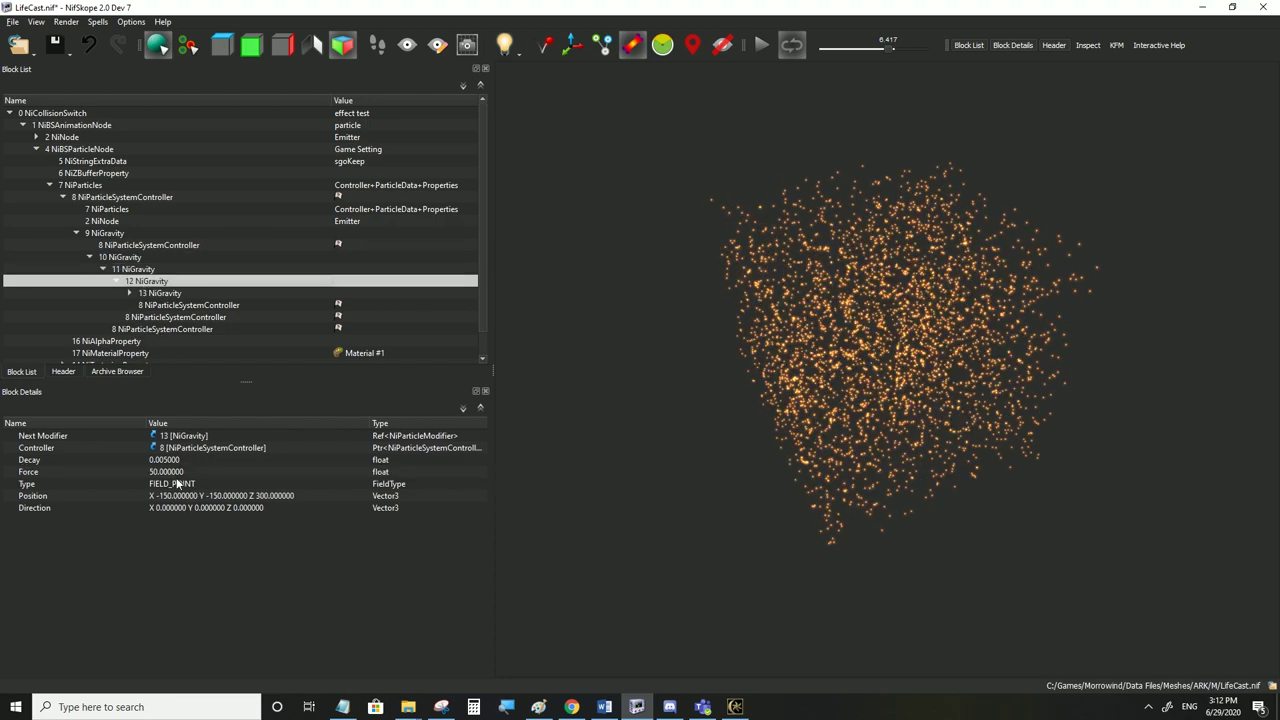
{"action": "left_click", "coordinate": [176, 473]}
Set the 13 NiGravity wind Force to 100, save, and trigger the effect in Morrowind
{"action": "left_click", "coordinate": [145, 295]}
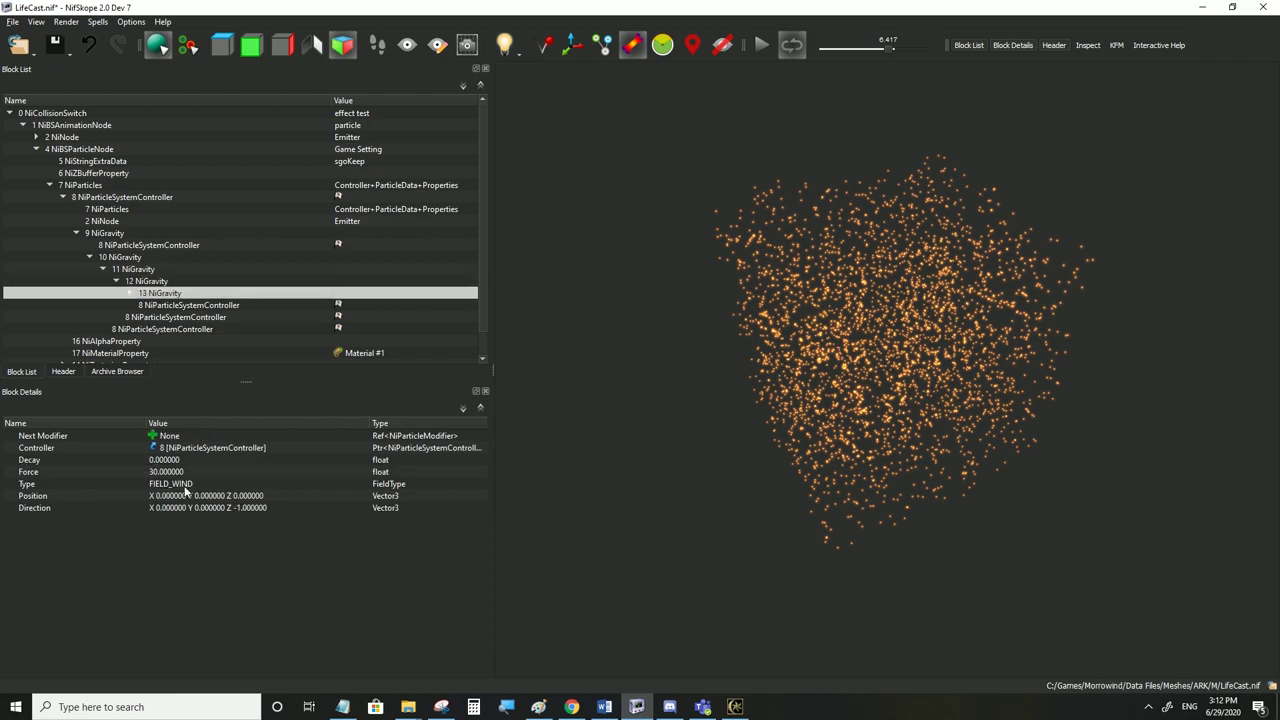
{"action": "double_click", "coordinate": [165, 472]}
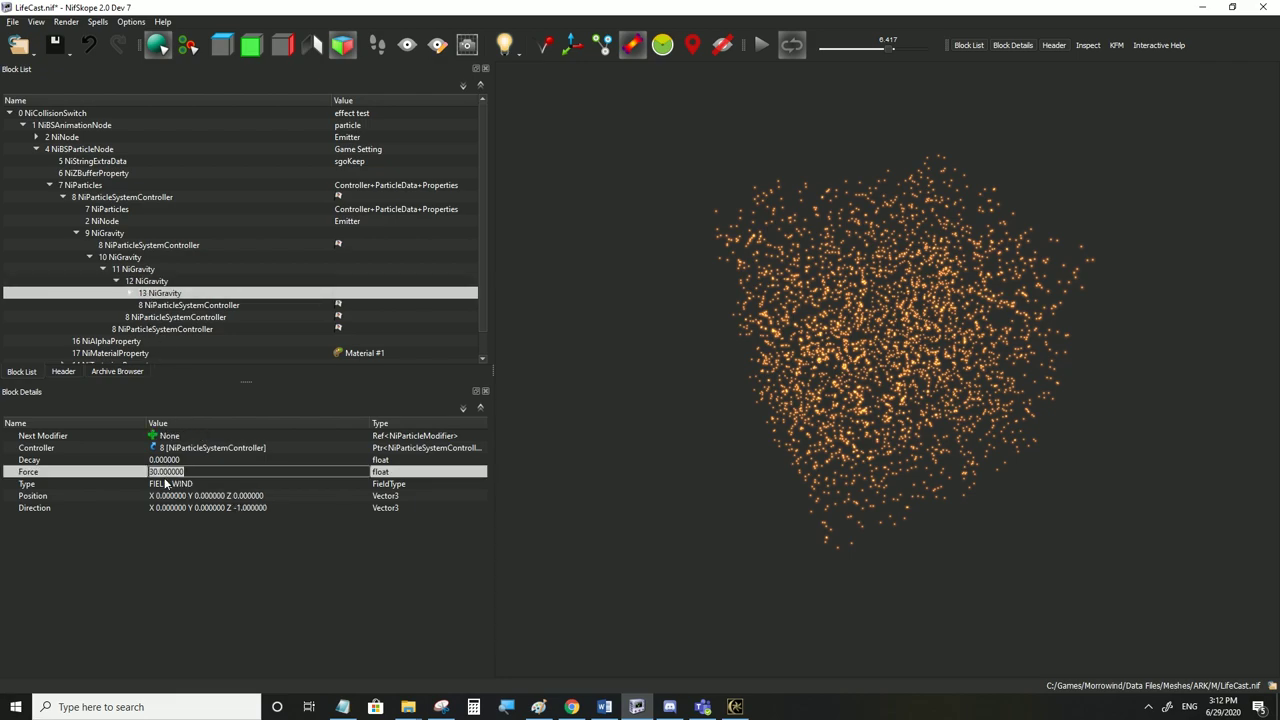
{"action": "type", "text": "100"}
{"action": "left_click", "coordinate": [165, 483]}
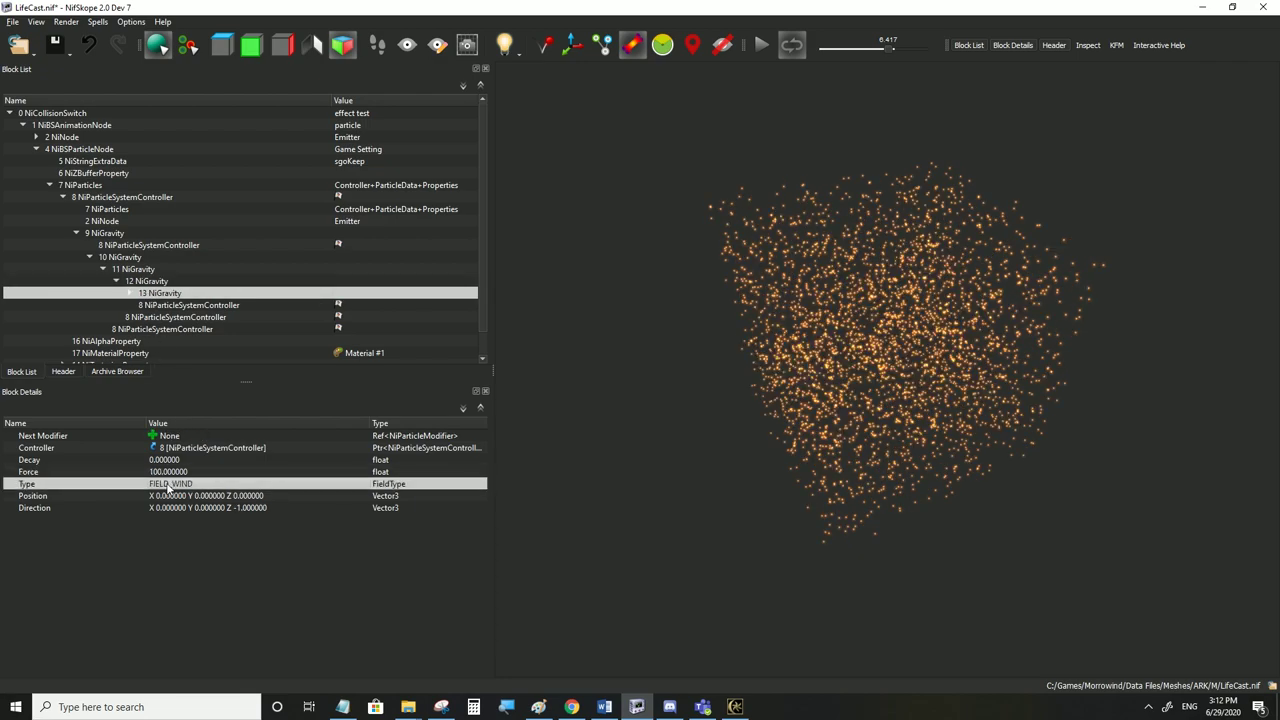
{"action": "left_click", "coordinate": [12, 21]}
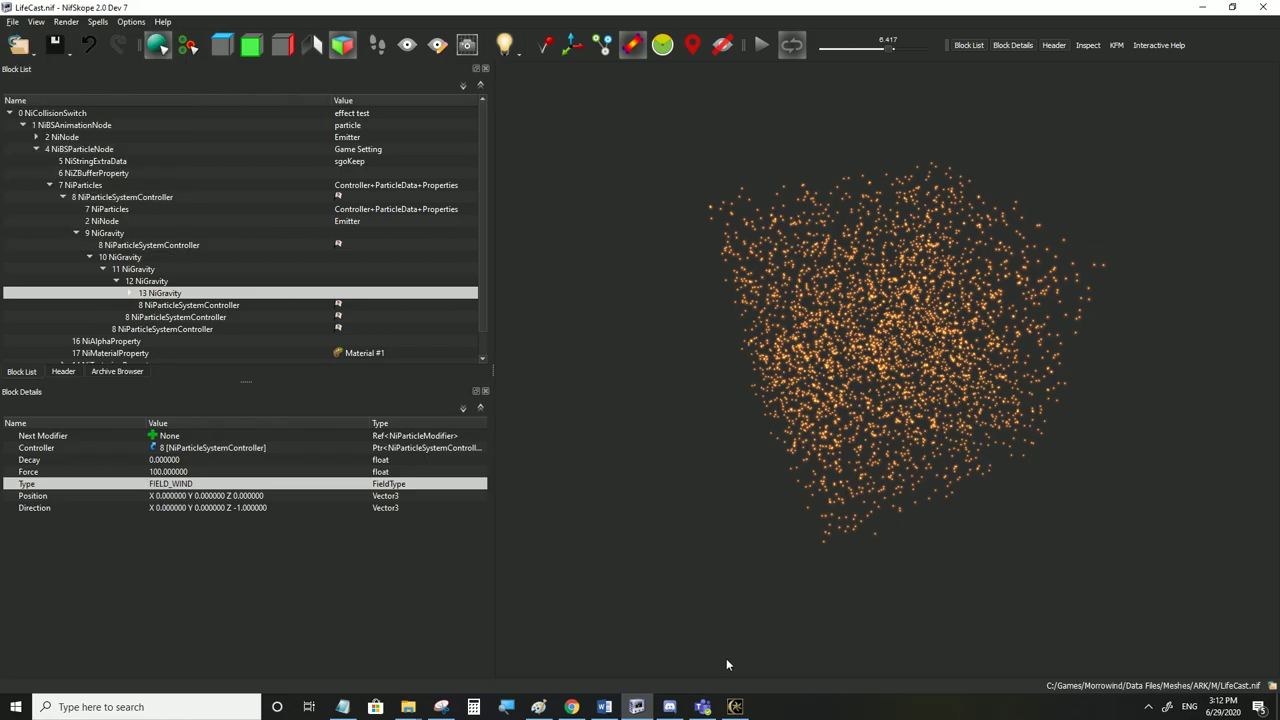
{"action": "left_click", "coordinate": [735, 706]}
{"action": "key", "text": "c"}
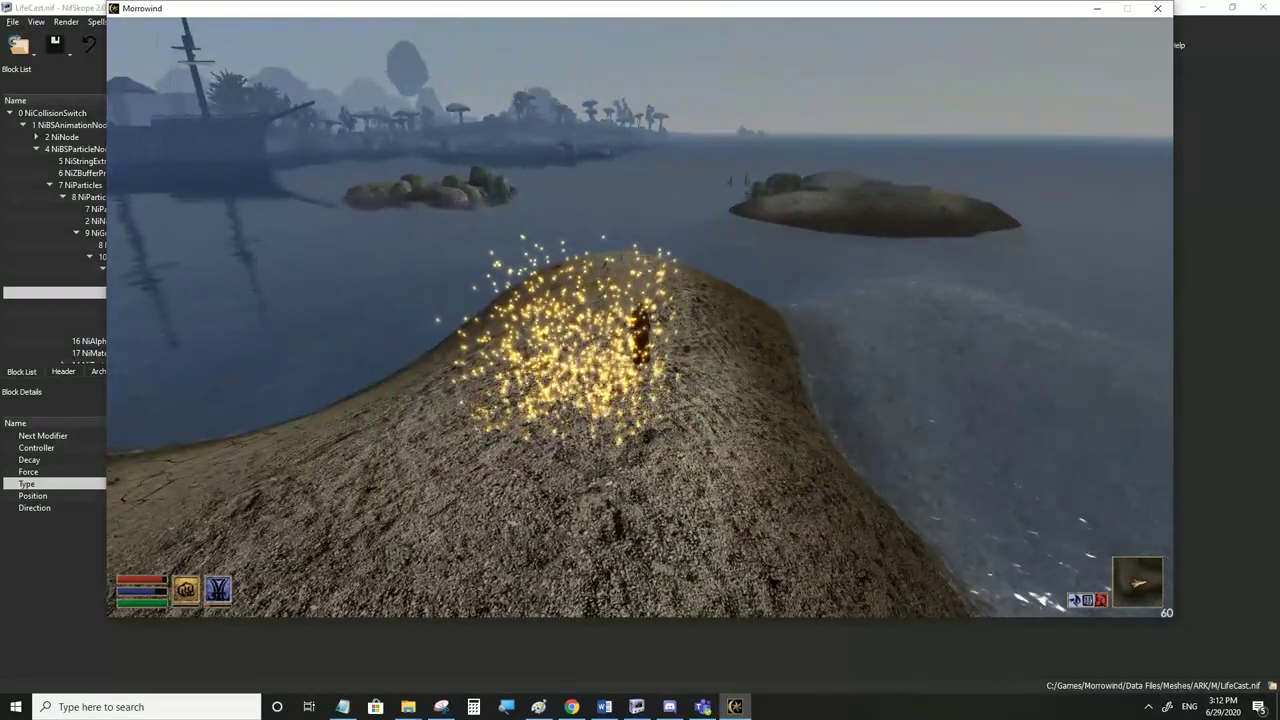
Lower the wind Force to 25, save LifeCast.nif, and test it in Morrowind
{"action": "key", "text": "alt+Tab"}
{"action": "double_click", "coordinate": [170, 471]}
{"action": "type", "text": "25"}
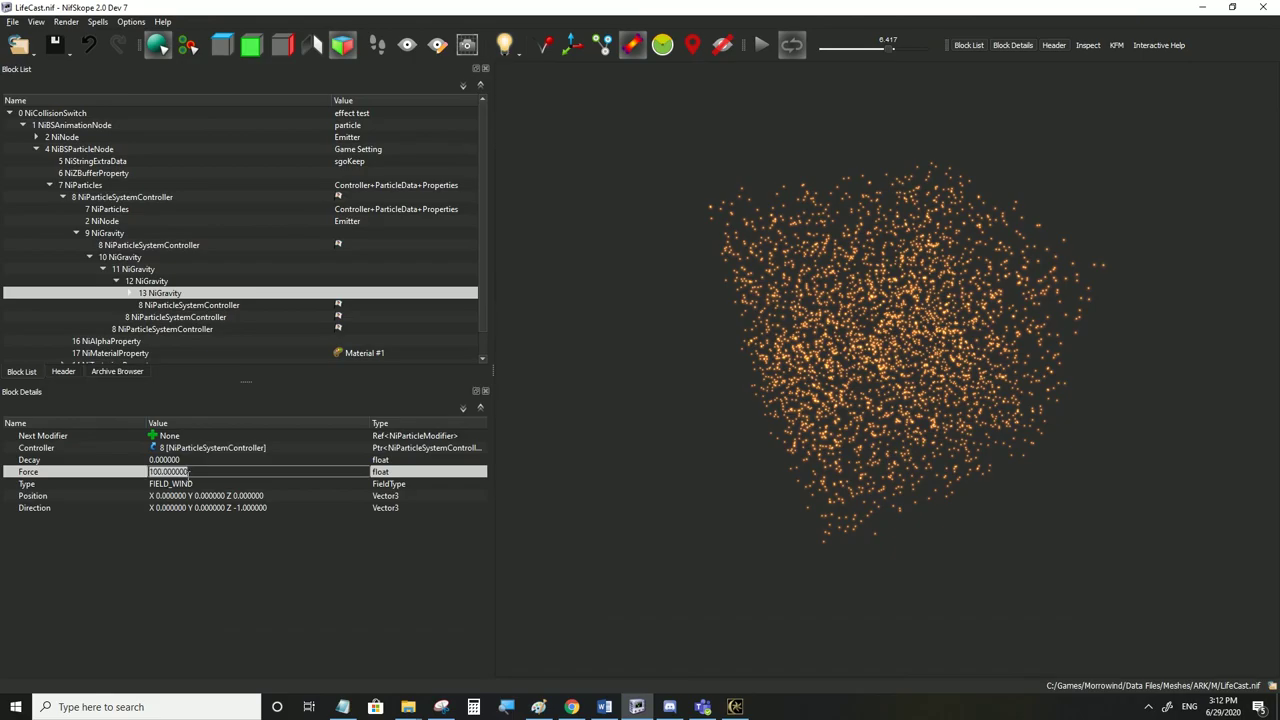
{"action": "left_click", "coordinate": [185, 487]}
{"action": "left_click", "coordinate": [12, 21]}
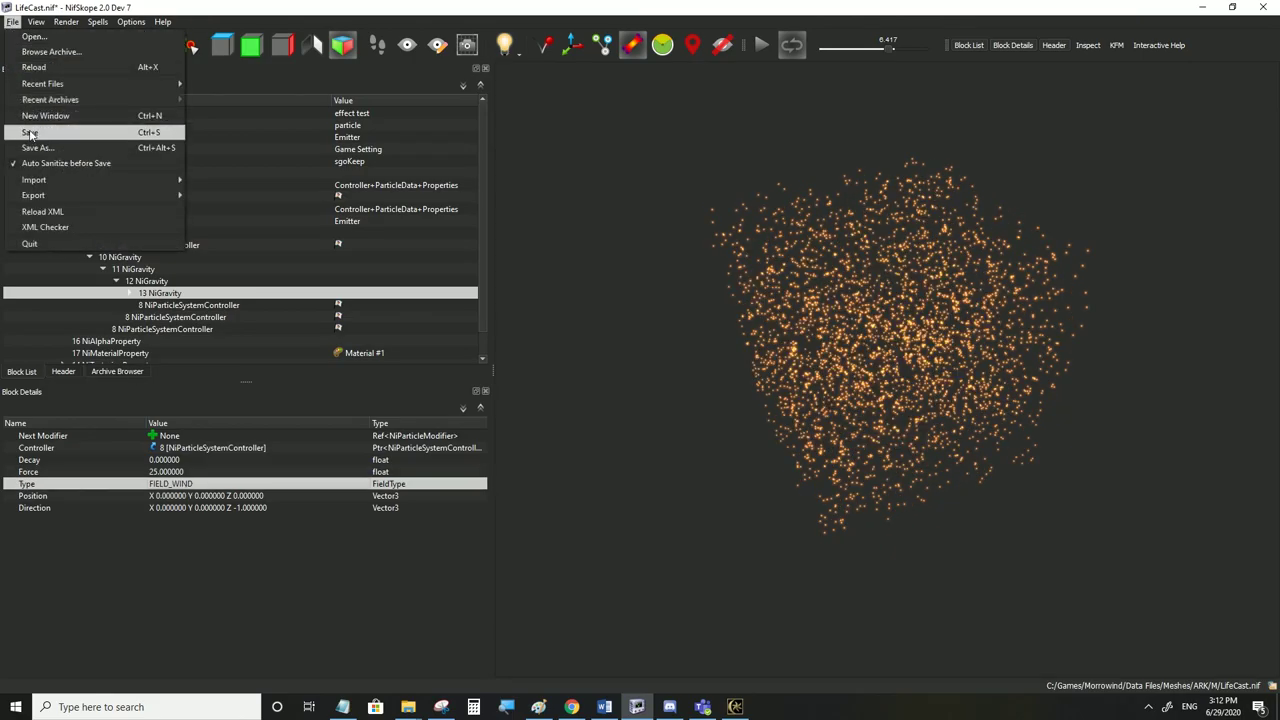
{"action": "left_click", "coordinate": [45, 134]}
{"action": "key", "text": "alt+Tab"}
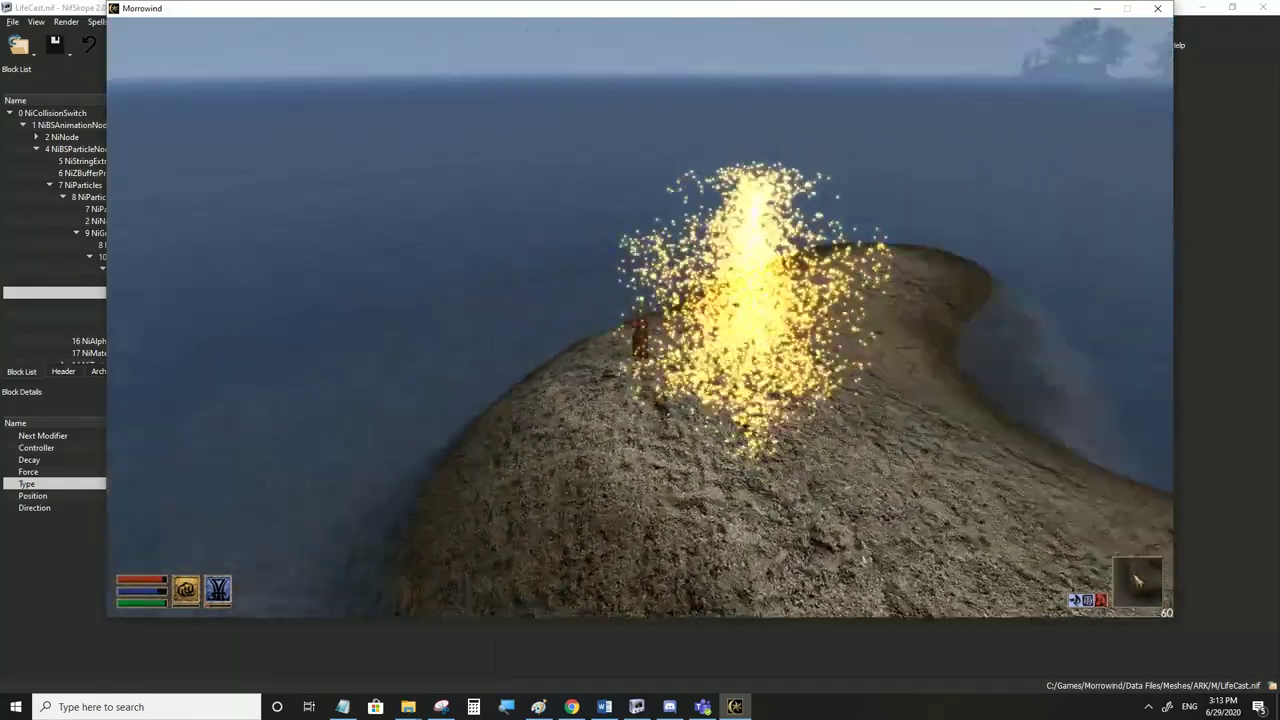
Move 9 NiGravity to position X 500, Y 500
{"action": "key", "text": "alt+Tab"}
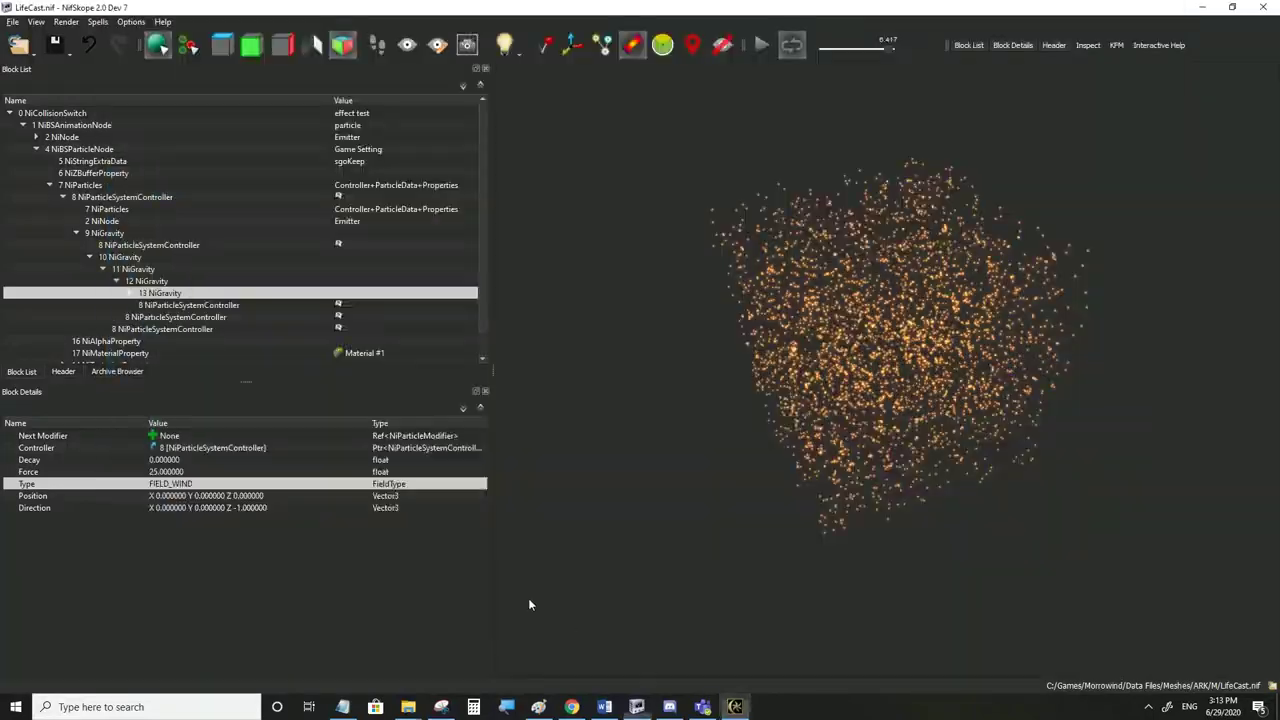
{"action": "left_click", "coordinate": [122, 232]}
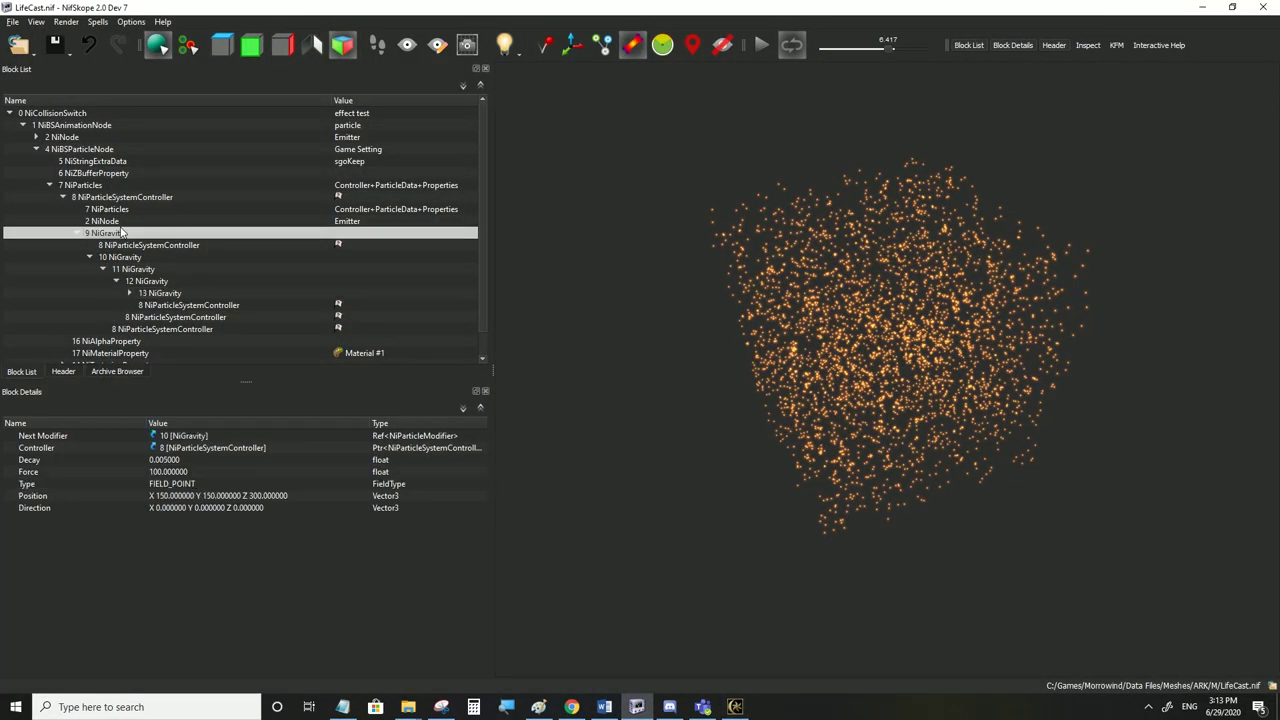
{"action": "double_click", "coordinate": [172, 497]}
{"action": "left_click", "coordinate": [160, 496]}
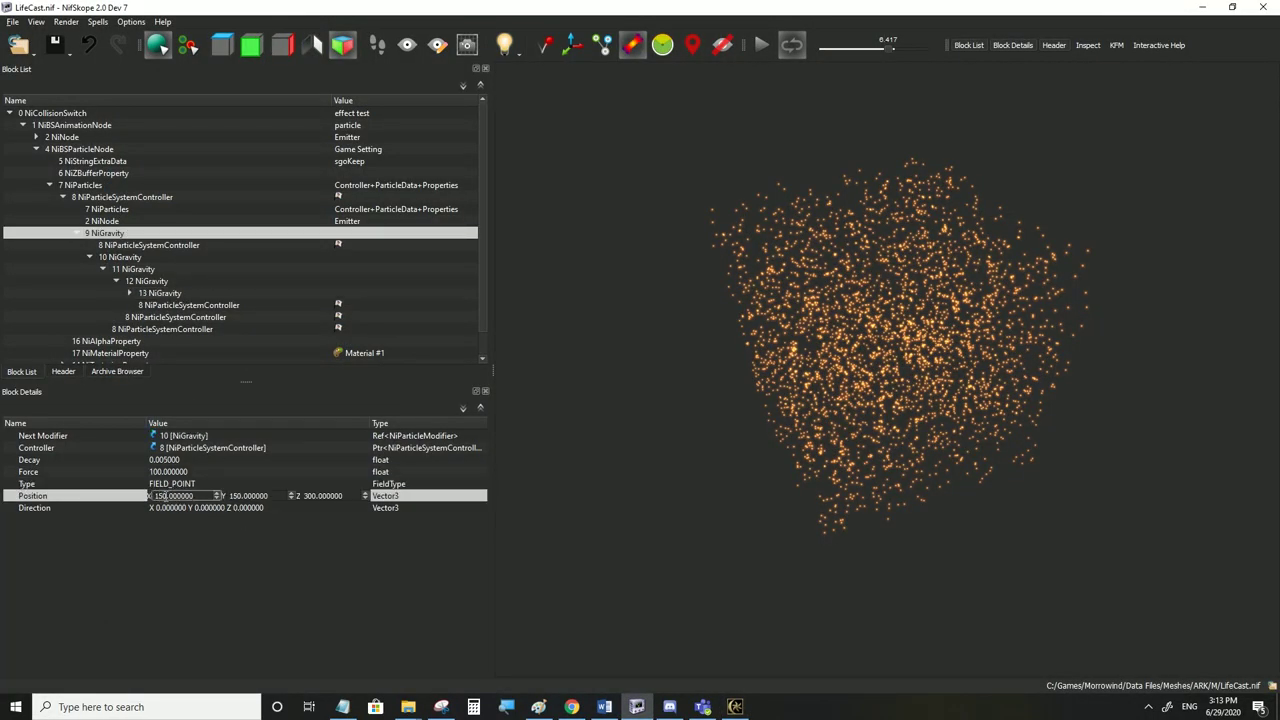
{"action": "left_click_drag", "start_coordinate": [166, 497], "coordinate": [151, 499]}
{"action": "type", "text": "500"}
{"action": "left_click_drag", "start_coordinate": [241, 497], "coordinate": [229, 497]}
{"action": "type", "text": "500"}
{"action": "left_click", "coordinate": [226, 506]}
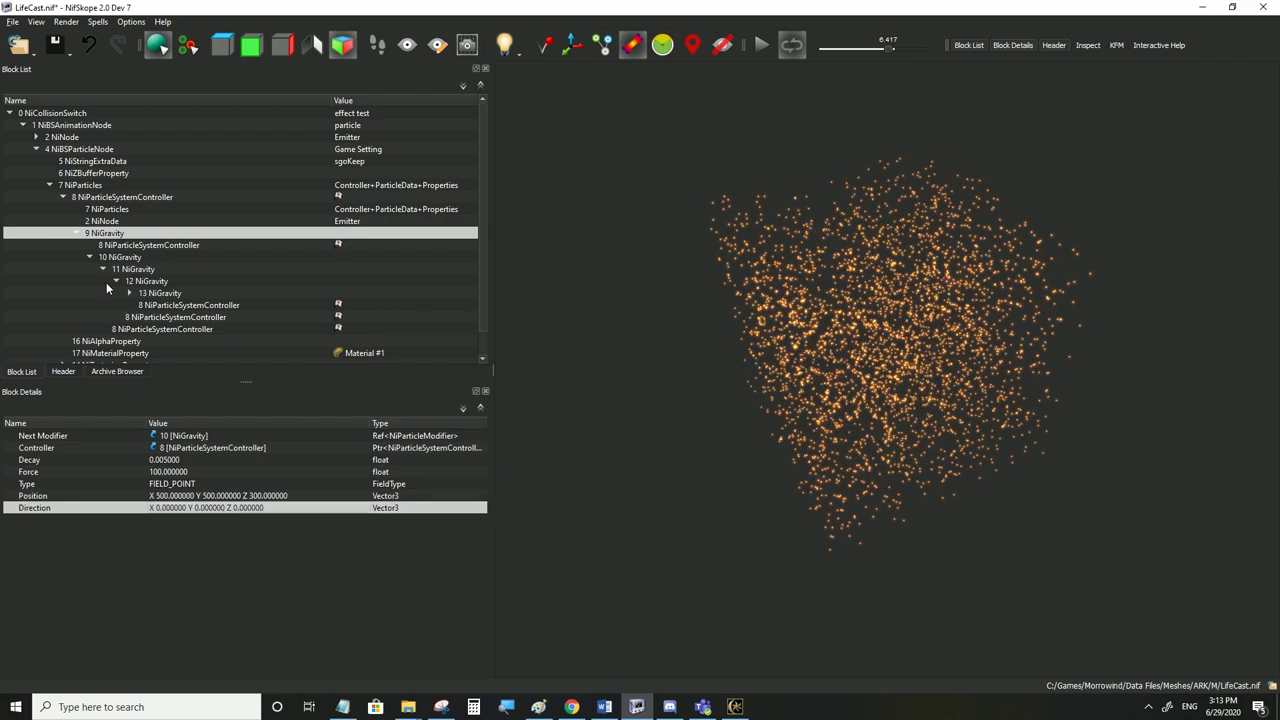
Move 10 NiGravity to position X -500, Y 500
{"action": "left_click", "coordinate": [118, 258]}
{"action": "double_click", "coordinate": [177, 498]}
{"action": "left_click", "coordinate": [157, 496]}
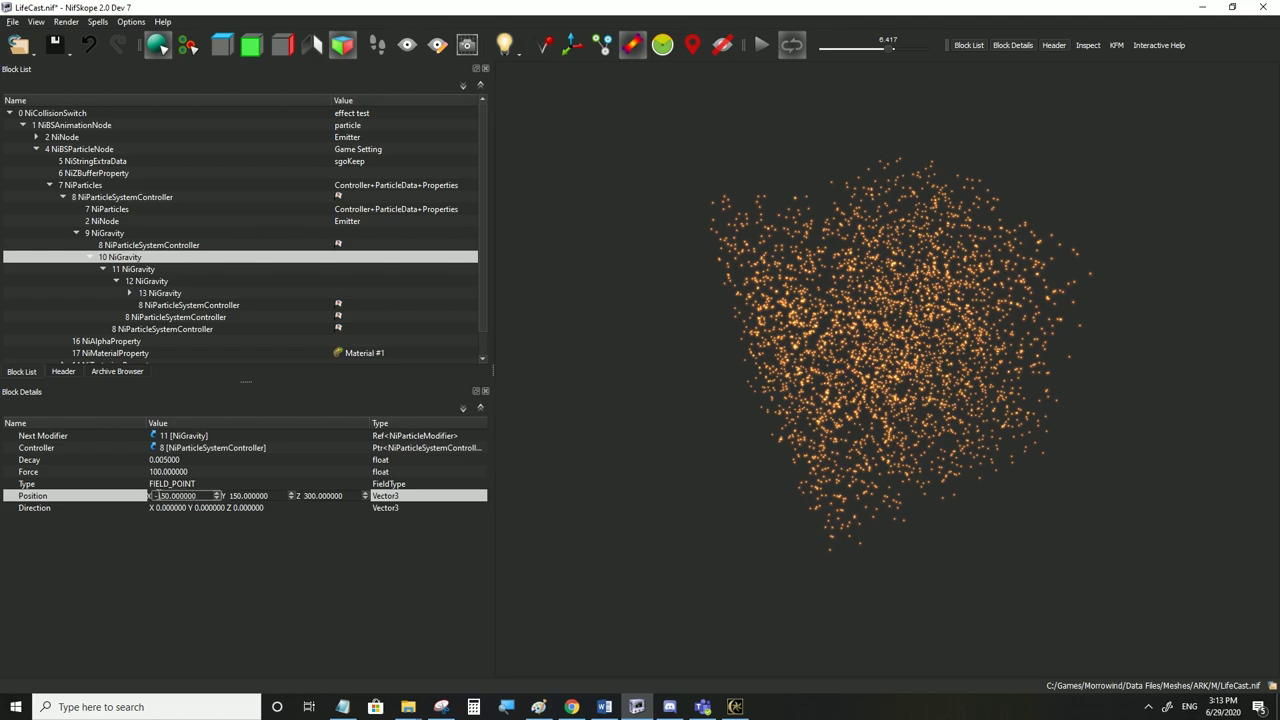
{"action": "type", "text": "500"}
{"action": "left_click", "coordinate": [247, 496]}
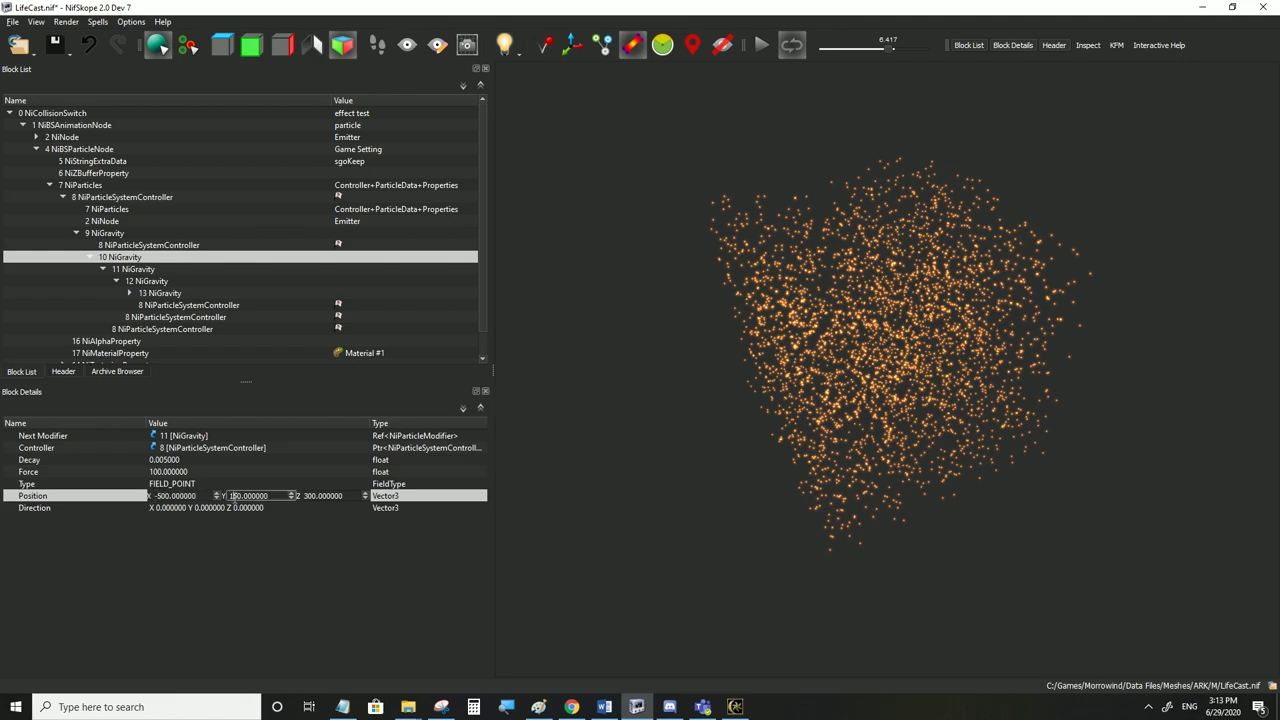
{"action": "left_click_drag", "start_coordinate": [230, 496], "coordinate": [241, 496]}
{"action": "type", "text": "5"}
{"action": "key", "text": "Return"}
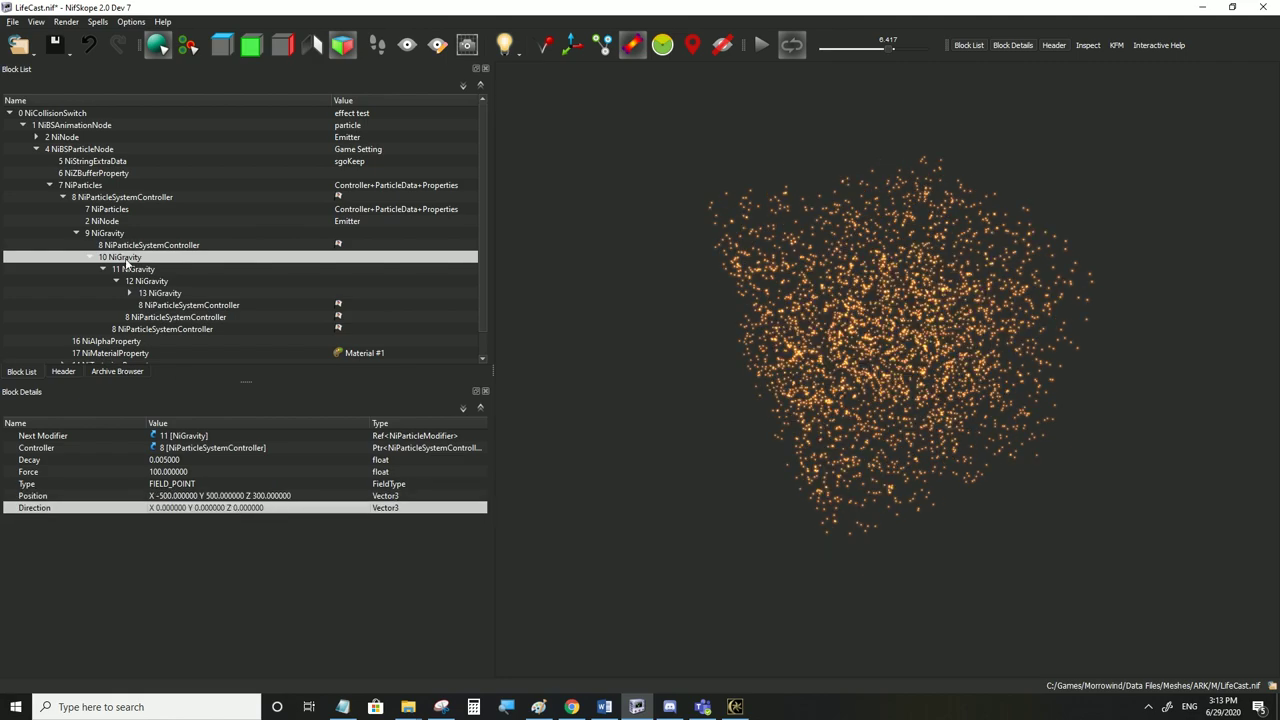
Place 11 NiGravity at X 500, Y -500 and 12 NiGravity at -500, -500, 300
{"action": "left_click", "coordinate": [130, 269]}
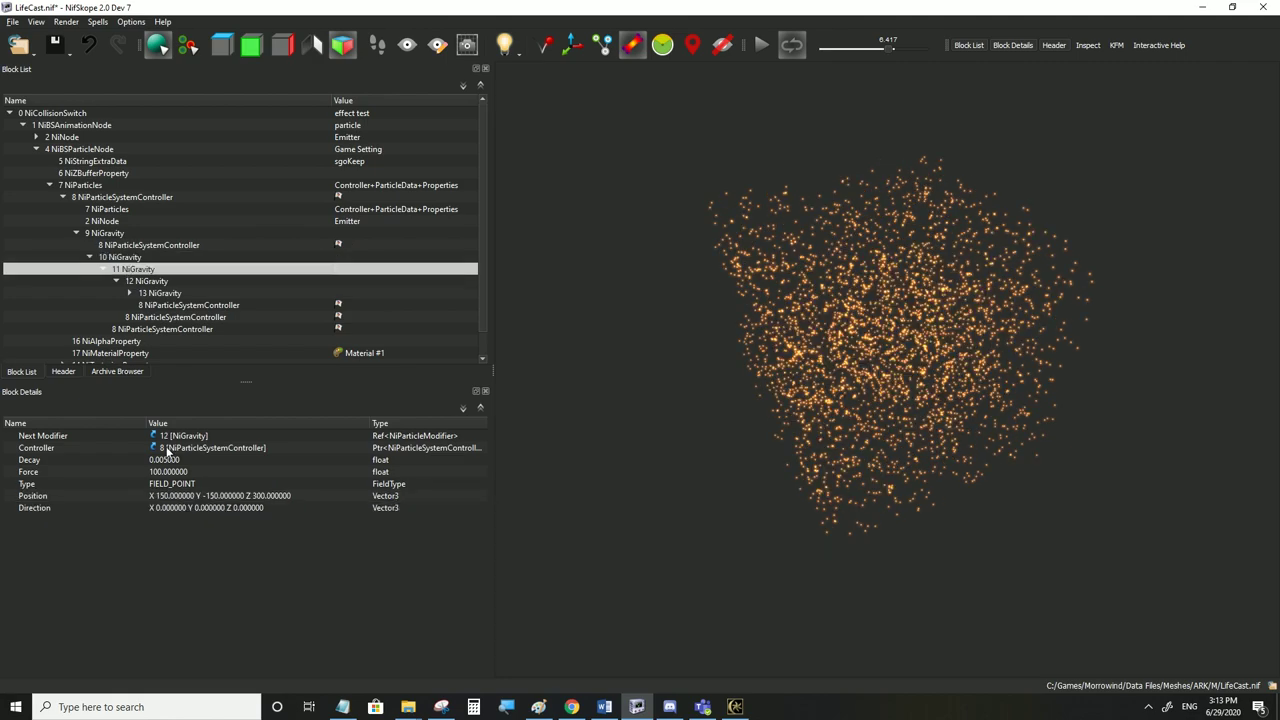
{"action": "left_click", "coordinate": [238, 509]}
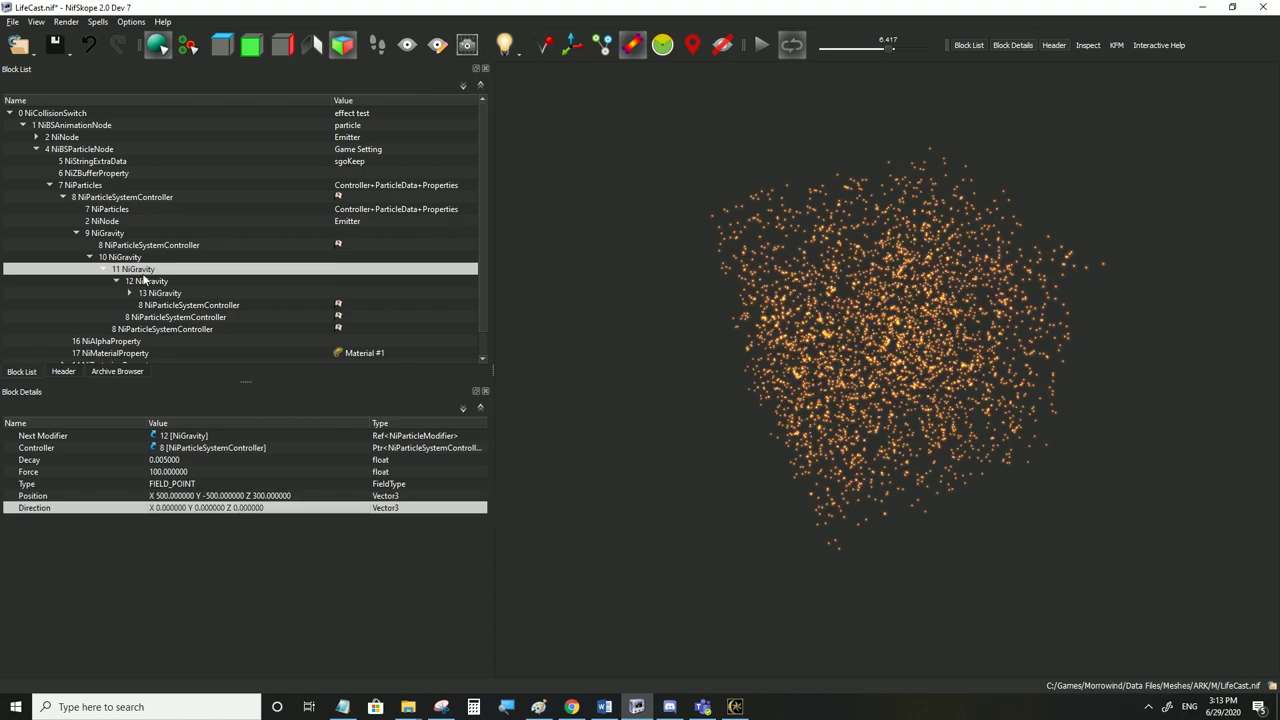
{"action": "left_click", "coordinate": [145, 281]}
{"action": "double_click", "coordinate": [172, 496]}
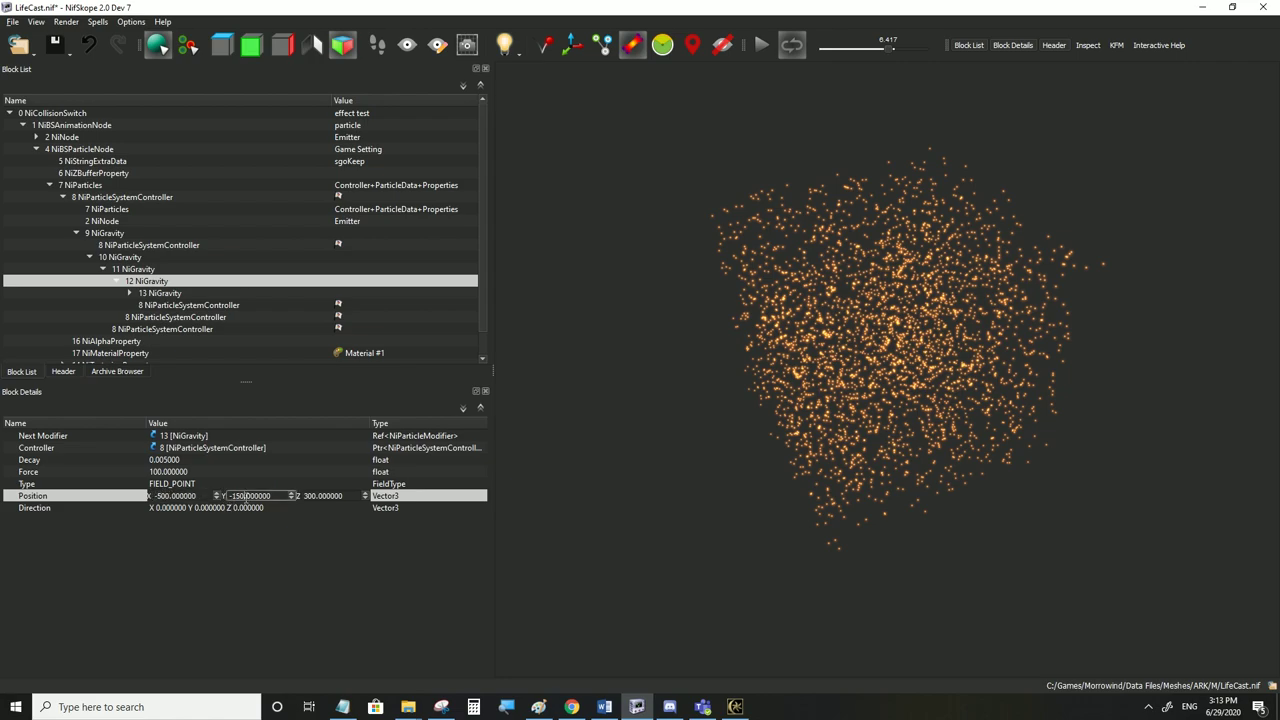
{"action": "left_click", "coordinate": [235, 508]}
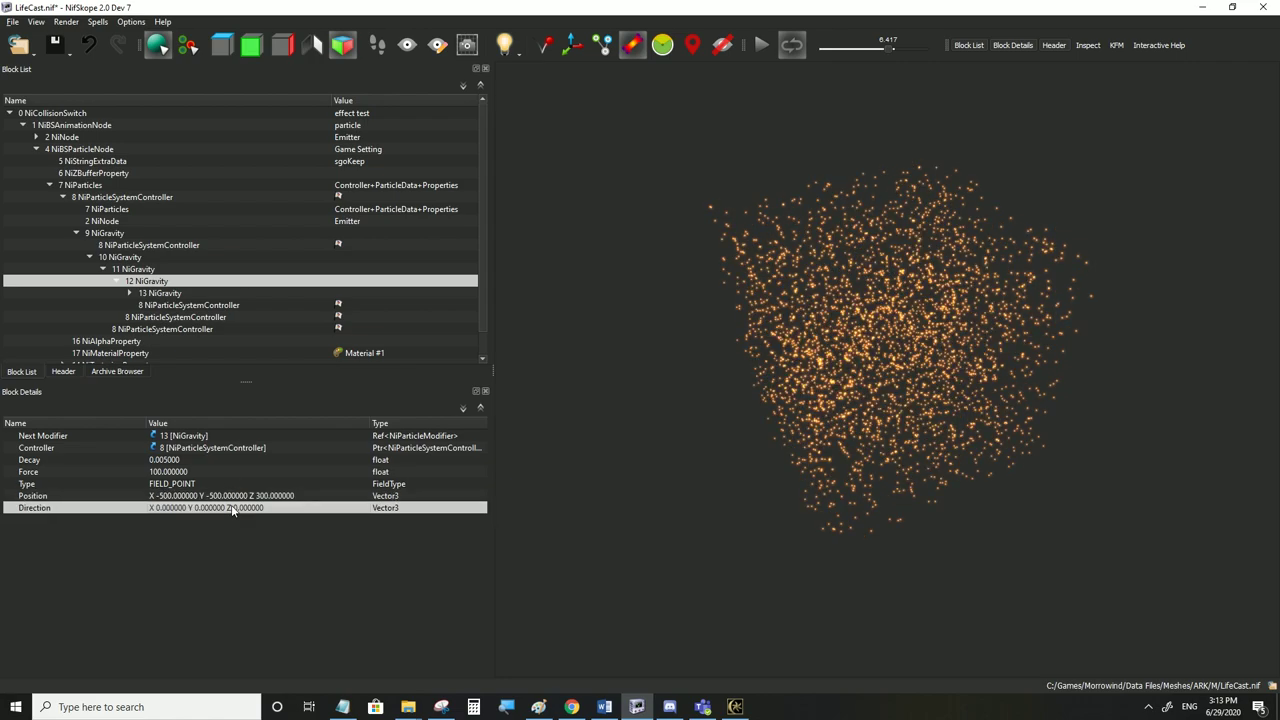
Save LifeCast.nif and check the new positions in Morrowind
{"action": "left_click", "coordinate": [13, 37]}
{"action": "left_click", "coordinate": [12, 23]}
{"action": "left_click", "coordinate": [41, 134]}
{"action": "left_click", "coordinate": [738, 706]}
Set 12 NiGravity's Force to 300
{"action": "key", "text": "alt+Tab"}
{"action": "double_click", "coordinate": [175, 472]}
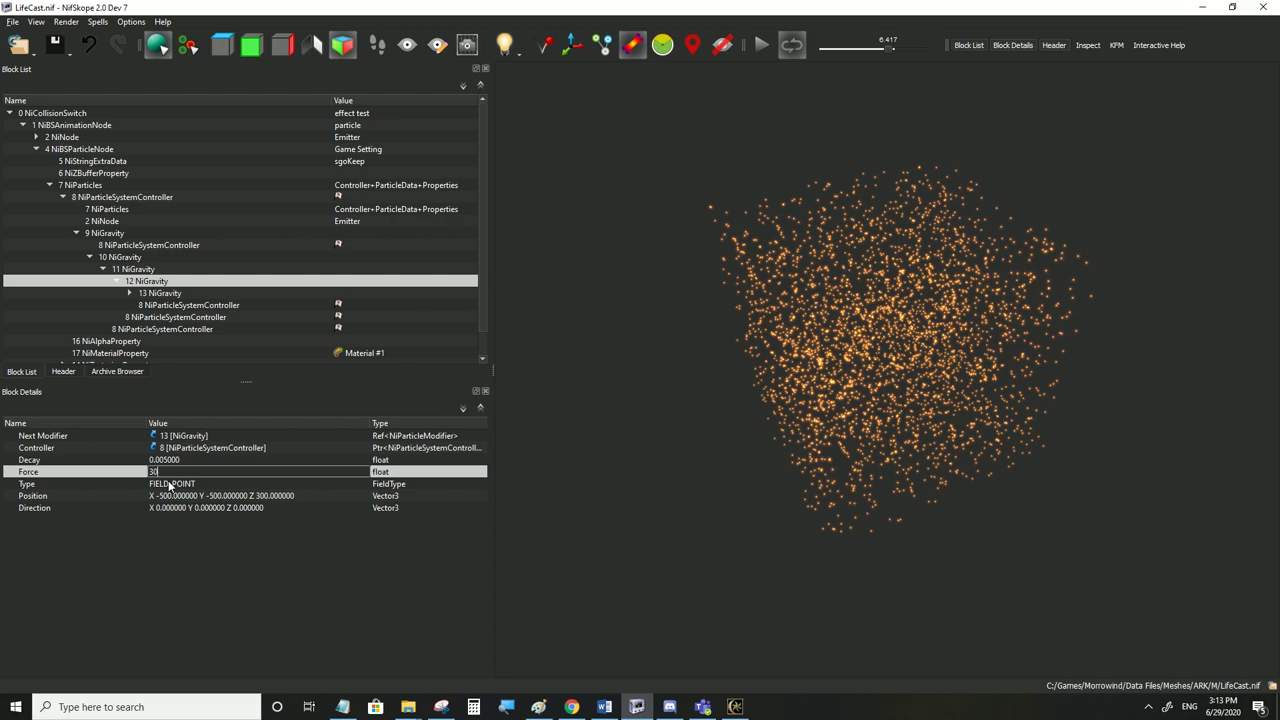
{"action": "type", "text": "300"}
{"action": "key", "text": "Return"}
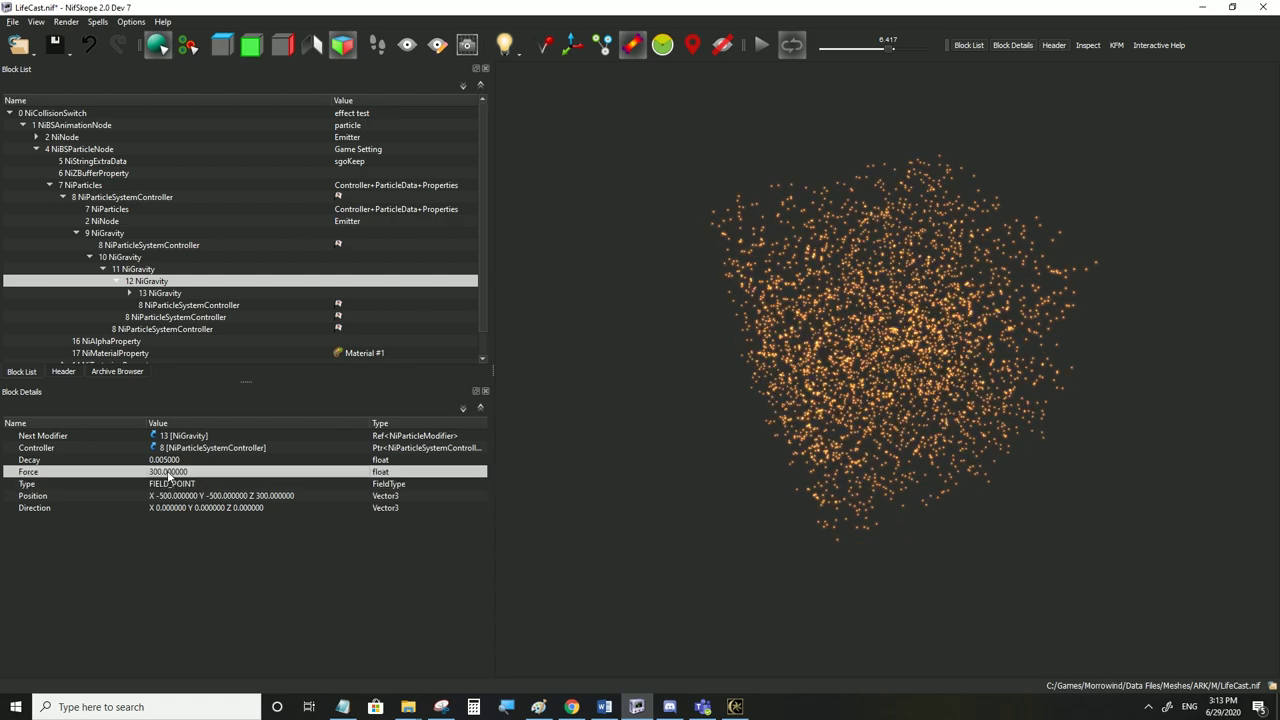
Set 9 NiGravity's Force to 300, save LifeCast.nif, and test it in Morrowind
{"action": "left_click", "coordinate": [128, 260]}
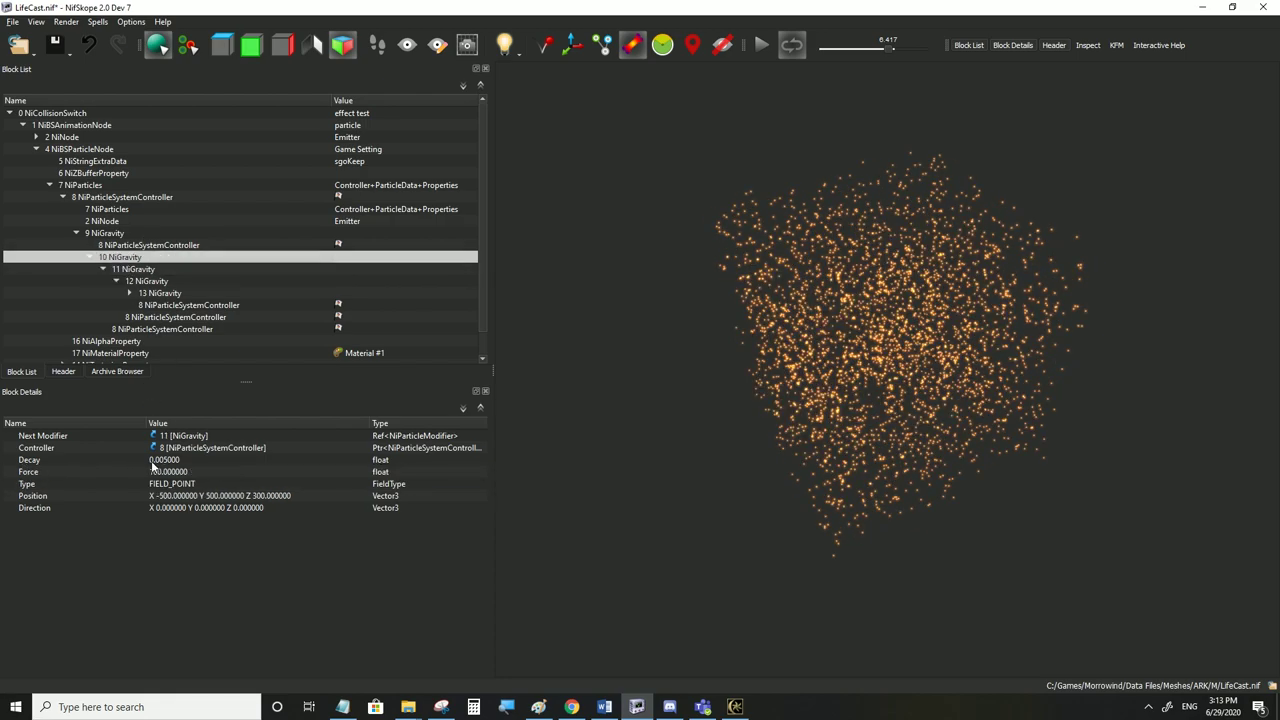
{"action": "key", "text": "Up"}
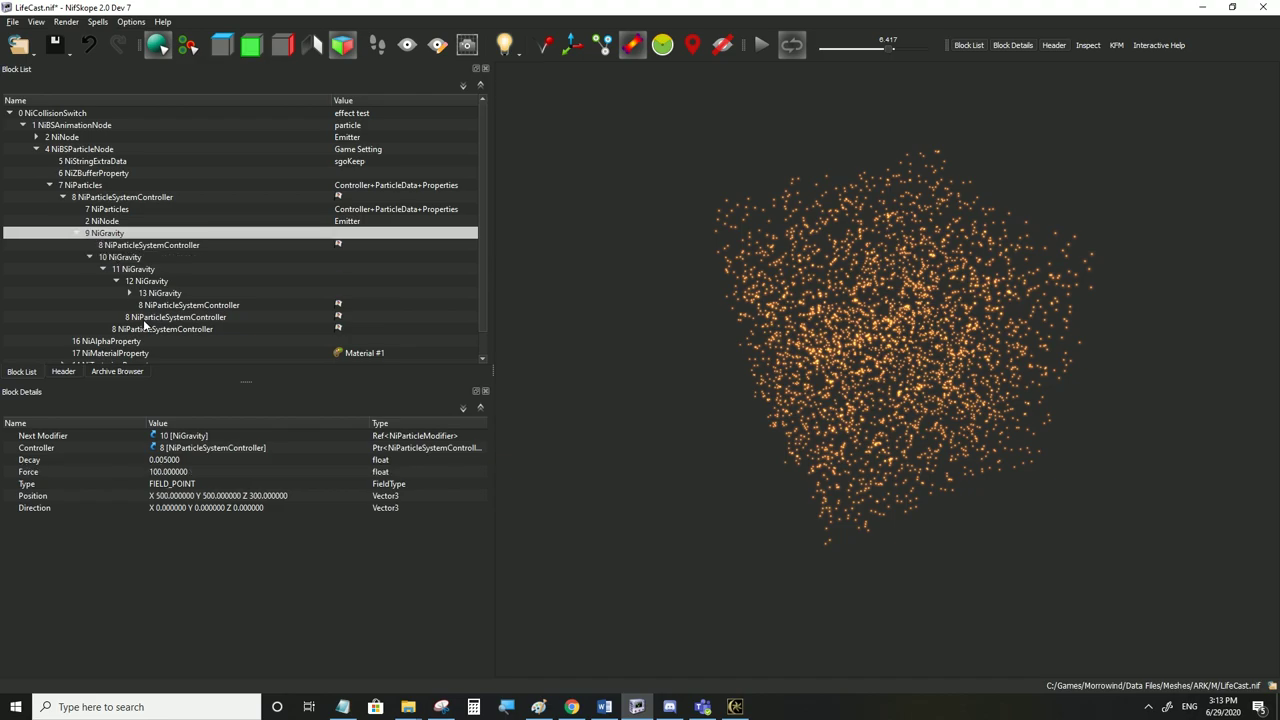
{"action": "double_click", "coordinate": [169, 474]}
{"action": "type", "text": "300"}
{"action": "key", "text": "Return"}
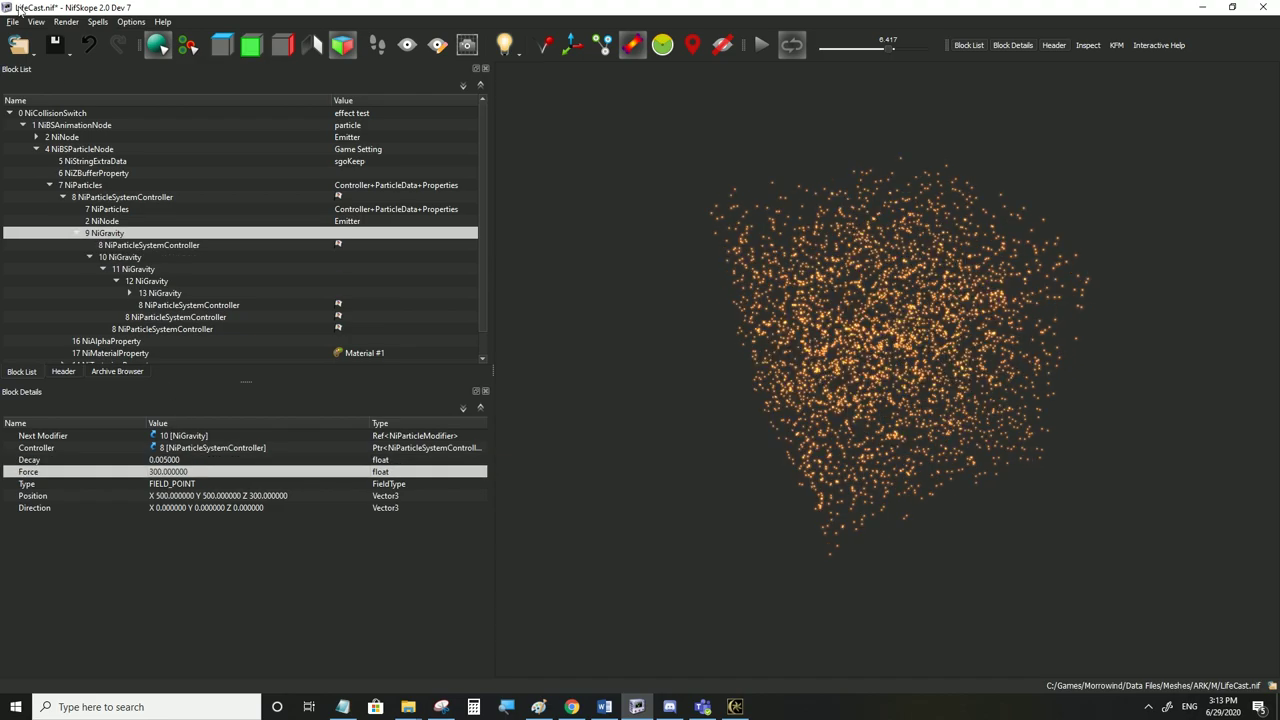
{"action": "left_click", "coordinate": [14, 22]}
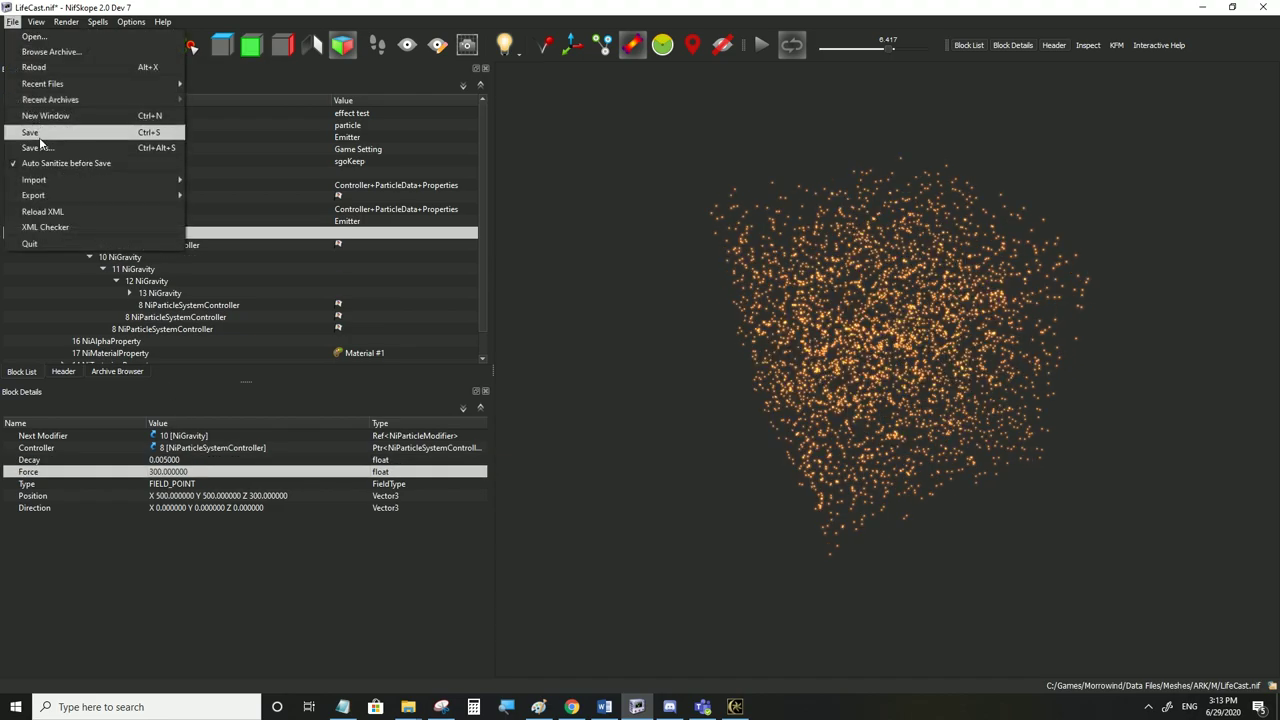
{"action": "left_click", "coordinate": [34, 131]}
{"action": "left_click", "coordinate": [735, 707]}
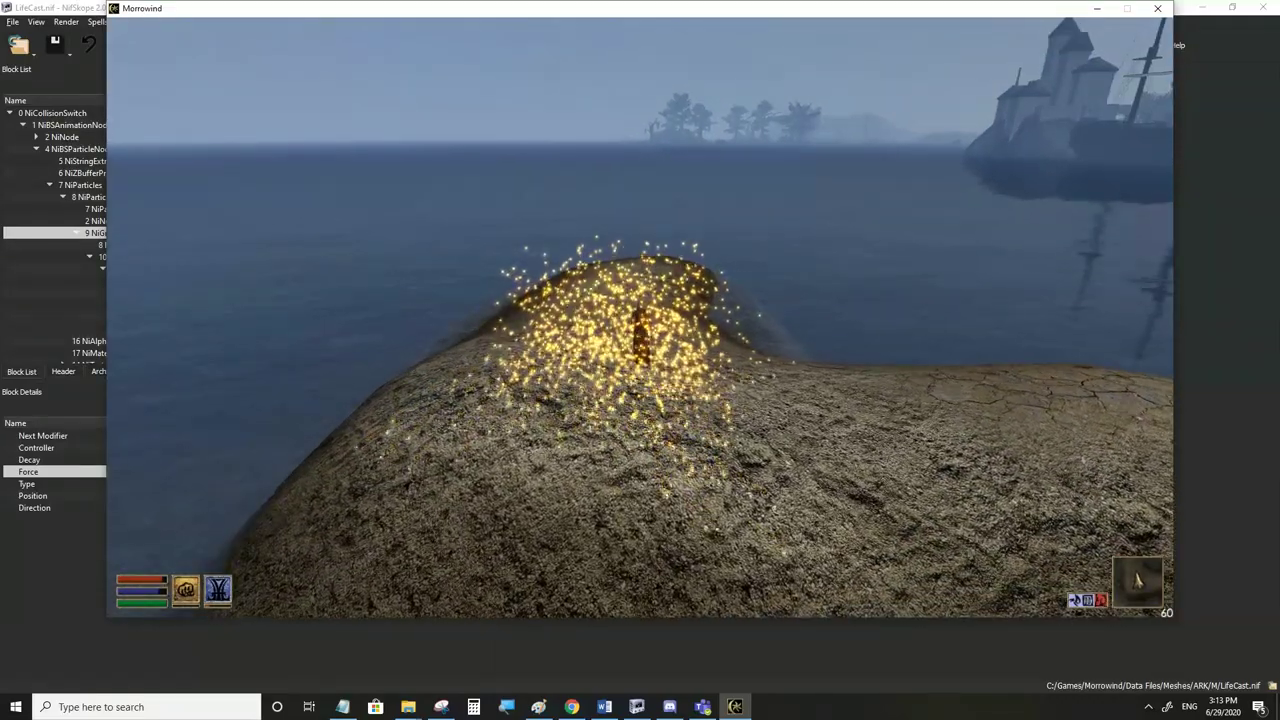
Set the wind field NiGravity 13's Force to 15
{"action": "key", "text": "alt+Tab"}
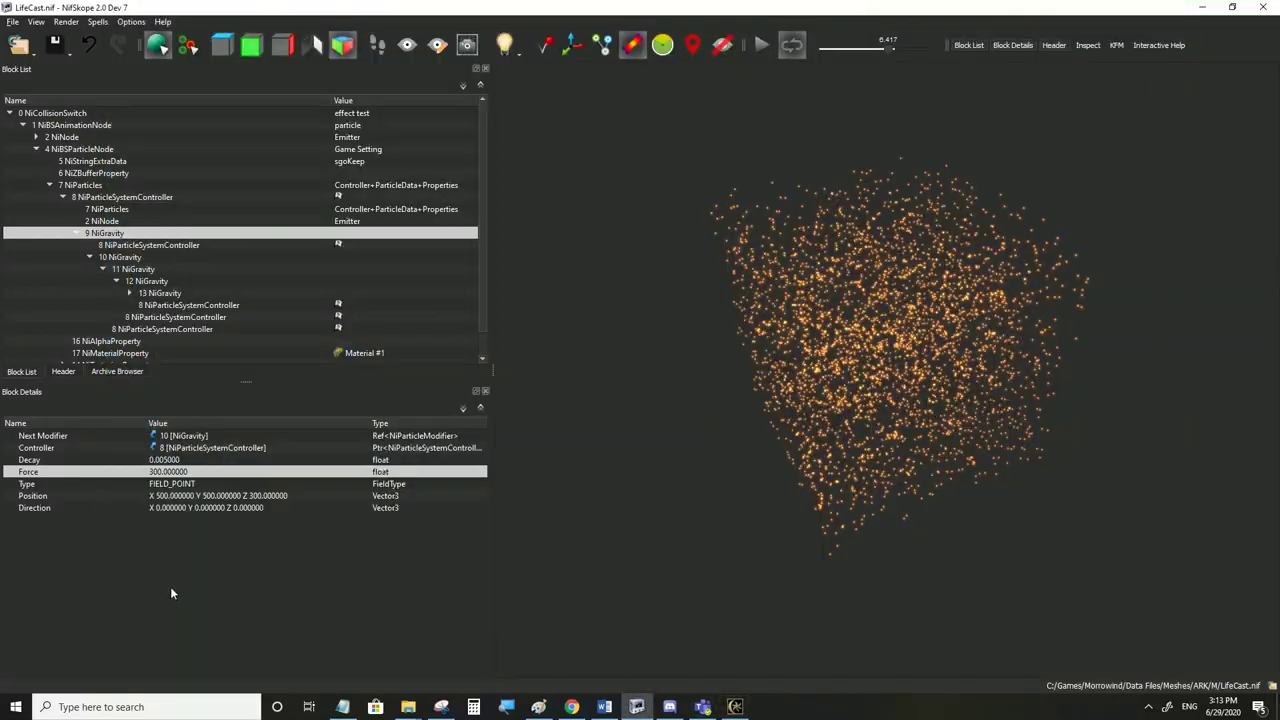
{"action": "left_click", "coordinate": [152, 293]}
{"action": "double_click", "coordinate": [166, 471]}
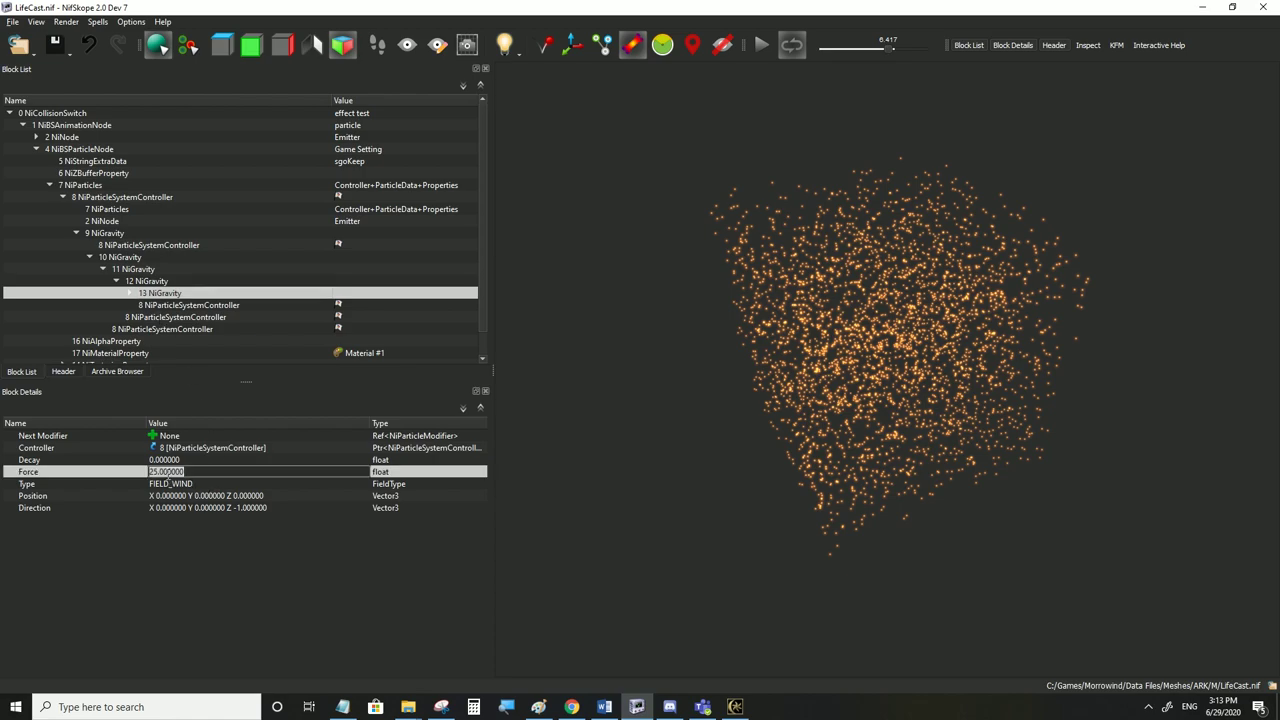
{"action": "type", "text": "15"}
{"action": "left_click", "coordinate": [163, 485]}
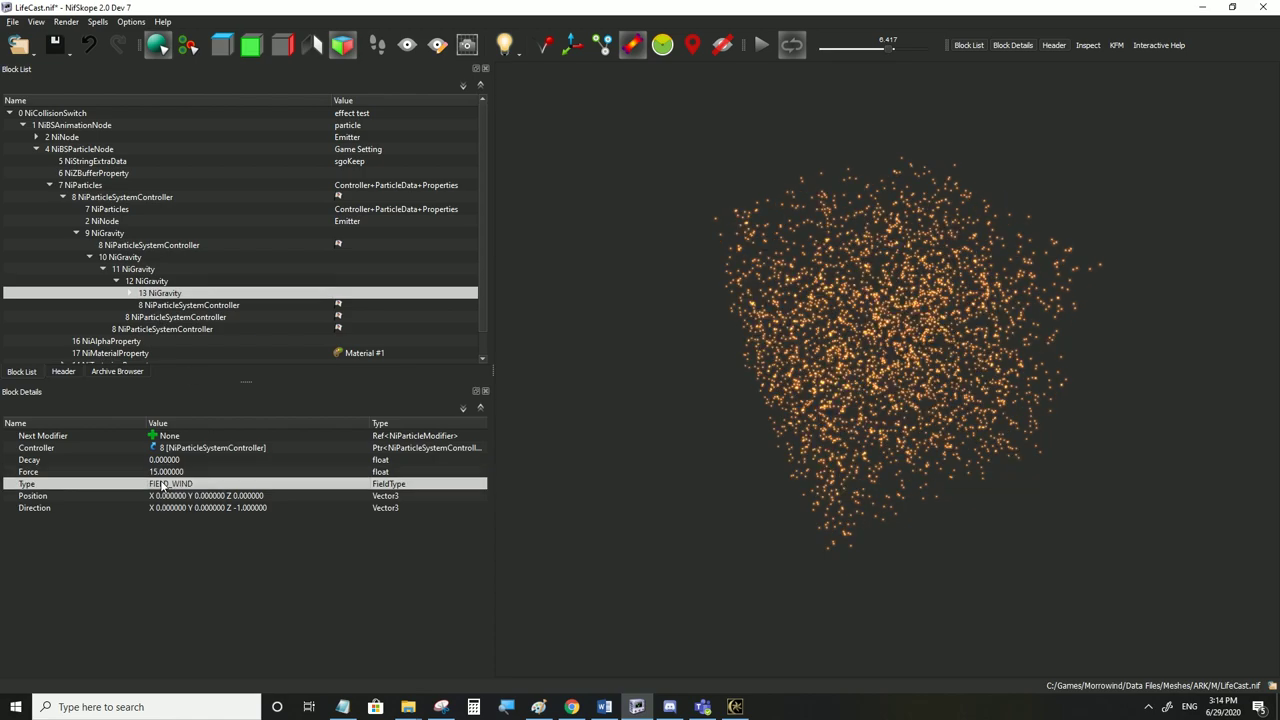
Set Decay to 0 on gravity fields 12, 11, 10 and 9
{"action": "left_click", "coordinate": [151, 283]}
{"action": "double_click", "coordinate": [165, 460]}
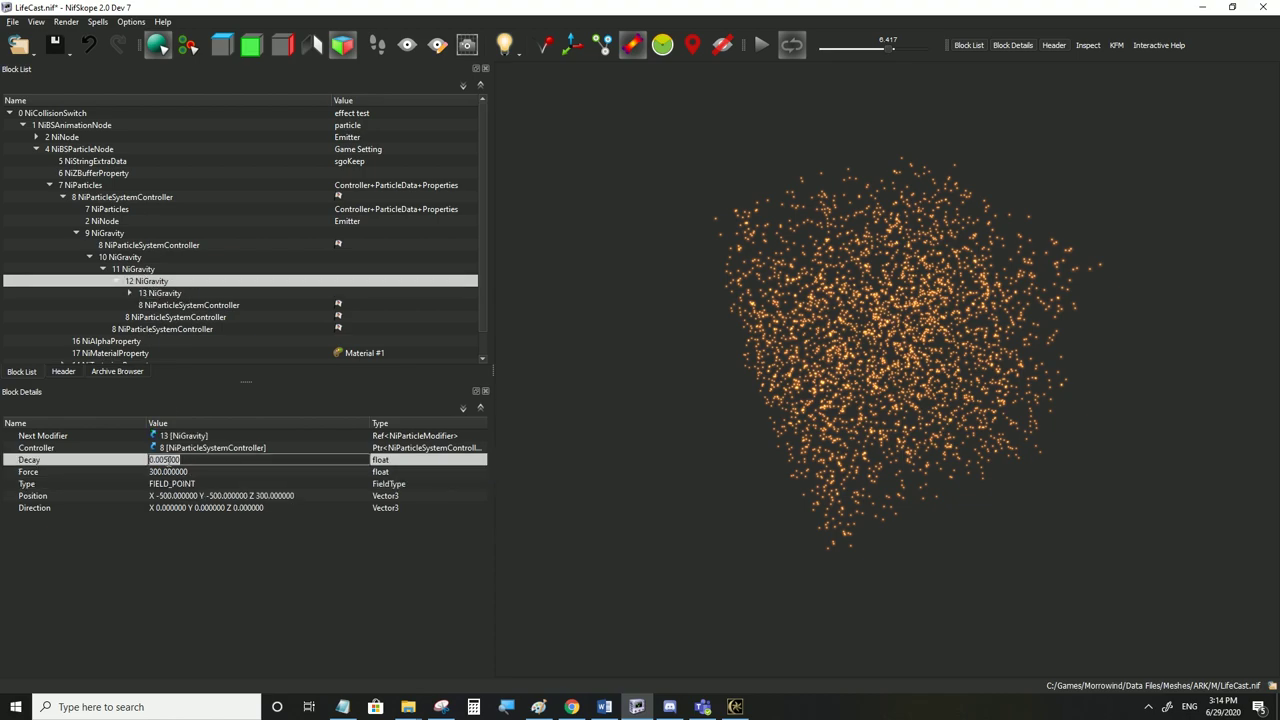
{"action": "type", "text": "0"}
{"action": "key", "text": "Return"}
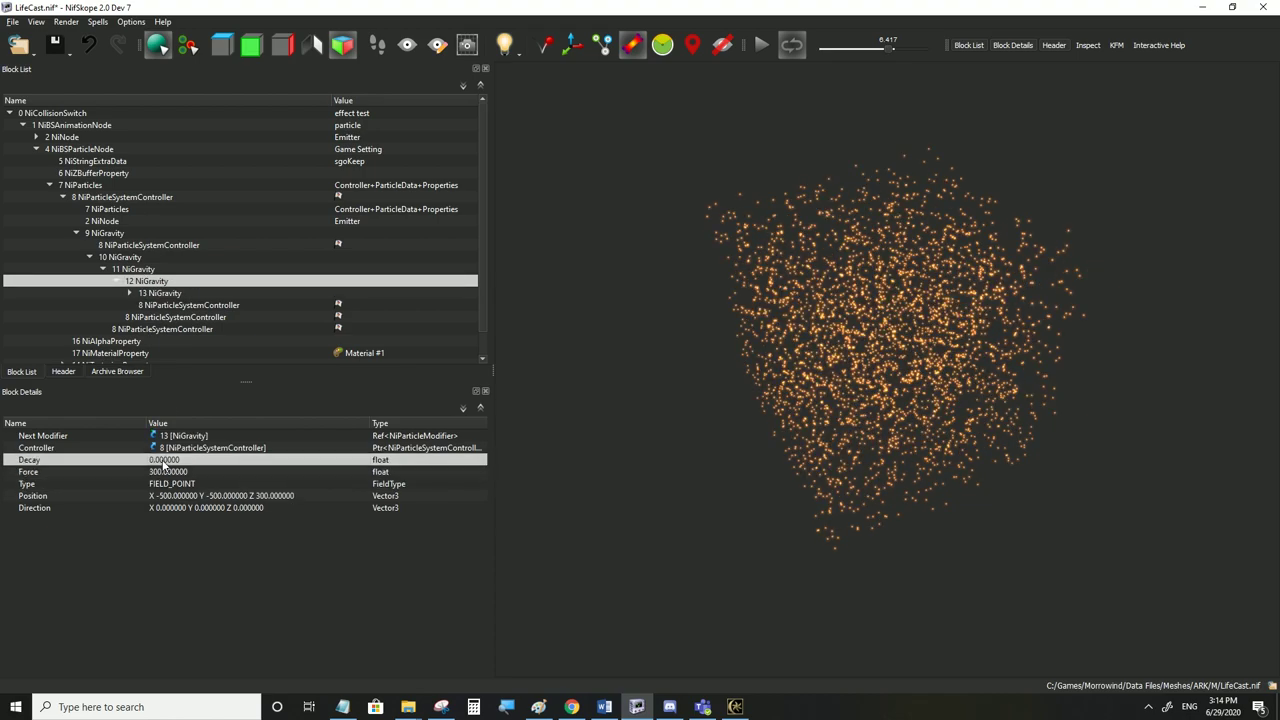
{"action": "left_click", "coordinate": [137, 269]}
{"action": "double_click", "coordinate": [165, 460]}
{"action": "type", "text": "0"}
{"action": "key", "text": "Return"}
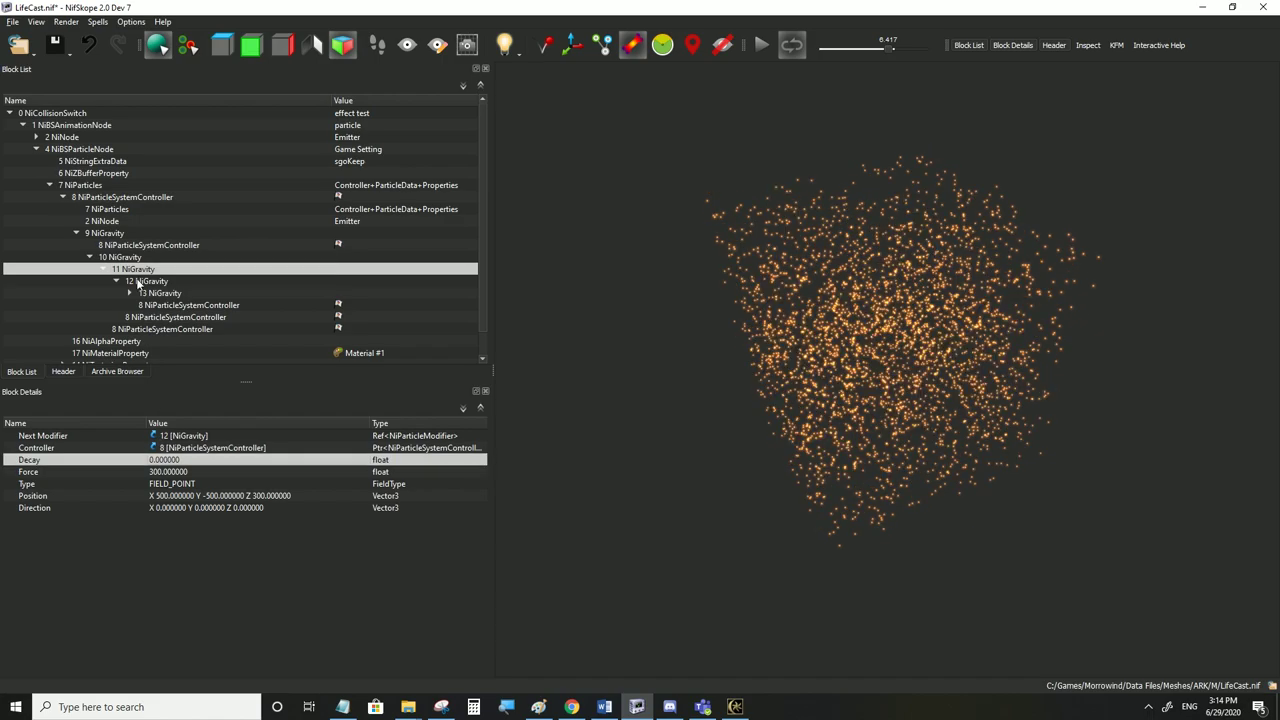
{"action": "left_click", "coordinate": [127, 259]}
{"action": "double_click", "coordinate": [166, 461]}
{"action": "type", "text": "0"}
{"action": "key", "text": "Return"}
{"action": "left_click", "coordinate": [113, 234]}
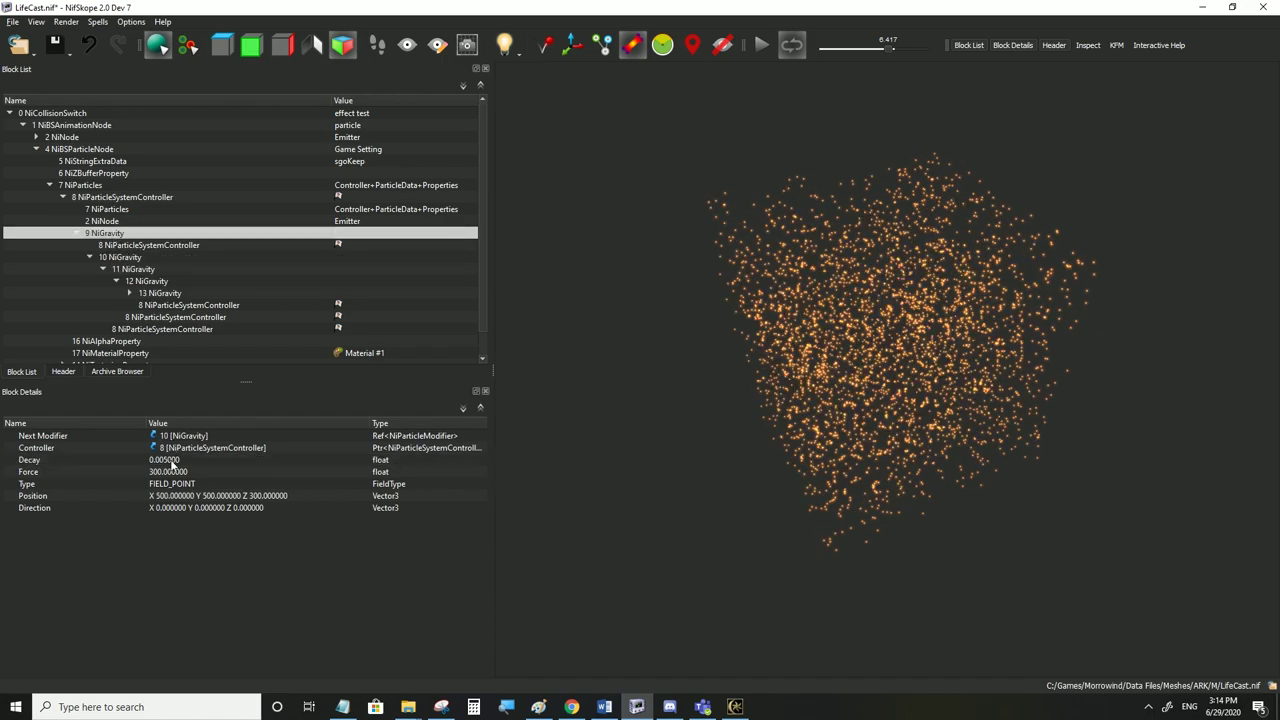
{"action": "double_click", "coordinate": [169, 461]}
{"action": "type", "text": "0"}
{"action": "key", "text": "Return"}
Save the zero-decay LifeCast.nif and test it in Morrowind
{"action": "left_click", "coordinate": [171, 474]}
{"action": "left_click", "coordinate": [13, 21]}
{"action": "left_click", "coordinate": [30, 128]}
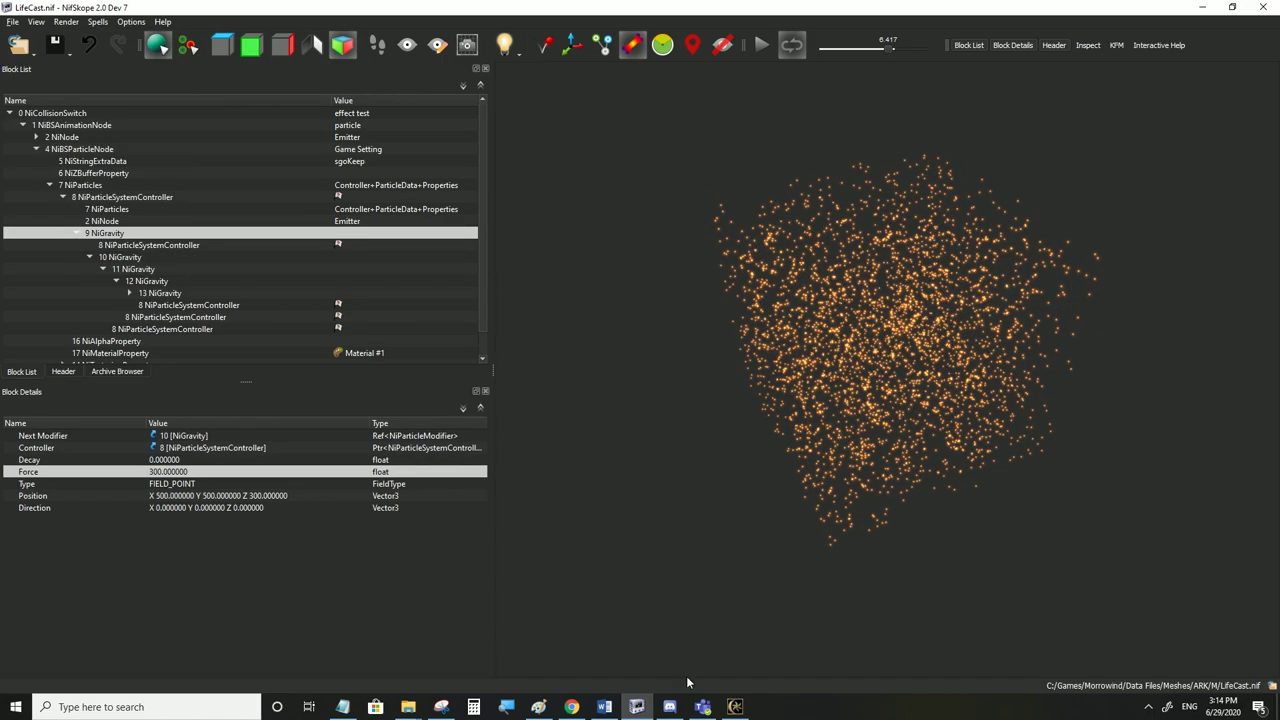
{"action": "left_click", "coordinate": [735, 707]}
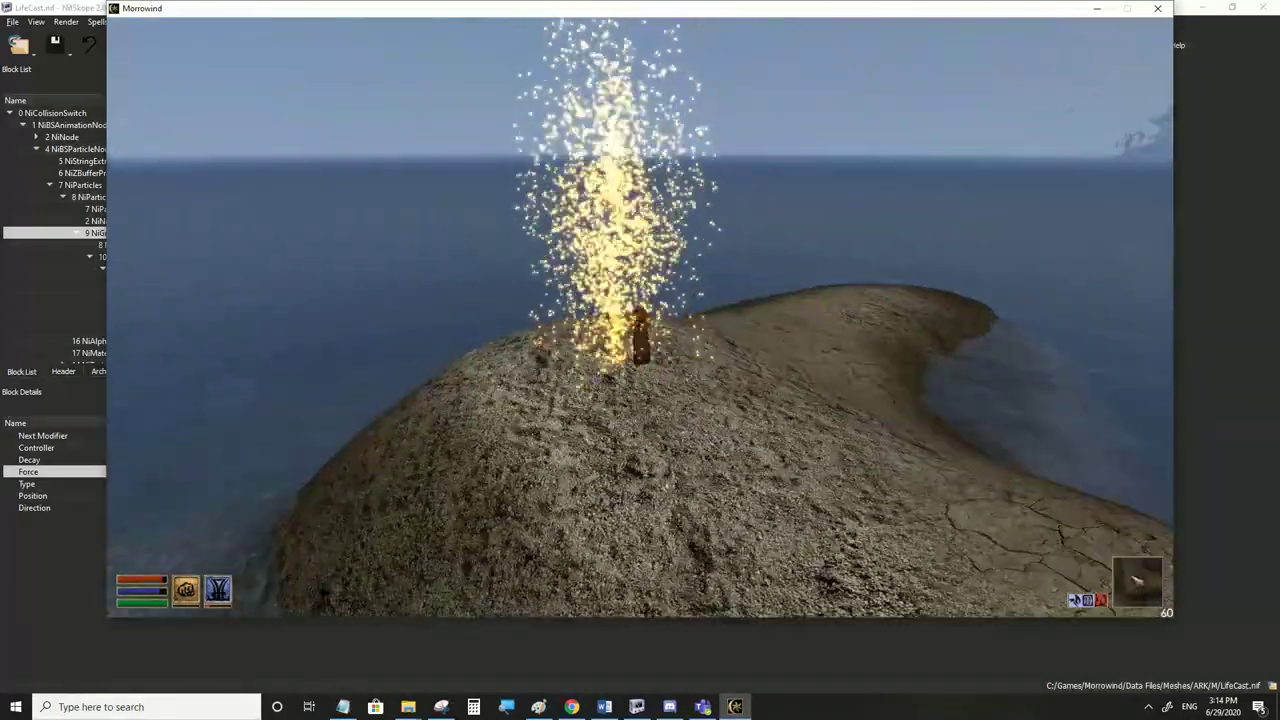
Undo gravity field 9's zero Decay and review the Decay values of fields 10–12
{"action": "key", "text": "alt+Tab"}
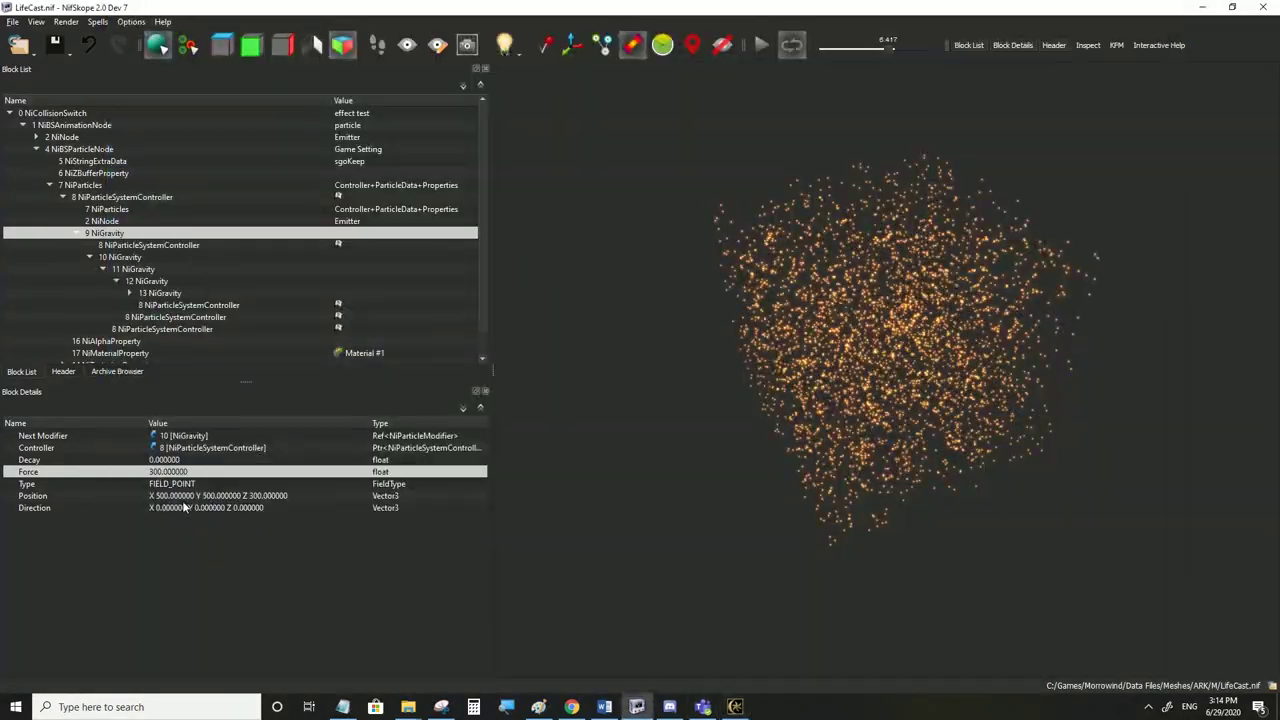
{"action": "key", "text": "ctrl+z"}
{"action": "left_click", "coordinate": [172, 463]}
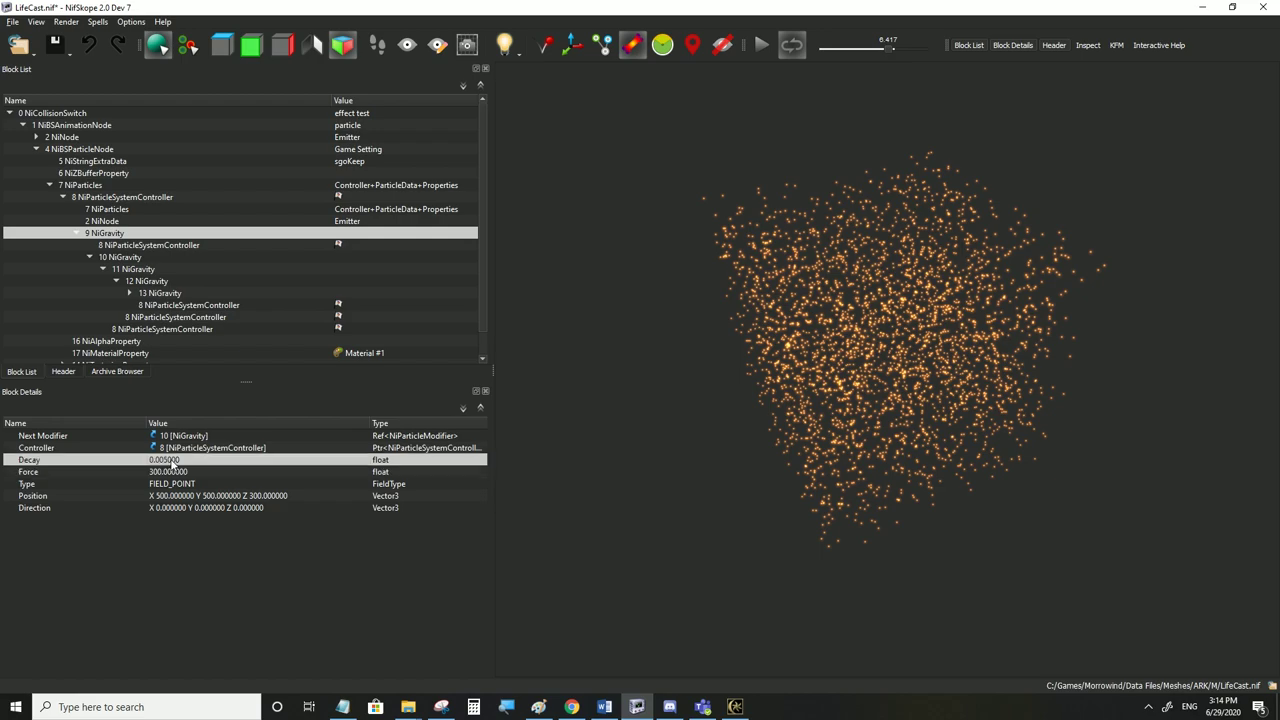
{"action": "left_click", "coordinate": [128, 258]}
{"action": "left_click", "coordinate": [172, 460]}
{"action": "left_click", "coordinate": [138, 269]}
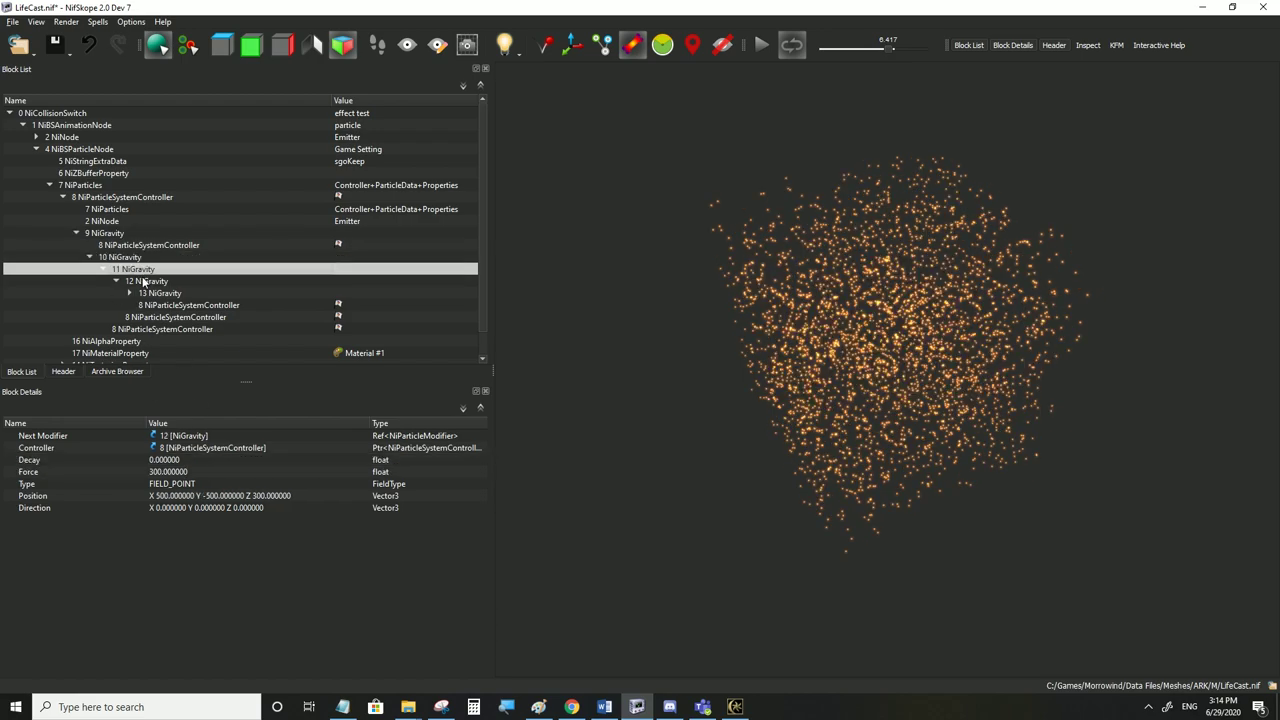
{"action": "left_click", "coordinate": [178, 462]}
{"action": "left_click", "coordinate": [142, 281]}
{"action": "left_click", "coordinate": [176, 460]}
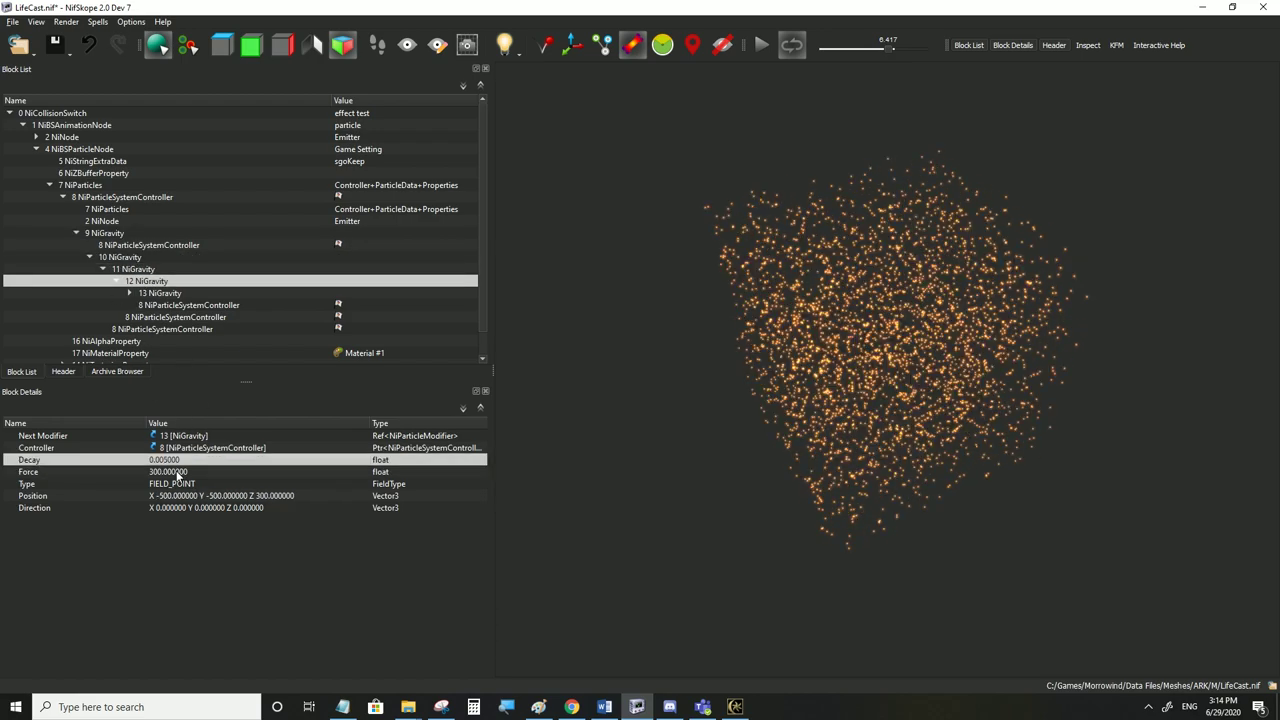
{"action": "left_click", "coordinate": [162, 292]}
Save the revised LifeCast.nif and test it in Morrowind
{"action": "left_click", "coordinate": [12, 21]}
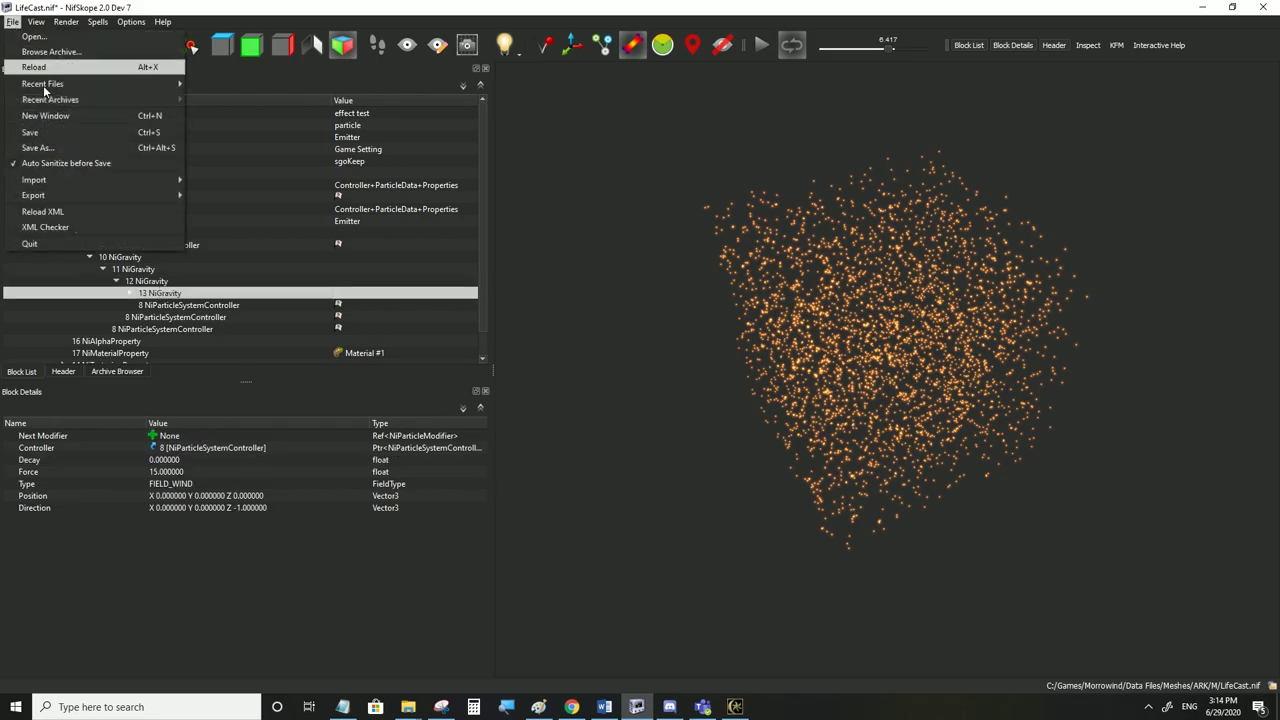
{"action": "left_click", "coordinate": [30, 129]}
{"action": "left_click", "coordinate": [733, 707]}
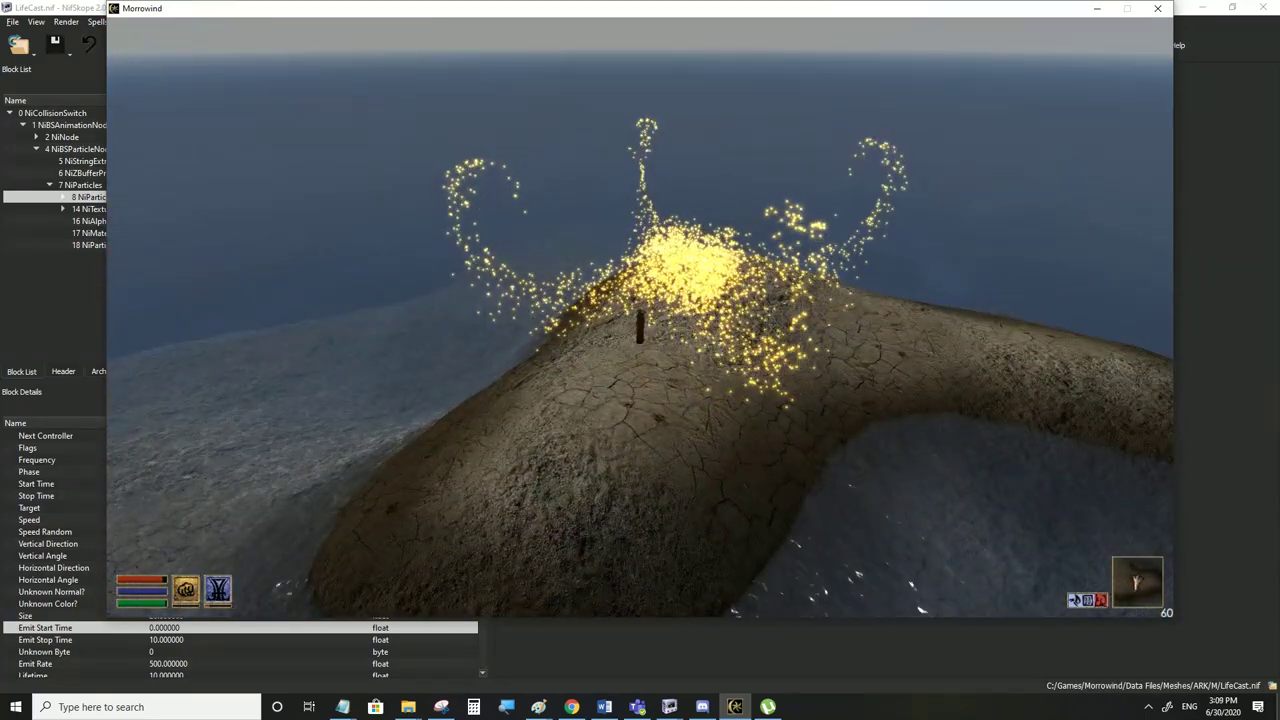
Back in NifSkope, select the NiParticleSystemController under the NiParticles block
{"action": "key", "text": "alt+Tab"}
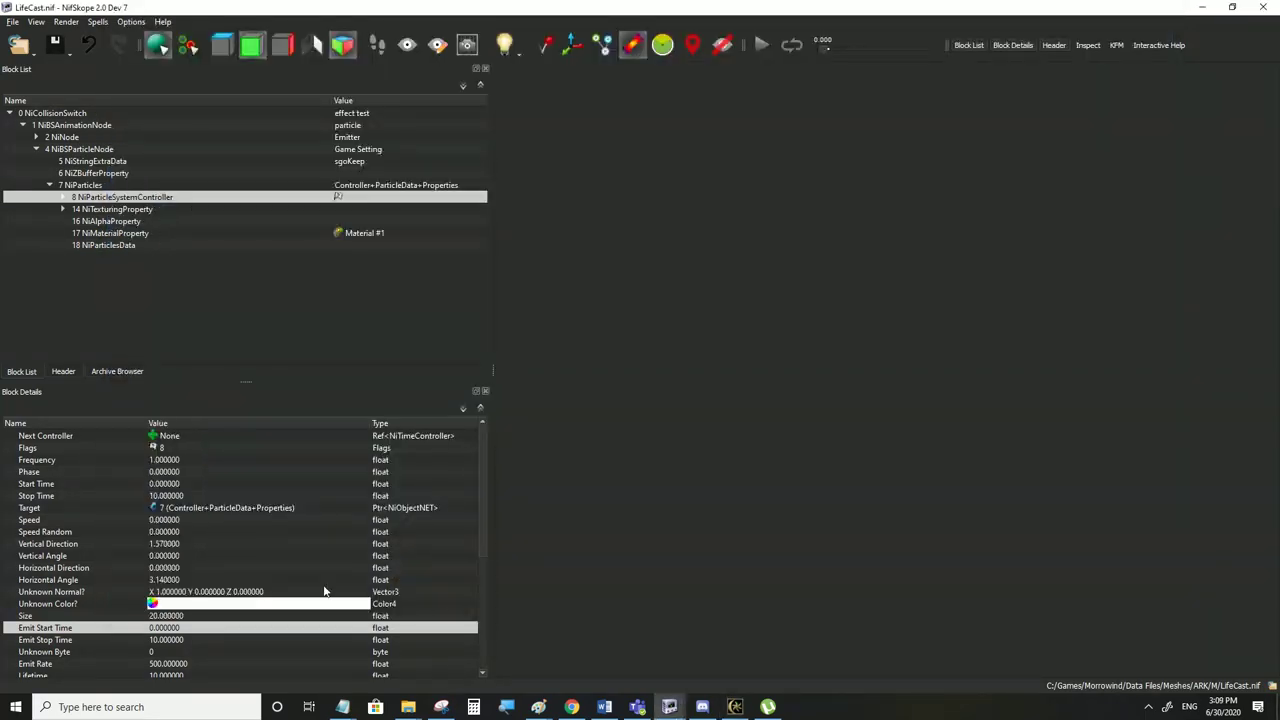
{"action": "left_click", "coordinate": [88, 186]}
{"action": "left_click", "coordinate": [95, 198]}
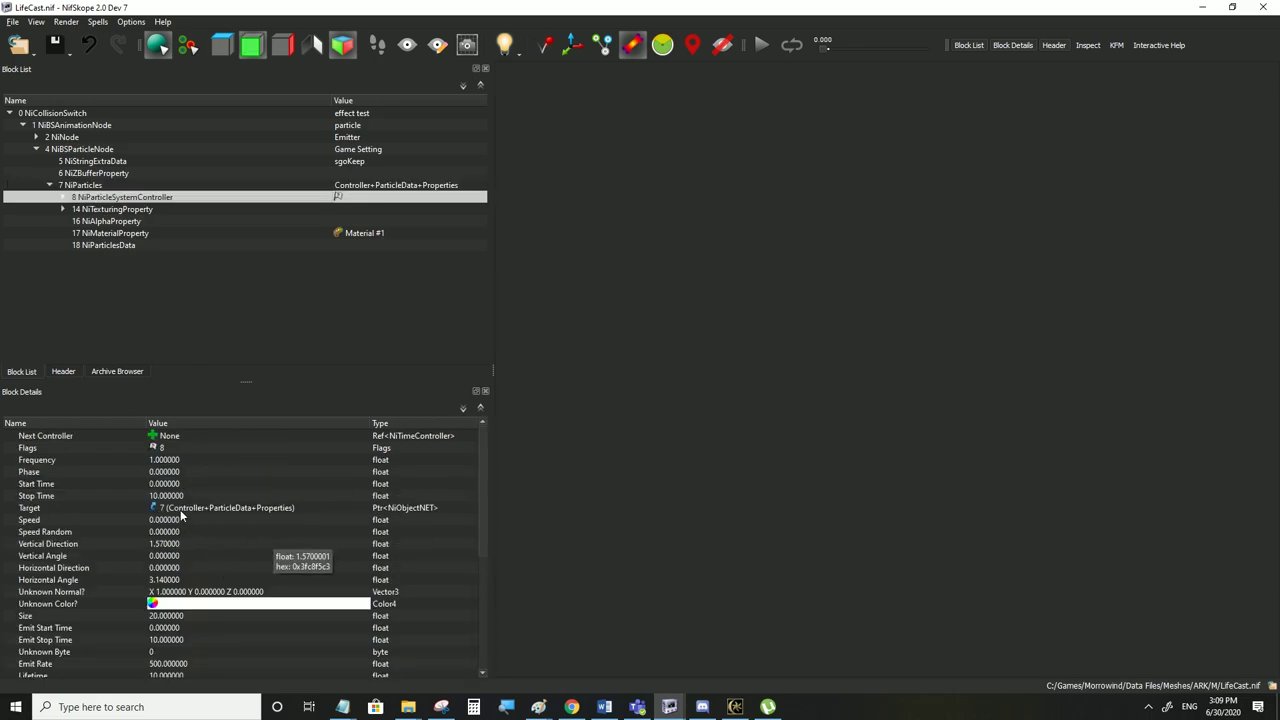
Change the controller's Loop Mode to Clamp, making its Flags 12
{"action": "left_click", "coordinate": [169, 449]}
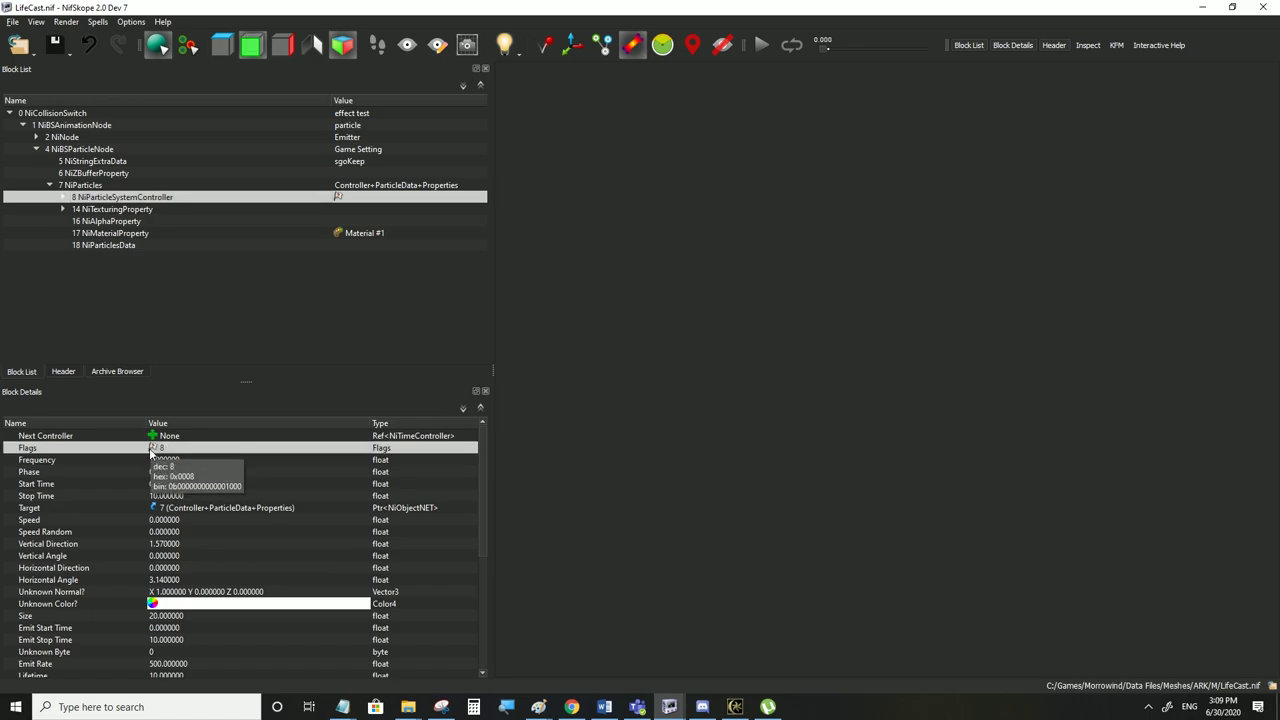
{"action": "mouse_move", "coordinate": [109, 454]}
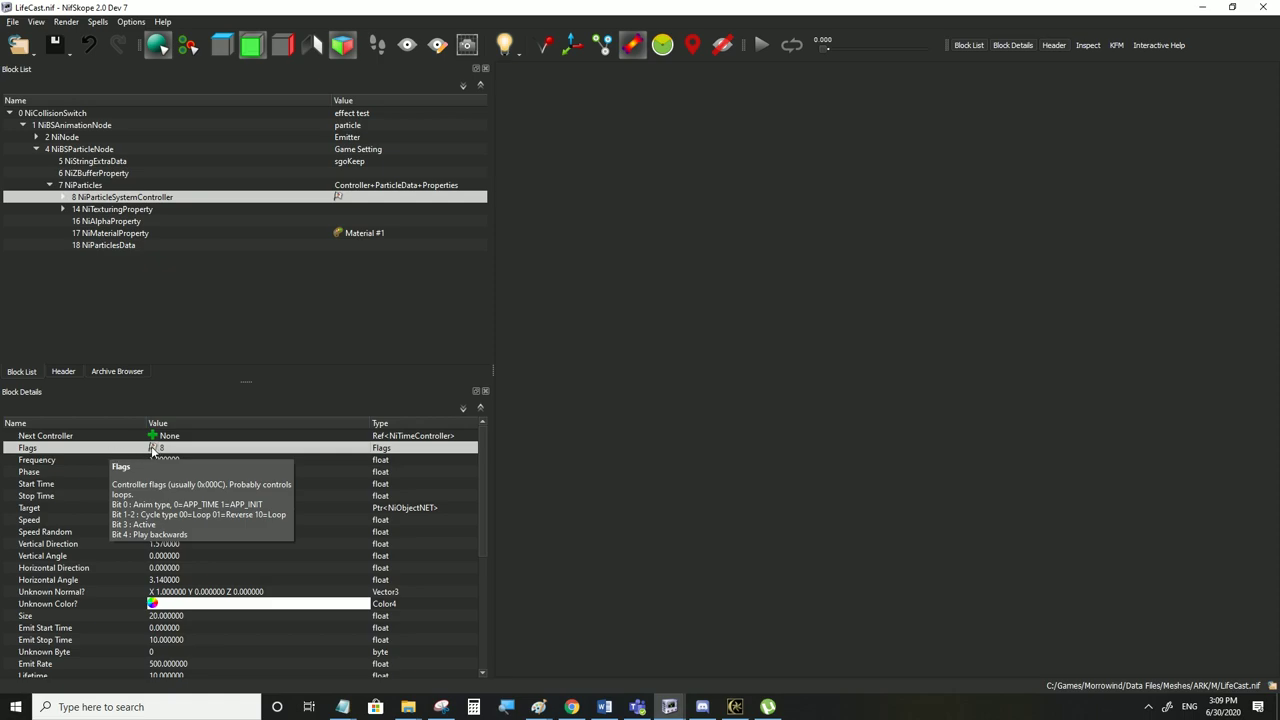
{"action": "double_click", "coordinate": [152, 451]}
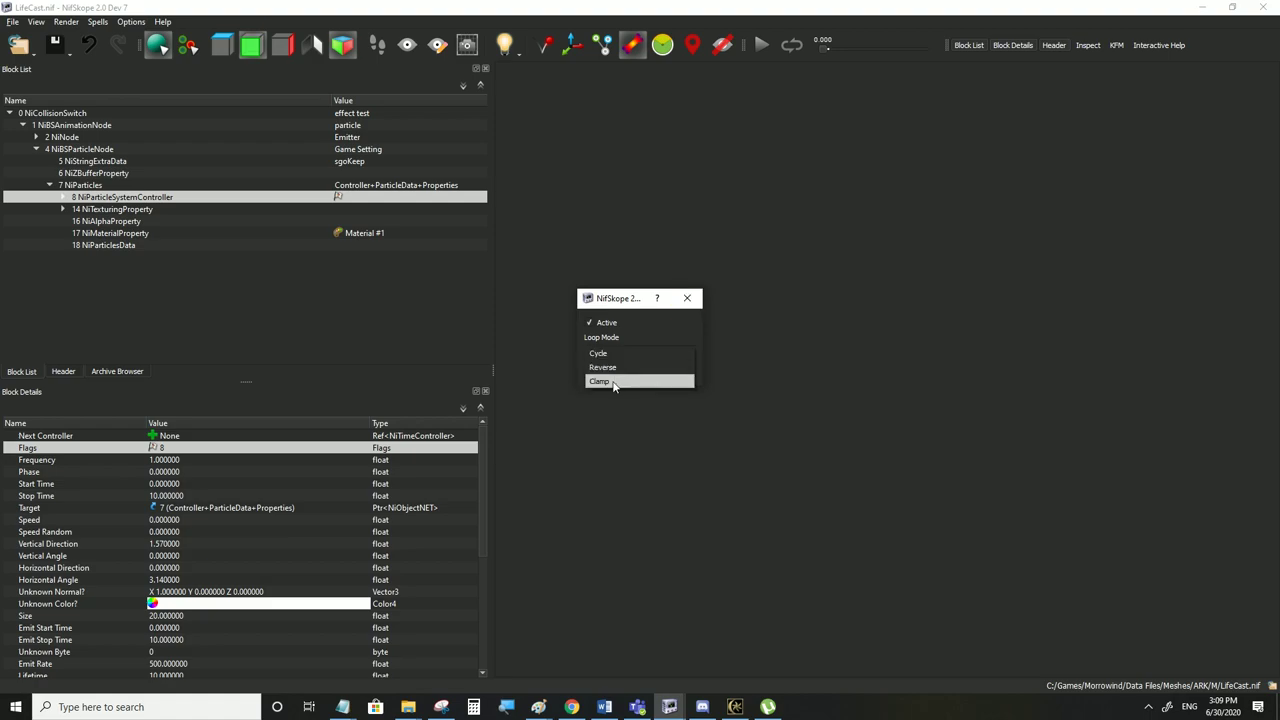
{"action": "left_click", "coordinate": [630, 381]}
{"action": "left_click", "coordinate": [610, 371]}
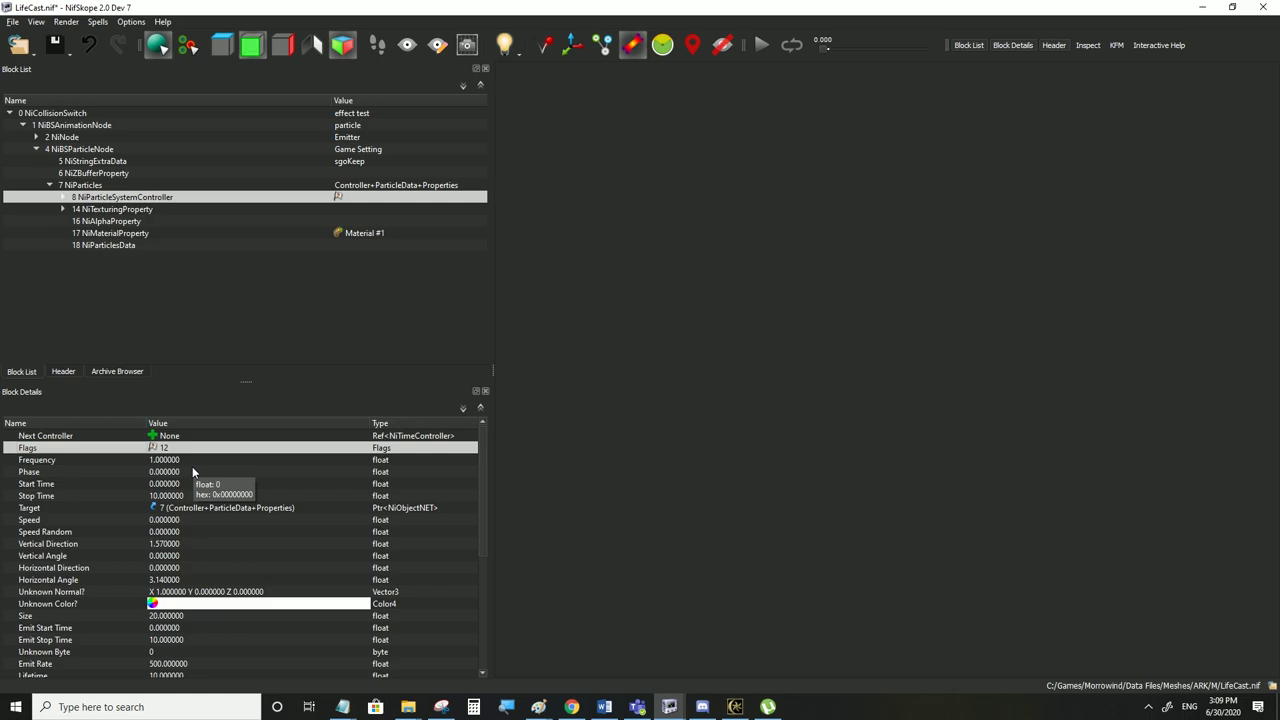
Save the clamped-loop LifeCast.nif and test it in Morrowind
{"action": "left_click", "coordinate": [12, 21]}
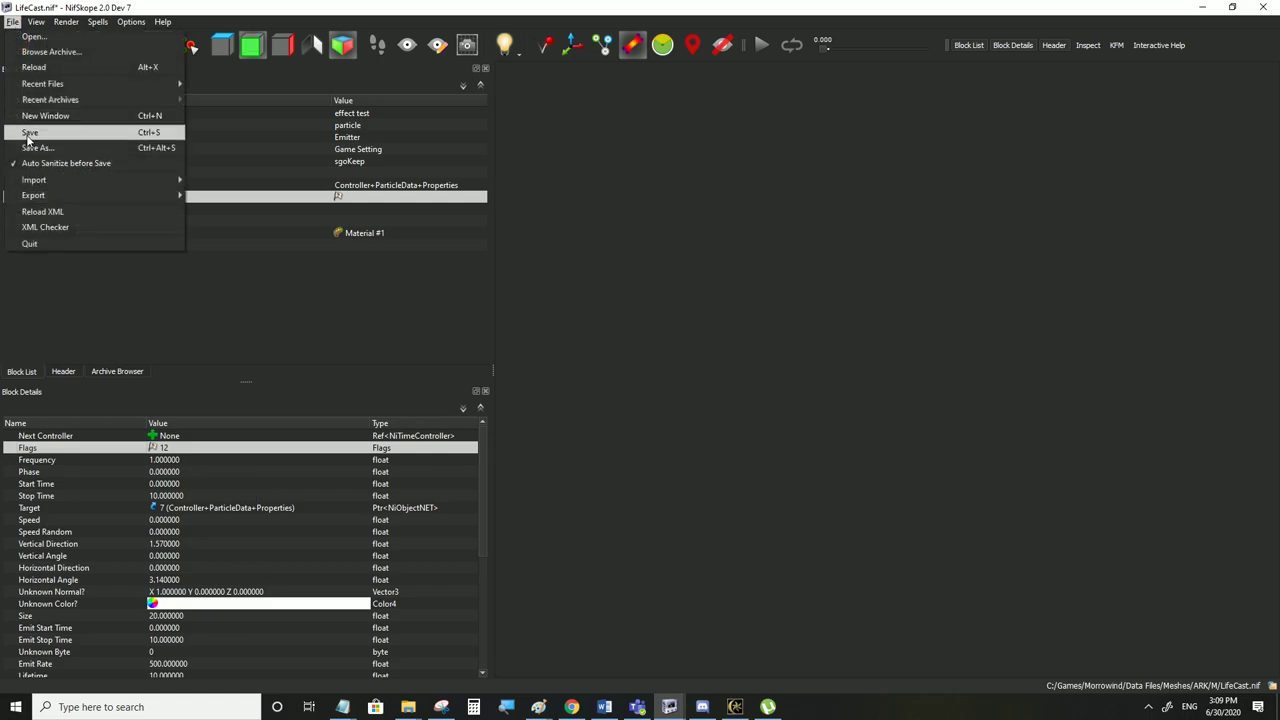
{"action": "left_click", "coordinate": [29, 134]}
{"action": "left_click", "coordinate": [732, 707]}
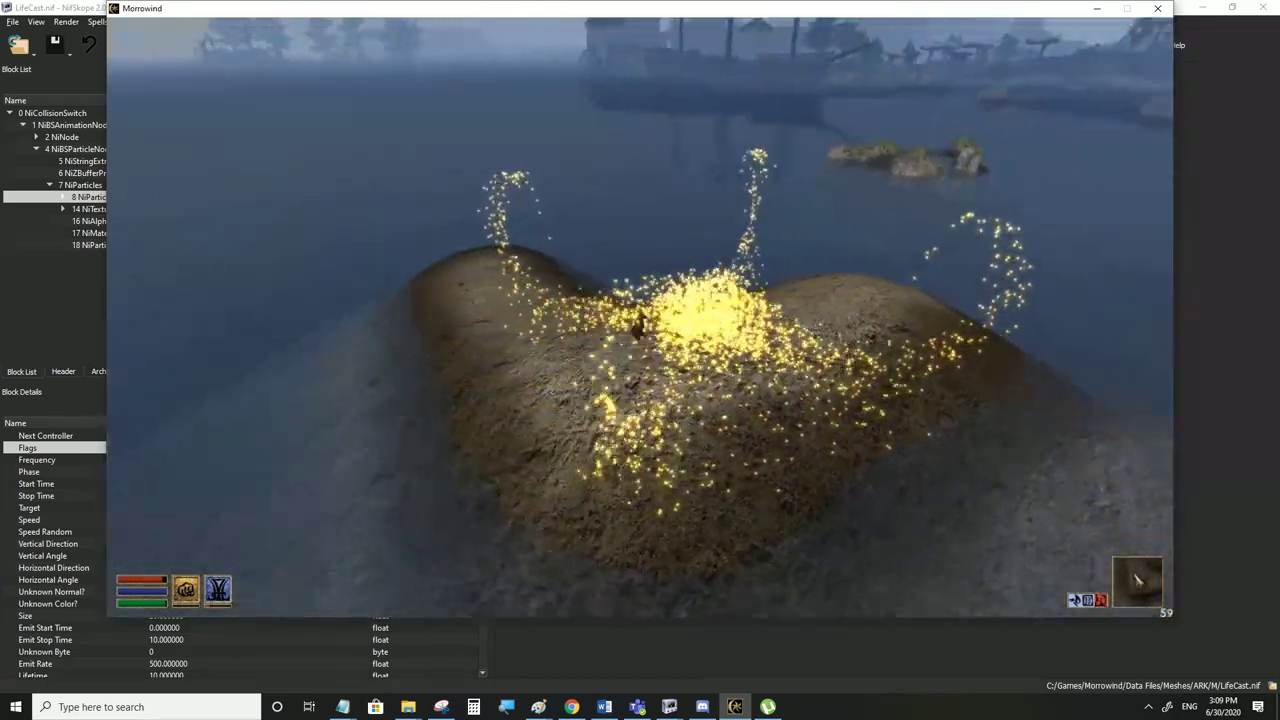
Walk around in Morrowind to view the clamped plumes, then return to NifSkope
{"action": "key", "text": "w"}
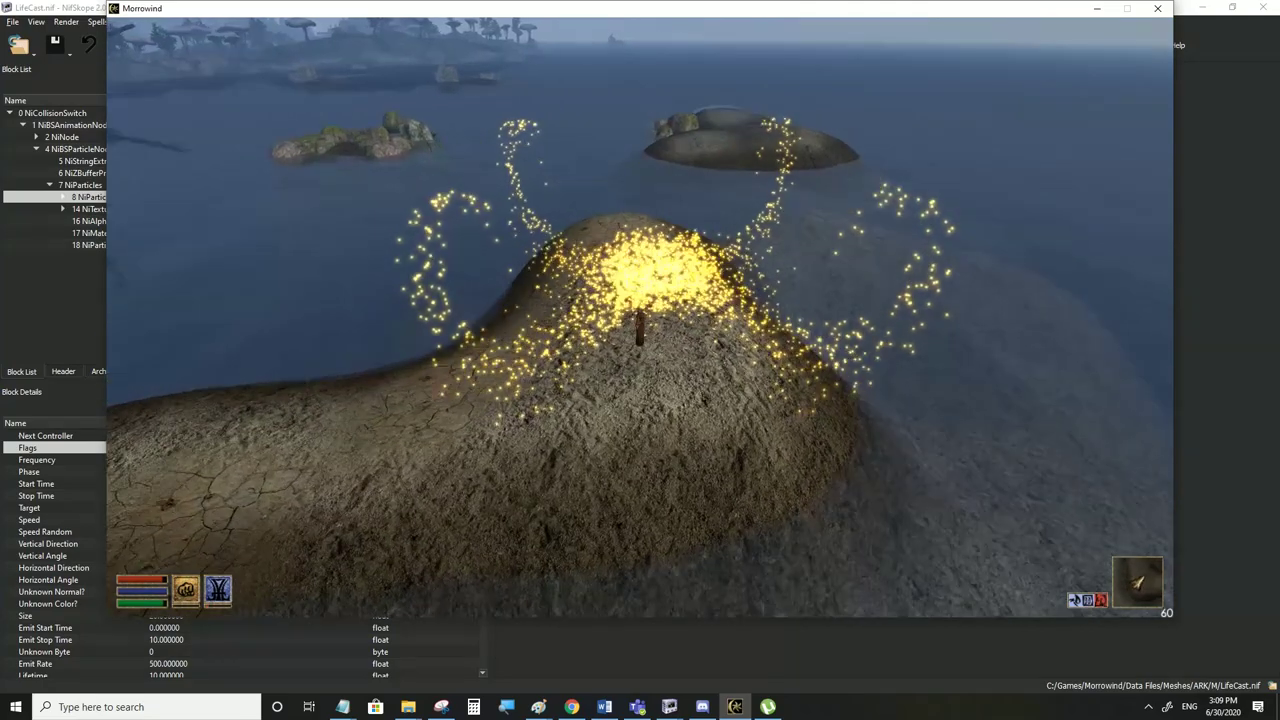
{"action": "key", "text": "alt+F9"}
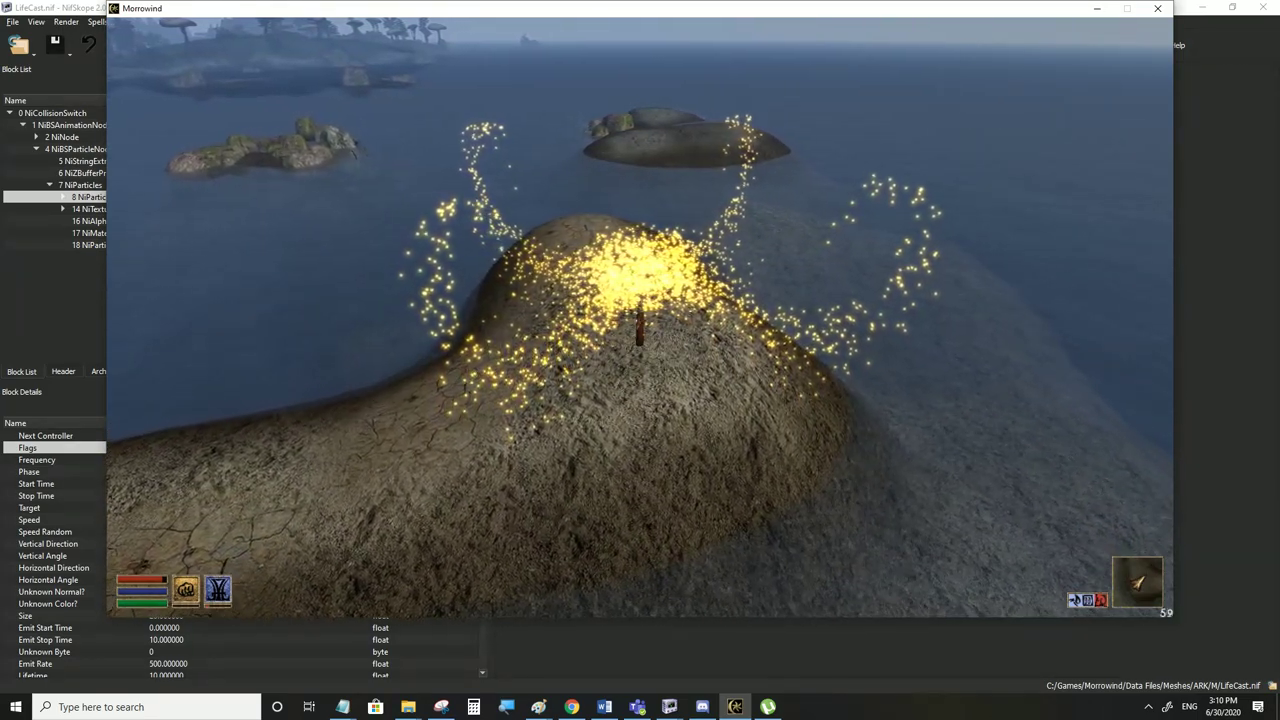
{"action": "key", "text": "alt+Tab"}
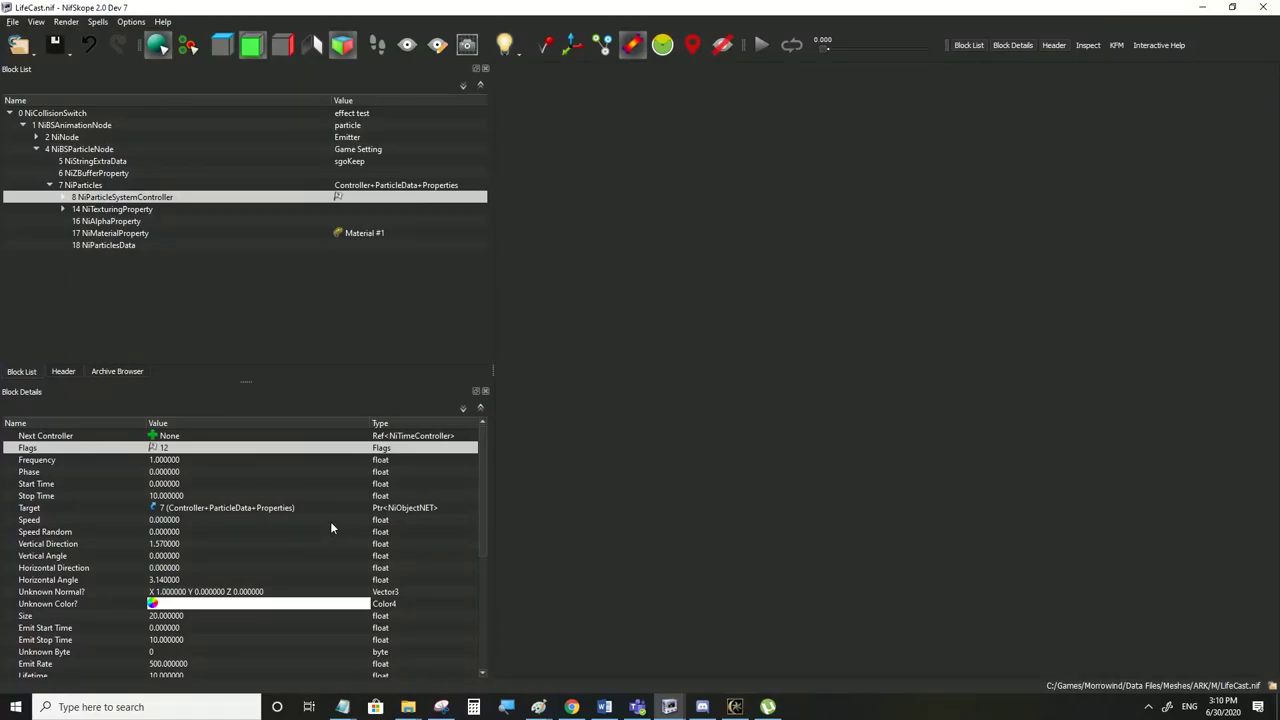
Try a new Stop Time value, save LifeCast.nif and test it in Morrowind
{"action": "left_click", "coordinate": [180, 495]}
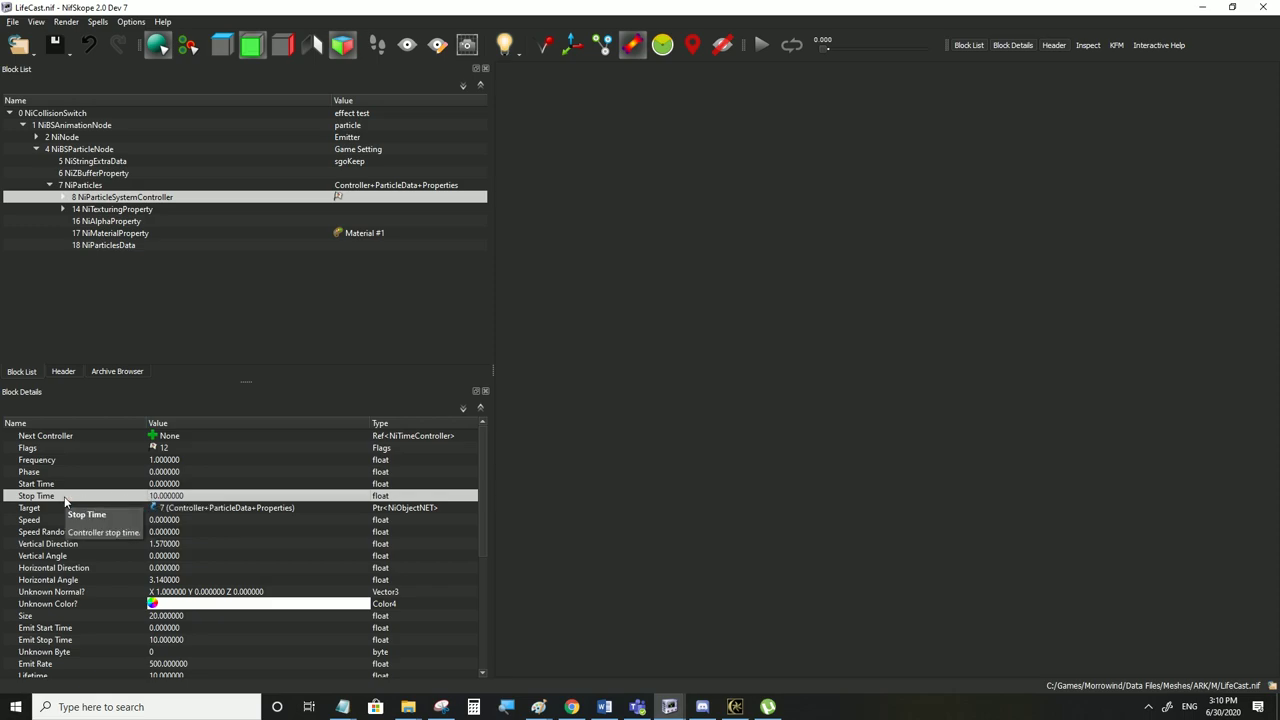
{"action": "double_click", "coordinate": [171, 496]}
{"action": "left_click", "coordinate": [172, 486]}
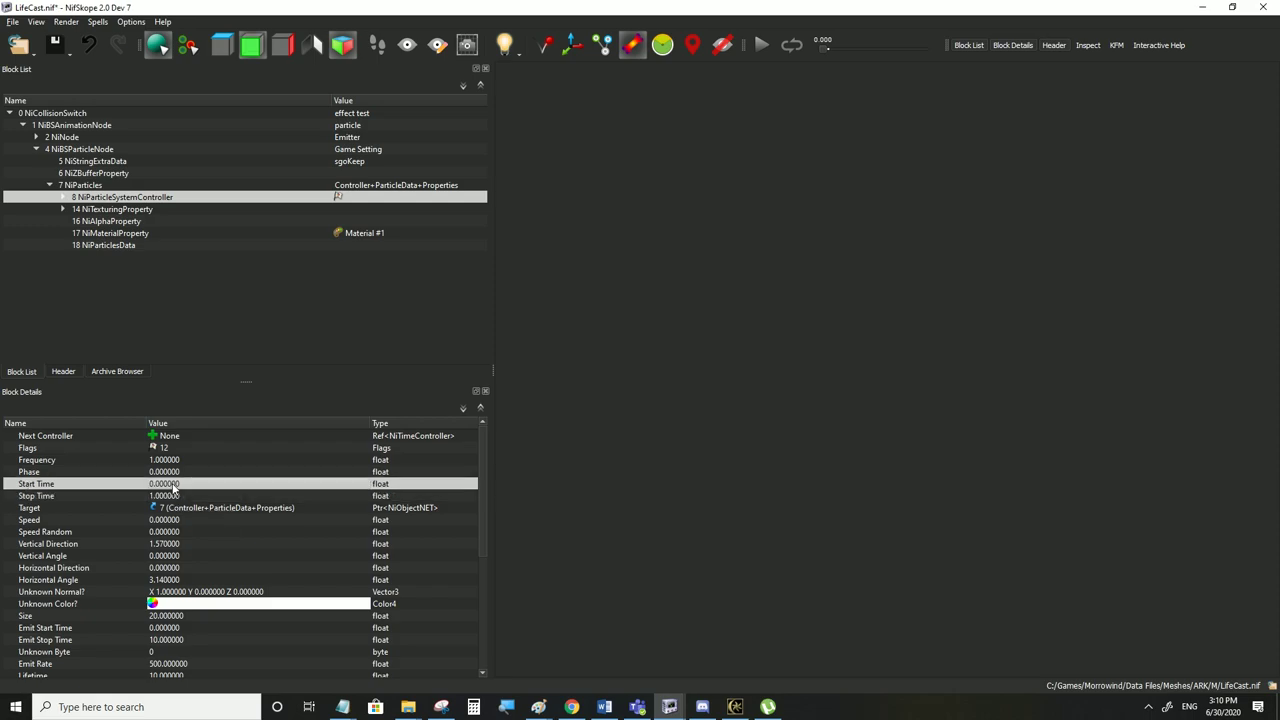
{"action": "left_click", "coordinate": [18, 44]}
{"action": "left_click", "coordinate": [196, 263]}
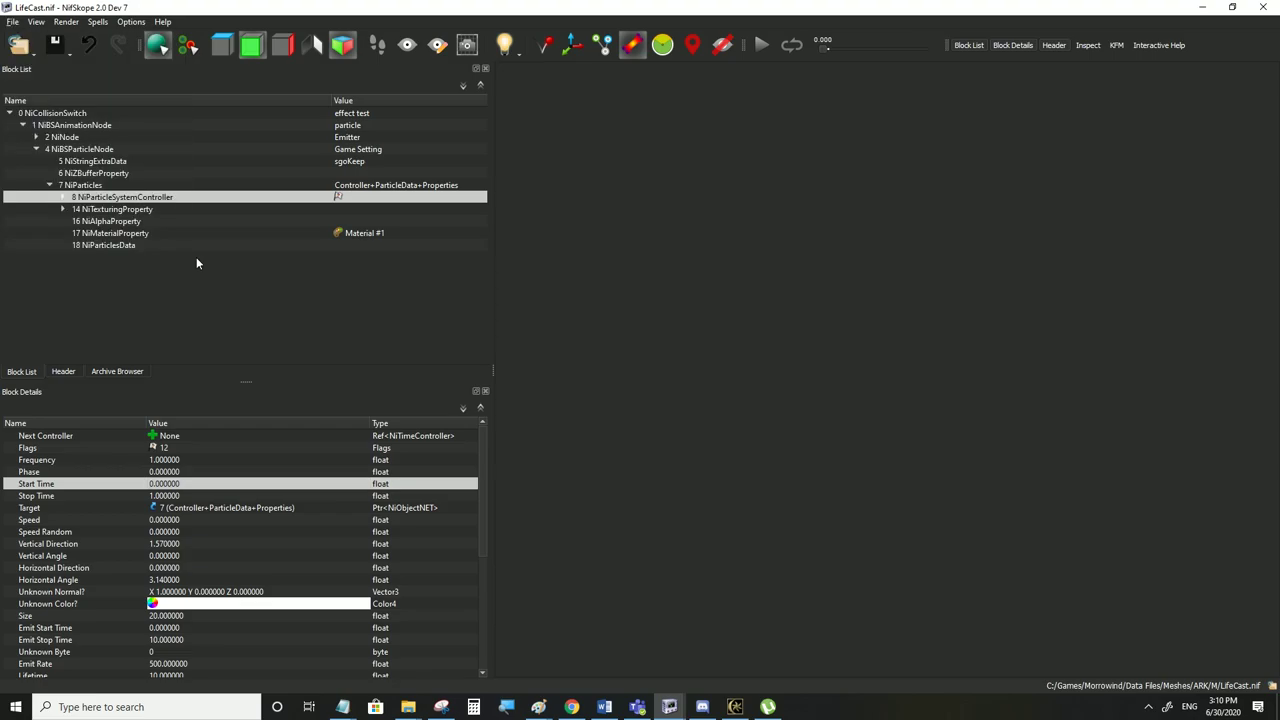
{"action": "left_click", "coordinate": [735, 707]}
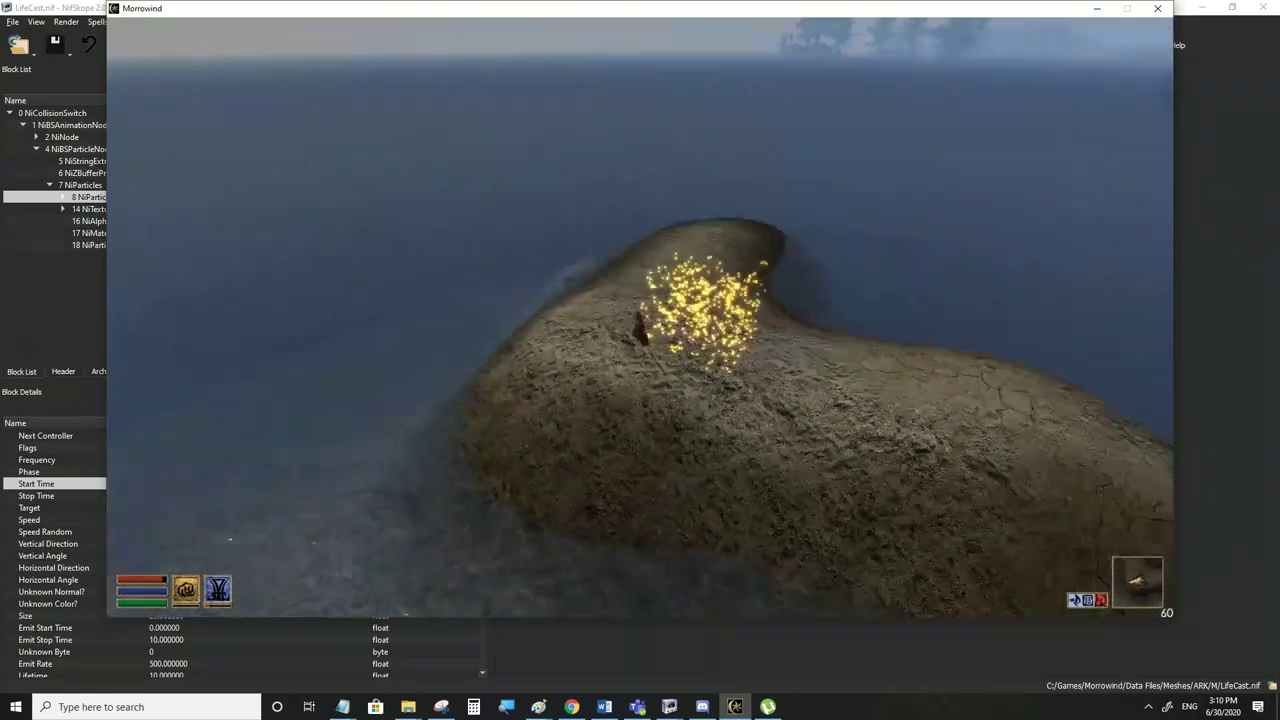
Re-save LifeCast.nif and check the effect in Morrowind again
{"action": "key", "text": "alt+Tab"}
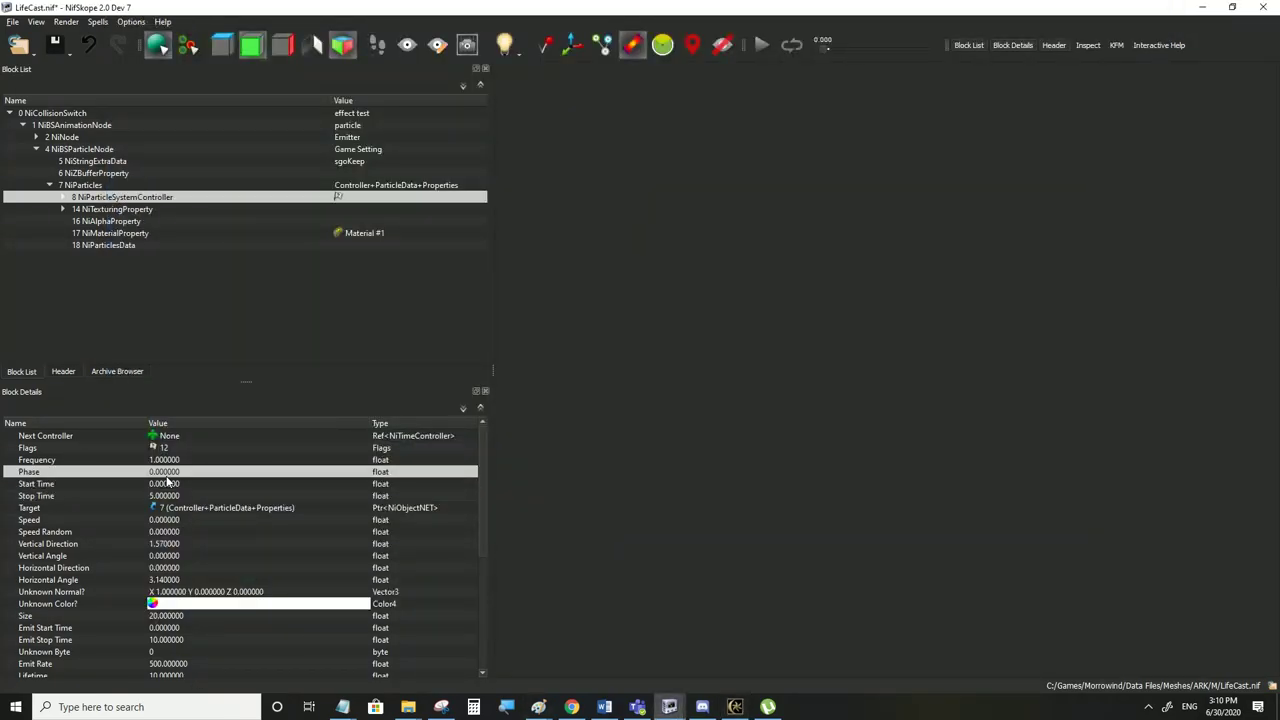
{"action": "left_click", "coordinate": [13, 21]}
{"action": "left_click", "coordinate": [30, 133]}
{"action": "left_click", "coordinate": [735, 707]}
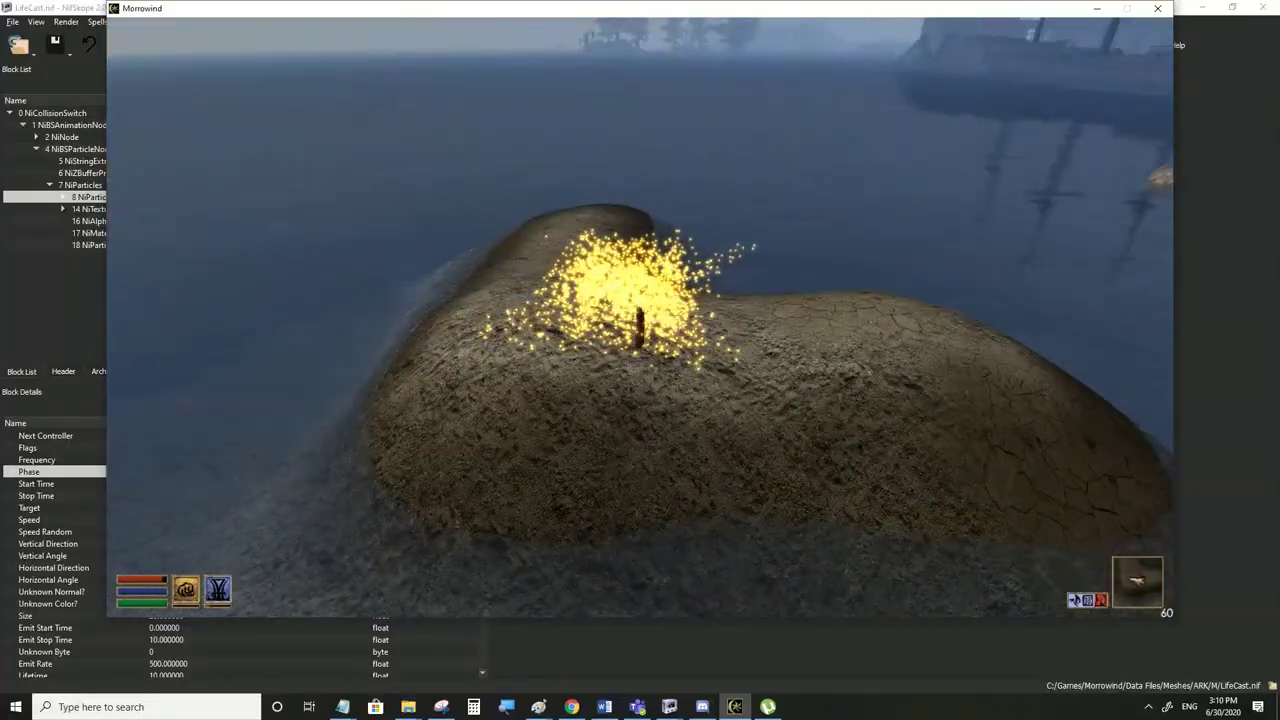
Set the controller's Stop Time to 15 and particle Lifetime to 15
{"action": "key", "text": "alt+Tab"}
{"action": "double_click", "coordinate": [165, 496]}
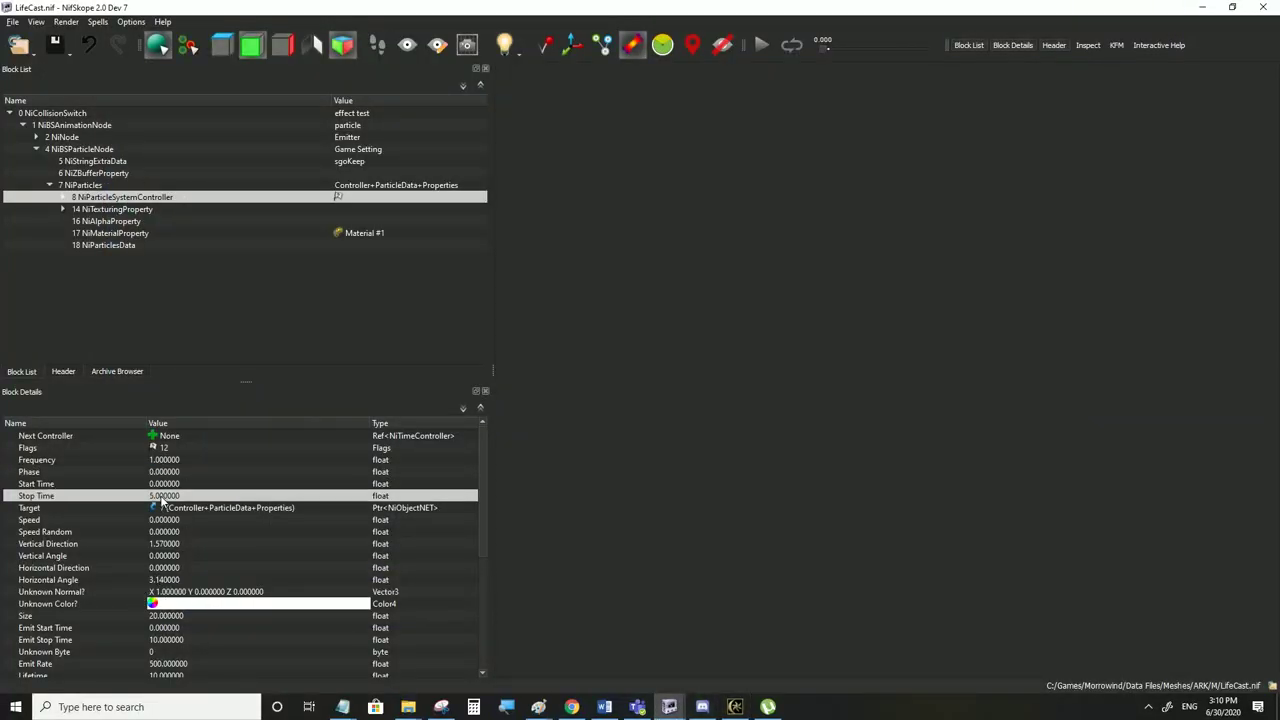
{"action": "type", "text": "15"}
{"action": "left_click", "coordinate": [162, 486]}
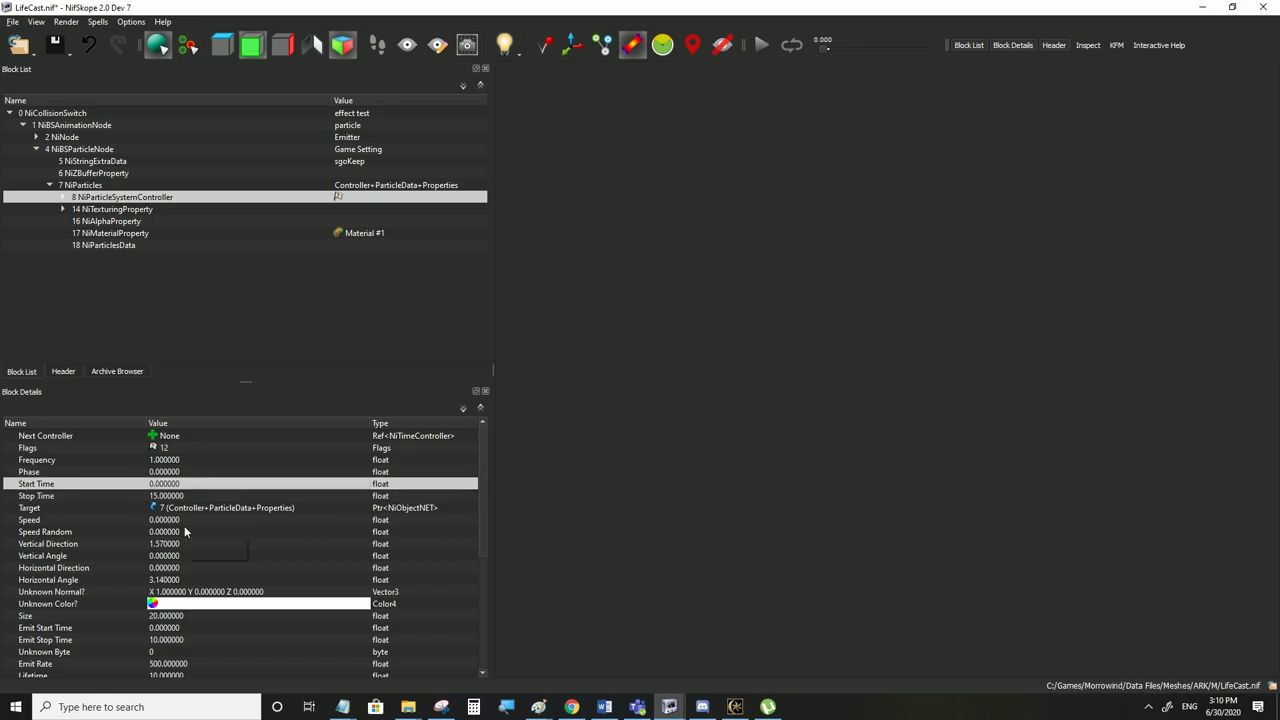
{"action": "scroll", "coordinate": [185, 462], "scroll_direction": "down", "scroll_amount": 2}
{"action": "double_click", "coordinate": [189, 603]}
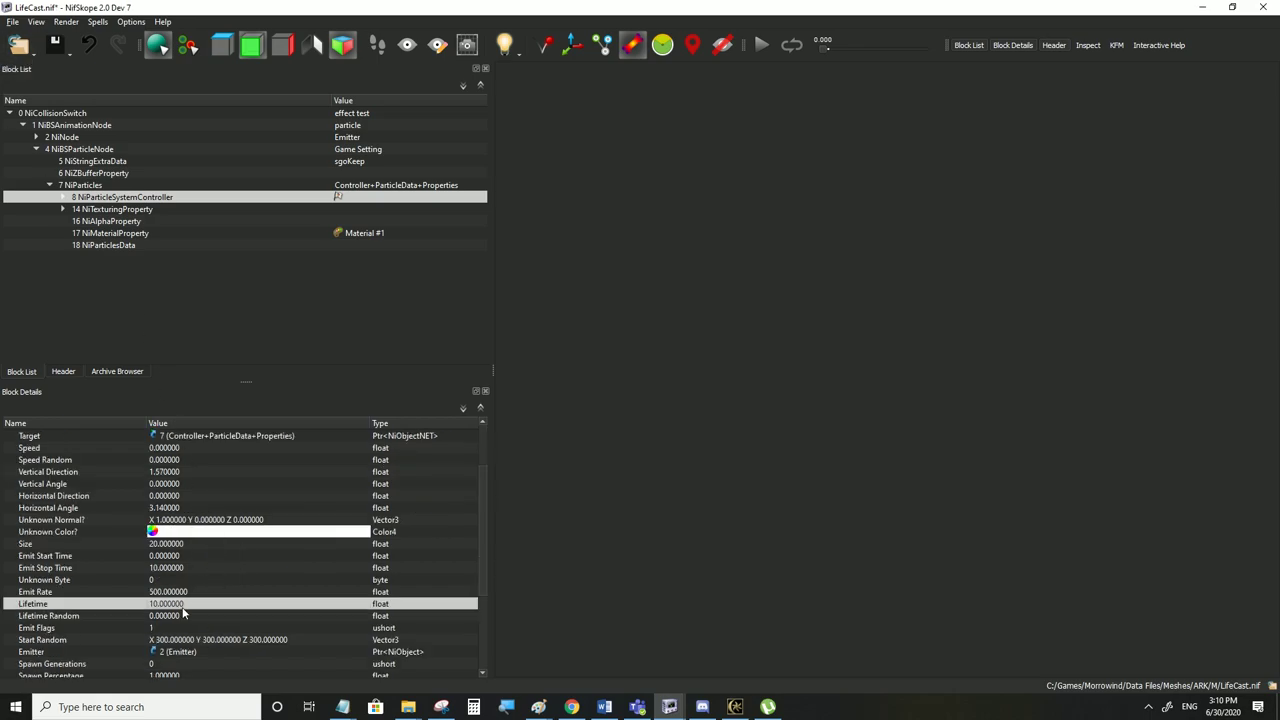
{"action": "type", "text": "15"}
{"action": "left_click", "coordinate": [173, 592]}
Save LifeCast.nif with the new timing and test it in Morrowind
{"action": "left_click", "coordinate": [176, 604]}
{"action": "left_click", "coordinate": [13, 22]}
{"action": "left_click", "coordinate": [30, 128]}
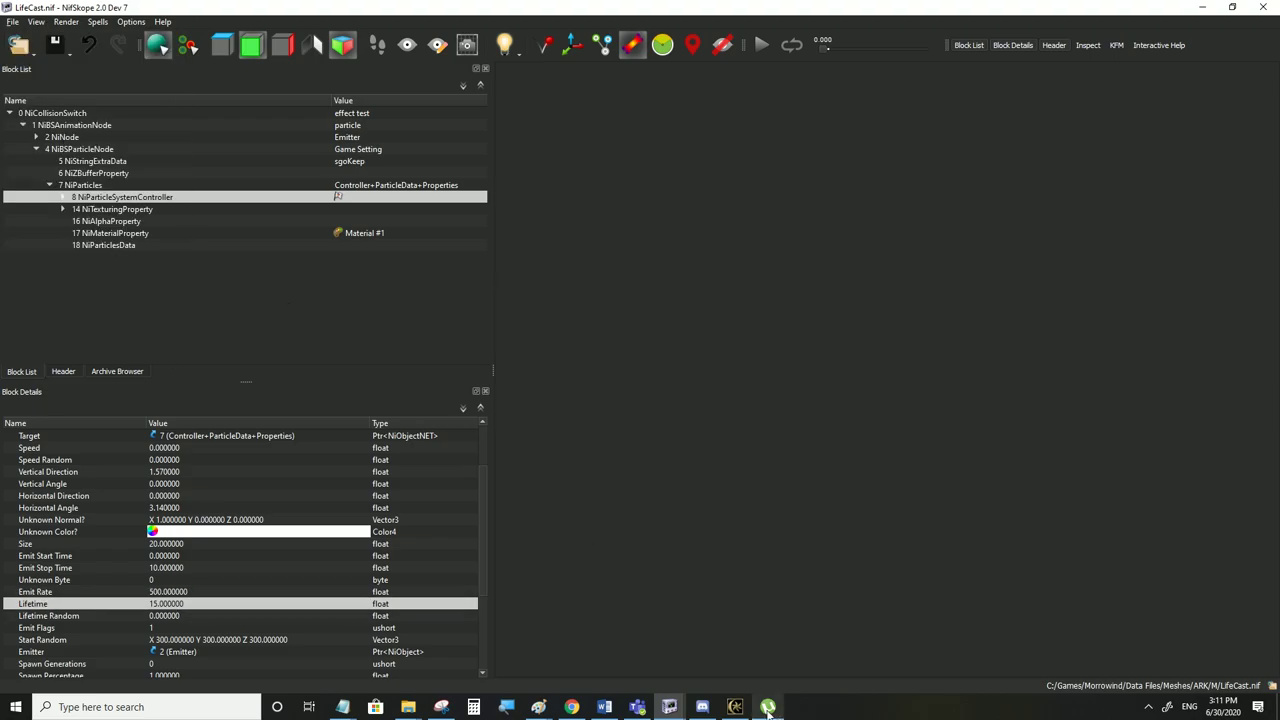
{"action": "left_click", "coordinate": [735, 707]}
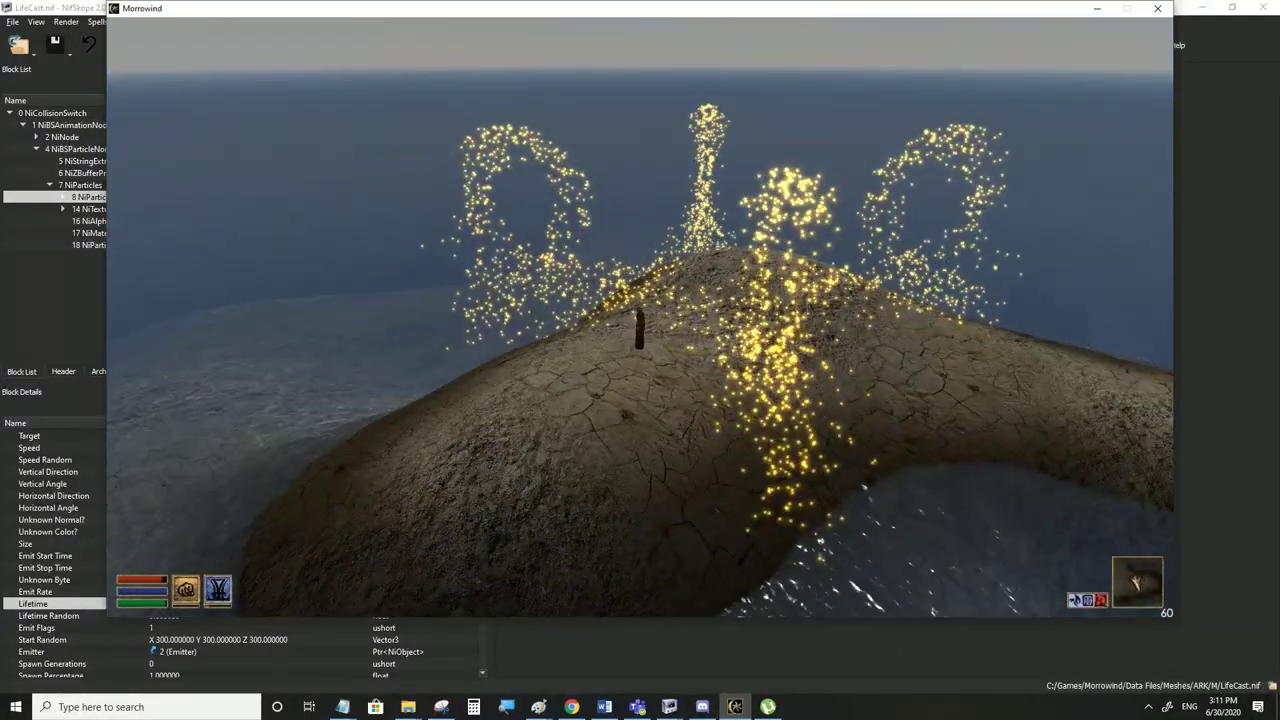
Set the particle Size to 50 and Stop Time to 13
{"action": "key", "text": "alt+Tab"}
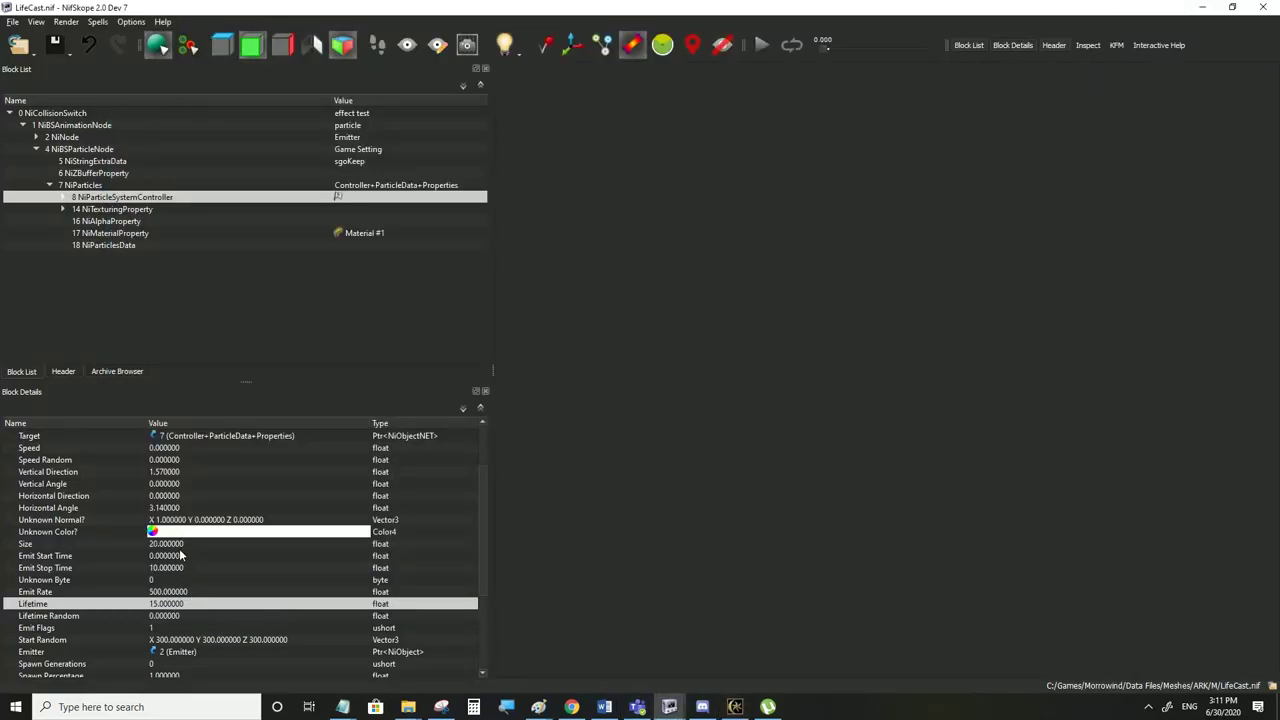
{"action": "double_click", "coordinate": [166, 543]}
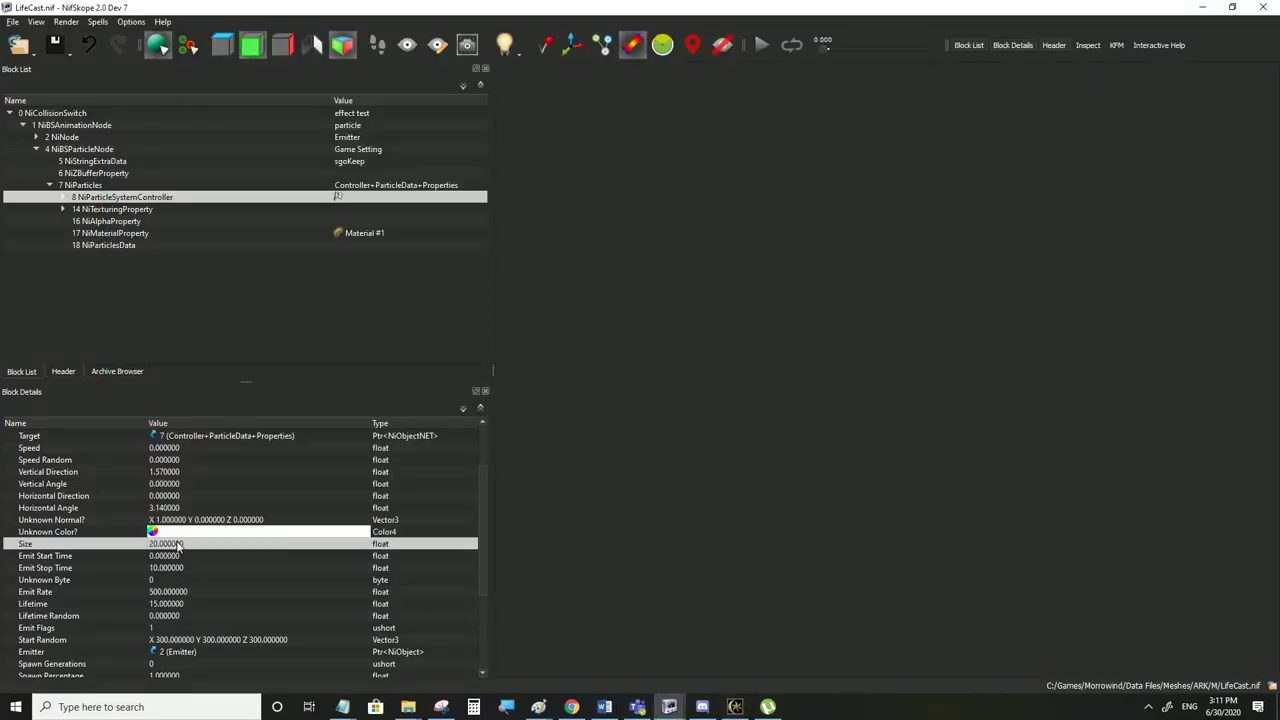
{"action": "left_click", "coordinate": [168, 595]}
{"action": "scroll", "coordinate": [167, 520], "scroll_direction": "up", "scroll_amount": 2}
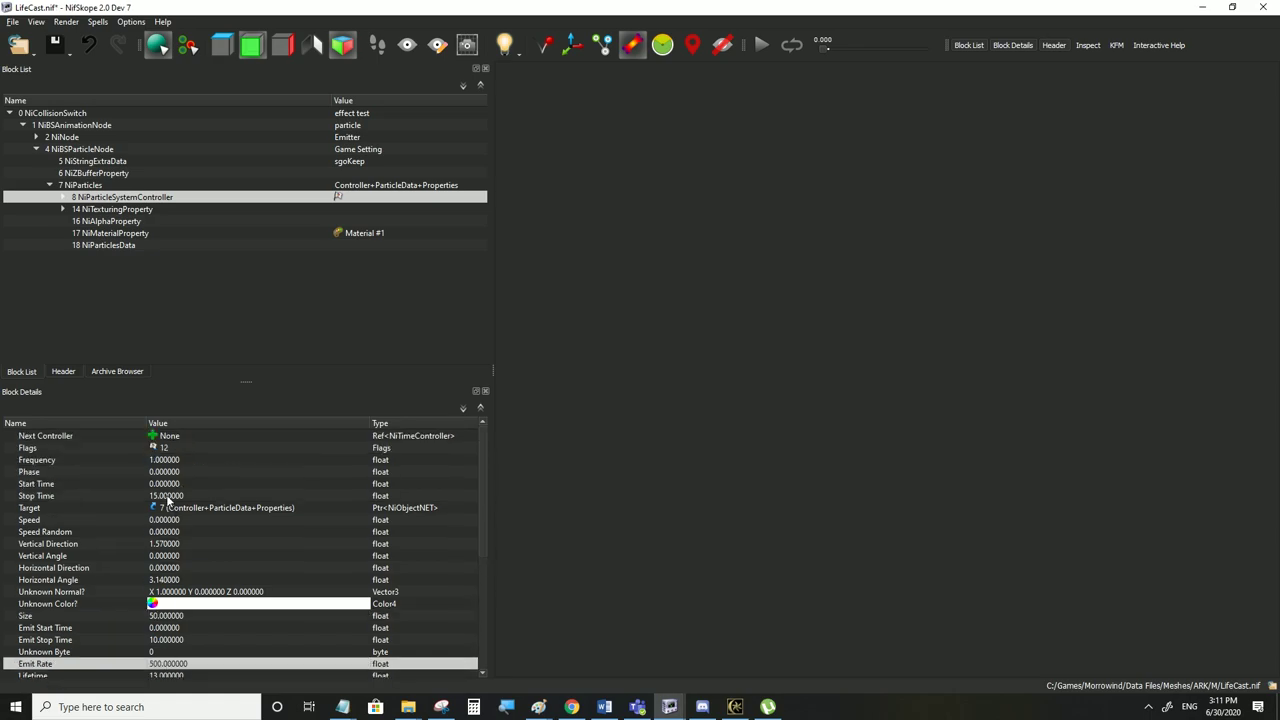
{"action": "double_click", "coordinate": [168, 498]}
{"action": "left_click", "coordinate": [171, 485]}
{"action": "double_click", "coordinate": [156, 497]}
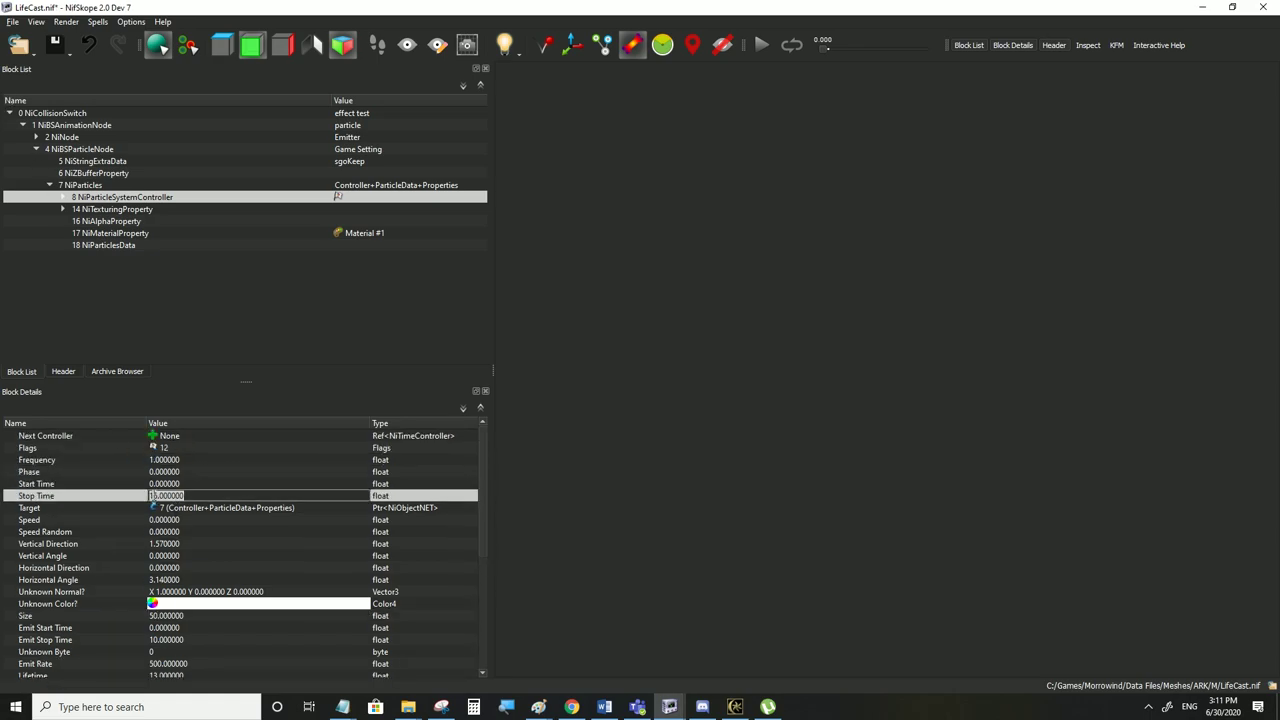
{"action": "type", "text": "13"}
{"action": "left_click", "coordinate": [154, 485]}
Save LifeCast.nif and test the larger particles in Morrowind
{"action": "left_click", "coordinate": [10, 23]}
{"action": "left_click", "coordinate": [29, 131]}
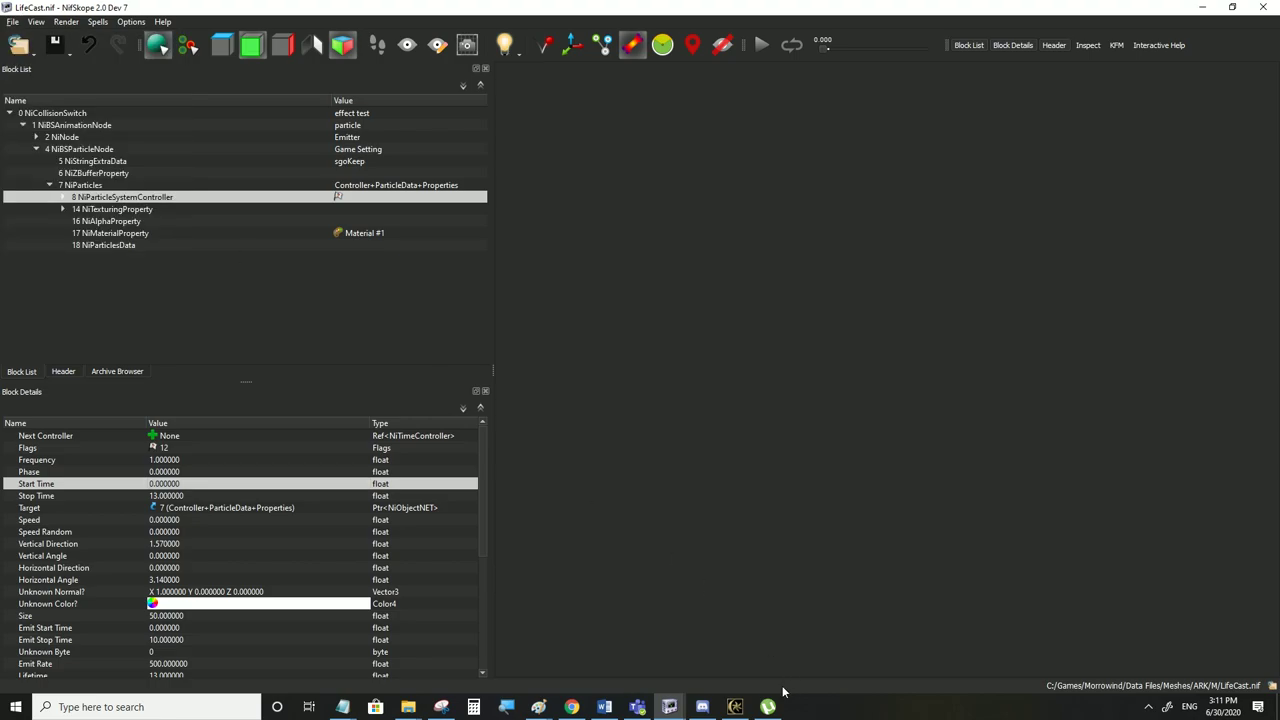
{"action": "left_click", "coordinate": [737, 706]}
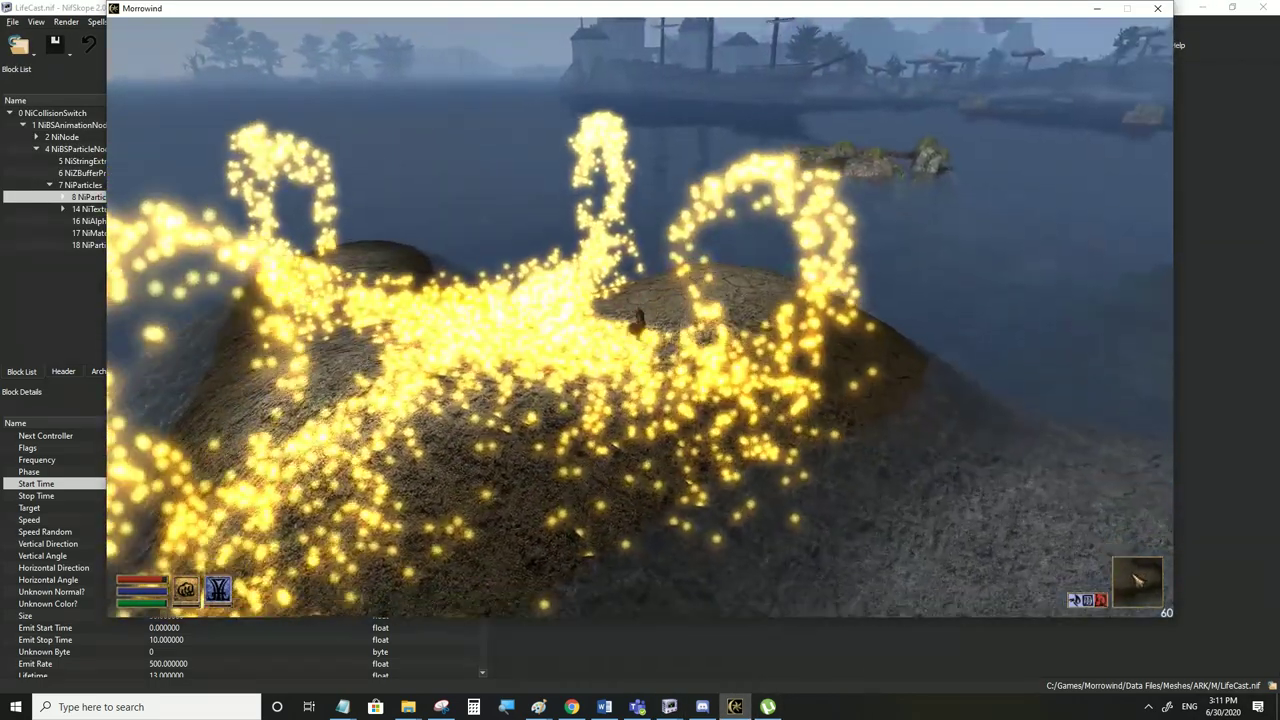
Change the particle Size to 40, save, and rest in Morrowind until nightfall to view it
{"action": "key", "text": "alt+Tab"}
{"action": "double_click", "coordinate": [181, 619]}
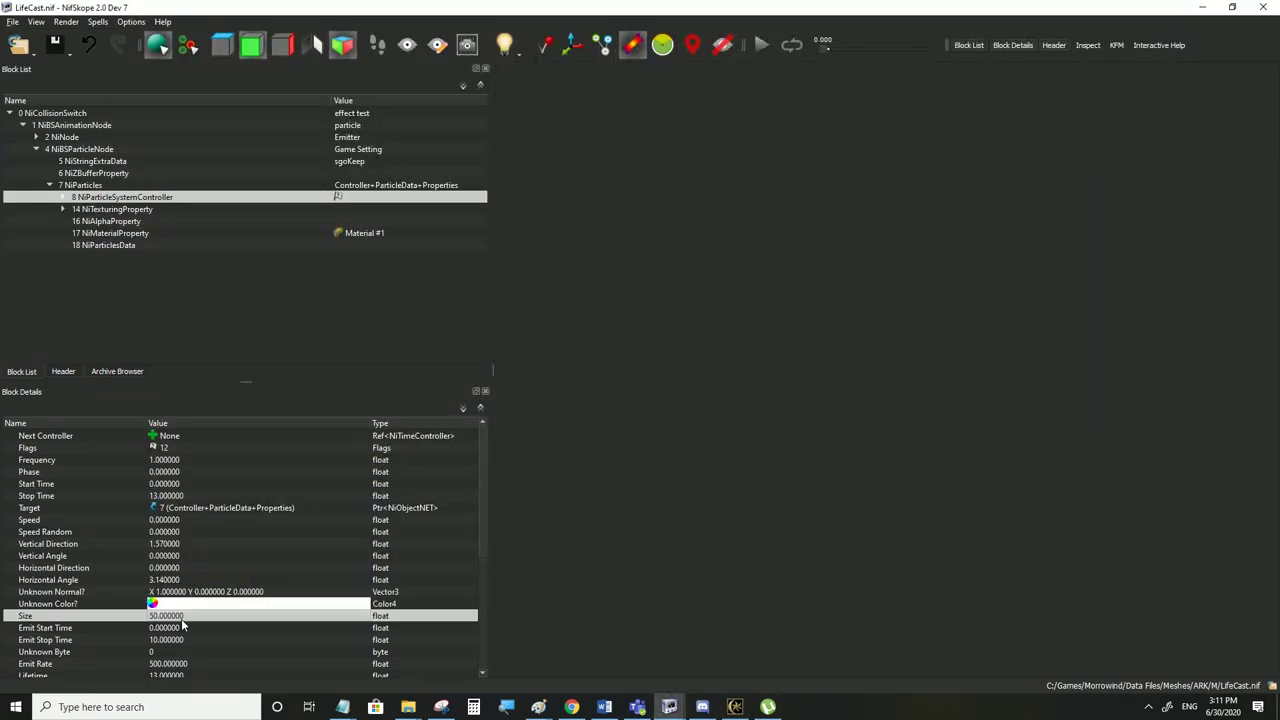
{"action": "type", "text": "40"}
{"action": "left_click", "coordinate": [179, 628]}
{"action": "left_click", "coordinate": [12, 21]}
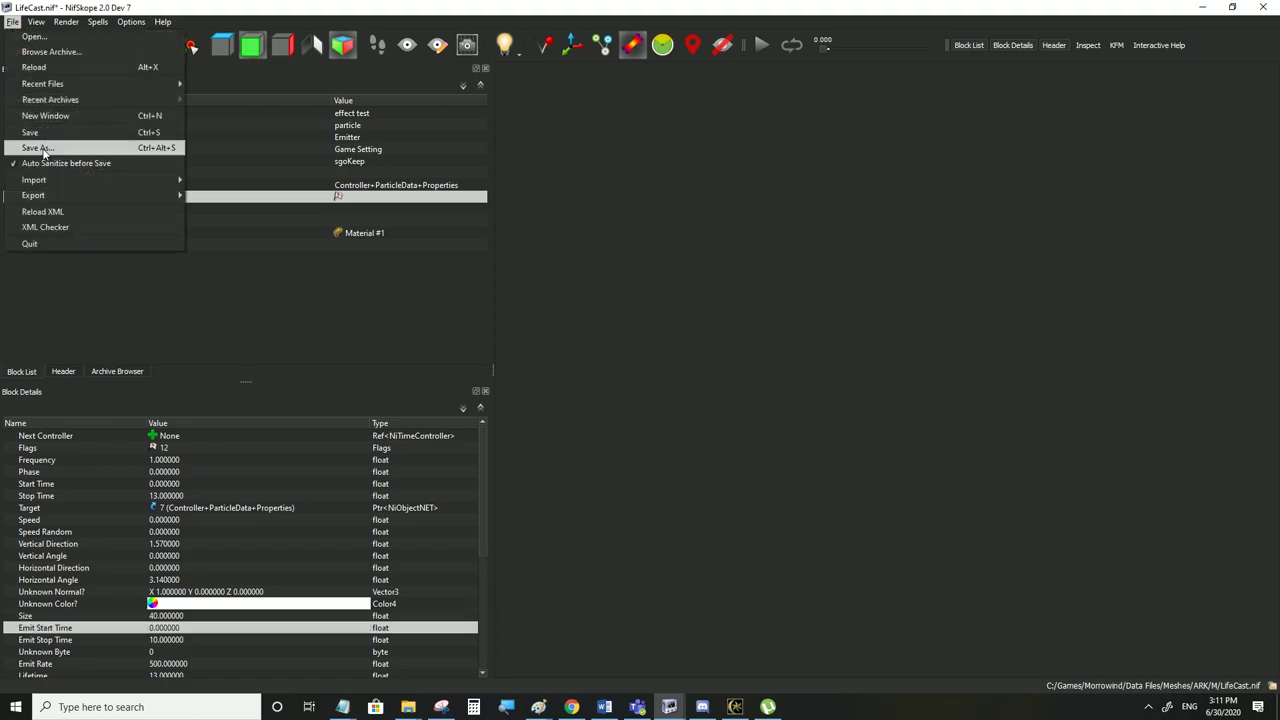
{"action": "left_click", "coordinate": [40, 148]}
{"action": "left_click", "coordinate": [735, 707]}
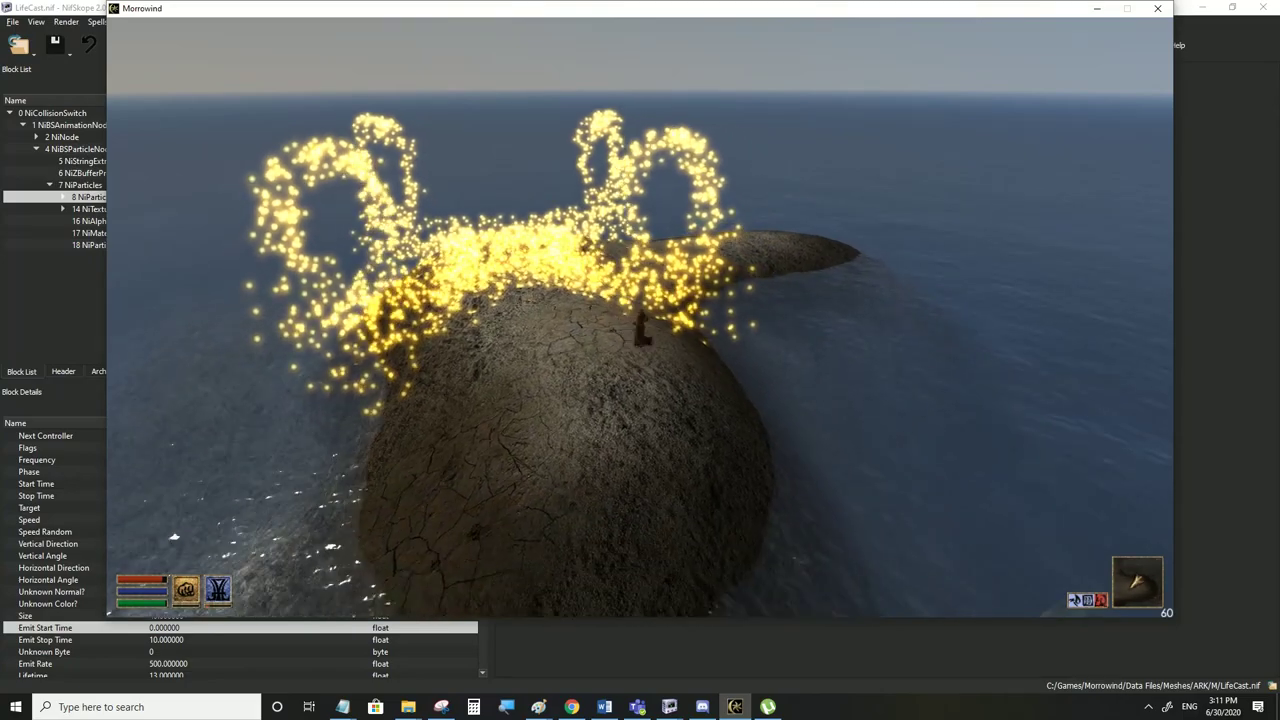
{"action": "key", "text": "t"}
{"action": "left_click", "coordinate": [634, 353]}
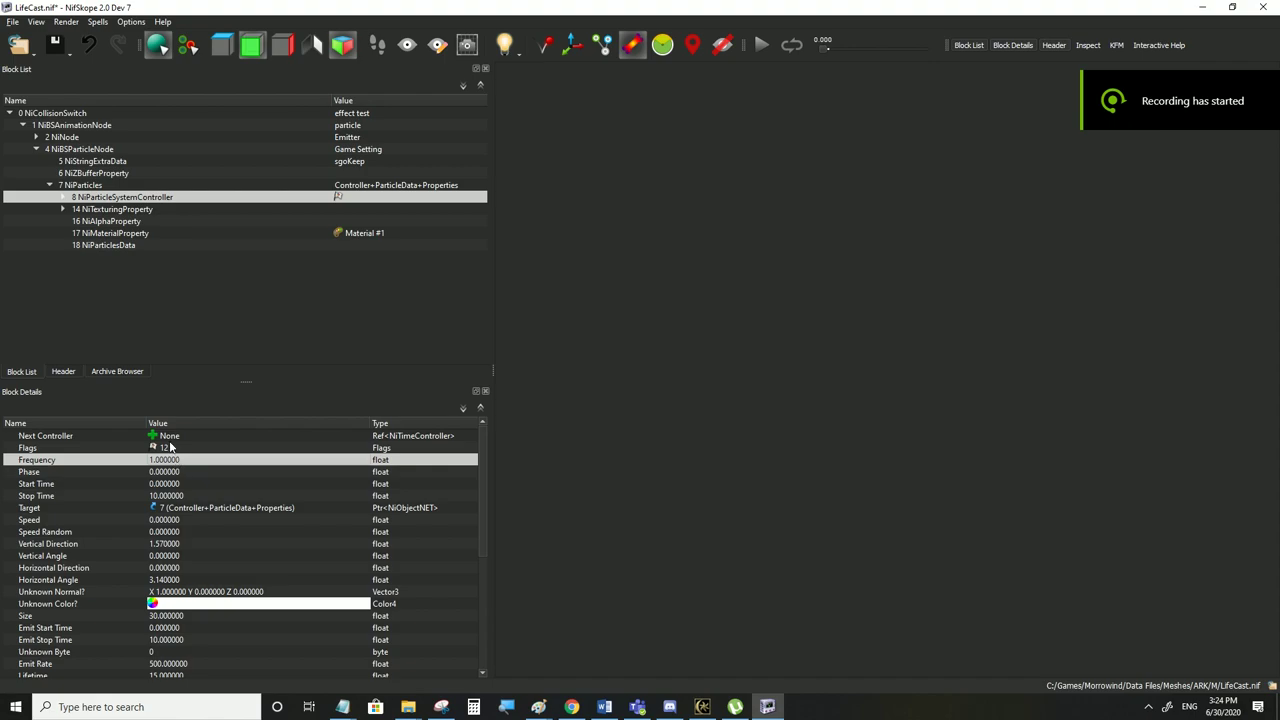
Edit the controller's Flags value and review its Start Time and Stop Time fields
{"action": "double_click", "coordinate": [172, 448]}
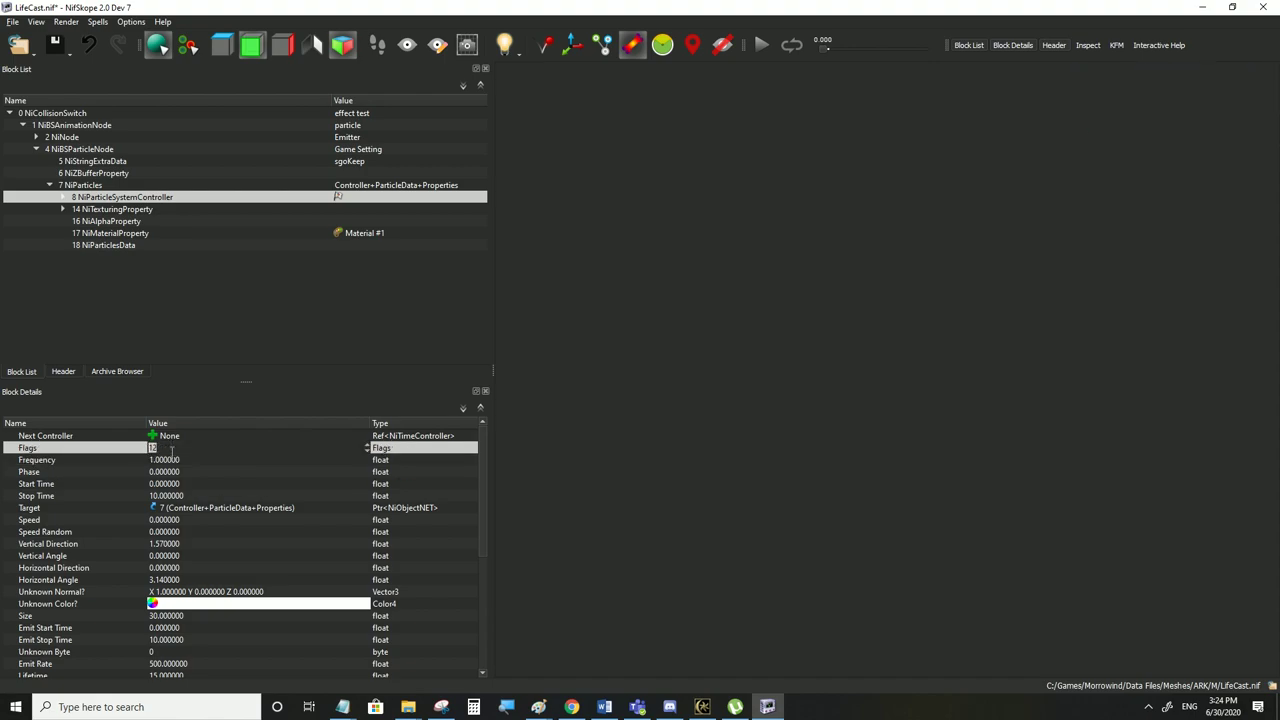
{"action": "left_click", "coordinate": [172, 461]}
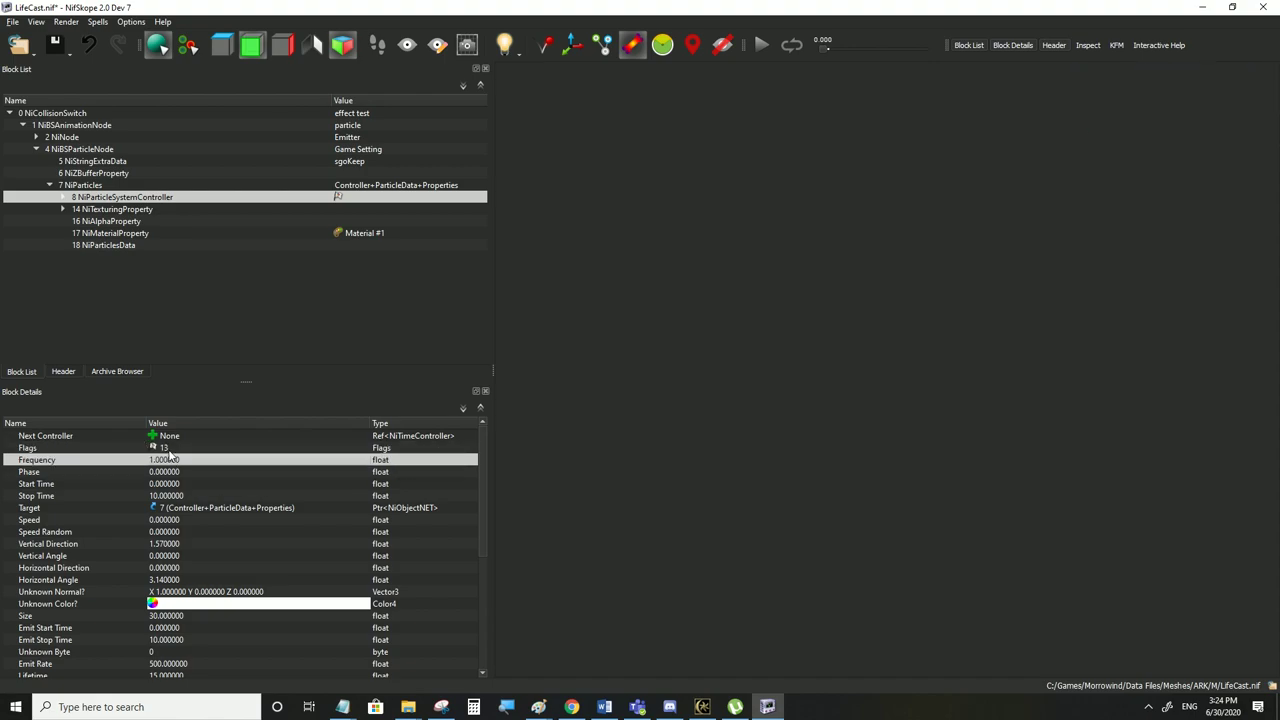
{"action": "left_click", "coordinate": [180, 451]}
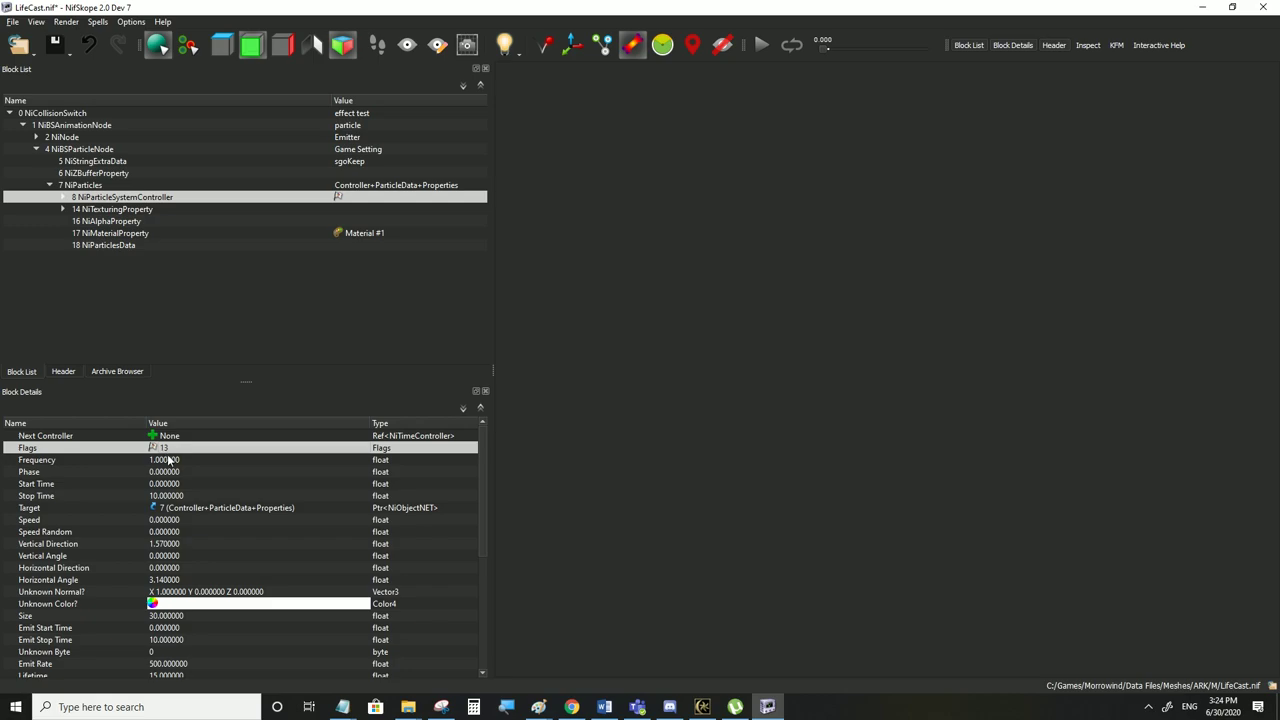
{"action": "left_click", "coordinate": [168, 484]}
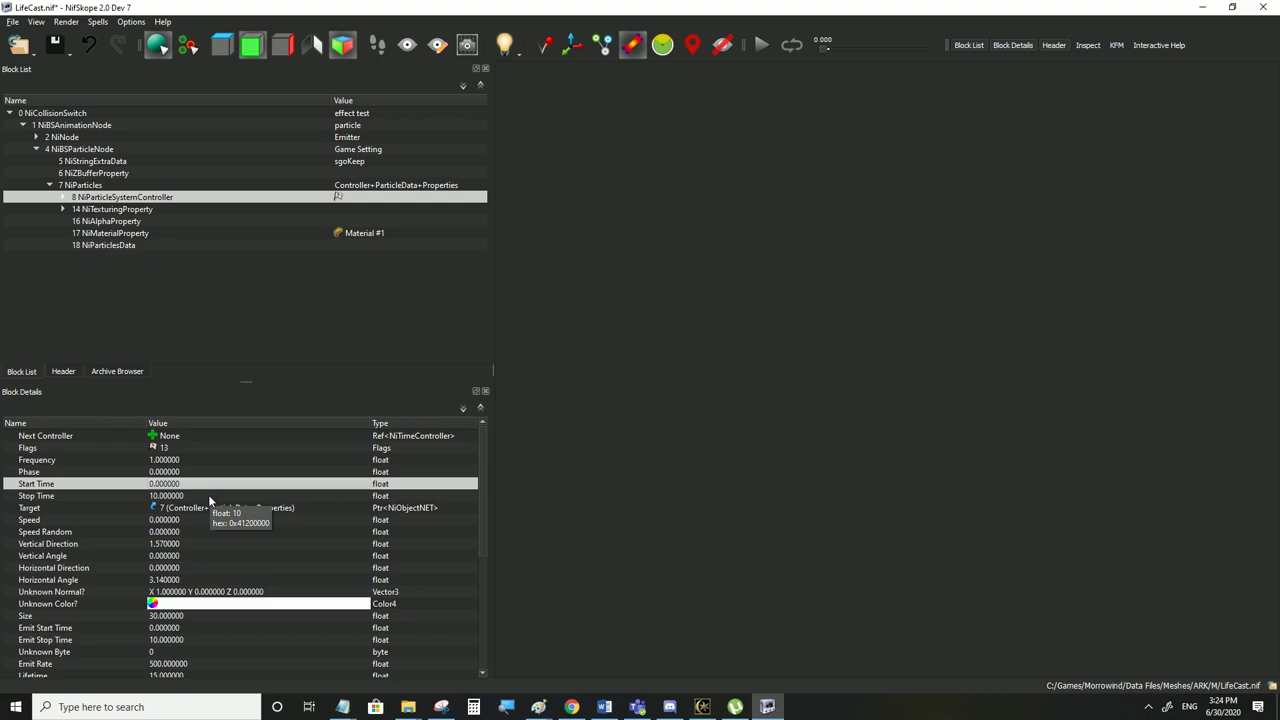
{"action": "left_click", "coordinate": [153, 497]}
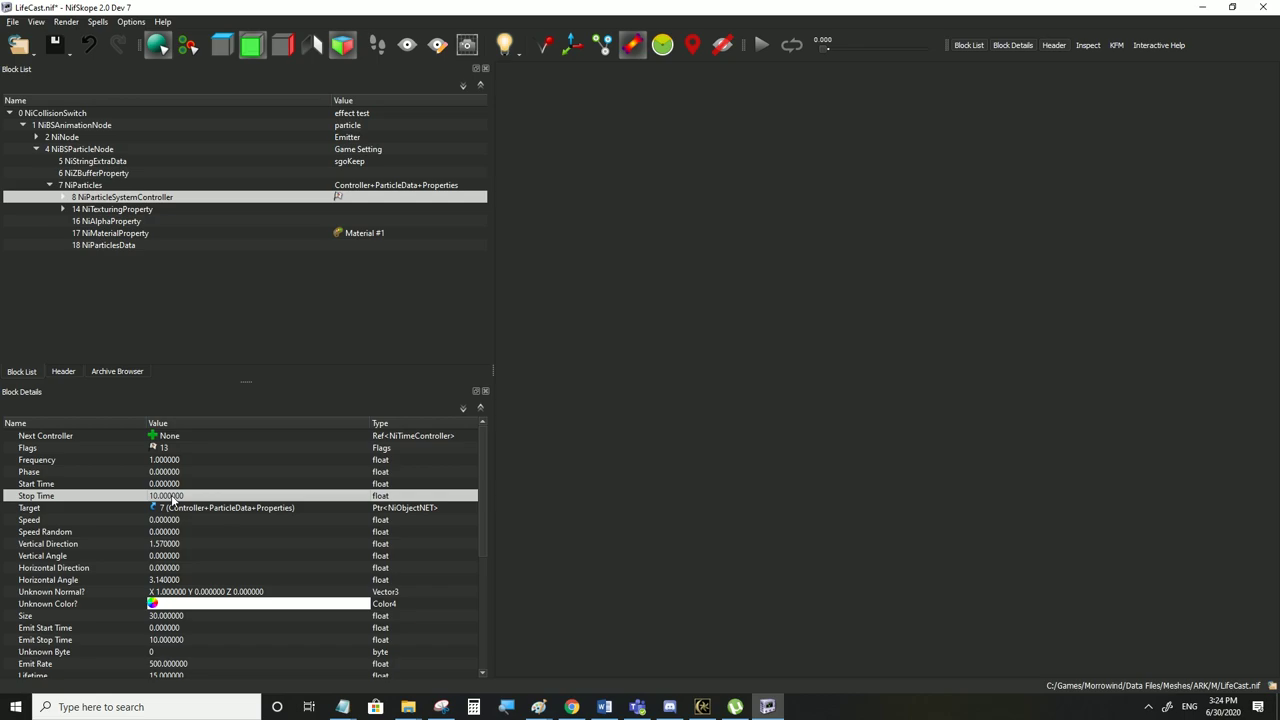
Save LifeCast.nif and test it in Morrowind
{"action": "left_click", "coordinate": [10, 20]}
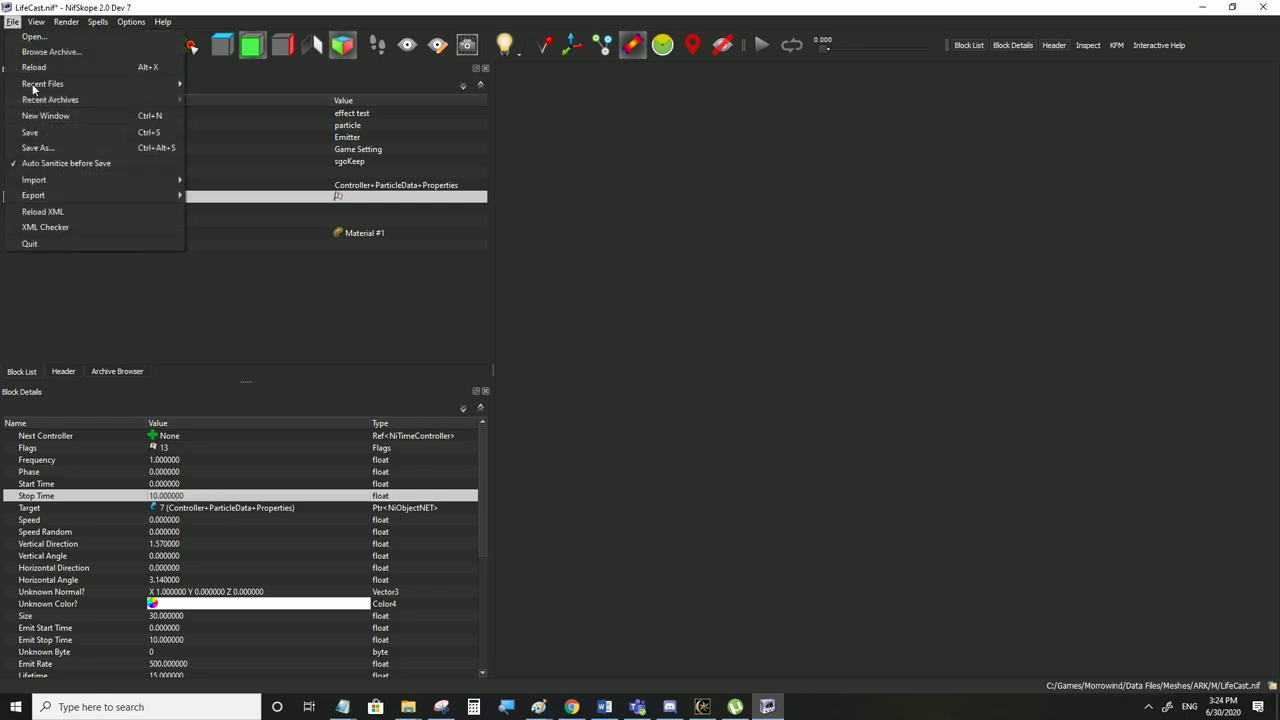
{"action": "left_click", "coordinate": [41, 131]}
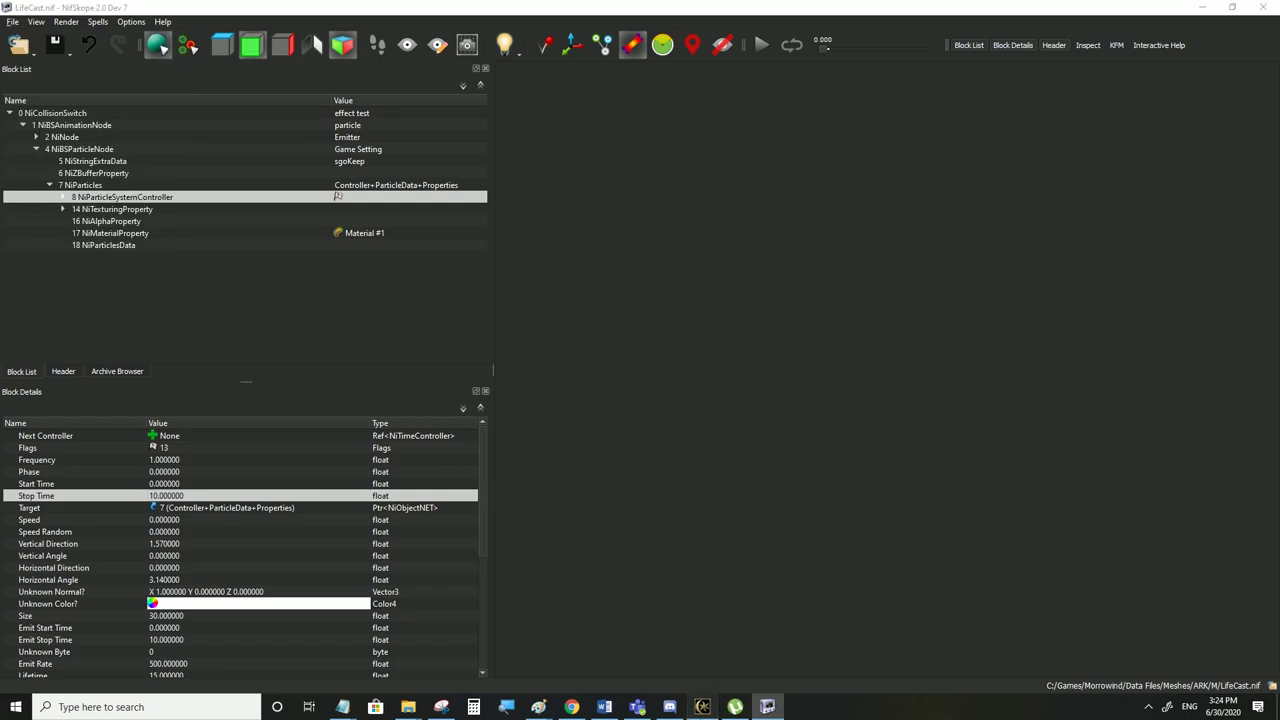
{"action": "left_click", "coordinate": [702, 707]}
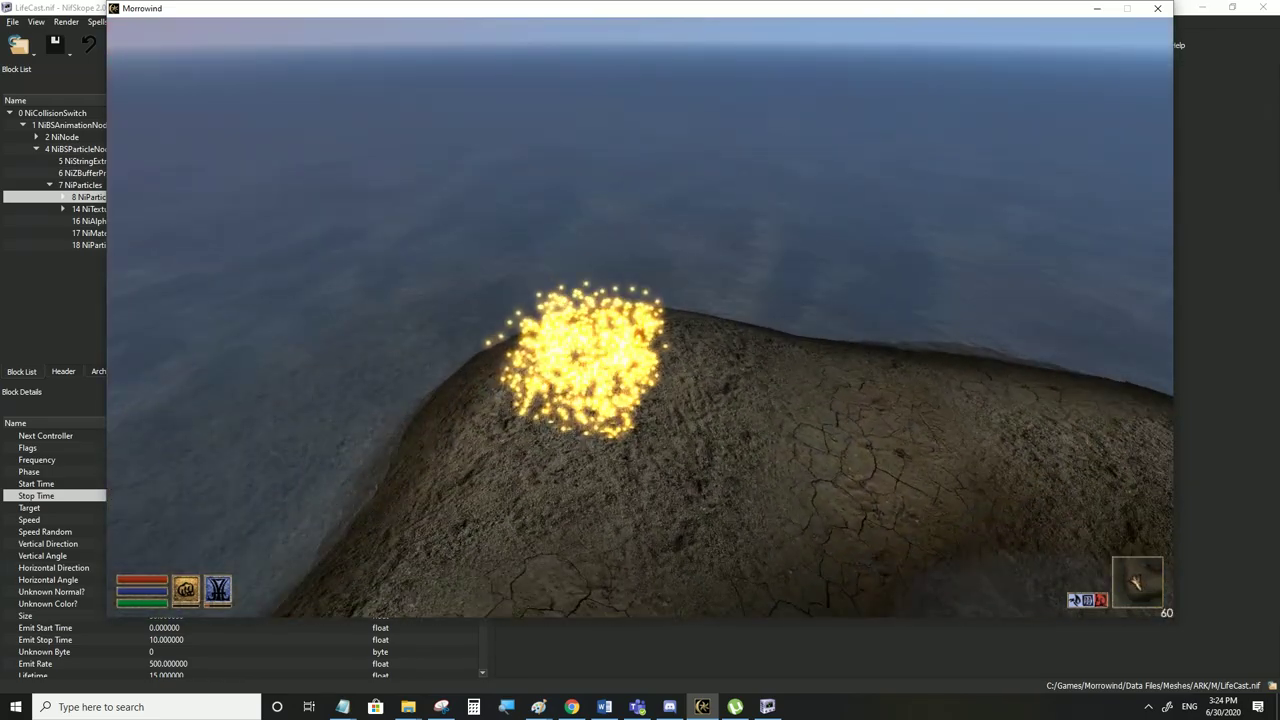
Pull the Morrowind camera back to view the golden plumes, then return to NifSkope
{"action": "scroll", "coordinate": [640, 360], "scroll_direction": "down", "scroll_amount": 5}
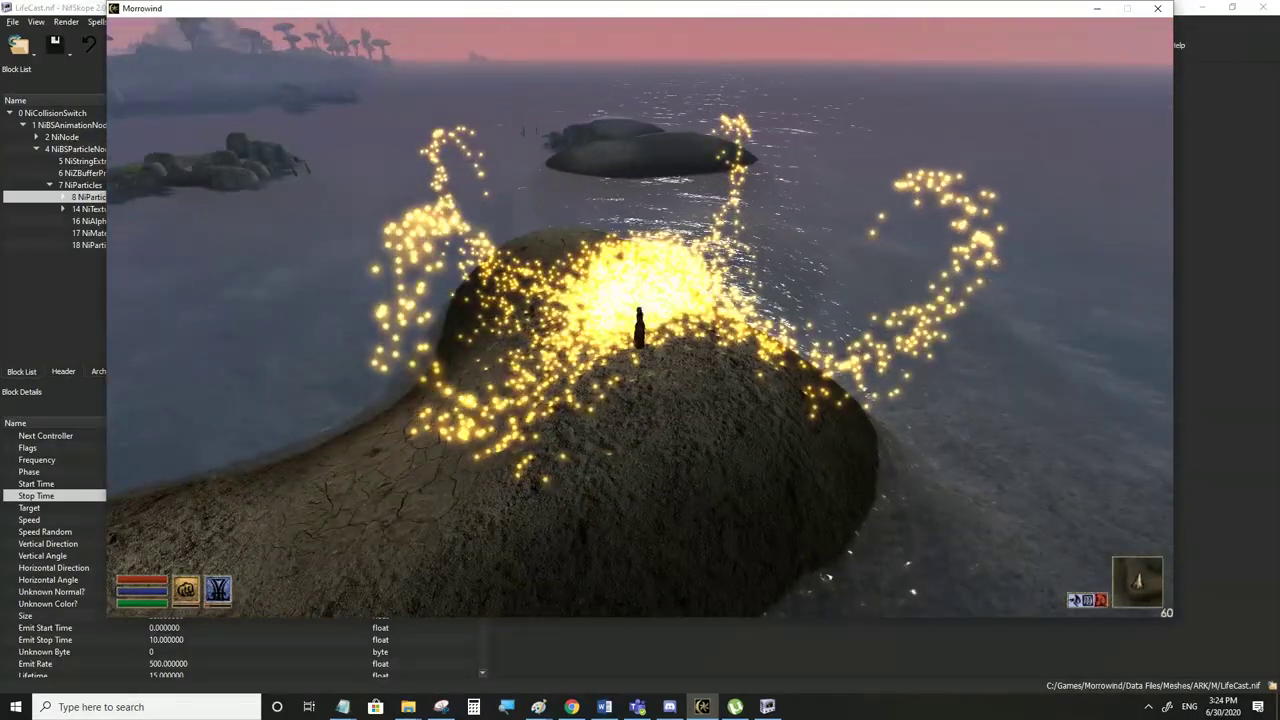
{"action": "key", "text": "alt+Tab"}
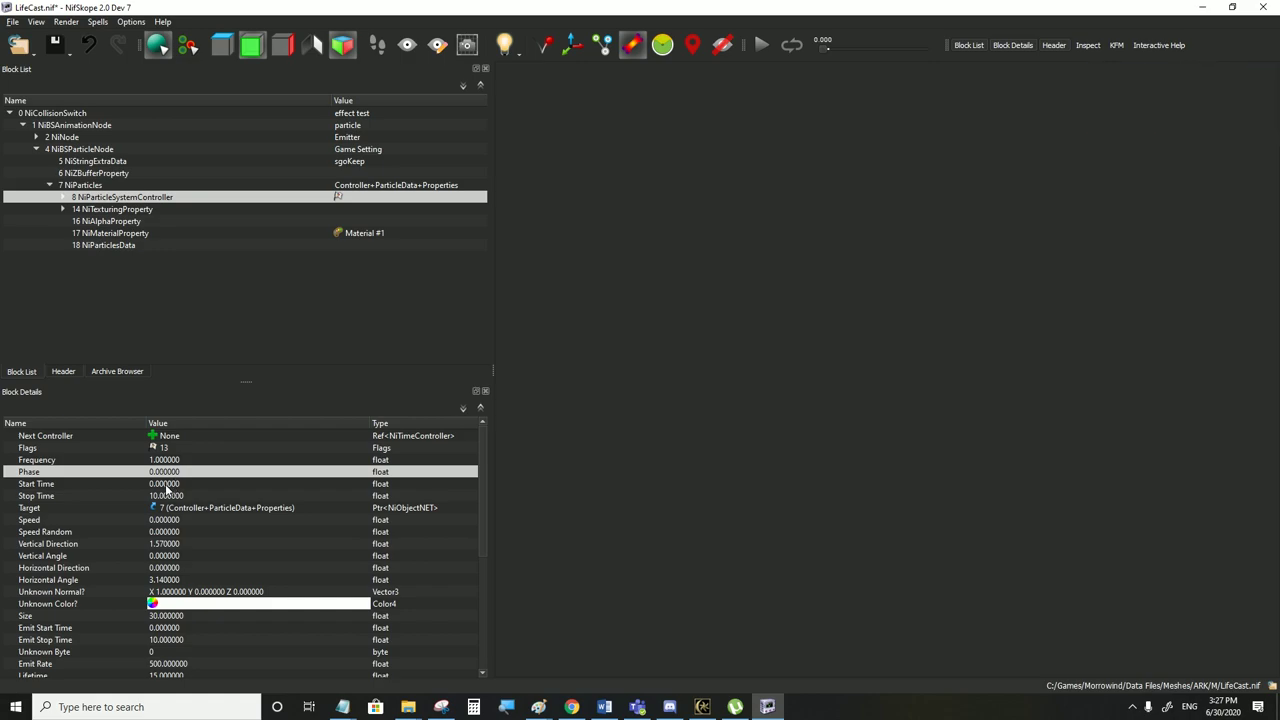
Set the controller's Phase to 5, save LifeCast.nif, and test it in Morrowind
{"action": "double_click", "coordinate": [168, 472]}
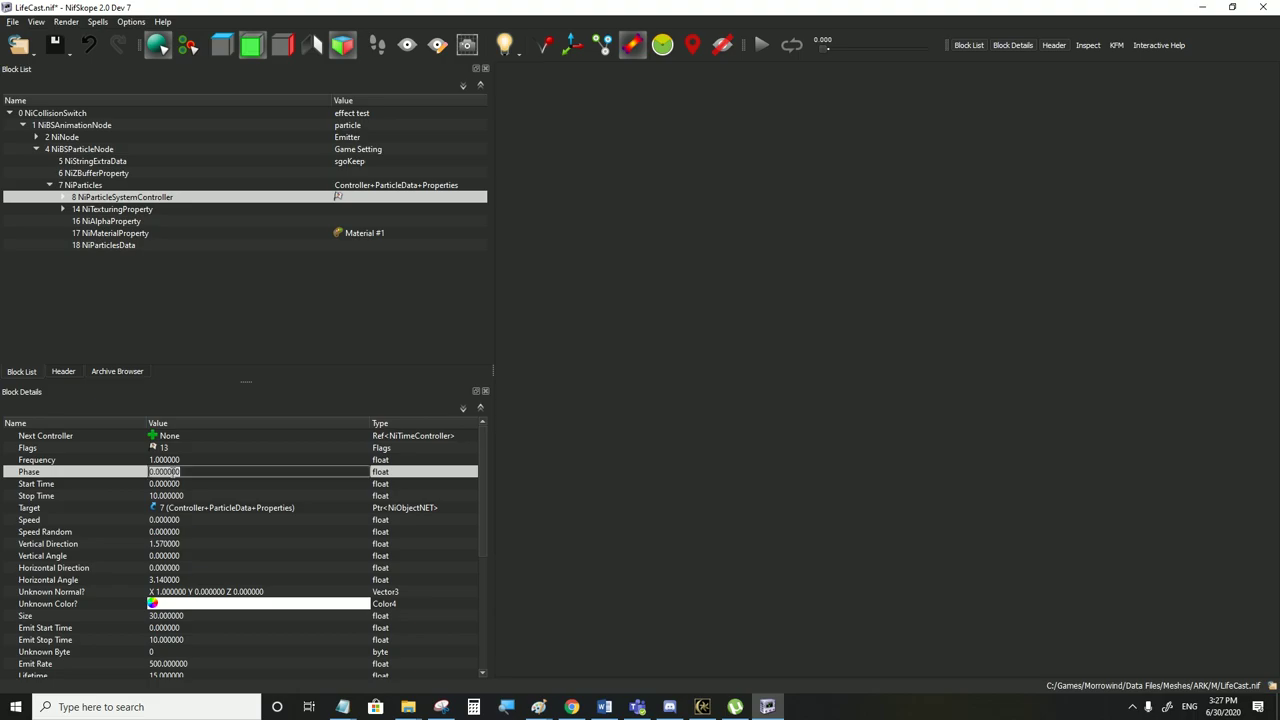
{"action": "type", "text": "5"}
{"action": "left_click", "coordinate": [165, 484]}
{"action": "scroll", "coordinate": [600, 495], "scroll_direction": "down", "scroll_amount": 5}
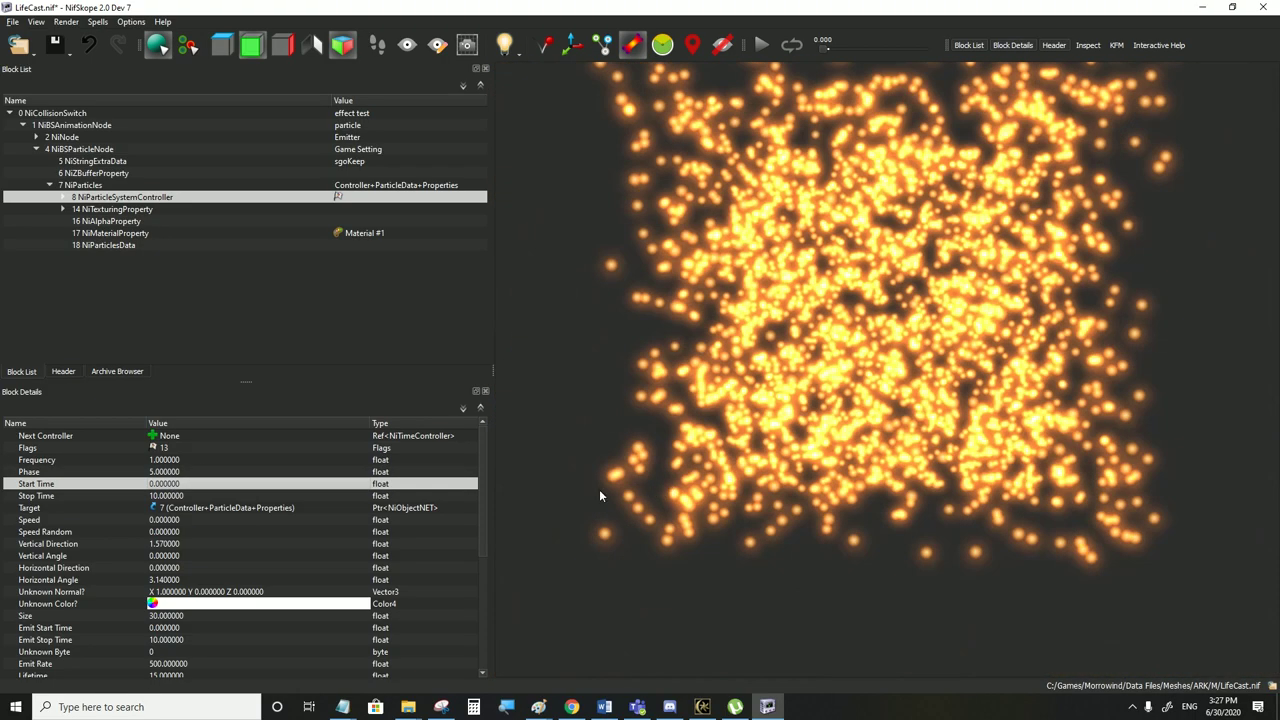
{"action": "key", "text": "Up"}
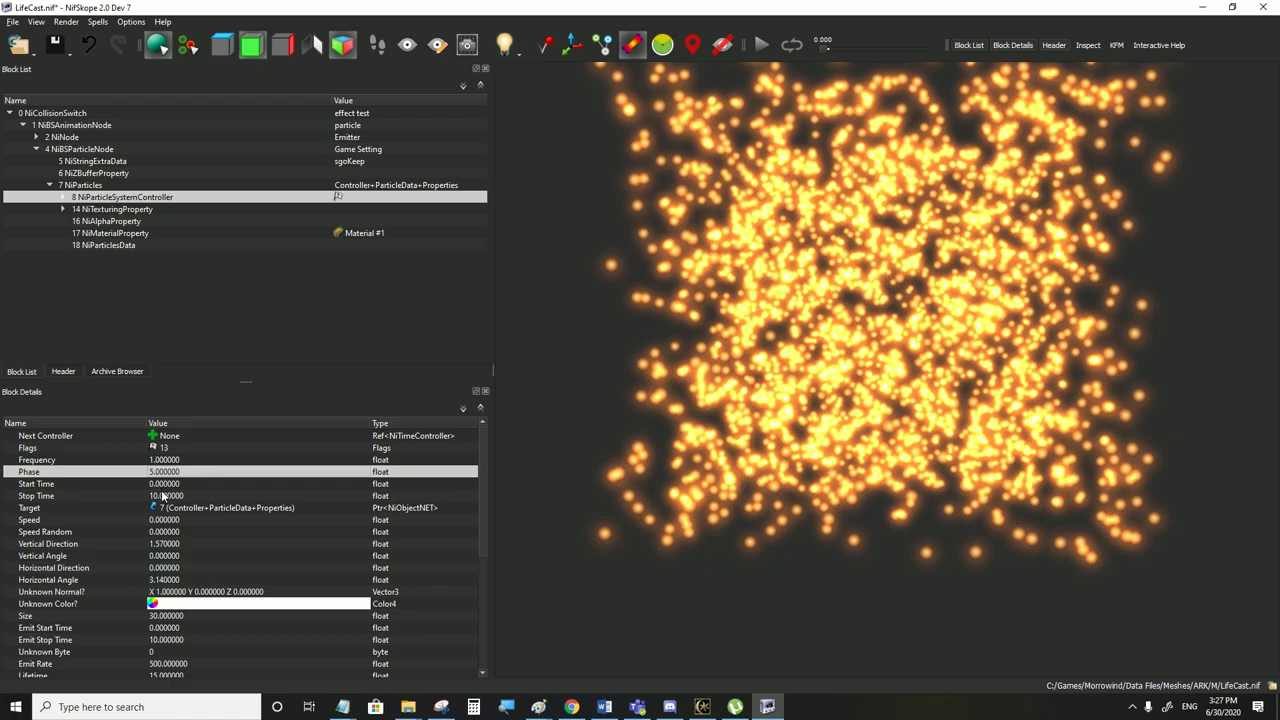
{"action": "left_click", "coordinate": [13, 22]}
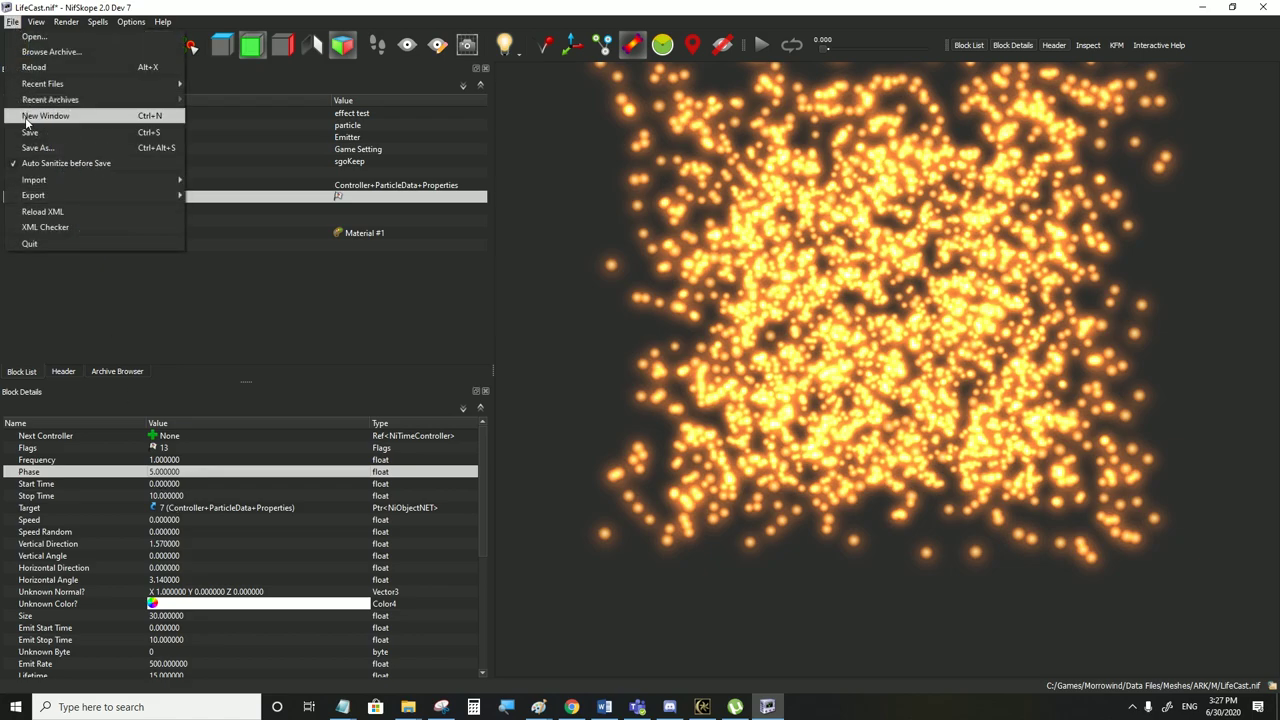
{"action": "left_click", "coordinate": [30, 114]}
{"action": "left_click", "coordinate": [703, 706]}
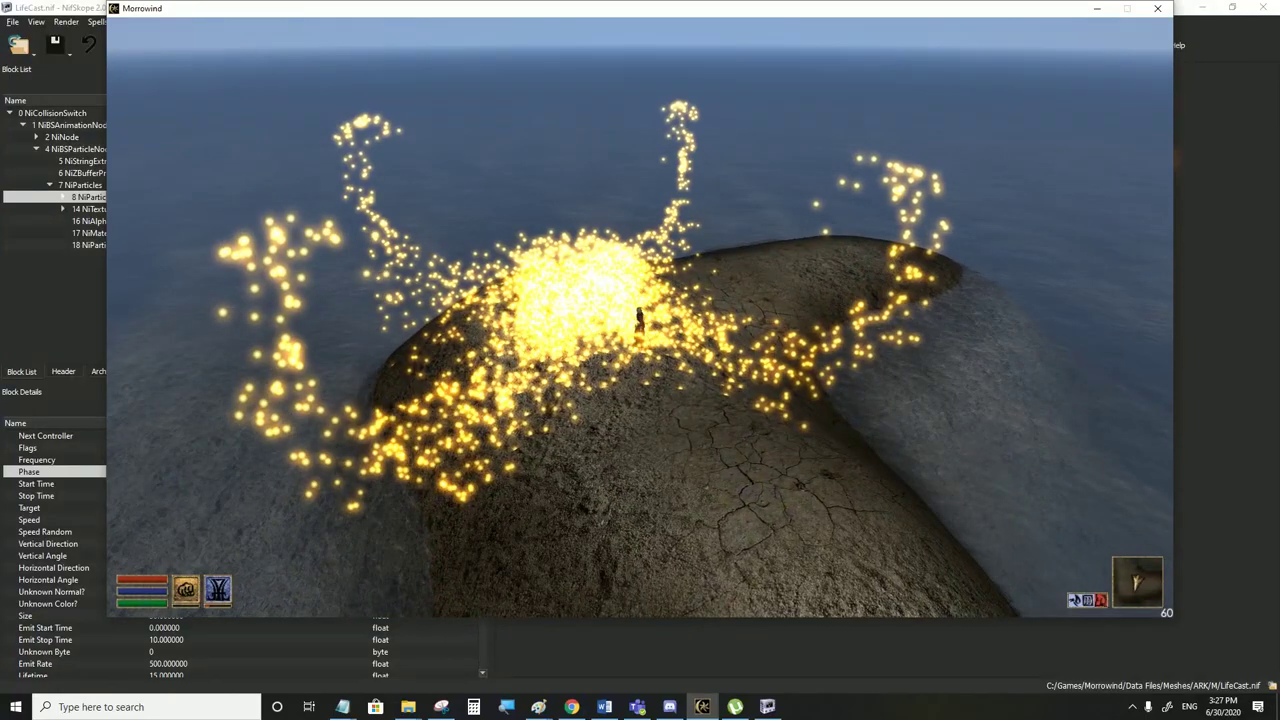
{"action": "key", "text": "alt+Tab"}
Set Stop Time to 15 and Phase to 10, save, and test in Morrowind
{"action": "double_click", "coordinate": [157, 496]}
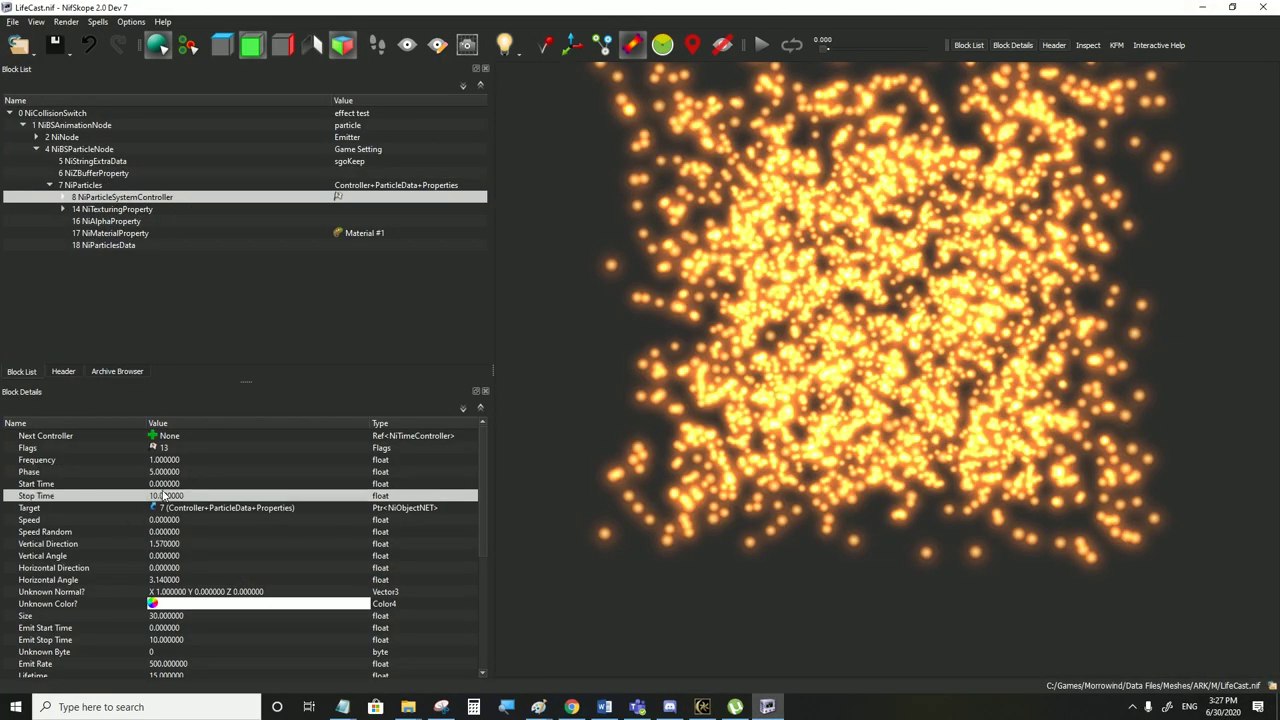
{"action": "type", "text": "15"}
{"action": "key", "text": "Return"}
{"action": "double_click", "coordinate": [165, 472]}
{"action": "type", "text": "10"}
{"action": "left_click", "coordinate": [165, 484]}
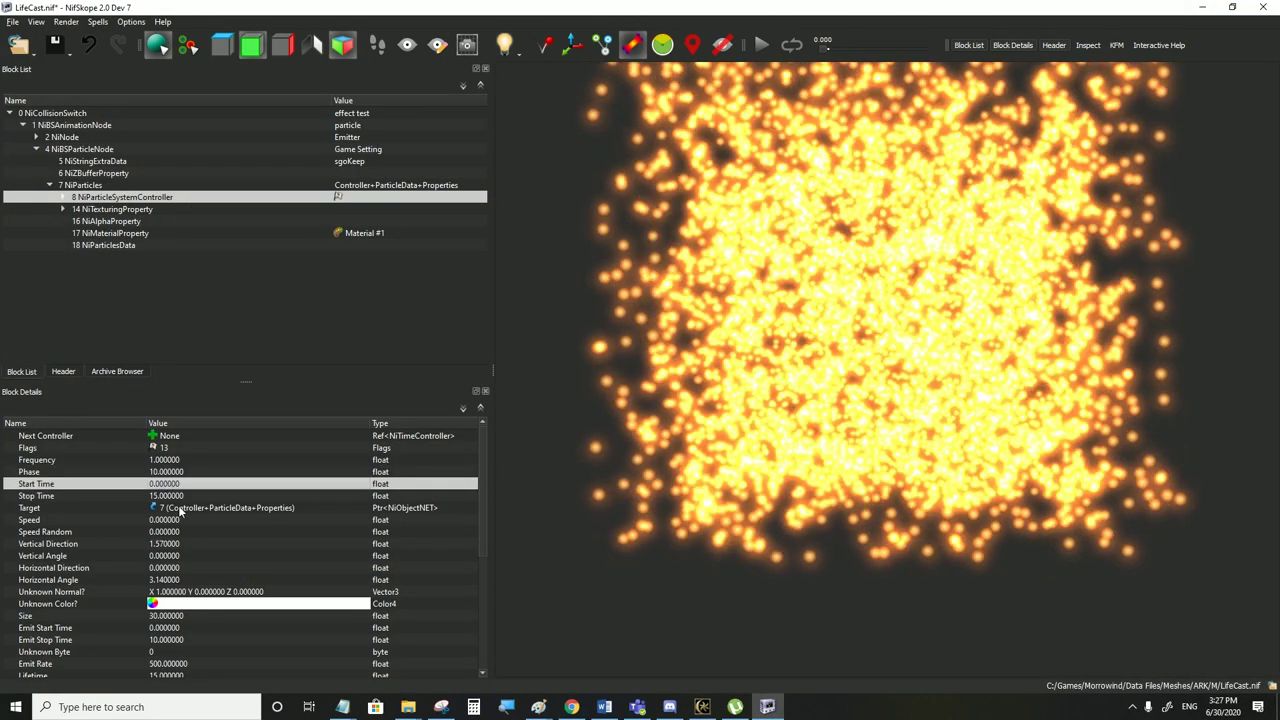
{"action": "scroll", "coordinate": [193, 508], "scroll_direction": "down", "scroll_amount": 1}
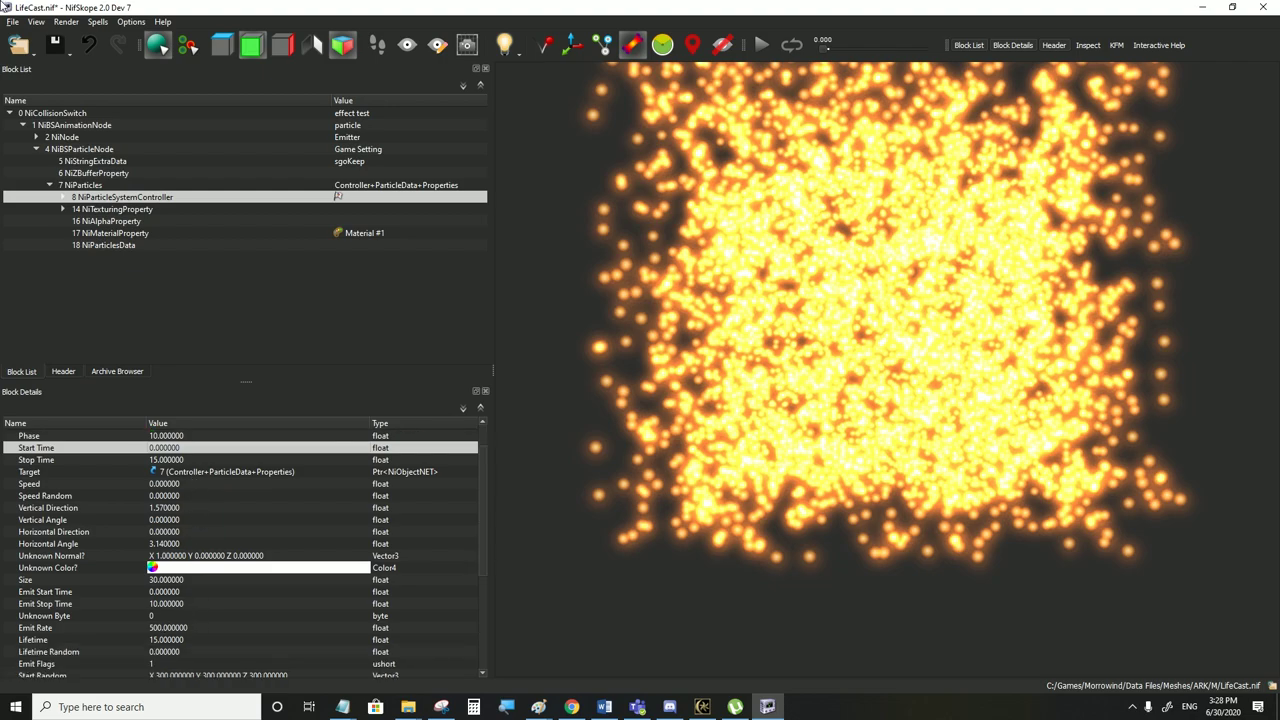
{"action": "left_click", "coordinate": [10, 22]}
{"action": "left_click", "coordinate": [45, 131]}
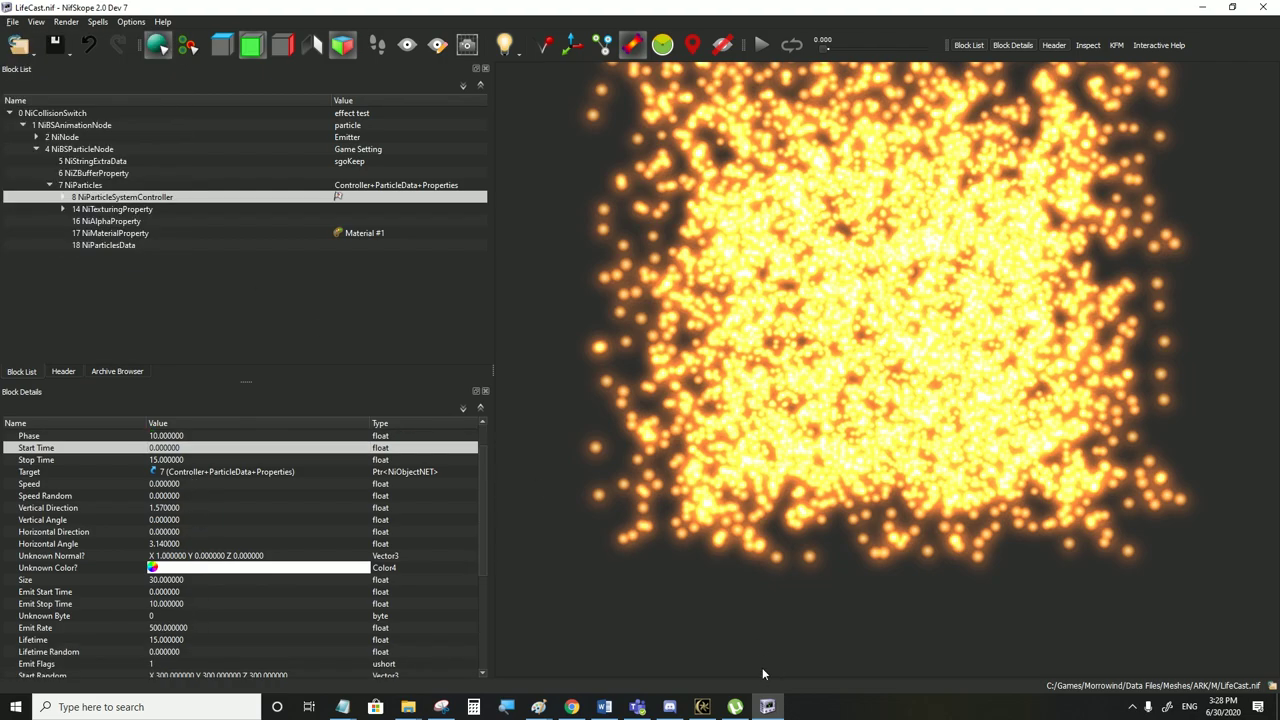
{"action": "left_click", "coordinate": [703, 707]}
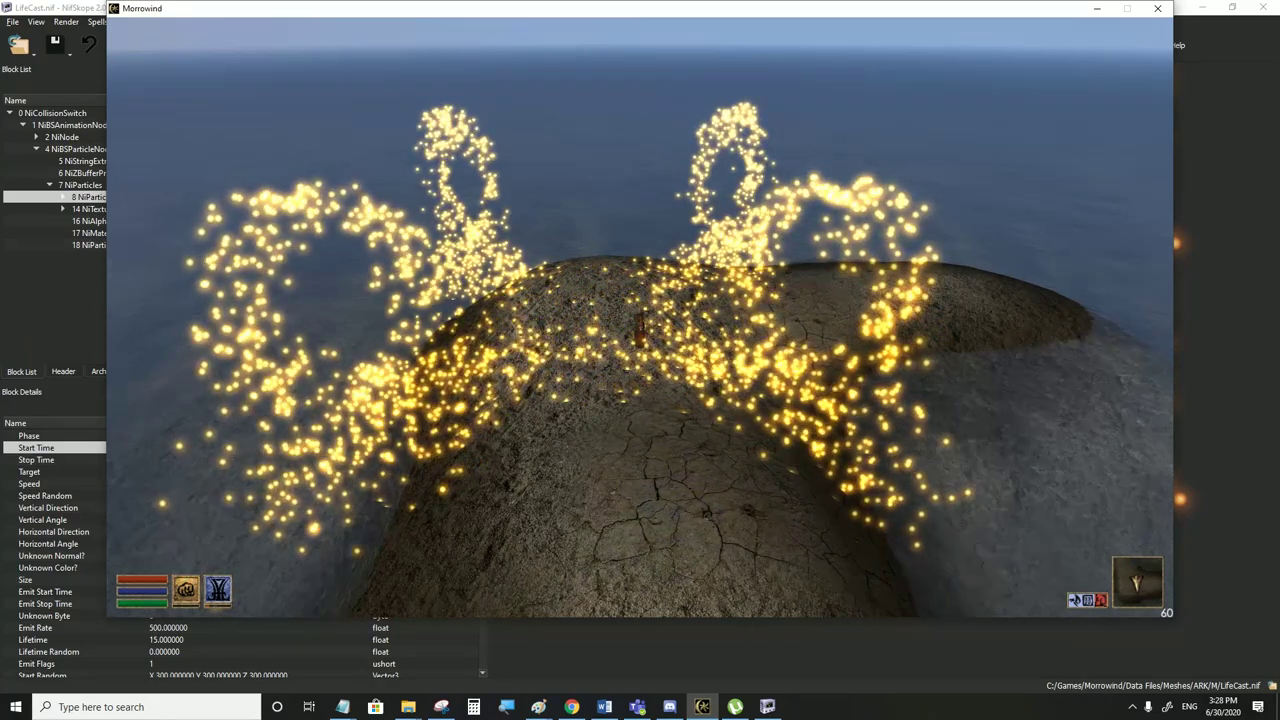
{"action": "key", "text": "alt+Tab"}
Reset Phase to 0, set Frequency to 10, save, and test in Morrowind
{"action": "scroll", "coordinate": [176, 458], "scroll_direction": "up", "scroll_amount": 1}
{"action": "double_click", "coordinate": [182, 495]}
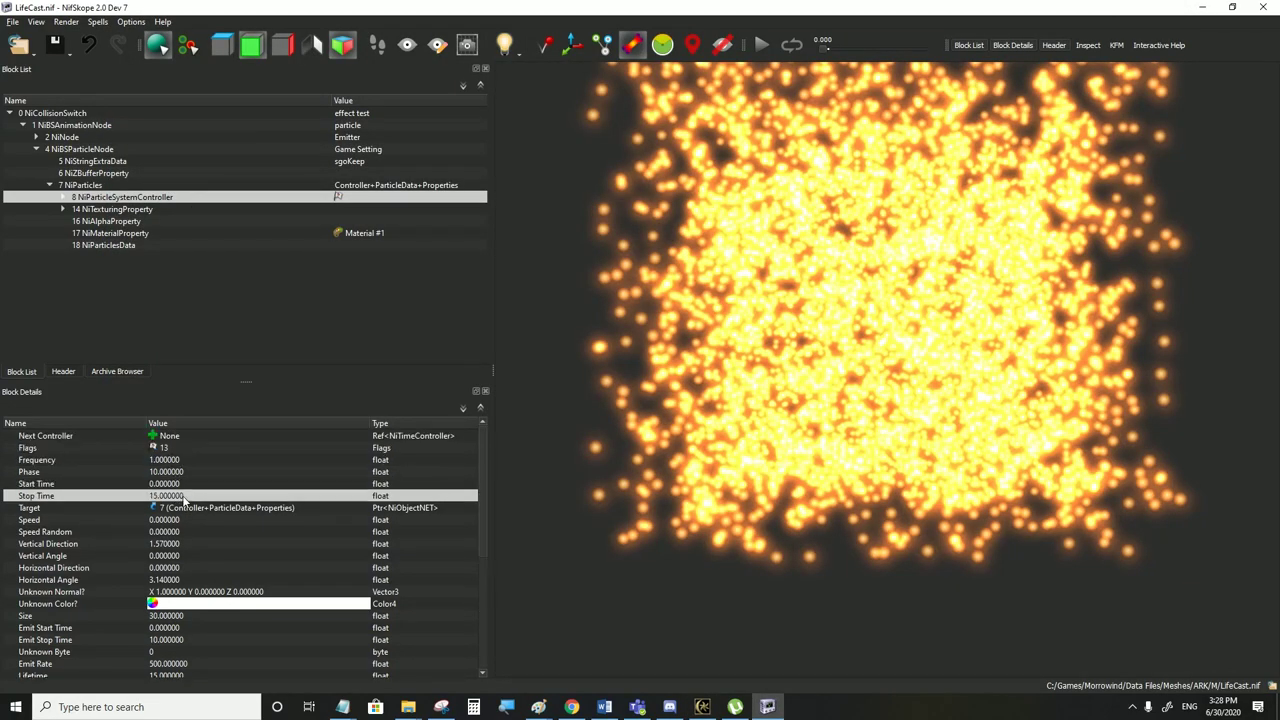
{"action": "double_click", "coordinate": [170, 472]}
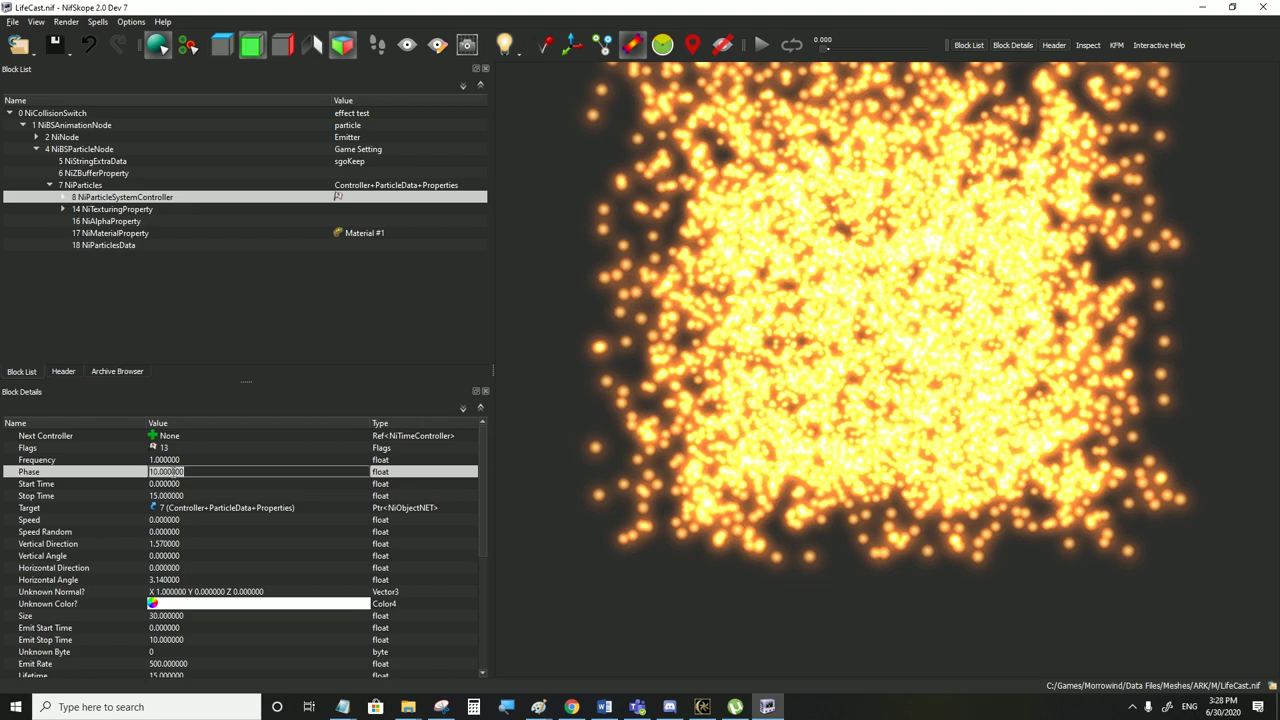
{"action": "left_click", "coordinate": [173, 485]}
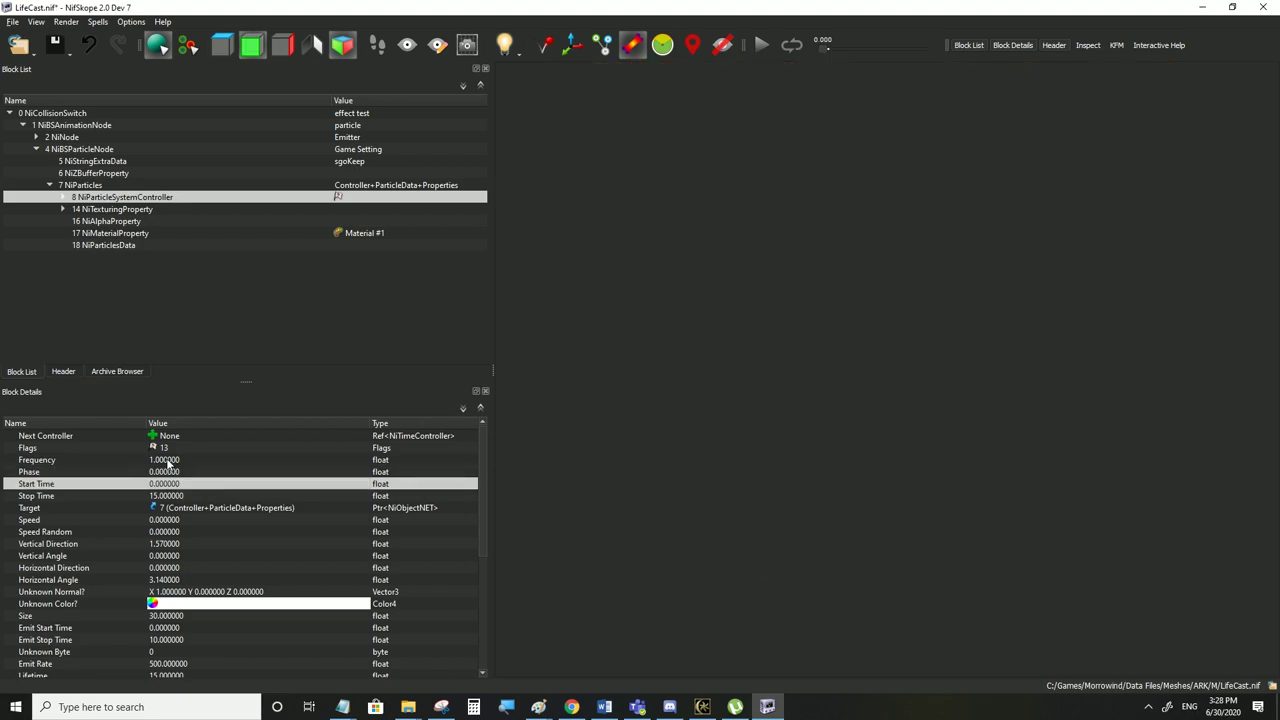
{"action": "double_click", "coordinate": [168, 461]}
{"action": "left_click", "coordinate": [167, 472]}
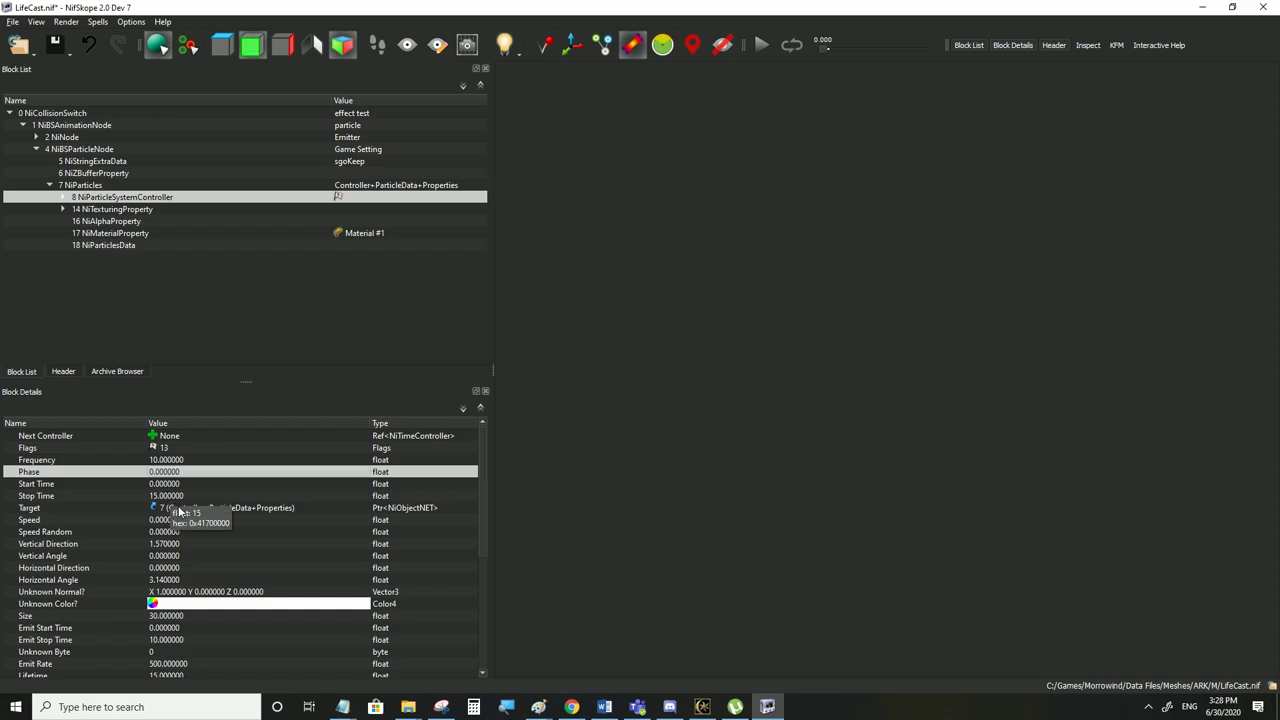
{"action": "scroll", "coordinate": [175, 506], "scroll_direction": "down", "scroll_amount": 3}
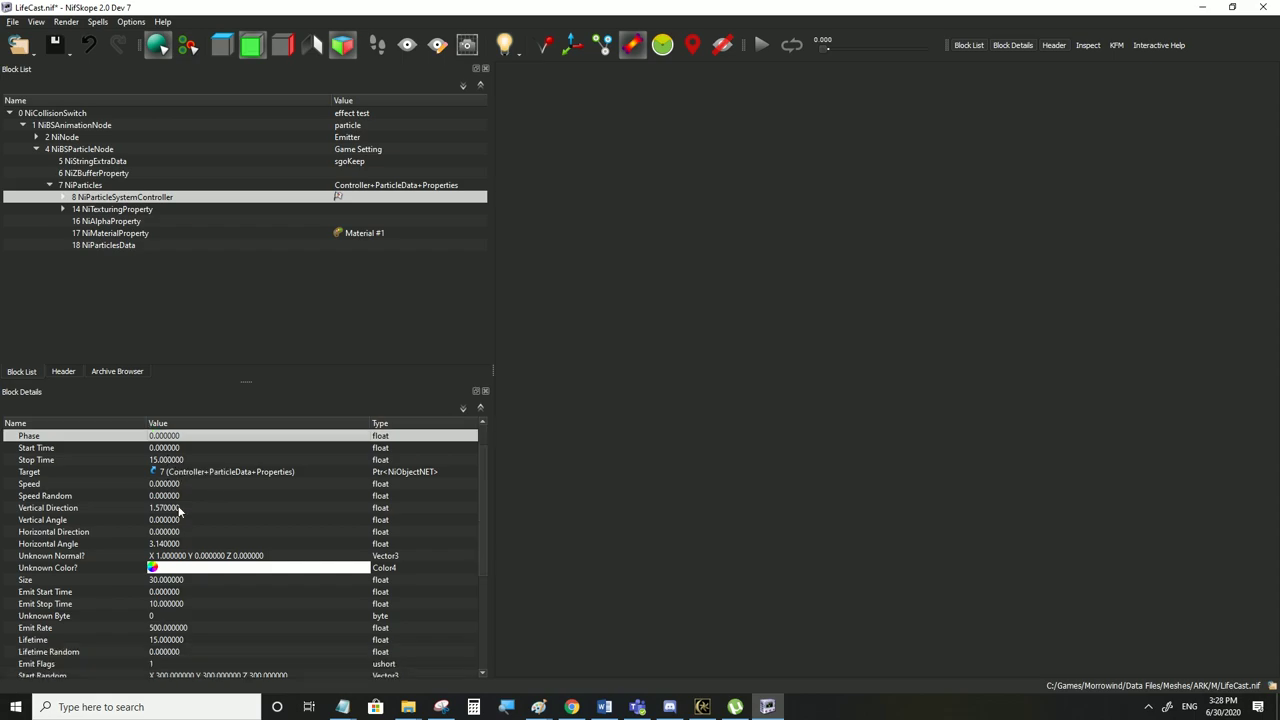
{"action": "left_click", "coordinate": [14, 21]}
{"action": "left_click", "coordinate": [30, 132]}
{"action": "left_click", "coordinate": [704, 704]}
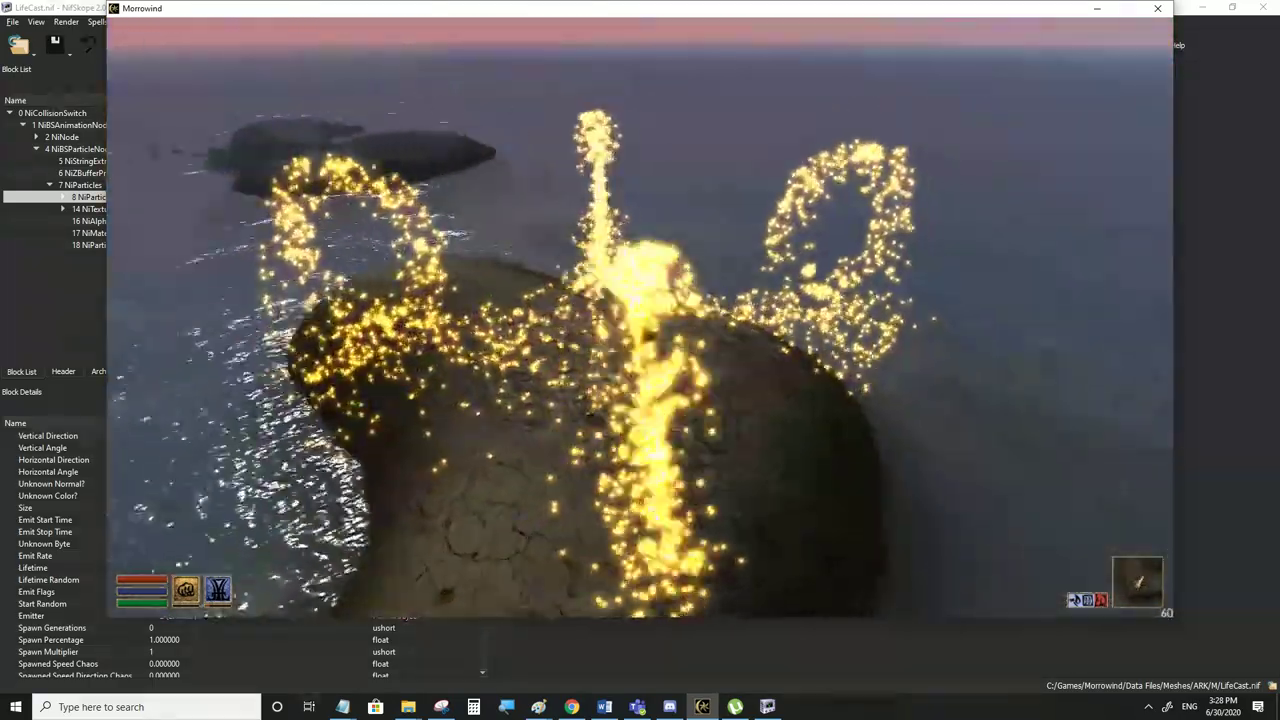
{"action": "key", "text": "alt+Tab"}
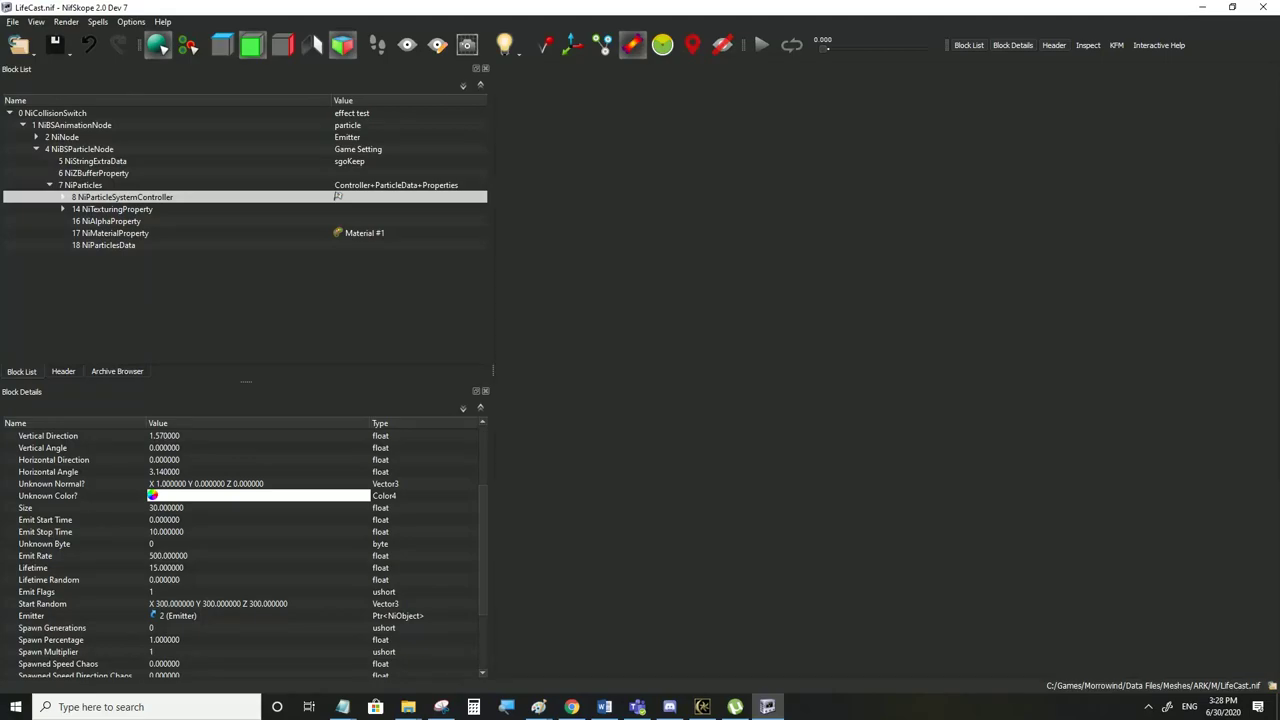
Set the particle Lifetime to 20 and save LifeCast.nif
{"action": "left_click", "coordinate": [12, 21]}
{"action": "left_click", "coordinate": [66, 131]}
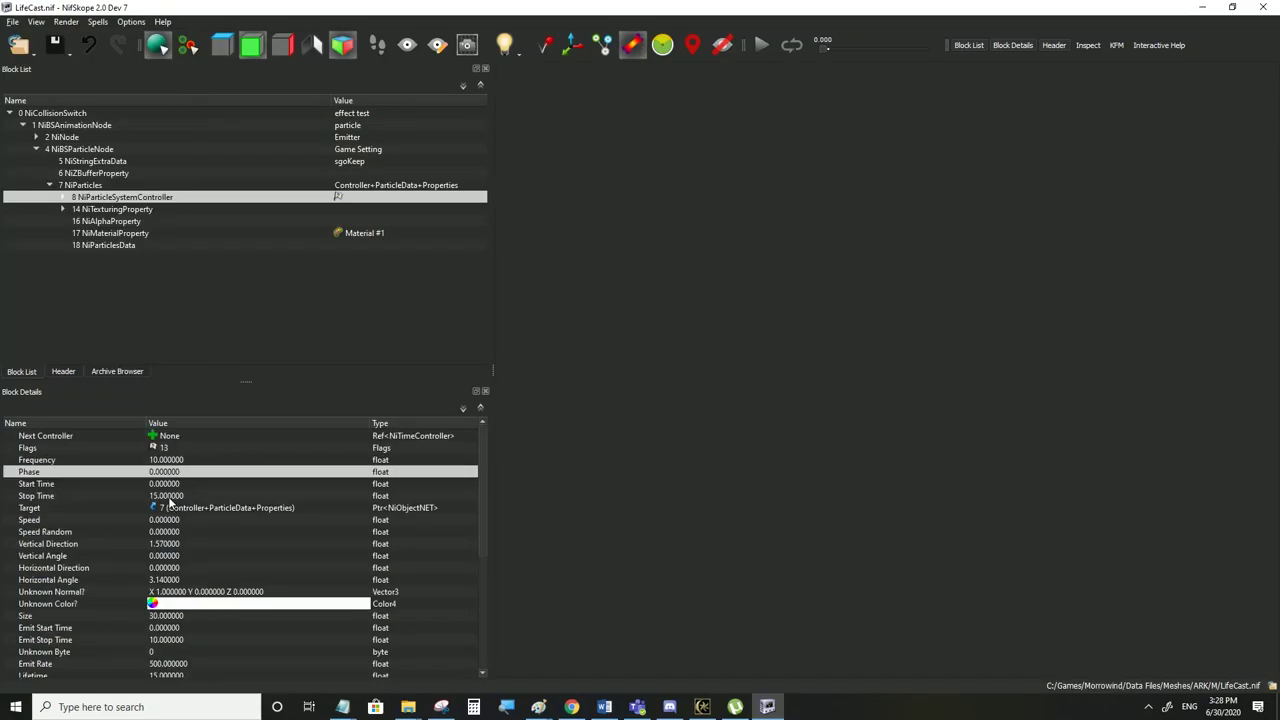
{"action": "left_click", "coordinate": [170, 495]}
{"action": "scroll", "coordinate": [175, 540], "scroll_direction": "down", "scroll_amount": 3}
{"action": "left_click", "coordinate": [174, 568]}
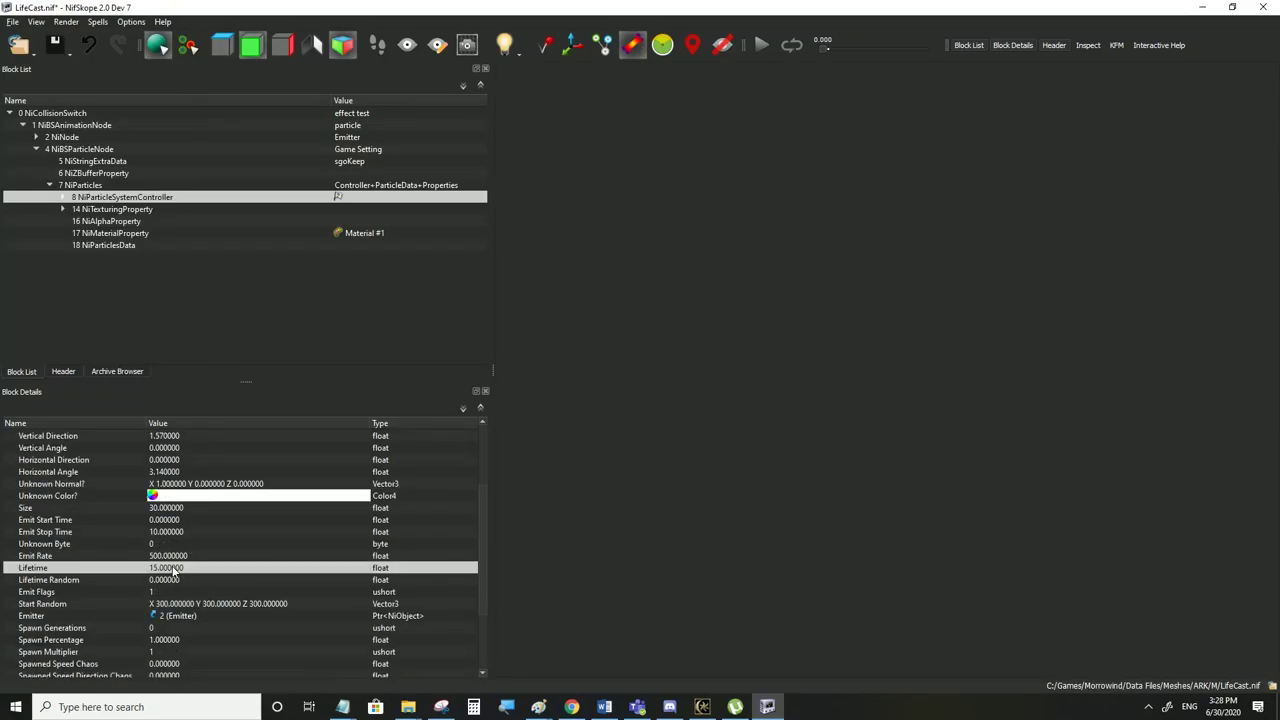
{"action": "left_click", "coordinate": [170, 559]}
{"action": "left_click", "coordinate": [12, 21]}
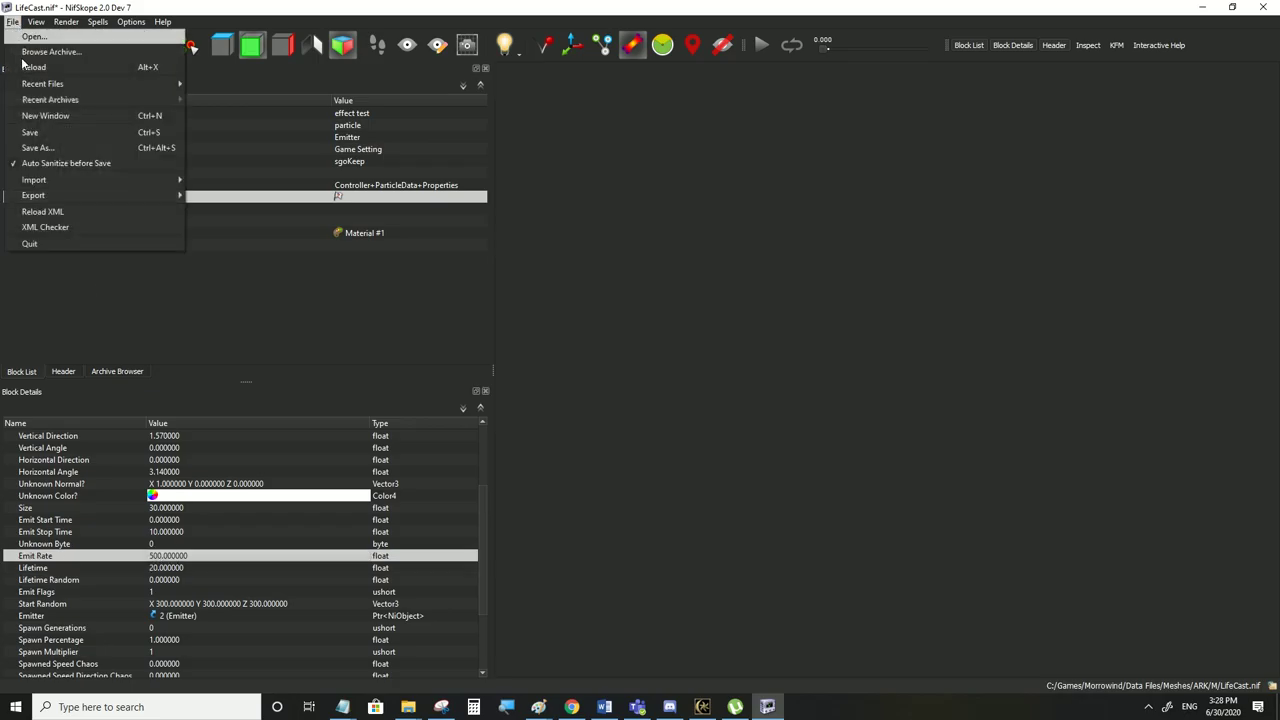
{"action": "left_click", "coordinate": [66, 127]}
{"action": "left_click", "coordinate": [702, 706]}
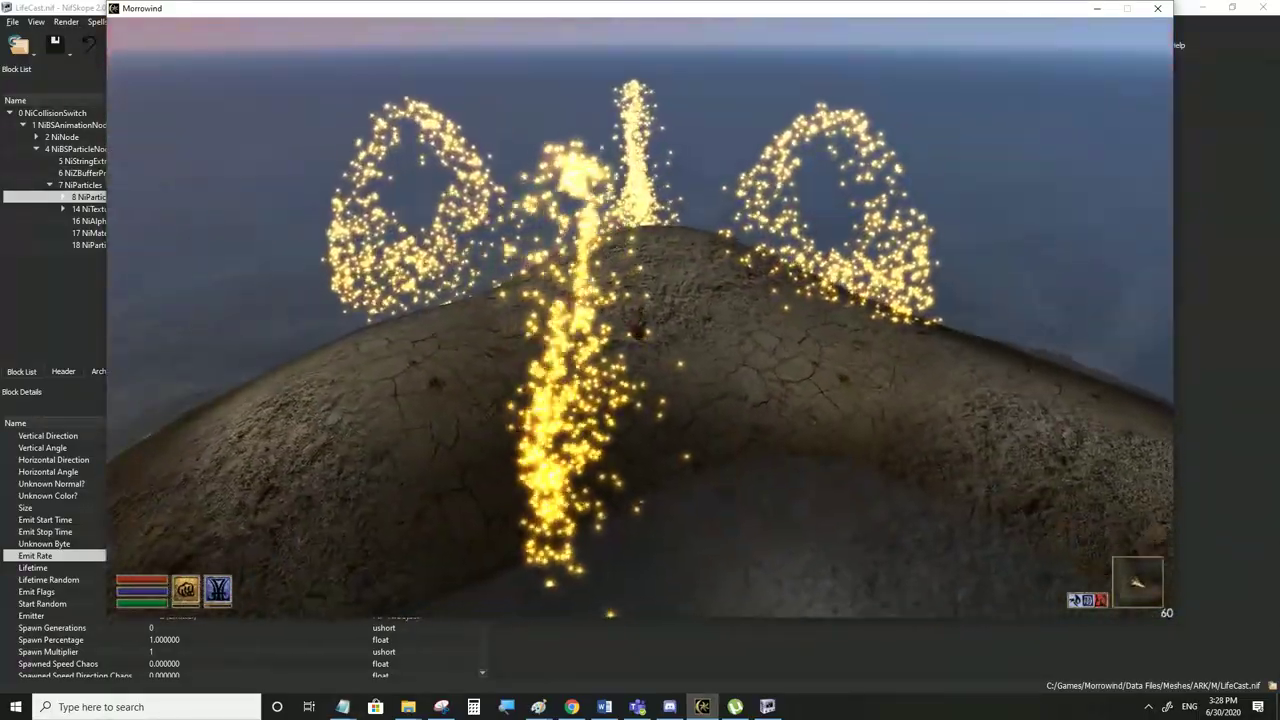
Record gameplay footage of the looping plumes with Alt+F9, then return to NifSkope
{"action": "key", "text": "alt+F9"}
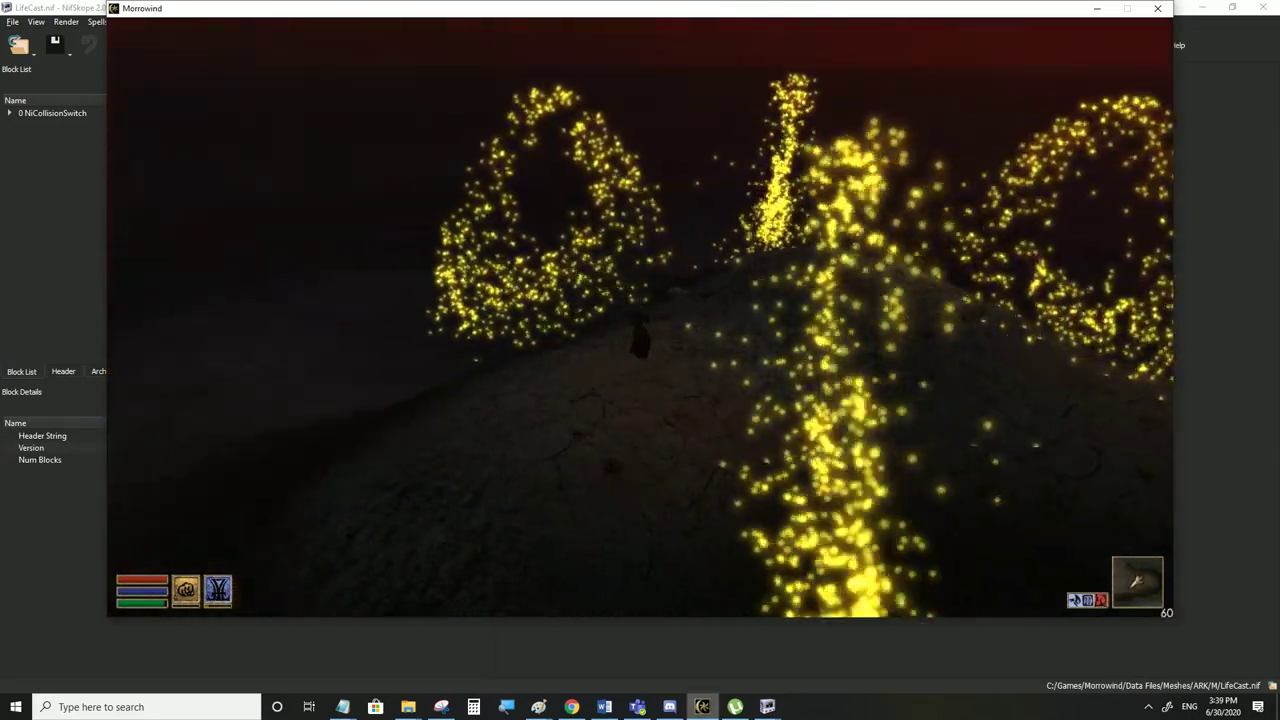
{"action": "key", "text": "alt+Tab"}
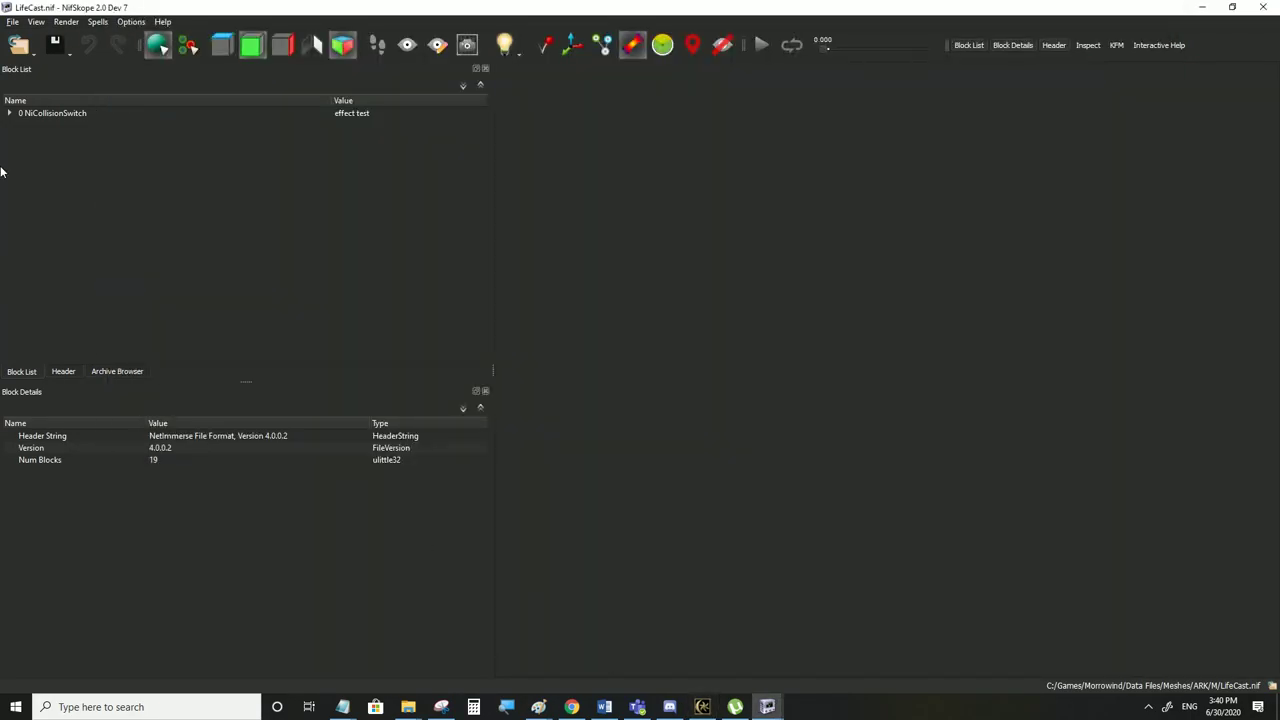
Expand the particle node tree and delete the NiGravity modifier block
{"action": "left_click", "coordinate": [20, 127]}
{"action": "left_click", "coordinate": [23, 126]}
{"action": "left_click", "coordinate": [36, 149]}
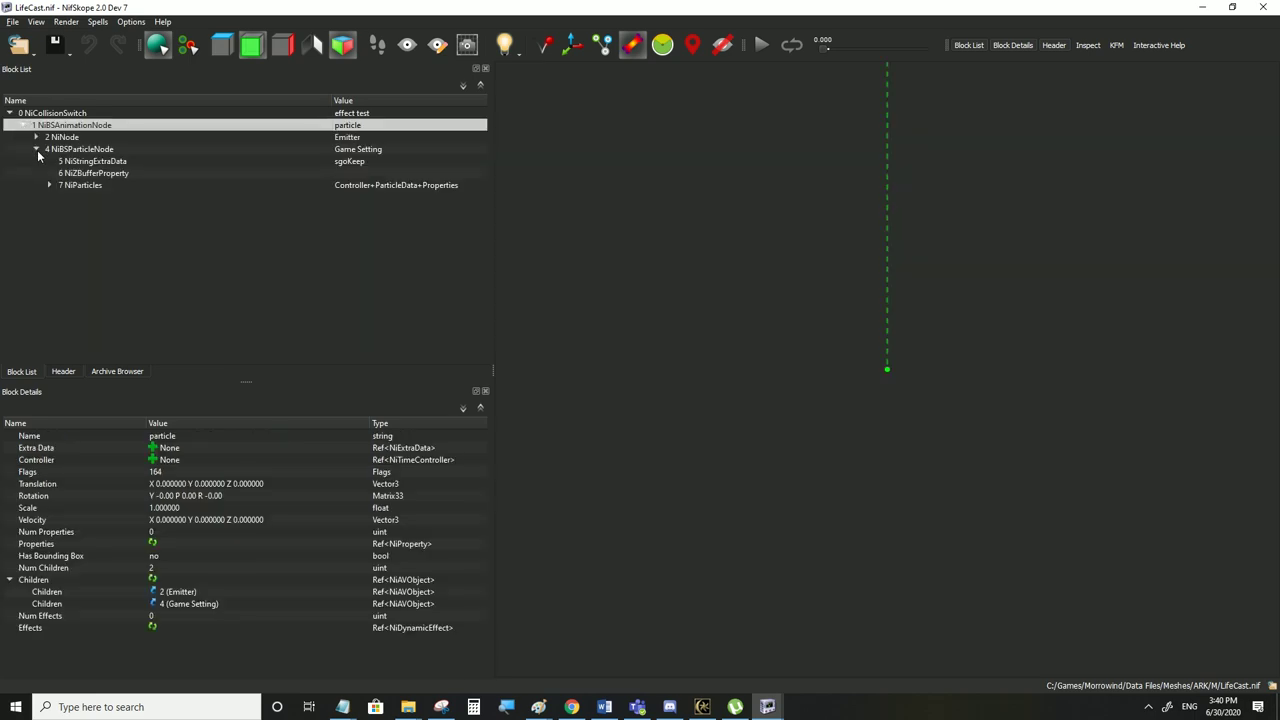
{"action": "left_click", "coordinate": [49, 185]}
{"action": "left_click", "coordinate": [63, 197]}
{"action": "left_click", "coordinate": [106, 197]}
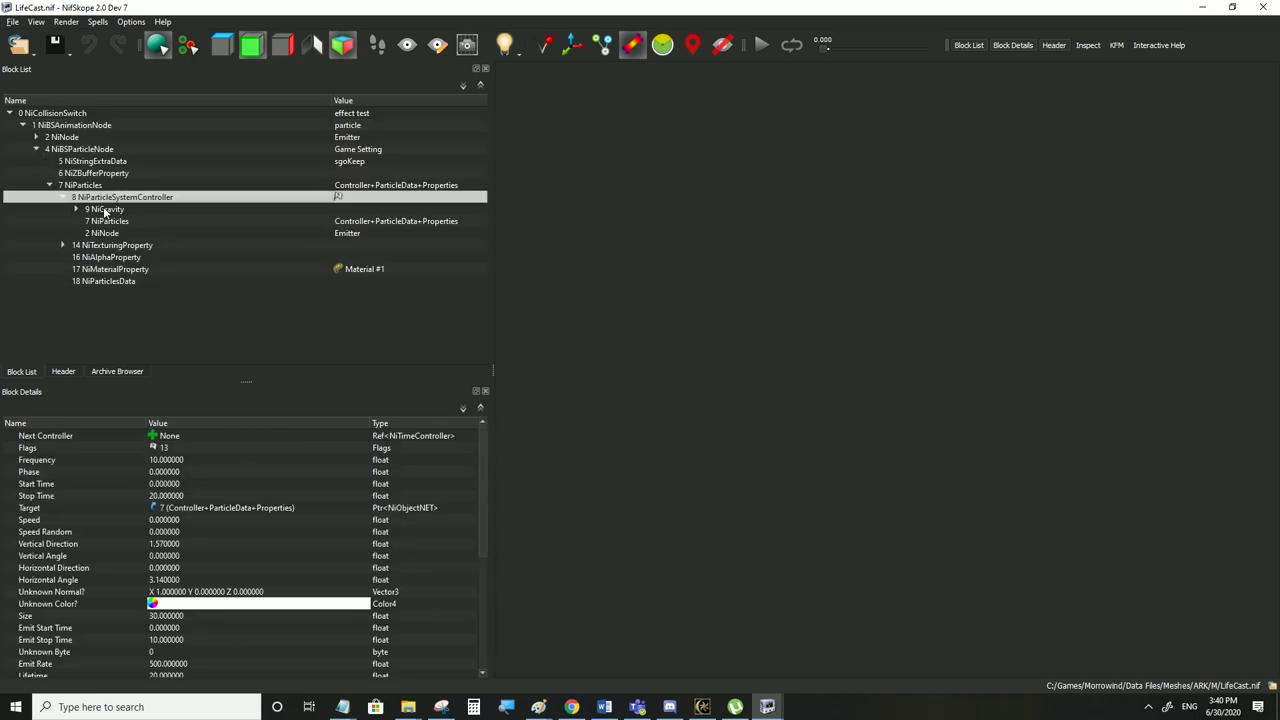
{"action": "left_click", "coordinate": [104, 210]}
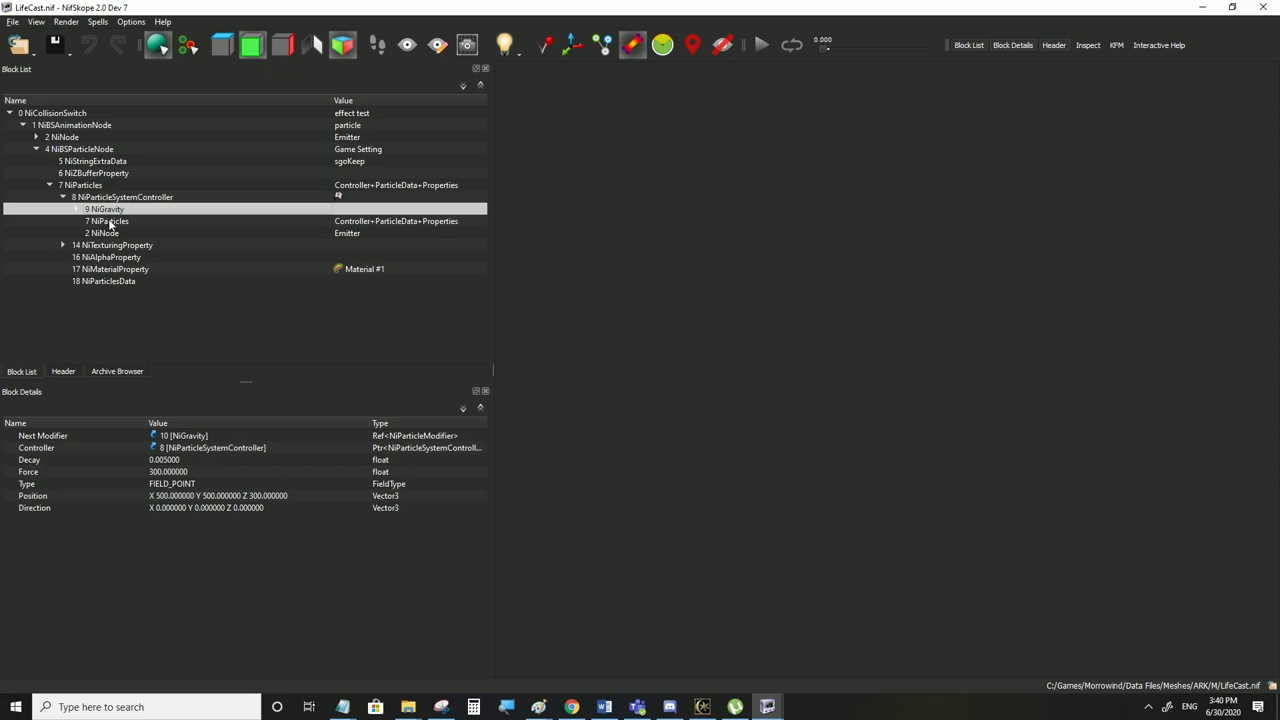
{"action": "key", "text": "Delete"}
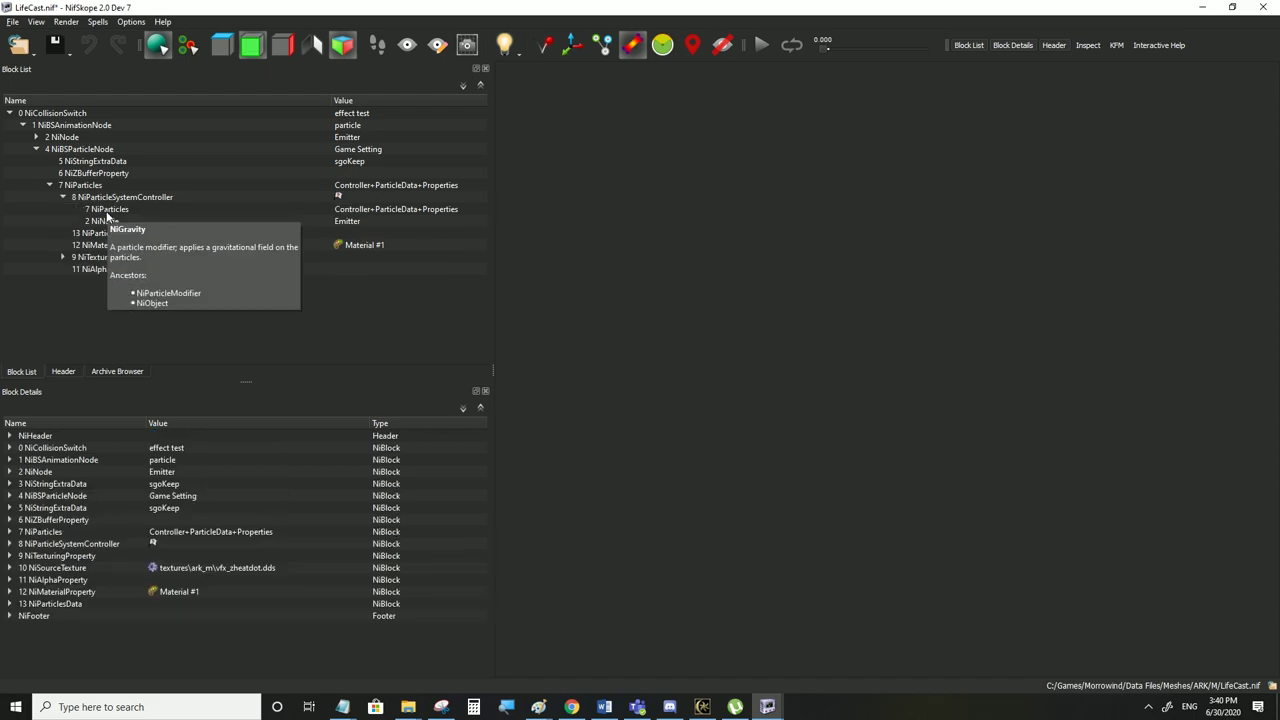
Set the NiParticleSystemController's Flags to 12 and save LifeCast.nif
{"action": "left_click", "coordinate": [114, 197]}
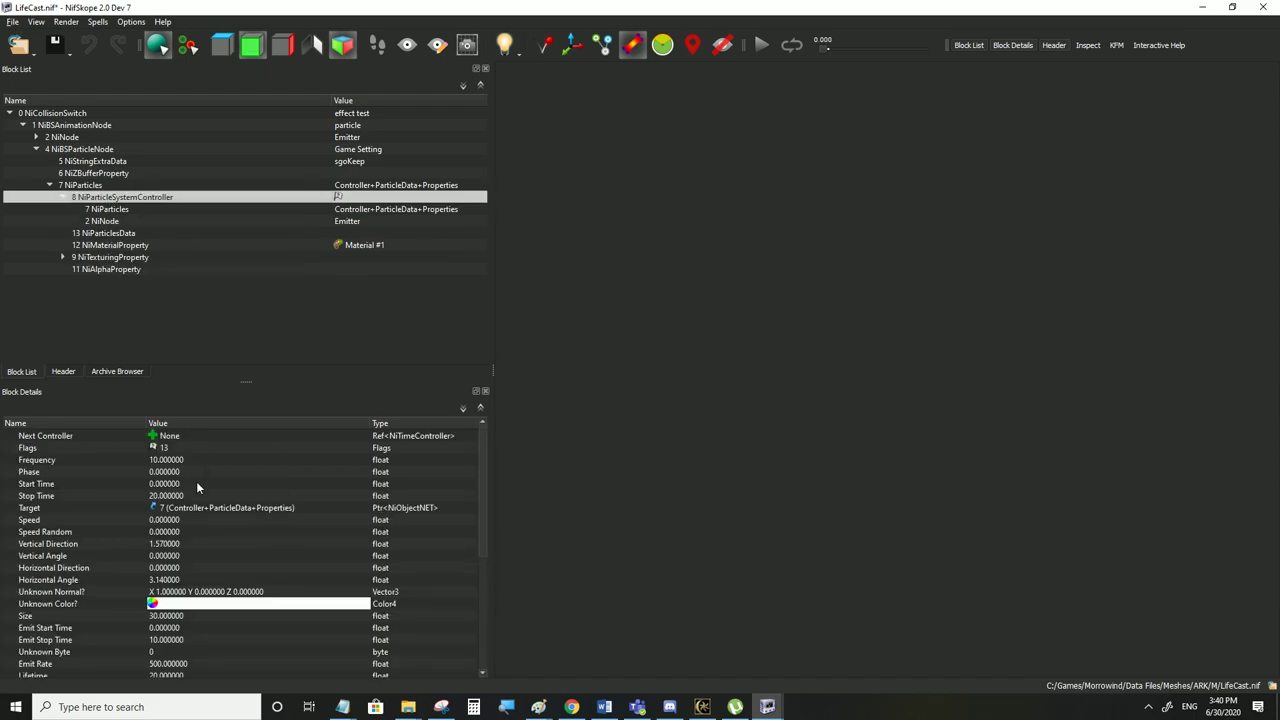
{"action": "double_click", "coordinate": [170, 448]}
{"action": "left_click", "coordinate": [172, 460]}
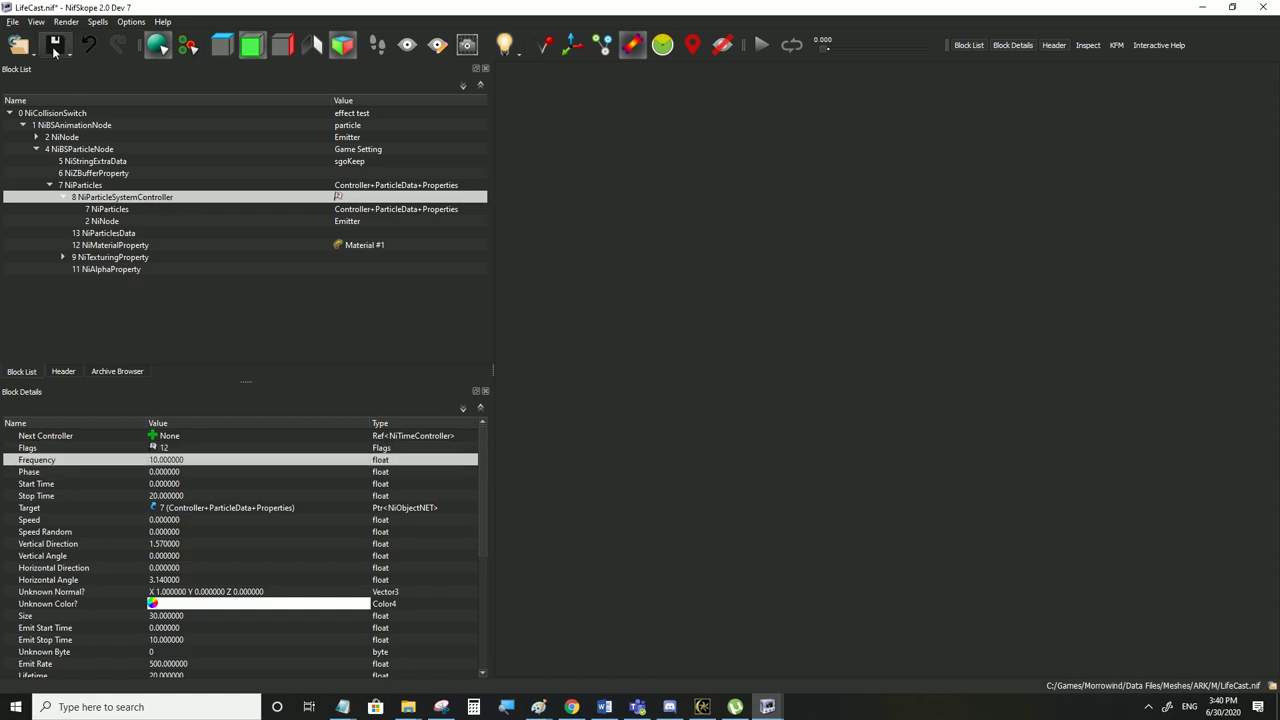
{"action": "left_click", "coordinate": [12, 21]}
{"action": "left_click", "coordinate": [28, 129]}
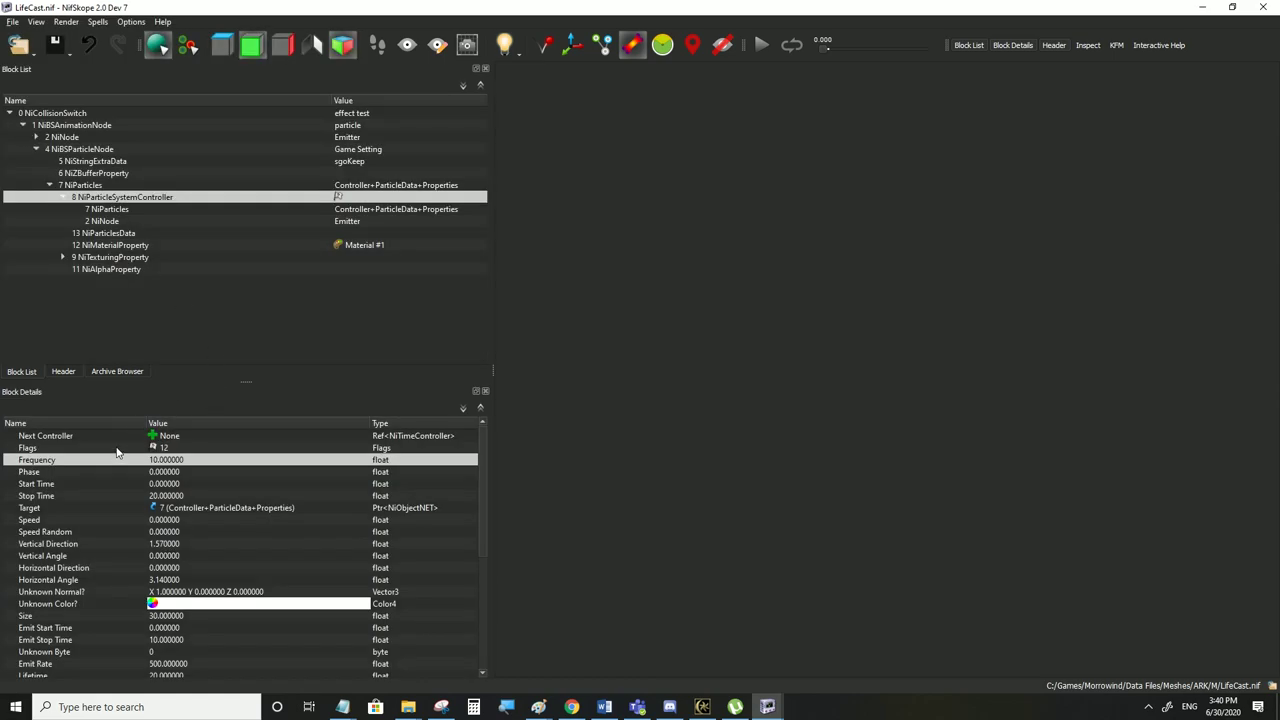
View the gravity-free golden particle cube in Morrowind, then return to NifSkope
{"action": "left_click", "coordinate": [699, 707]}
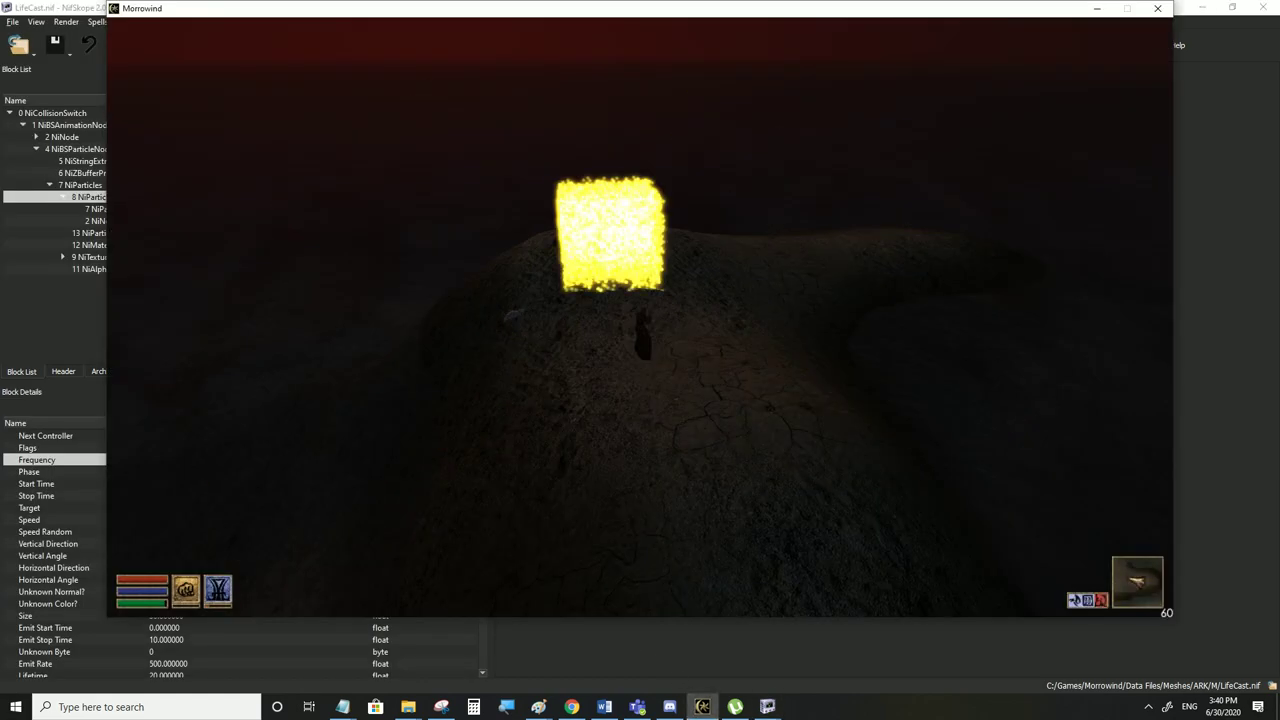
{"action": "key", "text": "w"}
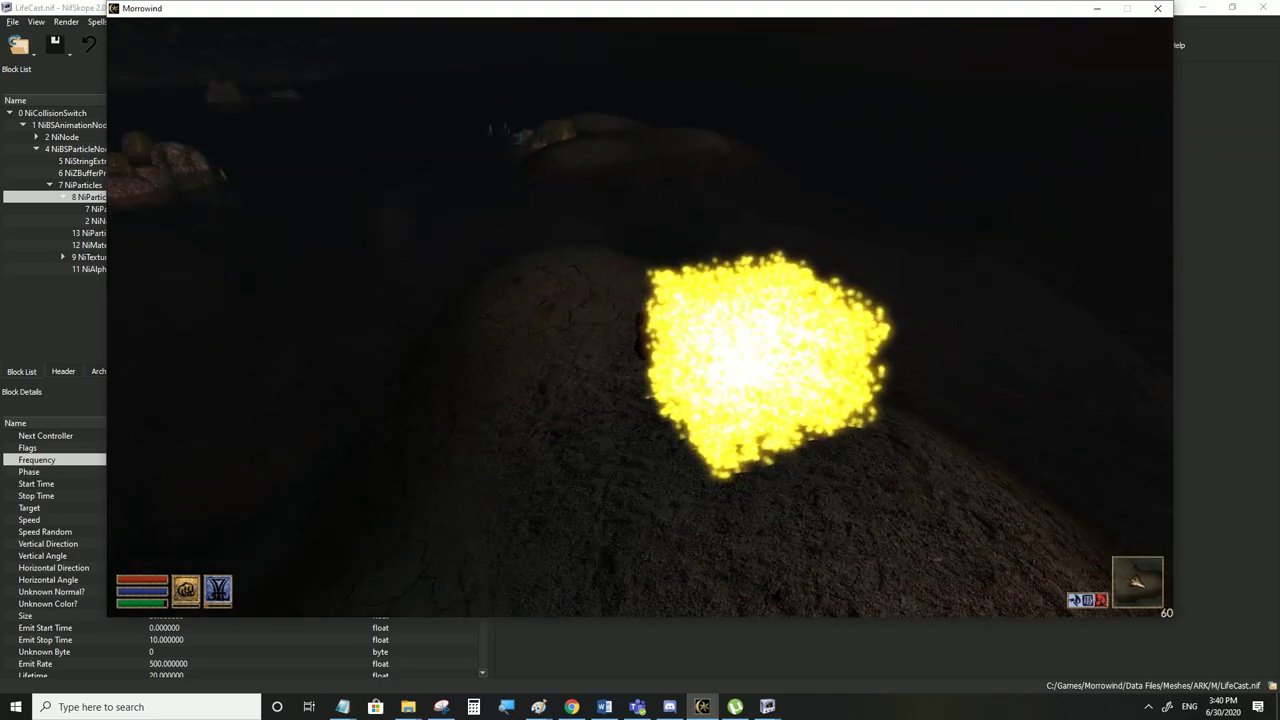
{"action": "key", "text": "alt+Tab"}
Set controller 8's Start Random to 7000 on X, Y and Z and save LifeCast.nif
{"action": "scroll", "coordinate": [178, 598], "scroll_direction": "down", "scroll_amount": 4}
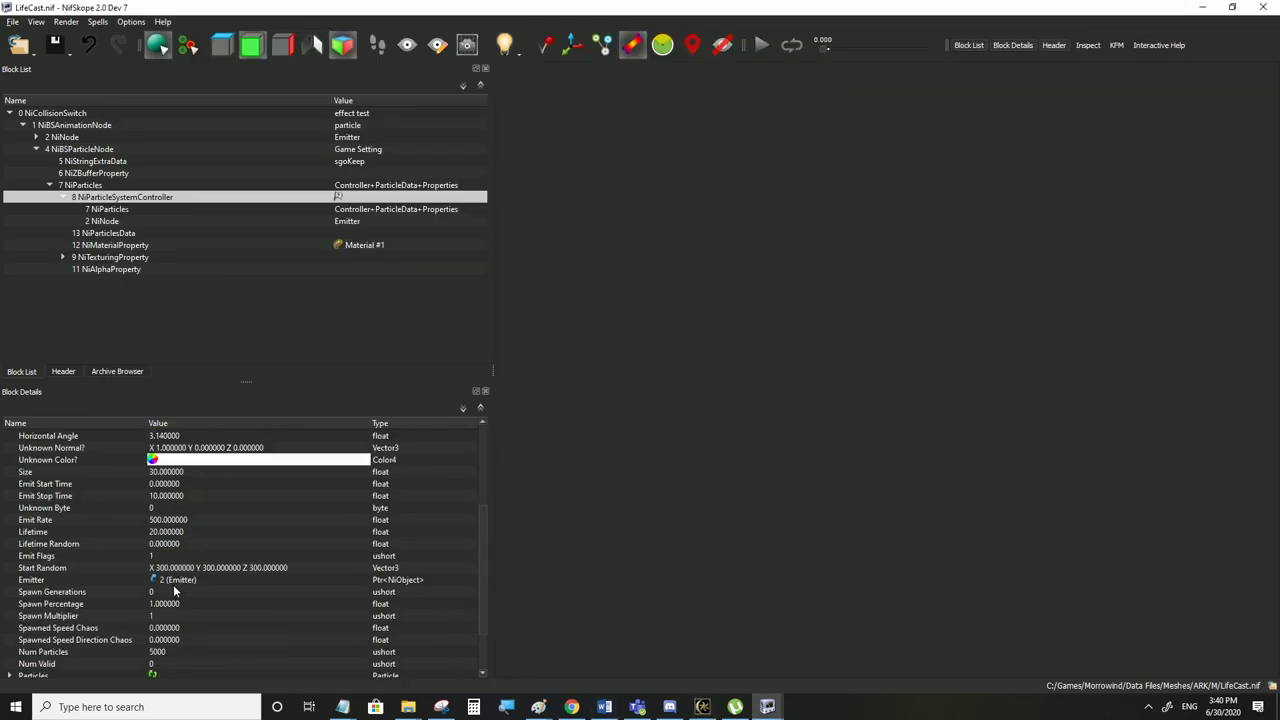
{"action": "double_click", "coordinate": [172, 567]}
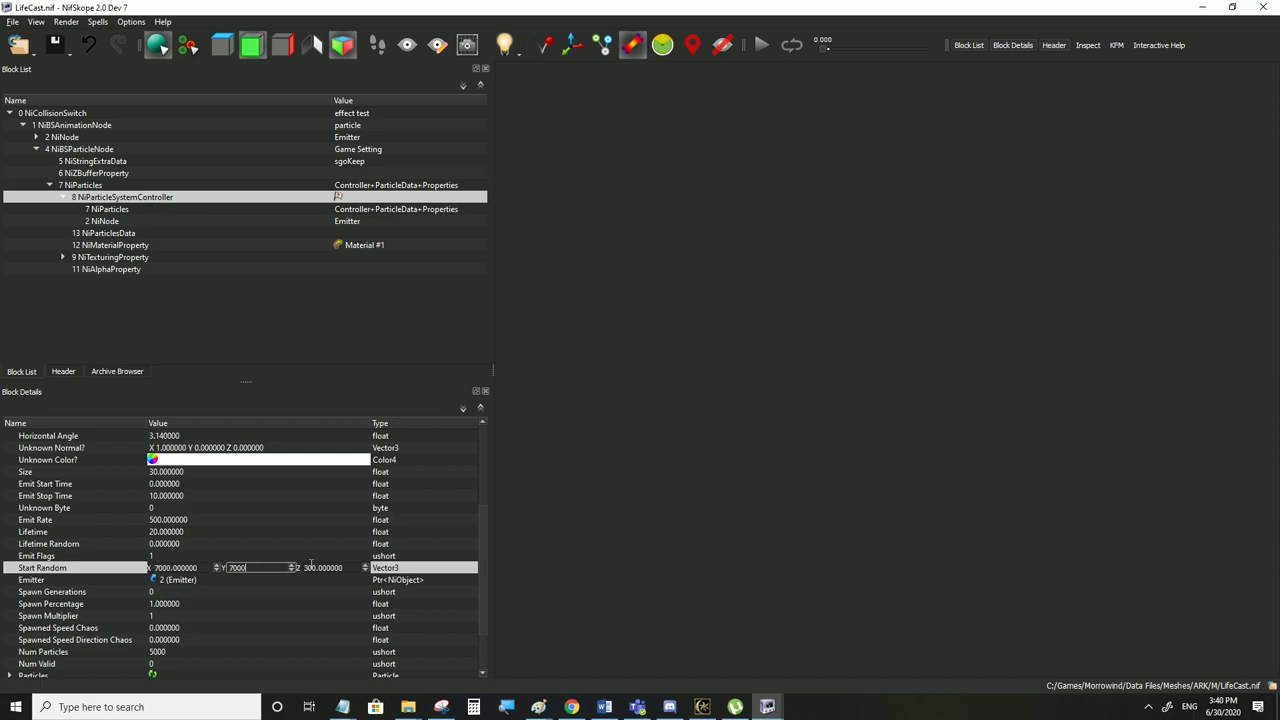
{"action": "left_click", "coordinate": [198, 544]}
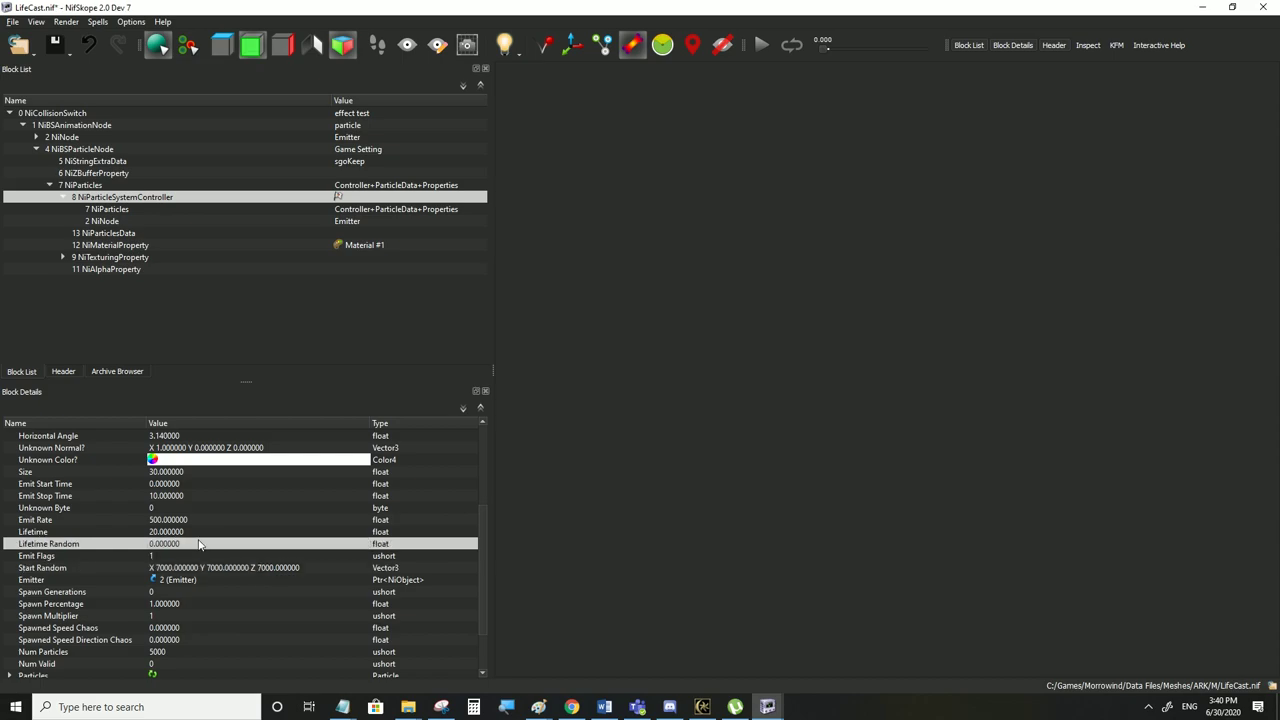
{"action": "left_click", "coordinate": [12, 21]}
{"action": "left_click", "coordinate": [30, 128]}
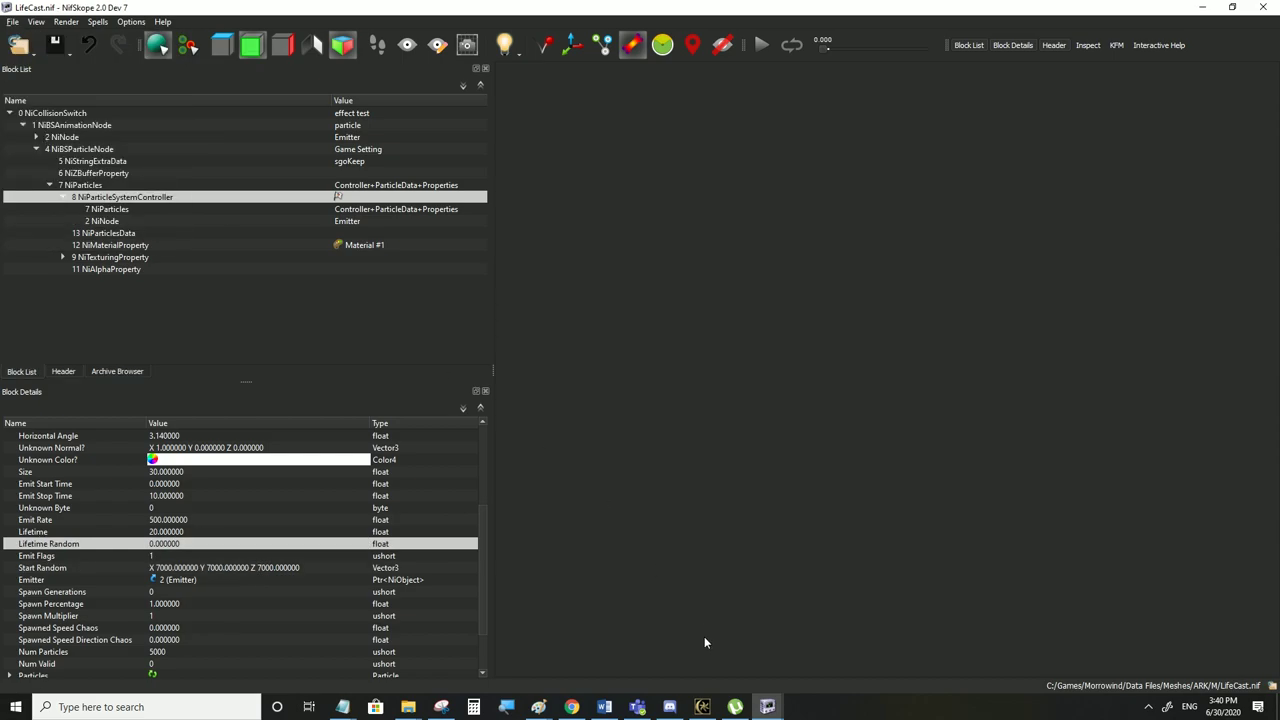
{"action": "left_click", "coordinate": [703, 707]}
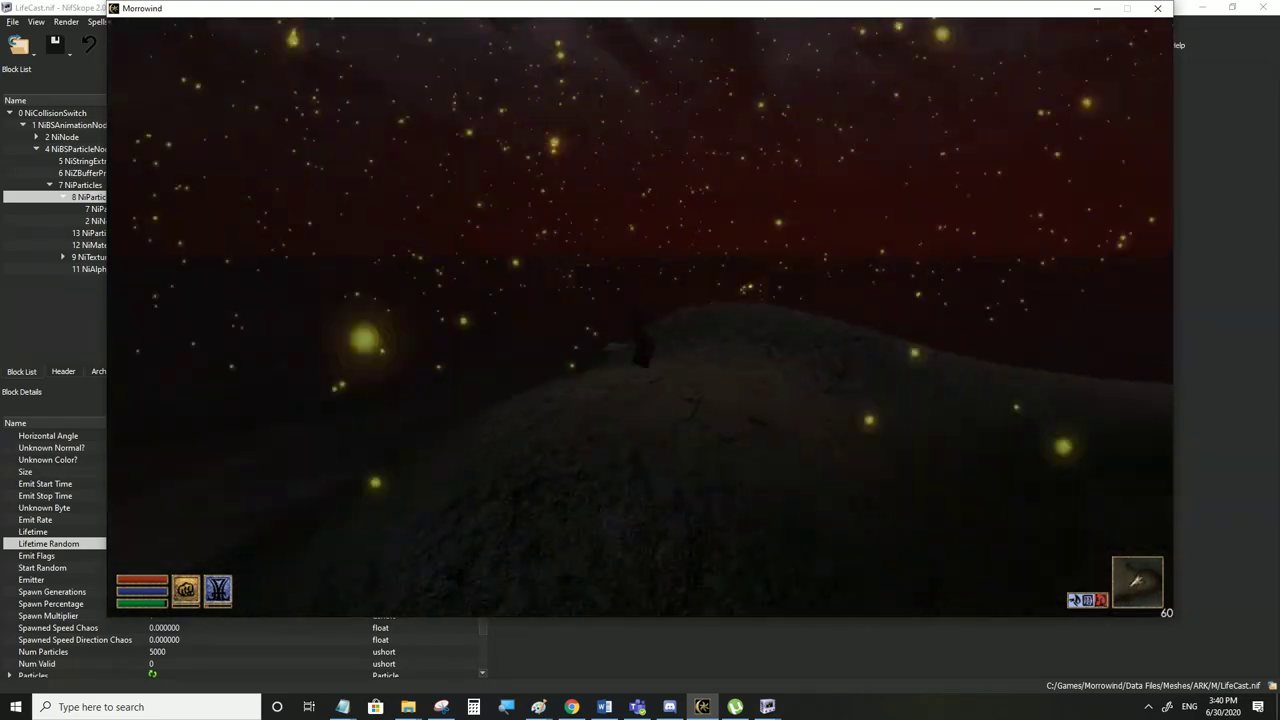
Walk over the hill in first- and third-person view, inspecting the particles scattered across the sky
{"action": "key", "text": "w"}
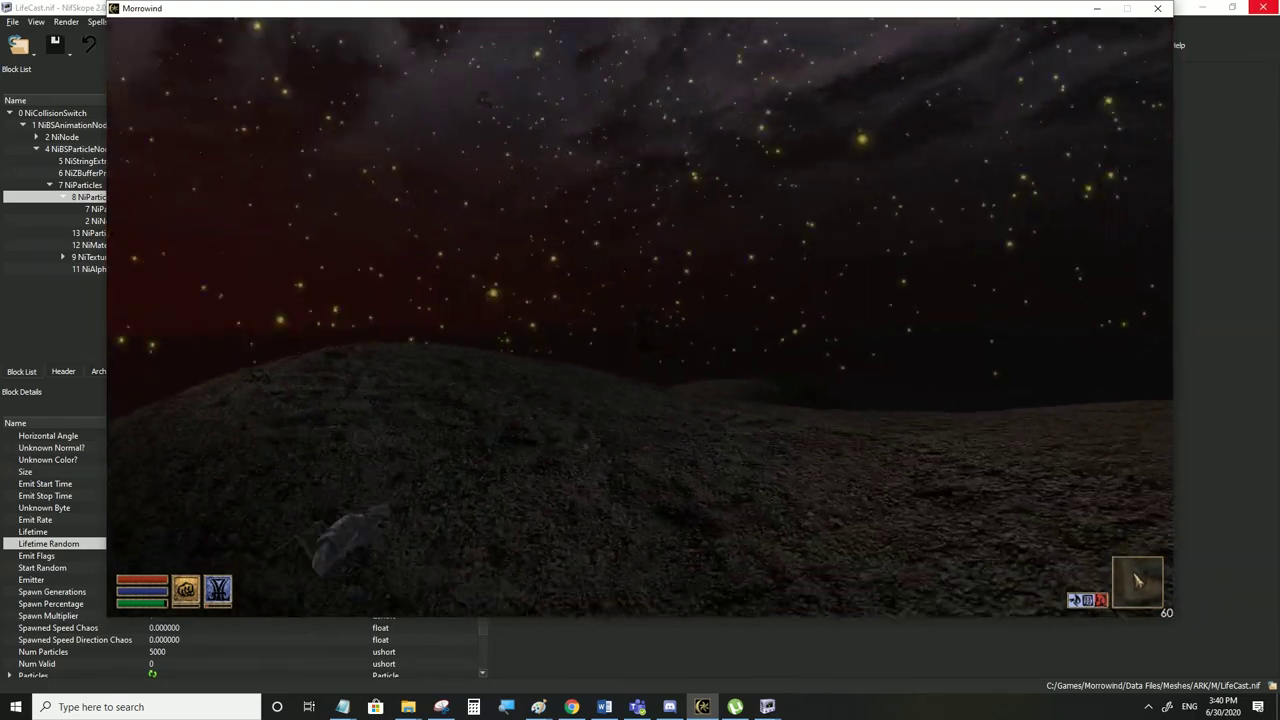
{"action": "key", "text": "Tab"}
{"action": "key", "text": "Tab"}
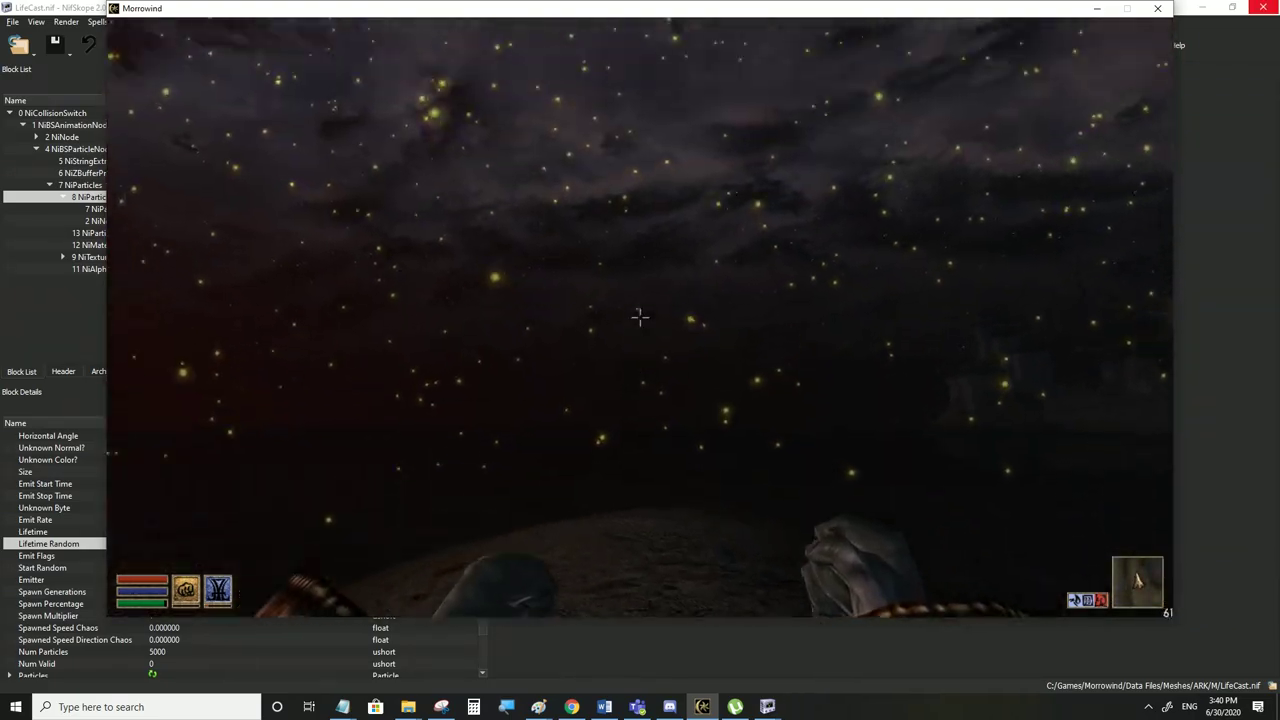
{"action": "key", "text": "w"}
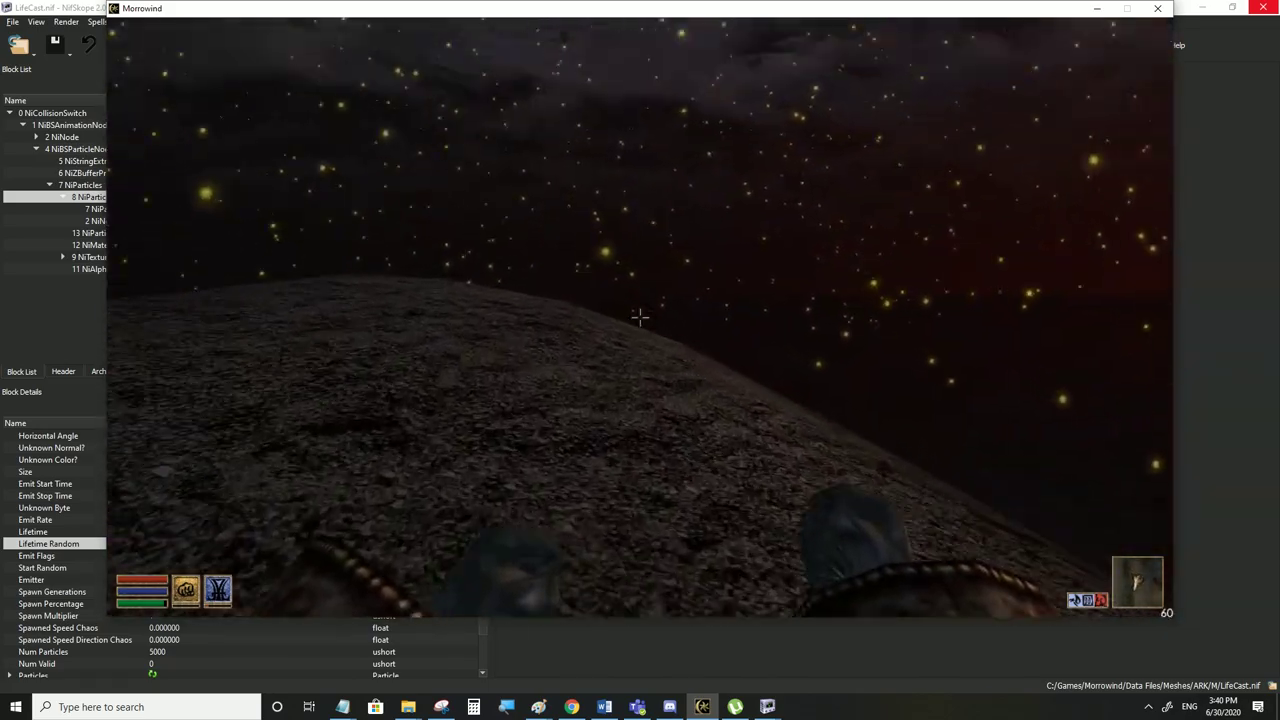
{"action": "key", "text": "w"}
{"action": "key", "text": "w"}
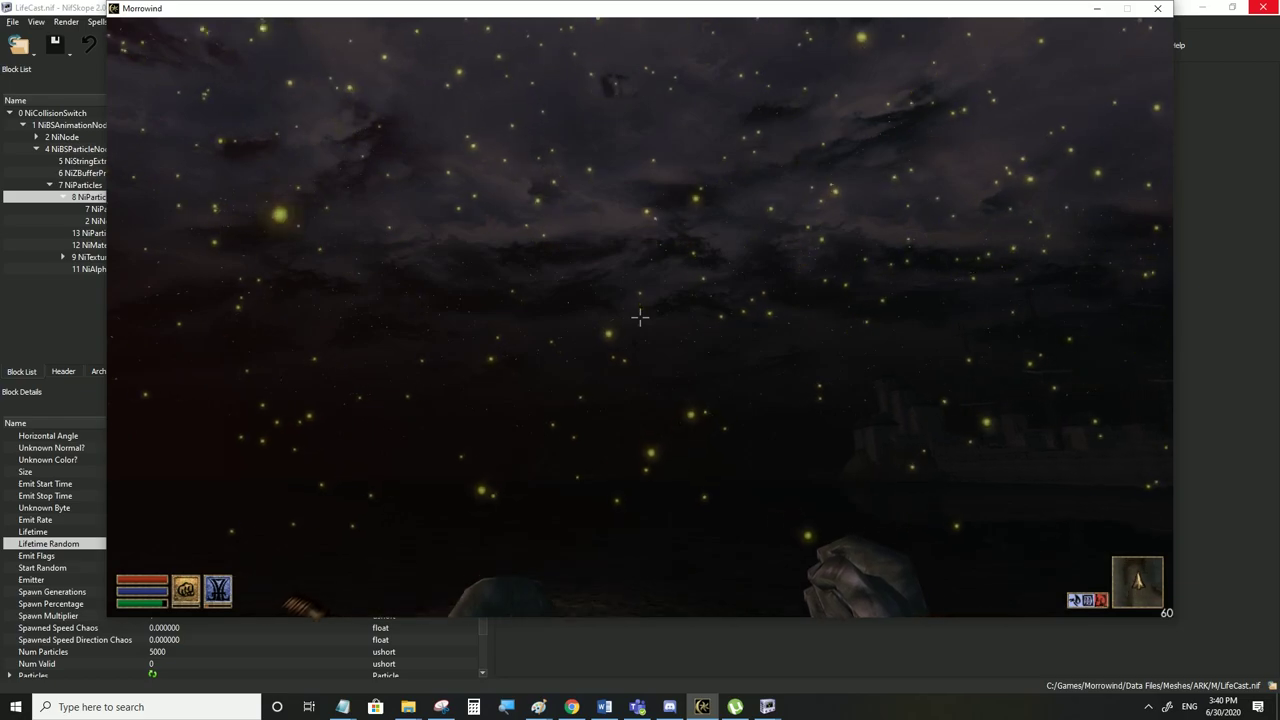
{"action": "key", "text": "Tab"}
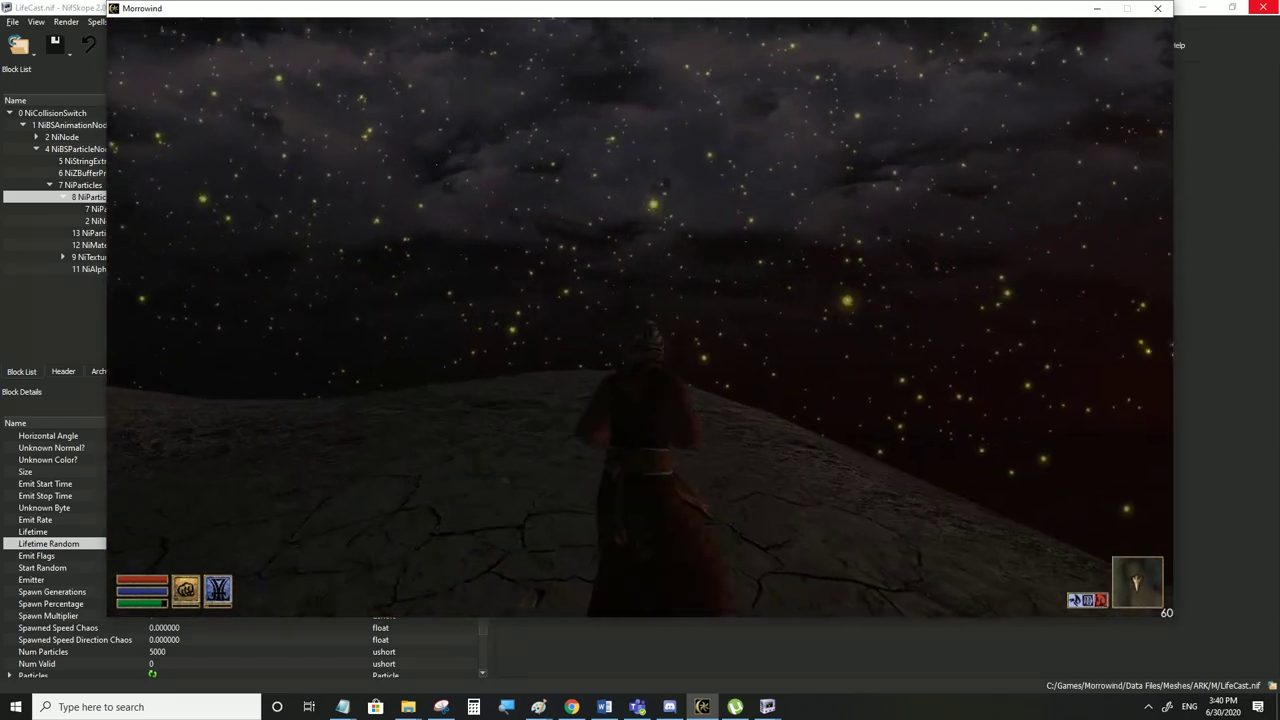
{"action": "key", "text": "w"}
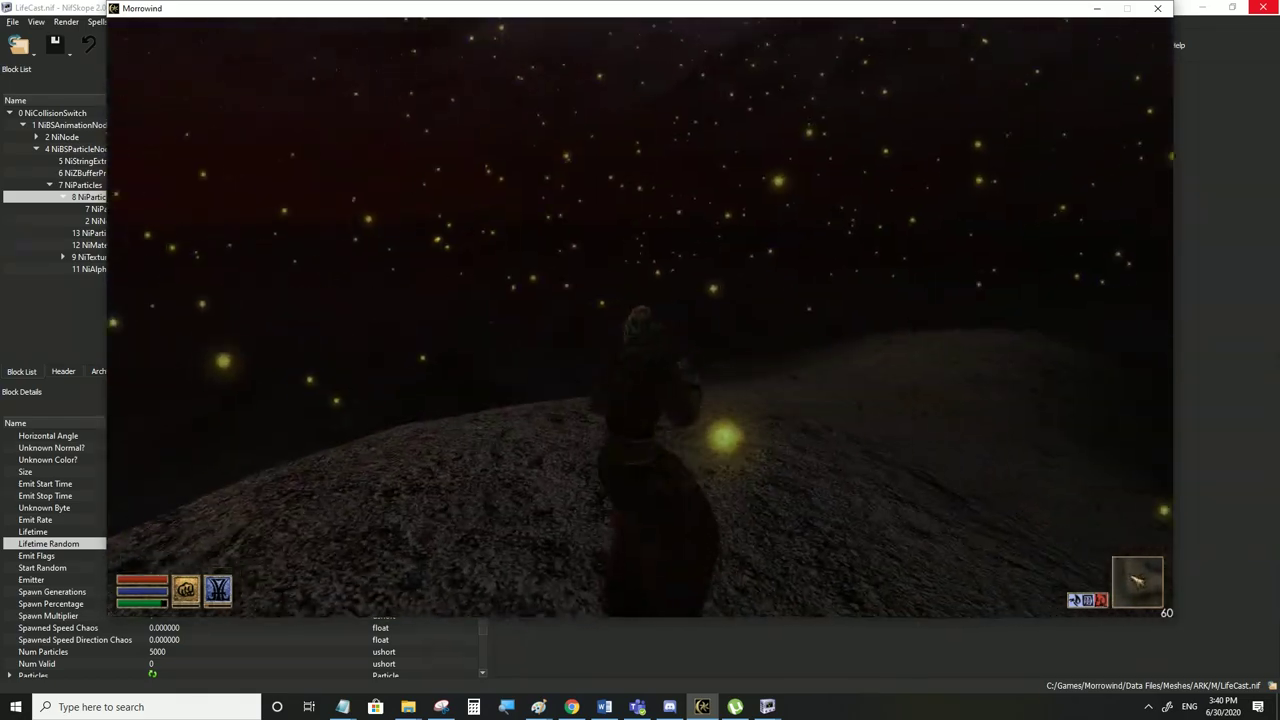
{"action": "key", "text": "w"}
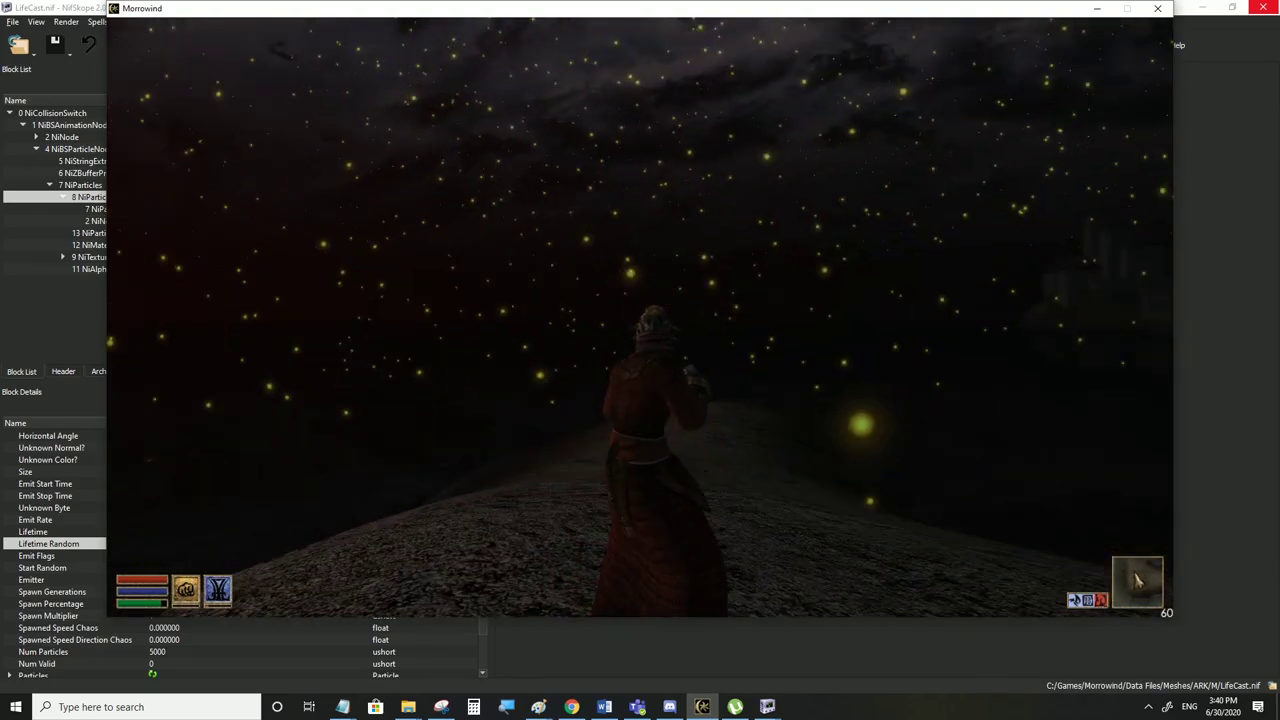
{"action": "key", "text": "w"}
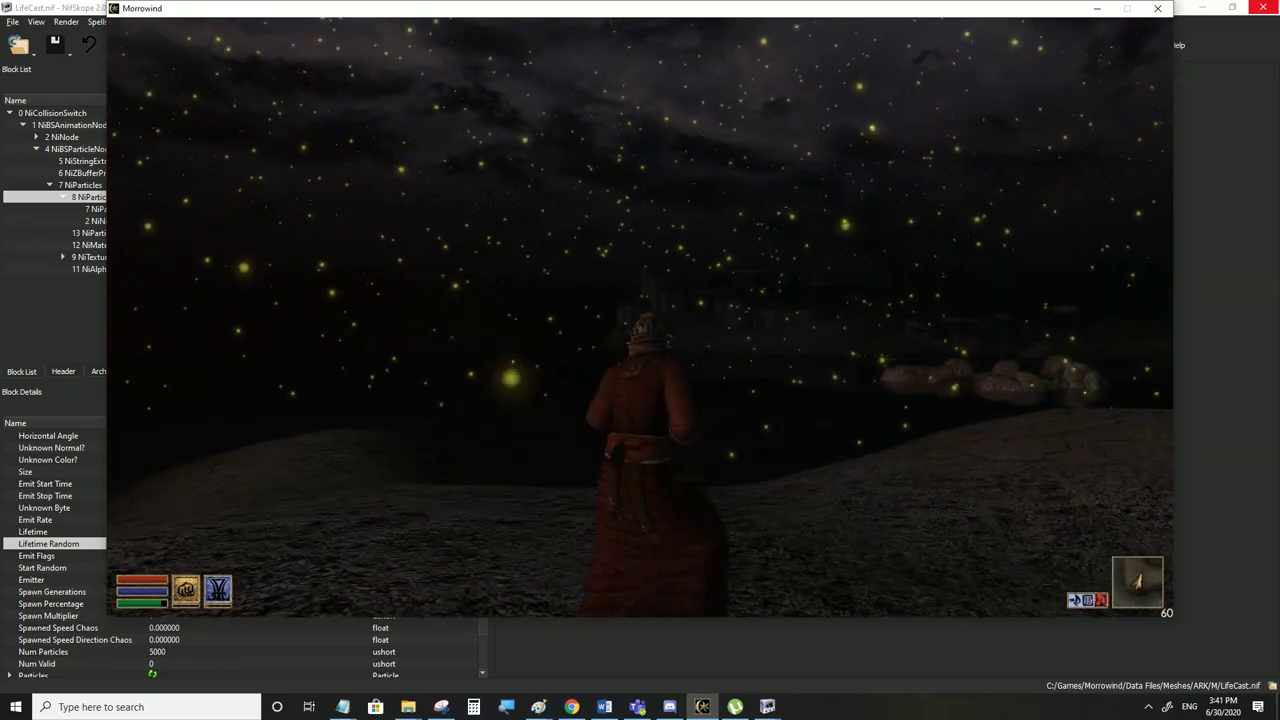
{"action": "key", "text": "w"}
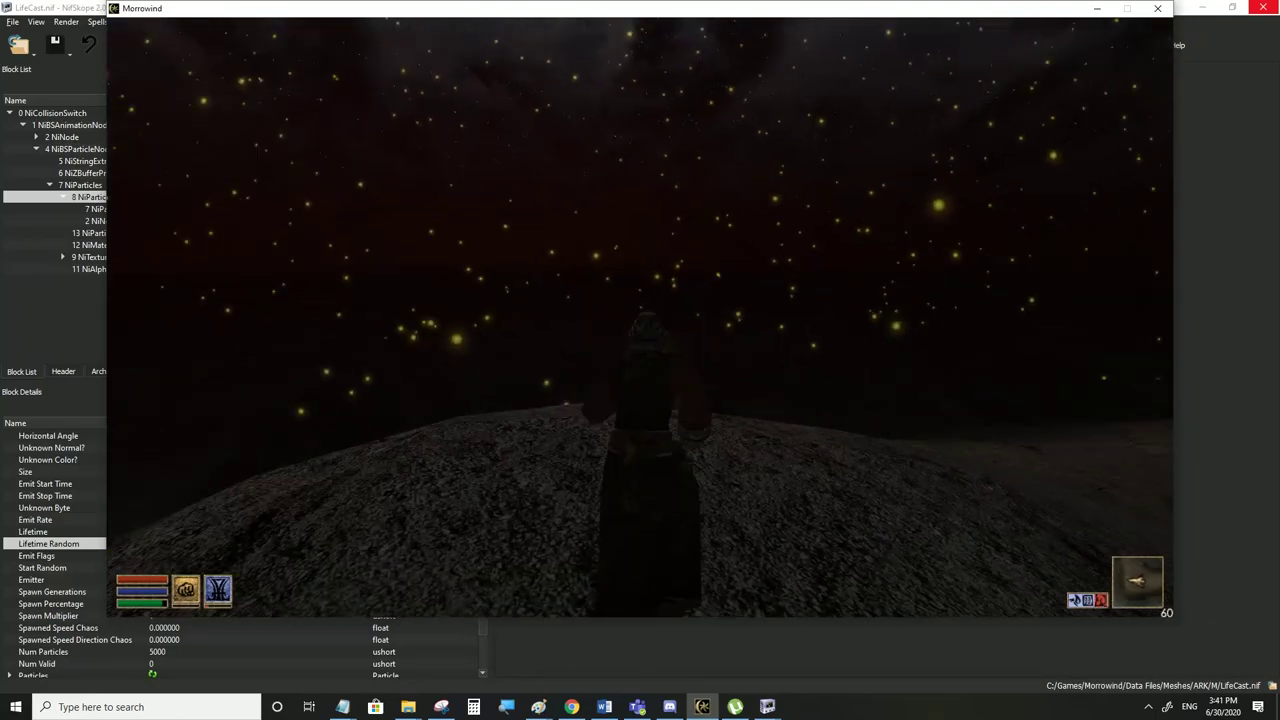
{"action": "key", "text": "alt+Tab"}
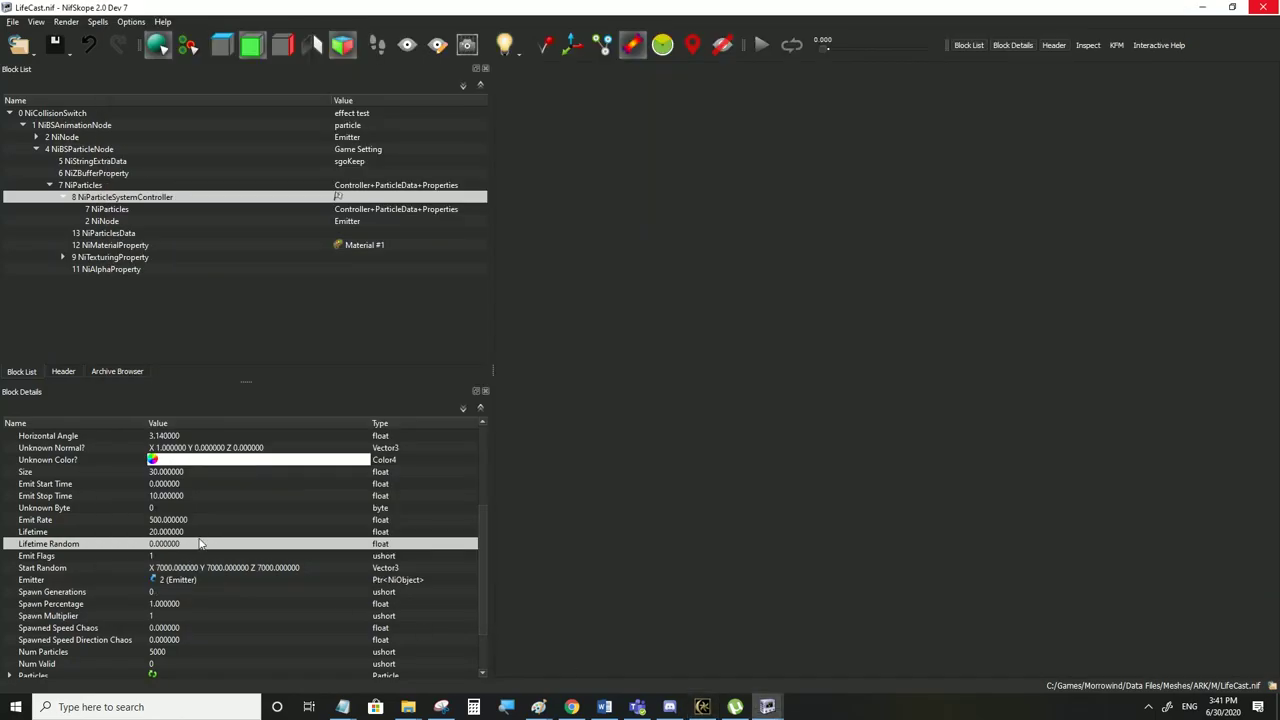
Change the particle Size from 30 to 60 and save LifeCast.nif
{"action": "double_click", "coordinate": [177, 471]}
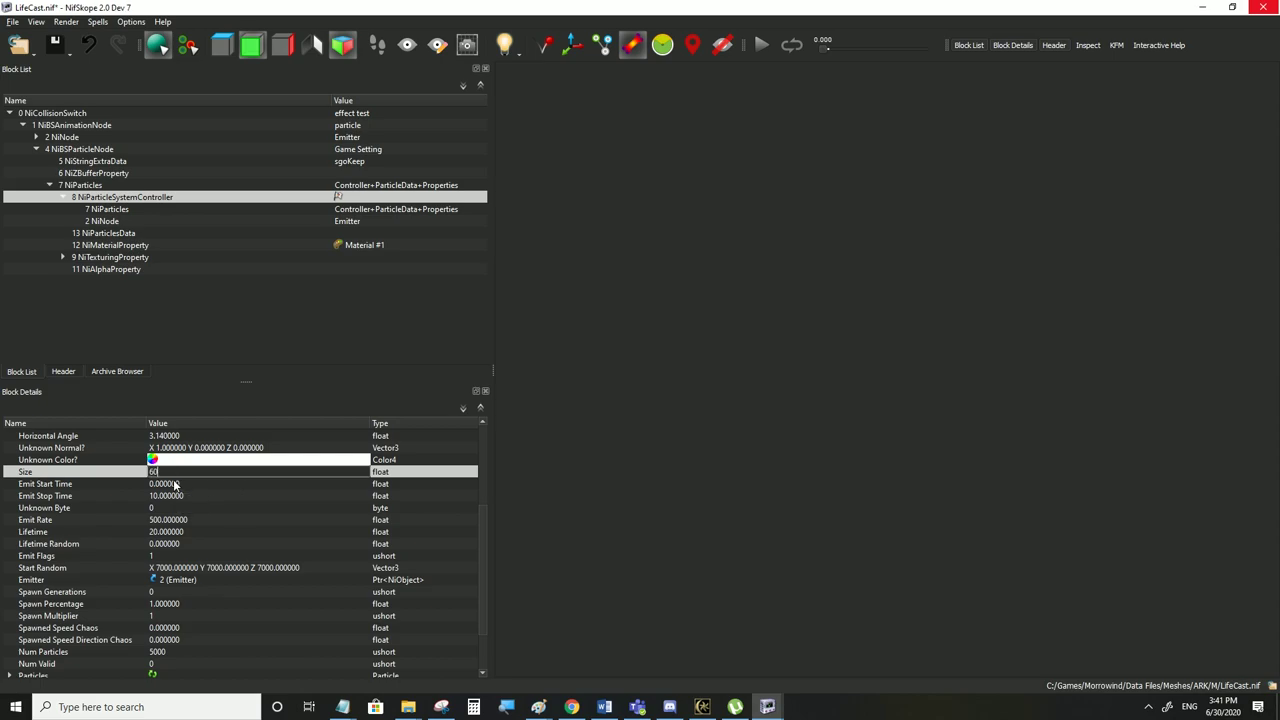
{"action": "left_click", "coordinate": [174, 485]}
{"action": "left_click", "coordinate": [12, 22]}
{"action": "left_click", "coordinate": [34, 132]}
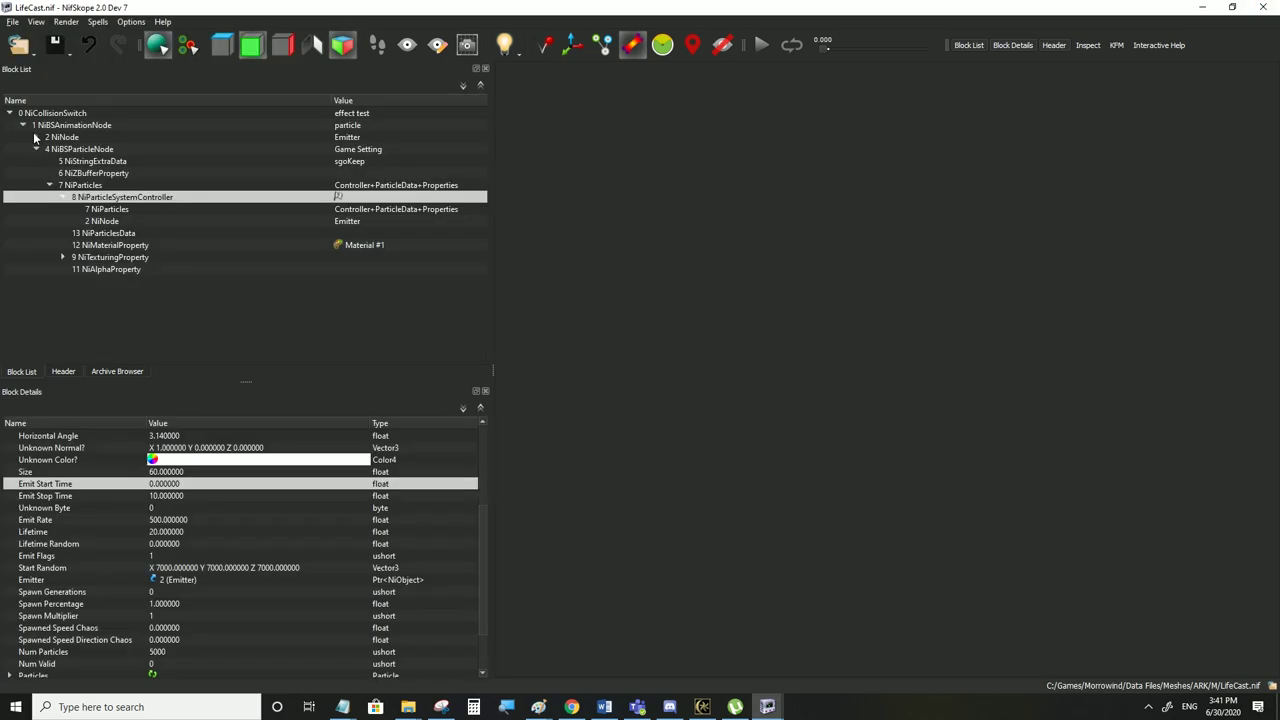
Look at the bigger golden orbs in Morrowind, then return to NifSkope
{"action": "key", "text": "alt+Tab"}
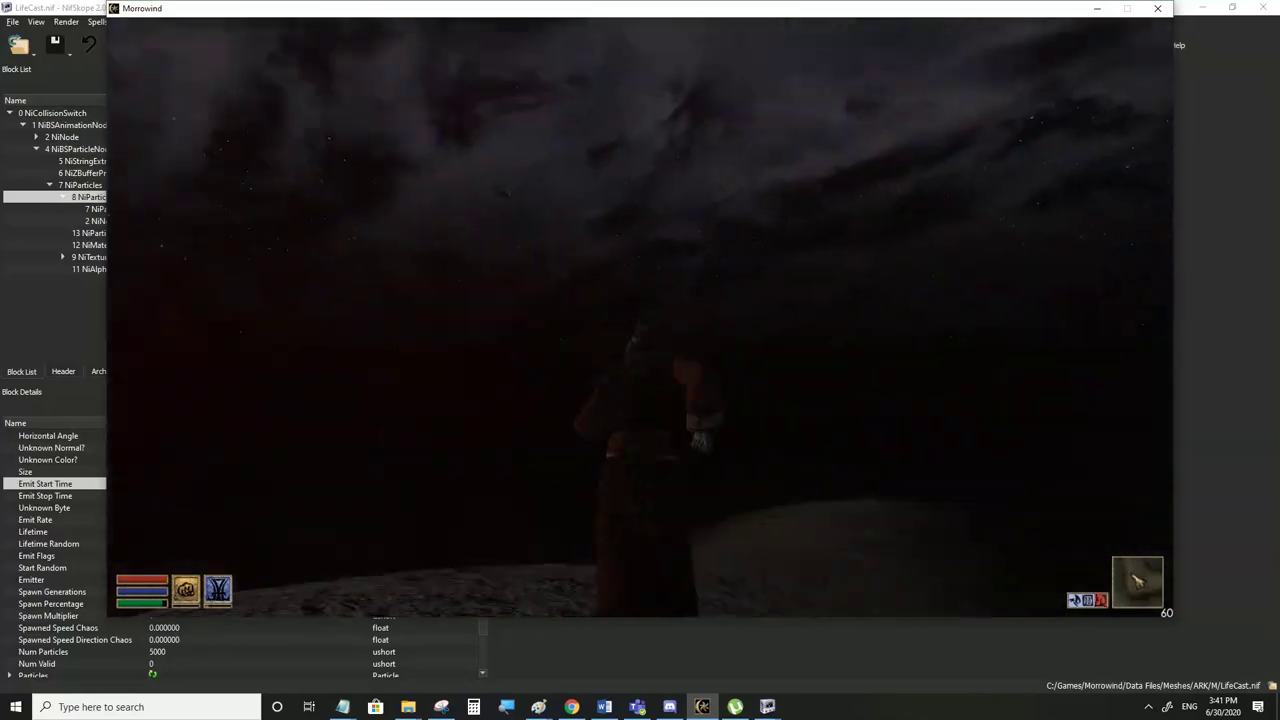
{"action": "key", "text": "w"}
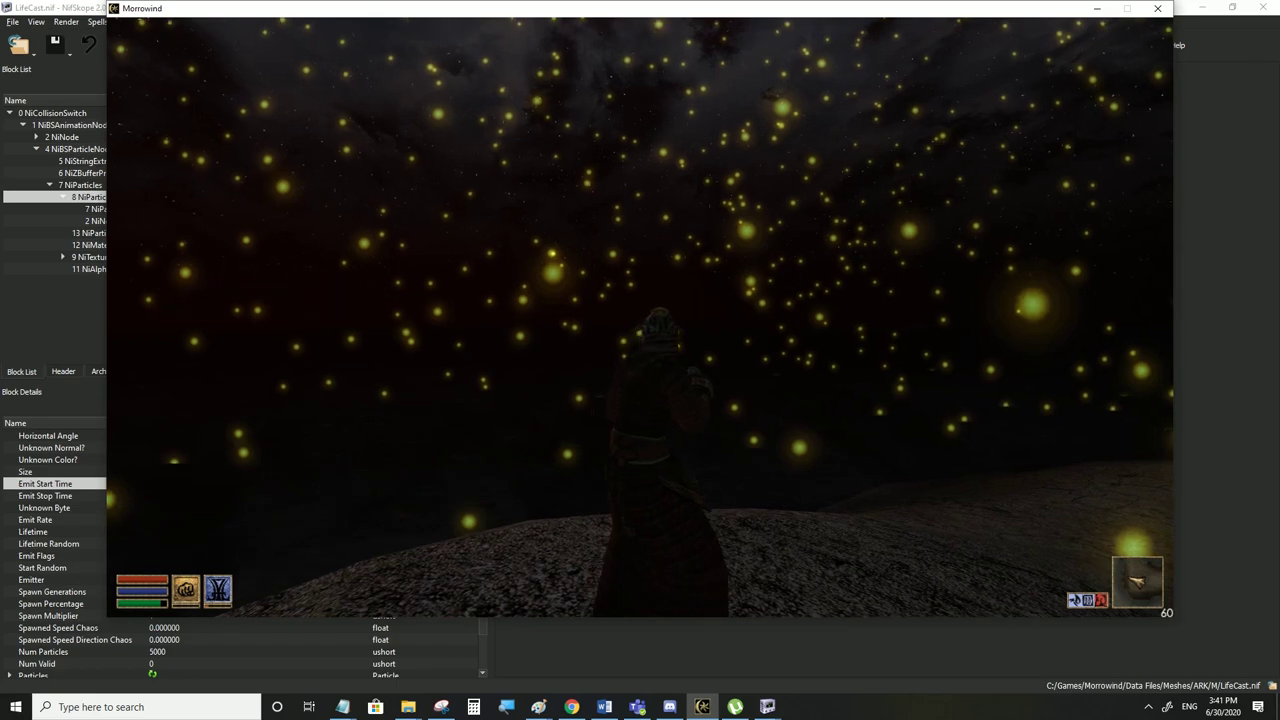
{"action": "key", "text": "alt+Tab"}
{"action": "double_click", "coordinate": [161, 474]}
Set particle Size to 200, save, and view the large orbs in third-person in Morrowind
{"action": "type", "text": "3"}
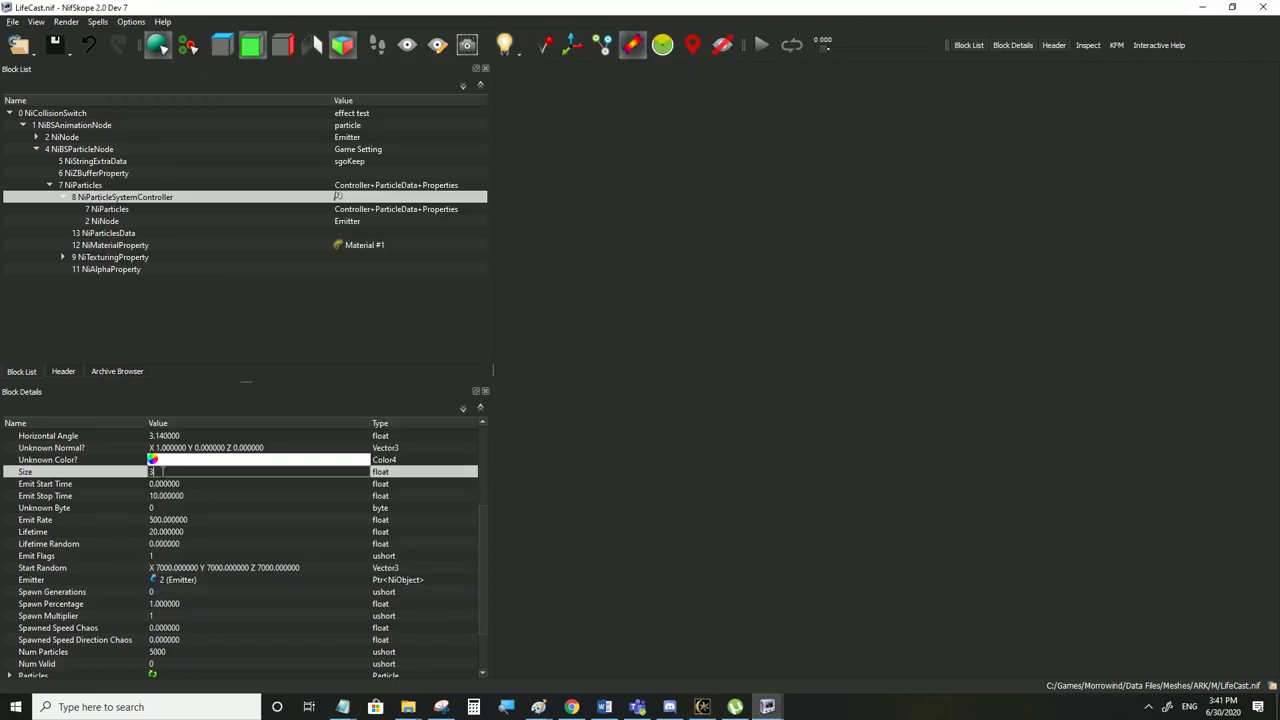
{"action": "type", "text": "00"}
{"action": "left_click", "coordinate": [166, 486]}
{"action": "left_click", "coordinate": [13, 21]}
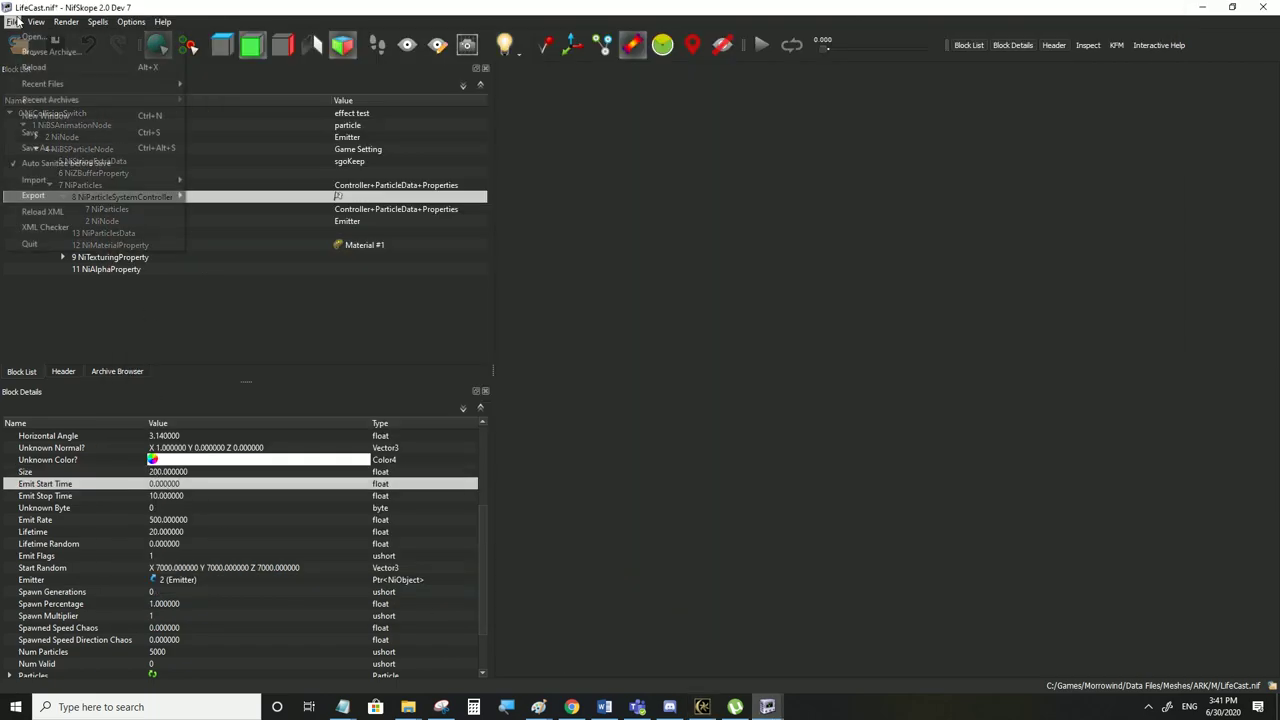
{"action": "left_click", "coordinate": [30, 131]}
{"action": "left_click", "coordinate": [700, 707]}
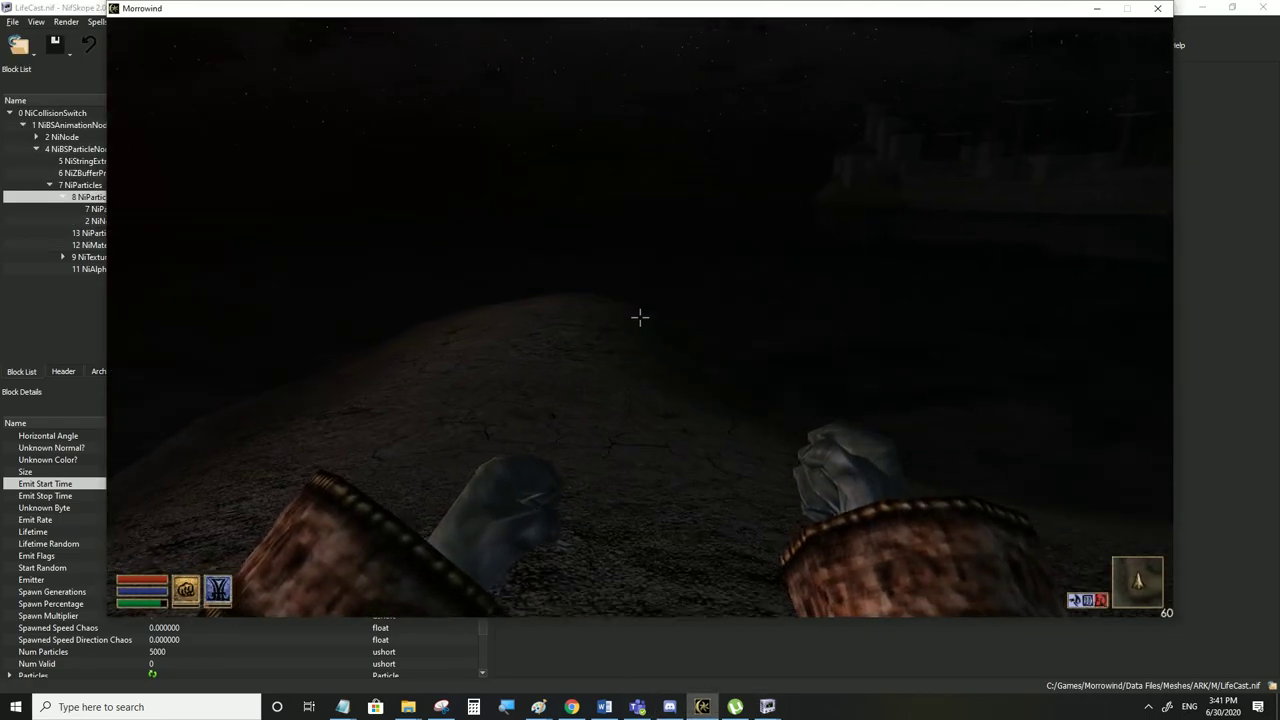
{"action": "left_click", "coordinate": [640, 317]}
{"action": "key", "text": "Tab"}
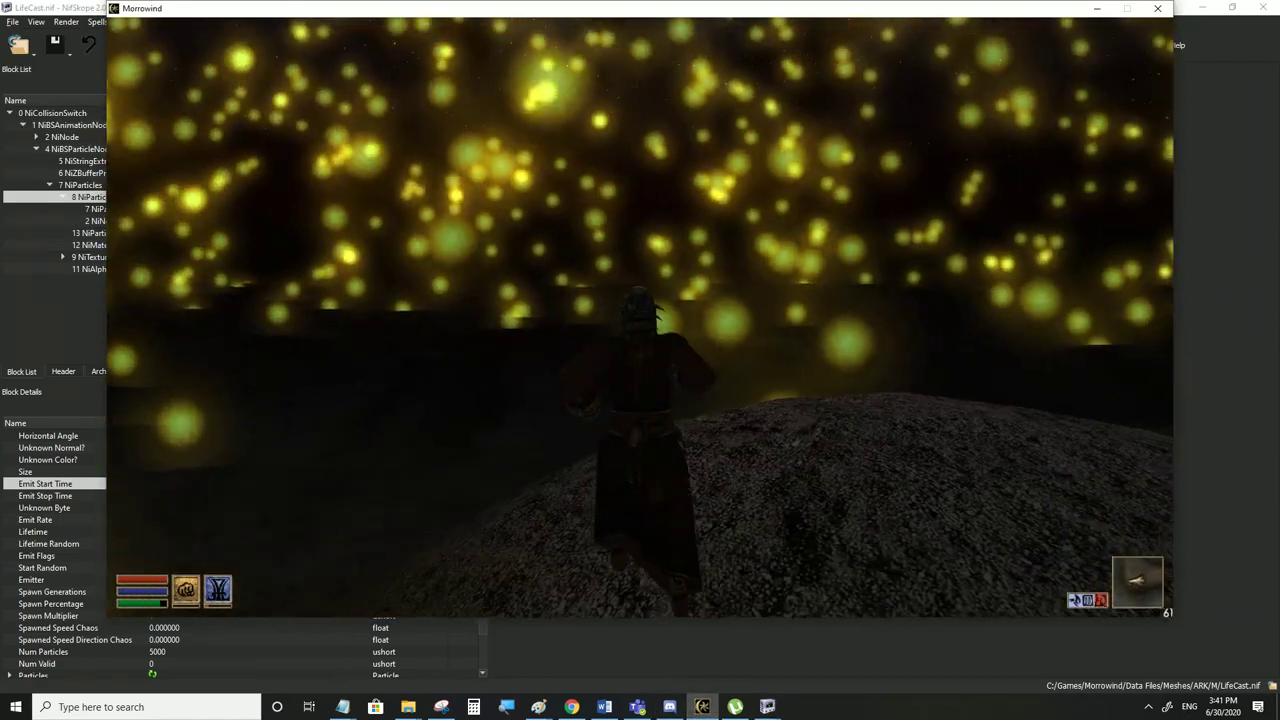
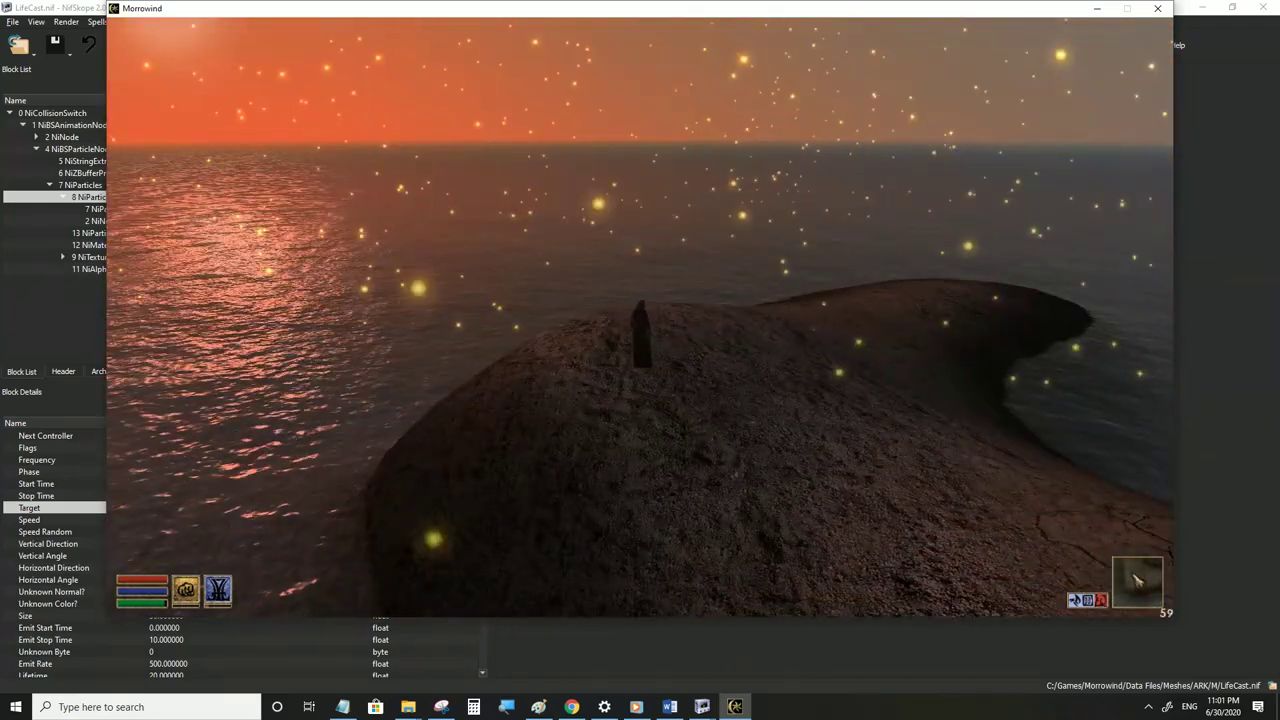
Leave Morrowind and bring NifSkope back with LifeCast.nif's particle controller showing
{"action": "left_click", "coordinate": [736, 707]}
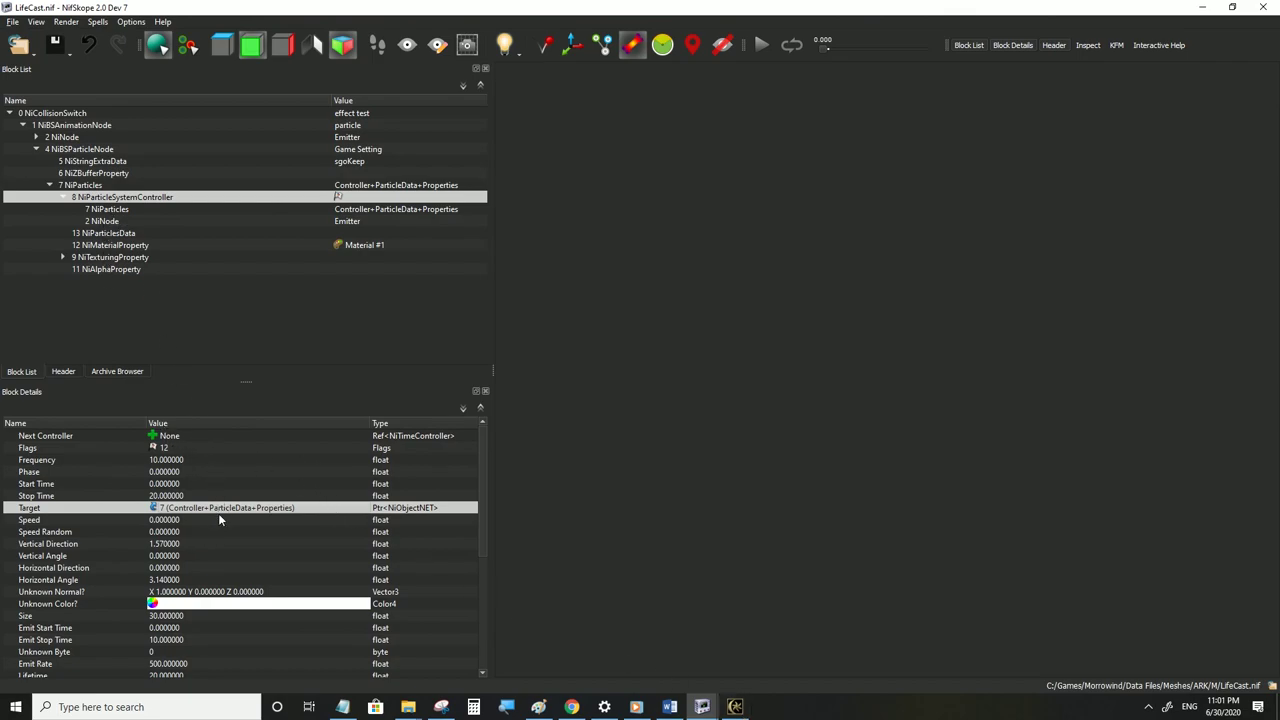
Cut the controller's particle count and the particle data's vertex and particle counts to 500
{"action": "scroll", "coordinate": [218, 550], "scroll_direction": "down", "scroll_amount": 6}
{"action": "left_click", "coordinate": [170, 592]}
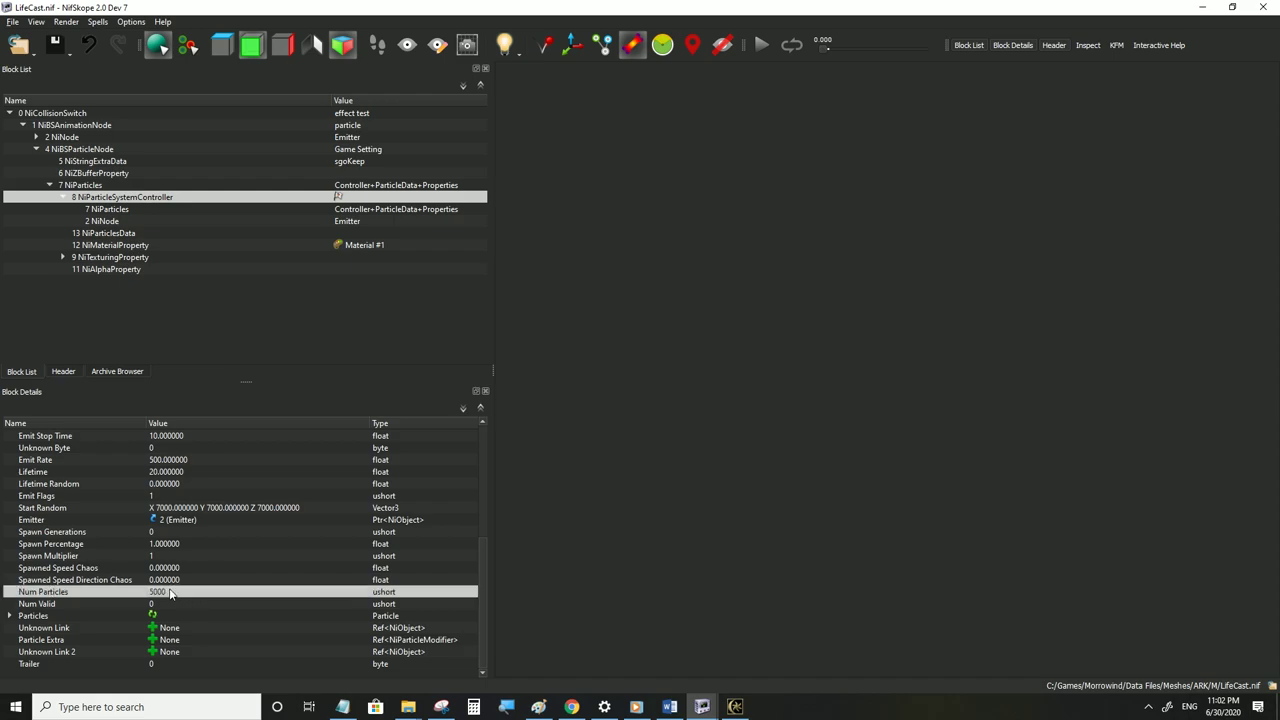
{"action": "double_click", "coordinate": [170, 592]}
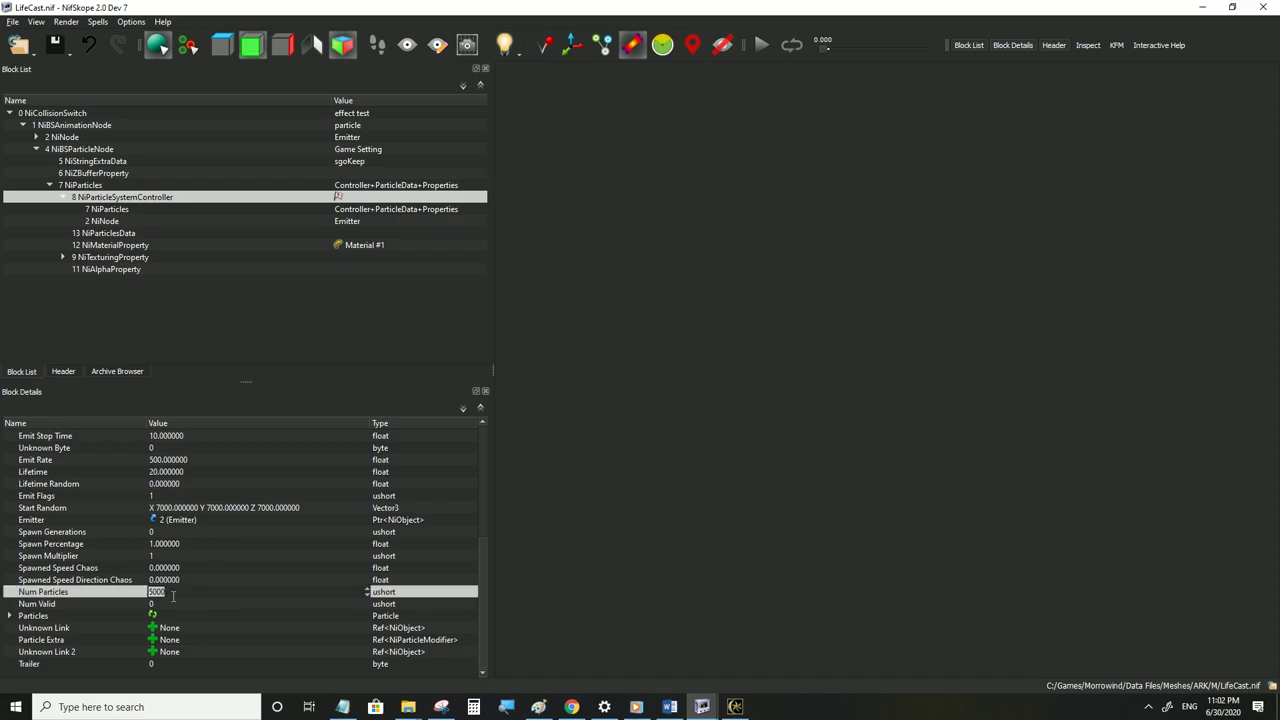
{"action": "left_click", "coordinate": [174, 579]}
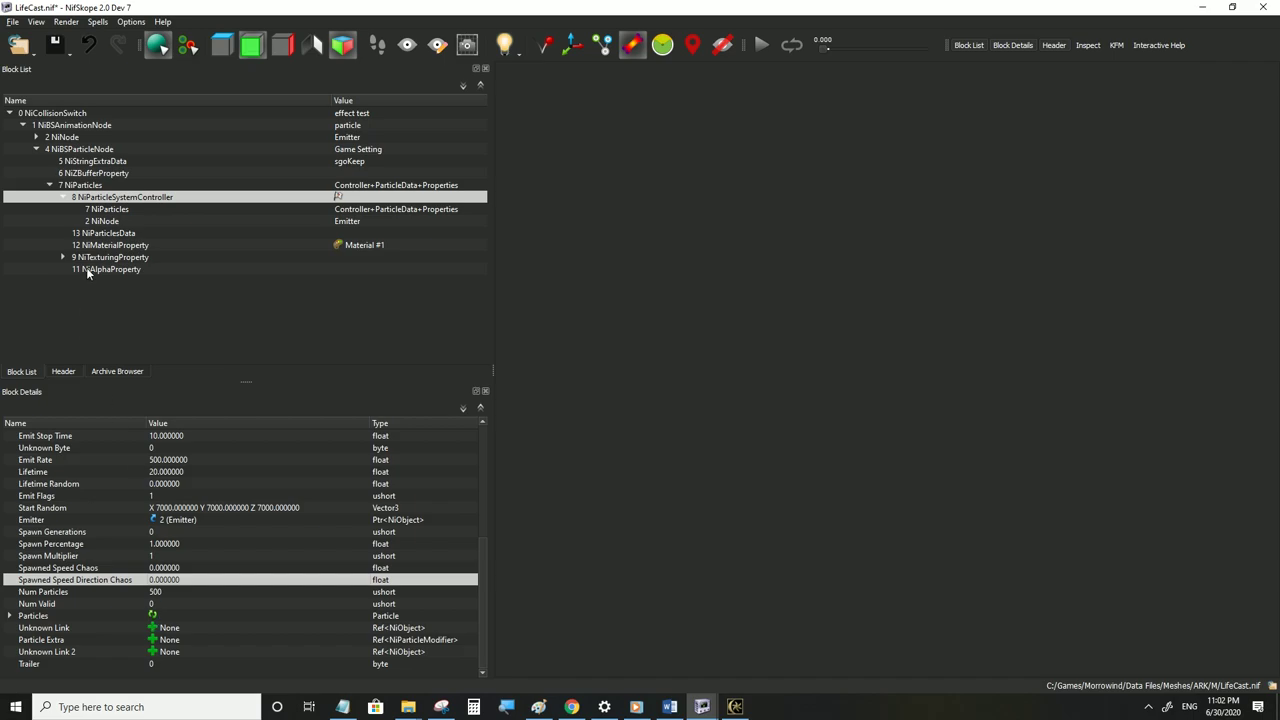
{"action": "left_click", "coordinate": [108, 234]}
{"action": "double_click", "coordinate": [170, 436]}
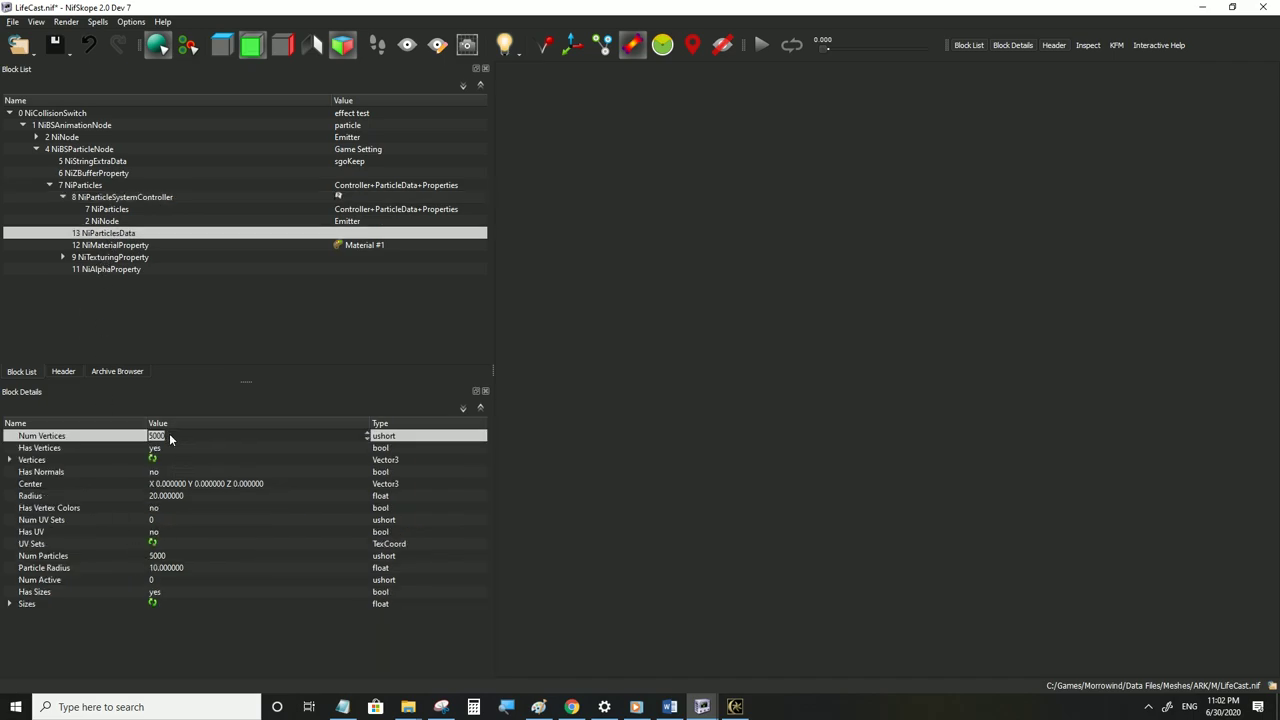
{"action": "left_click", "coordinate": [170, 569]}
{"action": "double_click", "coordinate": [157, 556]}
{"action": "type", "text": "500"}
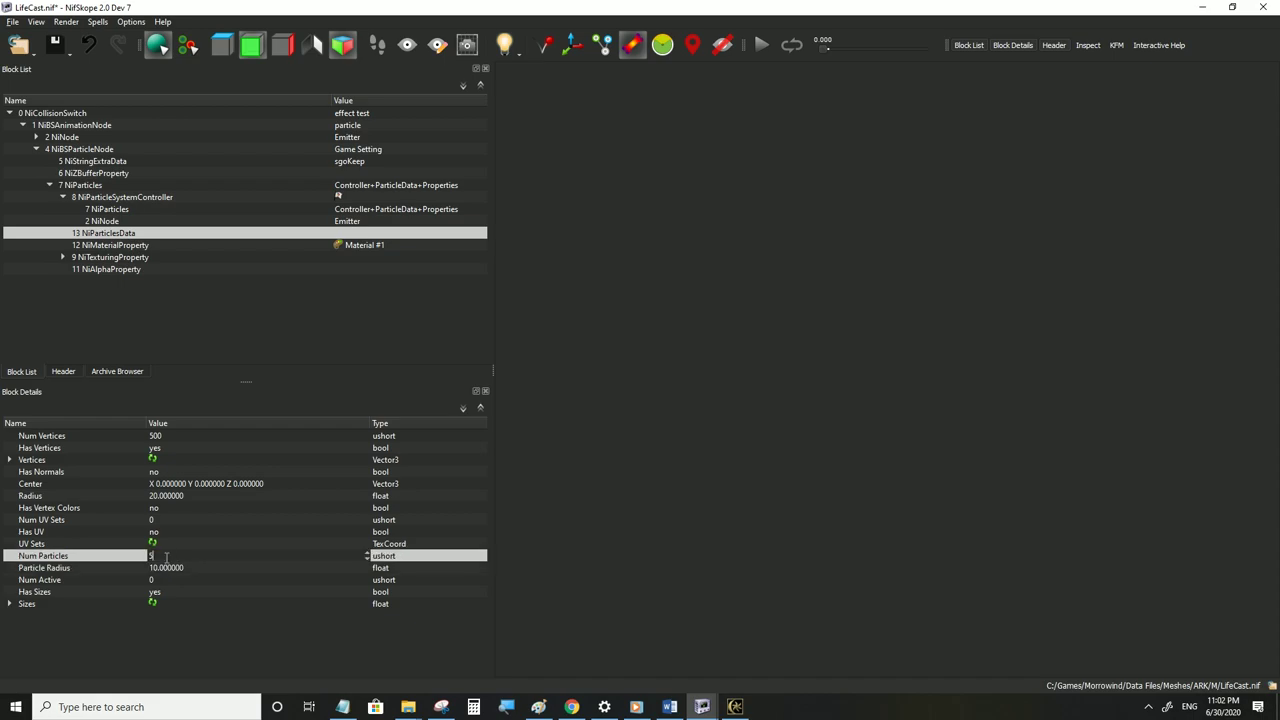
{"action": "left_click", "coordinate": [184, 487]}
{"action": "left_click", "coordinate": [152, 461]}
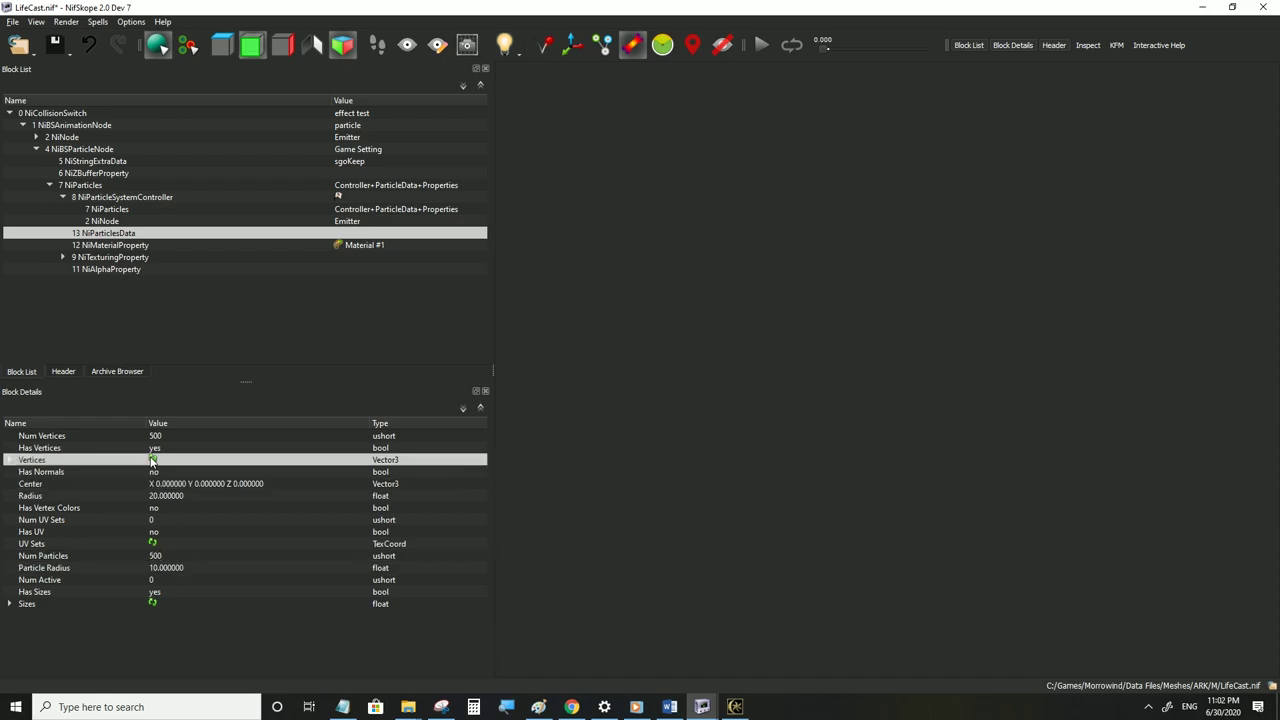
{"action": "left_click", "coordinate": [153, 544]}
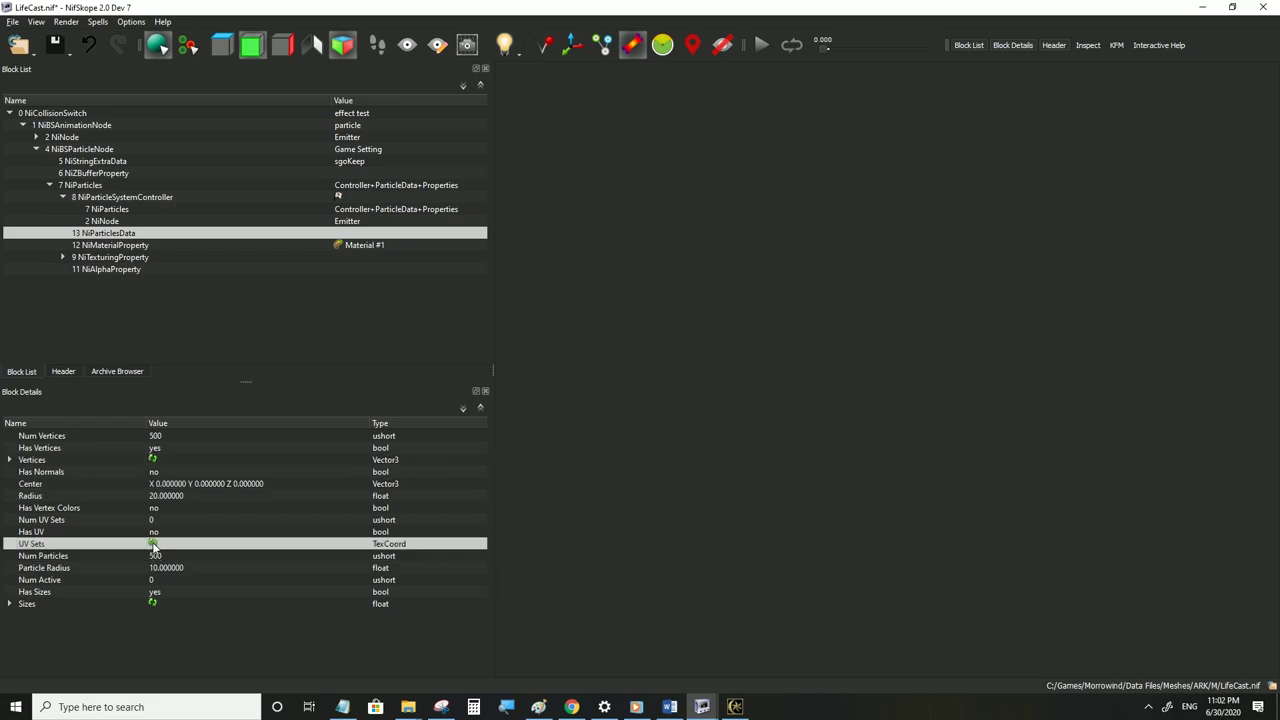
{"action": "left_click", "coordinate": [153, 605]}
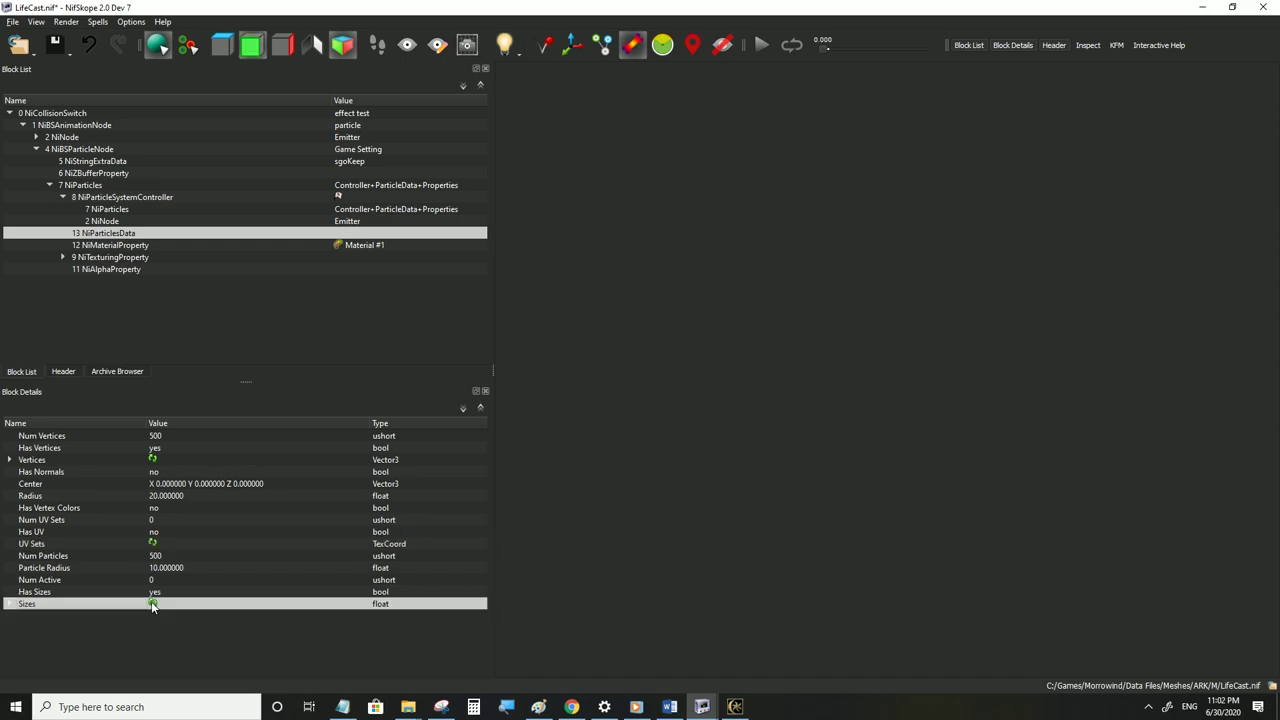
Set Start Random to 4000/4000/1000 and particle Size to 1000, then save LifeCast.nif
{"action": "left_click", "coordinate": [121, 198]}
{"action": "scroll", "coordinate": [151, 578], "scroll_direction": "down", "scroll_amount": 5}
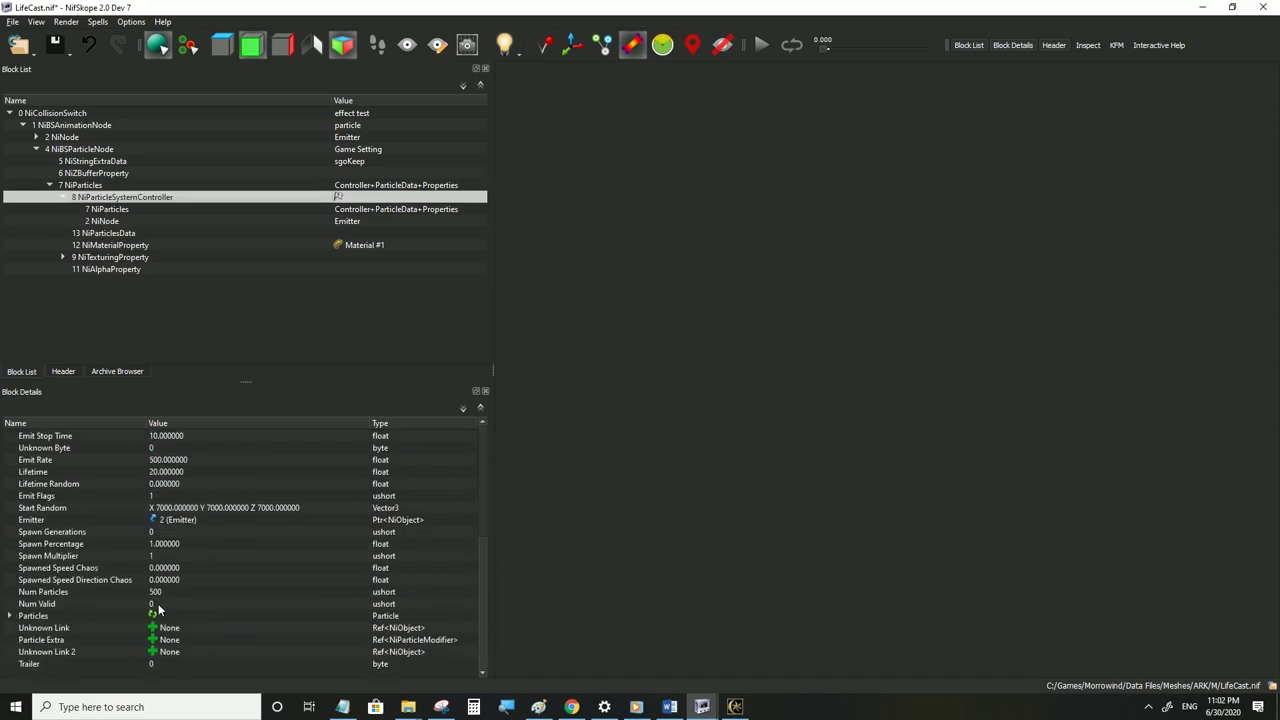
{"action": "left_click", "coordinate": [153, 617]}
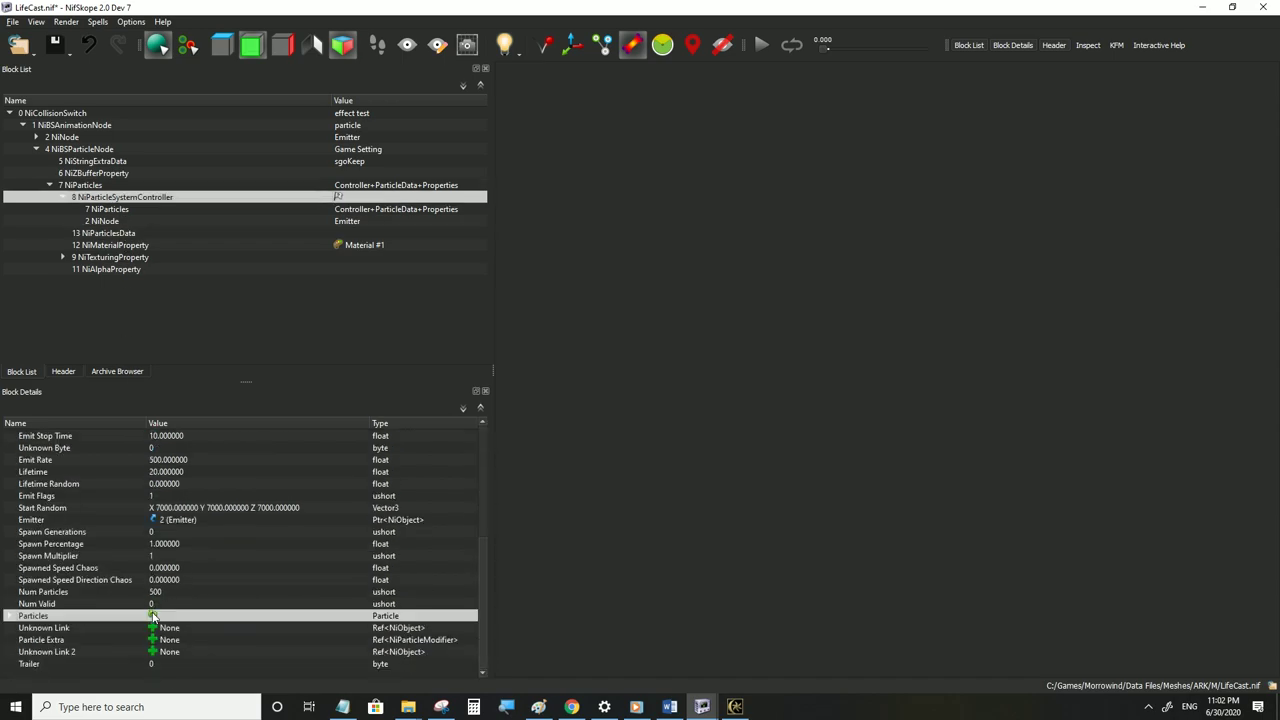
{"action": "double_click", "coordinate": [172, 509]}
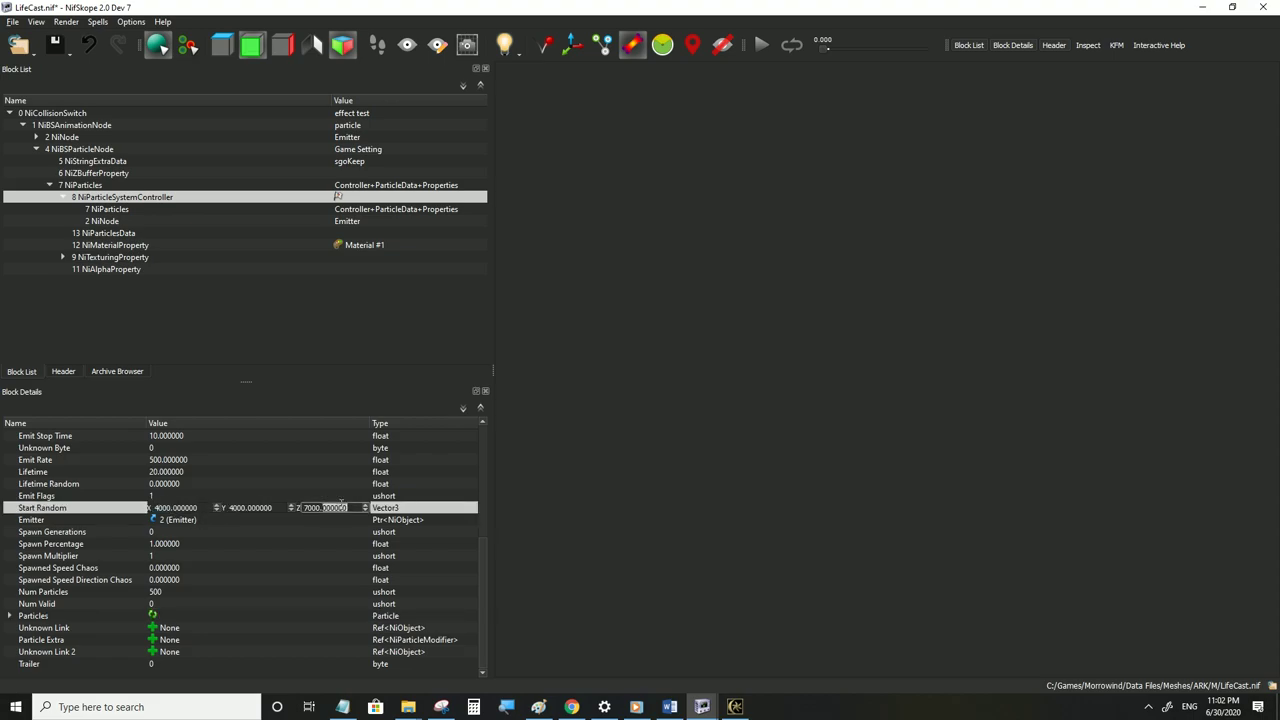
{"action": "type", "text": "00"}
{"action": "left_click", "coordinate": [205, 485]}
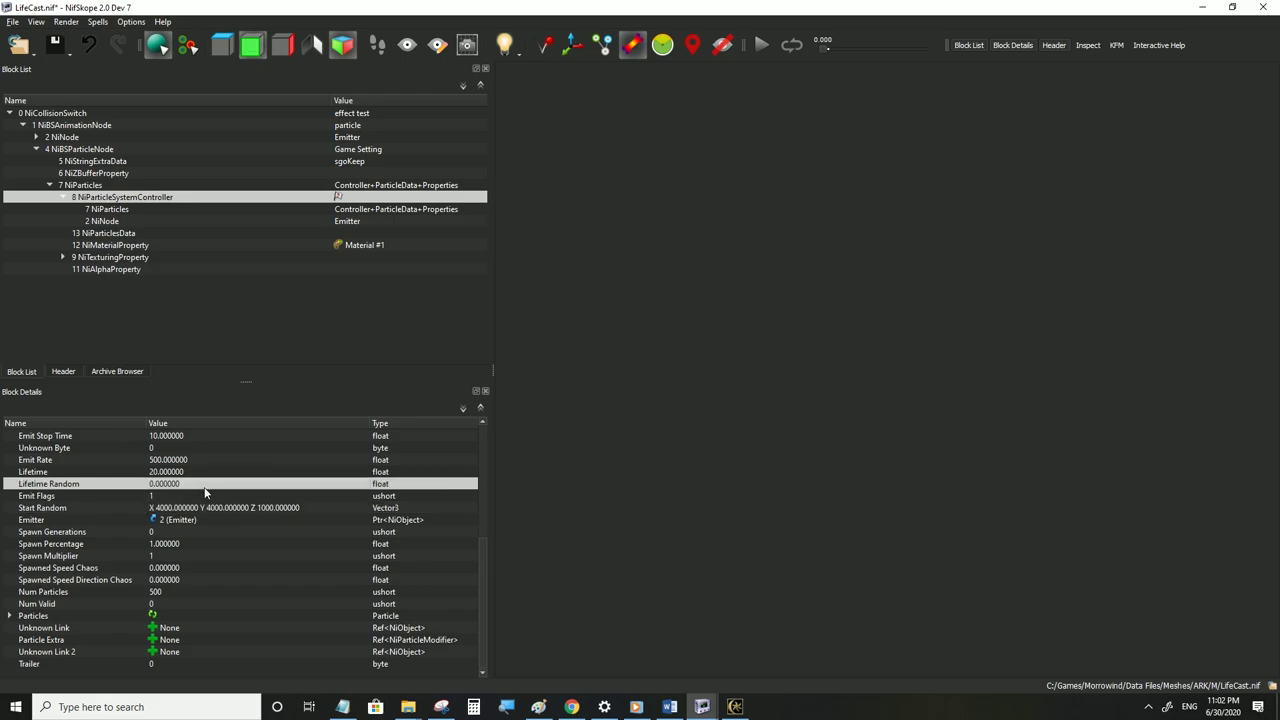
{"action": "scroll", "coordinate": [204, 490], "scroll_direction": "up", "scroll_amount": 1}
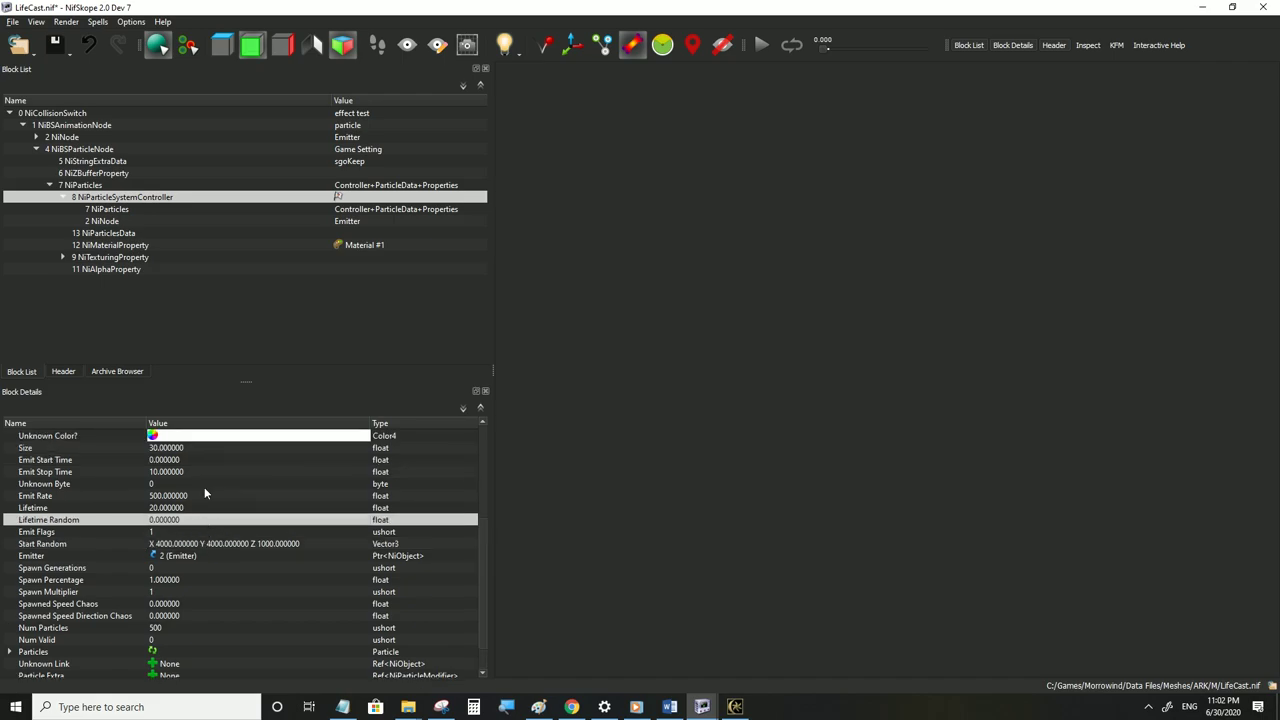
{"action": "double_click", "coordinate": [171, 449]}
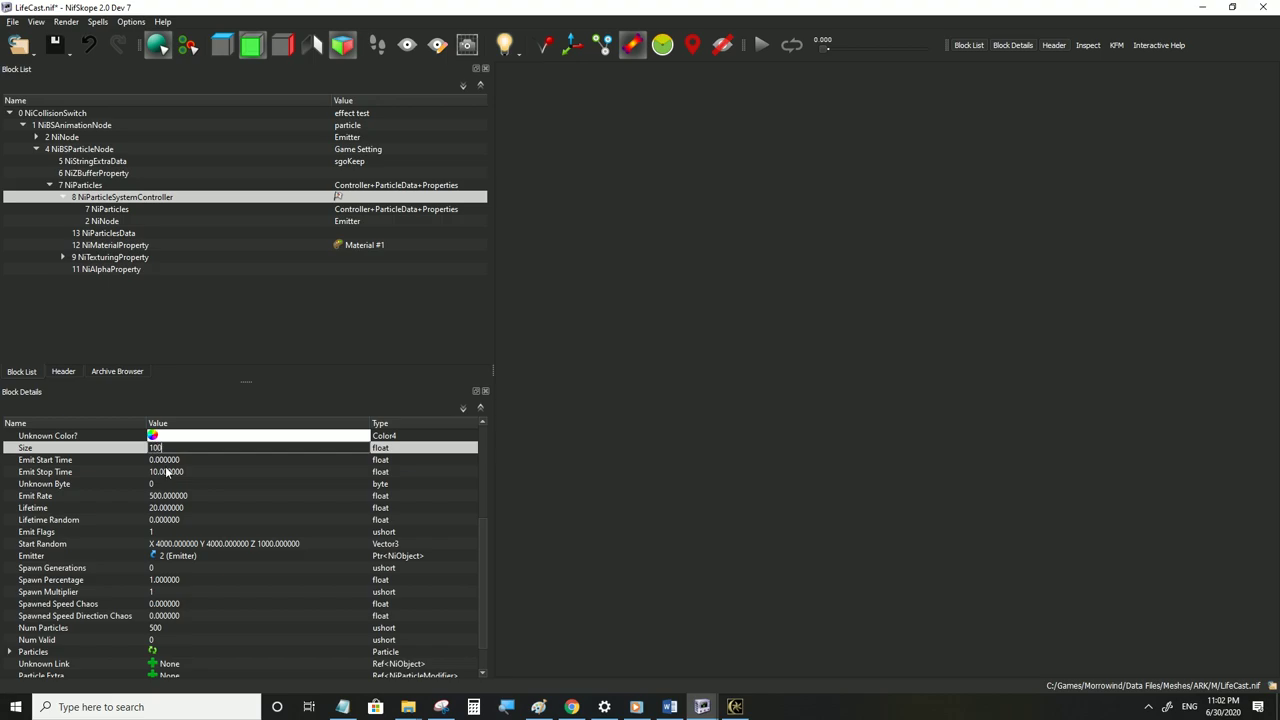
{"action": "left_click", "coordinate": [170, 462]}
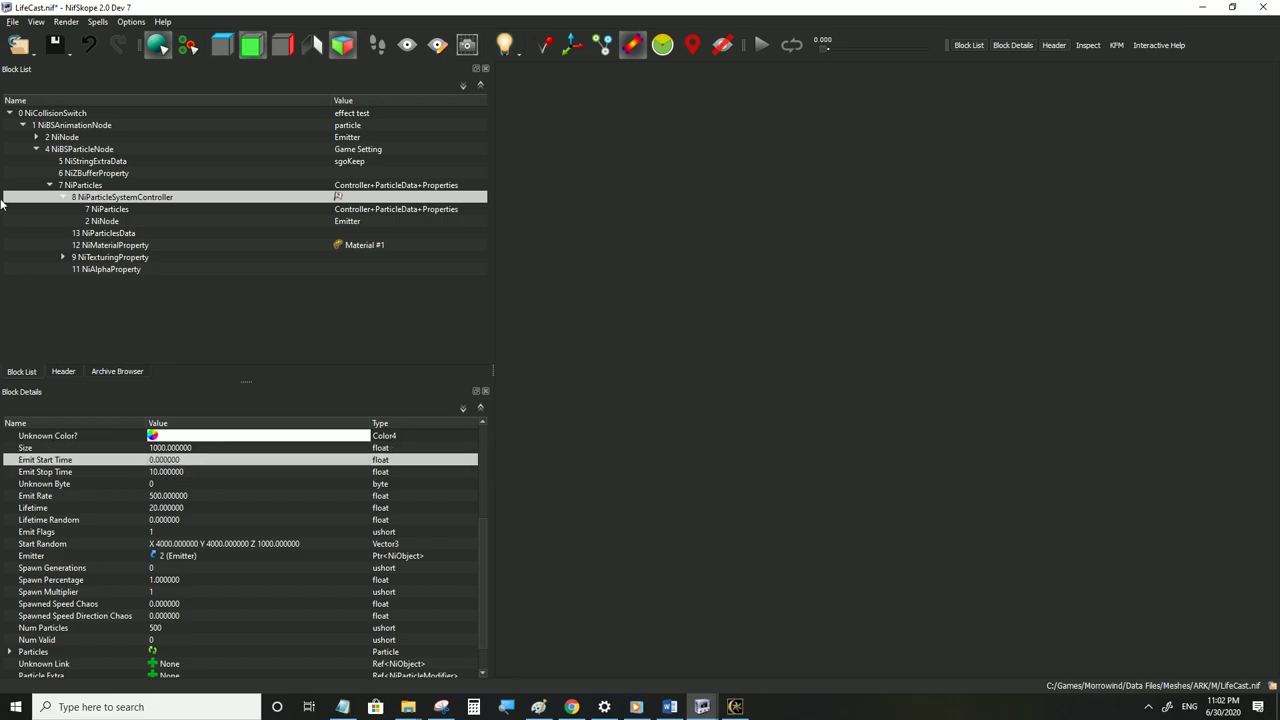
{"action": "left_click", "coordinate": [10, 42]}
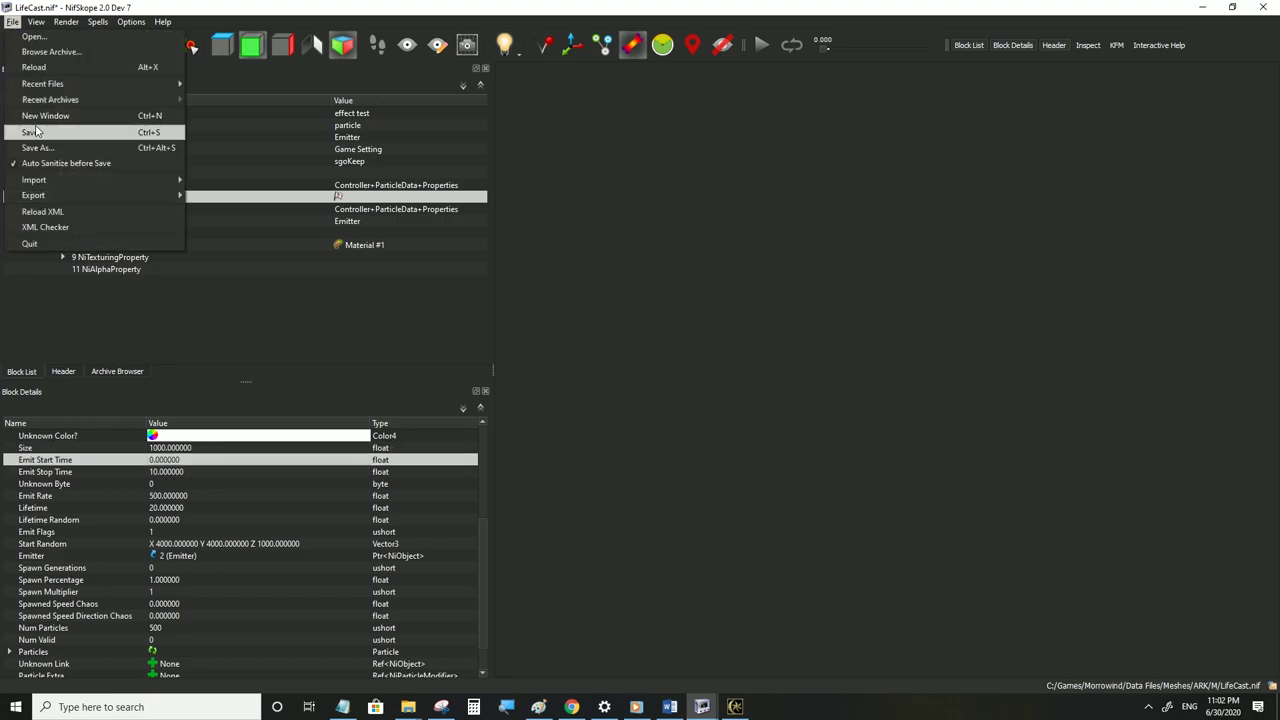
{"action": "left_click", "coordinate": [230, 337]}
Swim through Morrowind's sea onto the dark island to view the yellow glow, then return to NifSkope
{"action": "left_click", "coordinate": [735, 706]}
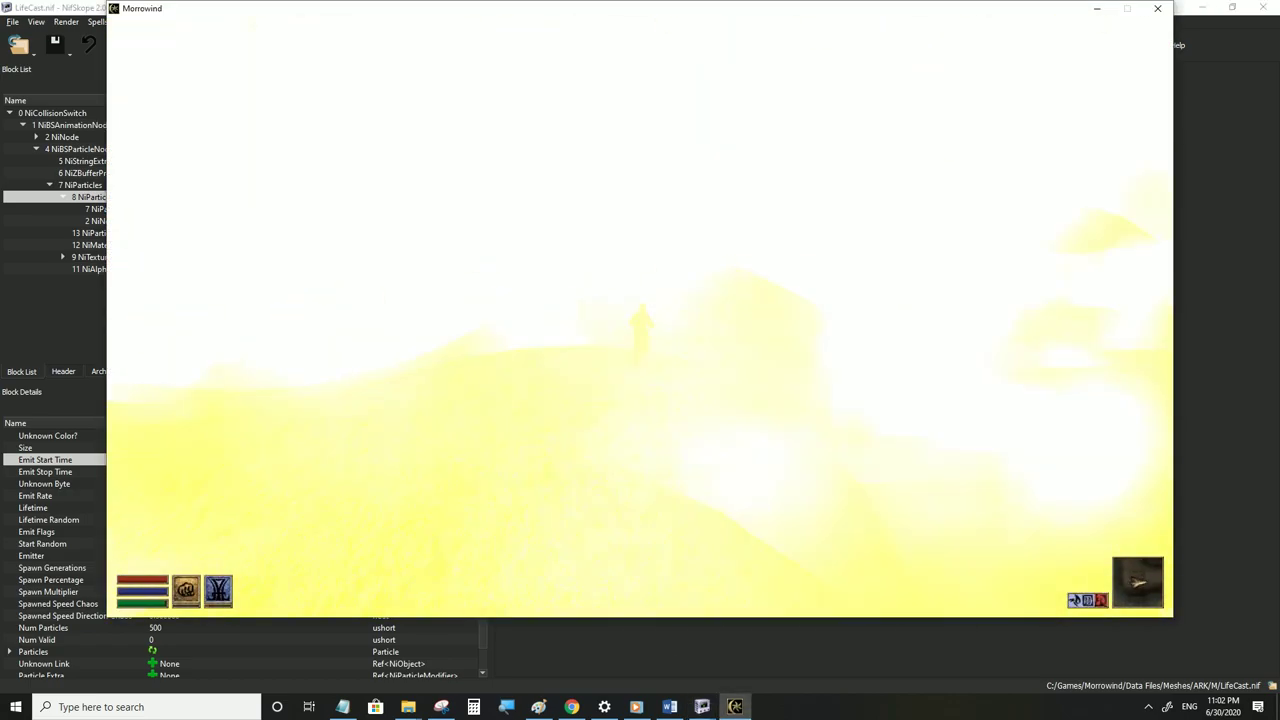
{"action": "key", "text": "w"}
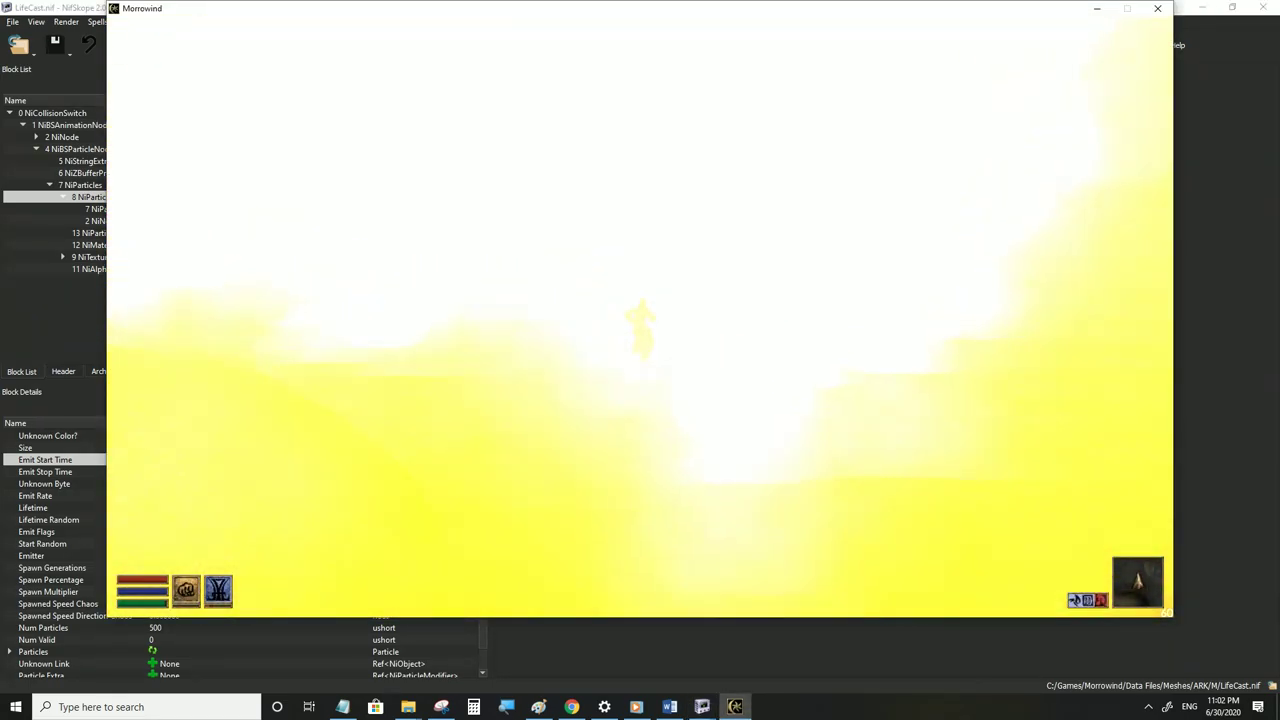
{"action": "key", "text": "w"}
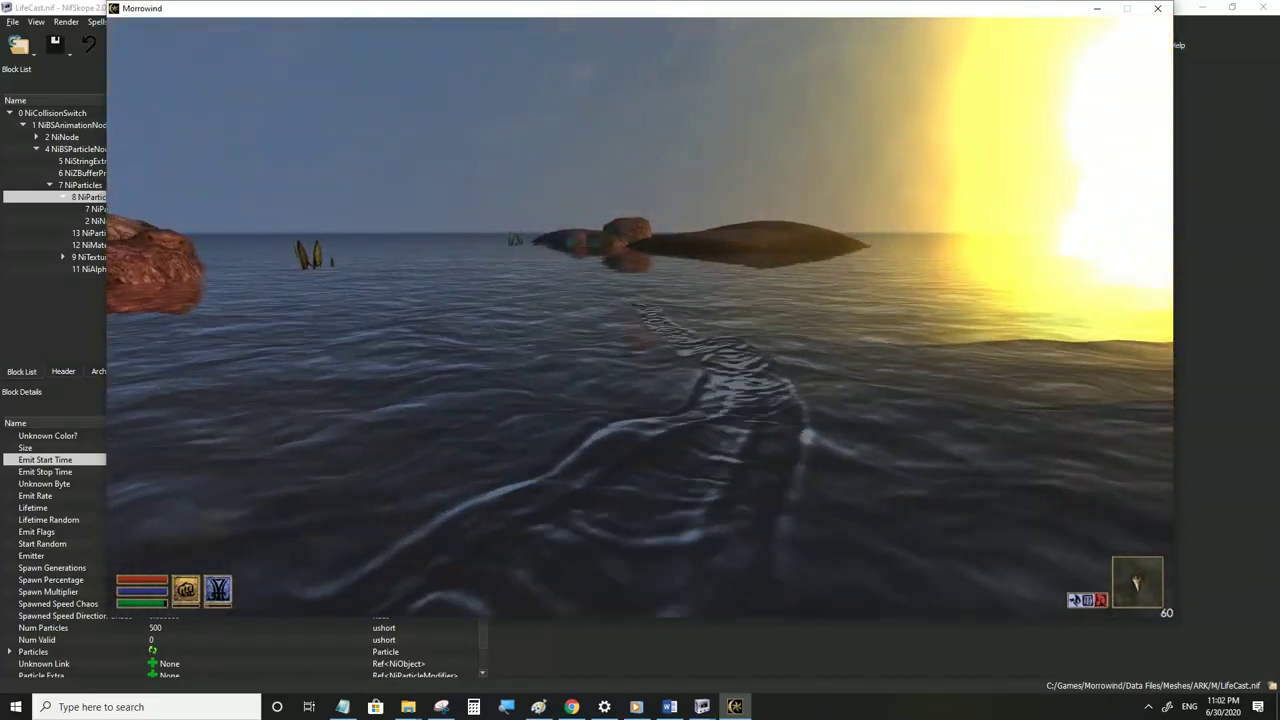
{"action": "key", "text": "w"}
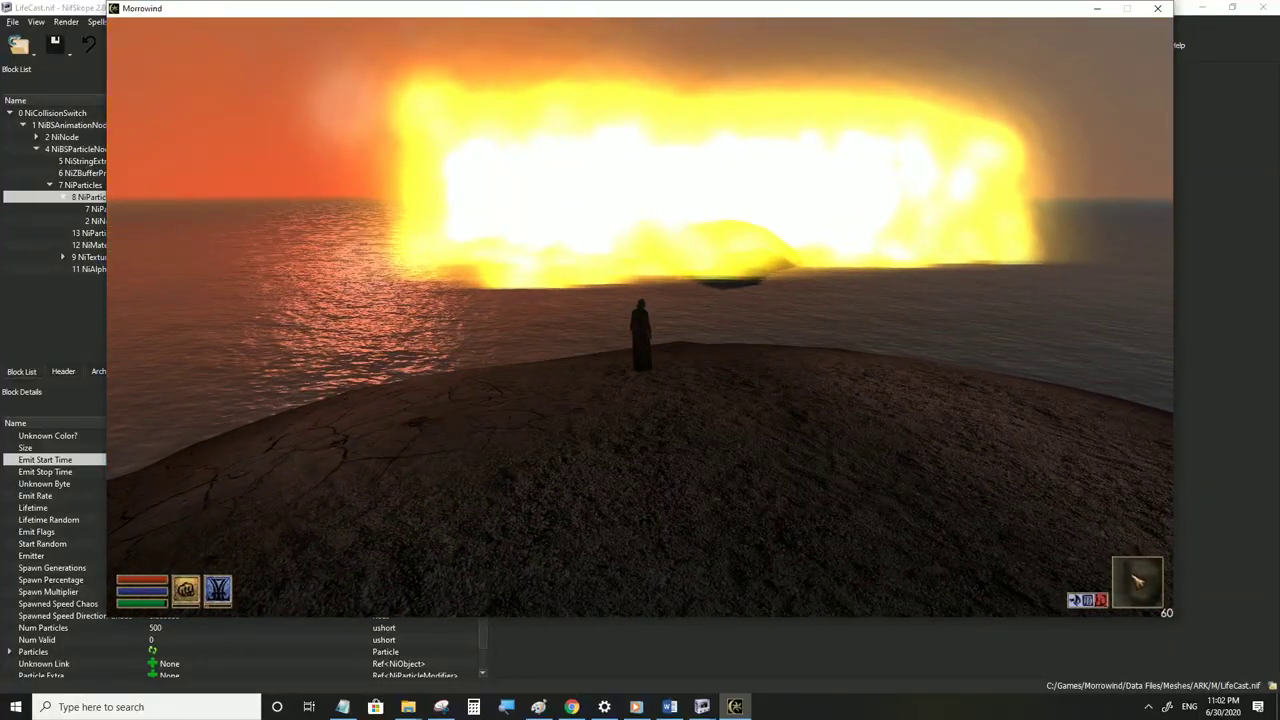
{"action": "left_click", "coordinate": [735, 707]}
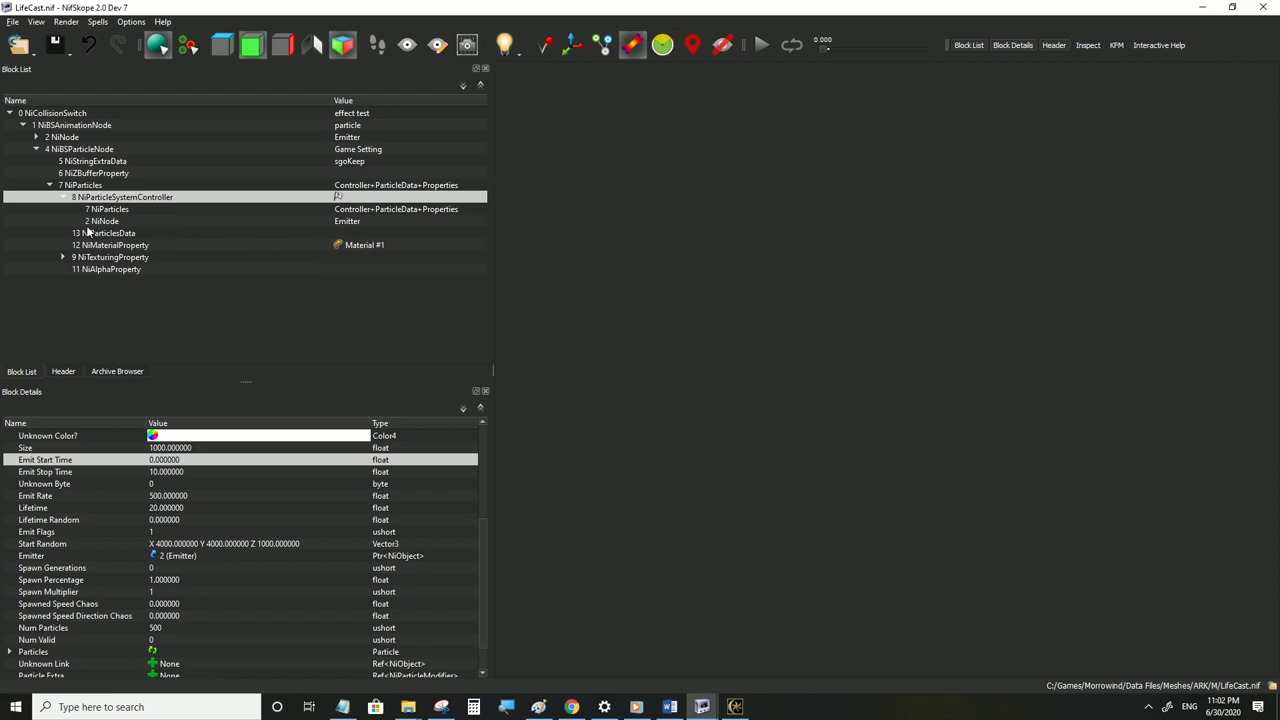
Point the particle texture to fog\zzzmagicfog2.dds, save LifeCast.nif, and switch to Morrowind
{"action": "left_click", "coordinate": [57, 267]}
{"action": "left_click", "coordinate": [61, 258]}
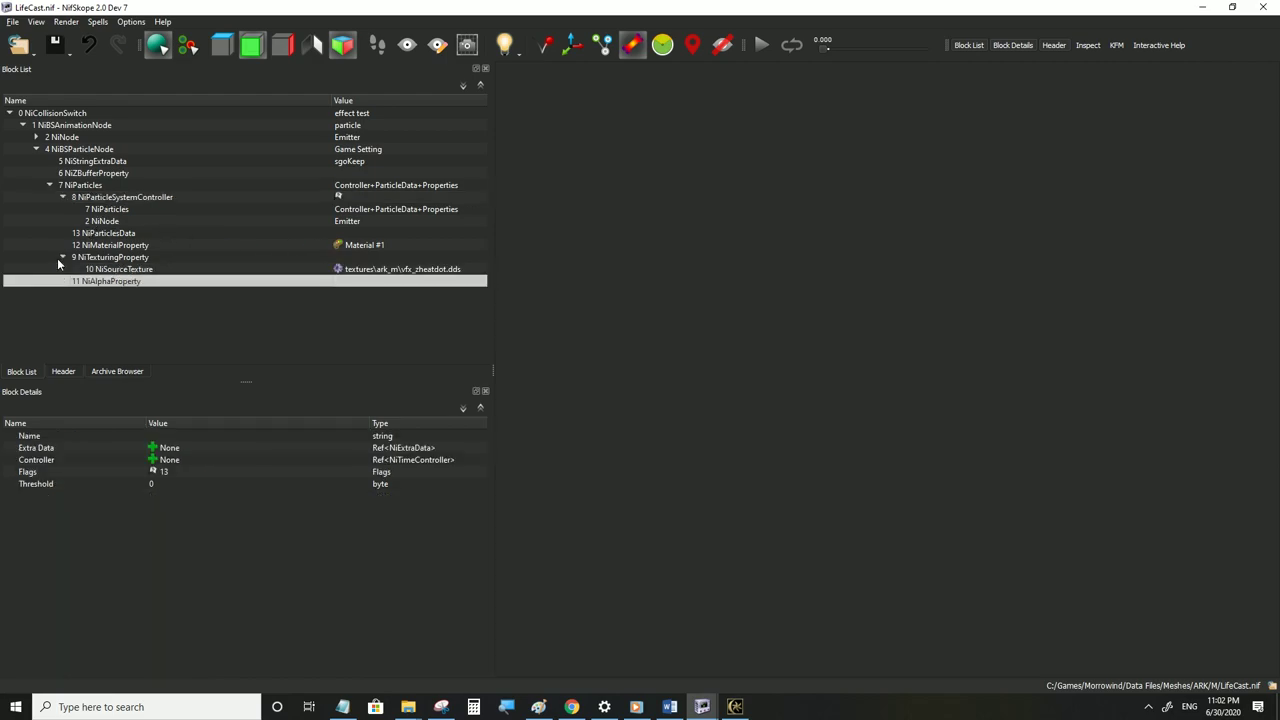
{"action": "left_click", "coordinate": [339, 270]}
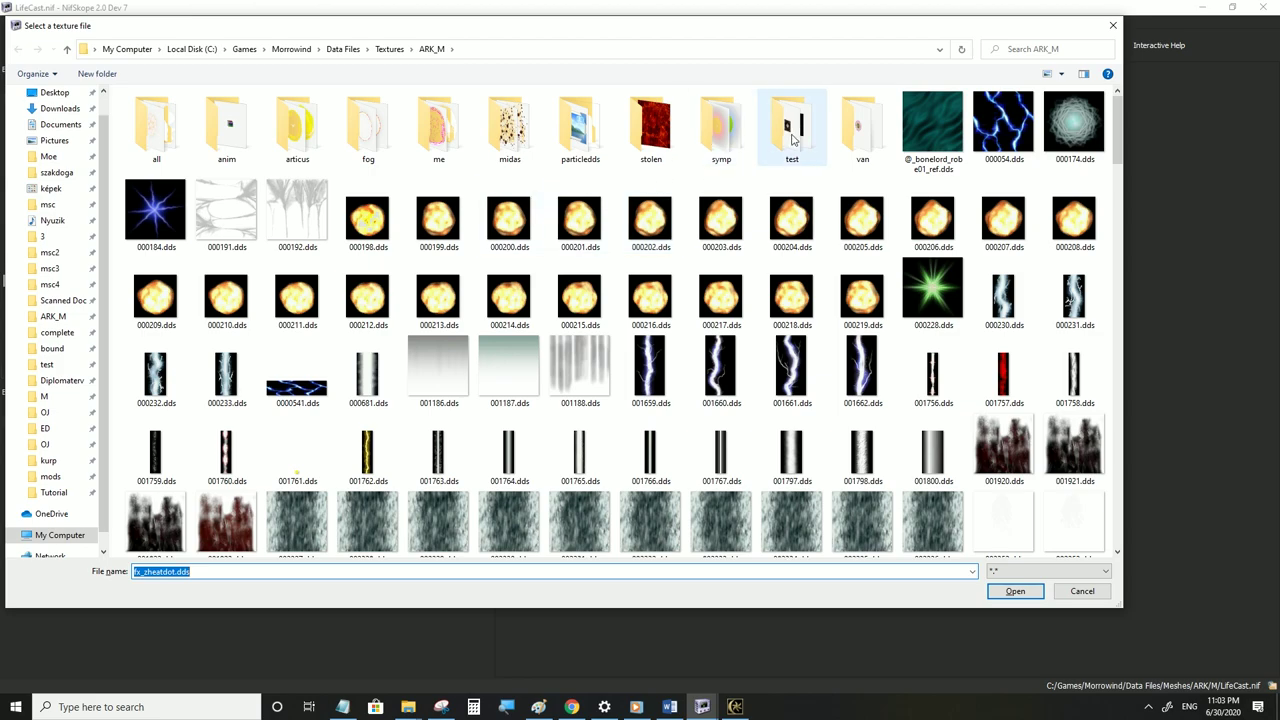
{"action": "left_click", "coordinate": [370, 160]}
{"action": "double_click", "coordinate": [370, 160]}
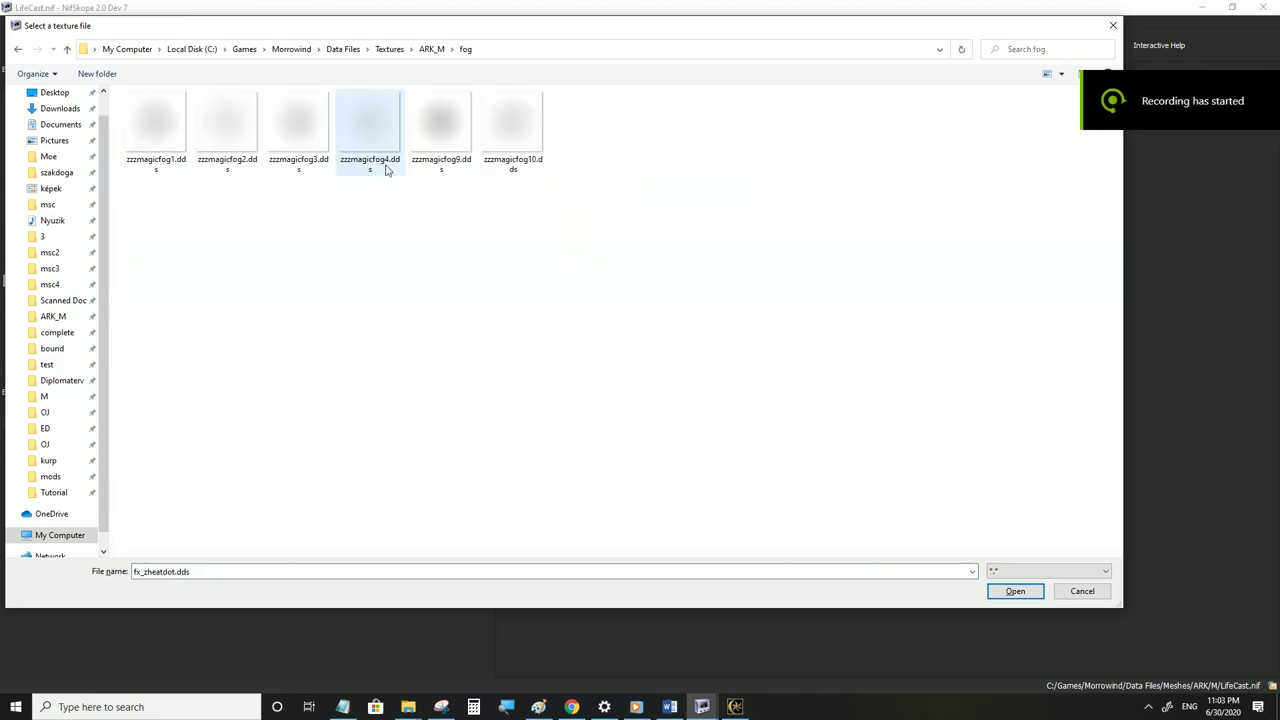
{"action": "left_click", "coordinate": [230, 160]}
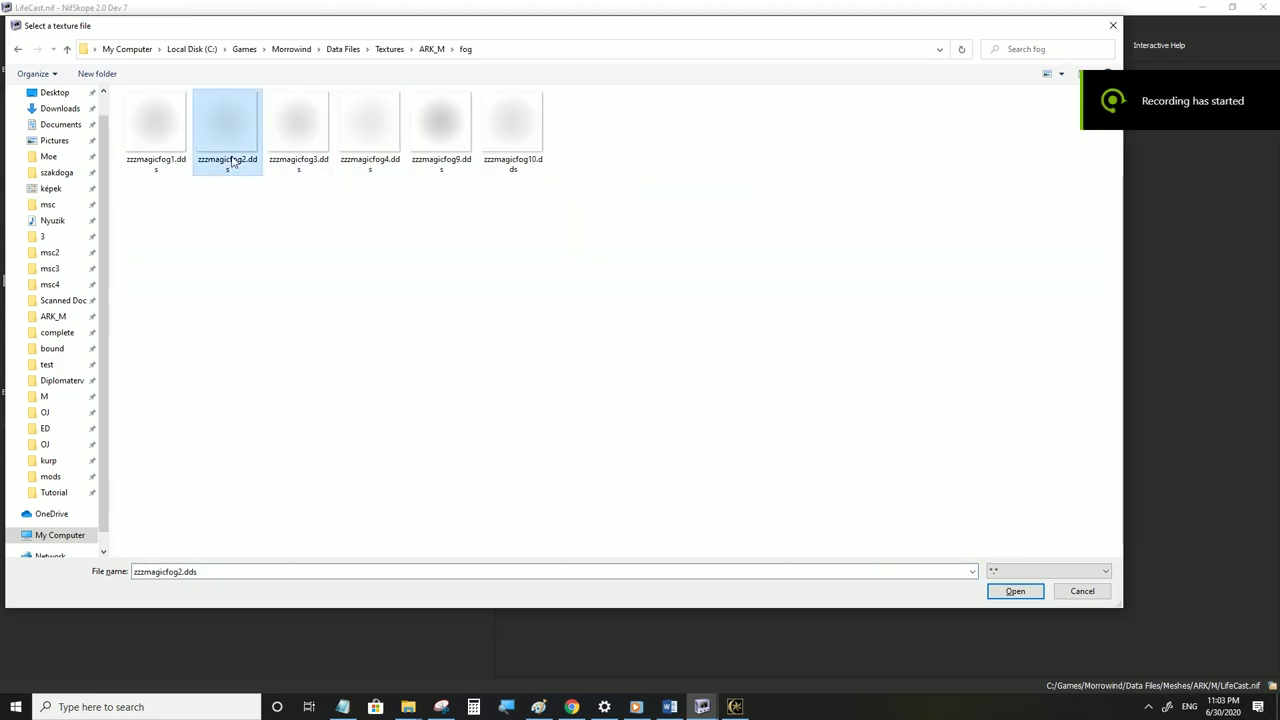
{"action": "left_click", "coordinate": [1013, 592]}
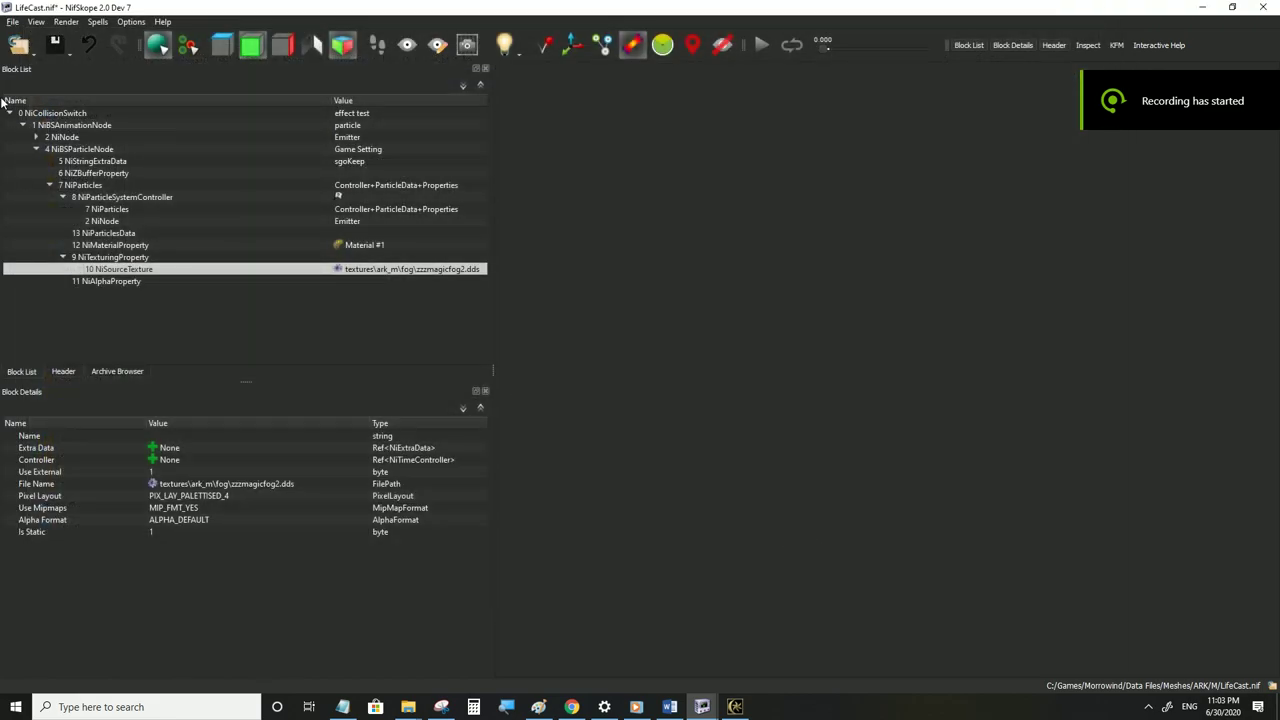
{"action": "left_click", "coordinate": [11, 21]}
{"action": "left_click", "coordinate": [42, 134]}
{"action": "left_click", "coordinate": [735, 706]}
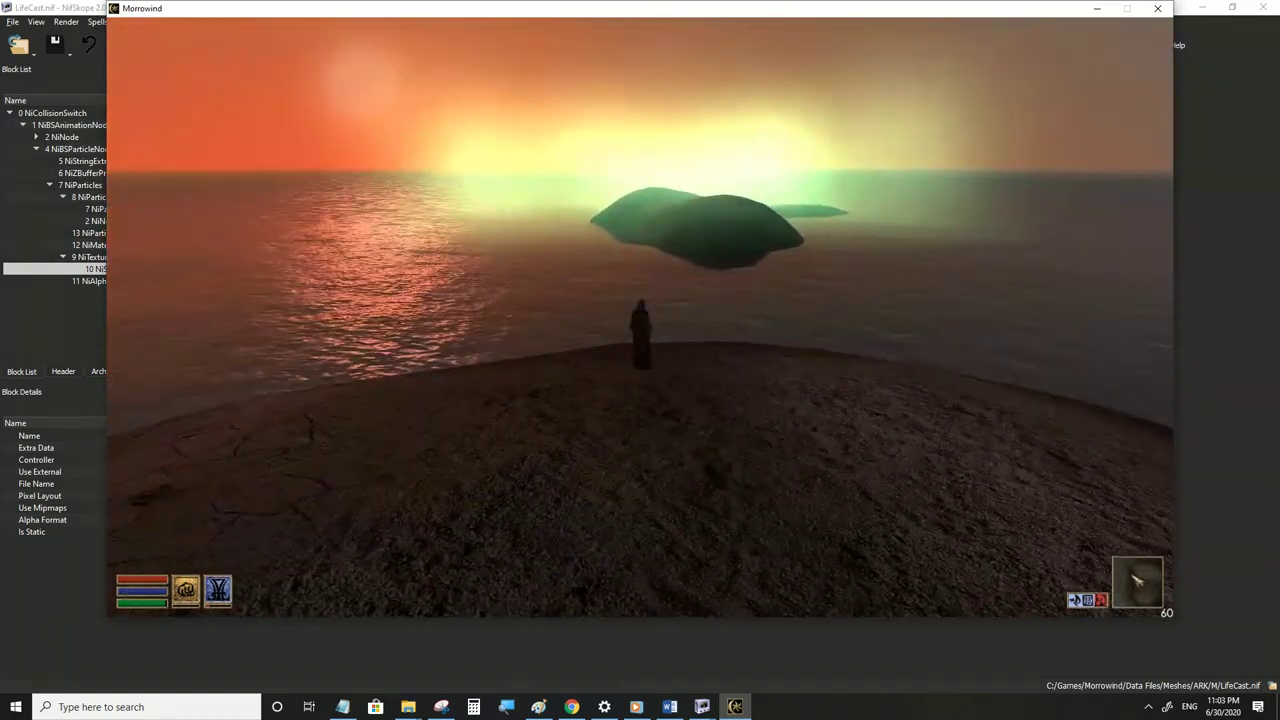
Set the material's Ambient, Diffuse and Emissive colours to black 0,0,0
{"action": "key", "text": "alt+Tab"}
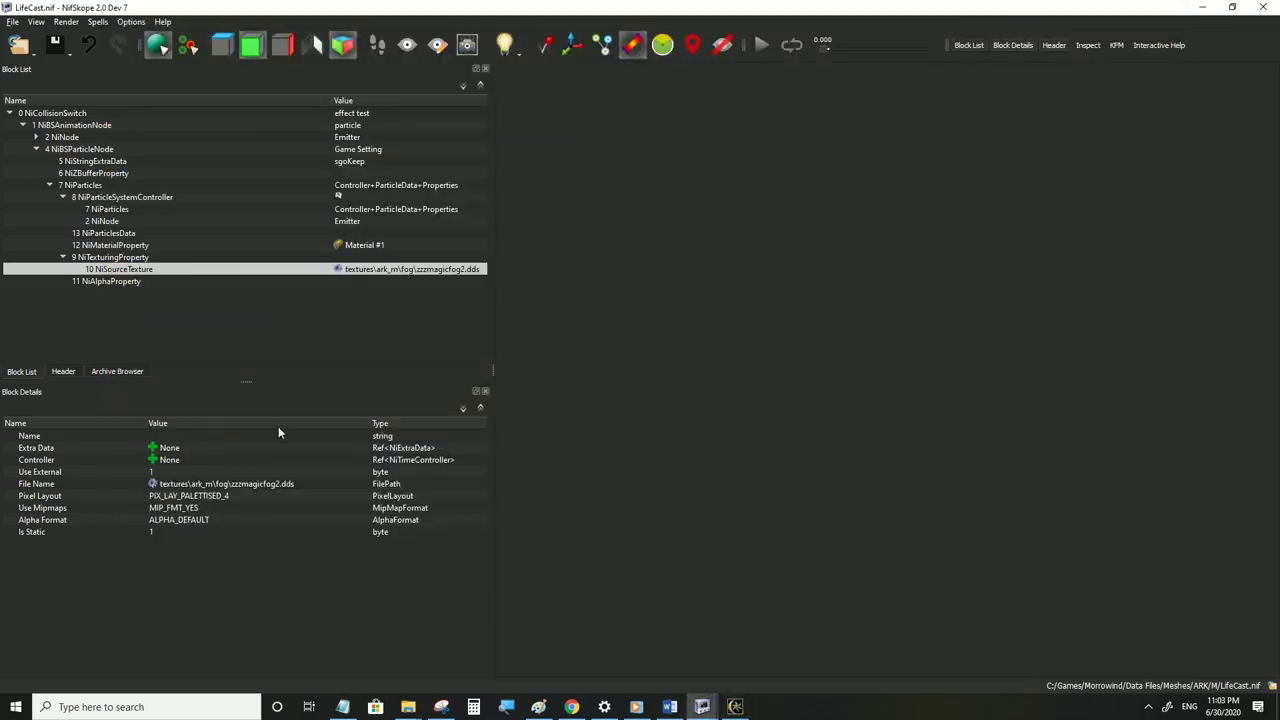
{"action": "left_click", "coordinate": [104, 246]}
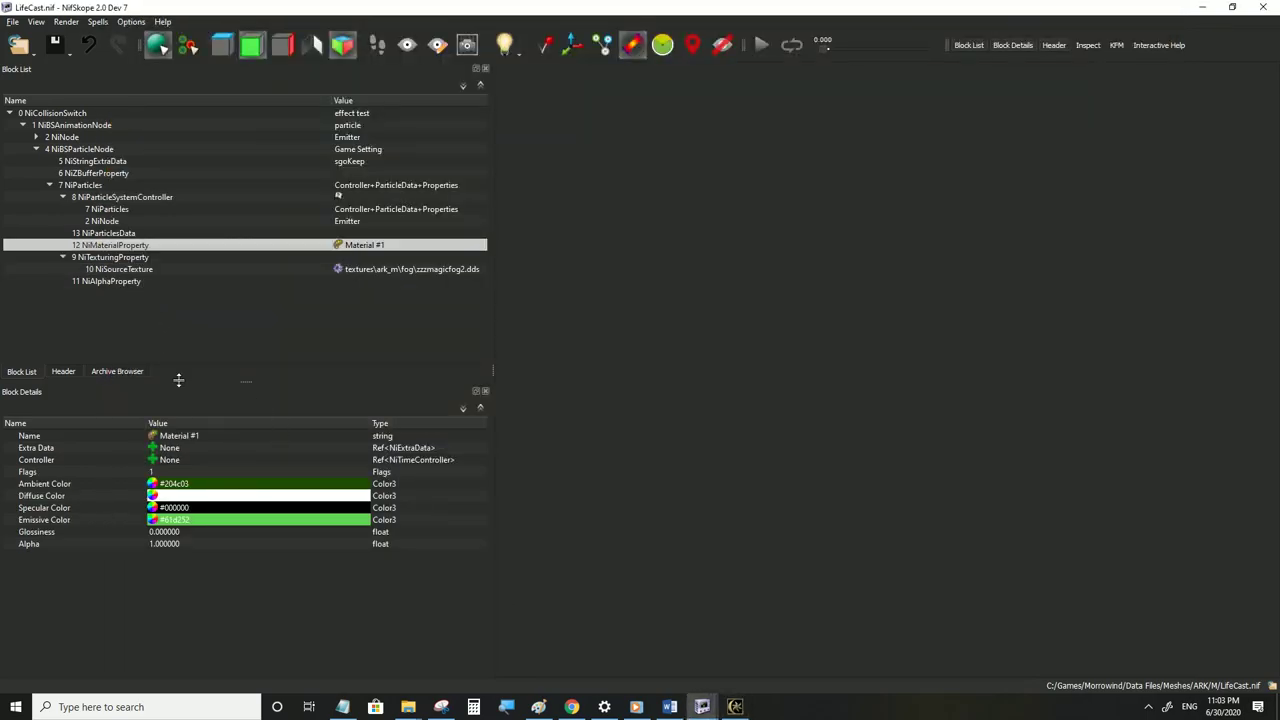
{"action": "double_click", "coordinate": [185, 487]}
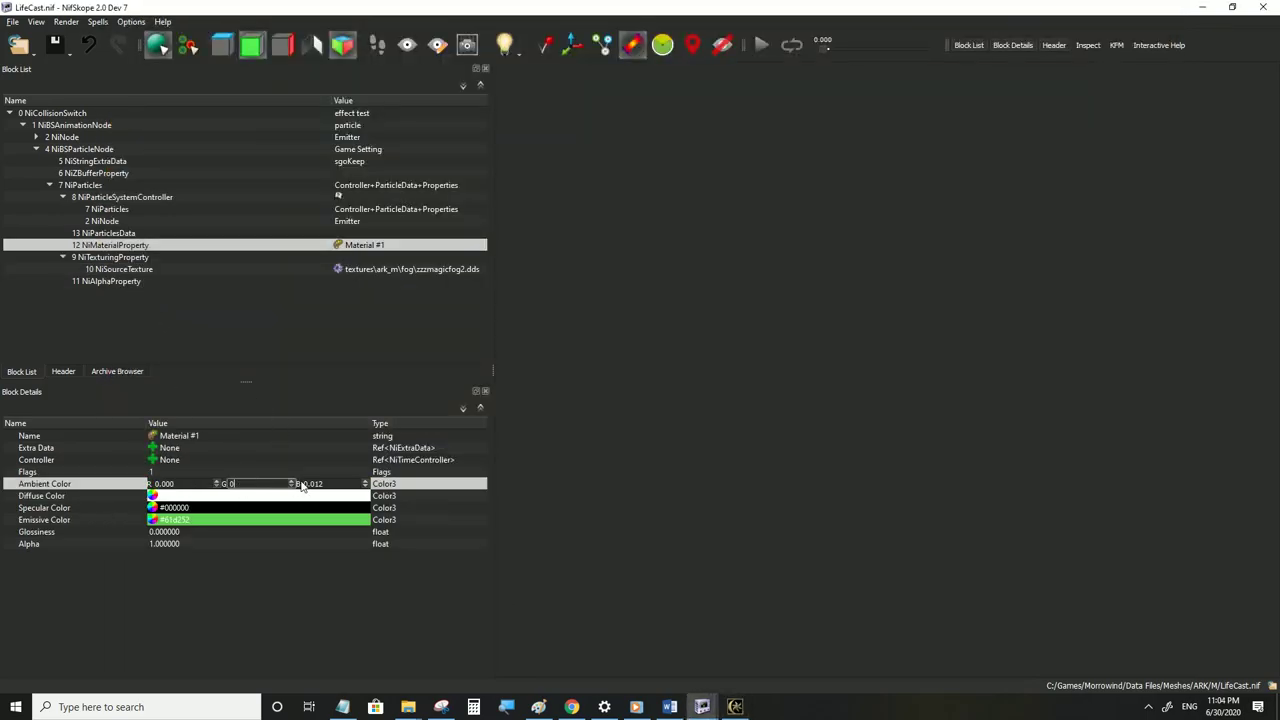
{"action": "double_click", "coordinate": [207, 497]}
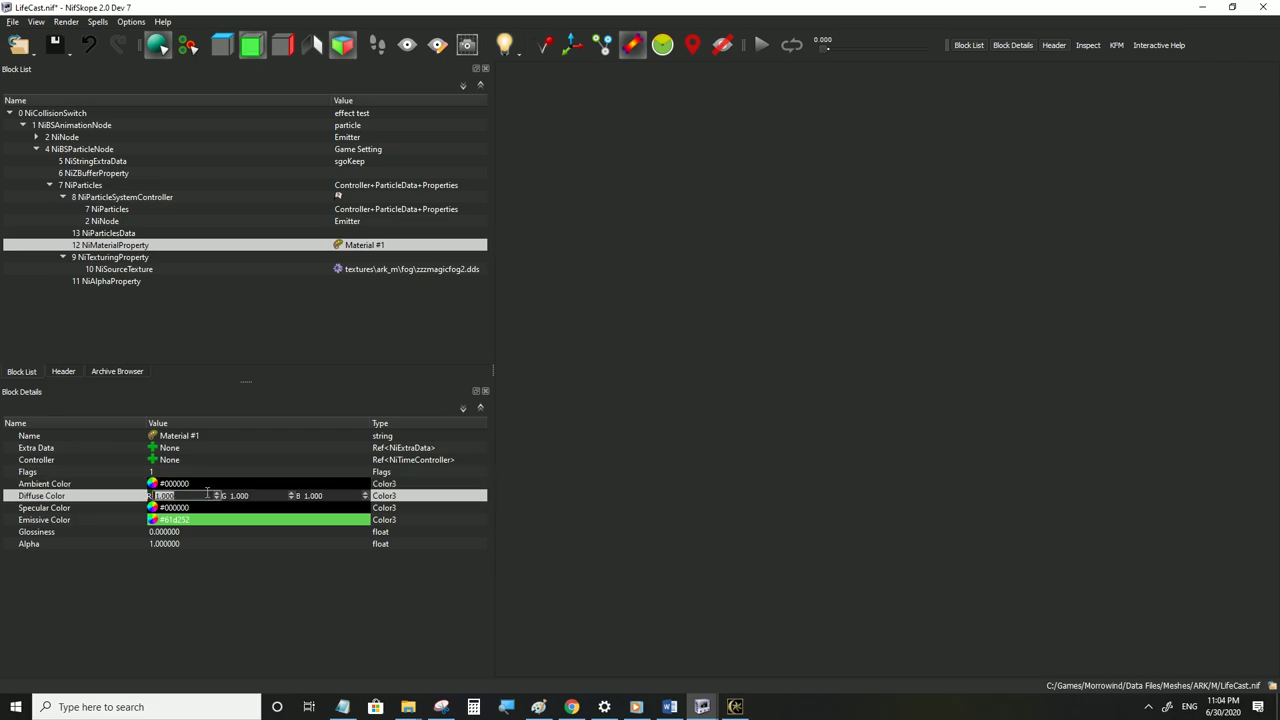
{"action": "left_click", "coordinate": [265, 506]}
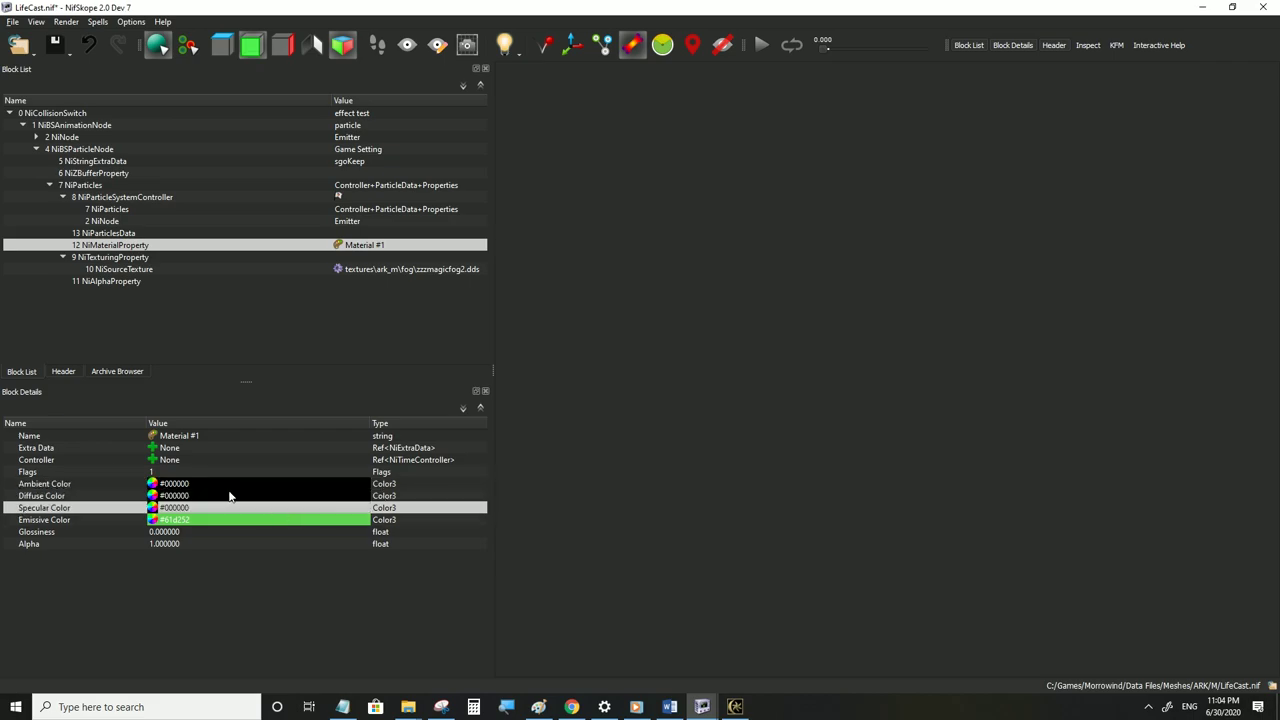
{"action": "left_click", "coordinate": [228, 496]}
{"action": "key", "text": "ctrl+c"}
{"action": "left_click", "coordinate": [203, 518]}
{"action": "key", "text": "ctrl+v"}
{"action": "left_click", "coordinate": [203, 498]}
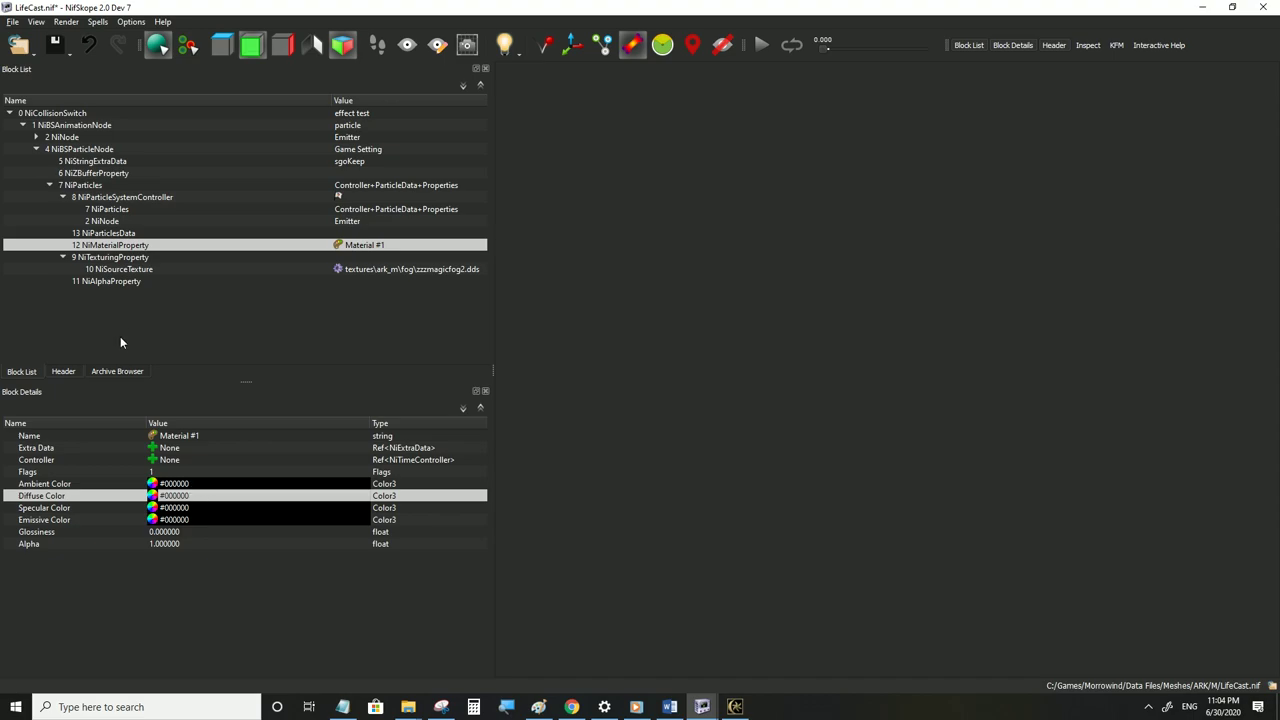
Make the particle controller's colour black, save LifeCast.nif, and bring Morrowind forward
{"action": "left_click", "coordinate": [117, 198]}
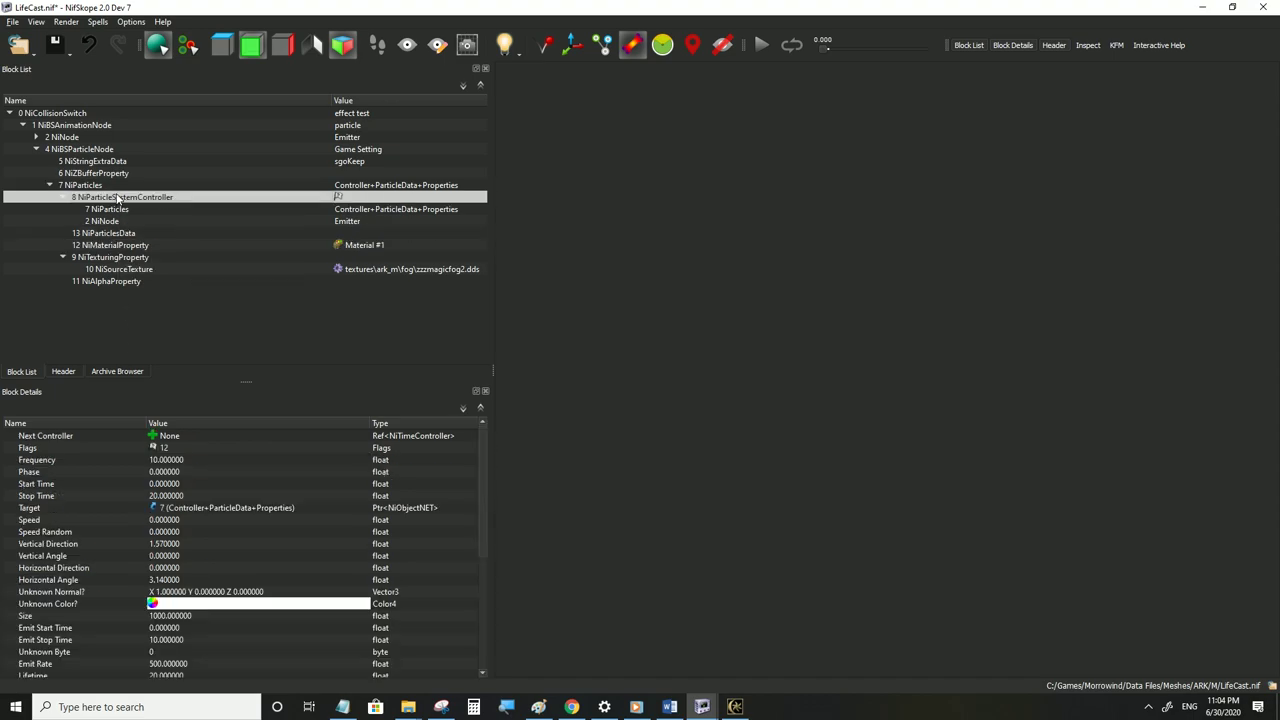
{"action": "left_click", "coordinate": [153, 604]}
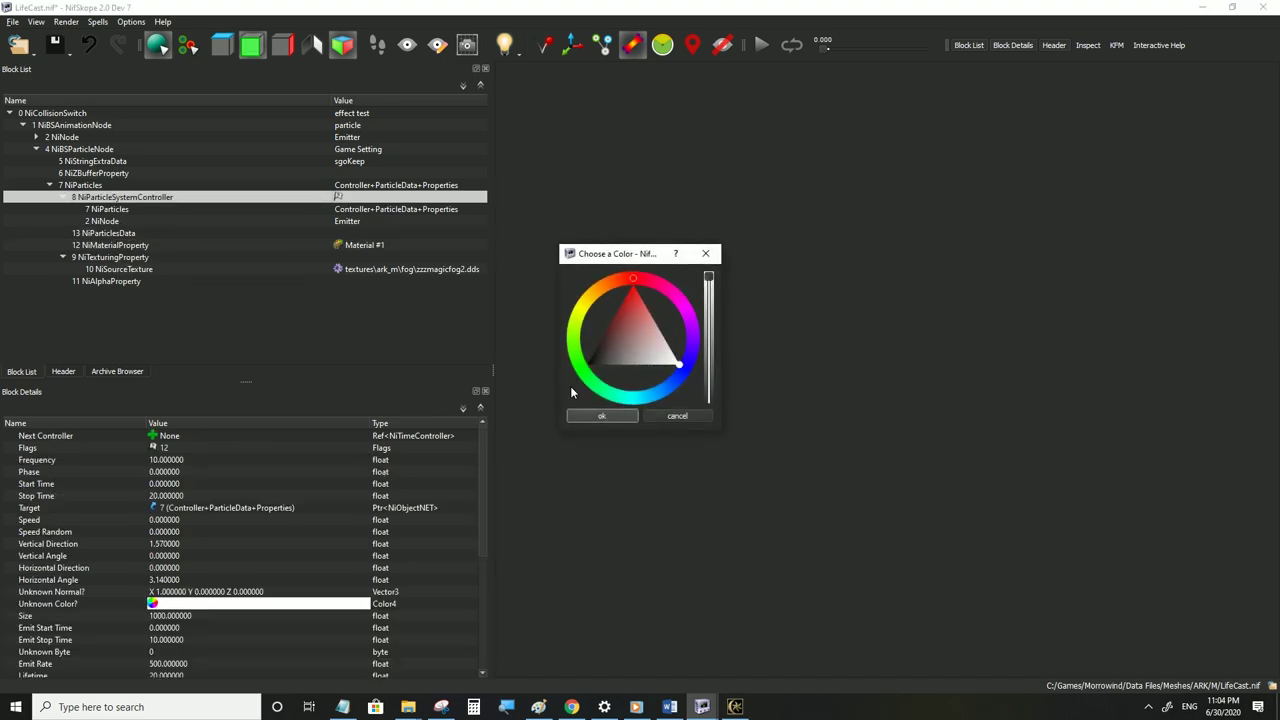
{"action": "left_click", "coordinate": [597, 416]}
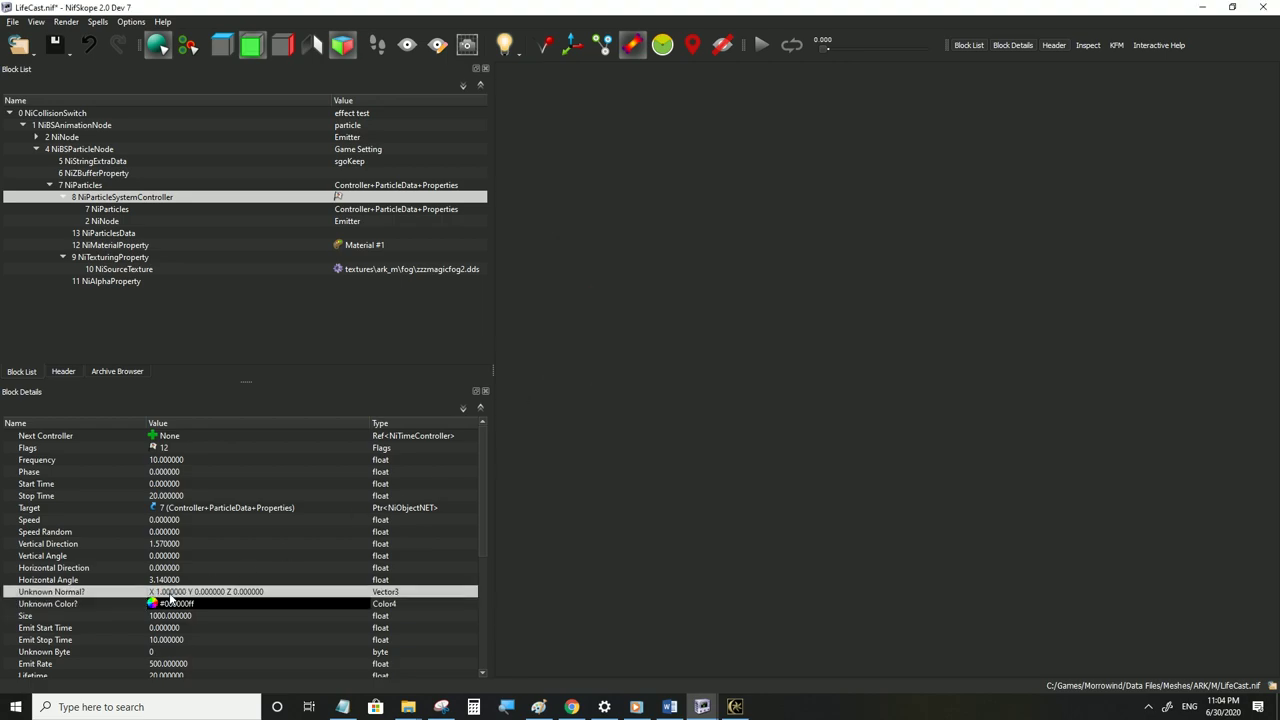
{"action": "left_click", "coordinate": [12, 21]}
{"action": "left_click", "coordinate": [30, 134]}
{"action": "left_click", "coordinate": [735, 707]}
Run across the islets to the dark island in Morrowind, checking the dusky haze, then return to NifSkope
{"action": "key", "text": "a"}
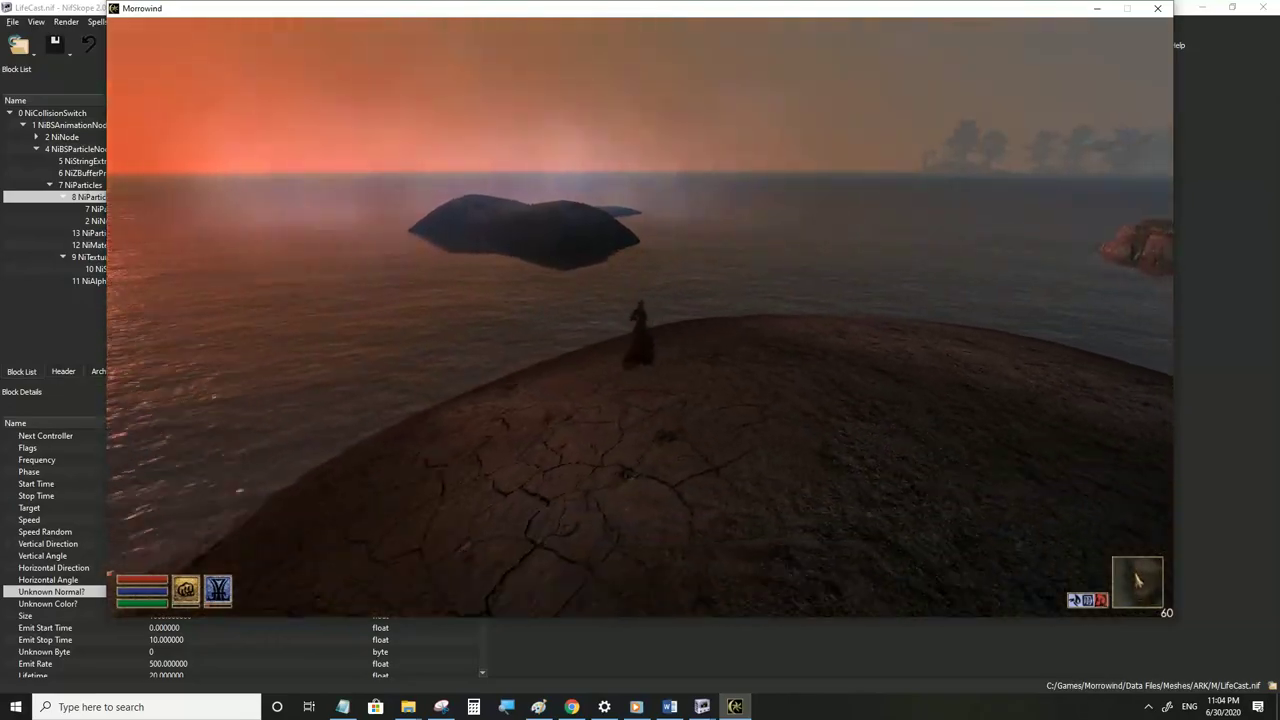
{"action": "key", "text": "w"}
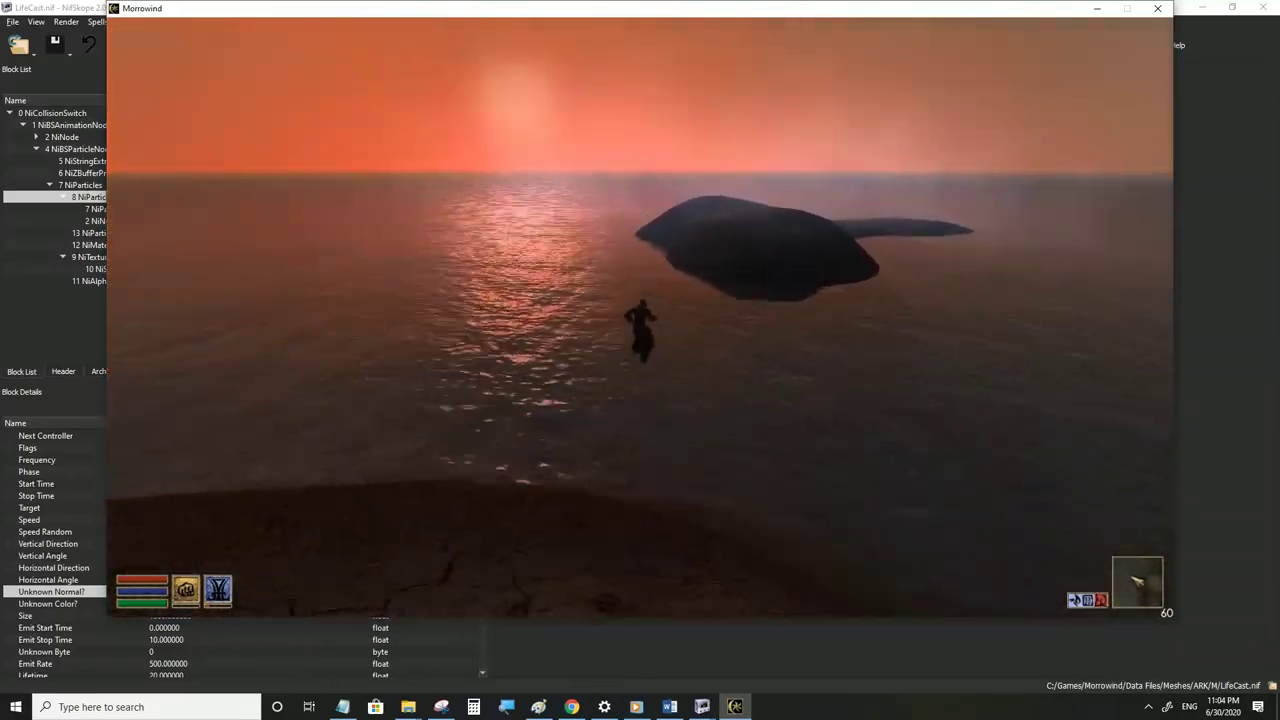
{"action": "key", "text": "w"}
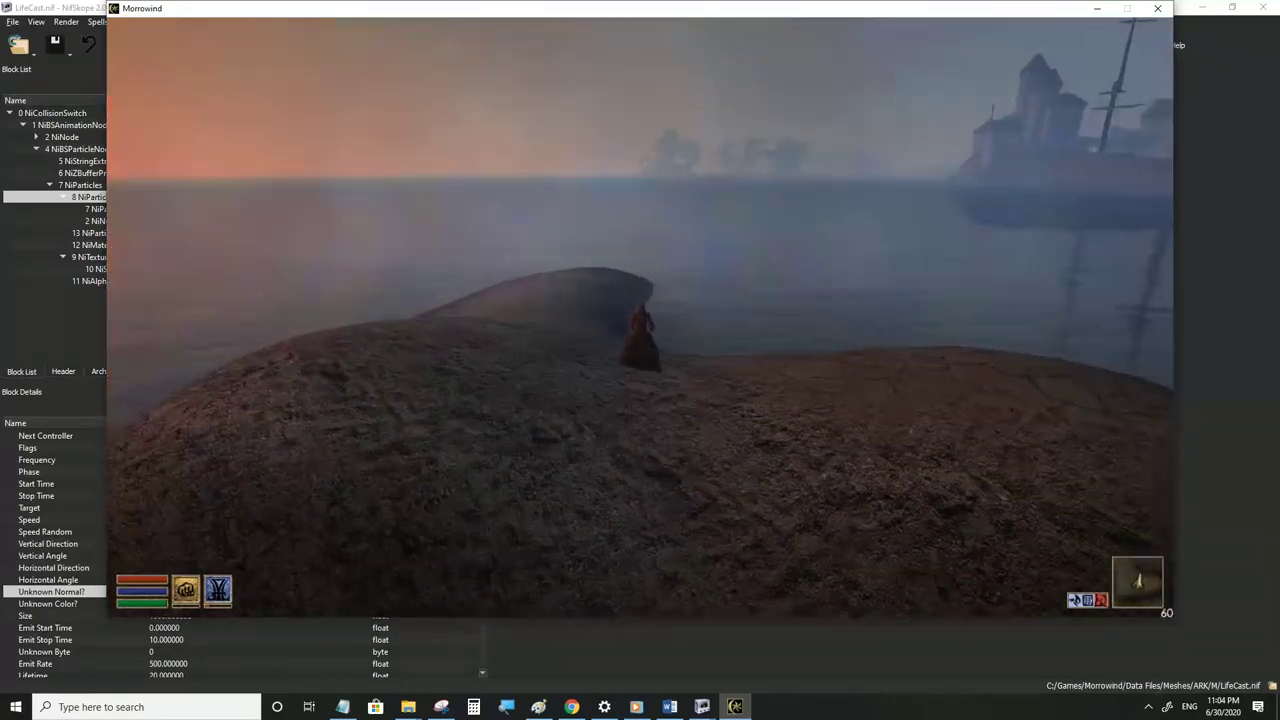
{"action": "key", "text": "w"}
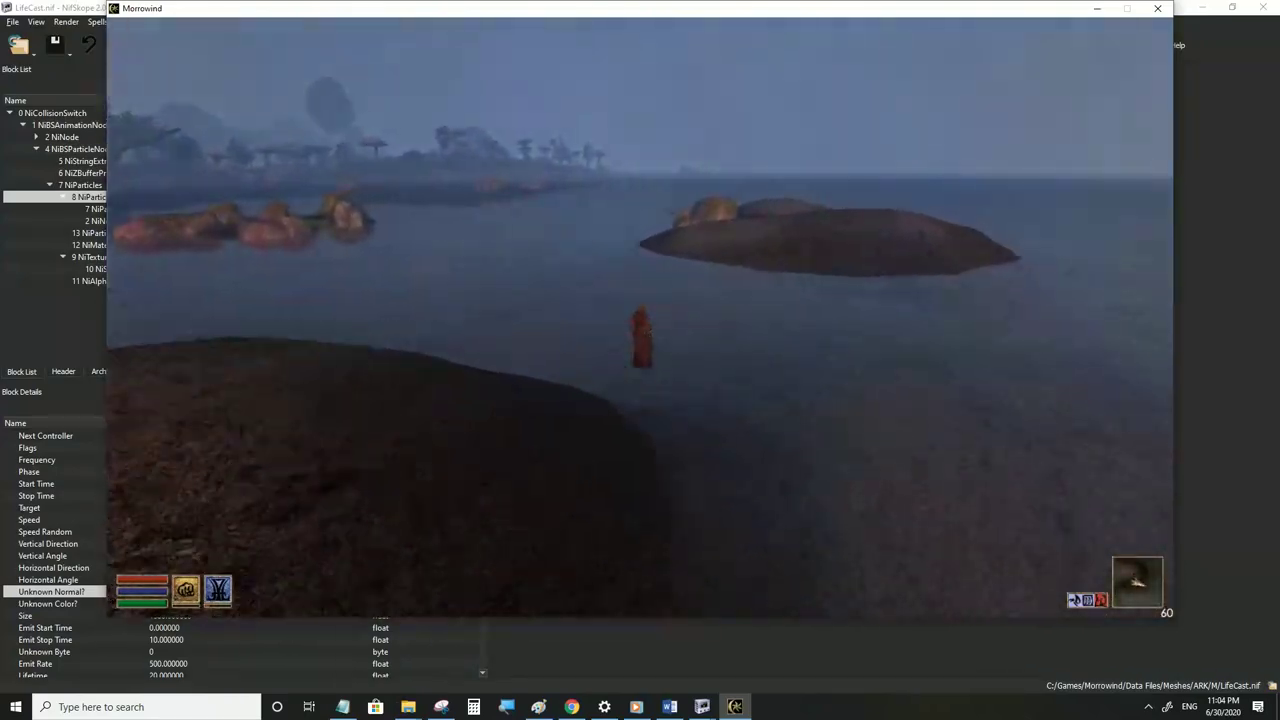
{"action": "key", "text": "w"}
{"action": "key", "text": "w"}
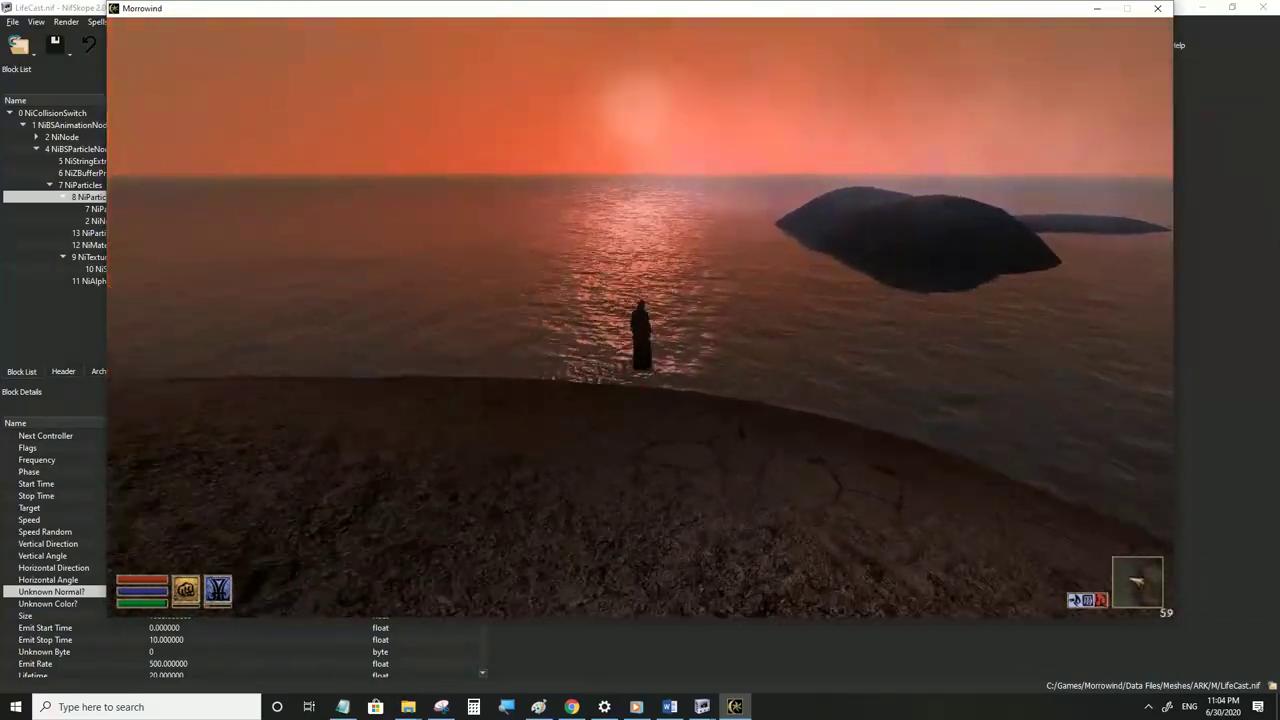
{"action": "key", "text": "w"}
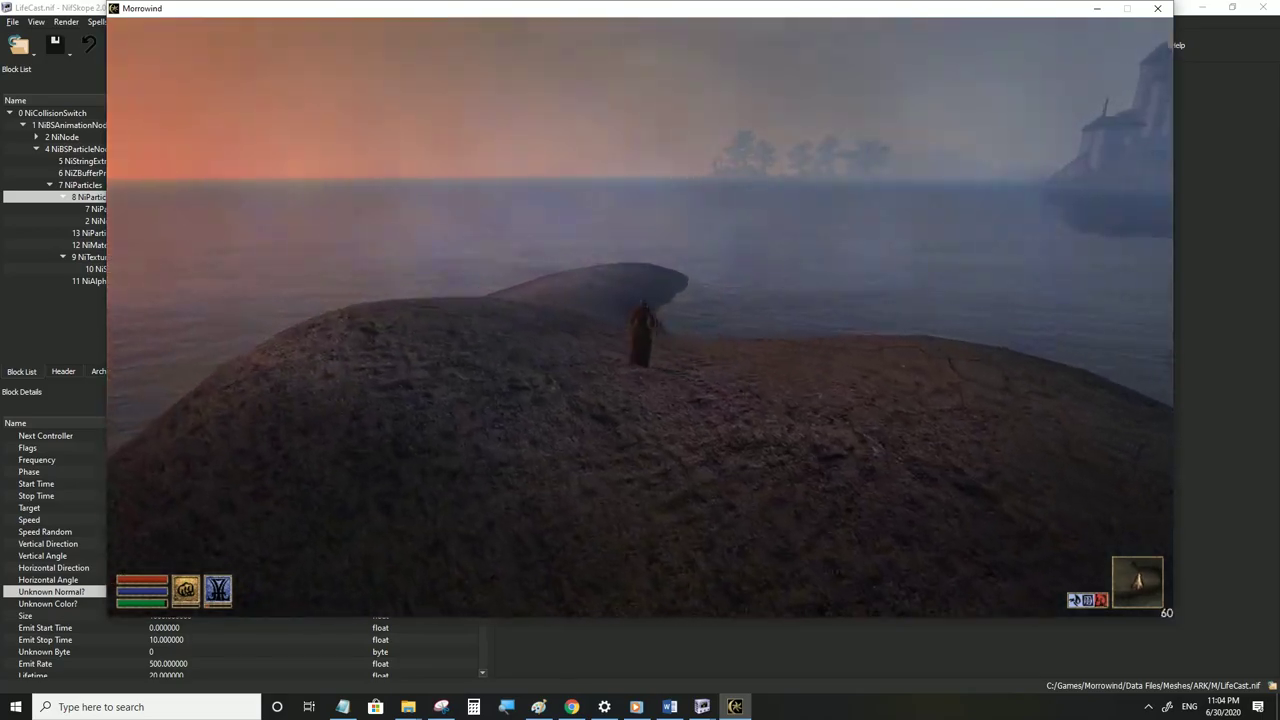
{"action": "key", "text": "w"}
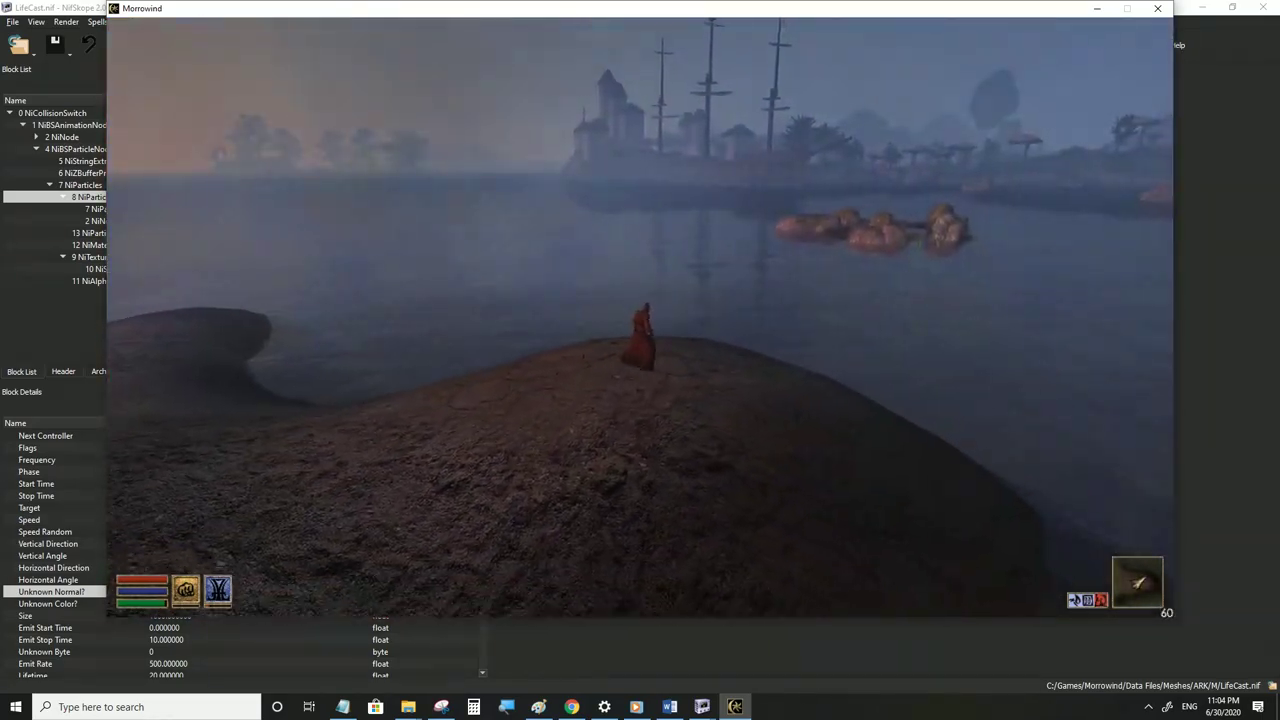
{"action": "key", "text": "w"}
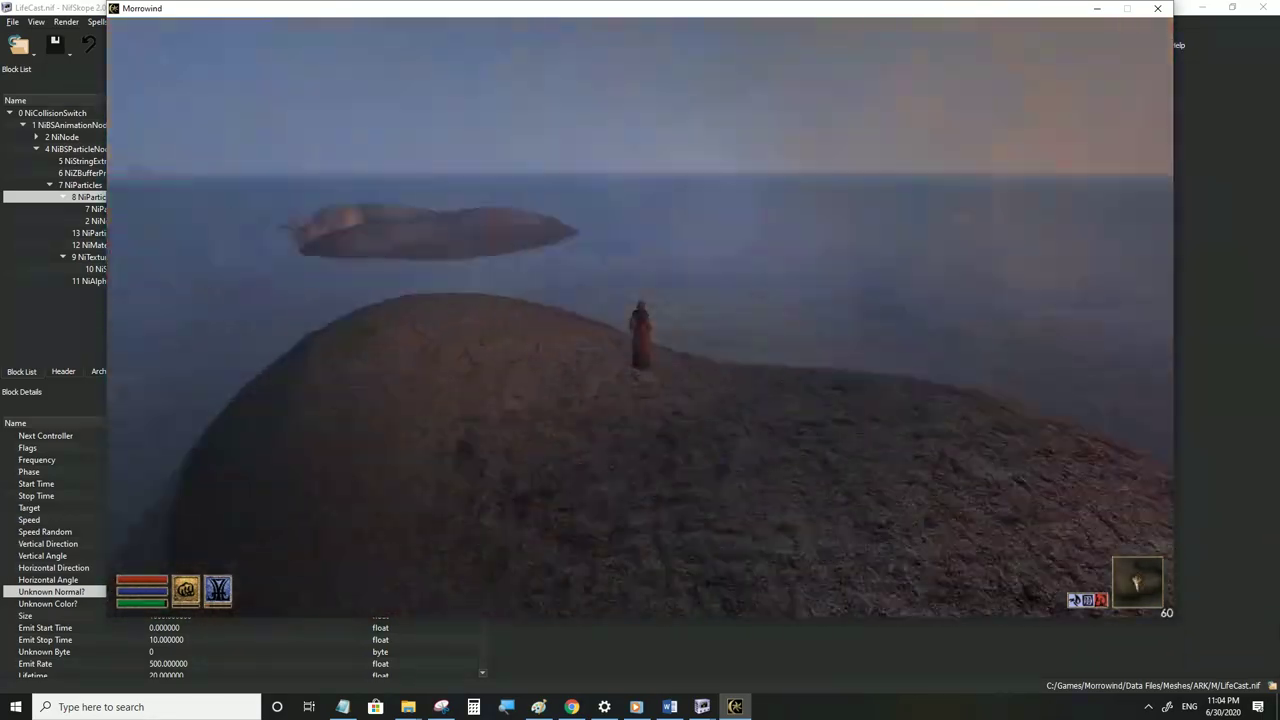
{"action": "key", "text": "w"}
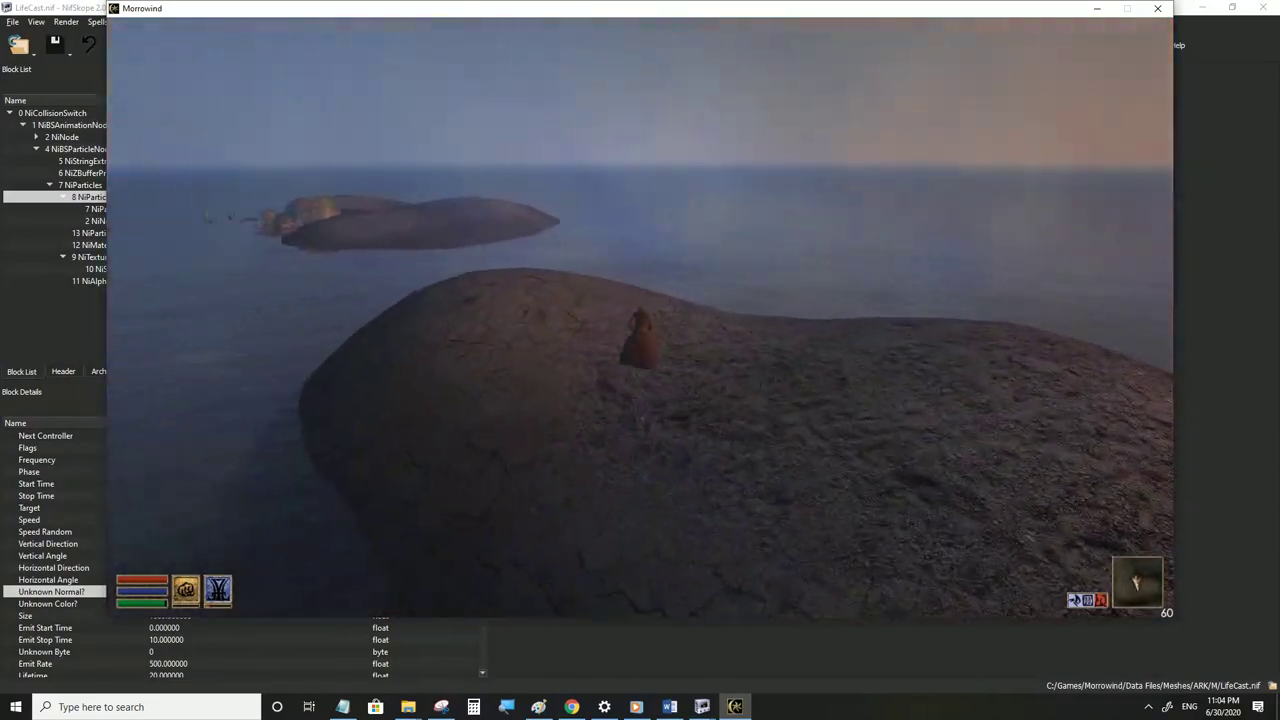
{"action": "key", "text": "alt+Tab"}
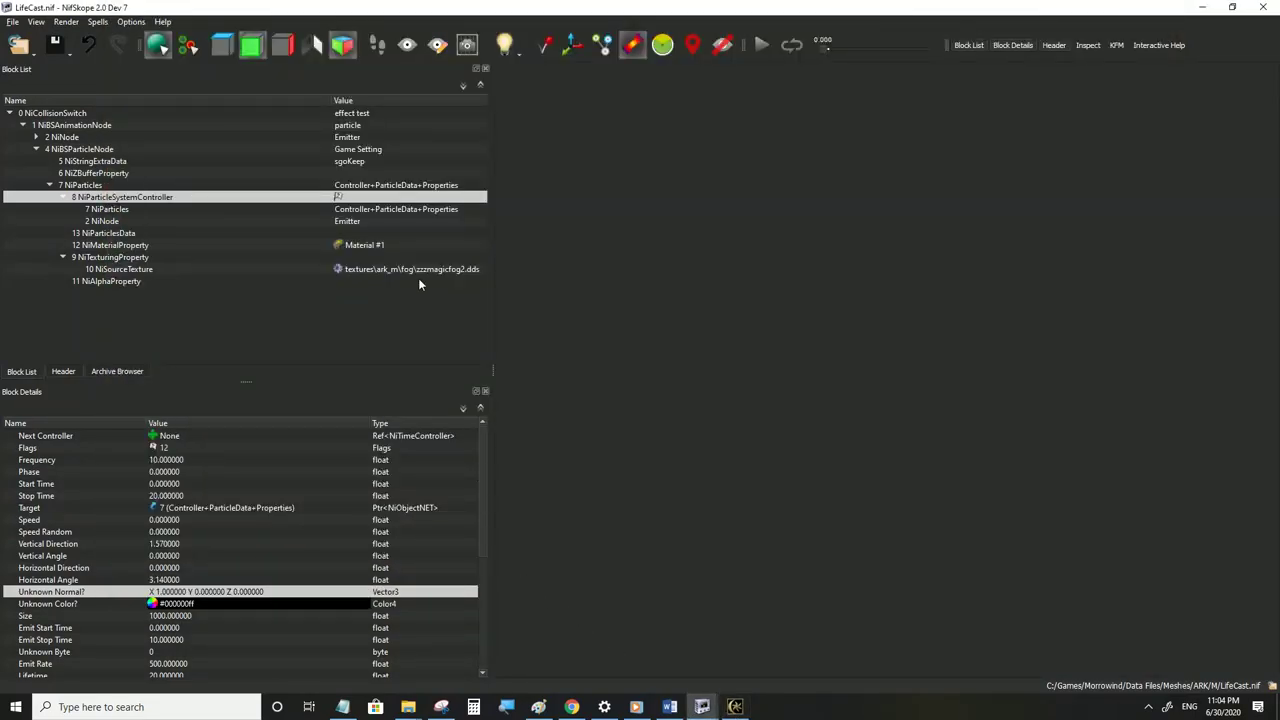
Change the particle texture to zzzmagicfog1.dds, save LifeCast.nif, and bring Morrowind forward
{"action": "double_click", "coordinate": [338, 270]}
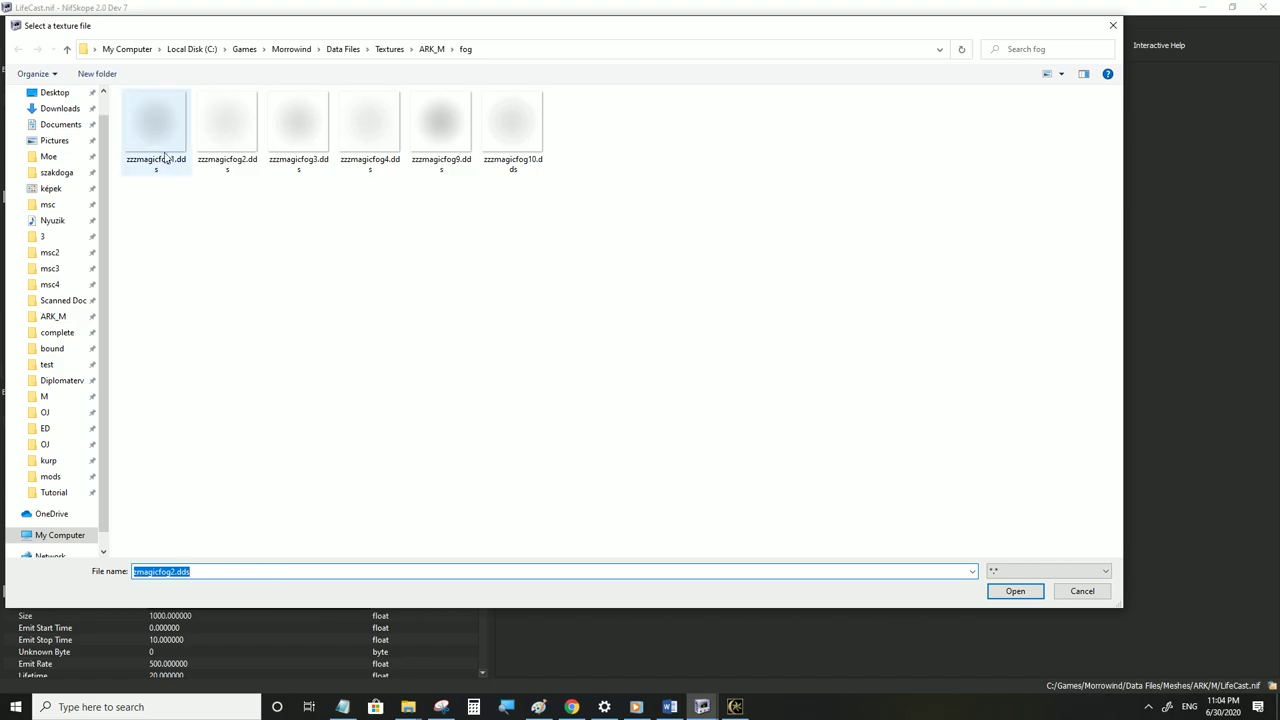
{"action": "left_click", "coordinate": [160, 160]}
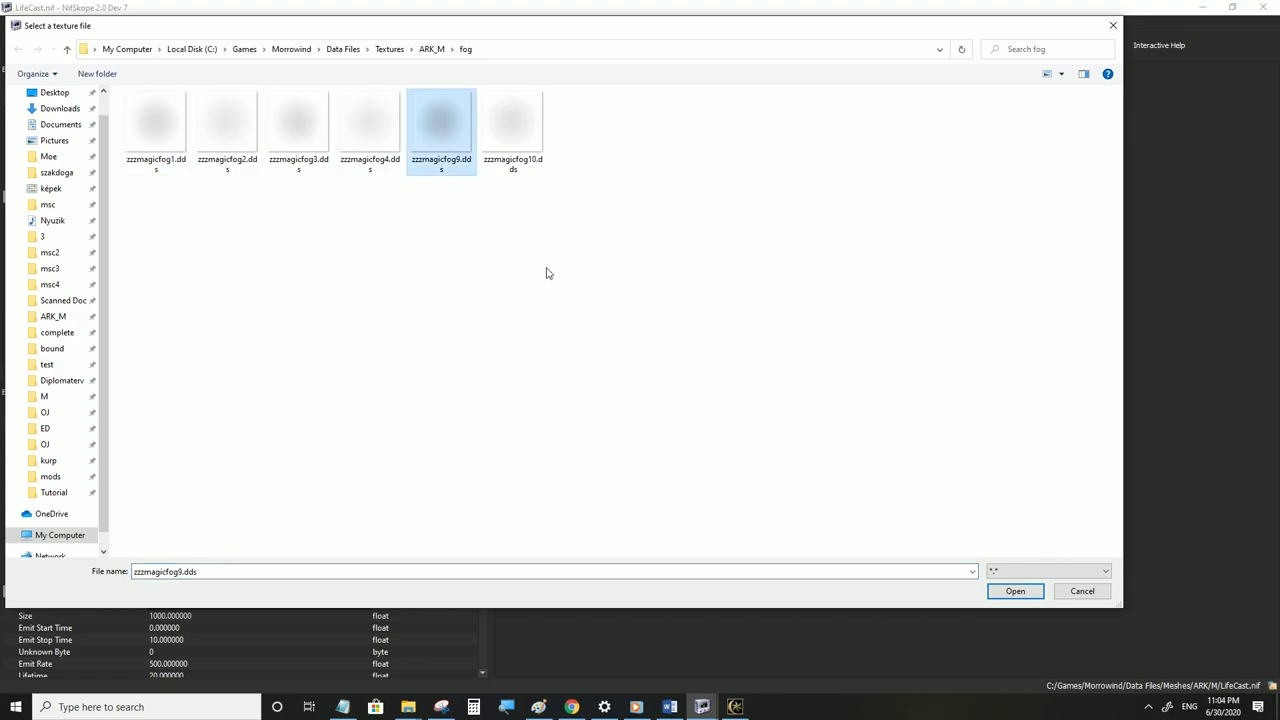
{"action": "left_click", "coordinate": [1016, 591]}
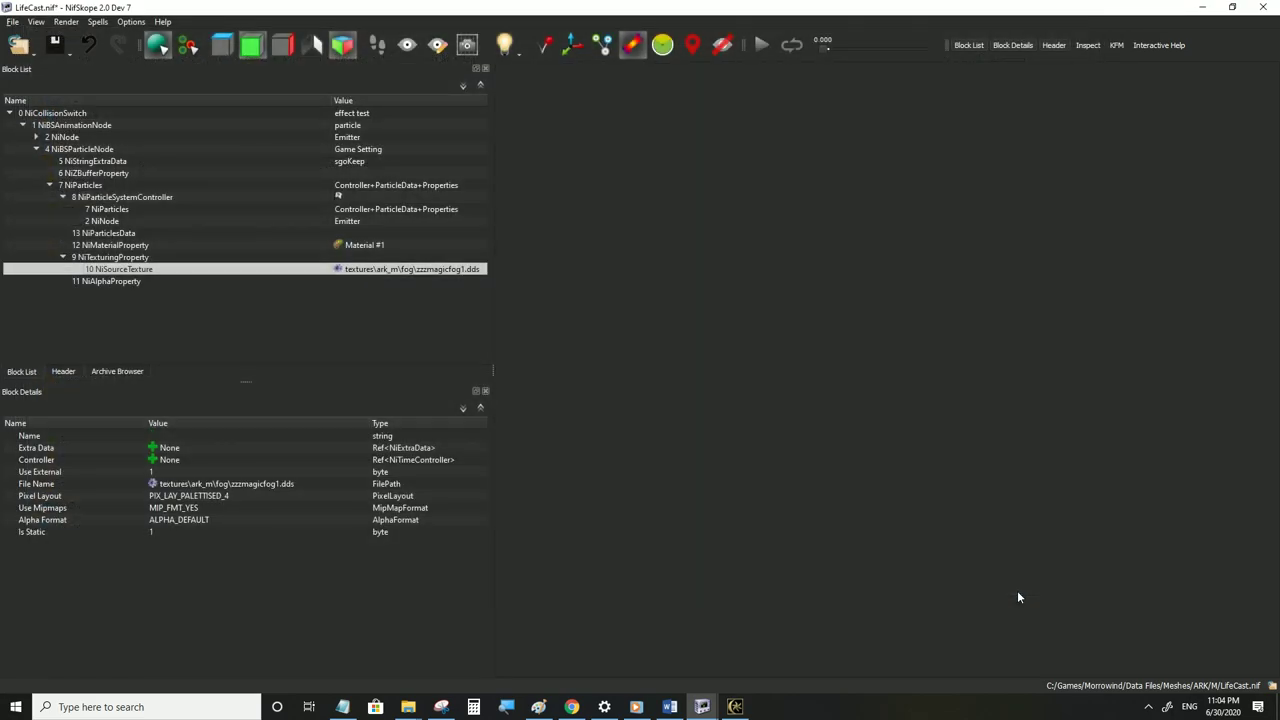
{"action": "left_click", "coordinate": [13, 22]}
{"action": "left_click", "coordinate": [42, 131]}
{"action": "left_click", "coordinate": [735, 707]}
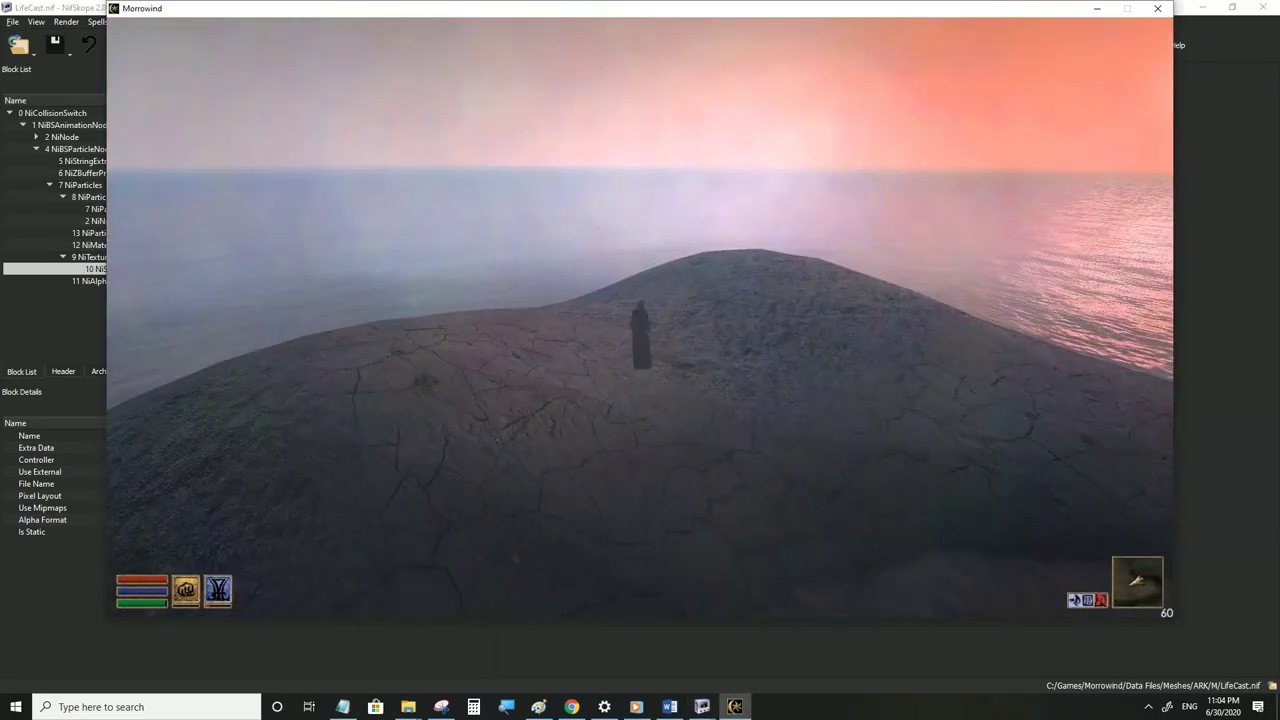
Run over the rocks and islet toward the sunset to inspect the zzzmagicfog1 haze
{"action": "key", "text": "w"}
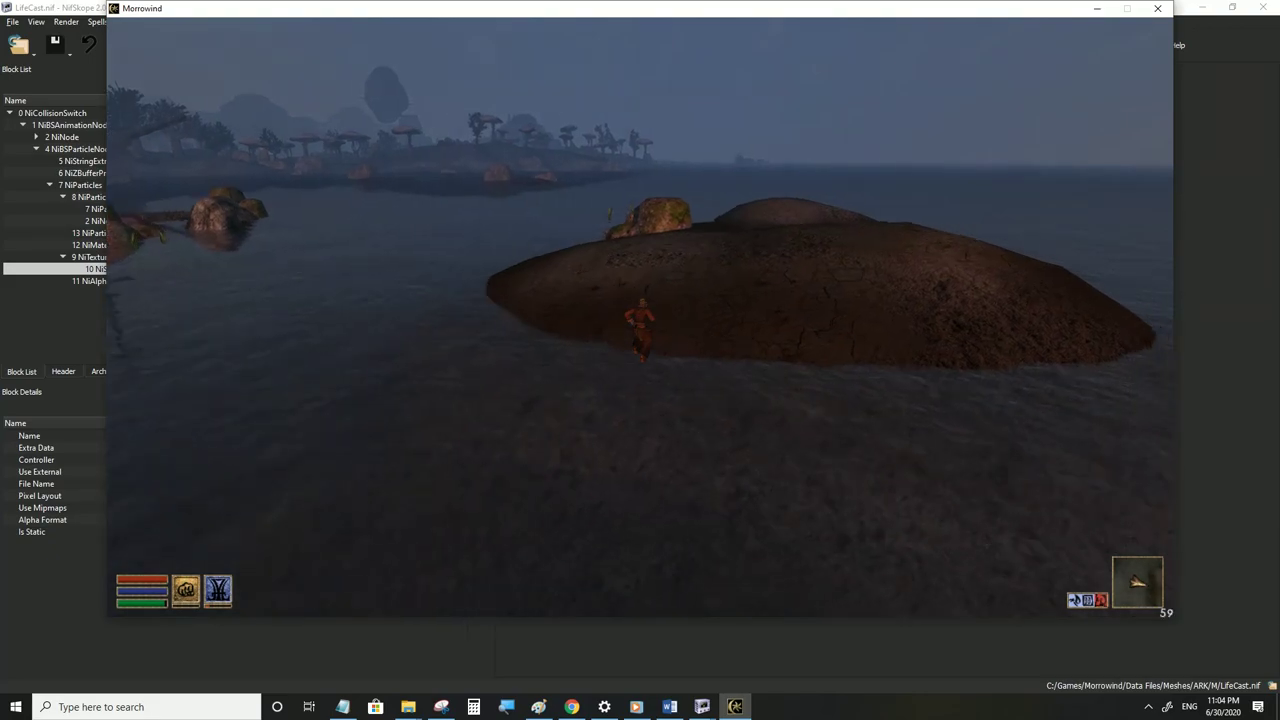
{"action": "key", "text": "w"}
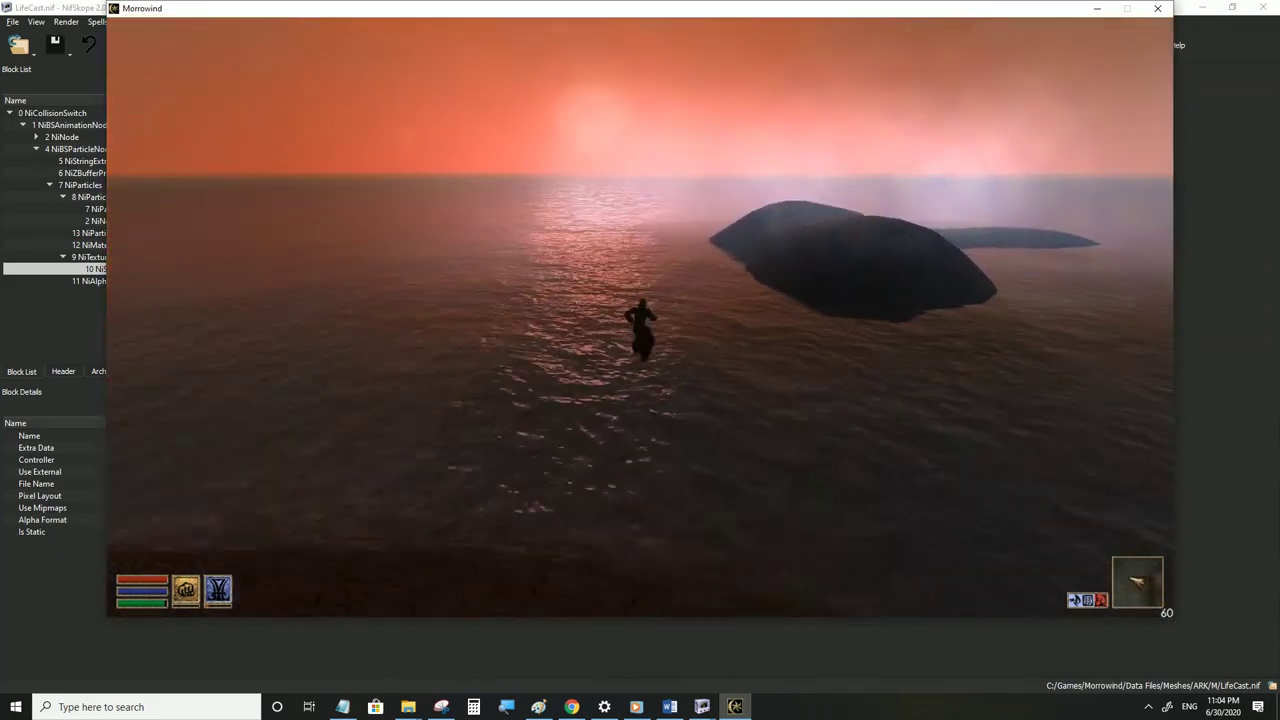
{"action": "key", "text": "w"}
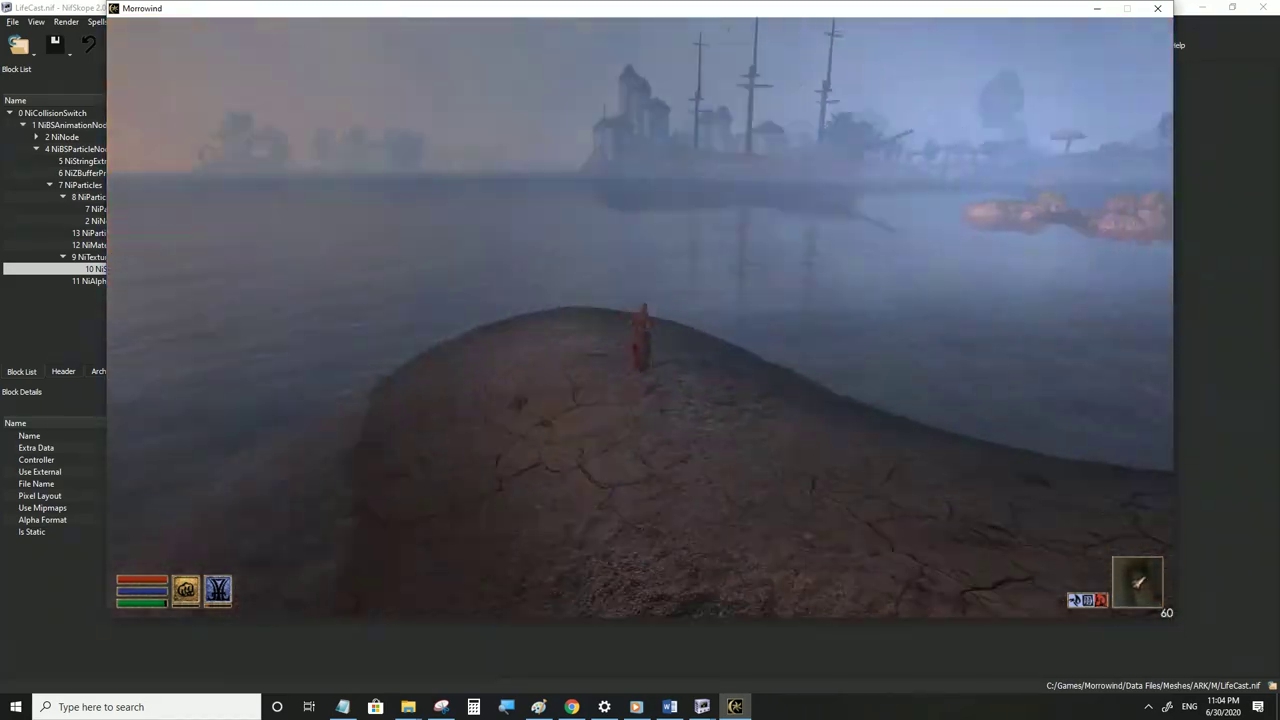
{"action": "key", "text": "w"}
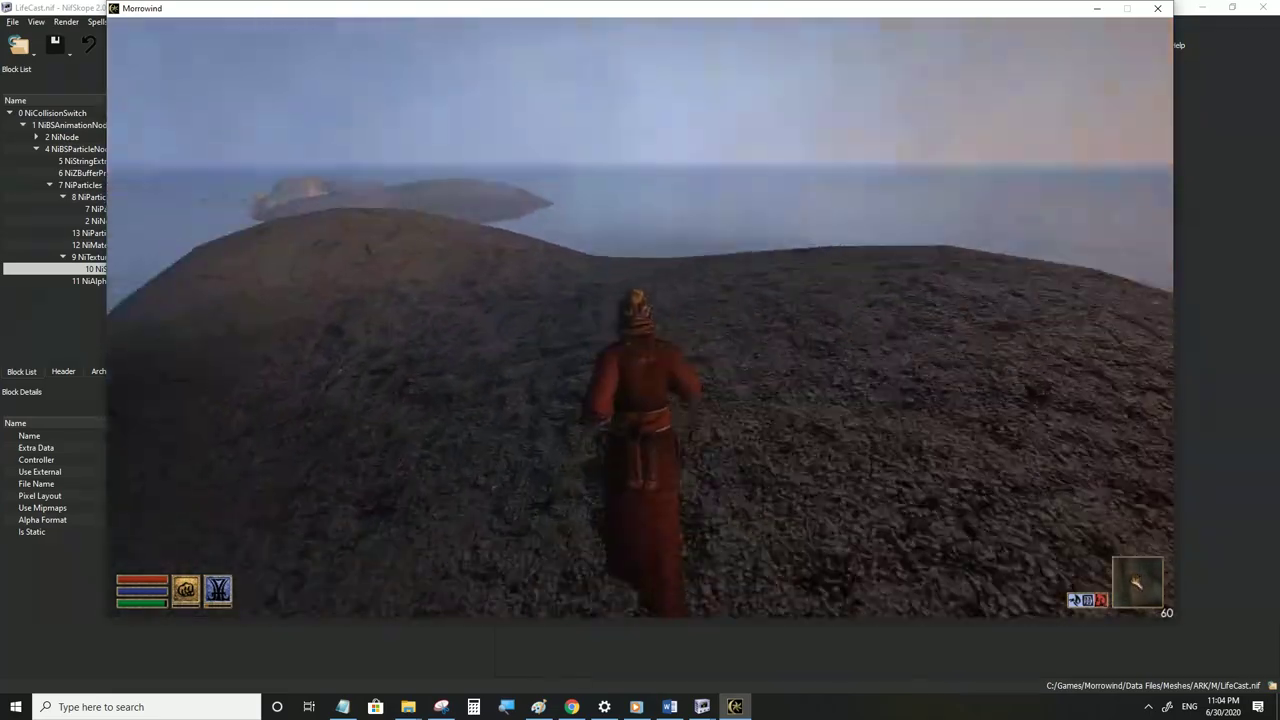
{"action": "key", "text": "w"}
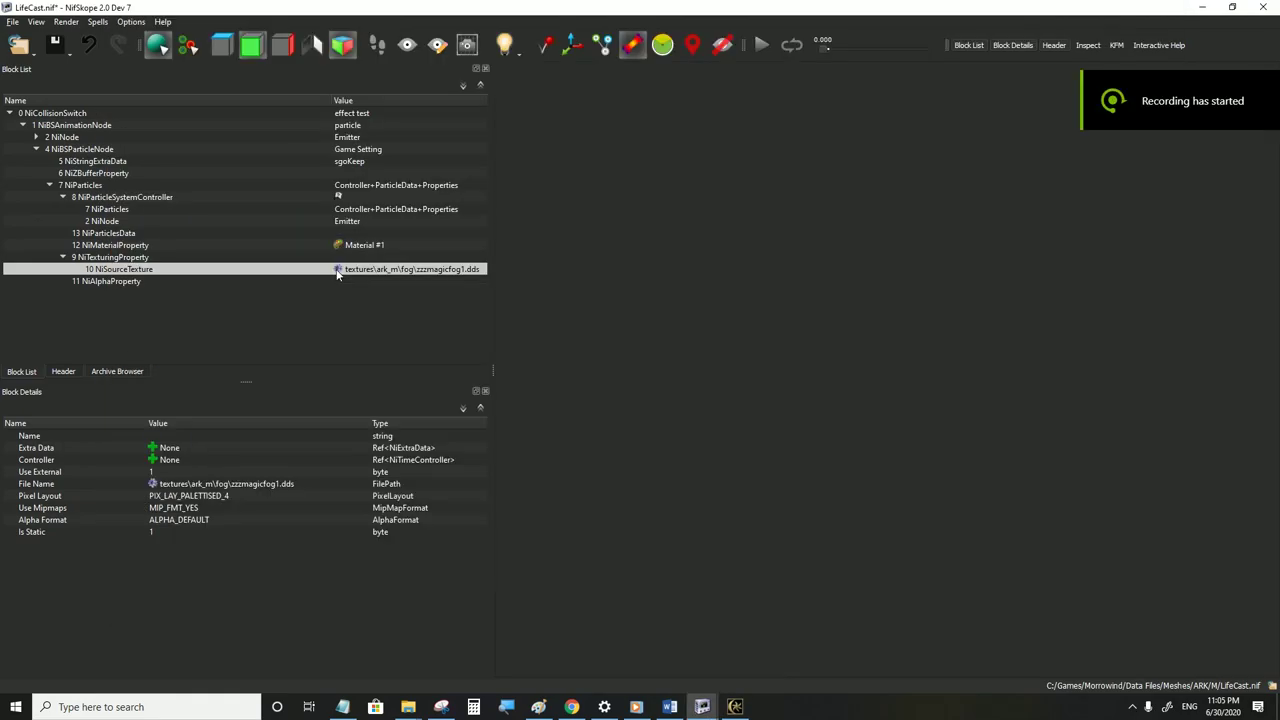
Switch the particle texture to zzzmagicfog9.dds and save LifeCast.nif
{"action": "left_click", "coordinate": [338, 270]}
{"action": "left_click", "coordinate": [441, 130]}
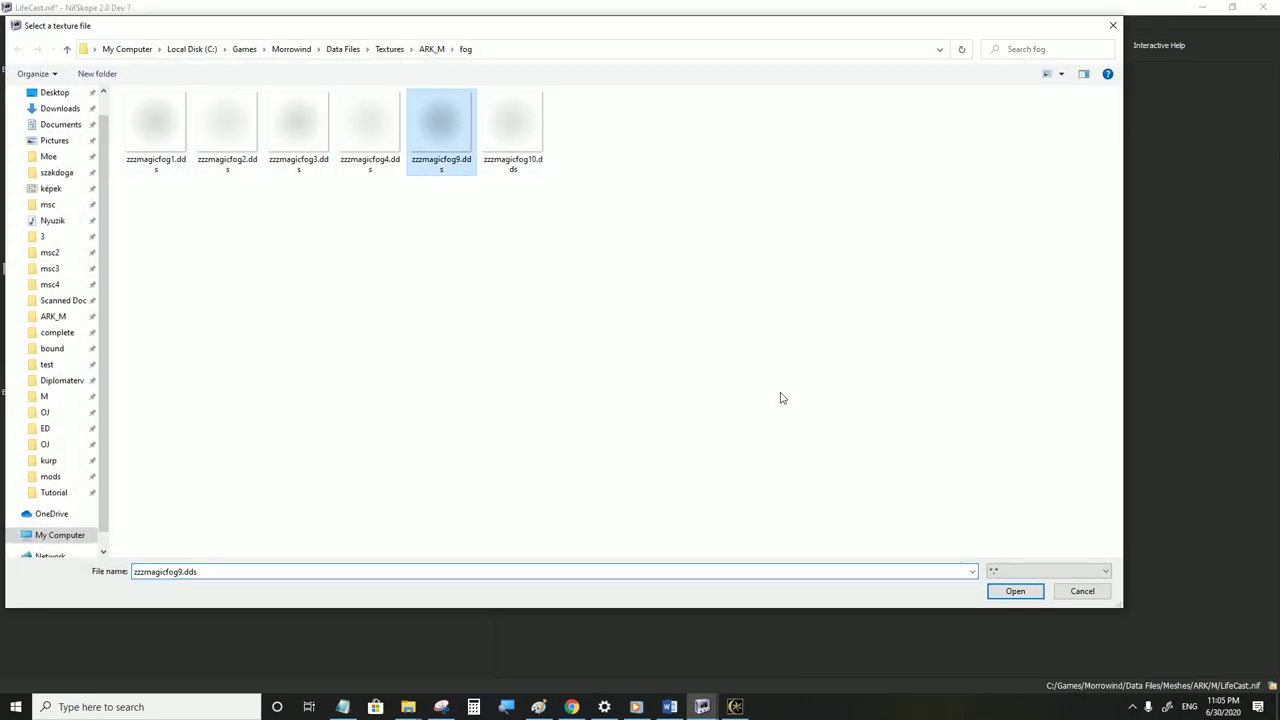
{"action": "left_click", "coordinate": [1015, 591]}
{"action": "left_click", "coordinate": [13, 21]}
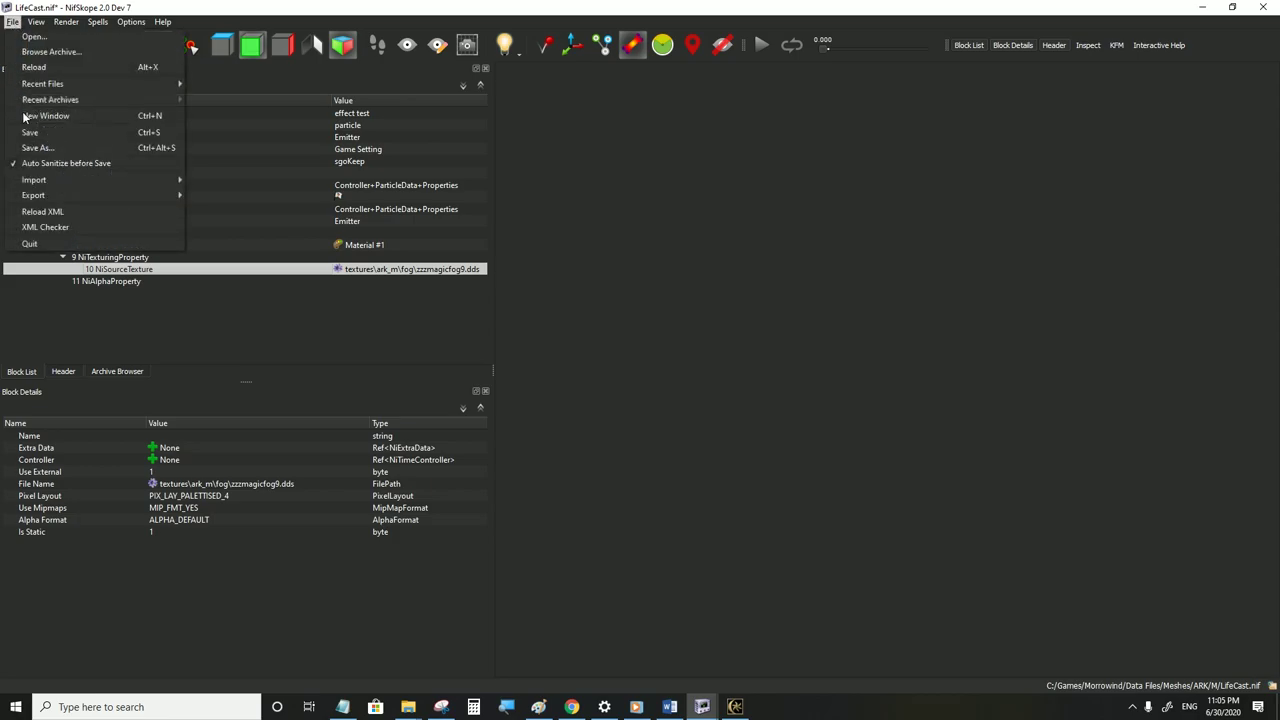
{"action": "left_click", "coordinate": [35, 133]}
In third-person view, run across several rocky islands and the sea to inspect the zzzmagicfog9 haze
{"action": "left_click", "coordinate": [735, 707]}
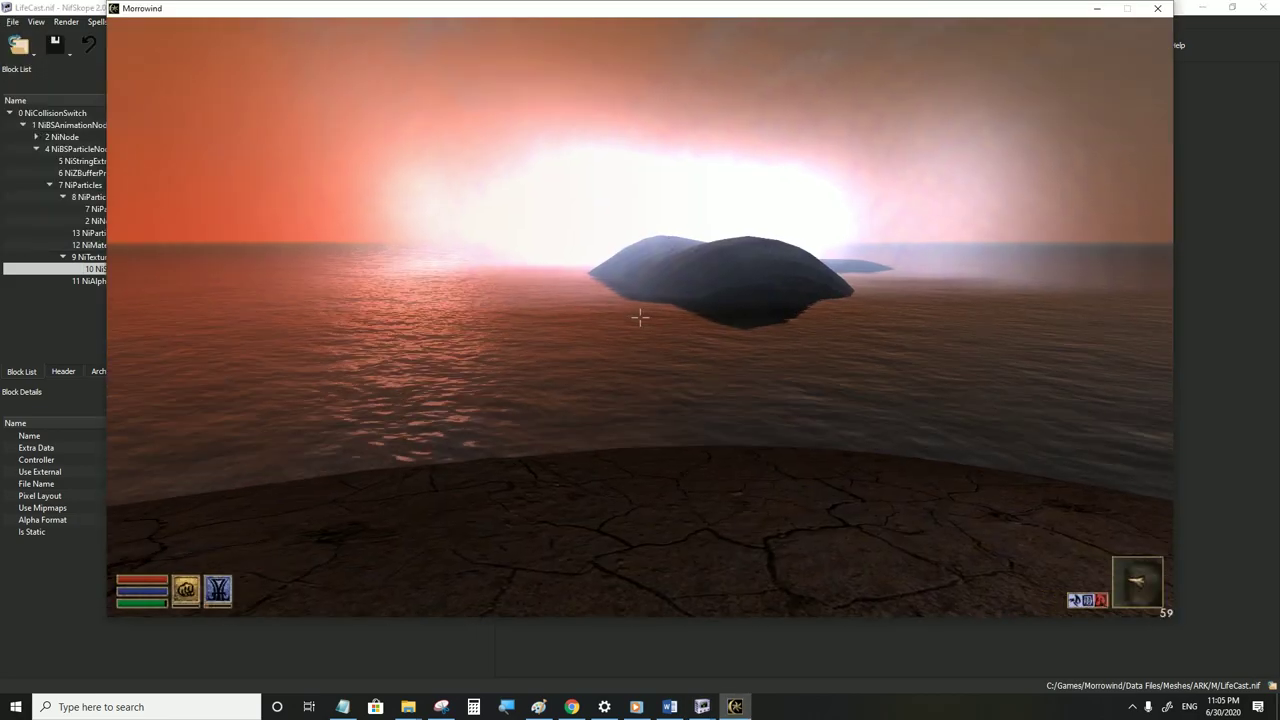
{"action": "key", "text": "Tab"}
{"action": "key", "text": "w"}
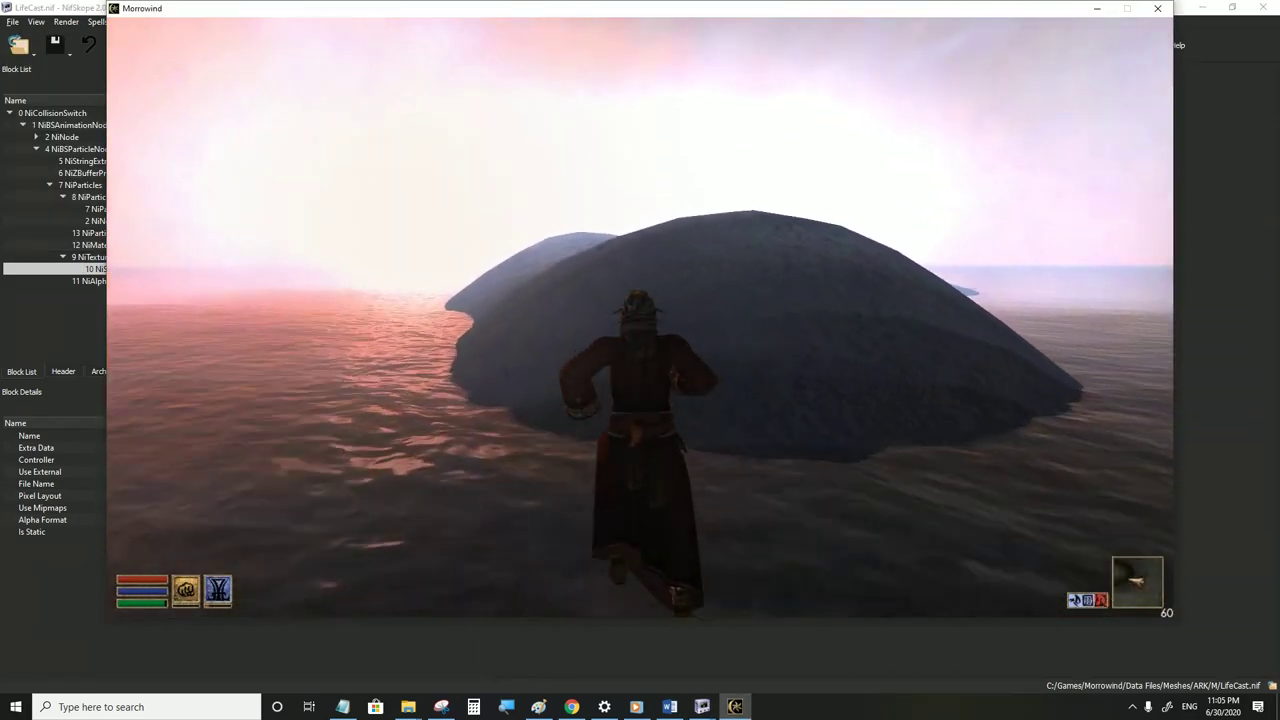
{"action": "key", "text": "w"}
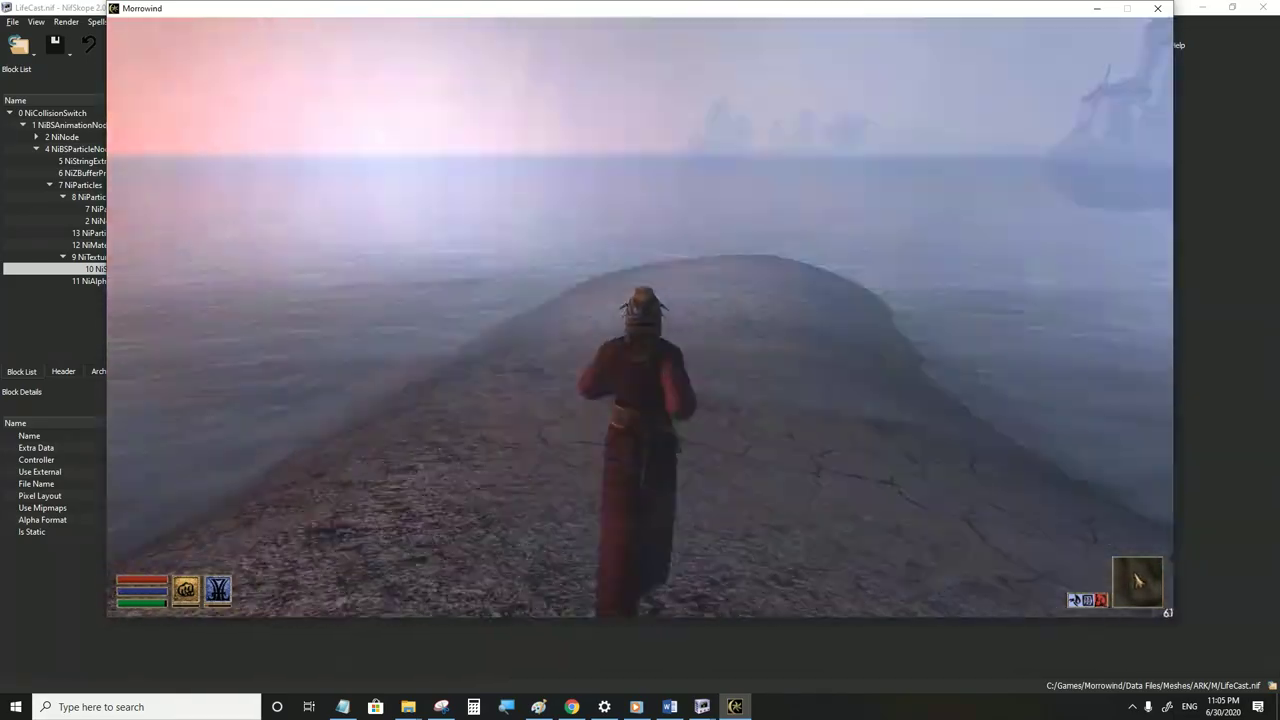
{"action": "key", "text": "w"}
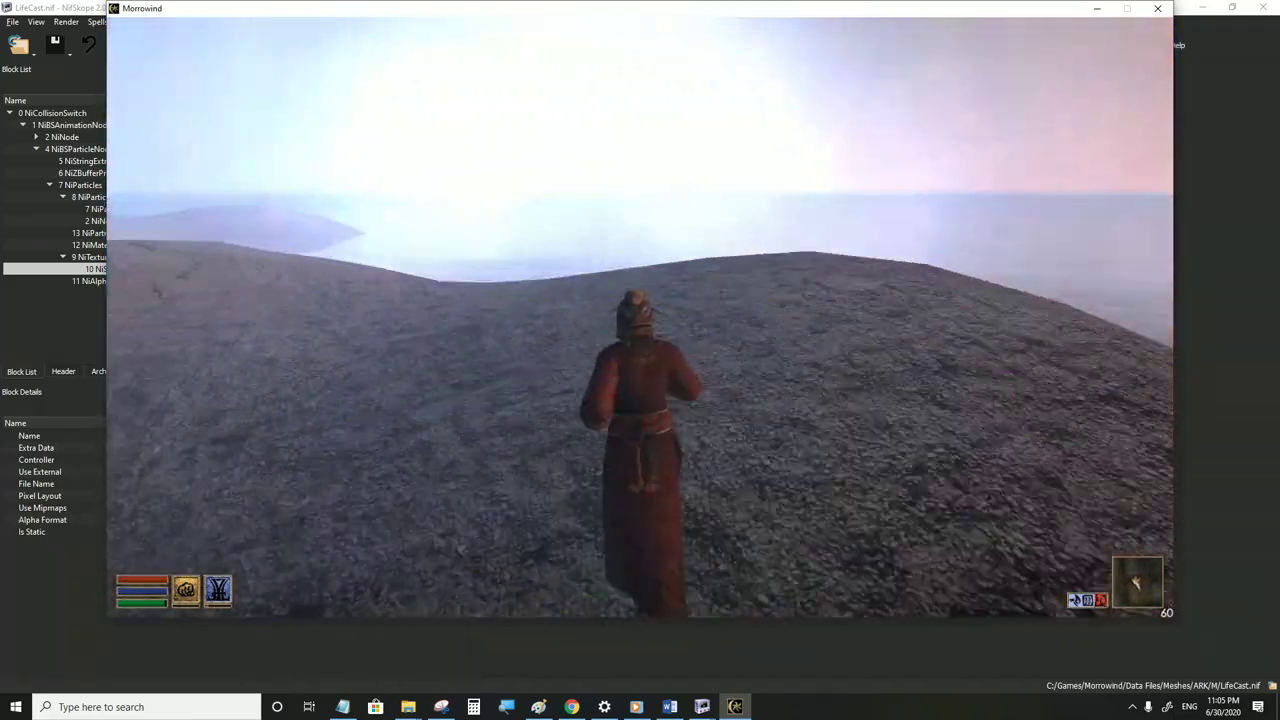
{"action": "key", "text": "w"}
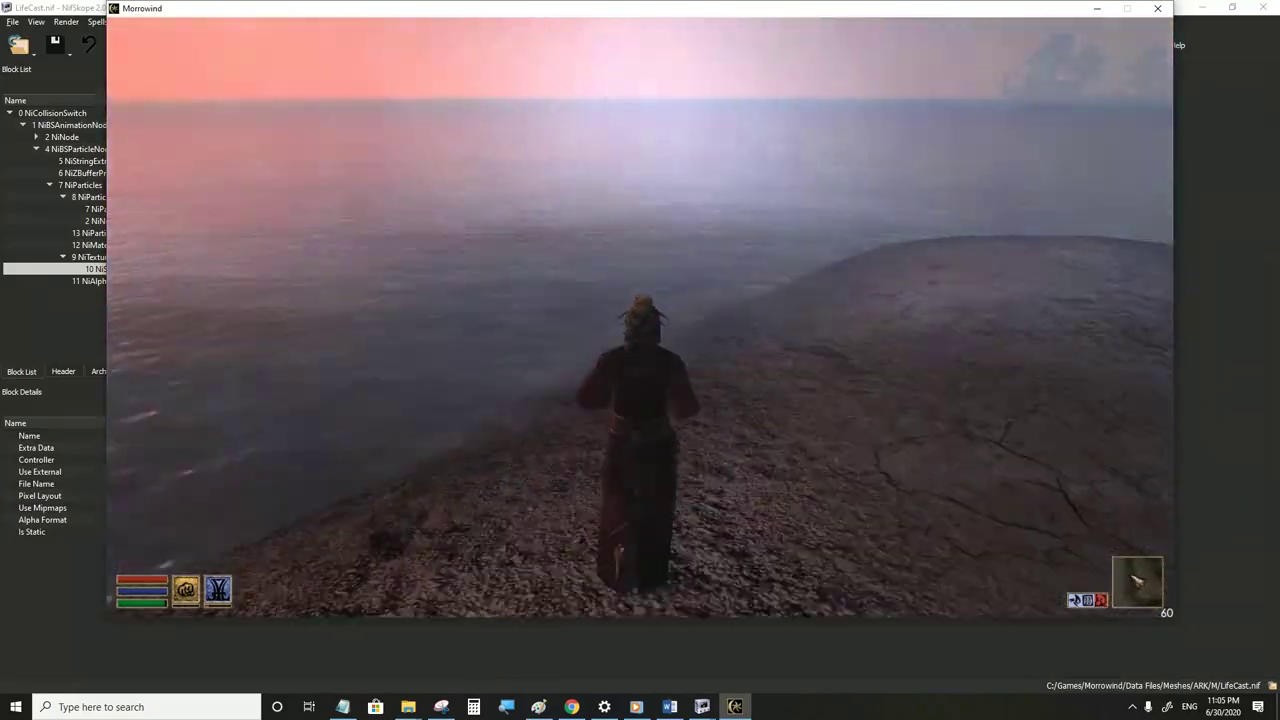
{"action": "key", "text": "w"}
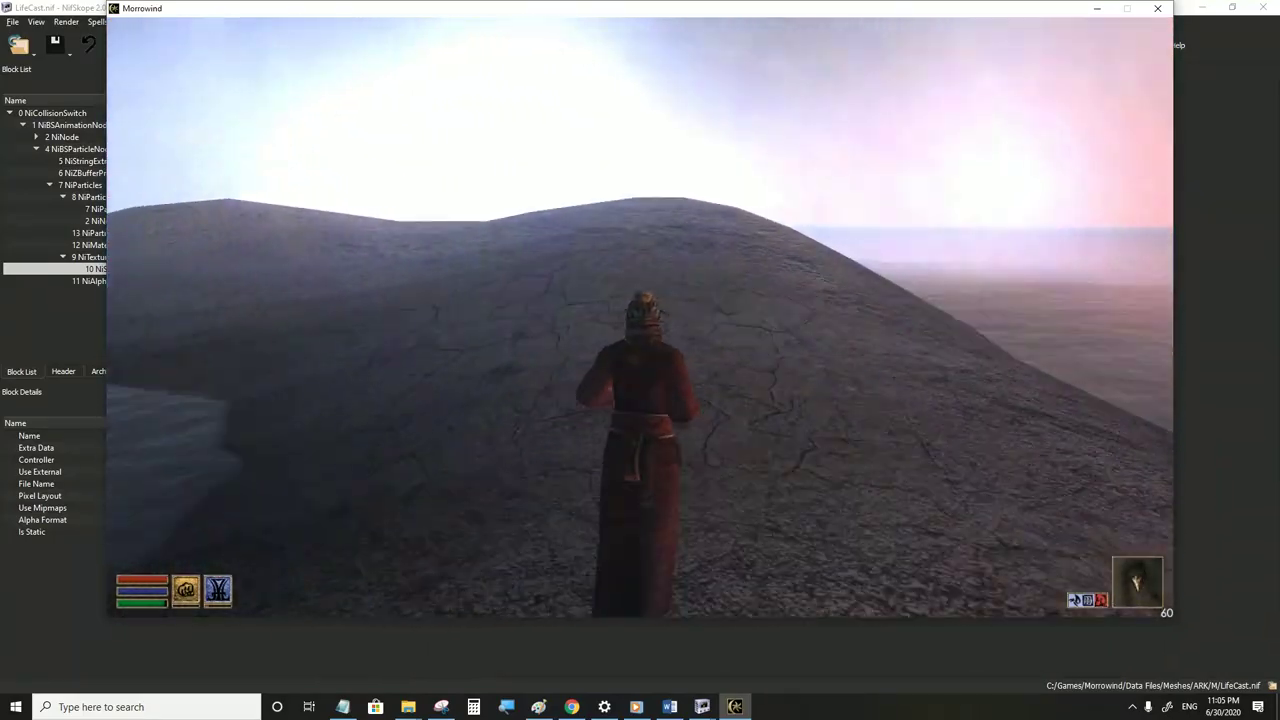
{"action": "key", "text": "w"}
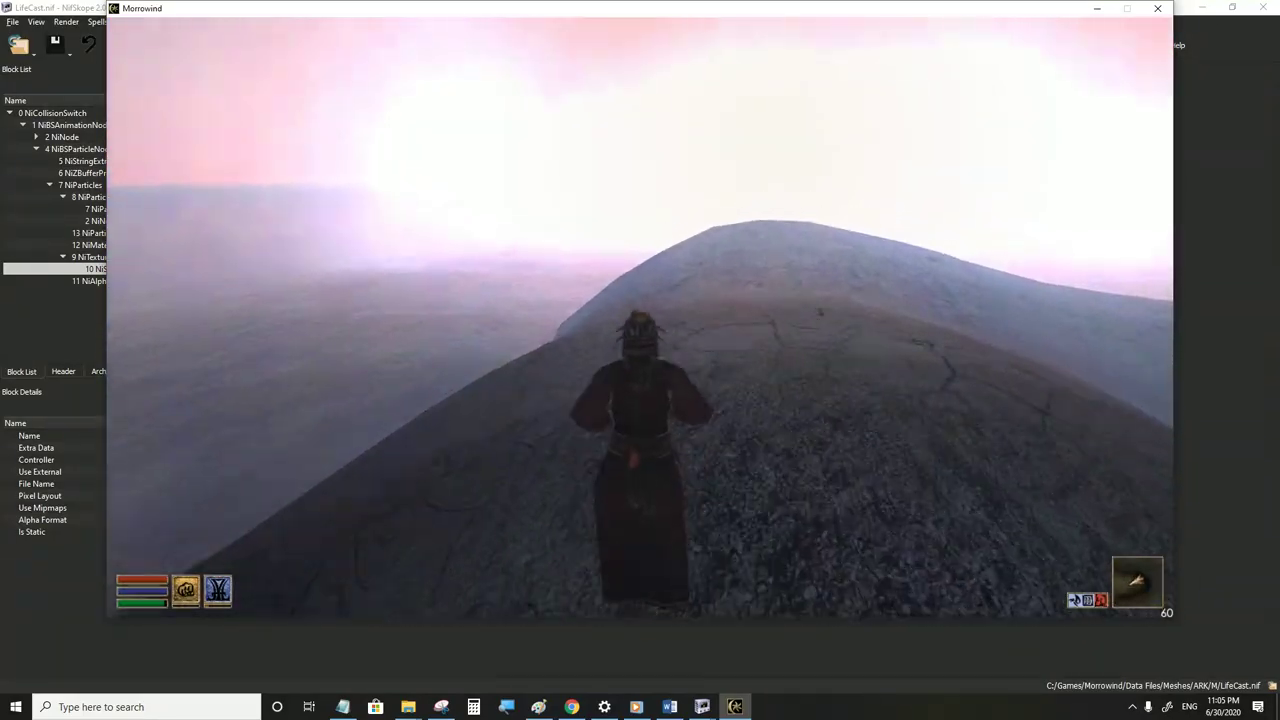
{"action": "key", "text": "w"}
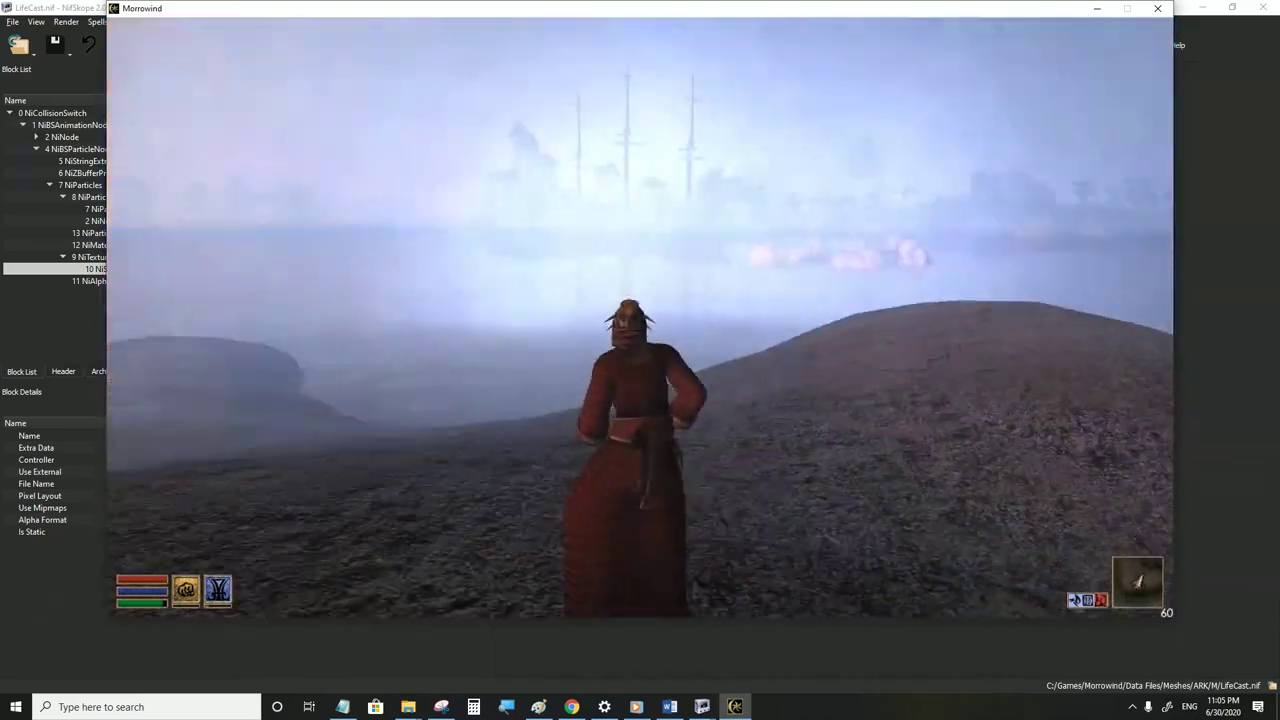
{"action": "key", "text": "w"}
{"action": "key", "text": "w"}
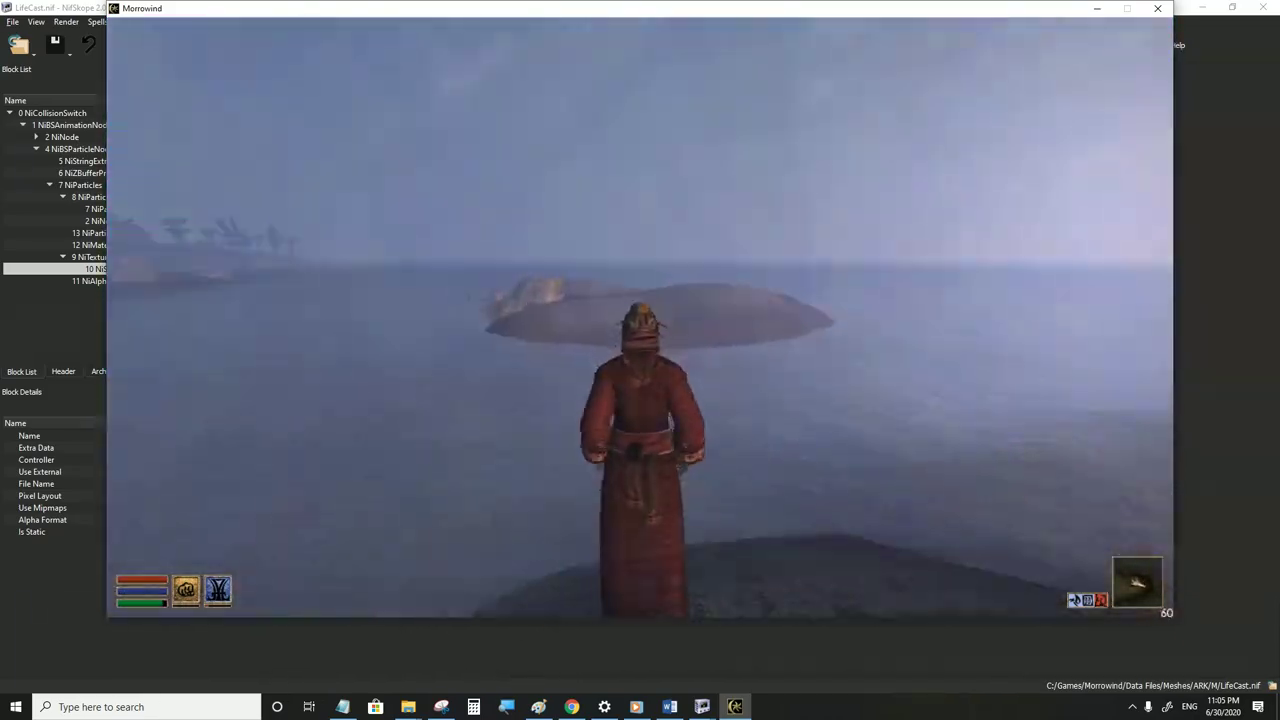
{"action": "key", "text": "w"}
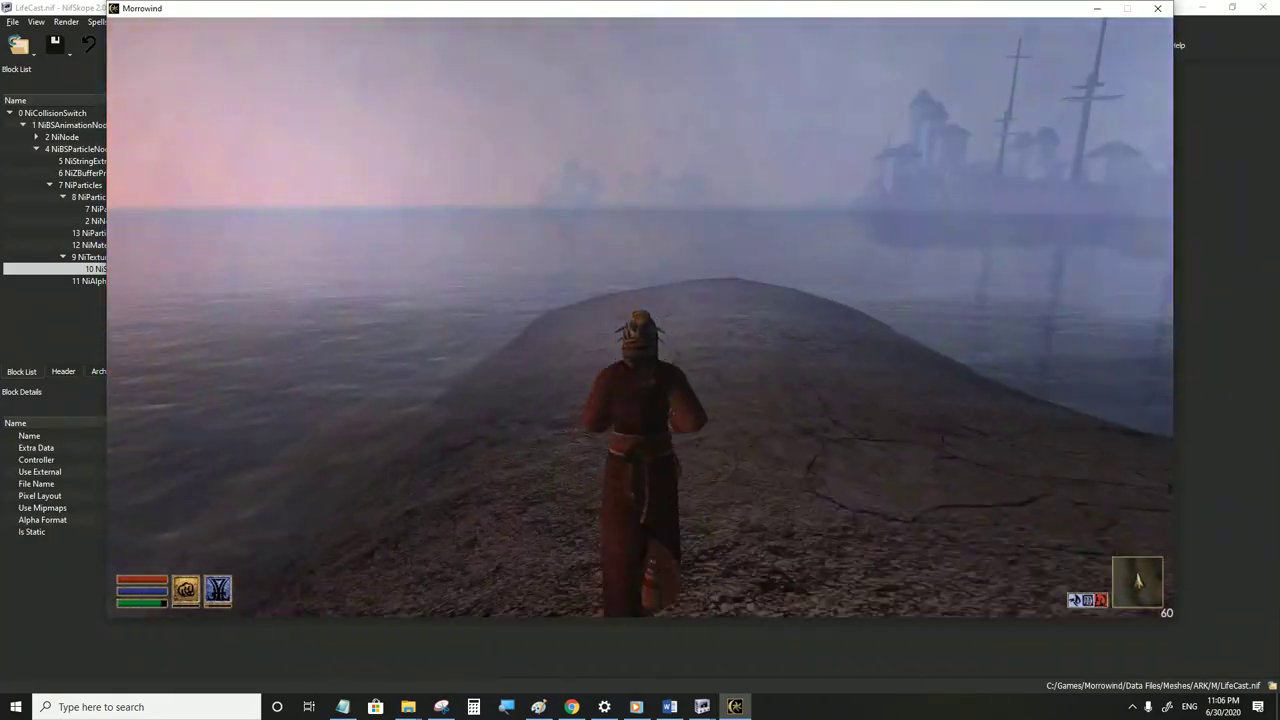
{"action": "key", "text": "w"}
{"action": "key", "text": "w"}
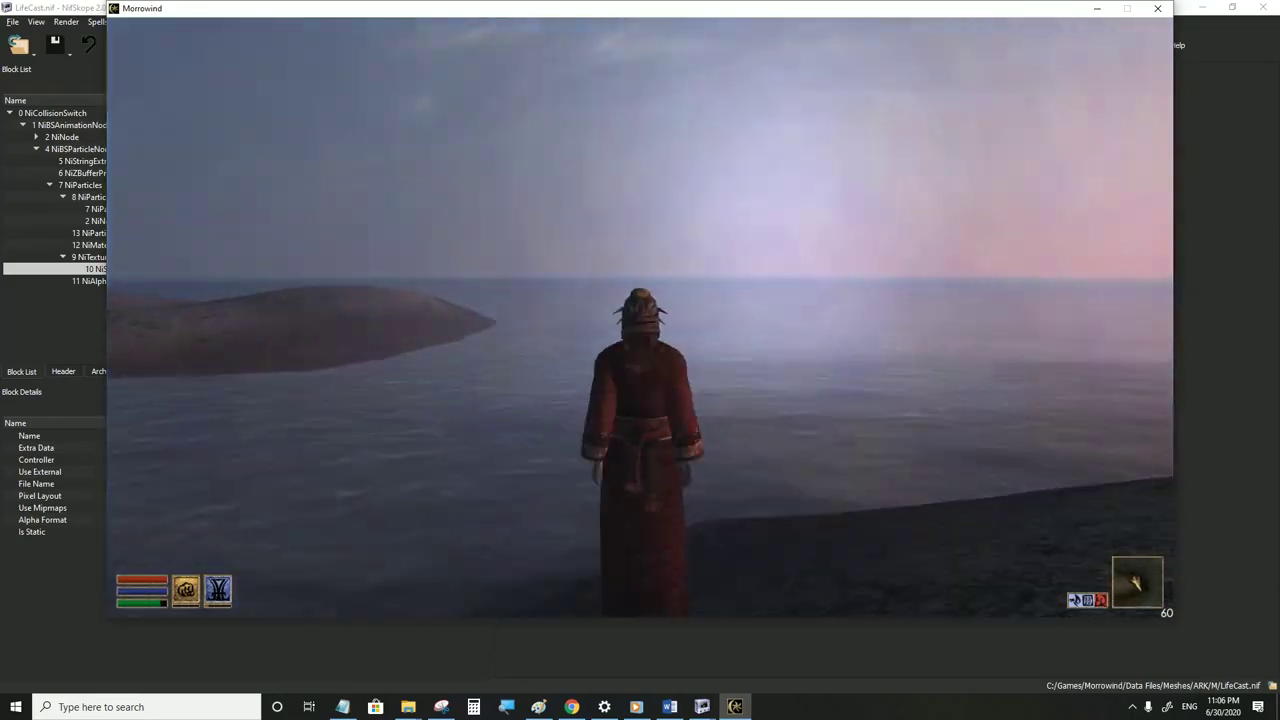
{"action": "key", "text": "w"}
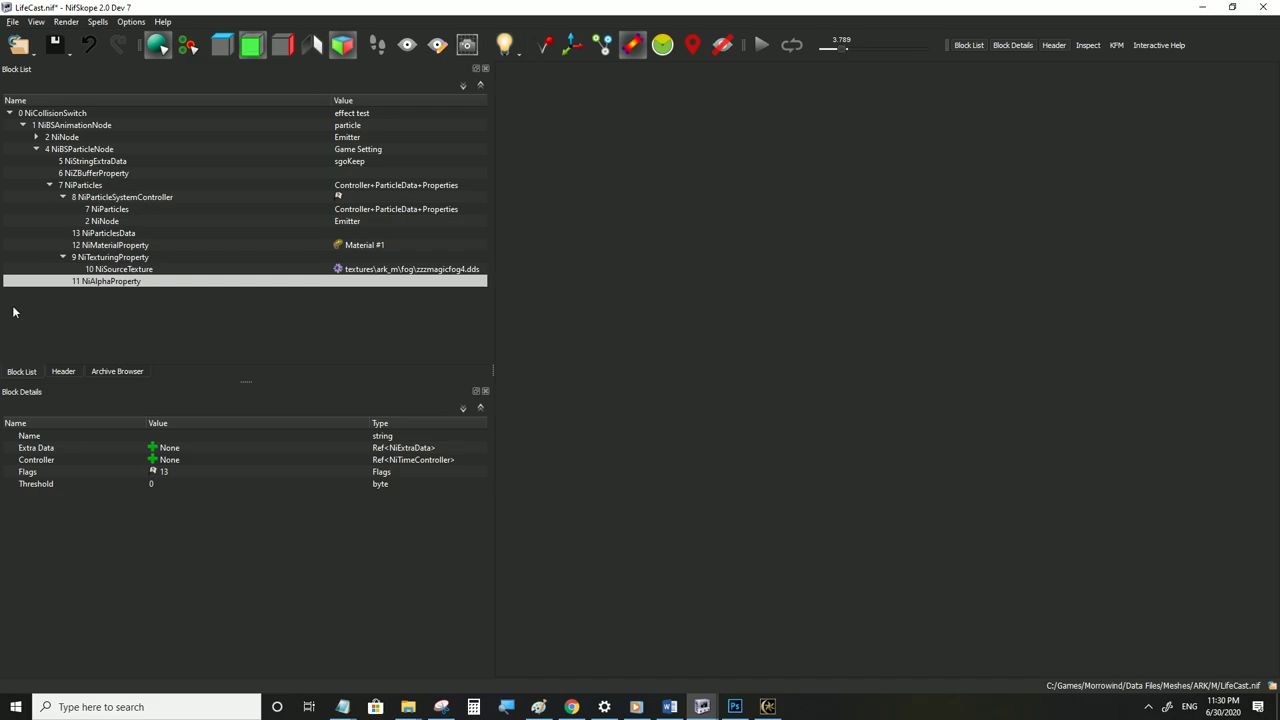
{"action": "left_click", "coordinate": [155, 471]}
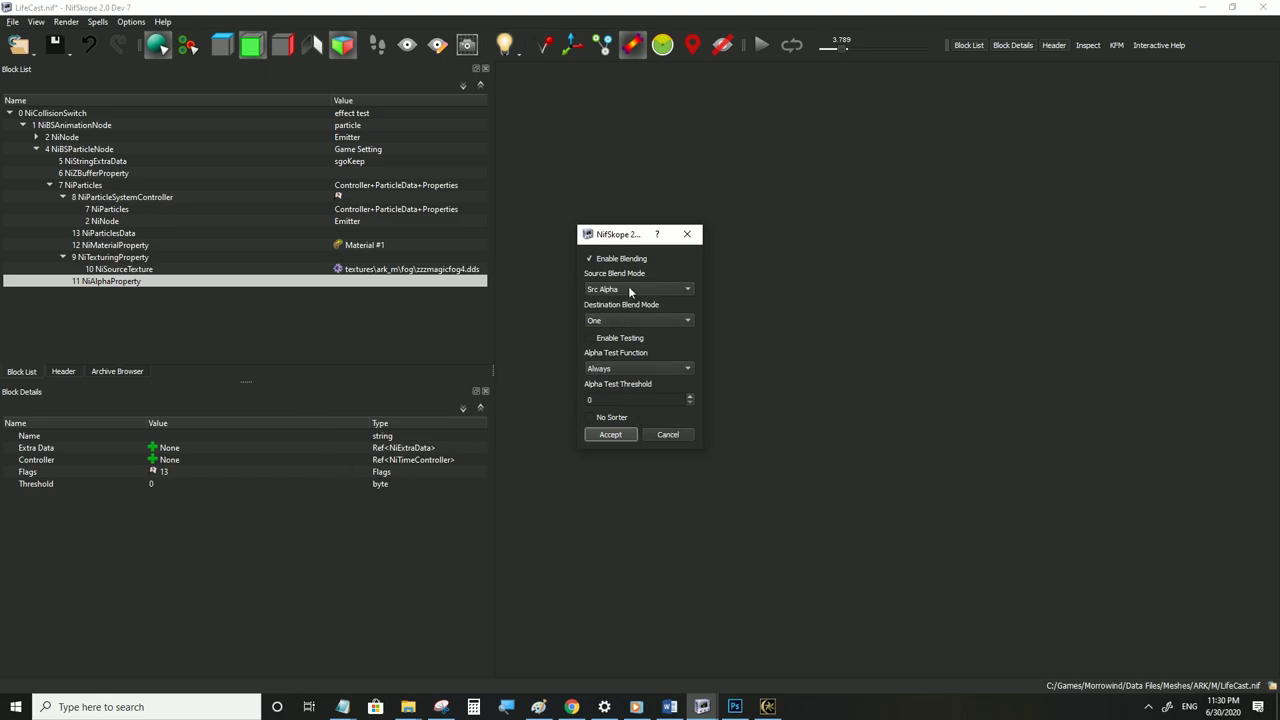
{"action": "left_click", "coordinate": [686, 236]}
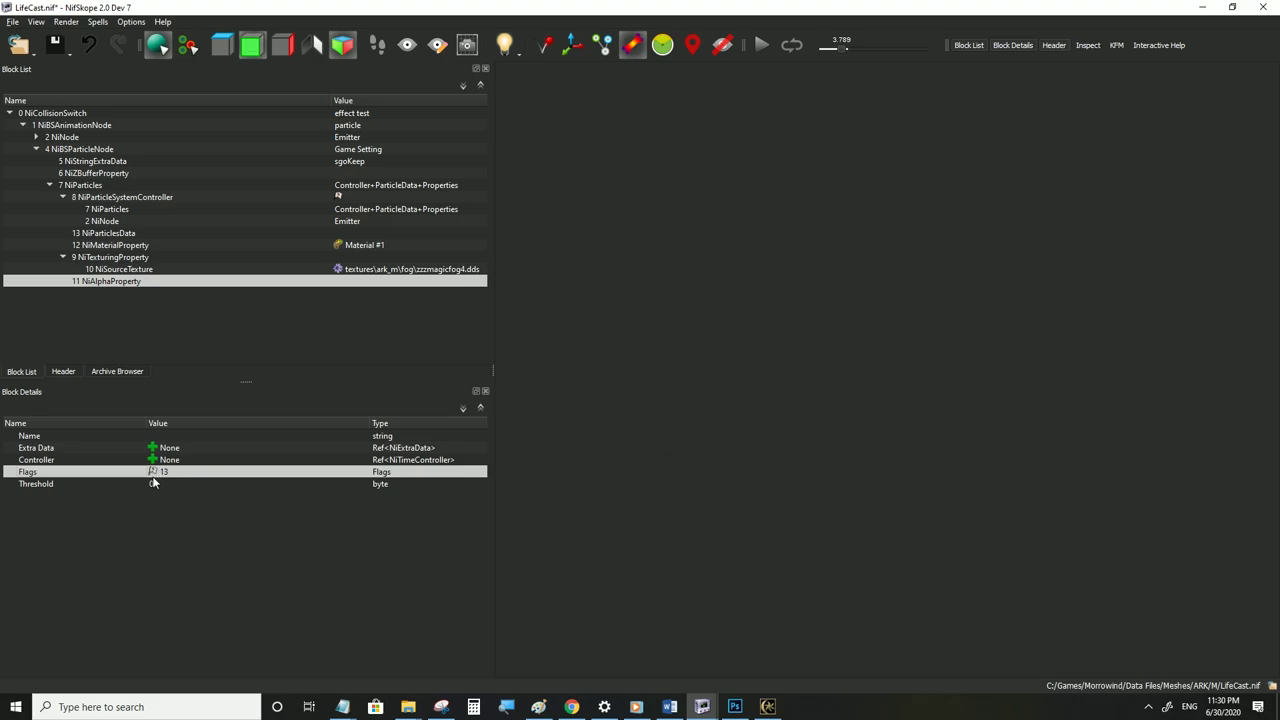
{"action": "mouse_move", "coordinate": [151, 477]}
{"action": "mouse_move", "coordinate": [302, 478]}
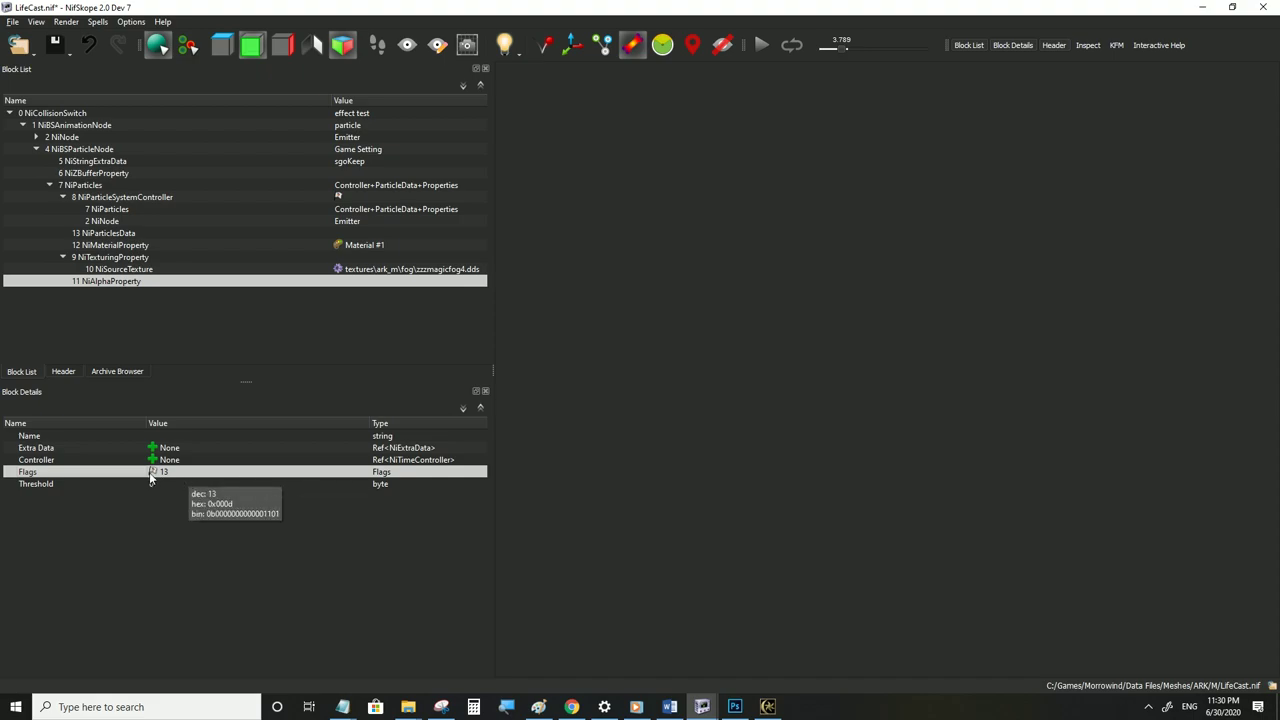
{"action": "left_click", "coordinate": [345, 708]}
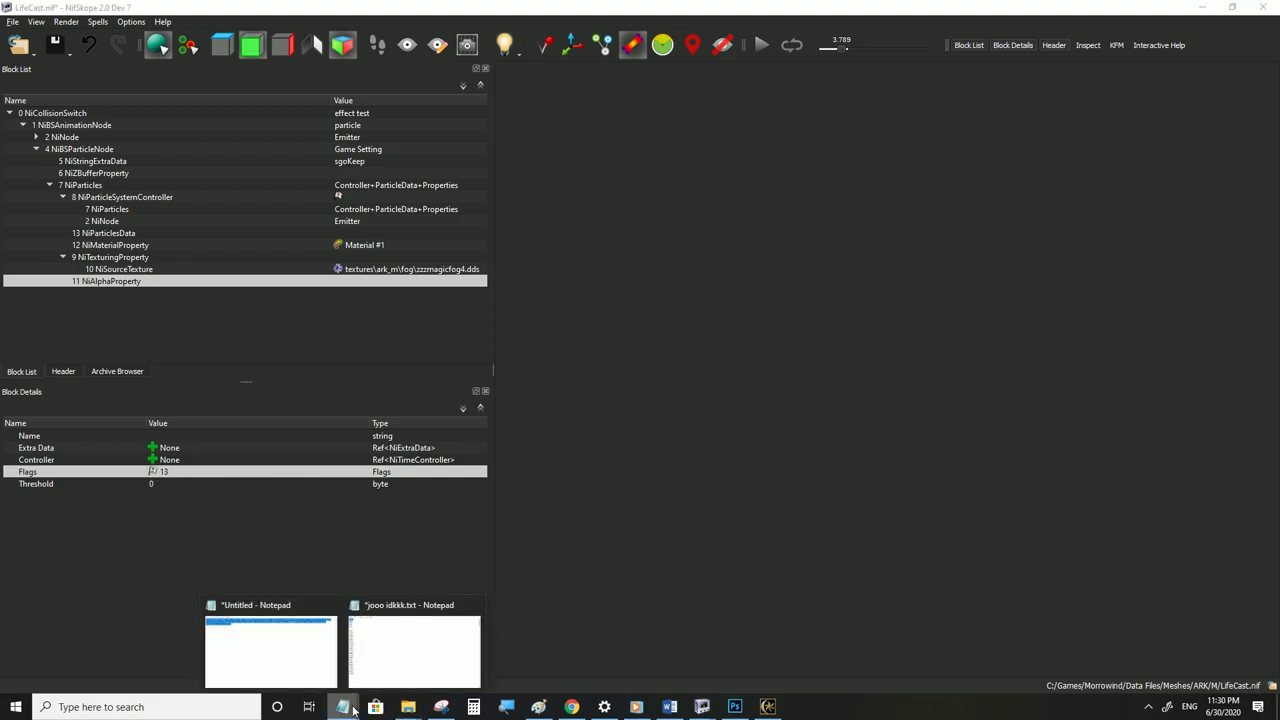
Open the flag-value notes and select the value 2443 on the first line
{"action": "left_click", "coordinate": [428, 662]}
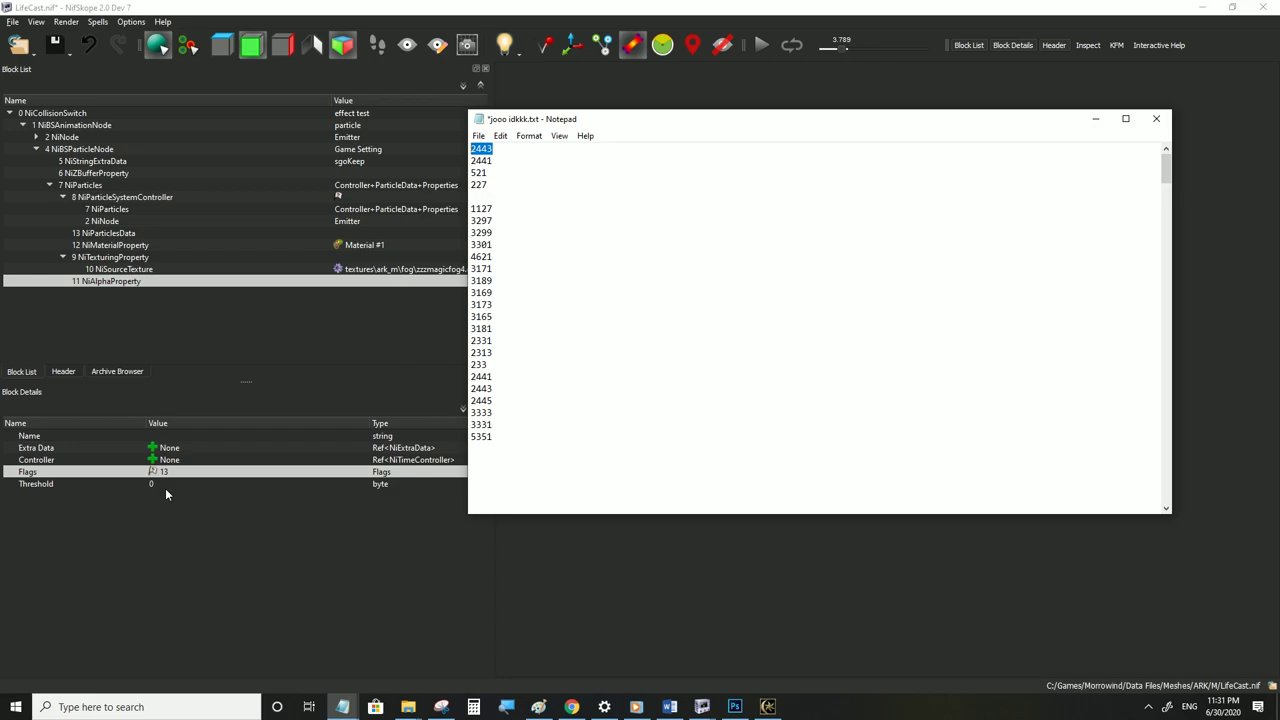
{"action": "left_click", "coordinate": [513, 434]}
{"action": "key", "text": "ctrl+a"}
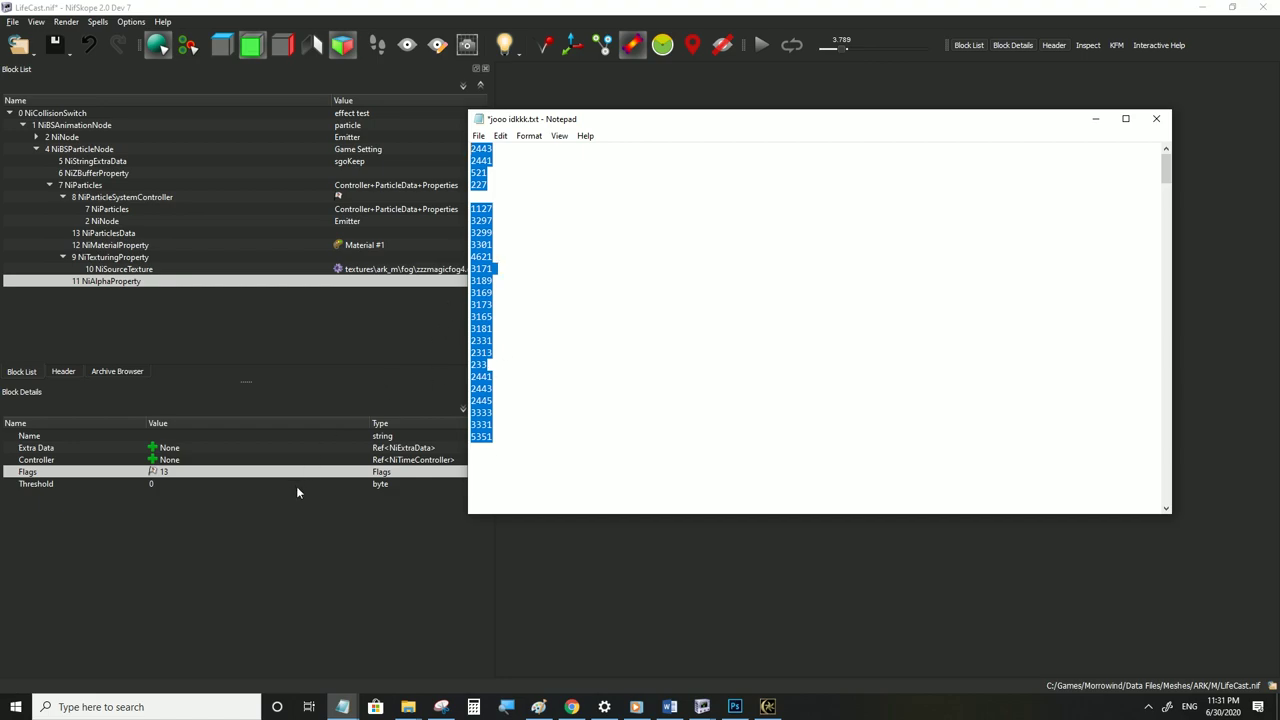
{"action": "left_click_drag", "start_coordinate": [556, 118], "coordinate": [654, 196]}
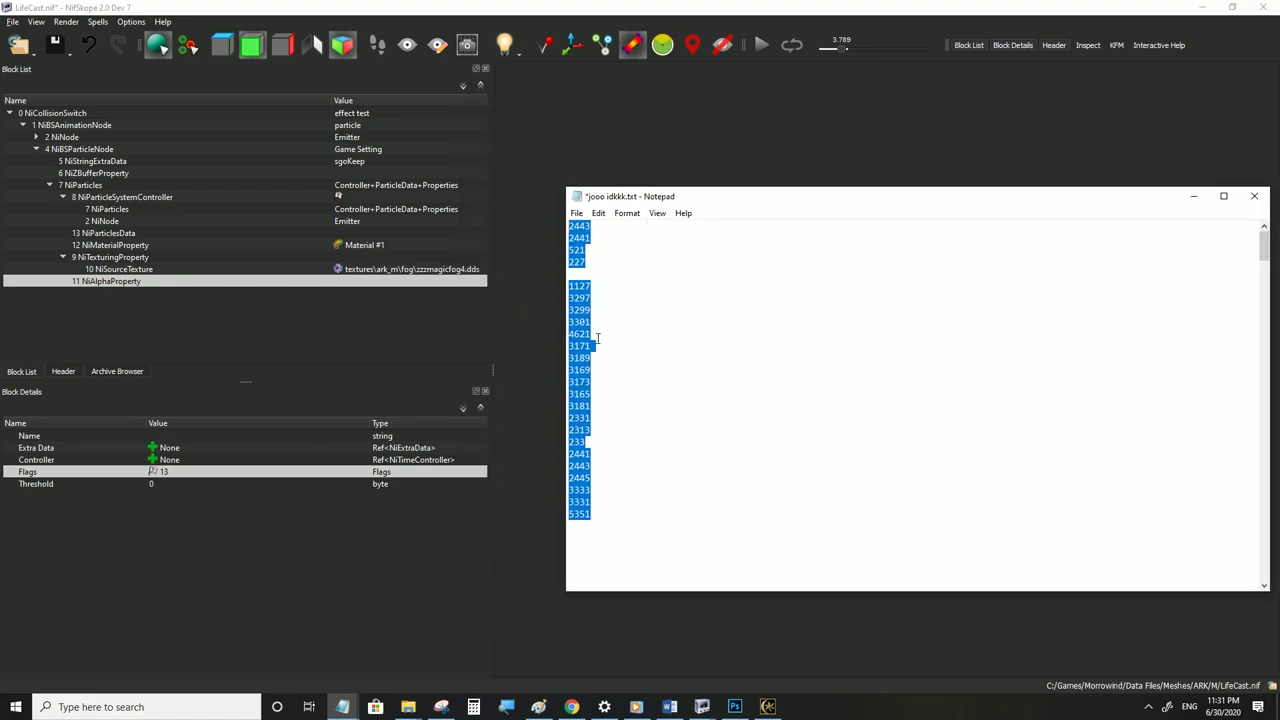
{"action": "left_click", "coordinate": [569, 250]}
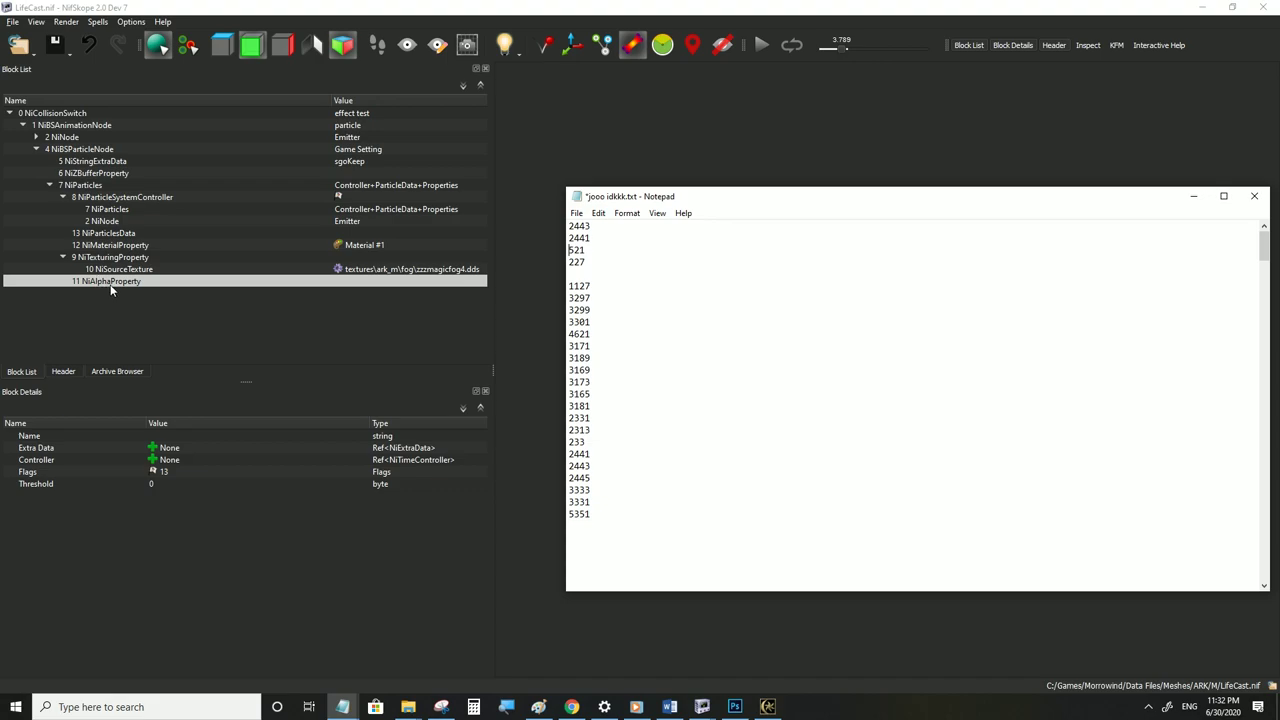
{"action": "left_click_drag", "start_coordinate": [602, 231], "coordinate": [568, 227]}
{"action": "key", "text": "ctrl+c"}
Paste 2443 as the alpha property's Flags value in NifSkope and start saving LifeCast.nif
{"action": "left_click", "coordinate": [766, 707]}
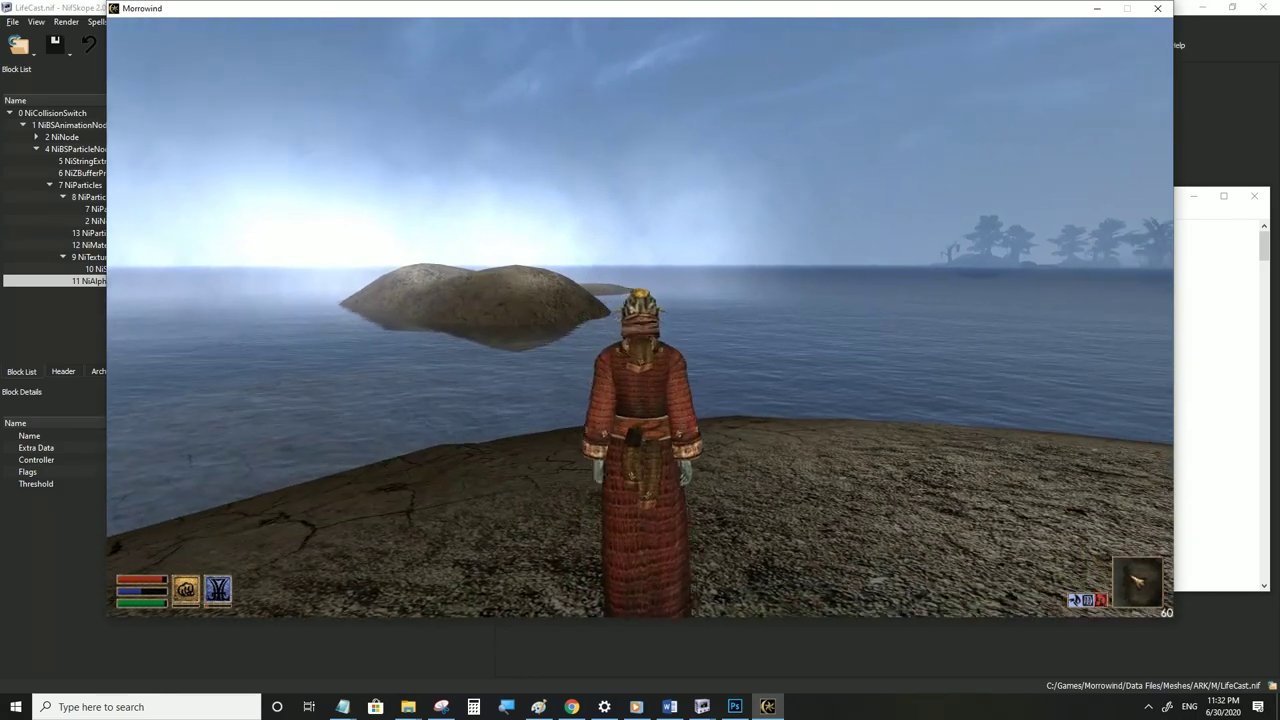
{"action": "key", "text": "alt+Tab"}
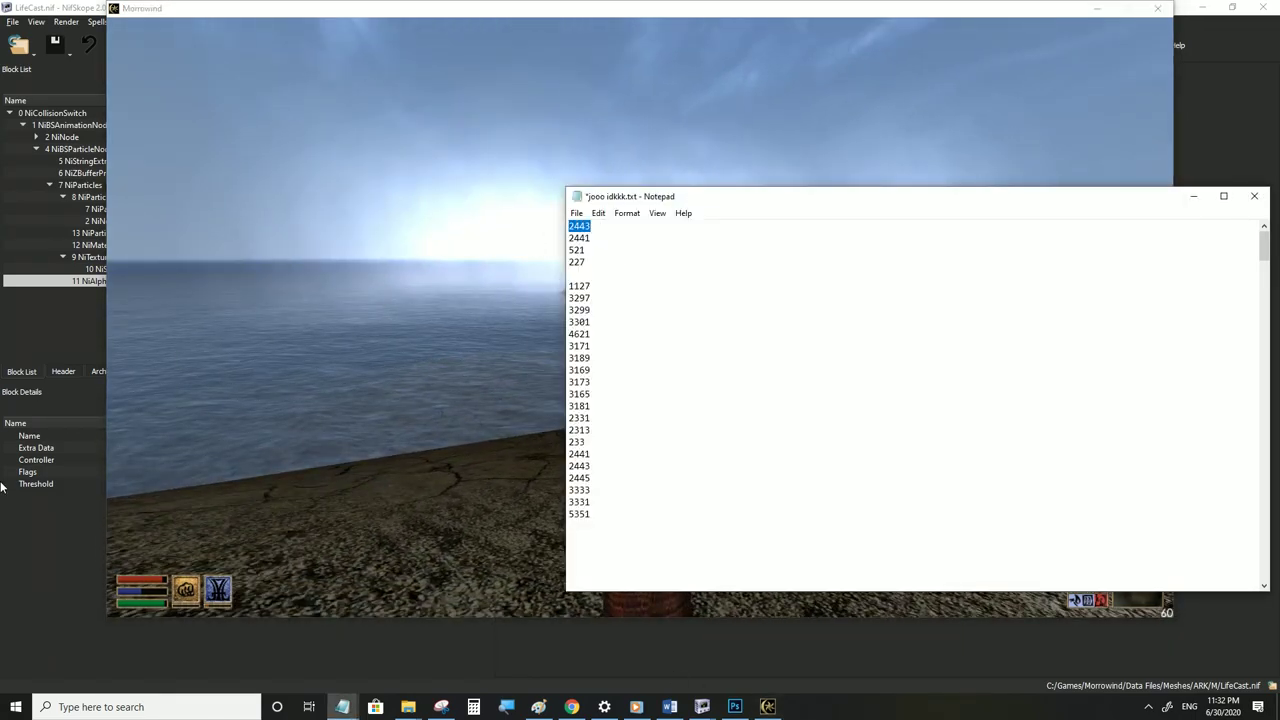
{"action": "left_click", "coordinate": [60, 486]}
{"action": "double_click", "coordinate": [183, 474]}
{"action": "key", "text": "ctrl+v"}
{"action": "left_click", "coordinate": [177, 485]}
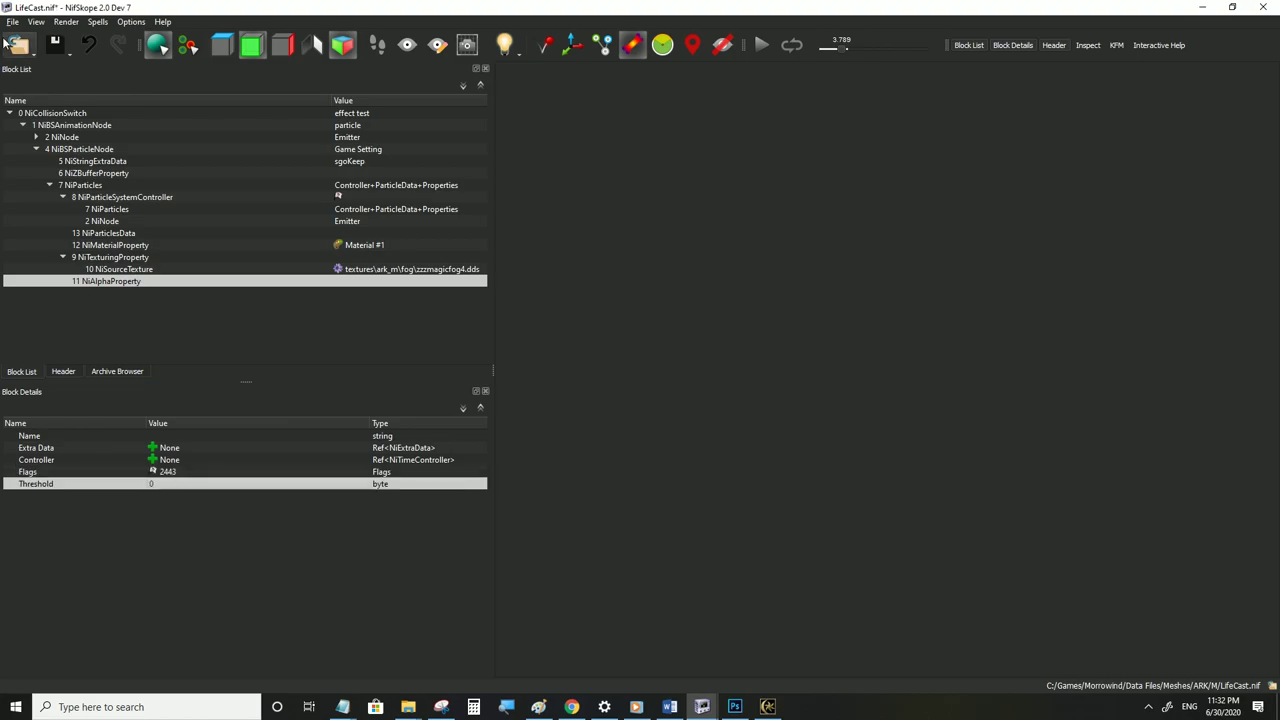
{"action": "left_click", "coordinate": [12, 21]}
Save LifeCast.nif and run across the islands in Morrowind to view the dense white fog
{"action": "left_click", "coordinate": [40, 133]}
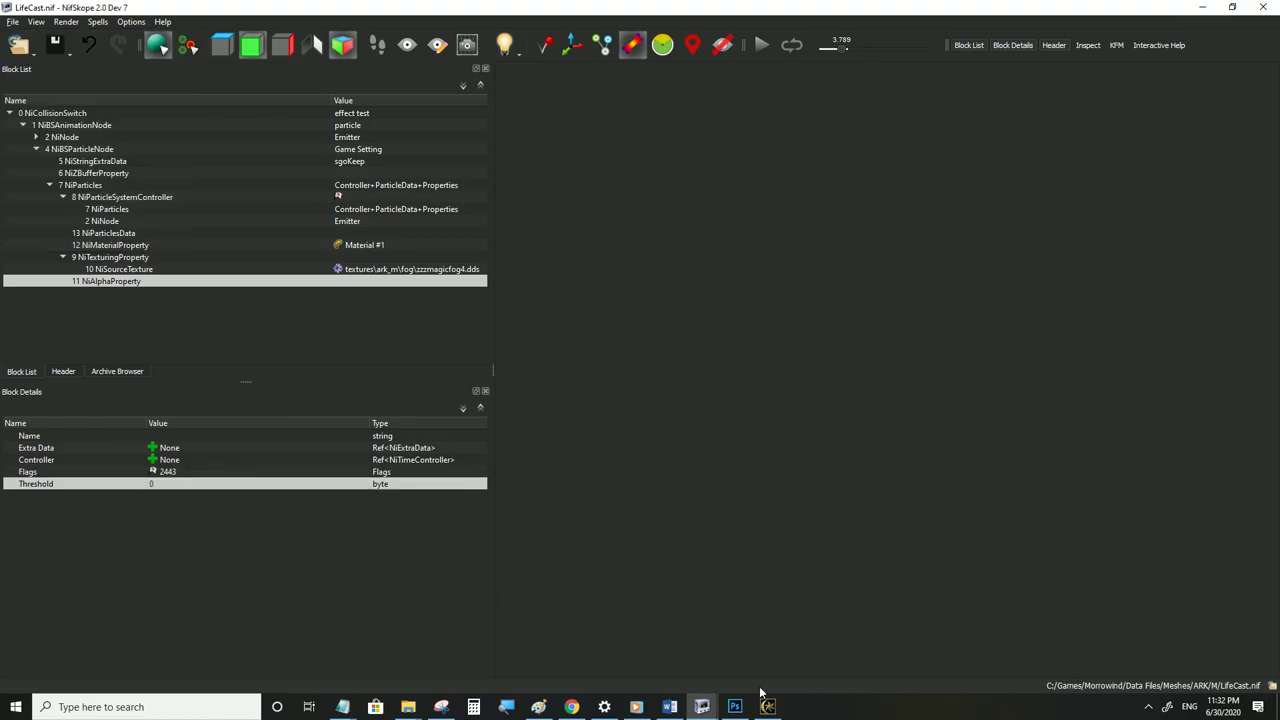
{"action": "left_click", "coordinate": [767, 706]}
{"action": "key", "text": "w"}
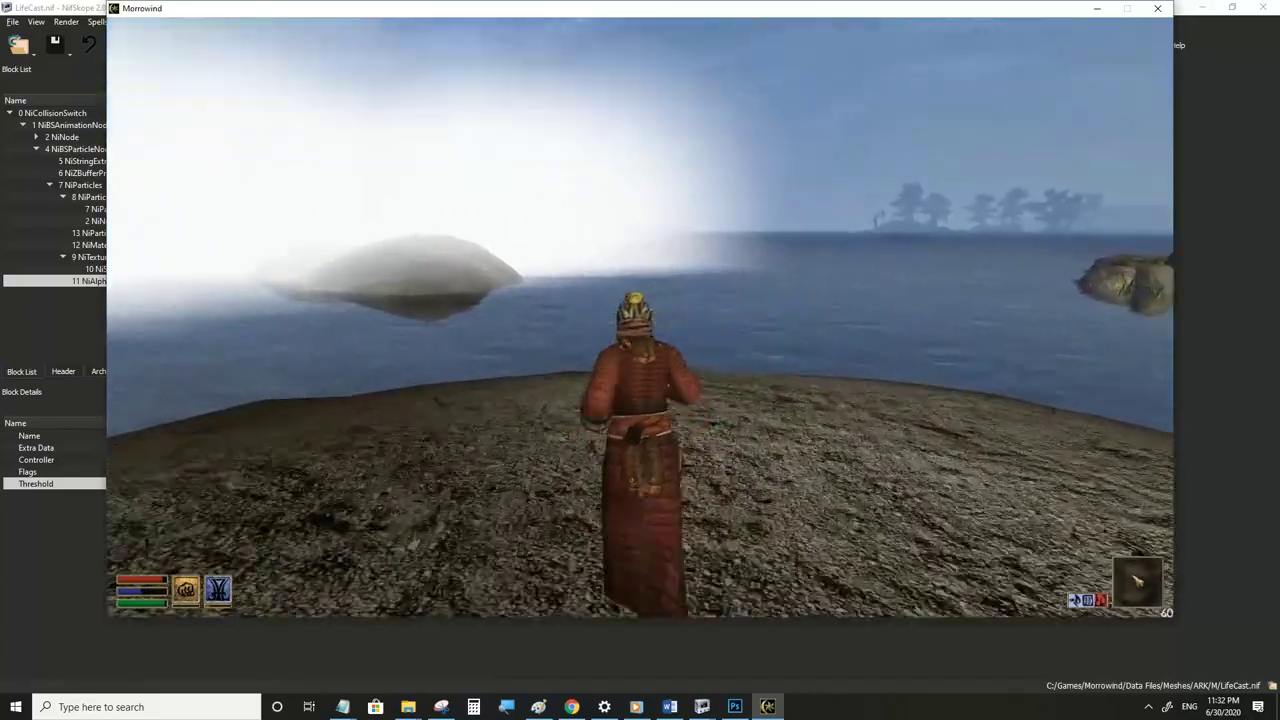
{"action": "key", "text": "w"}
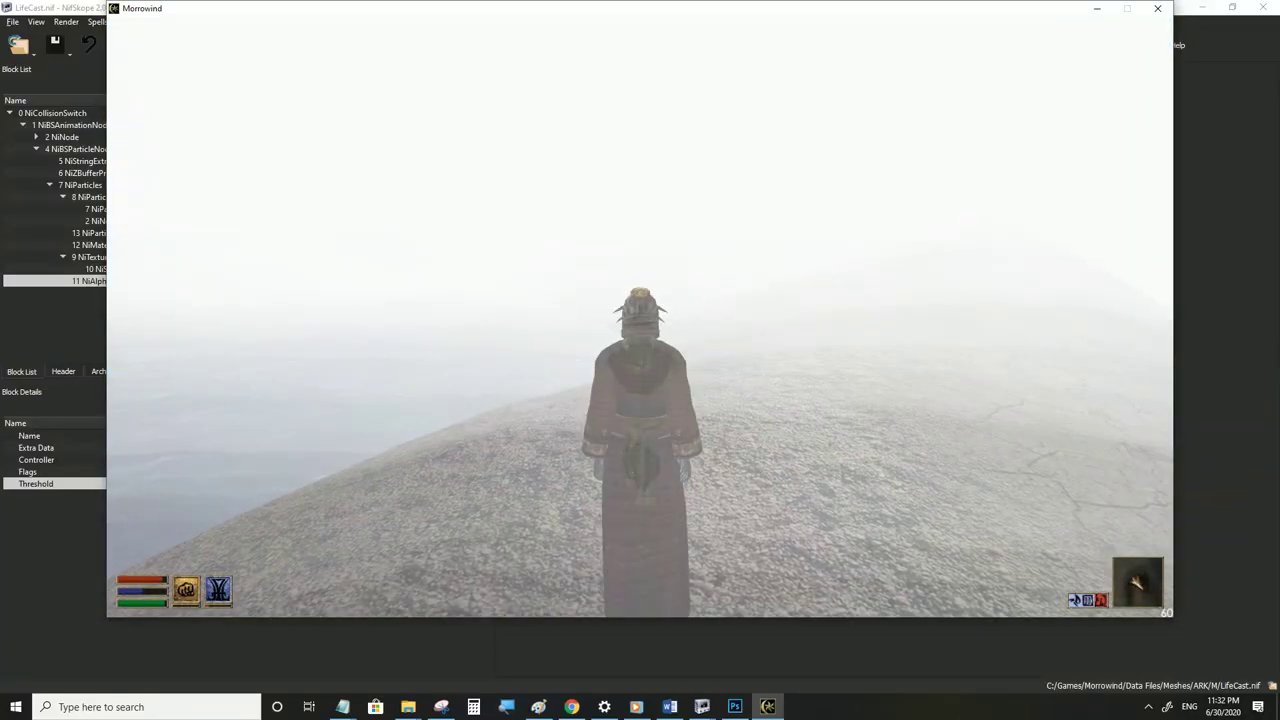
{"action": "key", "text": "w"}
{"action": "key", "text": "w"}
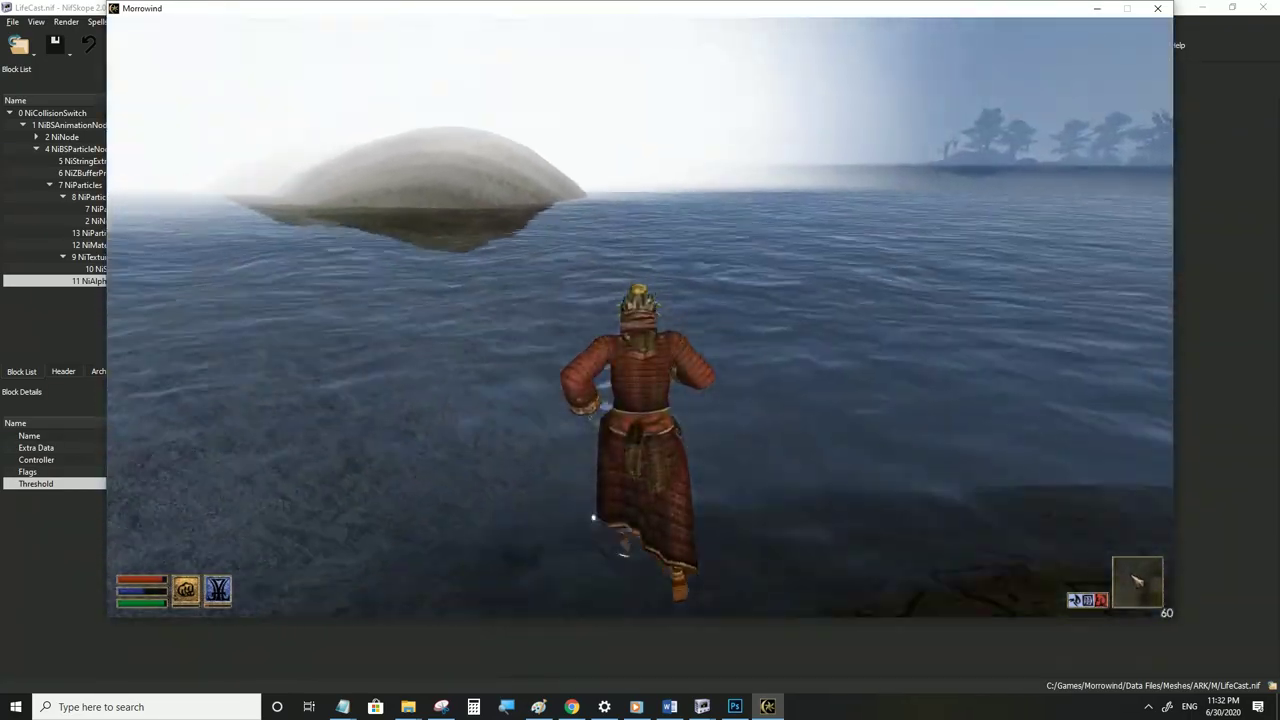
{"action": "key", "text": "w"}
{"action": "key", "text": "w"}
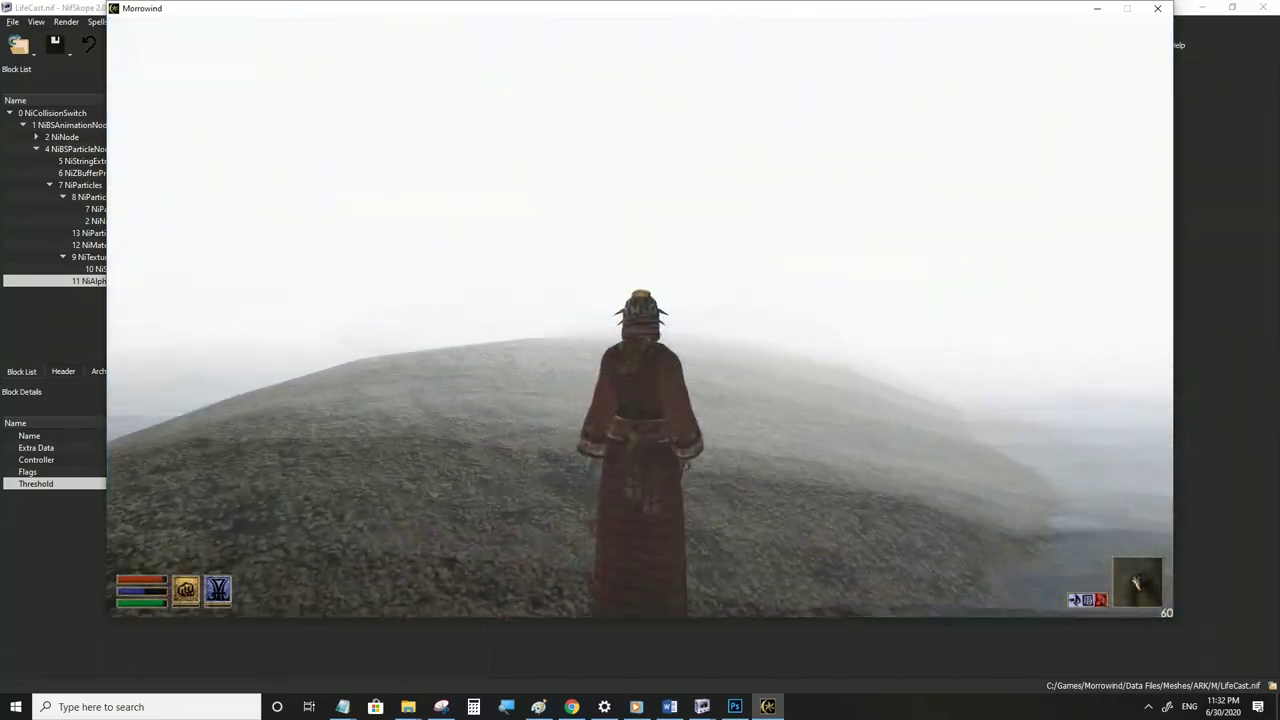
{"action": "key", "text": "w"}
{"action": "key", "text": "w"}
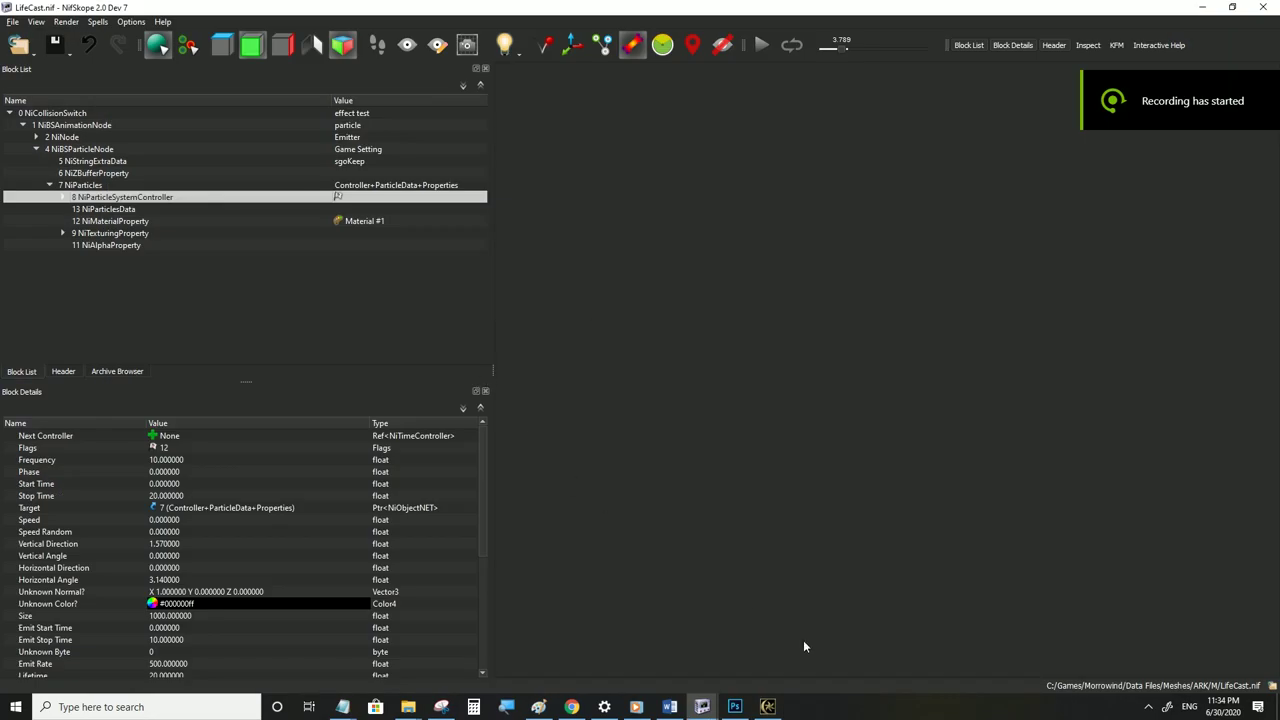
{"action": "left_click", "coordinate": [767, 706]}
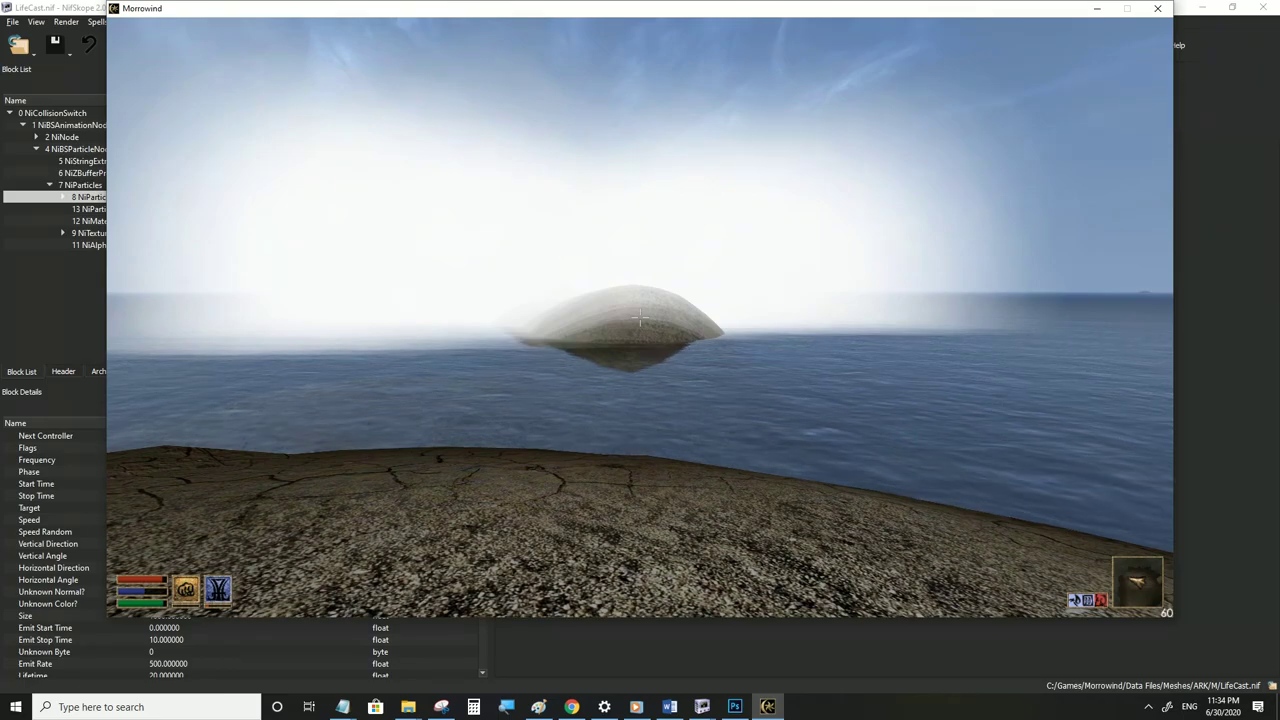
{"action": "key", "text": "Tab"}
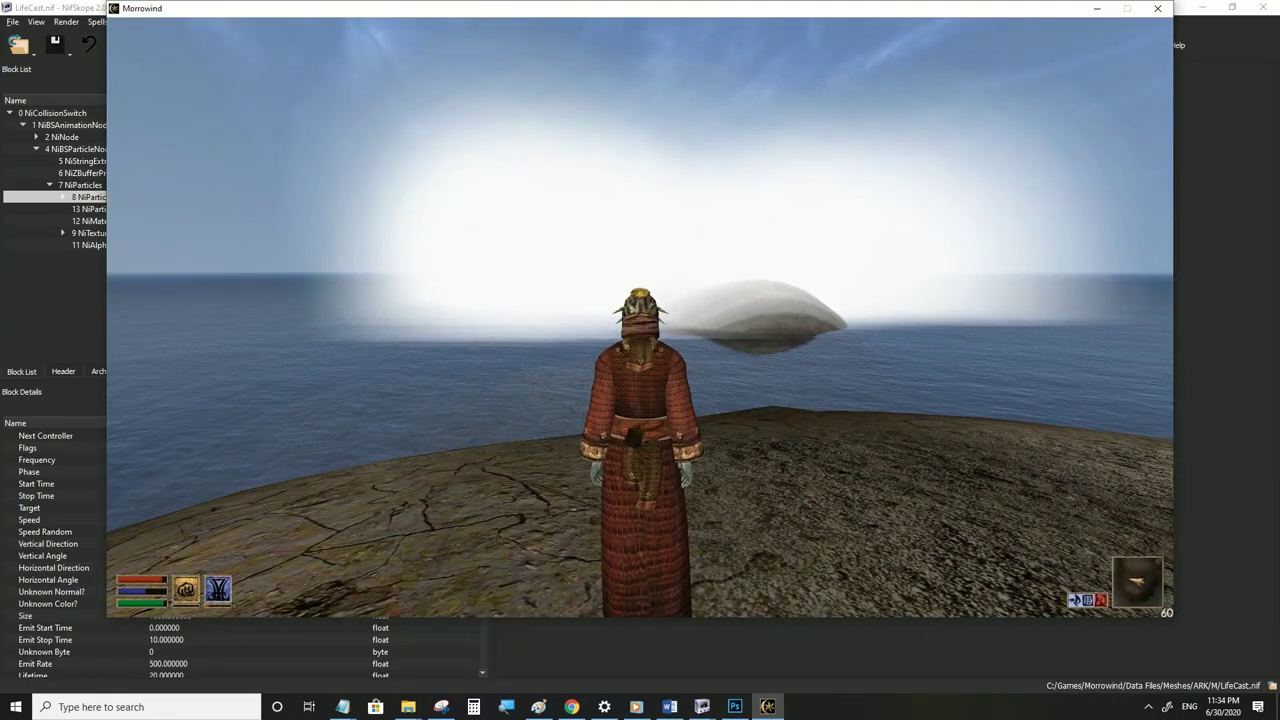
{"action": "key", "text": "alt+Tab"}
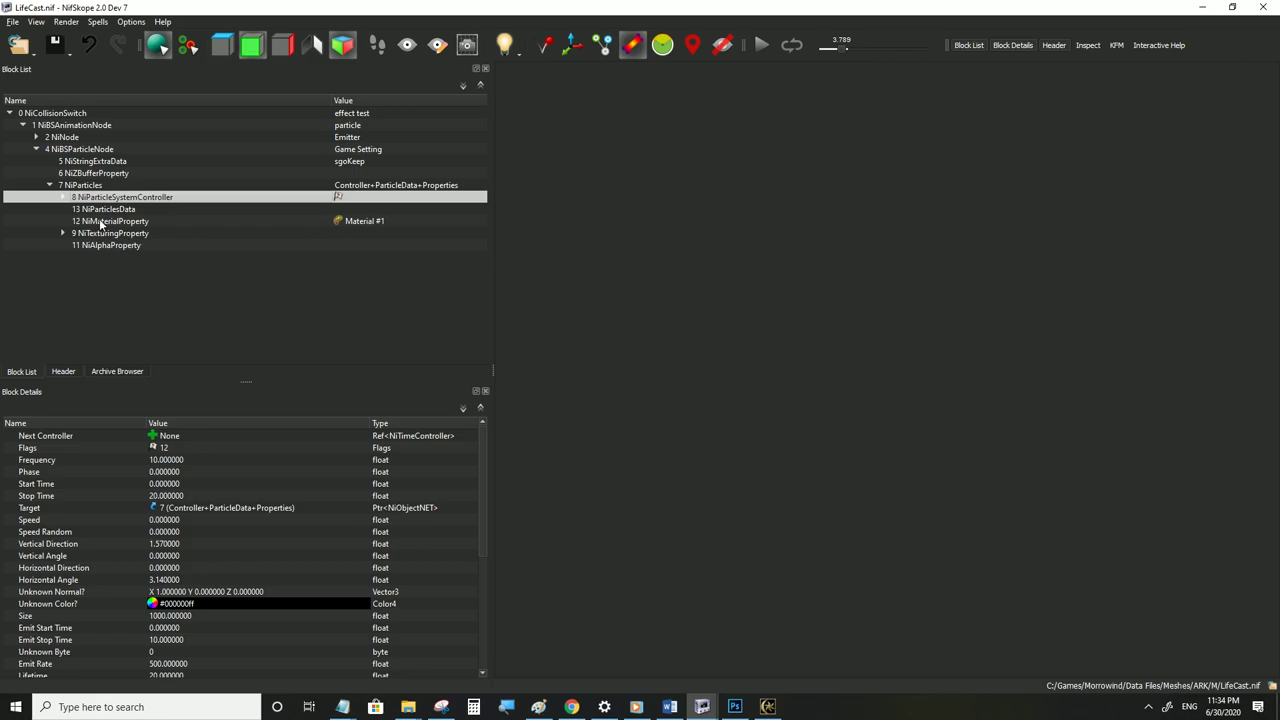
{"action": "left_click", "coordinate": [84, 186]}
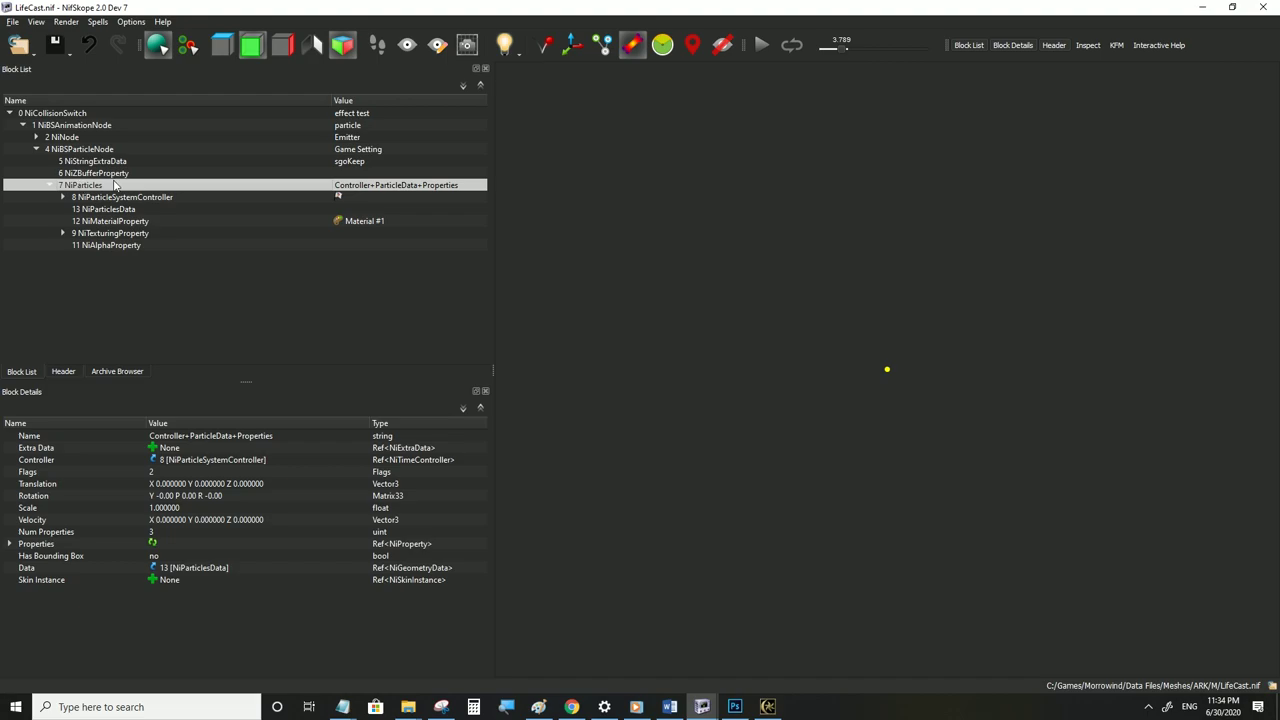
{"action": "left_click", "coordinate": [10, 544]}
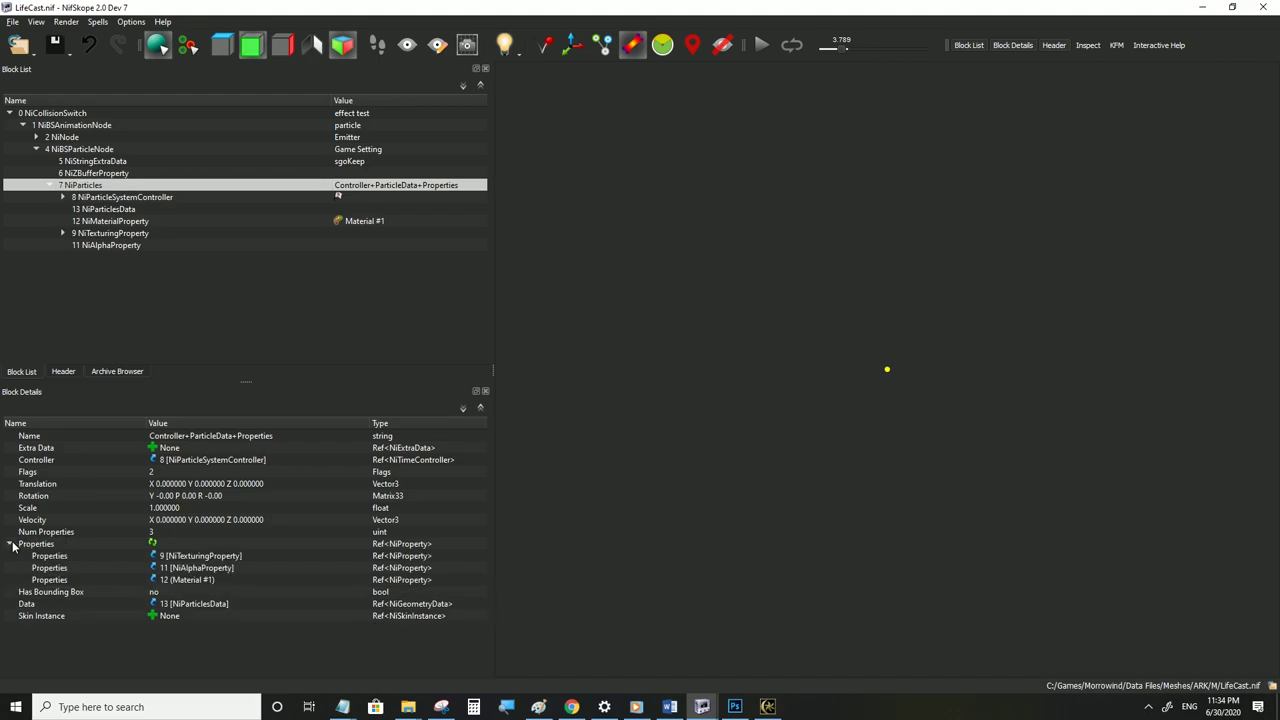
{"action": "left_click", "coordinate": [186, 558]}
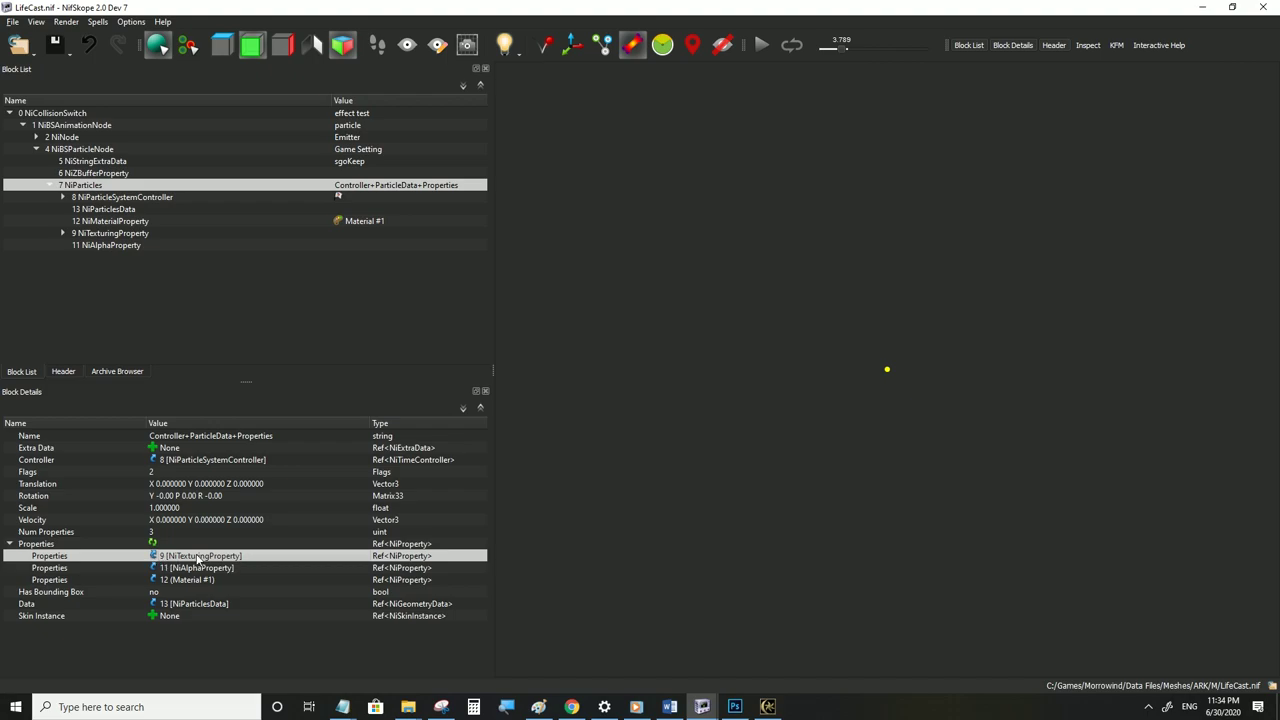
{"action": "left_click", "coordinate": [193, 569]}
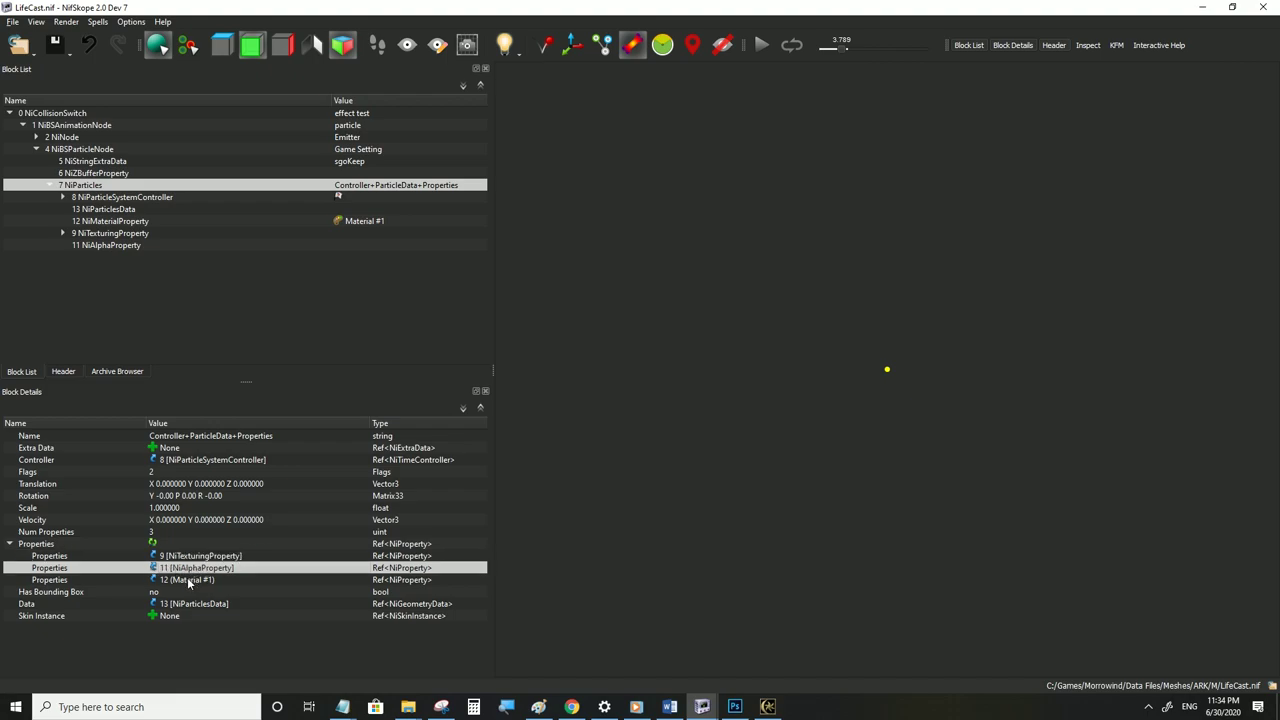
Make Material #1's ambient, diffuse, specular and emissive colours red #ff0000
{"action": "left_click", "coordinate": [194, 581]}
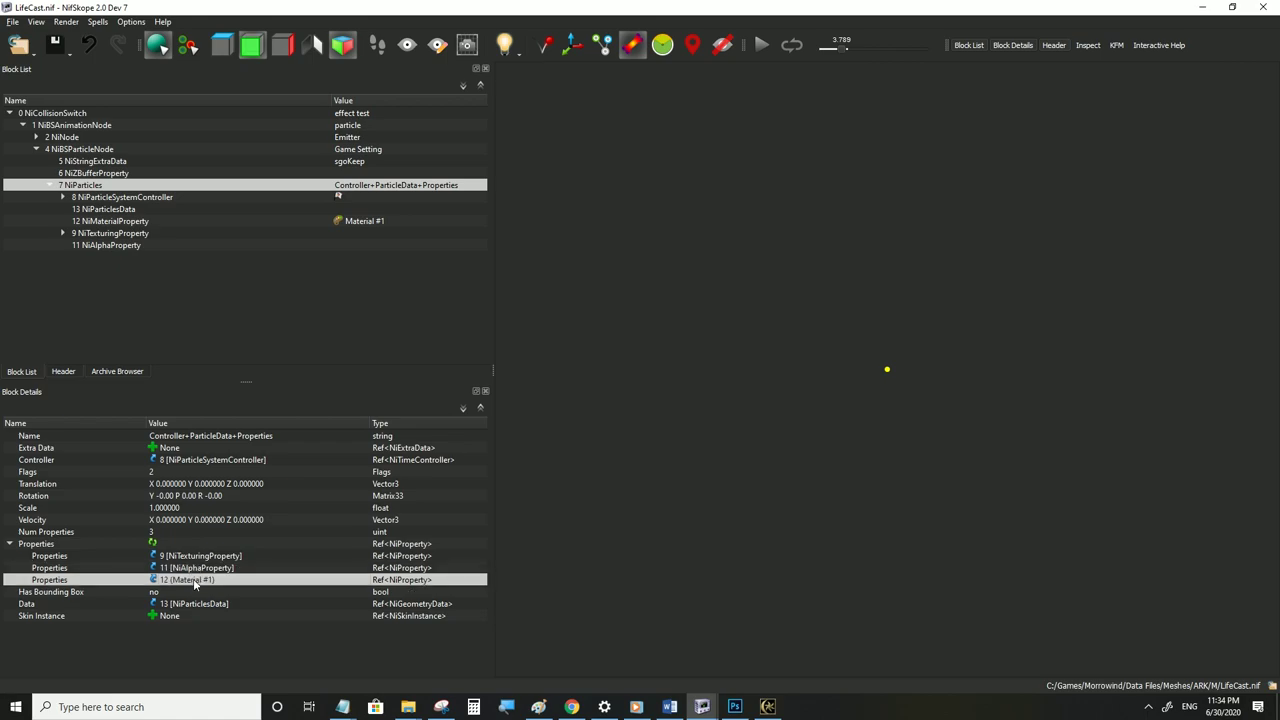
{"action": "left_click", "coordinate": [101, 222]}
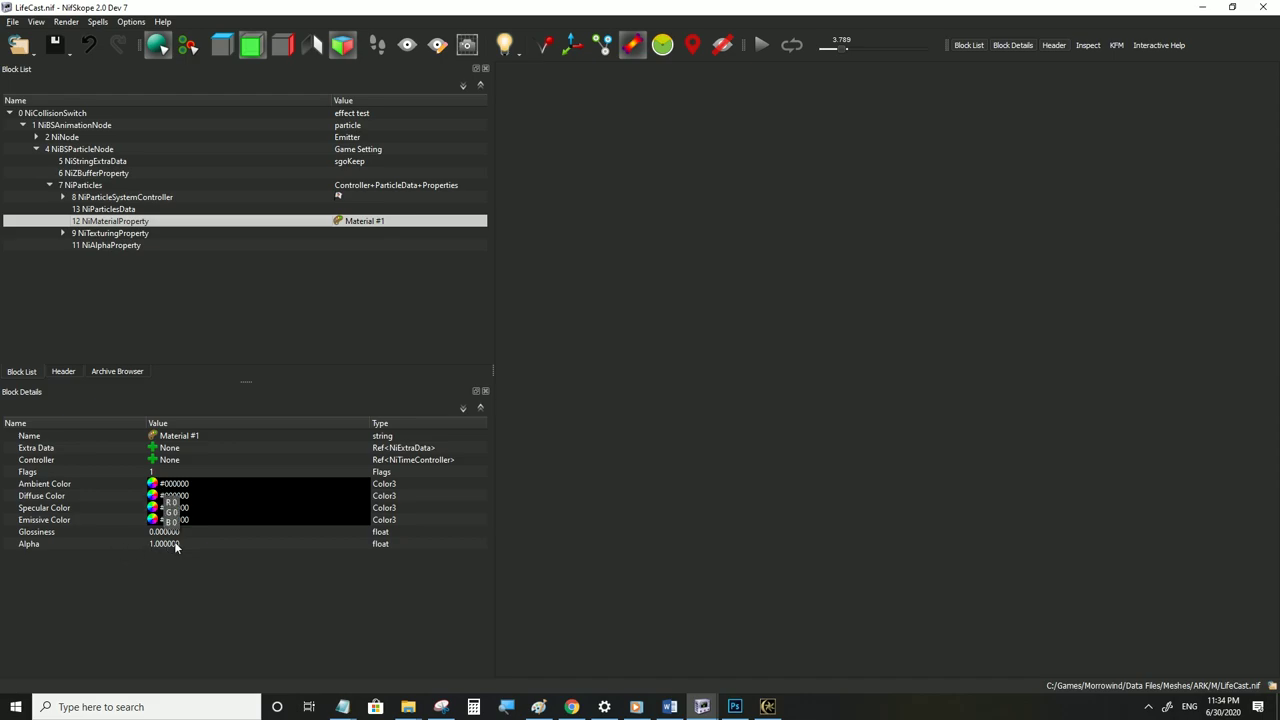
{"action": "double_click", "coordinate": [152, 486]}
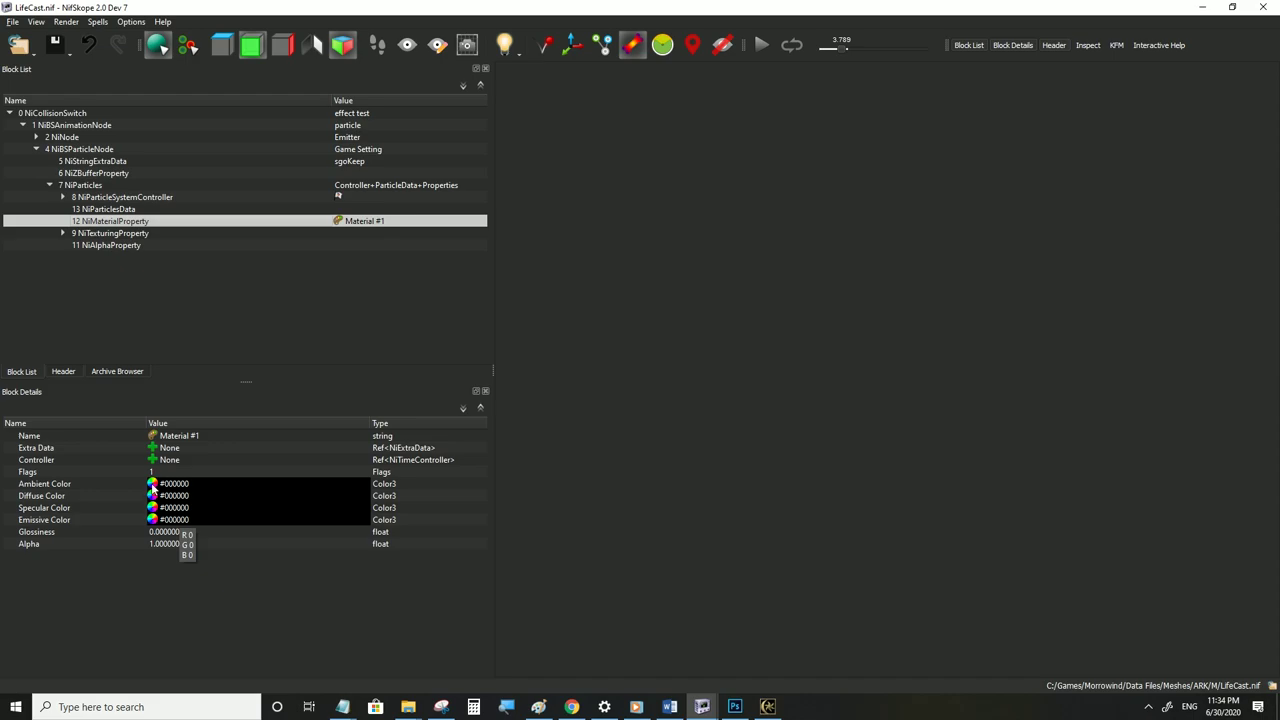
{"action": "left_click", "coordinate": [604, 415]}
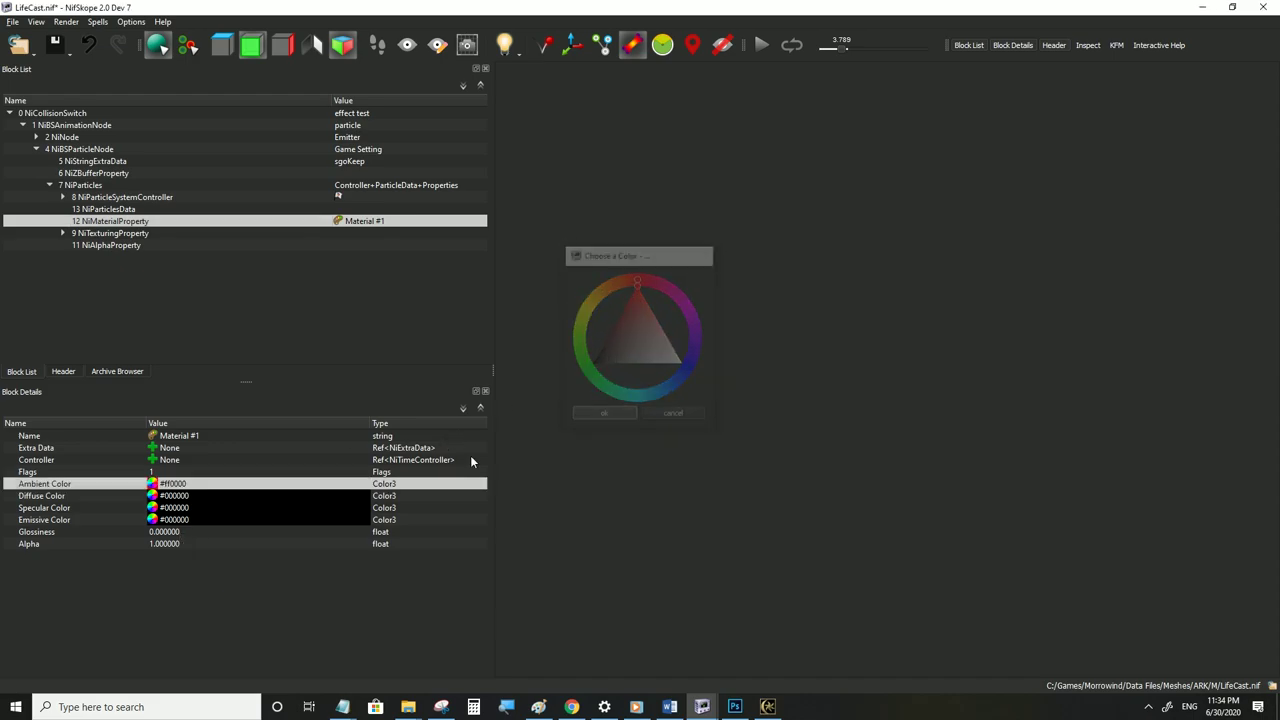
{"action": "left_click", "coordinate": [193, 494]}
{"action": "type", "text": "#ff0000"}
{"action": "left_click", "coordinate": [194, 508]}
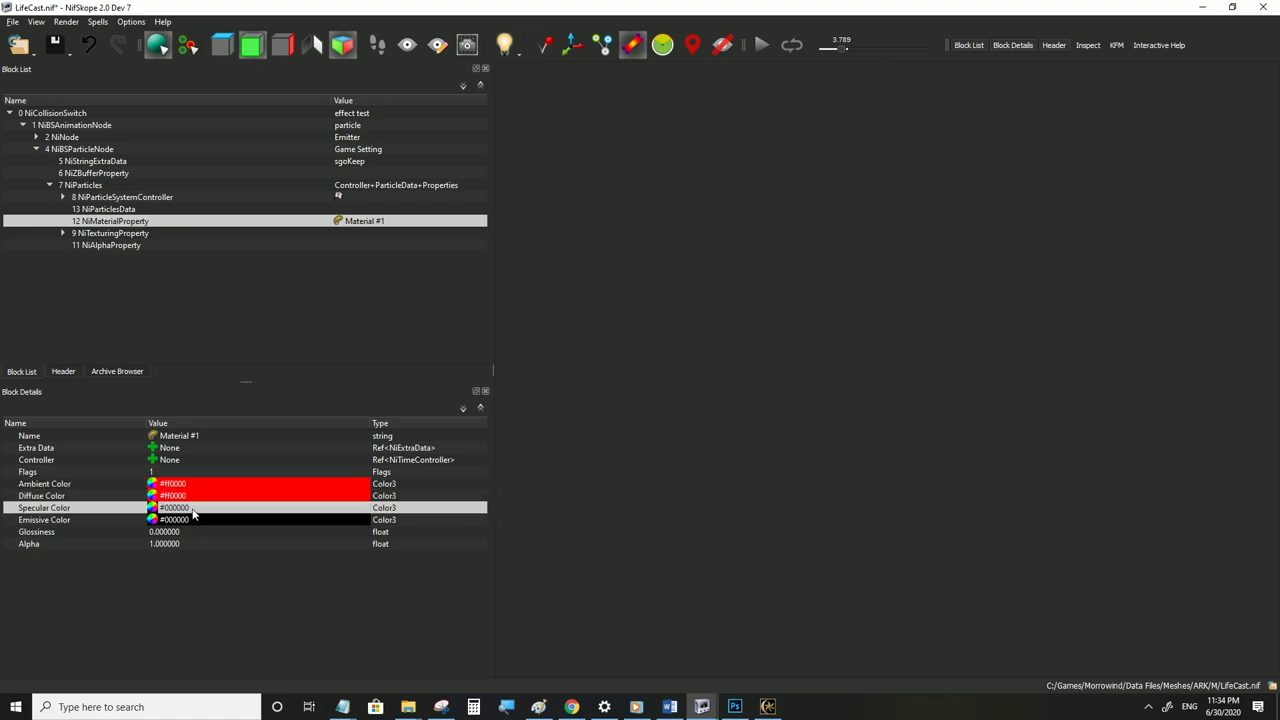
{"action": "type", "text": "#ff0000"}
{"action": "left_click", "coordinate": [194, 519]}
{"action": "type", "text": "#ff0000"}
{"action": "left_click", "coordinate": [197, 497]}
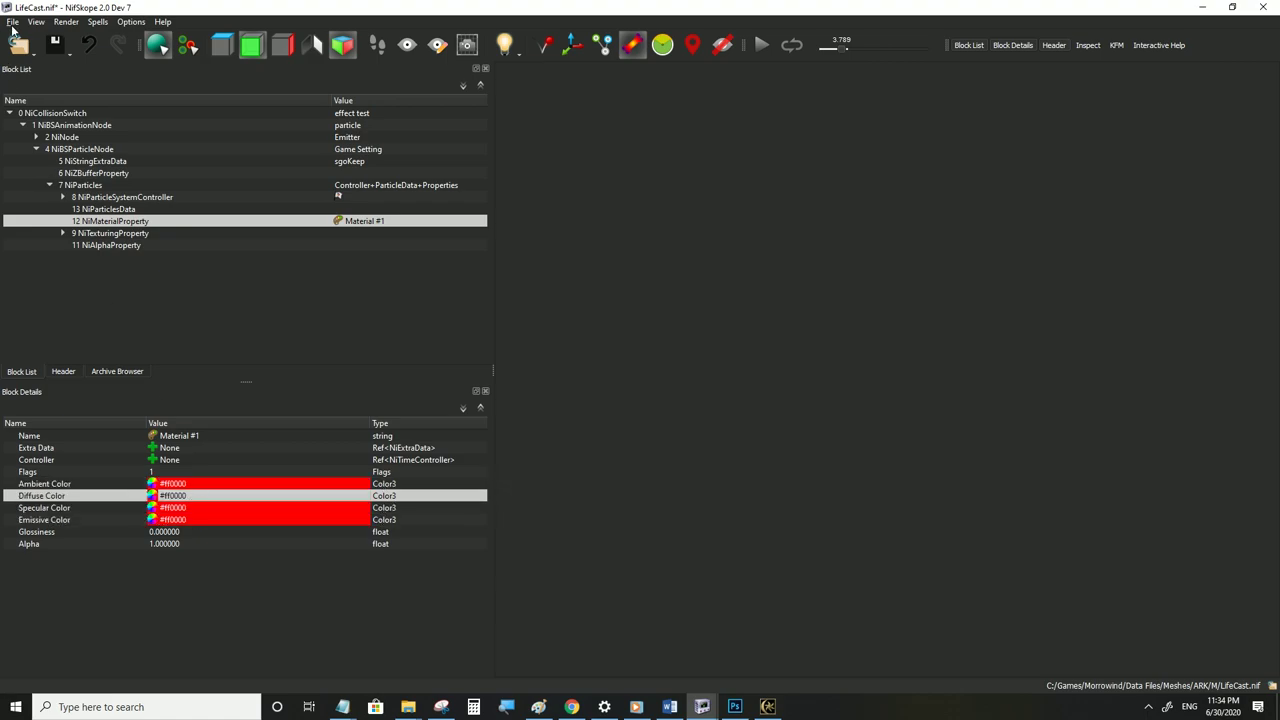
Save LifeCast.nif and switch to the running Morrowind game
{"action": "left_click", "coordinate": [12, 22]}
{"action": "left_click", "coordinate": [40, 129]}
{"action": "left_click", "coordinate": [767, 706]}
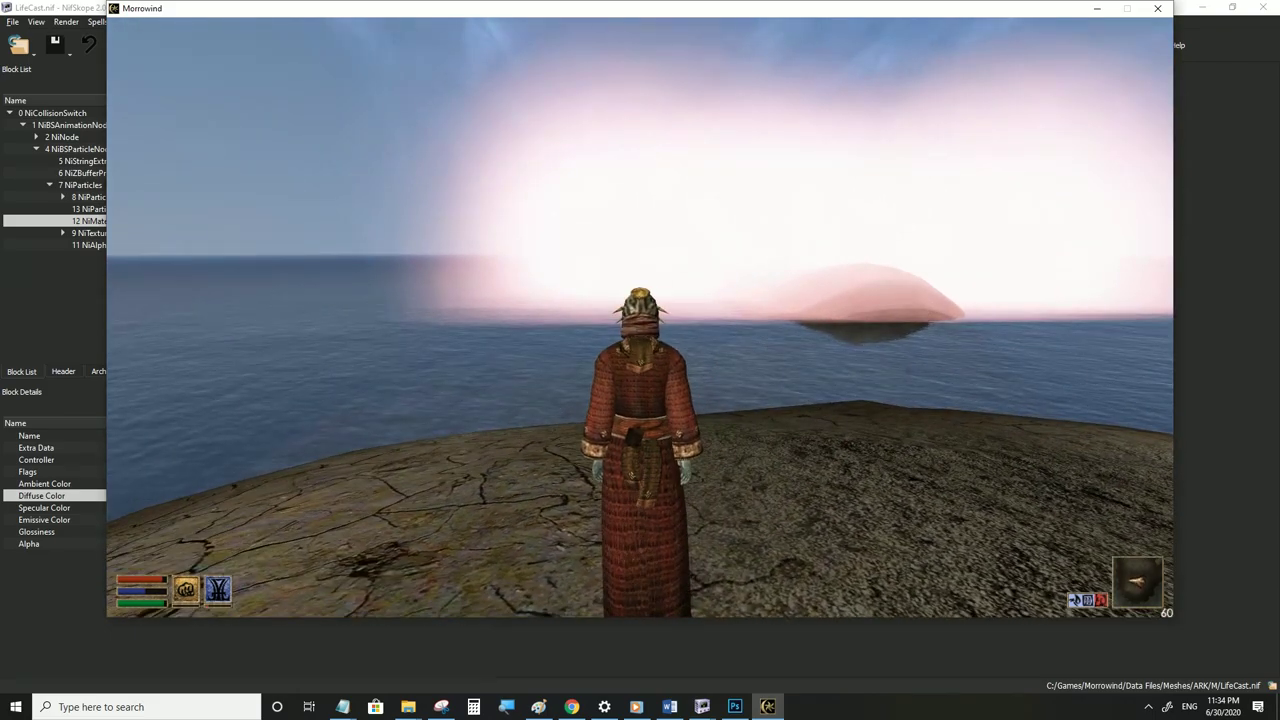
Set the NiAlphaProperty Flags to 13 and save LifeCast.nif
{"action": "key", "text": "alt+Tab"}
{"action": "left_click", "coordinate": [120, 245]}
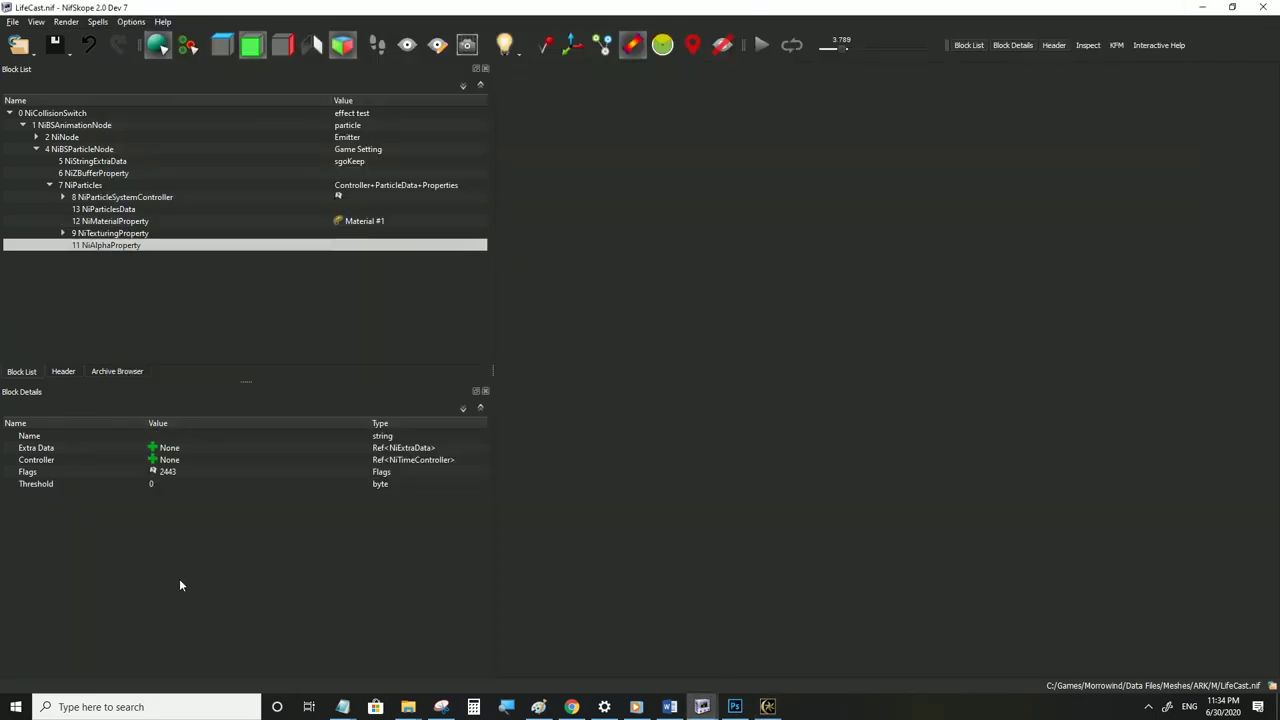
{"action": "double_click", "coordinate": [179, 474]}
{"action": "type", "text": "13"}
{"action": "left_click", "coordinate": [168, 485]}
{"action": "left_click", "coordinate": [12, 21]}
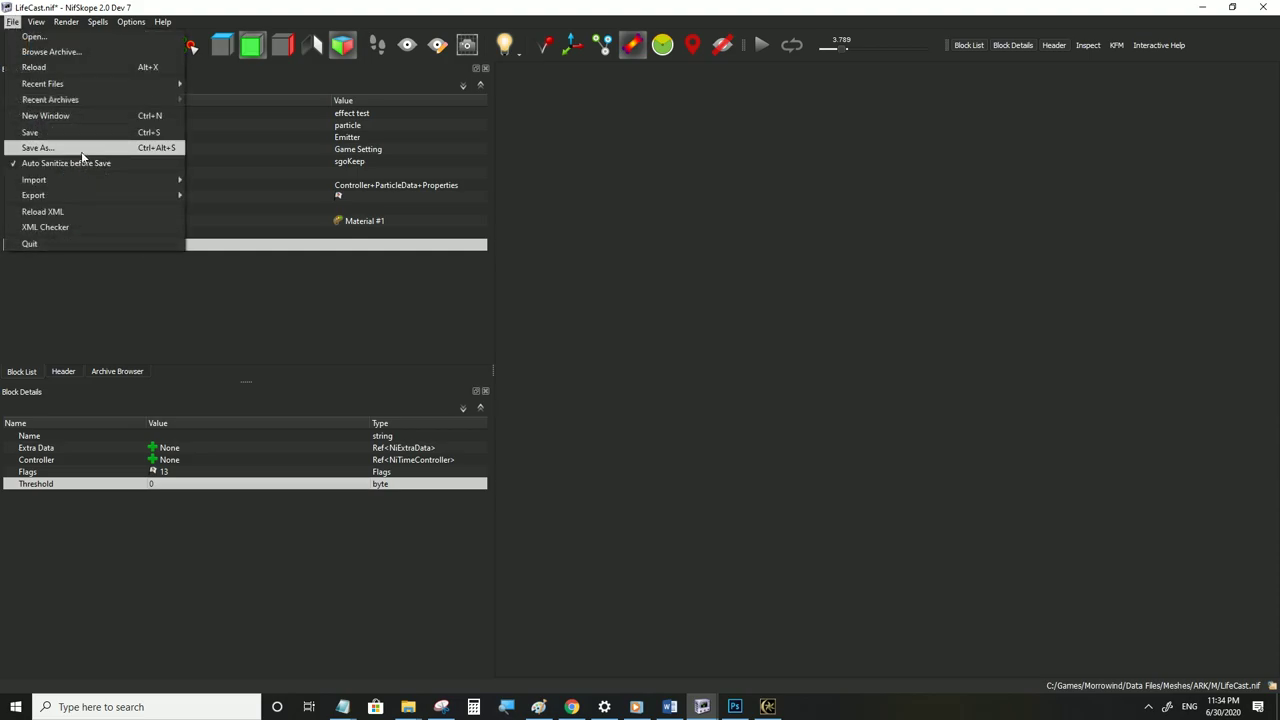
{"action": "left_click", "coordinate": [62, 147]}
Run around Morrowind to view the pink glow over the sea, then return to the particle controller
{"action": "left_click", "coordinate": [768, 706]}
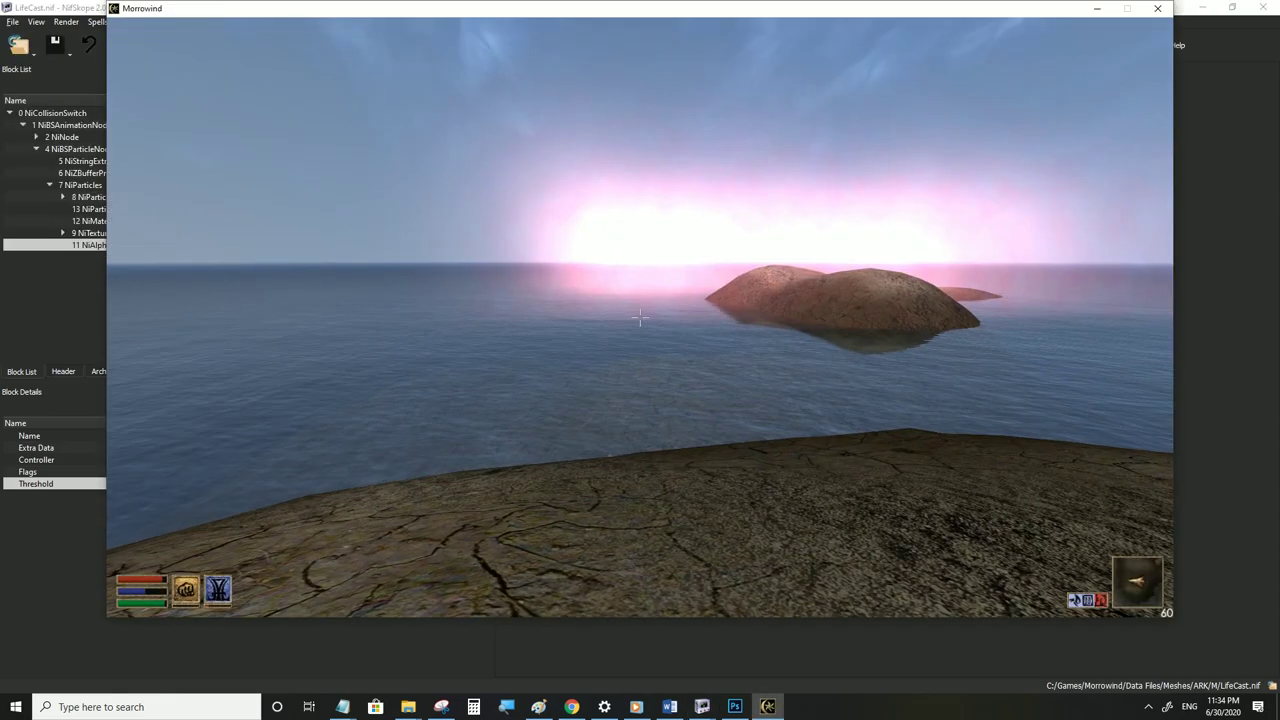
{"action": "key", "text": "w"}
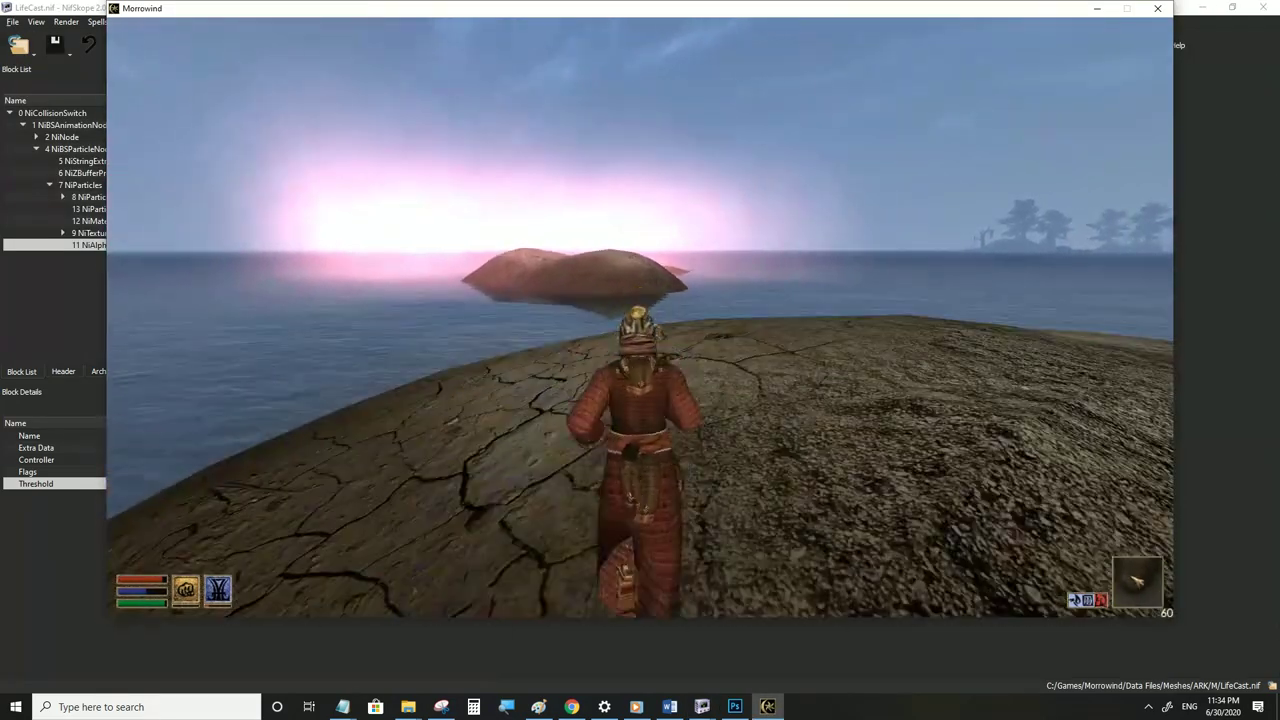
{"action": "key", "text": "w"}
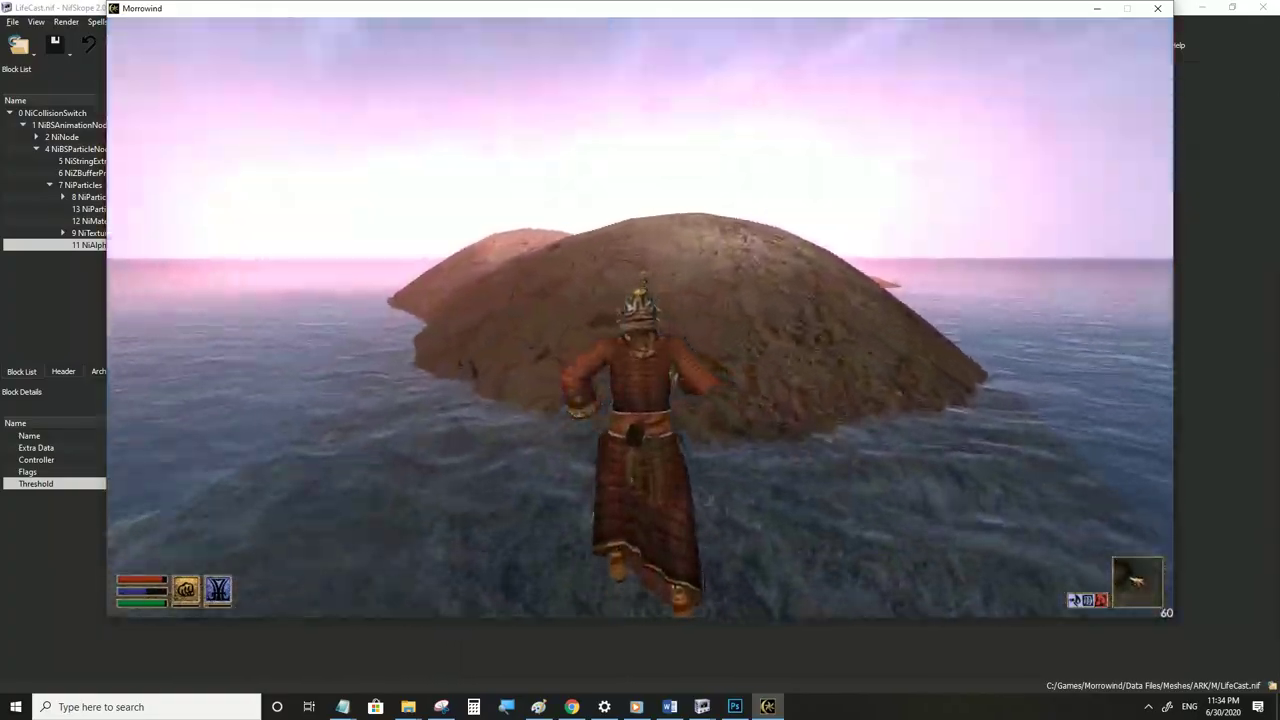
{"action": "key", "text": "w"}
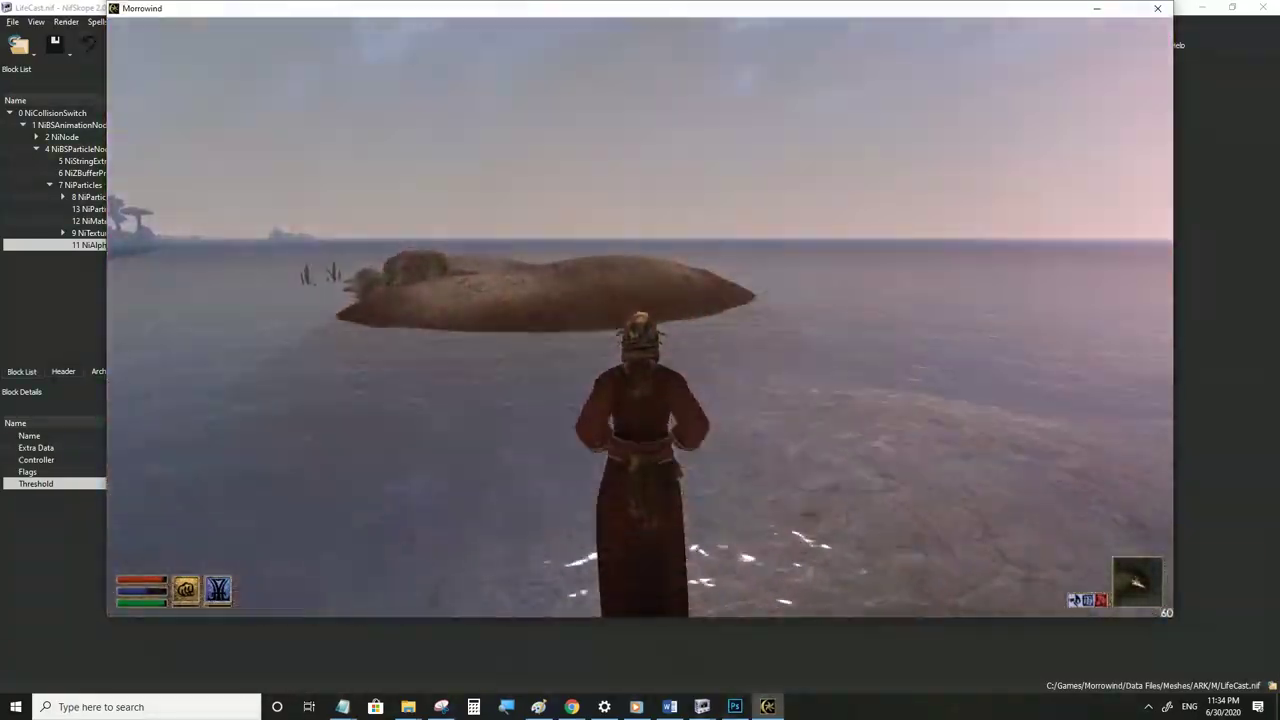
{"action": "key", "text": "w"}
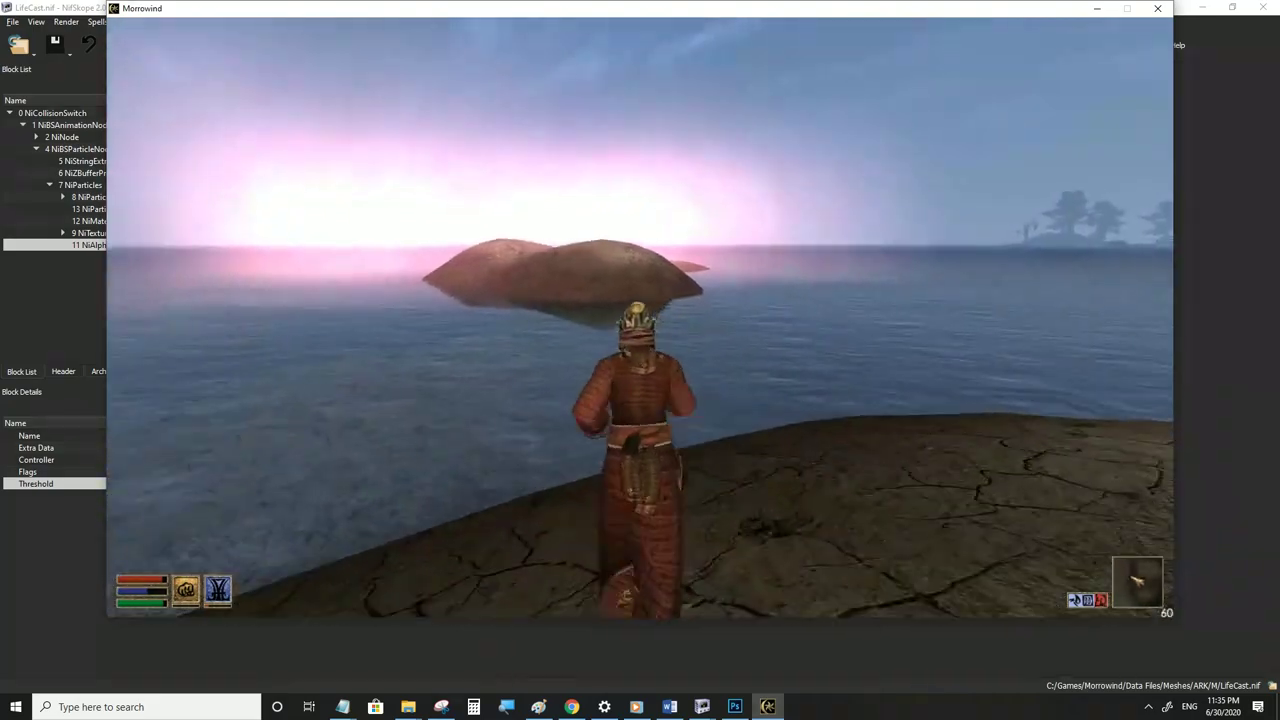
{"action": "key", "text": "alt+Tab"}
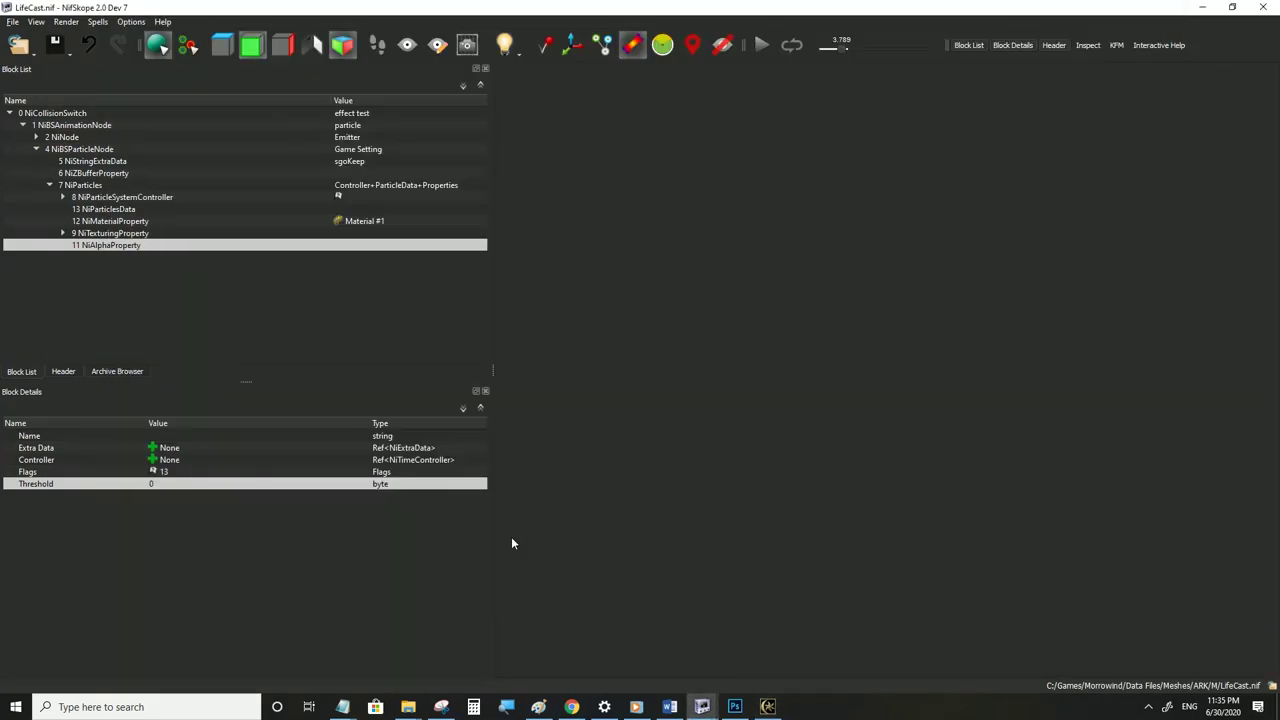
{"action": "left_click", "coordinate": [100, 199]}
Turn on Has Vertex Colors in the NiParticlesData block
{"action": "left_click", "coordinate": [100, 209]}
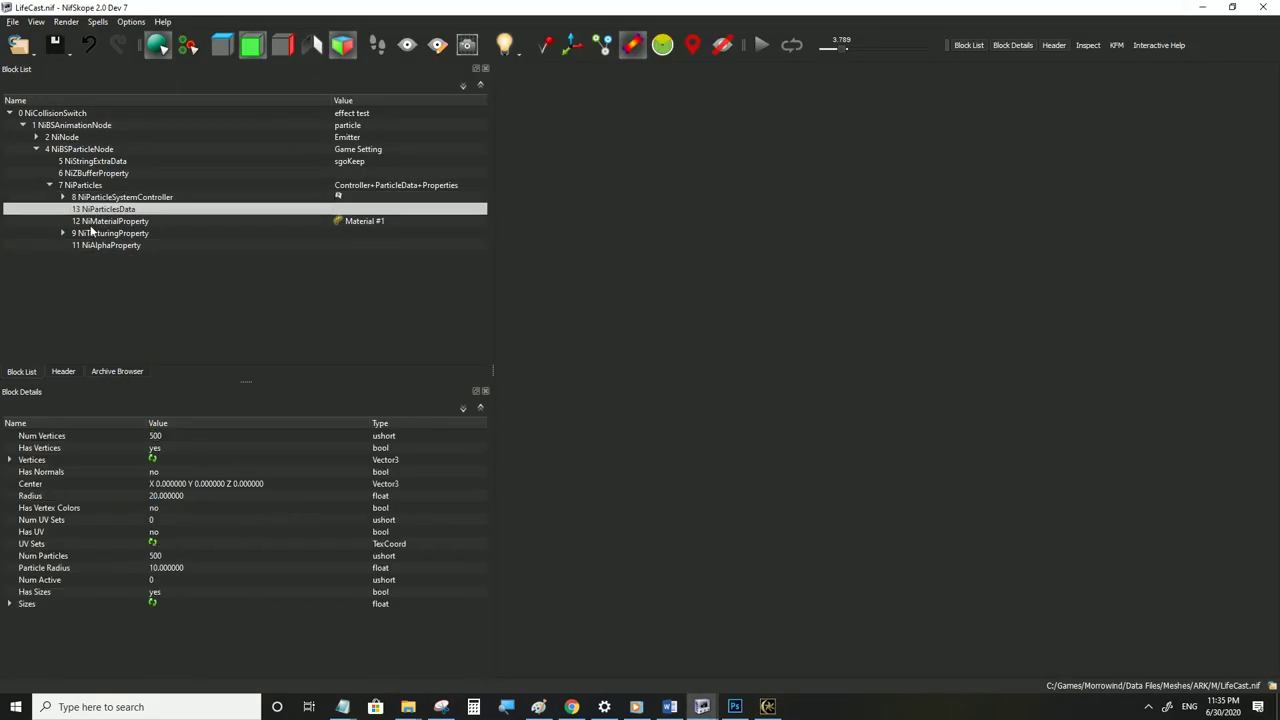
{"action": "mouse_move", "coordinate": [168, 508]}
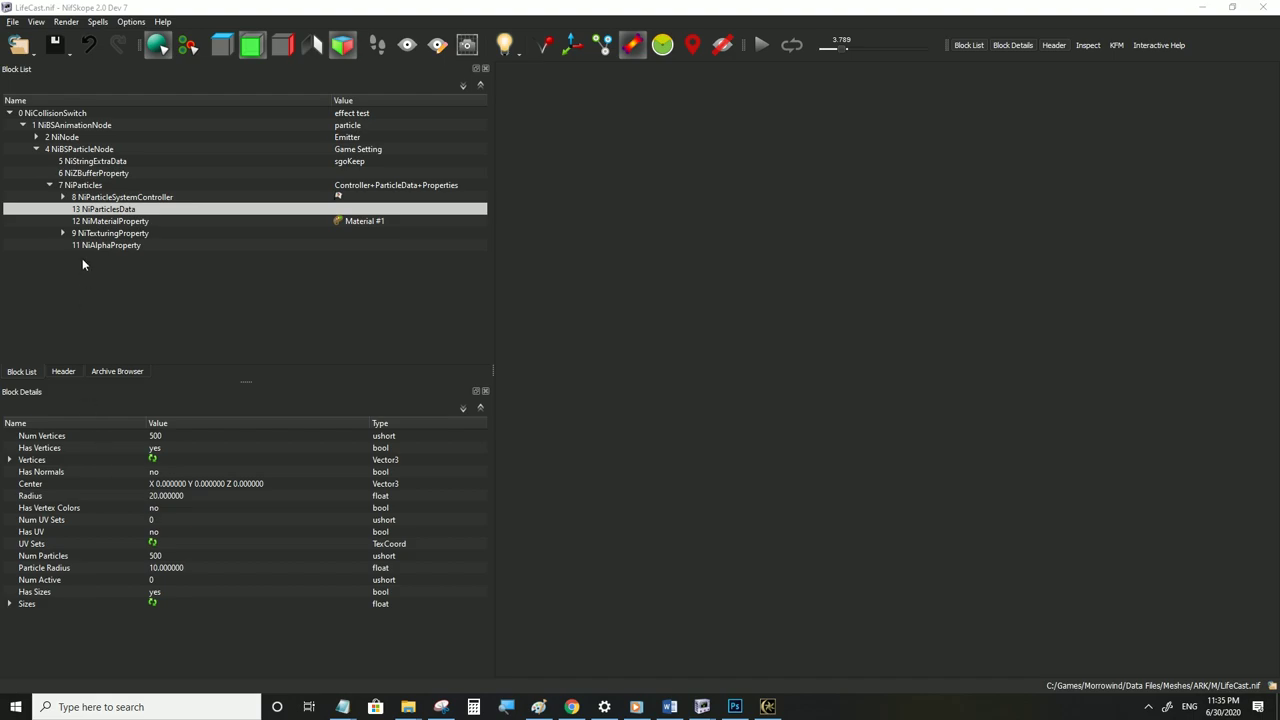
{"action": "left_click", "coordinate": [82, 185]}
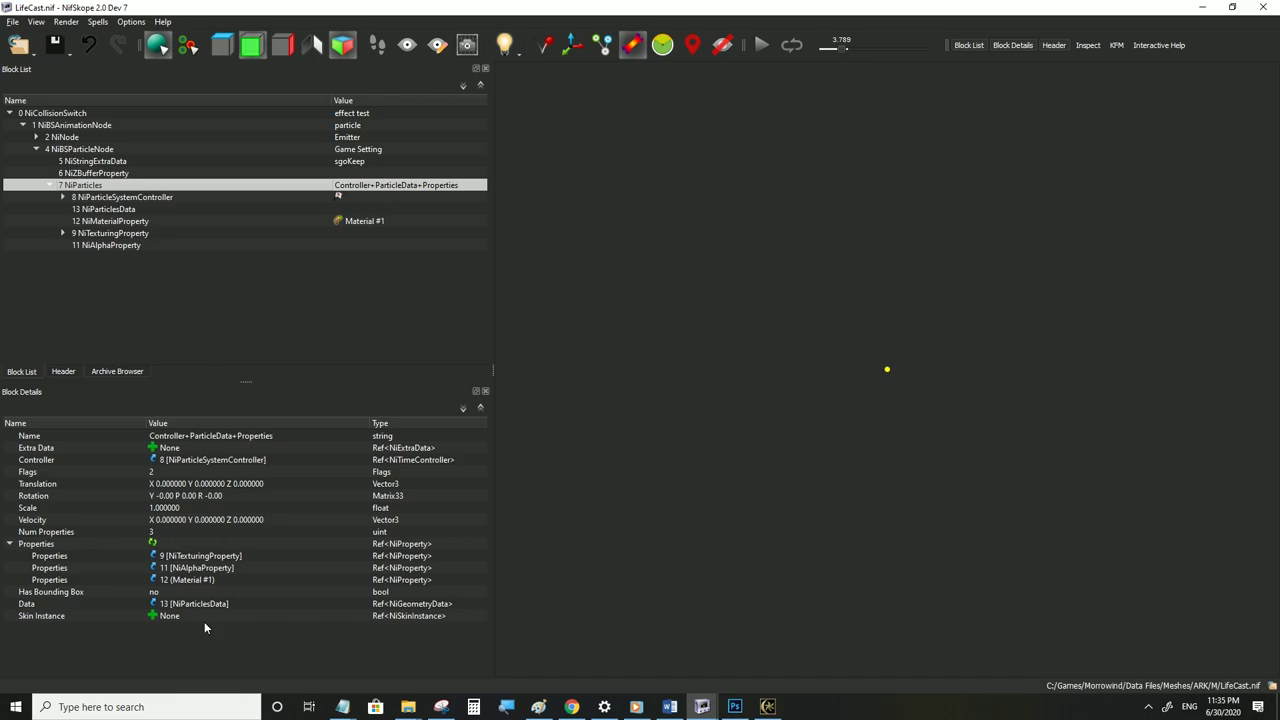
{"action": "left_click", "coordinate": [107, 210]}
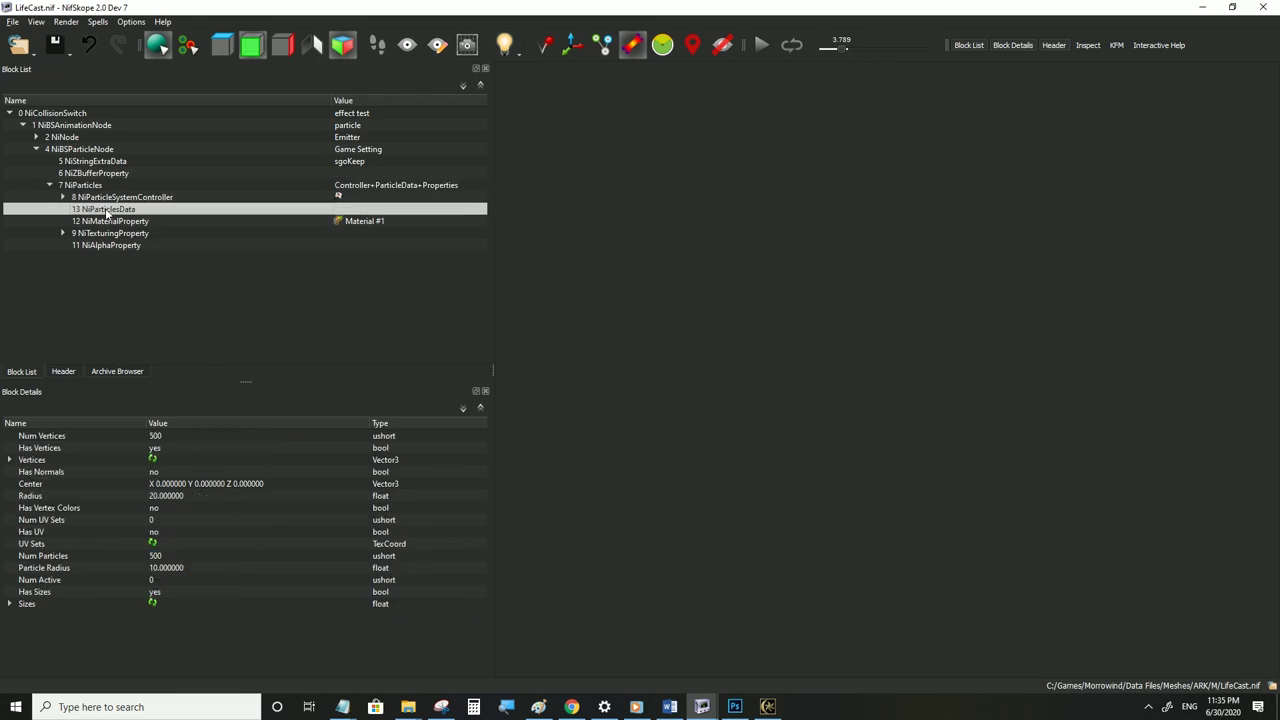
{"action": "double_click", "coordinate": [156, 507]}
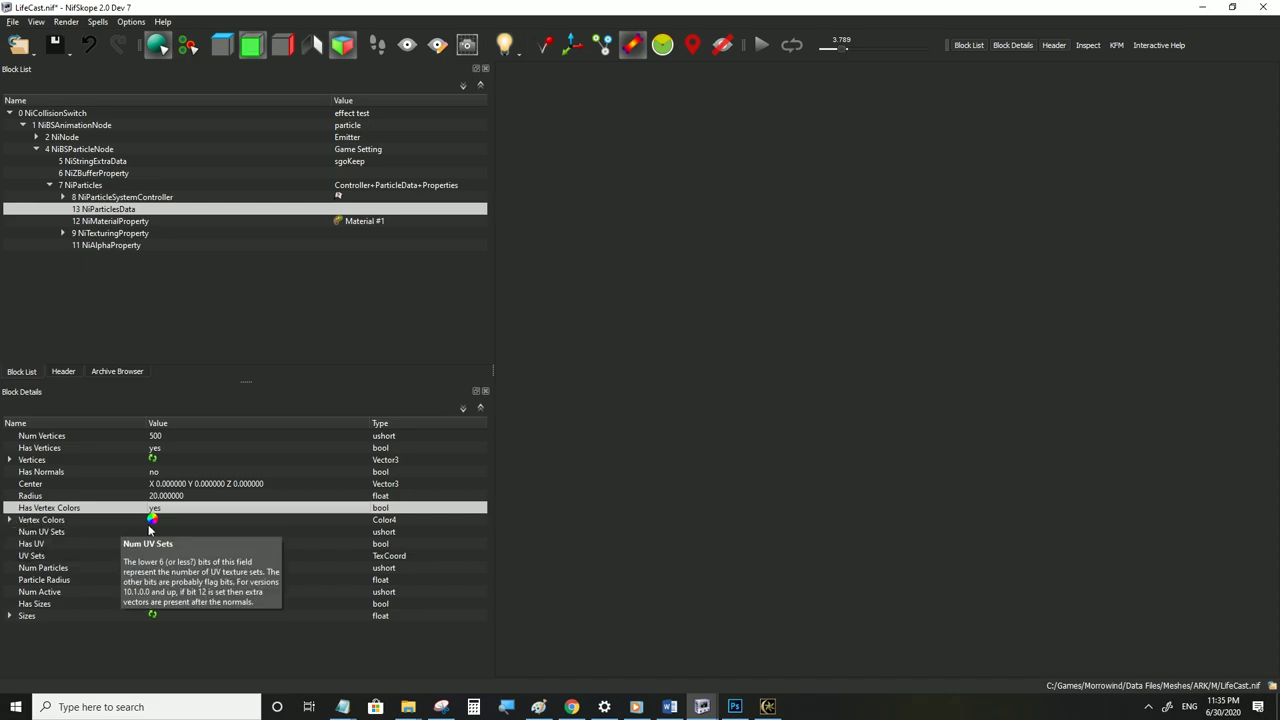
Expand the Vertex Colors array, review its #ff0000ff entries, and start recolouring the first
{"action": "right_click", "coordinate": [50, 520]}
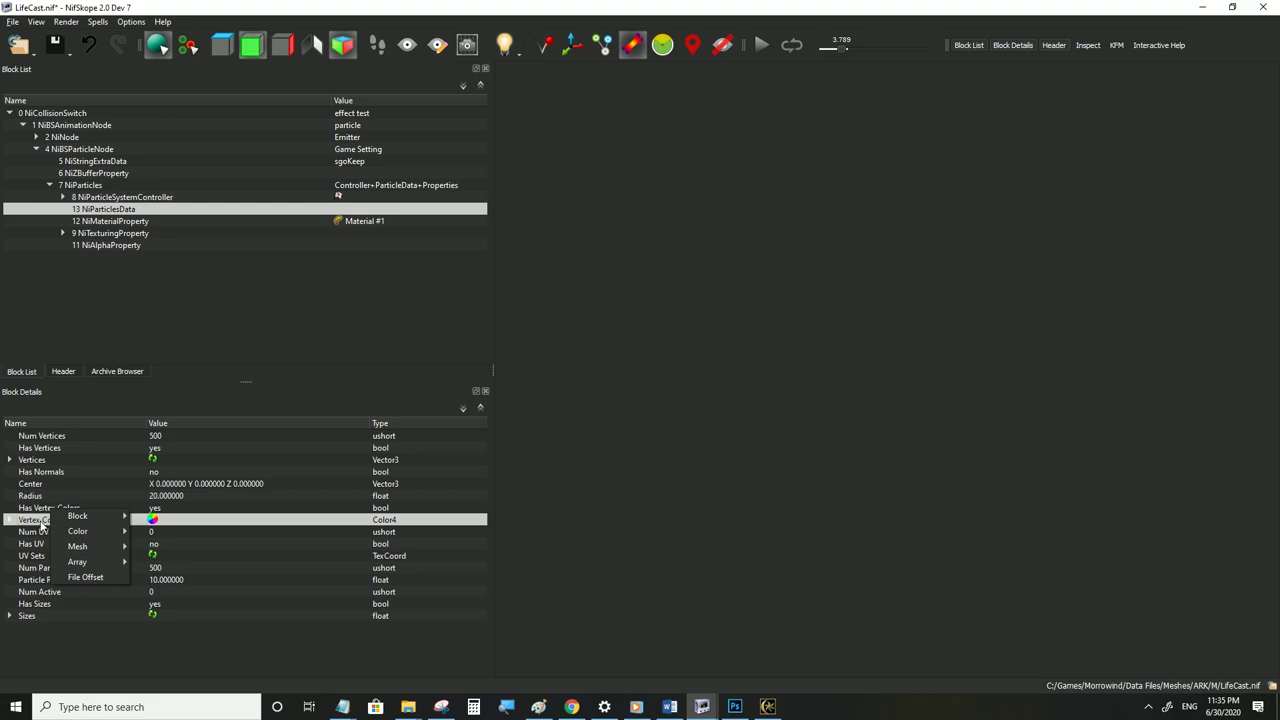
{"action": "left_click", "coordinate": [31, 521]}
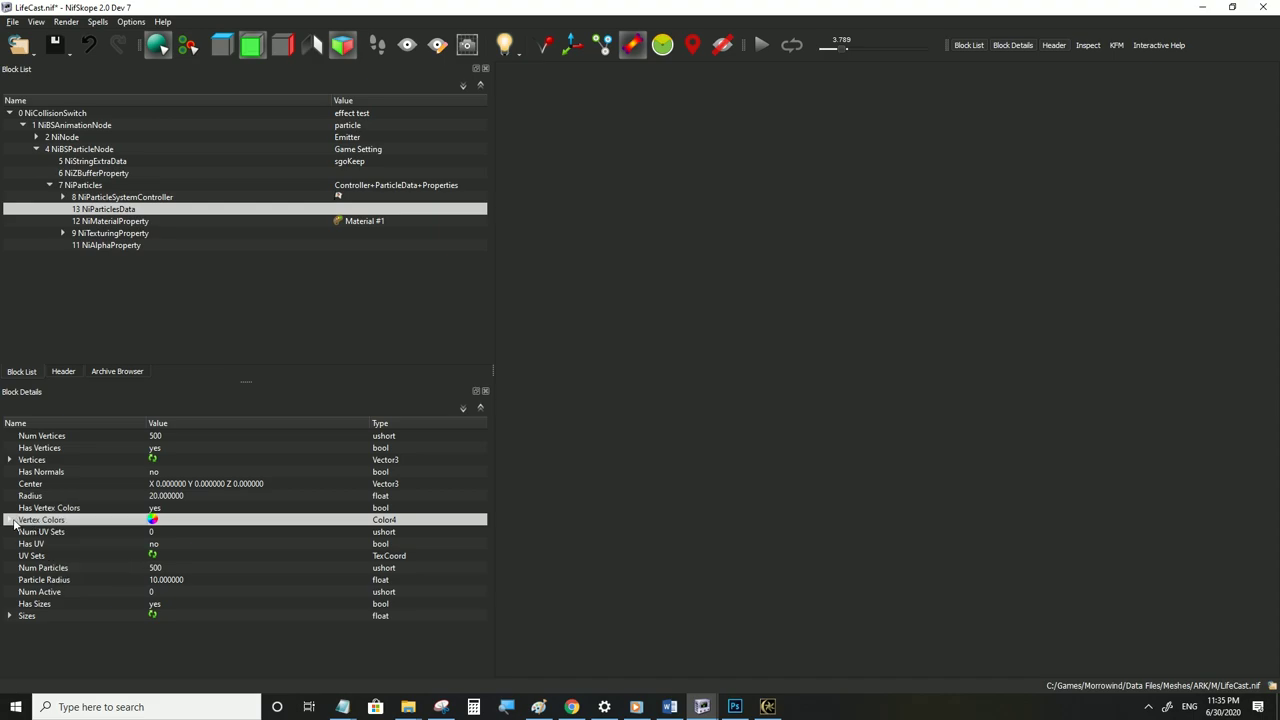
{"action": "left_click", "coordinate": [11, 520]}
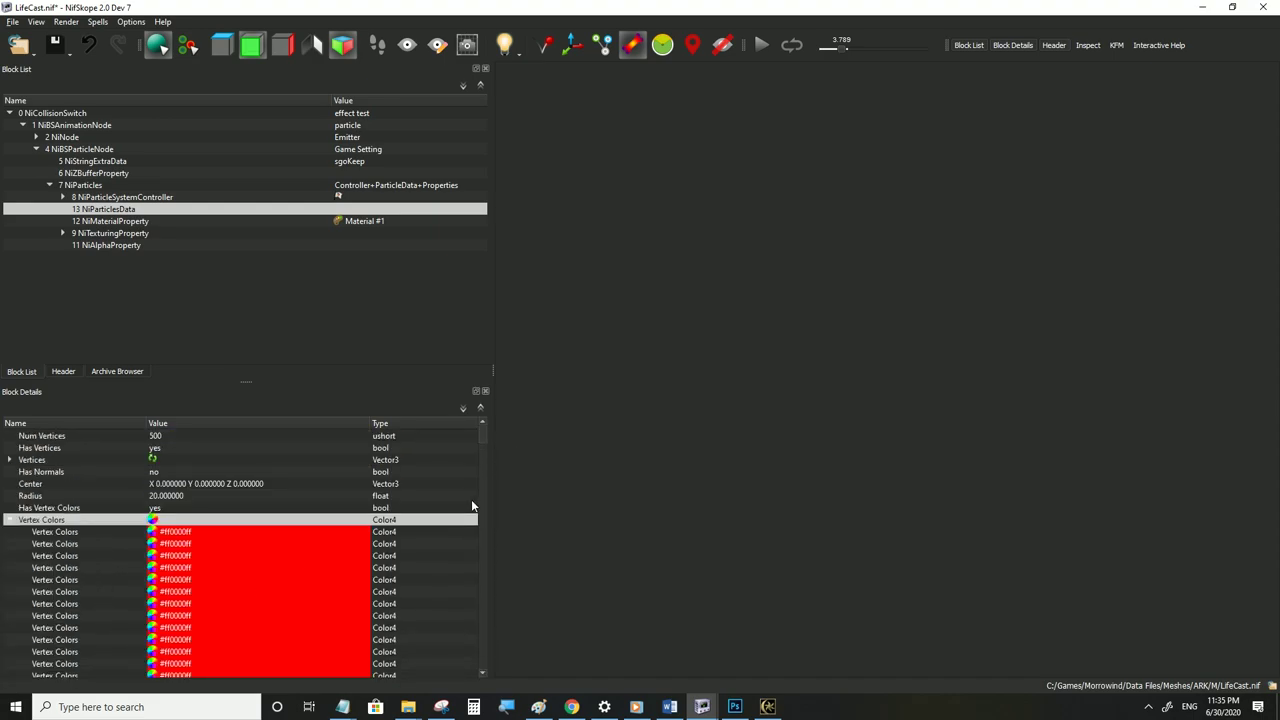
{"action": "left_click_drag", "start_coordinate": [481, 443], "coordinate": [476, 603]}
{"action": "left_click_drag", "start_coordinate": [482, 468], "coordinate": [482, 430]}
{"action": "left_click", "coordinate": [9, 520]}
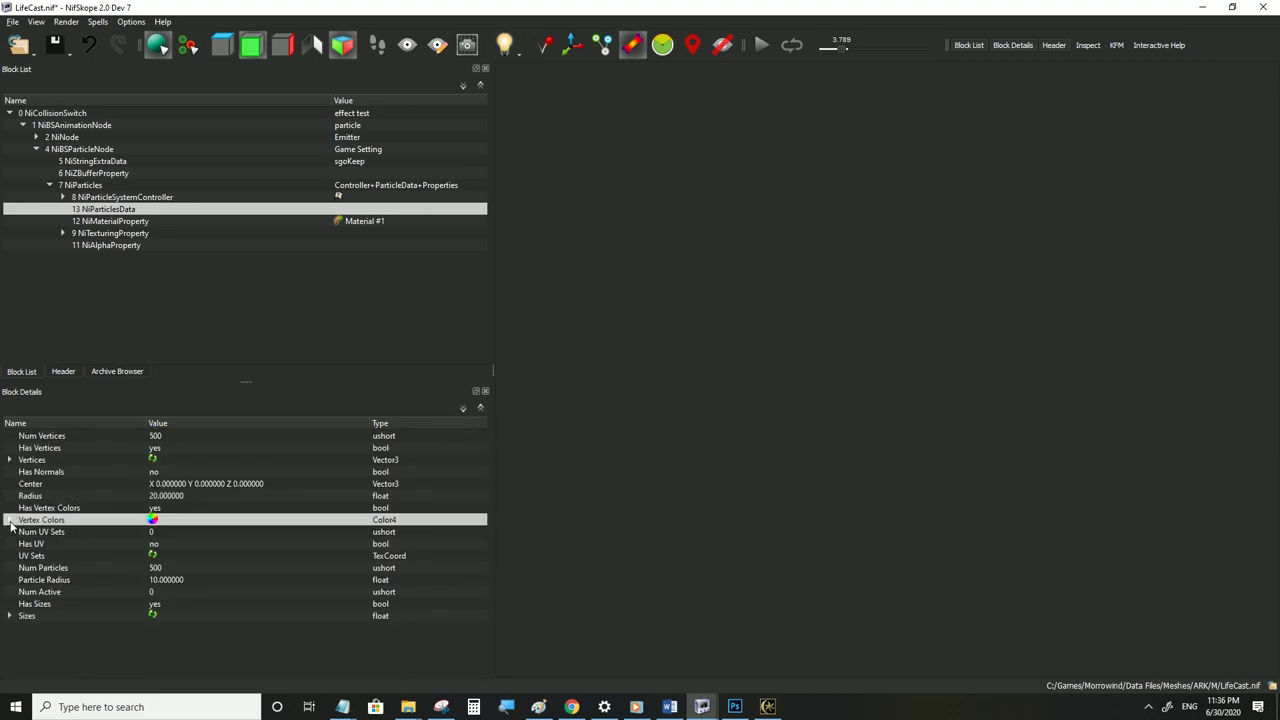
{"action": "left_click", "coordinate": [9, 520]}
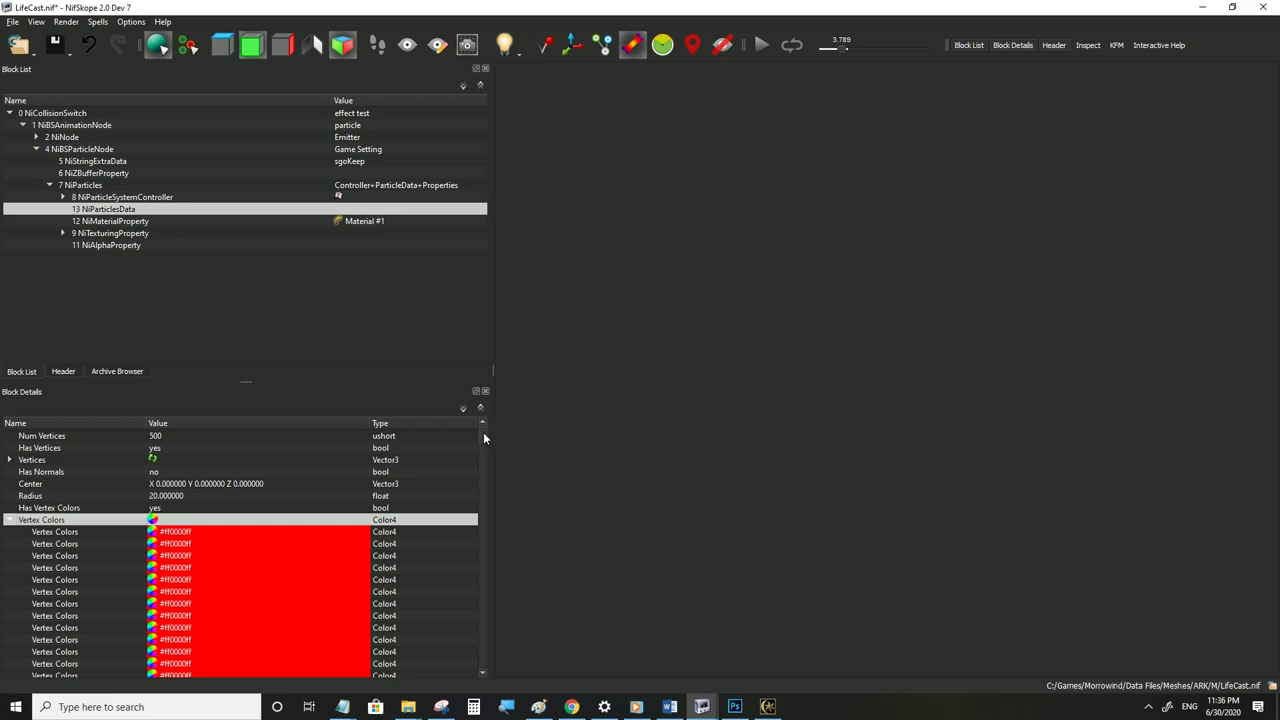
{"action": "left_click_drag", "start_coordinate": [482, 432], "coordinate": [479, 509]}
{"action": "left_click_drag", "start_coordinate": [482, 622], "coordinate": [482, 593]}
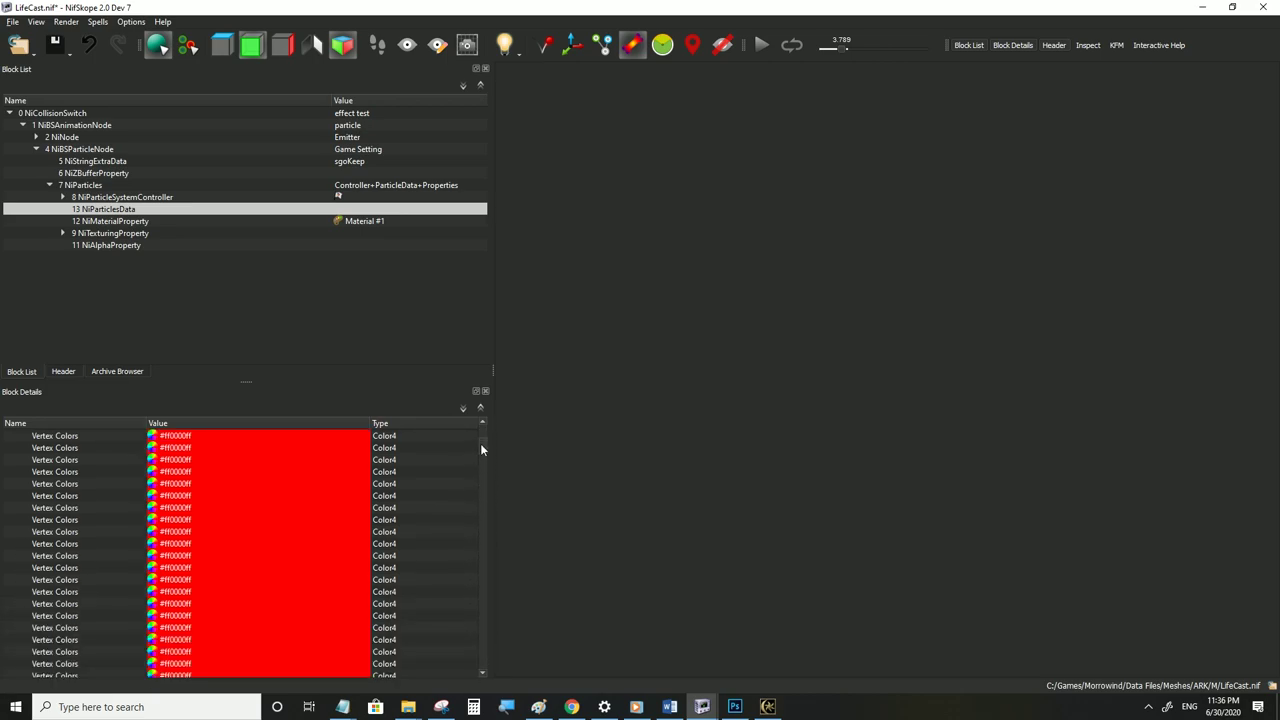
{"action": "left_click_drag", "start_coordinate": [481, 446], "coordinate": [482, 432]}
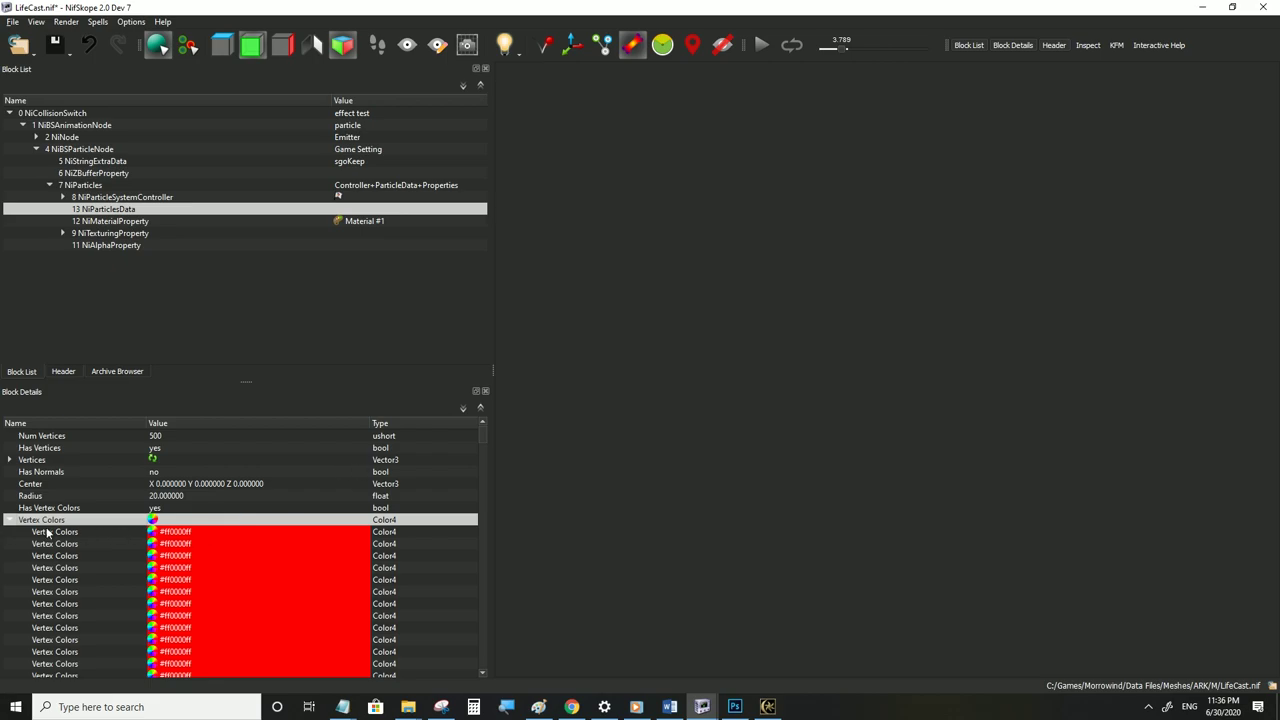
{"action": "mouse_move", "coordinate": [483, 434]}
{"action": "left_mouse_down"}
{"action": "mouse_move", "coordinate": [483, 533]}
{"action": "mouse_move", "coordinate": [484, 434]}
{"action": "left_mouse_up"}
{"action": "left_click", "coordinate": [153, 521]}
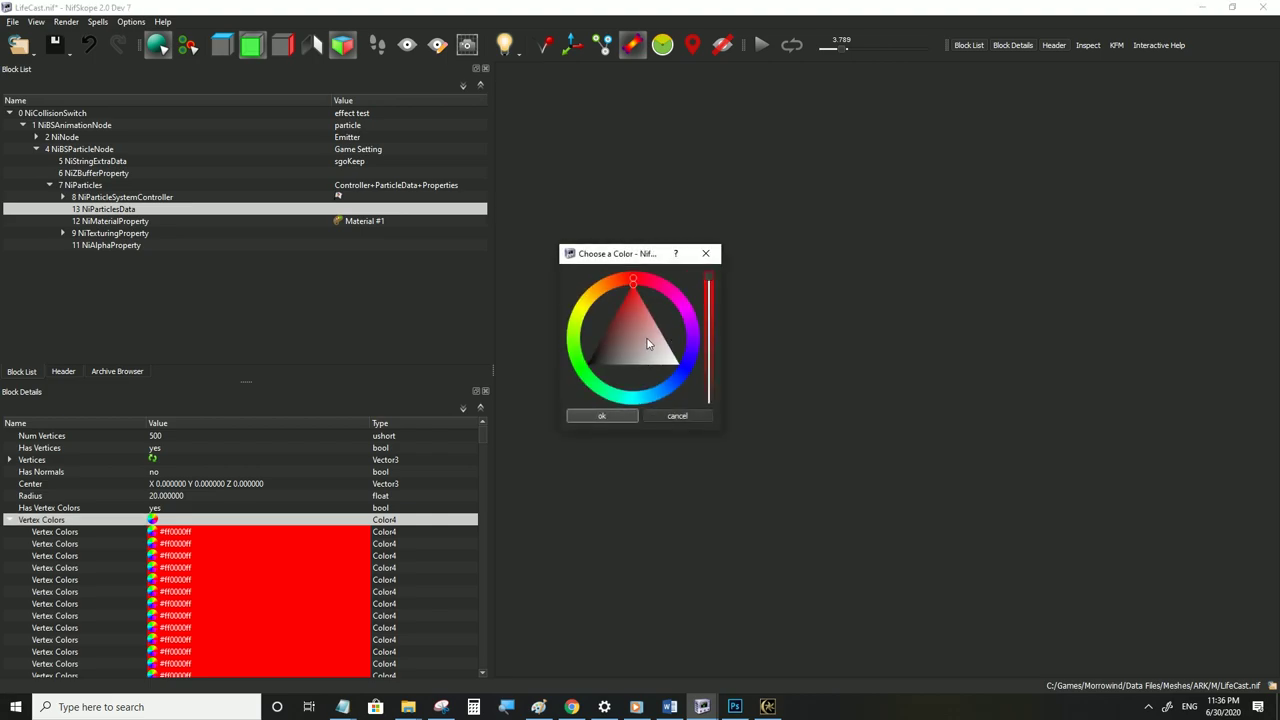
Experiment by making the first vertex colour black and another one green
{"action": "left_click_drag", "start_coordinate": [647, 341], "coordinate": [566, 349]}
{"action": "left_click", "coordinate": [595, 416]}
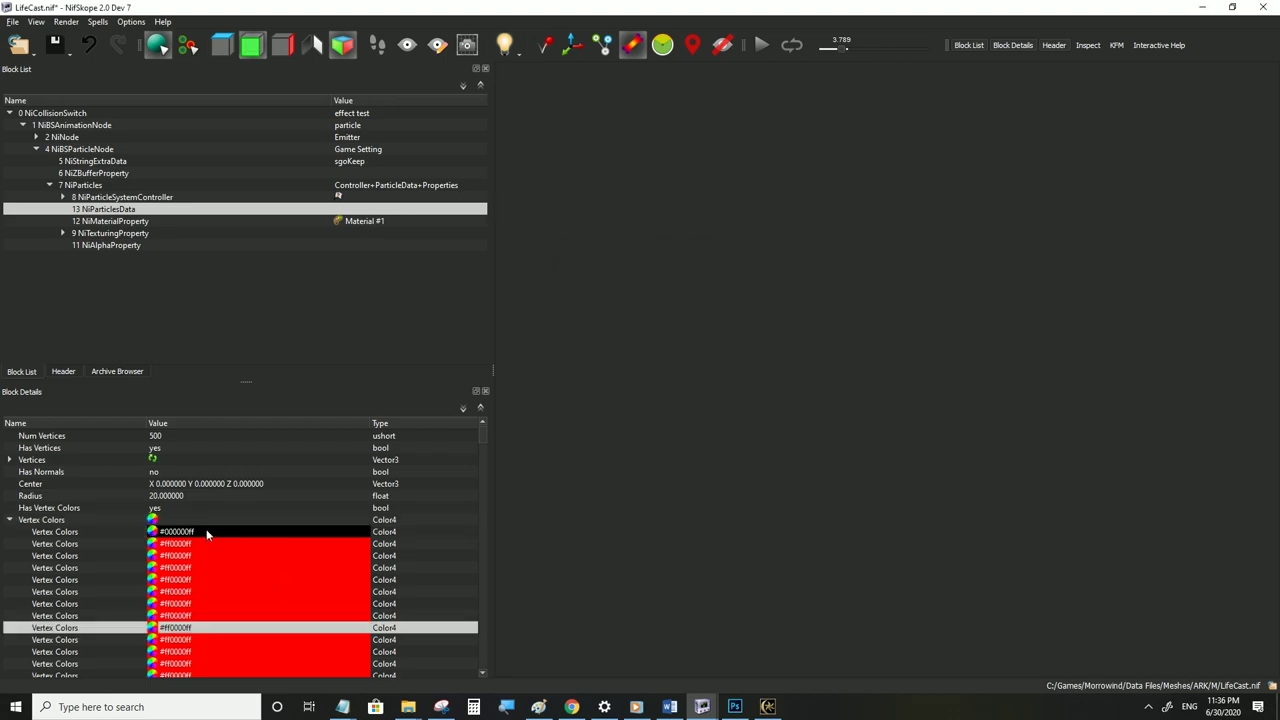
{"action": "left_click", "coordinate": [154, 556]}
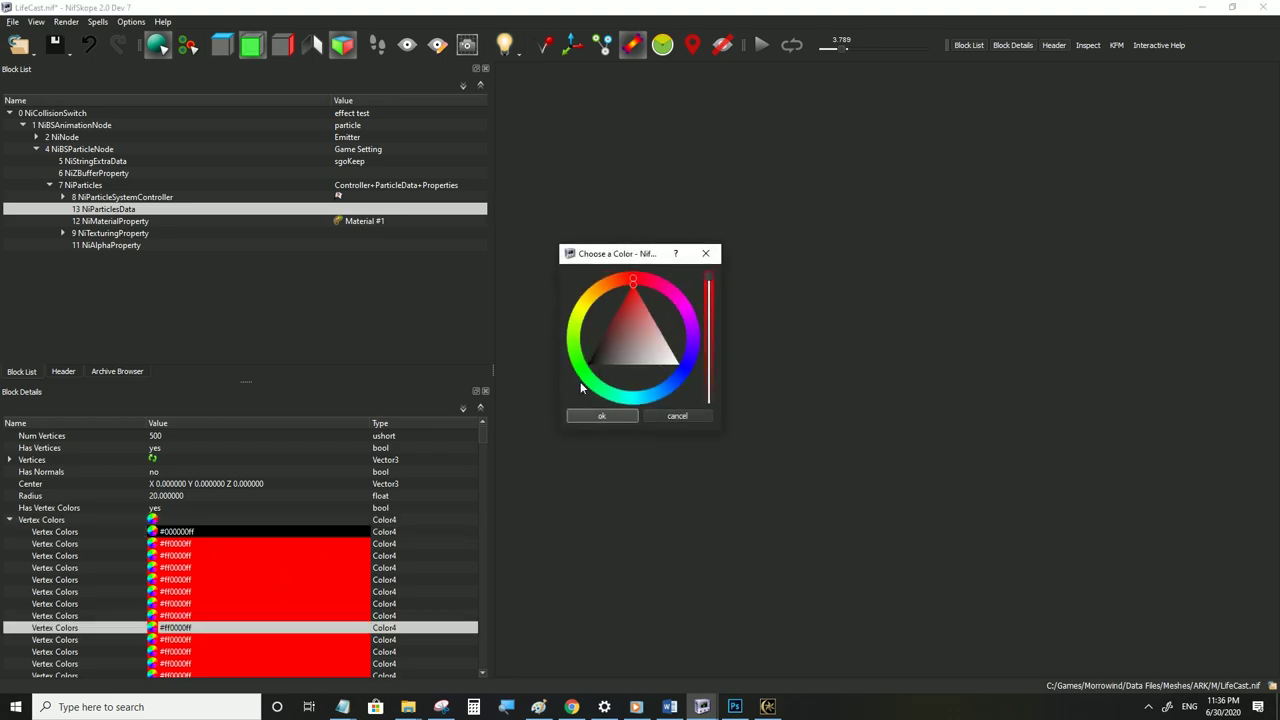
{"action": "left_click", "coordinate": [581, 388]}
{"action": "left_click", "coordinate": [597, 415]}
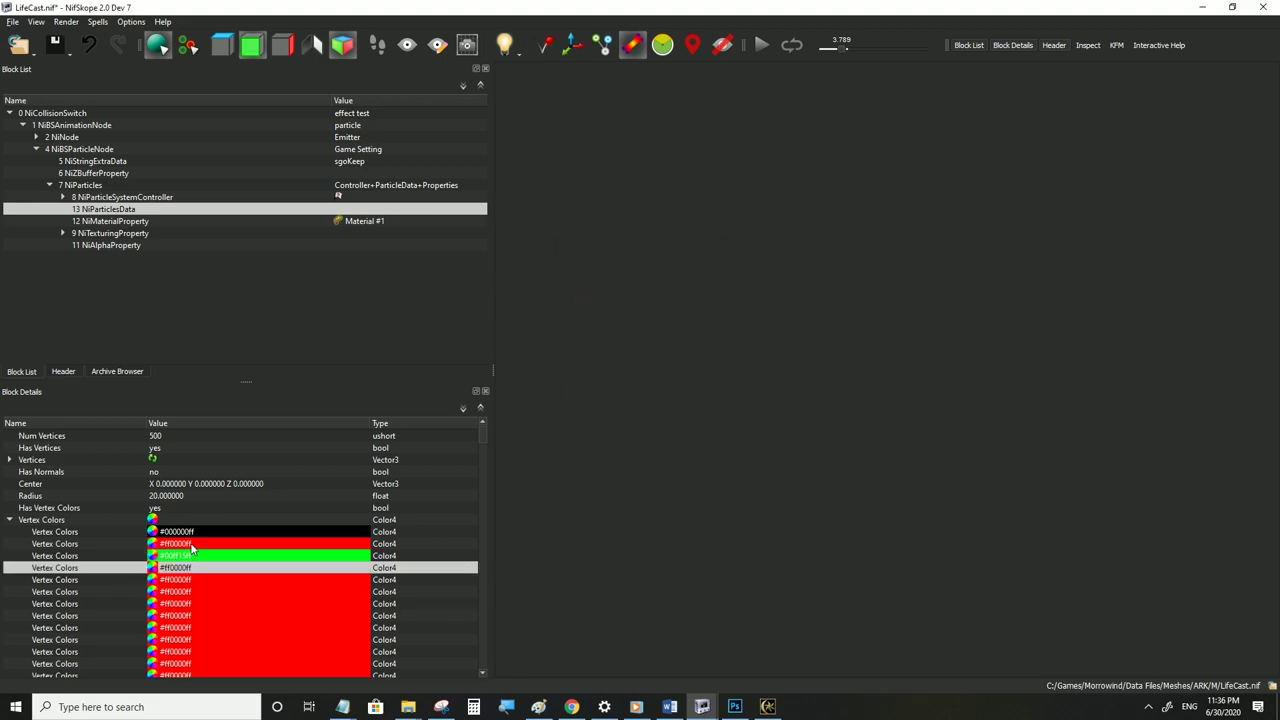
Set all vertex colours to pure red #ff0000ff at once and update the array
{"action": "left_click", "coordinate": [44, 520]}
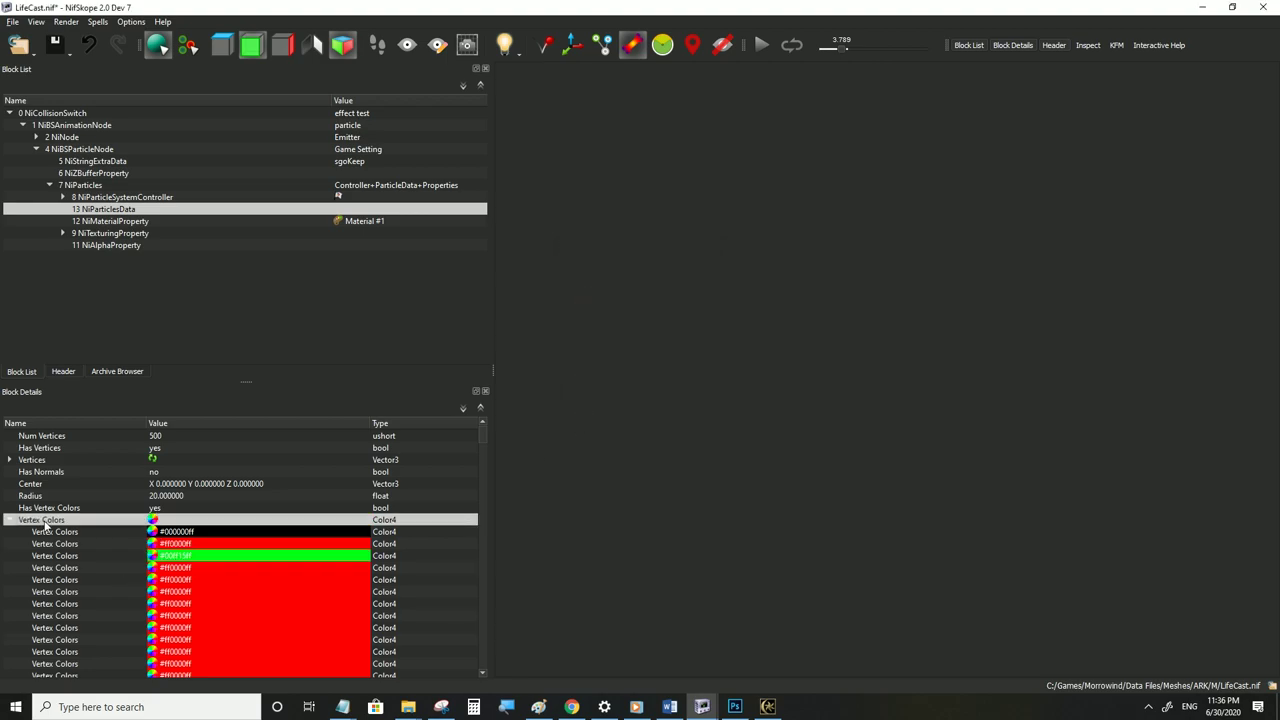
{"action": "right_click", "coordinate": [42, 524]}
{"action": "mouse_move", "coordinate": [60, 546]}
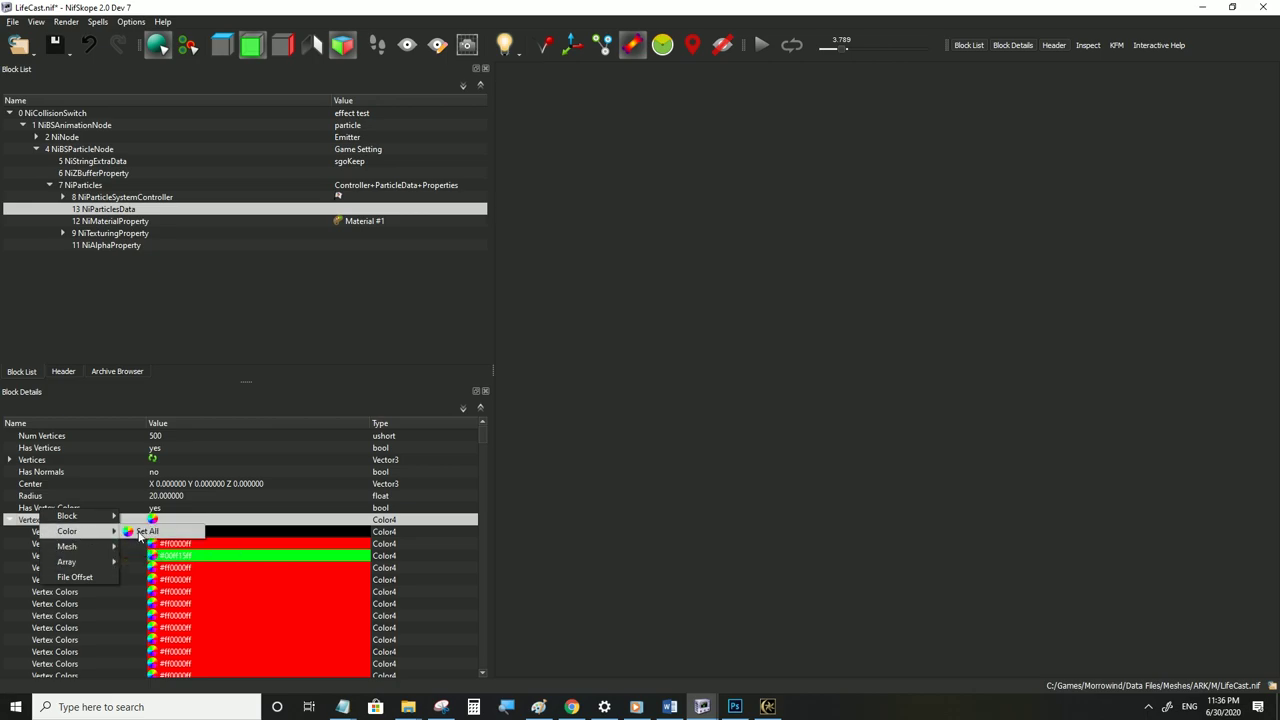
{"action": "left_click", "coordinate": [150, 531]}
{"action": "left_click", "coordinate": [633, 278]}
{"action": "left_click", "coordinate": [602, 416]}
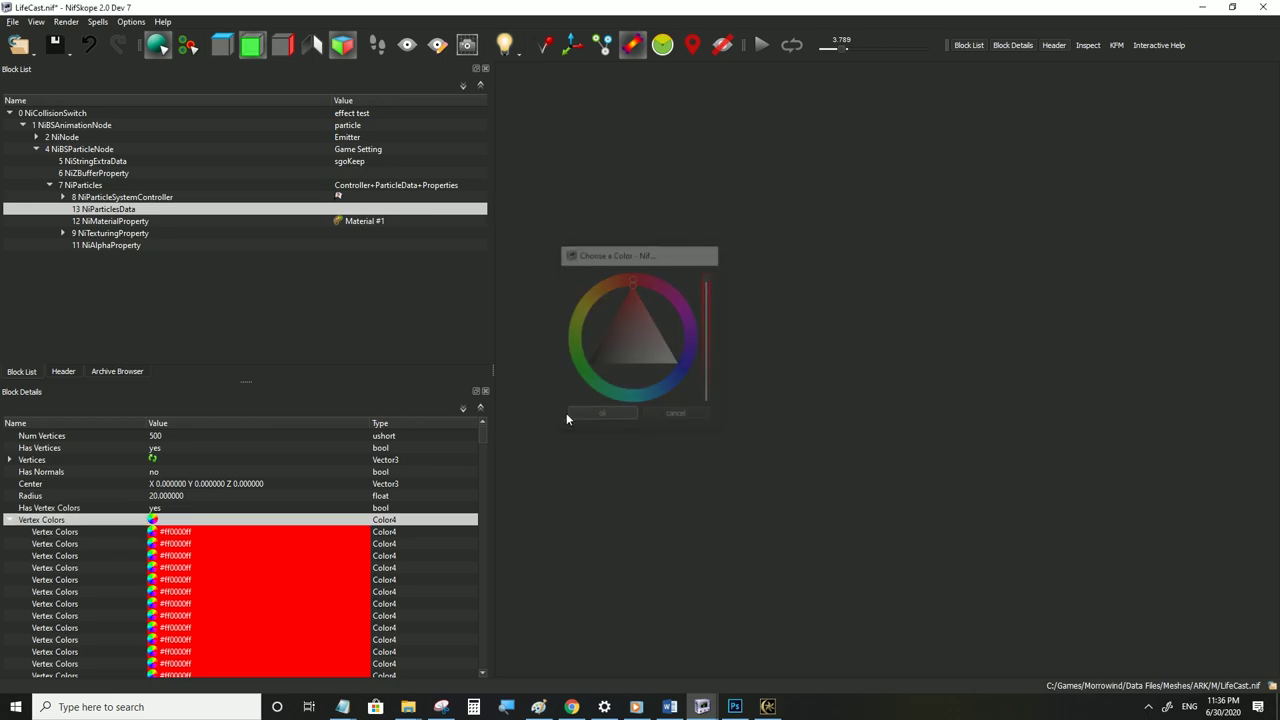
{"action": "right_click", "coordinate": [58, 522]}
{"action": "mouse_move", "coordinate": [86, 562]}
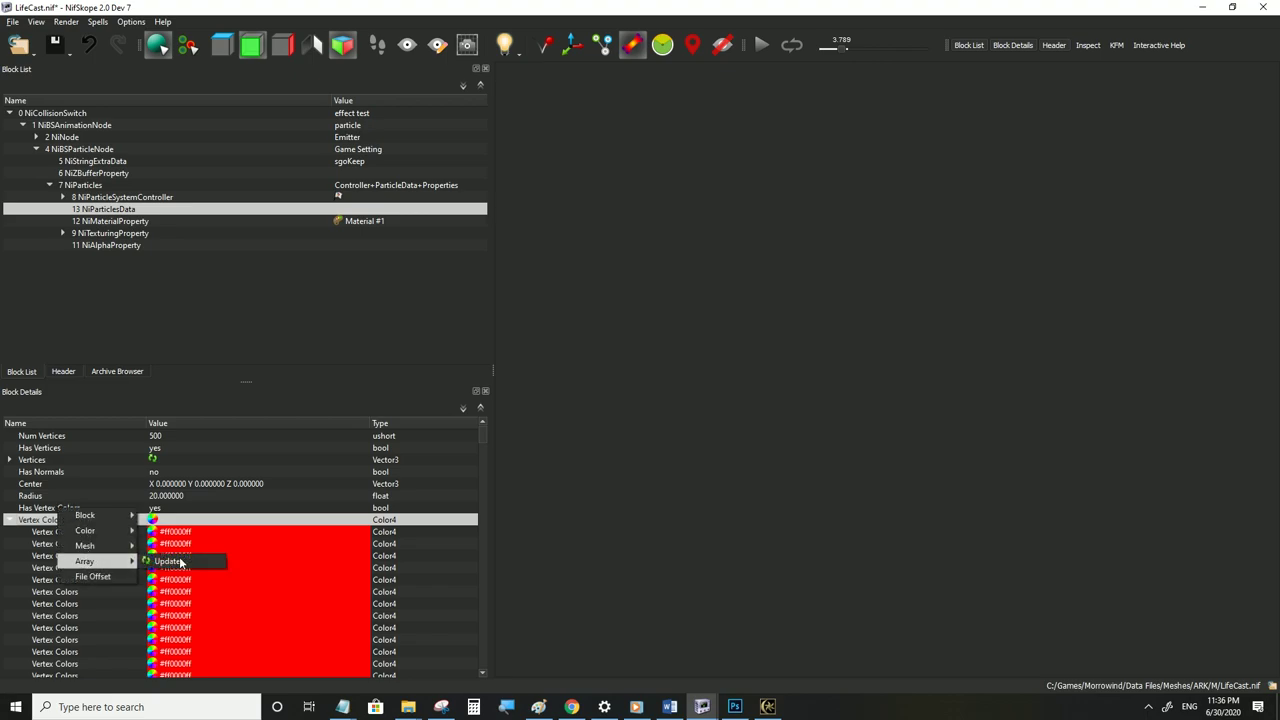
{"action": "left_click", "coordinate": [164, 562]}
{"action": "left_click", "coordinate": [77, 544]}
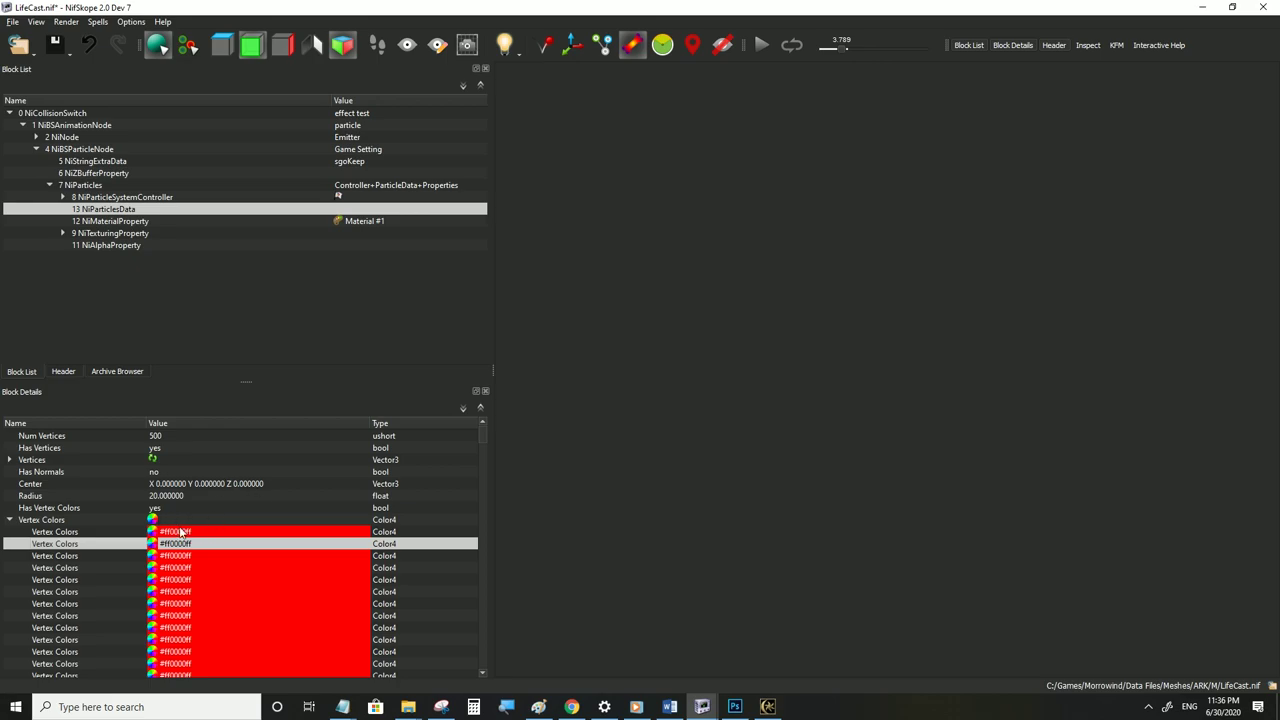
{"action": "left_click", "coordinate": [12, 22]}
Run across the islands in Morrowind's third-person view to check the red-pink haze
{"action": "left_click", "coordinate": [767, 707]}
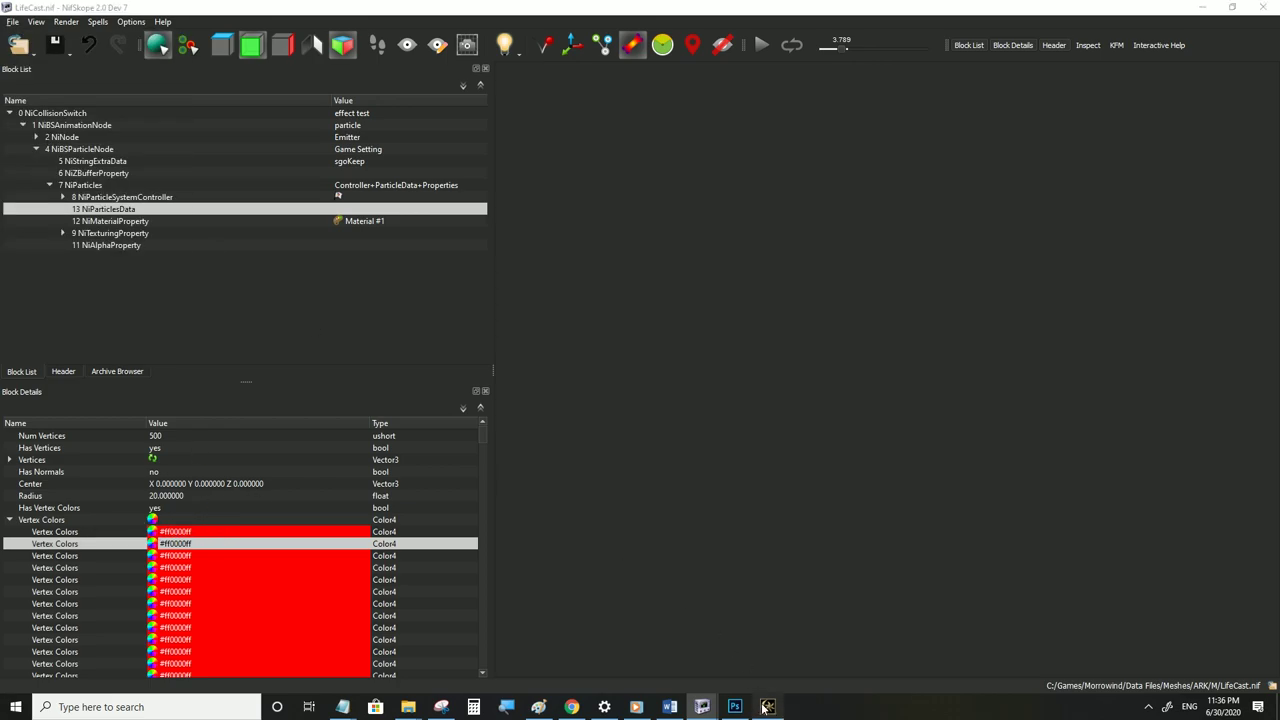
{"action": "key", "text": "Tab"}
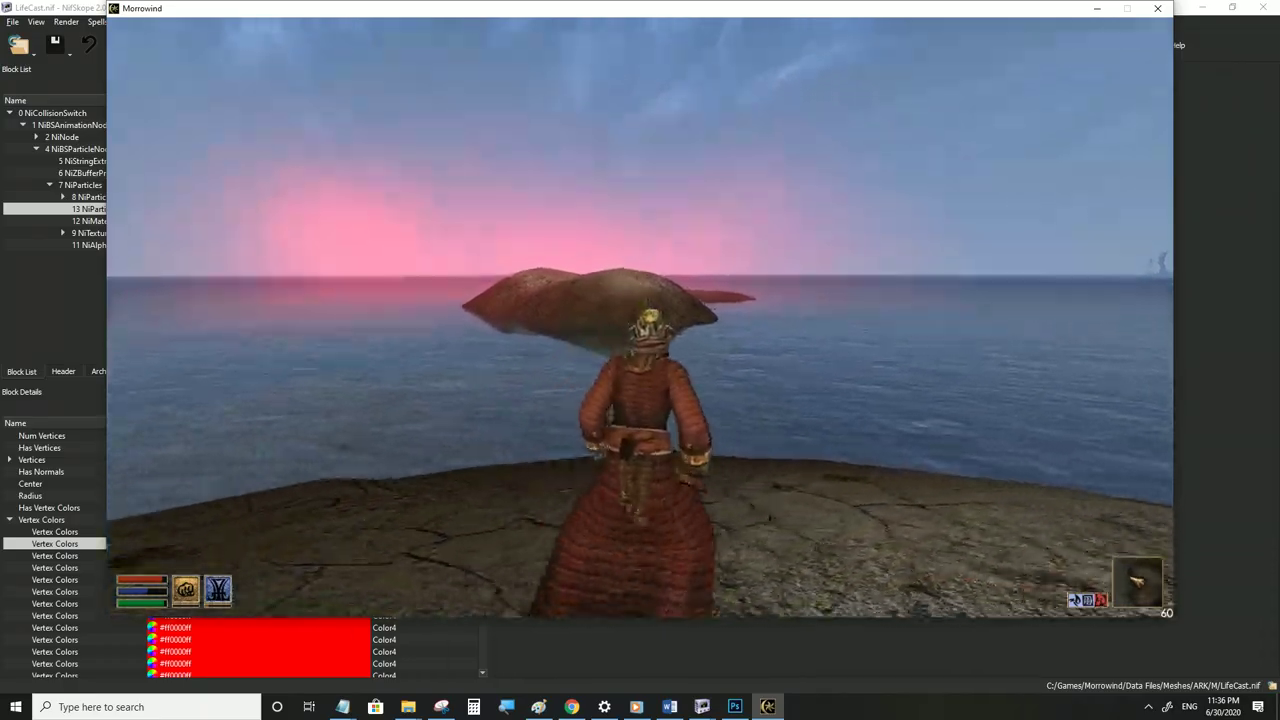
{"action": "key", "text": "w"}
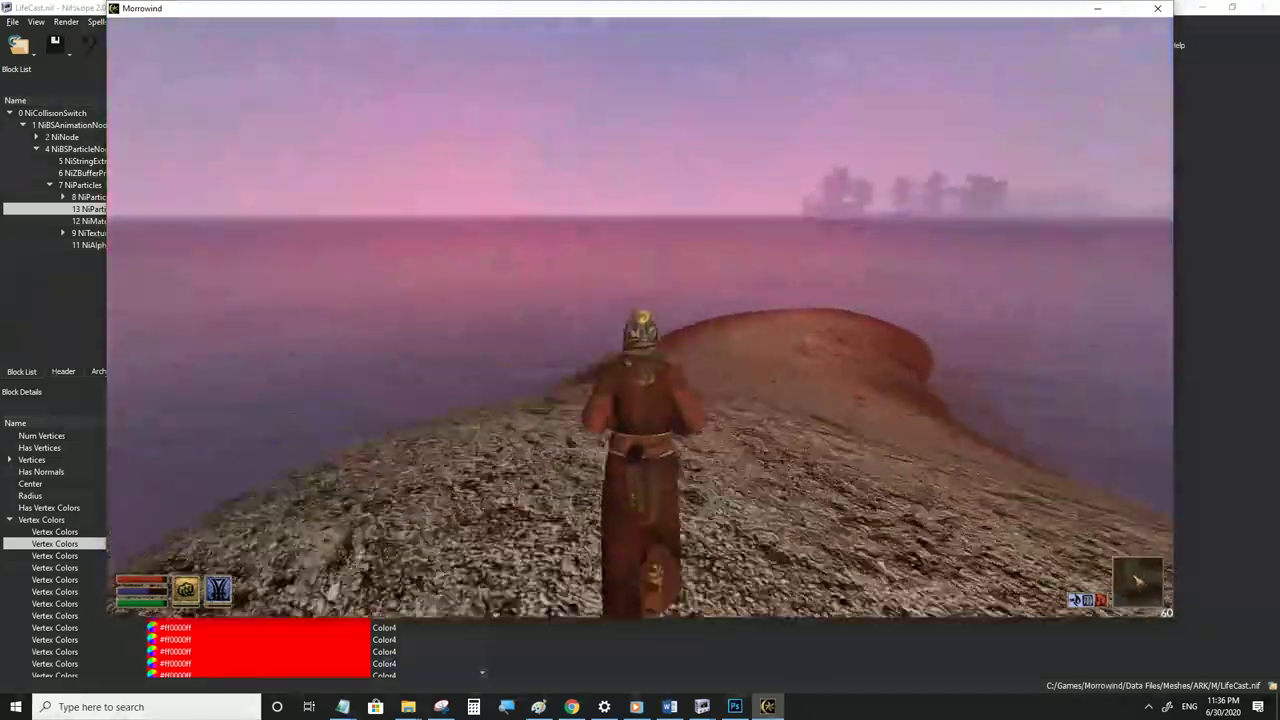
{"action": "key", "text": "w"}
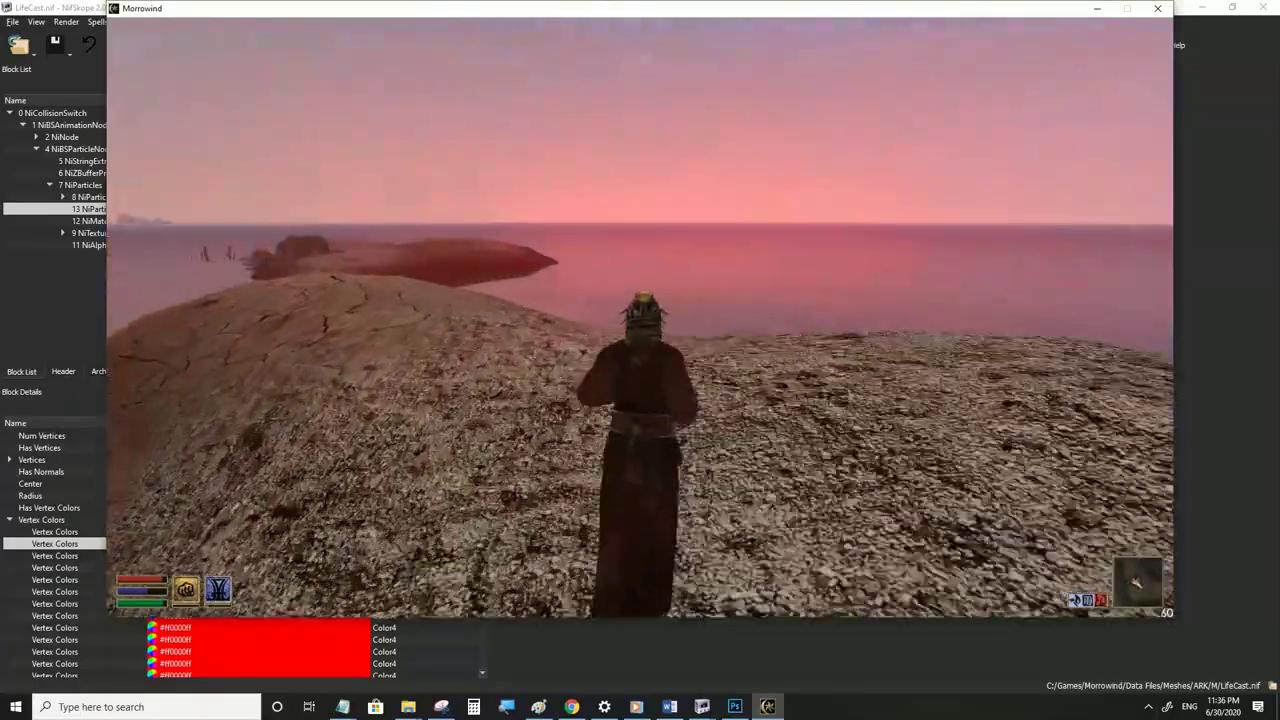
{"action": "key", "text": "w"}
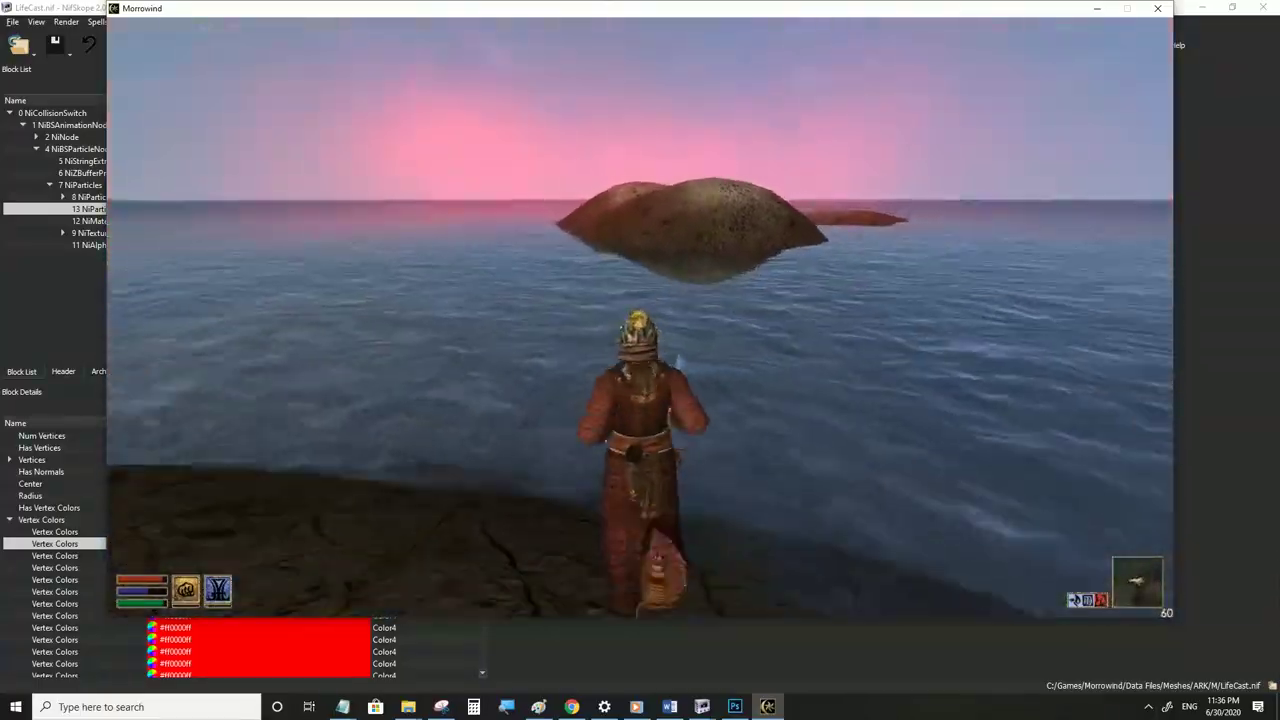
{"action": "key", "text": "w"}
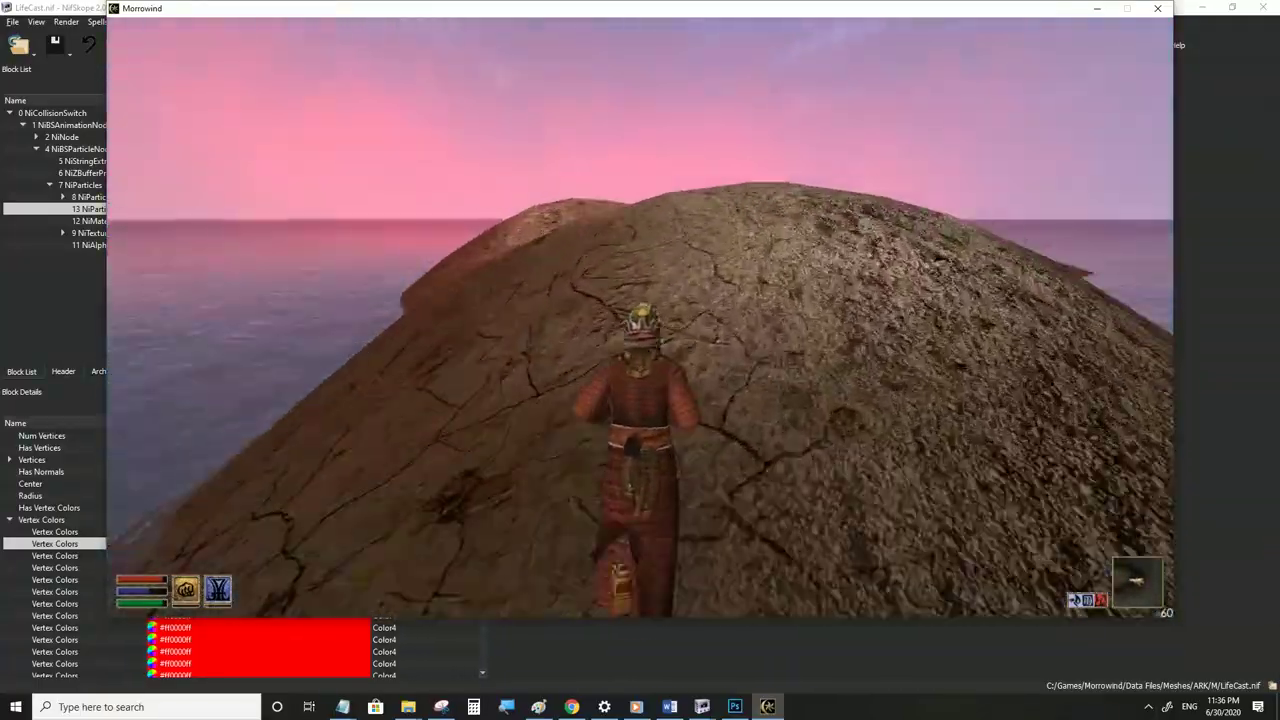
Set the NiAlphaProperty Flags to 2443 and save the mesh
{"action": "key", "text": "alt+Tab"}
{"action": "left_click", "coordinate": [106, 245]}
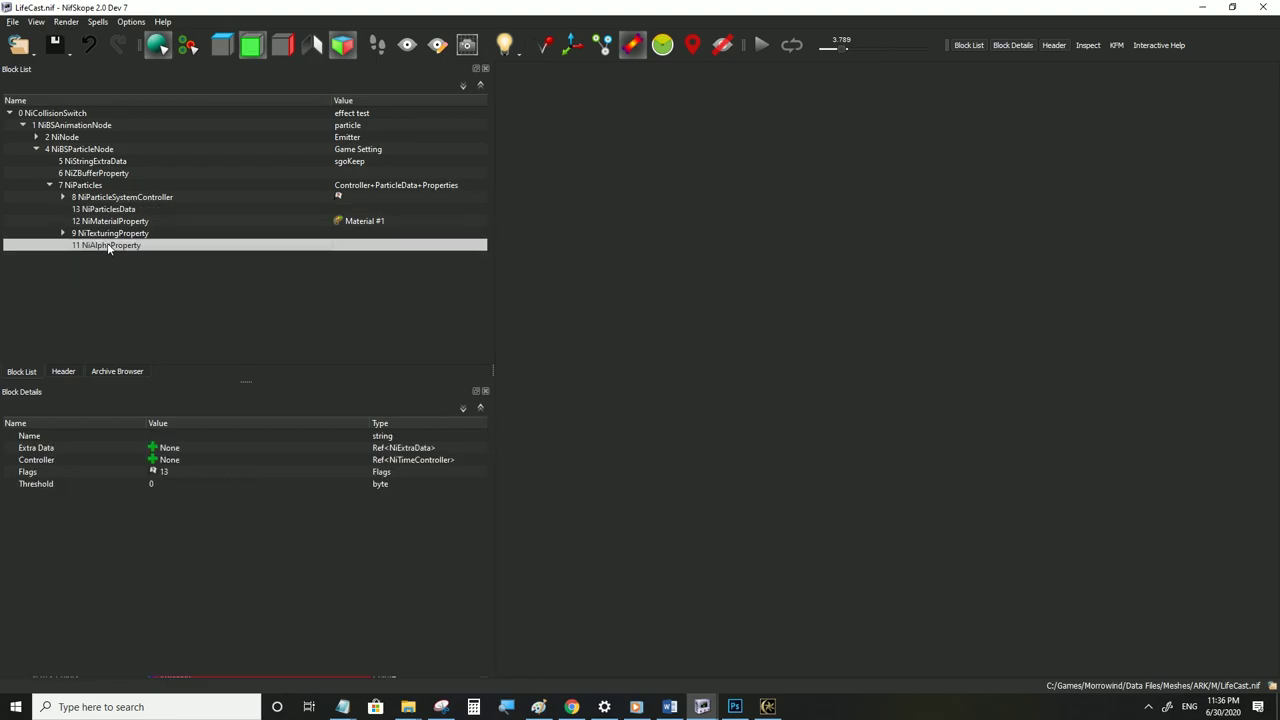
{"action": "double_click", "coordinate": [168, 472]}
{"action": "left_click", "coordinate": [13, 22]}
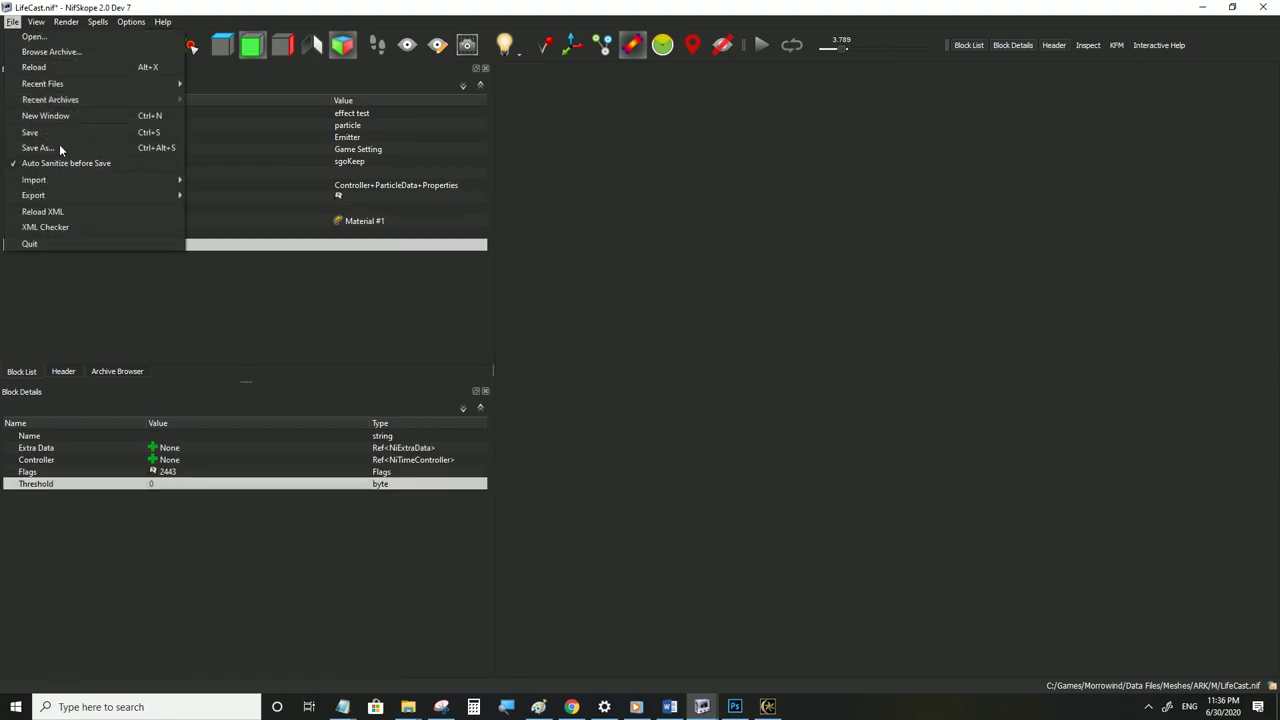
{"action": "left_click", "coordinate": [51, 128]}
Back in Morrowind, run around the islets to view the strong pinkish-red haze
{"action": "left_click", "coordinate": [767, 706]}
{"action": "key", "text": "w"}
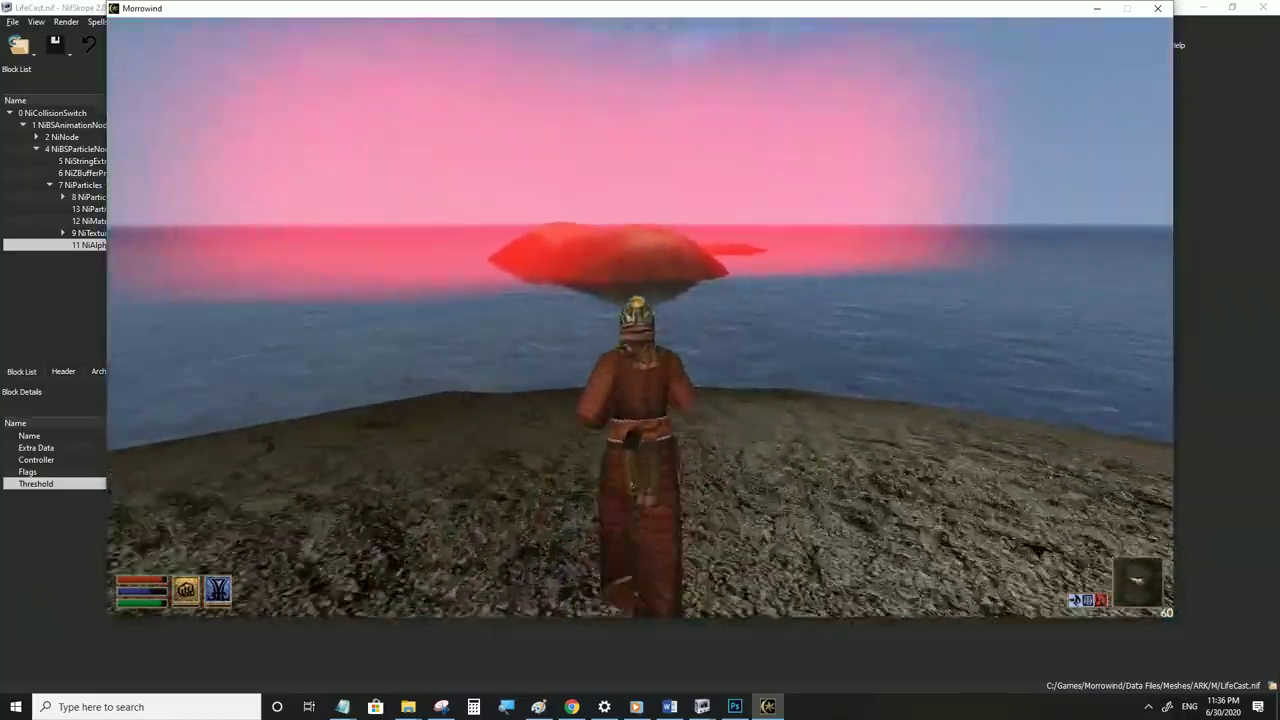
{"action": "key", "text": "w"}
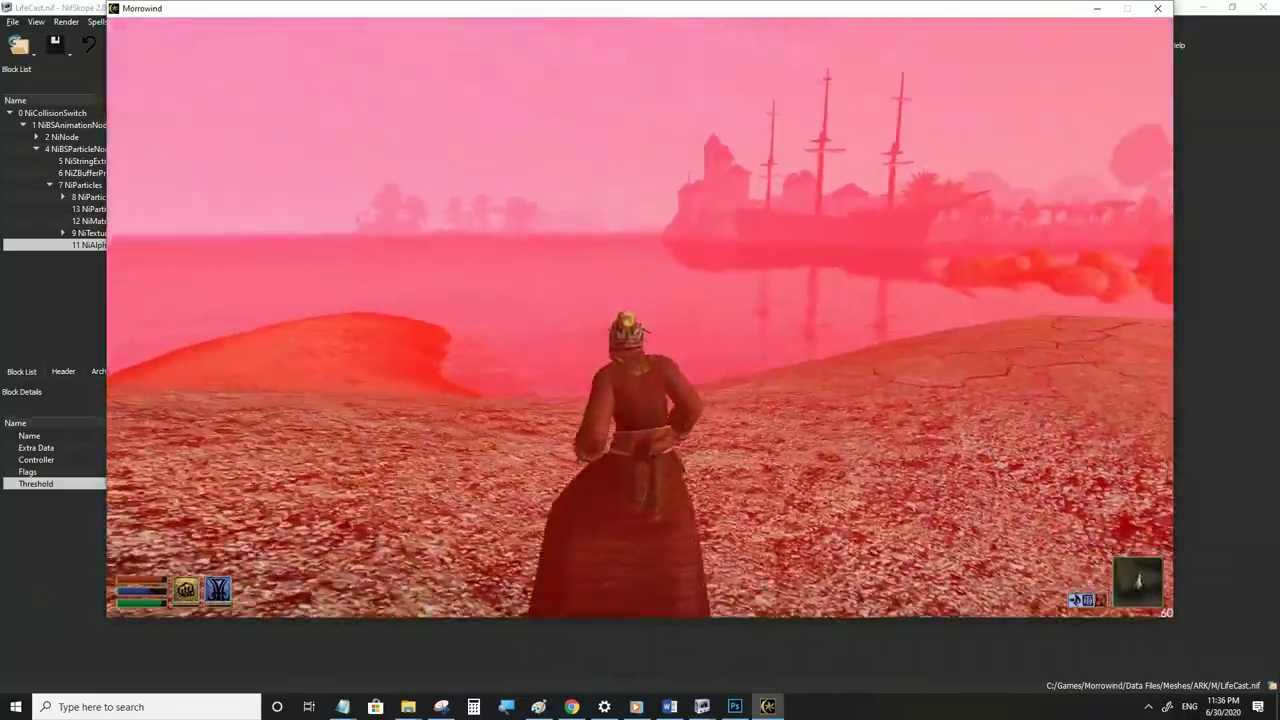
{"action": "key", "text": "s"}
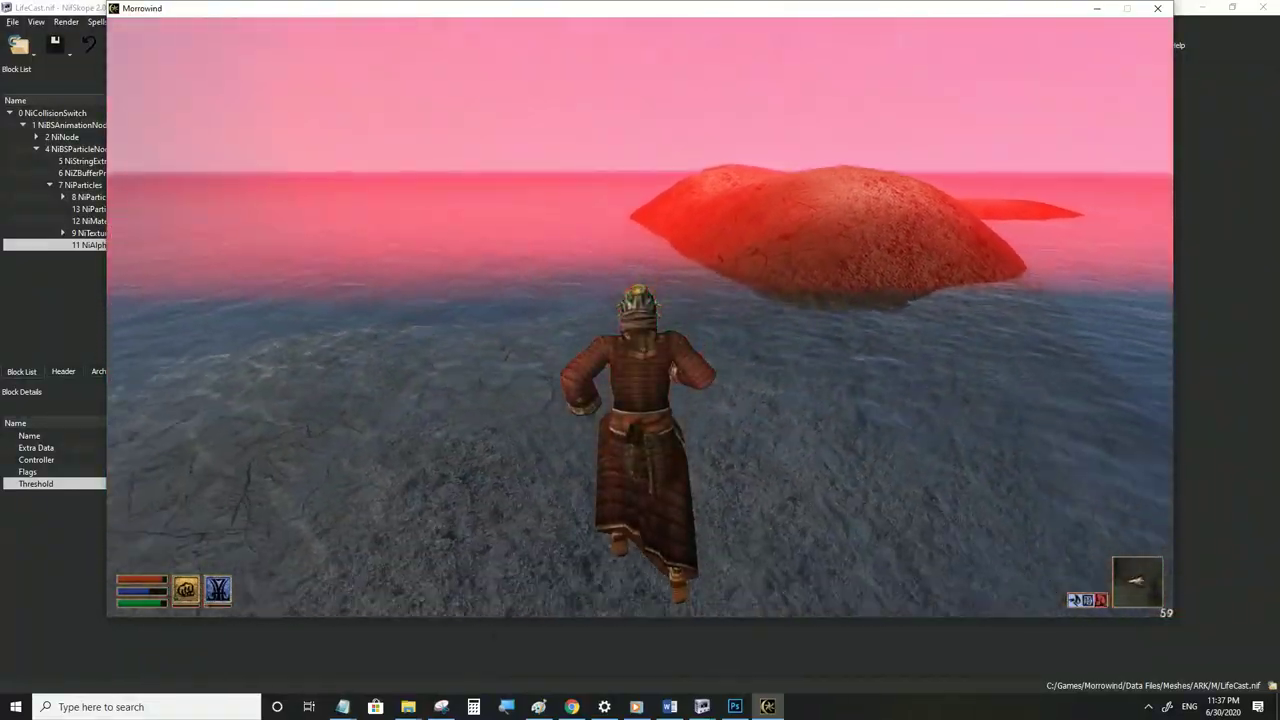
{"action": "key", "text": "w"}
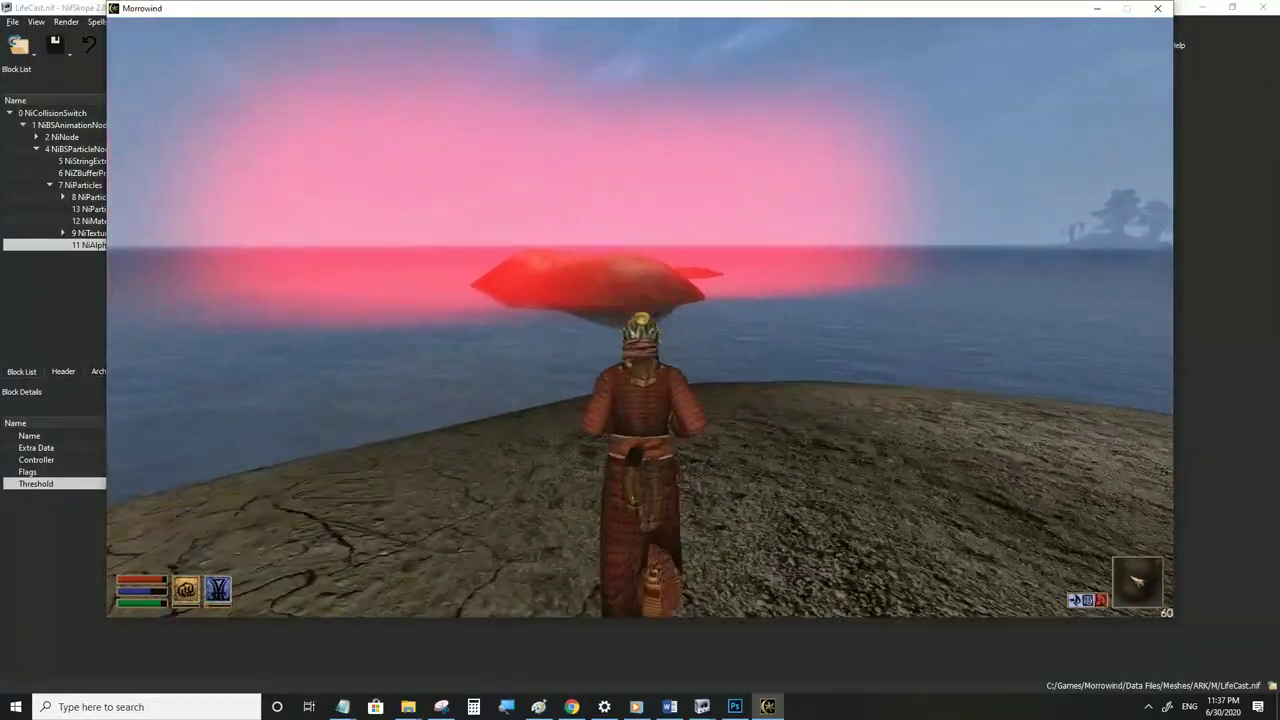
{"action": "key", "text": "alt+F9"}
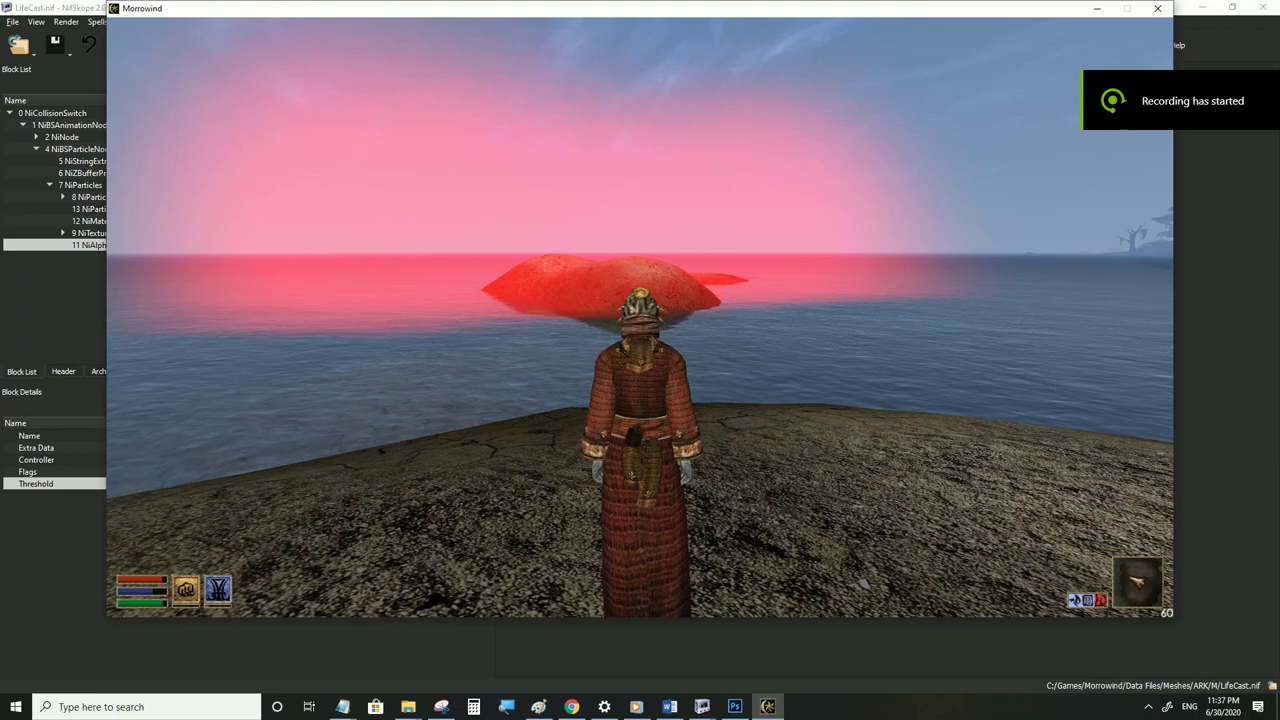
Change the alpha Flags to 227, save LifeCast.nif, and return to Morrowind
{"action": "left_click", "coordinate": [776, 711]}
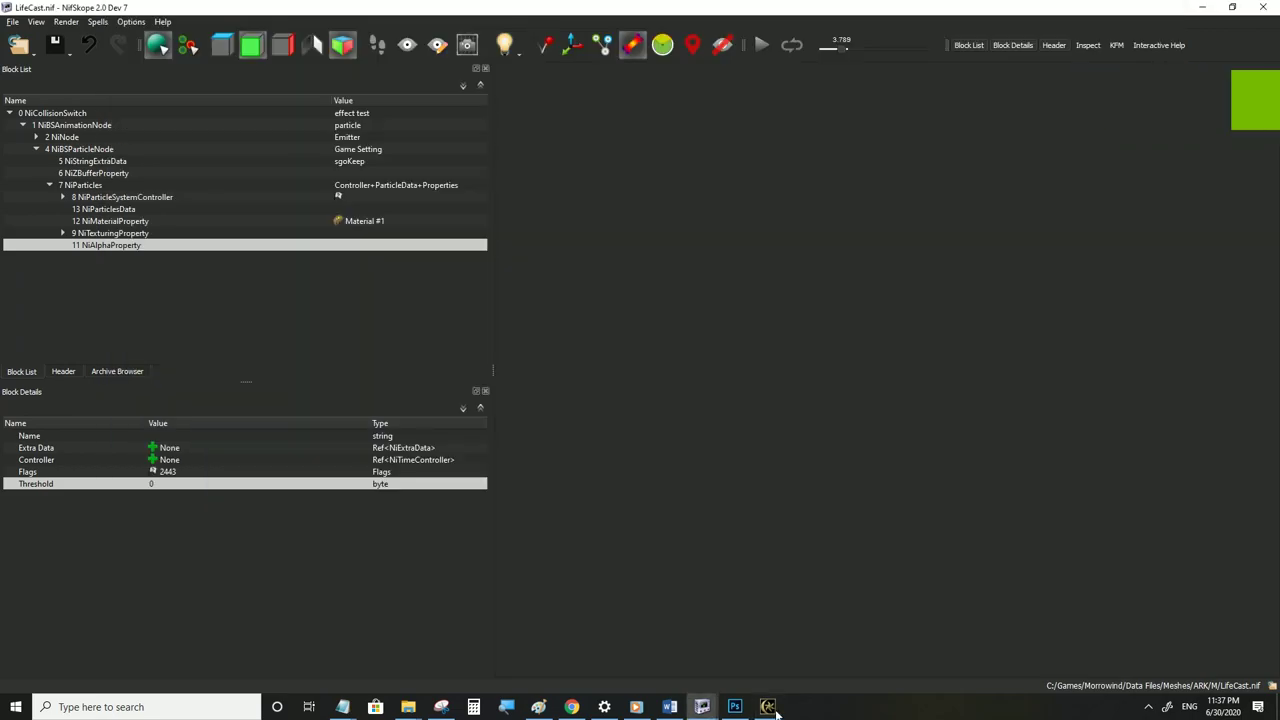
{"action": "left_click", "coordinate": [198, 472]}
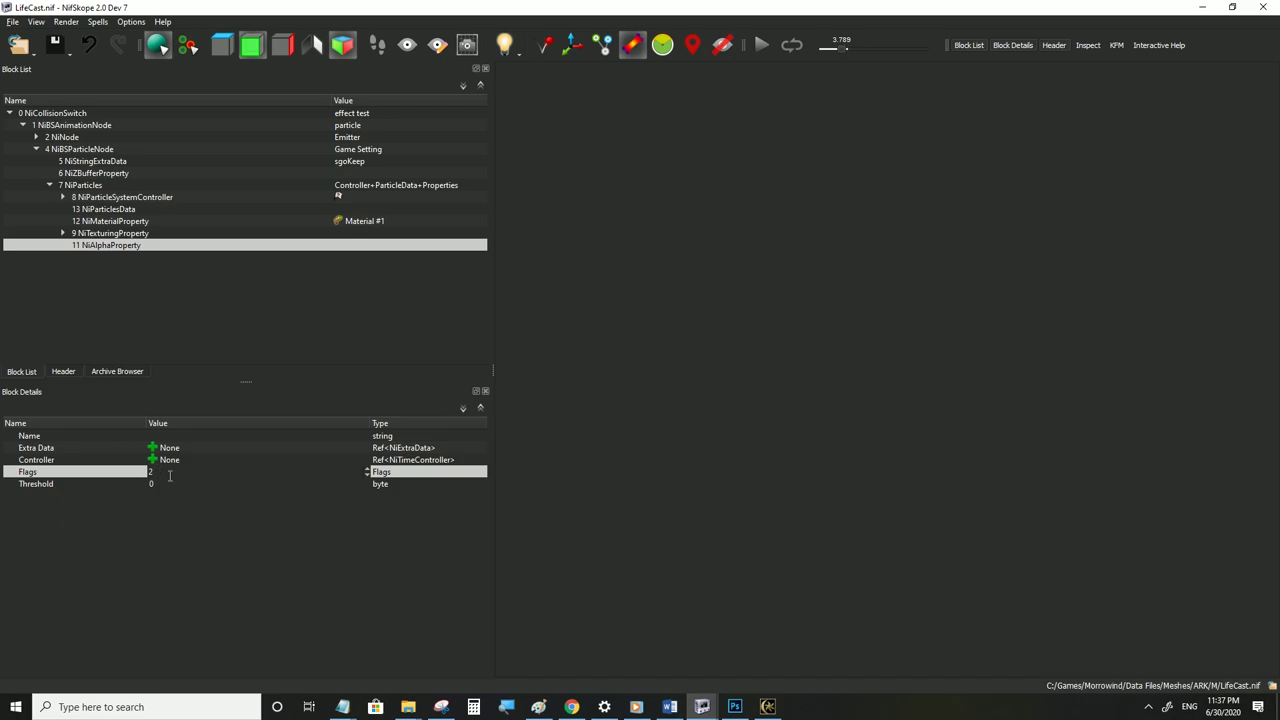
{"action": "left_click", "coordinate": [12, 22]}
{"action": "left_click", "coordinate": [32, 132]}
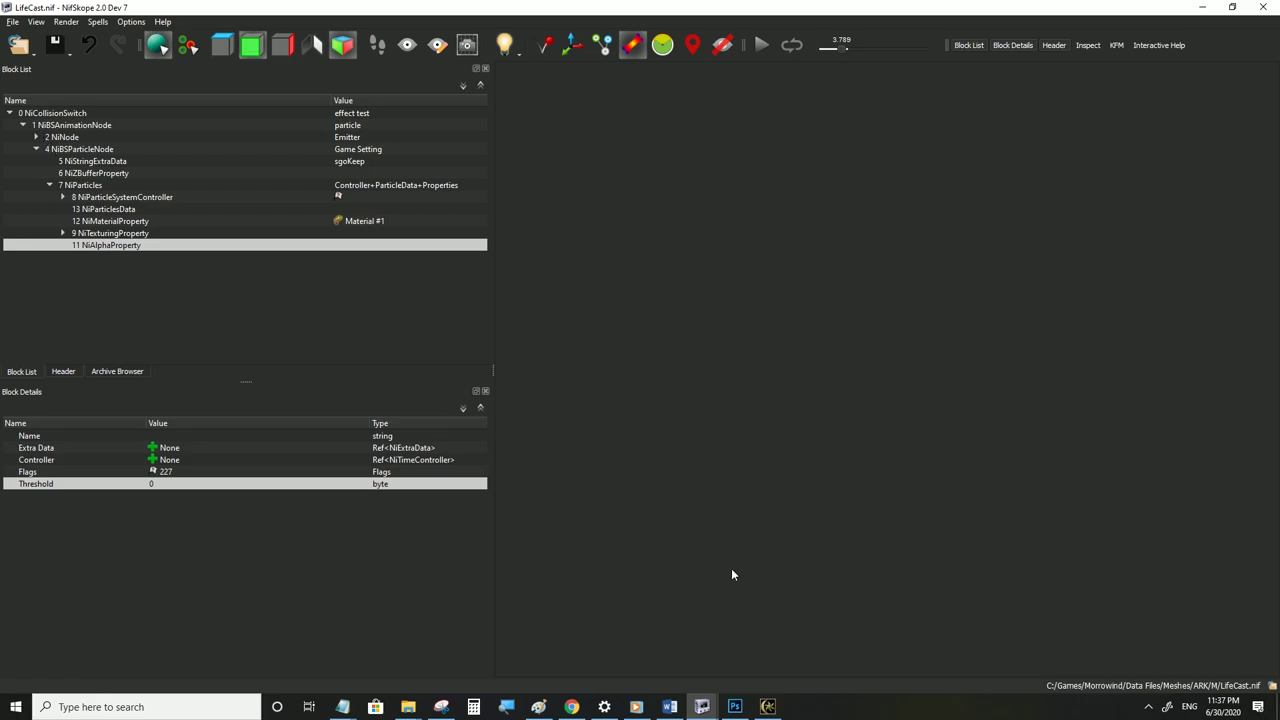
{"action": "left_click", "coordinate": [766, 707]}
Run the character from the dark rock across the water onto the rocky islet, switching camera views
{"action": "key", "text": "Tab"}
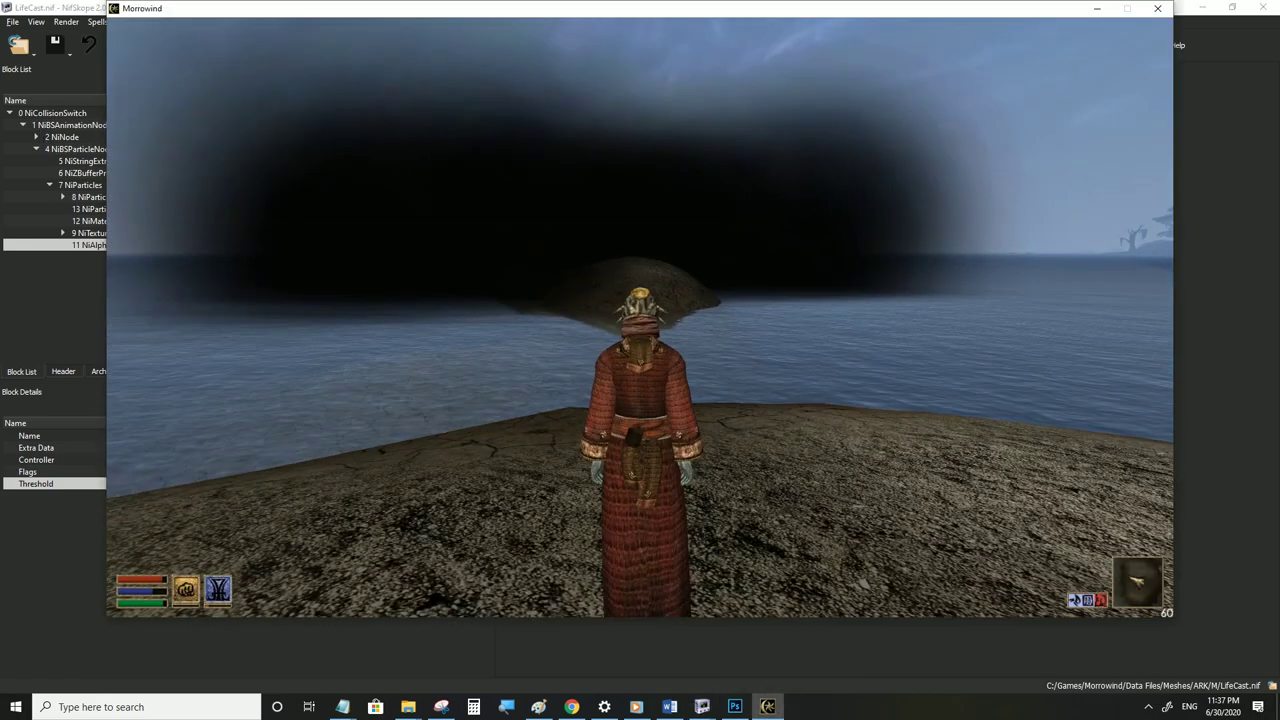
{"action": "key", "text": "w"}
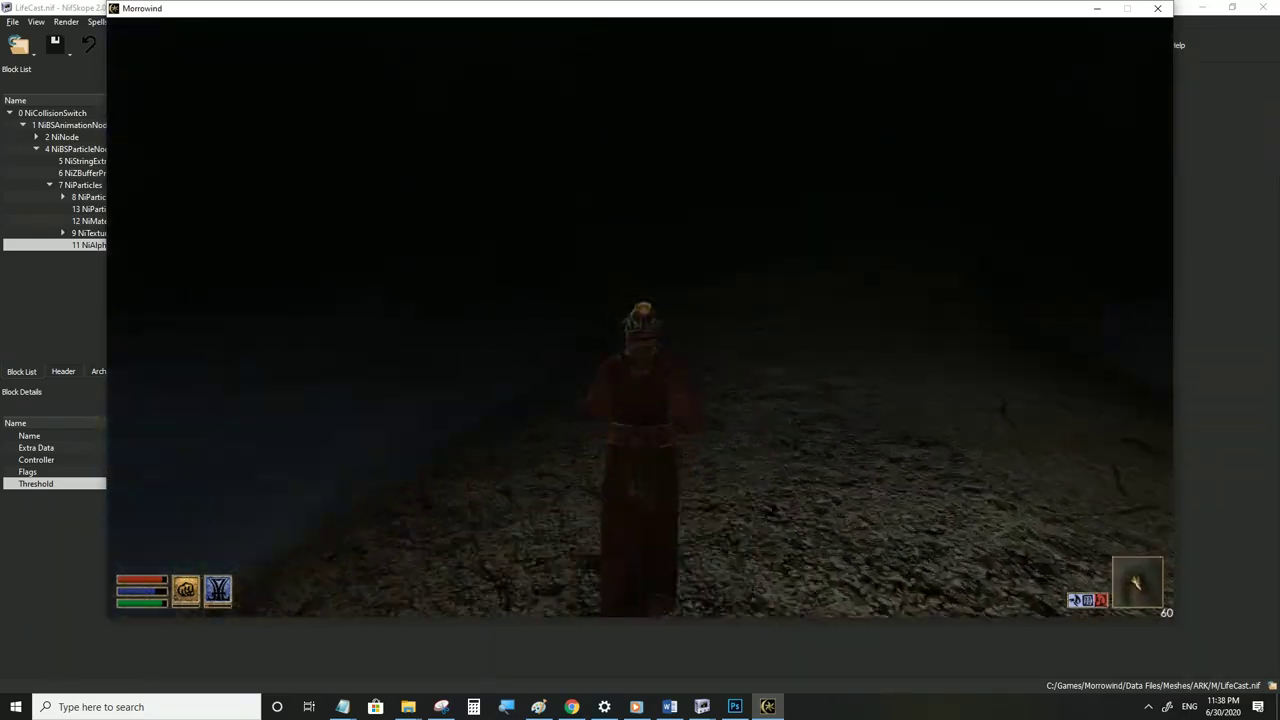
{"action": "key", "text": "w"}
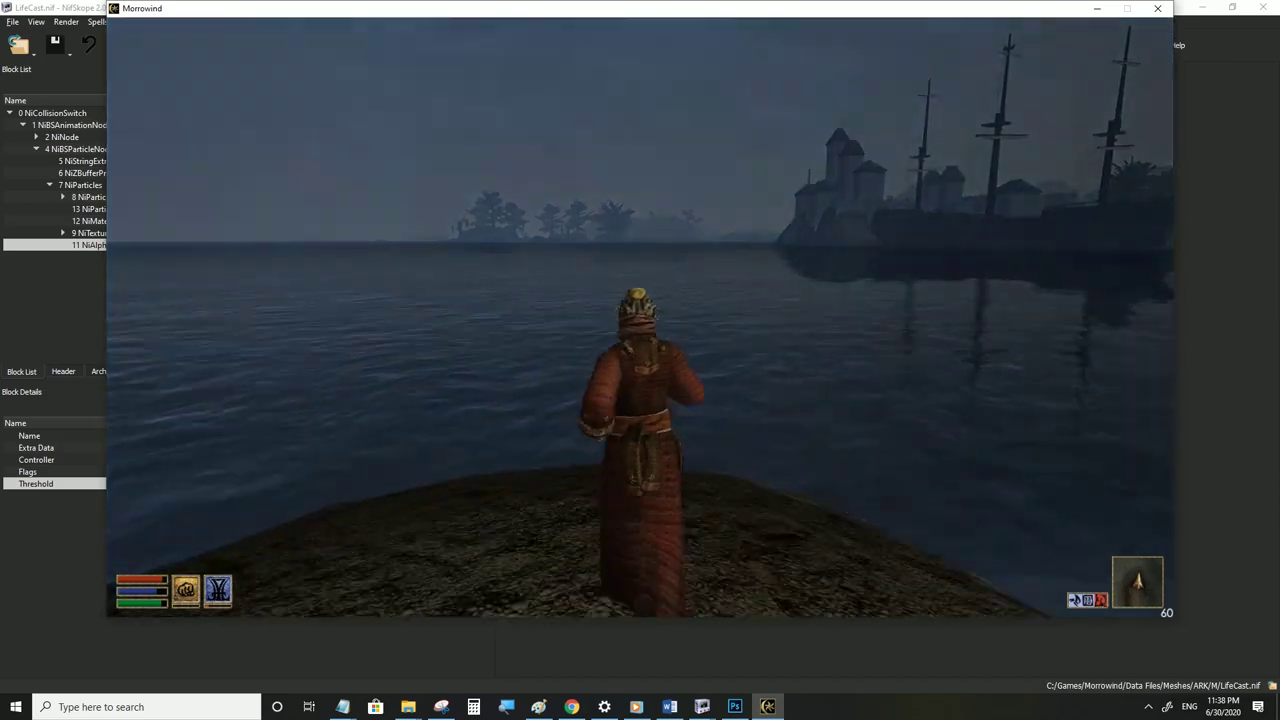
{"action": "key", "text": "w"}
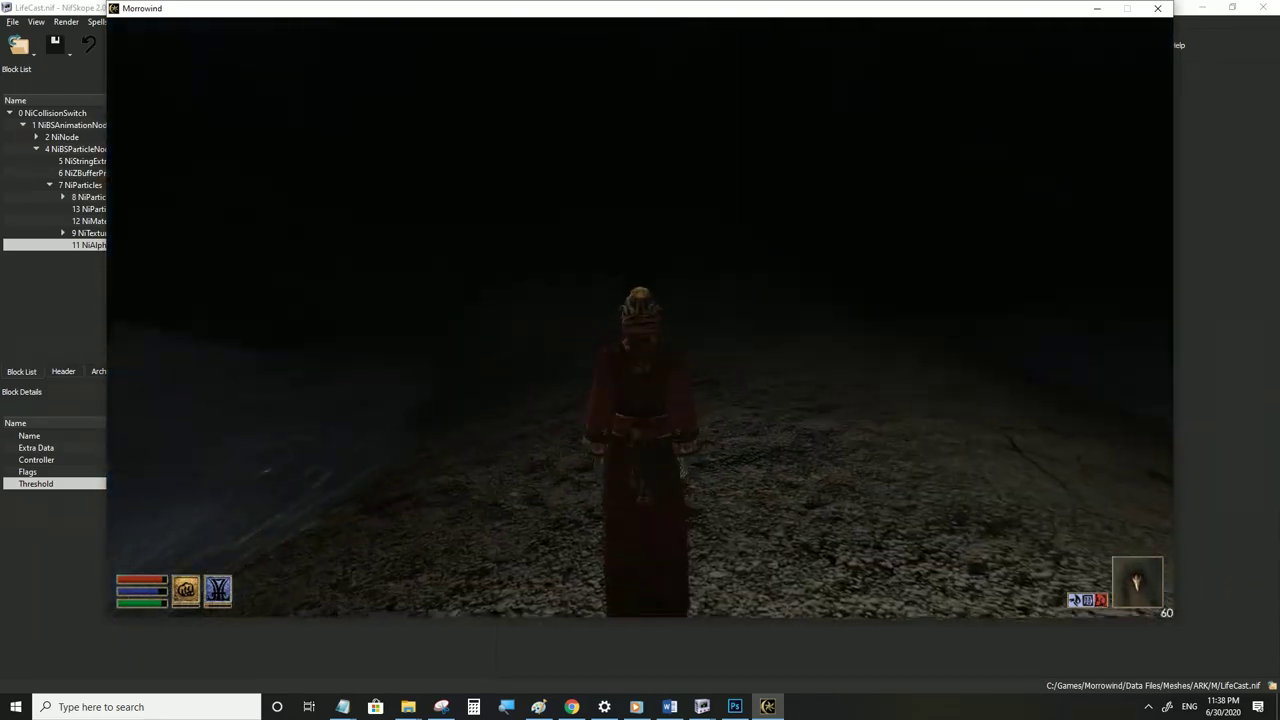
{"action": "key", "text": "Tab"}
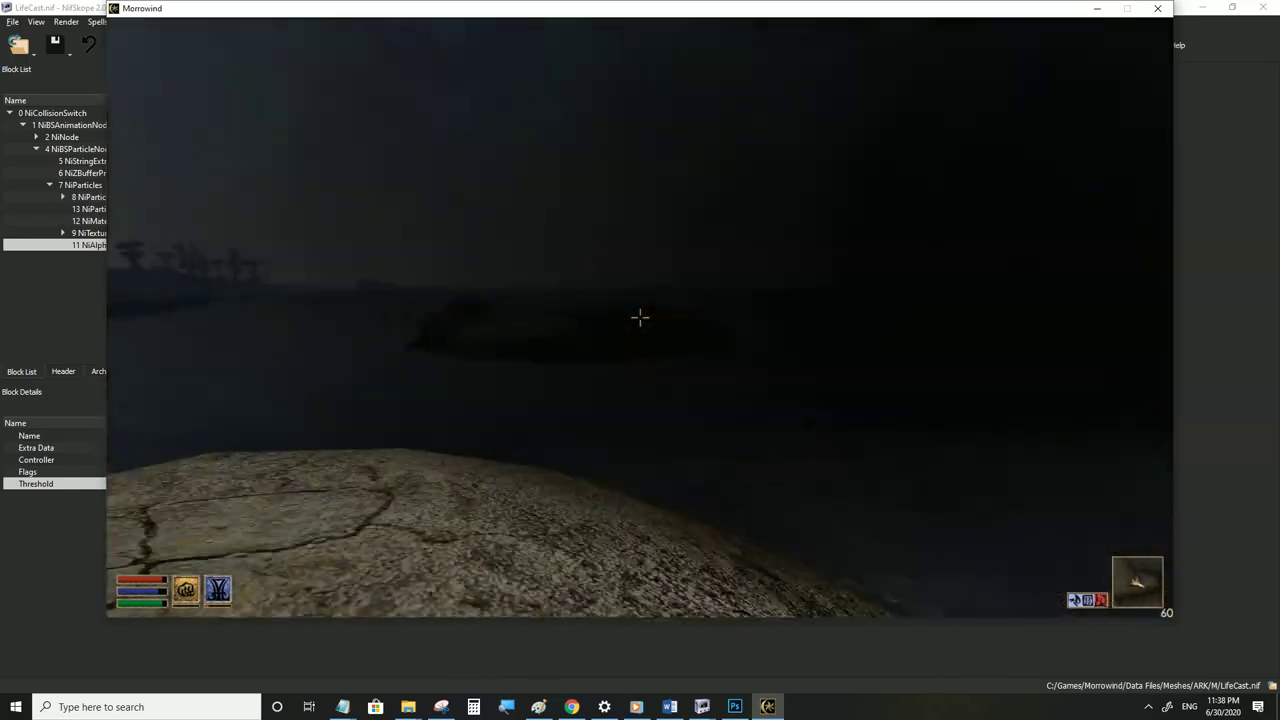
{"action": "key", "text": "w"}
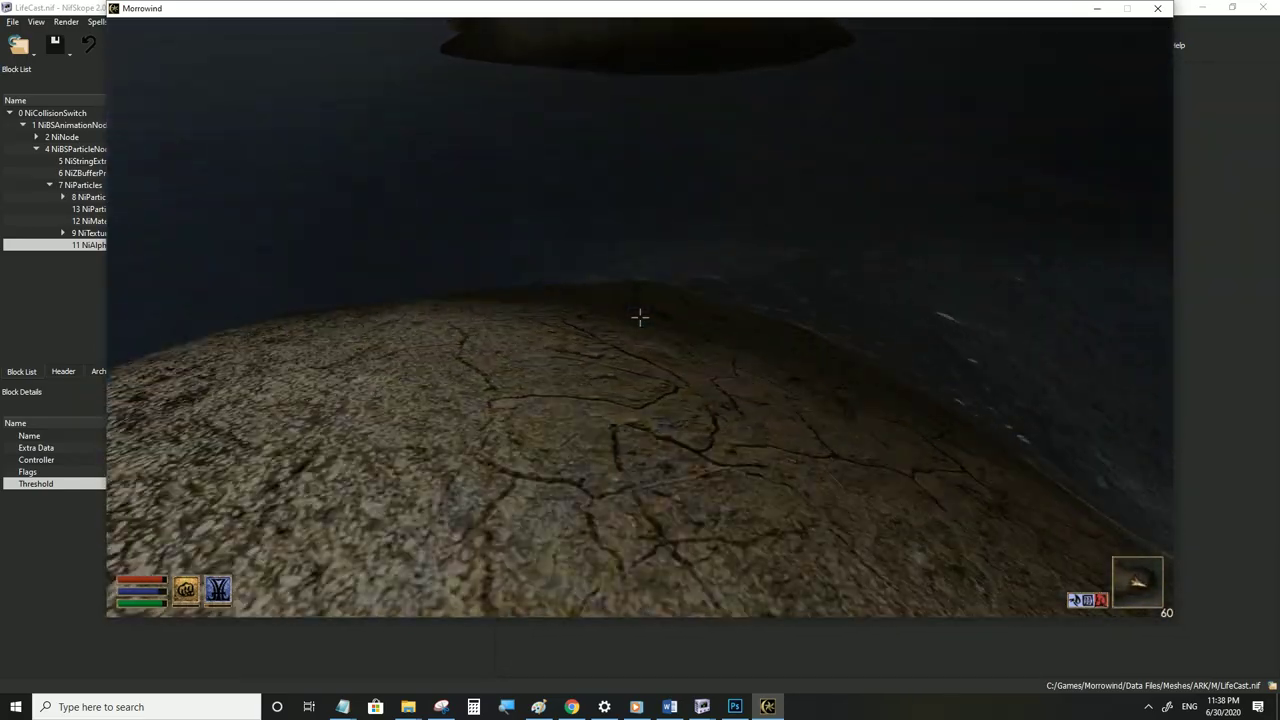
{"action": "key", "text": "Tab"}
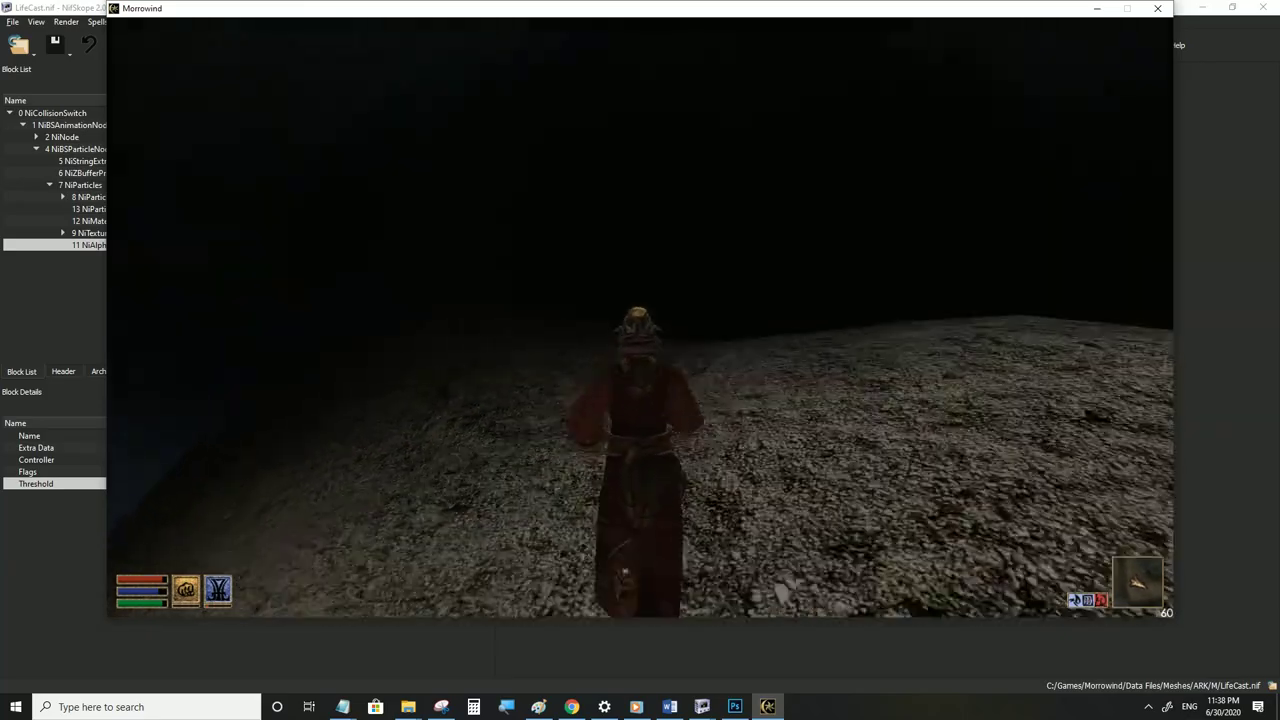
{"action": "key", "text": "w"}
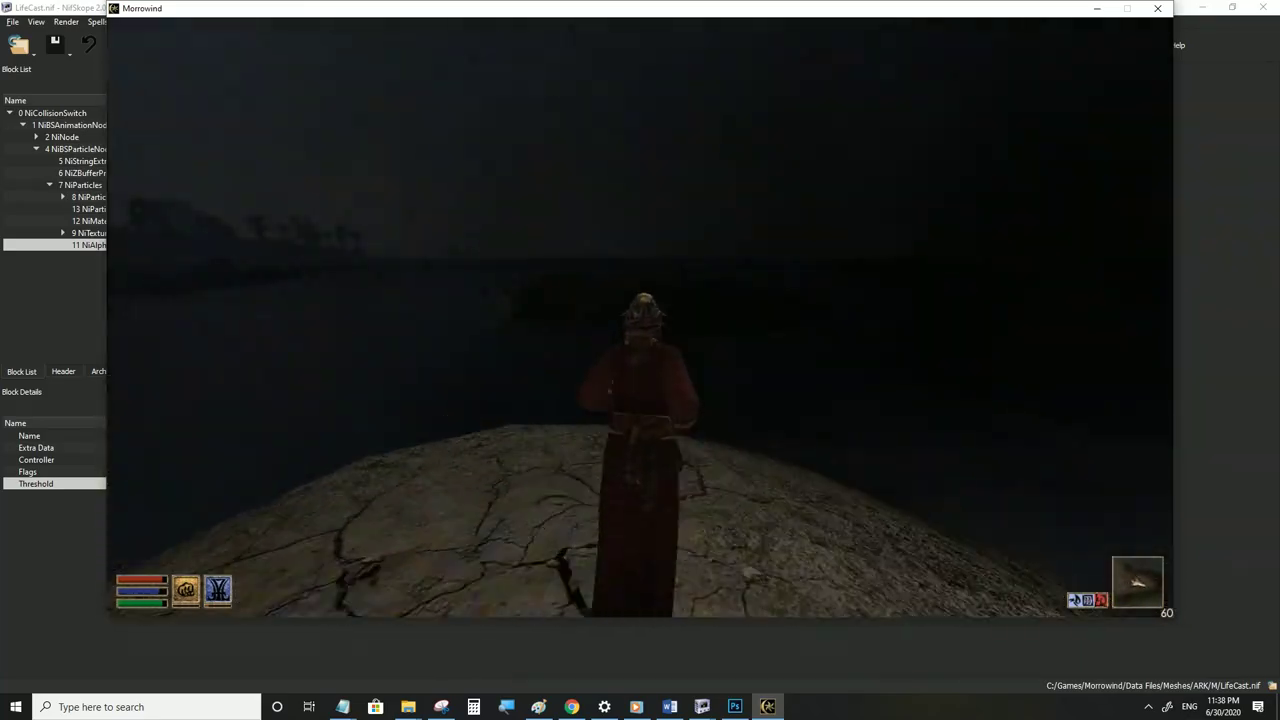
{"action": "key", "text": "s"}
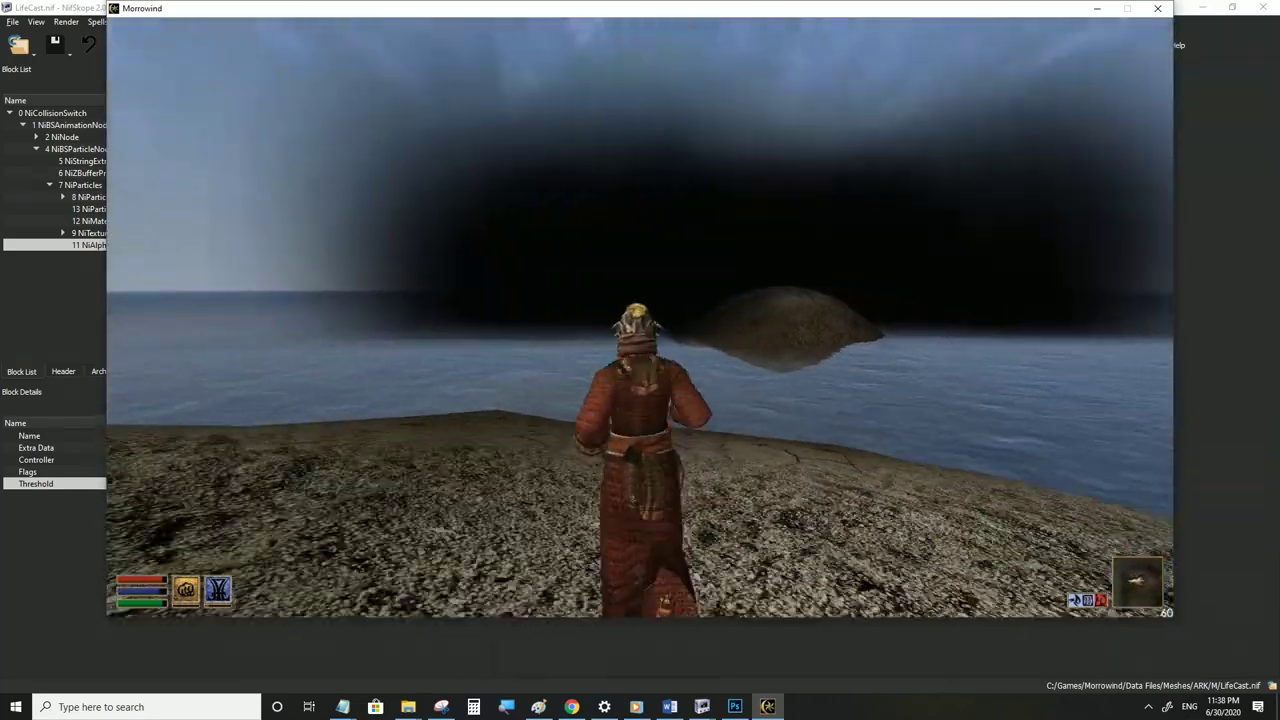
{"action": "key", "text": "w"}
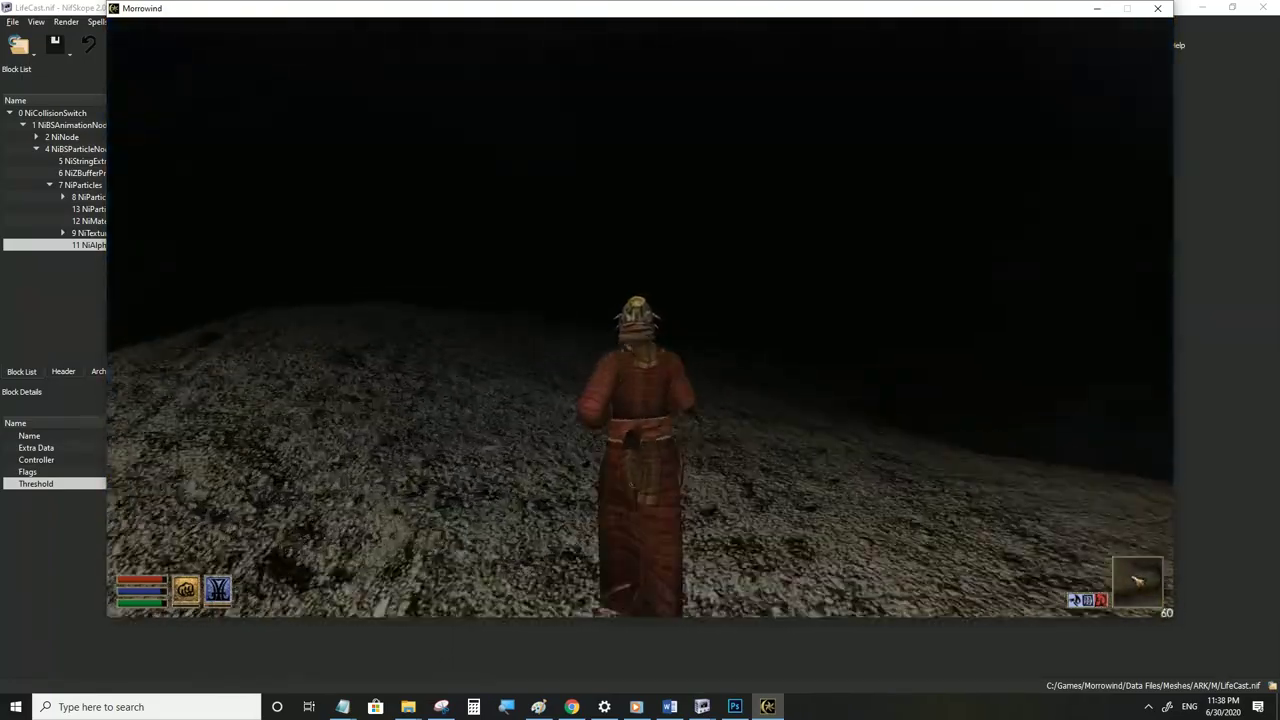
{"action": "key", "text": "w"}
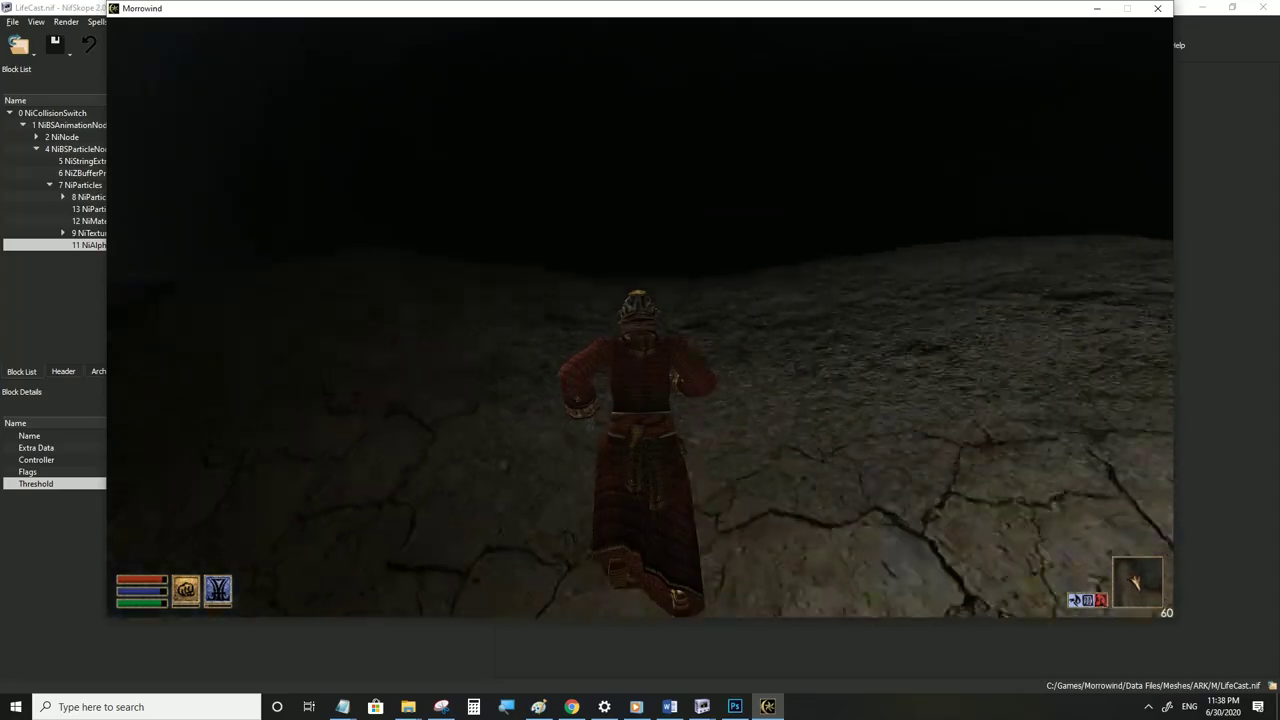
{"action": "key", "text": "w"}
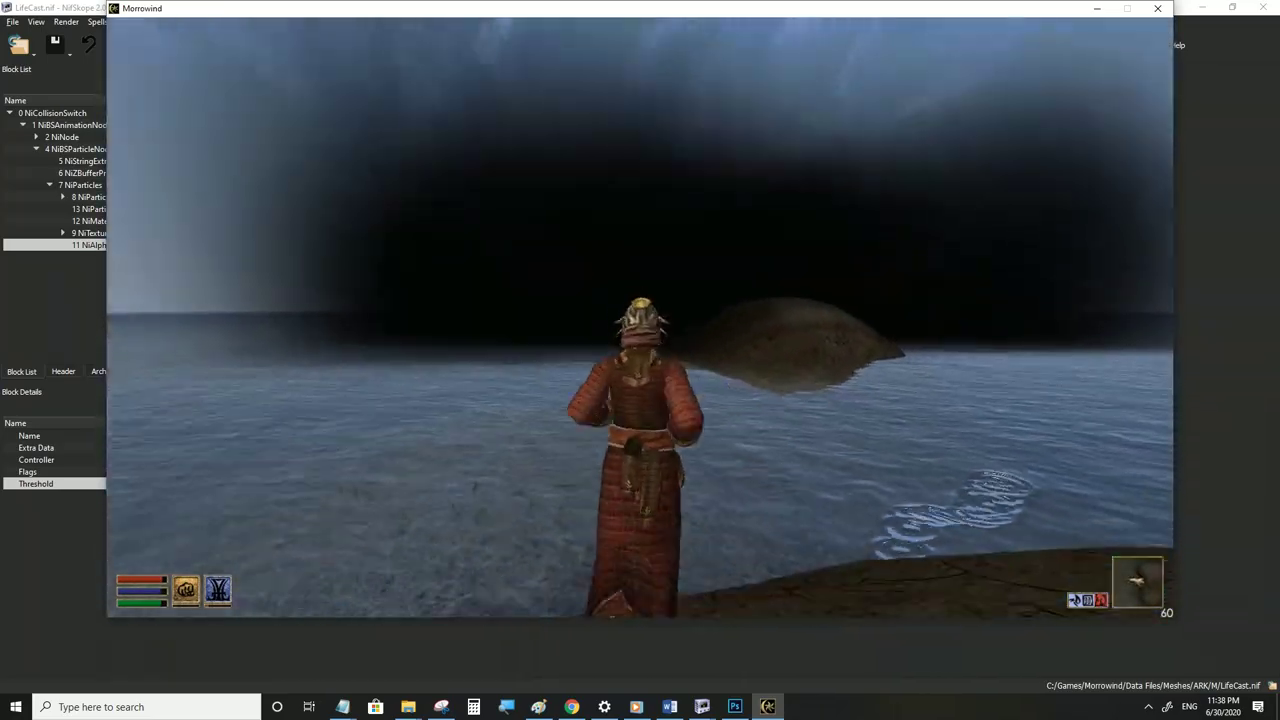
{"action": "key", "text": "s"}
{"action": "key", "text": "w"}
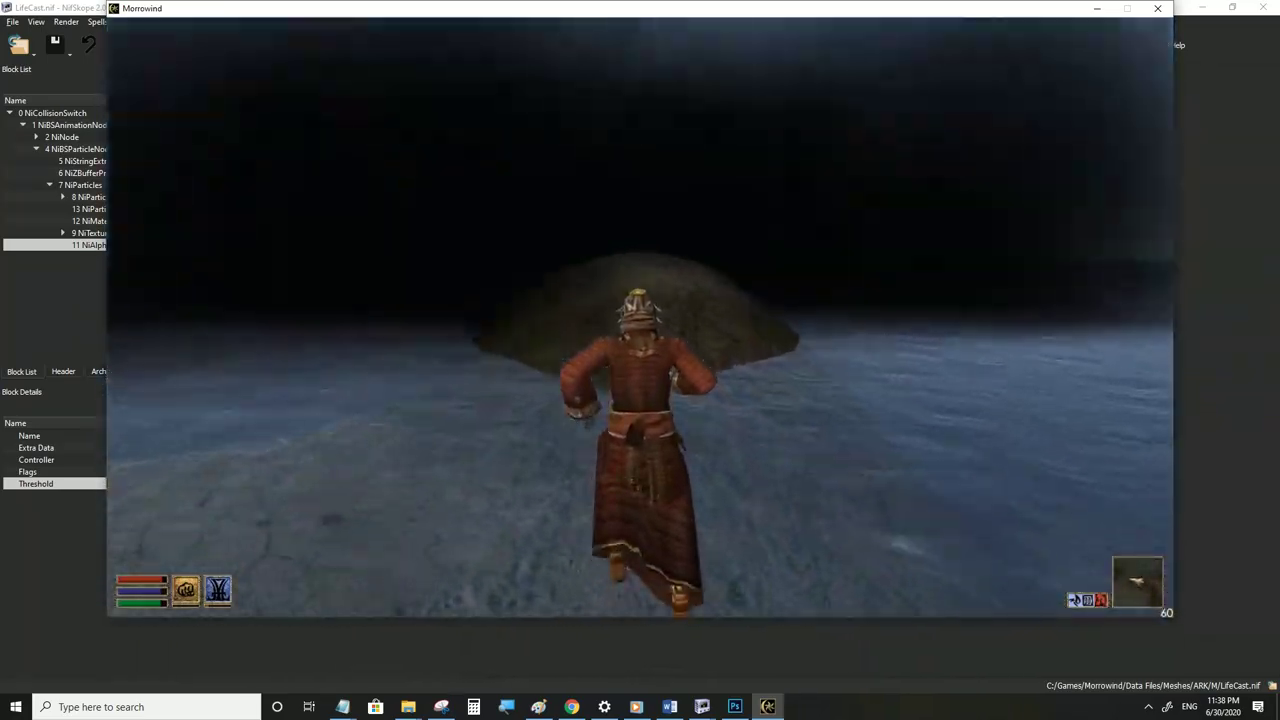
{"action": "key", "text": "w"}
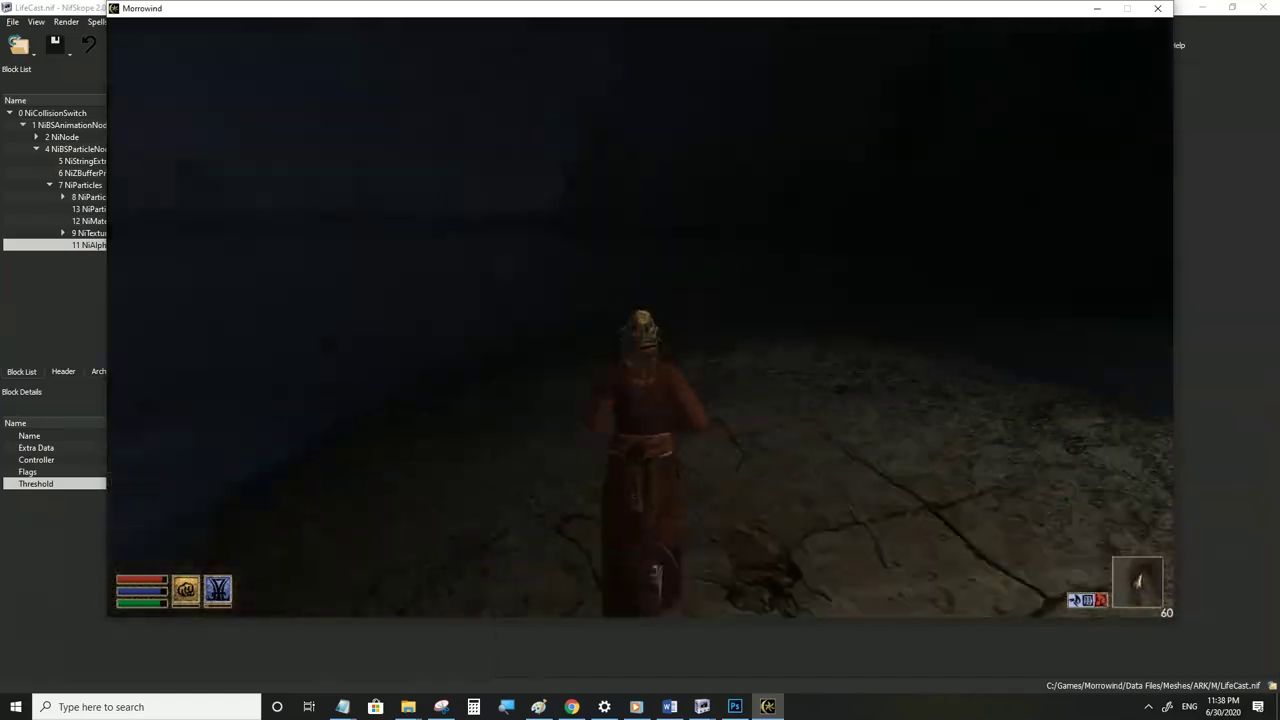
{"action": "key", "text": "w"}
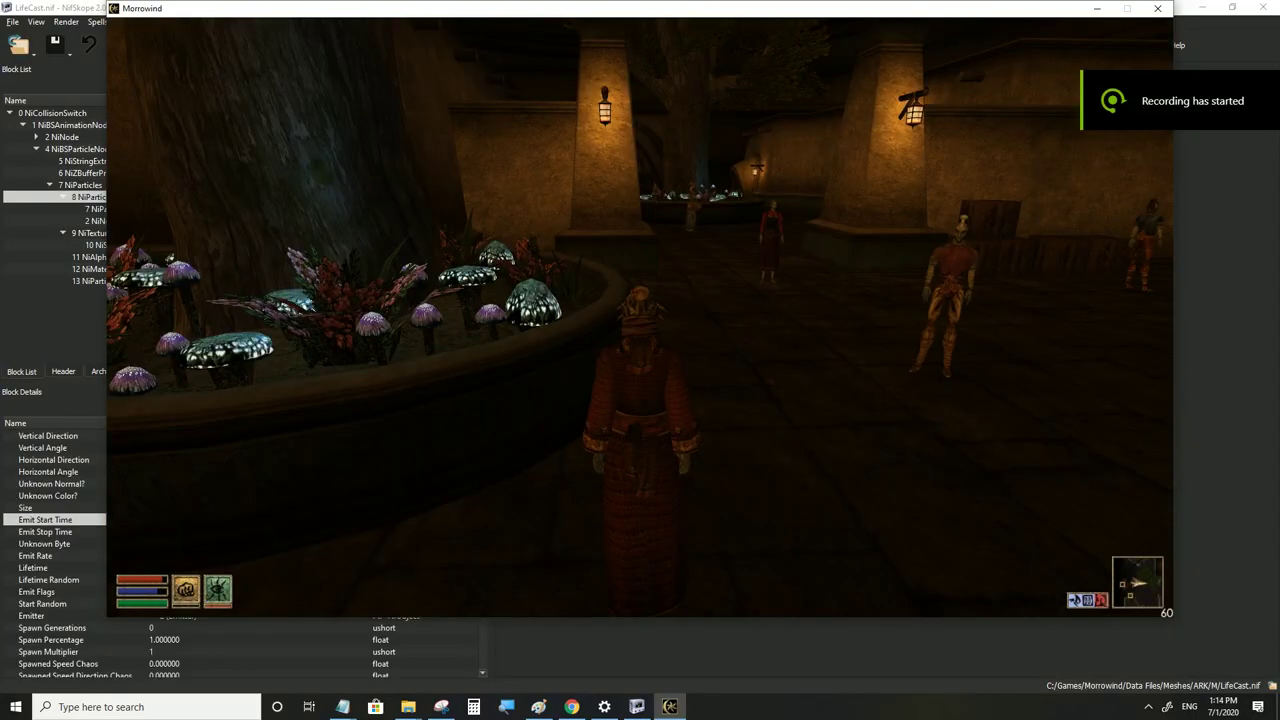
Walk through St. Olms Plaza among the townspeople and cast the fog spell
{"action": "key", "text": "w"}
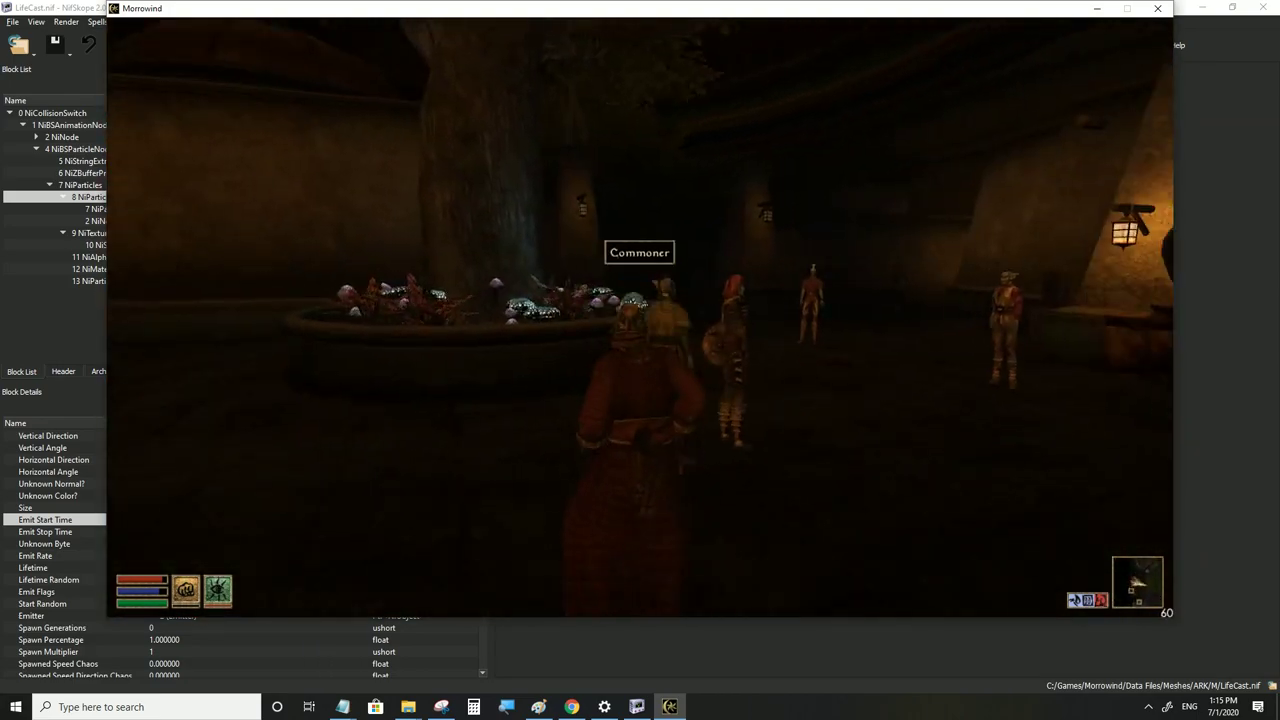
{"action": "key", "text": "w"}
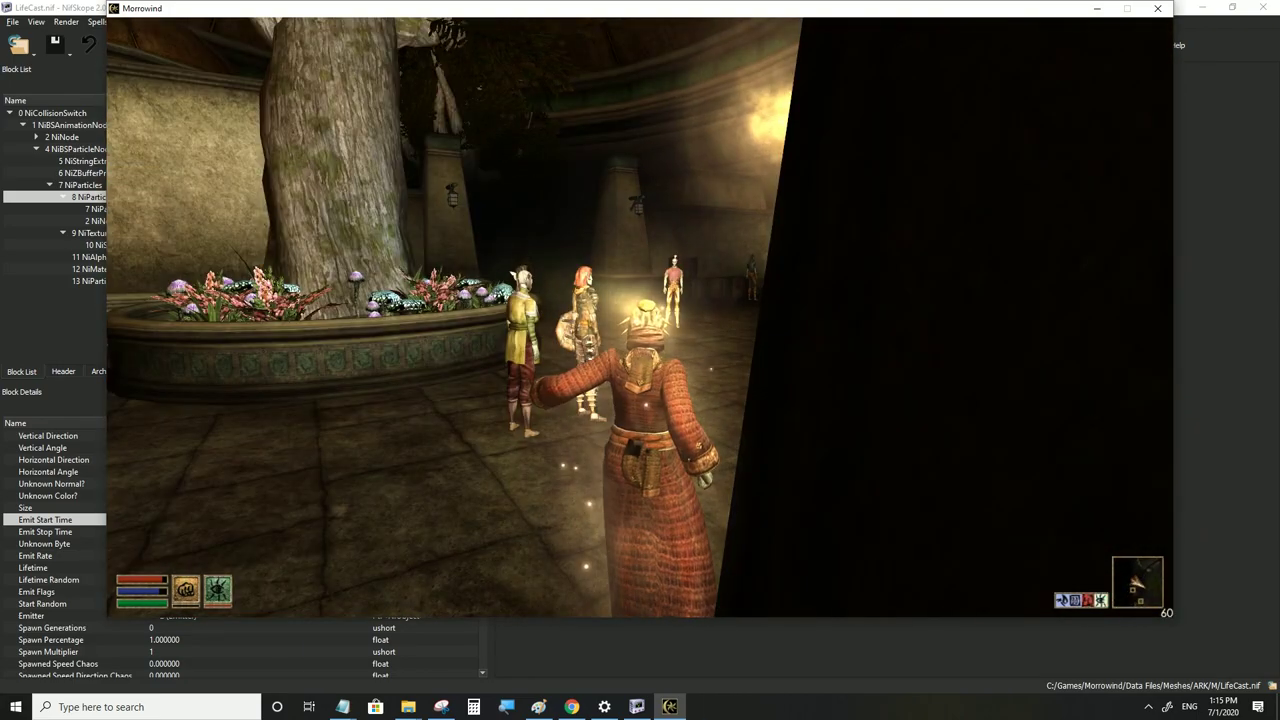
{"action": "key", "text": "s"}
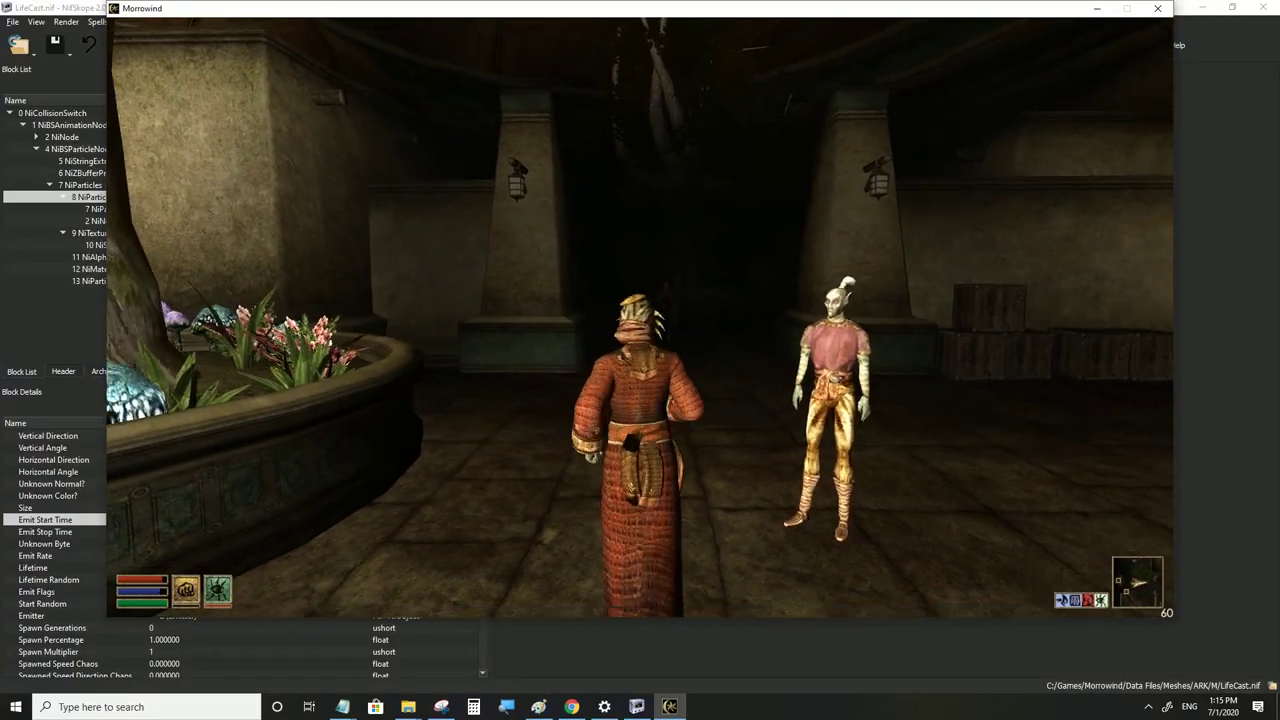
{"action": "key", "text": "w"}
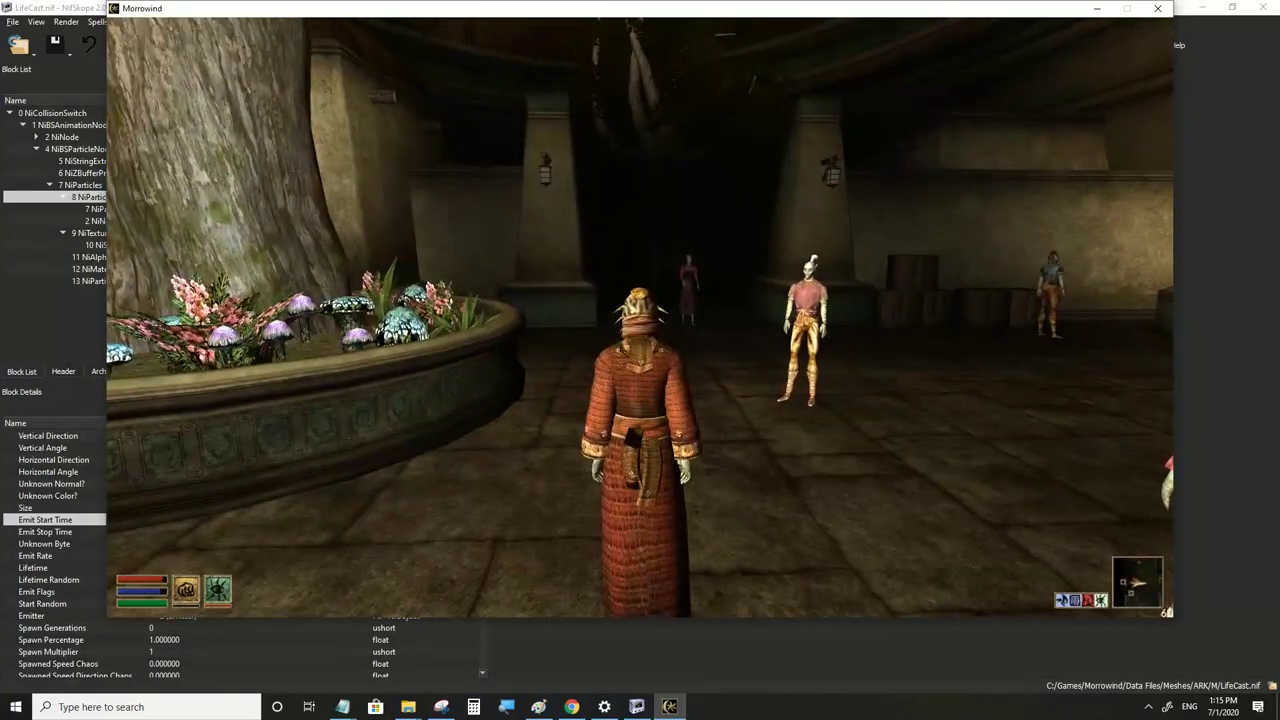
{"action": "key", "text": "w"}
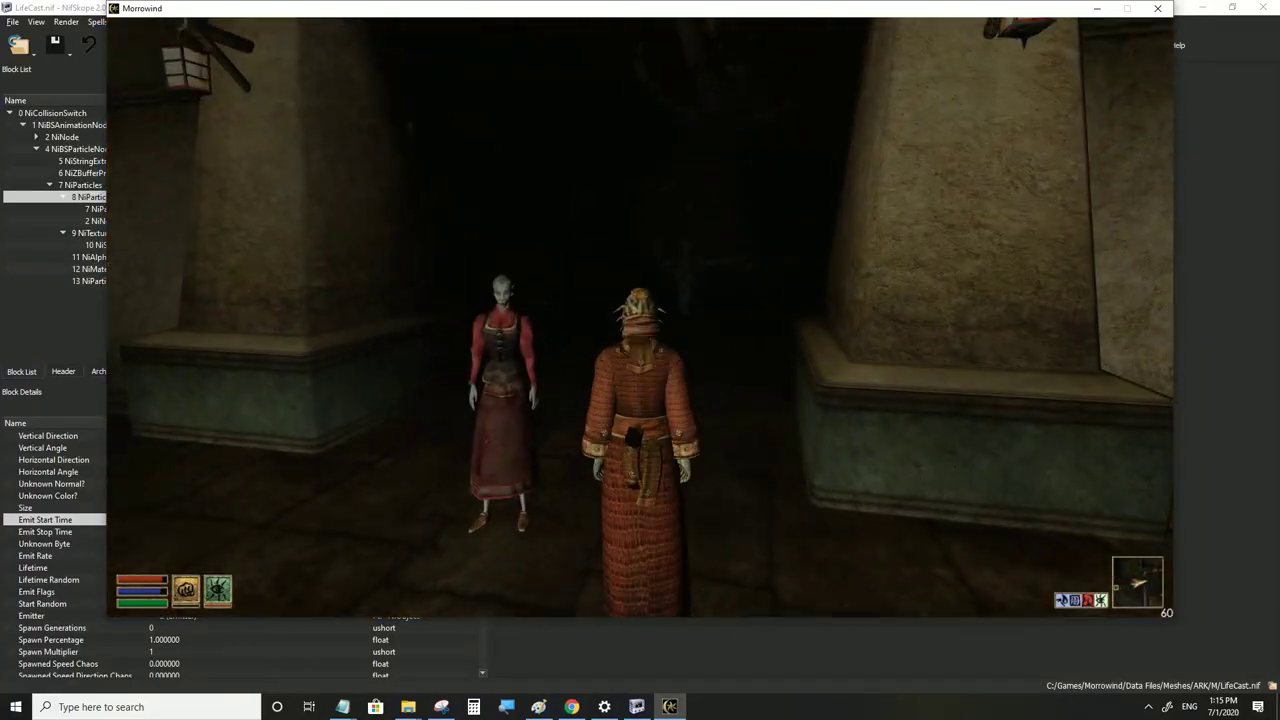
{"action": "key", "text": "w"}
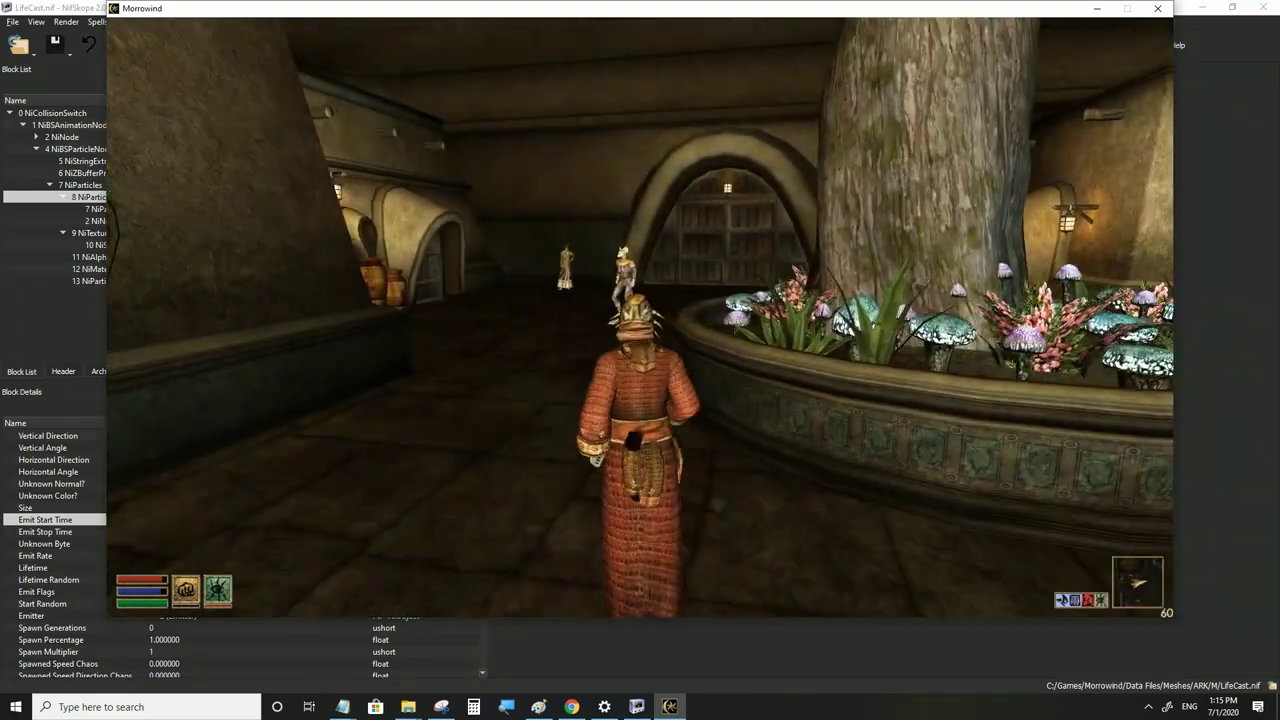
{"action": "key", "text": "s"}
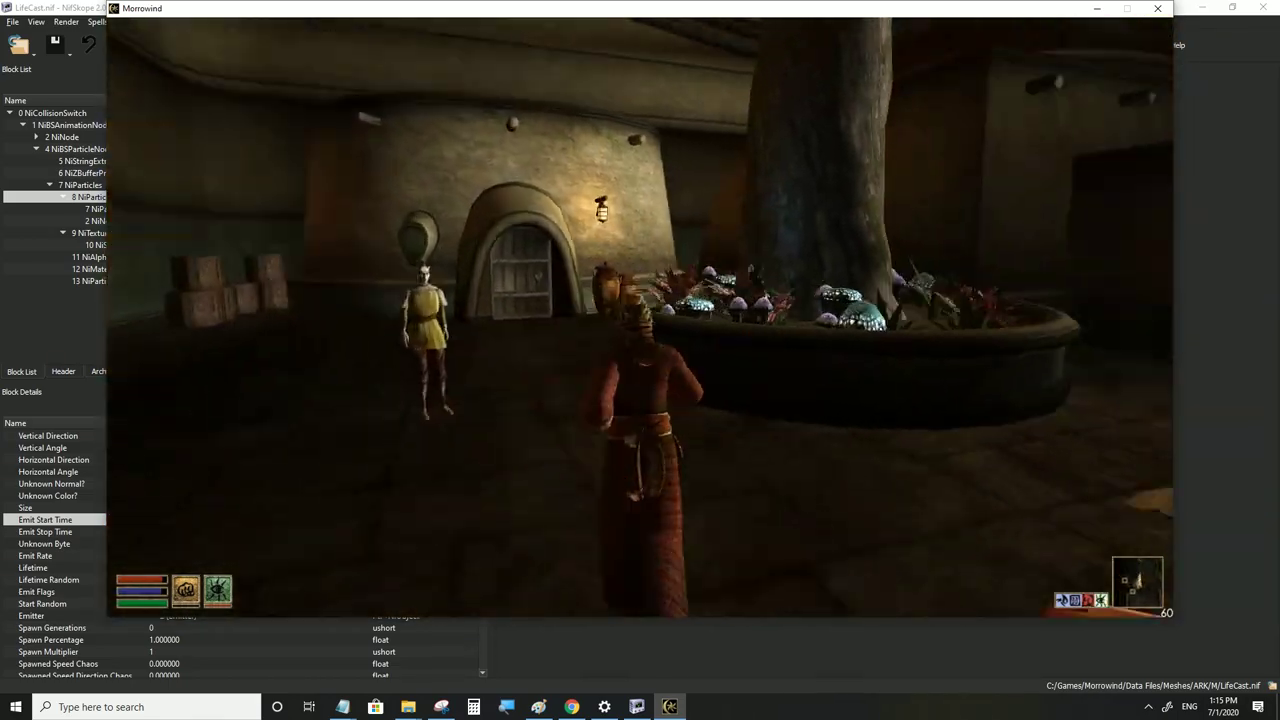
{"action": "key", "text": "w"}
{"action": "key", "text": "w"}
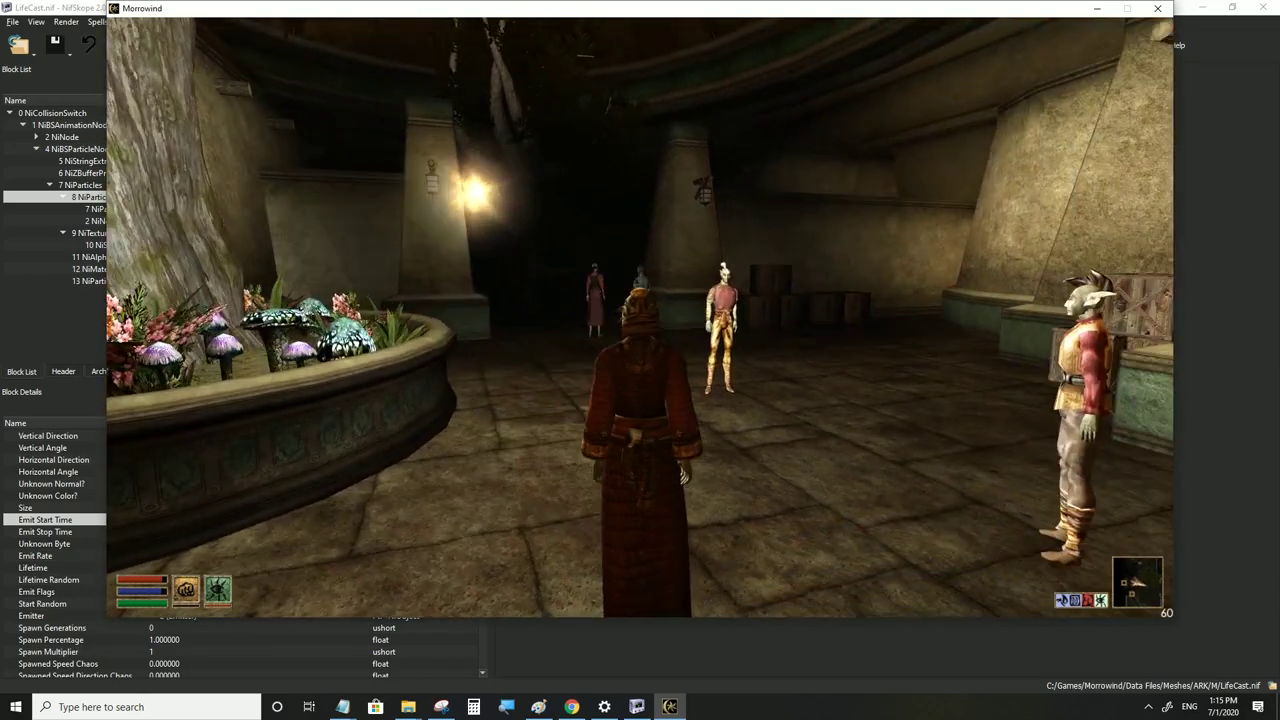
{"action": "key", "text": "alt+Tab"}
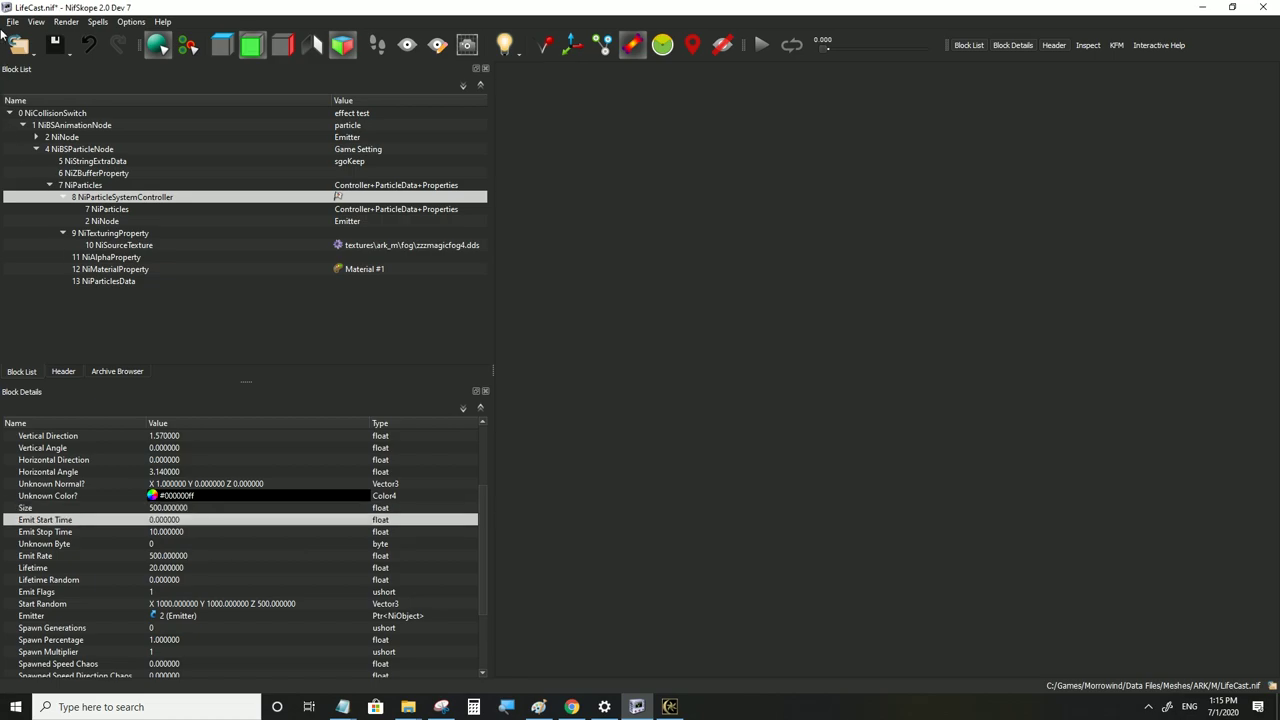
{"action": "left_click", "coordinate": [670, 706]}
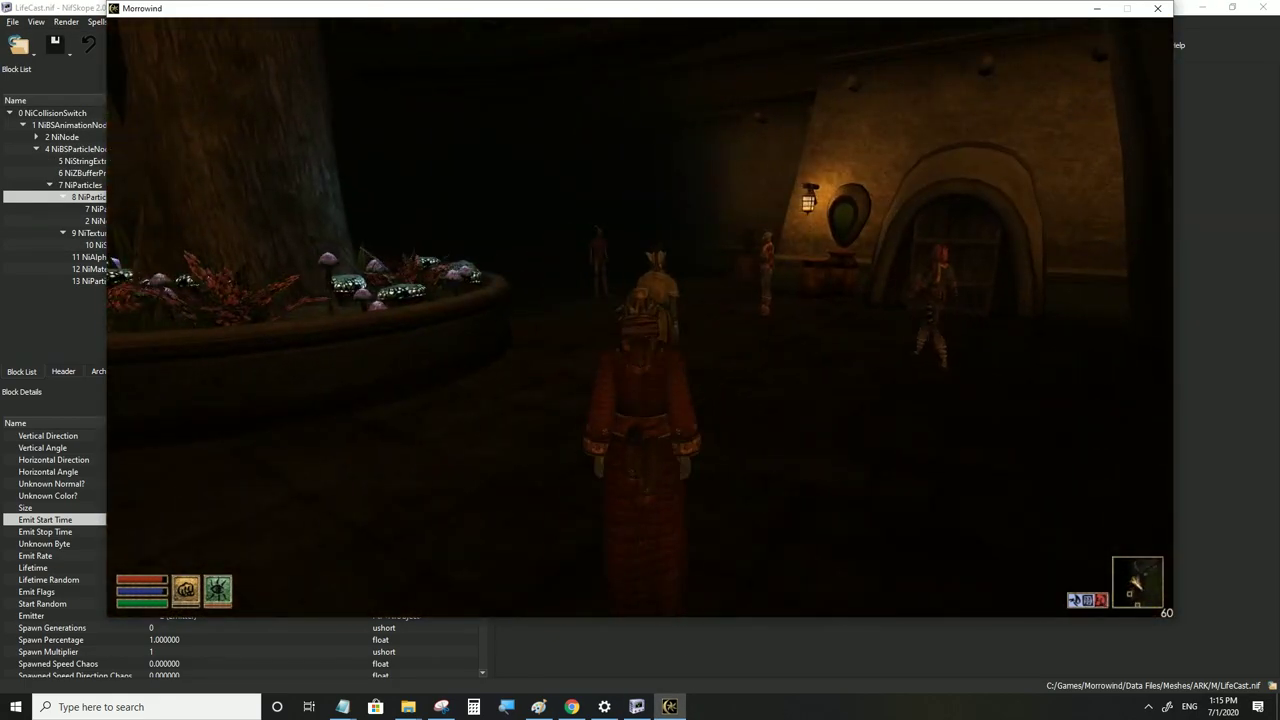
{"action": "left_click", "coordinate": [640, 317]}
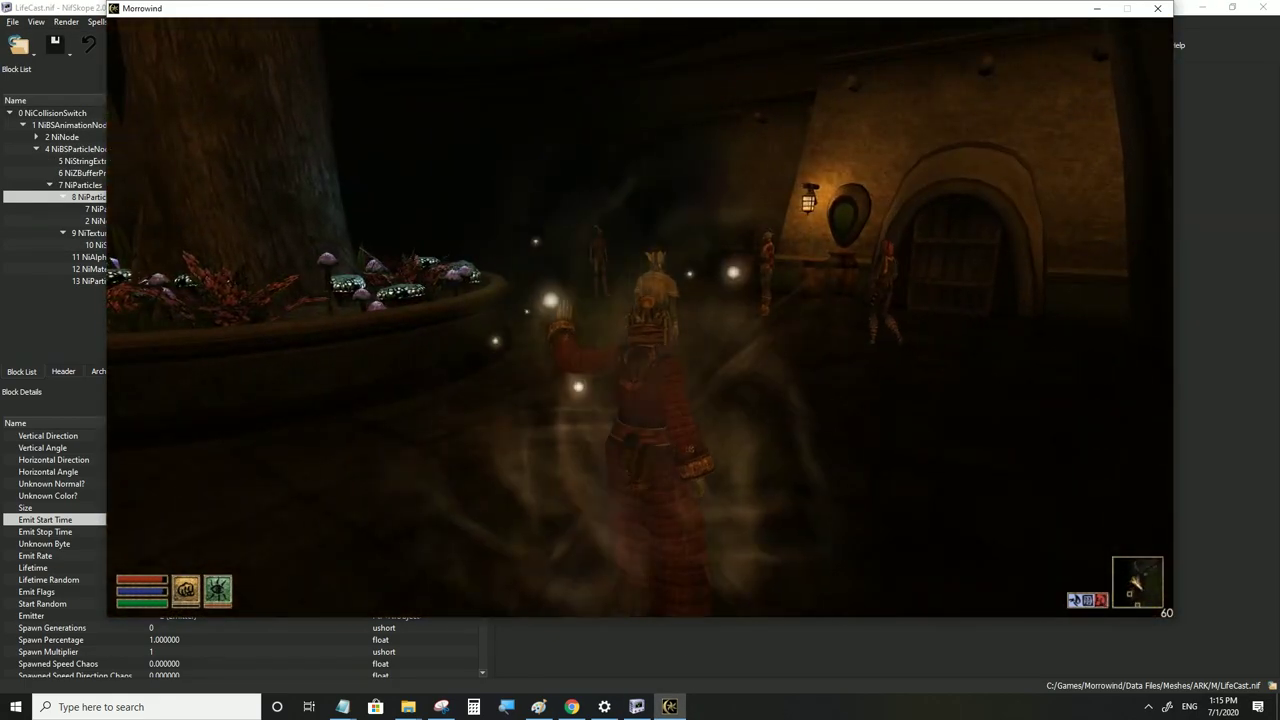
Run into the dark area and cast the spell again to view the particle effect
{"action": "key", "text": "w"}
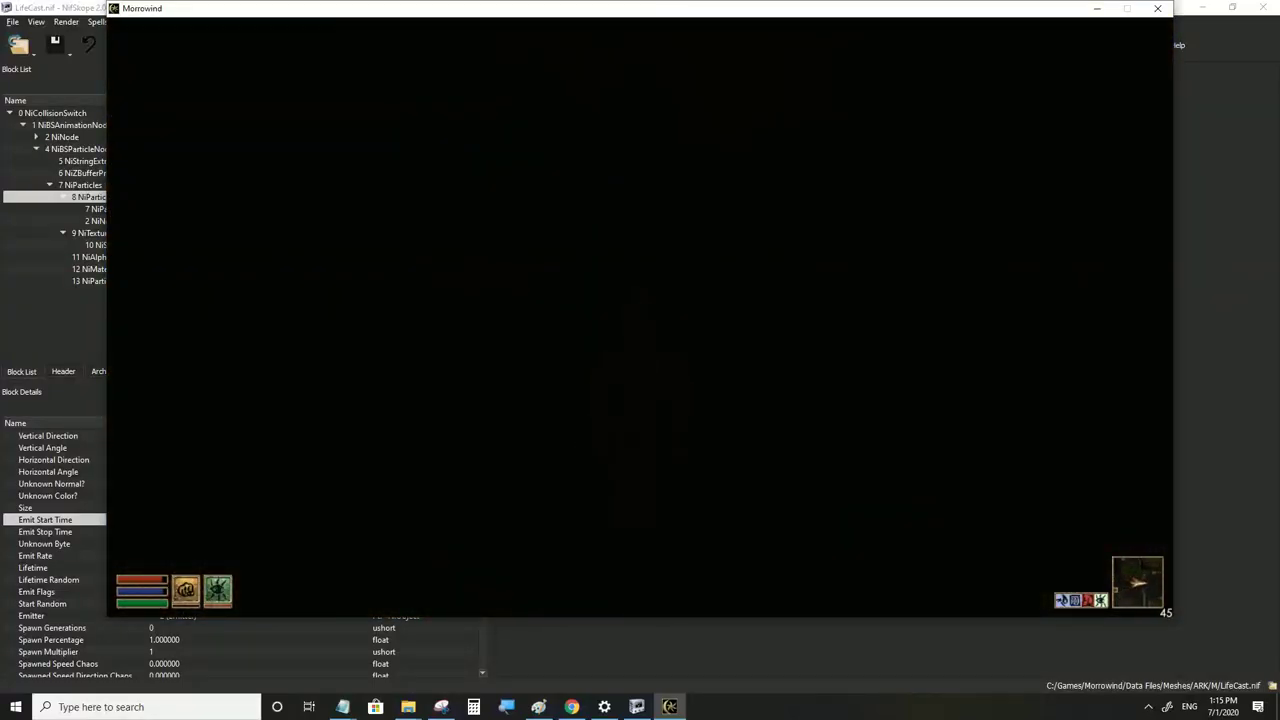
{"action": "key", "text": "w"}
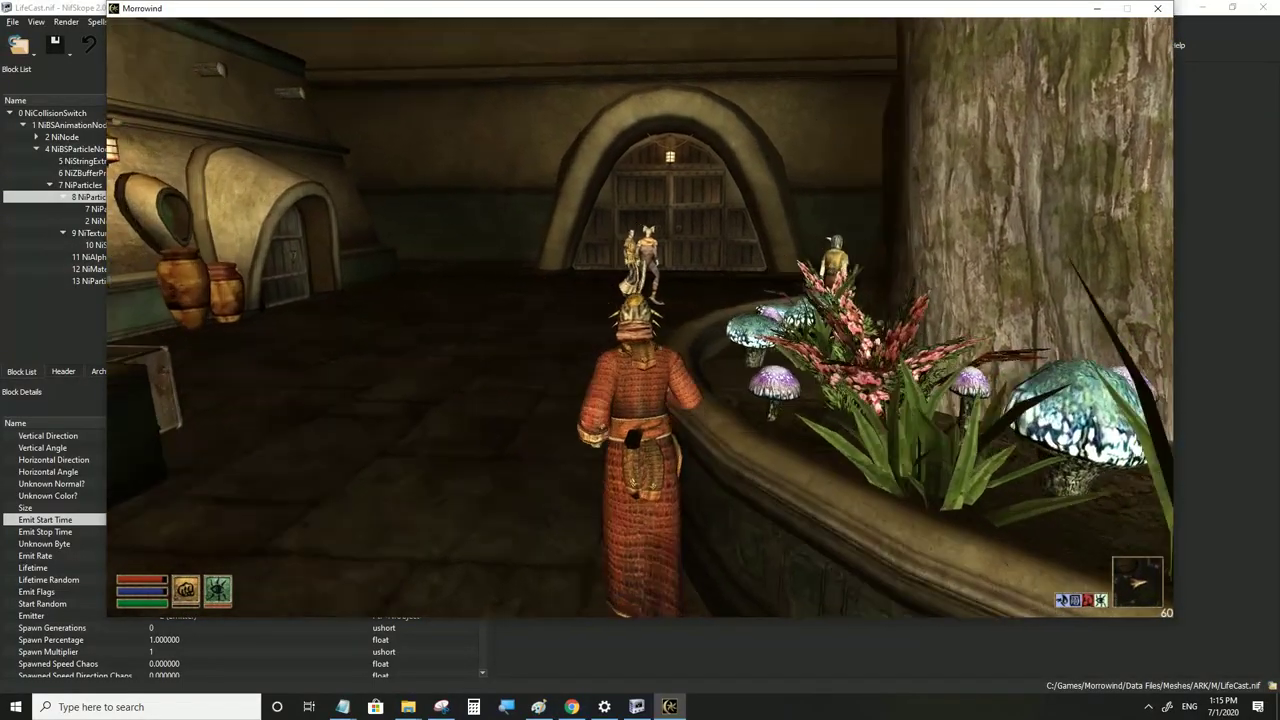
{"action": "key", "text": "w"}
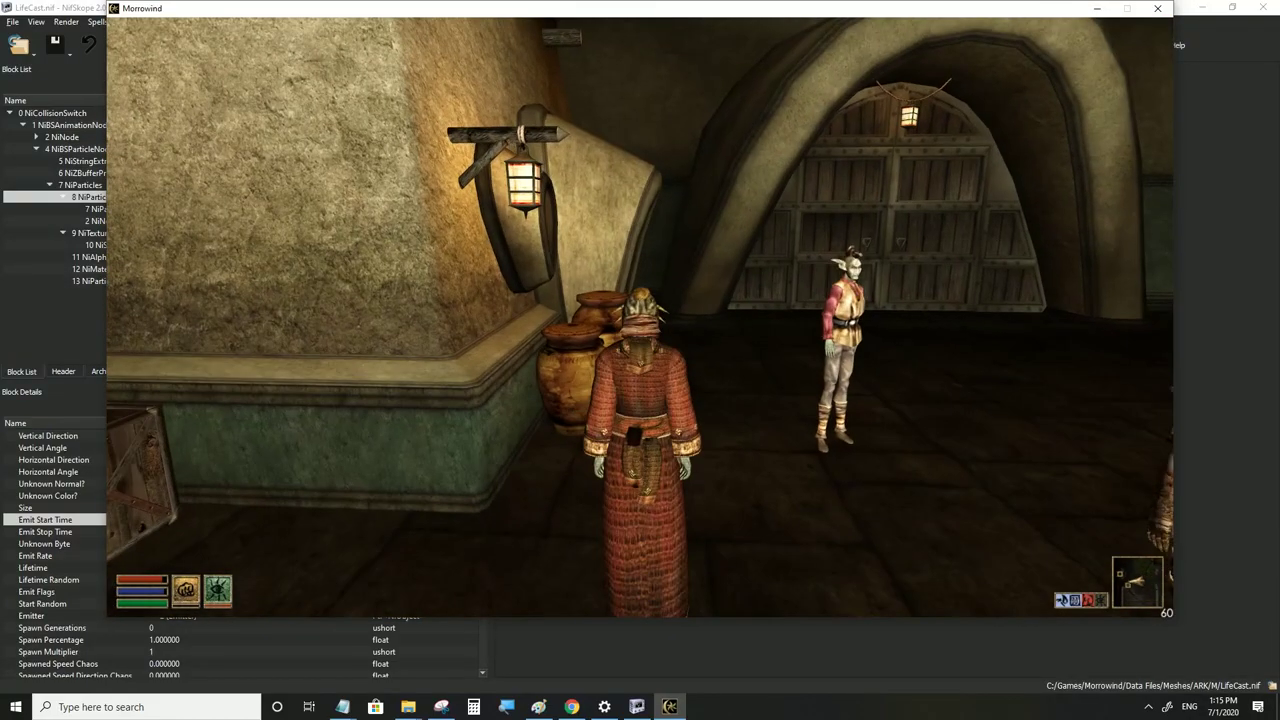
{"action": "key", "text": "w"}
{"action": "left_click", "coordinate": [640, 317]}
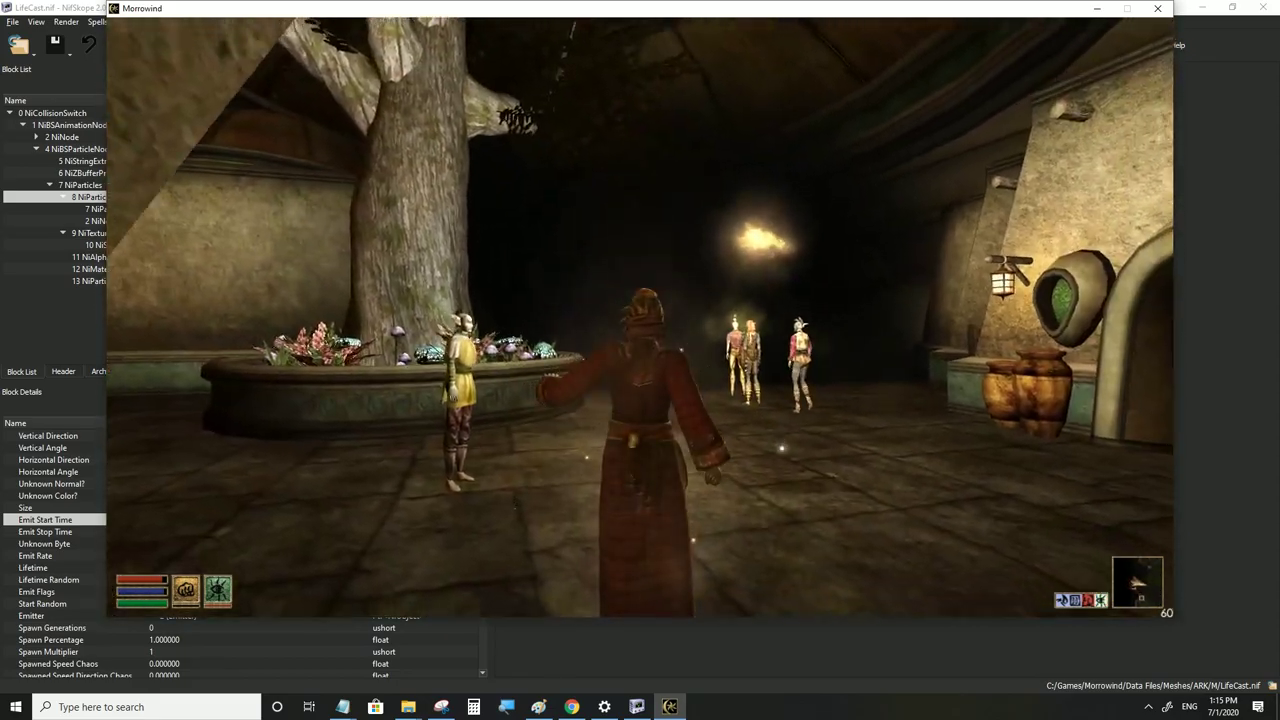
Cast Light - Target 1 to see the golden particle haze, then return to NifSkope
{"action": "right_click", "coordinate": [855, 504]}
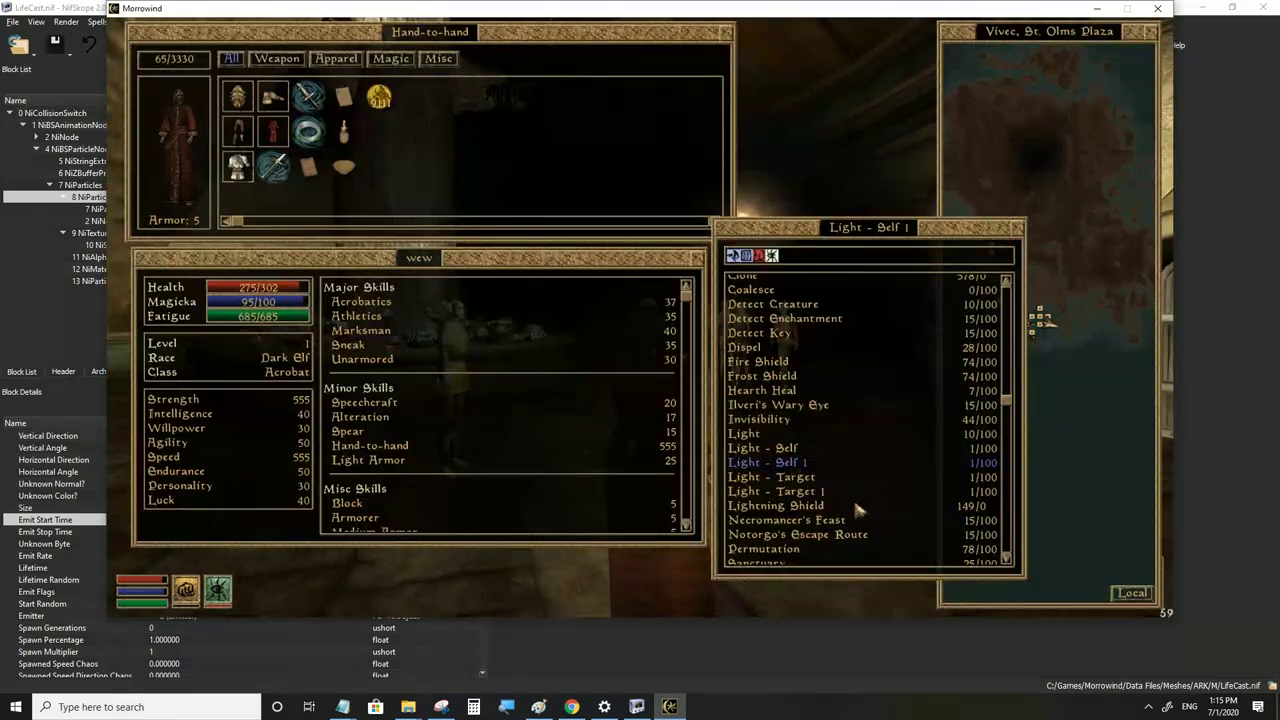
{"action": "left_click", "coordinate": [791, 500]}
{"action": "right_click", "coordinate": [791, 500]}
{"action": "left_click", "coordinate": [640, 317]}
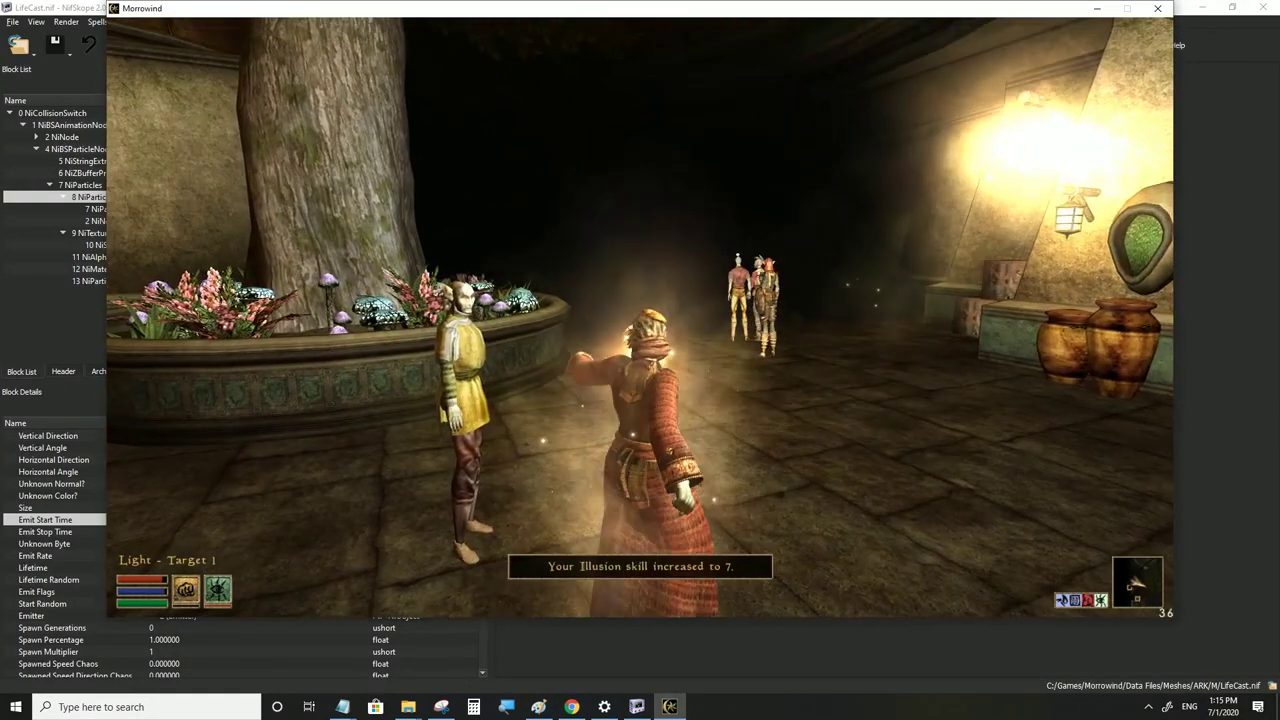
{"action": "key", "text": "w"}
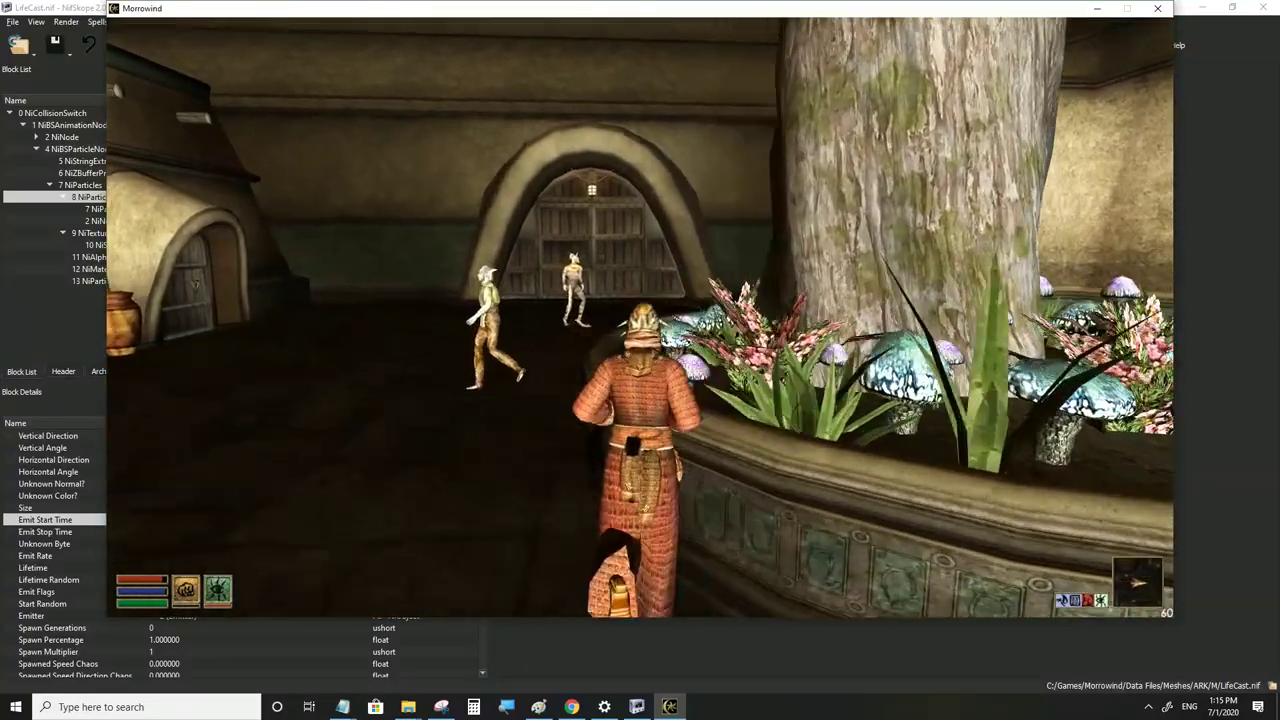
{"action": "key", "text": "alt+Tab"}
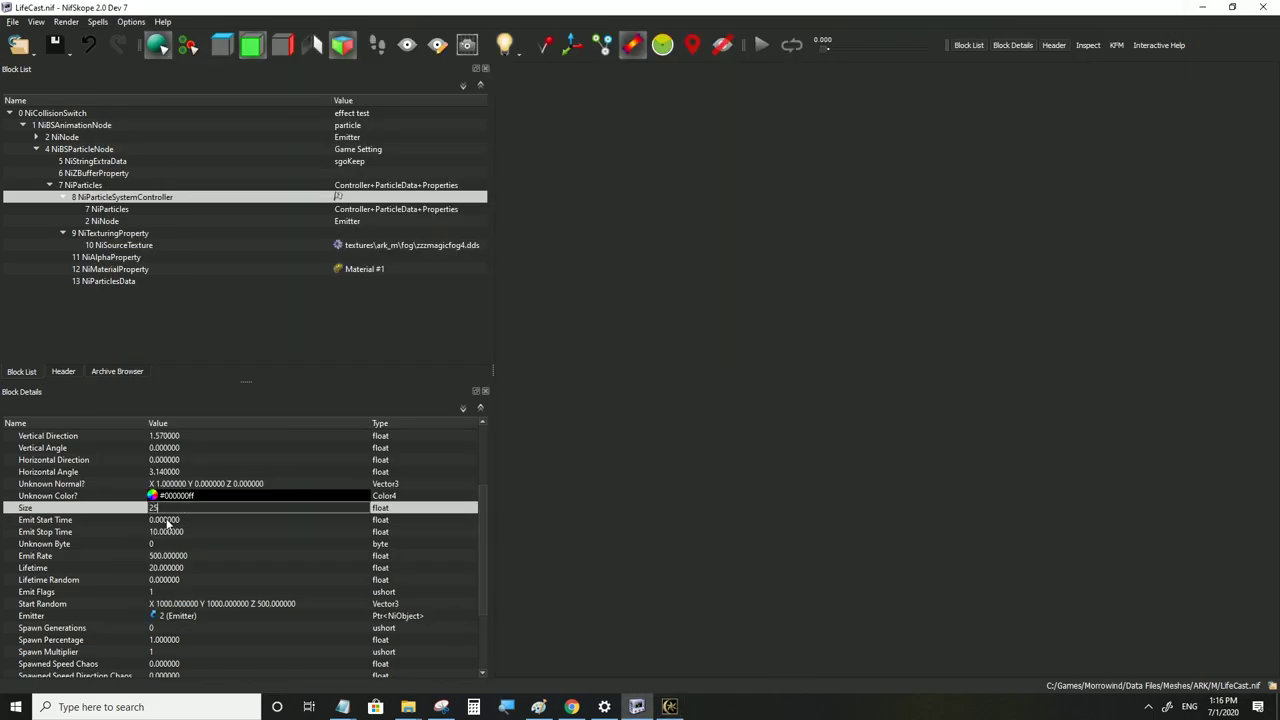
Commit particle Size 200, save LifeCast.nif, and run through the dark plaza in Morrowind
{"action": "type", "text": "0"}
{"action": "left_click", "coordinate": [165, 520]}
{"action": "left_click", "coordinate": [12, 21]}
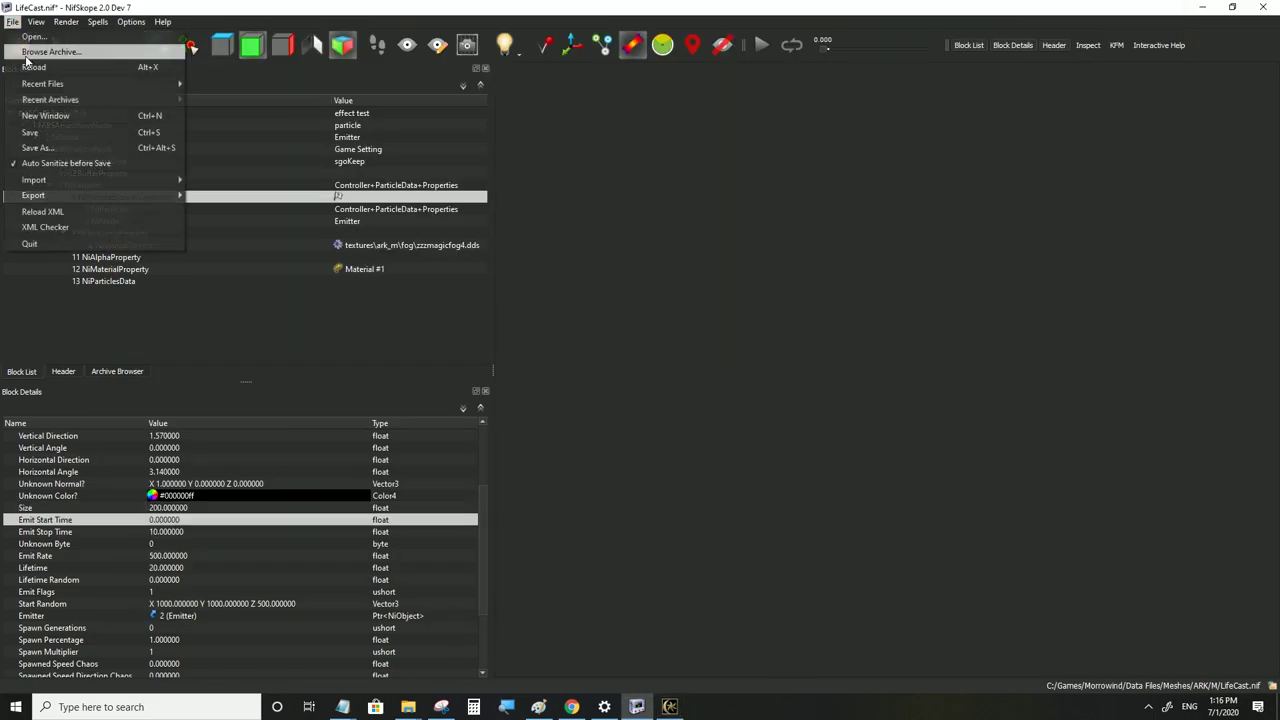
{"action": "left_click", "coordinate": [46, 133]}
{"action": "left_click", "coordinate": [669, 707]}
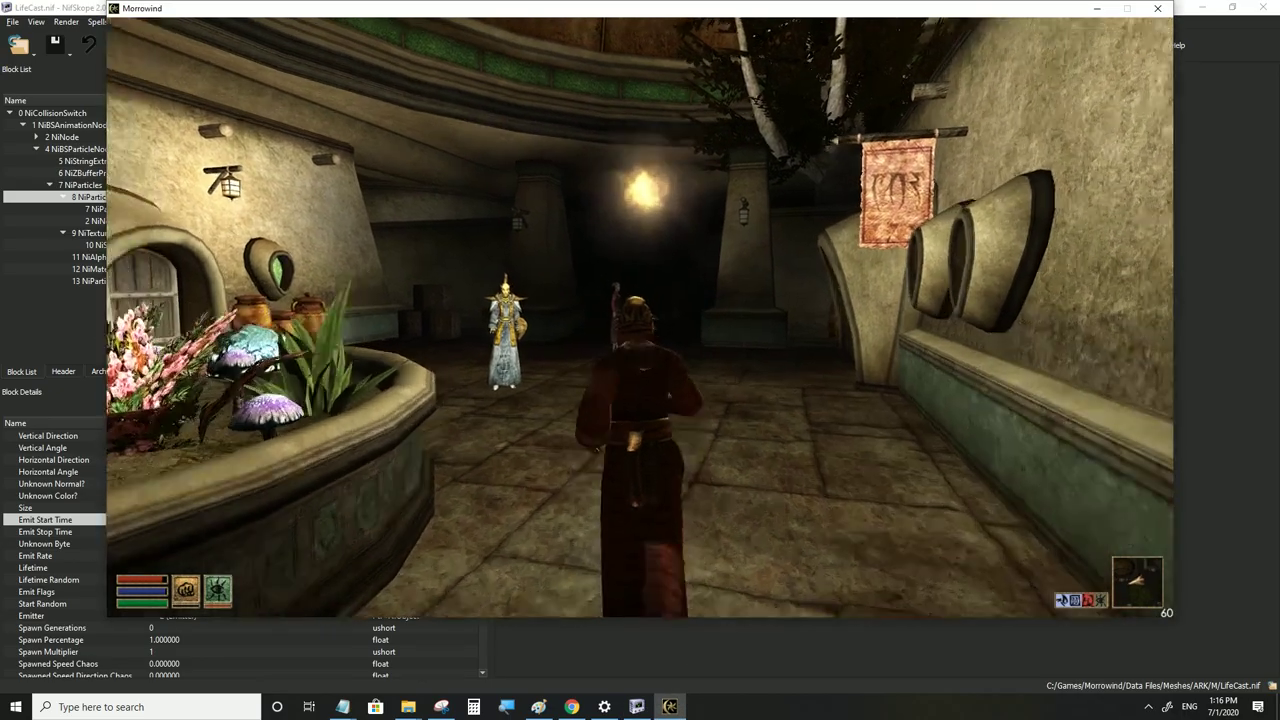
{"action": "key", "text": "w"}
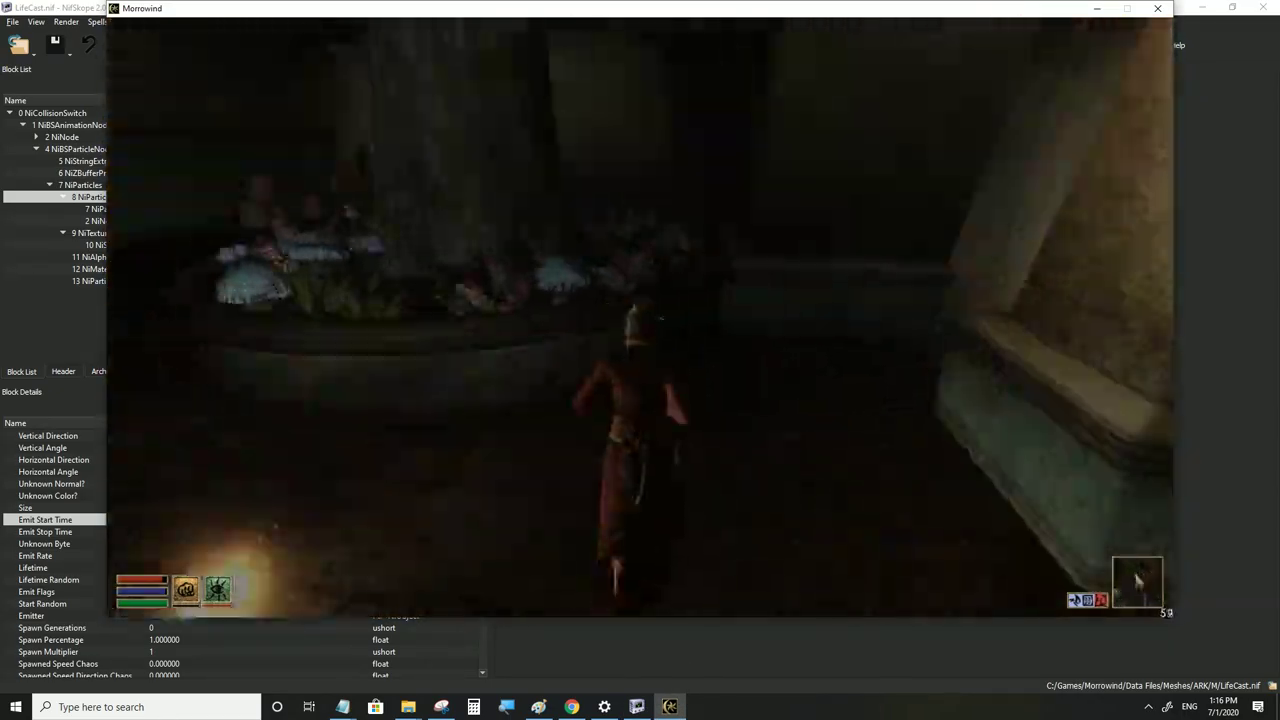
{"action": "key", "text": "s"}
{"action": "key", "text": "w"}
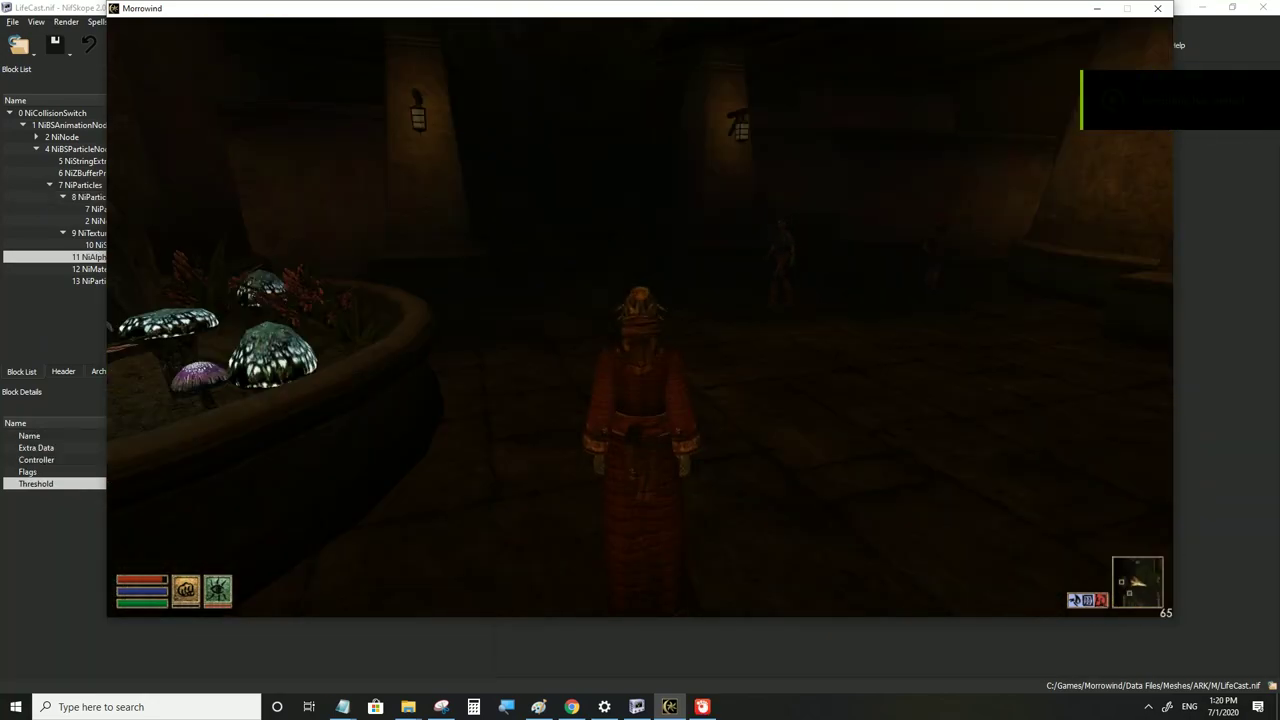
Back in NifSkope, set the alpha property's Flags to 13 and save LifeCast.nif
{"action": "key", "text": "alt+Tab"}
{"action": "left_click", "coordinate": [186, 472]}
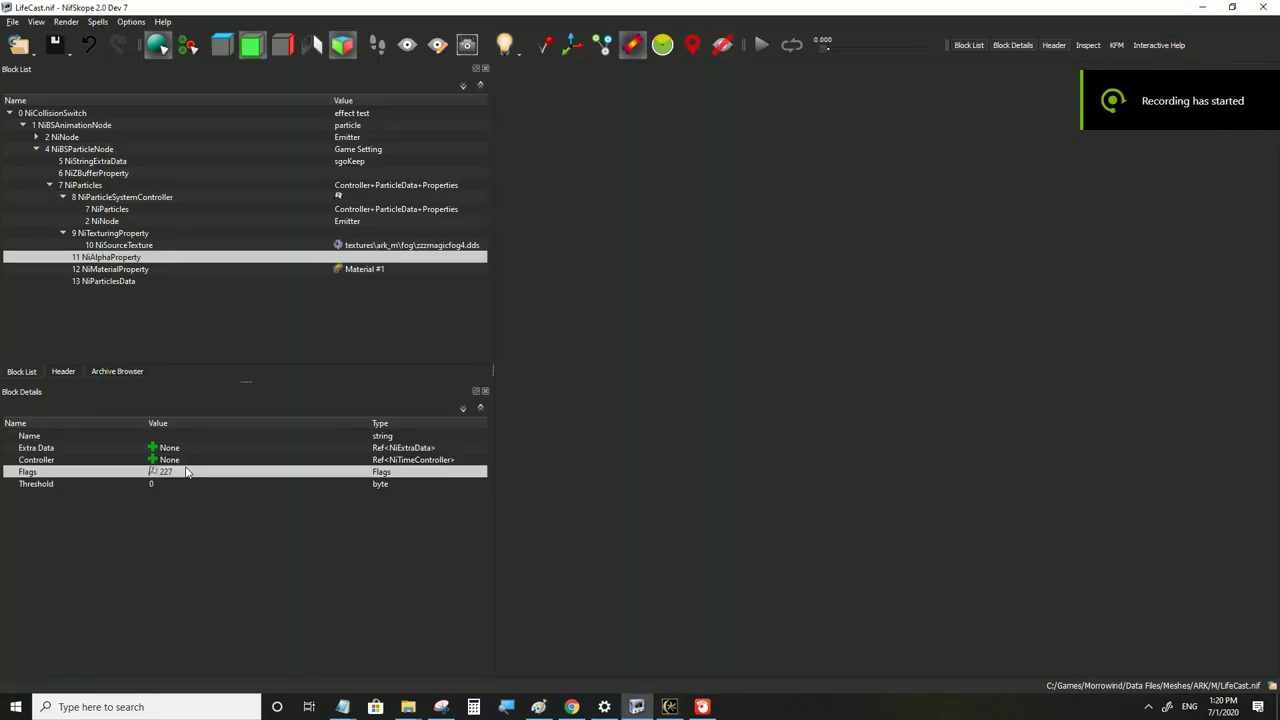
{"action": "left_click", "coordinate": [176, 484]}
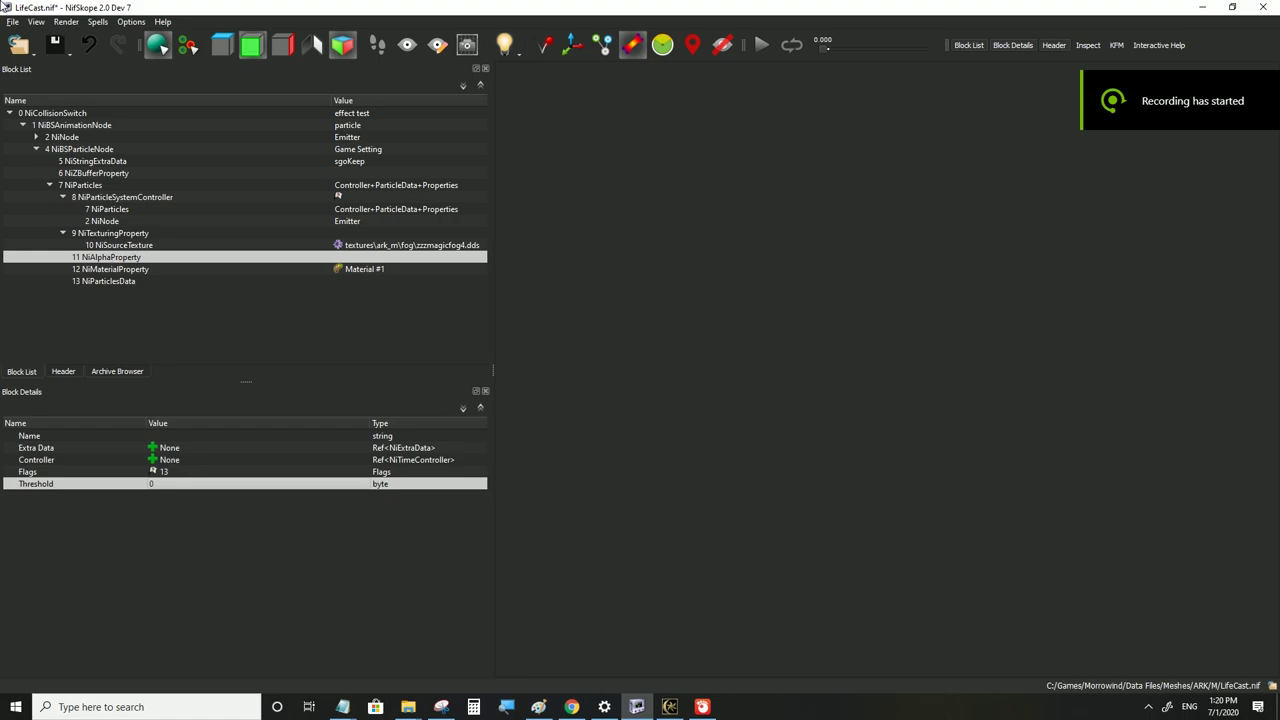
{"action": "left_click", "coordinate": [33, 132]}
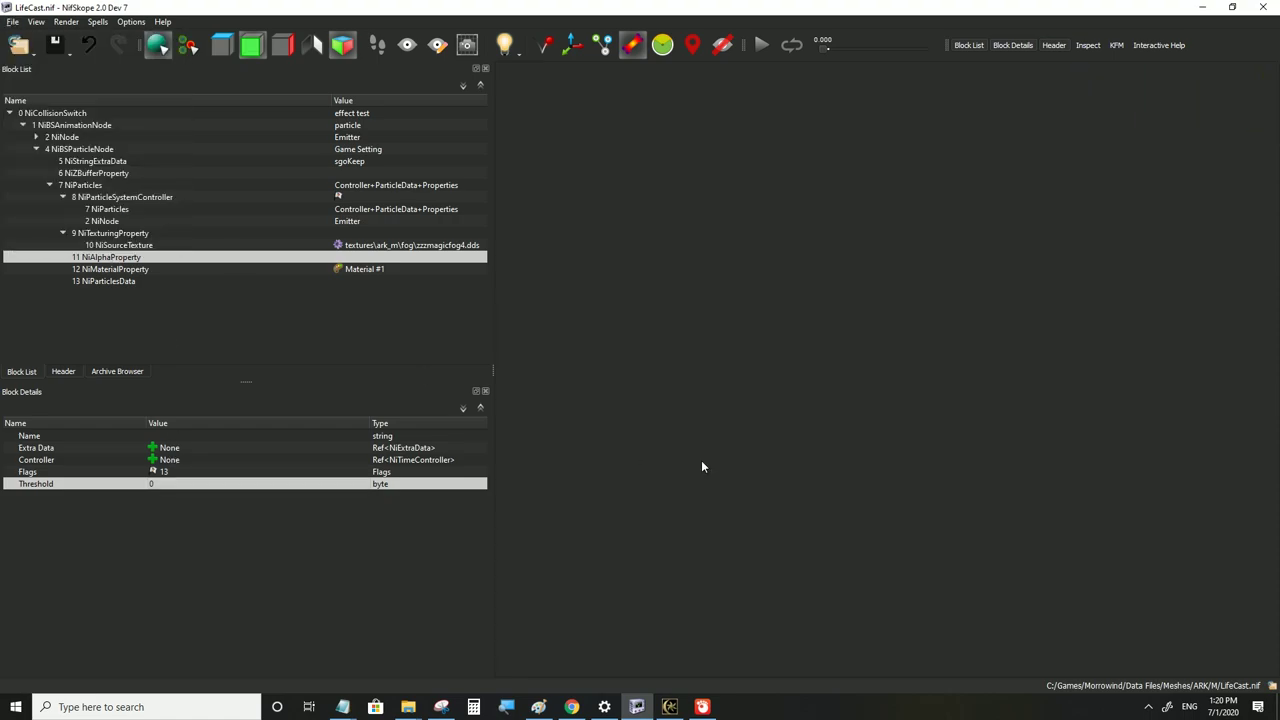
Walk through the hall in Morrowind toward the lantern-lit pillars to check the faint haze
{"action": "left_click", "coordinate": [670, 707]}
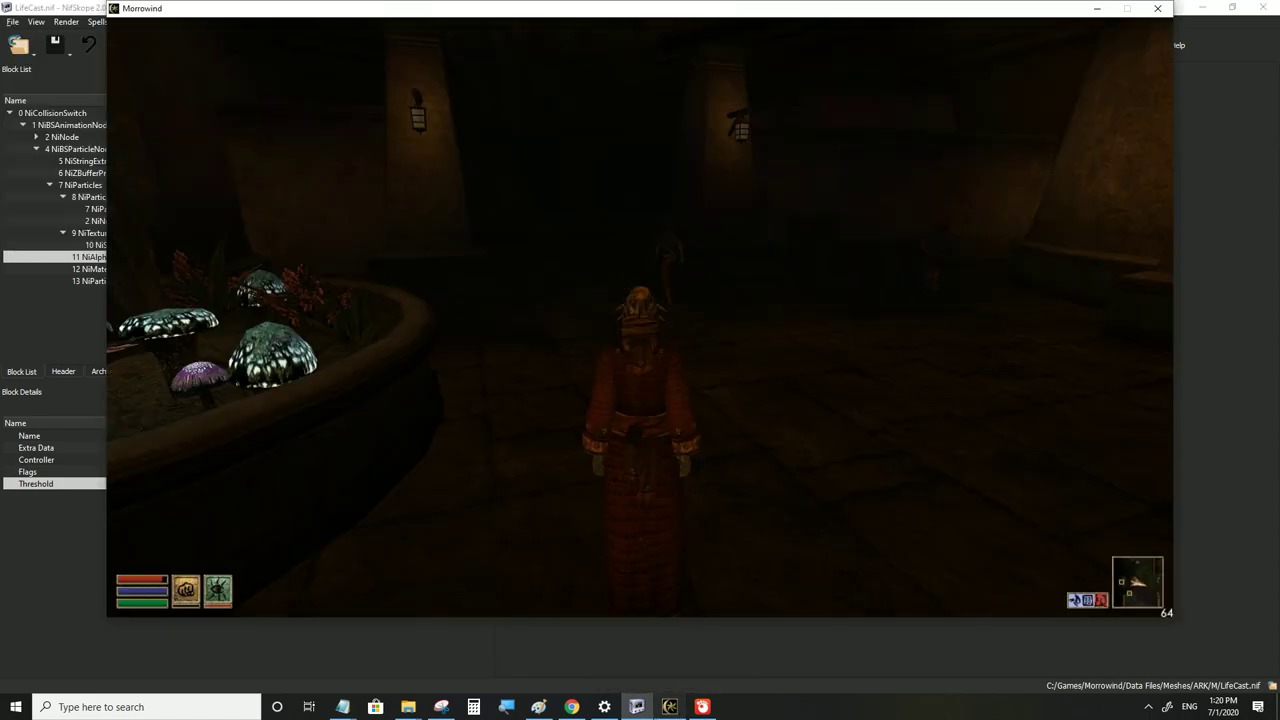
{"action": "key", "text": "w"}
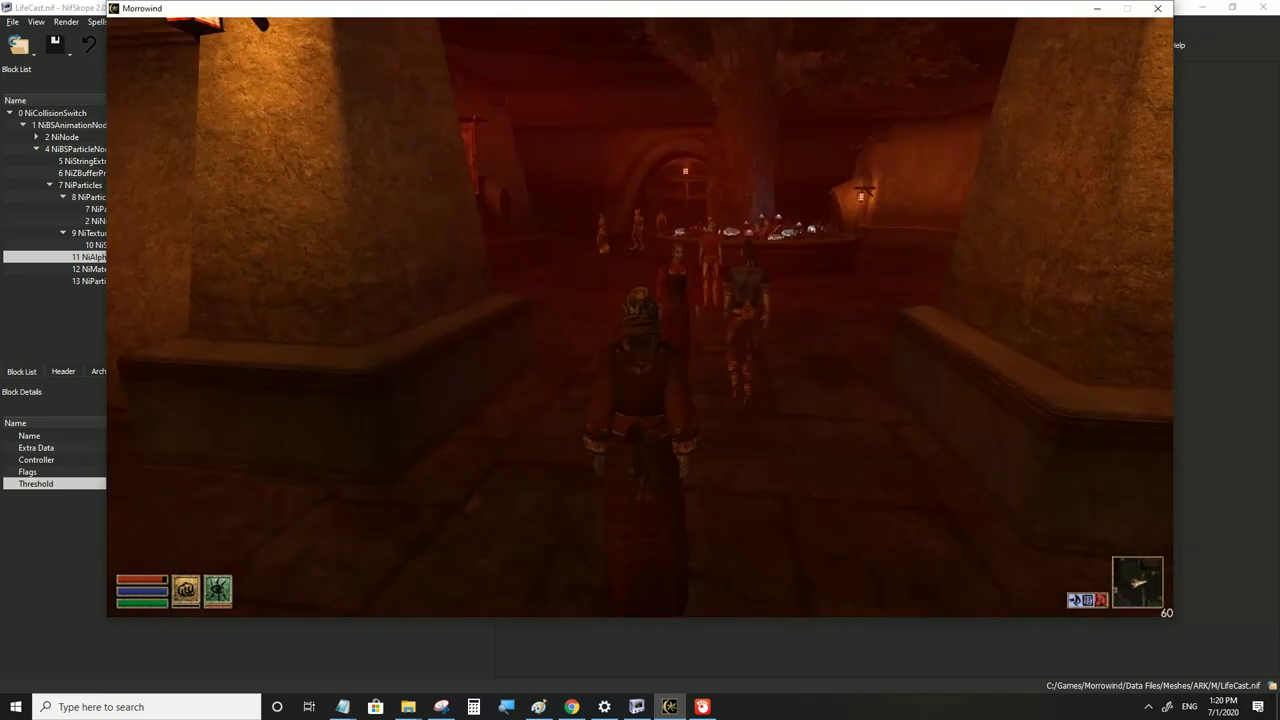
{"action": "key", "text": "w"}
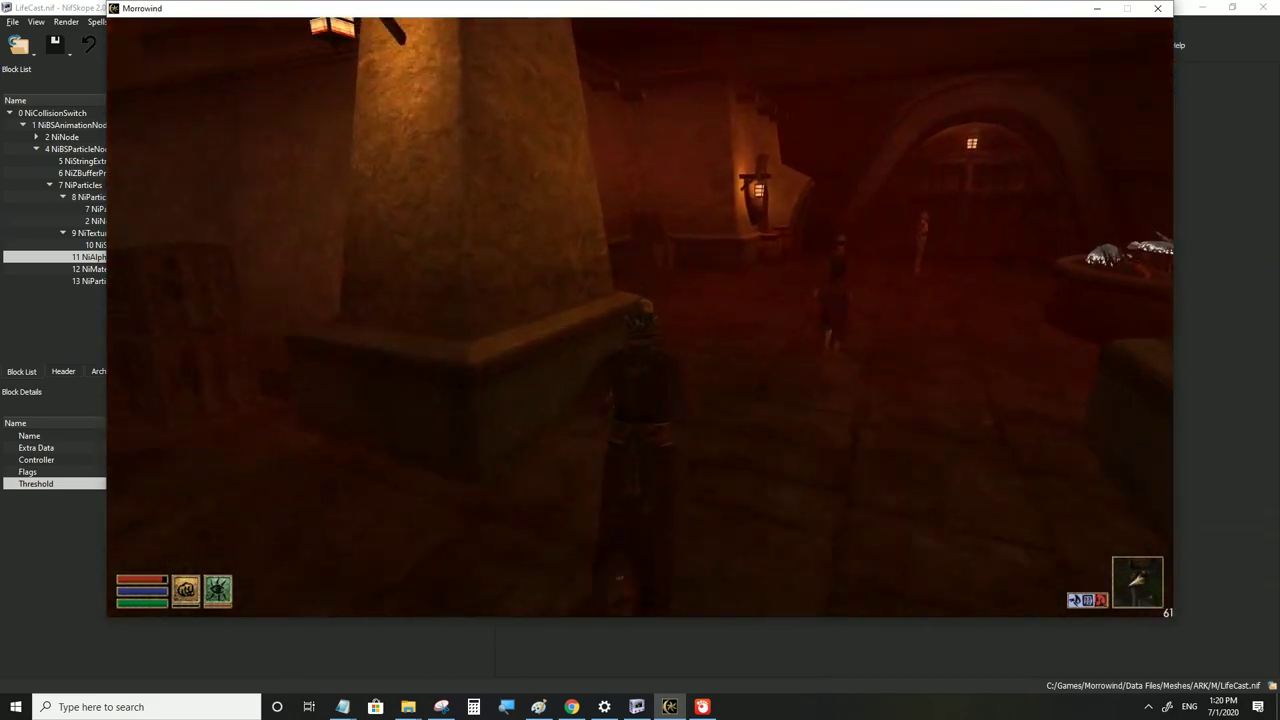
{"action": "key", "text": "w"}
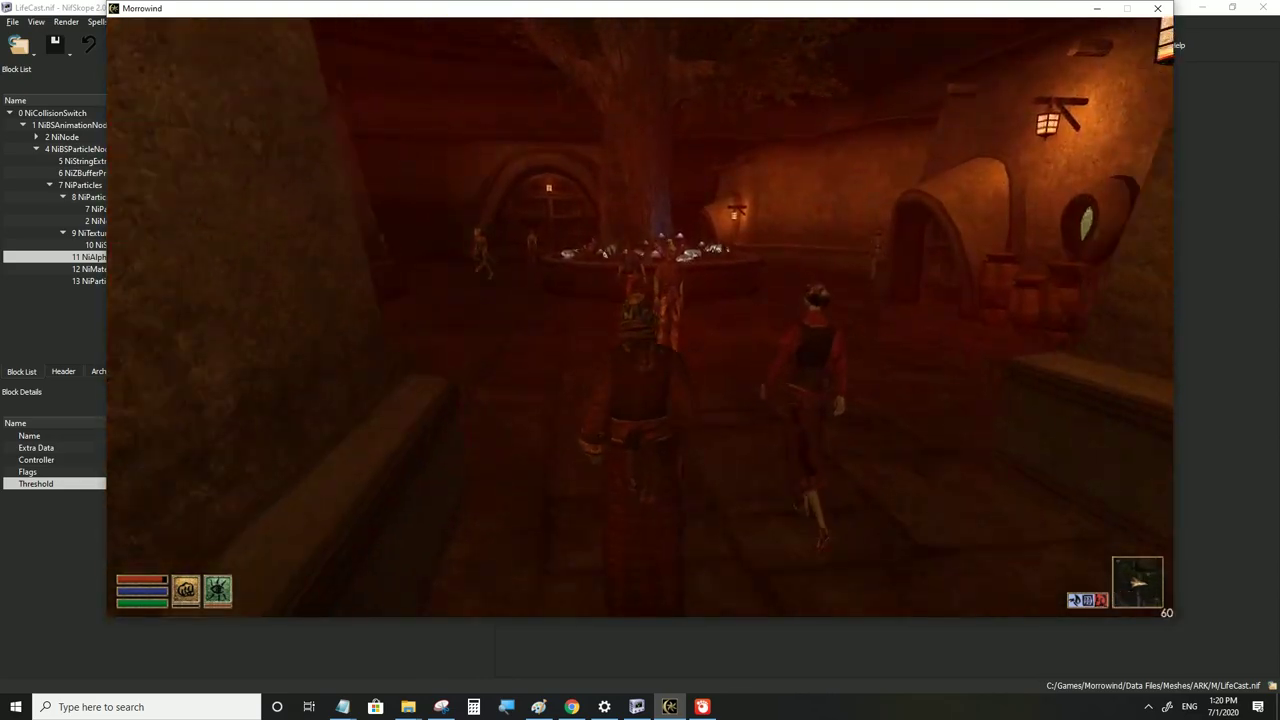
{"action": "key", "text": "w"}
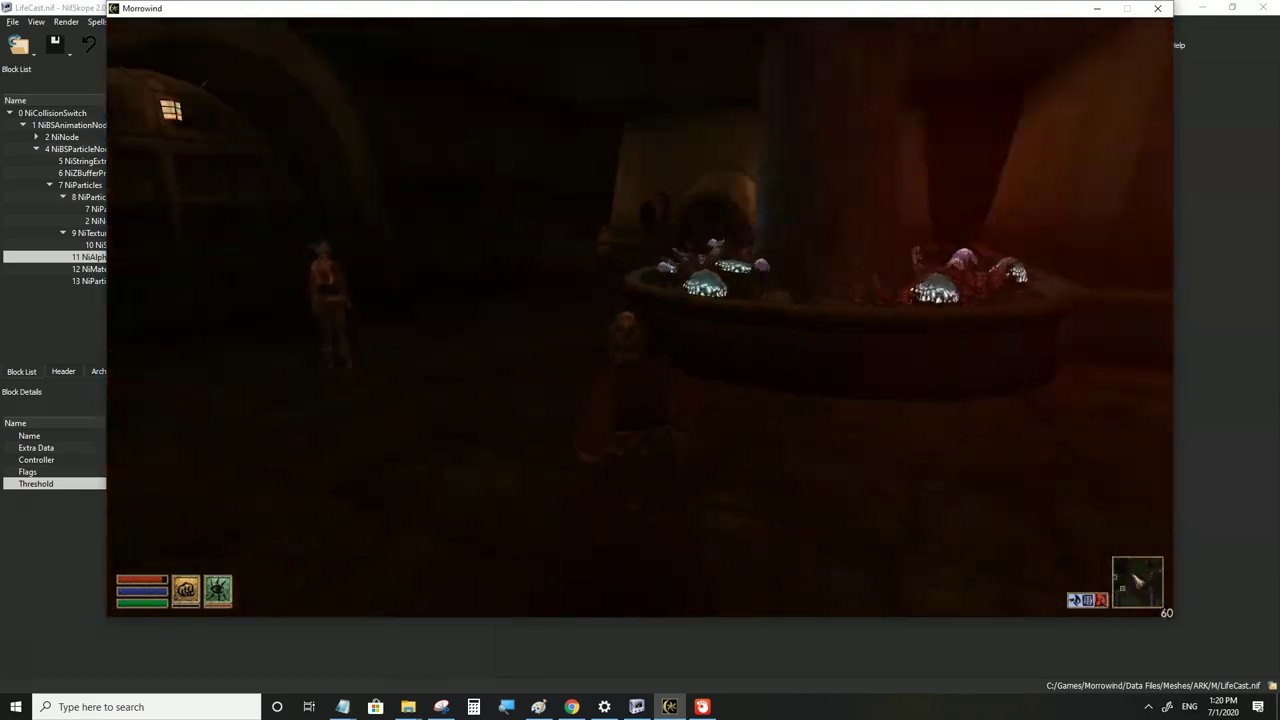
{"action": "key", "text": "w"}
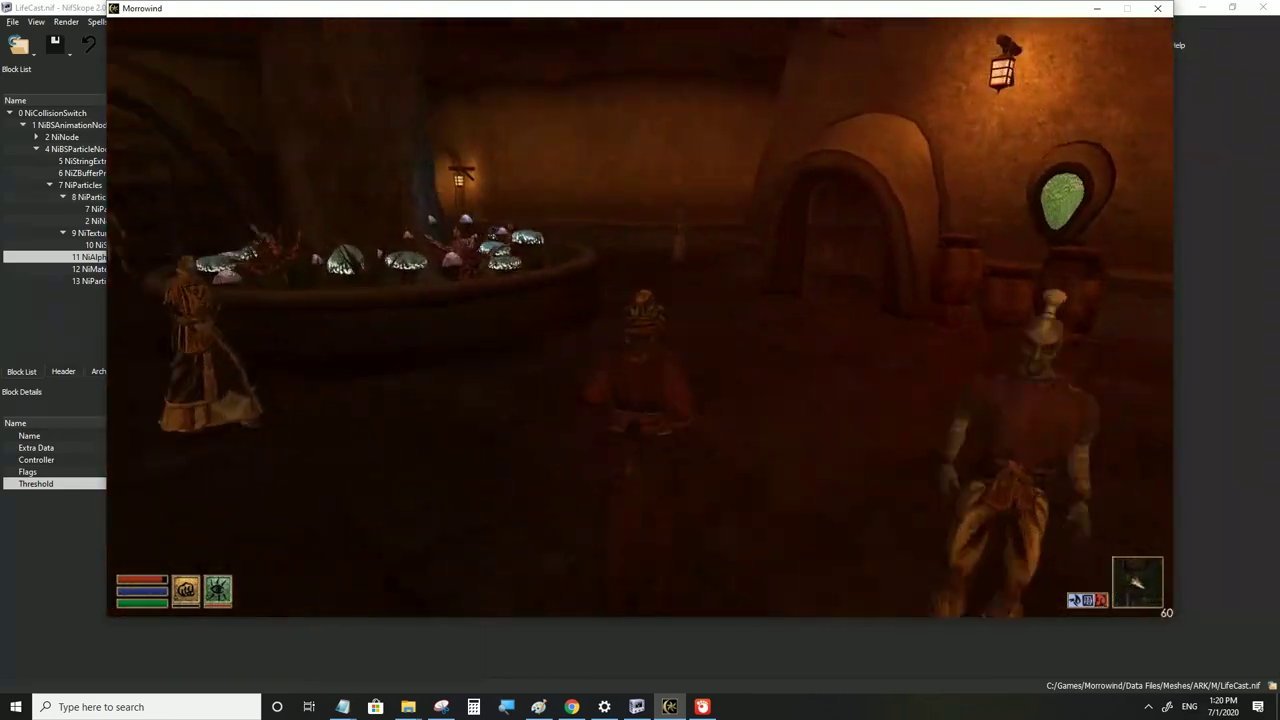
{"action": "key", "text": "w"}
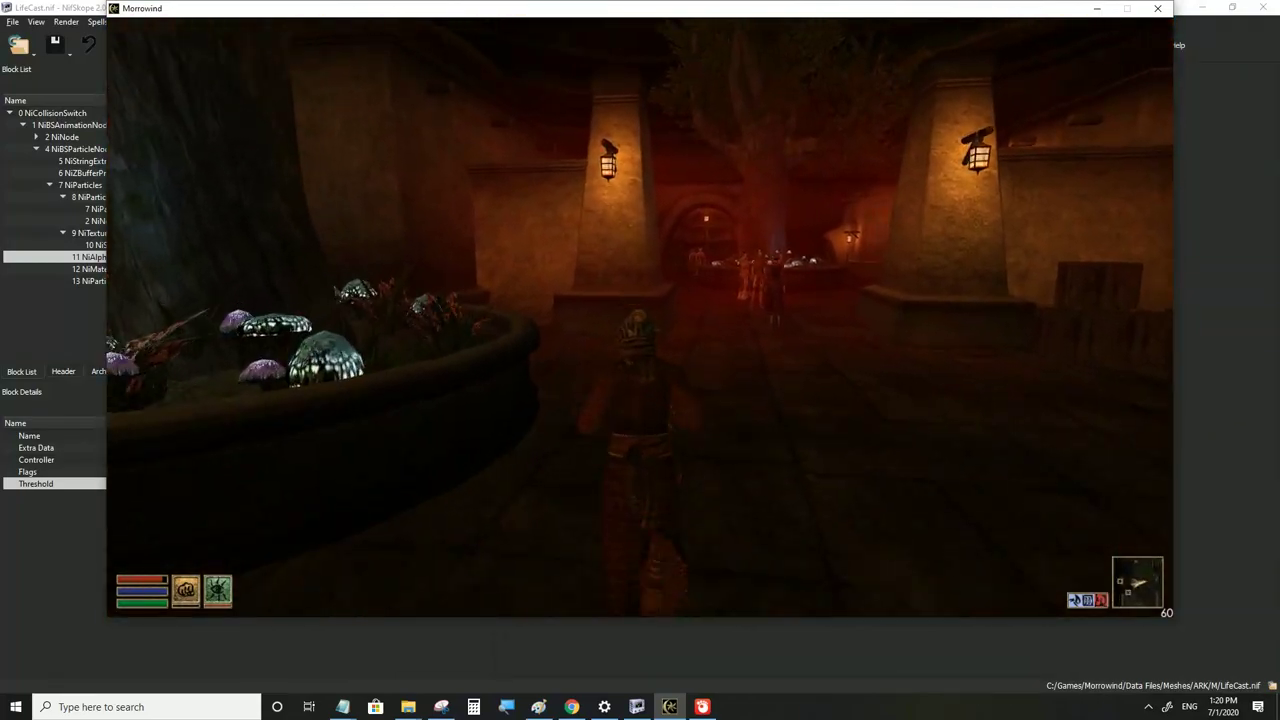
Set the NiAlphaProperty Flags to 2331, save, and view the result in Morrowind
{"action": "key", "text": "alt+Tab"}
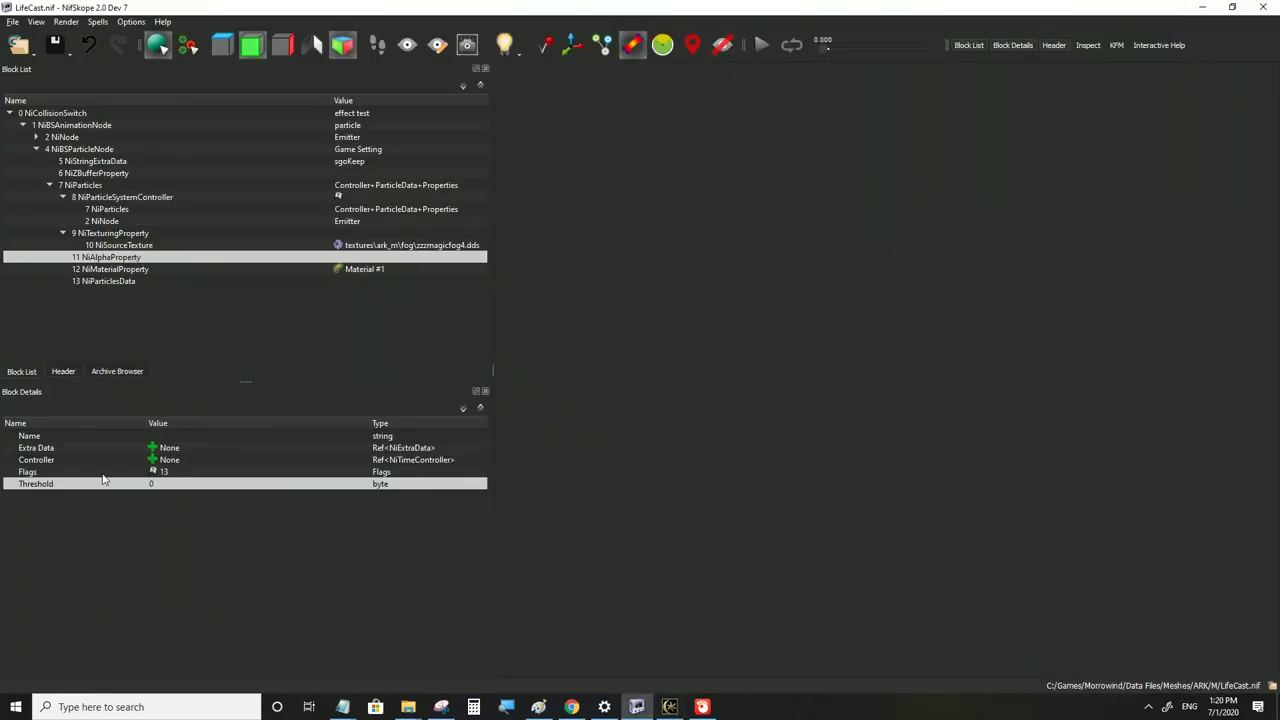
{"action": "double_click", "coordinate": [167, 473]}
{"action": "type", "text": "2331"}
{"action": "left_click", "coordinate": [166, 484]}
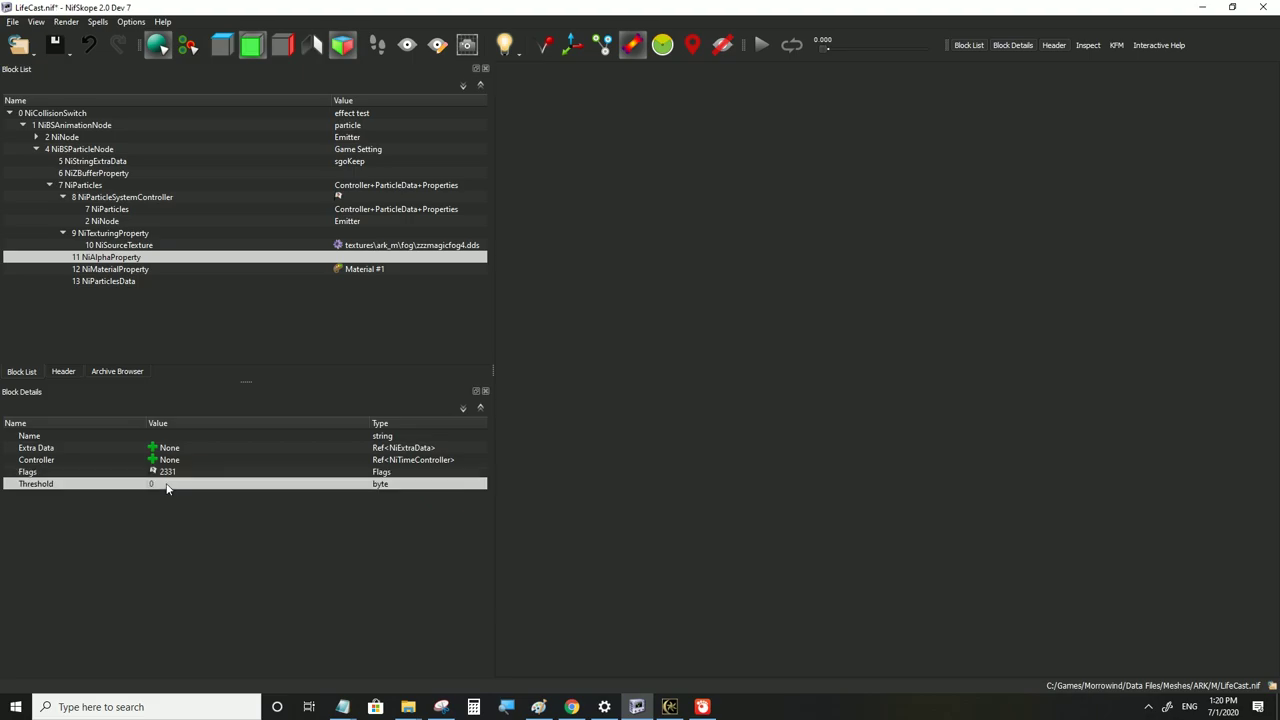
{"action": "left_click", "coordinate": [36, 137]}
{"action": "left_click", "coordinate": [670, 707]}
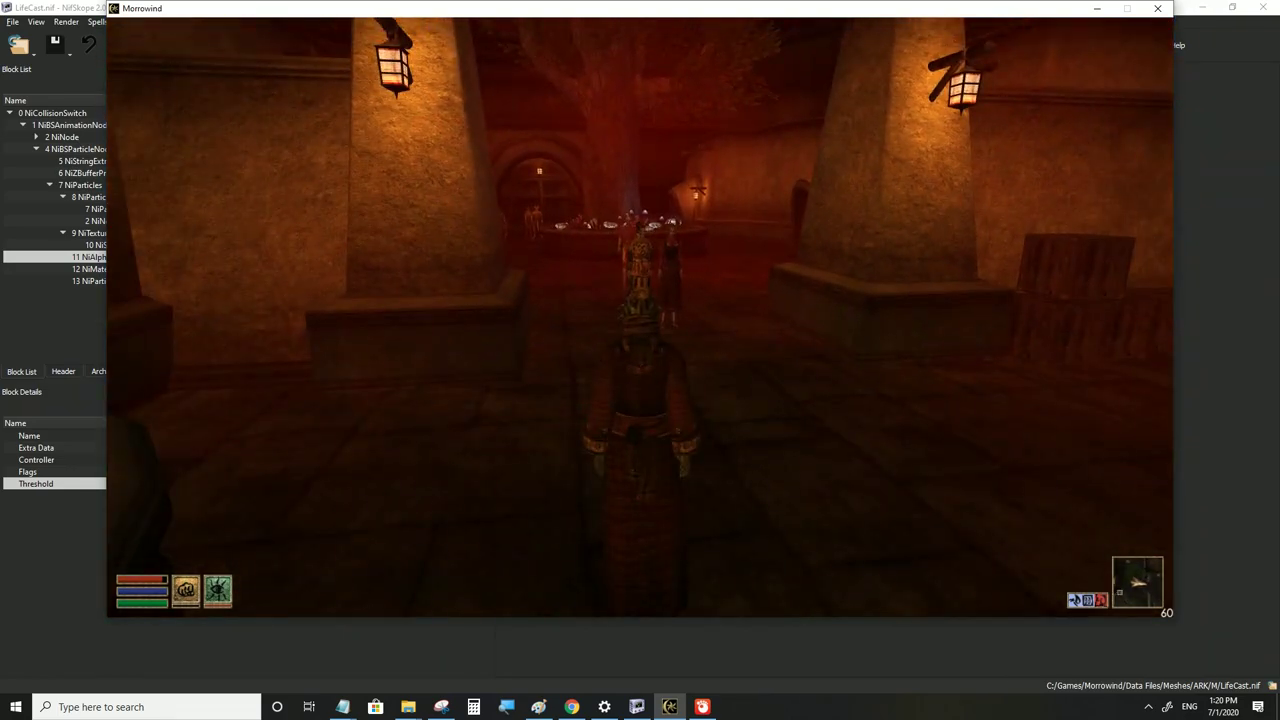
Set the NiParticleSystemController Size to 500, save, and check the red haze in game
{"action": "key", "text": "alt+Tab"}
{"action": "left_click", "coordinate": [115, 199]}
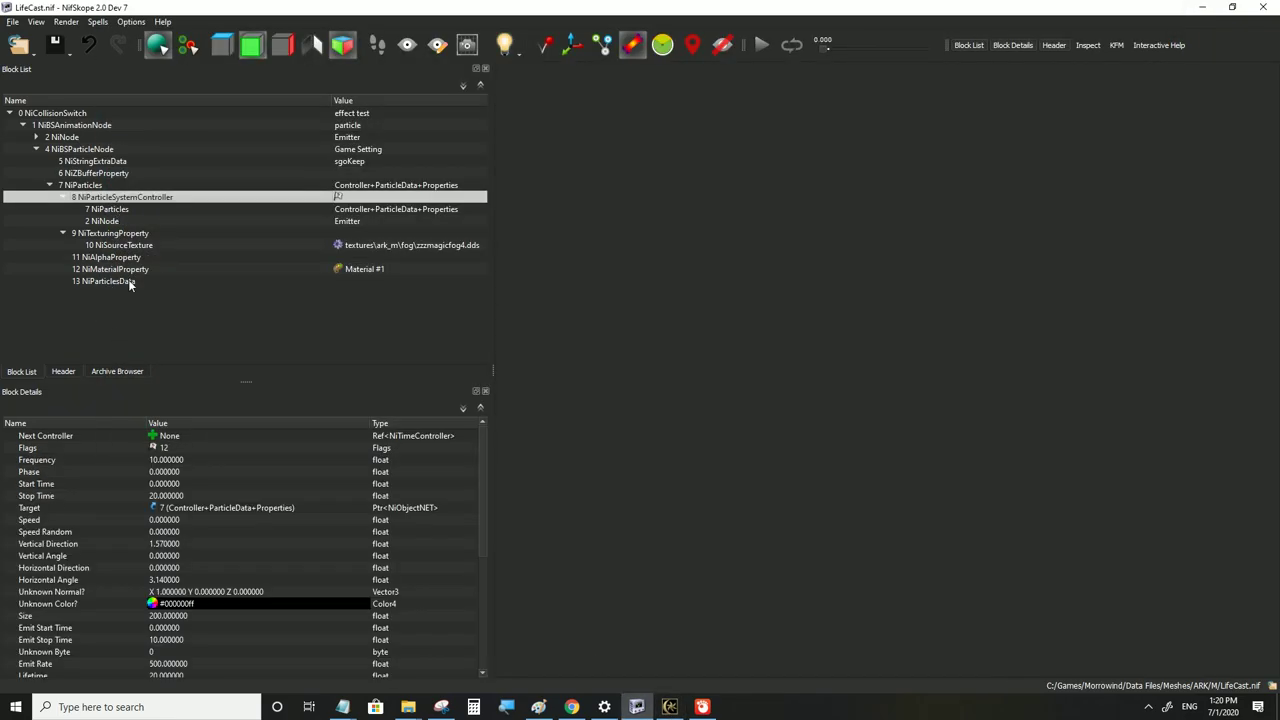
{"action": "left_click", "coordinate": [167, 627]}
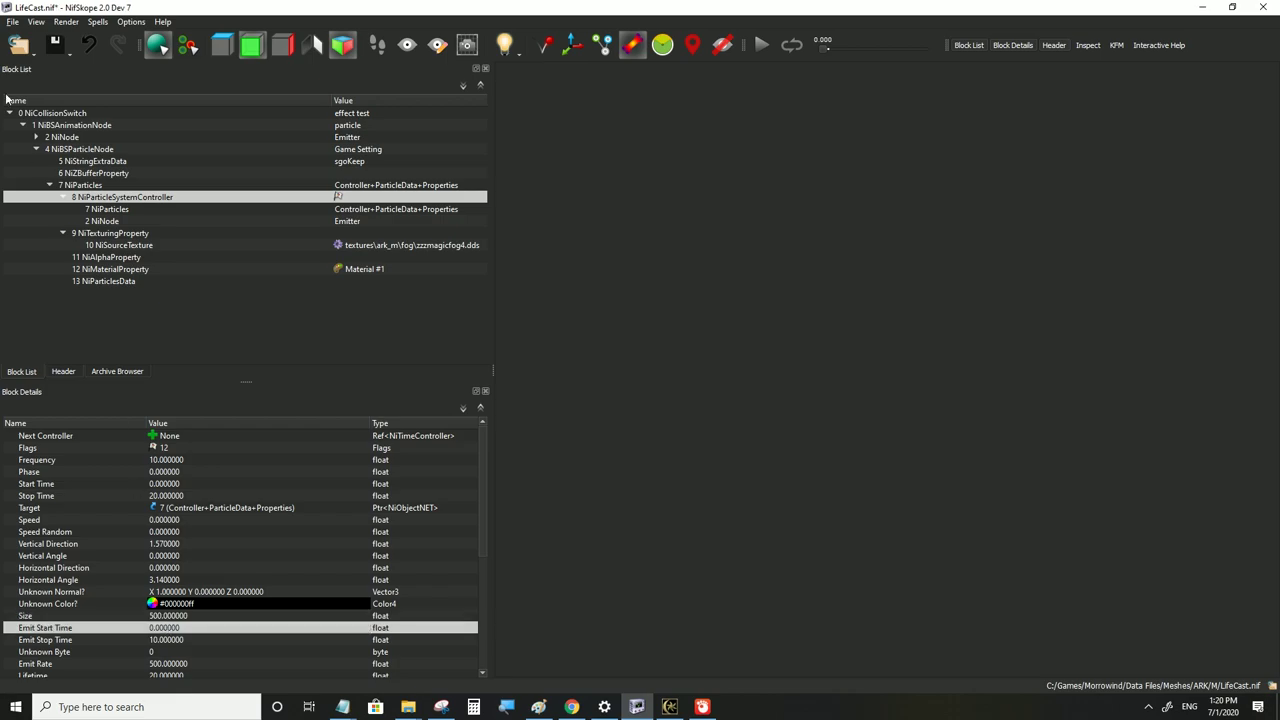
{"action": "left_click", "coordinate": [12, 21]}
{"action": "left_click", "coordinate": [40, 133]}
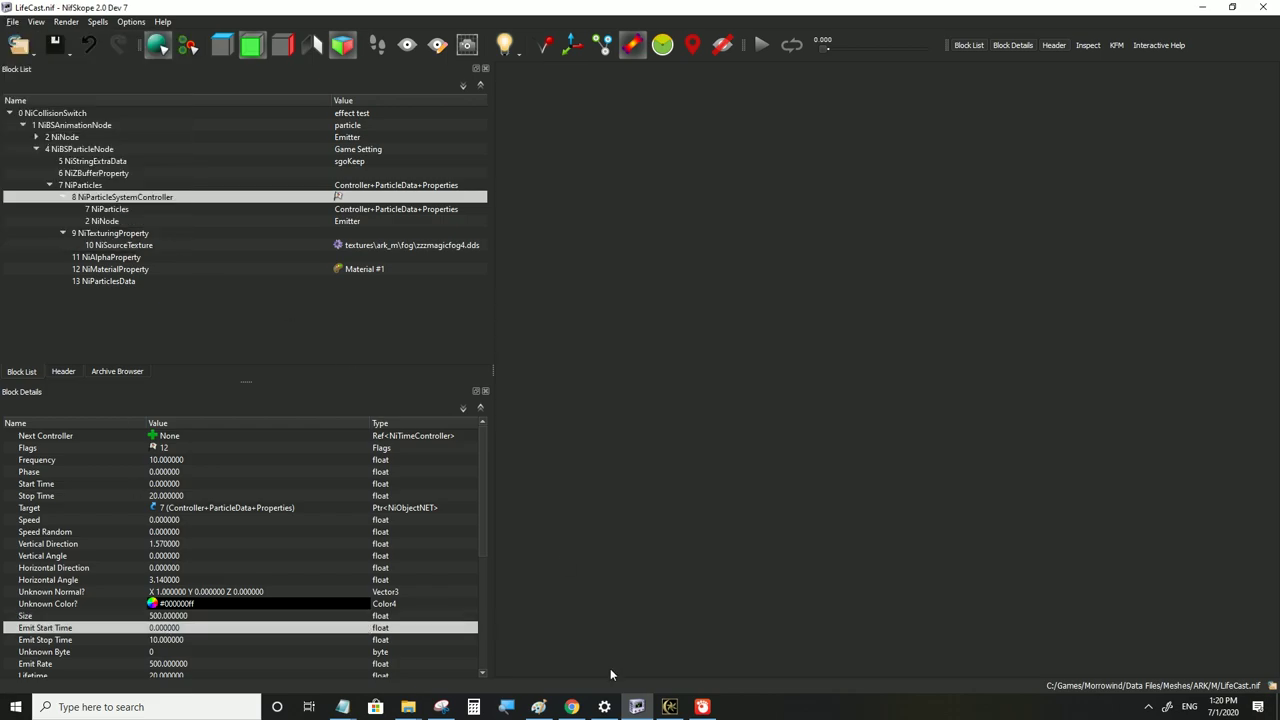
{"action": "left_click", "coordinate": [670, 706]}
{"action": "key", "text": "s"}
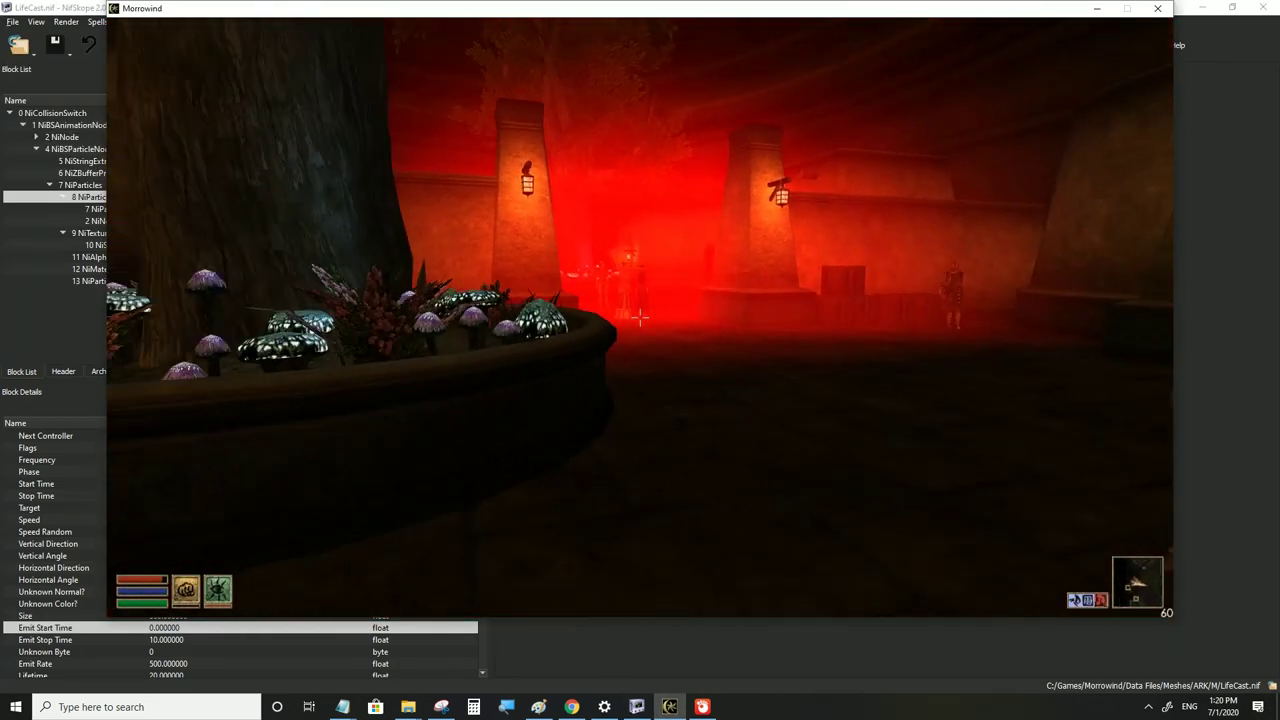
{"action": "key", "text": "w"}
{"action": "key", "text": "w"}
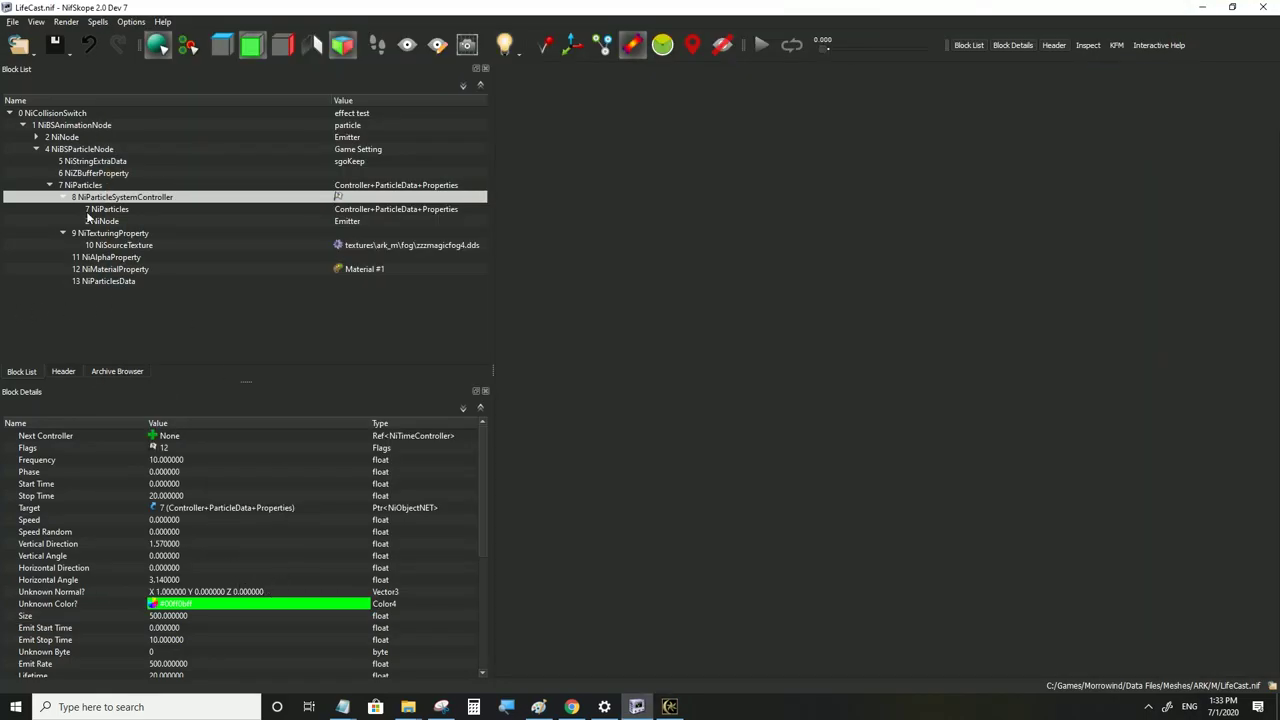
{"action": "left_click", "coordinate": [117, 269]}
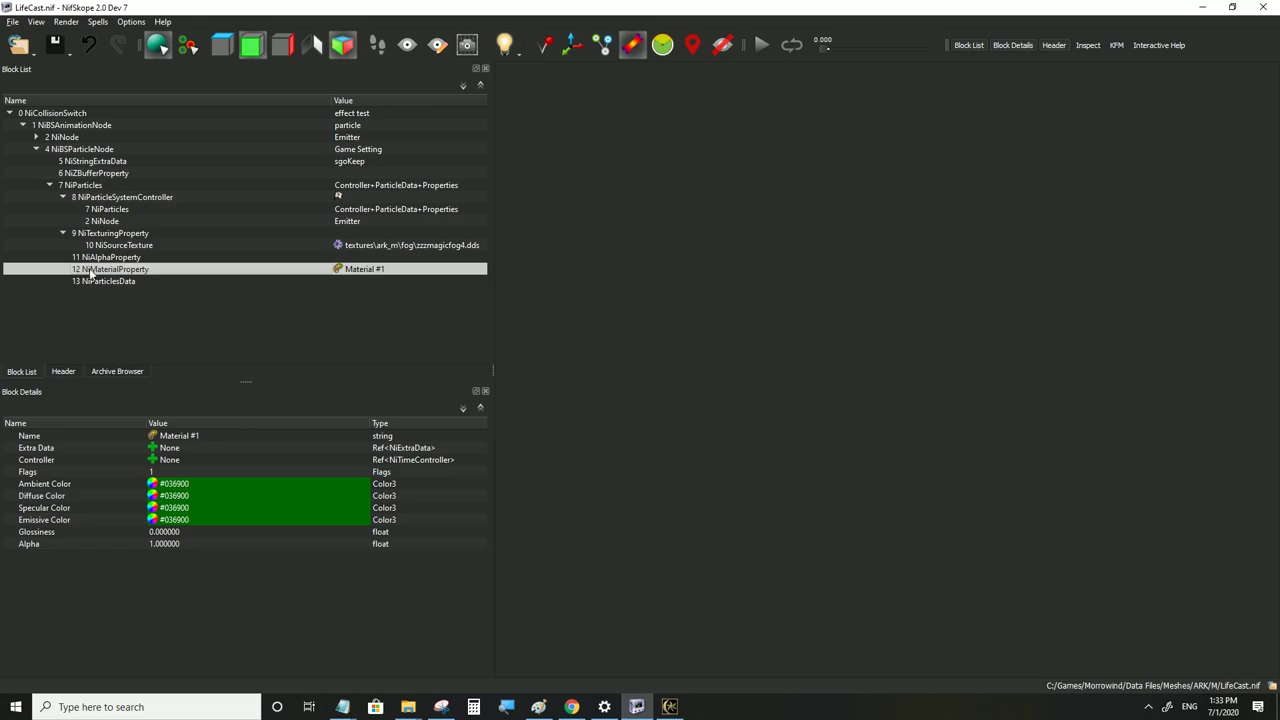
{"action": "left_click", "coordinate": [104, 198]}
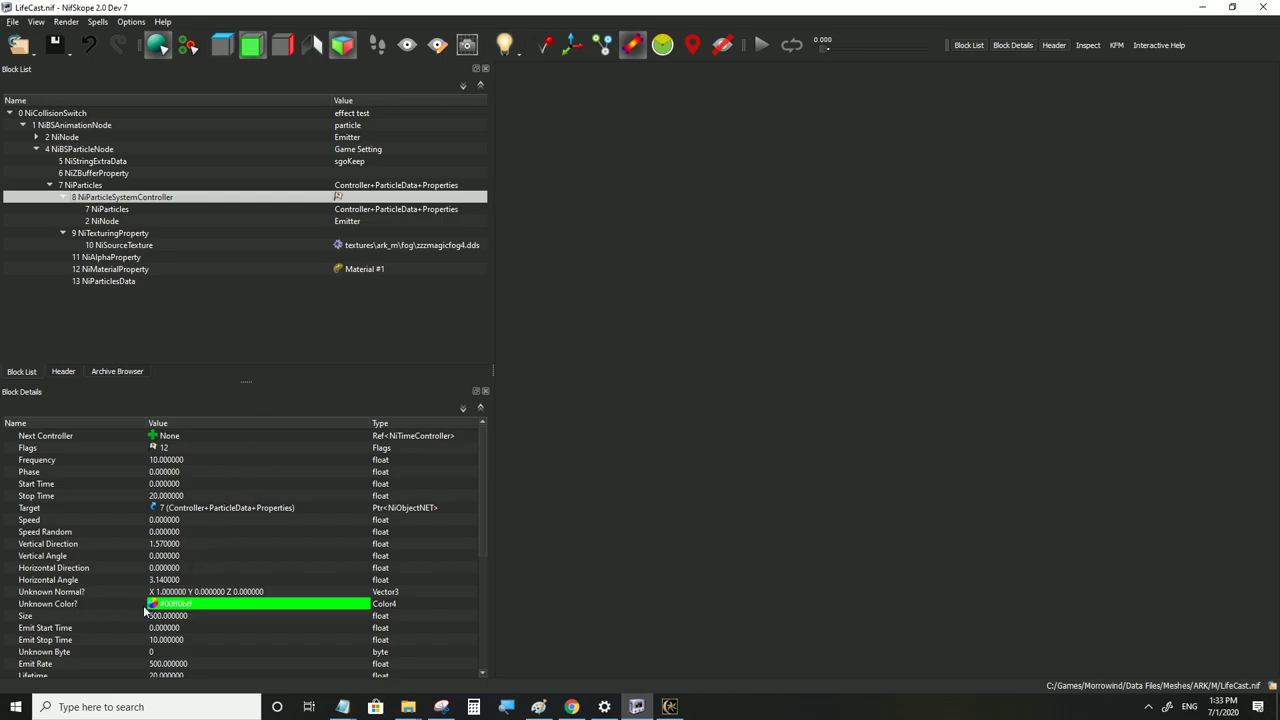
{"action": "left_click", "coordinate": [99, 283]}
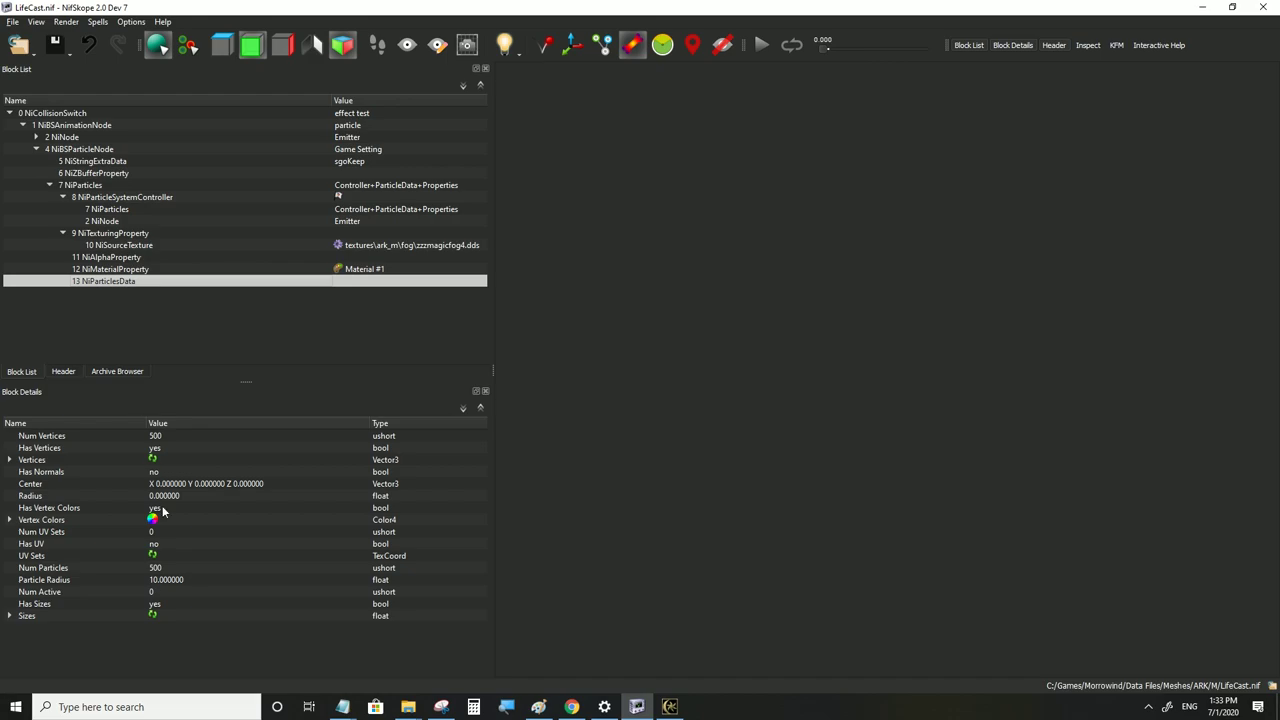
{"action": "left_click", "coordinate": [150, 520]}
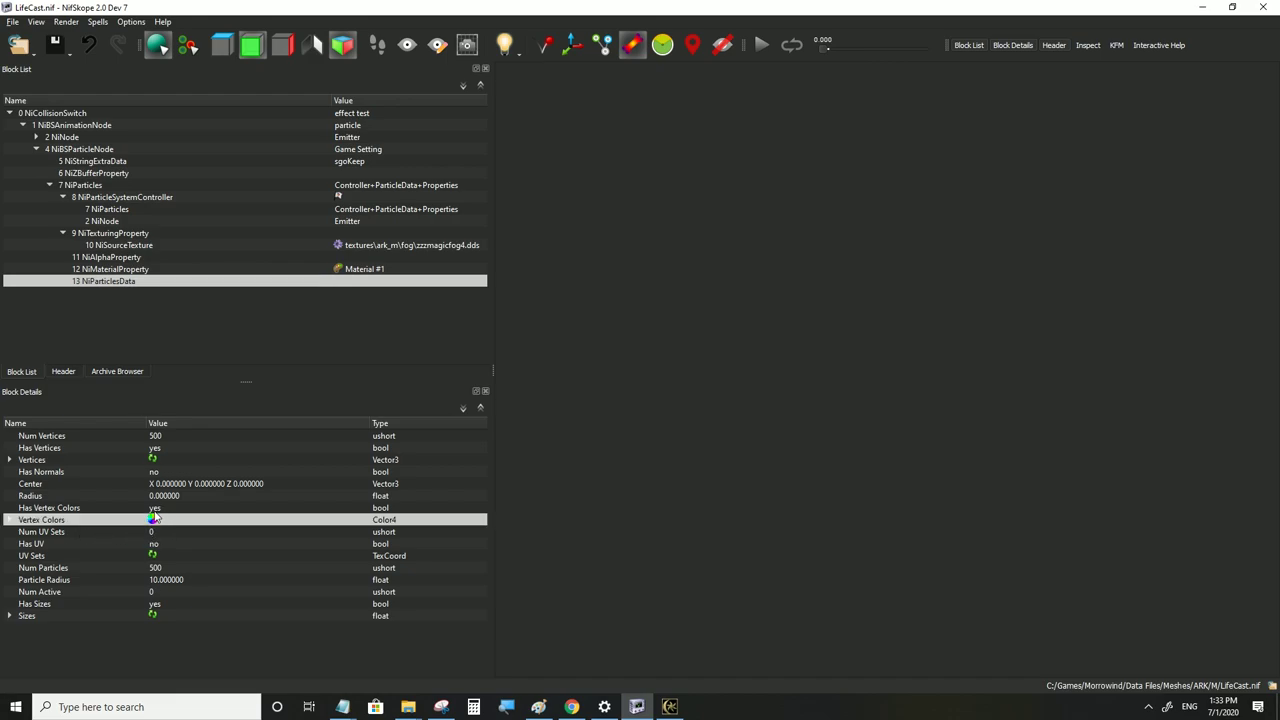
{"action": "left_click", "coordinate": [103, 198]}
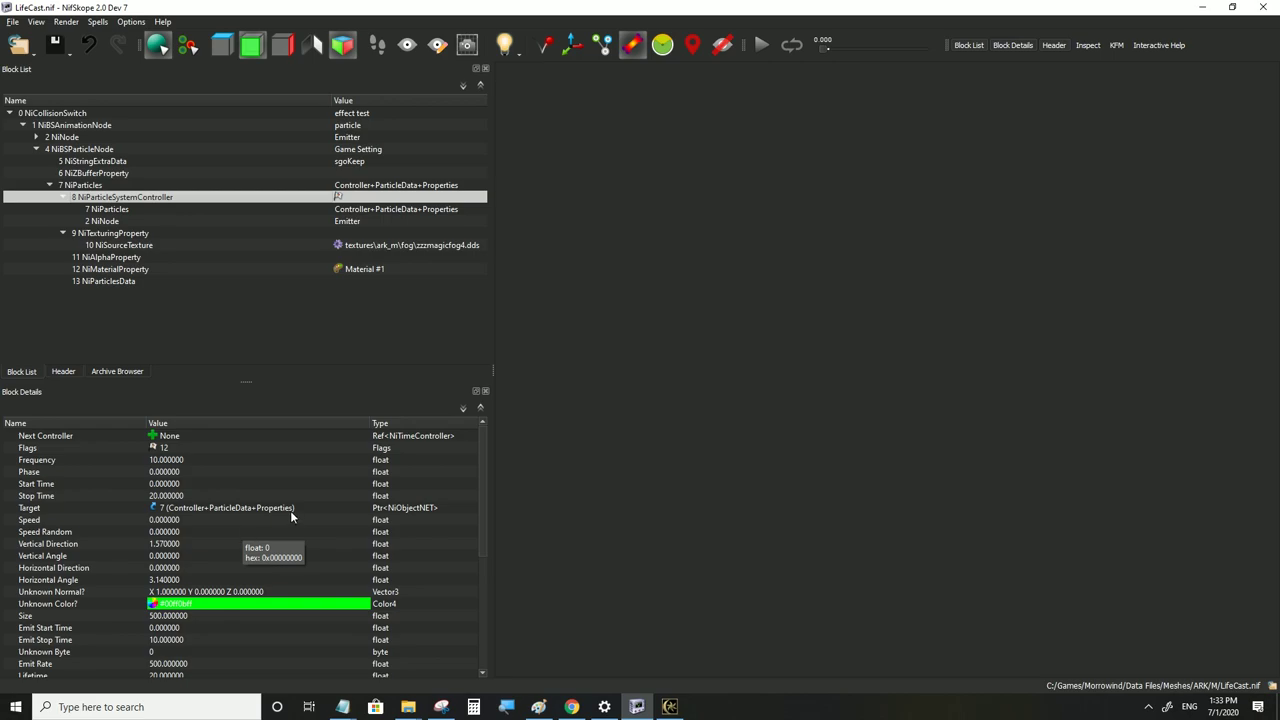
{"action": "left_click", "coordinate": [13, 22]}
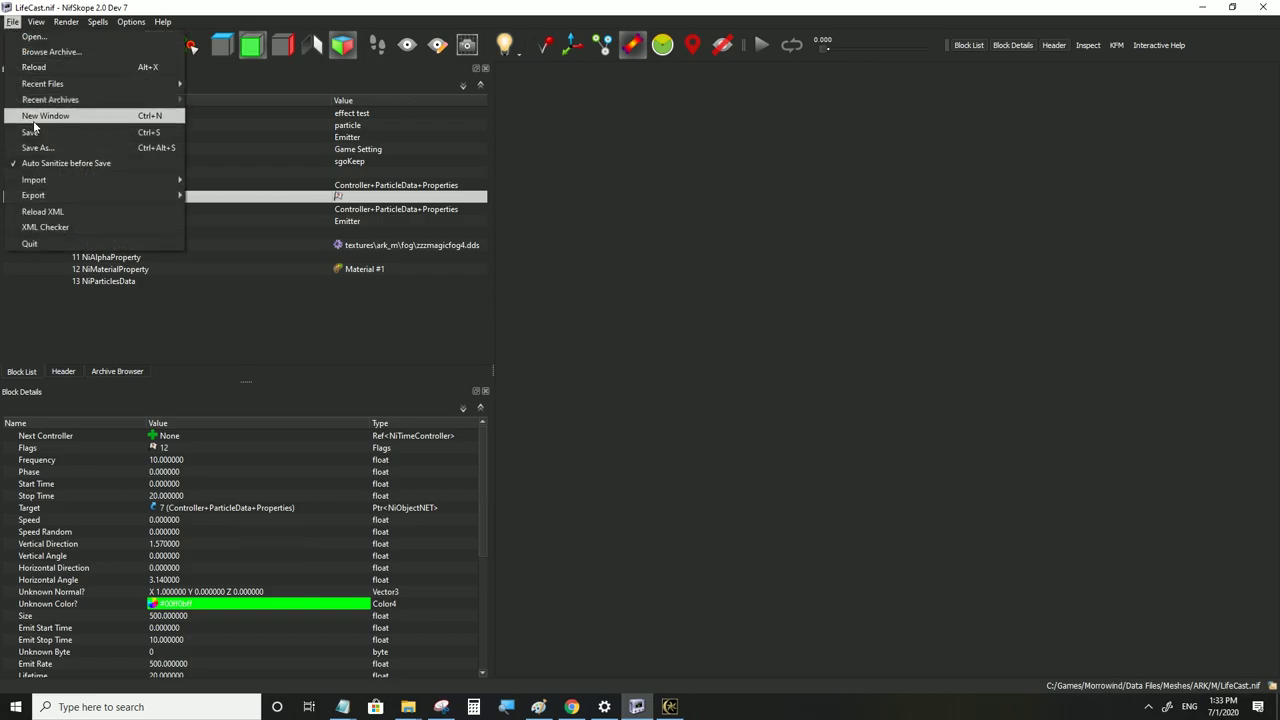
{"action": "left_click", "coordinate": [40, 132]}
{"action": "left_click", "coordinate": [669, 707]}
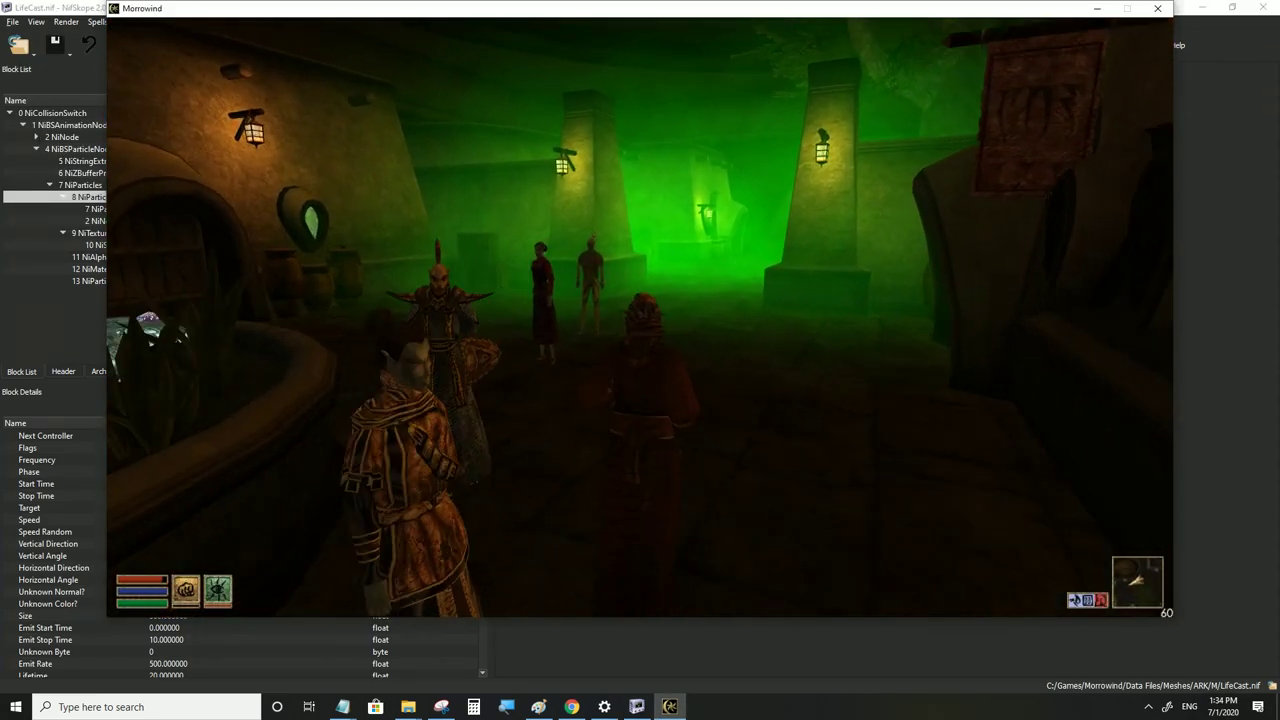
{"action": "key", "text": "w"}
{"action": "key", "text": "w"}
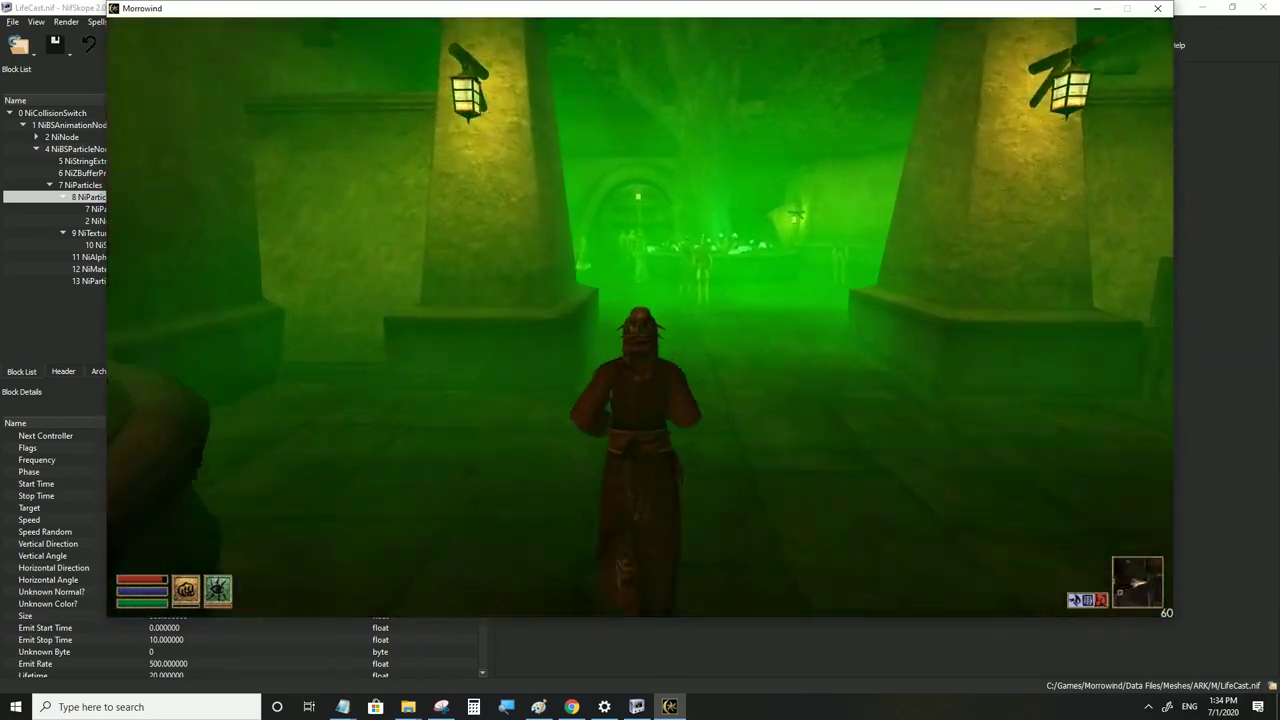
{"action": "key", "text": "w"}
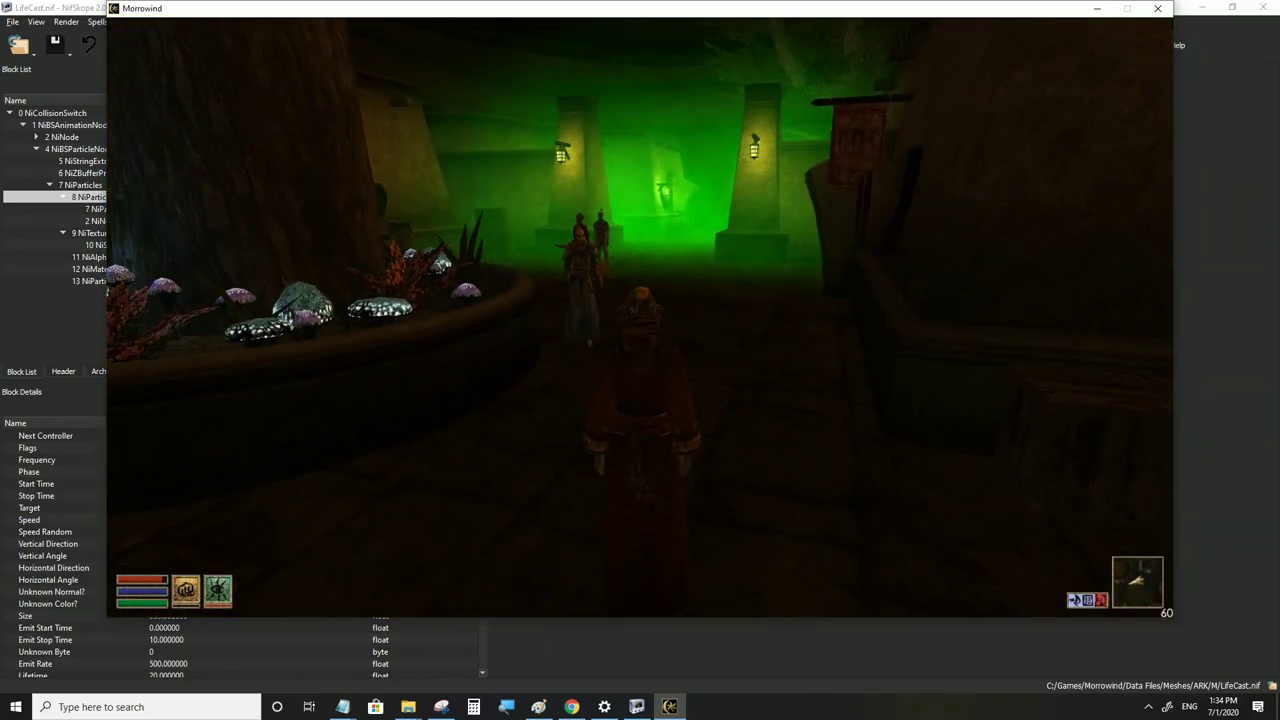
{"action": "key", "text": "alt+Tab"}
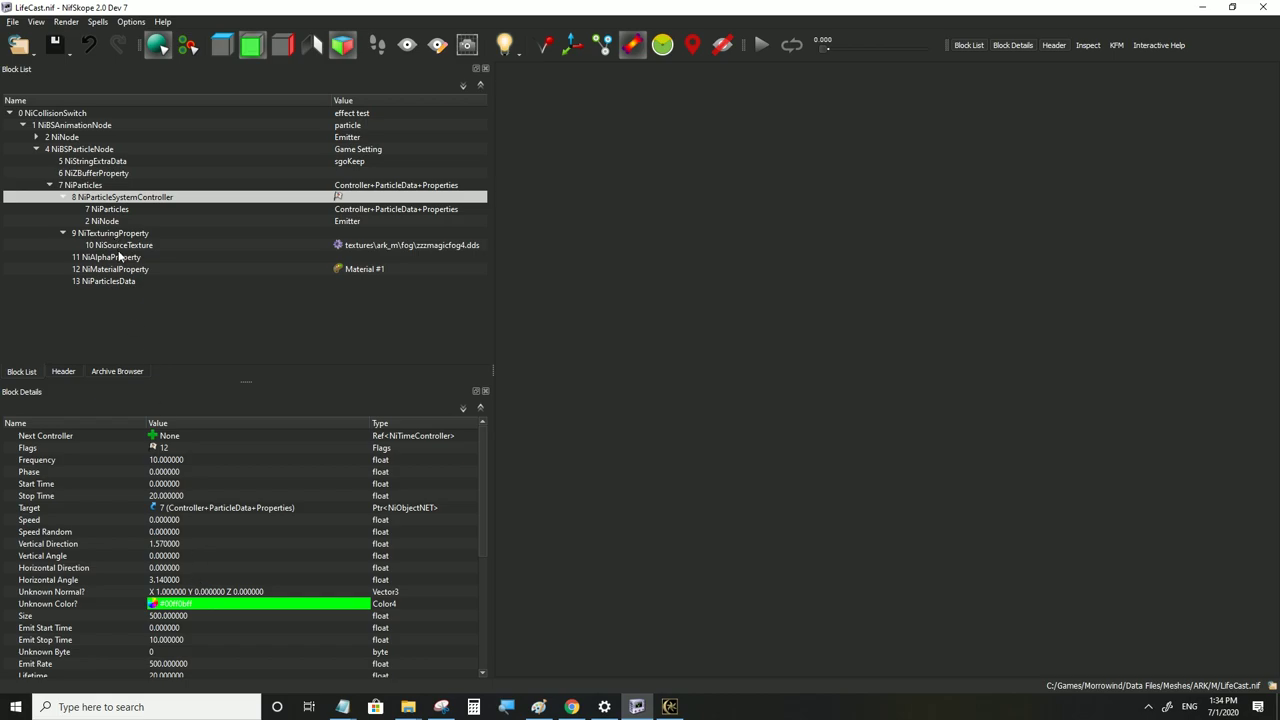
Change the particle colour to red with the colour picker and save LifeCast.nif
{"action": "scroll", "coordinate": [185, 548], "scroll_direction": "down", "scroll_amount": 1}
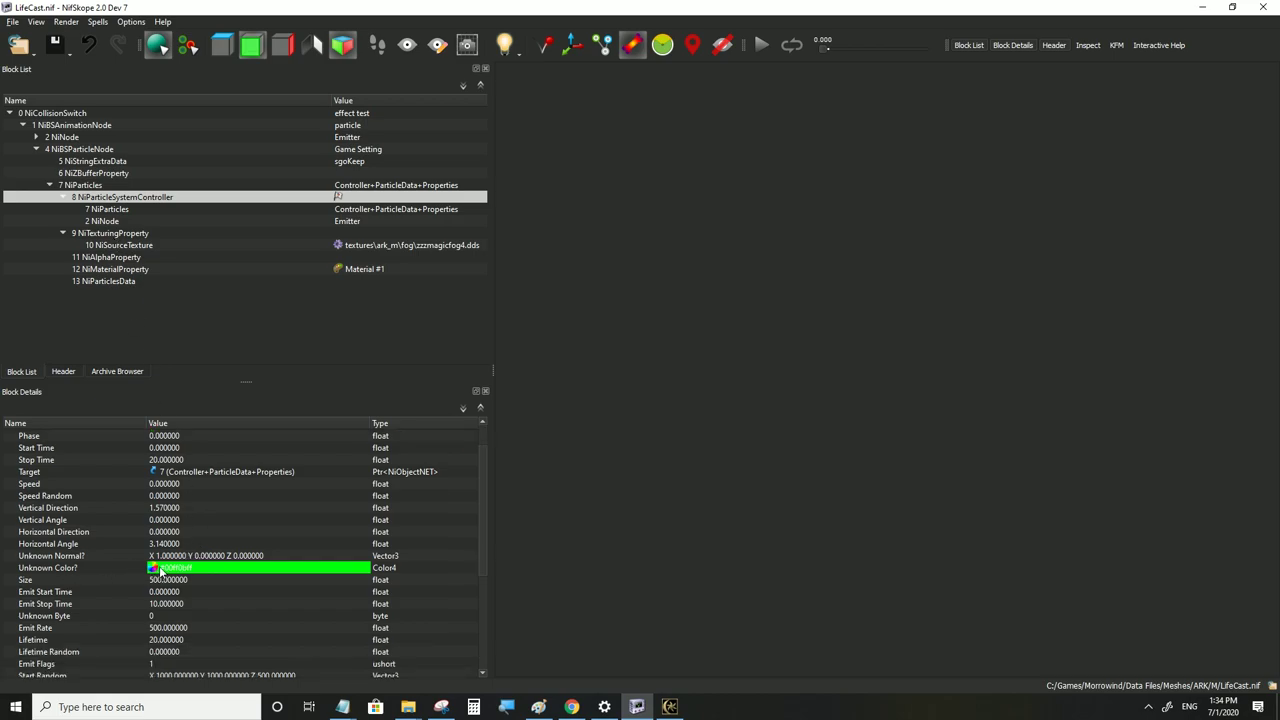
{"action": "left_click", "coordinate": [159, 566]}
{"action": "left_click", "coordinate": [634, 283]}
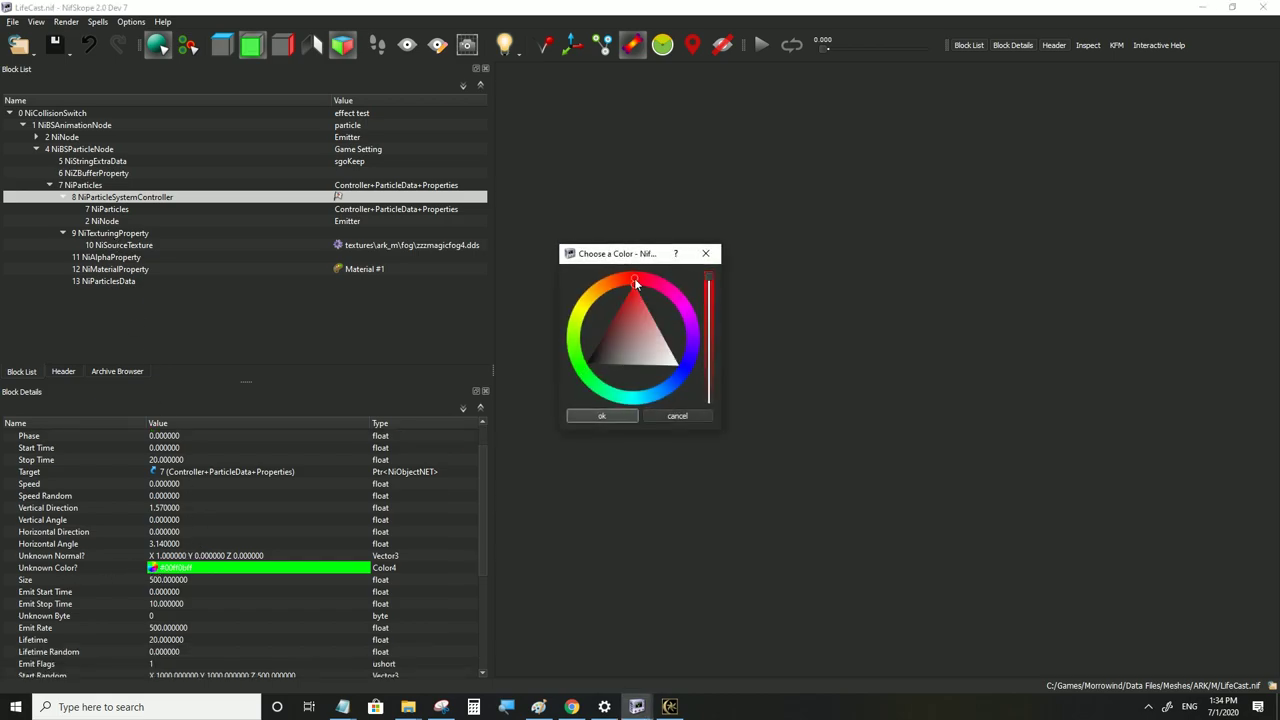
{"action": "left_click", "coordinate": [602, 416]}
{"action": "left_click", "coordinate": [240, 532]}
{"action": "left_click", "coordinate": [13, 21]}
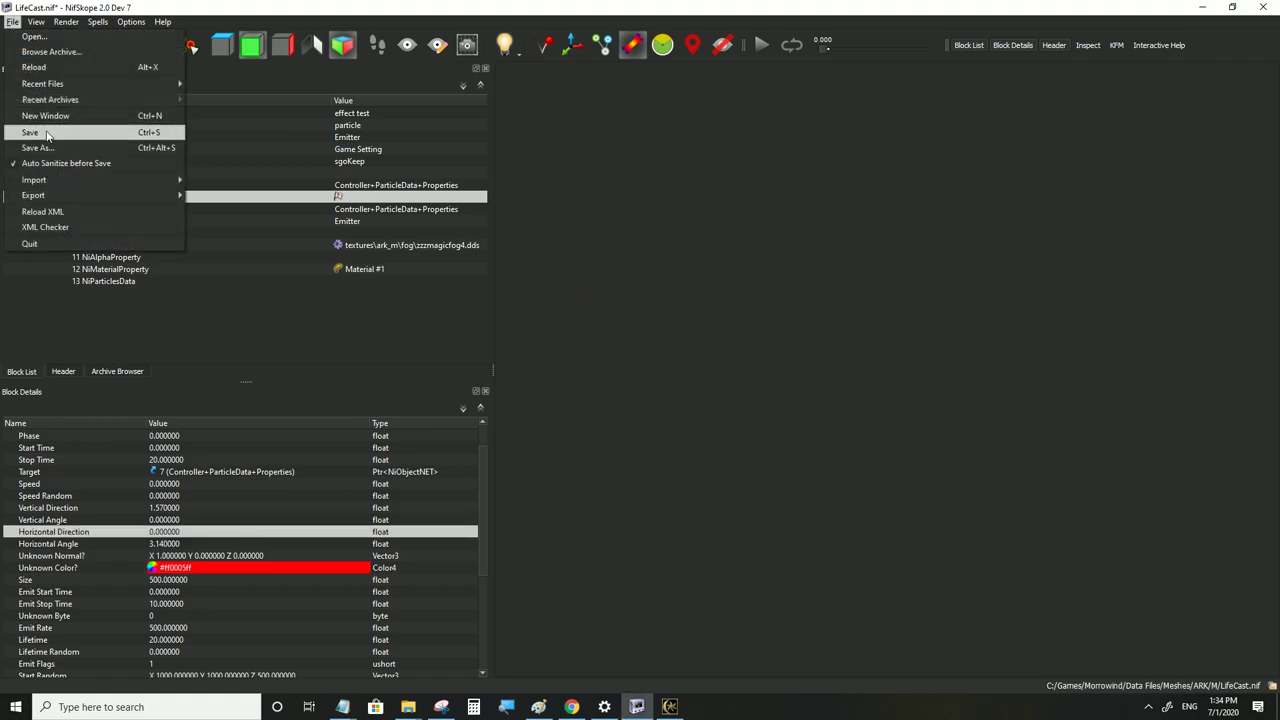
{"action": "left_click", "coordinate": [47, 133]}
Inspect the yellowish haze in Morrowind from third-person view, moving around the plaza
{"action": "left_click", "coordinate": [669, 706]}
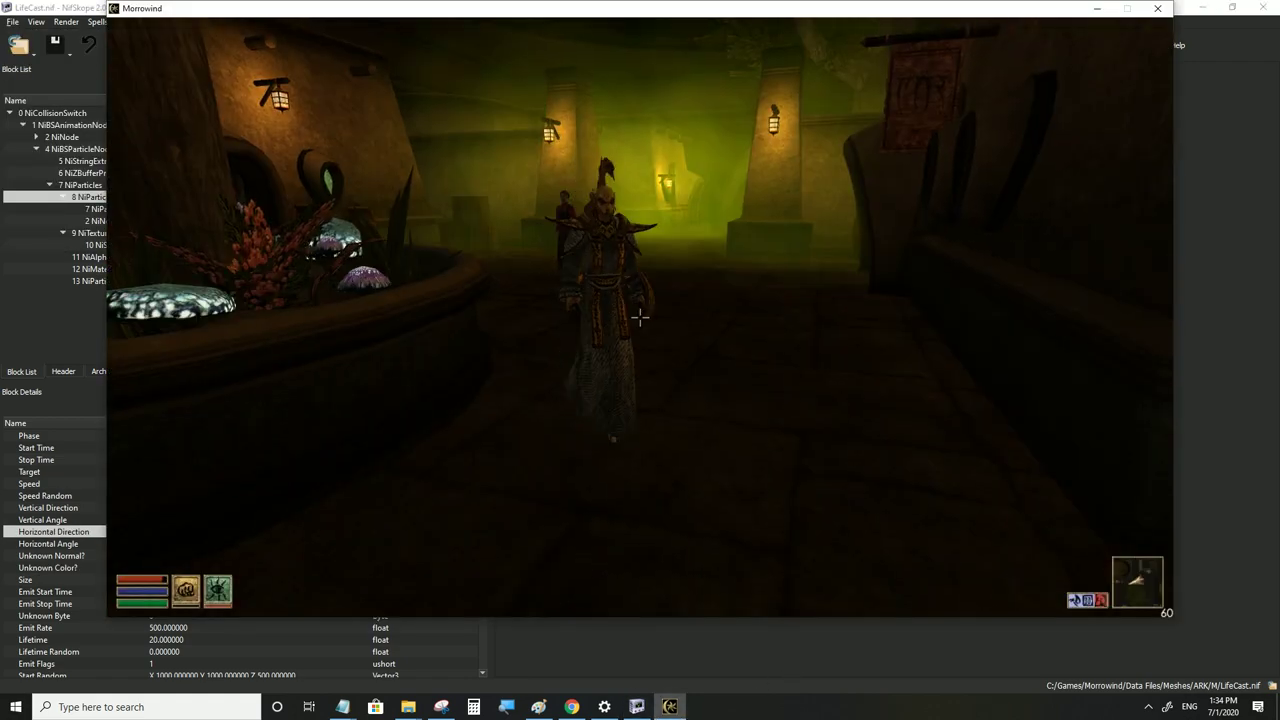
{"action": "key", "text": "Tab"}
{"action": "key", "text": "w"}
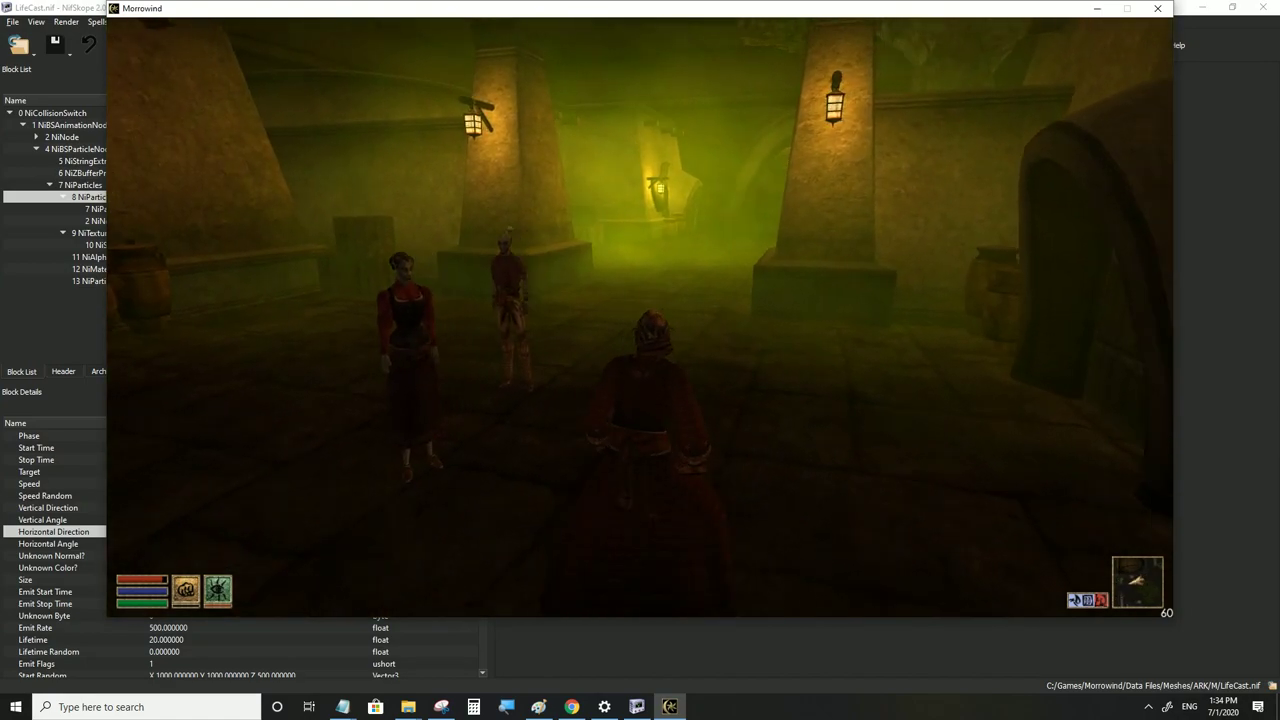
{"action": "key", "text": "s"}
{"action": "key", "text": "a"}
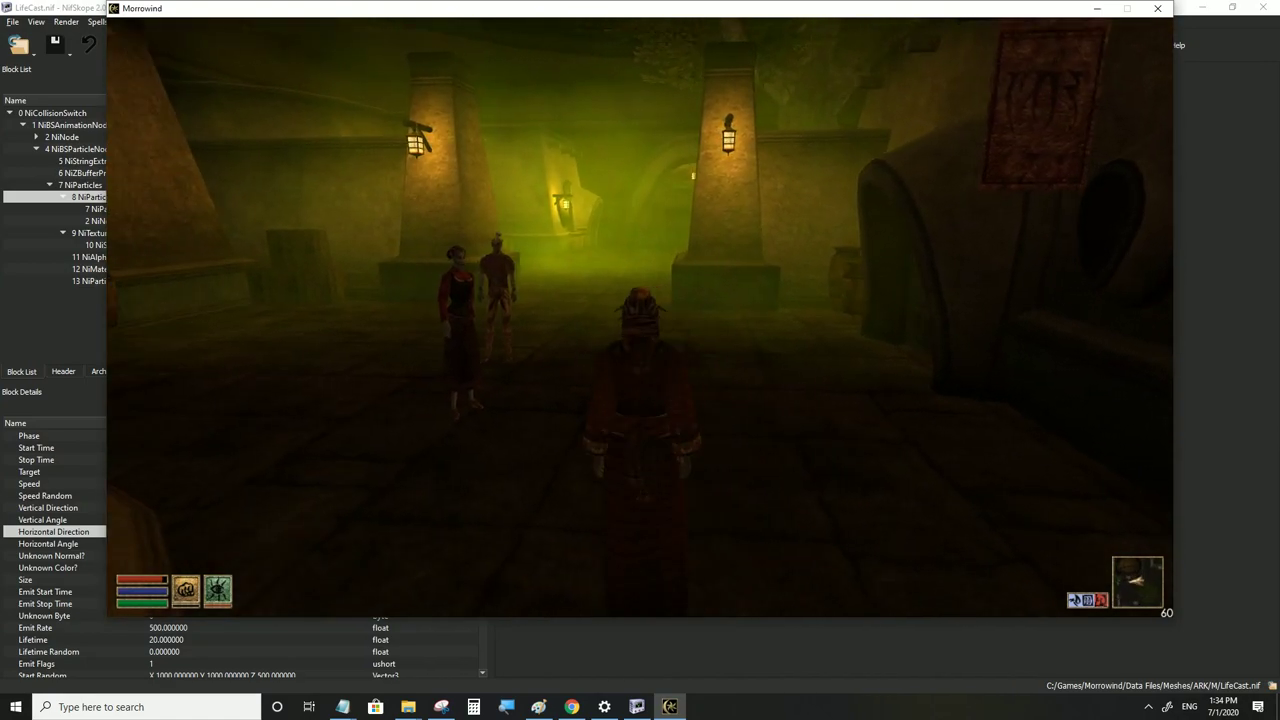
Tint the NiParticlesData vertex colours magenta, save LifeCast.nif, and bring Morrowind forward
{"action": "key", "text": "alt+Tab"}
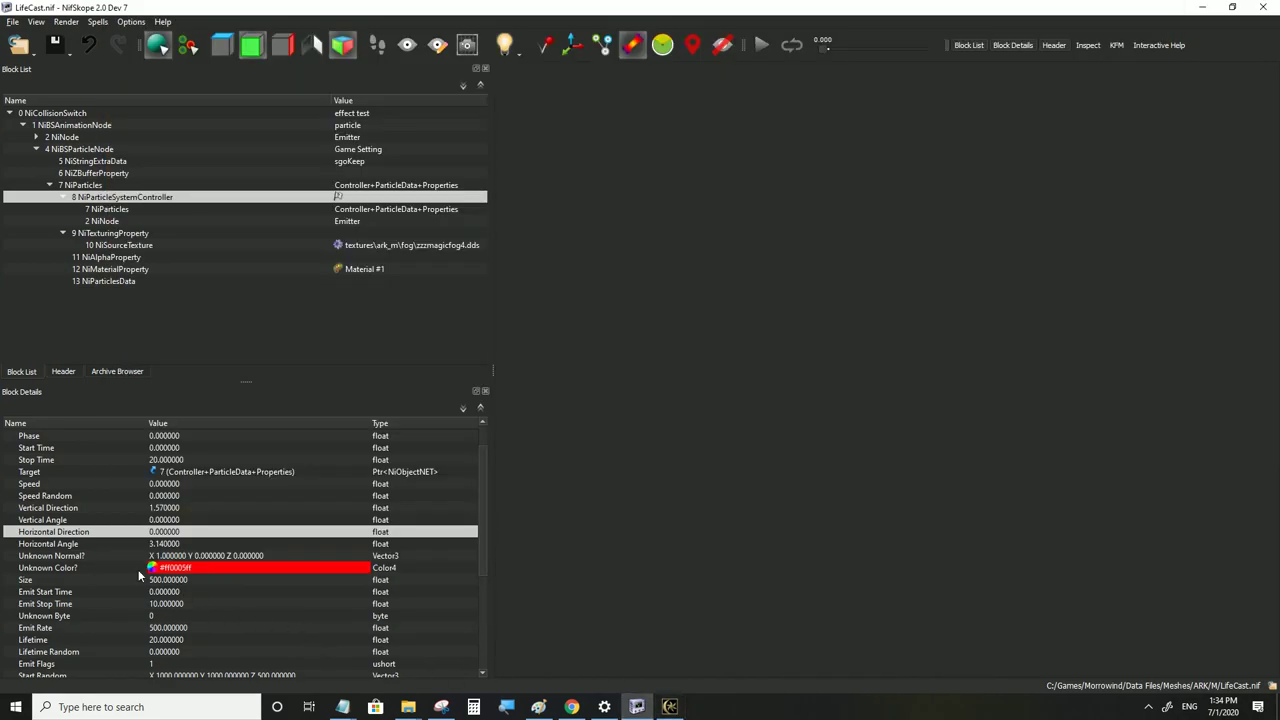
{"action": "left_click", "coordinate": [103, 270]}
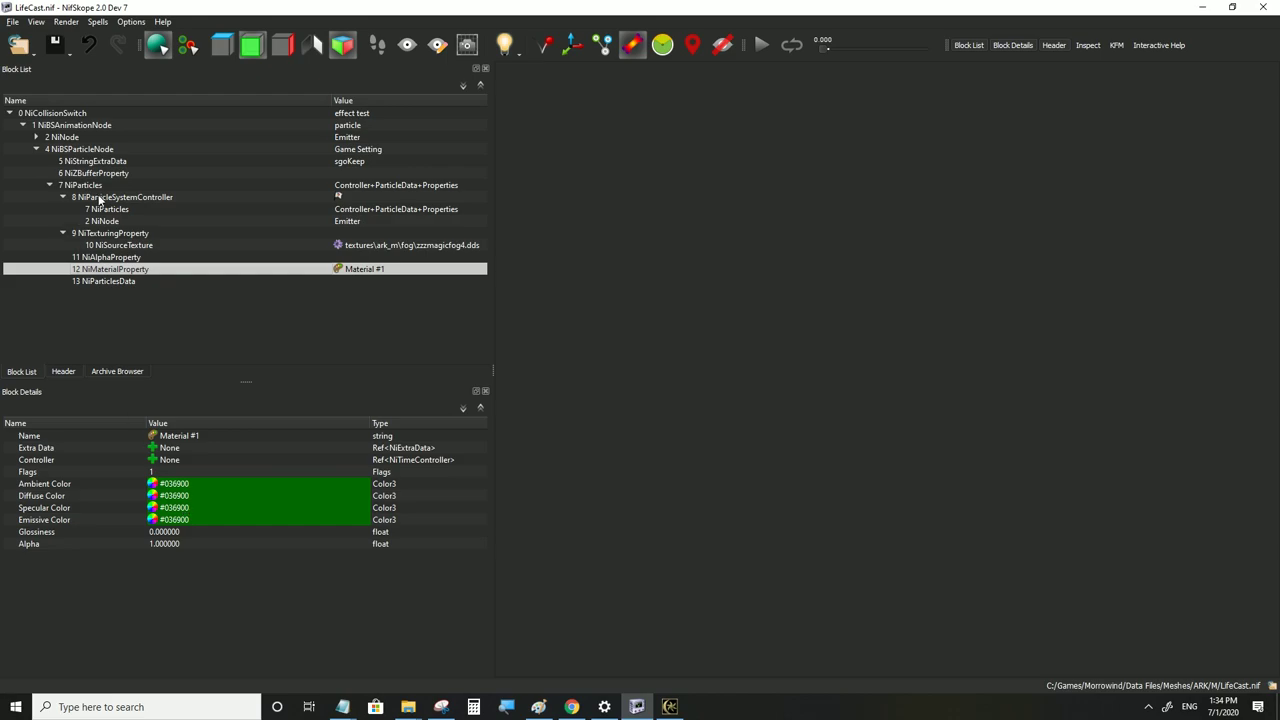
{"action": "left_click", "coordinate": [105, 283]}
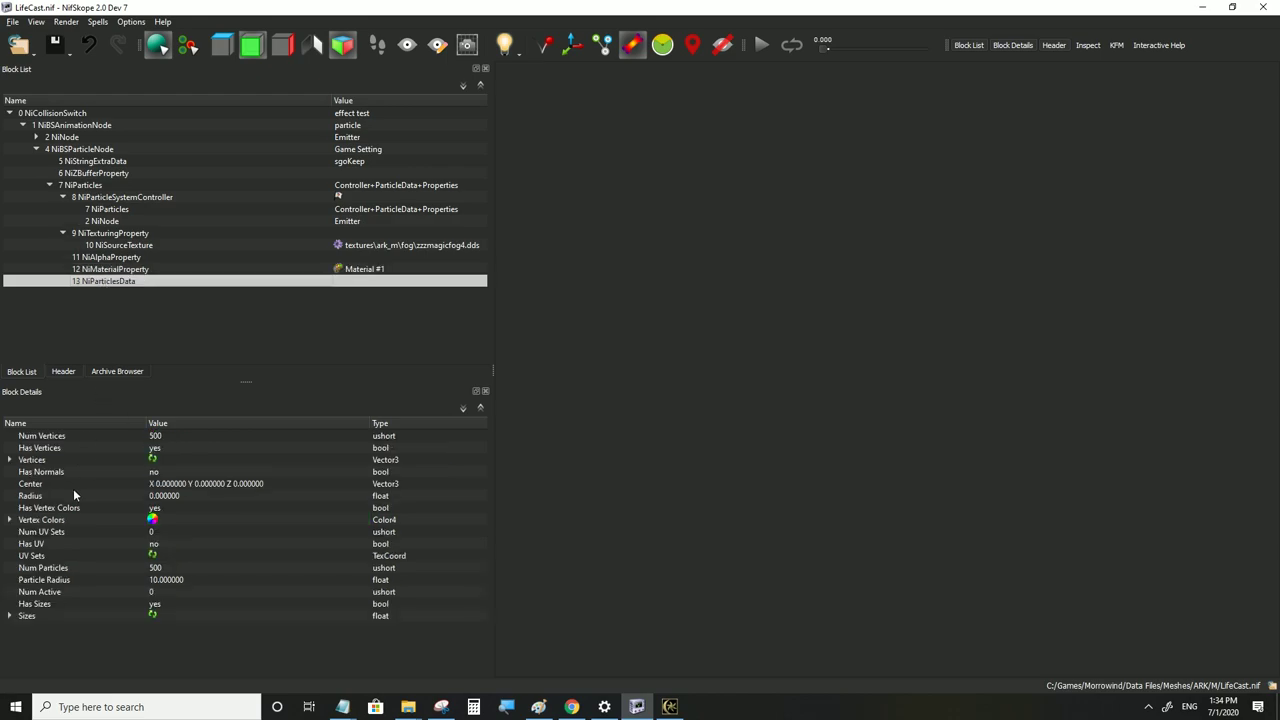
{"action": "double_click", "coordinate": [150, 518]}
{"action": "left_click", "coordinate": [683, 306]}
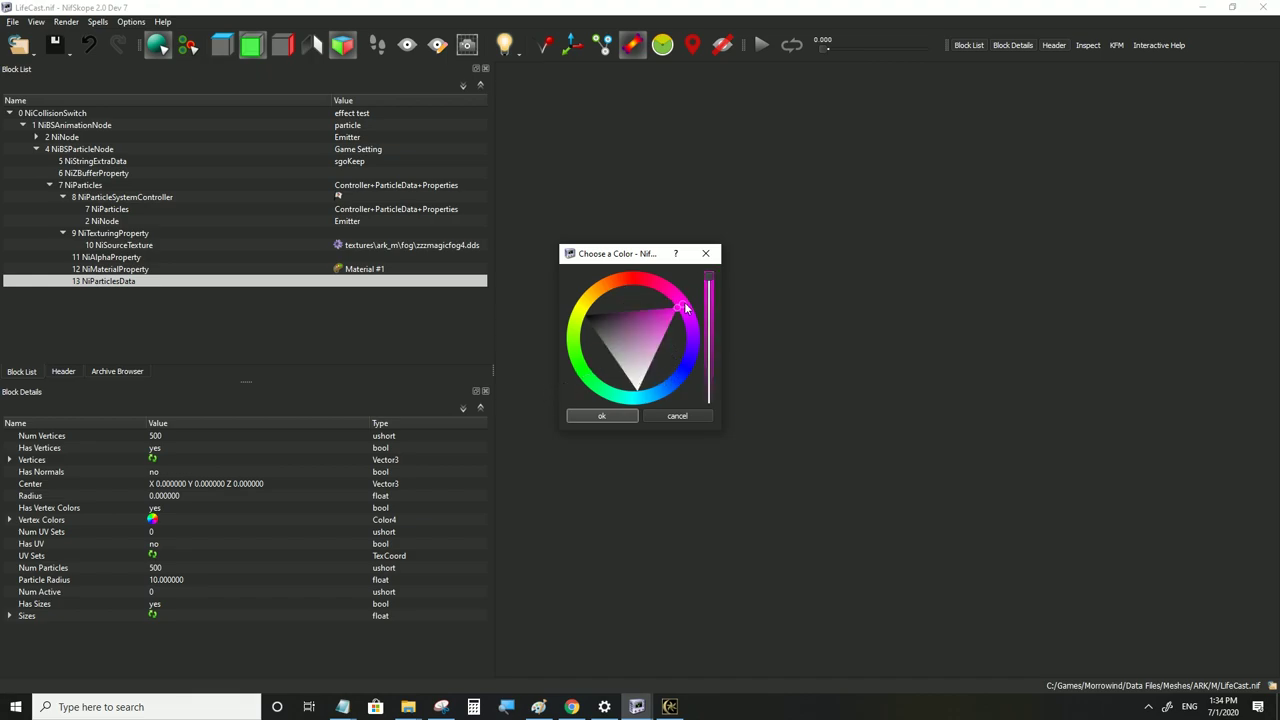
{"action": "left_click", "coordinate": [614, 416]}
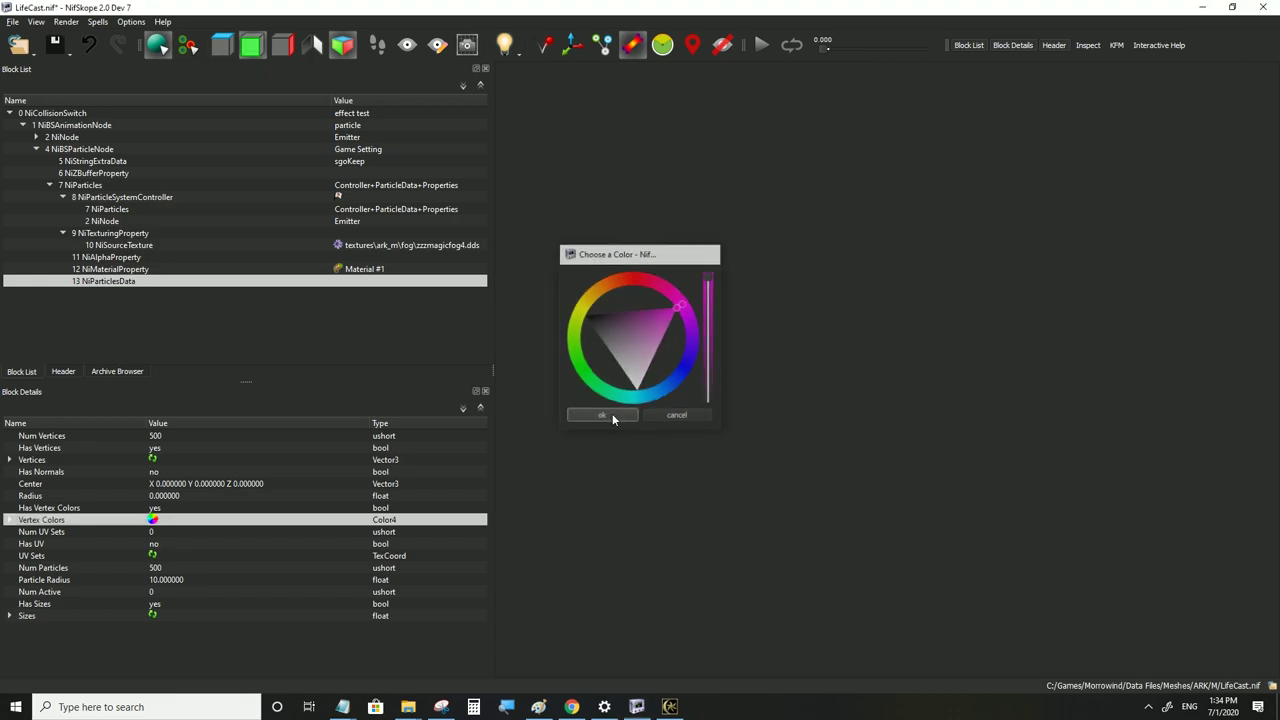
{"action": "left_click", "coordinate": [190, 476]}
{"action": "left_click", "coordinate": [12, 21]}
{"action": "left_click", "coordinate": [30, 132]}
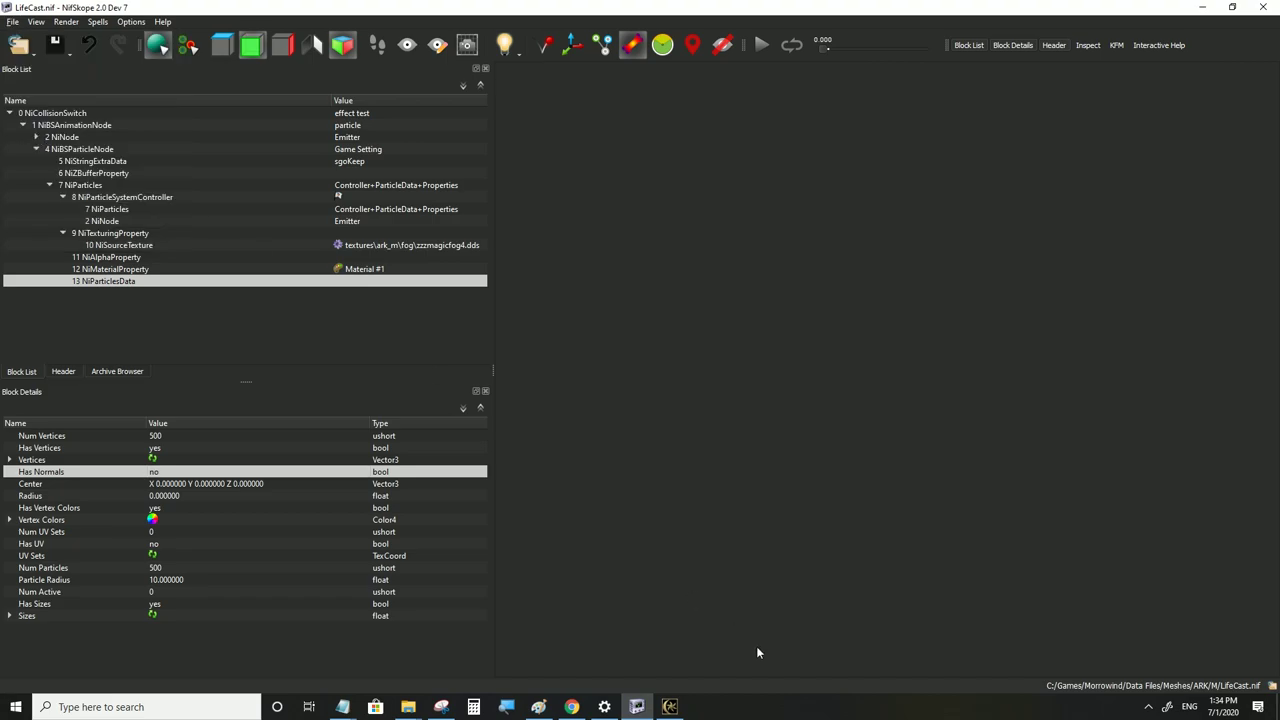
{"action": "left_click", "coordinate": [669, 707]}
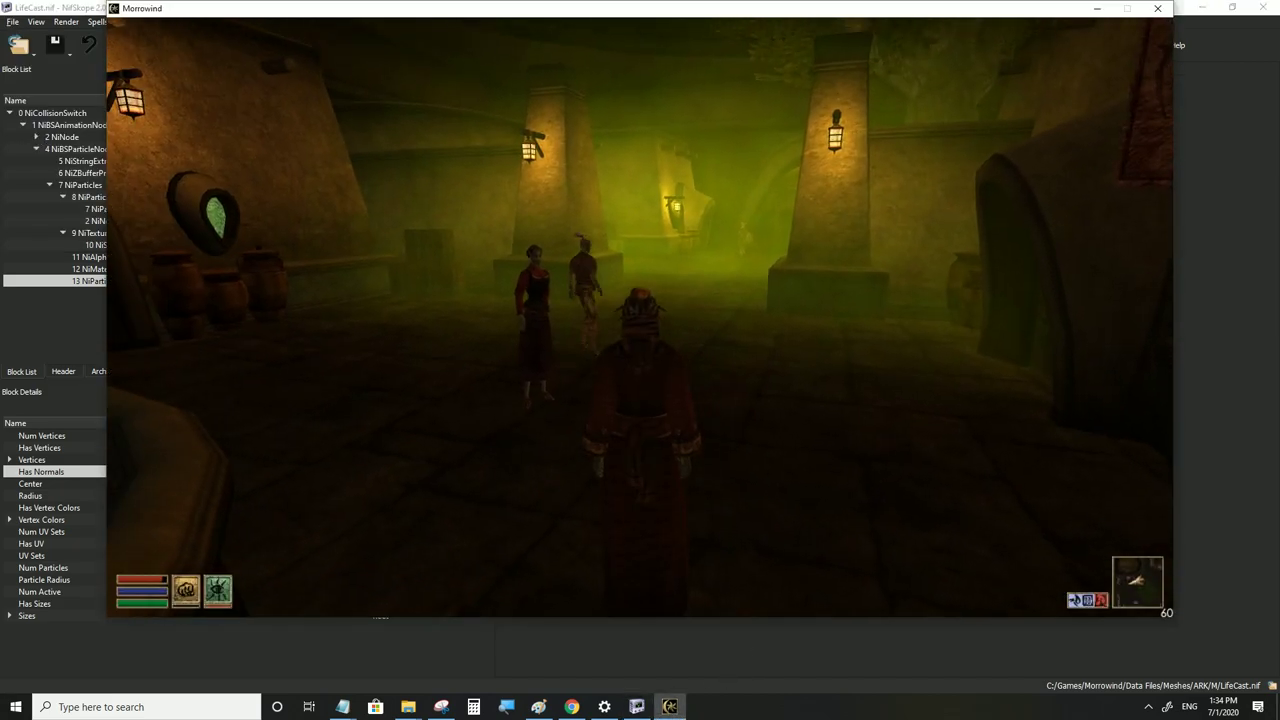
Move back and forth in Morrowind to view the tinted fog
{"action": "key", "text": "w"}
{"action": "key", "text": "s"}
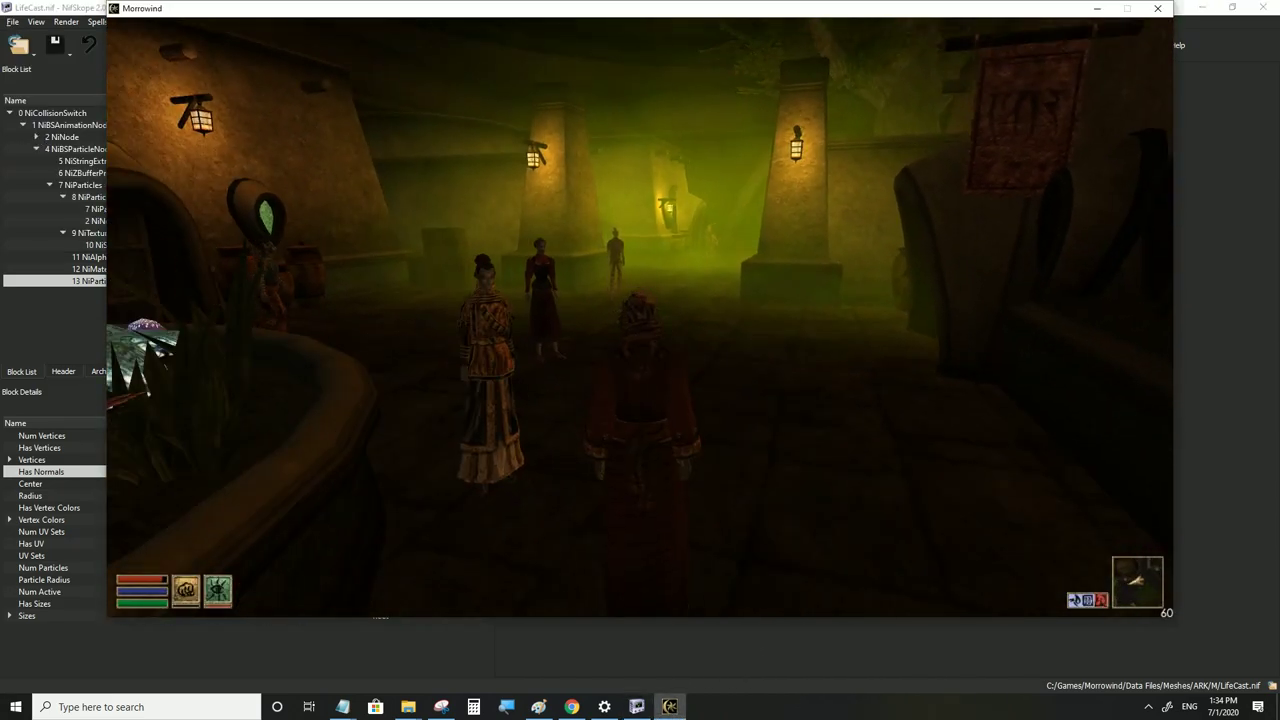
{"action": "key", "text": "w"}
{"action": "key", "text": "s"}
Set Has Vertex Colors to no, save LifeCast.nif, and check the fog in Morrowind
{"action": "key", "text": "alt+Tab"}
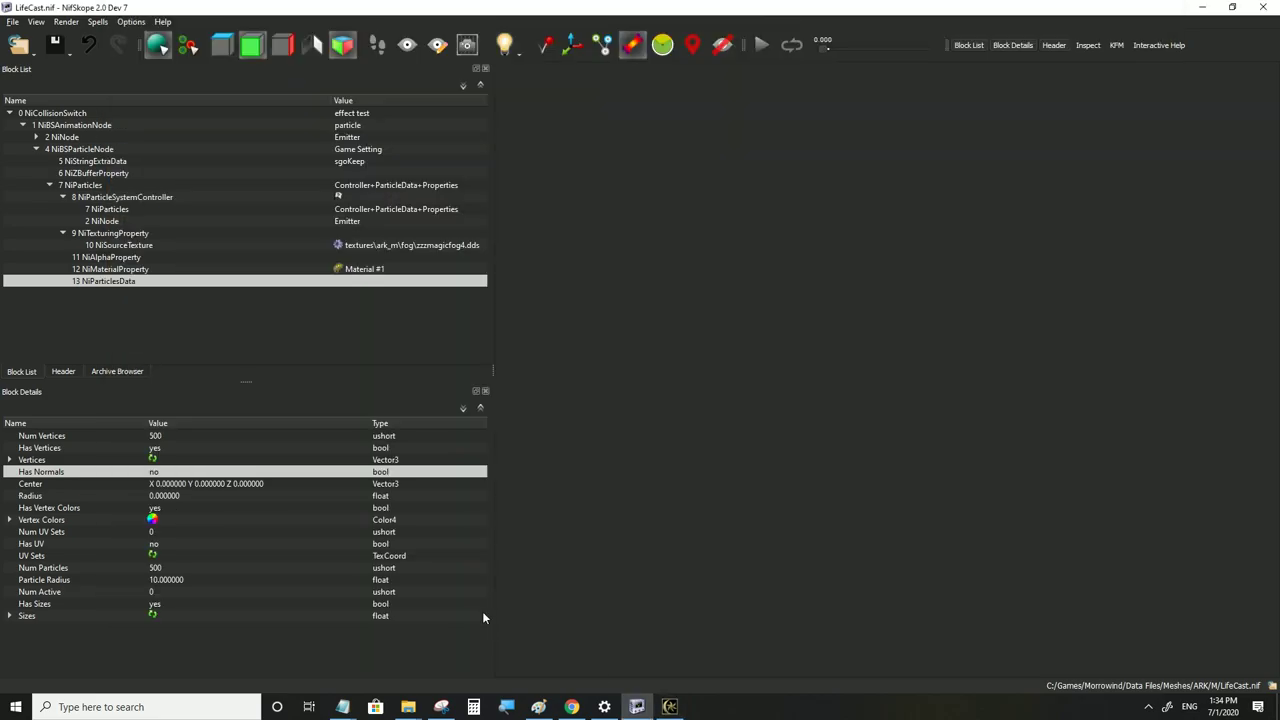
{"action": "double_click", "coordinate": [157, 508]}
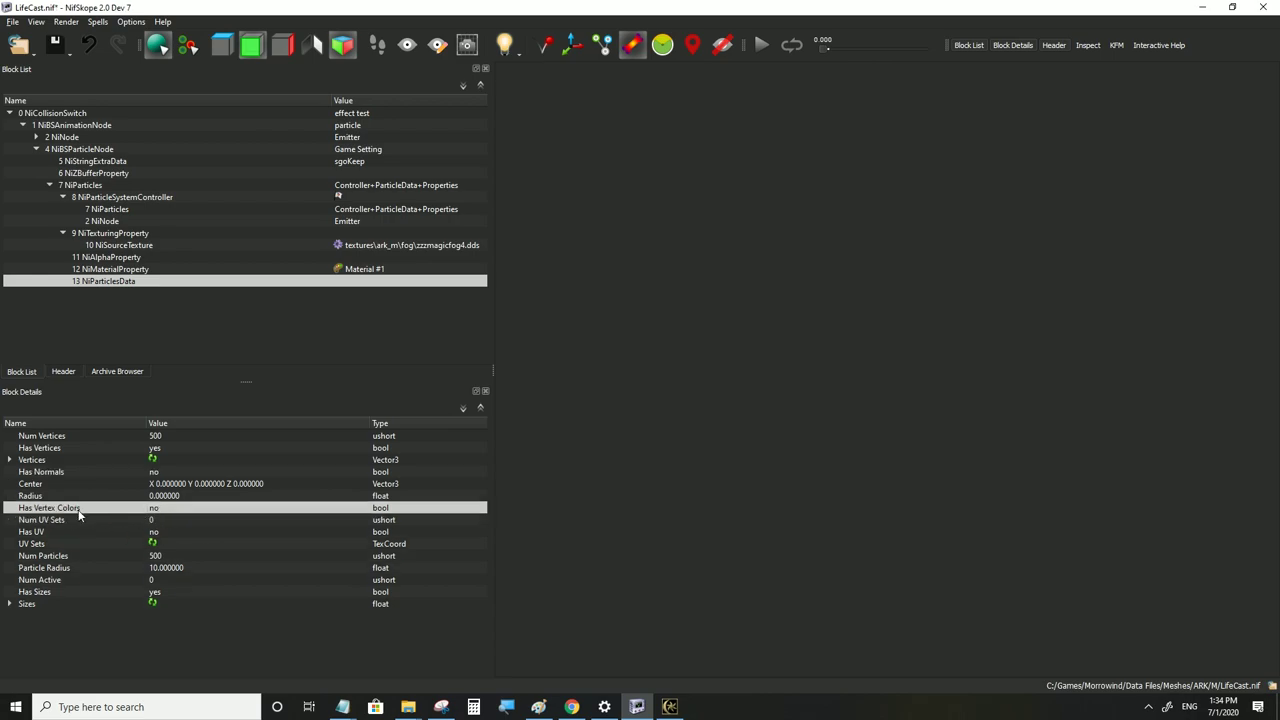
{"action": "left_click", "coordinate": [14, 21]}
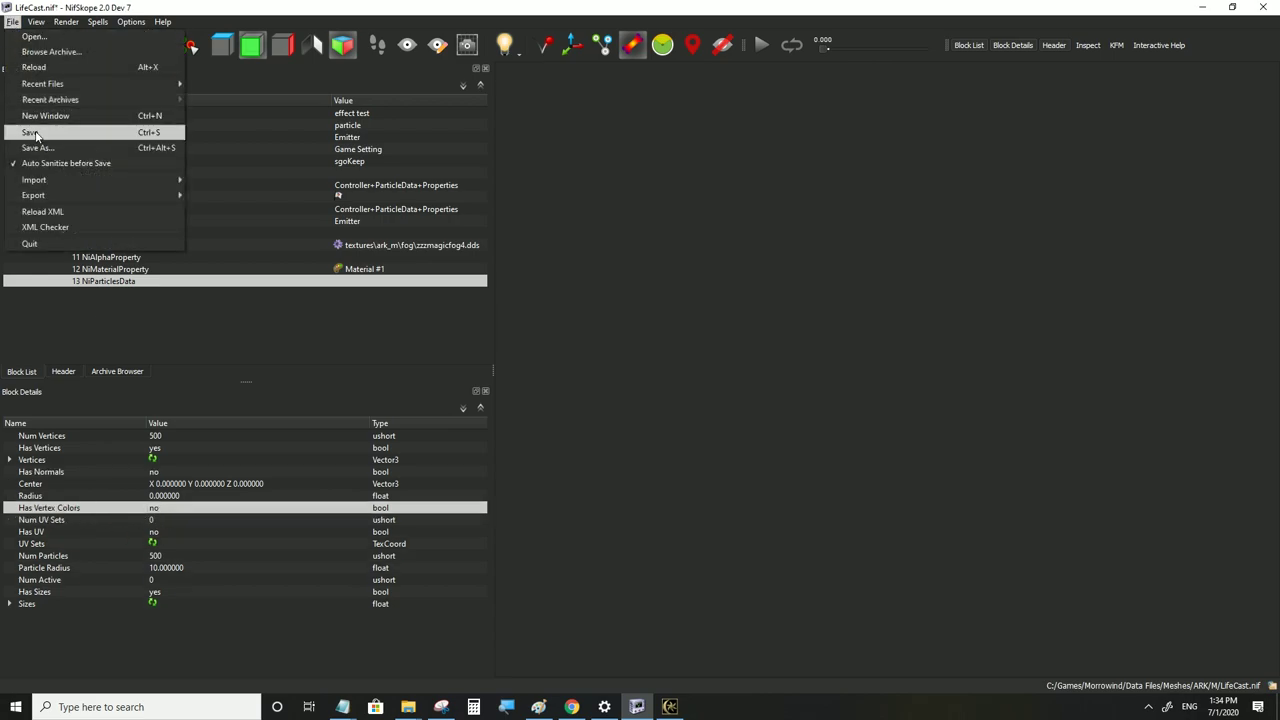
{"action": "left_click", "coordinate": [35, 129]}
{"action": "left_click", "coordinate": [669, 706]}
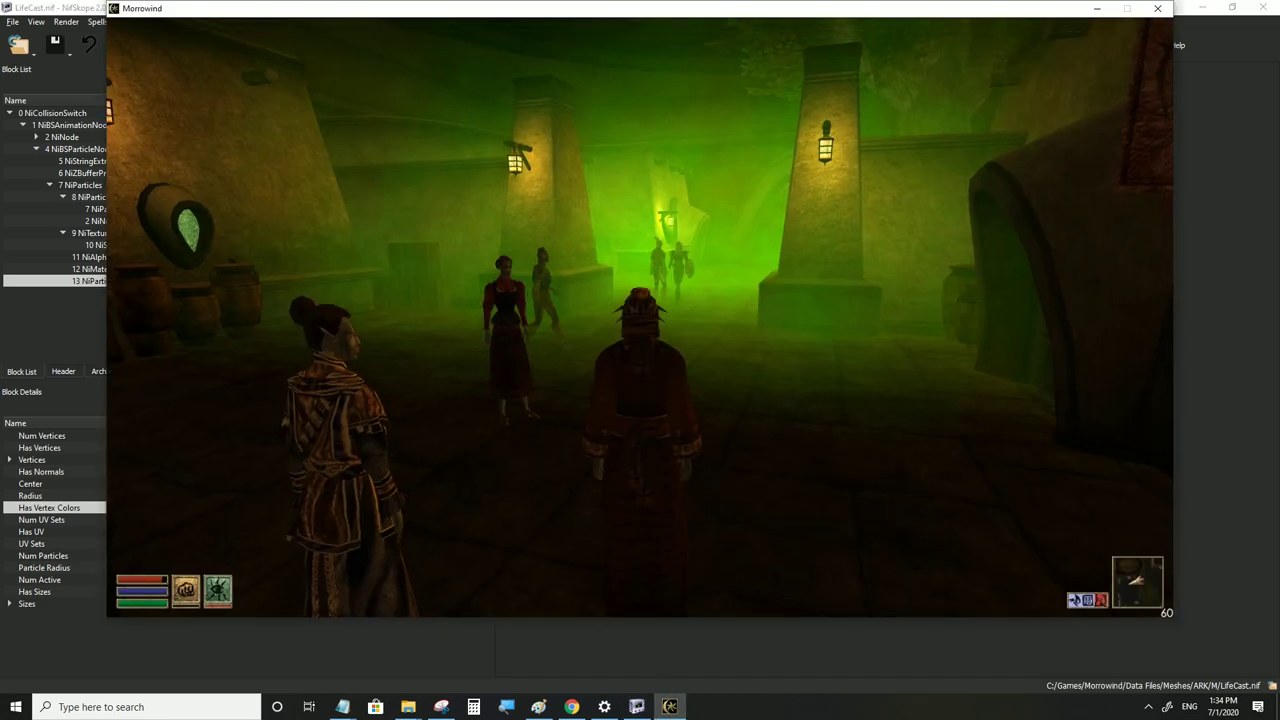
{"action": "key", "text": "alt+Tab"}
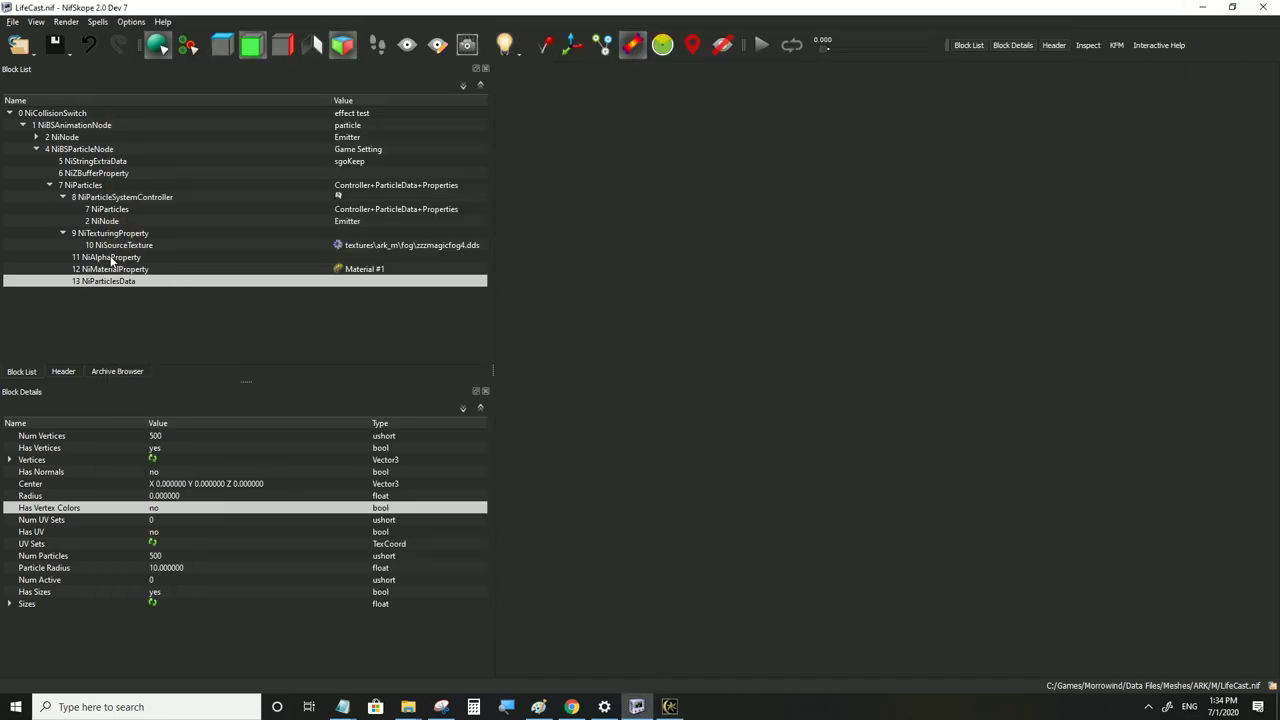
Review the material and controller Unknown Color values, then set Has Vertex Colors back to yes
{"action": "left_click", "coordinate": [113, 268]}
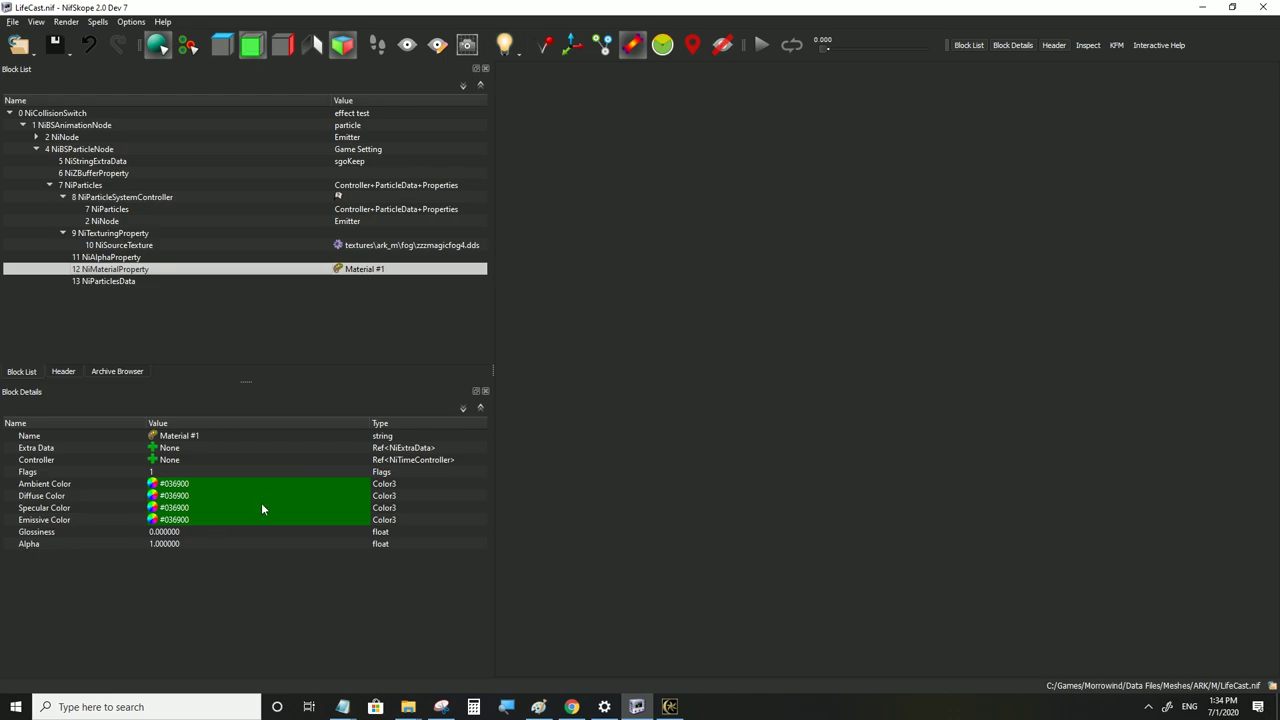
{"action": "left_click", "coordinate": [119, 198]}
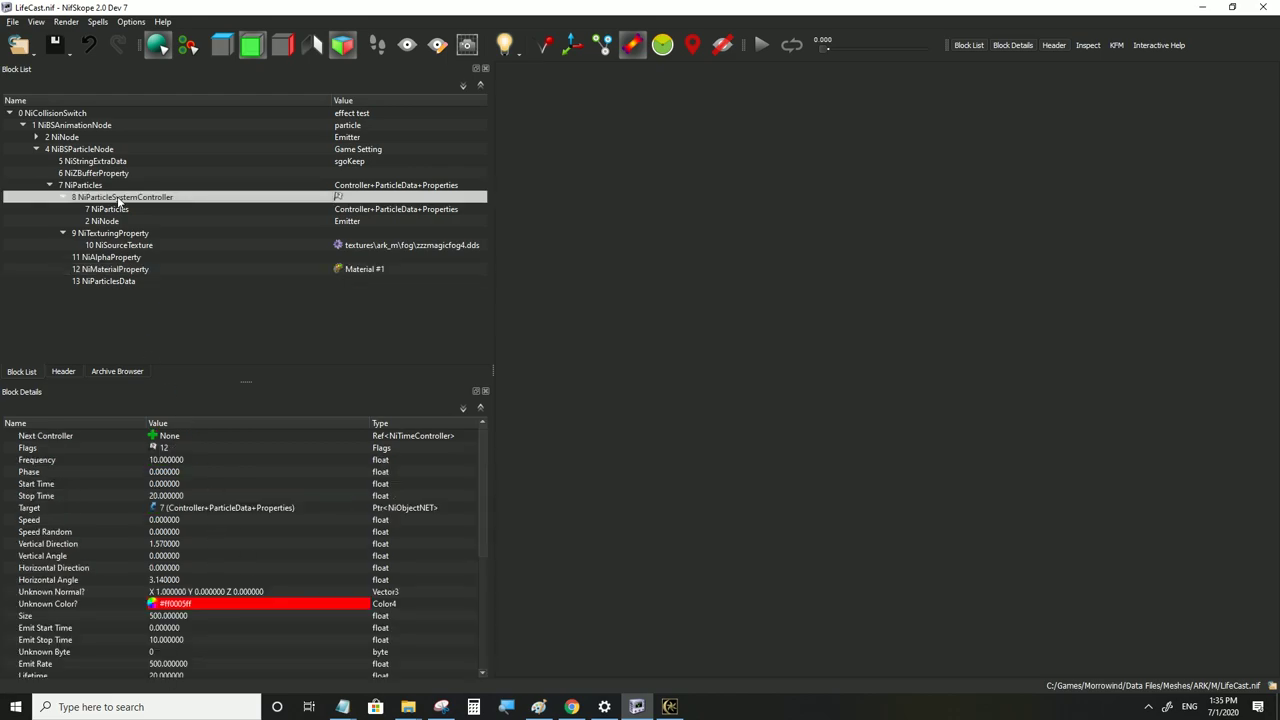
{"action": "left_click", "coordinate": [182, 605]}
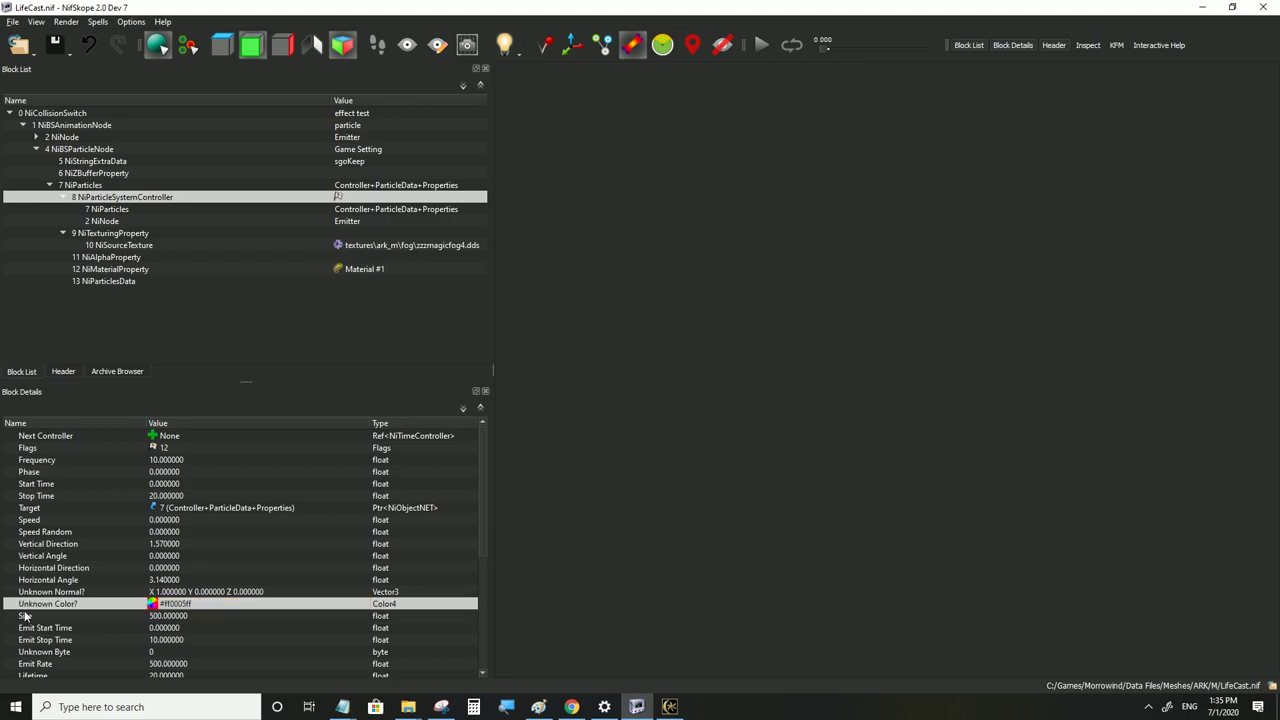
{"action": "left_click", "coordinate": [107, 282]}
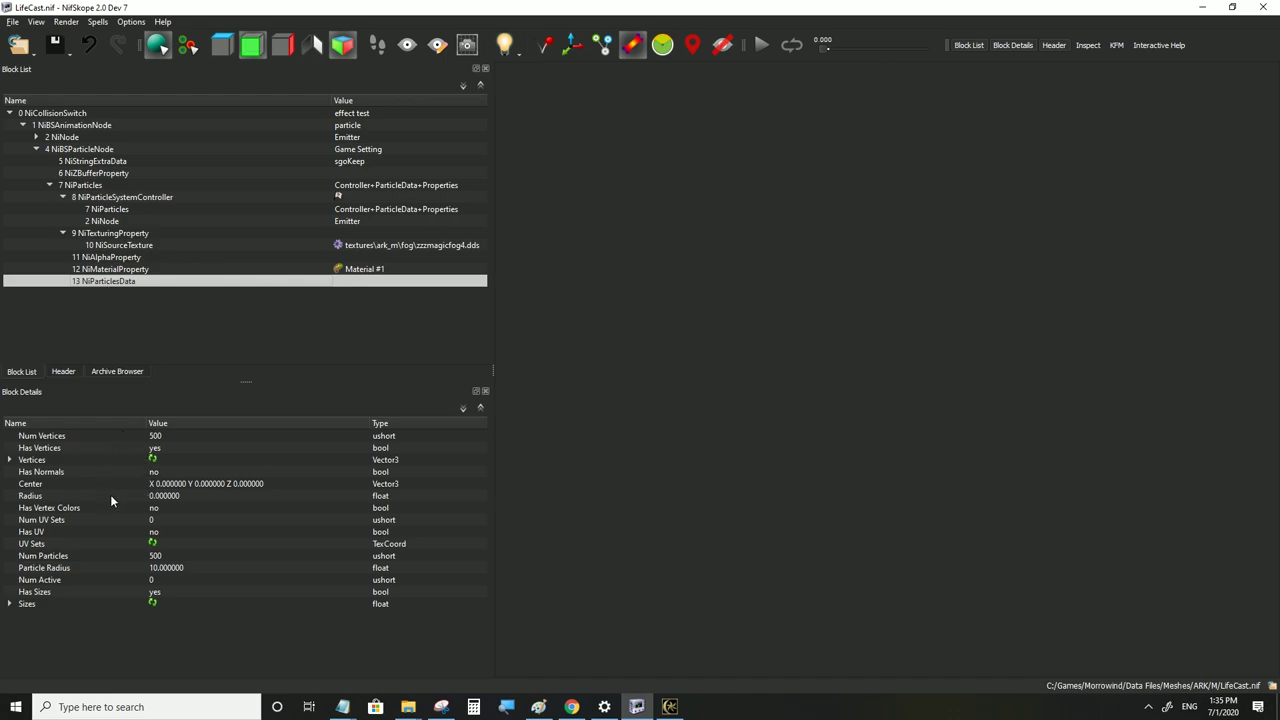
{"action": "double_click", "coordinate": [155, 511]}
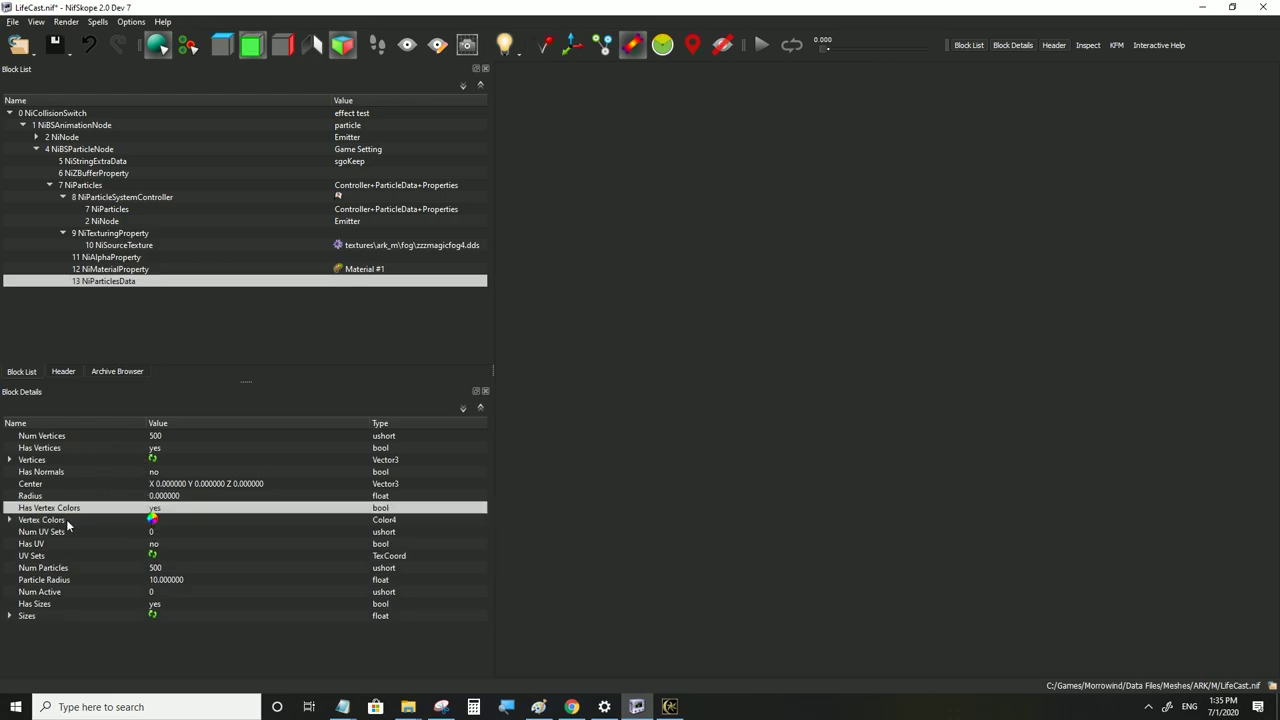
Set the material's Ambient, Diffuse, Specular and Emissive colours all to black #000000
{"action": "left_click", "coordinate": [96, 198]}
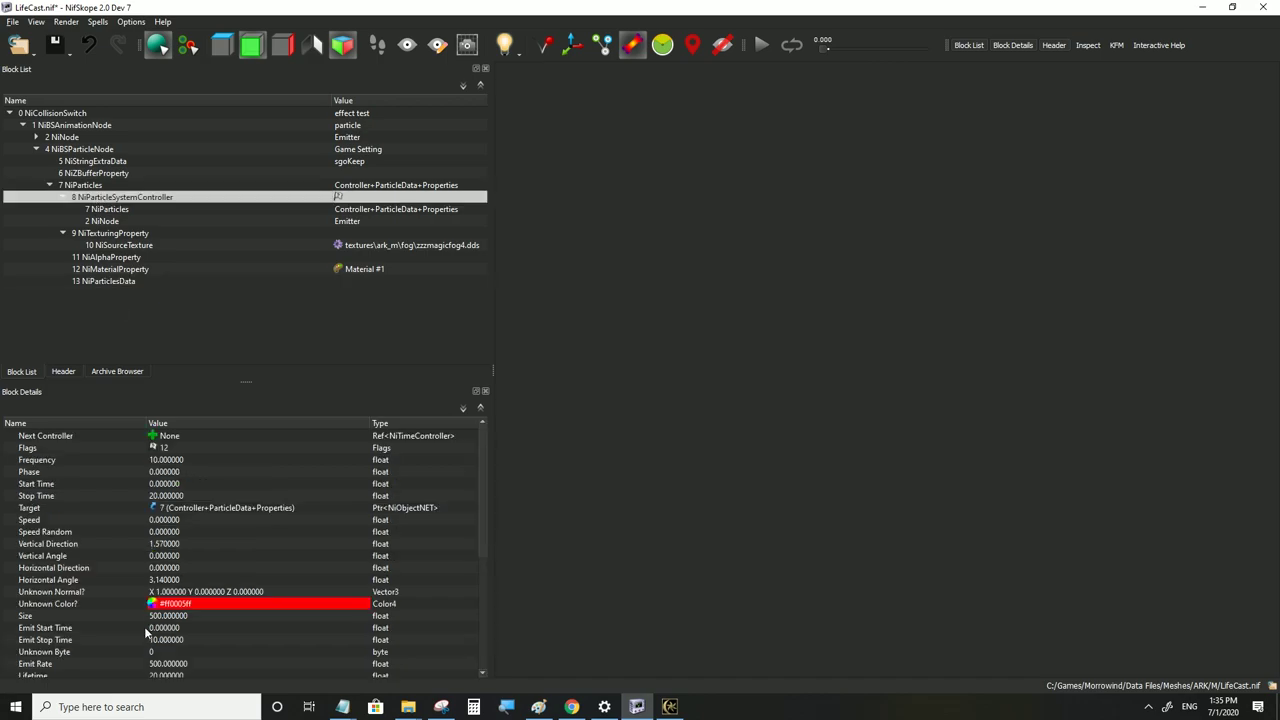
{"action": "left_click", "coordinate": [106, 270]}
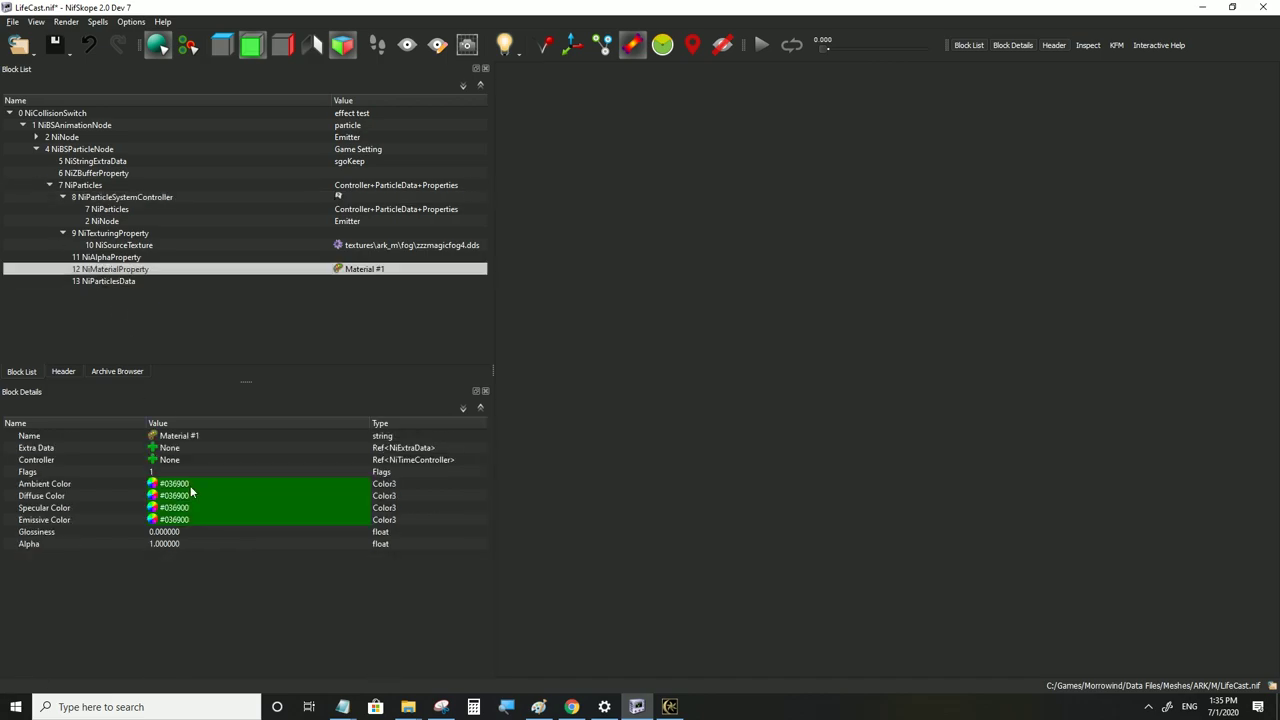
{"action": "left_click", "coordinate": [152, 483]}
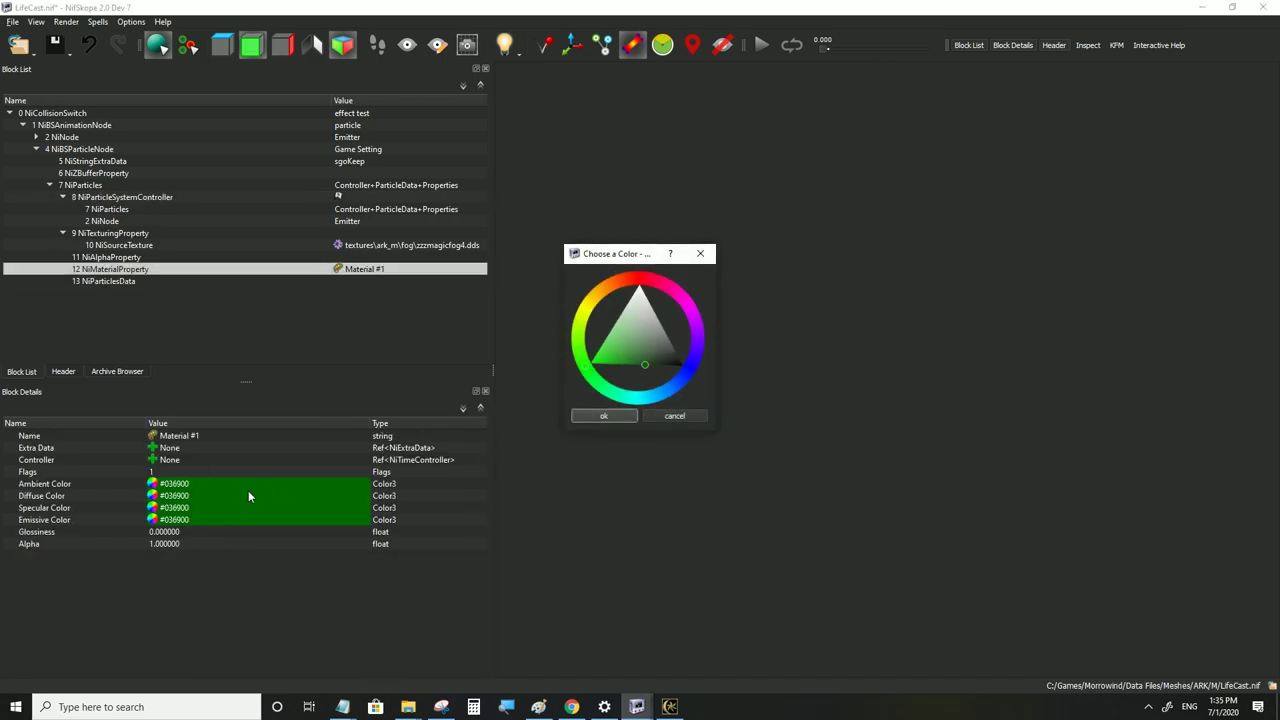
{"action": "left_click_drag", "start_coordinate": [664, 357], "coordinate": [737, 383]}
{"action": "left_click", "coordinate": [604, 416]}
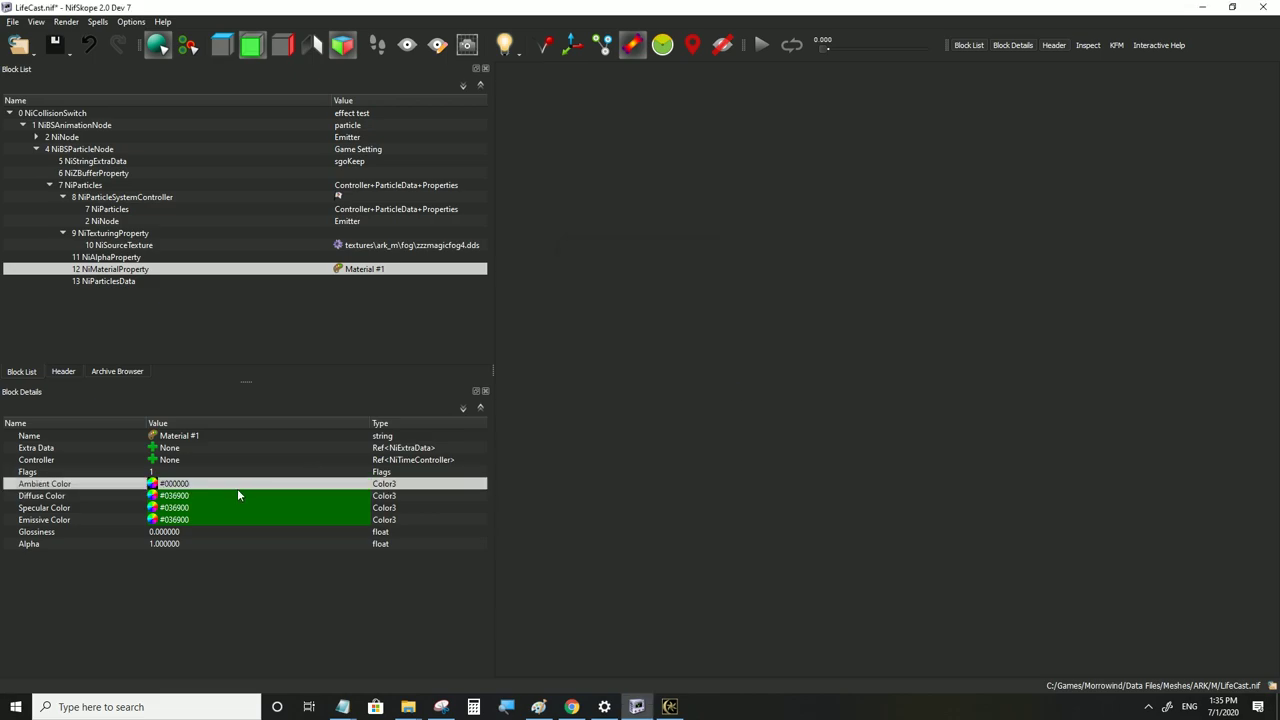
{"action": "left_click", "coordinate": [196, 496]}
{"action": "left_click", "coordinate": [190, 509], "text": "ctrl"}
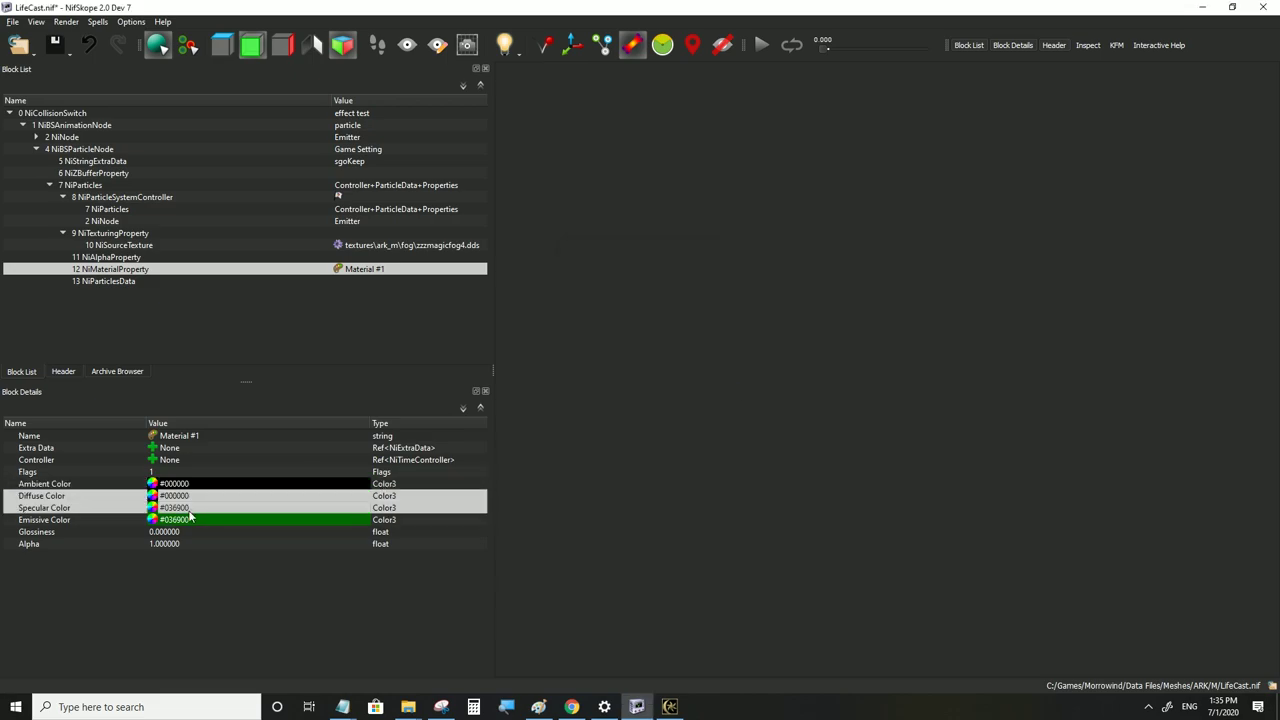
{"action": "left_click", "coordinate": [186, 520], "text": "ctrl"}
{"action": "type", "text": "#000000 #000000 #000000"}
Save LifeCast.nif and check the red-tinted fog in Morrowind
{"action": "left_click", "coordinate": [12, 21]}
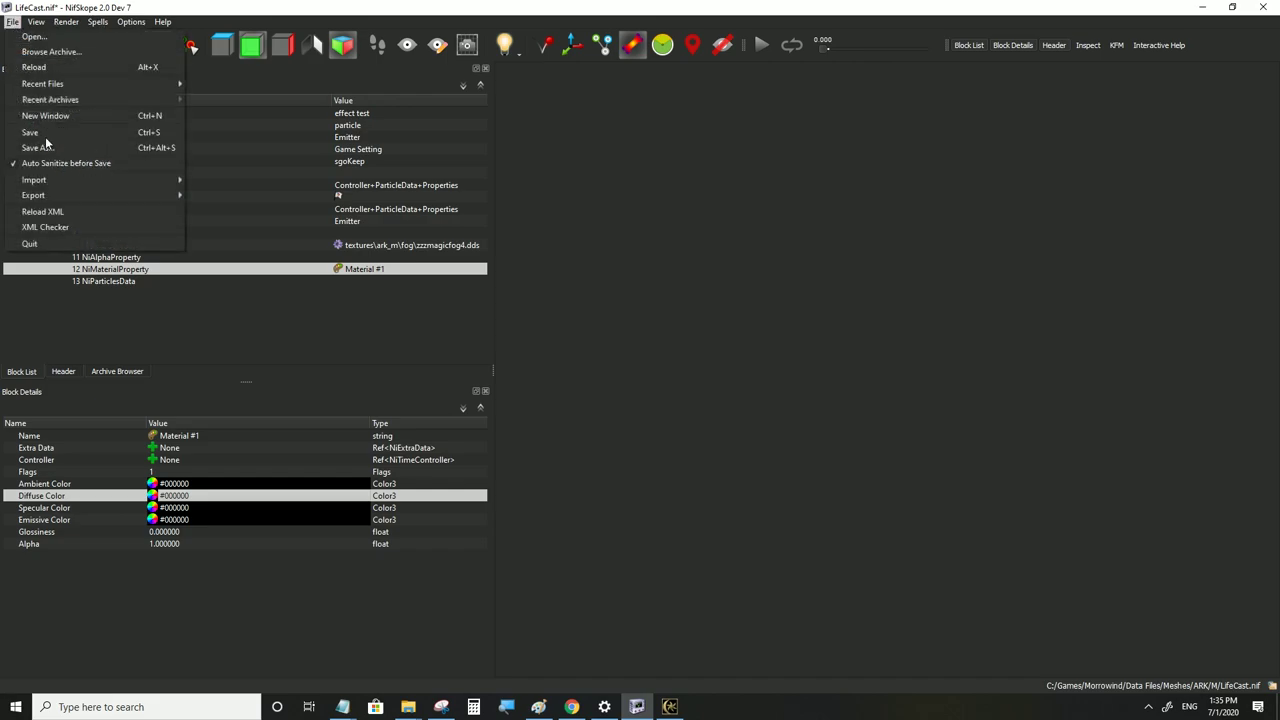
{"action": "left_click", "coordinate": [45, 130]}
{"action": "left_click", "coordinate": [670, 707]}
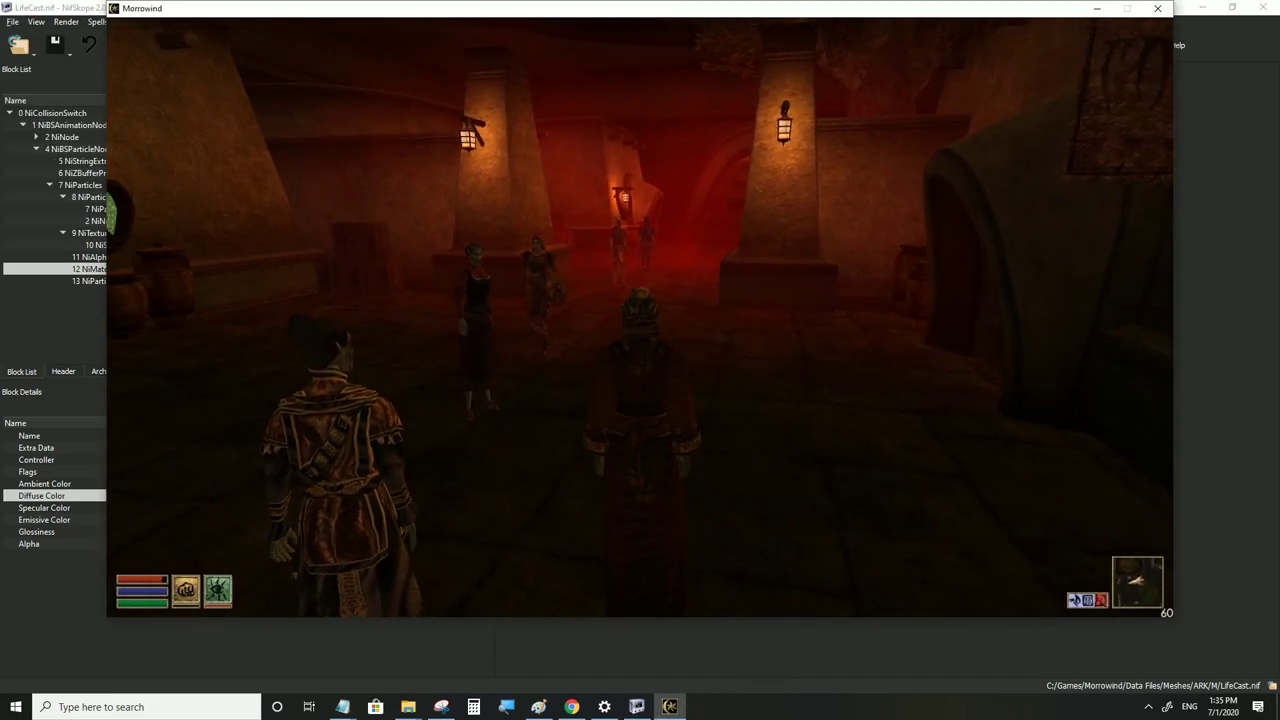
{"action": "key", "text": "alt+Tab"}
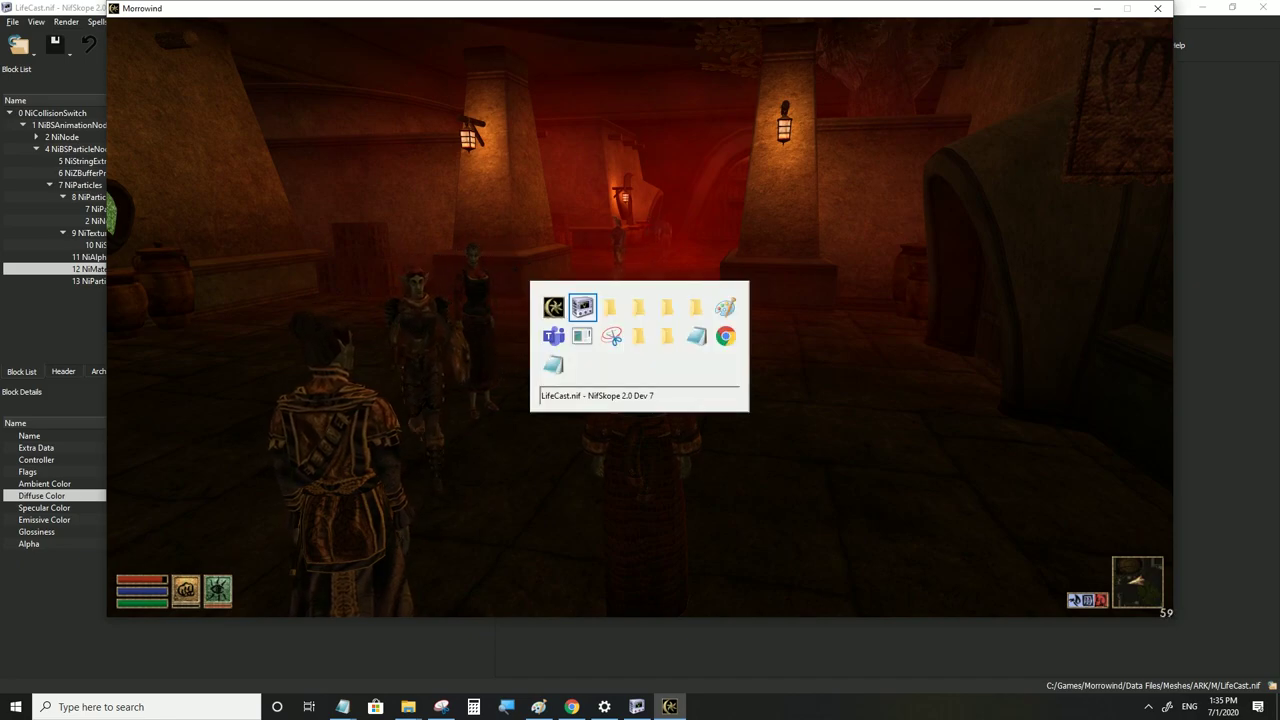
{"action": "left_click", "coordinate": [118, 198]}
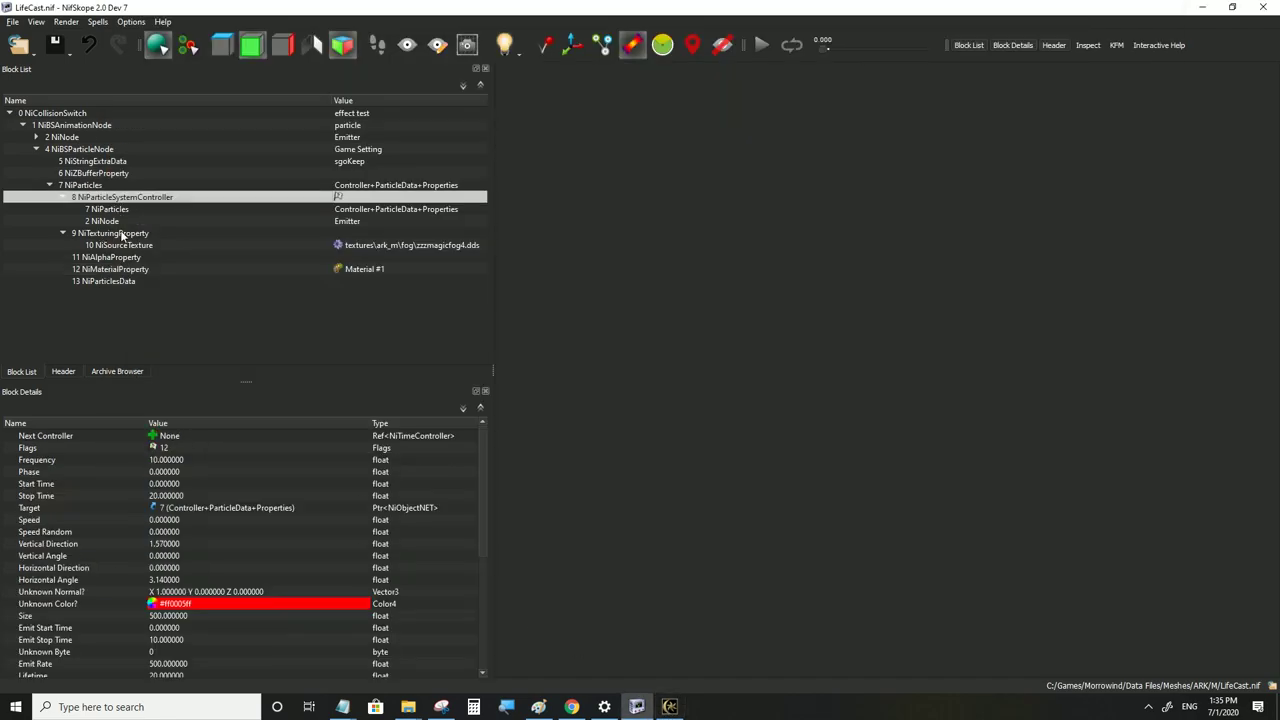
Set the particle controller's Unknown Color to white #ffffffff
{"action": "left_click", "coordinate": [177, 598]}
{"action": "scroll", "coordinate": [176, 605], "scroll_direction": "down", "scroll_amount": 1}
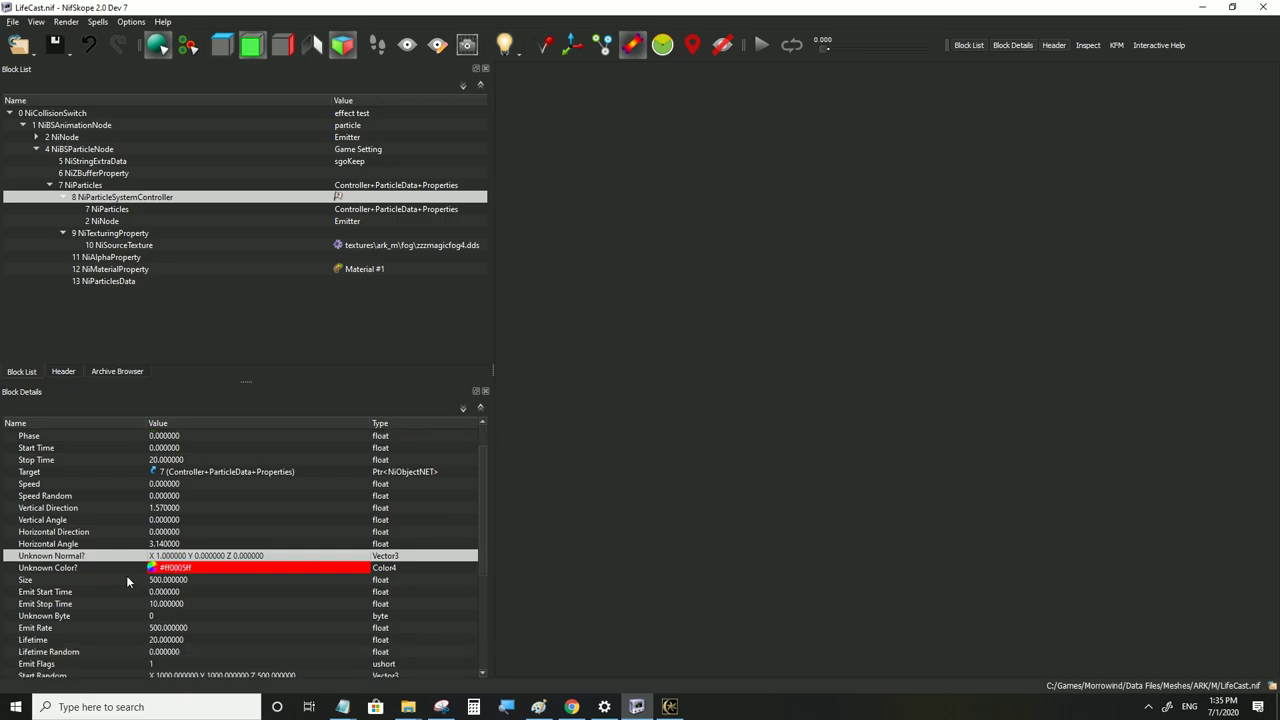
{"action": "left_click", "coordinate": [90, 569]}
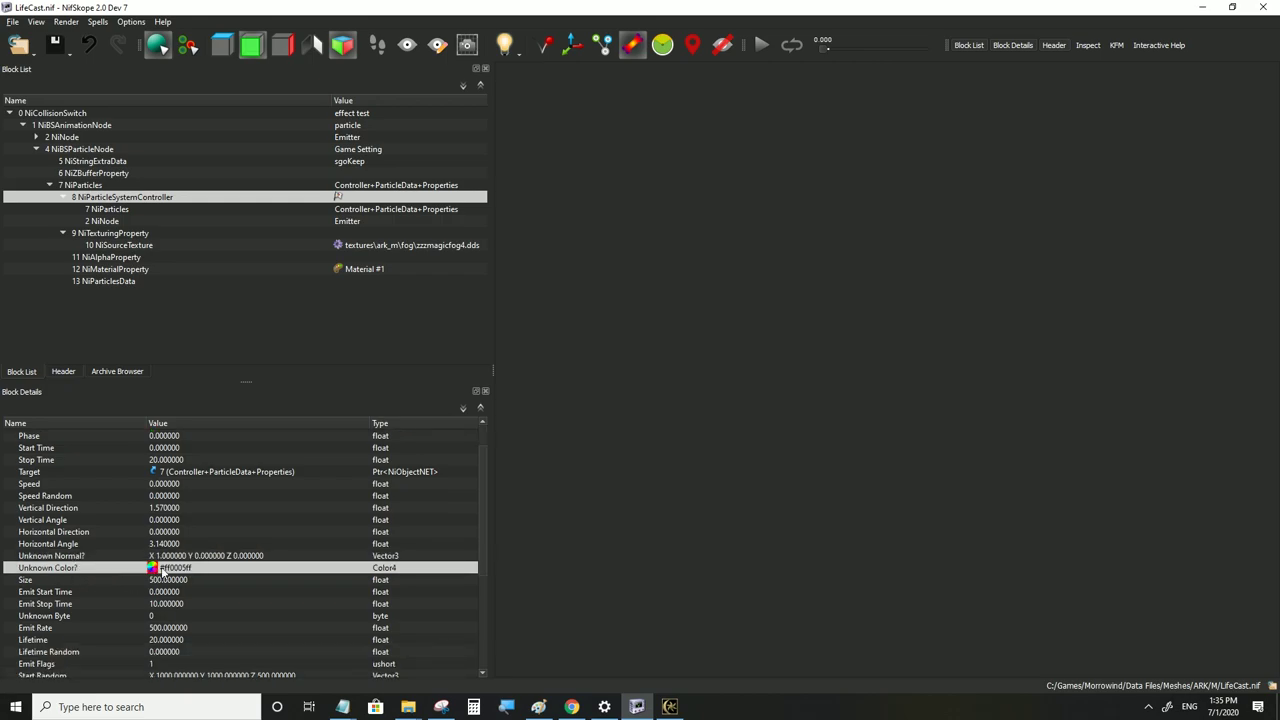
{"action": "left_click", "coordinate": [155, 568]}
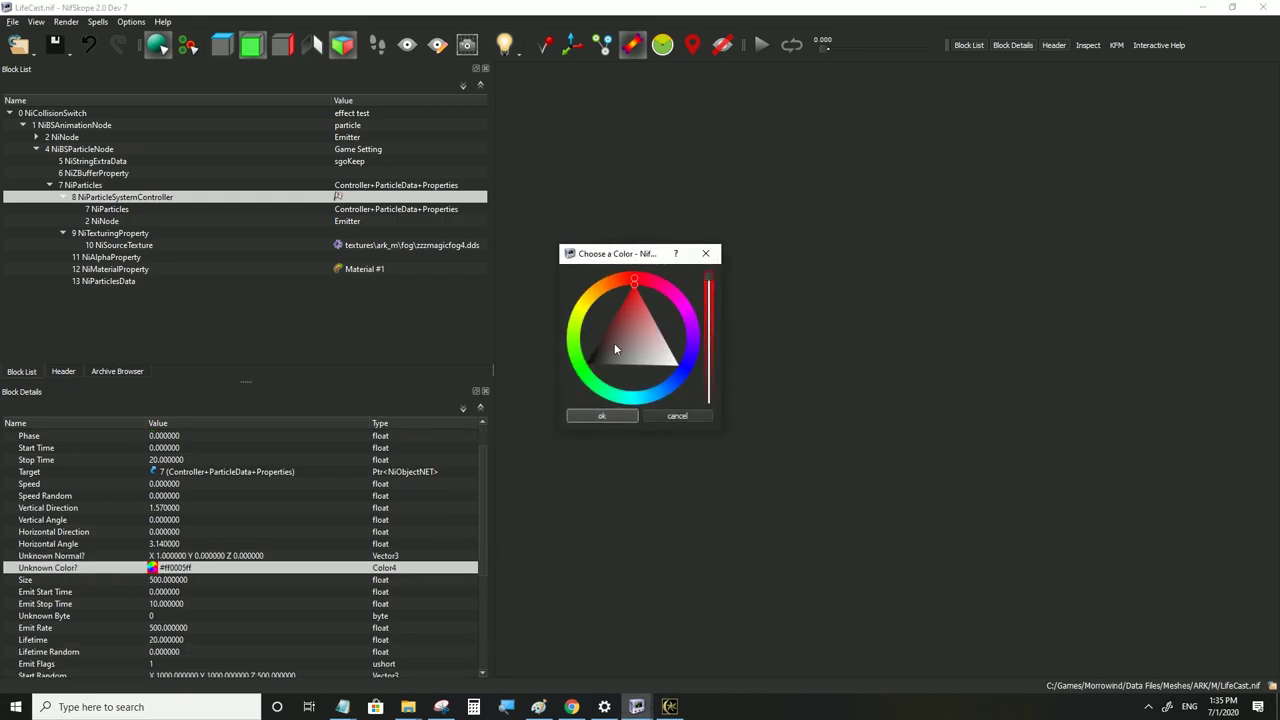
{"action": "left_click_drag", "start_coordinate": [614, 348], "coordinate": [707, 374]}
{"action": "left_click", "coordinate": [604, 414]}
{"action": "left_click", "coordinate": [257, 520]}
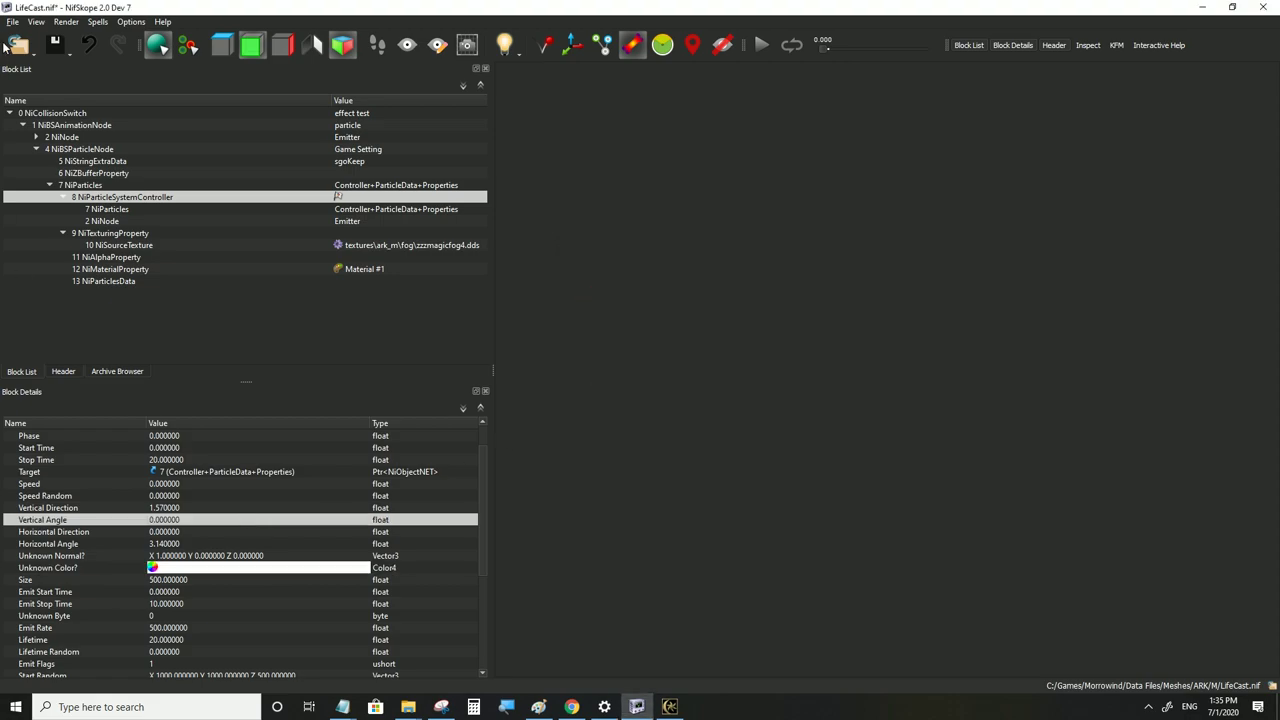
Save LifeCast.nif, view it in Morrowind, and review the particle data and emitter colour
{"action": "left_click", "coordinate": [10, 23]}
{"action": "left_click", "coordinate": [42, 132]}
{"action": "left_click", "coordinate": [670, 707]}
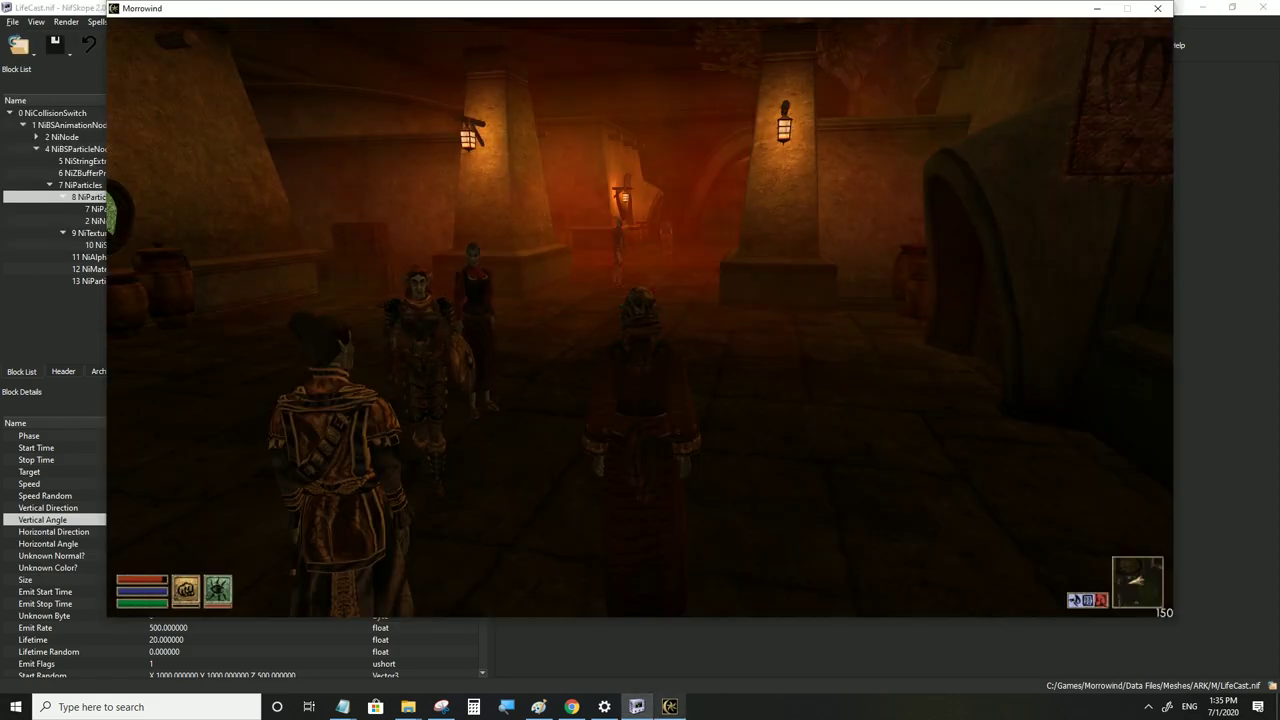
{"action": "key", "text": "alt+Tab"}
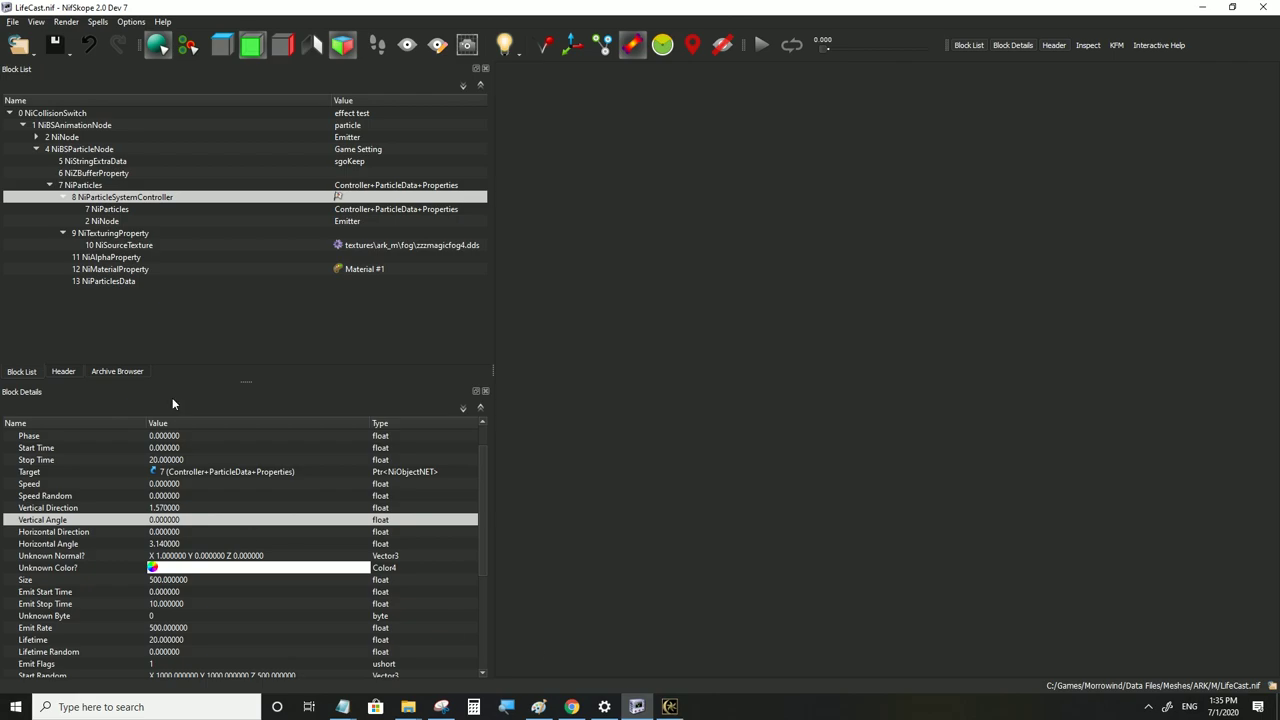
{"action": "left_click", "coordinate": [119, 281]}
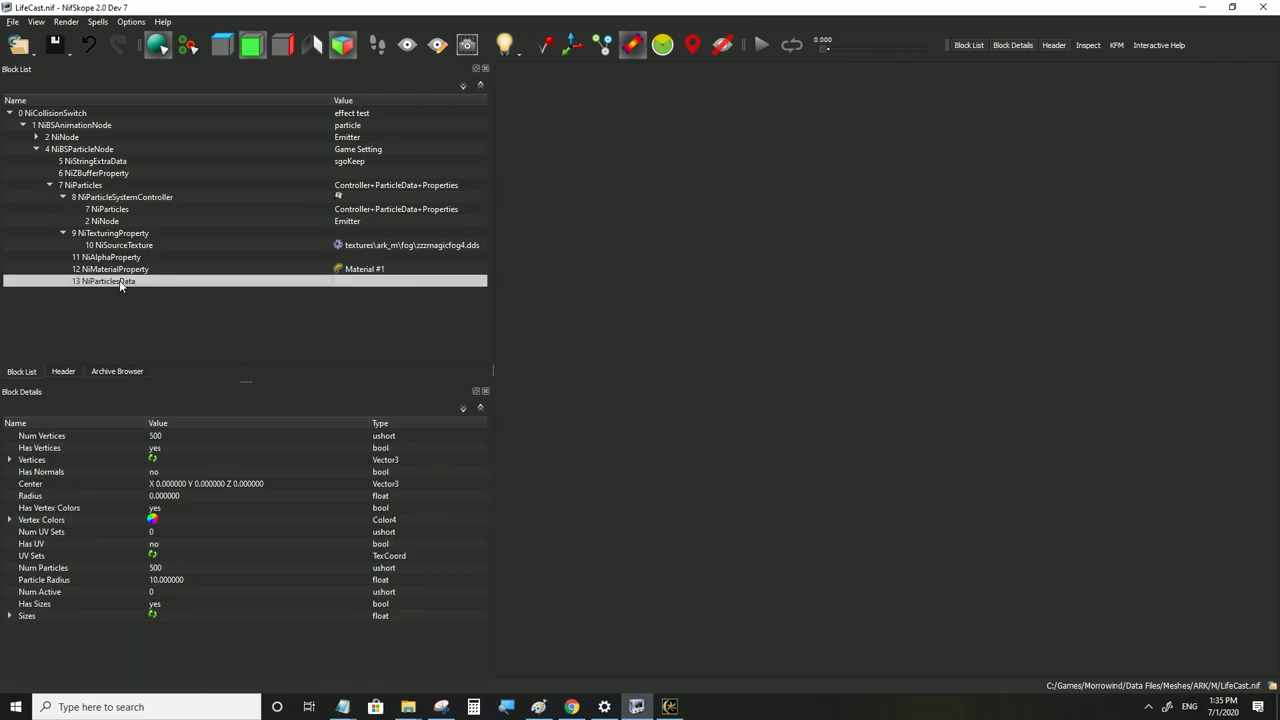
{"action": "left_click", "coordinate": [674, 702]}
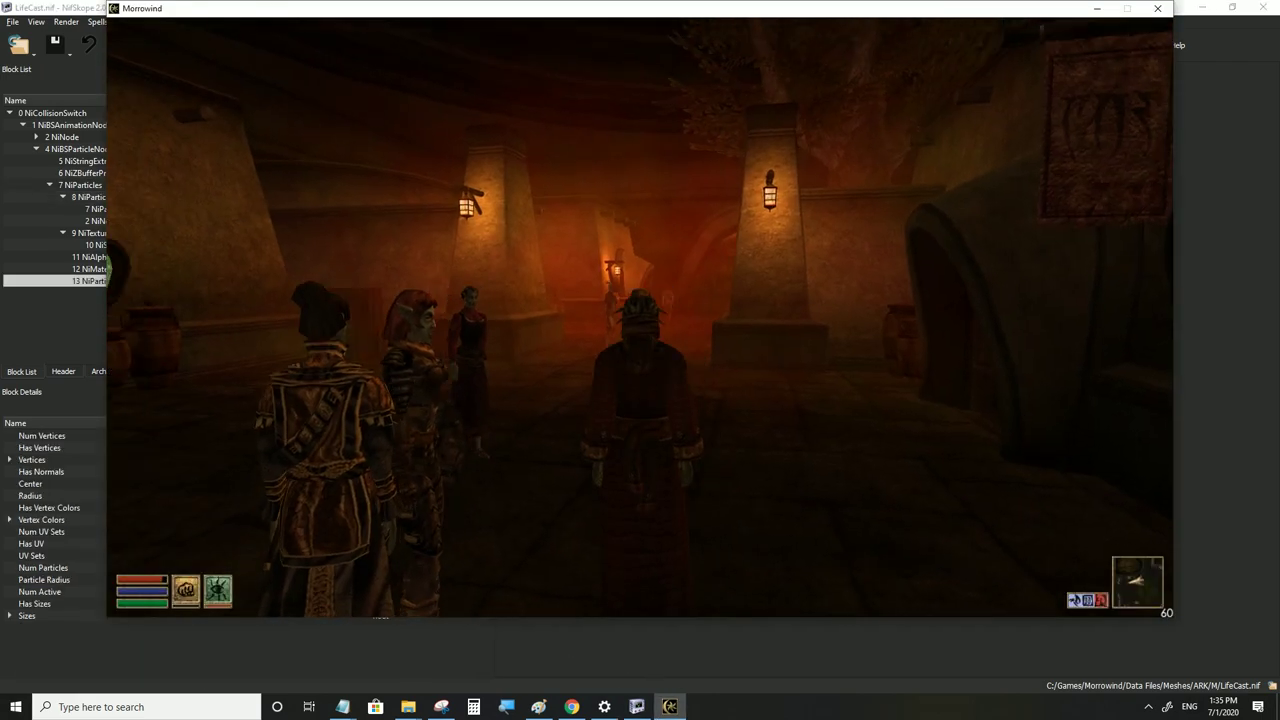
{"action": "key", "text": "alt+Tab"}
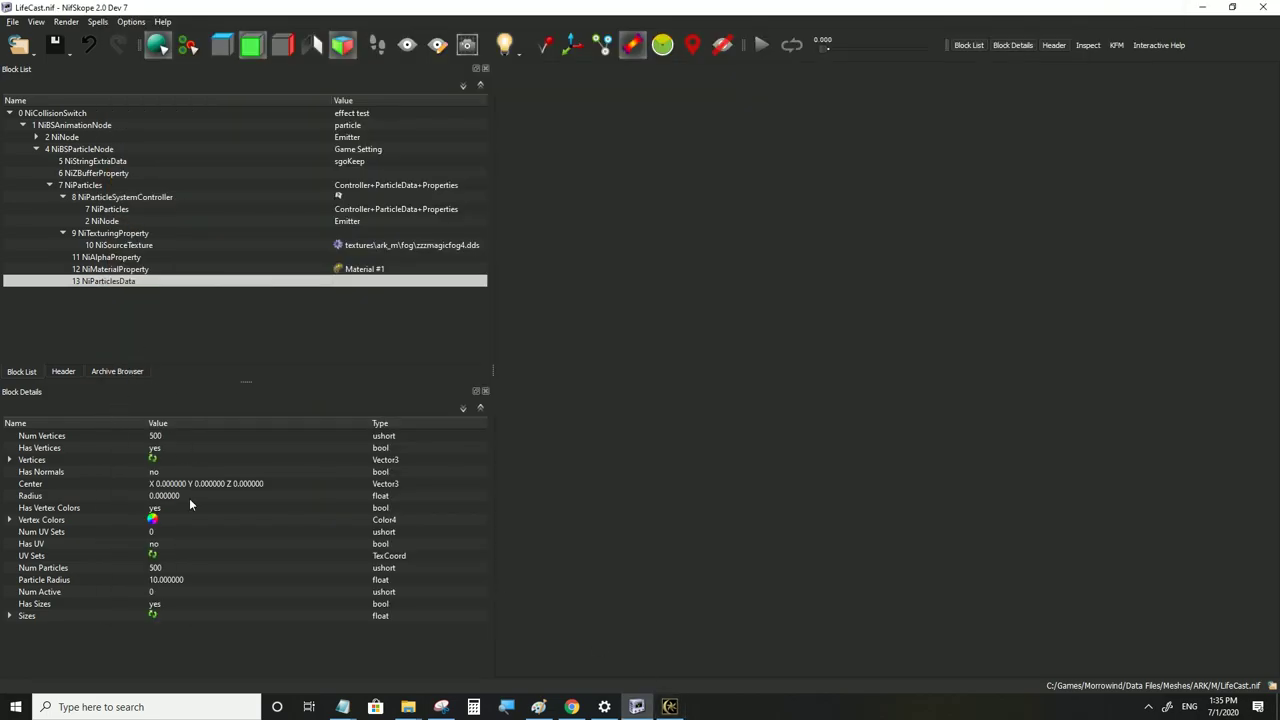
{"action": "left_click", "coordinate": [102, 199]}
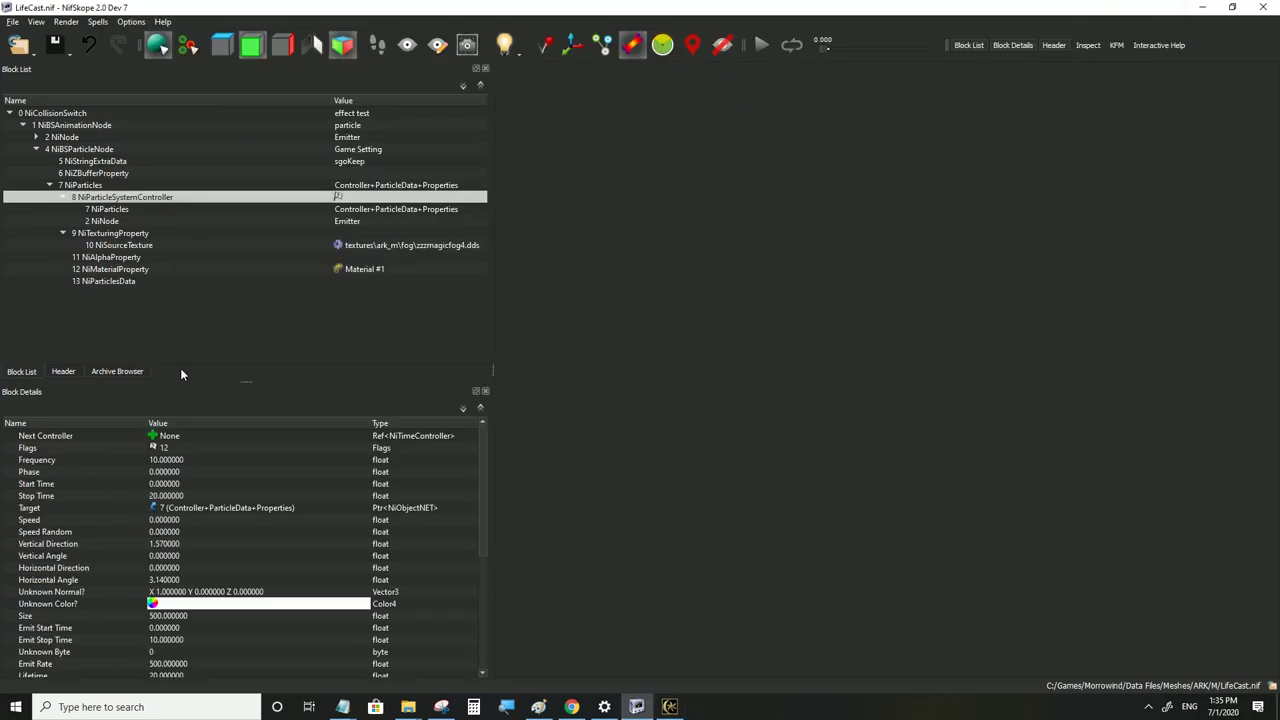
{"action": "left_click", "coordinate": [176, 607]}
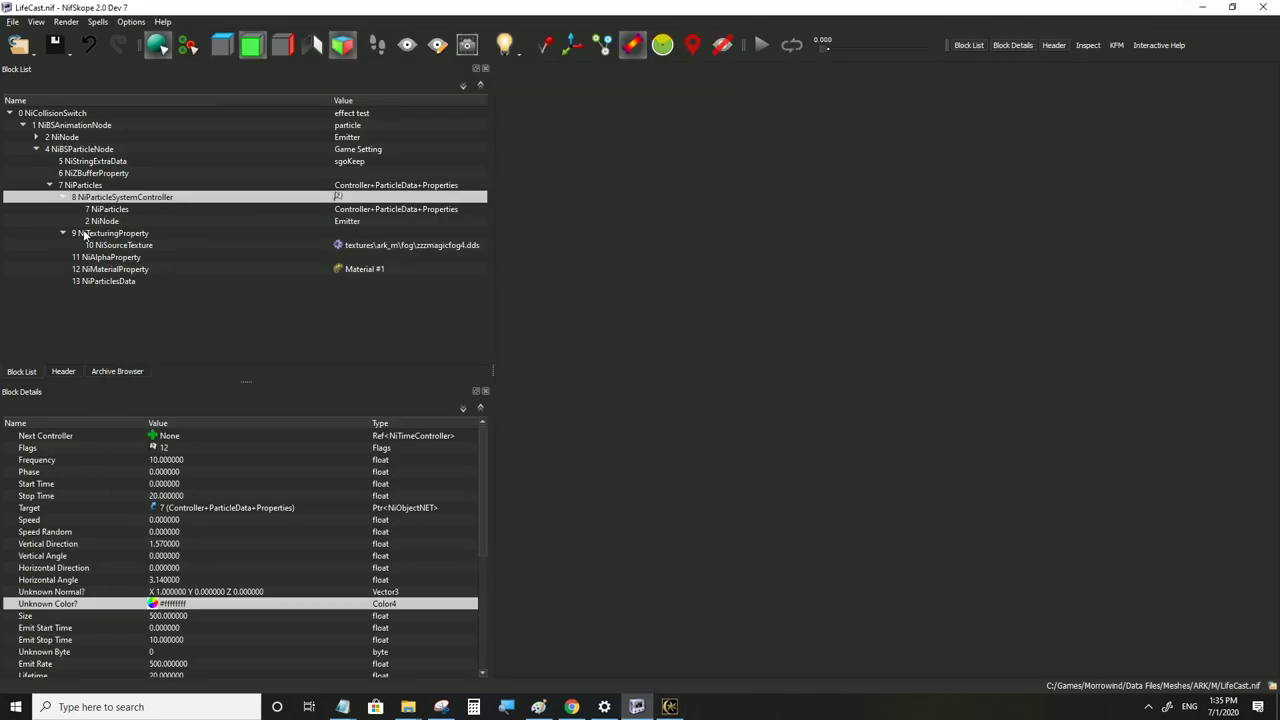
Tint the NiParticlesData vertex colours yellow-green, save, and check the effect in game
{"action": "left_click", "coordinate": [106, 283]}
{"action": "left_click", "coordinate": [153, 520]}
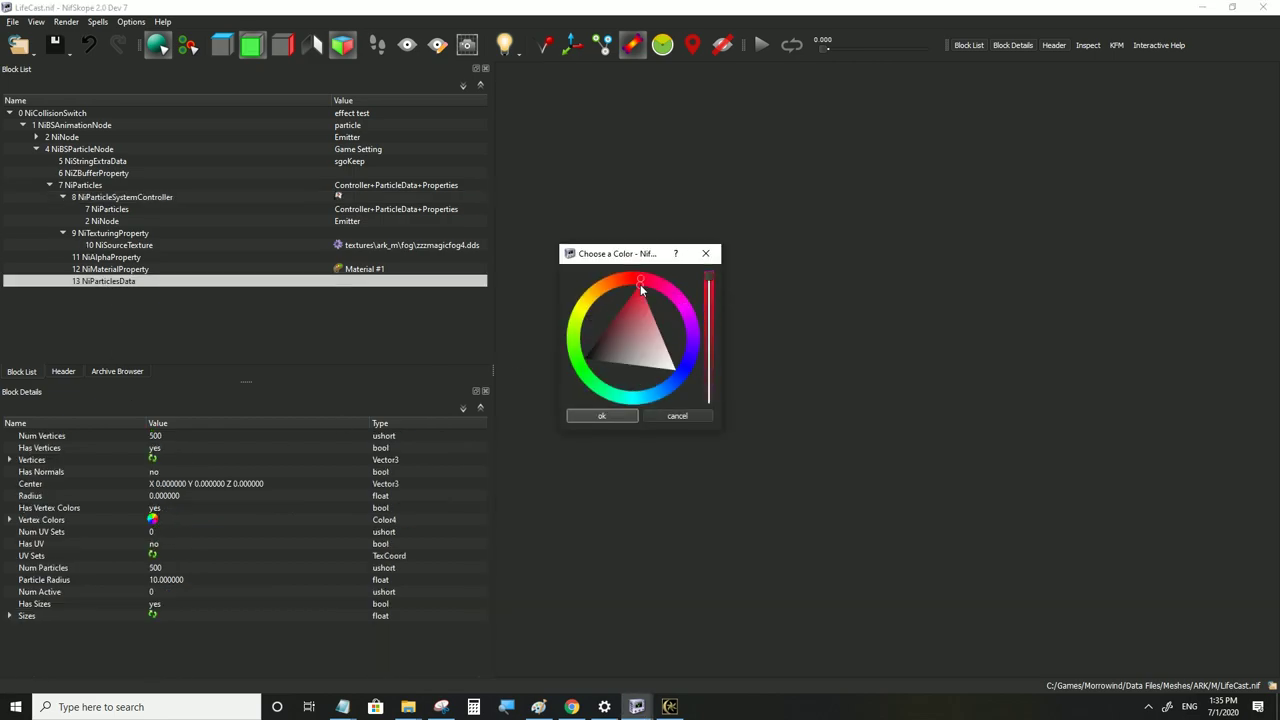
{"action": "left_click_drag", "start_coordinate": [640, 284], "coordinate": [586, 332]}
{"action": "left_click", "coordinate": [600, 416]}
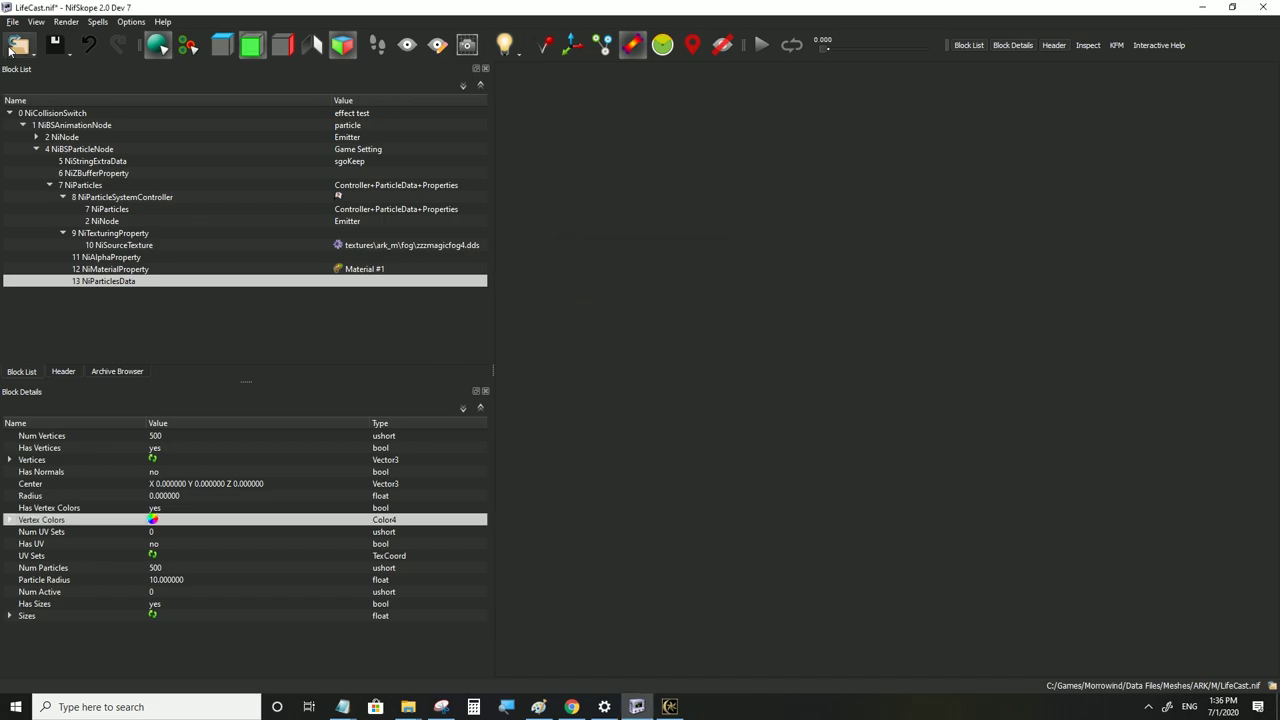
{"action": "left_click", "coordinate": [13, 21]}
{"action": "left_click", "coordinate": [43, 131]}
{"action": "left_click", "coordinate": [682, 709]}
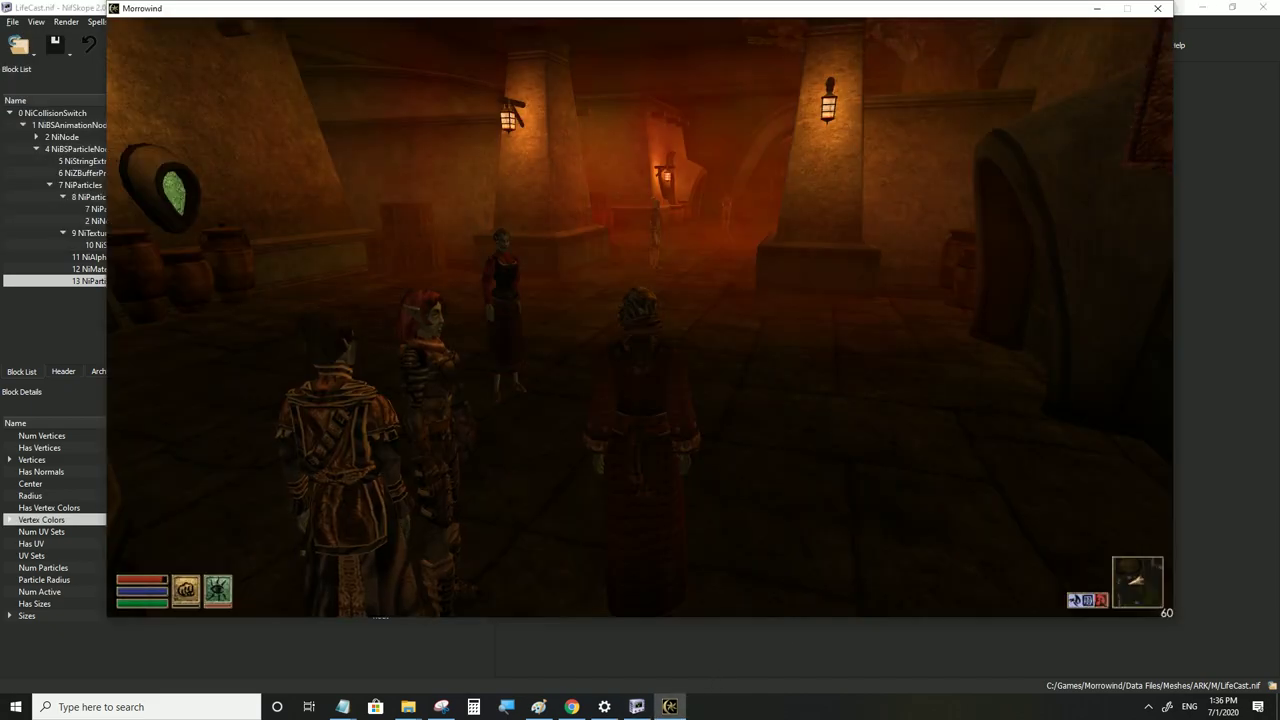
{"action": "key", "text": "alt+Tab"}
Review the alpha, texturing, controller, particle data and material blocks, then view the game
{"action": "left_click", "coordinate": [160, 257]}
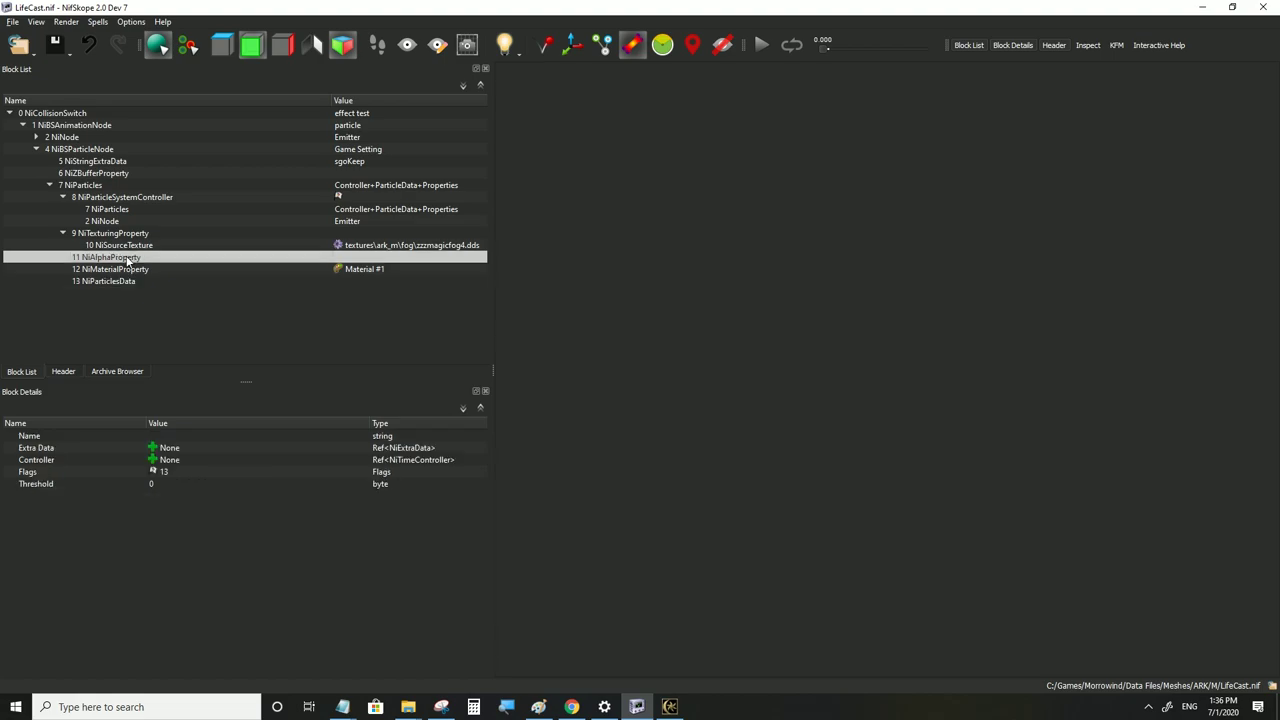
{"action": "left_click", "coordinate": [128, 235]}
{"action": "left_click", "coordinate": [138, 199]}
{"action": "left_click", "coordinate": [112, 282]}
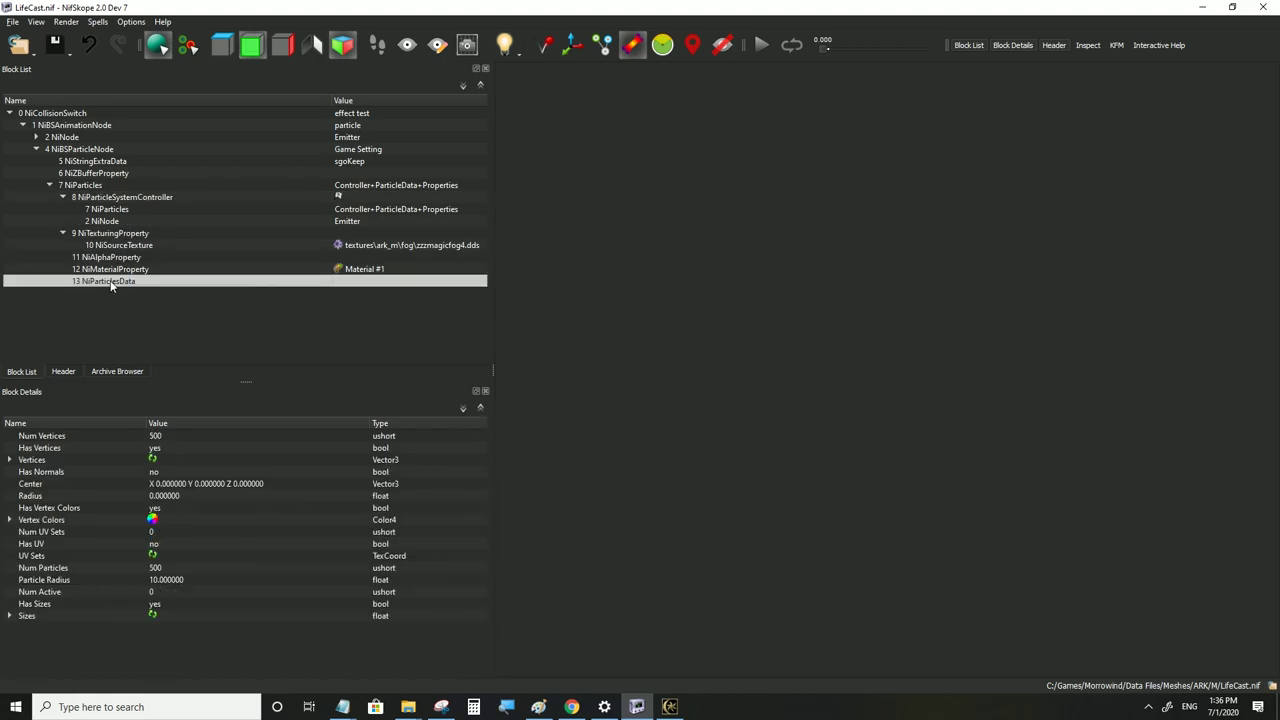
{"action": "left_click", "coordinate": [10, 520]}
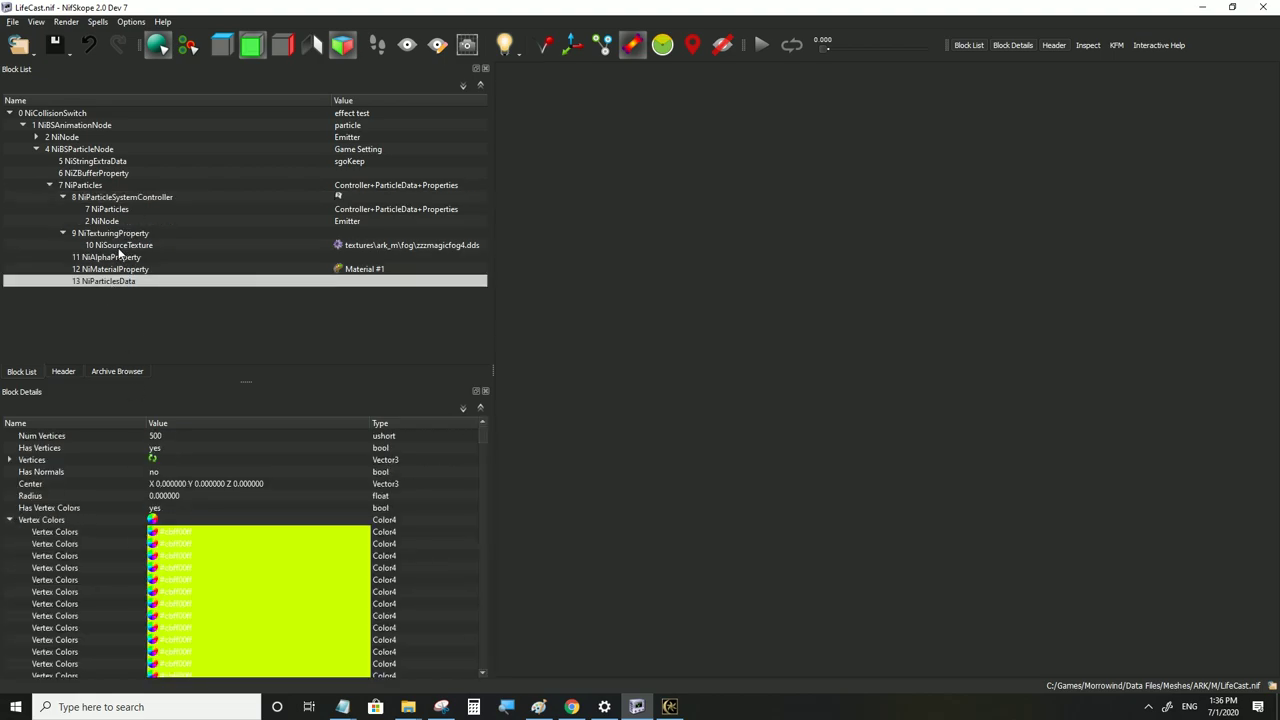
{"action": "left_click", "coordinate": [128, 197]}
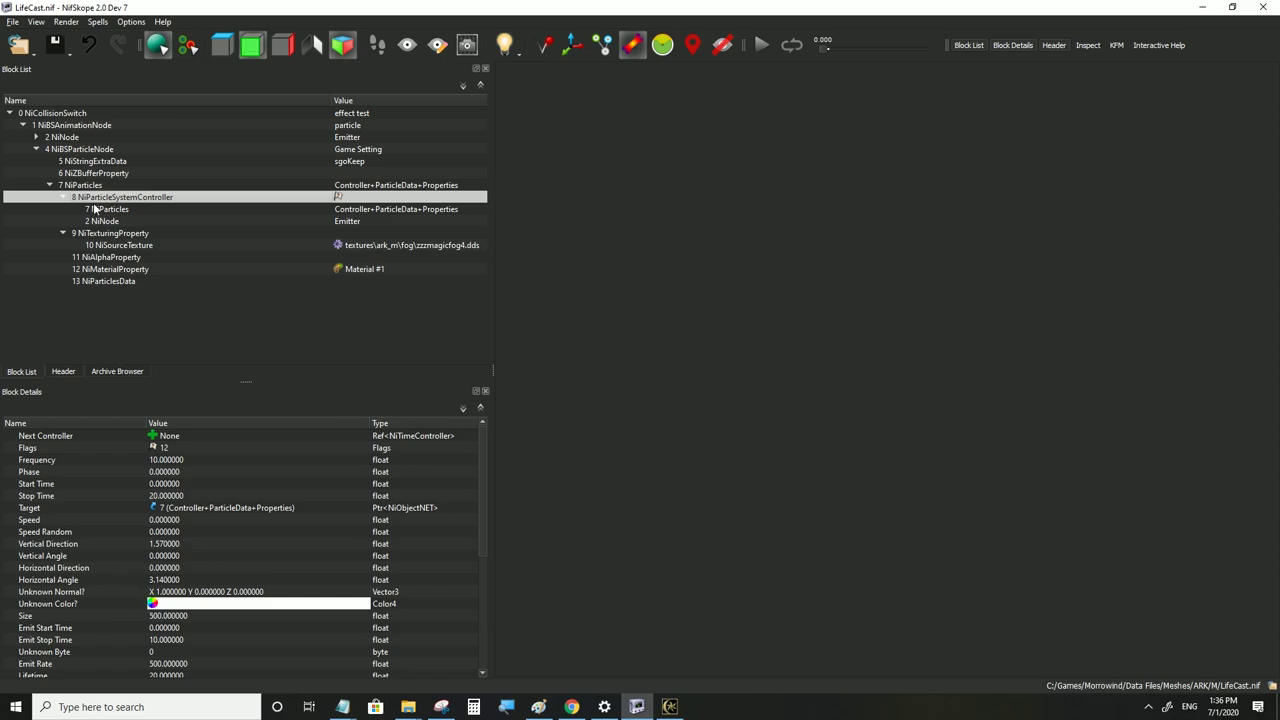
{"action": "left_click", "coordinate": [110, 269]}
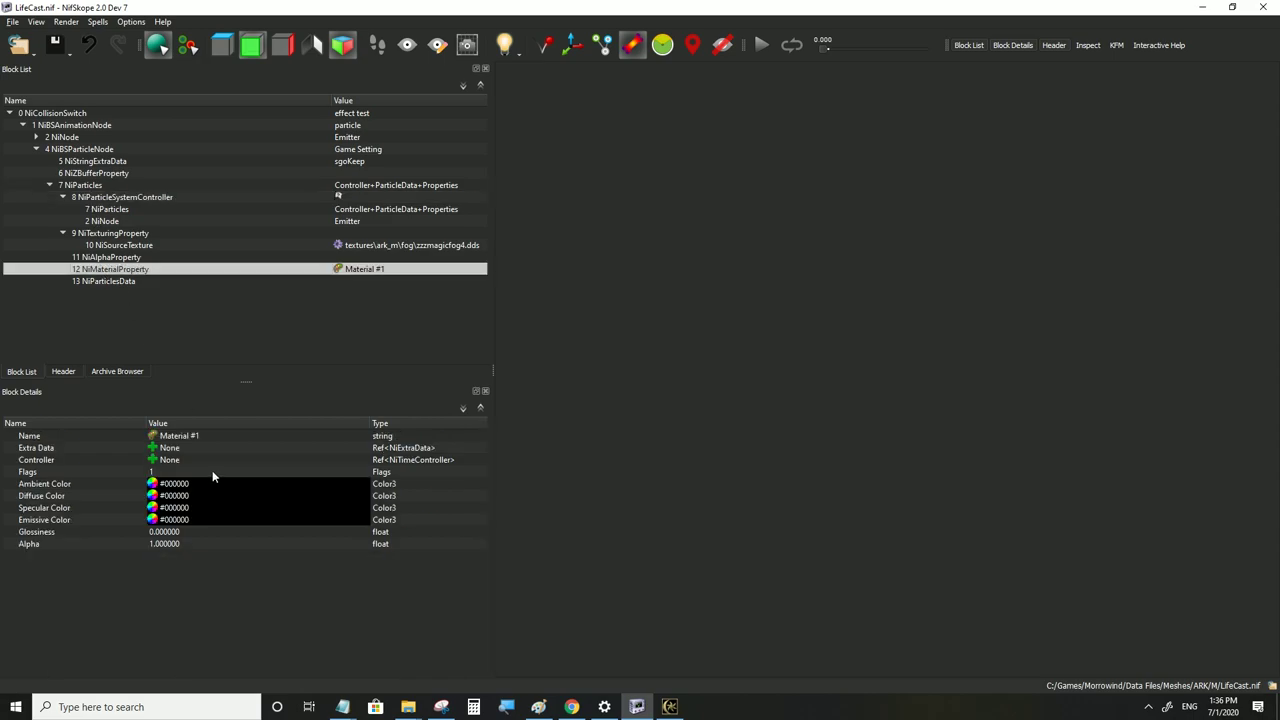
{"action": "left_click", "coordinate": [680, 710]}
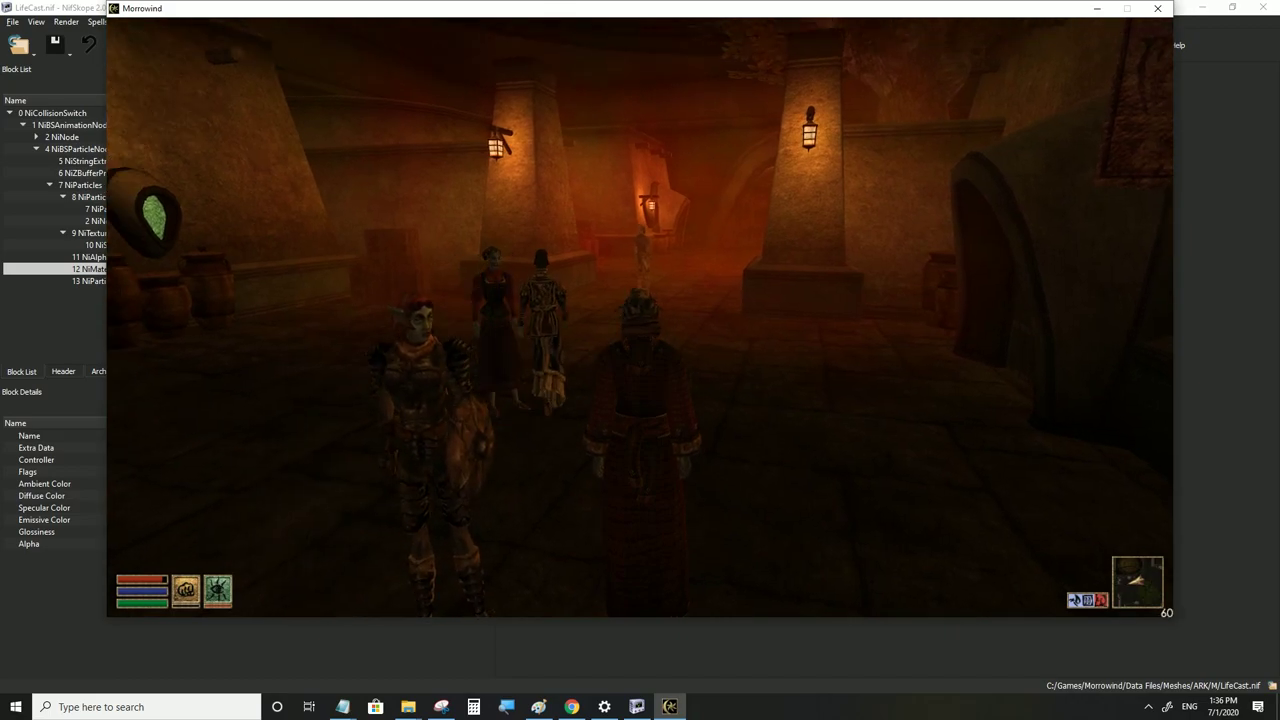
{"action": "key", "text": "alt+Tab"}
Set all the NiParticlesData vertex colours to black
{"action": "left_click", "coordinate": [106, 281]}
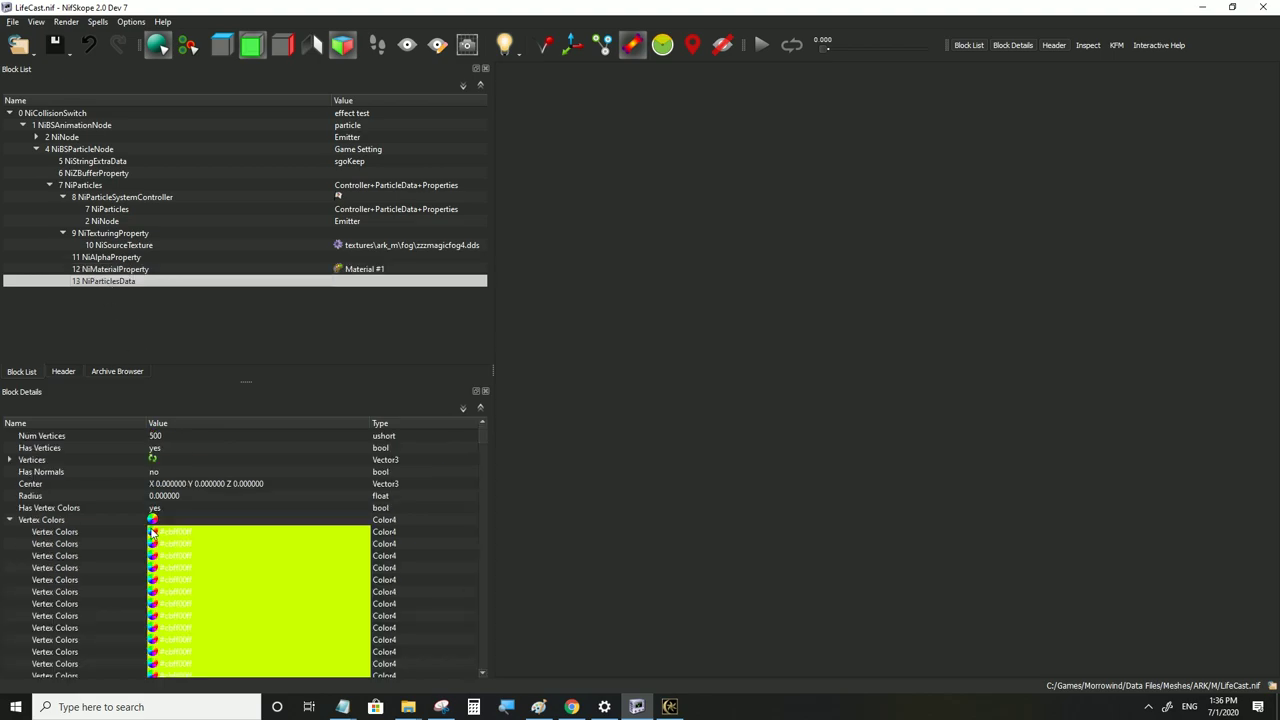
{"action": "left_click", "coordinate": [152, 531]}
{"action": "left_click", "coordinate": [602, 416]}
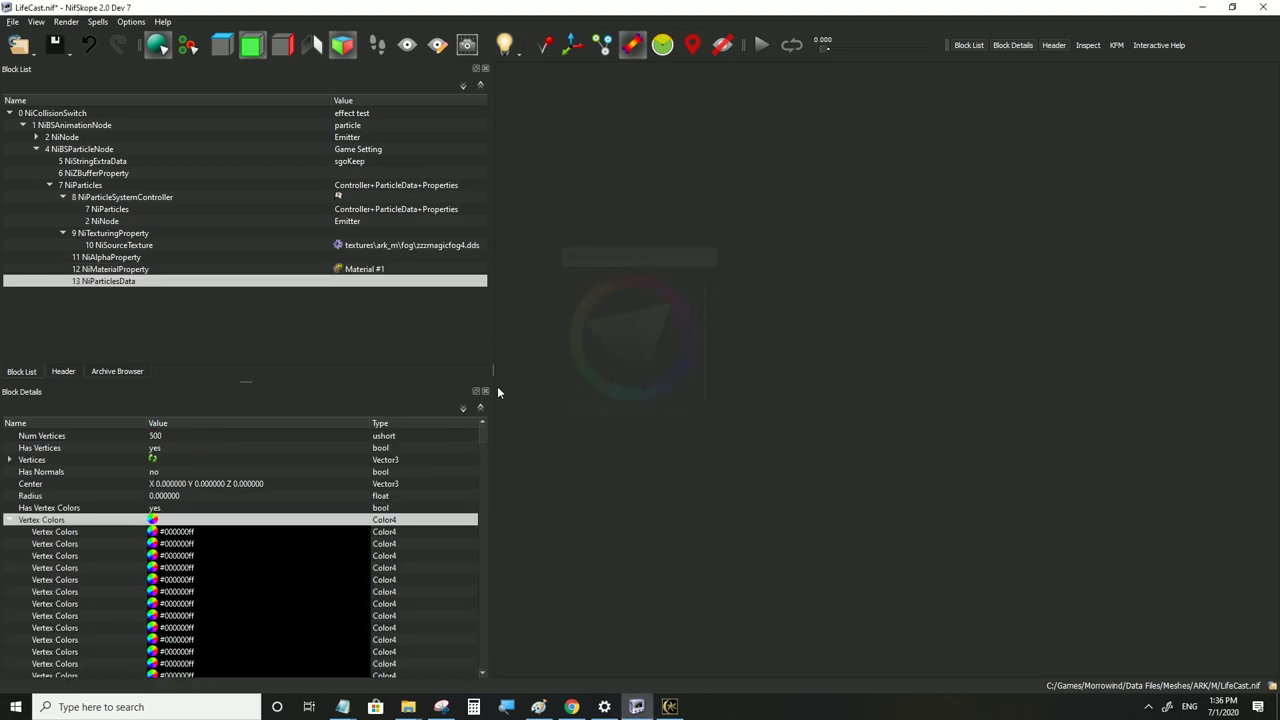
{"action": "key", "text": "Up"}
{"action": "key", "text": "Up"}
{"action": "key", "text": "Up"}
{"action": "key", "text": "Down"}
{"action": "key", "text": "Down"}
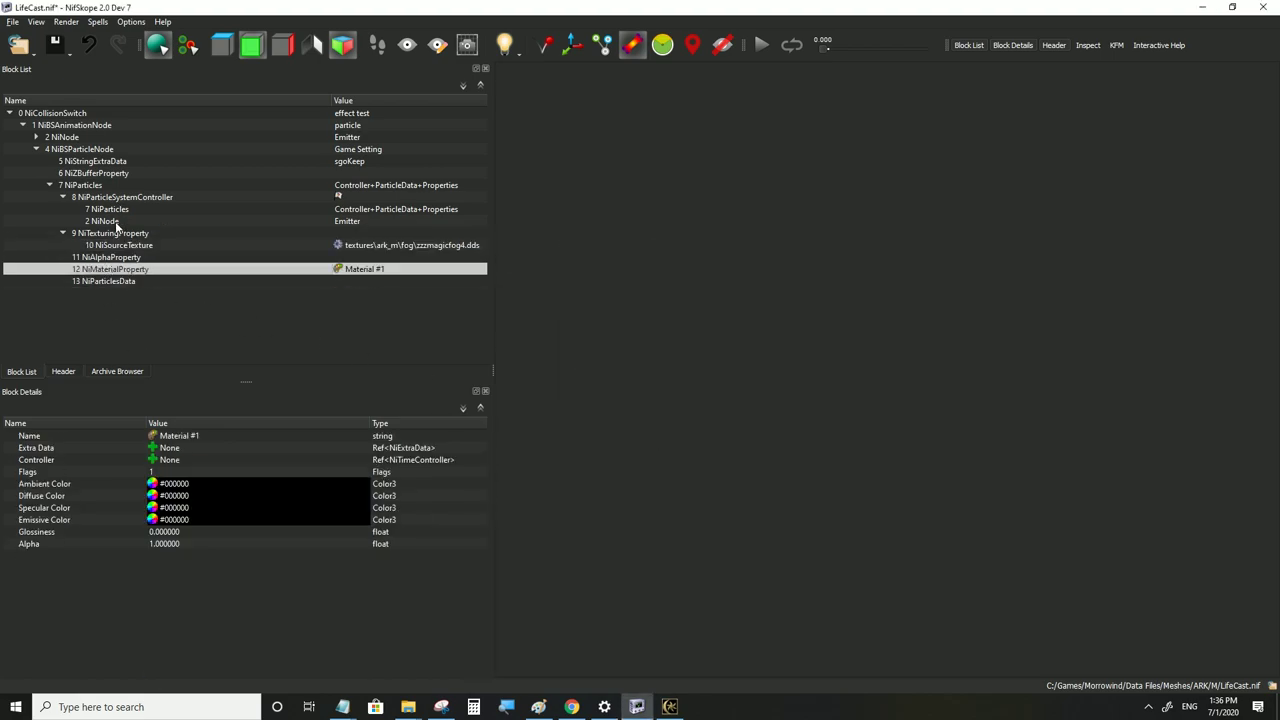
Set the controller's Unknown Color to black #000000ff, save LifeCast.nif, and test in Morrowind
{"action": "left_click", "coordinate": [117, 200]}
{"action": "left_click", "coordinate": [155, 605]}
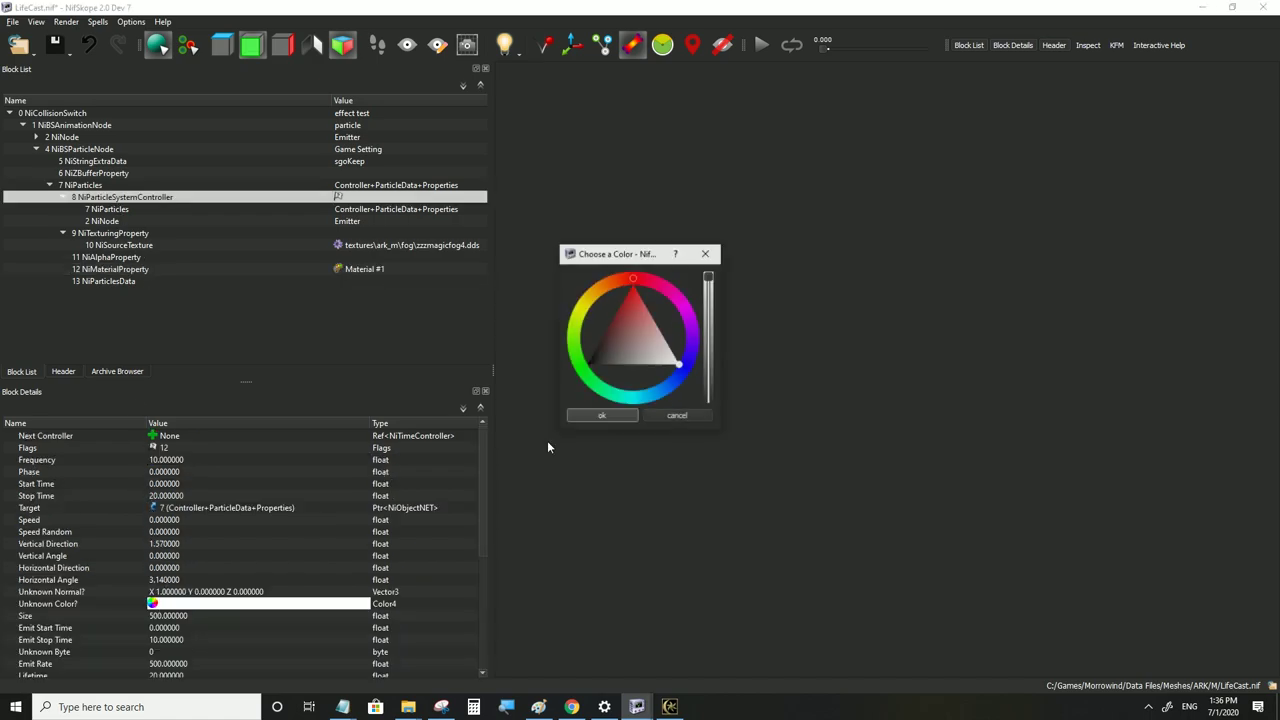
{"action": "left_click", "coordinate": [594, 371]}
{"action": "left_click", "coordinate": [602, 416]}
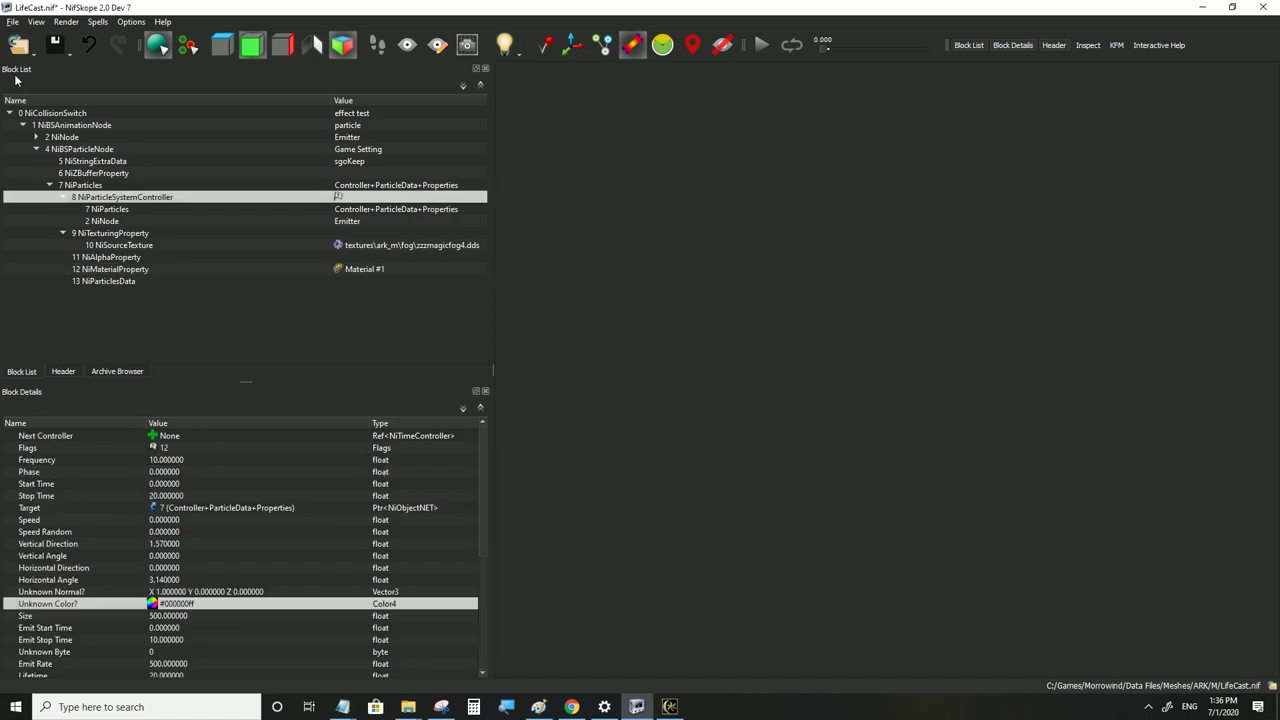
{"action": "left_click", "coordinate": [13, 21]}
{"action": "left_click", "coordinate": [35, 133]}
{"action": "left_click", "coordinate": [669, 707]}
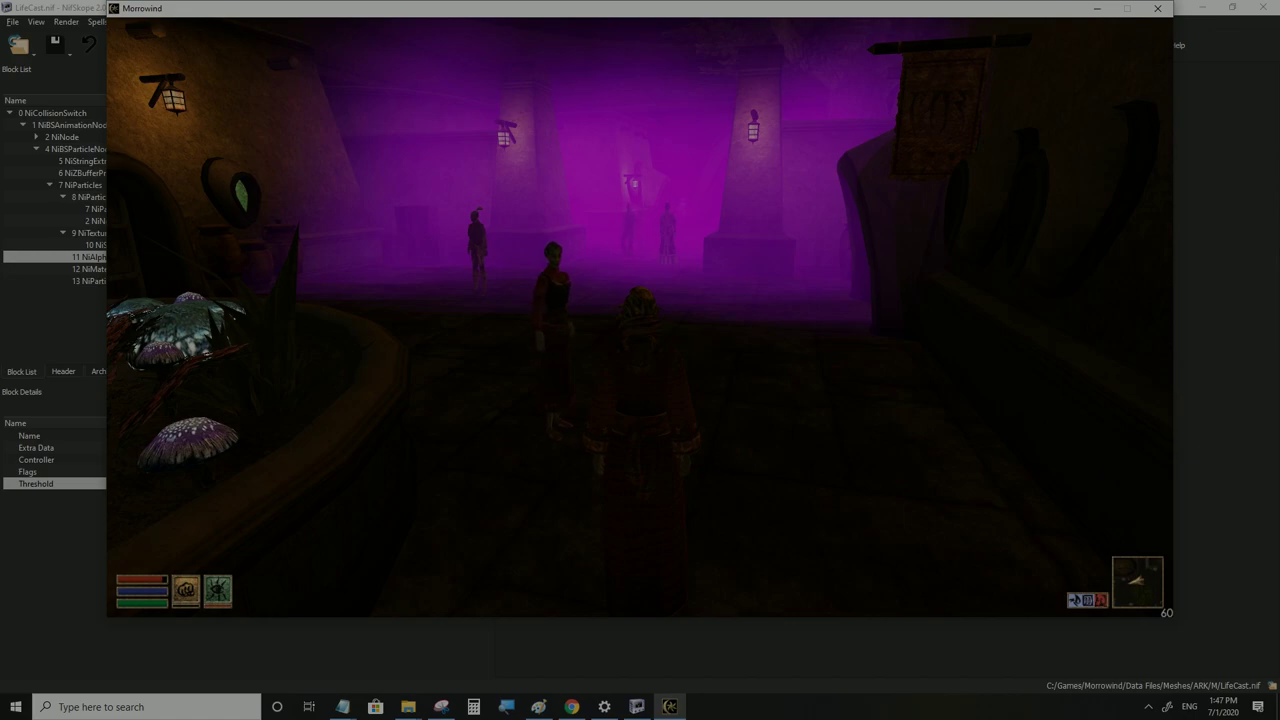
Check the controller's particle Size, view the fog in third person, then review the #800081ff vertex colours
{"action": "key", "text": "alt+Tab"}
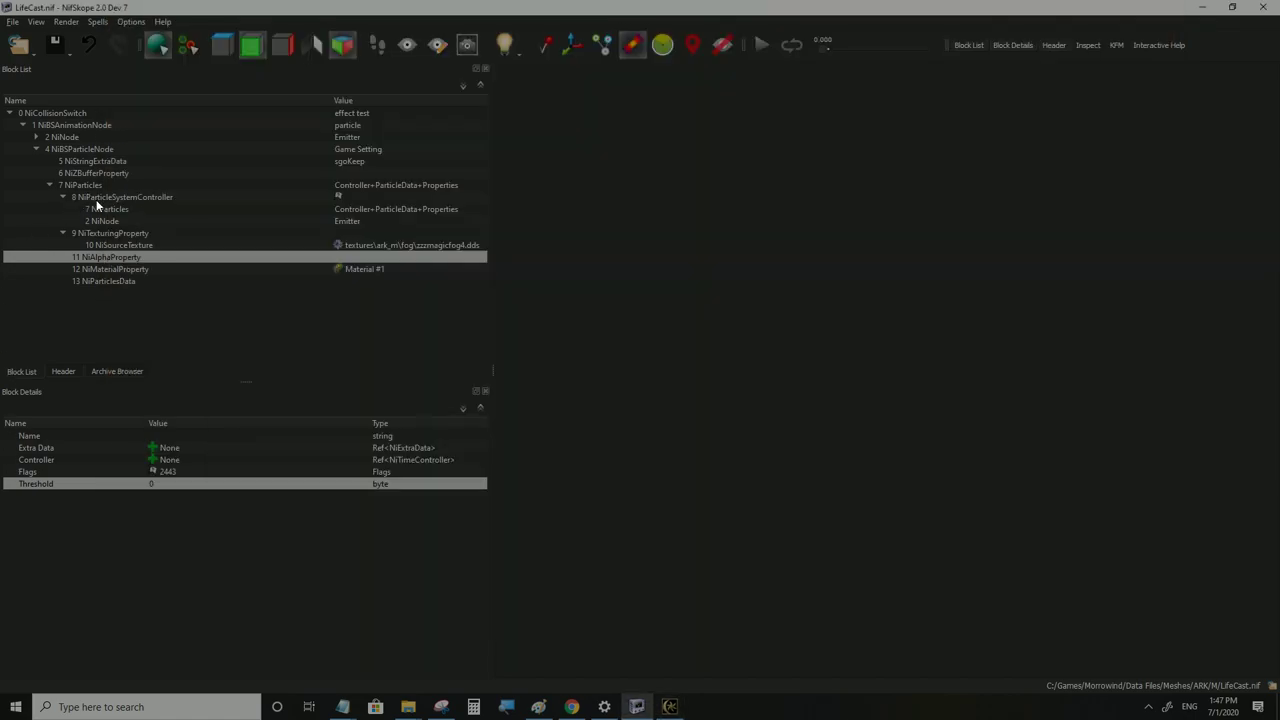
{"action": "left_click", "coordinate": [97, 199]}
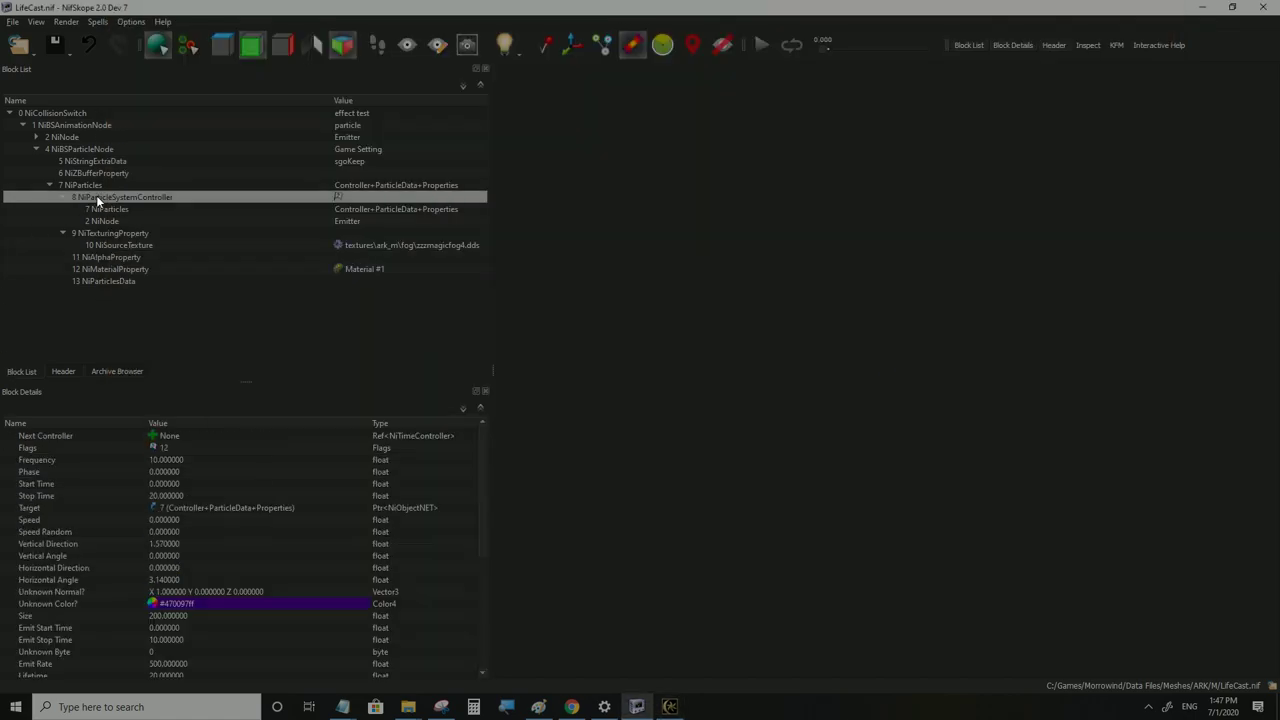
{"action": "left_click", "coordinate": [168, 618]}
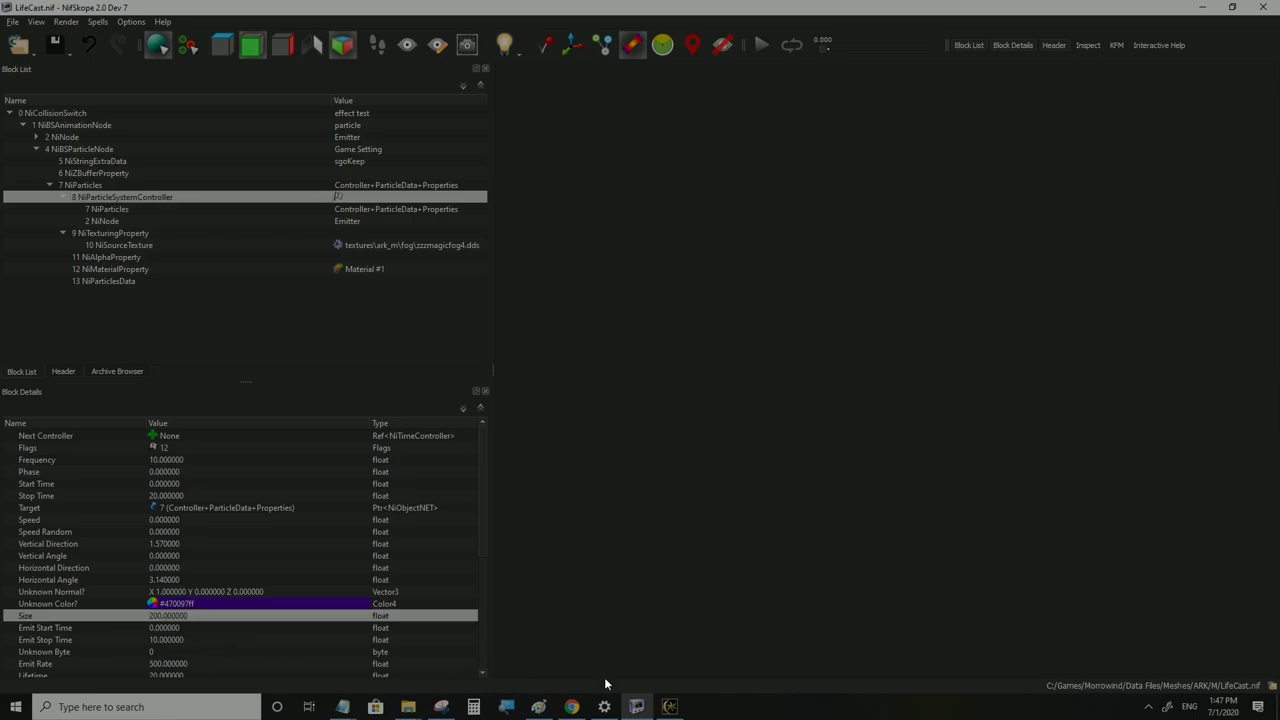
{"action": "left_click", "coordinate": [670, 707]}
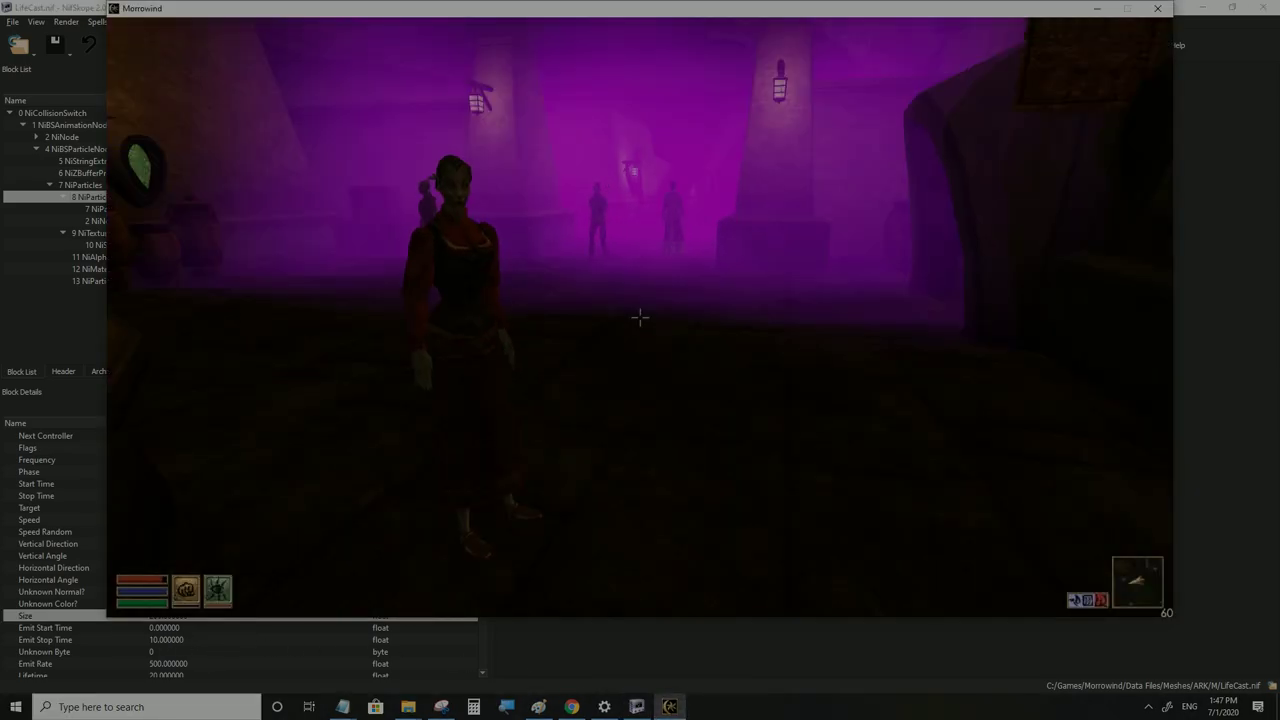
{"action": "key", "text": "Tab"}
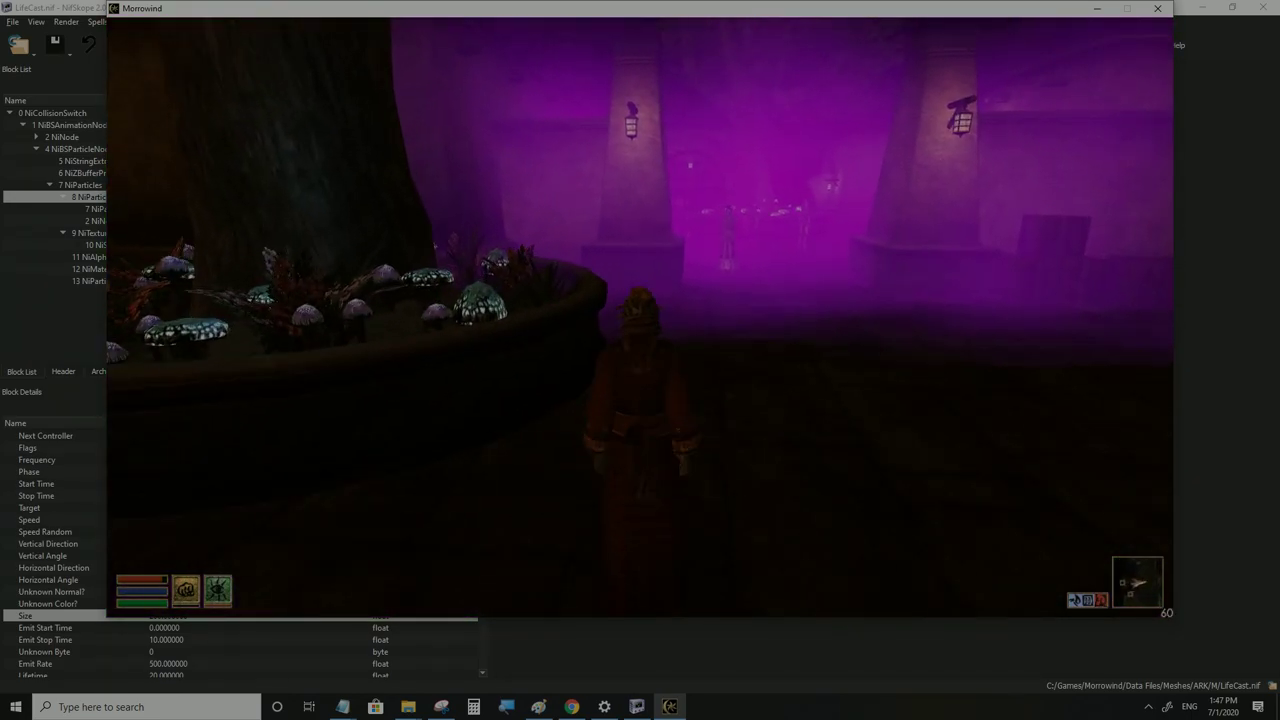
{"action": "key", "text": "alt+Tab"}
{"action": "left_click", "coordinate": [108, 281]}
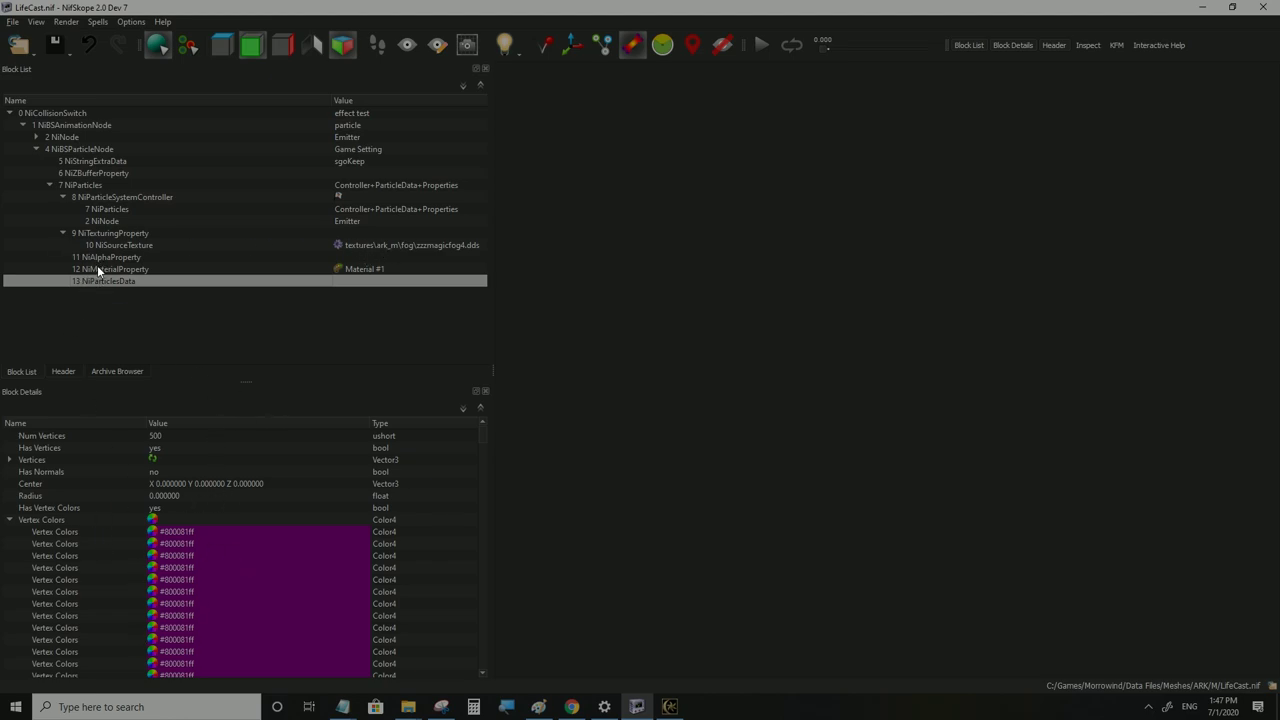
Set the NiAlphaProperty Flags to 13 and save LifeCast.nif
{"action": "left_click", "coordinate": [104, 257]}
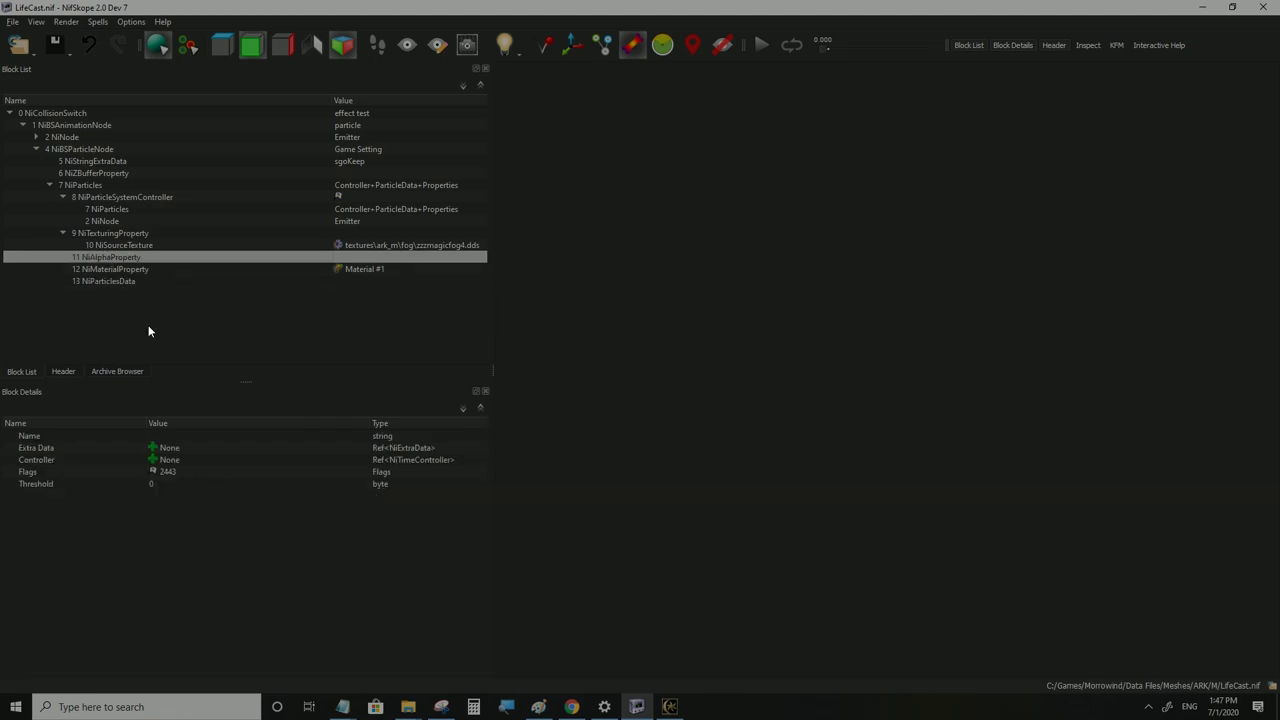
{"action": "left_click", "coordinate": [160, 483]}
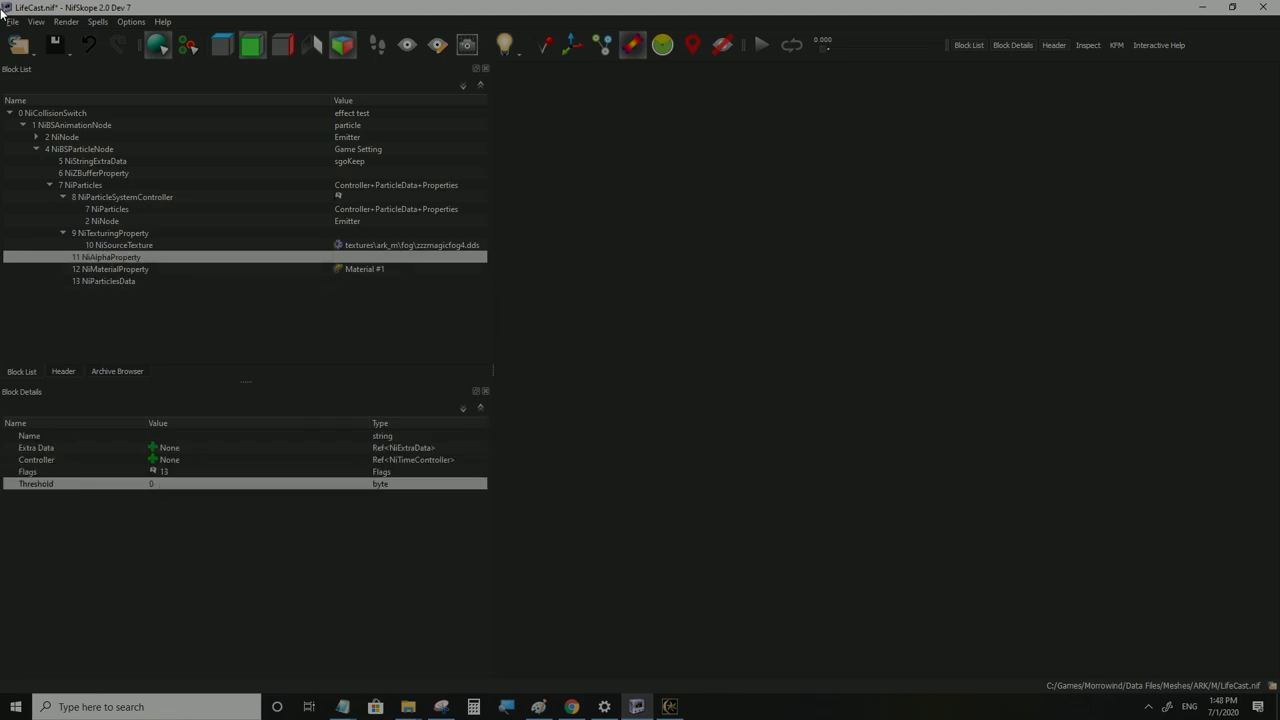
{"action": "left_click", "coordinate": [12, 21]}
{"action": "left_click", "coordinate": [30, 131]}
Walk around the Morrowind hall to check the effect, then return to NifSkope
{"action": "left_click", "coordinate": [669, 707]}
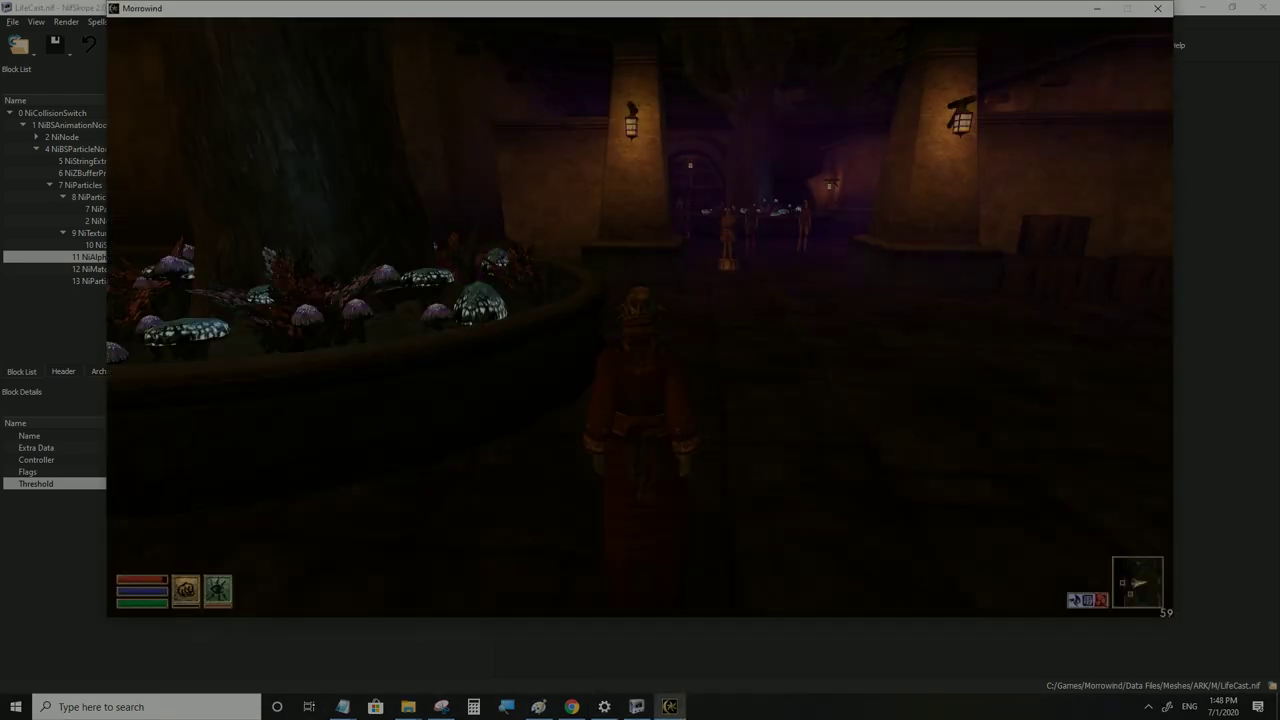
{"action": "key", "text": "w"}
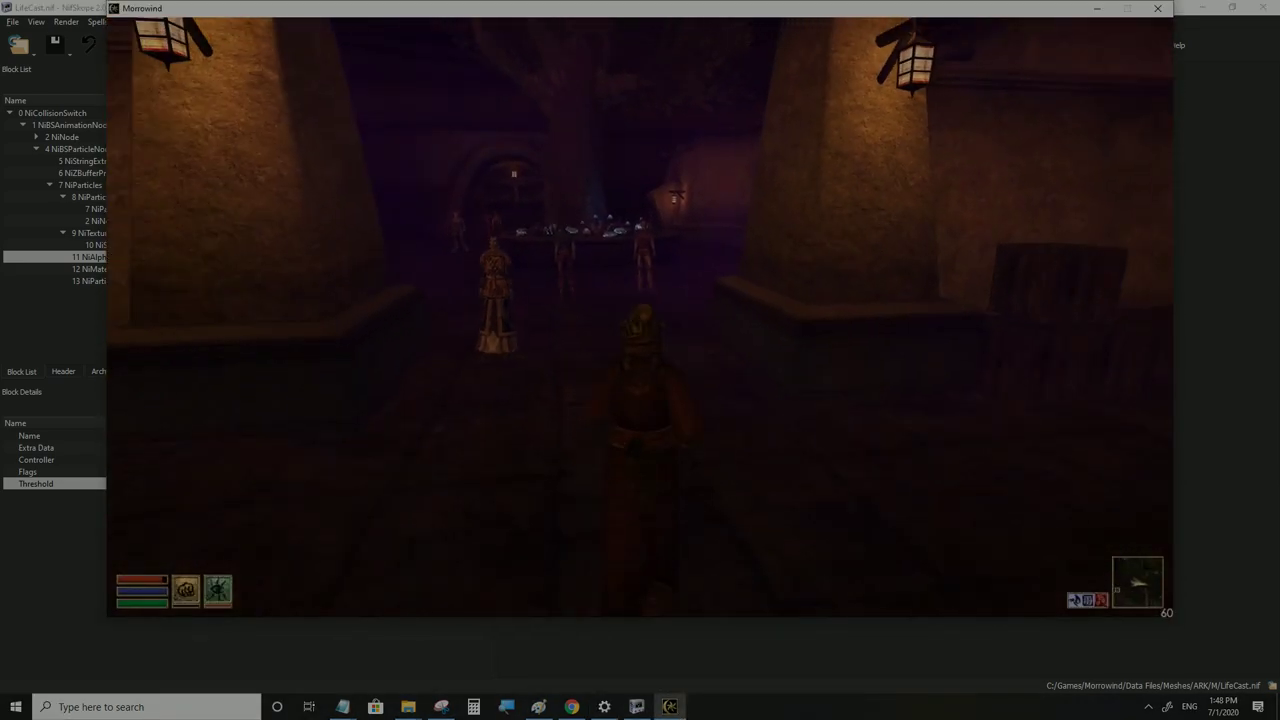
{"action": "key", "text": "s"}
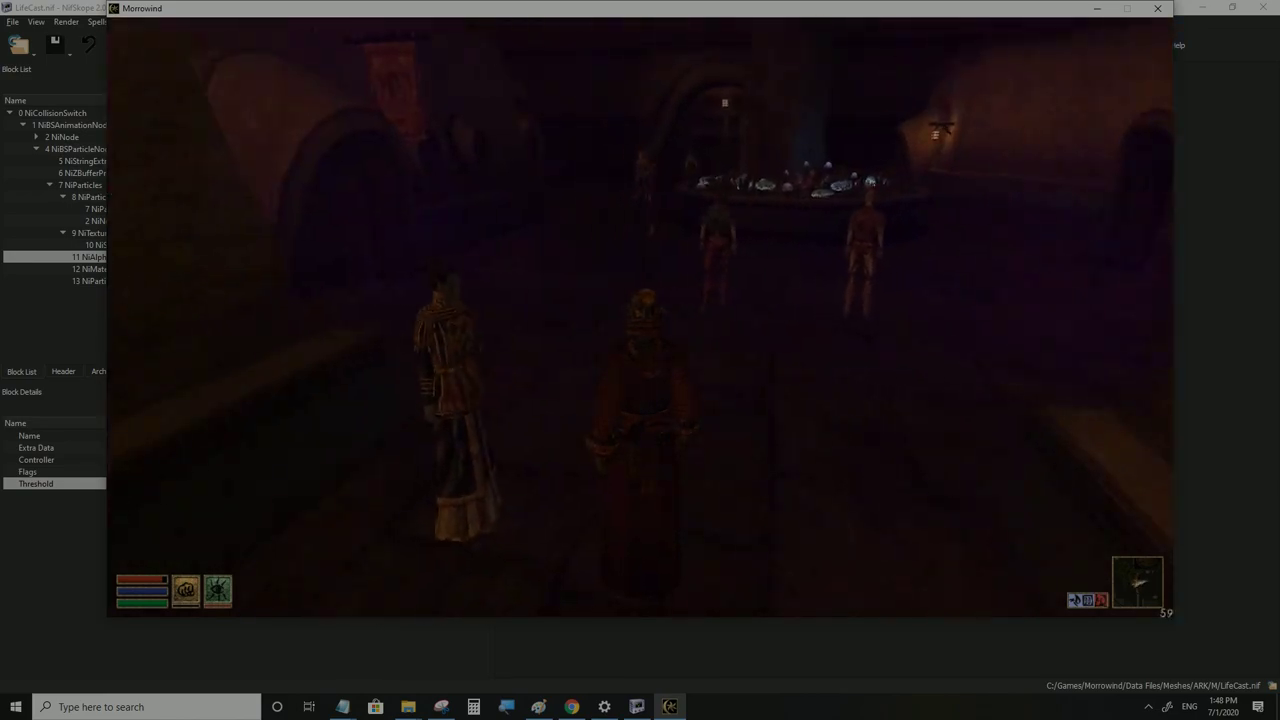
{"action": "key", "text": "w"}
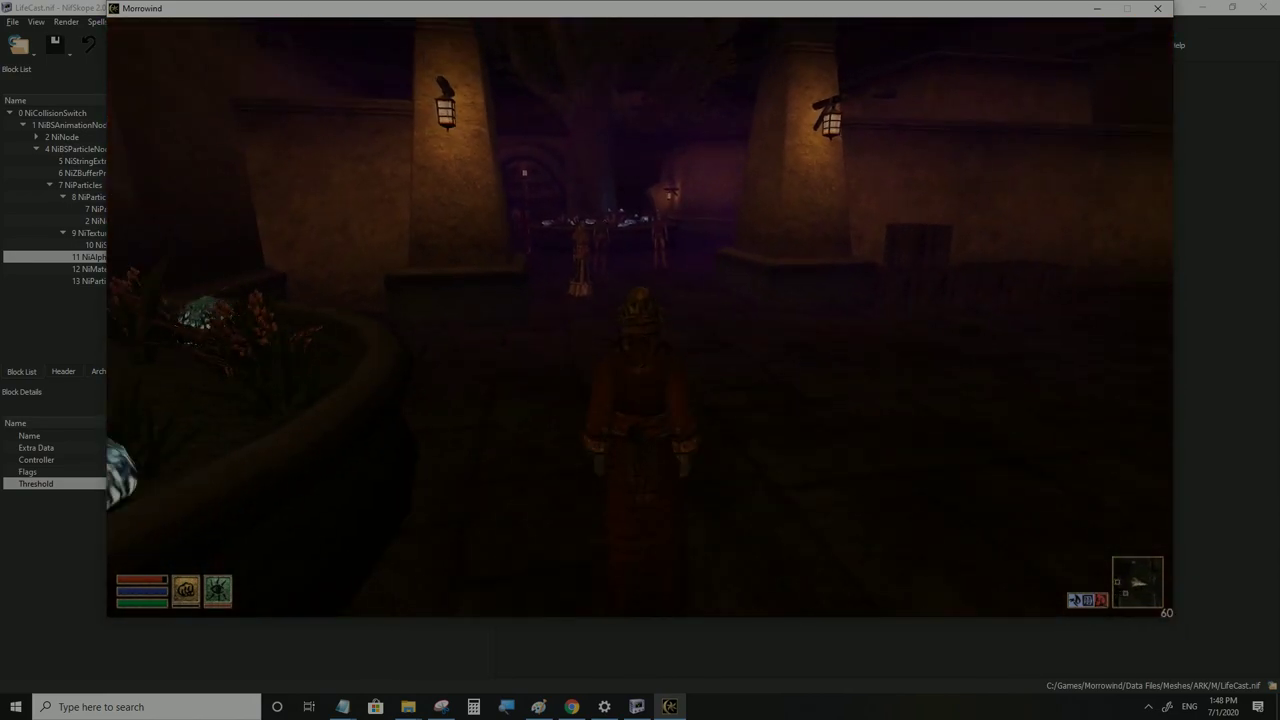
{"action": "key", "text": "alt+Tab"}
{"action": "left_click", "coordinate": [144, 198]}
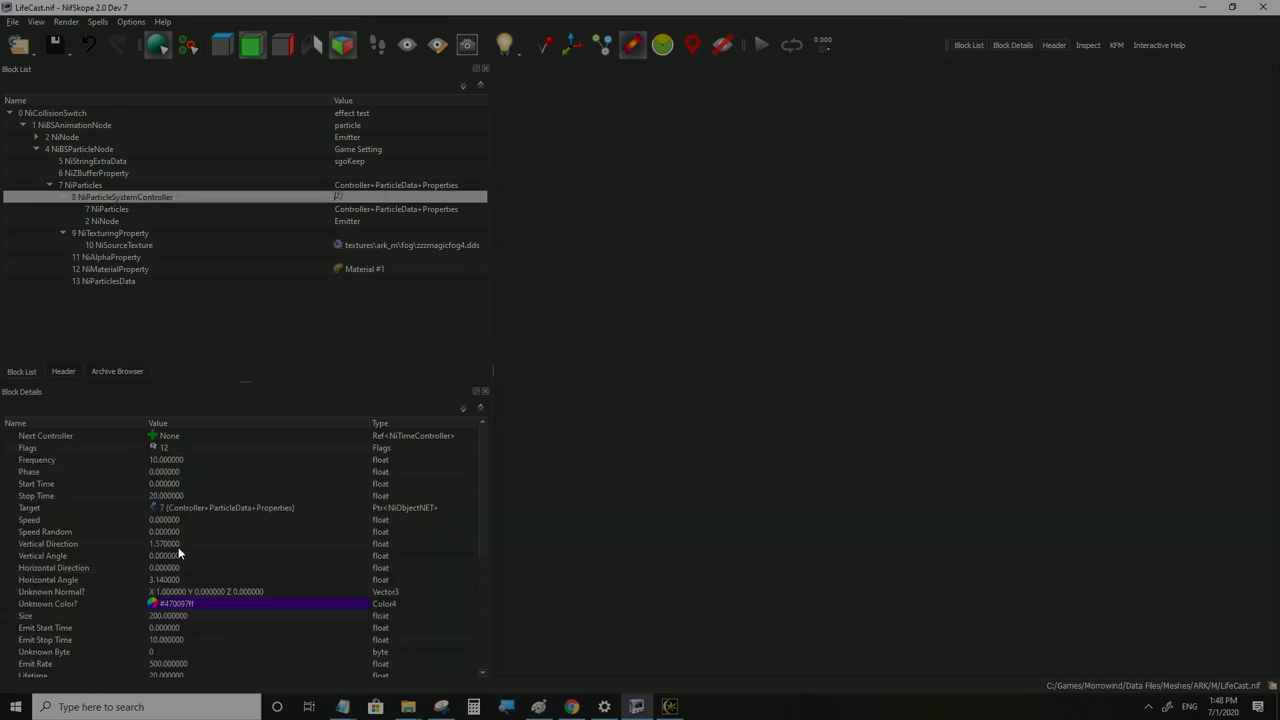
Set the particle controller's Size to 500 and save LifeCast.nif
{"action": "left_click", "coordinate": [168, 617]}
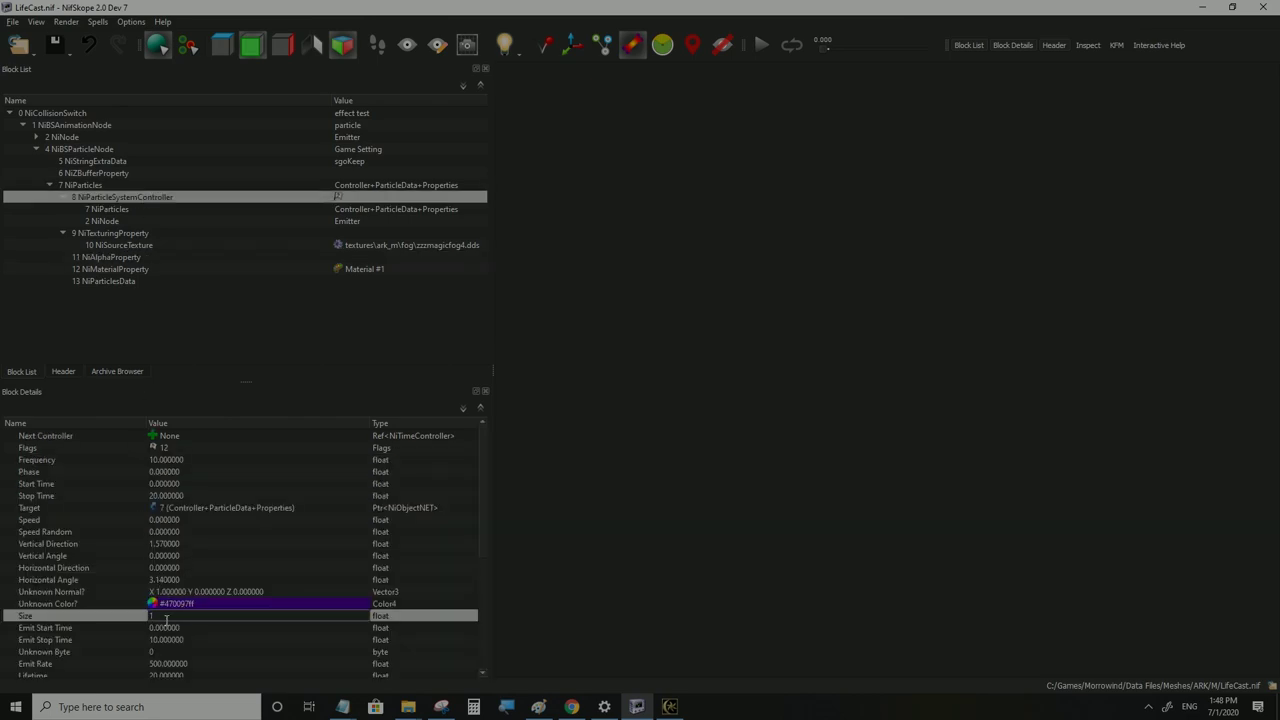
{"action": "type", "text": "500"}
{"action": "left_click", "coordinate": [166, 627]}
{"action": "left_click", "coordinate": [12, 21]}
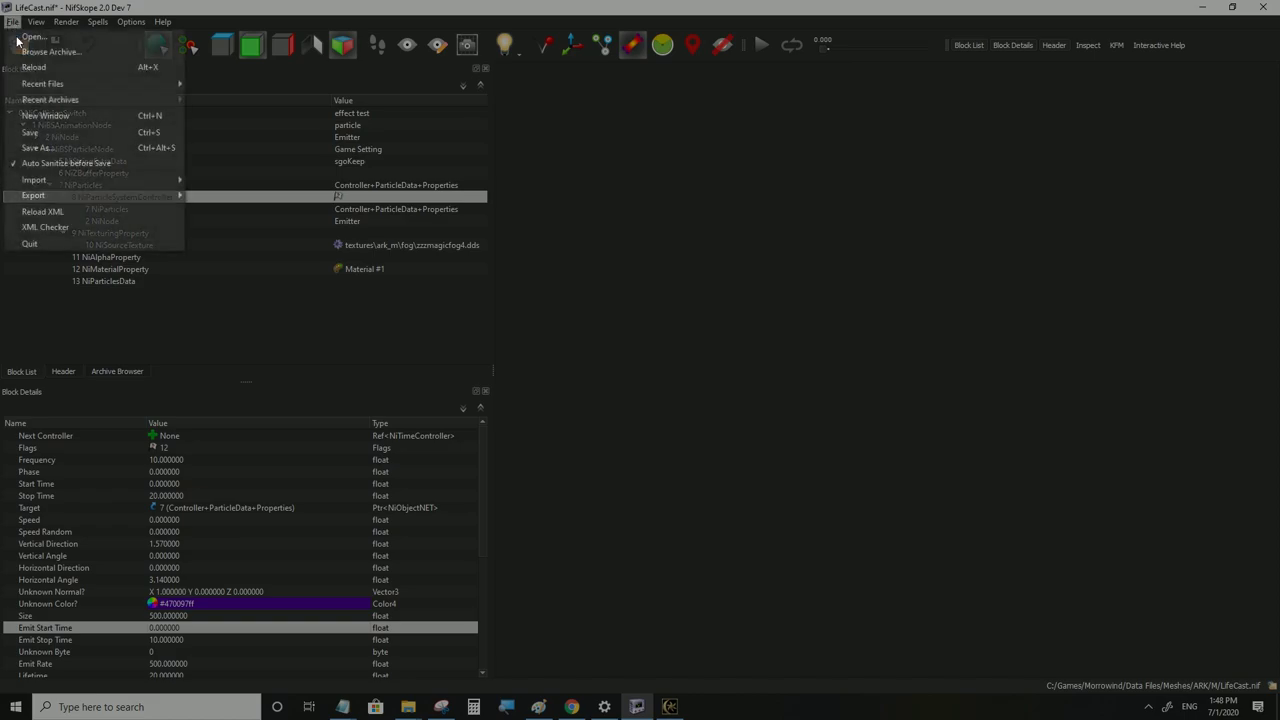
{"action": "left_click", "coordinate": [40, 131]}
Run through the Morrowind hall to inspect the purple haze filling it
{"action": "left_click", "coordinate": [669, 706]}
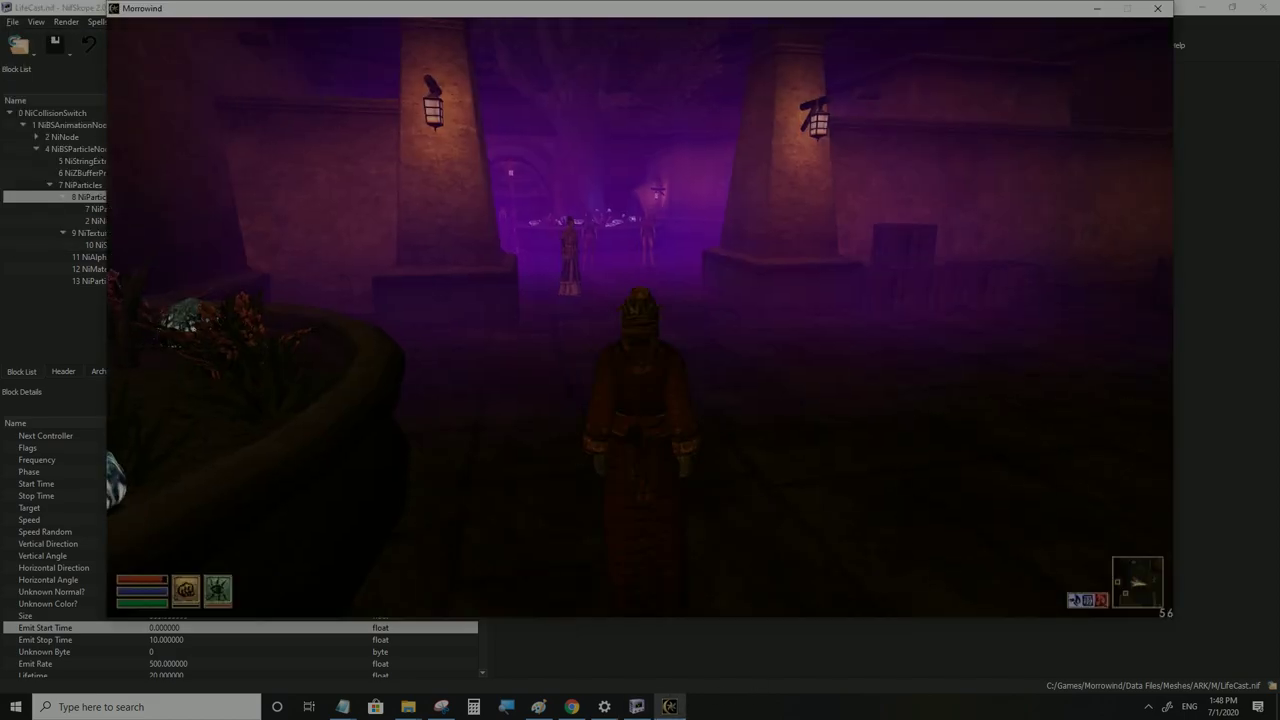
{"action": "key", "text": "w"}
{"action": "key", "text": "s"}
{"action": "key", "text": "w"}
{"action": "key", "text": "w"}
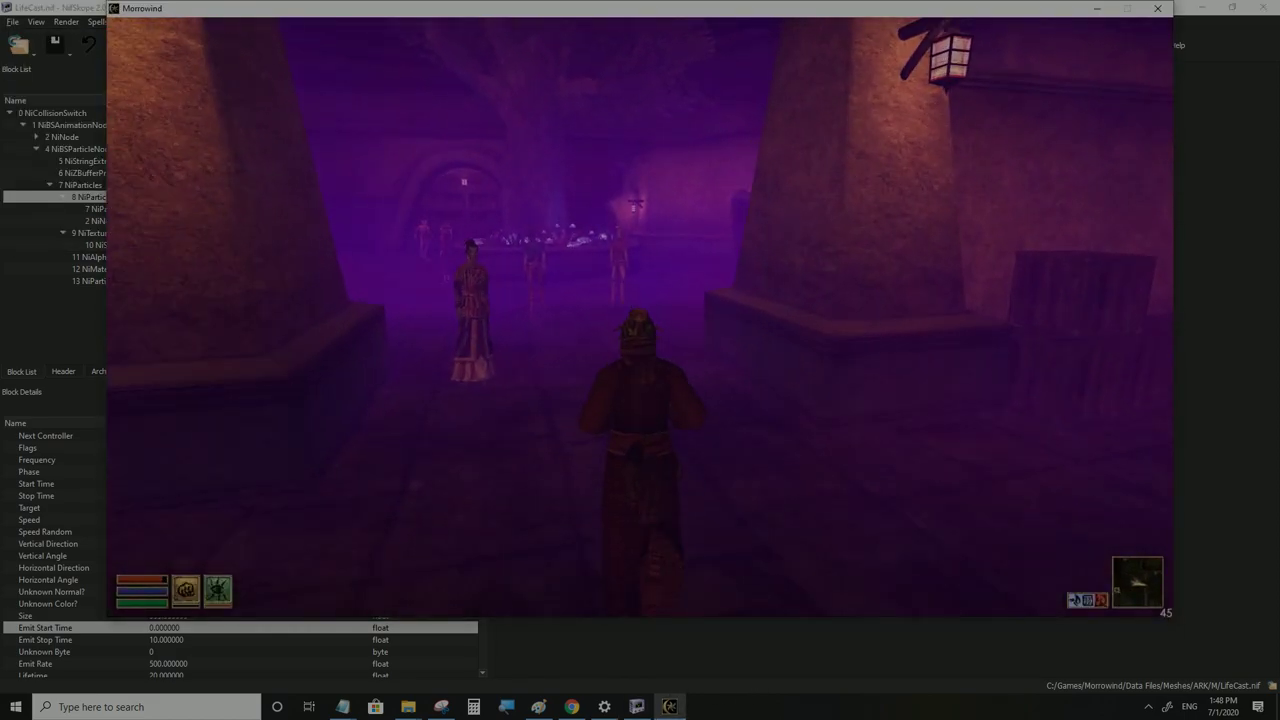
{"action": "key", "text": "w"}
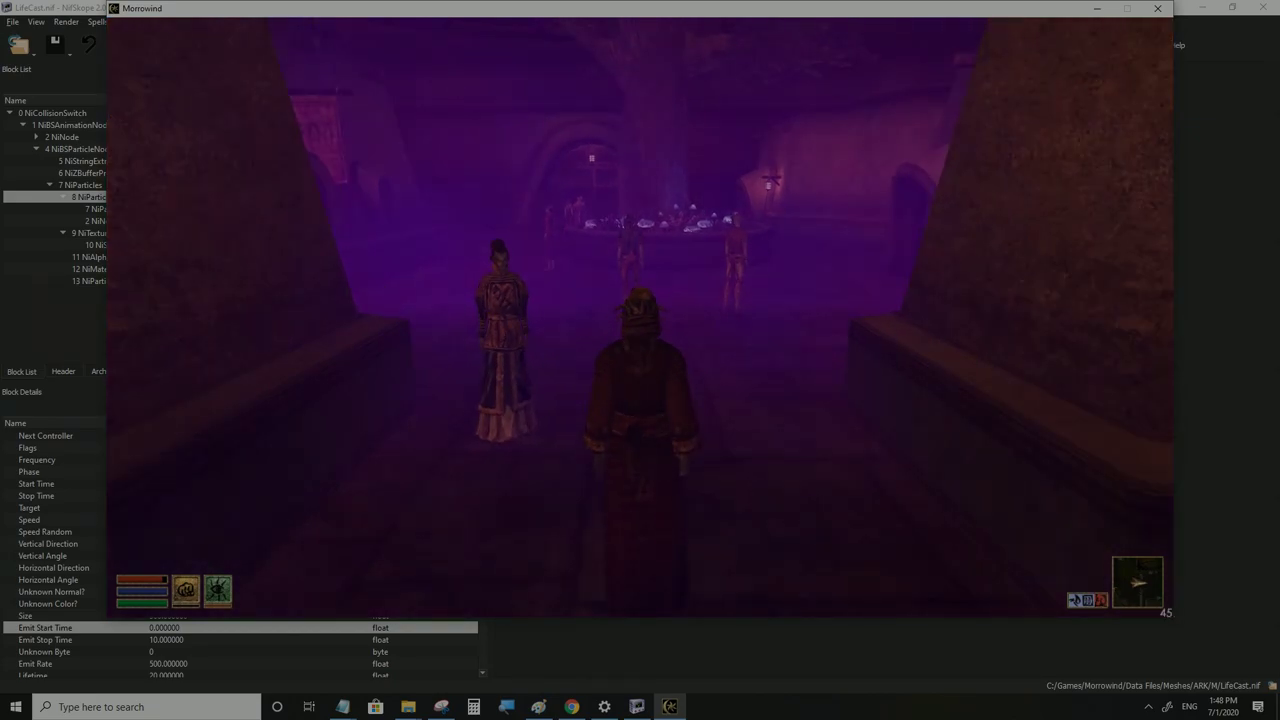
{"action": "key", "text": "w"}
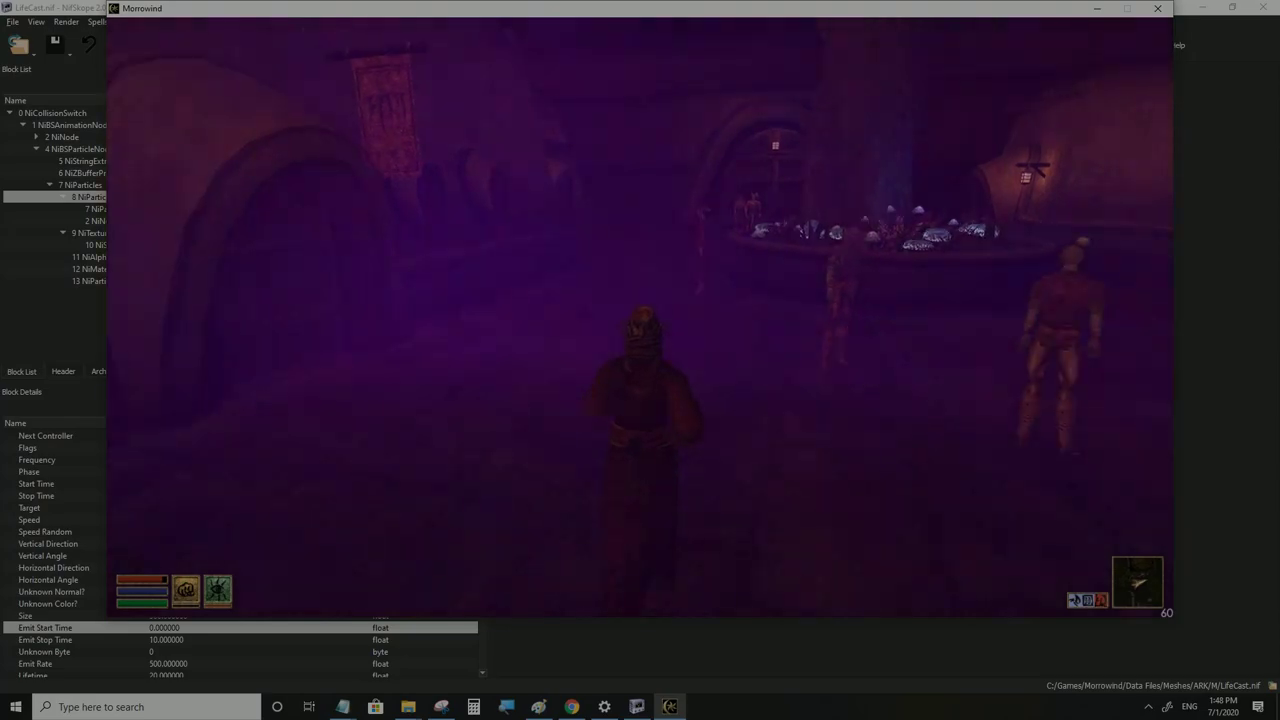
{"action": "key", "text": "s"}
{"action": "key", "text": "w"}
{"action": "key", "text": "s"}
{"action": "key", "text": "w"}
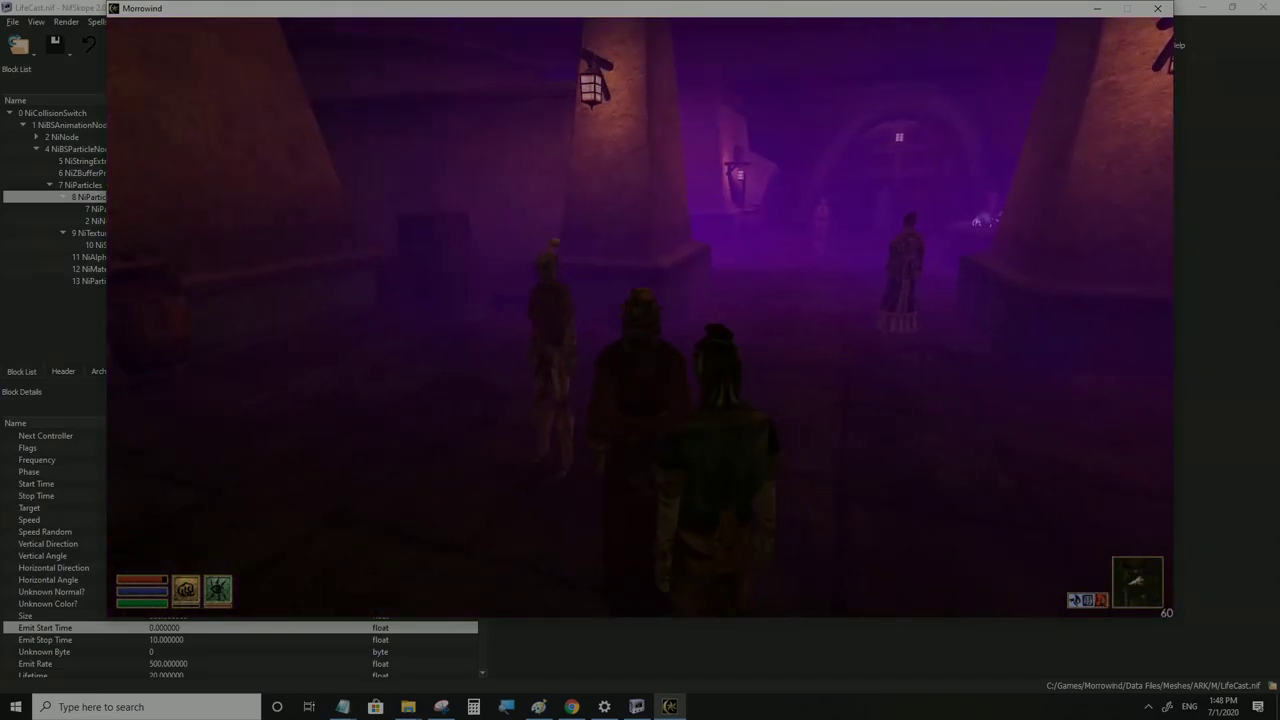
{"action": "key", "text": "w"}
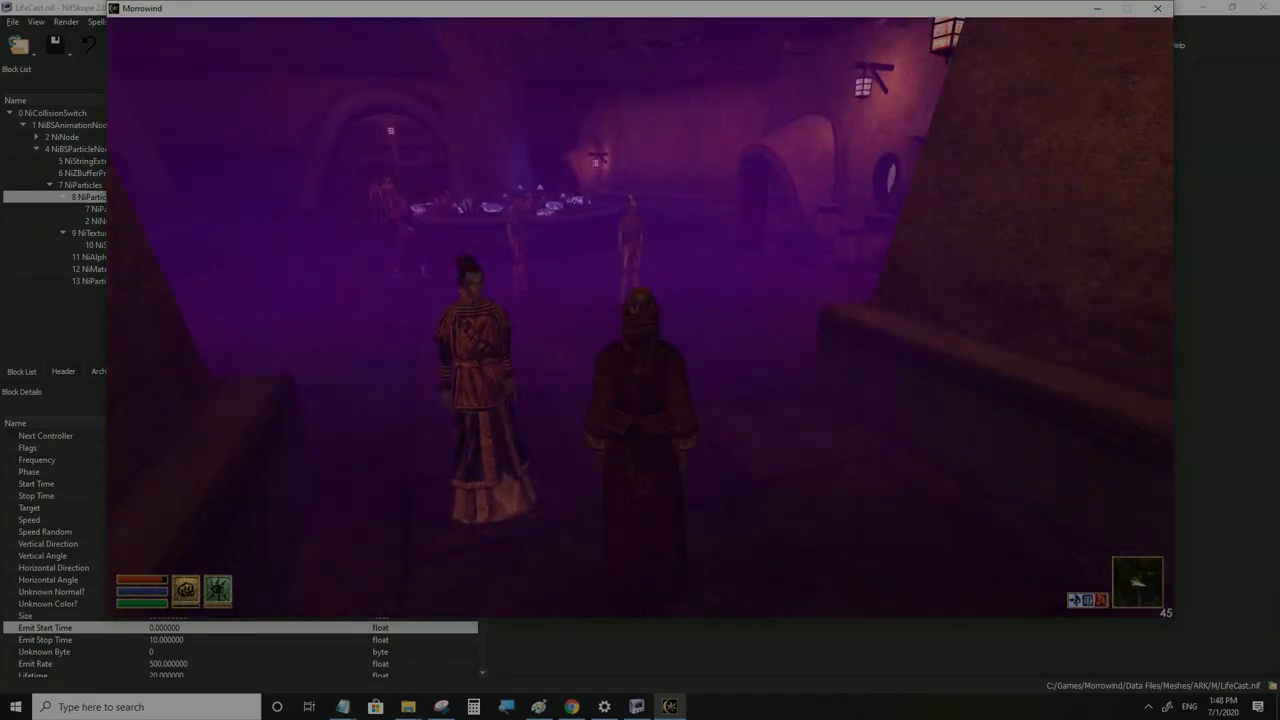
{"action": "key", "text": "w"}
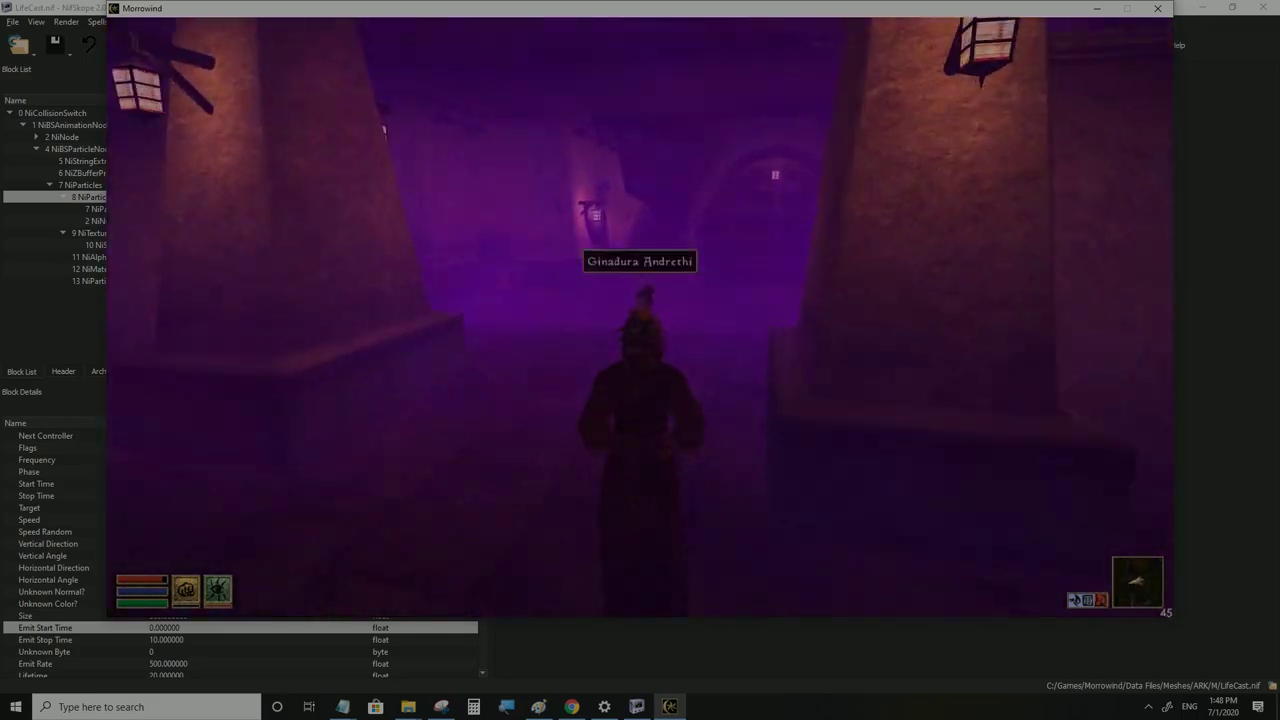
{"action": "key", "text": "w"}
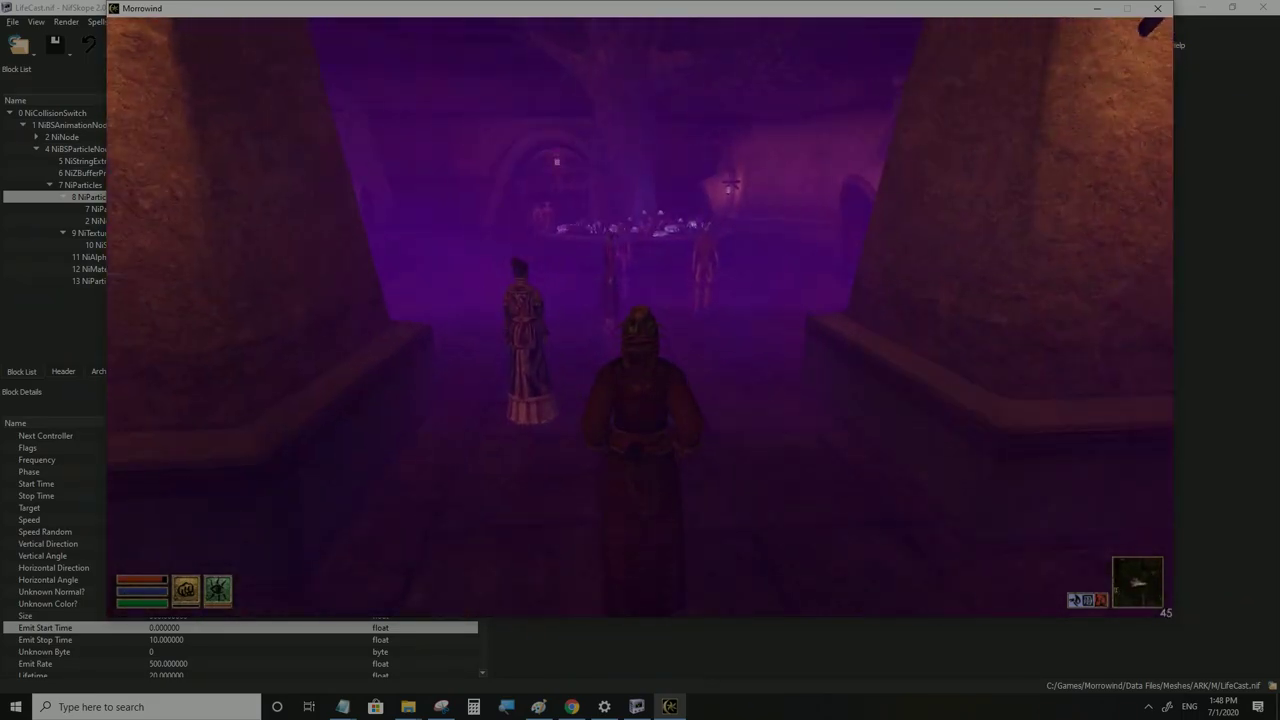
{"action": "key", "text": "w"}
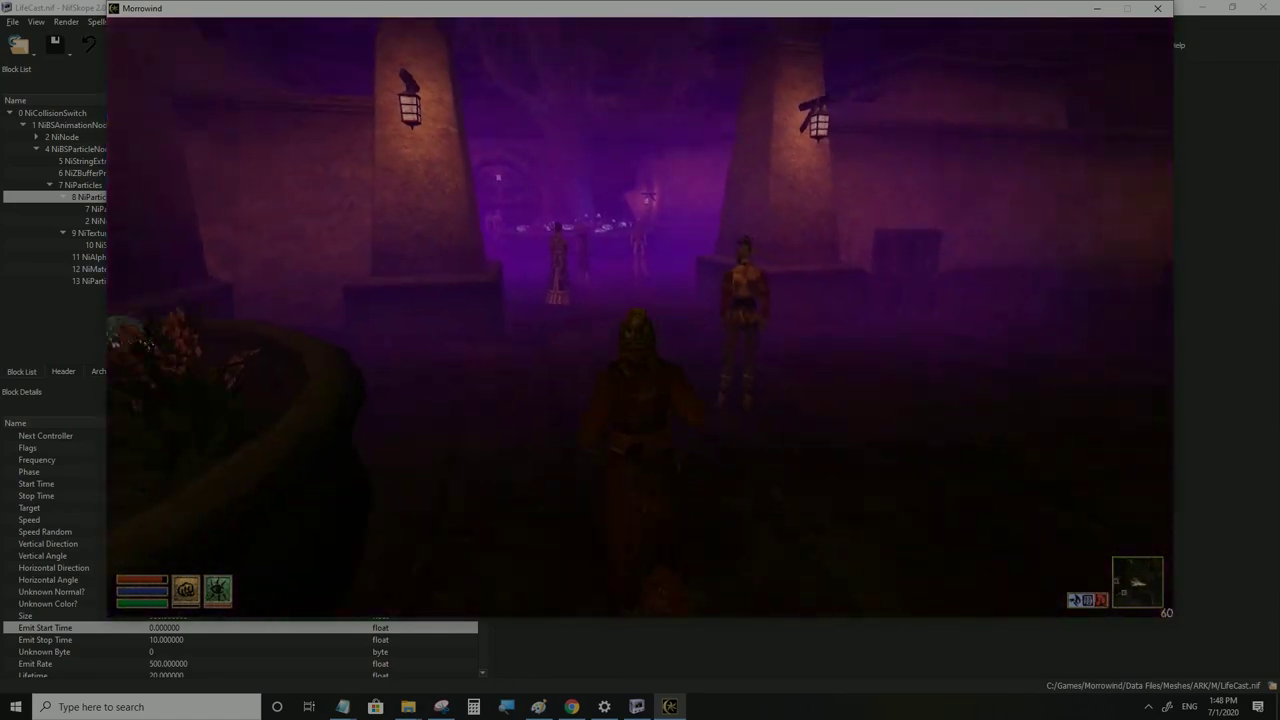
{"action": "key", "text": "alt+Tab"}
Restore particle Size to 200, set NiAlphaProperty Flags to 2441, and save LifeCast.nif
{"action": "left_click", "coordinate": [160, 617]}
{"action": "type", "text": "20"}
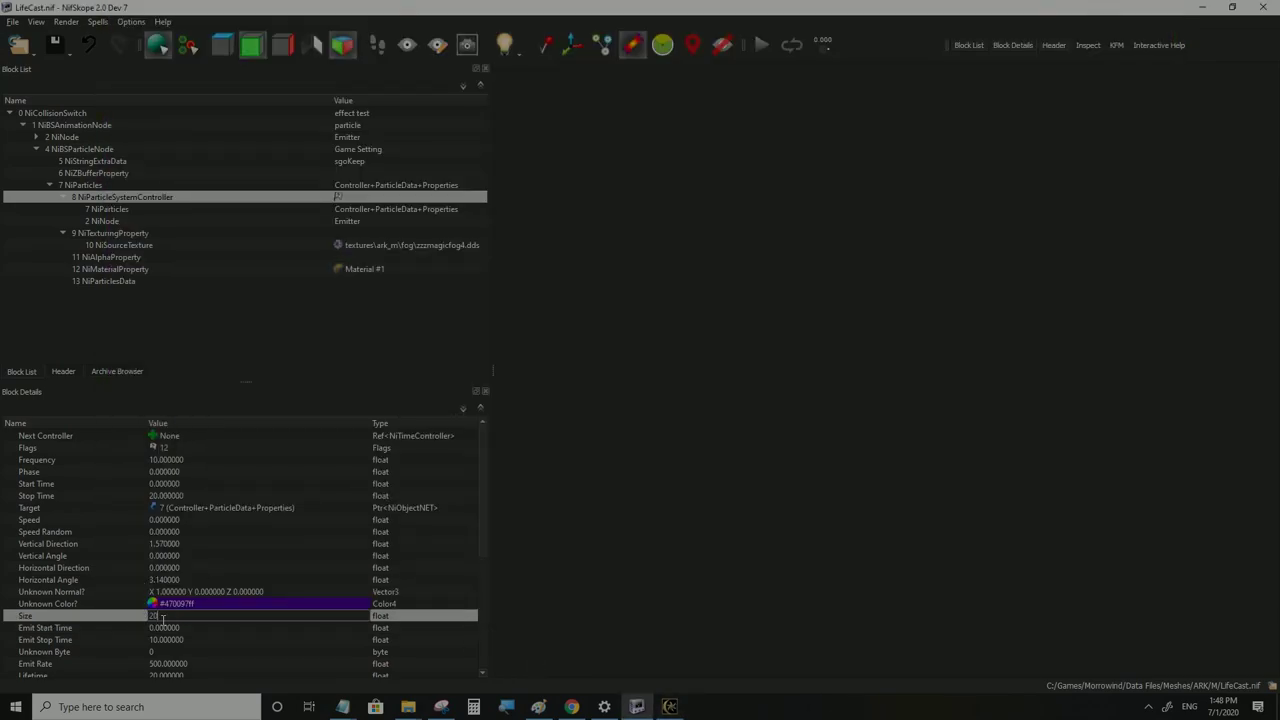
{"action": "type", "text": "0"}
{"action": "left_click", "coordinate": [165, 628]}
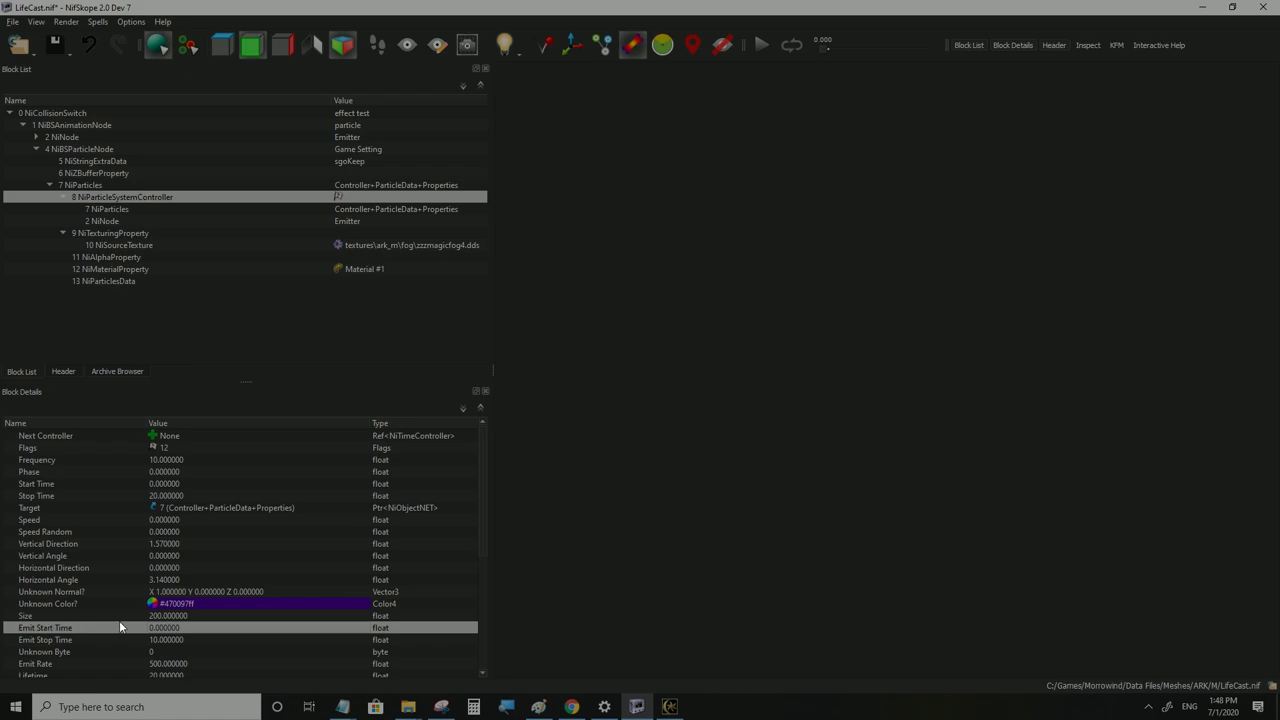
{"action": "left_click", "coordinate": [111, 259]}
{"action": "left_click", "coordinate": [183, 472]}
{"action": "type", "text": "244"}
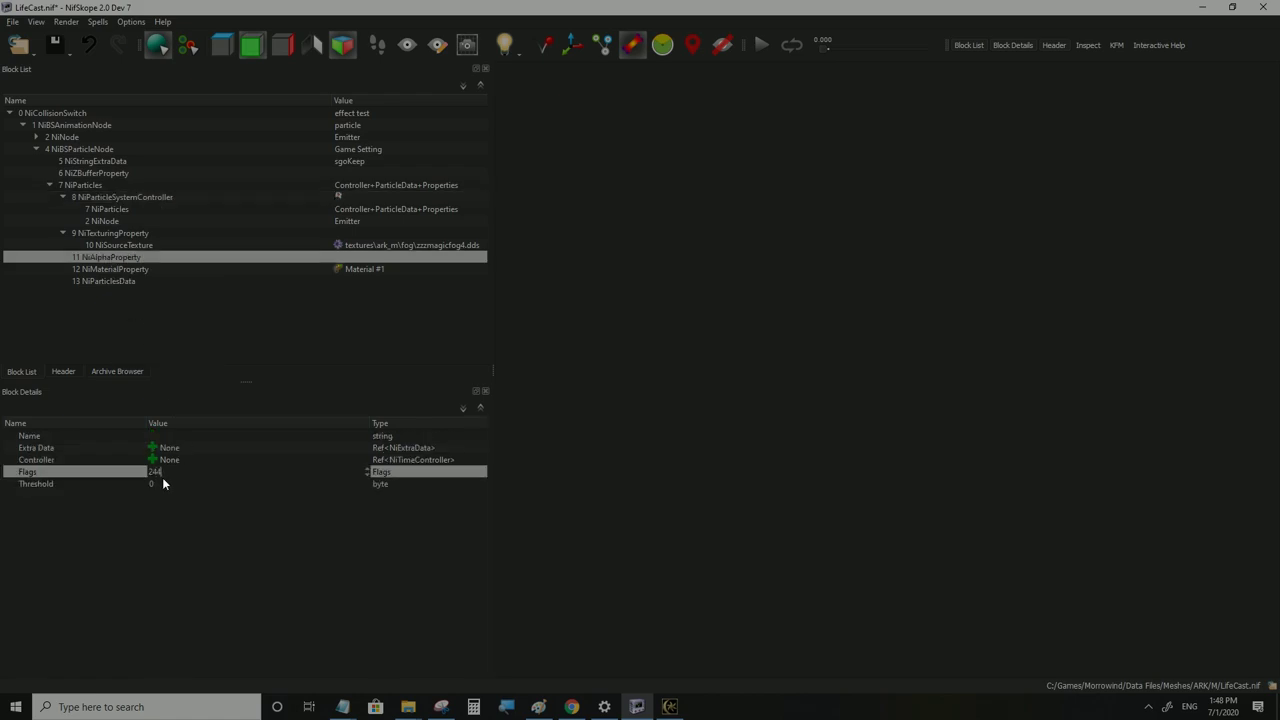
{"action": "type", "text": "1"}
{"action": "left_click", "coordinate": [163, 480]}
{"action": "left_click", "coordinate": [13, 22]}
{"action": "left_click", "coordinate": [30, 129]}
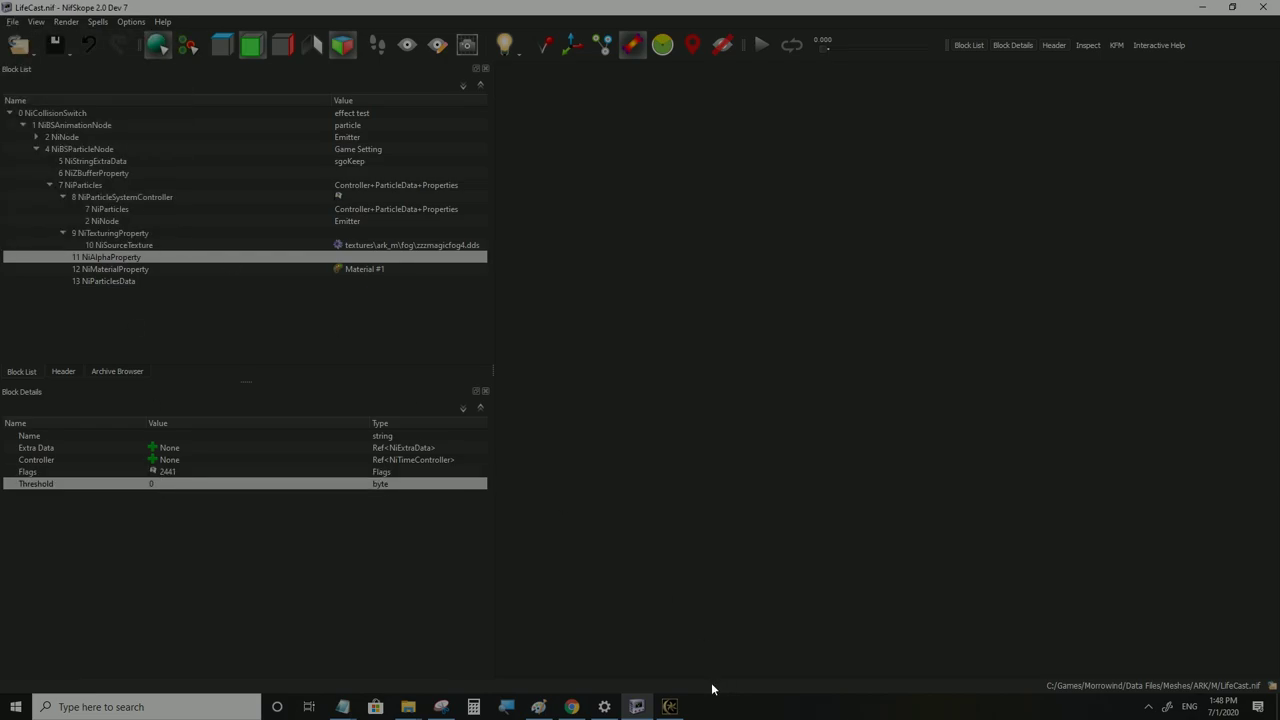
In third-person view in Morrowind, run between the pillars to view the red haze
{"action": "left_click", "coordinate": [670, 707]}
{"action": "key", "text": "Tab"}
{"action": "key", "text": "w"}
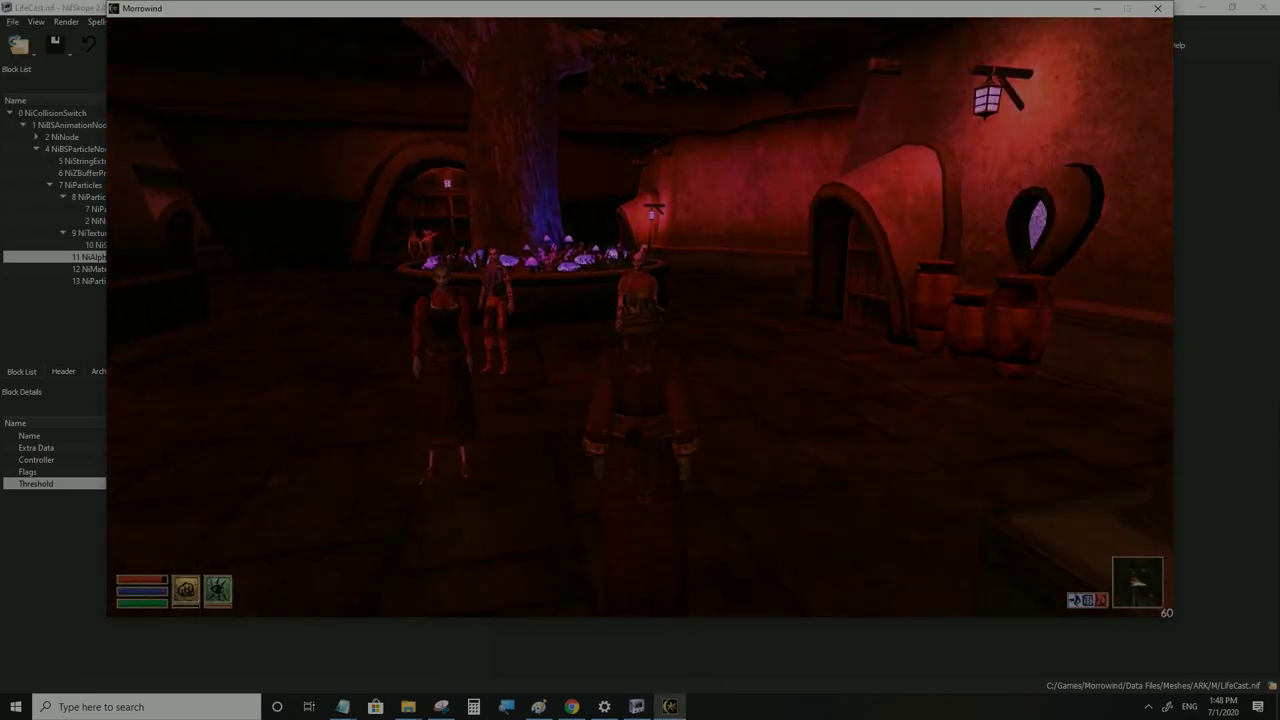
{"action": "key", "text": "s"}
{"action": "key", "text": "w"}
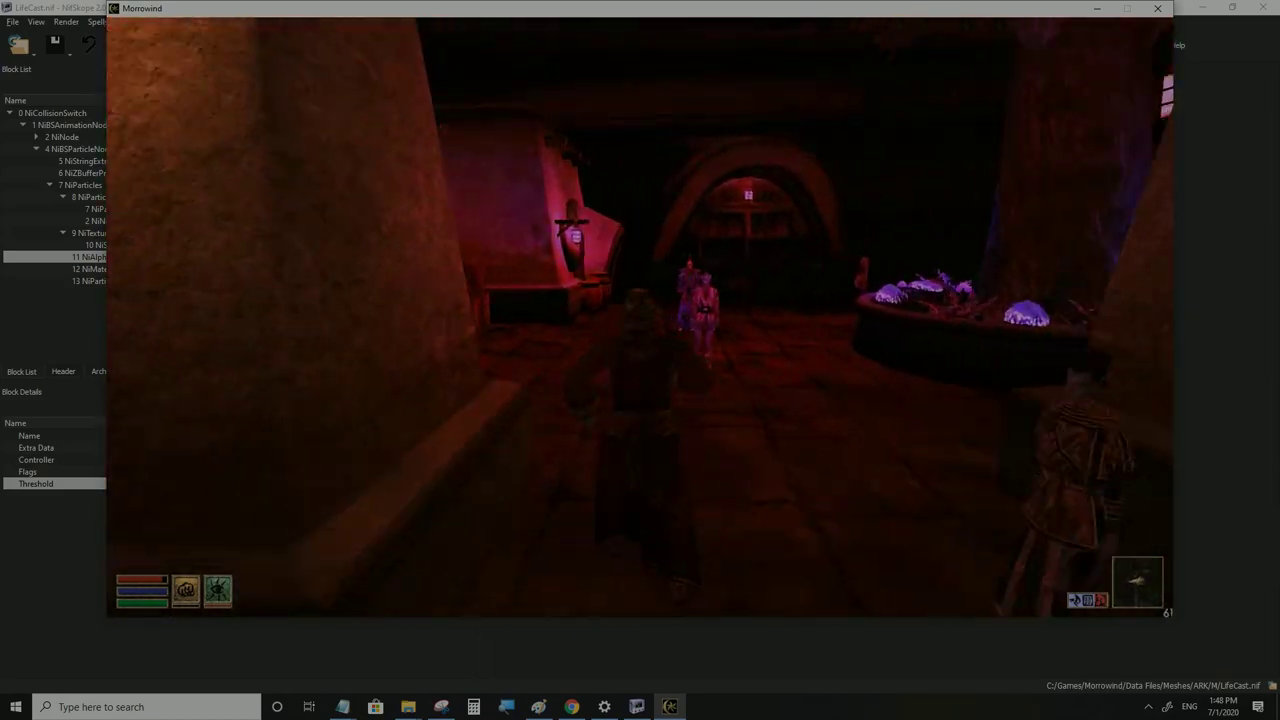
{"action": "key", "text": "w"}
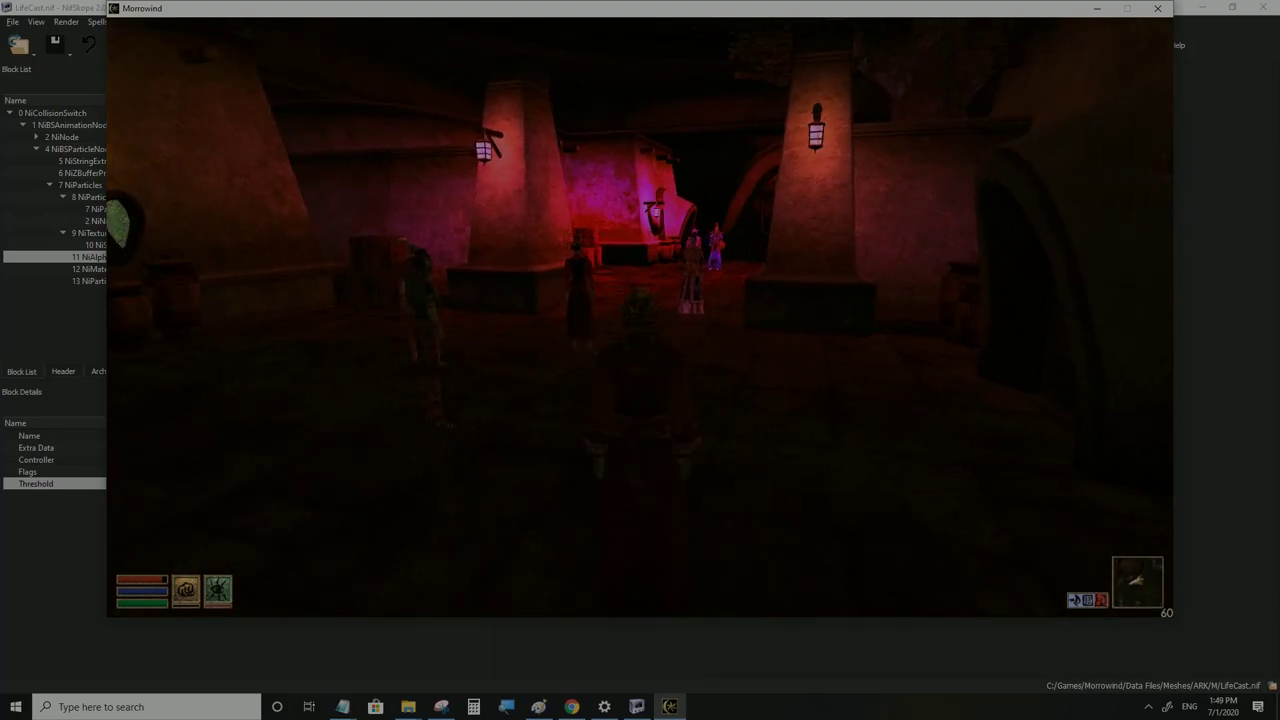
{"action": "key", "text": "alt+F9"}
{"action": "key", "text": "alt+Tab"}
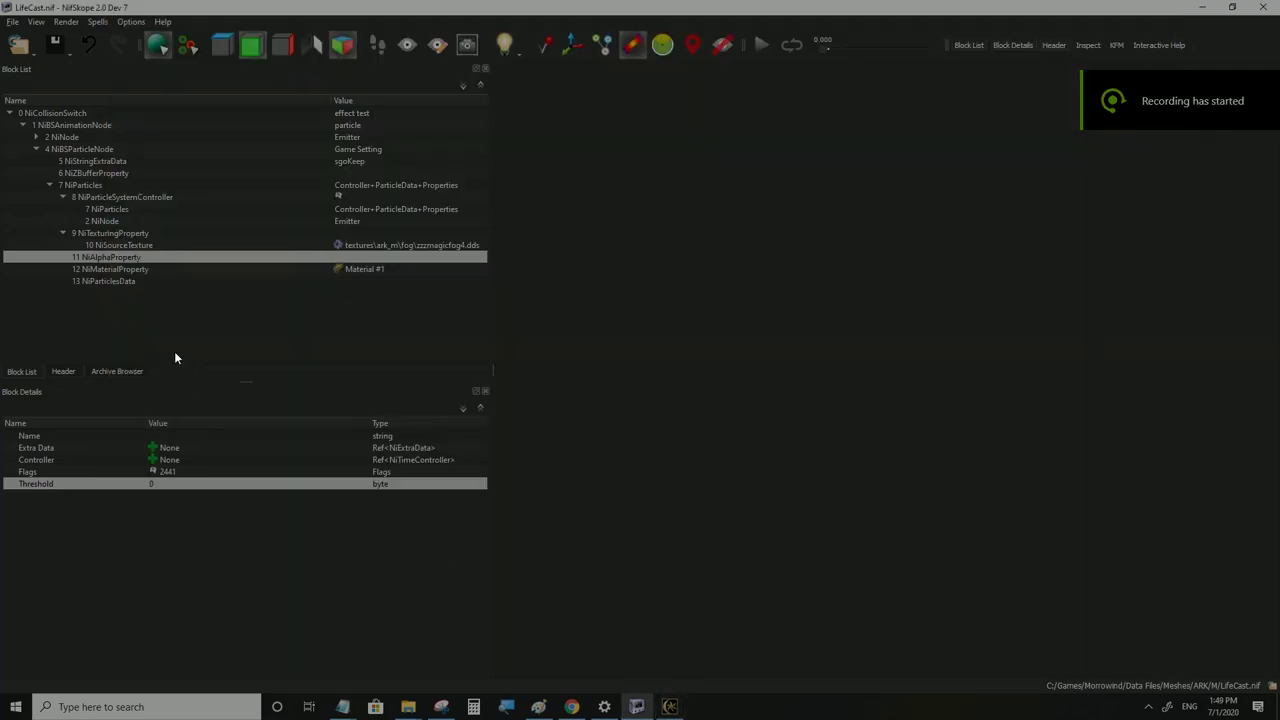
Change the NiParticlesData vertex colours to a brighter yellow
{"action": "left_click", "coordinate": [103, 280]}
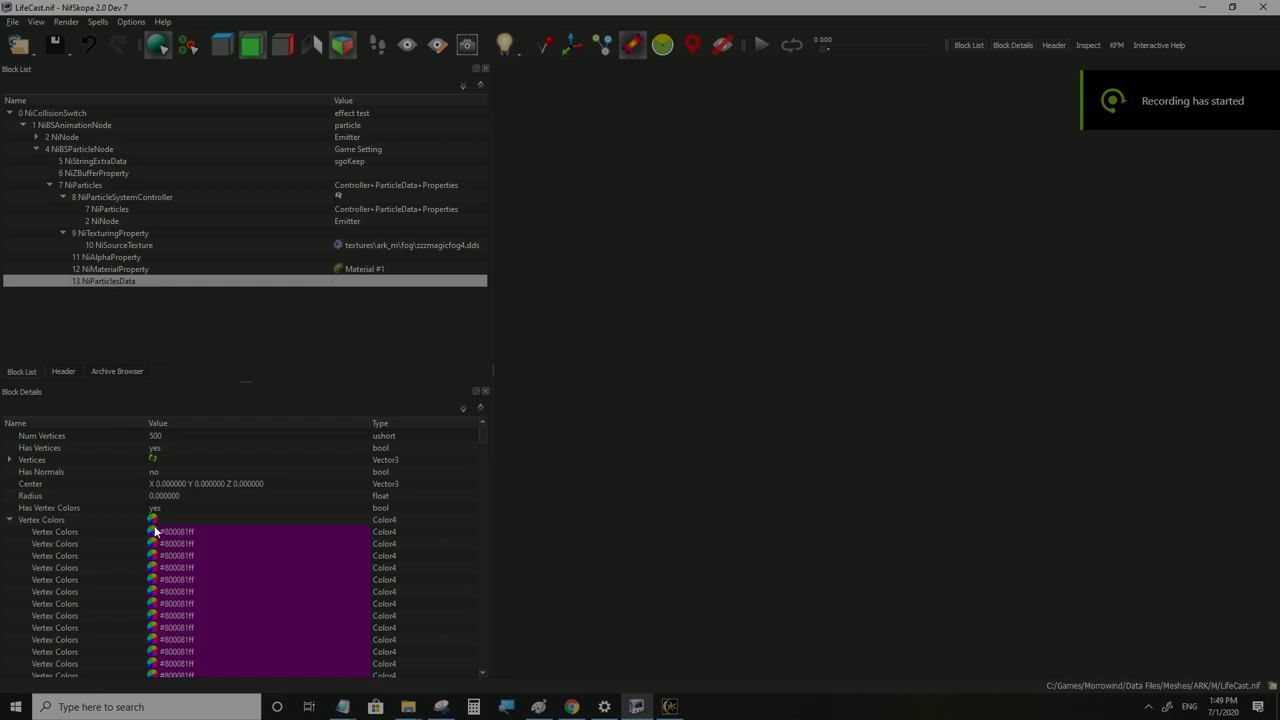
{"action": "left_click", "coordinate": [153, 530]}
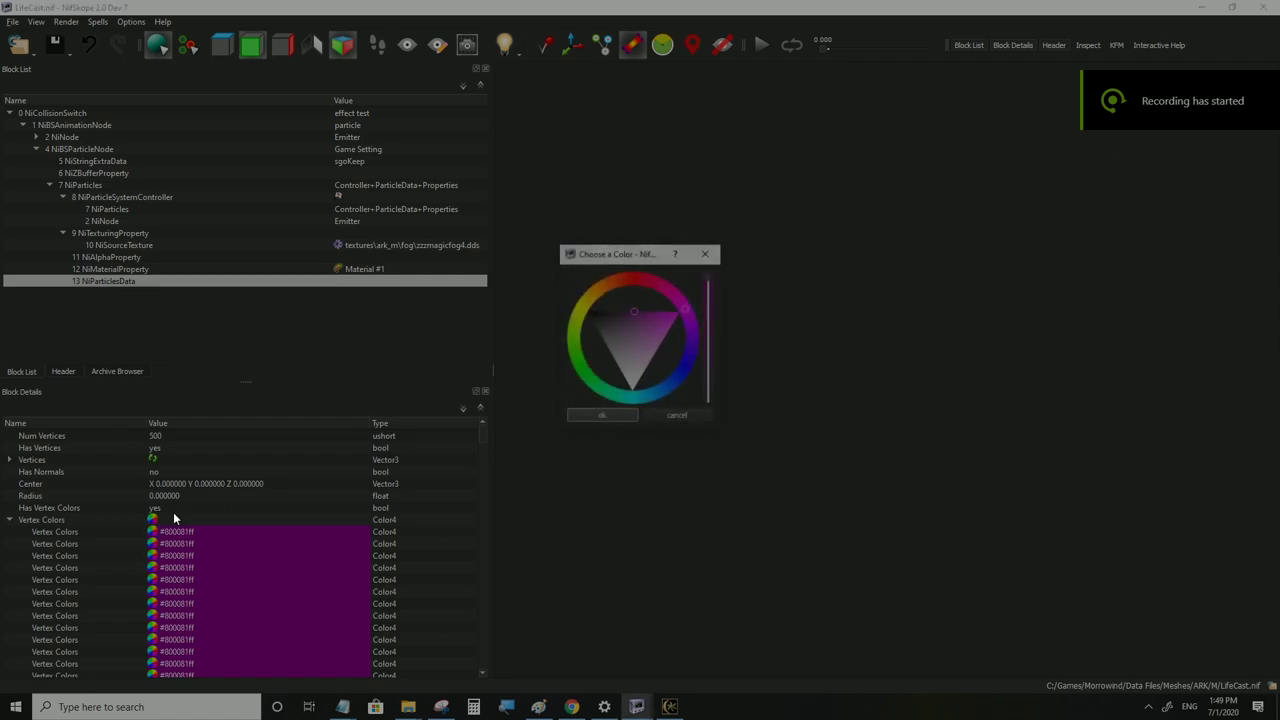
{"action": "left_click", "coordinate": [596, 318]}
{"action": "left_click", "coordinate": [601, 415]}
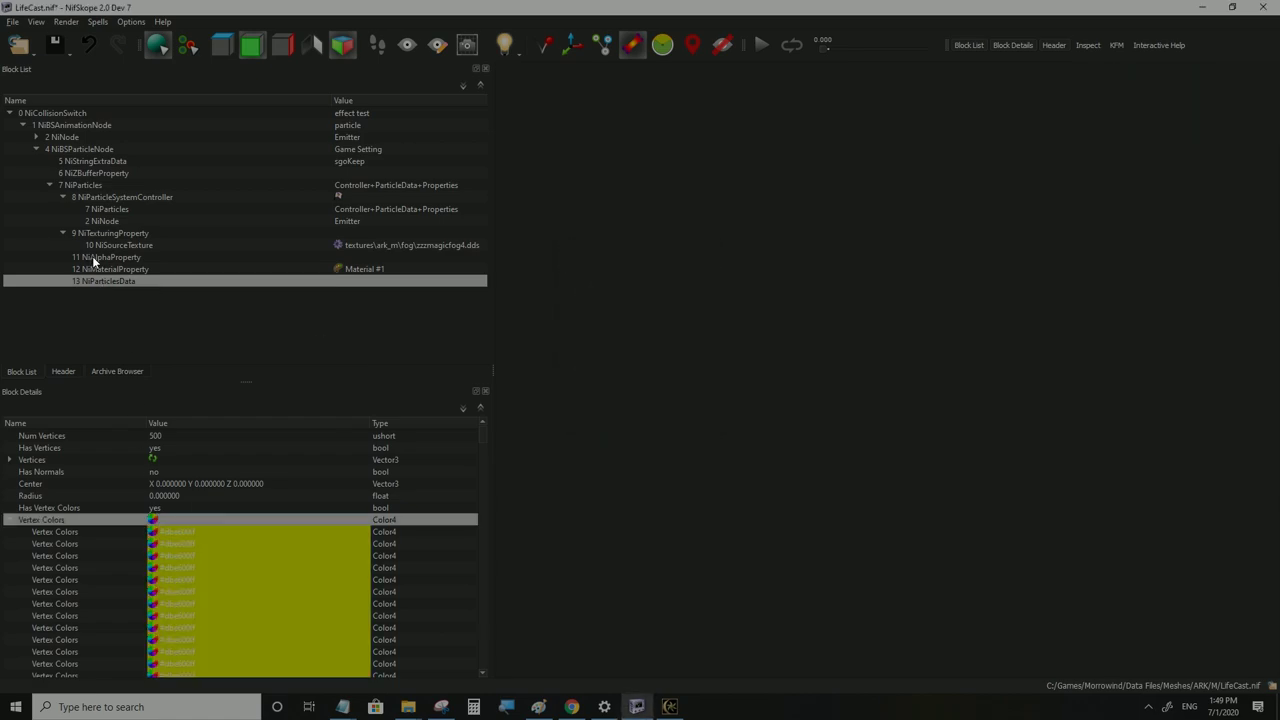
Set the NiMaterialProperty Ambient, Diffuse and Specular colours to #cc9100
{"action": "left_click", "coordinate": [100, 270]}
{"action": "left_click", "coordinate": [153, 484]}
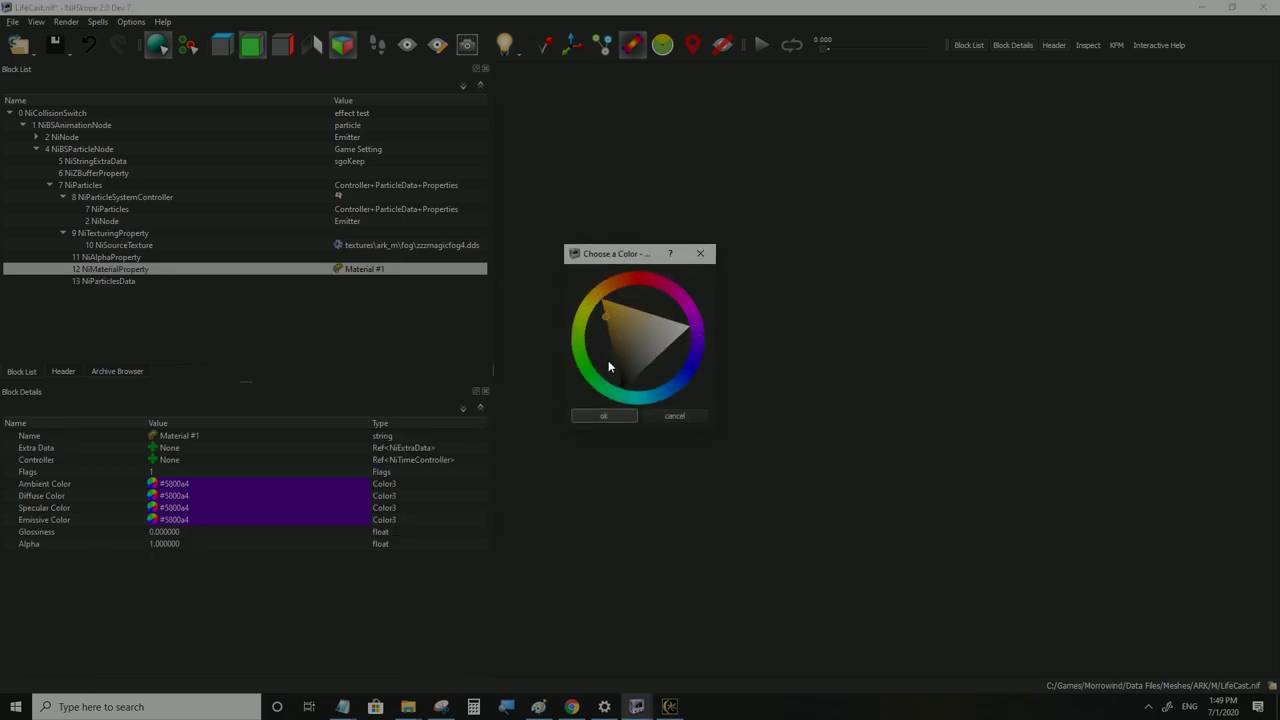
{"action": "left_click", "coordinate": [604, 415]}
{"action": "left_click", "coordinate": [205, 507]}
{"action": "left_click", "coordinate": [195, 484]}
{"action": "key", "text": "ctrl+c"}
{"action": "left_click", "coordinate": [191, 495]}
{"action": "key", "text": "ctrl+v"}
{"action": "left_click", "coordinate": [185, 508]}
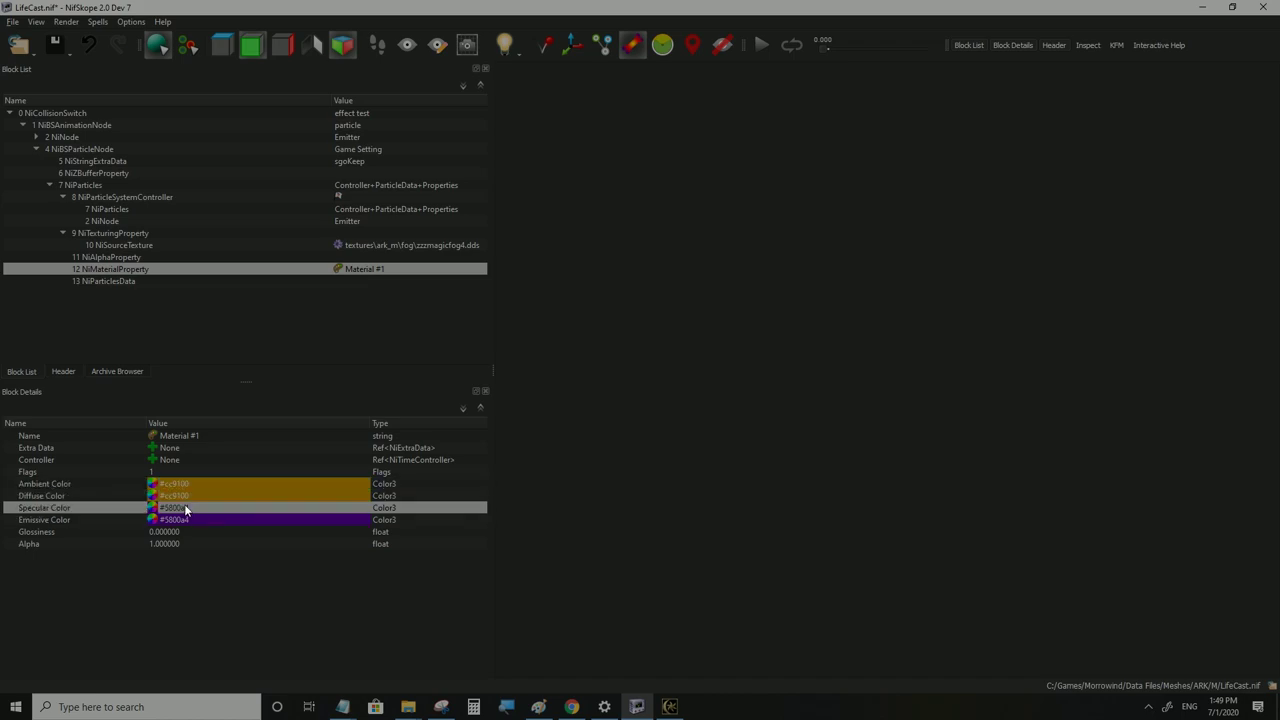
{"action": "key", "text": "ctrl+v"}
{"action": "left_click", "coordinate": [183, 520]}
Shift the particle controller colour from purple to gold #b89700ff and save LifeCast.nif
{"action": "left_click", "coordinate": [124, 198]}
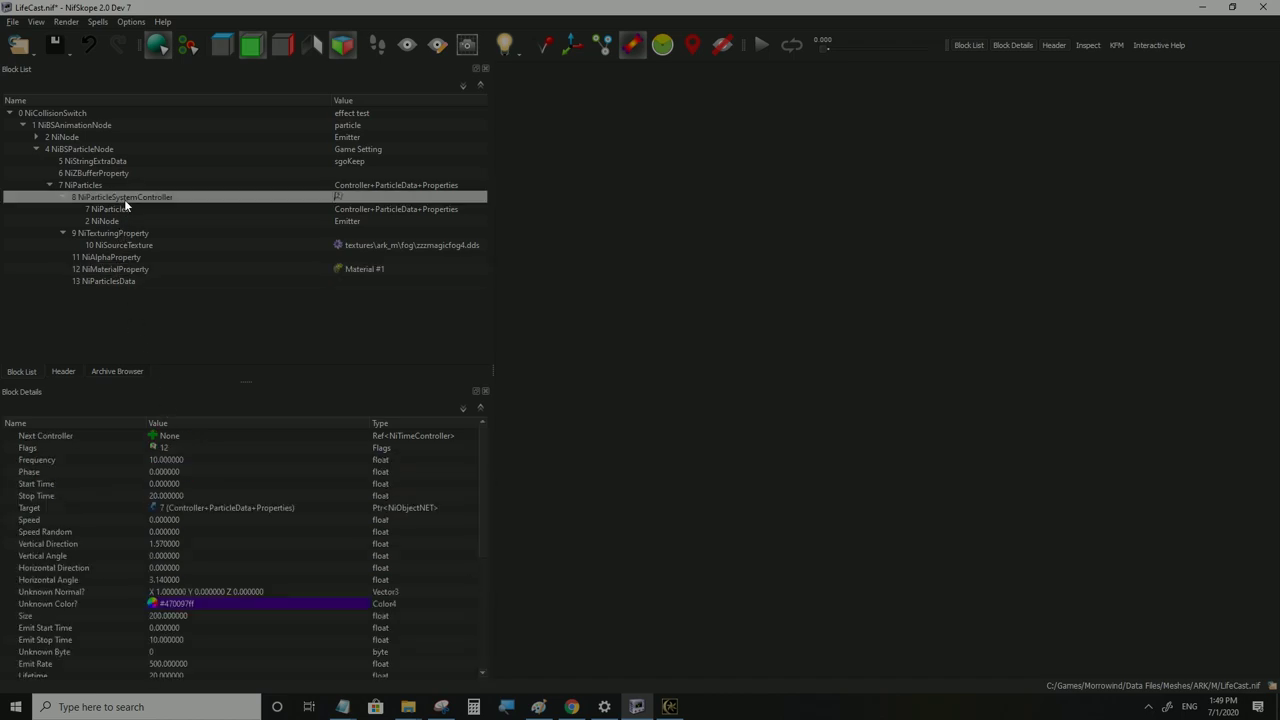
{"action": "left_click", "coordinate": [151, 604]}
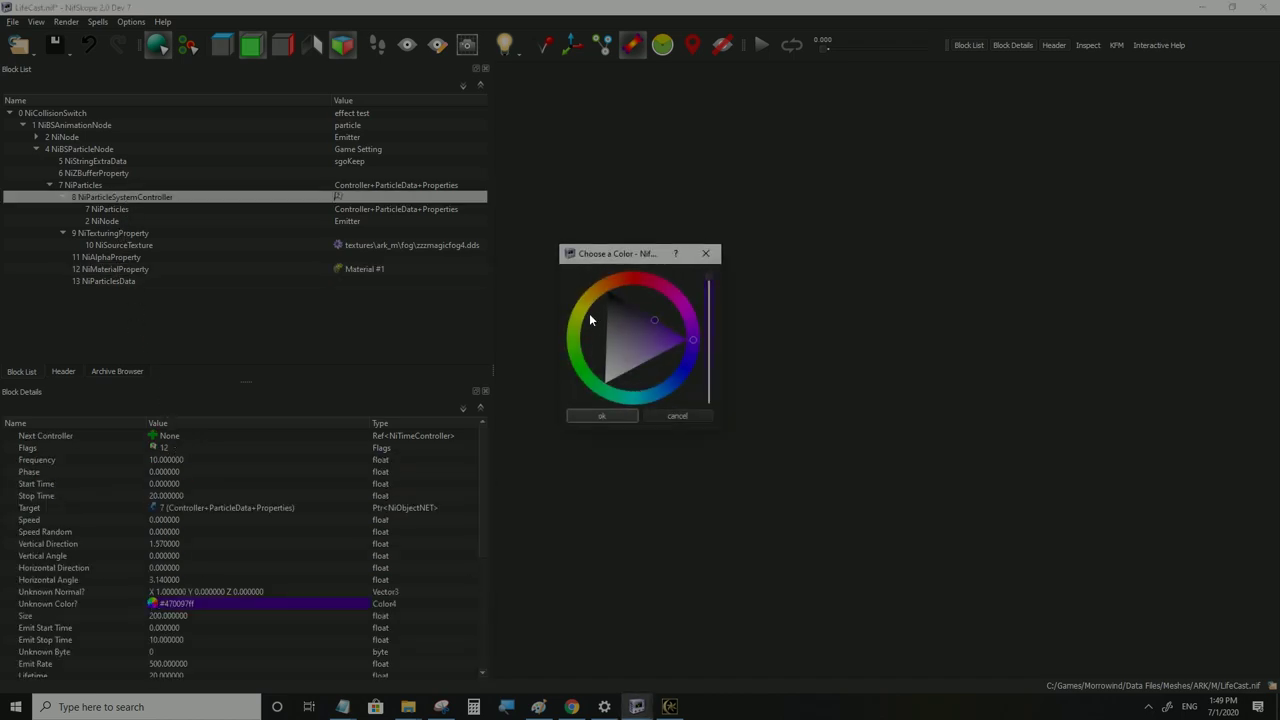
{"action": "left_click_drag", "start_coordinate": [592, 299], "coordinate": [588, 305]}
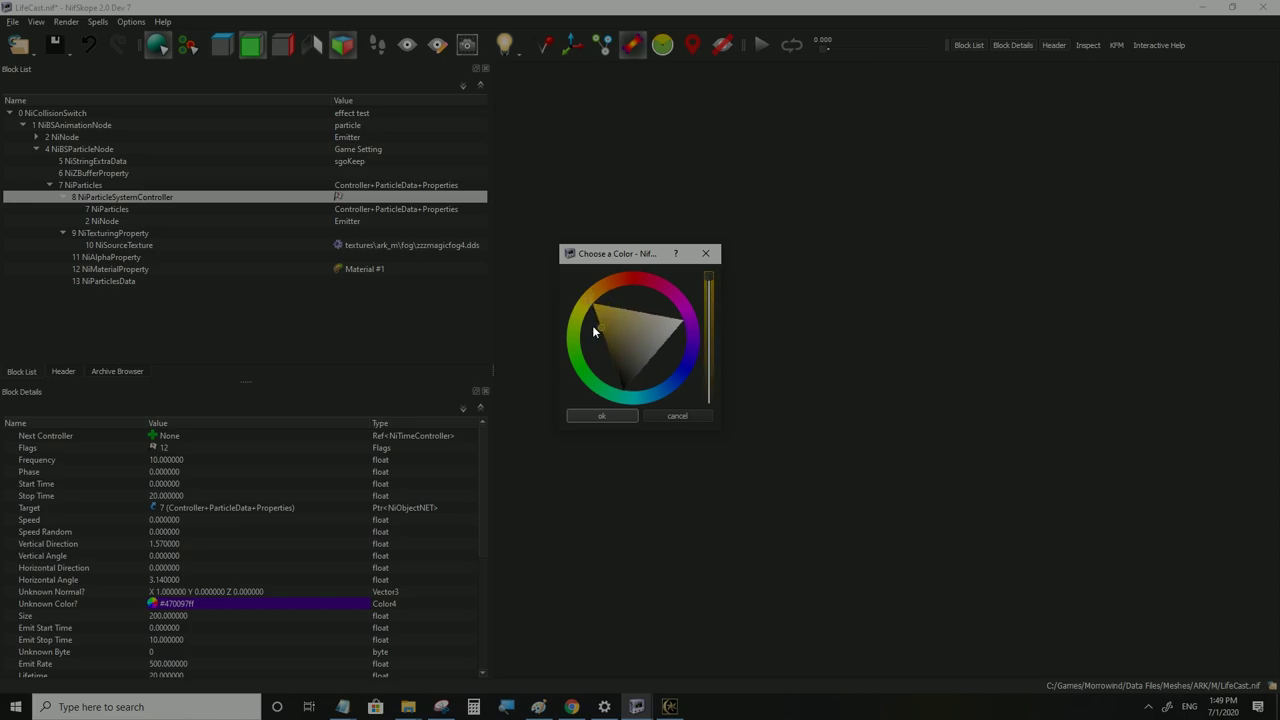
{"action": "left_click", "coordinate": [601, 415]}
{"action": "left_click", "coordinate": [13, 21]}
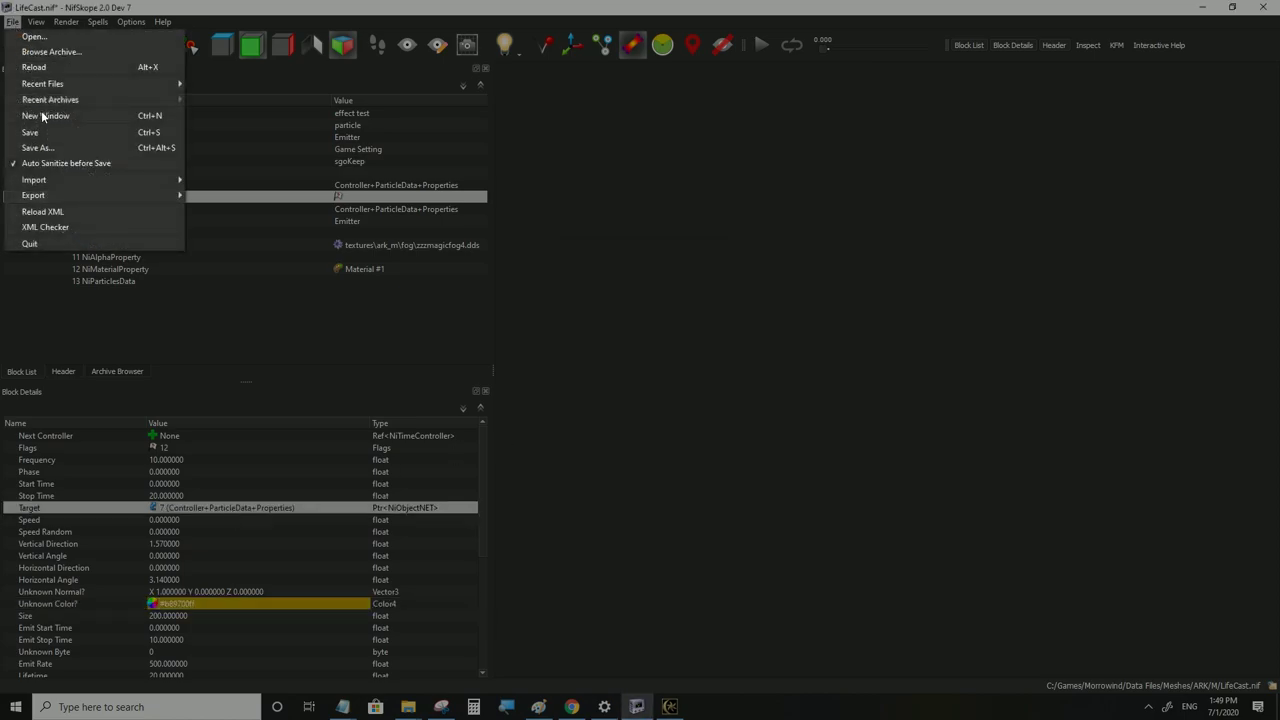
{"action": "left_click", "coordinate": [50, 118]}
Run around the Morrowind hall to view the amber-orange glow
{"action": "left_click", "coordinate": [669, 707]}
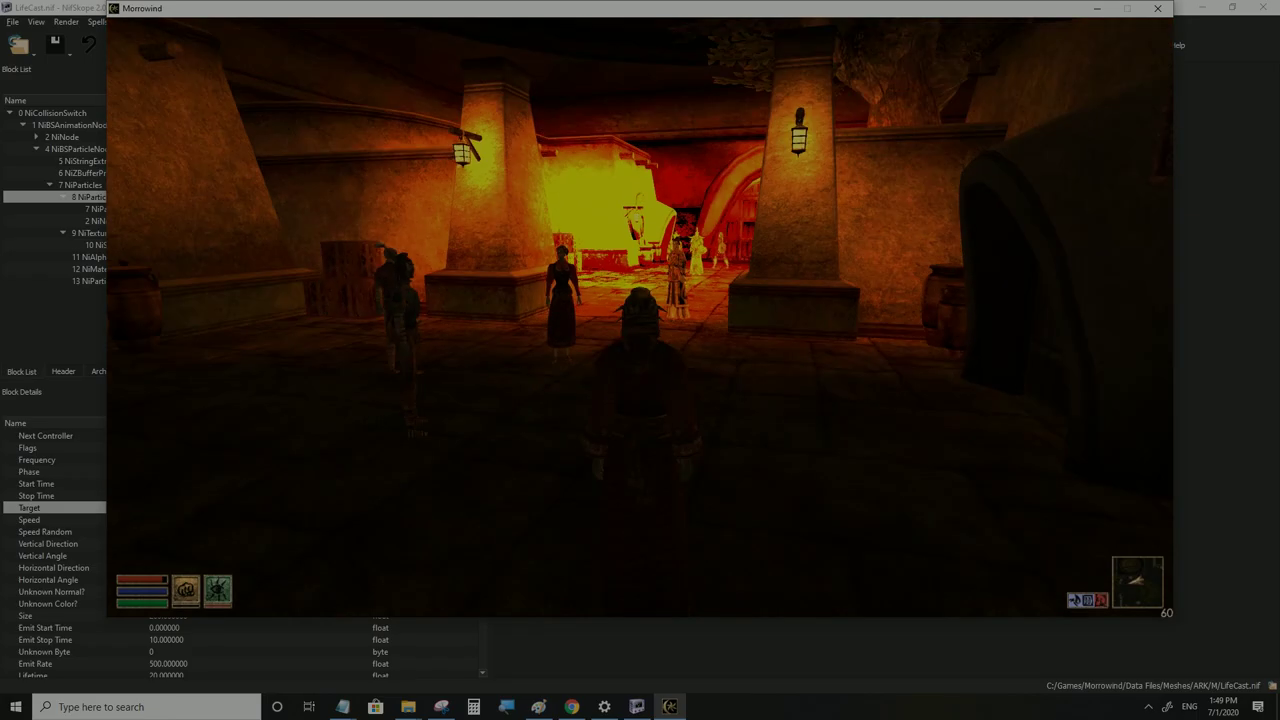
{"action": "key", "text": "w"}
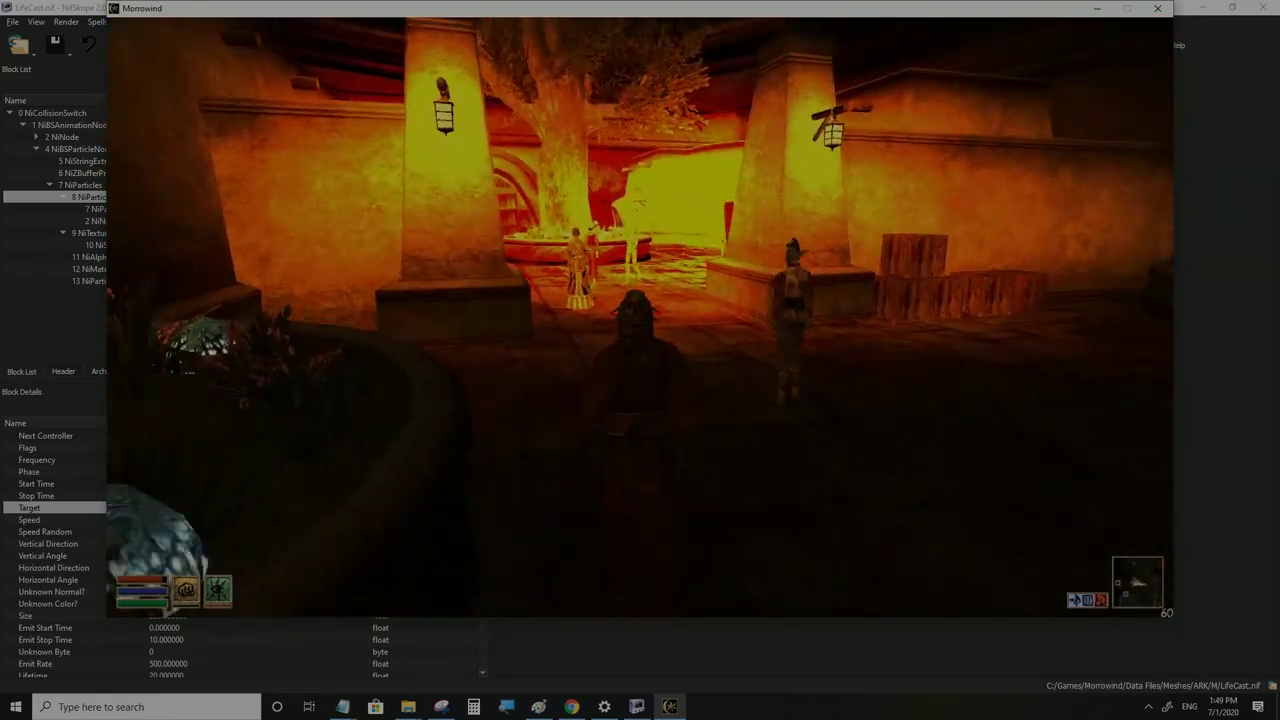
{"action": "key", "text": "w"}
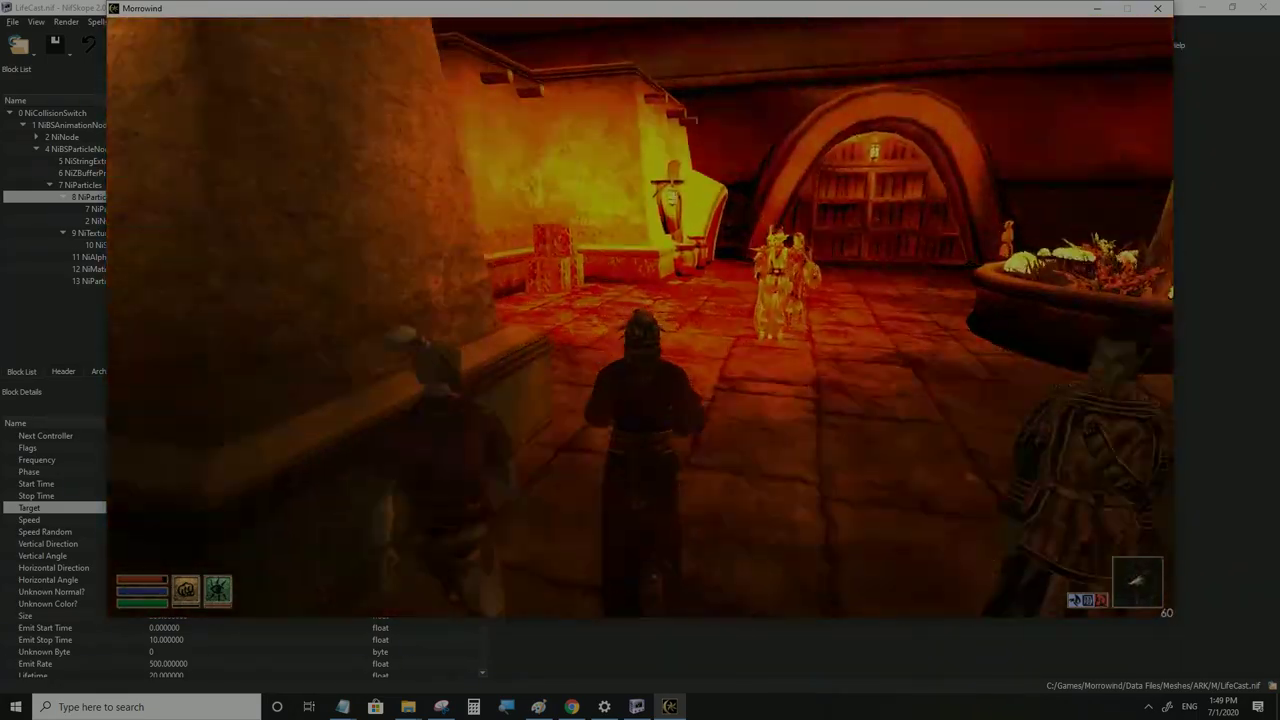
{"action": "key", "text": "s"}
{"action": "key", "text": "w"}
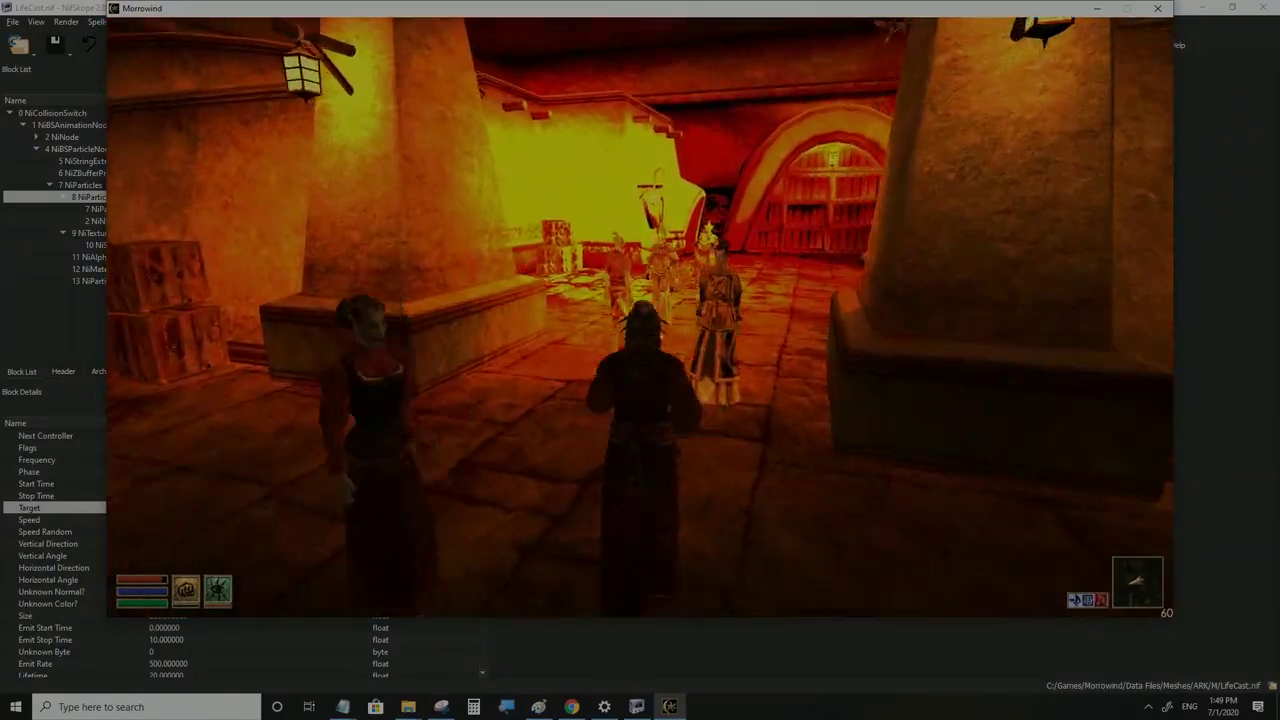
{"action": "key", "text": "s"}
{"action": "key", "text": "s"}
{"action": "key", "text": "w"}
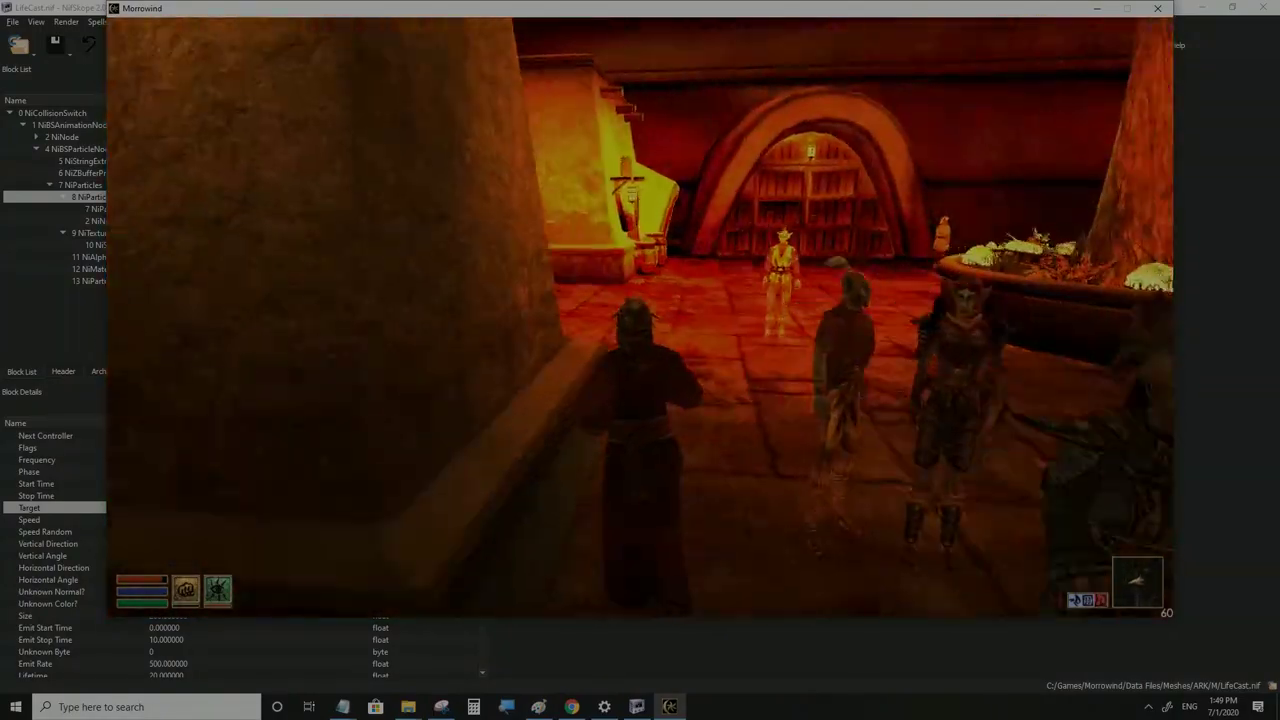
{"action": "key", "text": "w"}
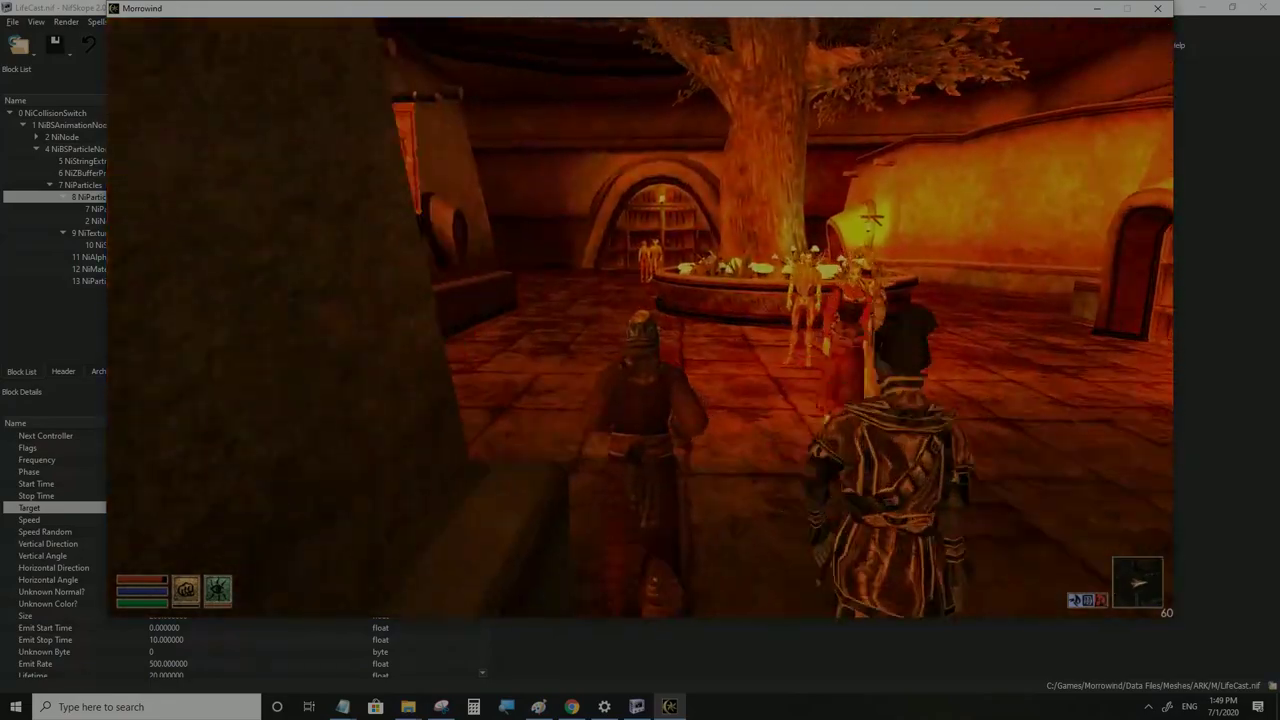
{"action": "key", "text": "w"}
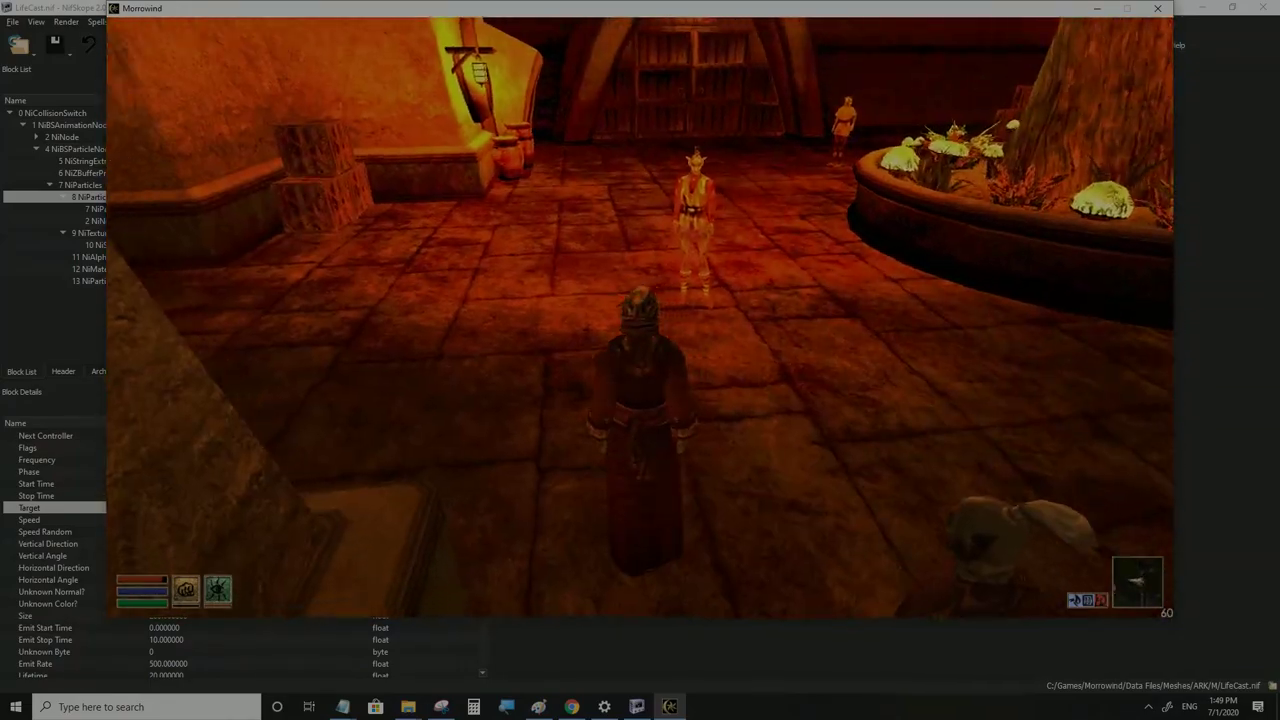
{"action": "key", "text": "s"}
{"action": "key", "text": "s"}
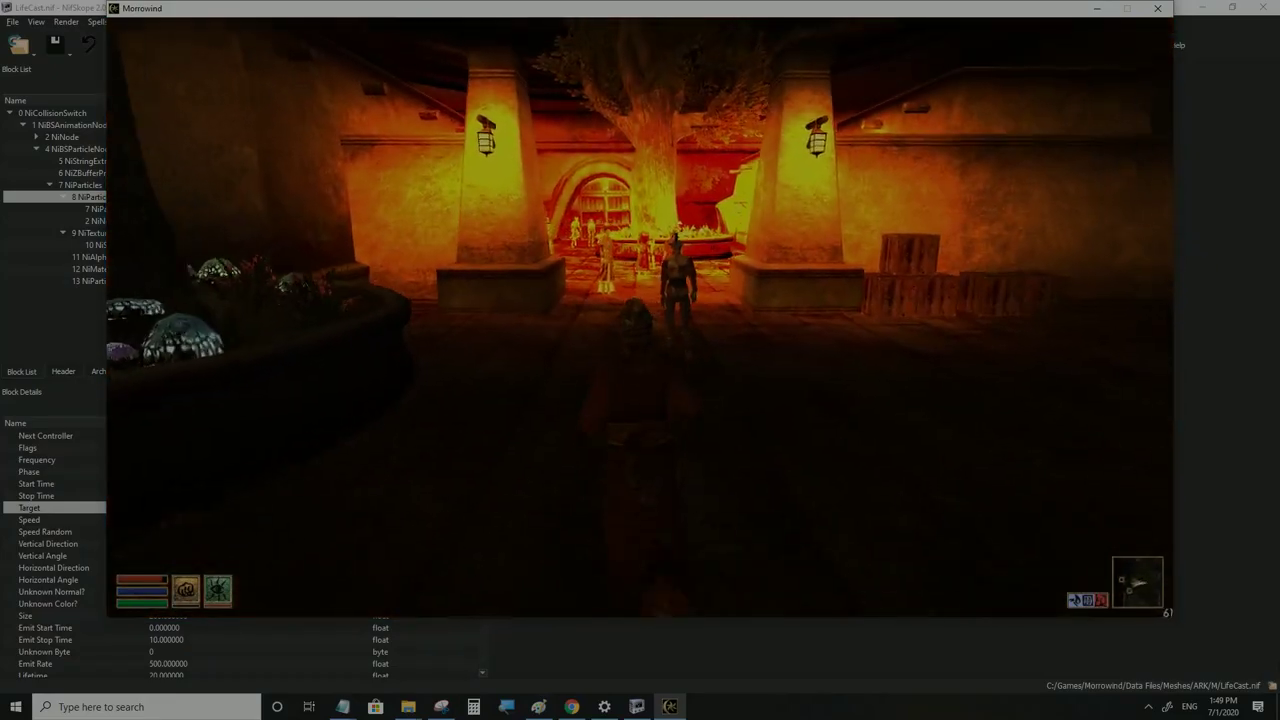
{"action": "key", "text": "w"}
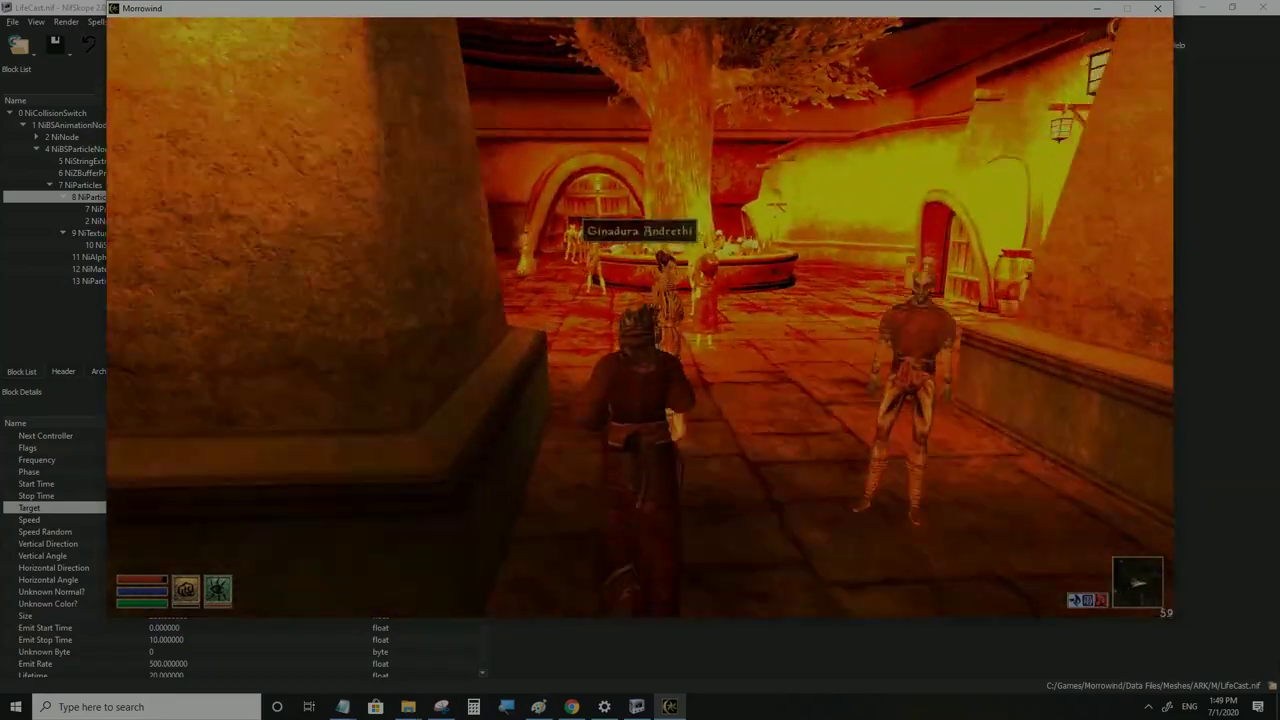
{"action": "key", "text": "w"}
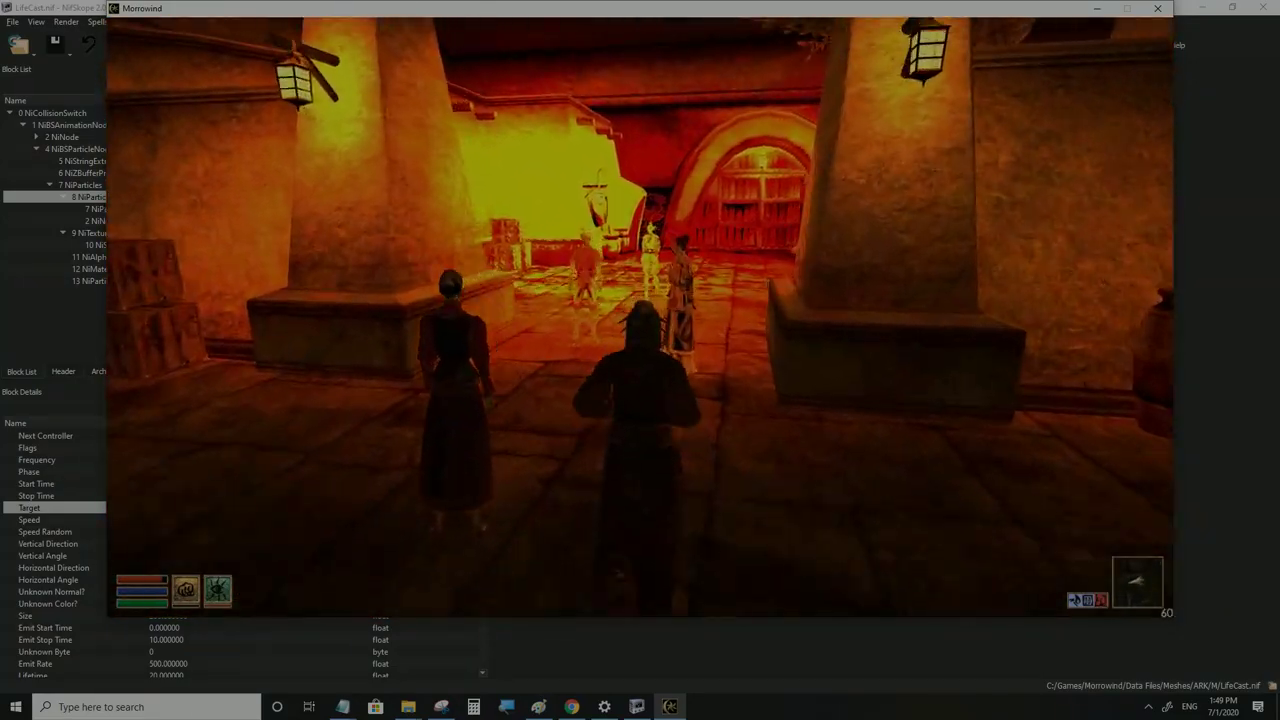
{"action": "key", "text": "w"}
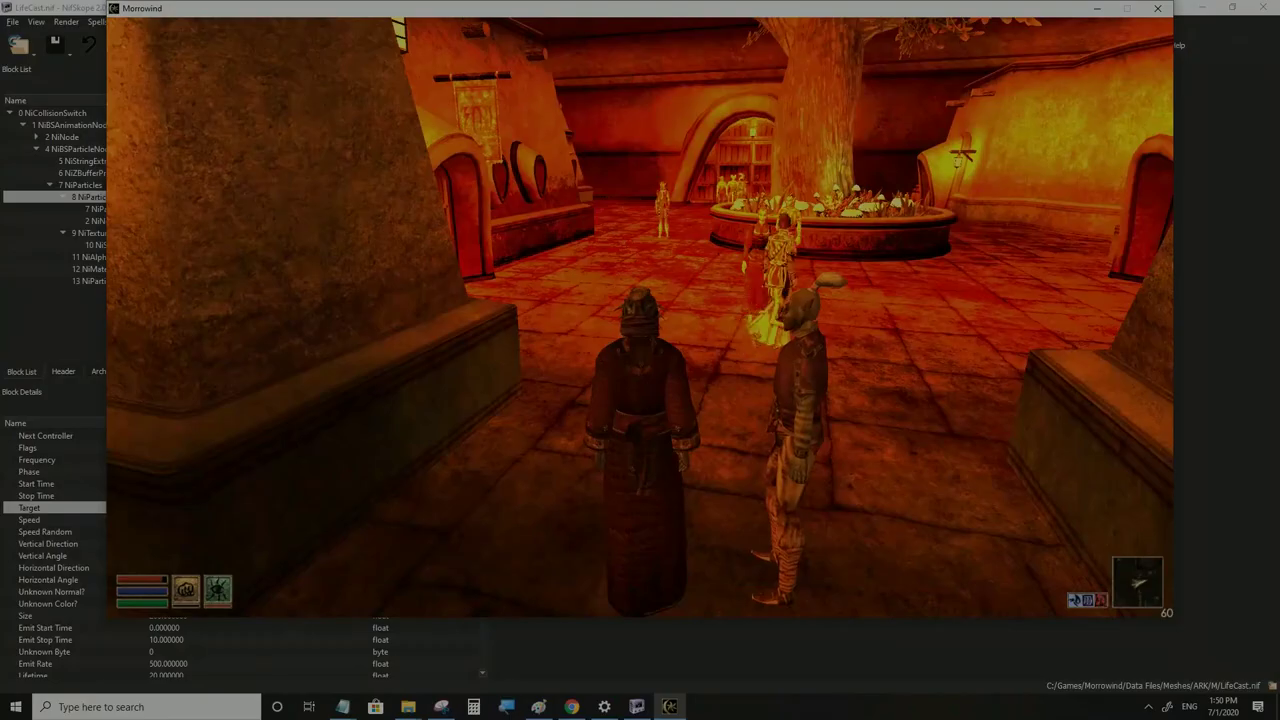
{"action": "key", "text": "w"}
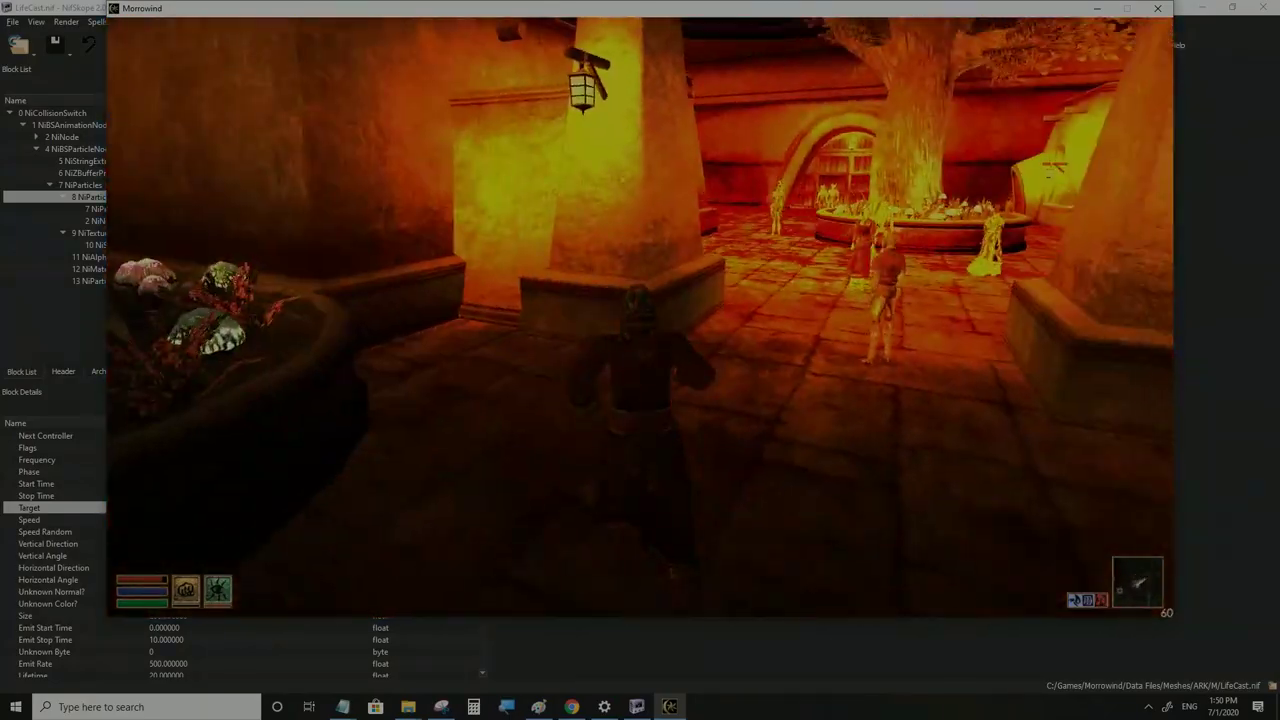
{"action": "key", "text": "w"}
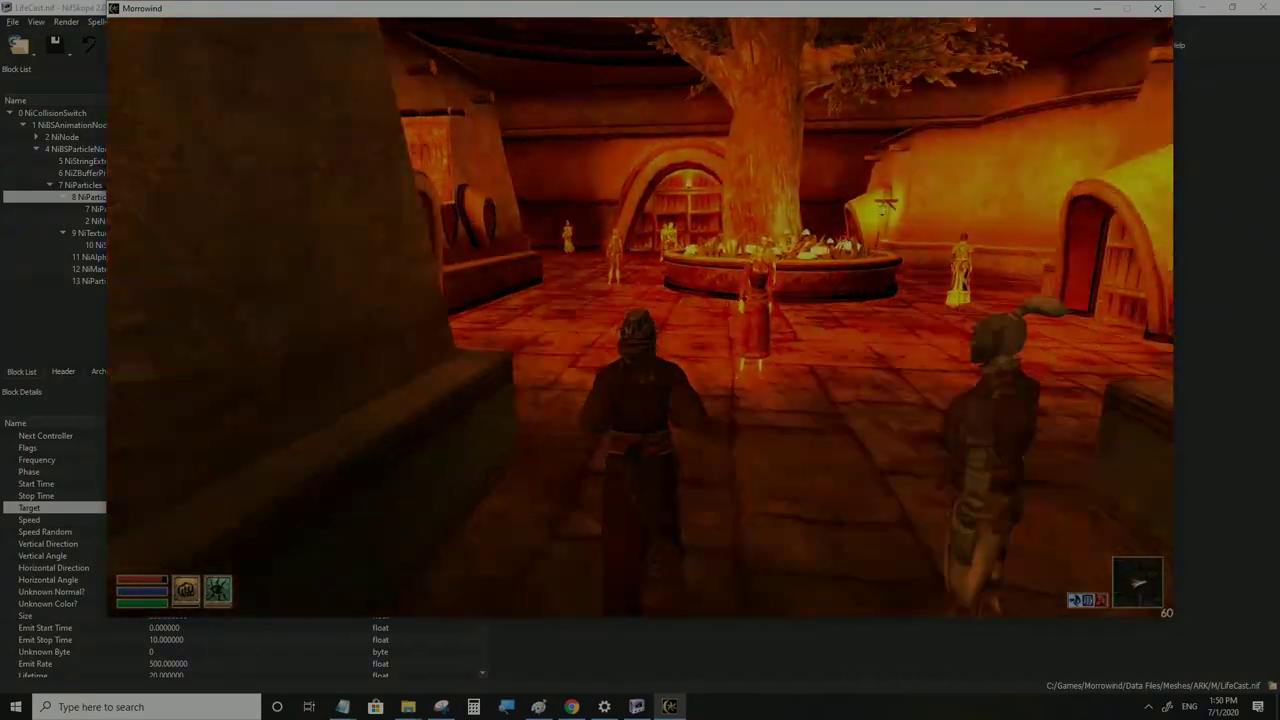
{"action": "key", "text": "w"}
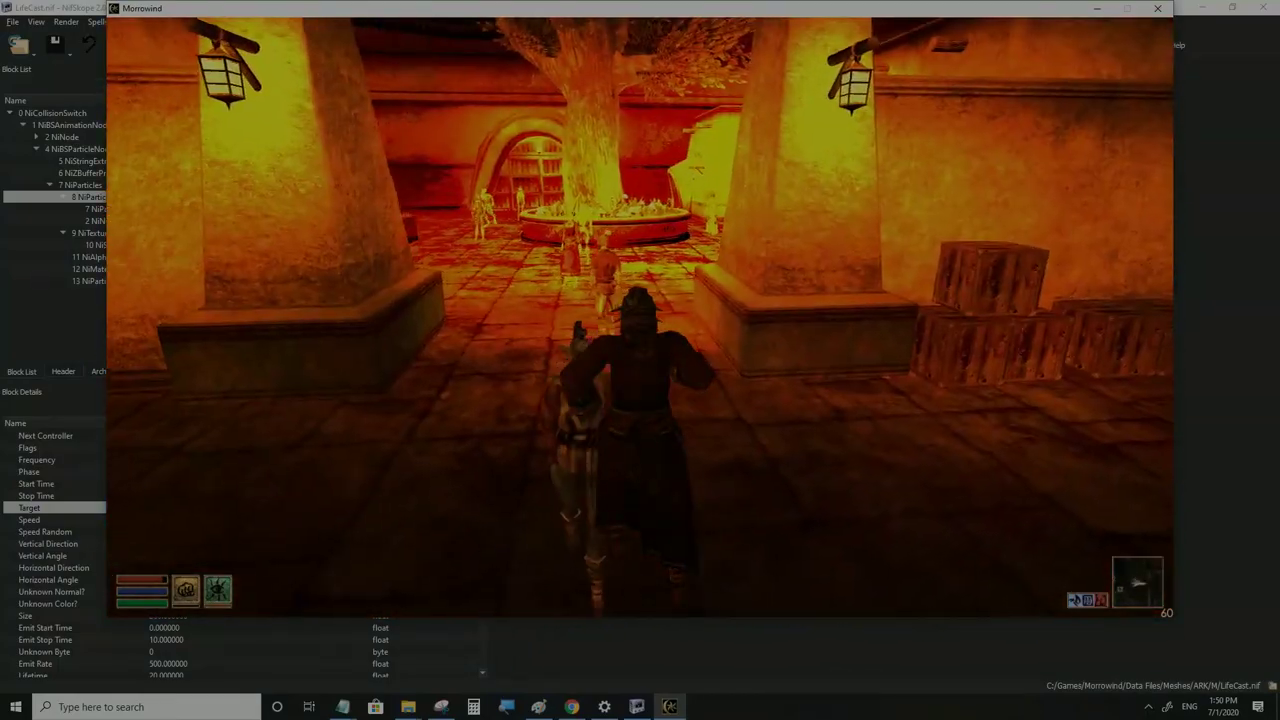
{"action": "key", "text": "w"}
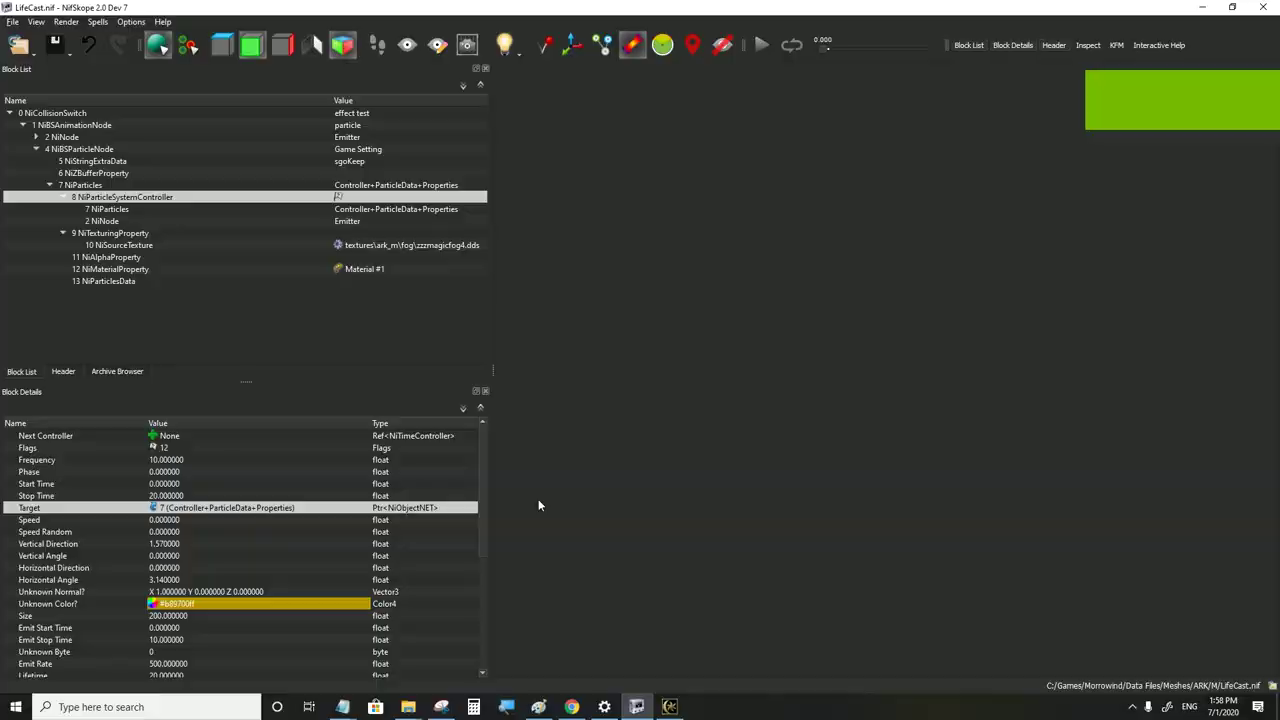
From the NiSourceTexture file chooser, open zzzmagicfog4.dds with Adobe Photoshop CC 2015
{"action": "left_click", "coordinate": [337, 250]}
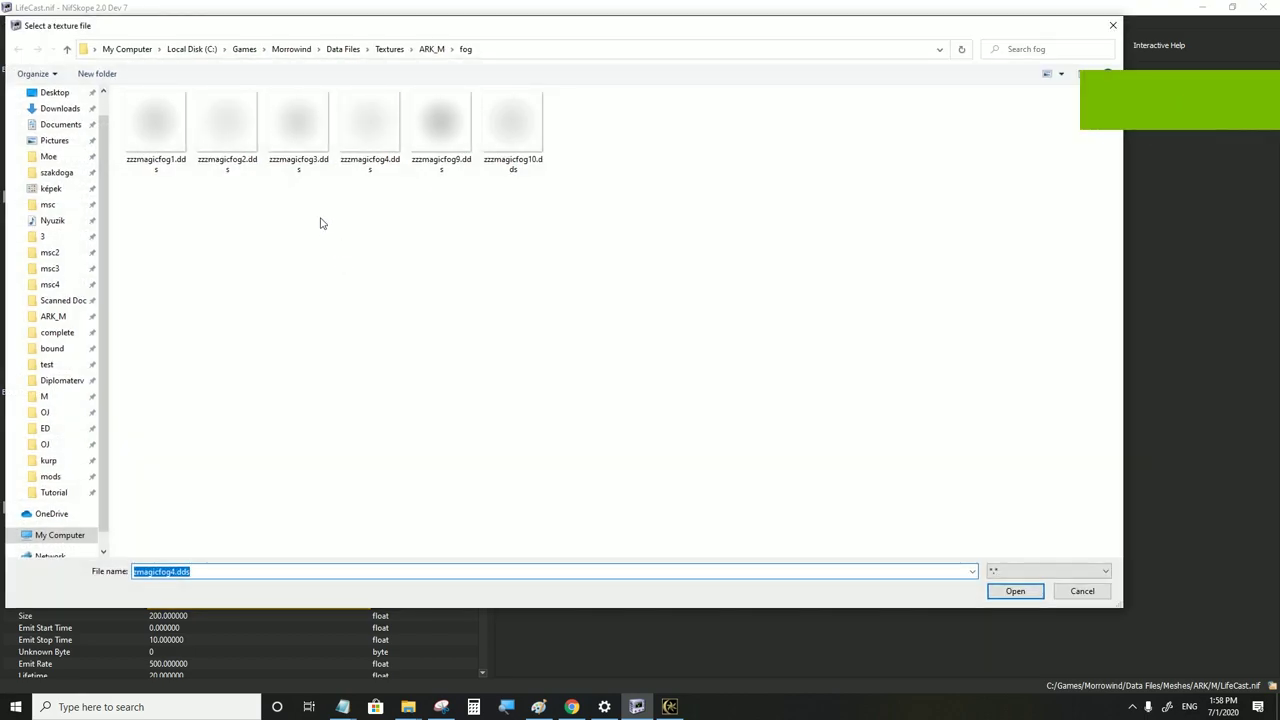
{"action": "left_click", "coordinate": [350, 139]}
{"action": "left_click", "coordinate": [228, 128]}
{"action": "left_click", "coordinate": [168, 140]}
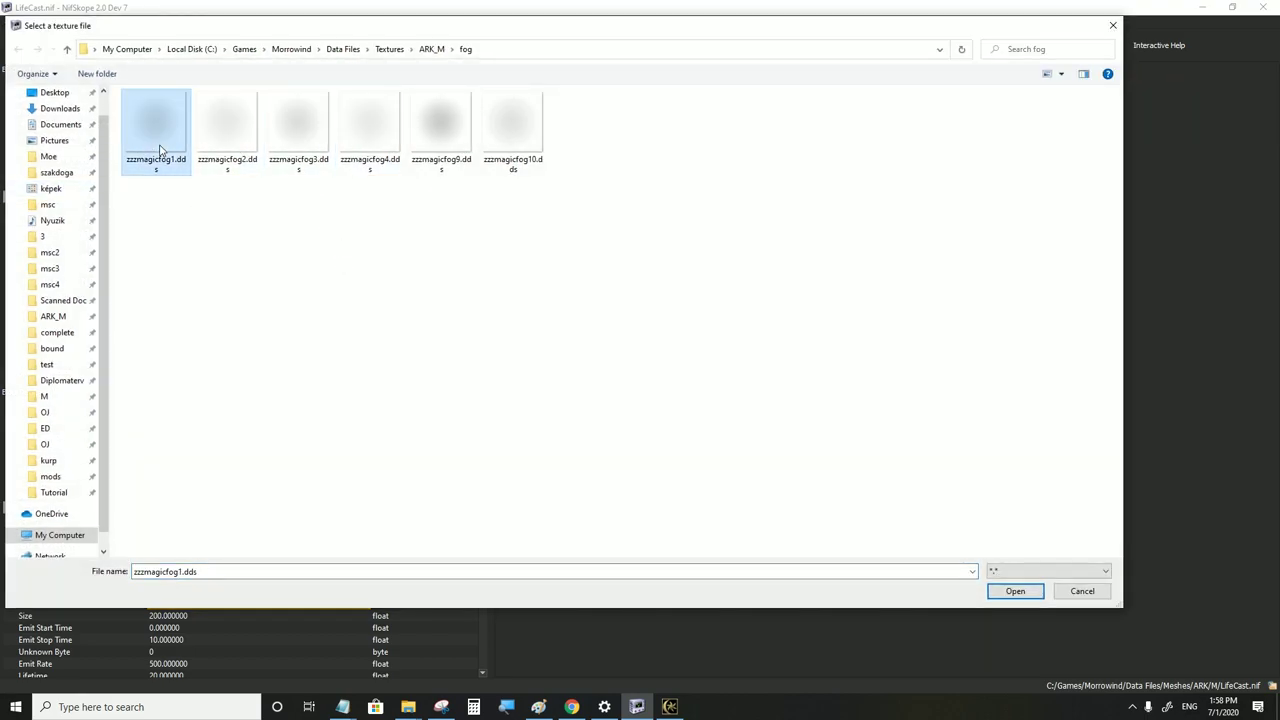
{"action": "left_click", "coordinate": [371, 140]}
{"action": "right_click", "coordinate": [371, 136]}
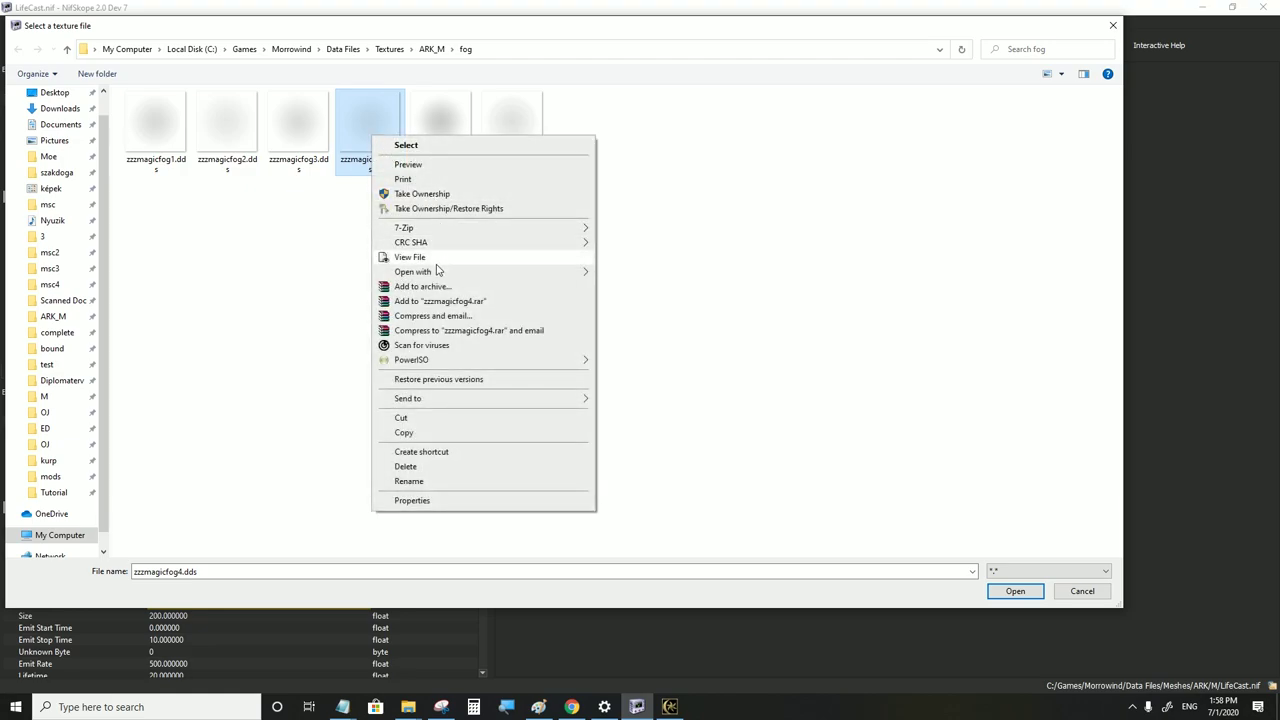
{"action": "mouse_move", "coordinate": [437, 272]}
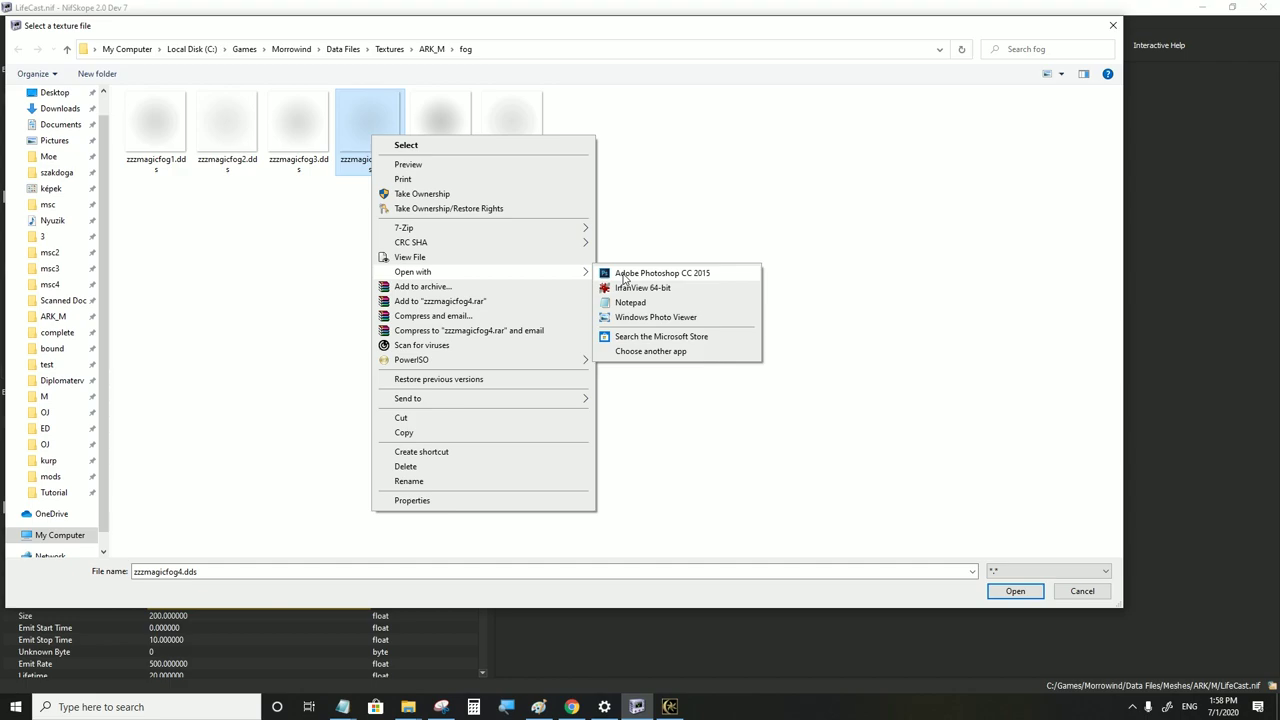
{"action": "left_click", "coordinate": [623, 276]}
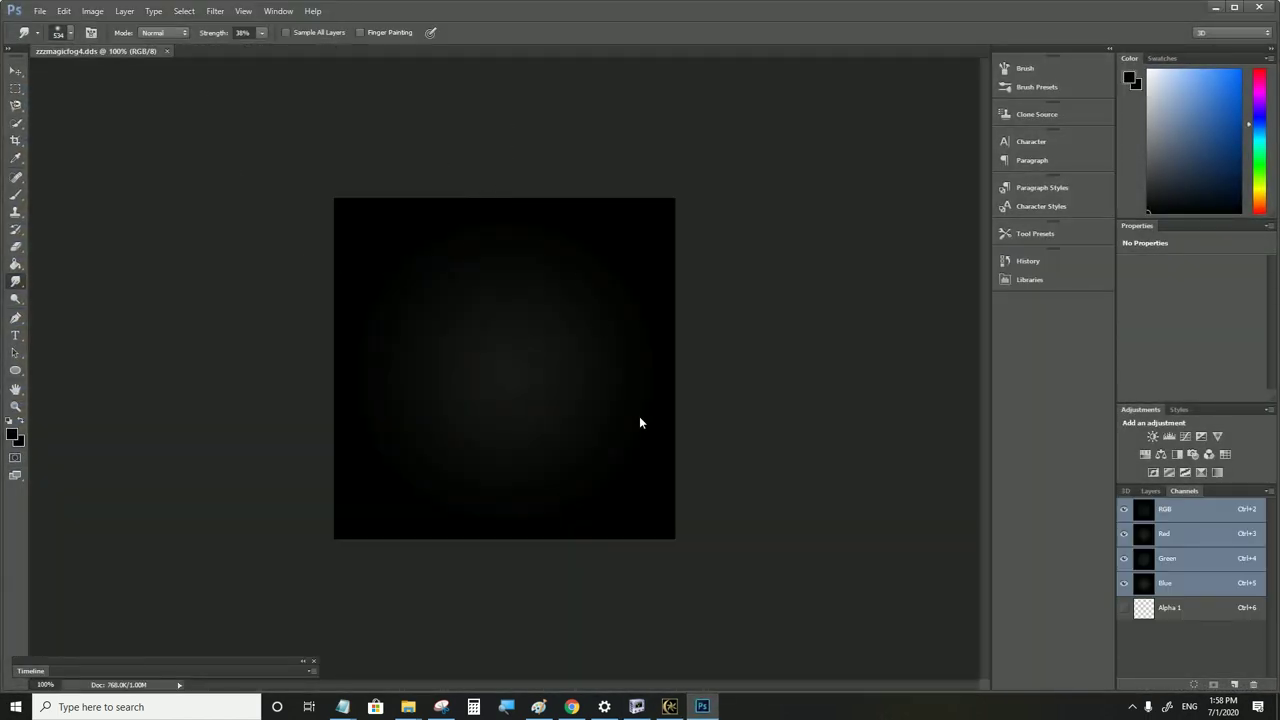
{"action": "left_click", "coordinate": [1152, 491]}
{"action": "left_click", "coordinate": [1178, 491]}
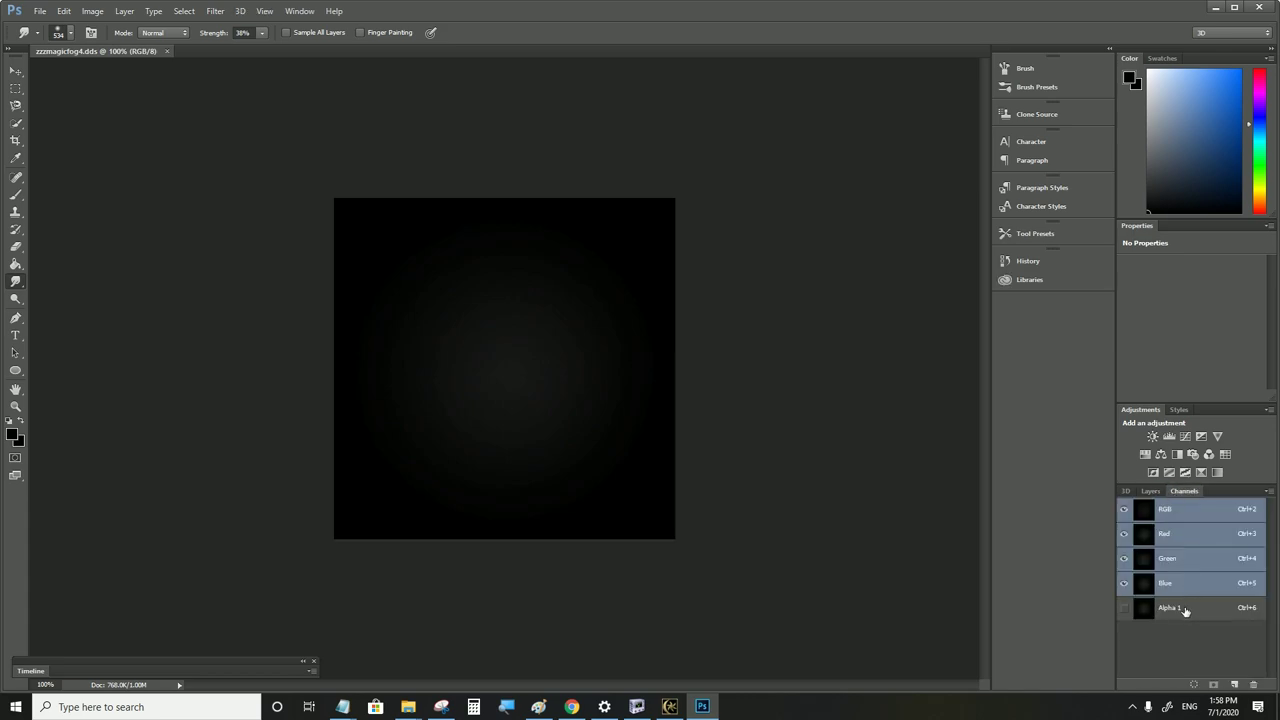
{"action": "left_click", "coordinate": [1170, 607]}
{"action": "left_click", "coordinate": [1172, 512]}
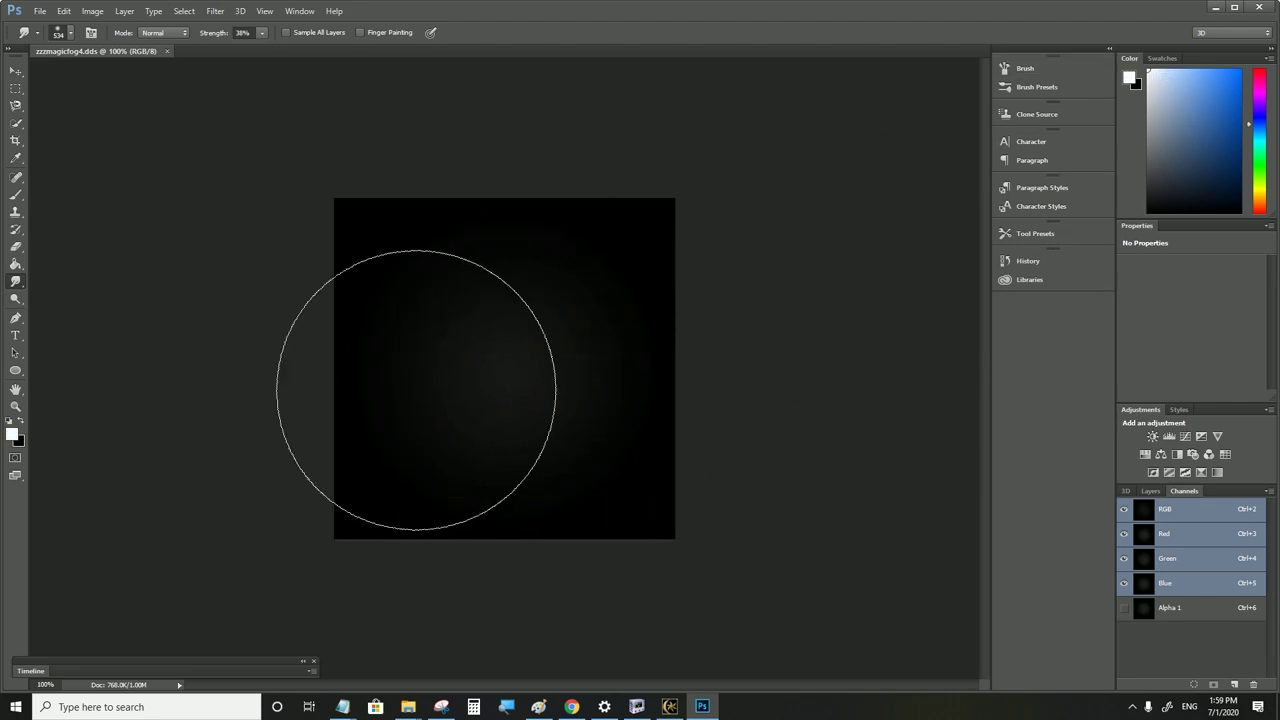
{"action": "left_click", "coordinate": [15, 194]}
{"action": "right_click_drag", "start_coordinate": [503, 372], "coordinate": [357, 378], "text": "alt"}
{"action": "left_click", "coordinate": [503, 368]}
{"action": "left_click", "coordinate": [503, 368]}
{"action": "left_click", "coordinate": [503, 368]}
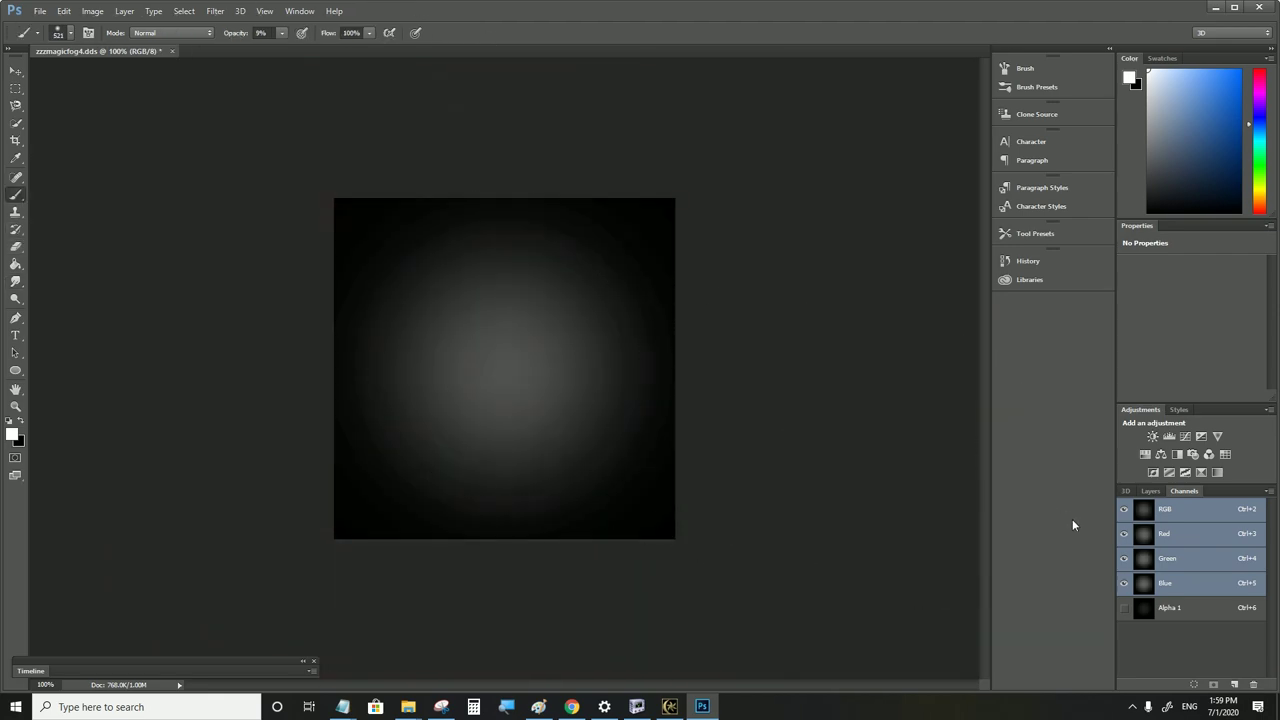
{"action": "left_click", "coordinate": [1172, 608]}
{"action": "key", "text": "x"}
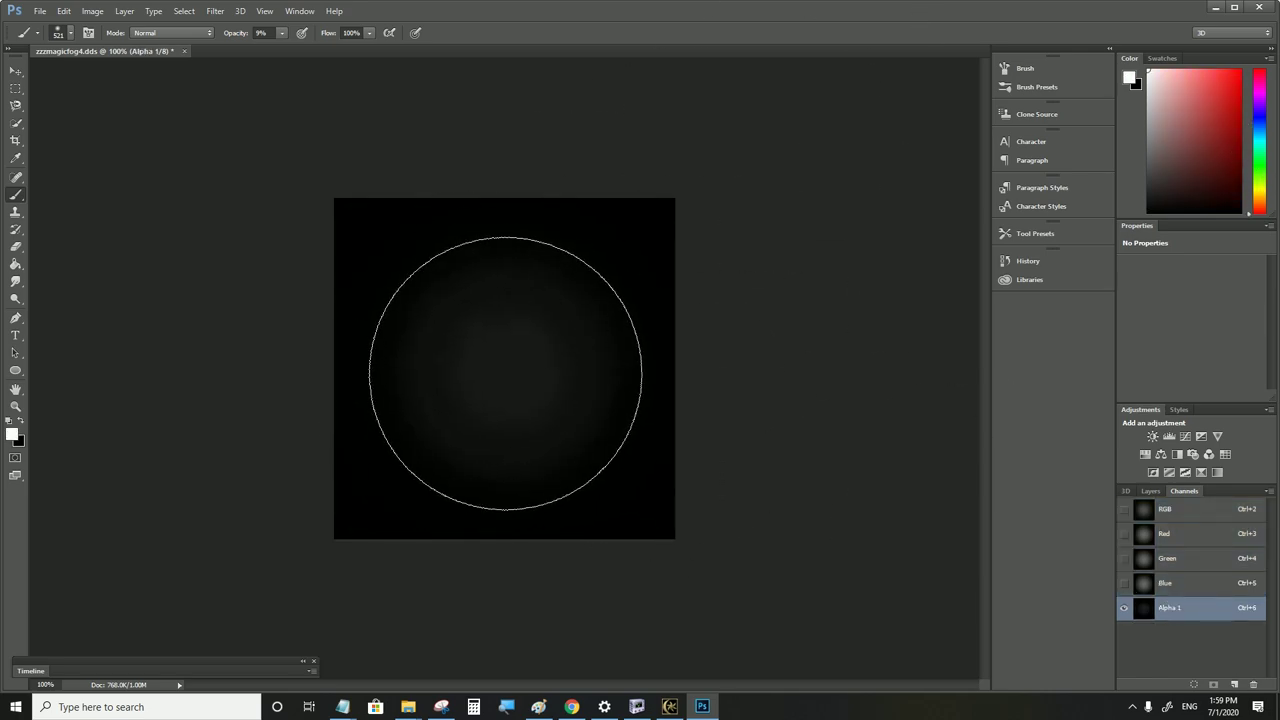
{"action": "left_click", "coordinate": [505, 373]}
{"action": "left_click", "coordinate": [505, 373]}
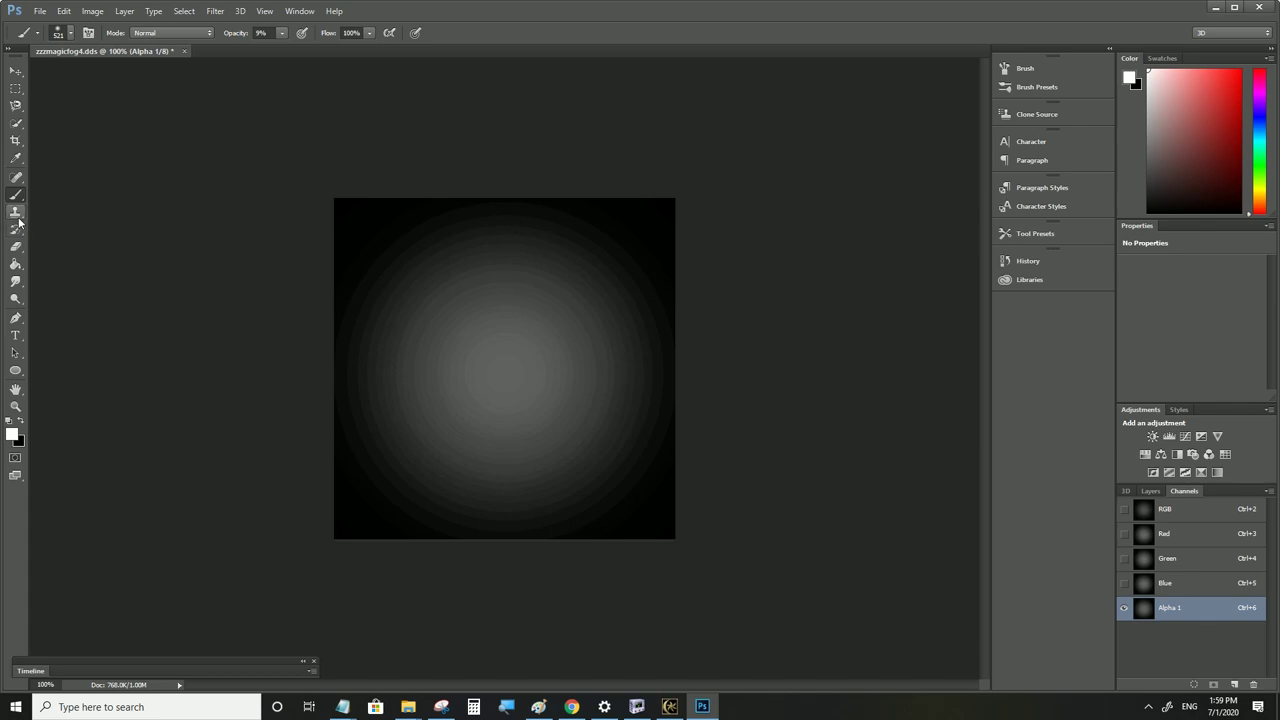
{"action": "left_click", "coordinate": [16, 280]}
{"action": "right_click_drag", "start_coordinate": [503, 373], "coordinate": [561, 373], "text": "alt"}
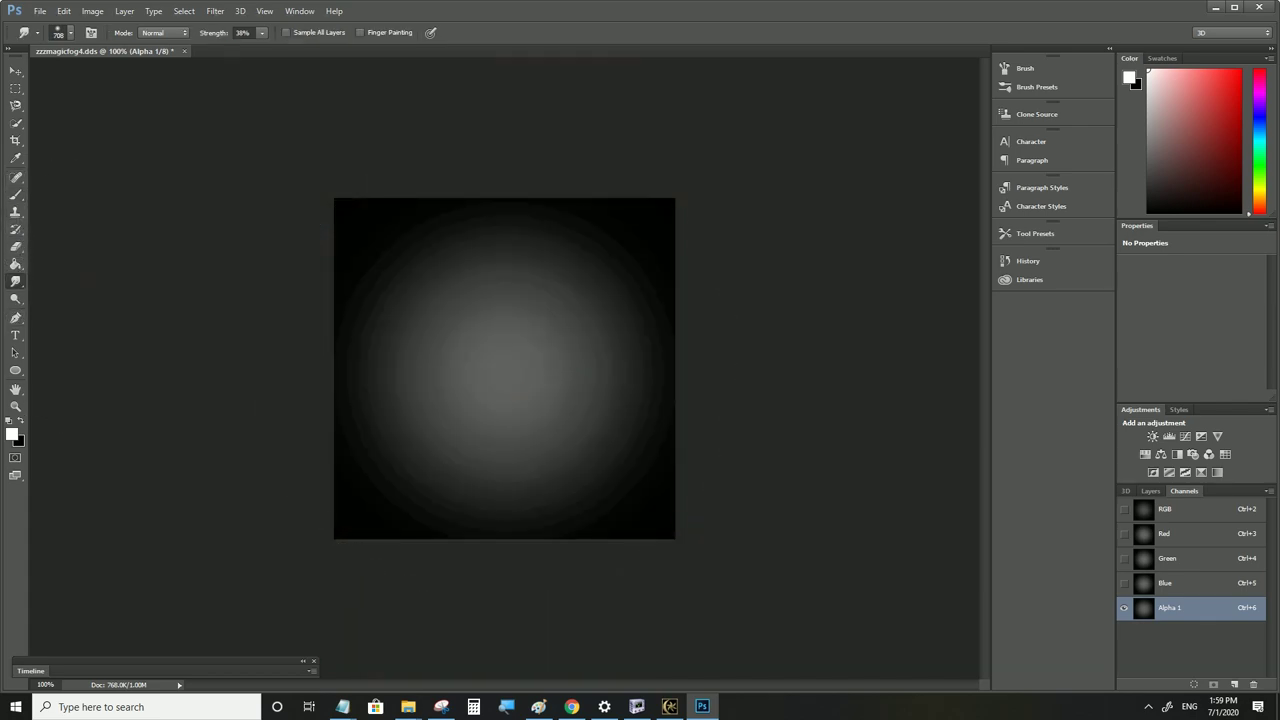
{"action": "mouse_move", "coordinate": [511, 365]}
{"action": "left_mouse_down"}
{"action": "mouse_move", "coordinate": [507, 355]}
{"action": "mouse_move", "coordinate": [506, 368]}
{"action": "left_mouse_up"}
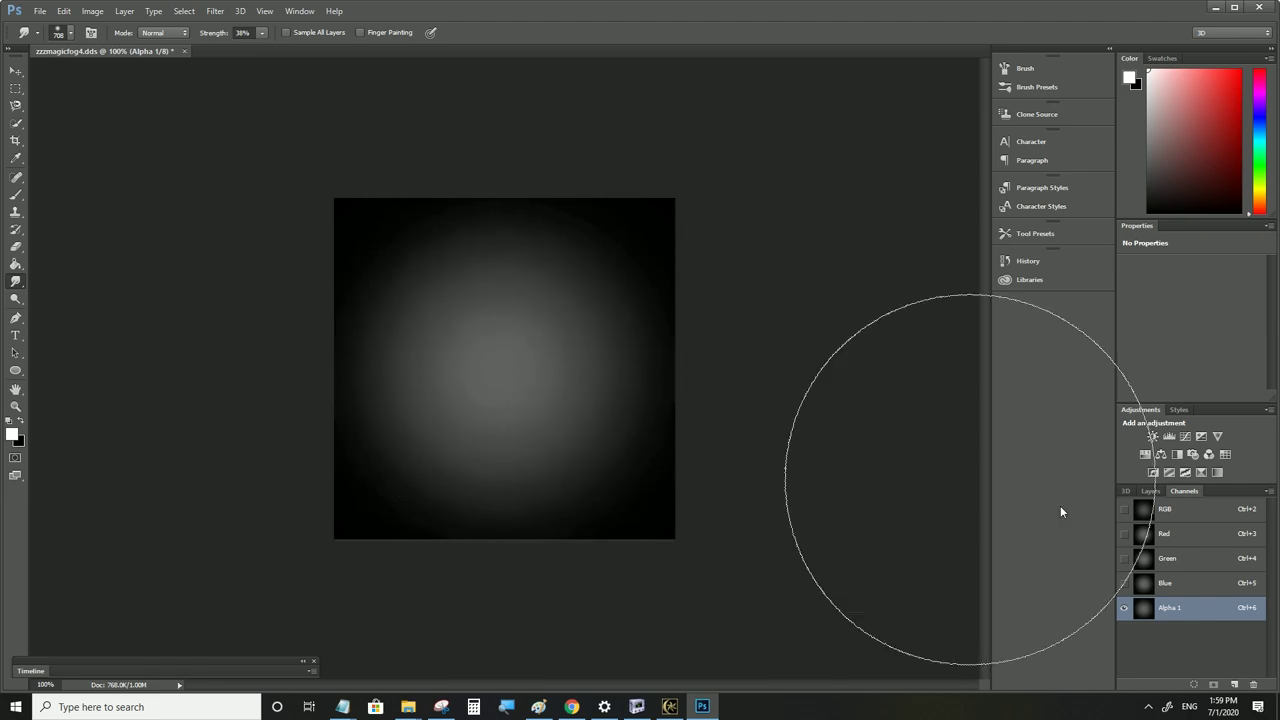
{"action": "left_click", "coordinate": [1177, 512]}
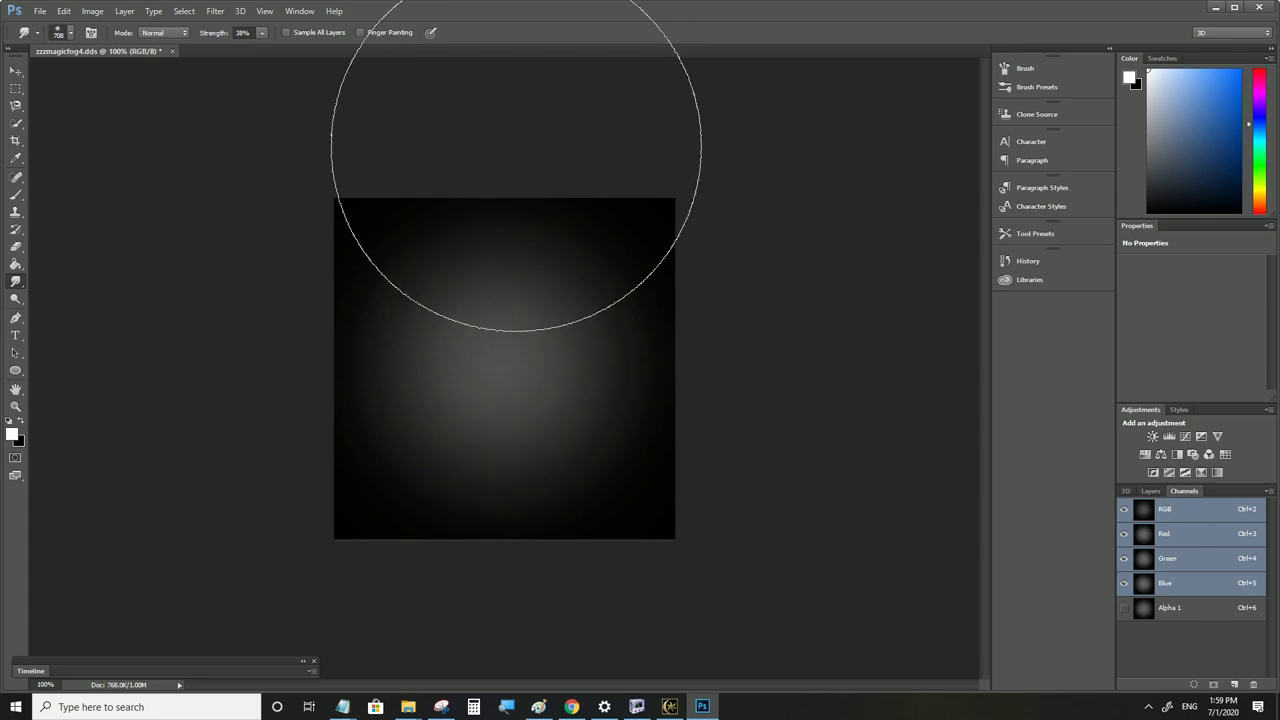
{"action": "scroll", "coordinate": [489, 236], "scroll_direction": "up", "scroll_amount": 5, "text": "alt"}
{"action": "scroll", "coordinate": [488, 237], "scroll_direction": "down", "scroll_amount": 4, "text": "alt"}
{"action": "scroll", "coordinate": [488, 237], "scroll_direction": "down", "scroll_amount": 3, "text": "alt"}
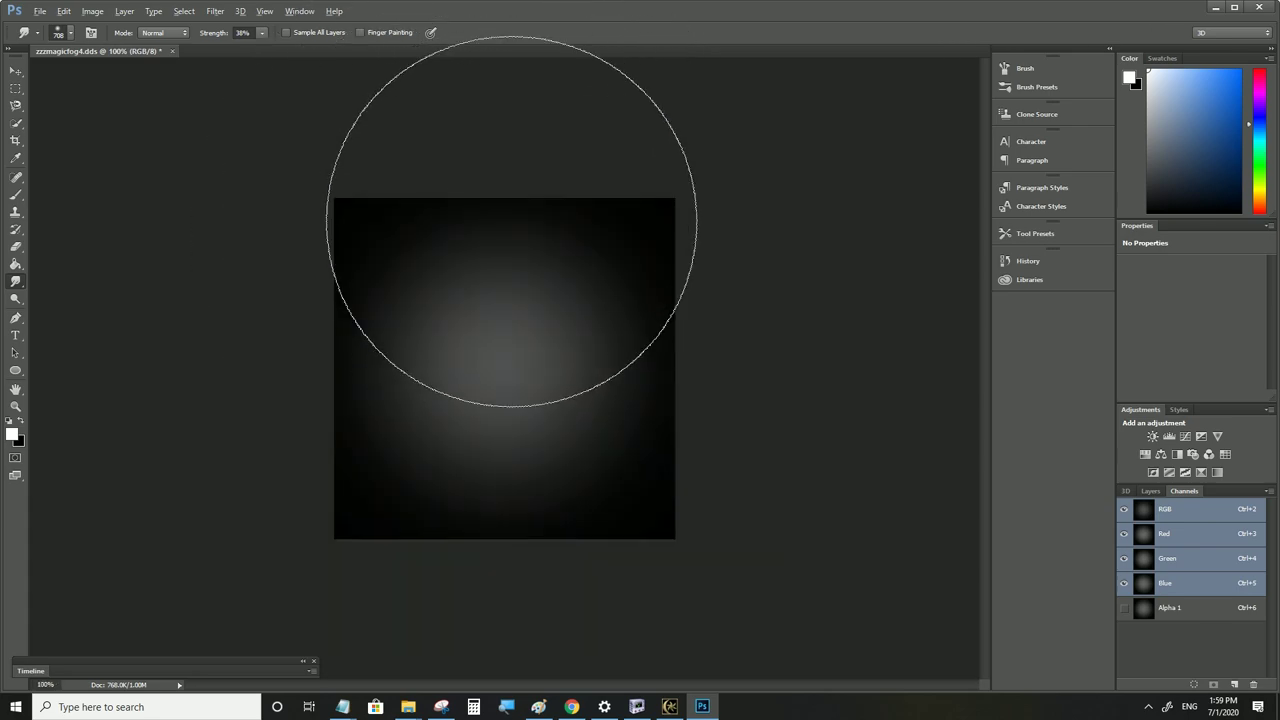
{"action": "right_click_drag", "start_coordinate": [551, 200], "coordinate": [365, 216], "text": "alt"}
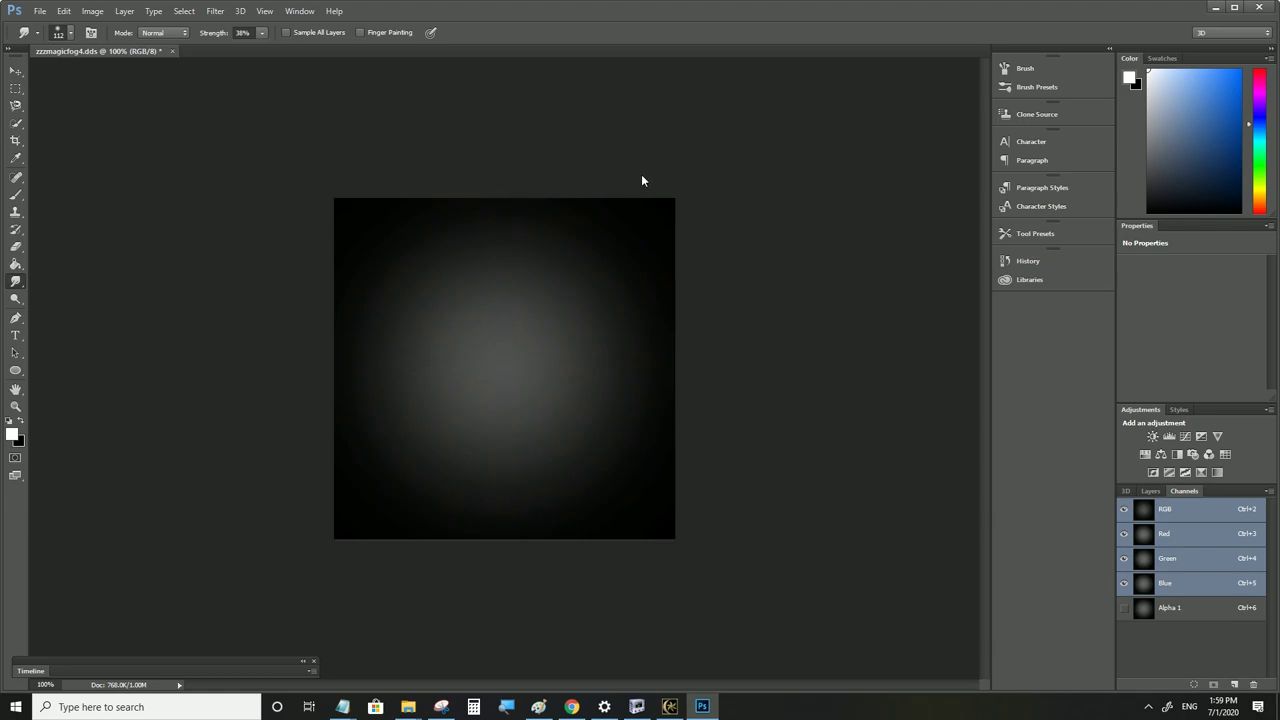
{"action": "left_click", "coordinate": [15, 246]}
{"action": "mouse_move", "coordinate": [560, 325]}
{"action": "right_mouse_down", "text": "alt"}
{"action": "mouse_move", "coordinate": [550, 315]}
{"action": "mouse_move", "coordinate": [195, 343]}
{"action": "right_mouse_up", "text": "alt"}
{"action": "right_click_drag", "start_coordinate": [521, 222], "coordinate": [600, 236], "text": "alt"}
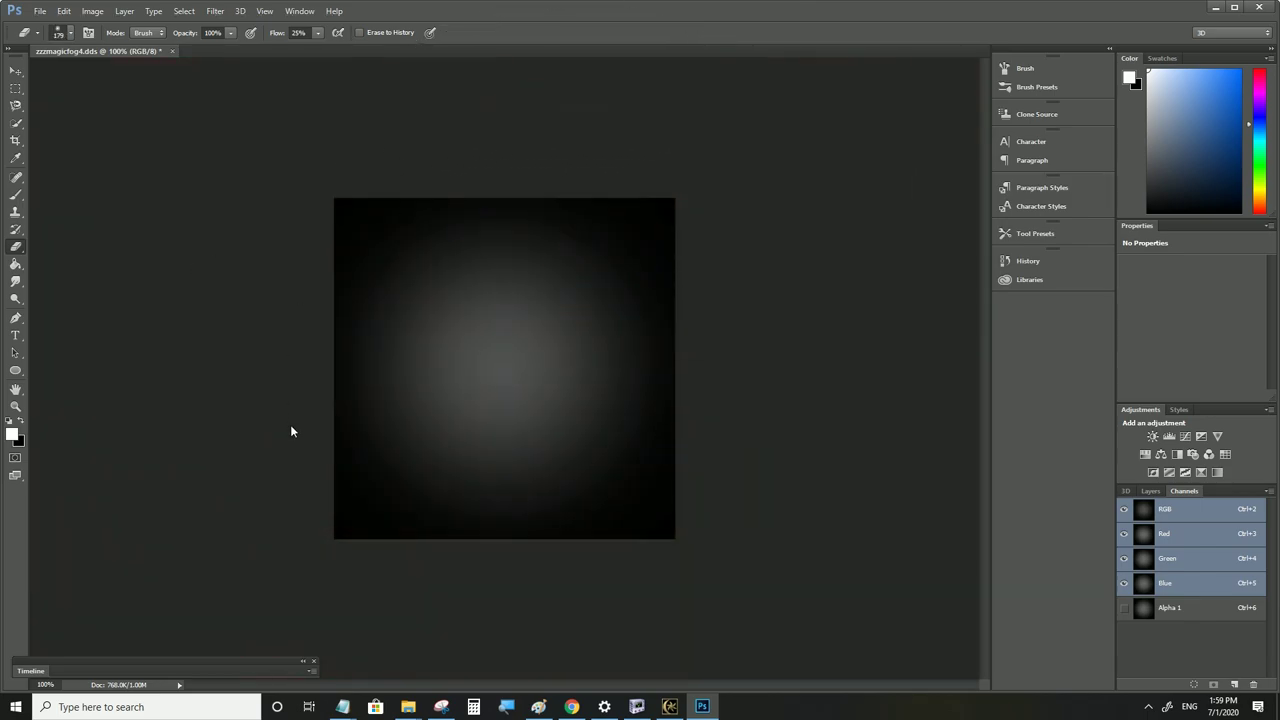
{"action": "left_click", "coordinate": [1162, 606]}
{"action": "left_click", "coordinate": [1166, 510]}
Add a Selective Color 1 adjustment layer and lower Cyan in the Neutrals range
{"action": "left_click", "coordinate": [124, 11]}
{"action": "mouse_move", "coordinate": [165, 171]}
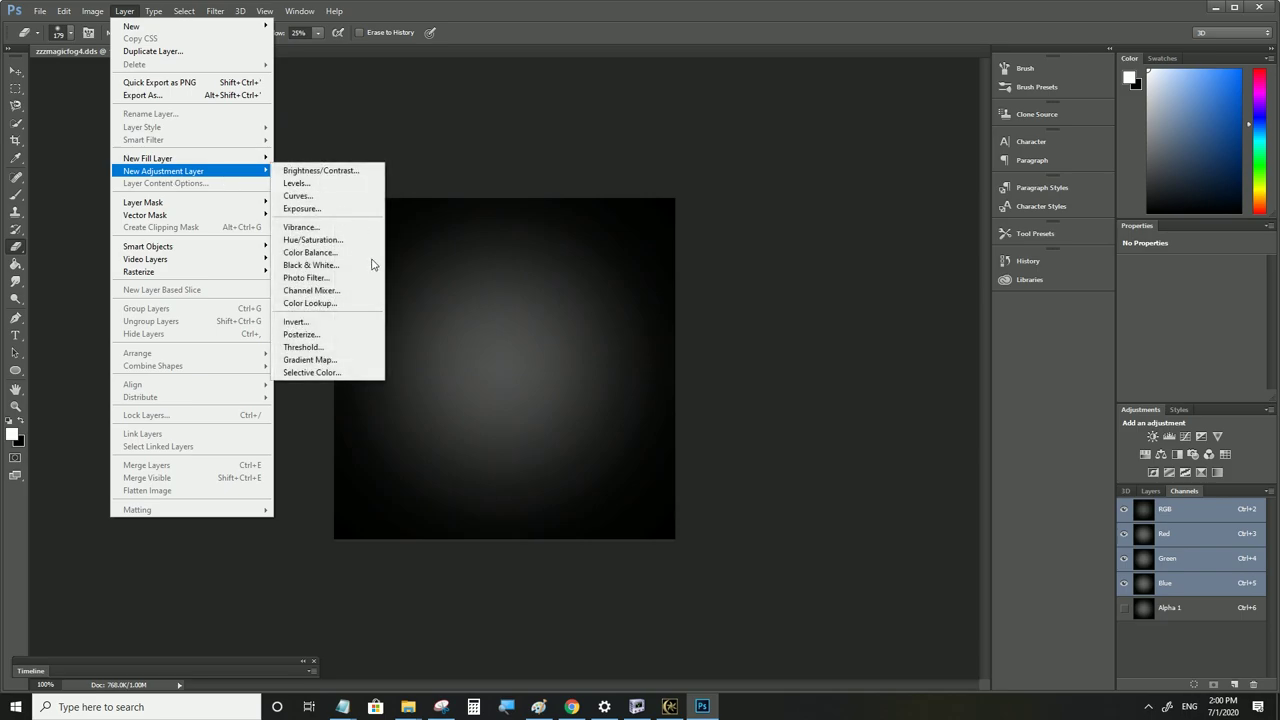
{"action": "left_click", "coordinate": [312, 372]}
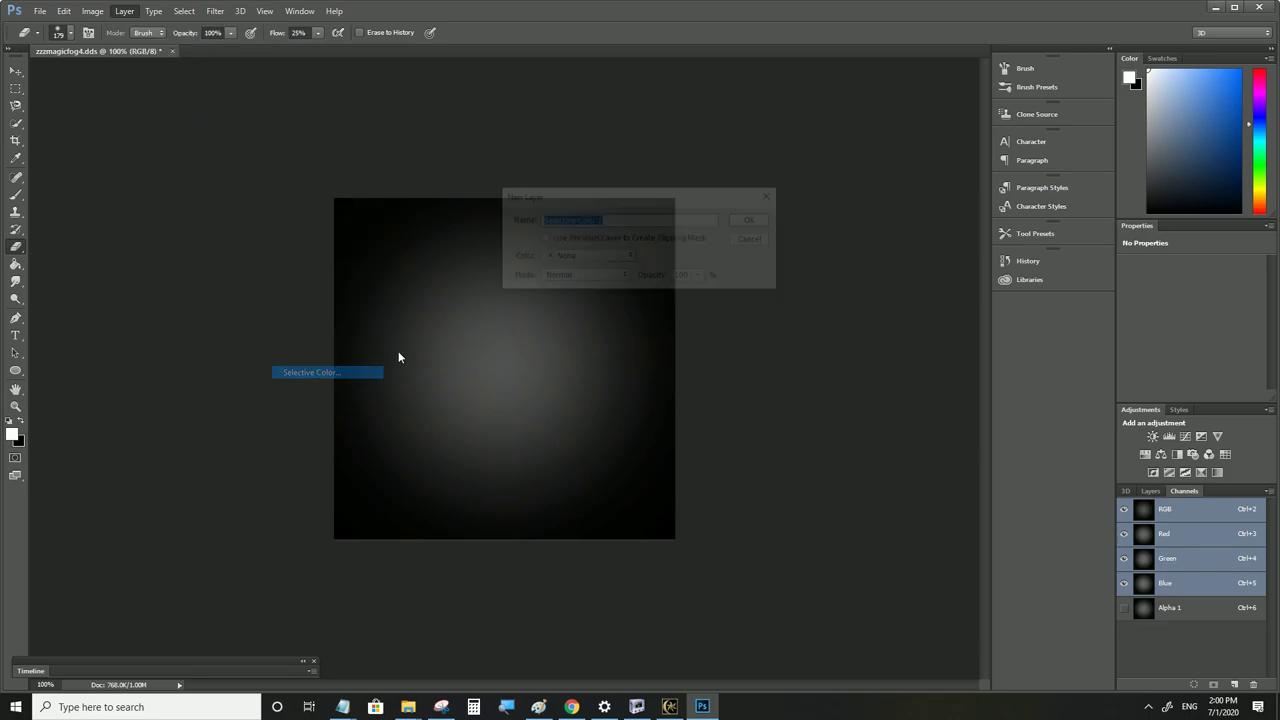
{"action": "left_click", "coordinate": [754, 220]}
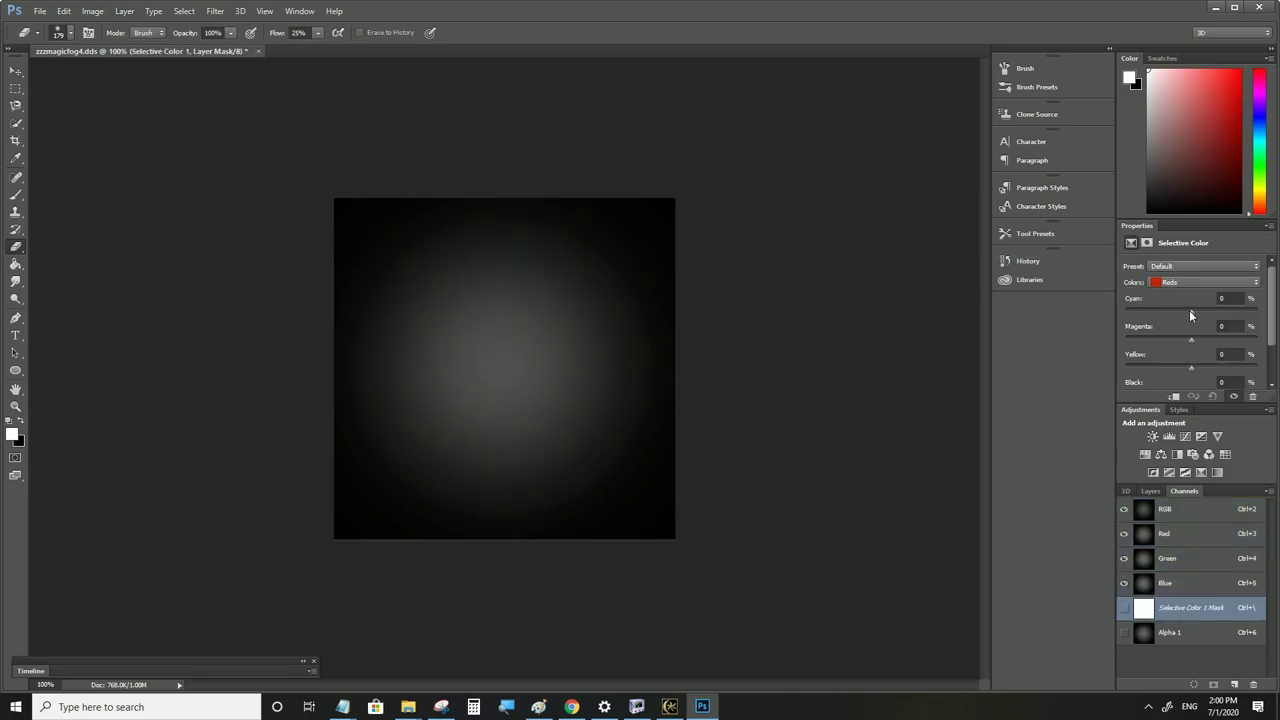
{"action": "left_click", "coordinate": [1200, 282]}
{"action": "left_click", "coordinate": [1185, 366]}
{"action": "left_click_drag", "start_coordinate": [1191, 312], "coordinate": [1146, 368]}
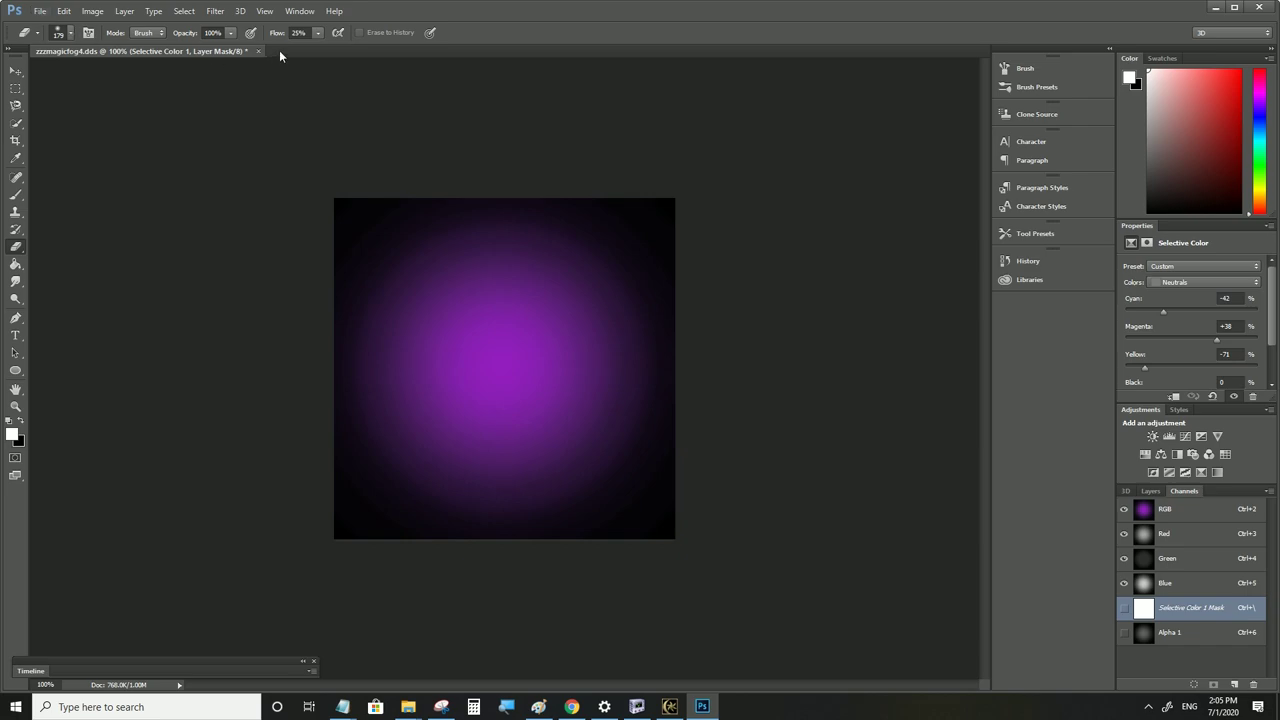
Open zzzmagicfog3.dds in Photoshop from Explorer and inspect its Alpha 1 channel
{"action": "mouse_move", "coordinate": [408, 707]}
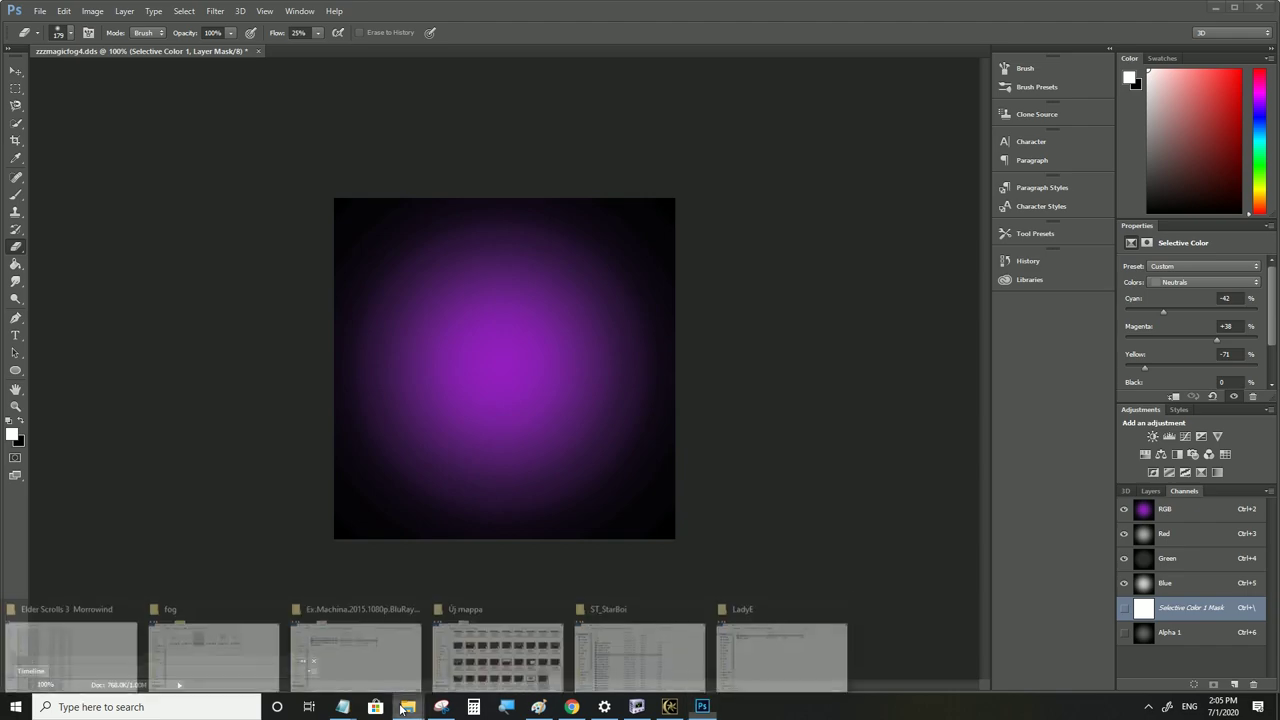
{"action": "left_click", "coordinate": [214, 650]}
{"action": "right_click", "coordinate": [675, 275]}
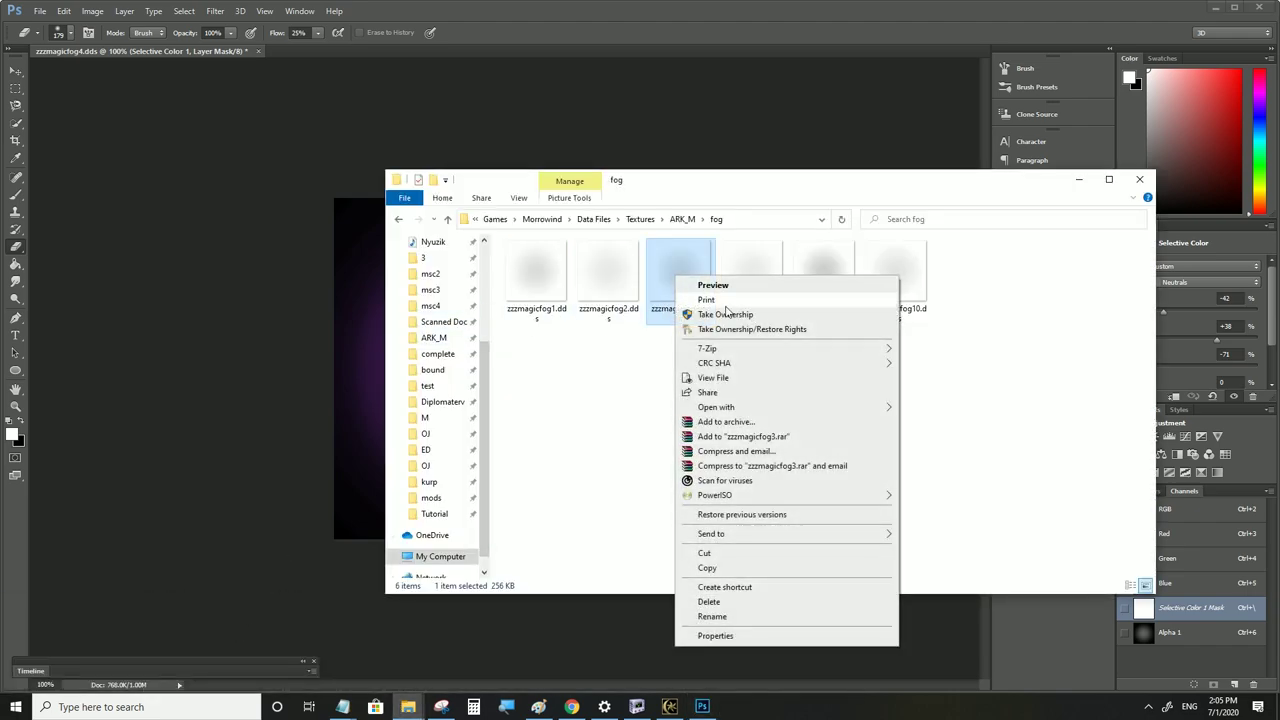
{"action": "mouse_move", "coordinate": [824, 408]}
{"action": "left_click", "coordinate": [948, 408]}
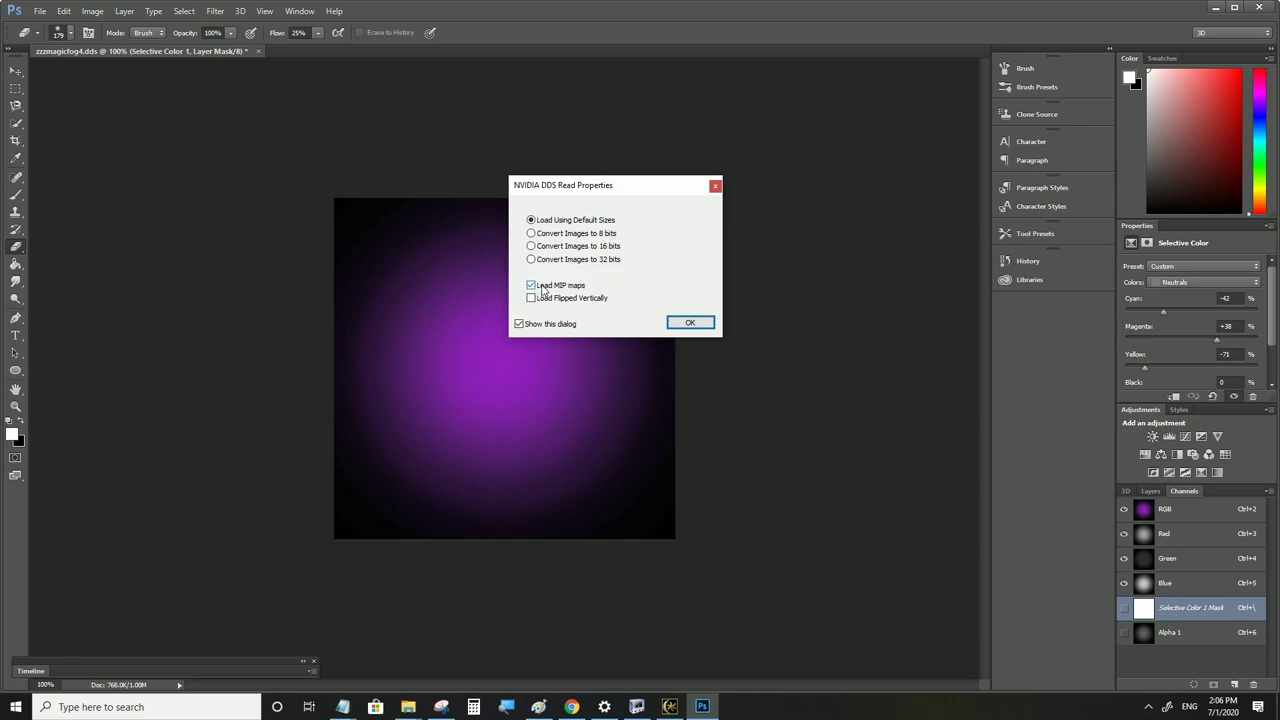
{"action": "left_click", "coordinate": [682, 321]}
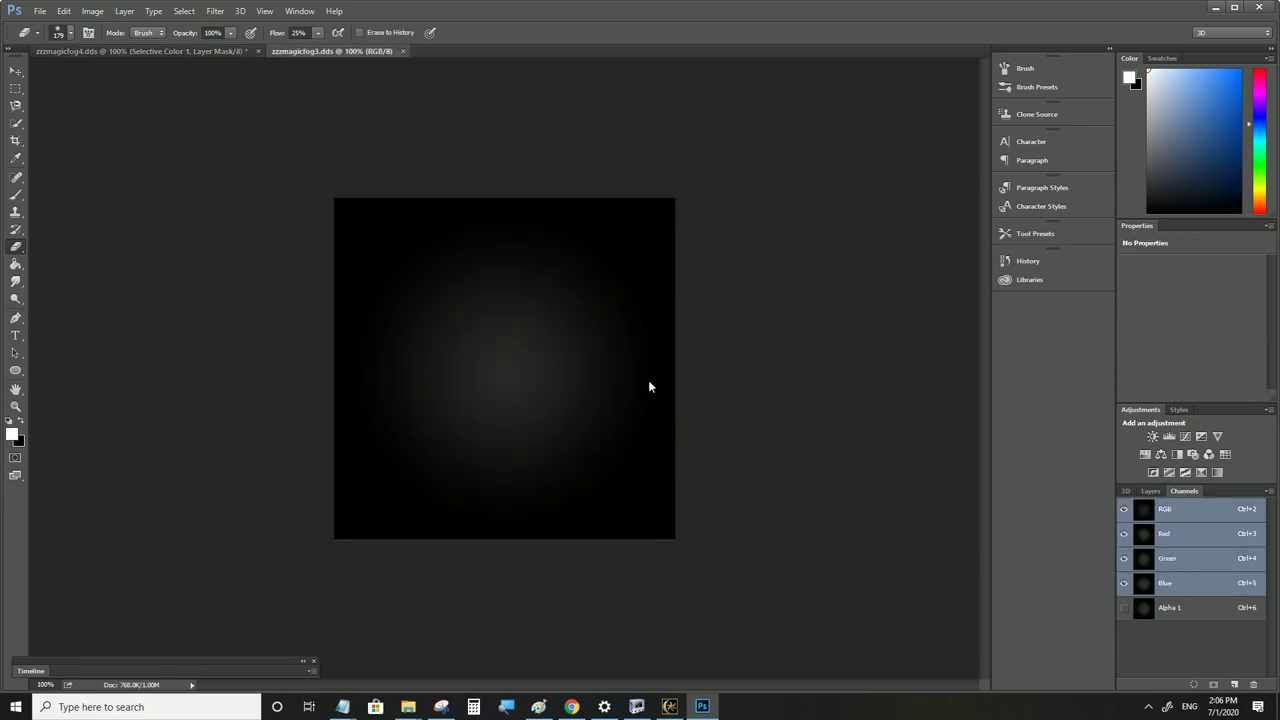
{"action": "left_click", "coordinate": [1195, 610]}
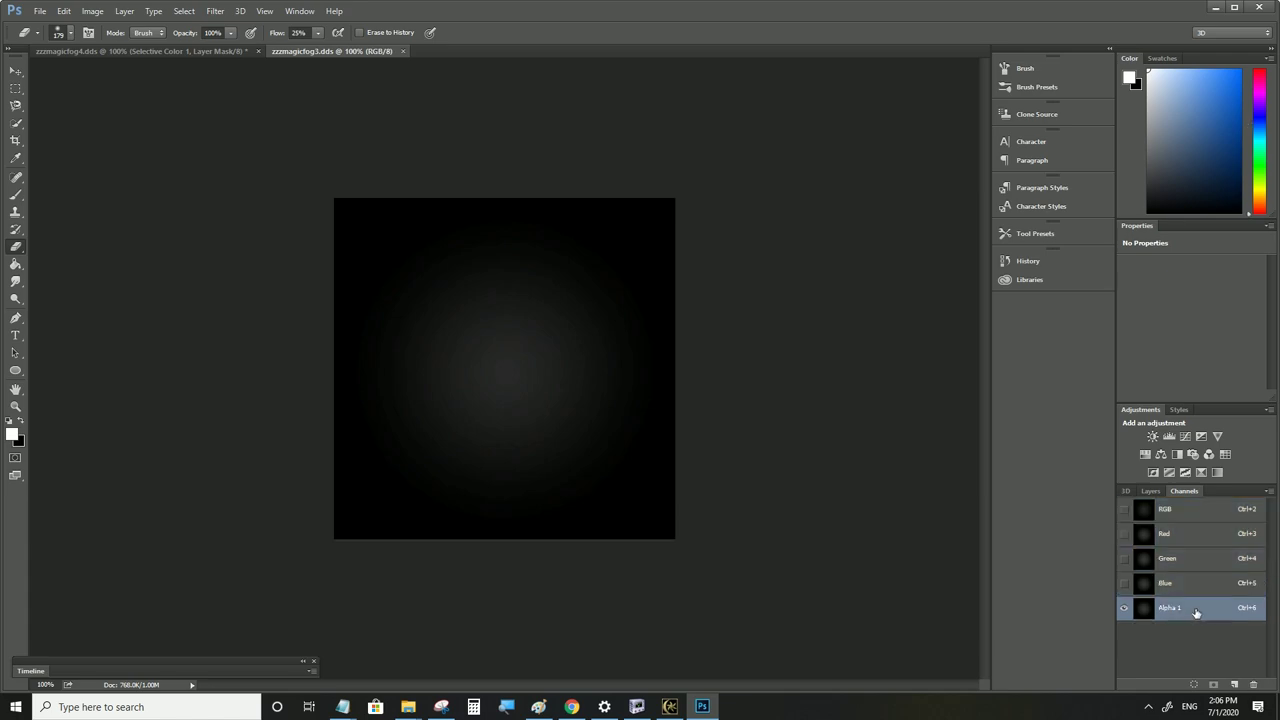
{"action": "left_click", "coordinate": [1162, 516]}
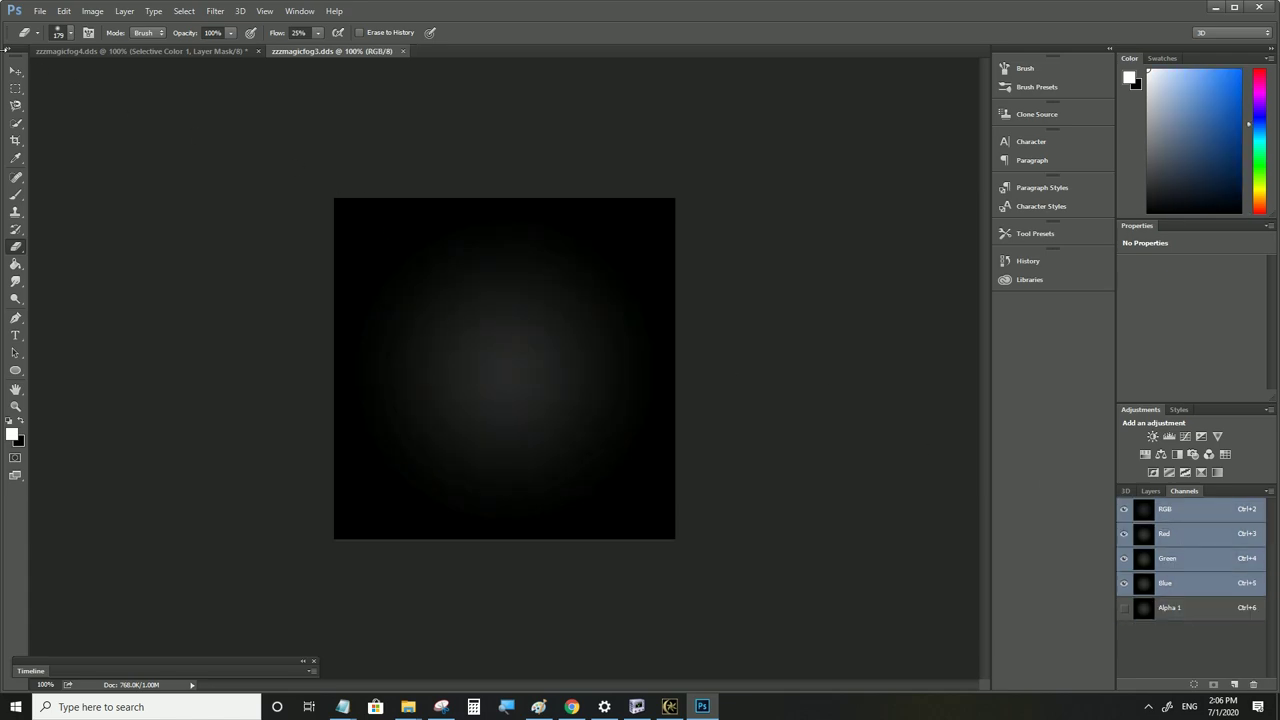
Save the texture as zzzmagicfogmipmap.dds in DDS format with generated MIP maps
{"action": "left_click", "coordinate": [40, 11]}
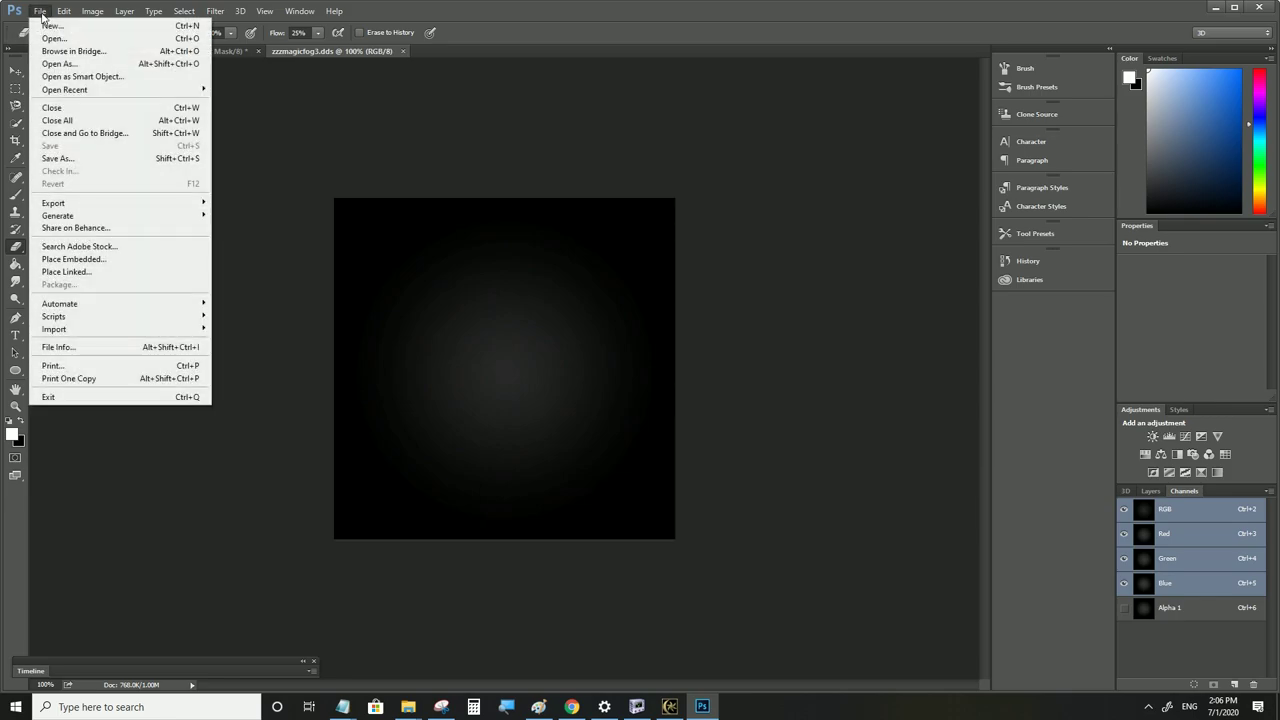
{"action": "left_click", "coordinate": [96, 160]}
{"action": "left_click", "coordinate": [133, 309]}
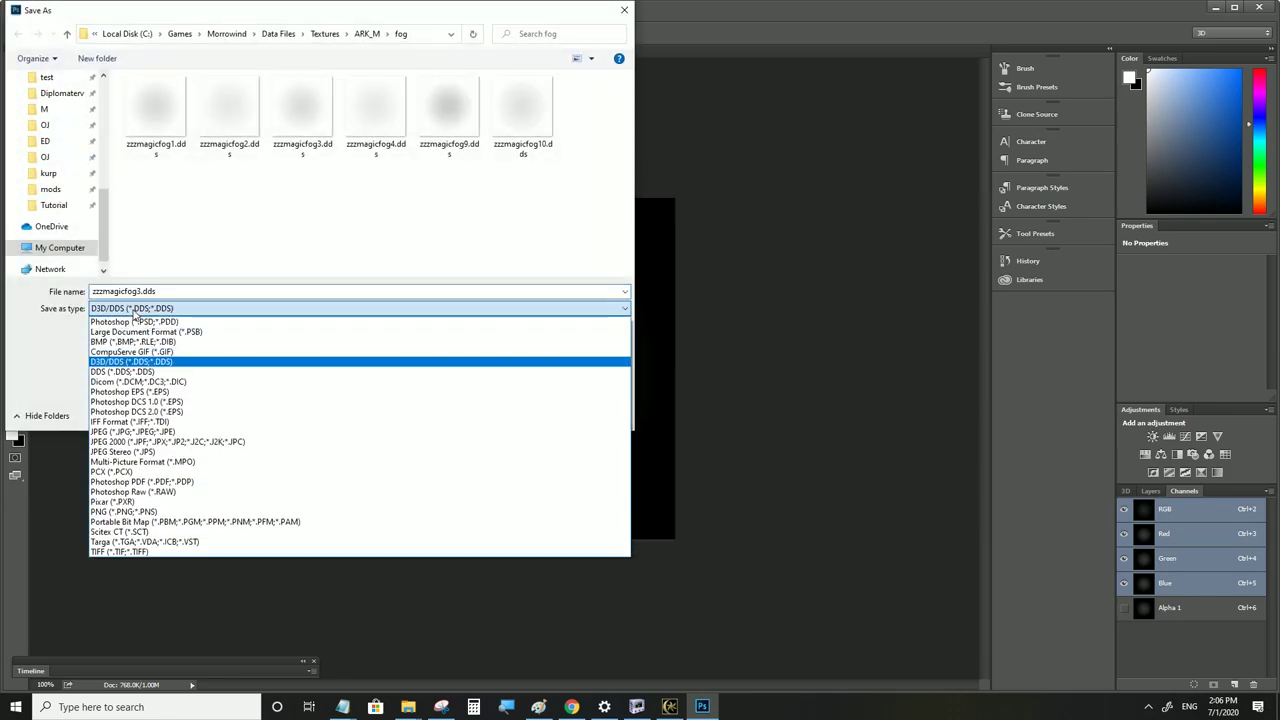
{"action": "left_click", "coordinate": [133, 361]}
{"action": "left_click", "coordinate": [145, 292]}
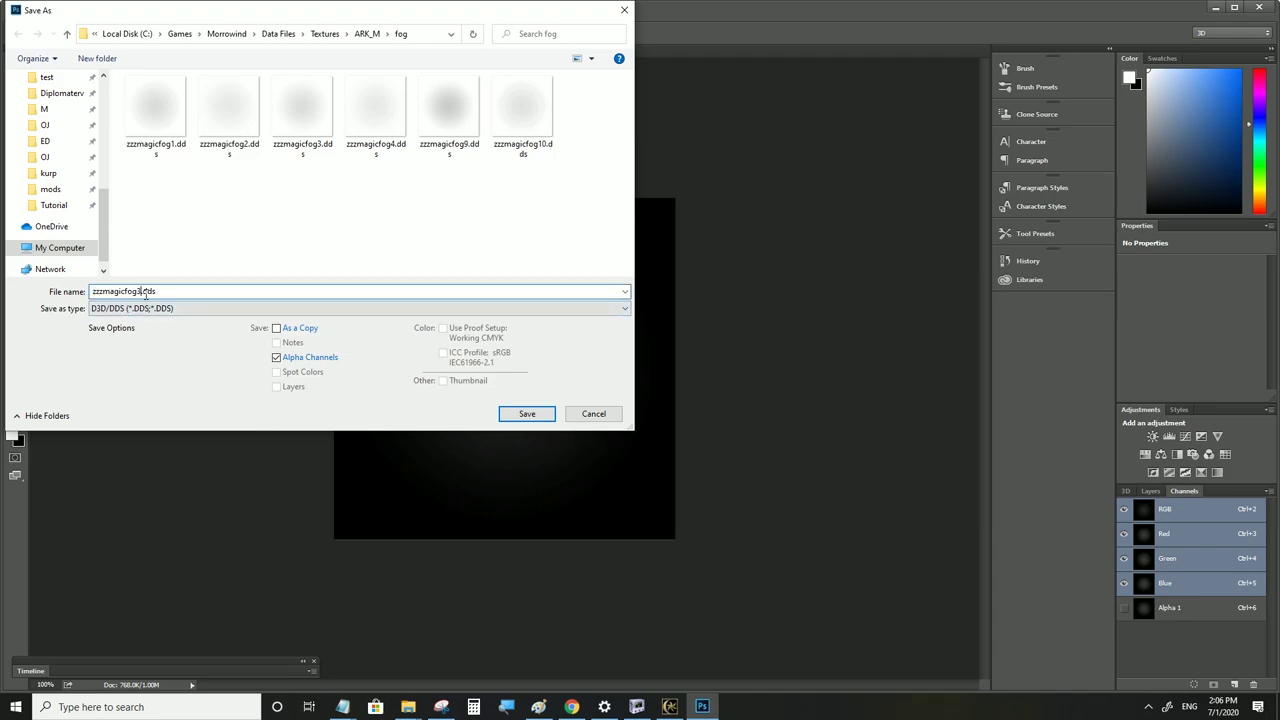
{"action": "key", "text": "BackSpace"}
{"action": "type", "text": "mipmap"}
{"action": "left_click", "coordinate": [510, 410]}
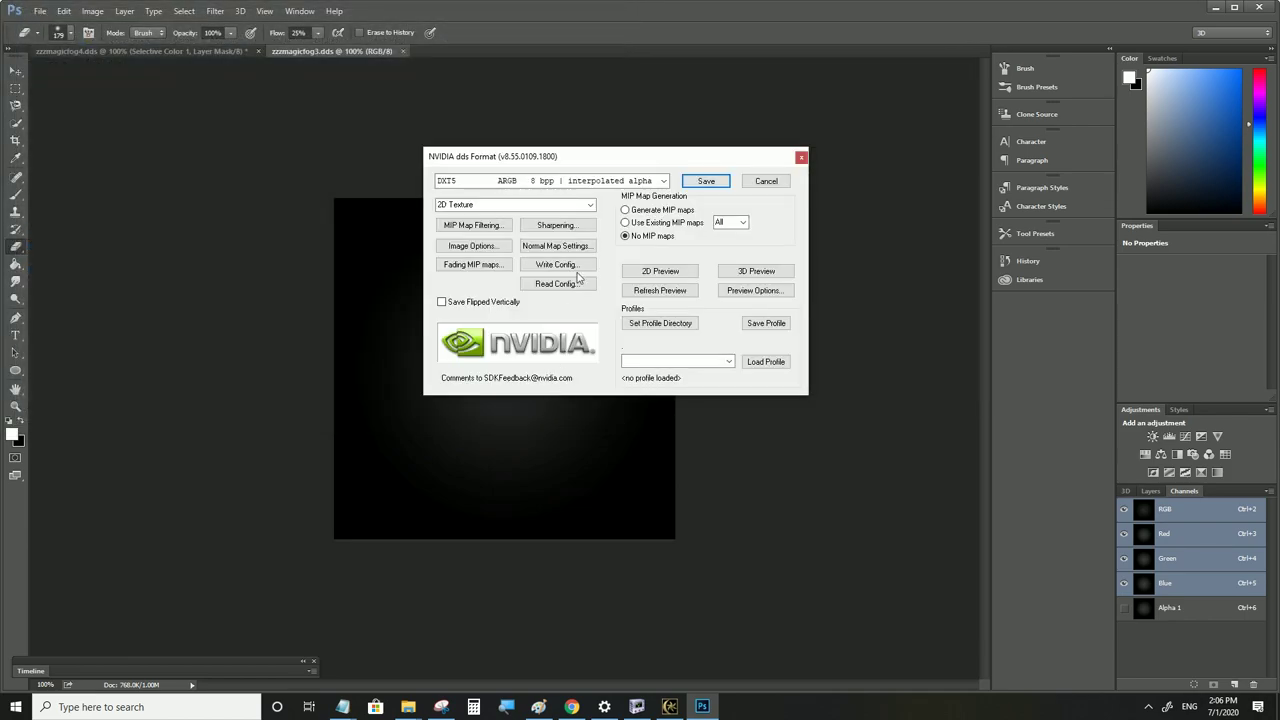
{"action": "left_click", "coordinate": [626, 212]}
{"action": "left_click", "coordinate": [705, 181]}
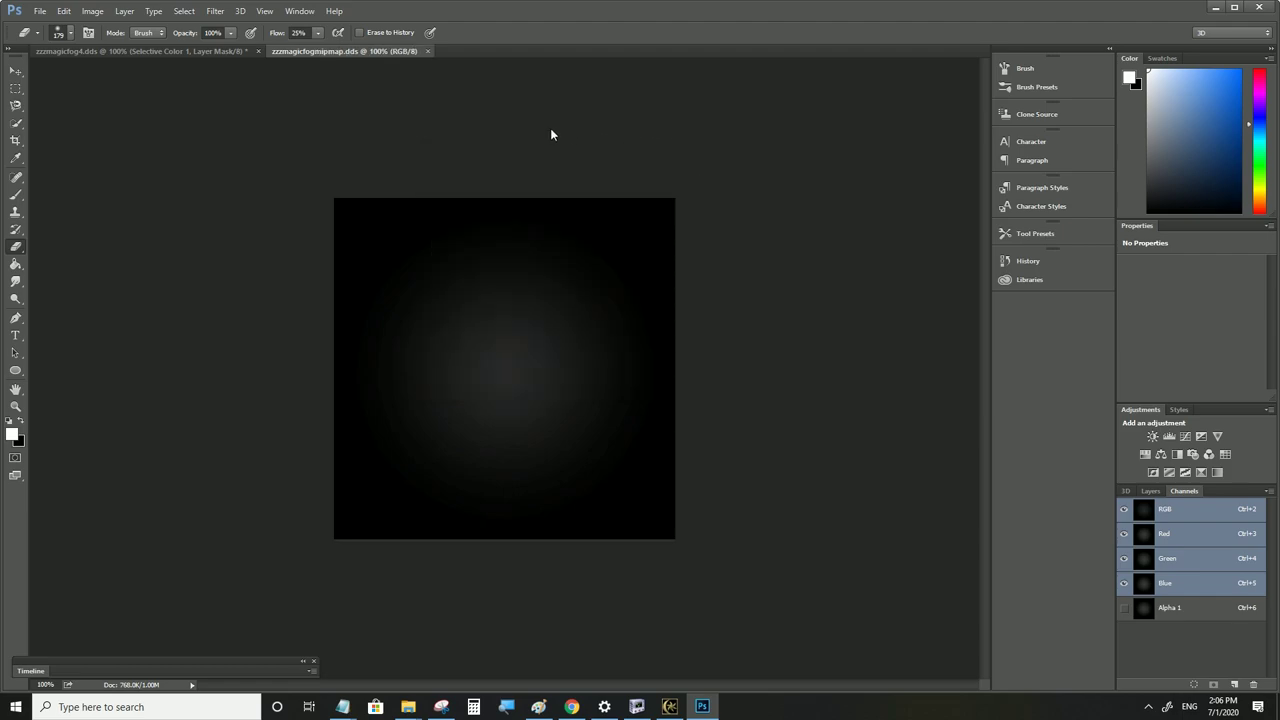
Close the document and reopen zzzmagicfogmipmap.dds from Explorer with its MIP maps loaded
{"action": "left_click", "coordinate": [425, 51]}
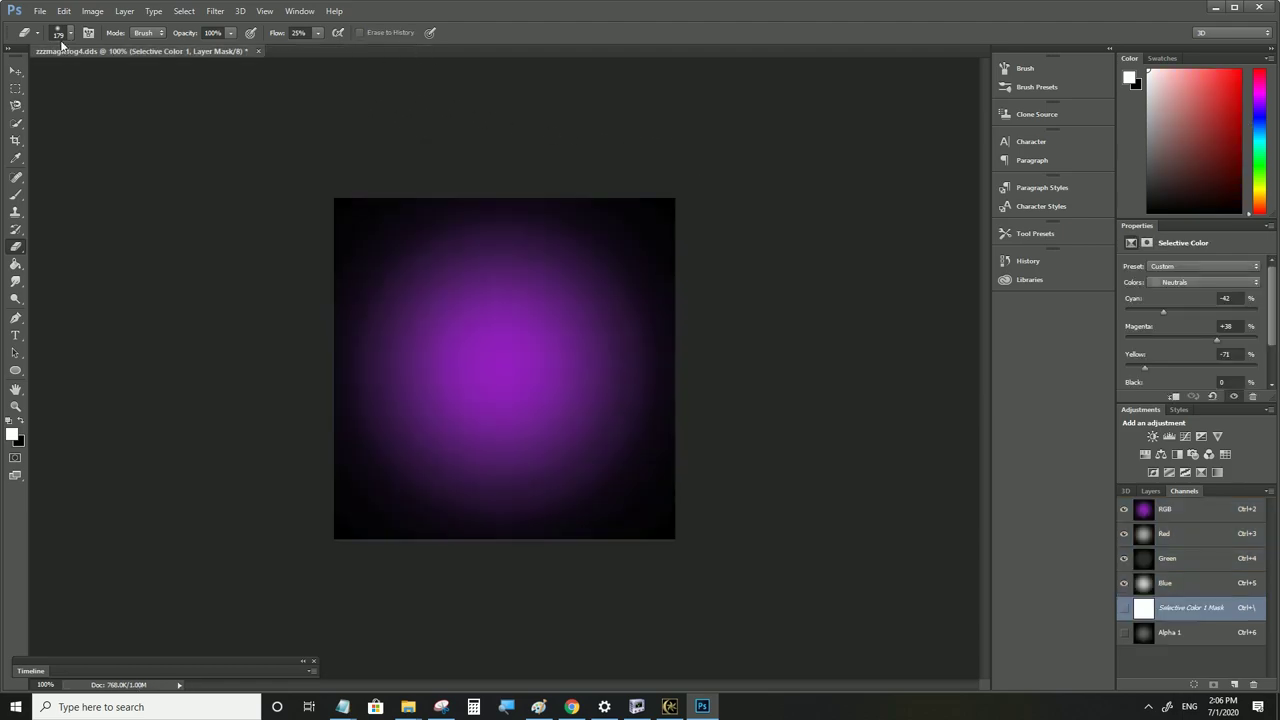
{"action": "mouse_move", "coordinate": [410, 706]}
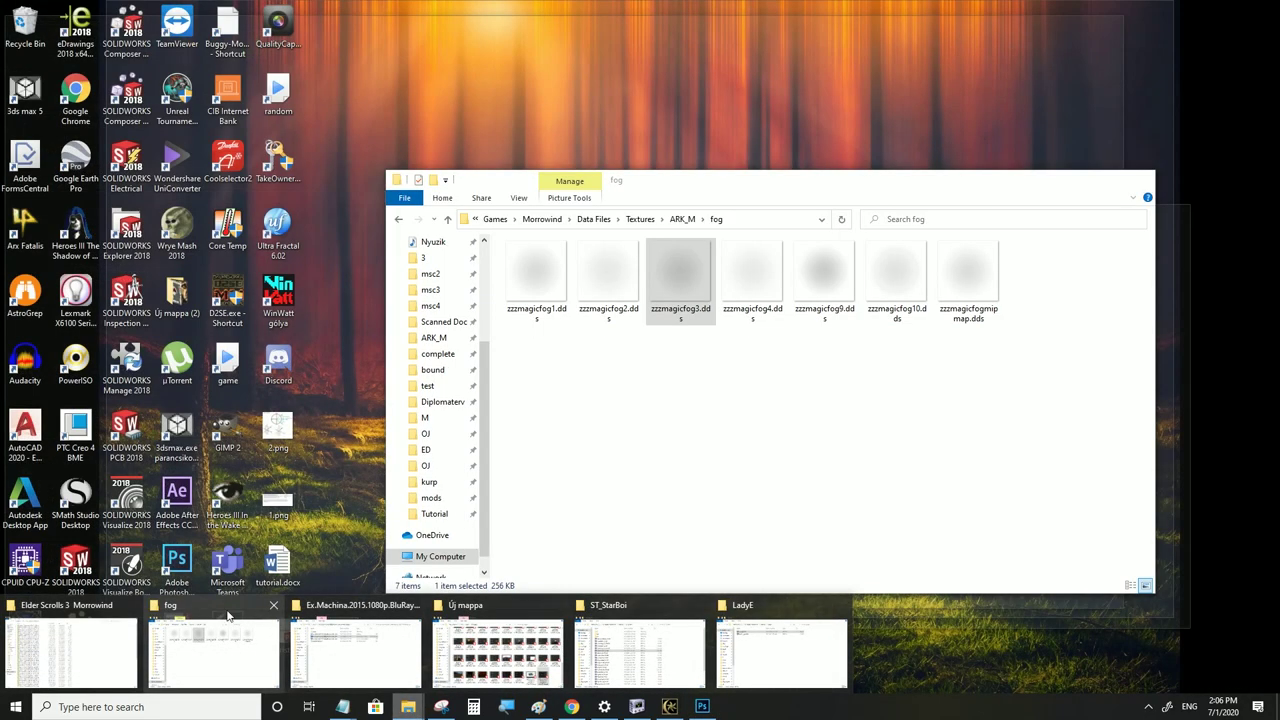
{"action": "left_click", "coordinate": [222, 610]}
{"action": "left_click", "coordinate": [968, 268]}
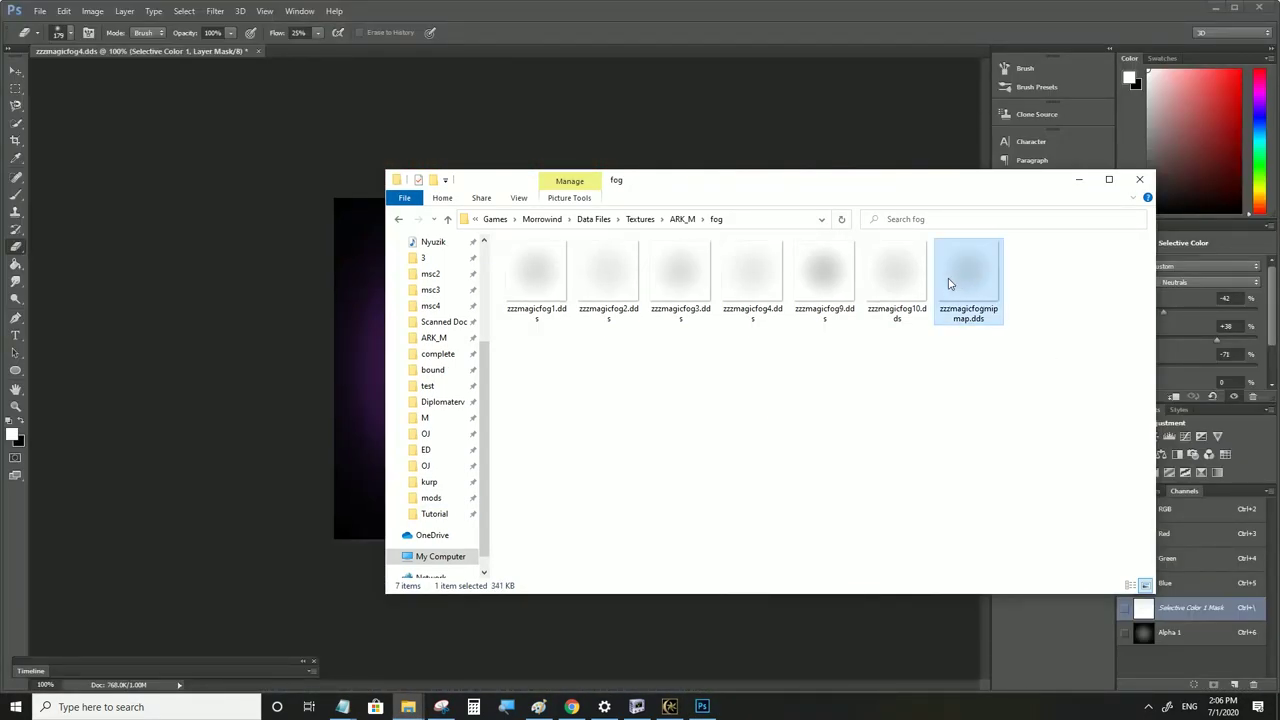
{"action": "right_click", "coordinate": [950, 280]}
{"action": "mouse_move", "coordinate": [1006, 410]}
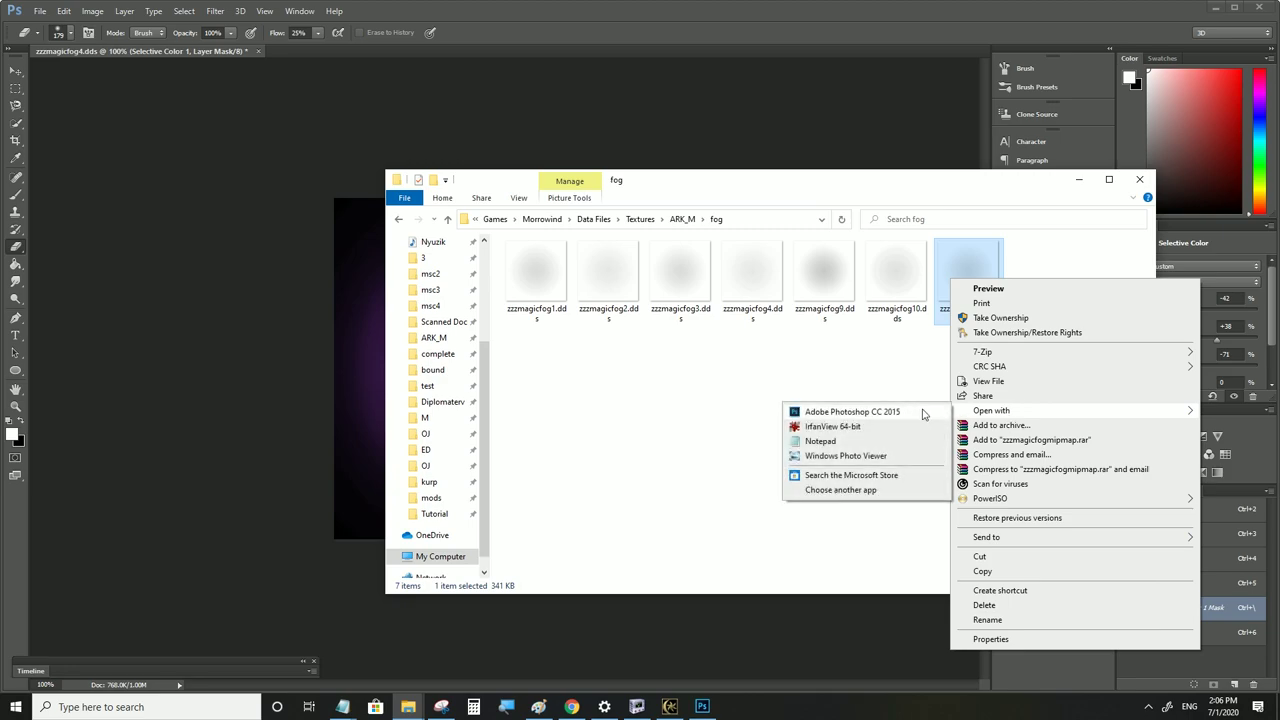
{"action": "left_click", "coordinate": [893, 414]}
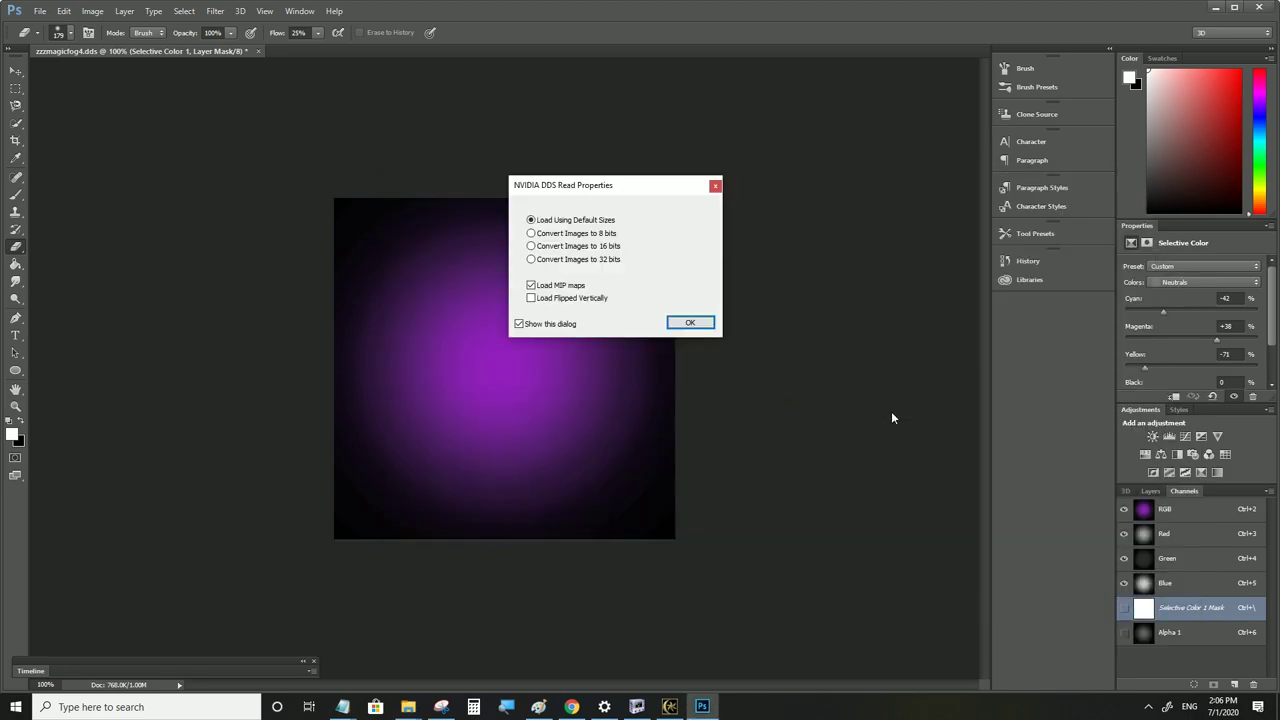
{"action": "left_click", "coordinate": [690, 324]}
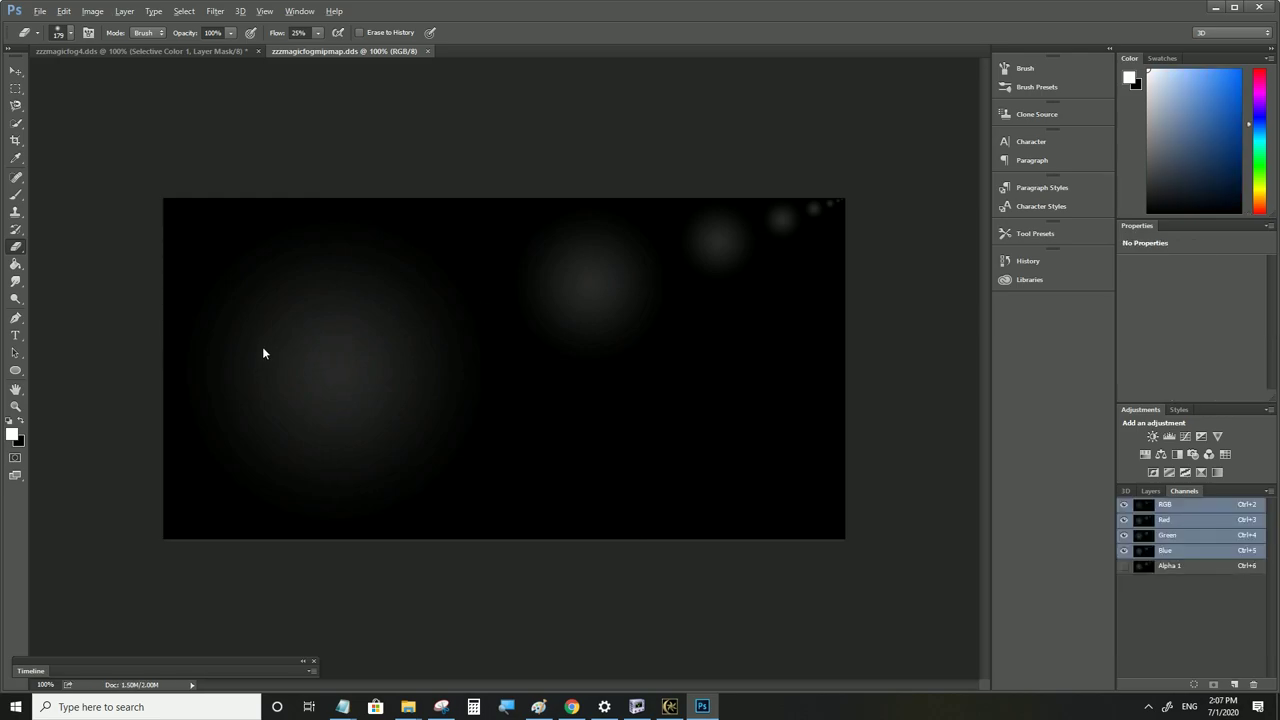
{"action": "scroll", "coordinate": [263, 353], "scroll_direction": "up", "scroll_amount": 3, "text": "alt"}
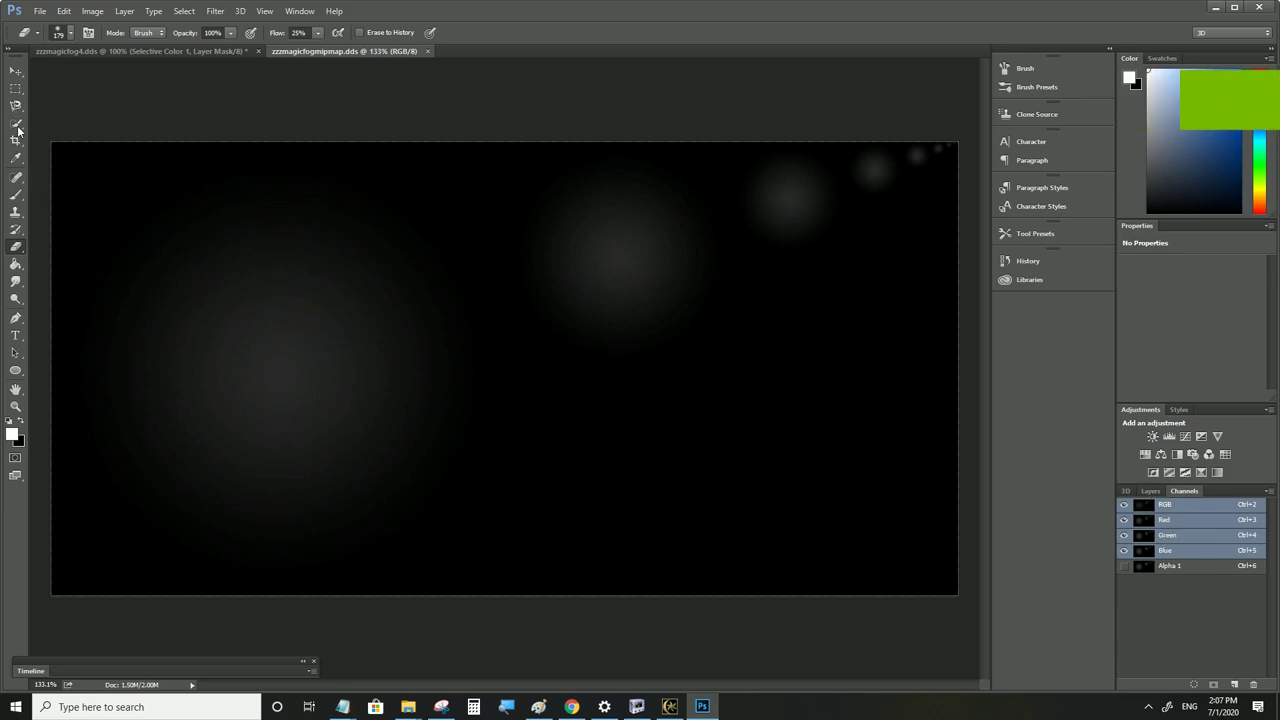
{"action": "left_click", "coordinate": [15, 88]}
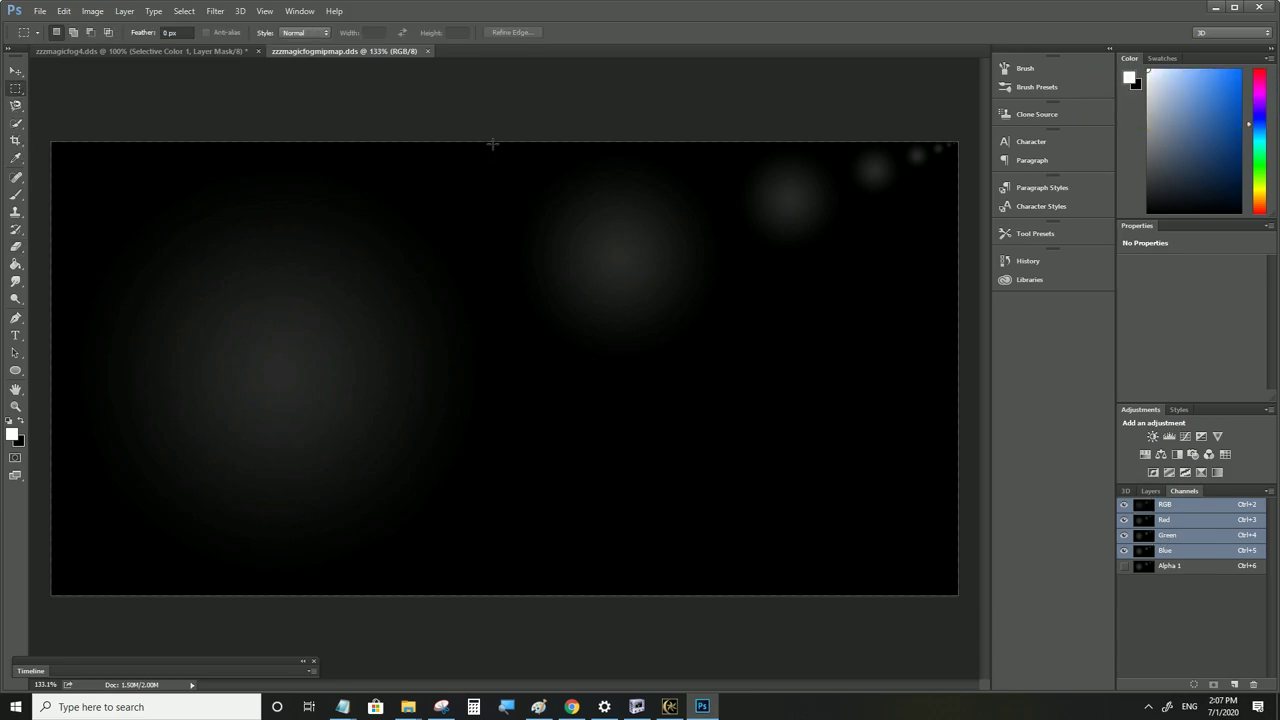
Tint the largest left glow green with Selective Color: Neutrals Cyan +78, Magenta -100, Yellow +100
{"action": "left_click_drag", "start_coordinate": [490, 142], "coordinate": [45, 600]}
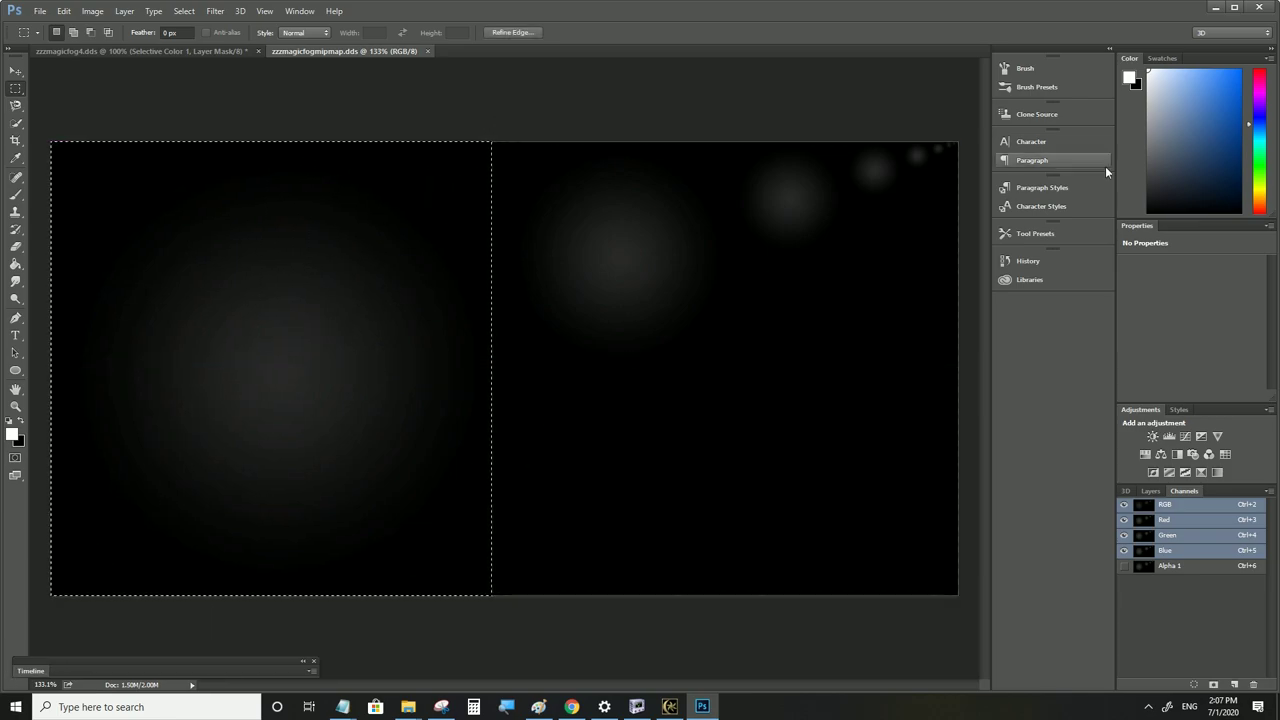
{"action": "left_click", "coordinate": [126, 12]}
{"action": "mouse_move", "coordinate": [180, 171]}
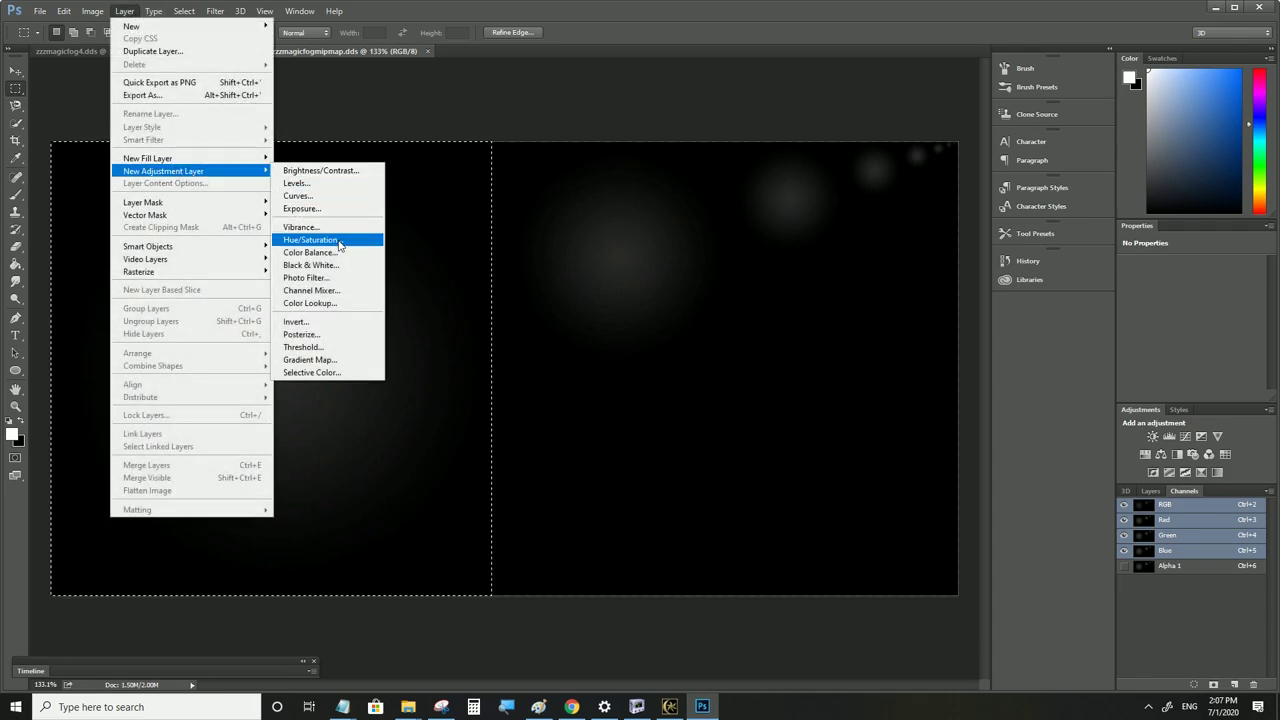
{"action": "left_click", "coordinate": [318, 372]}
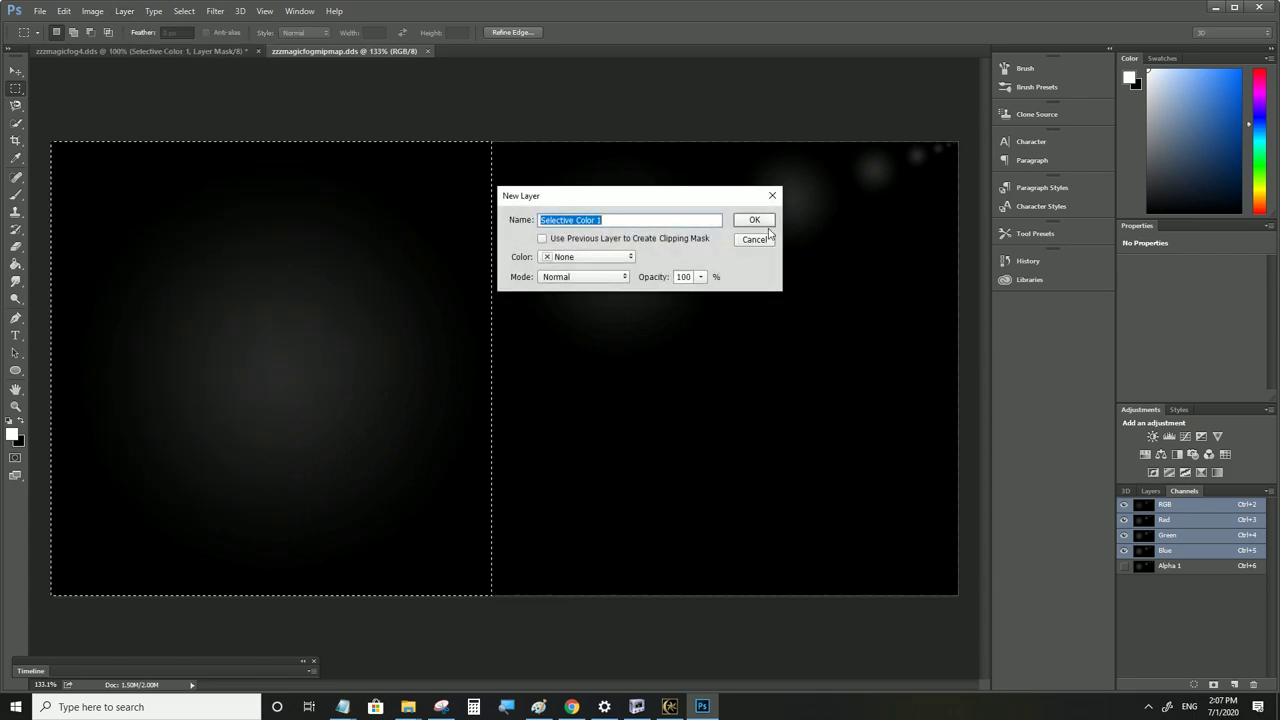
{"action": "key", "text": "Return"}
{"action": "left_click_drag", "start_coordinate": [1190, 340], "coordinate": [1127, 311]}
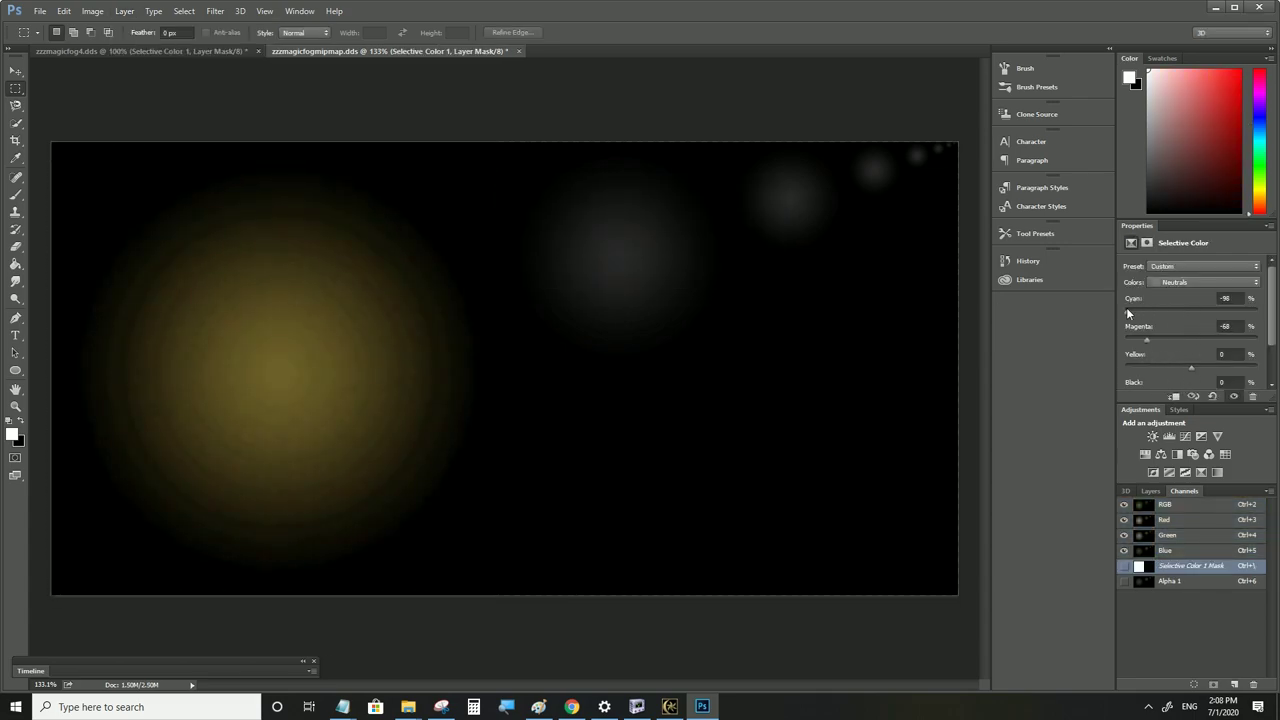
{"action": "left_click_drag", "start_coordinate": [1191, 366], "coordinate": [1257, 366]}
{"action": "left_click_drag", "start_coordinate": [1146, 340], "coordinate": [1268, 338]}
{"action": "left_click_drag", "start_coordinate": [1127, 312], "coordinate": [1126, 340]}
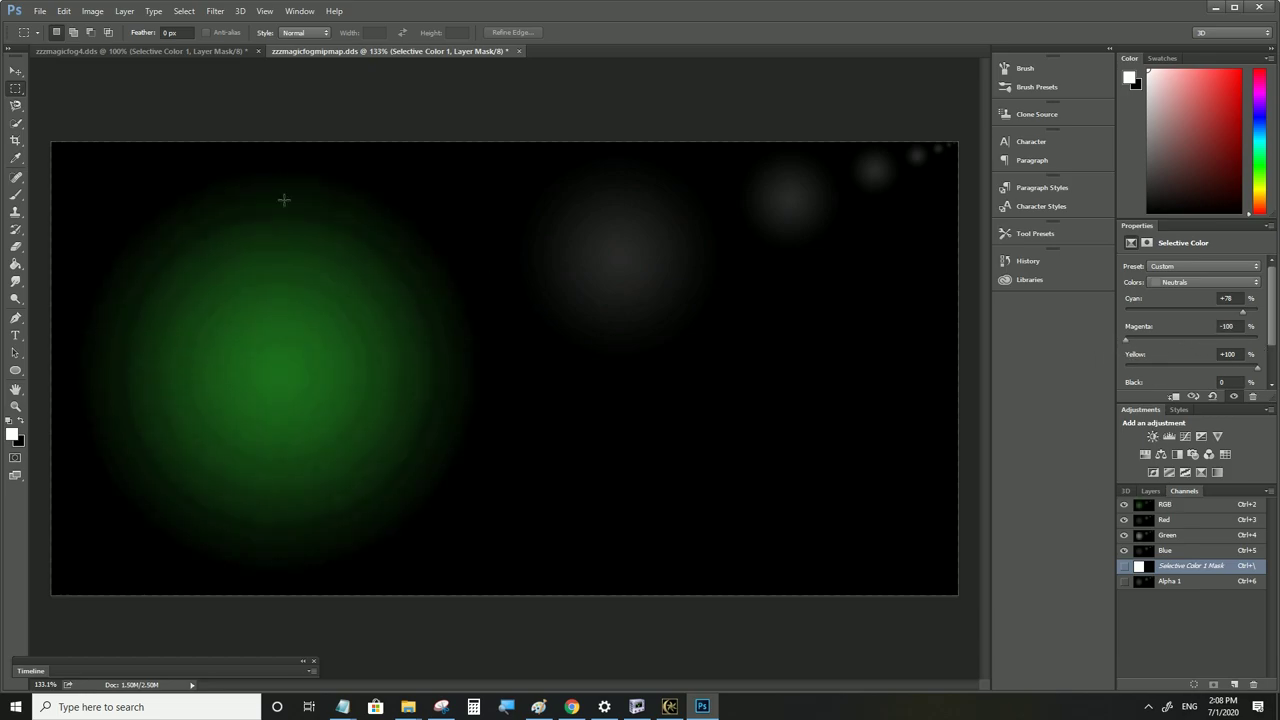
Marquee the area around the second-largest glow for another adjustment
{"action": "left_click", "coordinate": [14, 72]}
{"action": "left_click", "coordinate": [15, 88]}
{"action": "left_click_drag", "start_coordinate": [487, 143], "coordinate": [726, 377]}
{"action": "left_click", "coordinate": [124, 11]}
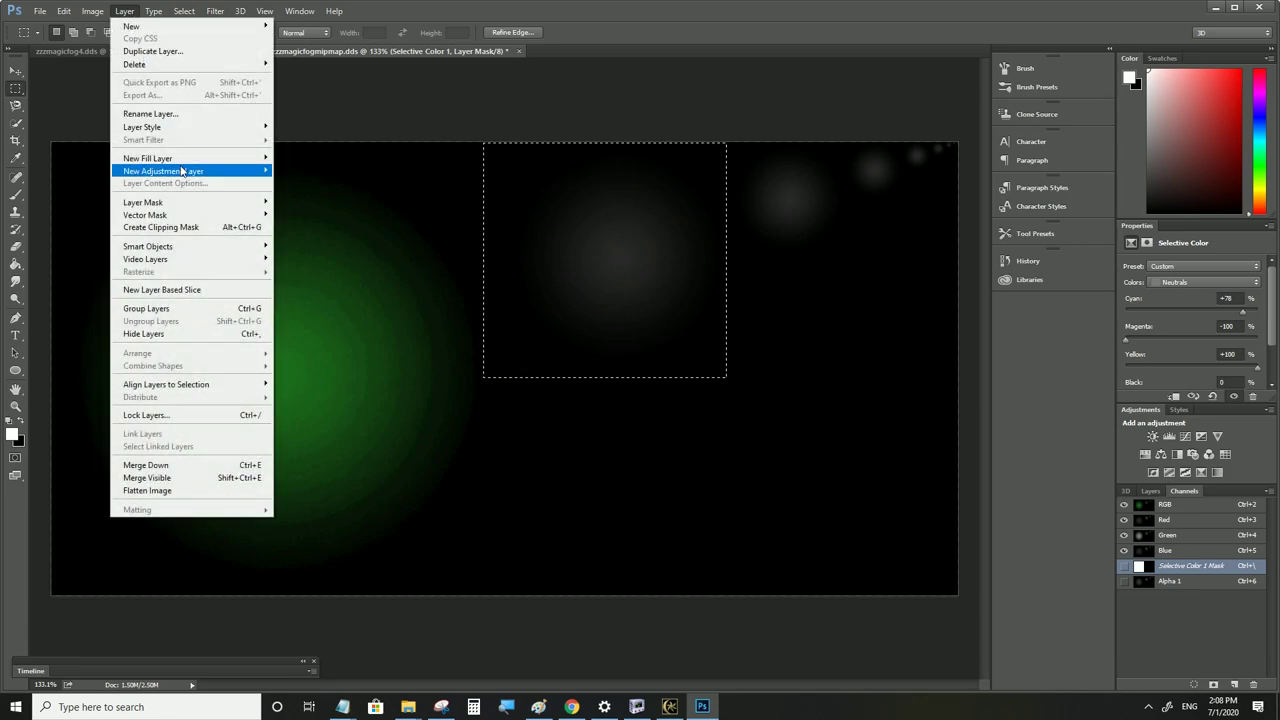
Add a Selective Color 2 layer tinting the second glow red, with Yellow at full
{"action": "mouse_move", "coordinate": [190, 171]}
{"action": "left_click", "coordinate": [339, 373]}
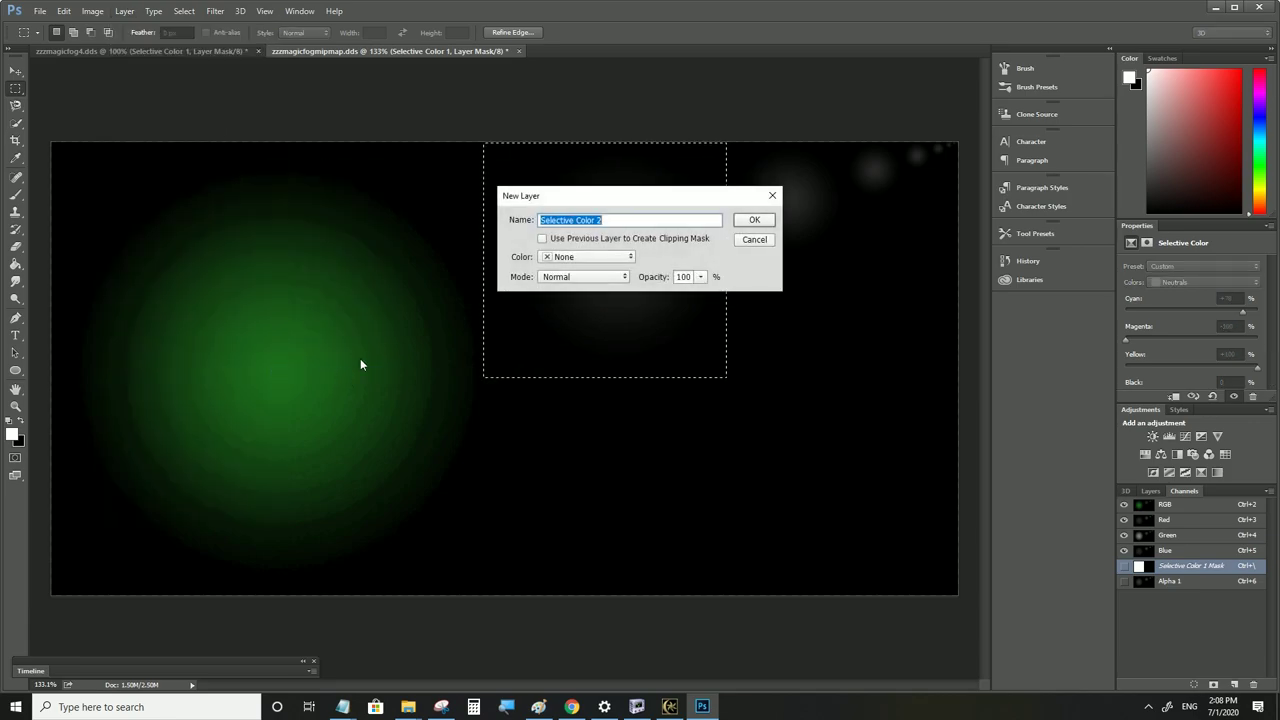
{"action": "left_click", "coordinate": [755, 217]}
{"action": "left_click_drag", "start_coordinate": [1189, 340], "coordinate": [1125, 314]}
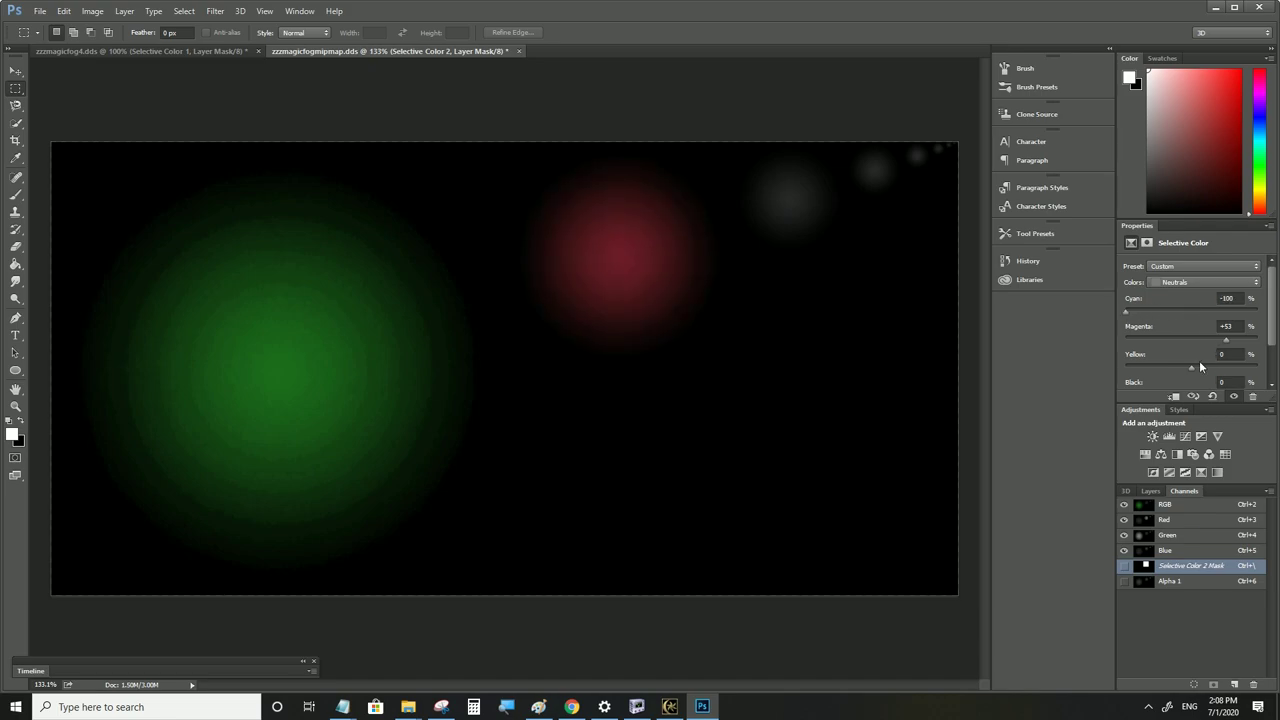
{"action": "left_click_drag", "start_coordinate": [1205, 370], "coordinate": [1267, 367]}
Marquee the grey spot right of the red blob and turn it blue with Yellow -100
{"action": "left_click", "coordinate": [16, 72]}
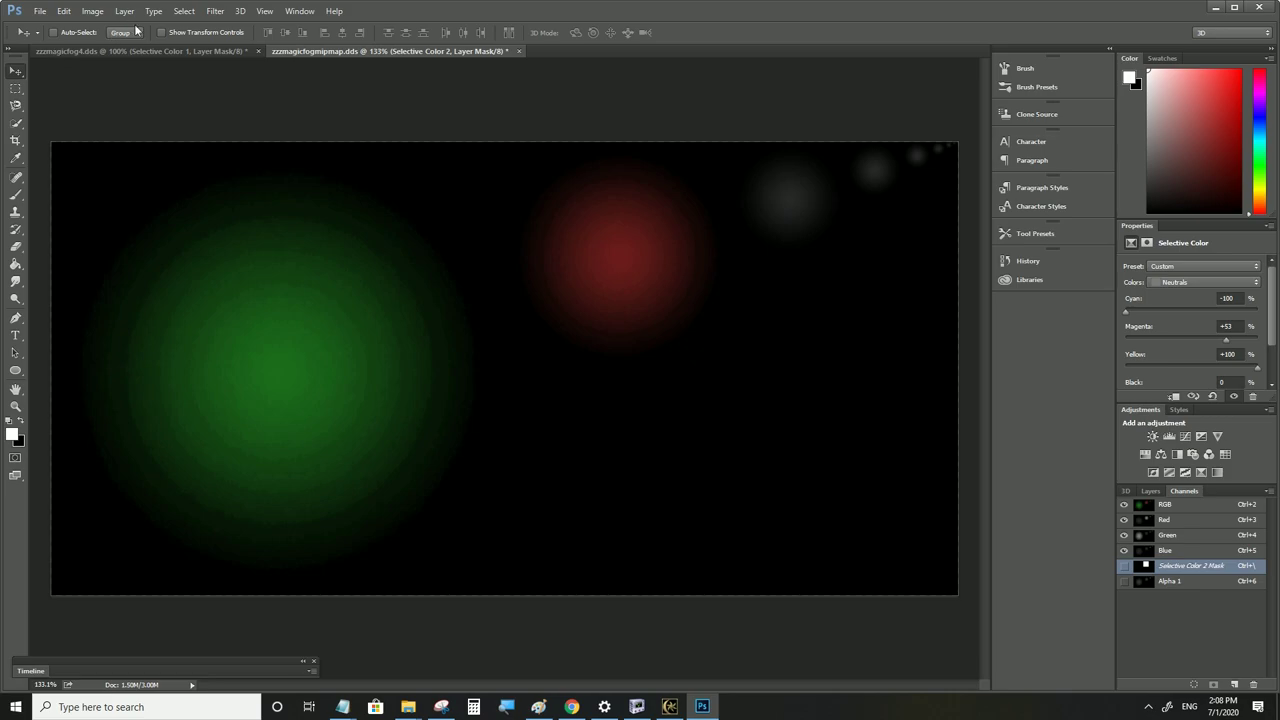
{"action": "left_click", "coordinate": [16, 89]}
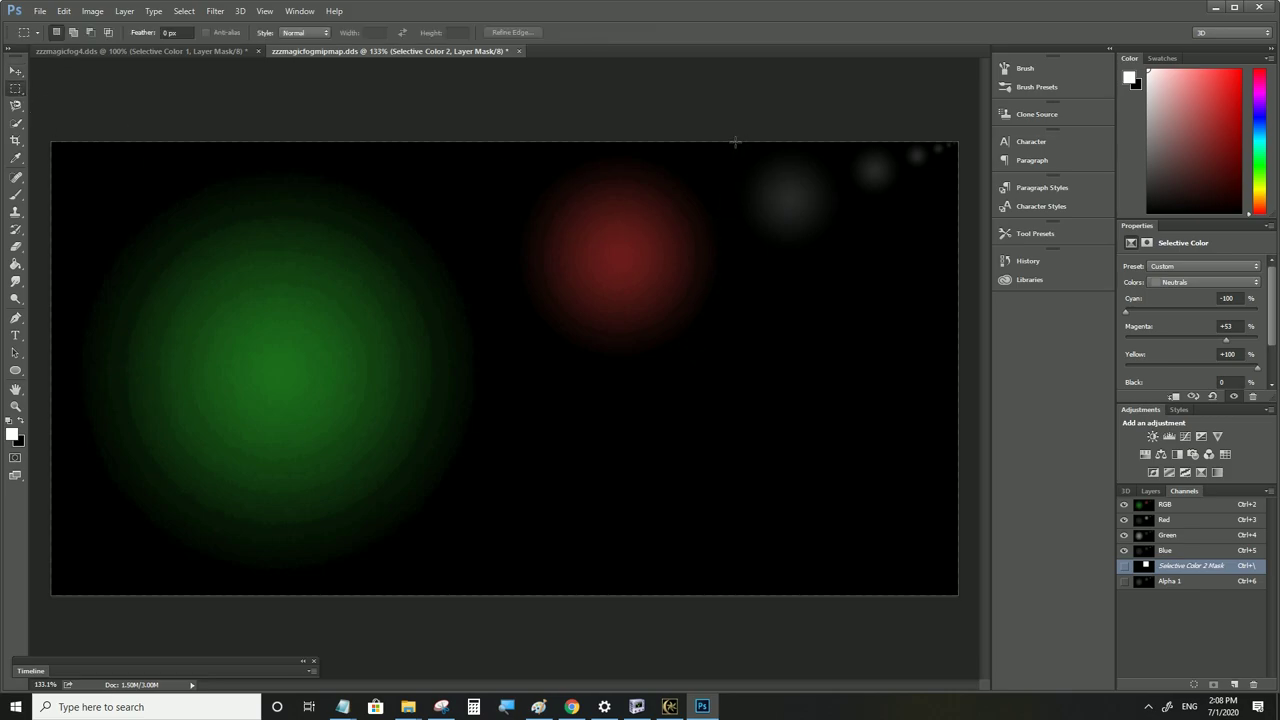
{"action": "left_click_drag", "start_coordinate": [734, 142], "coordinate": [842, 255]}
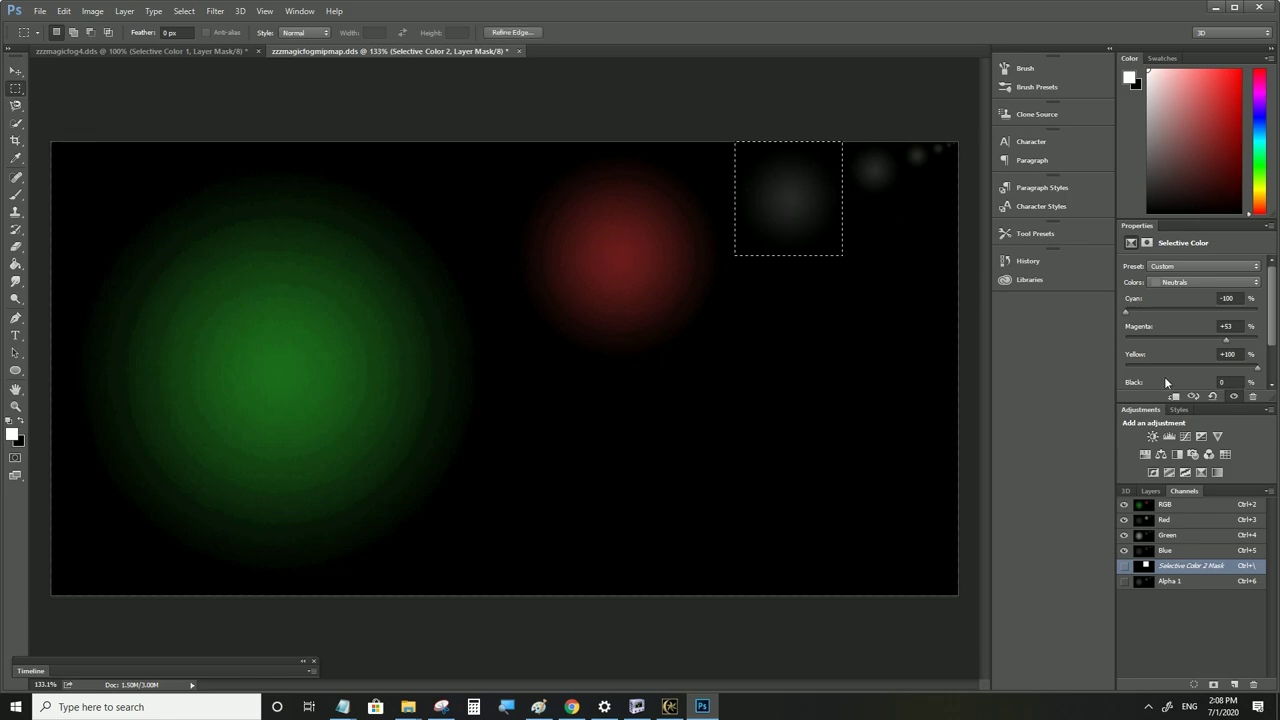
{"action": "left_click", "coordinate": [124, 11]}
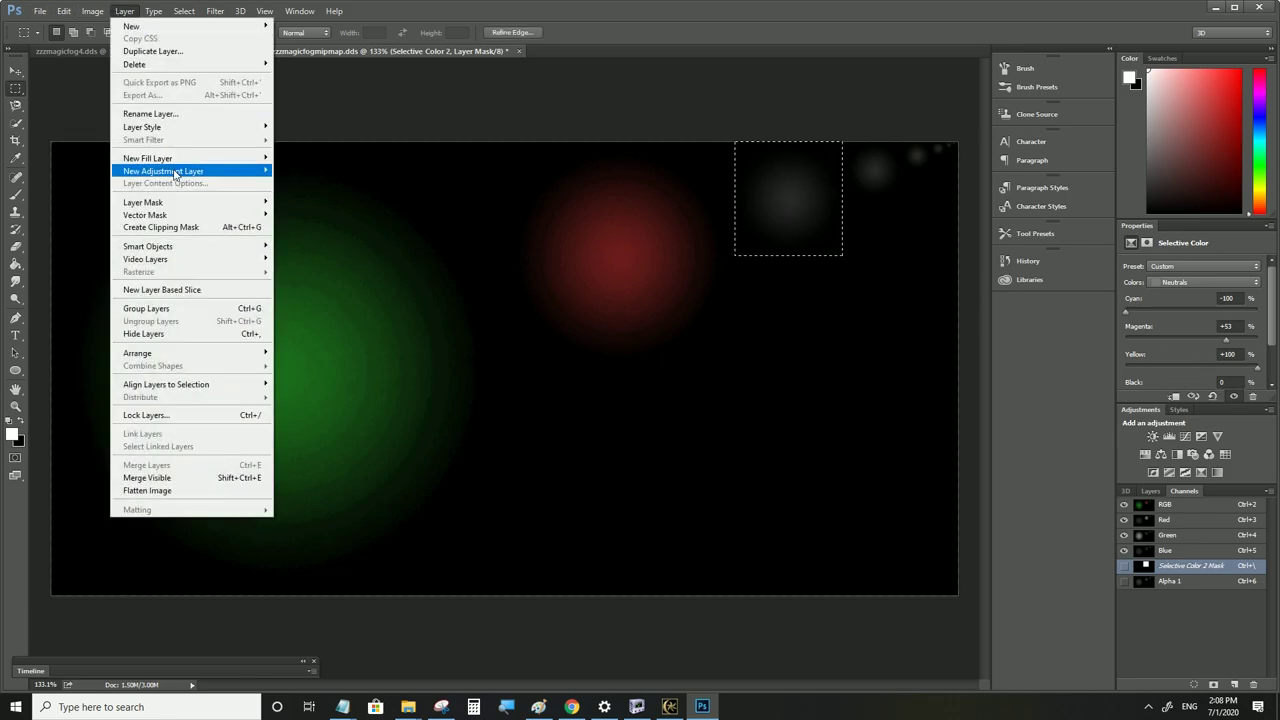
{"action": "mouse_move", "coordinate": [175, 174]}
{"action": "left_click", "coordinate": [330, 372]}
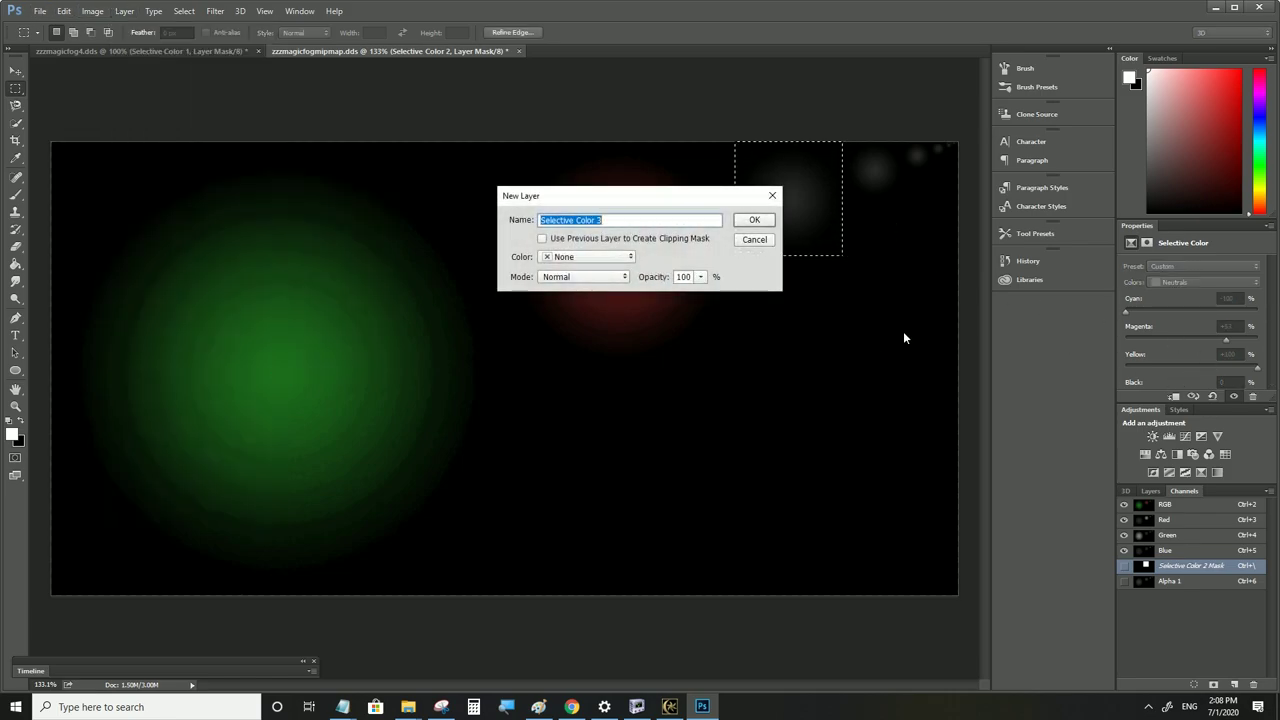
{"action": "left_click", "coordinate": [757, 221]}
{"action": "left_click_drag", "start_coordinate": [1192, 365], "coordinate": [1055, 367]}
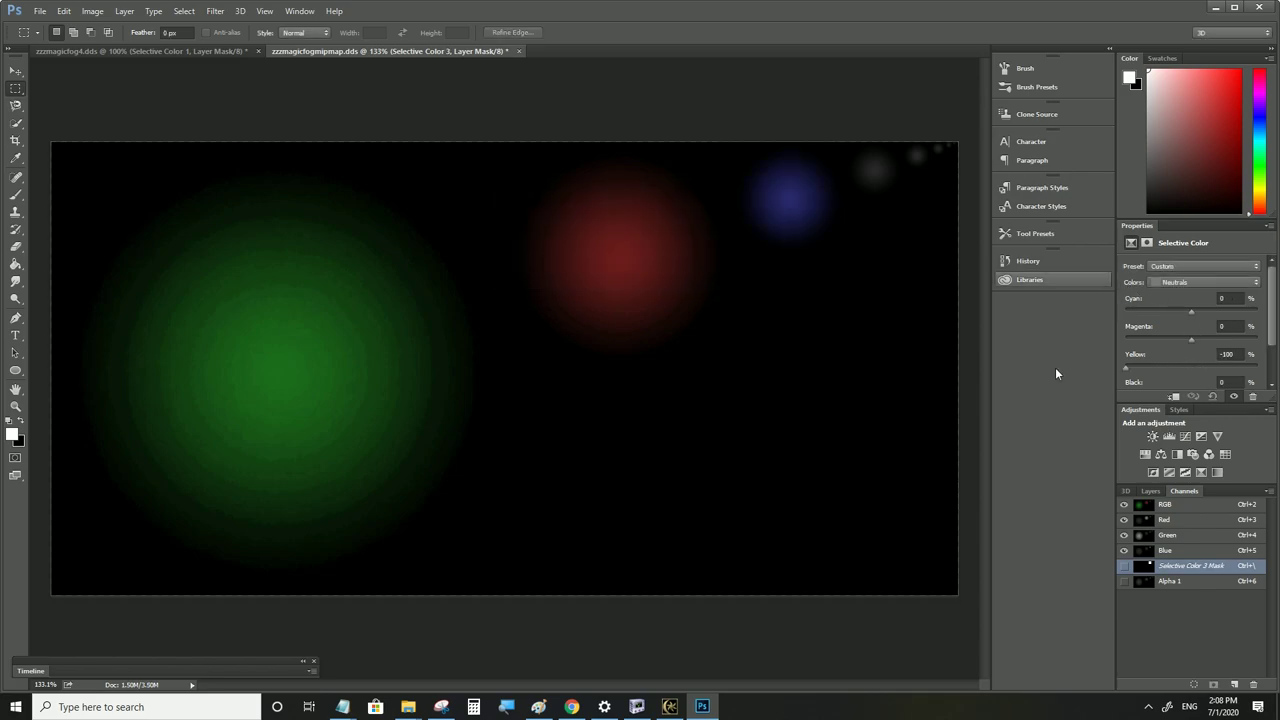
Marquee the next small grey spot along the top edge
{"action": "left_click", "coordinate": [16, 71]}
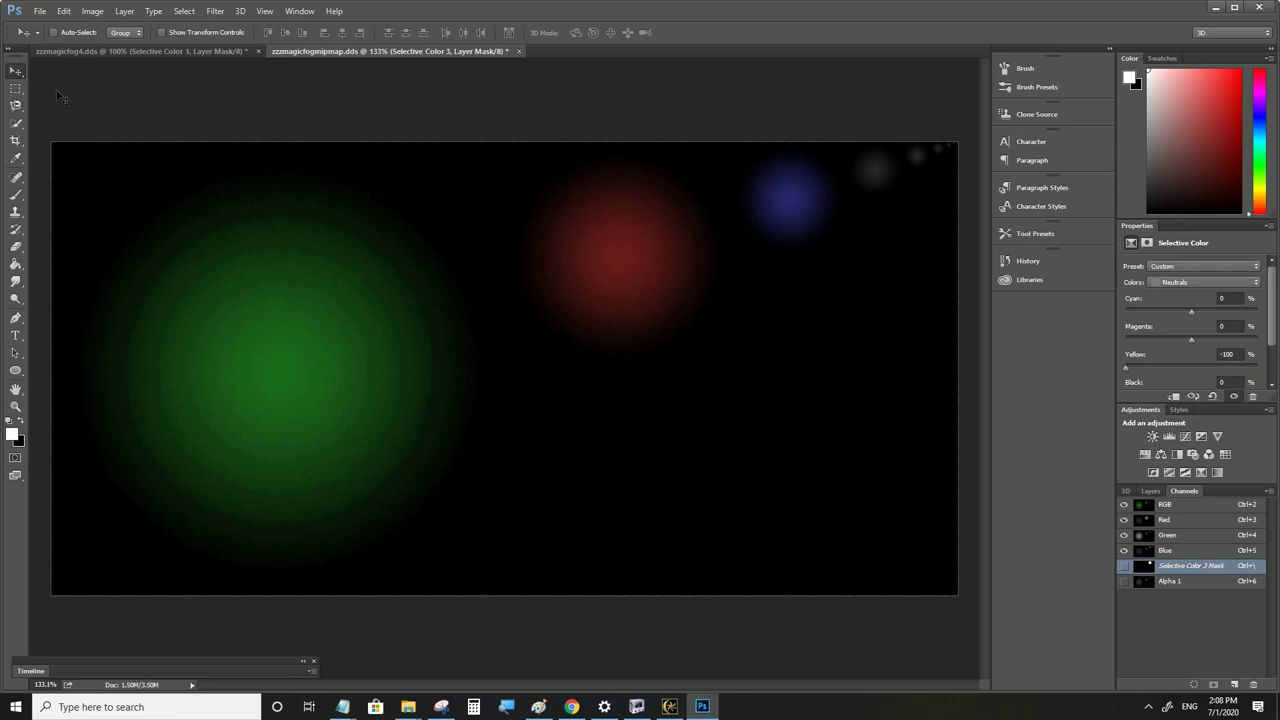
{"action": "left_click", "coordinate": [16, 88]}
{"action": "left_click_drag", "start_coordinate": [851, 194], "coordinate": [899, 143]}
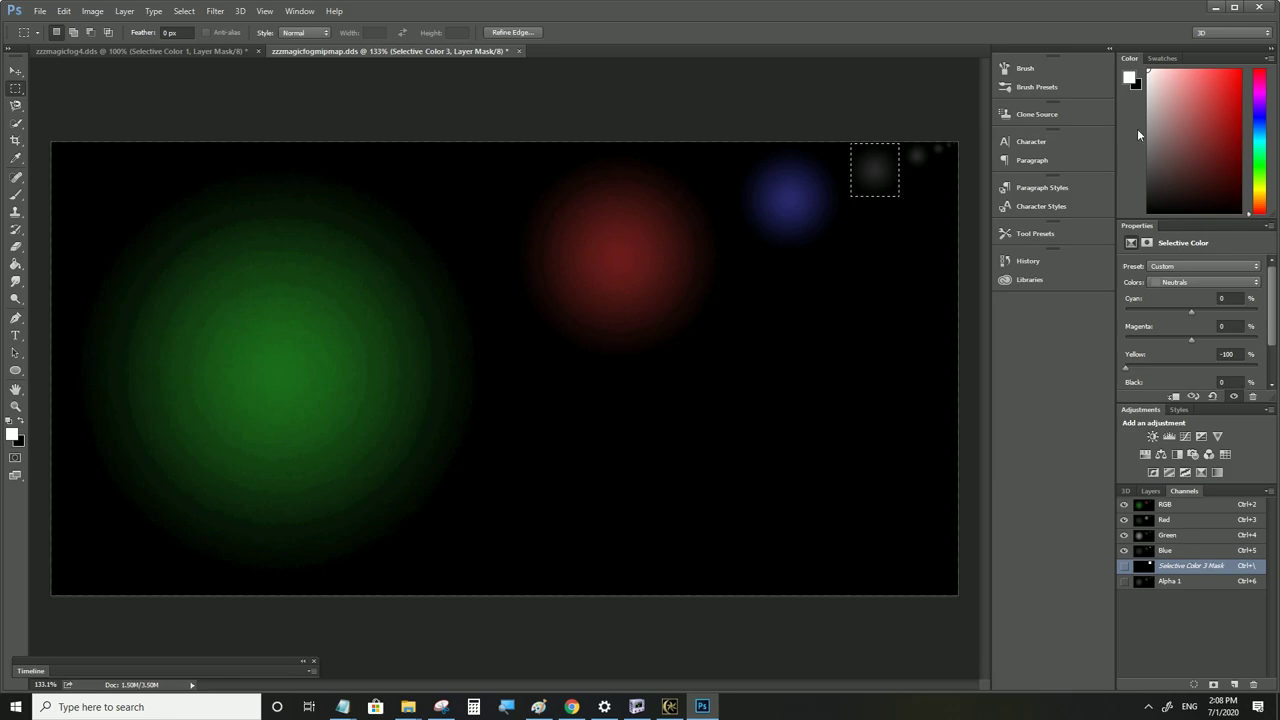
Add a Selective Color layer with Magenta -100, tinting the fourth spot yellow
{"action": "left_click", "coordinate": [124, 12]}
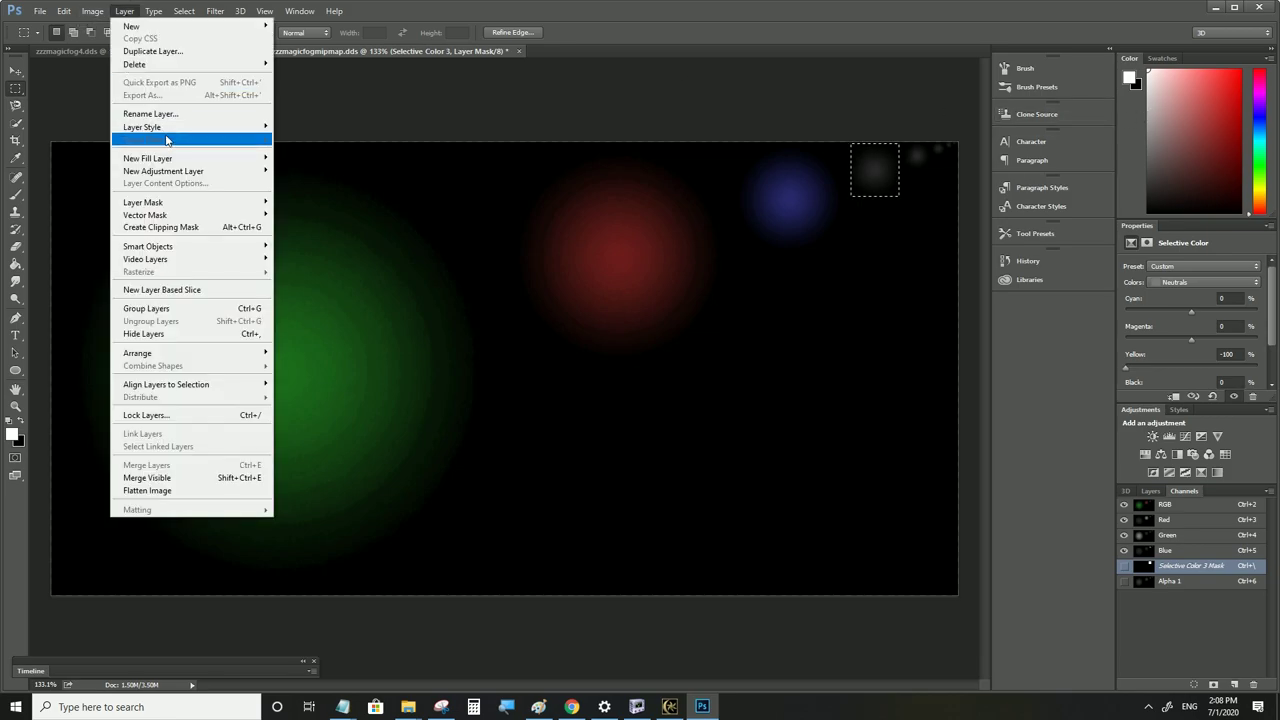
{"action": "mouse_move", "coordinate": [175, 172]}
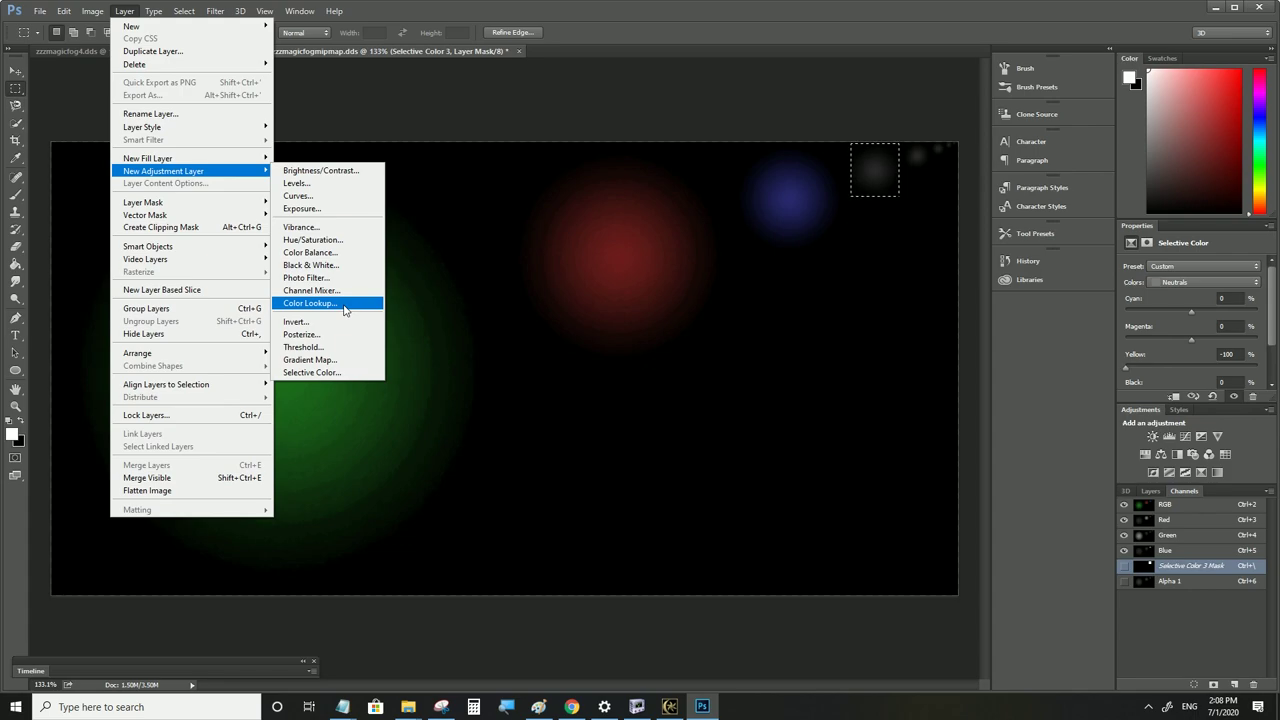
{"action": "left_click", "coordinate": [333, 373]}
{"action": "left_click", "coordinate": [740, 224]}
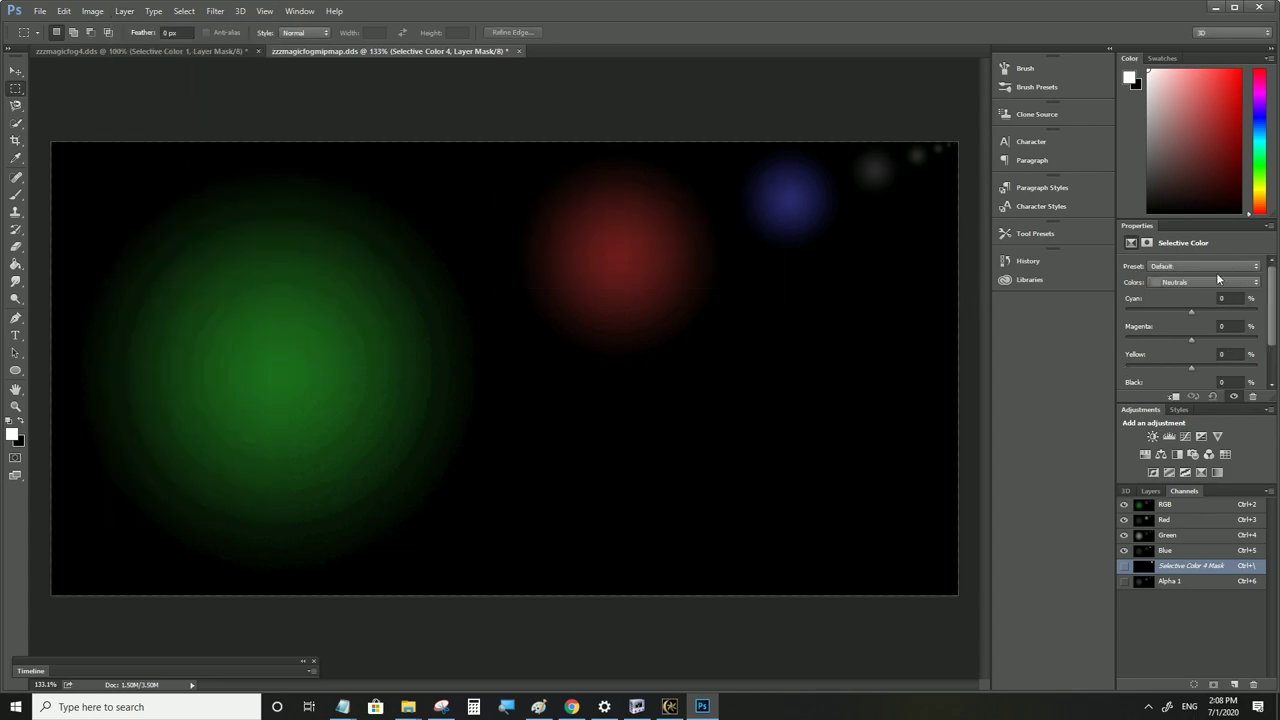
{"action": "left_click_drag", "start_coordinate": [1191, 339], "coordinate": [1044, 314]}
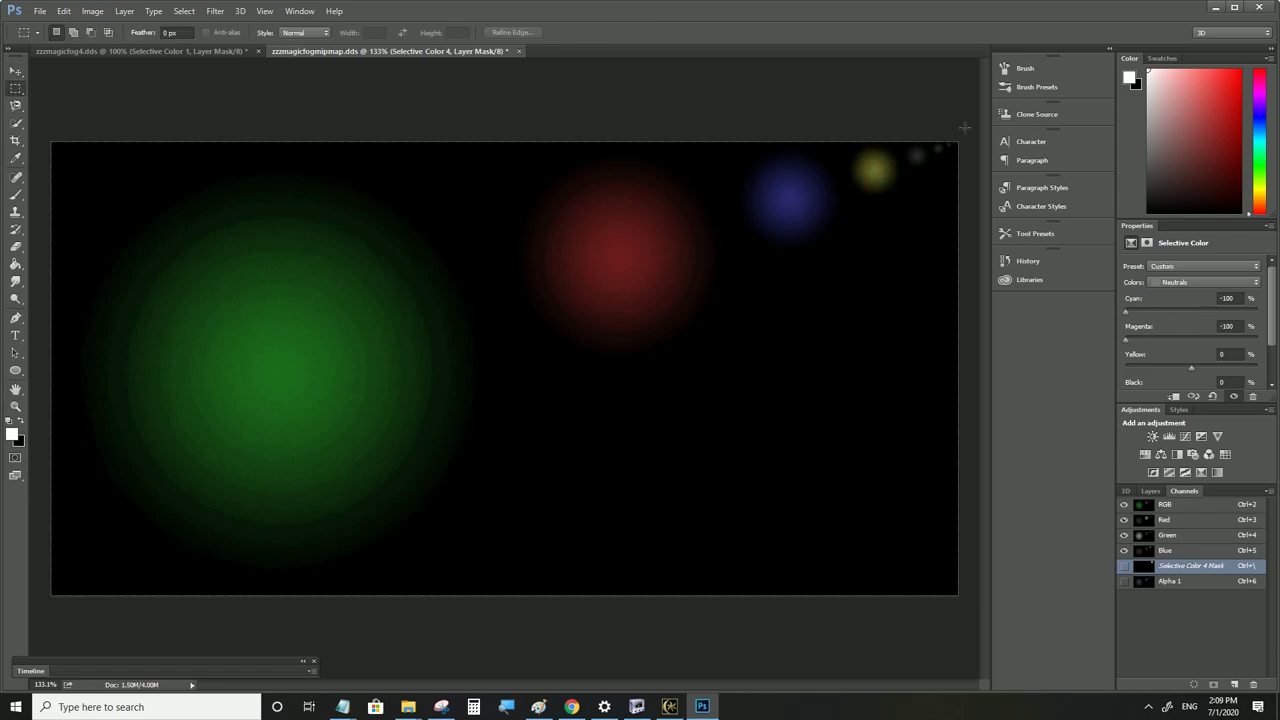
Marquee the fifth spot and turn it cyan with Selective Color 5 at Yellow -100, Magenta -100
{"action": "left_click_drag", "start_coordinate": [904, 168], "coordinate": [933, 142]}
{"action": "left_click", "coordinate": [124, 10]}
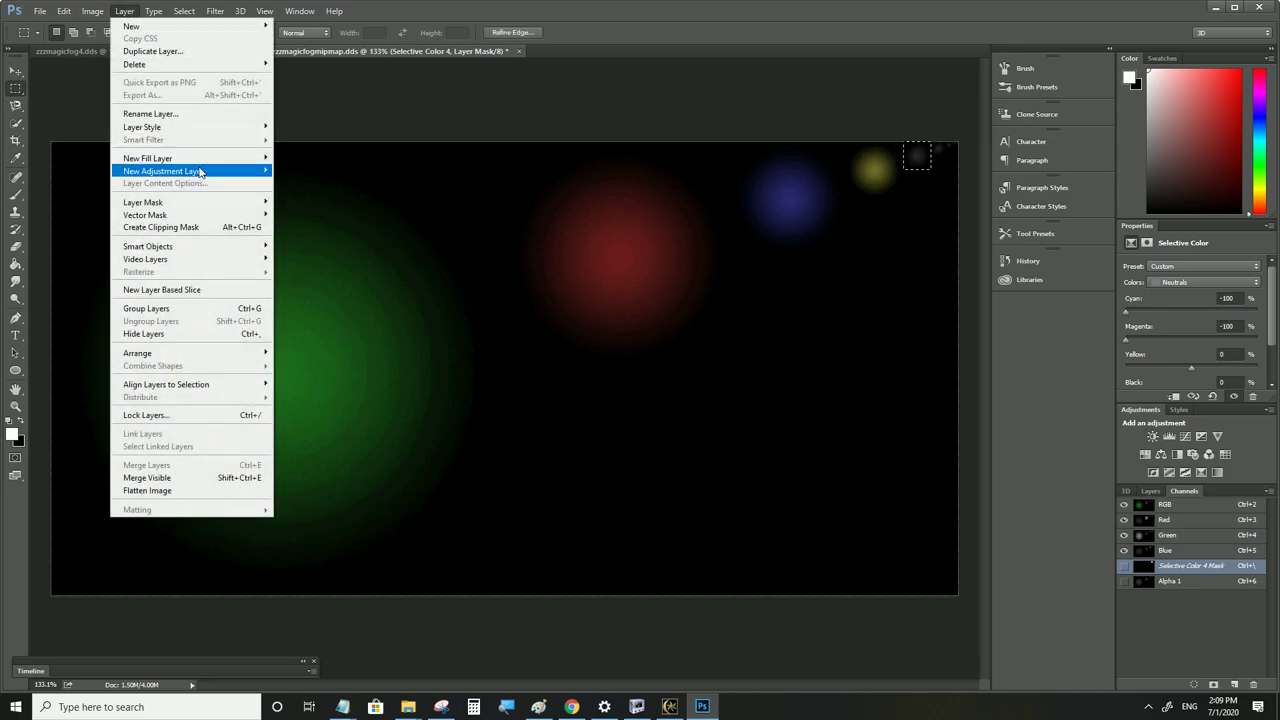
{"action": "mouse_move", "coordinate": [205, 171]}
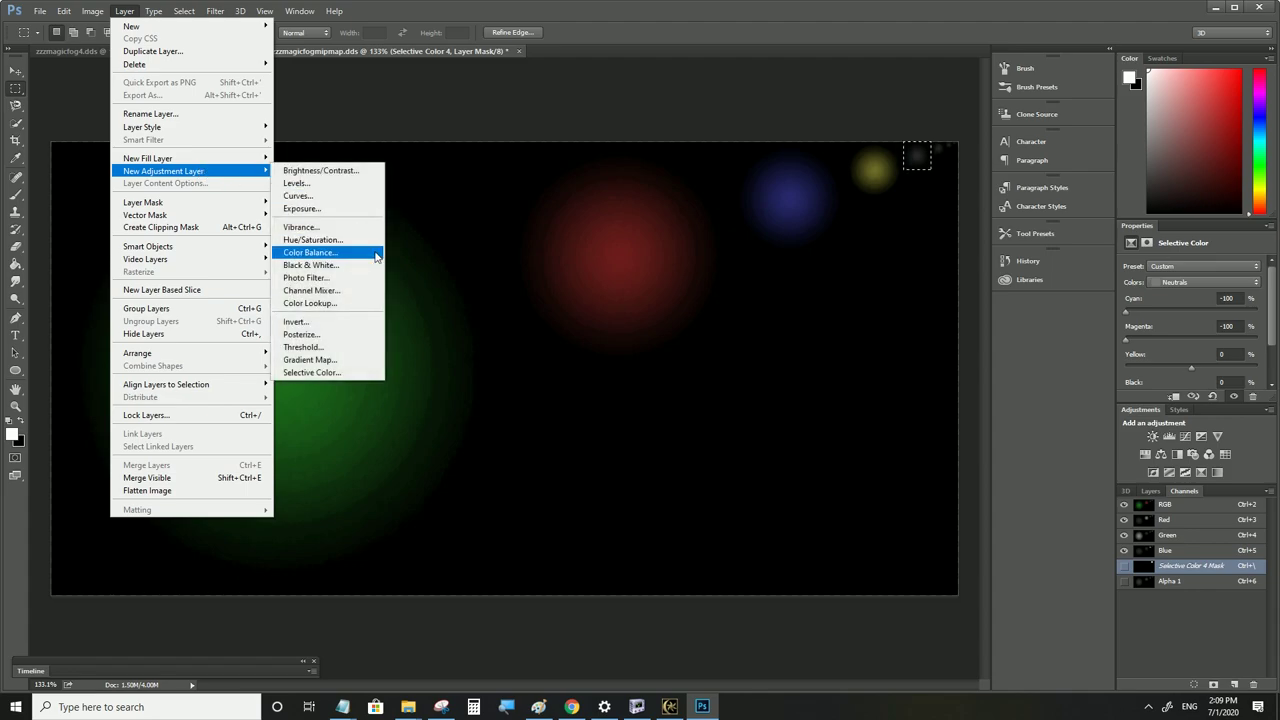
{"action": "left_click", "coordinate": [330, 372]}
{"action": "left_click", "coordinate": [751, 219]}
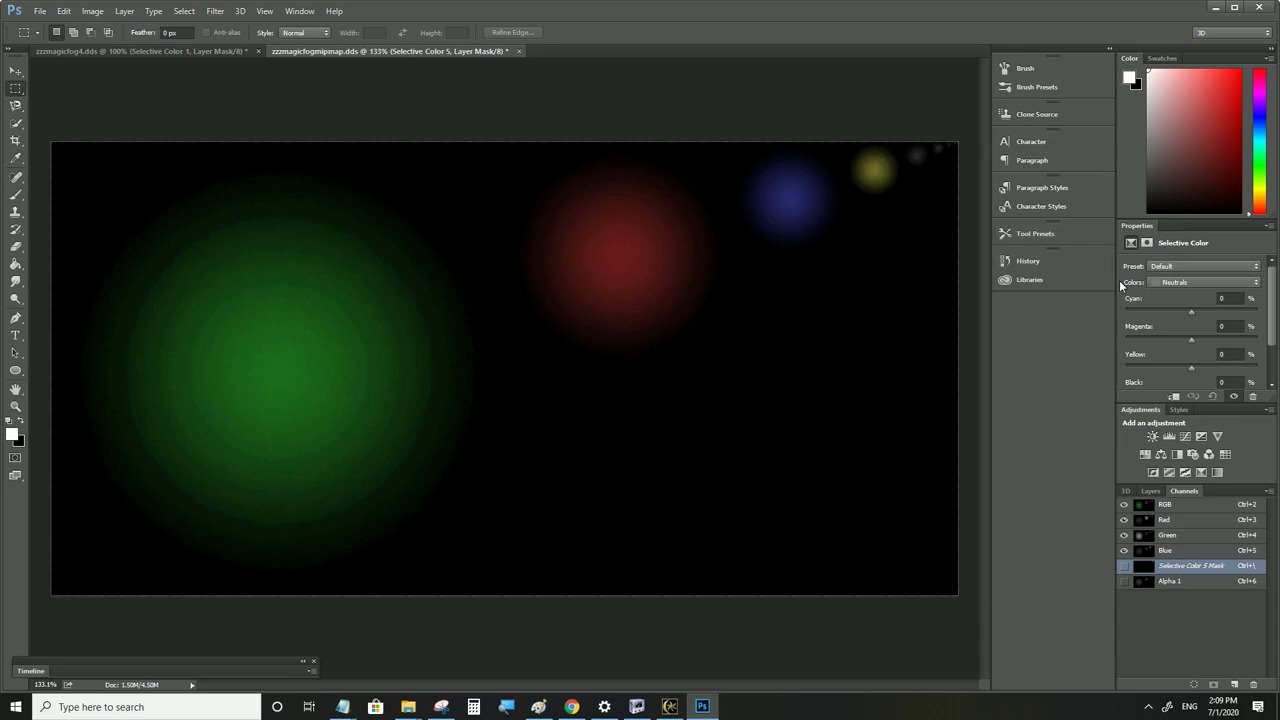
{"action": "left_click_drag", "start_coordinate": [1191, 368], "coordinate": [1077, 372]}
{"action": "left_click_drag", "start_coordinate": [1193, 340], "coordinate": [1068, 344]}
Marquee the tiny top-right spot and tint it red with a Selective Color 6 layer at Cyan -100
{"action": "left_click", "coordinate": [14, 74]}
{"action": "left_click", "coordinate": [14, 90]}
{"action": "mouse_move", "coordinate": [930, 157]}
{"action": "left_mouse_down"}
{"action": "mouse_move", "coordinate": [971, 123]}
{"action": "mouse_move", "coordinate": [946, 142]}
{"action": "left_mouse_up"}
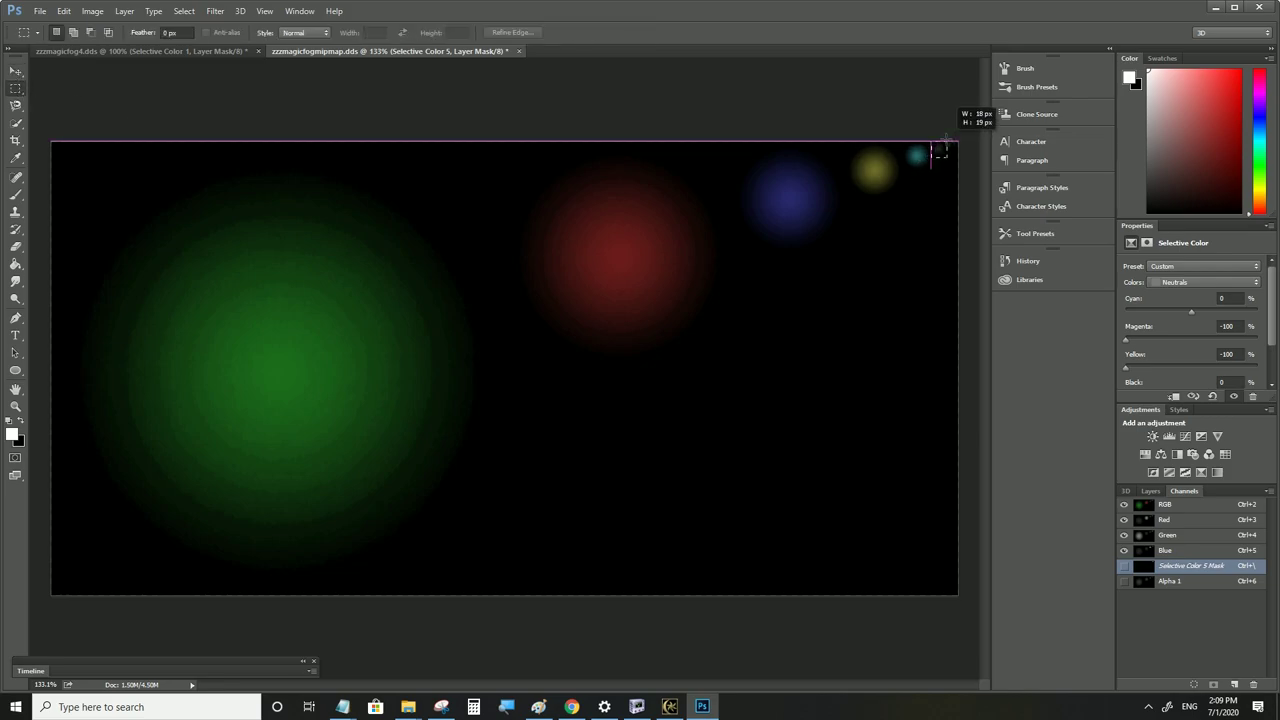
{"action": "scroll", "coordinate": [958, 130], "scroll_direction": "up", "scroll_amount": 5, "text": "alt"}
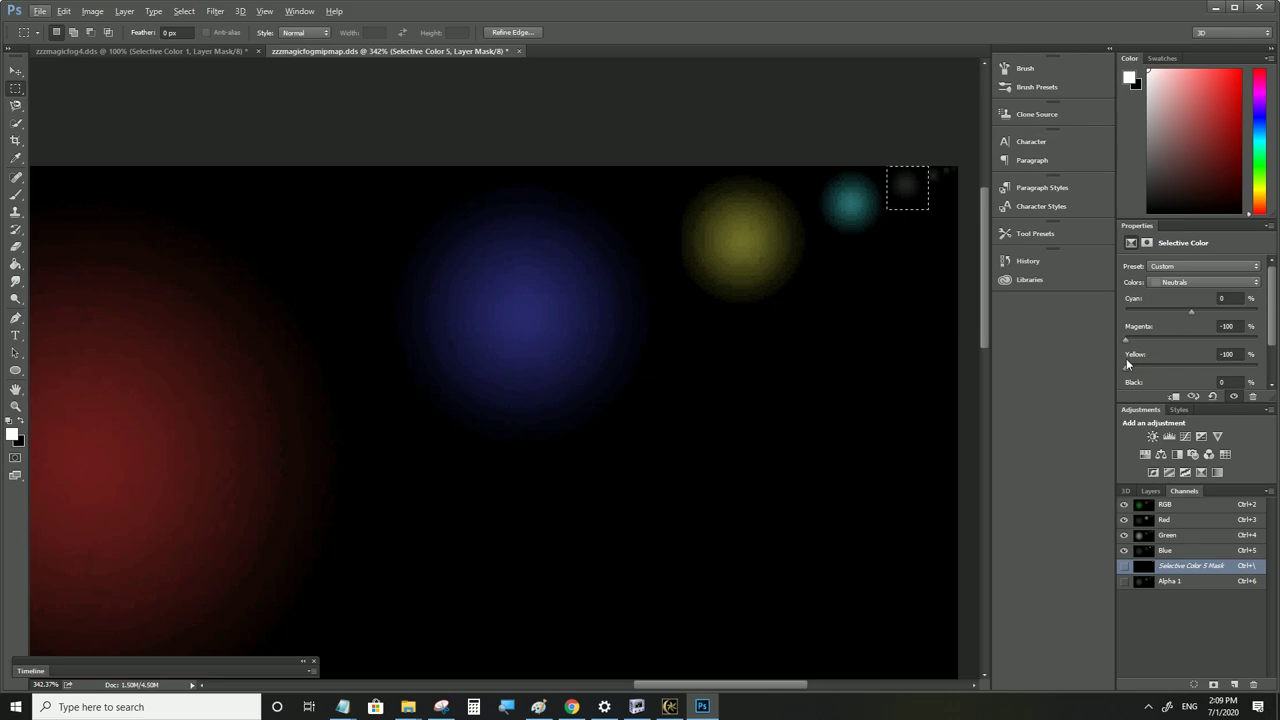
{"action": "left_click_drag", "start_coordinate": [1124, 368], "coordinate": [1178, 369]}
{"action": "left_click", "coordinate": [153, 11]}
{"action": "mouse_move", "coordinate": [200, 171]}
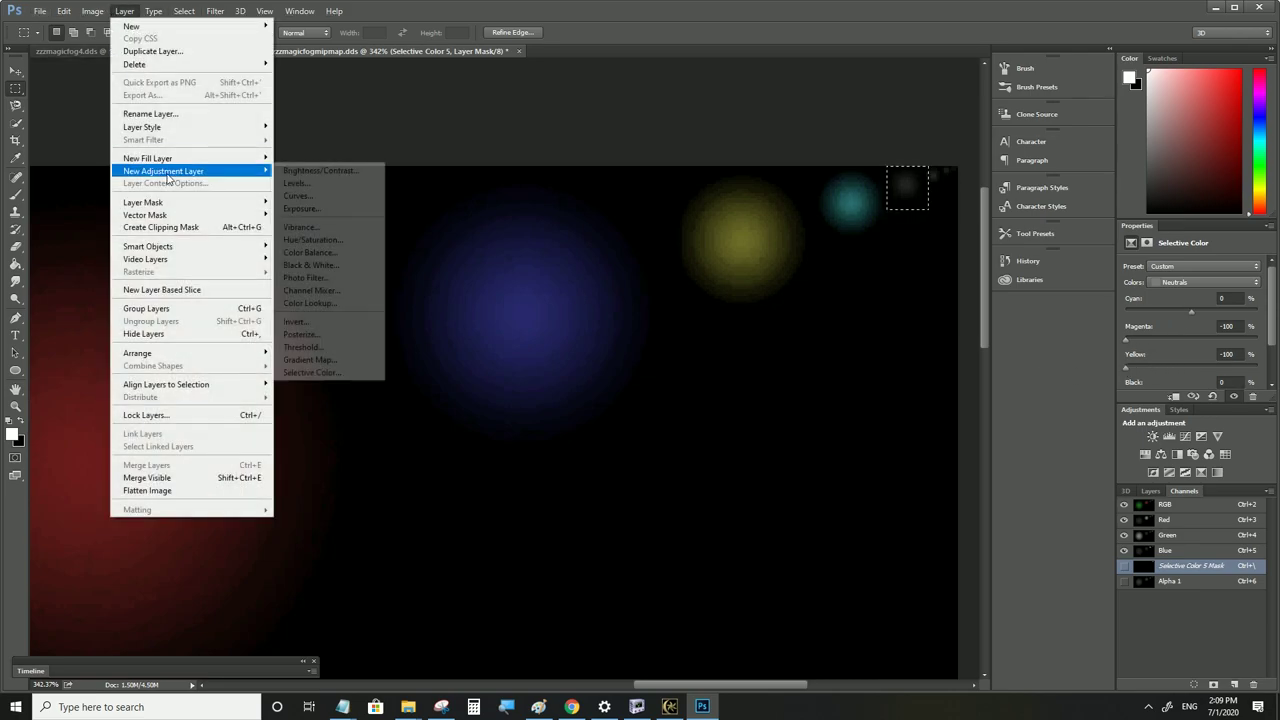
{"action": "left_click", "coordinate": [312, 372]}
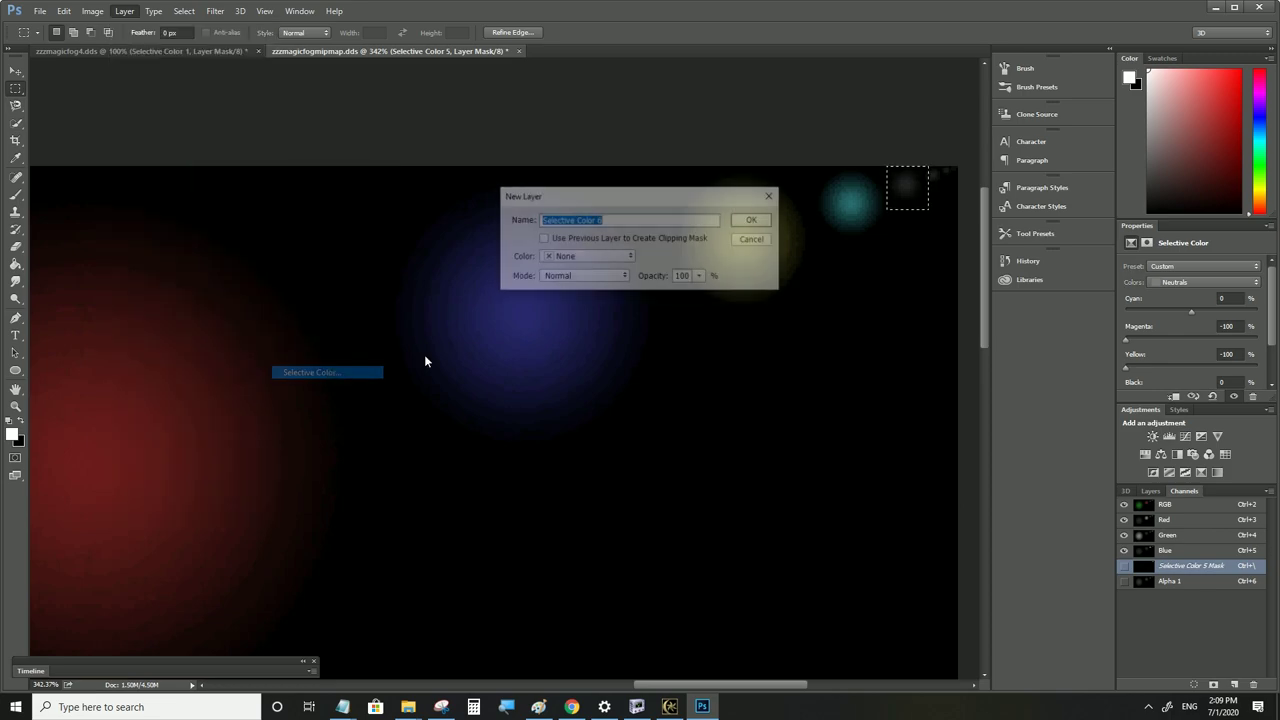
{"action": "left_click", "coordinate": [753, 222]}
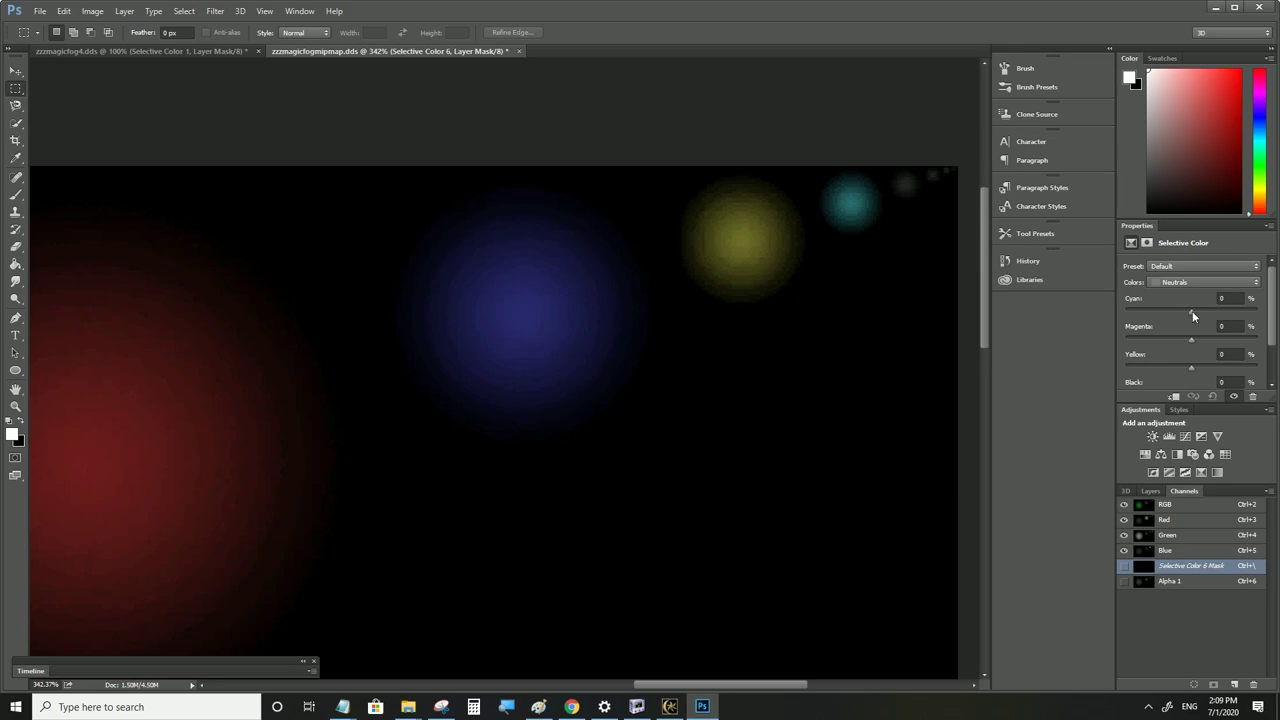
{"action": "left_click_drag", "start_coordinate": [1192, 311], "coordinate": [1026, 308]}
{"action": "scroll", "coordinate": [889, 297], "scroll_direction": "down", "scroll_amount": 12, "text": "alt"}
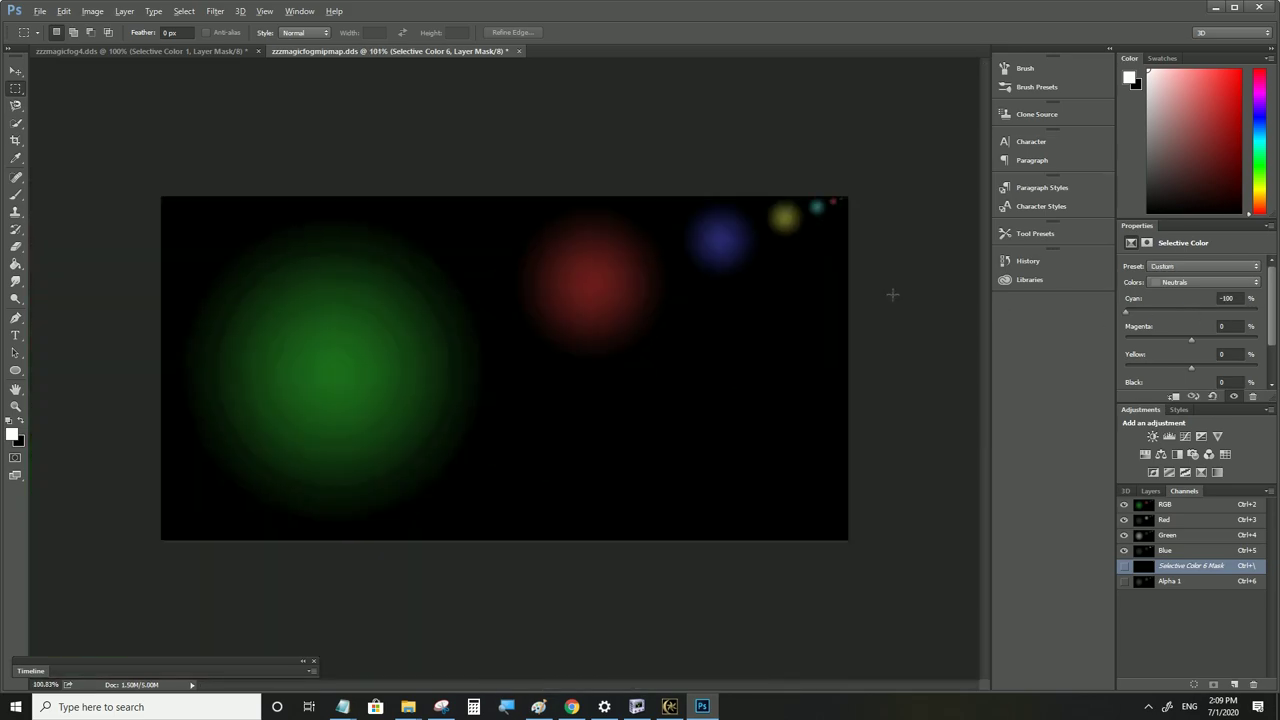
{"action": "scroll", "coordinate": [893, 295], "scroll_direction": "up", "scroll_amount": 1, "text": "alt"}
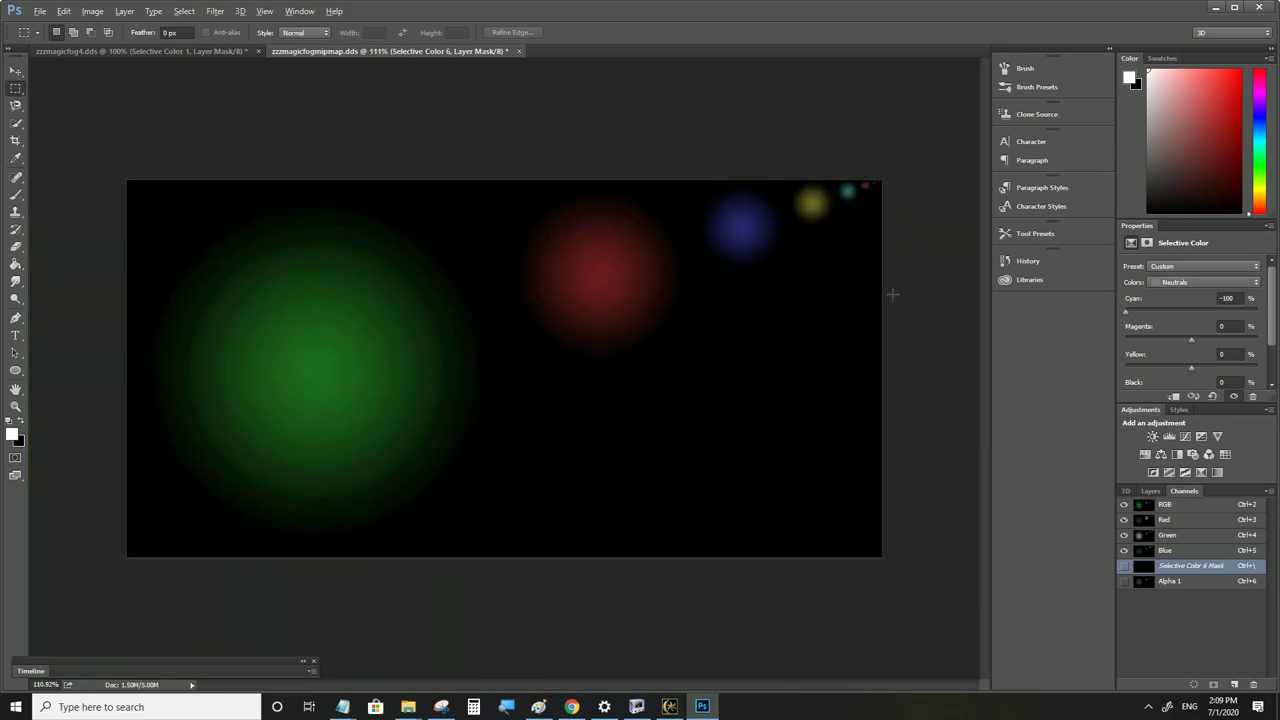
Save the texture as DDS zzzmagicfogmipmapcolor.dds with DXT5 and existing MIP maps
{"action": "left_click", "coordinate": [39, 12]}
{"action": "left_click", "coordinate": [85, 156]}
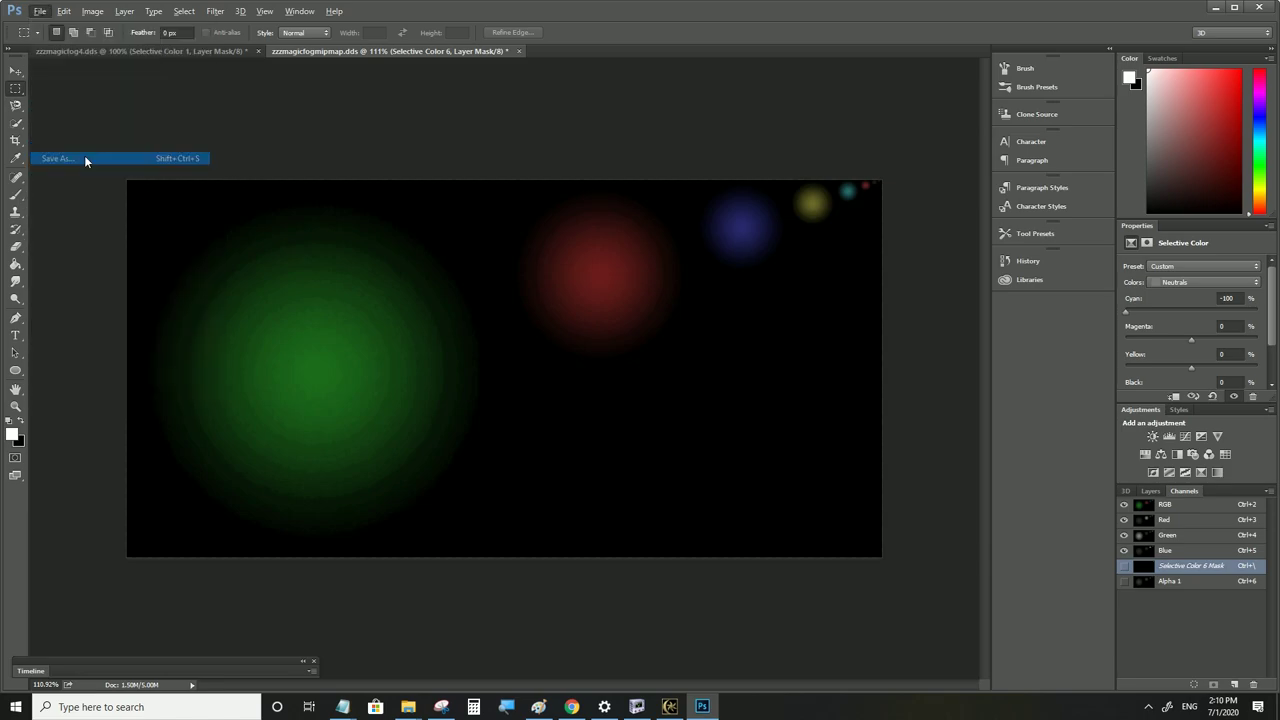
{"action": "left_click", "coordinate": [177, 310]}
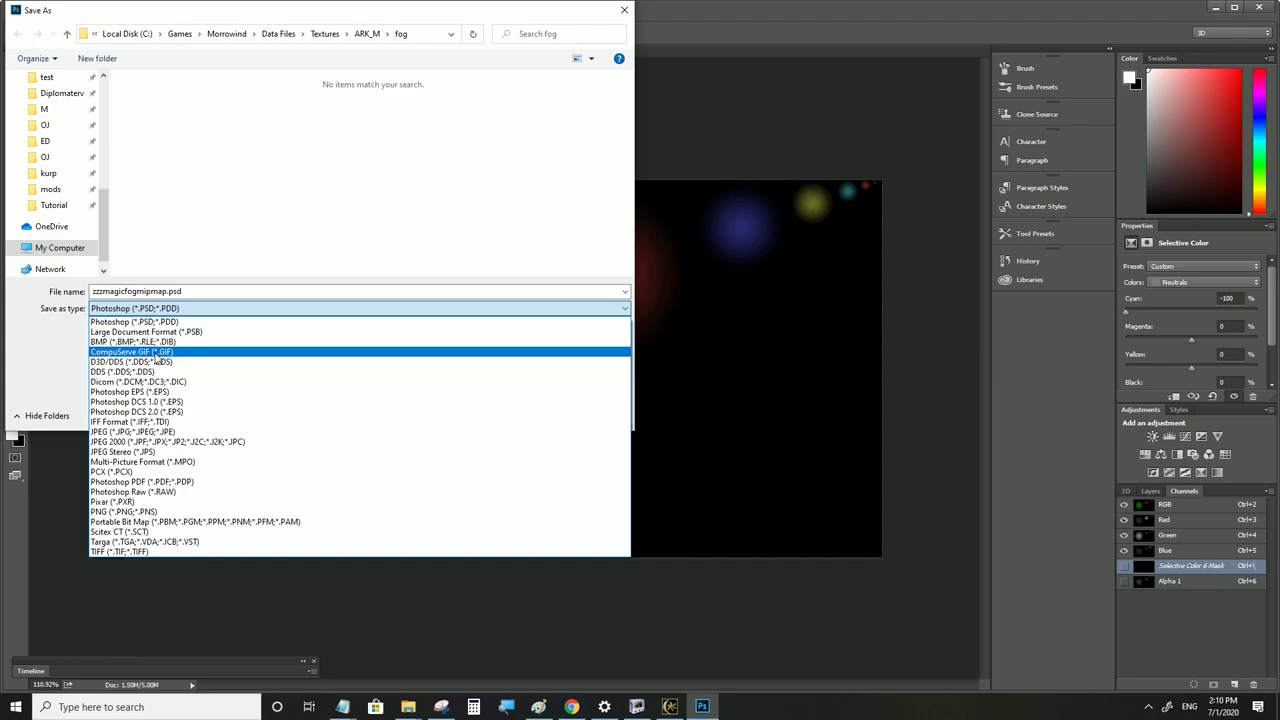
{"action": "left_click", "coordinate": [149, 363]}
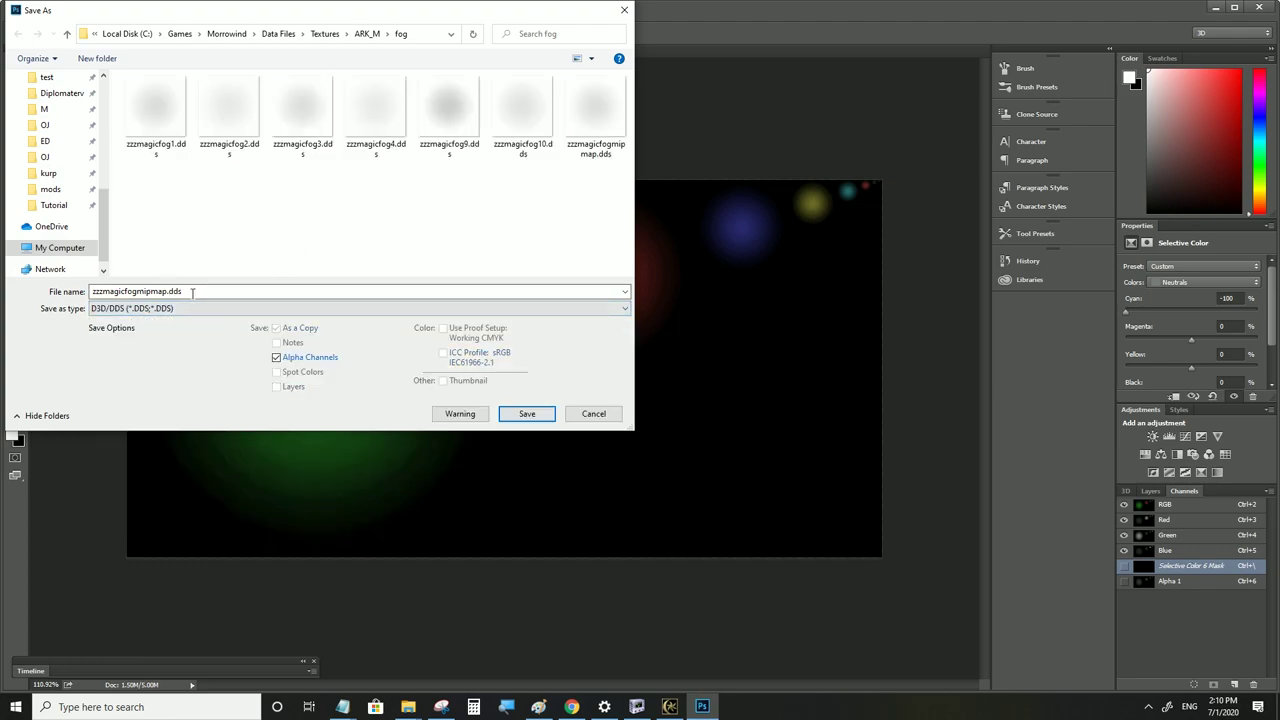
{"action": "left_click", "coordinate": [178, 292]}
{"action": "left_click", "coordinate": [168, 292]}
{"action": "type", "text": "color"}
{"action": "left_click", "coordinate": [526, 414]}
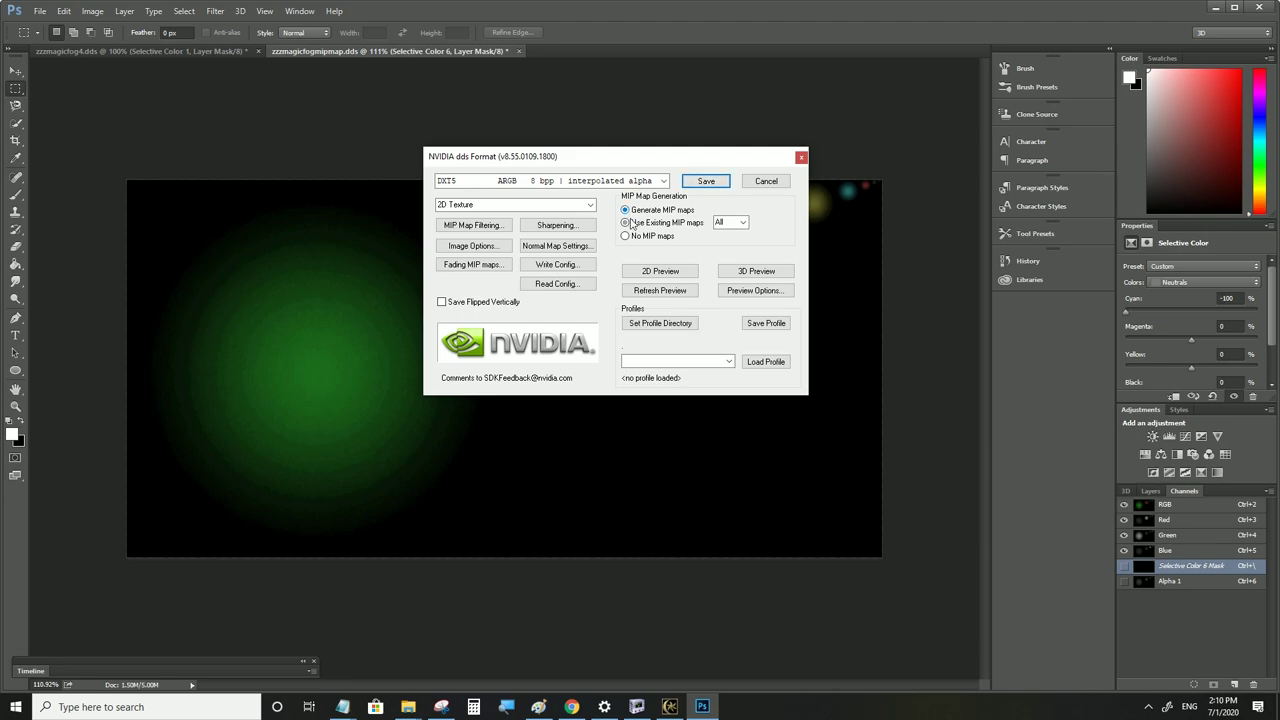
{"action": "left_click", "coordinate": [706, 181]}
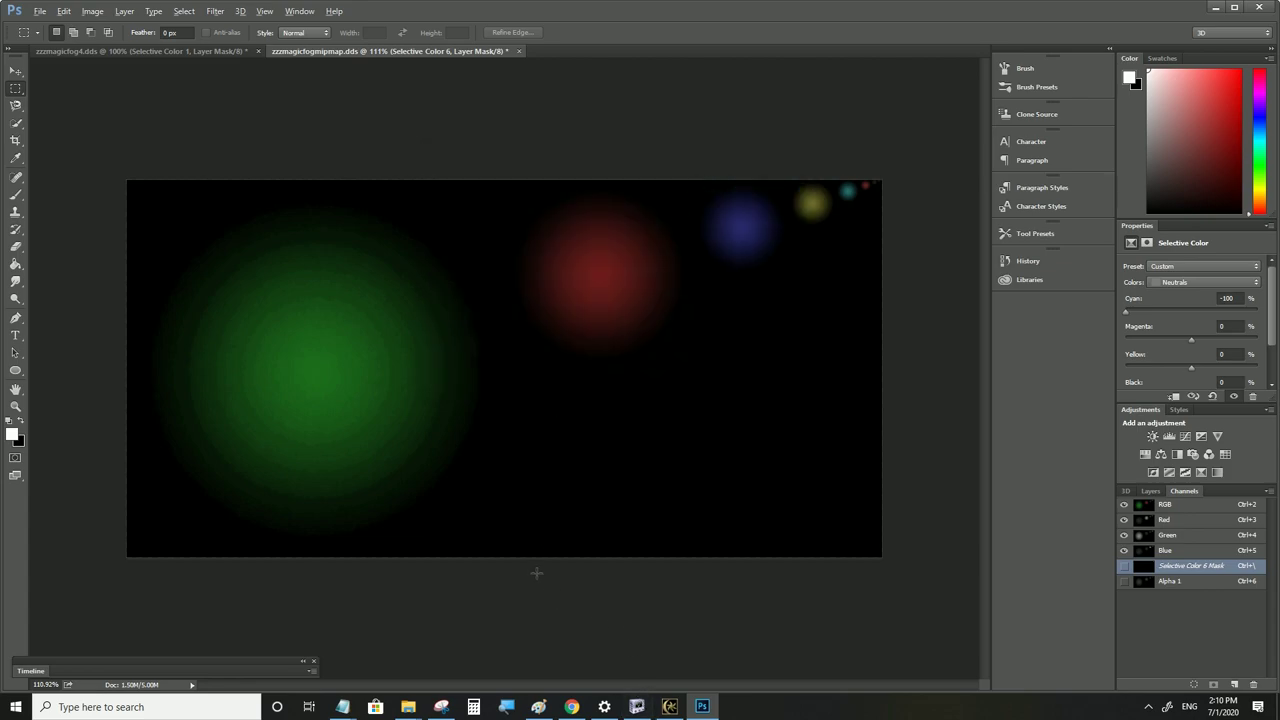
Point the particle NiSourceTexture to zzzmagicfogmipmapcolor.dds
{"action": "left_click", "coordinate": [636, 707]}
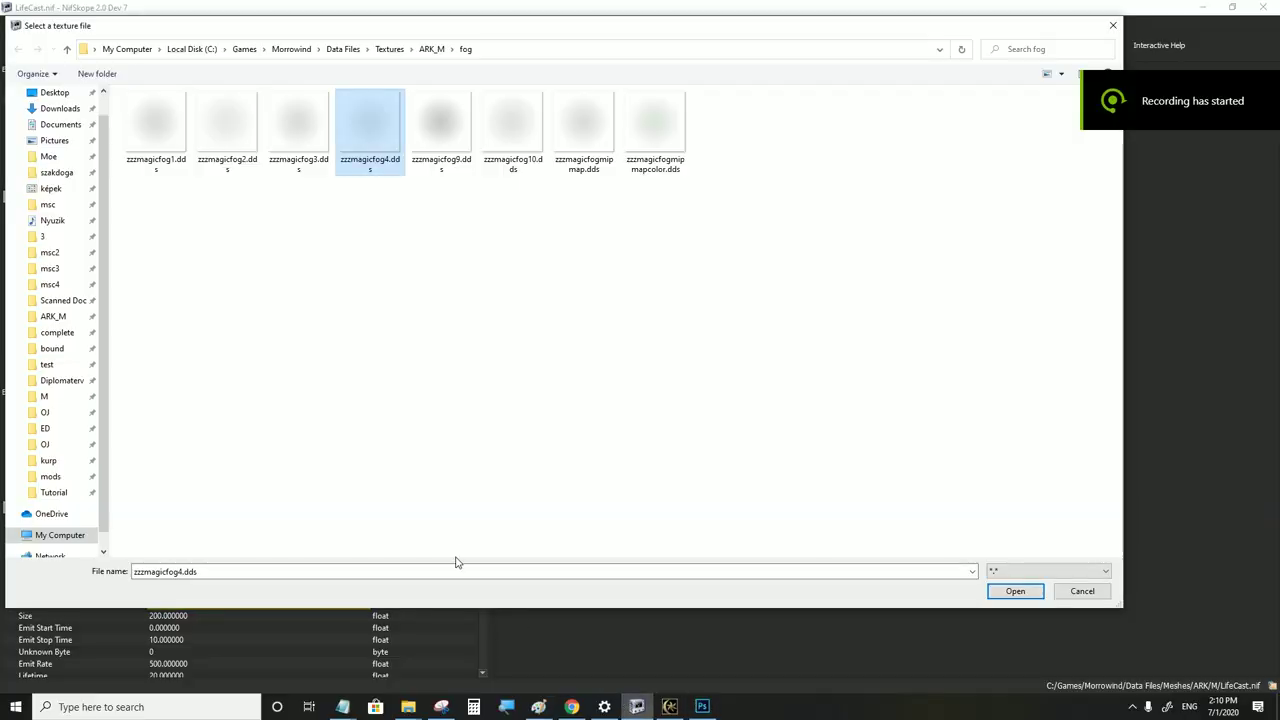
{"action": "key", "text": "Return"}
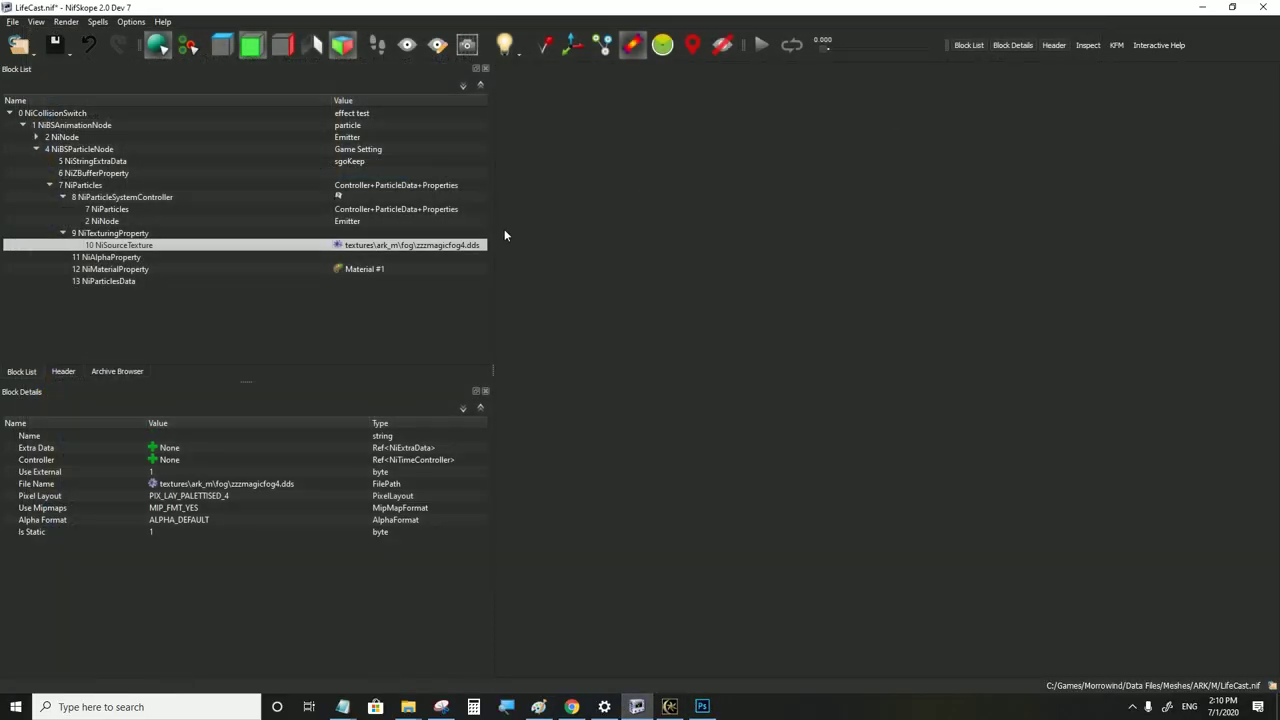
{"action": "double_click", "coordinate": [340, 249]}
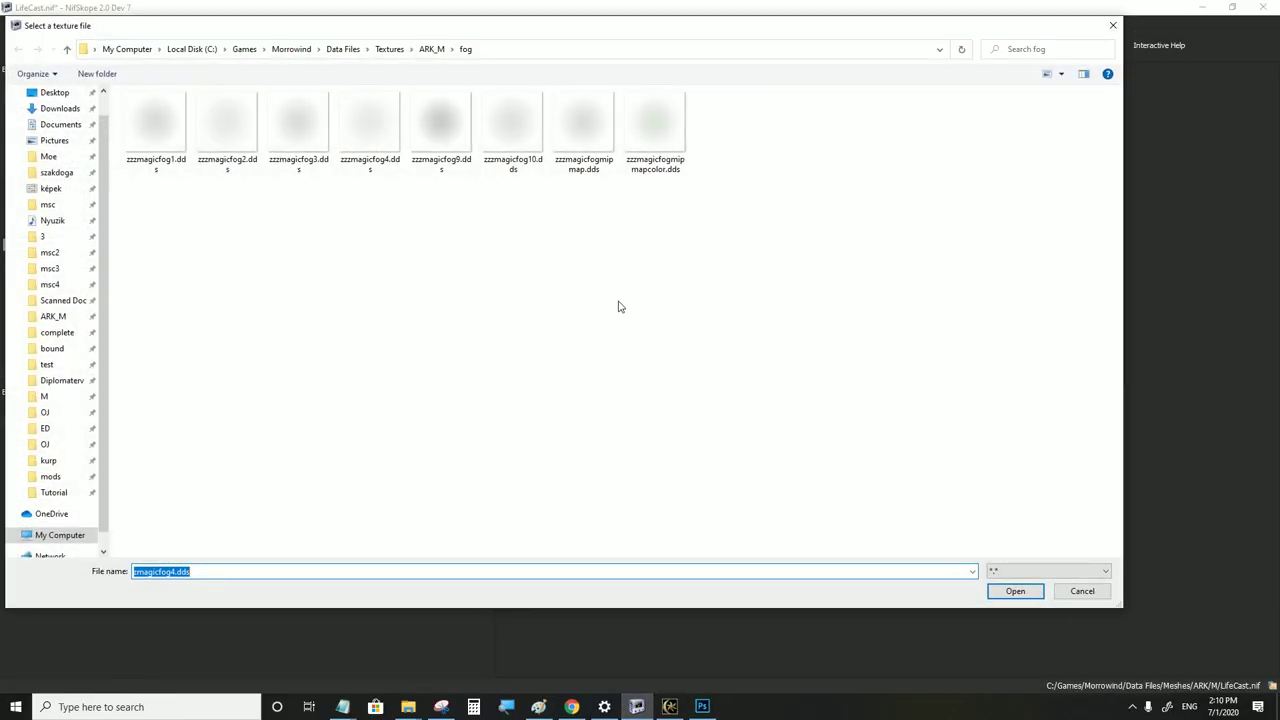
{"action": "left_click", "coordinate": [645, 155]}
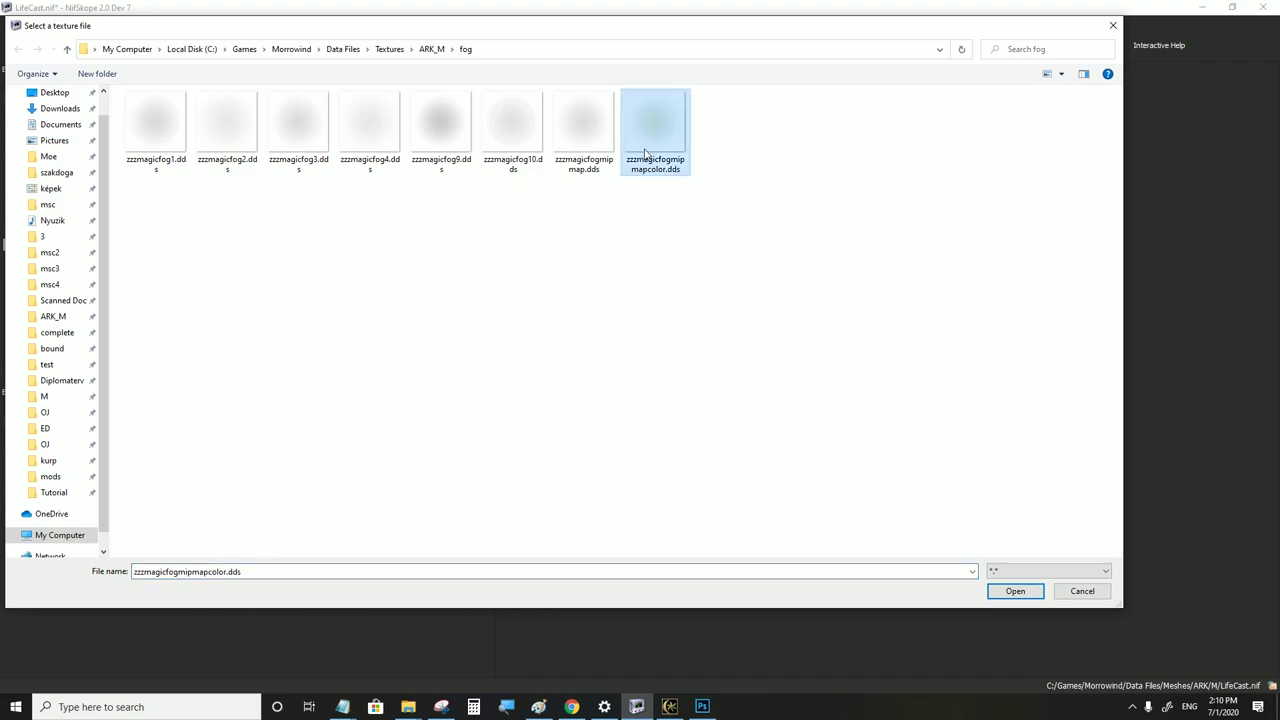
{"action": "left_click", "coordinate": [1010, 594]}
Save LifeCast.nif and open the colour chooser for NiParticlesData's Vertex Colors
{"action": "left_click", "coordinate": [12, 21]}
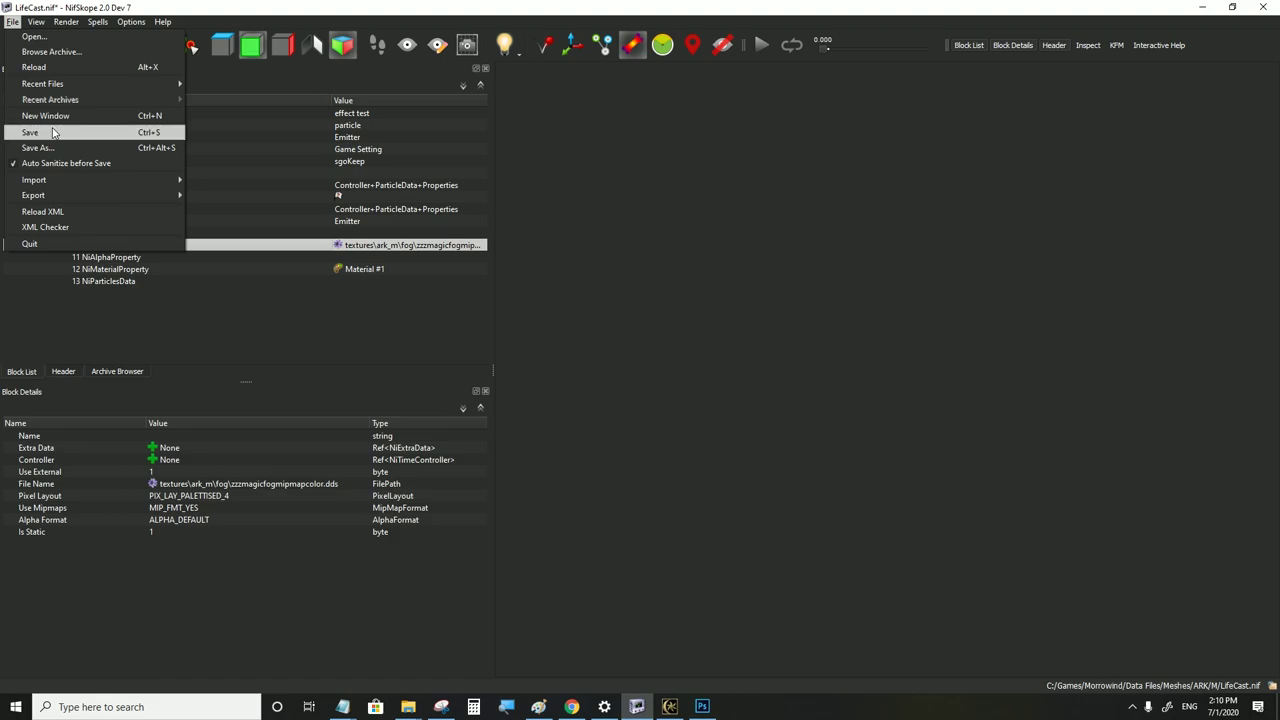
{"action": "left_click", "coordinate": [54, 132]}
{"action": "left_click", "coordinate": [108, 281]}
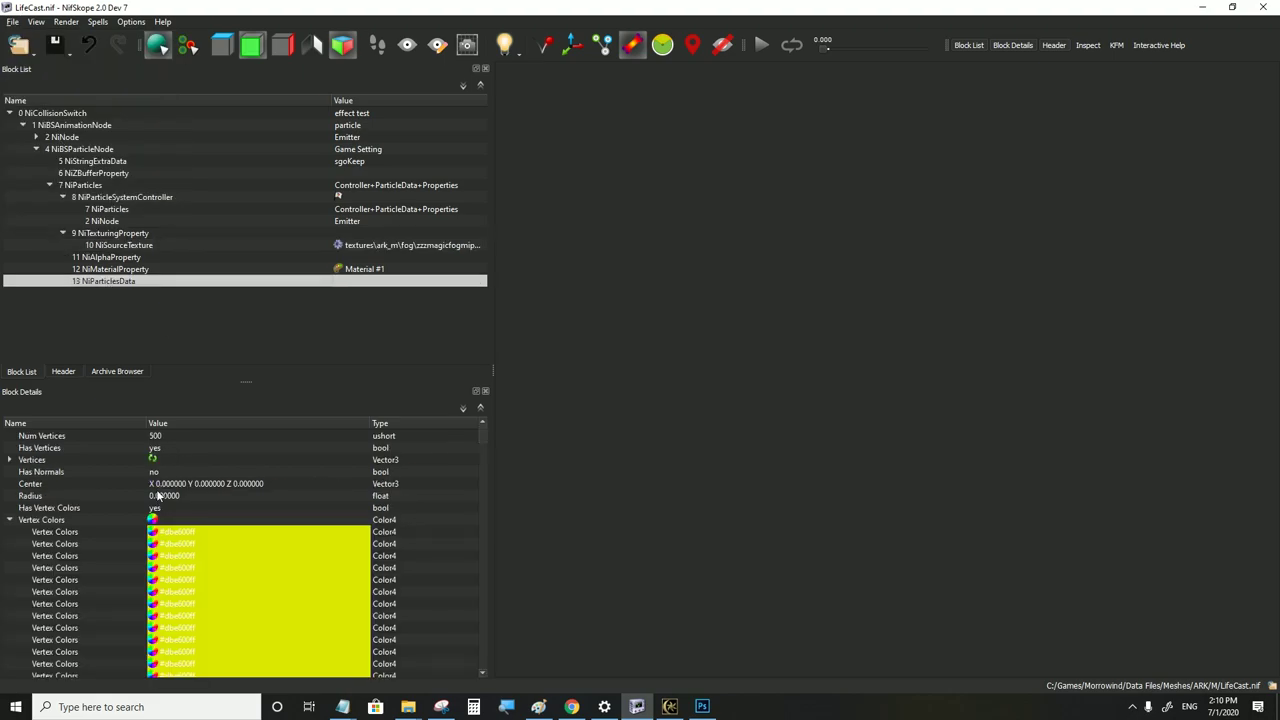
{"action": "left_click", "coordinate": [153, 519]}
Set the particle Vertex Colors to grey
{"action": "left_click_drag", "start_coordinate": [624, 346], "coordinate": [684, 326]}
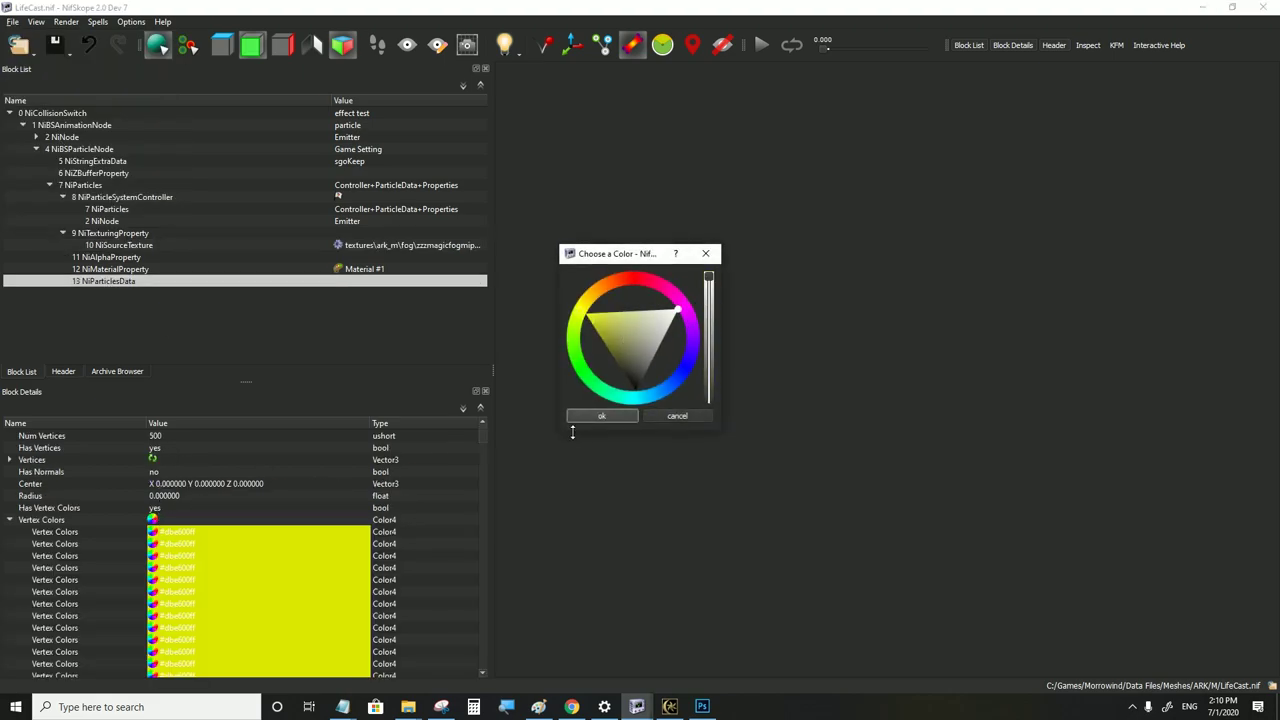
{"action": "left_click", "coordinate": [600, 417]}
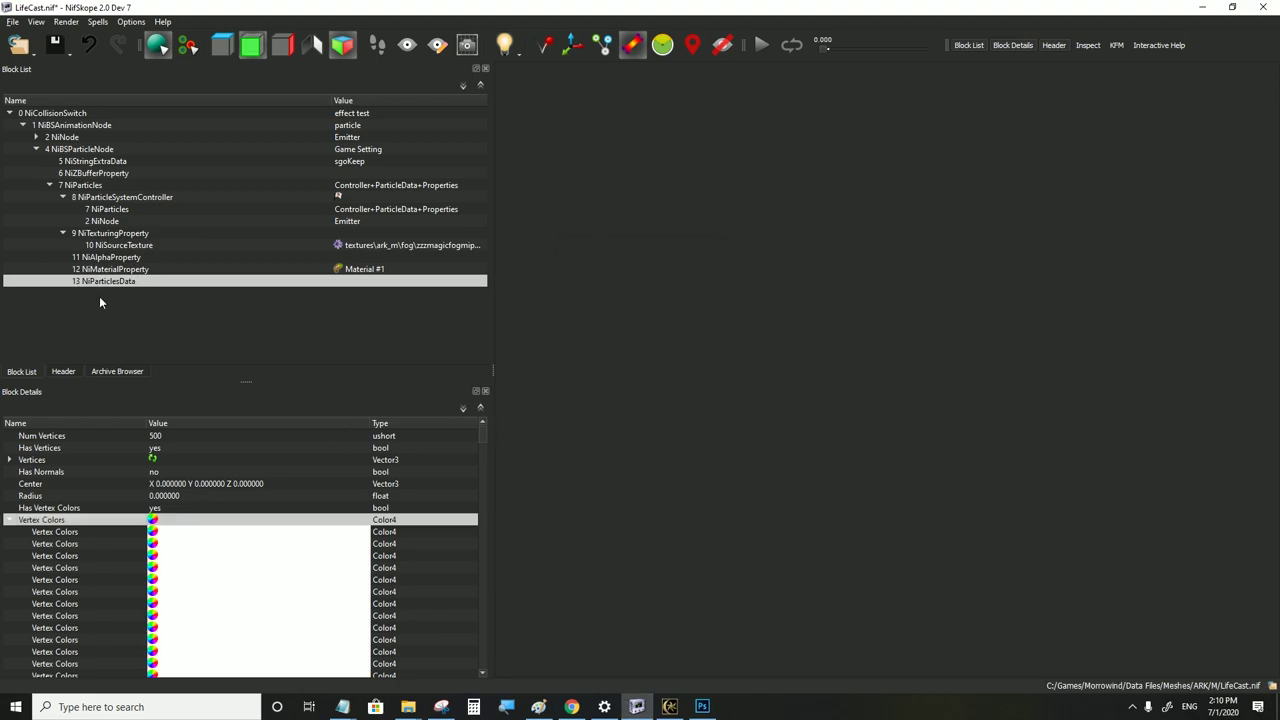
{"action": "left_click", "coordinate": [153, 519]}
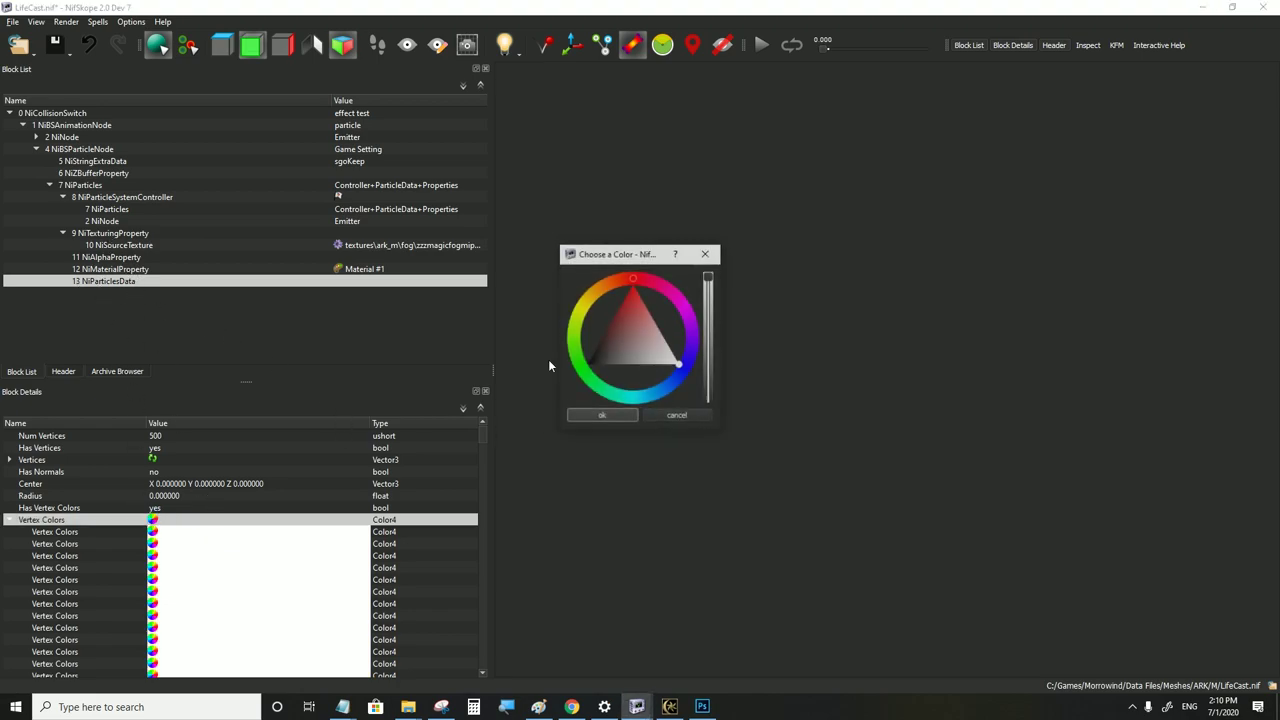
{"action": "left_click", "coordinate": [605, 416]}
Set the particle system controller's colour to grey
{"action": "left_click", "coordinate": [130, 198]}
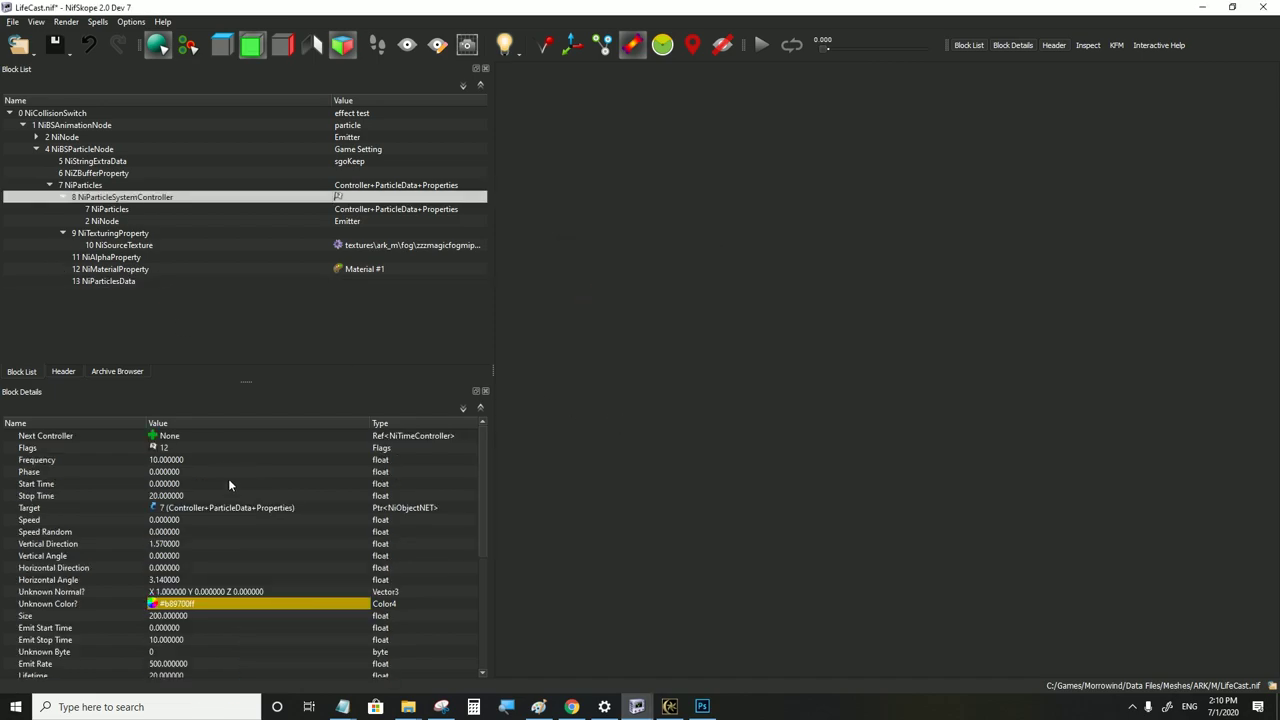
{"action": "left_click", "coordinate": [153, 606]}
{"action": "mouse_move", "coordinate": [653, 350]}
{"action": "left_mouse_down"}
{"action": "mouse_move", "coordinate": [667, 346]}
{"action": "mouse_move", "coordinate": [658, 355]}
{"action": "left_mouse_up"}
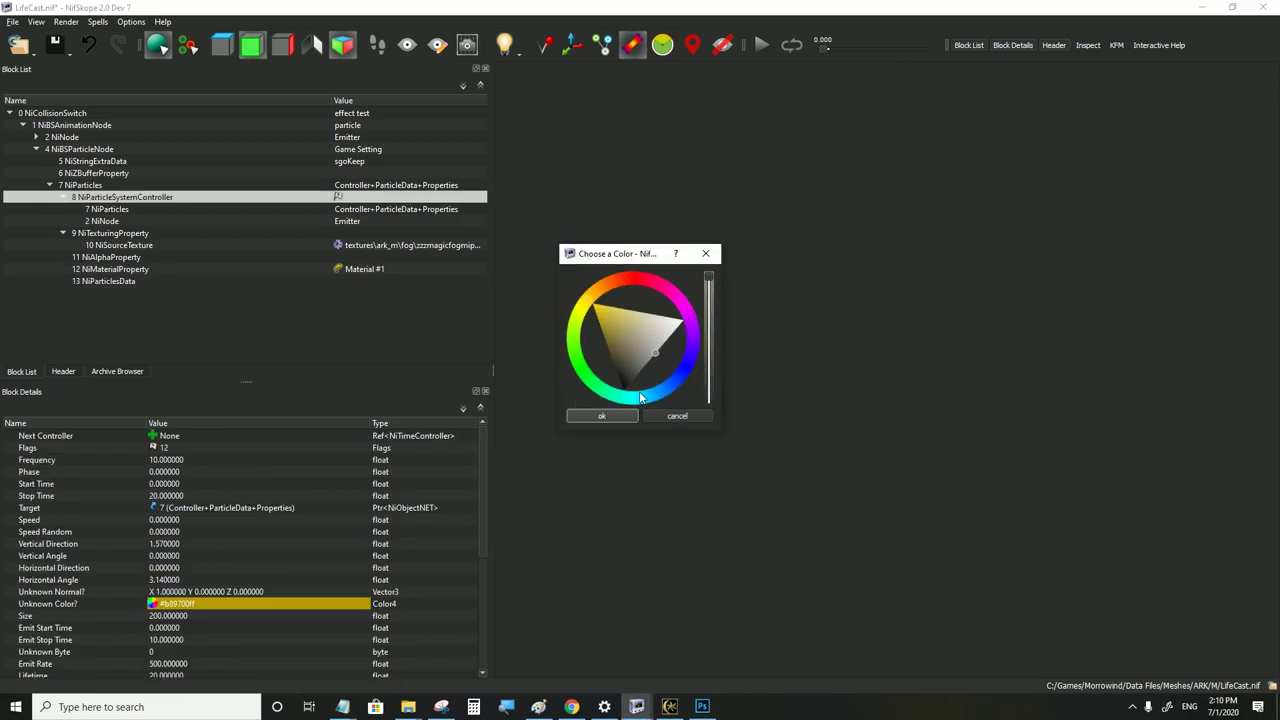
{"action": "left_click", "coordinate": [621, 416]}
{"action": "left_click", "coordinate": [603, 416]}
Set the NiMaterialProperty Ambient Color to grey #7c7c7c
{"action": "left_click", "coordinate": [106, 269]}
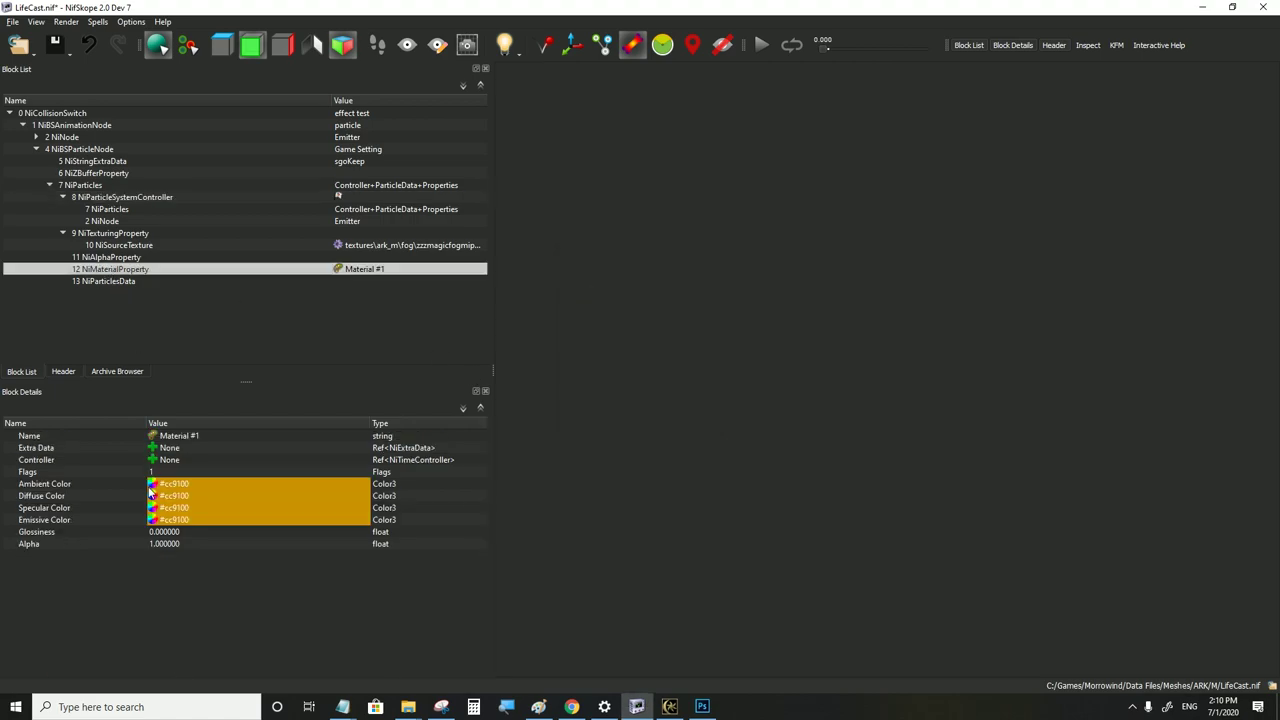
{"action": "left_click", "coordinate": [151, 485]}
{"action": "left_click", "coordinate": [653, 358]}
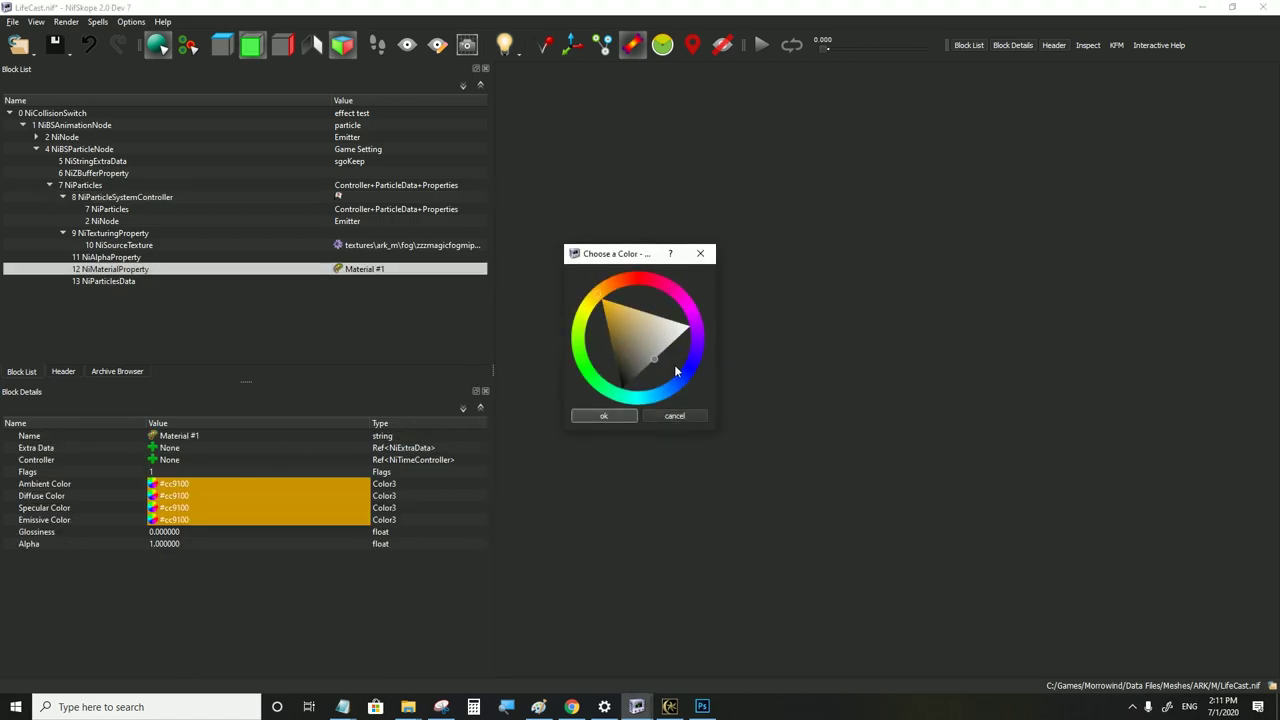
{"action": "left_click", "coordinate": [606, 417]}
Copy the grey Ambient colour into Diffuse, Specular and Emissive Color
{"action": "left_click", "coordinate": [247, 493]}
{"action": "left_click", "coordinate": [220, 485]}
{"action": "key", "text": "ctrl+c"}
{"action": "left_click", "coordinate": [214, 496]}
{"action": "key", "text": "ctrl+v"}
{"action": "left_click", "coordinate": [210, 507], "text": "ctrl"}
{"action": "key", "text": "ctrl+v"}
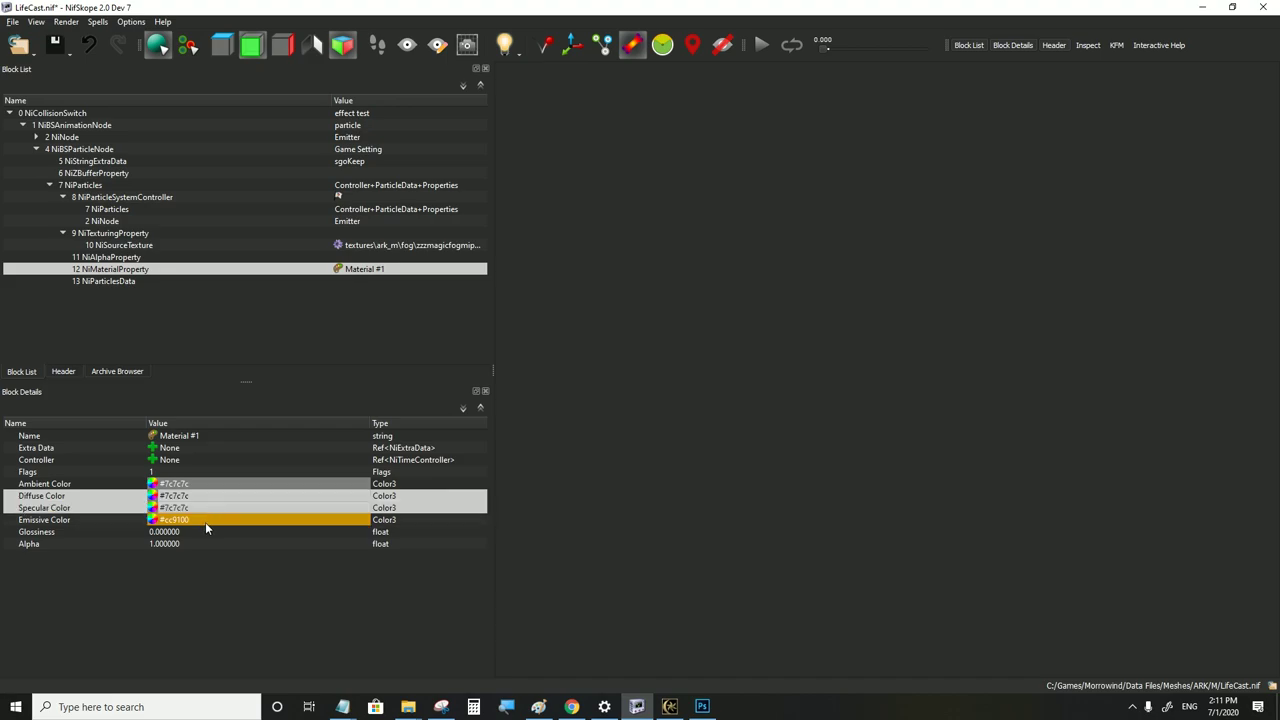
{"action": "left_click", "coordinate": [206, 521], "text": "ctrl"}
{"action": "key", "text": "ctrl+v"}
{"action": "left_click", "coordinate": [209, 496]}
Save LifeCast.nif, close the stalled Morrowind window, and show the desktop
{"action": "left_click", "coordinate": [12, 22]}
{"action": "left_click", "coordinate": [52, 132]}
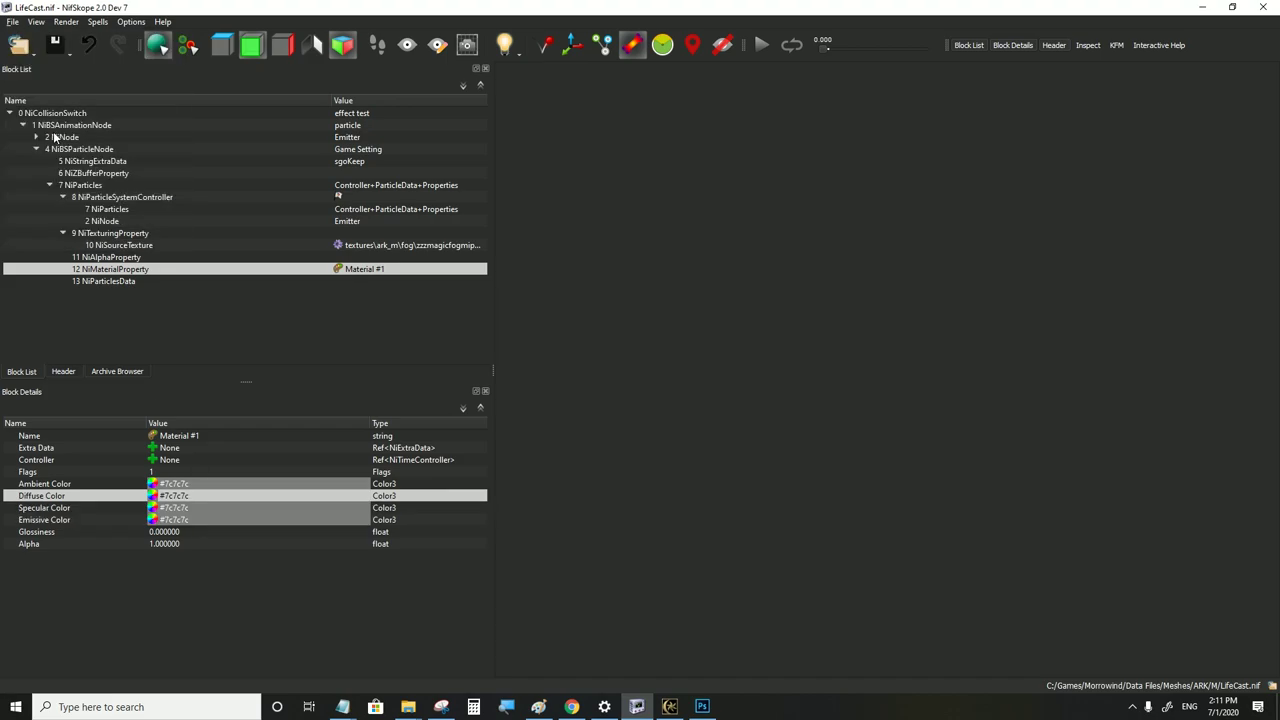
{"action": "left_click", "coordinate": [670, 706]}
{"action": "key", "text": "alt+F4"}
{"action": "left_click", "coordinate": [1278, 710]}
Launch Morrowind, dismiss the missing master files warning, and load the autosave
{"action": "double_click", "coordinate": [227, 640]}
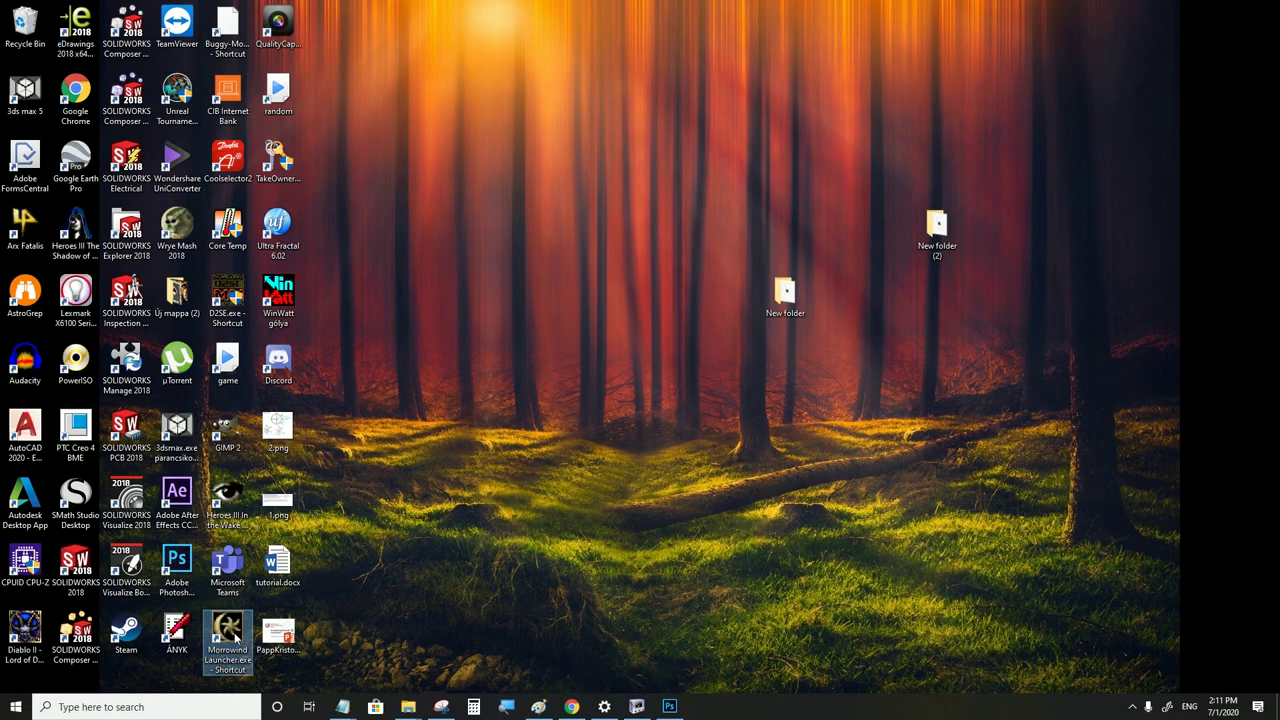
{"action": "left_click", "coordinate": [629, 292]}
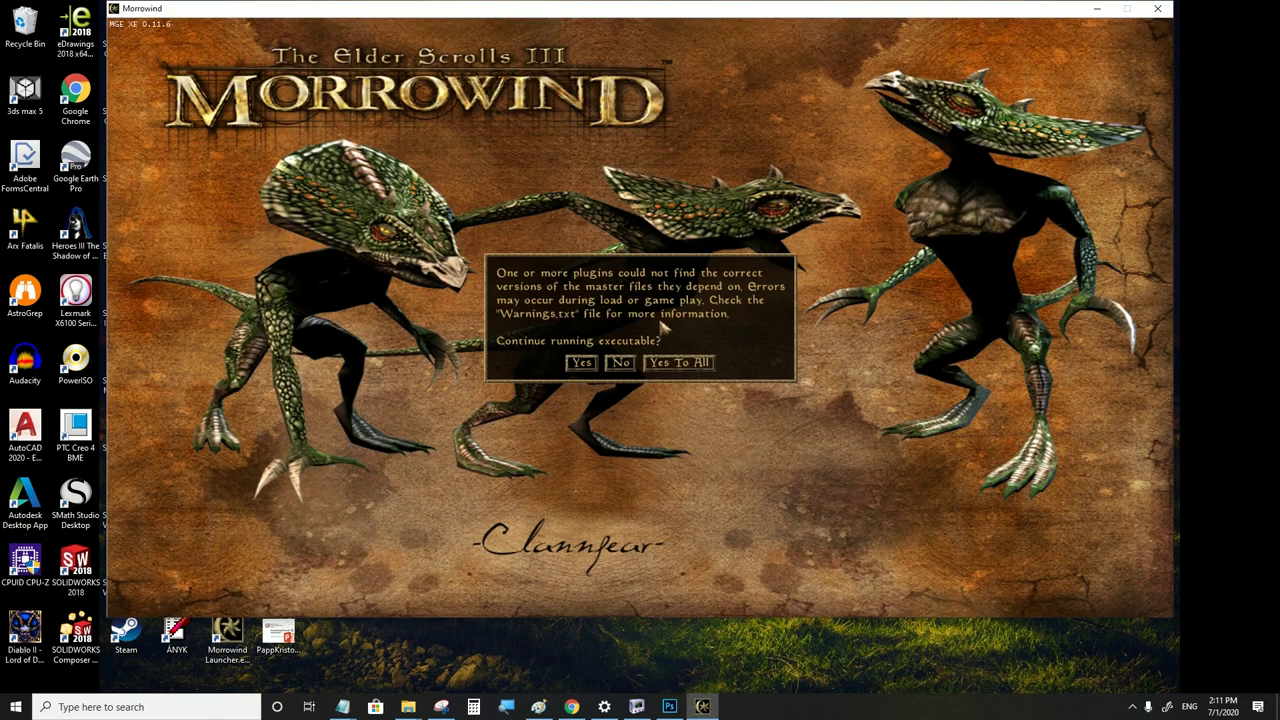
{"action": "left_click", "coordinate": [674, 365]}
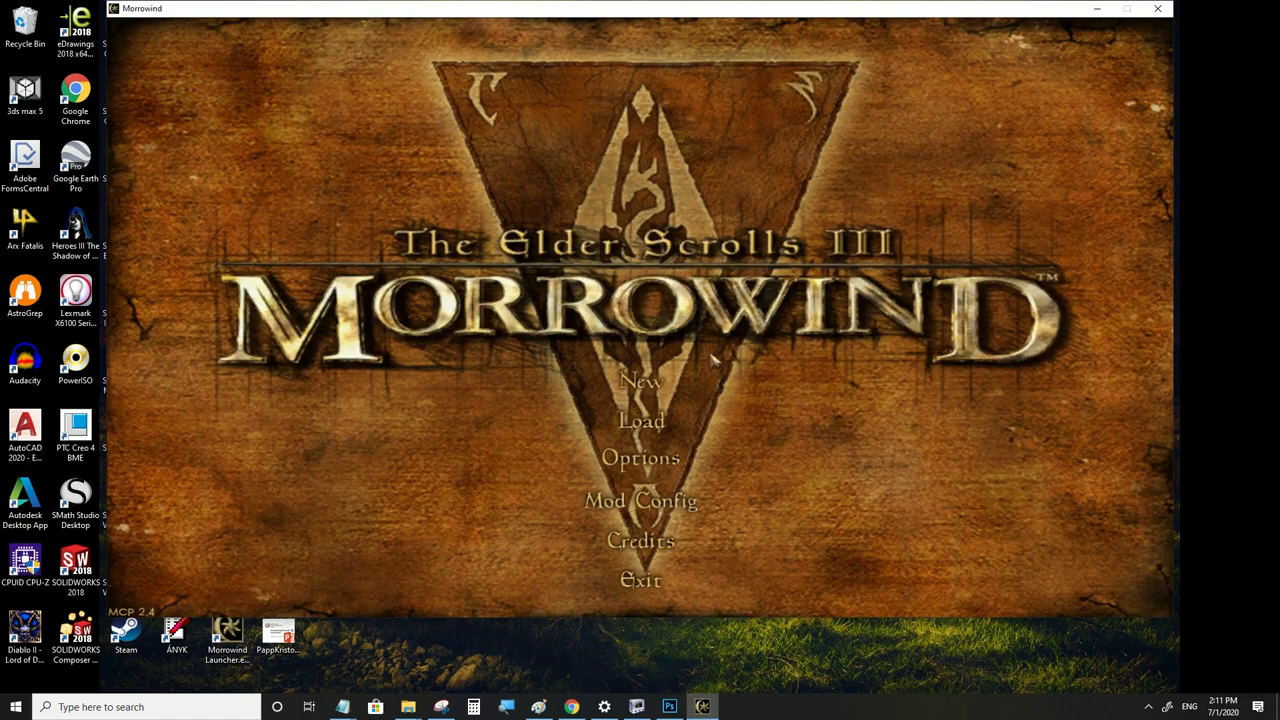
{"action": "left_click", "coordinate": [648, 420]}
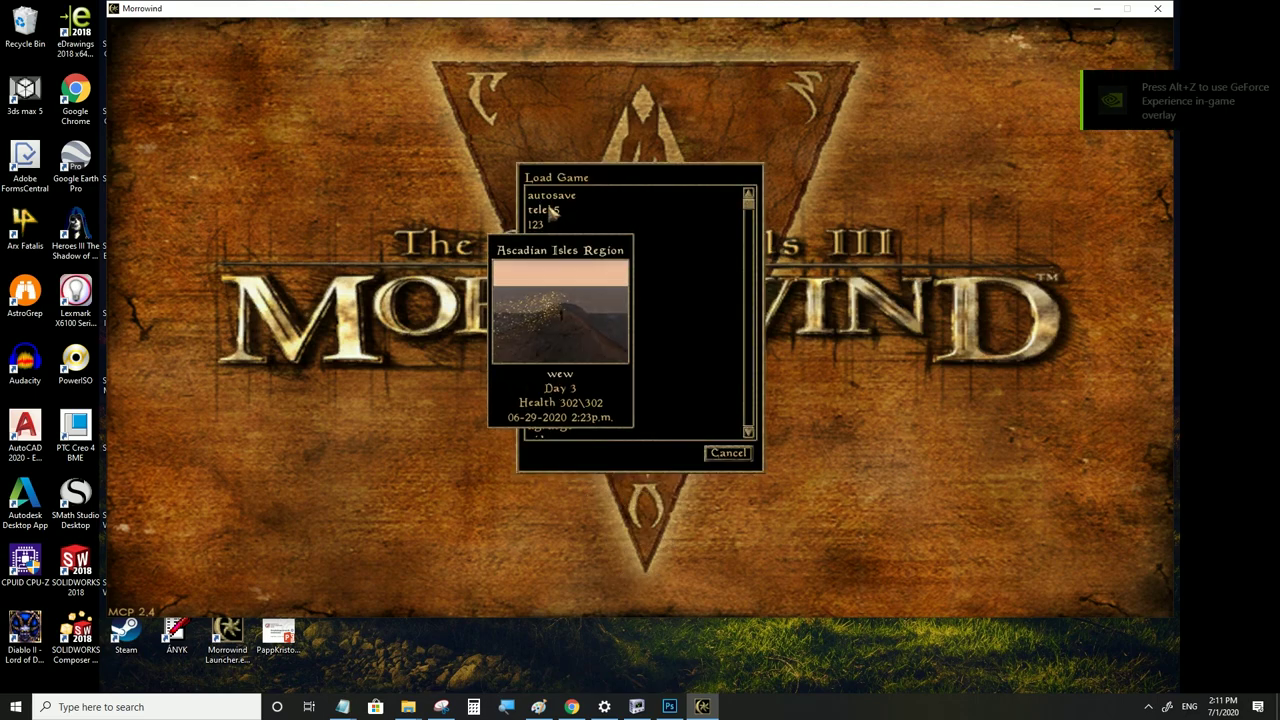
{"action": "left_click", "coordinate": [550, 199]}
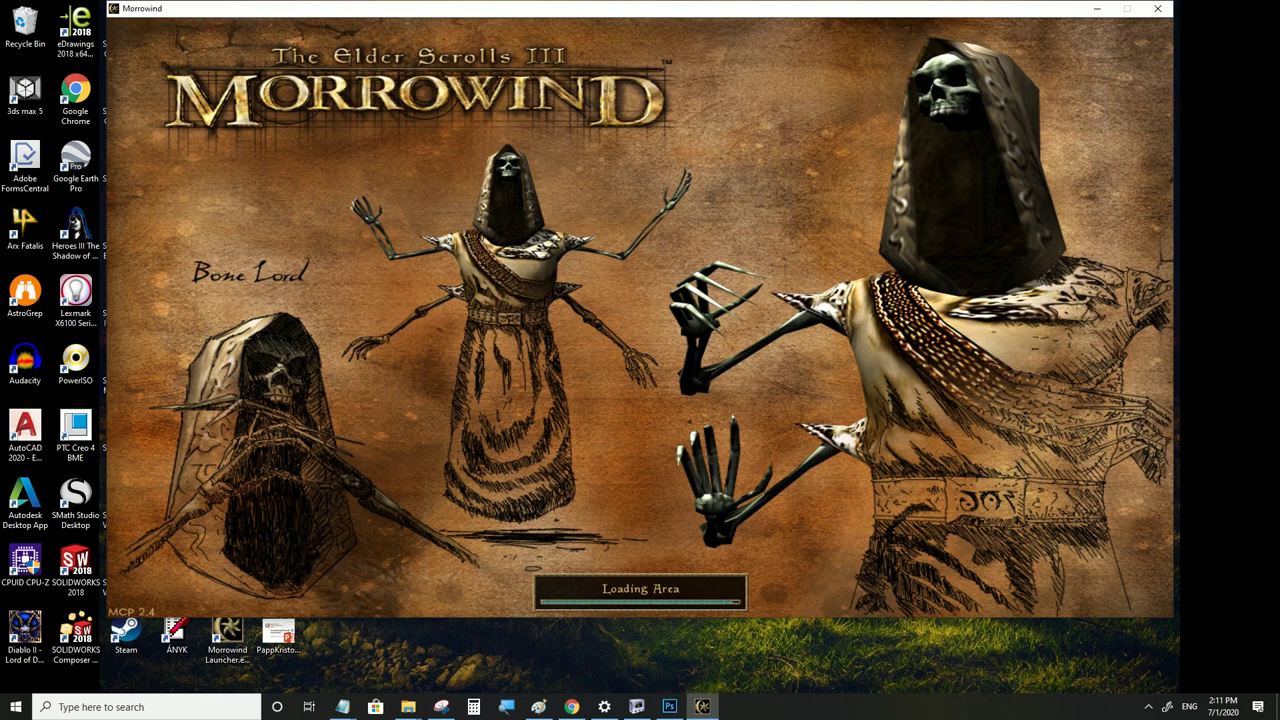
Run back and forth through St. Olms Plaza viewing the glow, with a brief look at Photoshop
{"action": "key", "text": "w"}
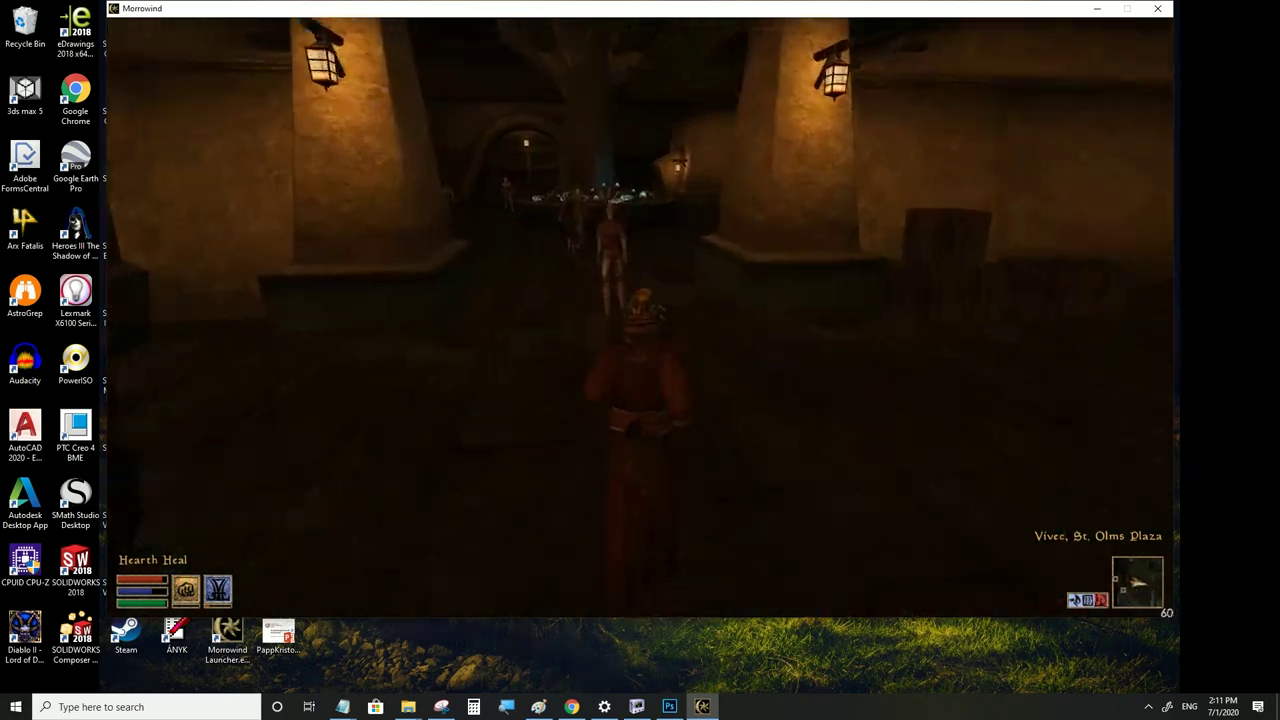
{"action": "key", "text": "s"}
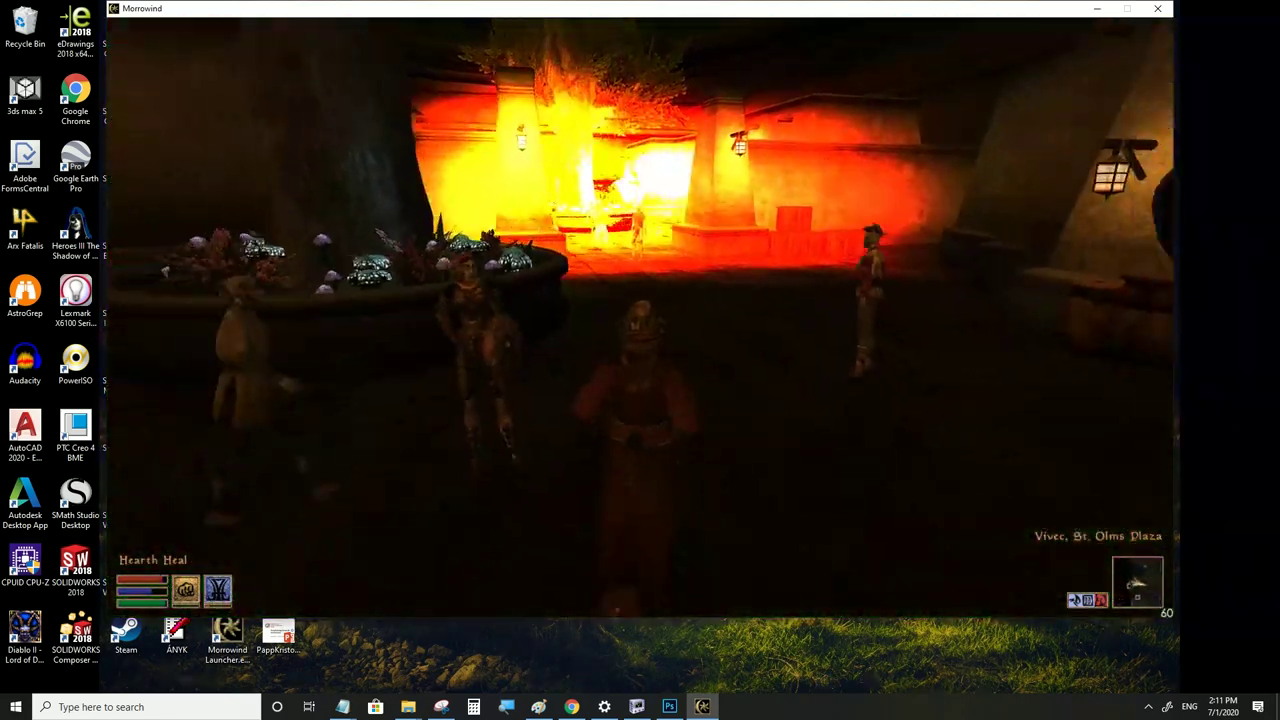
{"action": "key", "text": "w"}
{"action": "key", "text": "w"}
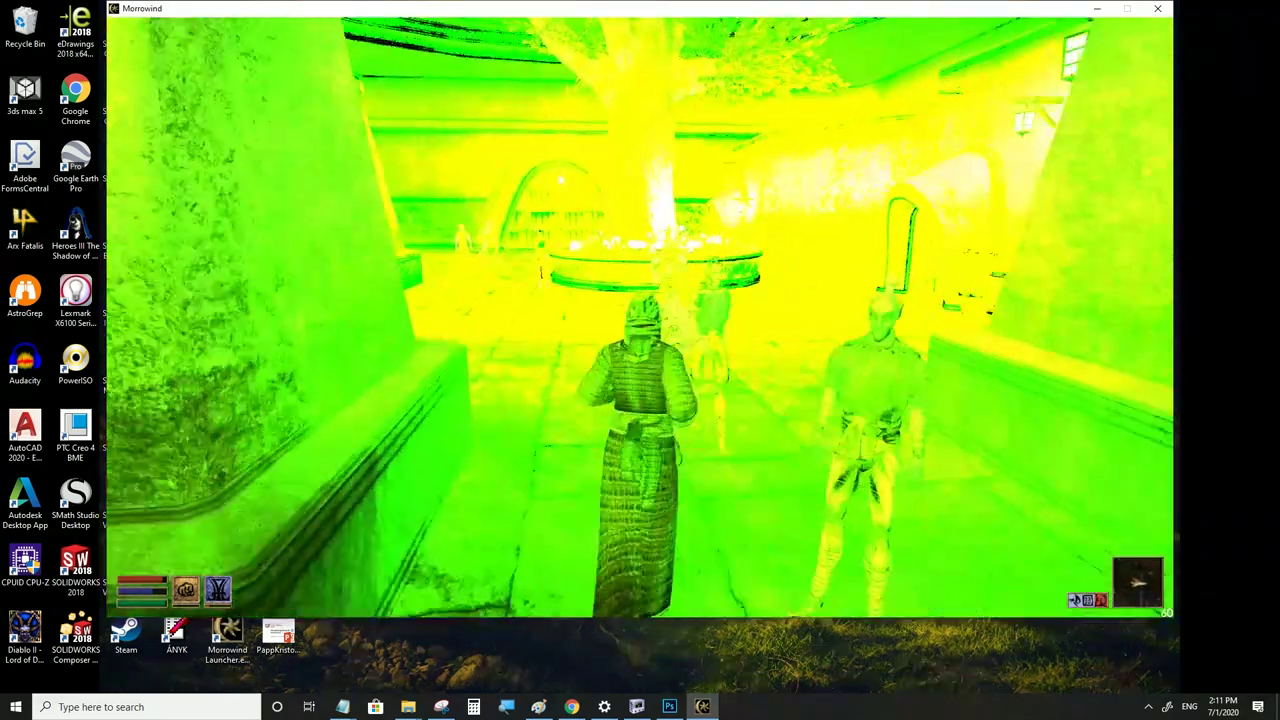
{"action": "key", "text": "s"}
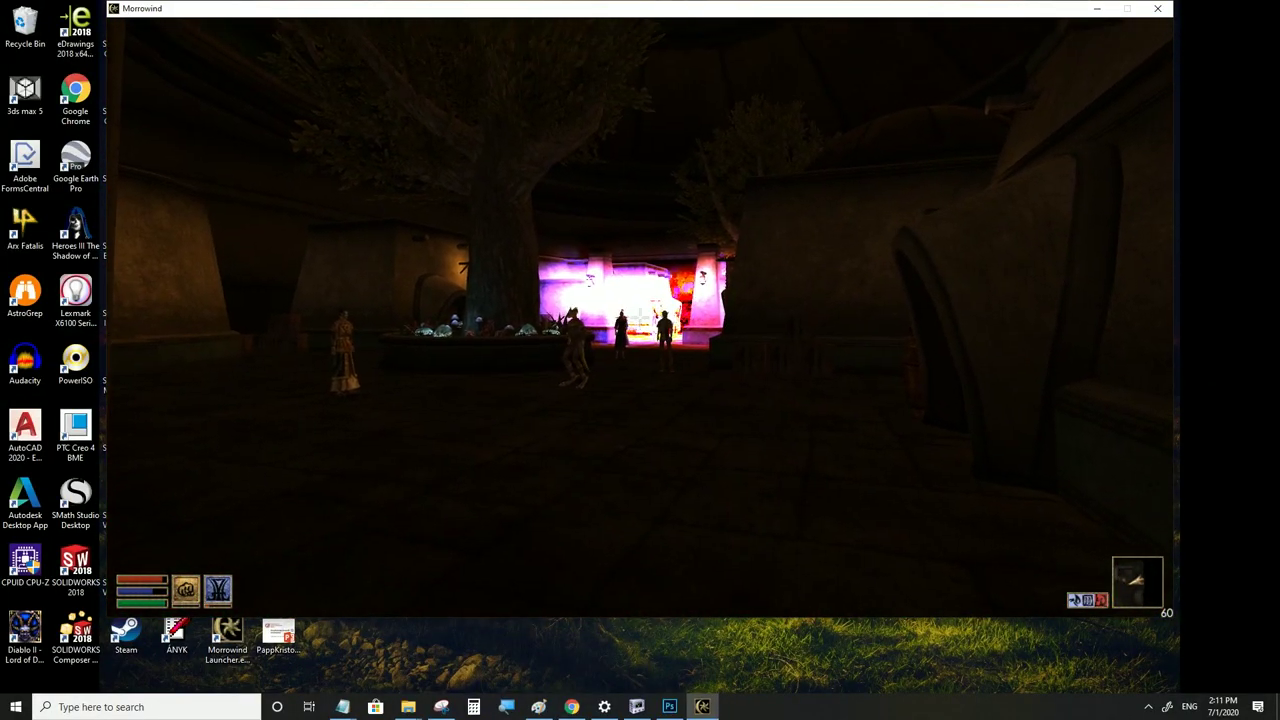
{"action": "key", "text": "s"}
{"action": "key", "text": "alt+Tab"}
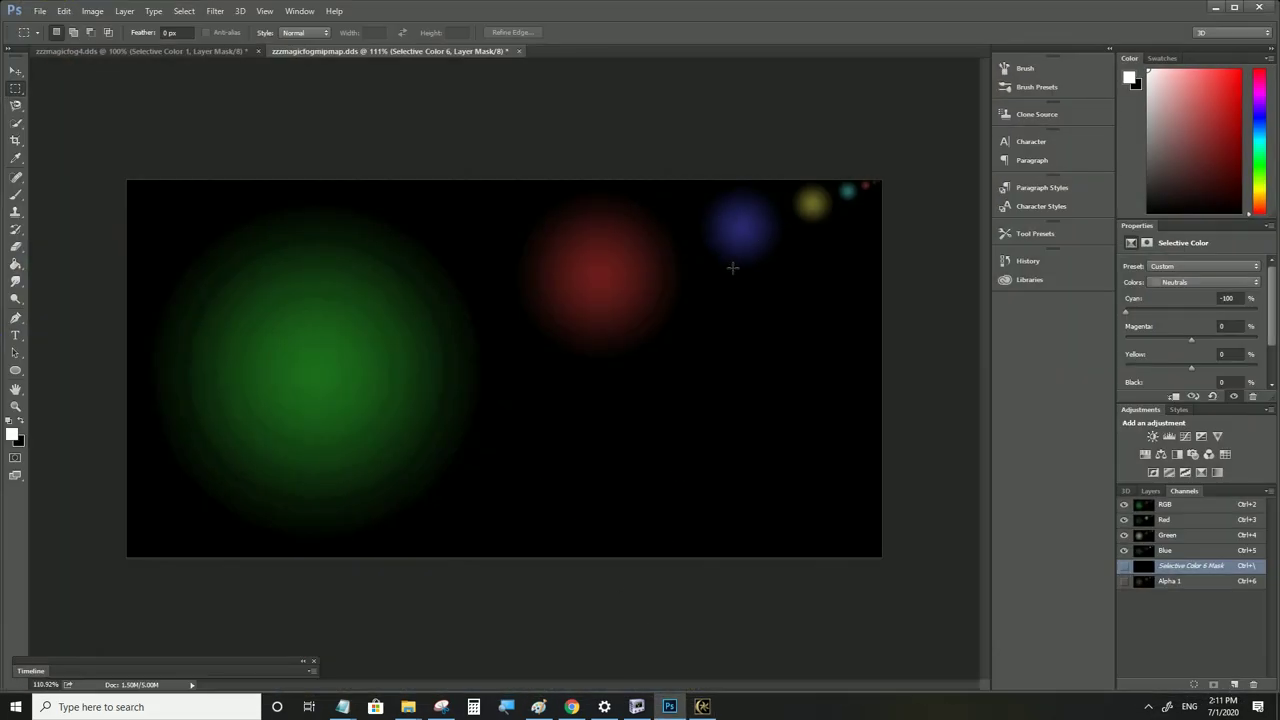
{"action": "left_click", "coordinate": [1215, 8]}
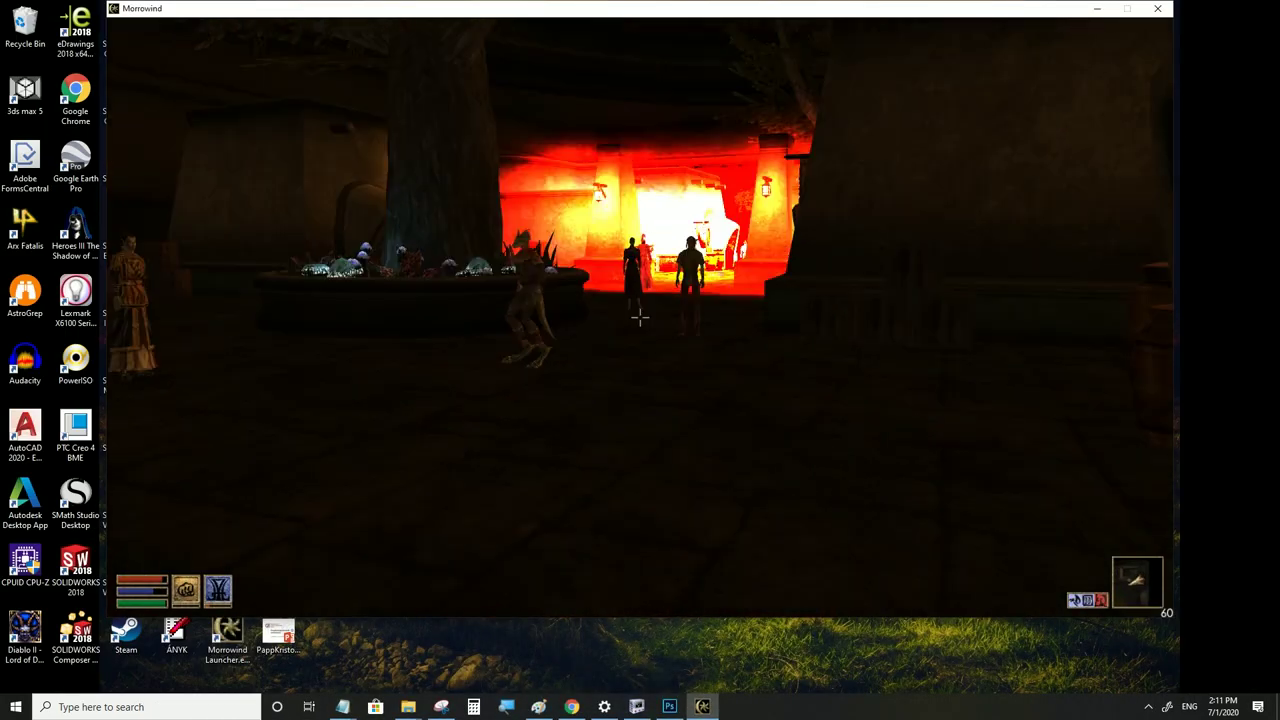
Walk in and out of the lit hall, switch to third-person view, then return from Photoshop
{"action": "key", "text": "w"}
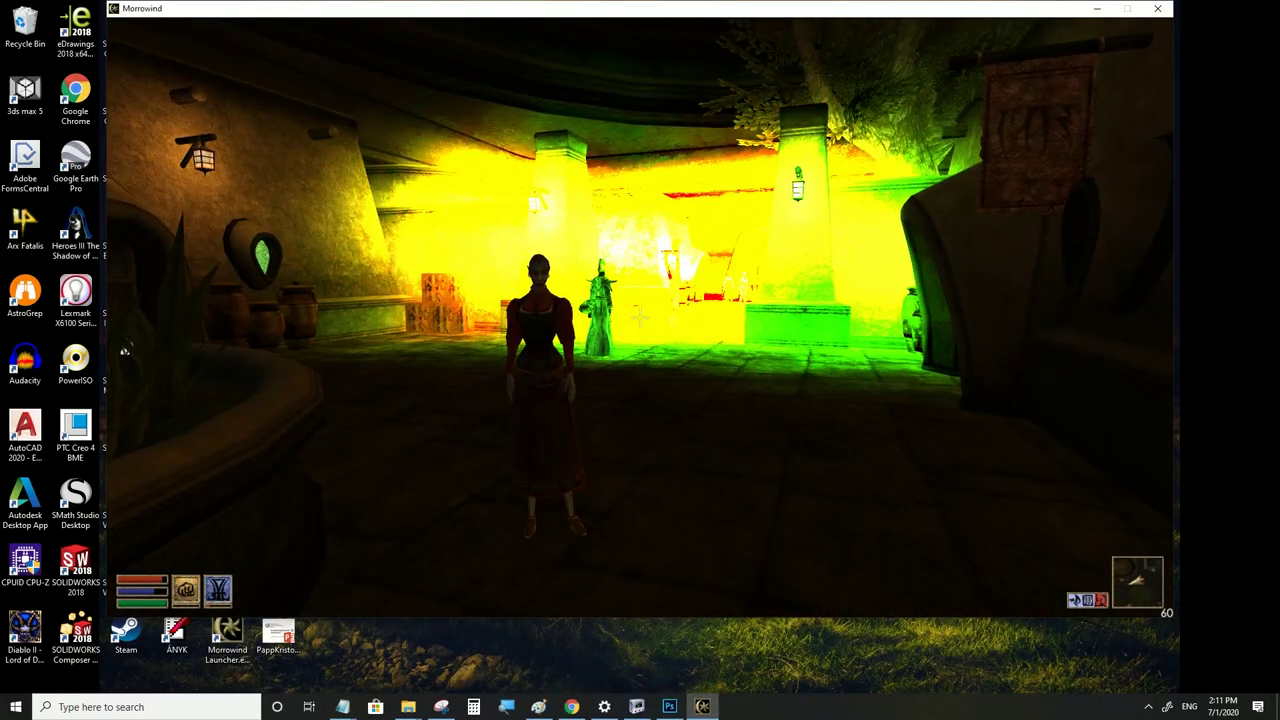
{"action": "key", "text": "s"}
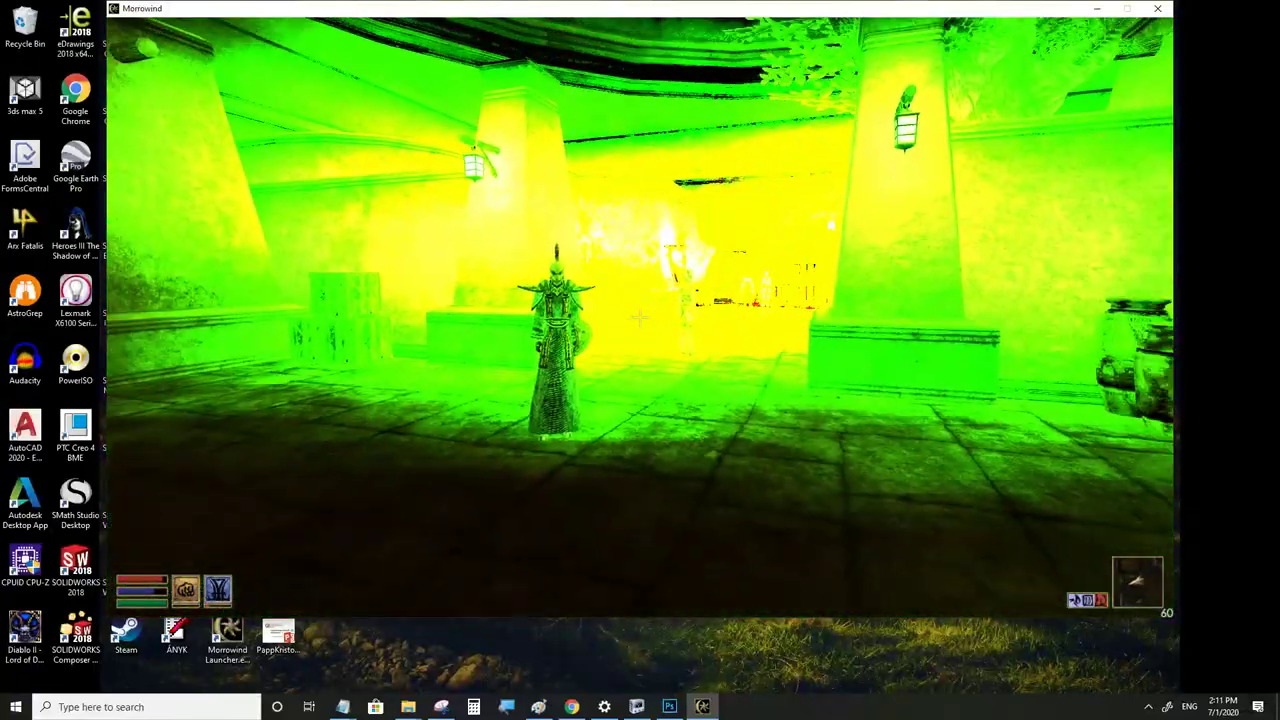
{"action": "key", "text": "s"}
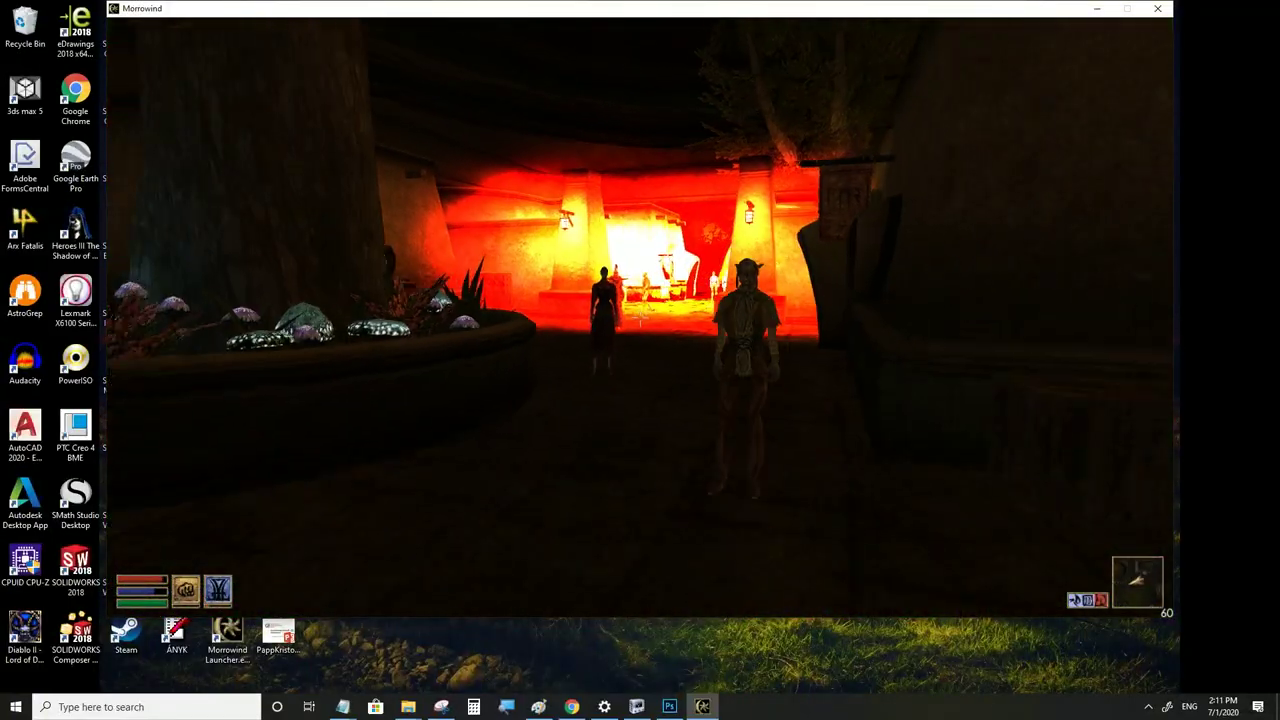
{"action": "key", "text": "w"}
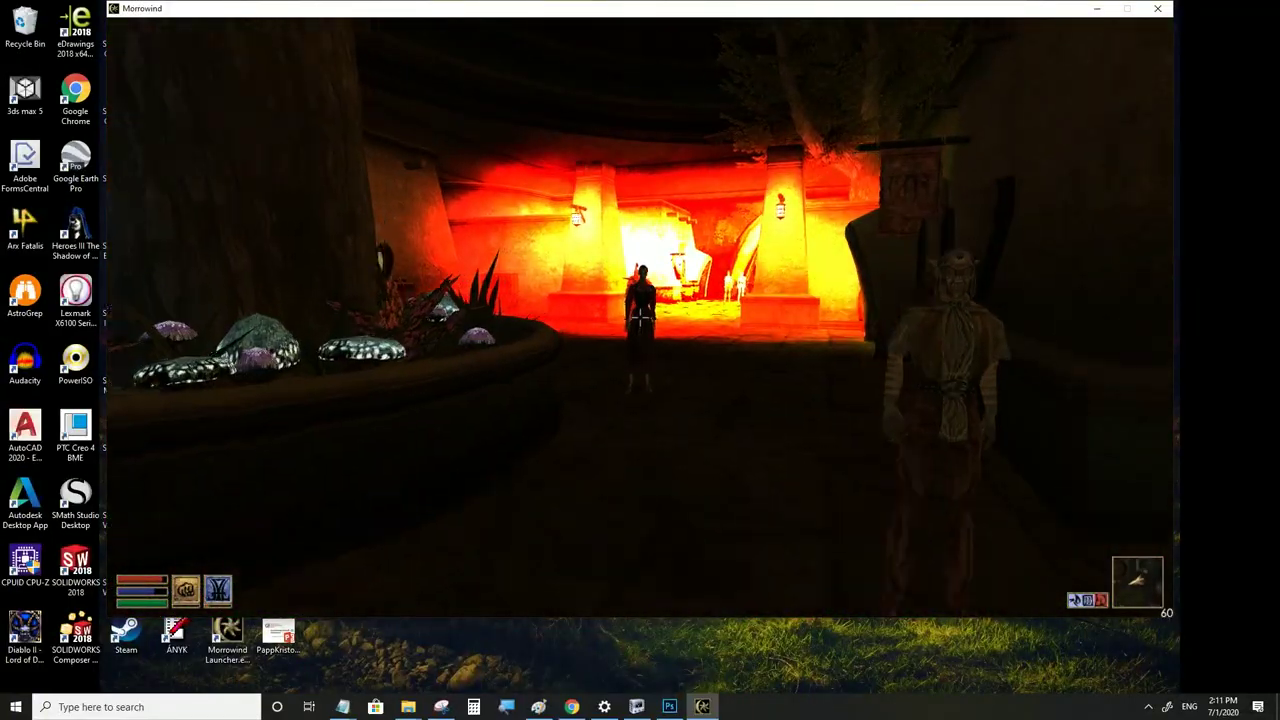
{"action": "key", "text": "w"}
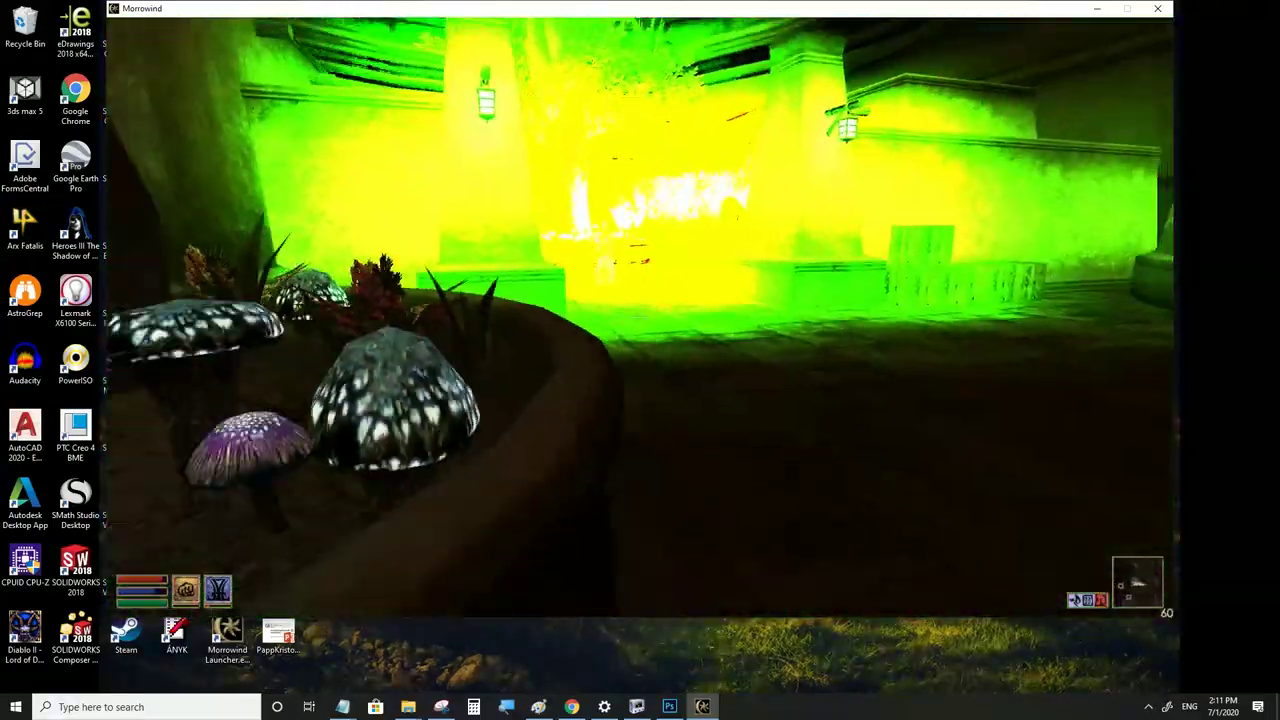
{"action": "key", "text": "s"}
{"action": "key", "text": "w"}
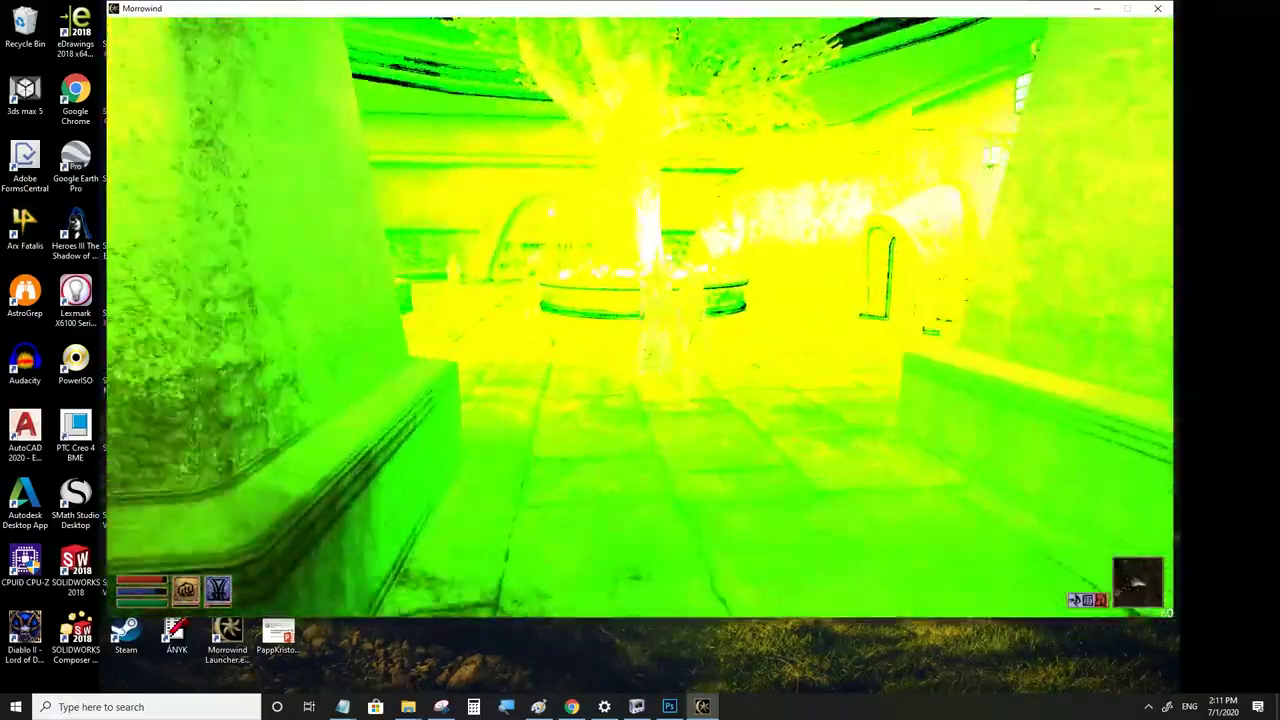
{"action": "key", "text": "s"}
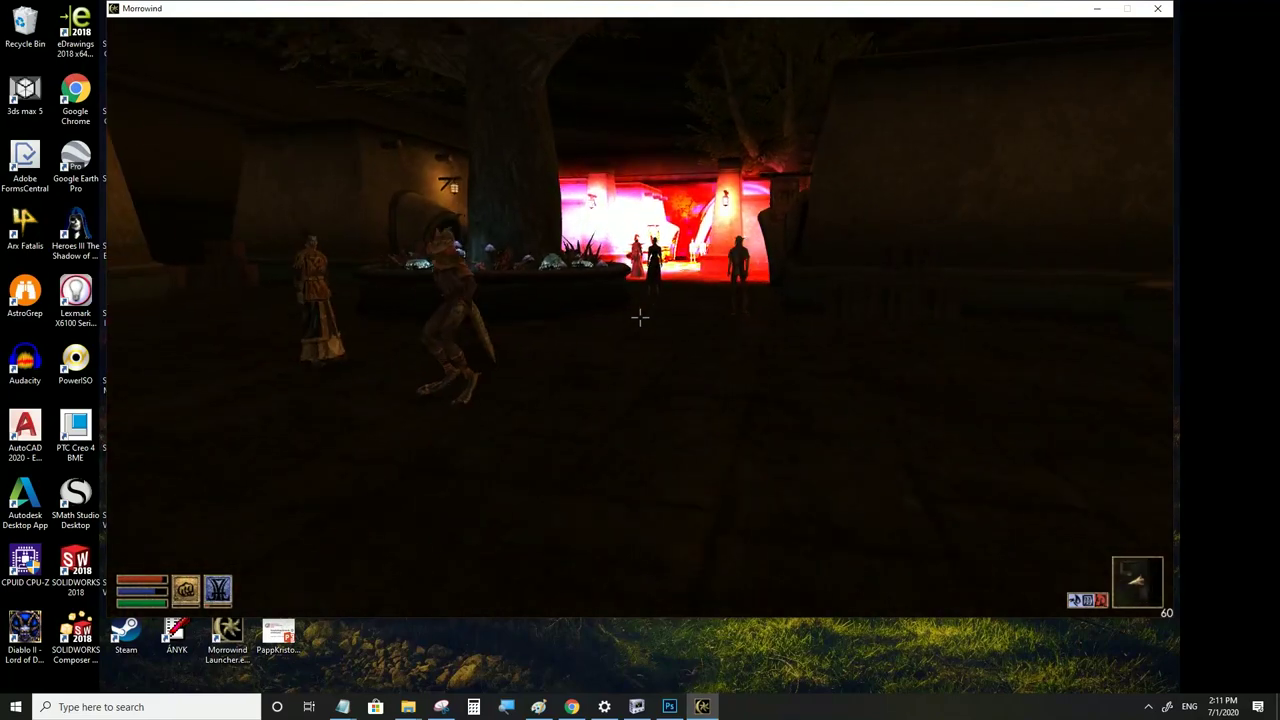
{"action": "key", "text": "Tab"}
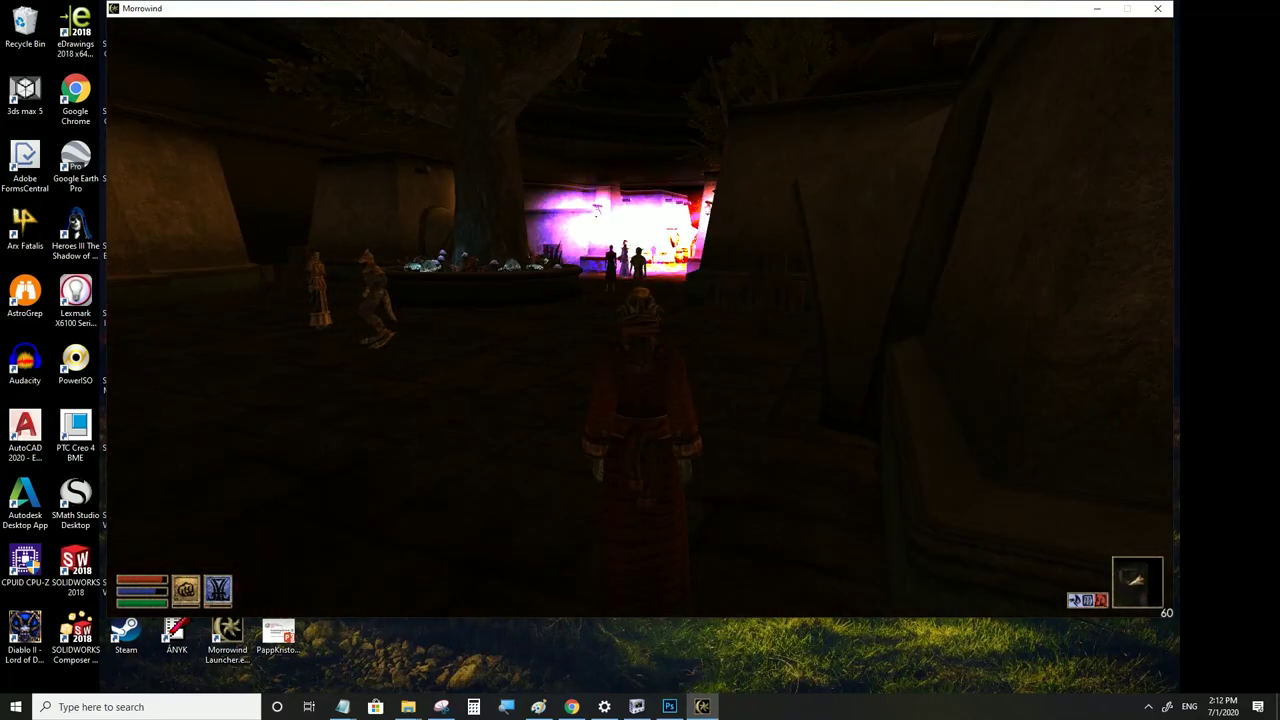
{"action": "key", "text": "alt+Tab"}
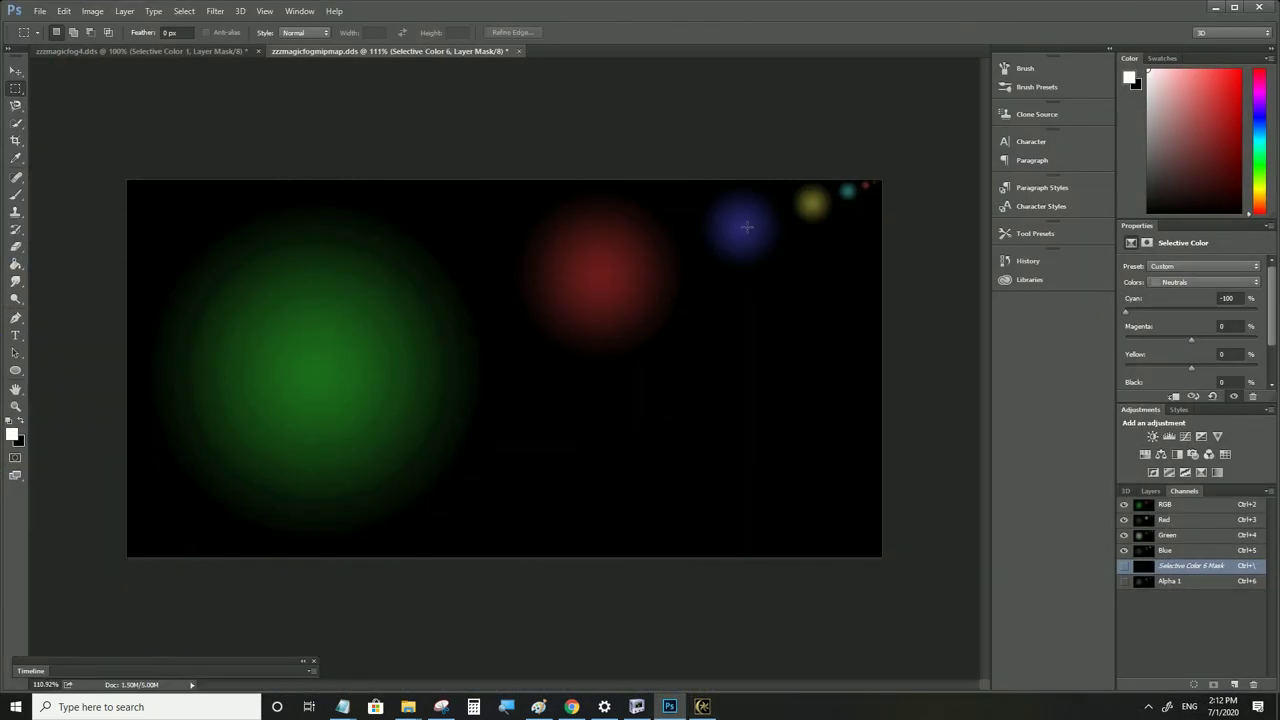
{"action": "left_click", "coordinate": [1216, 9]}
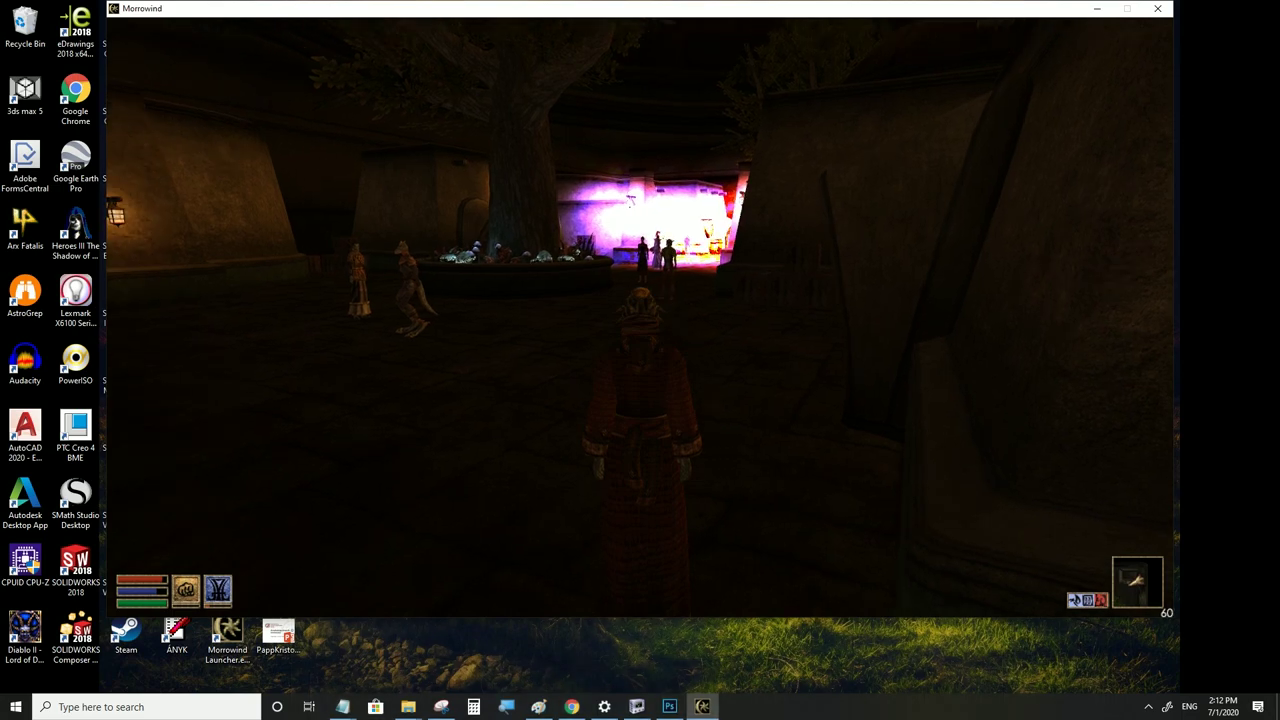
Load the saved game named 123
{"action": "left_click", "coordinate": [640, 318]}
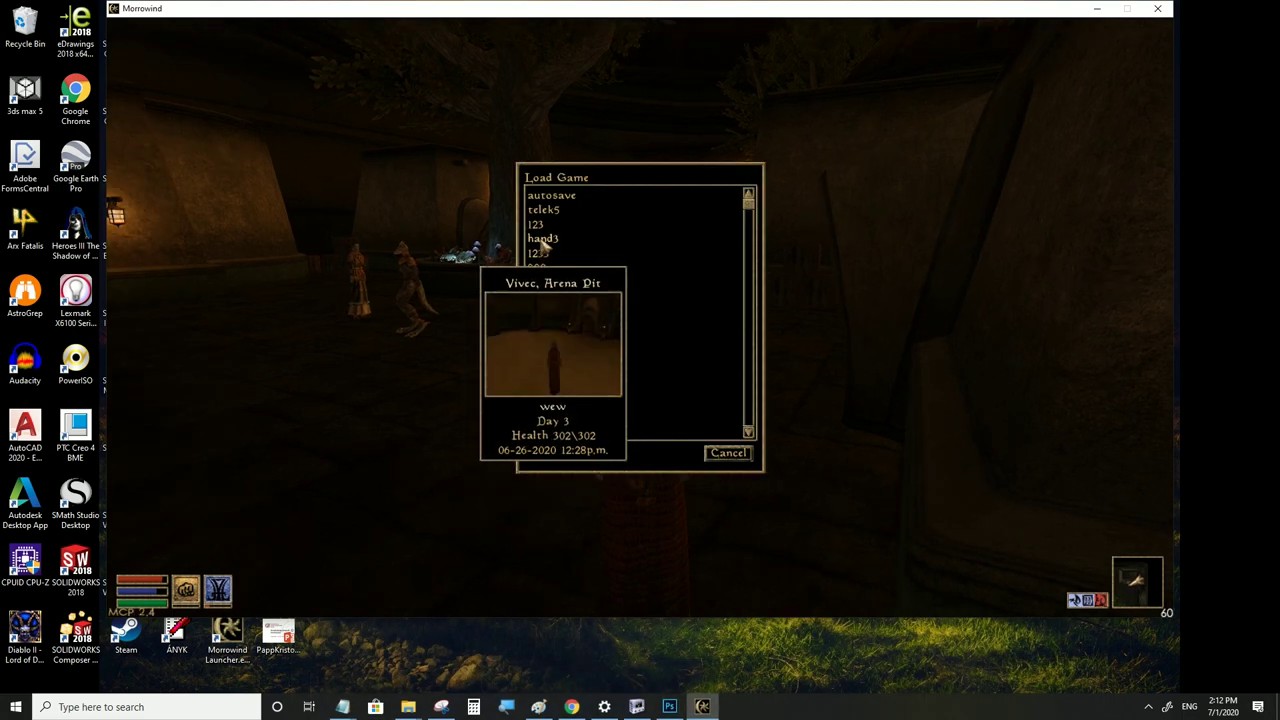
{"action": "left_click", "coordinate": [536, 224]}
{"action": "left_click", "coordinate": [619, 336]}
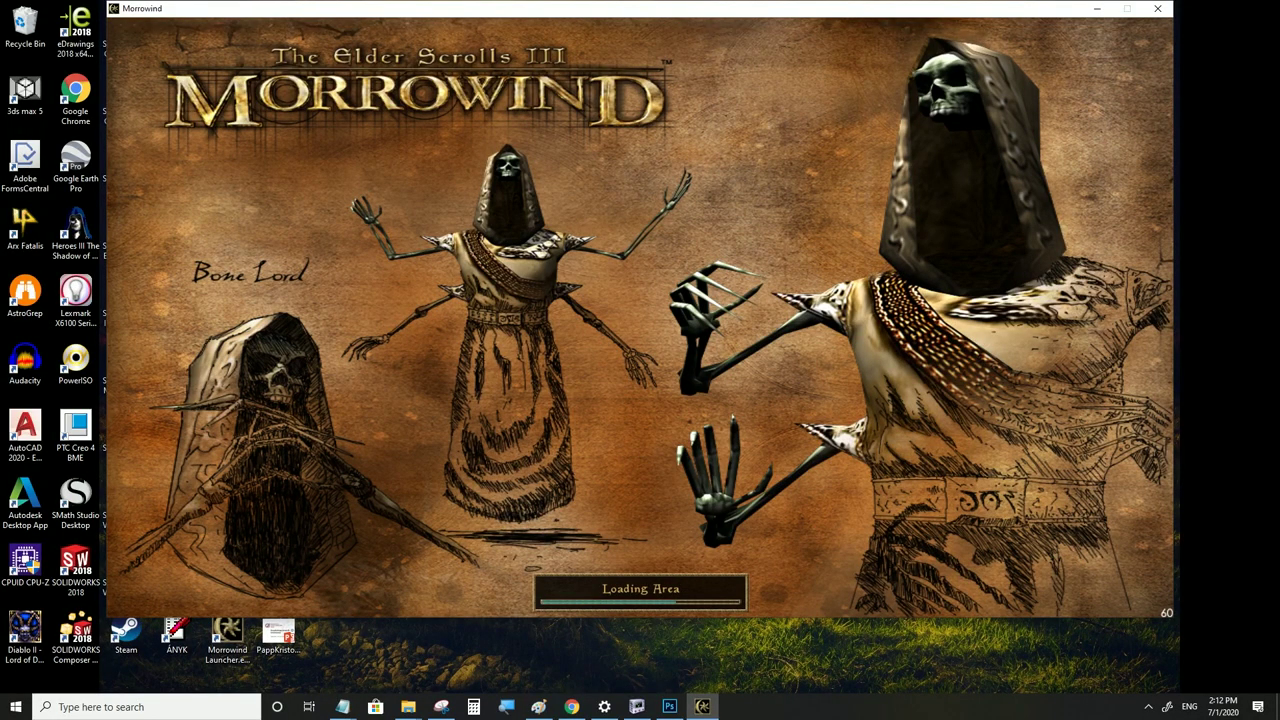
Rest several hours until nightfall, then open and close the console
{"action": "key", "text": "w"}
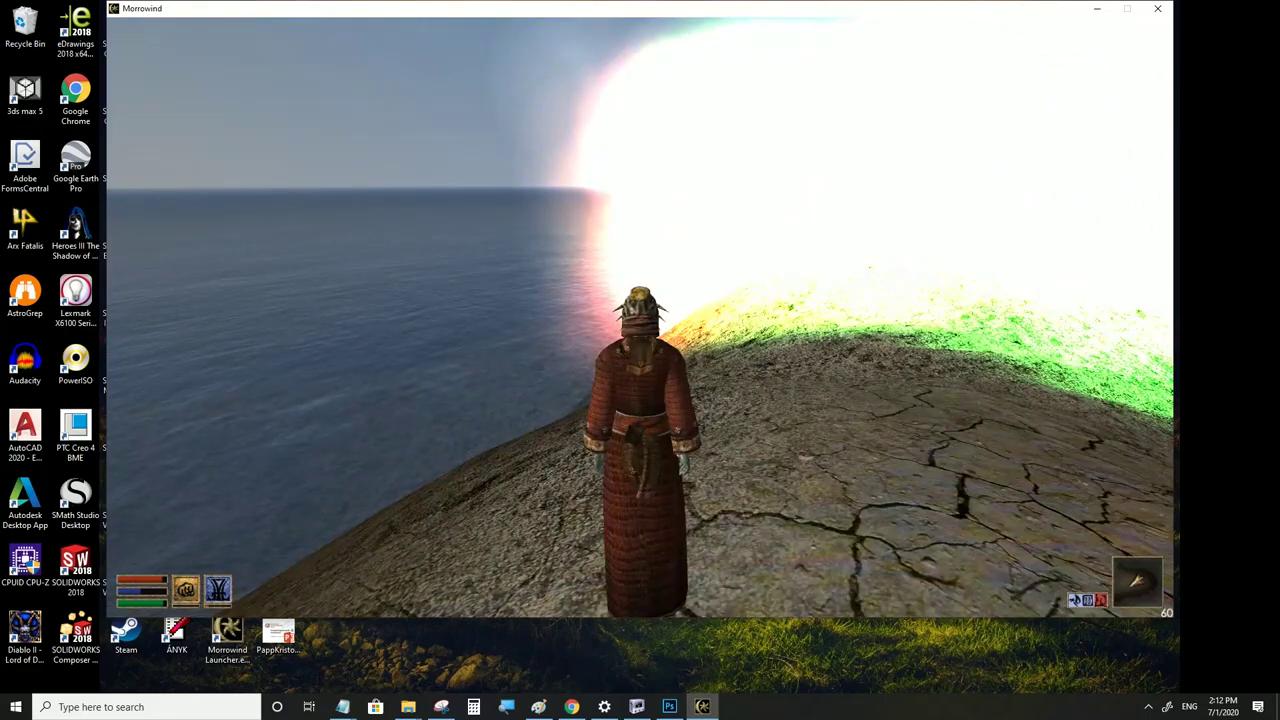
{"action": "key", "text": "t"}
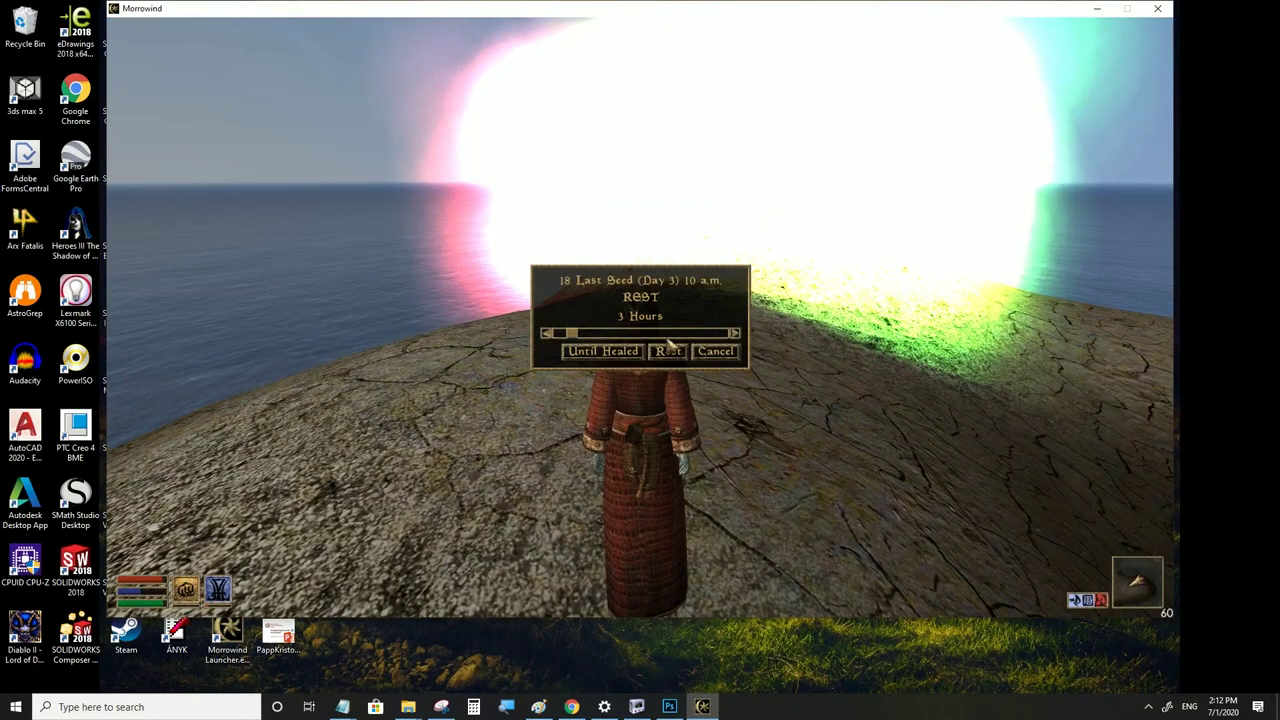
{"action": "left_click", "coordinate": [669, 352]}
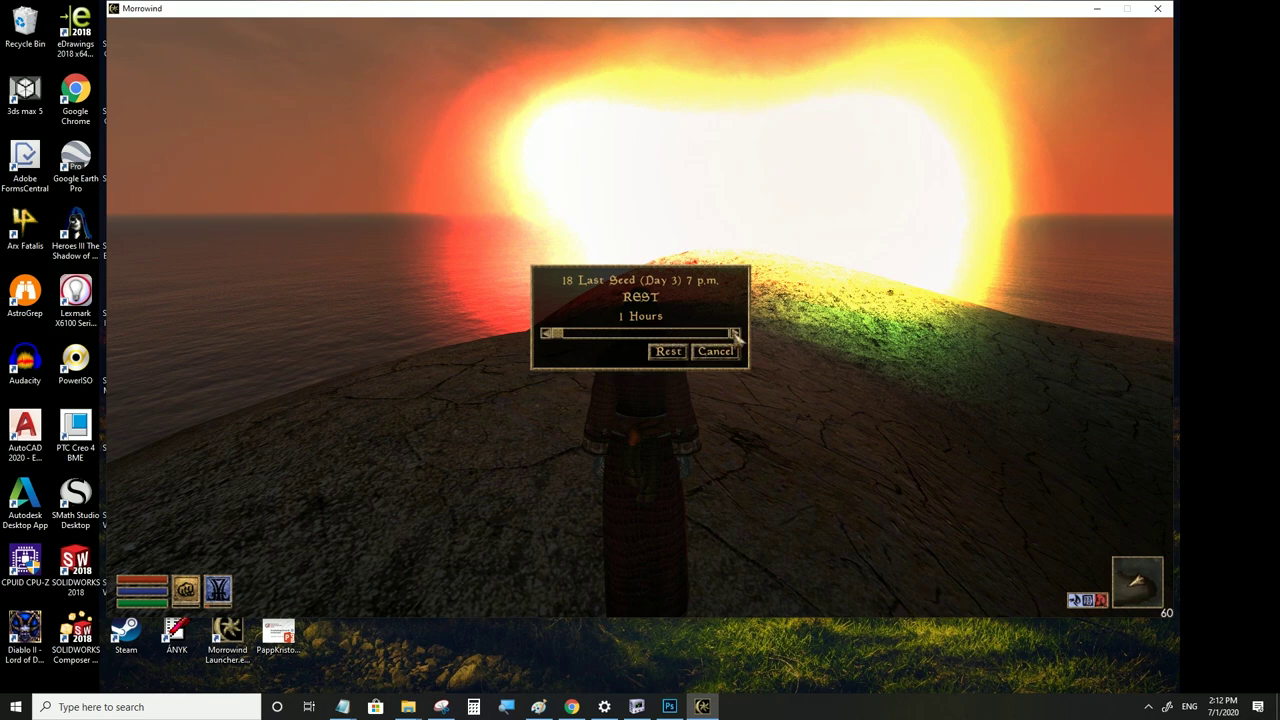
{"action": "left_click", "coordinate": [666, 353]}
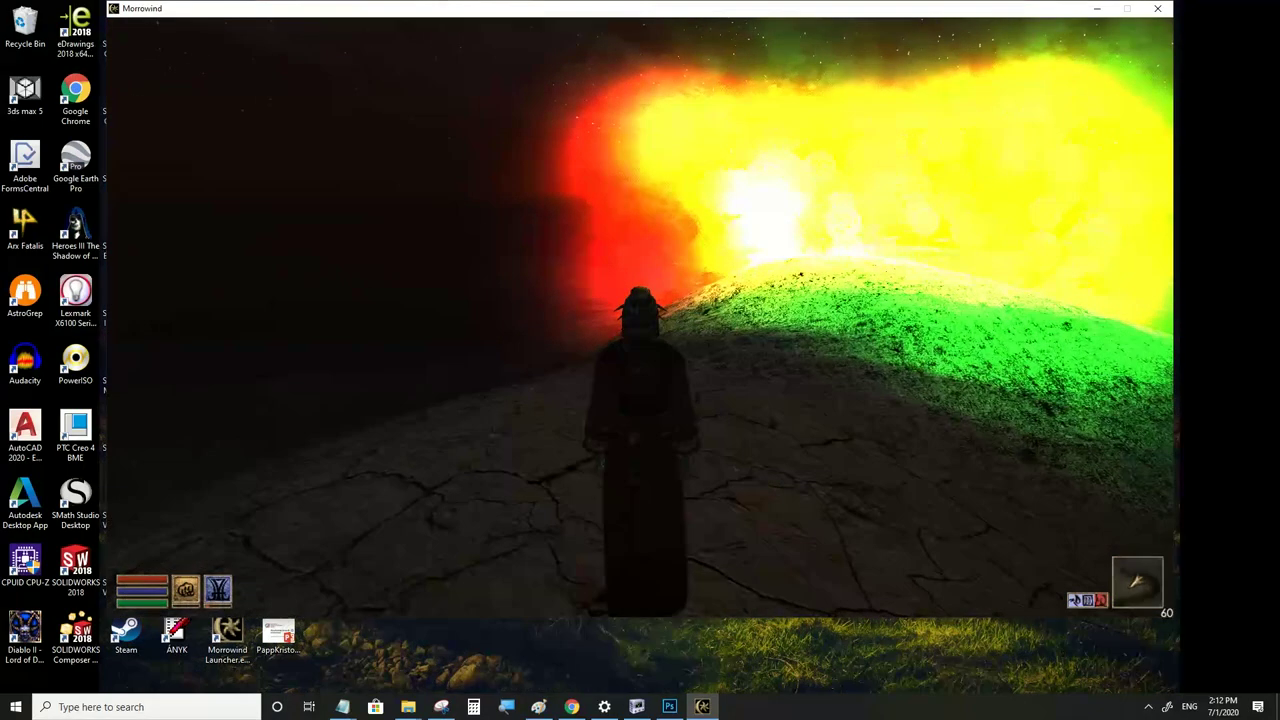
{"action": "key", "text": "grave"}
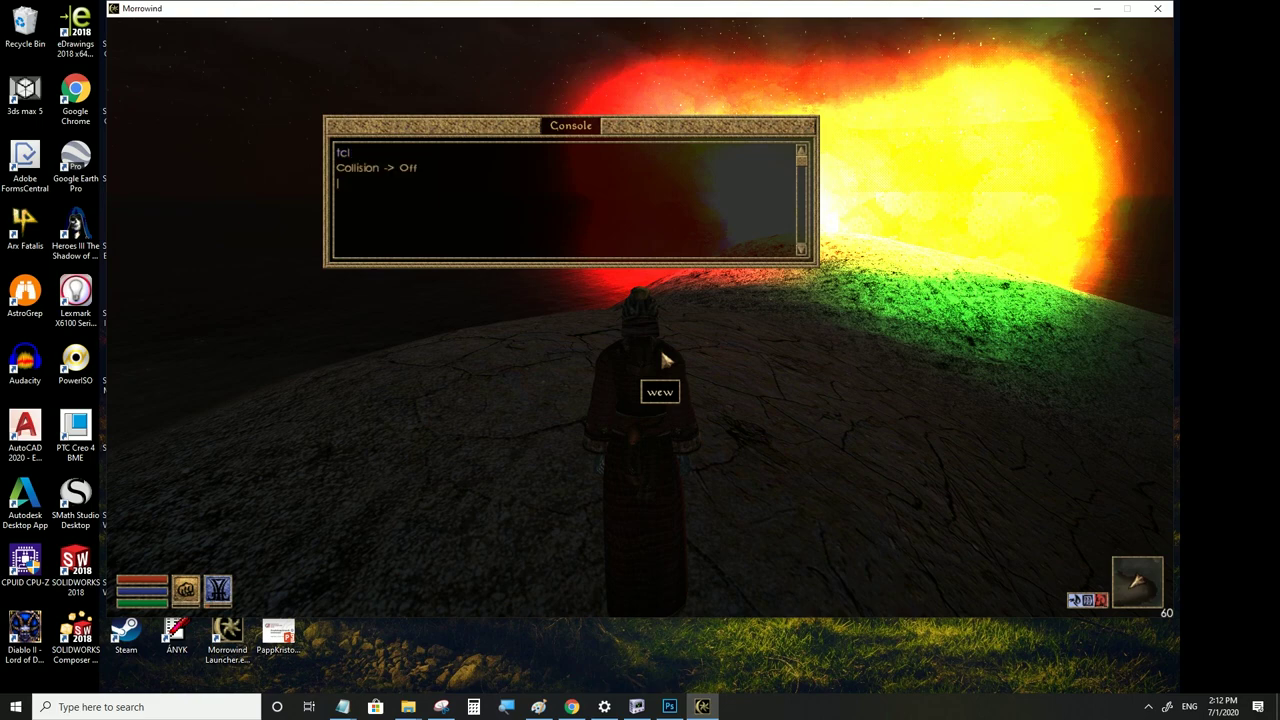
{"action": "key", "text": "grave"}
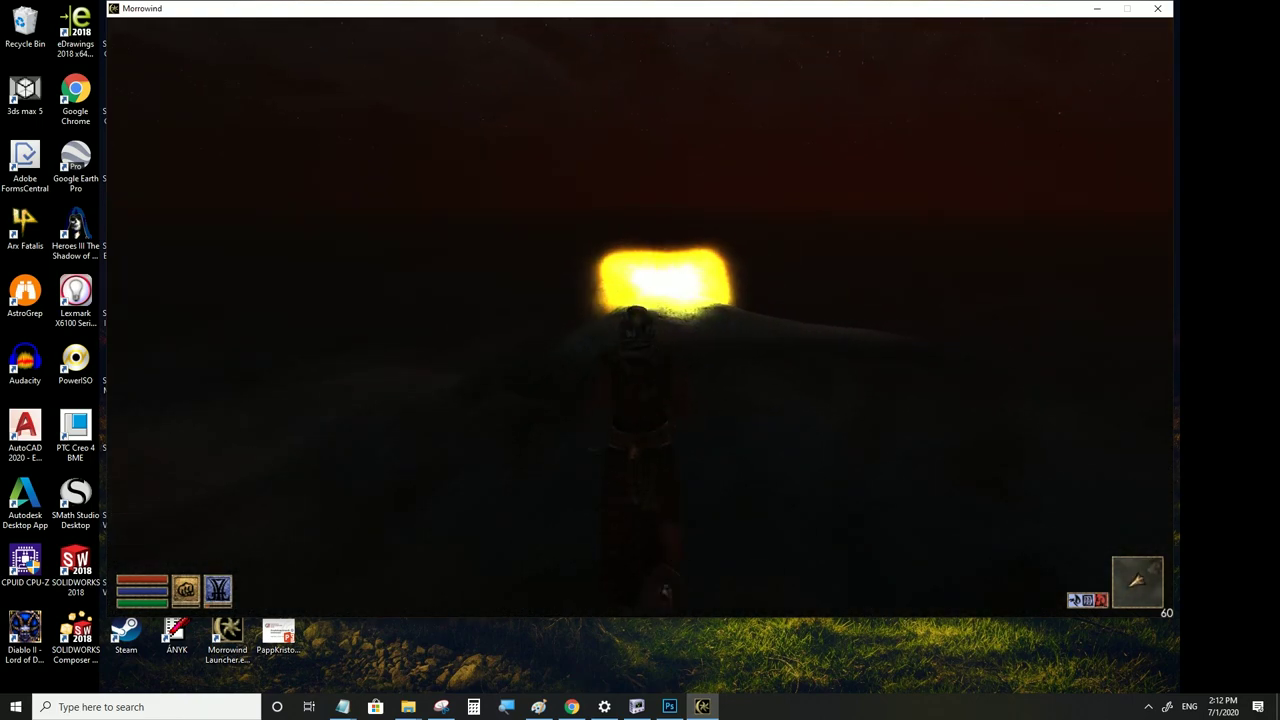
Run across the dark hills up to the glowing particle effect
{"action": "key", "text": "w"}
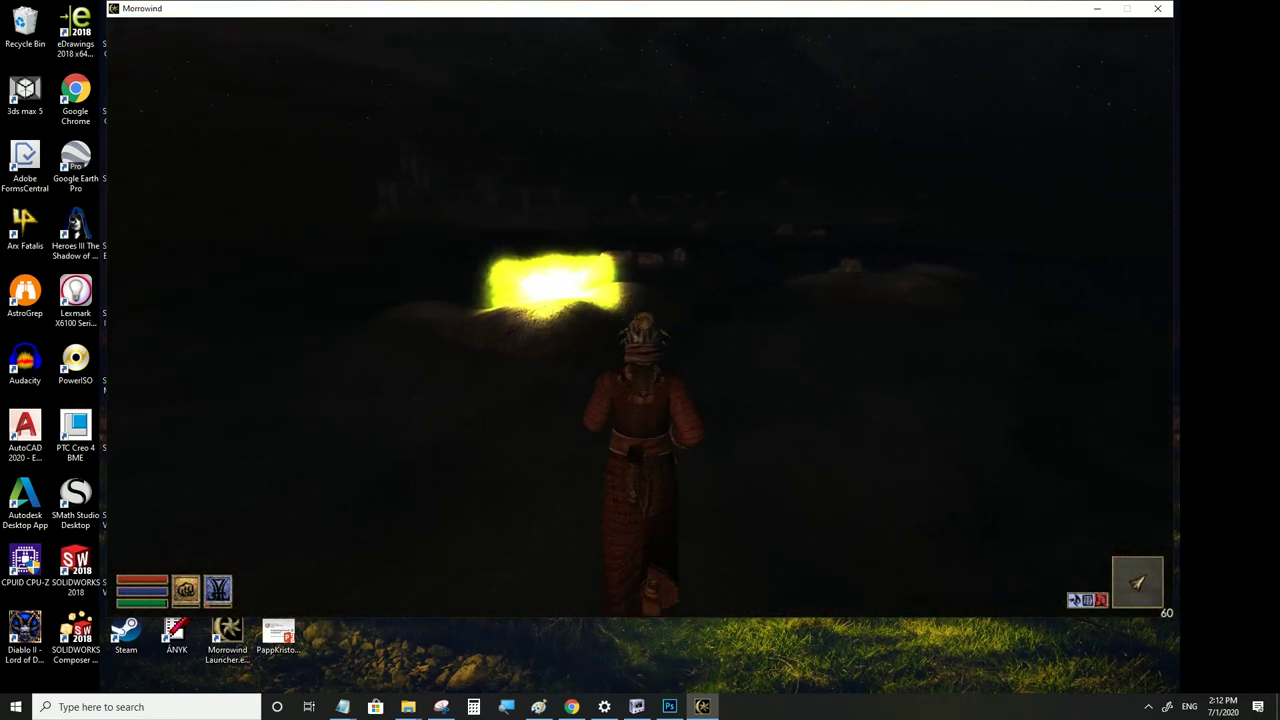
{"action": "key", "text": "w"}
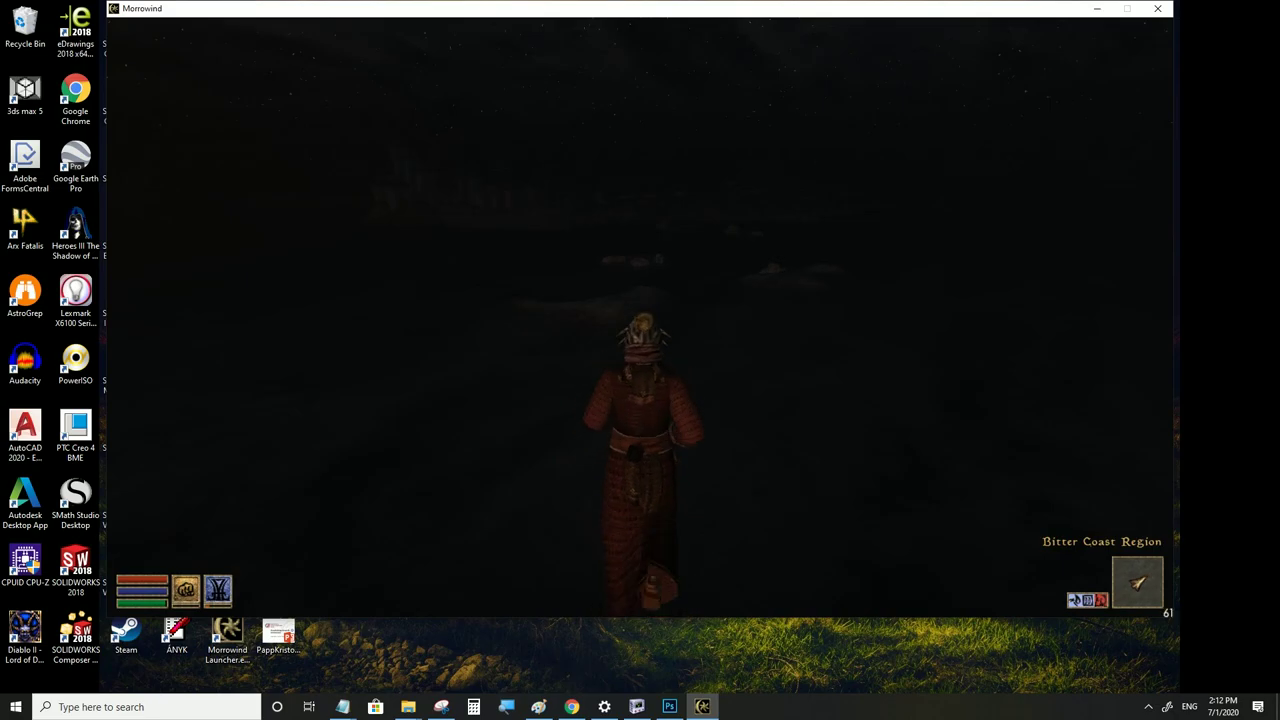
{"action": "key", "text": "w"}
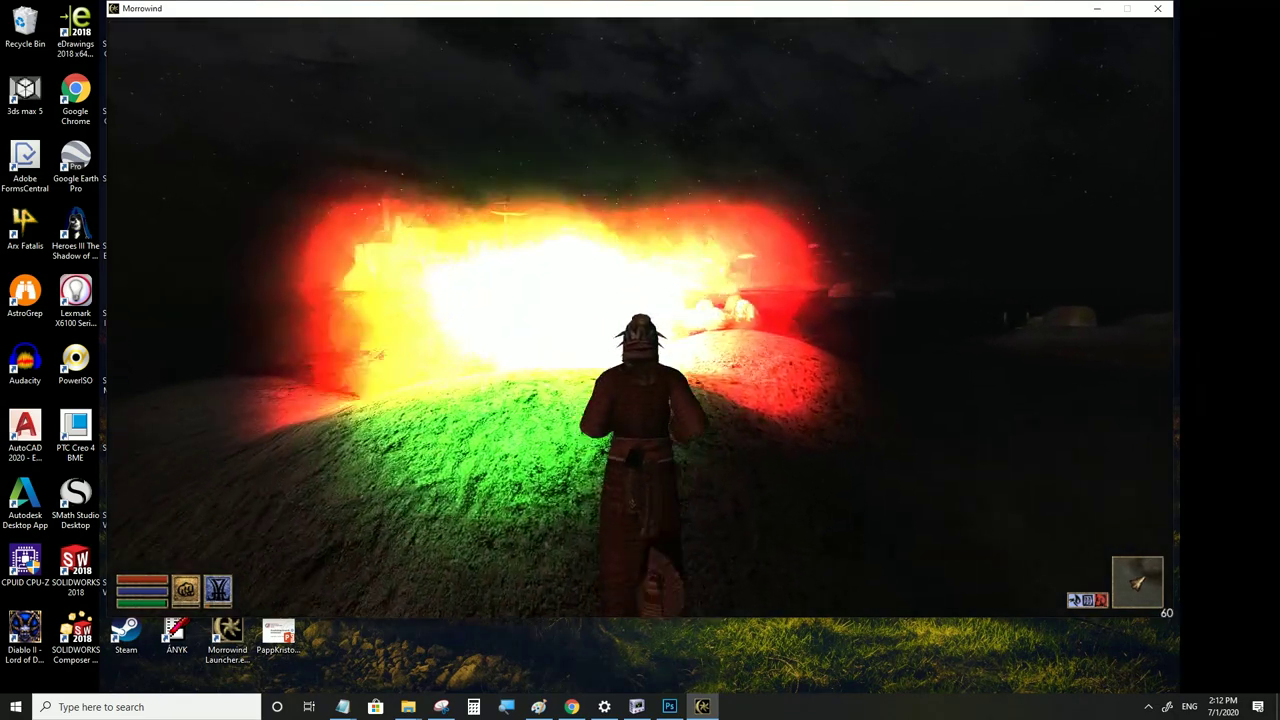
{"action": "key", "text": "w"}
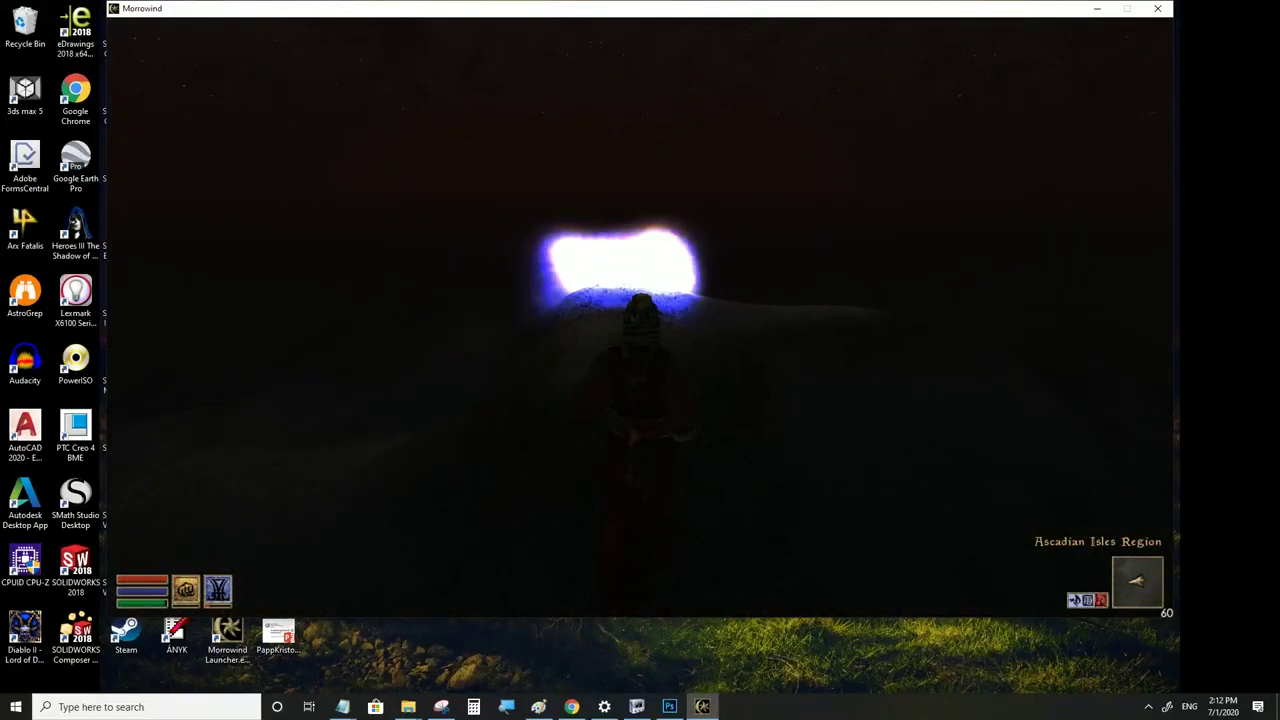
{"action": "key", "text": "w"}
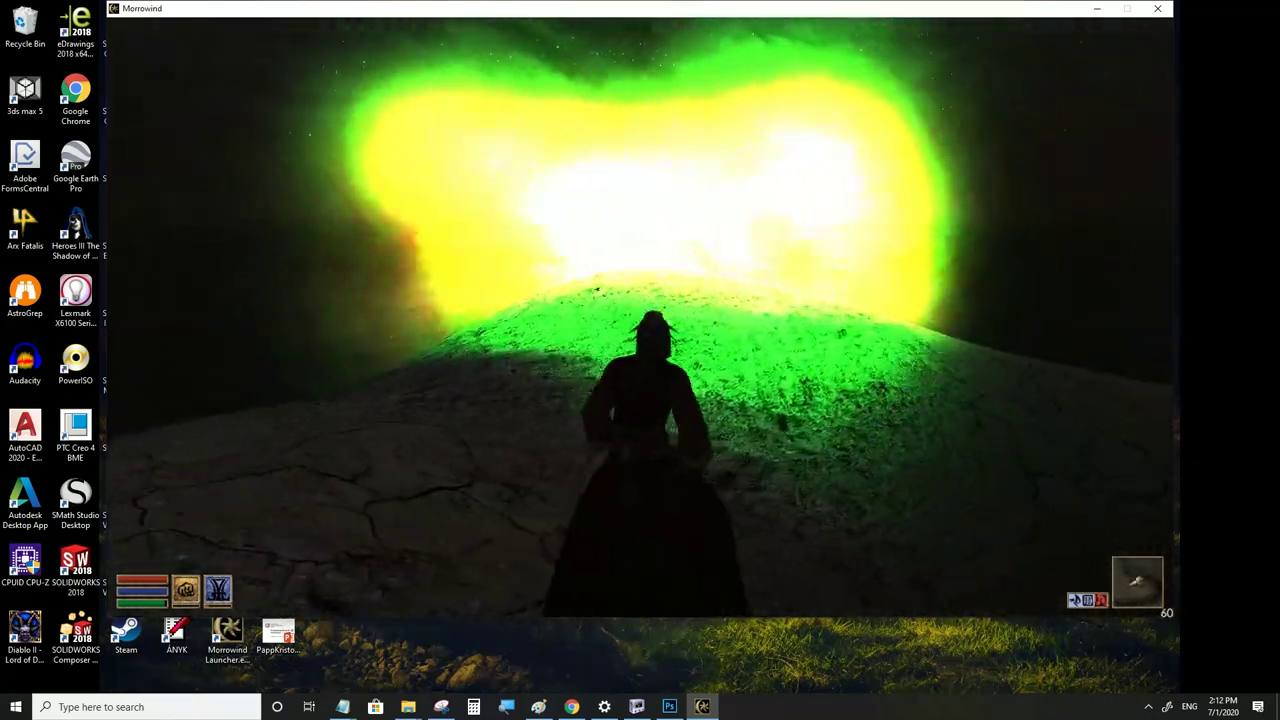
{"action": "key", "text": "w"}
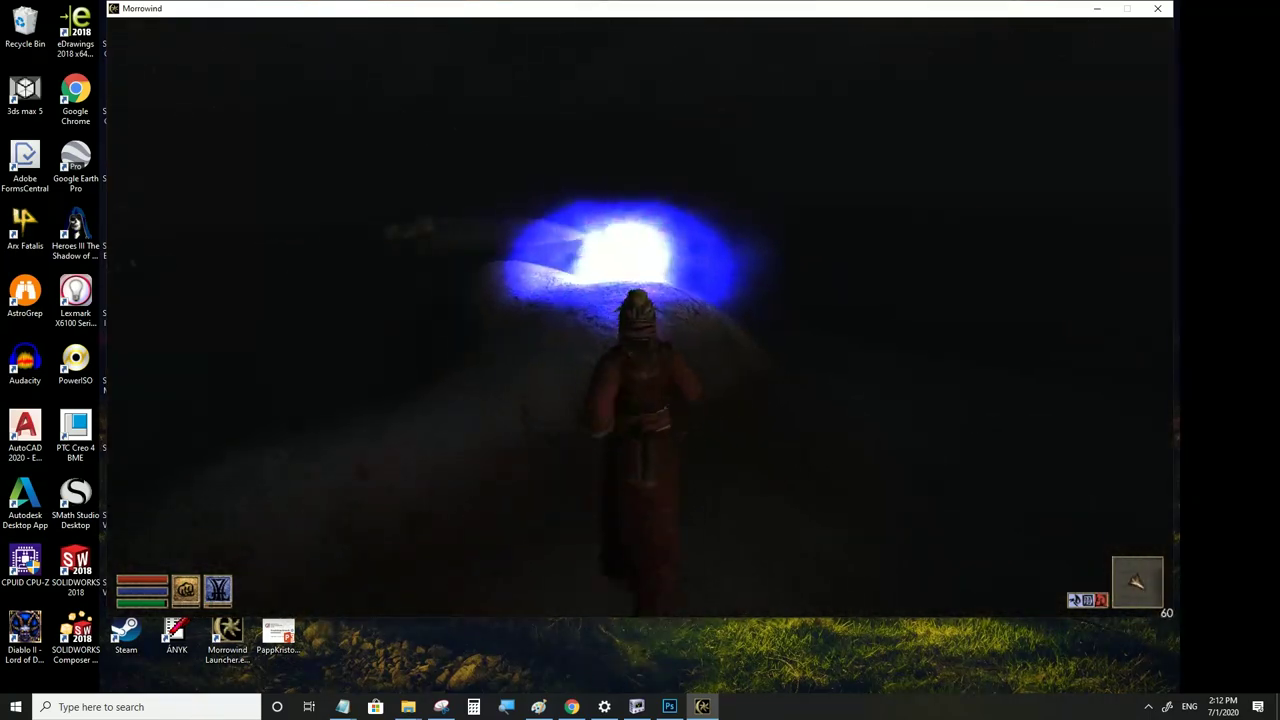
{"action": "key", "text": "w"}
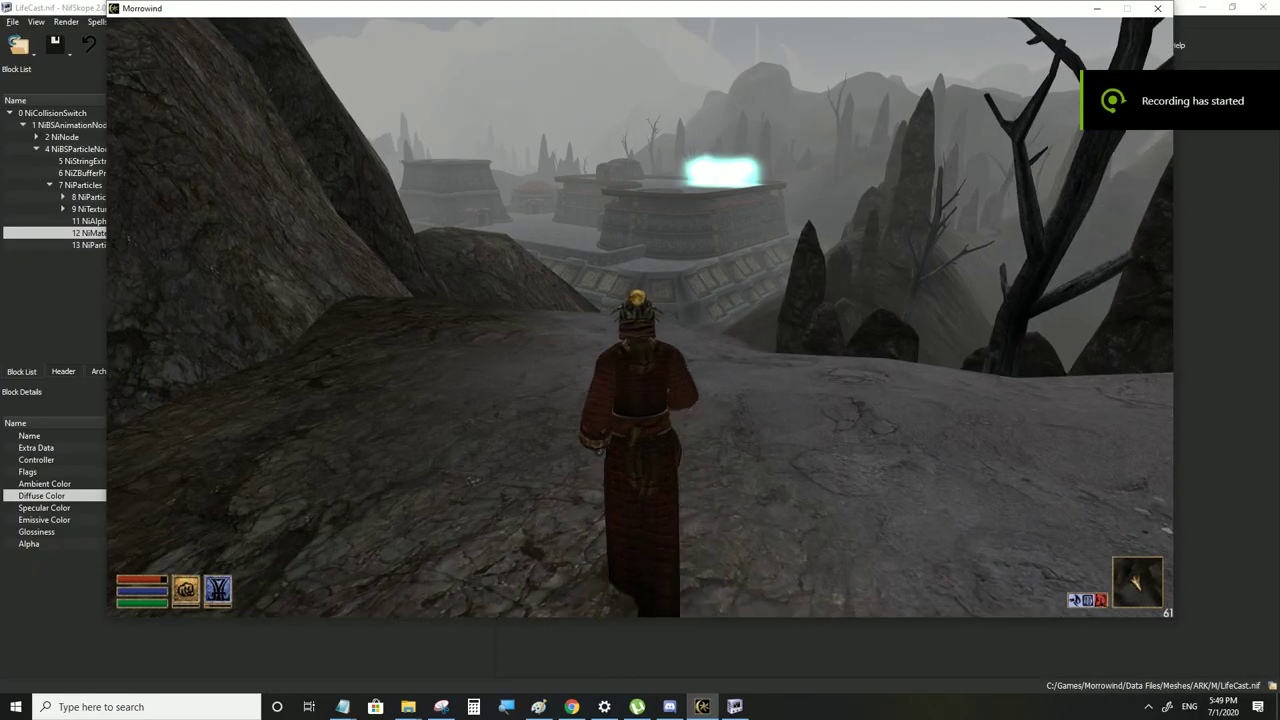
Run across the stone platform toward the pulsing red glow in Morrowind
{"action": "key", "text": "w"}
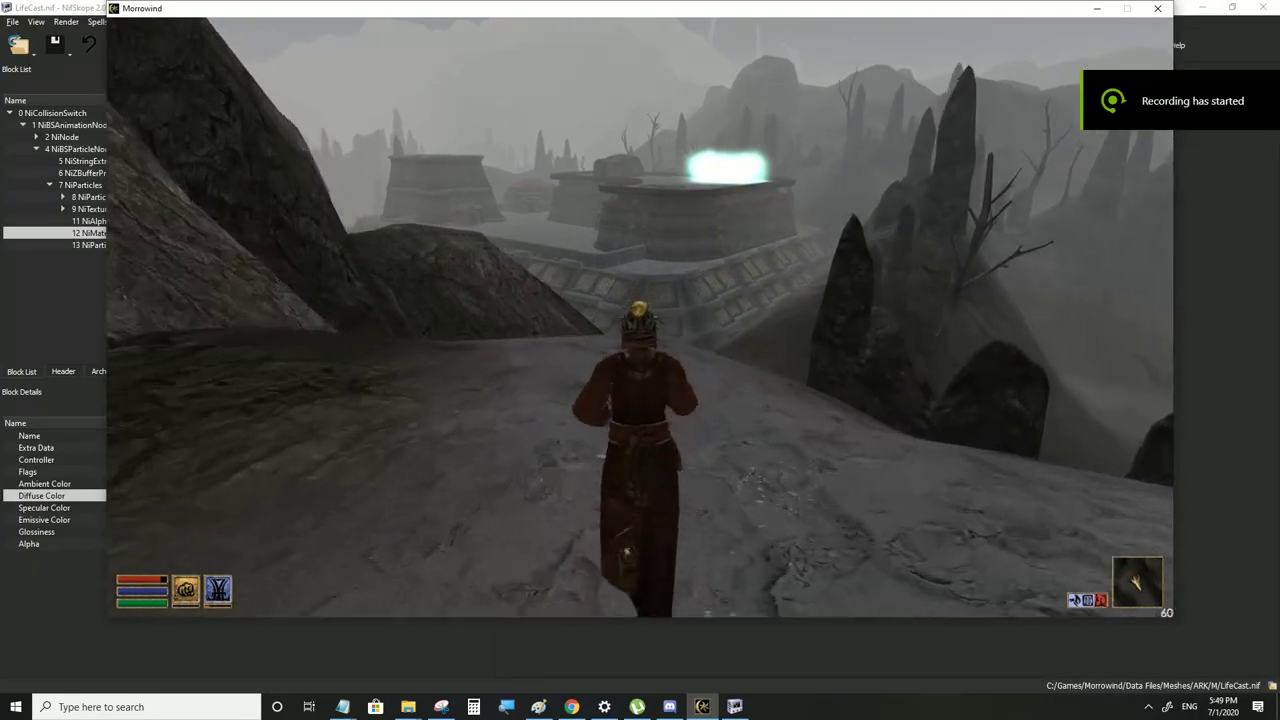
{"action": "key", "text": "w"}
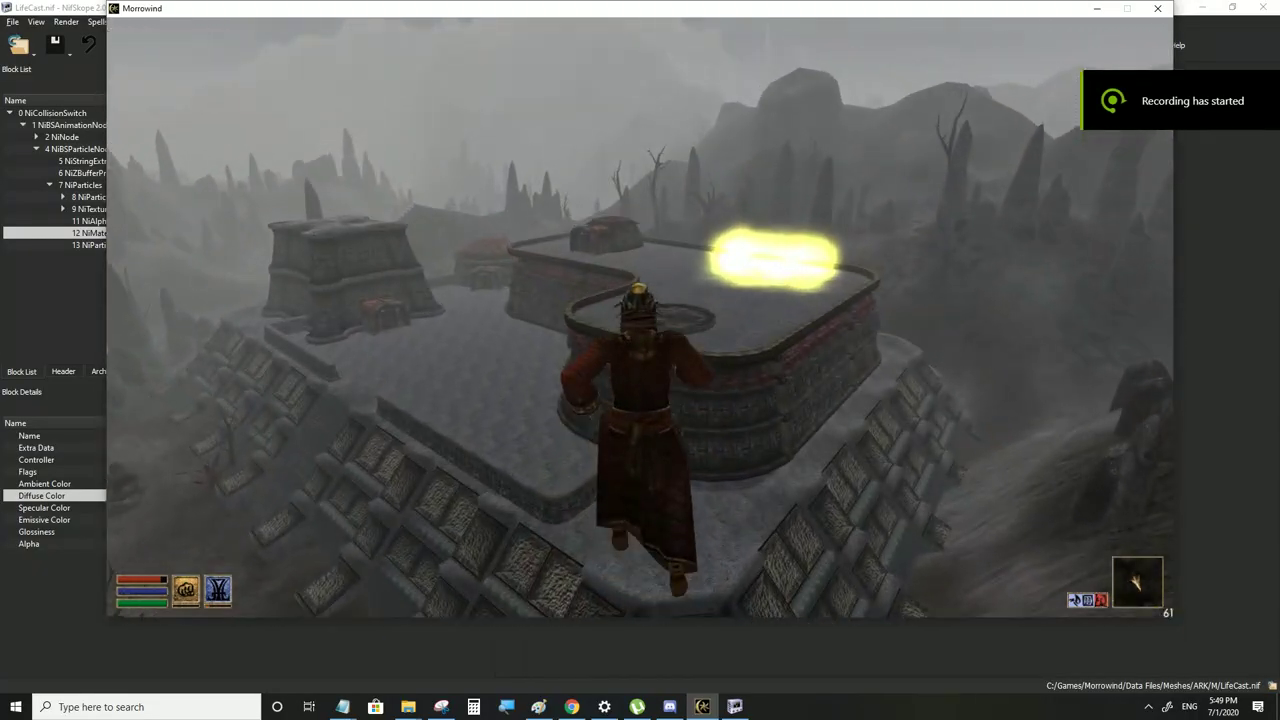
{"action": "key", "text": "w"}
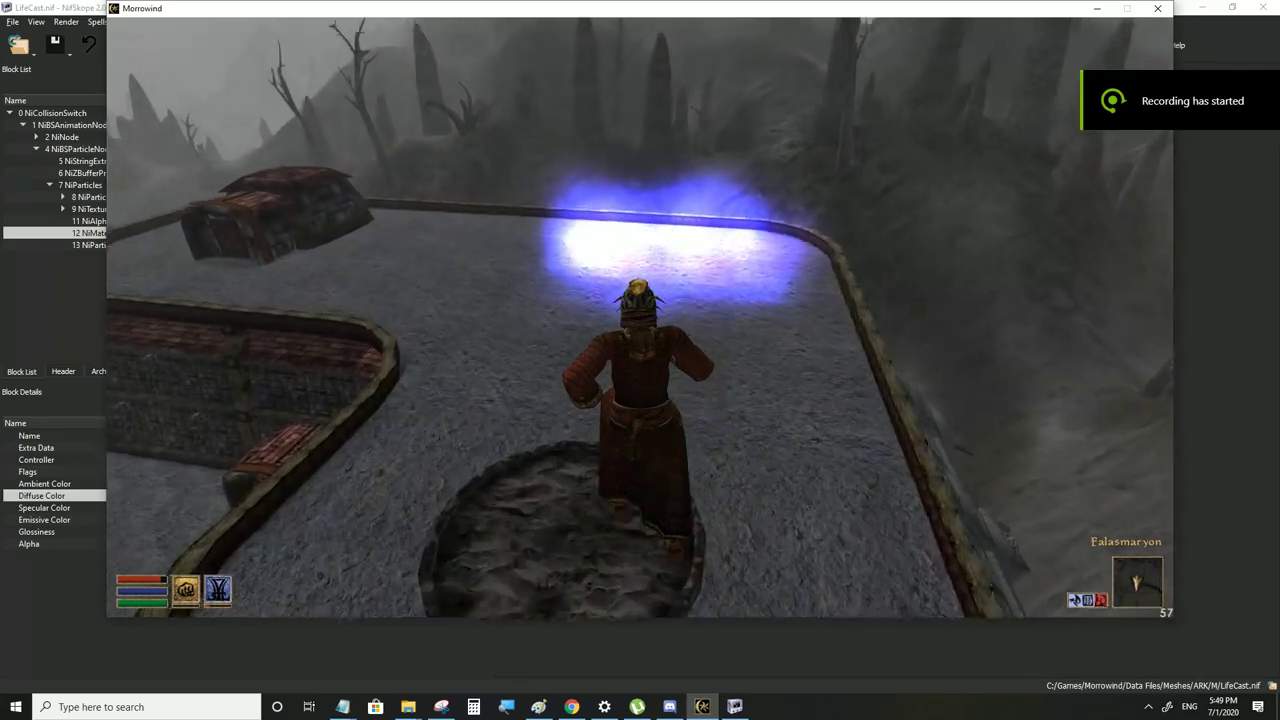
{"action": "key", "text": "w"}
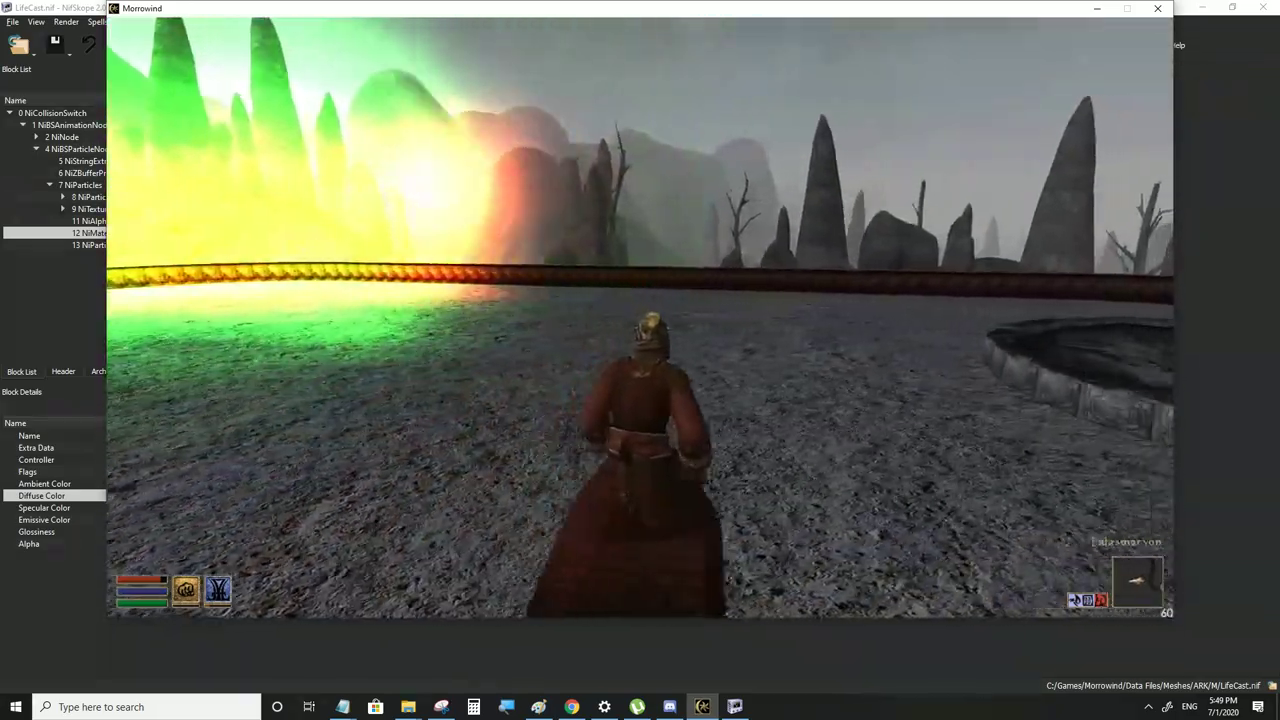
{"action": "key", "text": "w"}
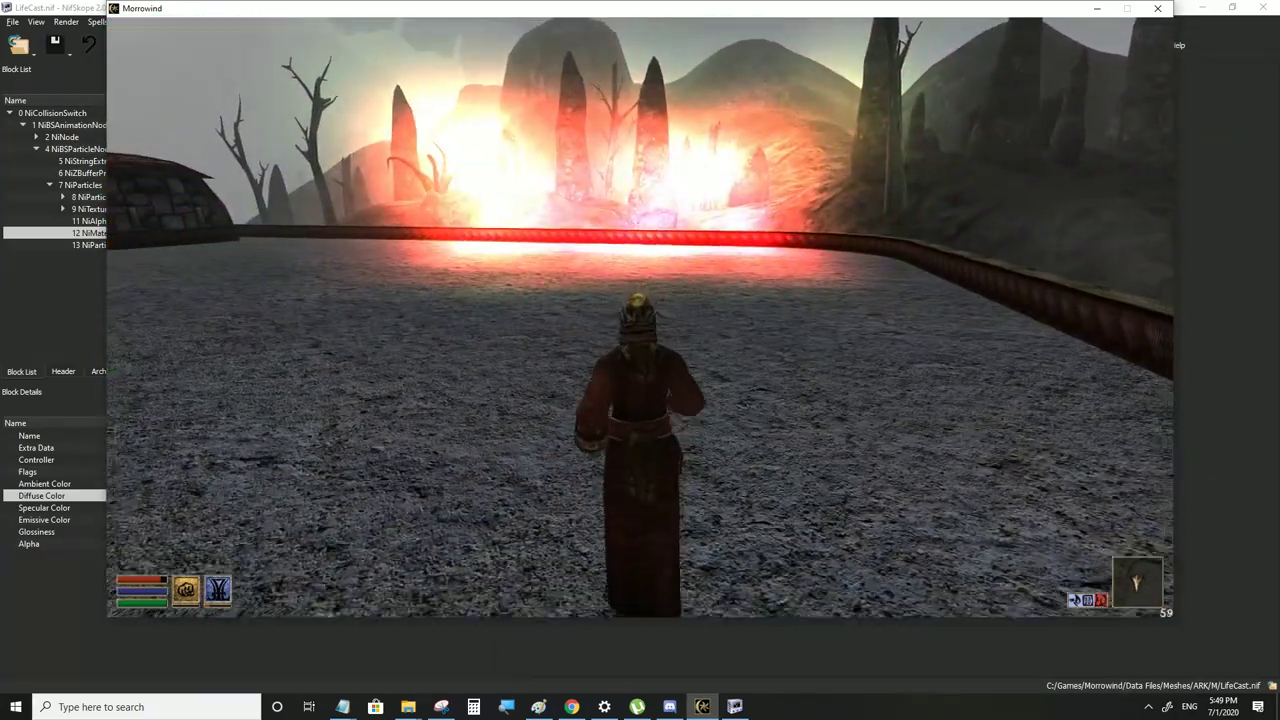
Back away to watch the whole effect, then return to NifSkope's particle controller
{"action": "key", "text": "w"}
{"action": "key", "text": "s"}
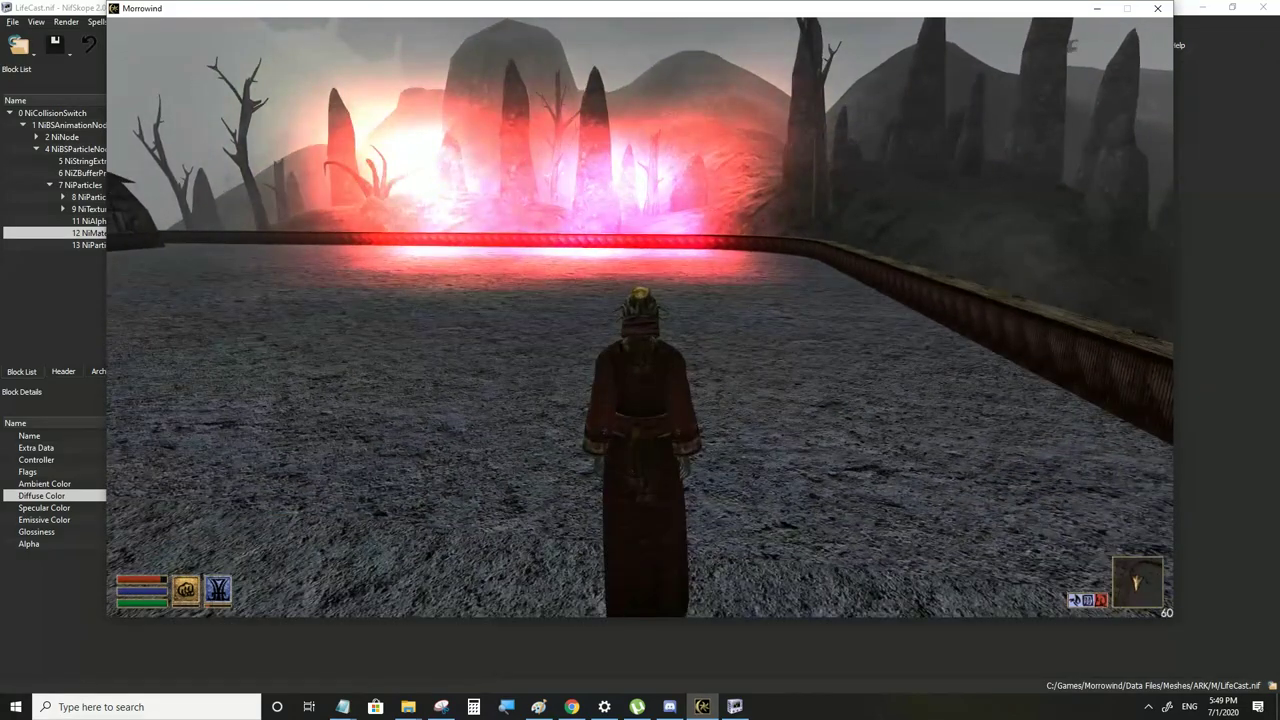
{"action": "key", "text": "alt+Tab"}
{"action": "left_click", "coordinate": [115, 199]}
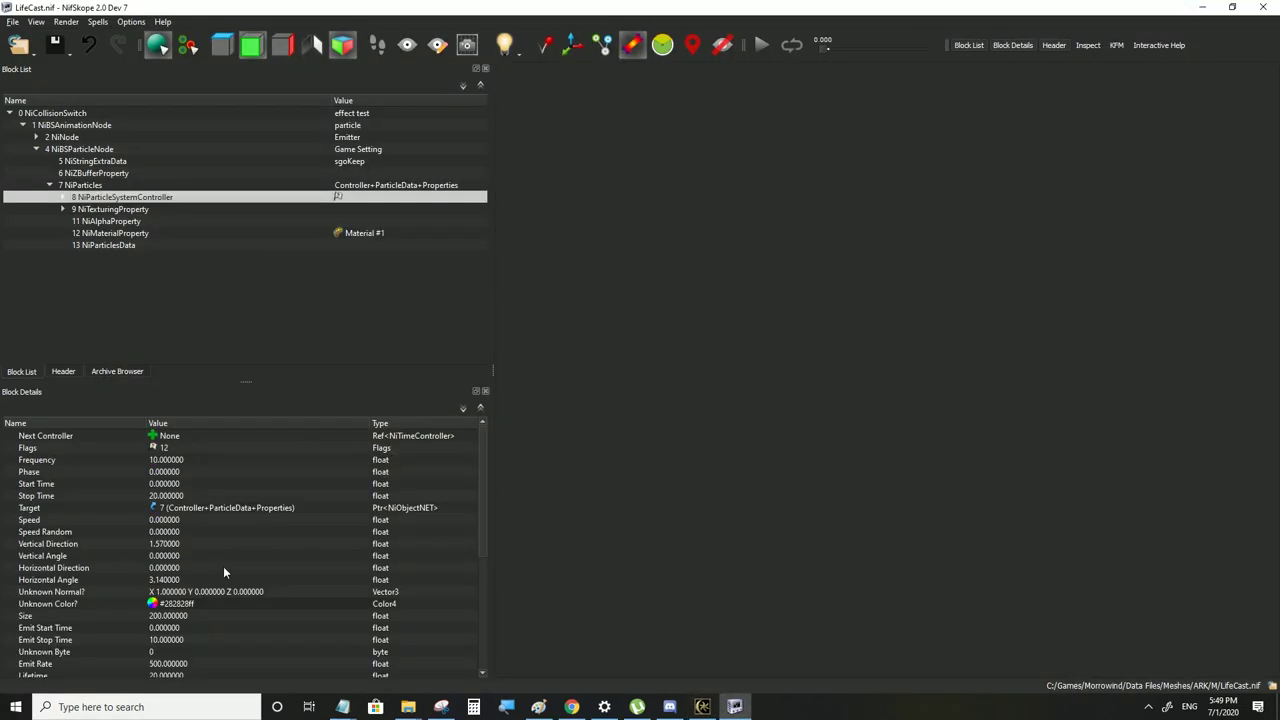
{"action": "scroll", "coordinate": [187, 618], "scroll_direction": "down", "scroll_amount": 1}
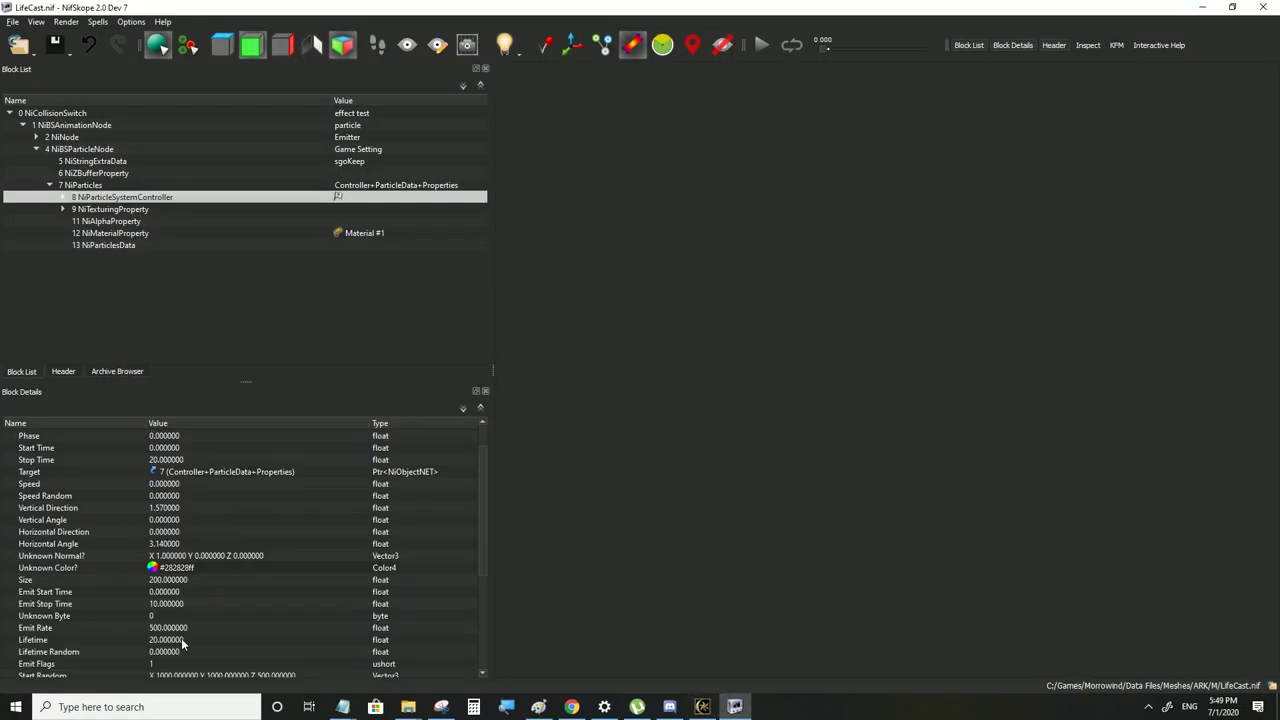
{"action": "scroll", "coordinate": [197, 627], "scroll_direction": "down", "scroll_amount": 2}
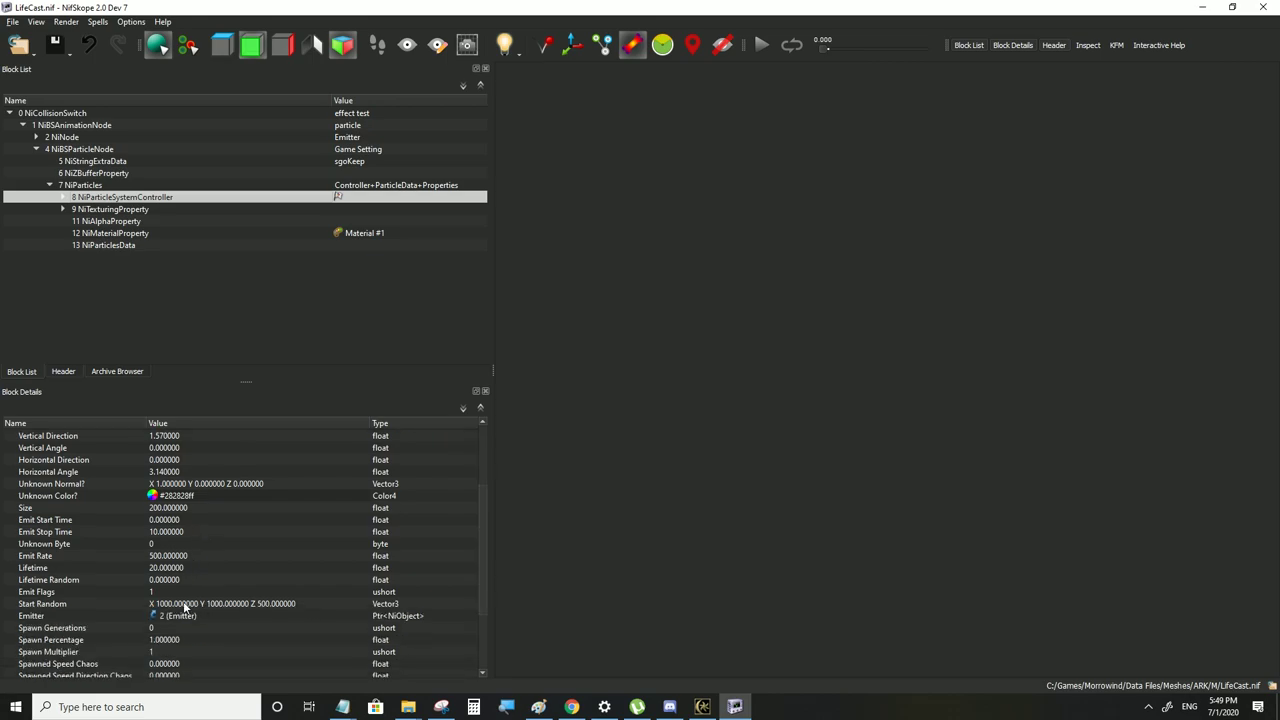
{"action": "left_click", "coordinate": [63, 209]}
{"action": "left_click", "coordinate": [339, 224]}
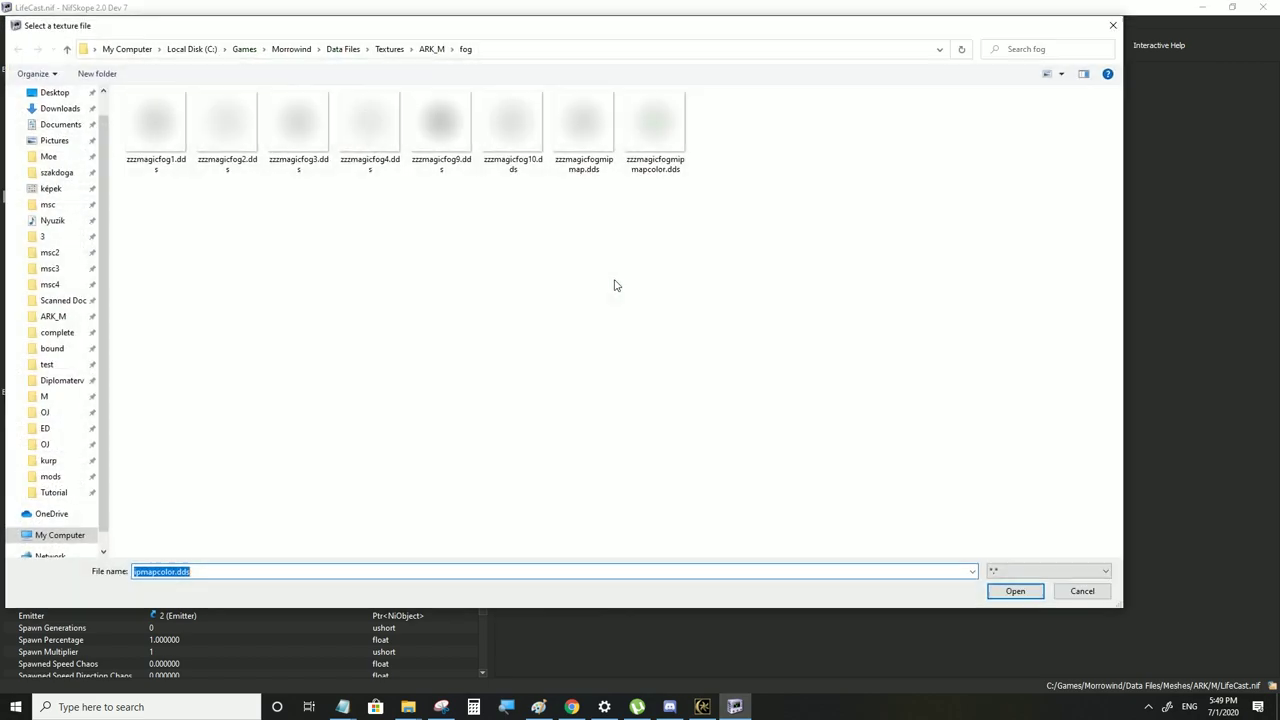
{"action": "left_click", "coordinate": [430, 50]}
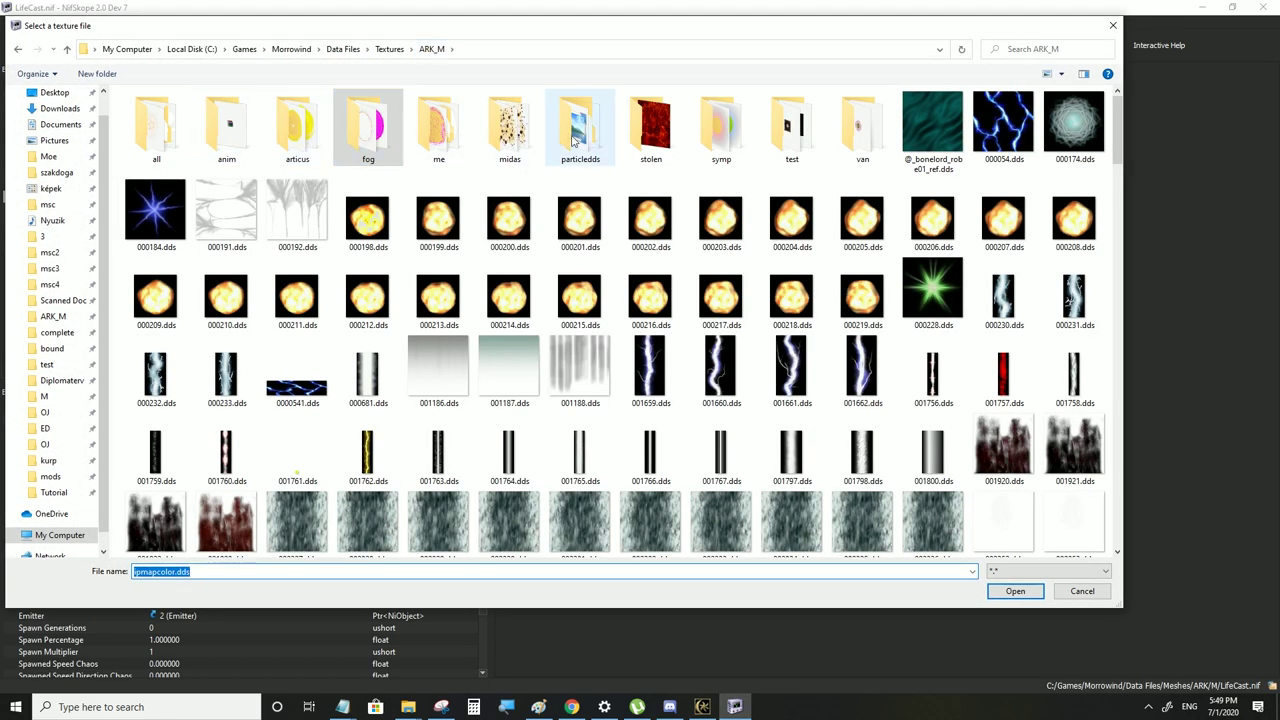
{"action": "double_click", "coordinate": [712, 130]}
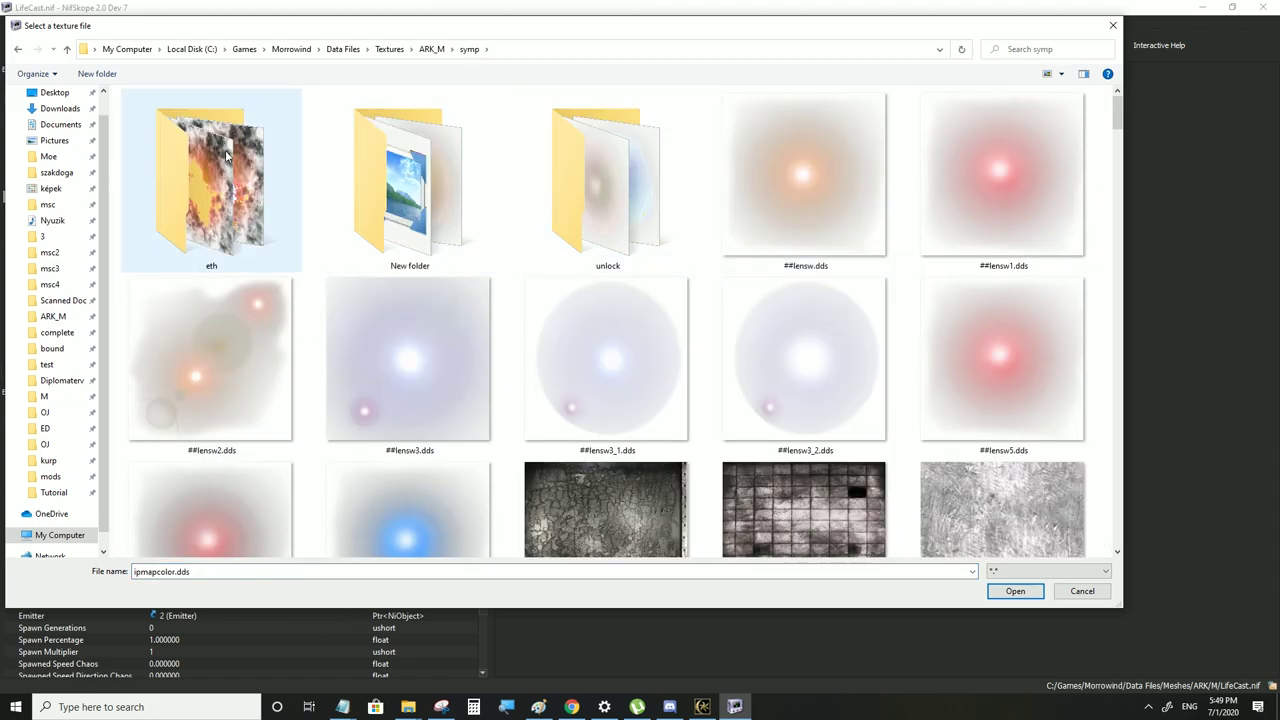
{"action": "scroll", "coordinate": [588, 187], "scroll_direction": "down", "scroll_amount": 5}
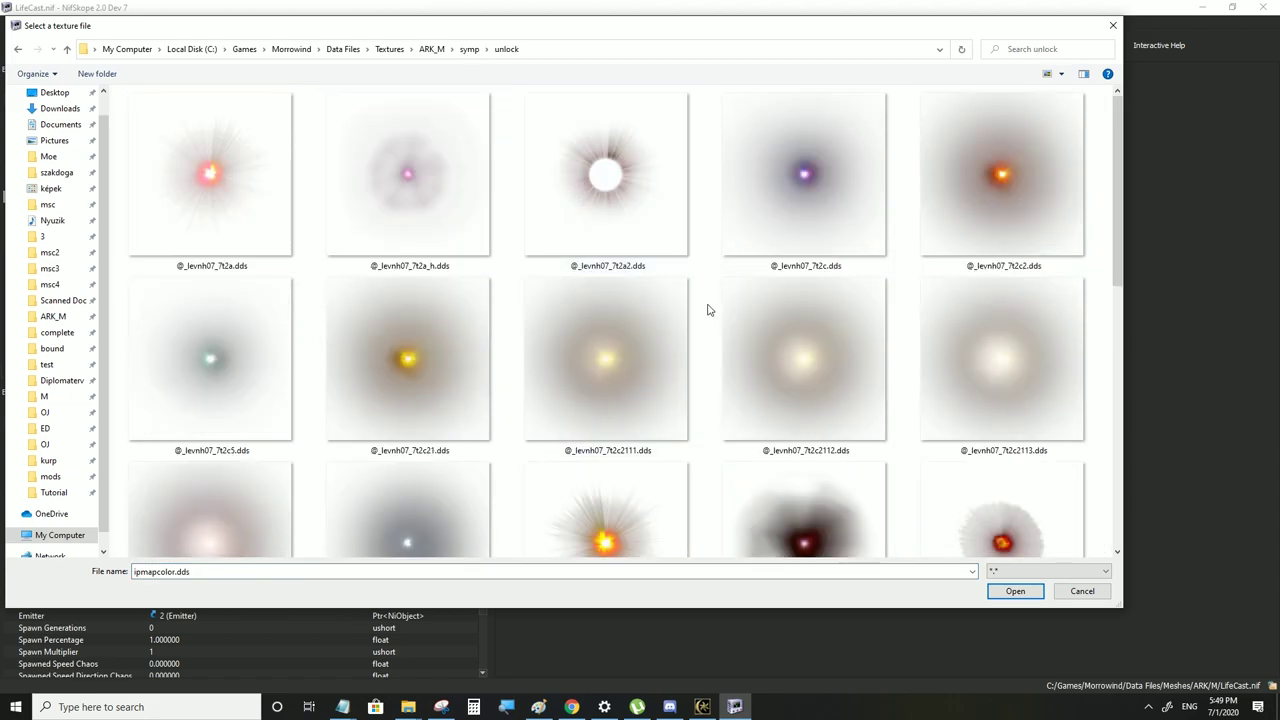
{"action": "scroll", "coordinate": [706, 309], "scroll_direction": "down", "scroll_amount": 3}
{"action": "left_click", "coordinate": [810, 281]}
{"action": "left_click", "coordinate": [1013, 591]}
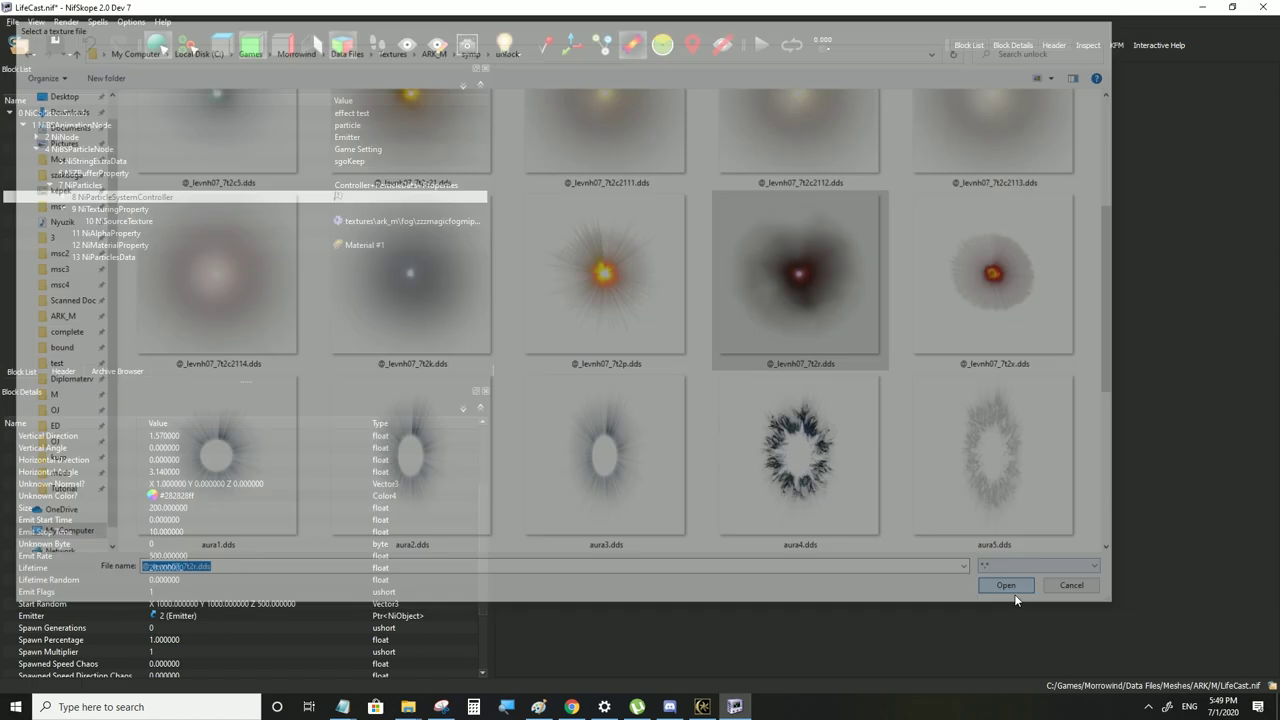
{"action": "left_click", "coordinate": [114, 198]}
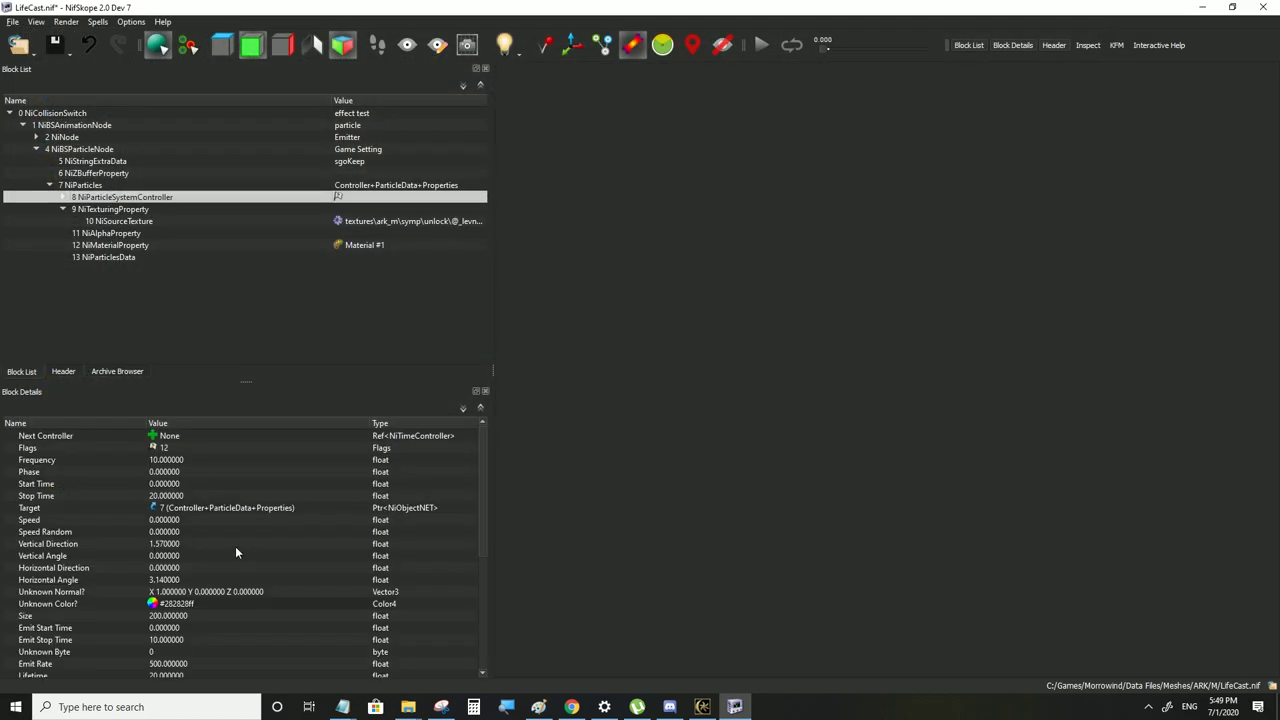
Set the particle controller's Flags to 8, Stop Time to 10 and Frequency to 1
{"action": "double_click", "coordinate": [180, 448]}
{"action": "type", "text": "8"}
{"action": "left_click", "coordinate": [172, 472]}
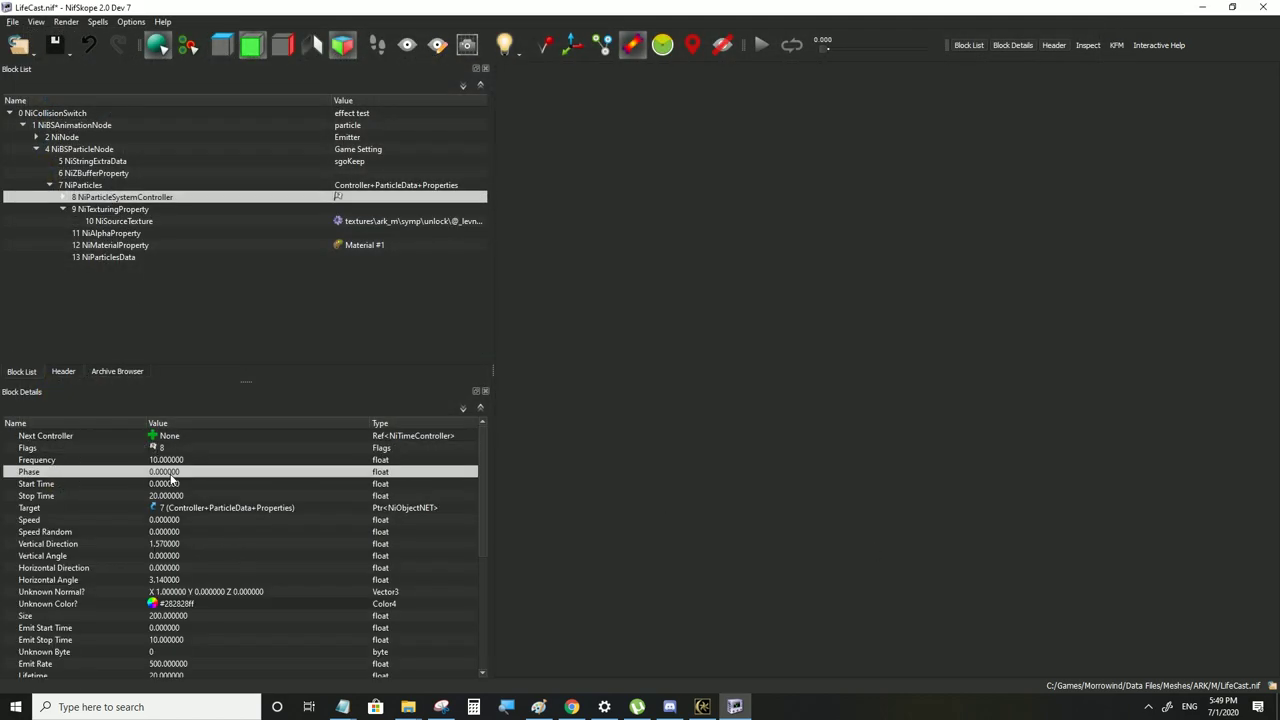
{"action": "double_click", "coordinate": [172, 495]}
{"action": "type", "text": "10"}
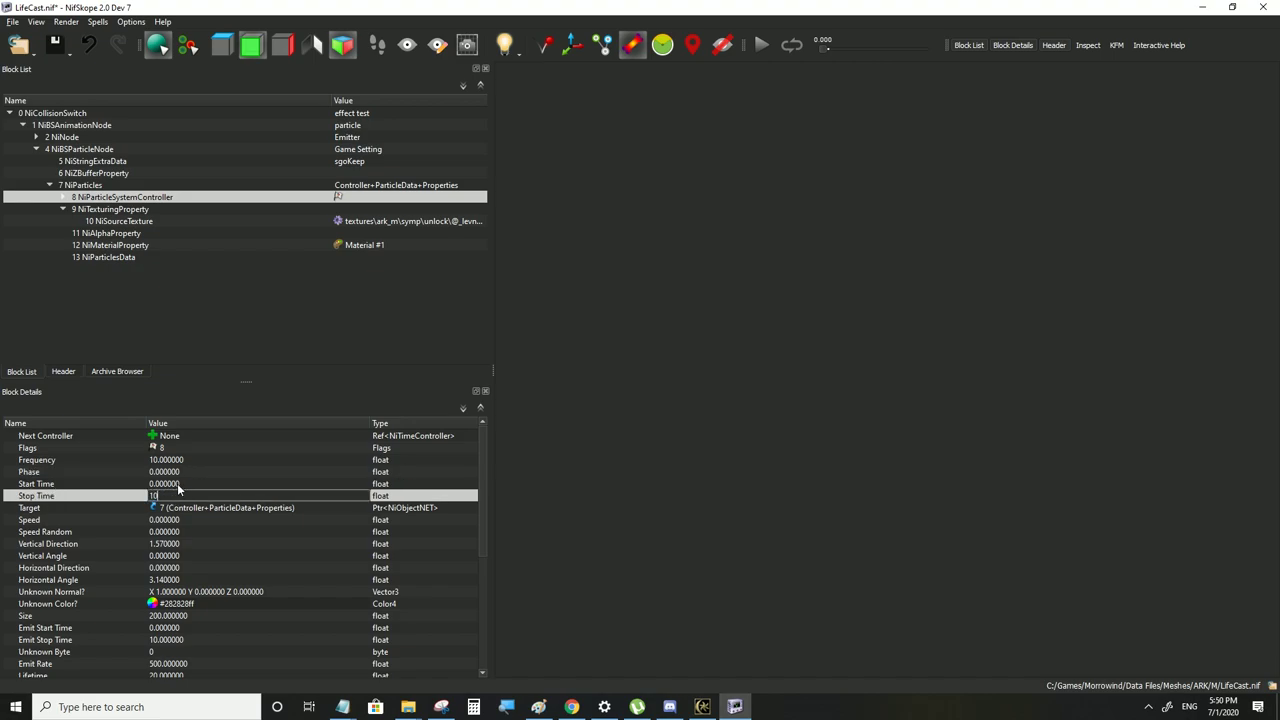
{"action": "left_click", "coordinate": [178, 489]}
{"action": "double_click", "coordinate": [172, 462]}
{"action": "type", "text": "1"}
{"action": "left_click", "coordinate": [168, 531]}
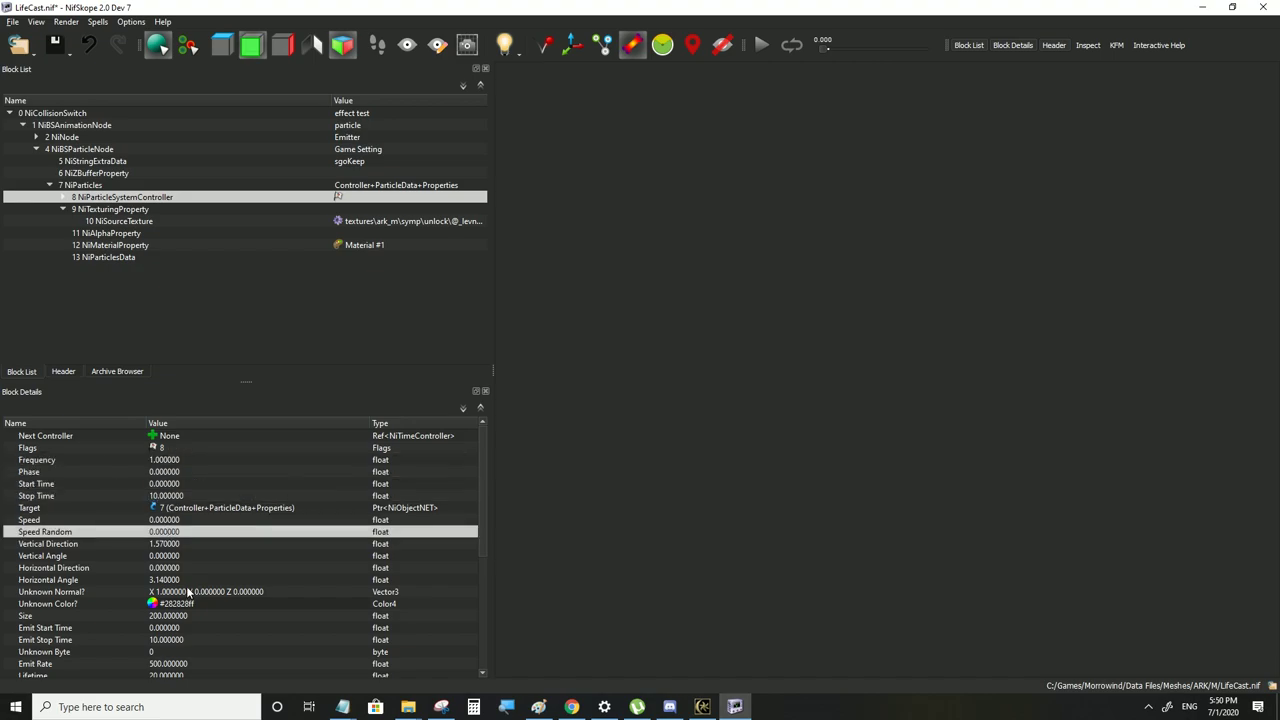
Change the particle Size to 35 and the Lifetime to 10
{"action": "scroll", "coordinate": [188, 591], "scroll_direction": "down", "scroll_amount": 1}
{"action": "double_click", "coordinate": [180, 580]}
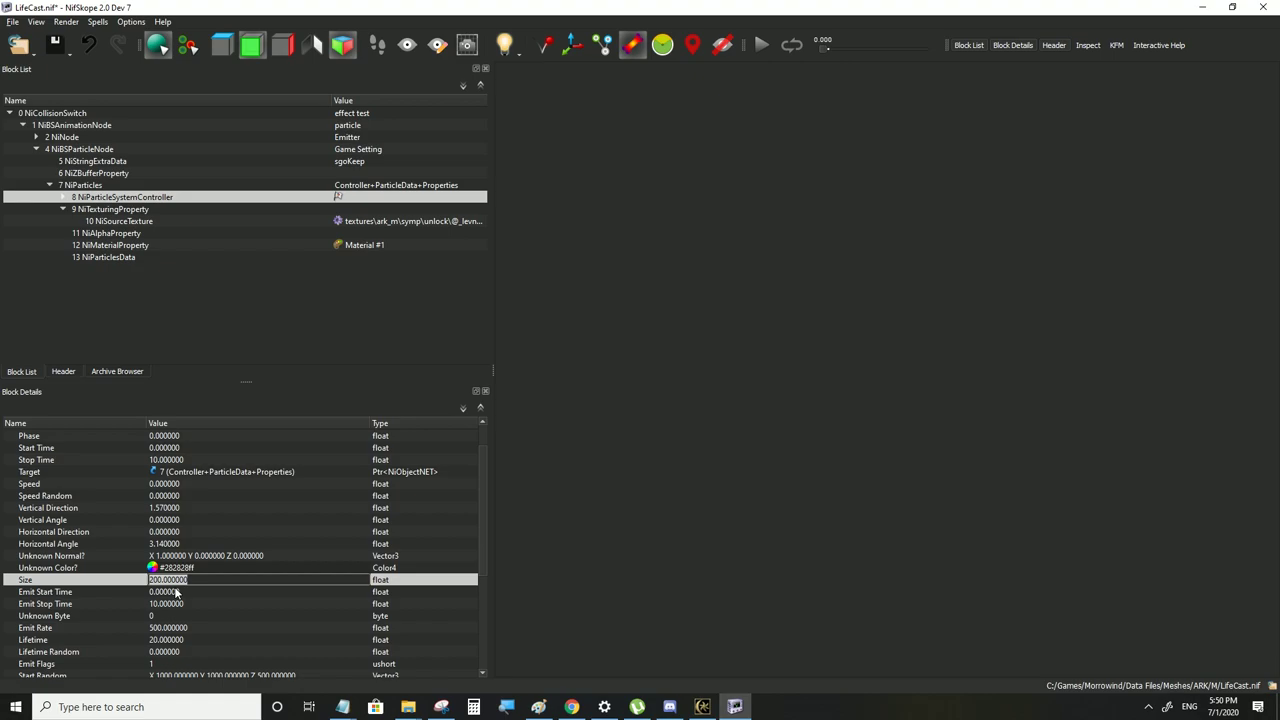
{"action": "type", "text": "35"}
{"action": "left_click", "coordinate": [176, 592]}
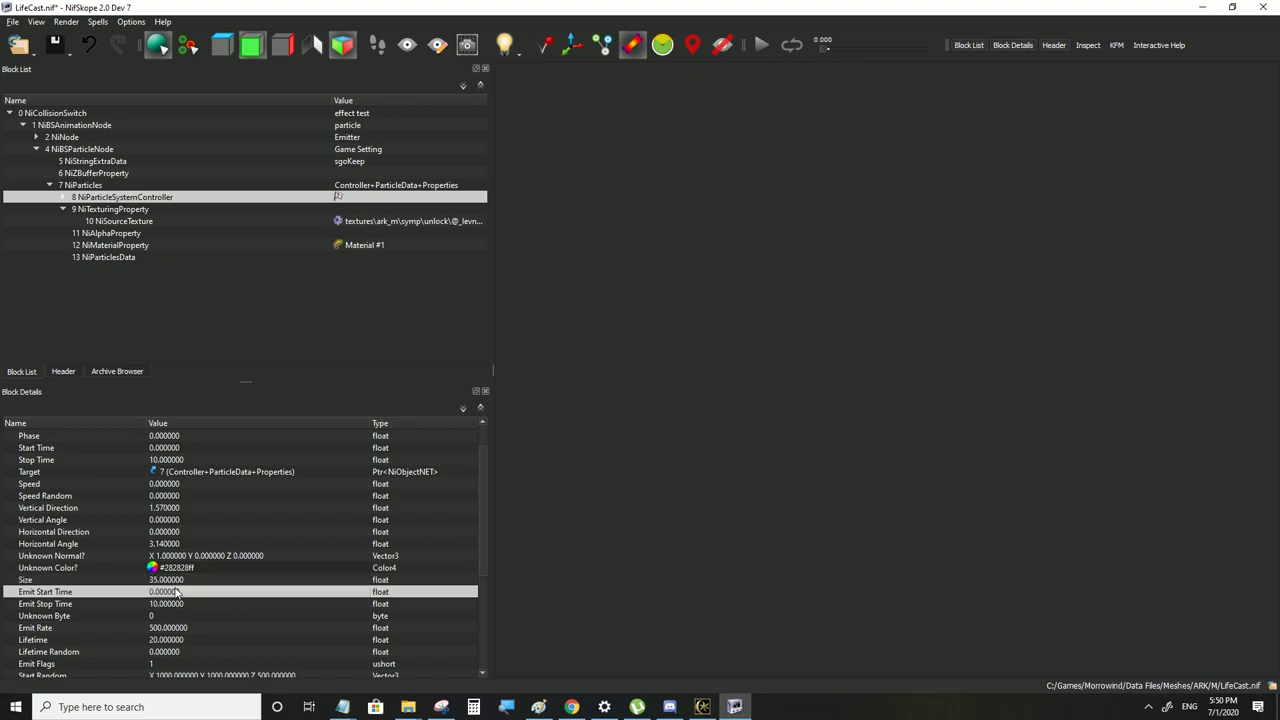
{"action": "double_click", "coordinate": [170, 640]}
{"action": "type", "text": "10"}
{"action": "left_click", "coordinate": [180, 627]}
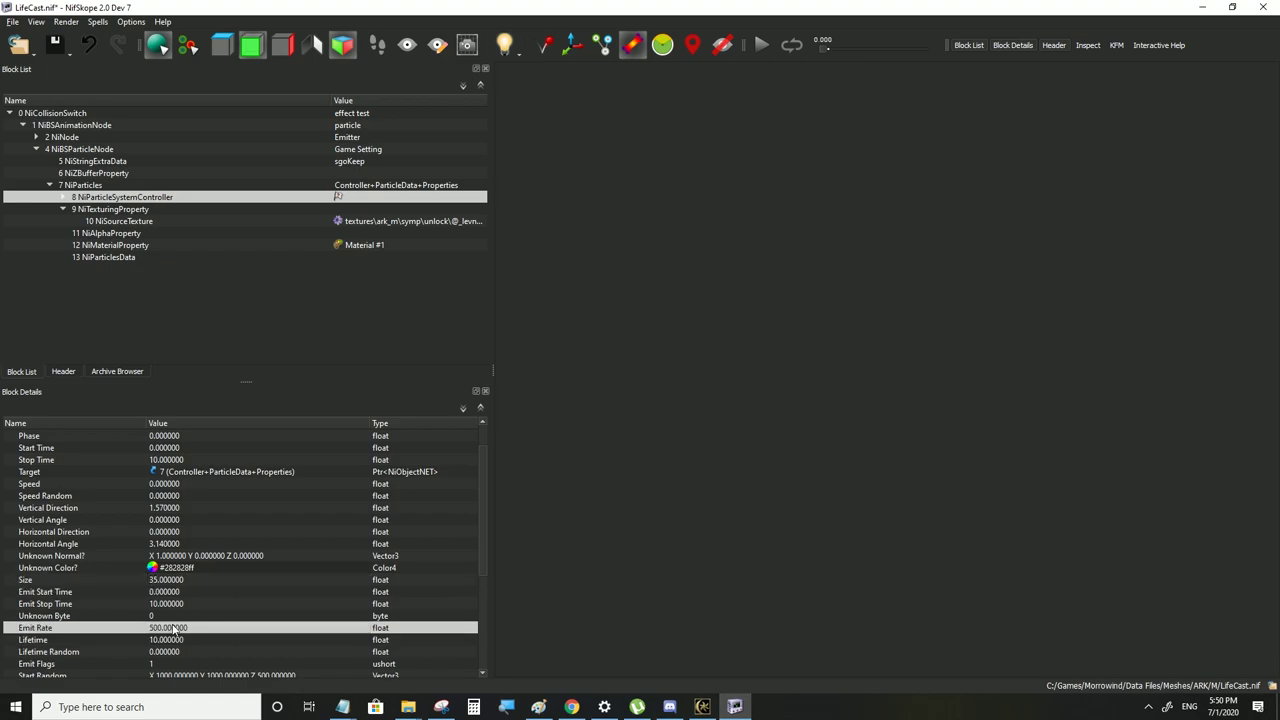
{"action": "scroll", "coordinate": [189, 616], "scroll_direction": "down", "scroll_amount": 4}
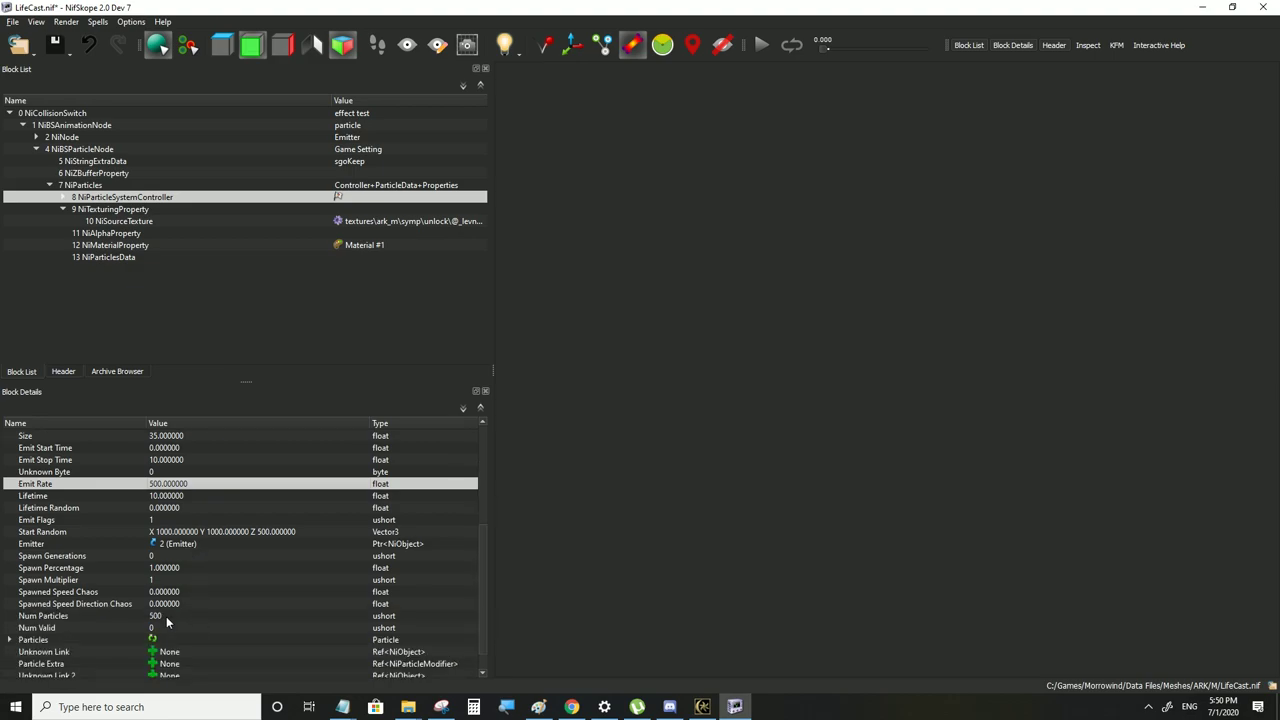
{"action": "left_click", "coordinate": [166, 616]}
Set NiParticlesData's Num Vertices and Num Particles to 5000
{"action": "left_click", "coordinate": [132, 258]}
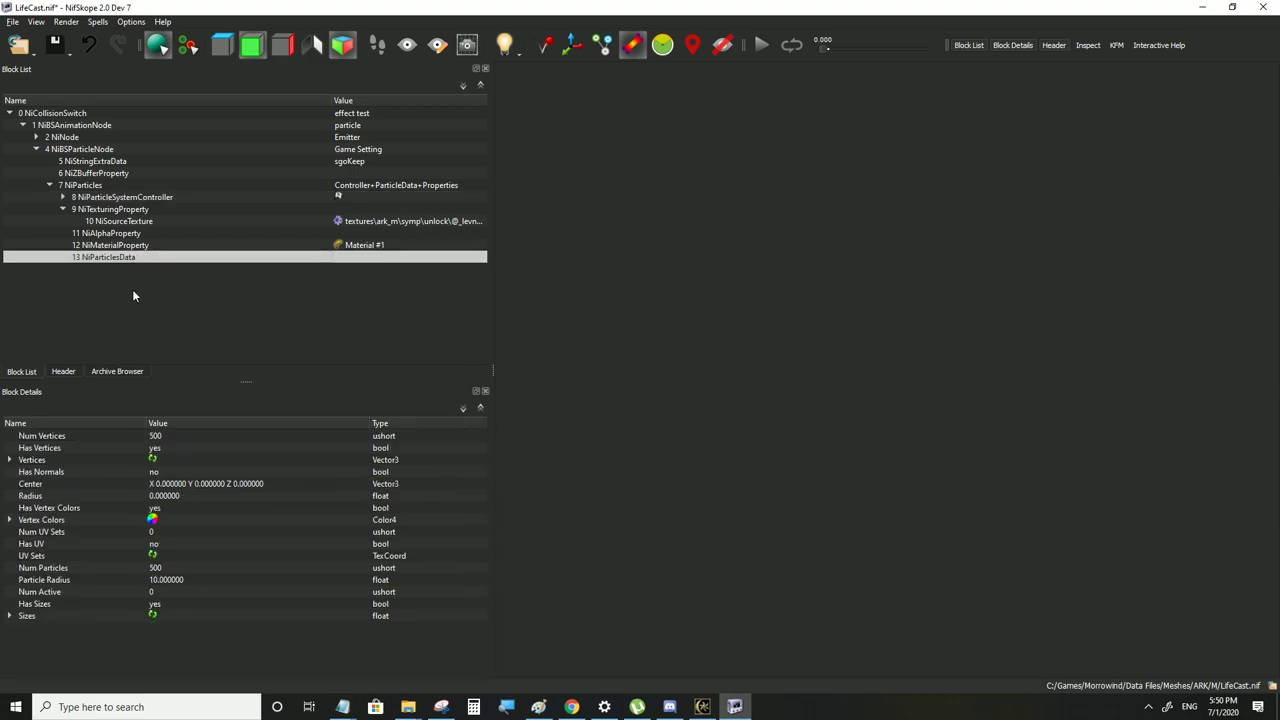
{"action": "double_click", "coordinate": [156, 436]}
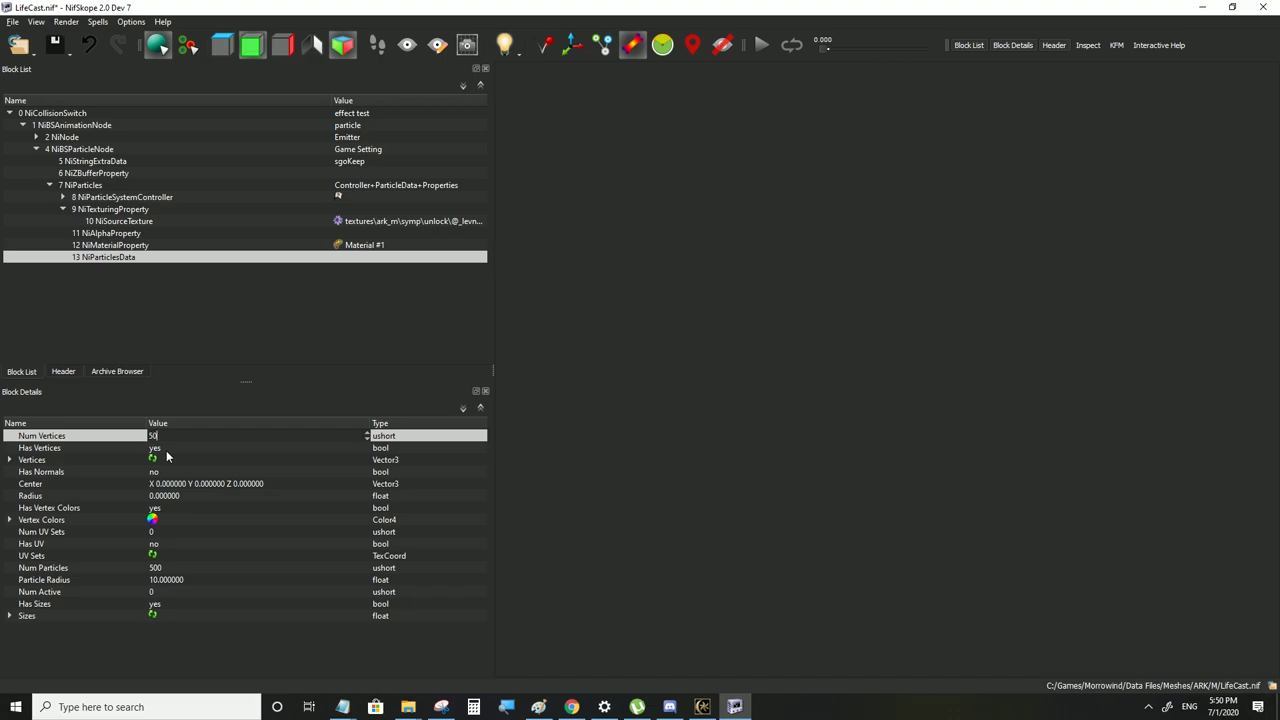
{"action": "type", "text": "5000"}
{"action": "left_click", "coordinate": [172, 458]}
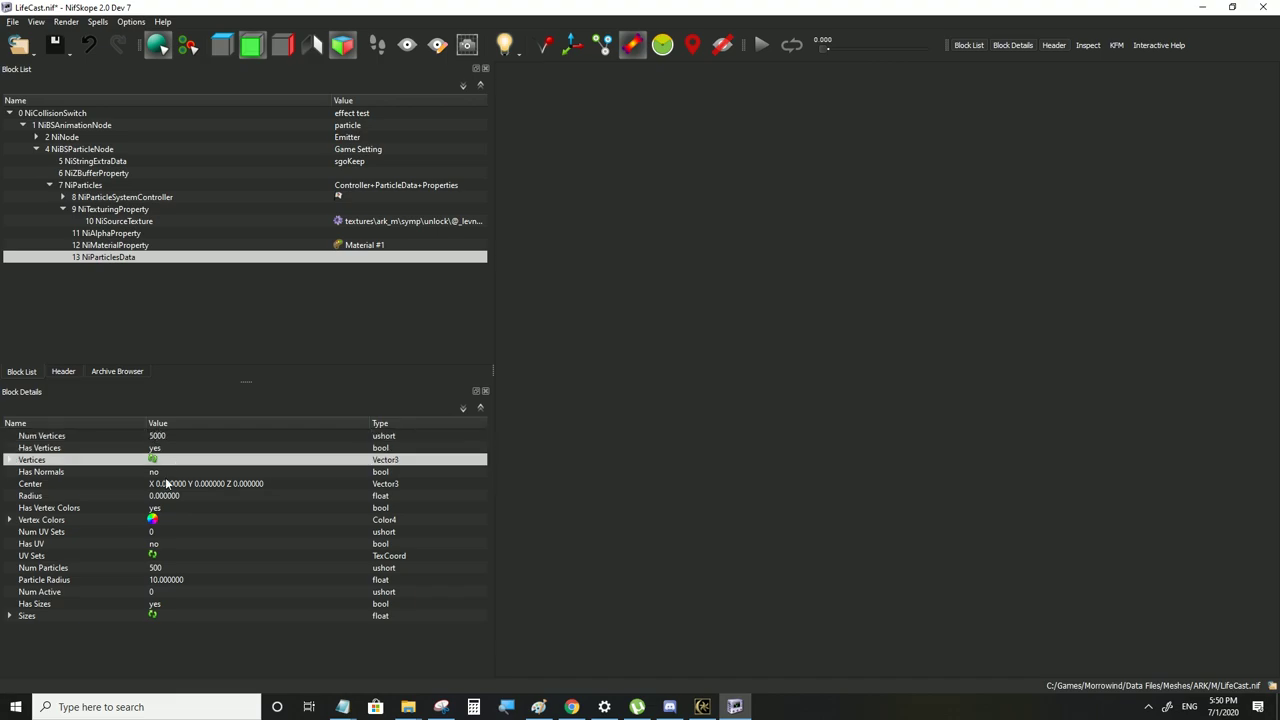
{"action": "double_click", "coordinate": [167, 568]}
{"action": "type", "text": "50"}
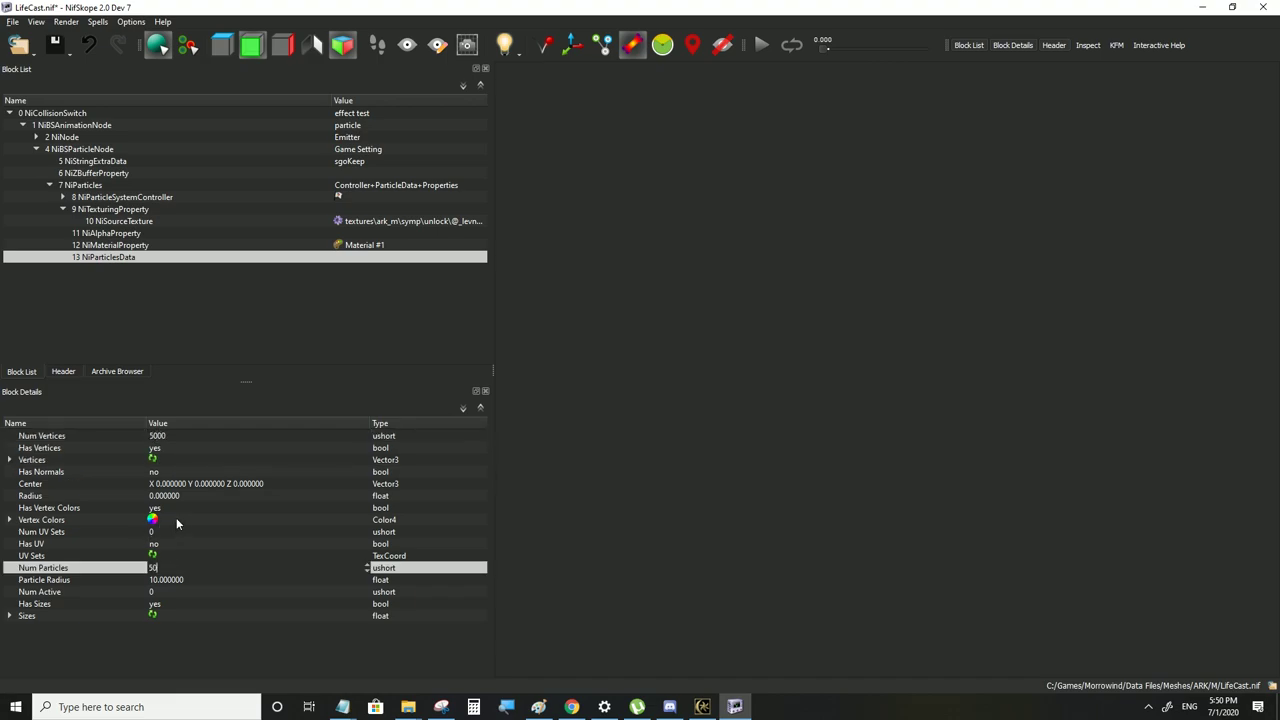
{"action": "left_click", "coordinate": [176, 484]}
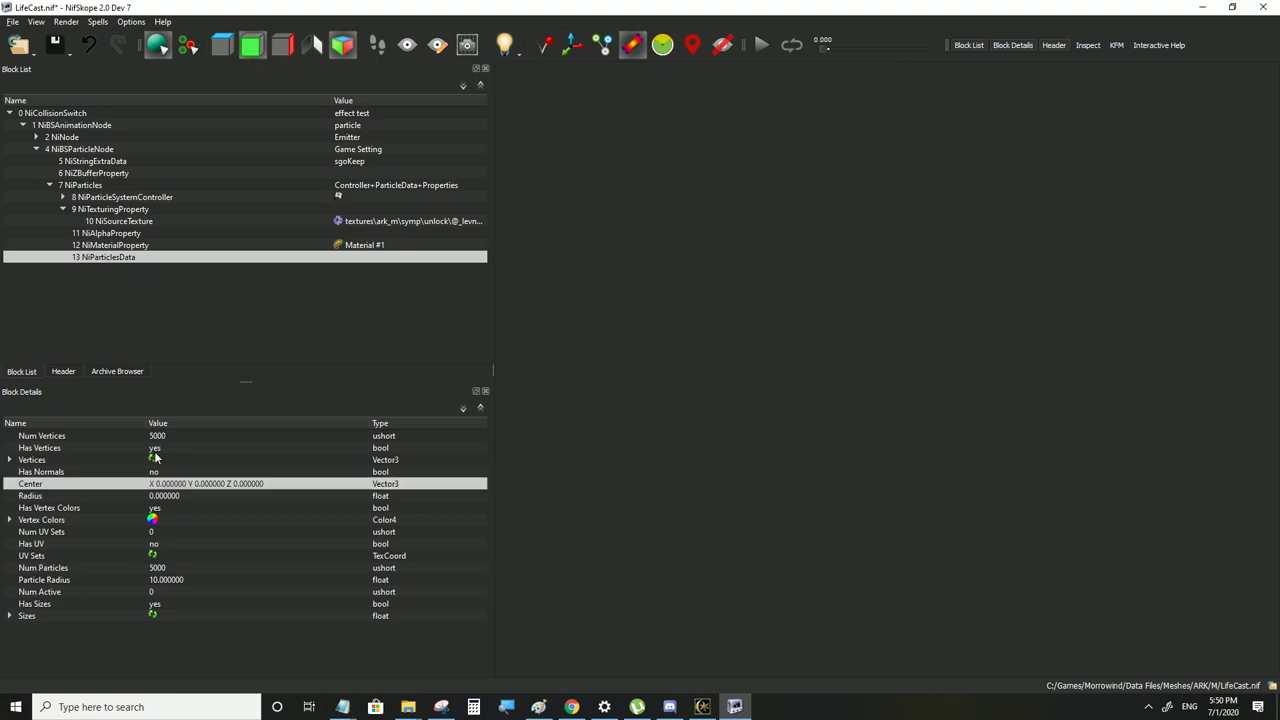
{"action": "left_click", "coordinate": [155, 460]}
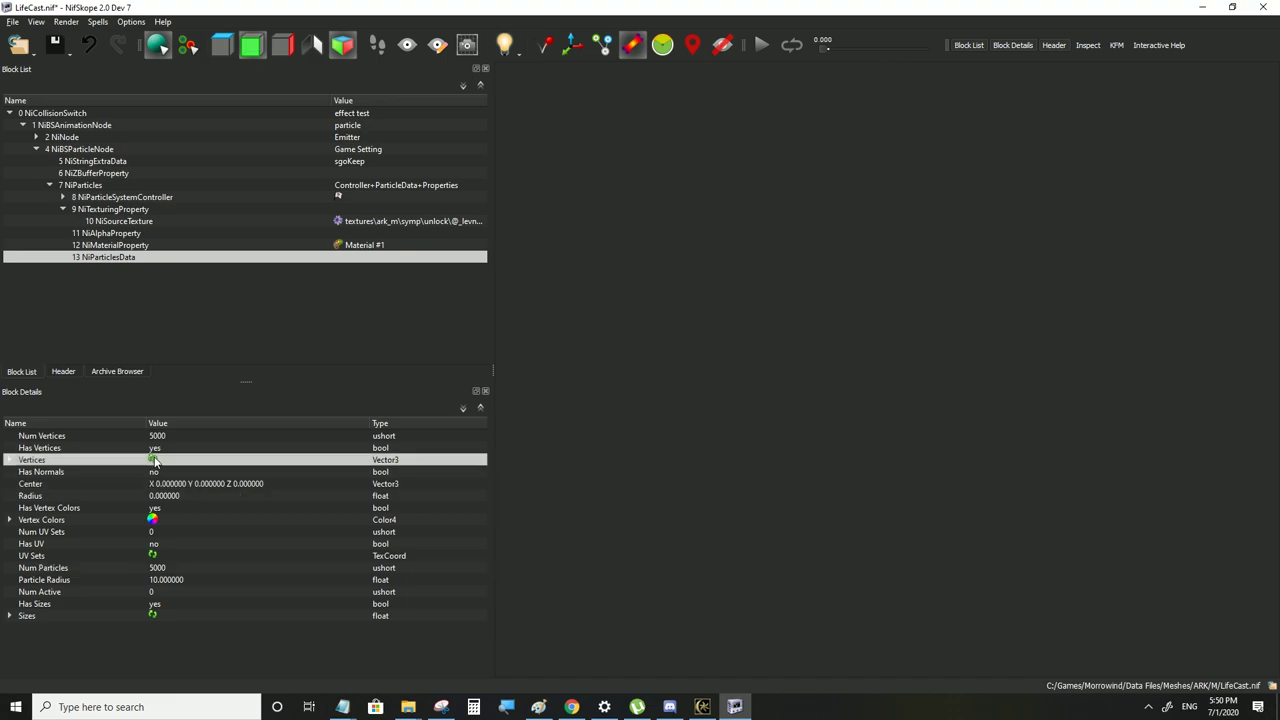
{"action": "left_click", "coordinate": [153, 556]}
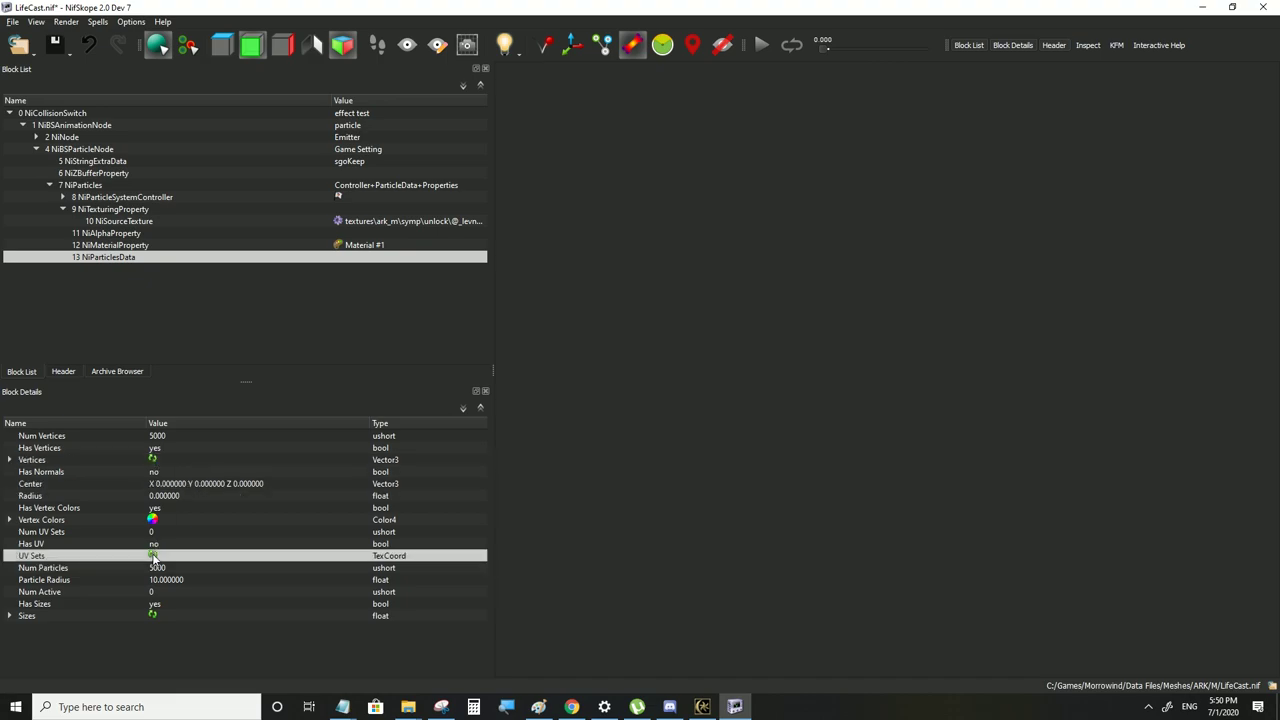
{"action": "left_click", "coordinate": [153, 616]}
Update the Vertex Colors array to match the new 5000 count
{"action": "left_click", "coordinate": [28, 519]}
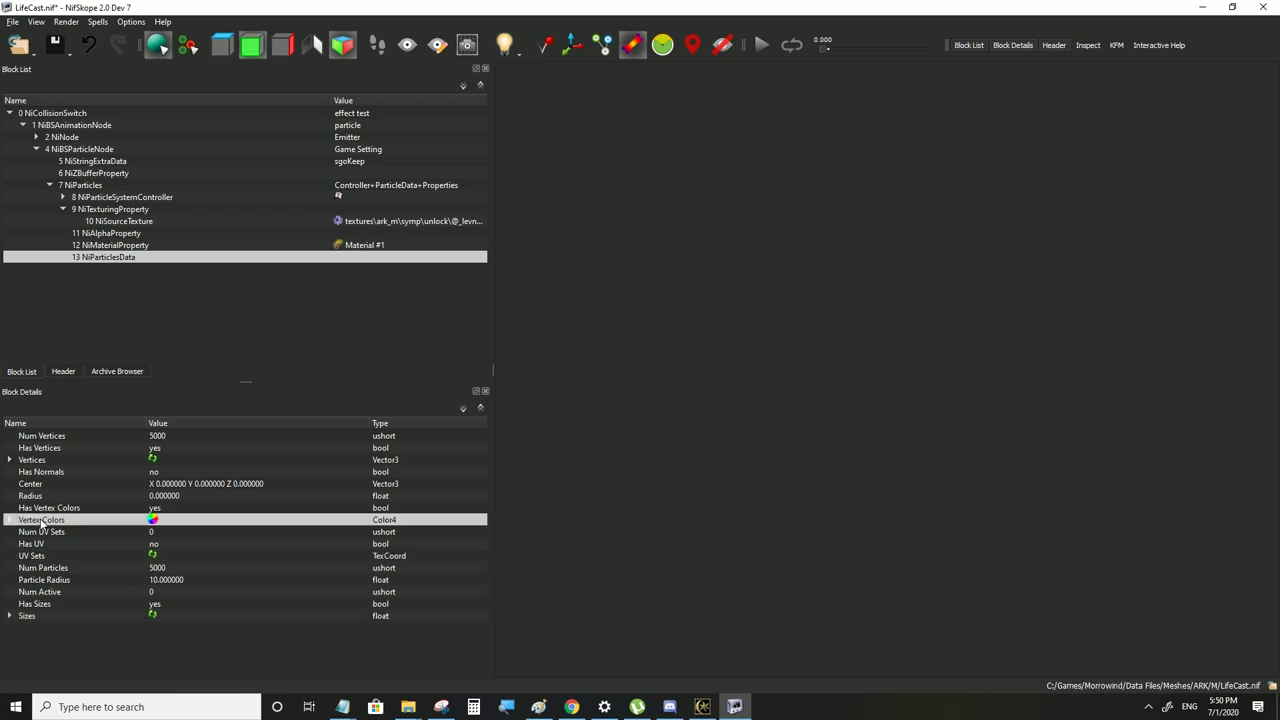
{"action": "right_click", "coordinate": [40, 519]}
{"action": "mouse_move", "coordinate": [90, 560]}
{"action": "left_click", "coordinate": [146, 561]}
{"action": "right_click", "coordinate": [44, 522]}
{"action": "mouse_move", "coordinate": [84, 560]}
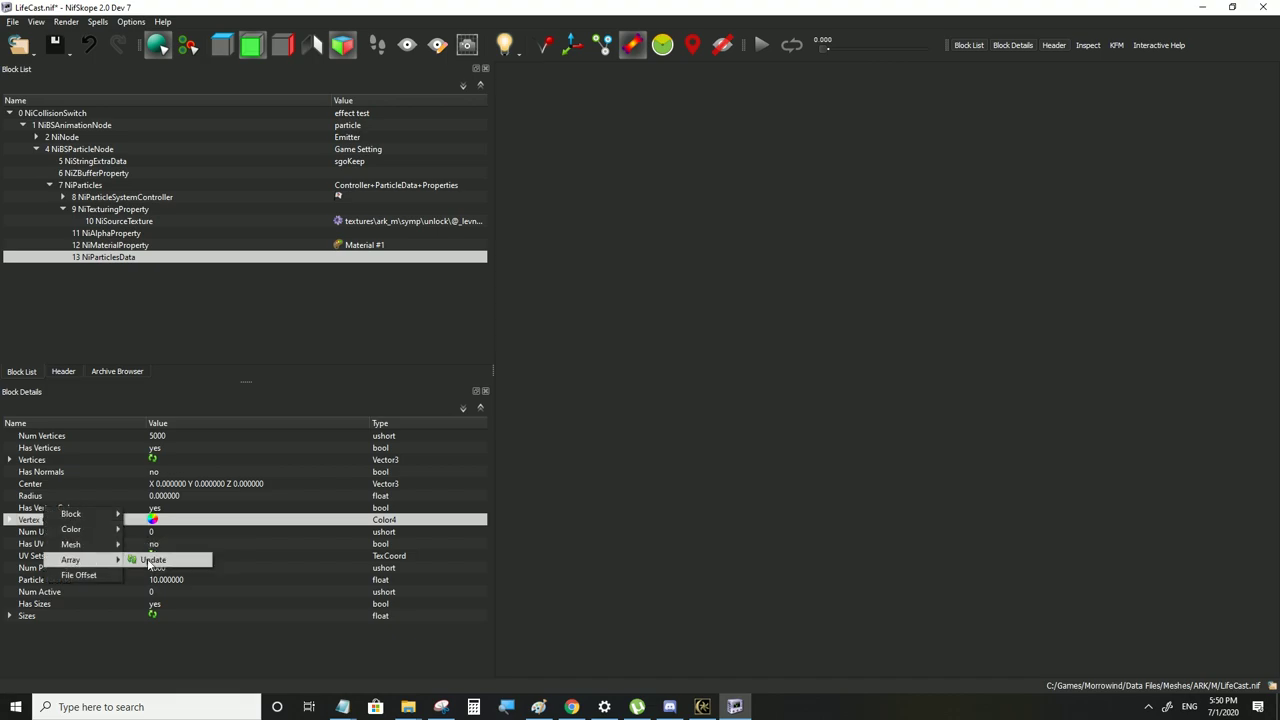
{"action": "left_click", "coordinate": [146, 561]}
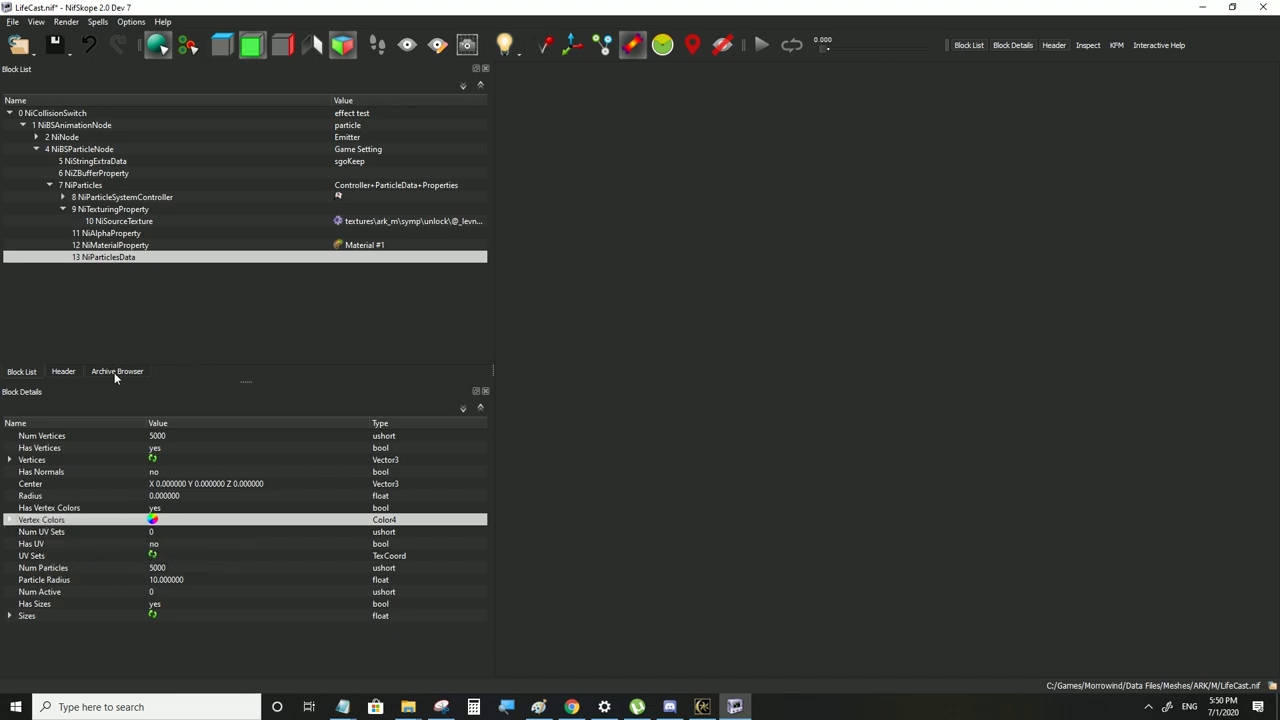
Set the particle controller's Unknown Color to white
{"action": "left_click", "coordinate": [100, 197]}
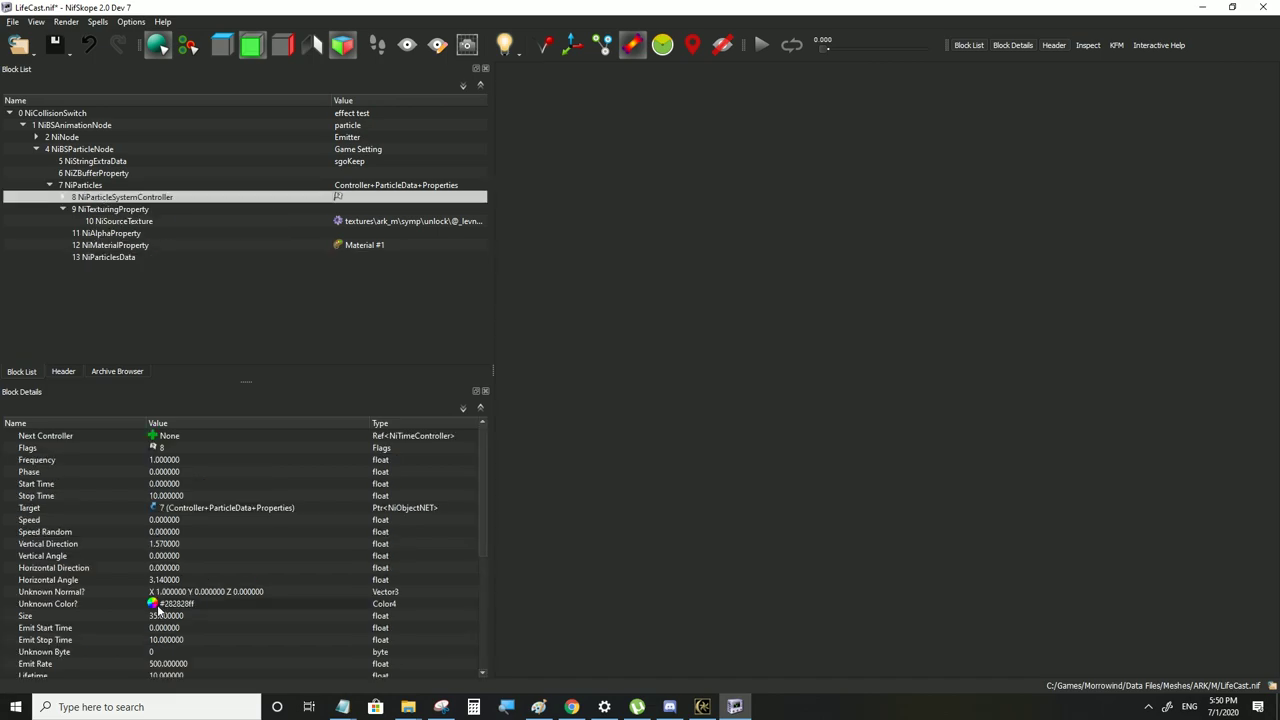
{"action": "scroll", "coordinate": [157, 610], "scroll_direction": "down", "scroll_amount": 5}
{"action": "left_click", "coordinate": [152, 617]}
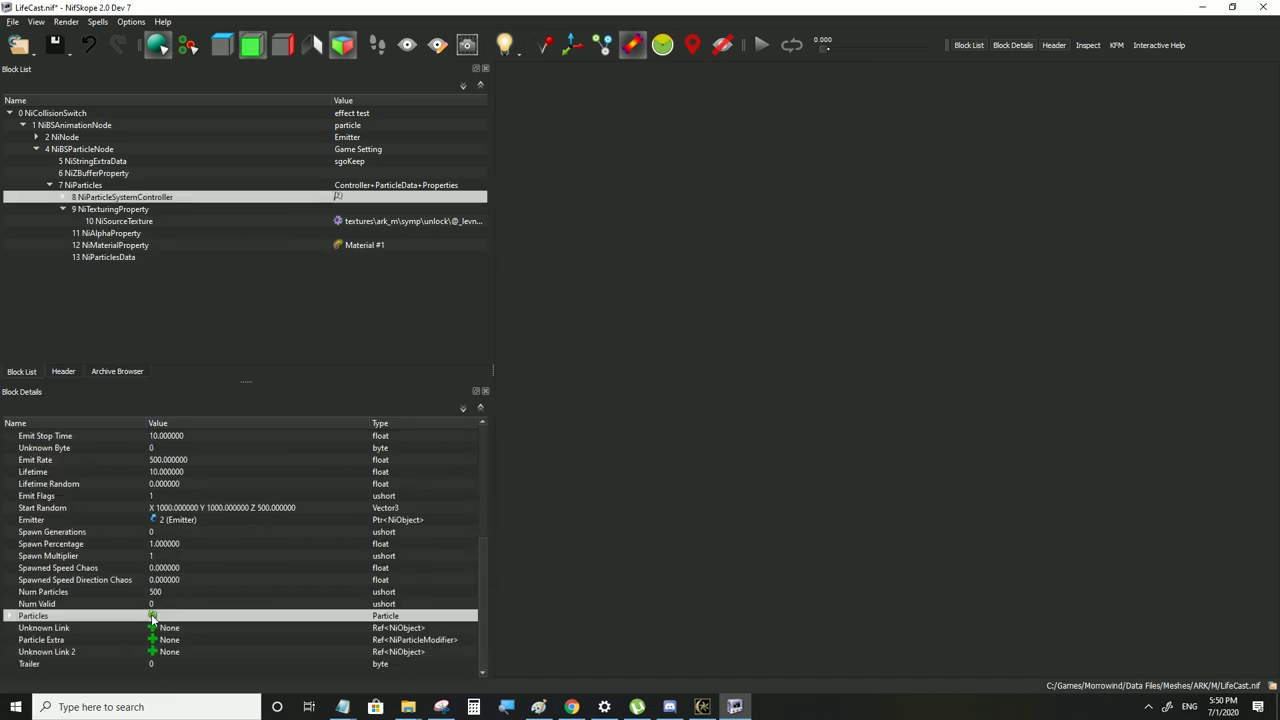
{"action": "scroll", "coordinate": [170, 579], "scroll_direction": "up", "scroll_amount": 4}
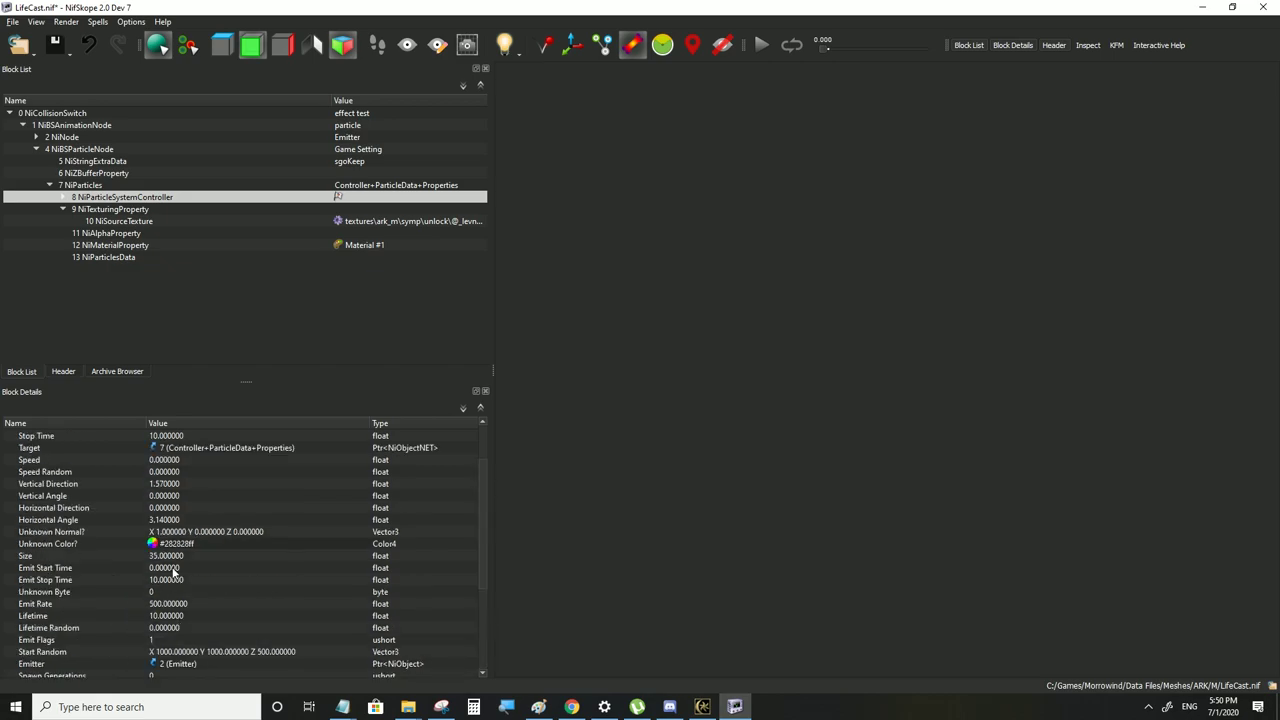
{"action": "left_click", "coordinate": [152, 544]}
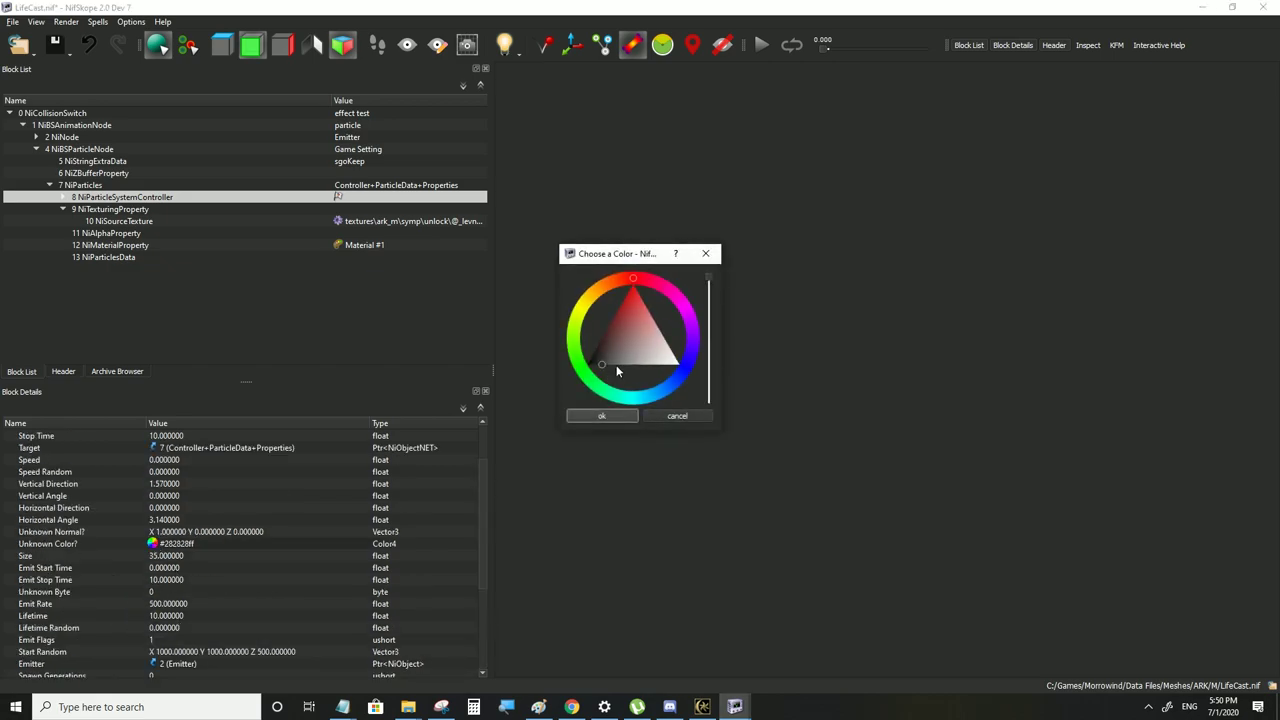
{"action": "left_click_drag", "start_coordinate": [617, 371], "coordinate": [697, 375]}
{"action": "left_click", "coordinate": [601, 416]}
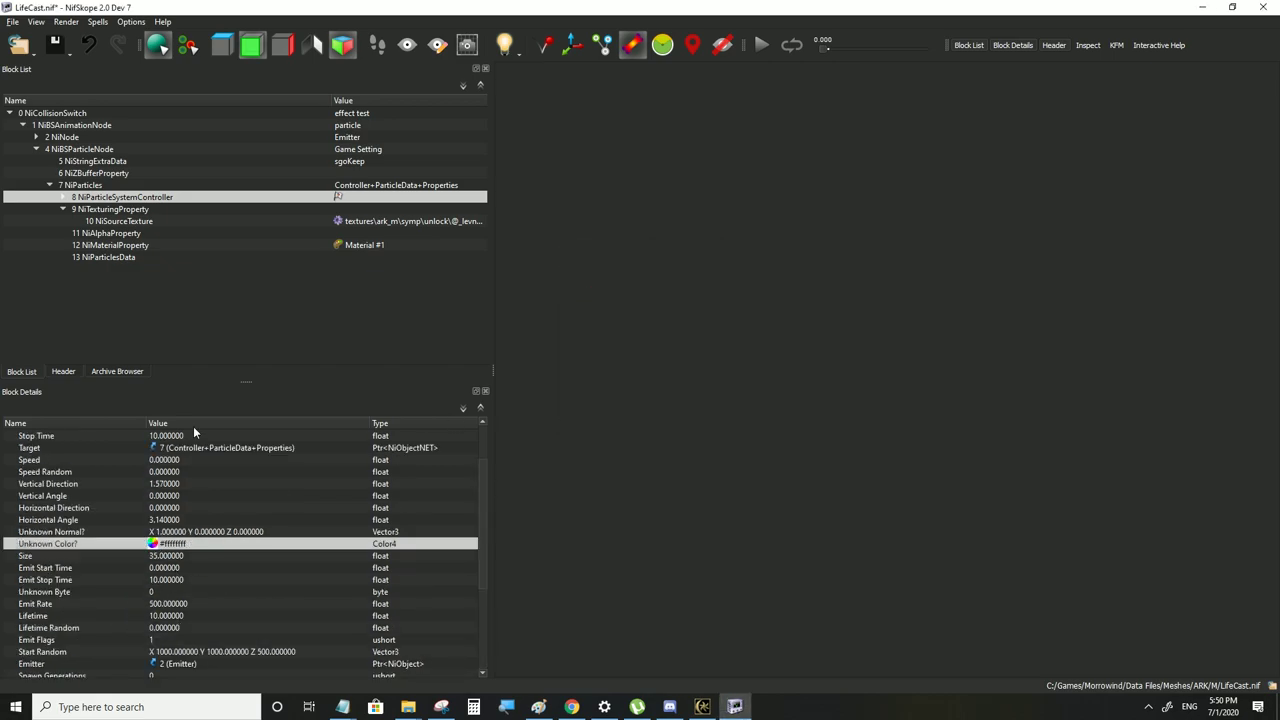
Tint the particle Vertex Colors red and make the Unknown Color pale pink
{"action": "left_click", "coordinate": [127, 258]}
{"action": "left_click", "coordinate": [152, 521]}
{"action": "left_click_drag", "start_coordinate": [649, 367], "coordinate": [700, 371]}
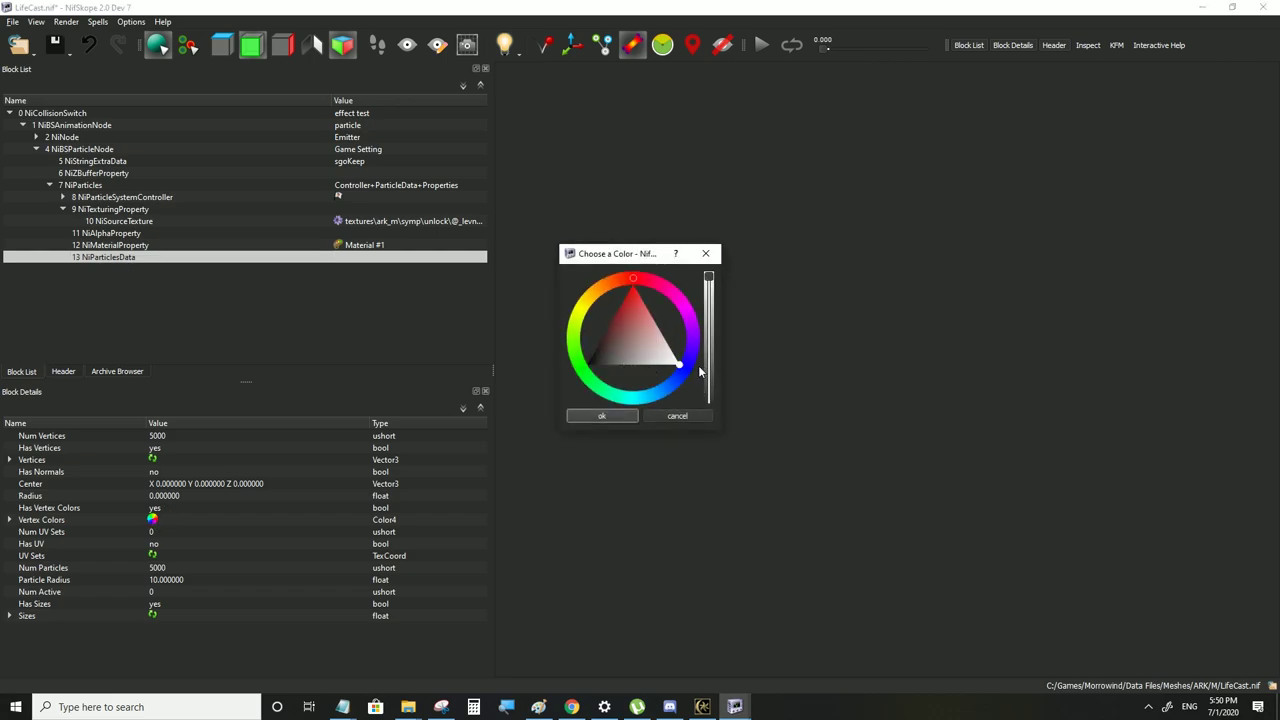
{"action": "left_click_drag", "start_coordinate": [632, 340], "coordinate": [627, 272]}
{"action": "left_click", "coordinate": [601, 416]}
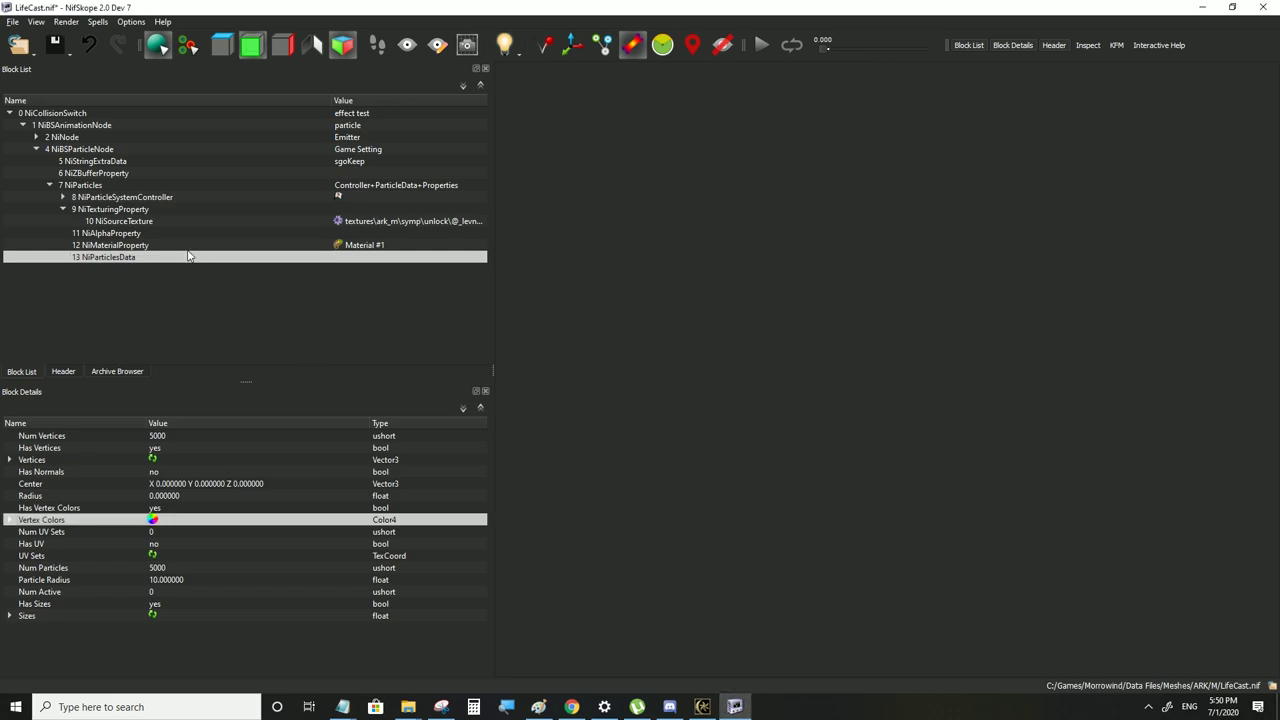
{"action": "left_click", "coordinate": [148, 200]}
{"action": "left_click", "coordinate": [152, 605]}
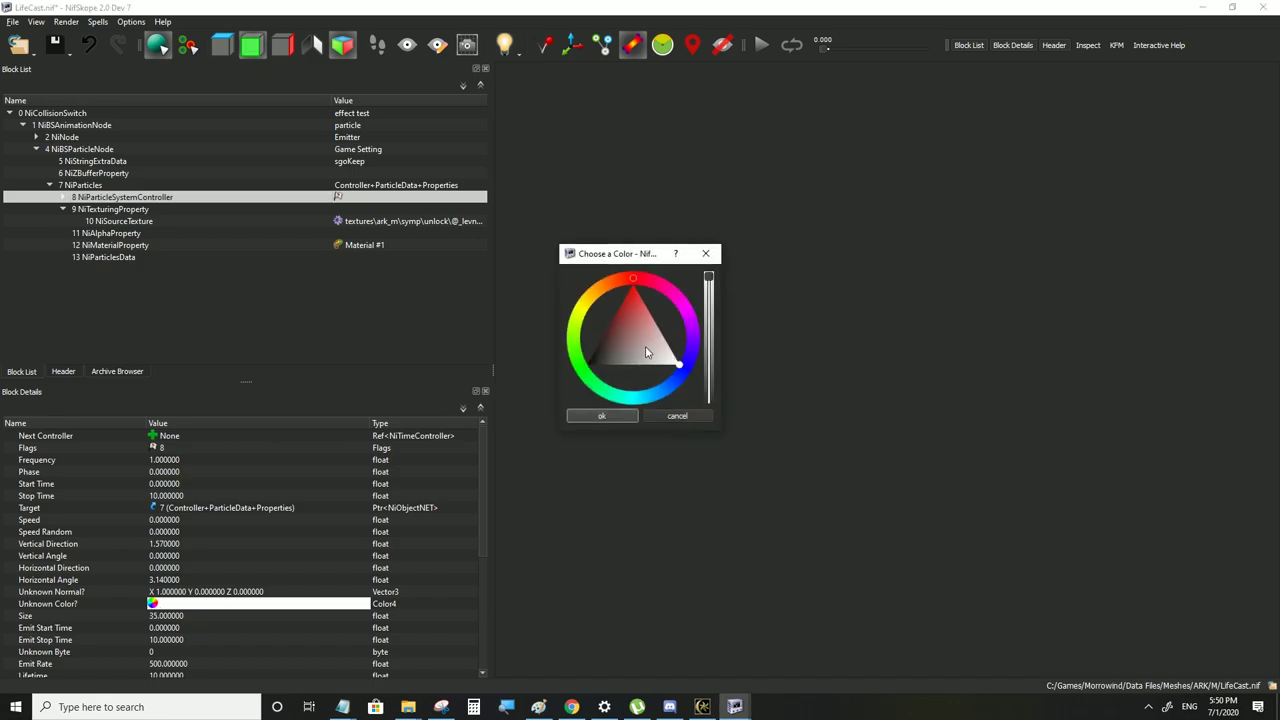
{"action": "left_click", "coordinate": [602, 416]}
Set the material's Ambient, Diffuse, Specular and Emissive colours to dark red #820000
{"action": "left_click", "coordinate": [107, 246]}
{"action": "left_click", "coordinate": [152, 484]}
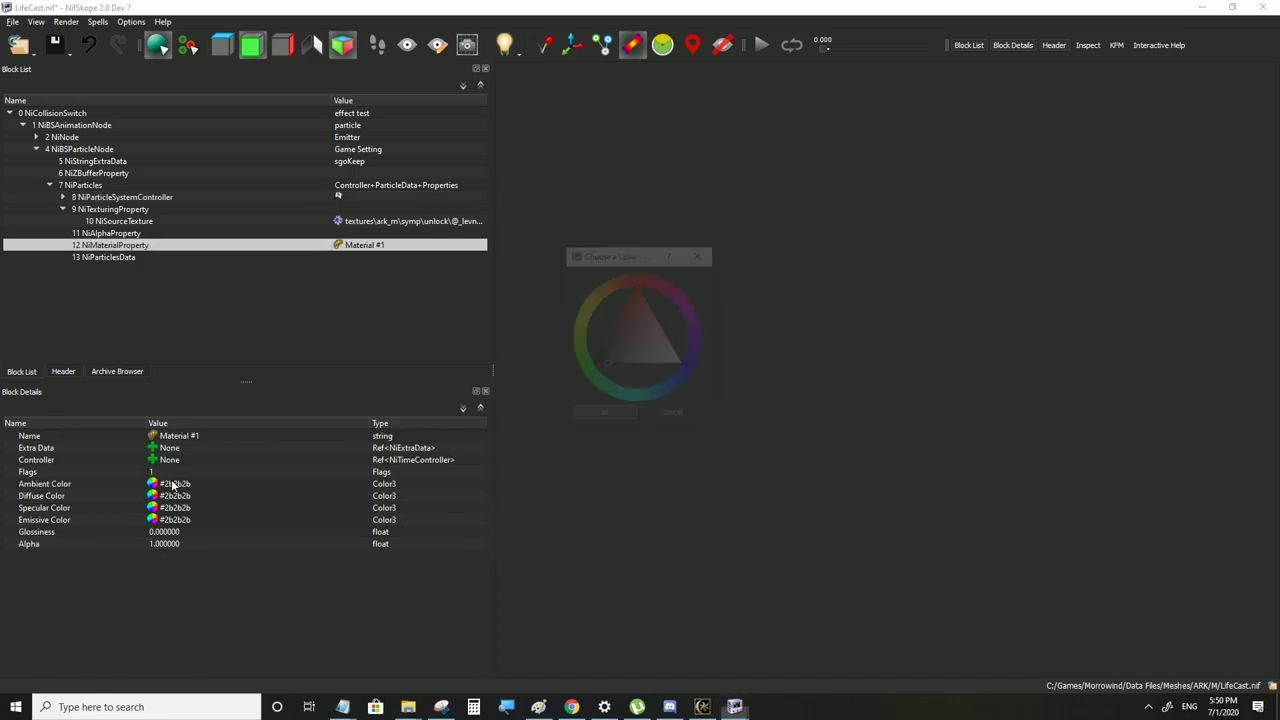
{"action": "left_click", "coordinate": [612, 321]}
{"action": "left_click", "coordinate": [603, 415]}
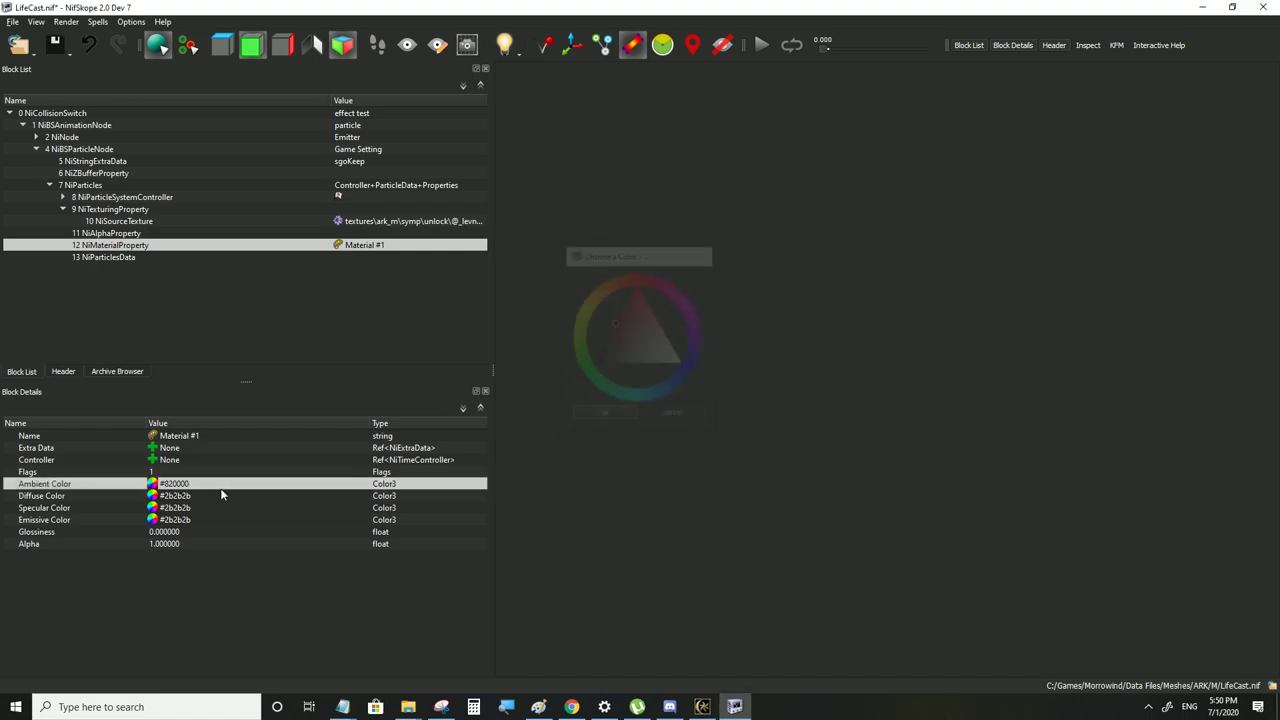
{"action": "left_click", "coordinate": [181, 487]}
{"action": "left_click", "coordinate": [177, 497]}
{"action": "type", "text": "#820000"}
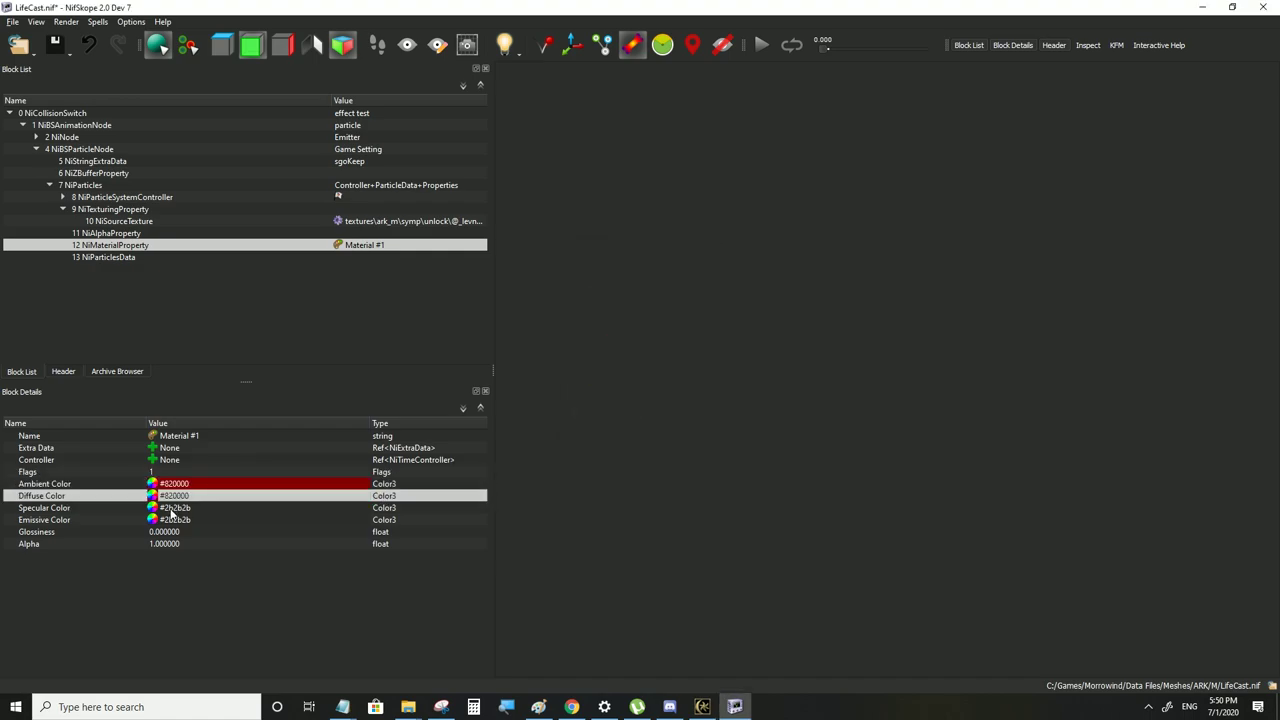
{"action": "left_click", "coordinate": [170, 510]}
{"action": "type", "text": "#820000"}
{"action": "left_click", "coordinate": [171, 521]}
{"action": "type", "text": "#820000"}
{"action": "left_click", "coordinate": [183, 510]}
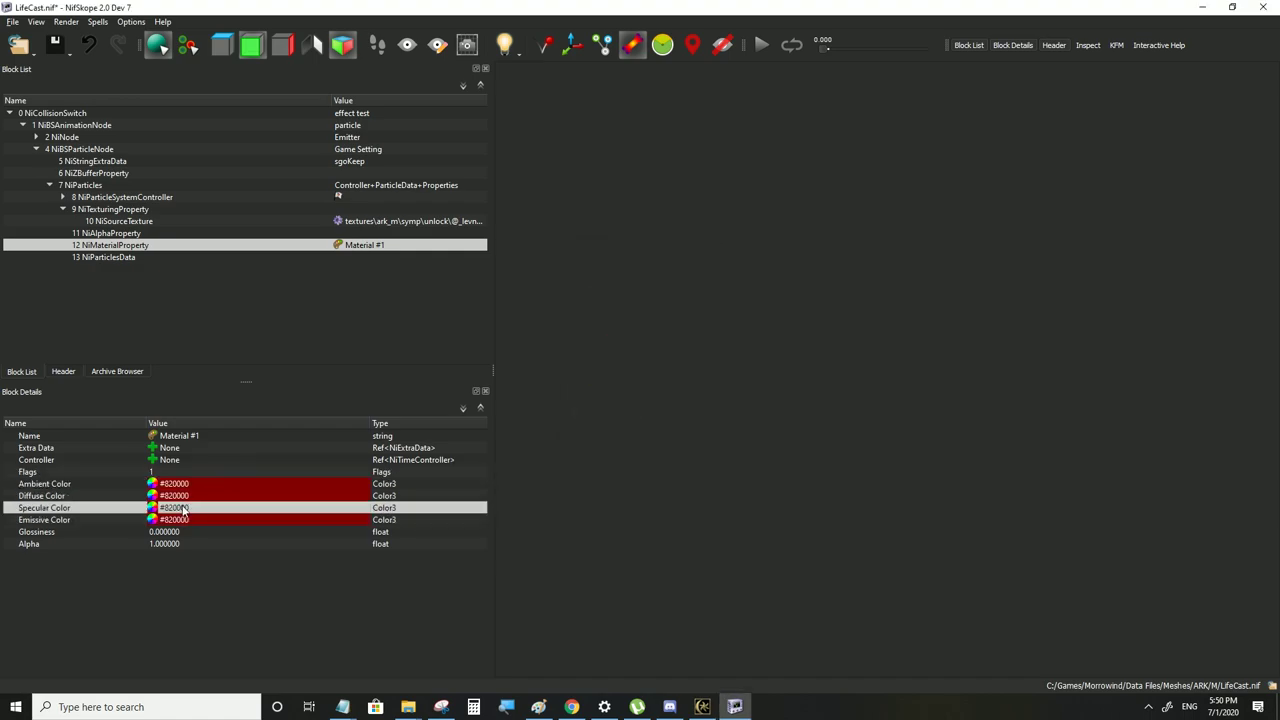
Save LifeCast.nif and switch to the running Morrowind game
{"action": "left_click", "coordinate": [16, 23]}
{"action": "left_click", "coordinate": [43, 131]}
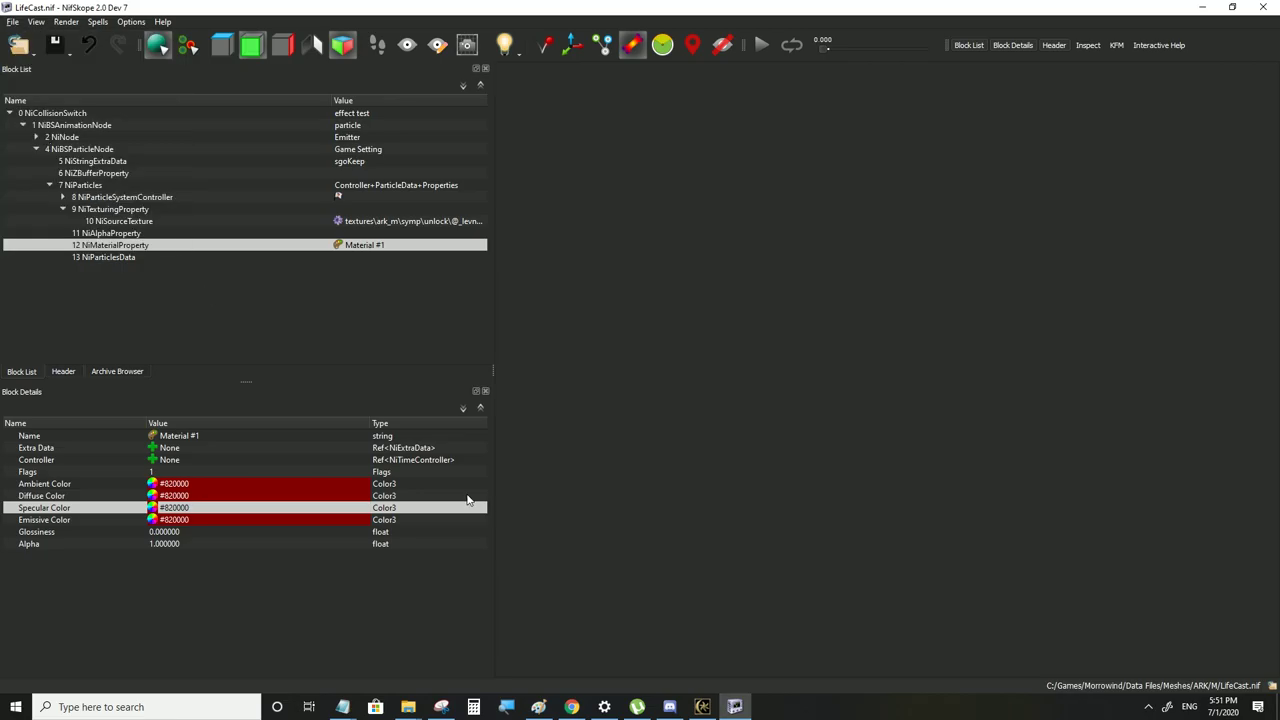
{"action": "left_click", "coordinate": [703, 707]}
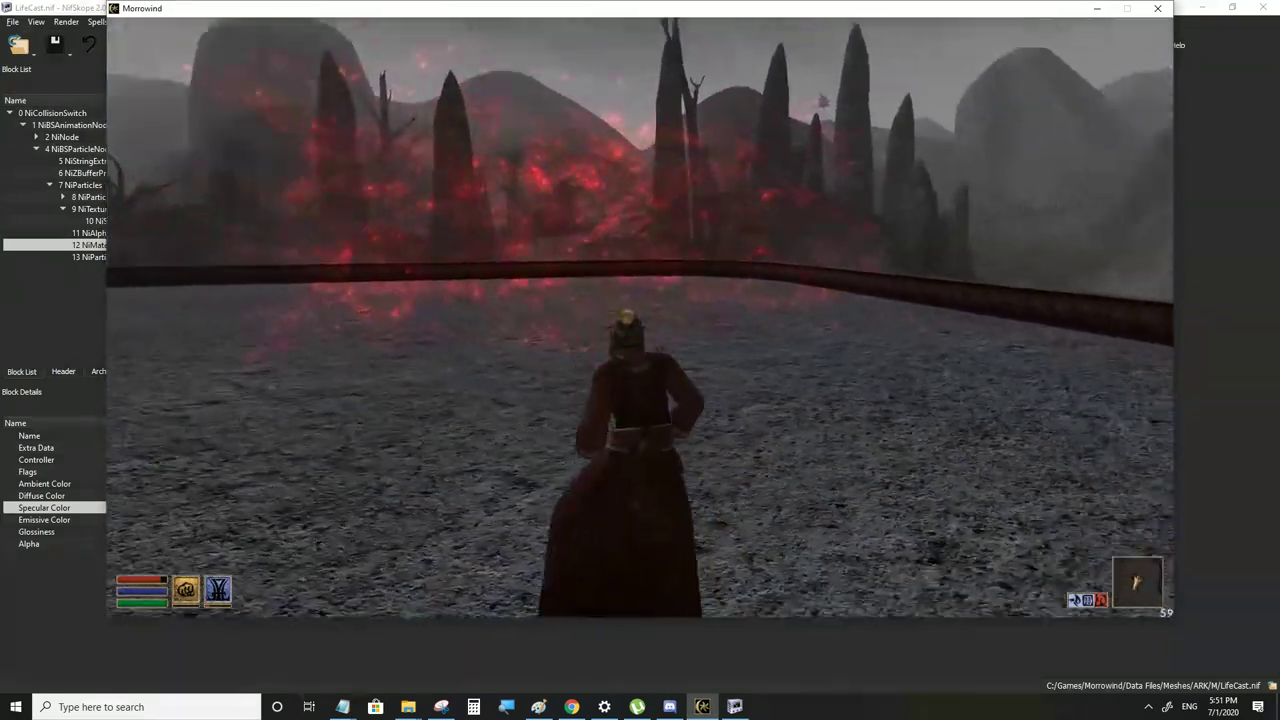
In NifSkope, select the NiAlphaProperty block and re-save LifeCast.nif from the File menu
{"action": "key", "text": "alt+Tab"}
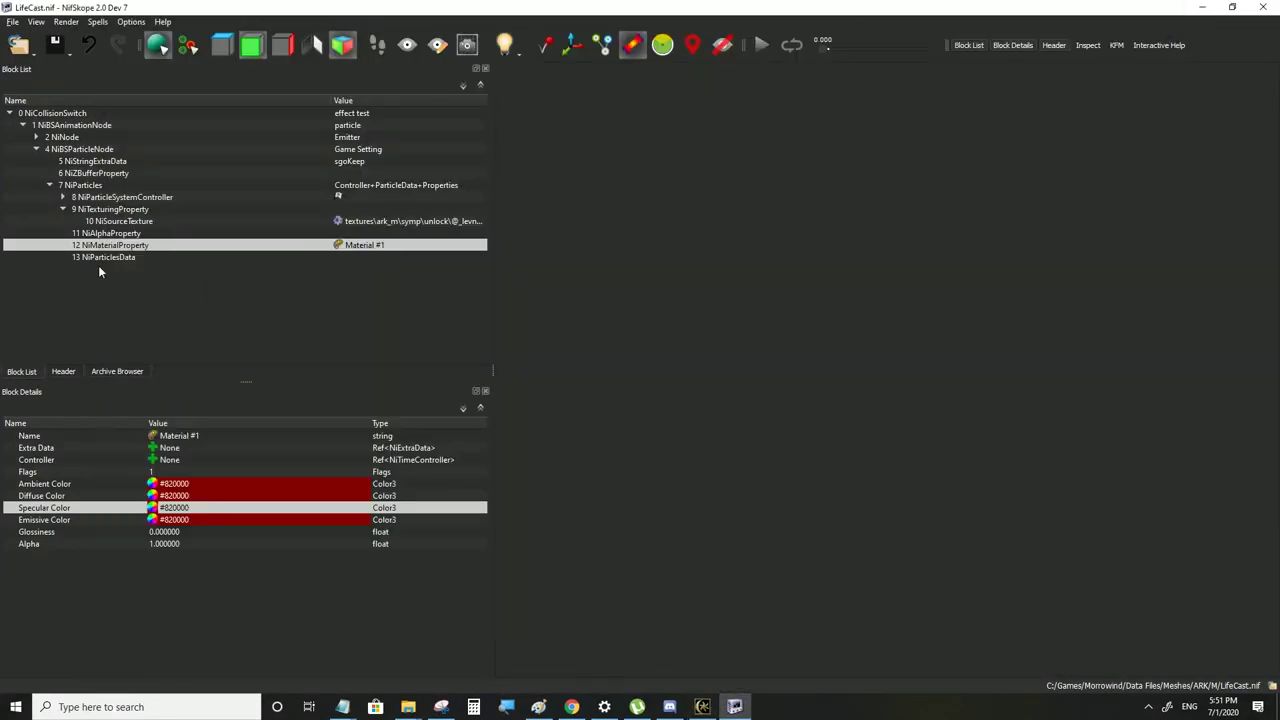
{"action": "left_click", "coordinate": [112, 234]}
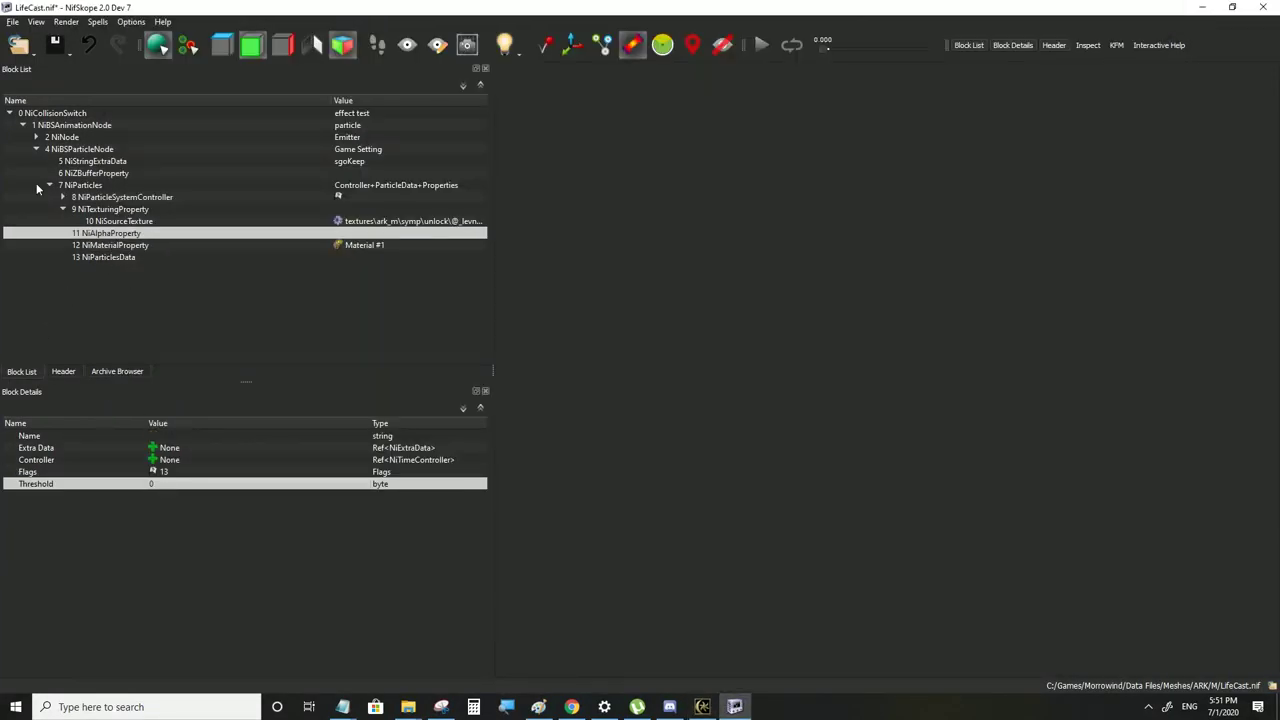
{"action": "left_click", "coordinate": [12, 21]}
{"action": "left_click", "coordinate": [46, 130]}
{"action": "left_click", "coordinate": [702, 706]}
Toggle the camera and move around to view the red particle cloud, then return to NifSkope
{"action": "key", "text": "Tab"}
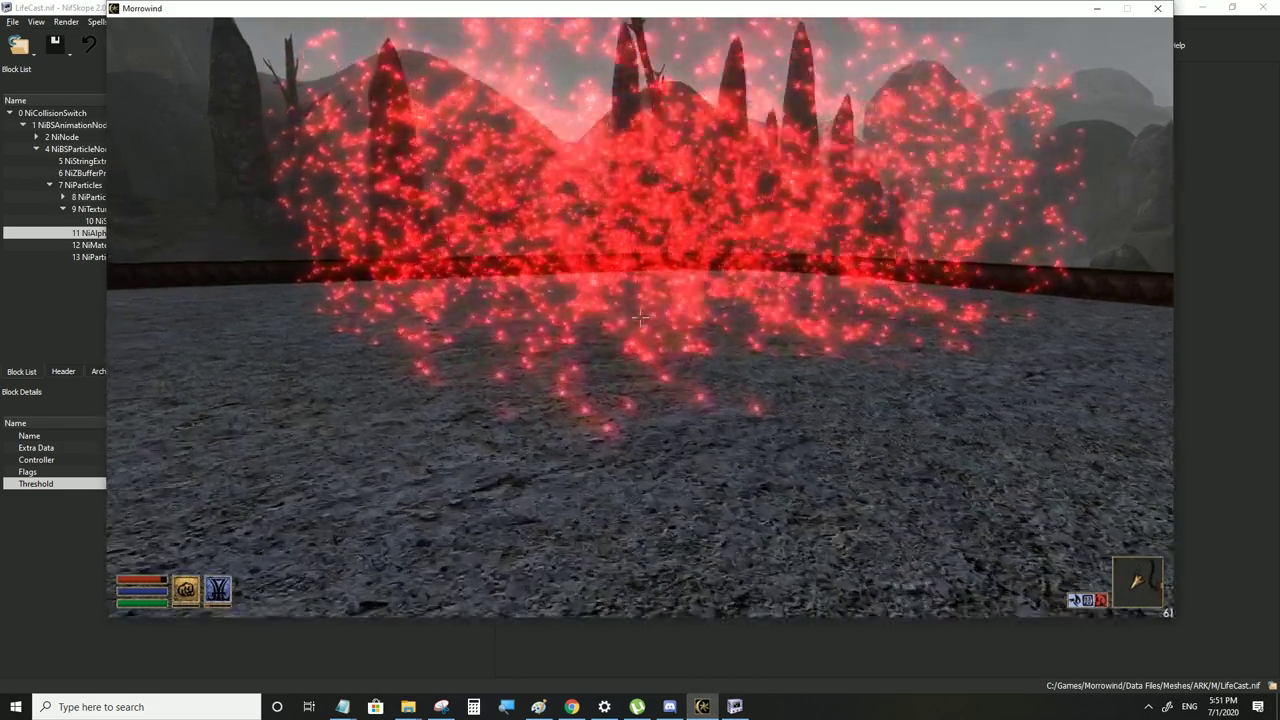
{"action": "key", "text": "Tab"}
{"action": "key", "text": "w"}
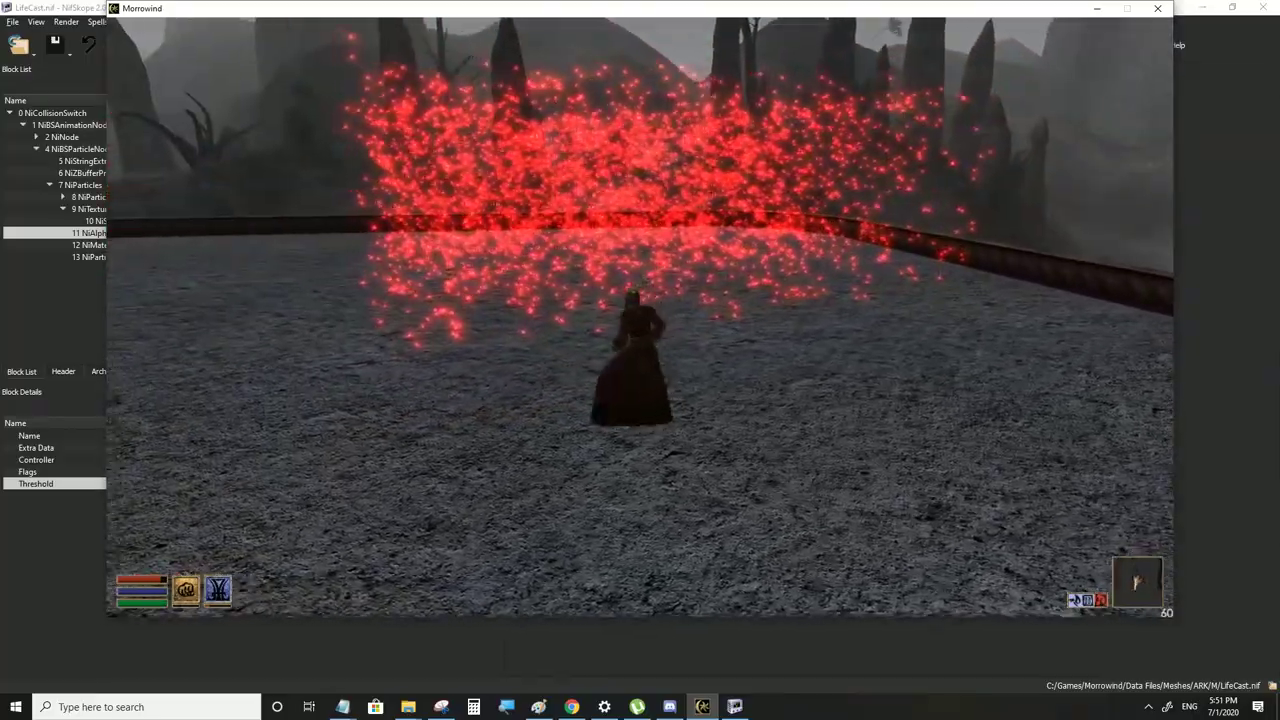
{"action": "key", "text": "a"}
{"action": "key", "text": "w"}
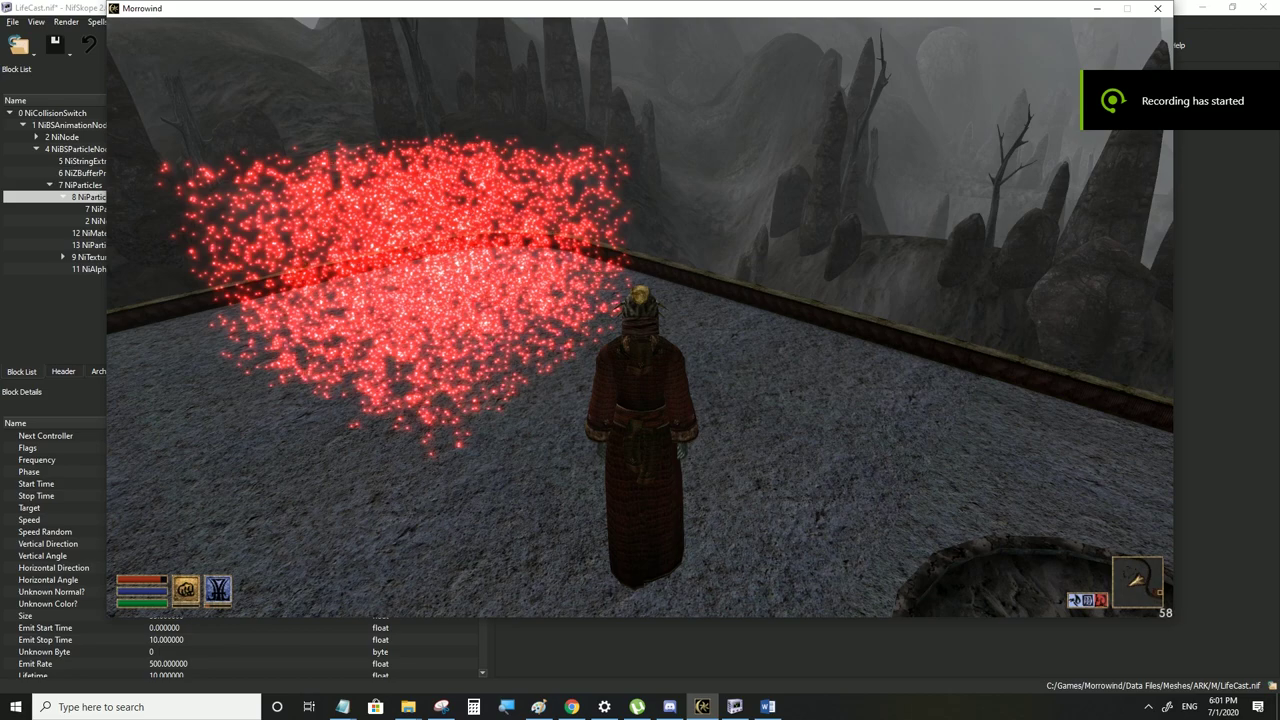
{"action": "key", "text": "alt+Tab"}
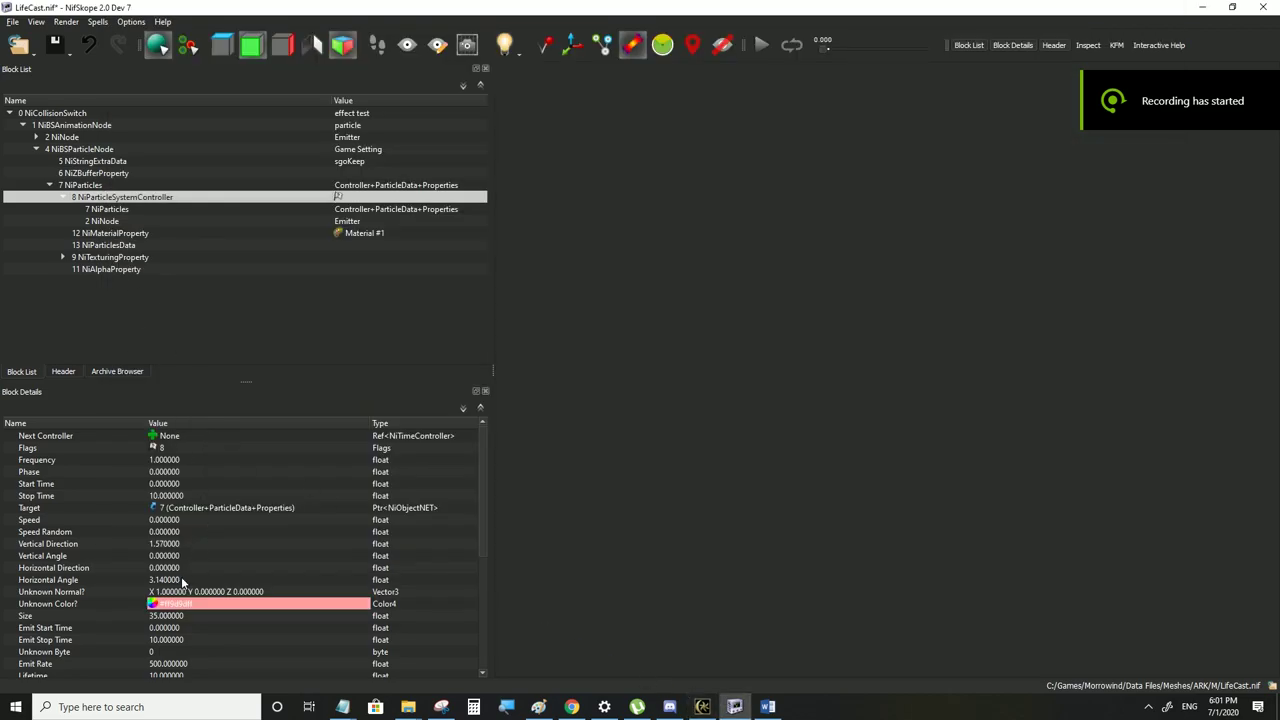
Set the particle system controller's Particle Extra link to a new NiParticleBomb block
{"action": "scroll", "coordinate": [186, 610], "scroll_direction": "down", "scroll_amount": 6}
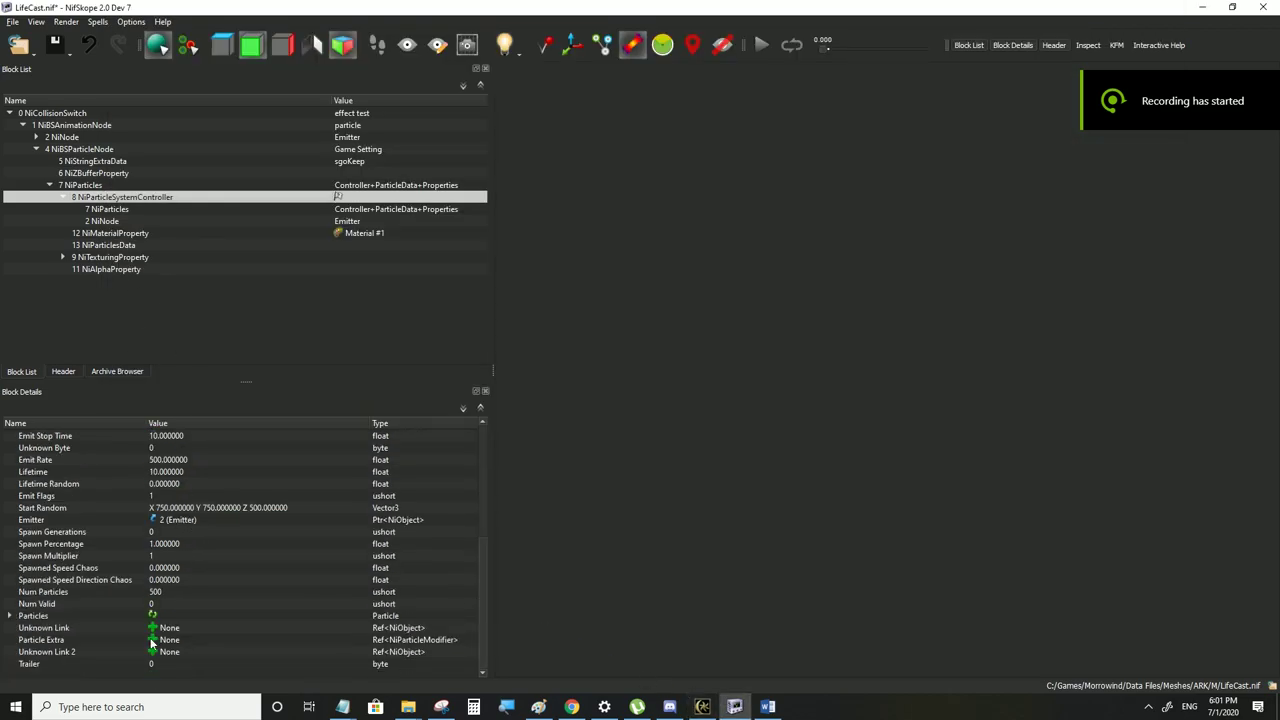
{"action": "left_click", "coordinate": [92, 185]}
{"action": "left_click", "coordinate": [90, 197]}
{"action": "scroll", "coordinate": [262, 570], "scroll_direction": "down", "scroll_amount": 5}
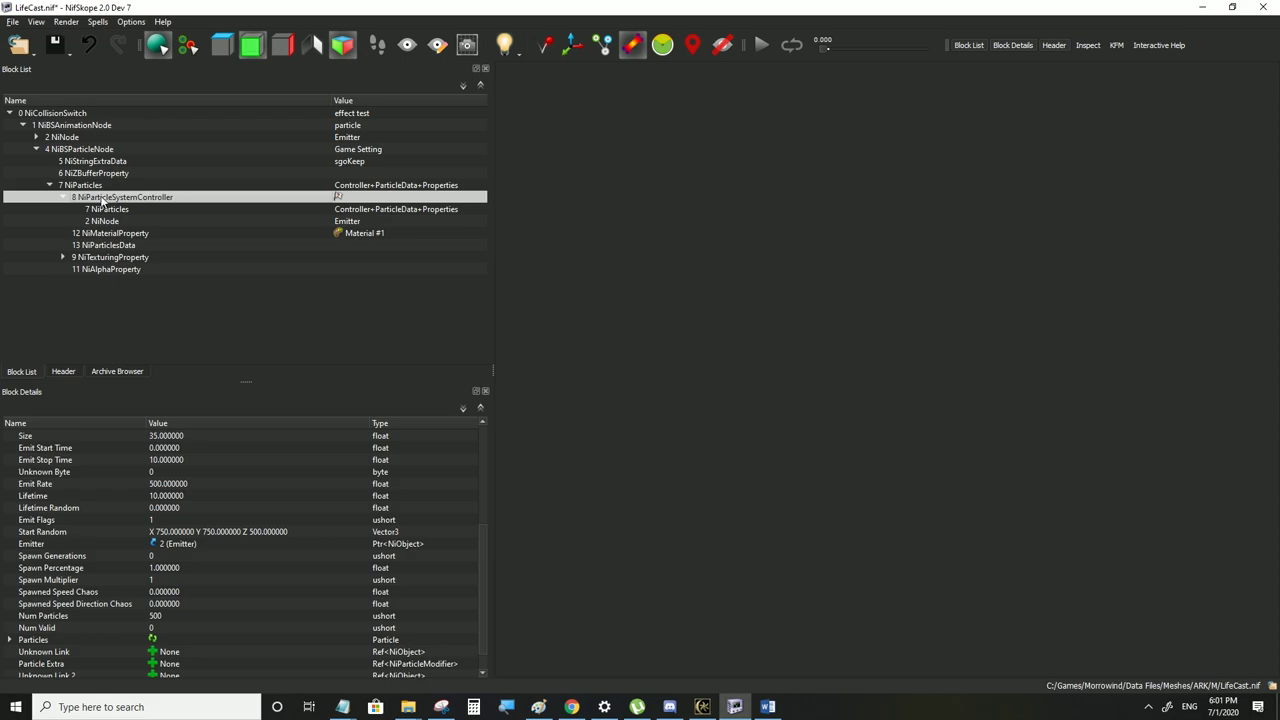
{"action": "scroll", "coordinate": [197, 493], "scroll_direction": "down", "scroll_amount": 1}
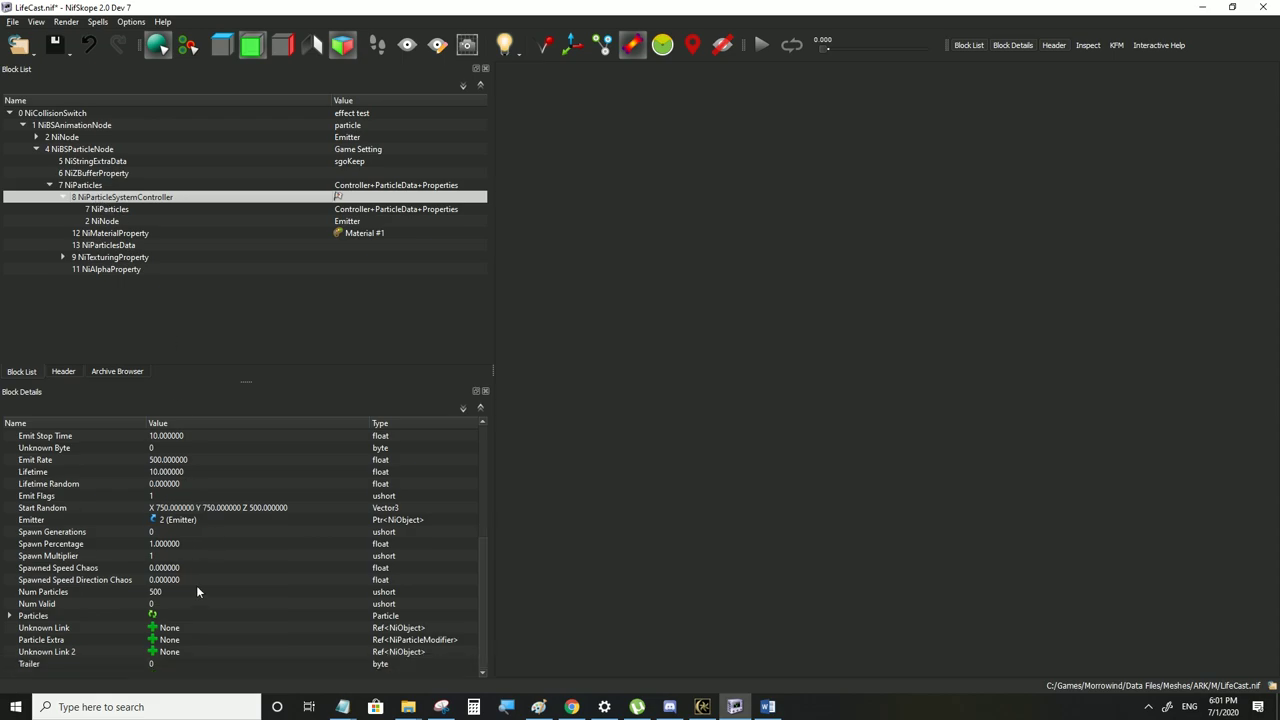
{"action": "left_click", "coordinate": [153, 640]}
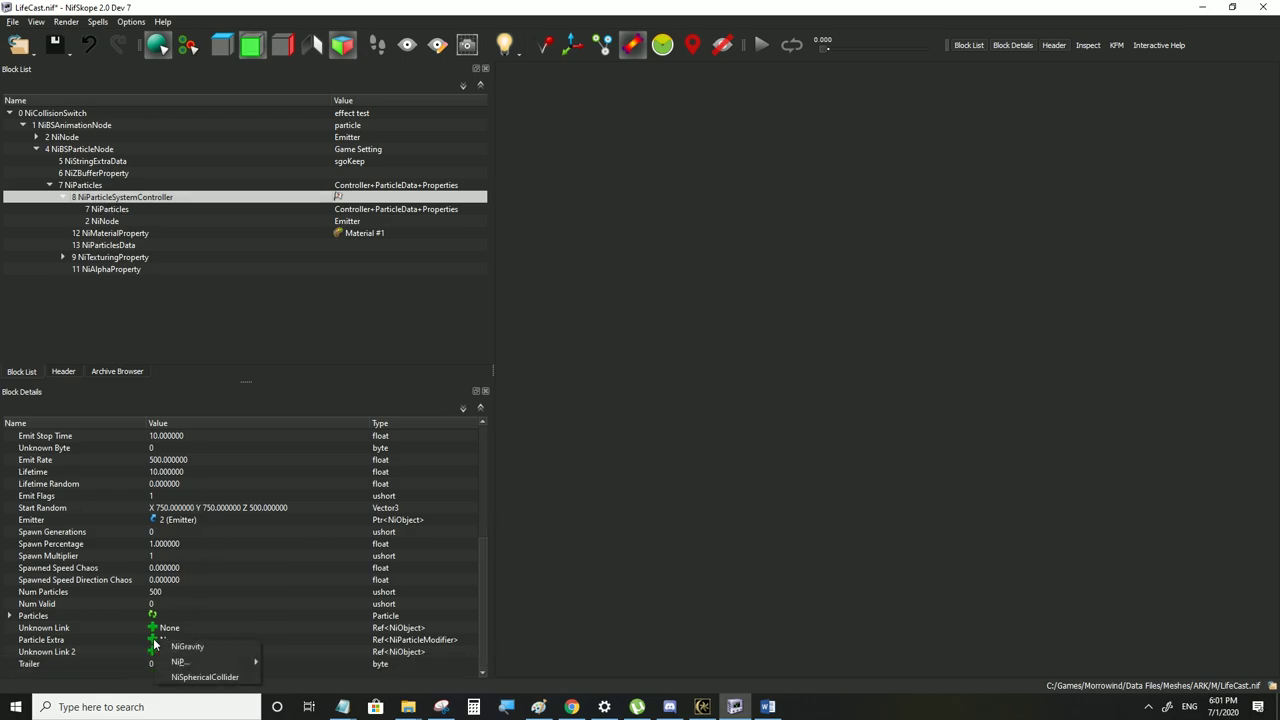
{"action": "mouse_move", "coordinate": [240, 662]}
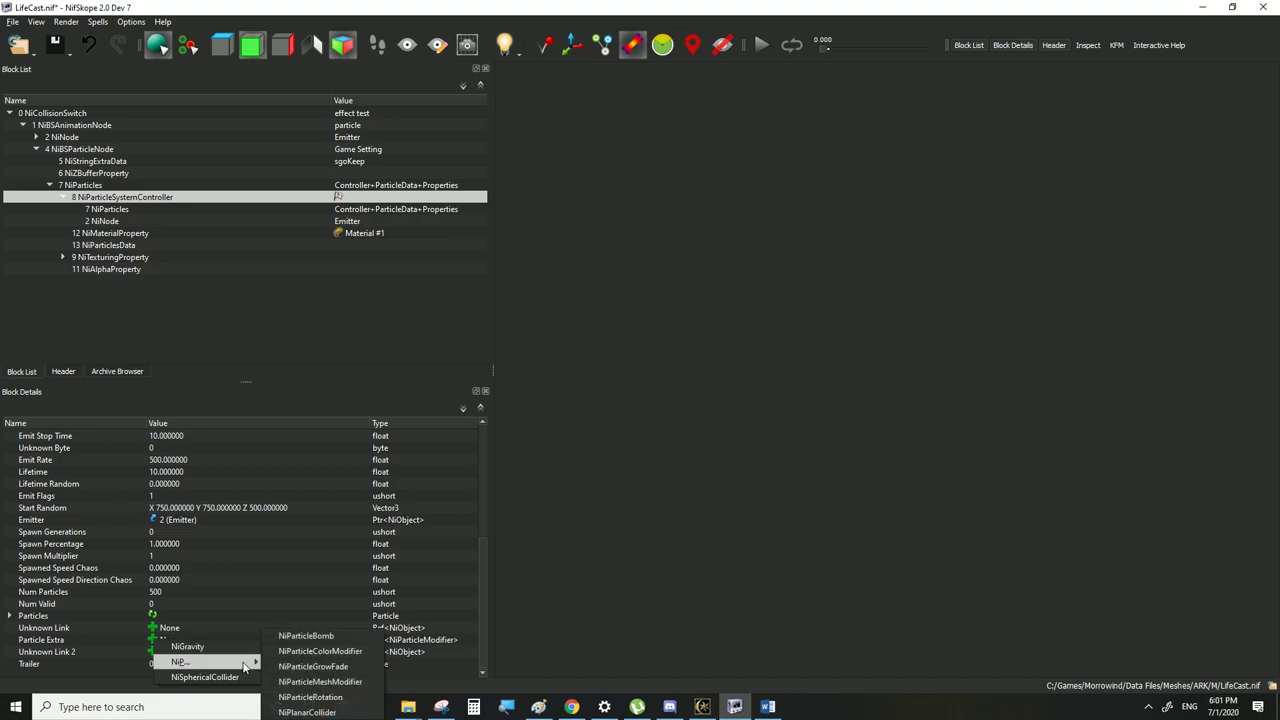
{"action": "left_click", "coordinate": [306, 636]}
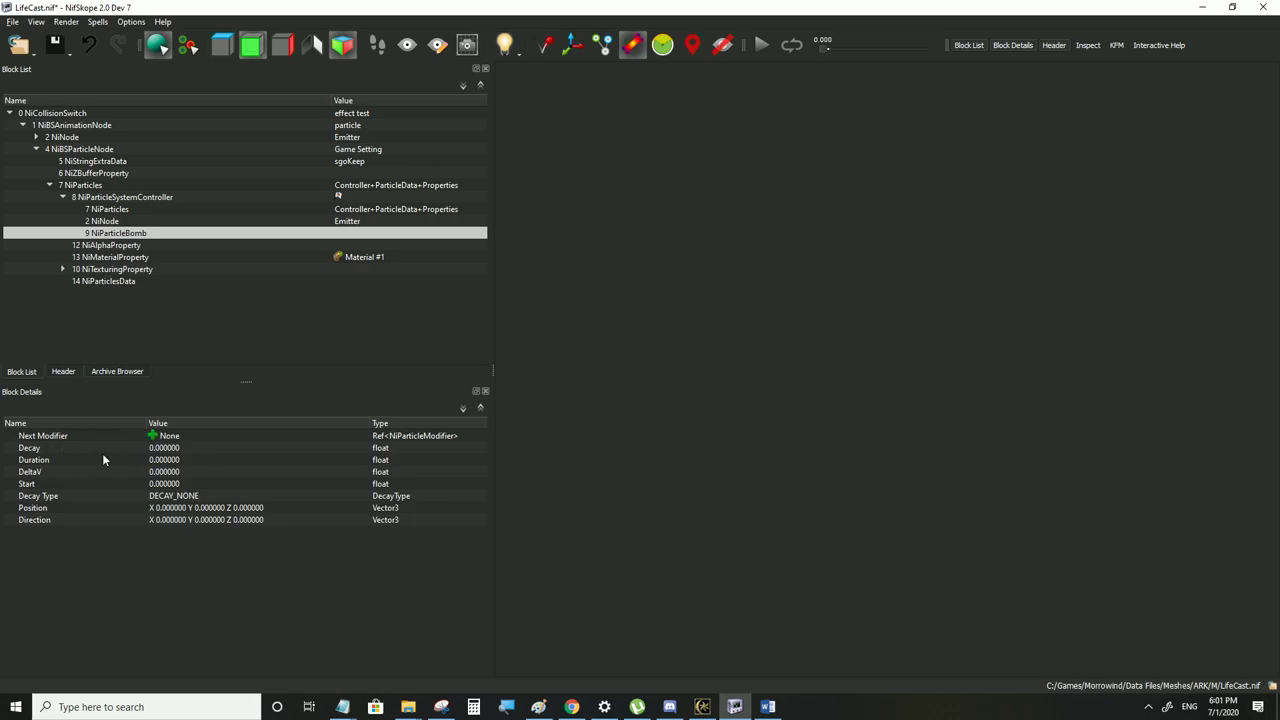
Save LifeCast.nif with the new NiParticleBomb modifier
{"action": "left_click", "coordinate": [77, 446]}
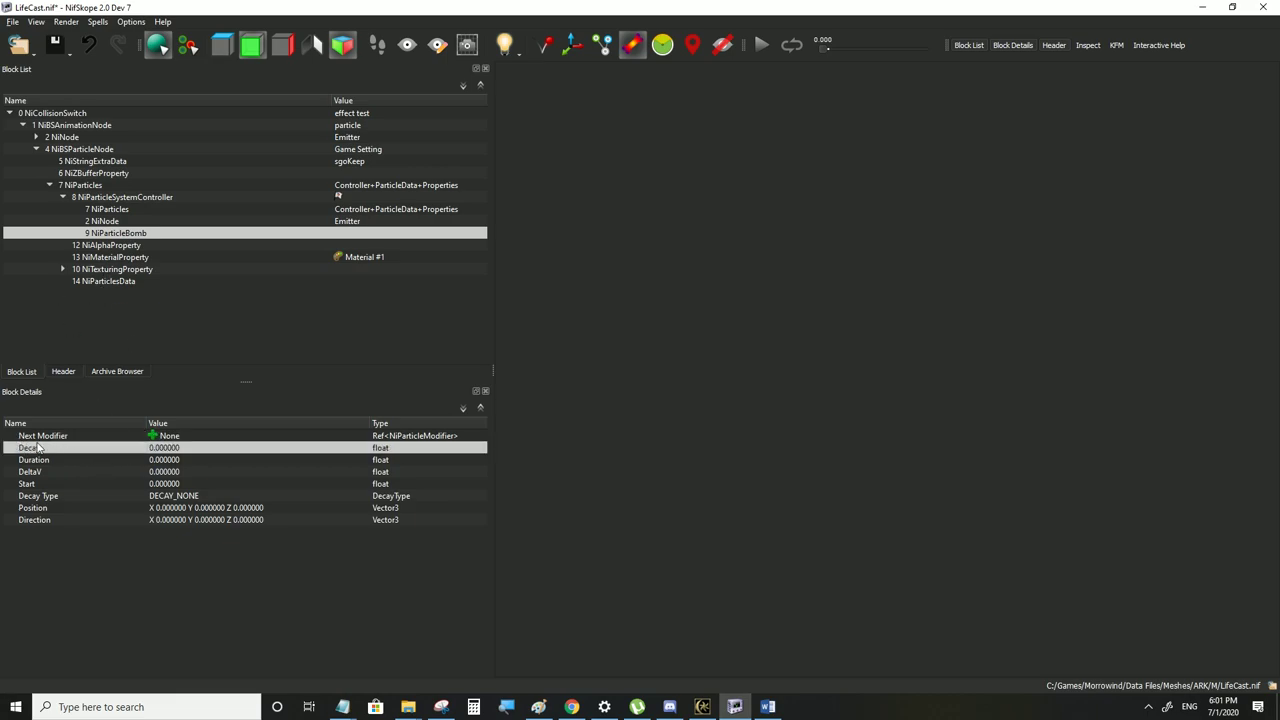
{"action": "left_click", "coordinate": [13, 21]}
{"action": "left_click", "coordinate": [32, 133]}
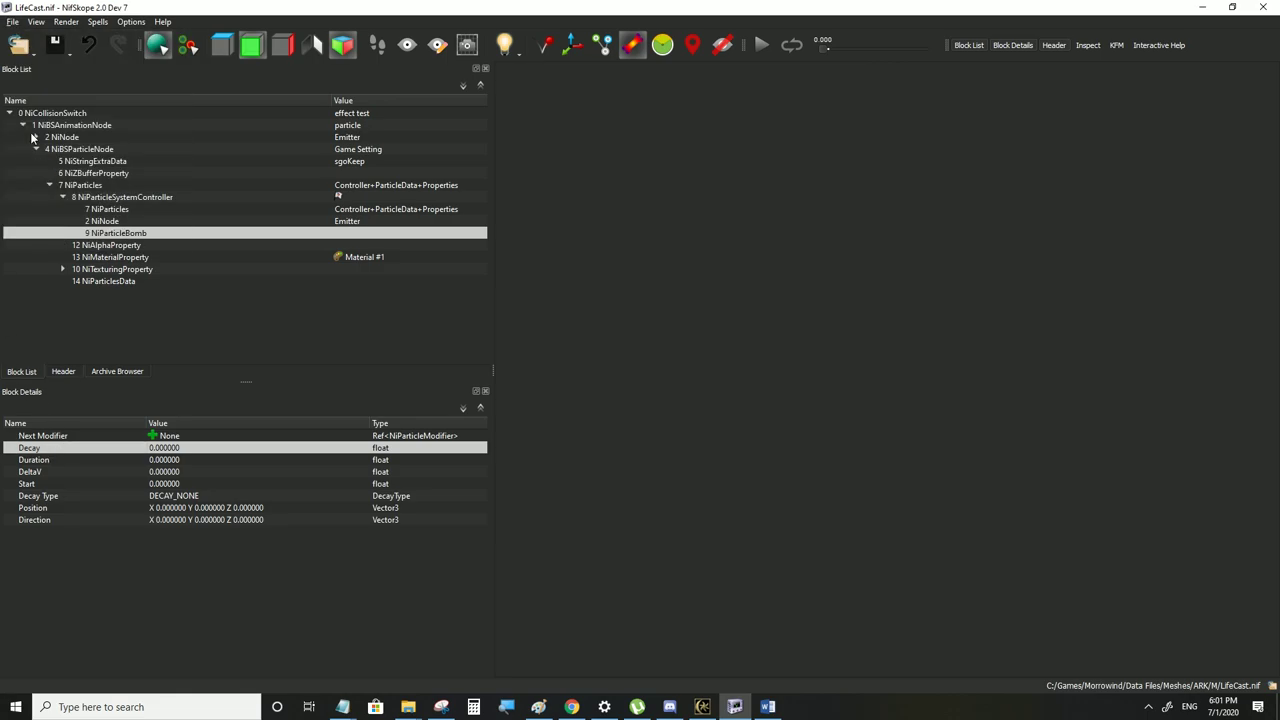
Link the NiParticleBomb's Controller to block 8 and save the file again
{"action": "left_click", "coordinate": [115, 234]}
{"action": "double_click", "coordinate": [157, 448]}
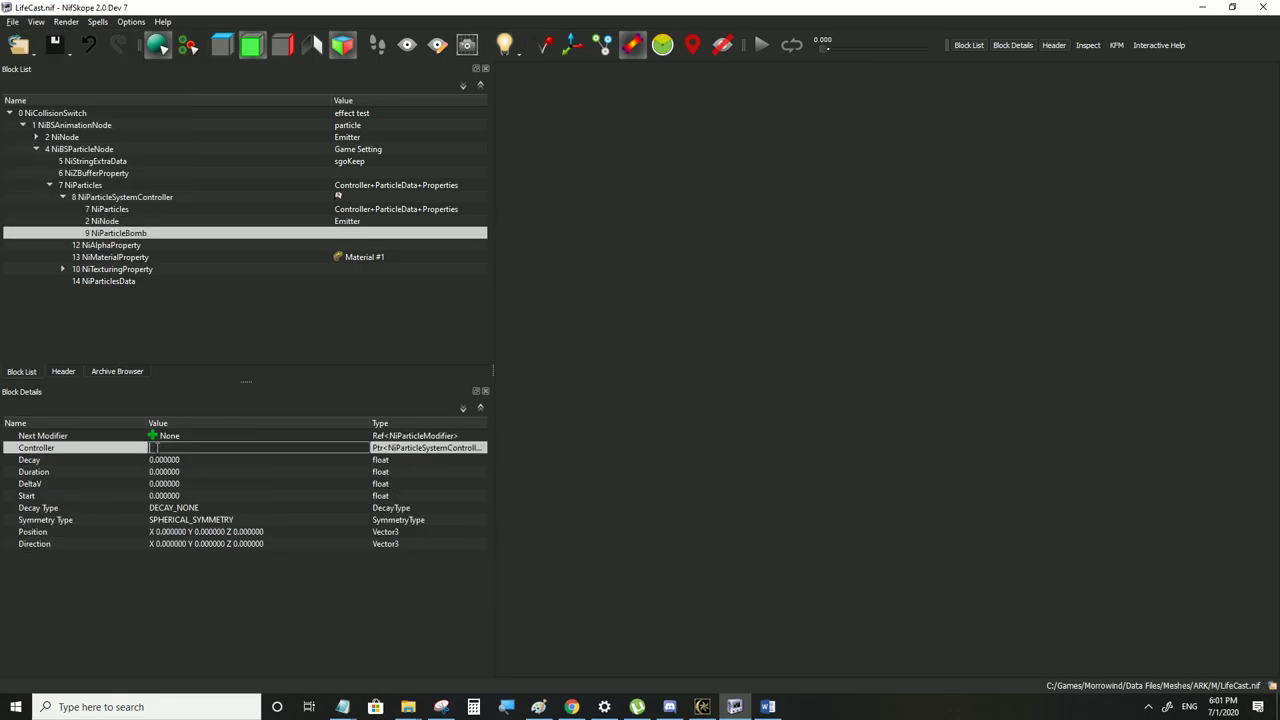
{"action": "type", "text": "8"}
{"action": "left_click", "coordinate": [173, 472]}
{"action": "left_click", "coordinate": [172, 450]}
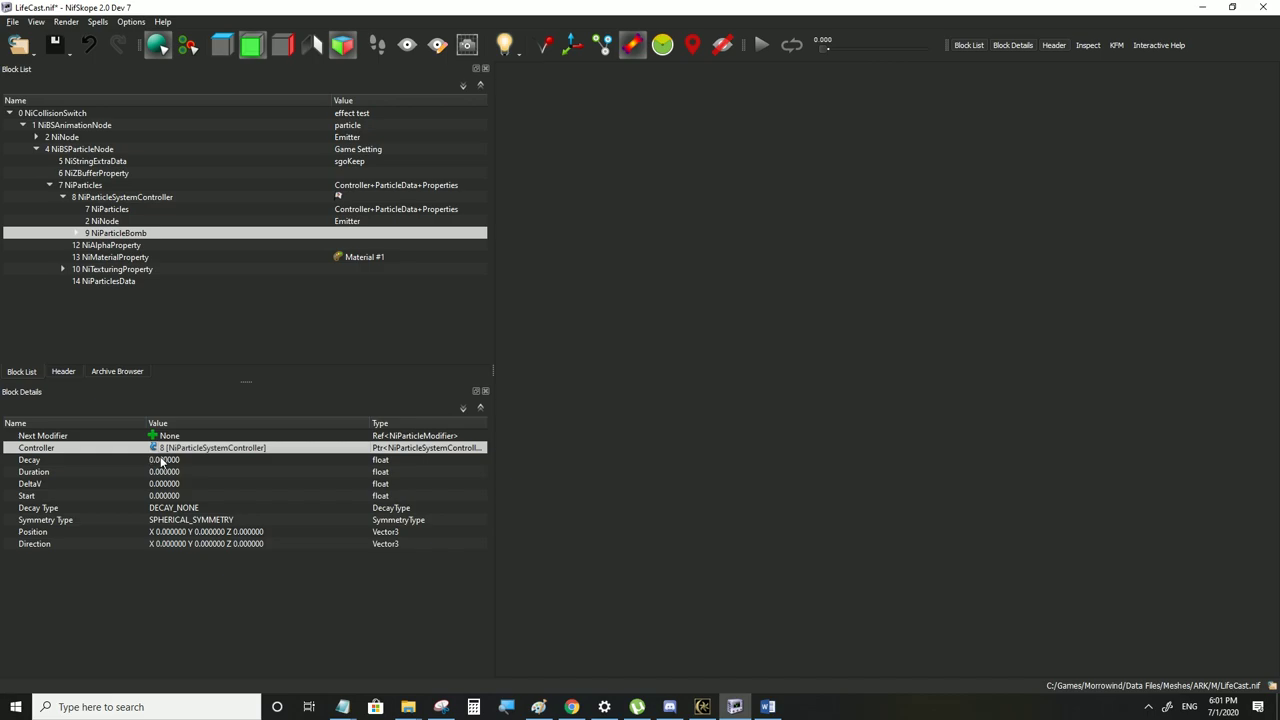
{"action": "left_click", "coordinate": [162, 462]}
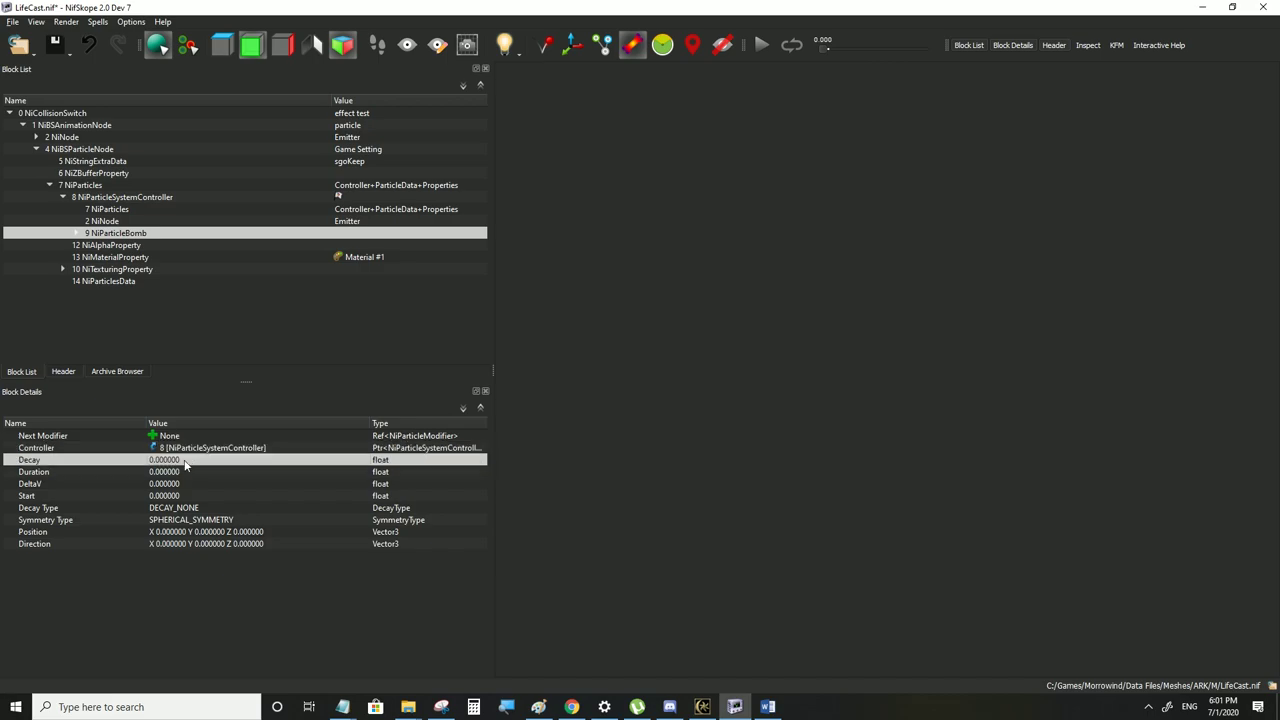
{"action": "left_click", "coordinate": [12, 22]}
{"action": "left_click", "coordinate": [26, 134]}
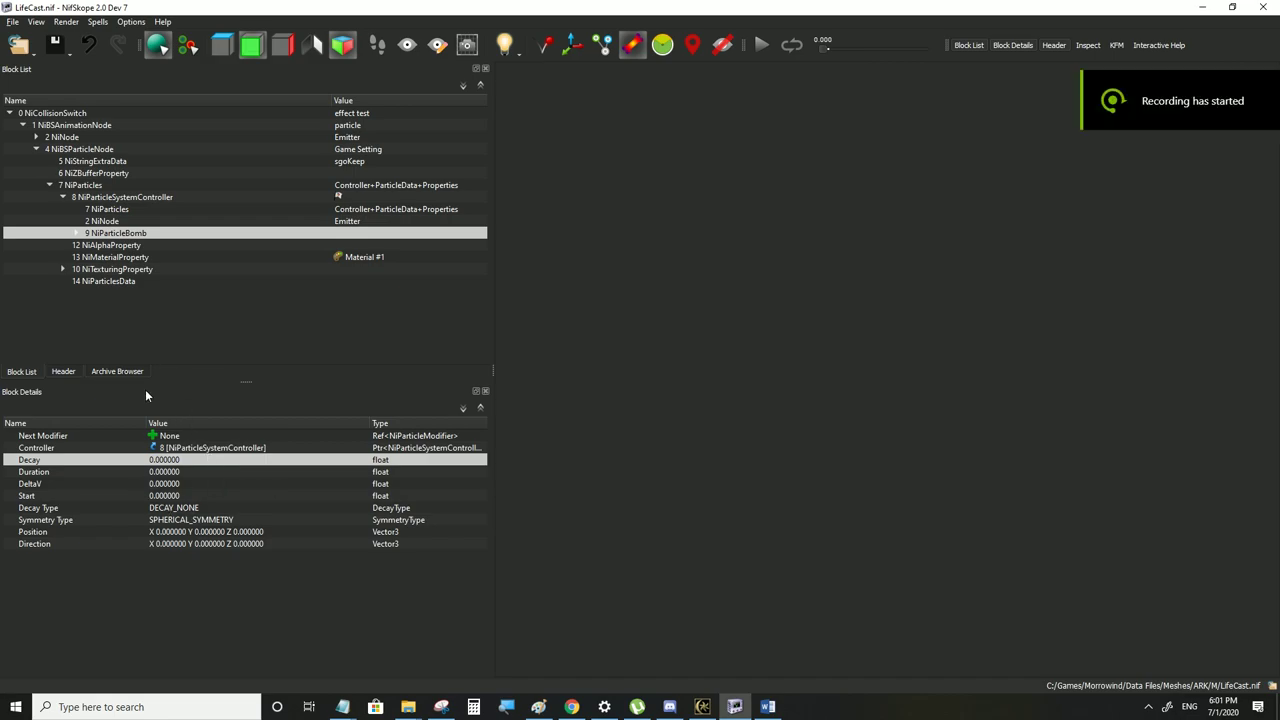
{"action": "left_click", "coordinate": [155, 472]}
{"action": "left_click", "coordinate": [135, 520]}
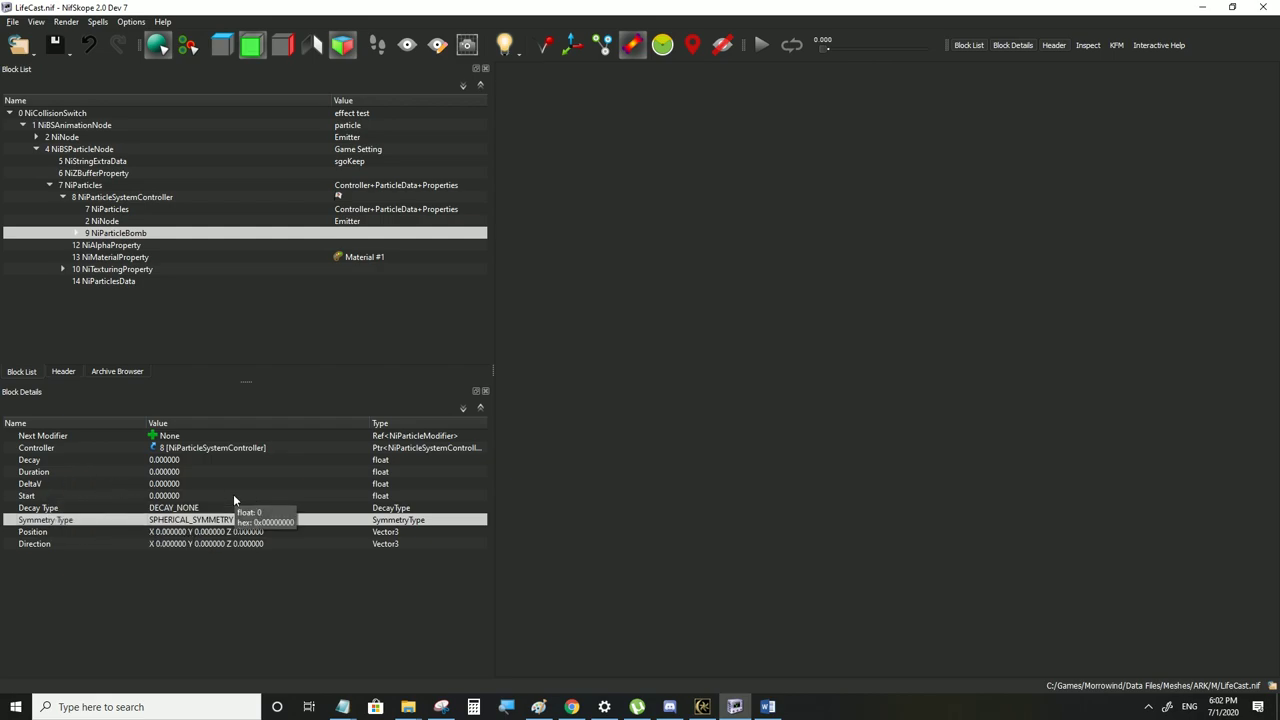
{"action": "left_click", "coordinate": [177, 462]}
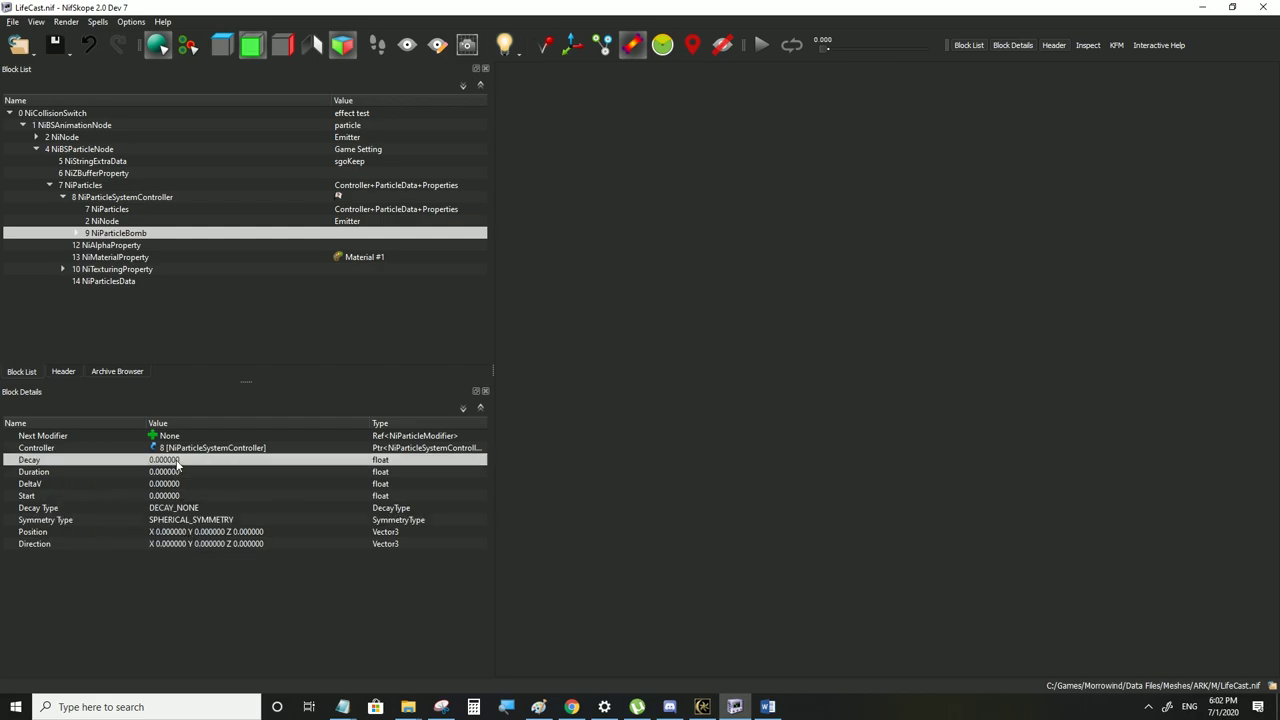
{"action": "left_click", "coordinate": [175, 473]}
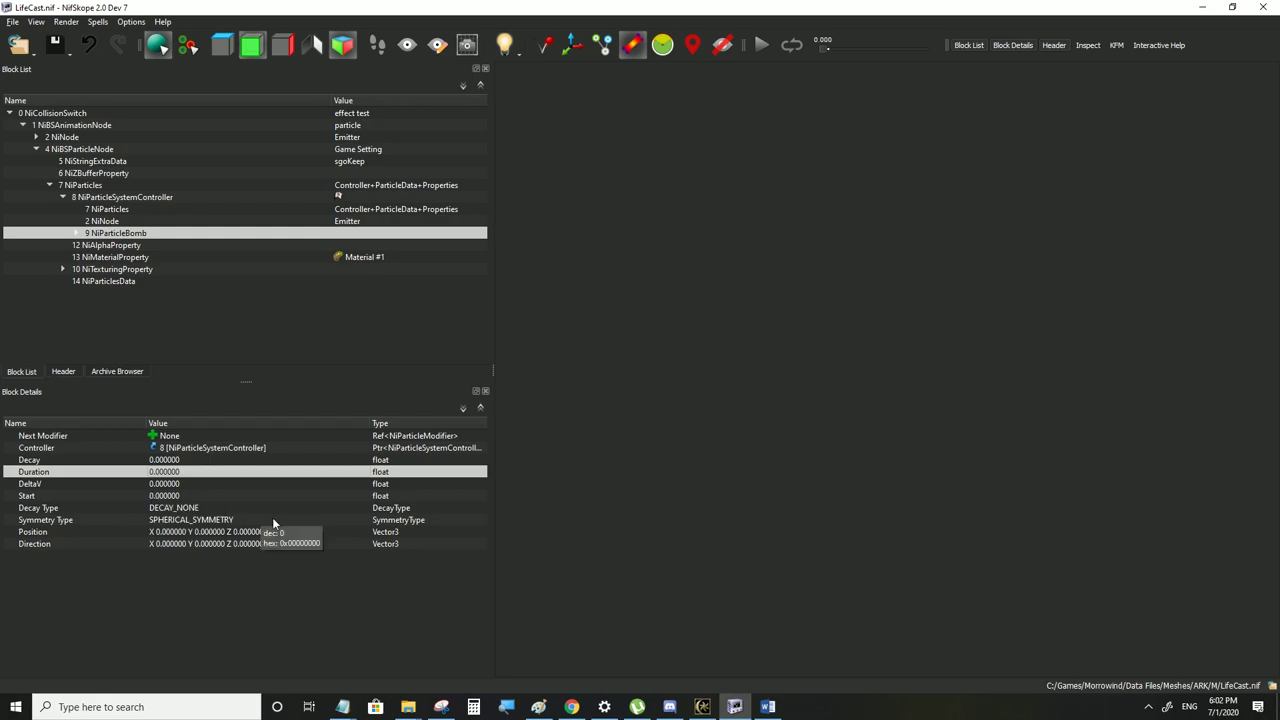
{"action": "left_click", "coordinate": [164, 496]}
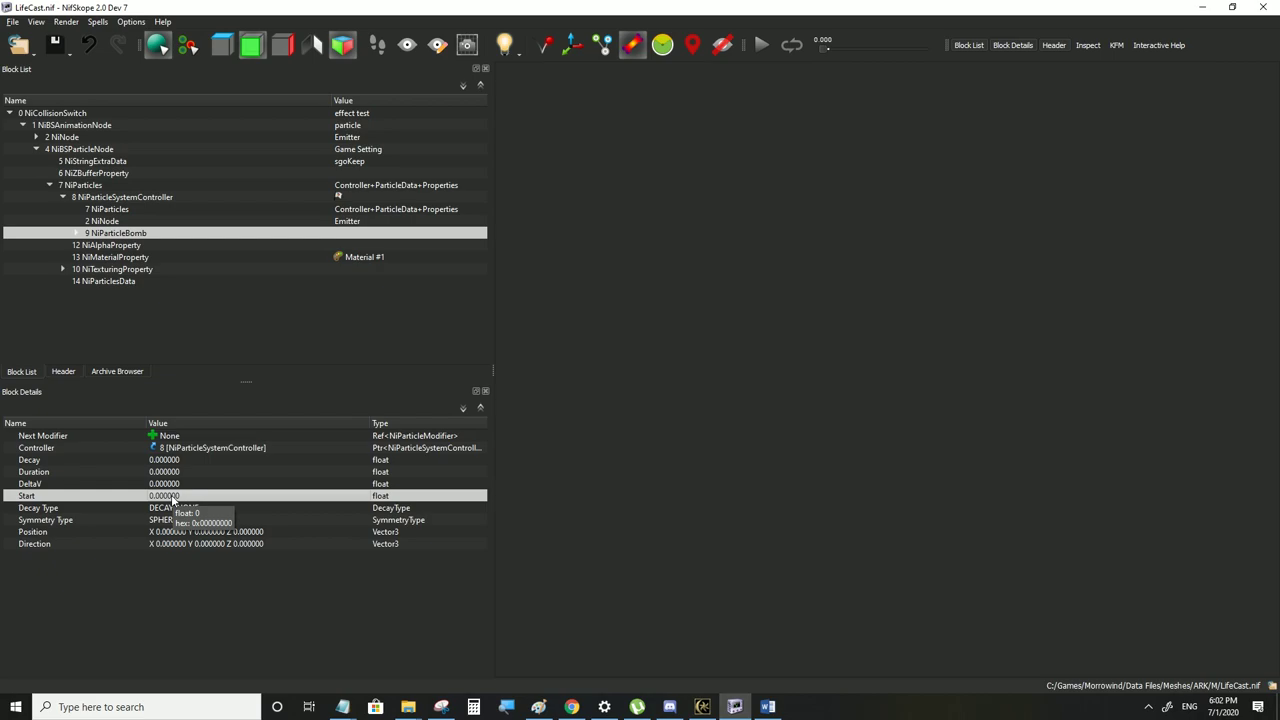
{"action": "left_click", "coordinate": [130, 198]}
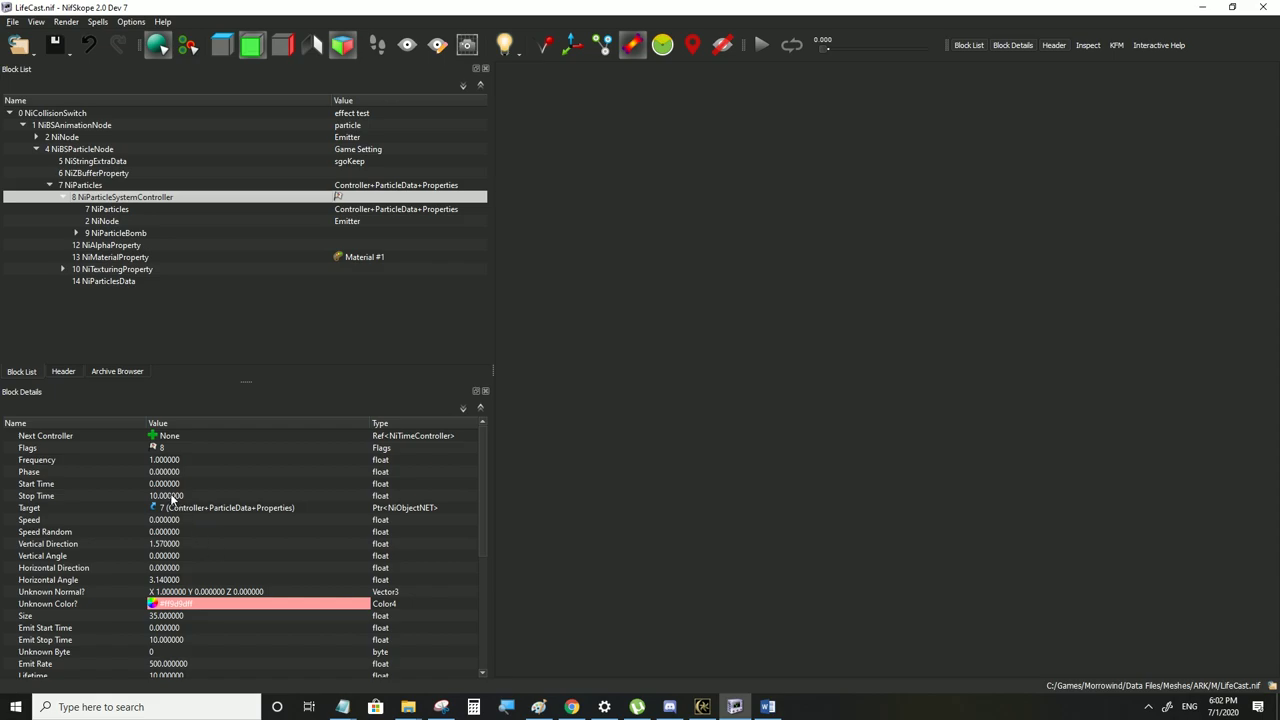
{"action": "left_click", "coordinate": [172, 496]}
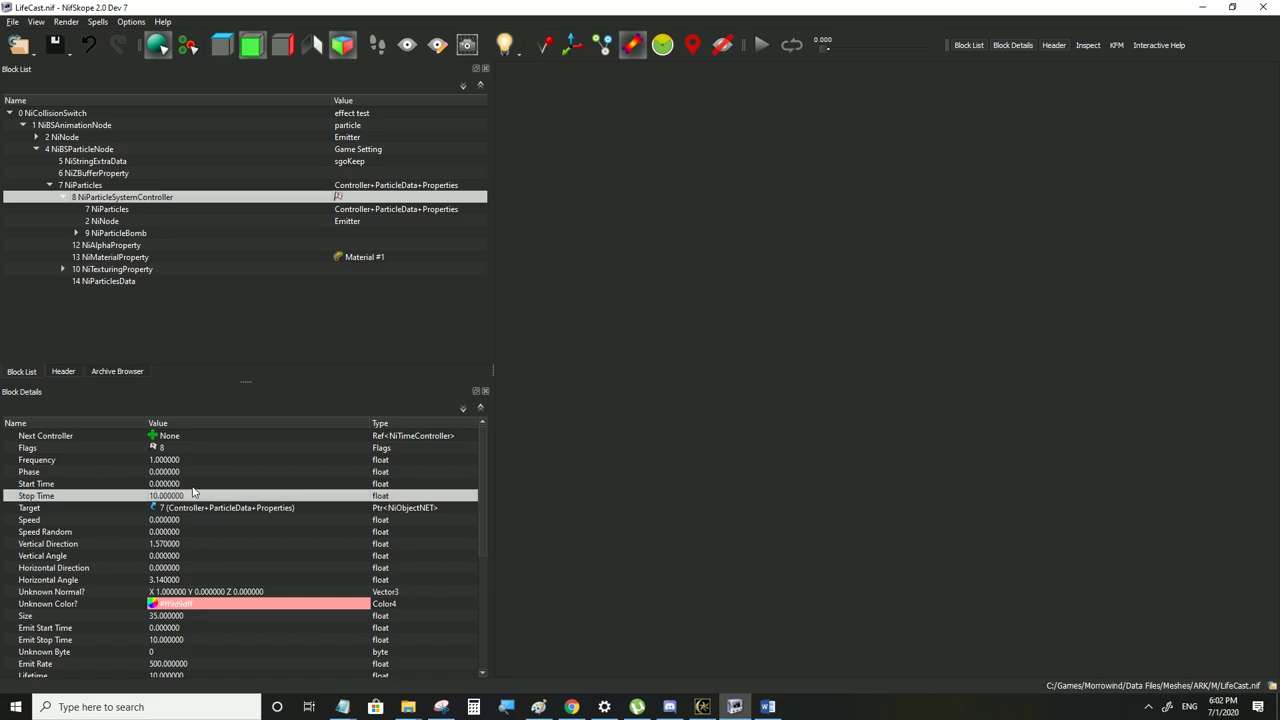
{"action": "left_click", "coordinate": [122, 238]}
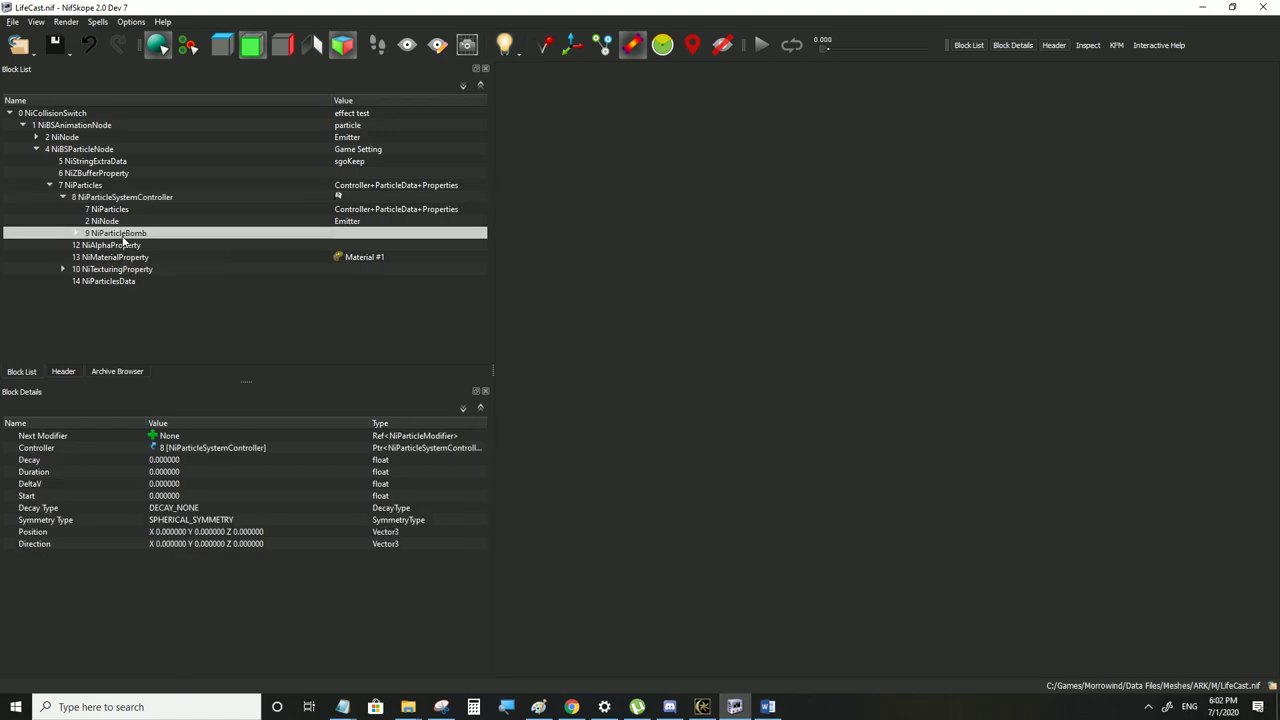
Give the NiParticleBomb a Start of 3 and a Duration of 1
{"action": "double_click", "coordinate": [173, 494]}
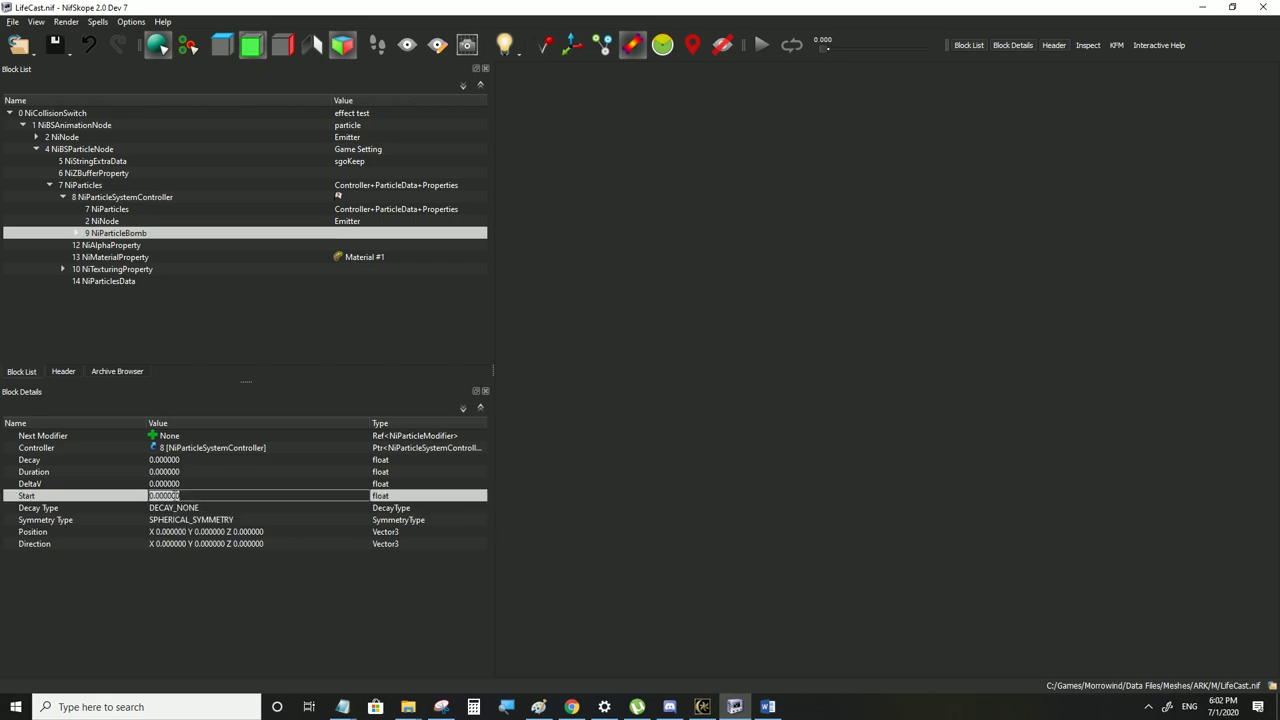
{"action": "type", "text": "3"}
{"action": "left_click", "coordinate": [172, 485]}
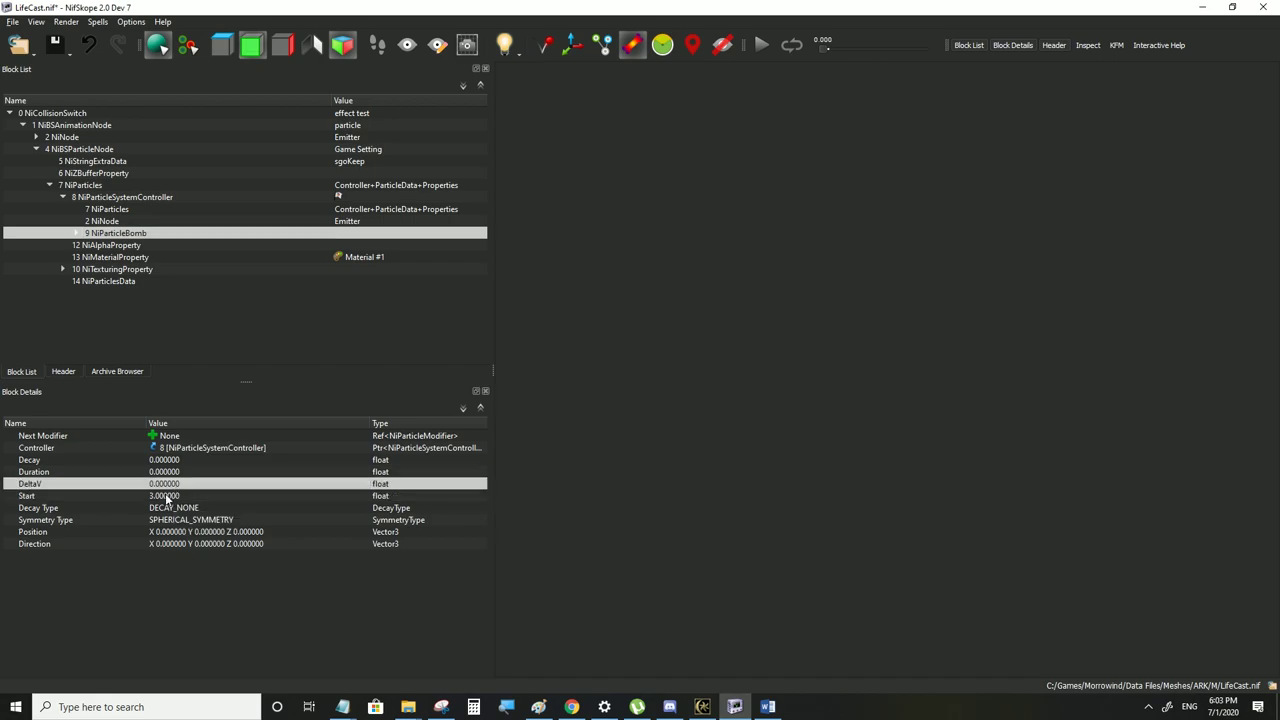
{"action": "left_click", "coordinate": [167, 473]}
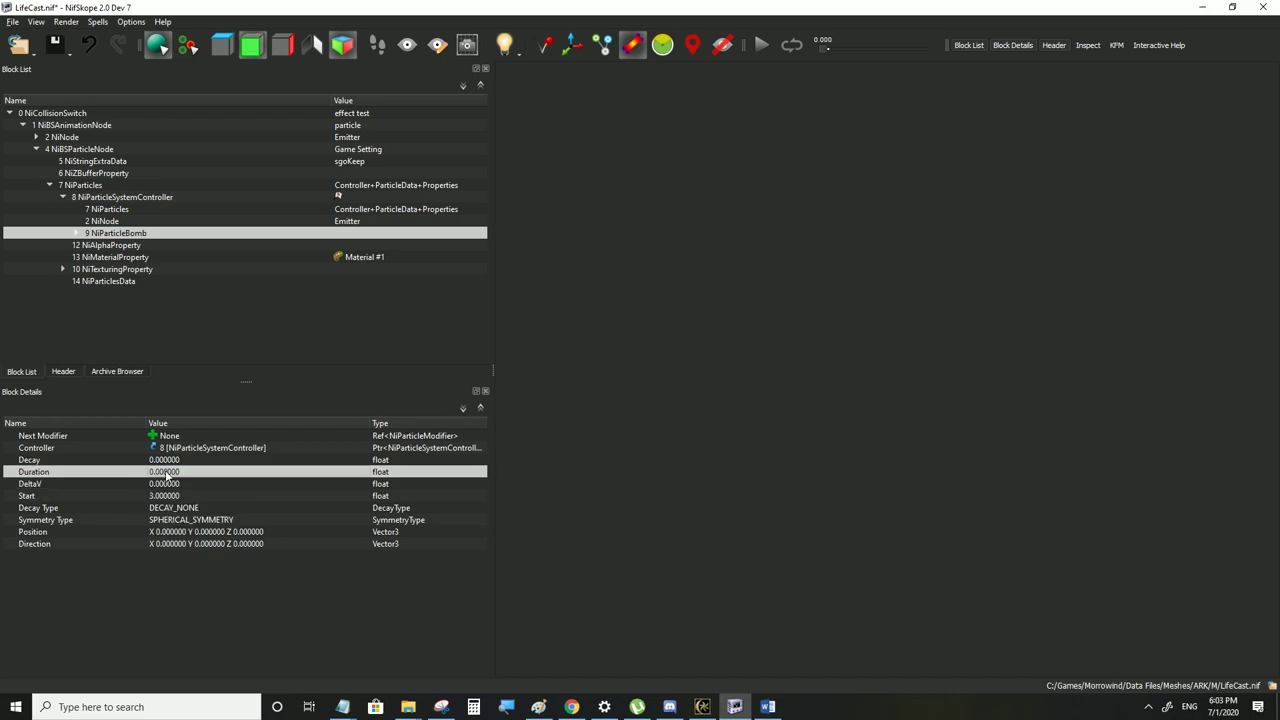
{"action": "double_click", "coordinate": [167, 473]}
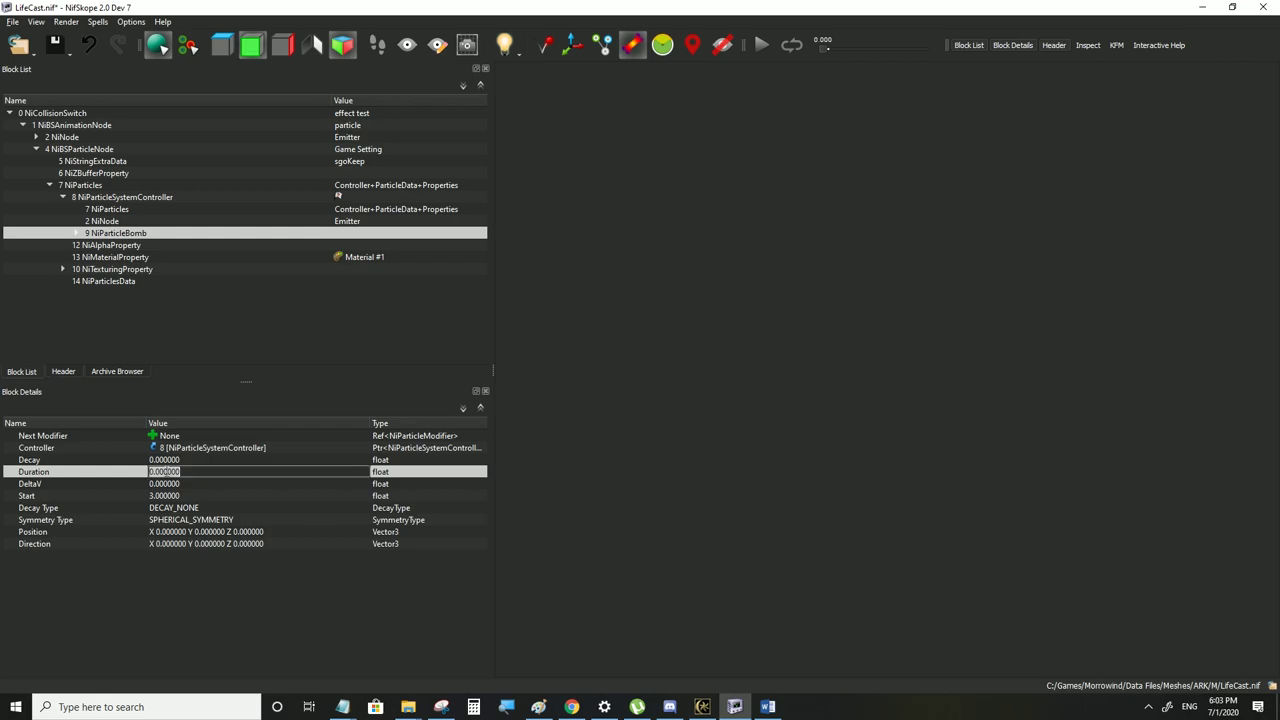
{"action": "type", "text": "1"}
{"action": "left_click", "coordinate": [171, 497]}
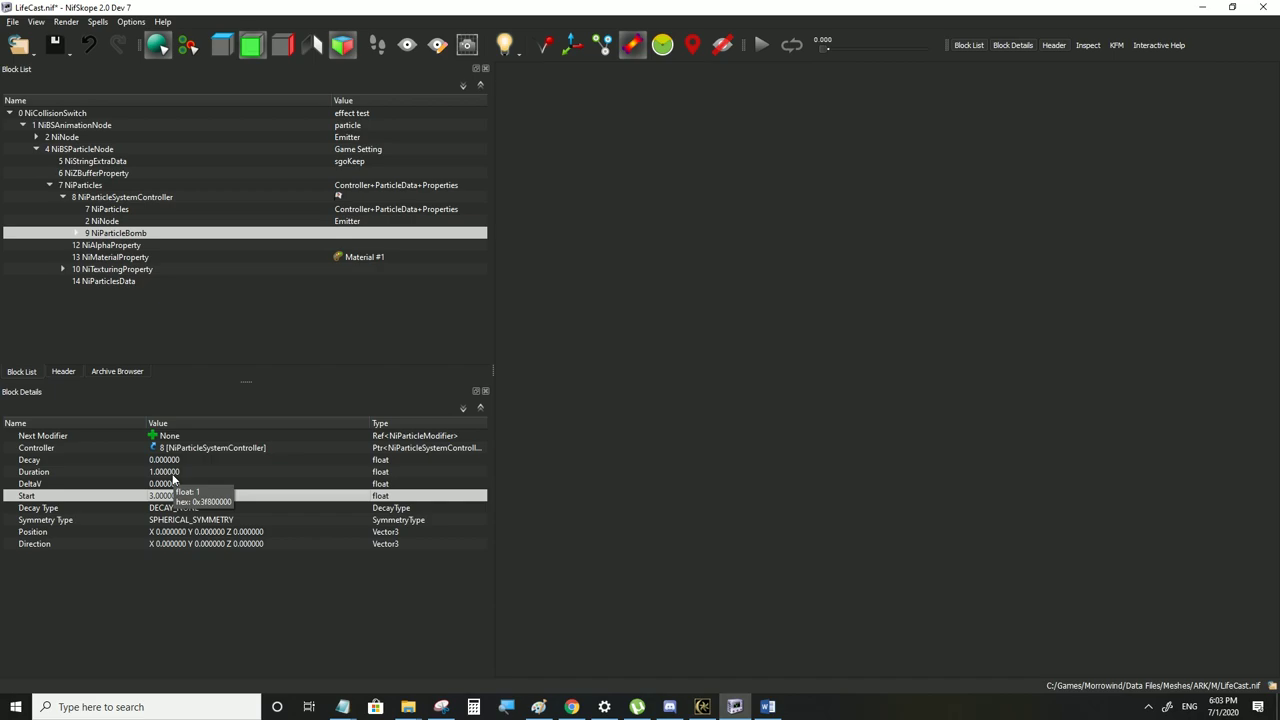
Set DeltaV to 300 and open the Symmetry Type dropdown
{"action": "double_click", "coordinate": [175, 484]}
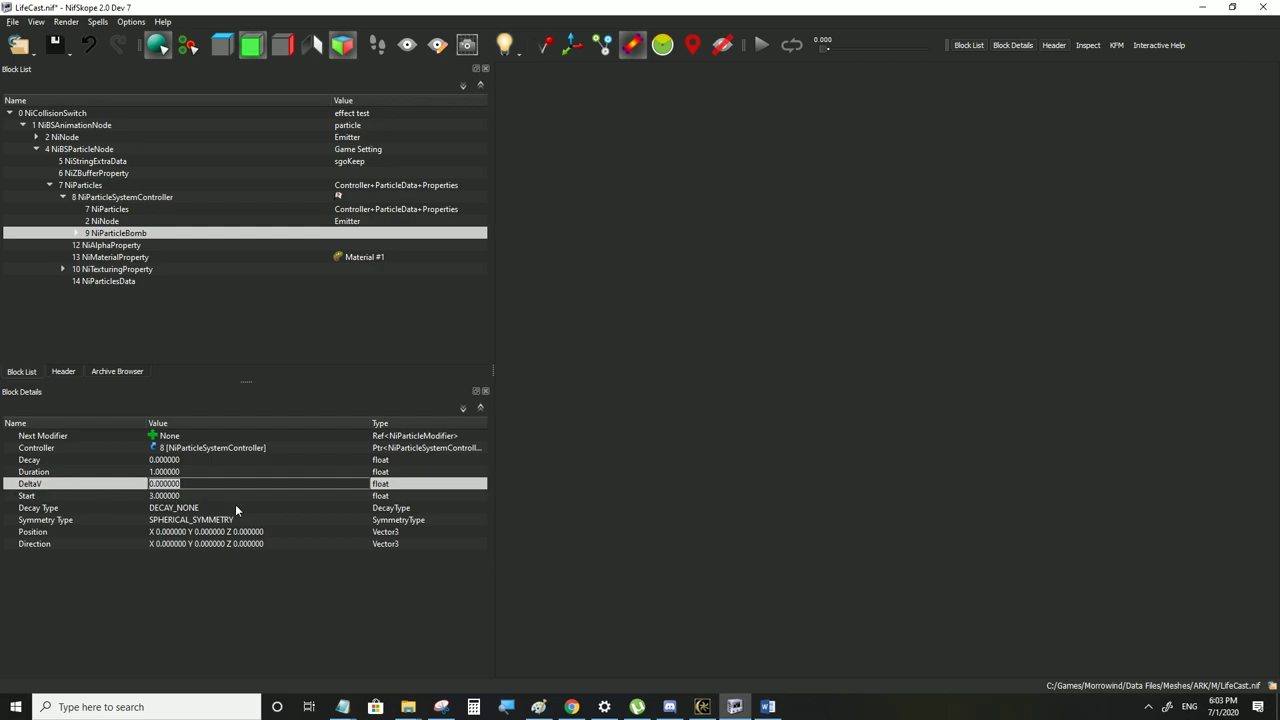
{"action": "type", "text": "300"}
{"action": "left_click", "coordinate": [161, 495]}
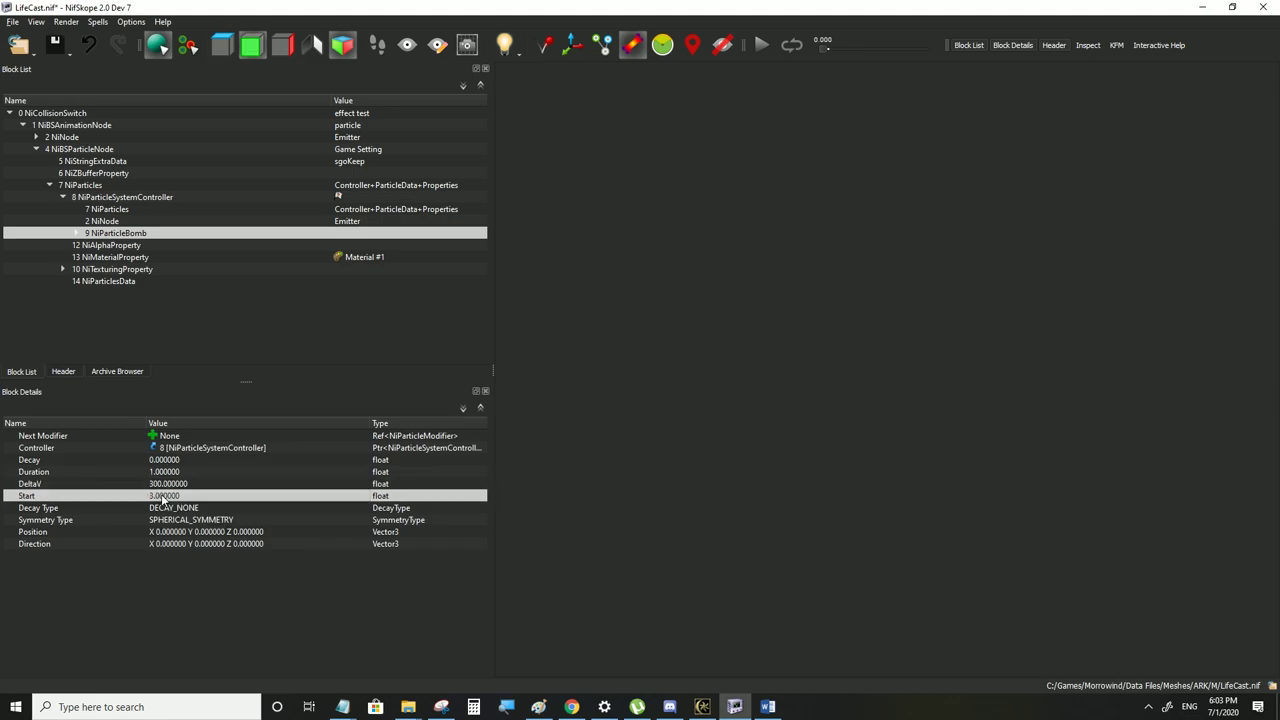
{"action": "left_click", "coordinate": [179, 483]}
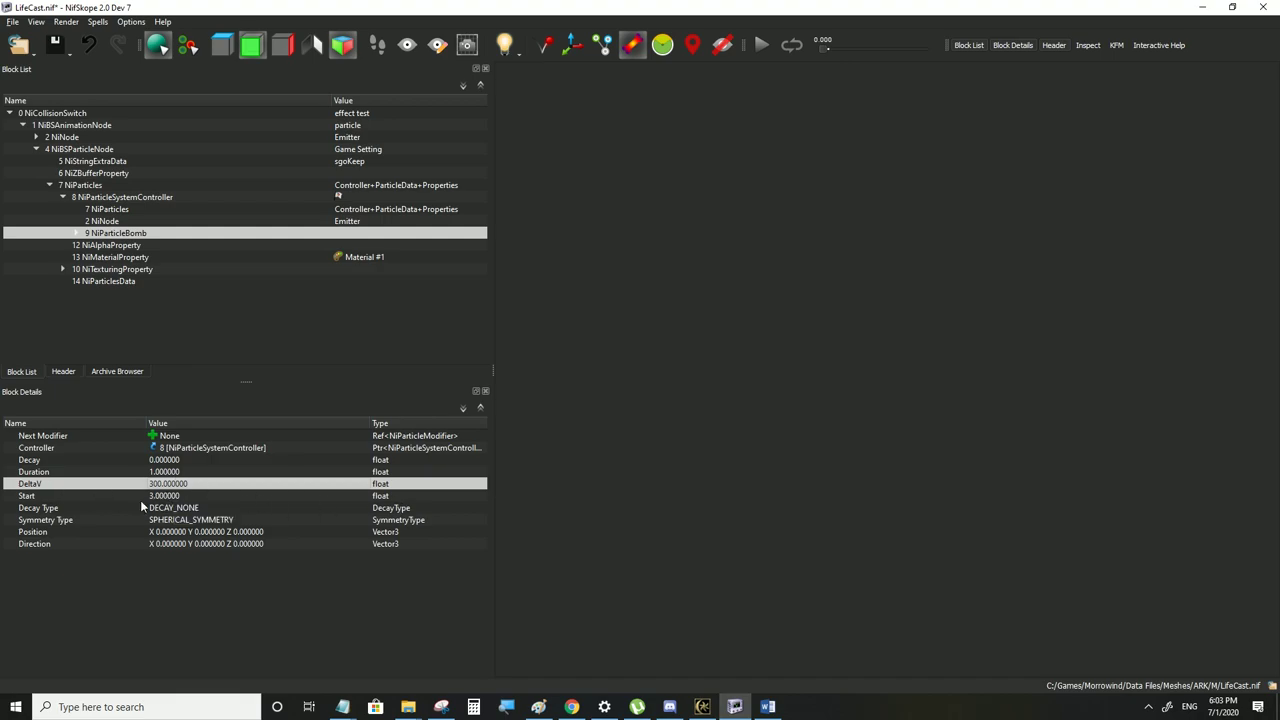
{"action": "left_click", "coordinate": [231, 522]}
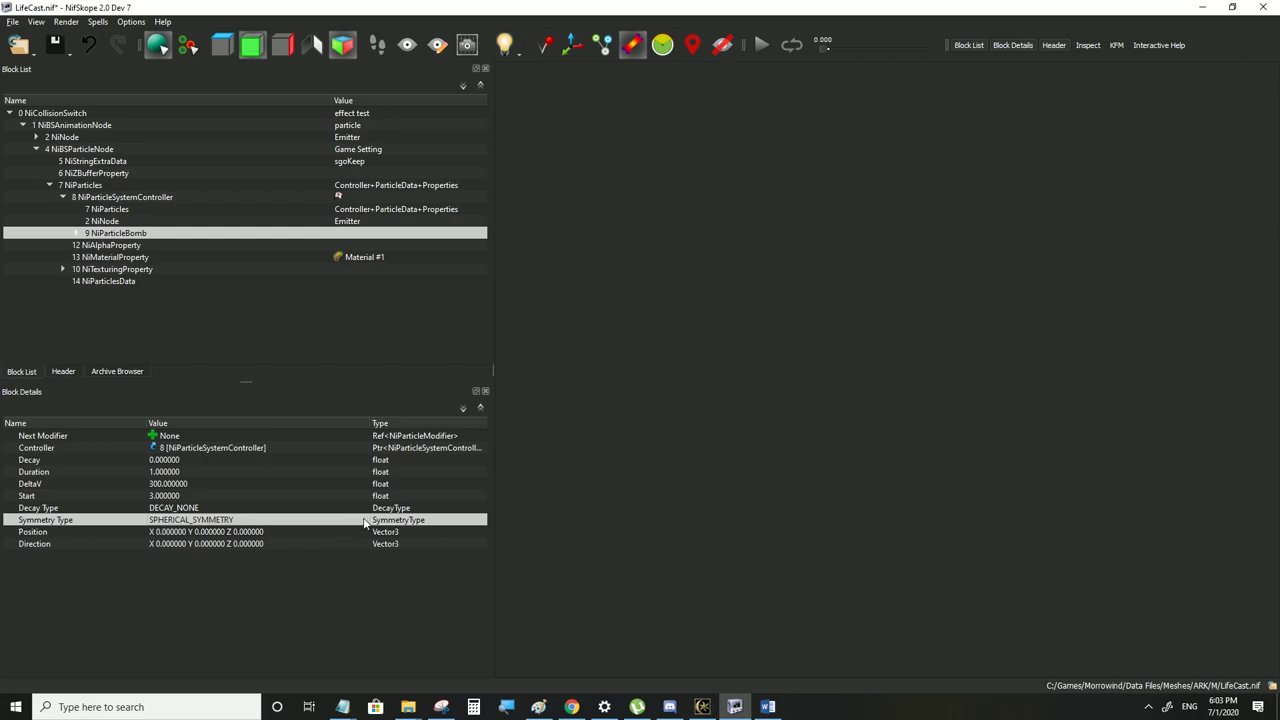
{"action": "left_click", "coordinate": [324, 520]}
{"action": "left_click", "coordinate": [363, 520]}
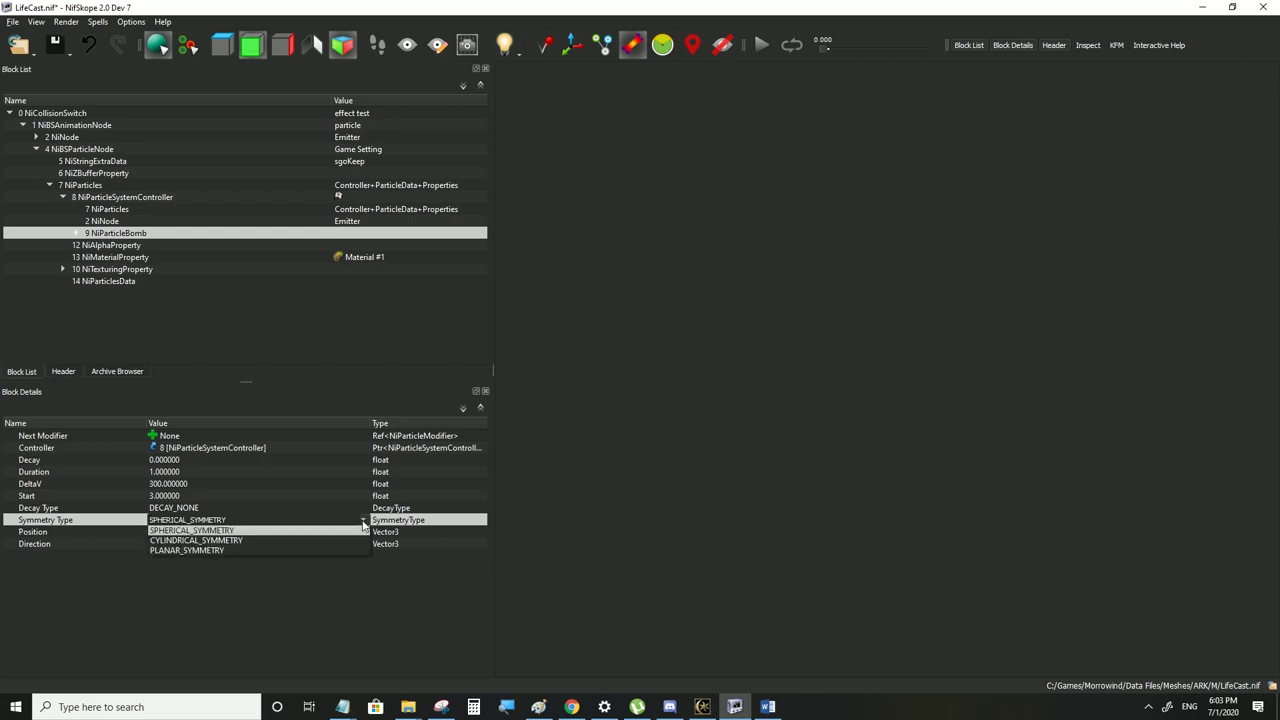
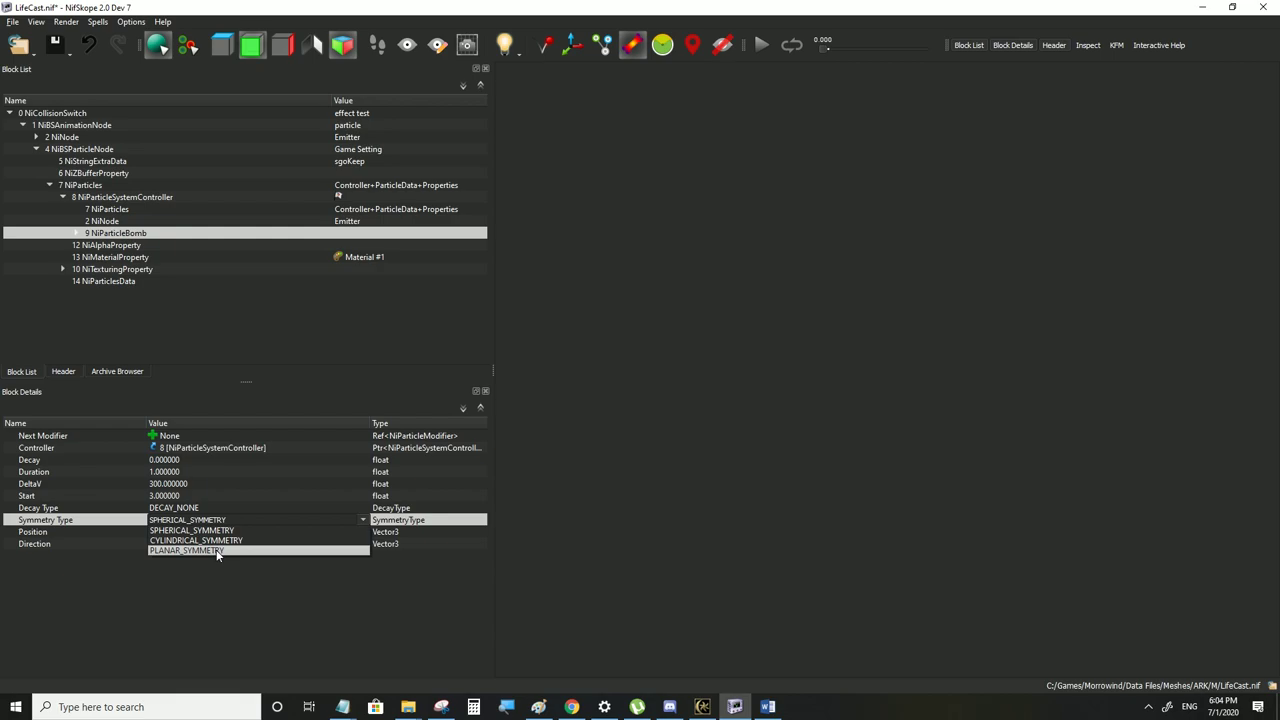
Set the NiParticleBomb's Symmetry Type to CYLINDRICAL_SYMMETRY
{"action": "key", "text": "Escape"}
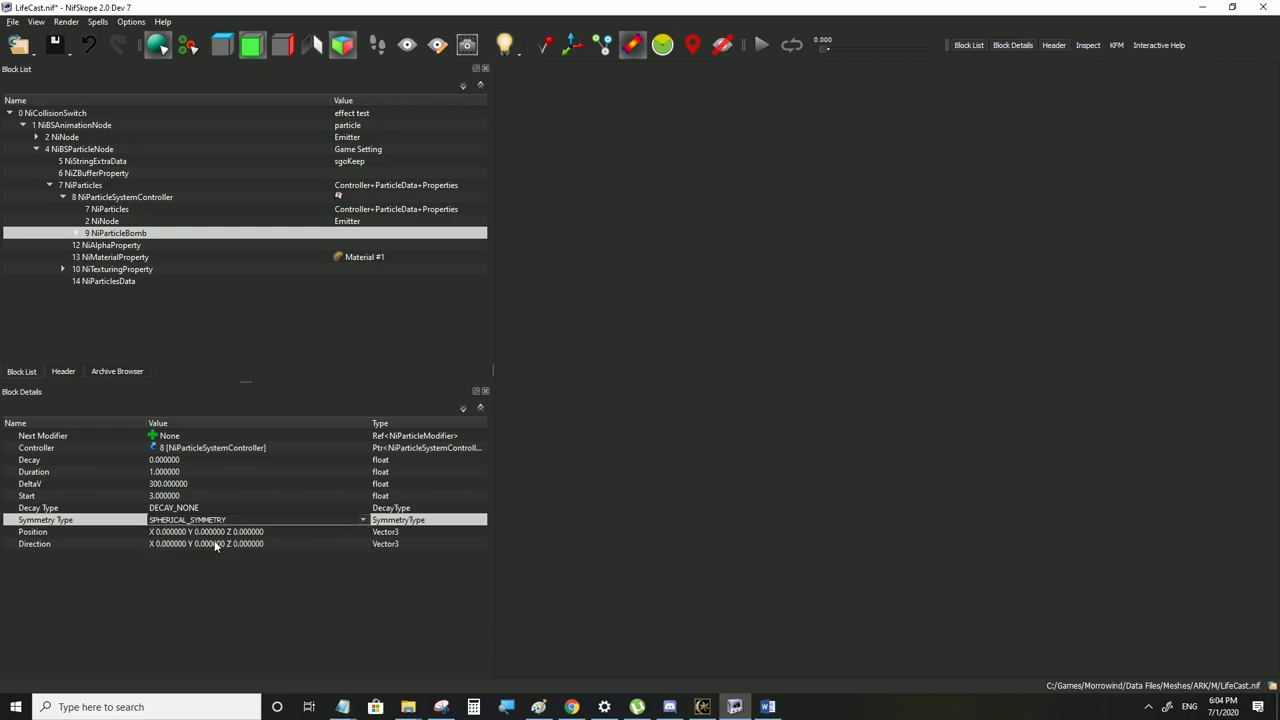
{"action": "key", "text": "Down"}
{"action": "left_click", "coordinate": [213, 533]}
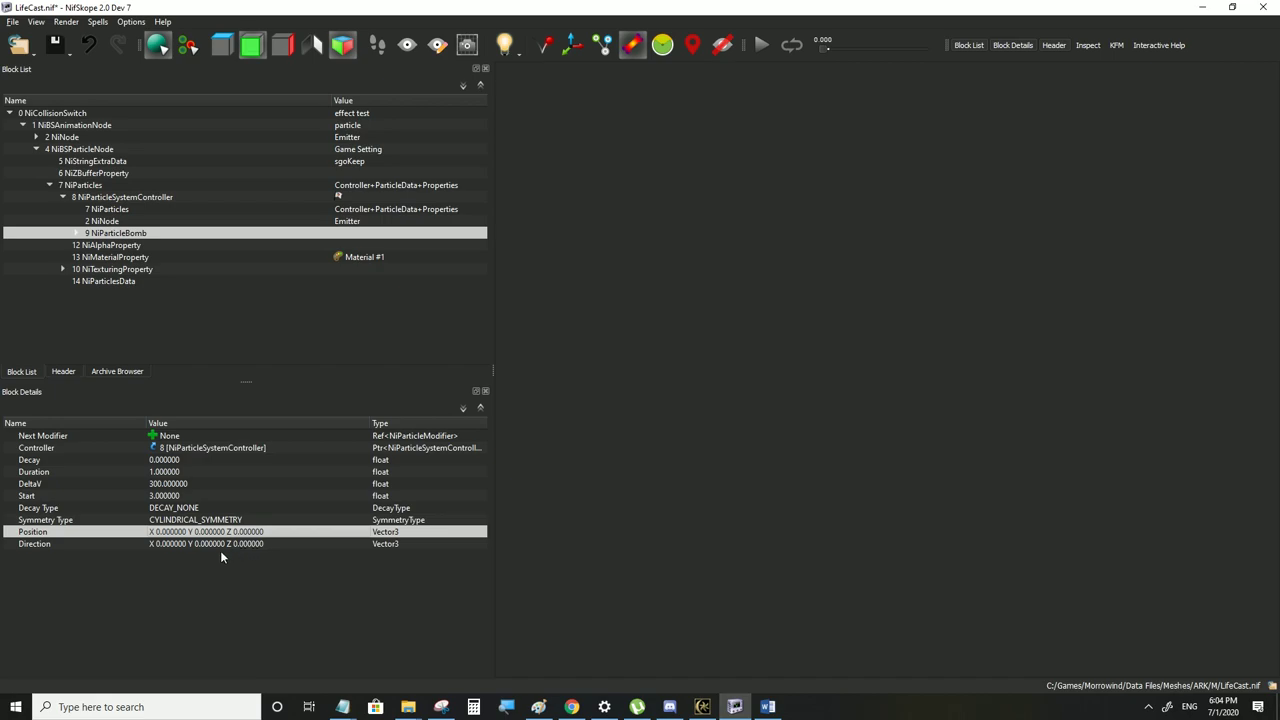
{"action": "left_click", "coordinate": [195, 520]}
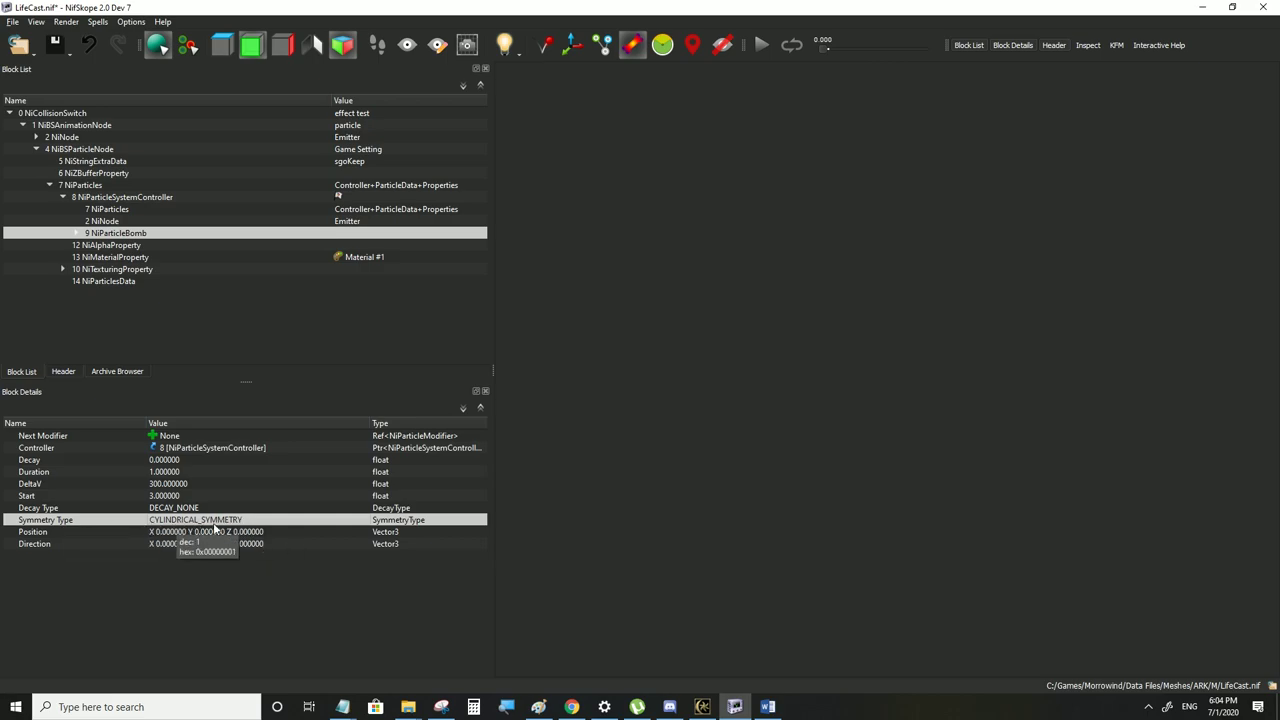
Set the bomb's Direction to X 0, Y 0, Z 1
{"action": "double_click", "coordinate": [265, 548]}
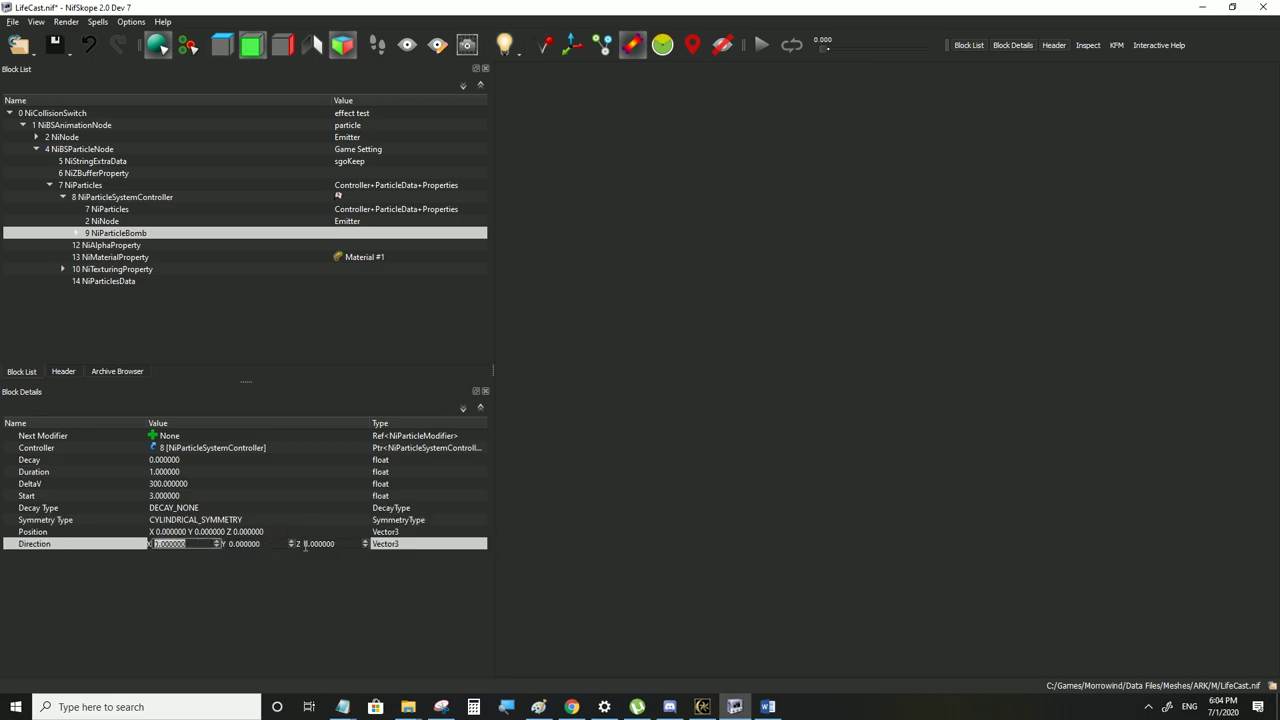
{"action": "left_click", "coordinate": [306, 544]}
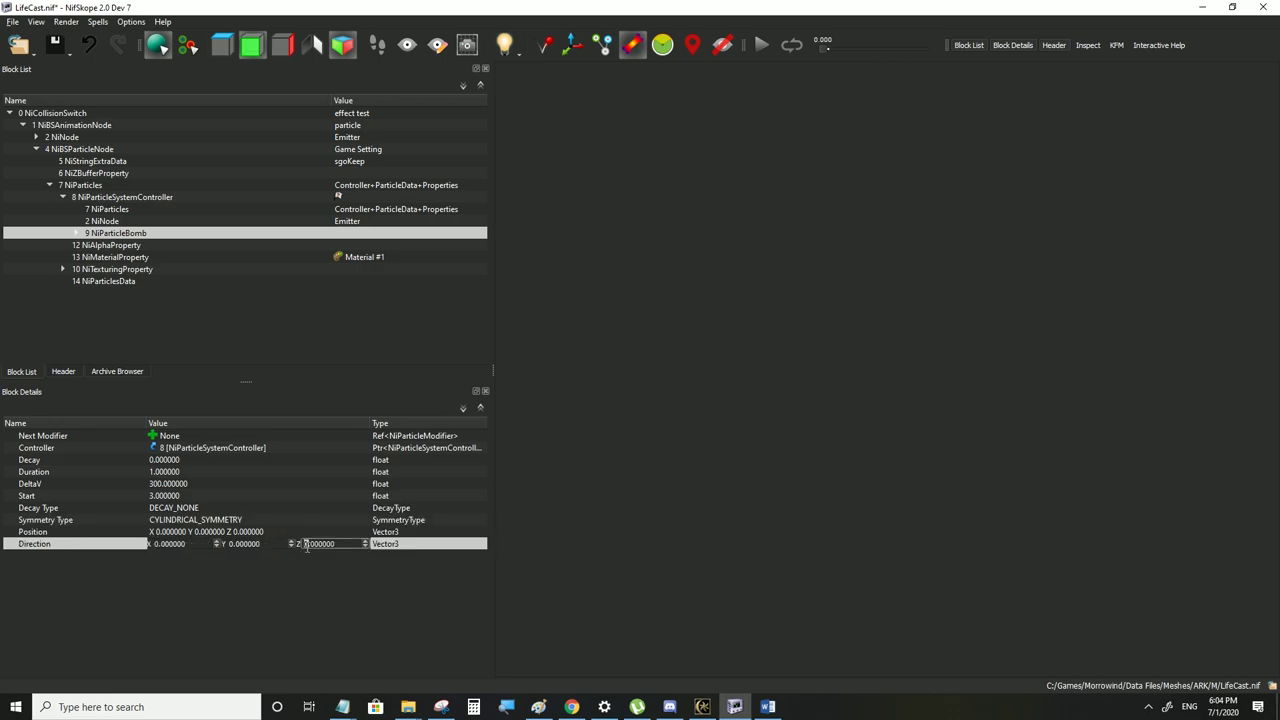
{"action": "type", "text": "1"}
{"action": "left_click", "coordinate": [215, 533]}
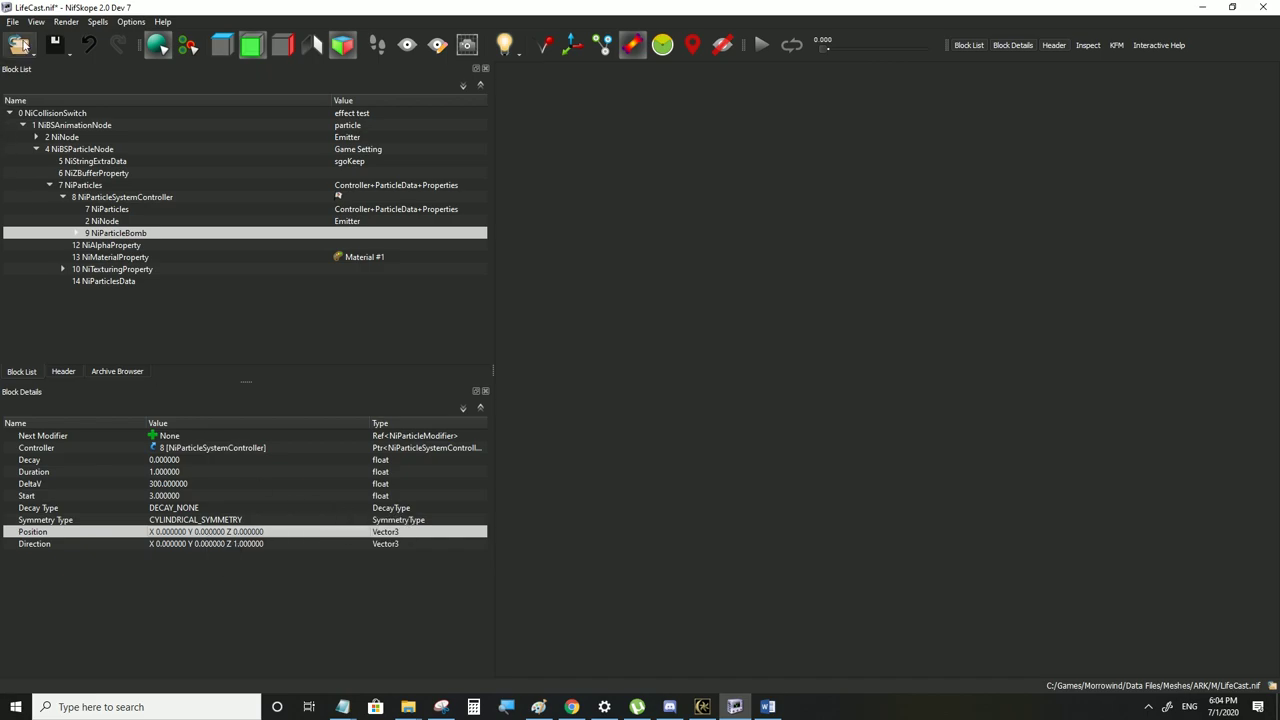
Save LifeCast.nif and switch to the Morrowind window
{"action": "left_click", "coordinate": [12, 21]}
{"action": "left_click", "coordinate": [32, 132]}
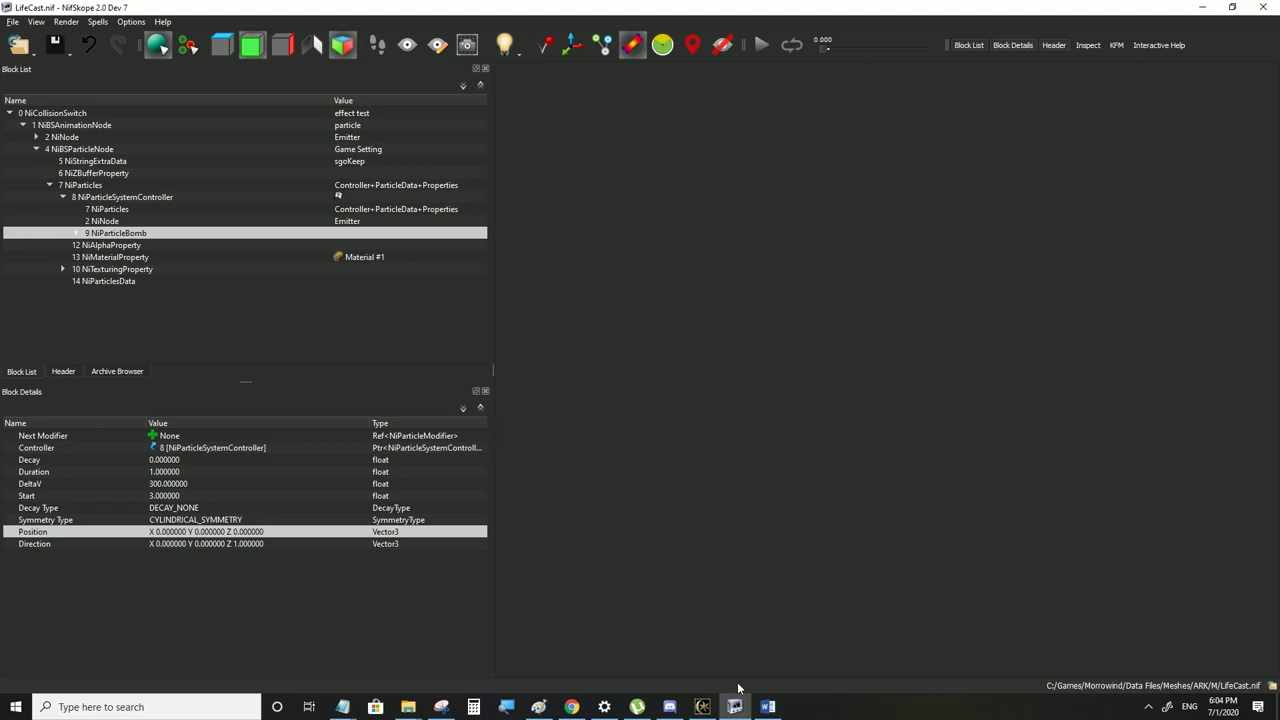
{"action": "left_click", "coordinate": [703, 706]}
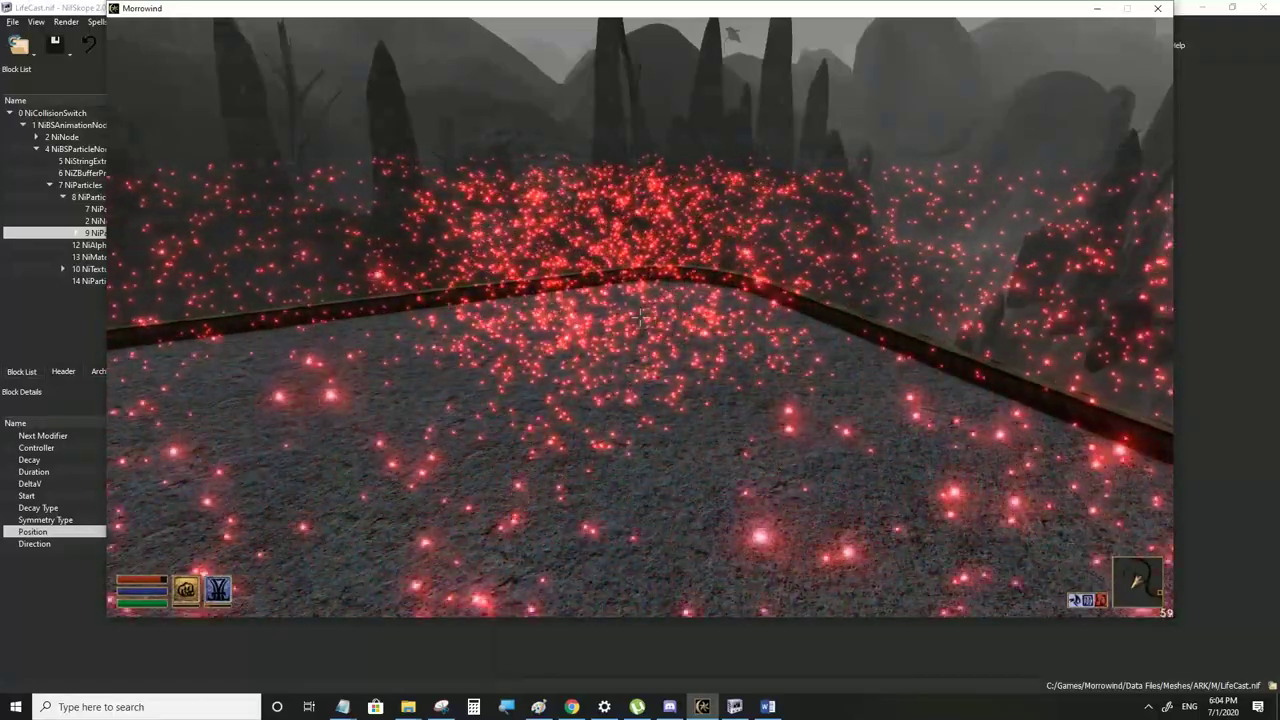
Walk around the red particle spread and toggle third-person view to inspect it
{"action": "key", "text": "a"}
{"action": "key", "text": "w"}
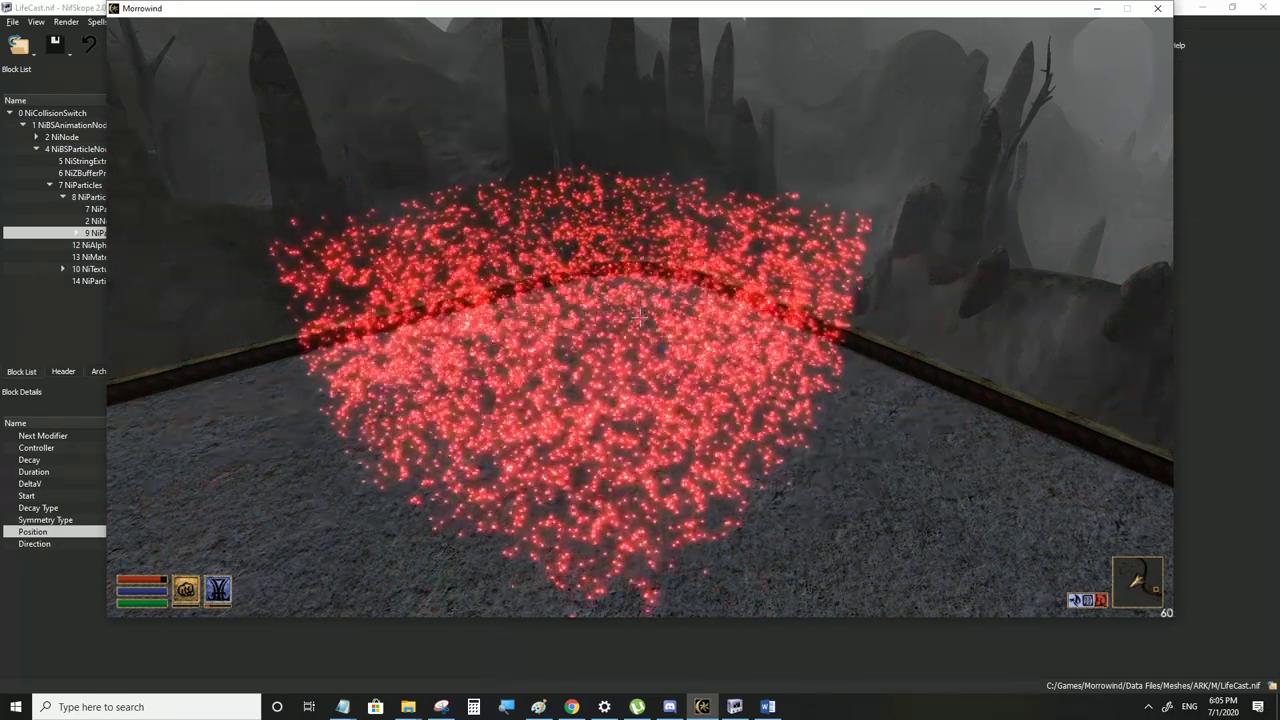
{"action": "key", "text": "Tab"}
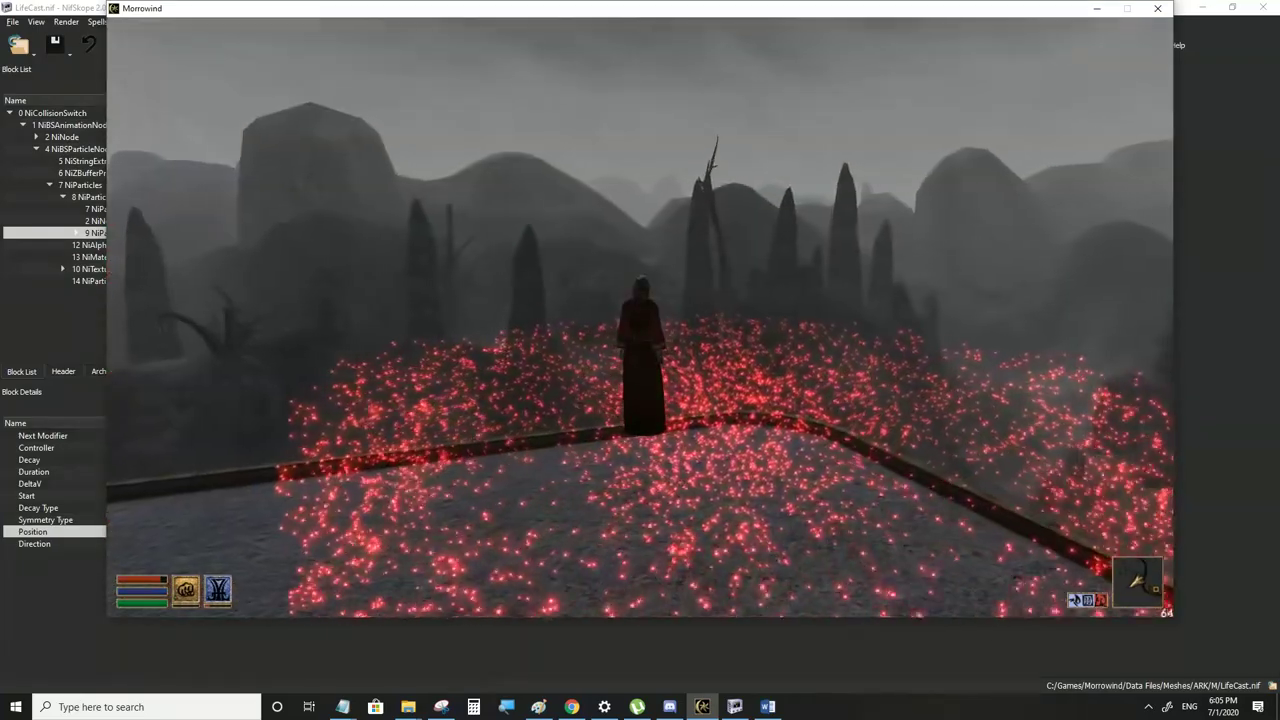
{"action": "key", "text": "Tab"}
{"action": "key", "text": "Tab"}
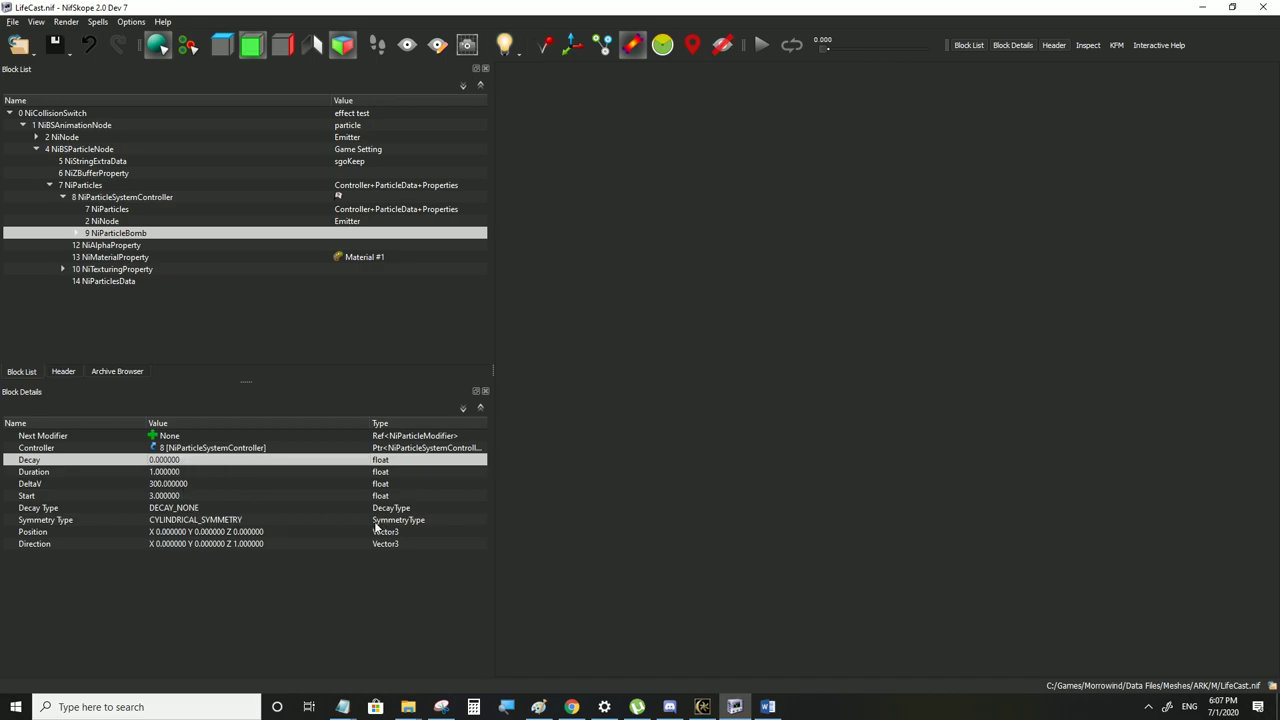
Set the NiParticleBomb's Decay to 300
{"action": "double_click", "coordinate": [155, 460]}
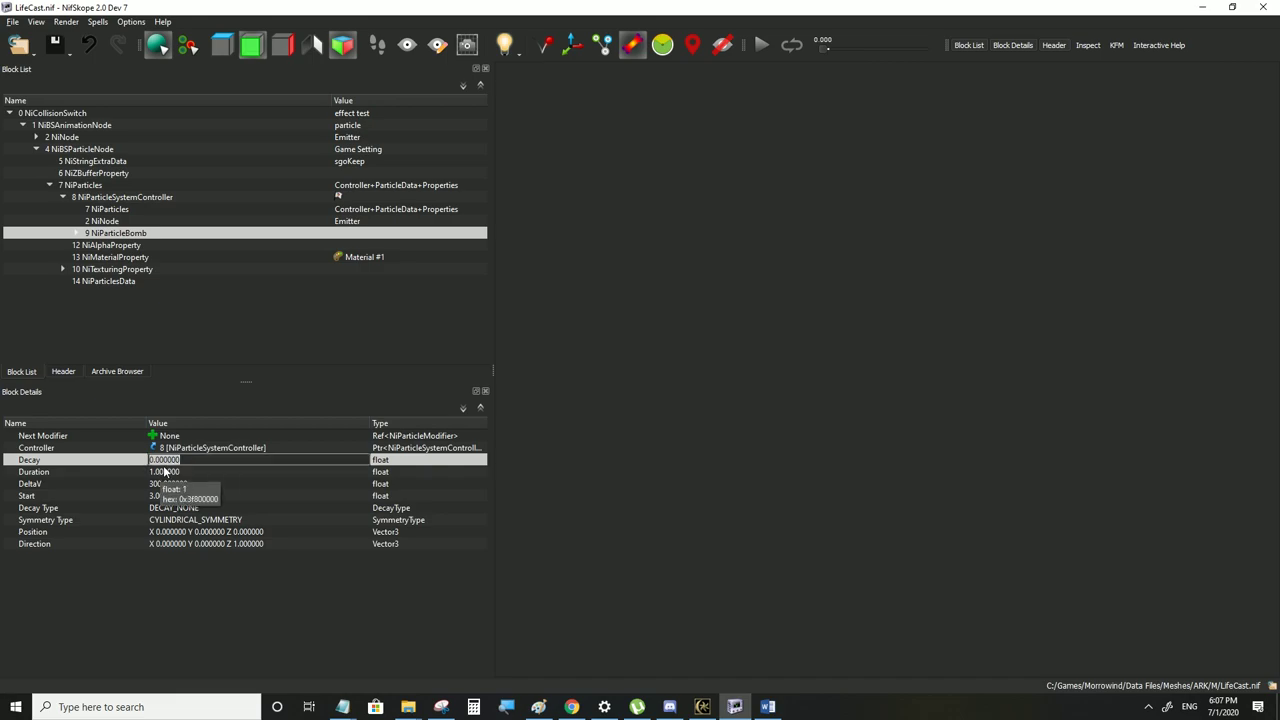
{"action": "type", "text": "300"}
{"action": "left_click", "coordinate": [166, 473]}
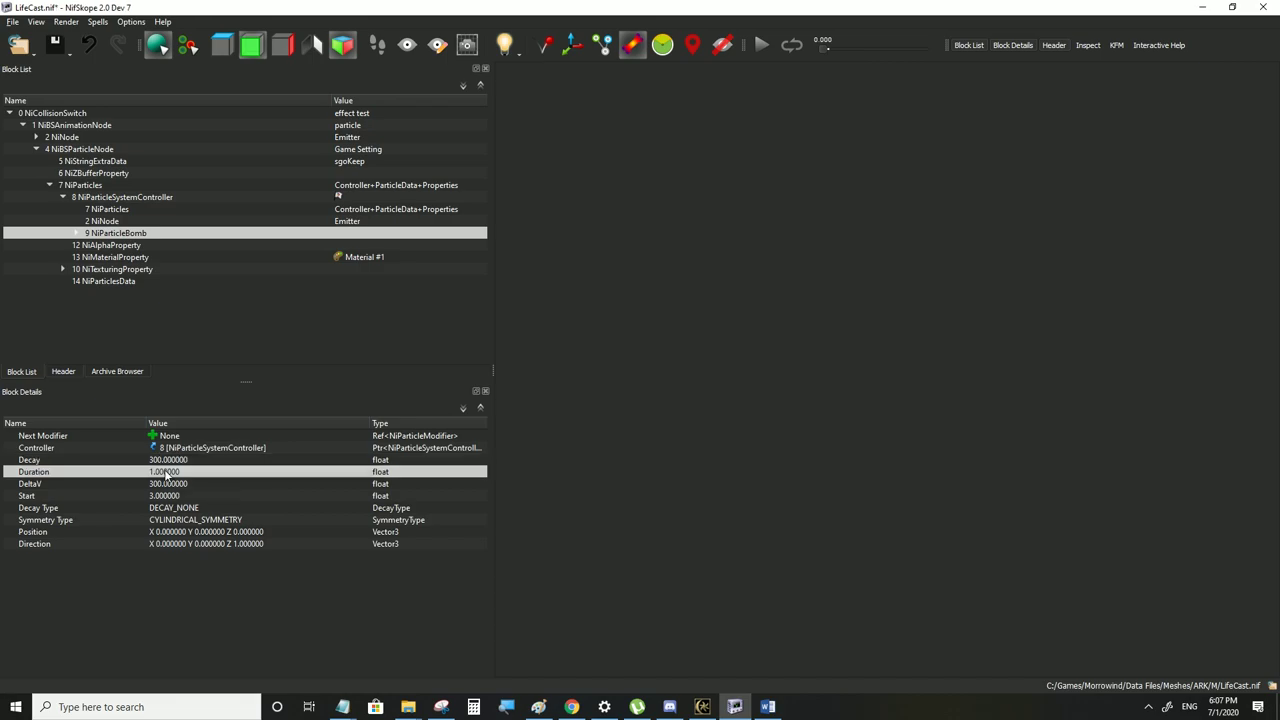
{"action": "left_click", "coordinate": [160, 460]}
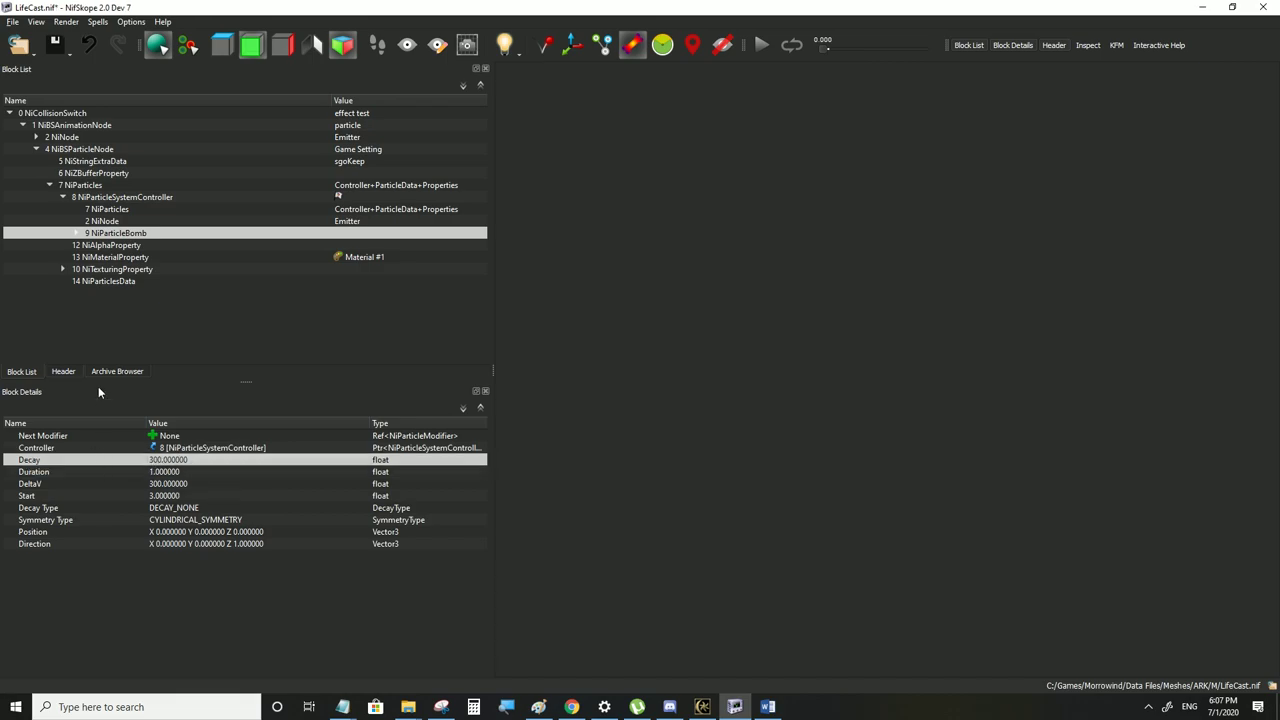
Review the particle system controller and texturing property blocks, then return to the bomb
{"action": "left_click", "coordinate": [139, 198]}
{"action": "scroll", "coordinate": [294, 533], "scroll_direction": "down", "scroll_amount": 5}
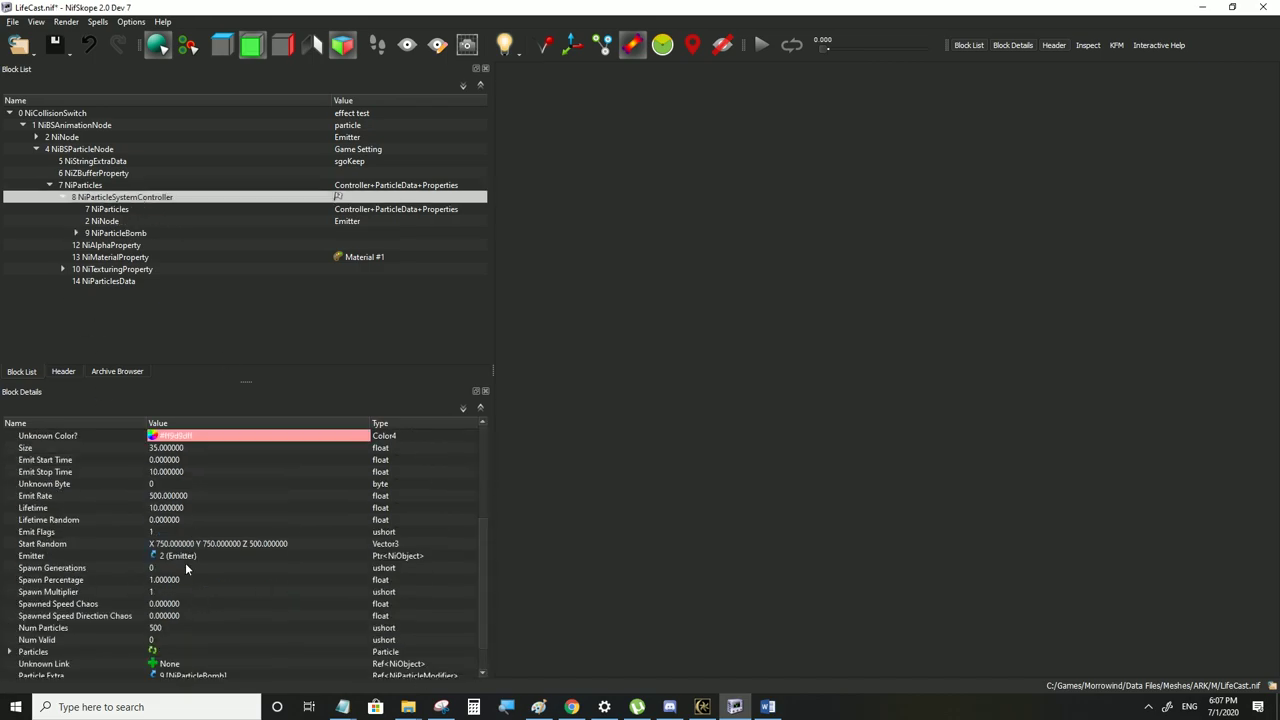
{"action": "left_click", "coordinate": [120, 270]}
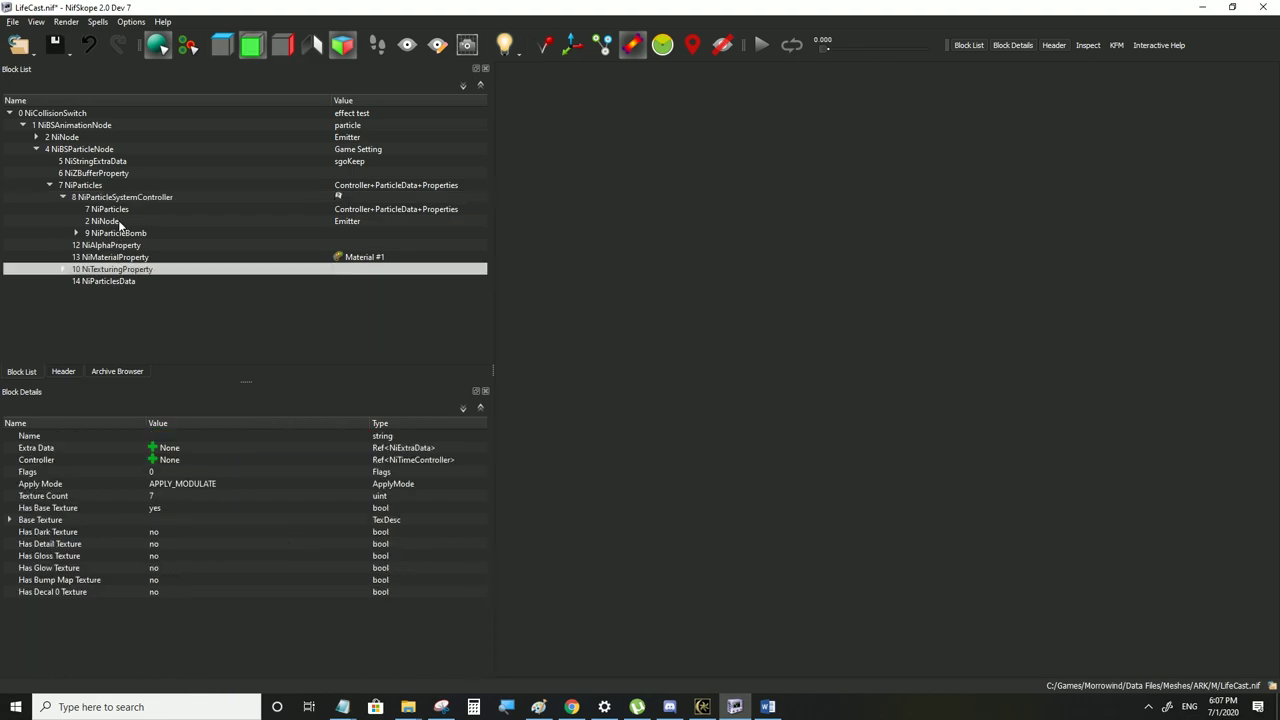
{"action": "left_click", "coordinate": [119, 233]}
{"action": "left_click", "coordinate": [163, 461]}
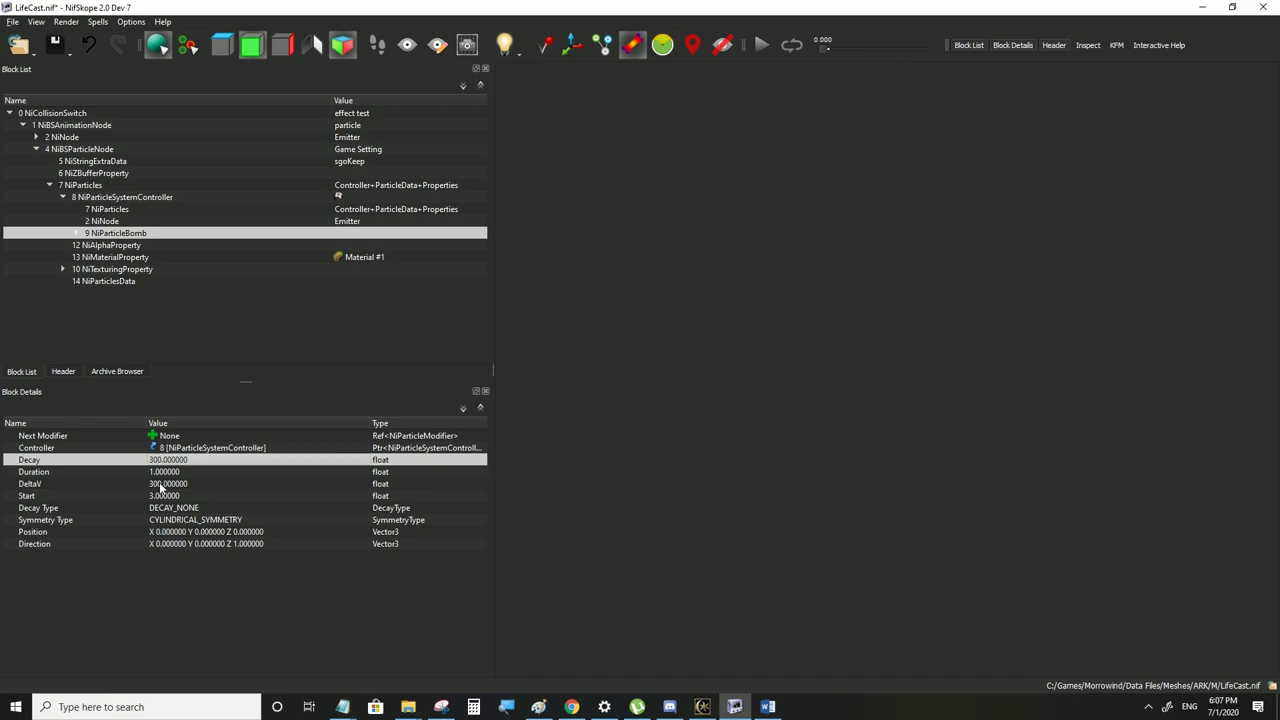
Set Duration to 3, save LifeCast.nif and switch to Morrowind
{"action": "double_click", "coordinate": [160, 472]}
{"action": "left_click", "coordinate": [166, 488]}
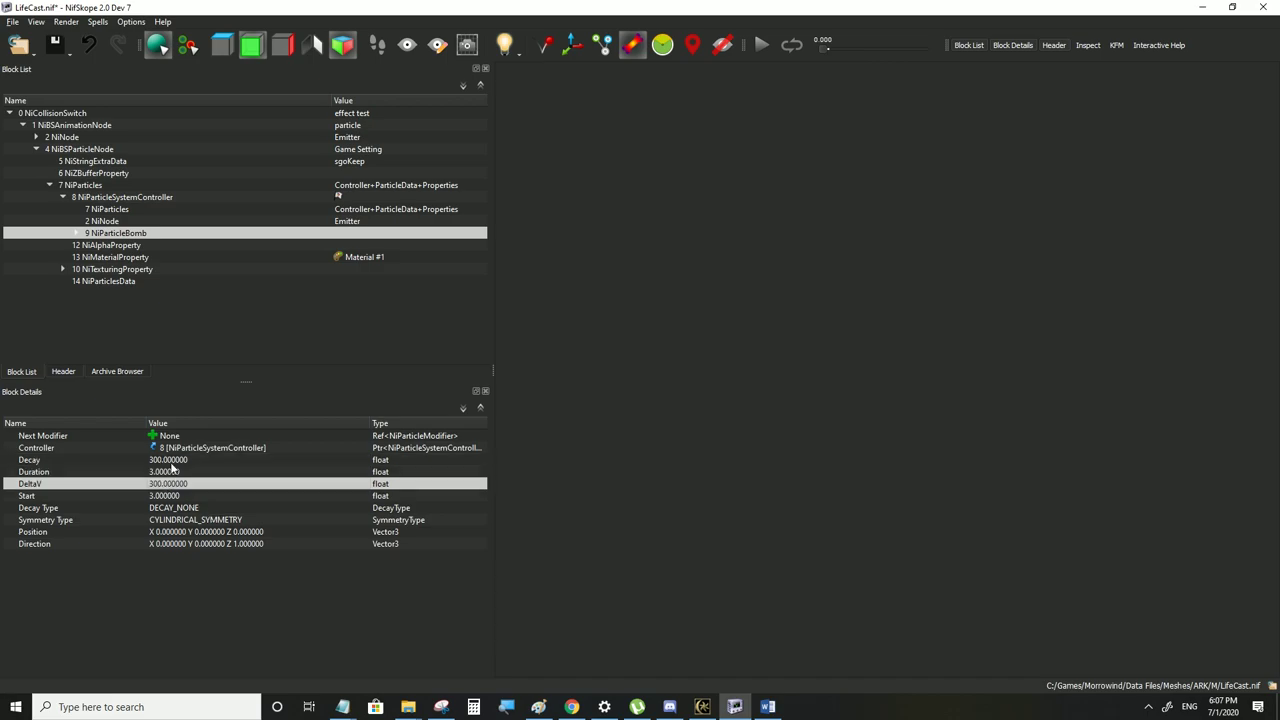
{"action": "left_click", "coordinate": [169, 462]}
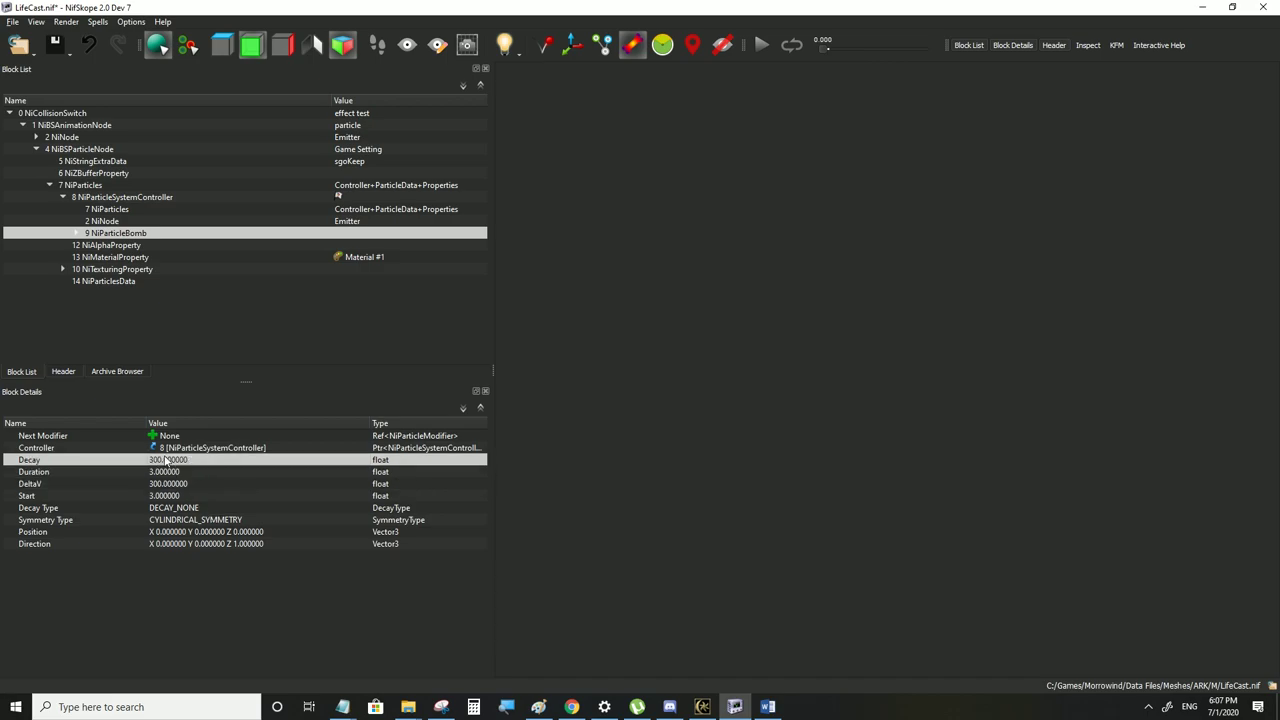
{"action": "left_click", "coordinate": [9, 22]}
{"action": "left_click", "coordinate": [51, 128]}
{"action": "left_click", "coordinate": [703, 707]}
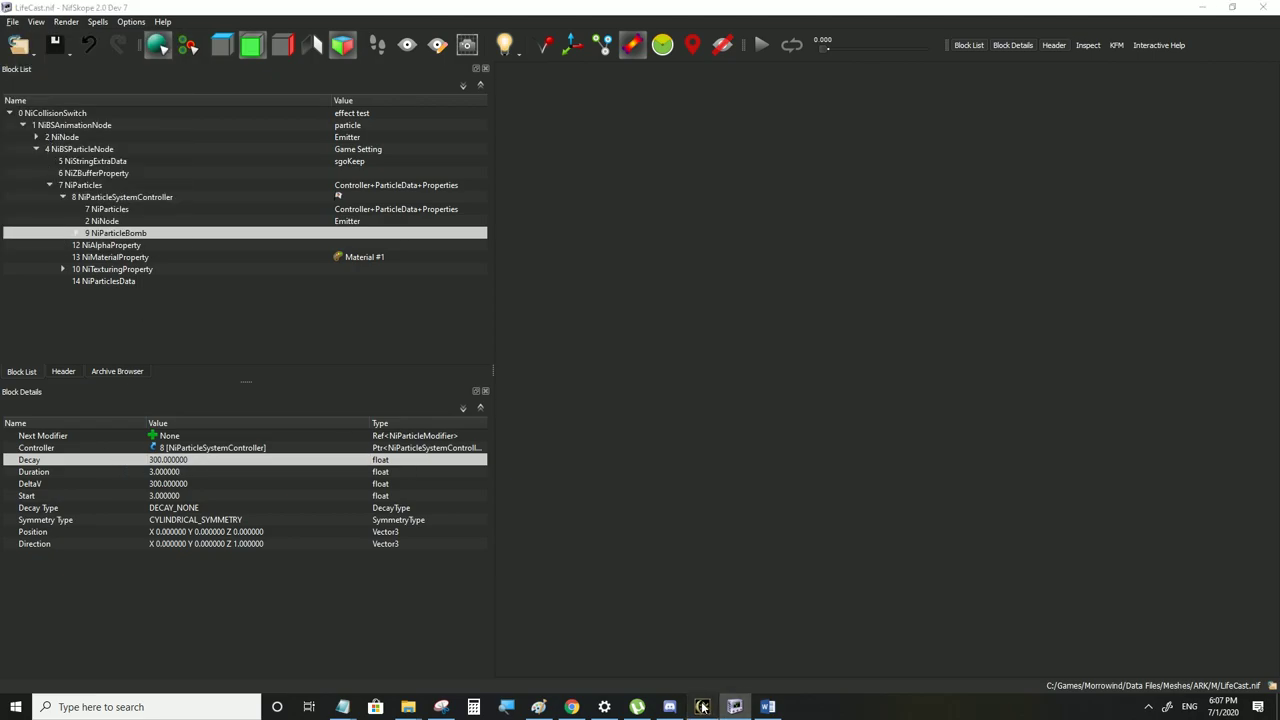
View the denser red particle cloud in third person, then return to NifSkope
{"action": "key", "text": "Tab"}
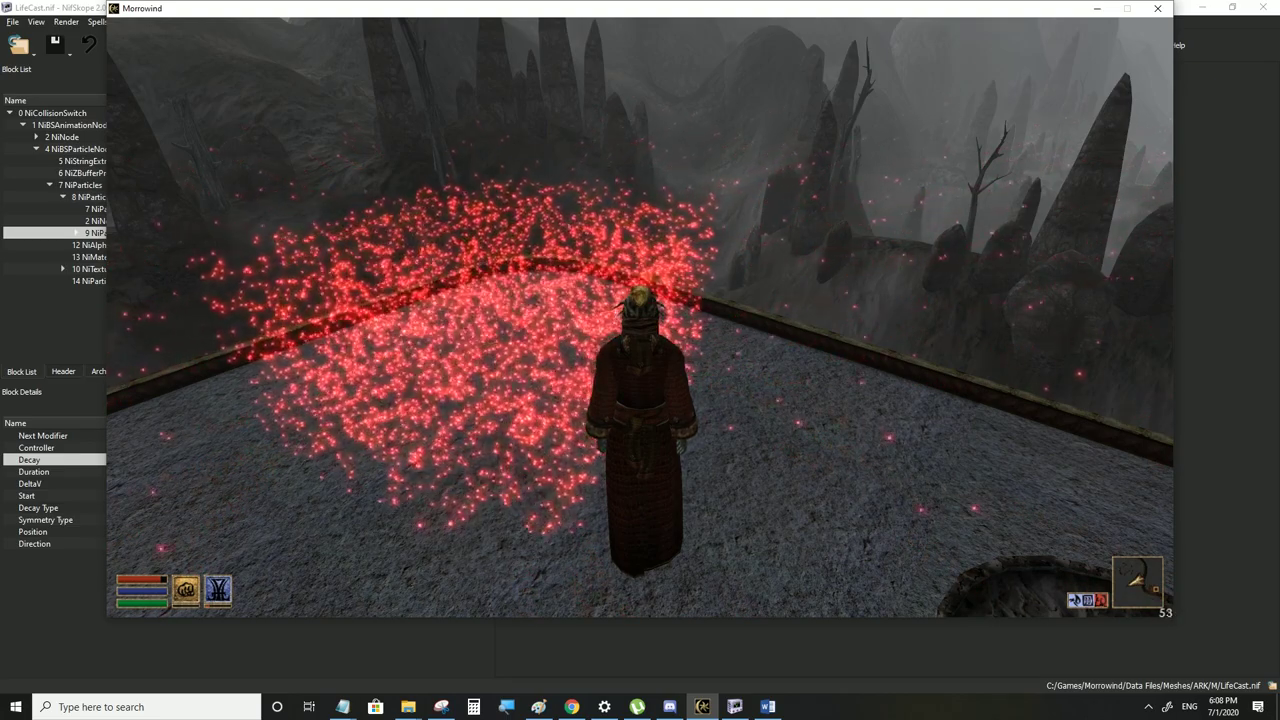
{"action": "key", "text": "alt+Tab"}
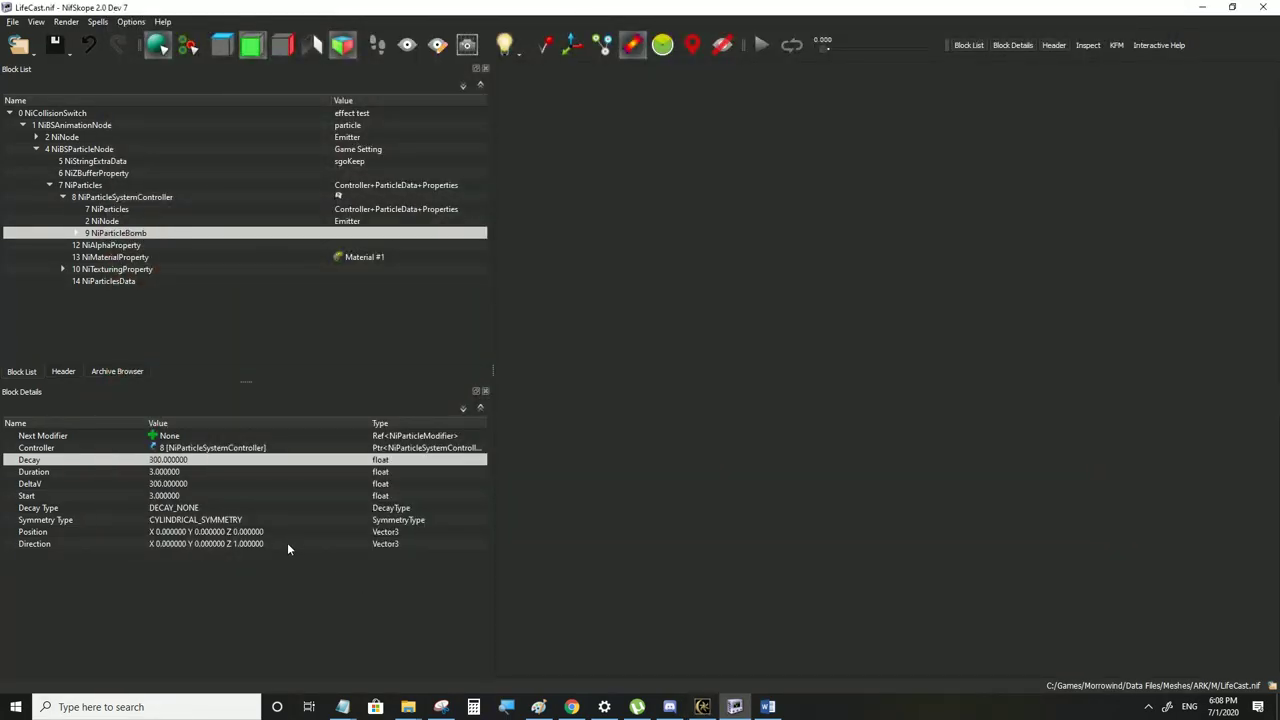
Choose DECAY_EXPONENTIAL as the NiParticleBomb's Decay Type and save LifeCast.nif
{"action": "double_click", "coordinate": [189, 511]}
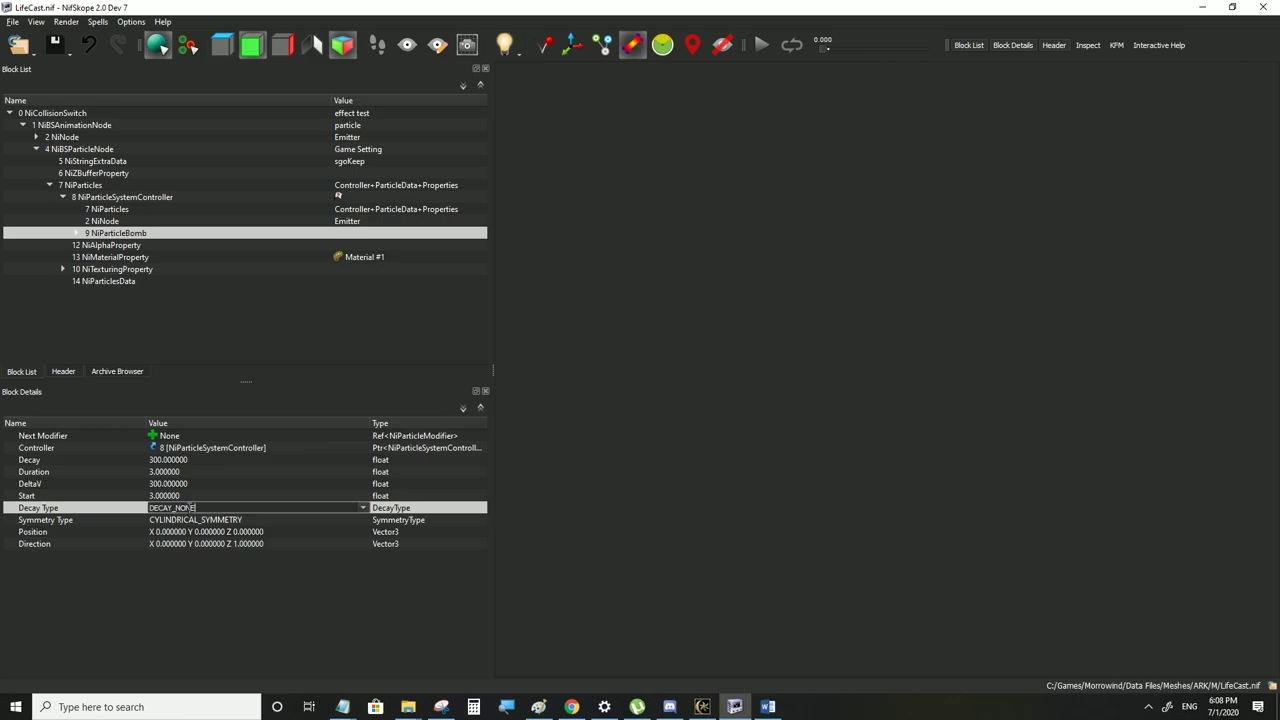
{"action": "left_click", "coordinate": [362, 508]}
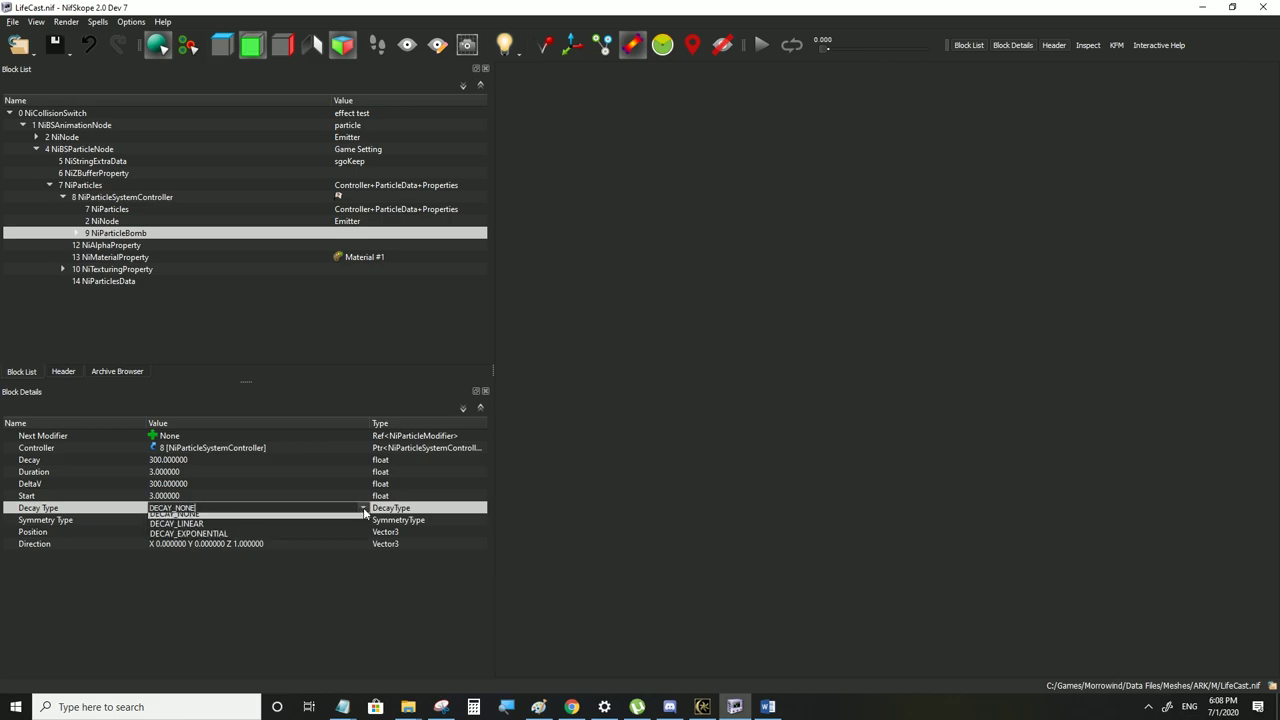
{"action": "left_click", "coordinate": [245, 539]}
{"action": "left_click", "coordinate": [196, 533]}
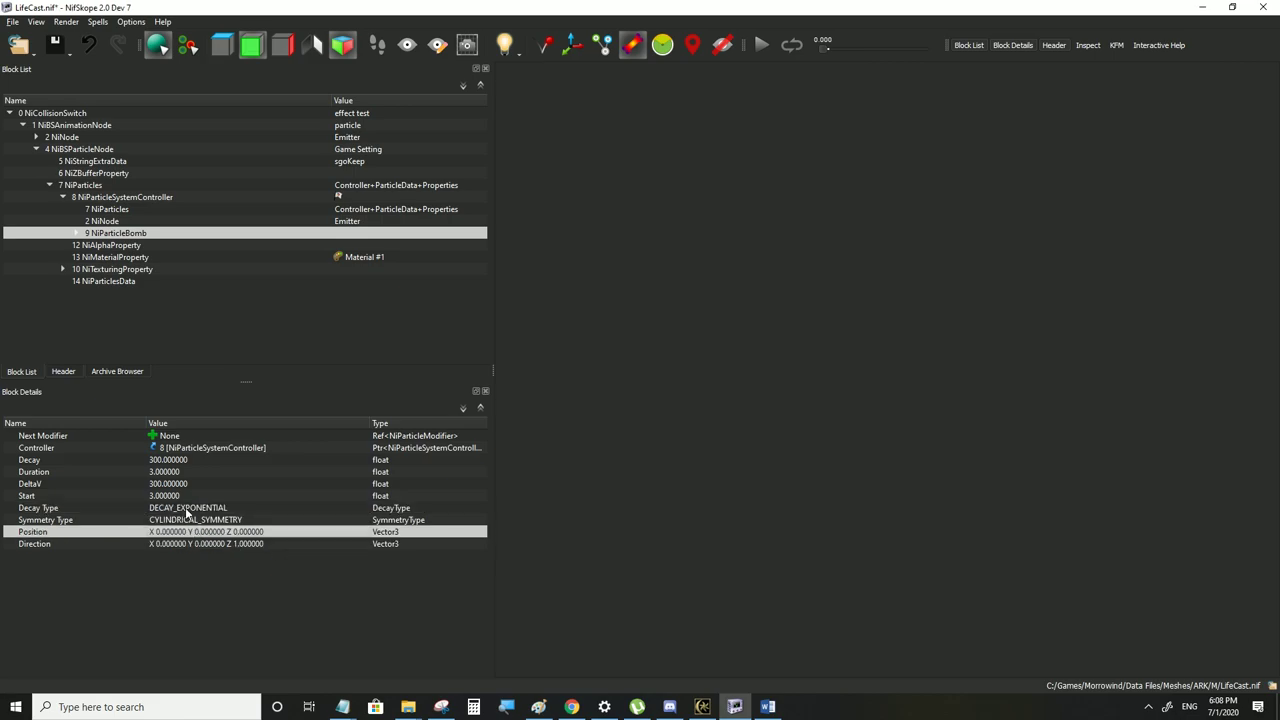
{"action": "left_click", "coordinate": [362, 510]}
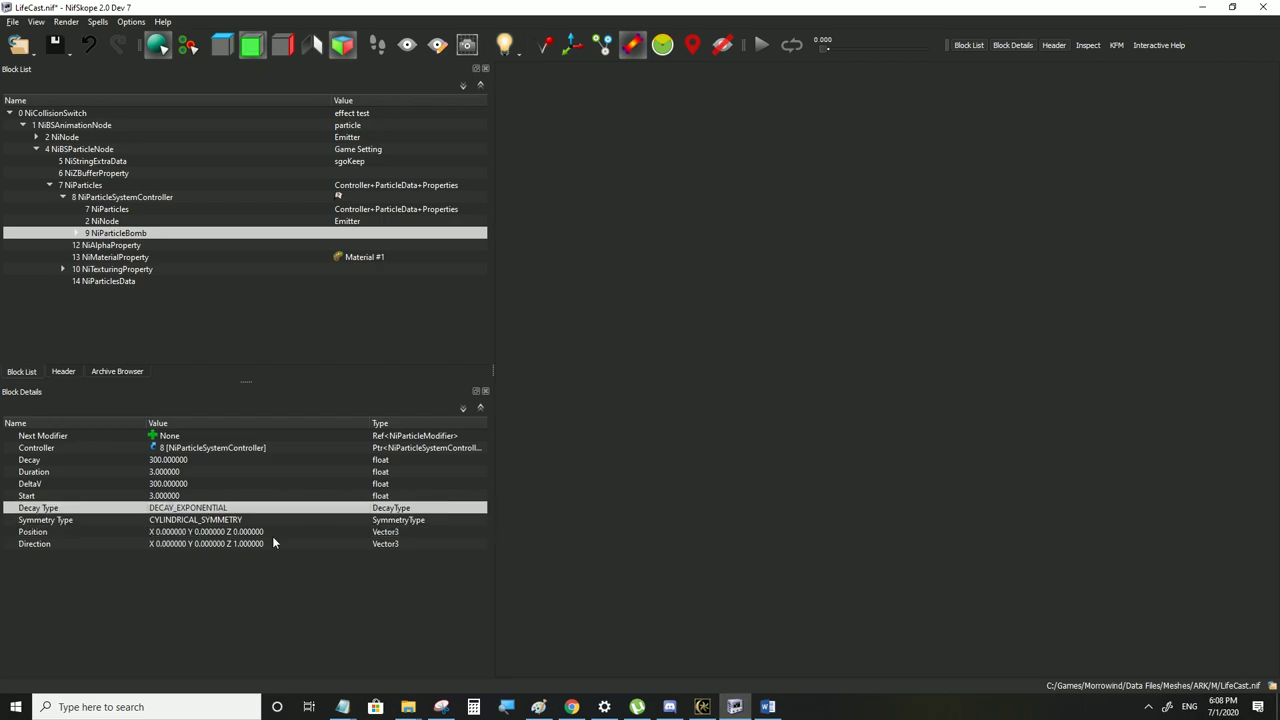
{"action": "left_click", "coordinate": [16, 25]}
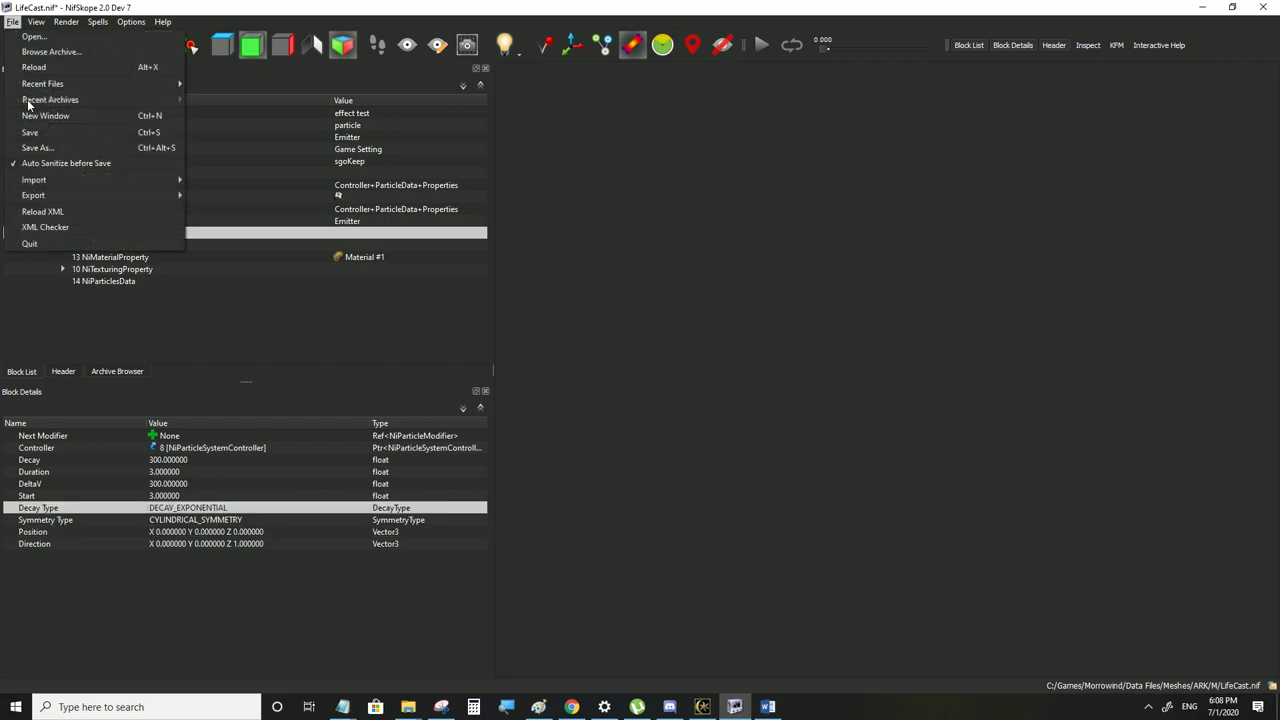
{"action": "left_click", "coordinate": [30, 128]}
Watch the exponentially decaying red burst in Morrowind in third person, then return to NifSkope
{"action": "left_click", "coordinate": [716, 707]}
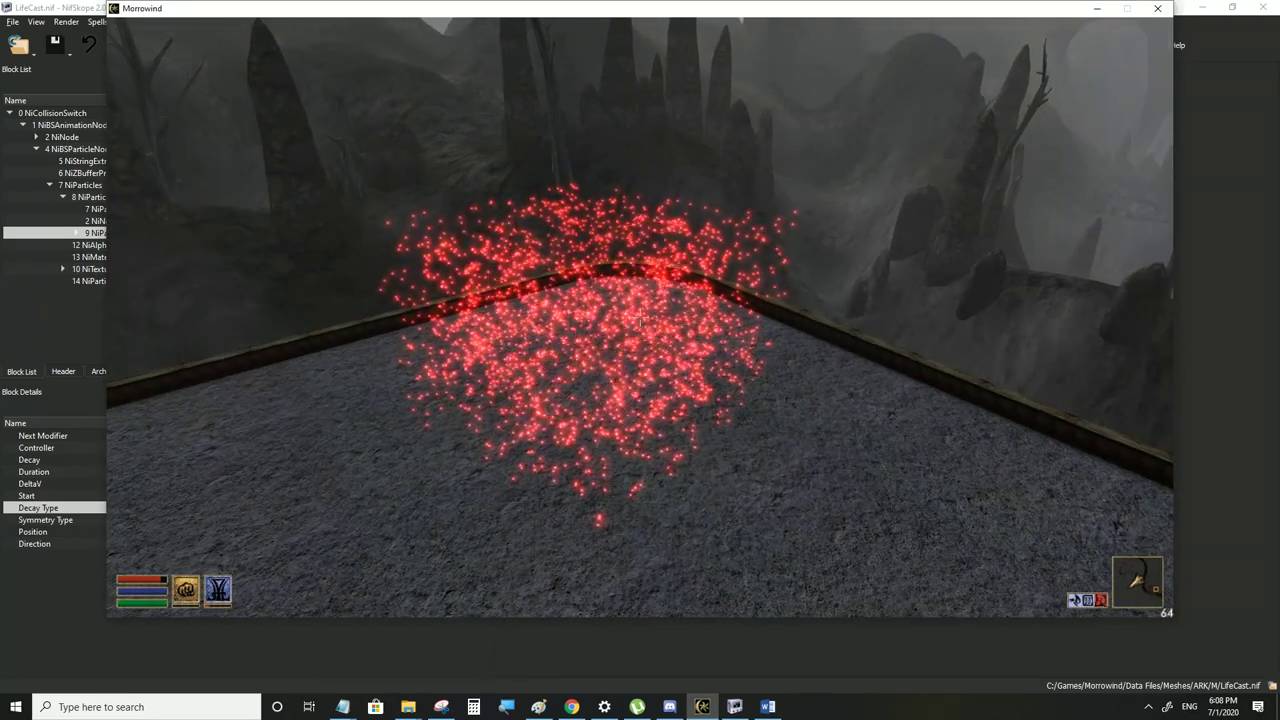
{"action": "mouse_move", "coordinate": [640, 316]}
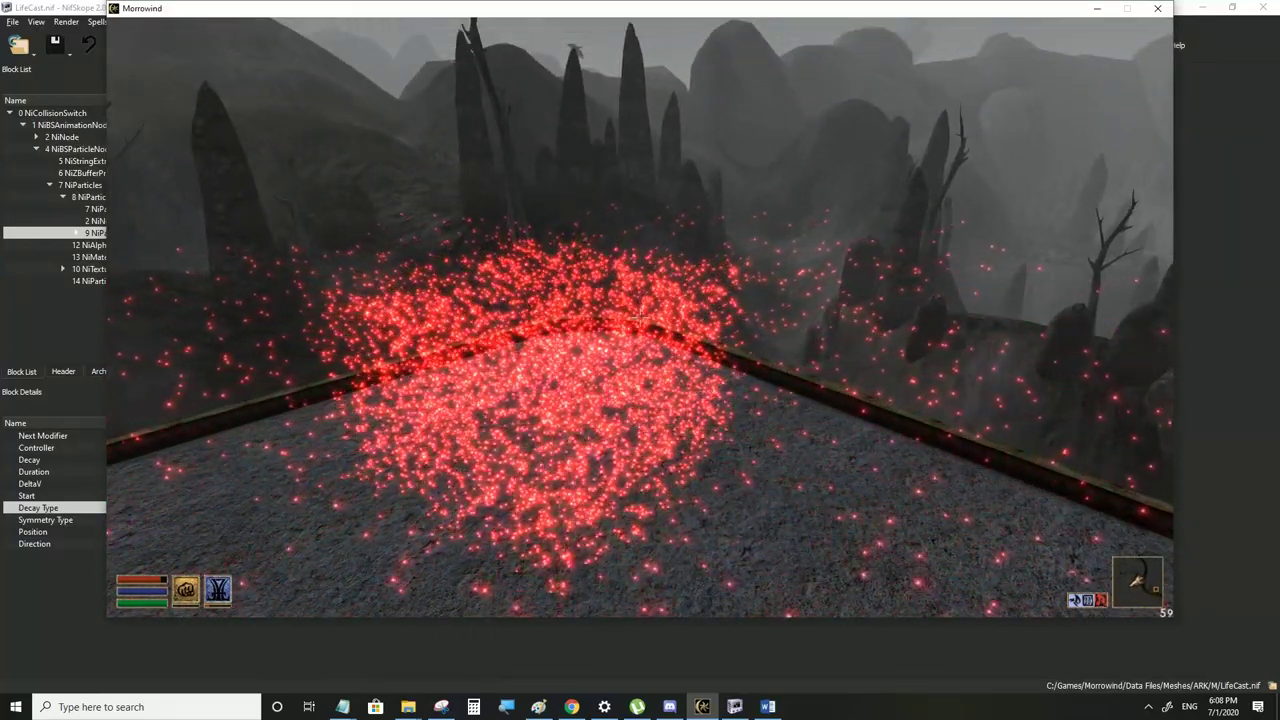
{"action": "key", "text": "Tab"}
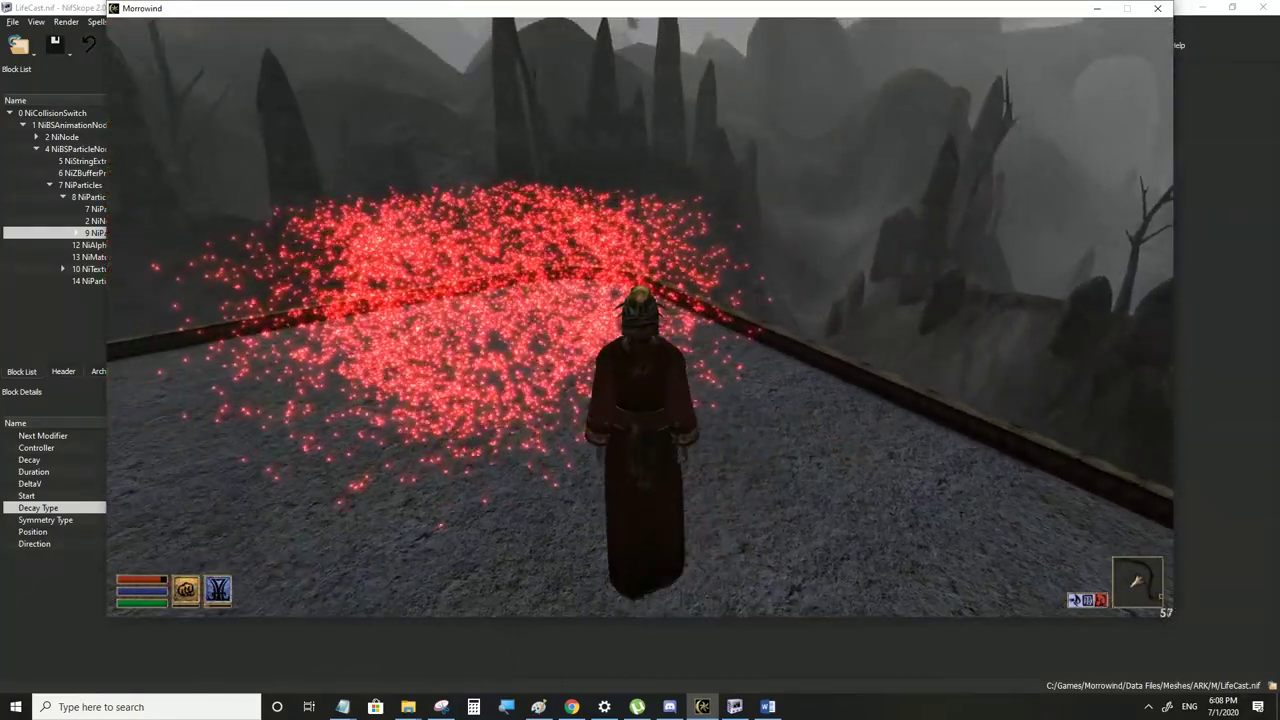
{"action": "key", "text": "alt+Tab"}
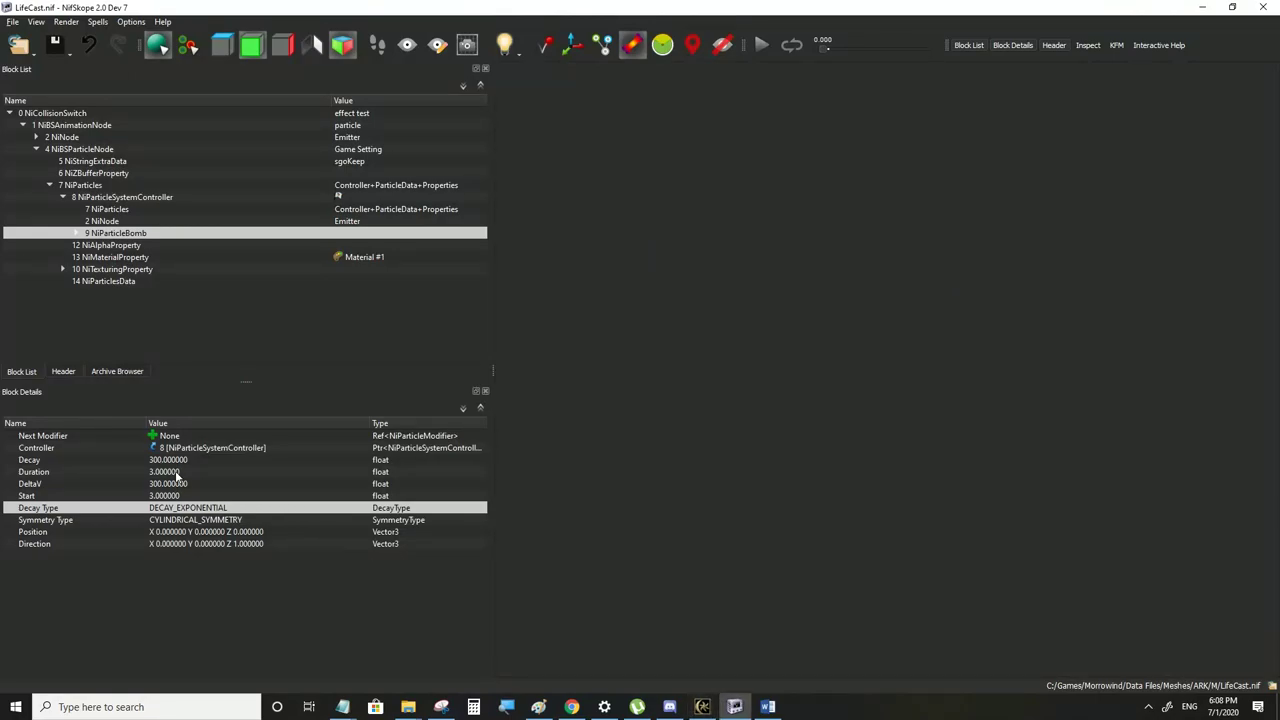
Change the NiParticleBomb's Symmetry Type to PLANAR_SYMMETRY
{"action": "left_click", "coordinate": [180, 461]}
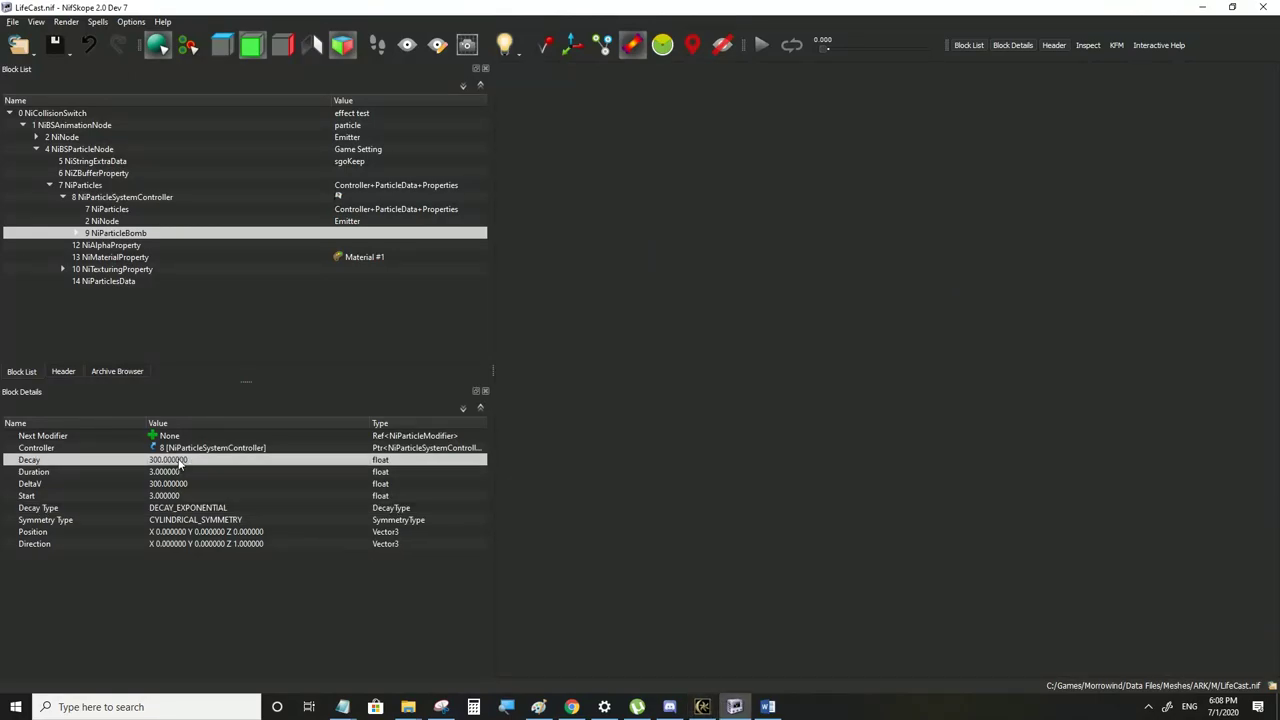
{"action": "left_click", "coordinate": [181, 520]}
{"action": "double_click", "coordinate": [354, 524]}
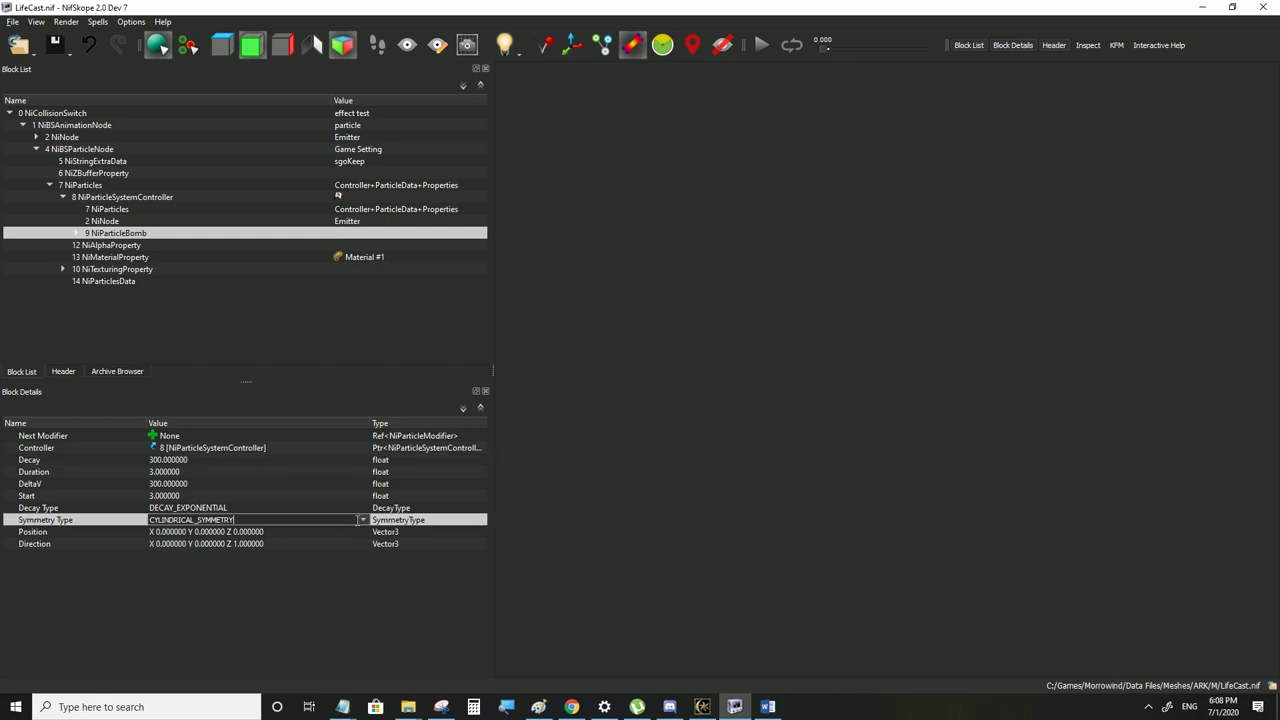
{"action": "left_click", "coordinate": [363, 519]}
{"action": "left_click", "coordinate": [170, 461]}
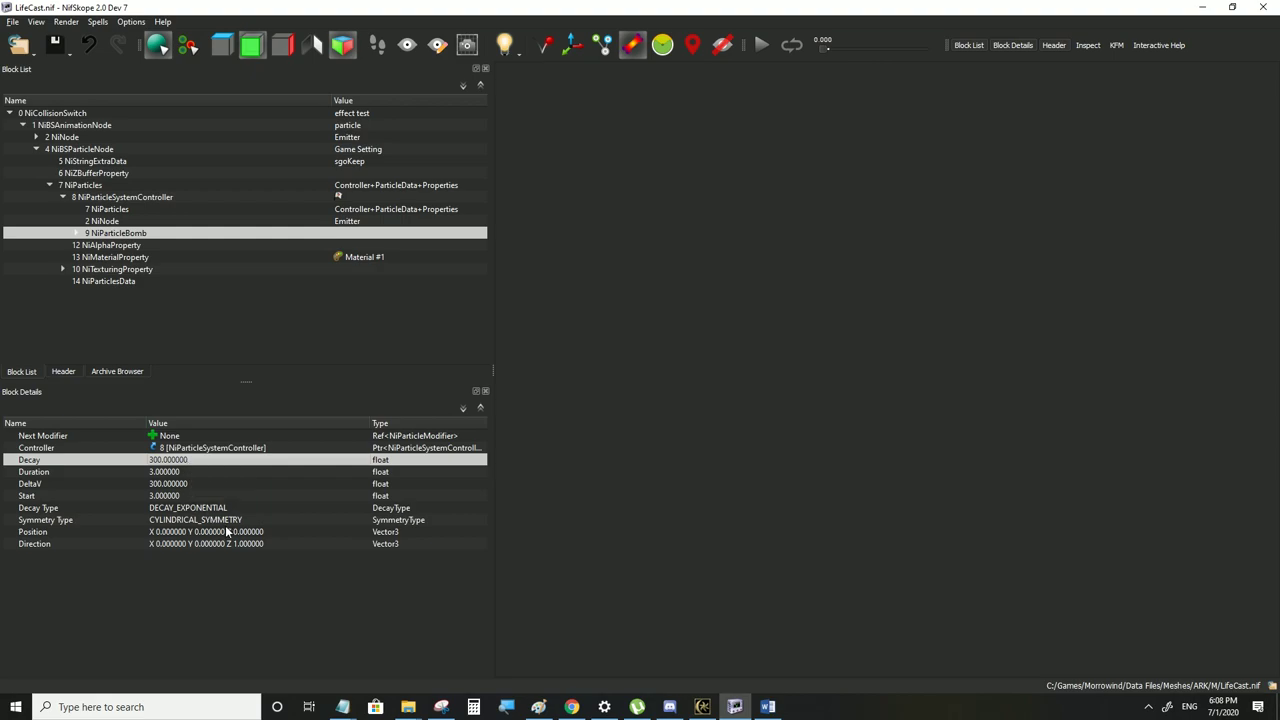
{"action": "left_click", "coordinate": [348, 520]}
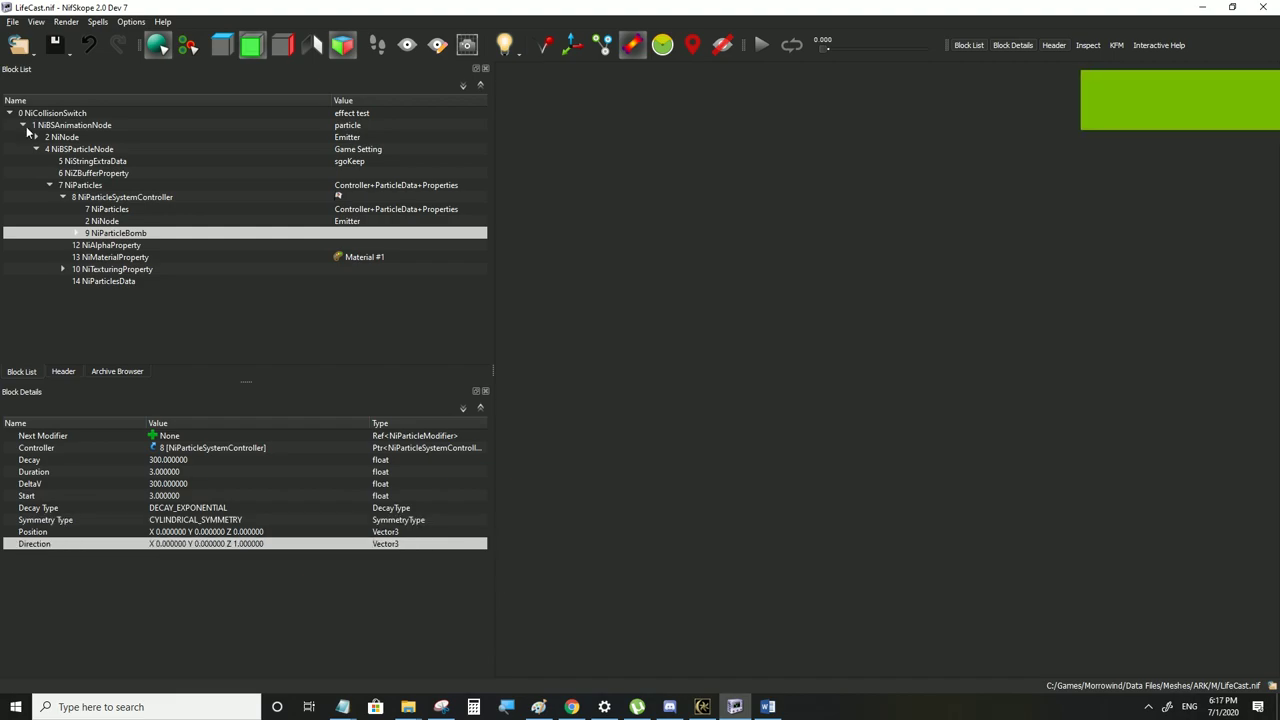
{"action": "left_click", "coordinate": [347, 520]}
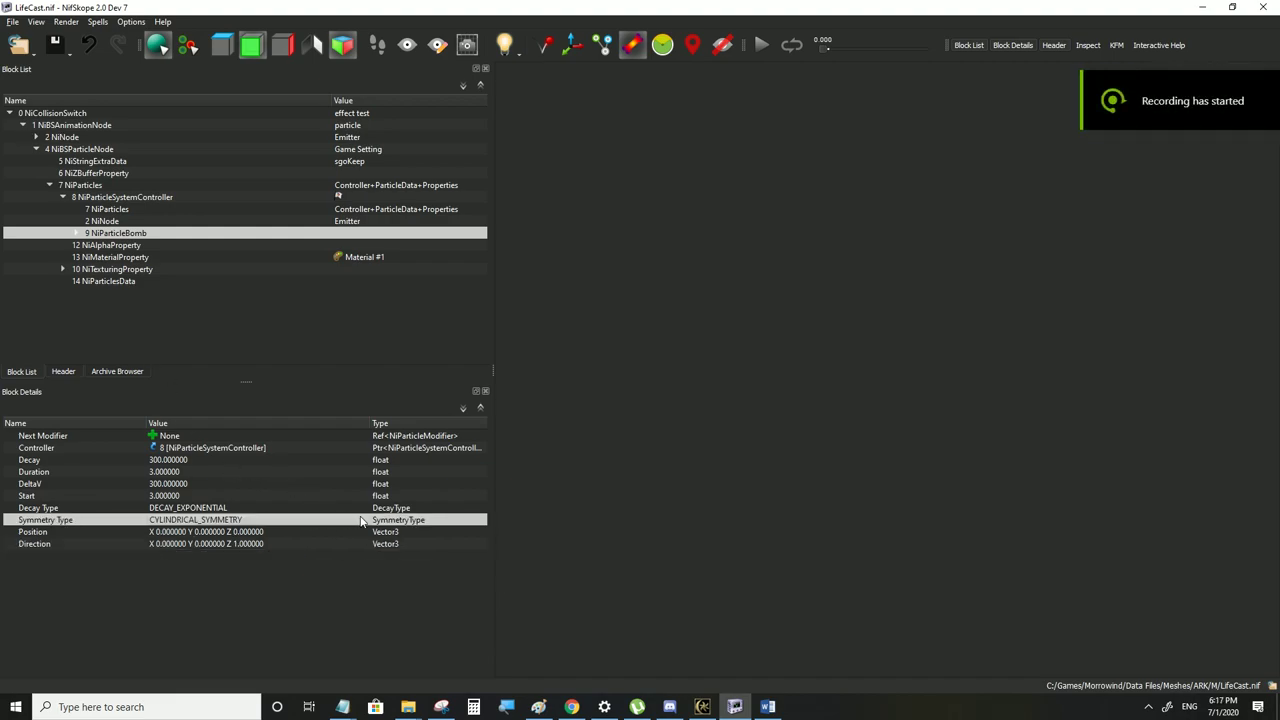
{"action": "left_click", "coordinate": [356, 520]}
{"action": "left_click", "coordinate": [362, 520]}
{"action": "left_click", "coordinate": [257, 550]}
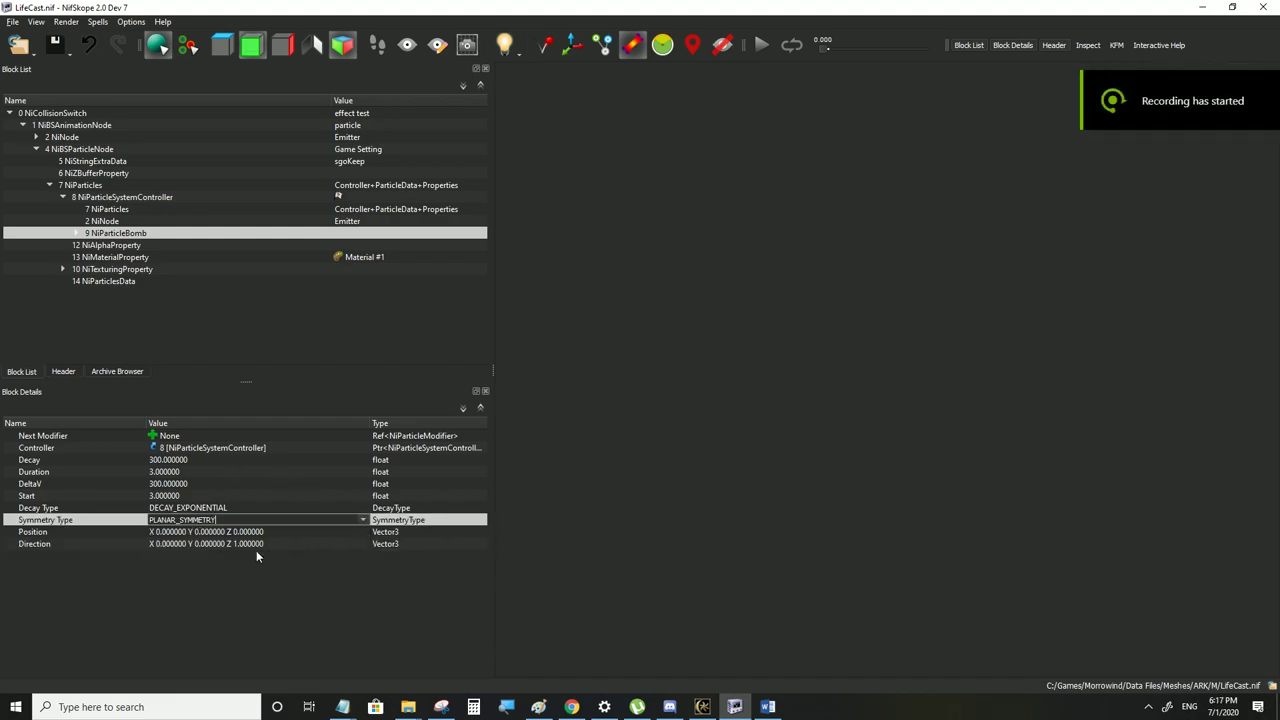
Set the Direction vector to X 1, Y 0, Z 0
{"action": "left_click", "coordinate": [257, 545]}
{"action": "left_click", "coordinate": [268, 543]}
{"action": "double_click", "coordinate": [338, 545]}
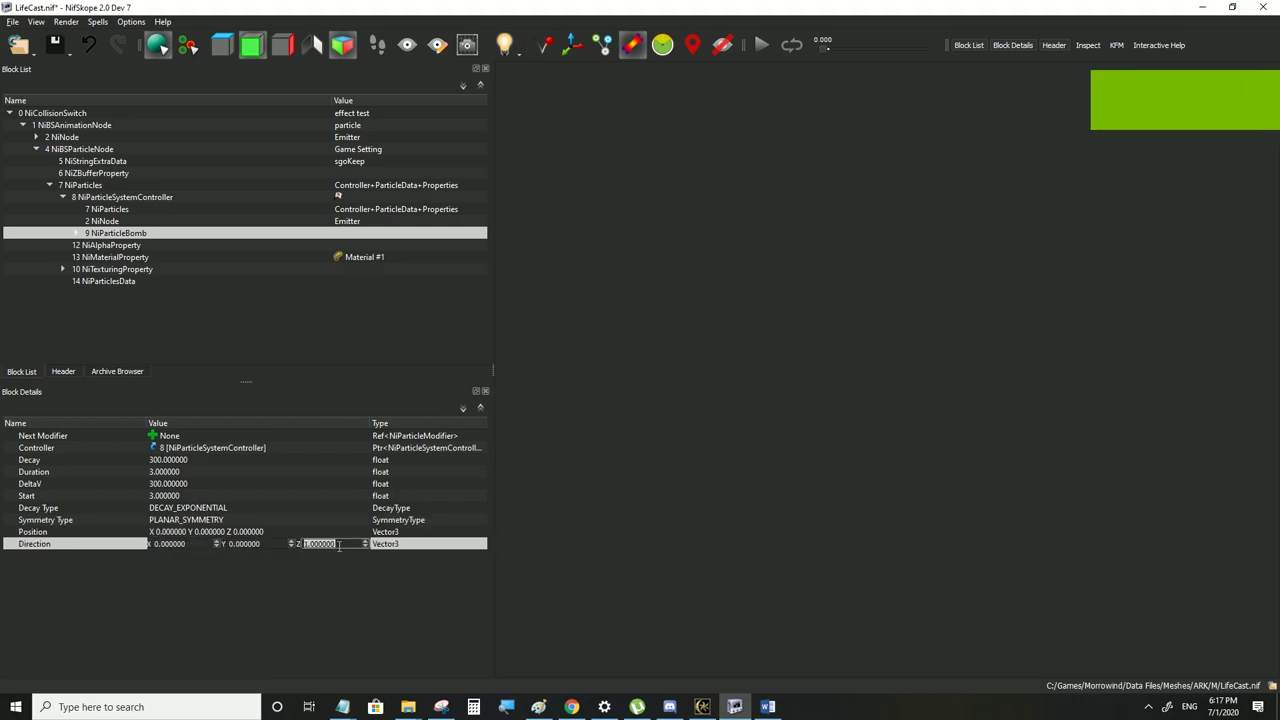
{"action": "left_click", "coordinate": [210, 543]}
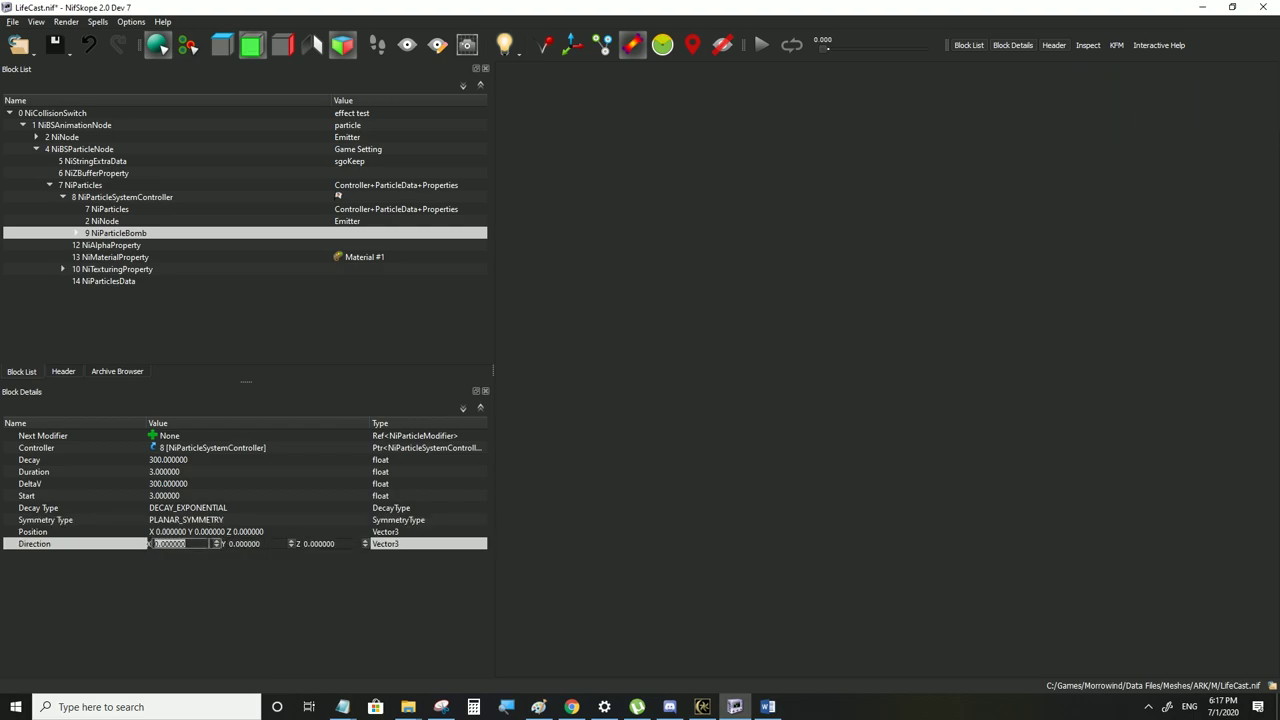
{"action": "type", "text": "1"}
{"action": "key", "text": "Return"}
{"action": "left_click", "coordinate": [178, 521]}
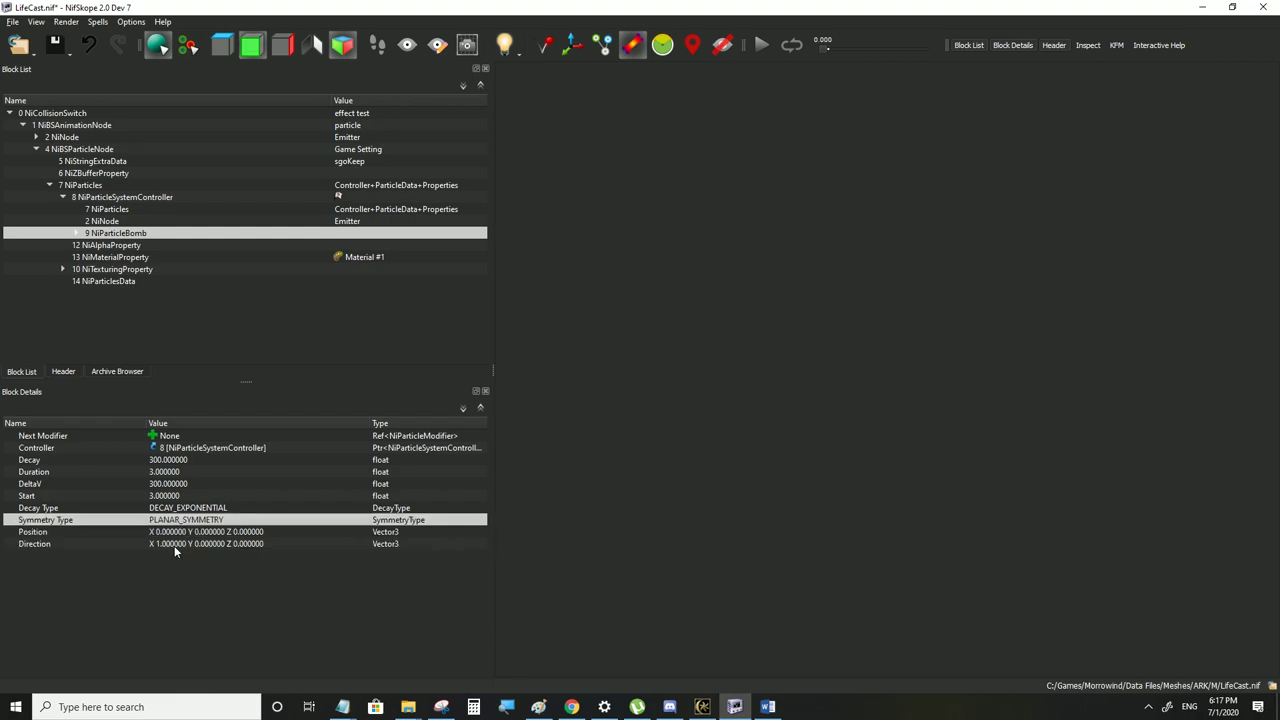
{"action": "left_click", "coordinate": [172, 545]}
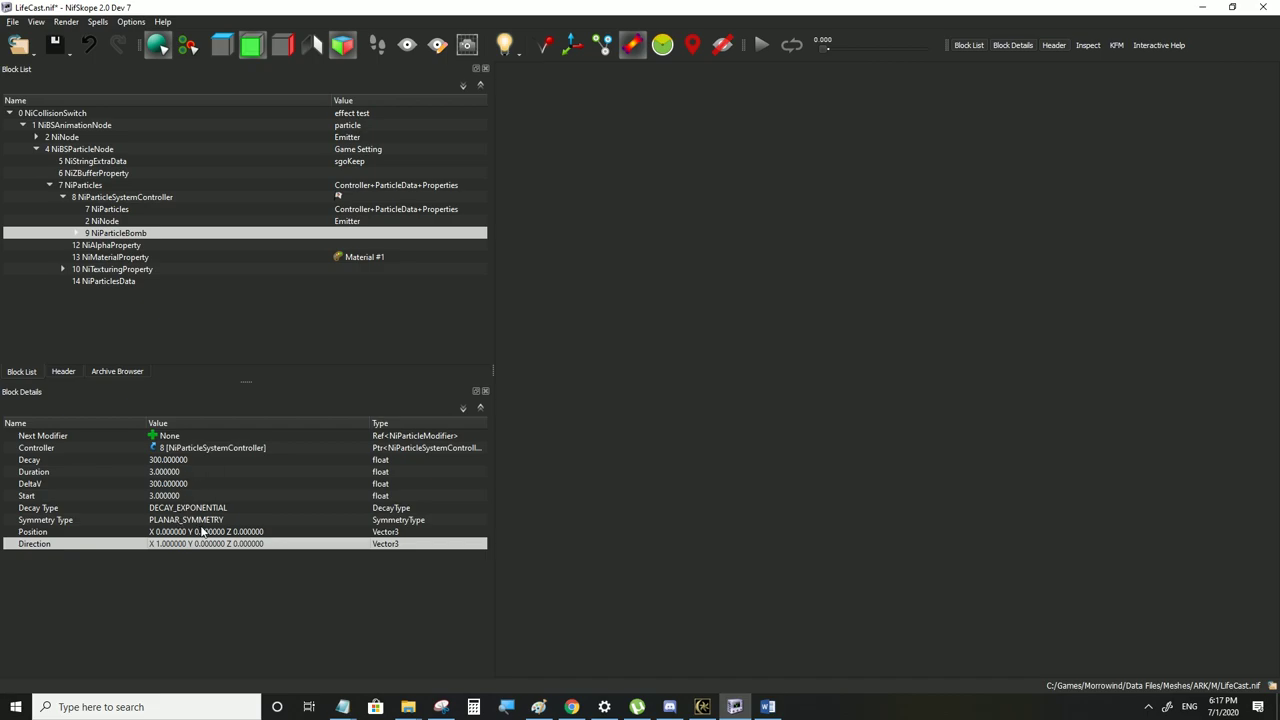
{"action": "left_click", "coordinate": [10, 21]}
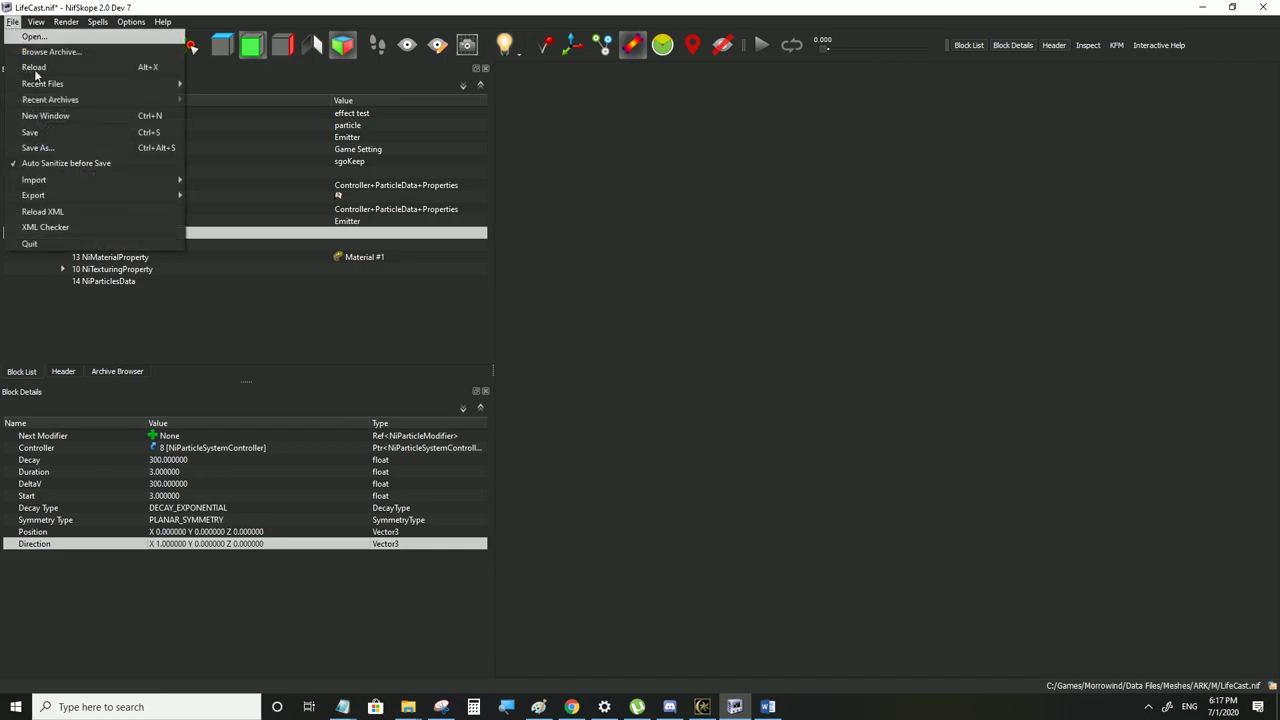
{"action": "left_click", "coordinate": [40, 126]}
{"action": "left_click", "coordinate": [712, 708]}
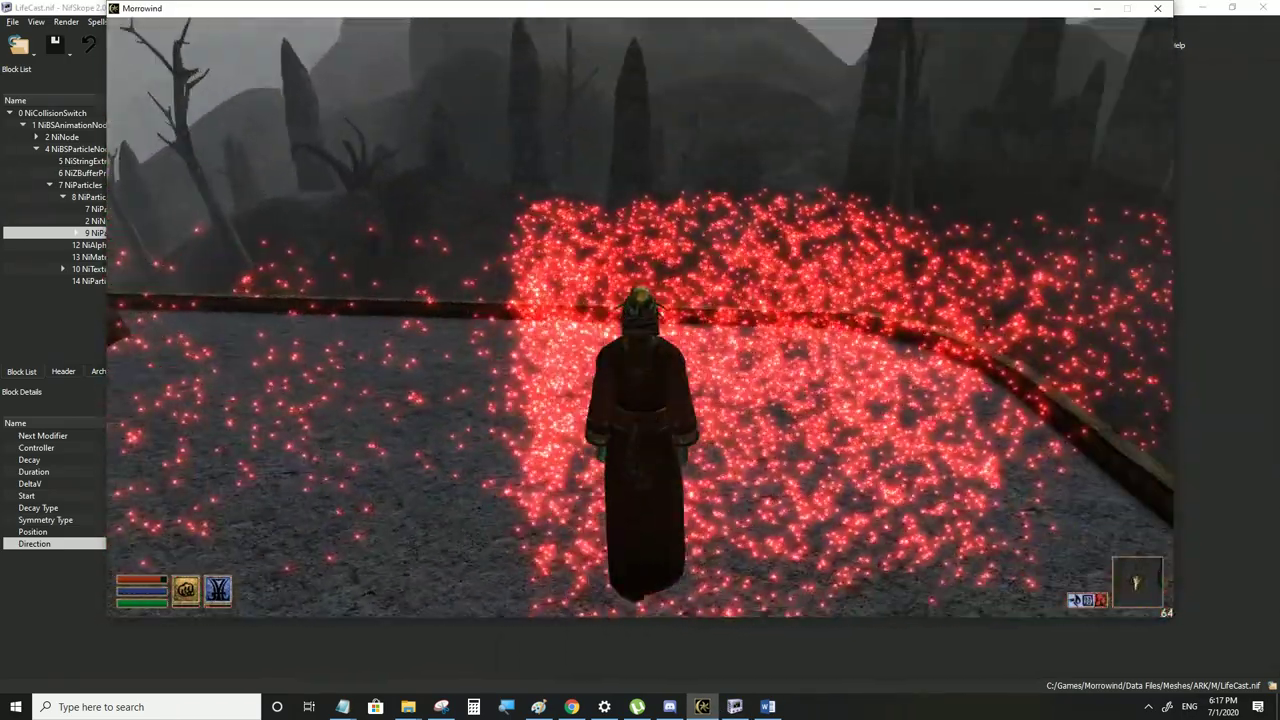
{"action": "key", "text": "w"}
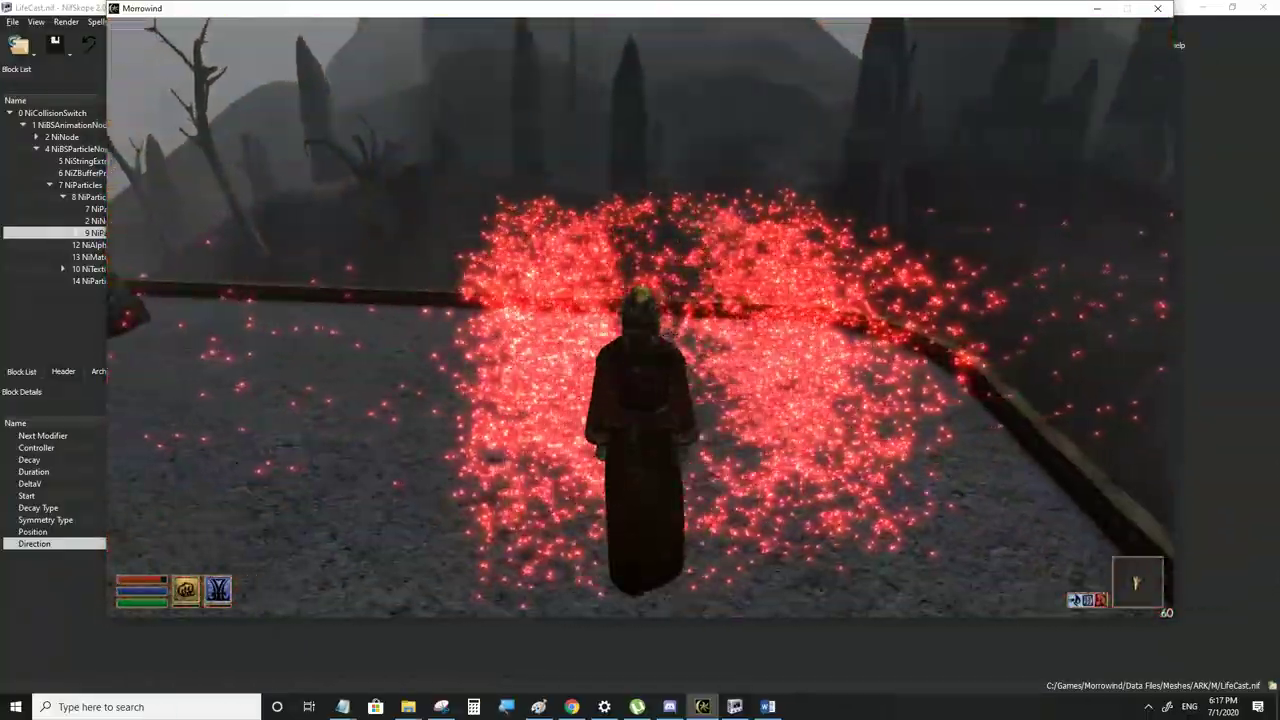
{"action": "key", "text": "a"}
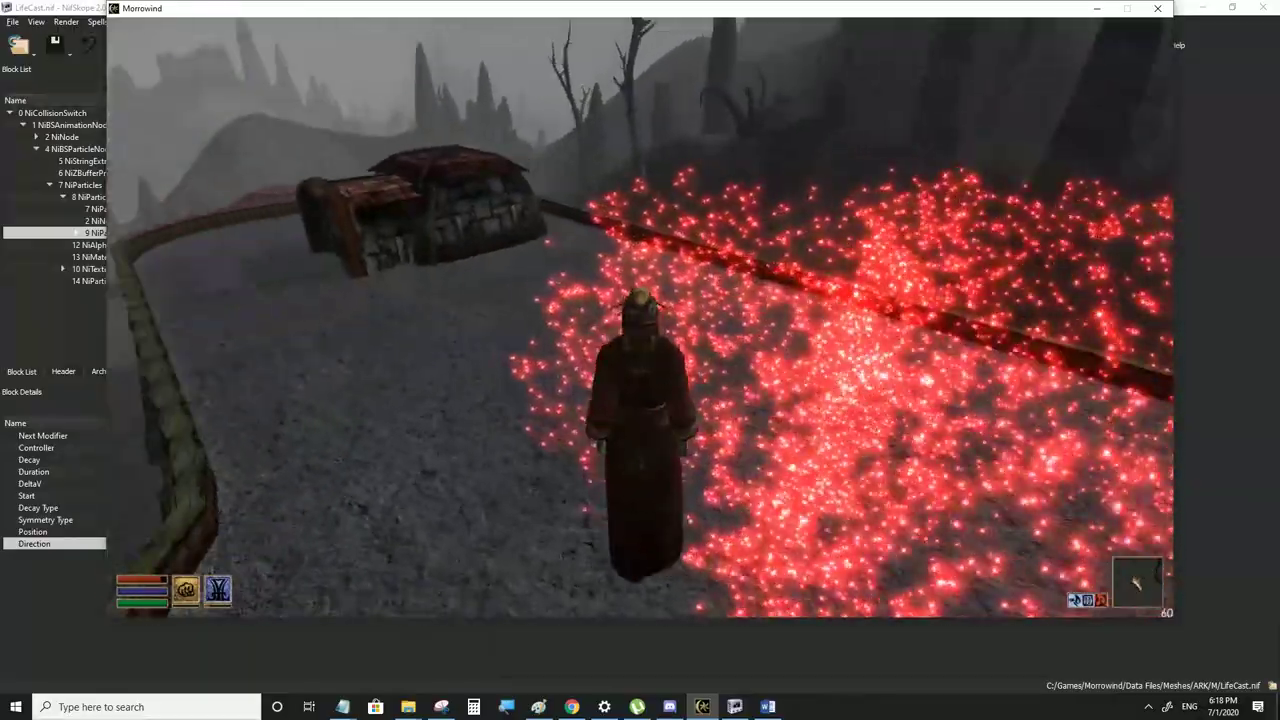
{"action": "key", "text": "w"}
{"action": "key", "text": "s"}
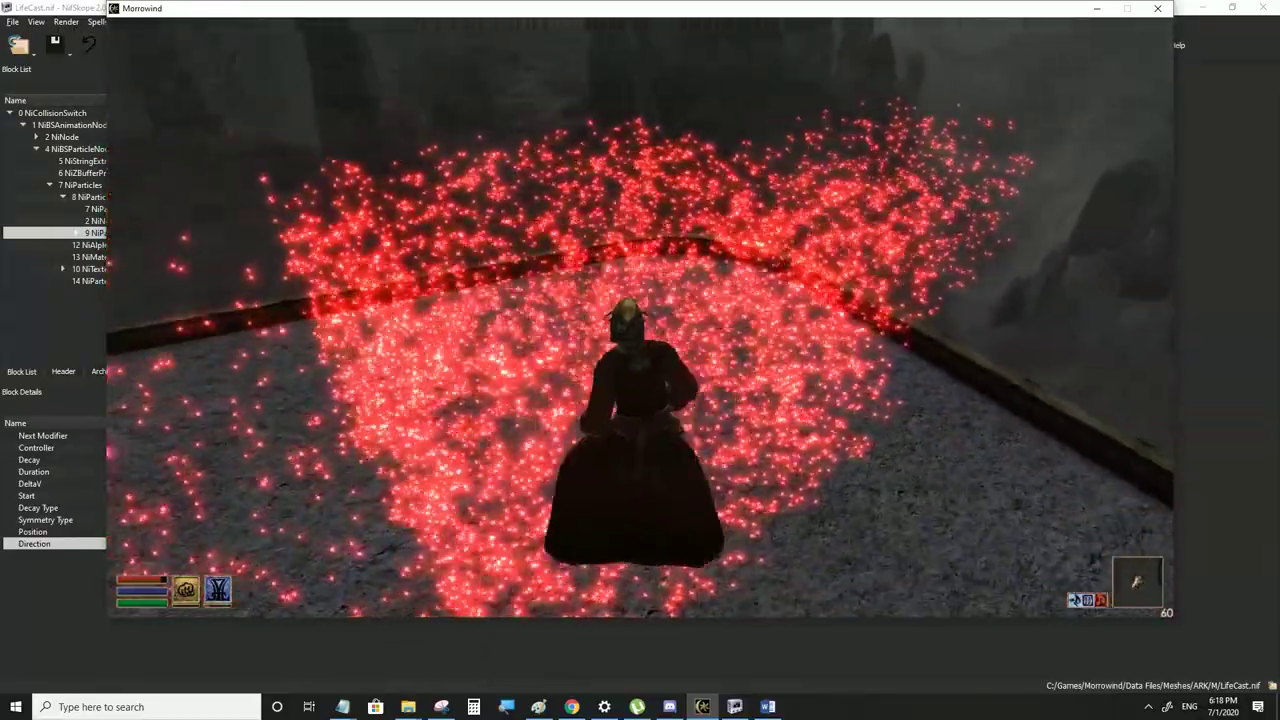
{"action": "key", "text": "d"}
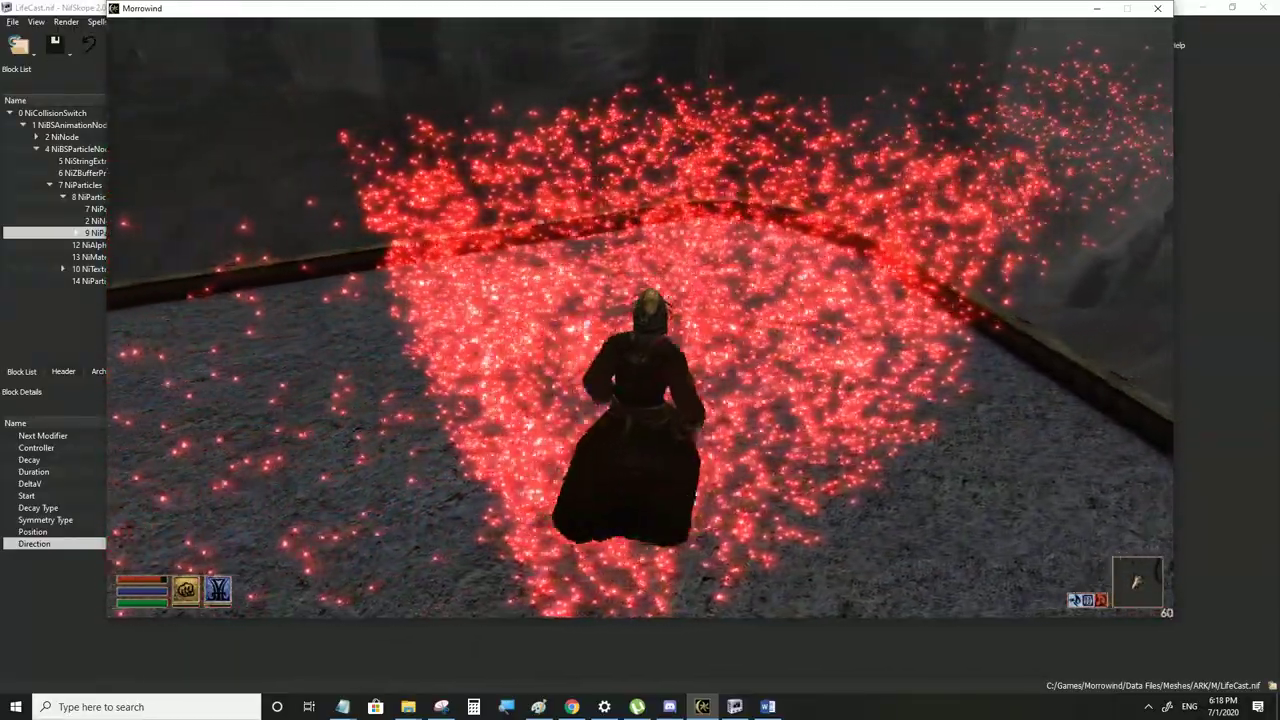
{"action": "key", "text": "w"}
{"action": "key", "text": "s"}
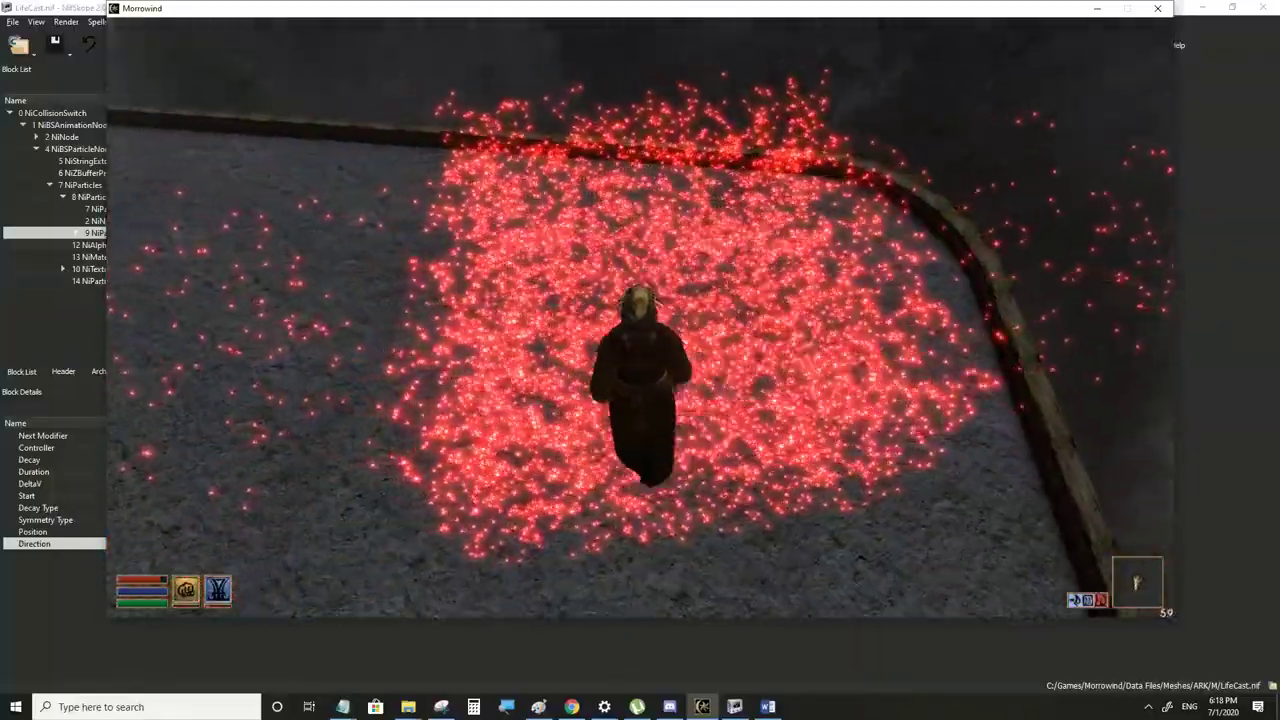
{"action": "key", "text": "w"}
{"action": "key", "text": "s"}
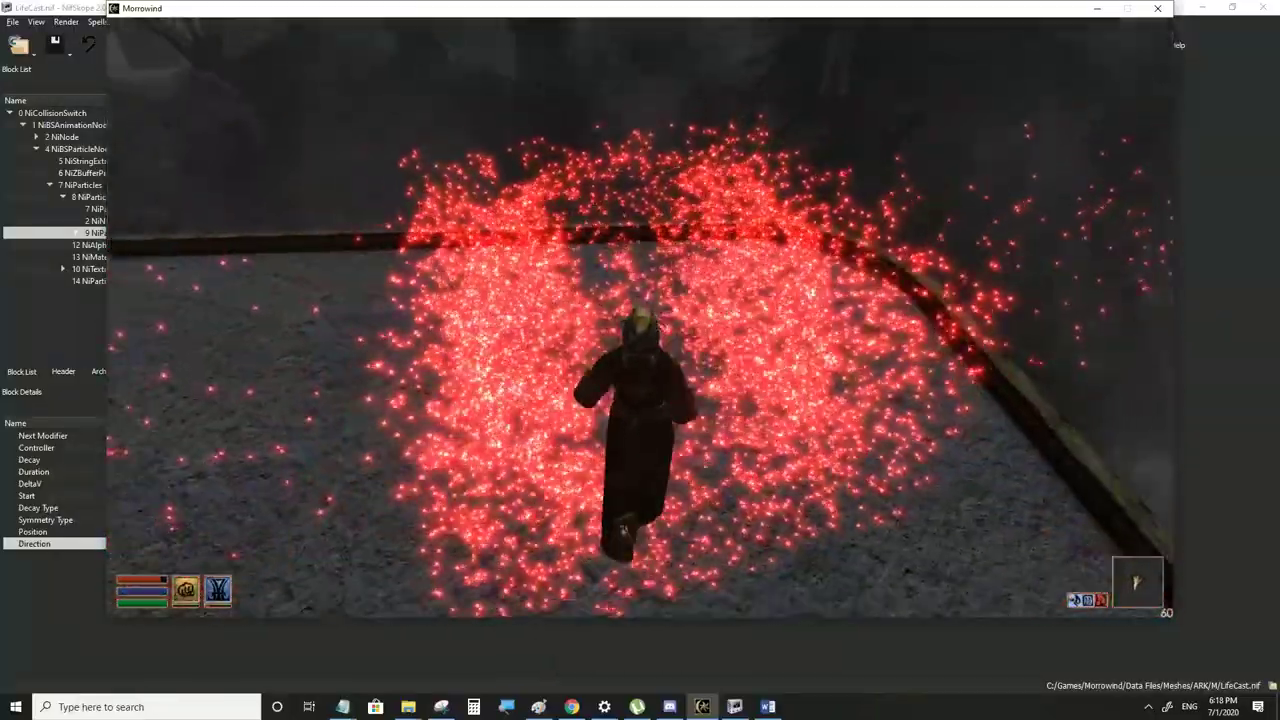
{"action": "key", "text": "w"}
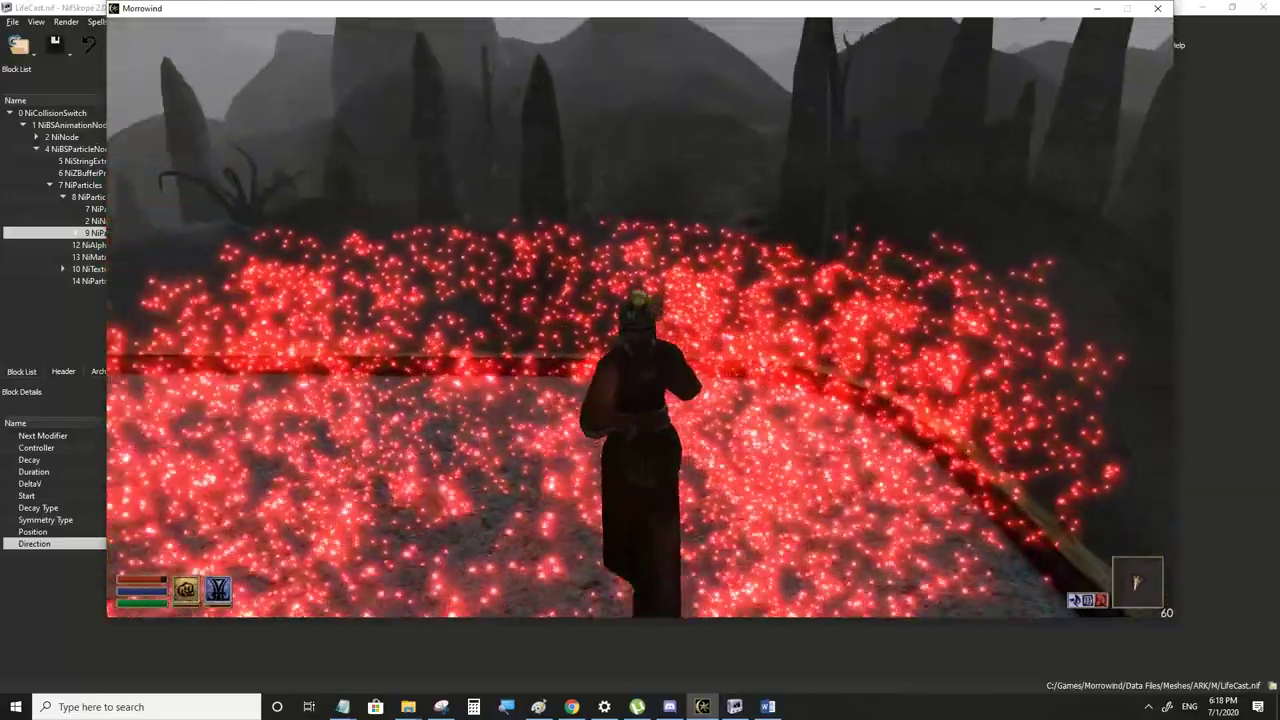
{"action": "key", "text": "w"}
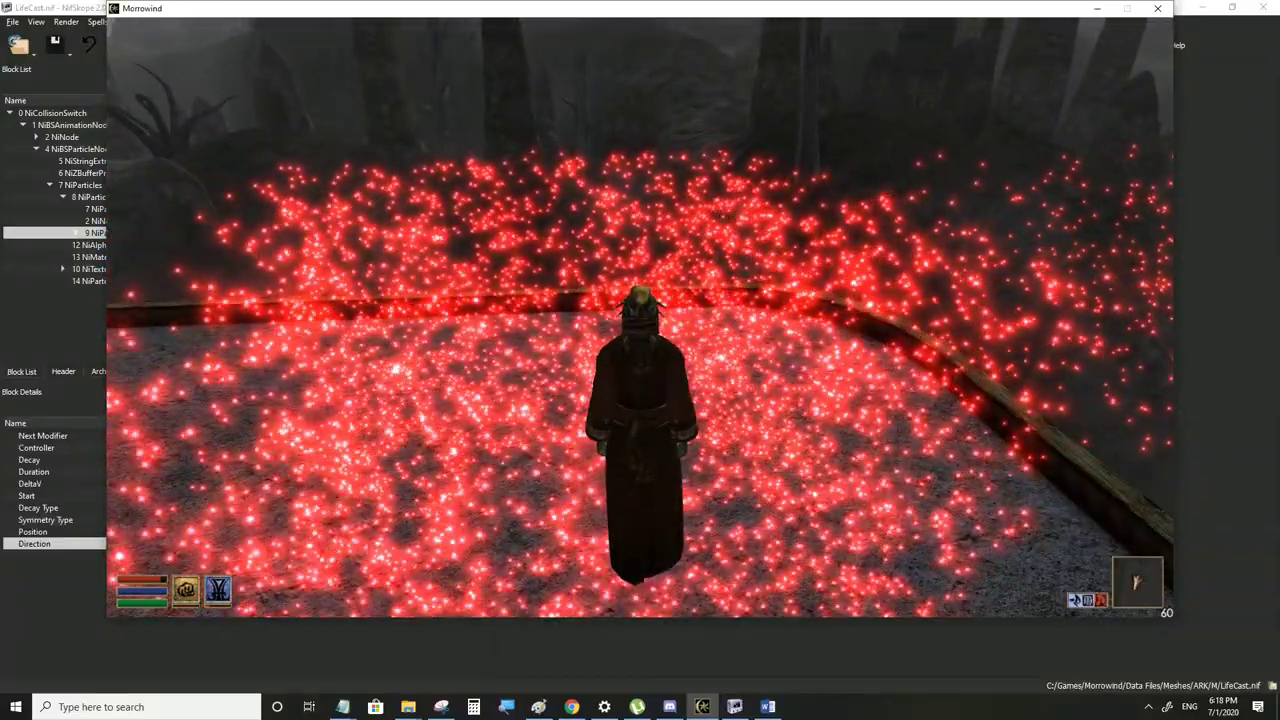
{"action": "key", "text": "alt+Tab"}
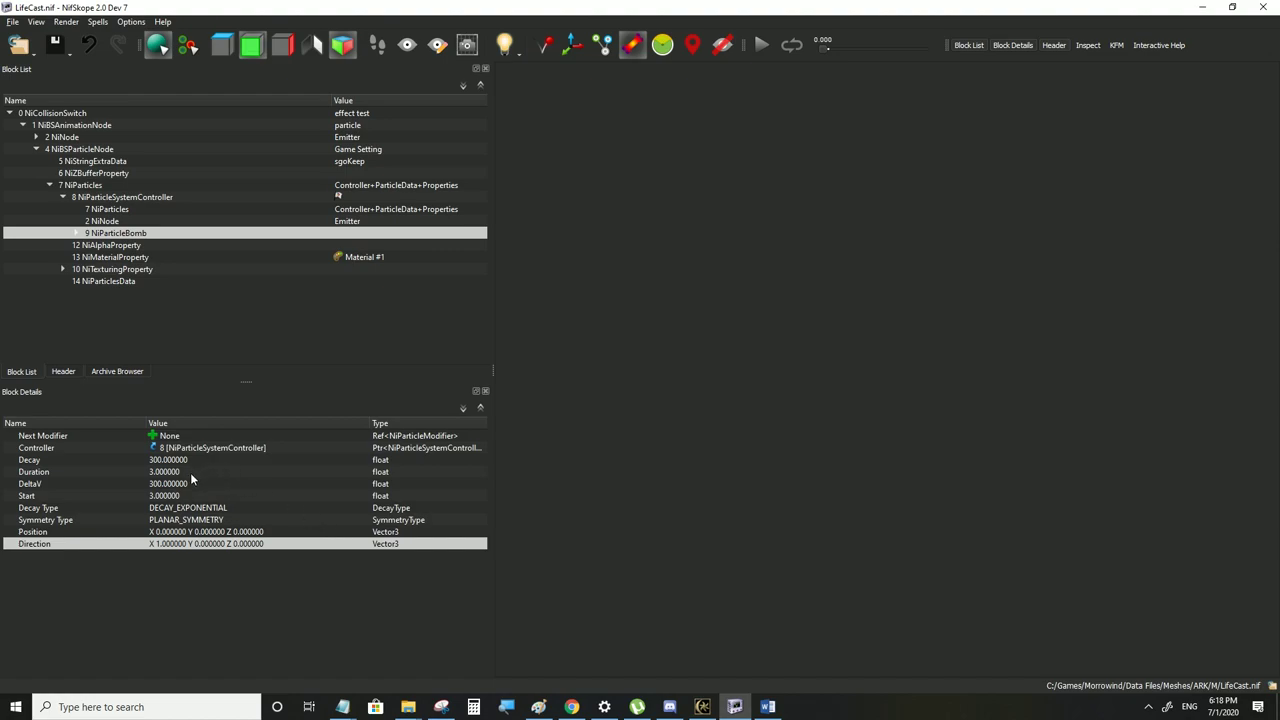
Set the NiParticleBomb's Decay to 0 and Decay Type to DECAY_NONE
{"action": "double_click", "coordinate": [168, 460]}
{"action": "type", "text": "0"}
{"action": "left_click", "coordinate": [312, 510]}
{"action": "double_click", "coordinate": [313, 510]}
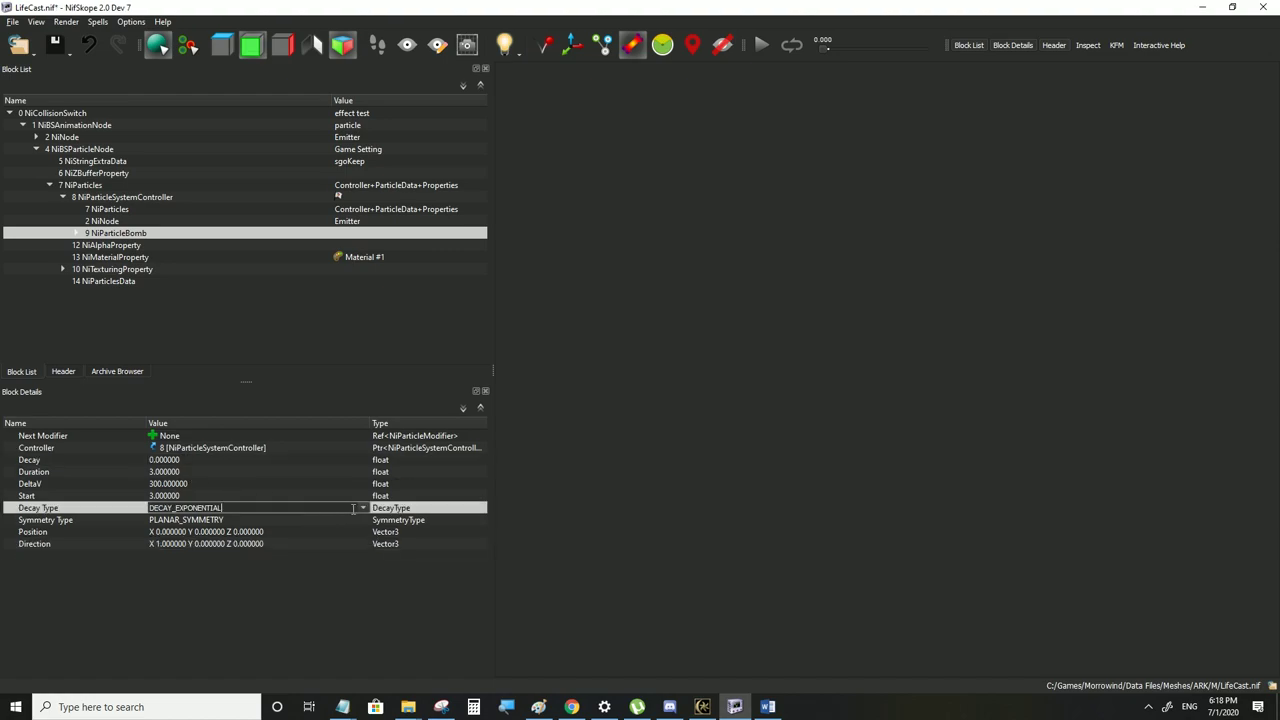
{"action": "left_click", "coordinate": [366, 508]}
{"action": "left_click", "coordinate": [283, 519]}
{"action": "left_click", "coordinate": [250, 530]}
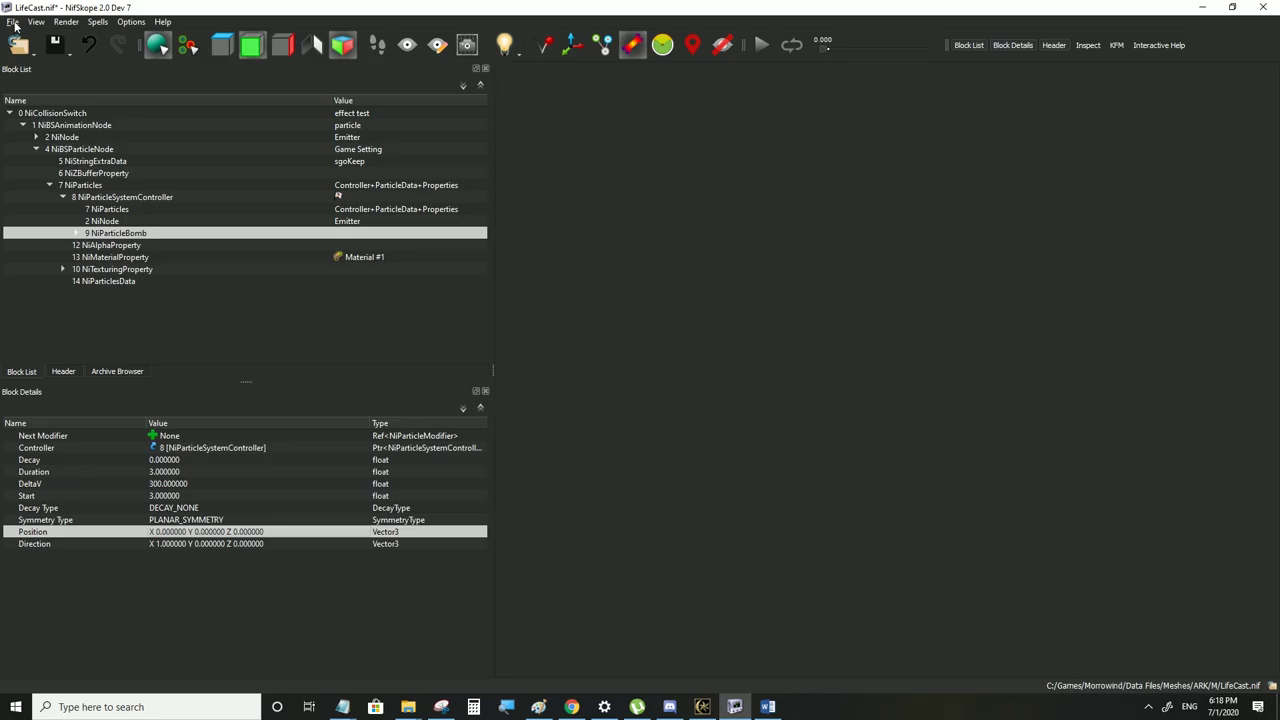
Save LifeCast.nif and walk through the particles in Morrowind to test it
{"action": "left_click", "coordinate": [14, 24]}
{"action": "left_click", "coordinate": [40, 130]}
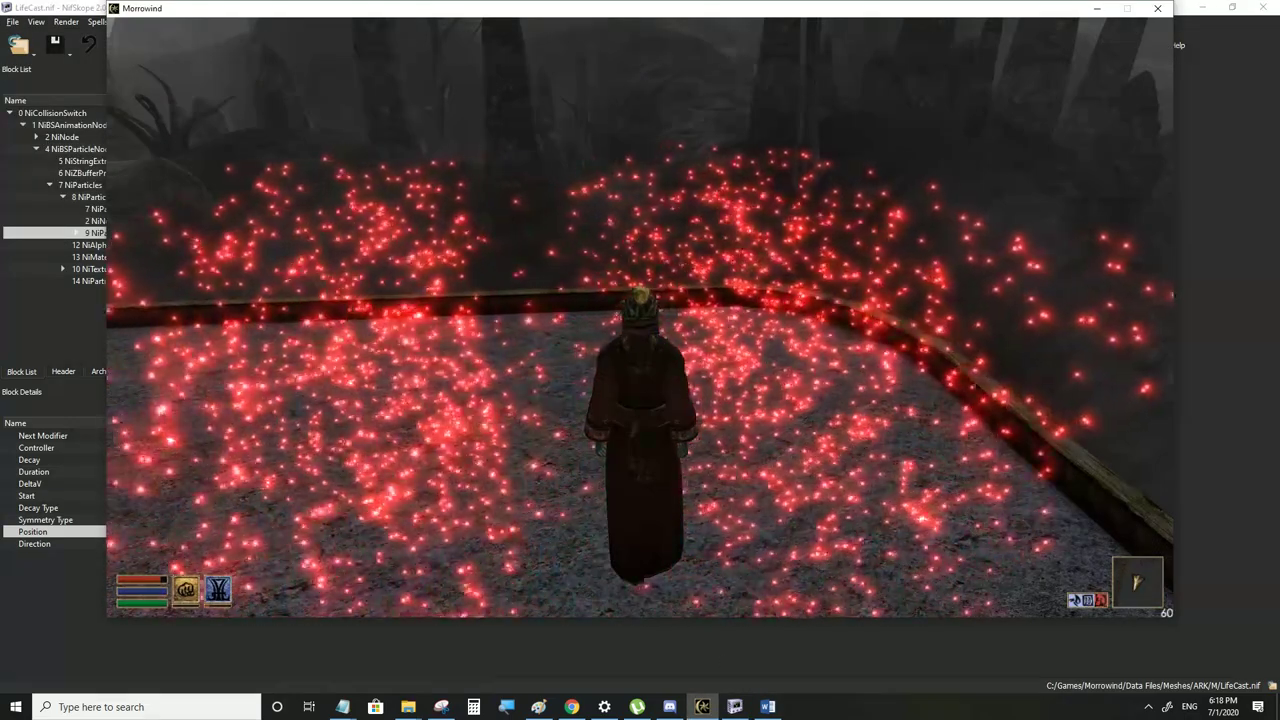
{"action": "key", "text": "s"}
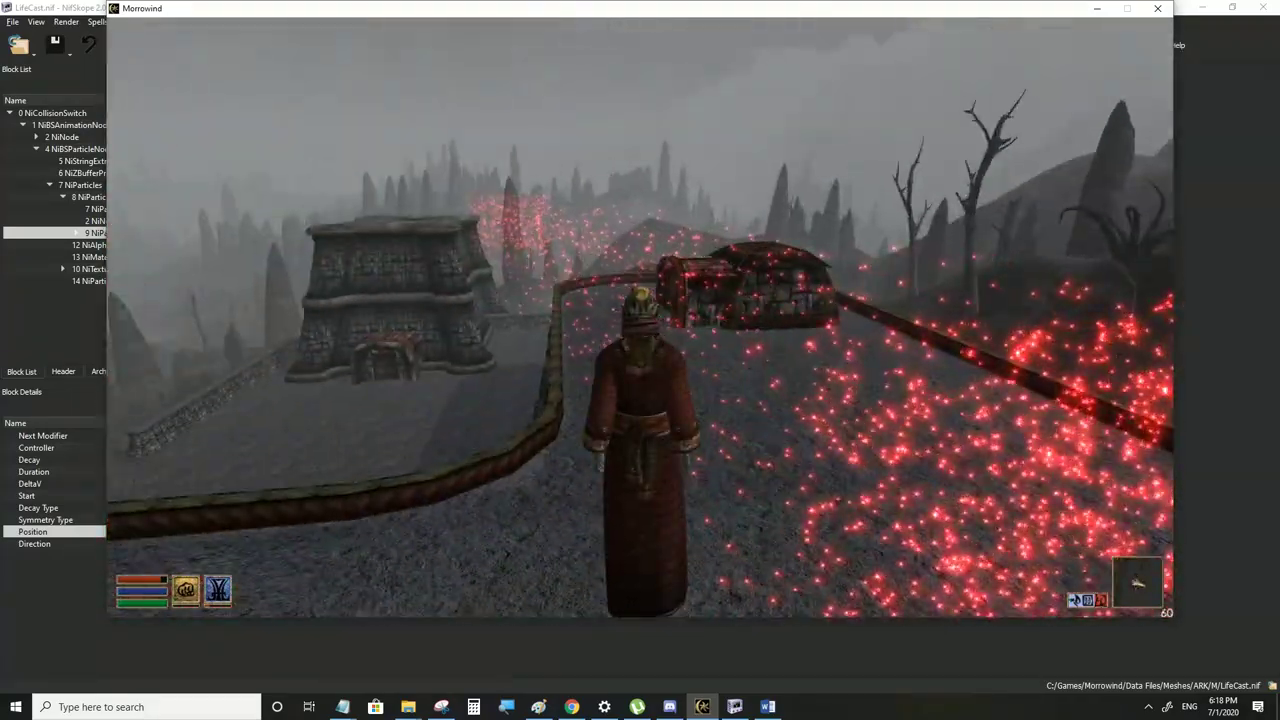
{"action": "key", "text": "w"}
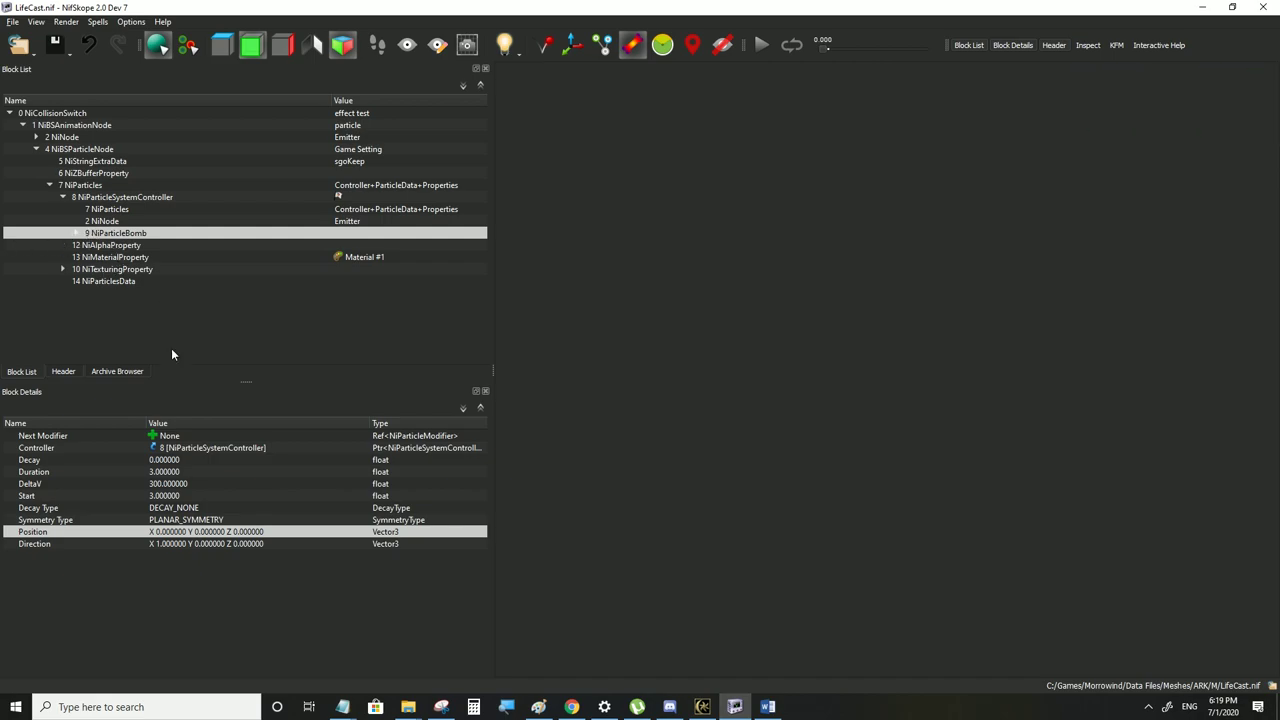
Chain new NiParticleBombs through Next Modifier up to bomb 15 and save LifeCast.nif
{"action": "left_click", "coordinate": [152, 435]}
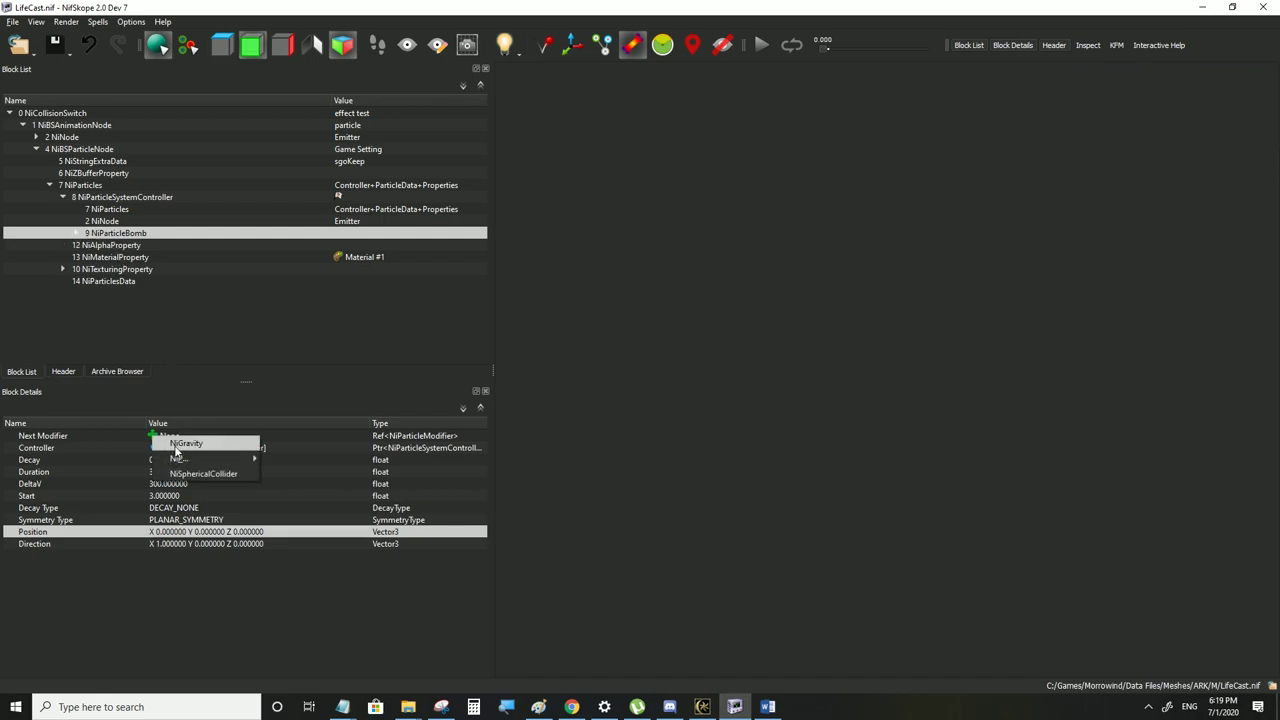
{"action": "mouse_move", "coordinate": [180, 458]}
{"action": "left_click", "coordinate": [326, 459]}
{"action": "left_click", "coordinate": [152, 435]}
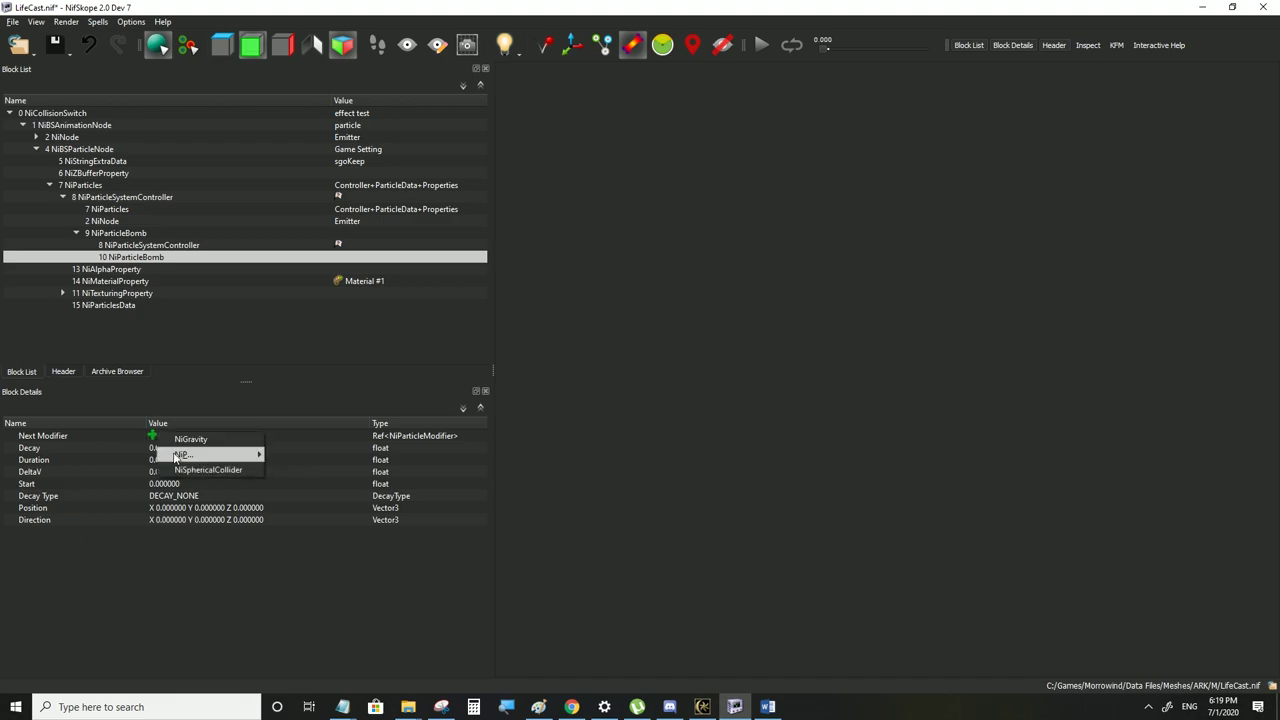
{"action": "left_click", "coordinate": [305, 455]}
{"action": "left_click", "coordinate": [152, 435]}
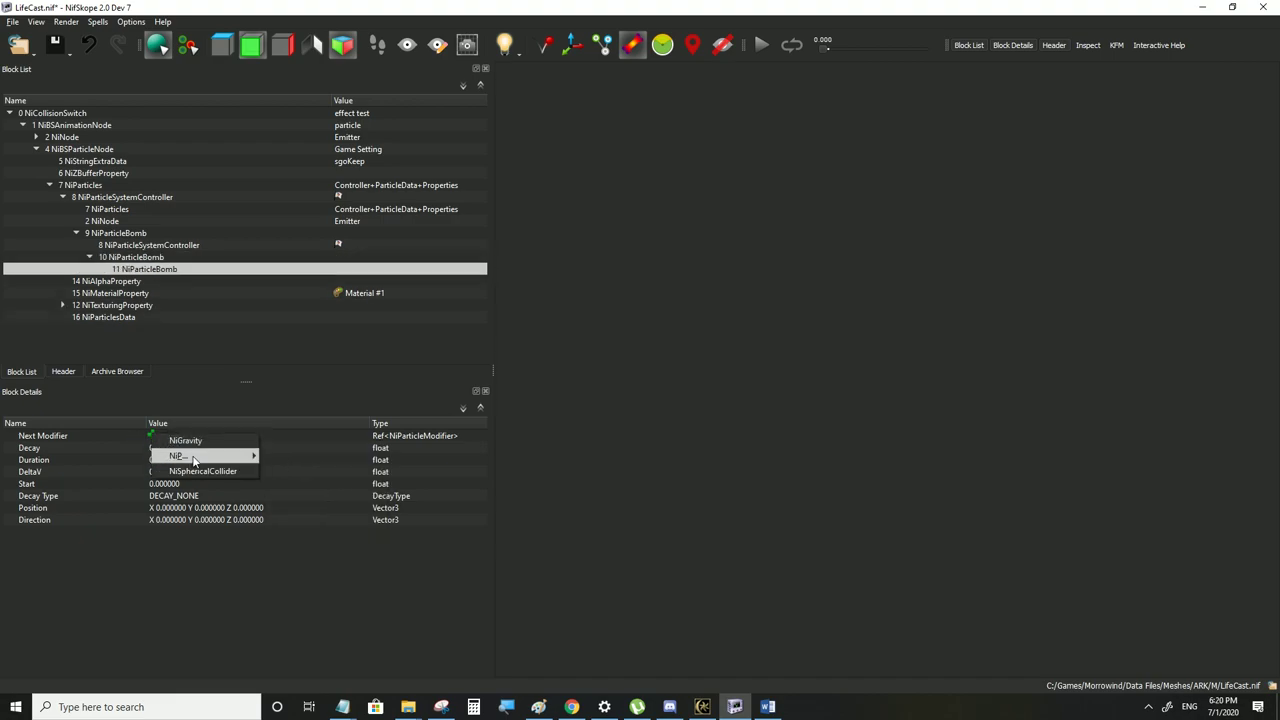
{"action": "left_click", "coordinate": [305, 455]}
{"action": "left_click", "coordinate": [152, 435]}
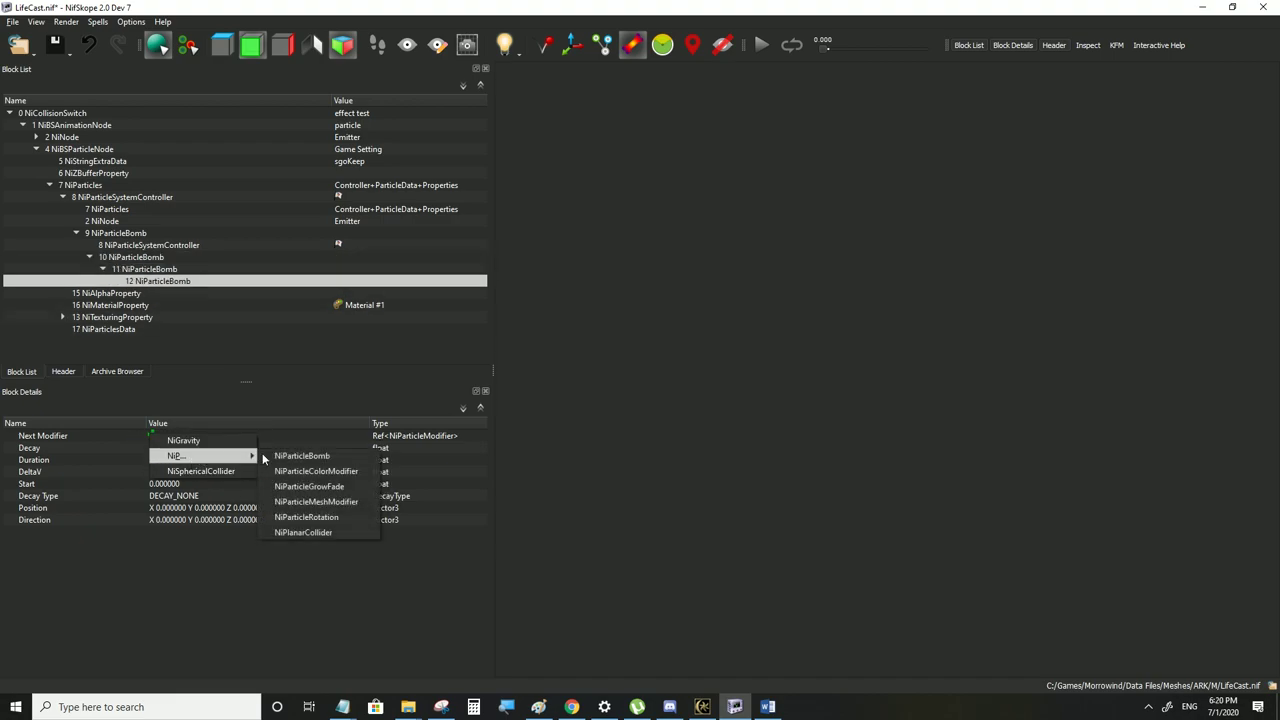
{"action": "left_click", "coordinate": [263, 459]}
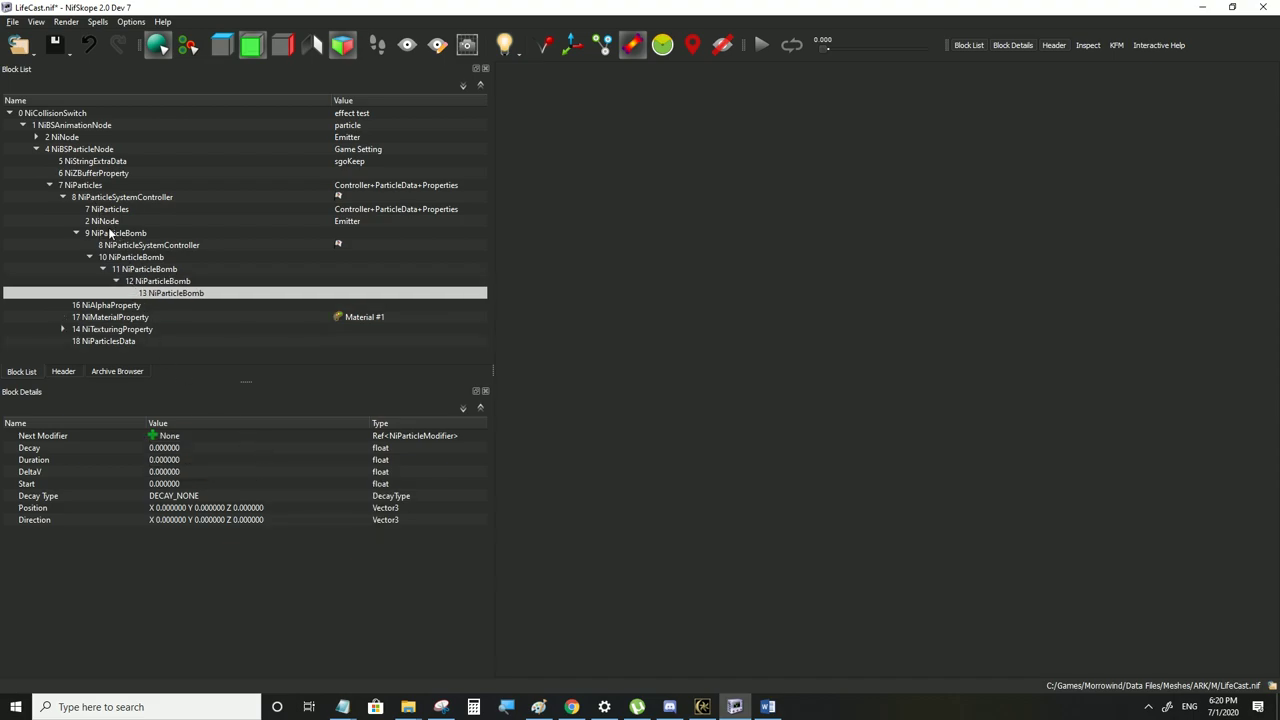
{"action": "left_click", "coordinate": [152, 435]}
{"action": "mouse_move", "coordinate": [180, 456]}
{"action": "left_click", "coordinate": [290, 457]}
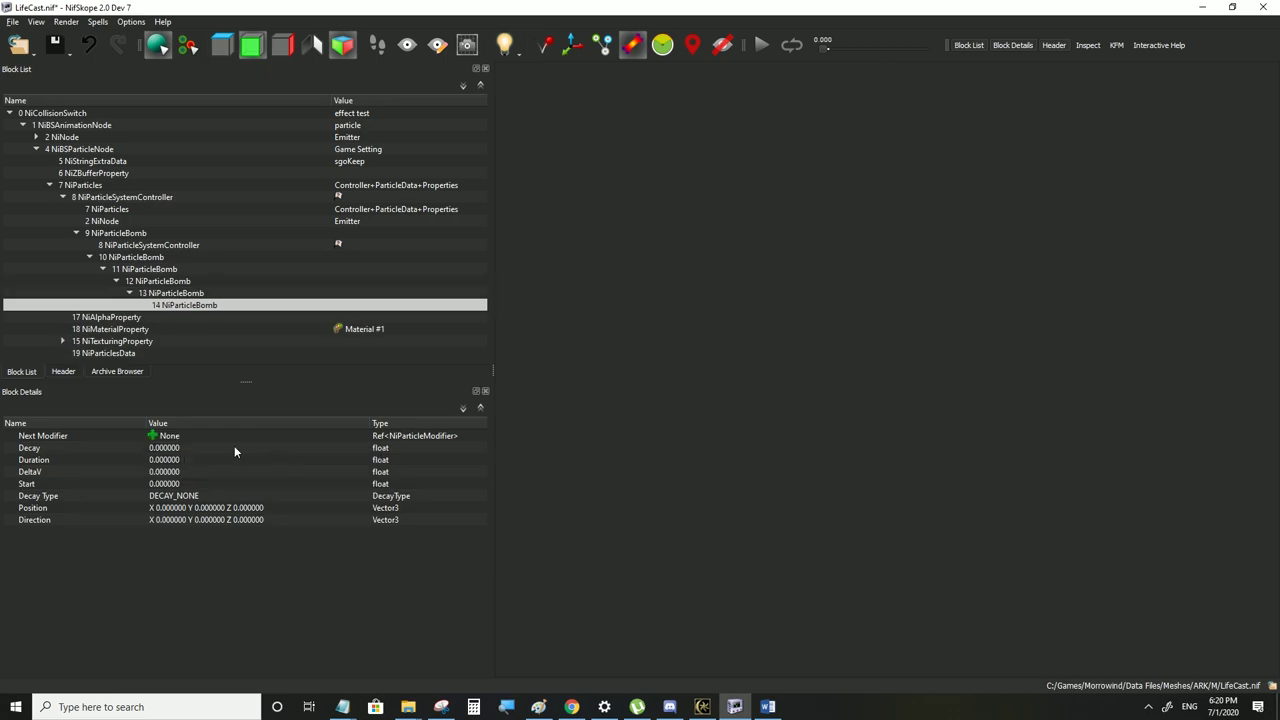
{"action": "left_click", "coordinate": [152, 435]}
{"action": "left_click", "coordinate": [289, 459]}
{"action": "left_click", "coordinate": [12, 22]}
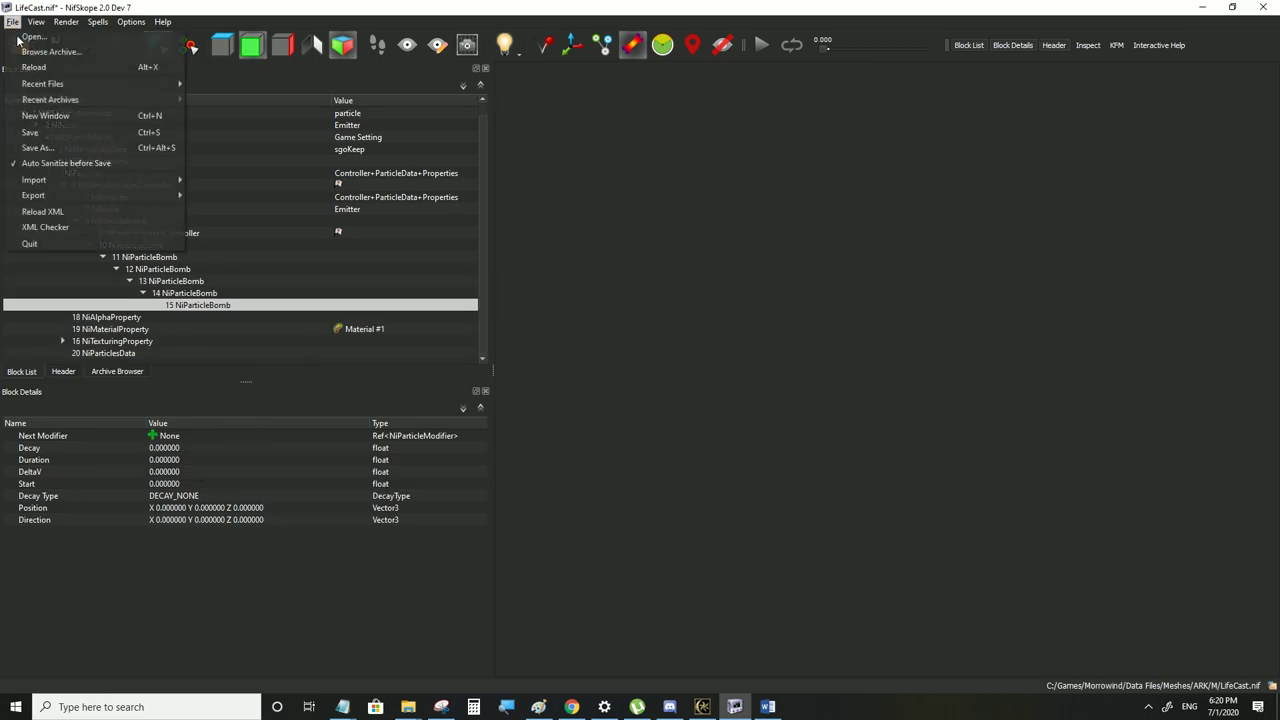
{"action": "left_click", "coordinate": [35, 129]}
Link bombs 10, 11 and 12 to controller block 8
{"action": "left_click", "coordinate": [142, 236]}
{"action": "left_click", "coordinate": [142, 245]}
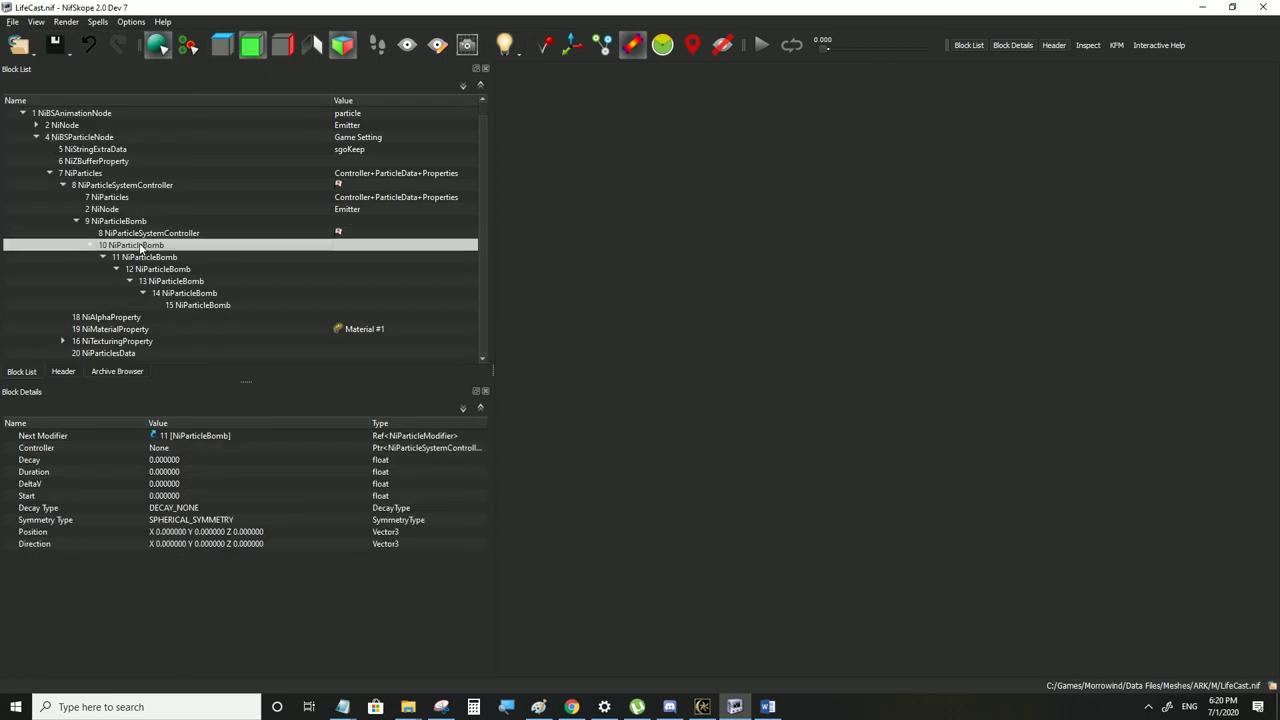
{"action": "double_click", "coordinate": [167, 448]}
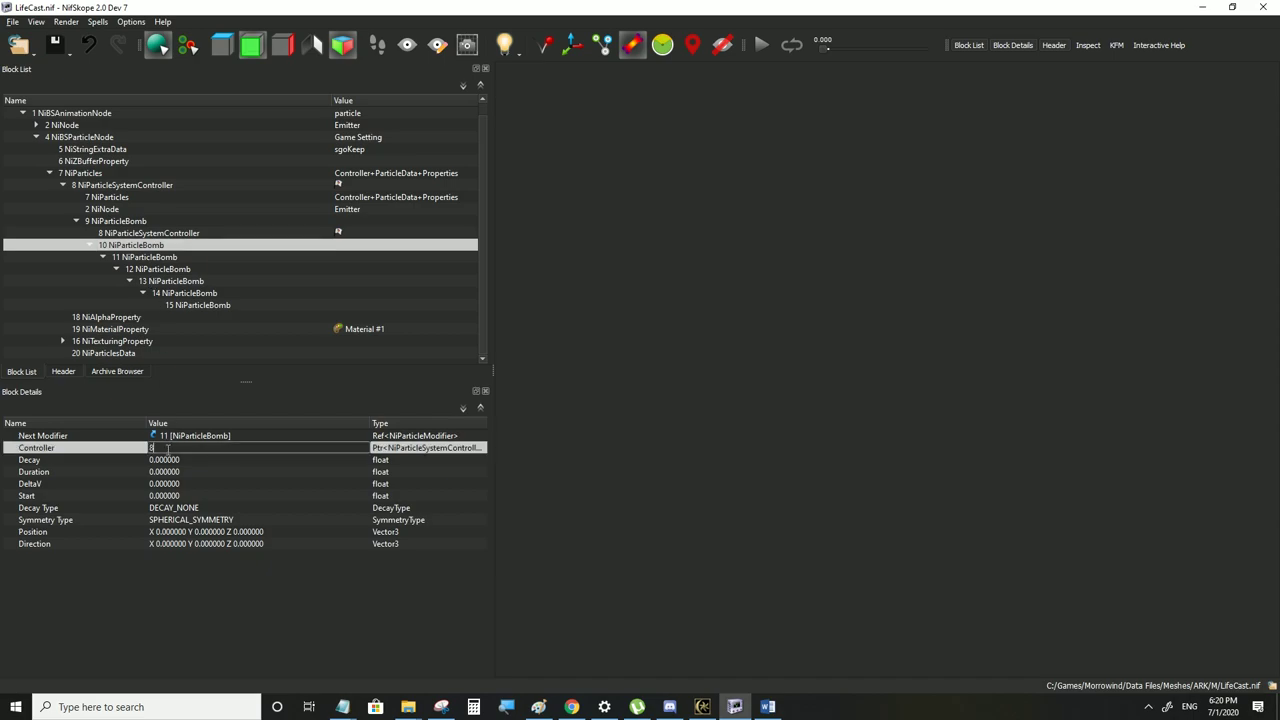
{"action": "key", "text": "Return"}
{"action": "left_click", "coordinate": [145, 257]}
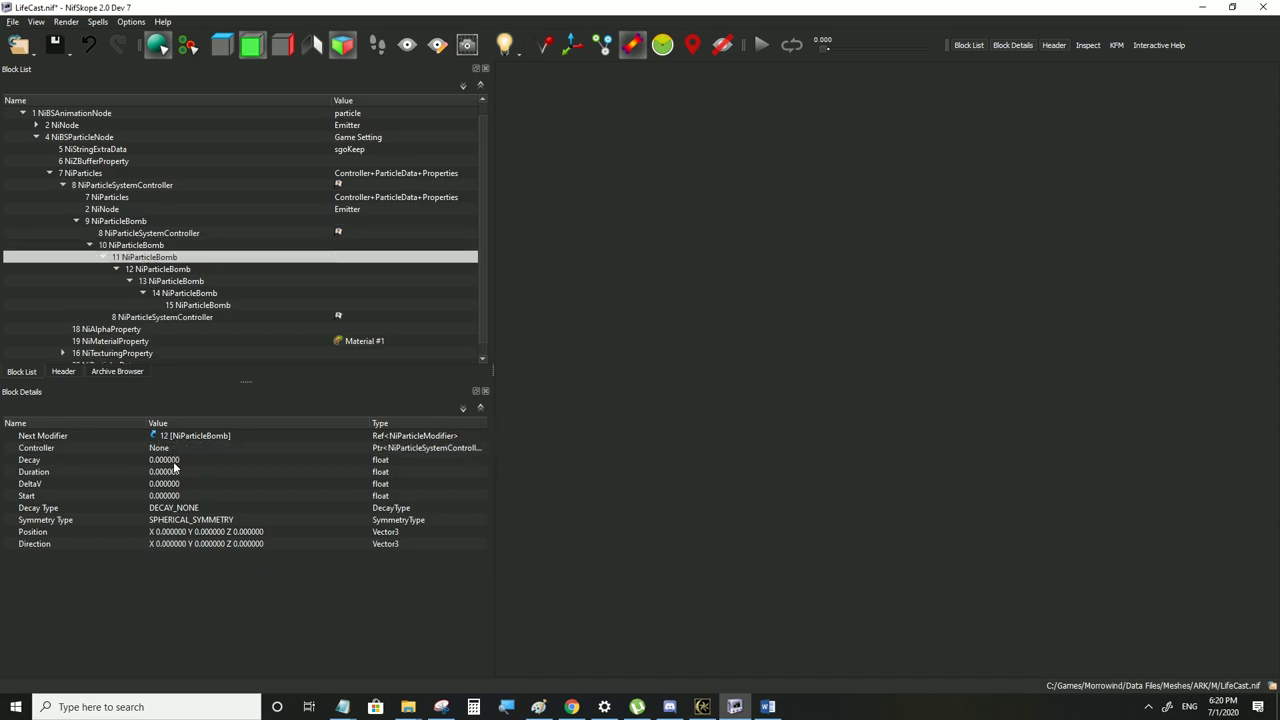
{"action": "double_click", "coordinate": [165, 448]}
{"action": "type", "text": "8"}
{"action": "key", "text": "Return"}
{"action": "left_click", "coordinate": [145, 269]}
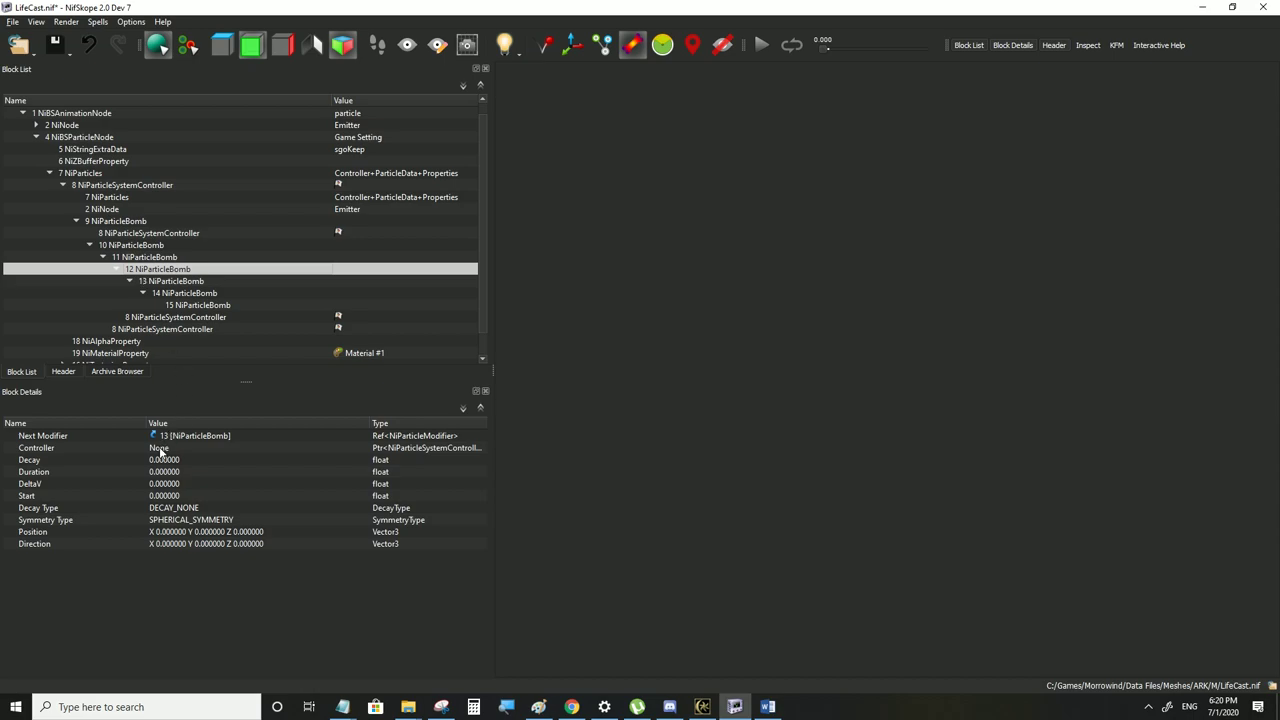
{"action": "double_click", "coordinate": [162, 450]}
{"action": "type", "text": "8"}
{"action": "key", "text": "Return"}
Link bombs 13, 14 and 15 to controller block 8, then check bomb 9
{"action": "left_click", "coordinate": [162, 282]}
{"action": "double_click", "coordinate": [176, 449]}
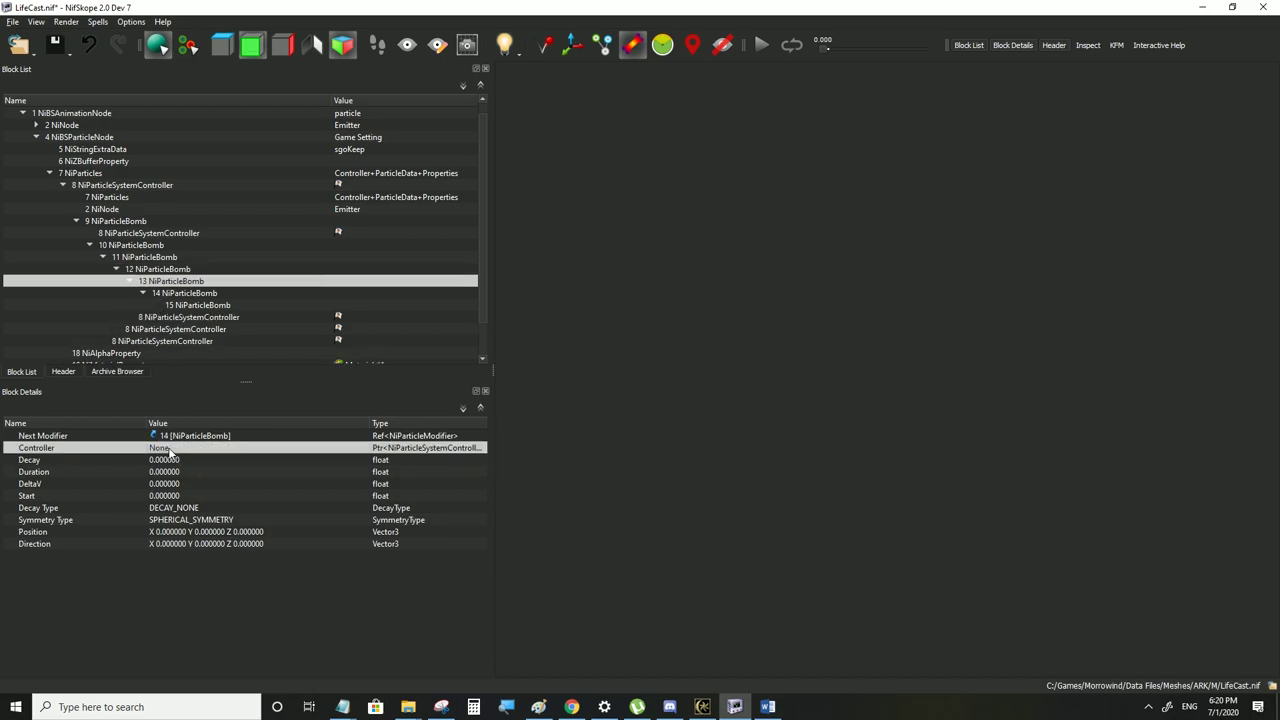
{"action": "type", "text": "8"}
{"action": "key", "text": "Return"}
{"action": "left_click", "coordinate": [176, 293]}
{"action": "double_click", "coordinate": [165, 448]}
{"action": "type", "text": "8"}
{"action": "key", "text": "Return"}
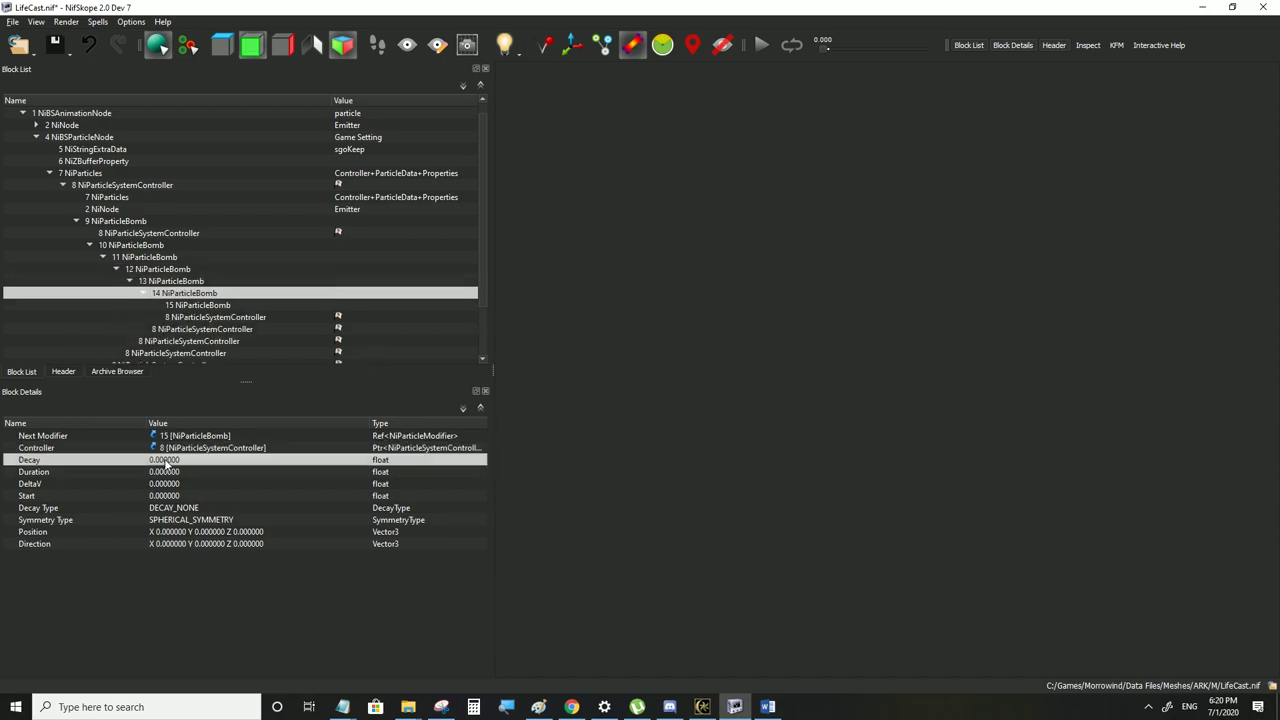
{"action": "left_click", "coordinate": [204, 305]}
{"action": "double_click", "coordinate": [170, 449]}
{"action": "type", "text": "8"}
{"action": "key", "text": "Return"}
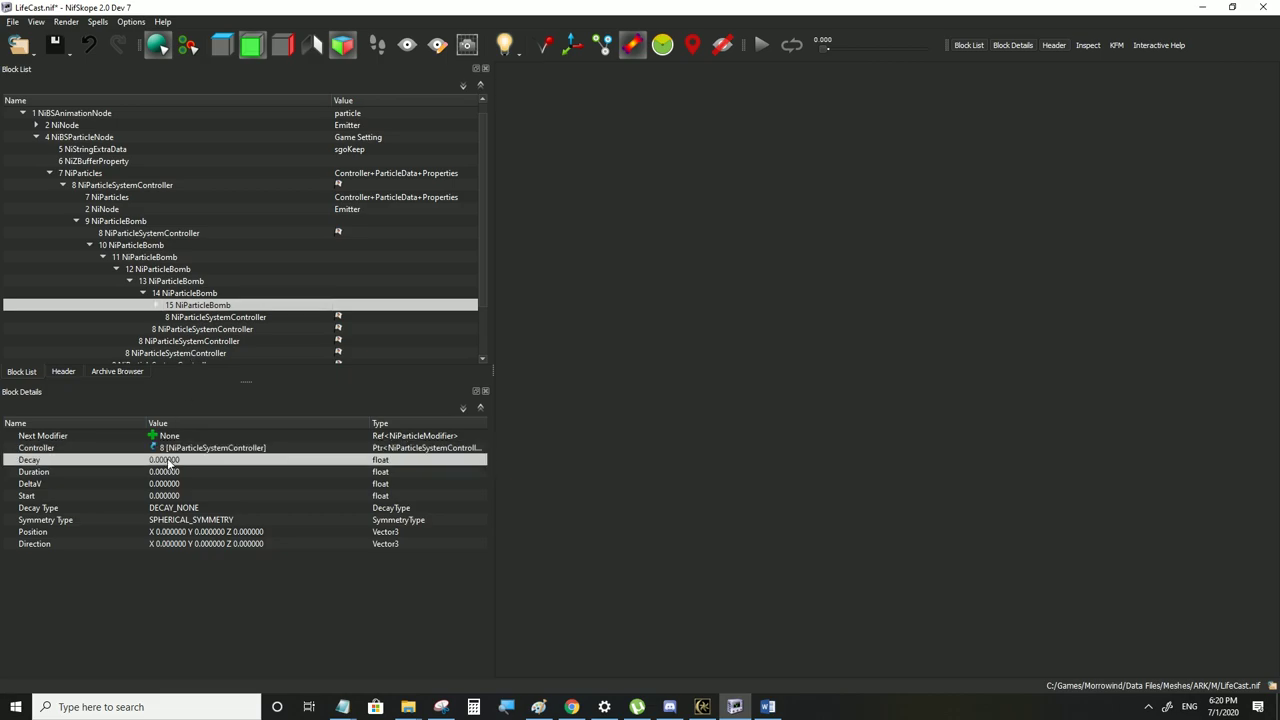
{"action": "left_click", "coordinate": [120, 221]}
Save LifeCast.nif, then compare particle bombs 9 and 10 settings
{"action": "left_click", "coordinate": [12, 21]}
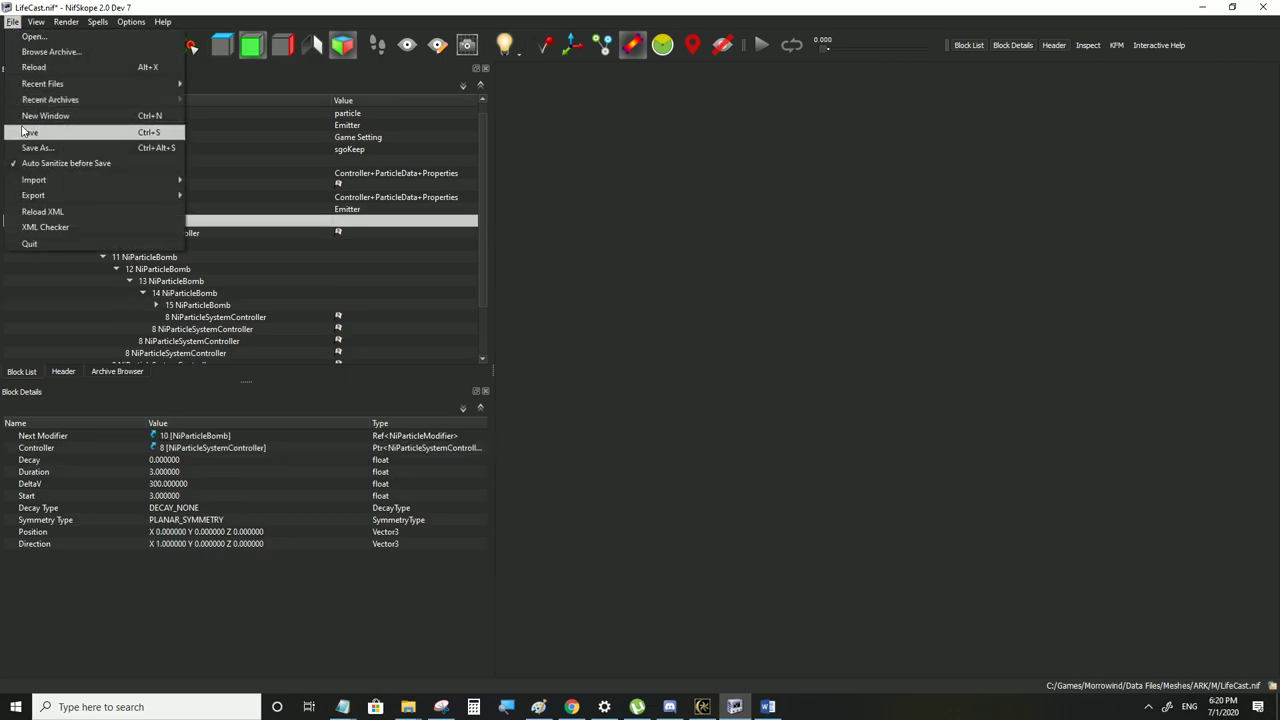
{"action": "left_click", "coordinate": [22, 131]}
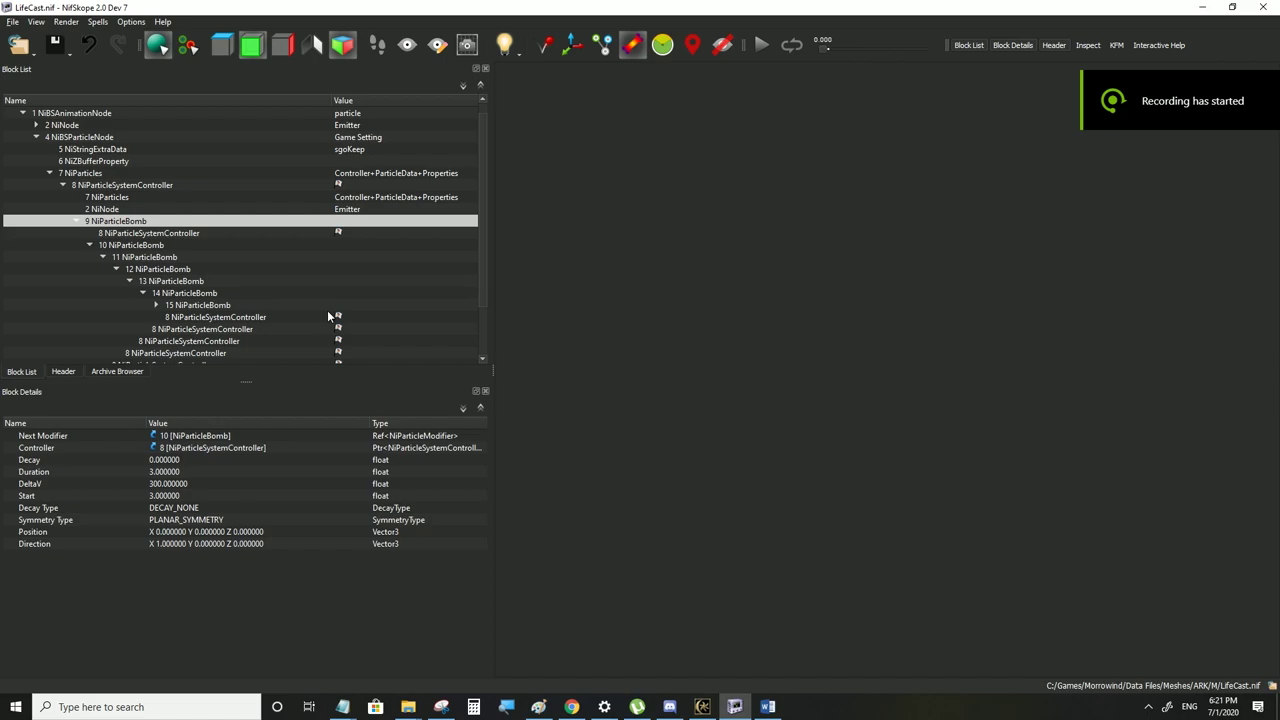
{"action": "left_click", "coordinate": [141, 248]}
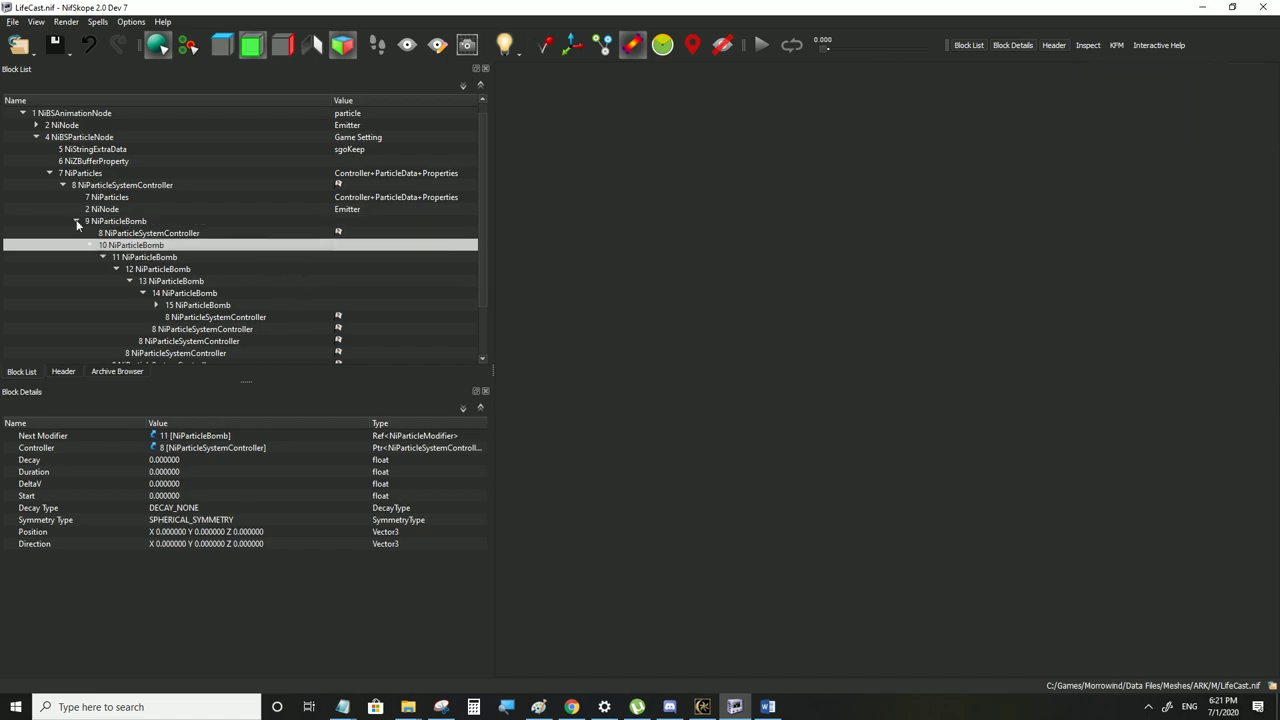
{"action": "left_click", "coordinate": [101, 222]}
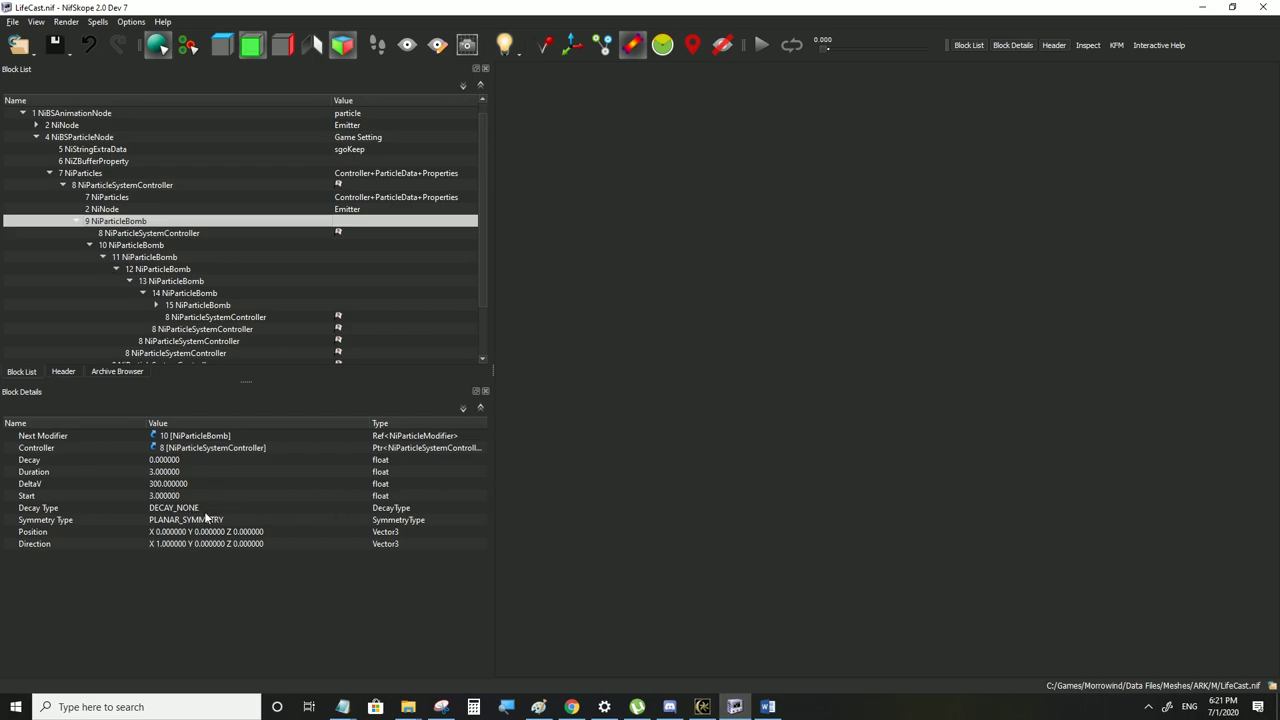
{"action": "left_click", "coordinate": [126, 247]}
{"action": "left_click", "coordinate": [119, 224]}
Set bomb 9's Duration to 0.5 and check its Start value
{"action": "double_click", "coordinate": [165, 472]}
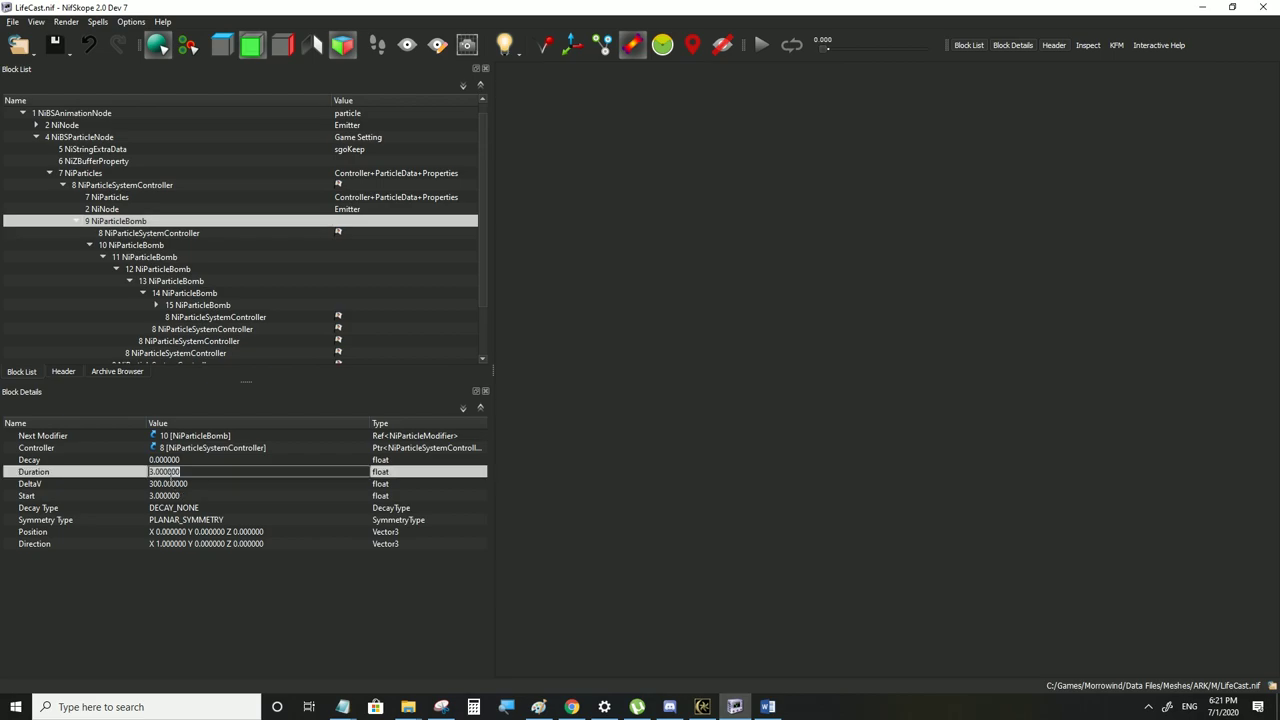
{"action": "type", "text": "0.5"}
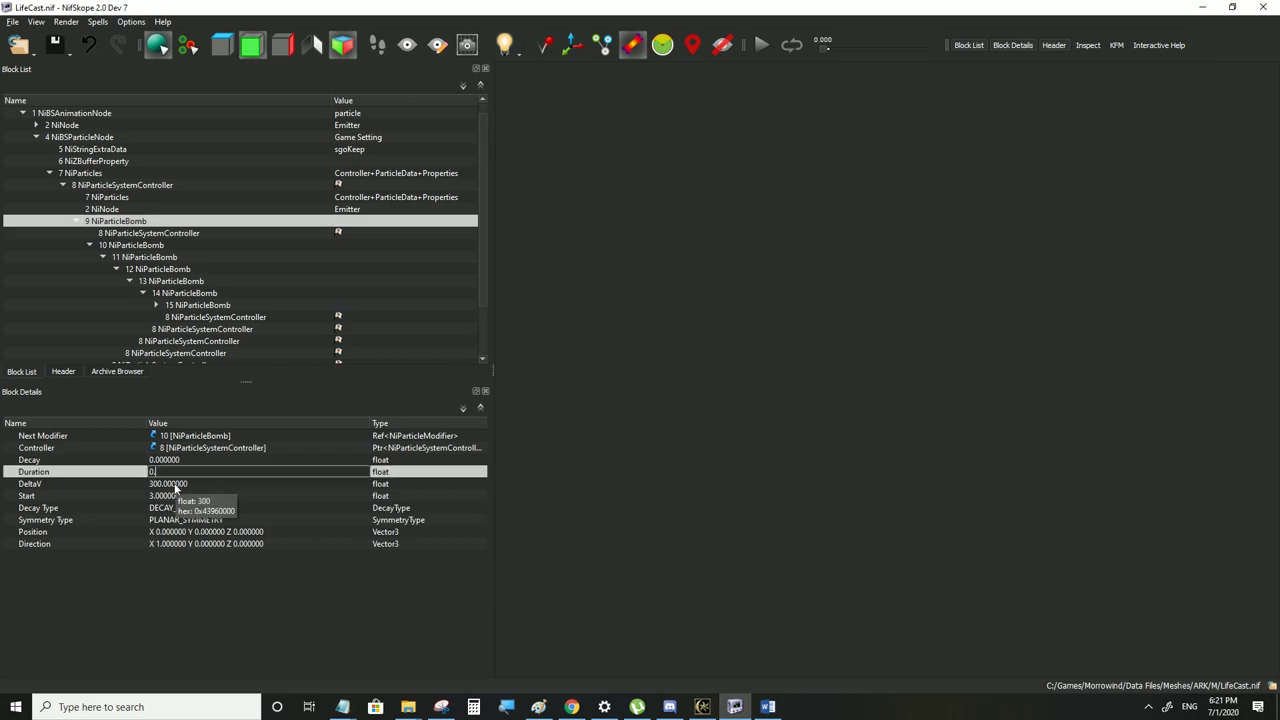
{"action": "key", "text": "Return"}
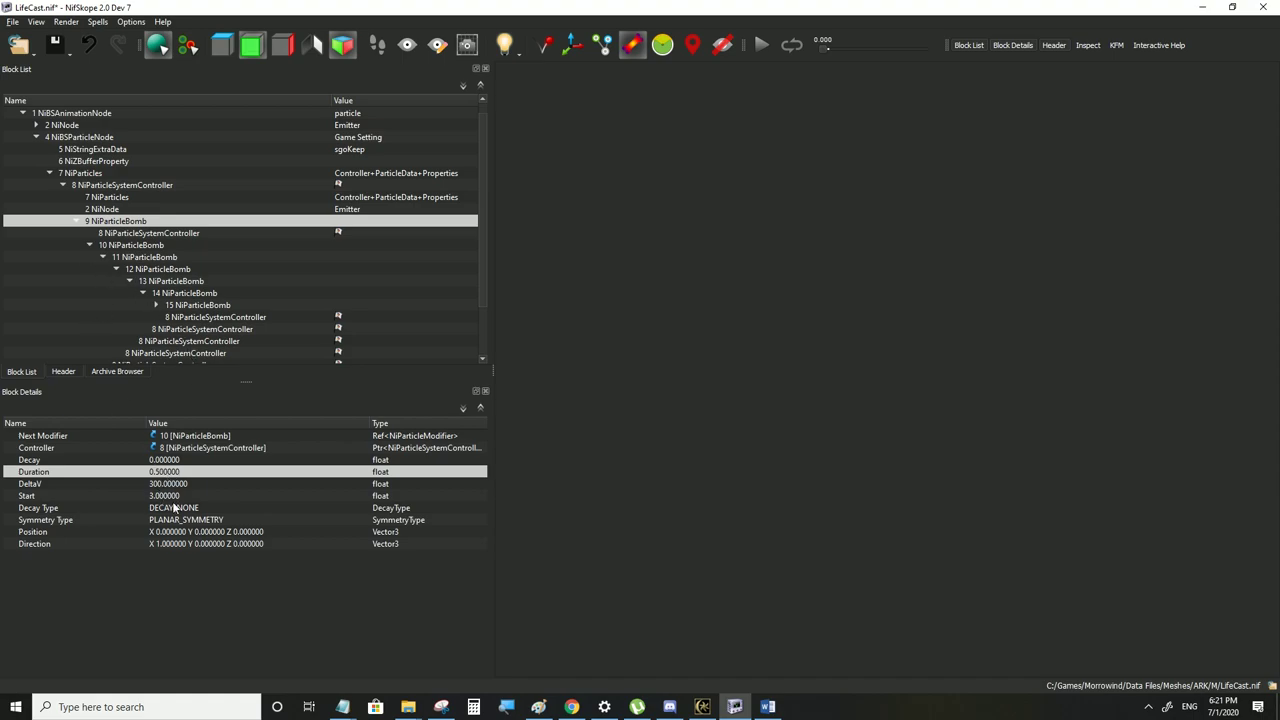
{"action": "left_click", "coordinate": [162, 497]}
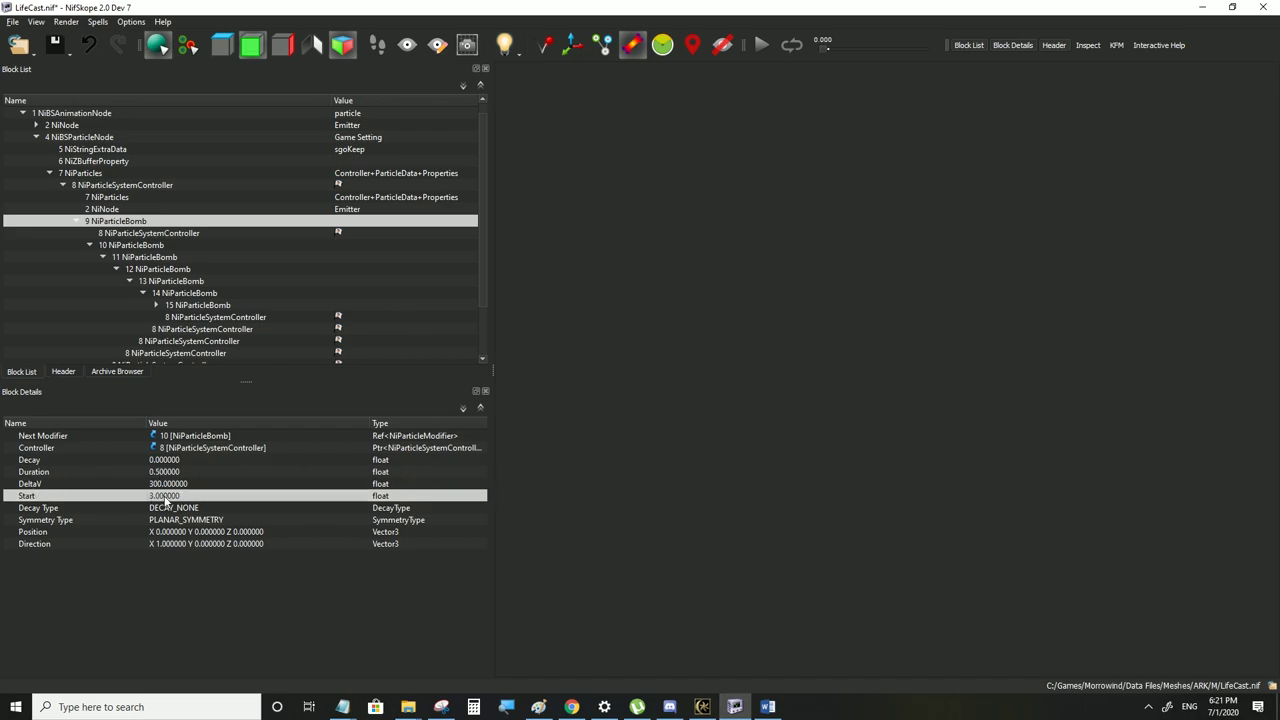
{"action": "left_click", "coordinate": [154, 484]}
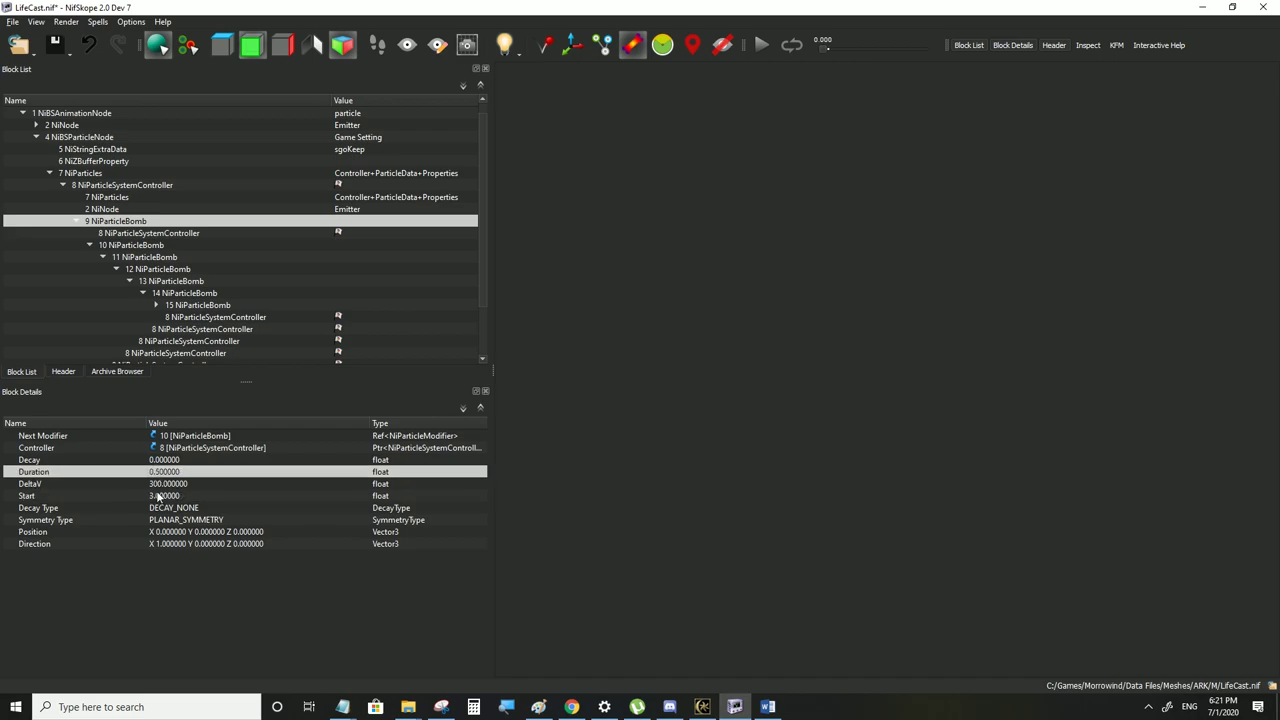
{"action": "left_click", "coordinate": [160, 497]}
Set bomb 10's Start to 3.5 and compare it with bomb 9
{"action": "left_click", "coordinate": [125, 246]}
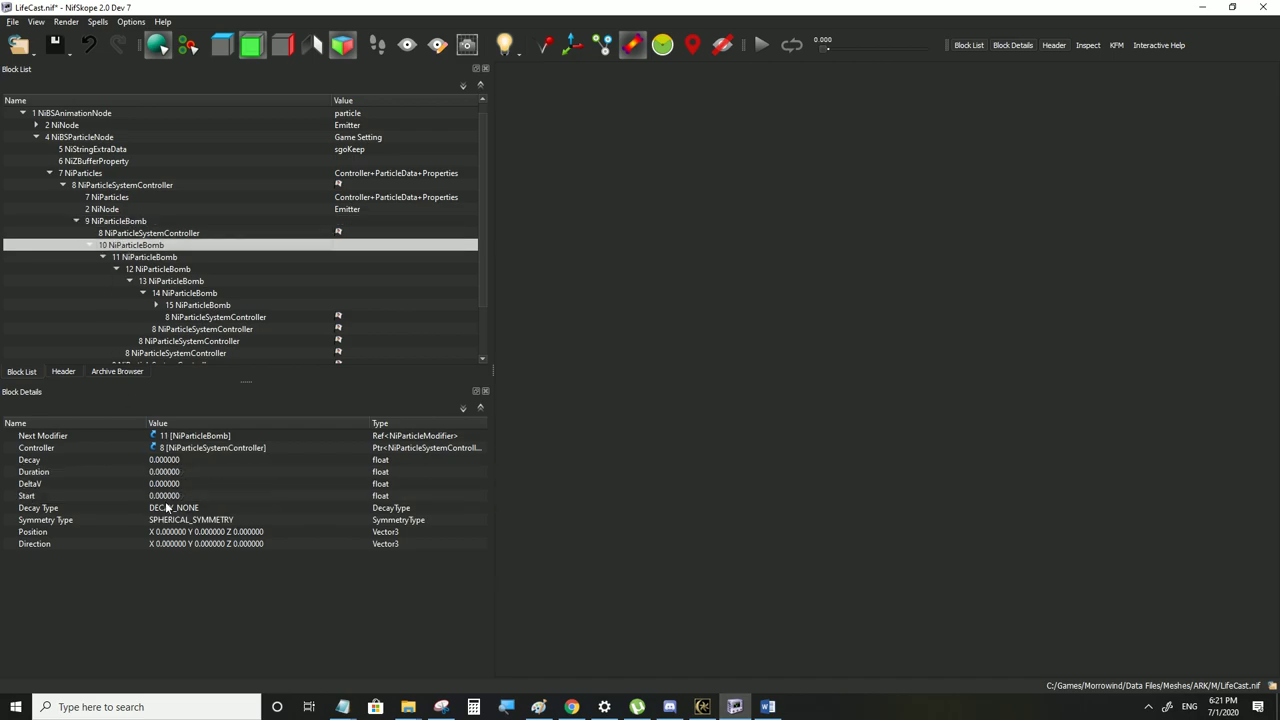
{"action": "double_click", "coordinate": [168, 496]}
{"action": "type", "text": "3."}
{"action": "key", "text": "Return"}
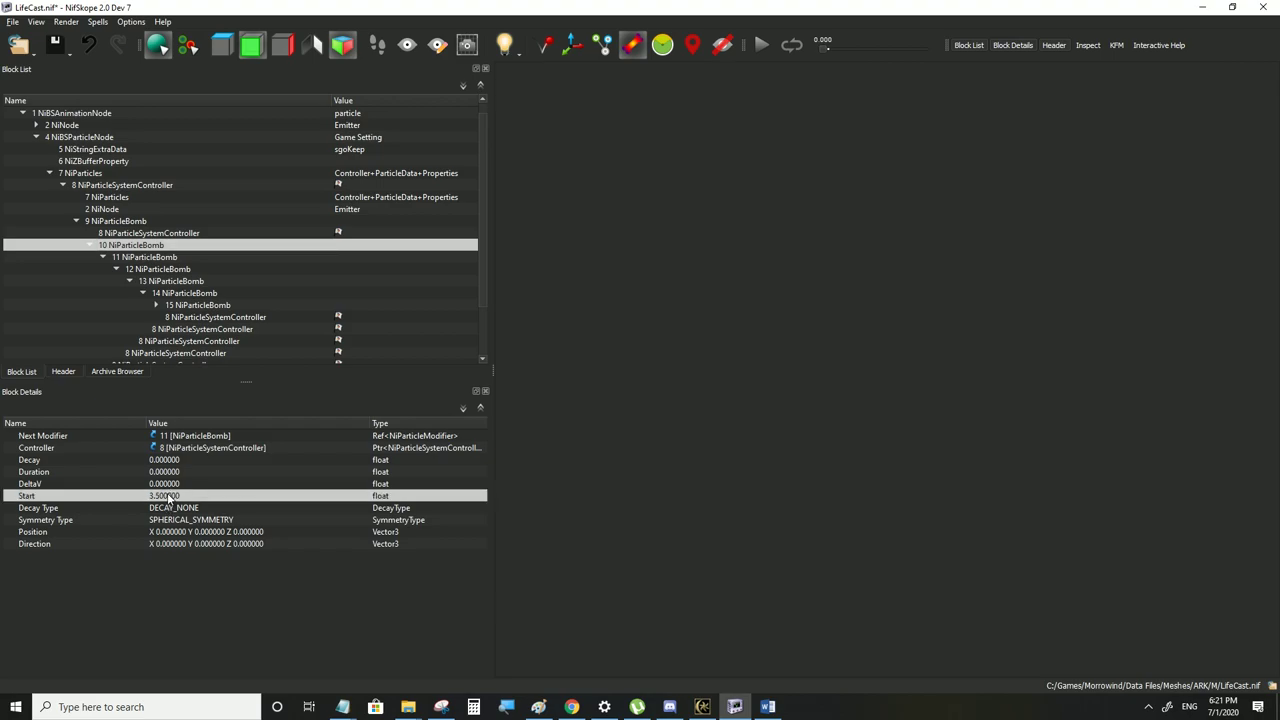
{"action": "left_click", "coordinate": [110, 222]}
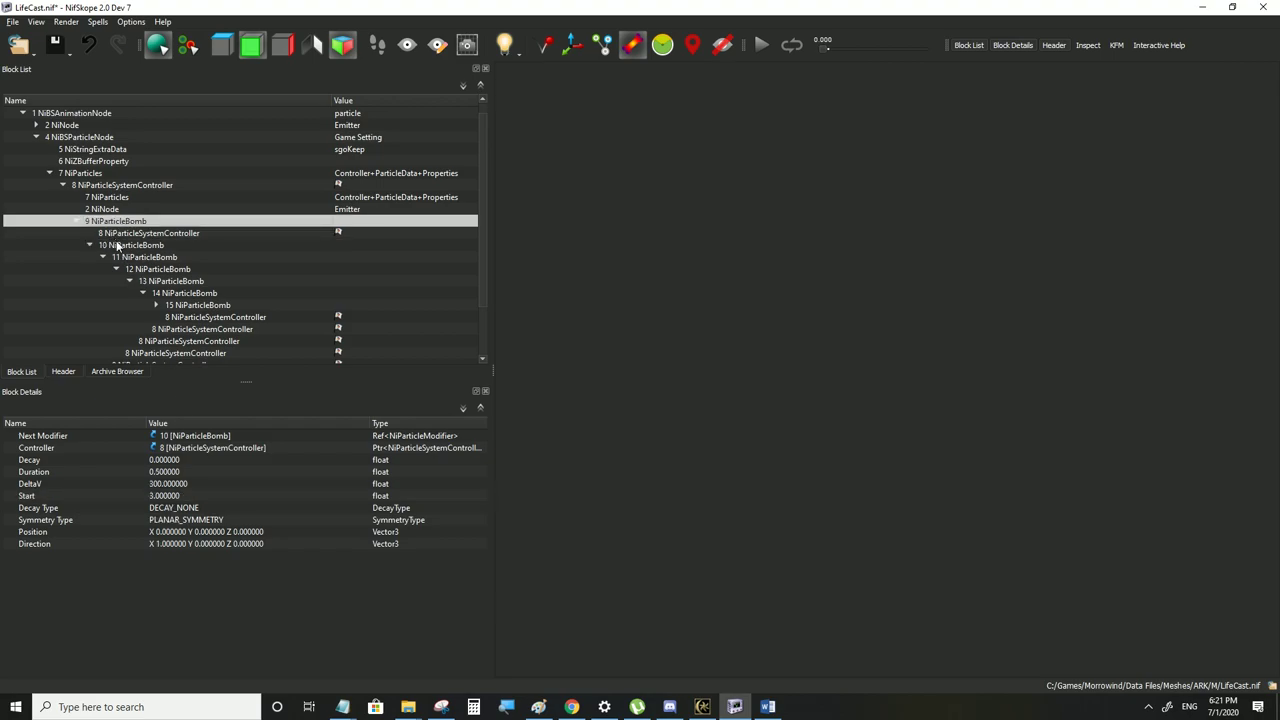
{"action": "left_click", "coordinate": [125, 246]}
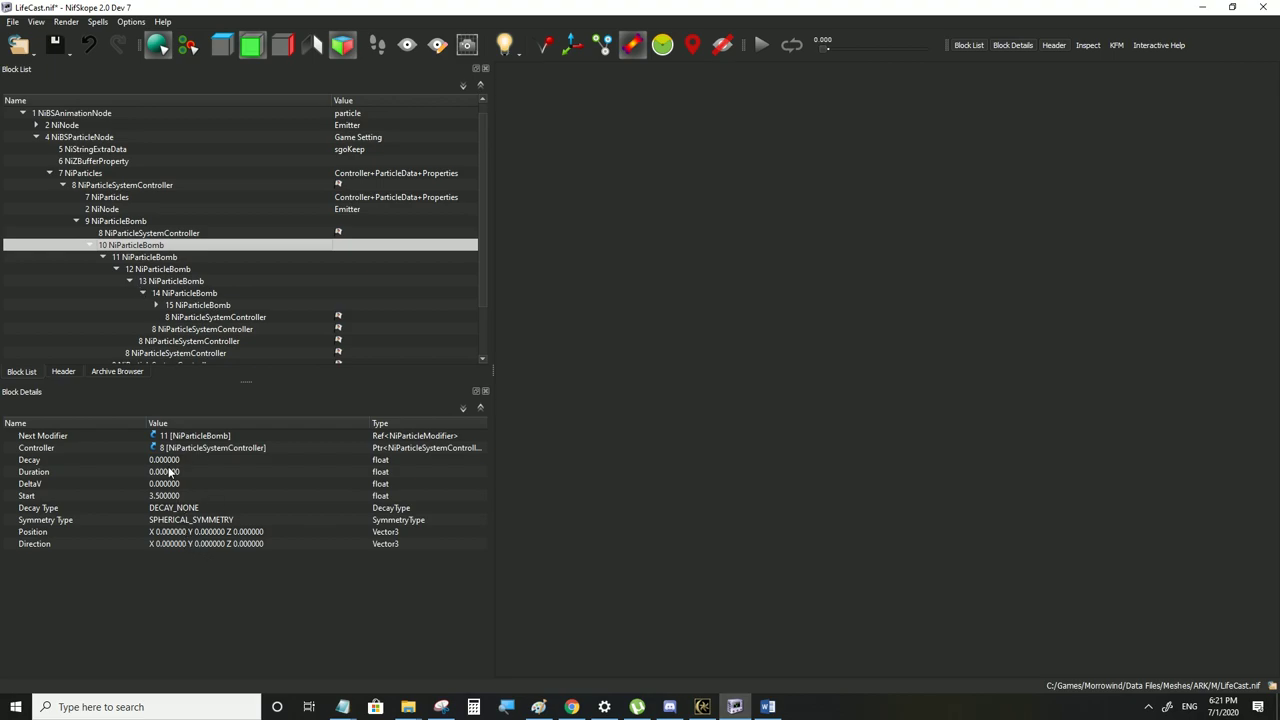
Set bomb 9's DeltaV to 200
{"action": "left_click", "coordinate": [125, 221]}
{"action": "left_click", "coordinate": [172, 487]}
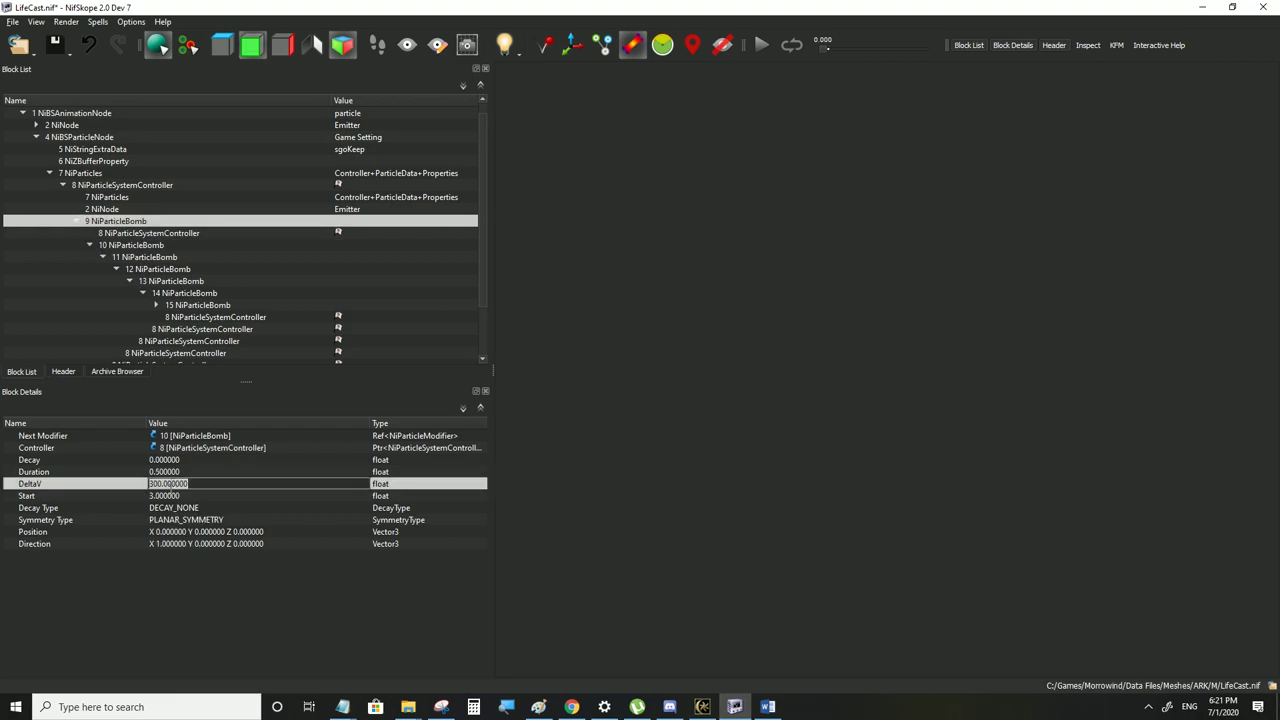
{"action": "type", "text": "2"}
{"action": "key", "text": "Return"}
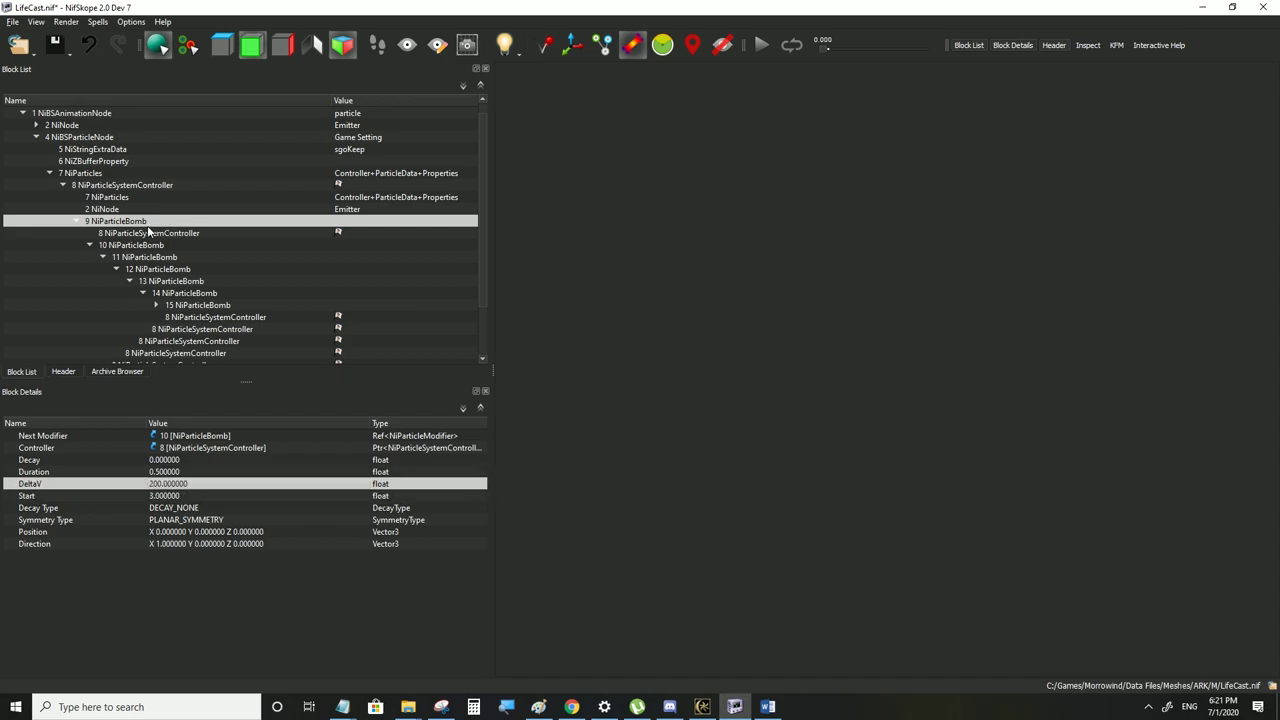
Give bomb 10 DeltaV 200 and Duration 0.5
{"action": "left_click", "coordinate": [135, 245]}
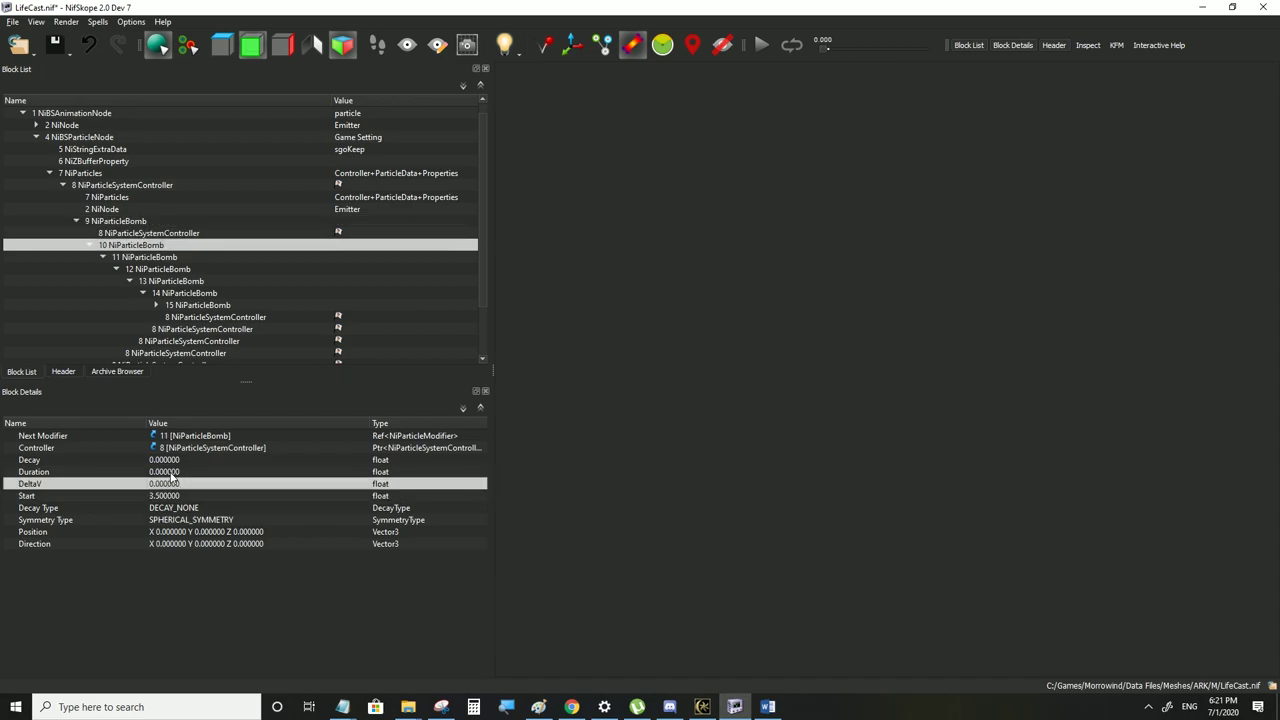
{"action": "type", "text": "200"}
{"action": "left_click", "coordinate": [172, 474]}
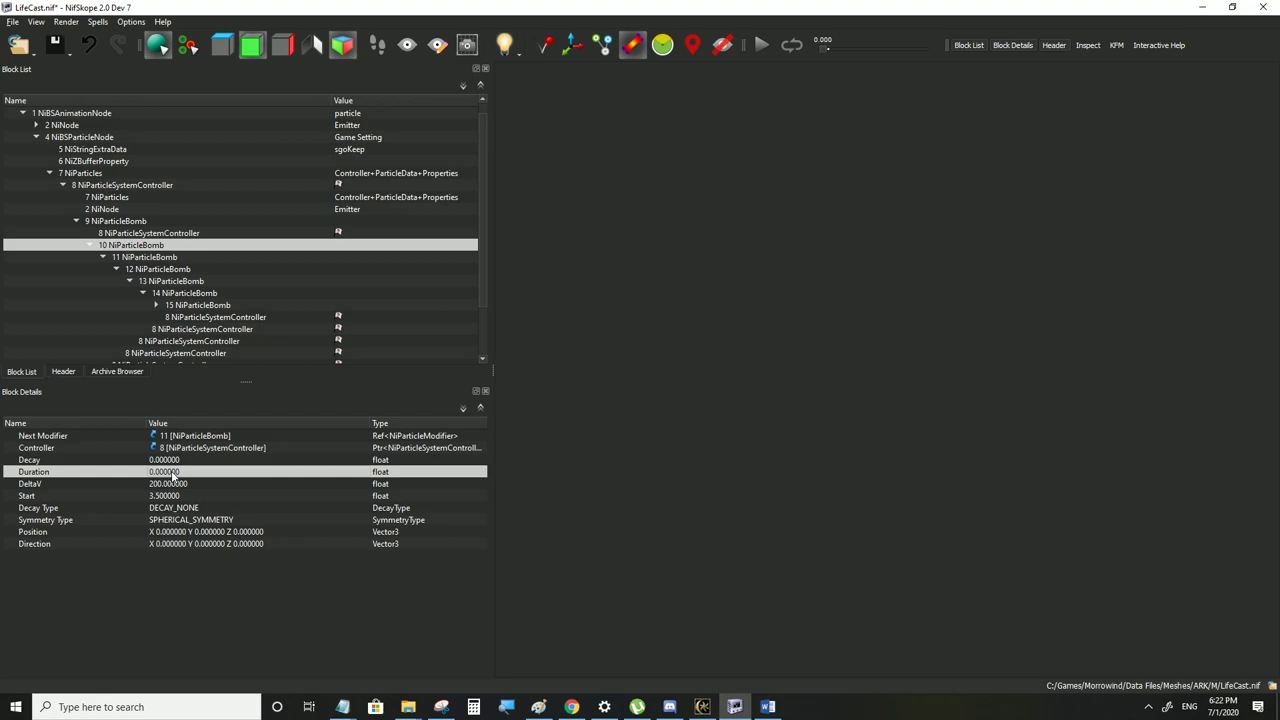
{"action": "double_click", "coordinate": [172, 474]}
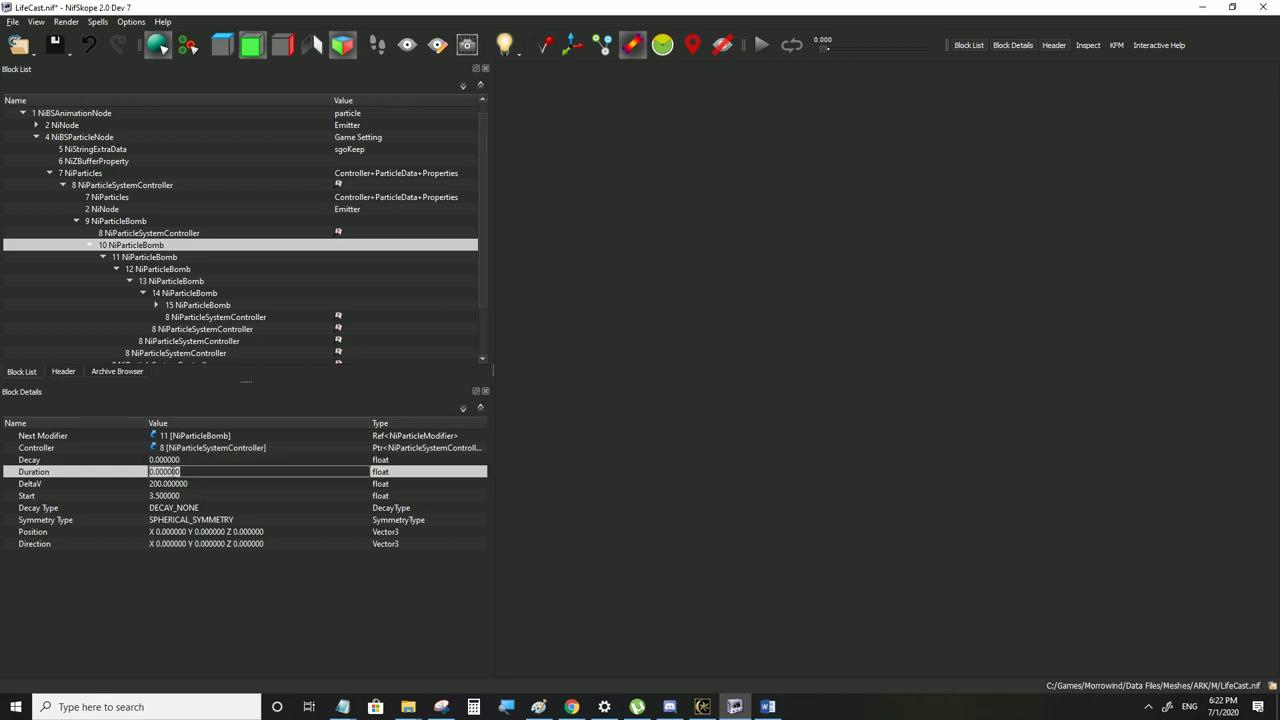
{"action": "type", "text": "0.5"}
{"action": "key", "text": "Return"}
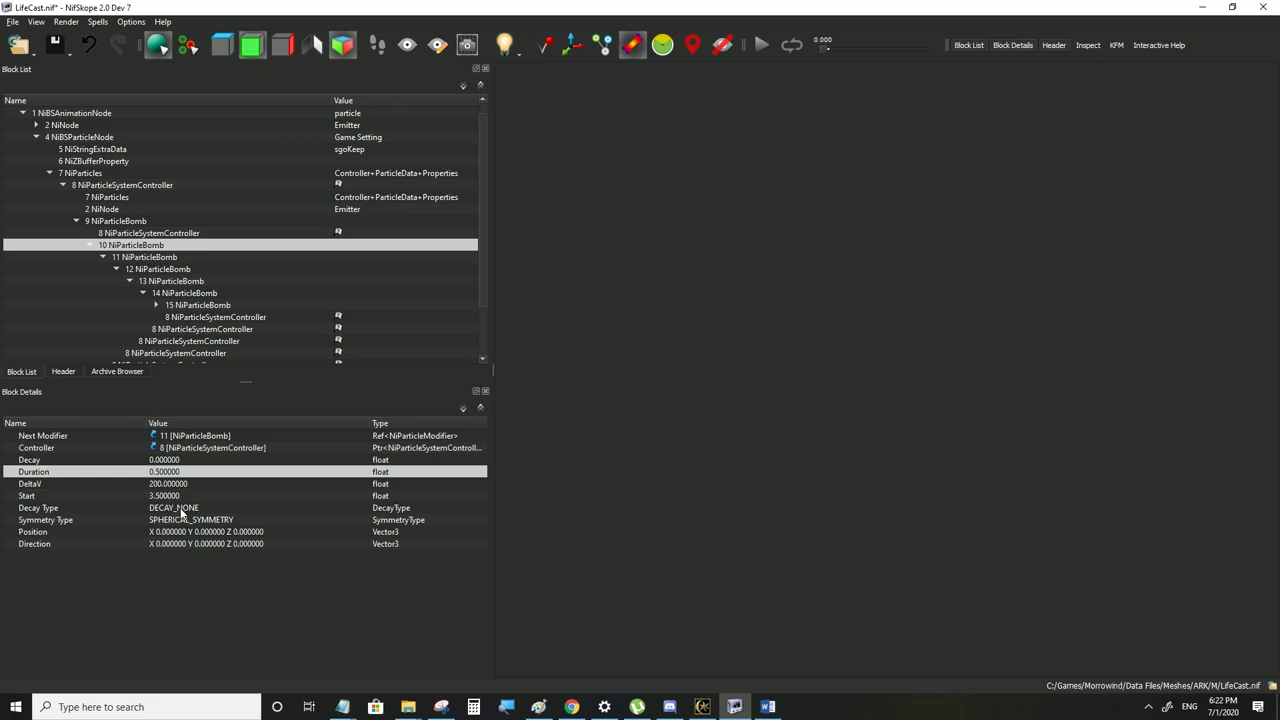
Set bomb 10 to PLANAR_SYMMETRY with Direction Y 1
{"action": "left_click", "coordinate": [123, 222]}
{"action": "left_click", "coordinate": [129, 246]}
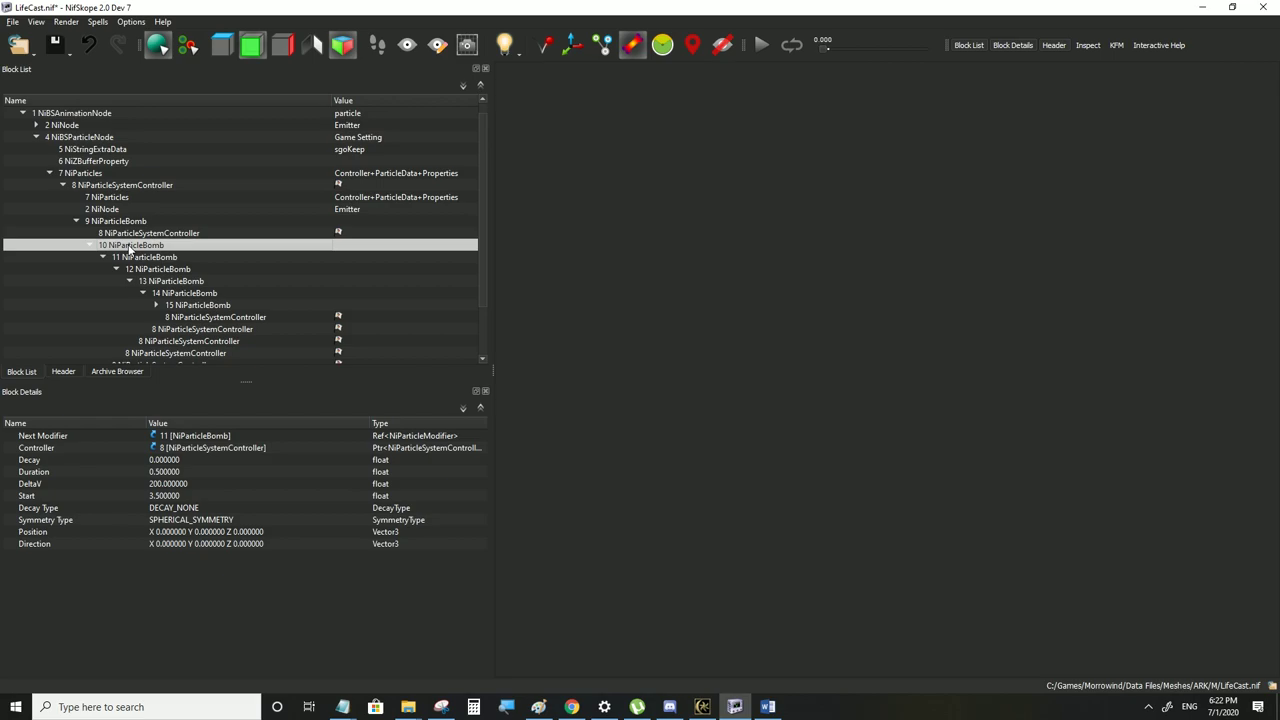
{"action": "double_click", "coordinate": [360, 521]}
{"action": "left_click", "coordinate": [360, 521]}
{"action": "left_click", "coordinate": [192, 540]}
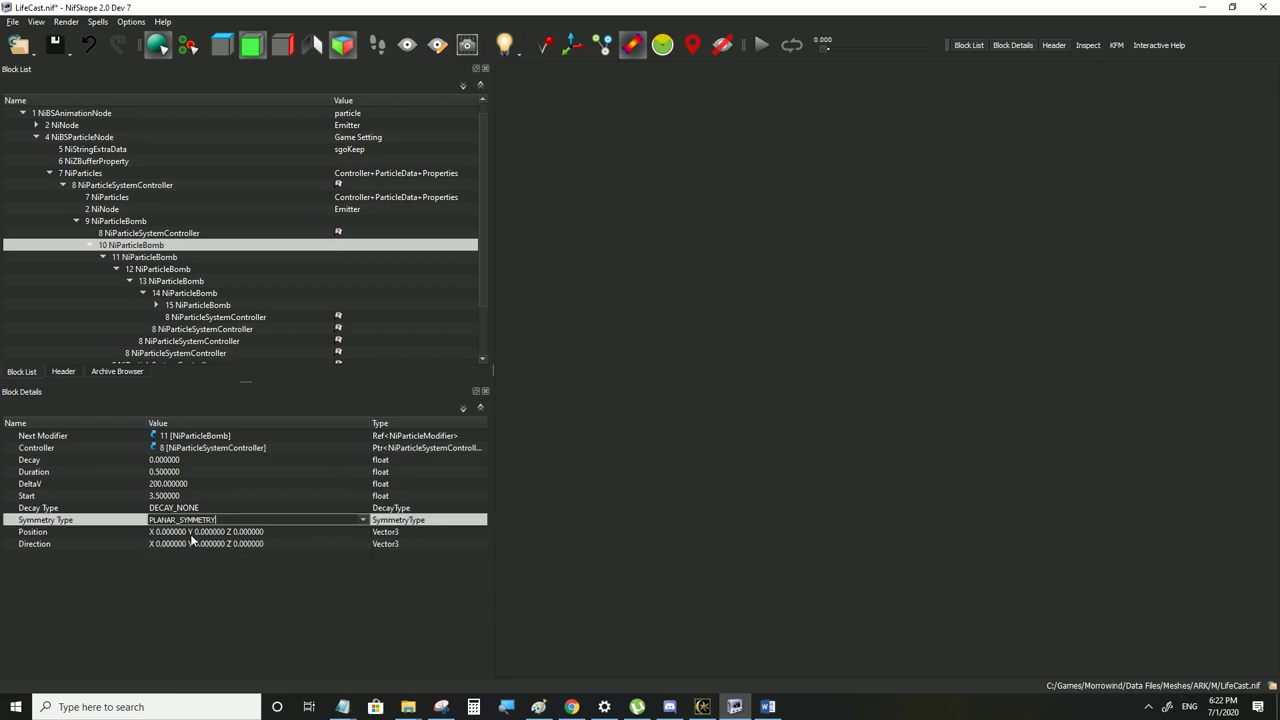
{"action": "double_click", "coordinate": [209, 544]}
{"action": "left_click_drag", "start_coordinate": [265, 544], "coordinate": [229, 543]}
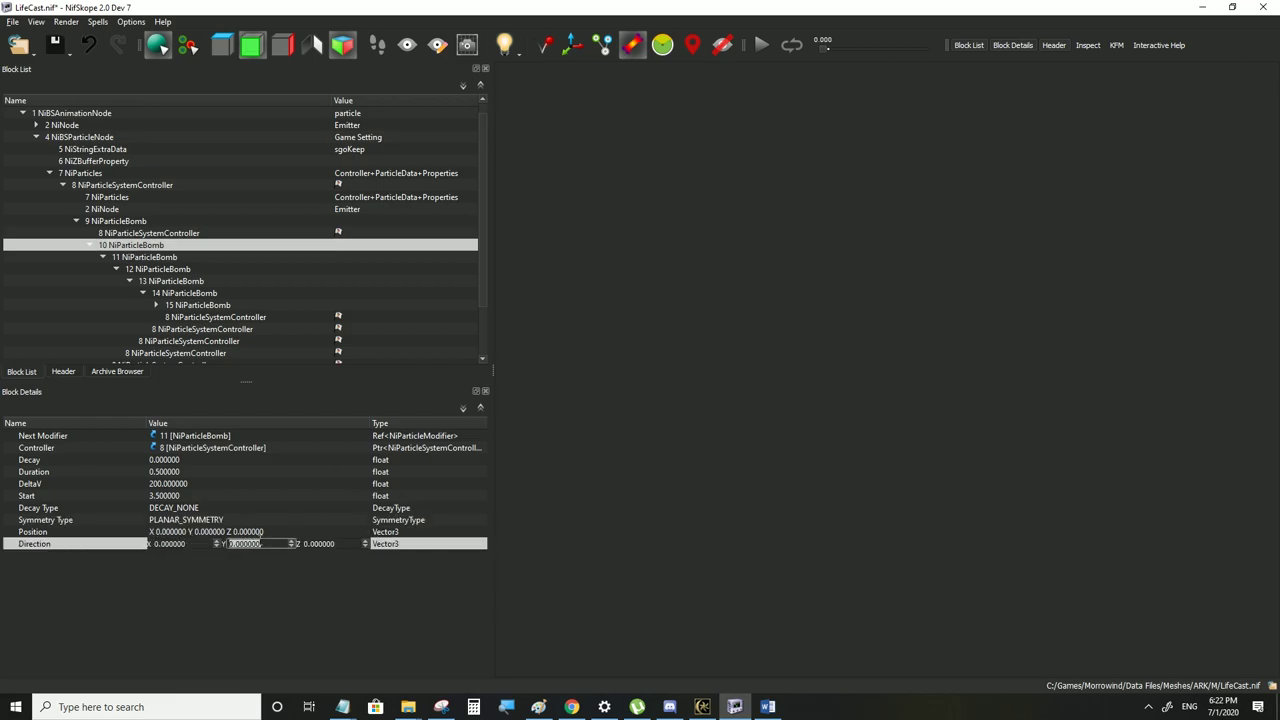
{"action": "type", "text": "1"}
{"action": "left_click", "coordinate": [237, 533]}
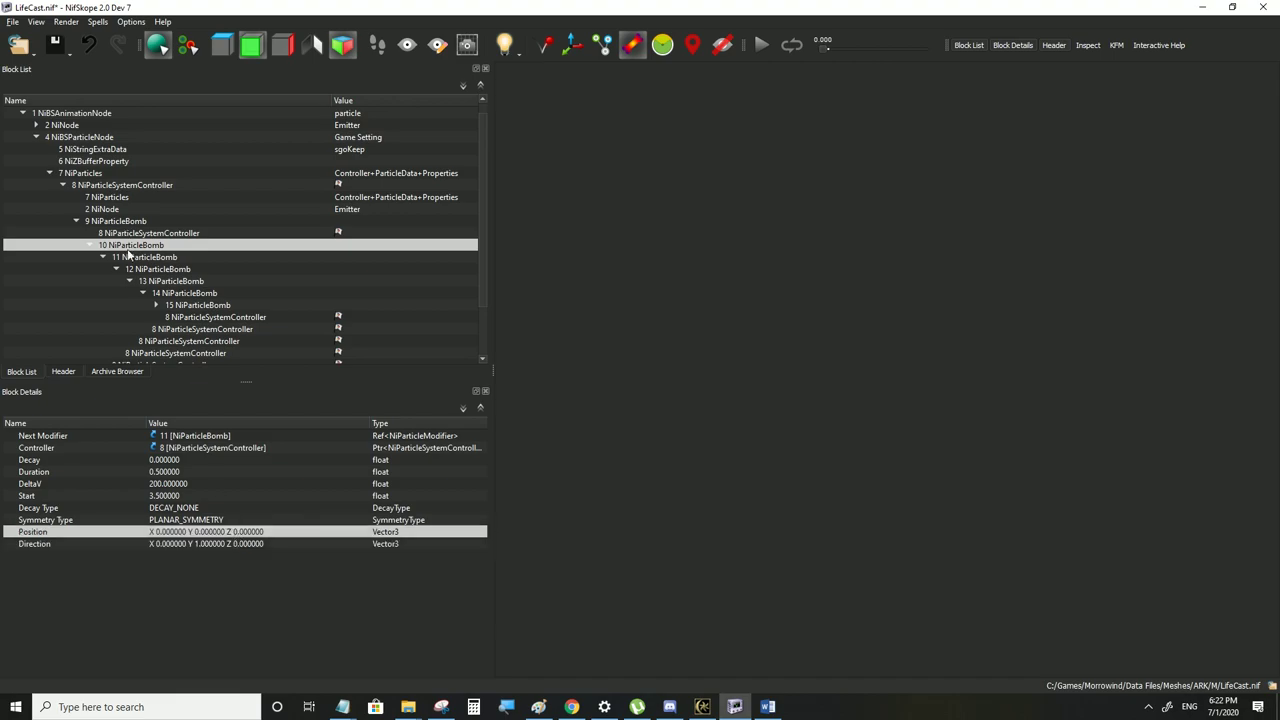
Review bombs 11, 9 and 10, then save LifeCast.nif
{"action": "left_click", "coordinate": [133, 257]}
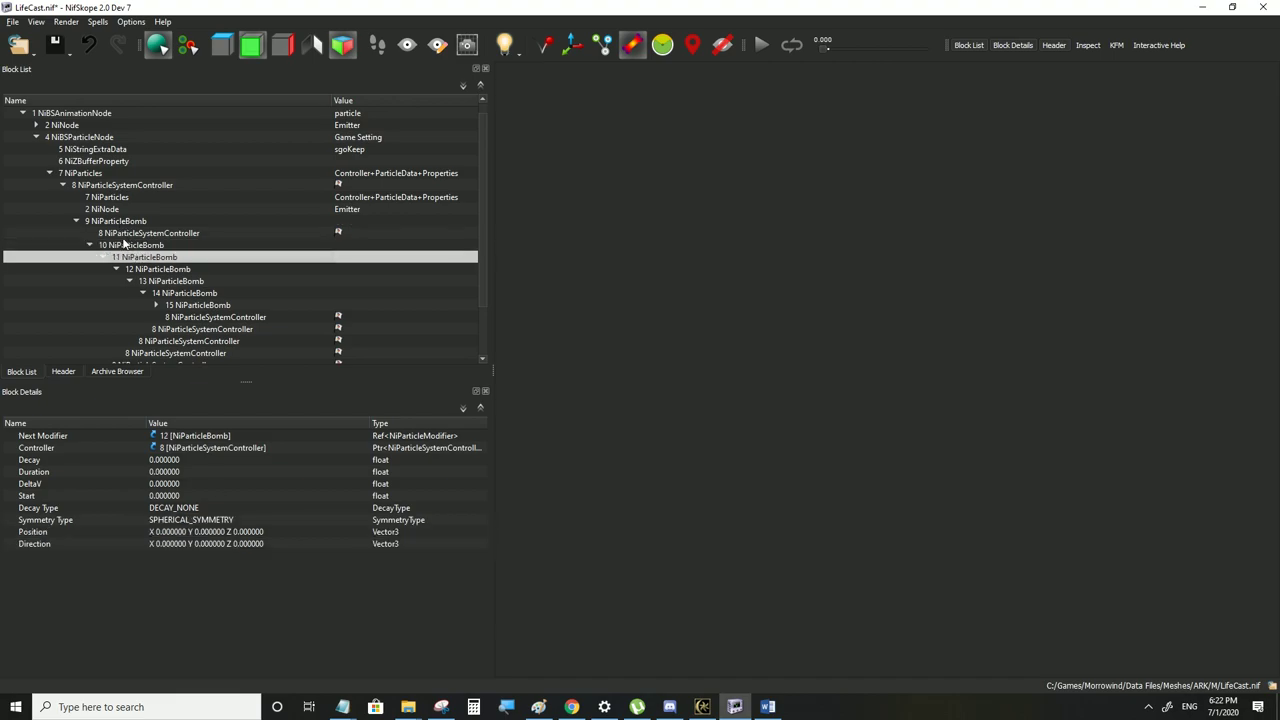
{"action": "left_click", "coordinate": [117, 223]}
{"action": "left_click", "coordinate": [122, 247]}
{"action": "left_click", "coordinate": [118, 223]}
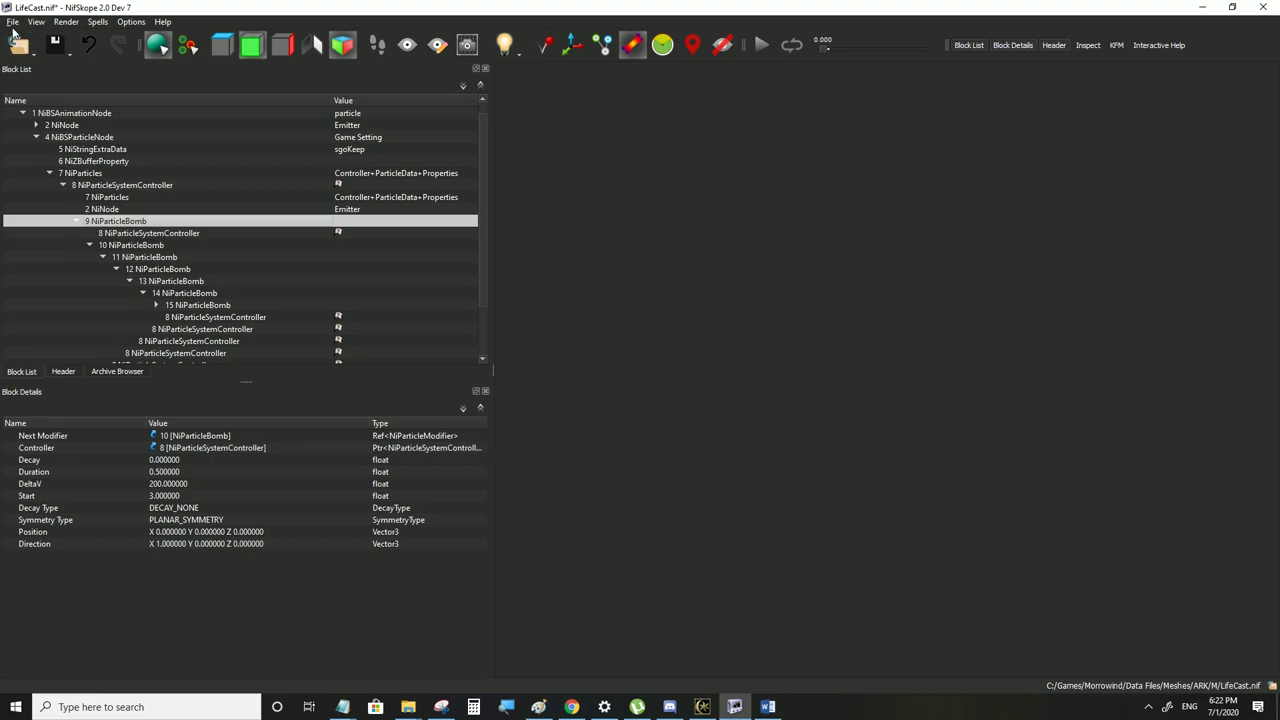
{"action": "left_click", "coordinate": [13, 22]}
{"action": "left_click", "coordinate": [221, 259]}
{"action": "left_click", "coordinate": [703, 706]}
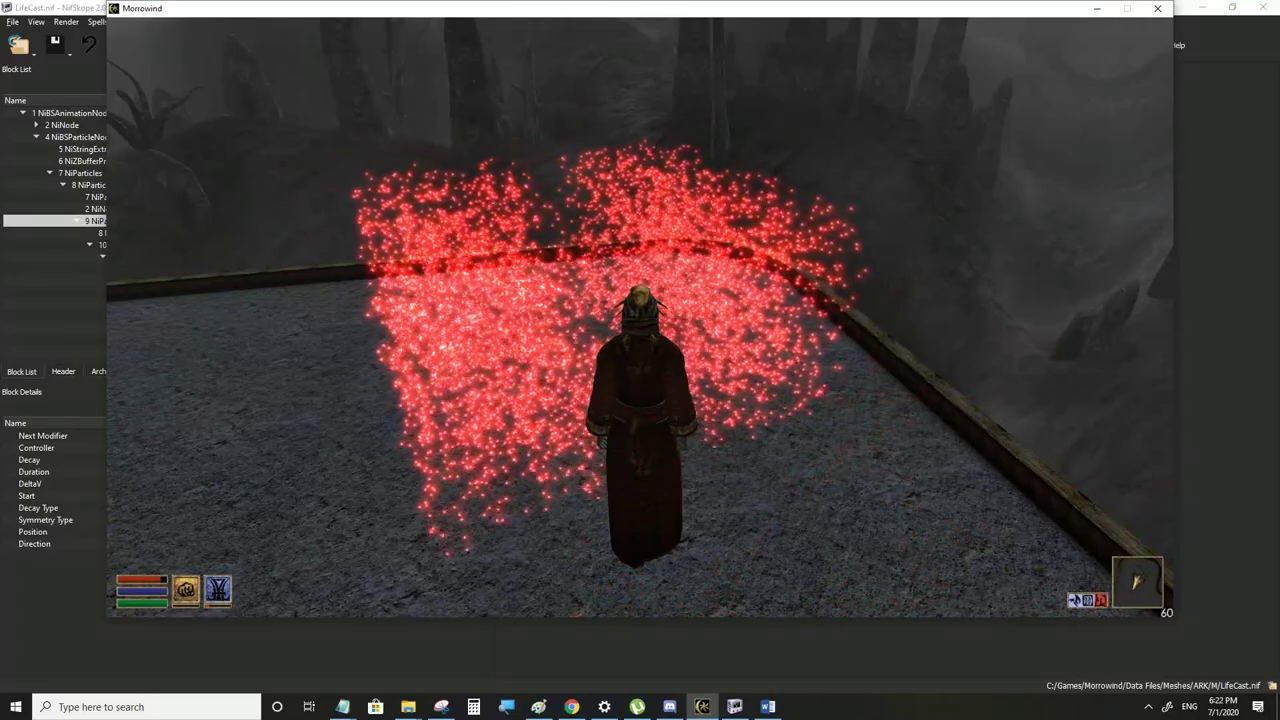
{"action": "key", "text": "a"}
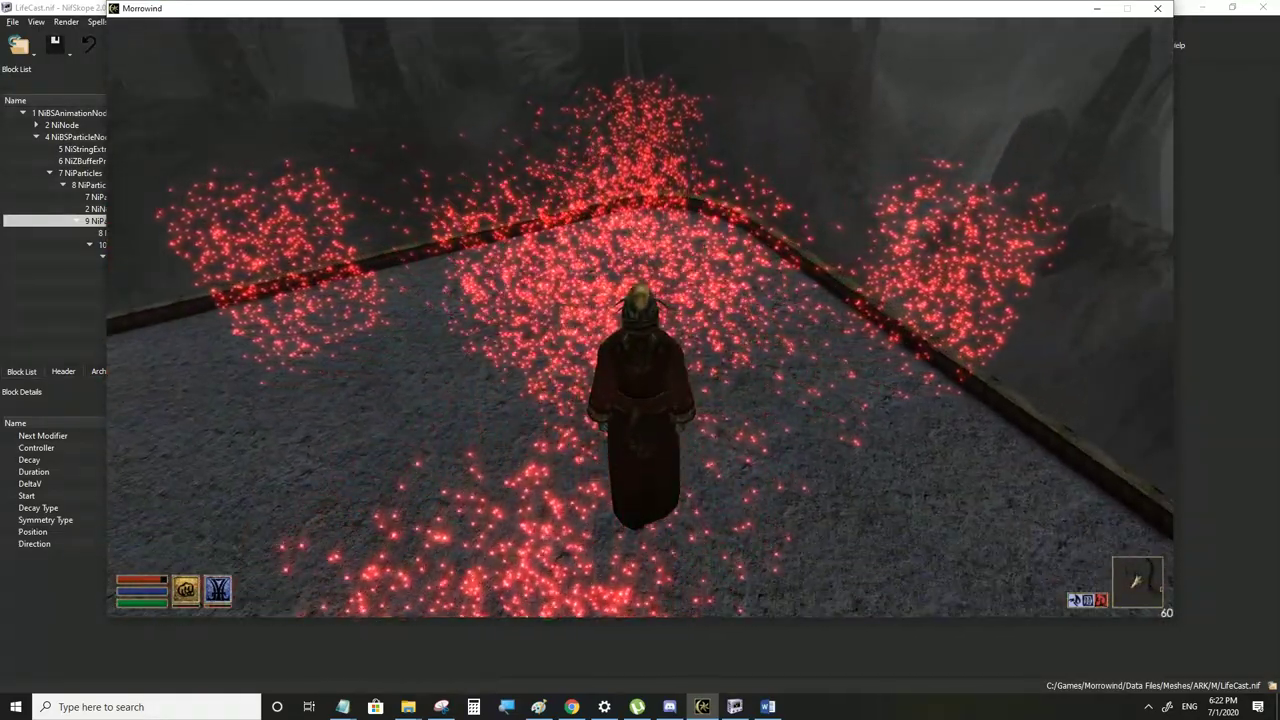
{"action": "key", "text": "alt+Tab"}
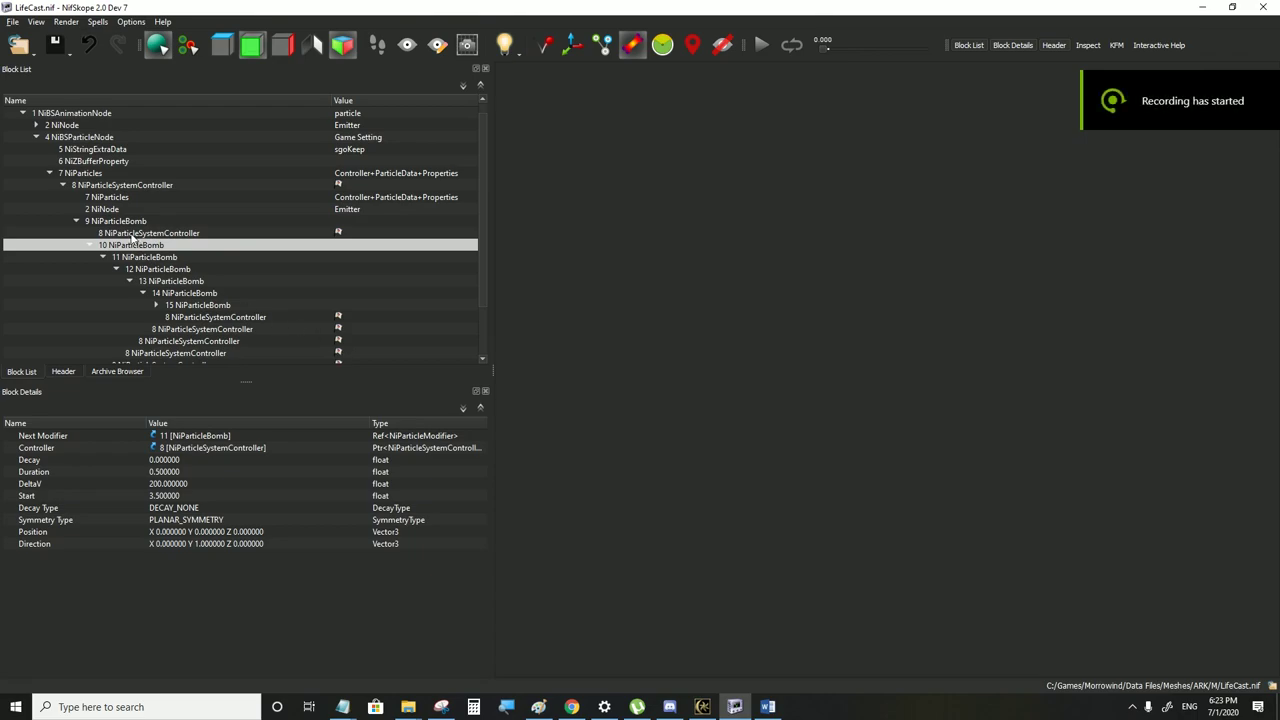
Set the particle controller's Emit Stop Time 3, Emit Rate 150 and Stop Time 15
{"action": "left_click", "coordinate": [127, 186]}
{"action": "double_click", "coordinate": [174, 640]}
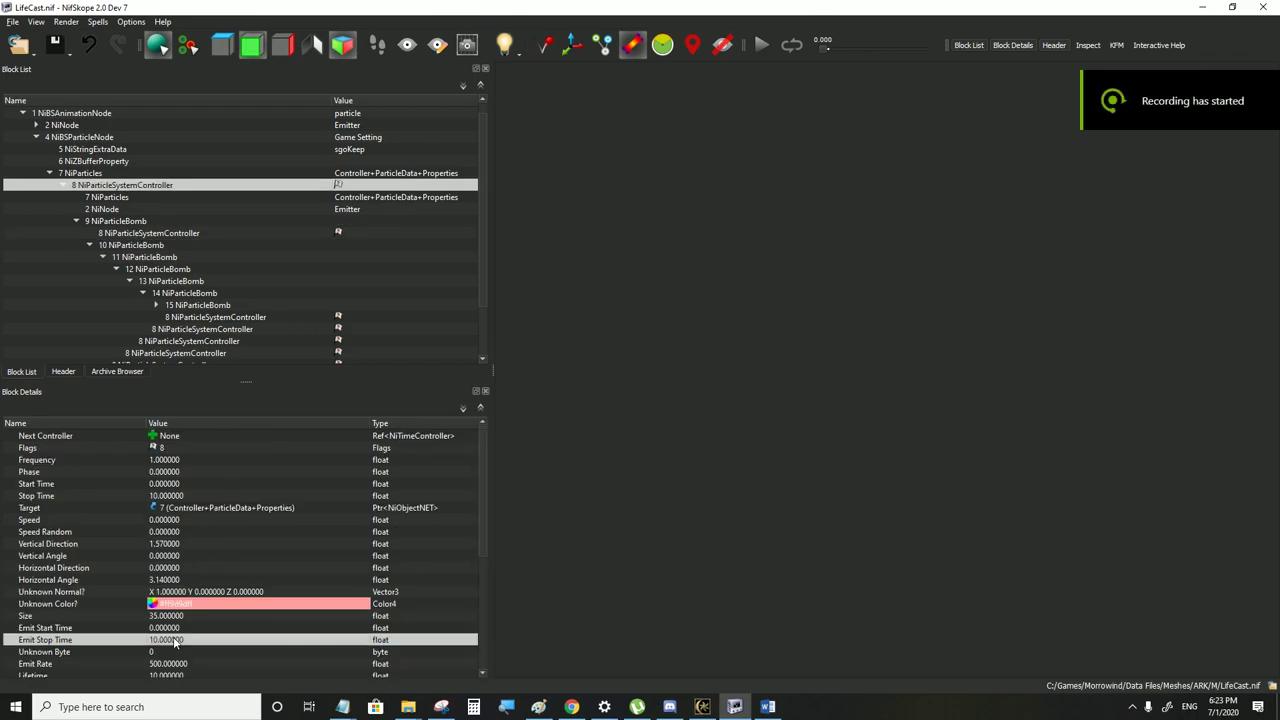
{"action": "type", "text": "3"}
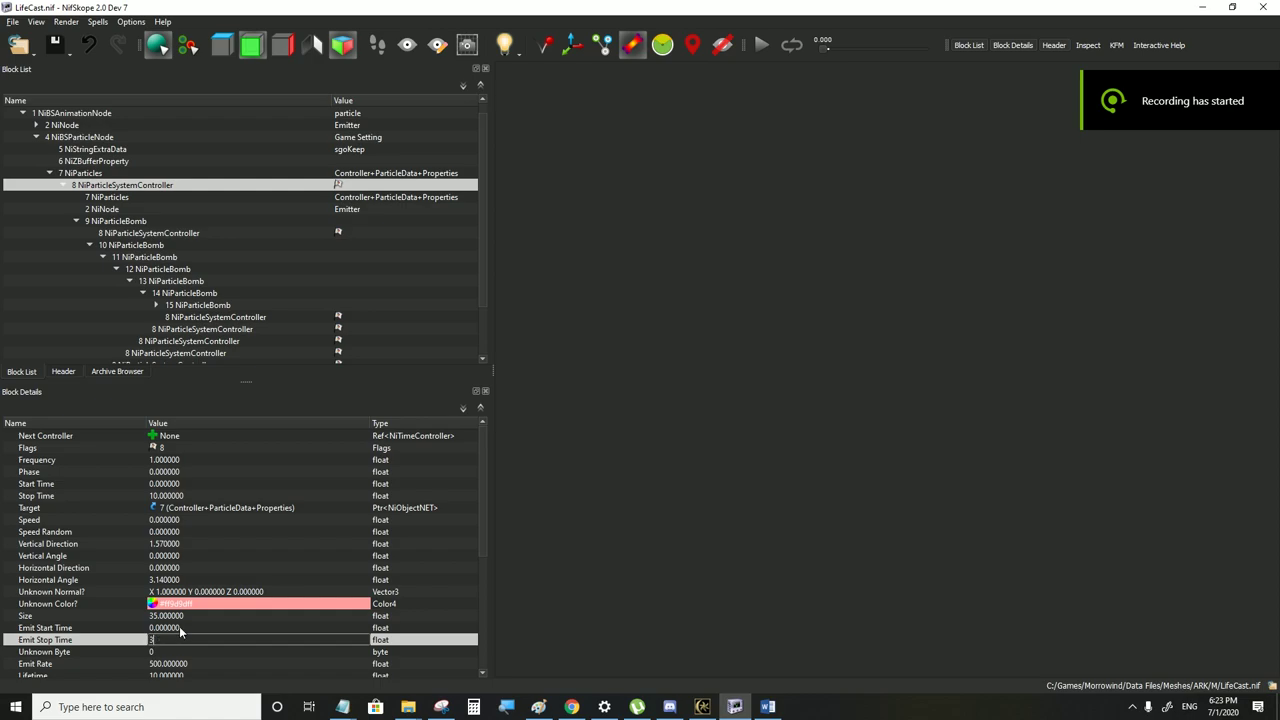
{"action": "left_click", "coordinate": [181, 629]}
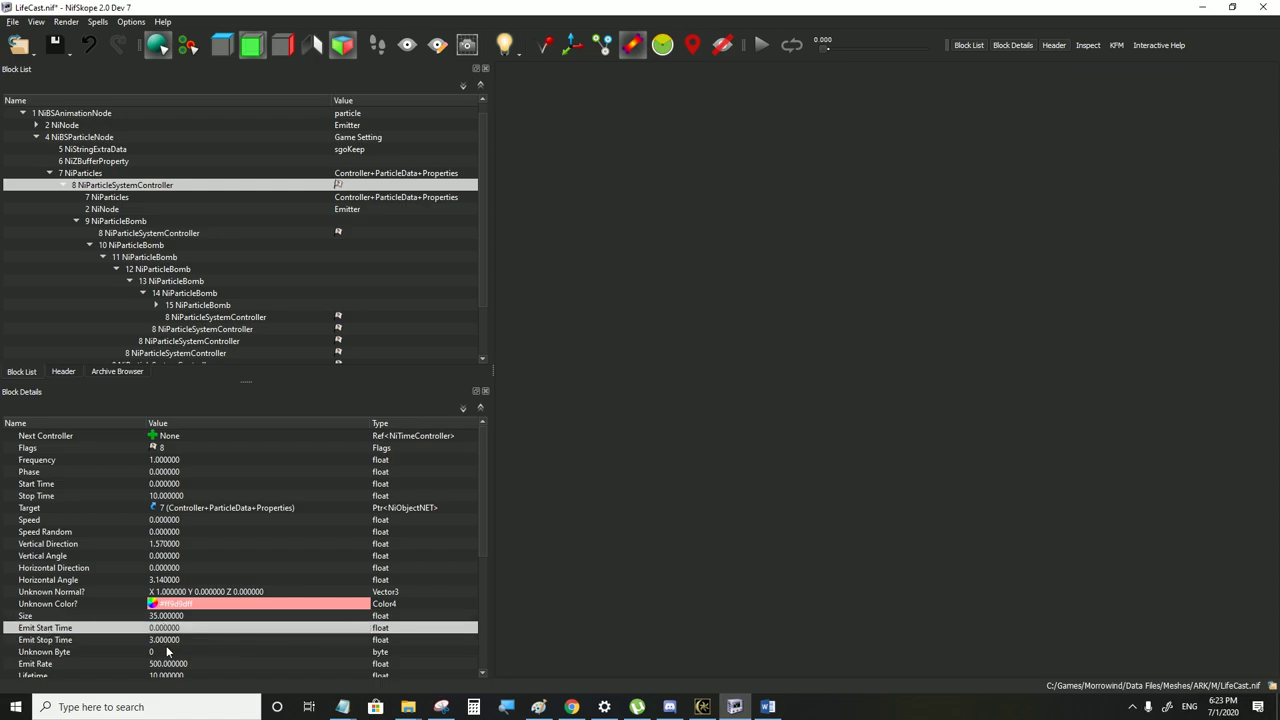
{"action": "double_click", "coordinate": [168, 663]}
{"action": "type", "text": "150"}
{"action": "left_click", "coordinate": [180, 639]}
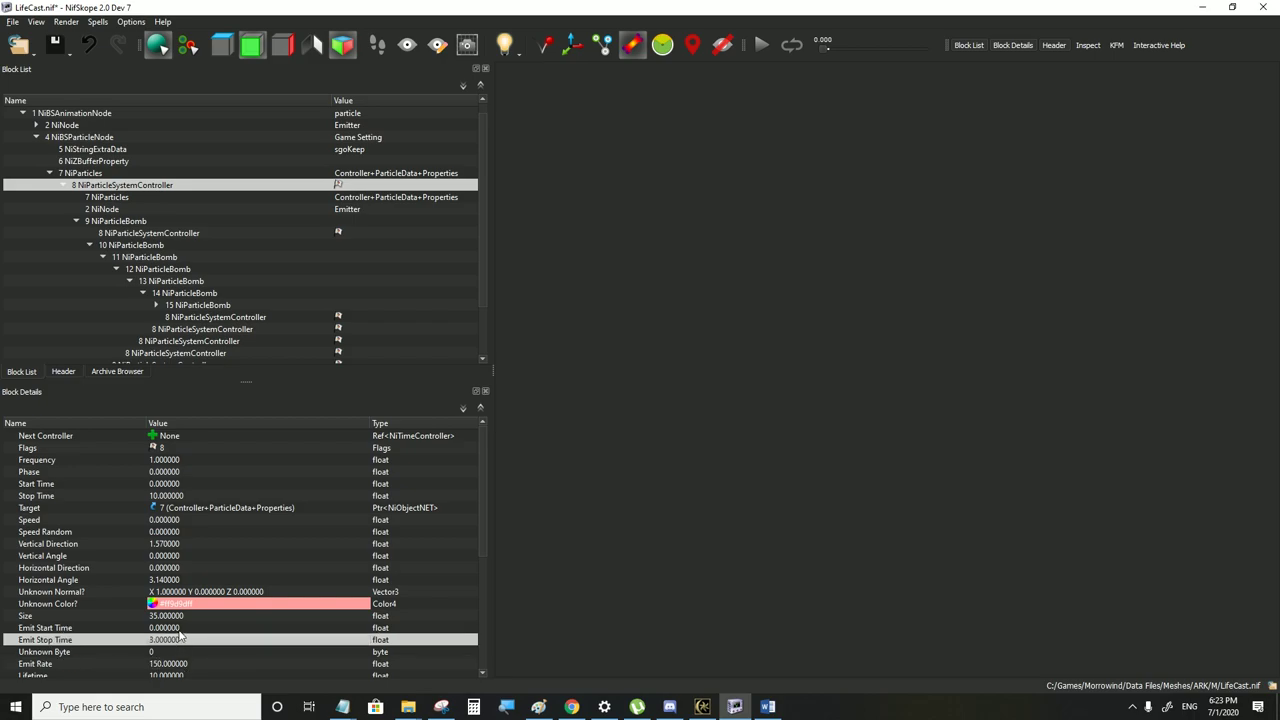
{"action": "scroll", "coordinate": [181, 633], "scroll_direction": "down", "scroll_amount": 1}
{"action": "scroll", "coordinate": [186, 640], "scroll_direction": "up", "scroll_amount": 1}
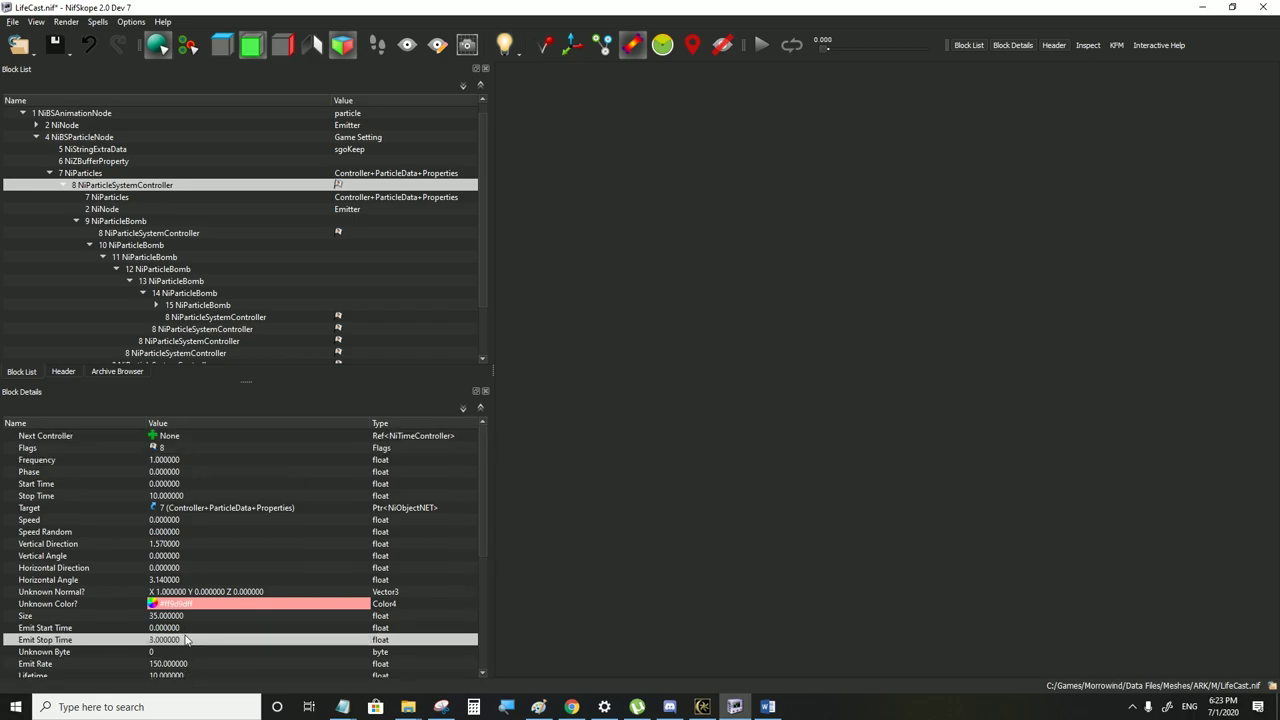
{"action": "double_click", "coordinate": [175, 496]}
{"action": "type", "text": "15"}
{"action": "left_click", "coordinate": [170, 520]}
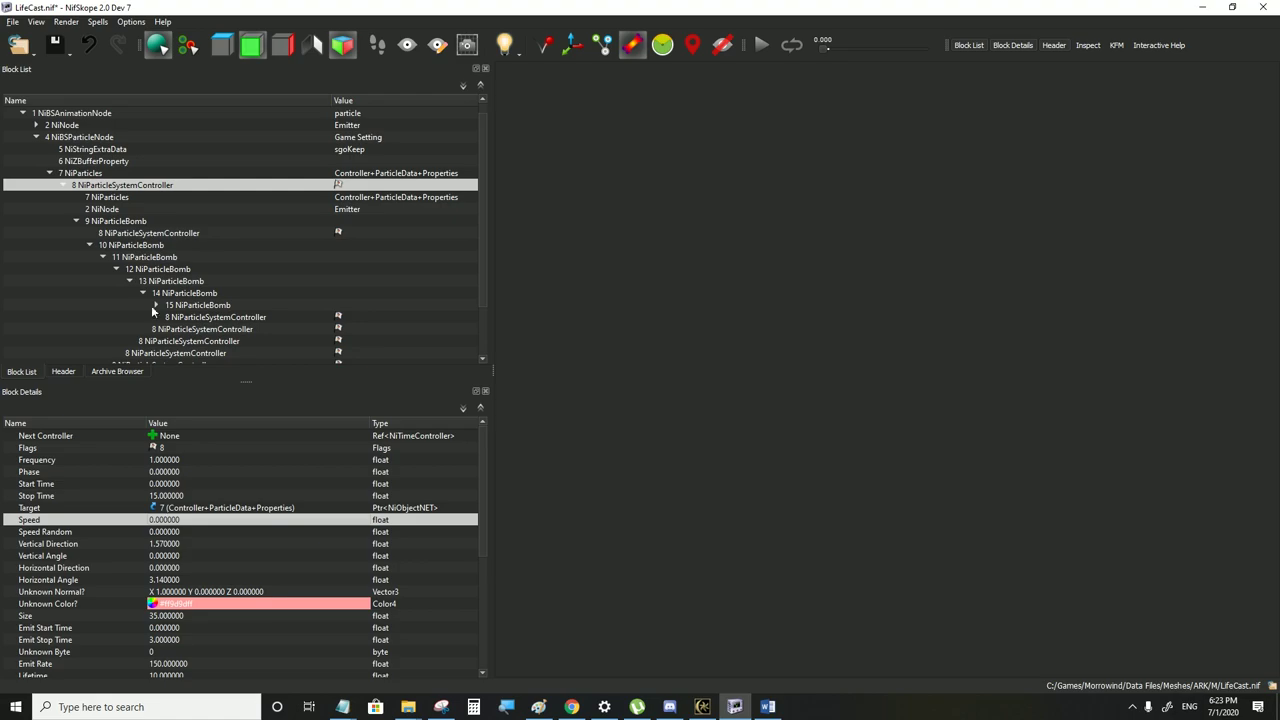
Save LifeCast.nif and switch to Morrowind to test it
{"action": "left_click", "coordinate": [11, 24]}
{"action": "left_click", "coordinate": [33, 134]}
{"action": "left_click", "coordinate": [703, 706]}
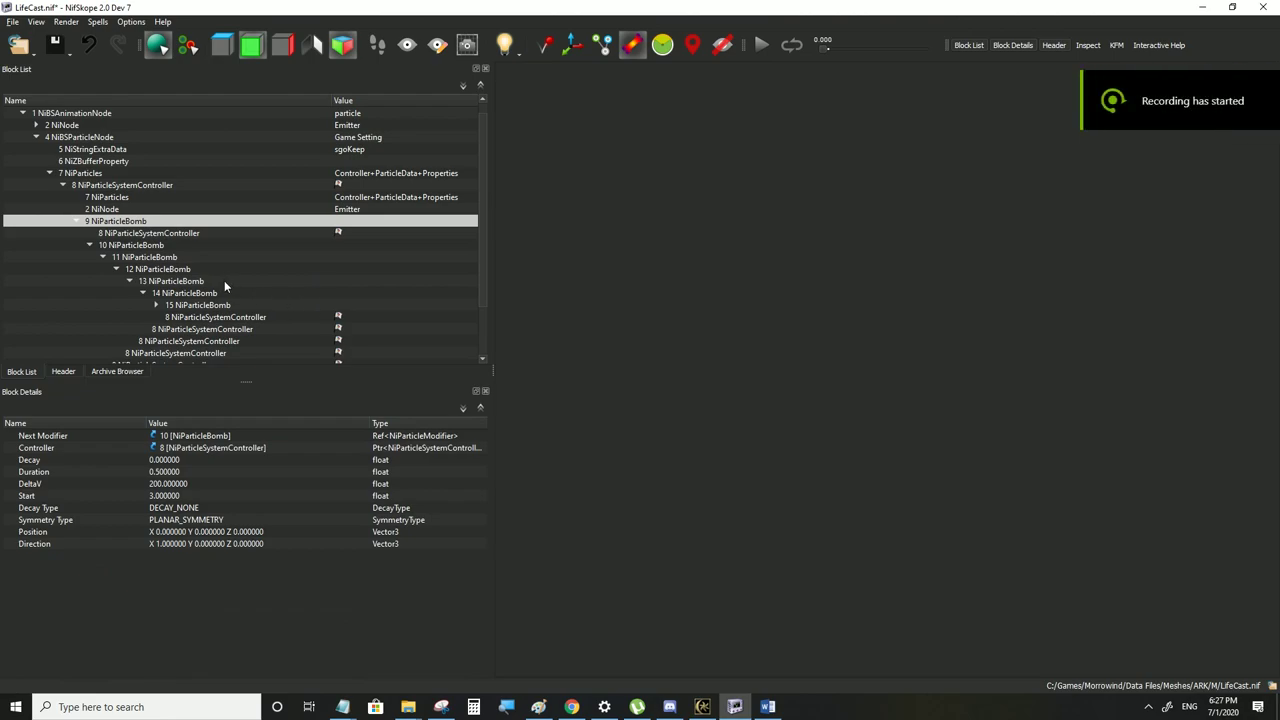
Set bomb 10's Direction to X 1, Y 0
{"action": "left_click", "coordinate": [128, 246]}
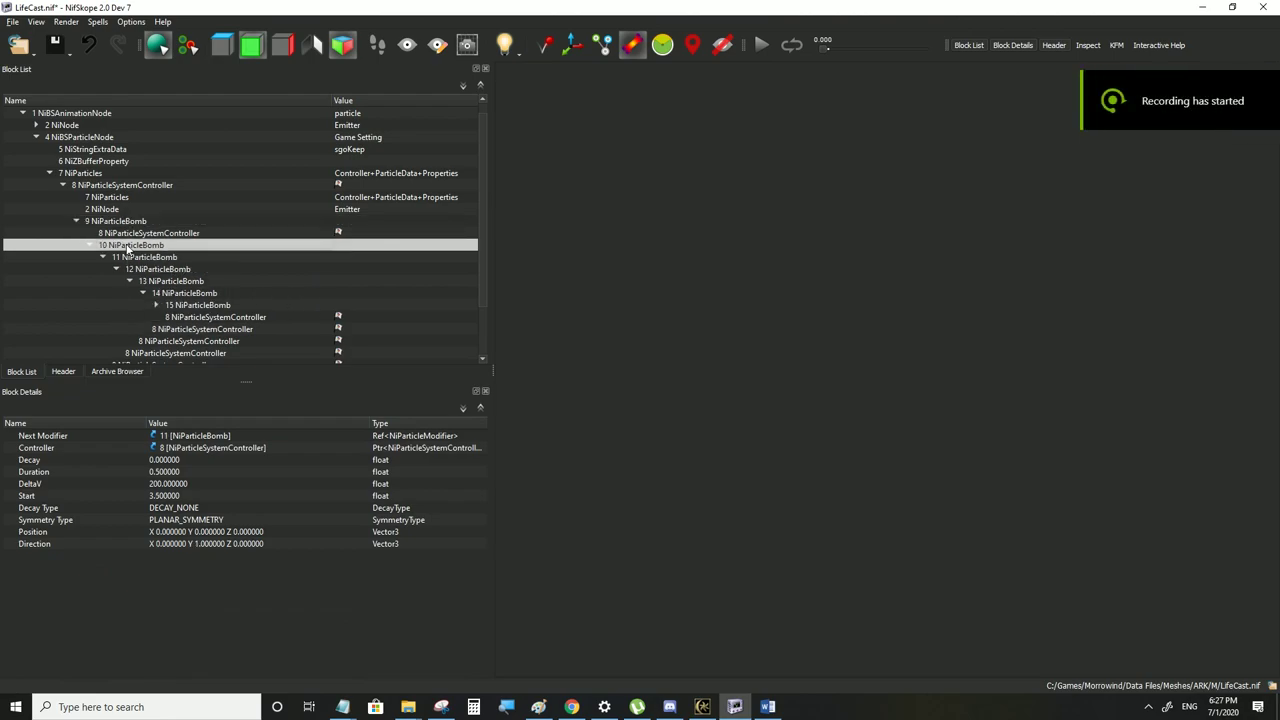
{"action": "double_click", "coordinate": [208, 544]}
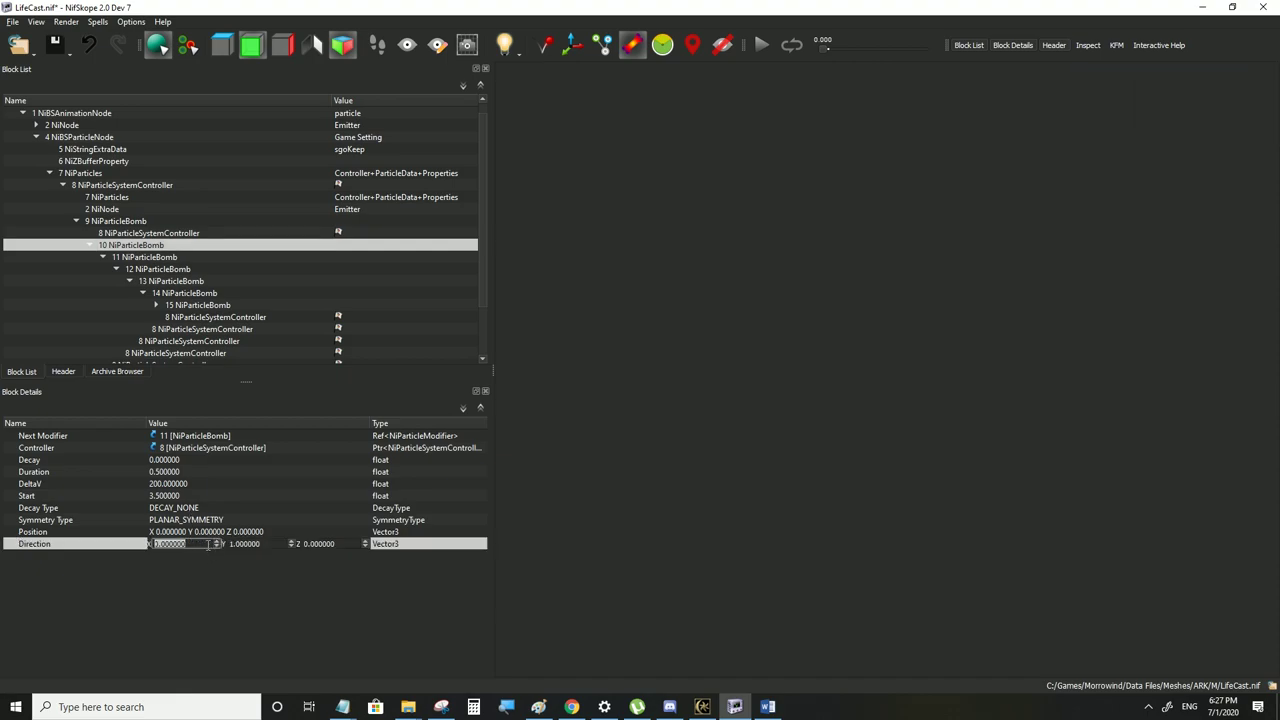
{"action": "type", "text": "1"}
{"action": "double_click", "coordinate": [237, 543]}
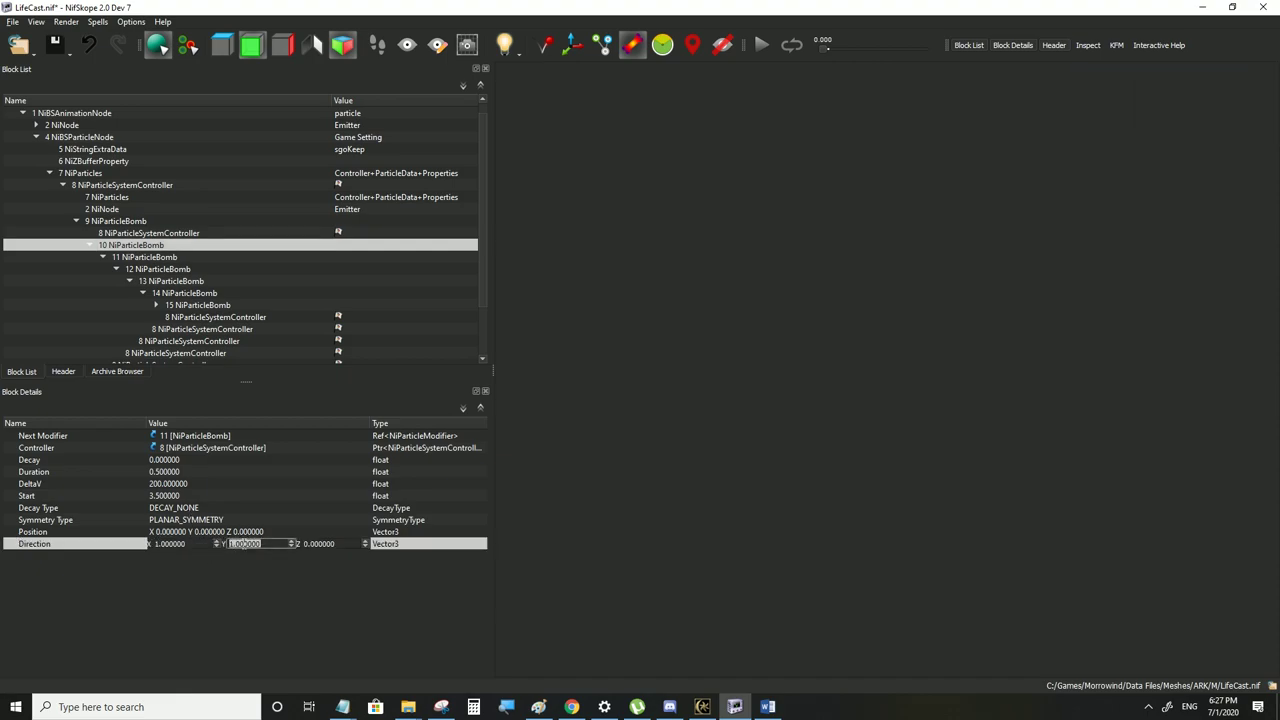
{"action": "type", "text": "0"}
{"action": "left_click", "coordinate": [202, 531]}
{"action": "left_click", "coordinate": [122, 222]}
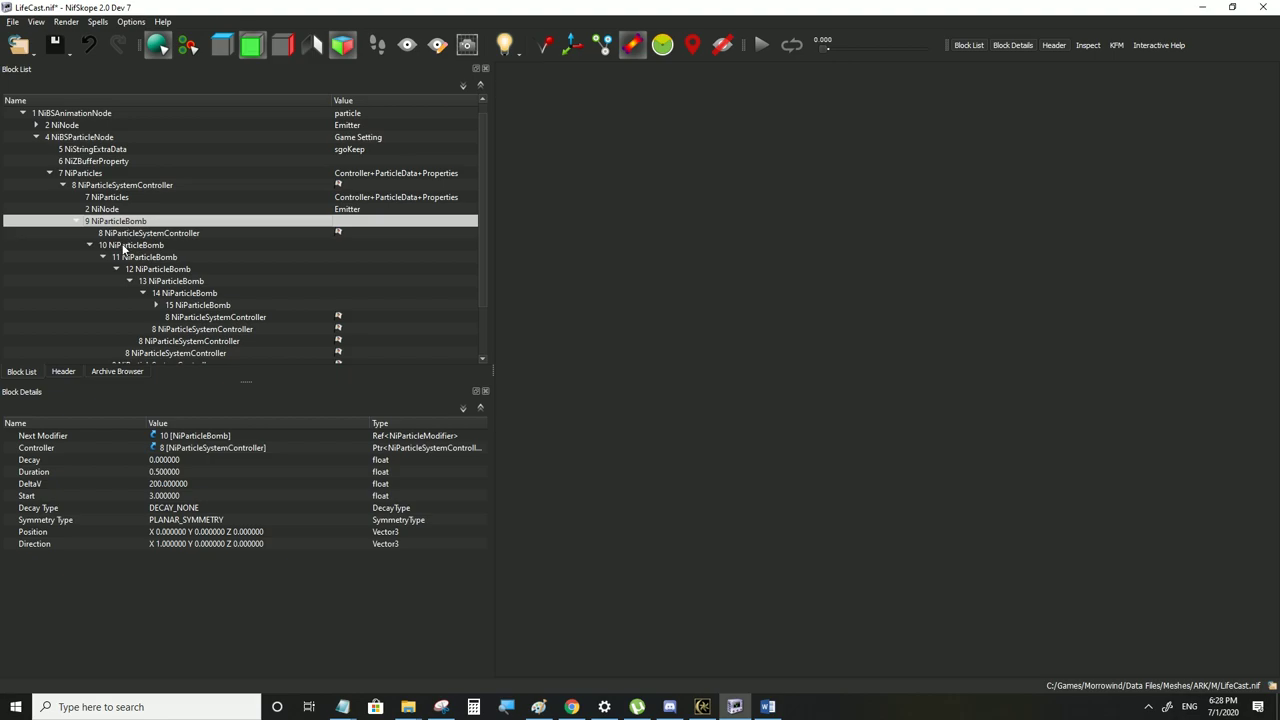
{"action": "left_click", "coordinate": [124, 246]}
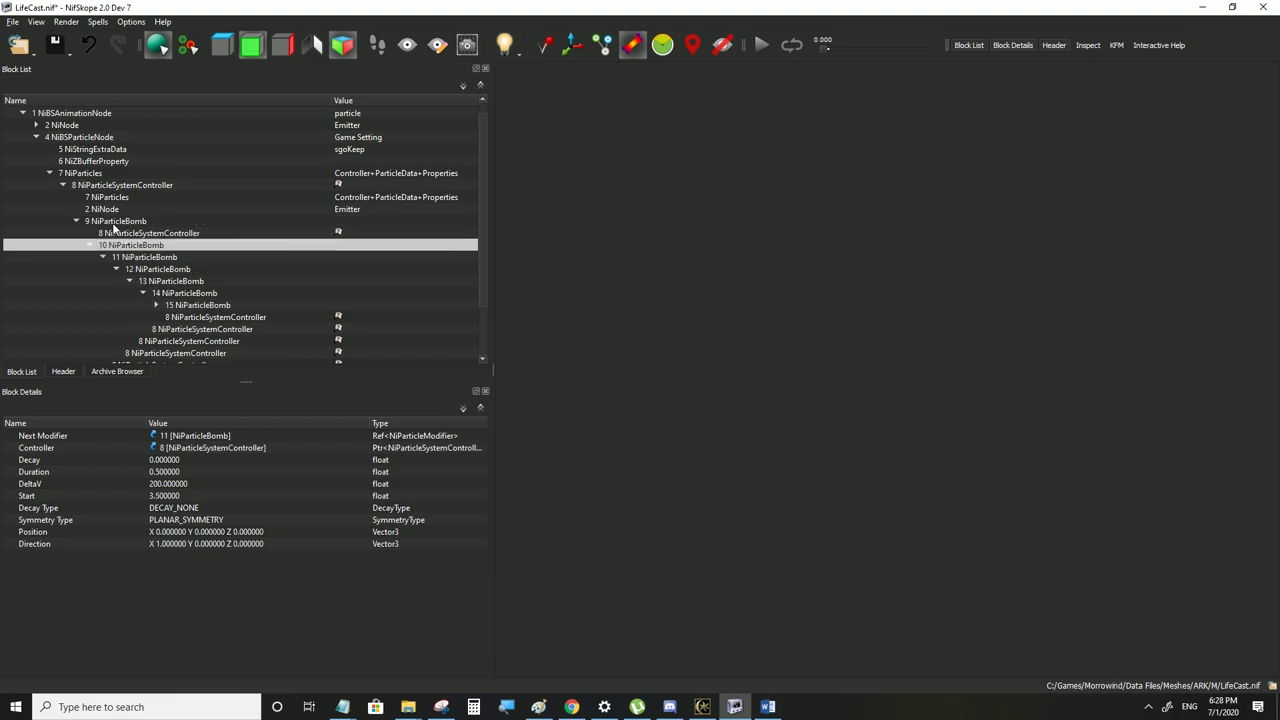
Set bomb 10's DeltaV to -200 and compare it against bomb 9
{"action": "double_click", "coordinate": [165, 484]}
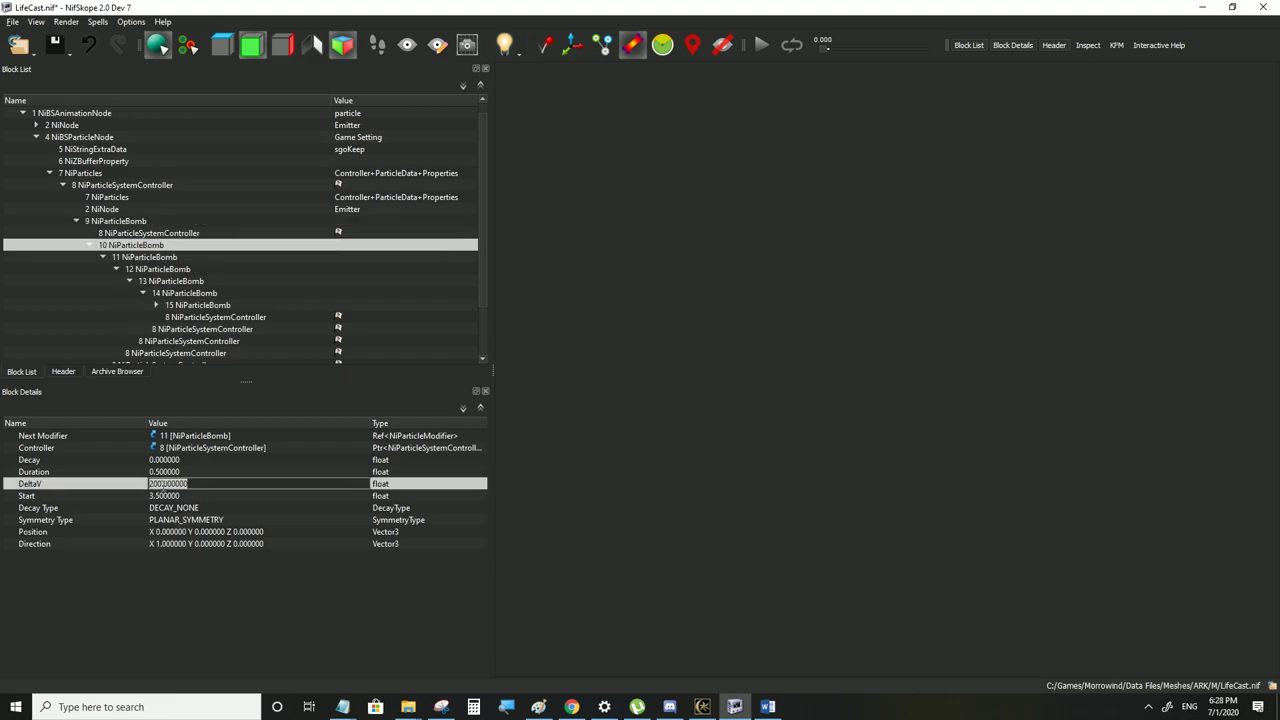
{"action": "type", "text": "-200"}
{"action": "key", "text": "Return"}
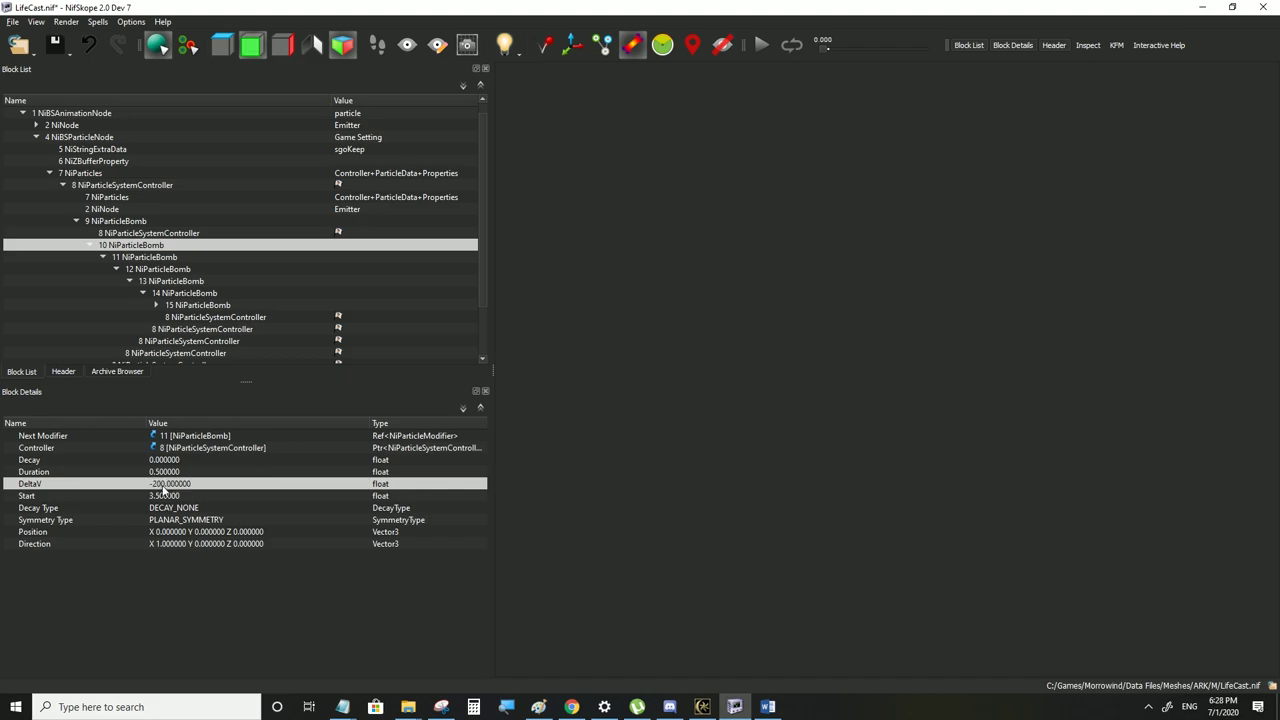
{"action": "left_click", "coordinate": [103, 221]}
{"action": "left_click", "coordinate": [111, 245]}
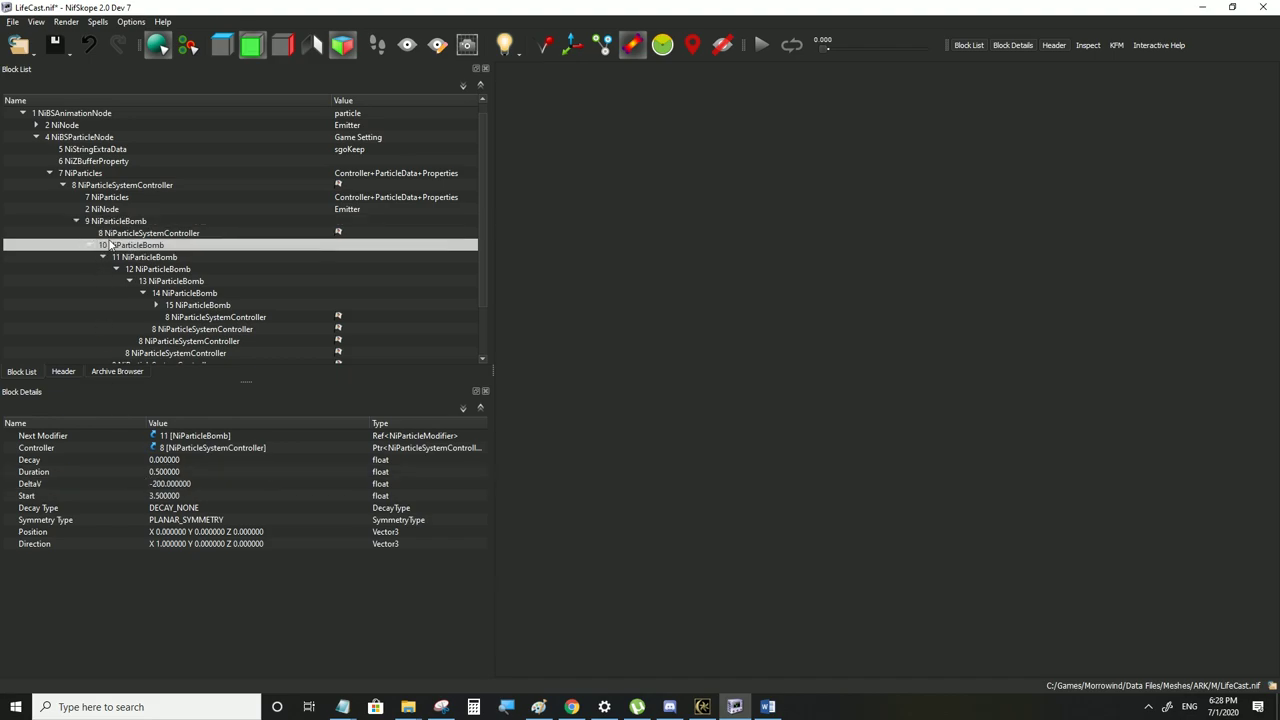
{"action": "left_click", "coordinate": [114, 222]}
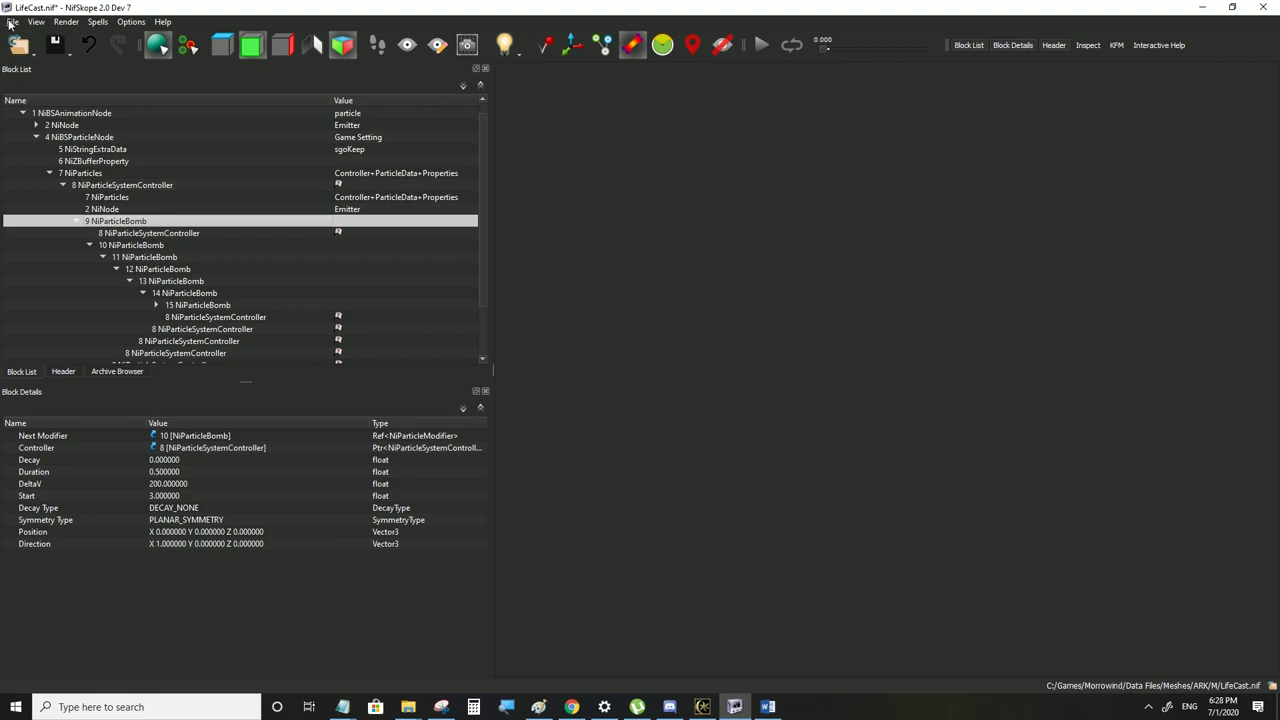
{"action": "left_click", "coordinate": [10, 22]}
{"action": "left_click", "coordinate": [40, 131]}
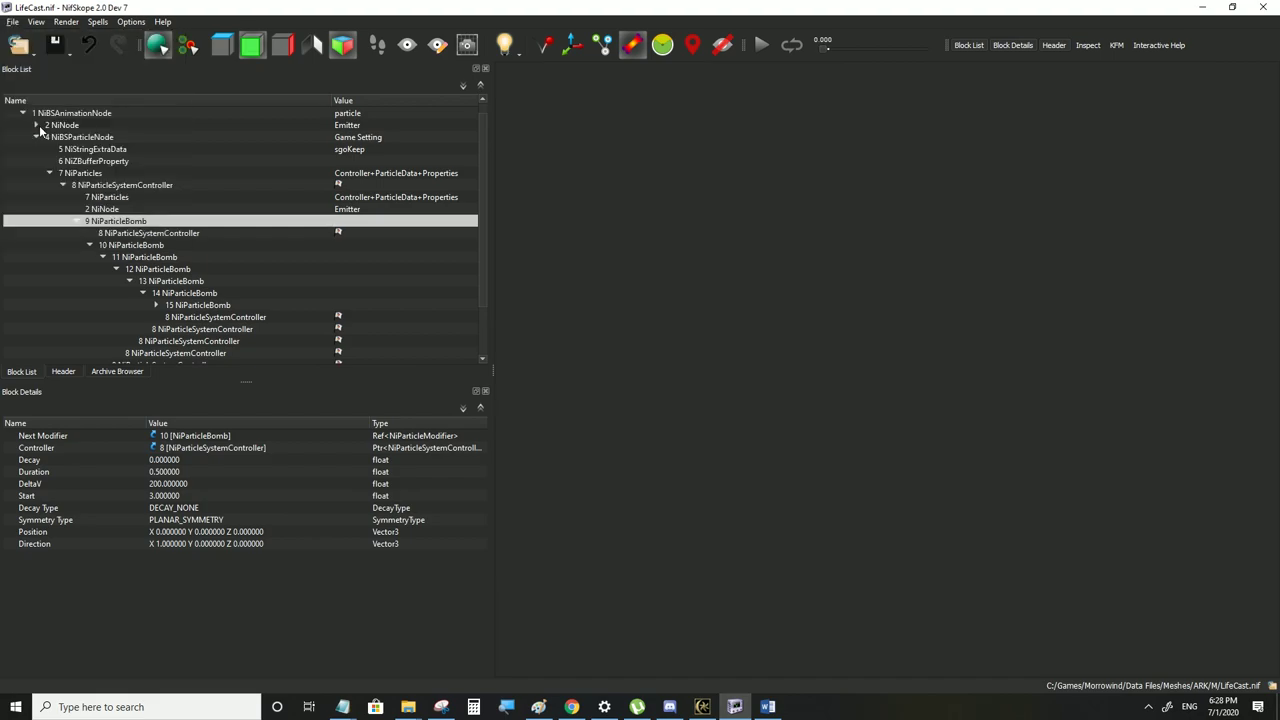
{"action": "left_click", "coordinate": [704, 707]}
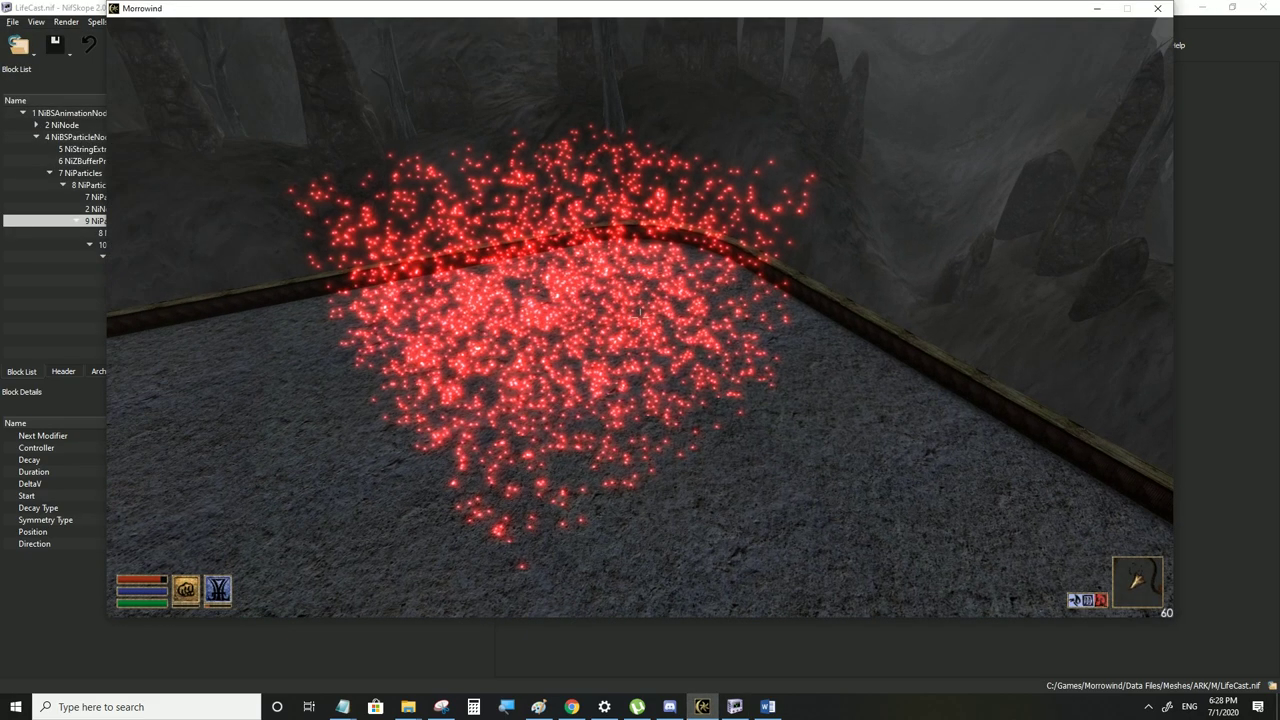
{"action": "key", "text": "Tab"}
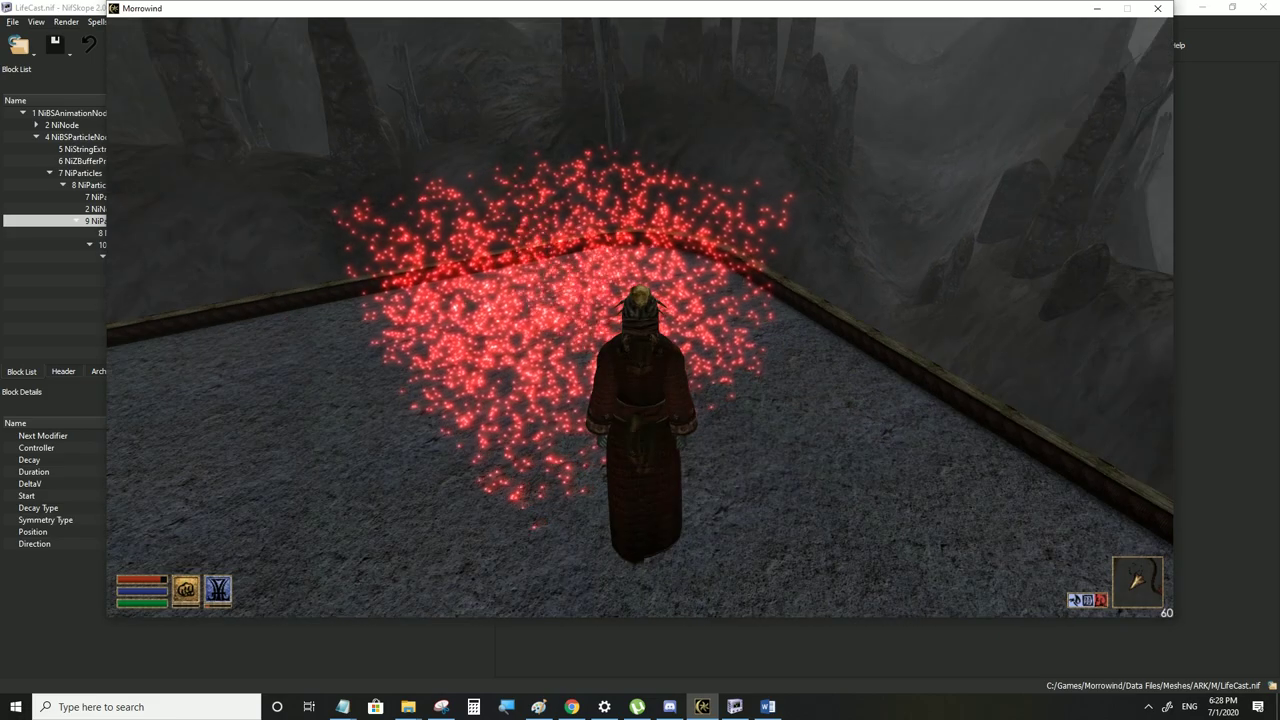
{"action": "left_click", "coordinate": [735, 707]}
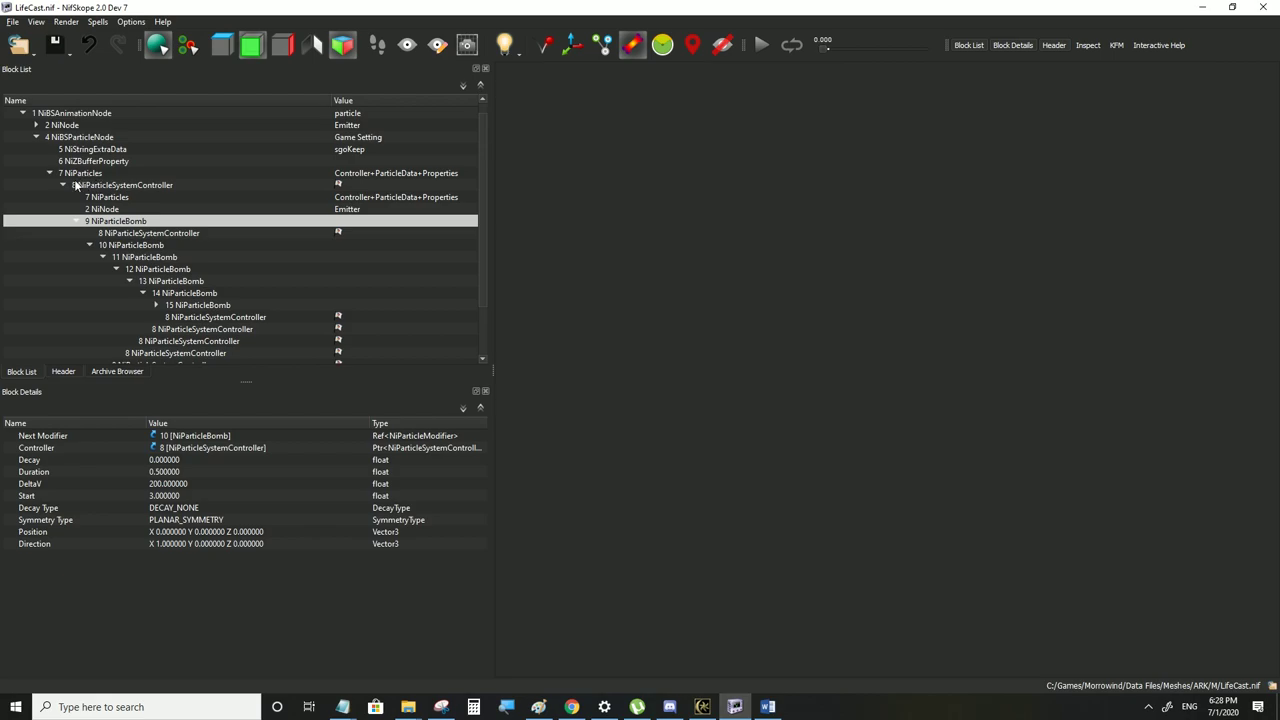
Give bomb 11 Start 4, Duration 0.5 and DeltaV 200
{"action": "left_click", "coordinate": [119, 246]}
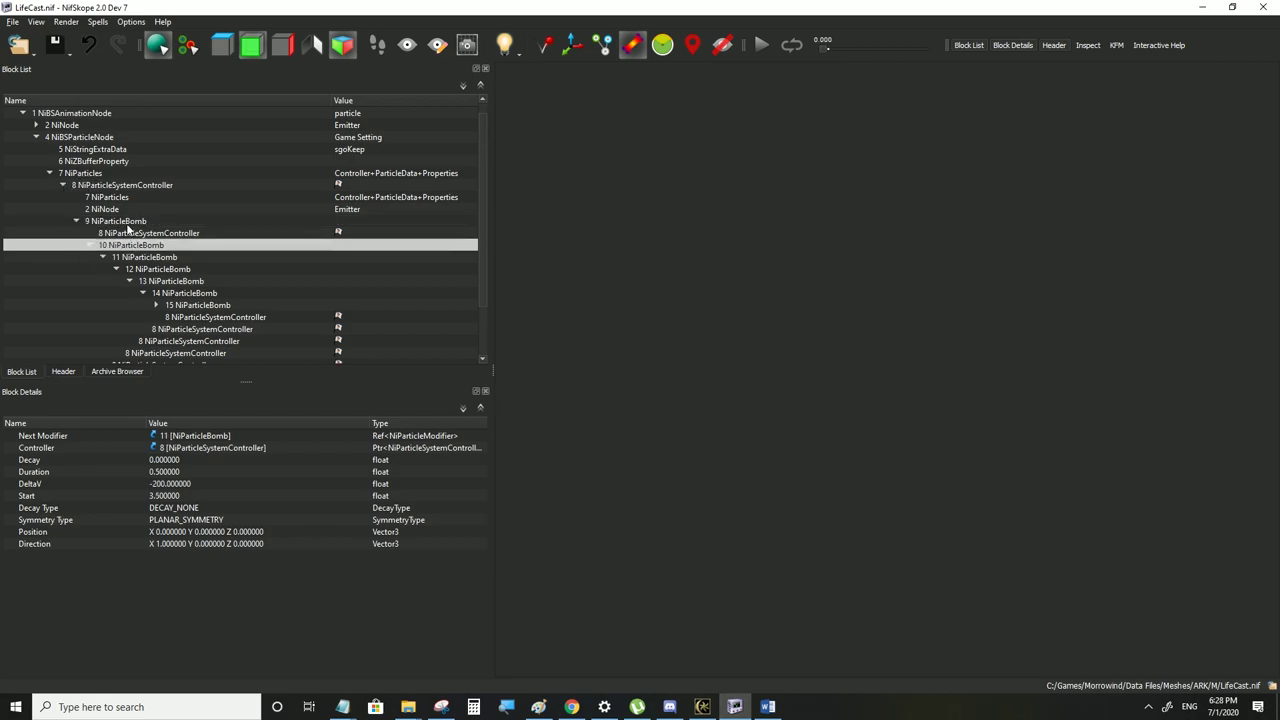
{"action": "double_click", "coordinate": [172, 499]}
{"action": "type", "text": "4"}
{"action": "left_click", "coordinate": [171, 485]}
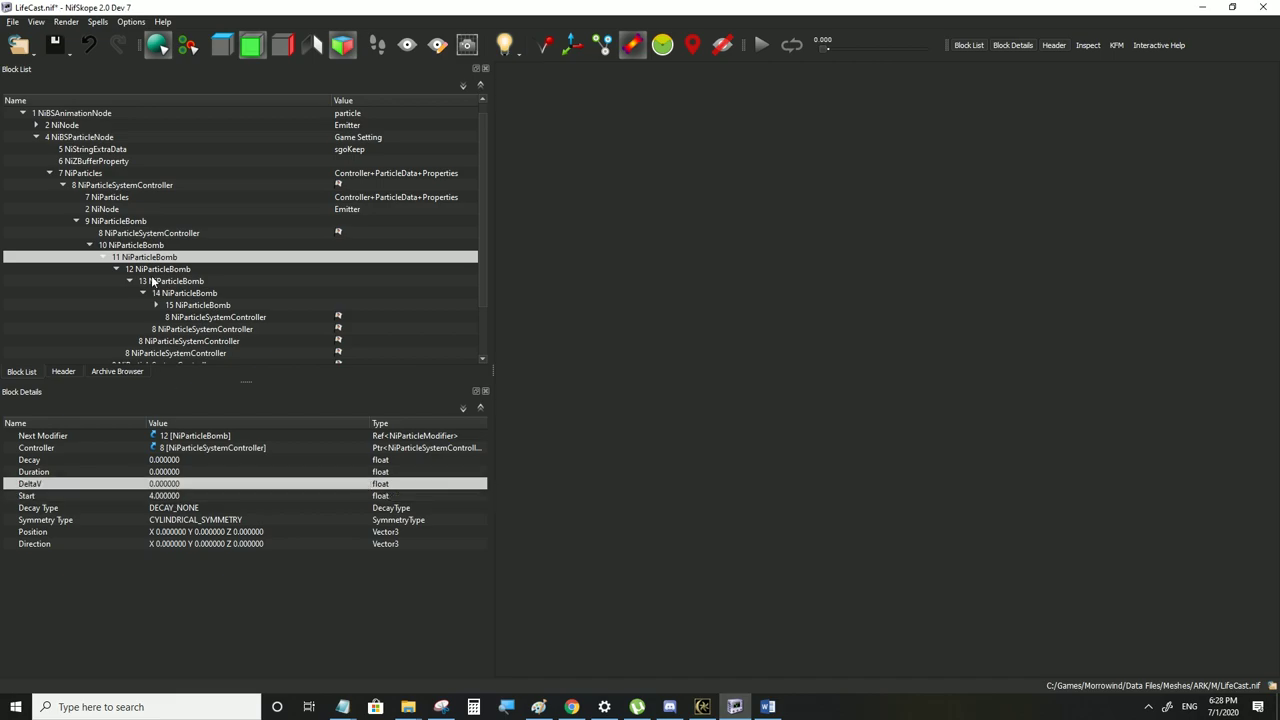
{"action": "left_click", "coordinate": [168, 471]}
{"action": "left_click", "coordinate": [168, 471]}
{"action": "type", "text": "0.5"}
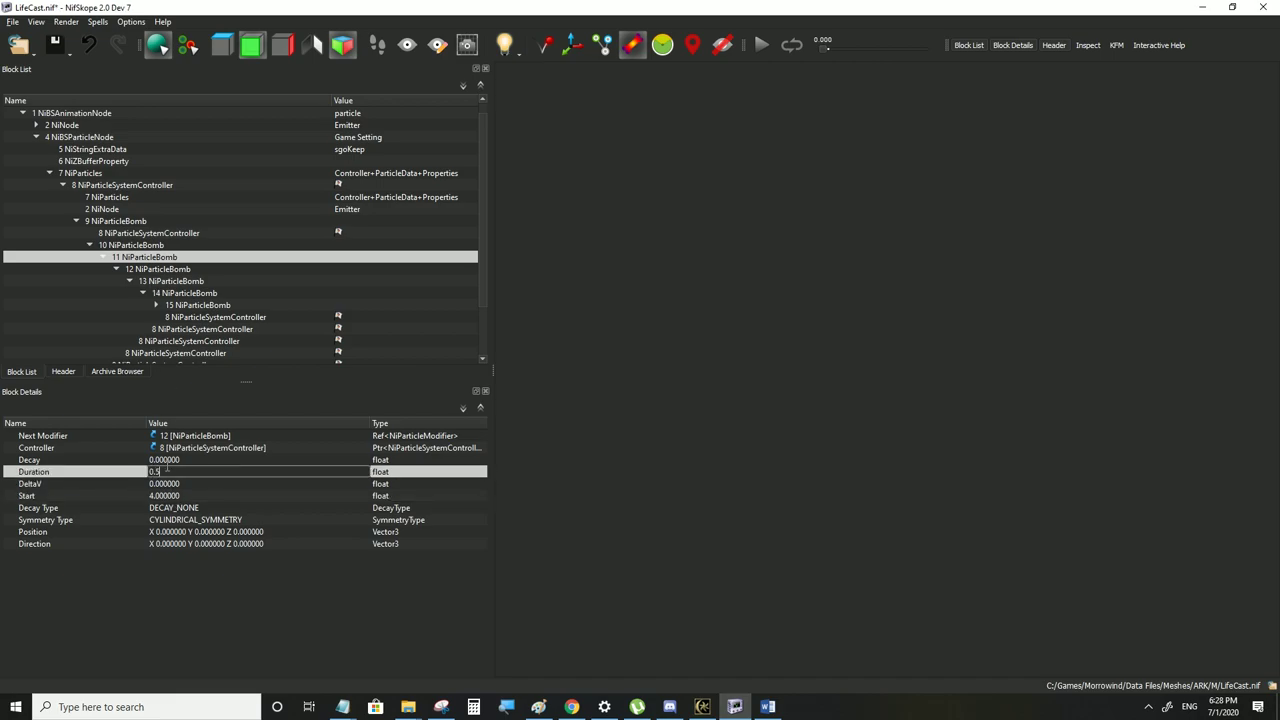
{"action": "left_click", "coordinate": [168, 483]}
{"action": "left_click", "coordinate": [168, 483]}
{"action": "type", "text": "20"}
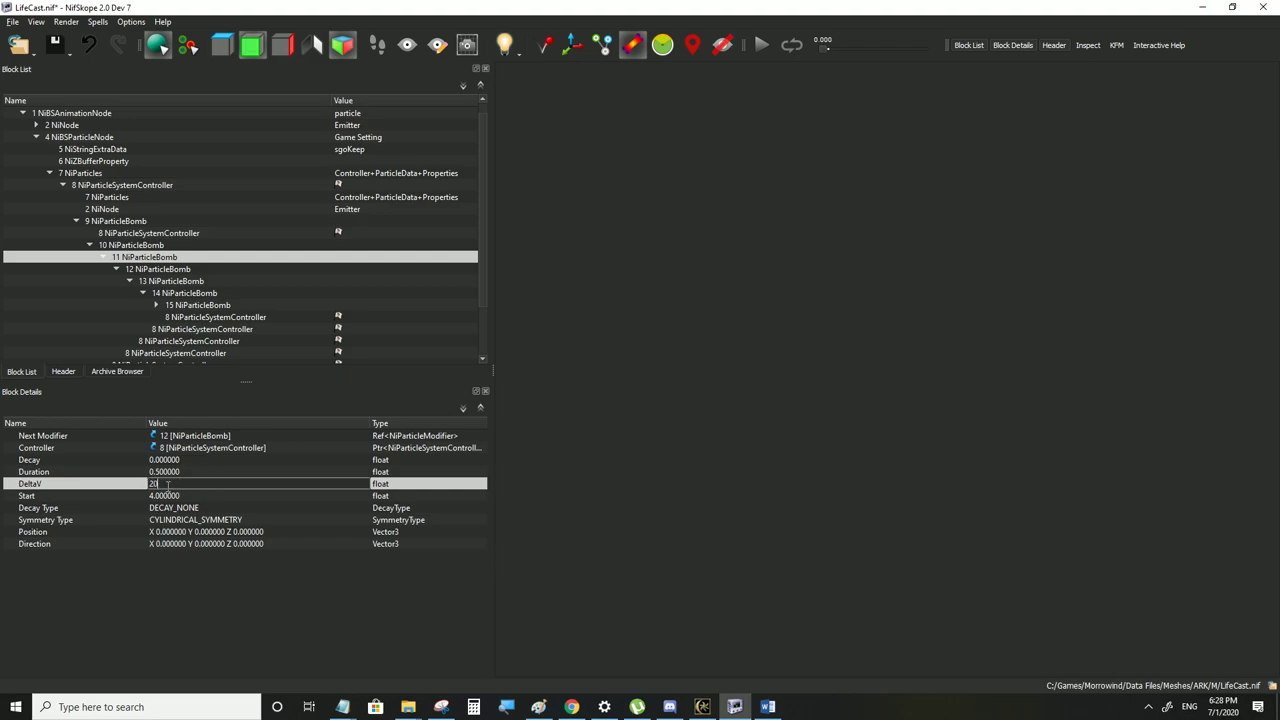
{"action": "type", "text": "0"}
{"action": "key", "text": "Return"}
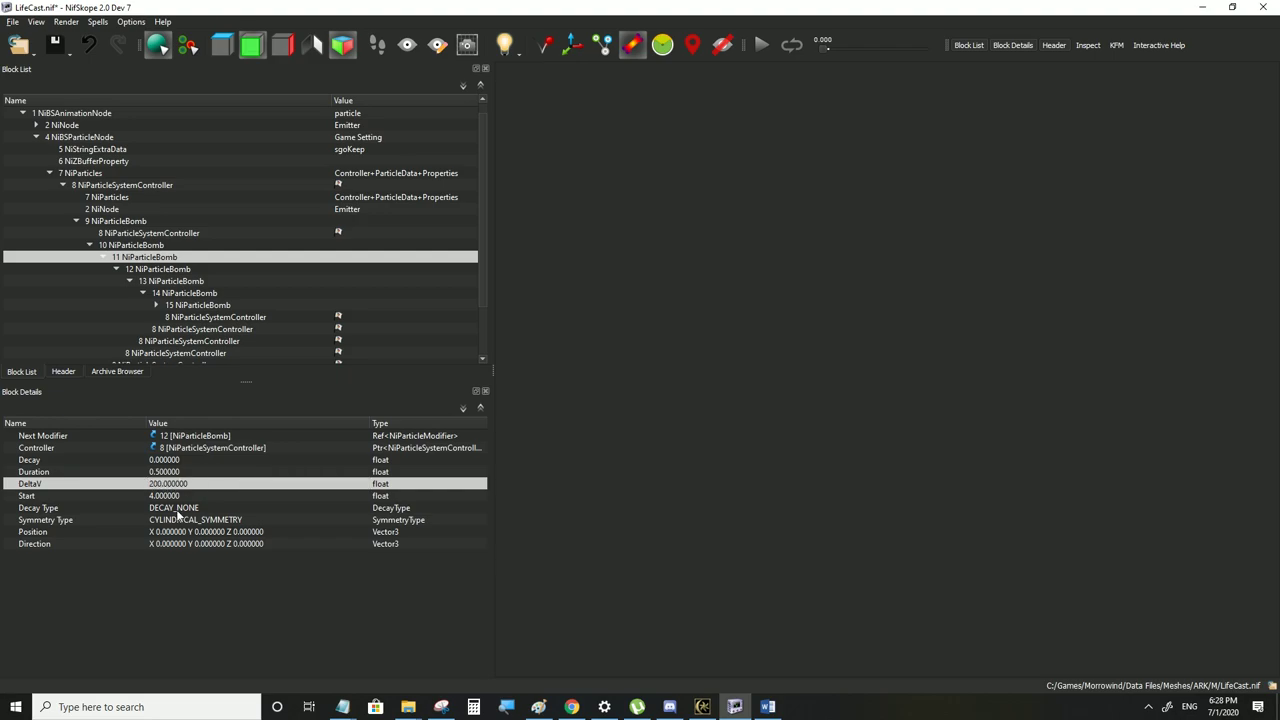
Set bomb 11 to PLANAR_SYMMETRY with Direction Y 1
{"action": "left_click", "coordinate": [288, 520]}
{"action": "left_click", "coordinate": [288, 520]}
{"action": "left_click", "coordinate": [362, 520]}
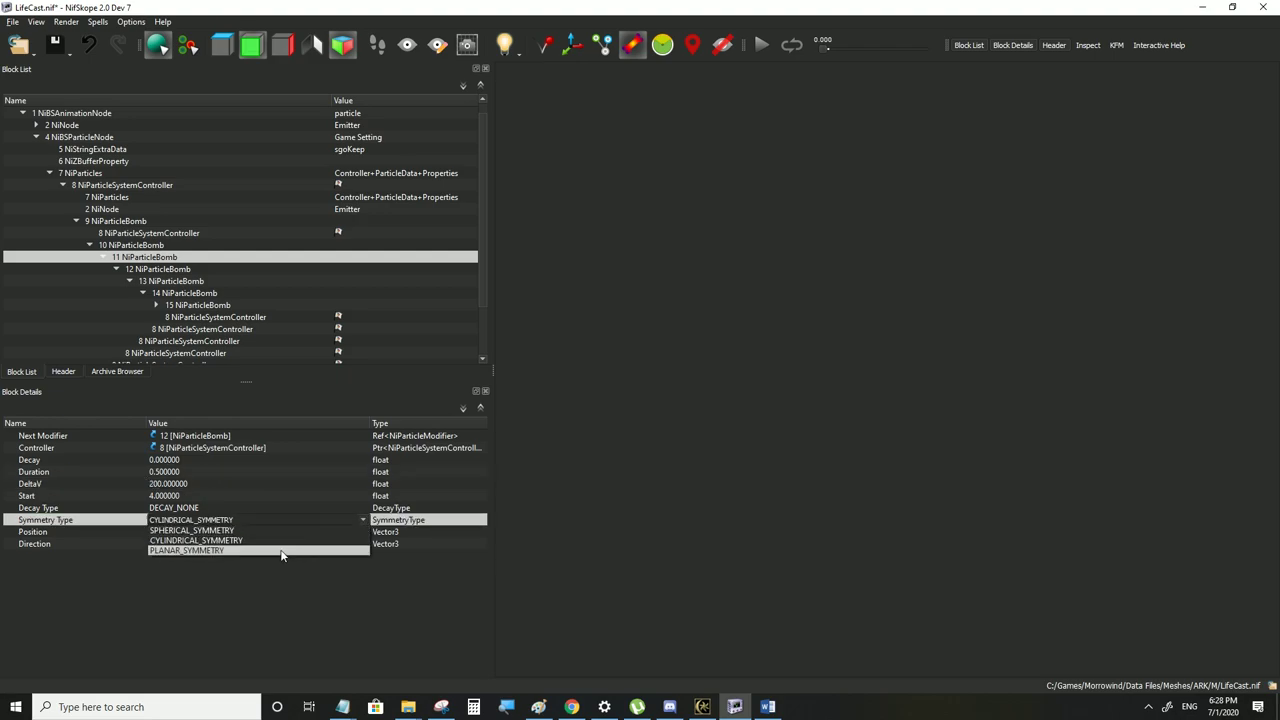
{"action": "left_click", "coordinate": [278, 550]}
{"action": "left_click", "coordinate": [212, 545]}
{"action": "left_click", "coordinate": [240, 543]}
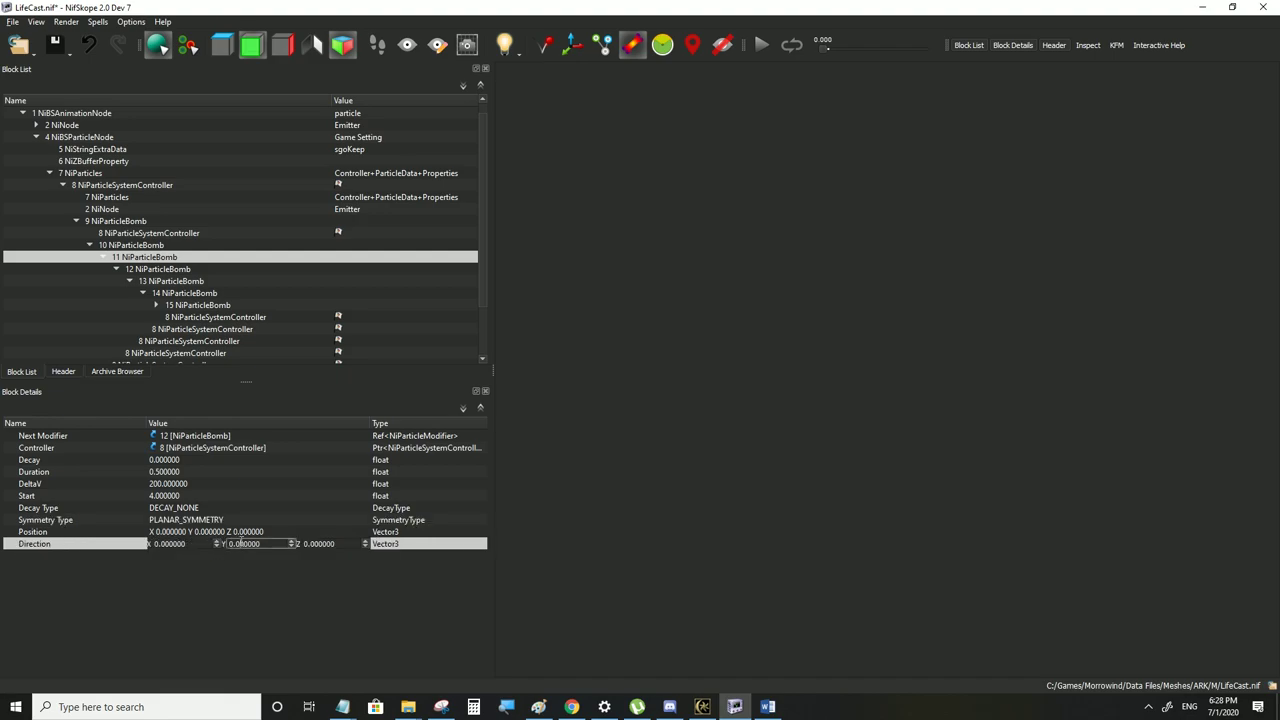
{"action": "left_click", "coordinate": [229, 534]}
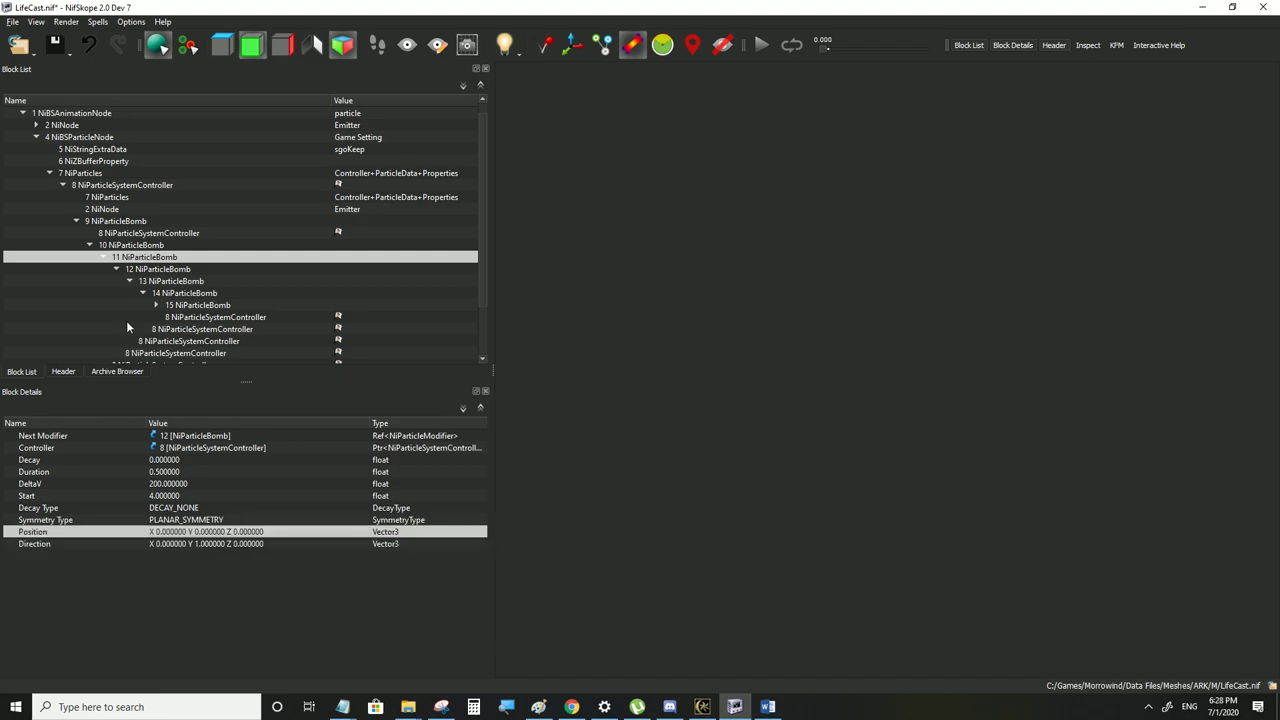
Set bomb 12's Symmetry Type to PLANAR_SYMMETRY
{"action": "left_click", "coordinate": [158, 269]}
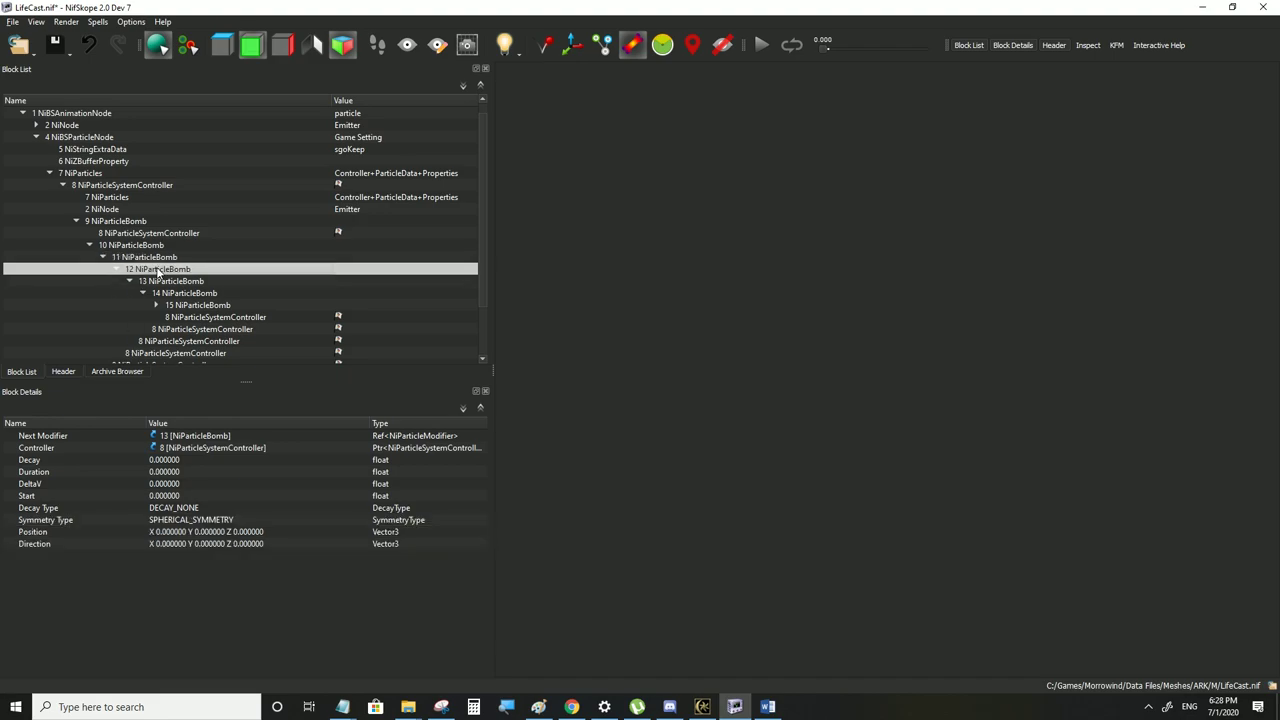
{"action": "double_click", "coordinate": [365, 522]}
{"action": "left_click", "coordinate": [365, 522]}
{"action": "left_click", "coordinate": [247, 552]}
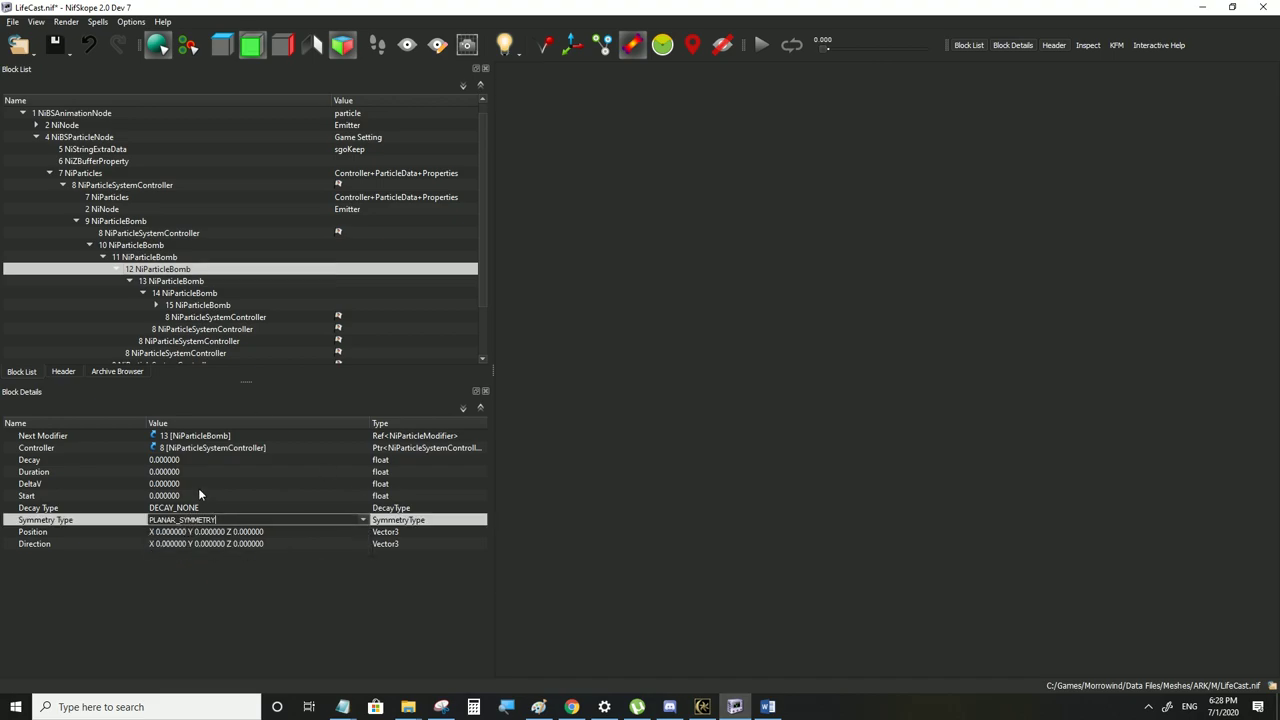
{"action": "left_click", "coordinate": [188, 486]}
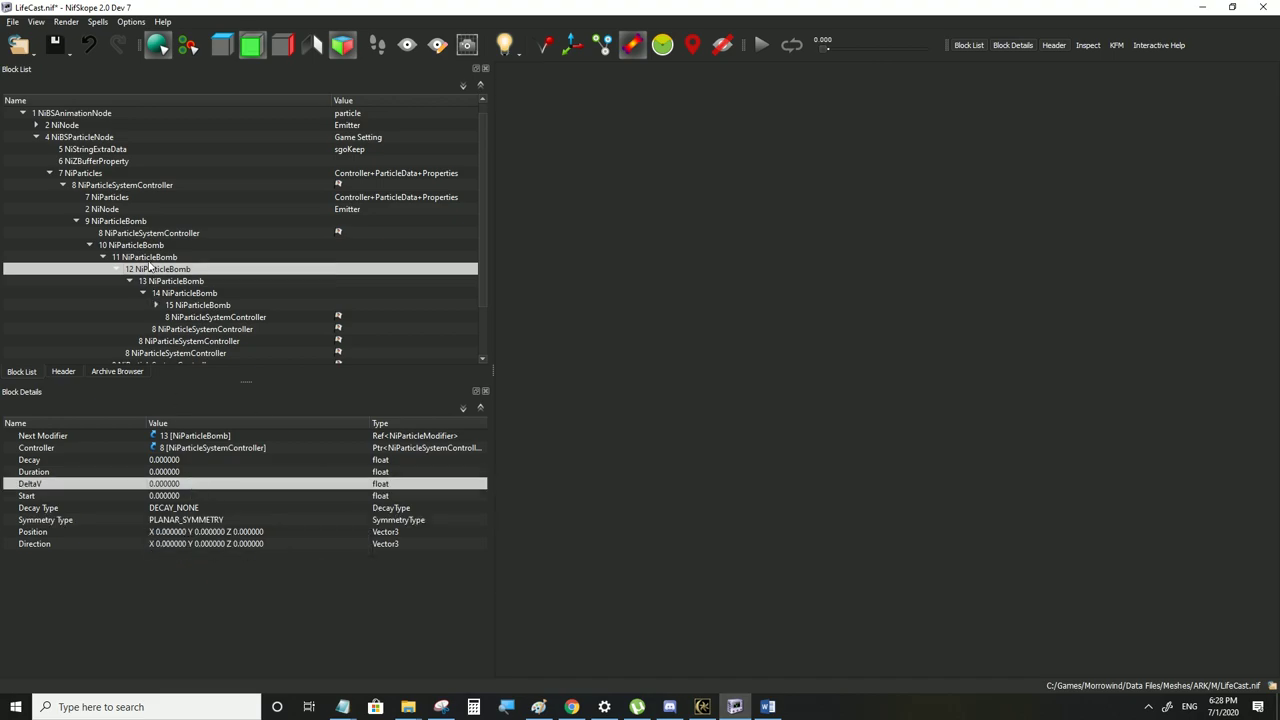
{"action": "left_click", "coordinate": [147, 258]}
{"action": "left_click", "coordinate": [148, 270]}
Give bomb 12 Start 4.5, Duration 0.5 and DeltaV -200
{"action": "double_click", "coordinate": [182, 495]}
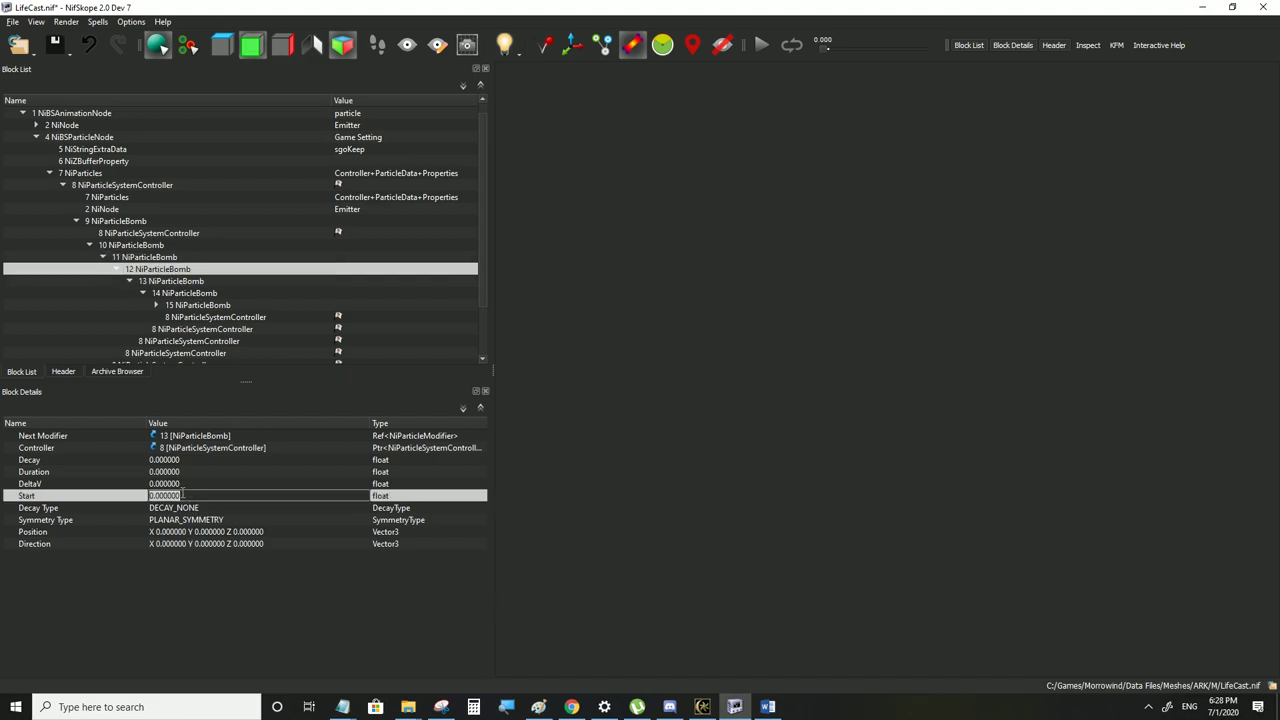
{"action": "type", "text": "4.5"}
{"action": "left_click", "coordinate": [193, 472]}
{"action": "double_click", "coordinate": [193, 472]}
{"action": "type", "text": "0.5"}
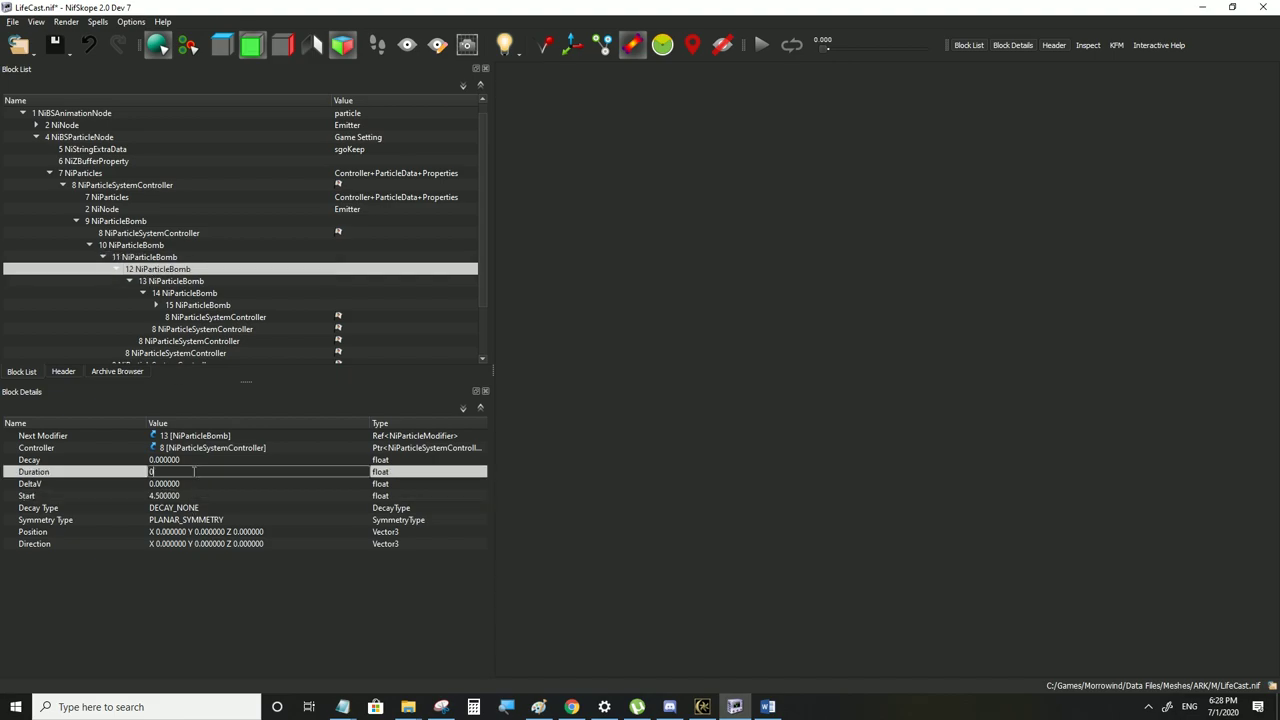
{"action": "key", "text": "Return"}
{"action": "left_click", "coordinate": [242, 484]}
{"action": "double_click", "coordinate": [240, 483]}
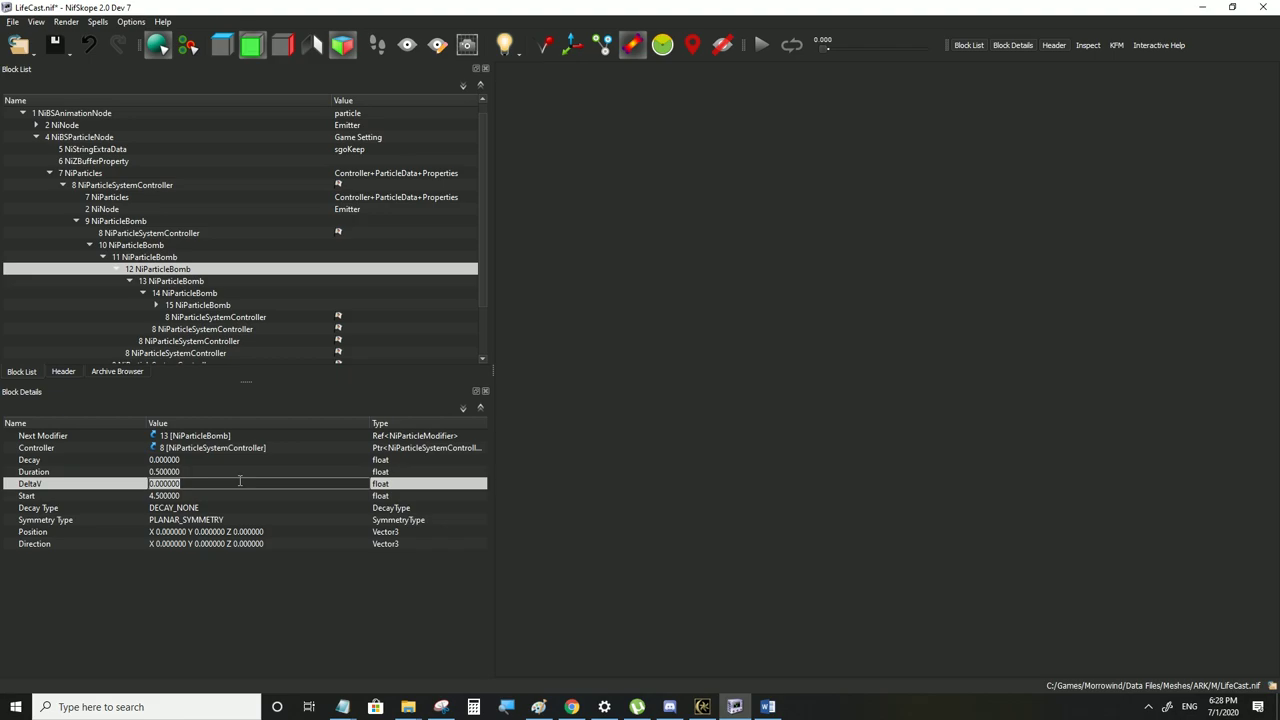
{"action": "type", "text": "-200"}
{"action": "key", "text": "Return"}
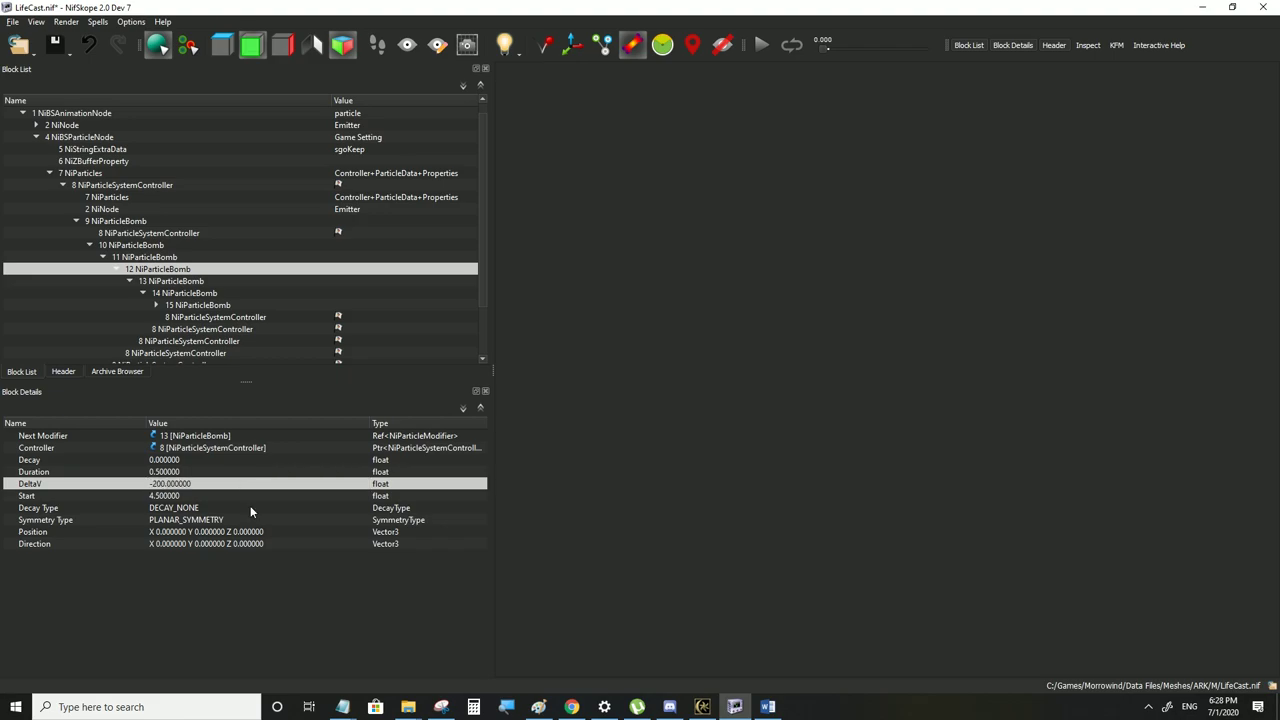
Set bomb 12's Direction Y to 1, then review bombs 11 and 10
{"action": "double_click", "coordinate": [211, 545]}
{"action": "key", "text": "Tab"}
{"action": "type", "text": "1"}
{"action": "left_click", "coordinate": [235, 534]}
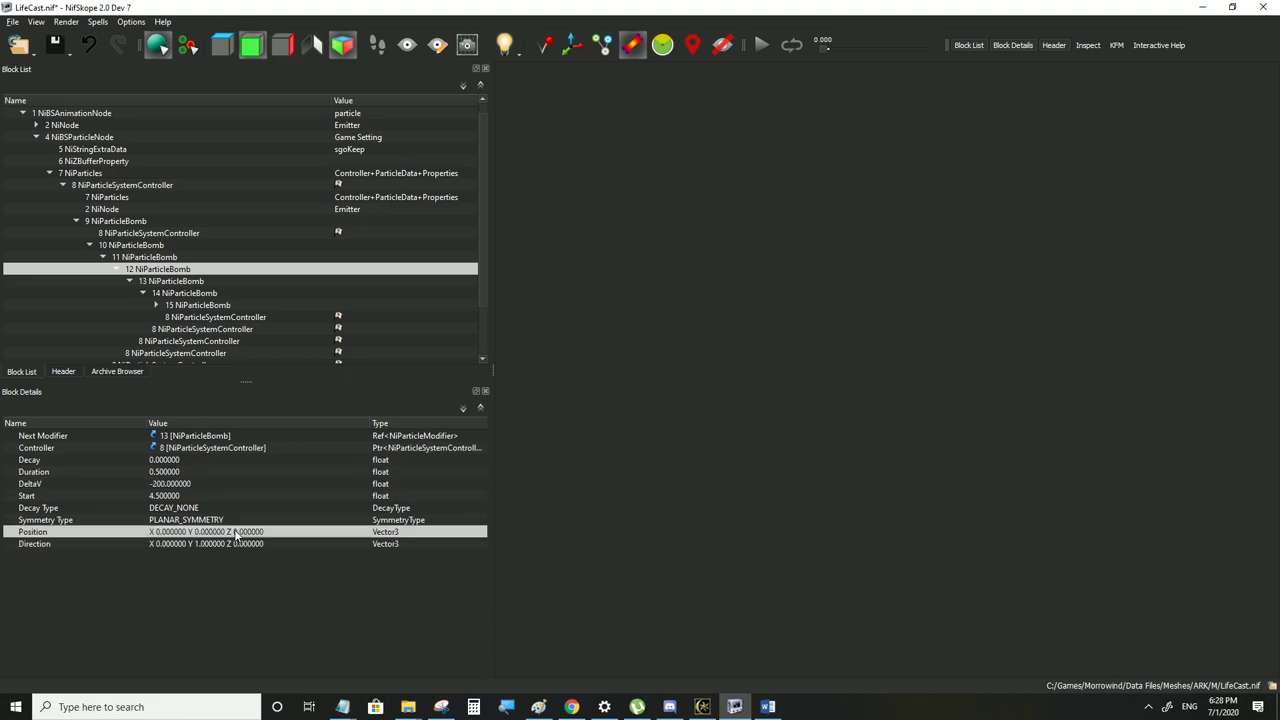
{"action": "left_click", "coordinate": [138, 258]}
{"action": "left_click", "coordinate": [134, 246]}
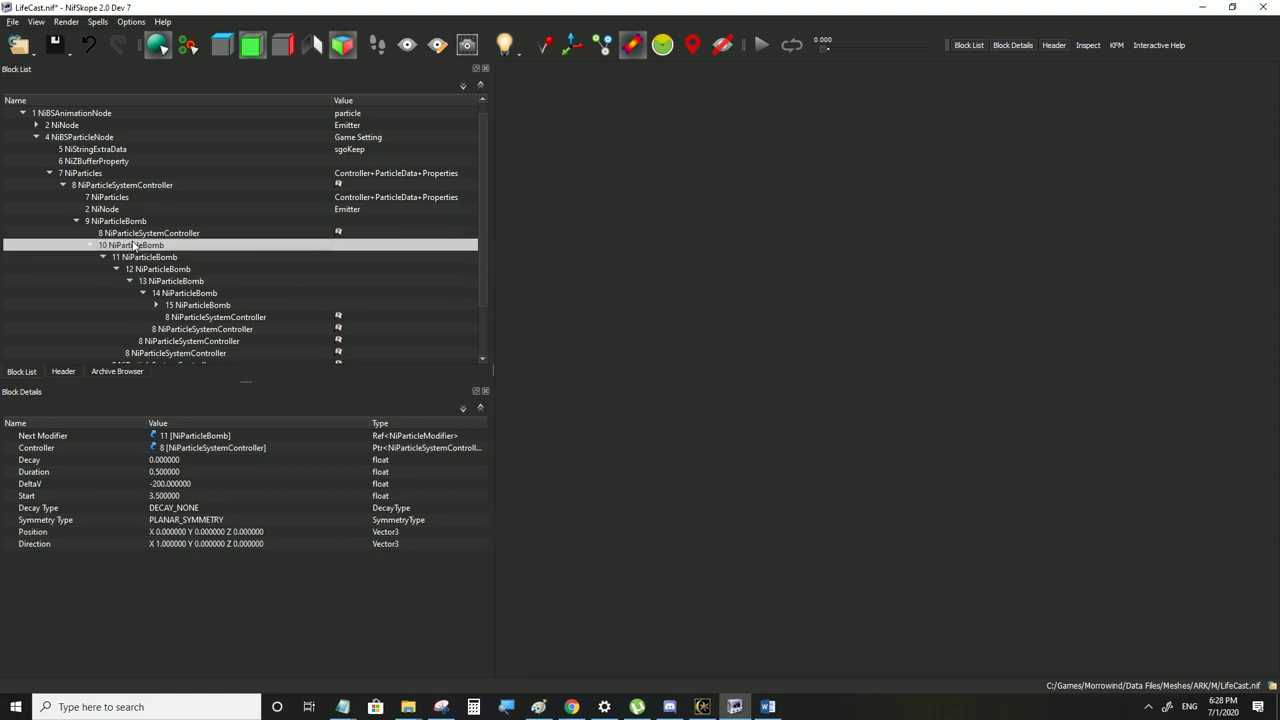
{"action": "left_click", "coordinate": [13, 21]}
Switch to Morrowind and walk the character back and forth around the red particles
{"action": "left_click", "coordinate": [701, 707]}
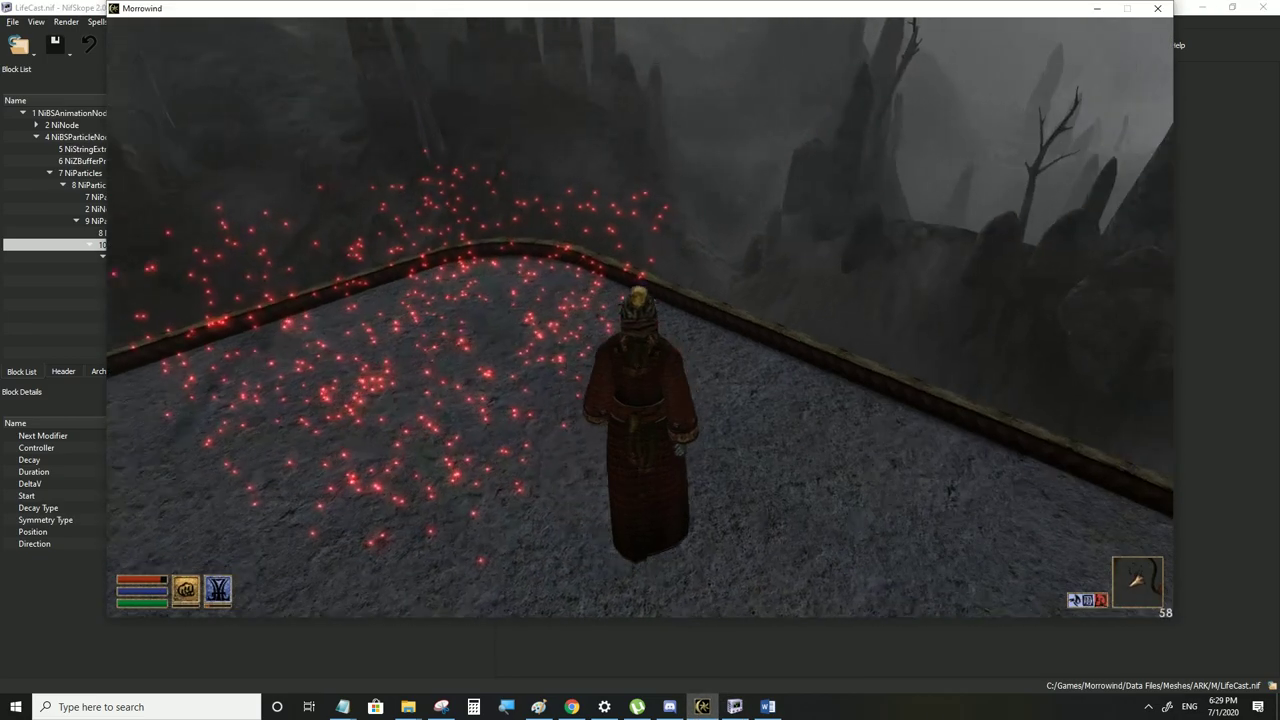
{"action": "key", "text": "w"}
{"action": "key", "text": "s"}
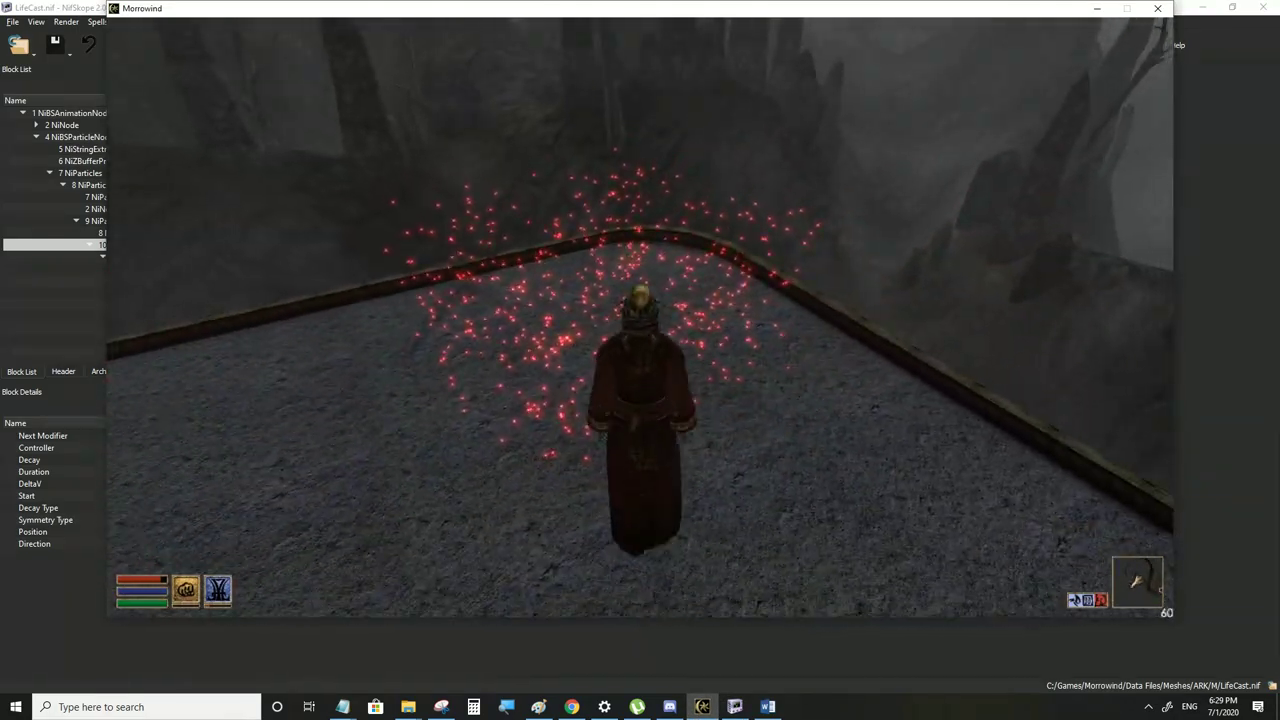
{"action": "key", "text": "w"}
{"action": "key", "text": "s"}
{"action": "key", "text": "w"}
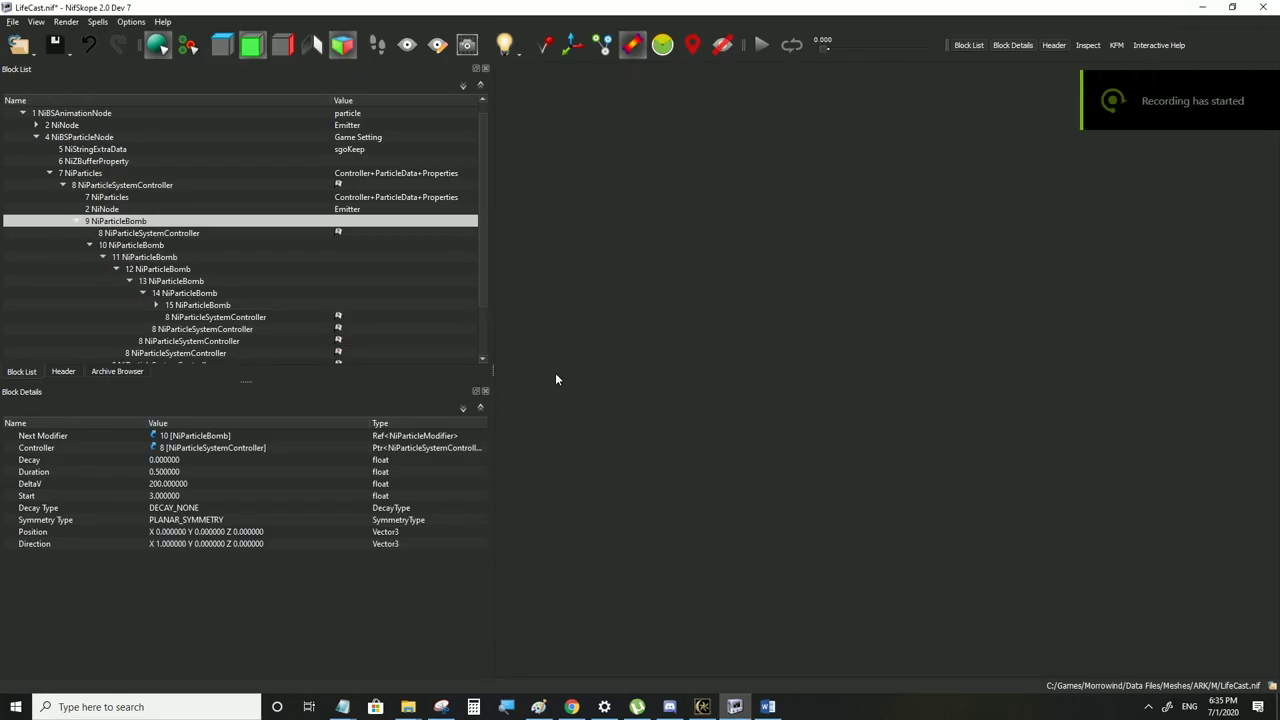
Set the DeltaV of particle bombs 9 and 10 to 600 and -600
{"action": "double_click", "coordinate": [168, 484]}
{"action": "type", "text": "600"}
{"action": "left_click", "coordinate": [170, 496]}
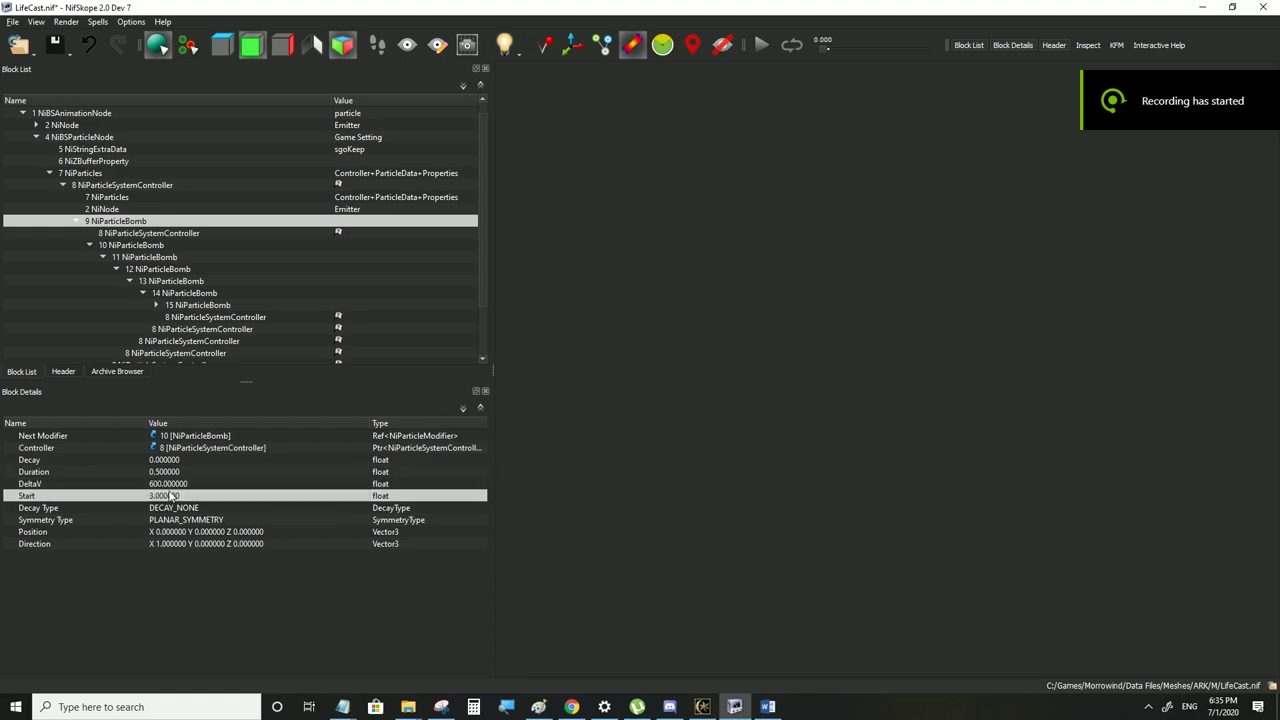
{"action": "left_click", "coordinate": [127, 245]}
{"action": "double_click", "coordinate": [170, 484]}
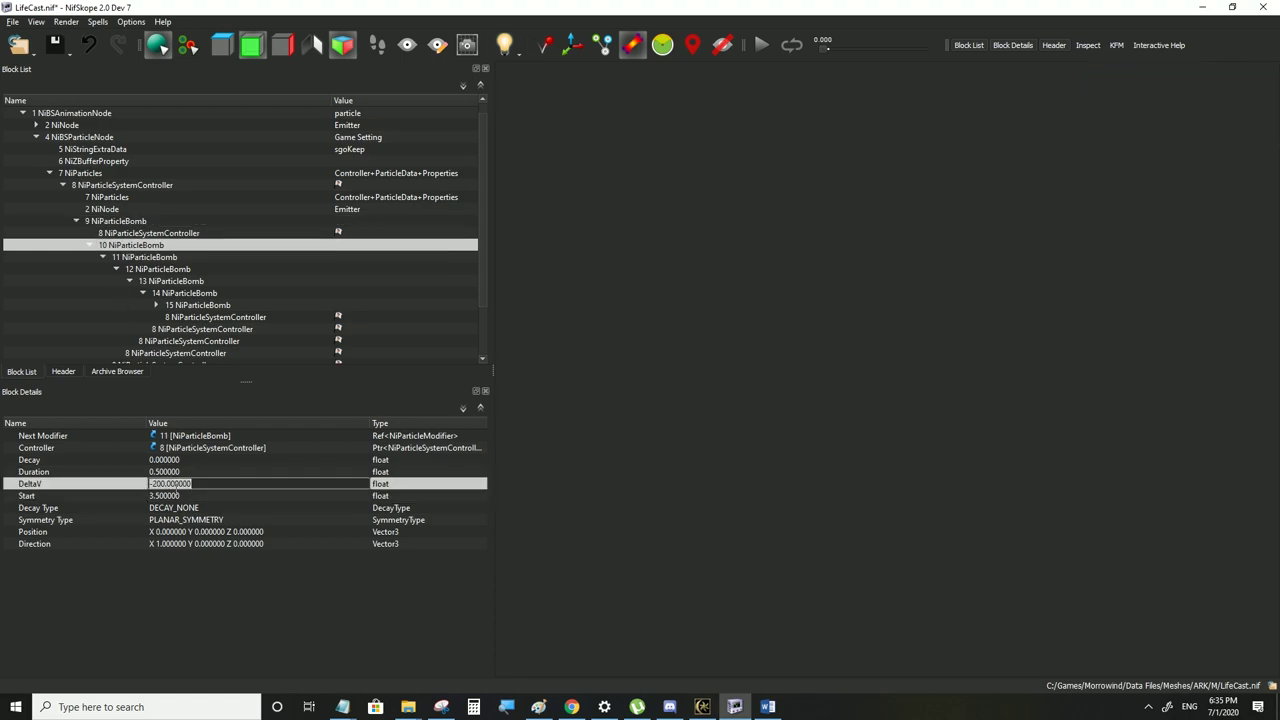
{"action": "type", "text": "-600"}
Set the DeltaV of particle bombs 11 and 12 to 600 and -600
{"action": "left_click", "coordinate": [139, 258]}
{"action": "double_click", "coordinate": [165, 484]}
{"action": "type", "text": "60"}
{"action": "left_click", "coordinate": [164, 473]}
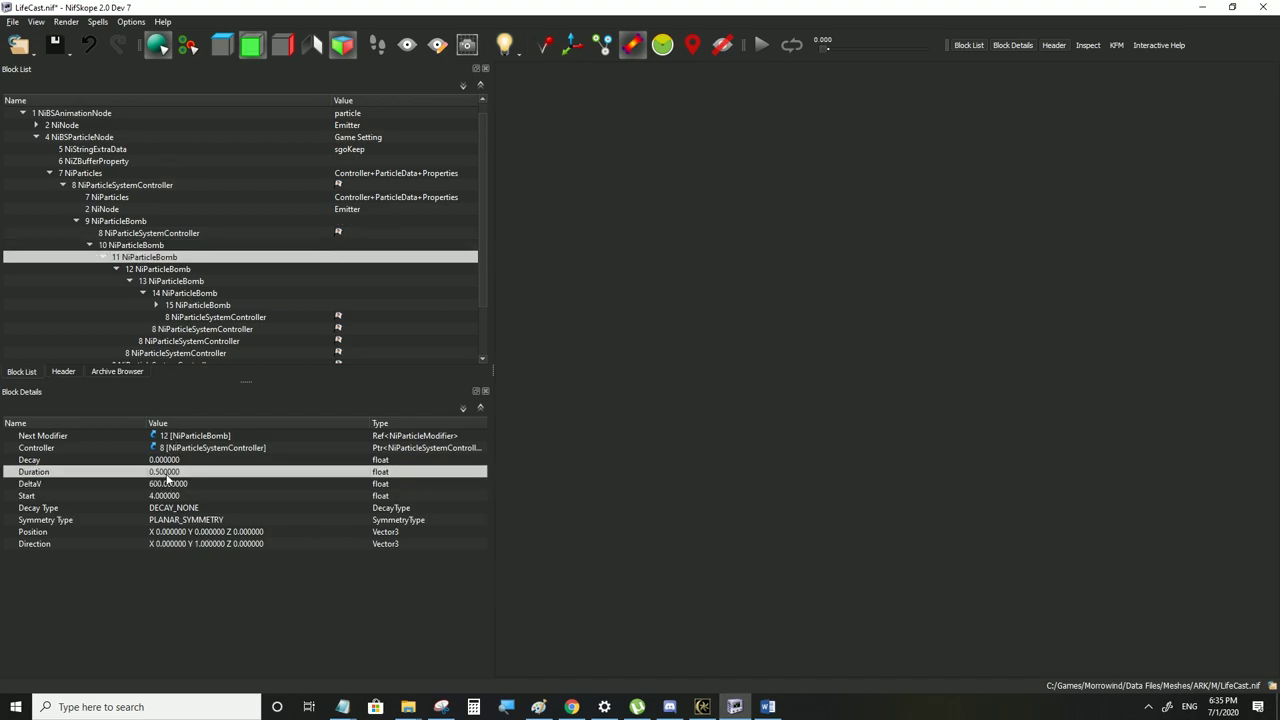
{"action": "left_click", "coordinate": [144, 271]}
{"action": "double_click", "coordinate": [165, 484]}
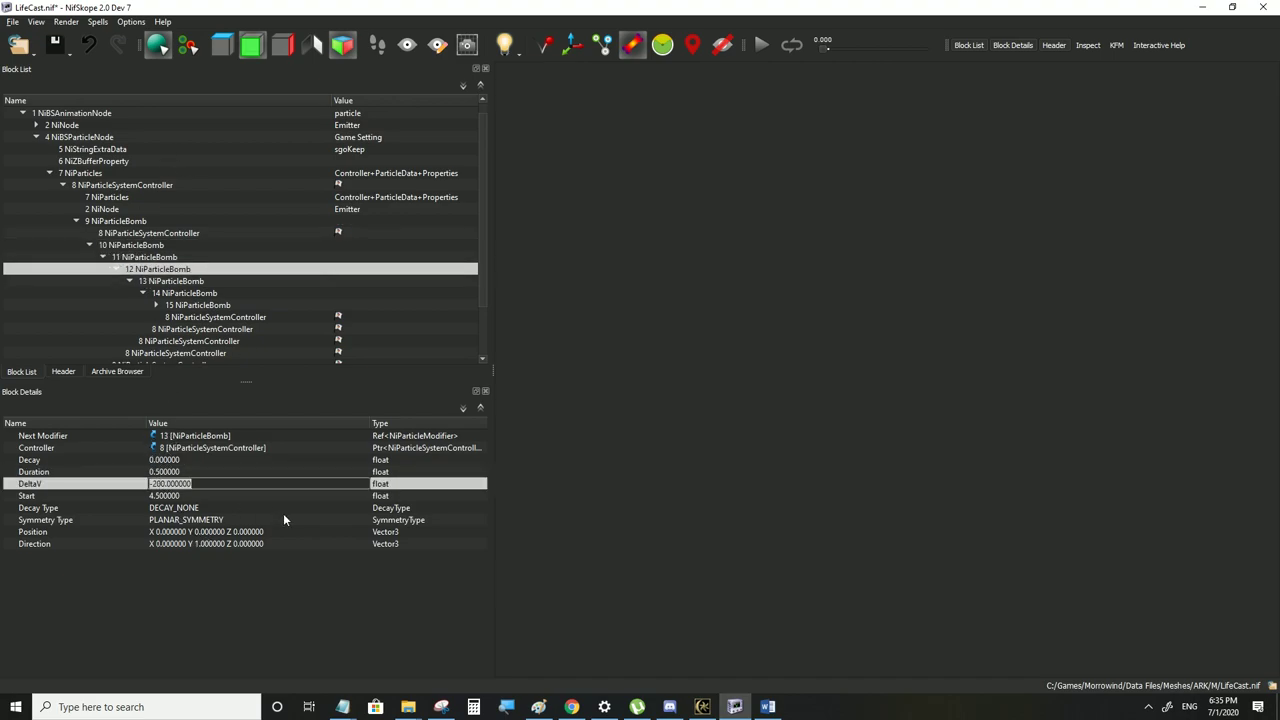
{"action": "type", "text": "-600"}
{"action": "key", "text": "Return"}
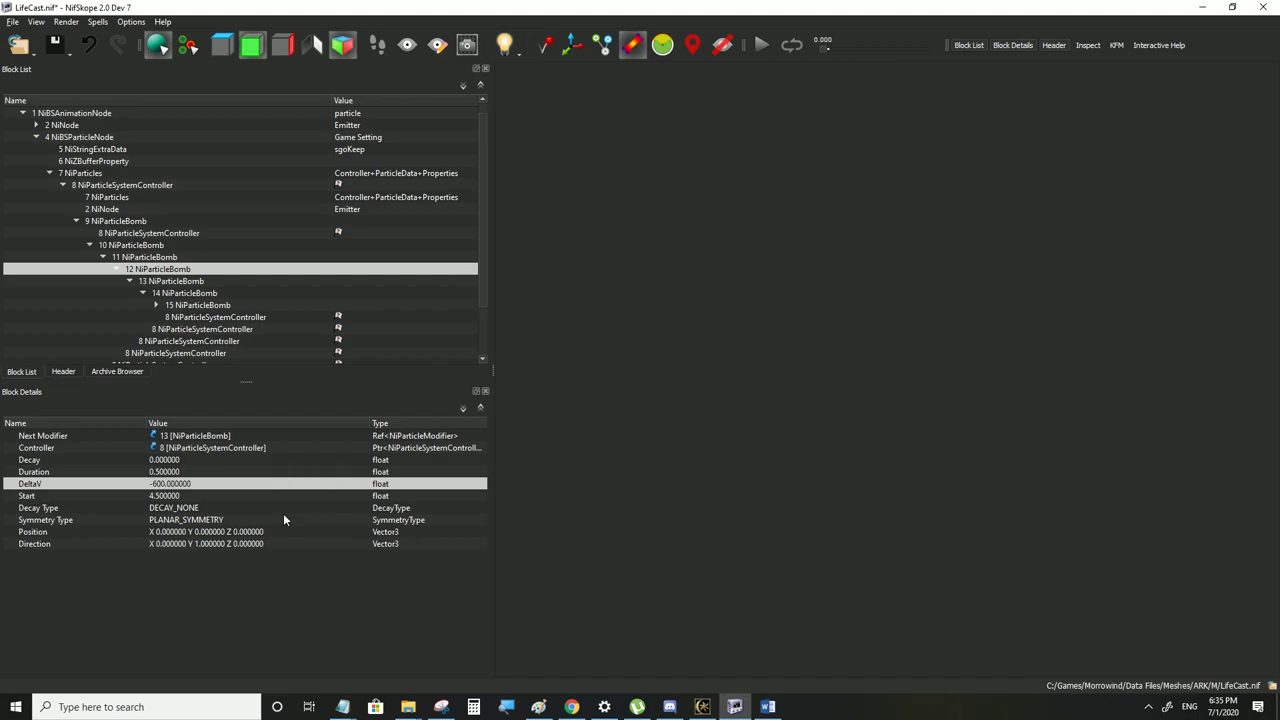
Point particle bomb 13's Direction along the Z axis with Z set to 1
{"action": "left_click", "coordinate": [170, 283]}
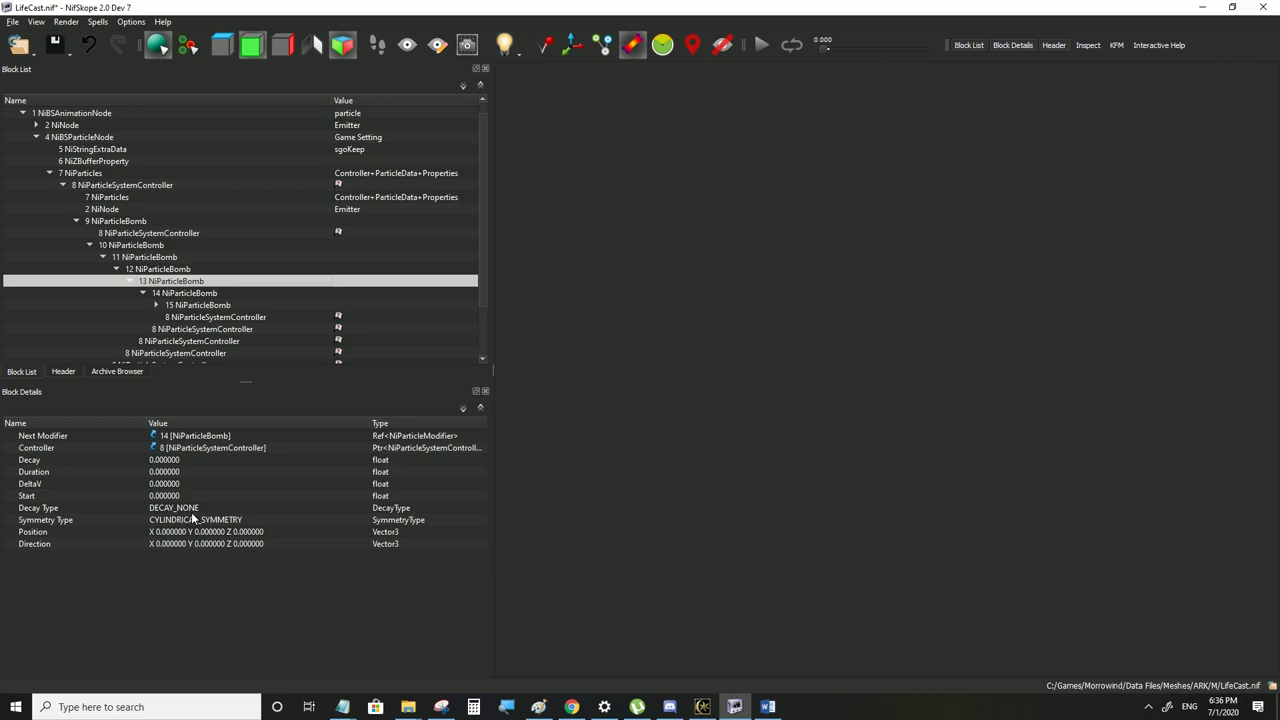
{"action": "double_click", "coordinate": [358, 518]}
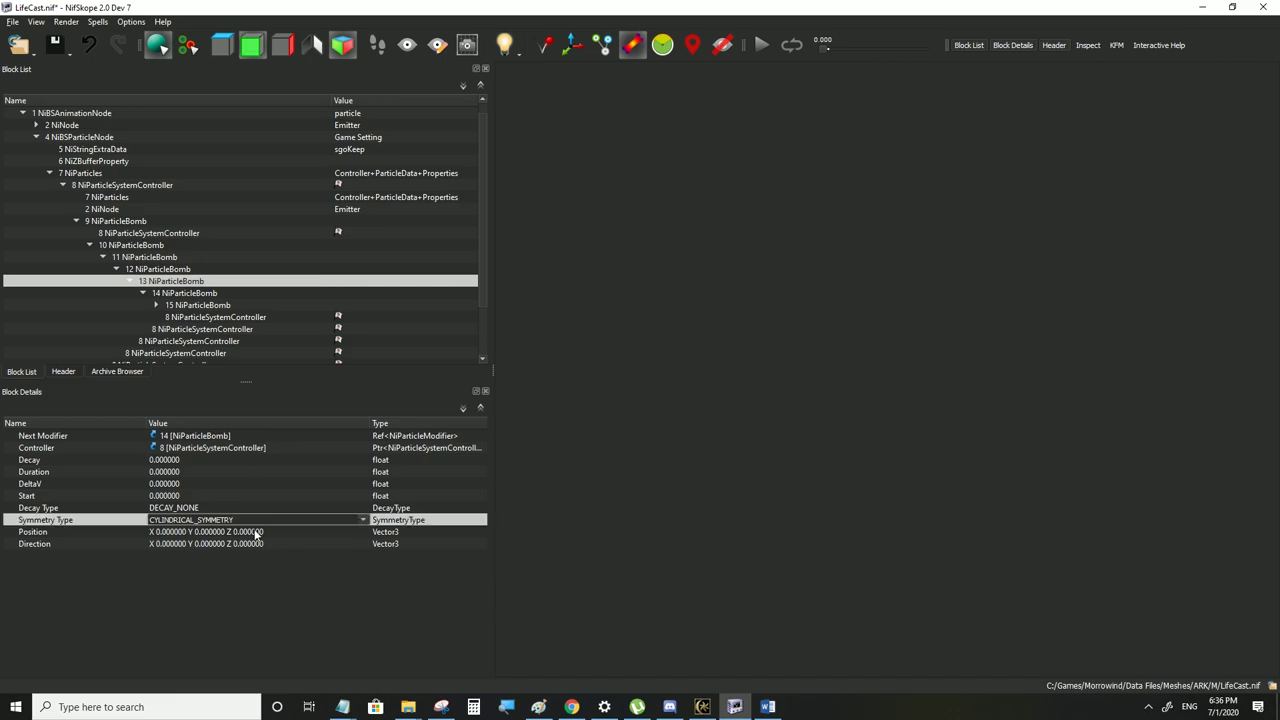
{"action": "left_click", "coordinate": [183, 534]}
{"action": "double_click", "coordinate": [317, 544]}
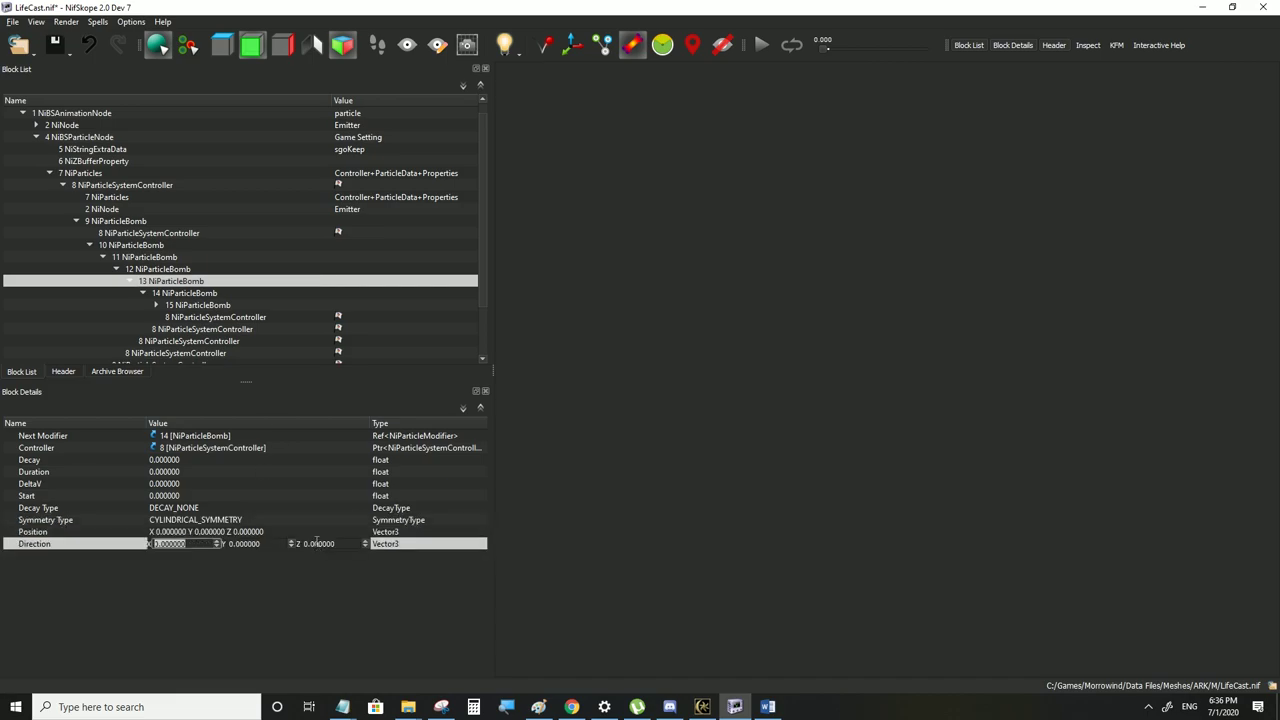
{"action": "double_click", "coordinate": [339, 543]}
{"action": "left_click", "coordinate": [239, 510]}
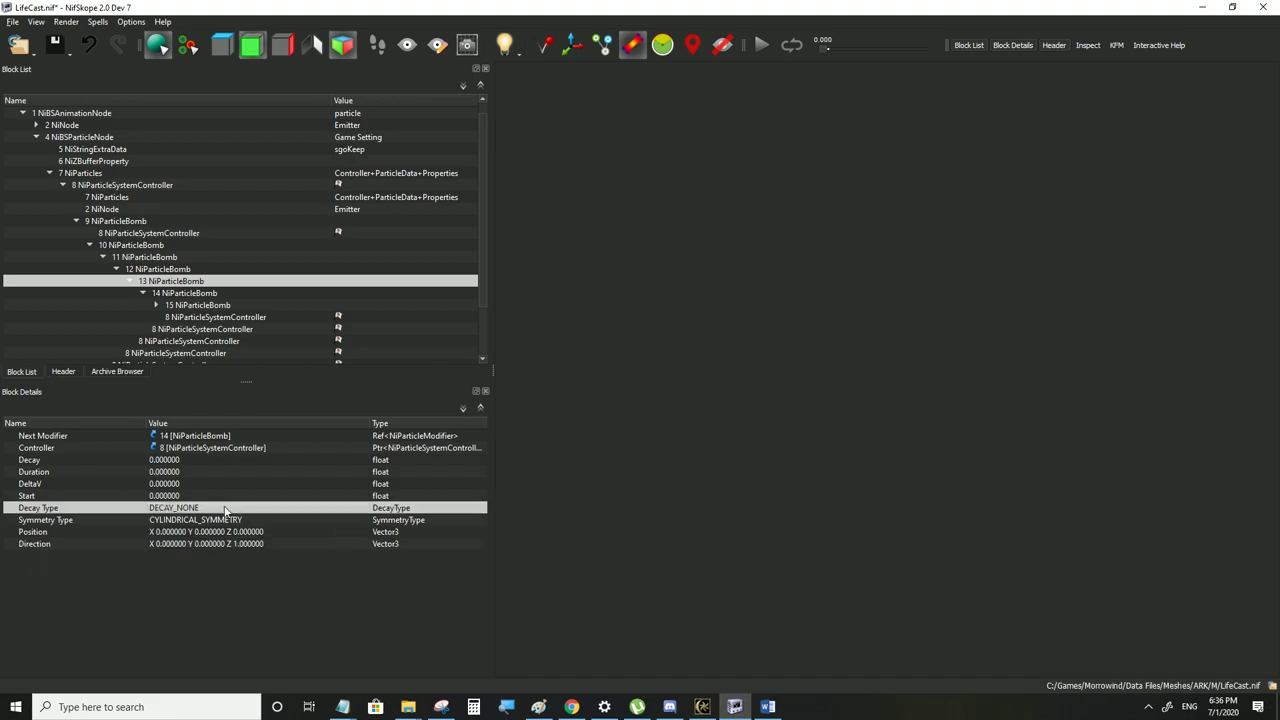
Give bomb 13 Start 5, Duration 2 and DeltaV -4000
{"action": "left_click", "coordinate": [196, 496]}
{"action": "left_click", "coordinate": [140, 270]}
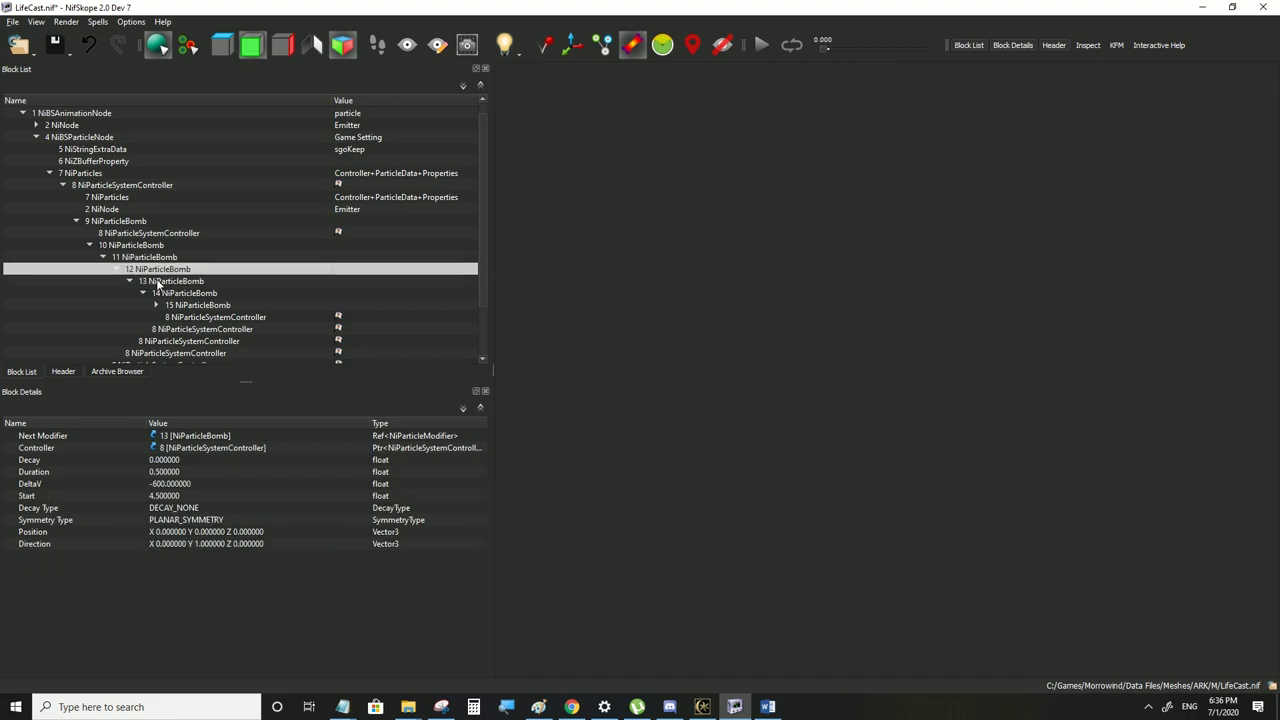
{"action": "left_click", "coordinate": [157, 282]}
{"action": "double_click", "coordinate": [175, 496]}
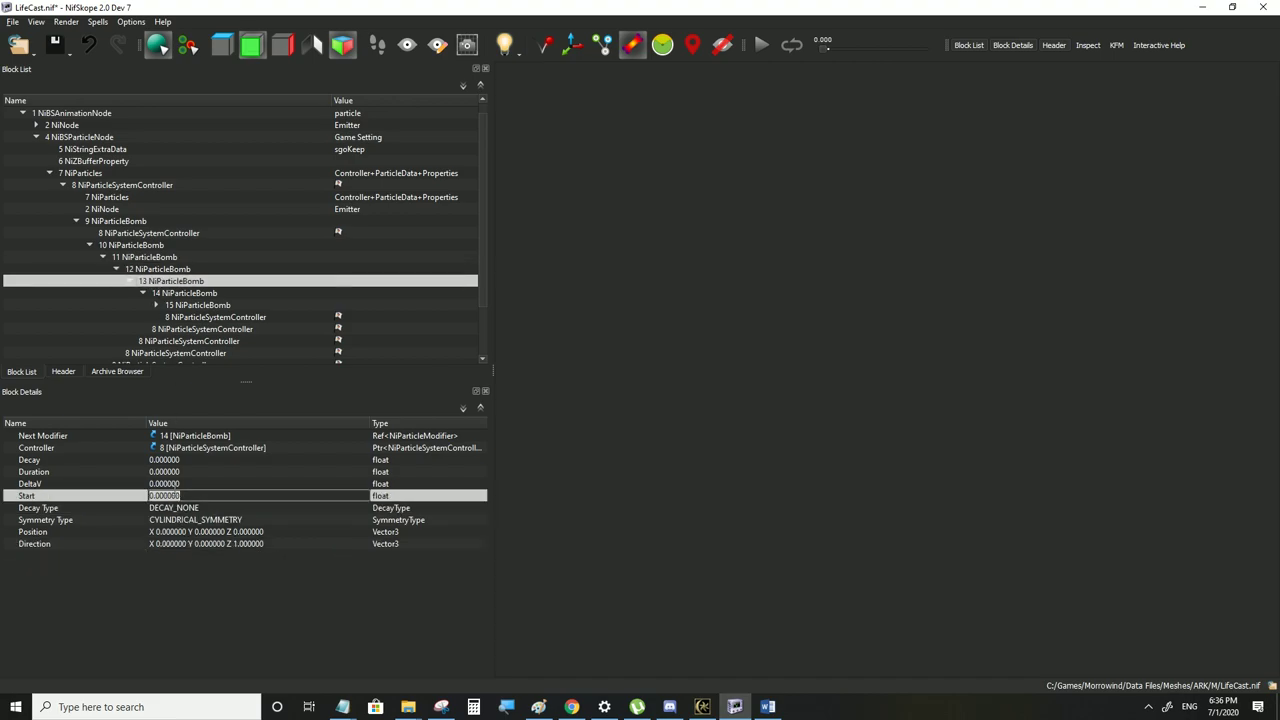
{"action": "type", "text": "5"}
{"action": "double_click", "coordinate": [165, 472]}
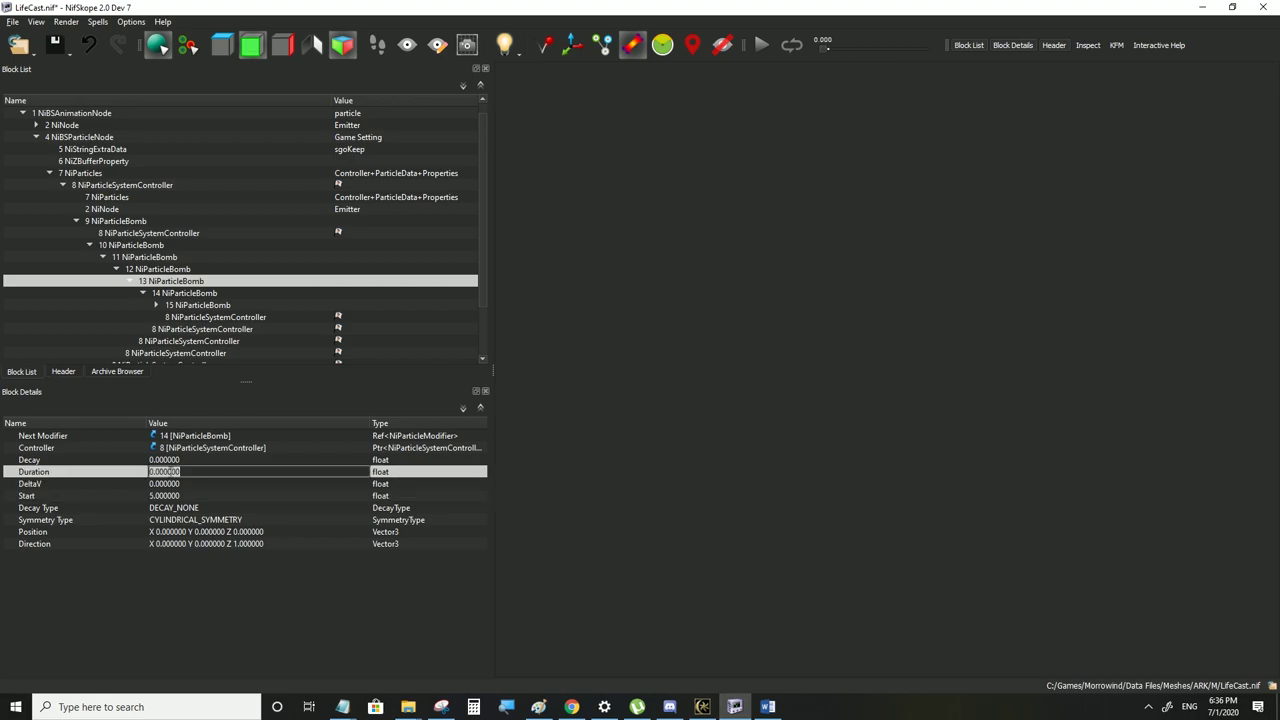
{"action": "type", "text": "2"}
{"action": "key", "text": "Return"}
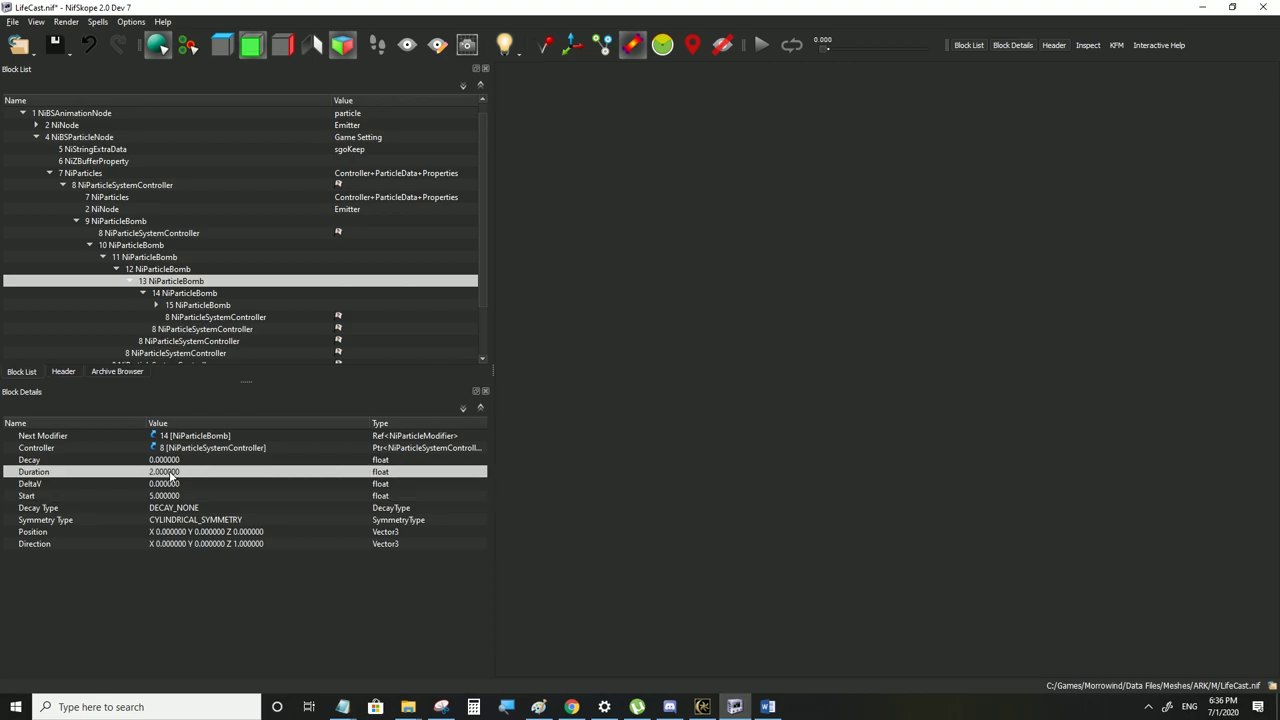
{"action": "double_click", "coordinate": [168, 484]}
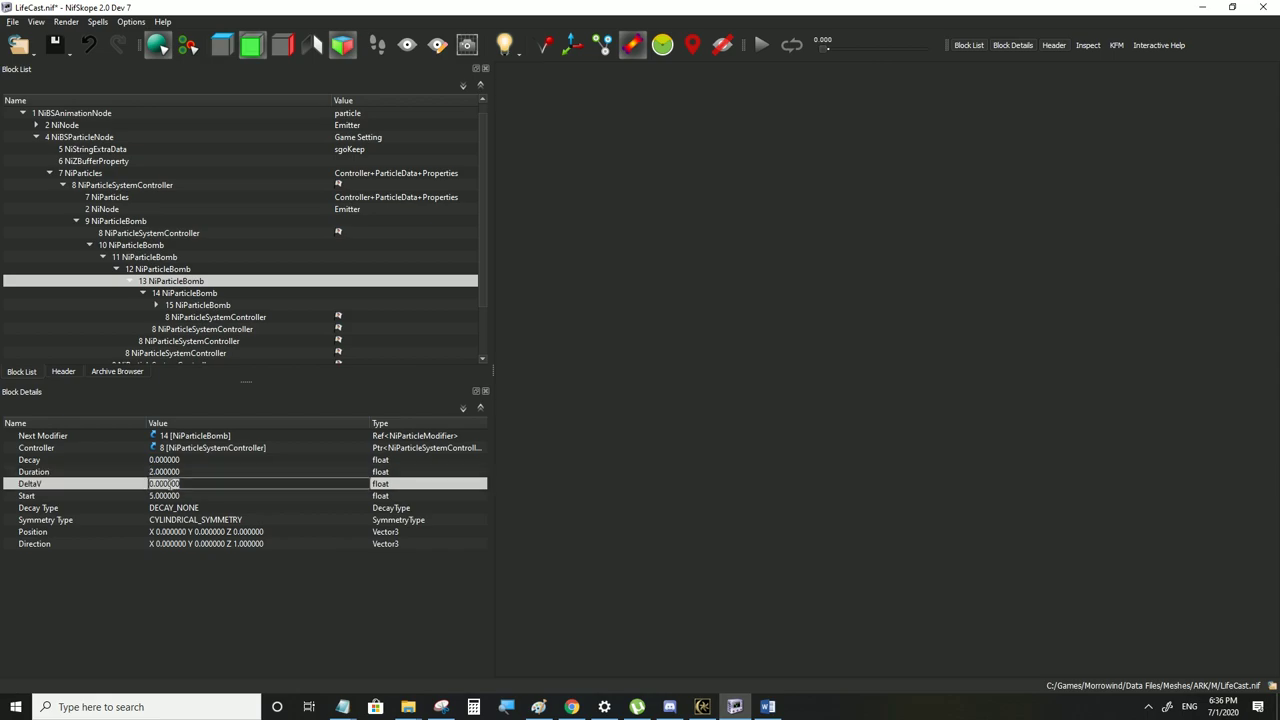
{"action": "key", "text": "Return"}
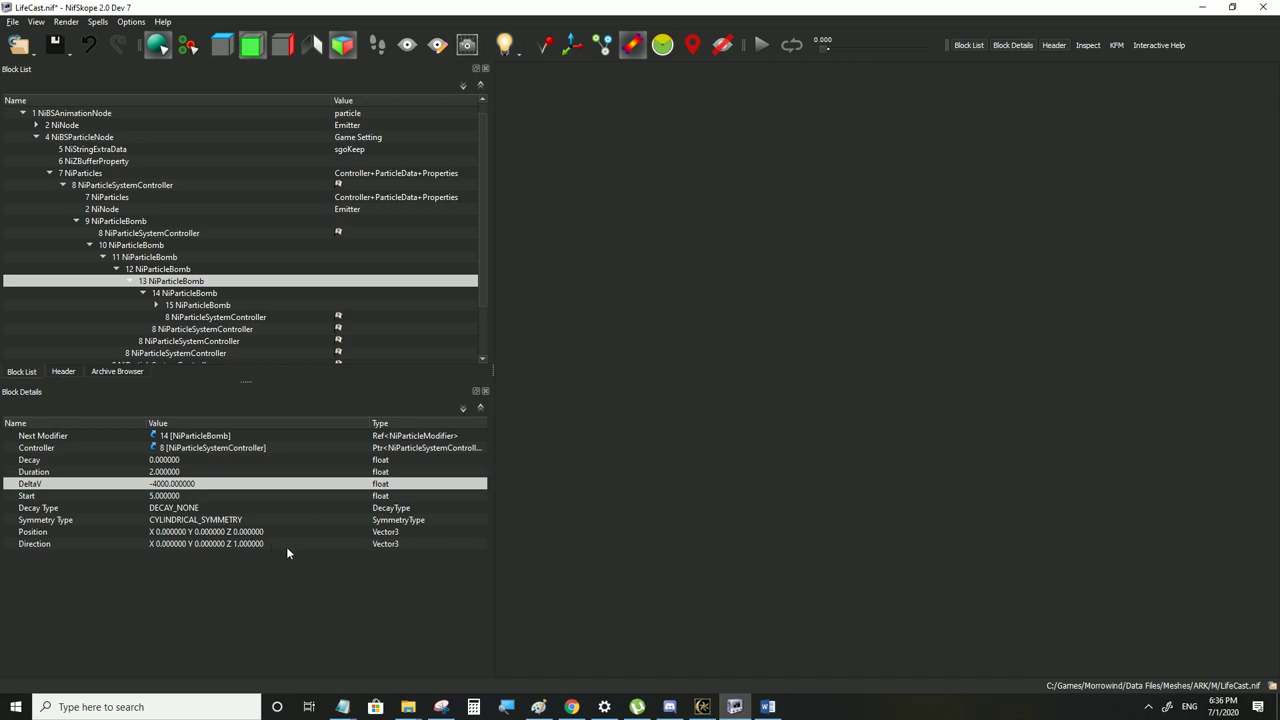
Save LifeCast.nif and switch to Morrowind for testing
{"action": "left_click", "coordinate": [164, 273]}
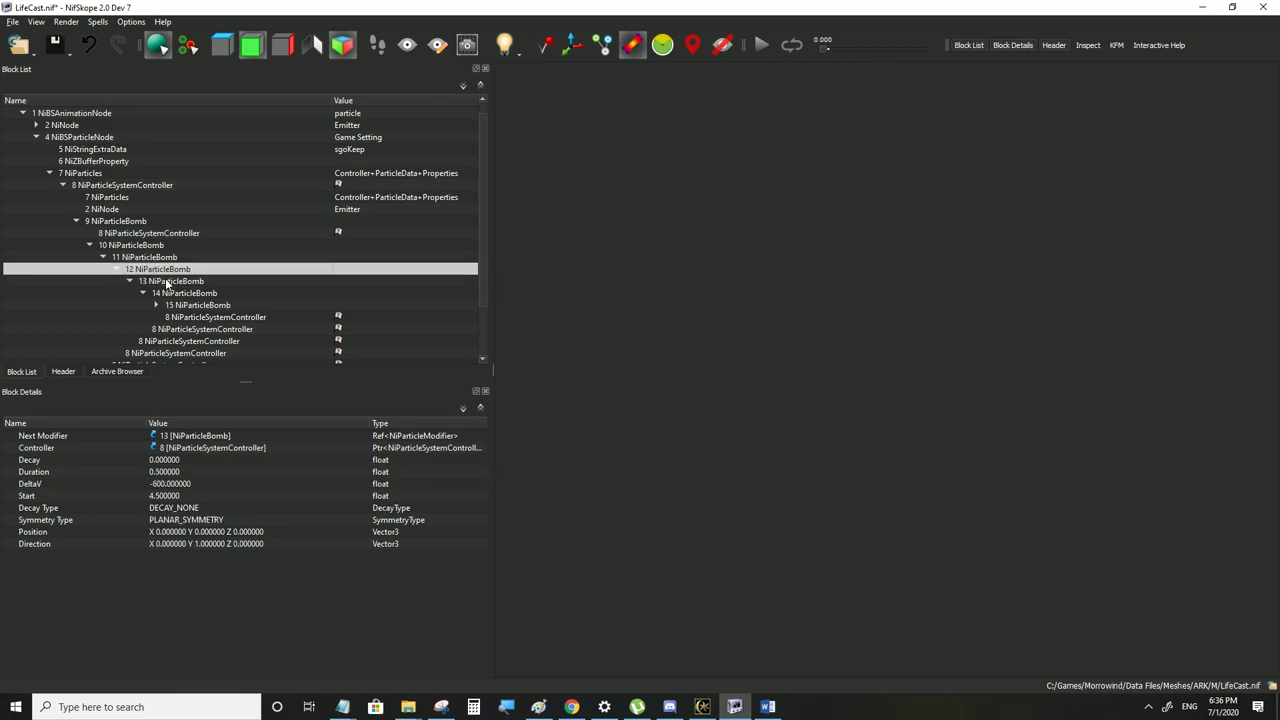
{"action": "left_click", "coordinate": [164, 282]}
{"action": "left_click", "coordinate": [10, 22]}
{"action": "left_click", "coordinate": [37, 129]}
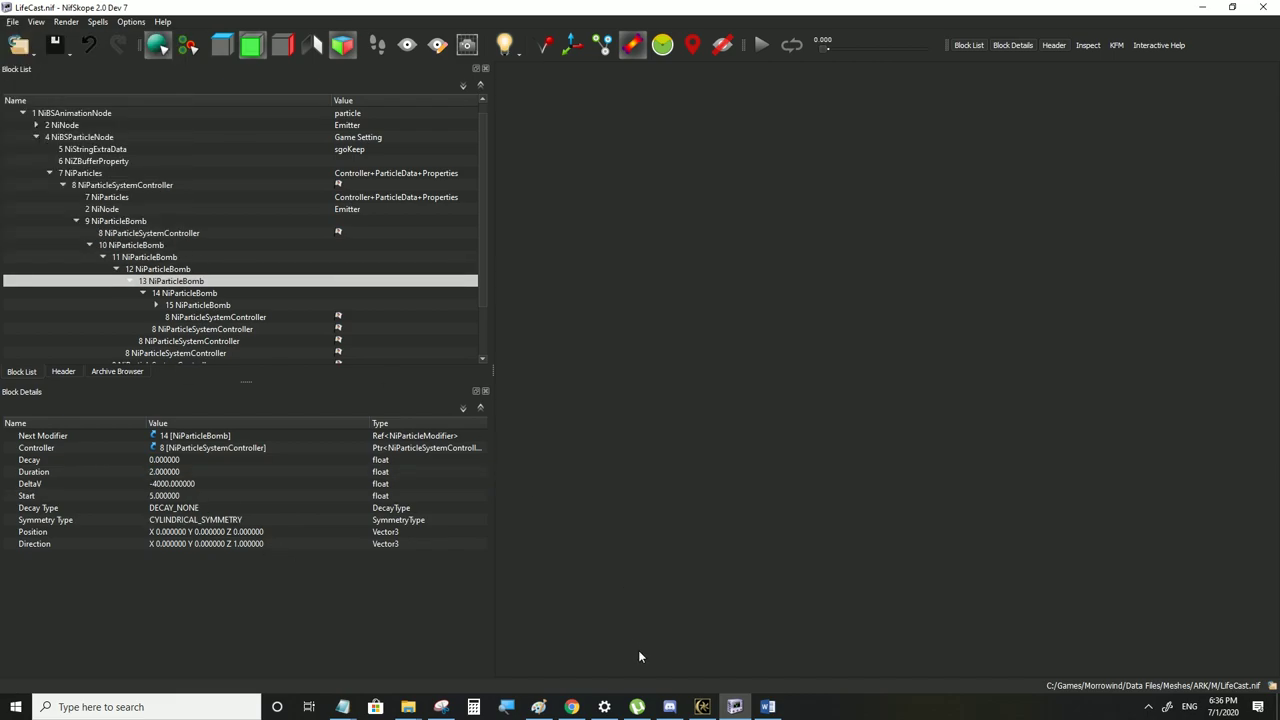
{"action": "left_click", "coordinate": [702, 707]}
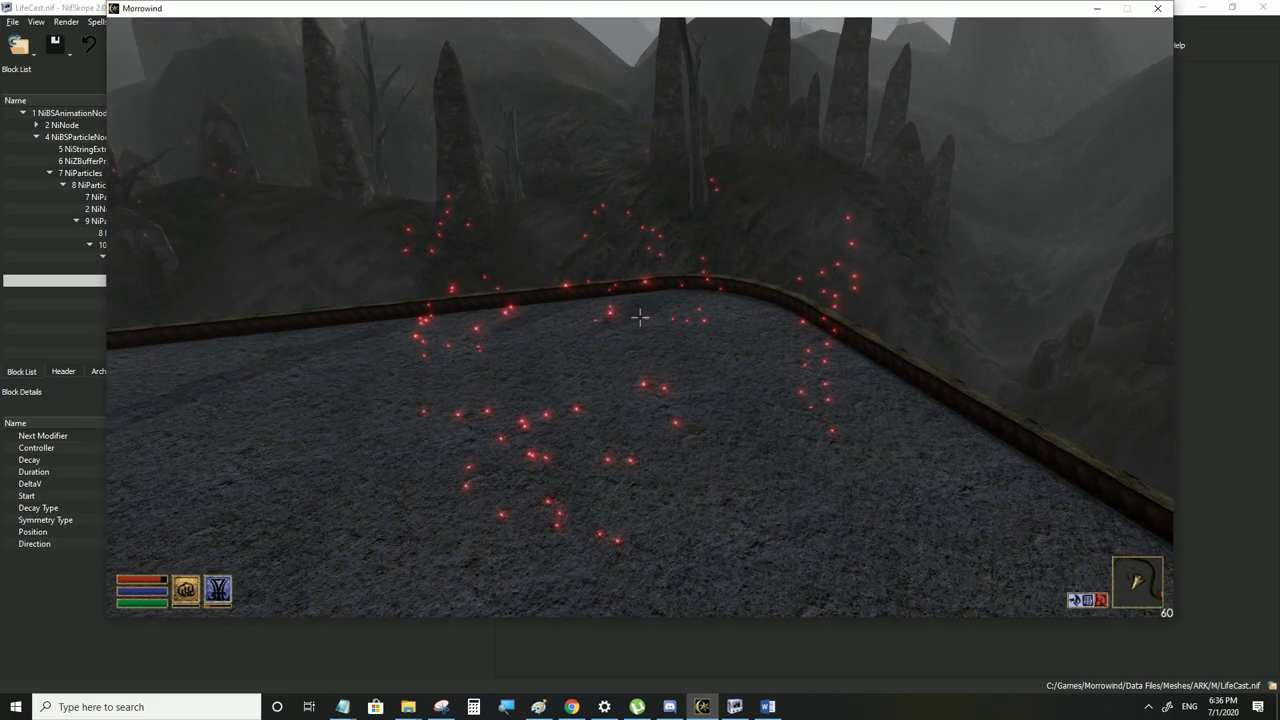
Switch Morrowind to third-person view to watch the cast red particles
{"action": "key", "text": "Tab"}
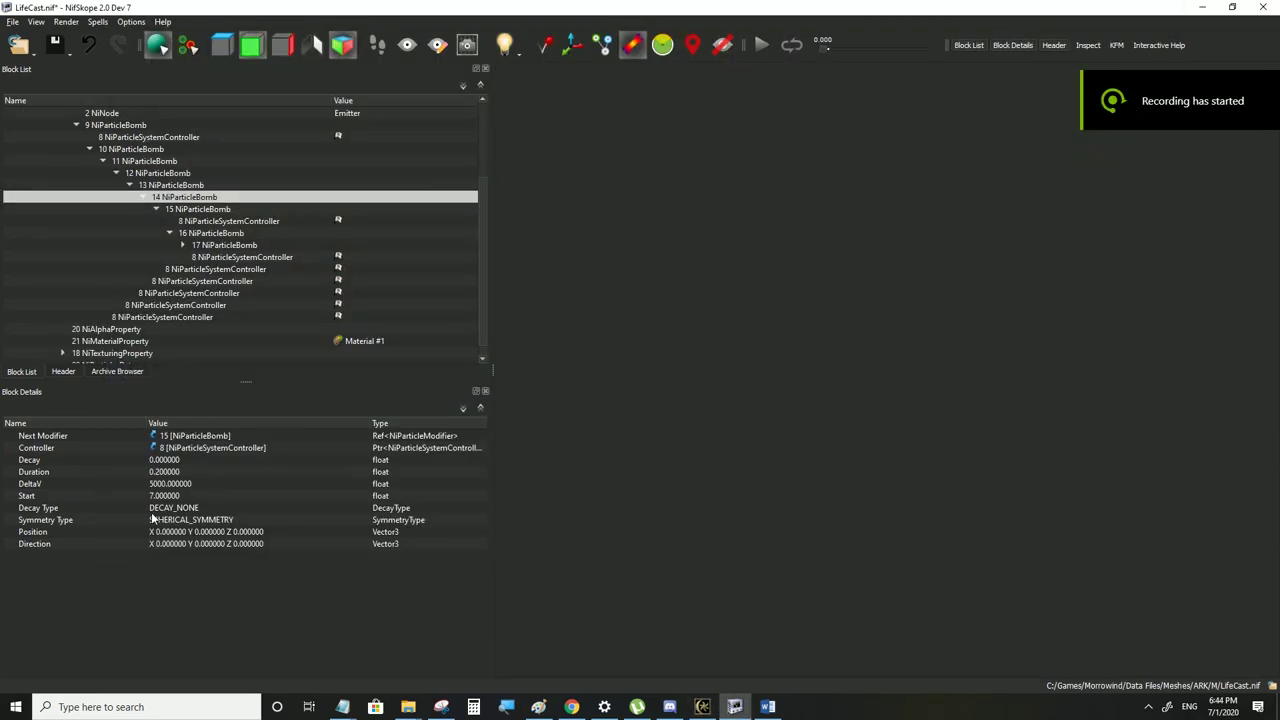
Set DeltaV of bombs 14–17 to 10000, -12000, 14000 and -16000
{"action": "double_click", "coordinate": [164, 485]}
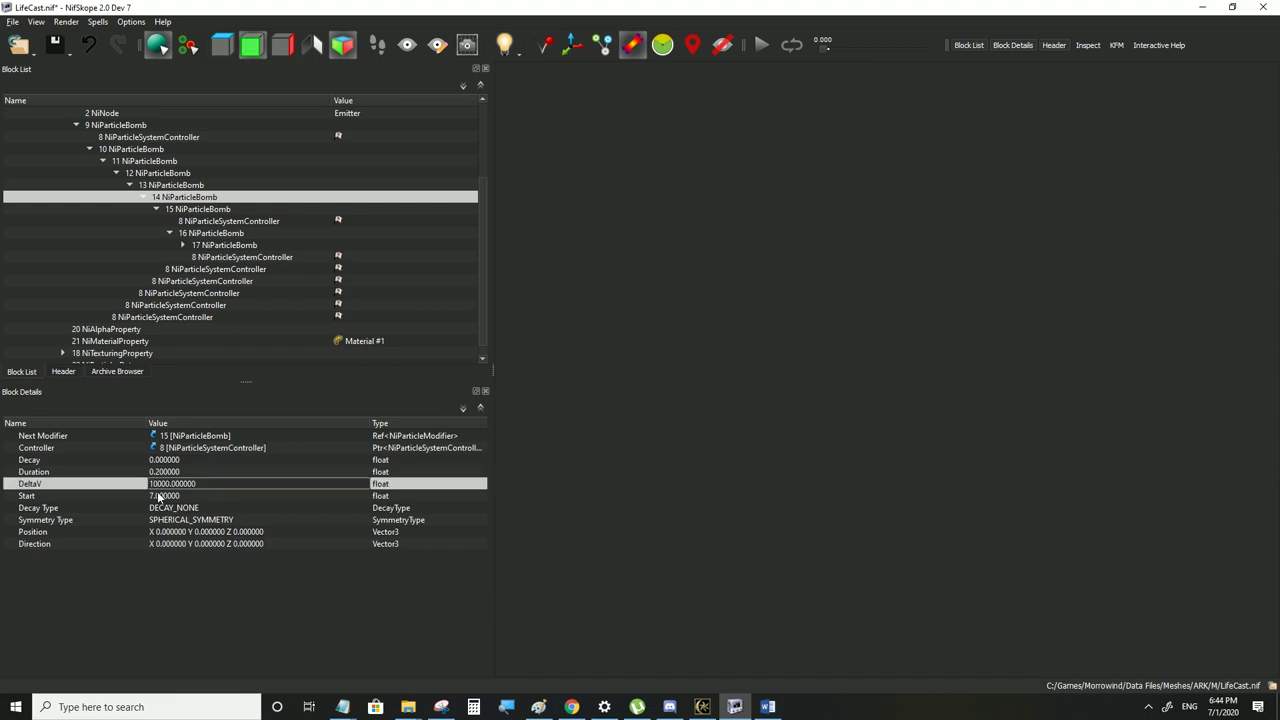
{"action": "key", "text": "Return"}
{"action": "left_click", "coordinate": [188, 208]}
{"action": "double_click", "coordinate": [160, 486]}
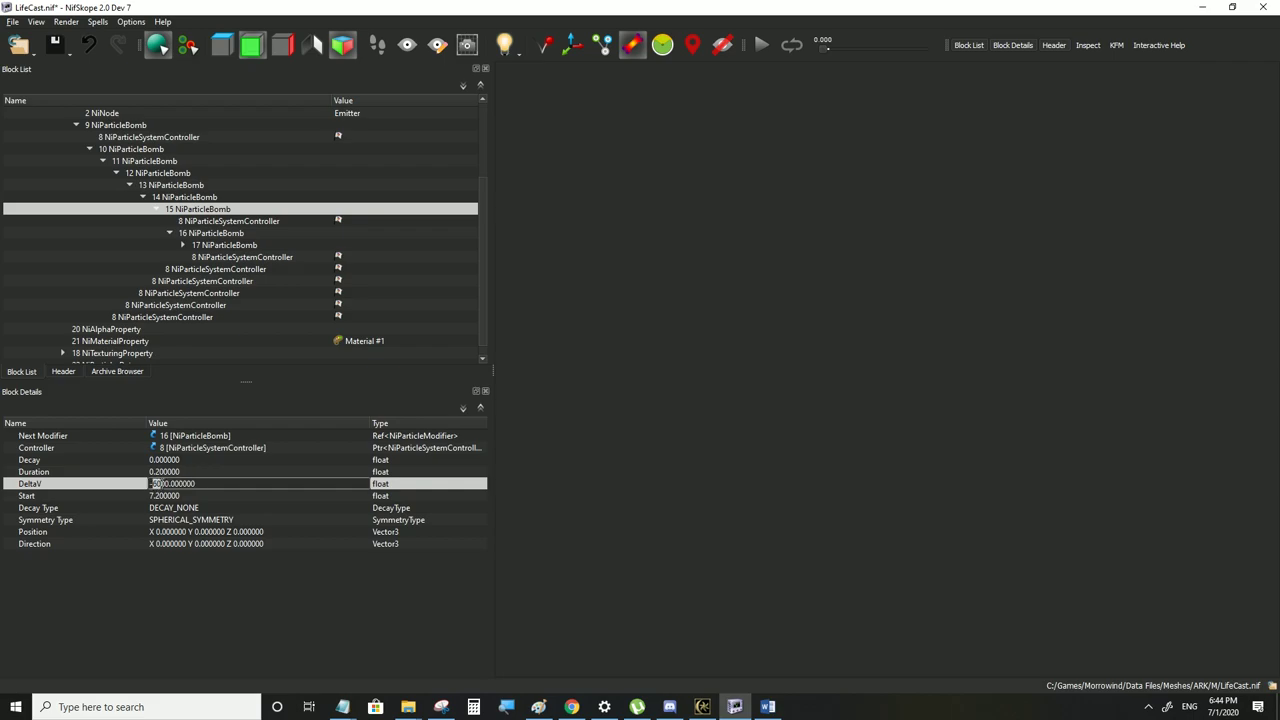
{"action": "left_click", "coordinate": [200, 234]}
{"action": "double_click", "coordinate": [162, 486]}
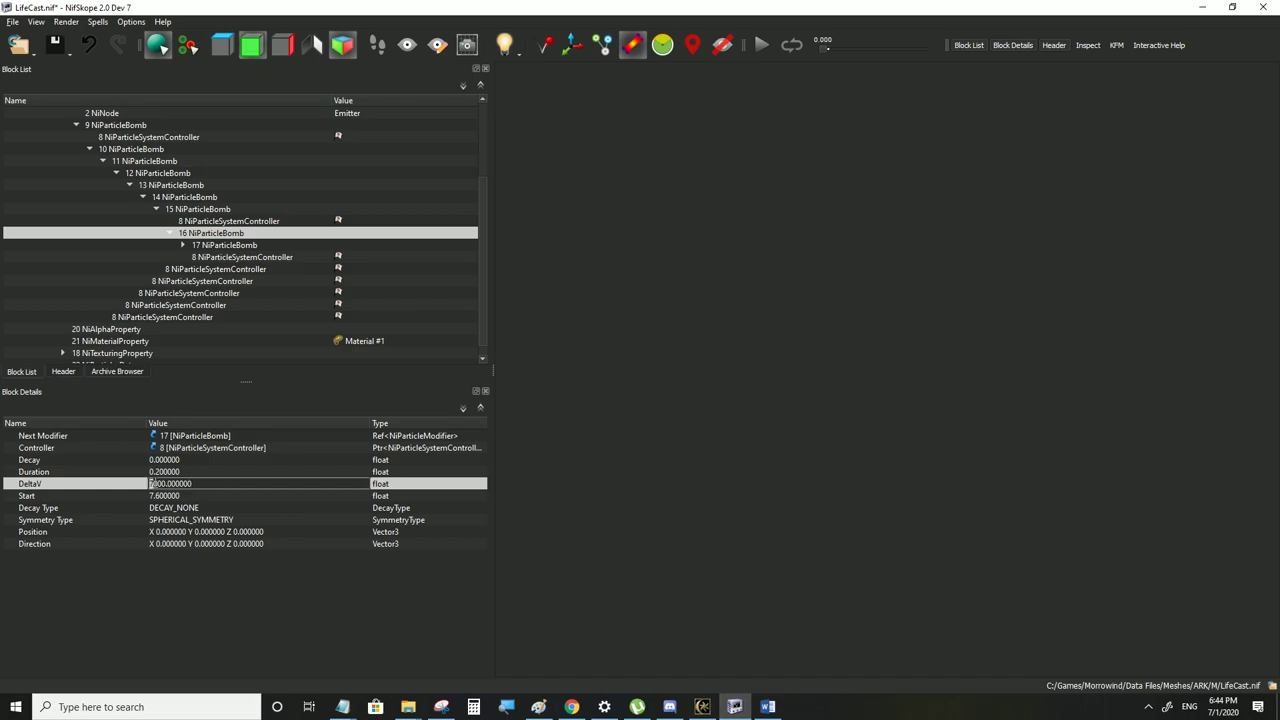
{"action": "type", "text": "140"}
{"action": "left_click", "coordinate": [166, 499]}
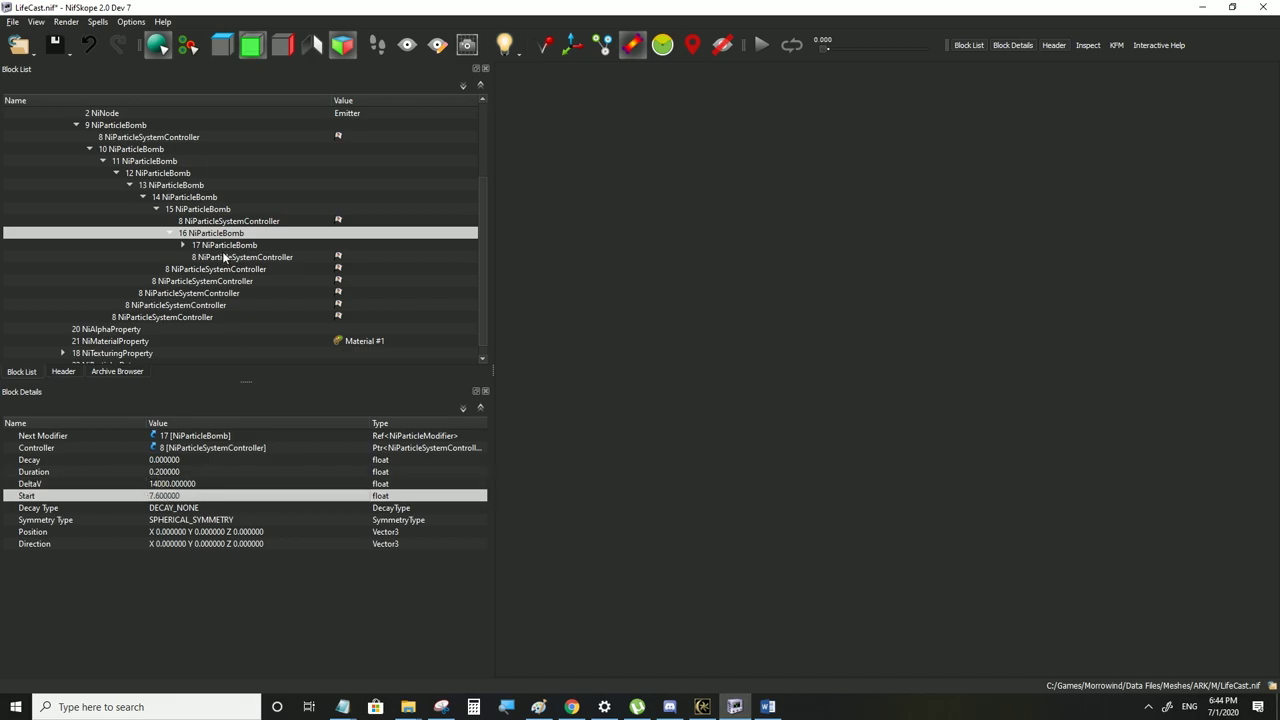
{"action": "left_click", "coordinate": [225, 246]}
{"action": "double_click", "coordinate": [167, 485]}
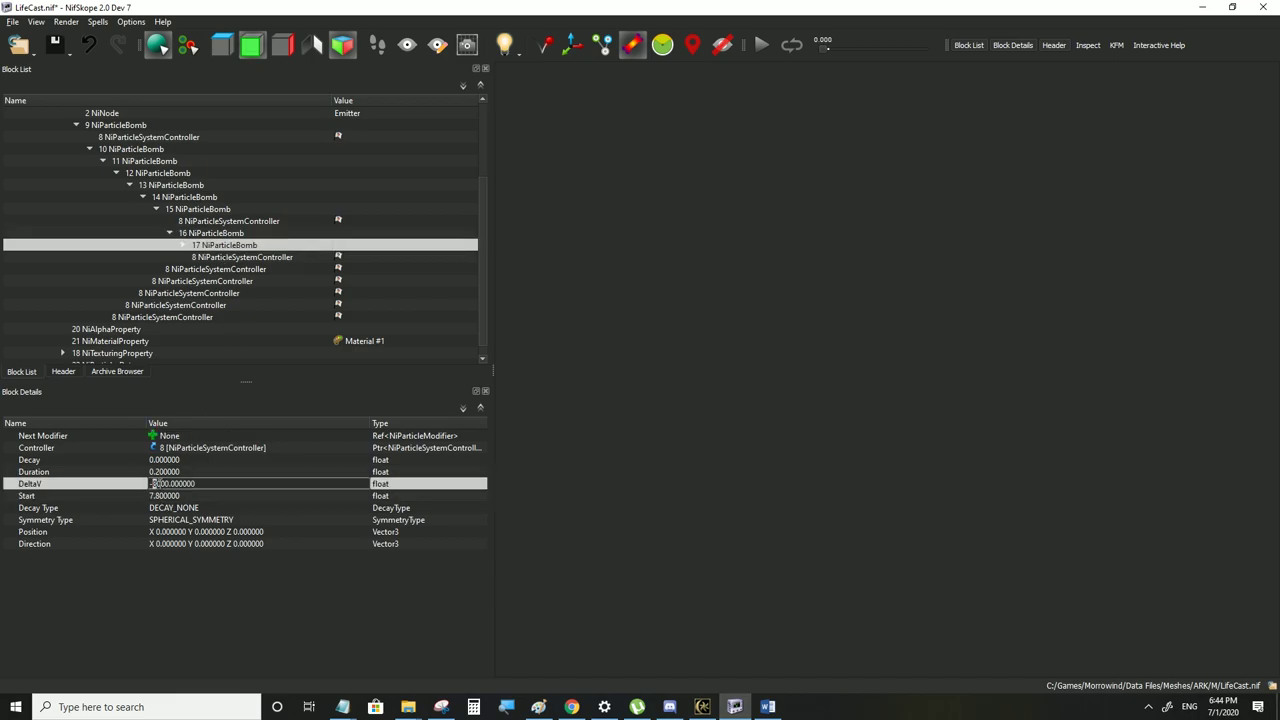
{"action": "left_click", "coordinate": [167, 499]}
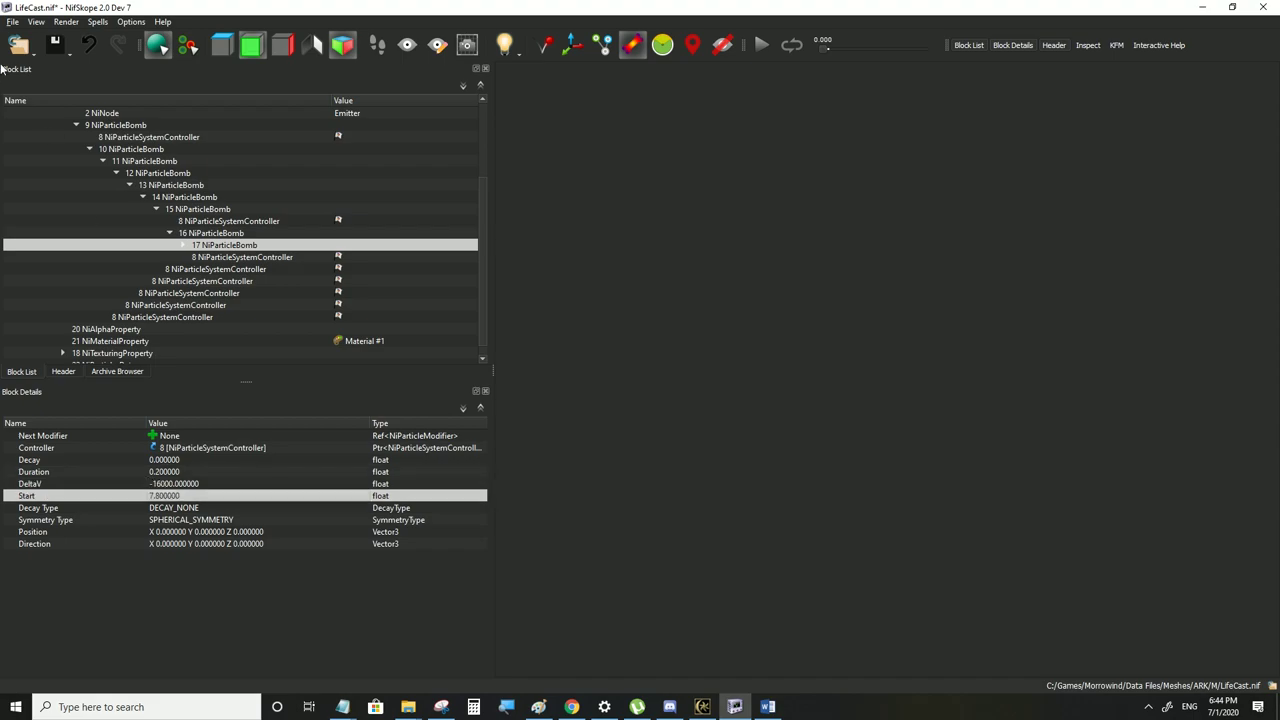
Save LifeCast.nif and switch back to the running Morrowind game
{"action": "left_click", "coordinate": [11, 23]}
{"action": "left_click", "coordinate": [39, 135]}
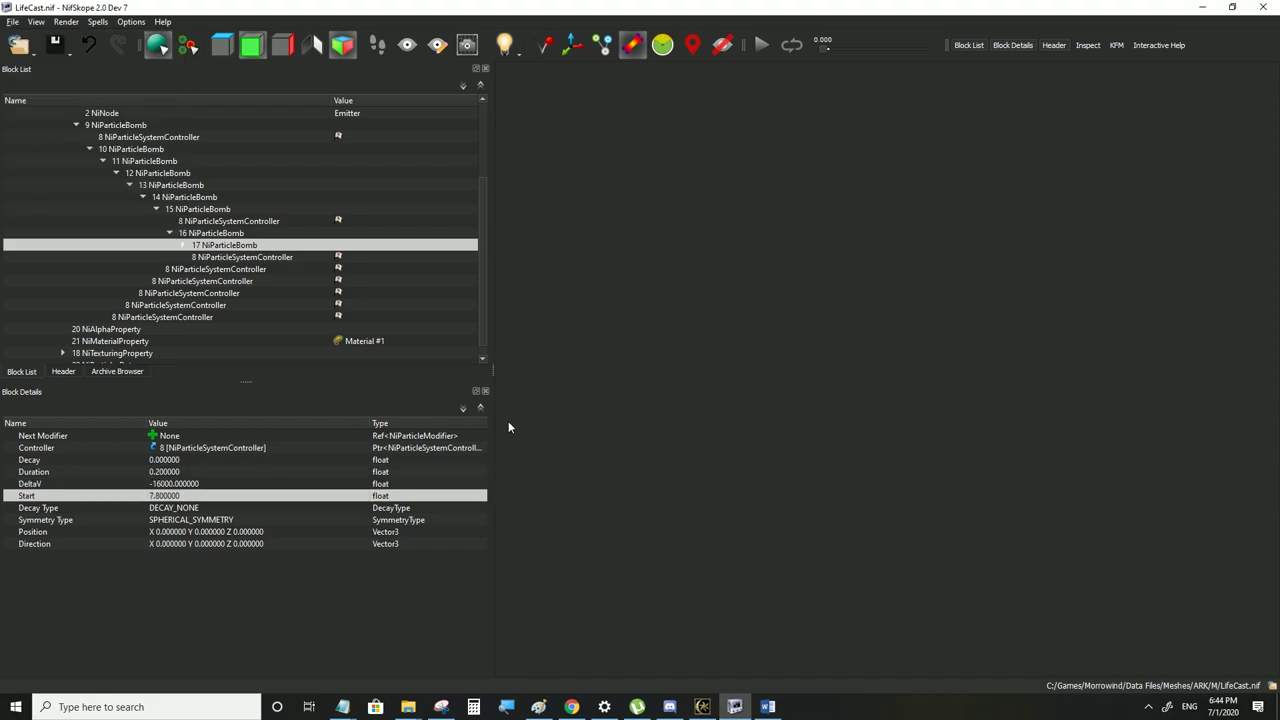
{"action": "left_click", "coordinate": [702, 707]}
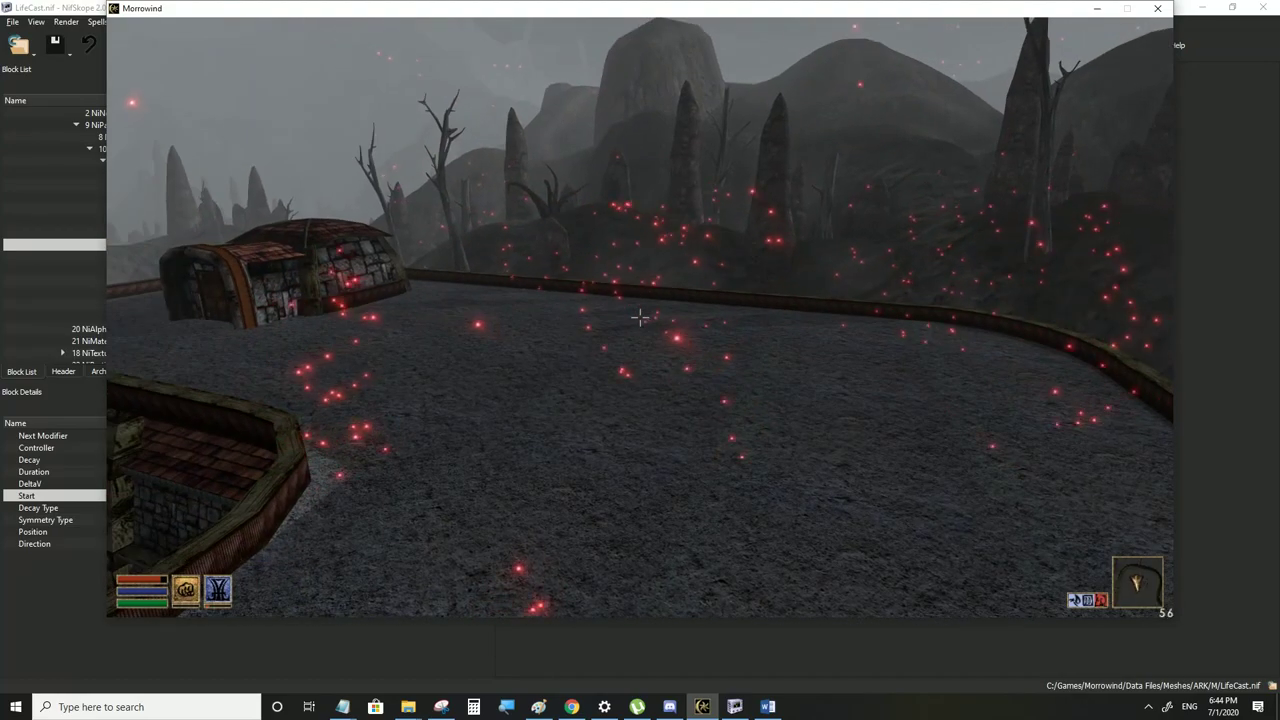
Cast the spell by the railing, view the particles in third person, then return to NifSkope
{"action": "key", "text": "Tab"}
{"action": "key", "text": "Tab"}
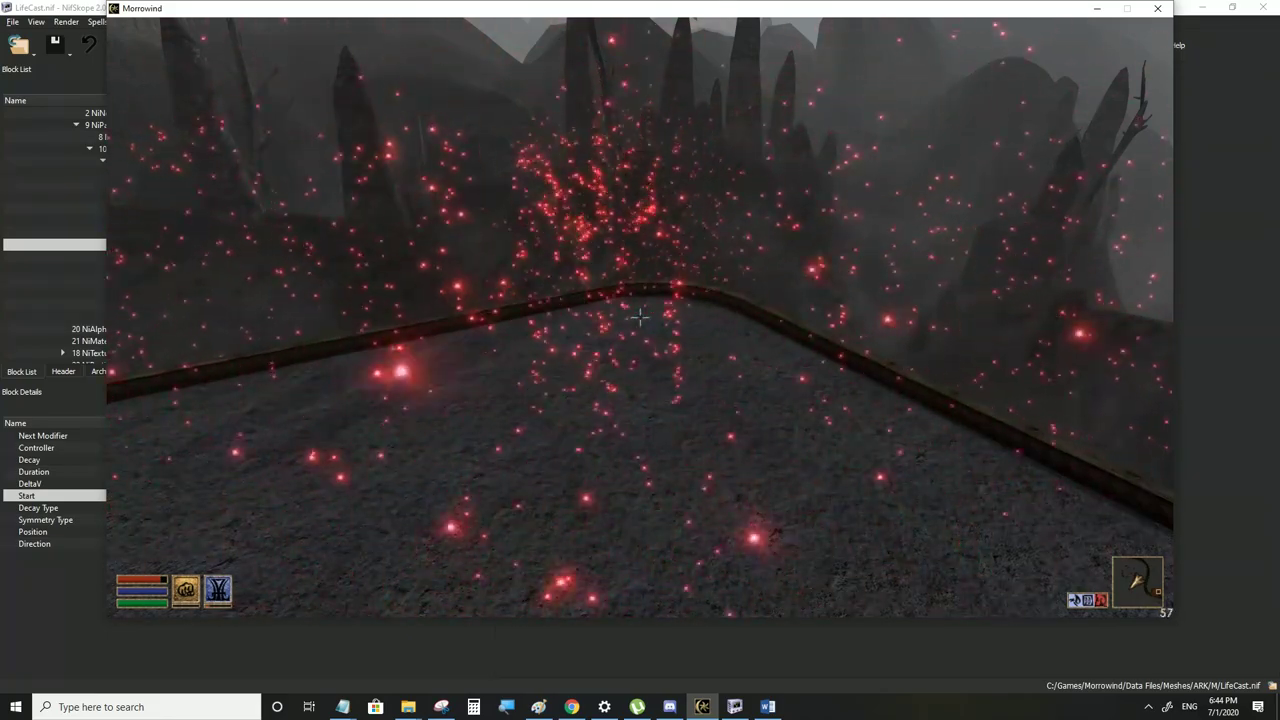
{"action": "key", "text": "Tab"}
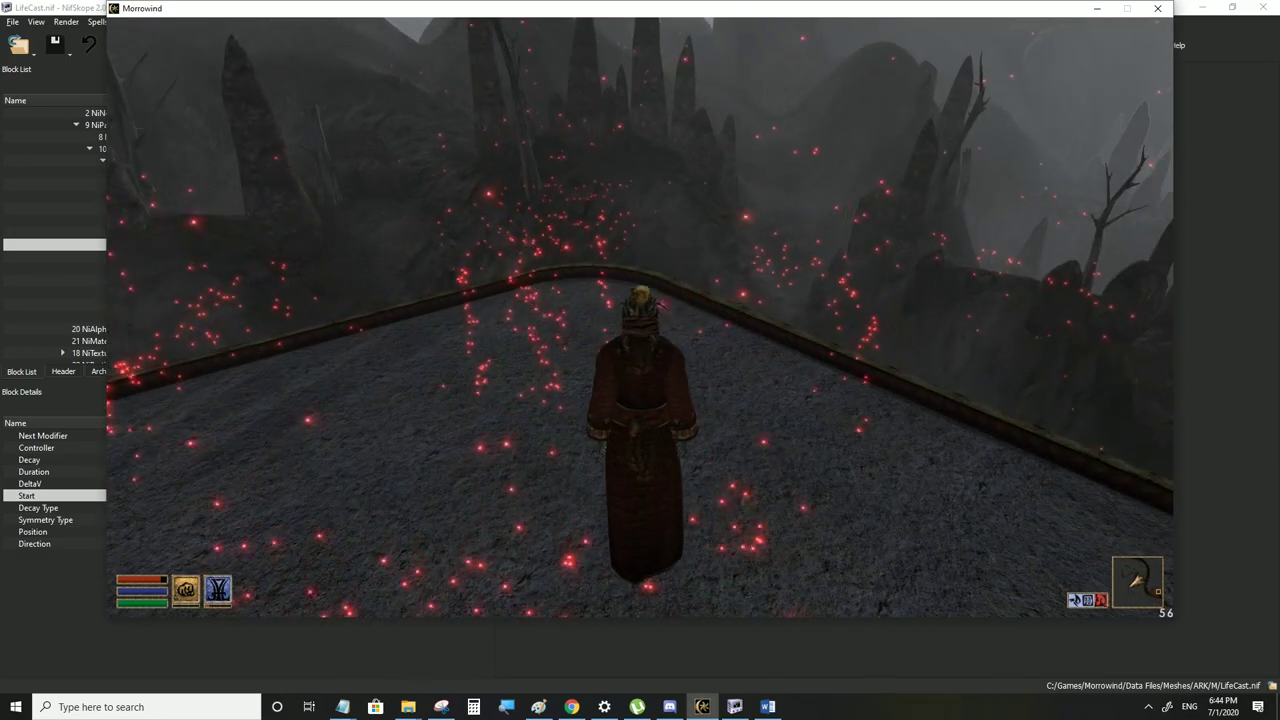
{"action": "key", "text": "w"}
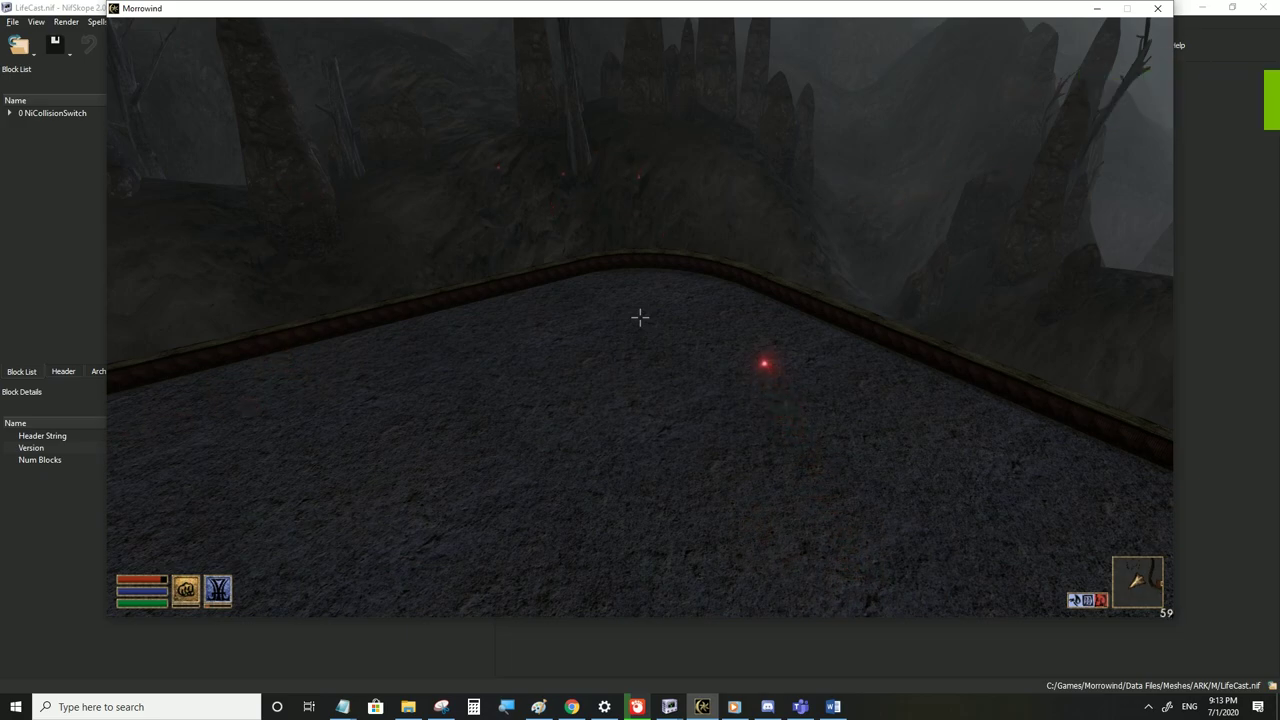
{"action": "left_click", "coordinate": [640, 318]}
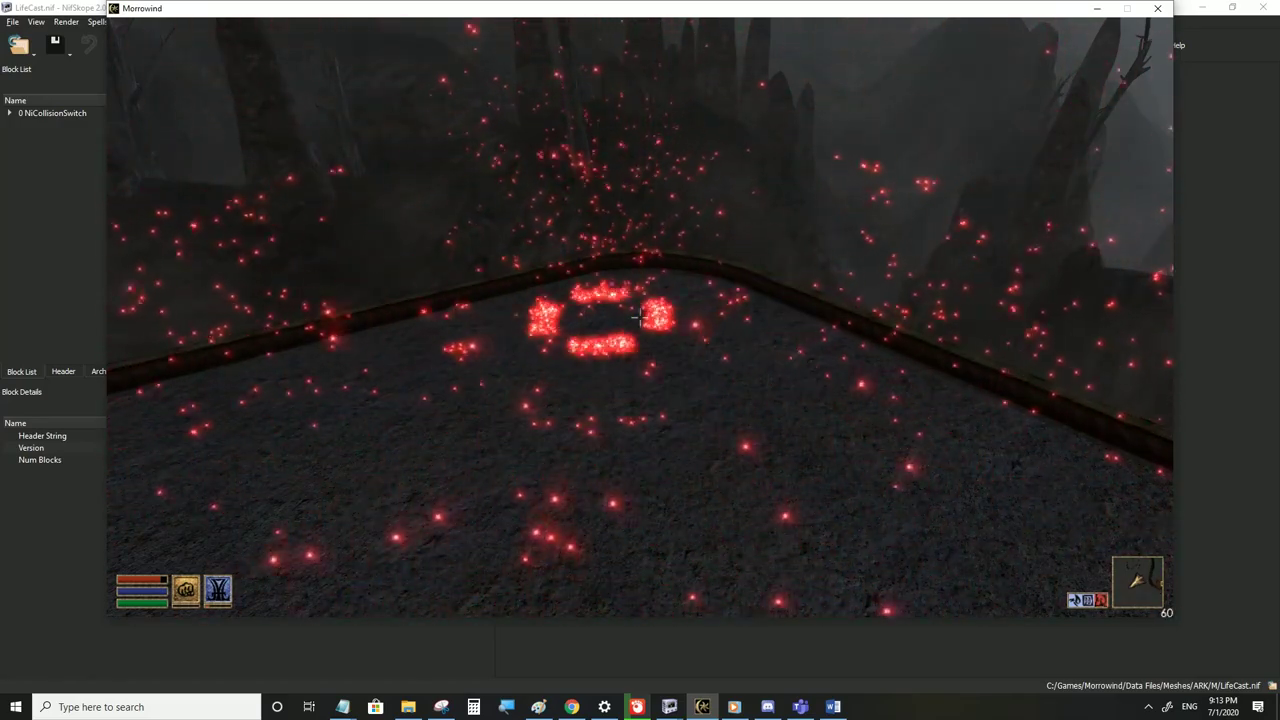
{"action": "key", "text": "Tab"}
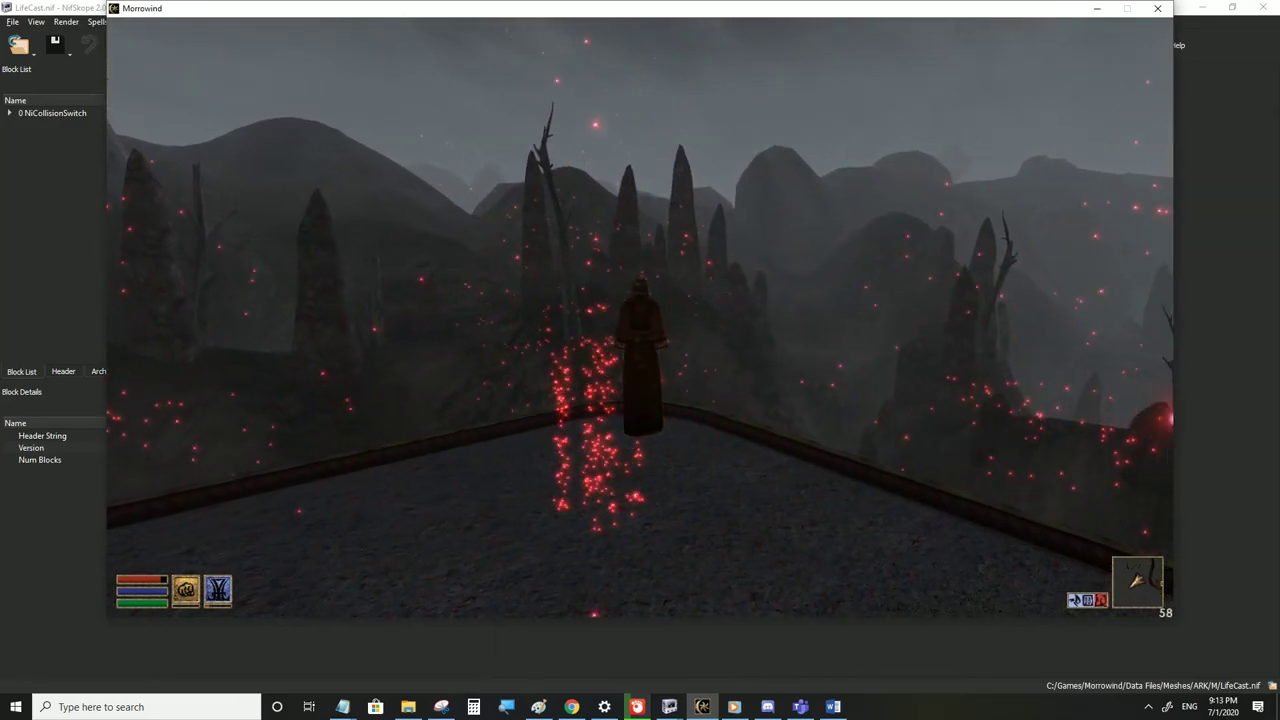
{"action": "key", "text": "Tab"}
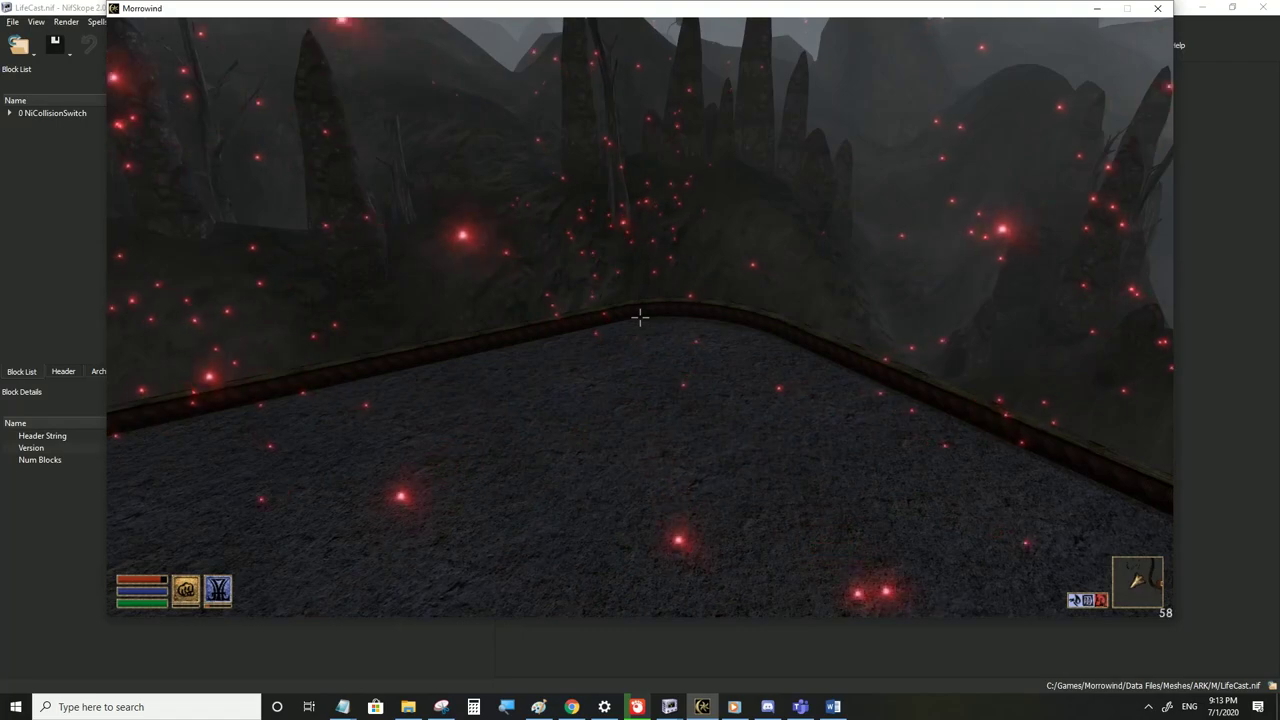
{"action": "key", "text": "alt+Tab"}
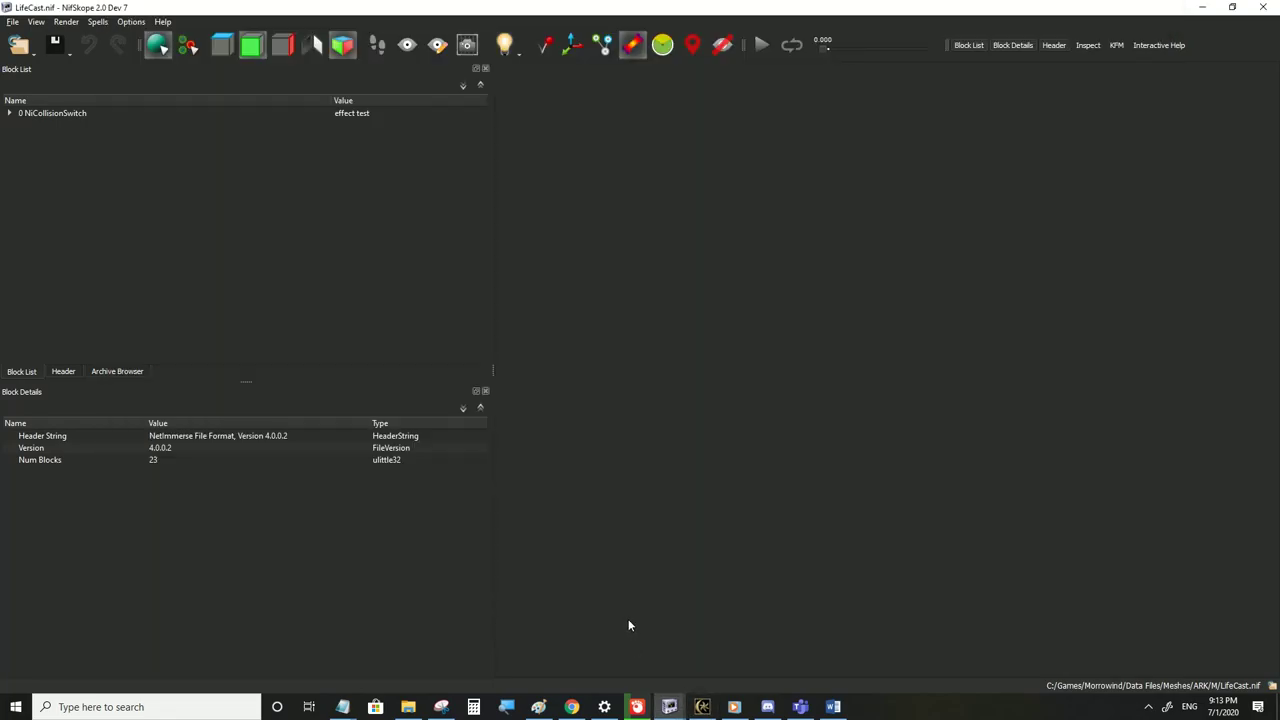
Launch 3ds max 5 from the Windows search
{"action": "left_click", "coordinate": [64, 710]}
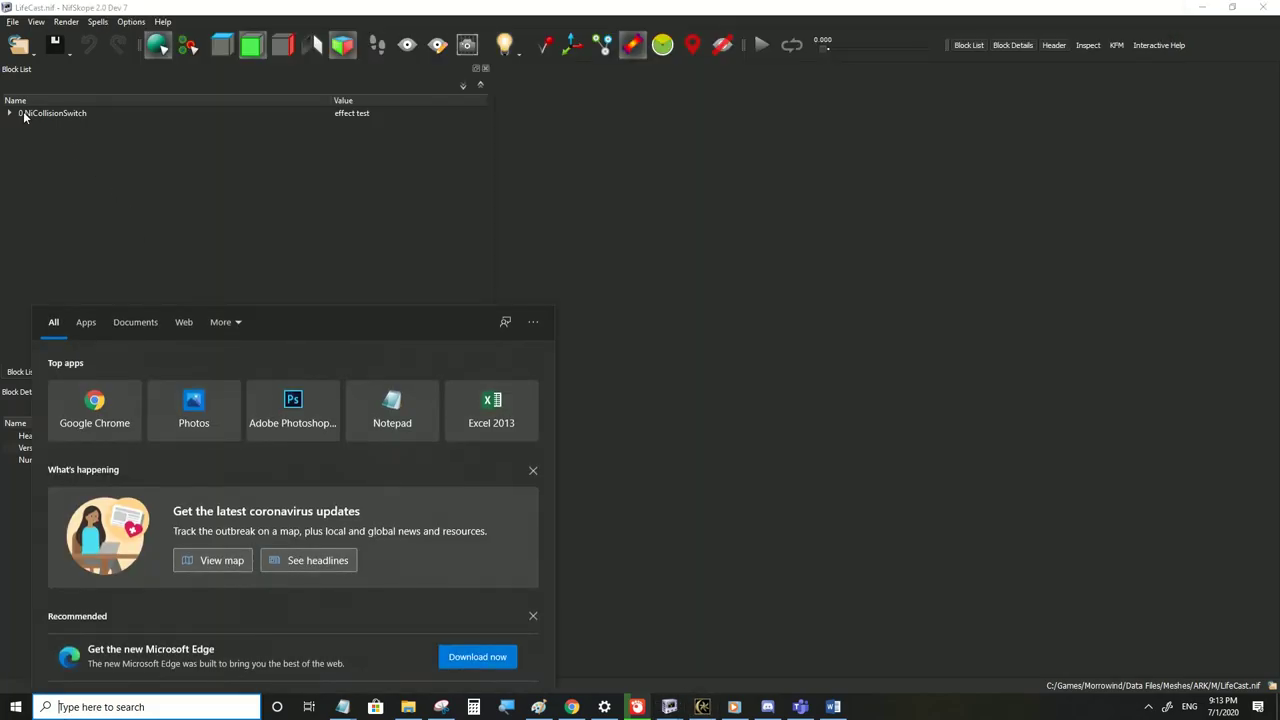
{"action": "left_click", "coordinate": [111, 186]}
{"action": "left_click", "coordinate": [144, 706]}
{"action": "type", "text": "3d"}
{"action": "left_click", "coordinate": [138, 375]}
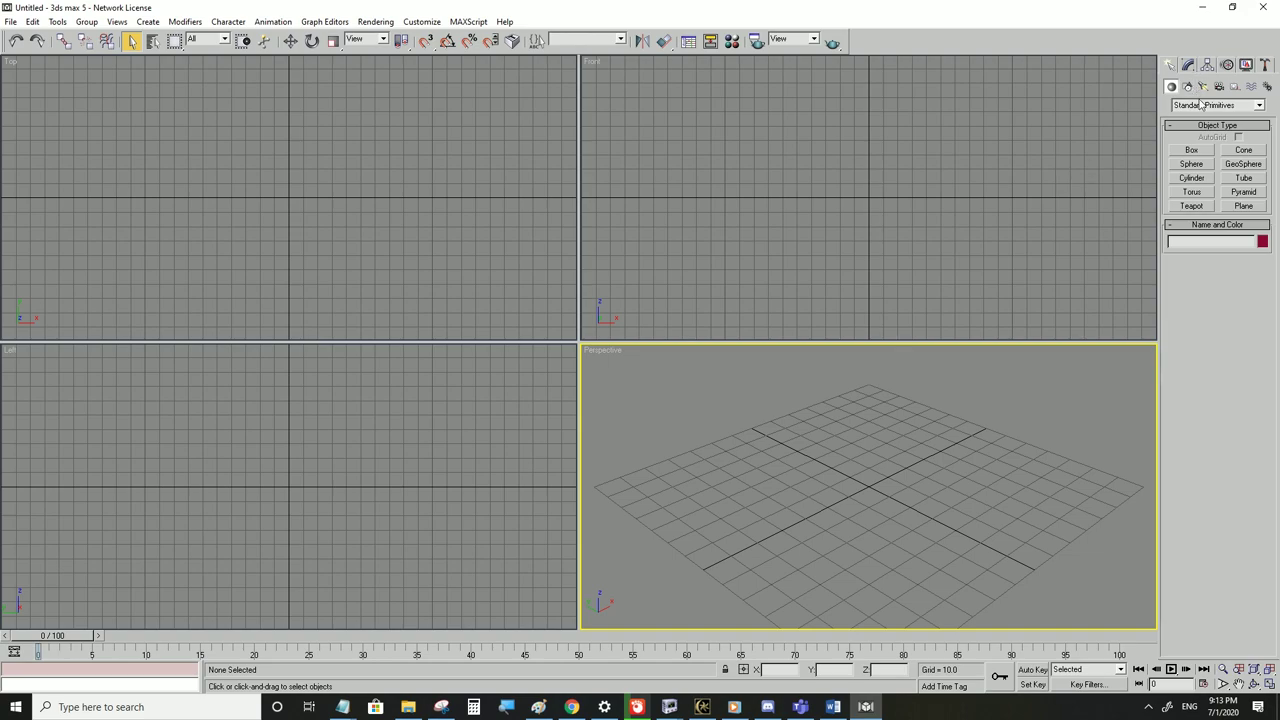
Draw a Snow particle emitter in the Top view and play the animation to preview falling flakes
{"action": "left_click", "coordinate": [1201, 104]}
{"action": "left_click", "coordinate": [1201, 142]}
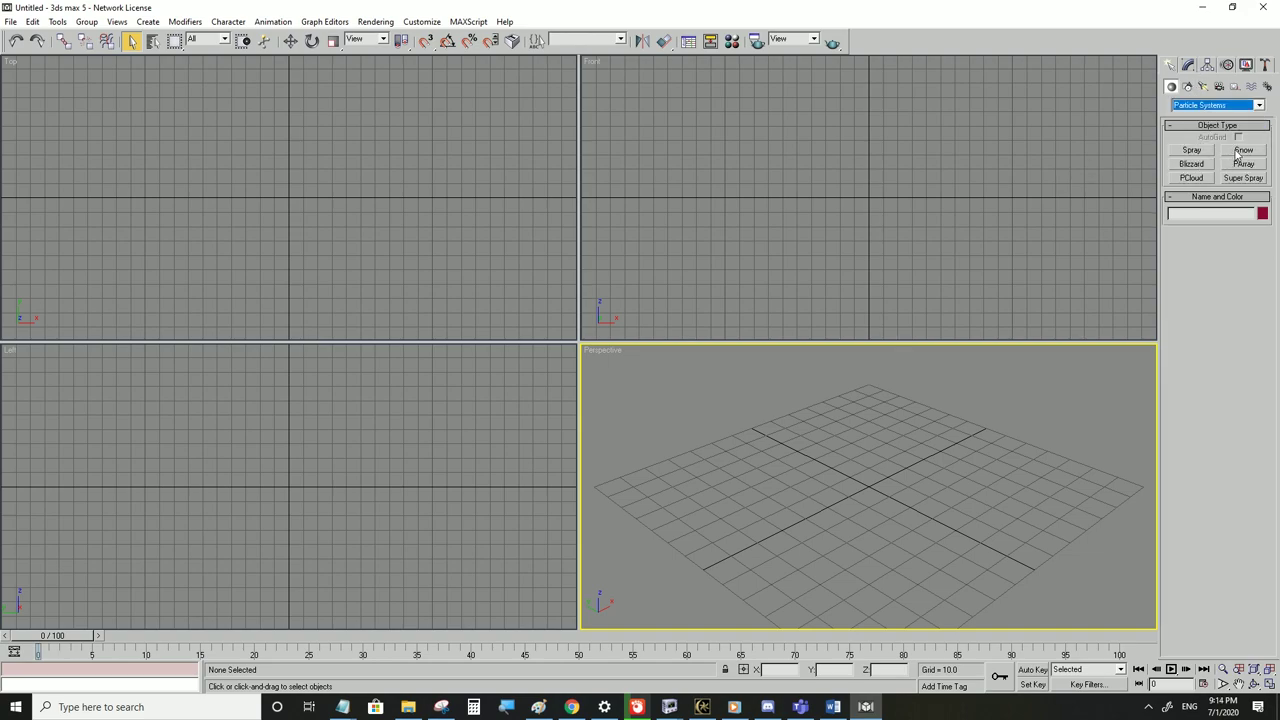
{"action": "left_click", "coordinate": [1240, 150]}
{"action": "left_click_drag", "start_coordinate": [134, 141], "coordinate": [236, 128]}
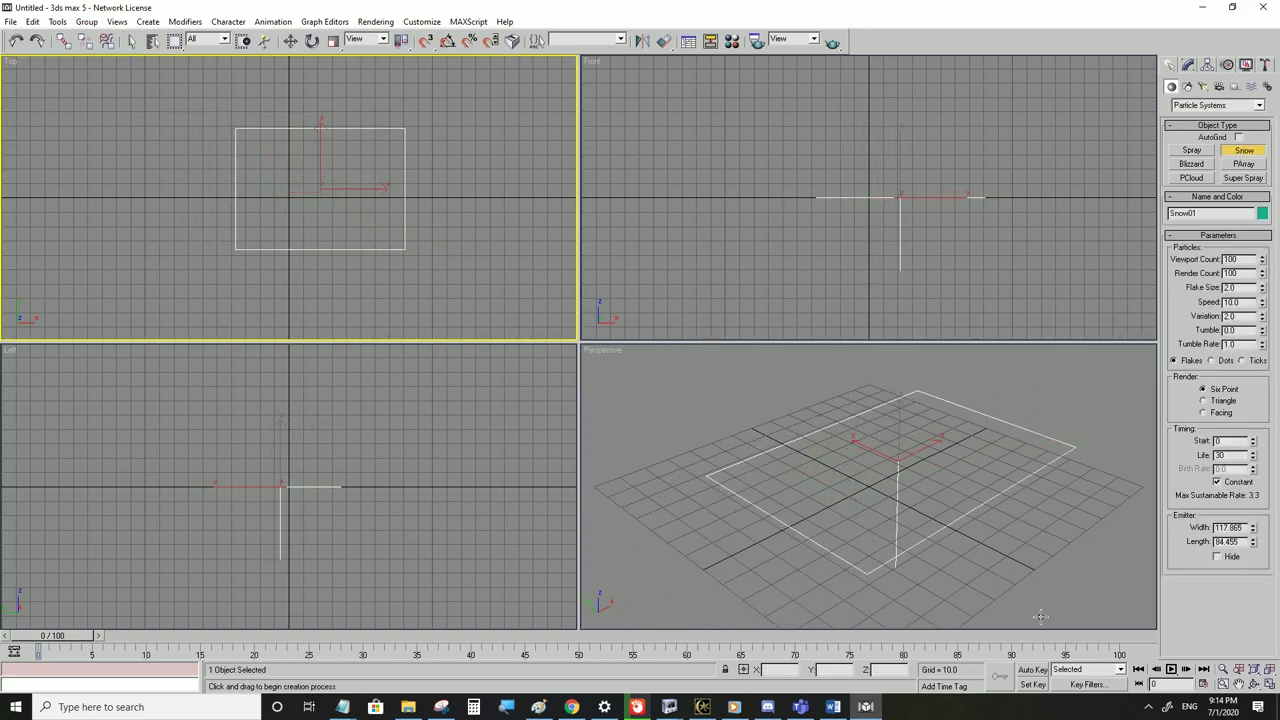
{"action": "left_click", "coordinate": [1186, 668]}
{"action": "scroll", "coordinate": [970, 490], "scroll_direction": "down", "scroll_amount": 3}
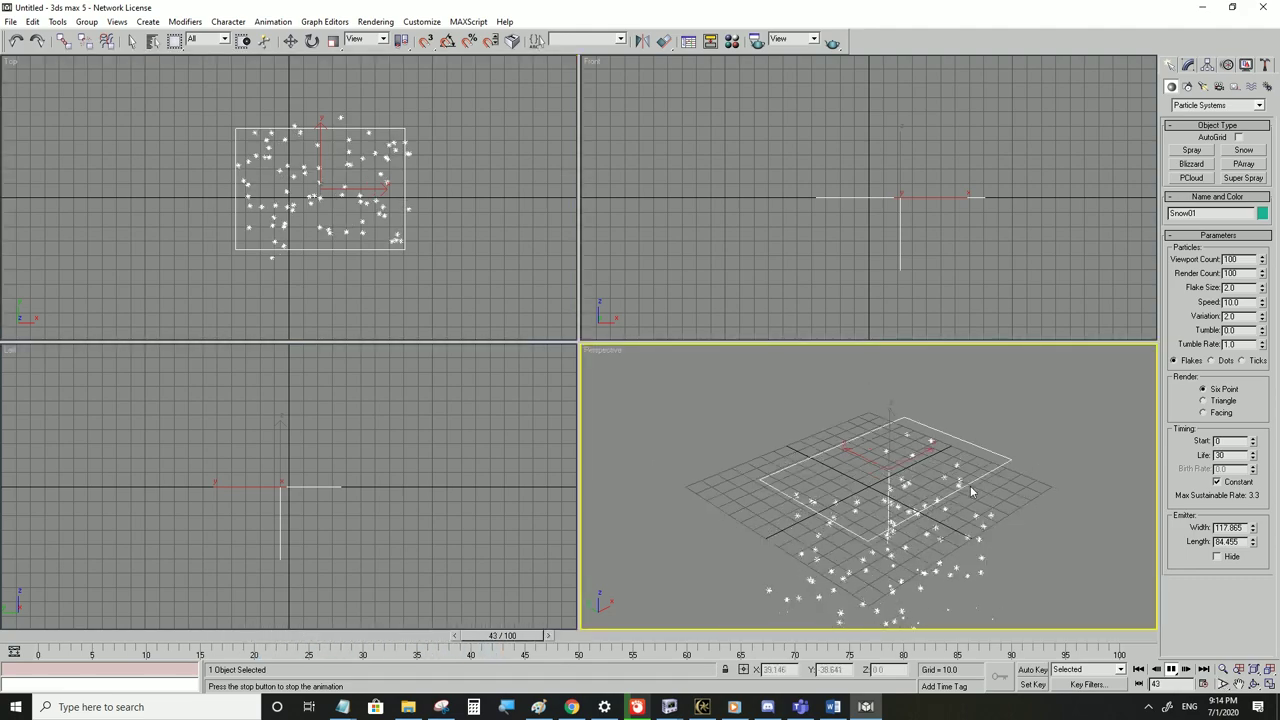
{"action": "scroll", "coordinate": [970, 490], "scroll_direction": "down", "scroll_amount": 2}
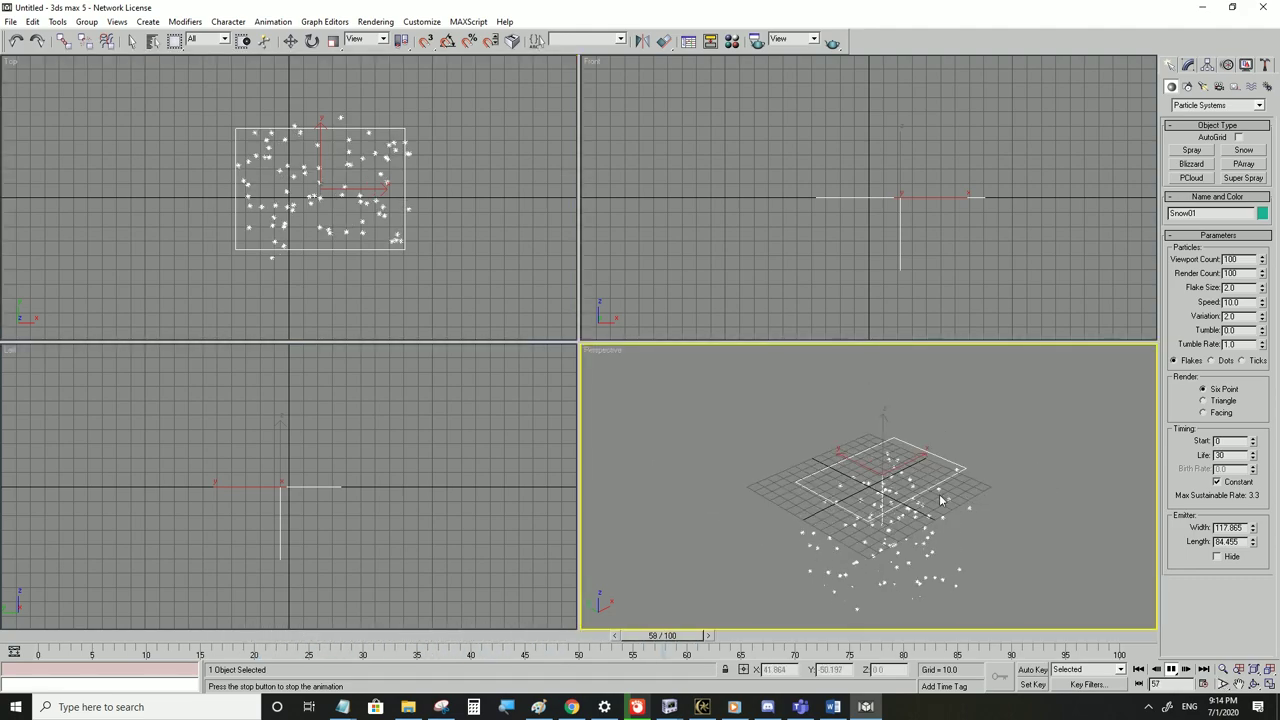
{"action": "left_click", "coordinate": [1249, 88]}
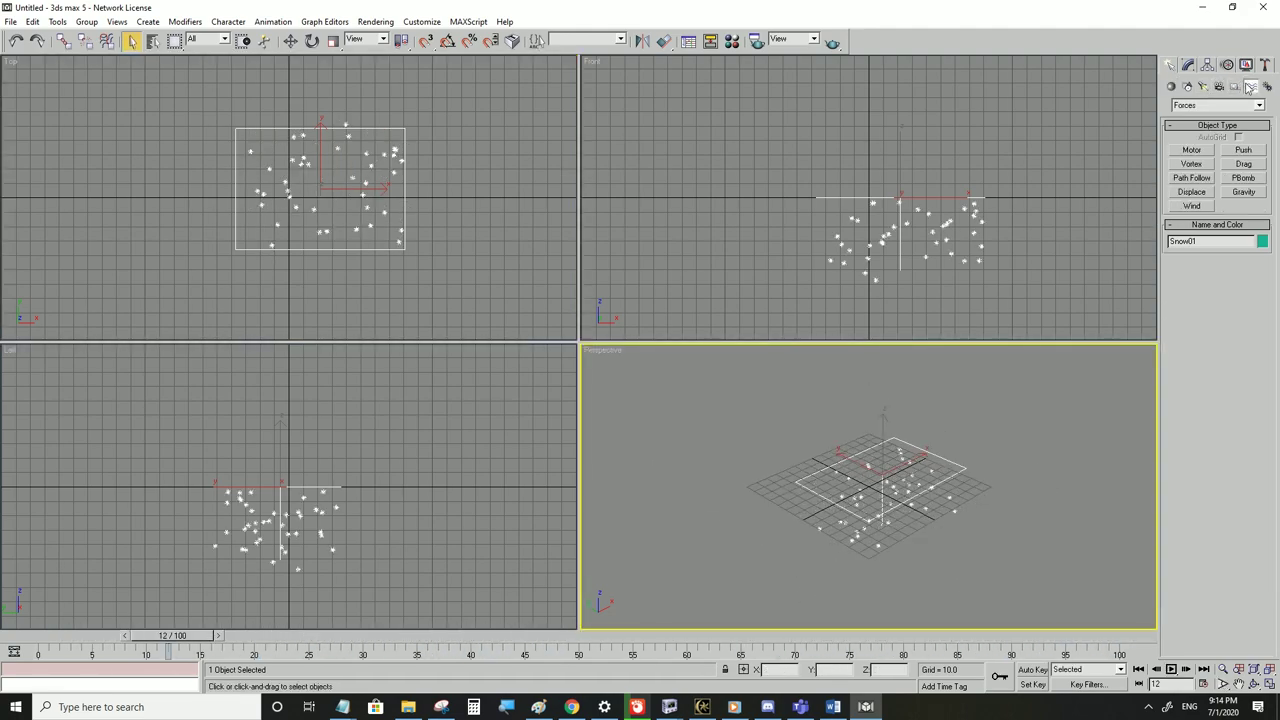
Create a Vortex force in the Top view and centre it over the snow emitter
{"action": "left_click", "coordinate": [1191, 164]}
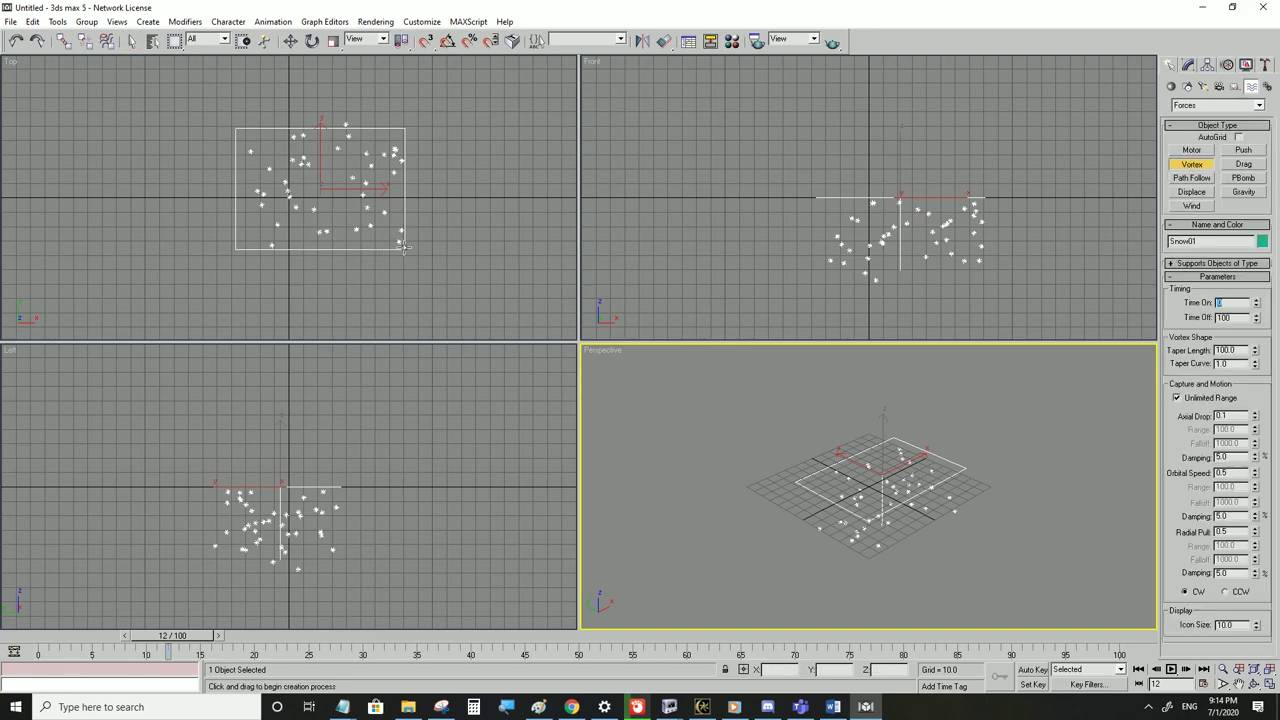
{"action": "left_click_drag", "start_coordinate": [404, 248], "coordinate": [336, 197]}
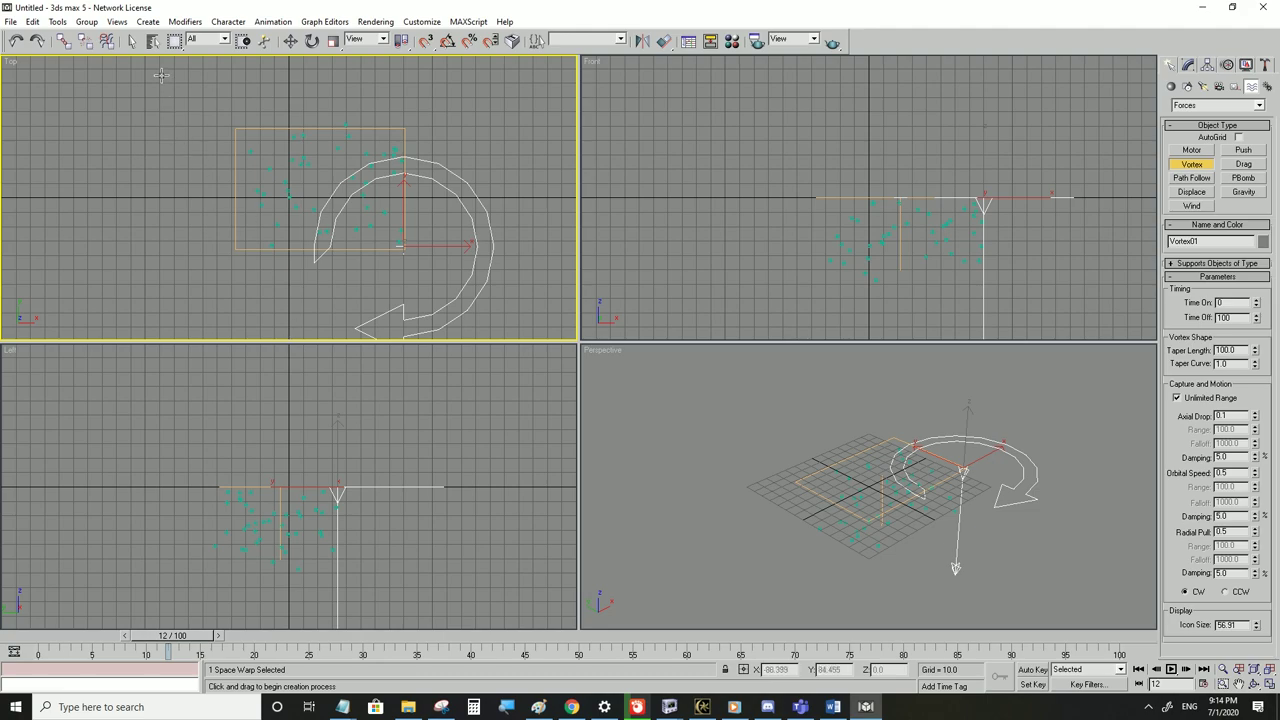
{"action": "left_click", "coordinate": [132, 42]}
{"action": "left_click", "coordinate": [957, 540]}
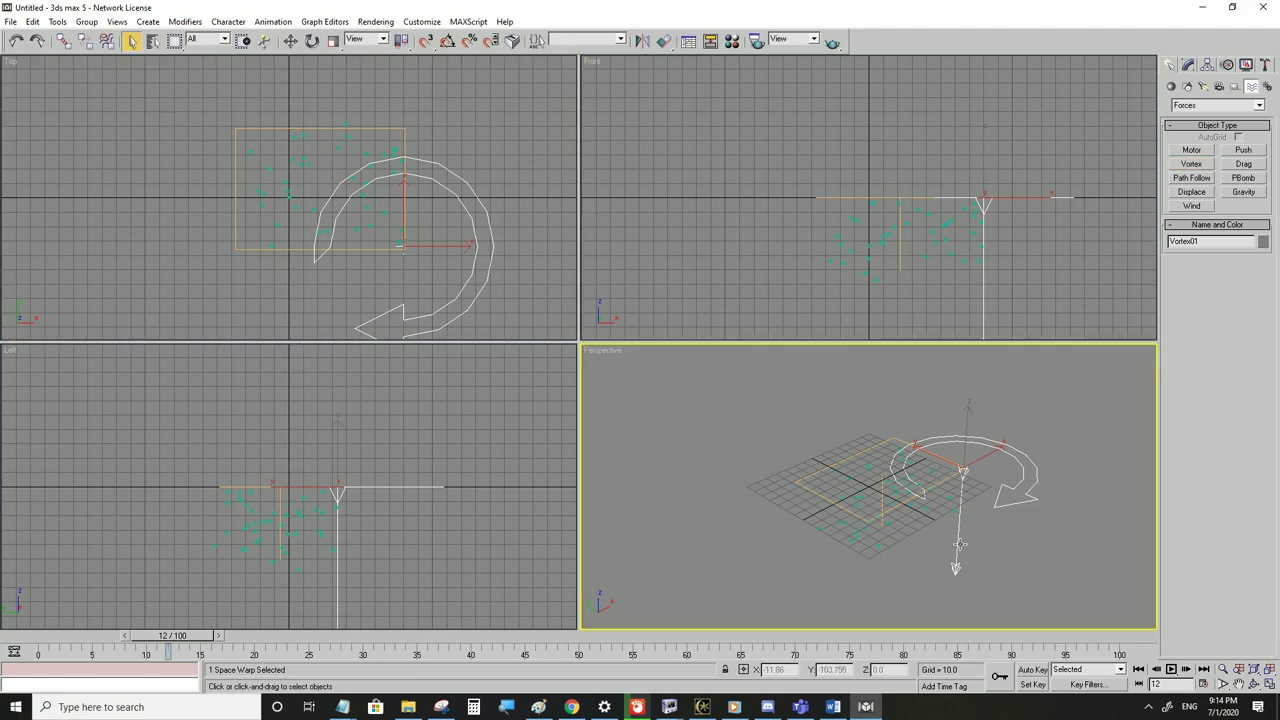
{"action": "left_click", "coordinate": [466, 276]}
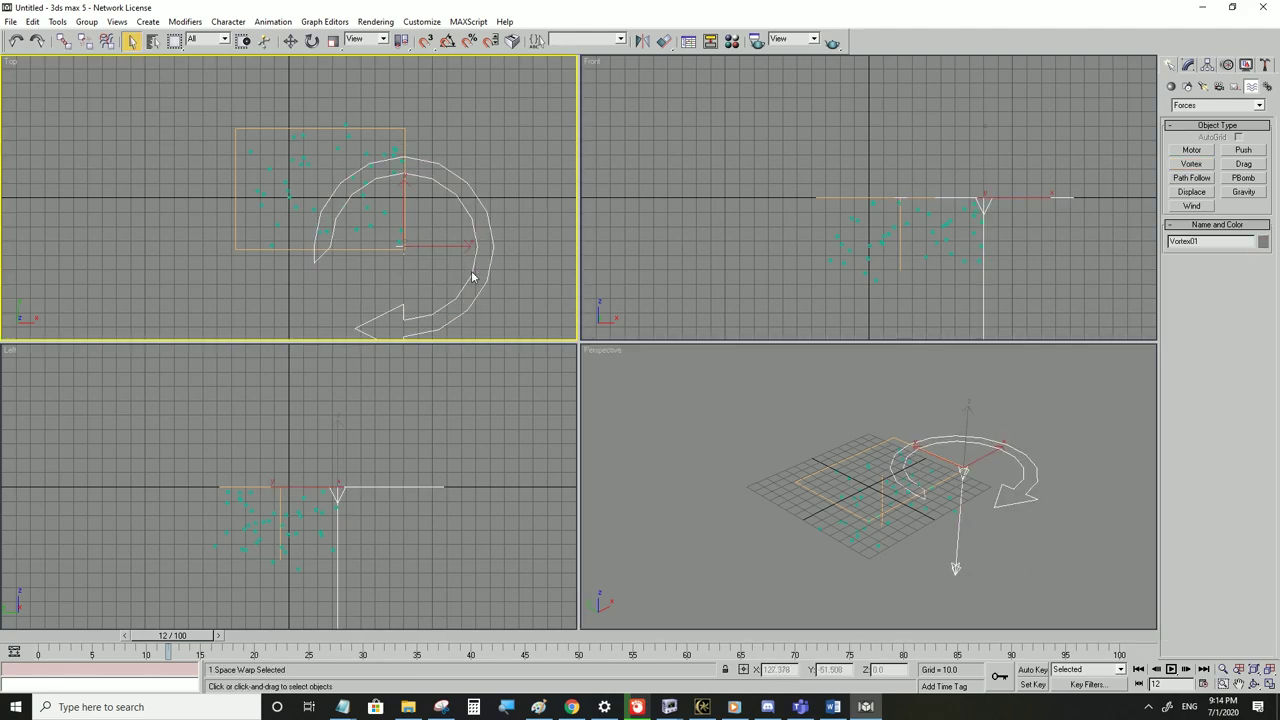
{"action": "right_click", "coordinate": [473, 277]}
{"action": "left_click", "coordinate": [494, 283]}
{"action": "left_click_drag", "start_coordinate": [446, 247], "coordinate": [367, 195]}
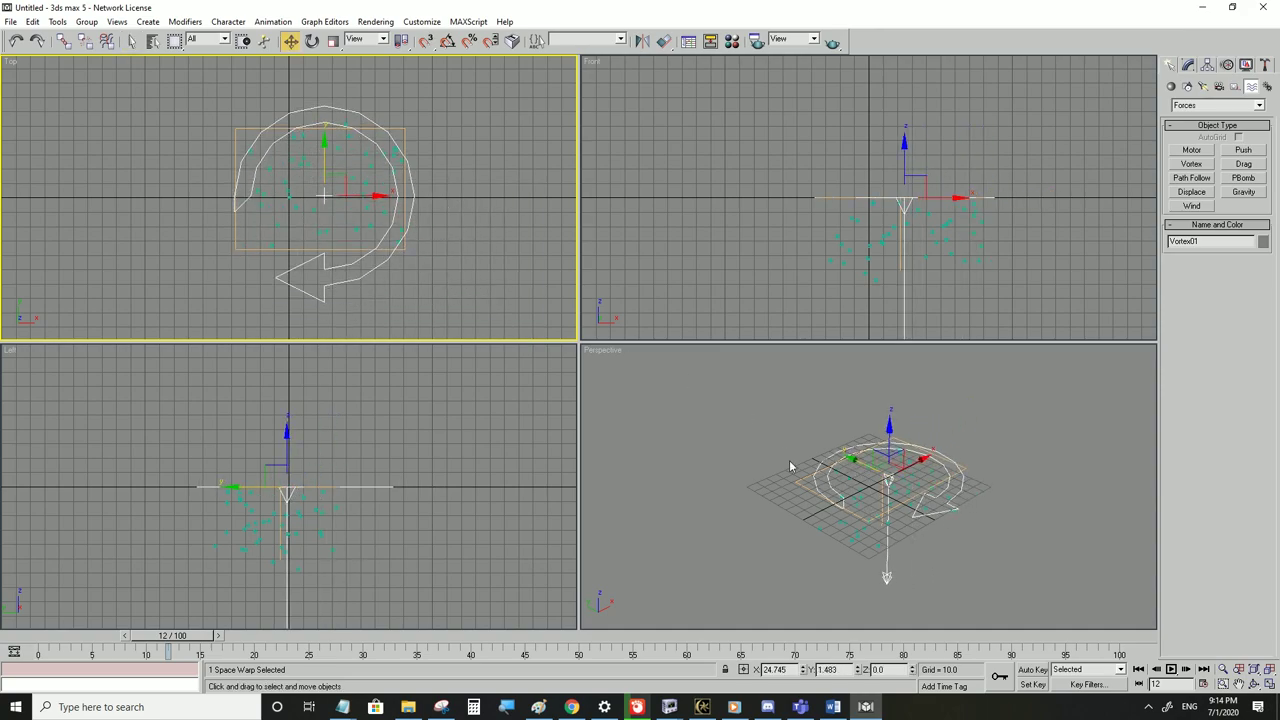
Bind Snow01 to Vortex01, preview the swirling particles, then minimize 3ds max
{"action": "left_click", "coordinate": [731, 466]}
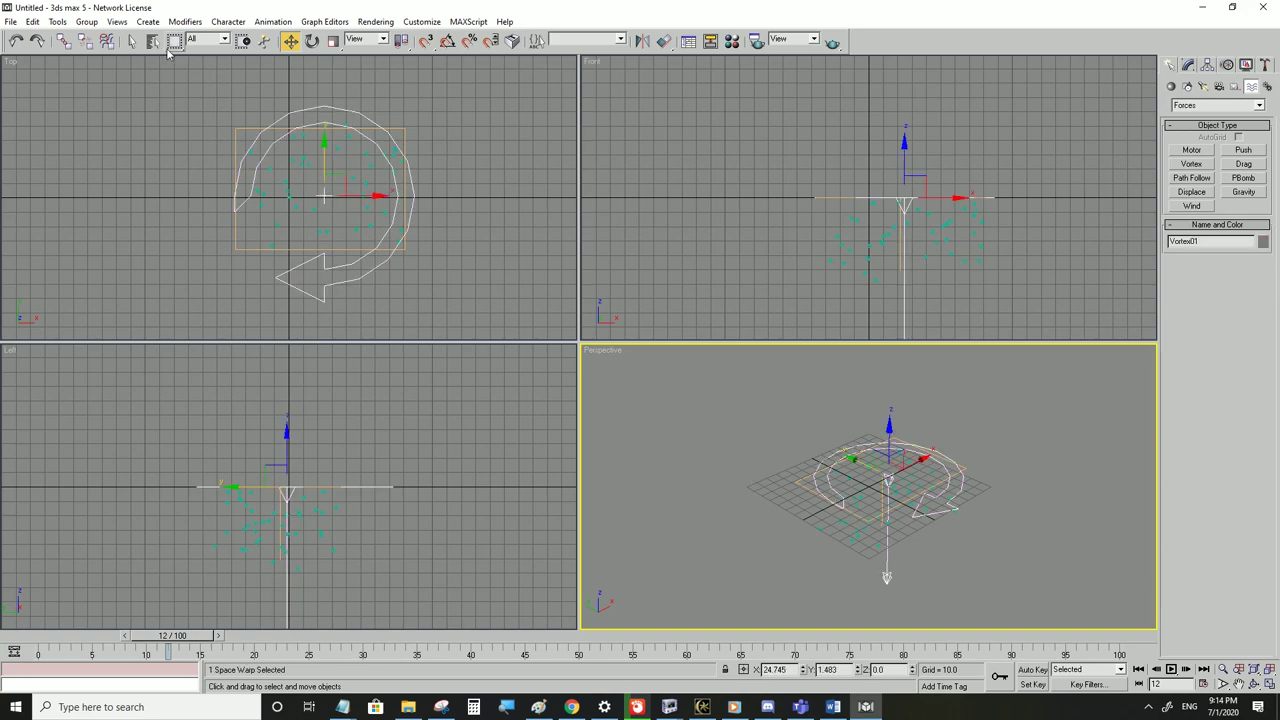
{"action": "left_click", "coordinate": [107, 40]}
{"action": "left_click_drag", "start_coordinate": [897, 553], "coordinate": [860, 518]}
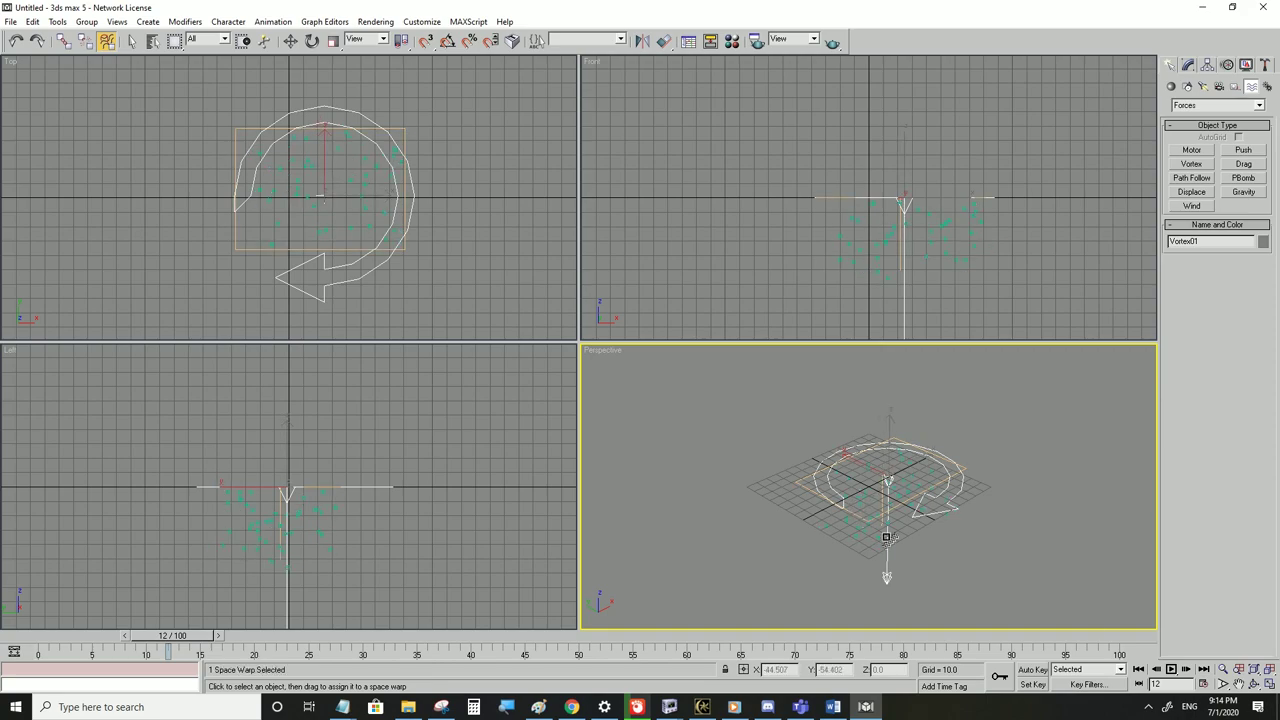
{"action": "left_click", "coordinate": [1171, 669]}
{"action": "scroll", "coordinate": [930, 510], "scroll_direction": "up", "scroll_amount": 5}
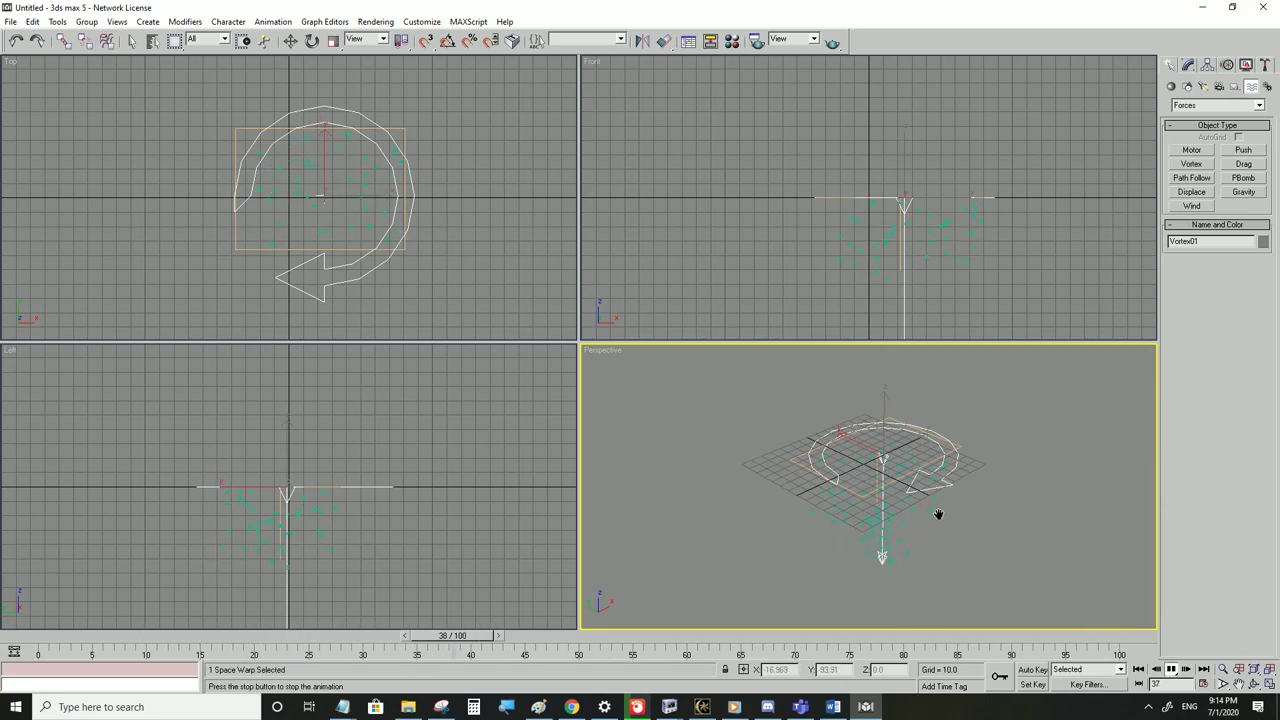
{"action": "scroll", "coordinate": [900, 514], "scroll_direction": "down", "scroll_amount": 5}
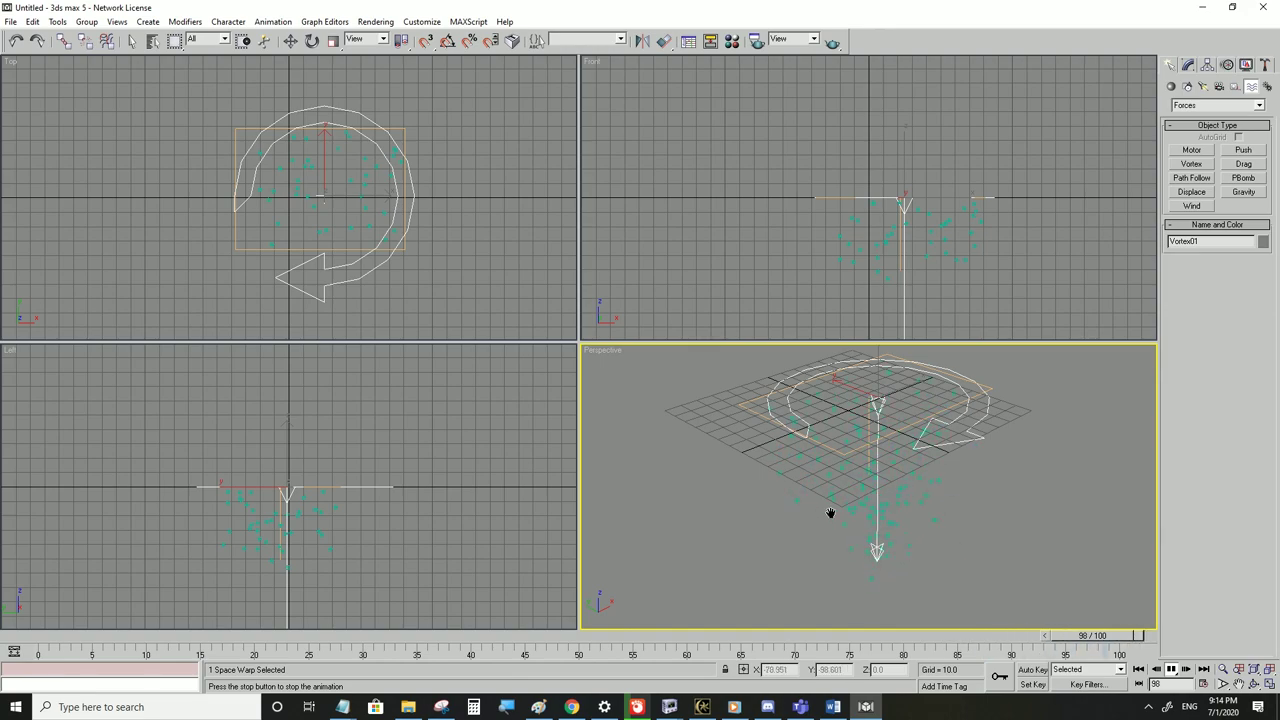
{"action": "middle_click", "coordinate": [464, 270]}
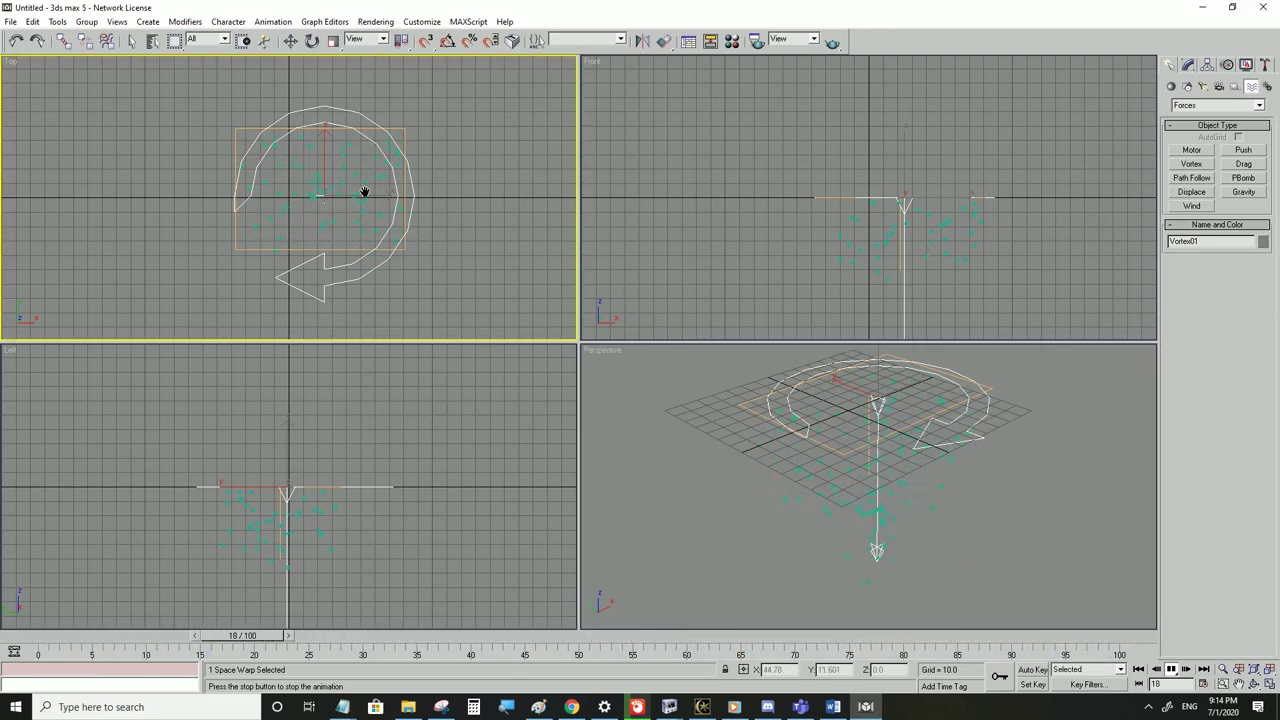
{"action": "middle_click", "coordinate": [793, 575]}
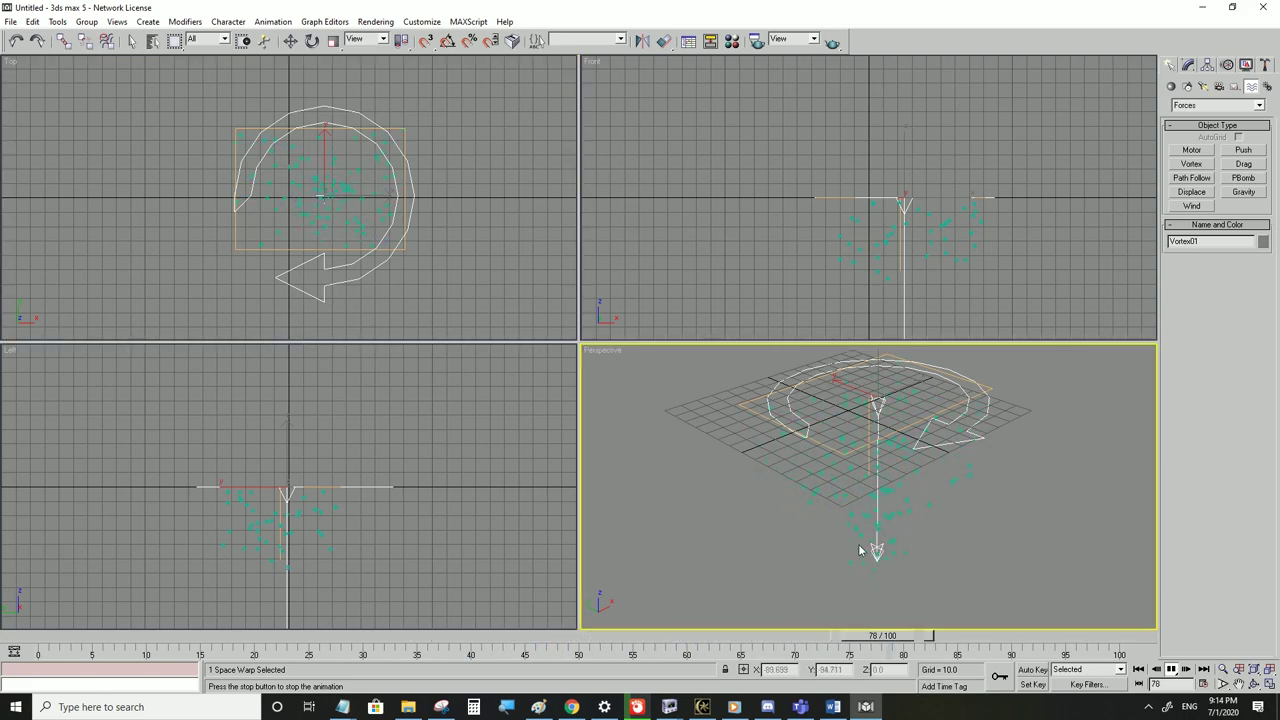
{"action": "left_click", "coordinate": [107, 41]}
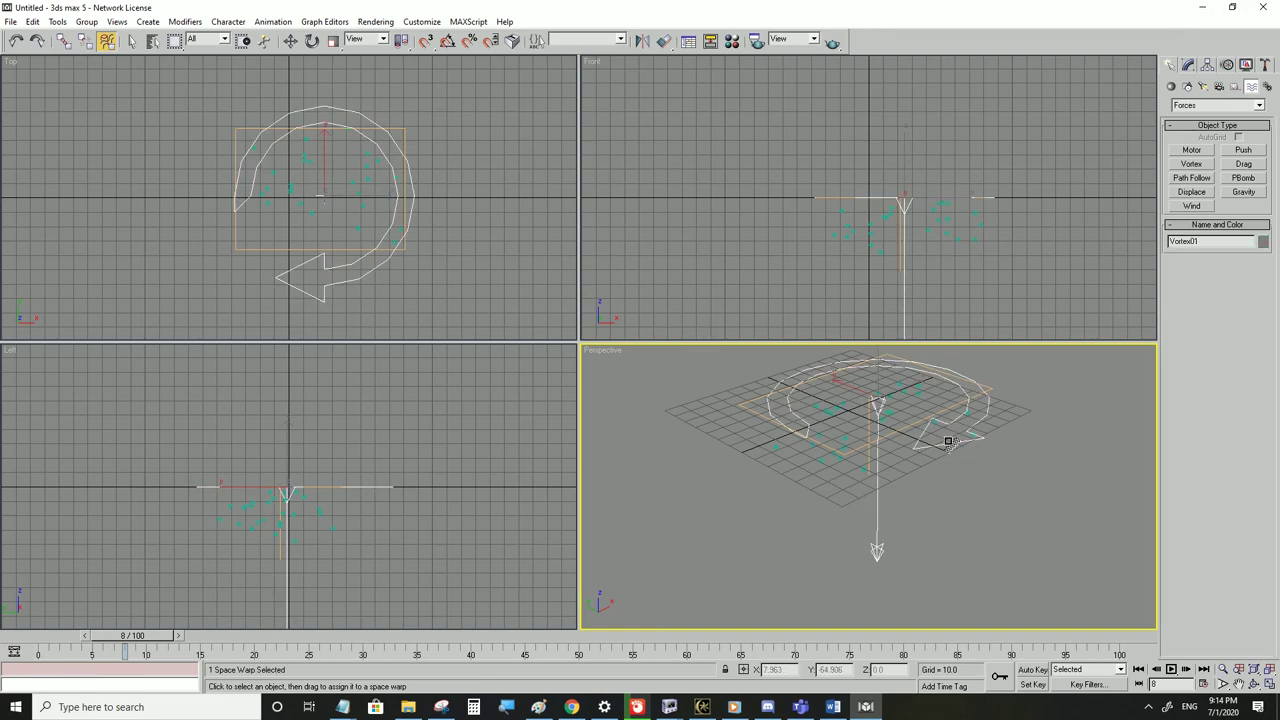
{"action": "left_click", "coordinate": [1201, 8]}
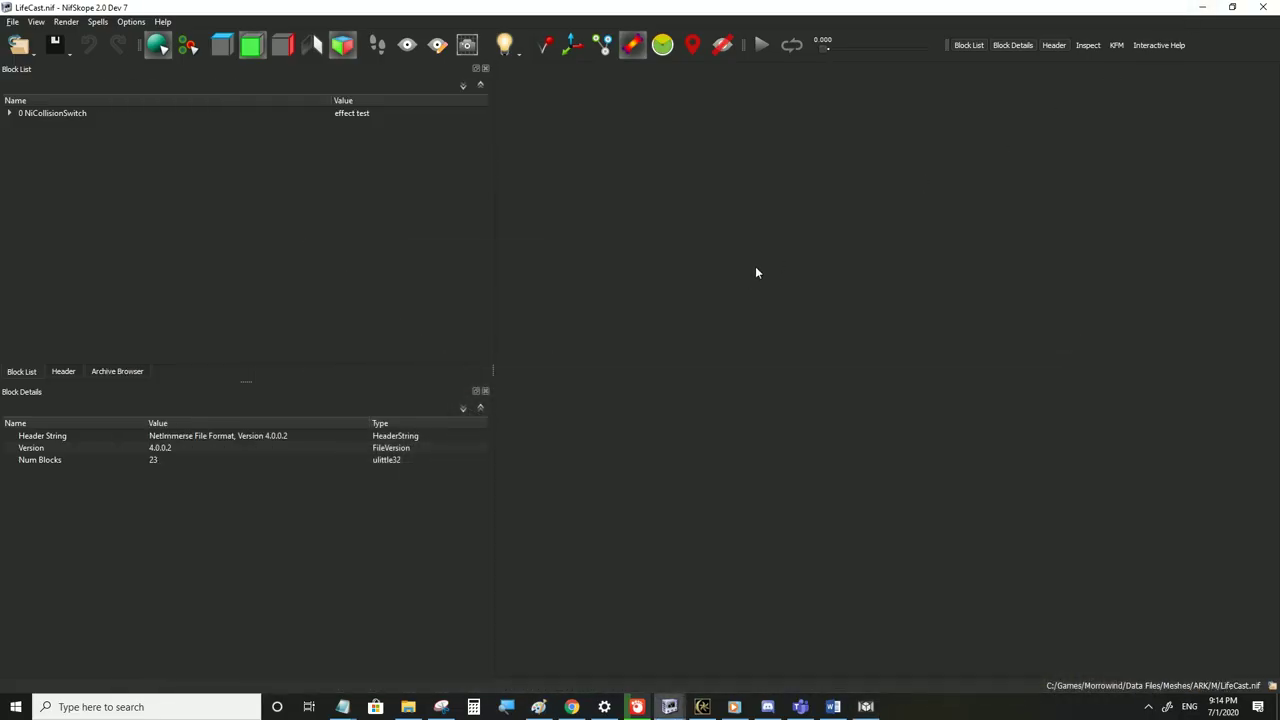
Expand NiCollisionSwitch > NiBSAnimationNode > NiBSParticleNode and show the NiParticles block's fields
{"action": "left_click", "coordinate": [7, 113]}
{"action": "left_click", "coordinate": [67, 127]}
{"action": "mouse_move", "coordinate": [669, 707]}
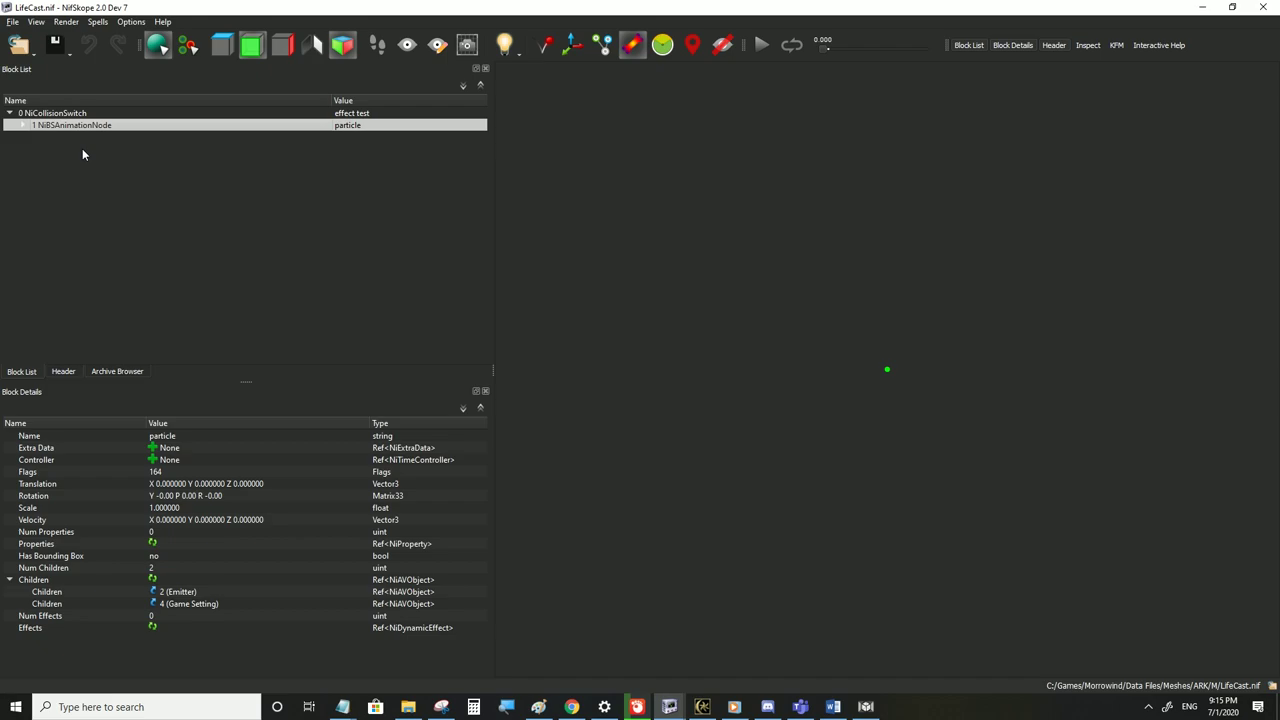
{"action": "left_click", "coordinate": [24, 125]}
{"action": "left_click", "coordinate": [36, 149]}
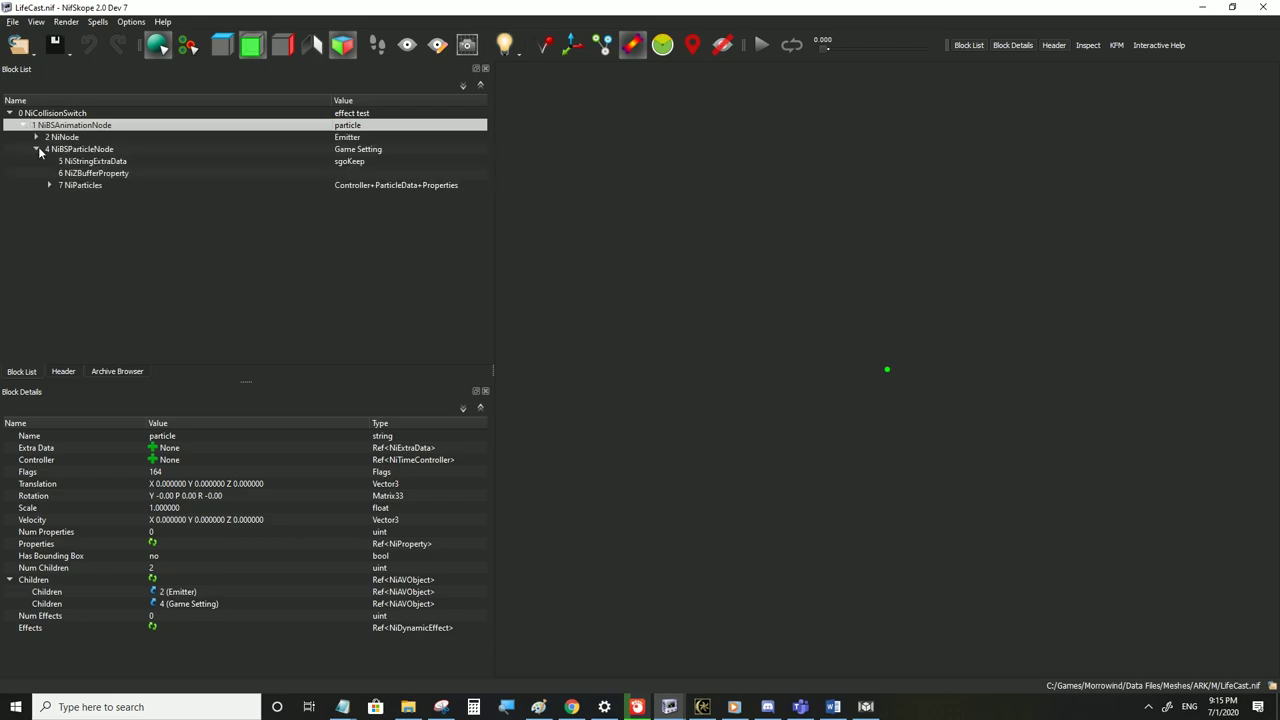
{"action": "left_click", "coordinate": [66, 152]}
{"action": "left_click", "coordinate": [68, 187]}
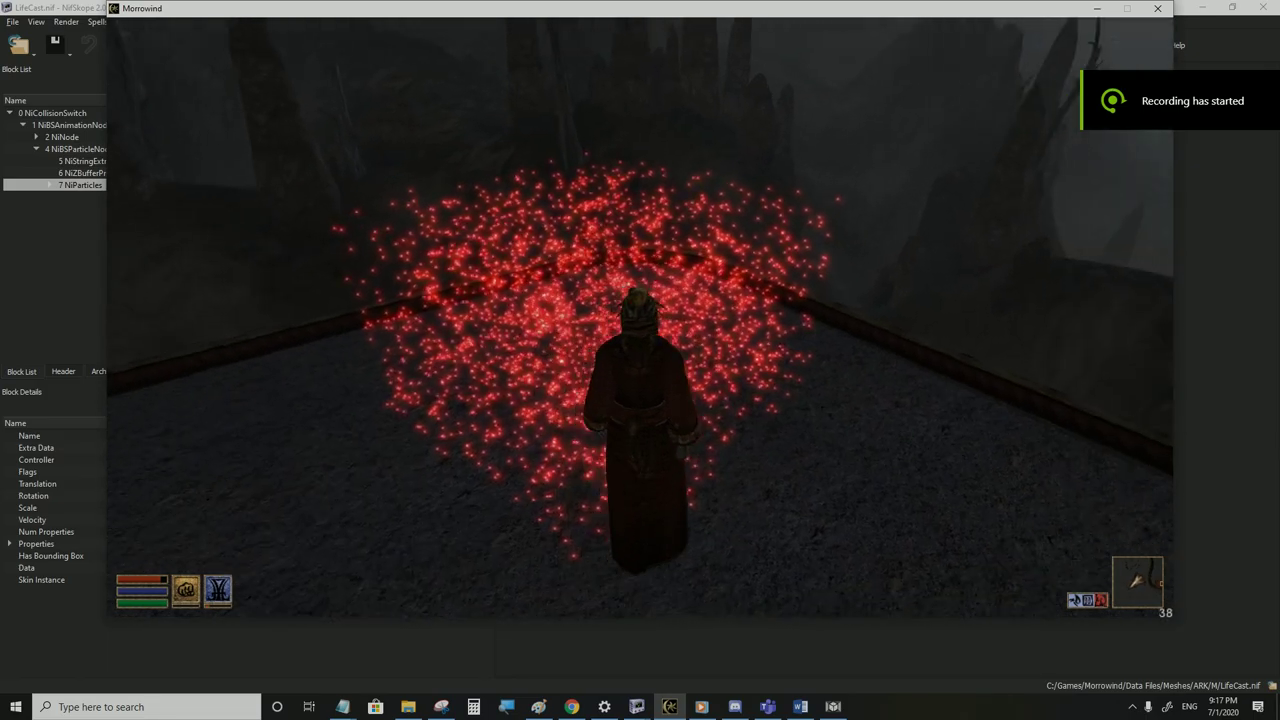
In Morrowind, walk into and back beside the red particle cloud, then return to NifSkope
{"action": "key", "text": "w"}
{"action": "key", "text": "s"}
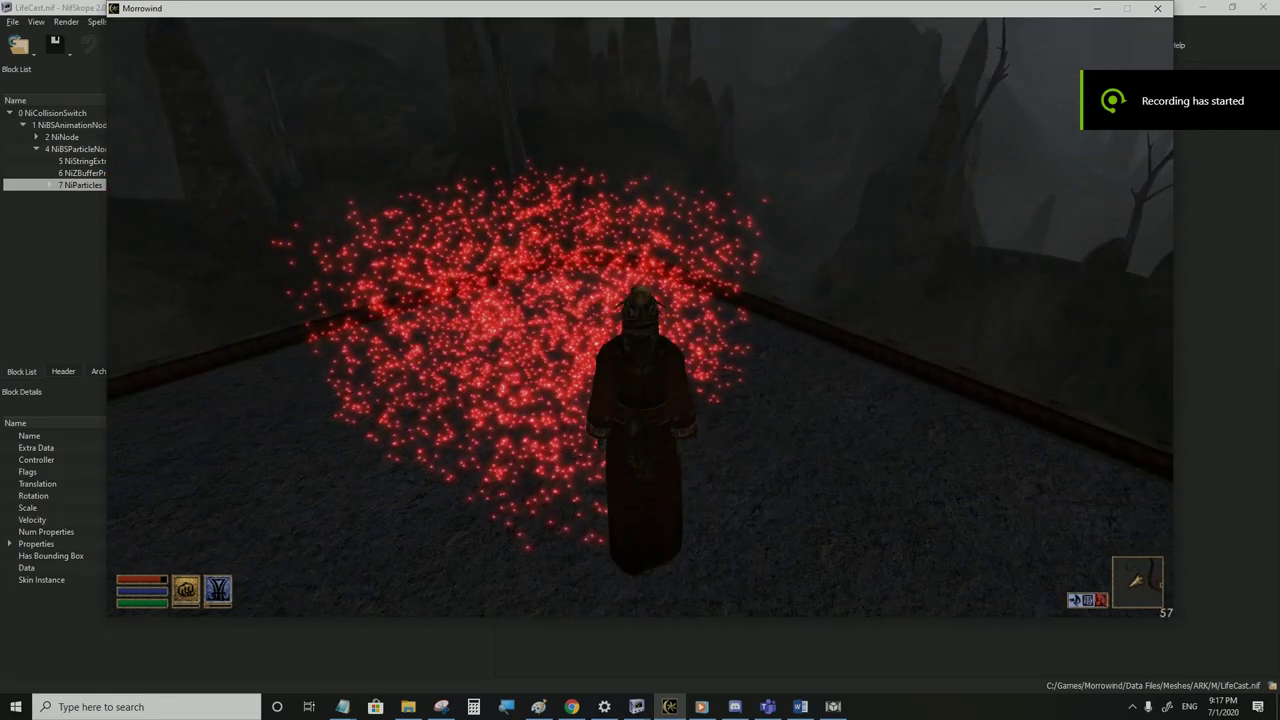
{"action": "key", "text": "alt+Tab"}
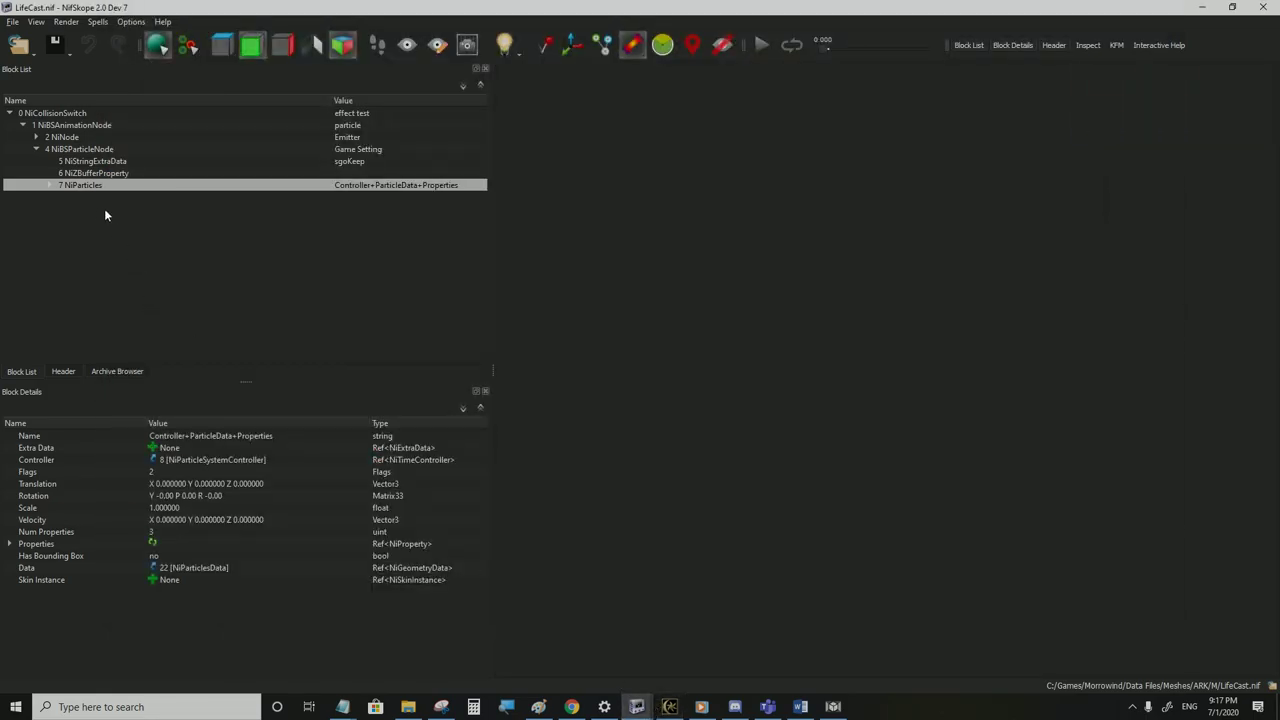
Set NiParticlesData Num Vertices and Num Particles to 500
{"action": "left_click", "coordinate": [49, 186]}
{"action": "left_click", "coordinate": [101, 201]}
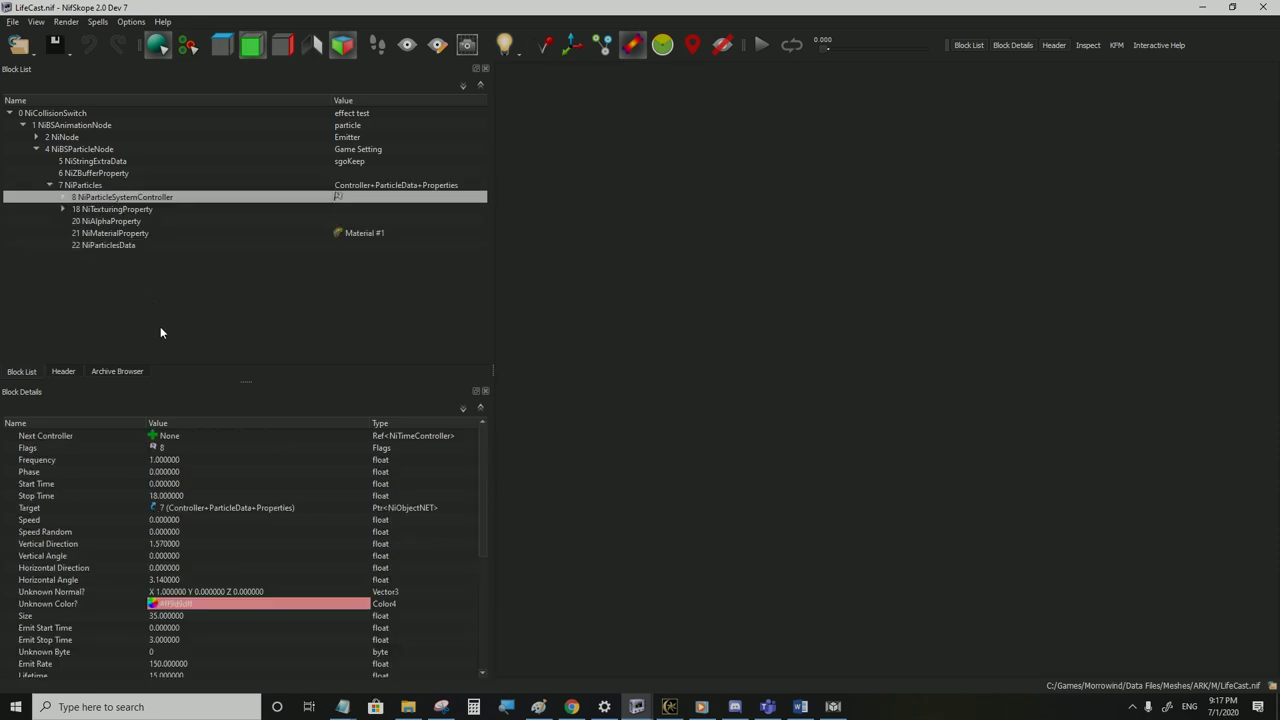
{"action": "scroll", "coordinate": [219, 543], "scroll_direction": "down", "scroll_amount": 5}
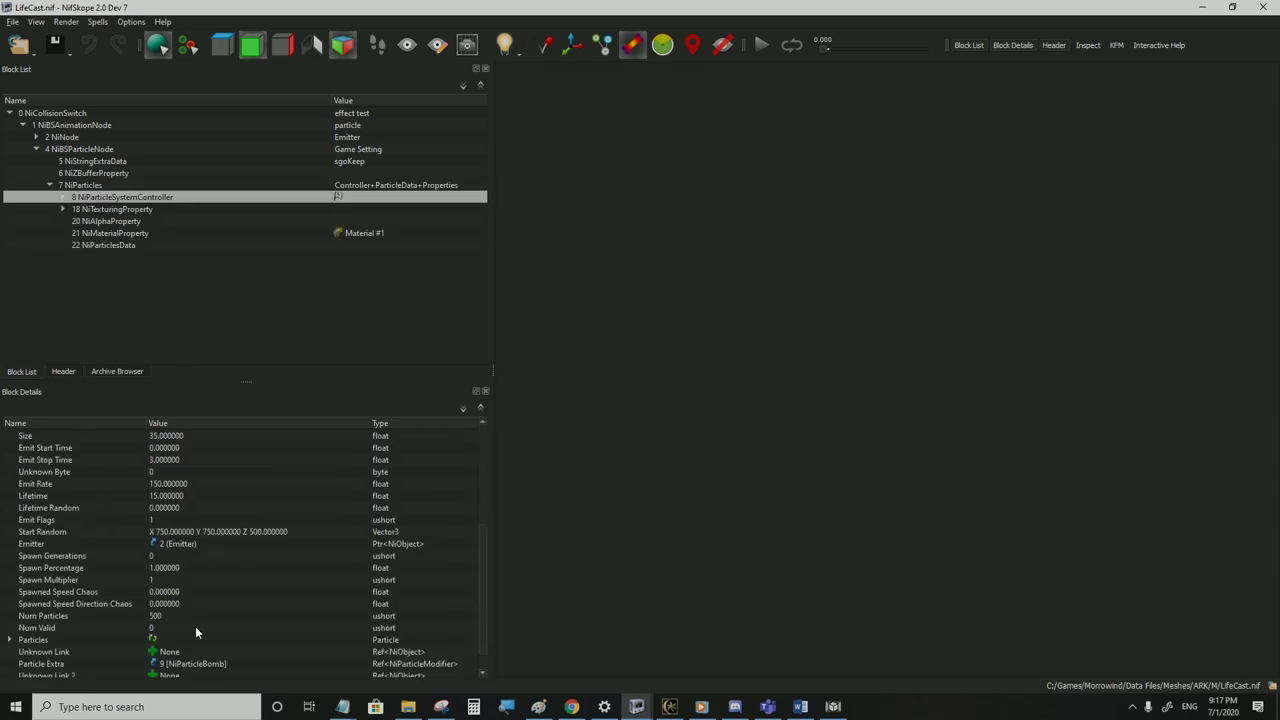
{"action": "left_click", "coordinate": [112, 246]}
{"action": "double_click", "coordinate": [157, 437]}
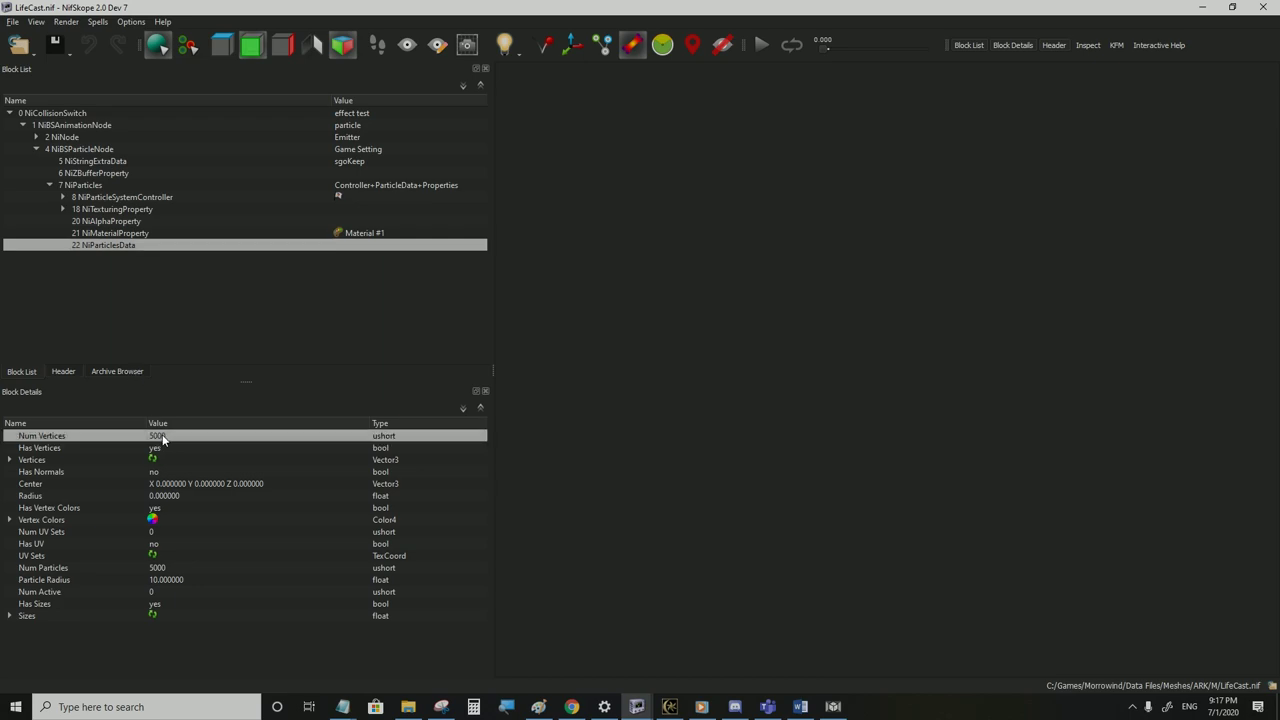
{"action": "type", "text": "500"}
{"action": "left_click", "coordinate": [160, 565]}
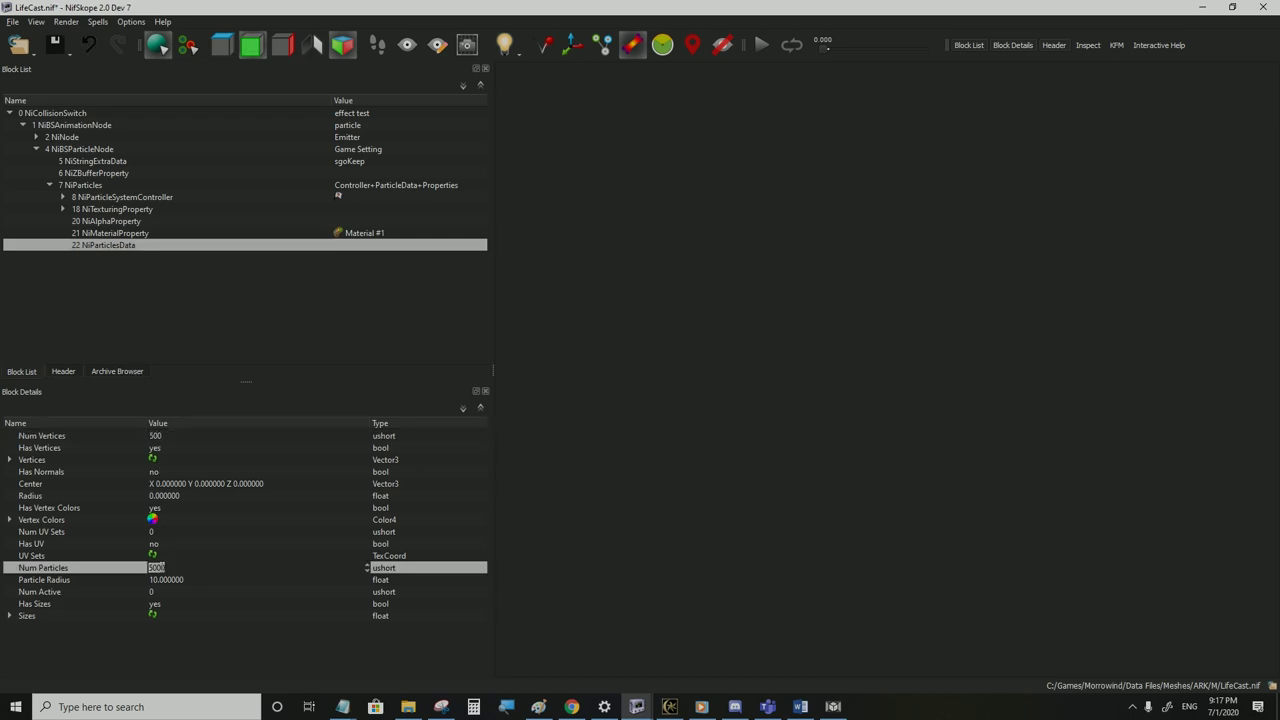
{"action": "left_click", "coordinate": [161, 459]}
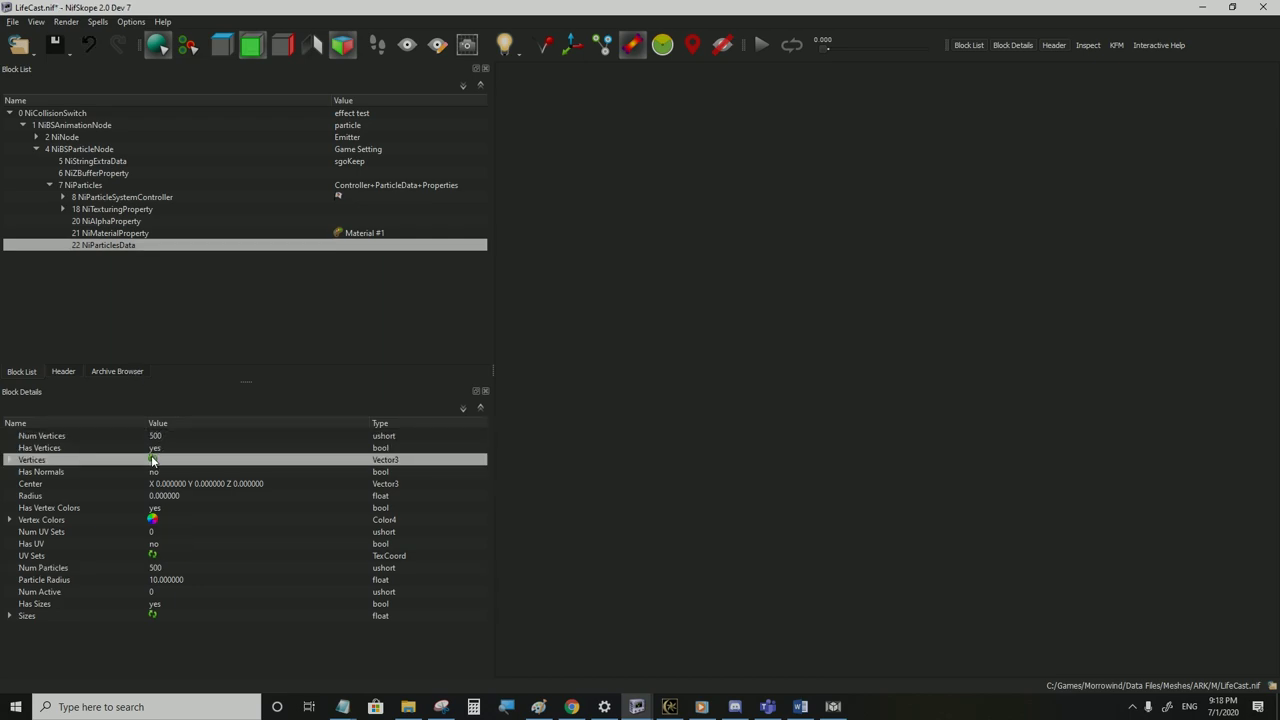
Resize the Vertex Colors array to match the 500 particles
{"action": "left_click", "coordinate": [152, 556]}
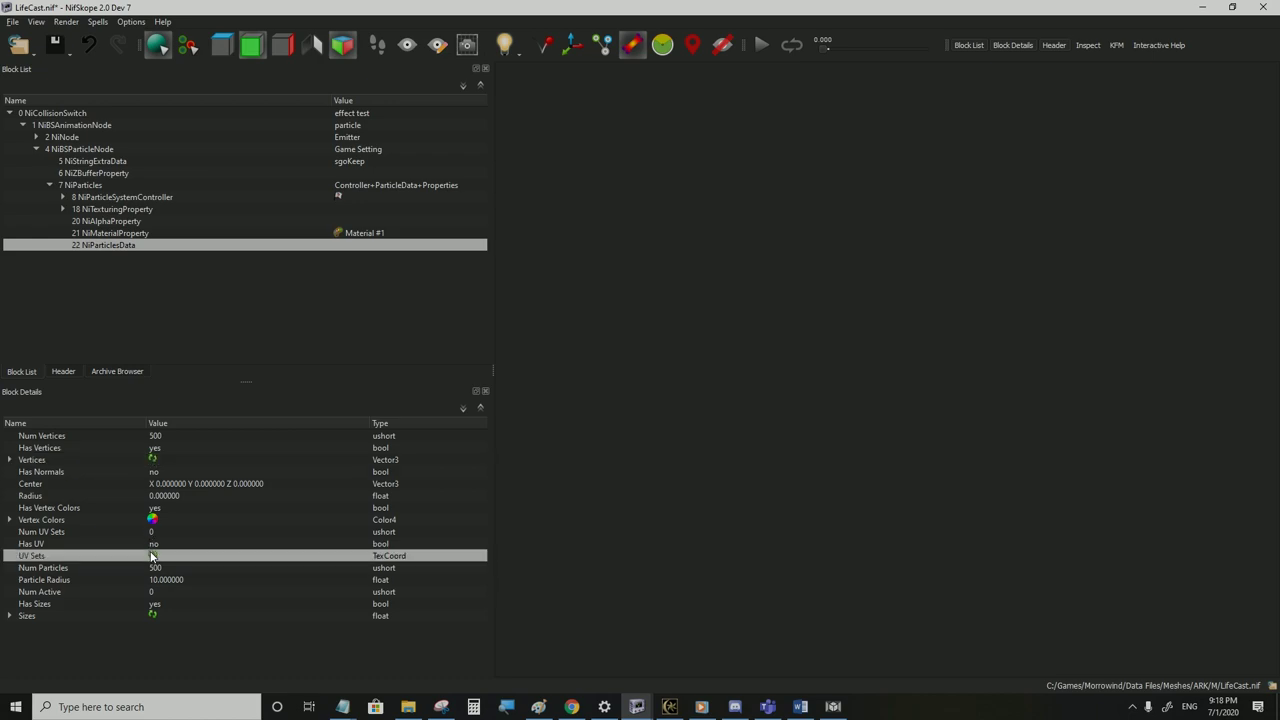
{"action": "left_click", "coordinate": [155, 616]}
{"action": "left_click", "coordinate": [62, 518]}
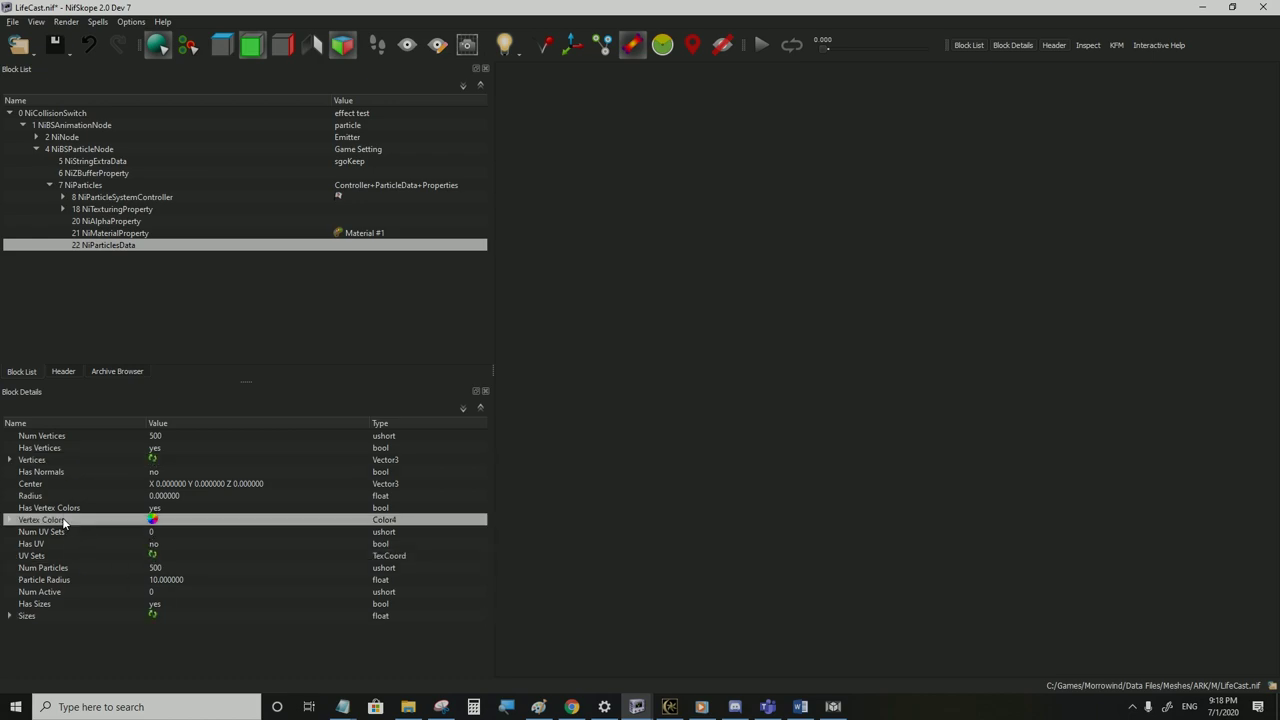
{"action": "right_click", "coordinate": [62, 518]}
{"action": "mouse_move", "coordinate": [100, 559]}
{"action": "left_click", "coordinate": [170, 559]}
Set the controller's particle Lifetime to 5 and Emit Rate to 10
{"action": "left_click", "coordinate": [109, 197]}
{"action": "left_click", "coordinate": [166, 485]}
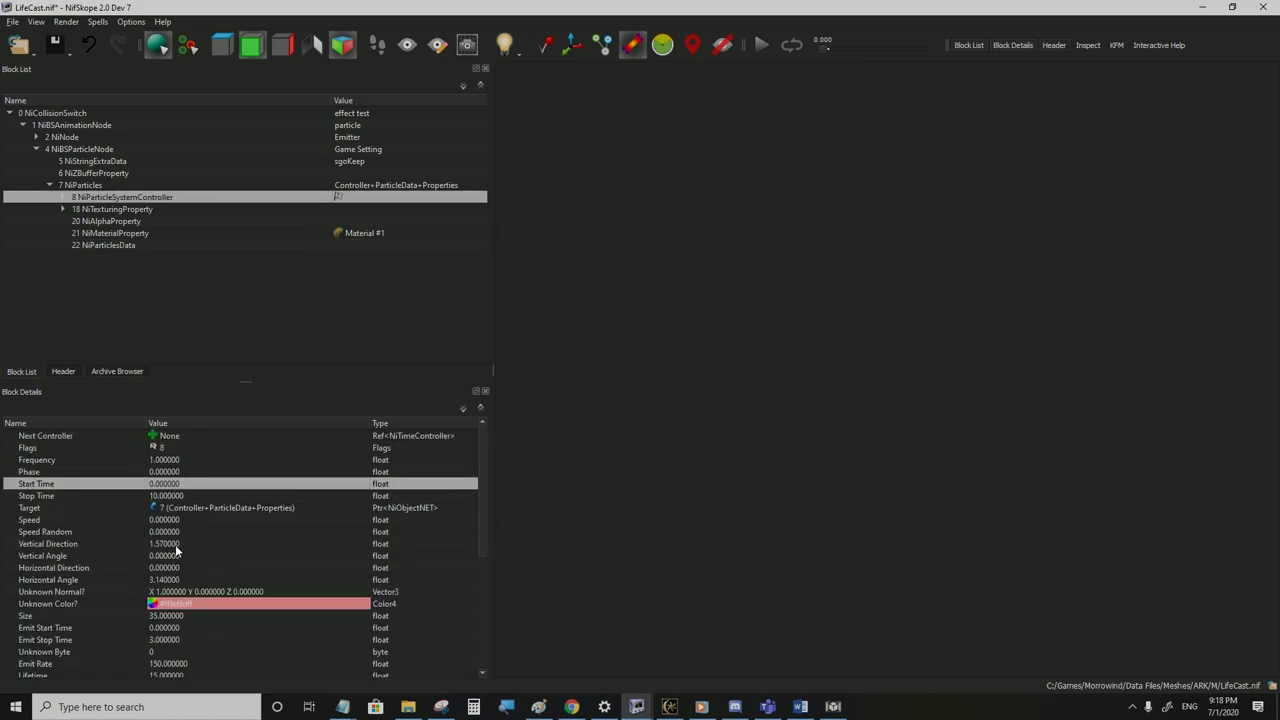
{"action": "scroll", "coordinate": [185, 591], "scroll_direction": "down", "scroll_amount": 2}
{"action": "double_click", "coordinate": [171, 605]}
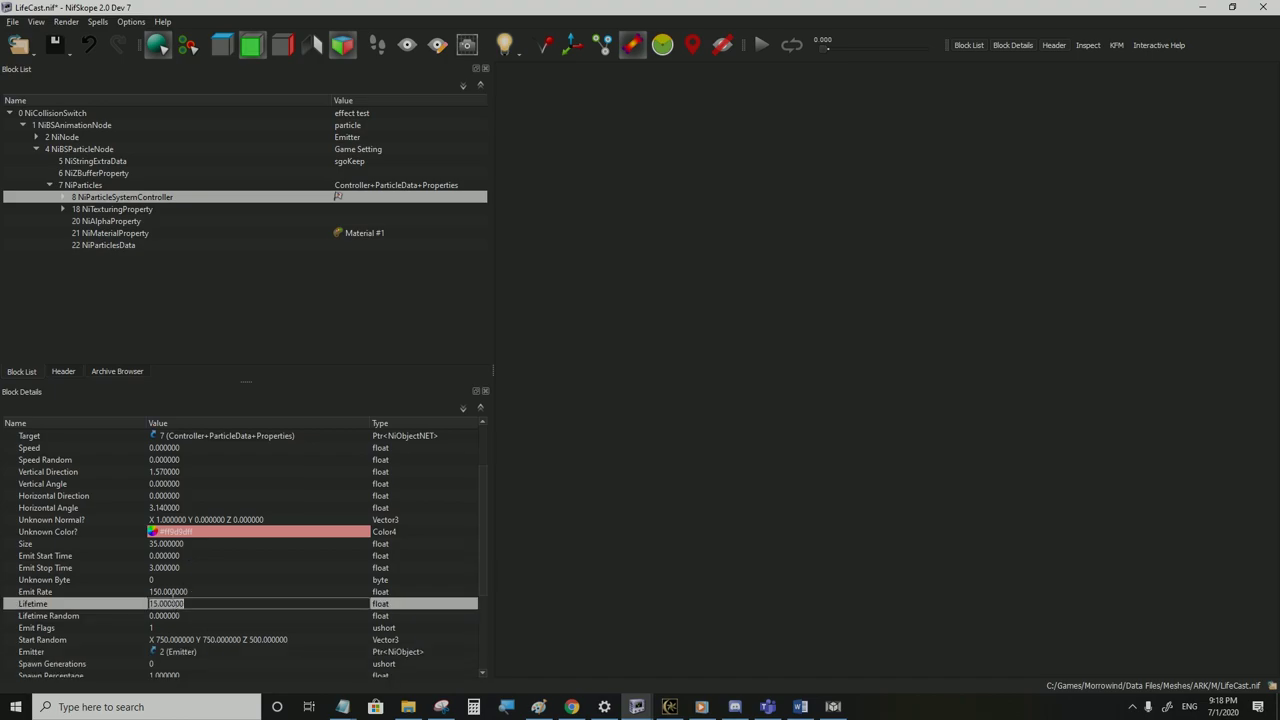
{"action": "type", "text": "5"}
{"action": "double_click", "coordinate": [172, 595]}
{"action": "type", "text": "10"}
{"action": "left_click", "coordinate": [170, 605]}
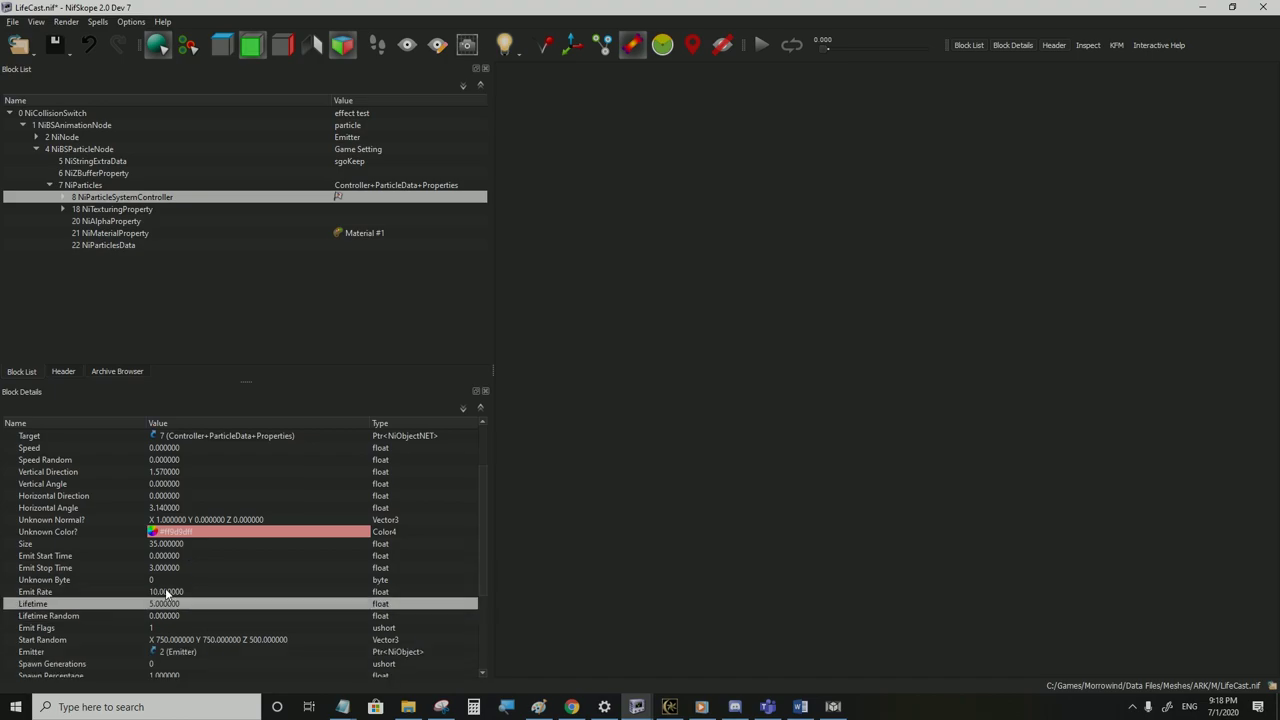
{"action": "scroll", "coordinate": [172, 578], "scroll_direction": "up", "scroll_amount": 2}
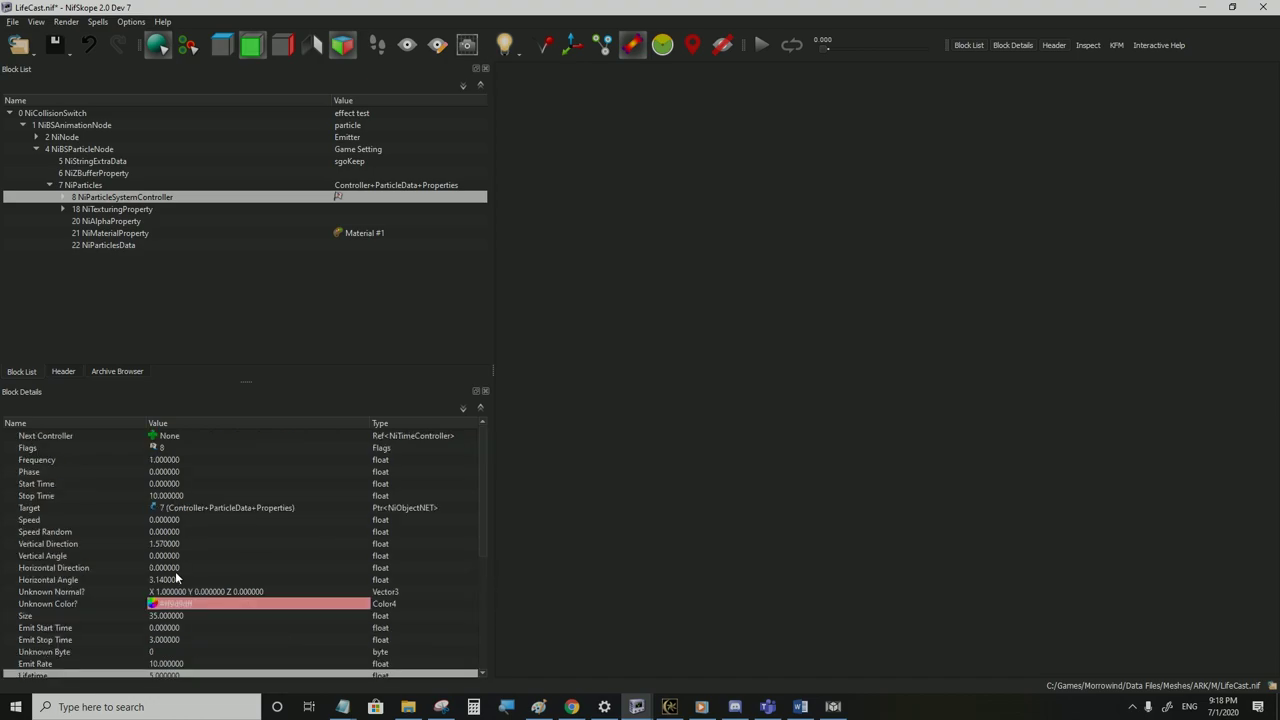
{"action": "scroll", "coordinate": [176, 578], "scroll_direction": "down", "scroll_amount": 4}
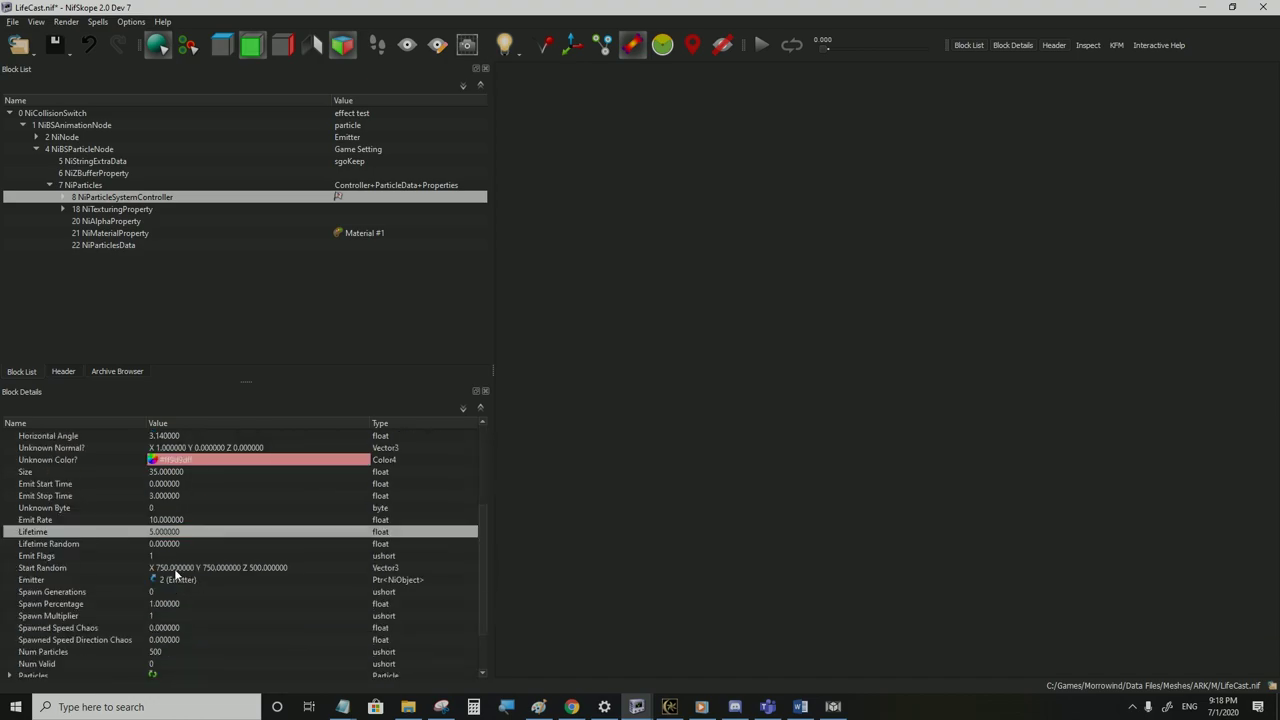
Set the controller's Start Random X, Y and Z all to 0
{"action": "double_click", "coordinate": [175, 568]}
{"action": "type", "text": "0"}
{"action": "key", "text": "Tab"}
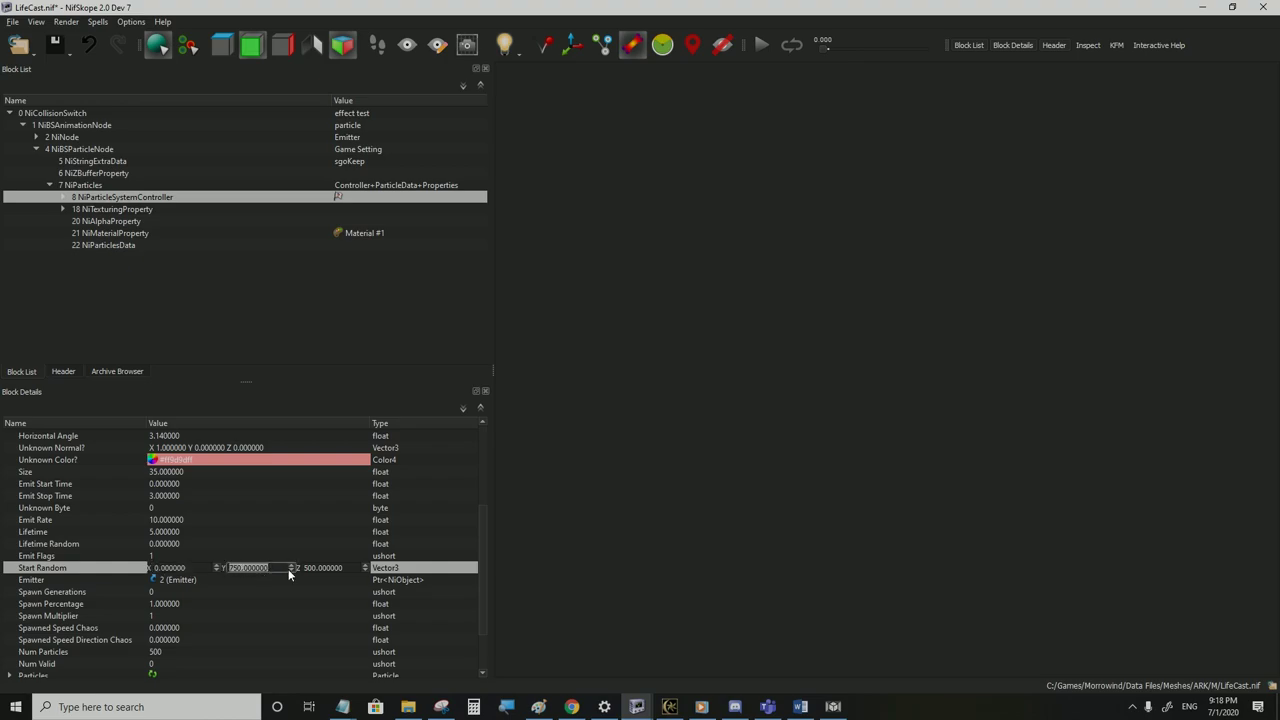
{"action": "type", "text": "0"}
{"action": "key", "text": "Tab"}
{"action": "type", "text": "0"}
{"action": "left_click", "coordinate": [150, 520]}
{"action": "scroll", "coordinate": [168, 545], "scroll_direction": "up", "scroll_amount": 1}
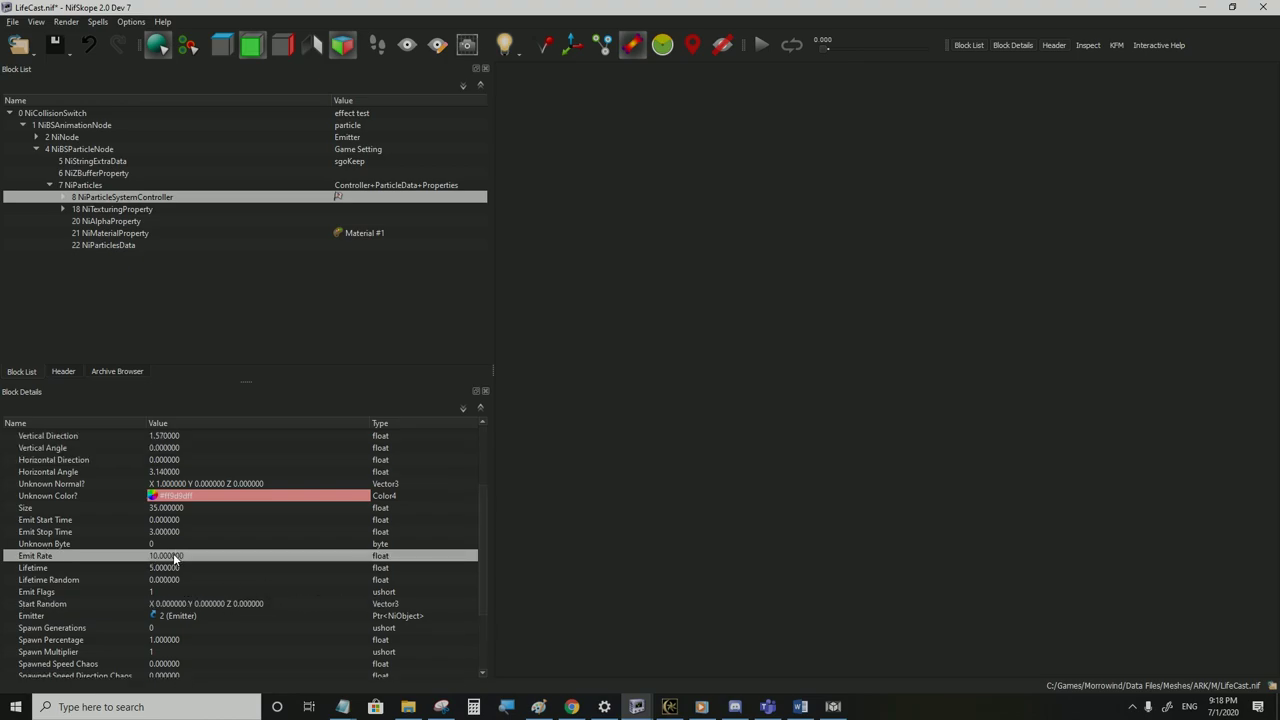
{"action": "scroll", "coordinate": [173, 553], "scroll_direction": "up", "scroll_amount": 2}
Set particle Speed to 150 and zero the Vertical Direction and Horizontal Angle
{"action": "left_click", "coordinate": [171, 579]}
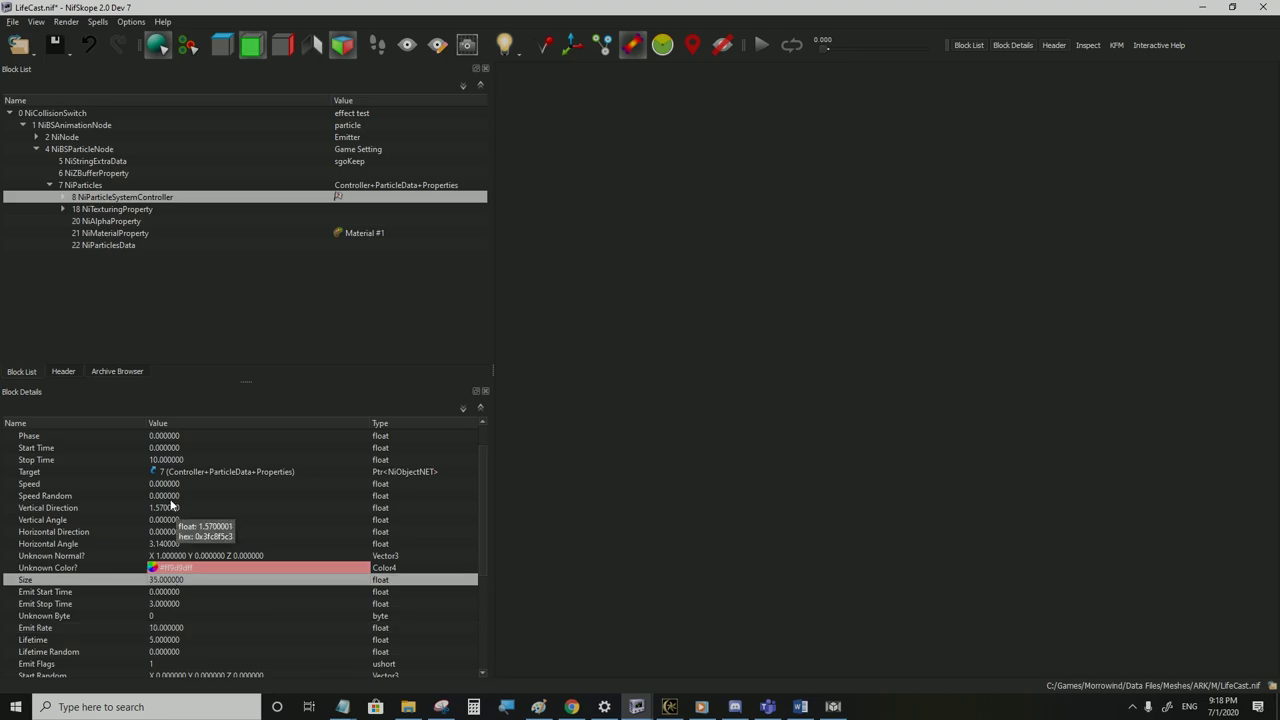
{"action": "double_click", "coordinate": [169, 486]}
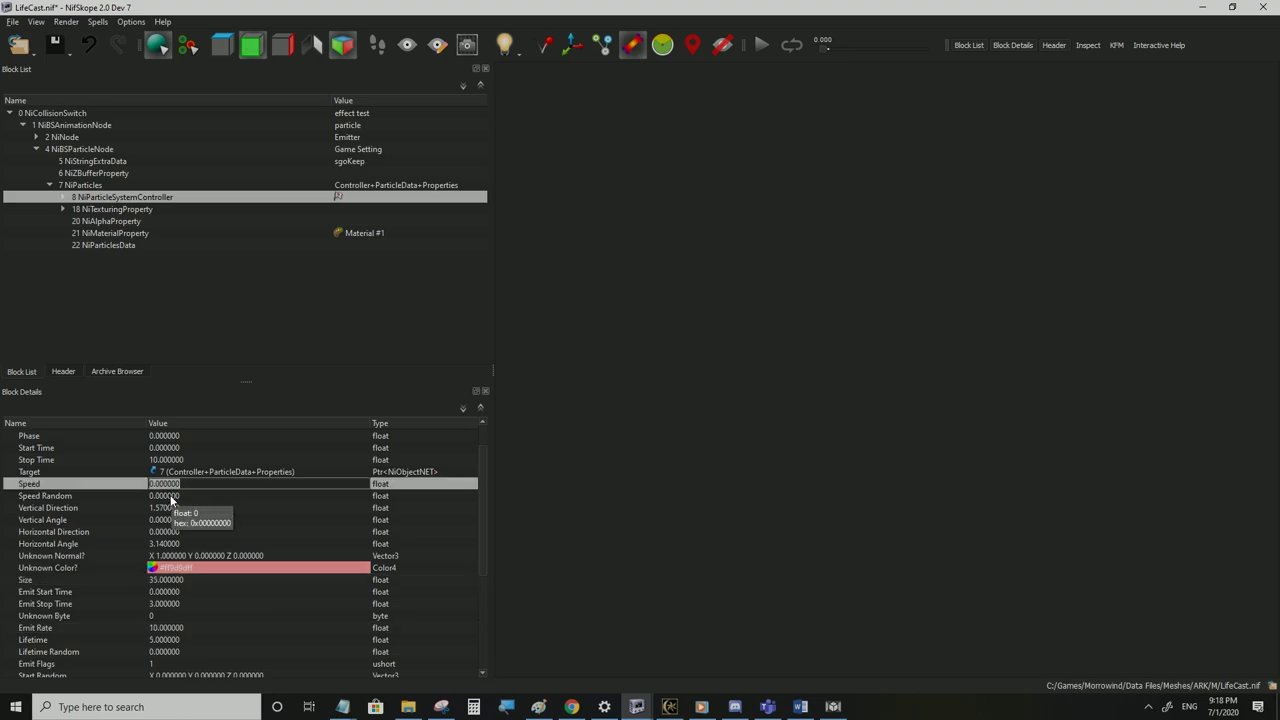
{"action": "type", "text": "150"}
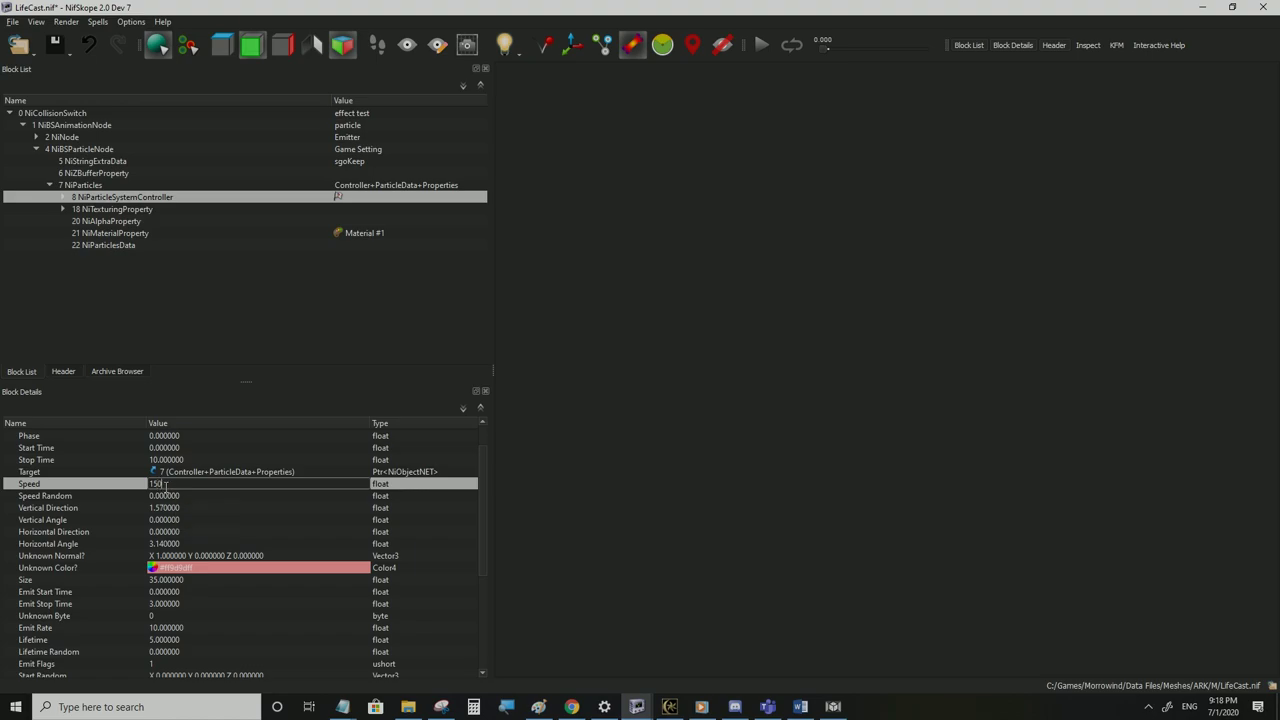
{"action": "left_click", "coordinate": [167, 507]}
{"action": "double_click", "coordinate": [171, 542]}
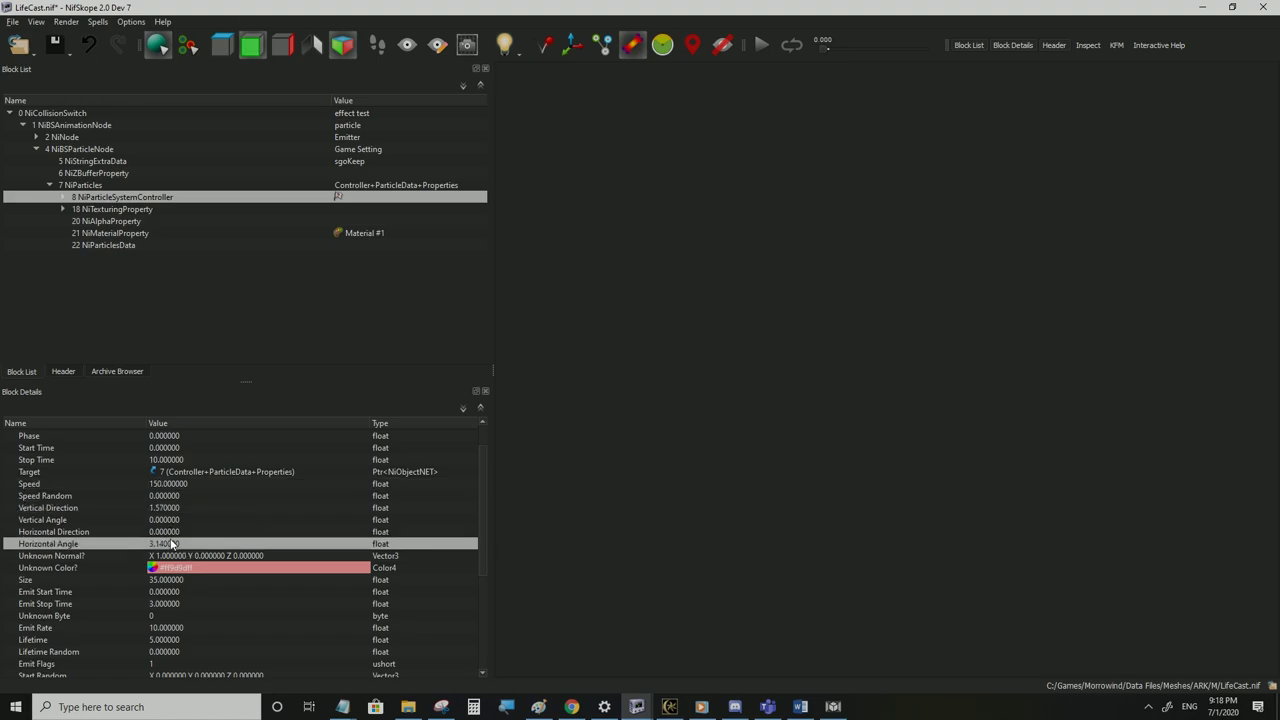
{"action": "type", "text": "0"}
{"action": "double_click", "coordinate": [168, 510]}
{"action": "type", "text": "00"}
{"action": "left_click", "coordinate": [177, 523]}
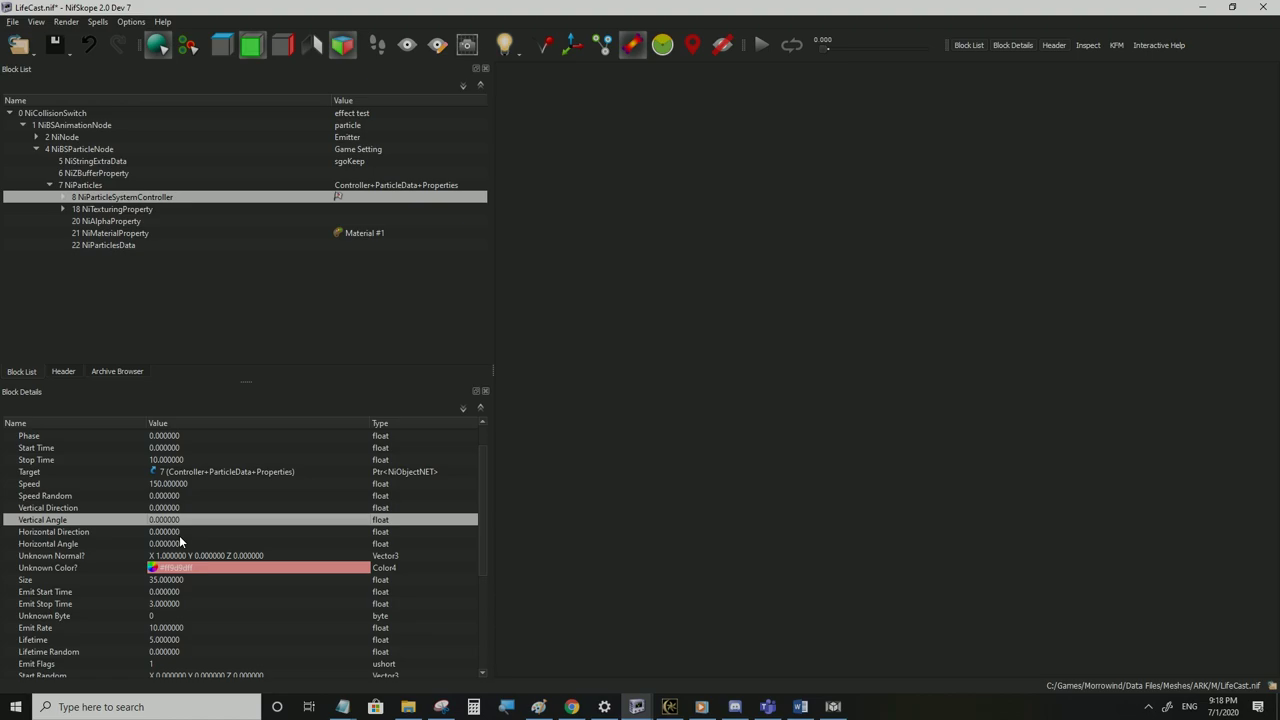
{"action": "scroll", "coordinate": [180, 542], "scroll_direction": "down", "scroll_amount": 1}
{"action": "left_click", "coordinate": [166, 545]}
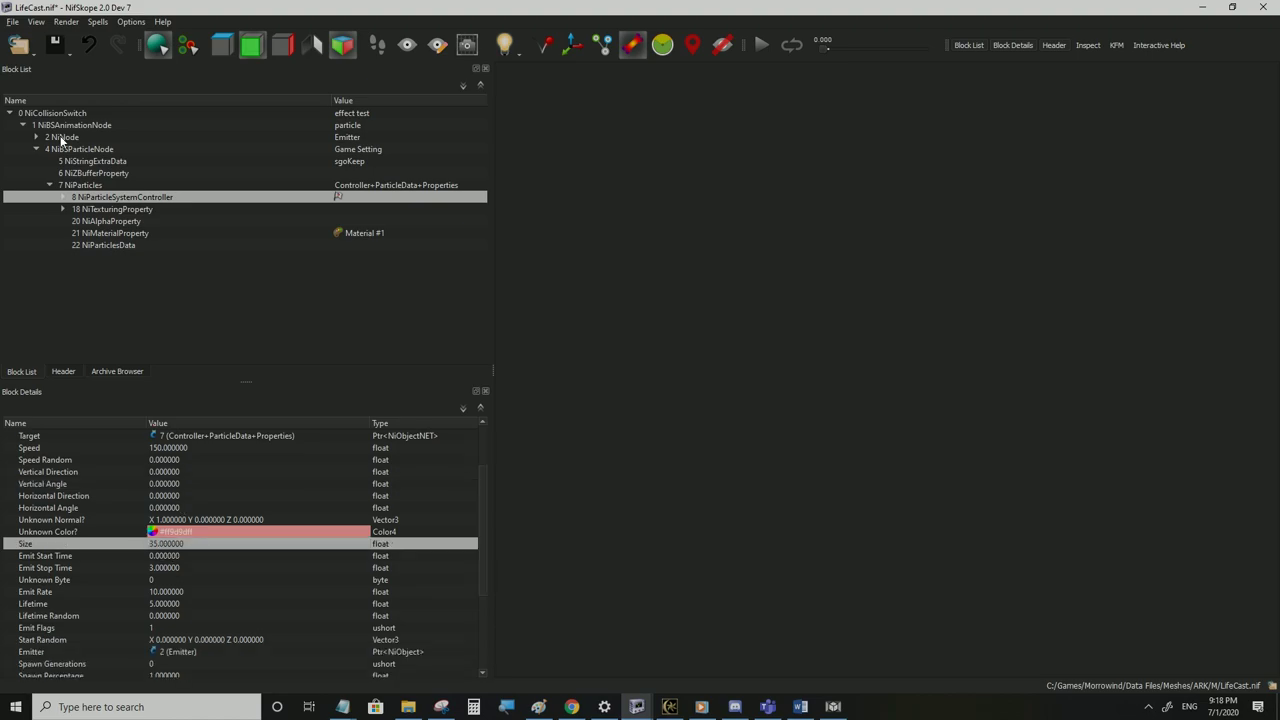
Save LifeCast.nif and test the new particle settings in Morrowind
{"action": "left_click", "coordinate": [12, 23]}
{"action": "left_click", "coordinate": [48, 131]}
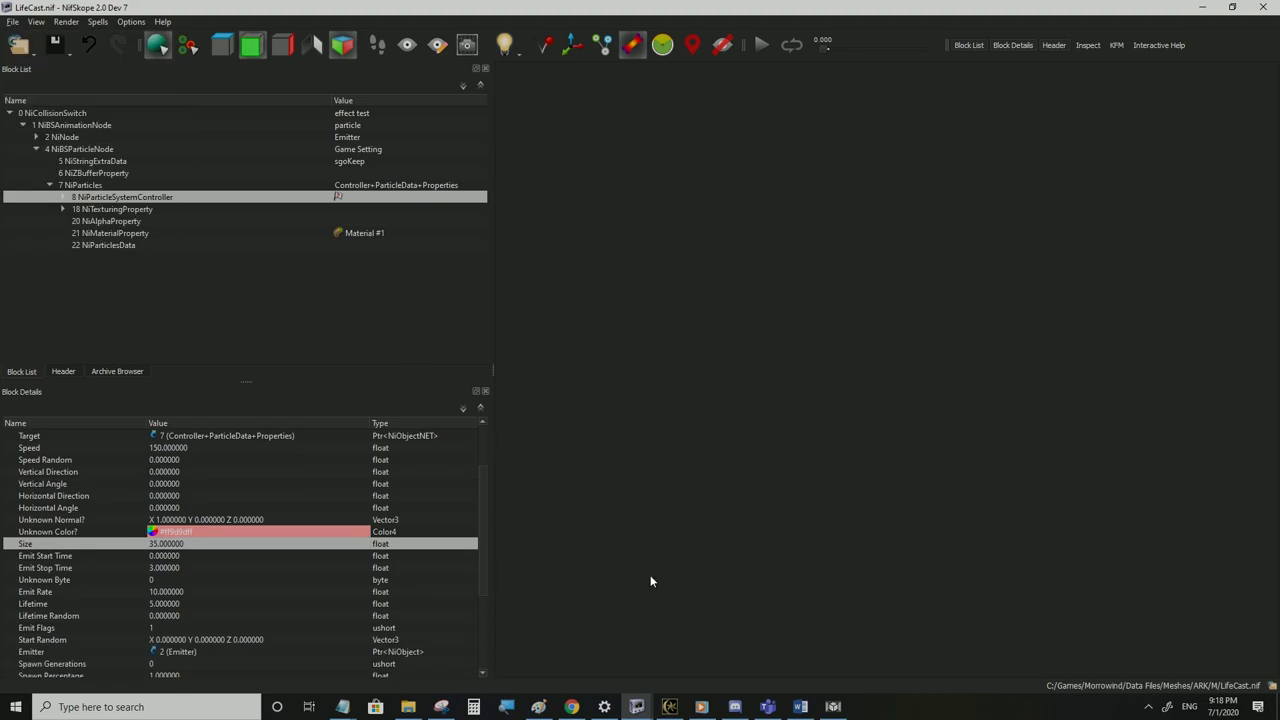
{"action": "left_click", "coordinate": [669, 706]}
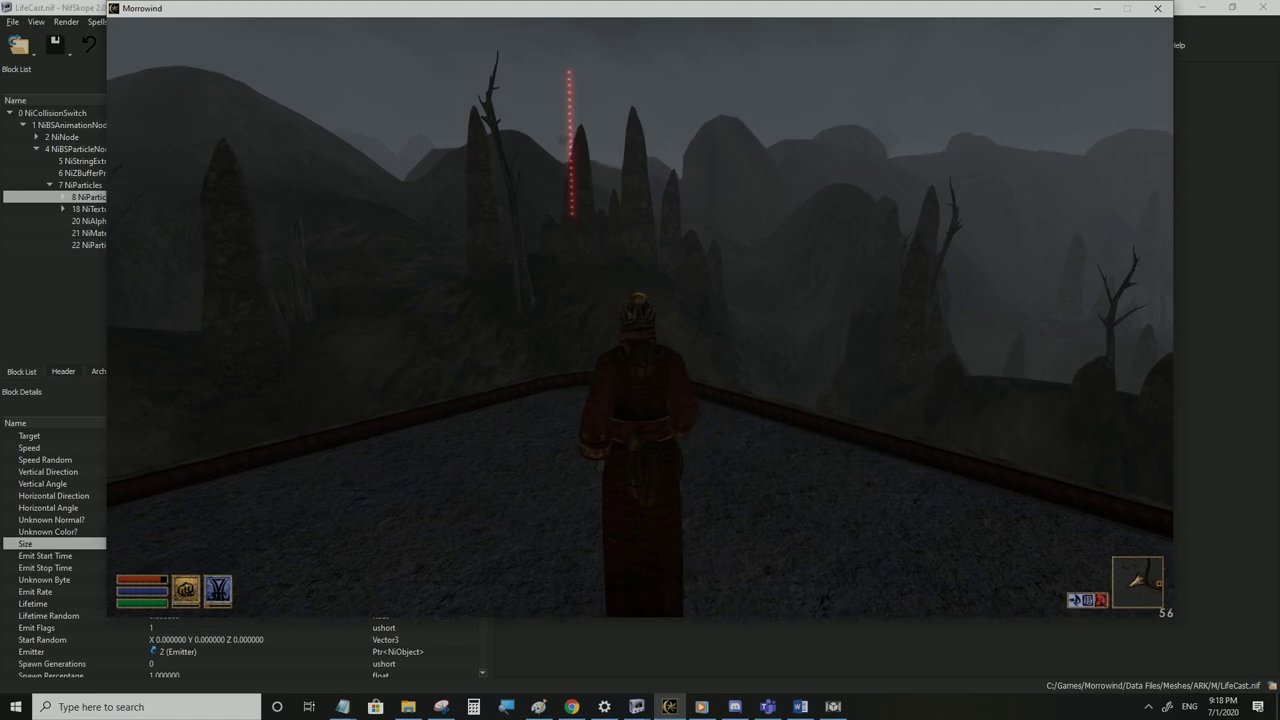
{"action": "key", "text": "alt+Tab"}
{"action": "left_click", "coordinate": [62, 197]}
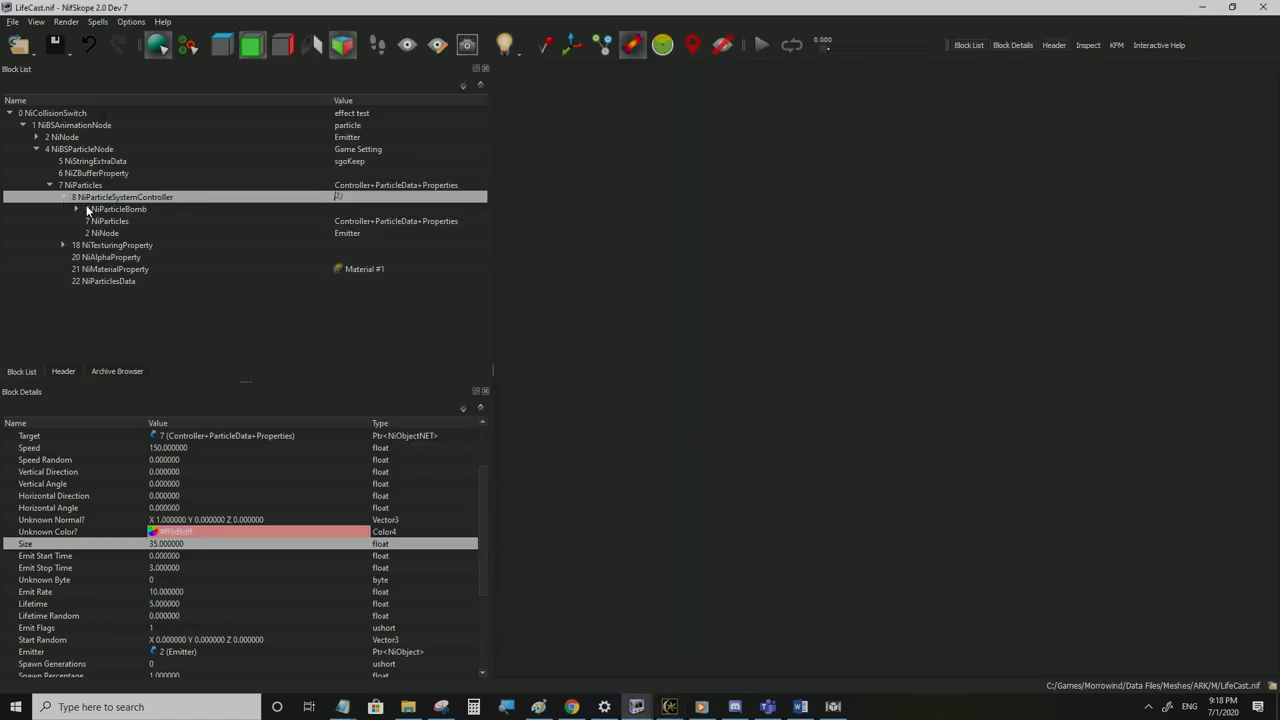
{"action": "left_click", "coordinate": [105, 210]}
{"action": "key", "text": "Delete"}
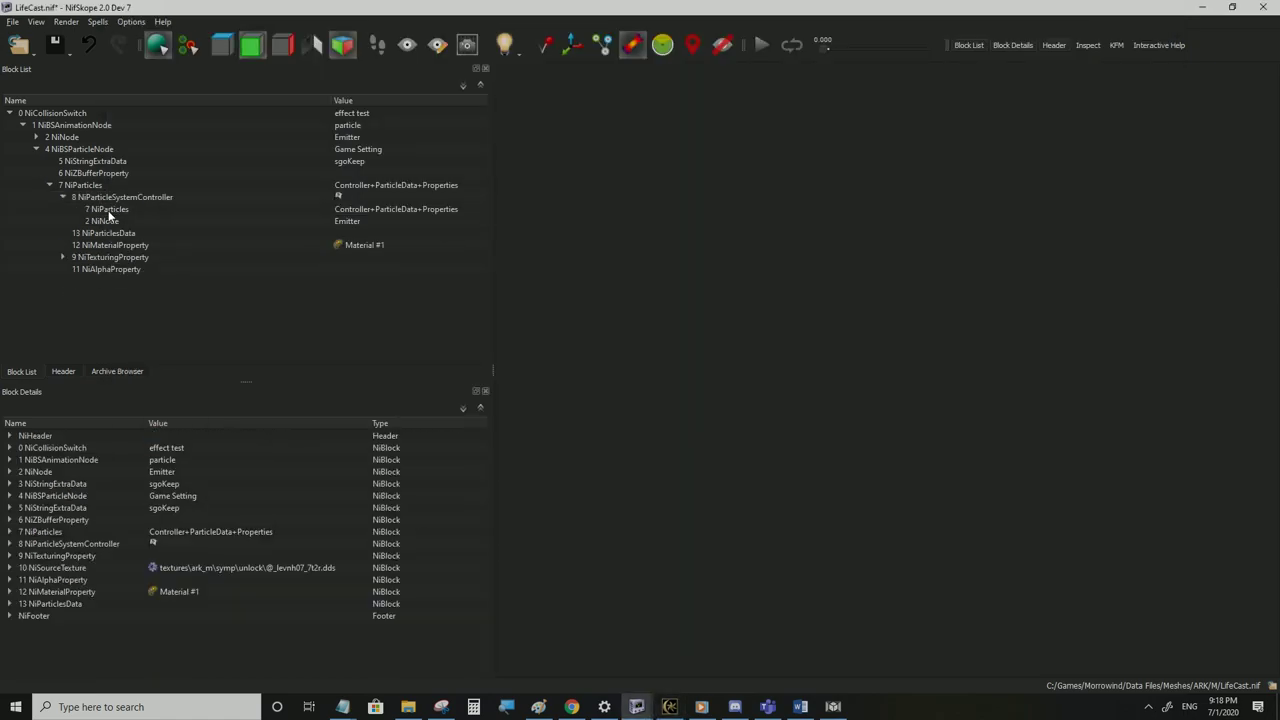
{"action": "left_click", "coordinate": [12, 21]}
{"action": "left_click", "coordinate": [29, 133]}
{"action": "left_click", "coordinate": [105, 197]}
{"action": "scroll", "coordinate": [195, 540], "scroll_direction": "down", "scroll_amount": 4}
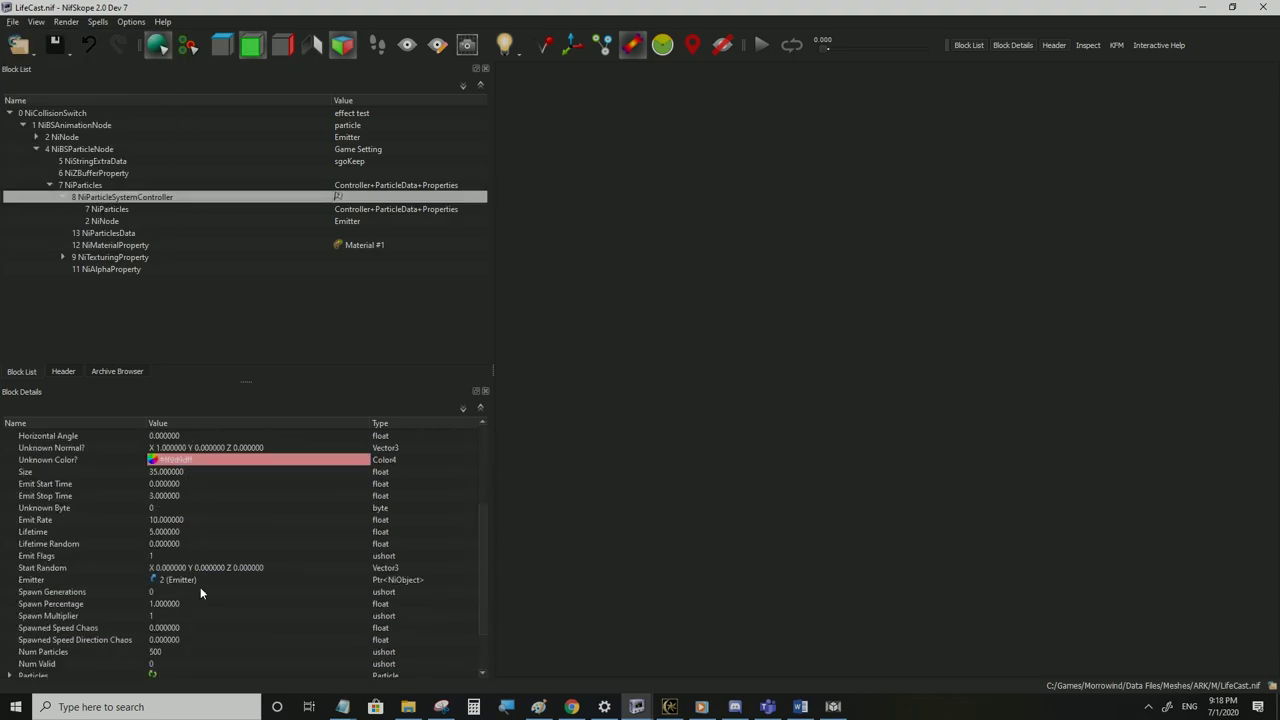
{"action": "double_click", "coordinate": [166, 520]}
{"action": "type", "text": "100"}
{"action": "left_click", "coordinate": [162, 532]}
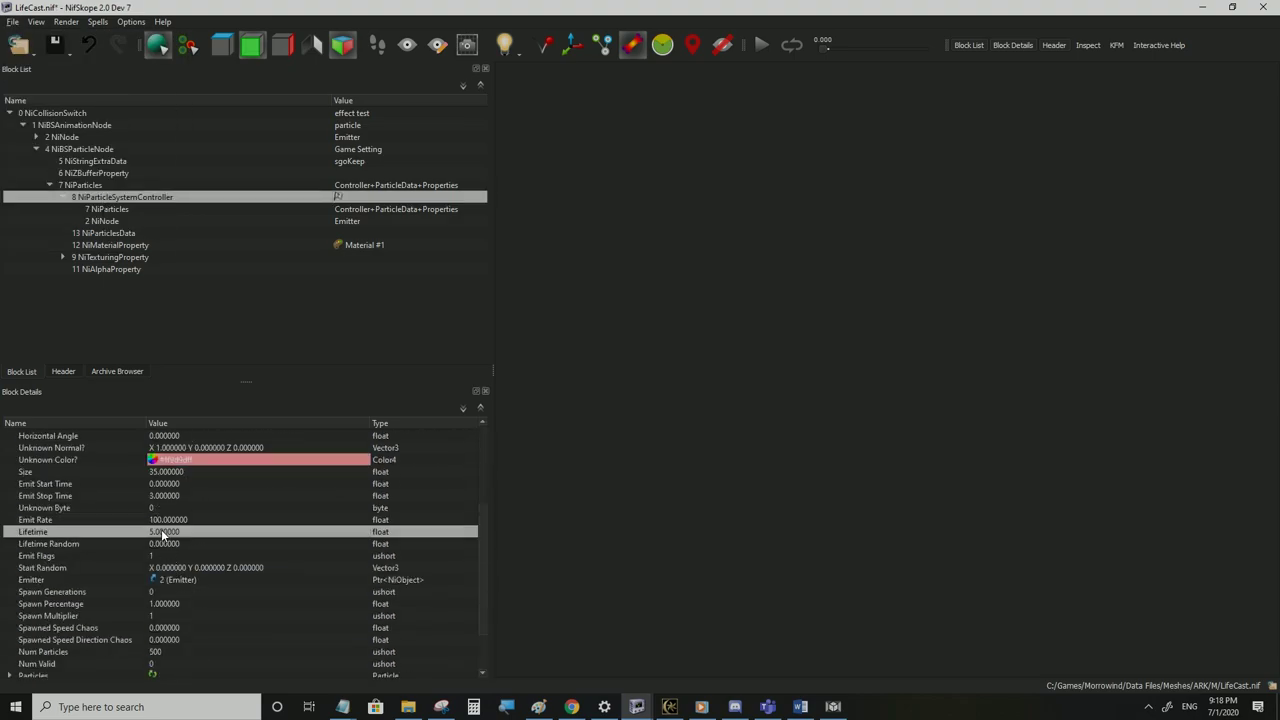
{"action": "left_click", "coordinate": [12, 21]}
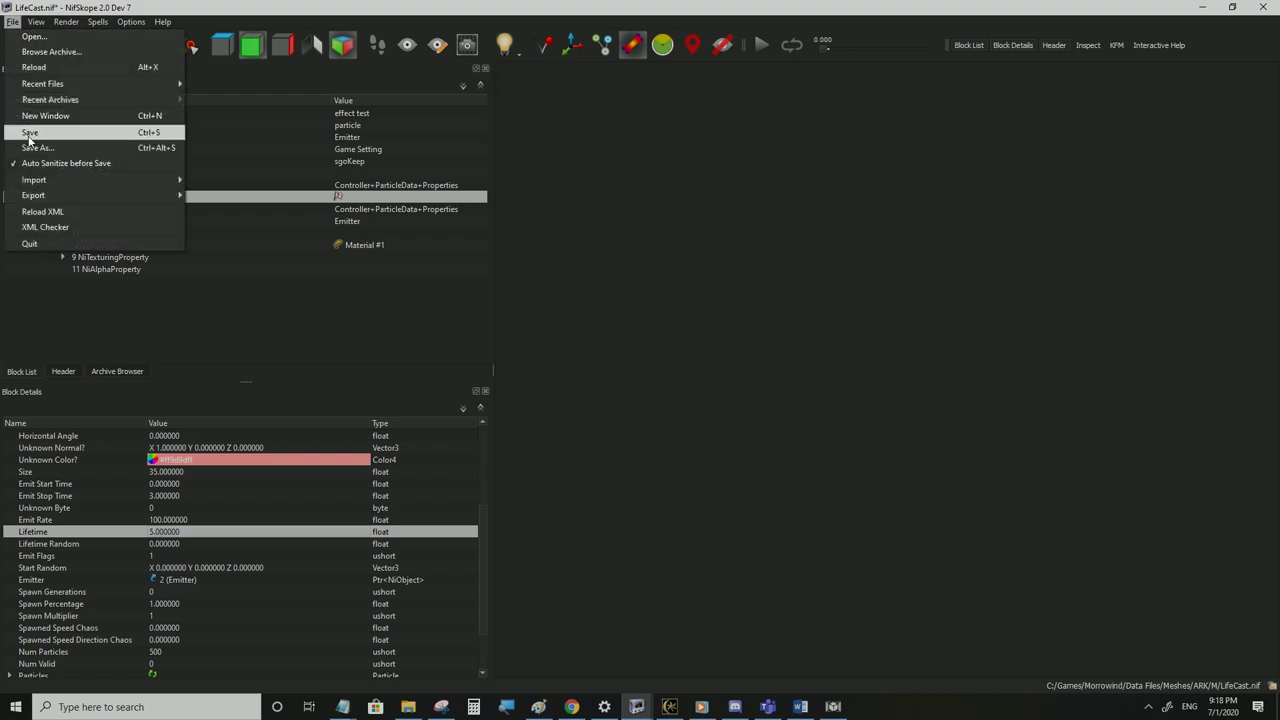
{"action": "left_click", "coordinate": [29, 134]}
{"action": "left_click", "coordinate": [670, 707]}
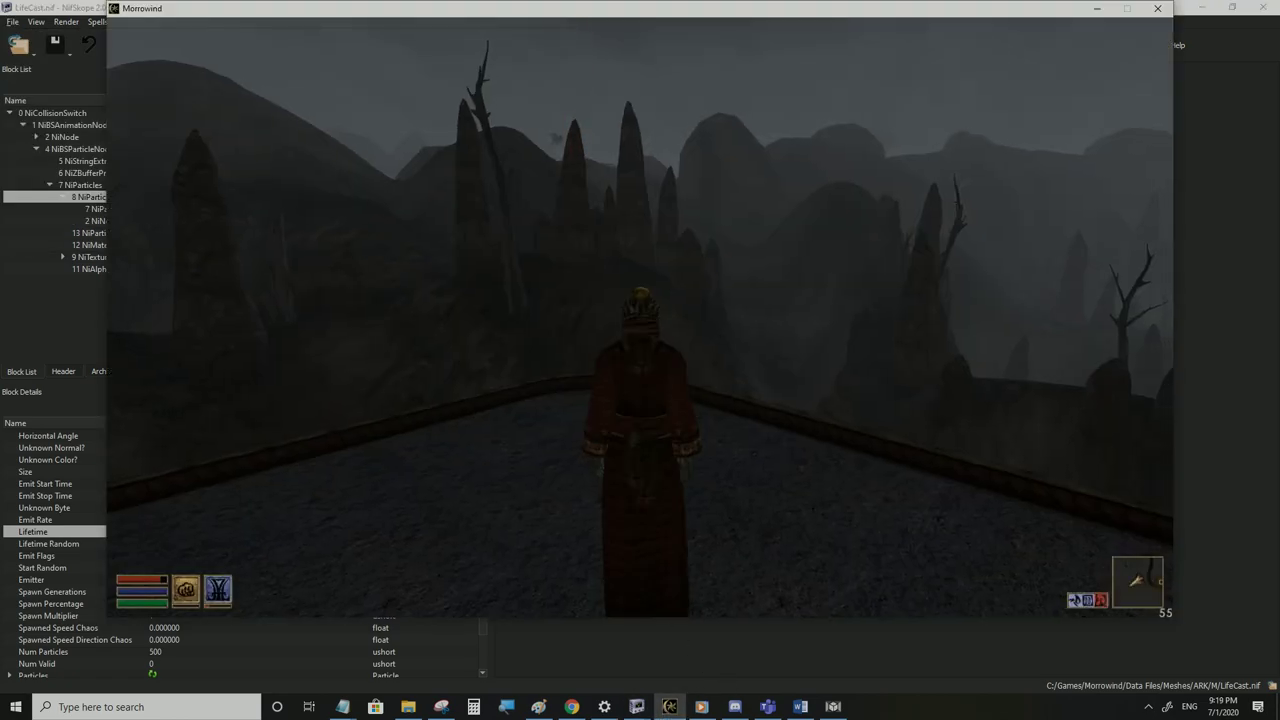
{"action": "key", "text": "w"}
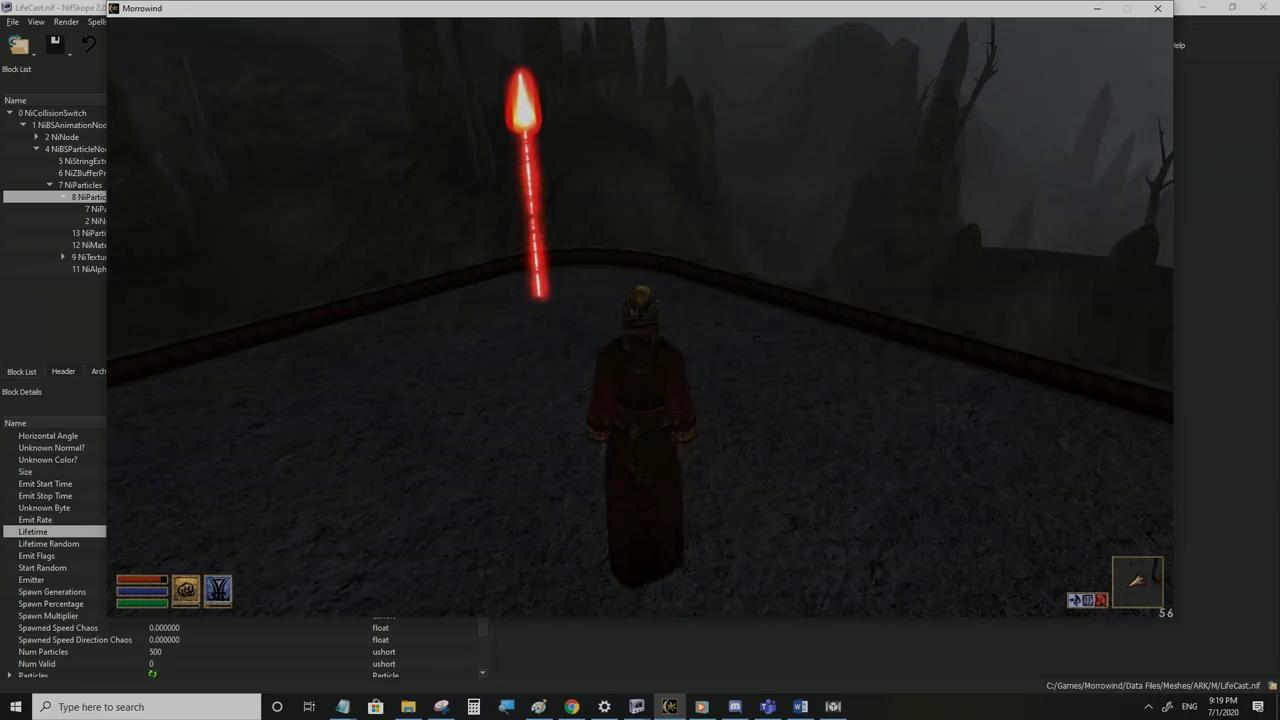
{"action": "left_click", "coordinate": [640, 360]}
Change the controller's Emit Stop Time from 3 to 10
{"action": "key", "text": "alt+Tab"}
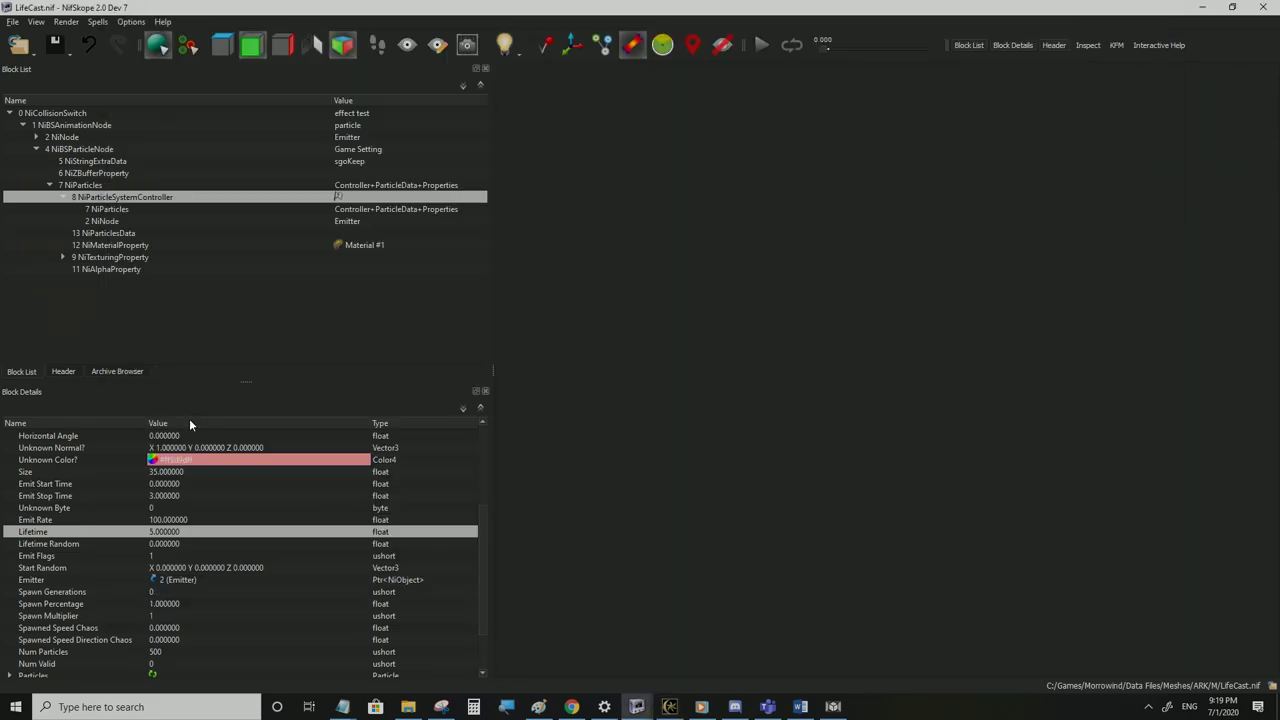
{"action": "left_click", "coordinate": [171, 497]}
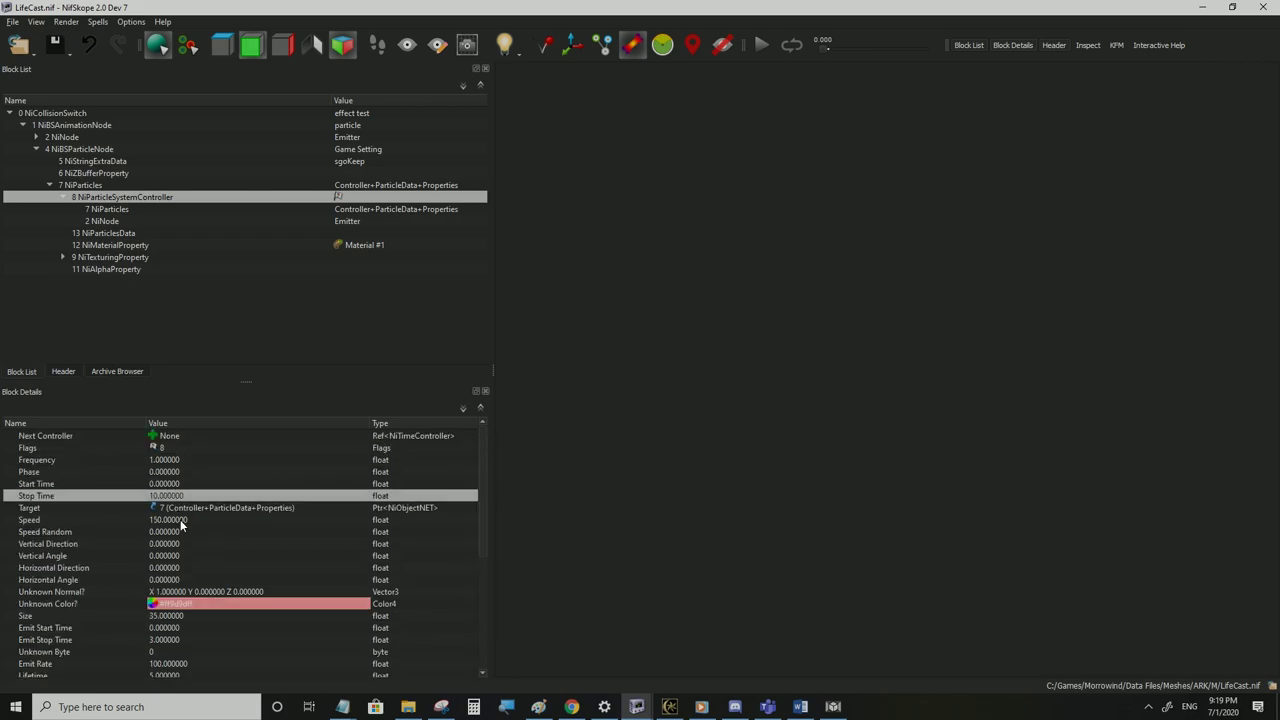
{"action": "scroll", "coordinate": [181, 525], "scroll_direction": "down", "scroll_amount": 1}
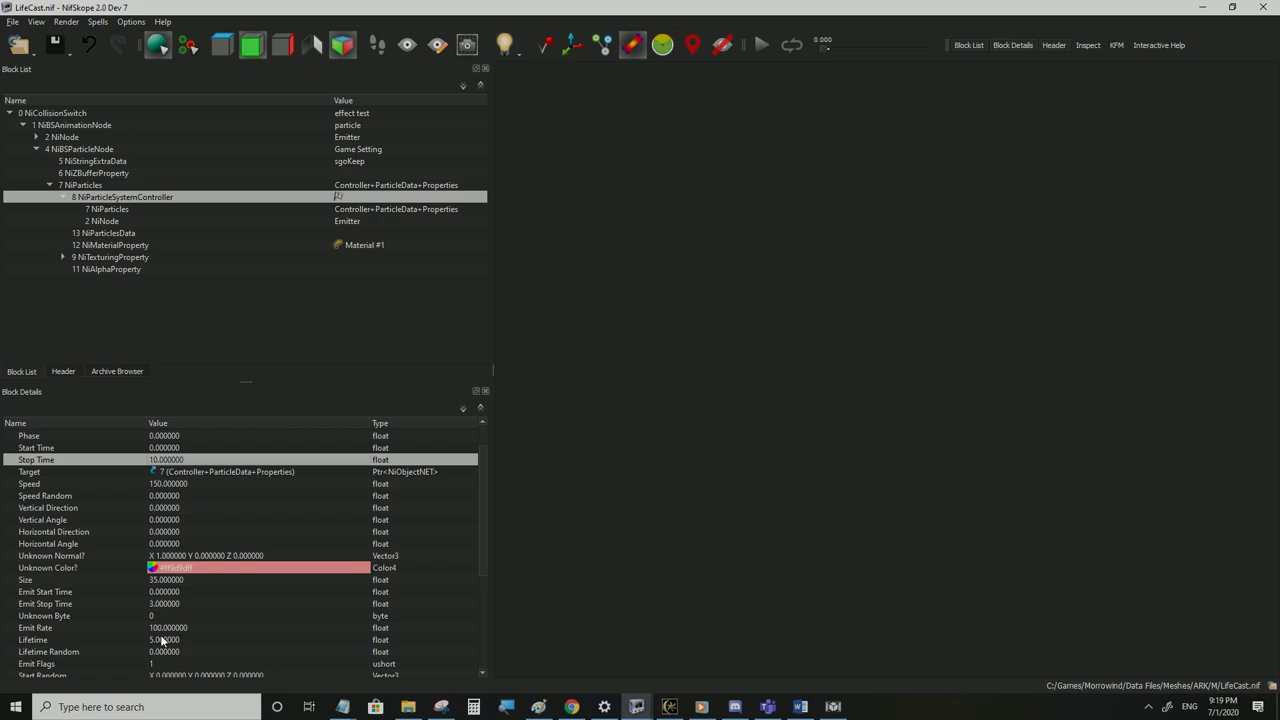
{"action": "double_click", "coordinate": [166, 605]}
{"action": "type", "text": "10"}
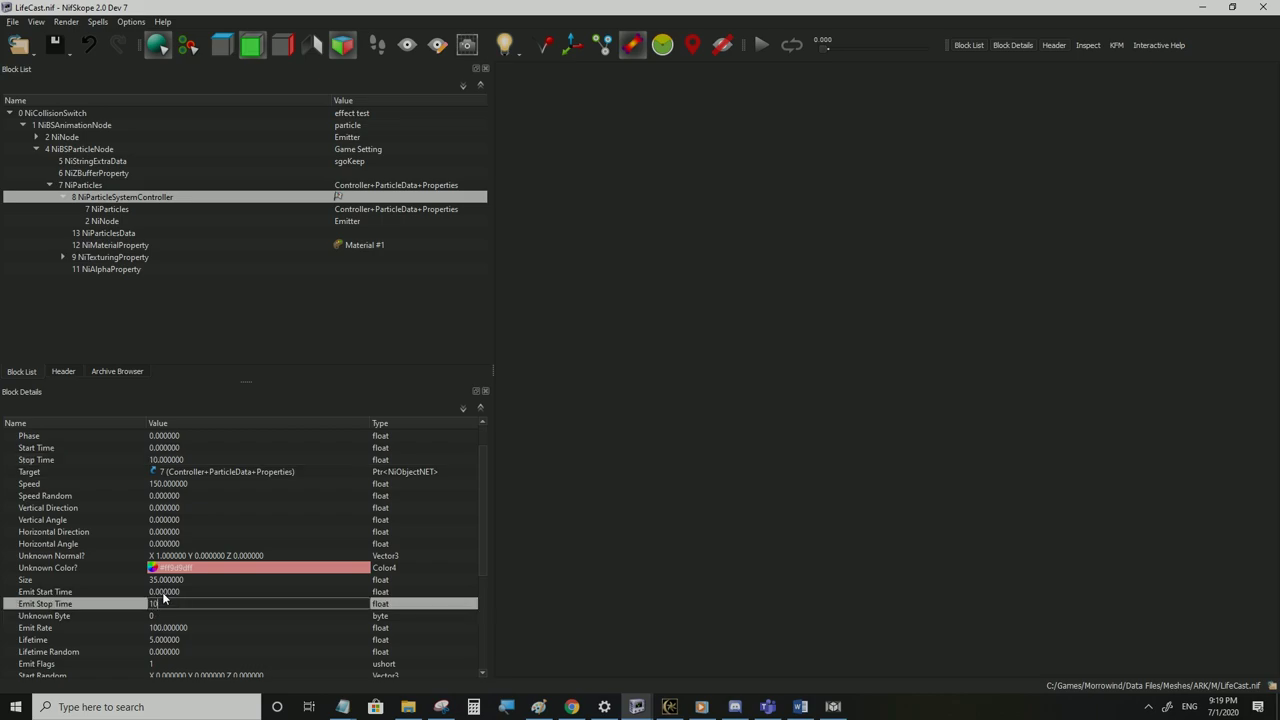
{"action": "left_click", "coordinate": [163, 595]}
Save LifeCast.nif and check the continuous emission in Morrowind
{"action": "left_click", "coordinate": [12, 21]}
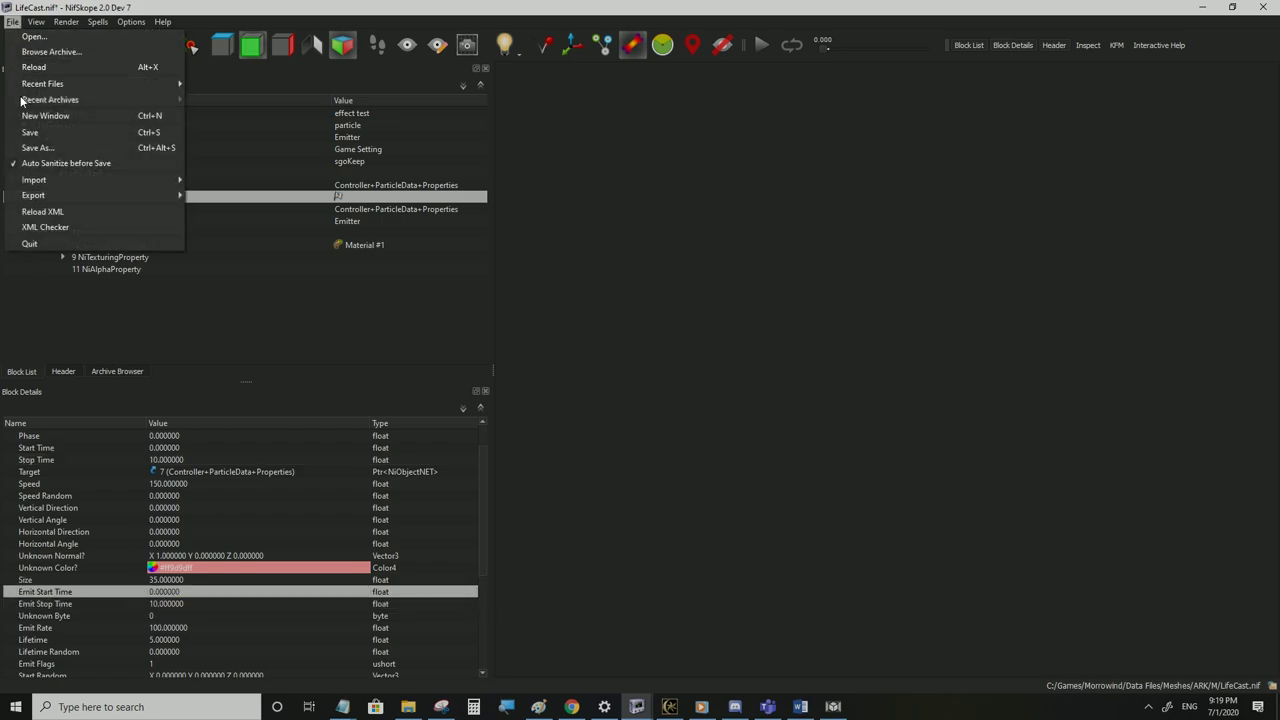
{"action": "left_click", "coordinate": [27, 133]}
{"action": "left_click", "coordinate": [679, 704]}
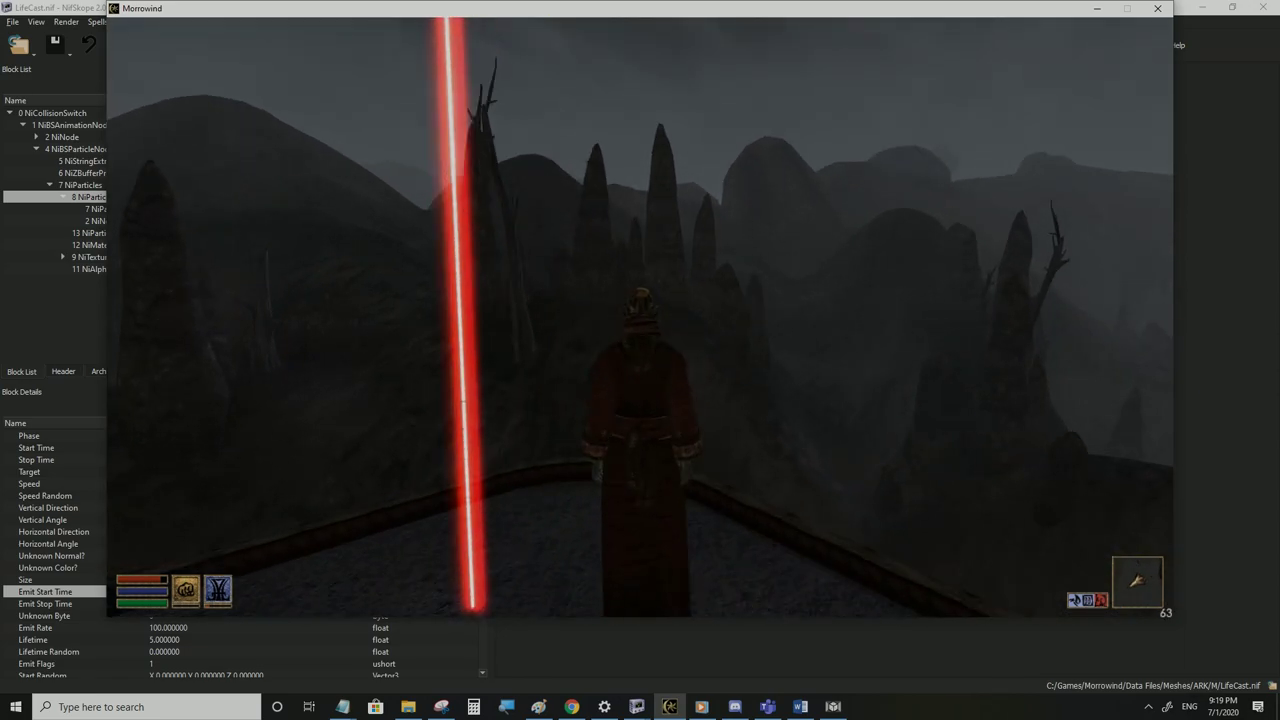
{"action": "key", "text": "alt+Tab"}
{"action": "left_click", "coordinate": [73, 150]}
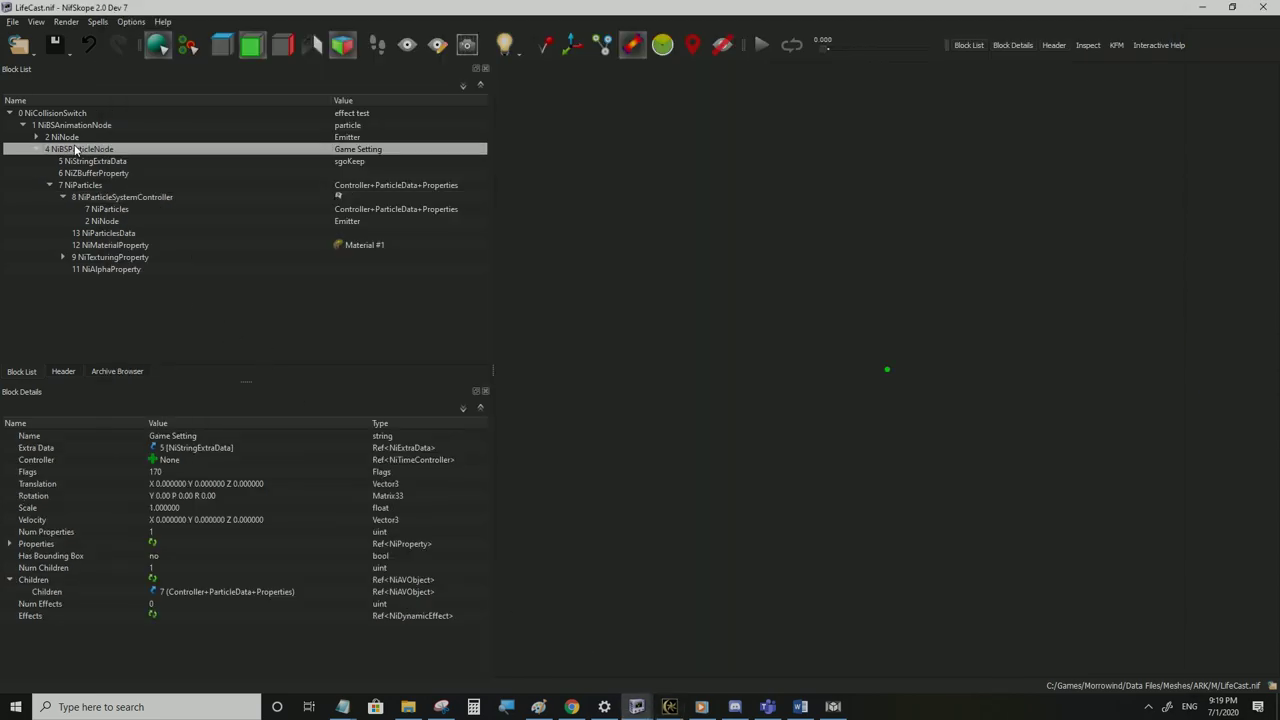
Set the Emitter NiNode's Rotation pitch (P) to 90 degrees
{"action": "left_click", "coordinate": [66, 137]}
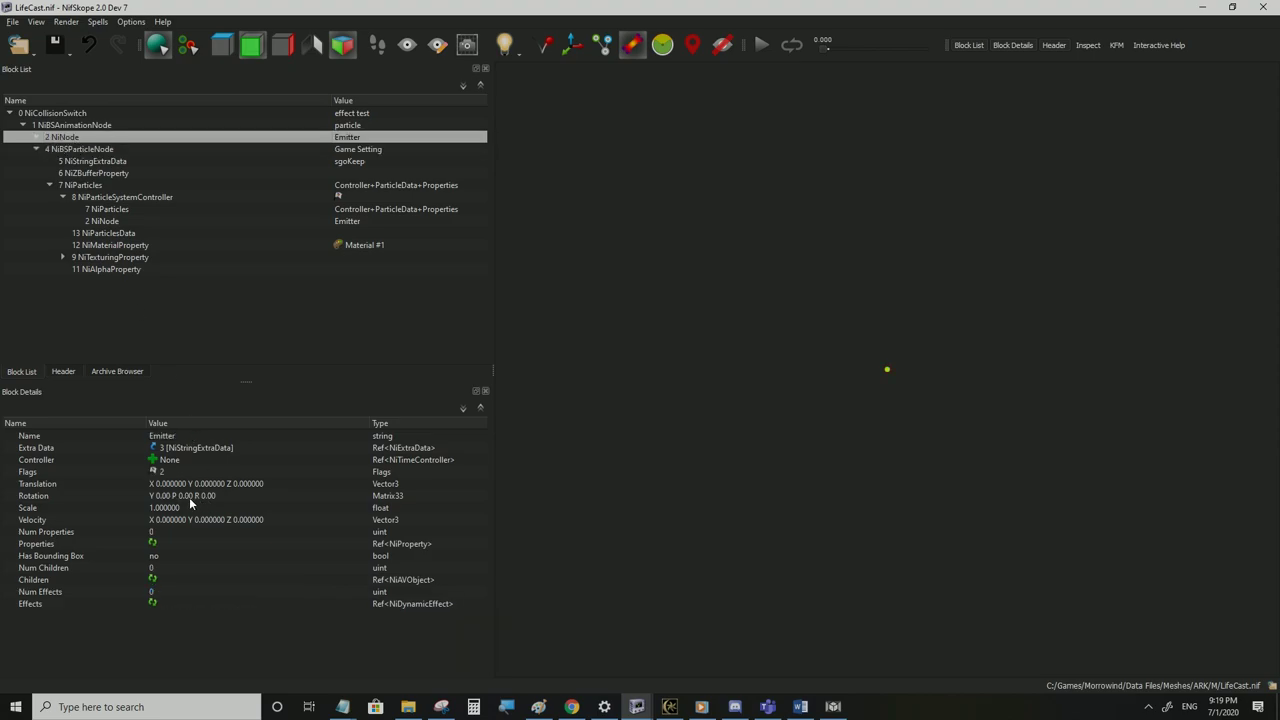
{"action": "double_click", "coordinate": [196, 498]}
{"action": "double_click", "coordinate": [261, 496]}
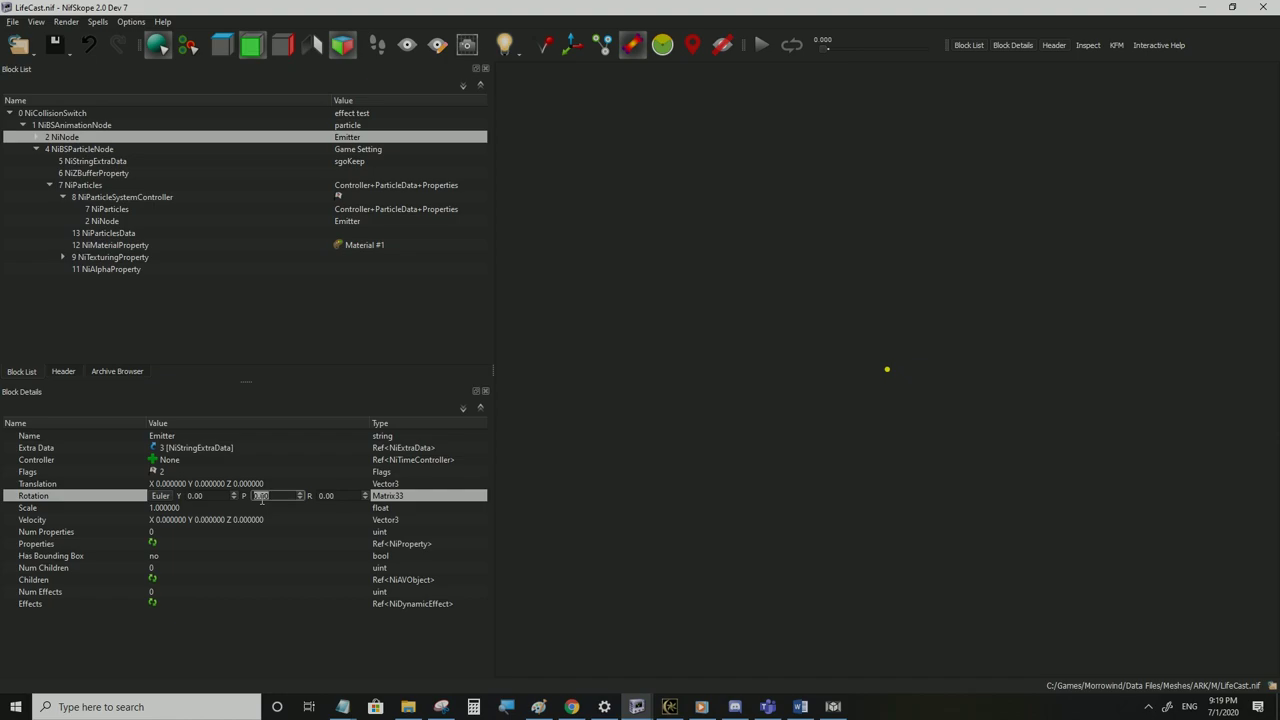
{"action": "type", "text": "90"}
{"action": "left_click", "coordinate": [240, 507]}
Save LifeCast.nif and switch to Morrowind to test the tilted emitter
{"action": "left_click", "coordinate": [12, 21]}
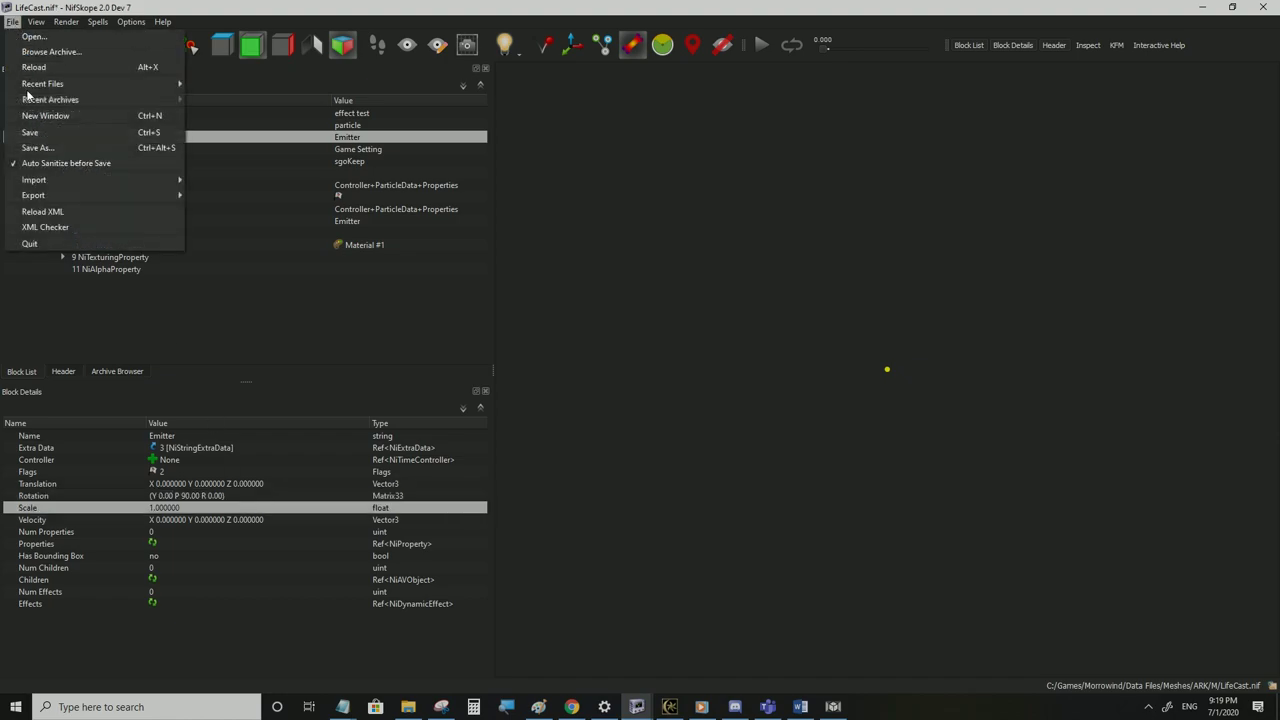
{"action": "left_click", "coordinate": [30, 131]}
{"action": "left_click", "coordinate": [669, 706]}
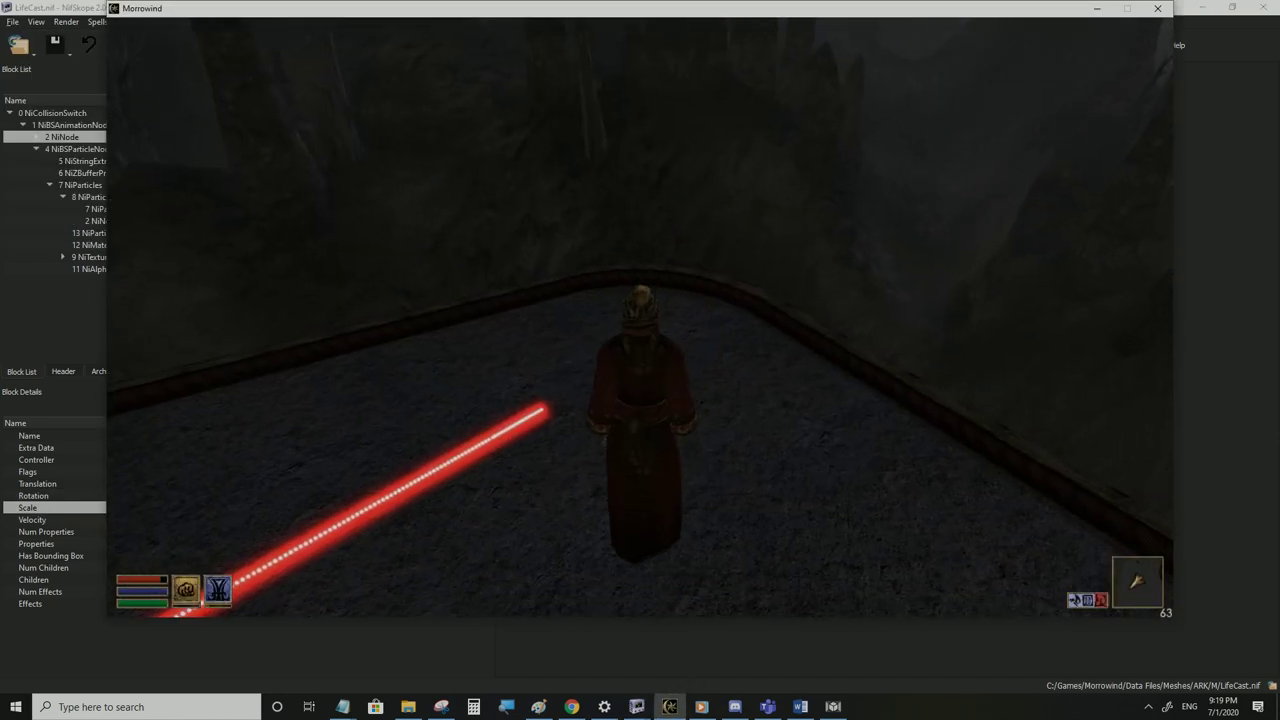
Turn and move beside the horizontal red beam in Morrowind, then return to NifSkope
{"action": "key", "text": "Tab"}
{"action": "key", "text": "Tab"}
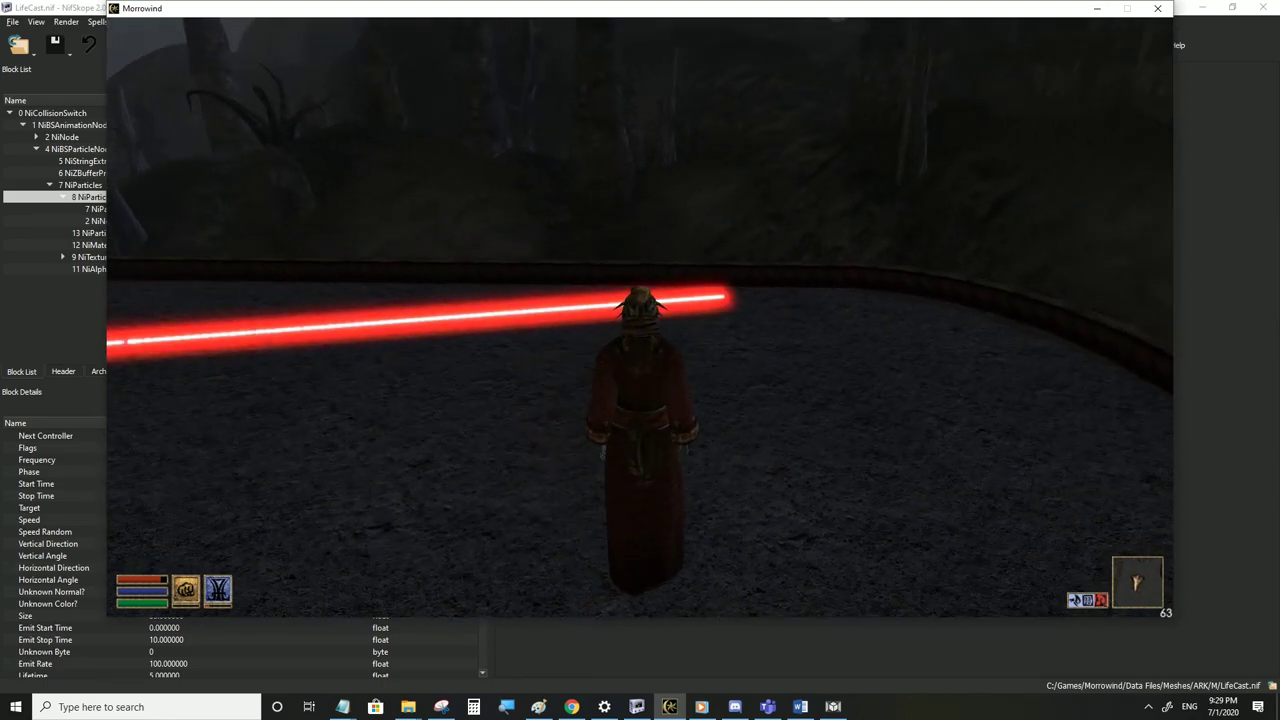
{"action": "key", "text": "d"}
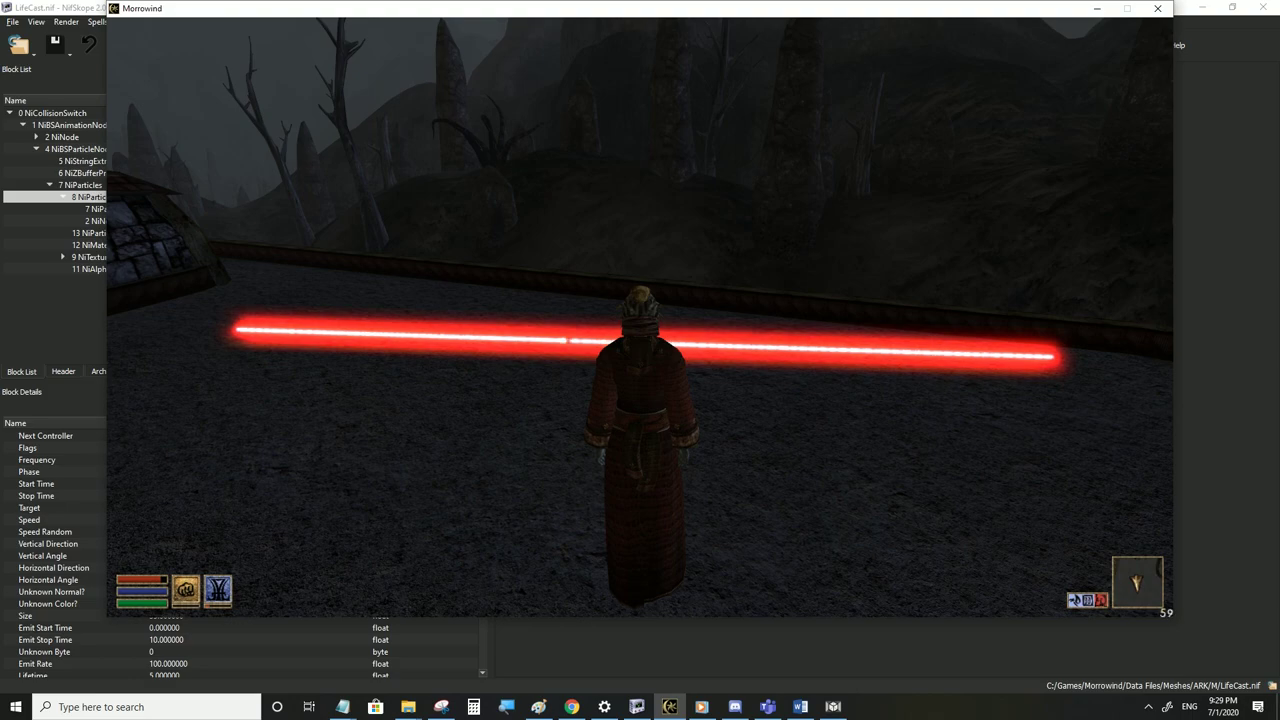
{"action": "key", "text": "alt+Tab"}
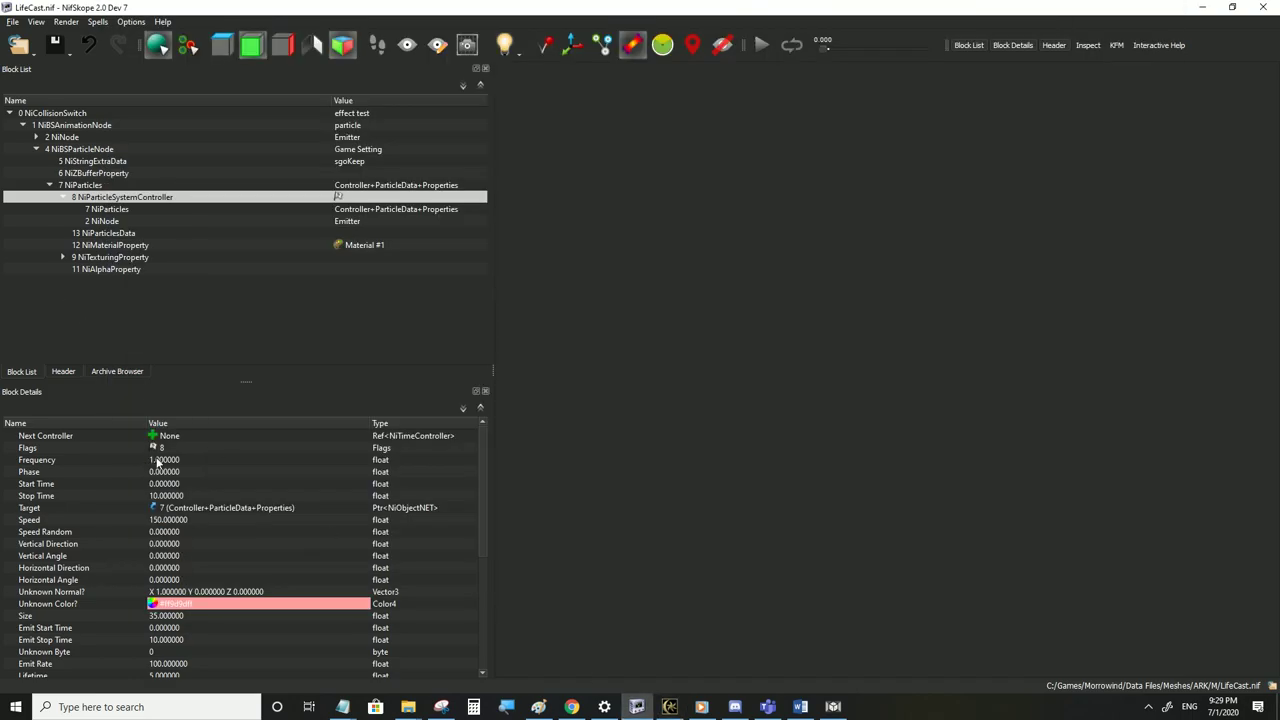
Add a NiGravity particle modifier to the controller and save
{"action": "scroll", "coordinate": [248, 598], "scroll_direction": "down", "scroll_amount": 5}
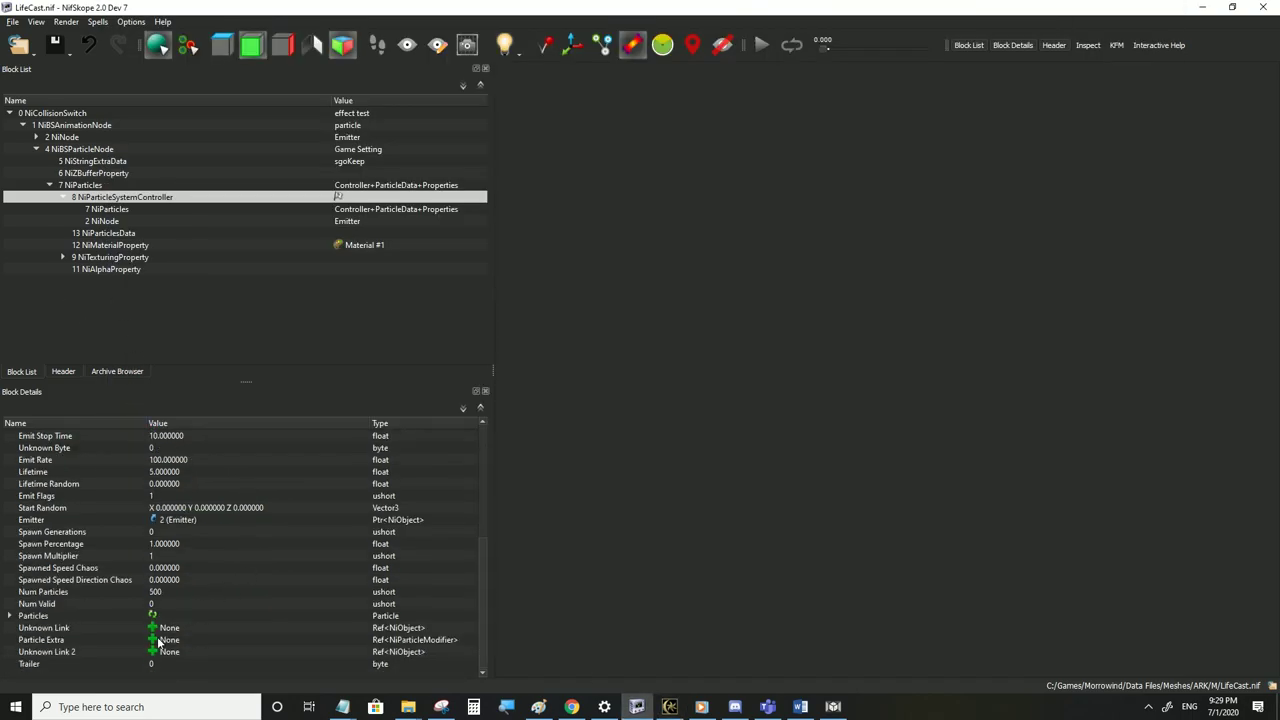
{"action": "left_click", "coordinate": [155, 640]}
{"action": "left_click", "coordinate": [200, 647]}
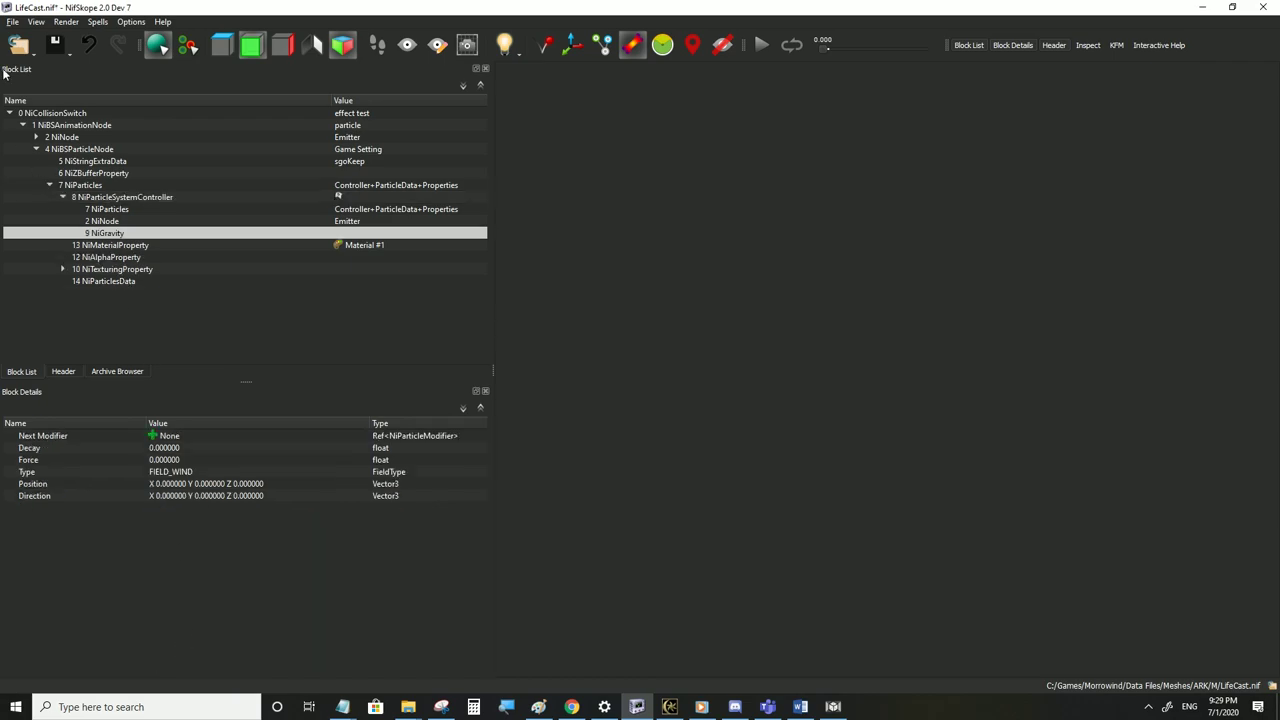
{"action": "left_click", "coordinate": [12, 22]}
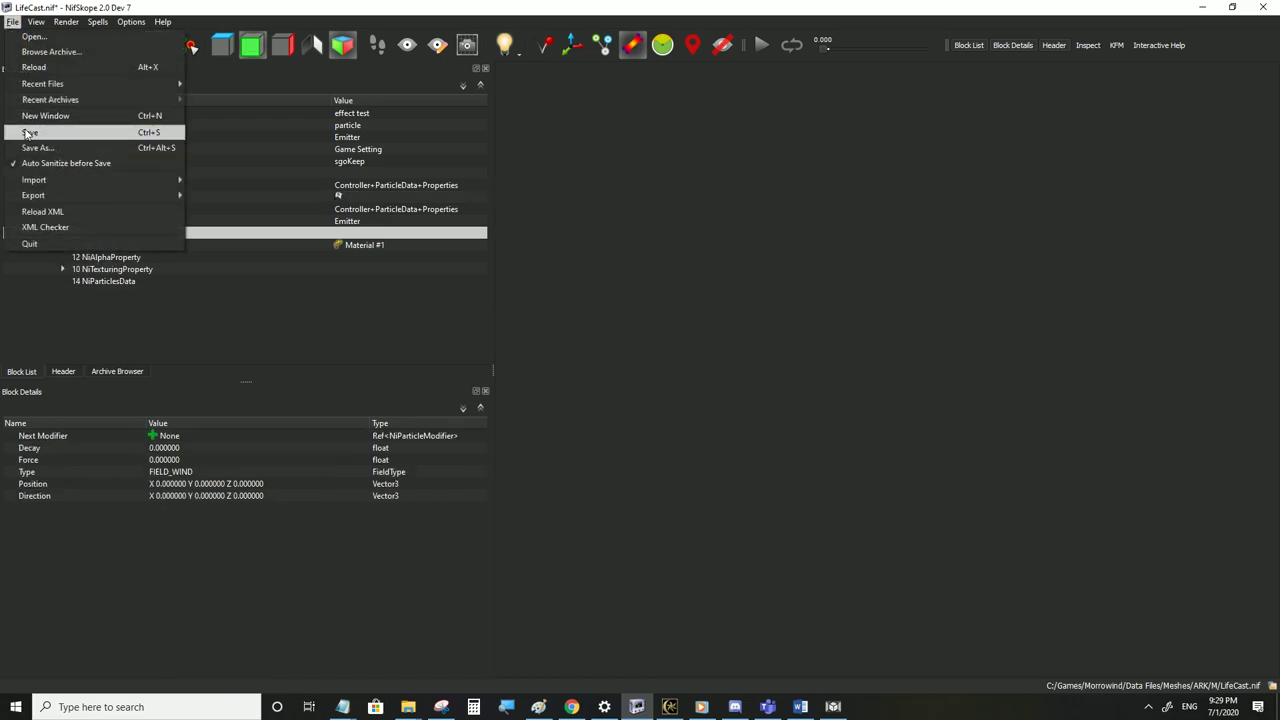
{"action": "left_click", "coordinate": [28, 129]}
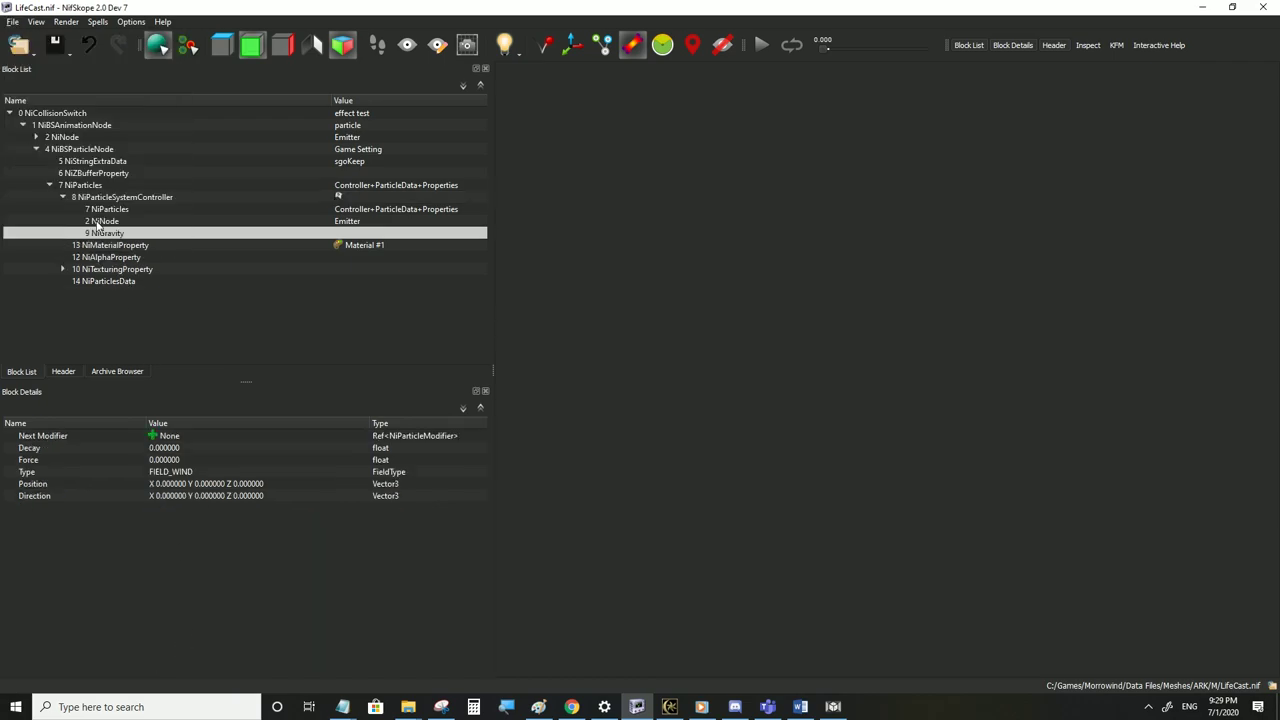
Make the gravity a FIELD_POINT field linked to controller 8
{"action": "left_click", "coordinate": [184, 490]}
{"action": "left_click", "coordinate": [363, 488]}
{"action": "left_click", "coordinate": [363, 485]}
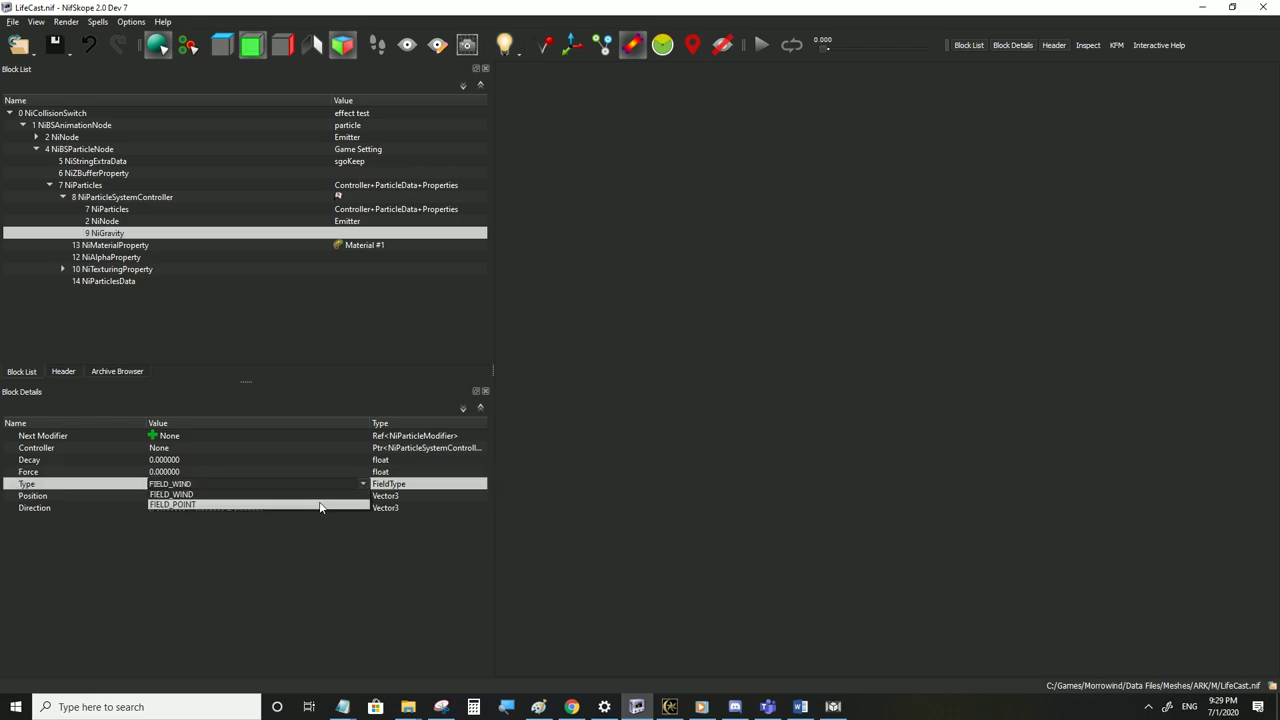
{"action": "left_click", "coordinate": [320, 505]}
{"action": "left_click", "coordinate": [168, 473]}
{"action": "double_click", "coordinate": [164, 450]}
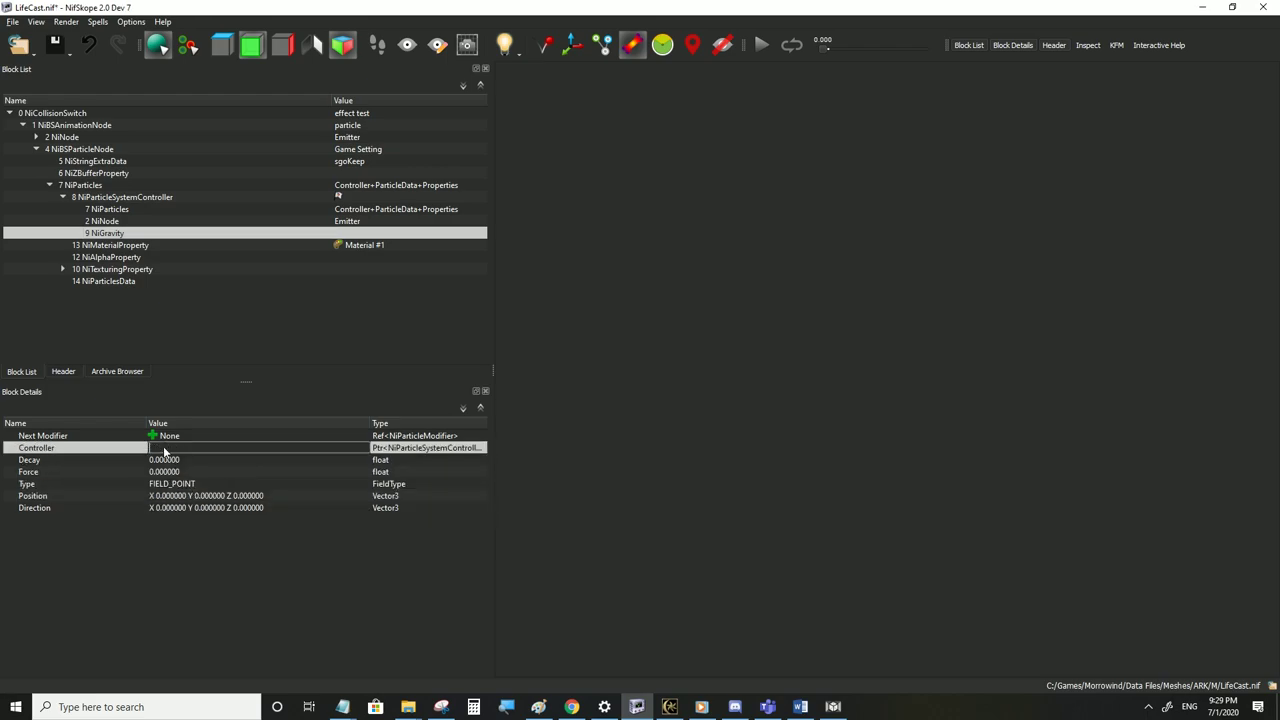
{"action": "type", "text": "8"}
{"action": "key", "text": "Return"}
Set the gravity Force to 300 and Position Y to 100
{"action": "left_click", "coordinate": [170, 484]}
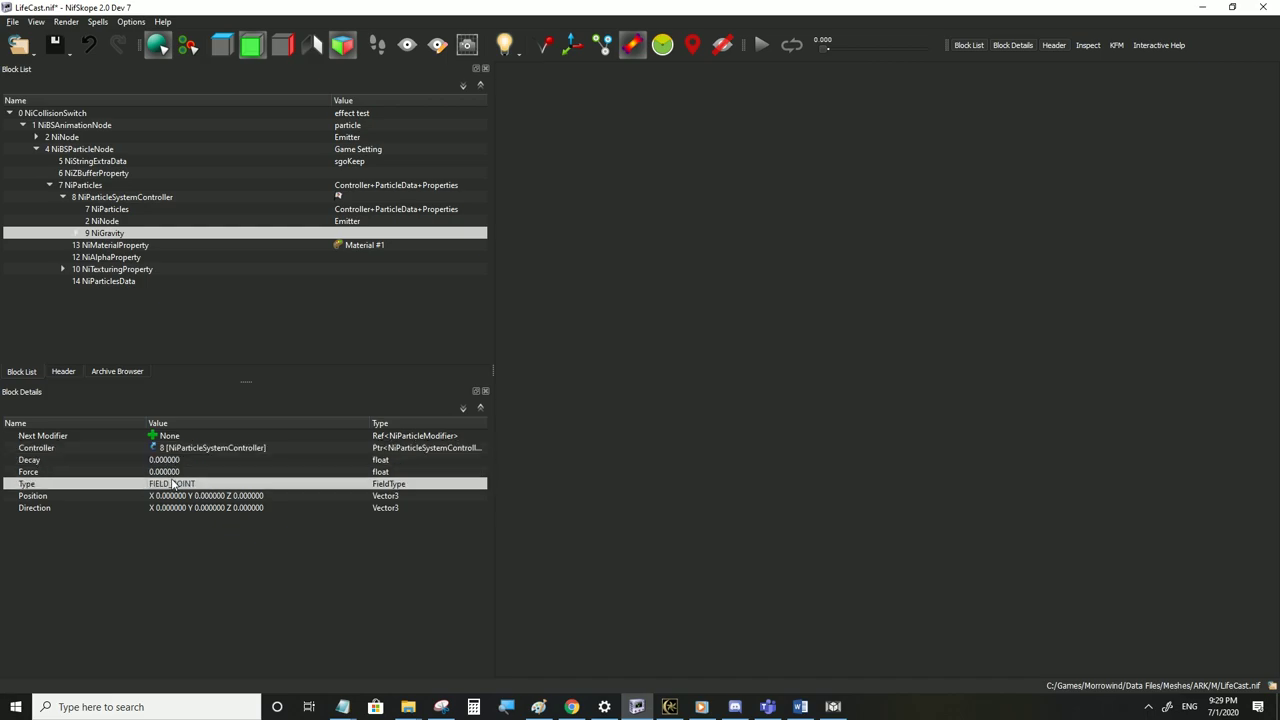
{"action": "left_click", "coordinate": [171, 473]}
{"action": "double_click", "coordinate": [171, 474]}
{"action": "type", "text": "300"}
{"action": "left_click", "coordinate": [176, 485]}
{"action": "left_click", "coordinate": [212, 496]}
{"action": "double_click", "coordinate": [212, 496]}
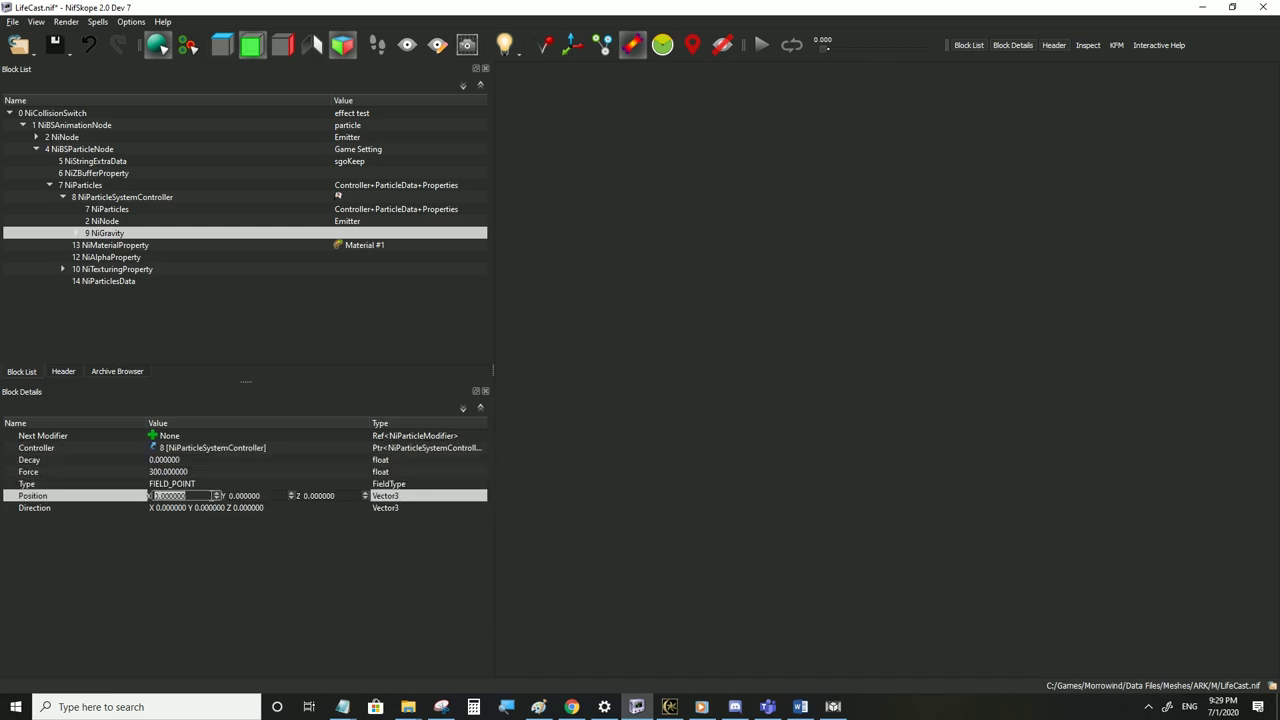
{"action": "double_click", "coordinate": [243, 496]}
{"action": "left_click", "coordinate": [240, 508]}
Save the gravity settings and switch to Morrowind to test
{"action": "left_click", "coordinate": [13, 22]}
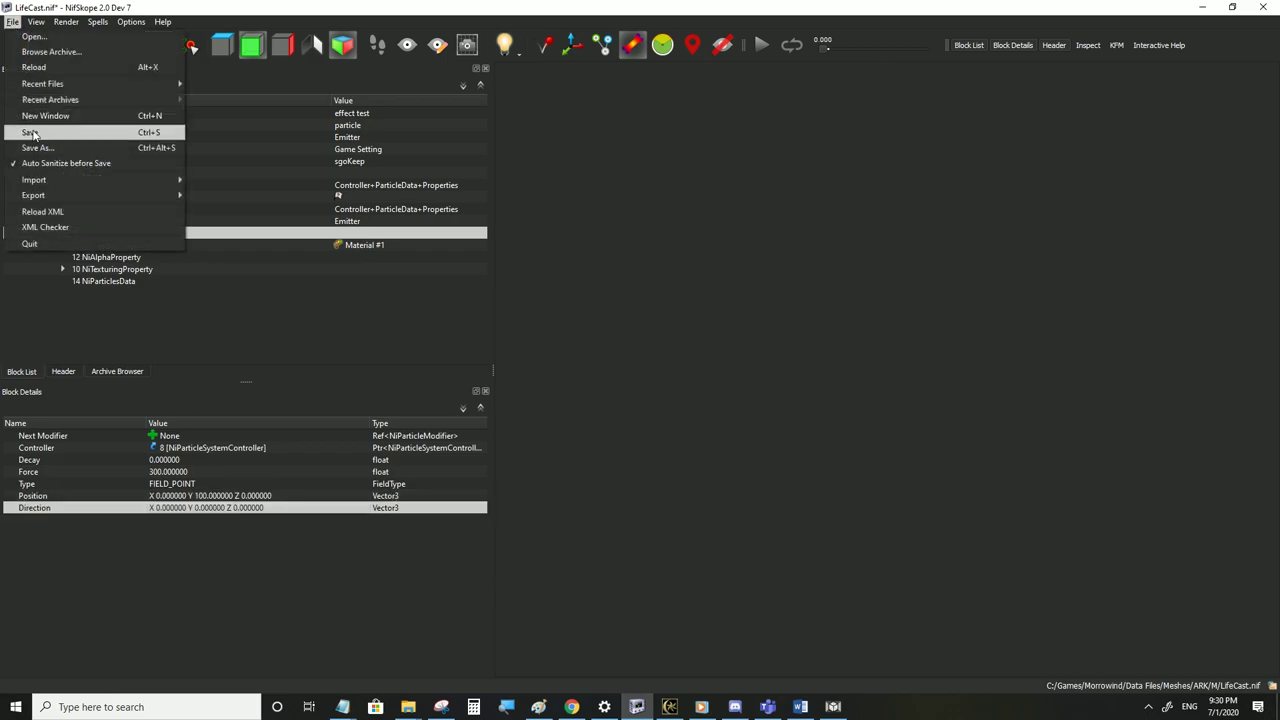
{"action": "left_click", "coordinate": [241, 479]}
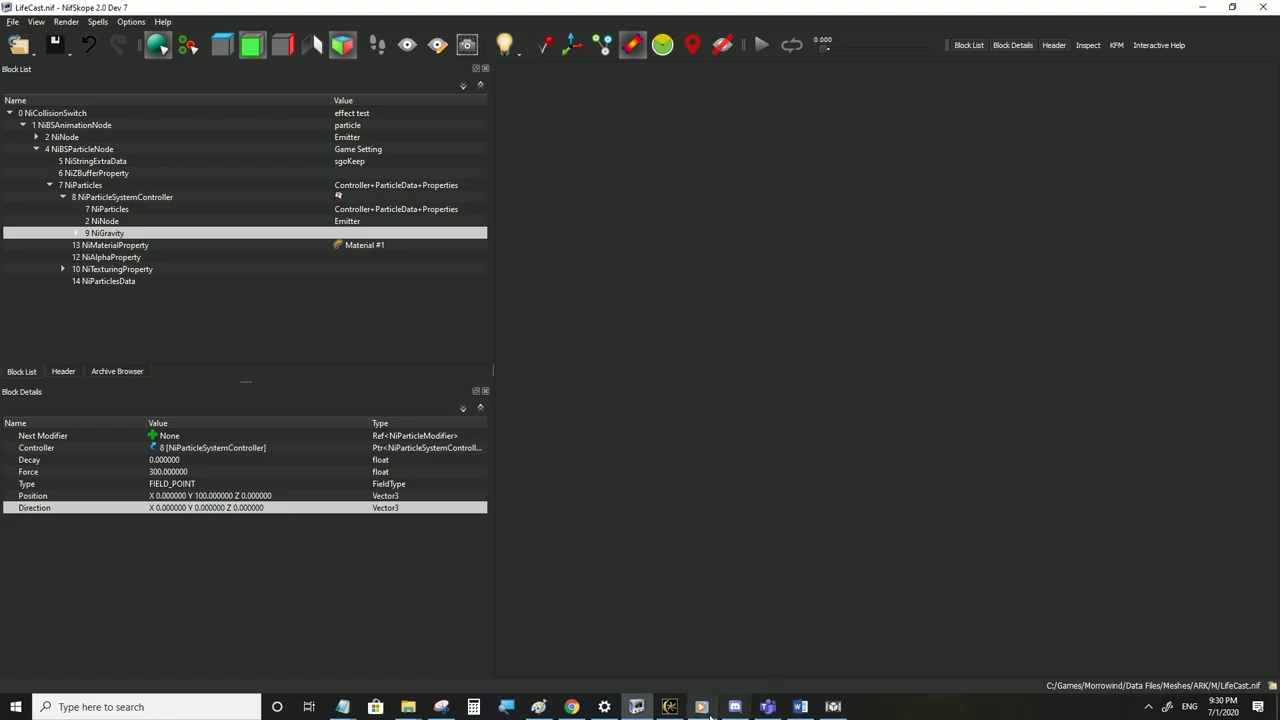
{"action": "left_click", "coordinate": [669, 706]}
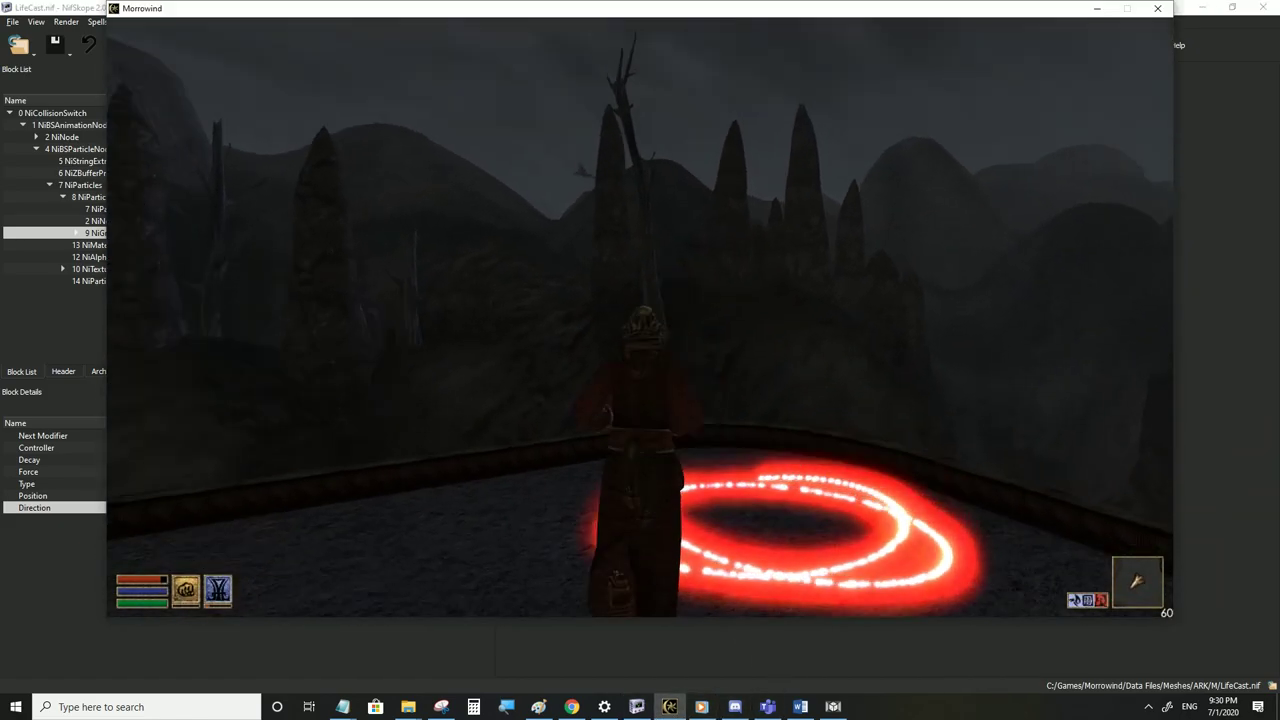
{"action": "key", "text": "w"}
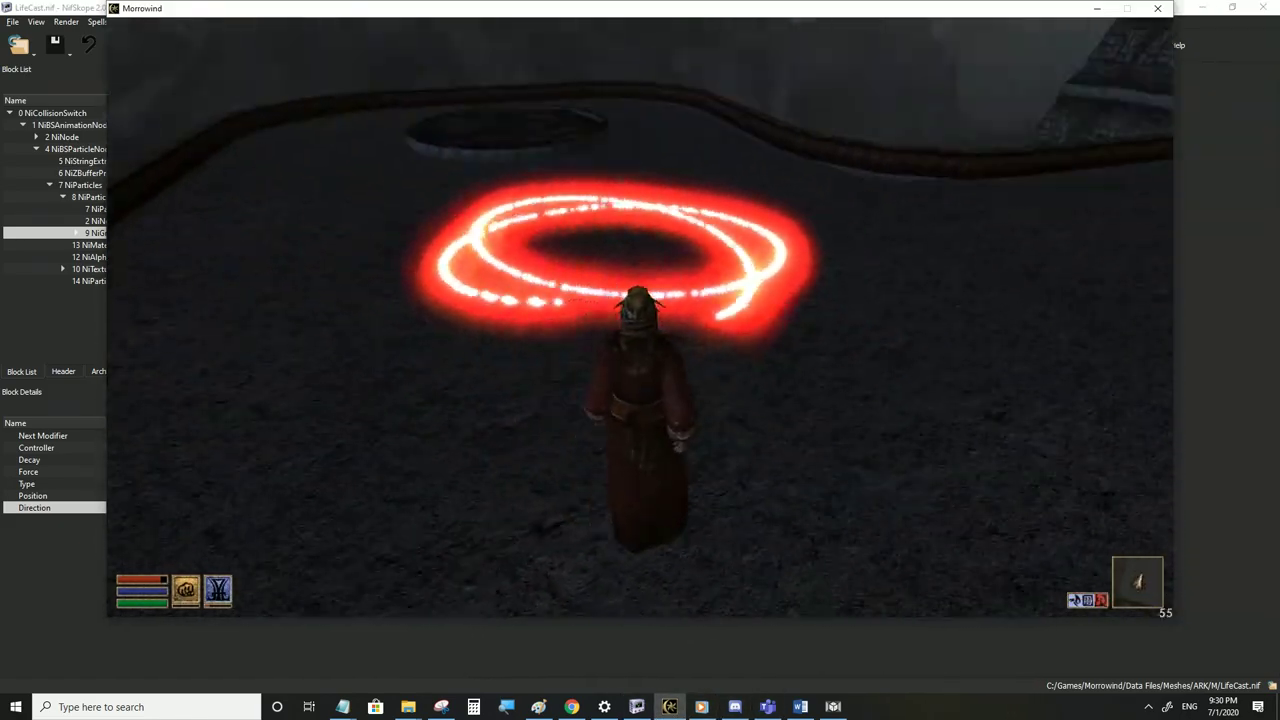
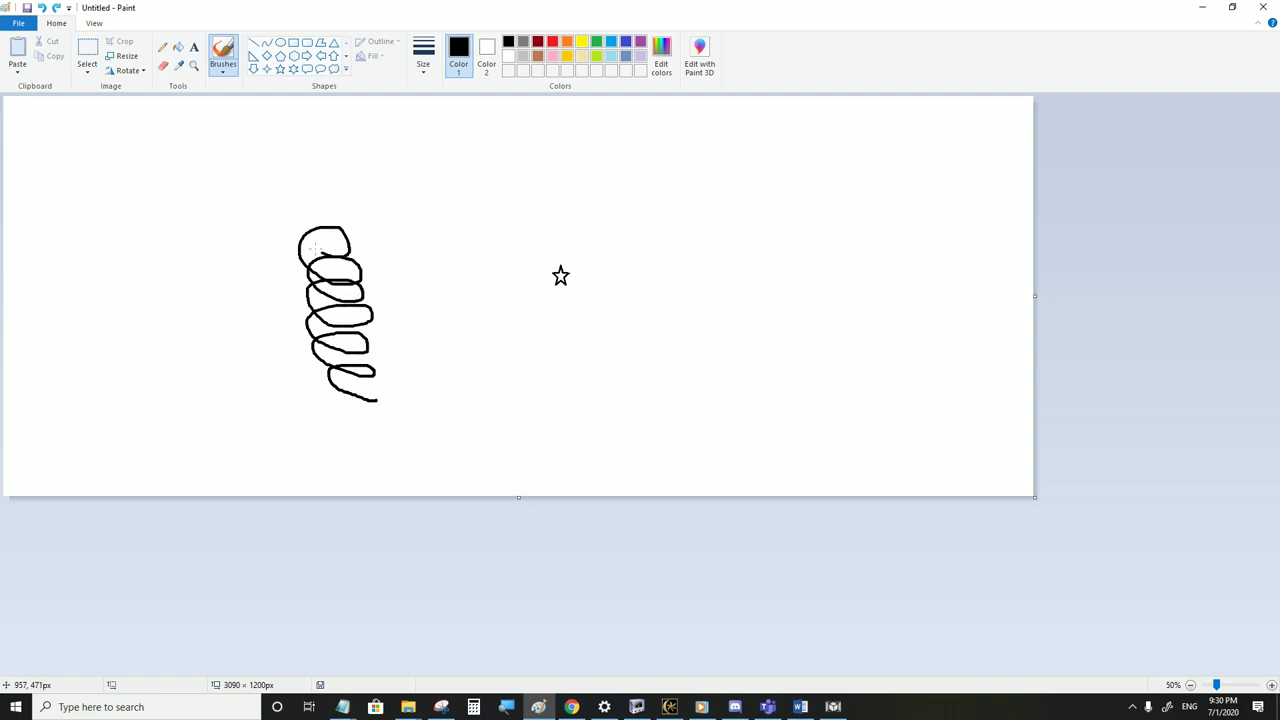
In Paint, extend the spiral with a curve over its top and draw another loop around the star
{"action": "left_click_drag", "start_coordinate": [314, 247], "coordinate": [330, 214]}
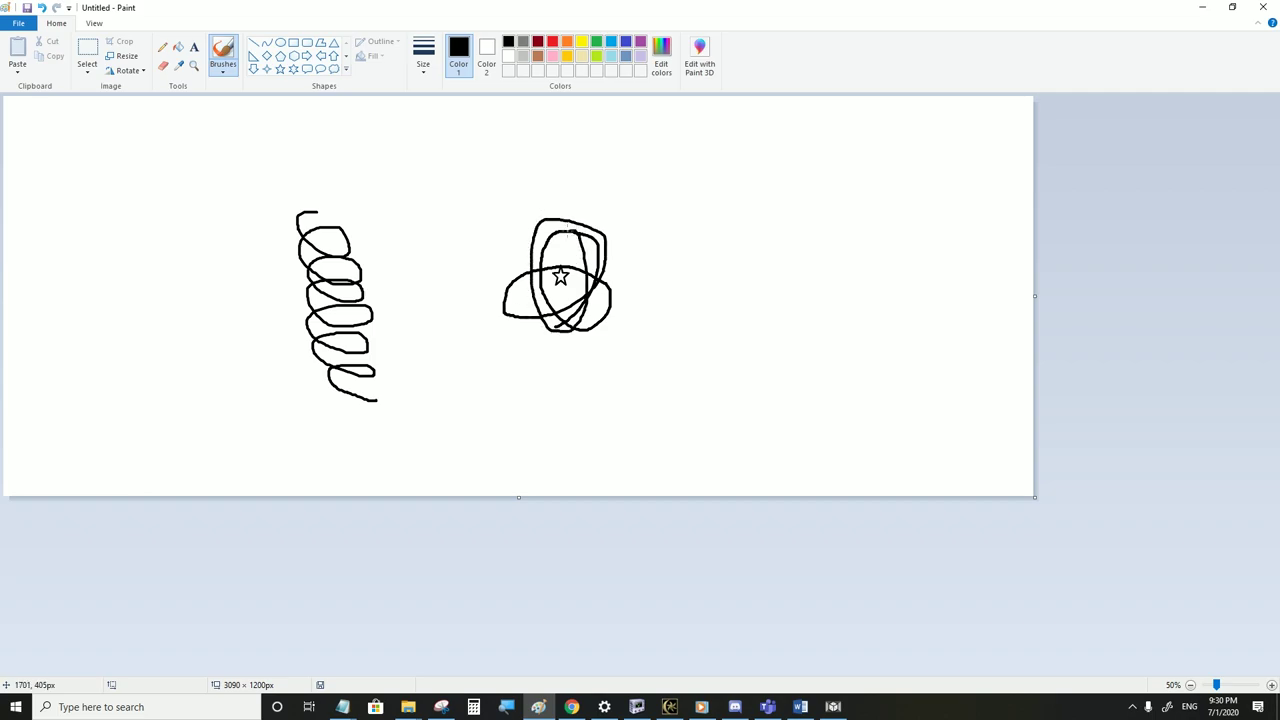
{"action": "left_click_drag", "start_coordinate": [543, 243], "coordinate": [532, 244]}
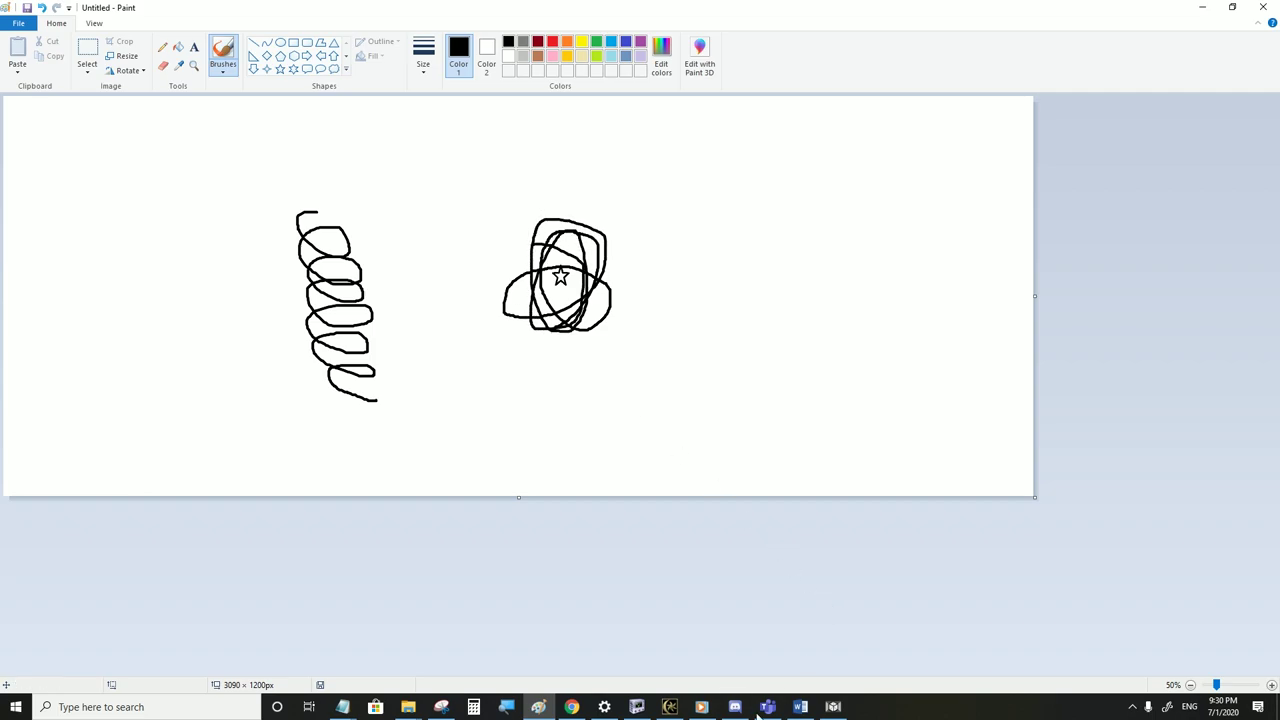
{"action": "left_click", "coordinate": [669, 707]}
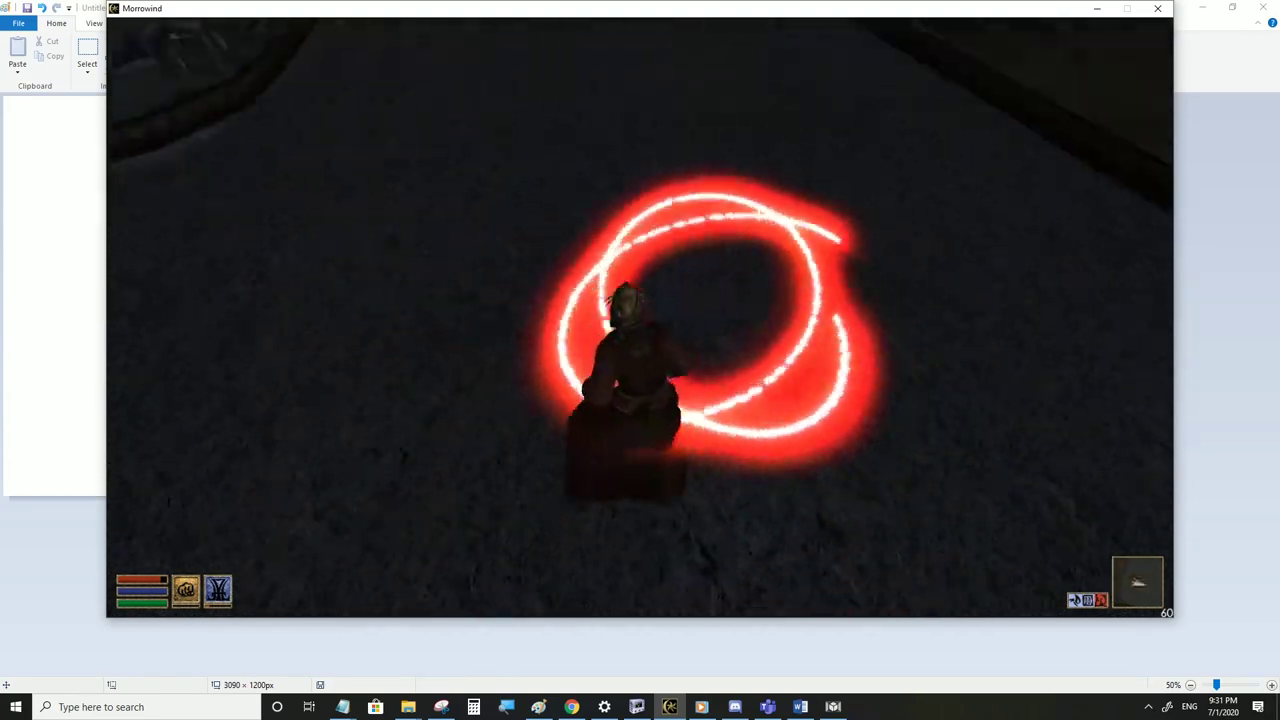
{"action": "key", "text": "alt+Tab"}
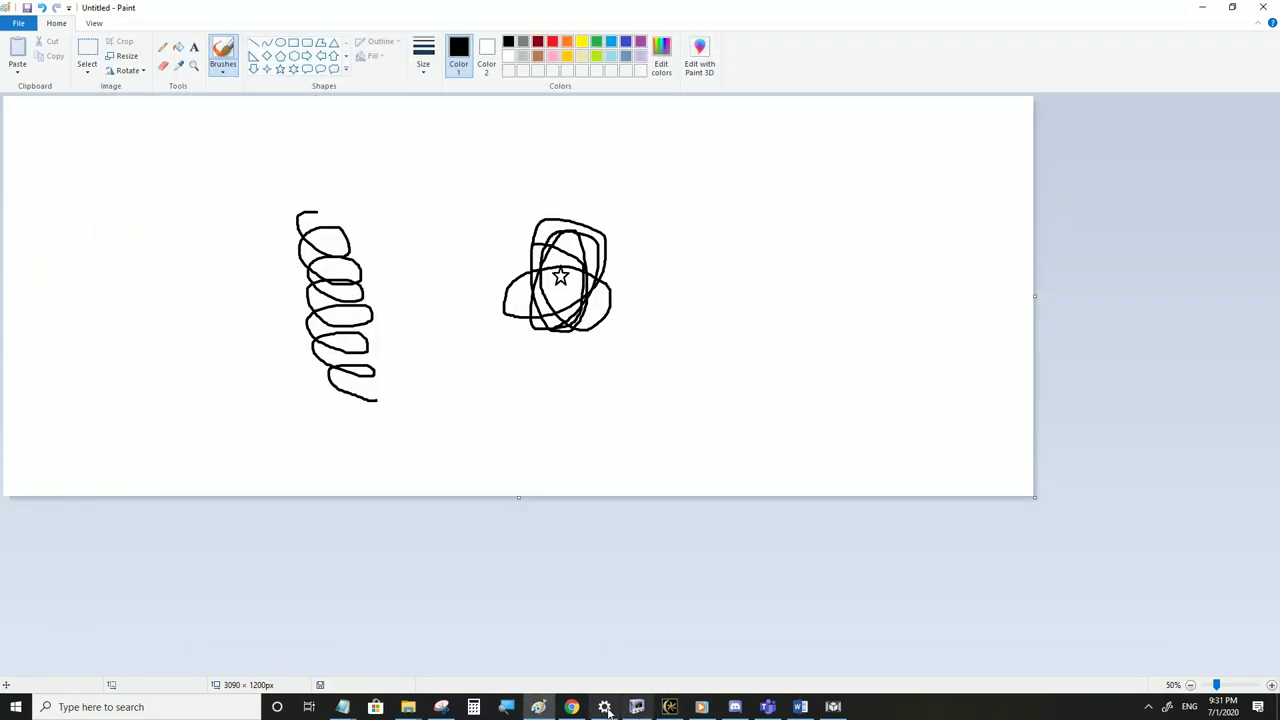
Lower the NiGravity Force to 250, save LifeCast.nif, and check it in Morrowind
{"action": "left_click", "coordinate": [630, 706]}
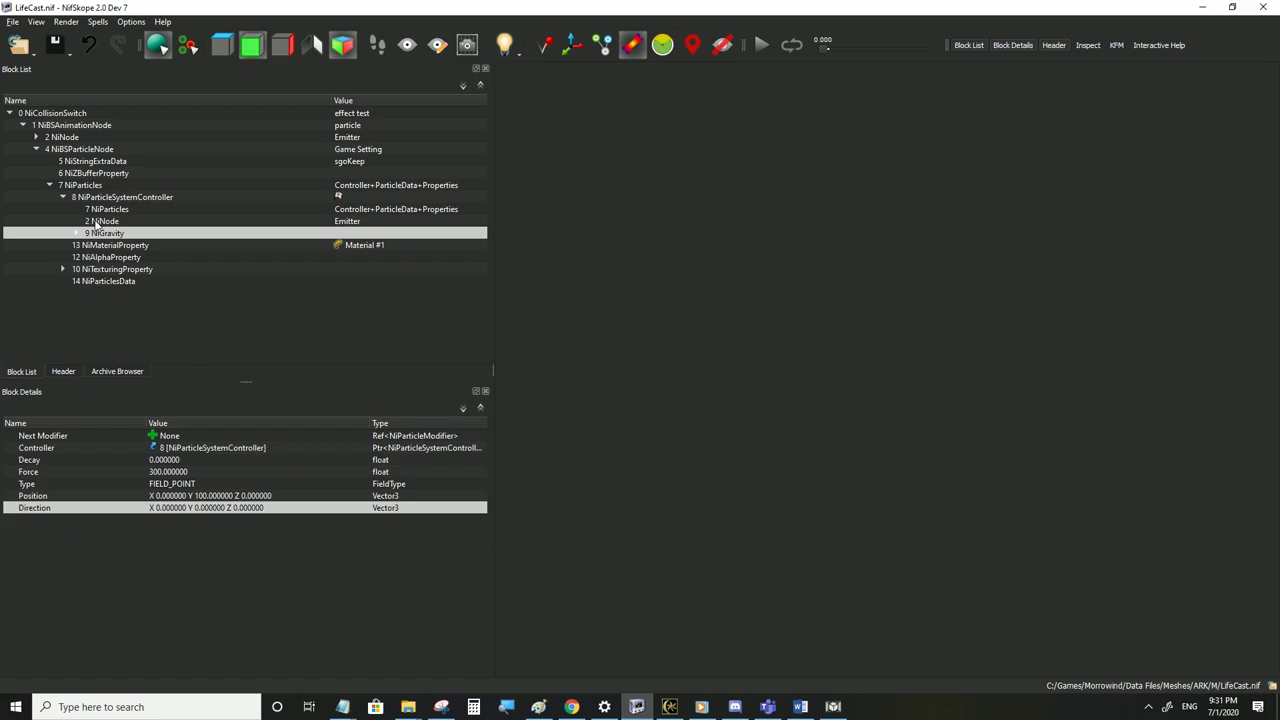
{"action": "double_click", "coordinate": [180, 471]}
{"action": "type", "text": "250"}
{"action": "left_click", "coordinate": [170, 484]}
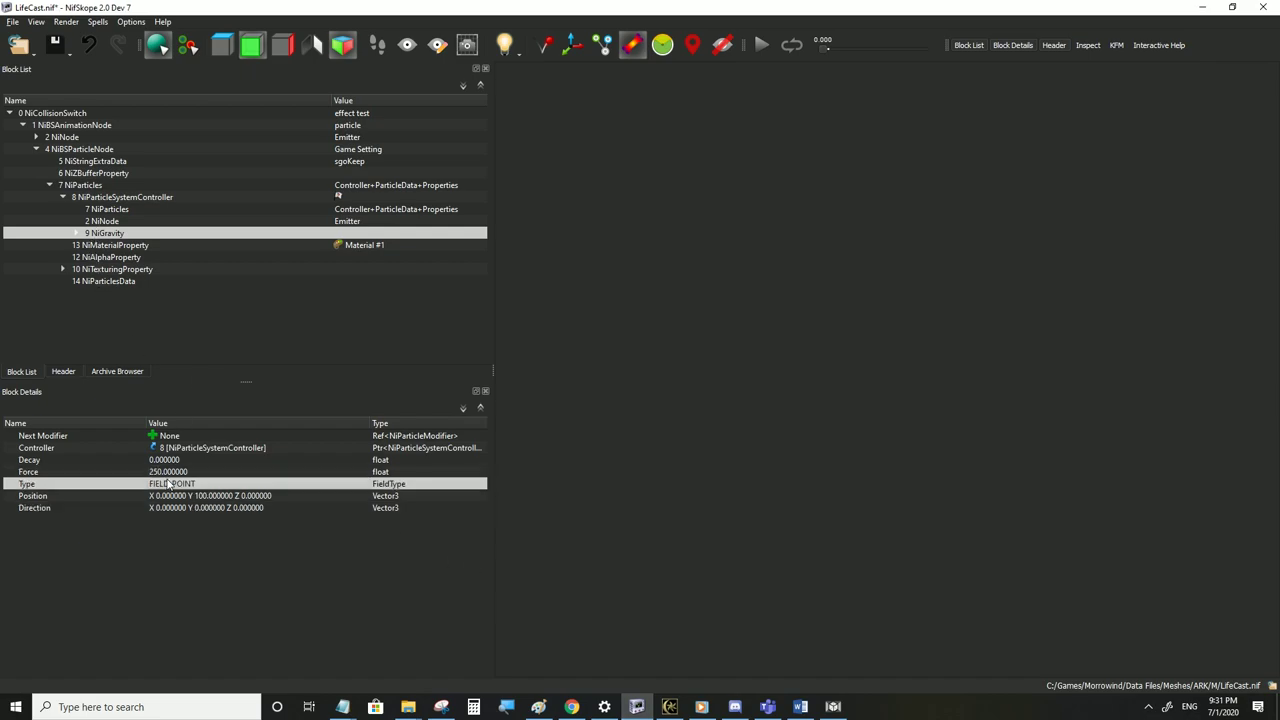
{"action": "left_click", "coordinate": [12, 21]}
{"action": "left_click", "coordinate": [40, 132]}
{"action": "left_click", "coordinate": [685, 709]}
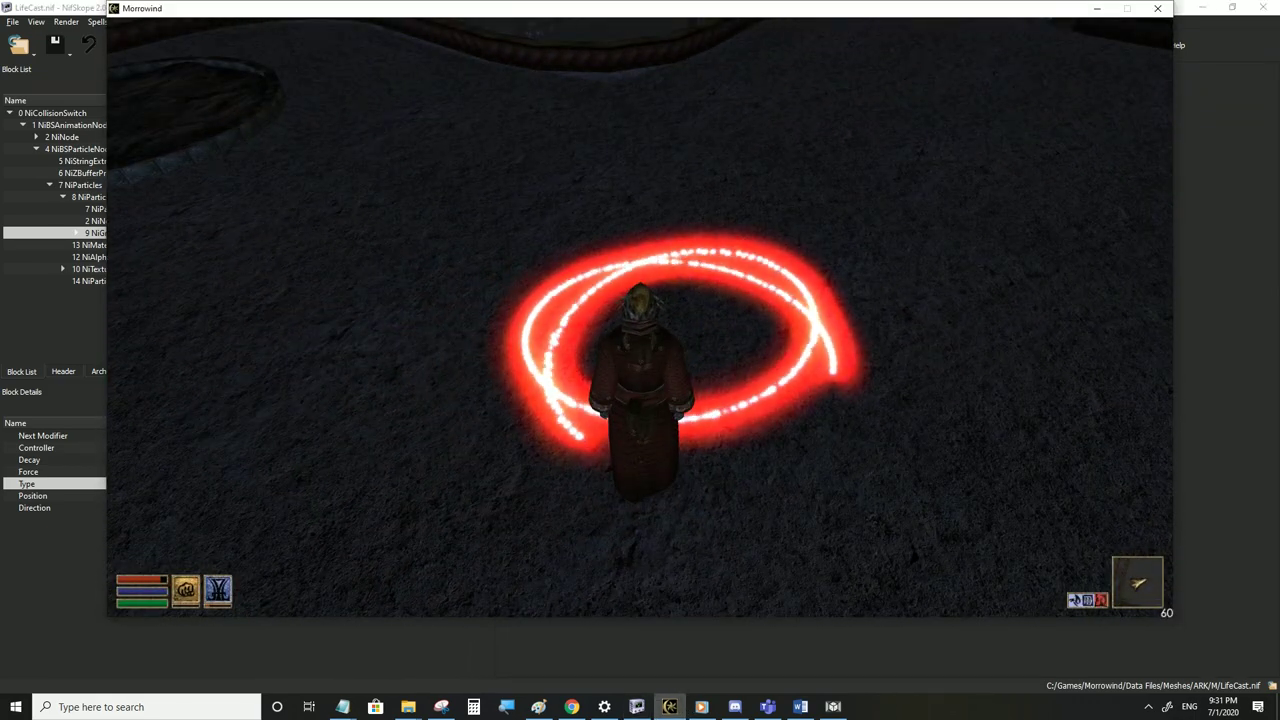
{"action": "key", "text": "alt+Tab"}
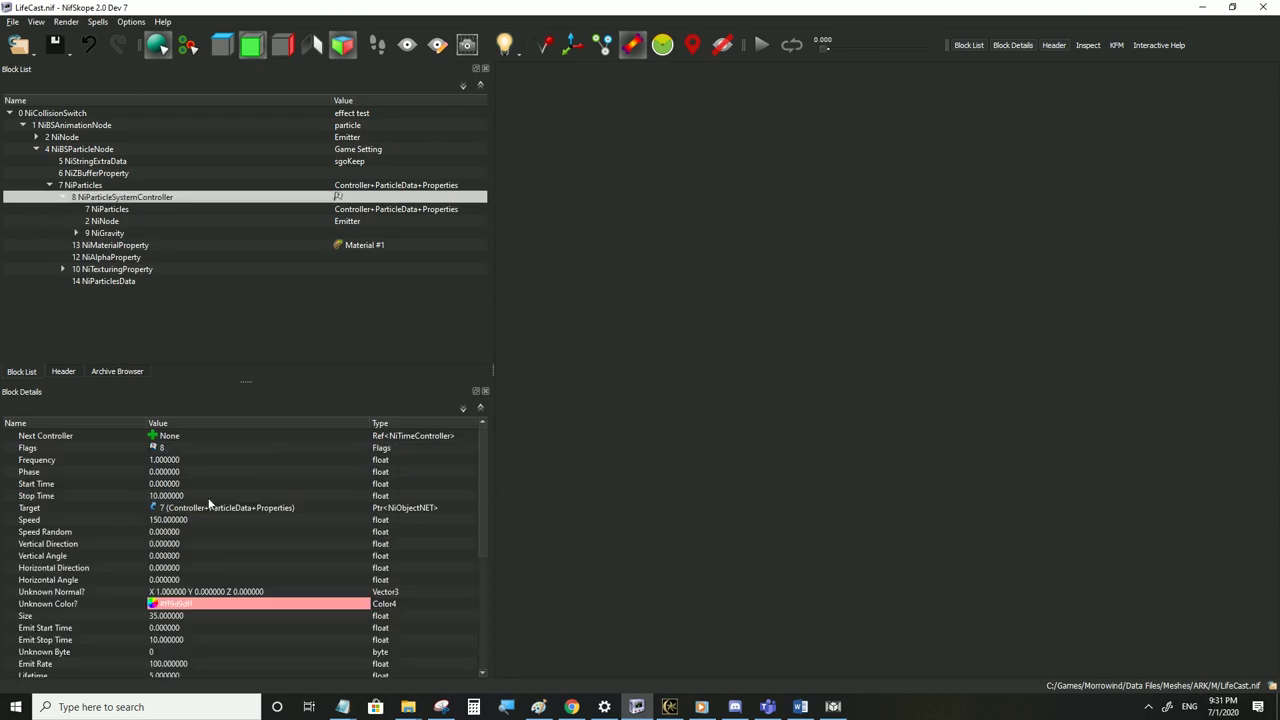
Raise the particle Speed to 200 and save LifeCast.nif
{"action": "double_click", "coordinate": [176, 521]}
{"action": "type", "text": "200"}
{"action": "key", "text": "Return"}
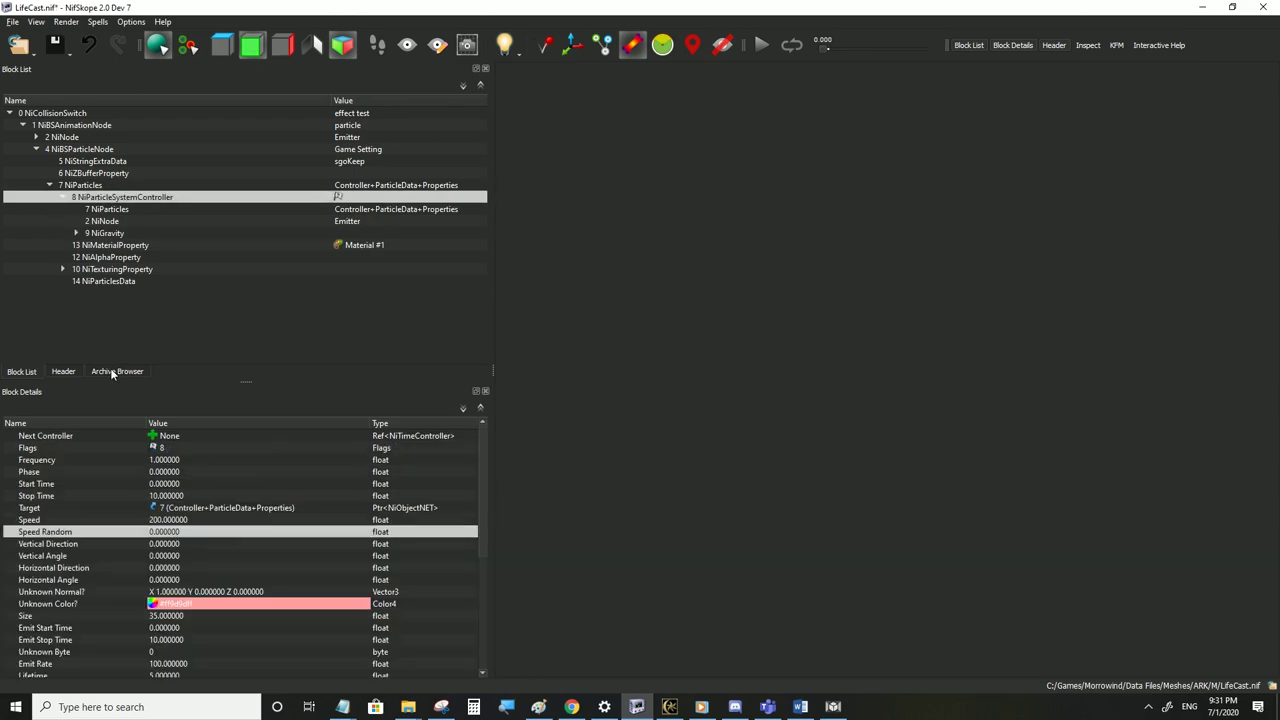
{"action": "left_click", "coordinate": [12, 21]}
{"action": "left_click", "coordinate": [50, 126]}
Walk the character into and out of the red ring in Morrowind to test it
{"action": "key", "text": "alt+Tab"}
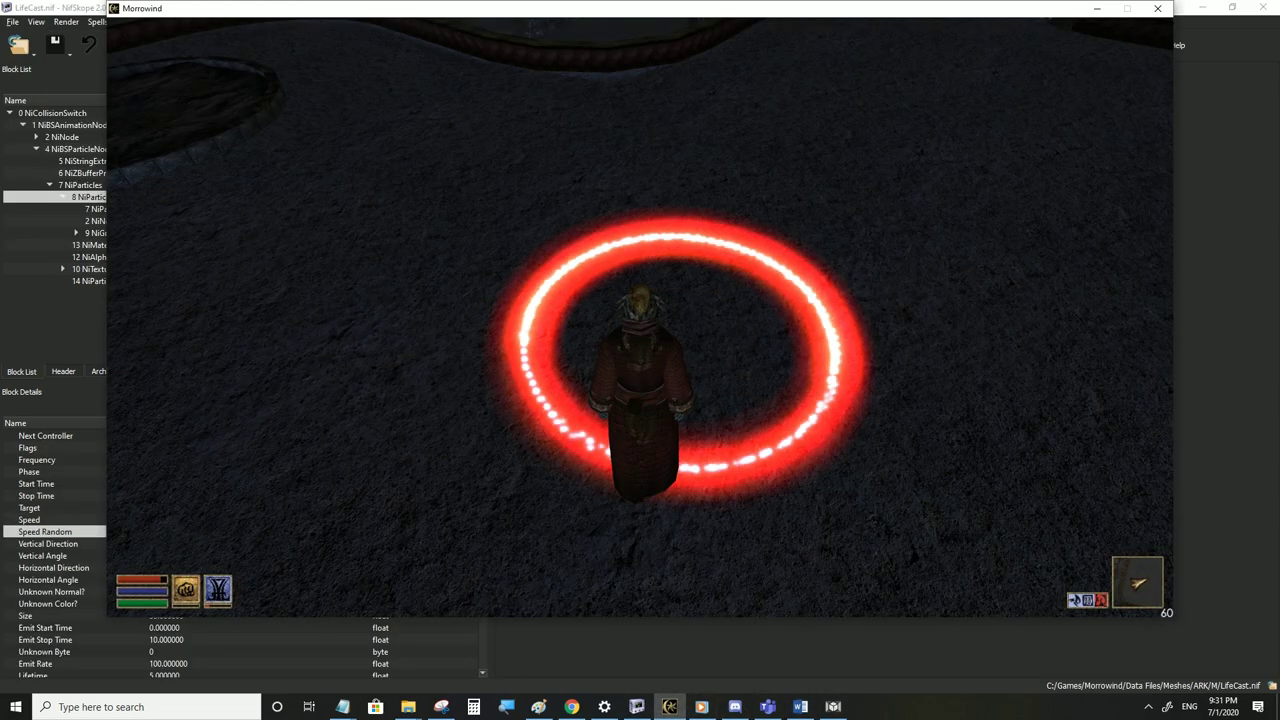
{"action": "key", "text": "w"}
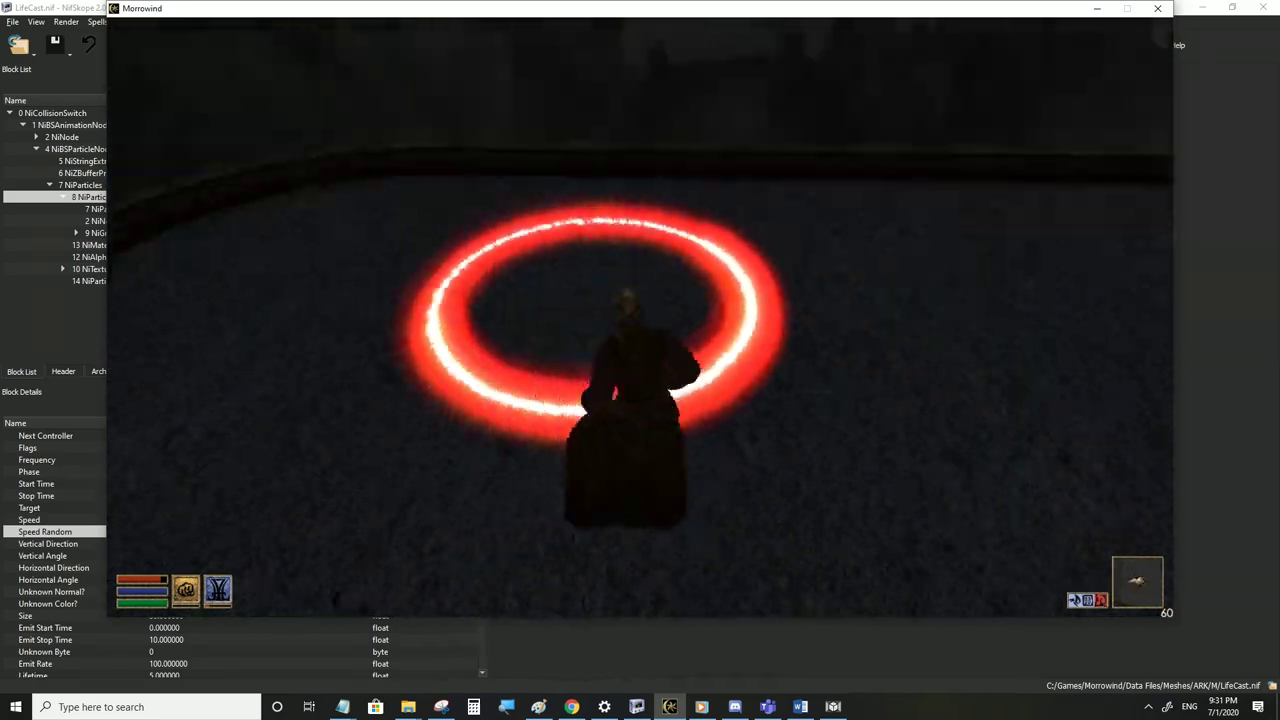
{"action": "key", "text": "w"}
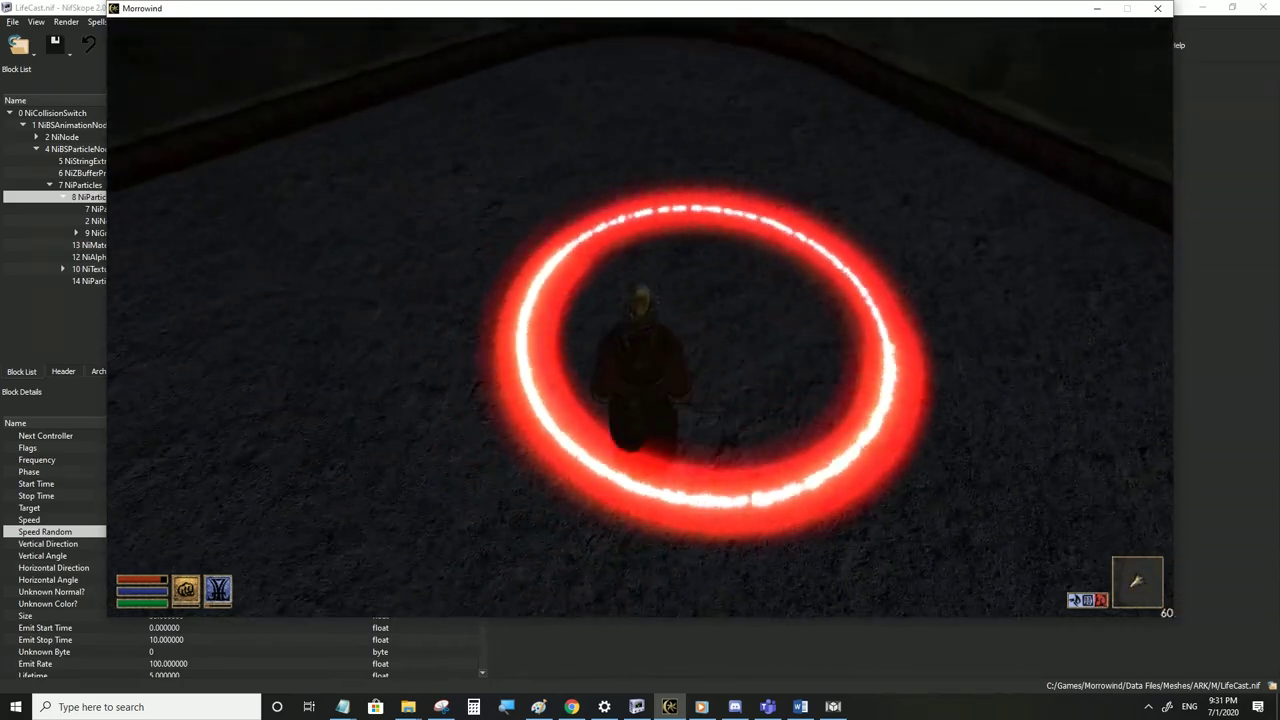
{"action": "key", "text": "s"}
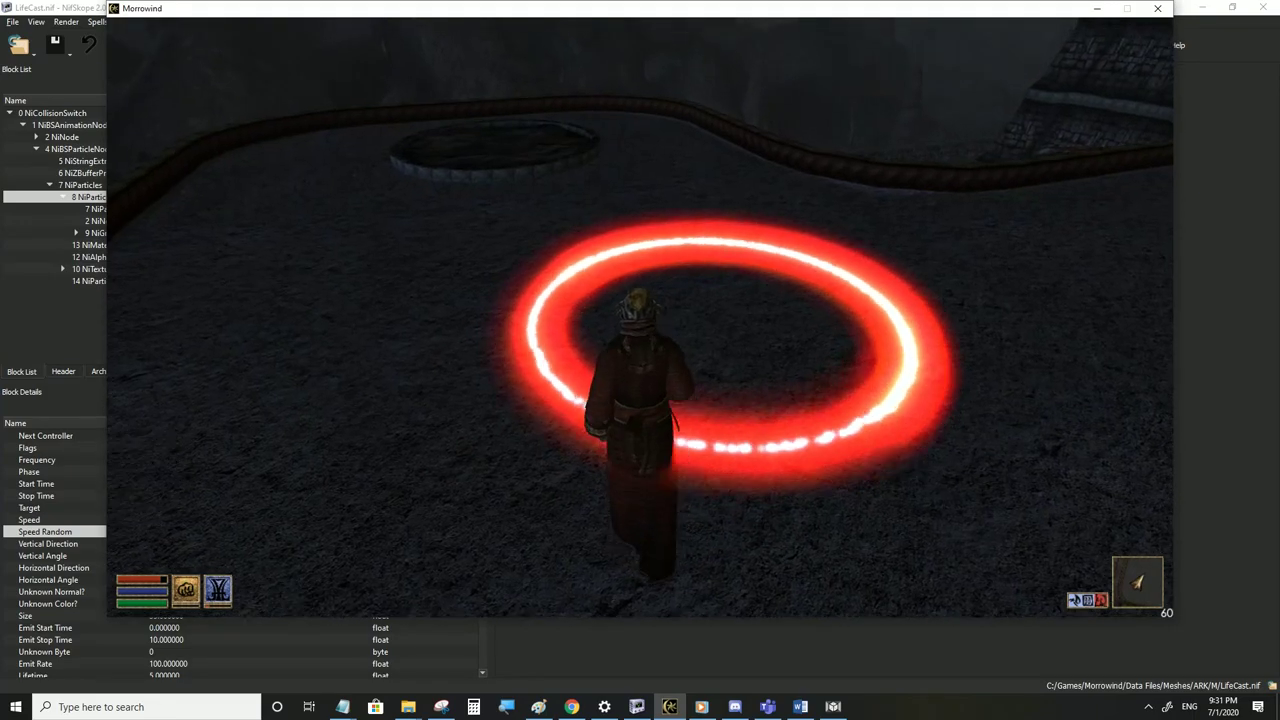
{"action": "key", "text": "s"}
{"action": "key", "text": "w"}
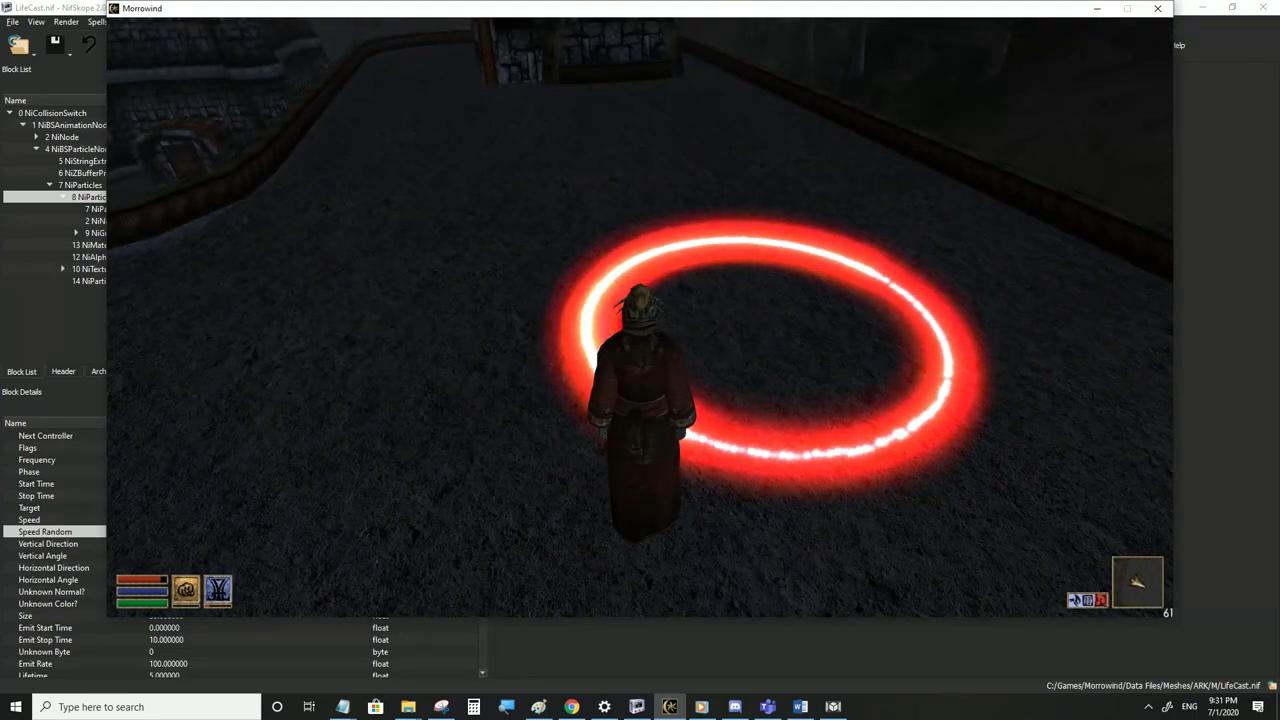
{"action": "key", "text": "alt+Tab"}
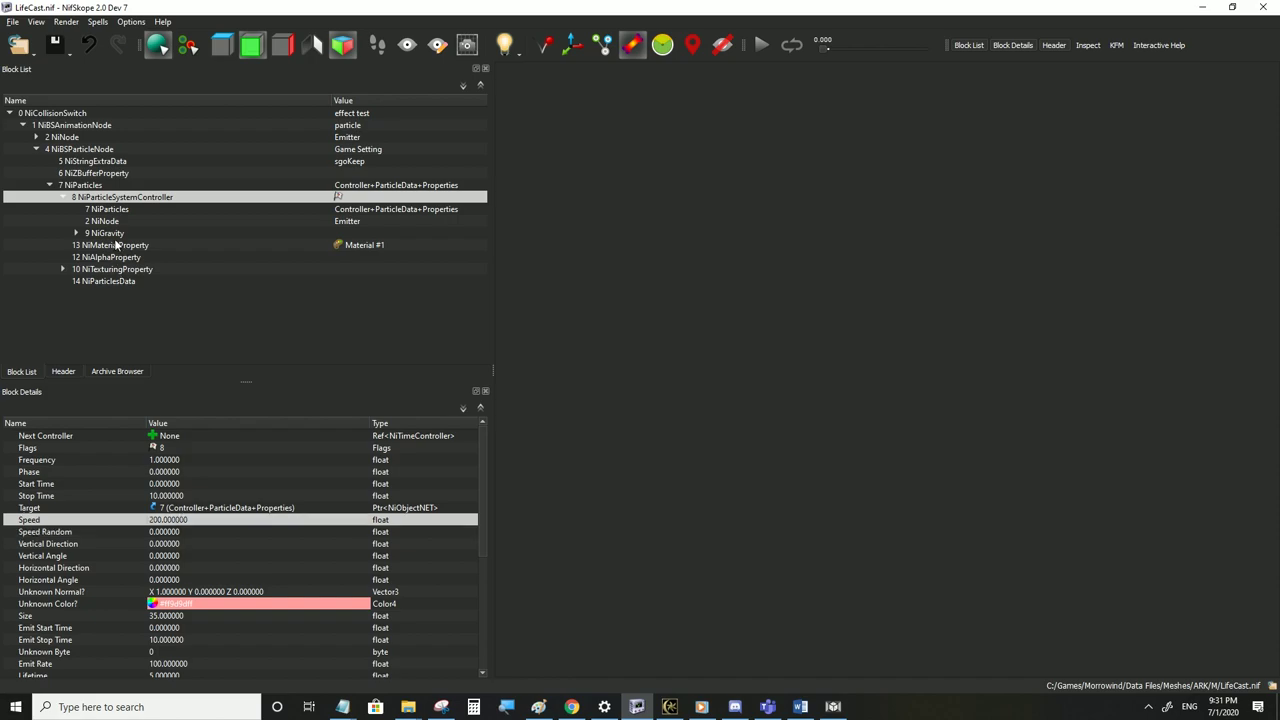
Review the NiGravity Force and Position settings before returning to the game
{"action": "left_click", "coordinate": [112, 234]}
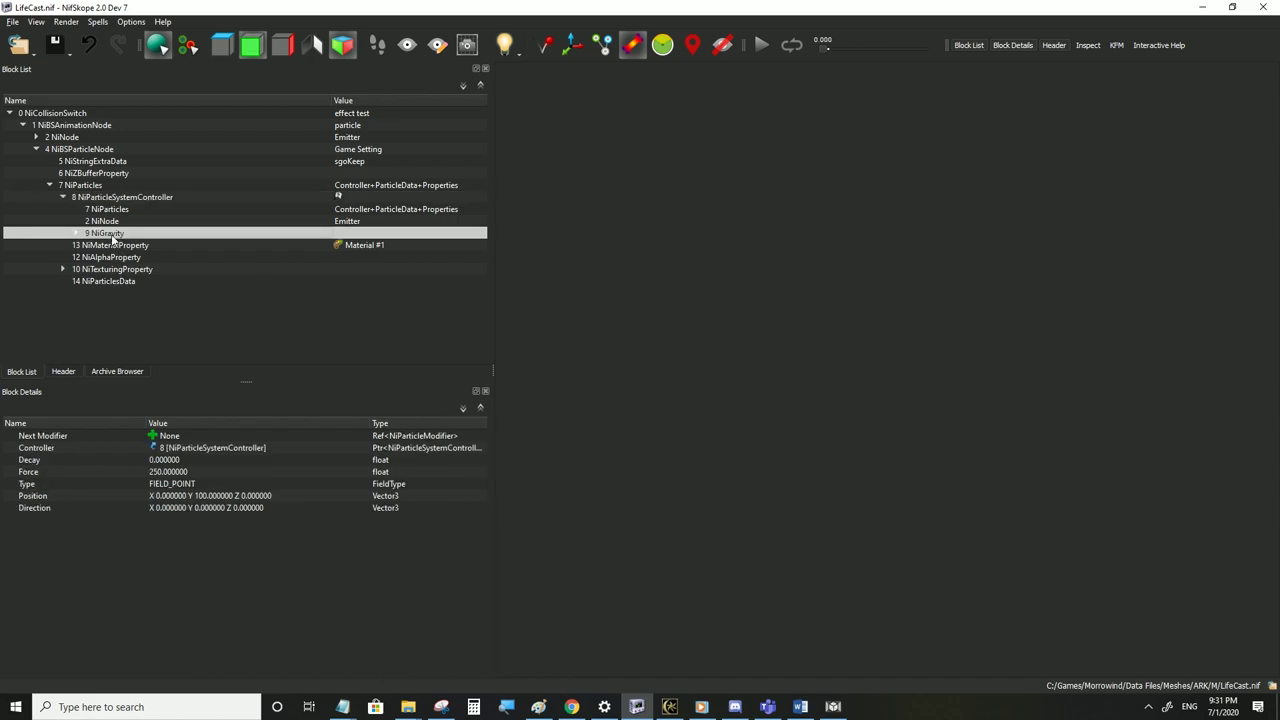
{"action": "left_click", "coordinate": [164, 474]}
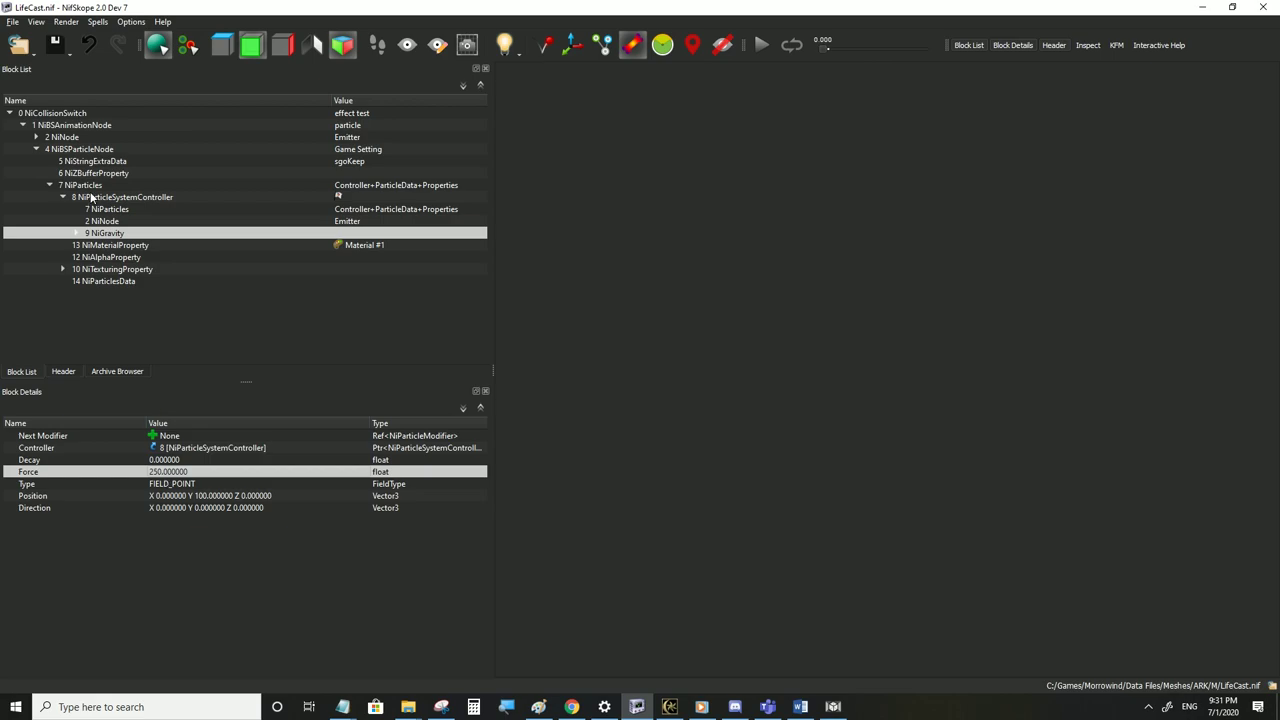
{"action": "left_click", "coordinate": [216, 496]}
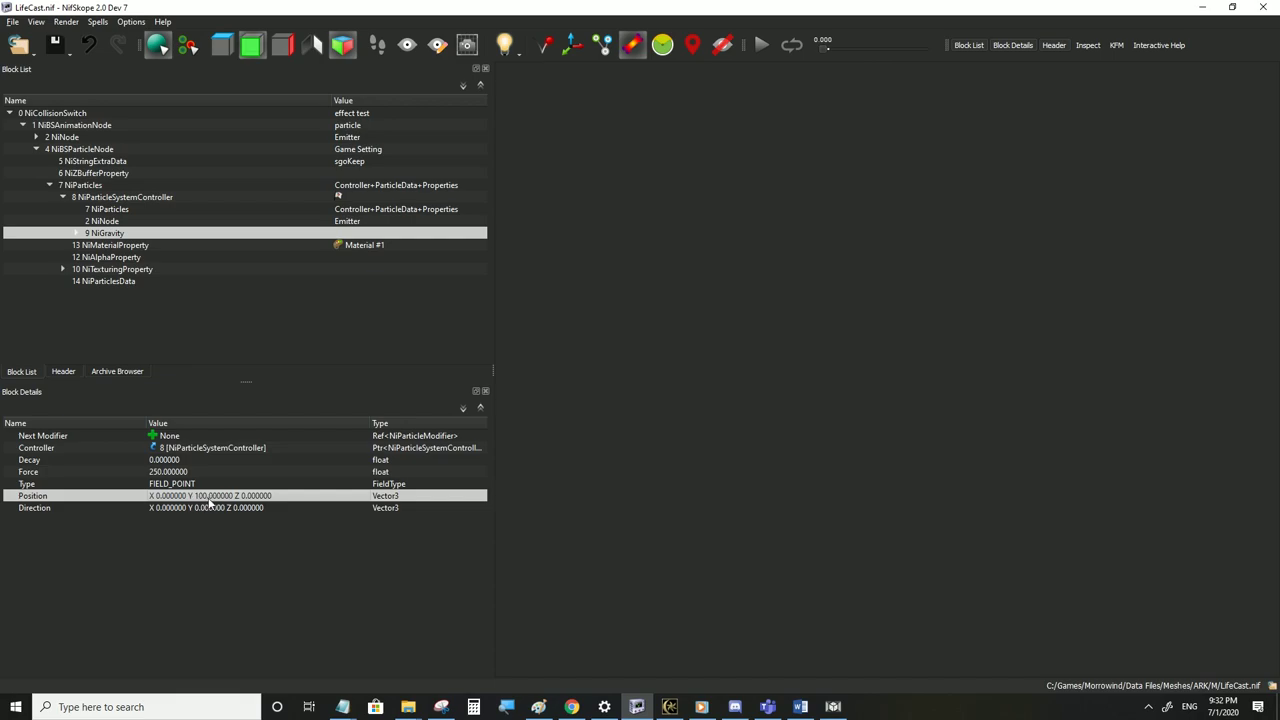
{"action": "left_click", "coordinate": [670, 707]}
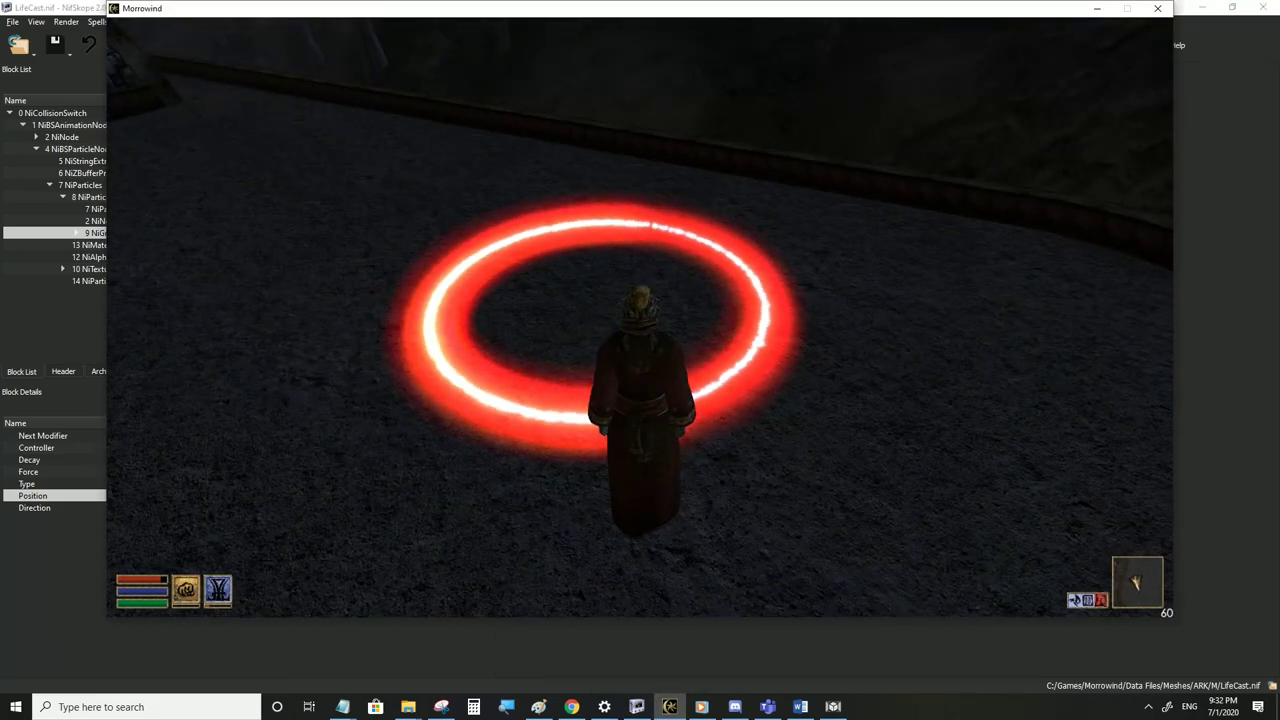
Run the character in, out of and around the red ring to watch the effect
{"action": "key", "text": "s"}
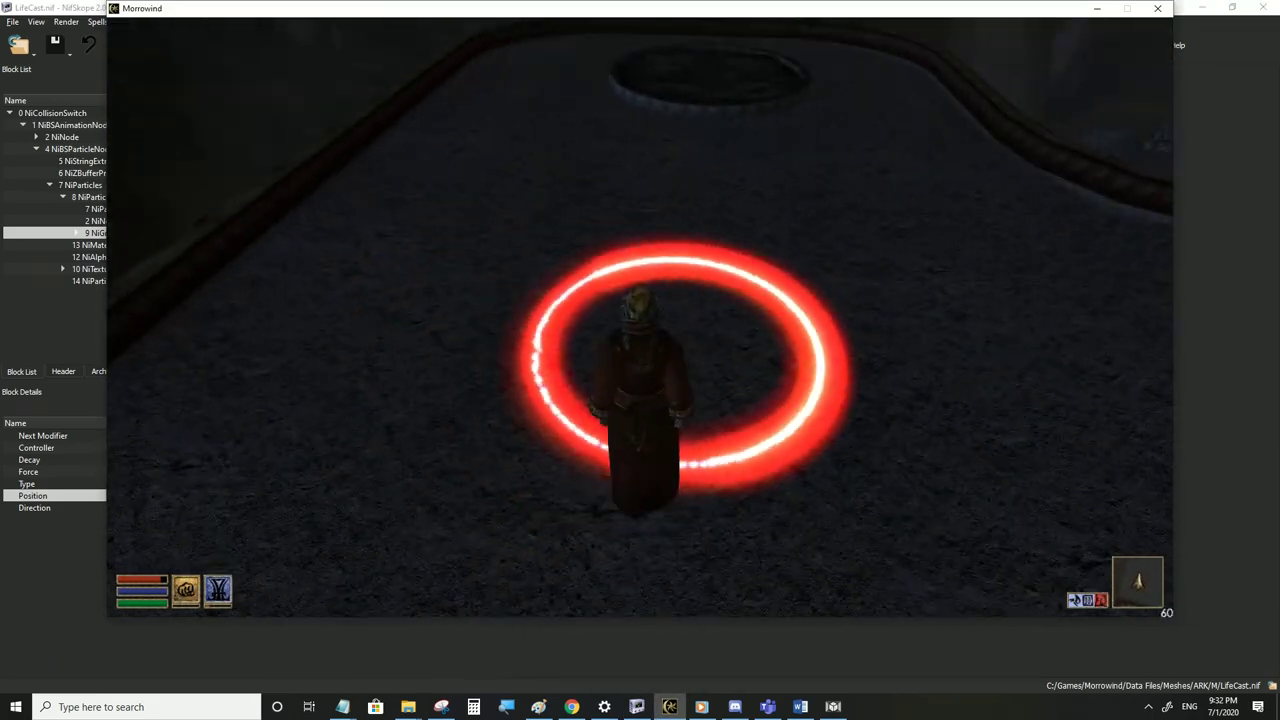
{"action": "key", "text": "w"}
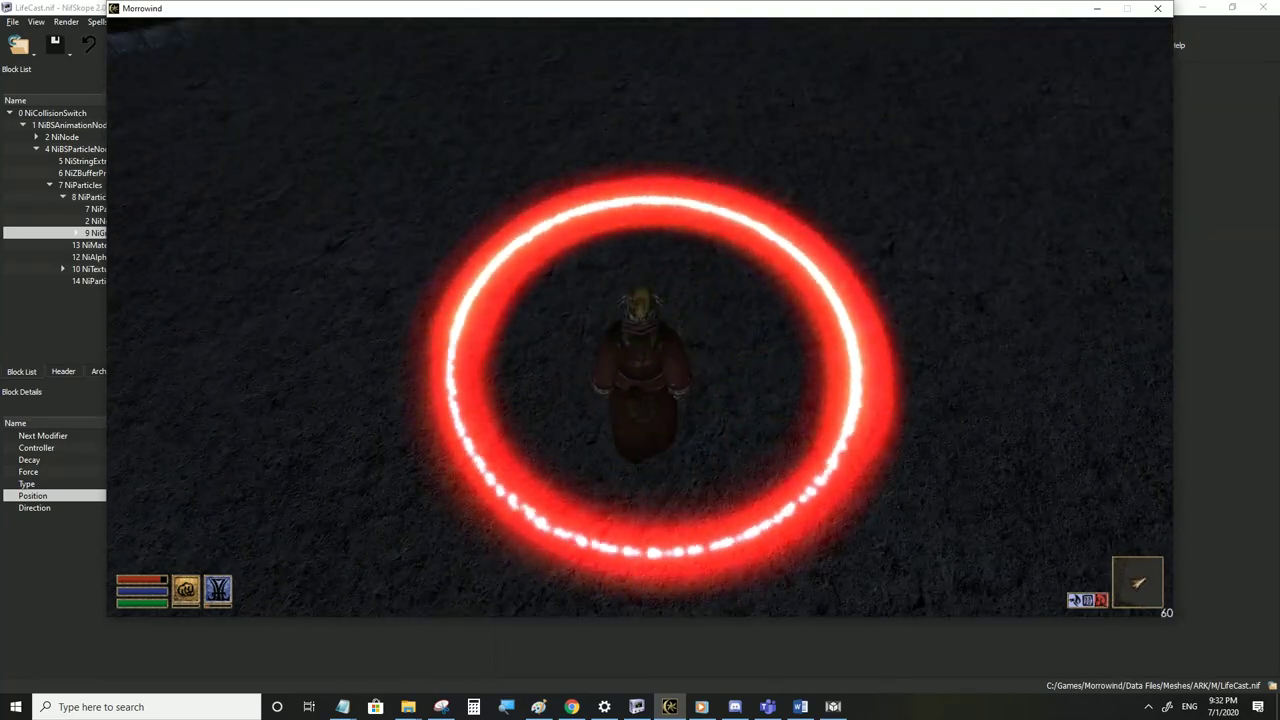
{"action": "key", "text": "s"}
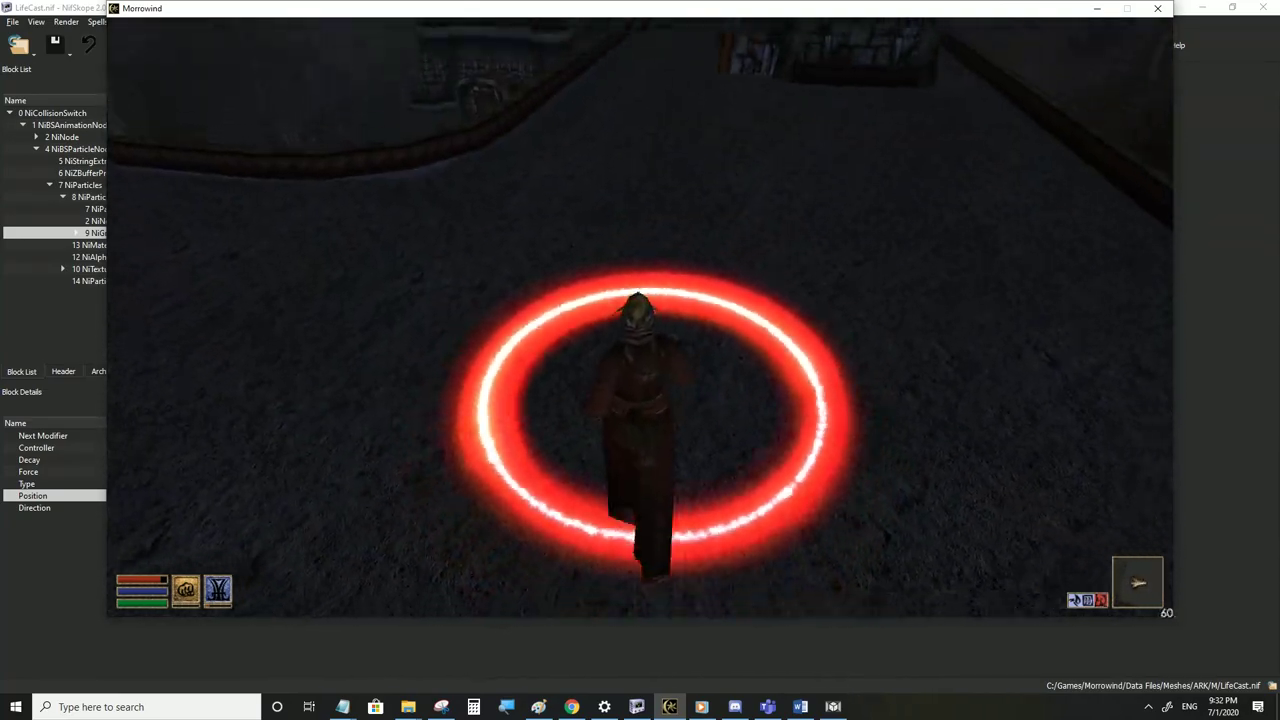
{"action": "key", "text": "w"}
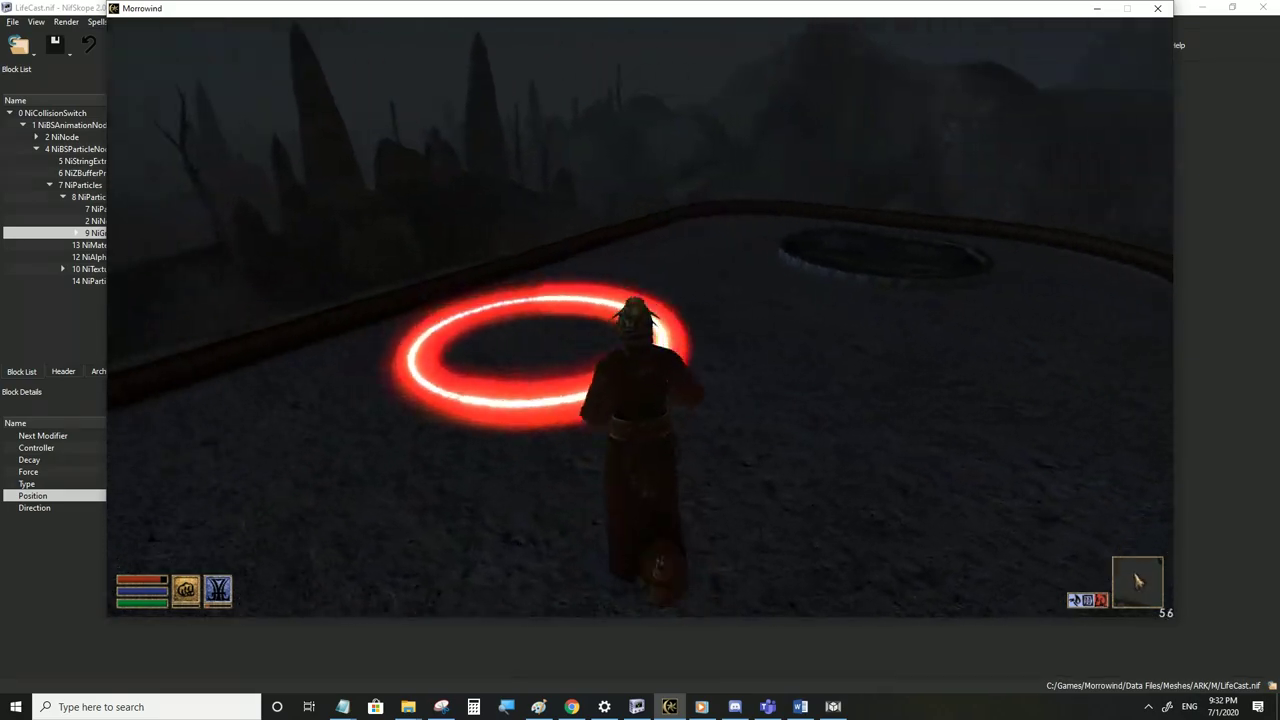
{"action": "key", "text": "w"}
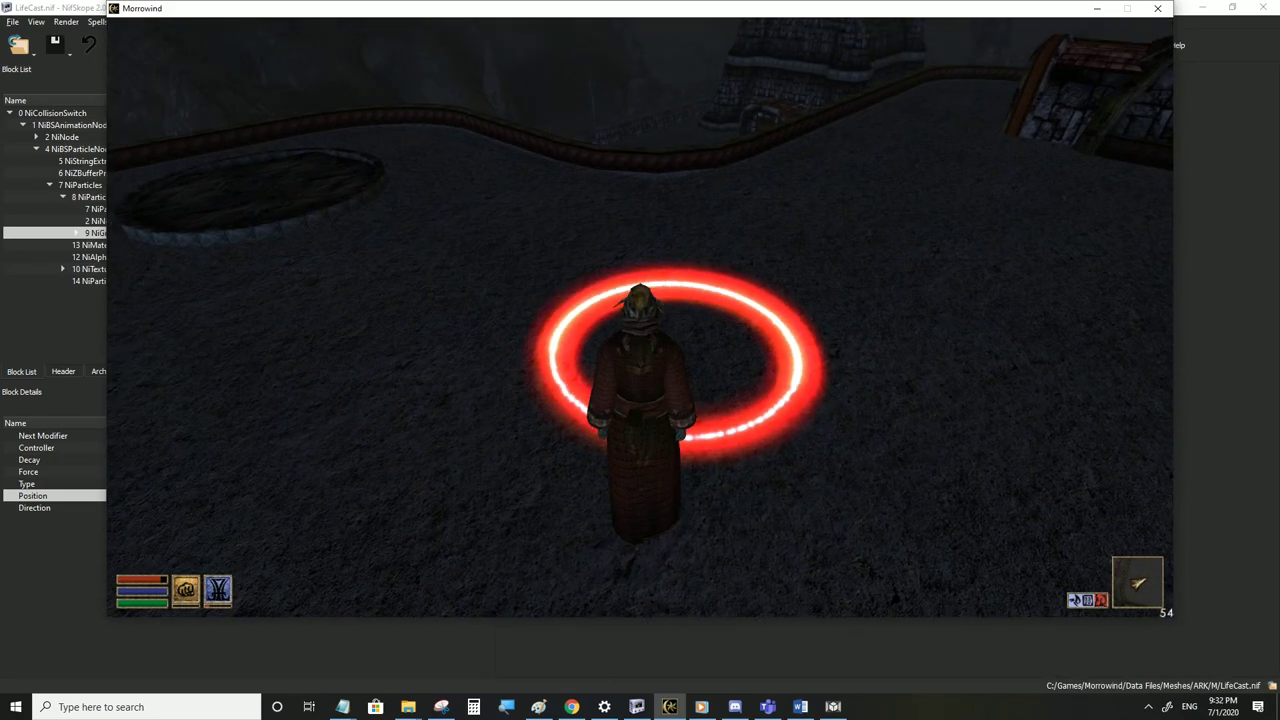
{"action": "key", "text": "w"}
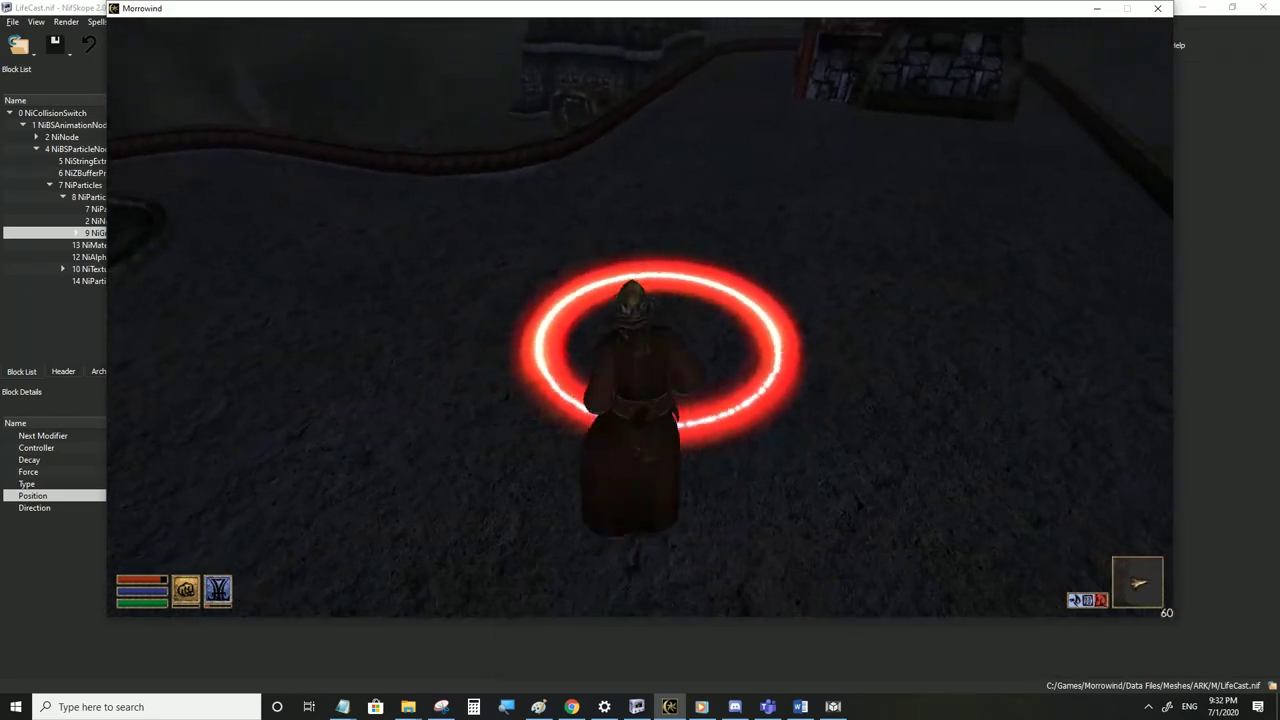
{"action": "key", "text": "w"}
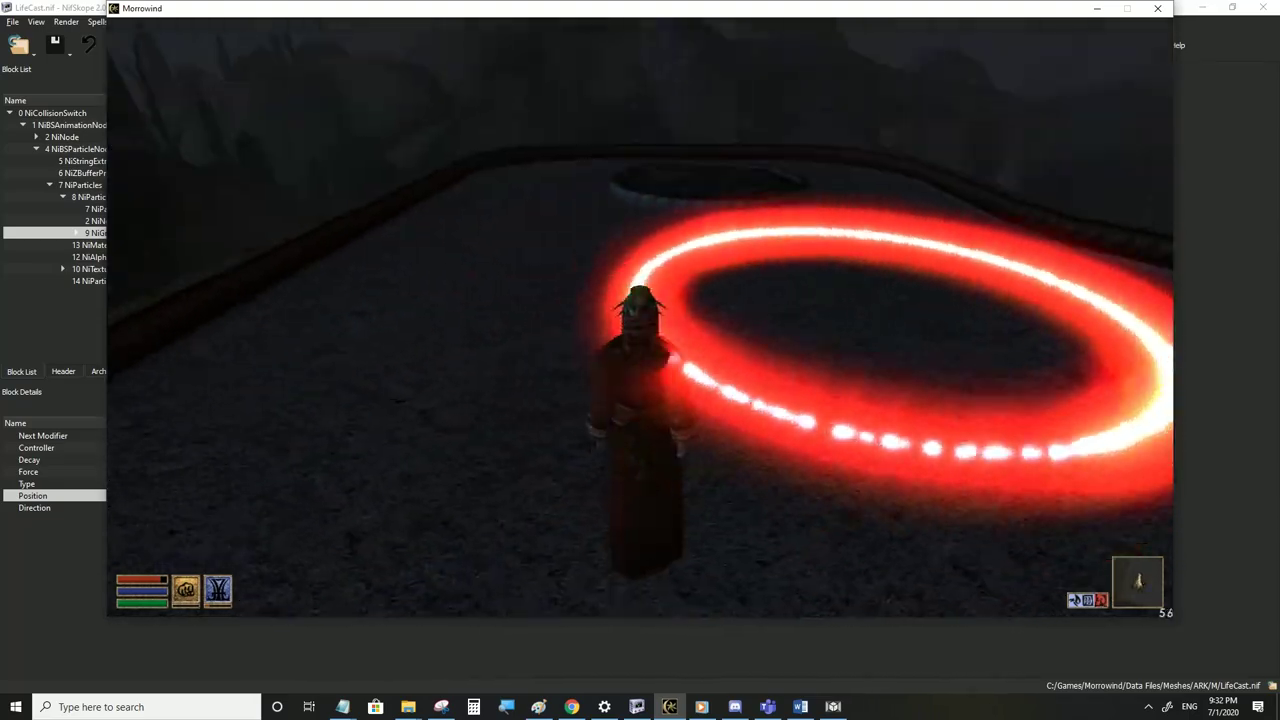
{"action": "key", "text": "w"}
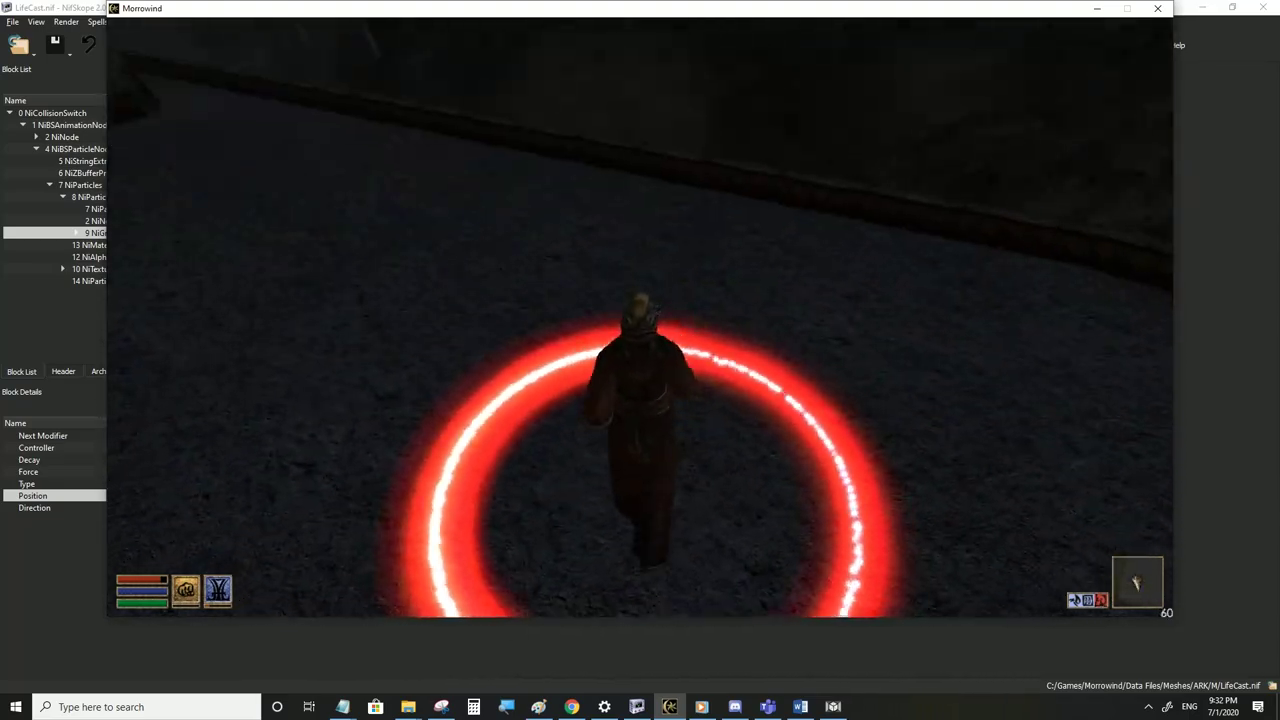
{"action": "key", "text": "s"}
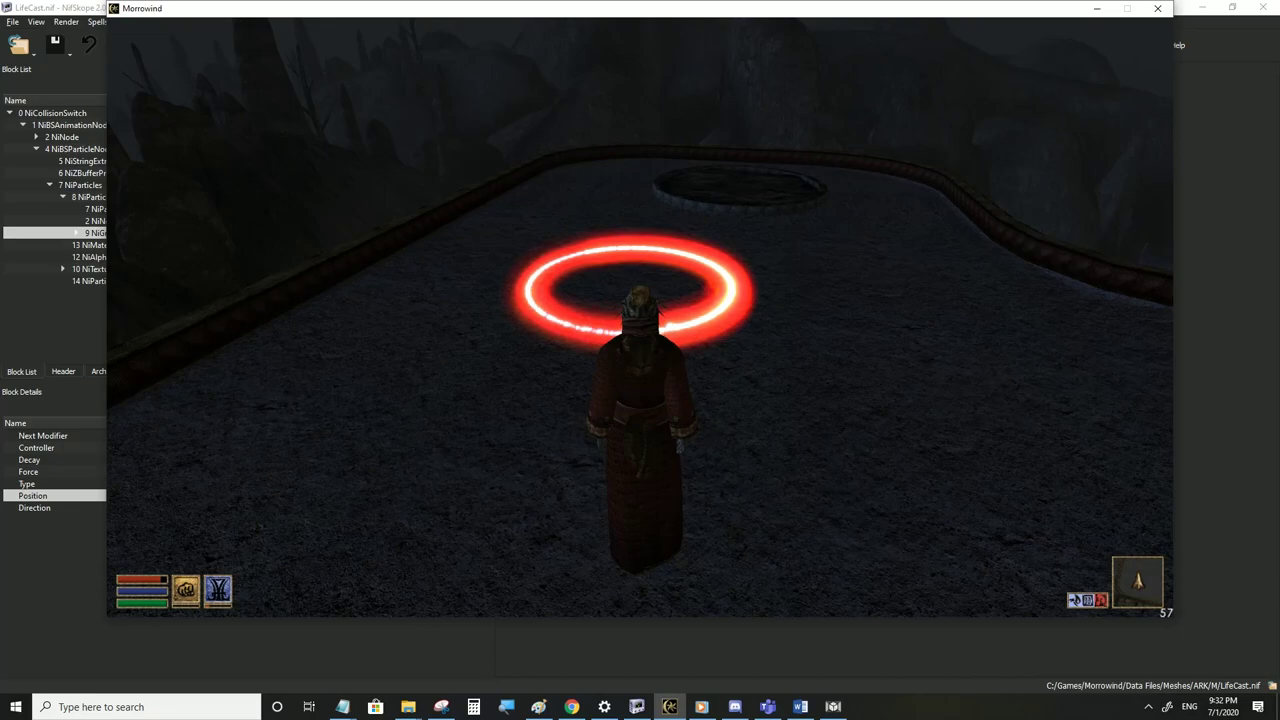
{"action": "key", "text": "w"}
{"action": "key", "text": "w"}
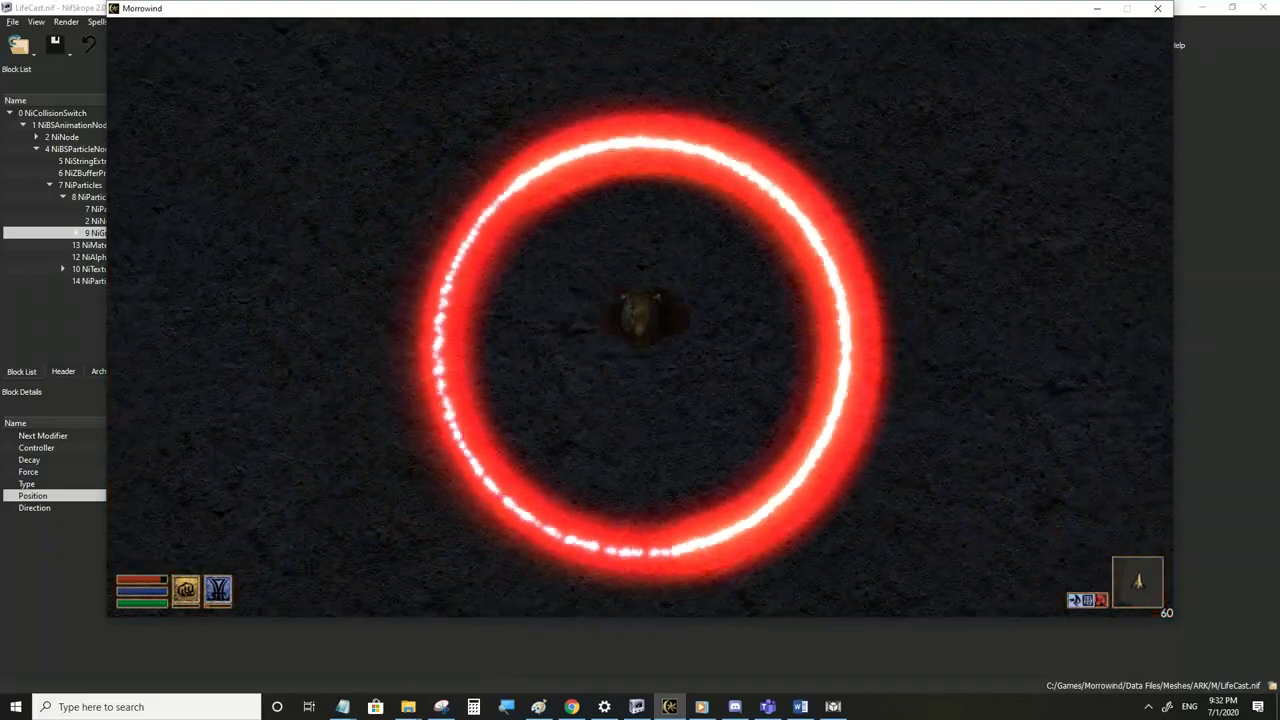
{"action": "key", "text": "a"}
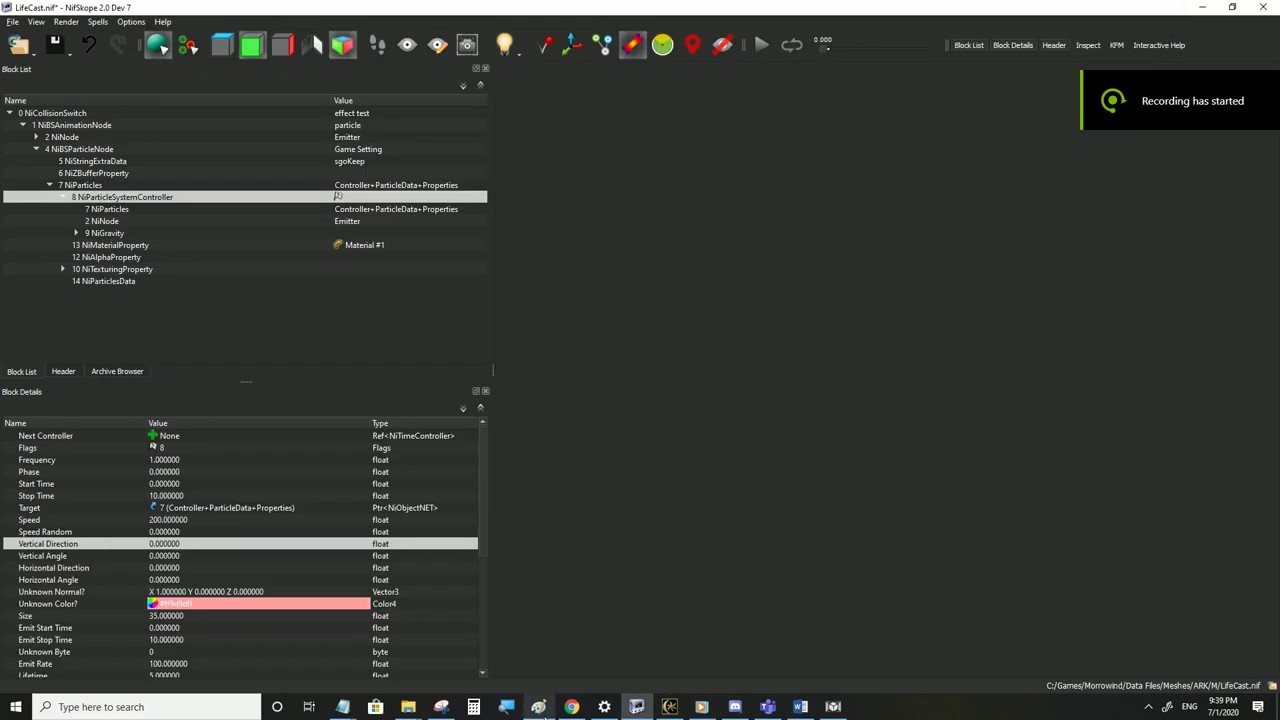
Undo the two scribbles beside the star, then sketch and undo a curved stroke
{"action": "left_click", "coordinate": [538, 706]}
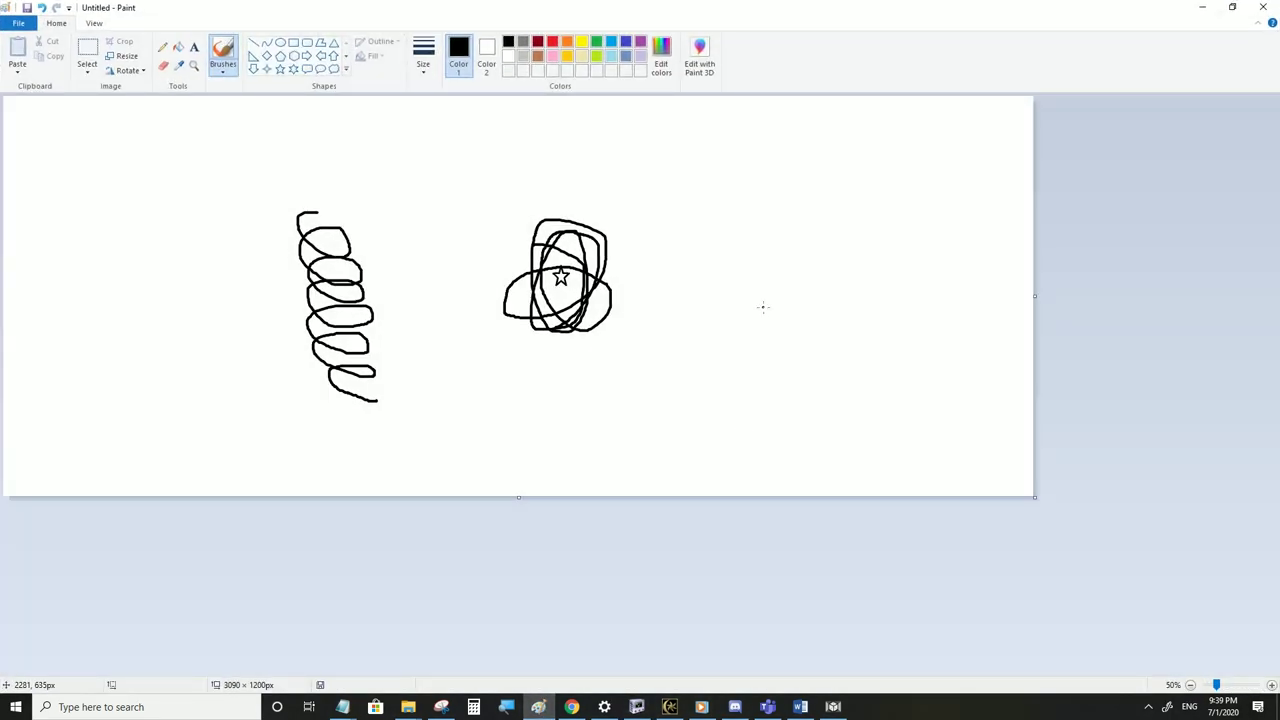
{"action": "key", "text": "ctrl+z"}
{"action": "key", "text": "ctrl+z"}
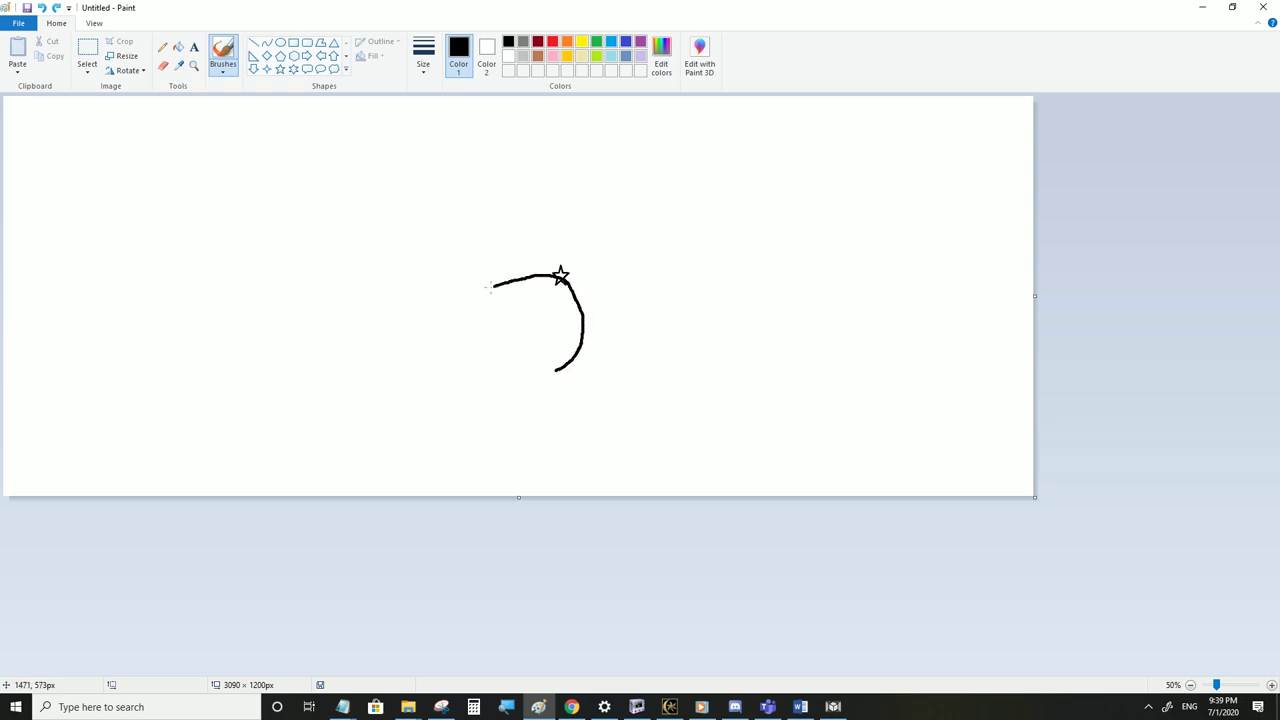
{"action": "left_click_drag", "start_coordinate": [468, 490], "coordinate": [529, 498]}
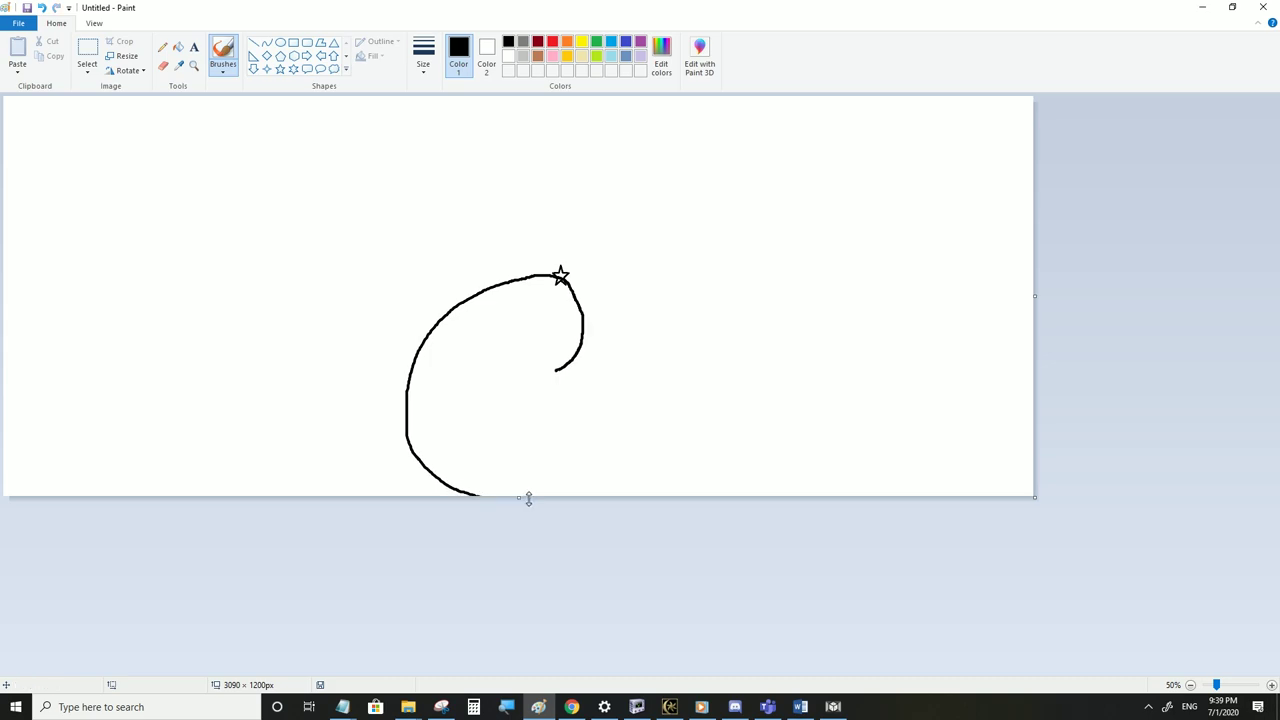
{"action": "key", "text": "ctrl+z"}
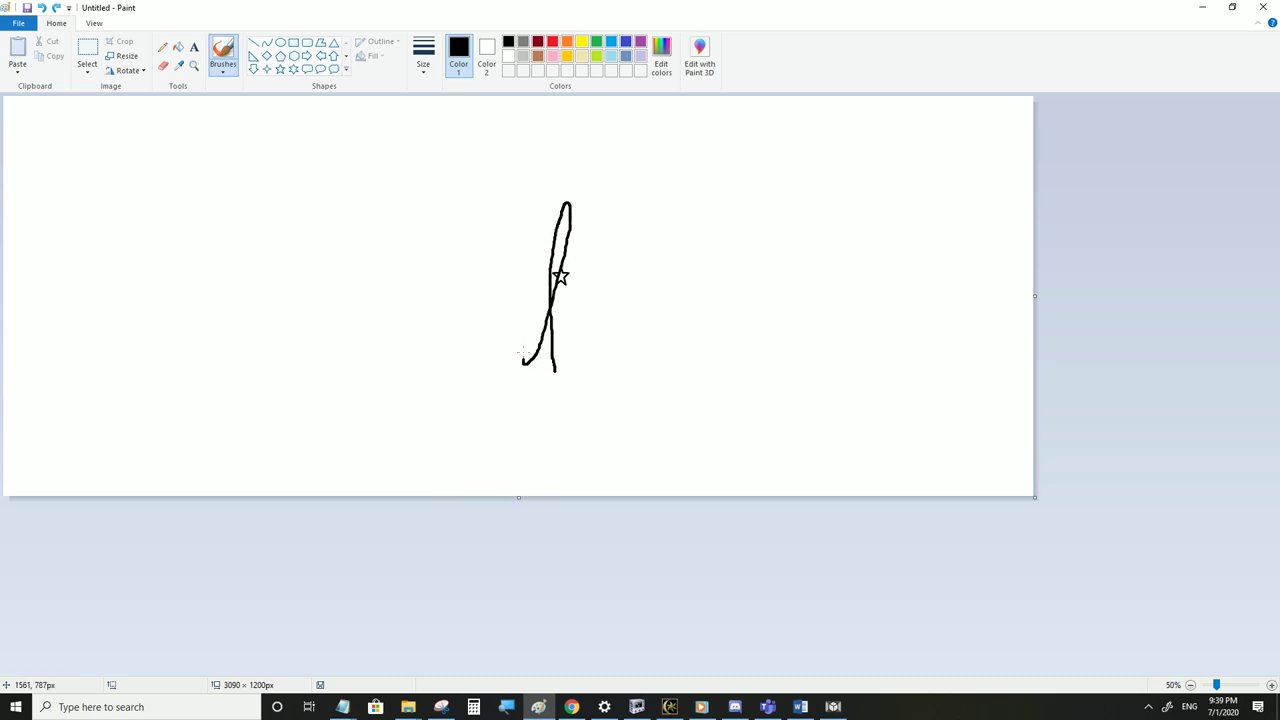
Sketch looping strokes through the star, undo them, and minimize Paint
{"action": "left_click_drag", "start_coordinate": [522, 357], "coordinate": [618, 218]}
{"action": "mouse_move", "coordinate": [404, 368]}
{"action": "left_mouse_down"}
{"action": "mouse_move", "coordinate": [600, 268]}
{"action": "mouse_move", "coordinate": [716, 264]}
{"action": "mouse_move", "coordinate": [458, 257]}
{"action": "mouse_move", "coordinate": [456, 236]}
{"action": "mouse_move", "coordinate": [672, 382]}
{"action": "mouse_move", "coordinate": [536, 200]}
{"action": "mouse_move", "coordinate": [555, 163]}
{"action": "mouse_move", "coordinate": [531, 355]}
{"action": "mouse_move", "coordinate": [634, 149]}
{"action": "mouse_move", "coordinate": [667, 126]}
{"action": "left_mouse_up"}
{"action": "key", "text": "ctrl+z"}
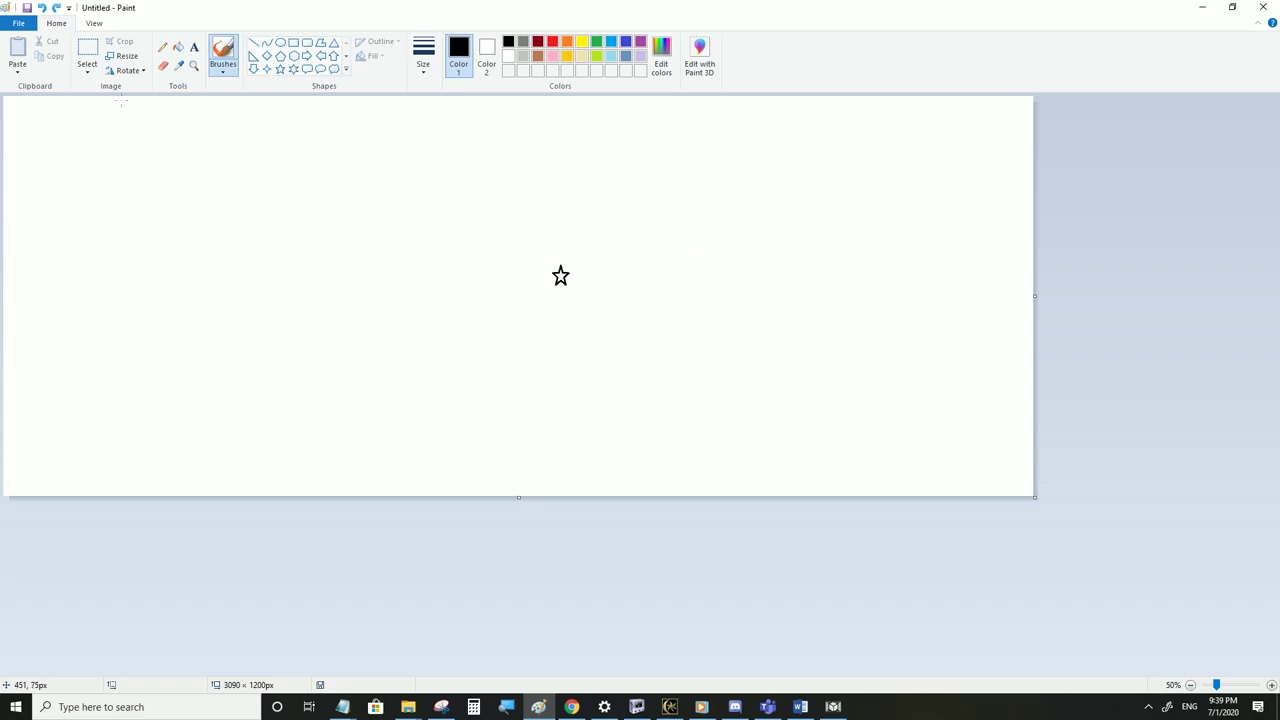
{"action": "left_click", "coordinate": [1188, 10]}
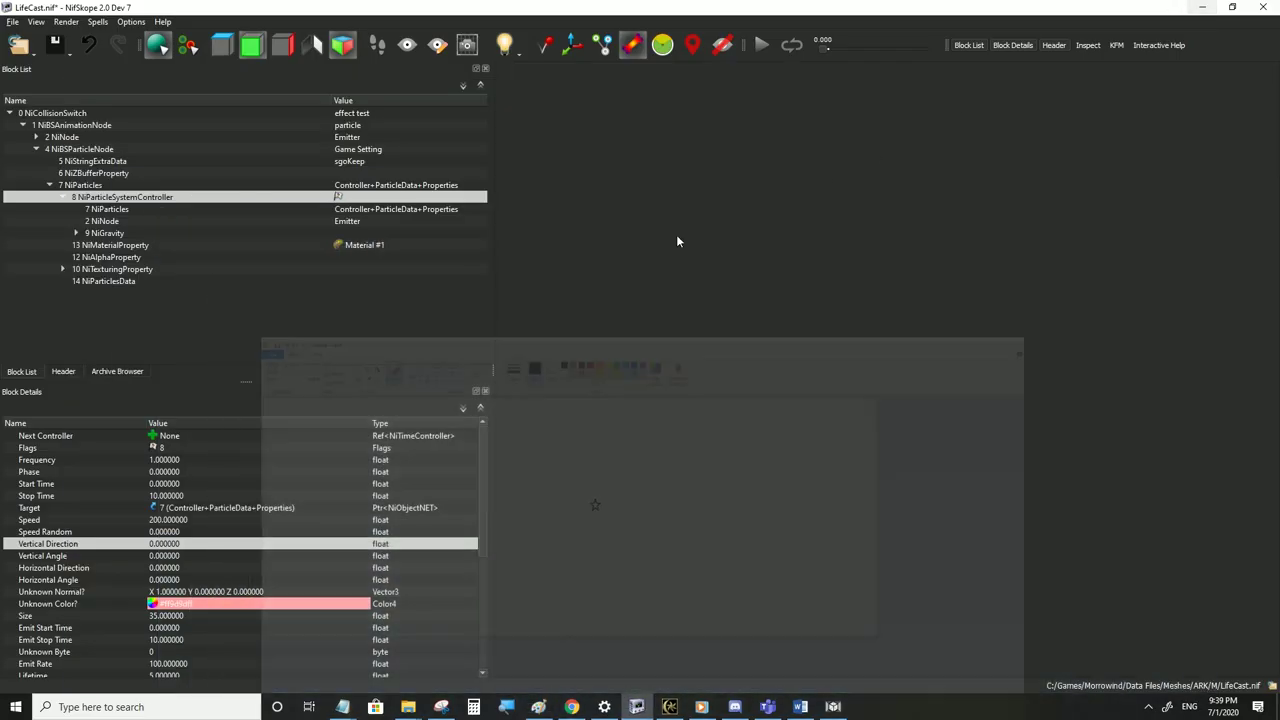
Set the particle controller's Vertical Angle to 1.5, save LifeCast.nif, and view it in Morrowind
{"action": "left_click", "coordinate": [114, 233]}
{"action": "left_click", "coordinate": [122, 199]}
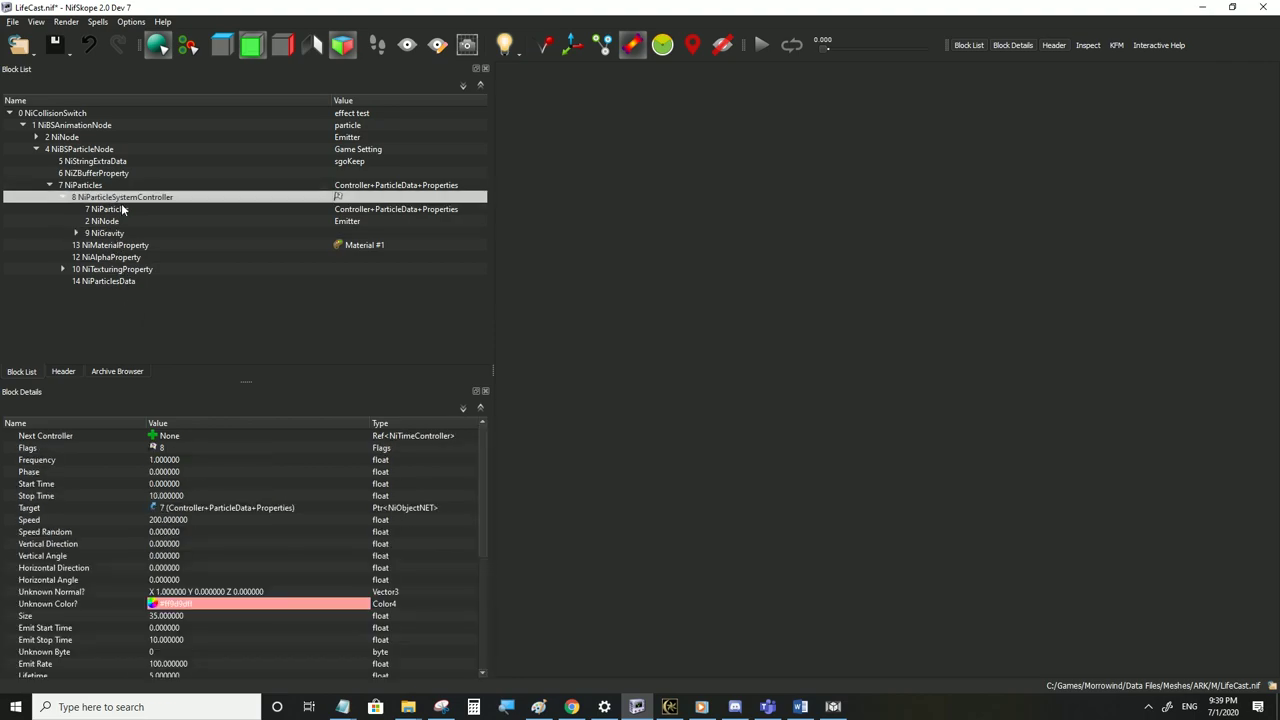
{"action": "left_click", "coordinate": [164, 555]}
{"action": "left_click", "coordinate": [164, 555]}
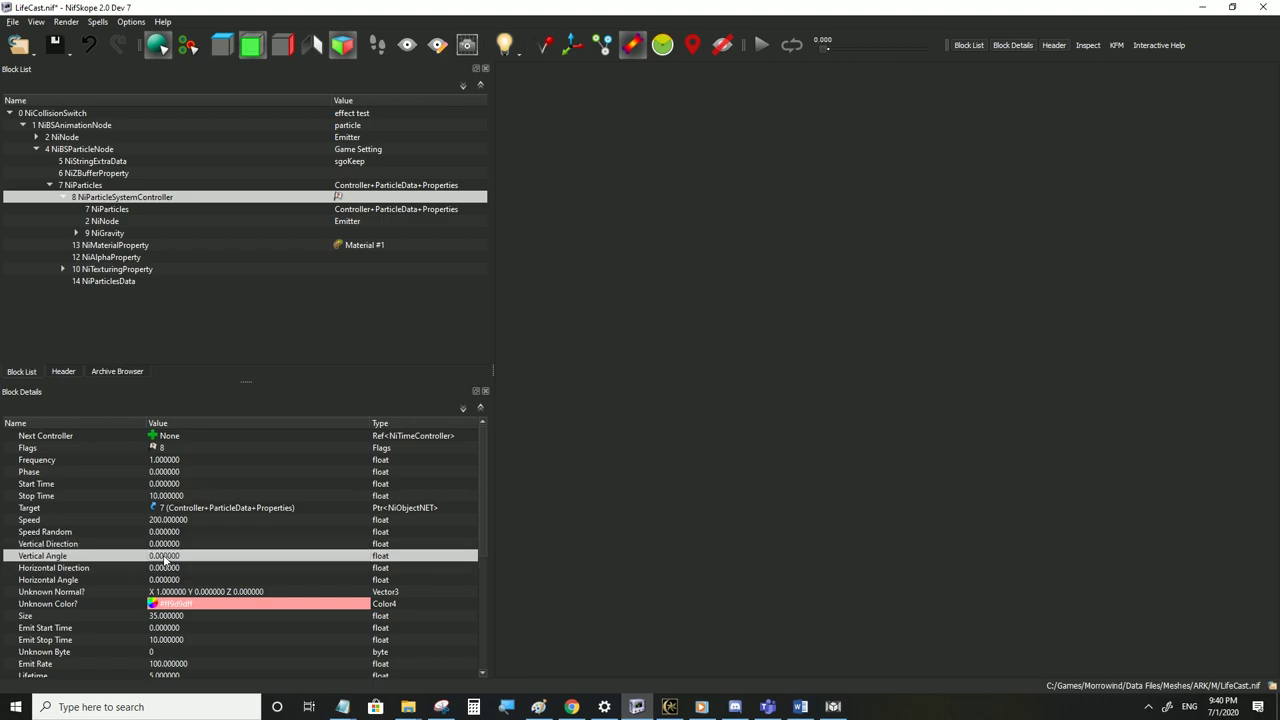
{"action": "type", "text": "3"}
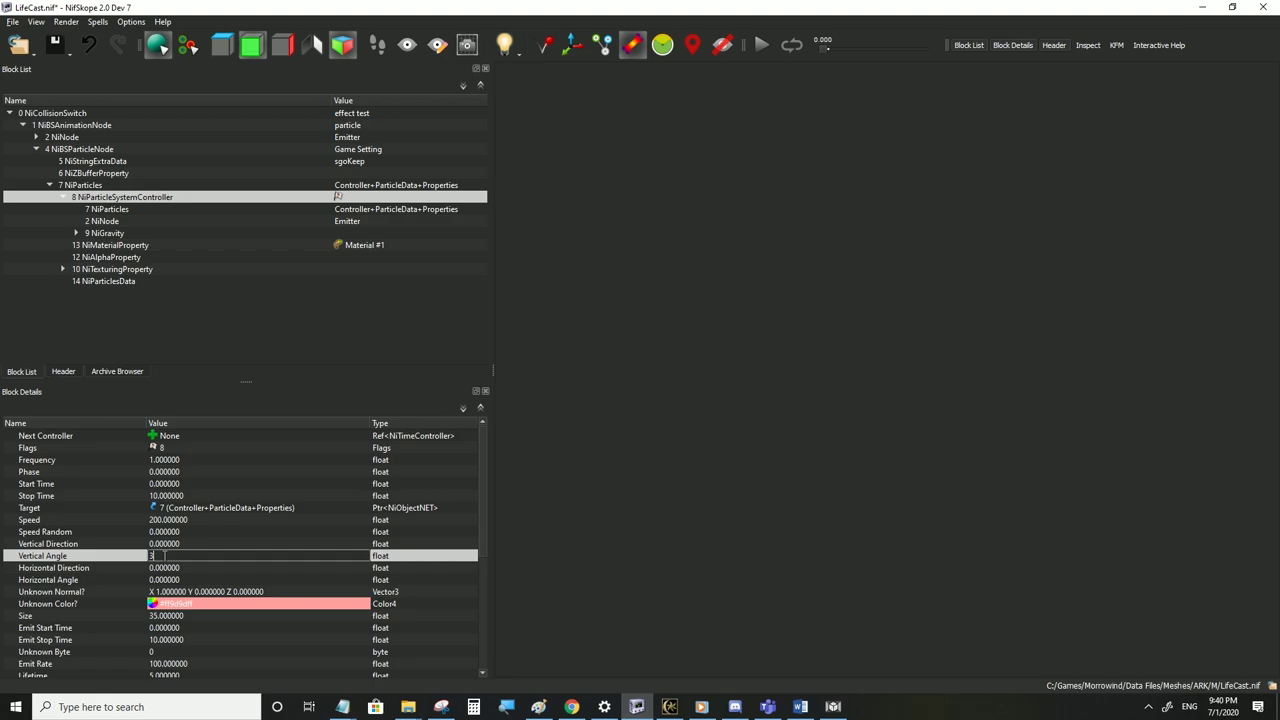
{"action": "type", "text": ".5"}
{"action": "key", "text": "Return"}
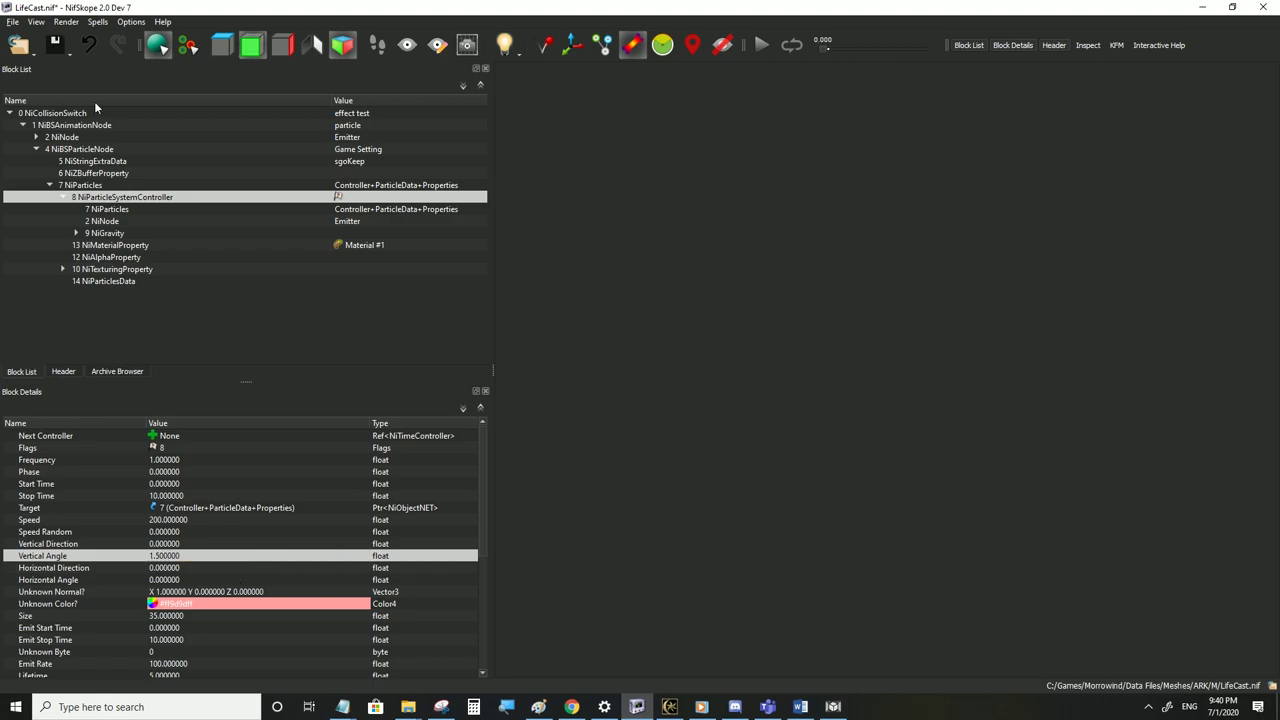
{"action": "left_click", "coordinate": [13, 21]}
{"action": "left_click", "coordinate": [30, 126]}
{"action": "left_click", "coordinate": [669, 706]}
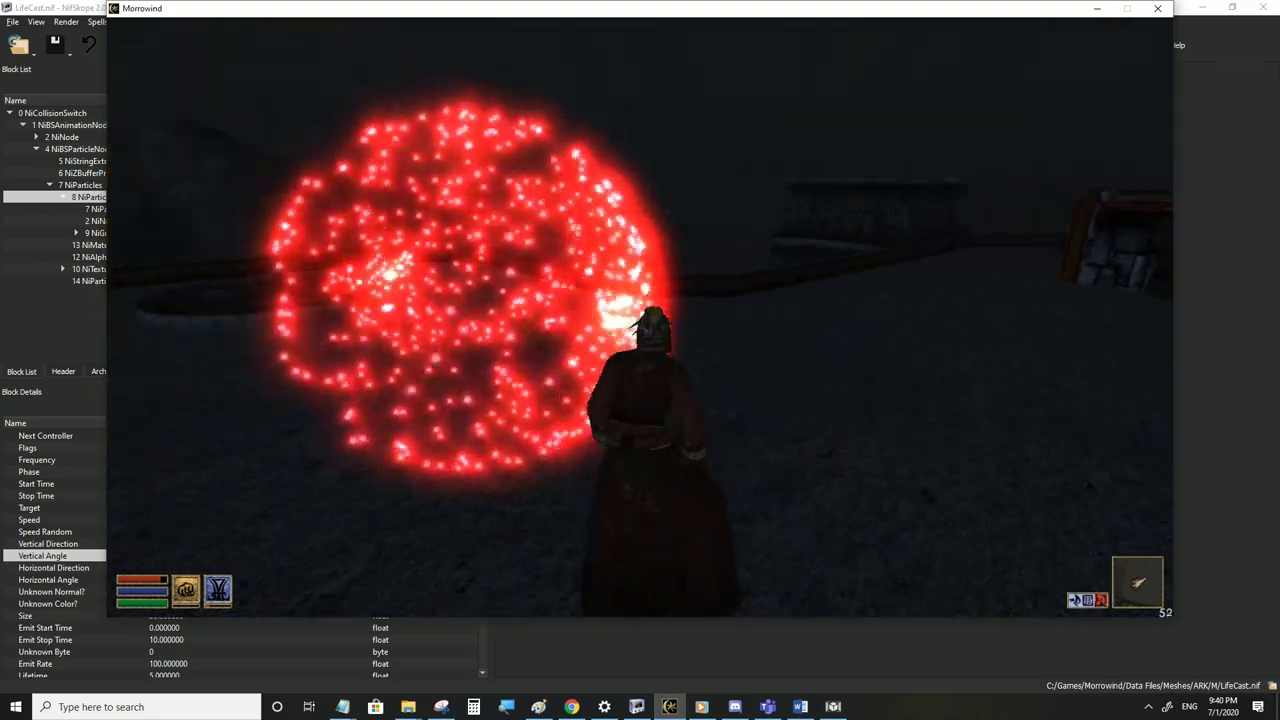
Walk around the red particle sphere to inspect its spread
{"action": "key", "text": "w"}
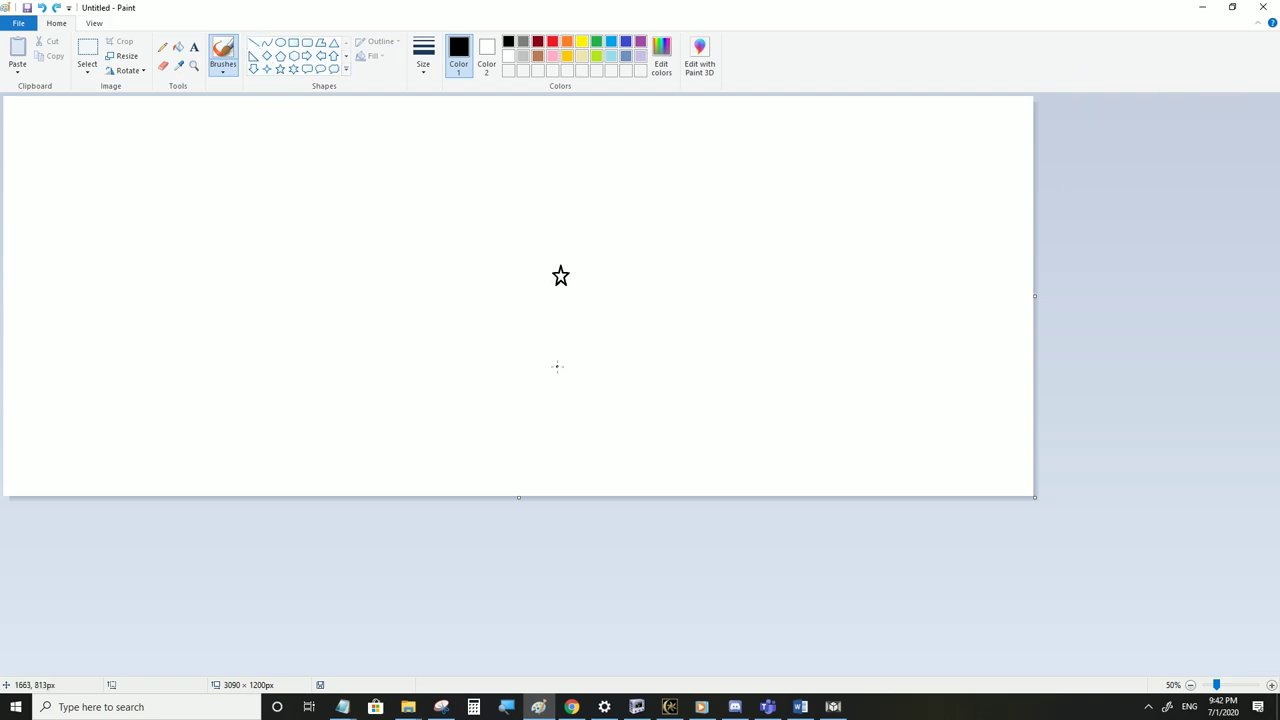
{"action": "mouse_move", "coordinate": [557, 366]}
{"action": "left_mouse_down"}
{"action": "mouse_move", "coordinate": [604, 352]}
{"action": "mouse_move", "coordinate": [653, 247]}
{"action": "mouse_move", "coordinate": [535, 175]}
{"action": "mouse_move", "coordinate": [466, 265]}
{"action": "mouse_move", "coordinate": [595, 378]}
{"action": "mouse_move", "coordinate": [665, 215]}
{"action": "mouse_move", "coordinate": [490, 192]}
{"action": "mouse_move", "coordinate": [537, 393]}
{"action": "mouse_move", "coordinate": [668, 258]}
{"action": "mouse_move", "coordinate": [528, 180]}
{"action": "mouse_move", "coordinate": [494, 194]}
{"action": "left_mouse_up"}
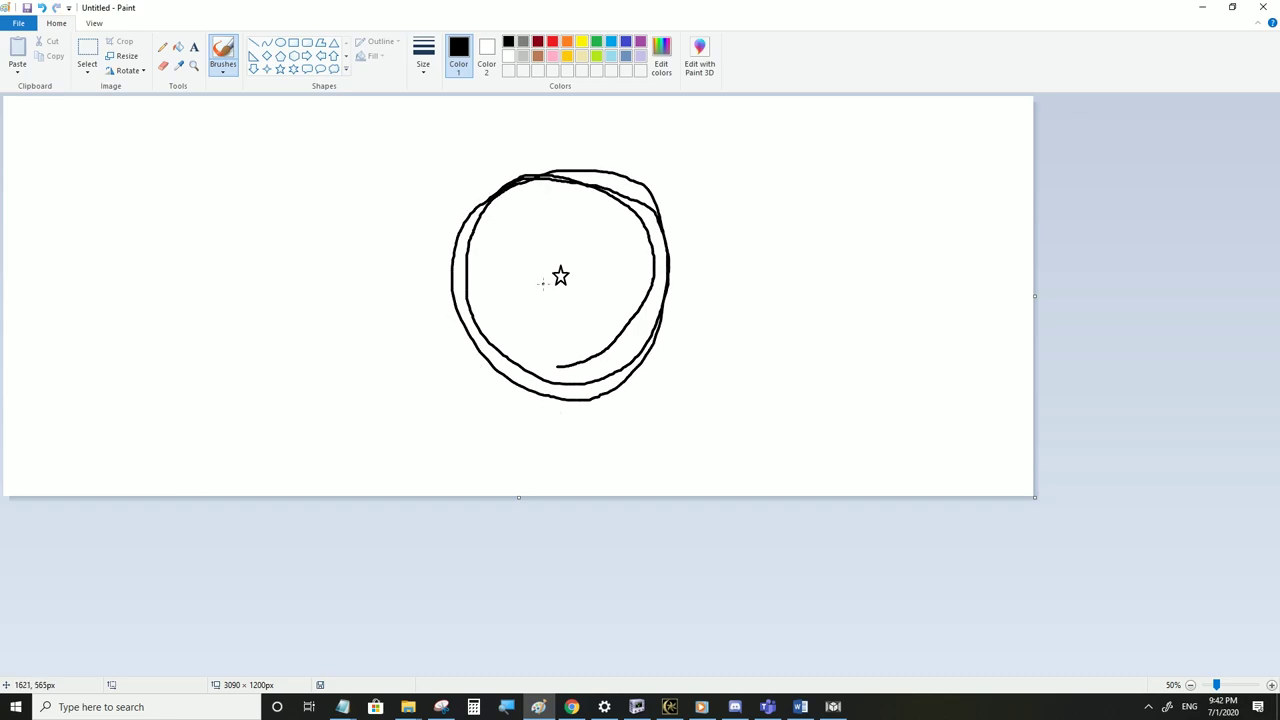
{"action": "key", "text": "ctrl+z"}
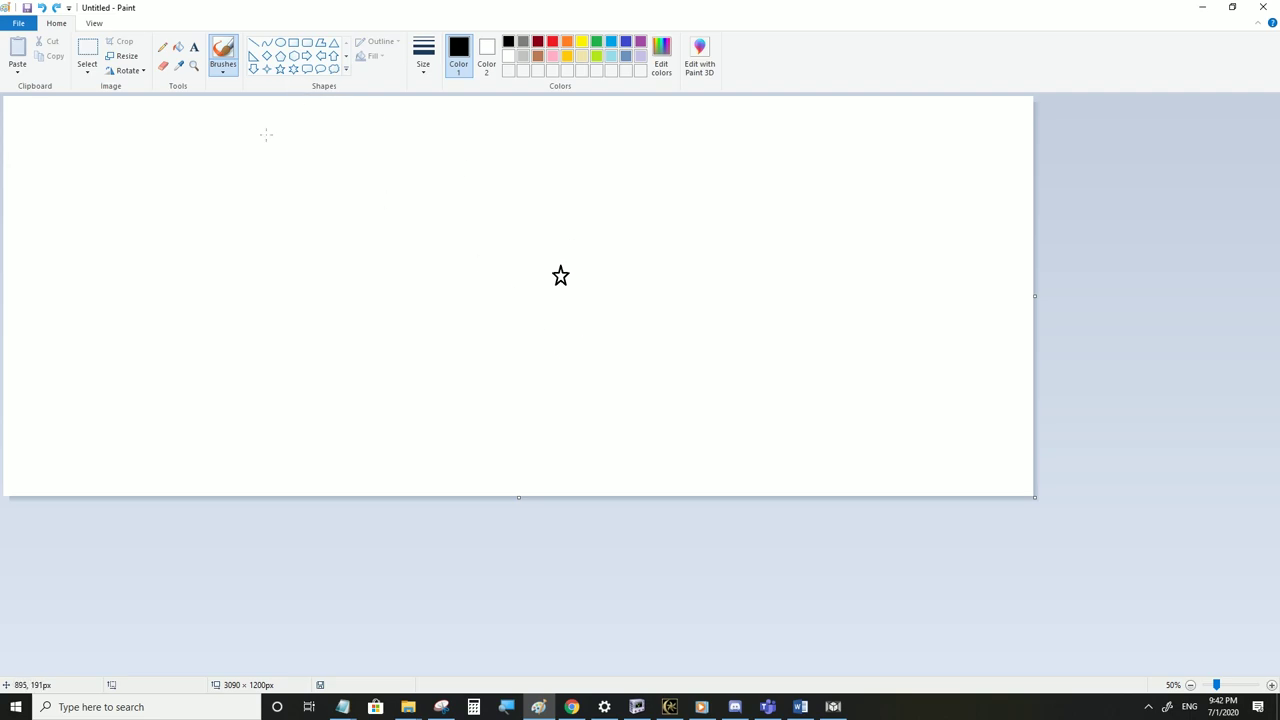
{"action": "left_click", "coordinate": [307, 55]}
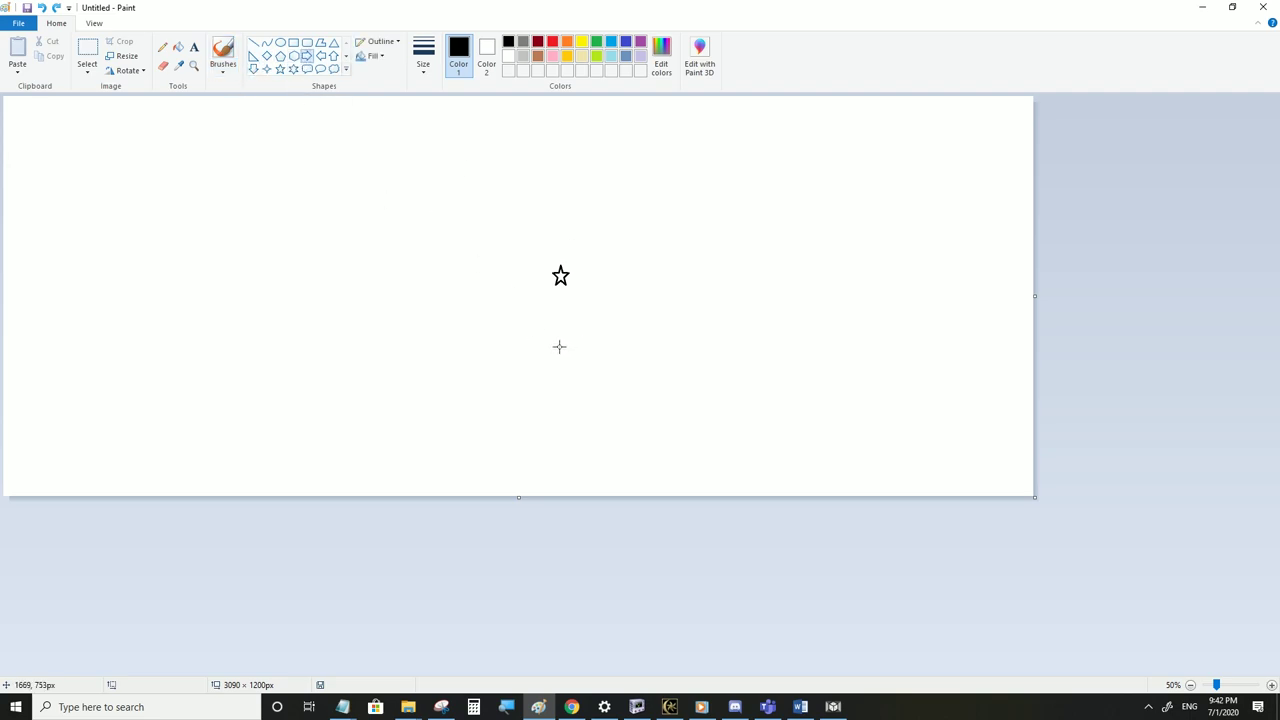
{"action": "left_click_drag", "start_coordinate": [553, 346], "coordinate": [613, 362]}
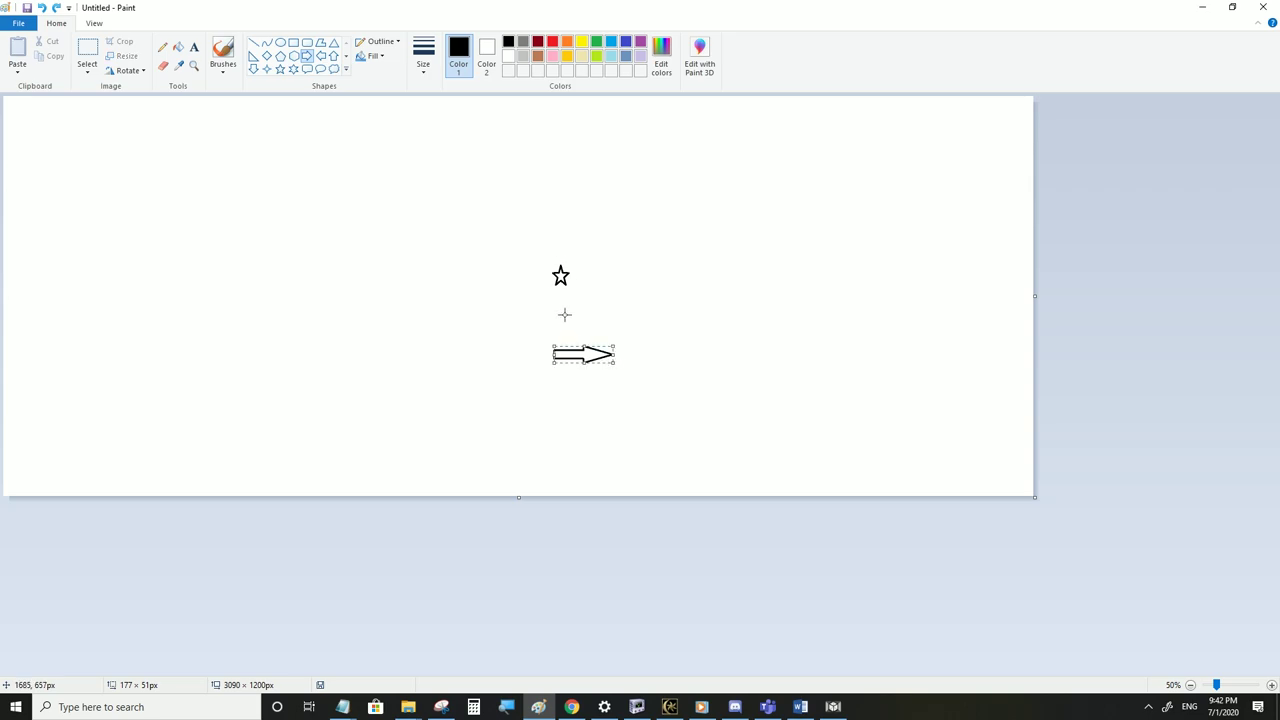
{"action": "left_click", "coordinate": [510, 219]}
{"action": "left_click", "coordinate": [253, 42]}
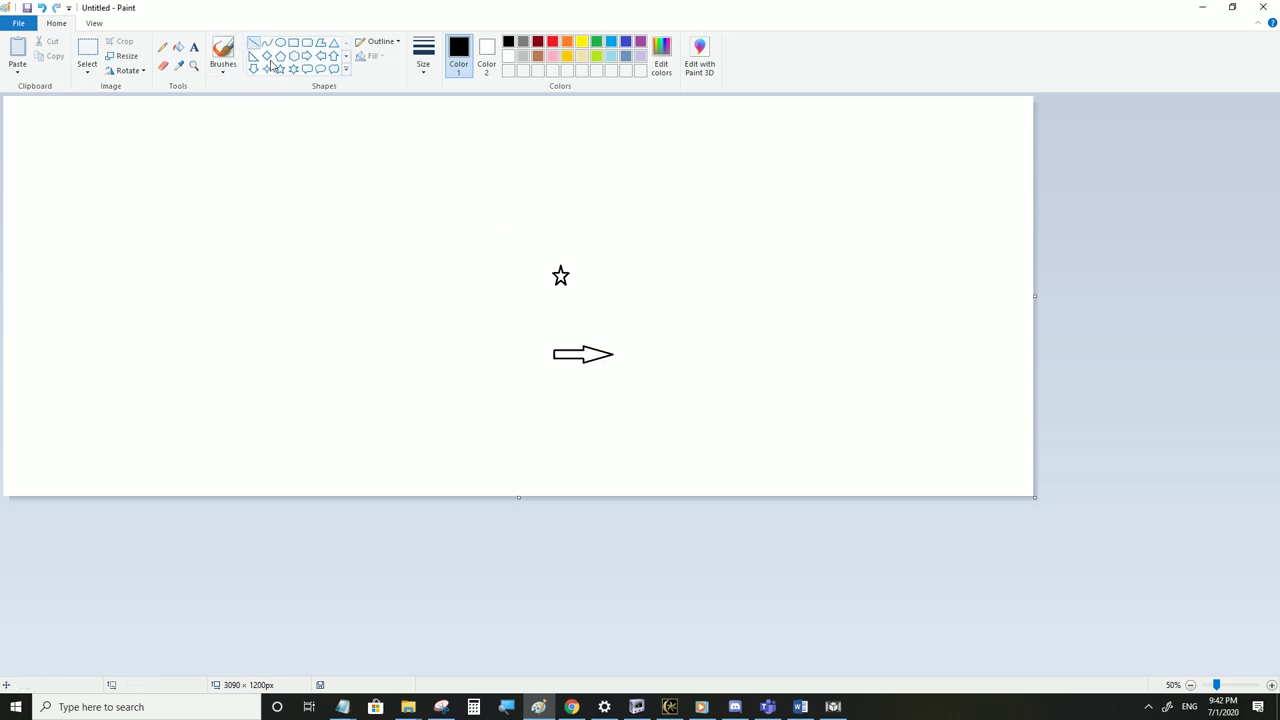
{"action": "left_click_drag", "start_coordinate": [556, 212], "coordinate": [565, 397]}
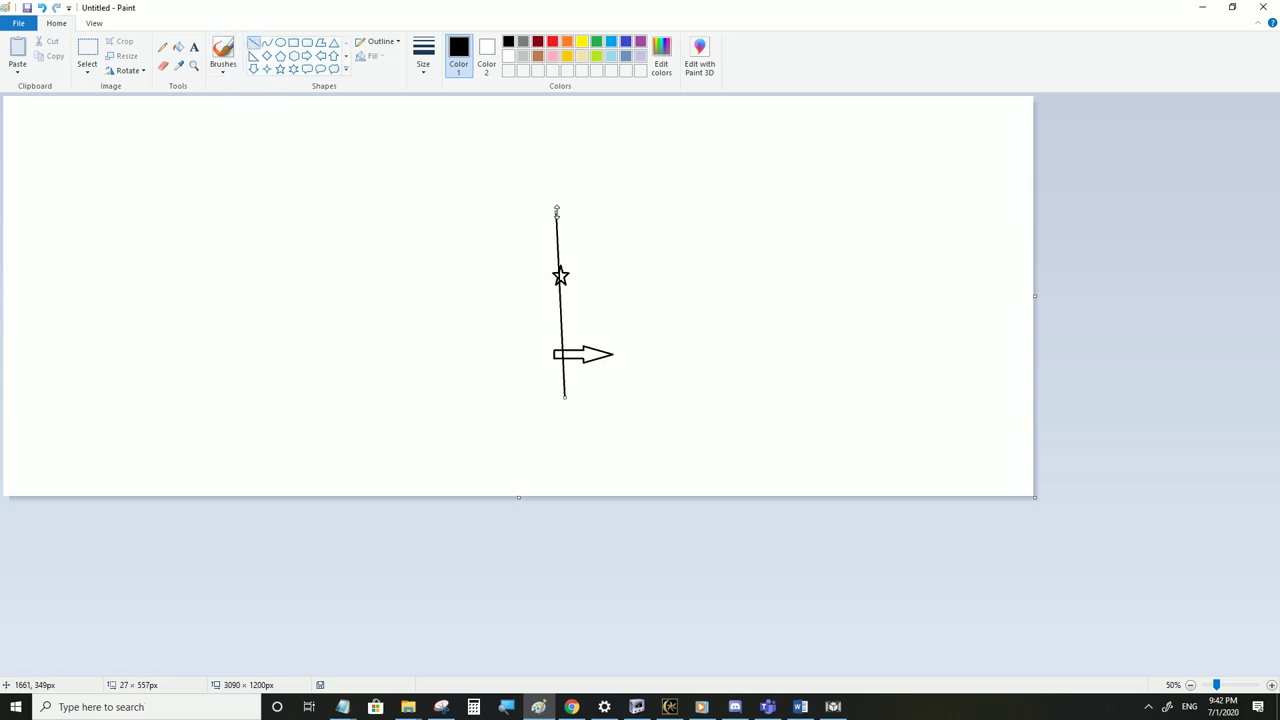
{"action": "left_click_drag", "start_coordinate": [556, 212], "coordinate": [561, 212]}
{"action": "left_click", "coordinate": [556, 244]}
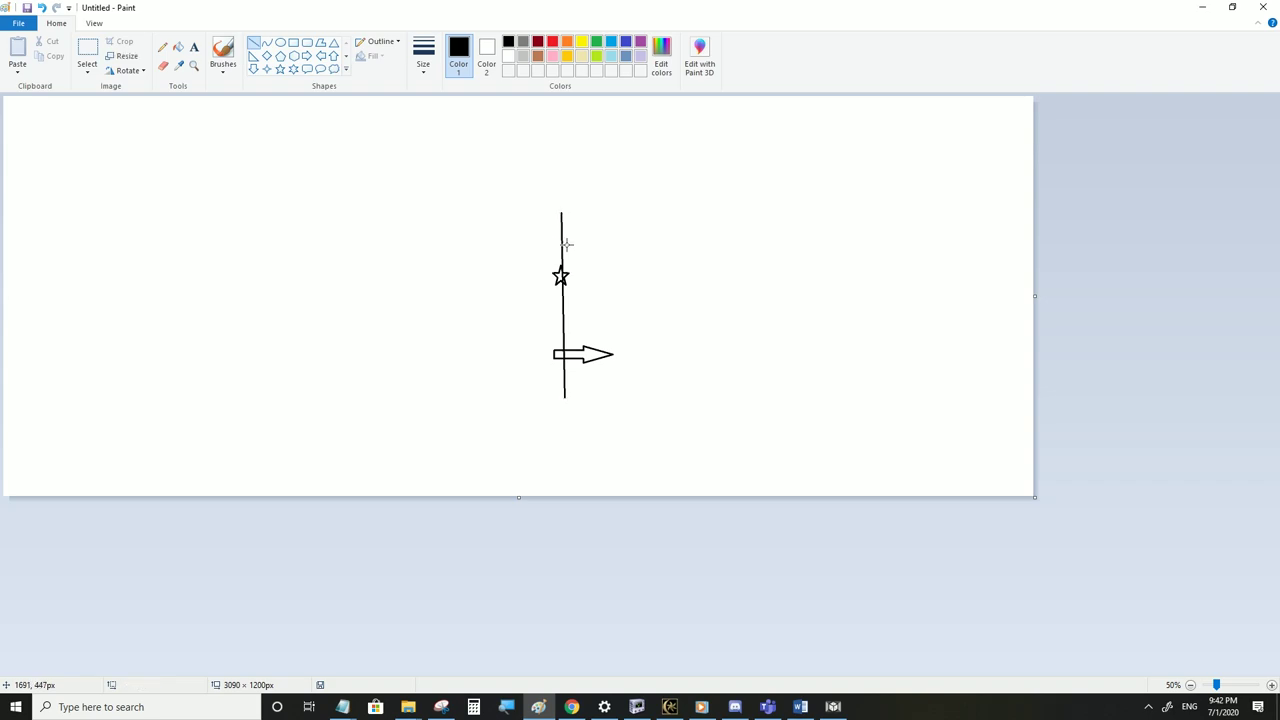
{"action": "key", "text": "ctrl+z"}
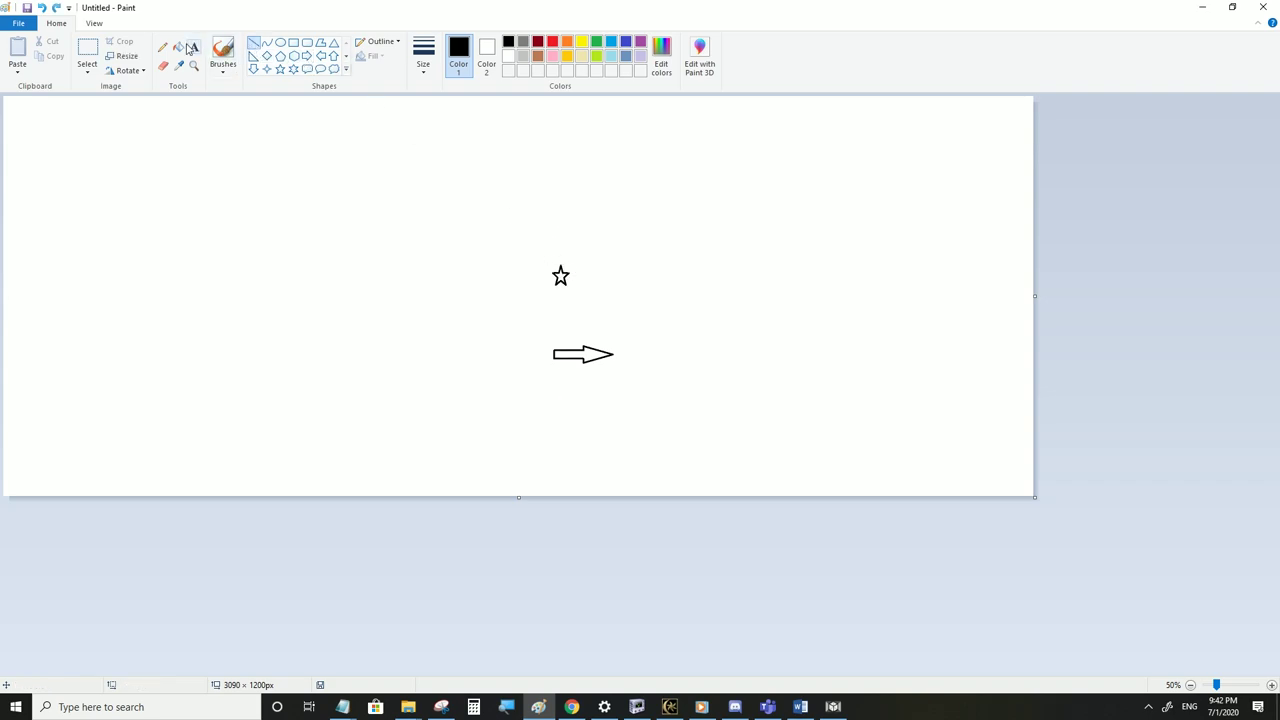
{"action": "key", "text": "ctrl+z"}
{"action": "left_click", "coordinate": [223, 52]}
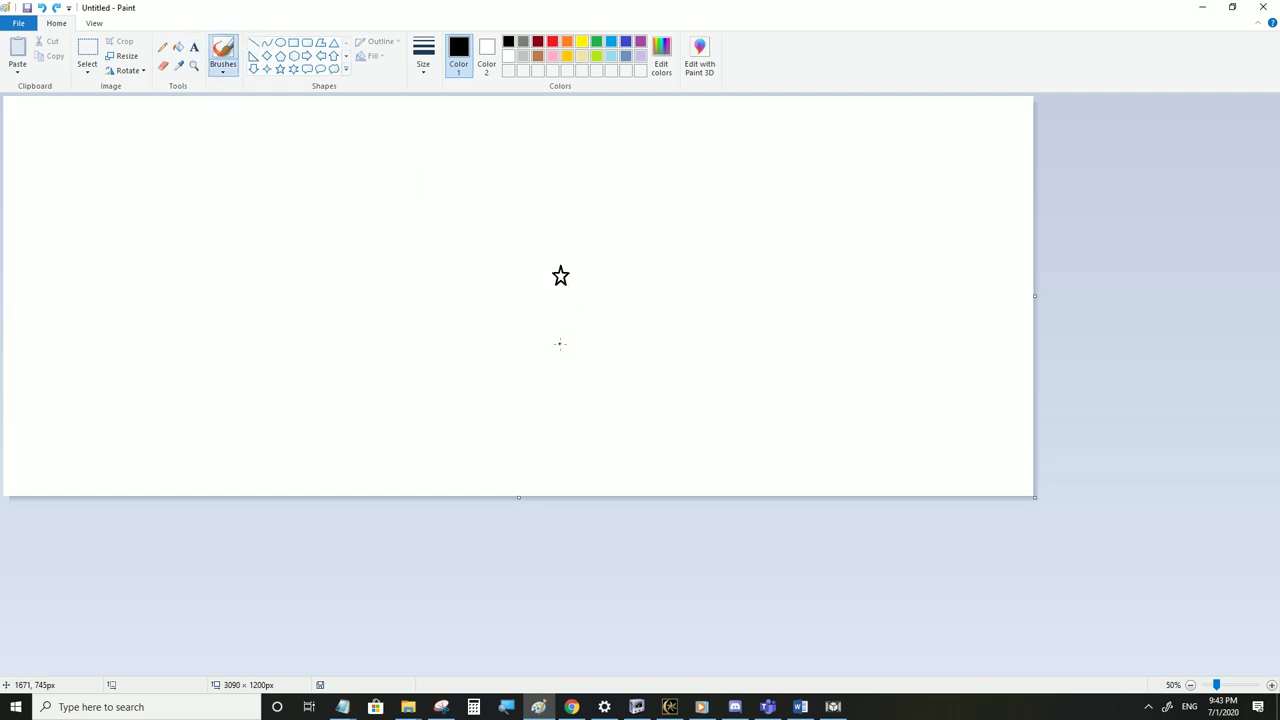
{"action": "mouse_move", "coordinate": [560, 344]}
{"action": "left_mouse_down"}
{"action": "mouse_move", "coordinate": [612, 372]}
{"action": "mouse_move", "coordinate": [579, 373]}
{"action": "left_mouse_up"}
{"action": "mouse_move", "coordinate": [641, 373]}
{"action": "left_mouse_down"}
{"action": "mouse_move", "coordinate": [688, 331]}
{"action": "mouse_move", "coordinate": [614, 278]}
{"action": "mouse_move", "coordinate": [401, 312]}
{"action": "mouse_move", "coordinate": [504, 345]}
{"action": "mouse_move", "coordinate": [637, 177]}
{"action": "mouse_move", "coordinate": [572, 188]}
{"action": "mouse_move", "coordinate": [594, 412]}
{"action": "mouse_move", "coordinate": [581, 161]}
{"action": "mouse_move", "coordinate": [522, 236]}
{"action": "mouse_move", "coordinate": [678, 378]}
{"action": "left_mouse_up"}
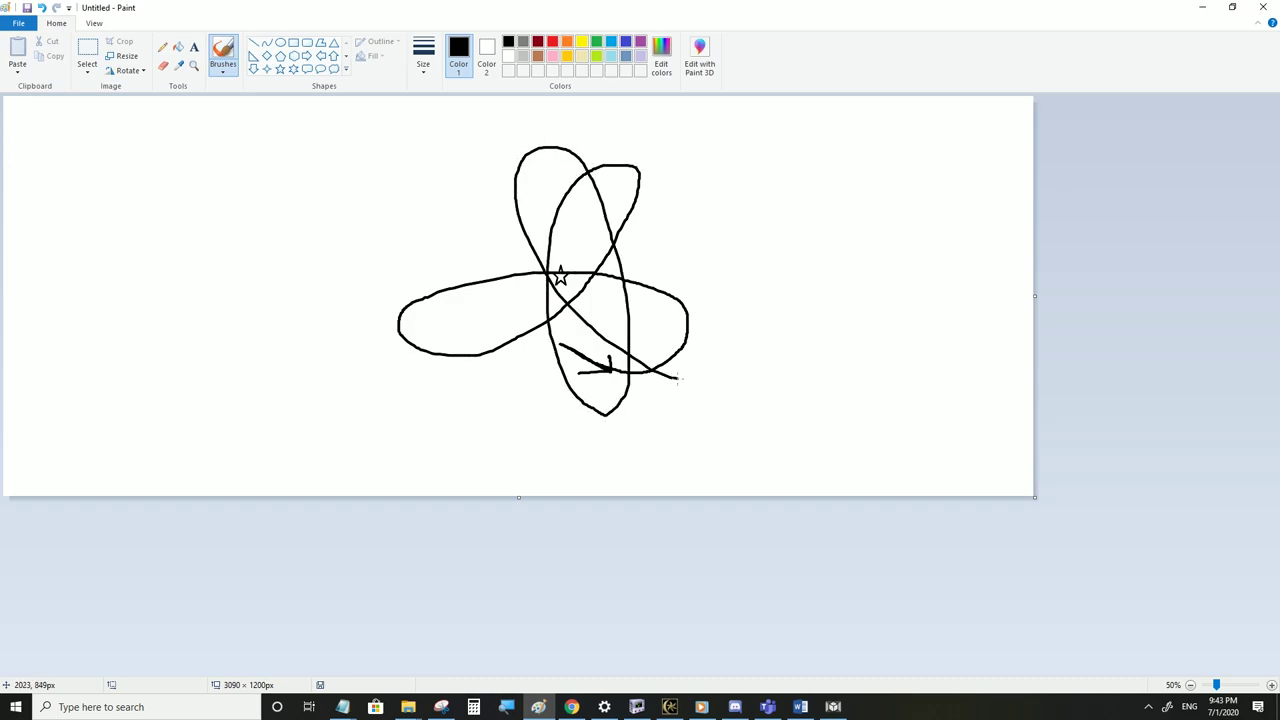
{"action": "key", "text": "ctrl+z"}
{"action": "key", "text": "ctrl+z"}
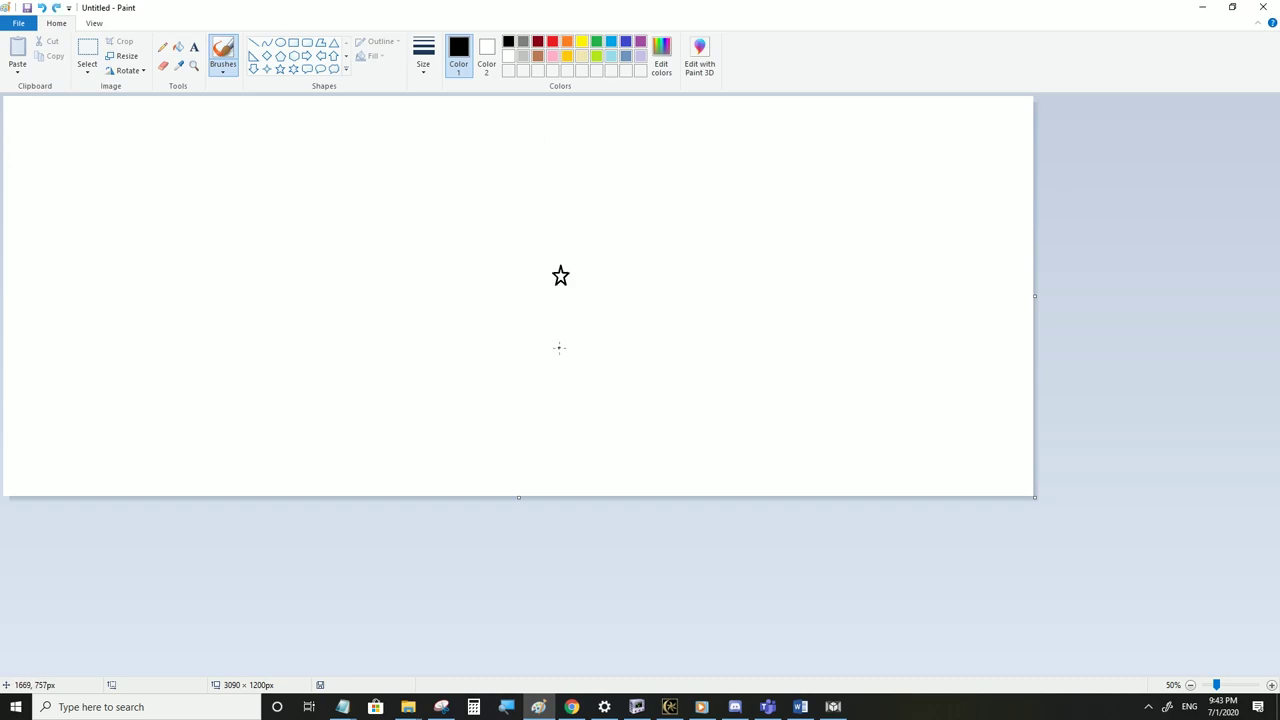
{"action": "left_click_drag", "start_coordinate": [586, 336], "coordinate": [591, 350]}
{"action": "mouse_move", "coordinate": [597, 201]}
{"action": "left_mouse_down"}
{"action": "mouse_move", "coordinate": [531, 189]}
{"action": "mouse_move", "coordinate": [476, 230]}
{"action": "mouse_move", "coordinate": [497, 333]}
{"action": "left_mouse_up"}
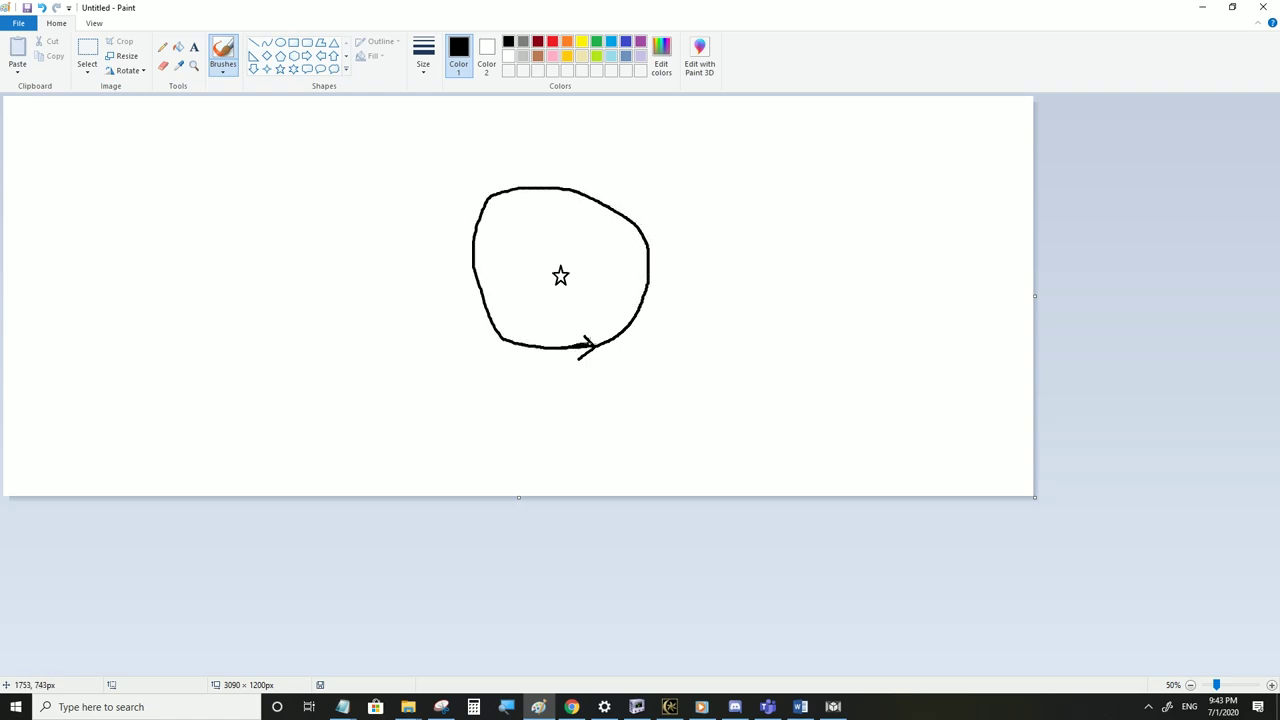
{"action": "mouse_move", "coordinate": [589, 343]}
{"action": "left_mouse_down"}
{"action": "mouse_move", "coordinate": [647, 275]}
{"action": "mouse_move", "coordinate": [618, 220]}
{"action": "mouse_move", "coordinate": [543, 199]}
{"action": "mouse_move", "coordinate": [485, 256]}
{"action": "mouse_move", "coordinate": [512, 350]}
{"action": "mouse_move", "coordinate": [616, 343]}
{"action": "mouse_move", "coordinate": [608, 205]}
{"action": "mouse_move", "coordinate": [500, 209]}
{"action": "left_mouse_up"}
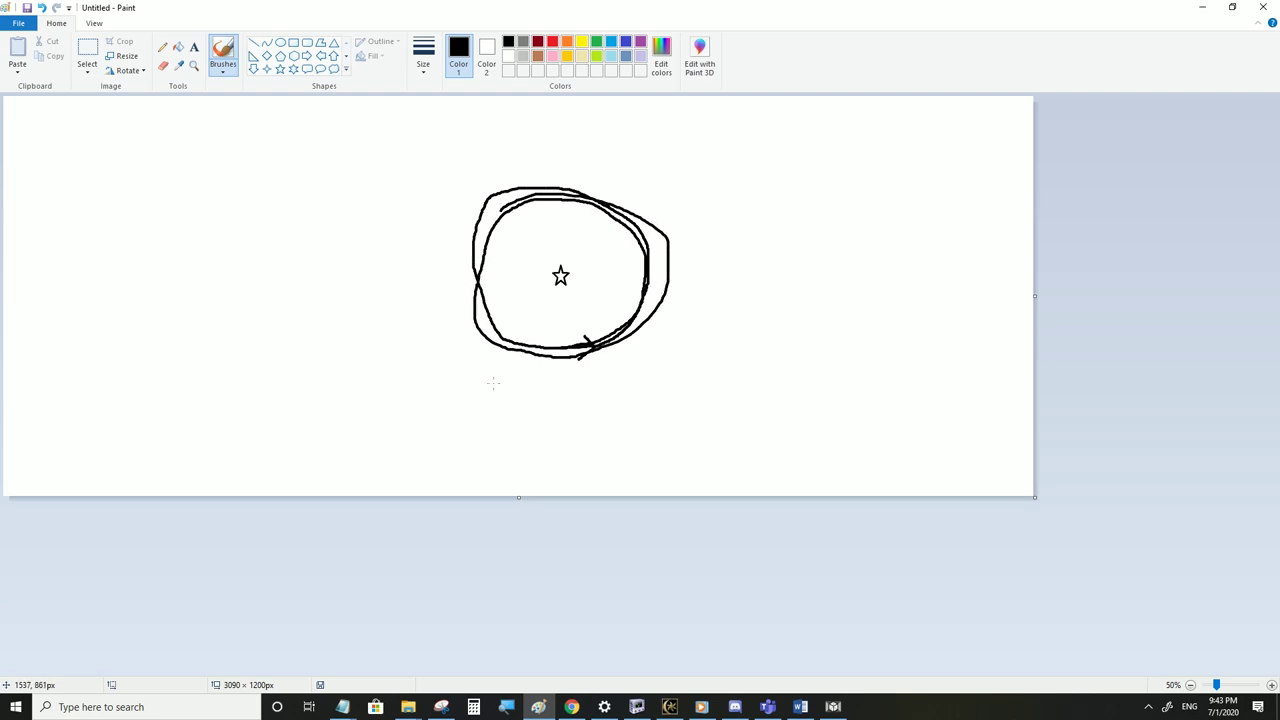
{"action": "key", "text": "ctrl+z"}
{"action": "key", "text": "ctrl+z"}
{"action": "key", "text": "ctrl+z"}
{"action": "key", "text": "ctrl+z"}
{"action": "key", "text": "ctrl+z"}
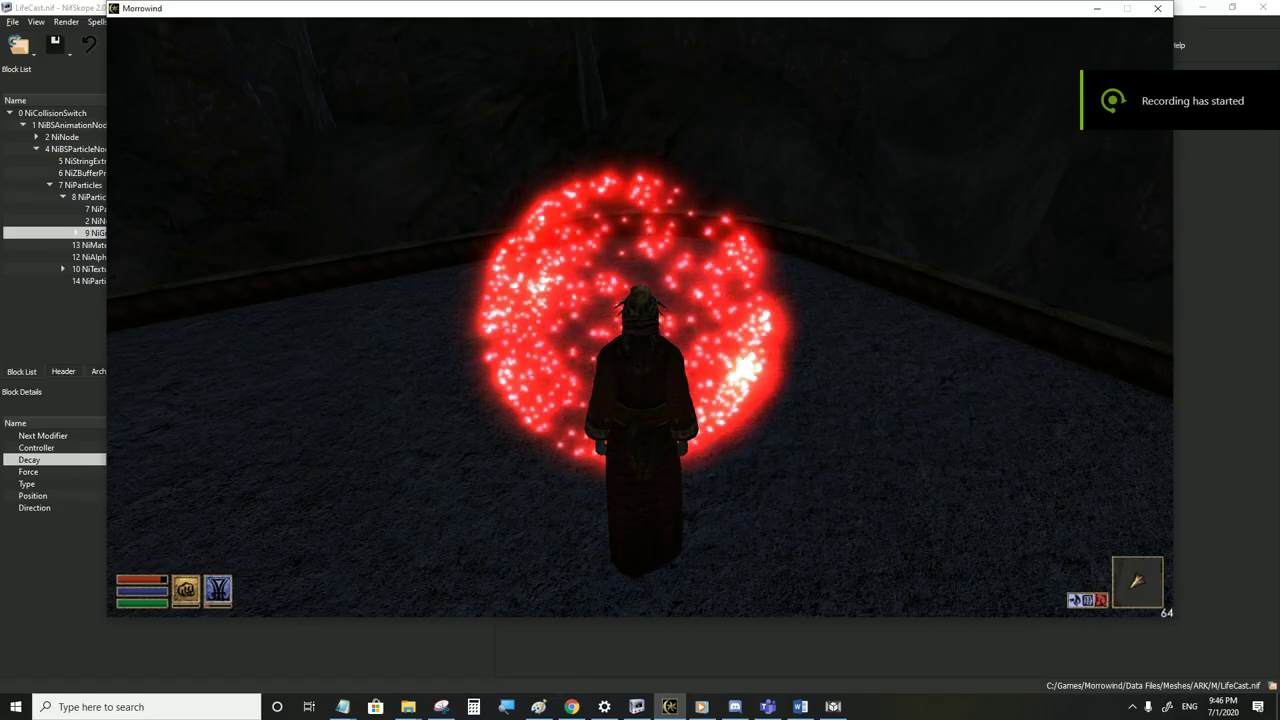
Delete the NiGravity block from LifeCast.nif
{"action": "key", "text": "alt+Tab"}
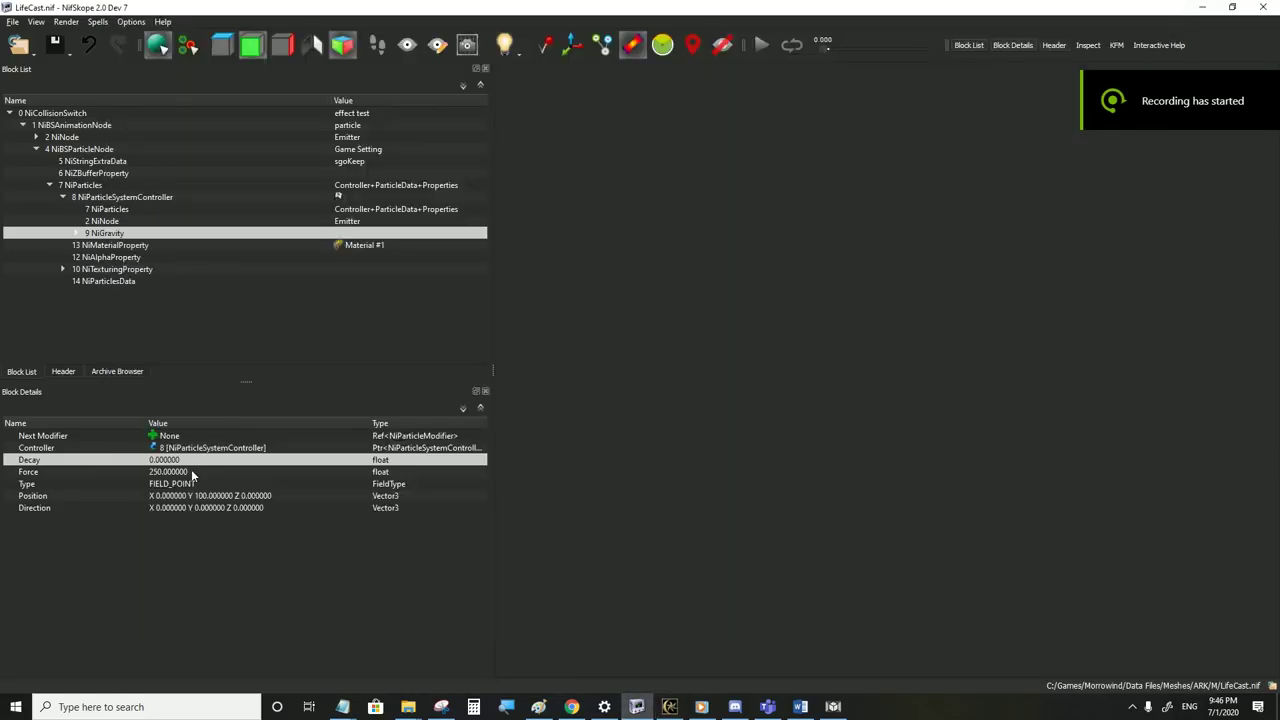
{"action": "left_click", "coordinate": [101, 199]}
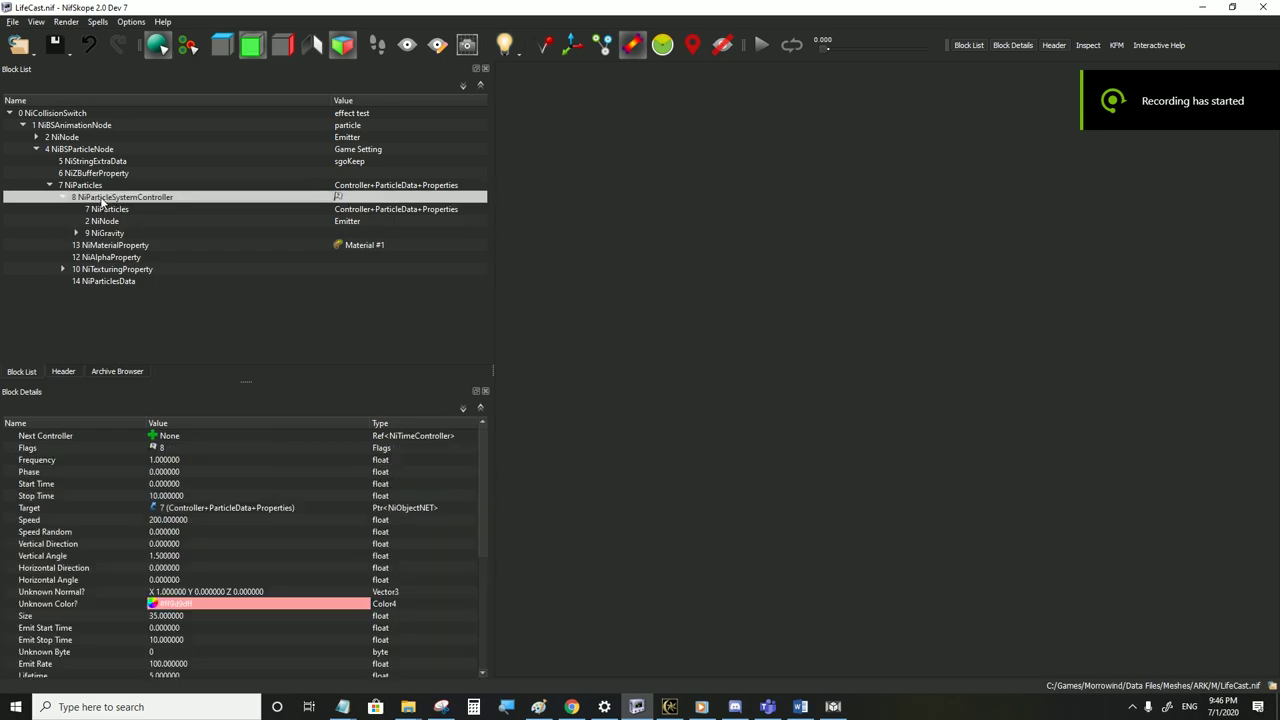
{"action": "left_click", "coordinate": [100, 235]}
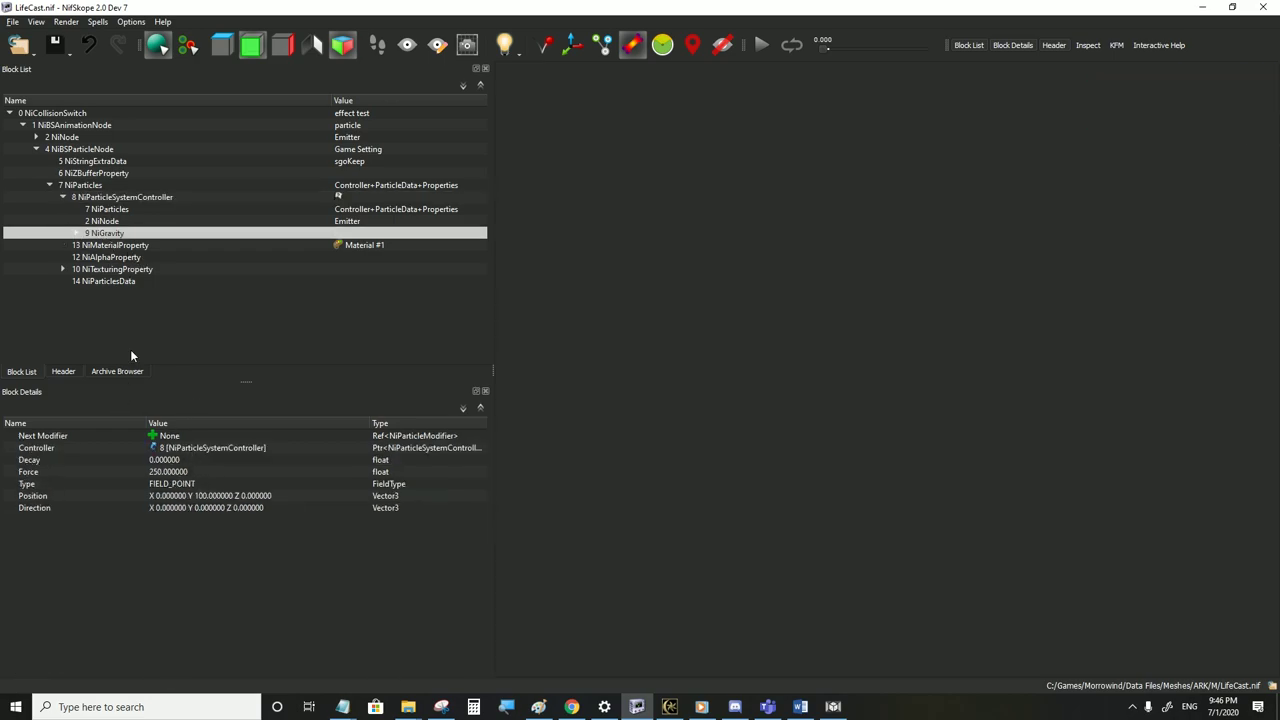
{"action": "left_click", "coordinate": [109, 200]}
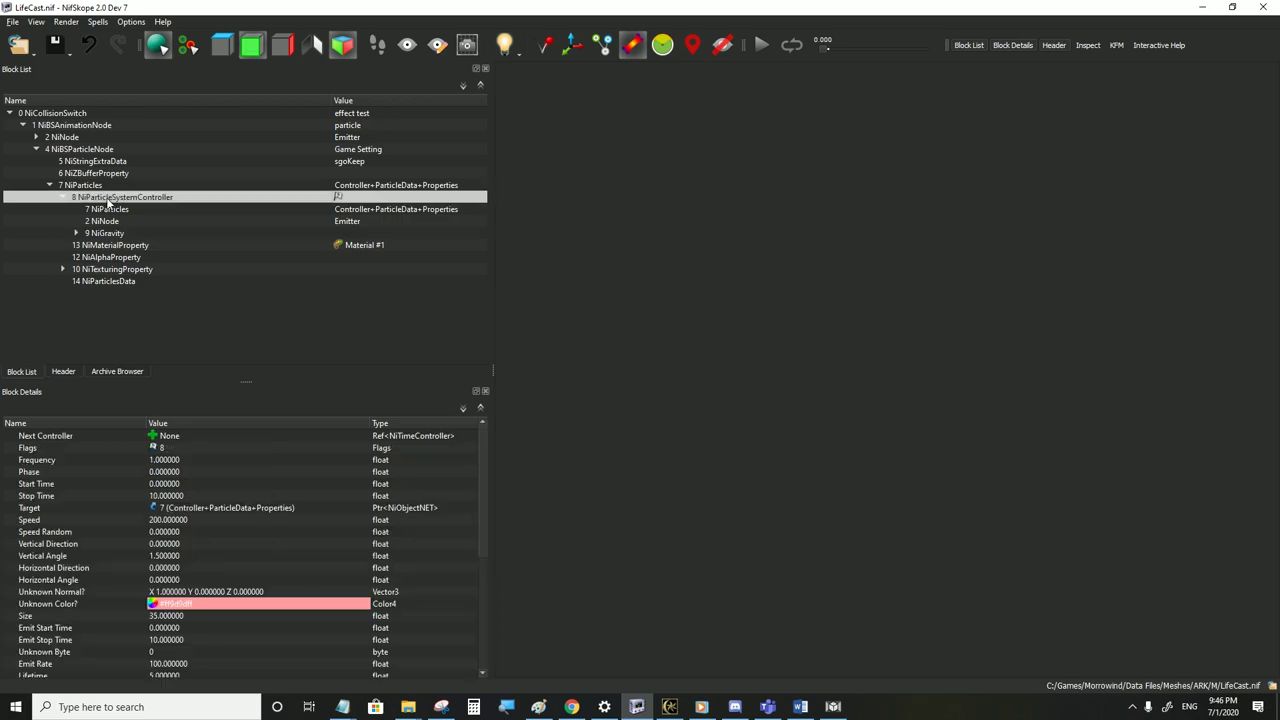
{"action": "left_click", "coordinate": [104, 237]}
{"action": "key", "text": "Delete"}
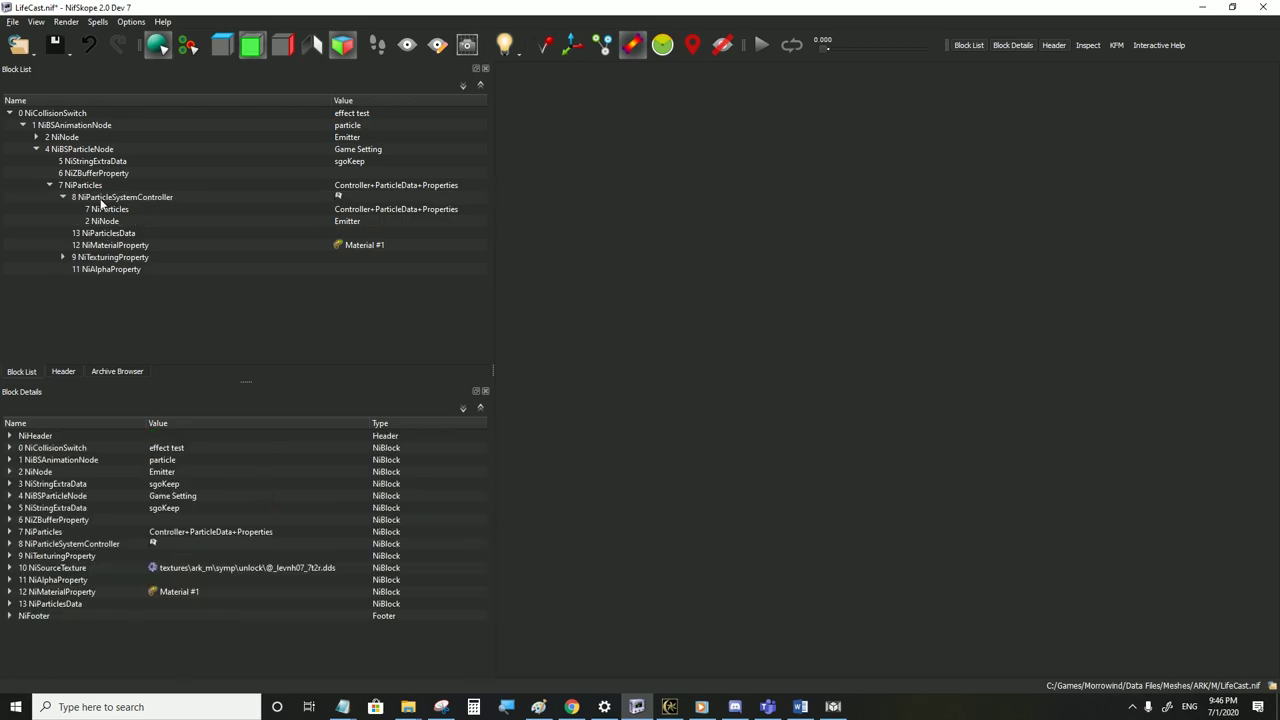
Set the particle controller's Vertical Angle to 0
{"action": "left_click", "coordinate": [103, 202]}
{"action": "double_click", "coordinate": [174, 555]}
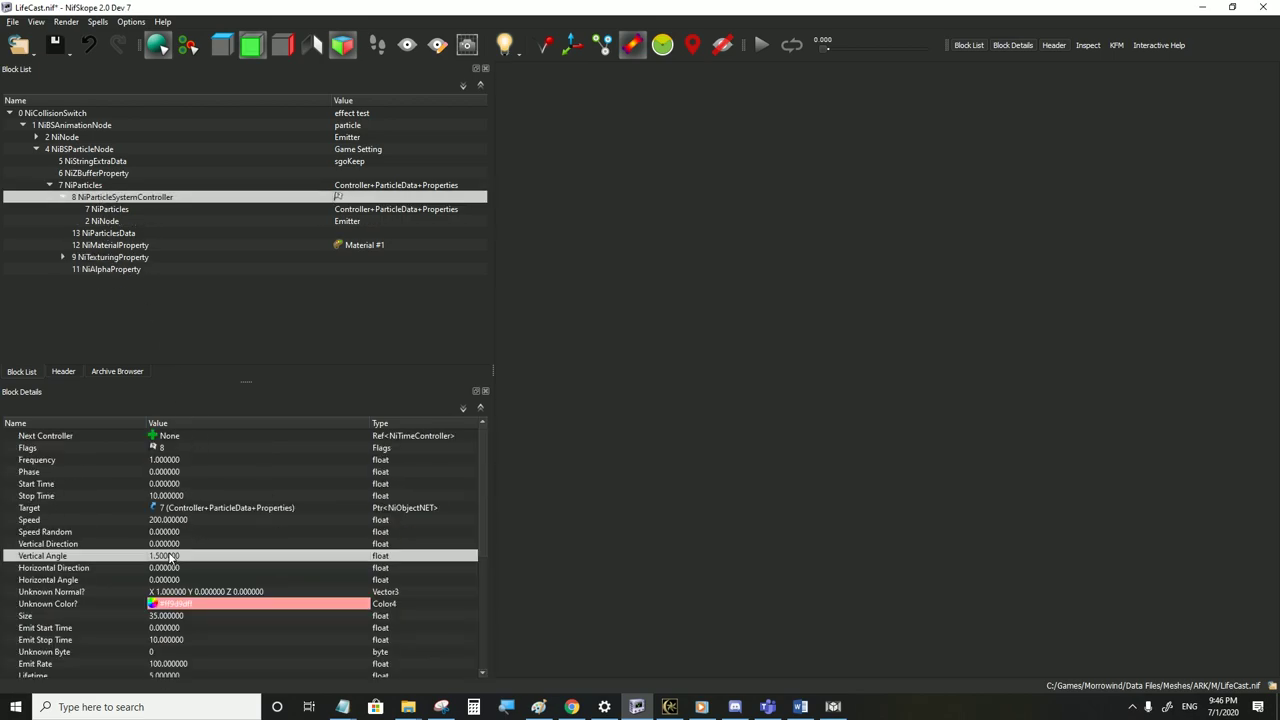
{"action": "type", "text": "0"}
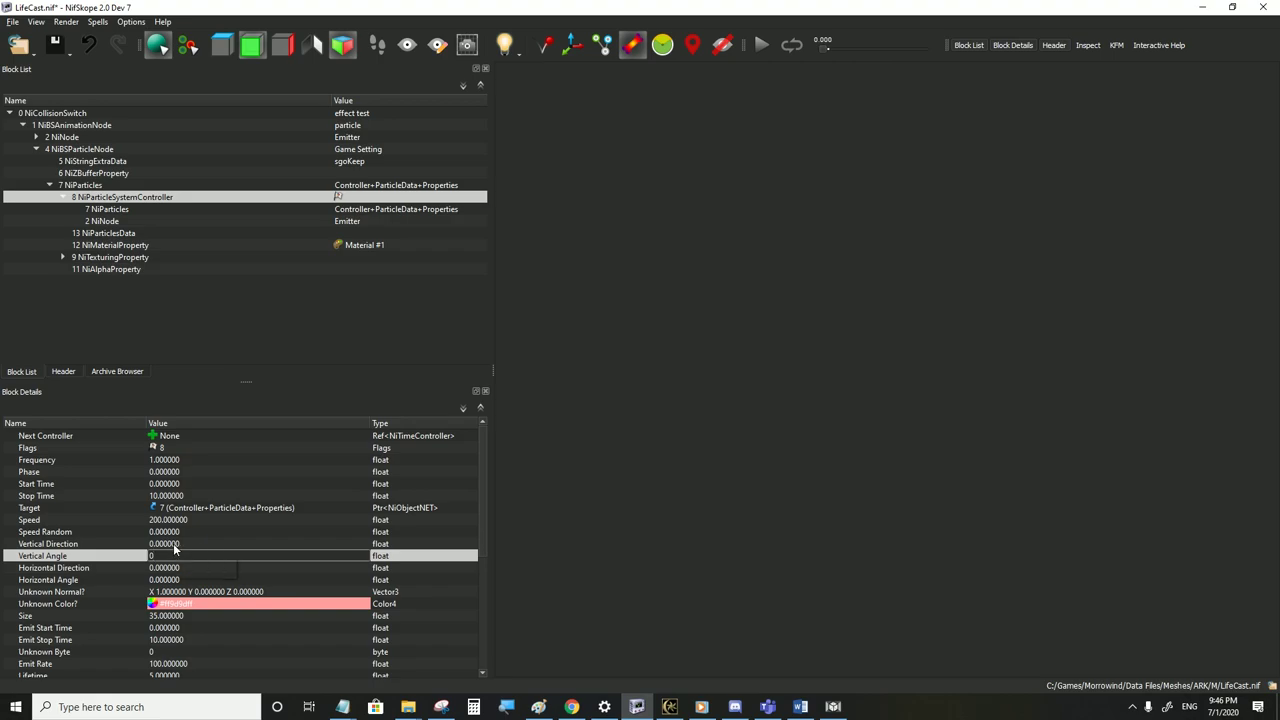
{"action": "left_click", "coordinate": [174, 544]}
Add a NiParticleBomb modifier to the particle controller and save
{"action": "scroll", "coordinate": [253, 622], "scroll_direction": "down", "scroll_amount": 6}
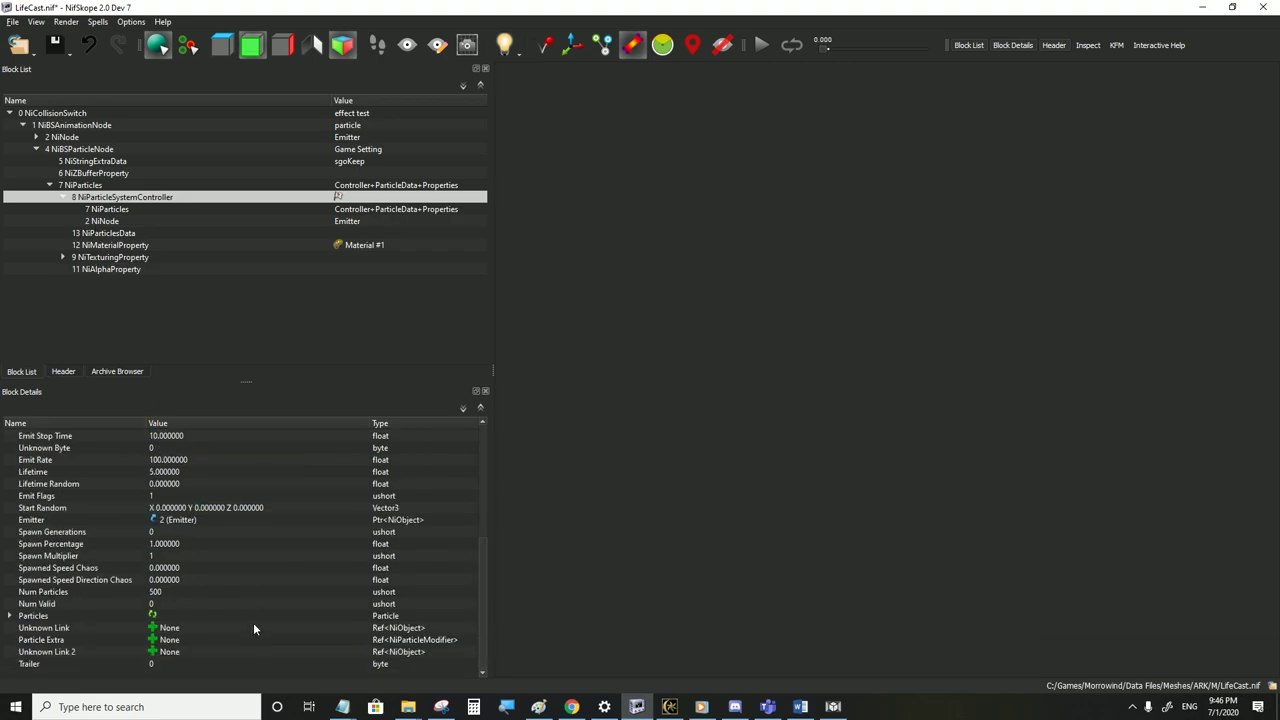
{"action": "left_click", "coordinate": [153, 641]}
{"action": "mouse_move", "coordinate": [187, 664]}
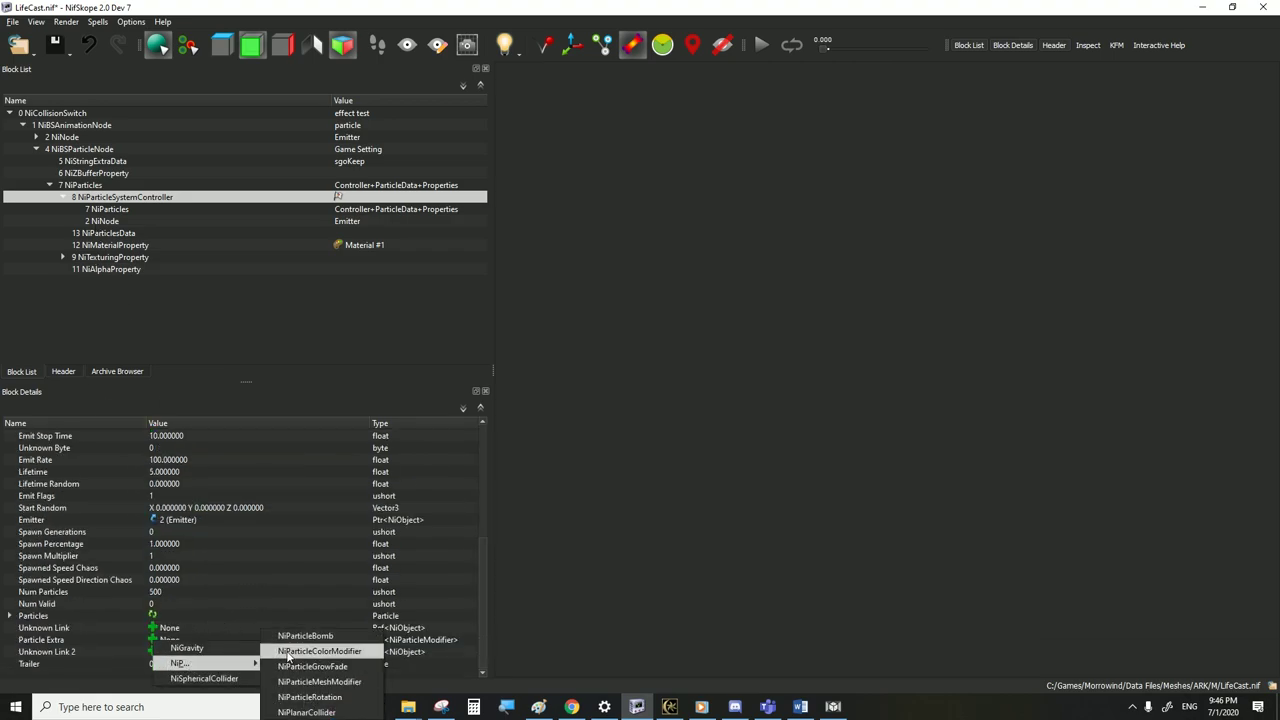
{"action": "left_click", "coordinate": [291, 641]}
{"action": "left_click", "coordinate": [9, 23]}
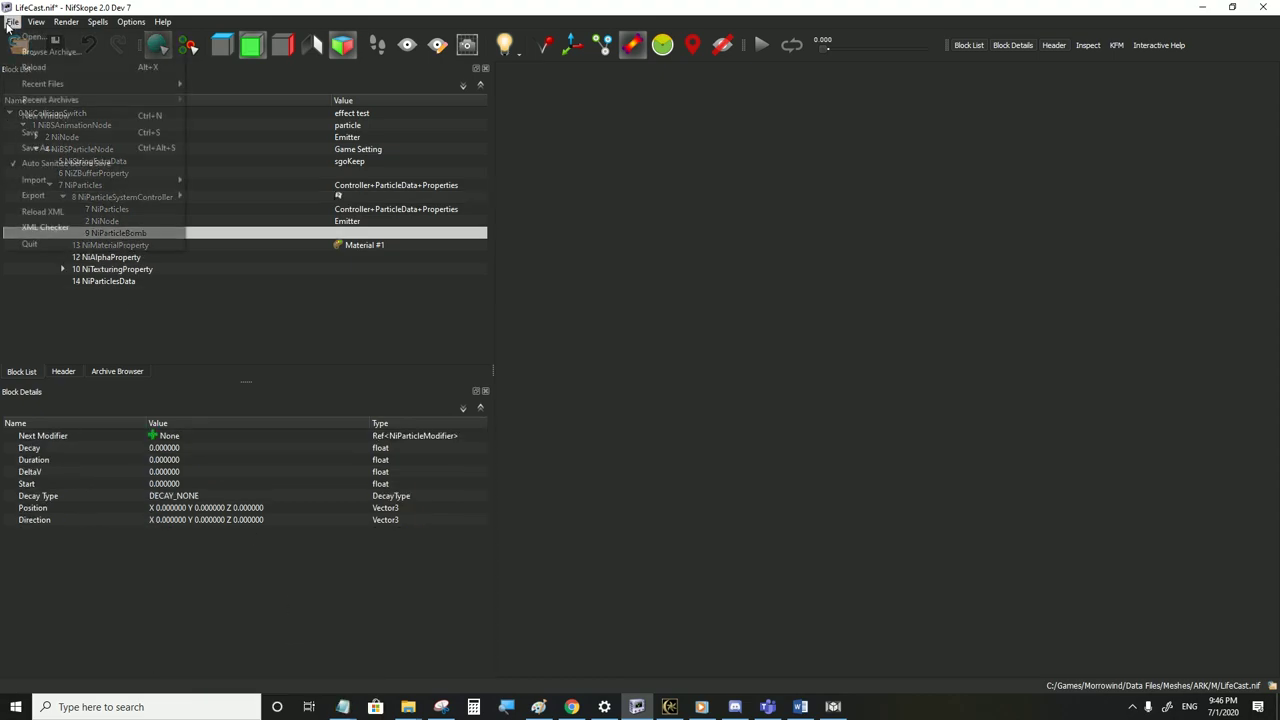
{"action": "left_click", "coordinate": [34, 131]}
Link the particle bomb to controller 8 and set its DeltaV to -250
{"action": "left_click", "coordinate": [97, 222]}
{"action": "left_click", "coordinate": [96, 232]}
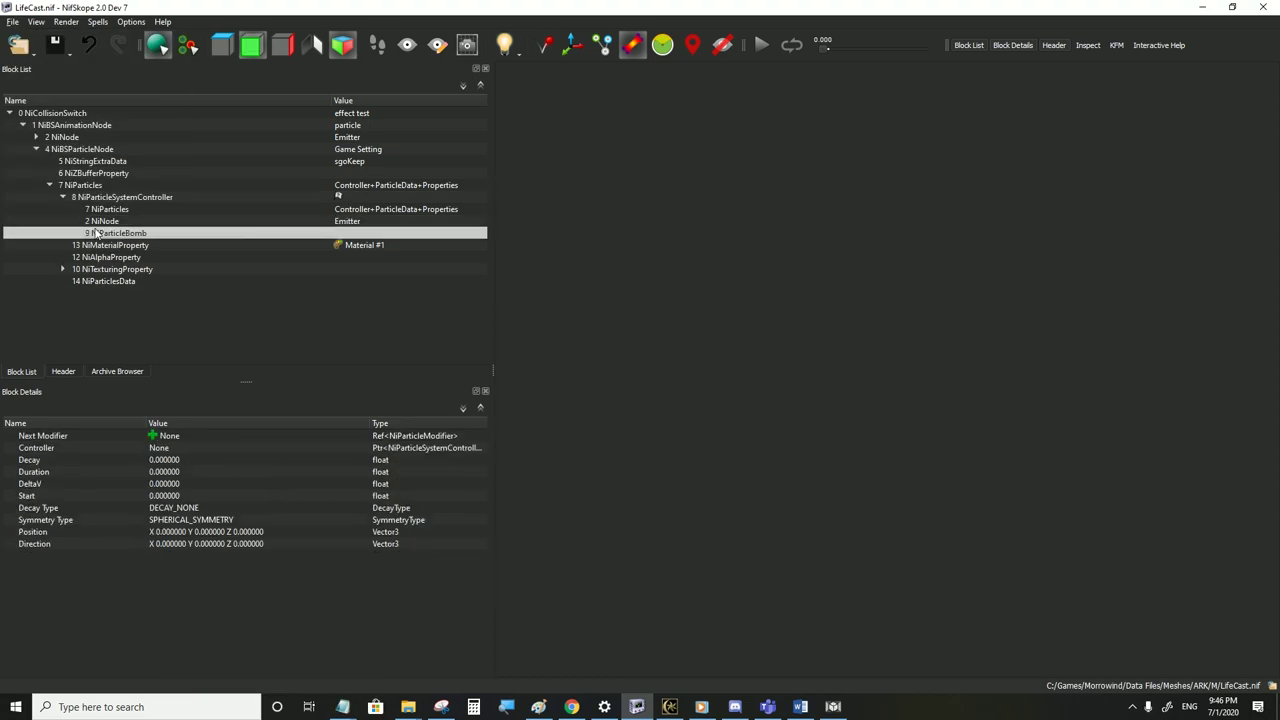
{"action": "double_click", "coordinate": [155, 448]}
{"action": "type", "text": "8"}
{"action": "left_click", "coordinate": [180, 462]}
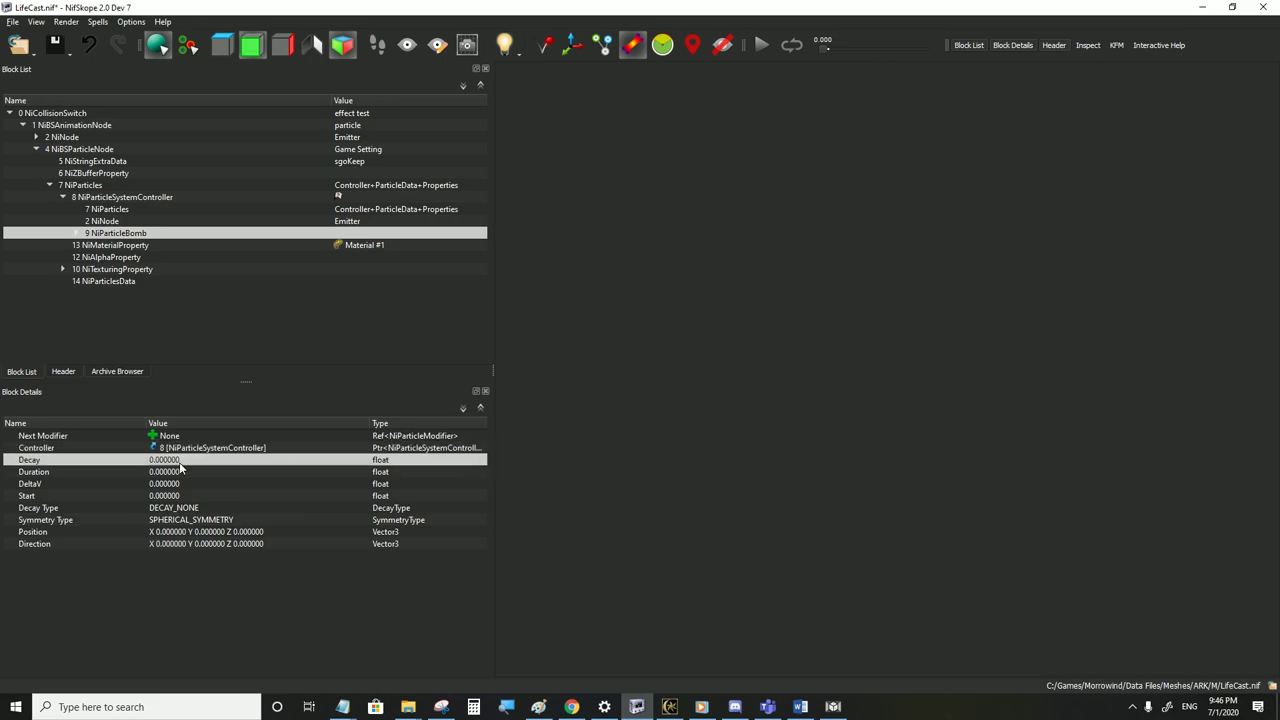
{"action": "double_click", "coordinate": [175, 495]}
{"action": "double_click", "coordinate": [172, 484]}
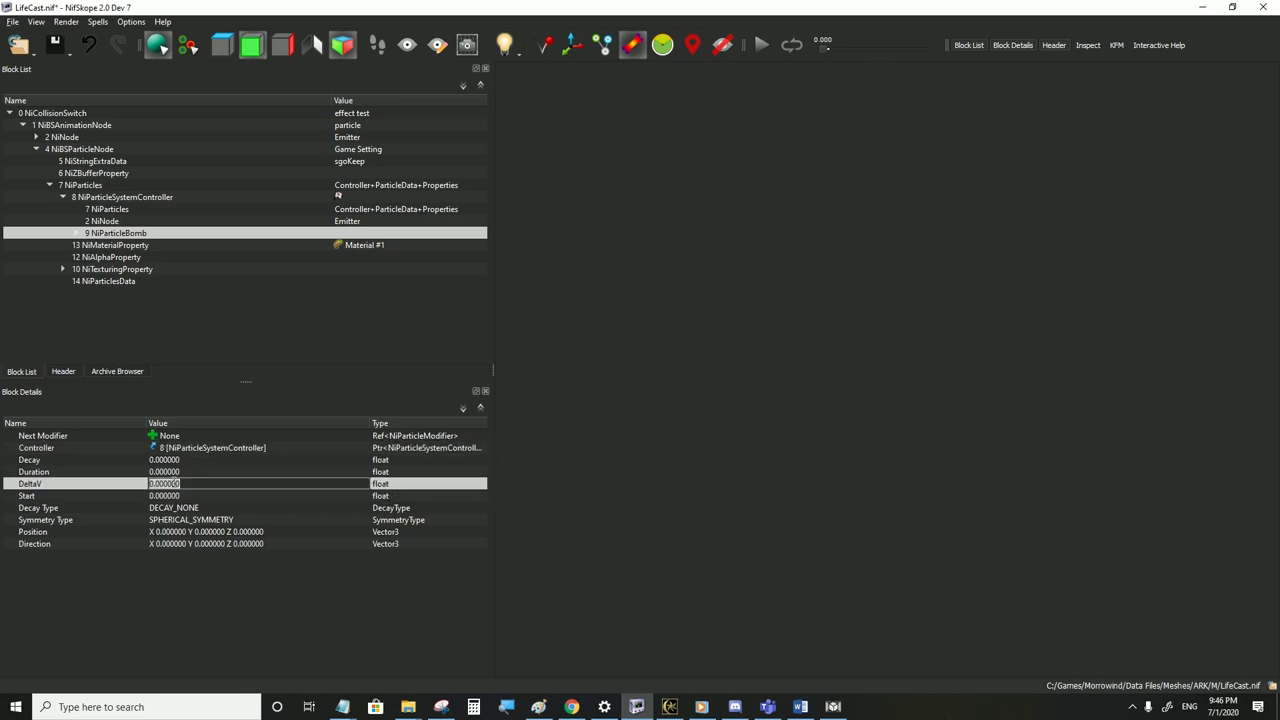
{"action": "type", "text": "-250"}
{"action": "key", "text": "Return"}
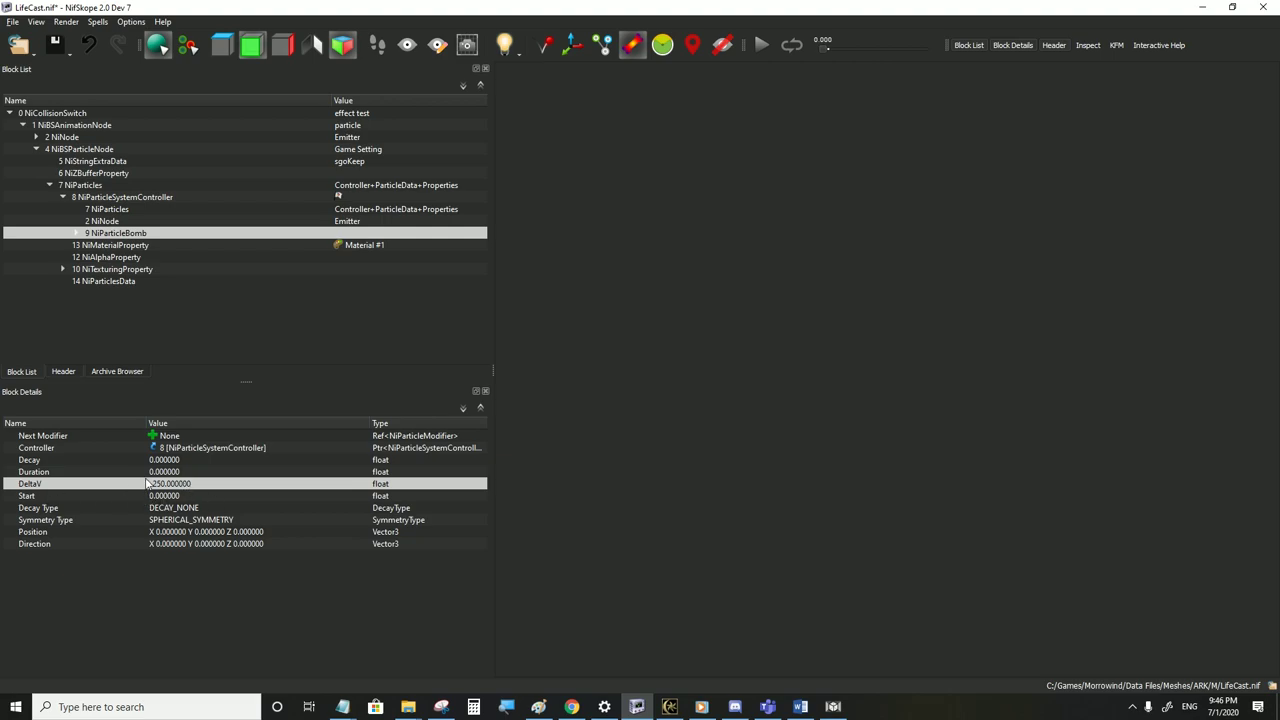
Set the particle bomb's Position Y to 100 and Duration to 10
{"action": "double_click", "coordinate": [210, 532]}
{"action": "double_click", "coordinate": [244, 532]}
{"action": "type", "text": "10"}
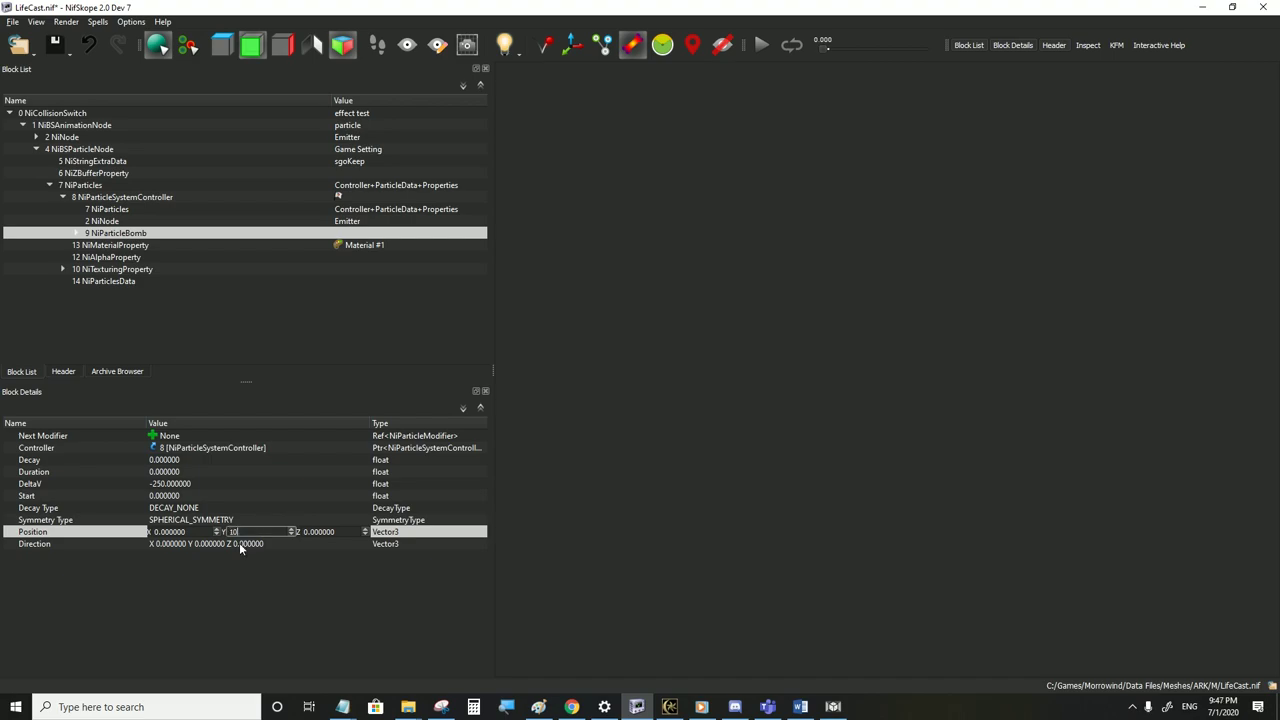
{"action": "type", "text": "0"}
{"action": "left_click", "coordinate": [239, 542]}
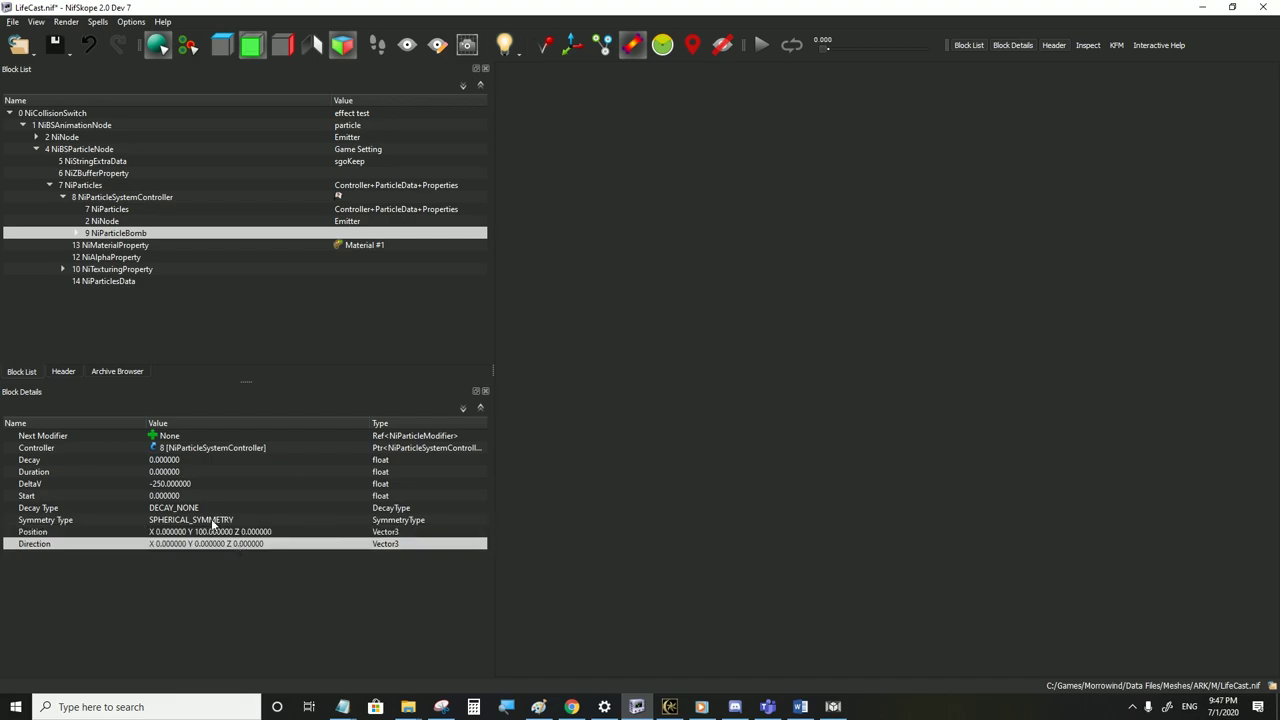
{"action": "double_click", "coordinate": [170, 472]}
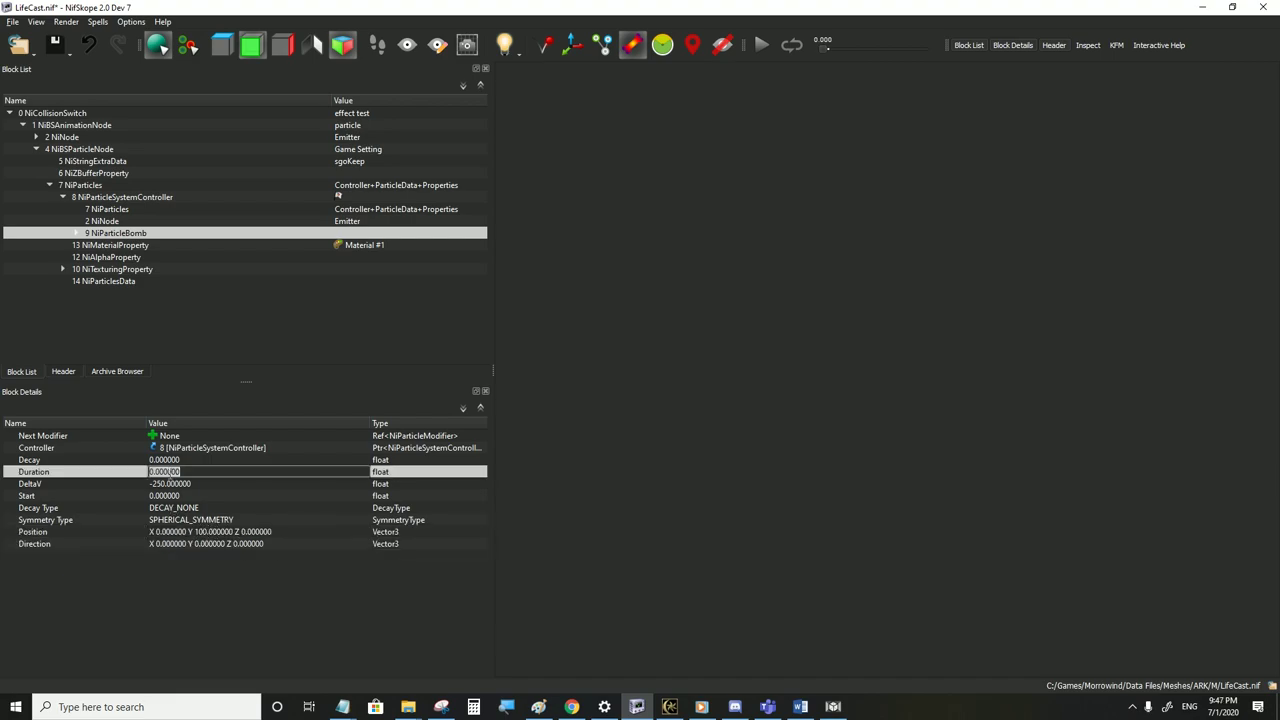
{"action": "type", "text": "10"}
{"action": "left_click", "coordinate": [170, 483]}
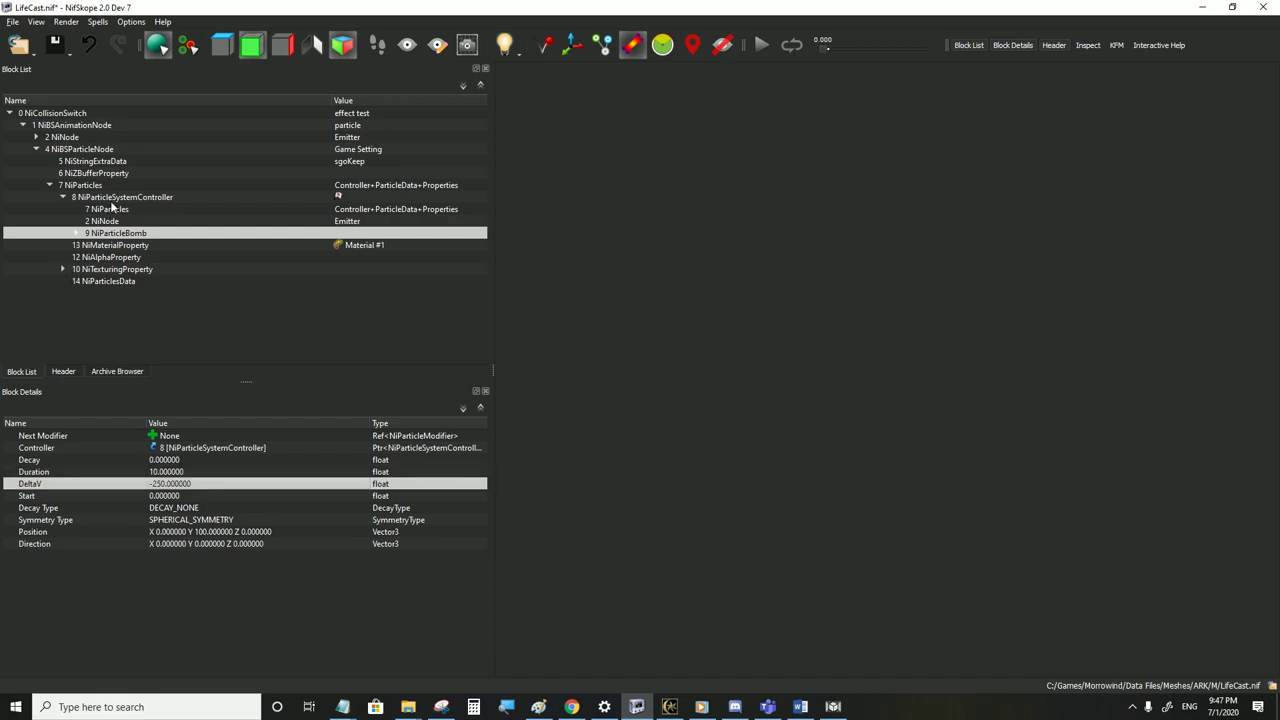
Save LifeCast.nif with the particle bomb and switch to Morrowind to test
{"action": "left_click", "coordinate": [170, 448]}
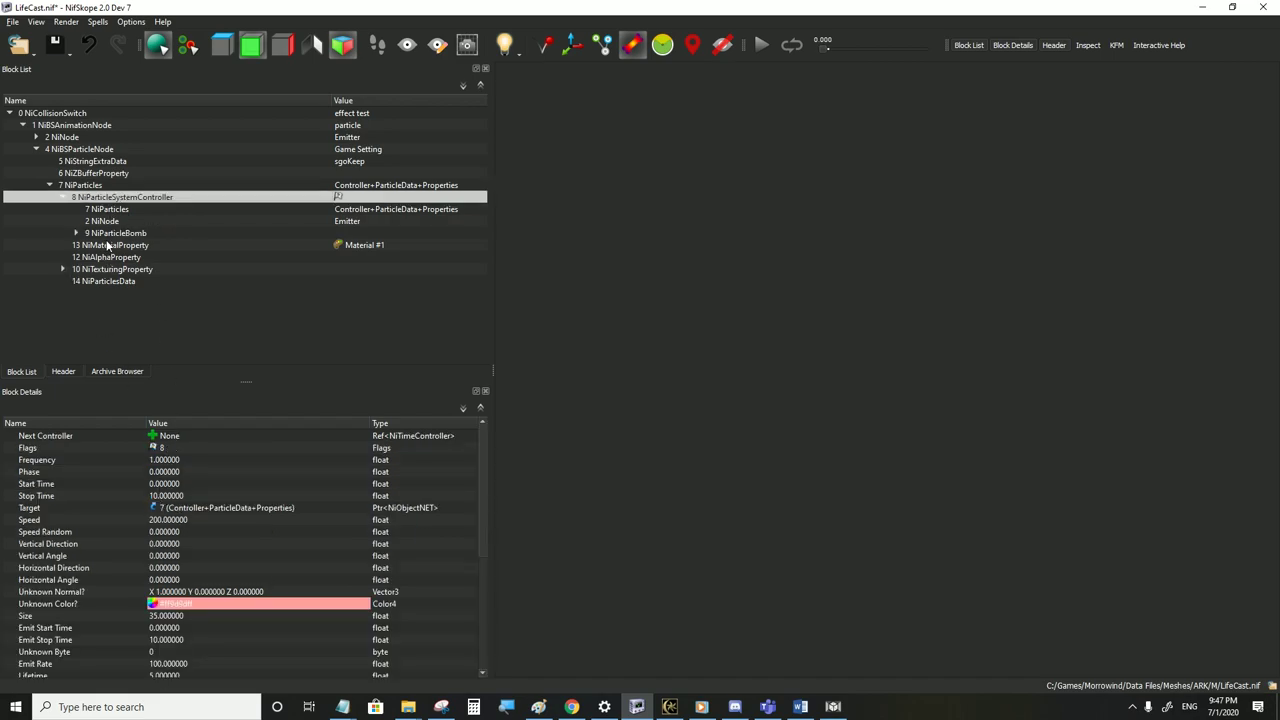
{"action": "left_click", "coordinate": [107, 238]}
{"action": "left_click", "coordinate": [170, 485]}
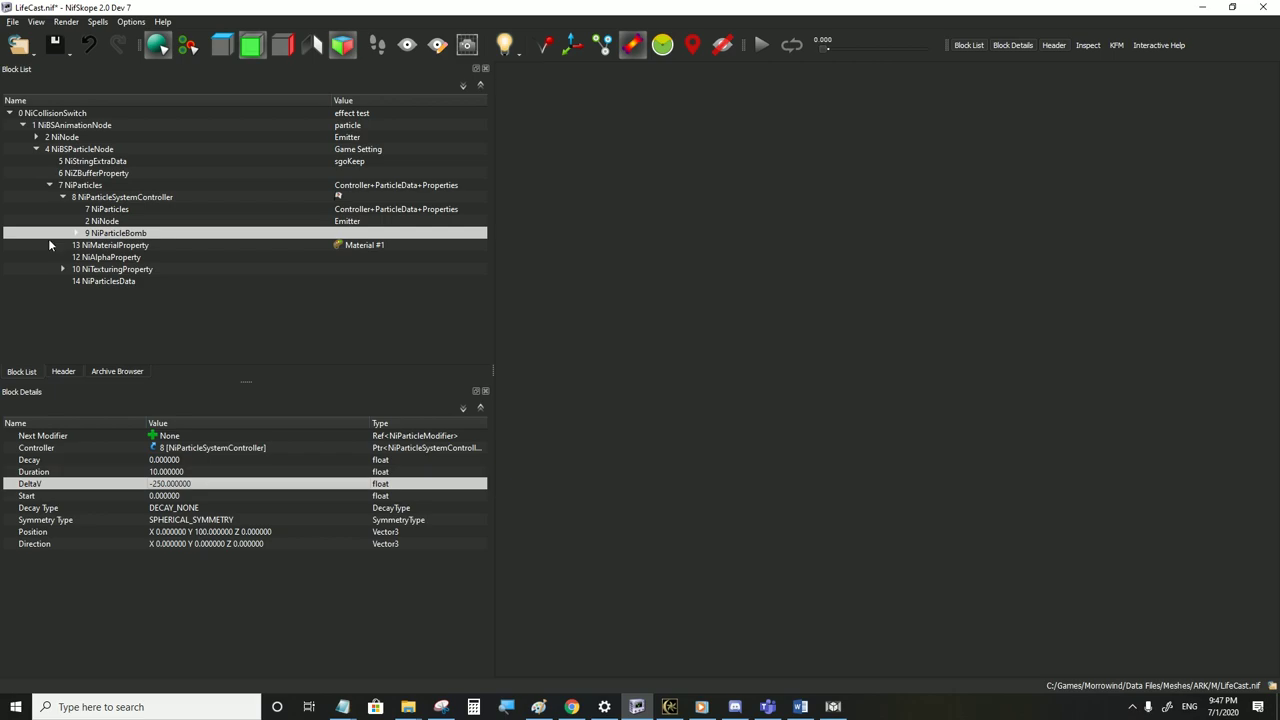
{"action": "left_click", "coordinate": [13, 22]}
{"action": "left_click", "coordinate": [54, 134]}
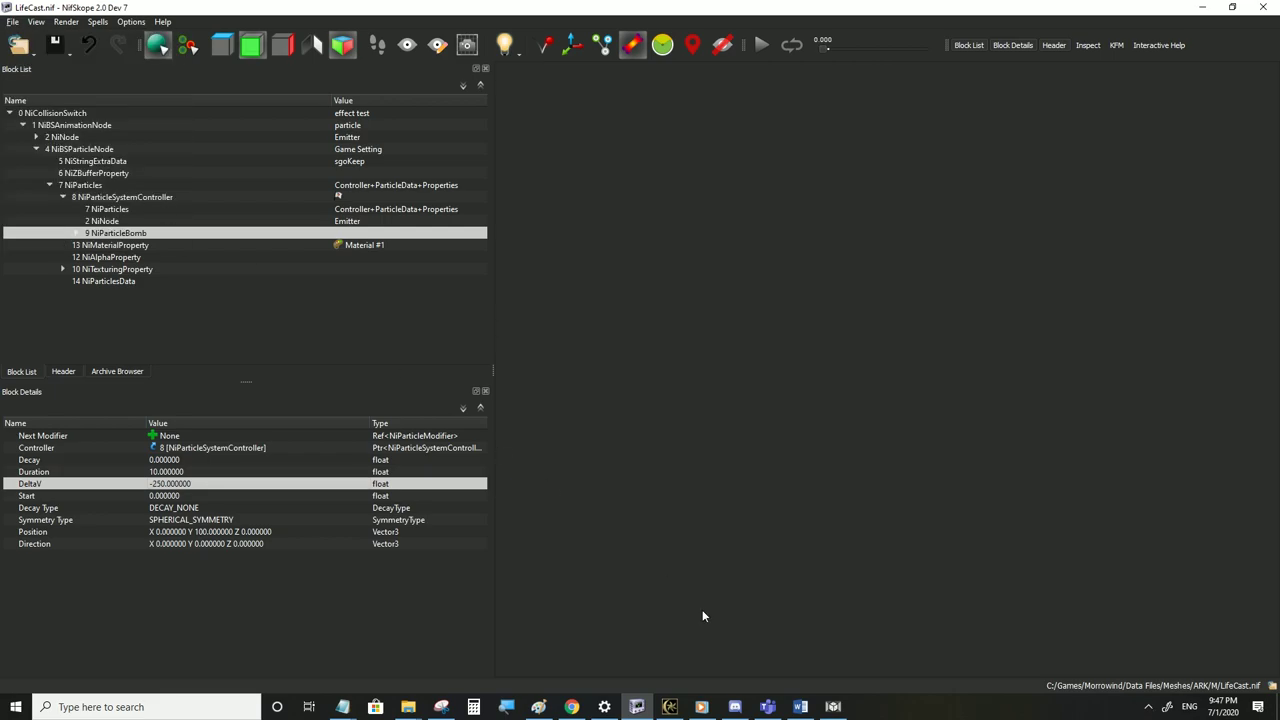
{"action": "left_click", "coordinate": [670, 707]}
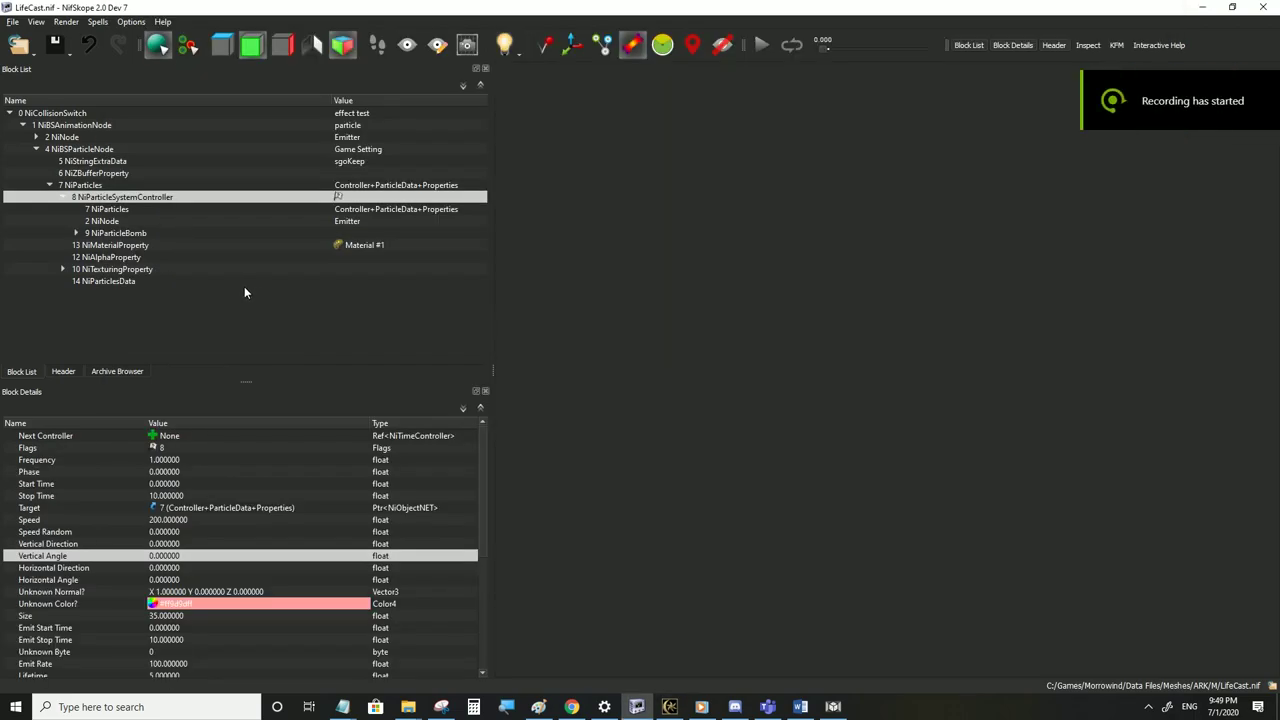
Set the NiParticleBomb Symmetry Type to CYLINDRICAL_SYMMETRY
{"action": "left_click", "coordinate": [112, 234]}
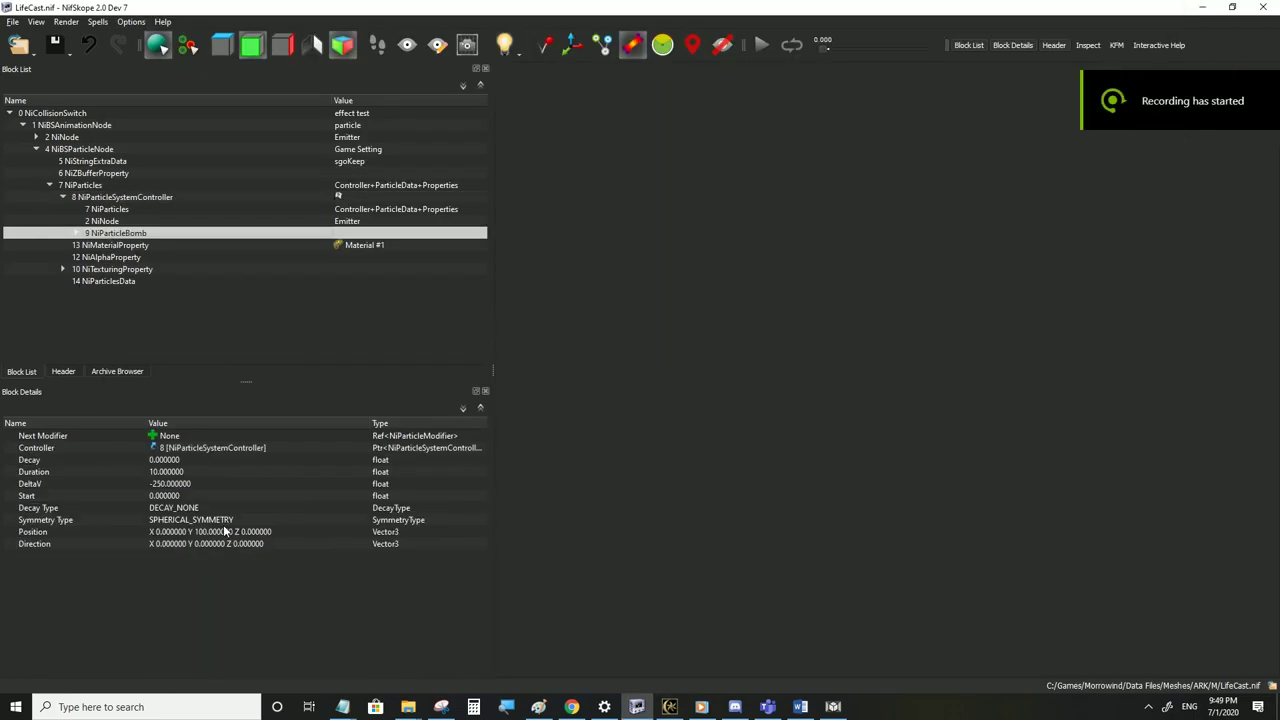
{"action": "double_click", "coordinate": [226, 520]}
{"action": "left_click", "coordinate": [260, 520]}
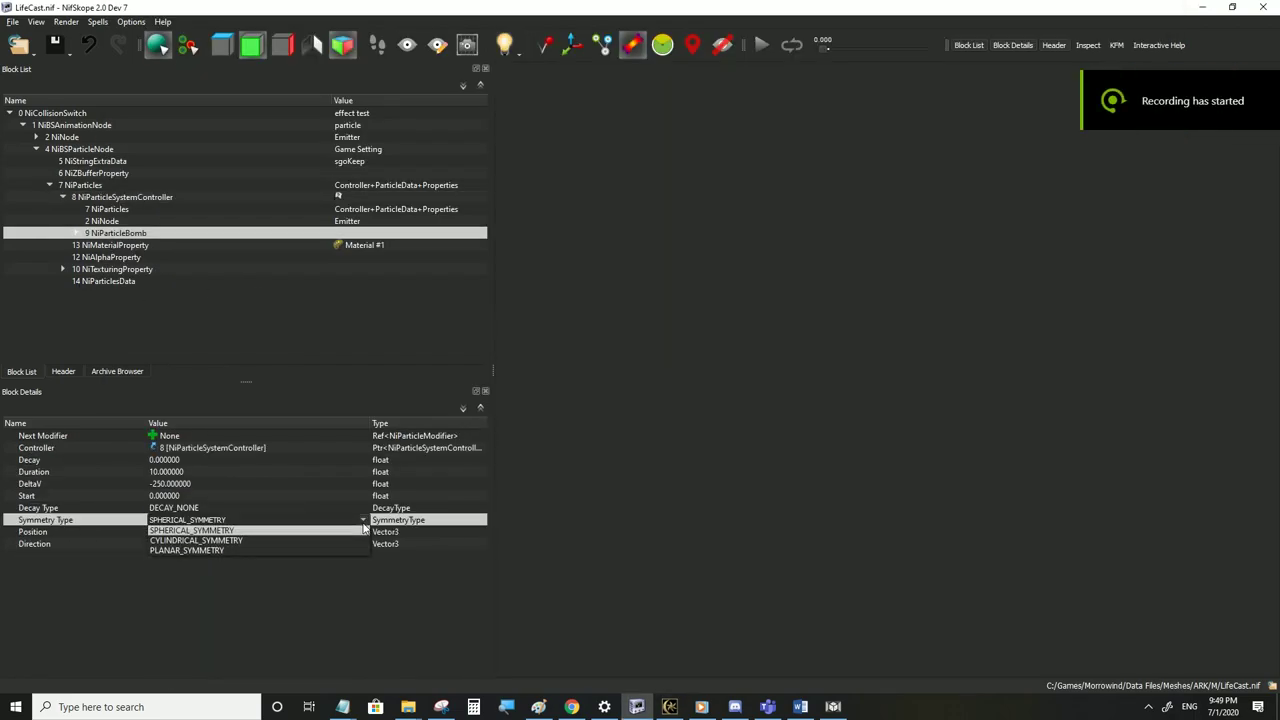
{"action": "left_click", "coordinate": [296, 544]}
{"action": "left_click", "coordinate": [268, 541]}
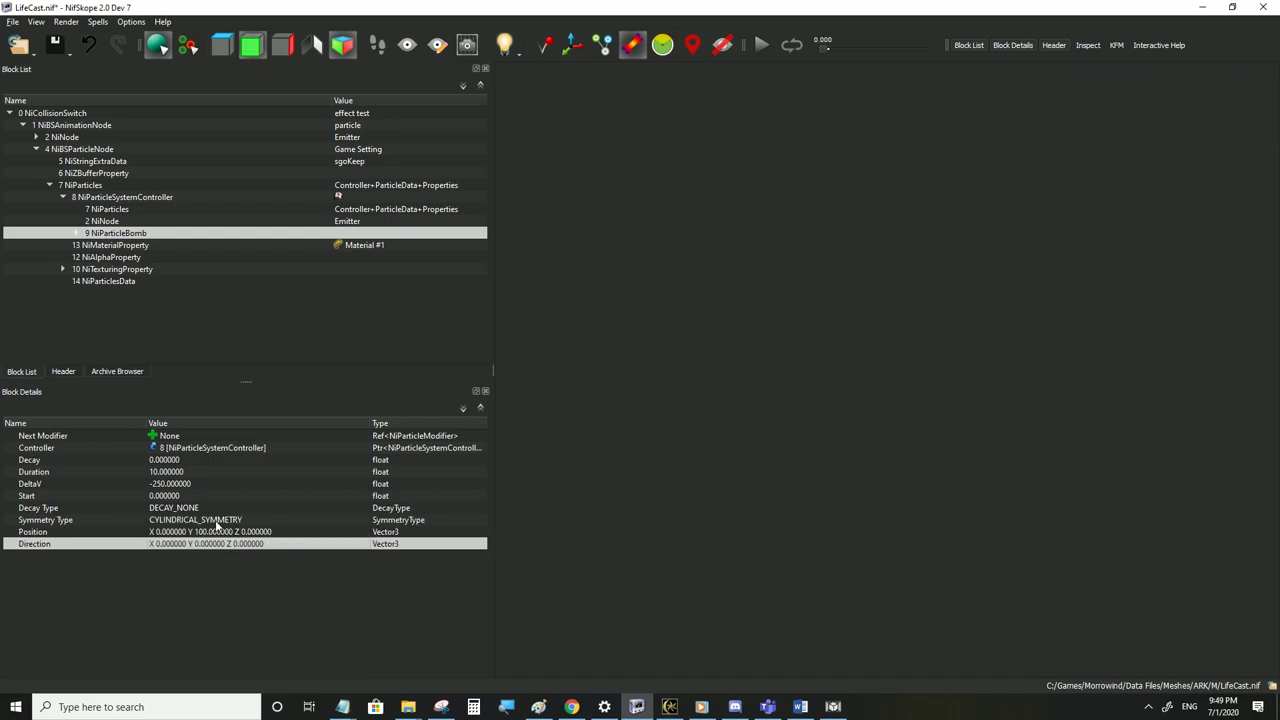
Set the bomb's Direction Z to 1, save LifeCast.nif, and check it in Morrowind
{"action": "double_click", "coordinate": [281, 546]}
{"action": "key", "text": "Tab"}
{"action": "key", "text": "Tab"}
{"action": "type", "text": "1"}
{"action": "left_click", "coordinate": [266, 531]}
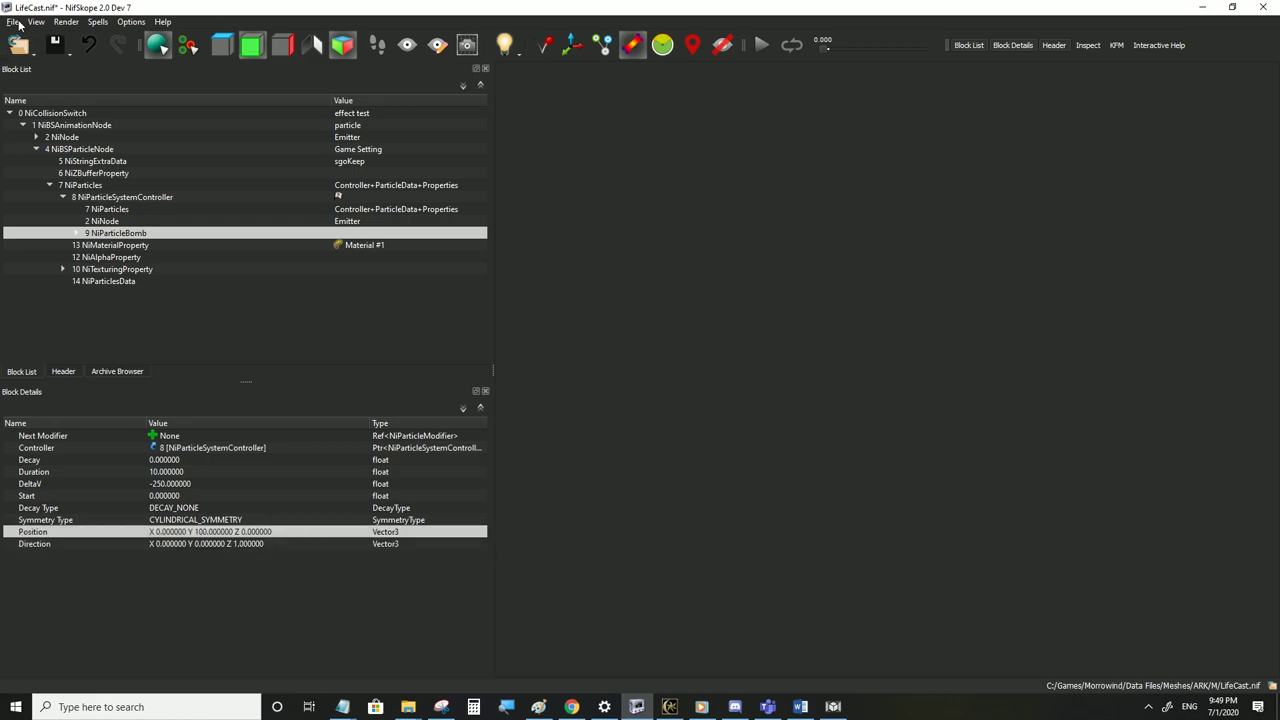
{"action": "left_click", "coordinate": [13, 22]}
{"action": "left_click", "coordinate": [34, 131]}
{"action": "left_click", "coordinate": [670, 704]}
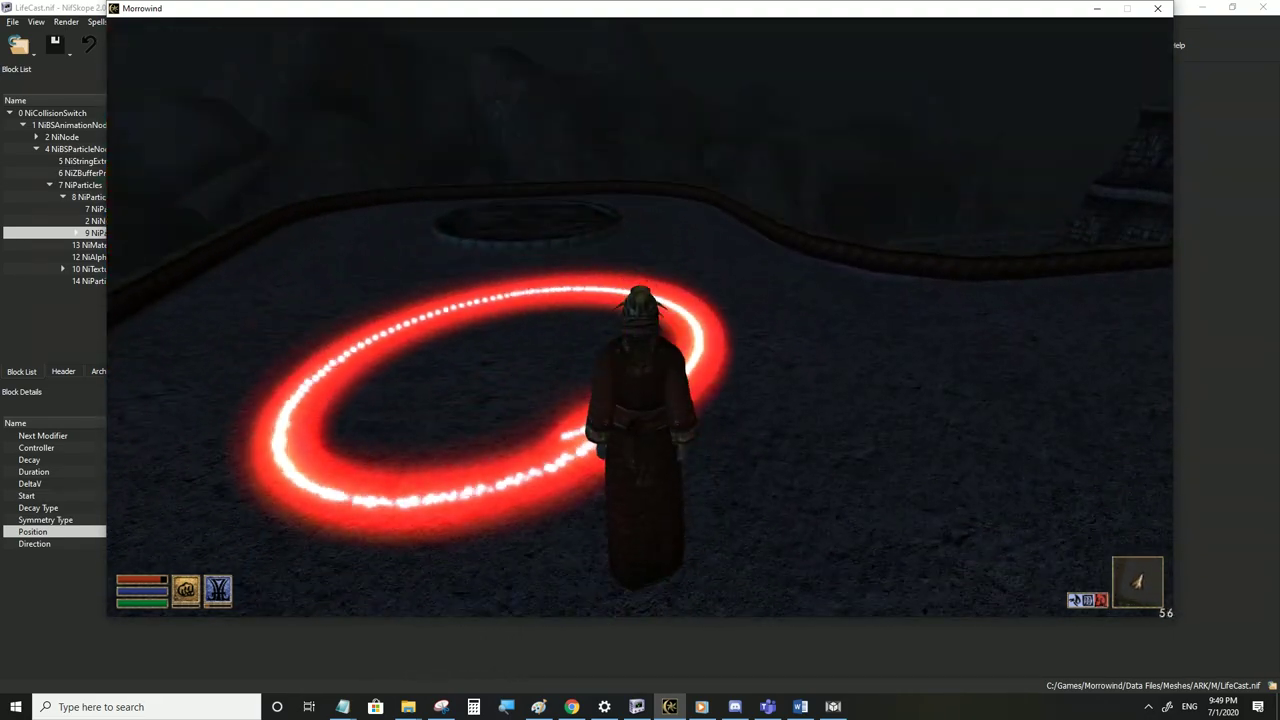
{"action": "key", "text": "alt+Tab"}
{"action": "left_click", "coordinate": [119, 198]}
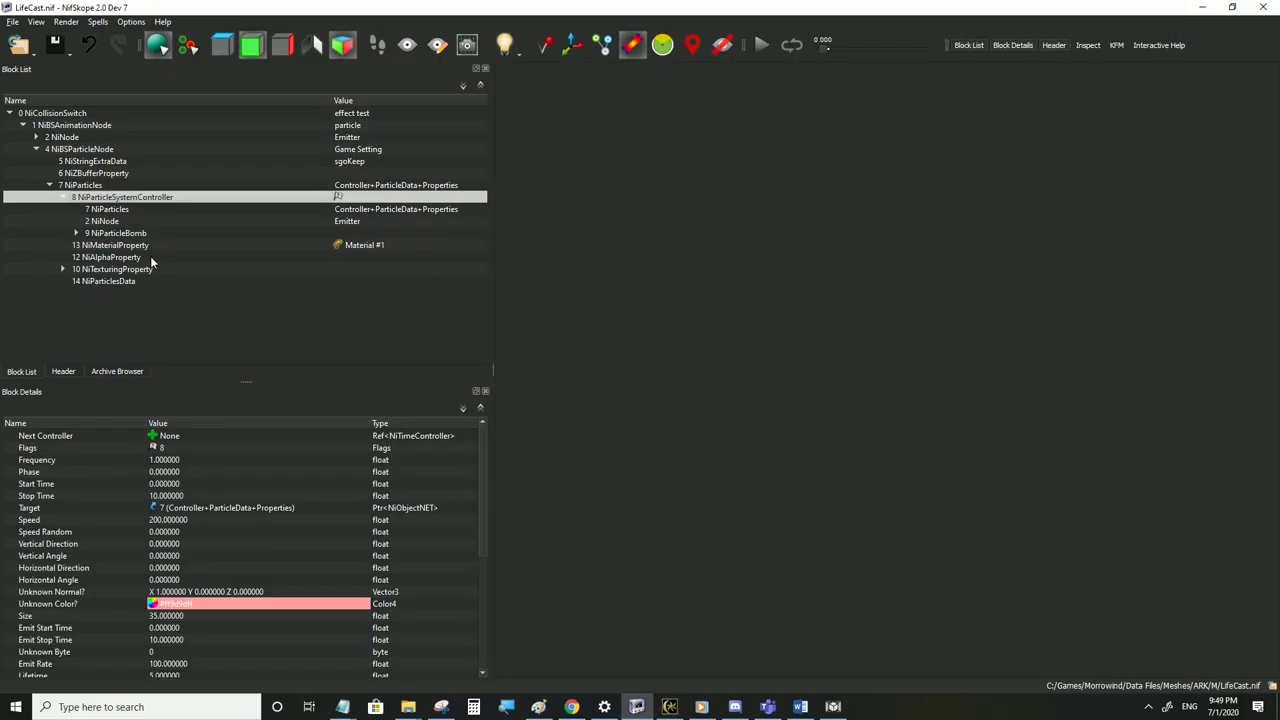
Set Vertical Direction to -1, save, and view it in third person in Morrowind
{"action": "double_click", "coordinate": [153, 545]}
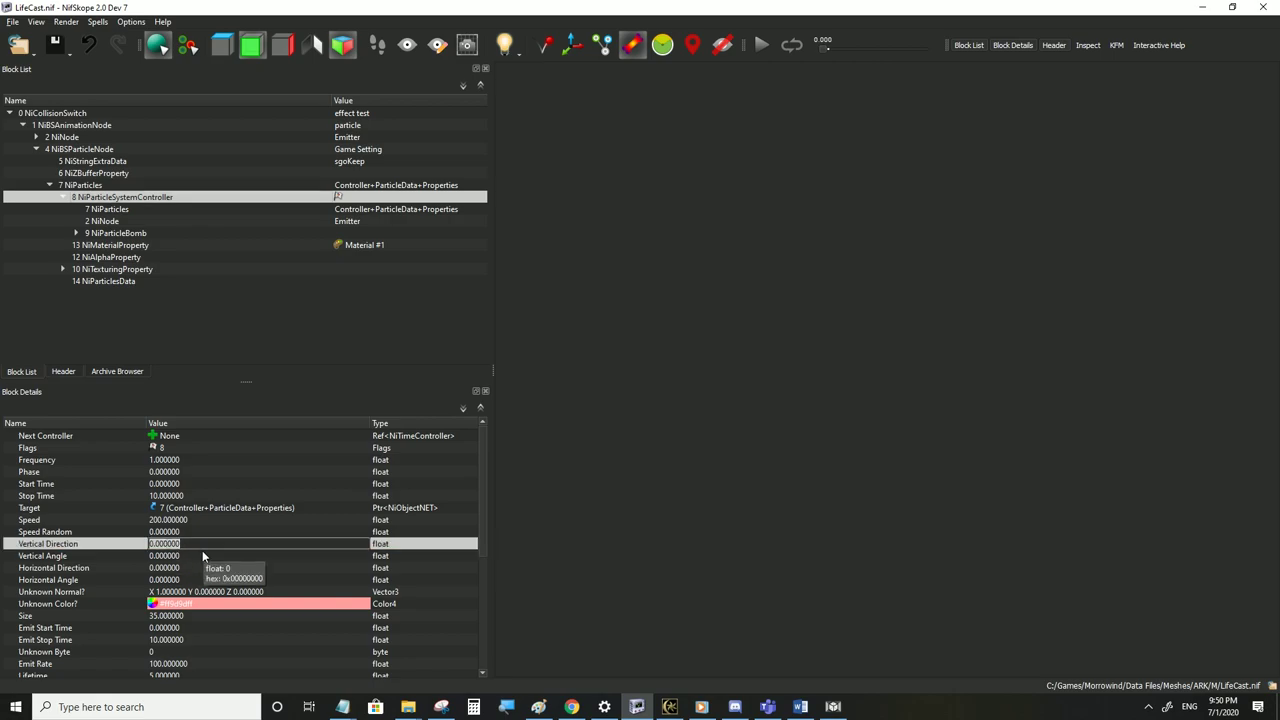
{"action": "type", "text": "-1"}
{"action": "key", "text": "Return"}
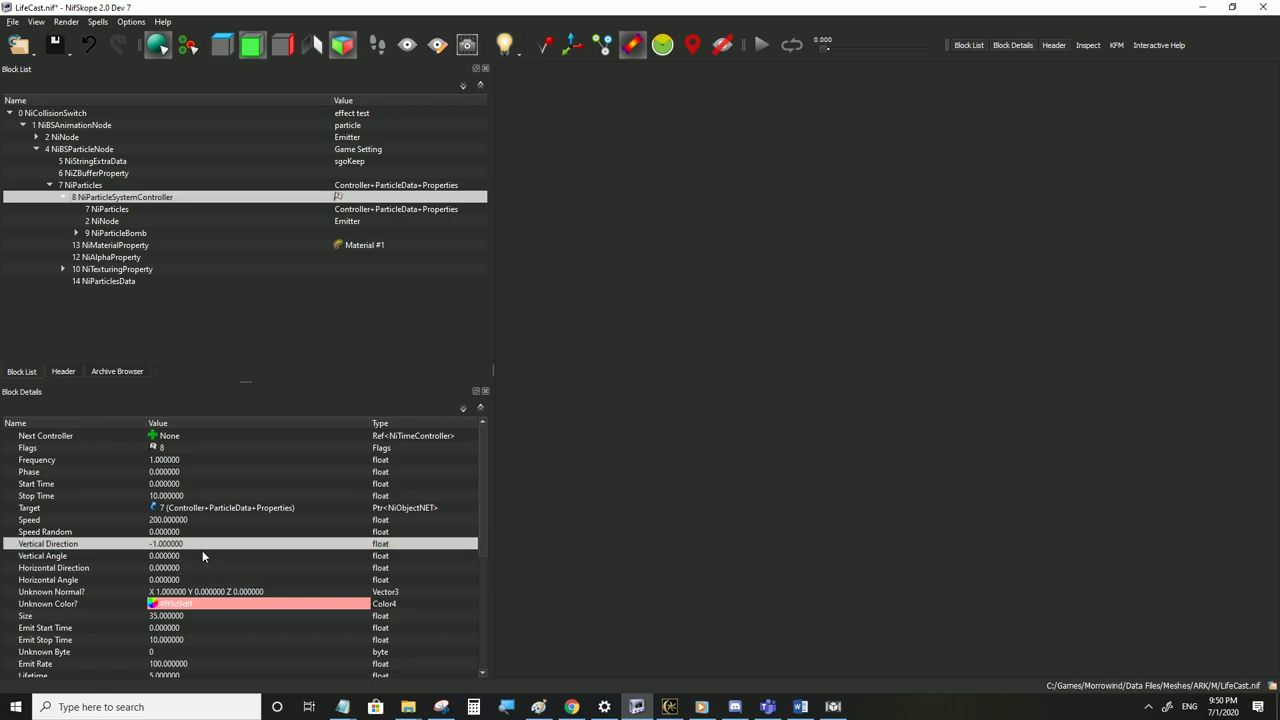
{"action": "left_click", "coordinate": [12, 21]}
{"action": "left_click", "coordinate": [30, 130]}
{"action": "left_click", "coordinate": [669, 706]}
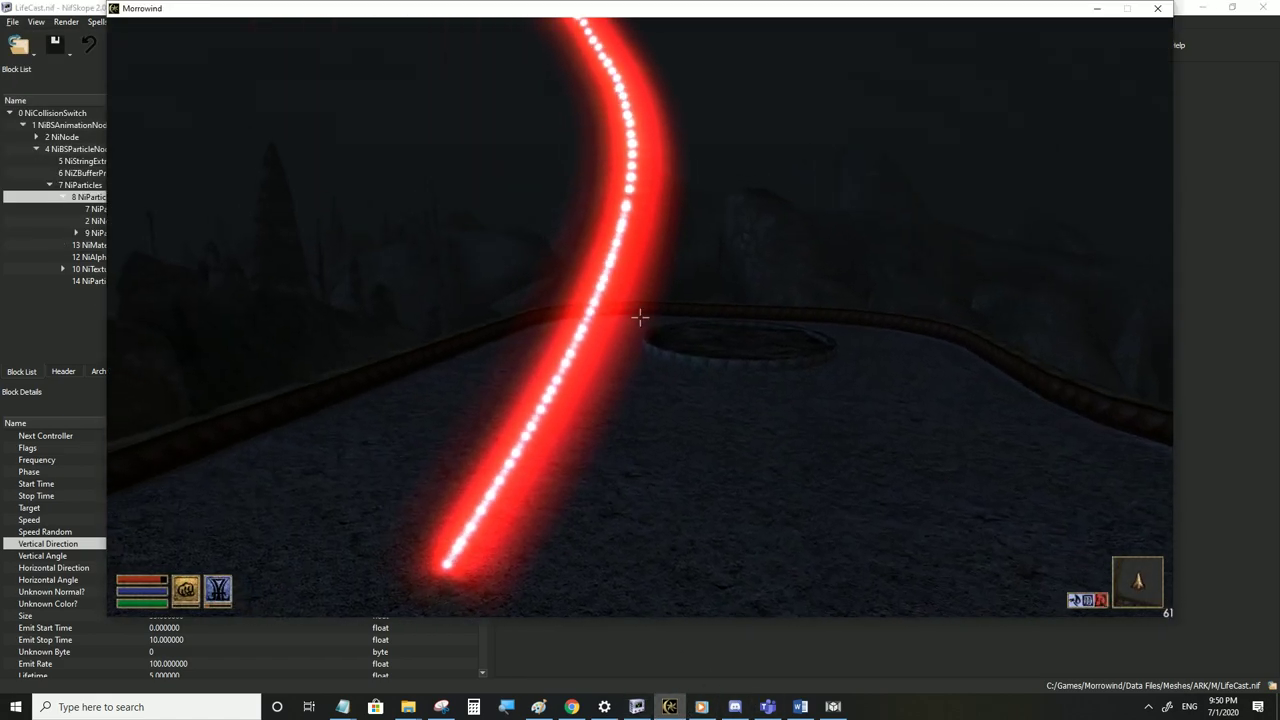
{"action": "key", "text": "Tab"}
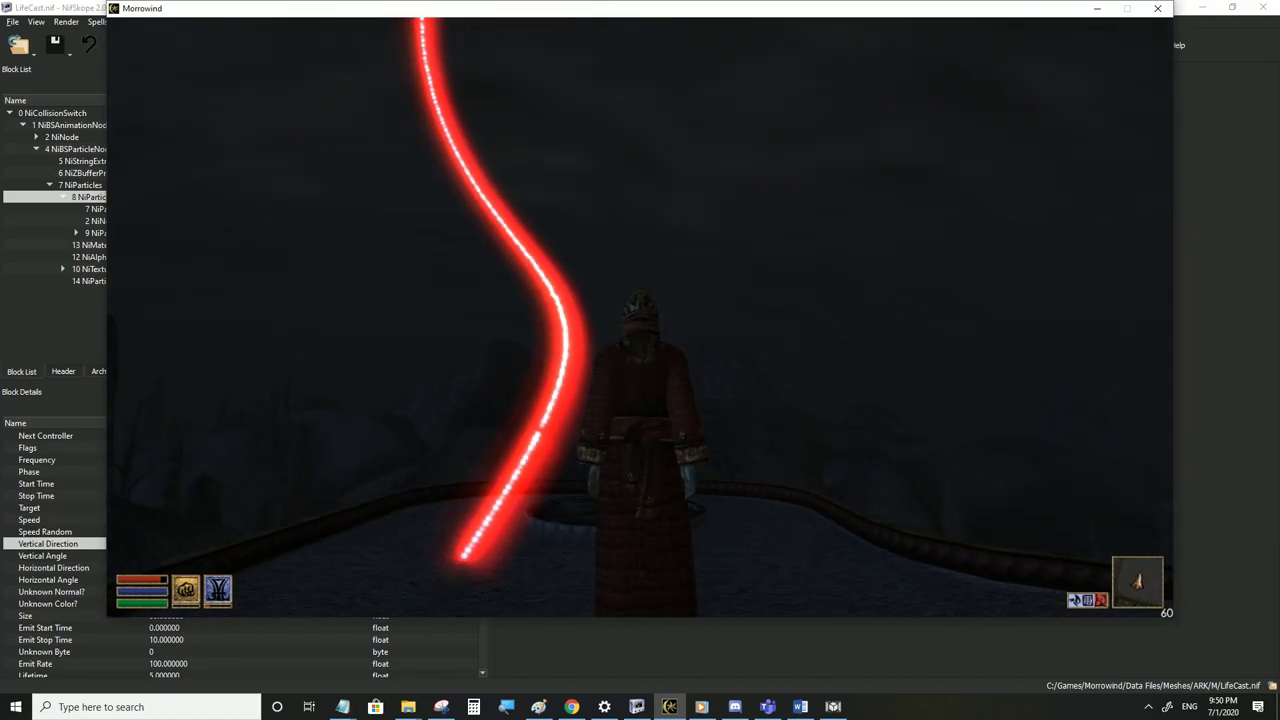
{"action": "key", "text": "alt+Tab"}
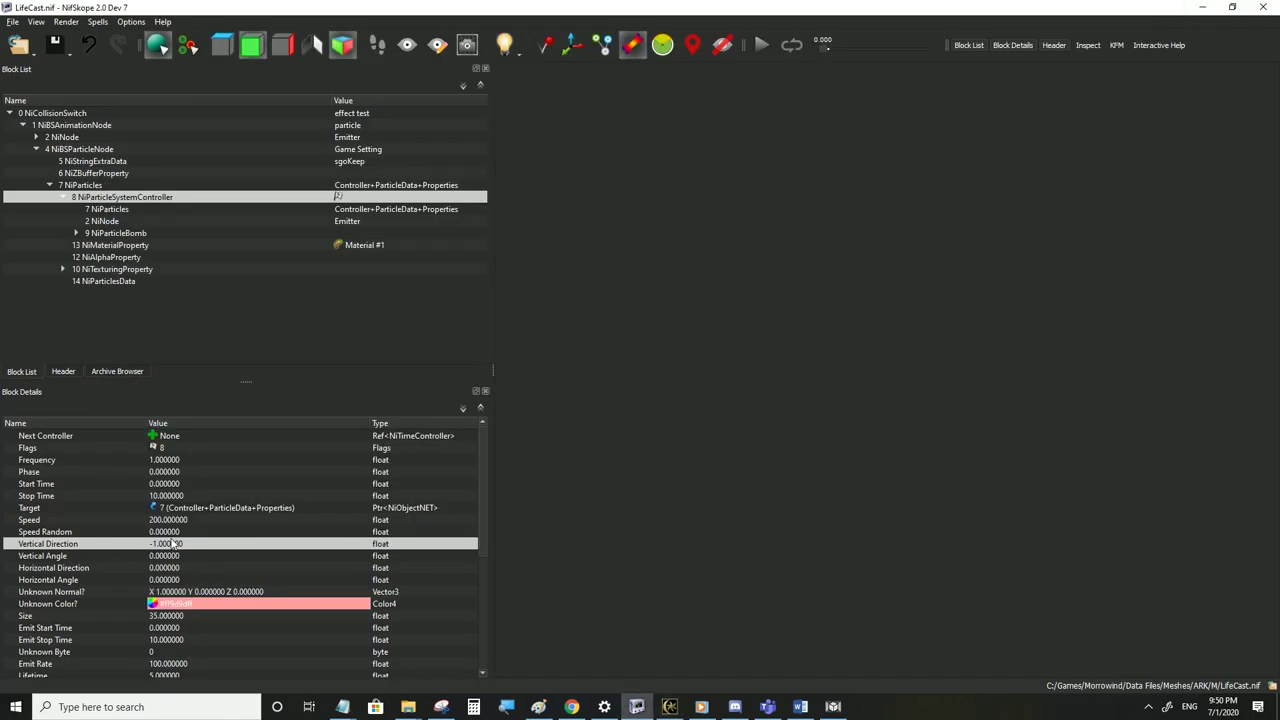
Change Vertical Direction to -0.3, save LifeCast.nif, and test it in the game
{"action": "double_click", "coordinate": [173, 543]}
{"action": "type", "text": "-"}
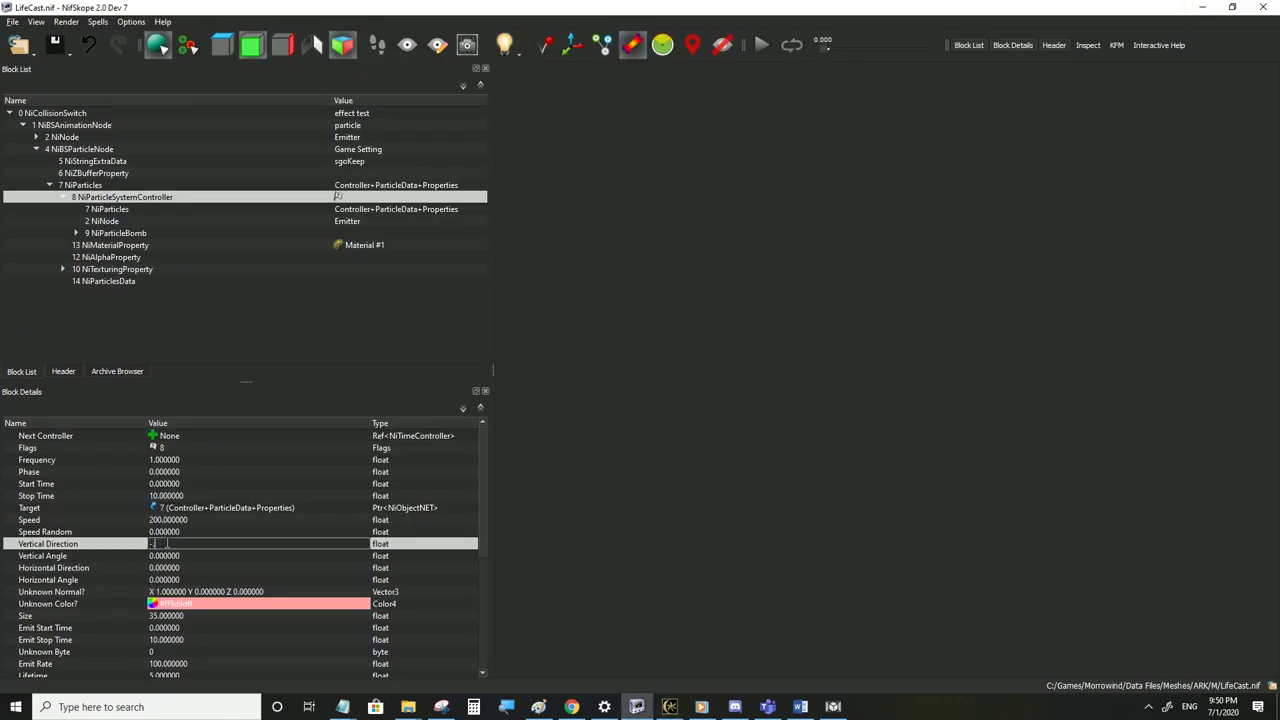
{"action": "type", "text": "0.3"}
{"action": "key", "text": "Return"}
{"action": "left_click", "coordinate": [12, 21]}
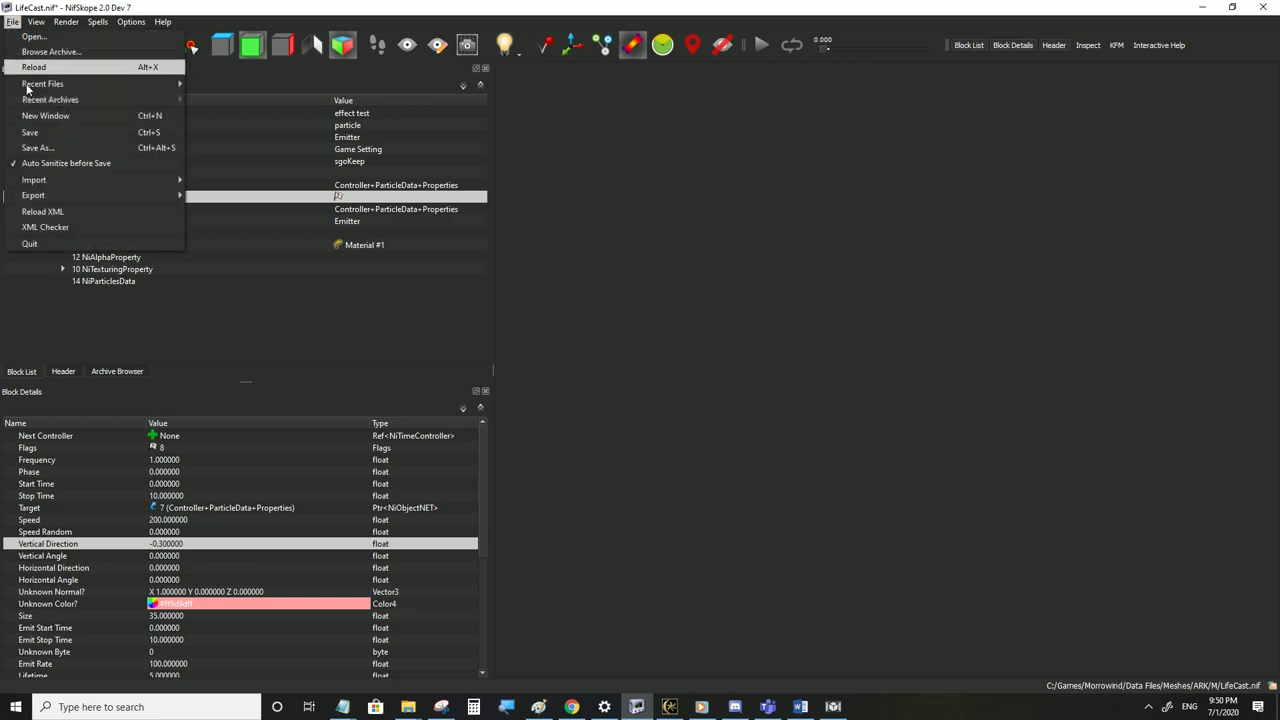
{"action": "left_click", "coordinate": [36, 129]}
{"action": "left_click", "coordinate": [670, 704]}
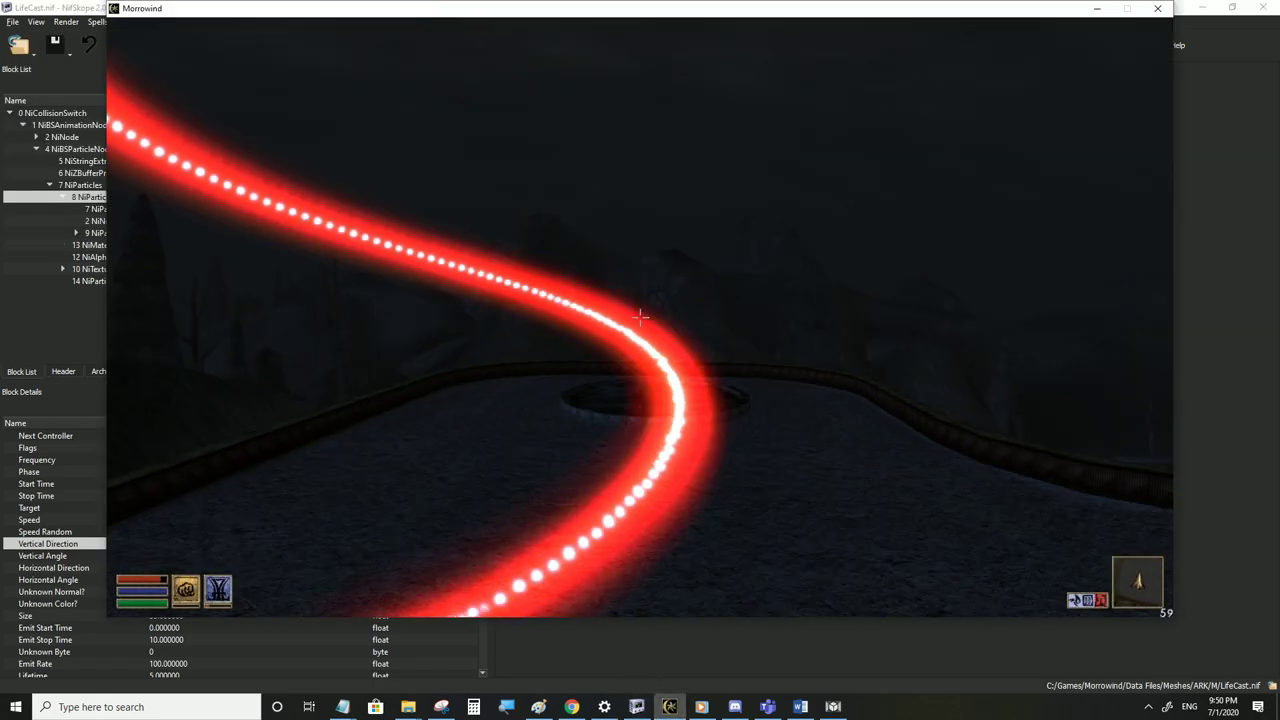
{"action": "key", "text": "alt+Tab"}
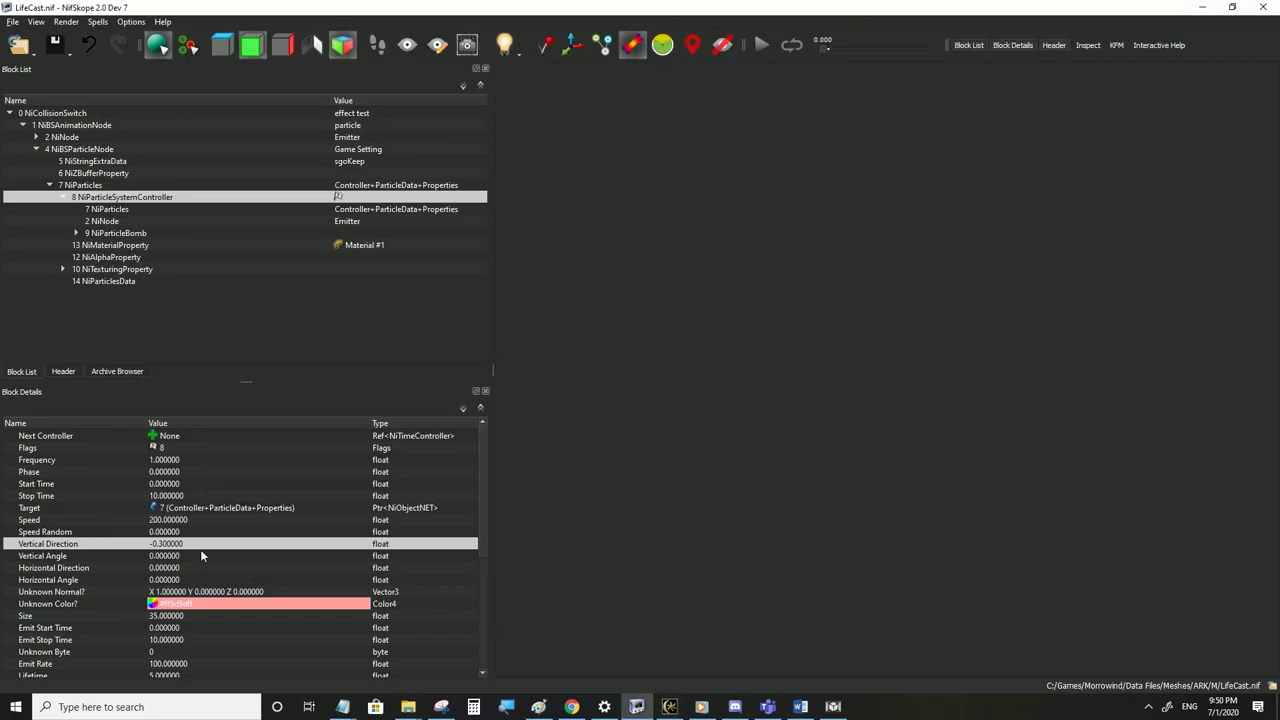
Change Vertical Direction to -0.1, save LifeCast.nif, and test it in the game again
{"action": "double_click", "coordinate": [176, 546]}
{"action": "type", "text": "-0.1"}
{"action": "left_click", "coordinate": [172, 558]}
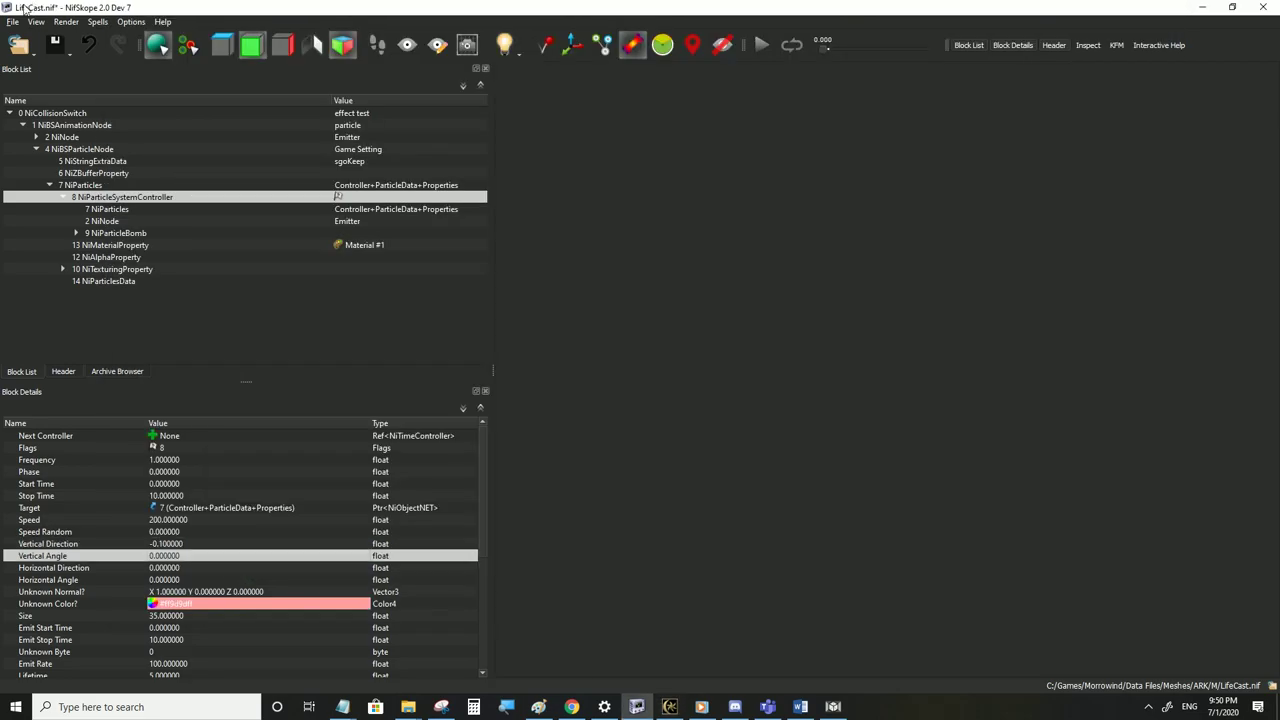
{"action": "left_click", "coordinate": [14, 22]}
{"action": "left_click", "coordinate": [46, 125]}
{"action": "key", "text": "alt+Tab"}
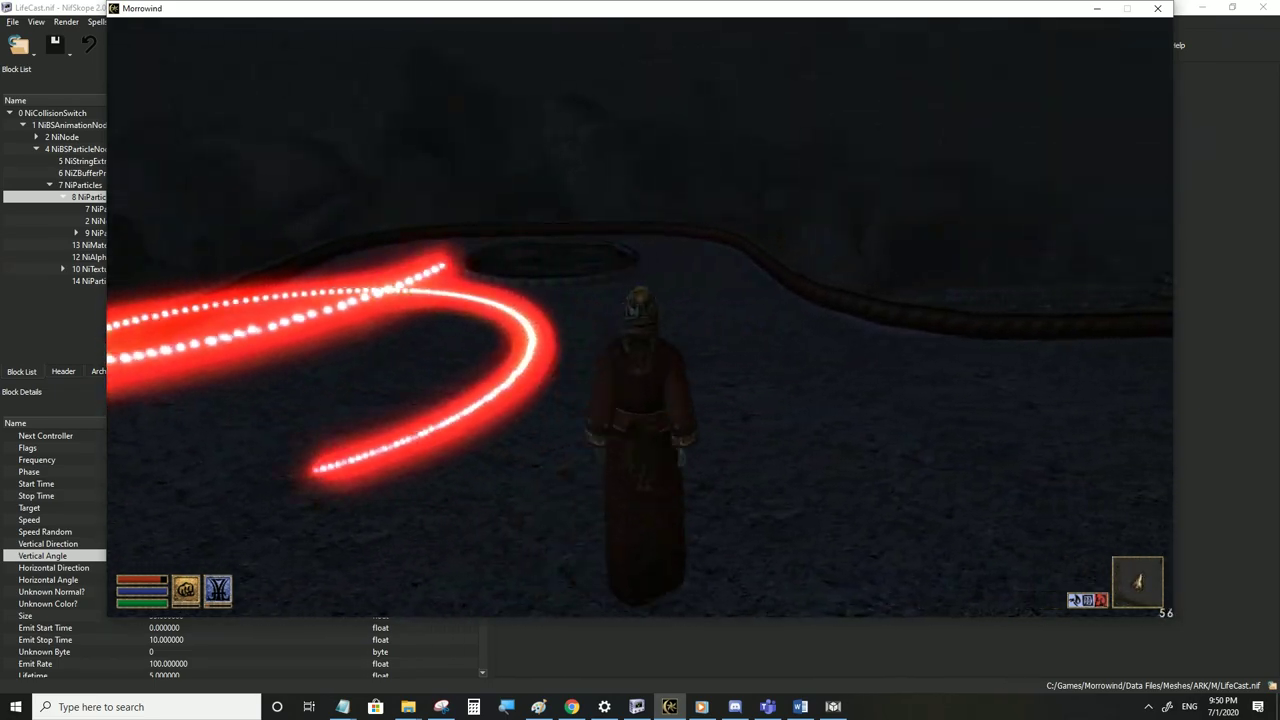
{"action": "key", "text": "alt+Tab"}
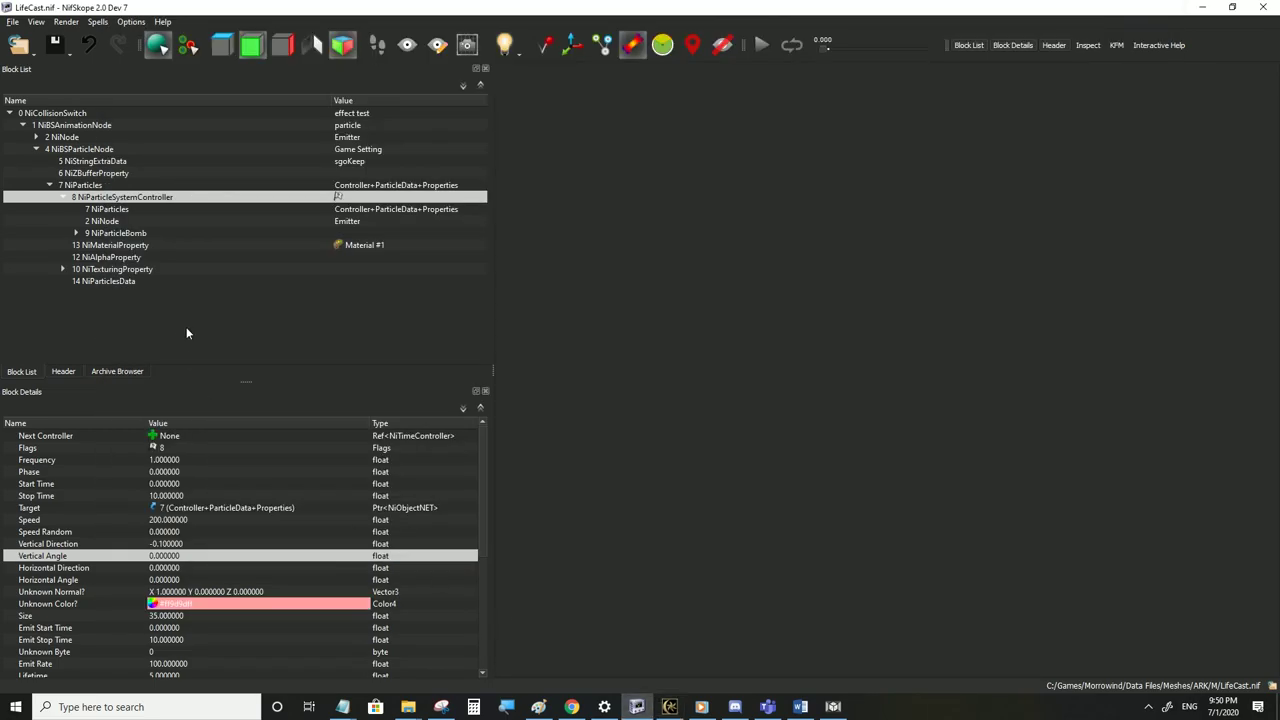
{"action": "double_click", "coordinate": [188, 519]}
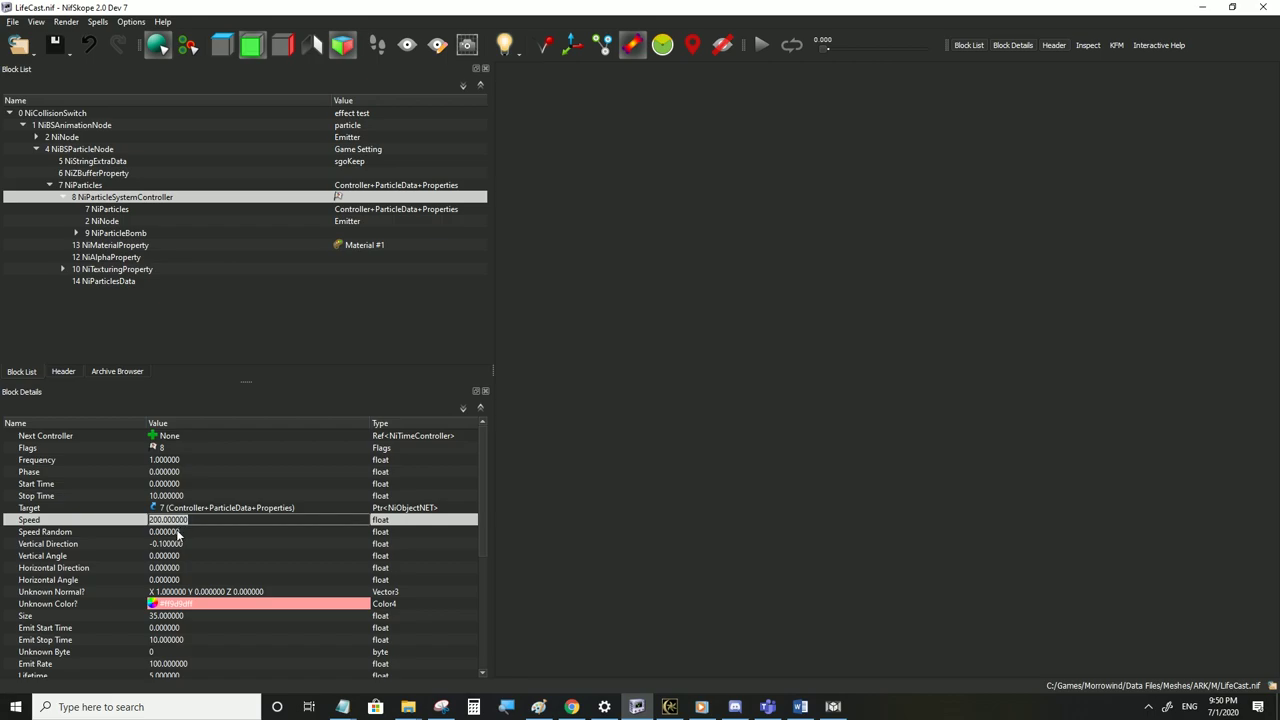
Keep Speed at 200, set the particle Lifetime to 20 and Emit Rate to 25
{"action": "left_click", "coordinate": [179, 570]}
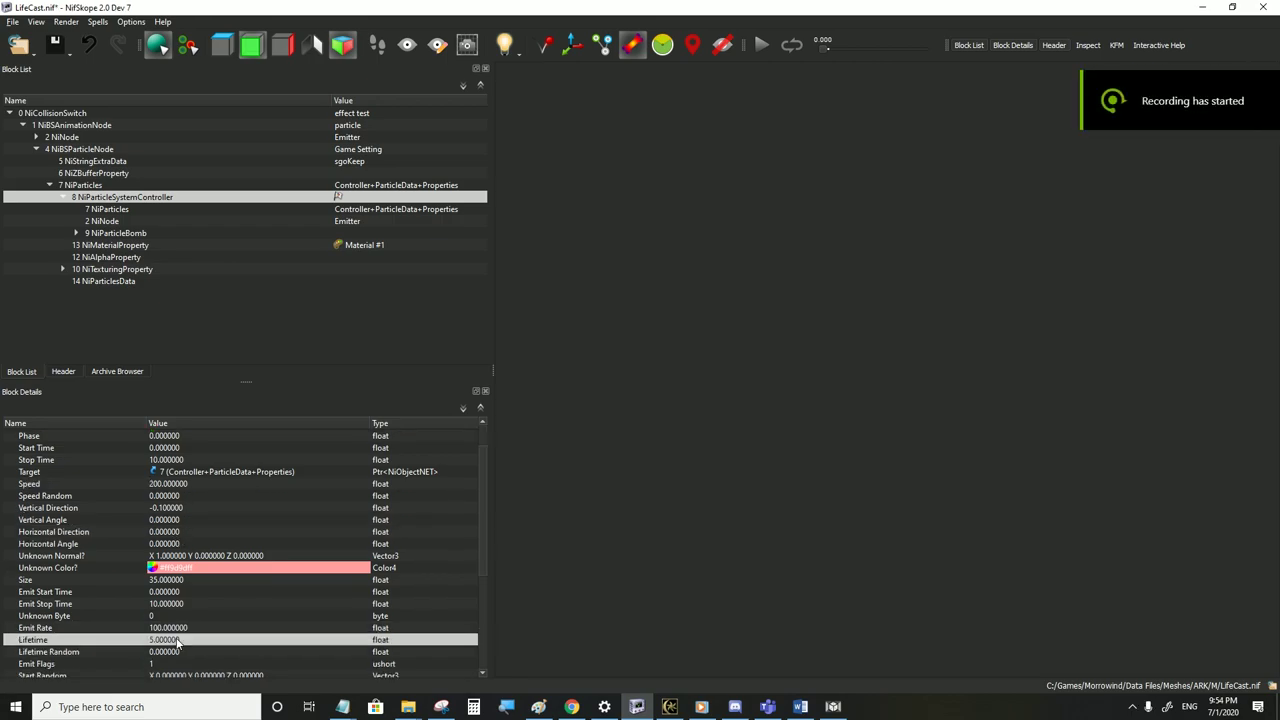
{"action": "double_click", "coordinate": [164, 639]}
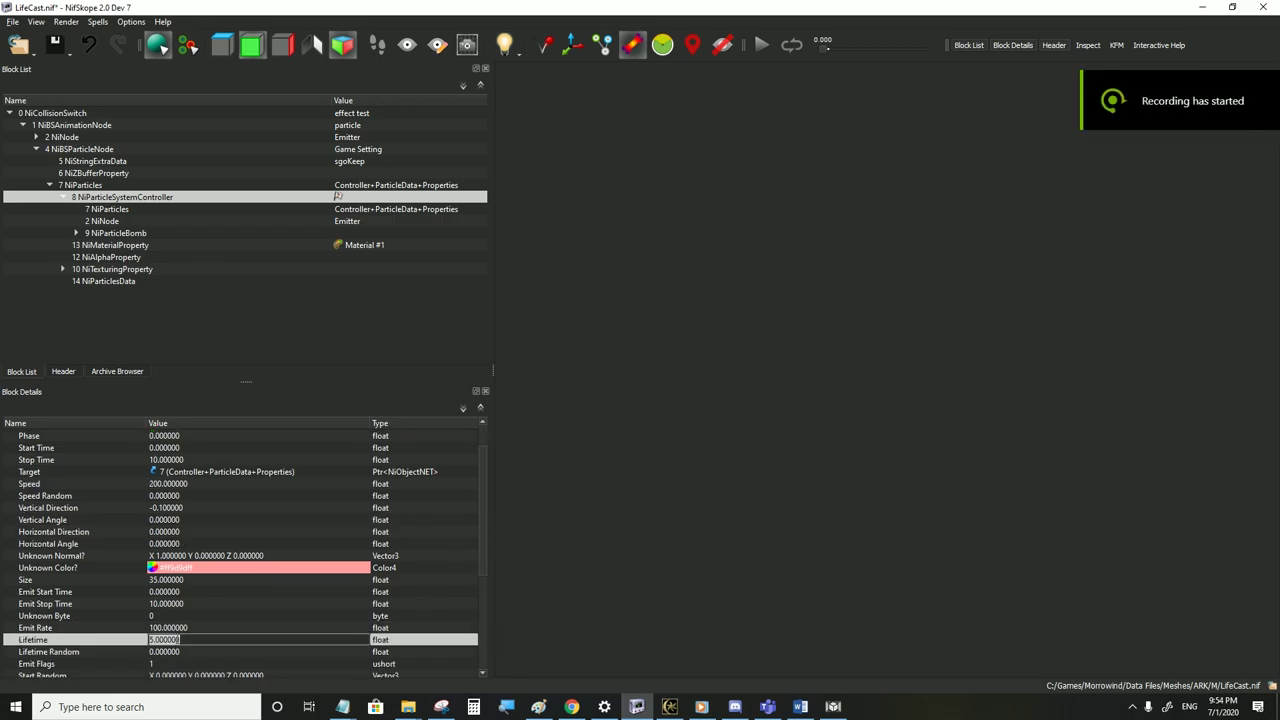
{"action": "double_click", "coordinate": [178, 628]}
{"action": "type", "text": "25"}
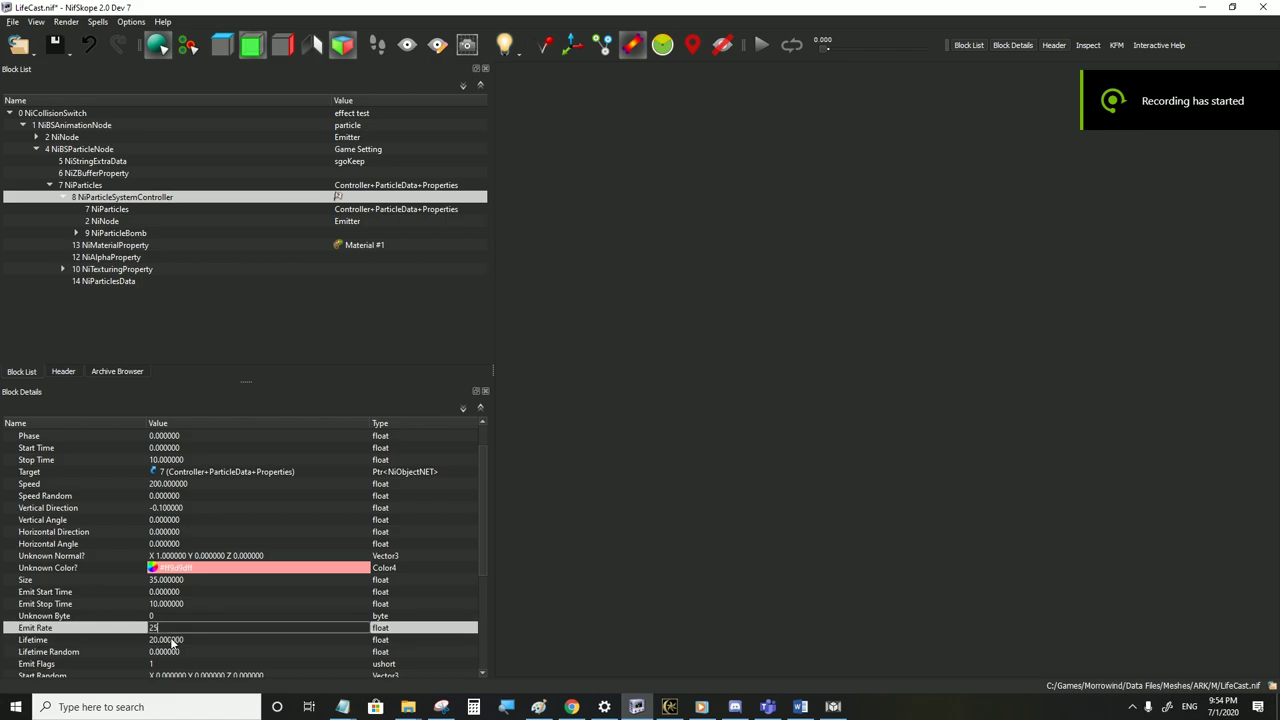
{"action": "key", "text": "Return"}
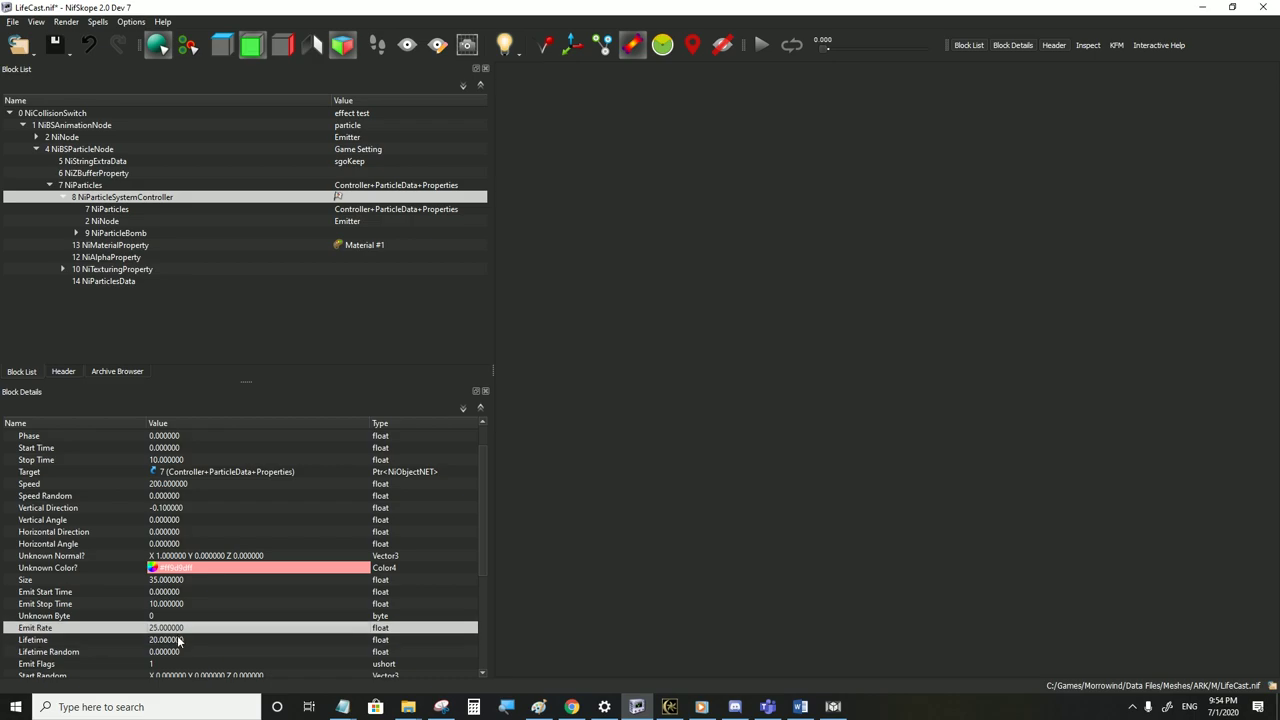
Check the Num Particles setting, save LifeCast.nif, and switch to Morrowind to test
{"action": "scroll", "coordinate": [216, 560], "scroll_direction": "down", "scroll_amount": 4}
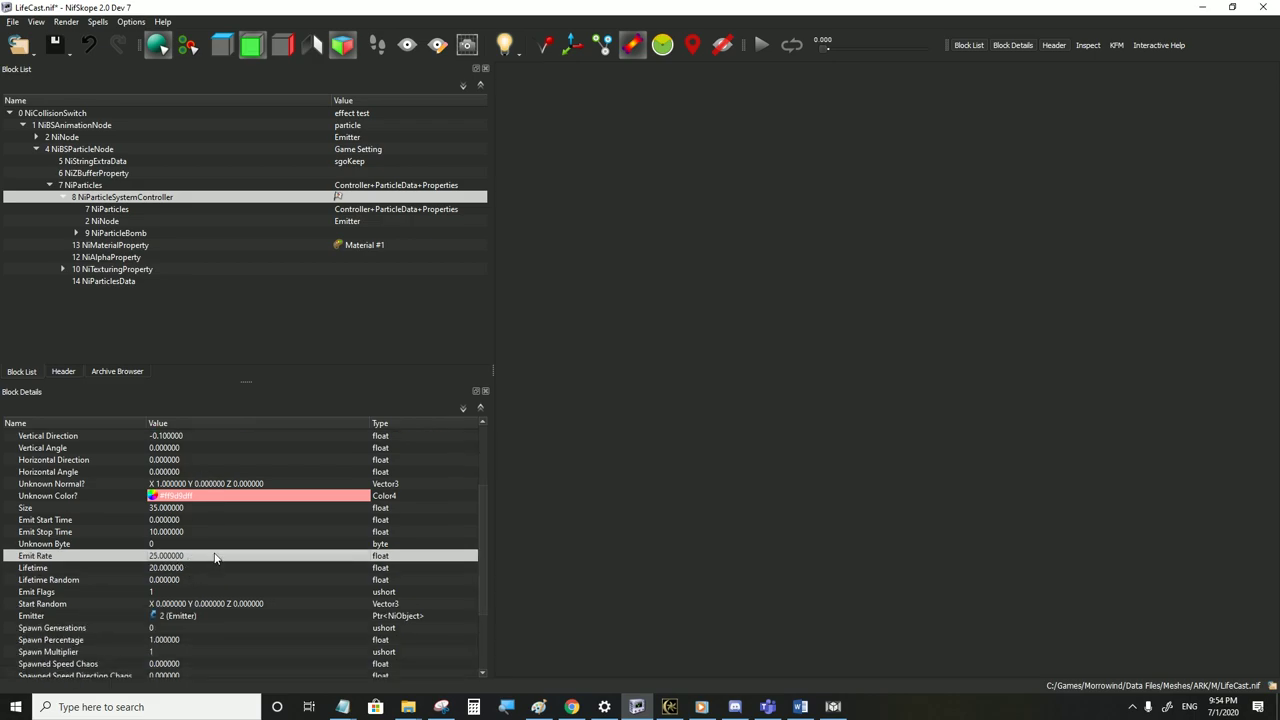
{"action": "left_click", "coordinate": [167, 616]}
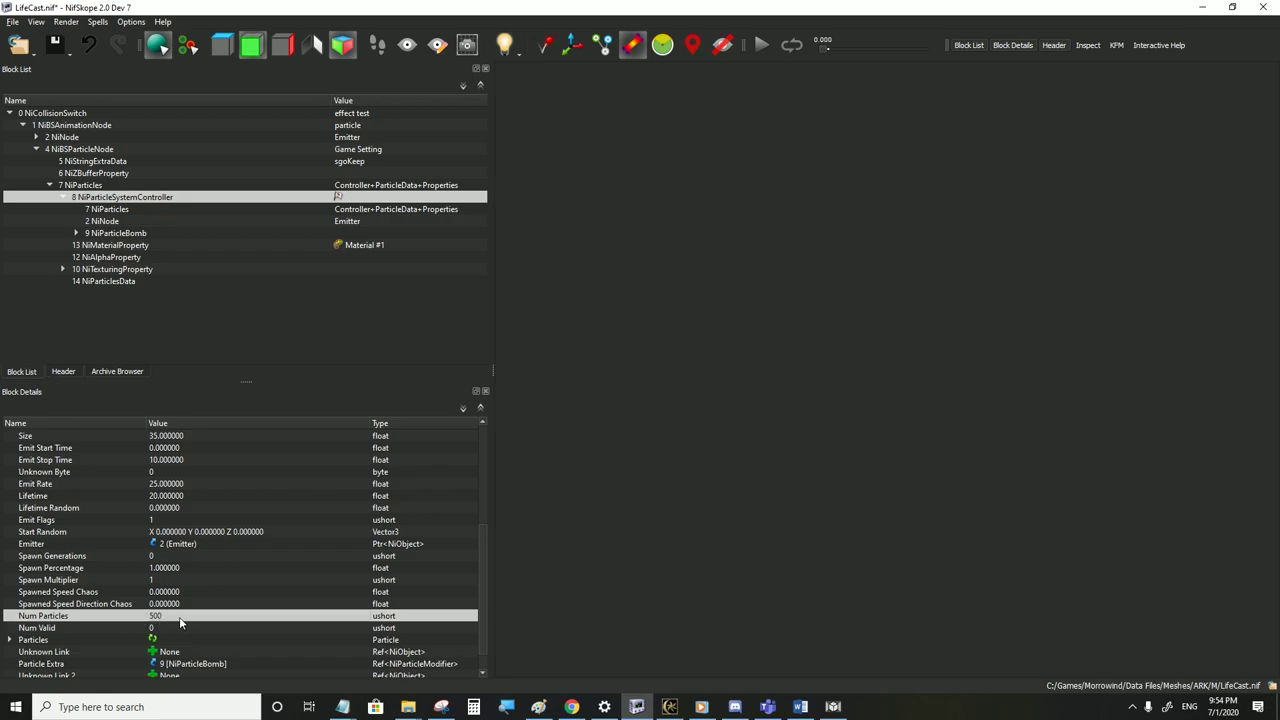
{"action": "left_click", "coordinate": [163, 497]}
{"action": "left_click", "coordinate": [178, 487]}
{"action": "scroll", "coordinate": [180, 517], "scroll_direction": "up", "scroll_amount": 3}
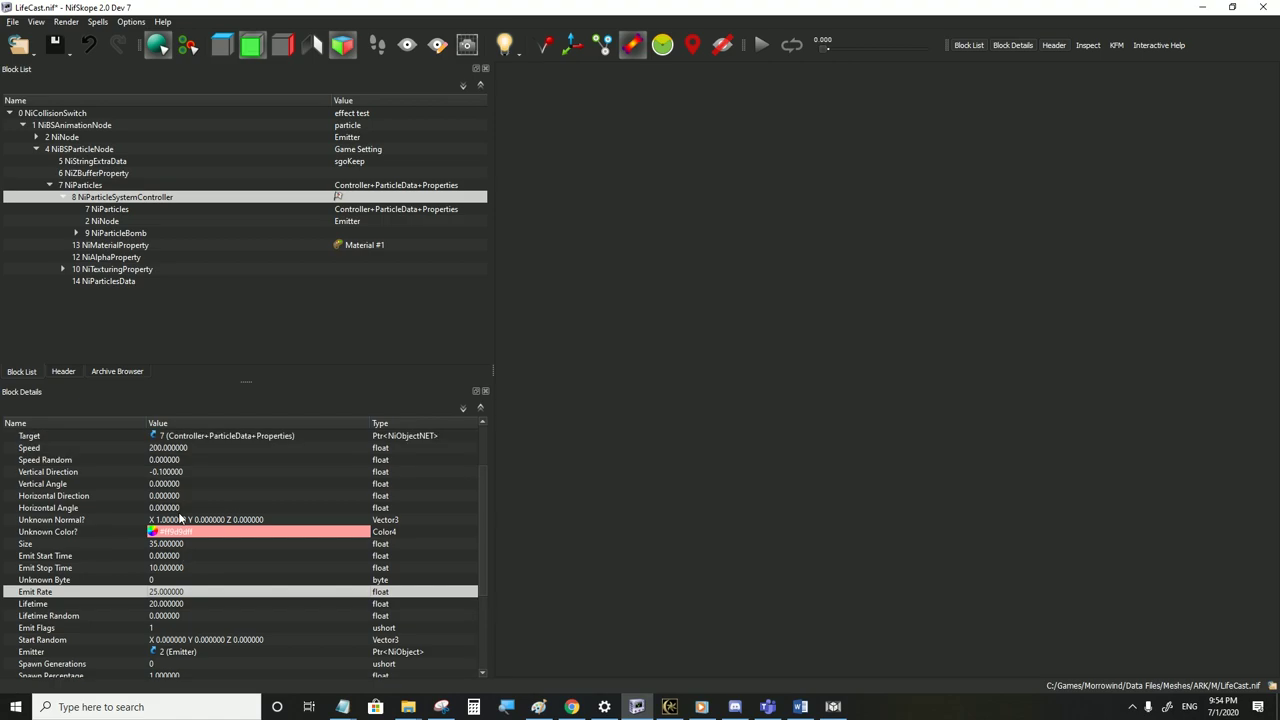
{"action": "scroll", "coordinate": [180, 517], "scroll_direction": "up", "scroll_amount": 2}
{"action": "left_click", "coordinate": [13, 22]}
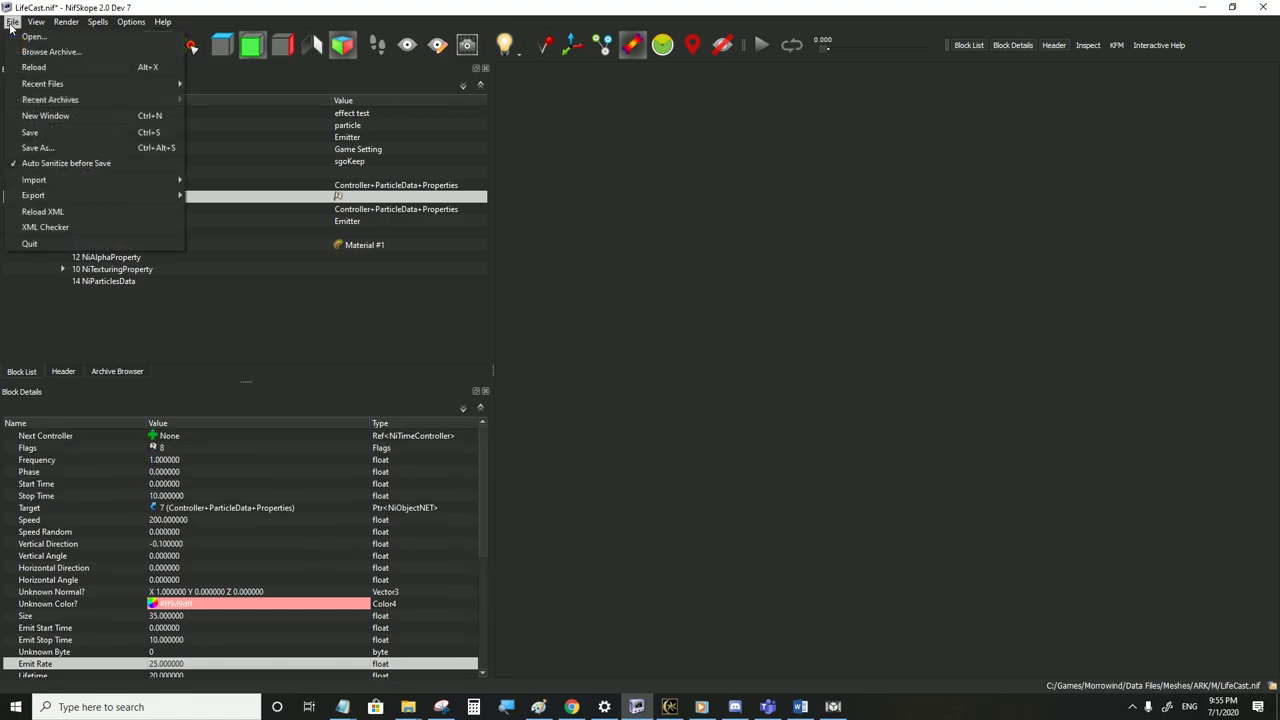
{"action": "left_click", "coordinate": [36, 132]}
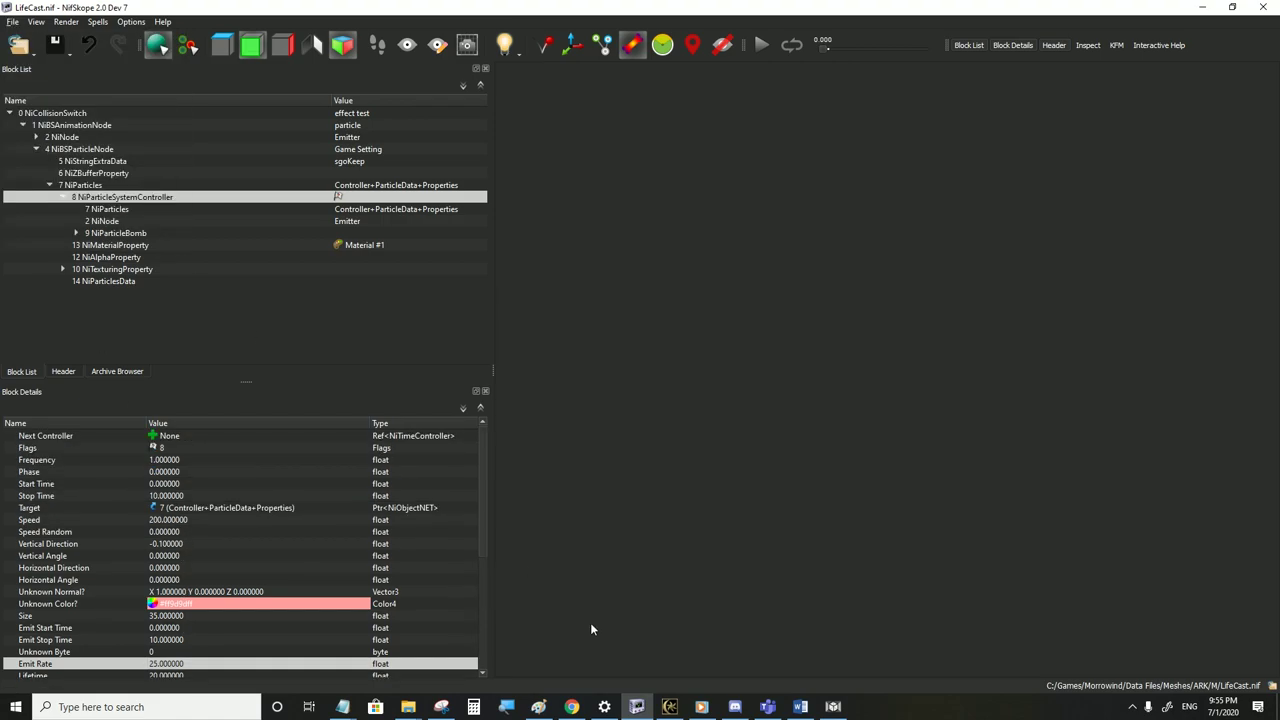
{"action": "left_click", "coordinate": [669, 706]}
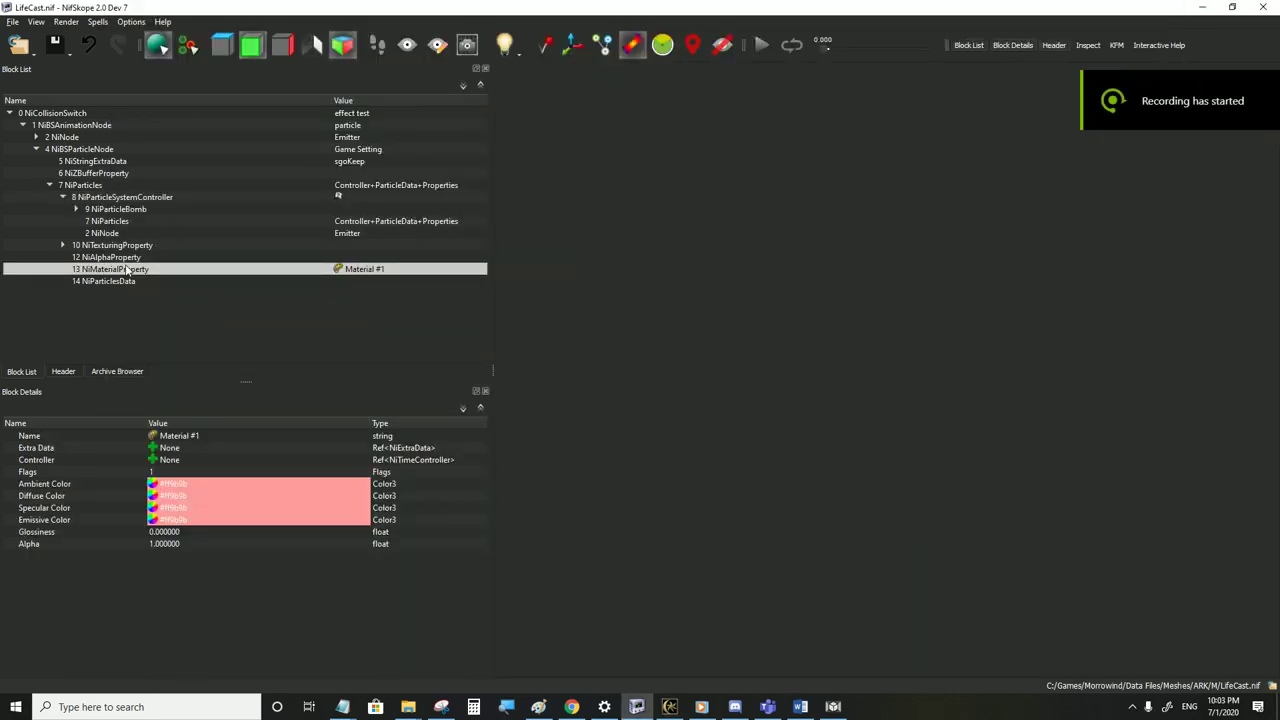
Change the Speed value on the NiParticleSystemController
{"action": "left_click", "coordinate": [110, 197]}
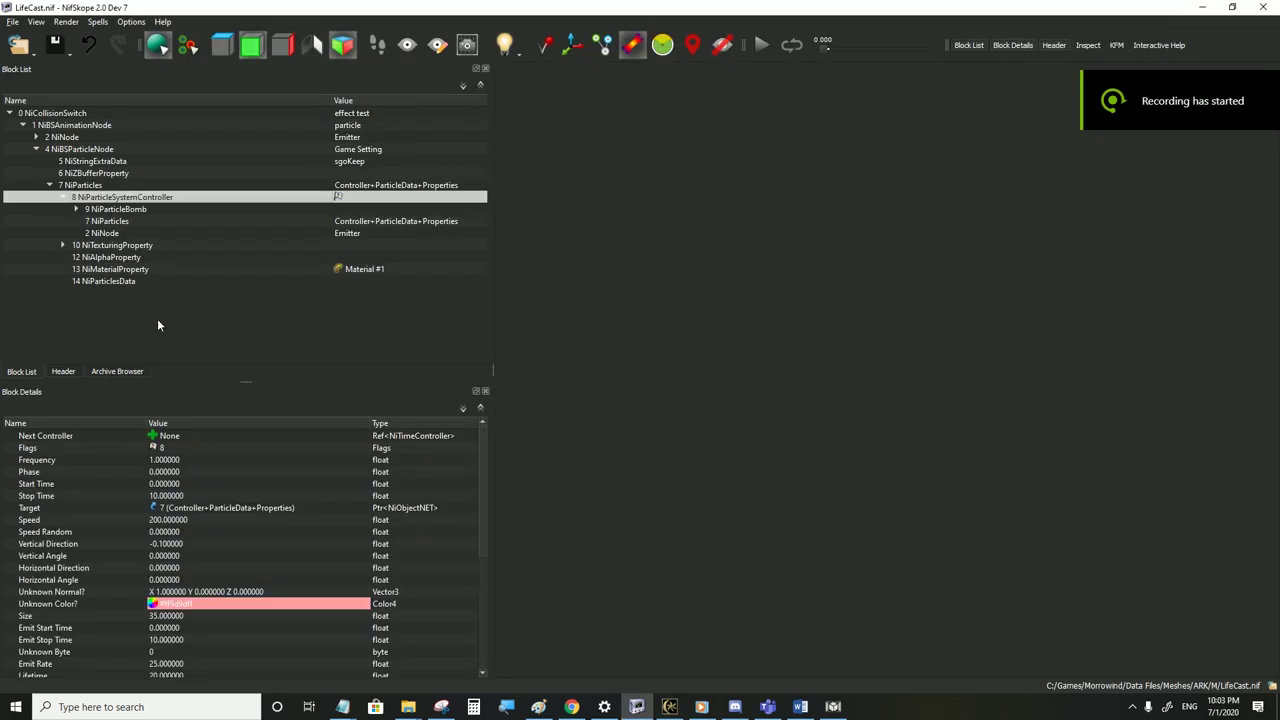
{"action": "double_click", "coordinate": [184, 520]}
{"action": "type", "text": "1"}
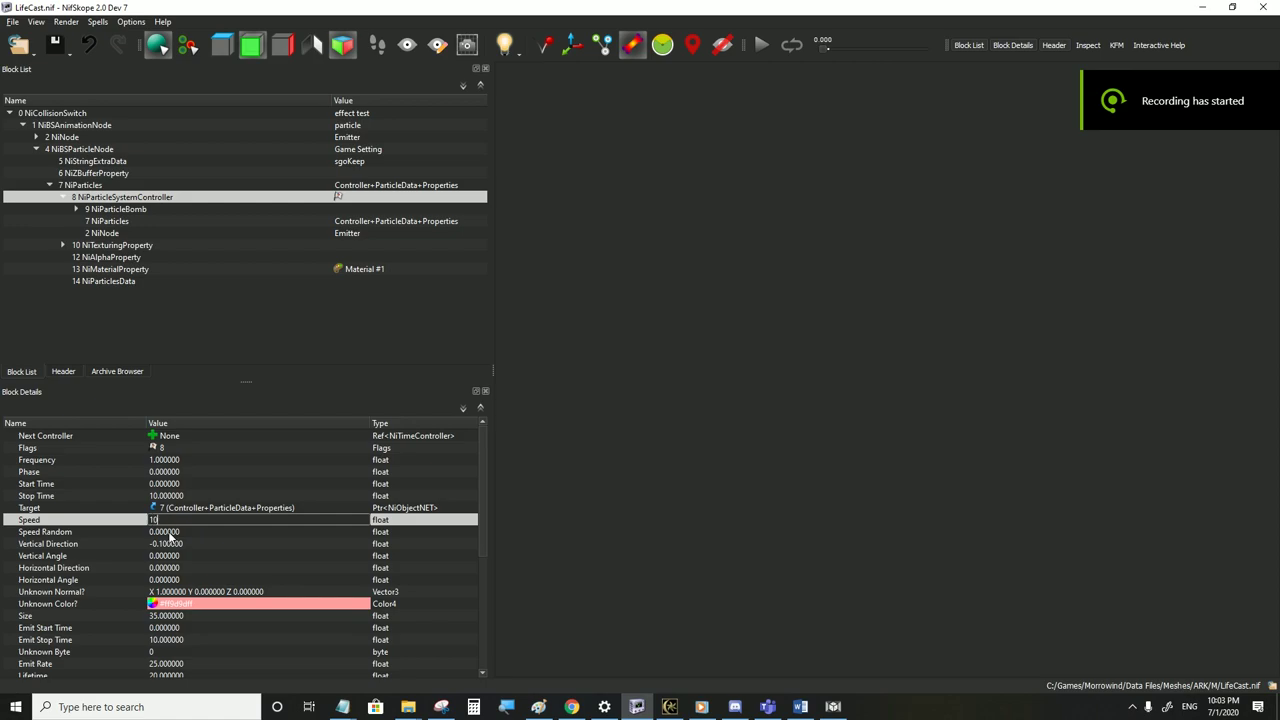
{"action": "key", "text": "Return"}
Set the NiParticleBomb's DeltaV to -1250
{"action": "left_click", "coordinate": [117, 209]}
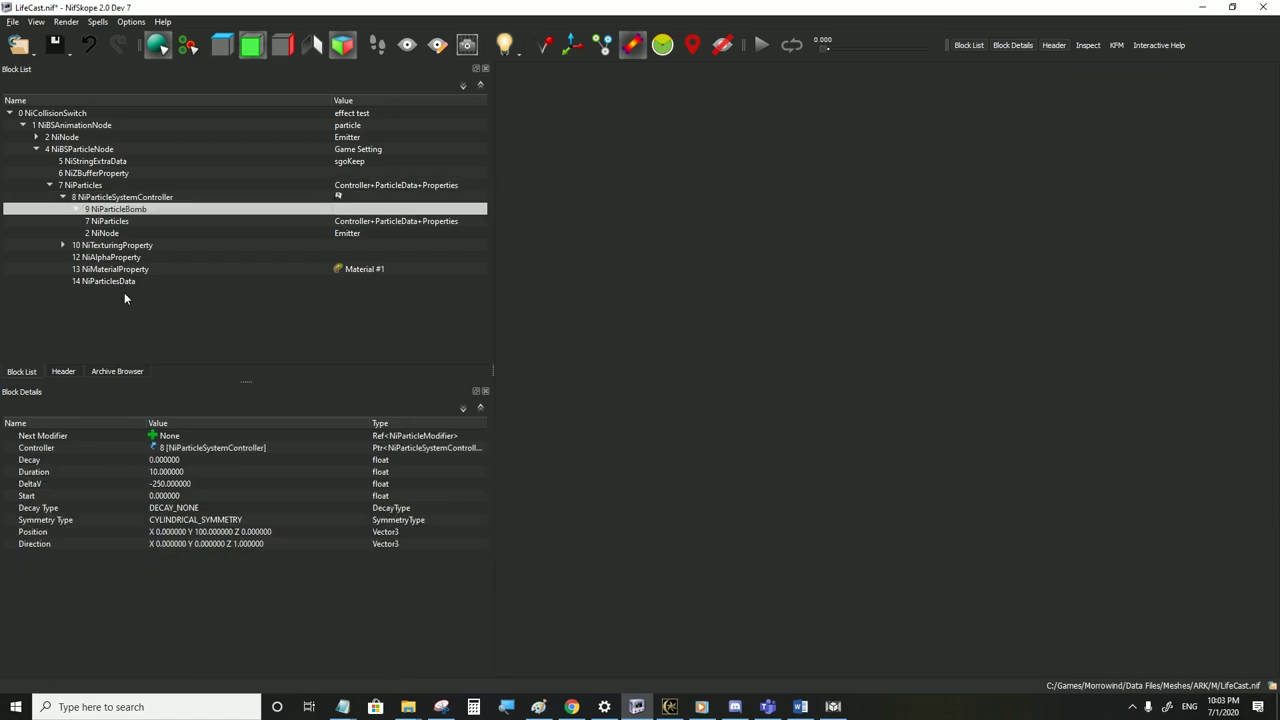
{"action": "double_click", "coordinate": [165, 484]}
{"action": "type", "text": "-125"}
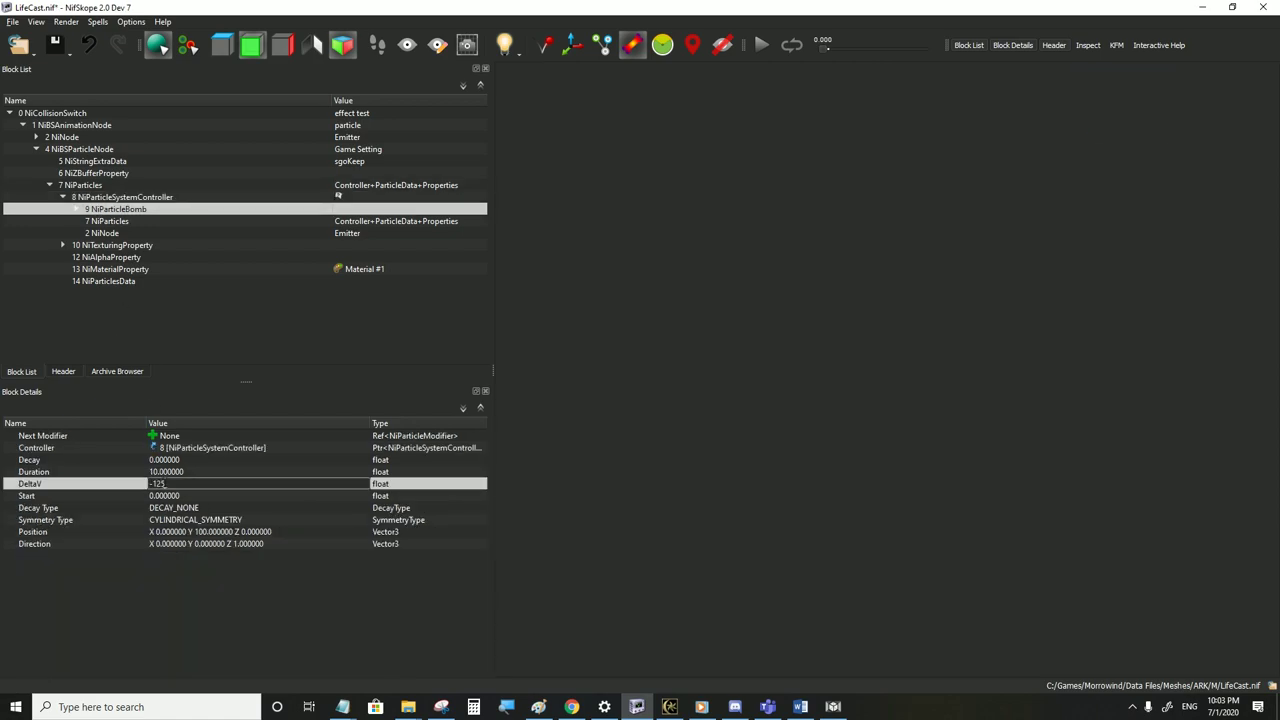
{"action": "key", "text": "Return"}
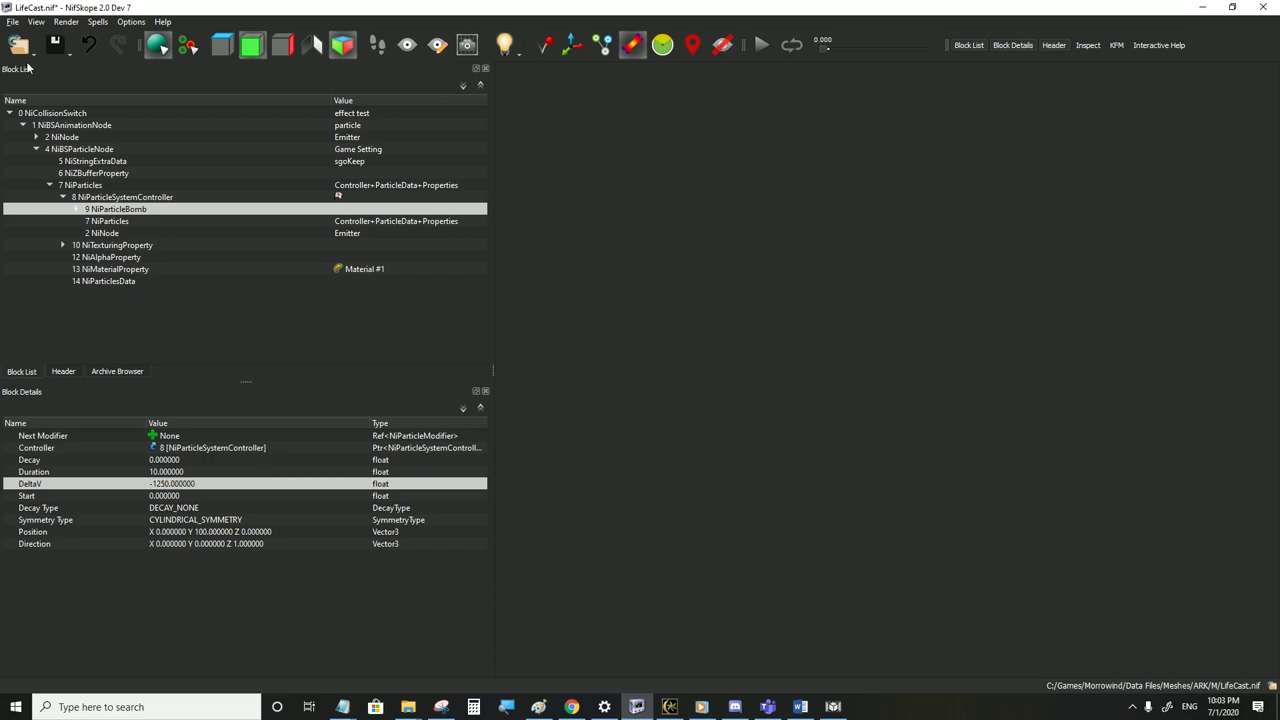
Save LifeCast.nif and watch the particles in Morrowind's third-person view
{"action": "left_click", "coordinate": [13, 21]}
{"action": "left_click", "coordinate": [30, 131]}
{"action": "left_click", "coordinate": [669, 706]}
{"action": "key", "text": "Tab"}
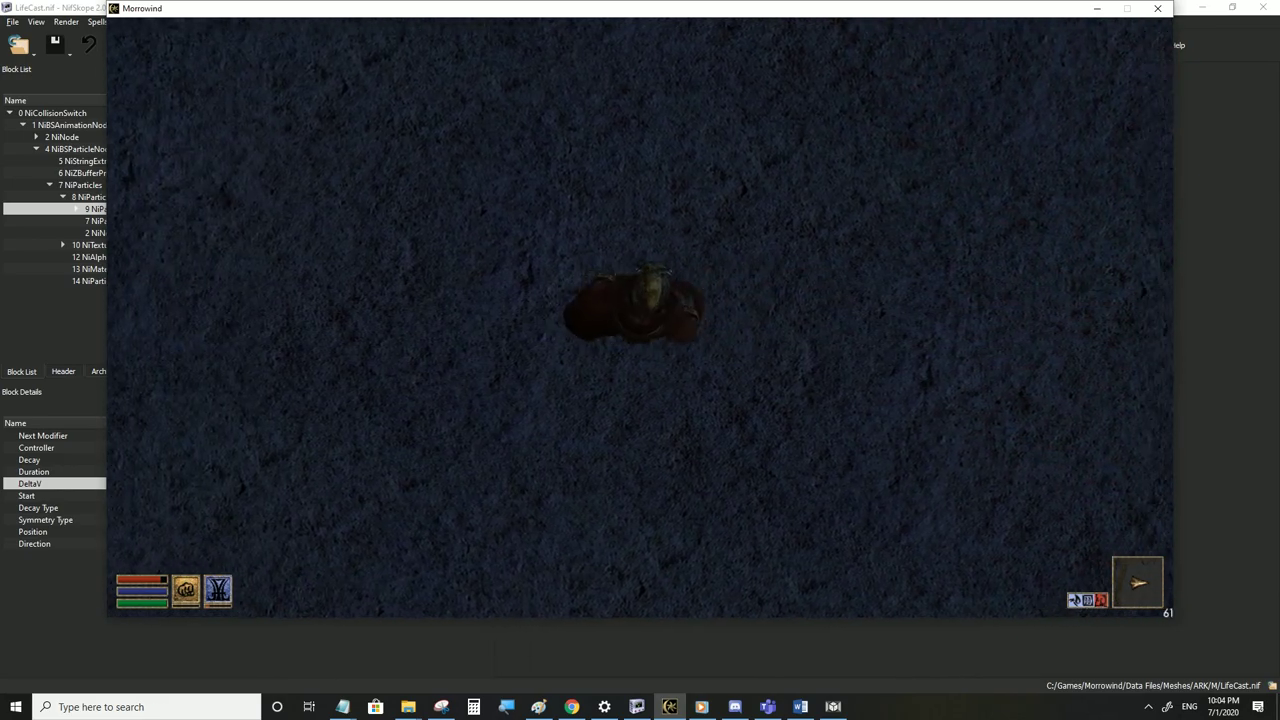
{"action": "key", "text": "alt+Tab"}
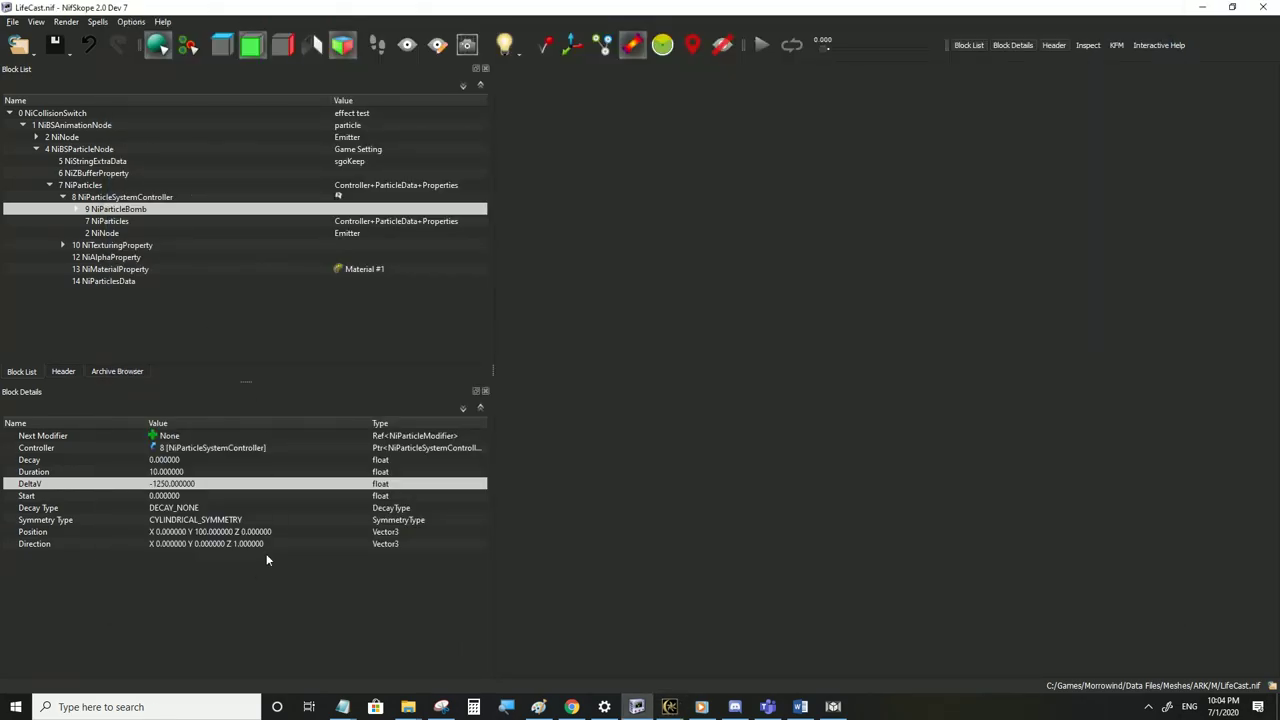
Set the bomb's Position Y to 500, save, and view the particles in Morrowind third-person
{"action": "double_click", "coordinate": [217, 532]}
{"action": "double_click", "coordinate": [262, 532]}
{"action": "type", "text": "5"}
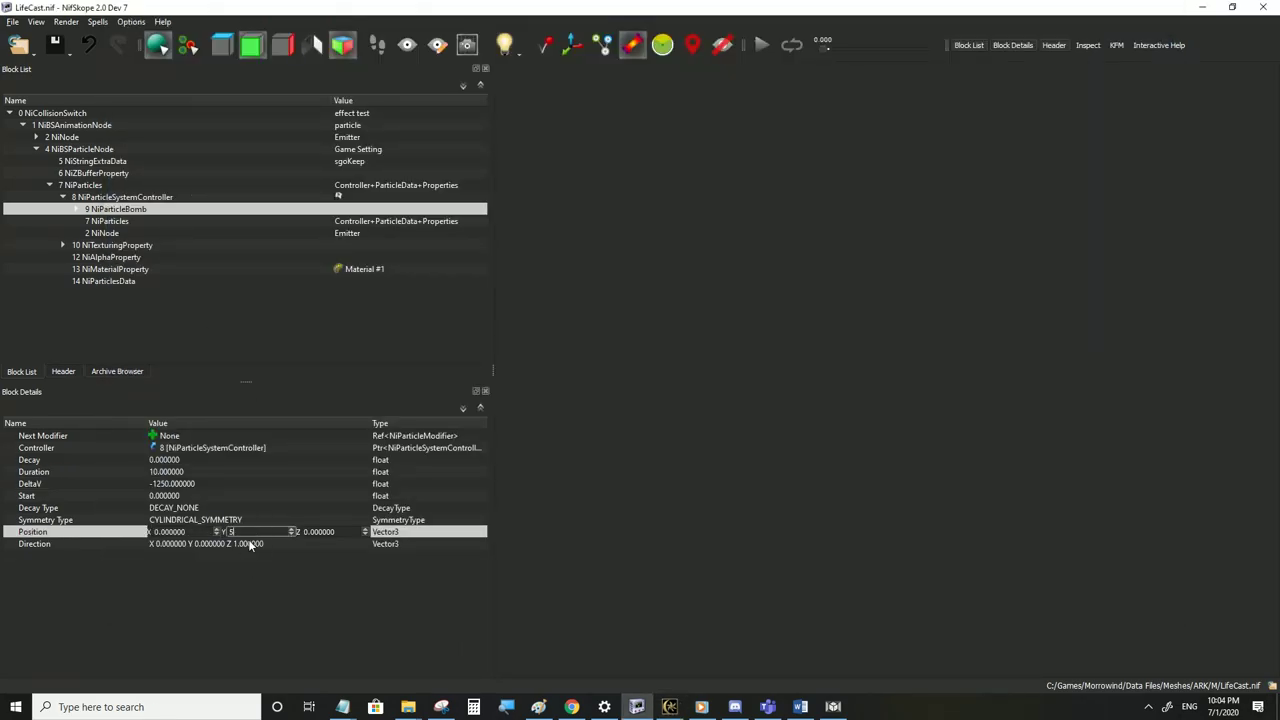
{"action": "type", "text": "00"}
{"action": "left_click", "coordinate": [250, 544]}
{"action": "left_click", "coordinate": [12, 25]}
{"action": "left_click", "coordinate": [31, 131]}
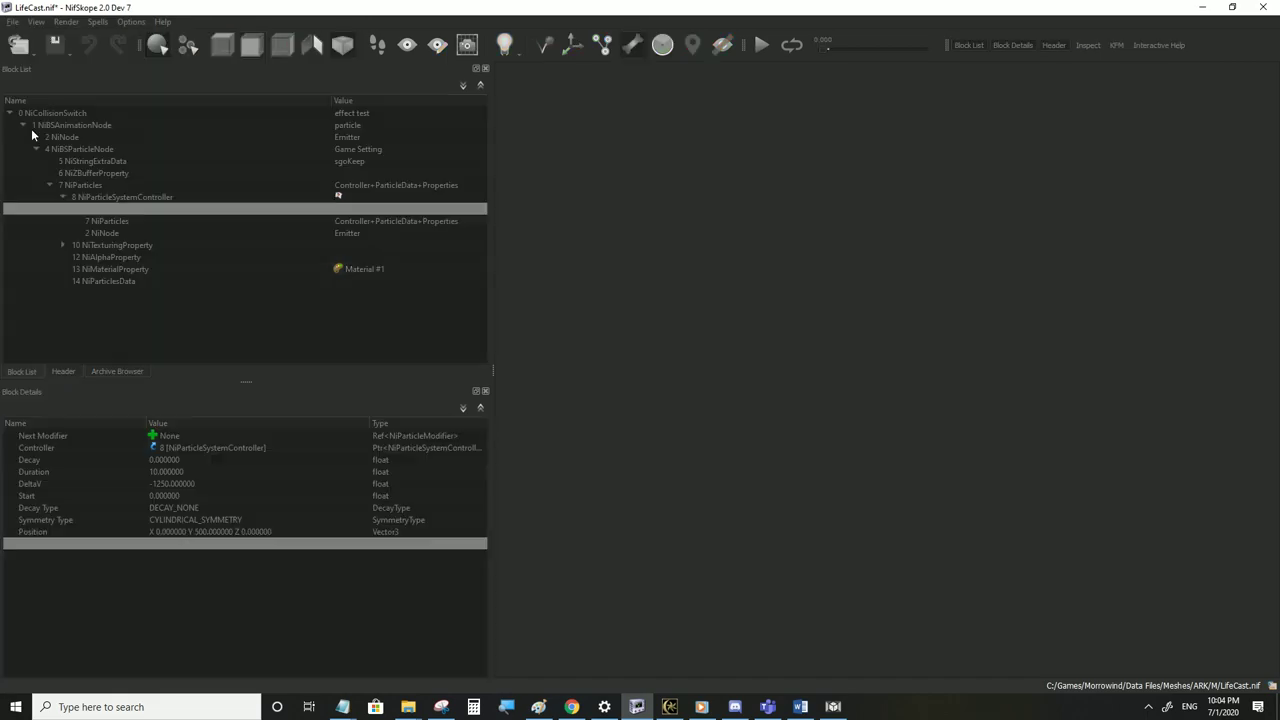
{"action": "left_click", "coordinate": [673, 704]}
{"action": "key", "text": "s"}
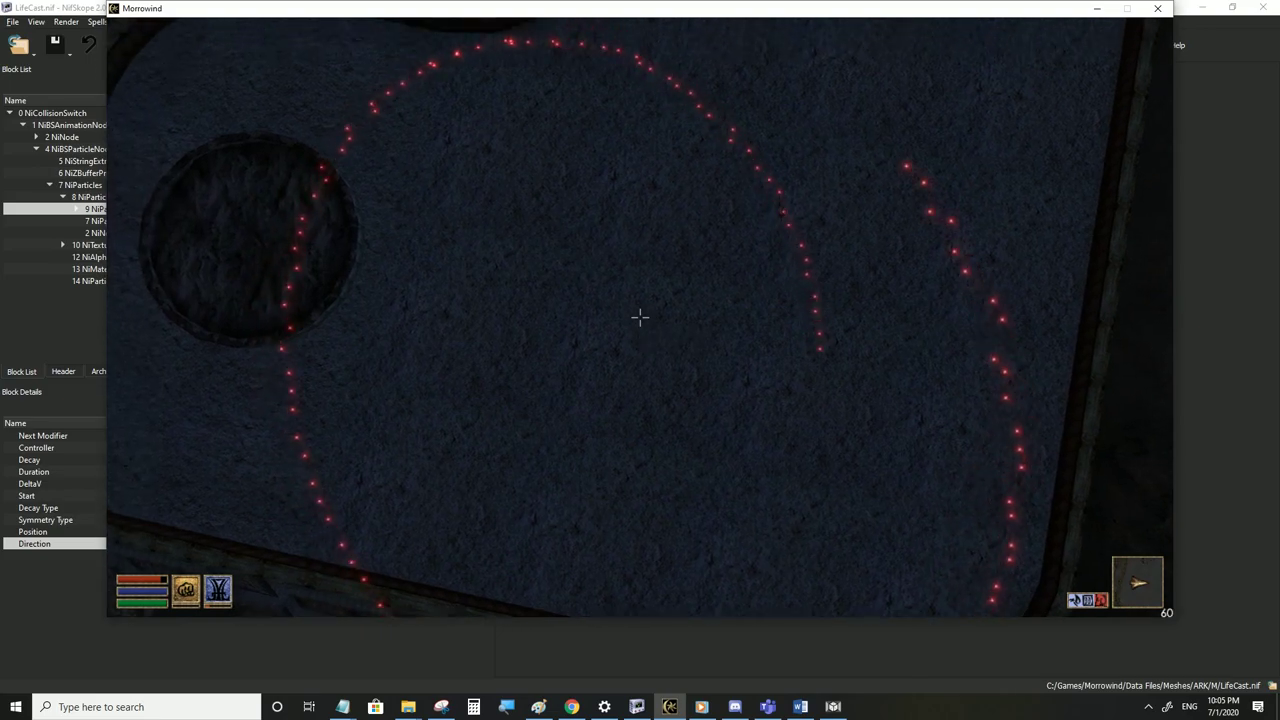
{"action": "key", "text": "Tab"}
{"action": "key", "text": "s"}
{"action": "key", "text": "w"}
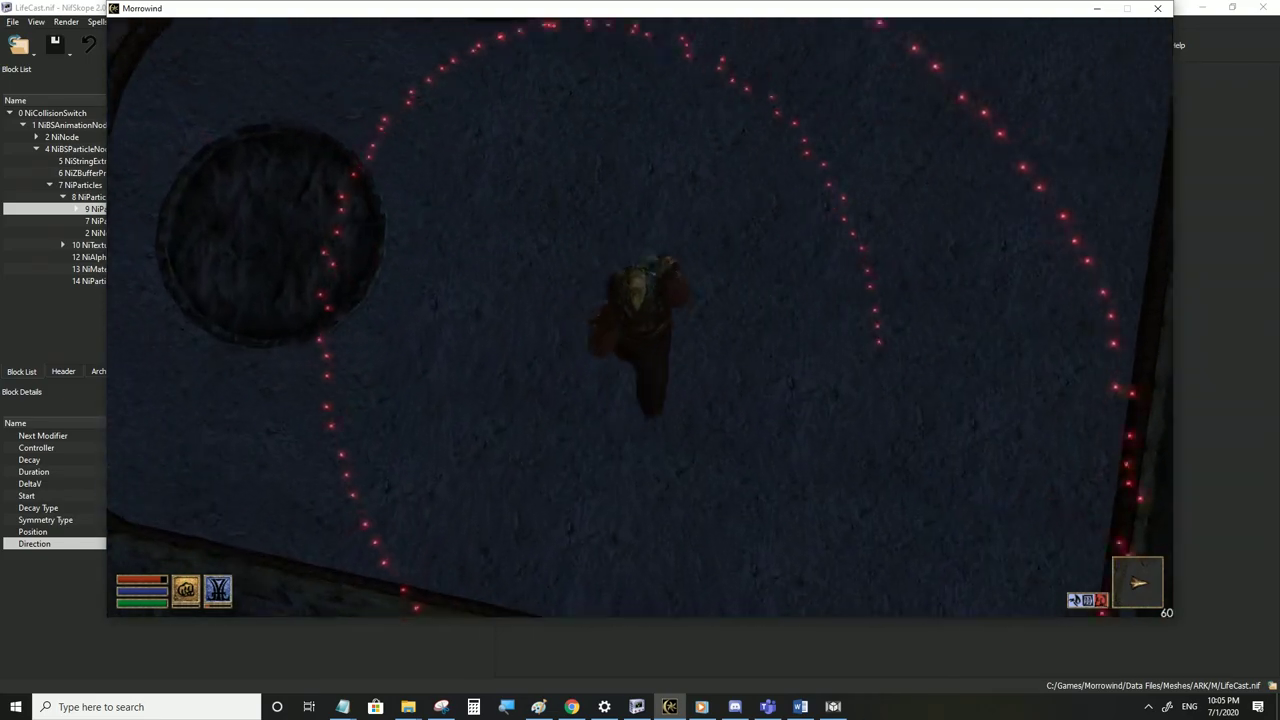
{"action": "key", "text": "s"}
{"action": "key", "text": "alt+Tab"}
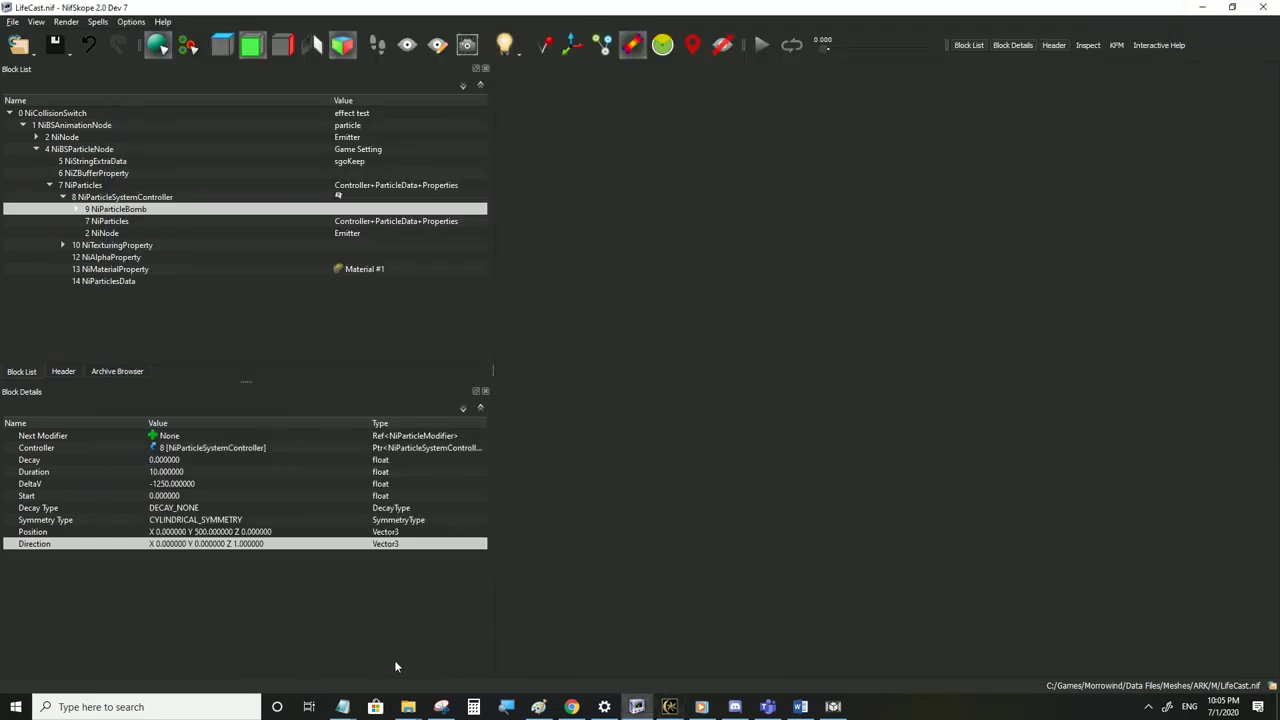
Raise Position Y to 700, save, and fly around the resulting red rings in Morrowind
{"action": "double_click", "coordinate": [221, 532]}
{"action": "left_click", "coordinate": [246, 532]}
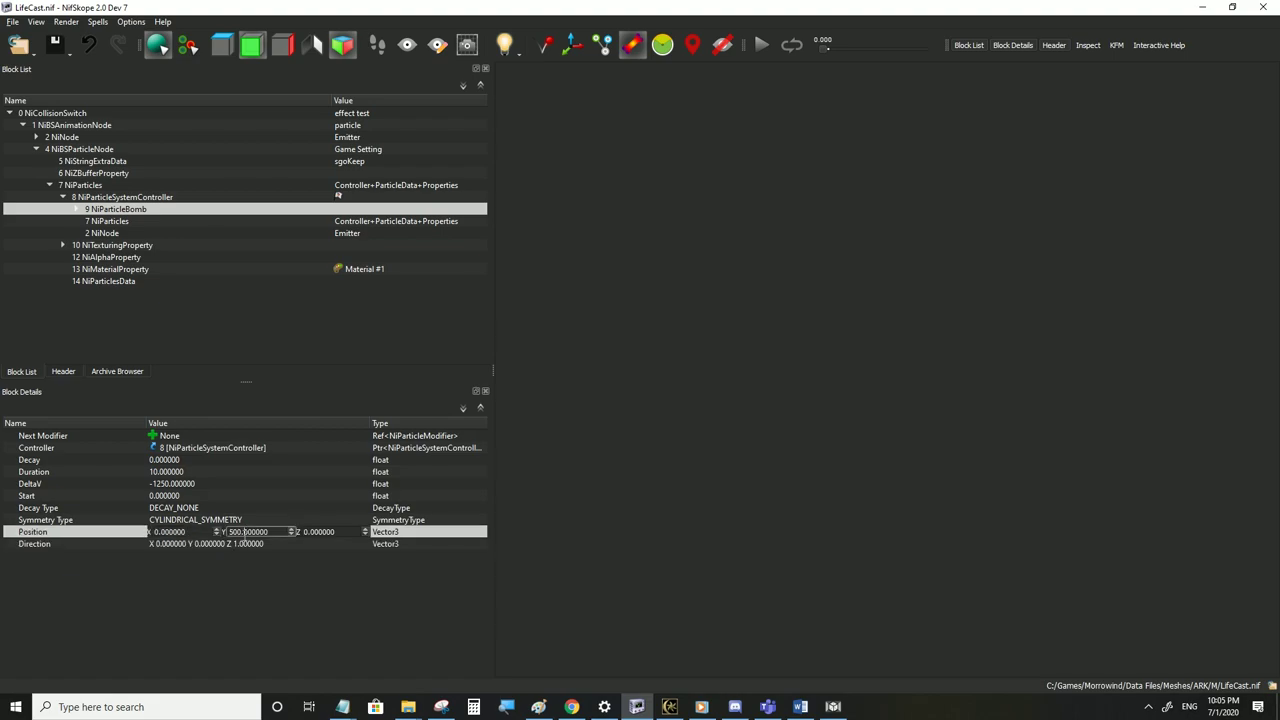
{"action": "type", "text": "700"}
{"action": "left_click", "coordinate": [230, 543]}
{"action": "left_click", "coordinate": [10, 22]}
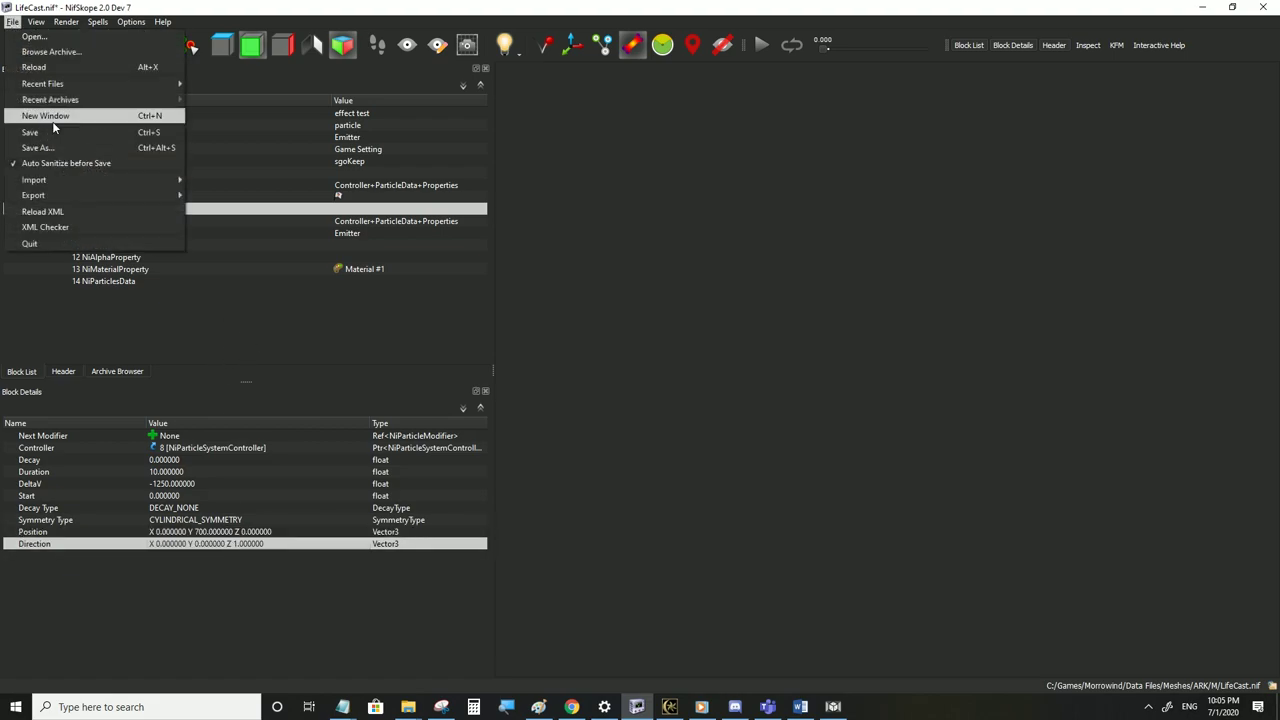
{"action": "left_click", "coordinate": [59, 133]}
{"action": "left_click", "coordinate": [672, 705]}
{"action": "key", "text": "s"}
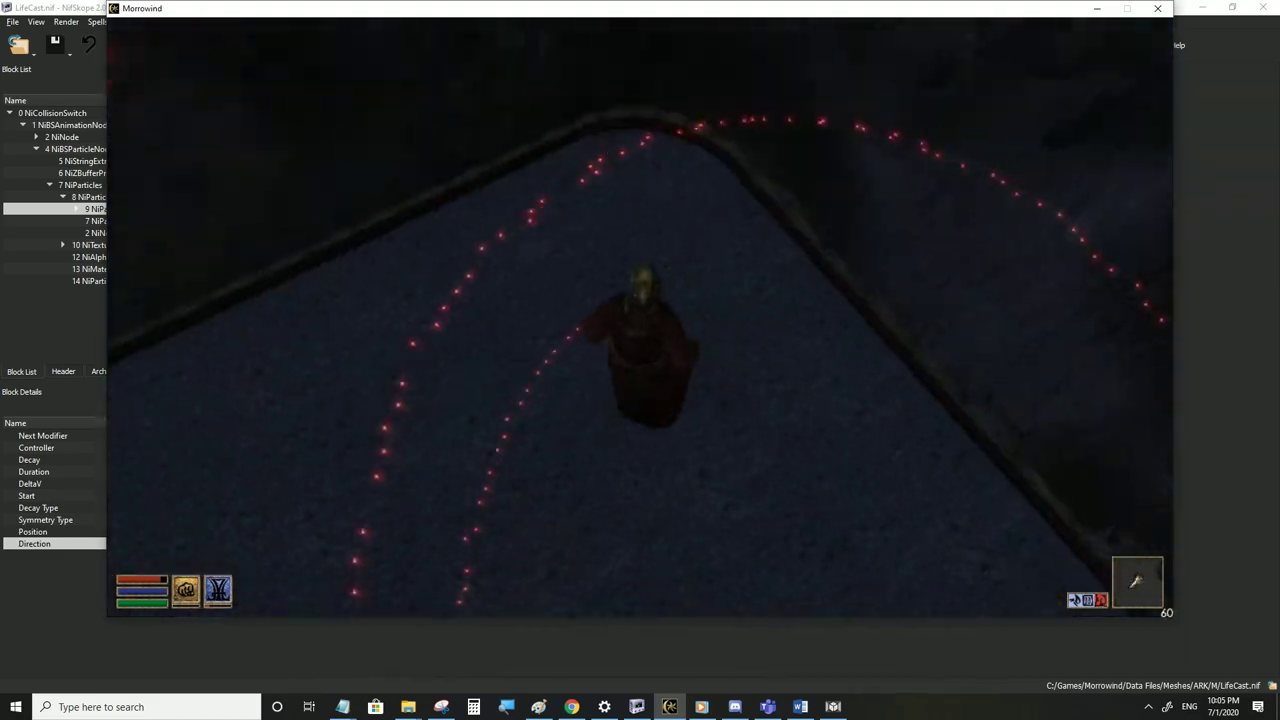
{"action": "key", "text": "w"}
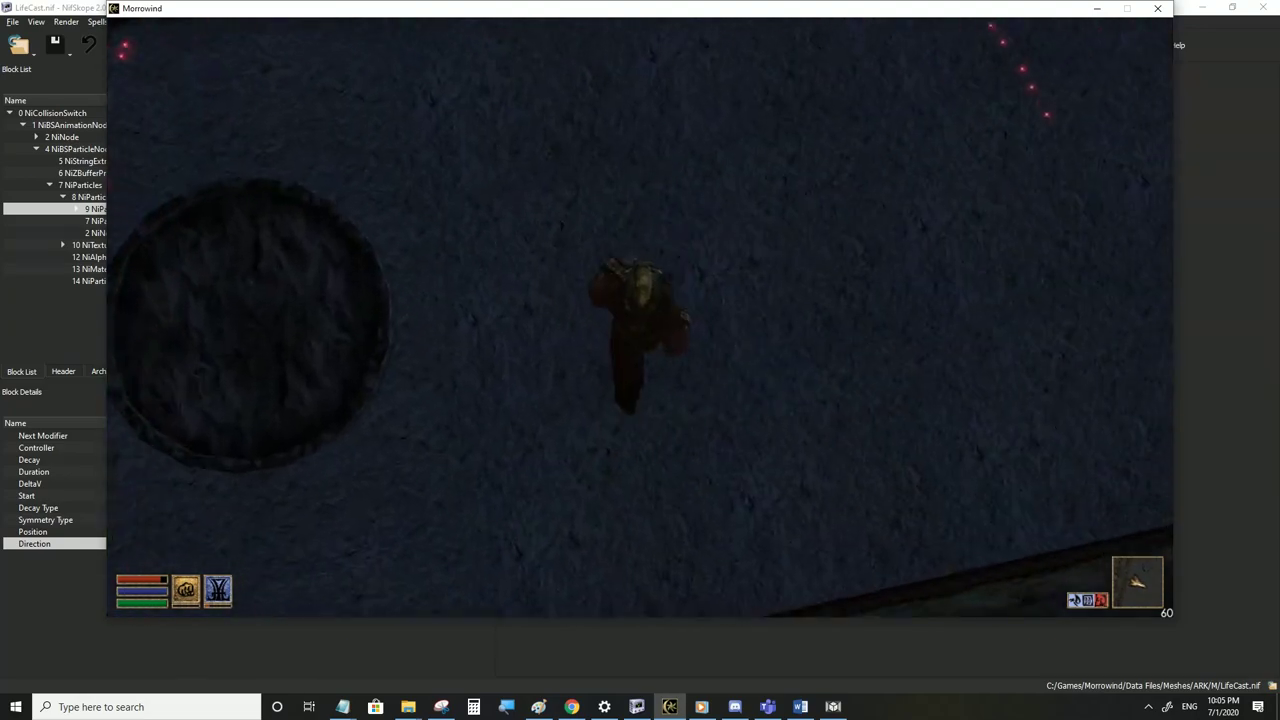
{"action": "key", "text": "s"}
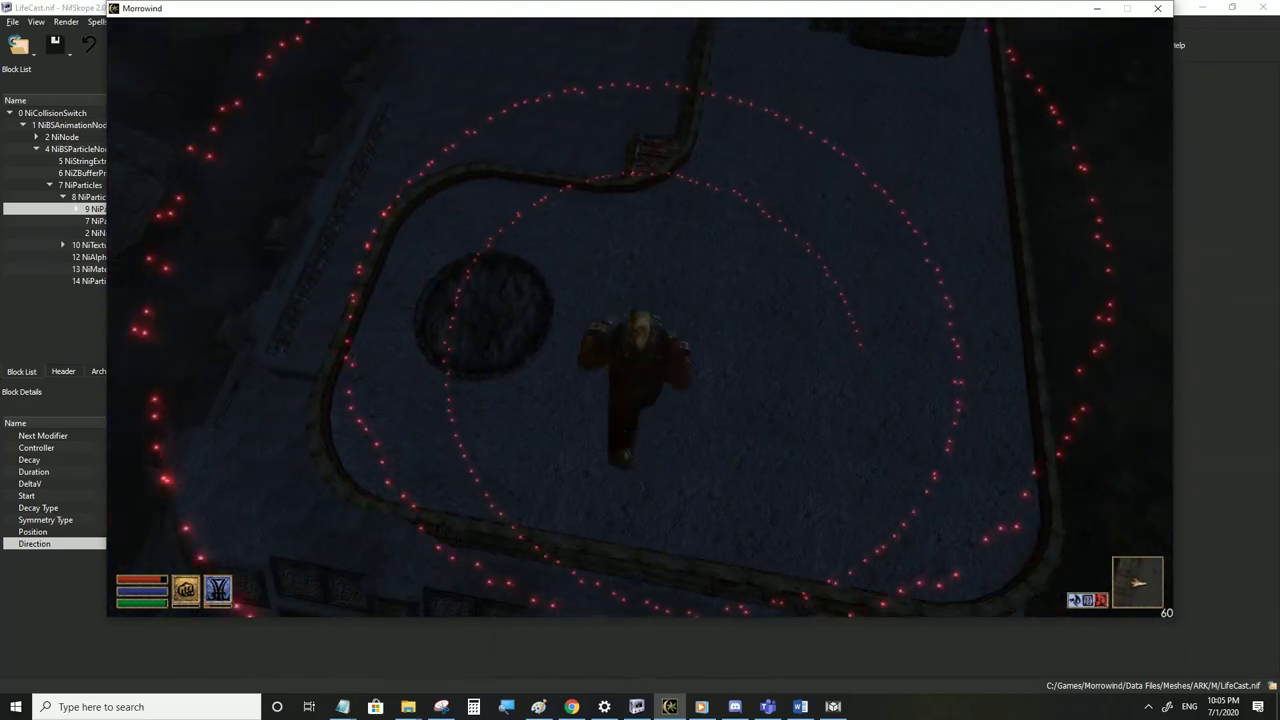
{"action": "key", "text": "alt+Tab"}
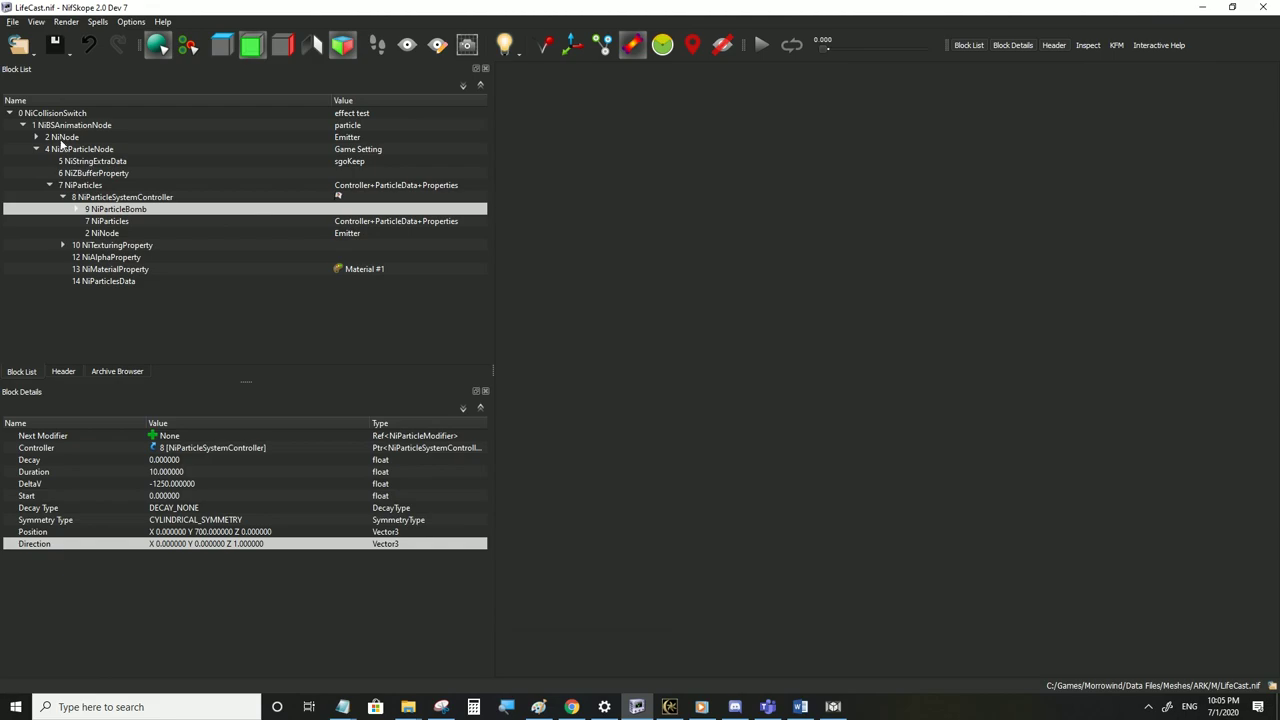
Set the NiBSAnimationNode Scale to 0.1, save, and test it in Morrowind
{"action": "left_click", "coordinate": [60, 137]}
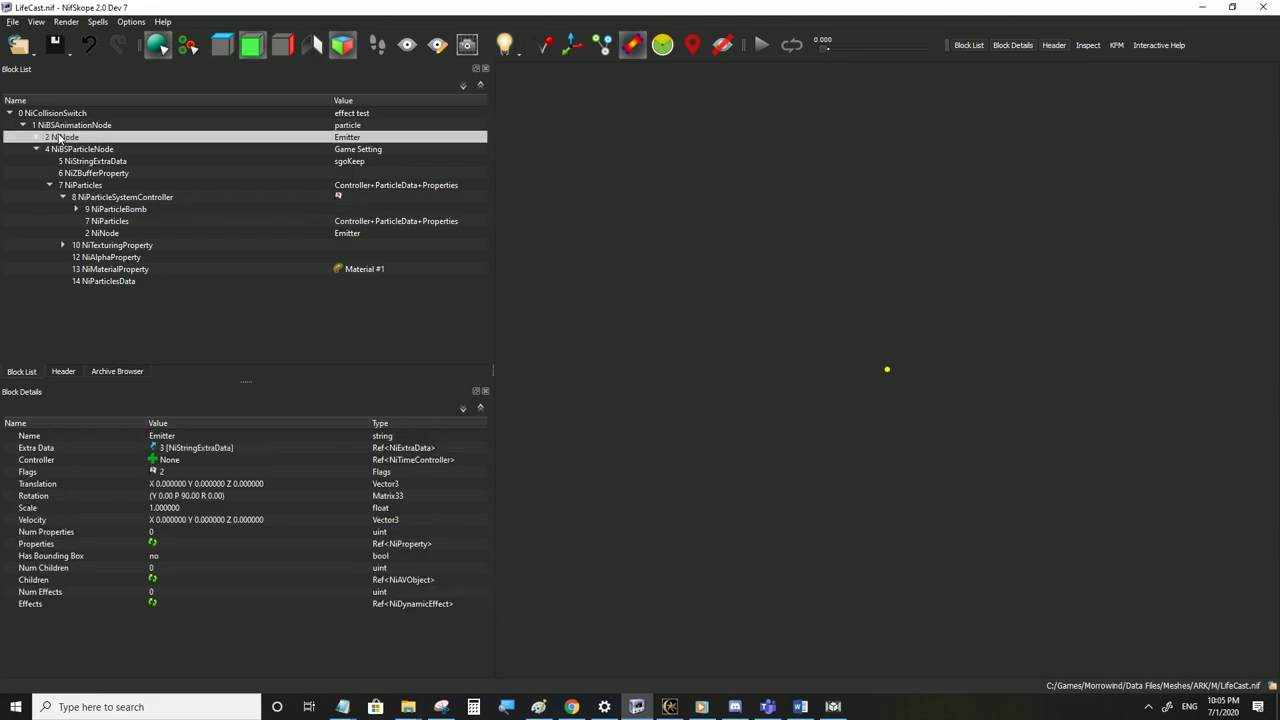
{"action": "left_click", "coordinate": [58, 126]}
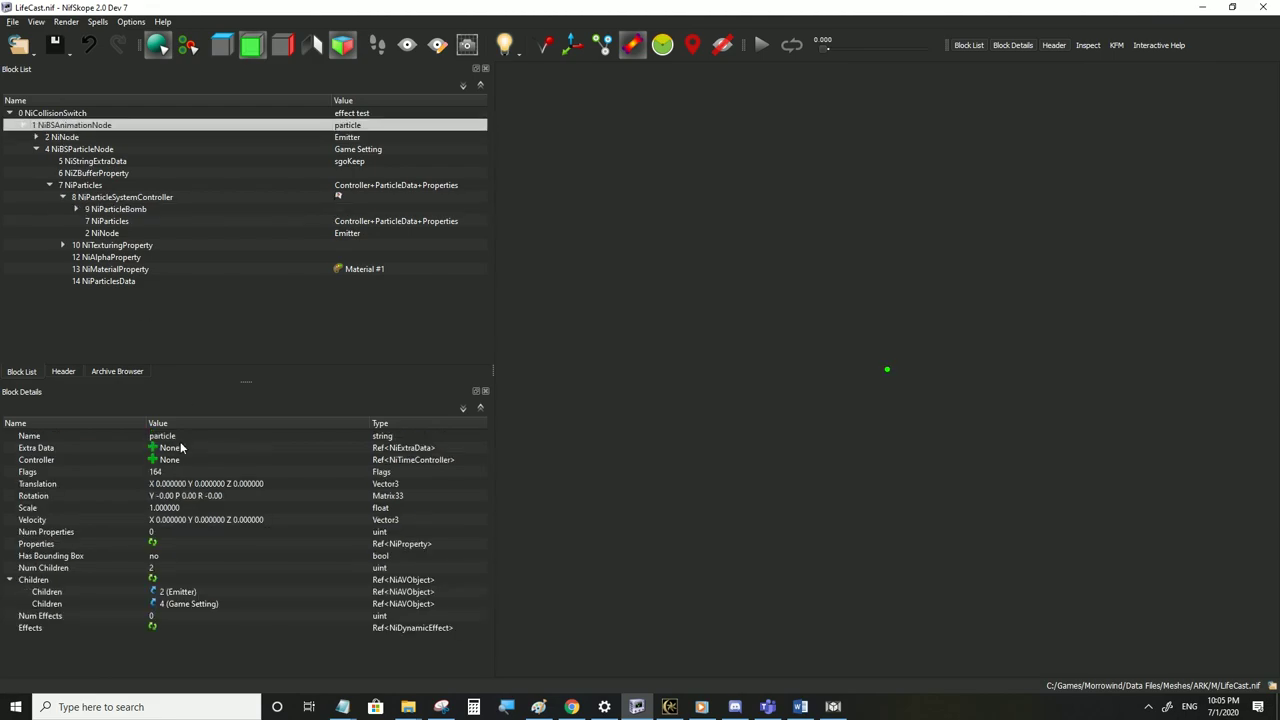
{"action": "double_click", "coordinate": [170, 508]}
{"action": "type", "text": "0.1"}
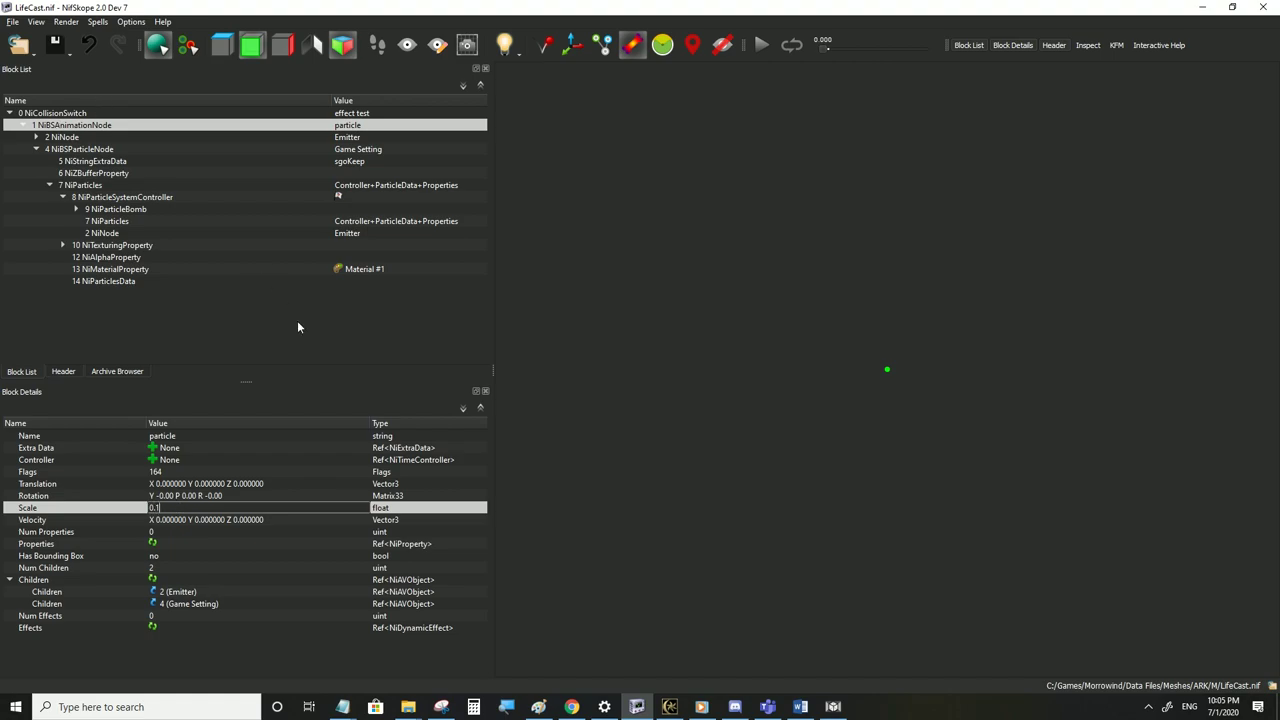
{"action": "key", "text": "Return"}
{"action": "left_click", "coordinate": [14, 22]}
{"action": "left_click", "coordinate": [34, 130]}
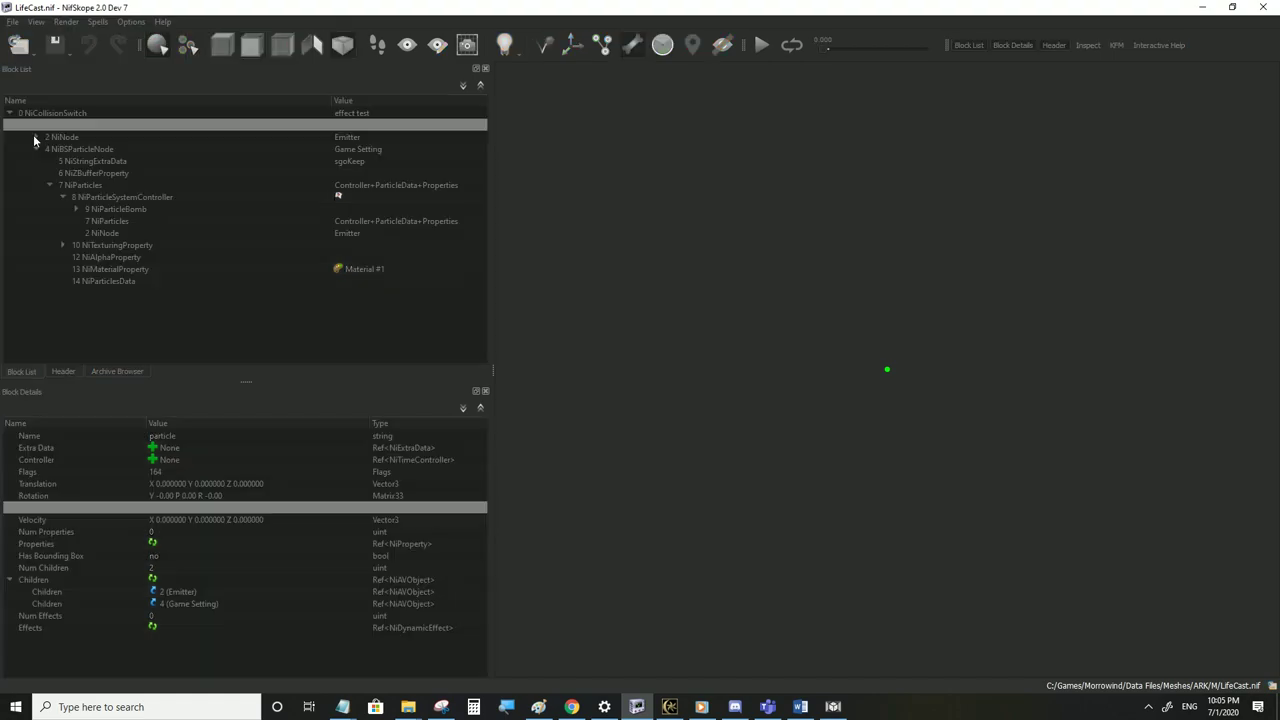
{"action": "key", "text": "alt+Tab"}
{"action": "key", "text": "alt+Tab"}
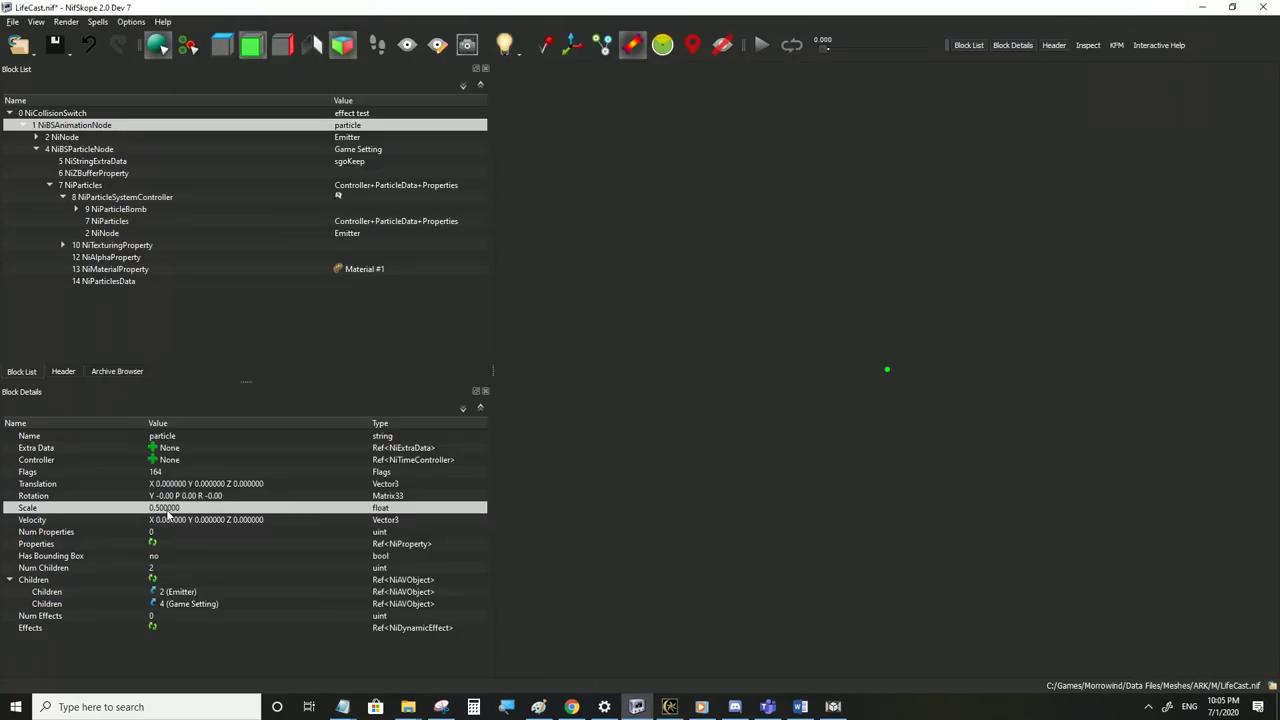
Save the node at Scale 0.5 and walk through the particle ring in Morrowind
{"action": "left_click", "coordinate": [12, 22]}
{"action": "left_click", "coordinate": [34, 127]}
{"action": "key", "text": "alt+Tab"}
{"action": "key", "text": "w"}
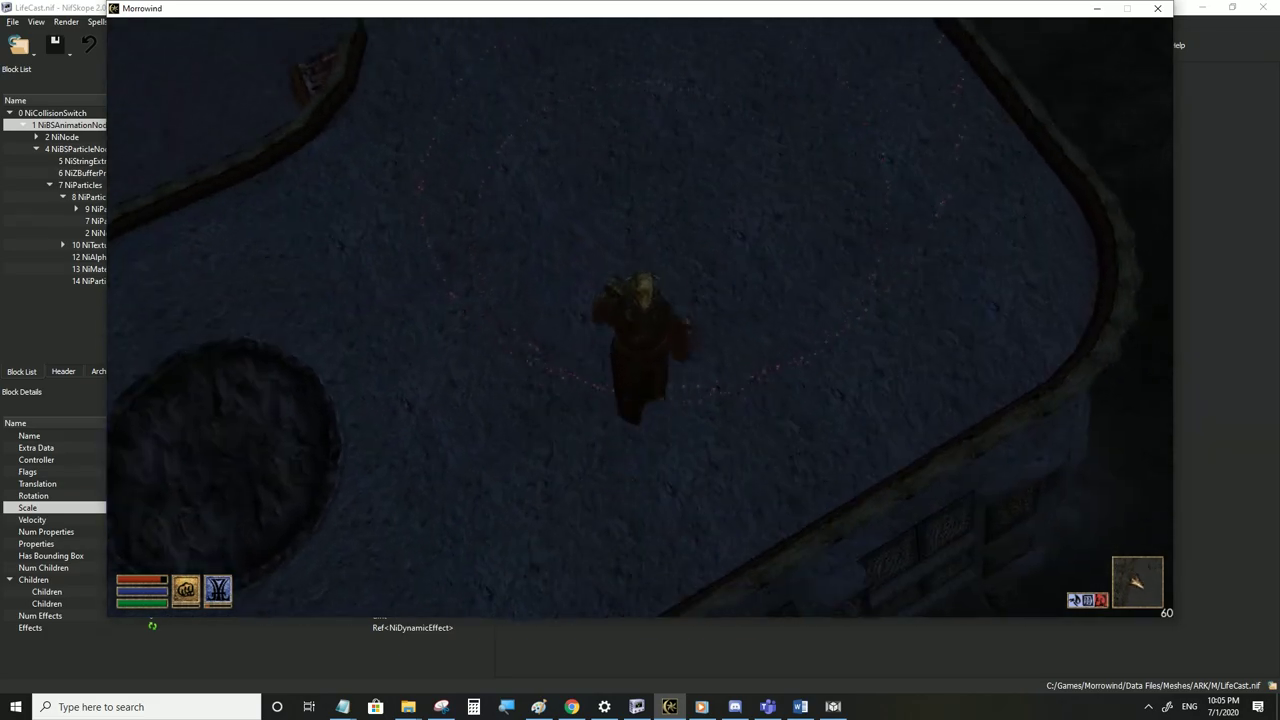
{"action": "key", "text": "w"}
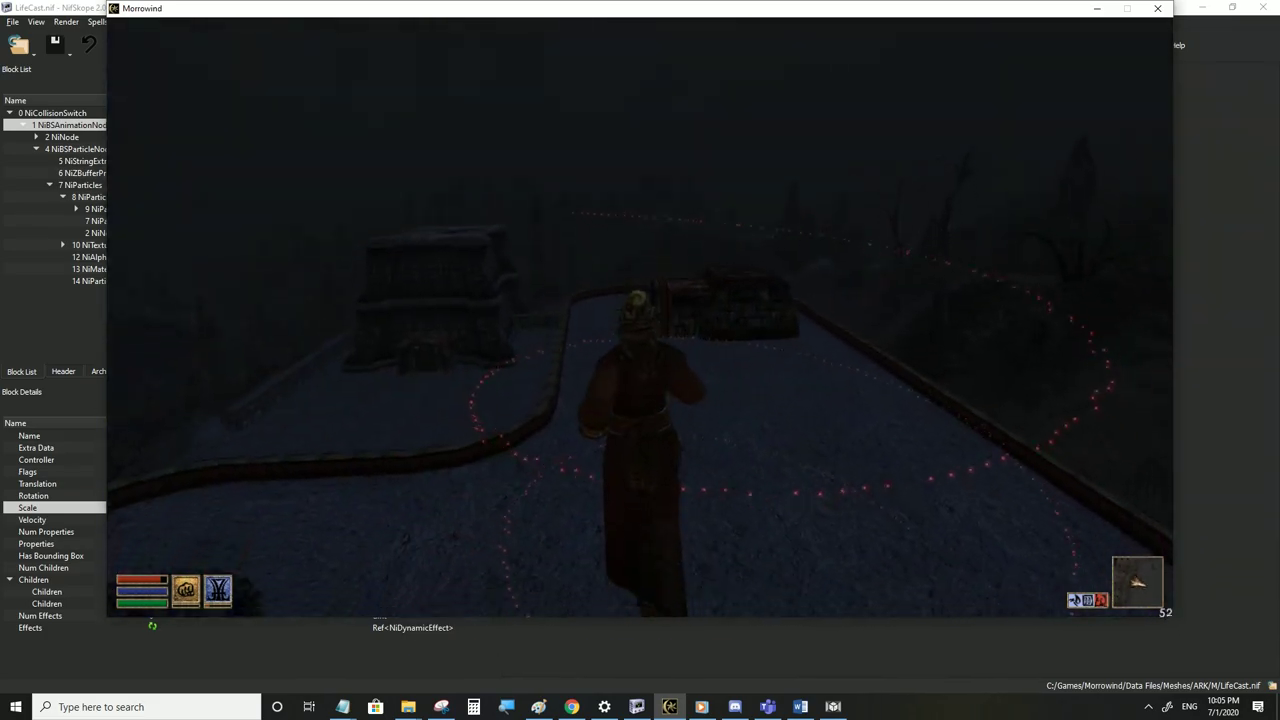
{"action": "key", "text": "alt+Tab"}
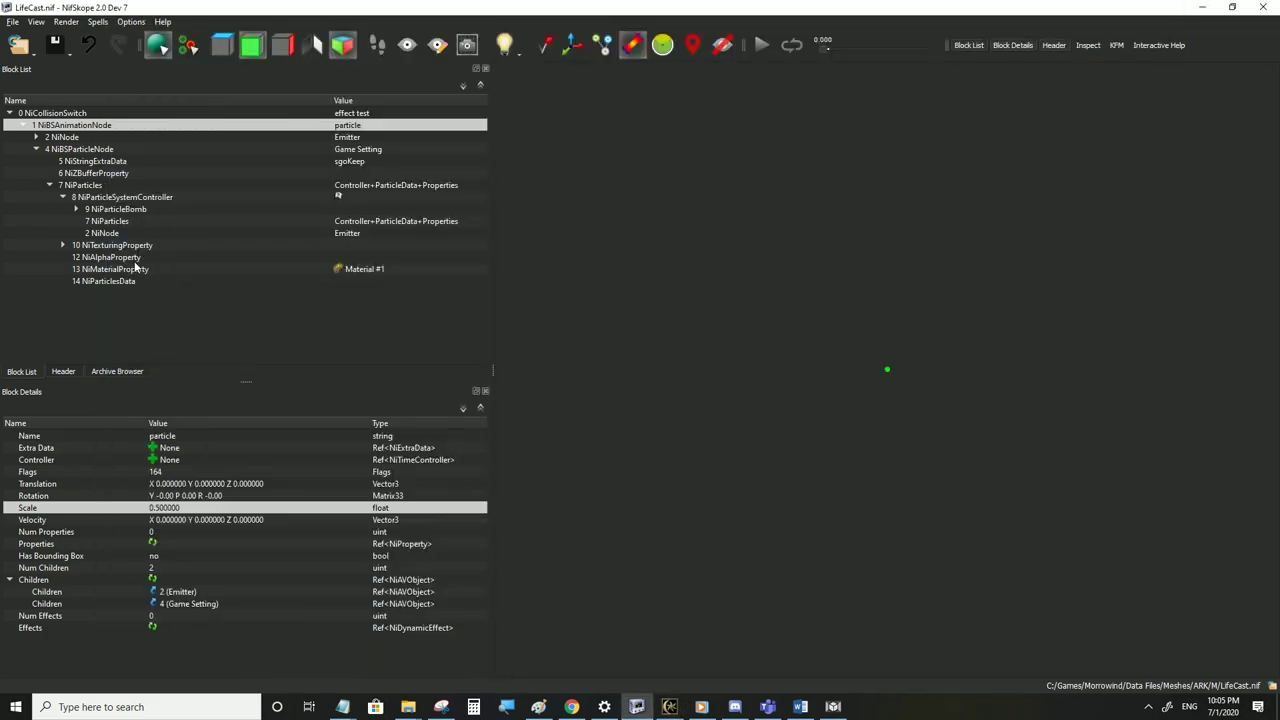
Reset the Scale to 1, save, and check the wider ring in Morrowind
{"action": "left_click", "coordinate": [175, 496]}
{"action": "left_click", "coordinate": [12, 22]}
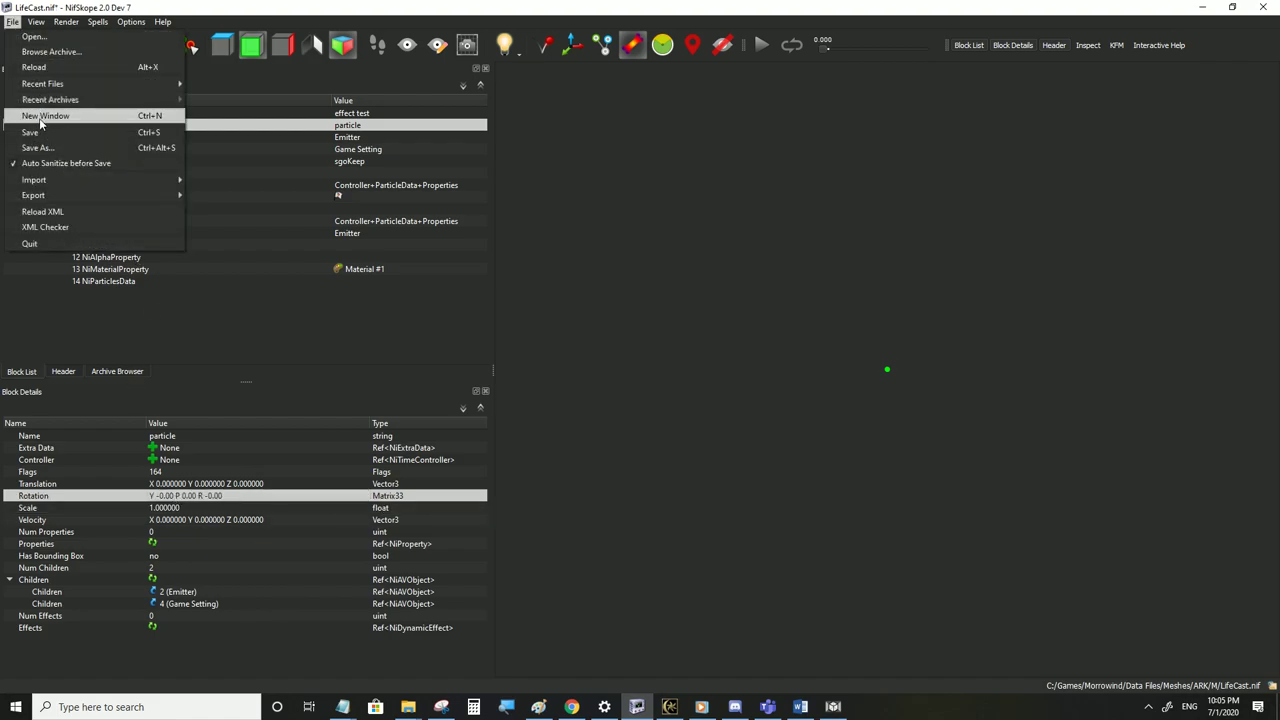
{"action": "left_click", "coordinate": [668, 707]}
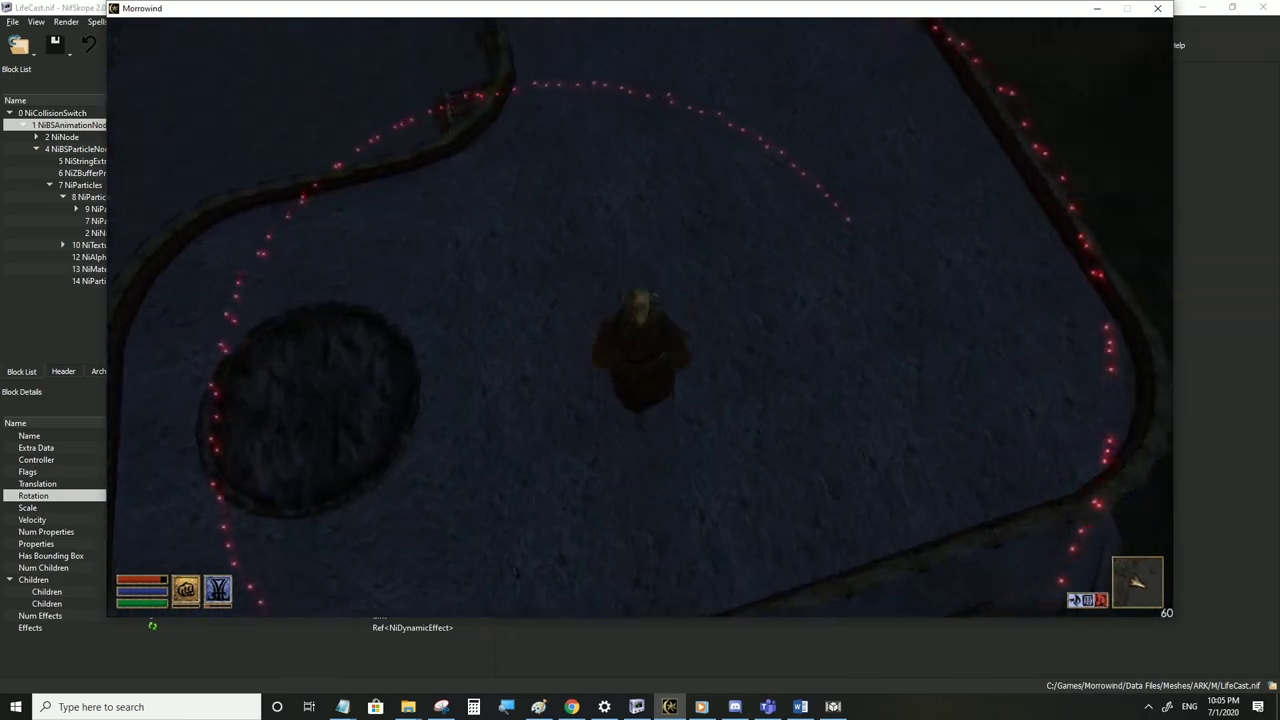
{"action": "key", "text": "alt+Tab"}
{"action": "left_click", "coordinate": [107, 197]}
Set NiParticleBomb Position Y to 100, save, and view the particle trails in Morrowind
{"action": "left_click", "coordinate": [110, 209]}
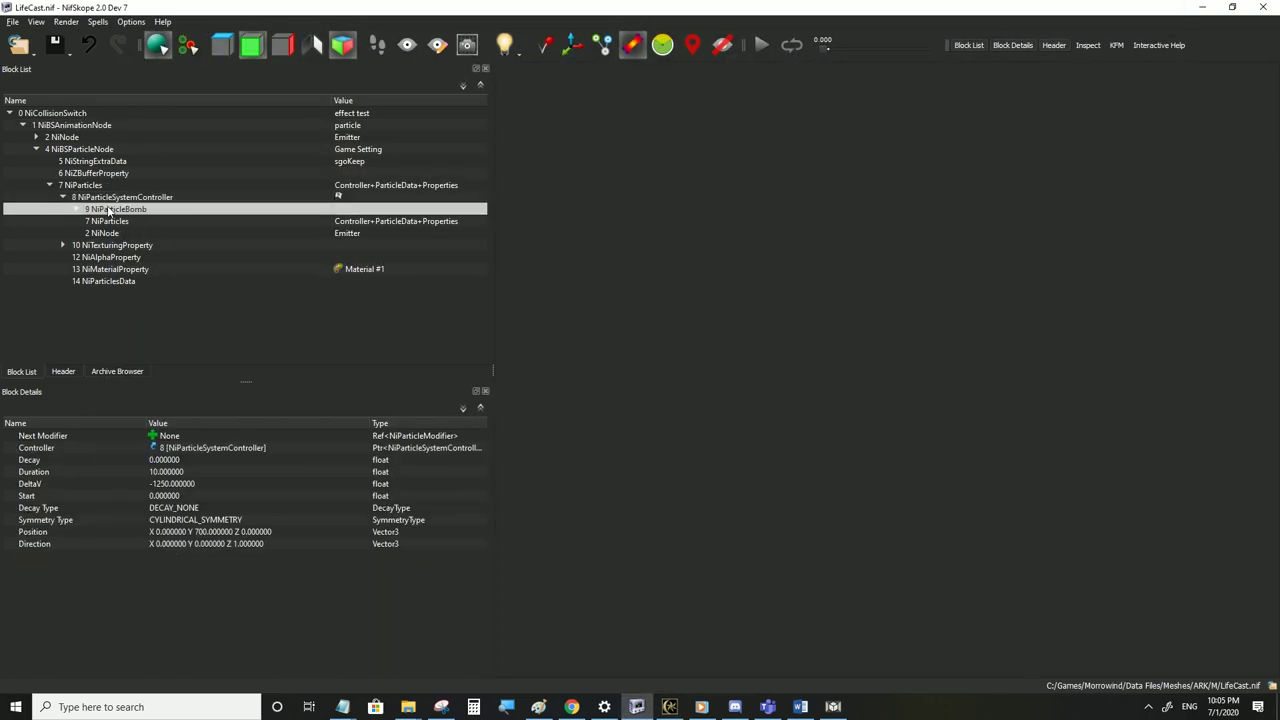
{"action": "left_click", "coordinate": [213, 533]}
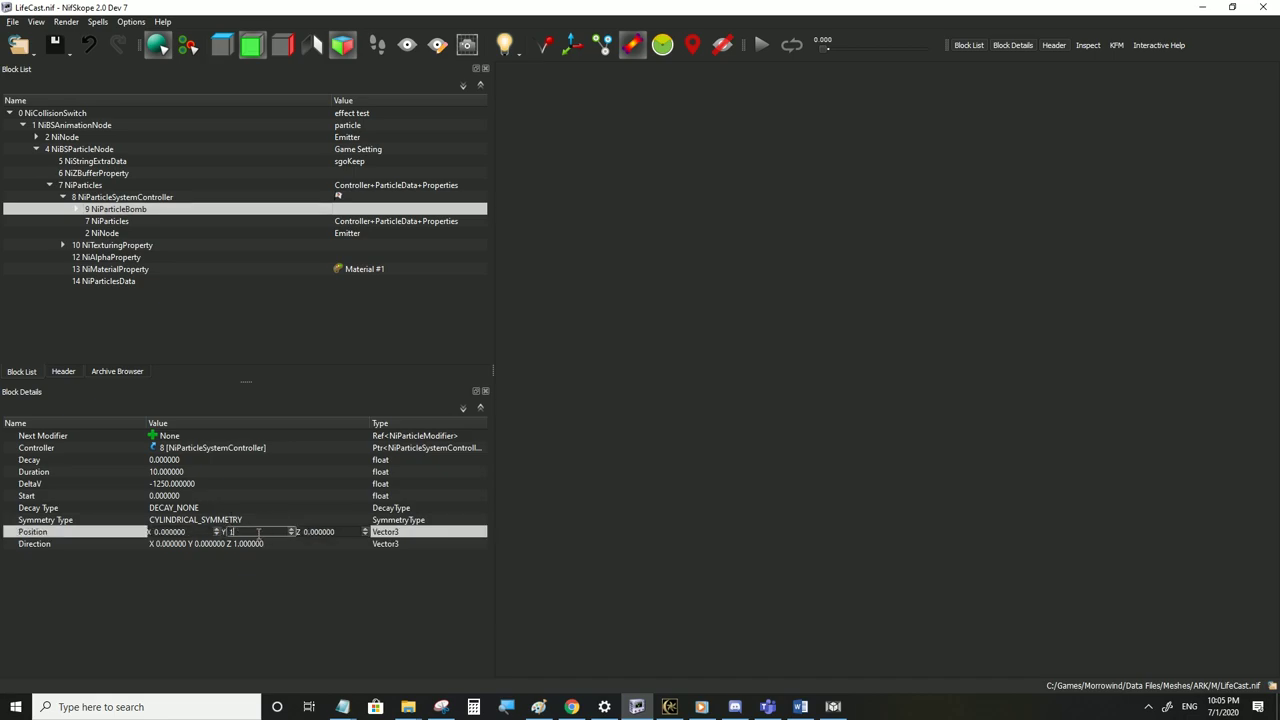
{"action": "type", "text": "100"}
{"action": "left_click", "coordinate": [251, 543]}
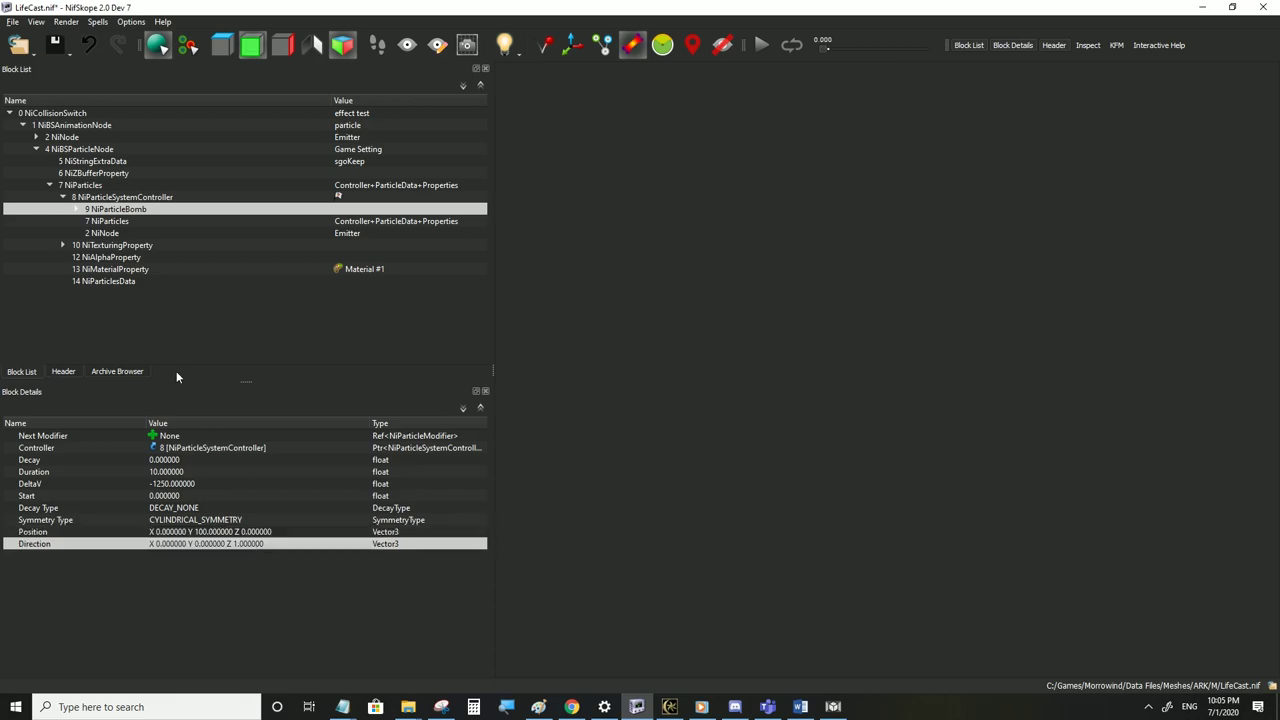
{"action": "left_click", "coordinate": [12, 21]}
{"action": "left_click", "coordinate": [31, 133]}
{"action": "left_click", "coordinate": [670, 706]}
{"action": "key", "text": "w"}
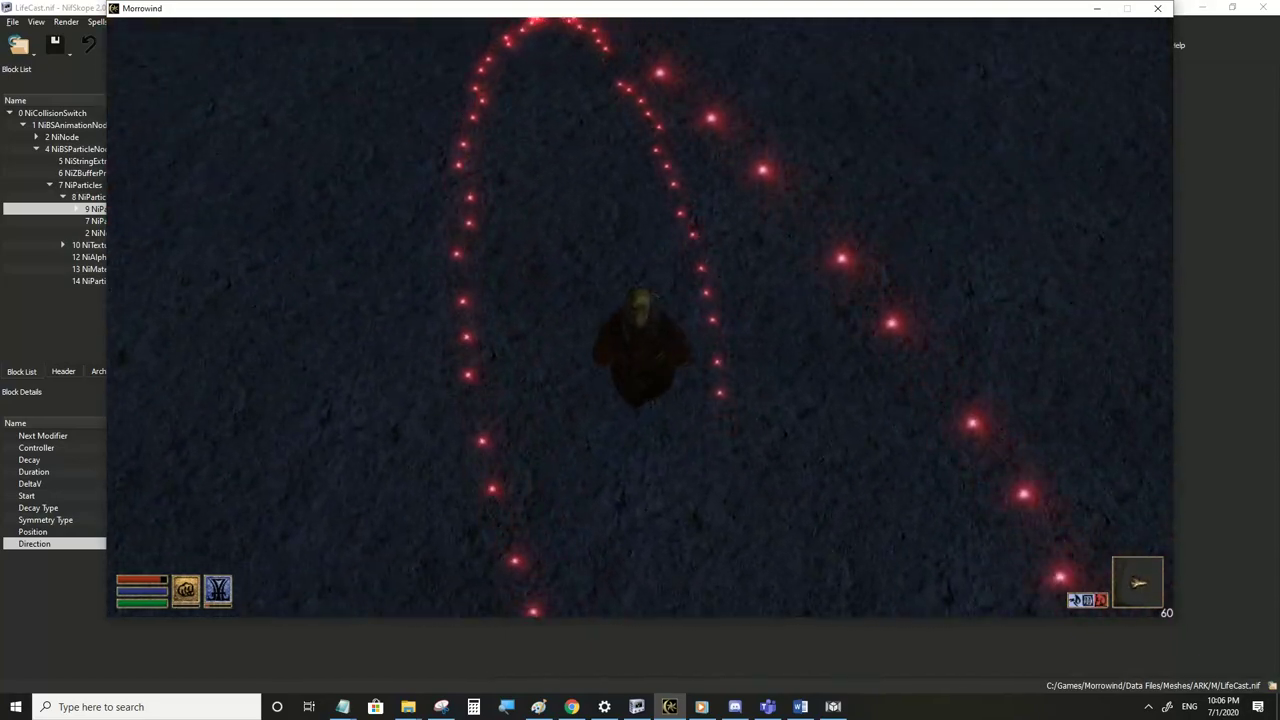
{"action": "left_click", "coordinate": [670, 706]}
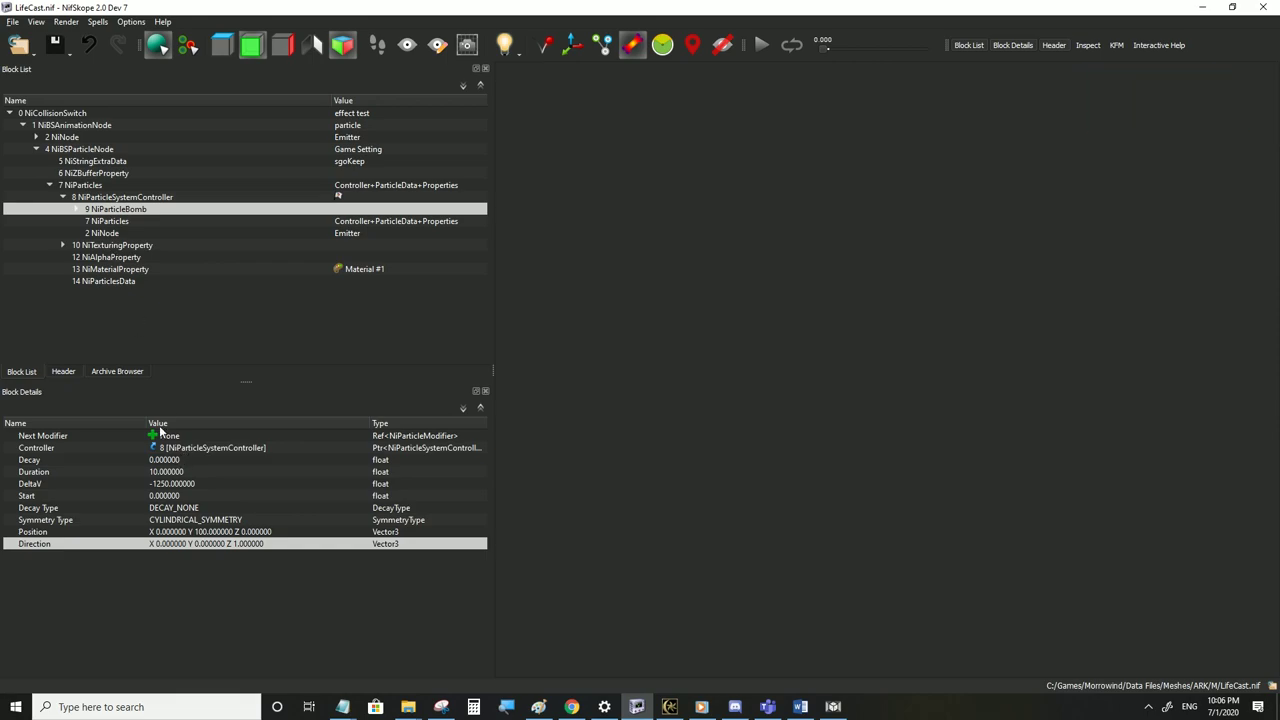
{"action": "double_click", "coordinate": [171, 484]}
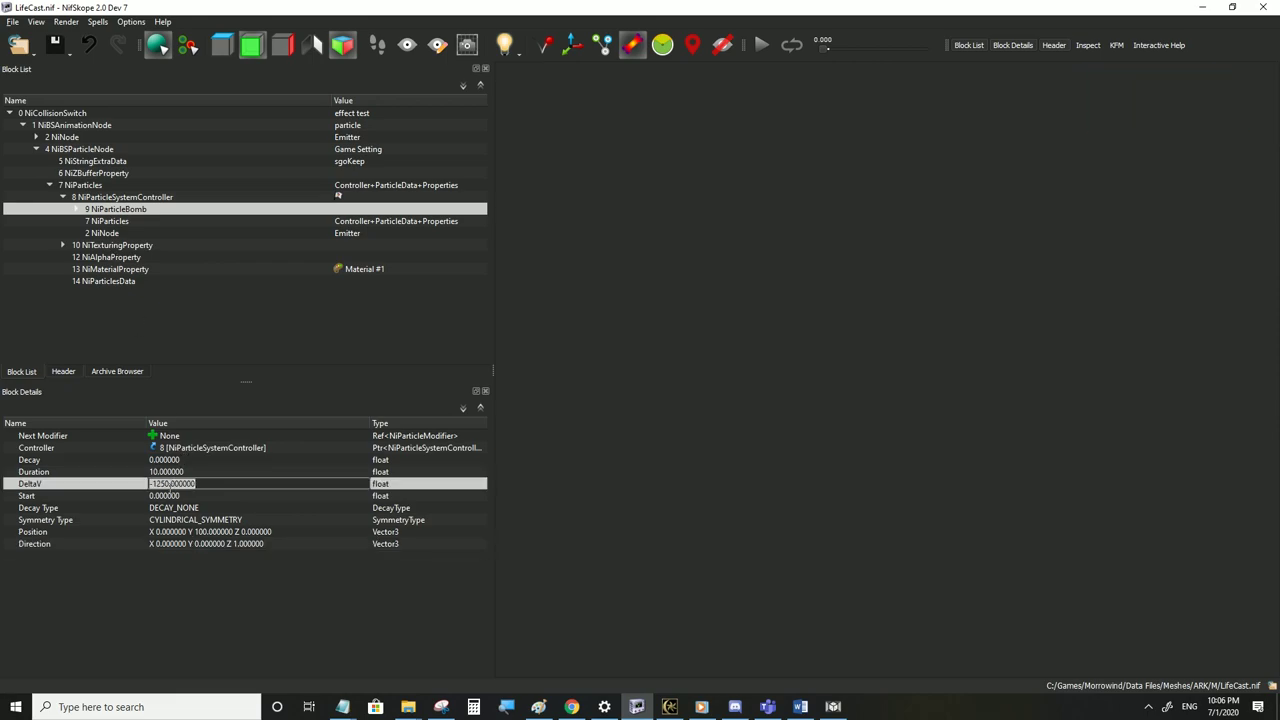
Save DeltaV at -1600 and test it in Morrowind
{"action": "left_click", "coordinate": [12, 21]}
{"action": "left_click", "coordinate": [40, 129]}
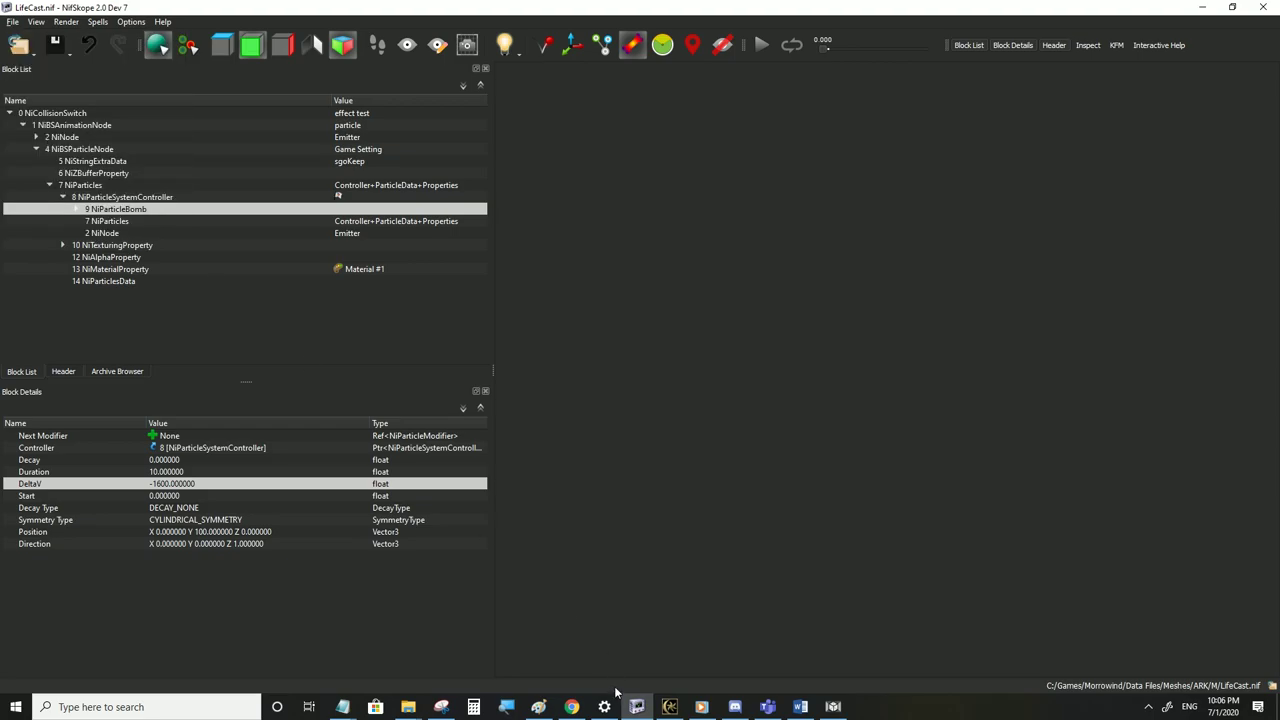
{"action": "left_click", "coordinate": [670, 707]}
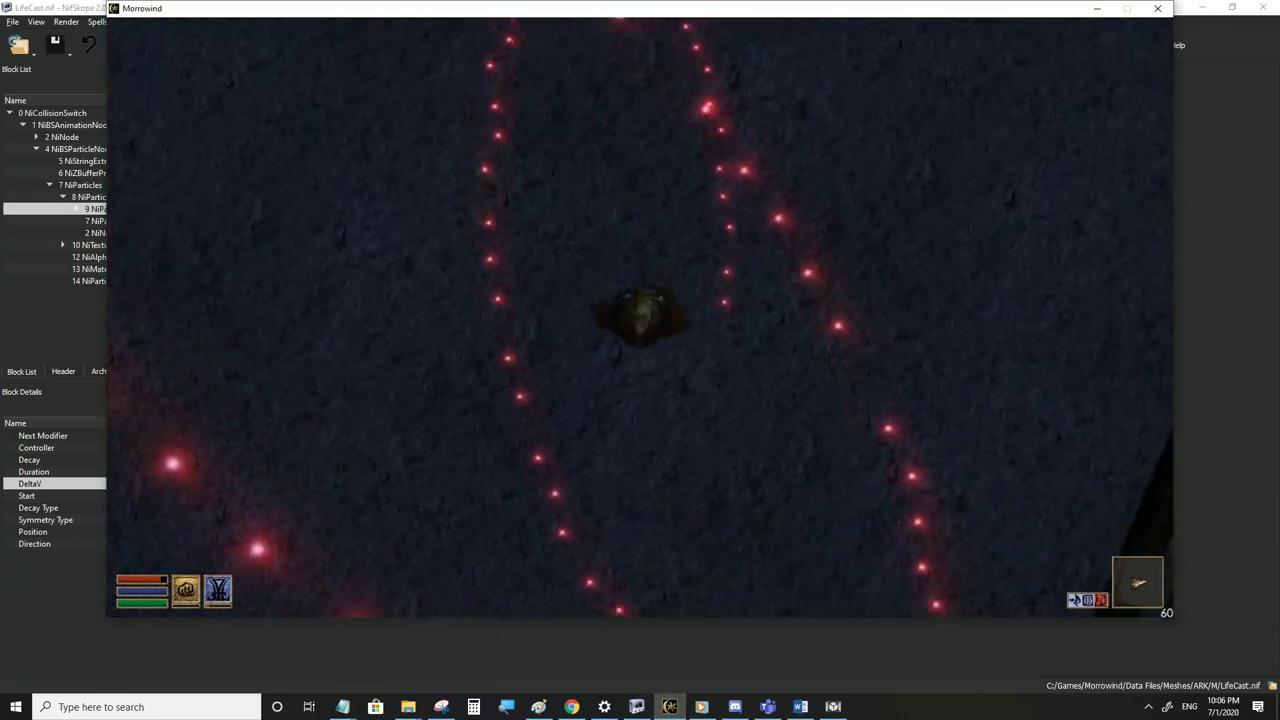
{"action": "key", "text": "alt+Tab"}
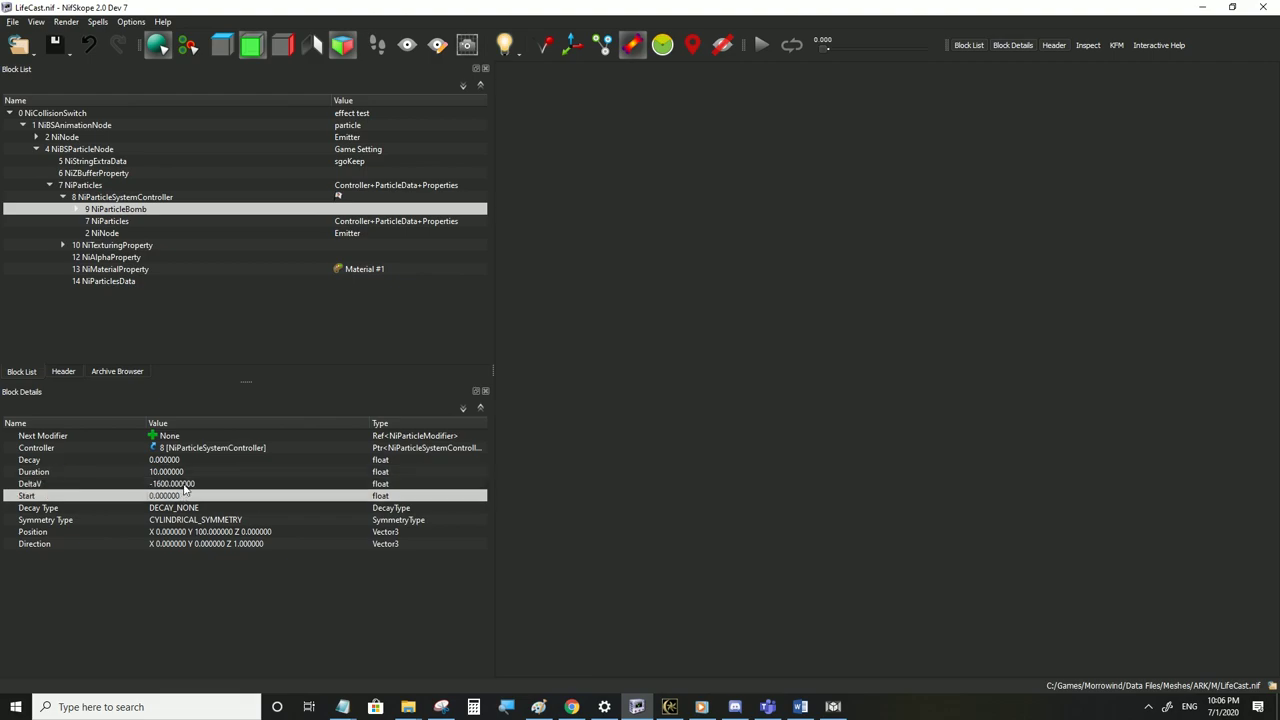
Change DeltaV to -2500, save, and test it in Morrowind
{"action": "double_click", "coordinate": [184, 485]}
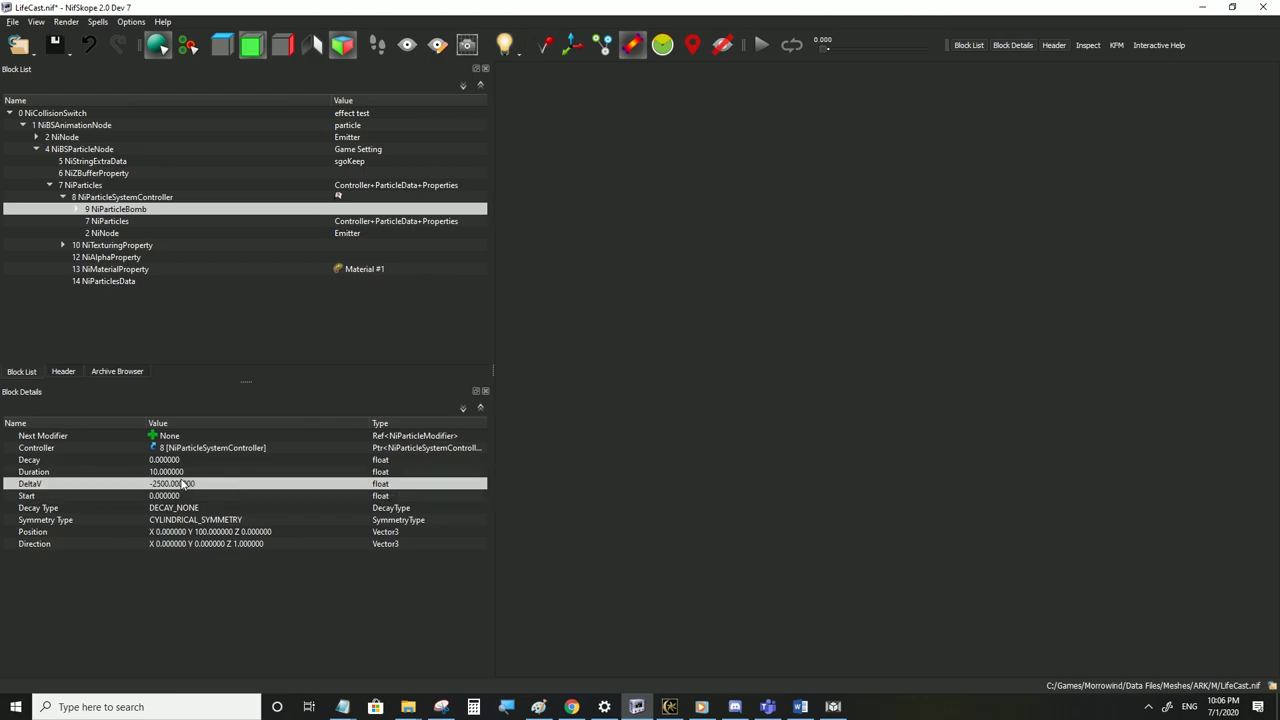
{"action": "left_click", "coordinate": [13, 22]}
{"action": "left_click", "coordinate": [40, 133]}
{"action": "key", "text": "alt+Tab"}
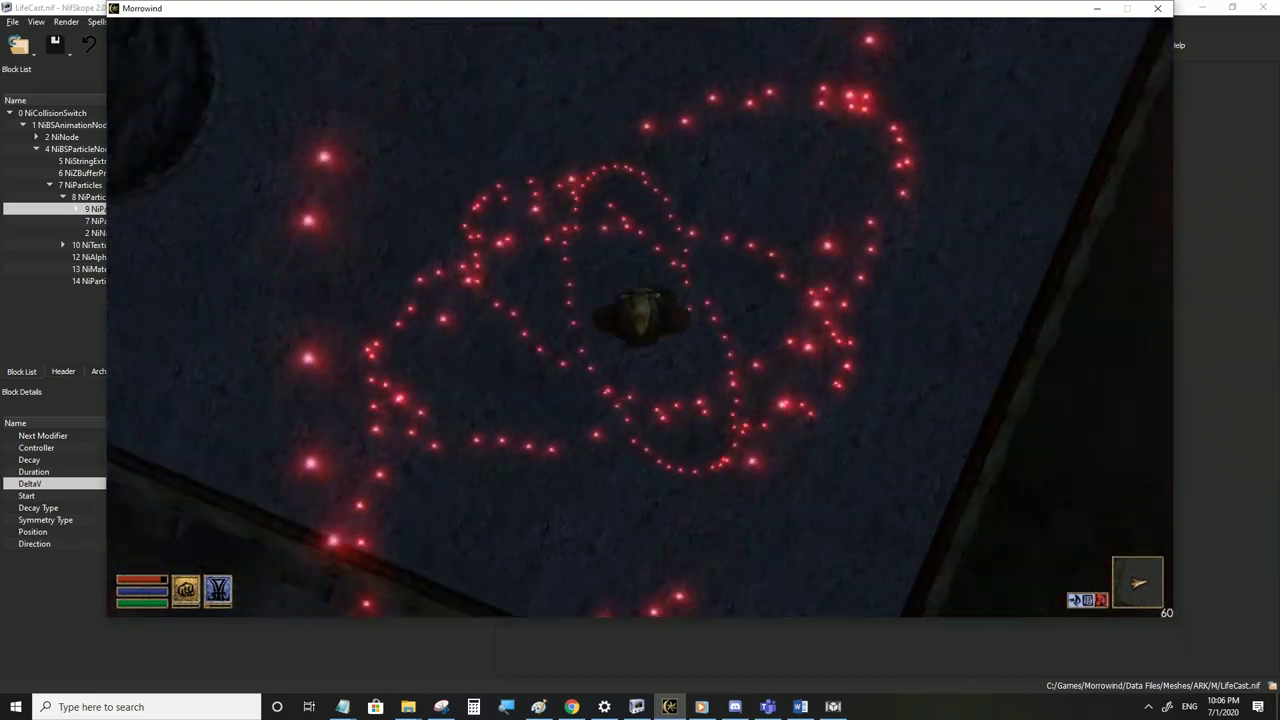
{"action": "key", "text": "alt+Tab"}
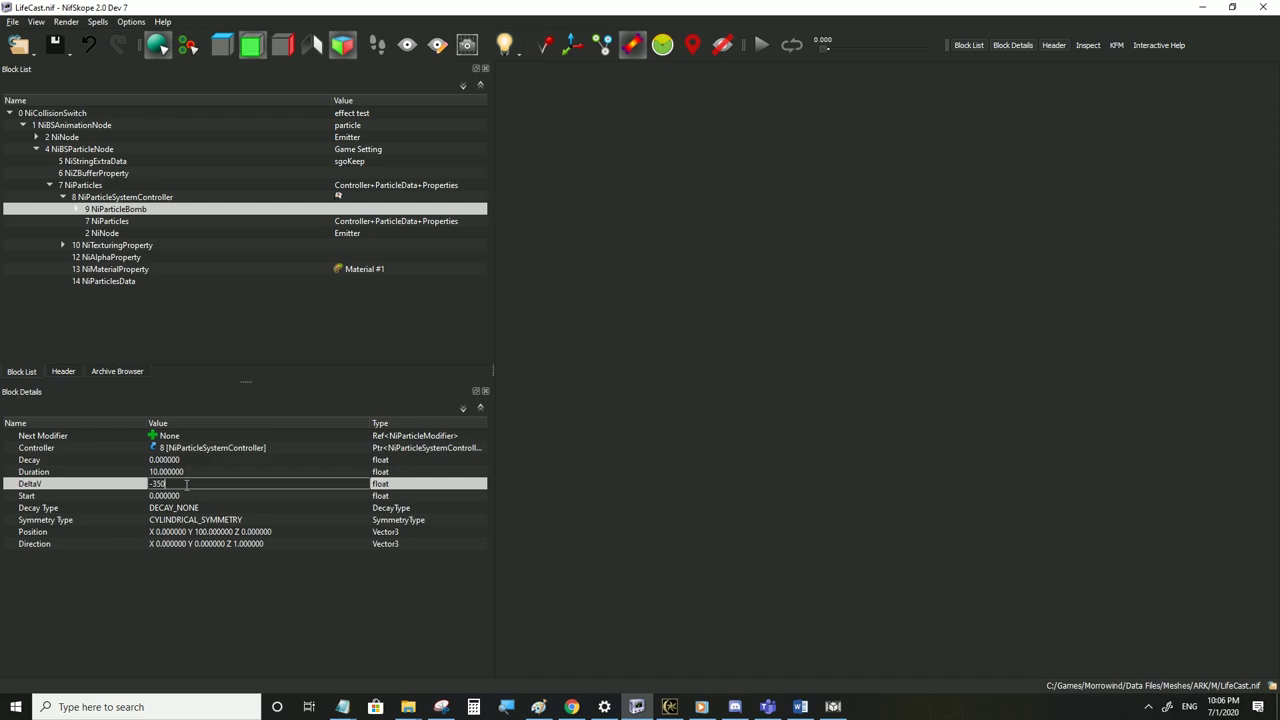
Save DeltaV at -3500 and check the result in Morrowind
{"action": "left_click", "coordinate": [13, 21]}
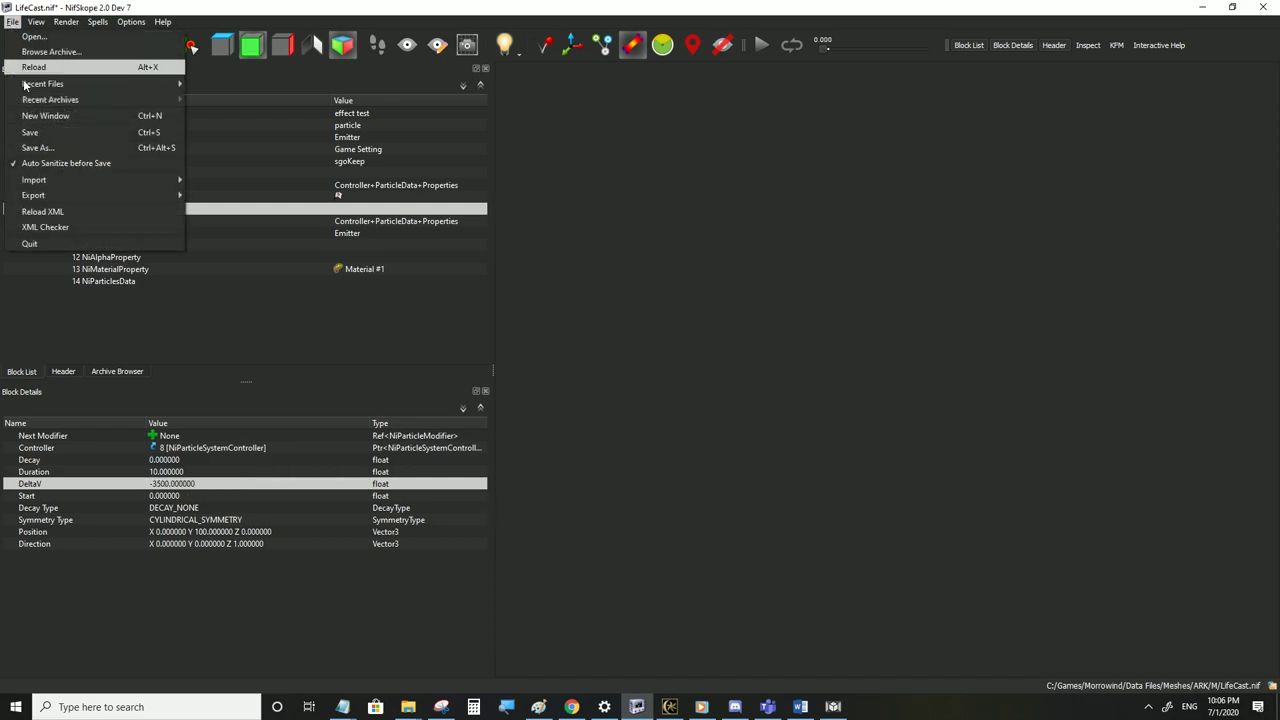
{"action": "left_click", "coordinate": [40, 131]}
{"action": "key", "text": "alt+Tab"}
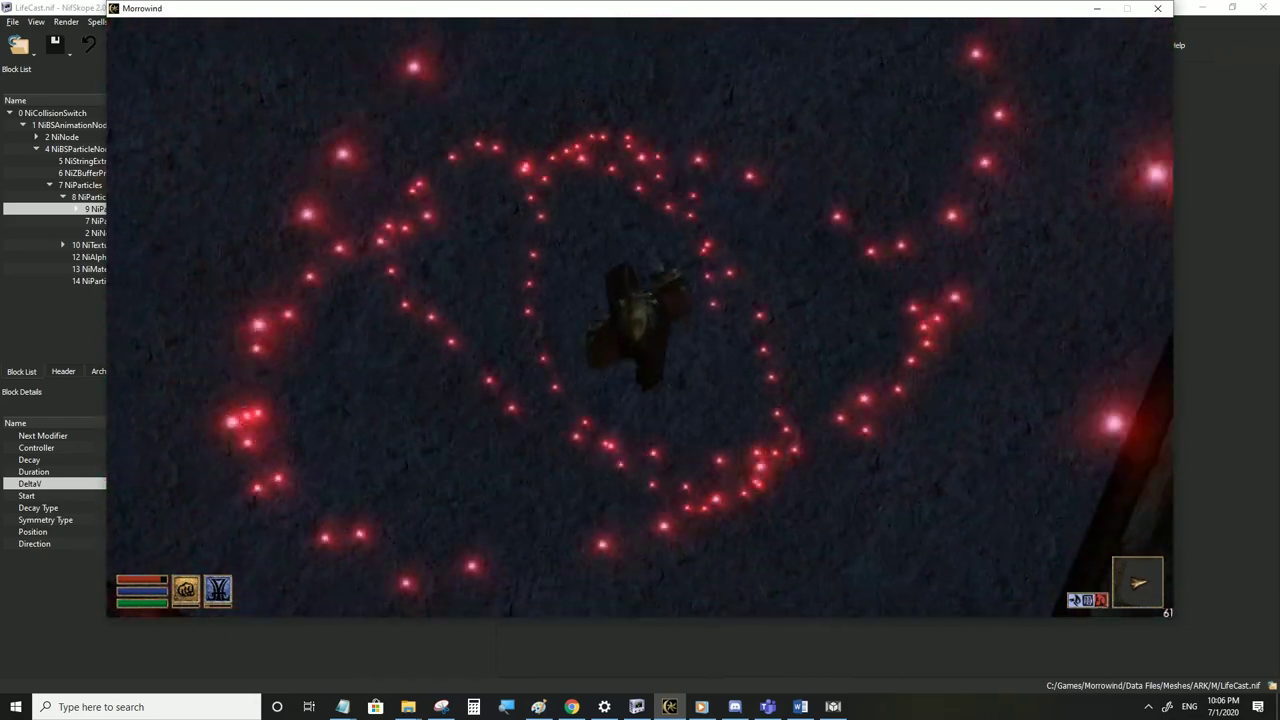
{"action": "key", "text": "alt+Tab"}
Set the bomb's DeltaV to -7000, save LifeCast.nif, and test it in Morrowind
{"action": "double_click", "coordinate": [165, 483]}
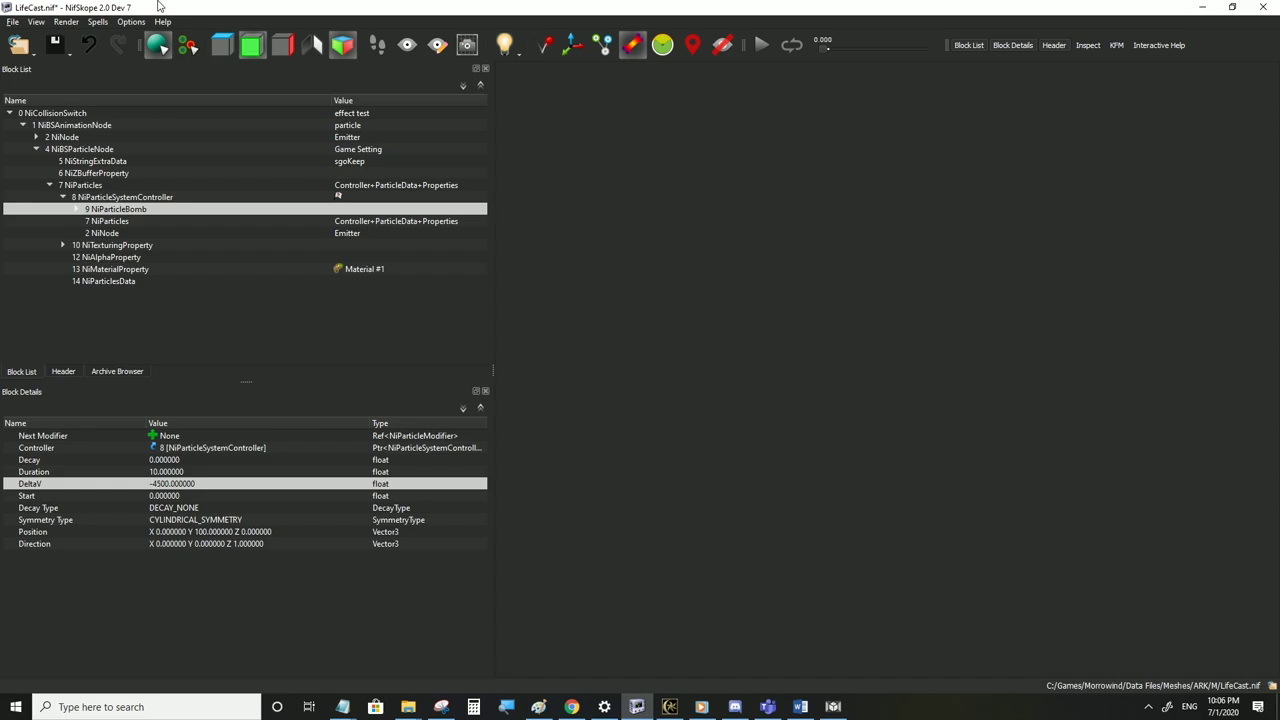
{"action": "left_click", "coordinate": [40, 132]}
{"action": "left_click", "coordinate": [684, 710]}
{"action": "key", "text": "alt+Tab"}
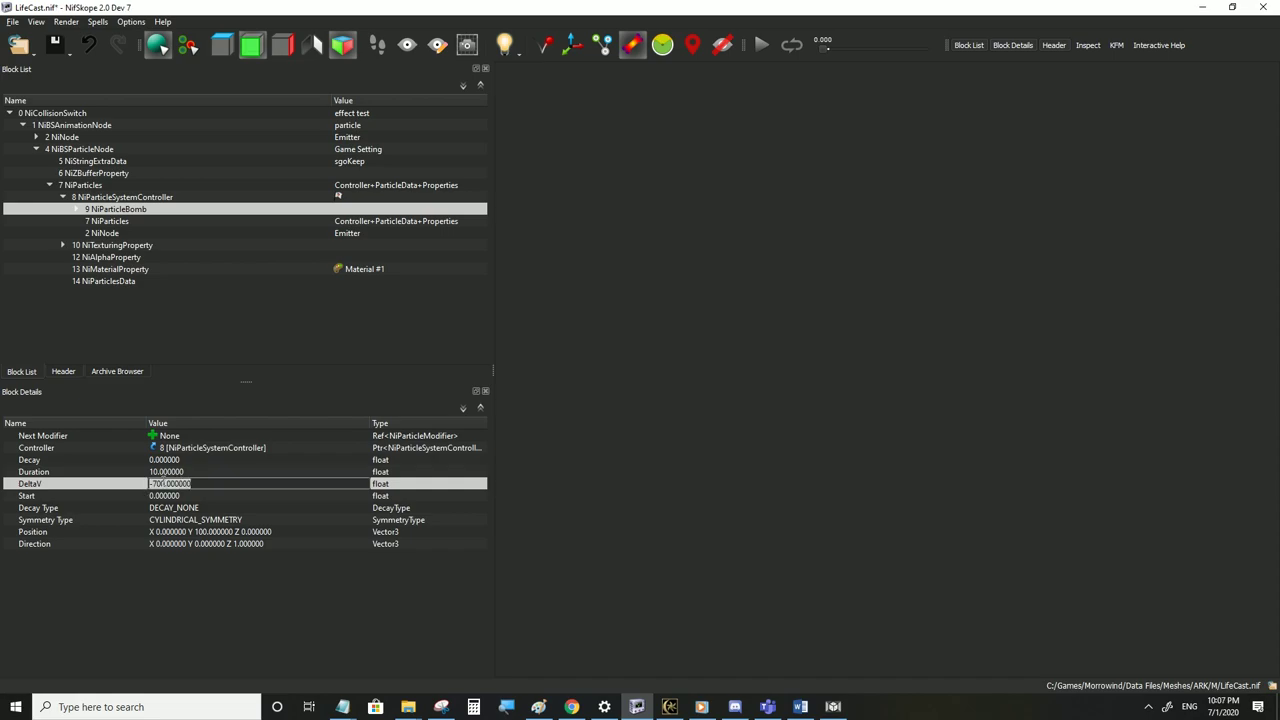
{"action": "left_click", "coordinate": [168, 499]}
{"action": "left_click", "coordinate": [14, 20]}
{"action": "left_click", "coordinate": [31, 131]}
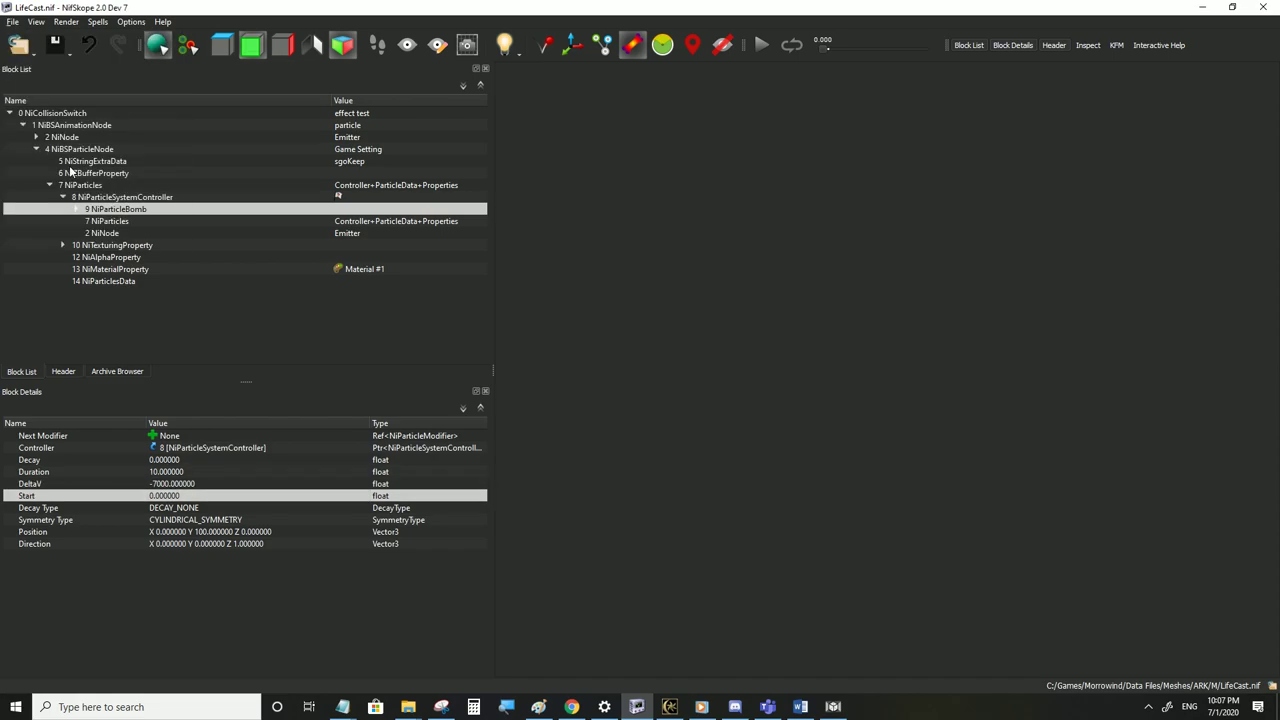
{"action": "left_click", "coordinate": [670, 707]}
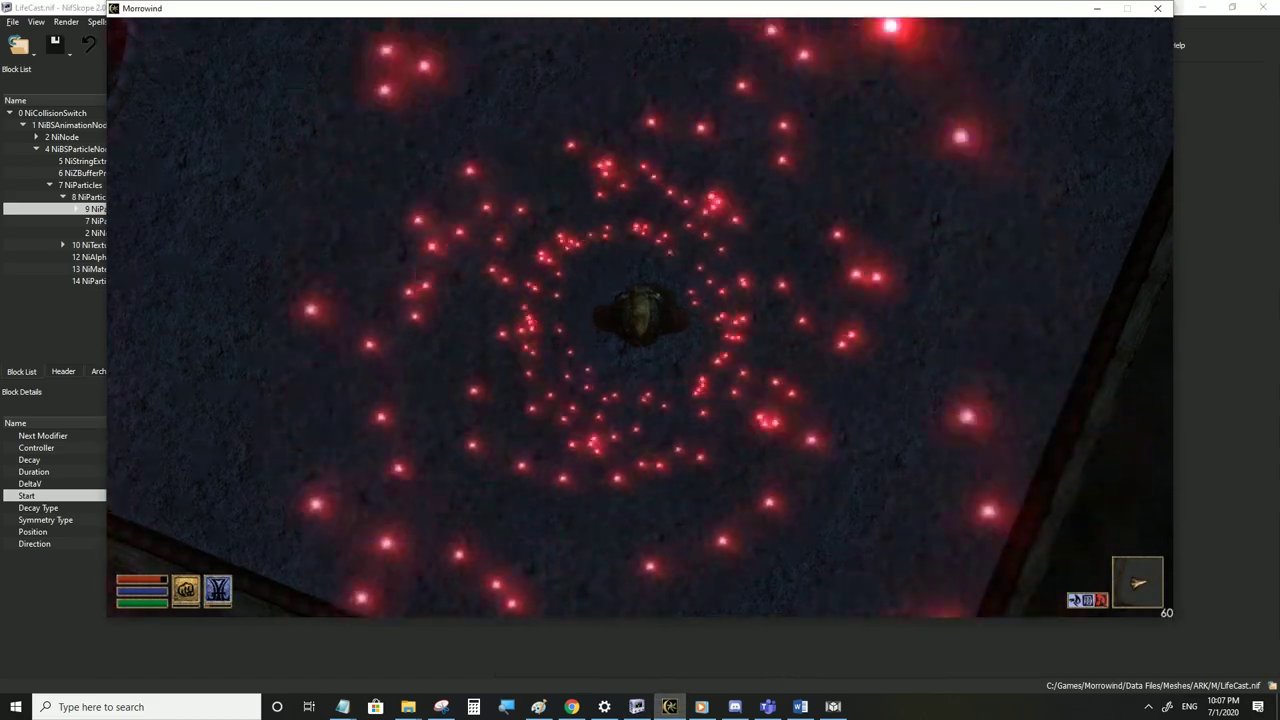
{"action": "key", "text": "alt+Tab"}
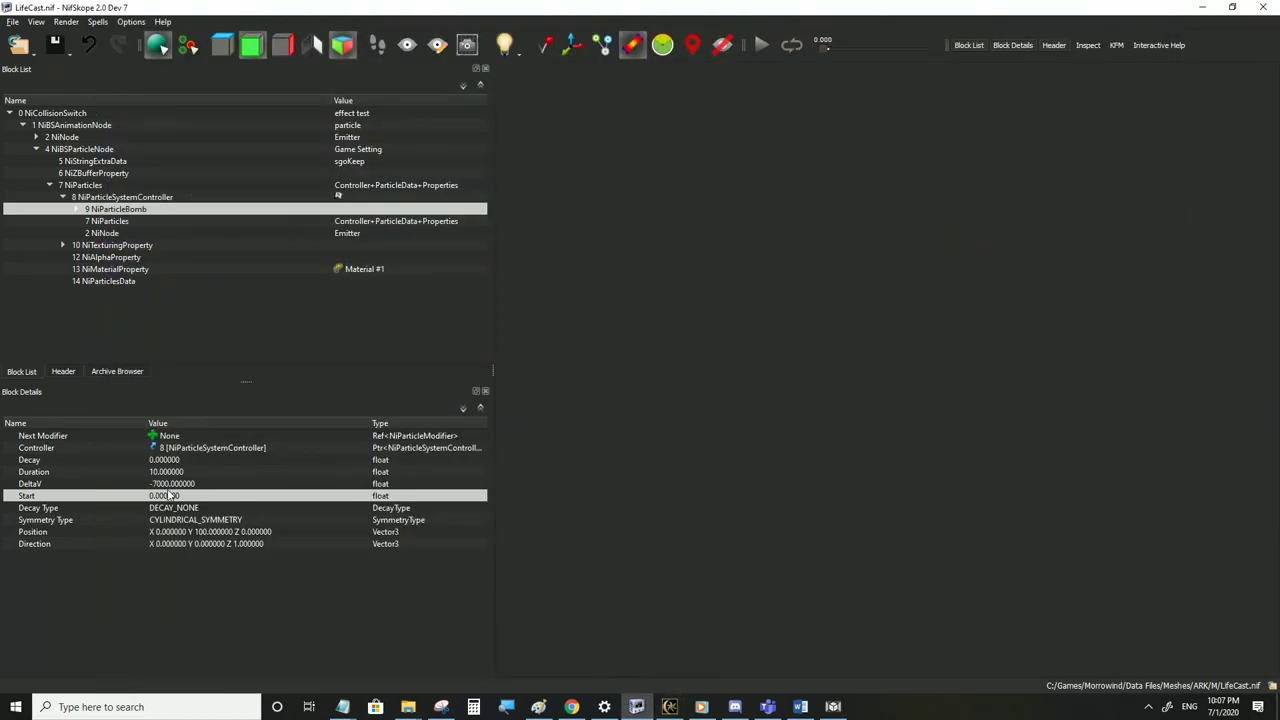
Change DeltaV to -9500, save, and approach the particle column in third-person
{"action": "double_click", "coordinate": [175, 484]}
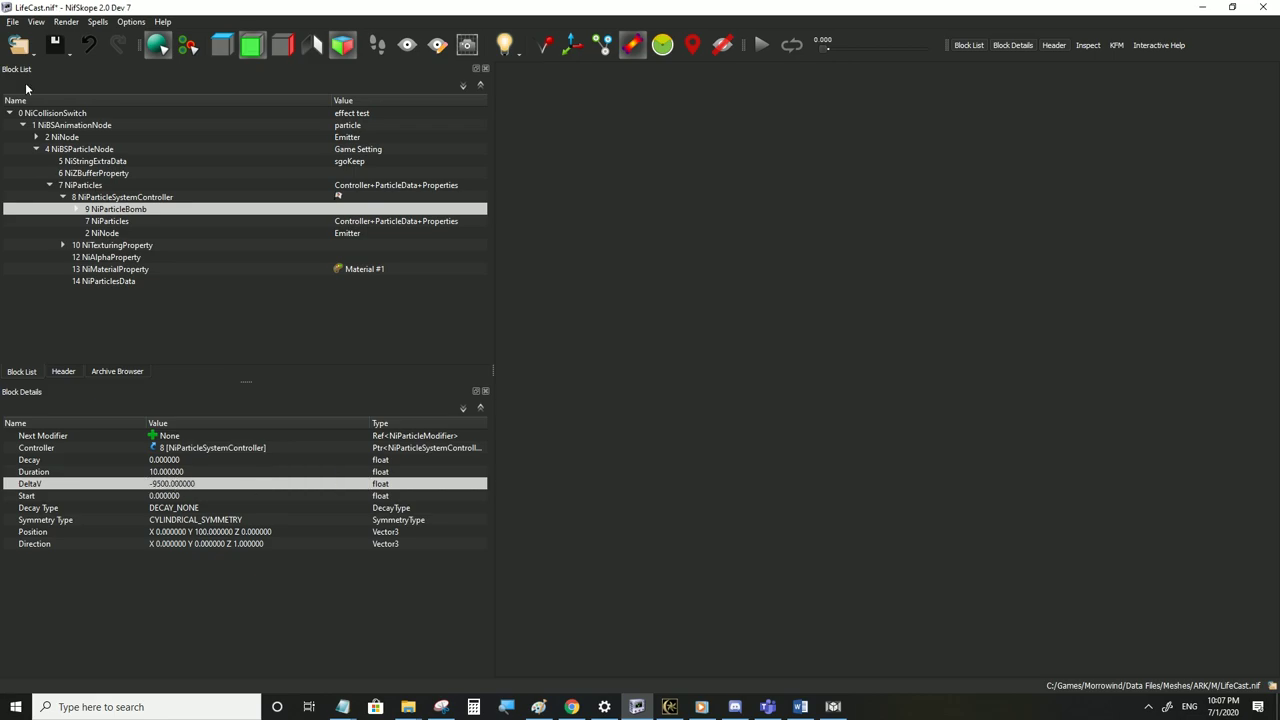
{"action": "left_click", "coordinate": [13, 21]}
{"action": "left_click", "coordinate": [35, 131]}
{"action": "left_click", "coordinate": [670, 707]}
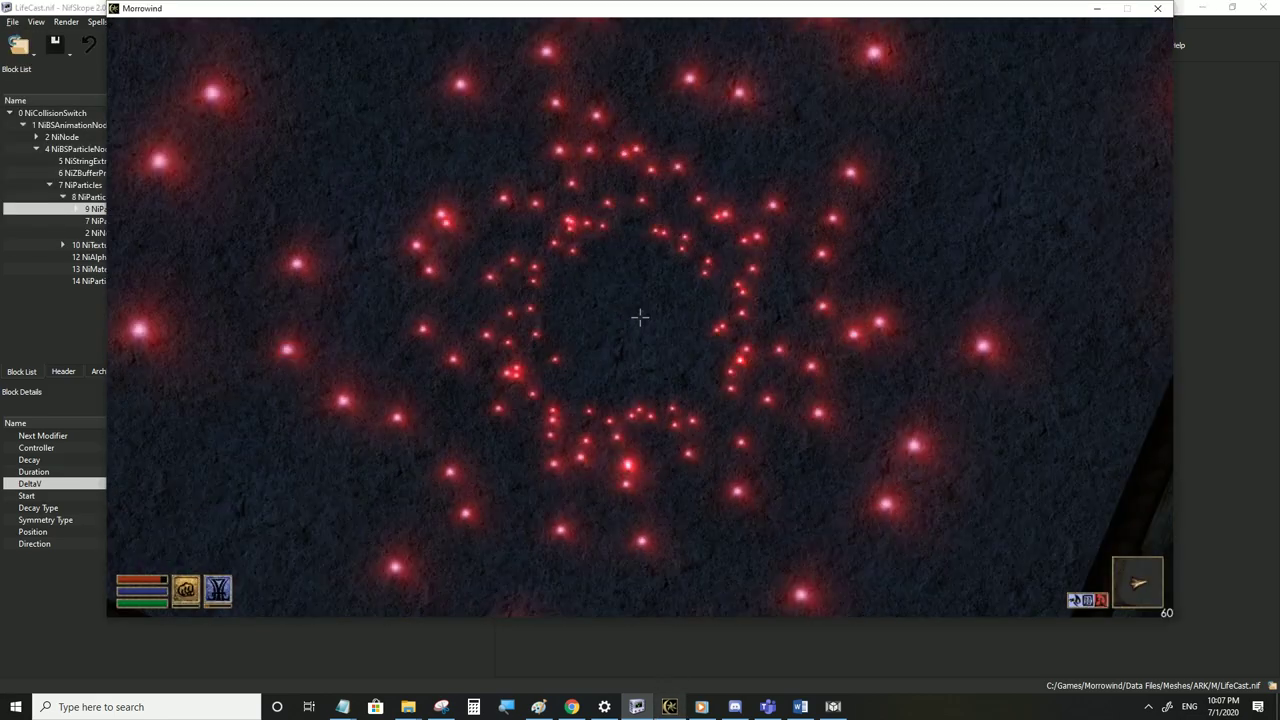
{"action": "key", "text": "Tab"}
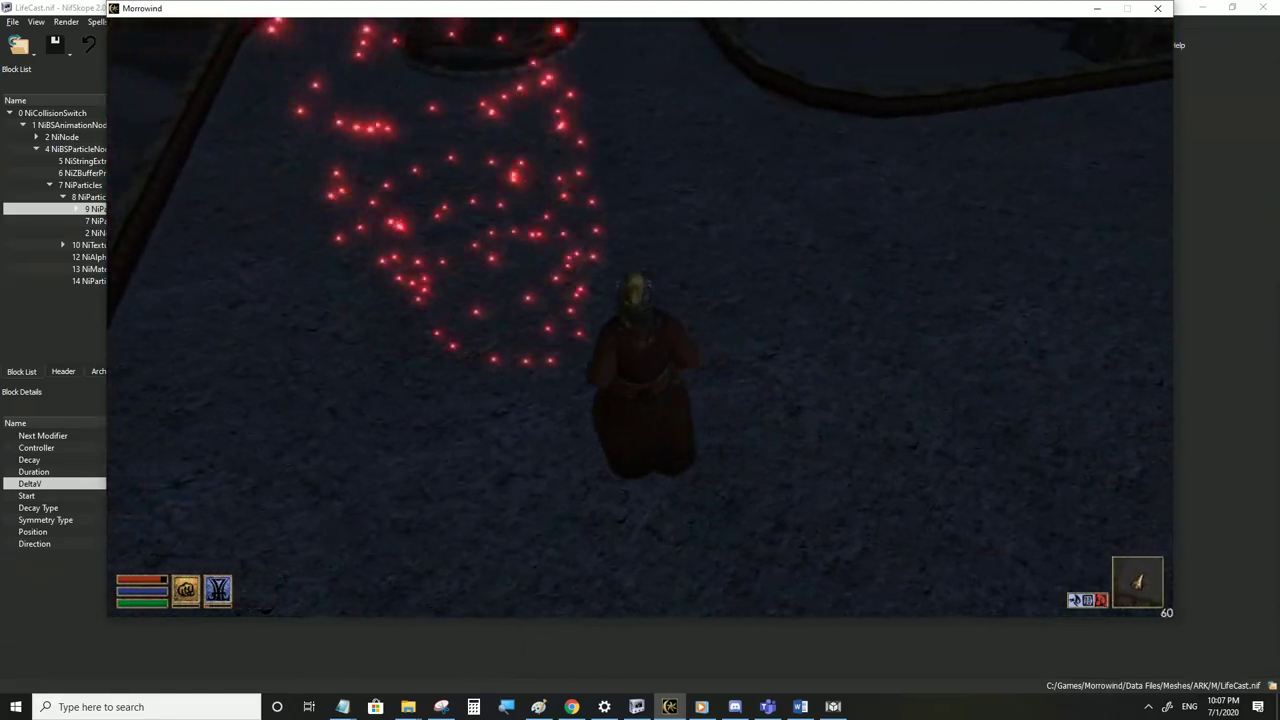
{"action": "key", "text": "w"}
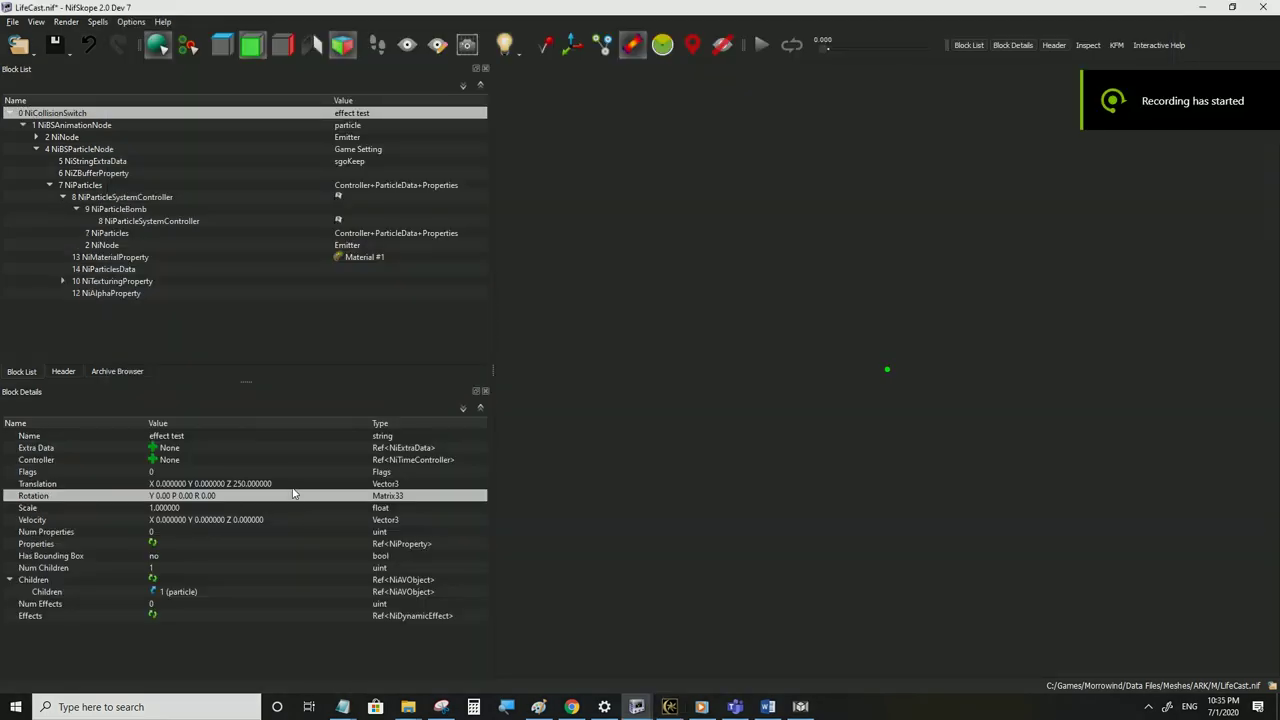
Set the root NiCollisionSwitch Translation Z to 0 and save LifeCast.nif
{"action": "double_click", "coordinate": [292, 484]}
{"action": "left_click_drag", "start_coordinate": [345, 484], "coordinate": [303, 485]}
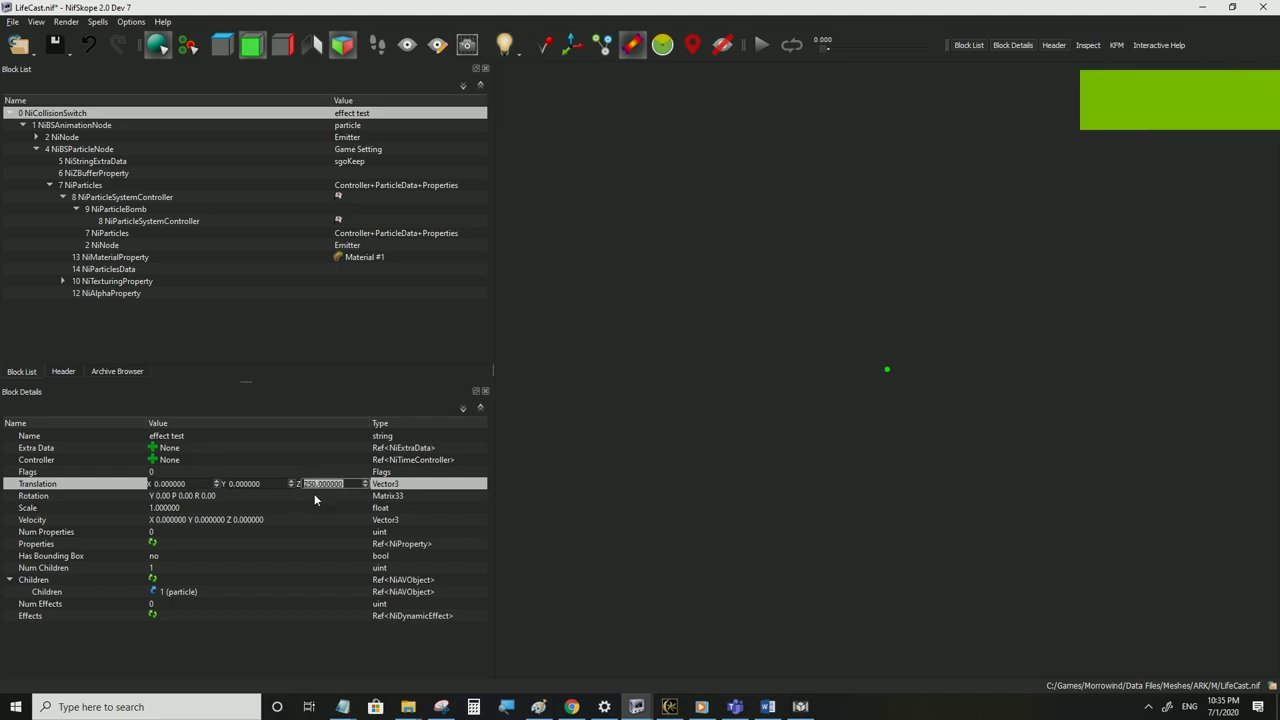
{"action": "type", "text": "0"}
{"action": "left_click", "coordinate": [314, 496]}
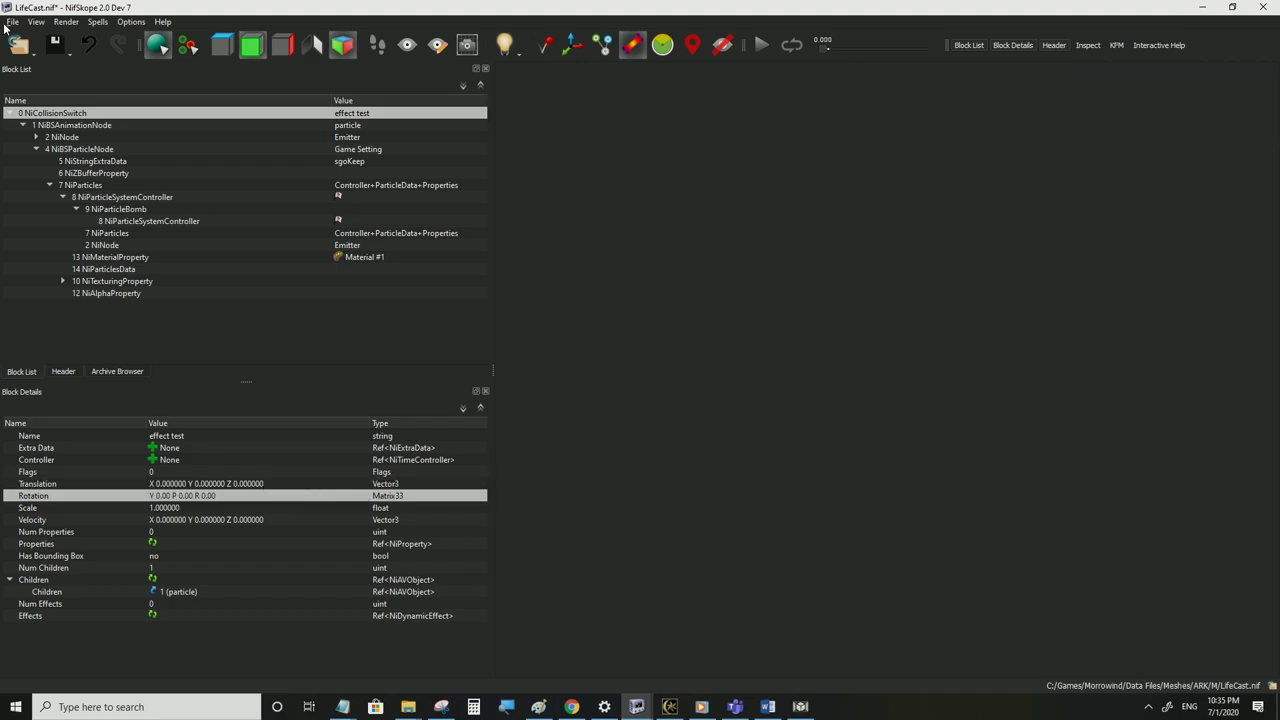
{"action": "left_click", "coordinate": [10, 23]}
{"action": "left_click", "coordinate": [32, 131]}
Watch the rising red particle spiral in Morrowind, then return to NifSkope
{"action": "left_click", "coordinate": [670, 707]}
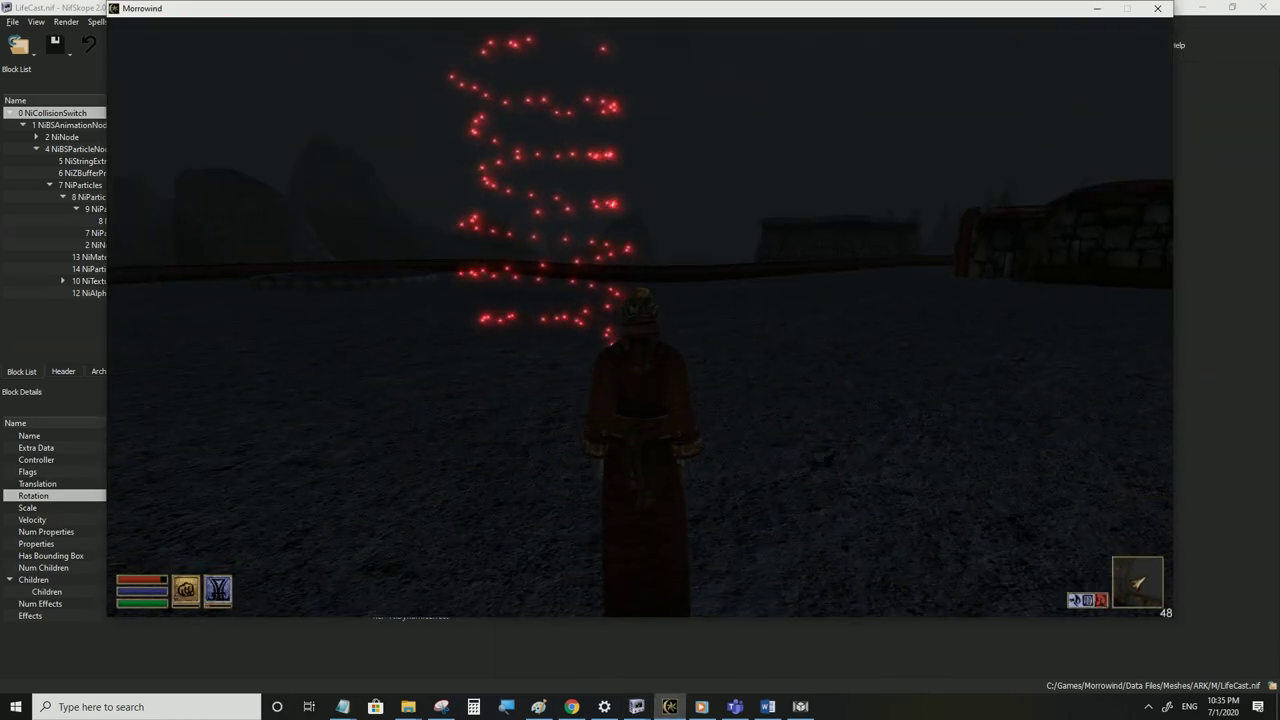
{"action": "key", "text": "alt+Tab"}
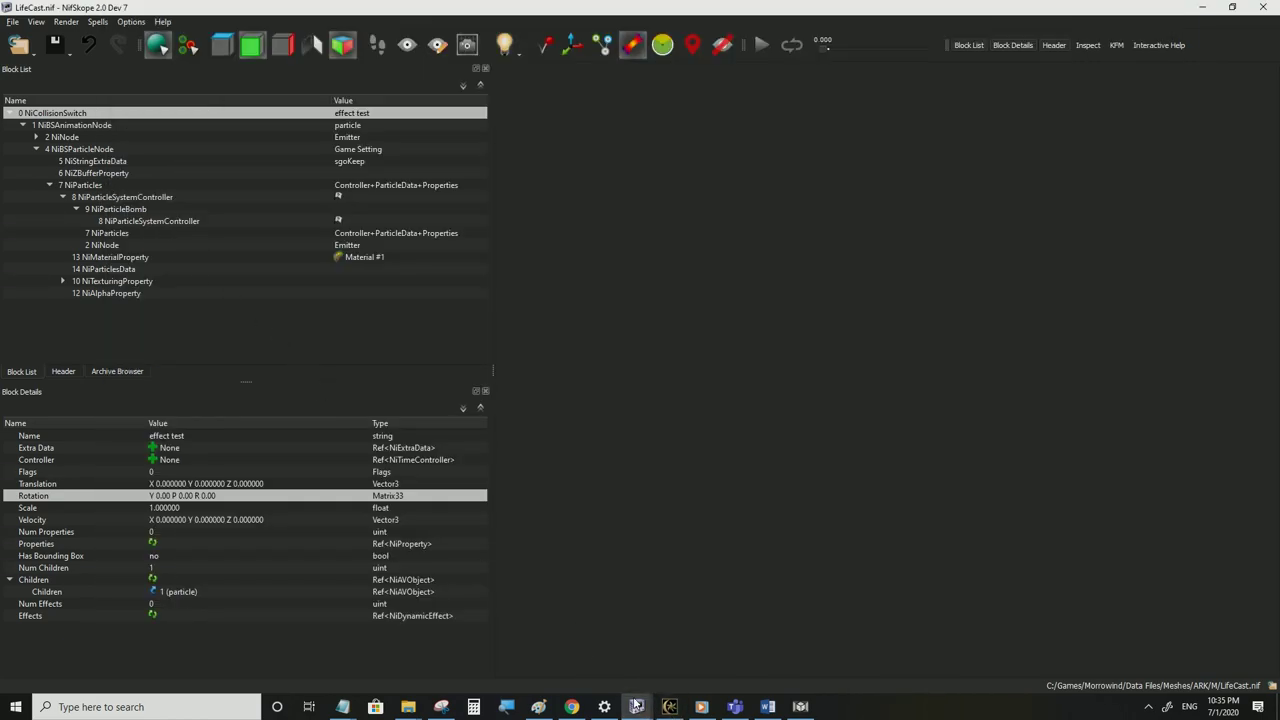
{"action": "left_click", "coordinate": [670, 707]}
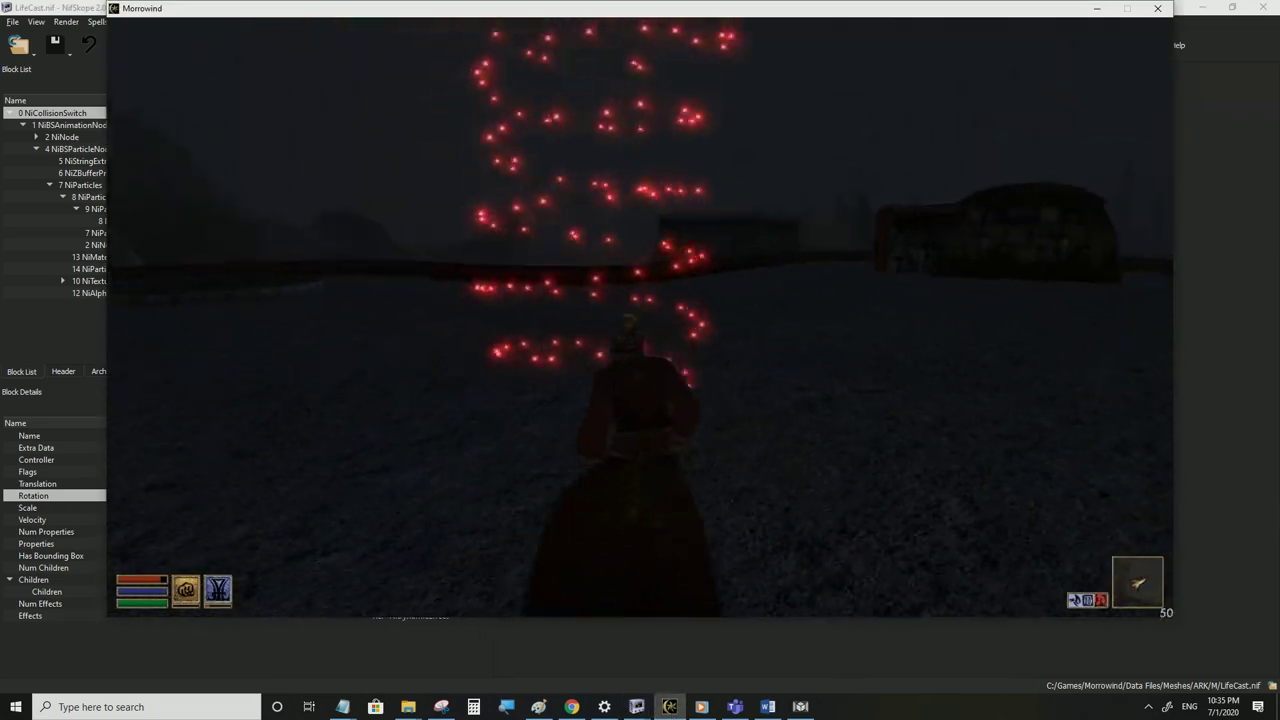
{"action": "key", "text": "w"}
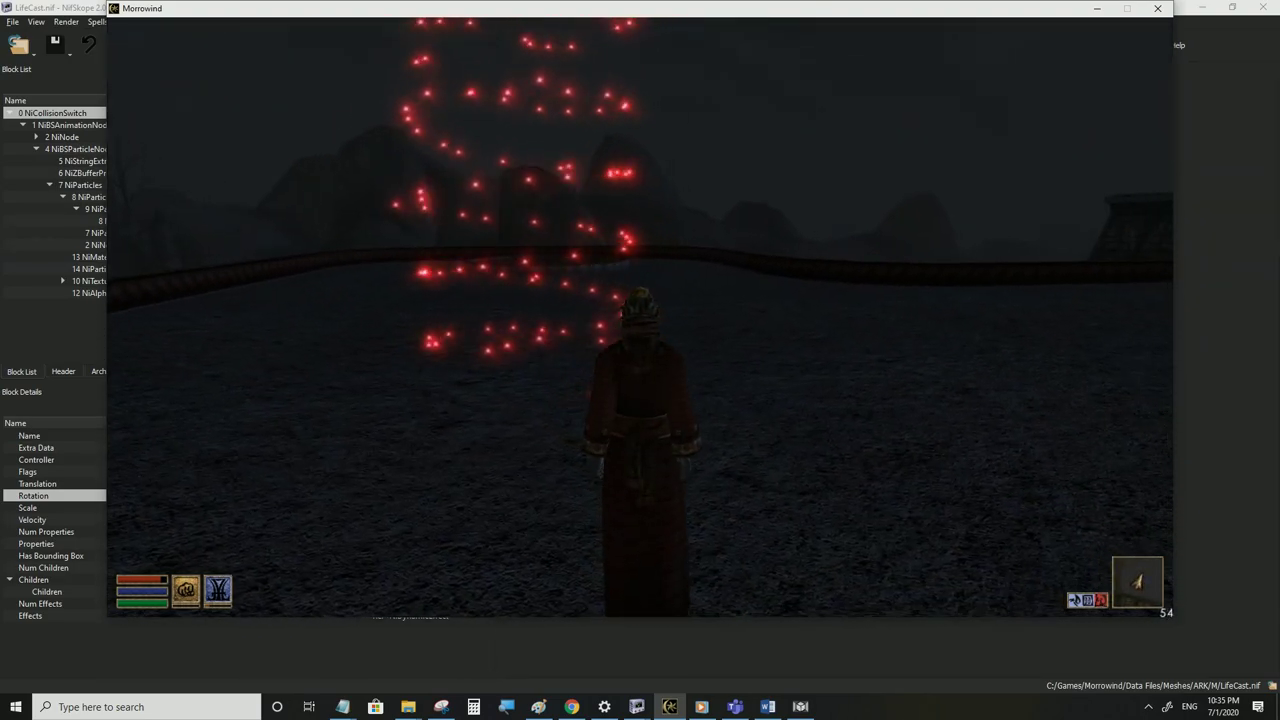
{"action": "key", "text": "alt+Tab"}
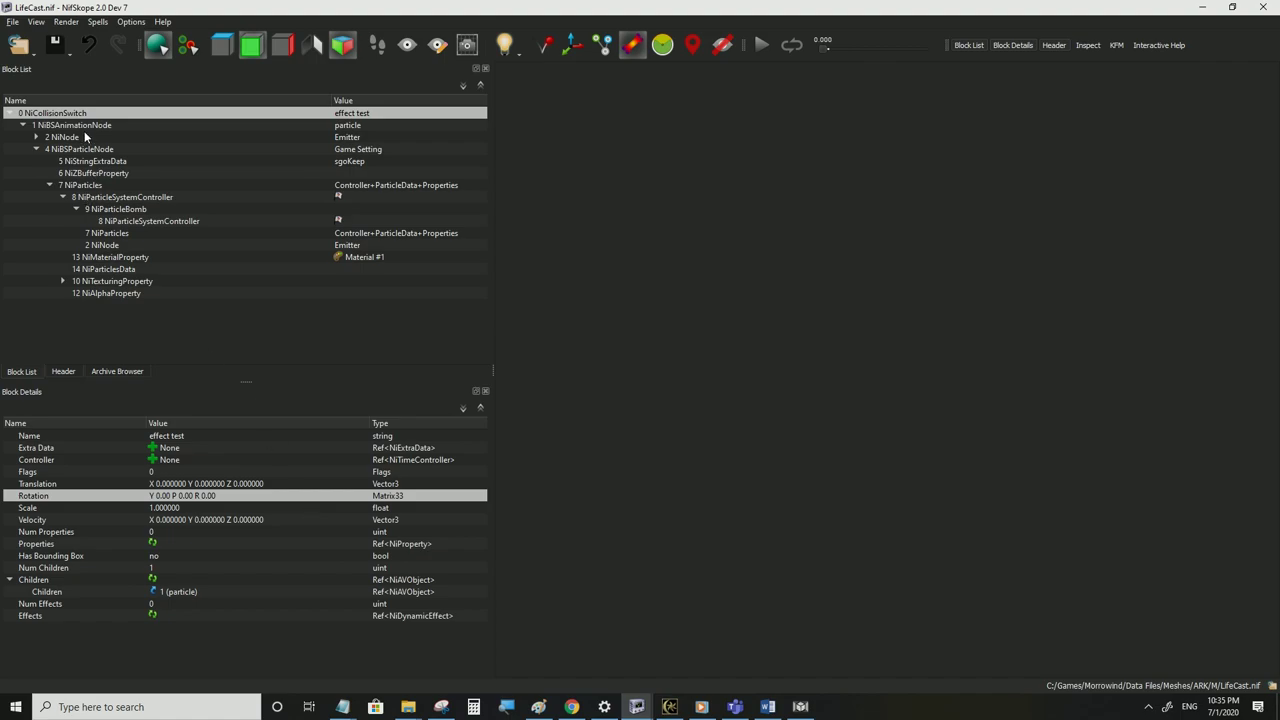
Set the NiParticleSystemController's Vertical Angle to 0.5
{"action": "left_click", "coordinate": [86, 137]}
{"action": "left_click", "coordinate": [86, 126]}
{"action": "left_click", "coordinate": [127, 198]}
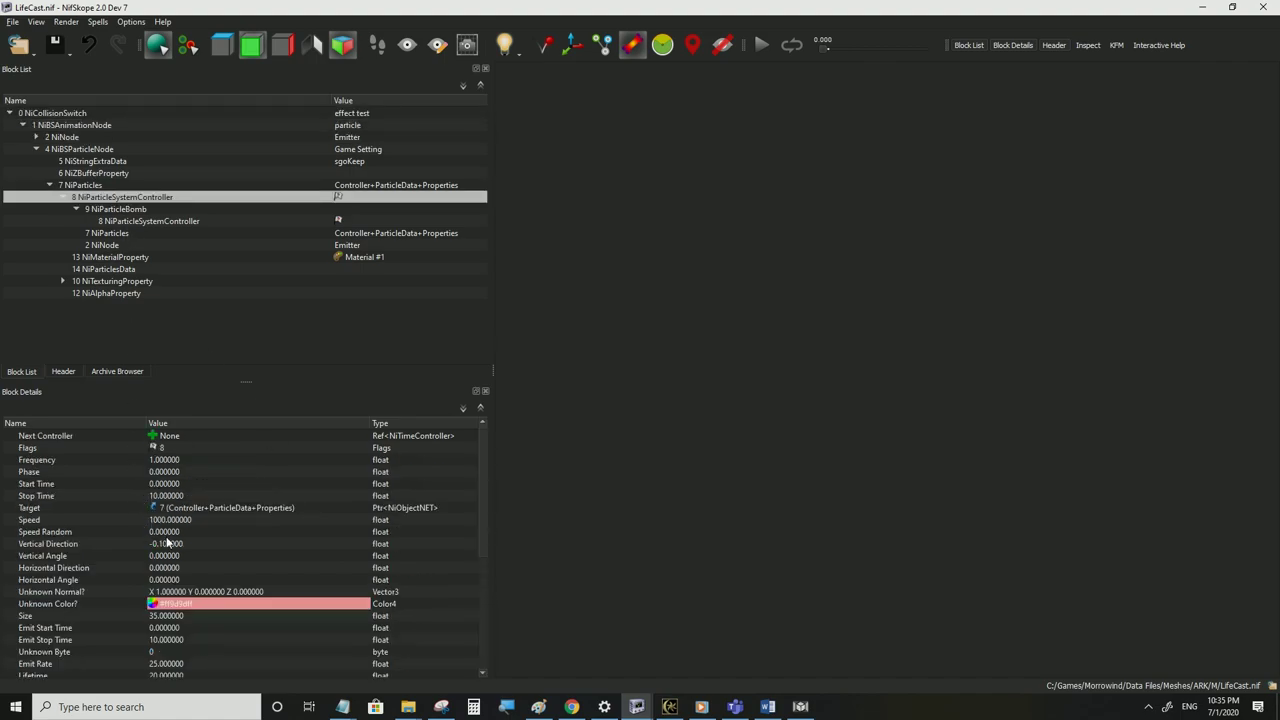
{"action": "type", "text": "0.5"}
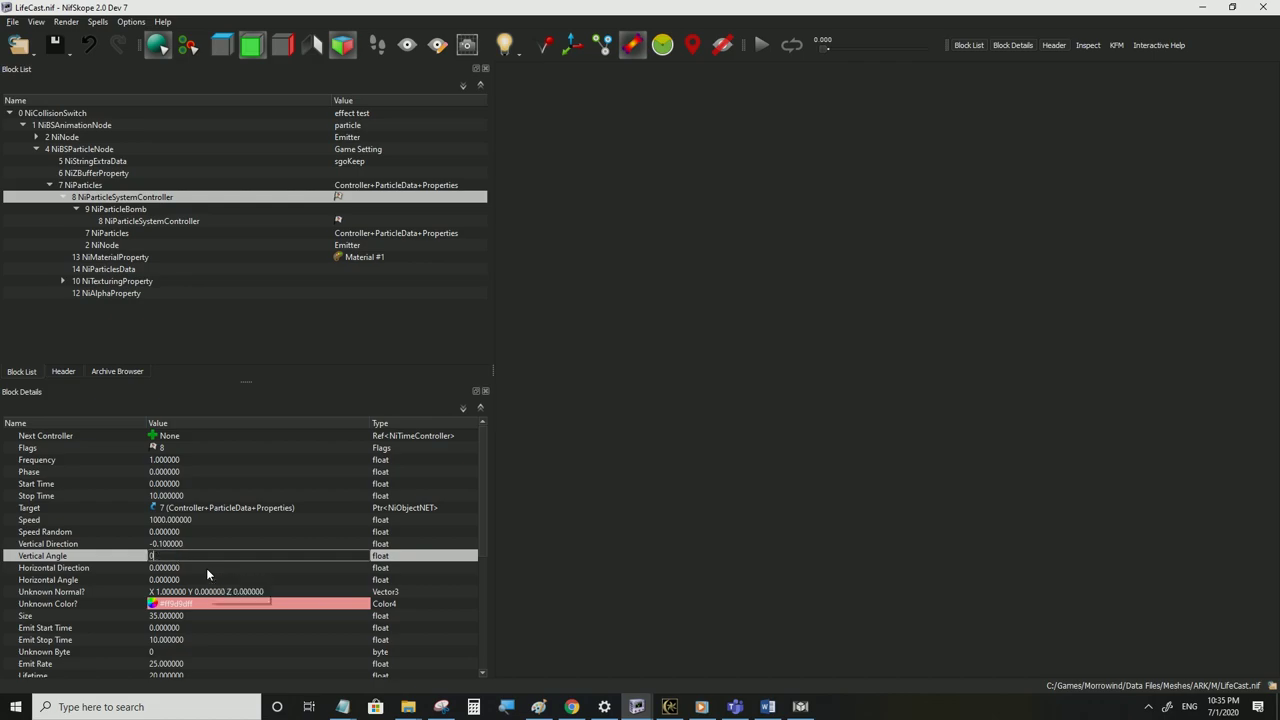
{"action": "key", "text": "Return"}
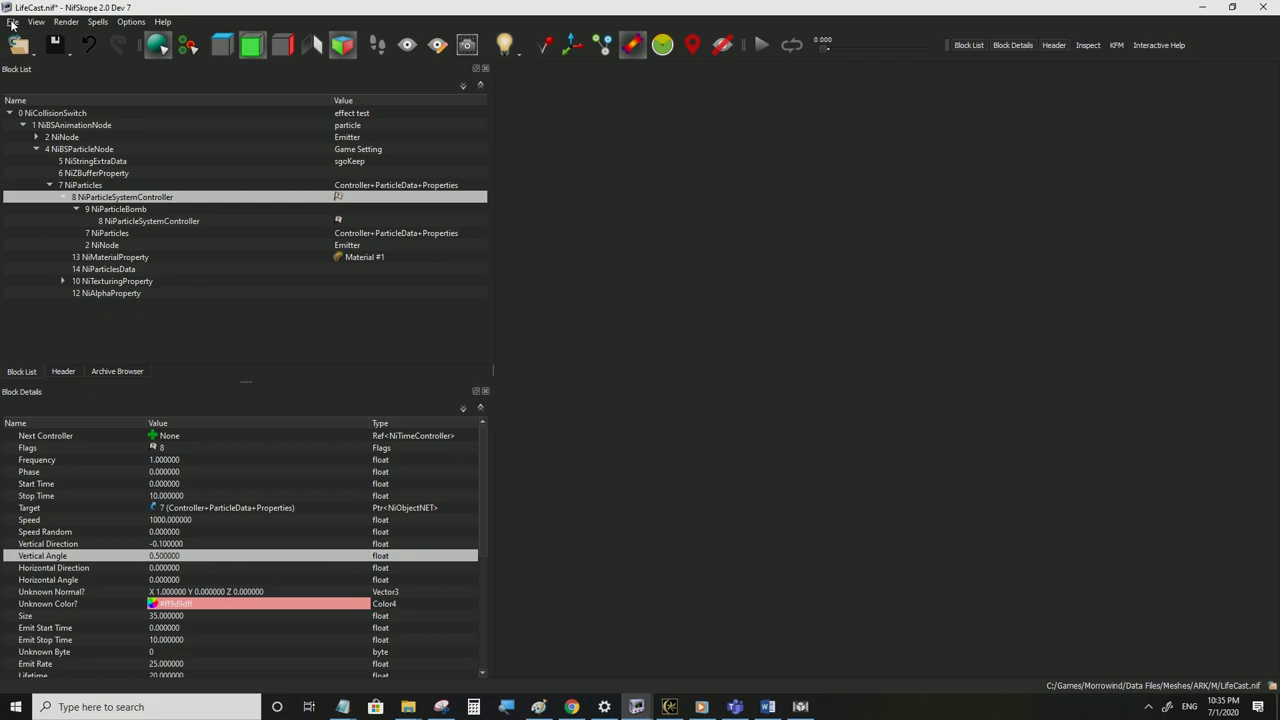
{"action": "left_click", "coordinate": [672, 707]}
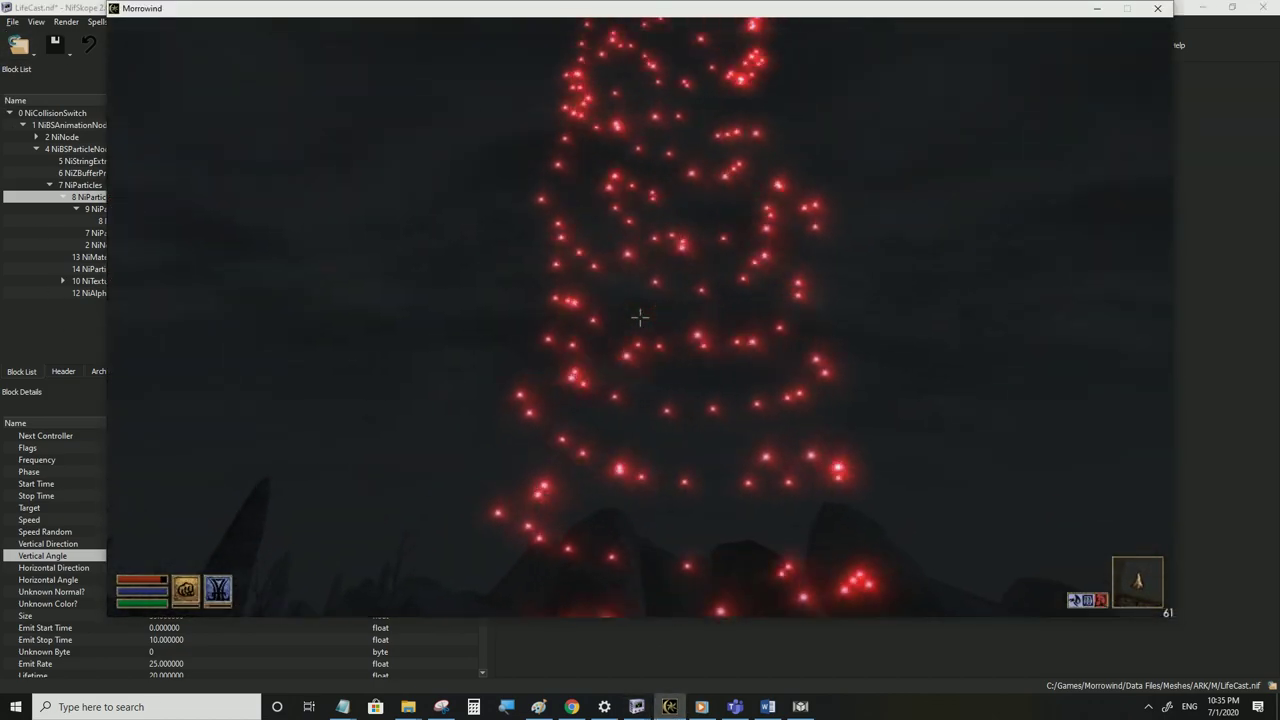
{"action": "key", "text": "alt+Tab"}
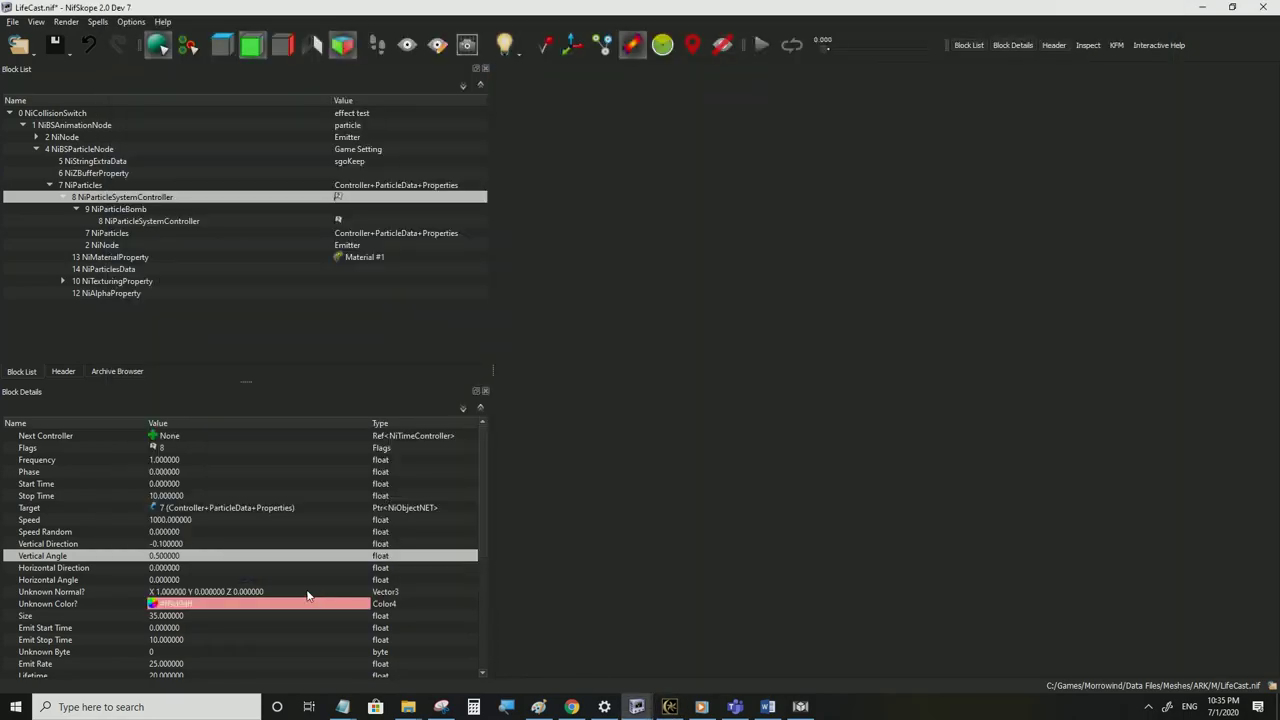
Save LifeCast.nif and check the upward particle trail in Morrowind
{"action": "left_click", "coordinate": [13, 21]}
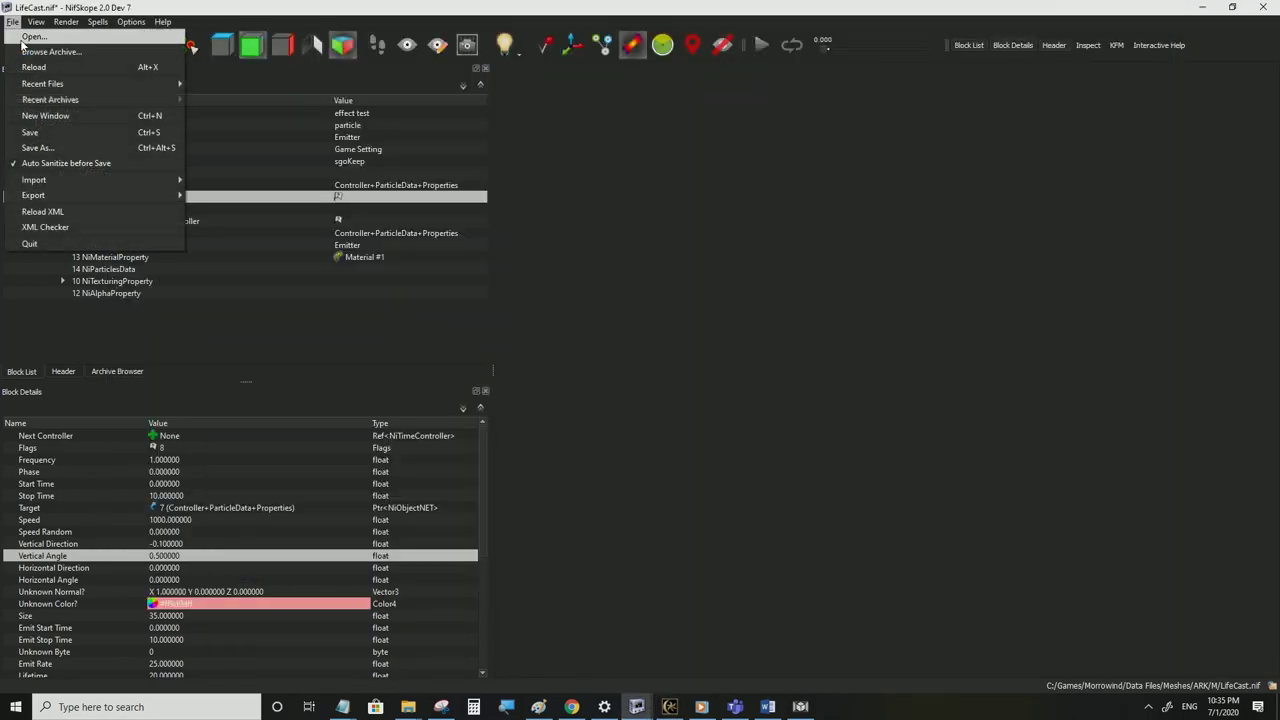
{"action": "left_click", "coordinate": [45, 129]}
{"action": "left_click", "coordinate": [671, 707]}
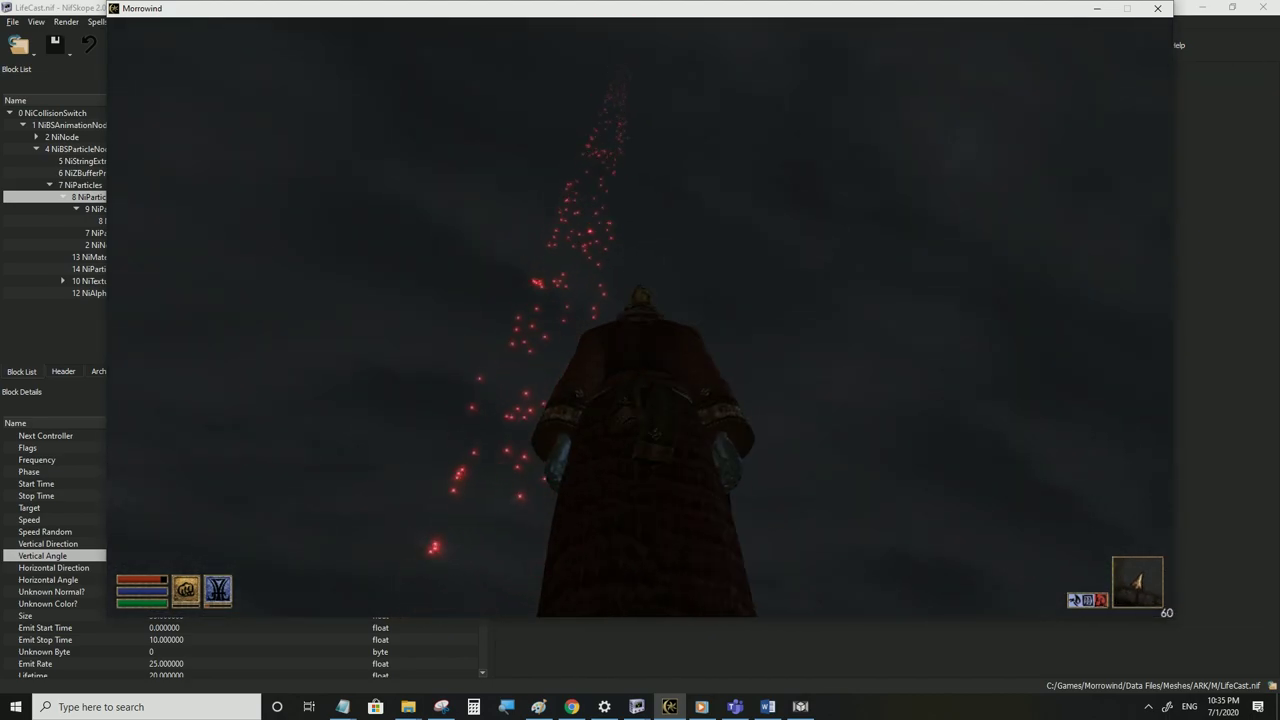
{"action": "key", "text": "alt+Tab"}
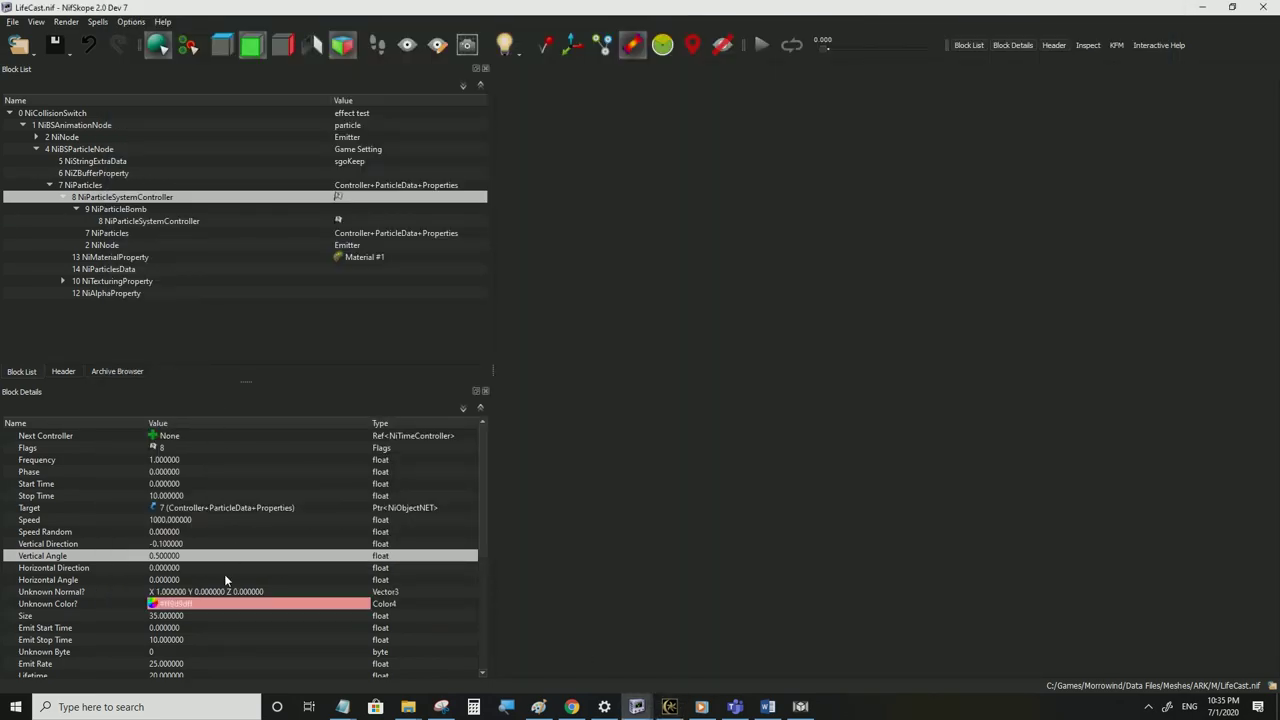
Try an Emit Rate of 50, save LifeCast.nif, and check the effect in Morrowind
{"action": "scroll", "coordinate": [213, 595], "scroll_direction": "down", "scroll_amount": 2}
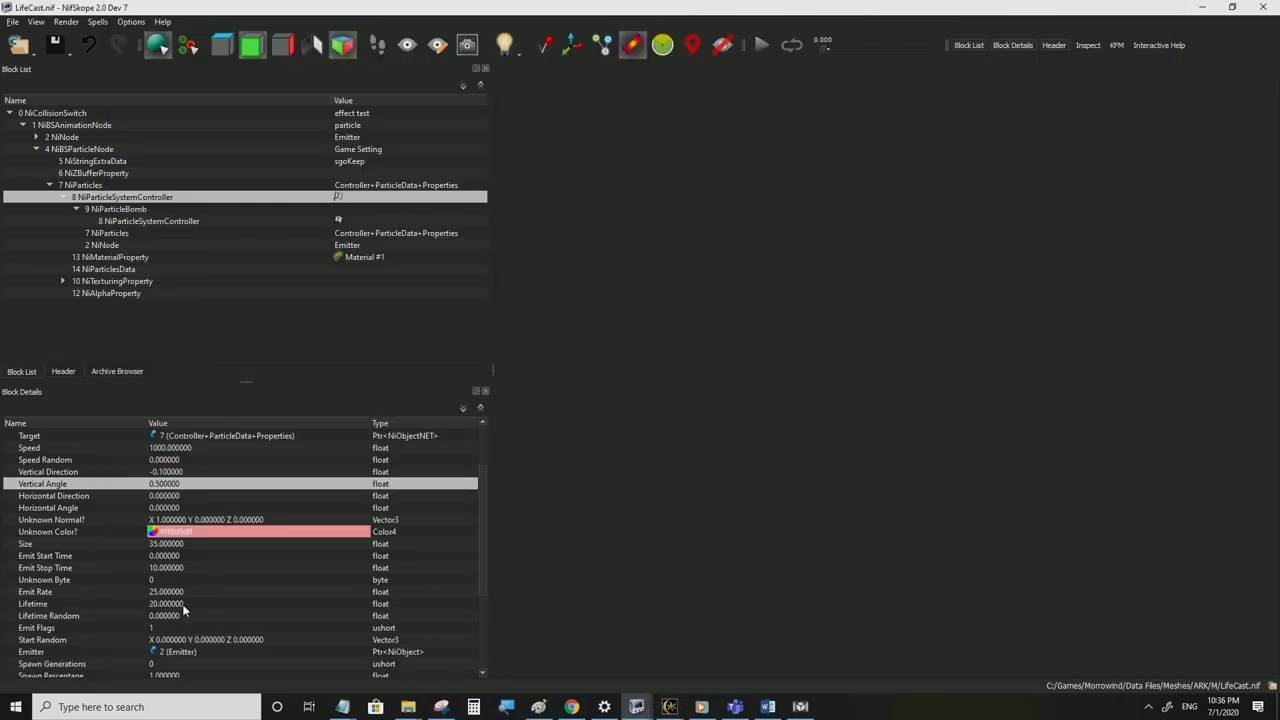
{"action": "left_click", "coordinate": [184, 605]}
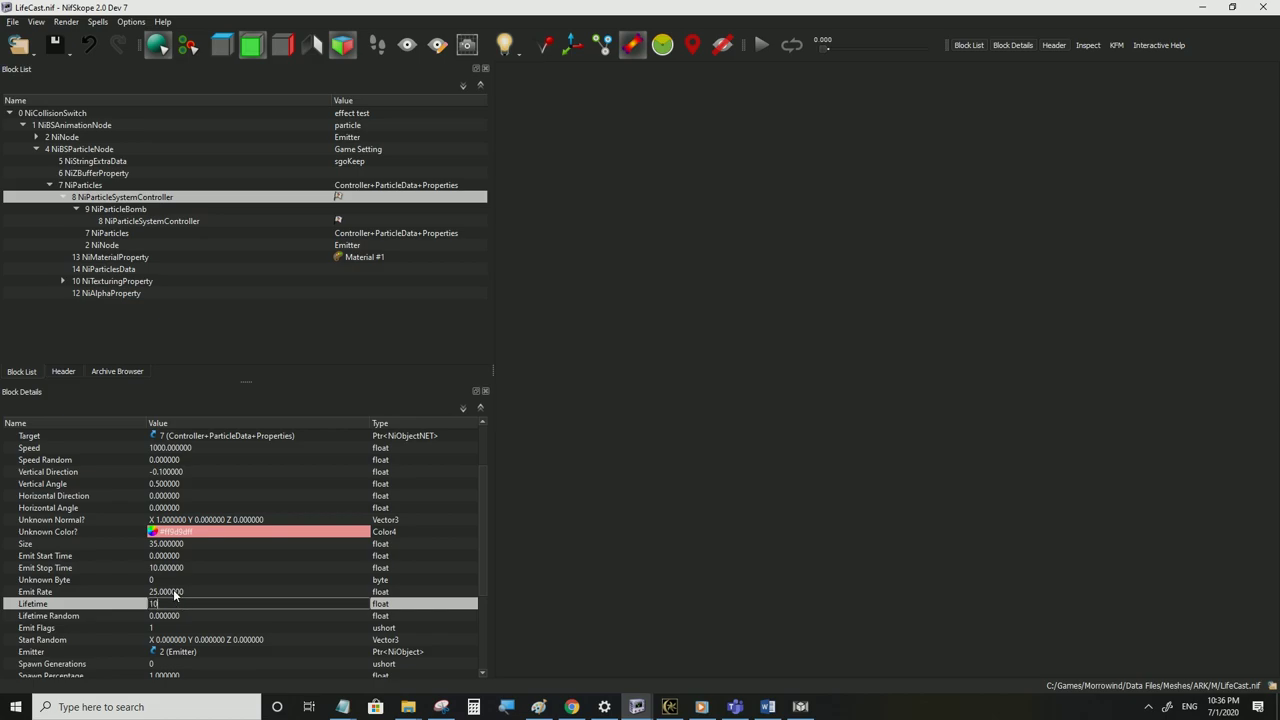
{"action": "double_click", "coordinate": [174, 592]}
{"action": "type", "text": "50"}
{"action": "left_click", "coordinate": [174, 604]}
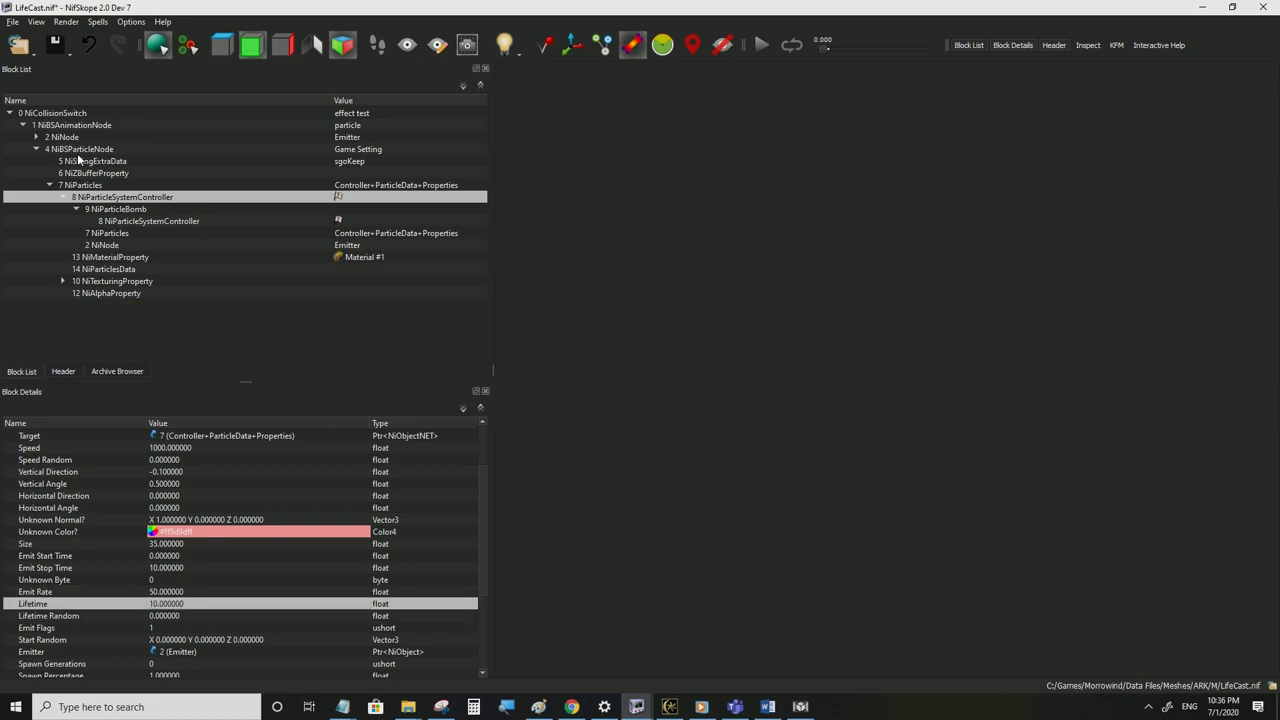
{"action": "left_click", "coordinate": [12, 22]}
{"action": "left_click", "coordinate": [48, 134]}
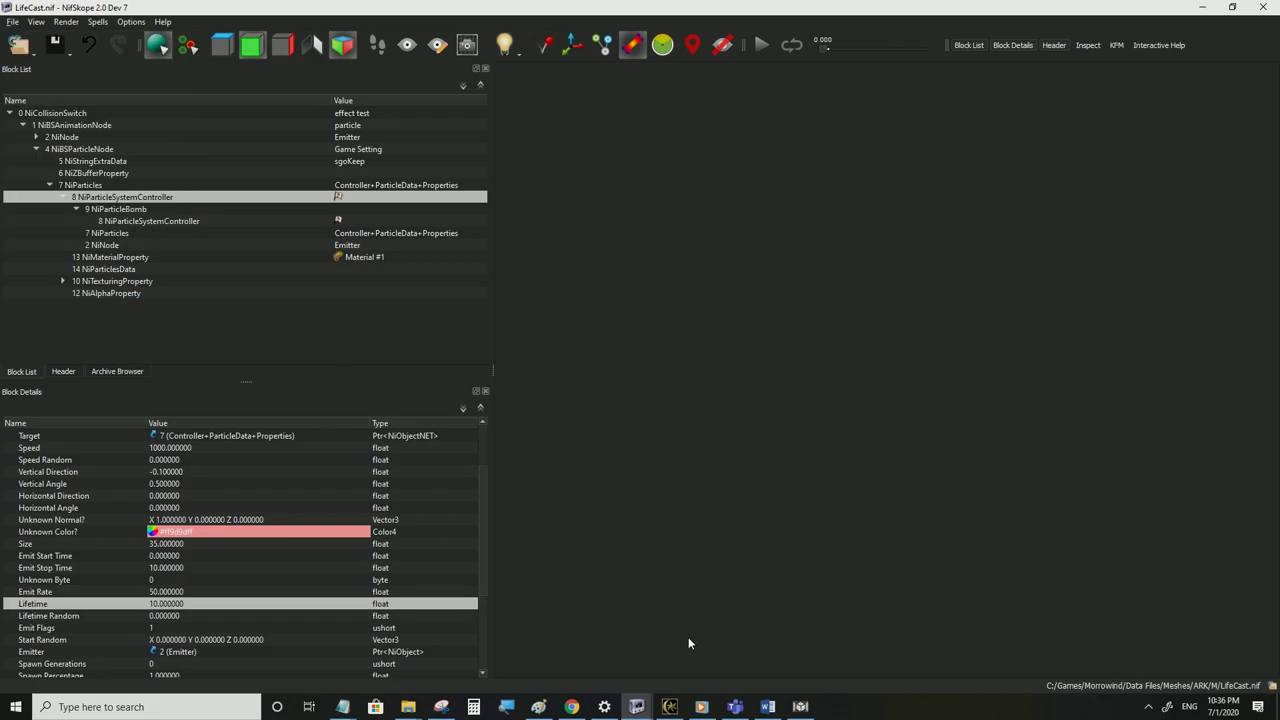
{"action": "left_click", "coordinate": [669, 707]}
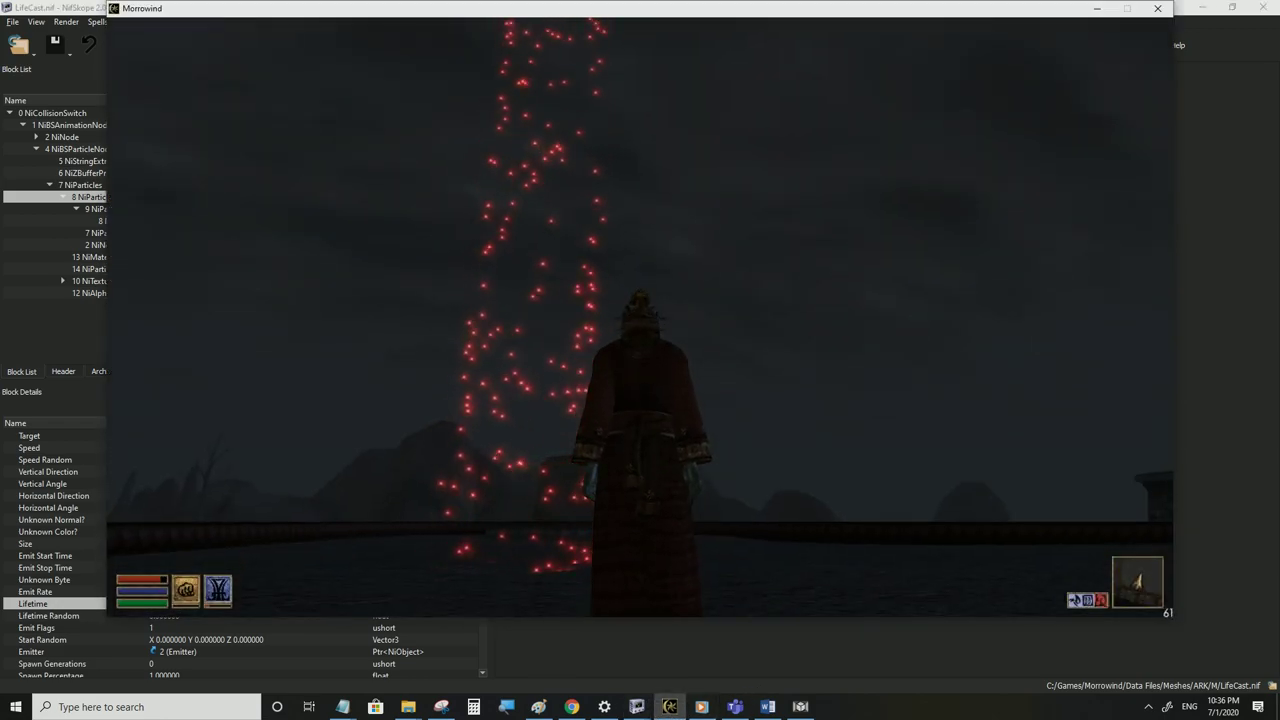
Adjust the Lifetime and set Emit Rate to 100, save, and view the particle column in game
{"action": "key", "text": "alt+Tab"}
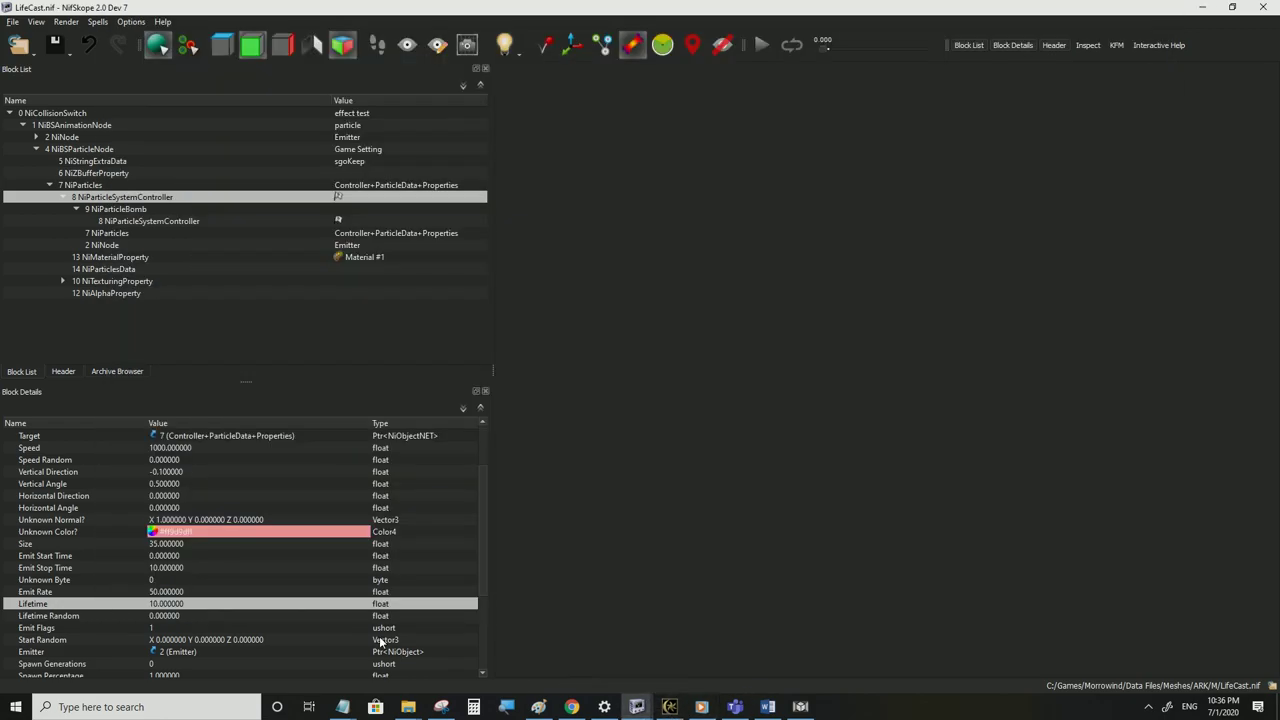
{"action": "double_click", "coordinate": [178, 605]}
{"action": "type", "text": "5"}
{"action": "double_click", "coordinate": [170, 593]}
{"action": "type", "text": "1"}
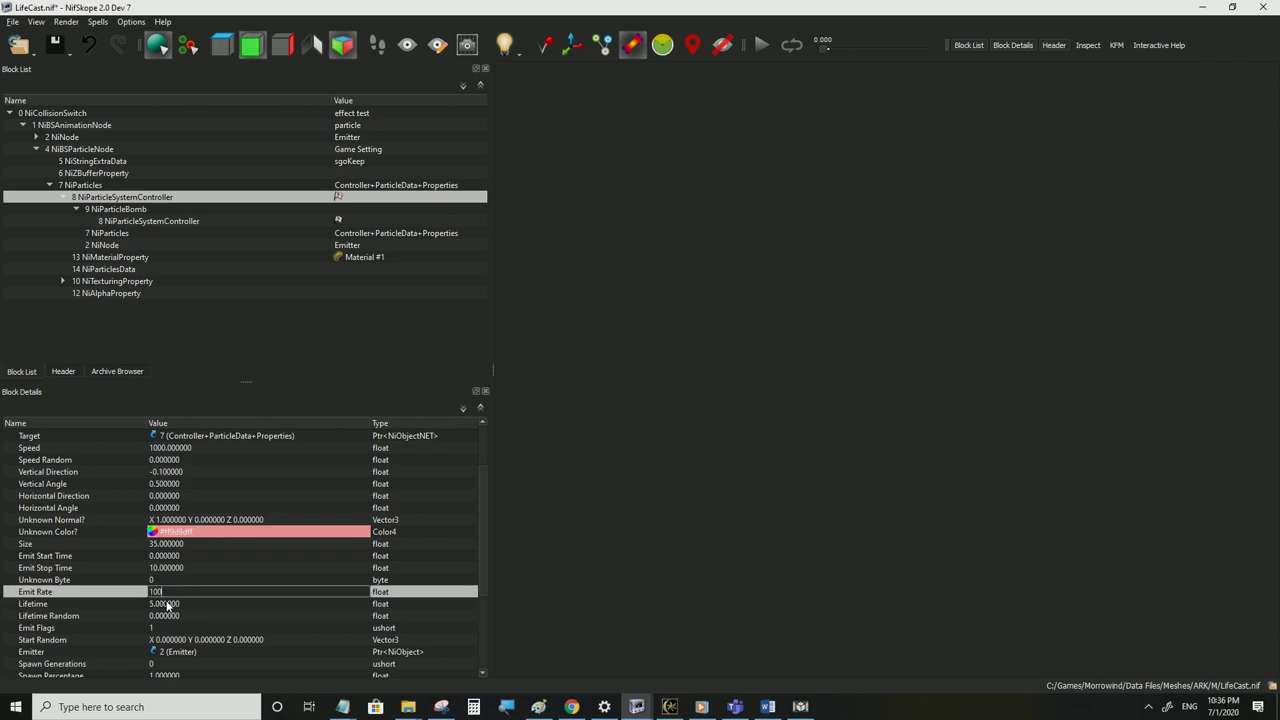
{"action": "left_click", "coordinate": [168, 606]}
{"action": "left_click", "coordinate": [13, 22]}
{"action": "left_click", "coordinate": [60, 114]}
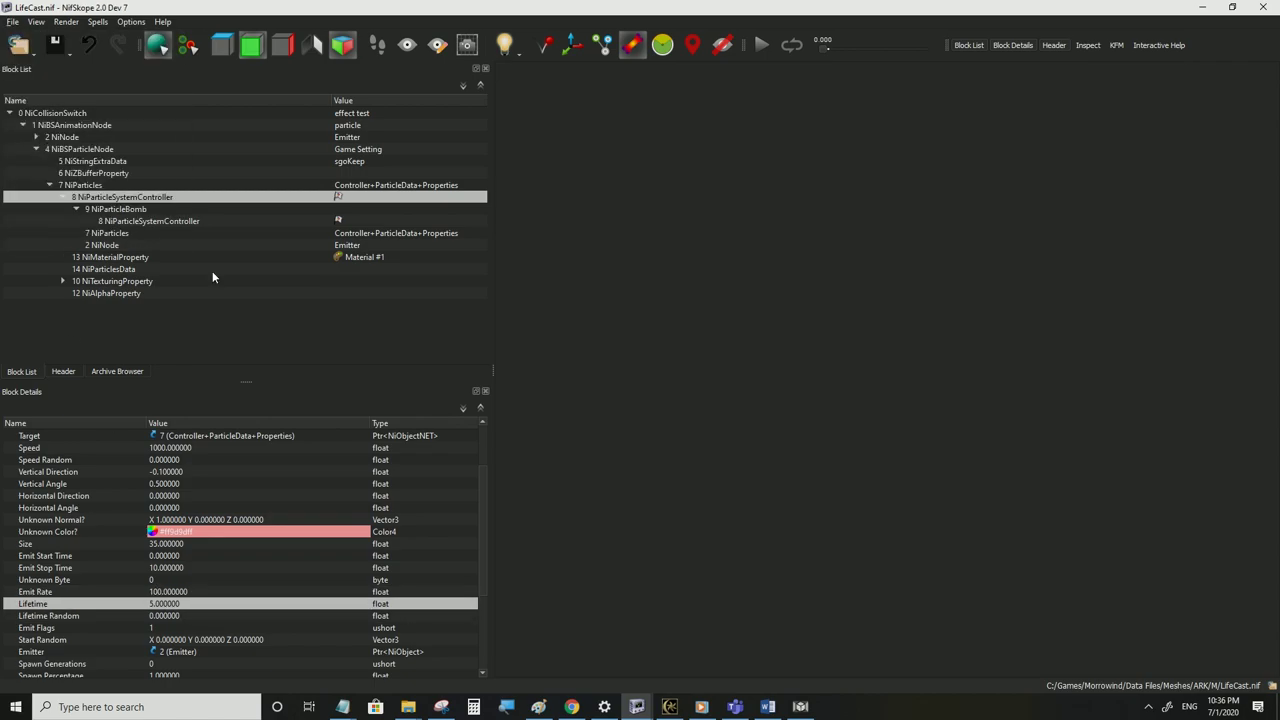
{"action": "left_click", "coordinate": [692, 709]}
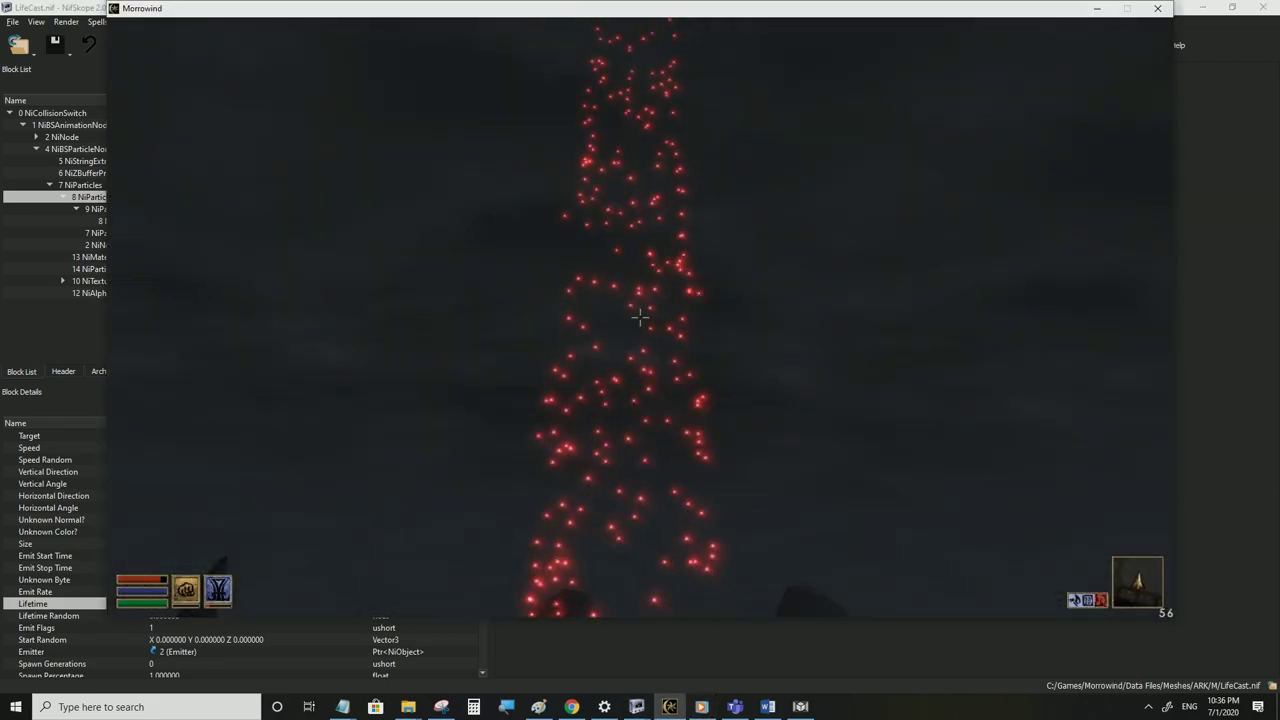
{"action": "key", "text": "d"}
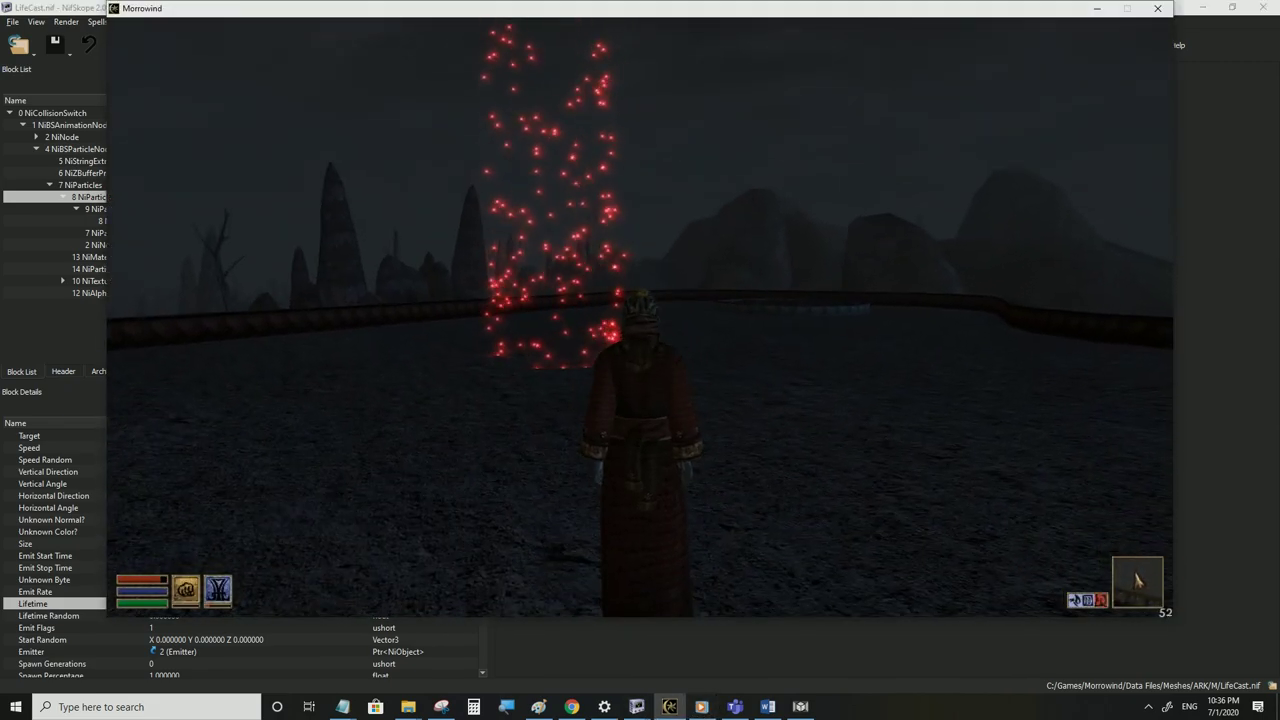
Set Lifetime to 2.5 and Emit Rate to 200, save, and watch the denser red column in Morrowind
{"action": "key", "text": "alt+Tab"}
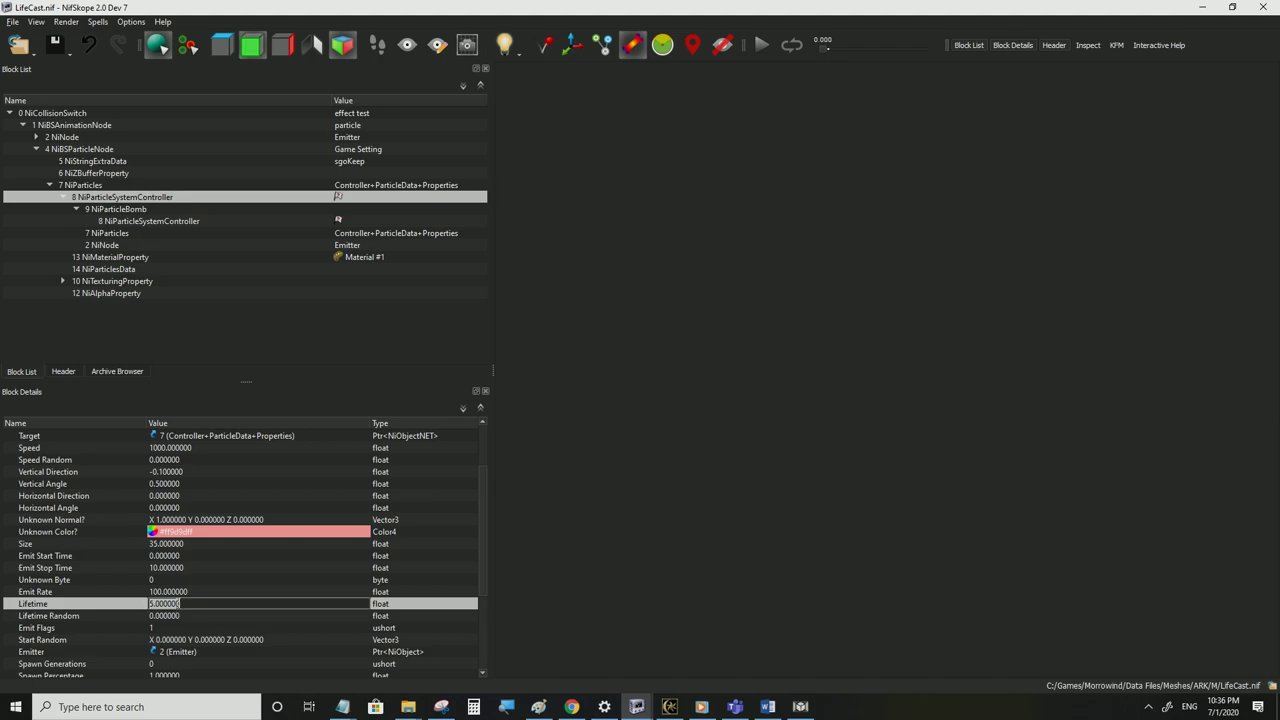
{"action": "type", "text": "5"}
{"action": "double_click", "coordinate": [174, 592]}
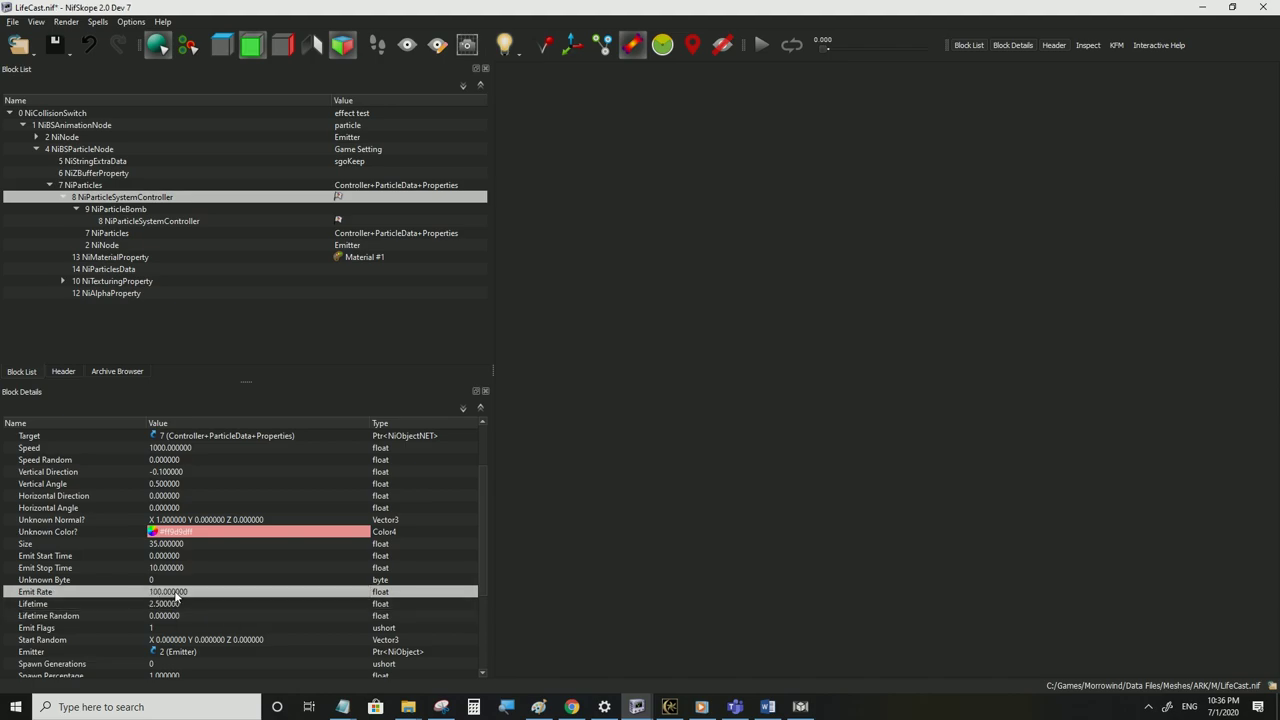
{"action": "type", "text": "200"}
{"action": "left_click", "coordinate": [171, 604]}
{"action": "left_click", "coordinate": [17, 22]}
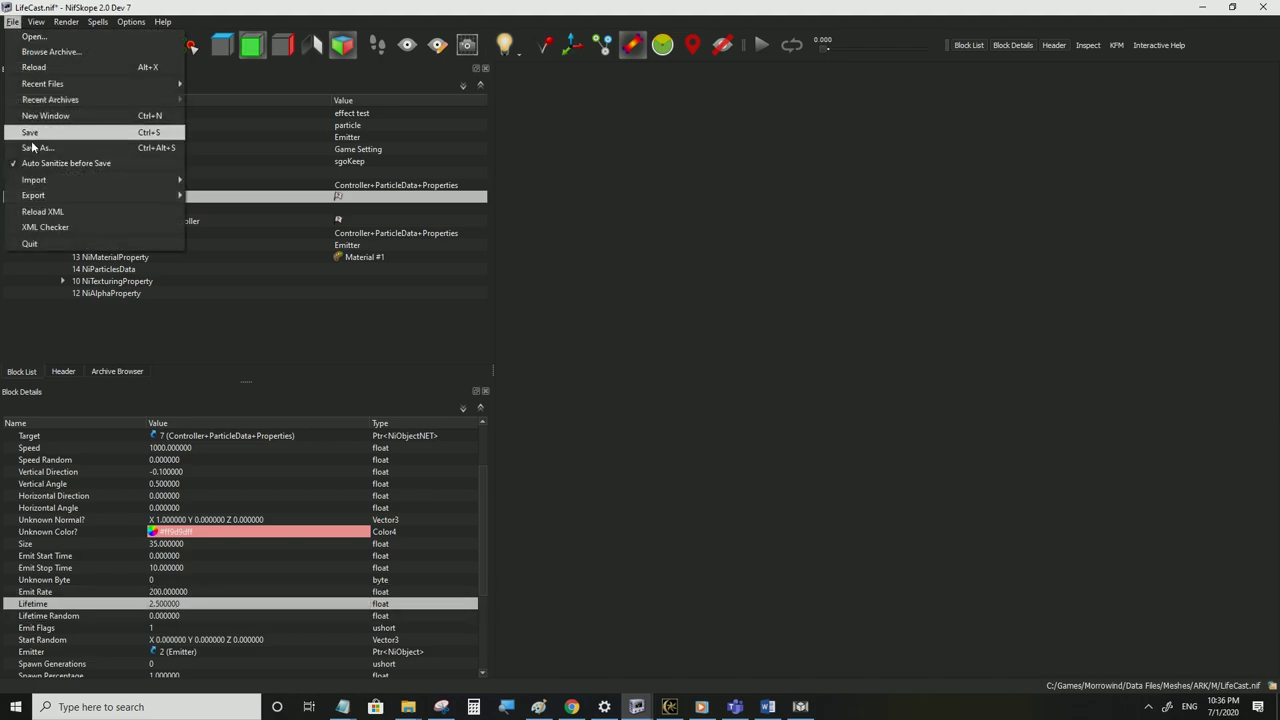
{"action": "left_click", "coordinate": [30, 129]}
{"action": "left_click", "coordinate": [670, 706]}
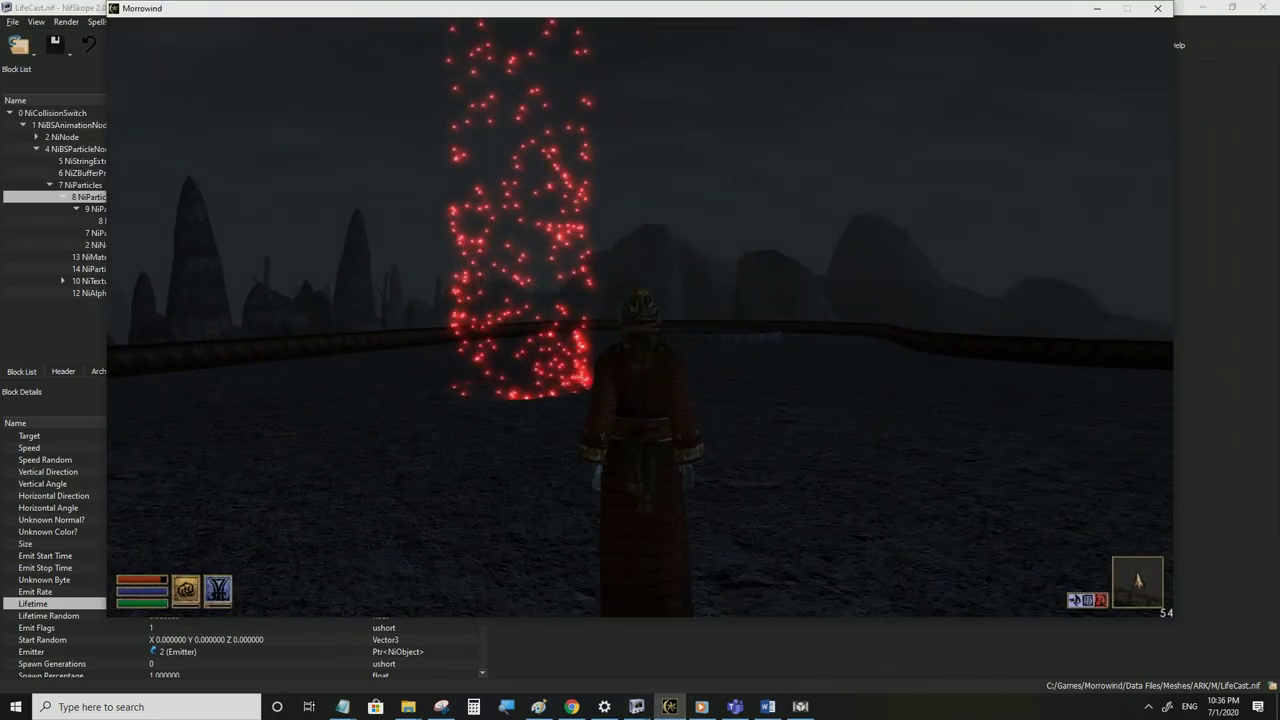
{"action": "key", "text": "alt+Tab"}
{"action": "left_click", "coordinate": [670, 706]}
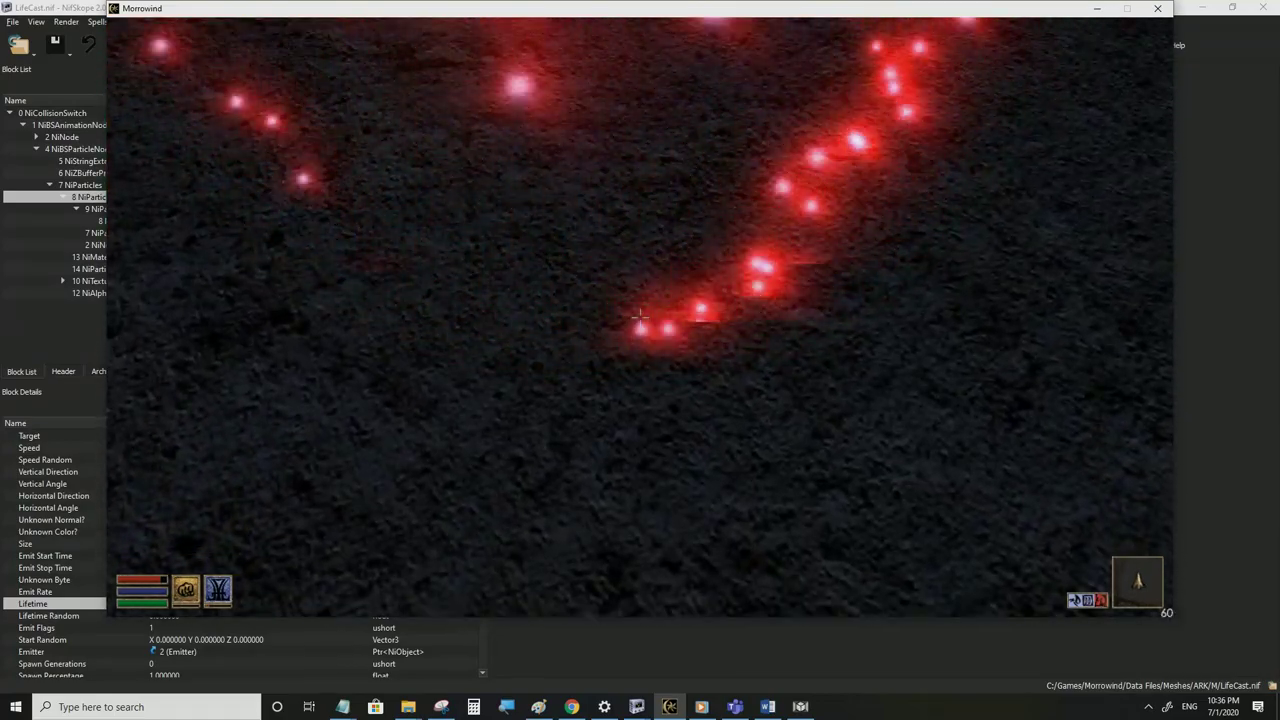
Enter Start Random spread values of 100, save LifeCast.nif, and test the spread in Morrowind
{"action": "left_click", "coordinate": [645, 703]}
{"action": "scroll", "coordinate": [197, 581], "scroll_direction": "down", "scroll_amount": 3}
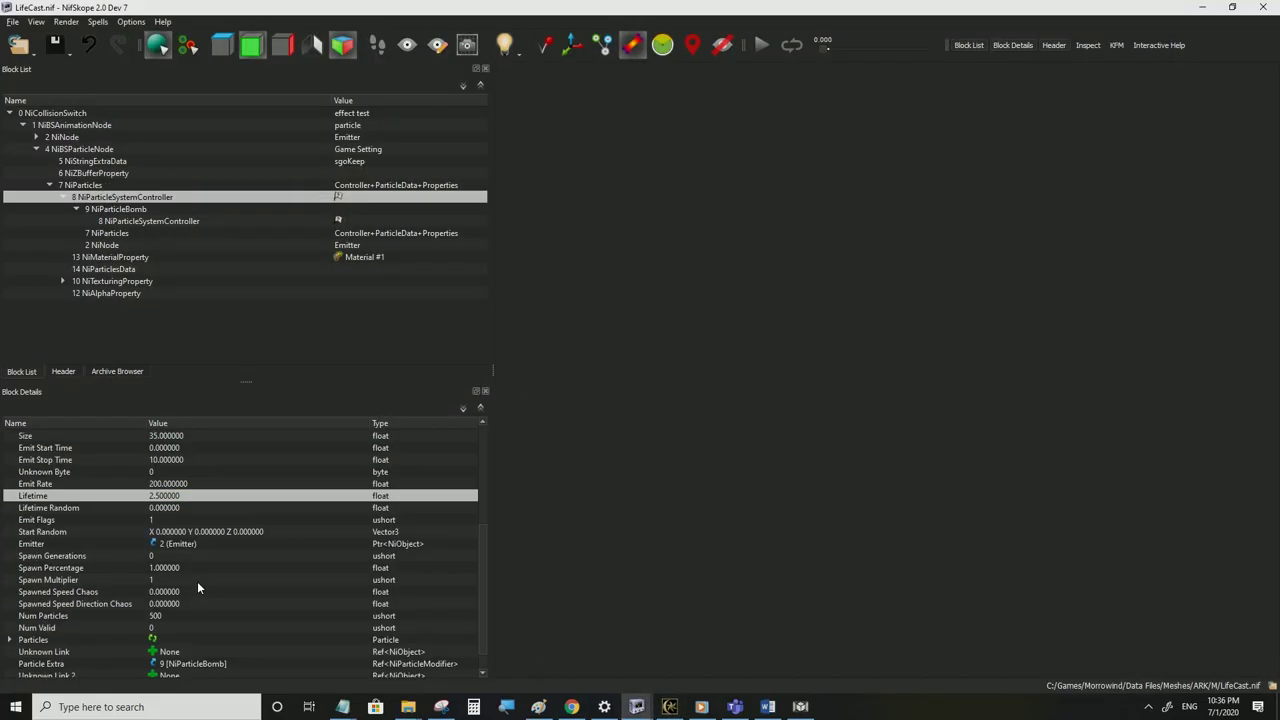
{"action": "left_click", "coordinate": [172, 533]}
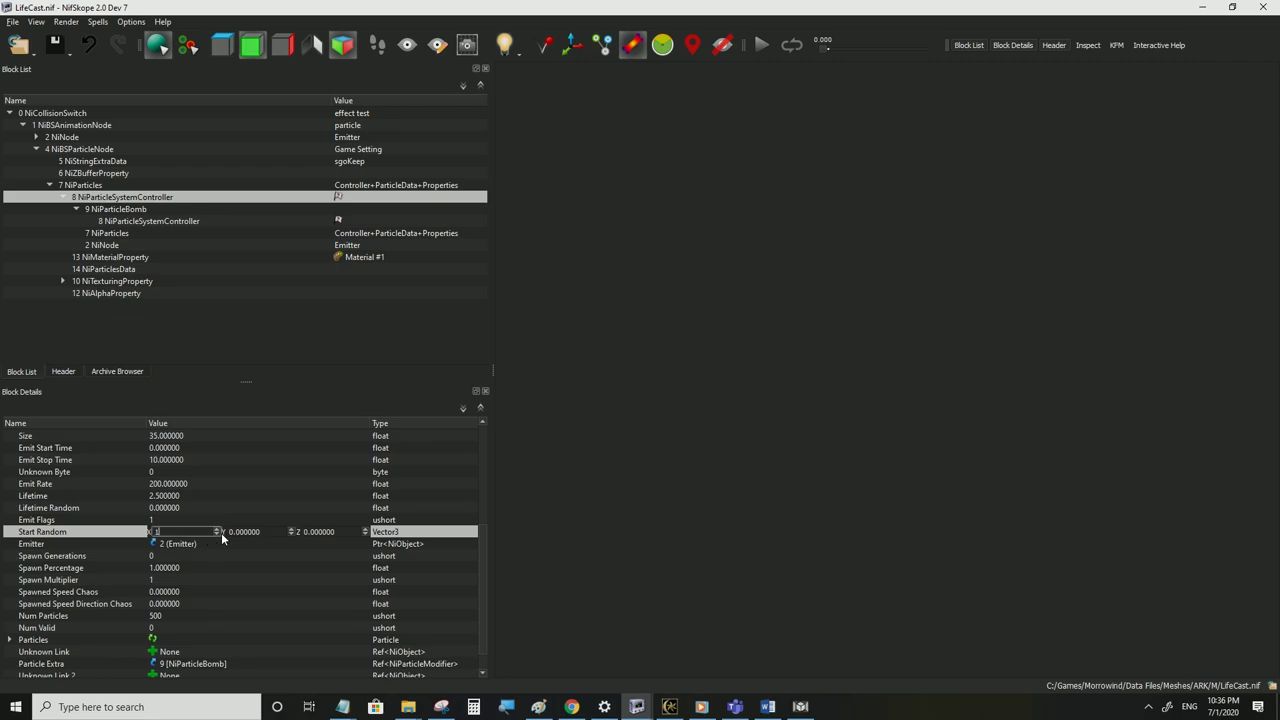
{"action": "type", "text": "0"}
{"action": "left_click", "coordinate": [213, 509]}
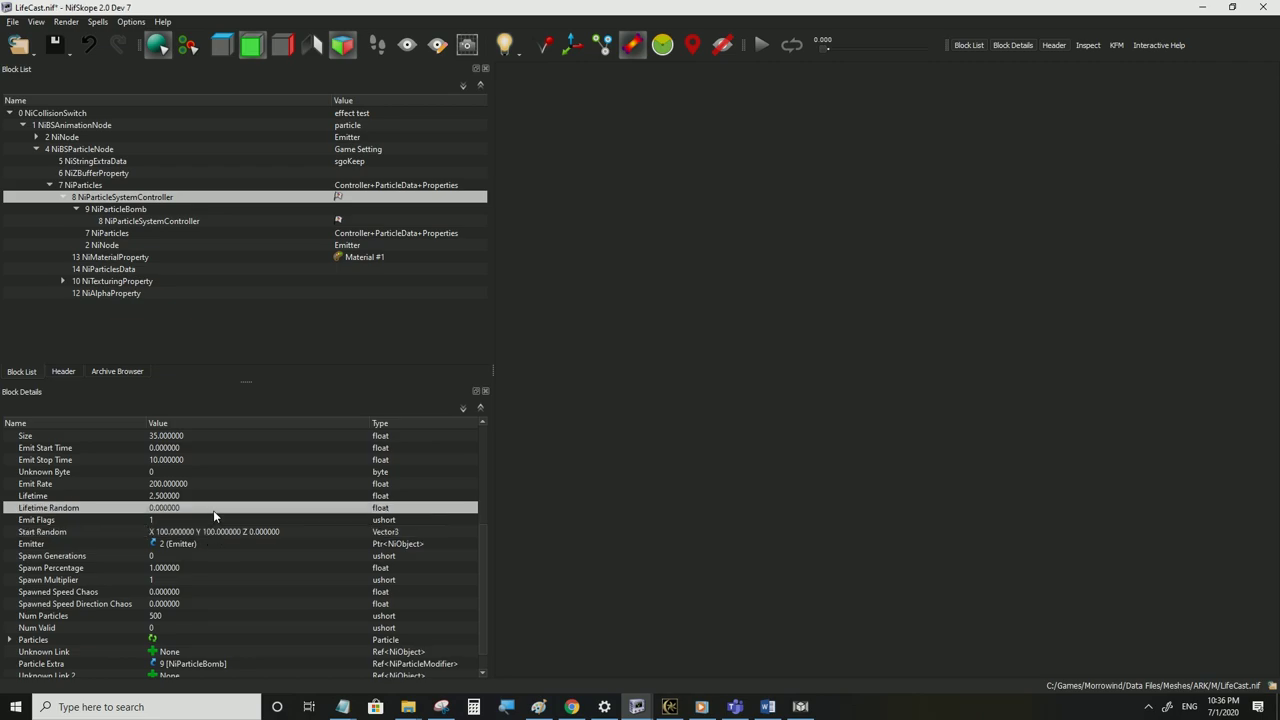
{"action": "left_click", "coordinate": [12, 21]}
{"action": "left_click", "coordinate": [54, 118]}
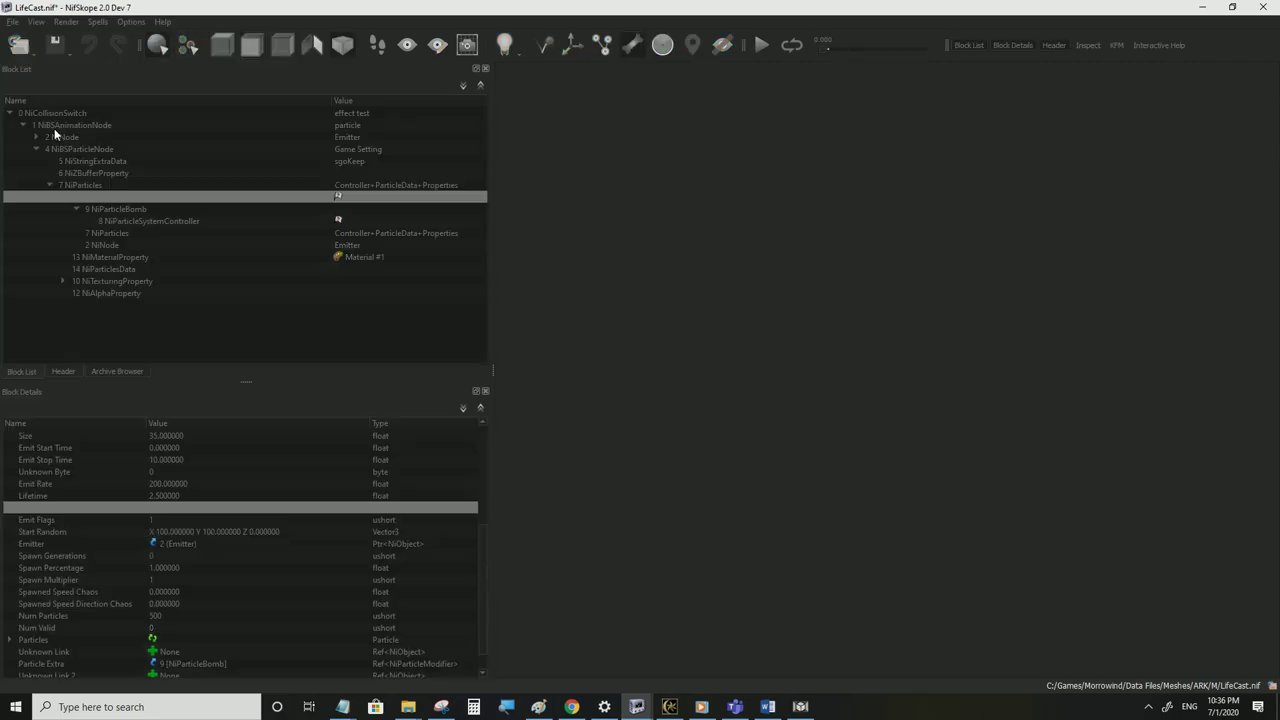
{"action": "left_click", "coordinate": [669, 706]}
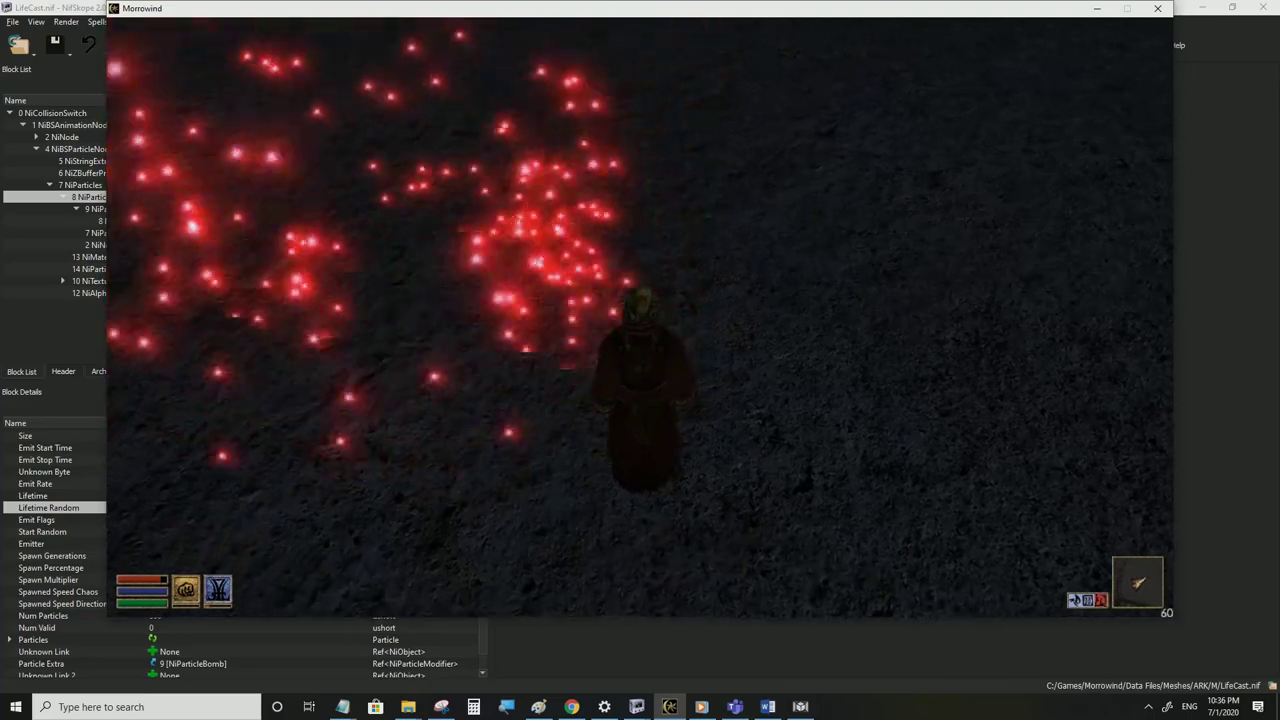
Confirm Start Random of 100 on X, Y and Z, save, and walk toward the wider column in game
{"action": "key", "text": "alt+Tab"}
{"action": "left_click", "coordinate": [275, 531]}
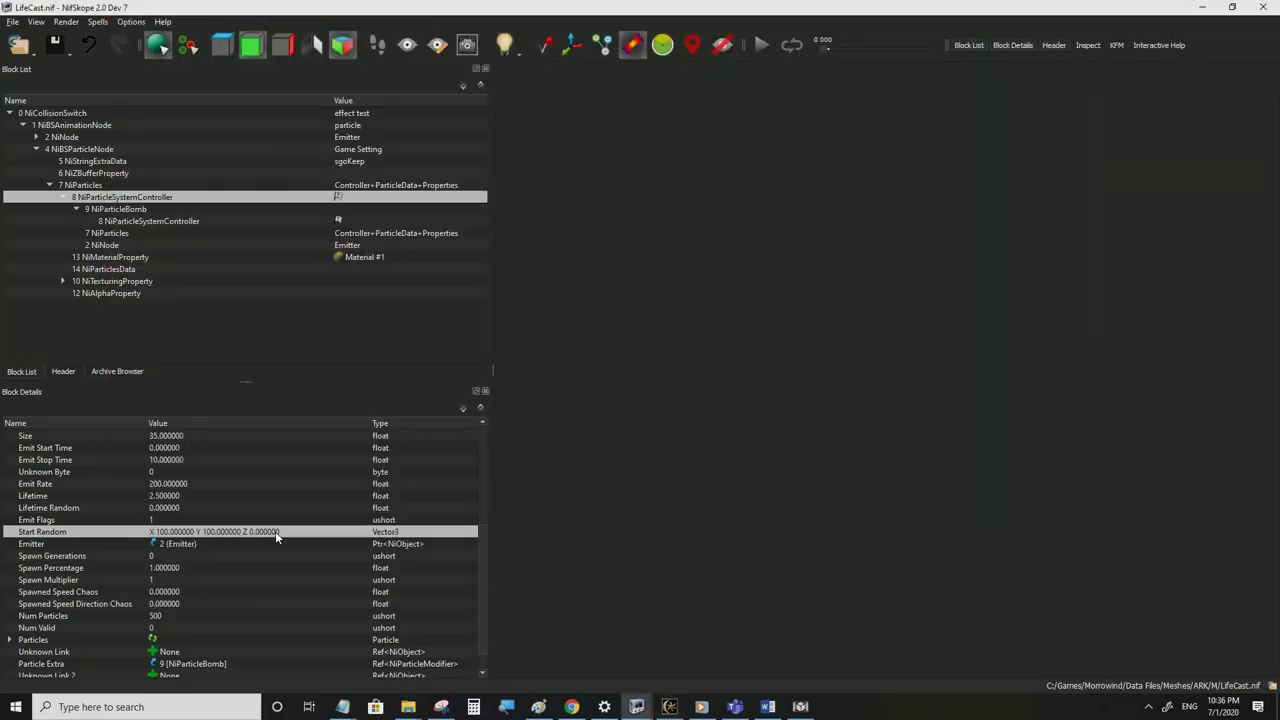
{"action": "left_click", "coordinate": [248, 520]}
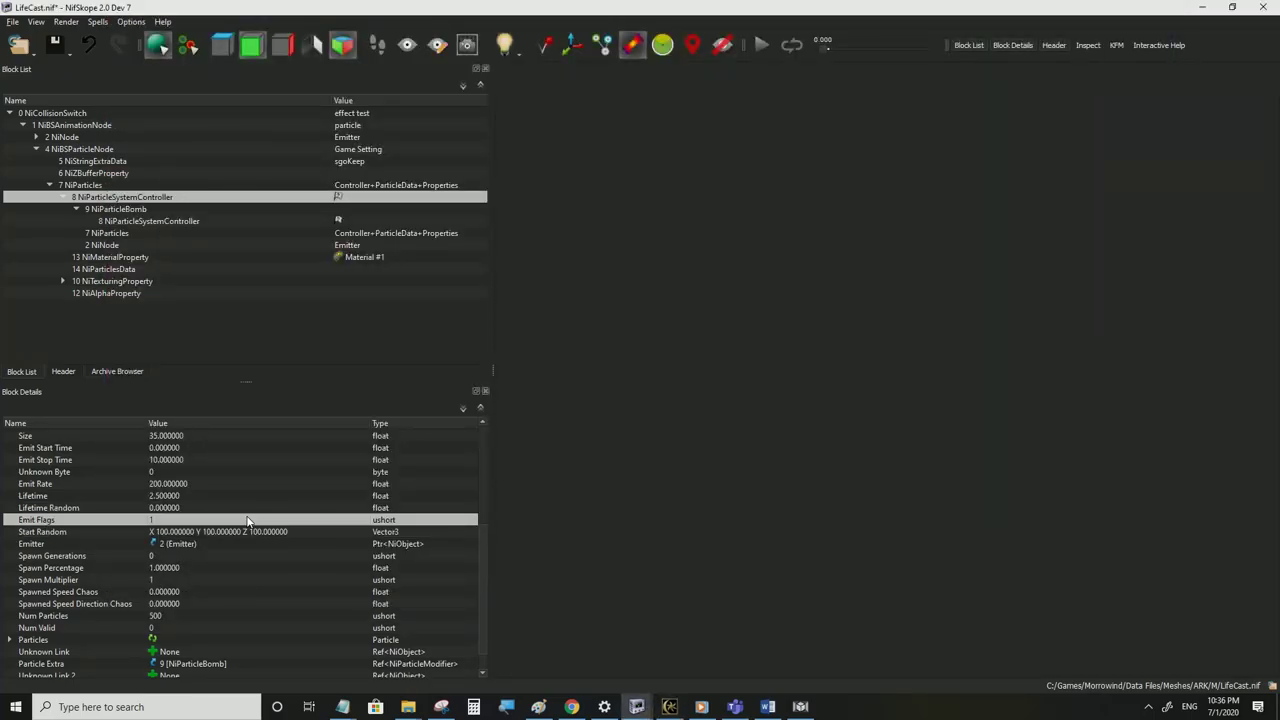
{"action": "left_click", "coordinate": [12, 21]}
{"action": "left_click", "coordinate": [30, 131]}
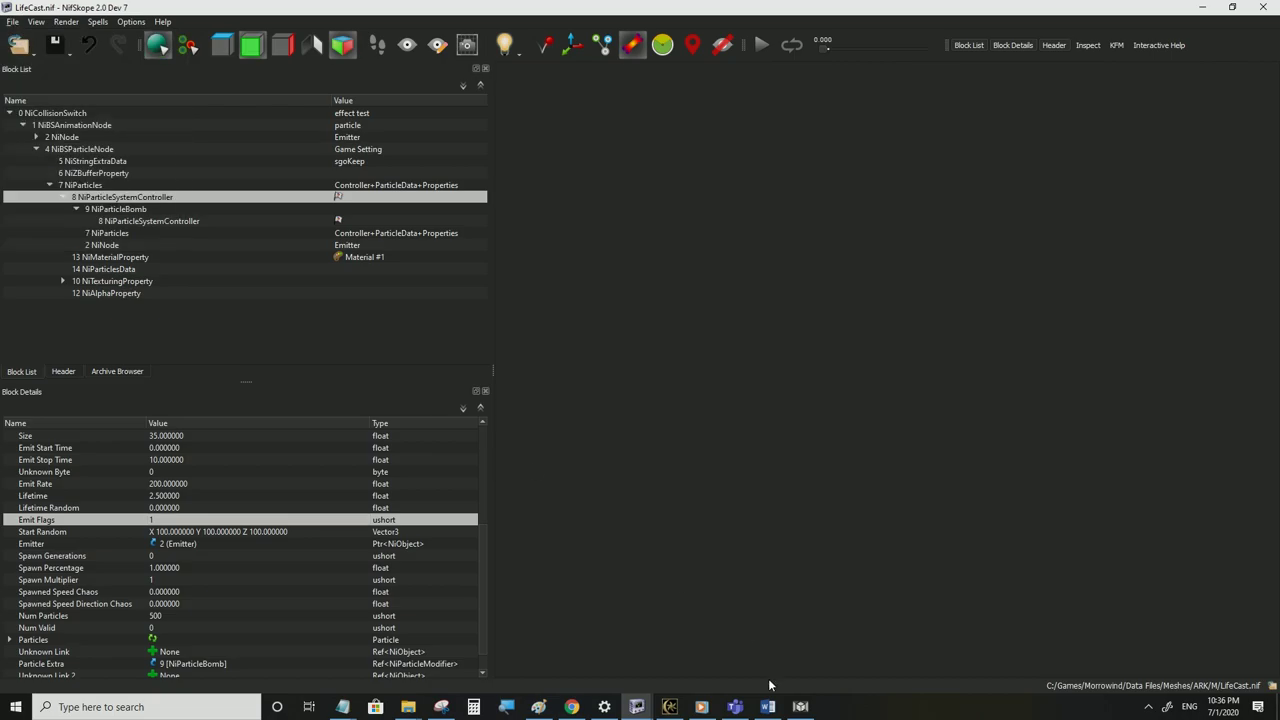
{"action": "left_click", "coordinate": [669, 706]}
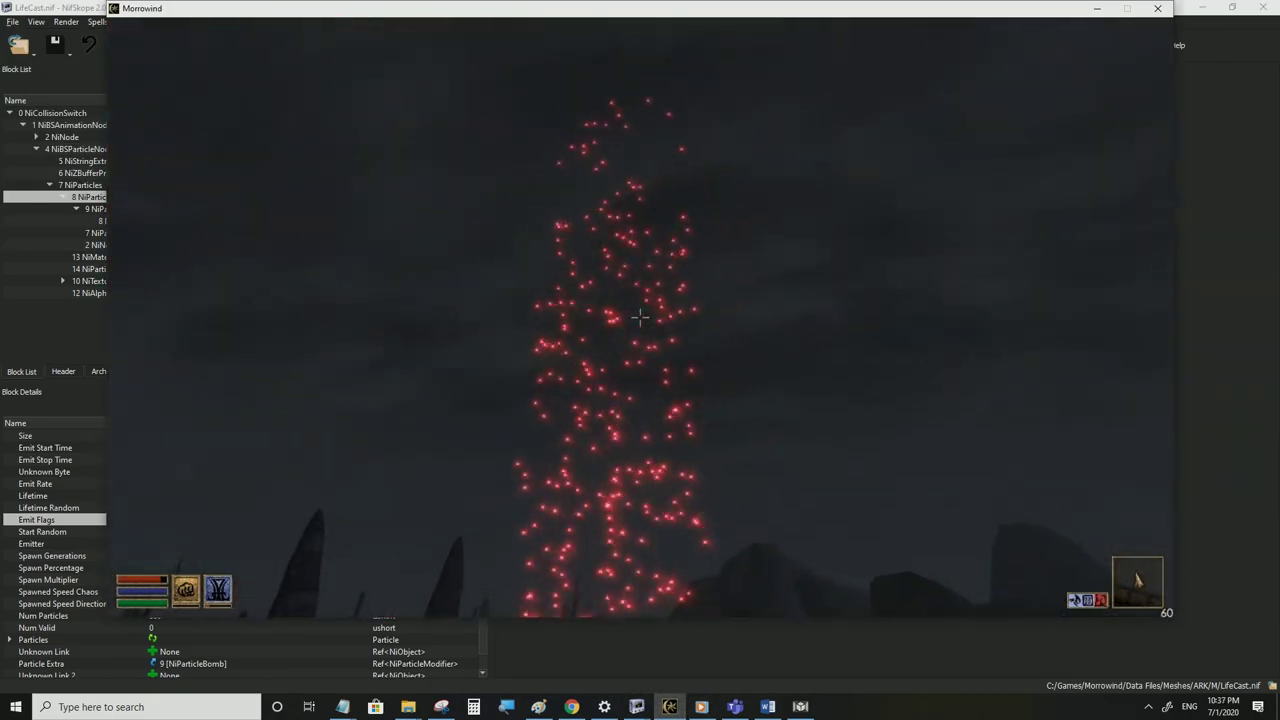
{"action": "key", "text": "w"}
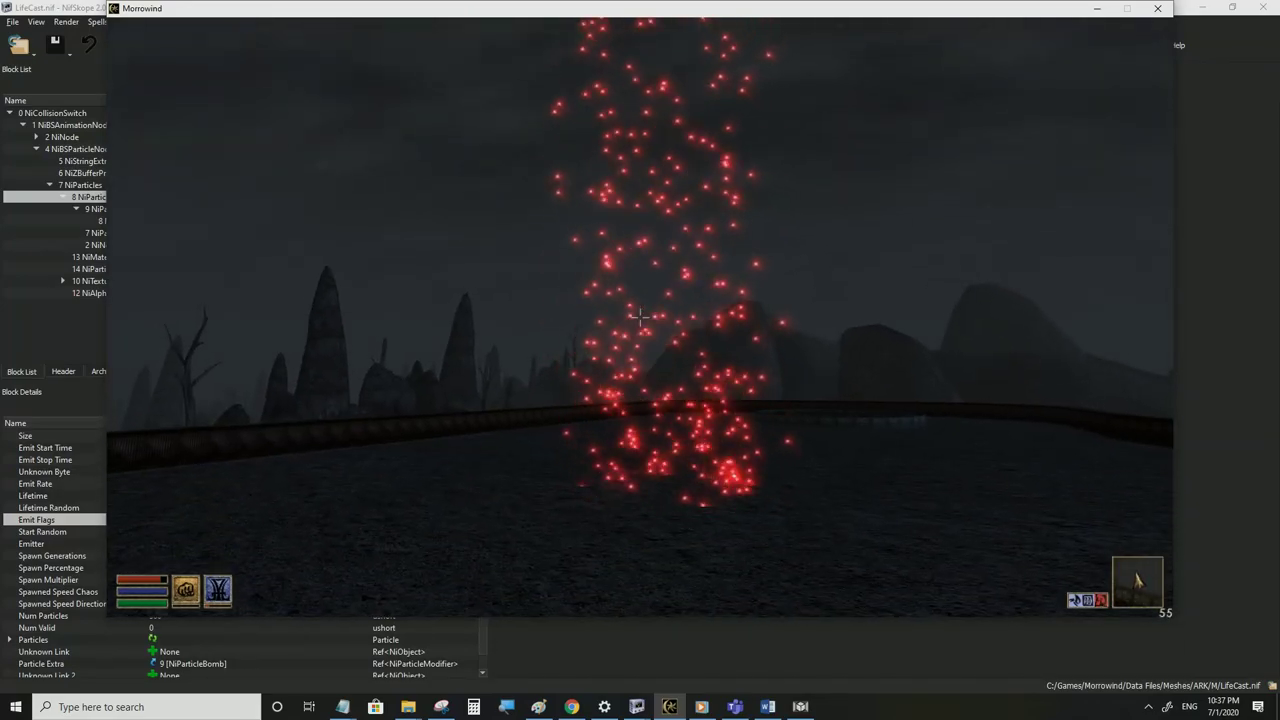
{"action": "key", "text": "alt+Tab"}
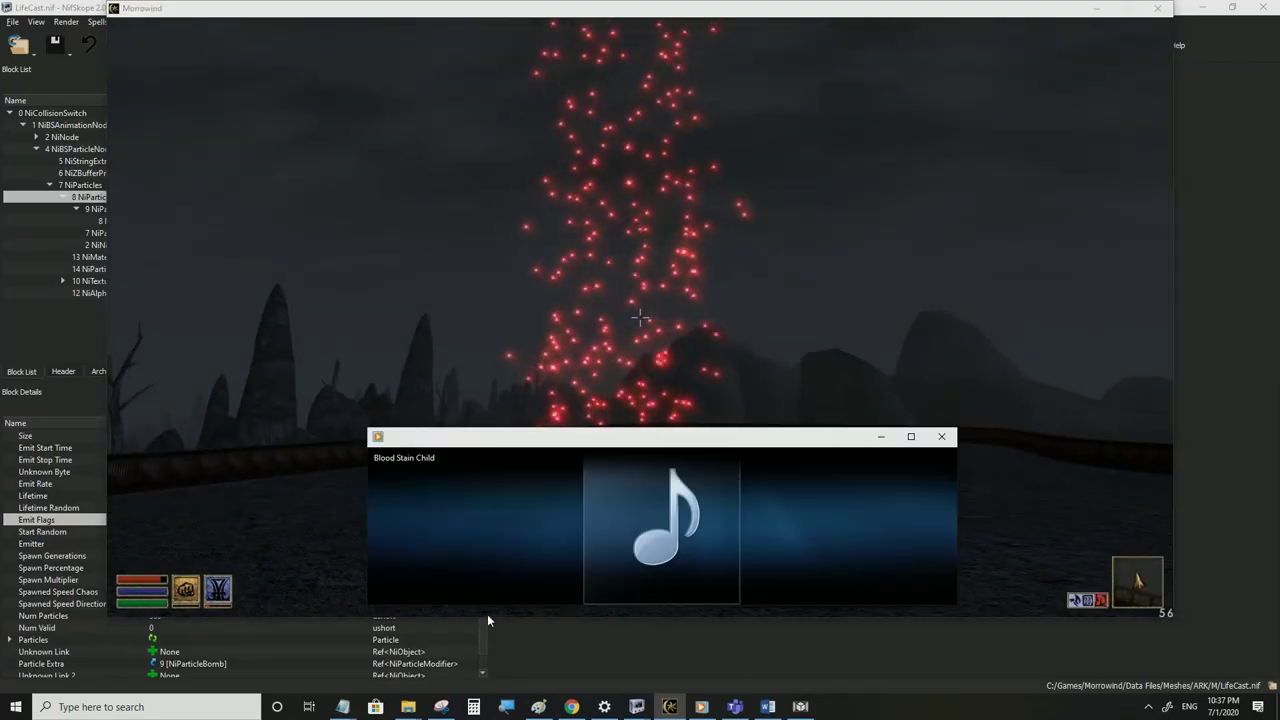
Start entering 2000 into the particle controller's Speed Random field
{"action": "left_click", "coordinate": [45, 511]}
{"action": "scroll", "coordinate": [198, 549], "scroll_direction": "up", "scroll_amount": 4}
{"action": "left_click", "coordinate": [177, 497]}
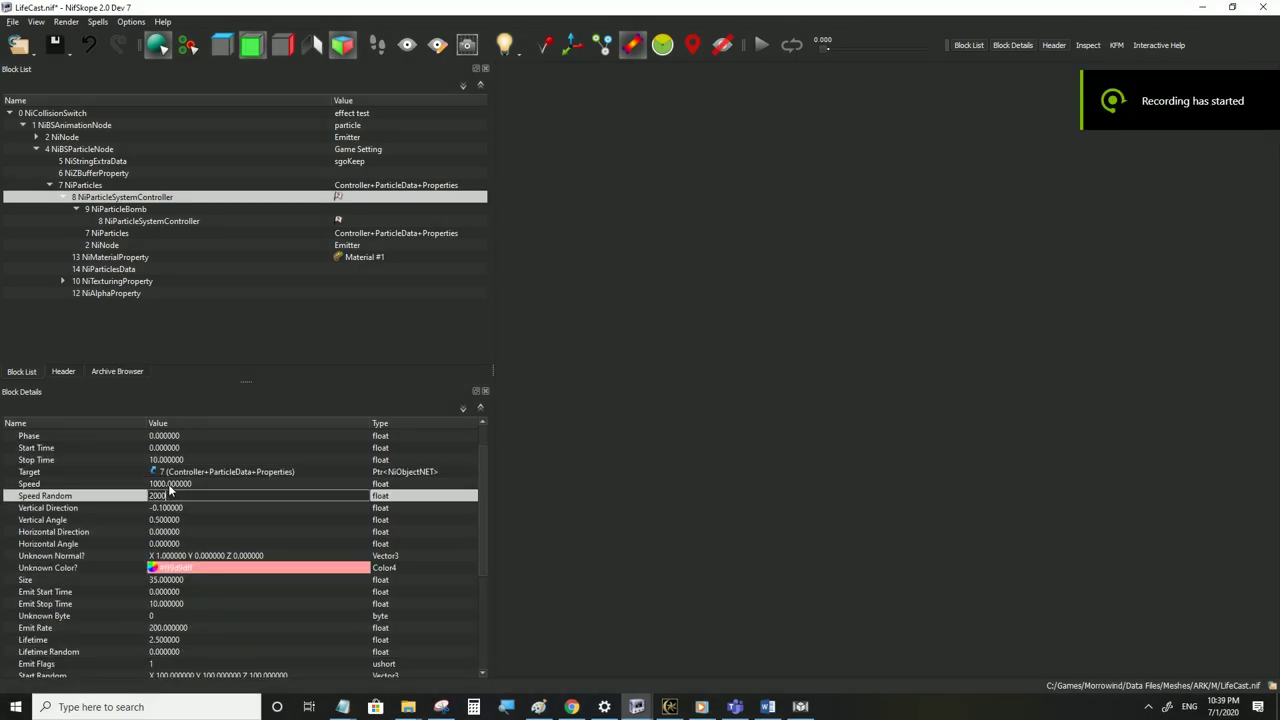
Commit Speed Random 2000, save LifeCast.nif, and walk toward the scattered red particles in third-person view
{"action": "left_click", "coordinate": [169, 486]}
{"action": "left_click", "coordinate": [11, 21]}
{"action": "left_click", "coordinate": [40, 132]}
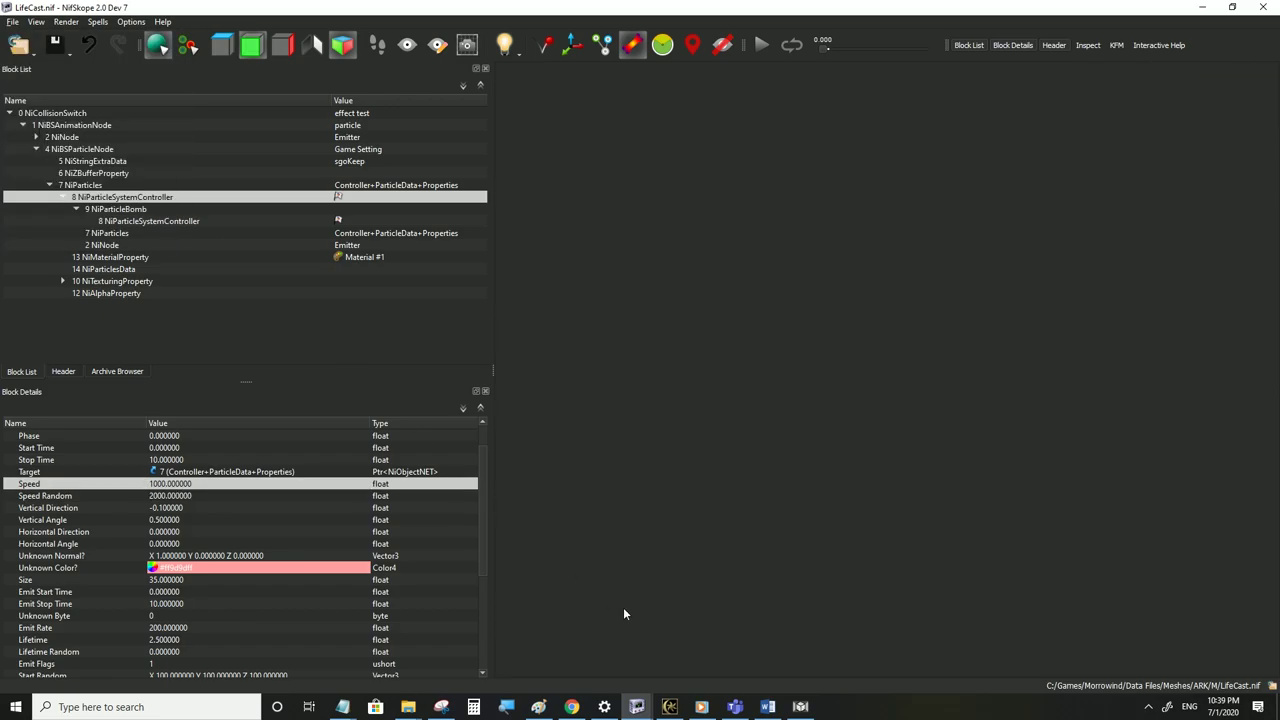
{"action": "left_click", "coordinate": [674, 706]}
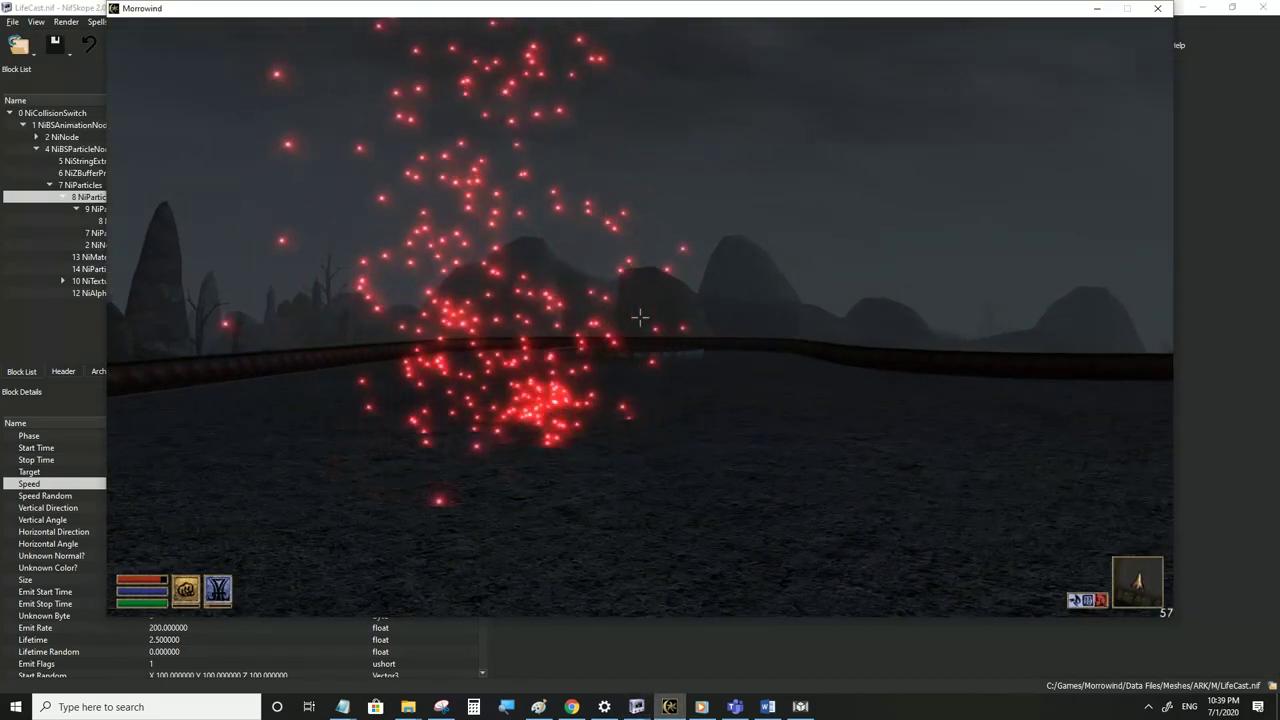
{"action": "key", "text": "Tab"}
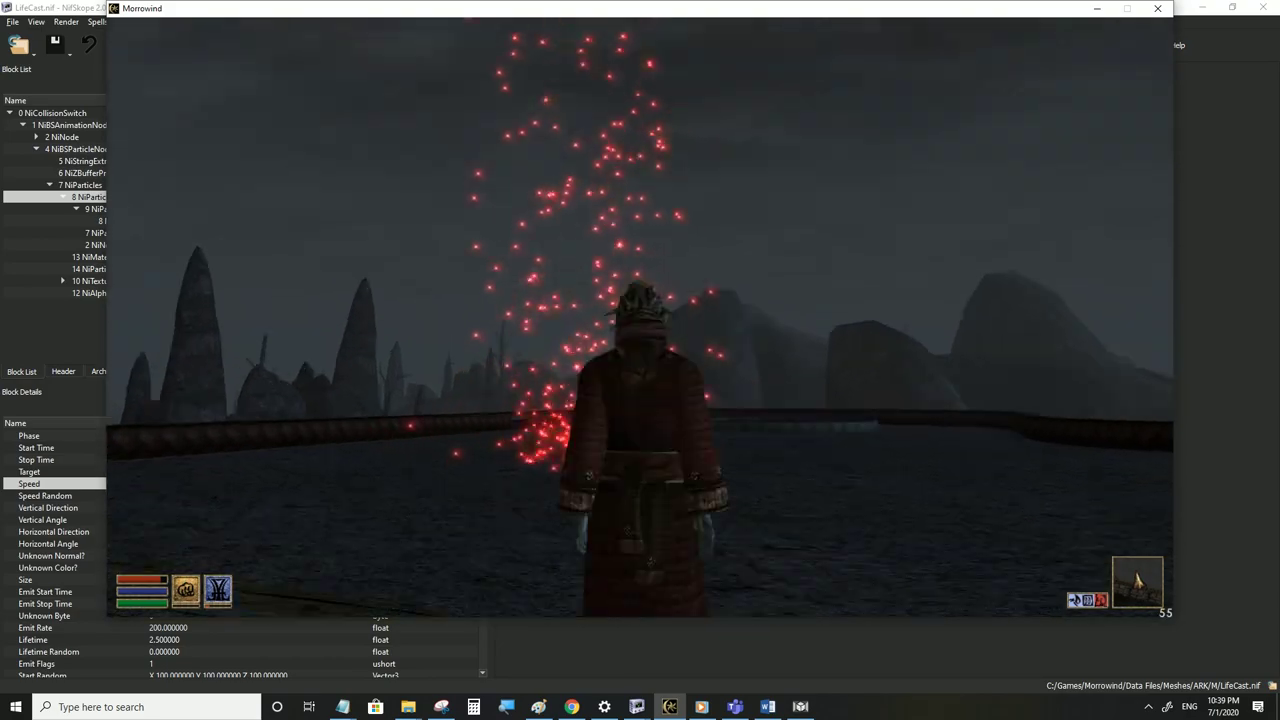
{"action": "key", "text": "w"}
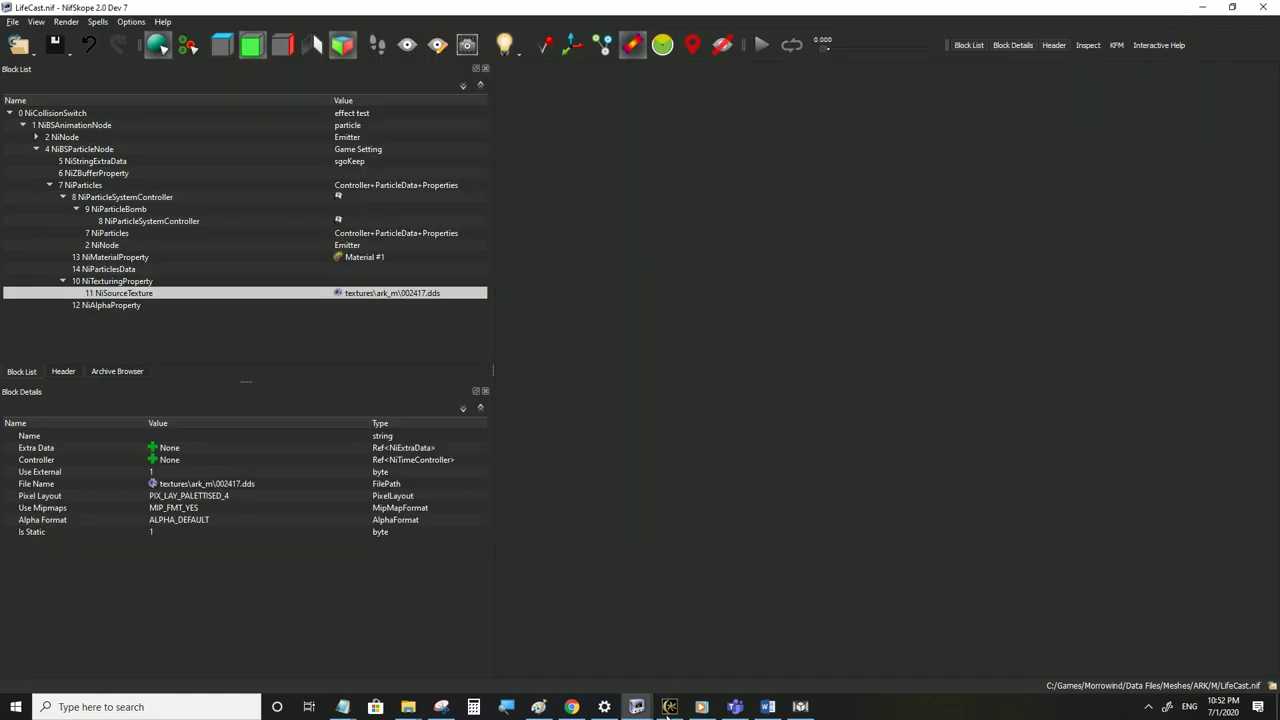
In third-person view, back away to see the whole pale smoke column using texture 002417.dds
{"action": "left_click", "coordinate": [669, 707]}
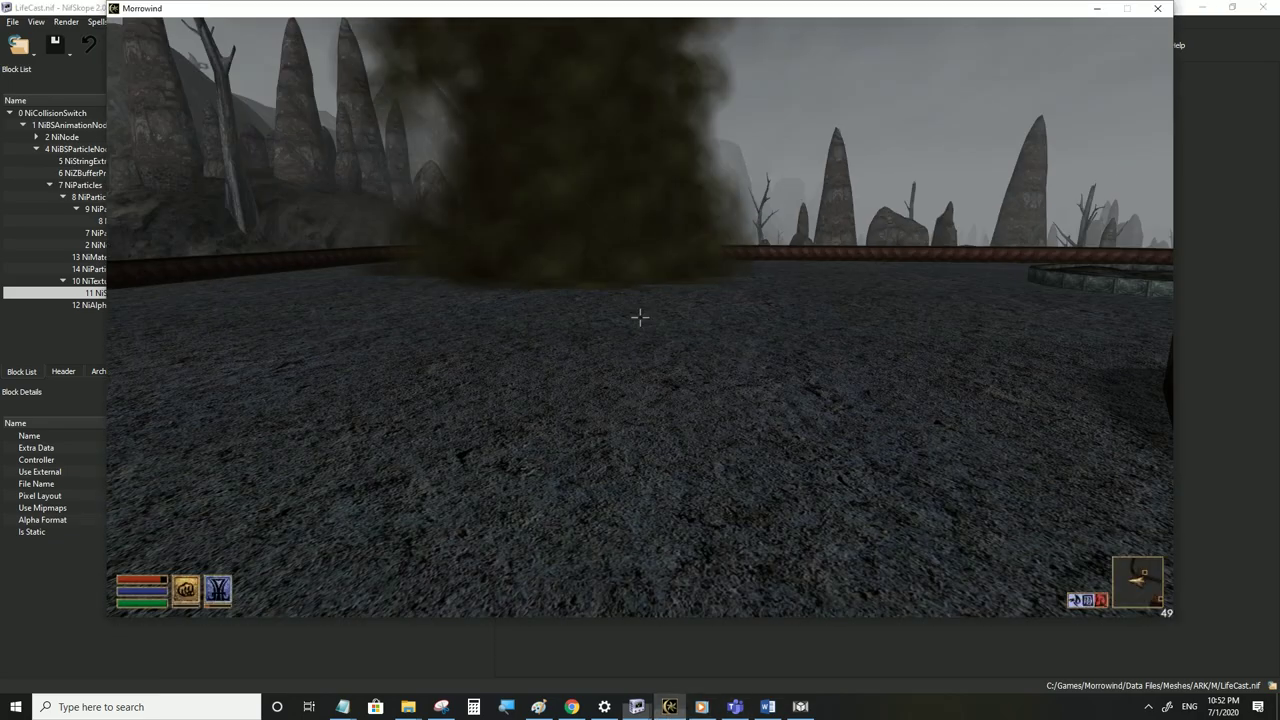
{"action": "key", "text": "s"}
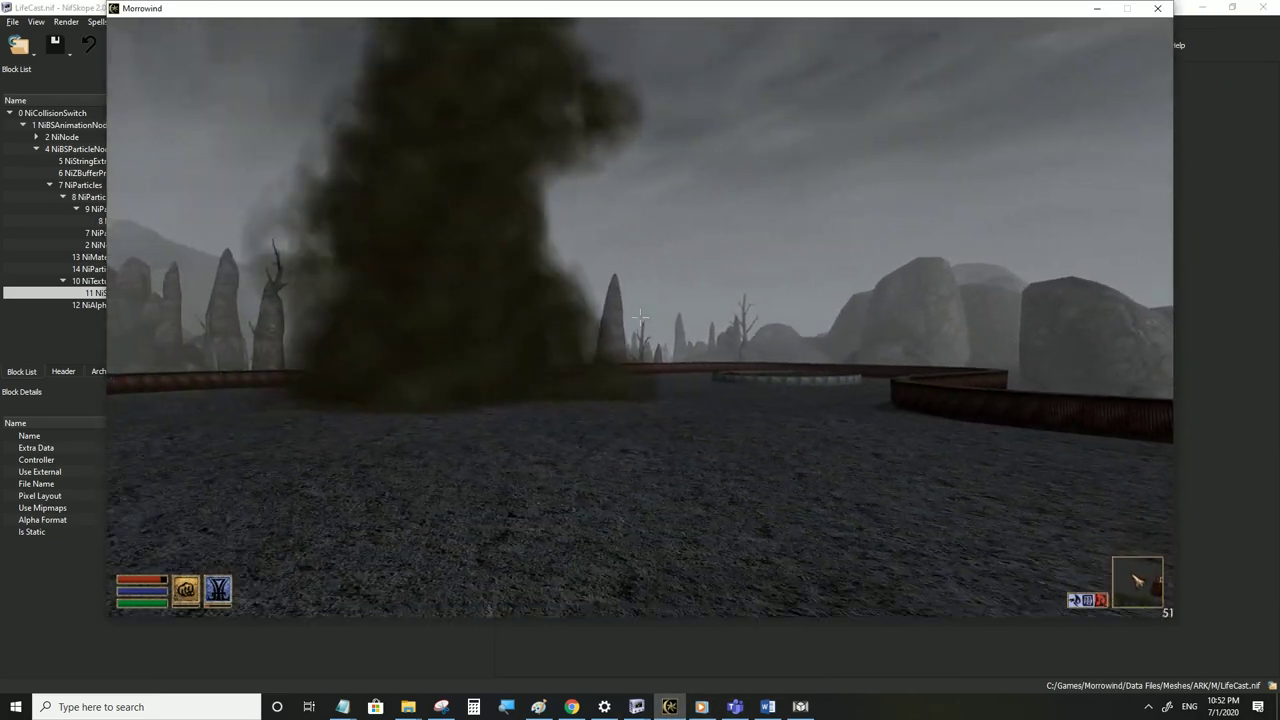
{"action": "key", "text": "Tab"}
{"action": "key", "text": "s"}
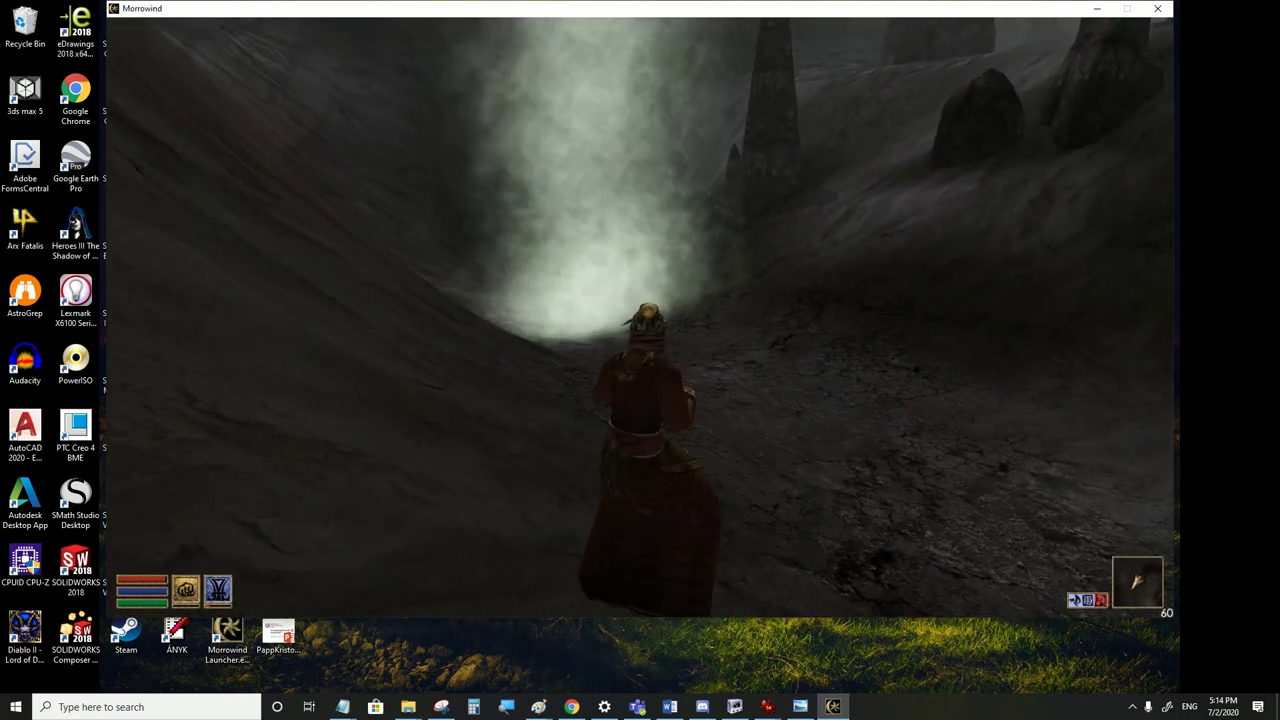
Run the character down the valley and around the glowing fog column
{"action": "key", "text": "w"}
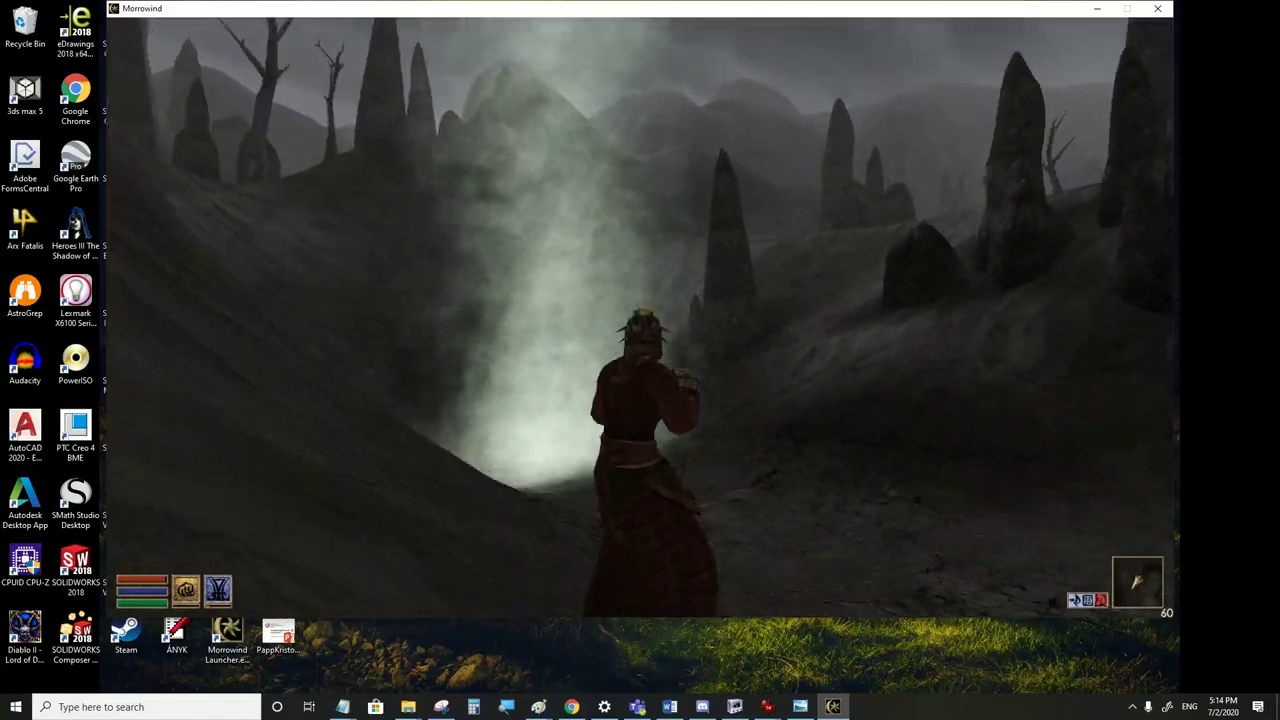
{"action": "key", "text": "w"}
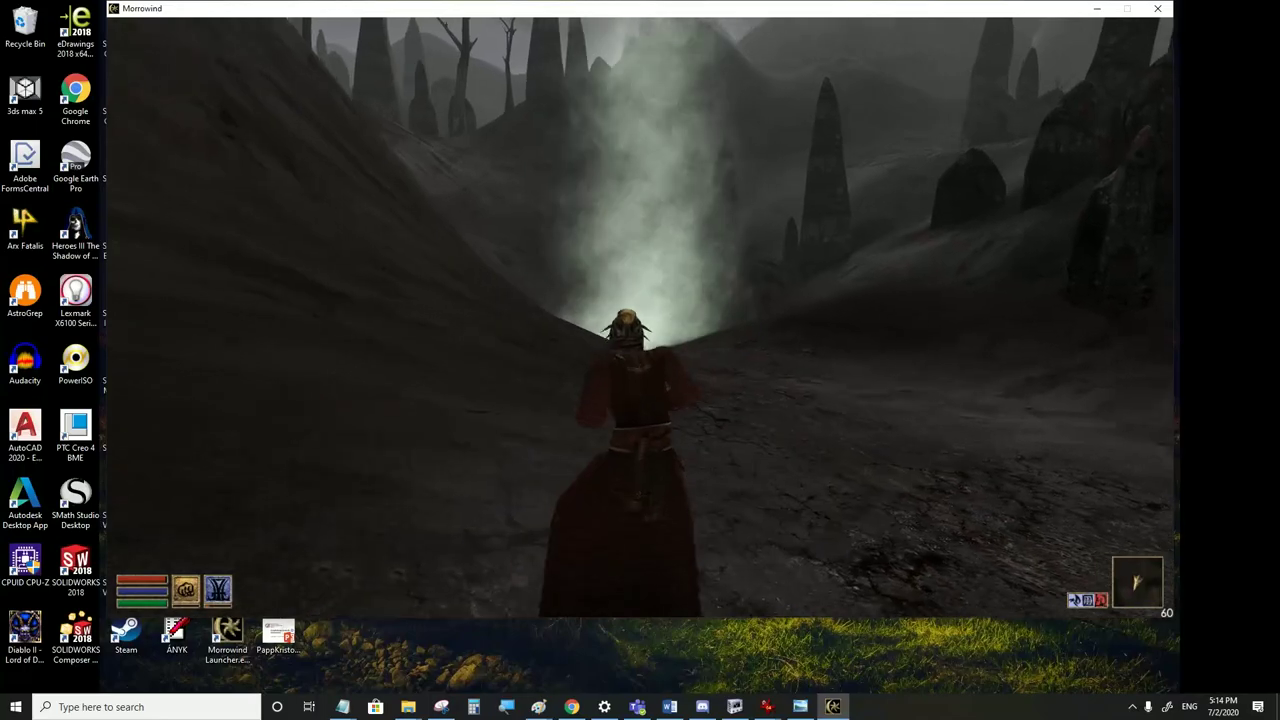
{"action": "key", "text": "w"}
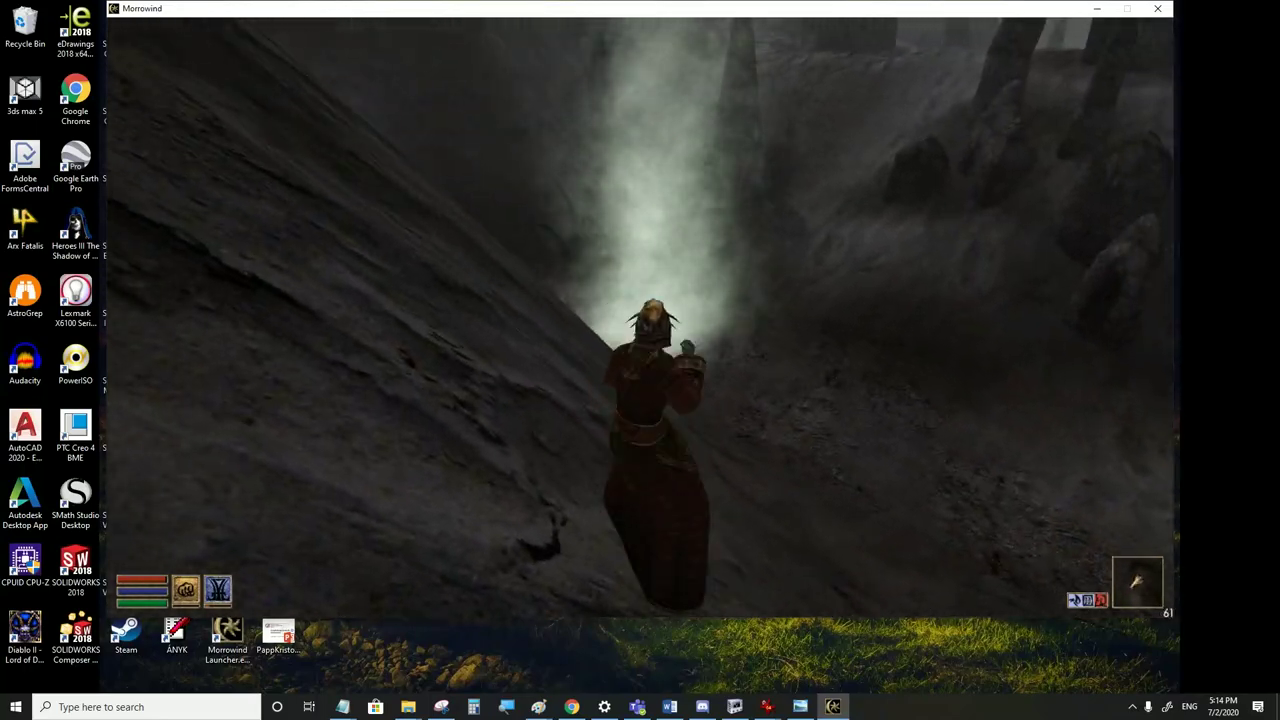
{"action": "key", "text": "w"}
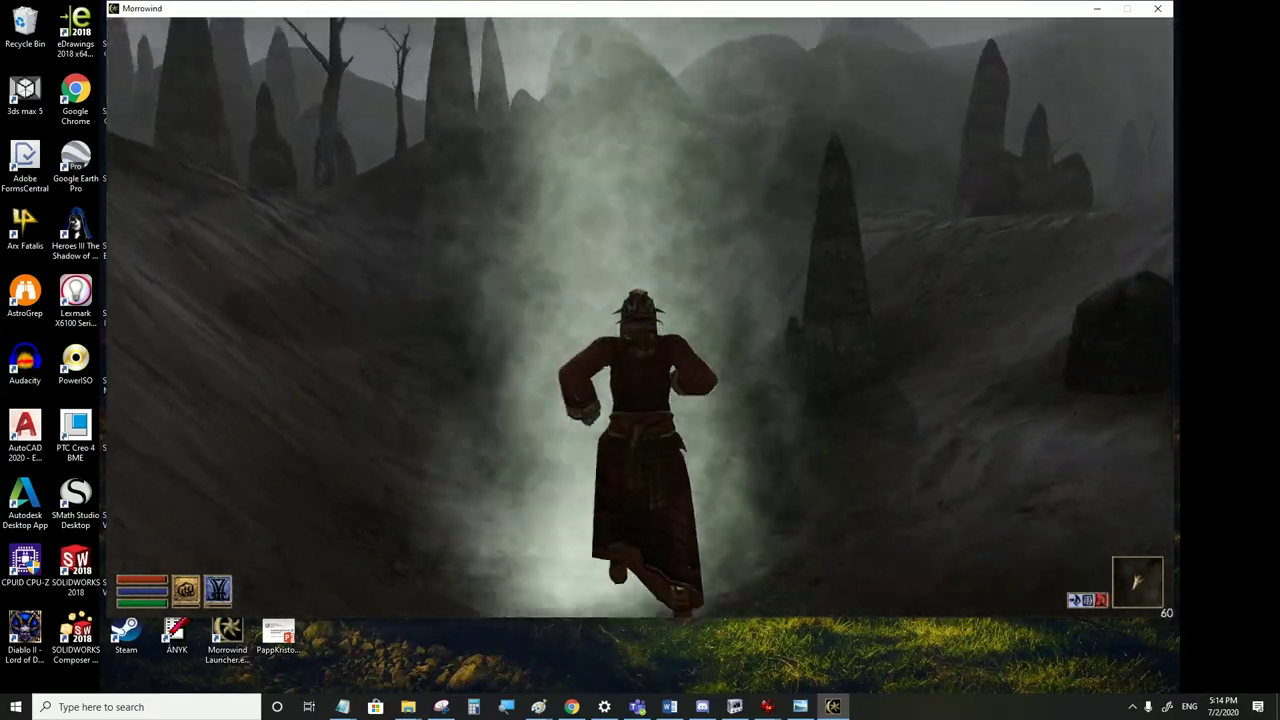
{"action": "key", "text": "w"}
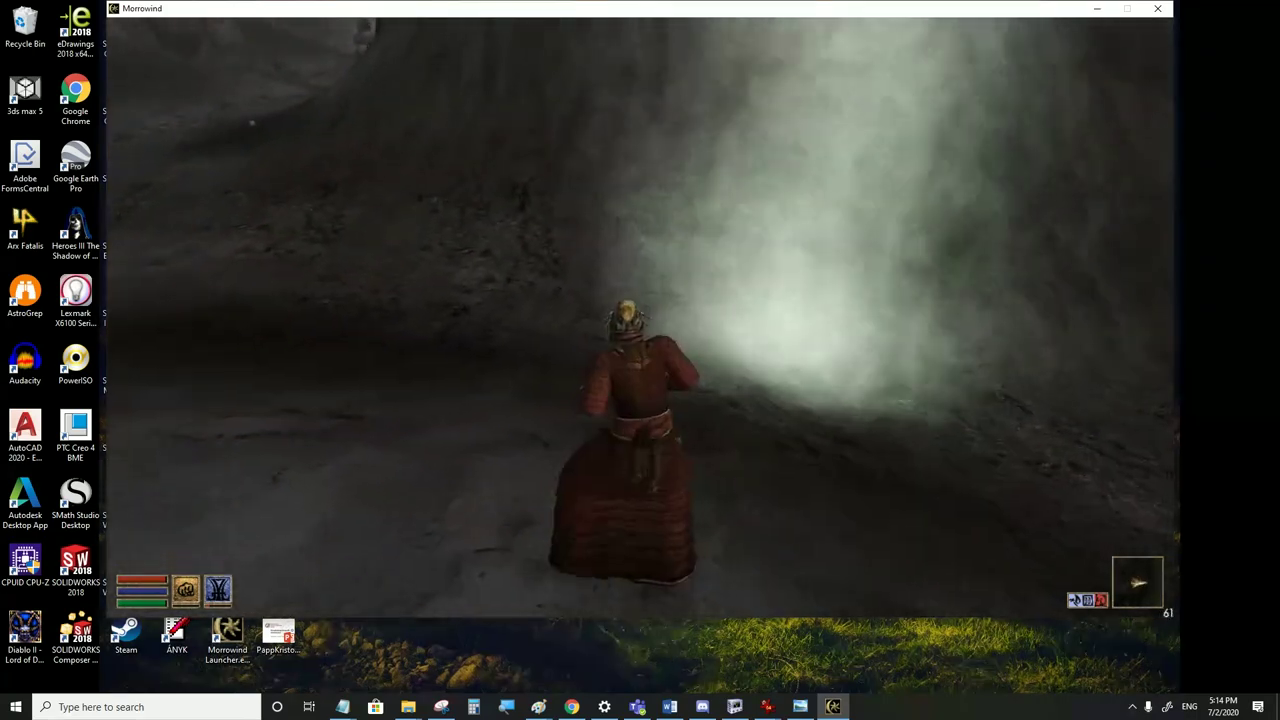
{"action": "key", "text": "w"}
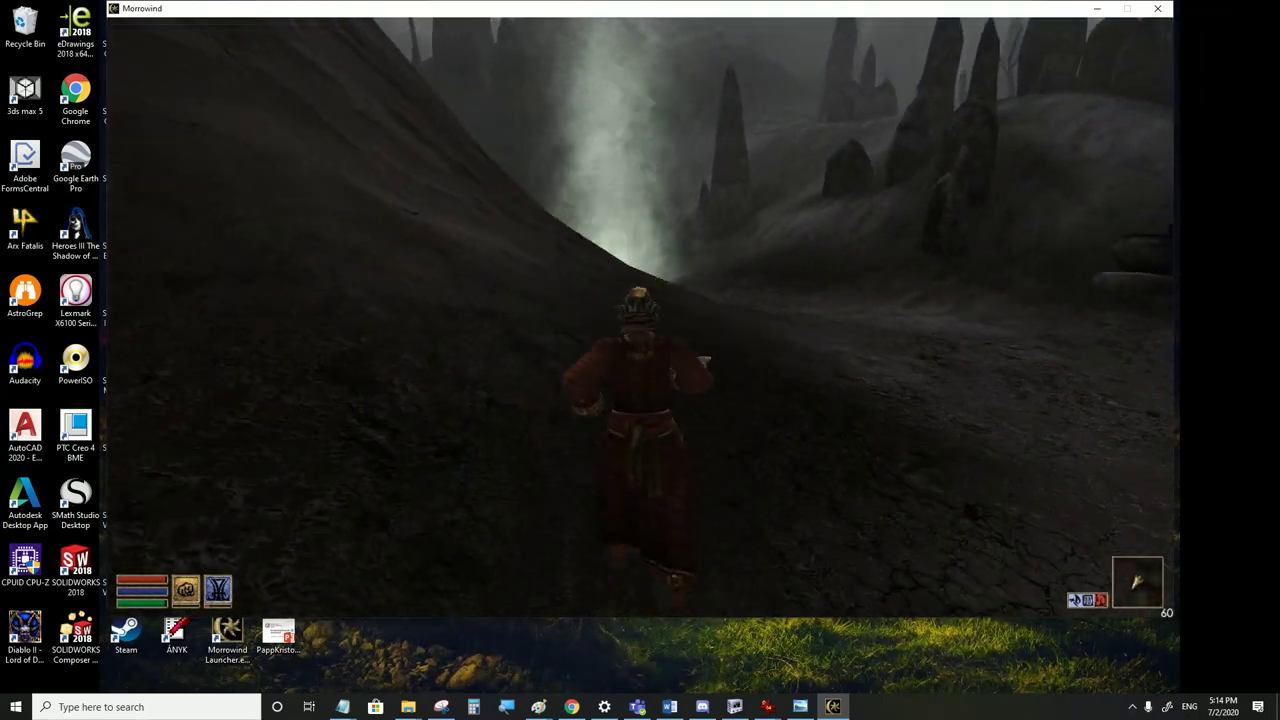
{"action": "key", "text": "w"}
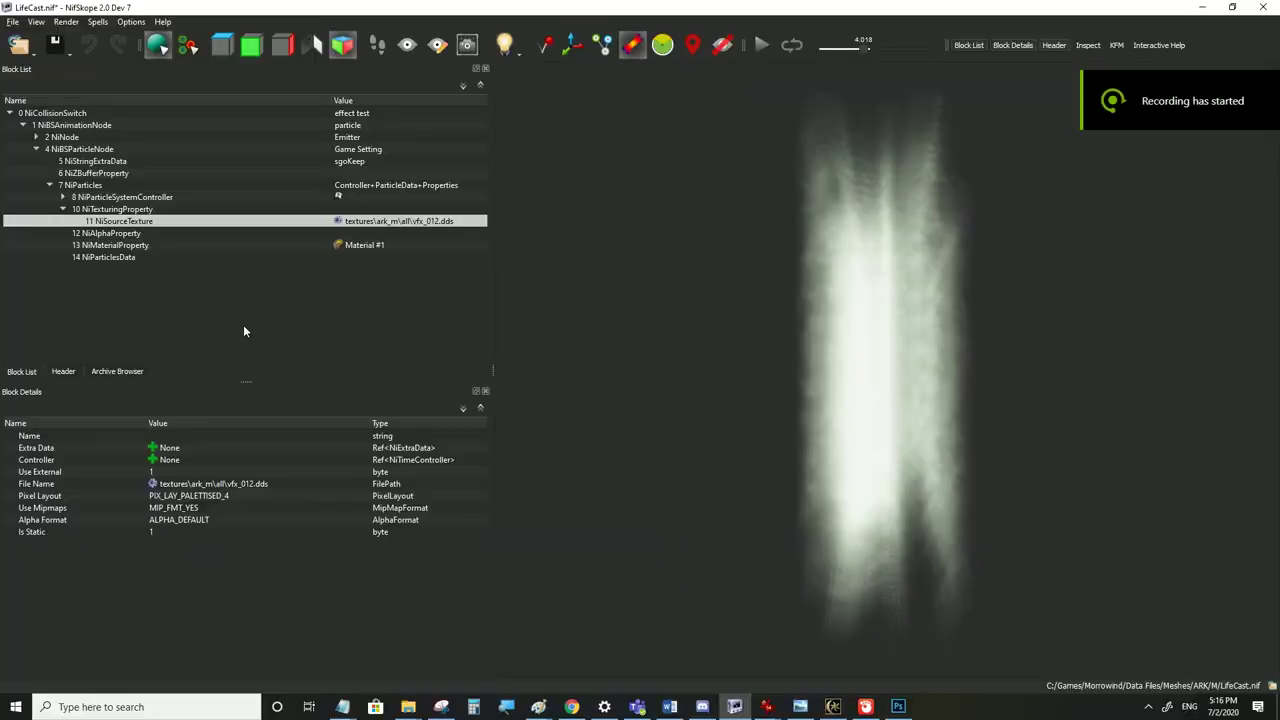
Inspect the NiParticlesData, NiAlphaProperty (Flags 3169) and NiTexturingProperty blocks
{"action": "left_click", "coordinate": [129, 258]}
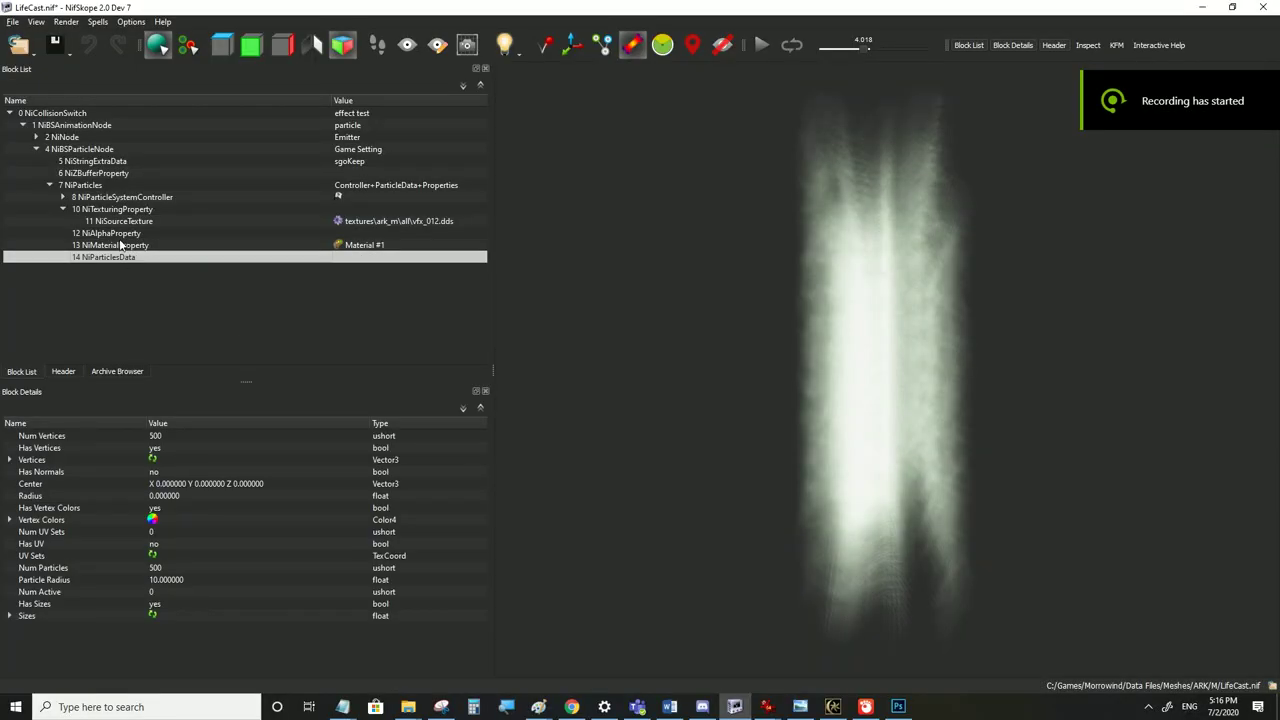
{"action": "left_click", "coordinate": [120, 234]}
{"action": "left_click", "coordinate": [165, 473]}
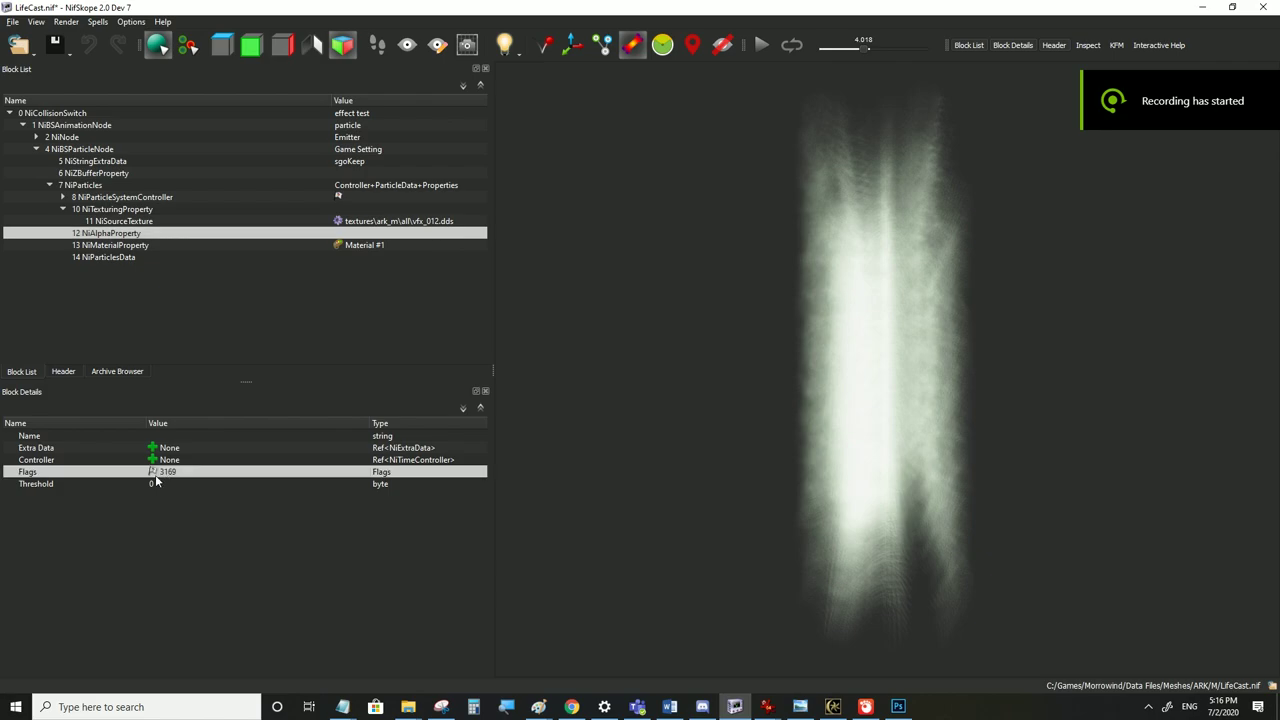
{"action": "left_click", "coordinate": [133, 211]}
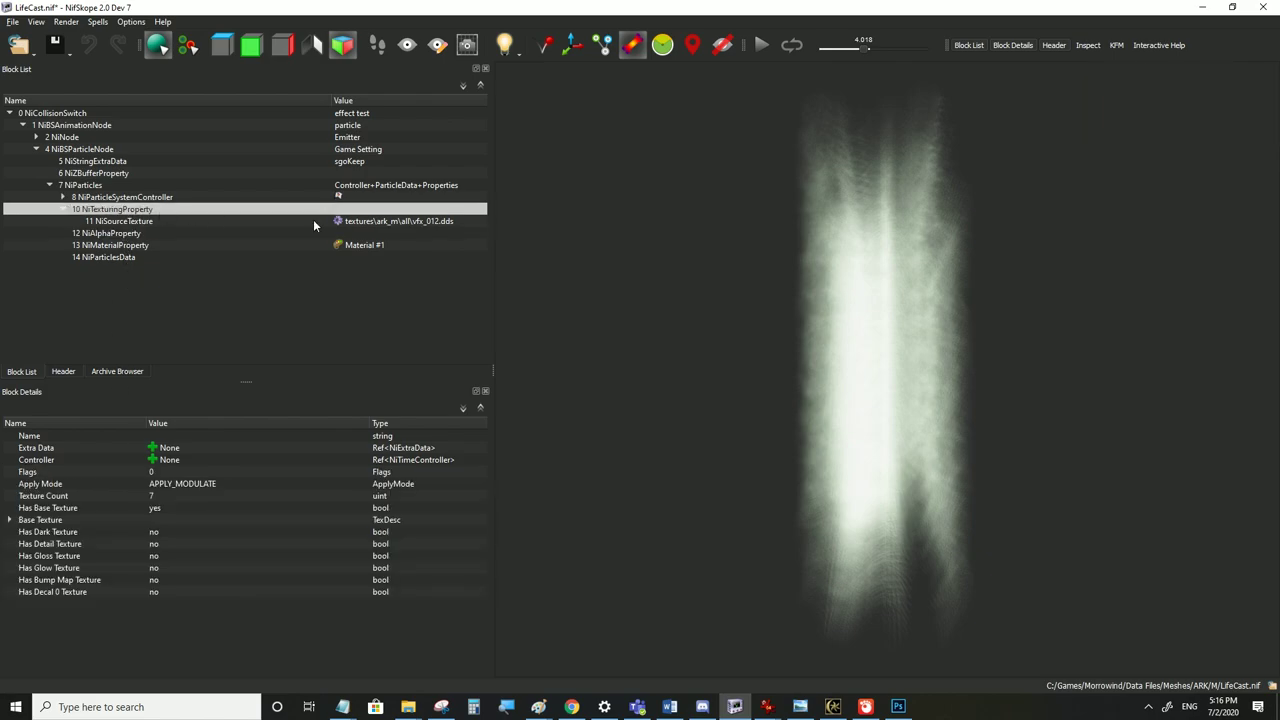
Look at the texture picker without changing it, then bring vfx_012.dds forward in Photoshop
{"action": "left_click", "coordinate": [339, 222]}
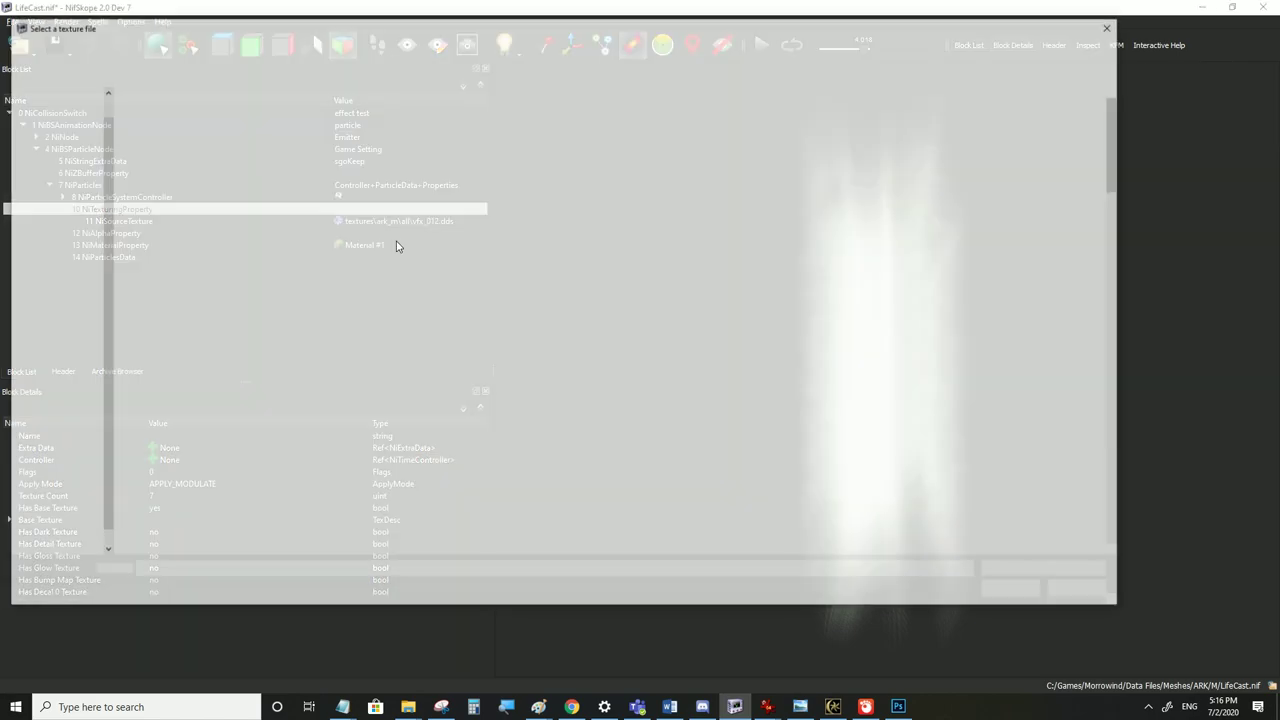
{"action": "left_click", "coordinate": [1113, 26]}
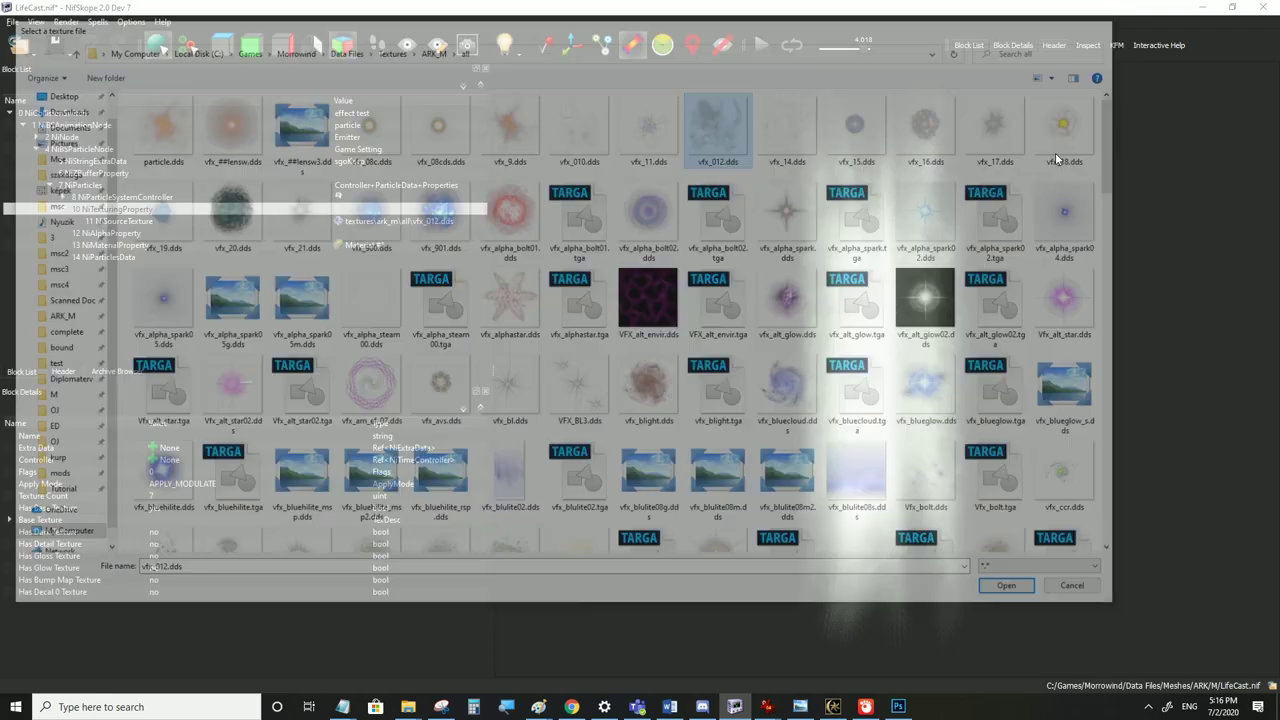
{"action": "left_click", "coordinate": [899, 707]}
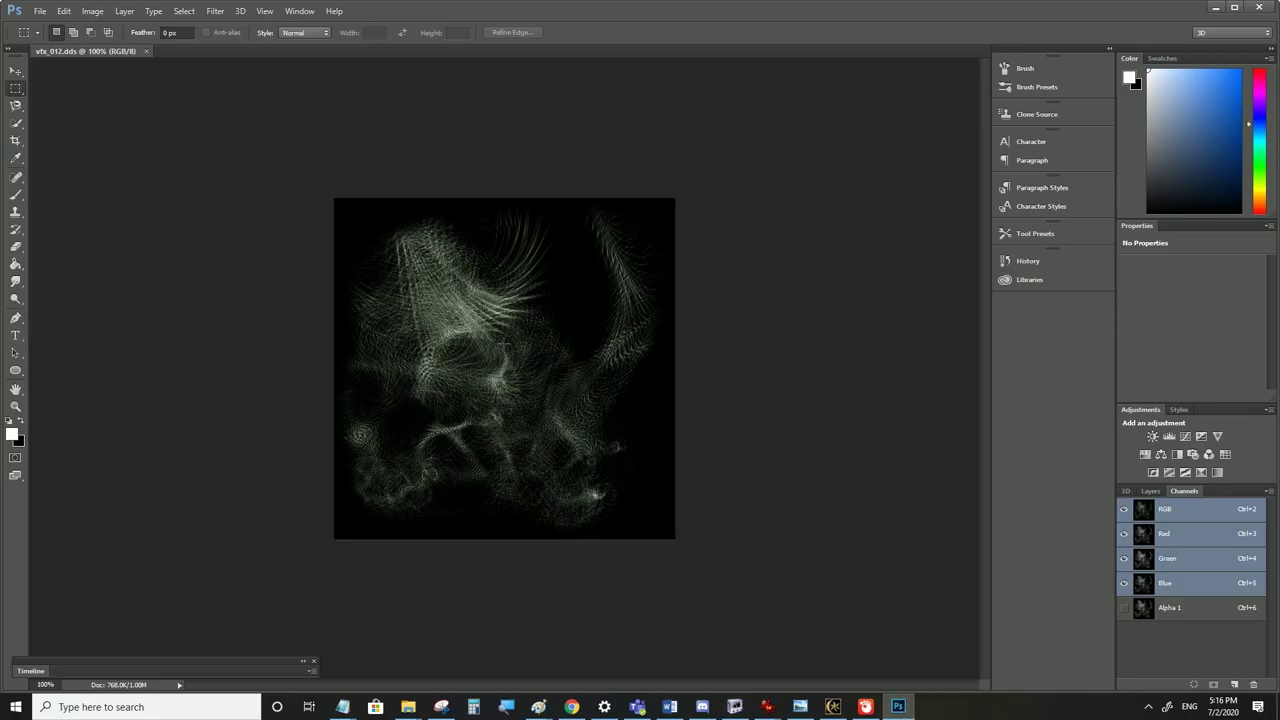
Zoom the vfx_012.dds canvas and view its Alpha, RGB, Red and Blue channels in turn
{"action": "scroll", "coordinate": [480, 349], "scroll_direction": "up", "scroll_amount": 8, "text": "alt"}
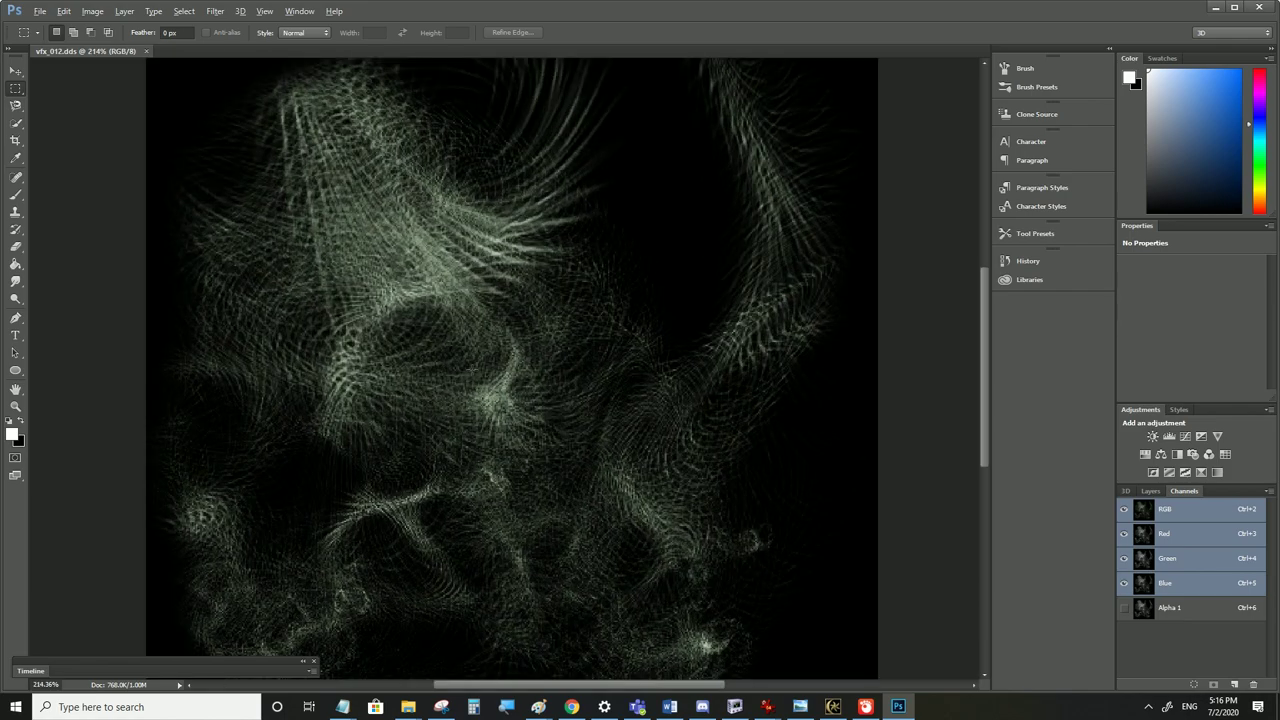
{"action": "scroll", "coordinate": [480, 349], "scroll_direction": "down", "scroll_amount": 2, "text": "alt"}
{"action": "left_click", "coordinate": [1170, 609]}
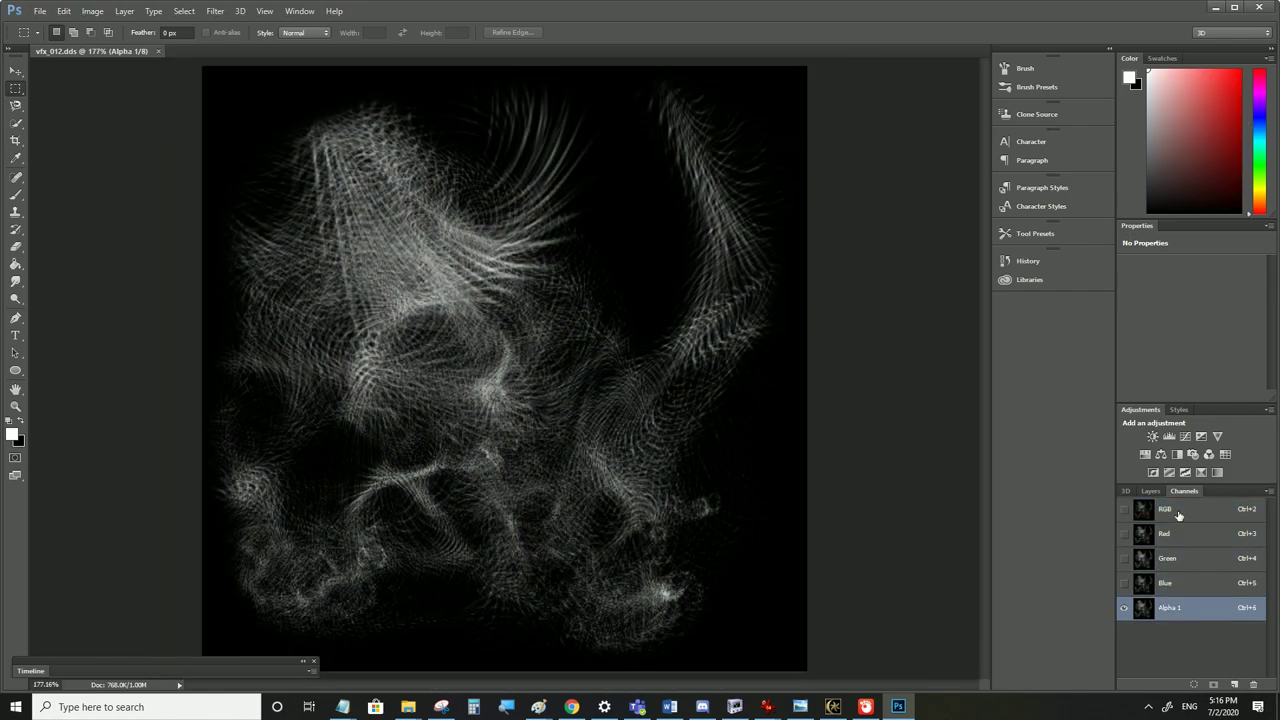
{"action": "left_click", "coordinate": [1178, 512]}
{"action": "left_click", "coordinate": [1178, 534]}
{"action": "left_click", "coordinate": [1174, 584]}
{"action": "left_click", "coordinate": [1160, 512]}
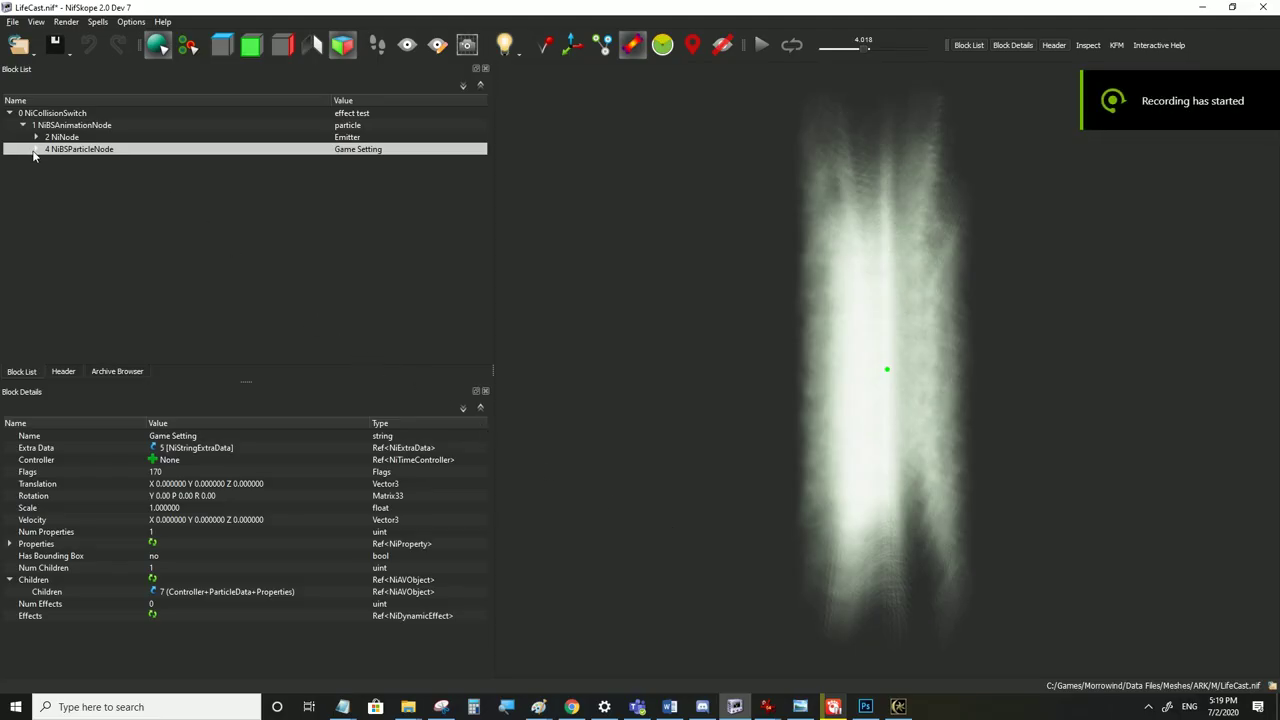
Point the particles' NiSourceTexture to fire010.dds from the ARK_M\anim\firepath folder
{"action": "left_click", "coordinate": [34, 149]}
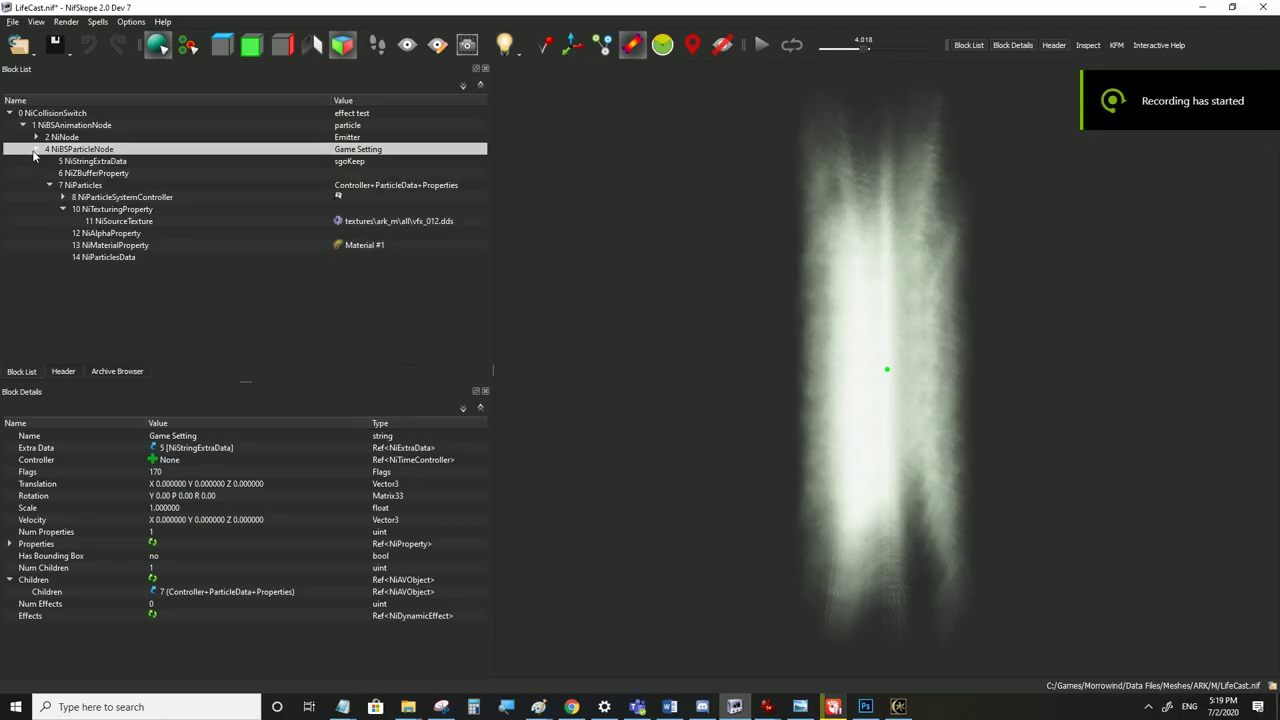
{"action": "left_click", "coordinate": [100, 198]}
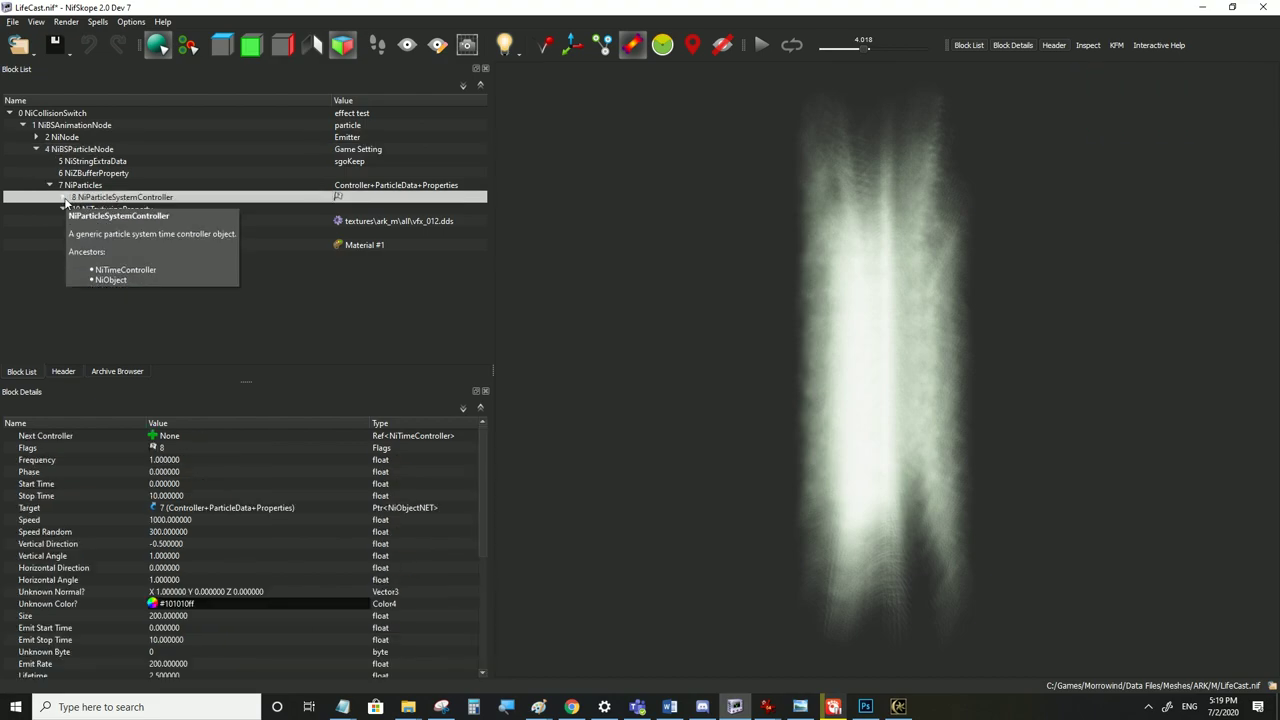
{"action": "left_click", "coordinate": [339, 222]}
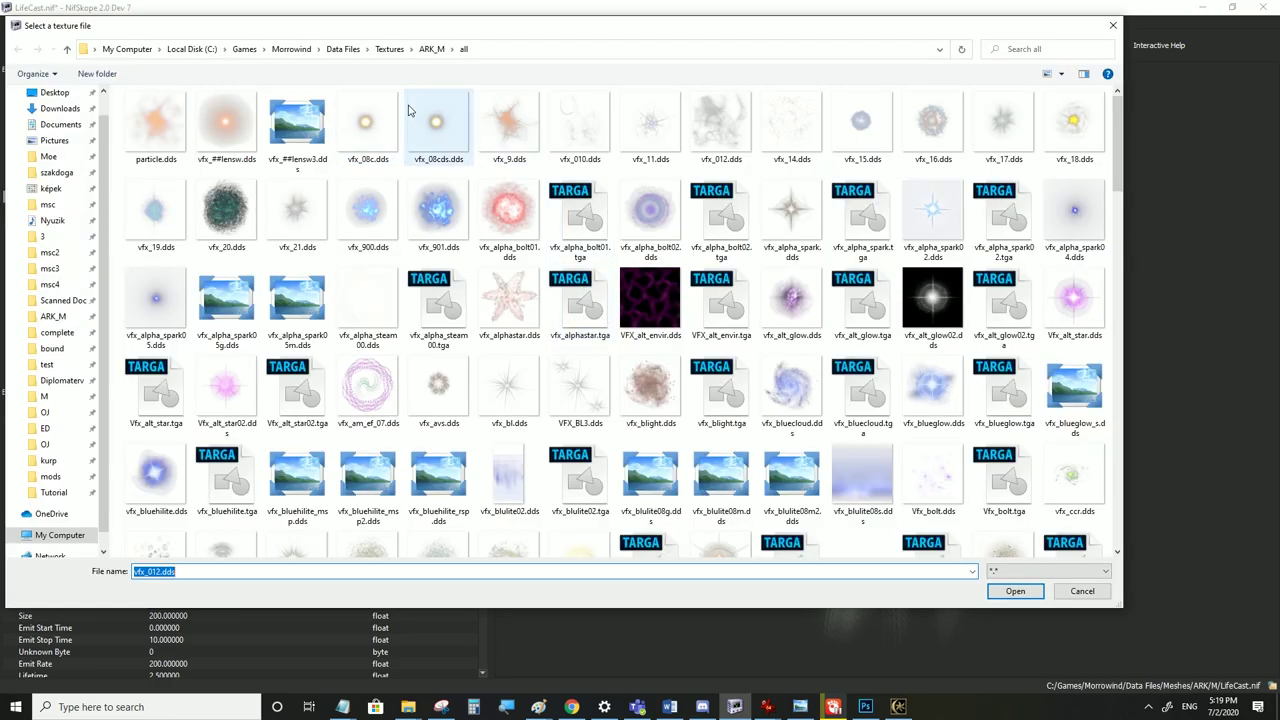
{"action": "left_click", "coordinate": [433, 50]}
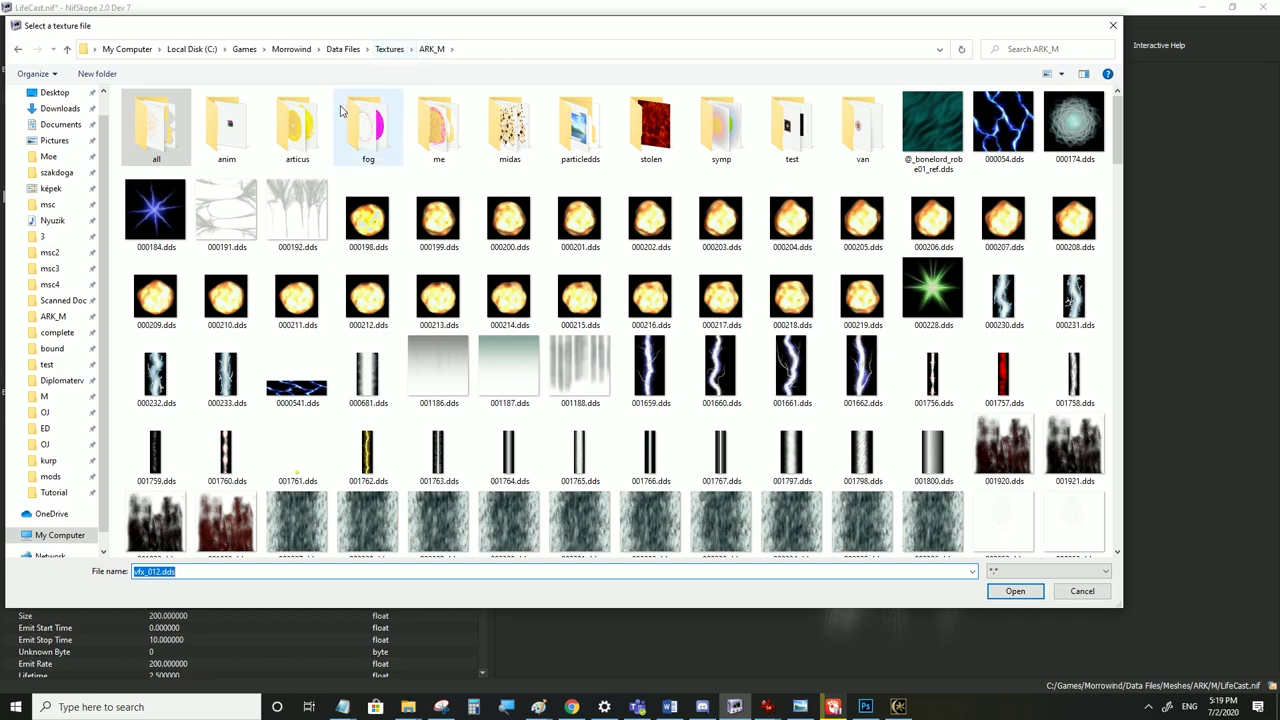
{"action": "double_click", "coordinate": [227, 125]}
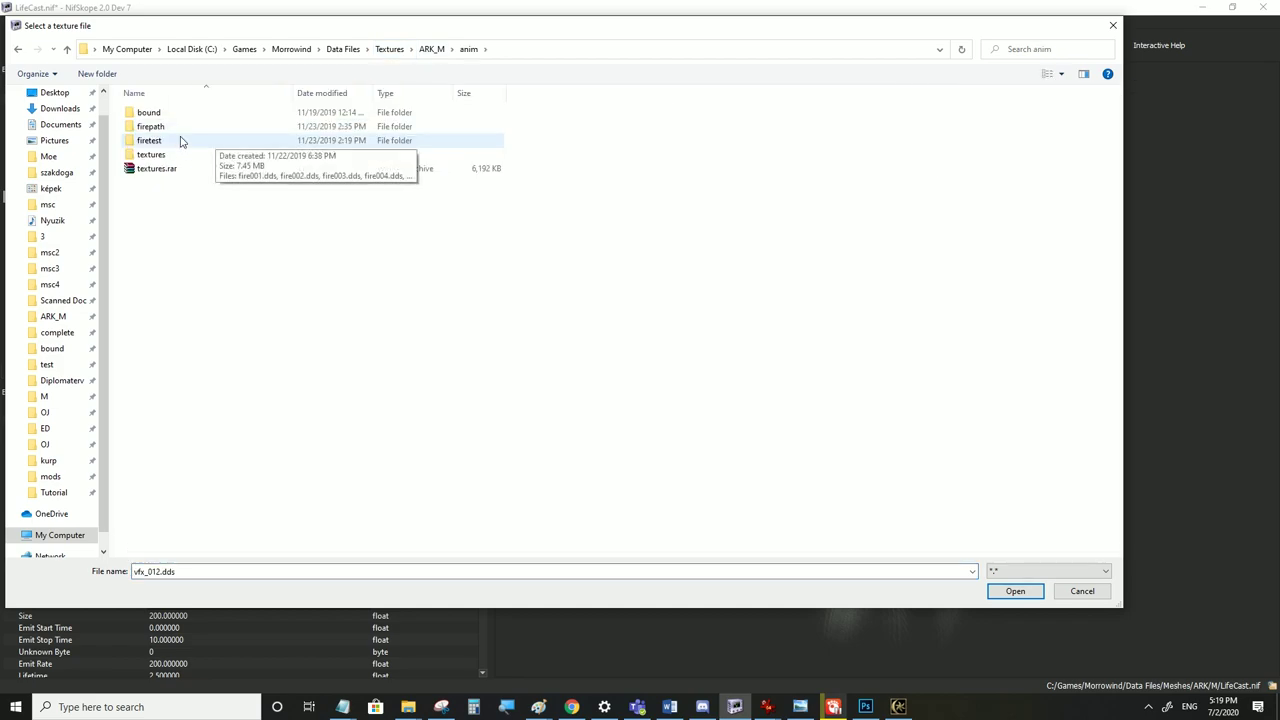
{"action": "left_click", "coordinate": [180, 128]}
{"action": "double_click", "coordinate": [180, 128]}
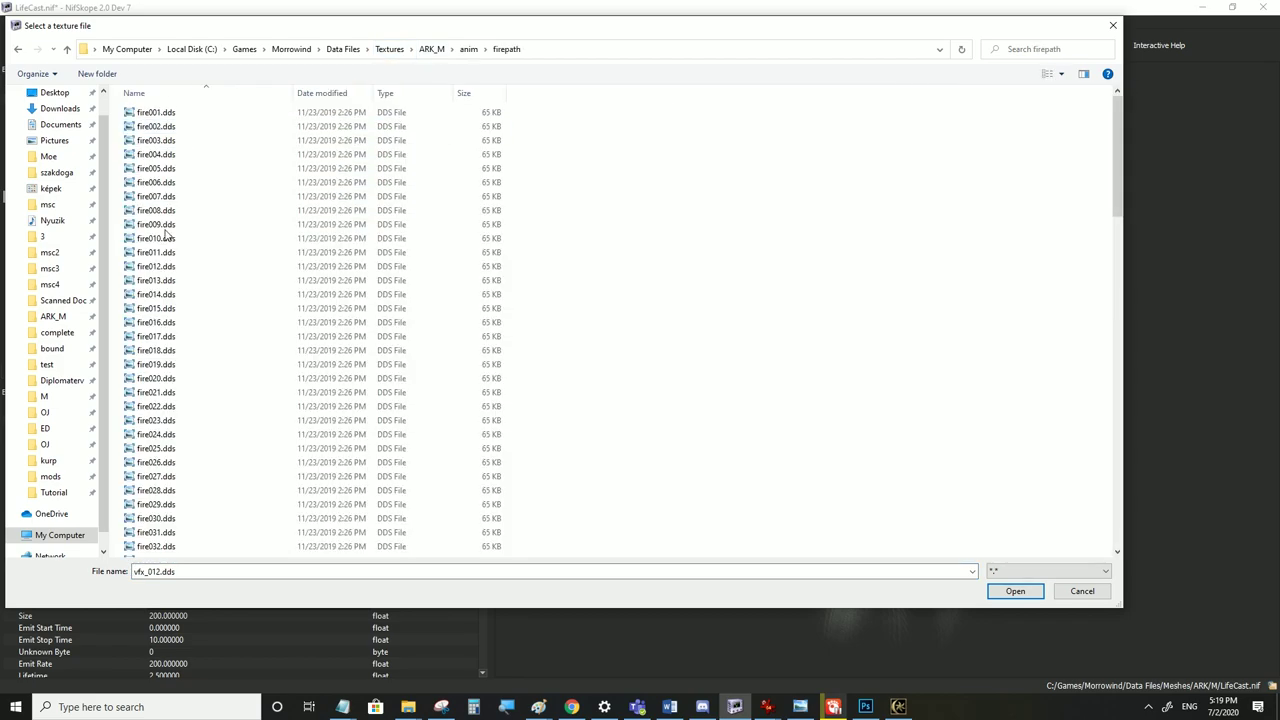
{"action": "left_click", "coordinate": [160, 238]}
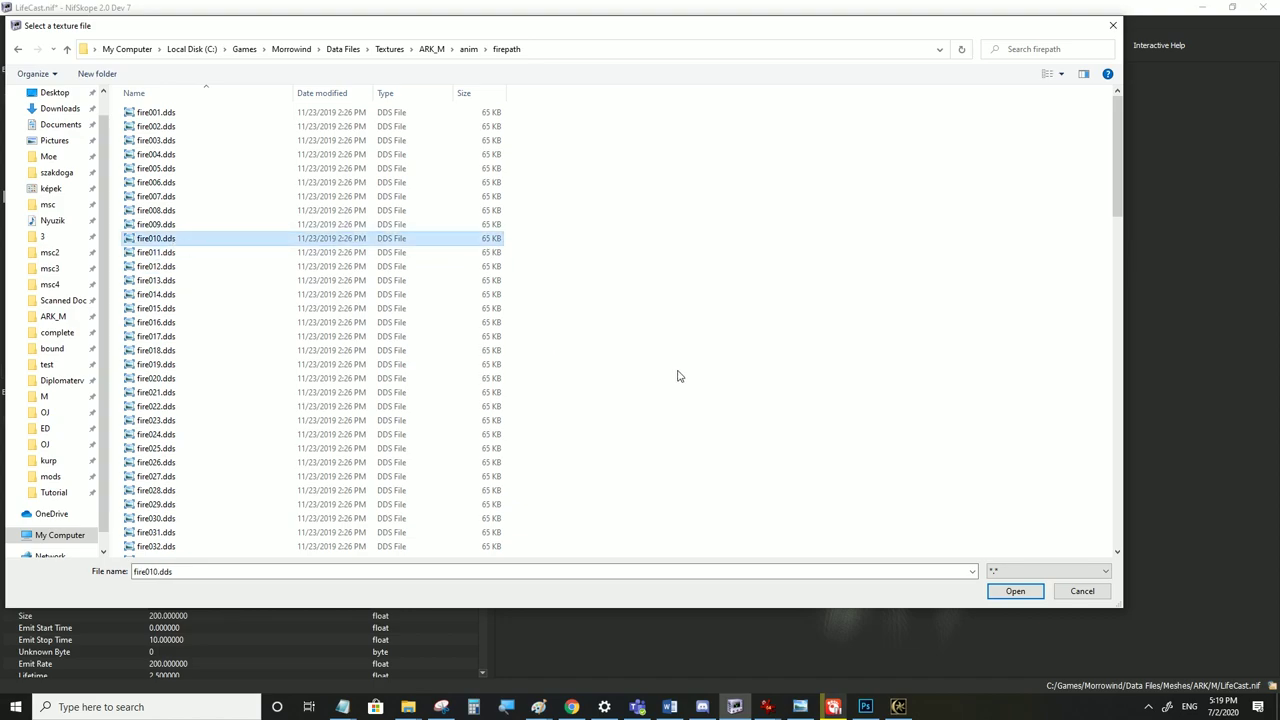
{"action": "left_click", "coordinate": [1012, 589]}
Save LifeCast.nif and view the orange flame column in Morrowind
{"action": "left_click", "coordinate": [11, 23]}
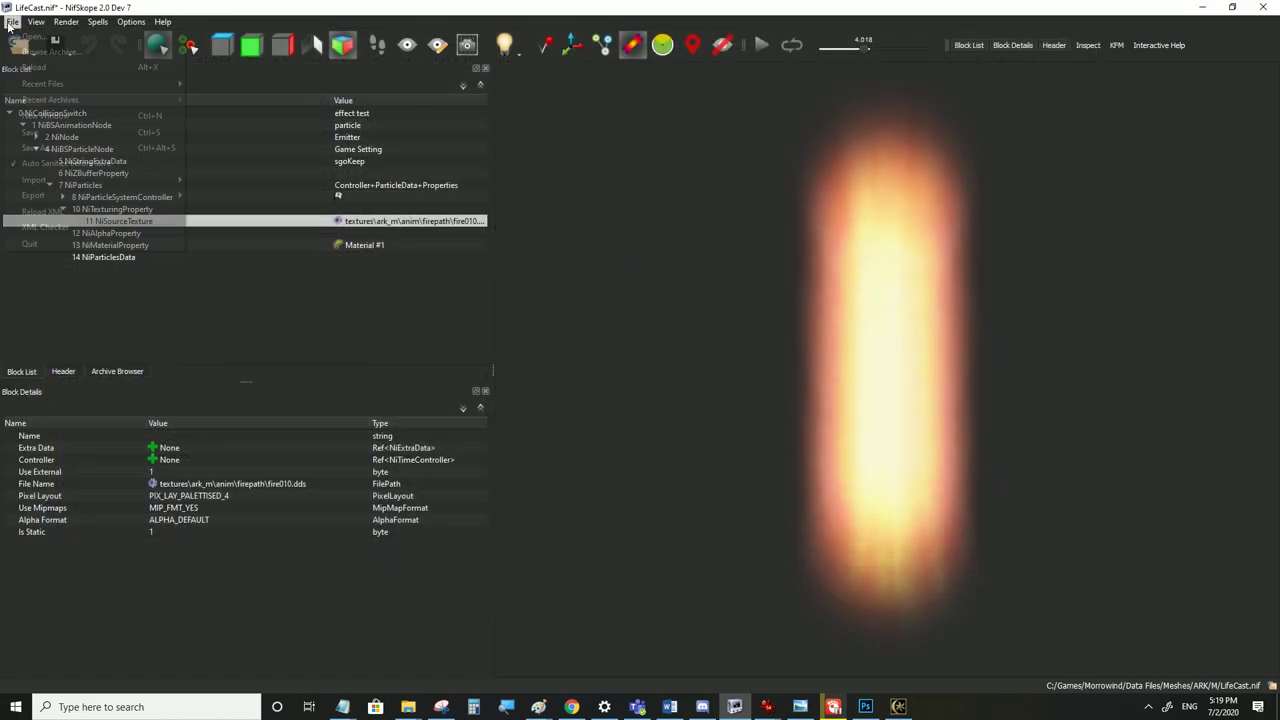
{"action": "left_click", "coordinate": [31, 132]}
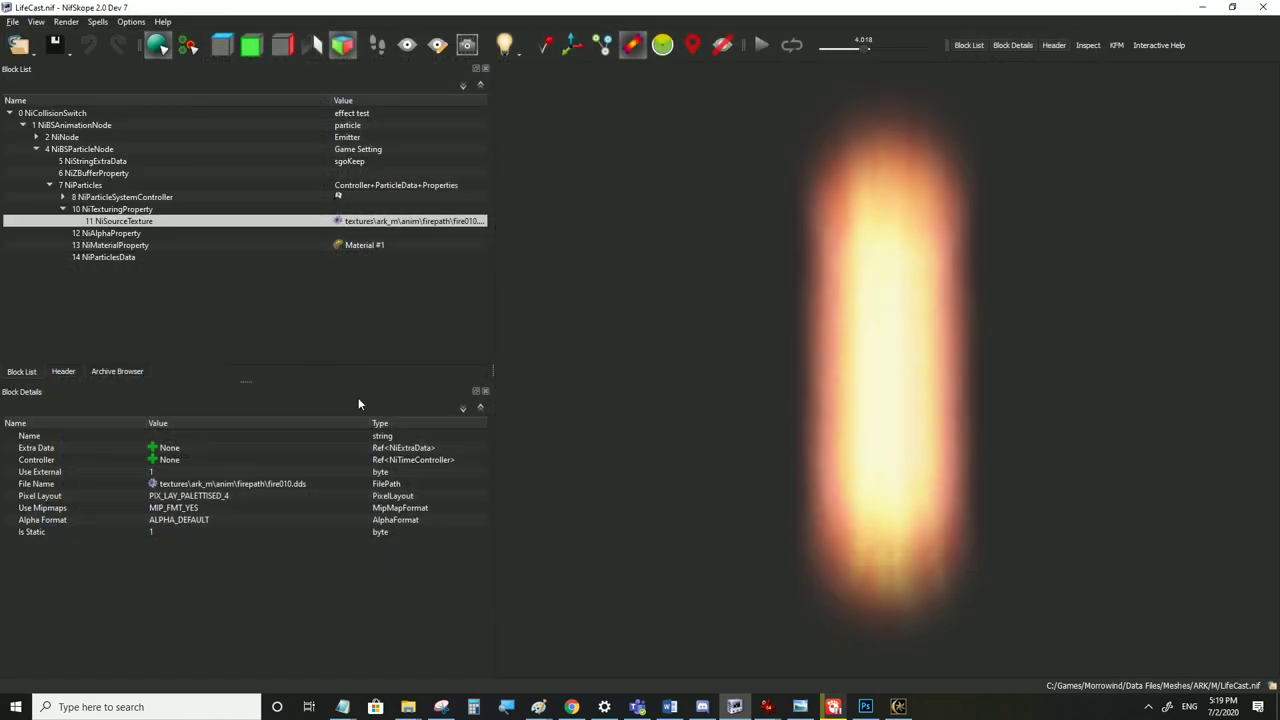
{"action": "left_click", "coordinate": [899, 707]}
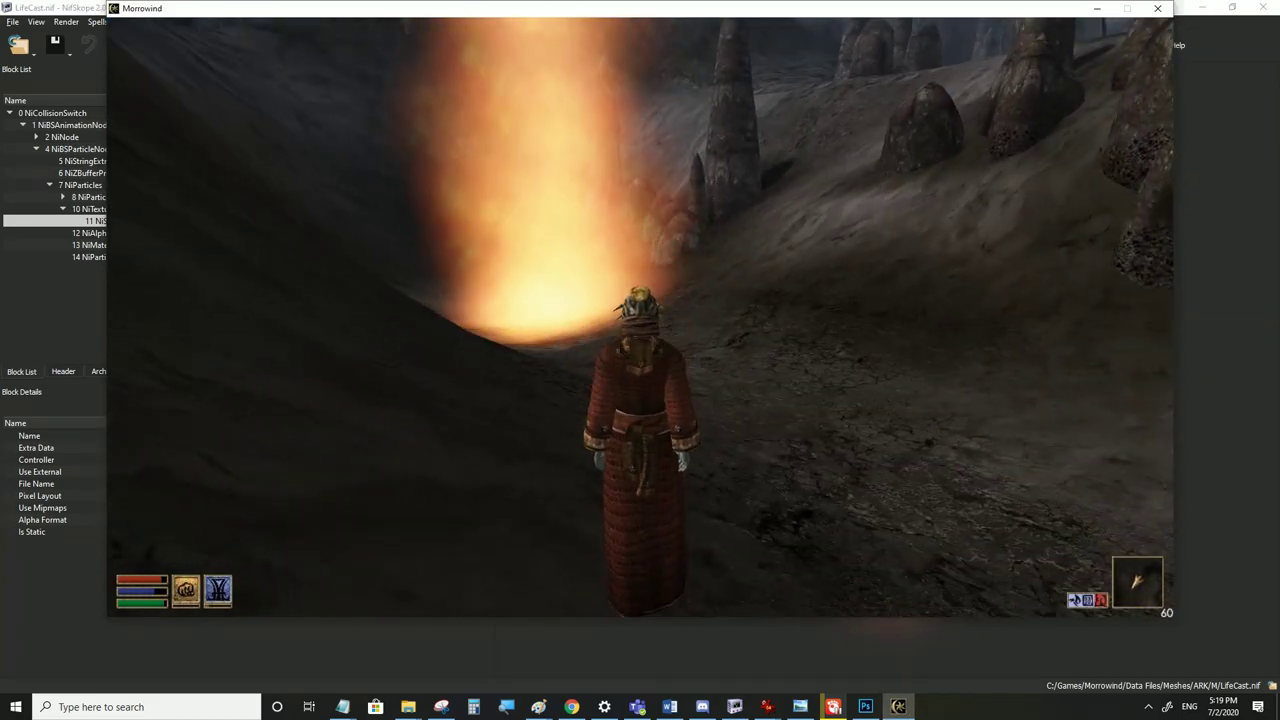
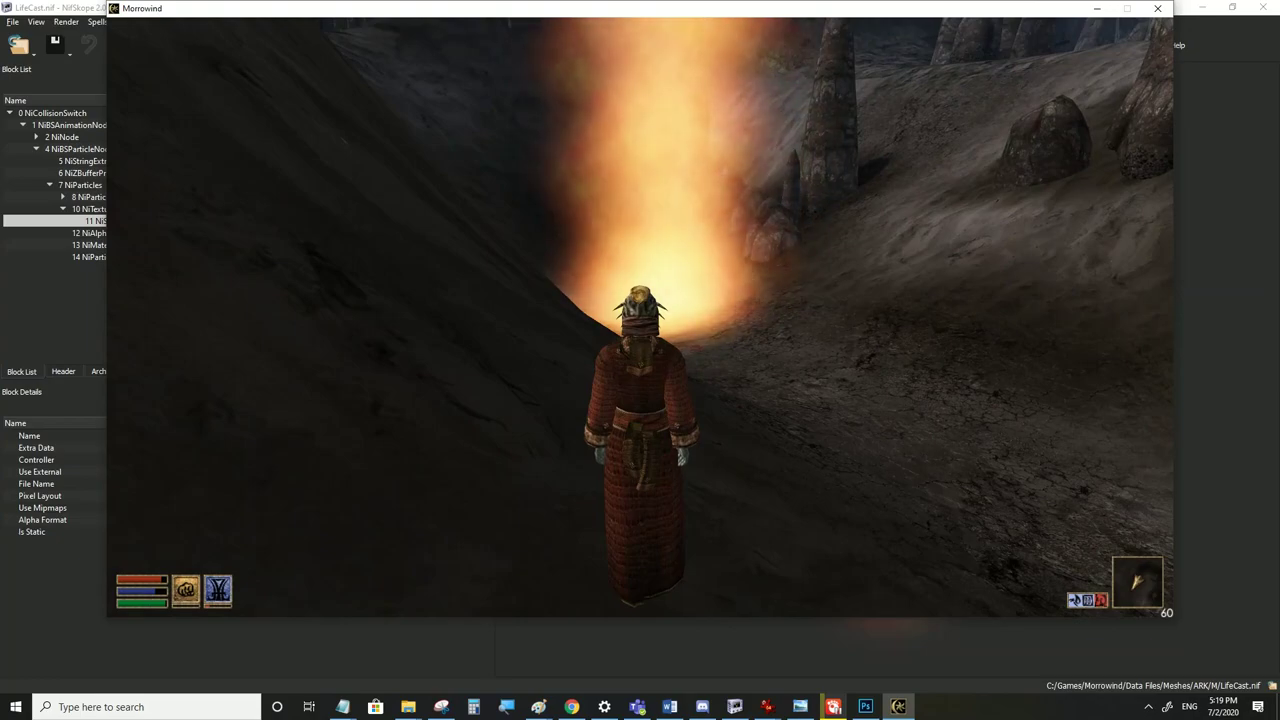
Walk toward and back from the fire column in Morrowind, then return to NifSkope
{"action": "key", "text": "w"}
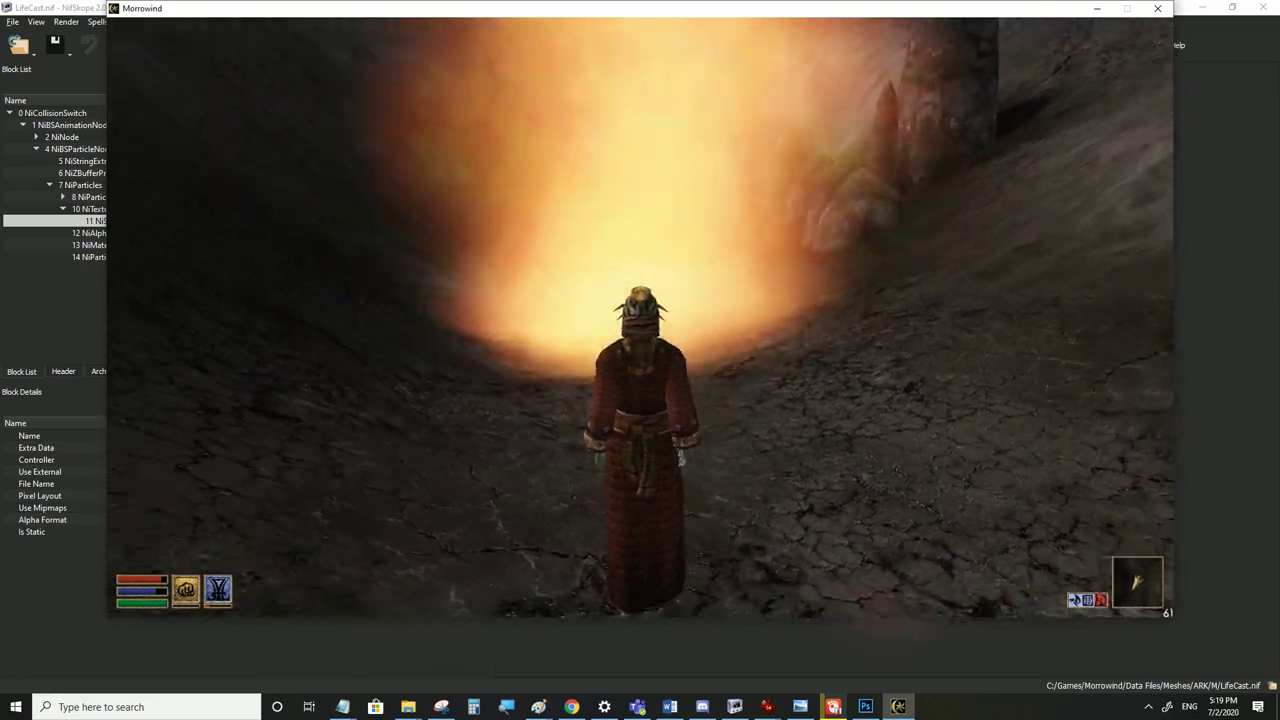
{"action": "key", "text": "s"}
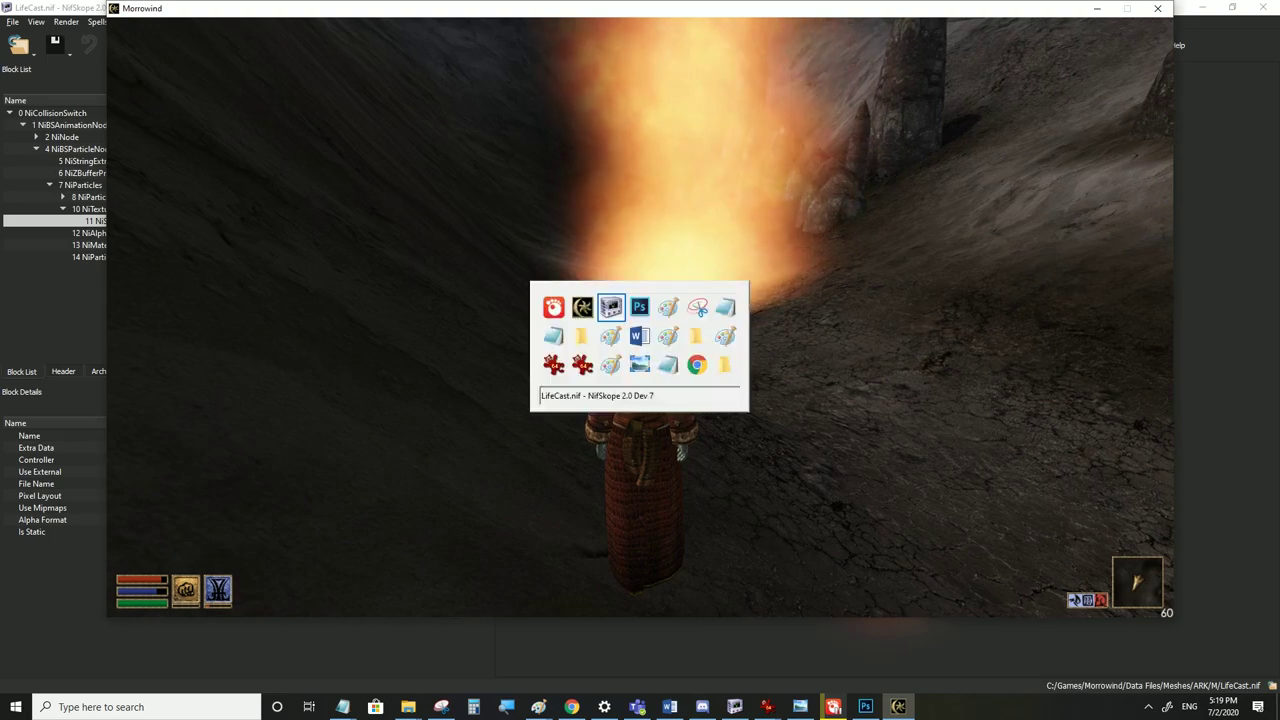
{"action": "key", "text": "alt+Tab"}
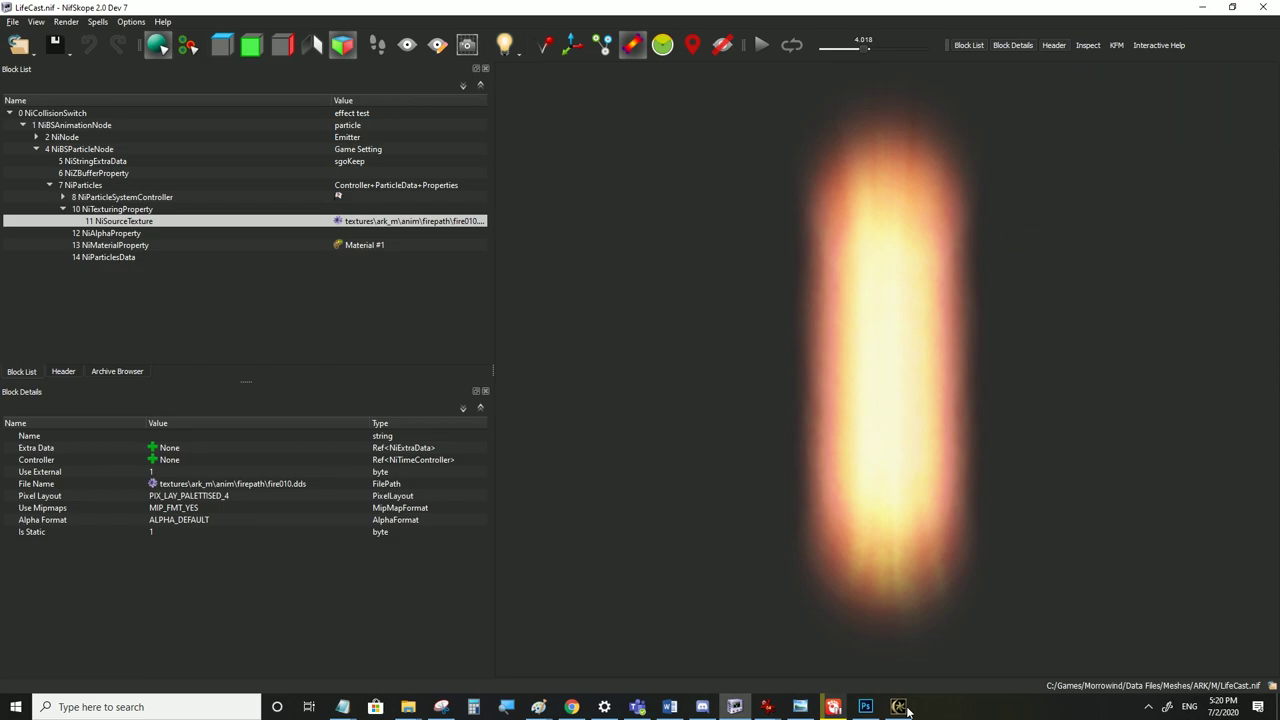
Copy the node 1 particle animation branch
{"action": "left_click", "coordinate": [57, 125]}
{"action": "left_click", "coordinate": [25, 125]}
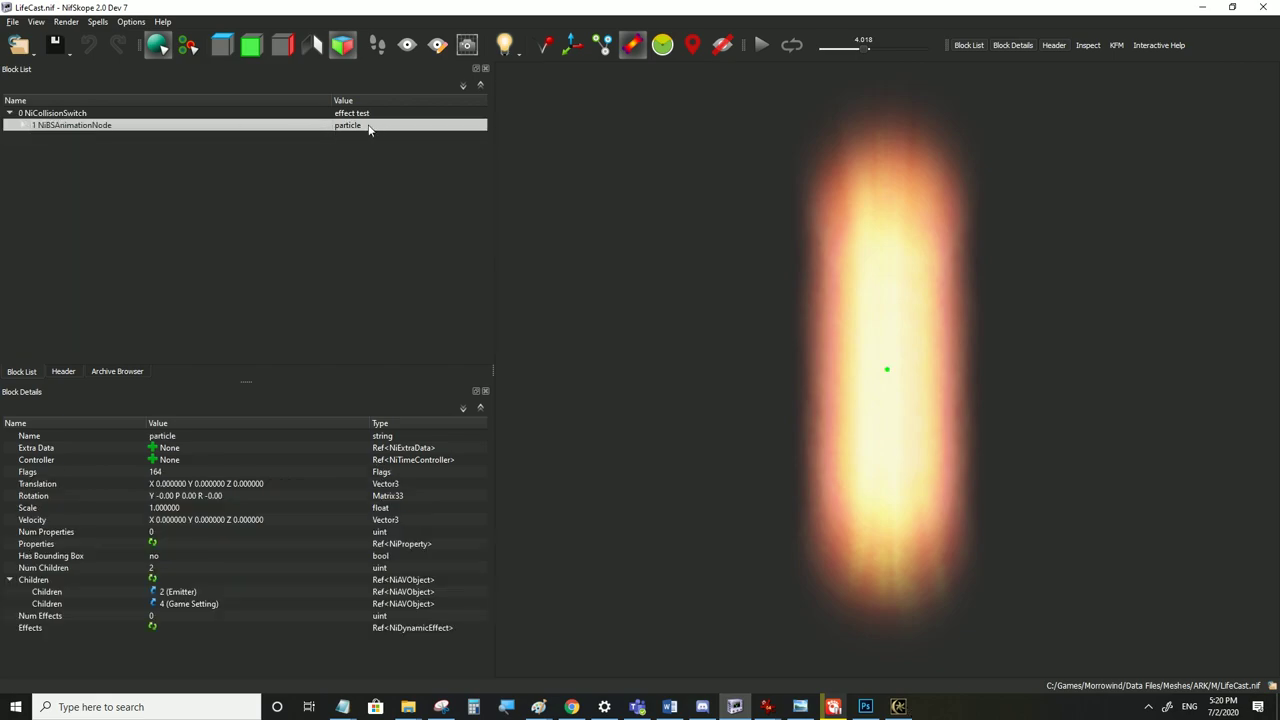
{"action": "left_click", "coordinate": [23, 125]}
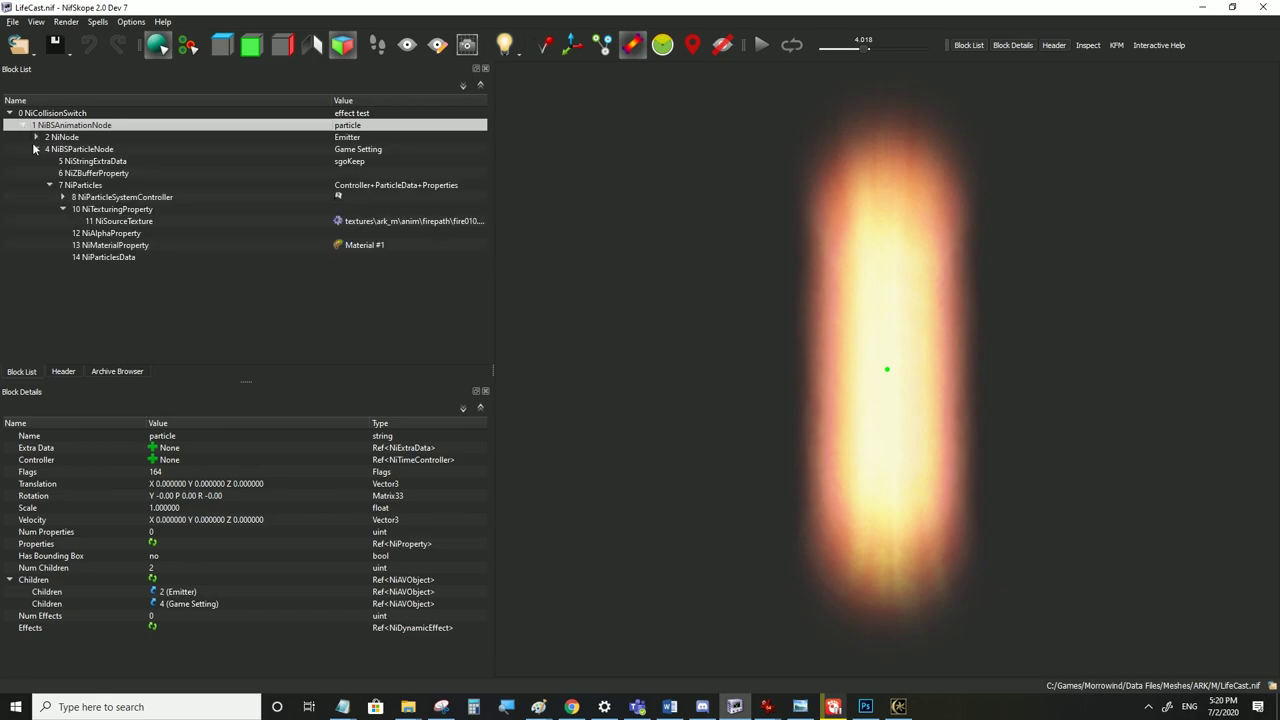
{"action": "left_click", "coordinate": [36, 149]}
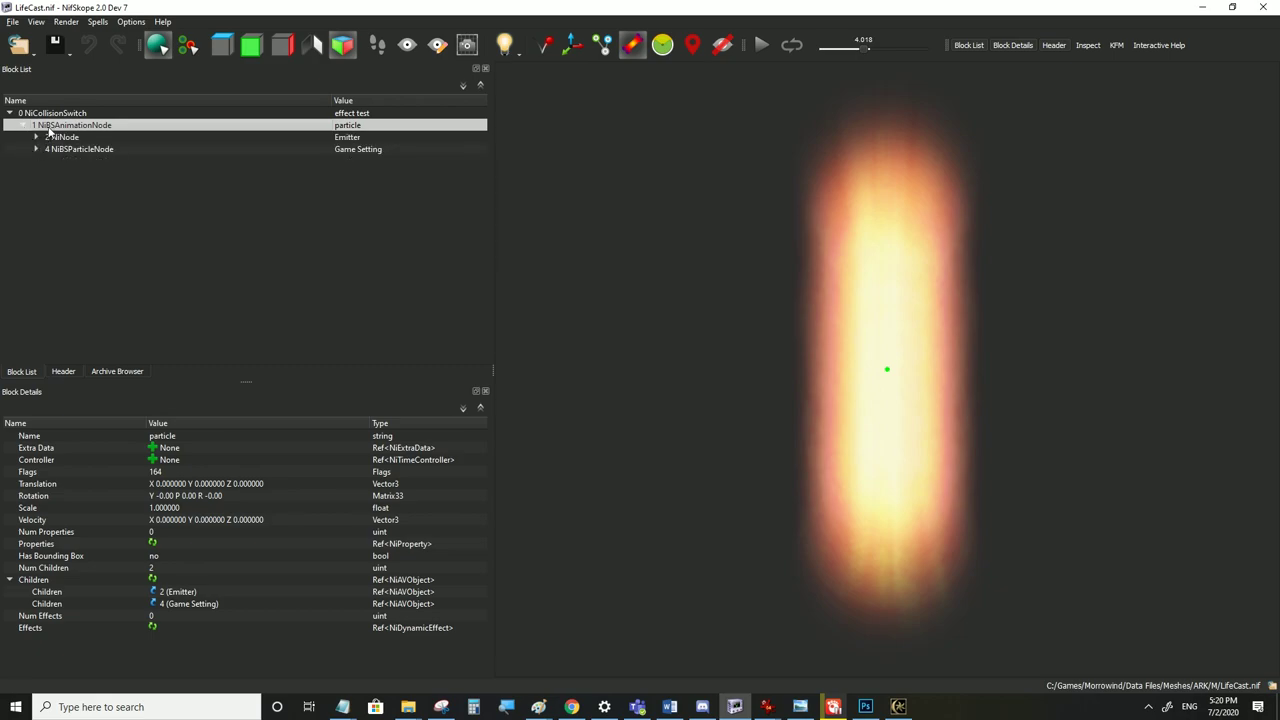
{"action": "right_click", "coordinate": [46, 125]}
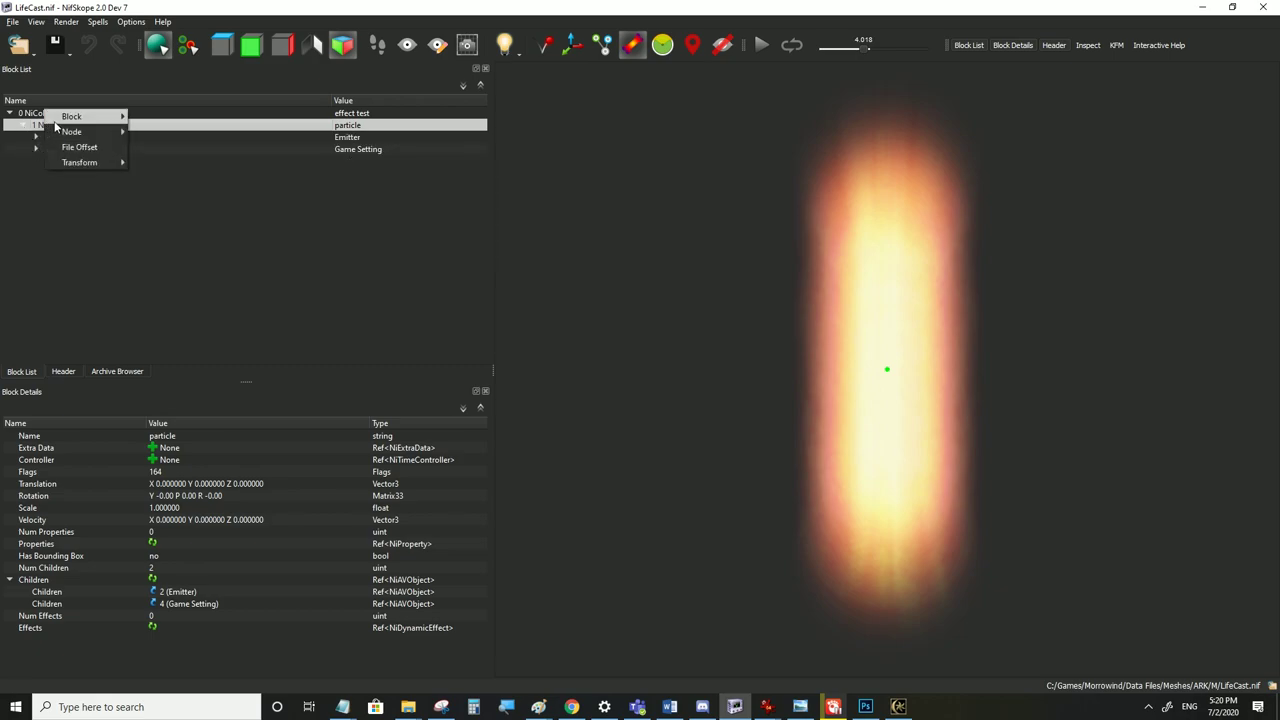
{"action": "mouse_move", "coordinate": [64, 123]}
{"action": "left_click", "coordinate": [168, 162]}
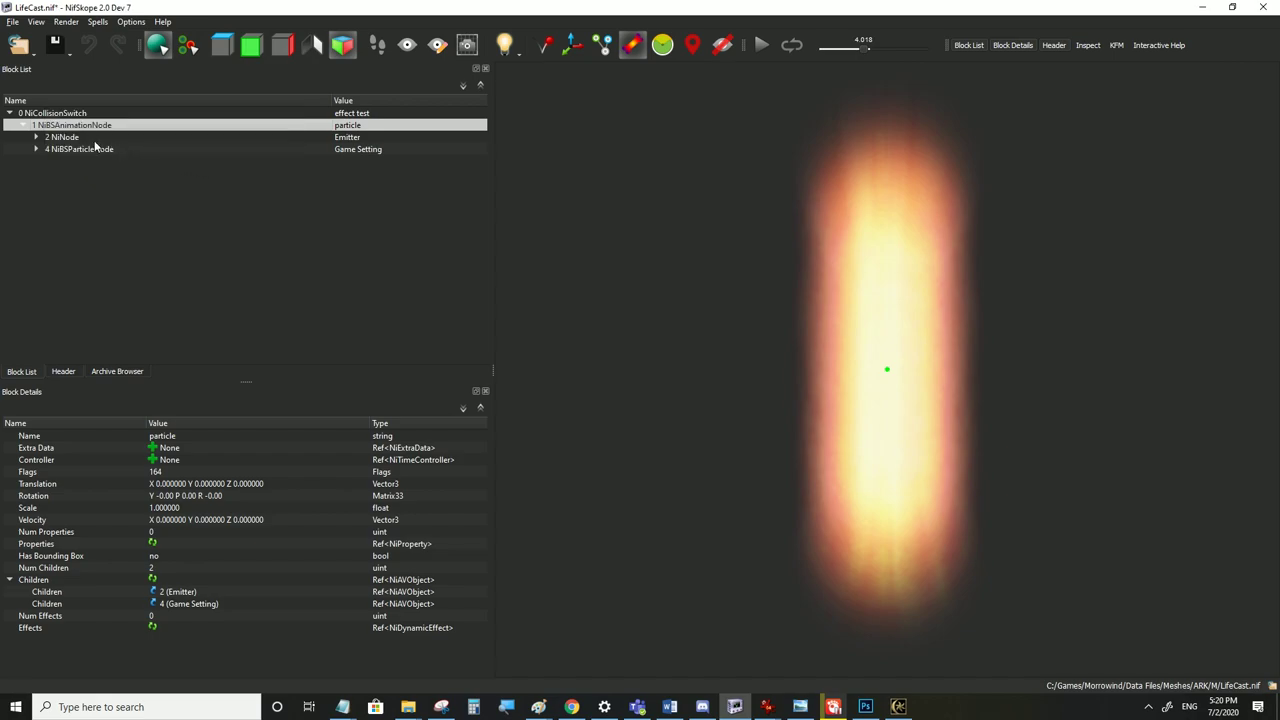
Paste the copied branch under the root NiCollisionSwitch as node 15
{"action": "left_click", "coordinate": [47, 116]}
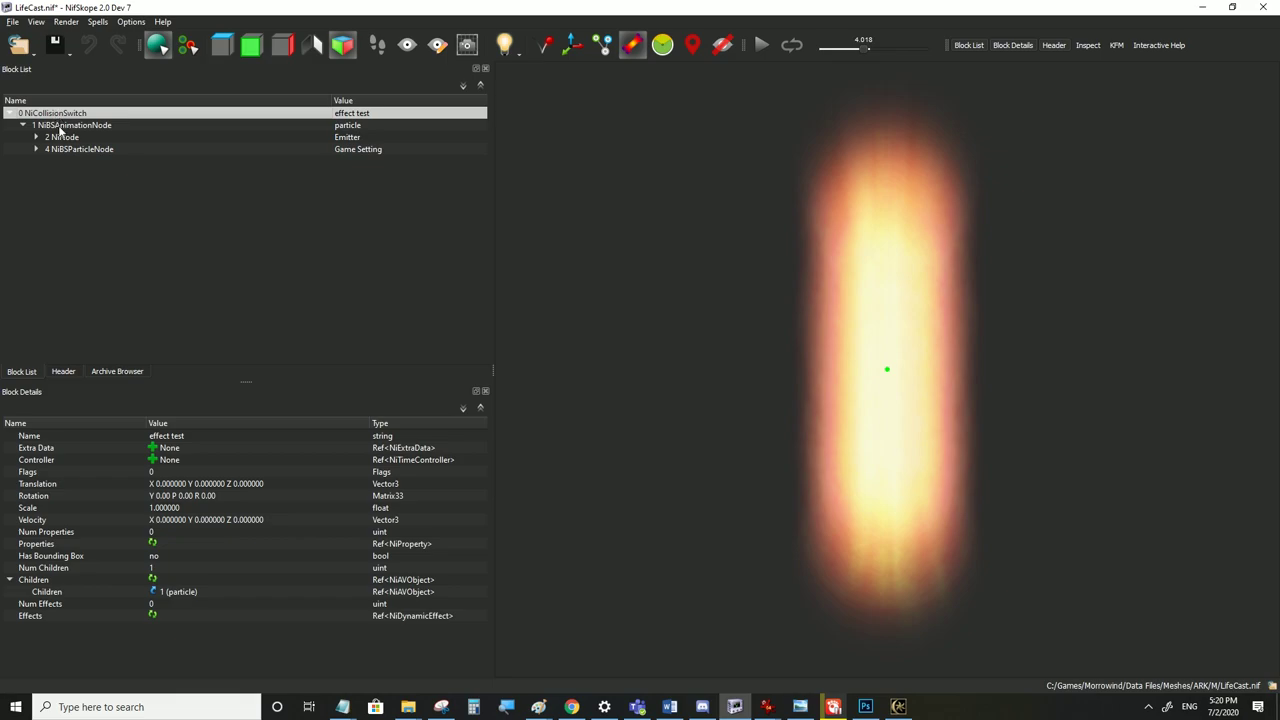
{"action": "right_click", "coordinate": [53, 112]}
{"action": "mouse_move", "coordinate": [95, 108]}
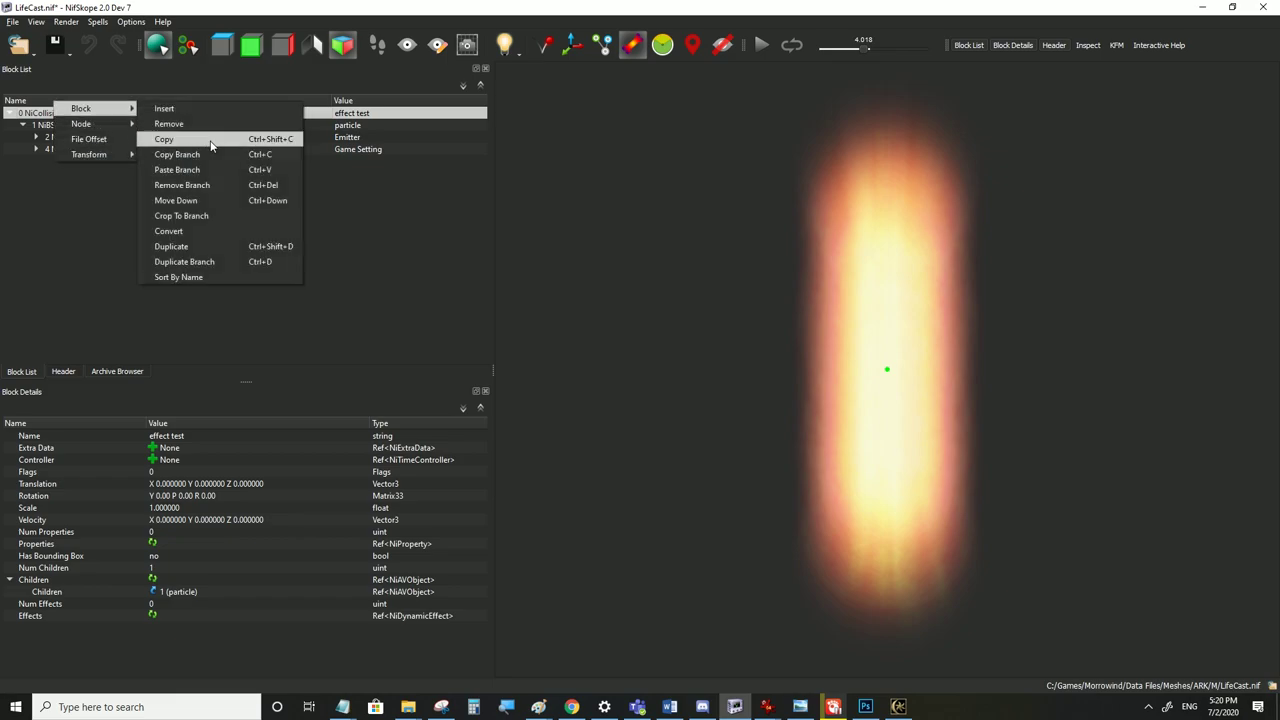
{"action": "left_click", "coordinate": [211, 171]}
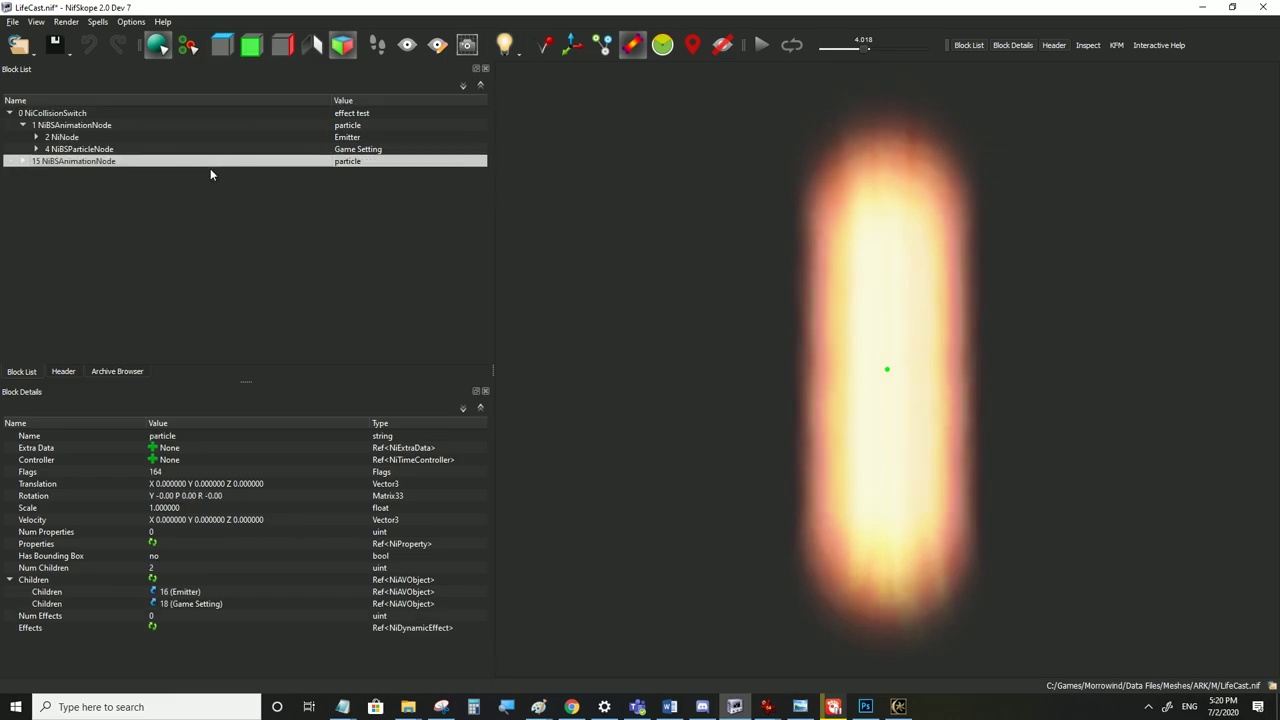
Compare copy node 15 with the original, expanding down to its controller 22
{"action": "left_click", "coordinate": [21, 126]}
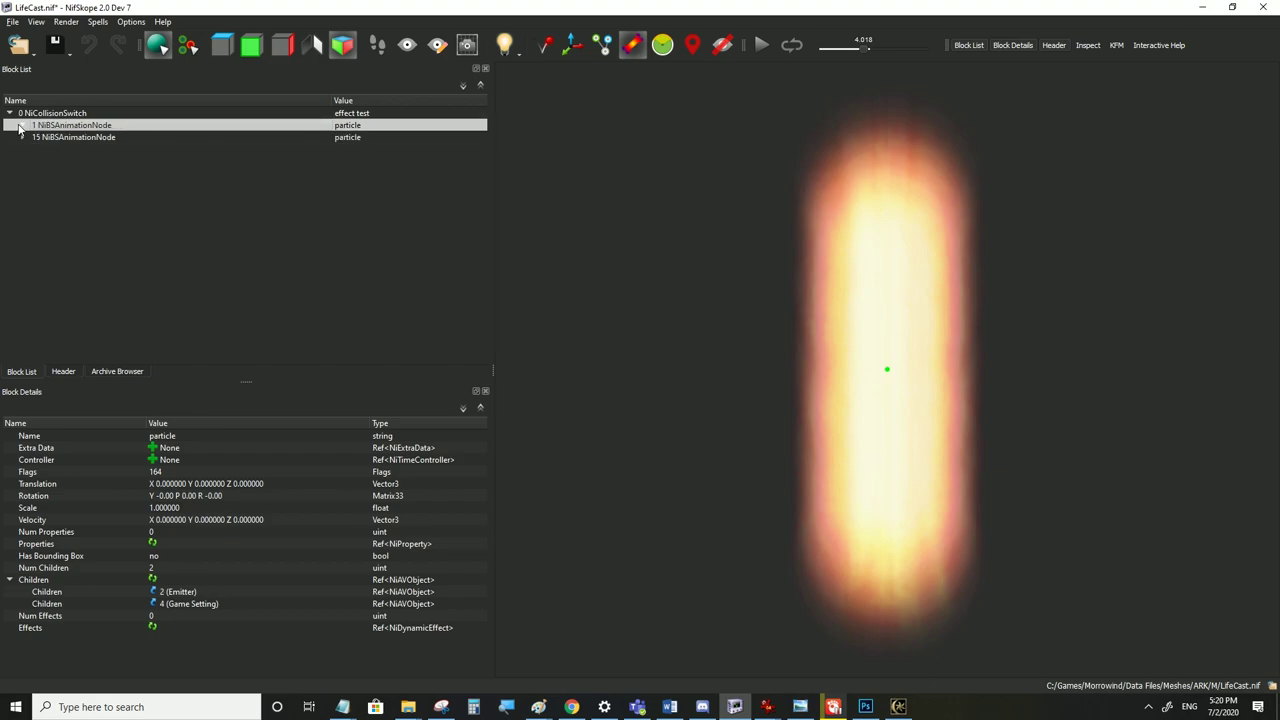
{"action": "left_click", "coordinate": [40, 140]}
{"action": "left_click", "coordinate": [22, 125]}
{"action": "left_click", "coordinate": [23, 161]}
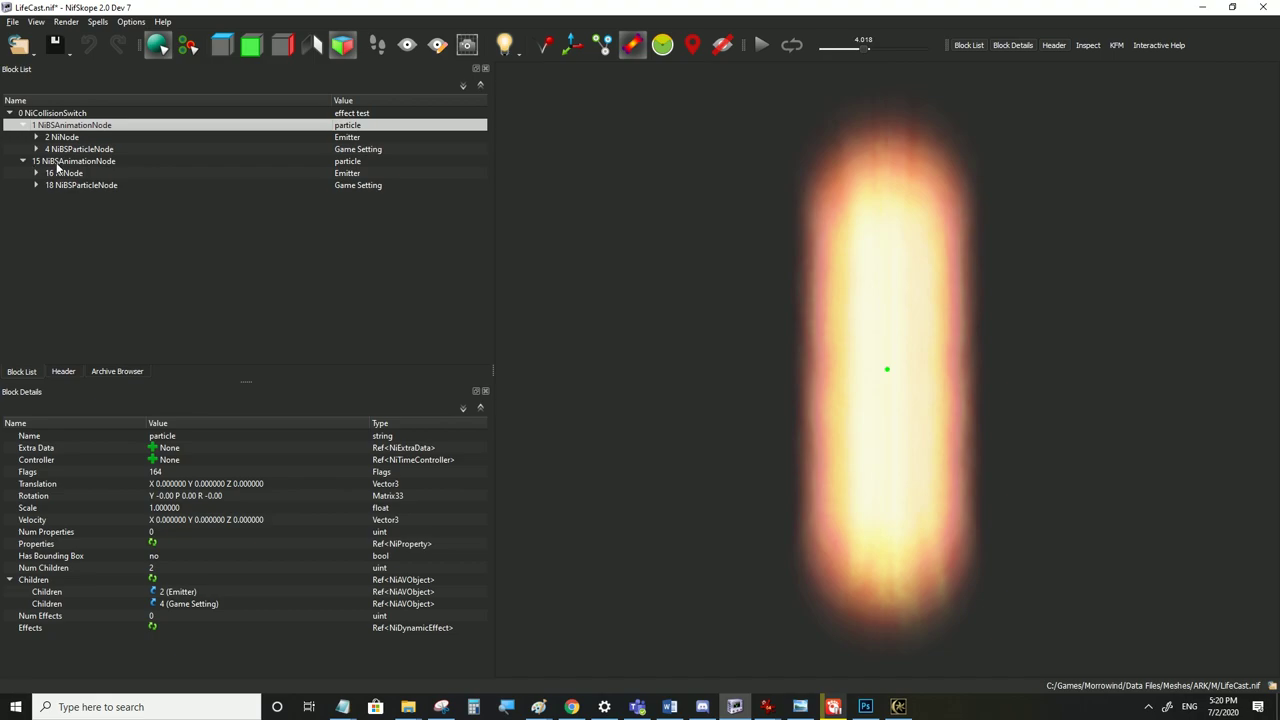
{"action": "left_click", "coordinate": [57, 164]}
{"action": "left_click", "coordinate": [71, 125]}
{"action": "left_click", "coordinate": [73, 165]}
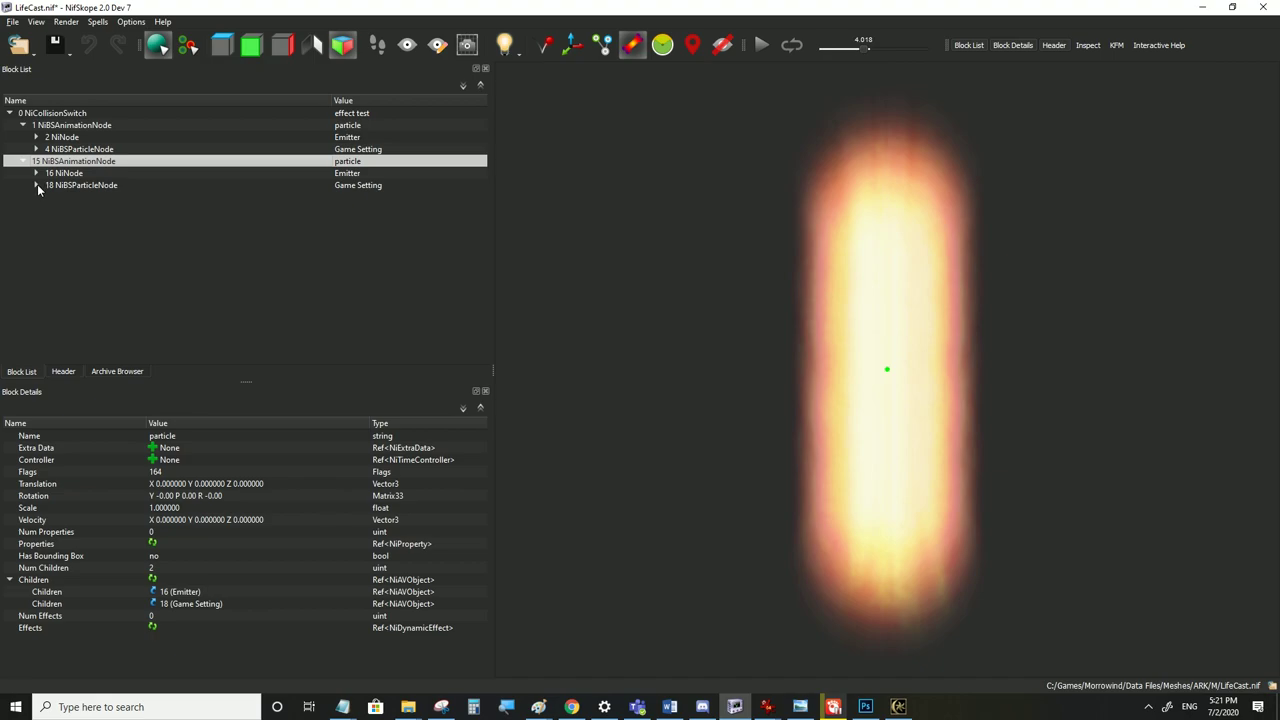
{"action": "left_click", "coordinate": [37, 186]}
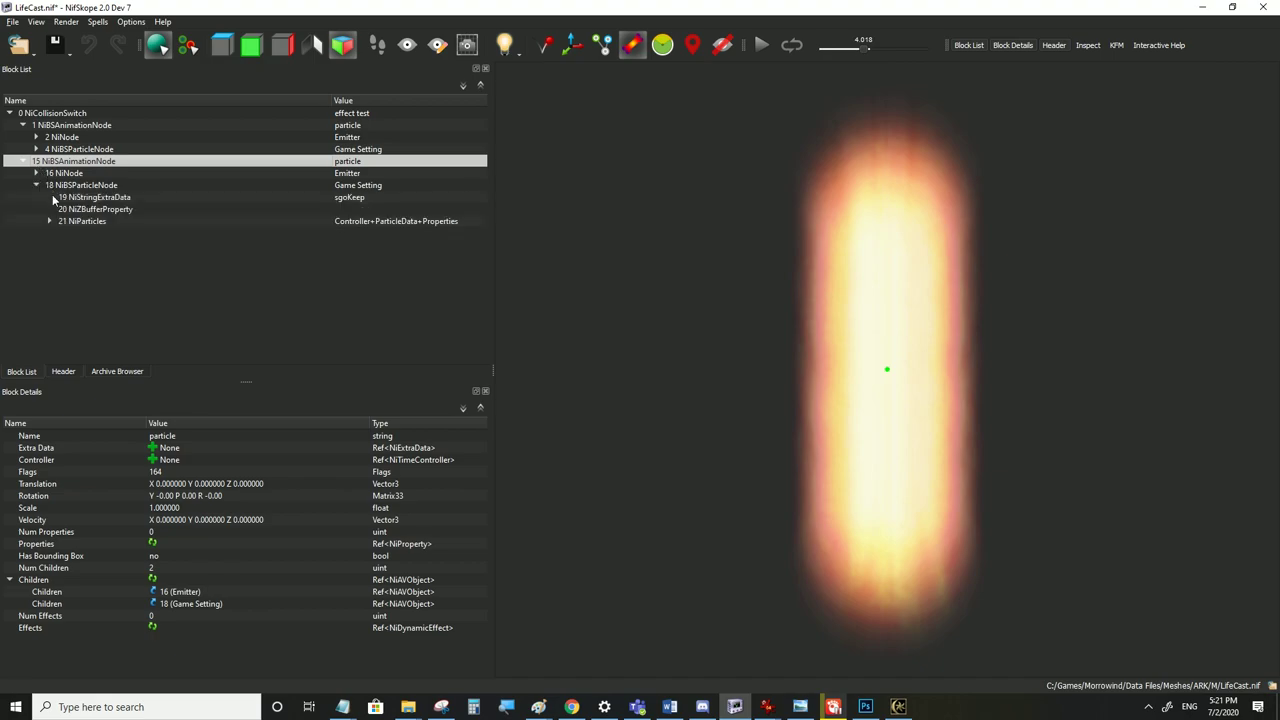
{"action": "left_click", "coordinate": [48, 221]}
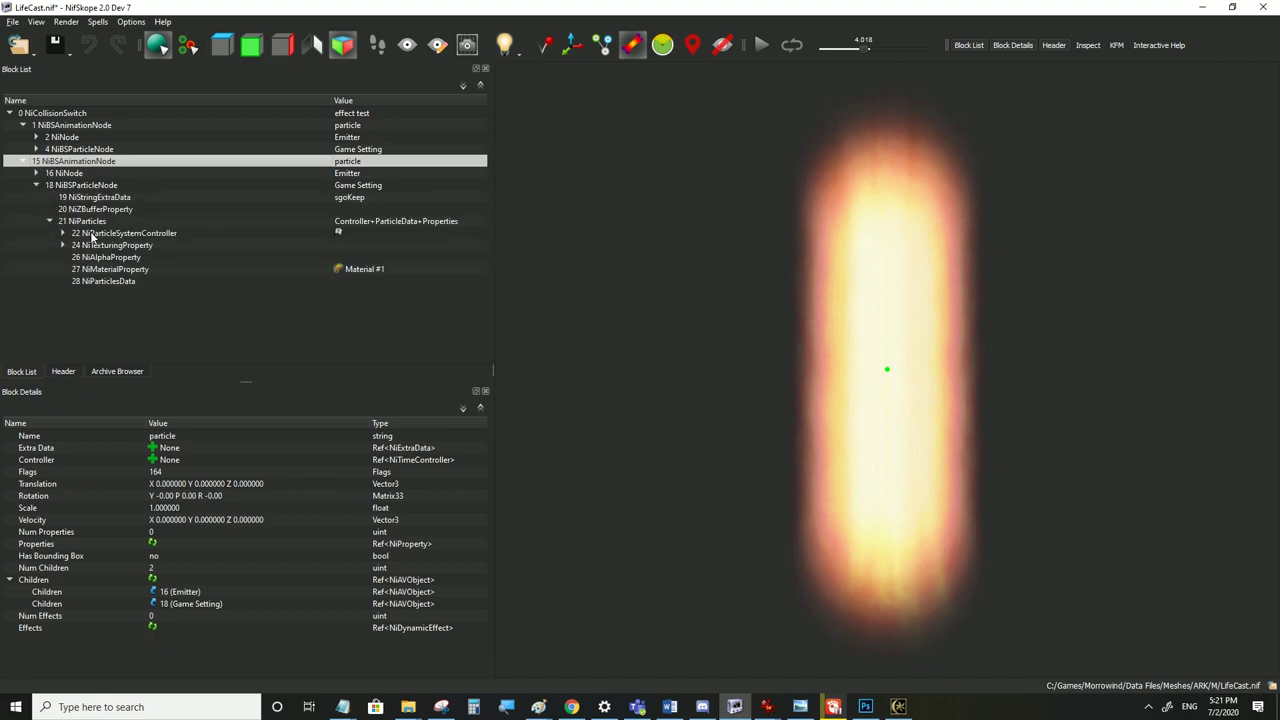
{"action": "left_click", "coordinate": [91, 234]}
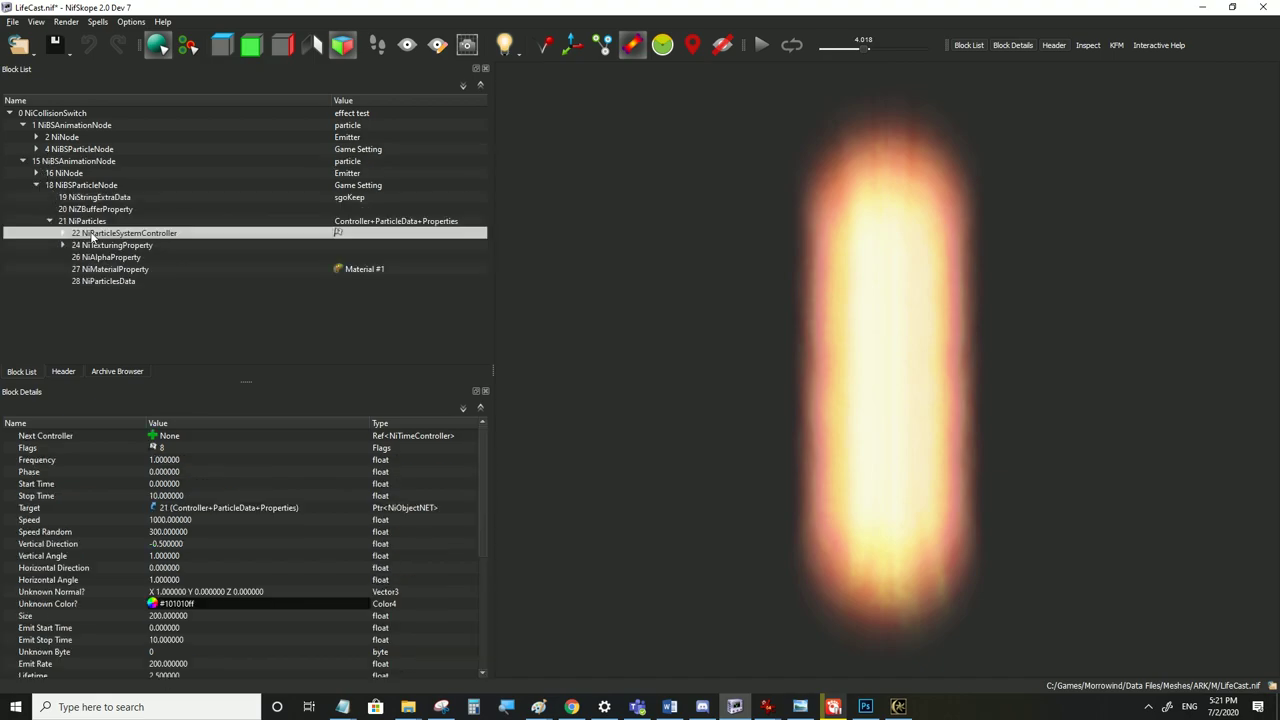
Save LifeCast.nif and switch to Morrowind
{"action": "left_click", "coordinate": [12, 25]}
{"action": "left_click", "coordinate": [31, 129]}
{"action": "left_click", "coordinate": [899, 707]}
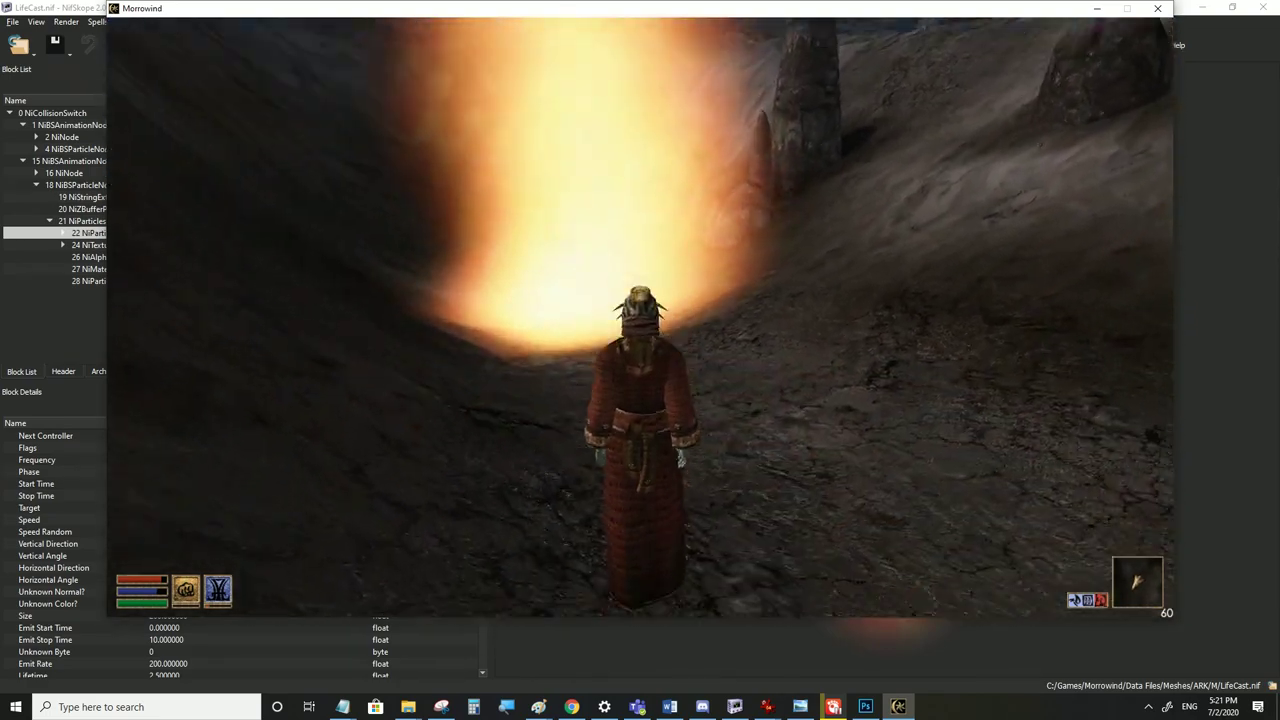
Back the character away from the fire column, then return to NifSkope
{"action": "key", "text": "s"}
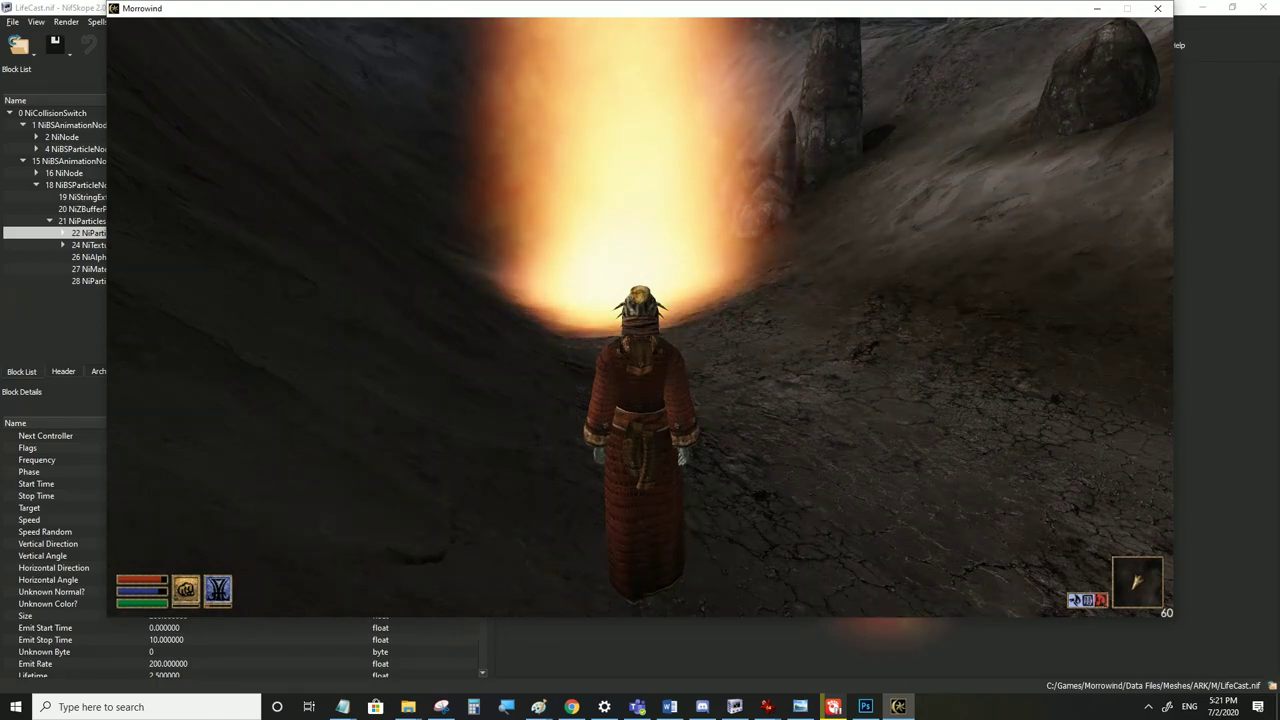
{"action": "key", "text": "alt+Tab"}
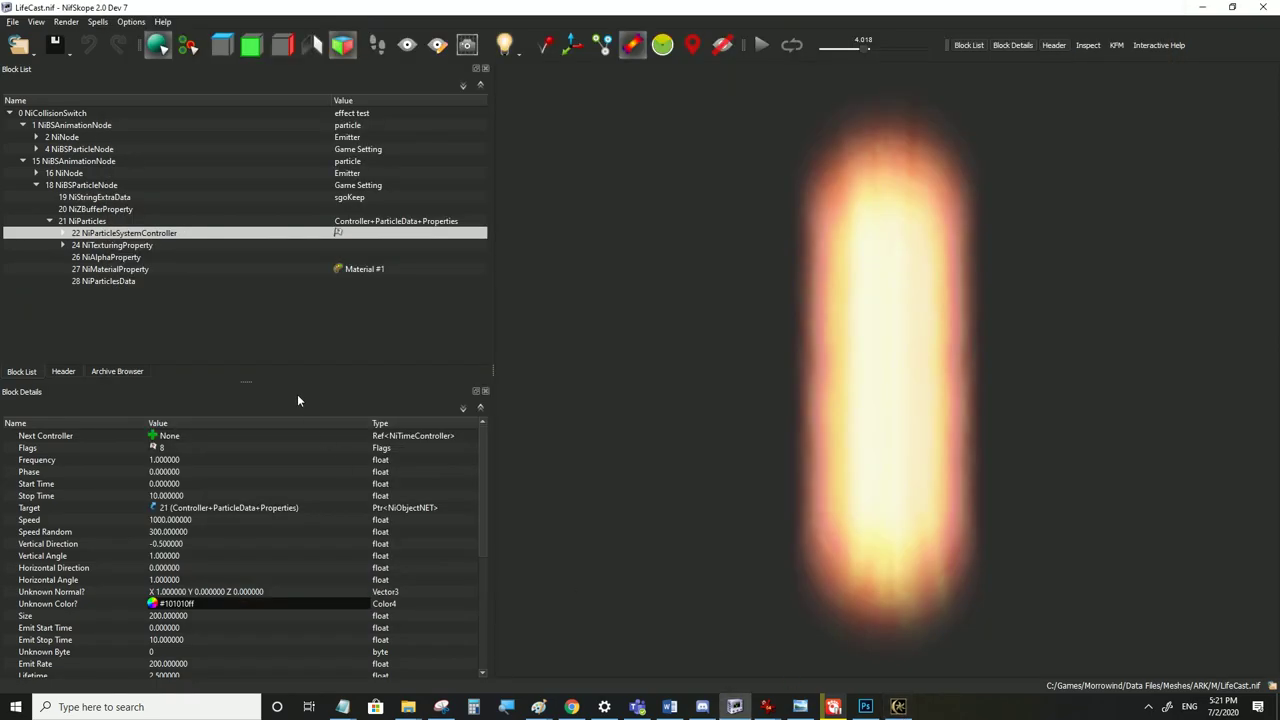
Set copied controller 22's Emit Rate to 20 and particle Size to 25
{"action": "left_click", "coordinate": [64, 233]}
{"action": "left_click", "coordinate": [94, 283]}
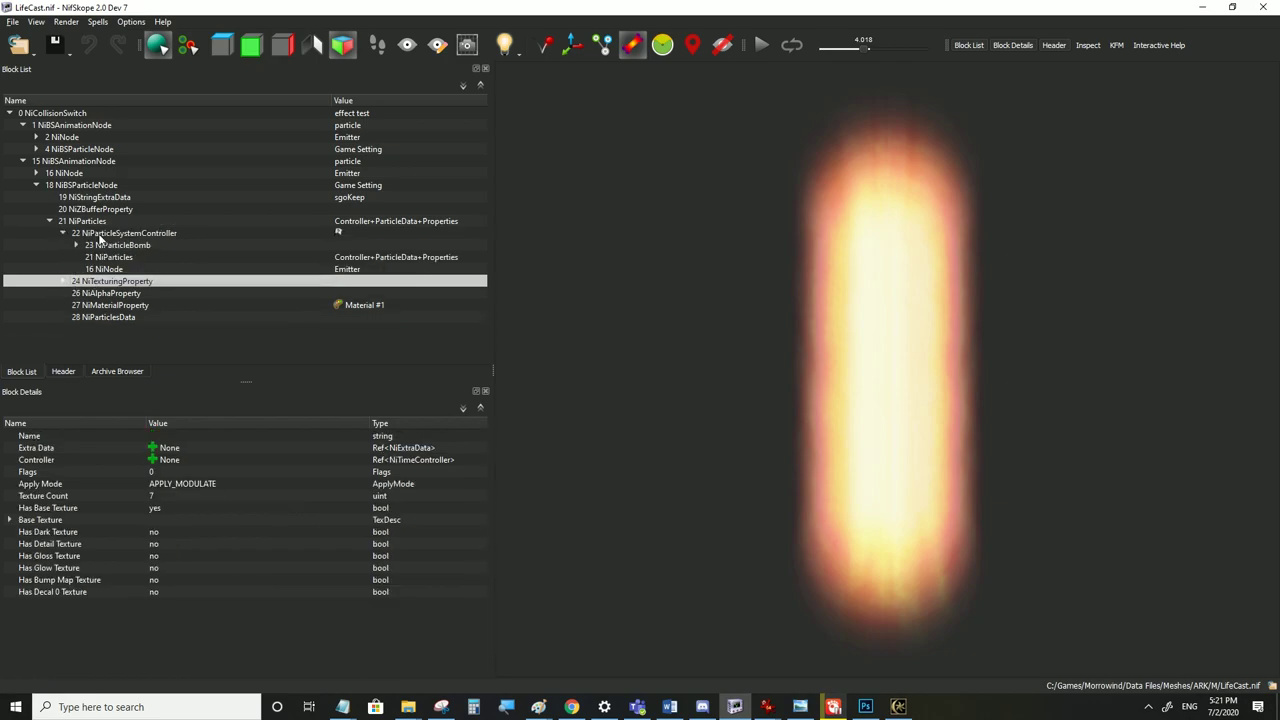
{"action": "left_click", "coordinate": [100, 236]}
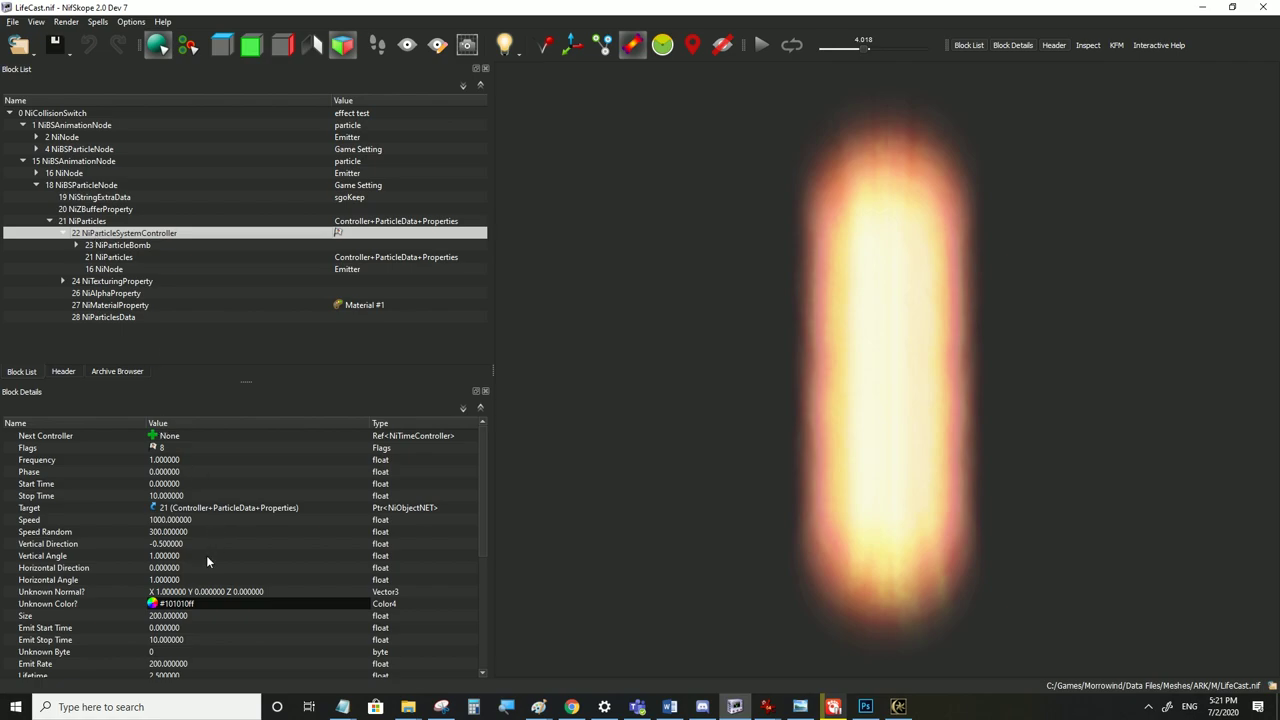
{"action": "scroll", "coordinate": [206, 560], "scroll_direction": "down", "scroll_amount": 2}
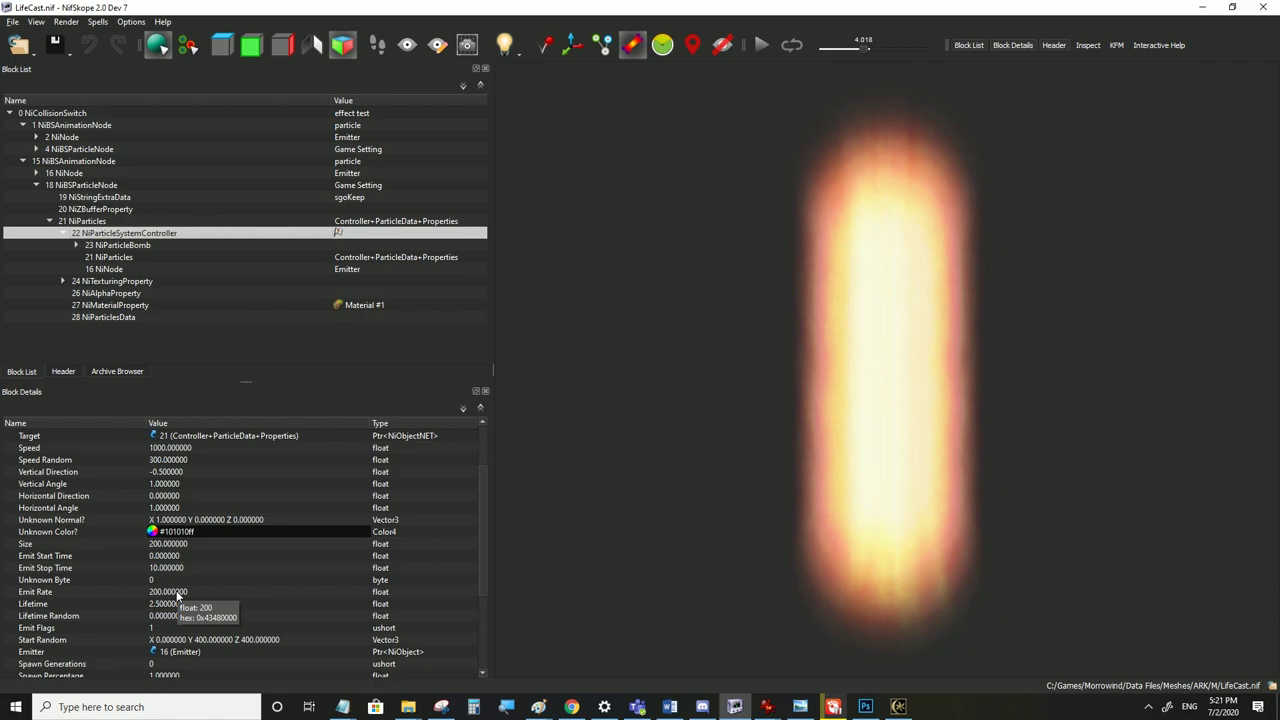
{"action": "double_click", "coordinate": [177, 593]}
{"action": "type", "text": "20"}
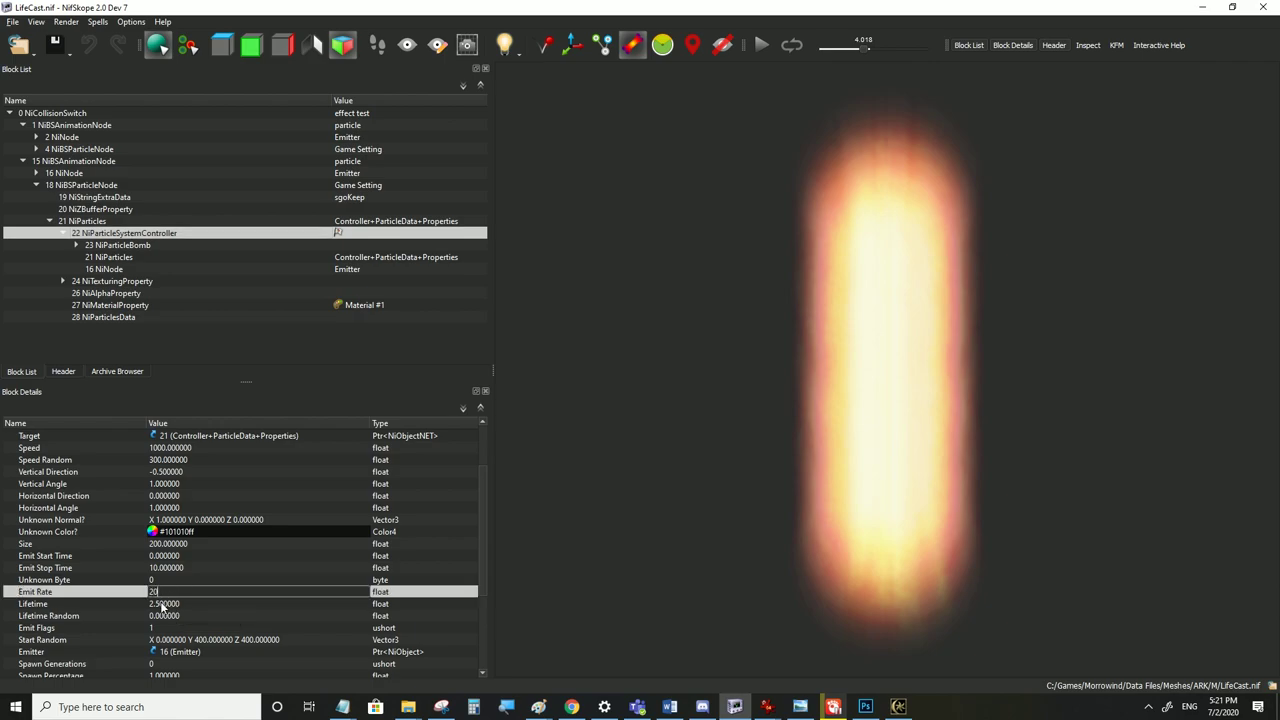
{"action": "key", "text": "Return"}
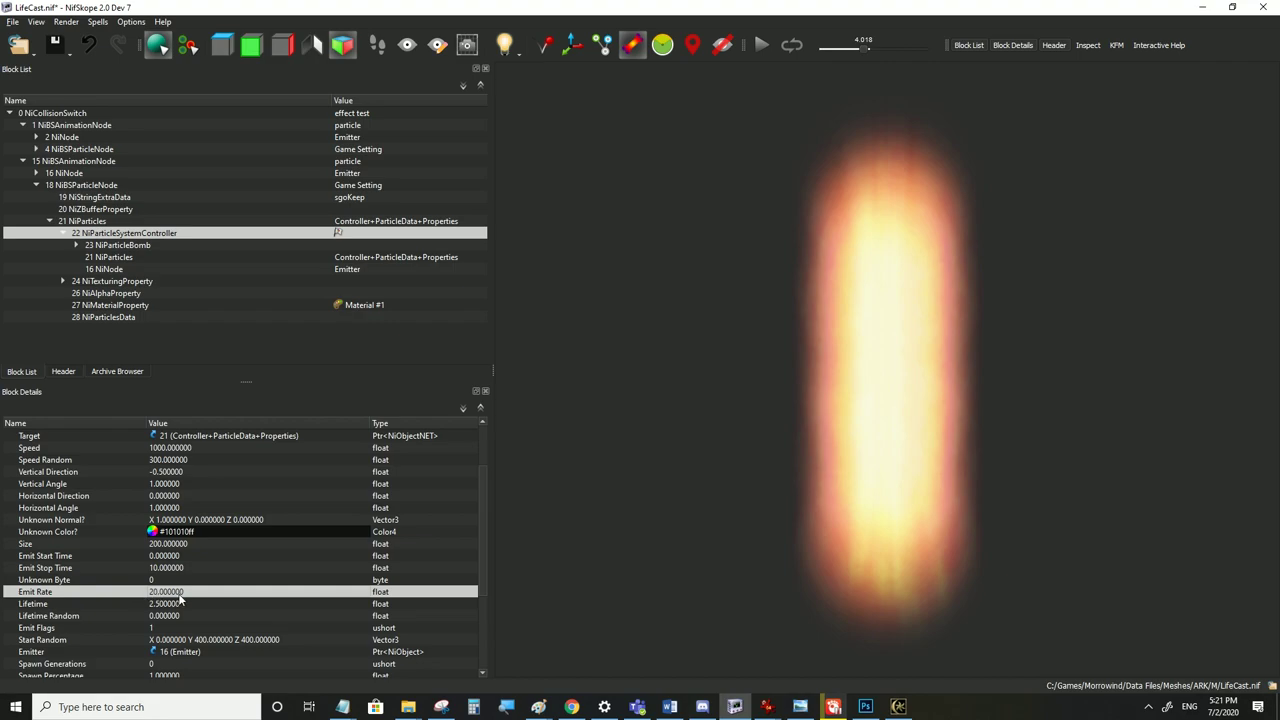
{"action": "double_click", "coordinate": [170, 545]}
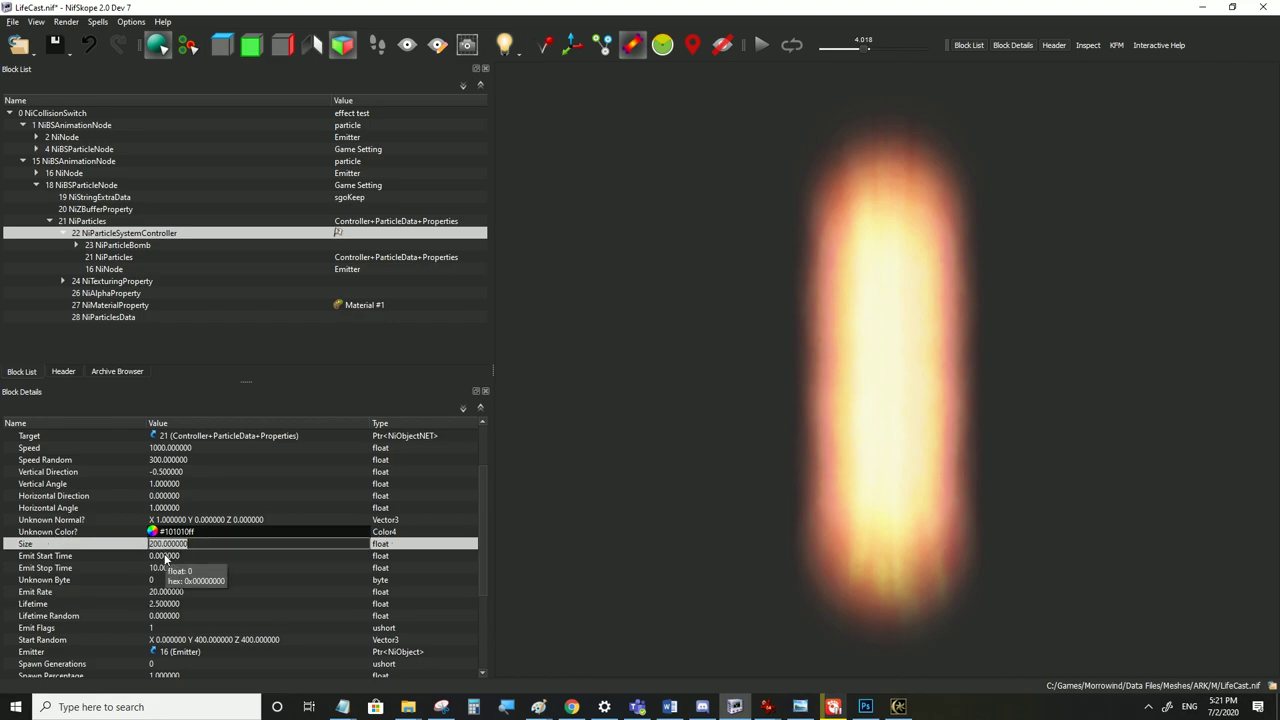
{"action": "type", "text": "25"}
{"action": "left_click", "coordinate": [163, 556]}
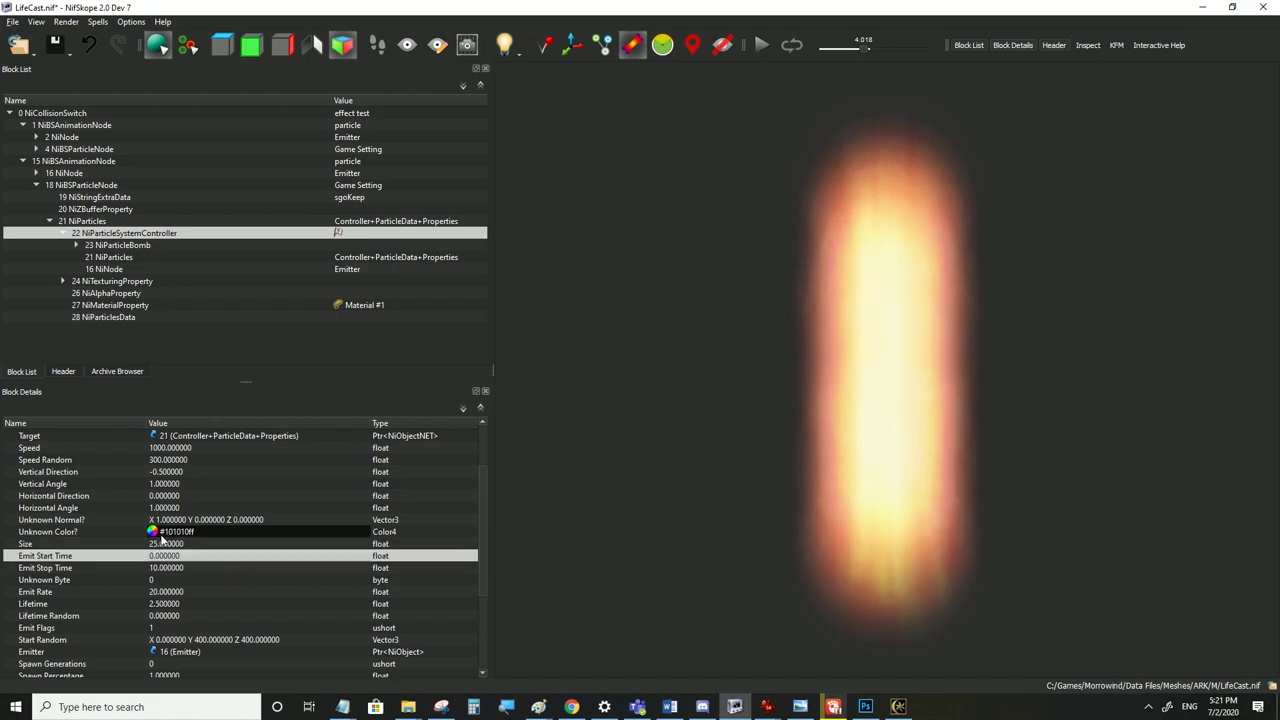
{"action": "left_click", "coordinate": [62, 281]}
Replace the copy's particle texture with zfire3.dds from the ARK_M folder
{"action": "left_click", "coordinate": [337, 293]}
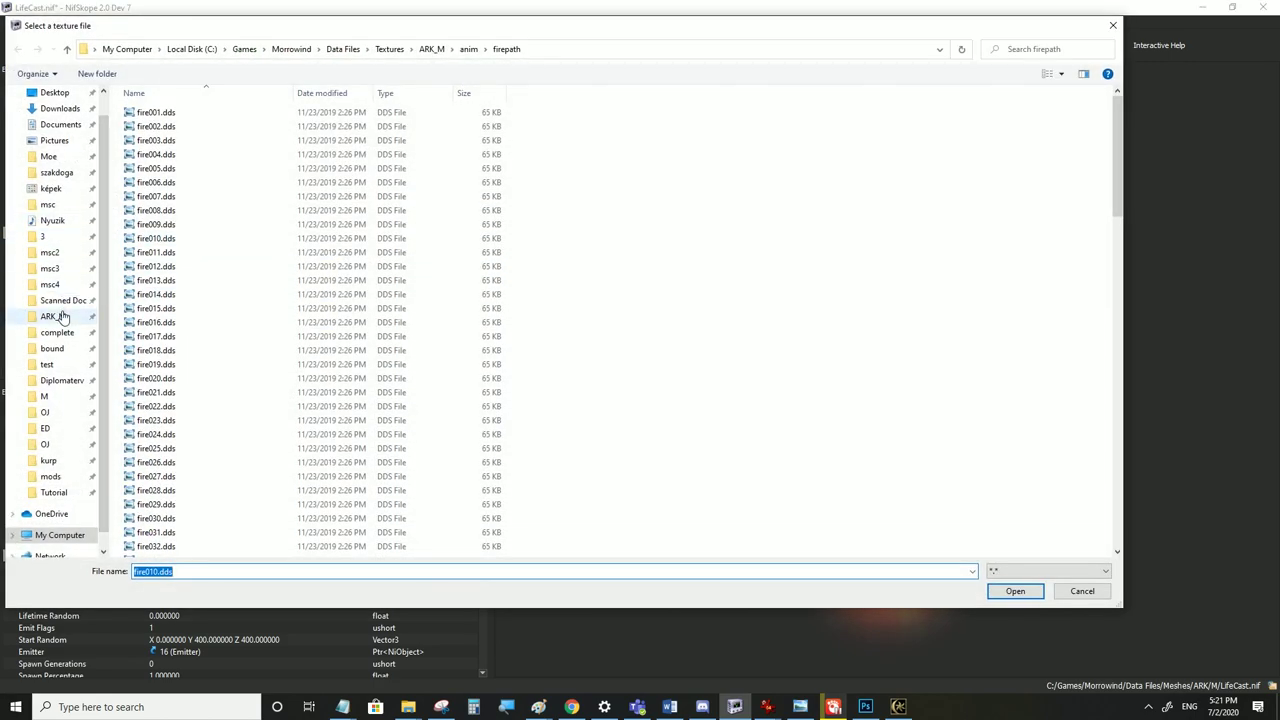
{"action": "left_click", "coordinate": [50, 316]}
{"action": "scroll", "coordinate": [500, 315], "scroll_direction": "down", "scroll_amount": 5}
{"action": "scroll", "coordinate": [485, 328], "scroll_direction": "down", "scroll_amount": 5}
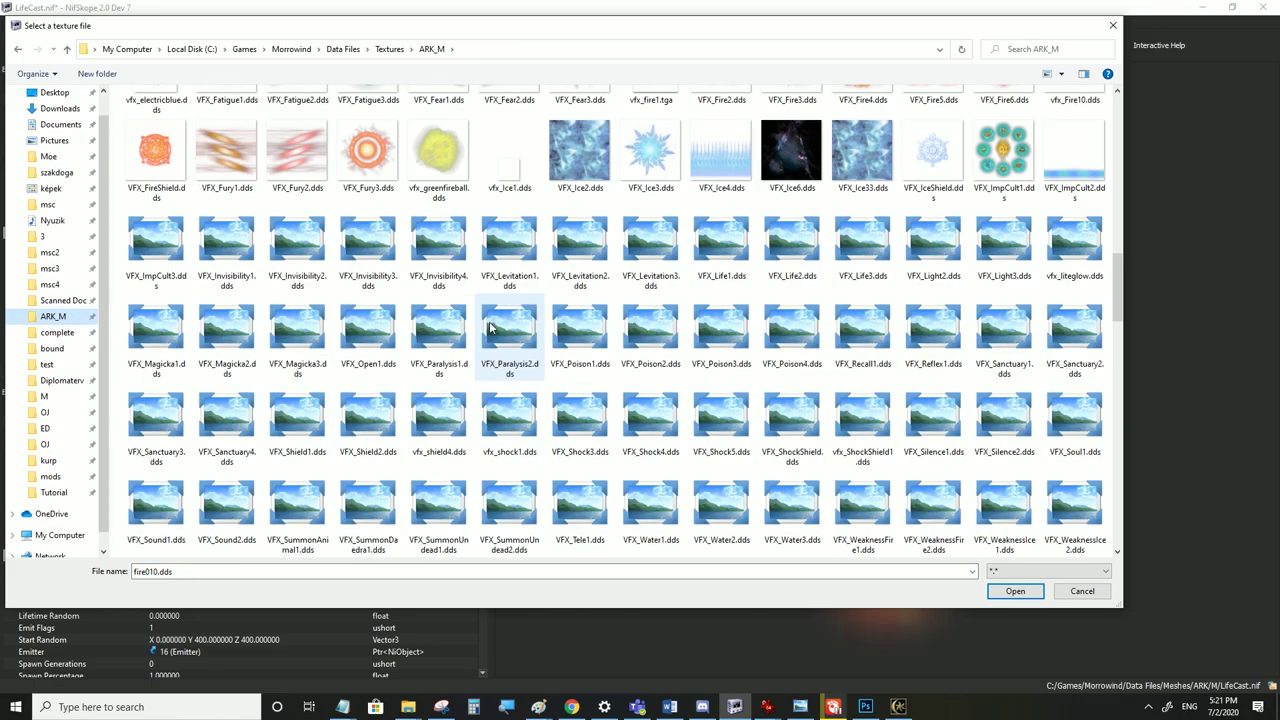
{"action": "scroll", "coordinate": [485, 328], "scroll_direction": "down", "scroll_amount": 5}
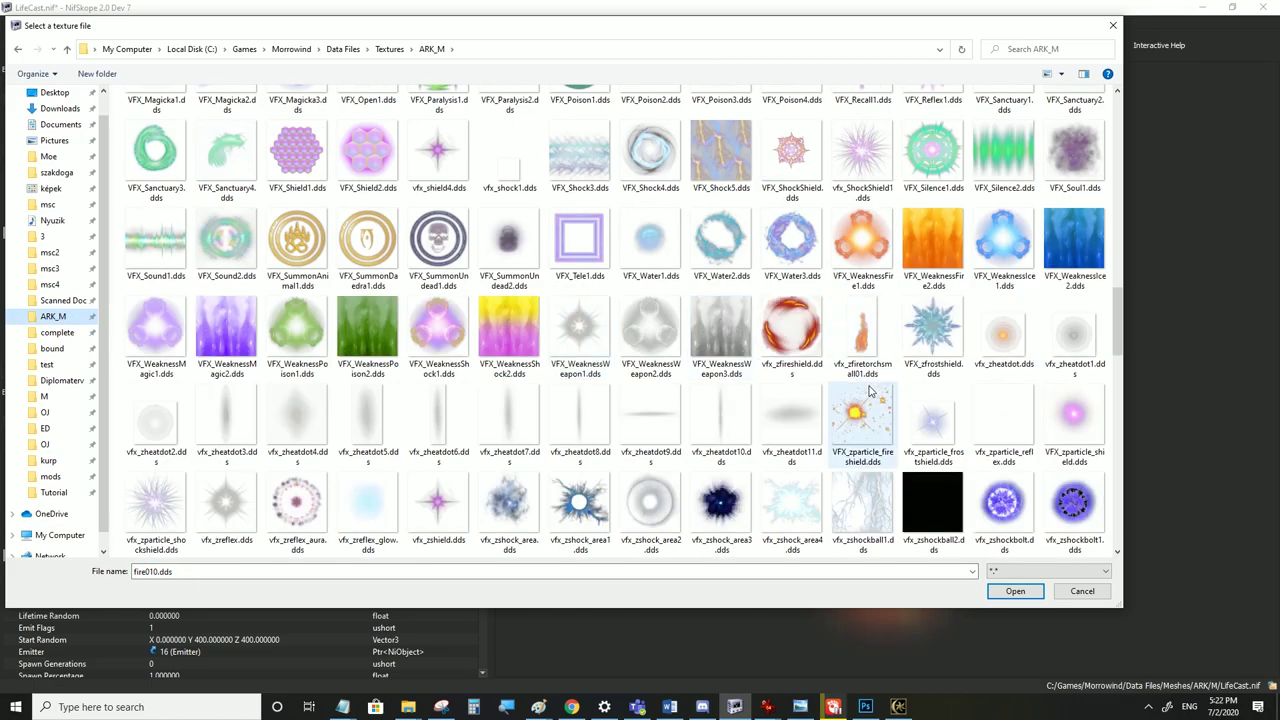
{"action": "scroll", "coordinate": [865, 420], "scroll_direction": "down", "scroll_amount": 5}
{"action": "left_click", "coordinate": [1079, 369]}
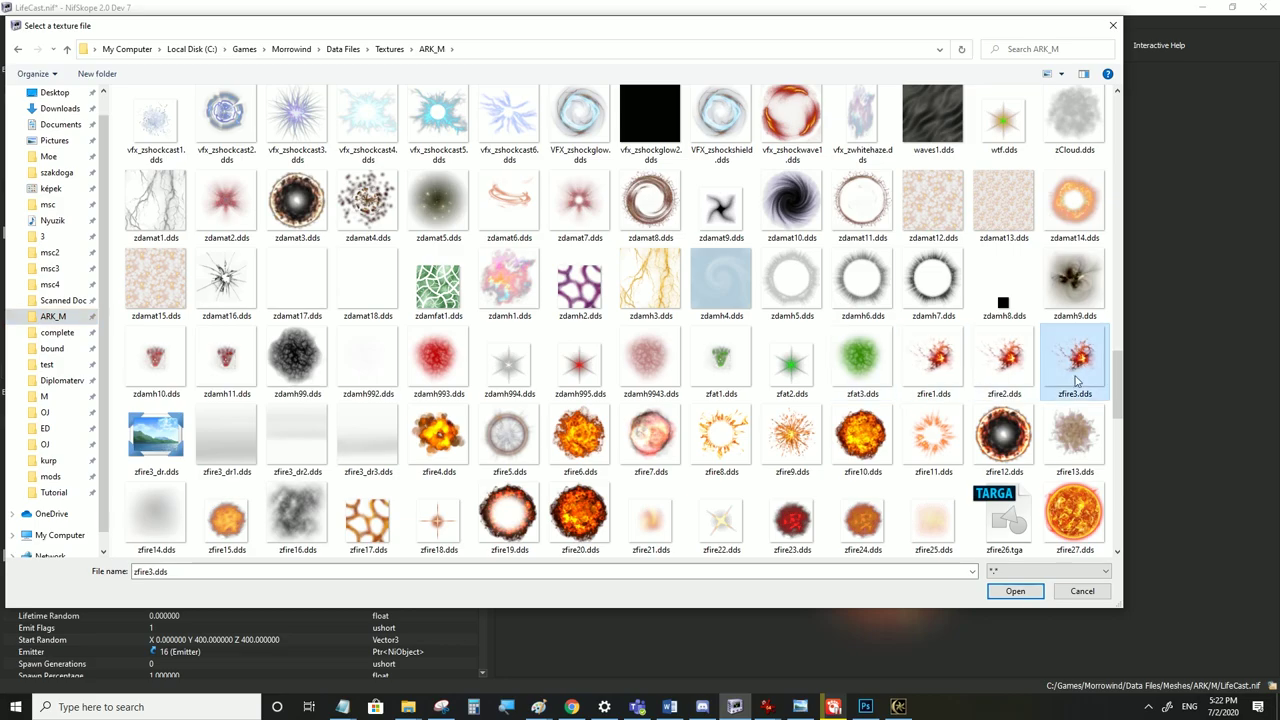
{"action": "left_click", "coordinate": [1005, 592]}
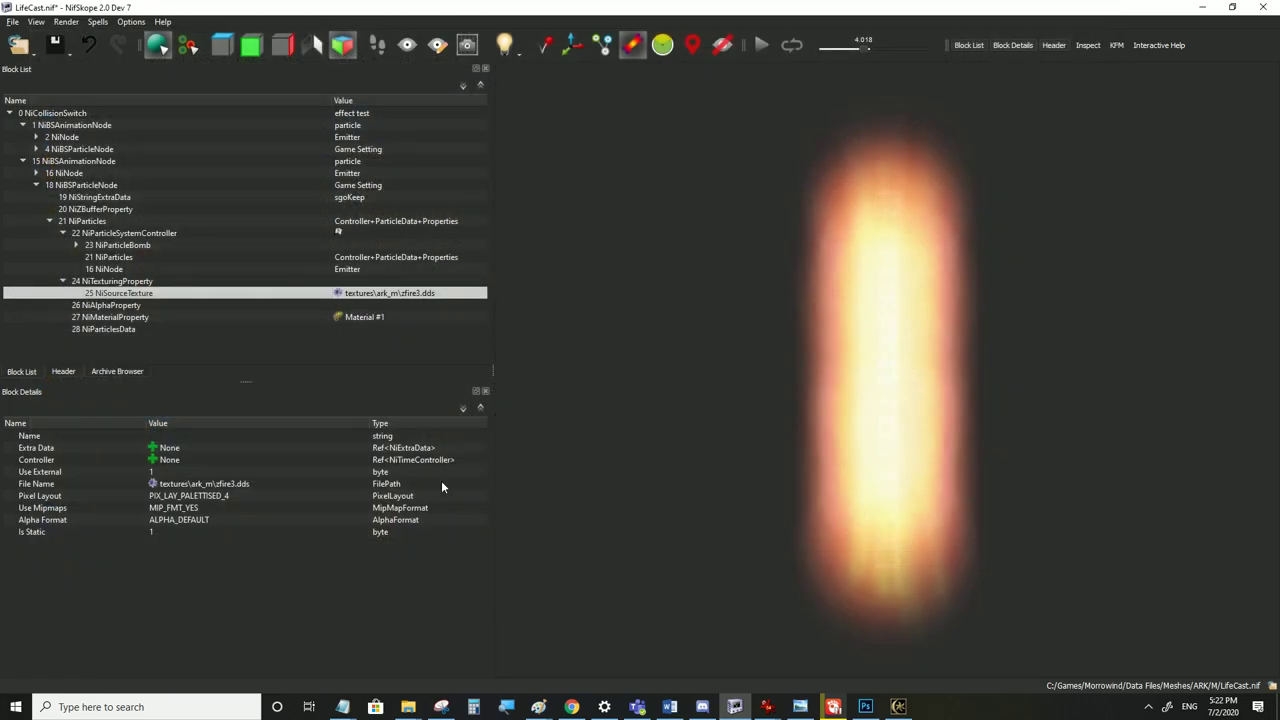
Select NiParticlesData and orbit the preview to check the square fire glow
{"action": "left_click", "coordinate": [121, 330]}
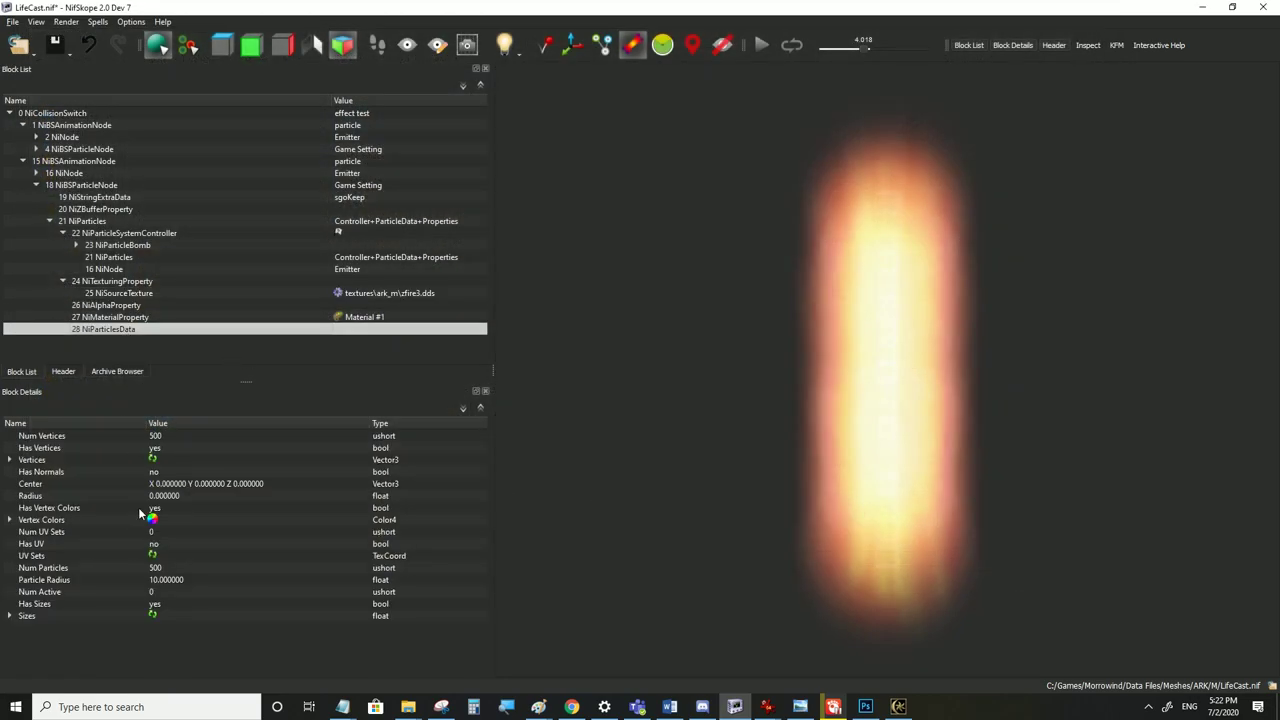
{"action": "left_click_drag", "start_coordinate": [774, 423], "coordinate": [671, 421]}
{"action": "left_click_drag", "start_coordinate": [729, 243], "coordinate": [500, 381]}
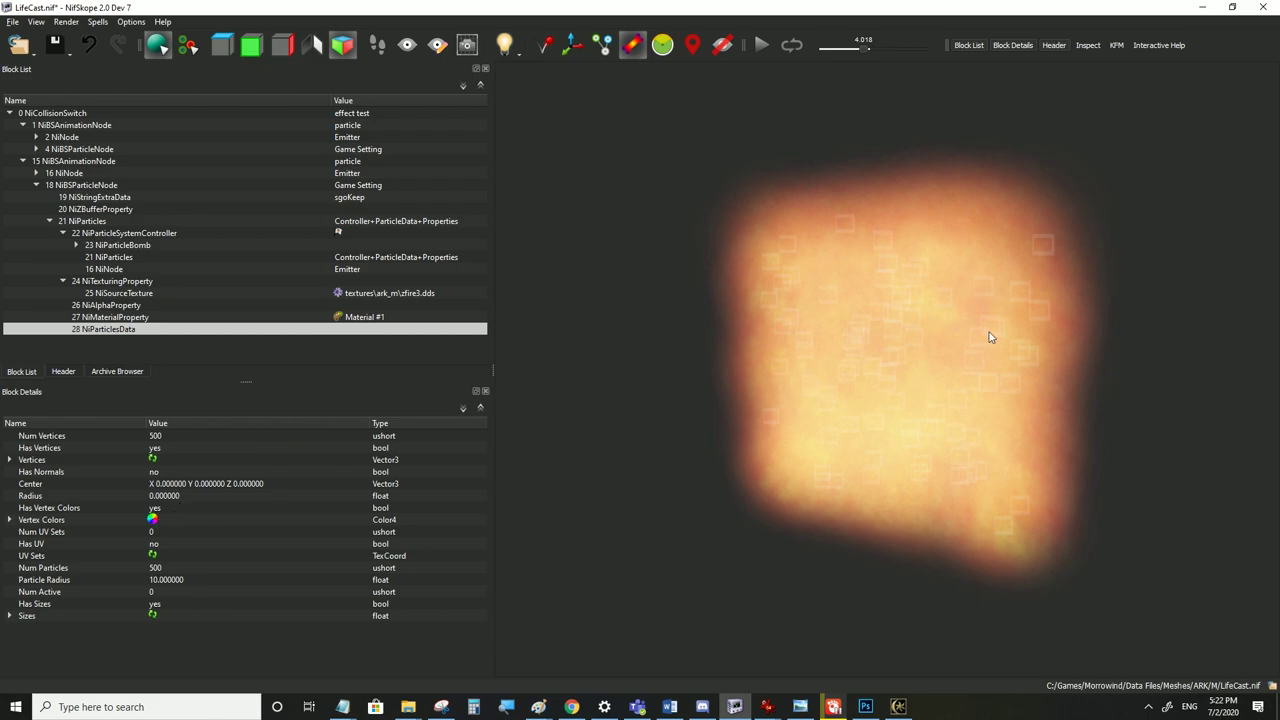
Set the particle vertex colour and the controller's Unknown Color to white
{"action": "double_click", "coordinate": [152, 520]}
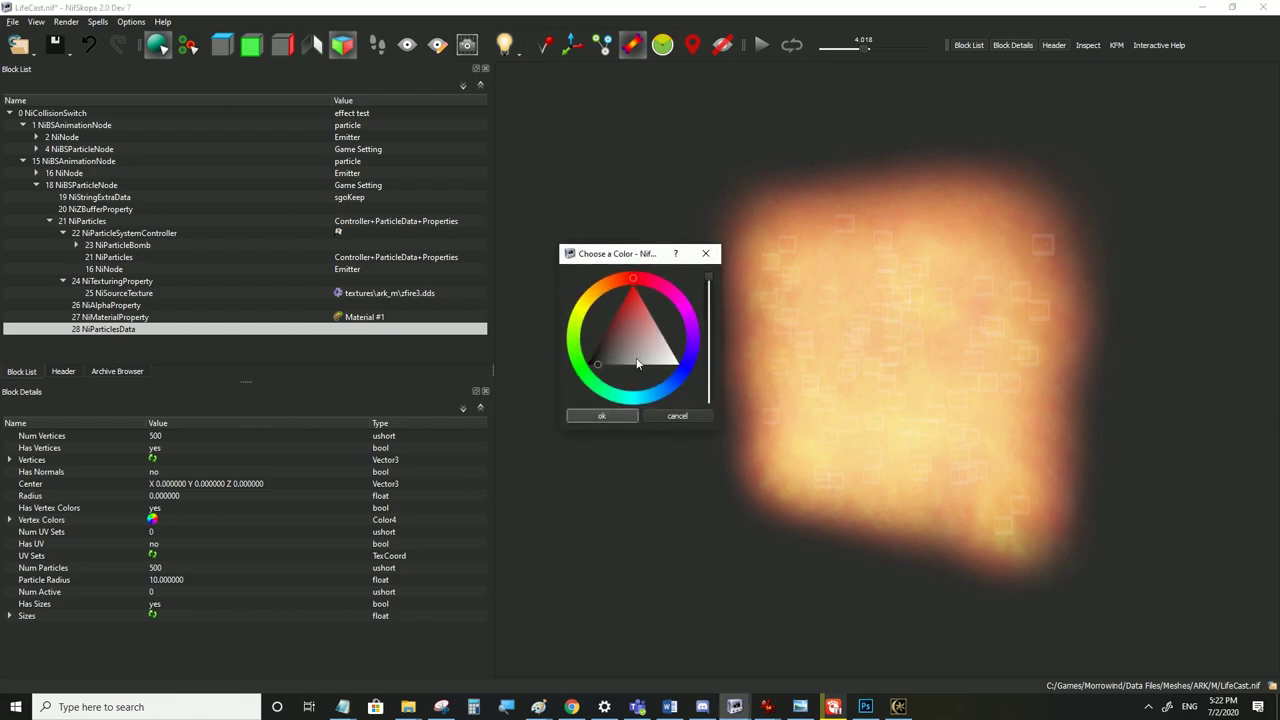
{"action": "left_click_drag", "start_coordinate": [610, 369], "coordinate": [720, 378]}
{"action": "left_click", "coordinate": [609, 417]}
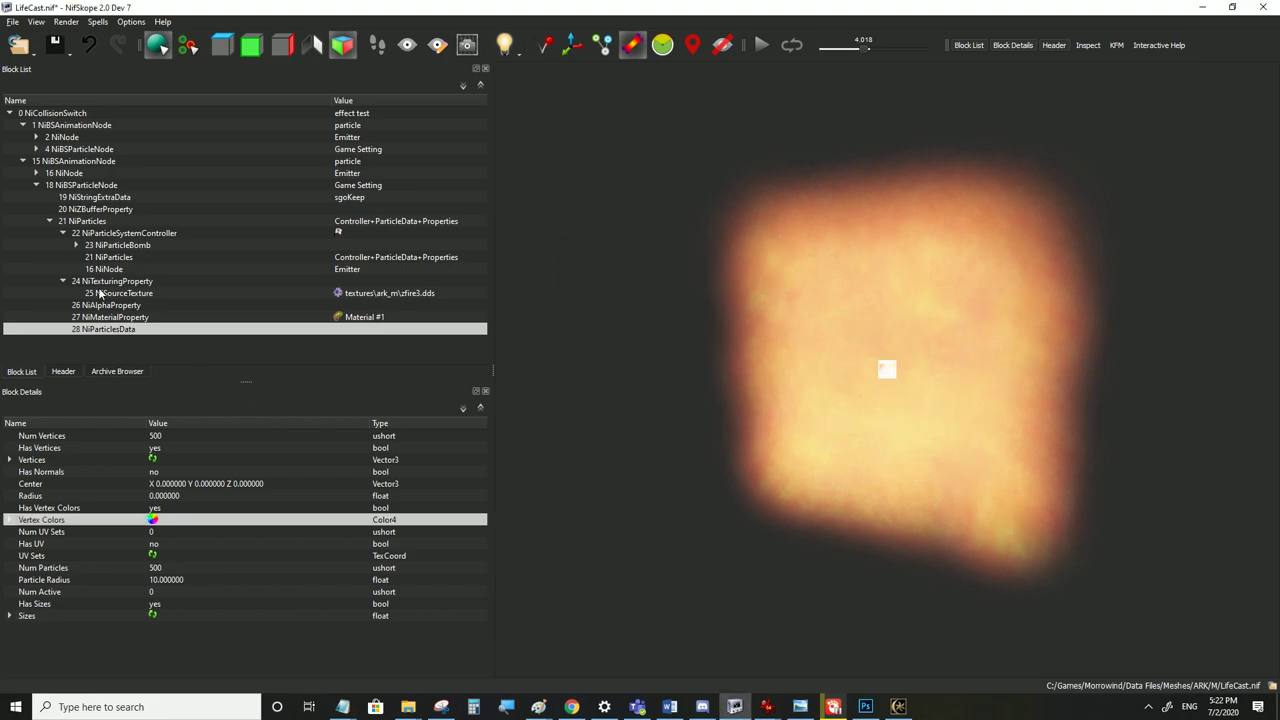
{"action": "left_click", "coordinate": [115, 234]}
{"action": "double_click", "coordinate": [154, 604]}
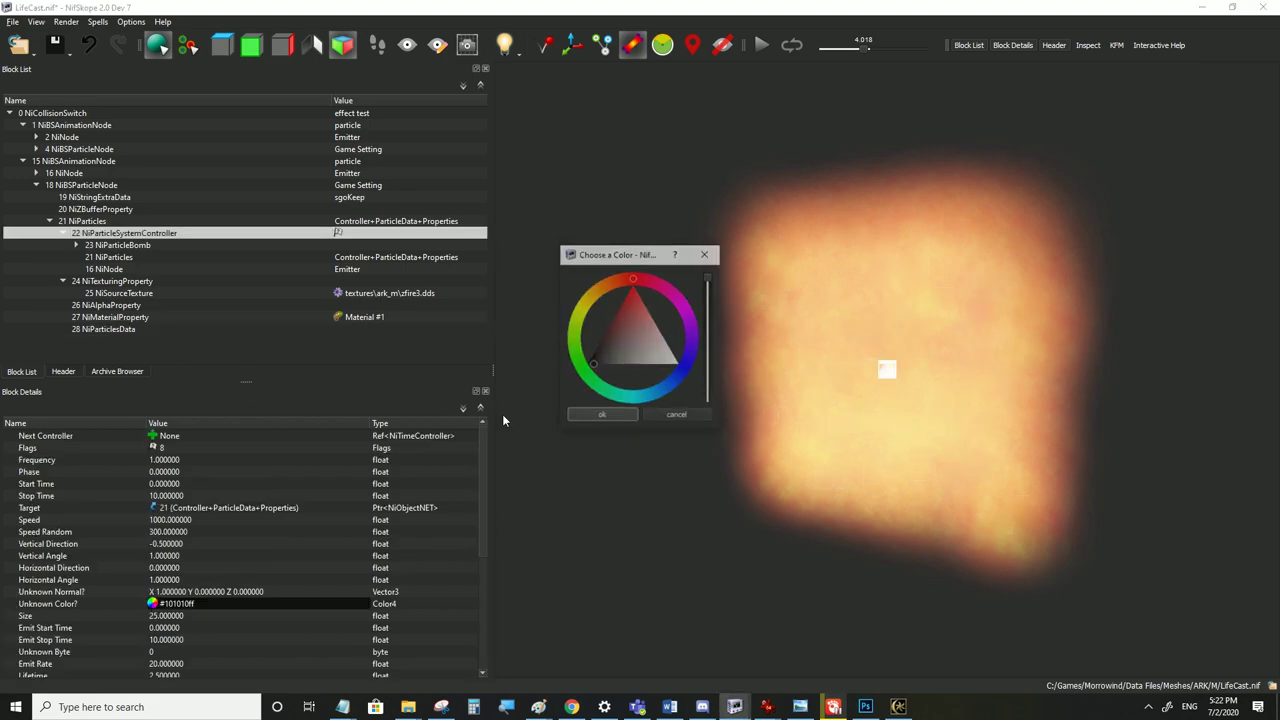
{"action": "left_click_drag", "start_coordinate": [594, 371], "coordinate": [704, 376]}
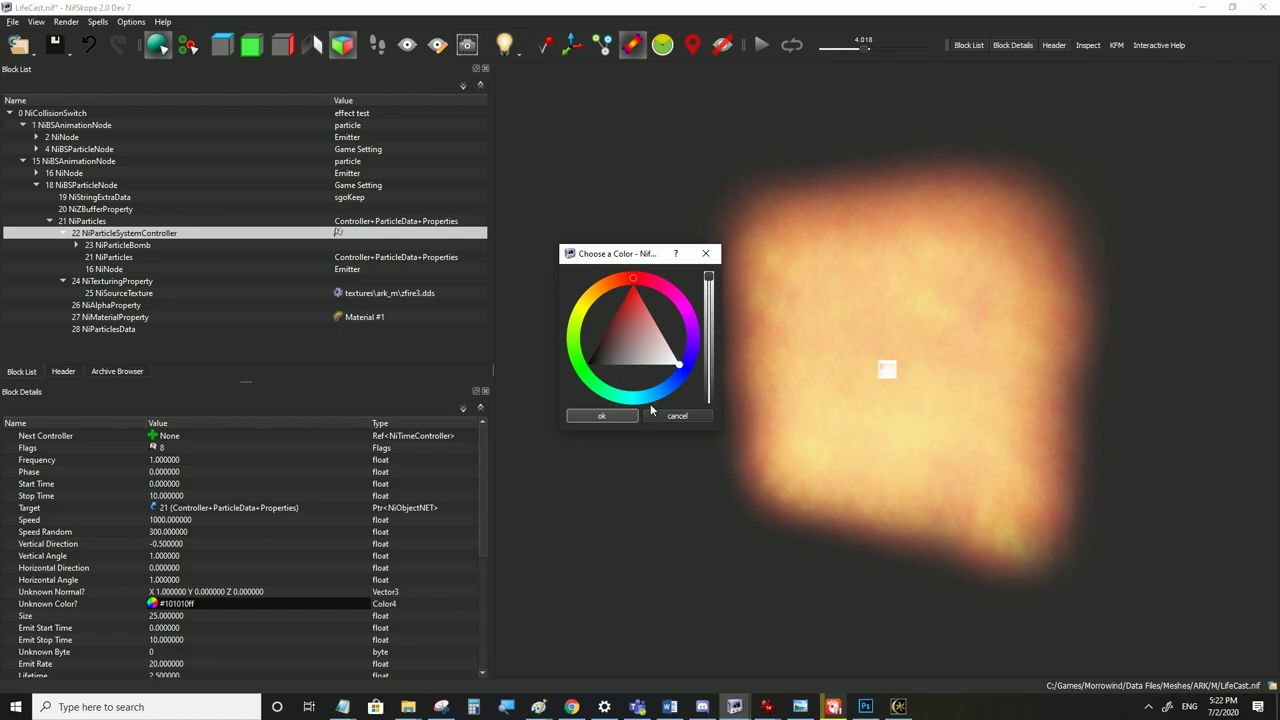
{"action": "left_click", "coordinate": [603, 416]}
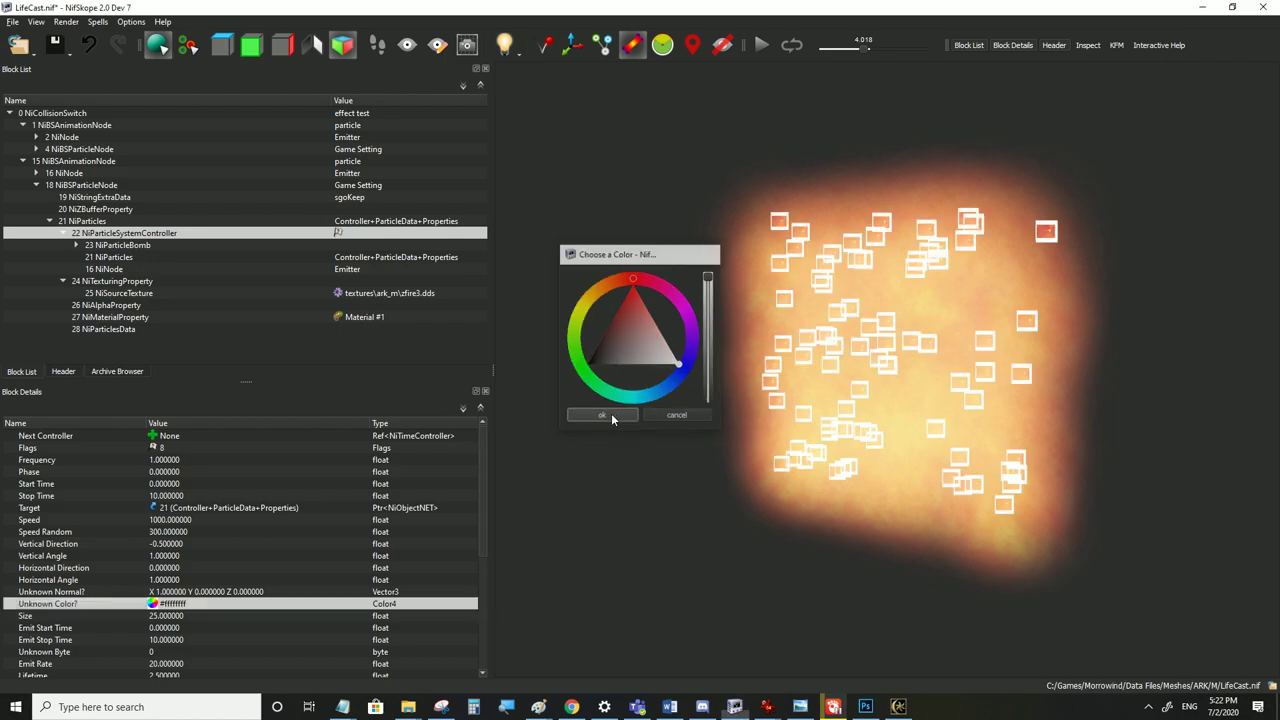
Make the material's ambient, diffuse, specular and emissive colours white
{"action": "left_click", "coordinate": [122, 318]}
{"action": "left_click", "coordinate": [152, 485]}
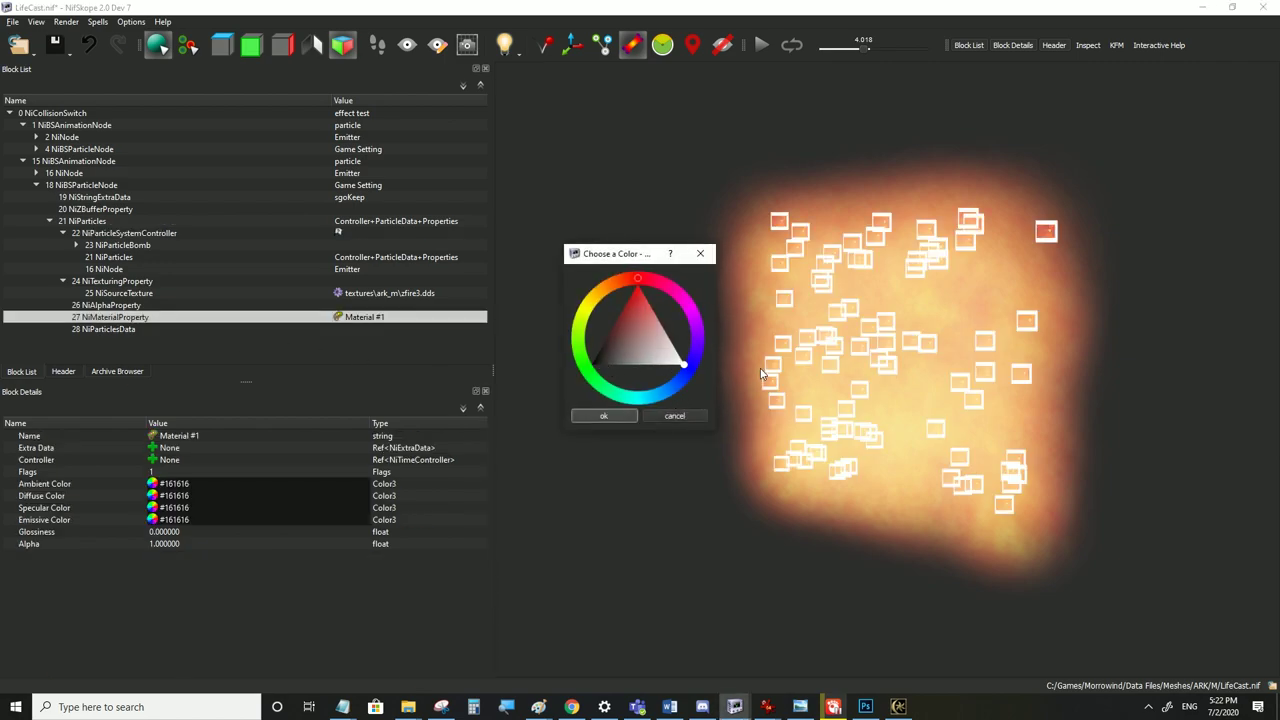
{"action": "left_click", "coordinate": [627, 416]}
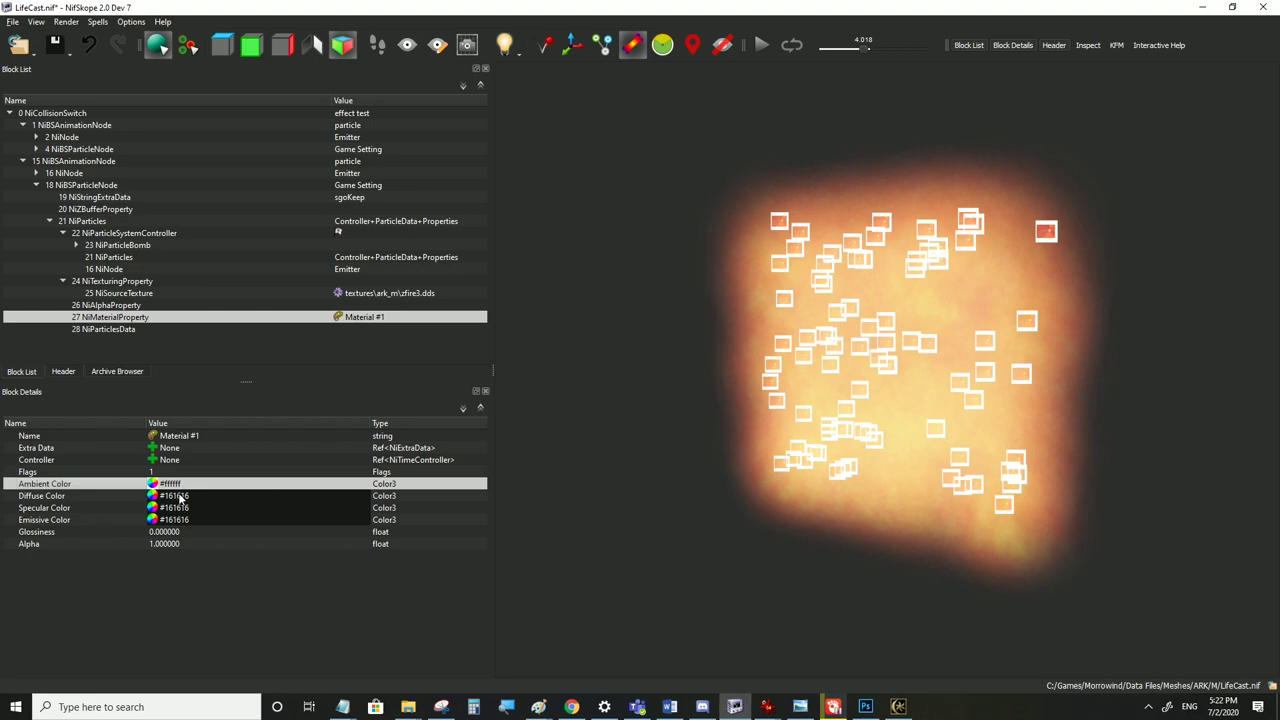
{"action": "left_click", "coordinate": [180, 497]}
{"action": "type", "text": "#ffffff"}
{"action": "left_click", "coordinate": [178, 509]}
{"action": "type", "text": "#ffffff"}
{"action": "left_click", "coordinate": [178, 521]}
{"action": "type", "text": "#ffffff"}
{"action": "left_click", "coordinate": [178, 509]}
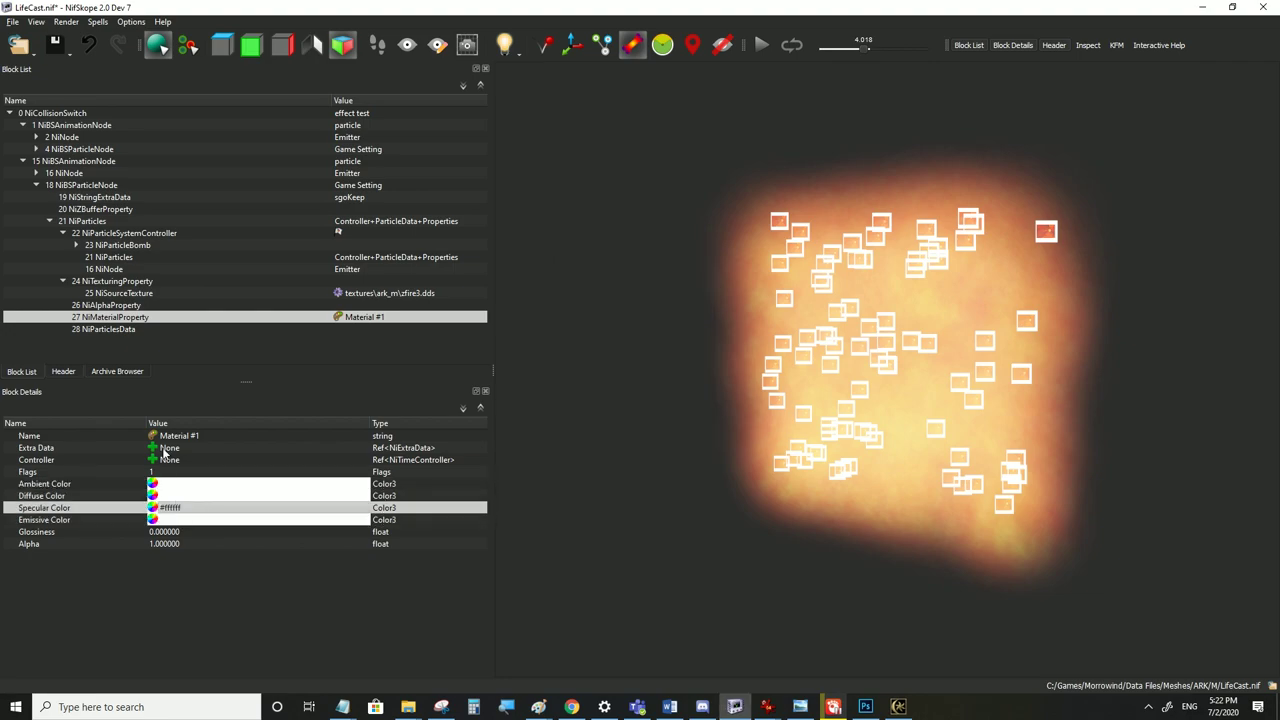
{"action": "left_click", "coordinate": [86, 282]}
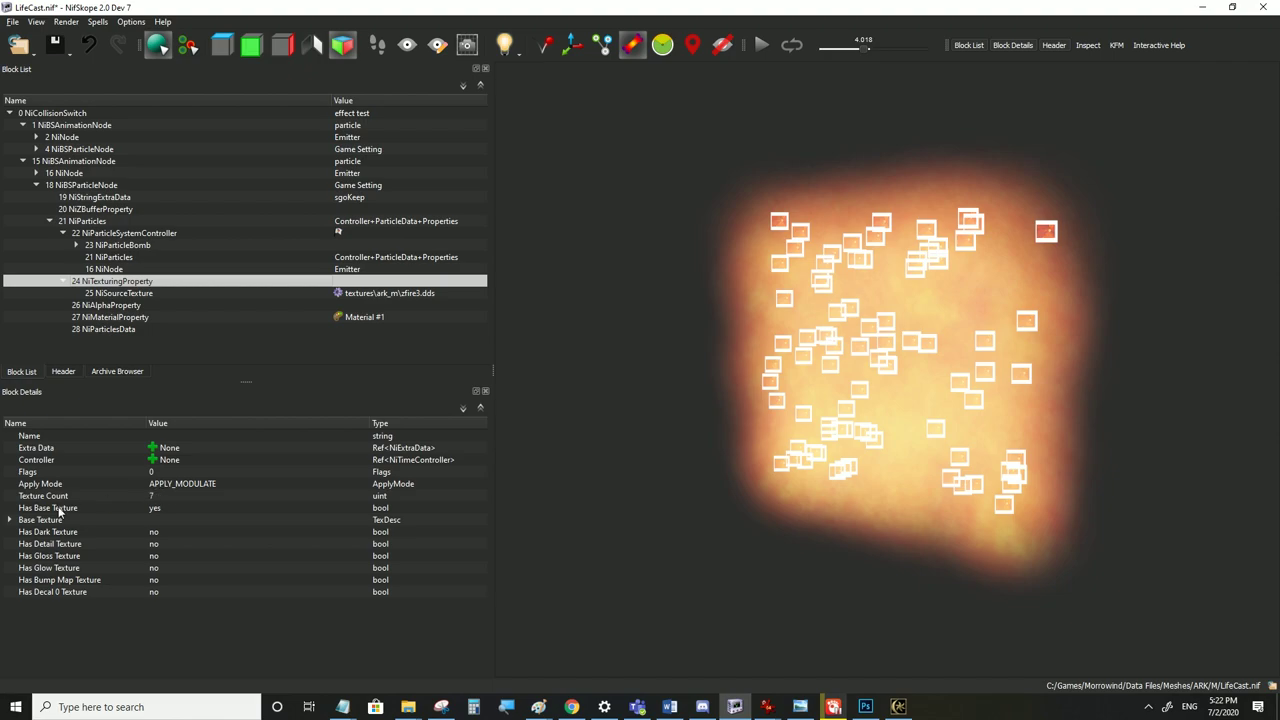
{"action": "left_click", "coordinate": [96, 234]}
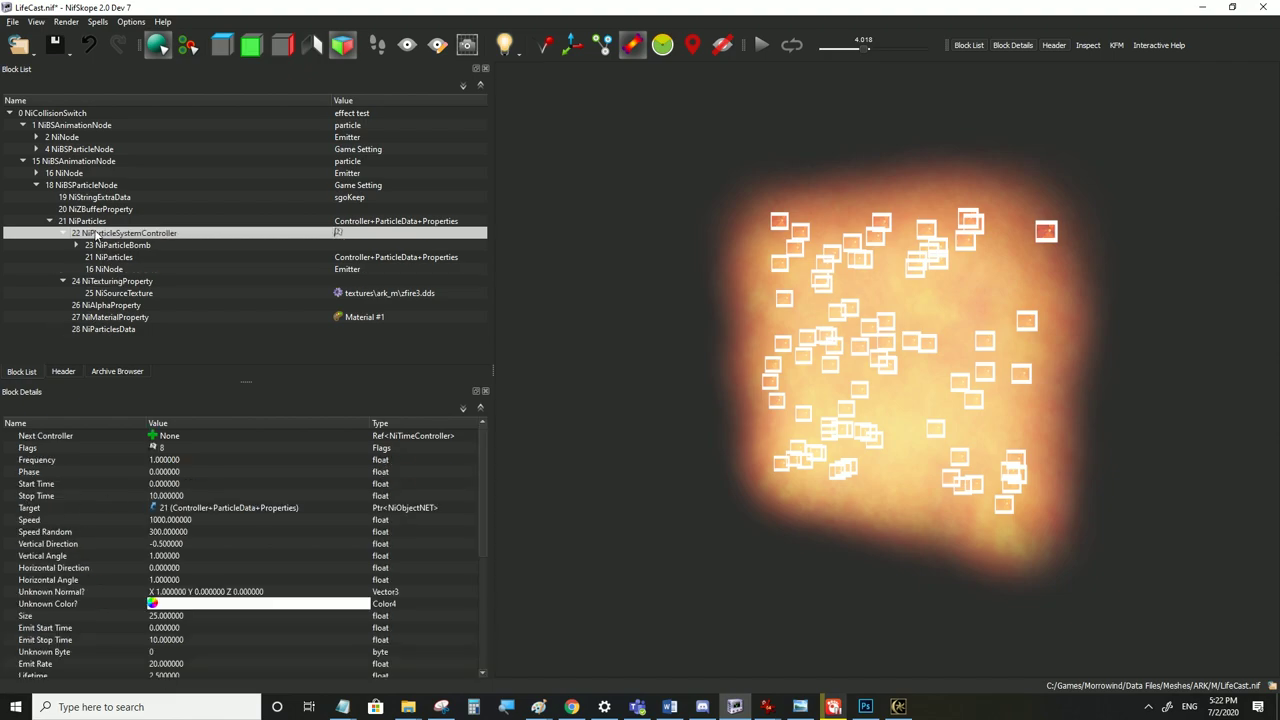
Inspect the NiAlphaProperty flags and threshold while zooming and orbiting the preview
{"action": "left_click", "coordinate": [110, 306]}
{"action": "left_click", "coordinate": [172, 473]}
{"action": "left_click", "coordinate": [161, 484]}
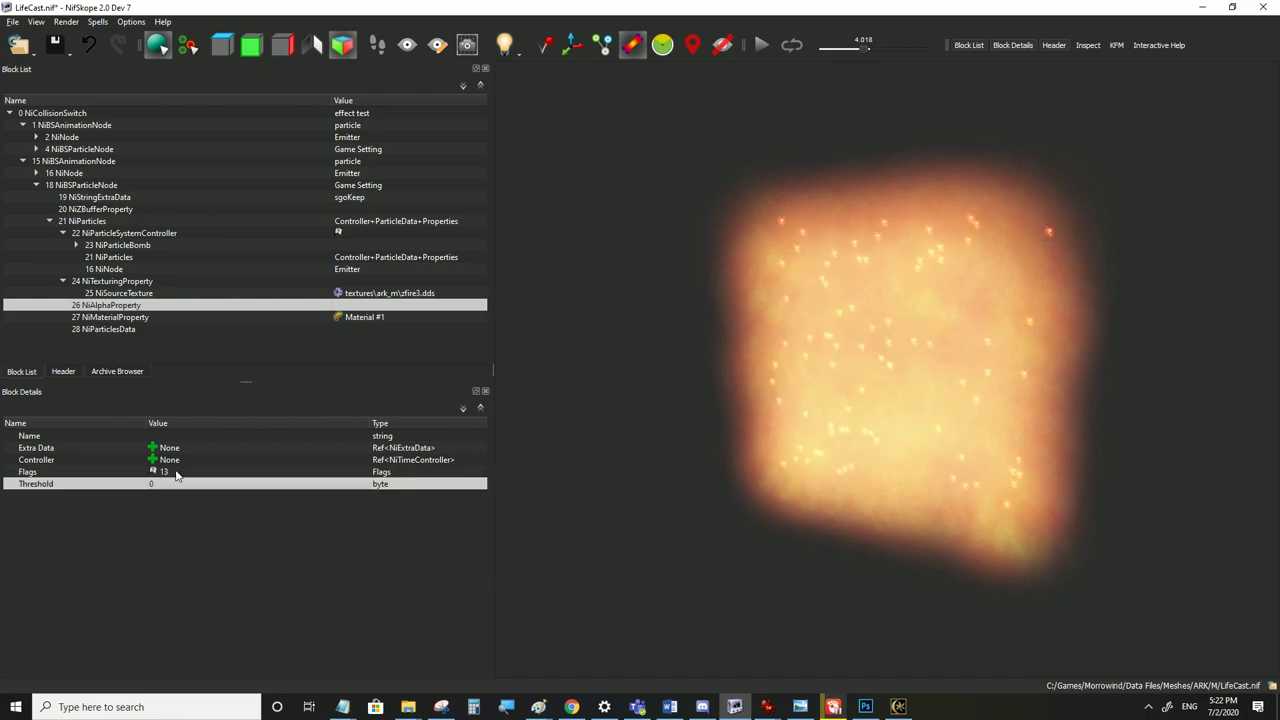
{"action": "scroll", "coordinate": [858, 270], "scroll_direction": "up", "scroll_amount": 3}
{"action": "left_click_drag", "start_coordinate": [846, 207], "coordinate": [994, 258]}
{"action": "scroll", "coordinate": [1132, 175], "scroll_direction": "up", "scroll_amount": 5}
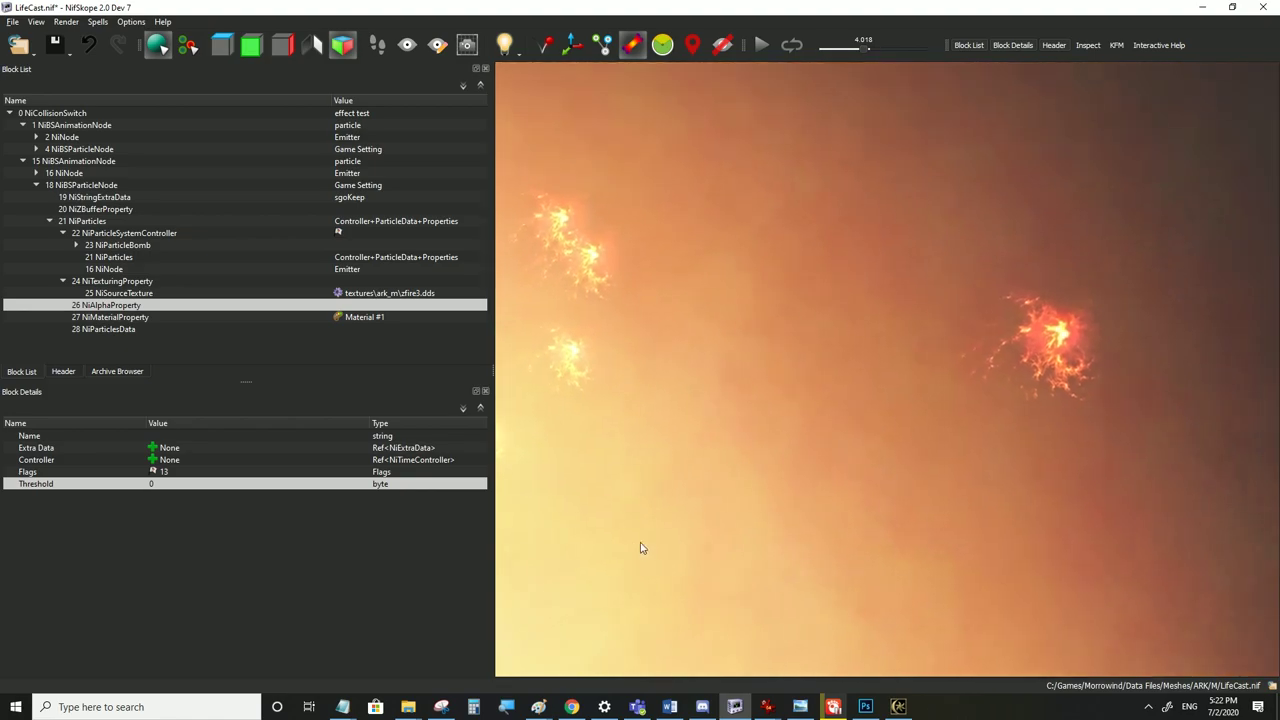
{"action": "scroll", "coordinate": [1014, 340], "scroll_direction": "up", "scroll_amount": 1}
{"action": "scroll", "coordinate": [1014, 340], "scroll_direction": "down", "scroll_amount": 1}
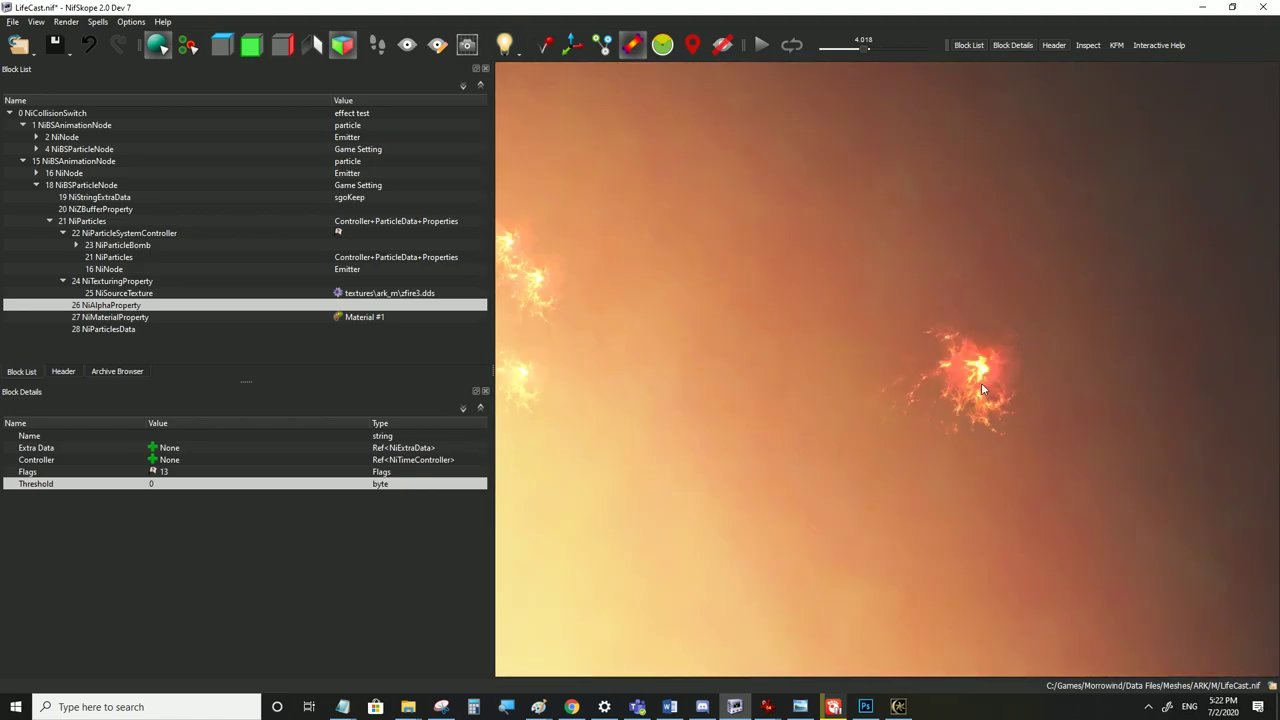
{"action": "scroll", "coordinate": [988, 397], "scroll_direction": "down", "scroll_amount": 1}
{"action": "scroll", "coordinate": [820, 414], "scroll_direction": "down", "scroll_amount": 3}
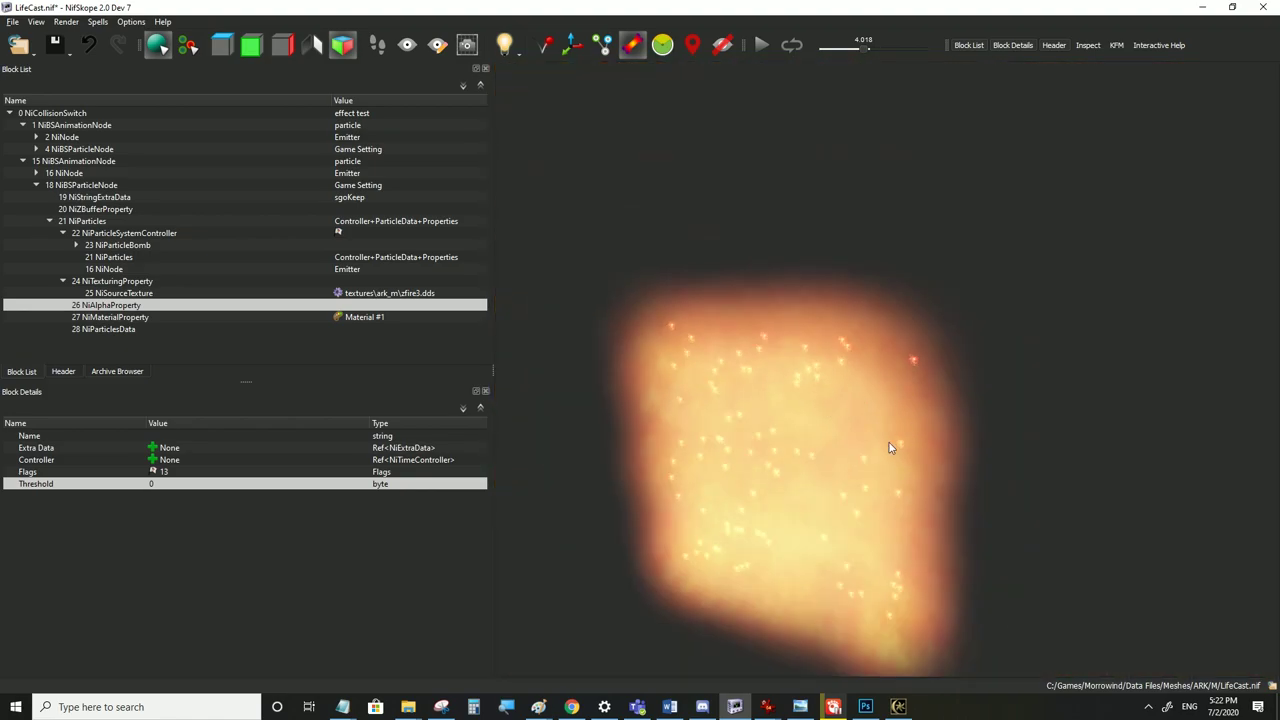
Save LifeCast.nif, view the brightened effect in Morrowind, and return to NifSkope
{"action": "left_click", "coordinate": [11, 22]}
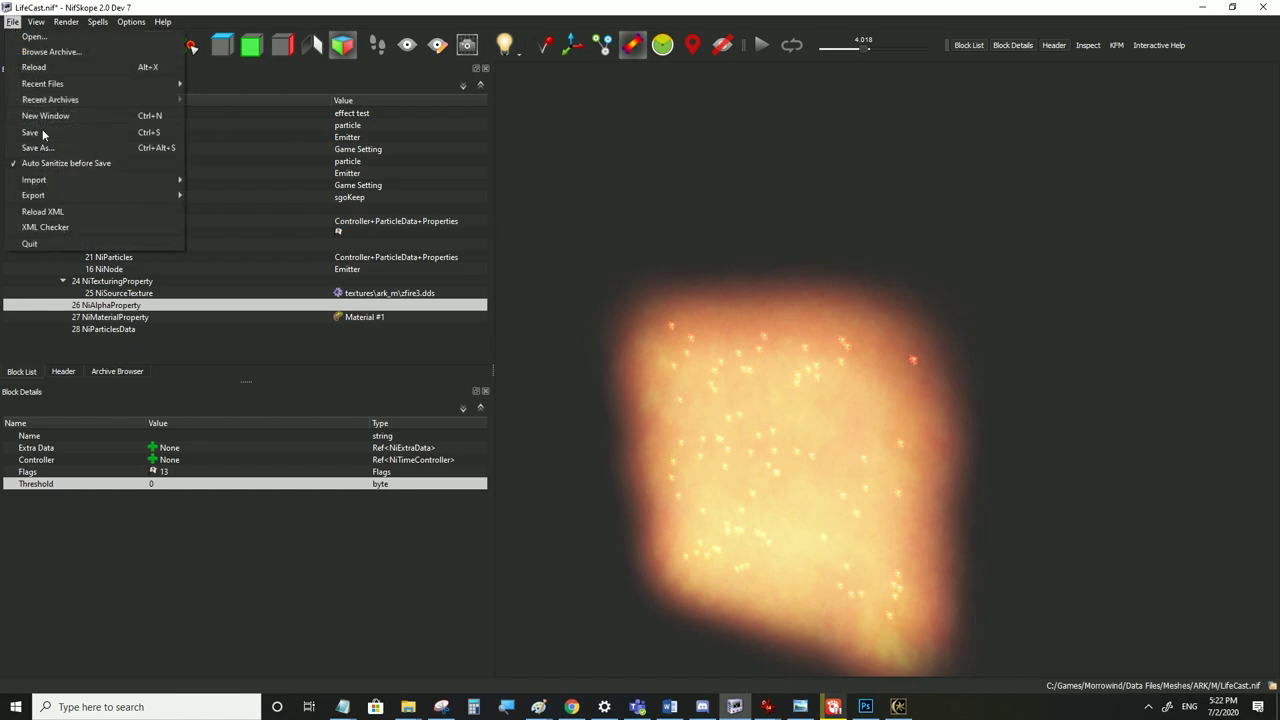
{"action": "left_click", "coordinate": [44, 134]}
{"action": "left_click", "coordinate": [896, 707]}
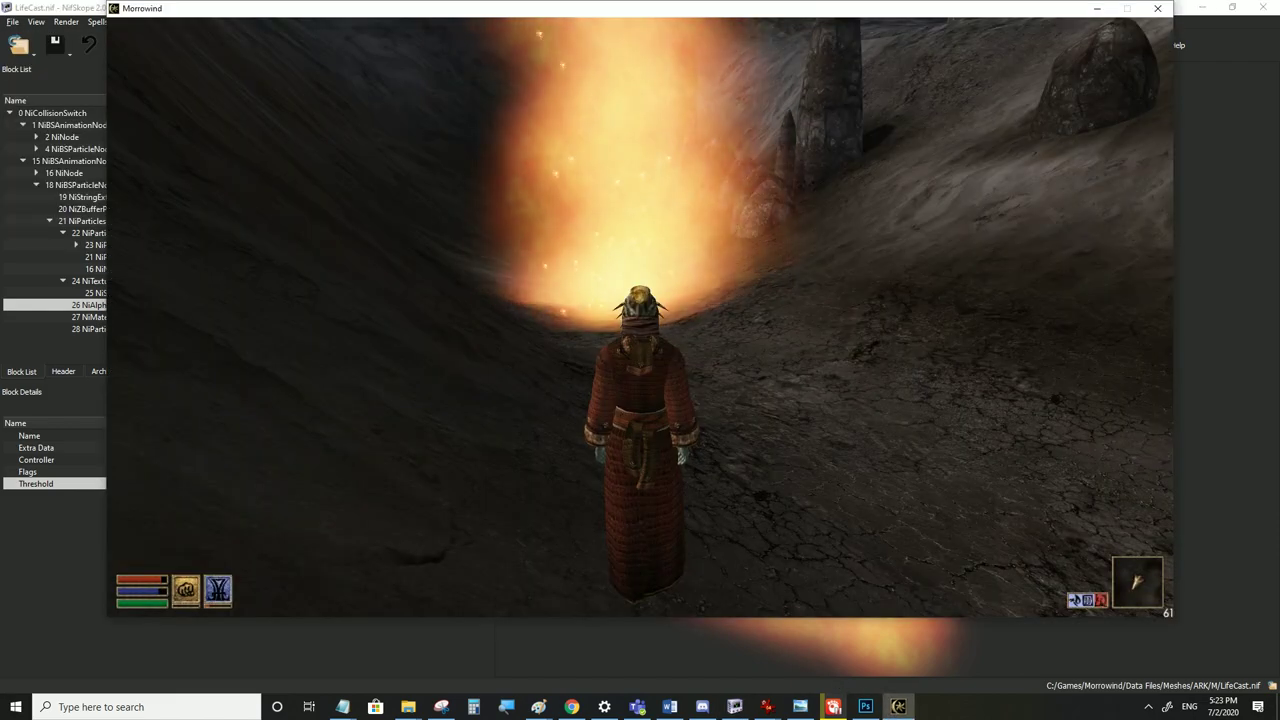
{"action": "key", "text": "s"}
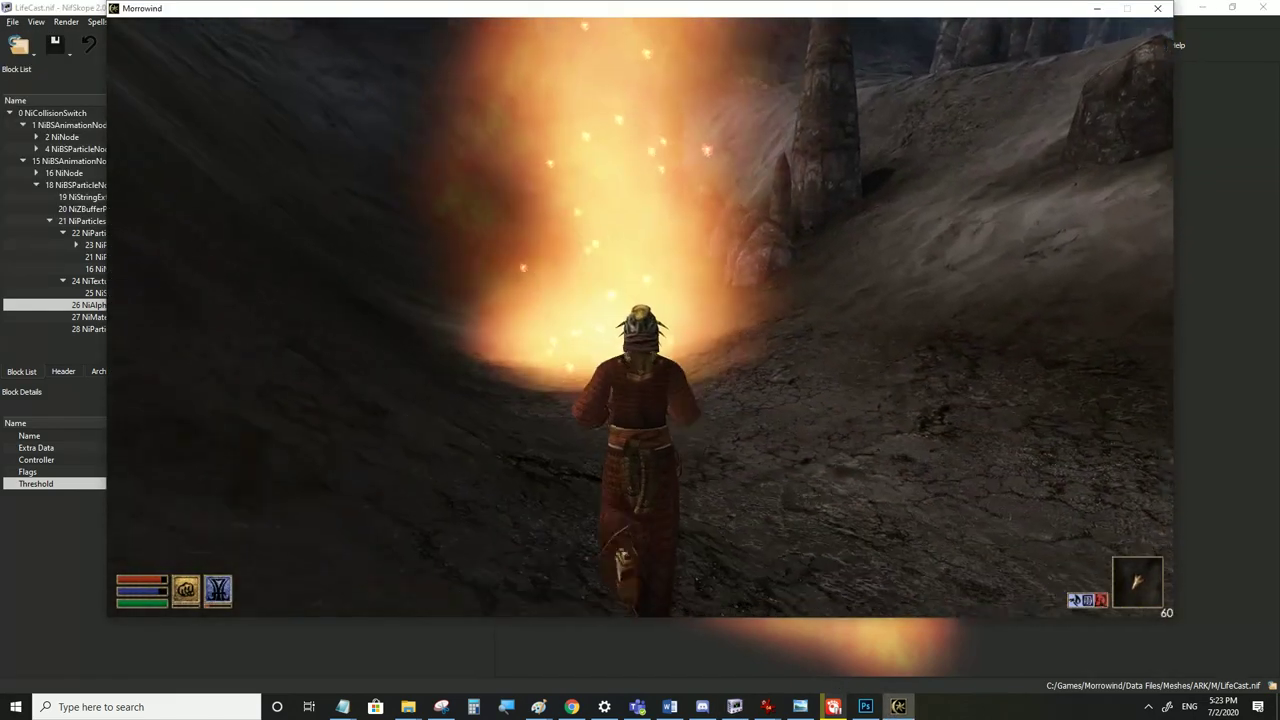
{"action": "key", "text": "d"}
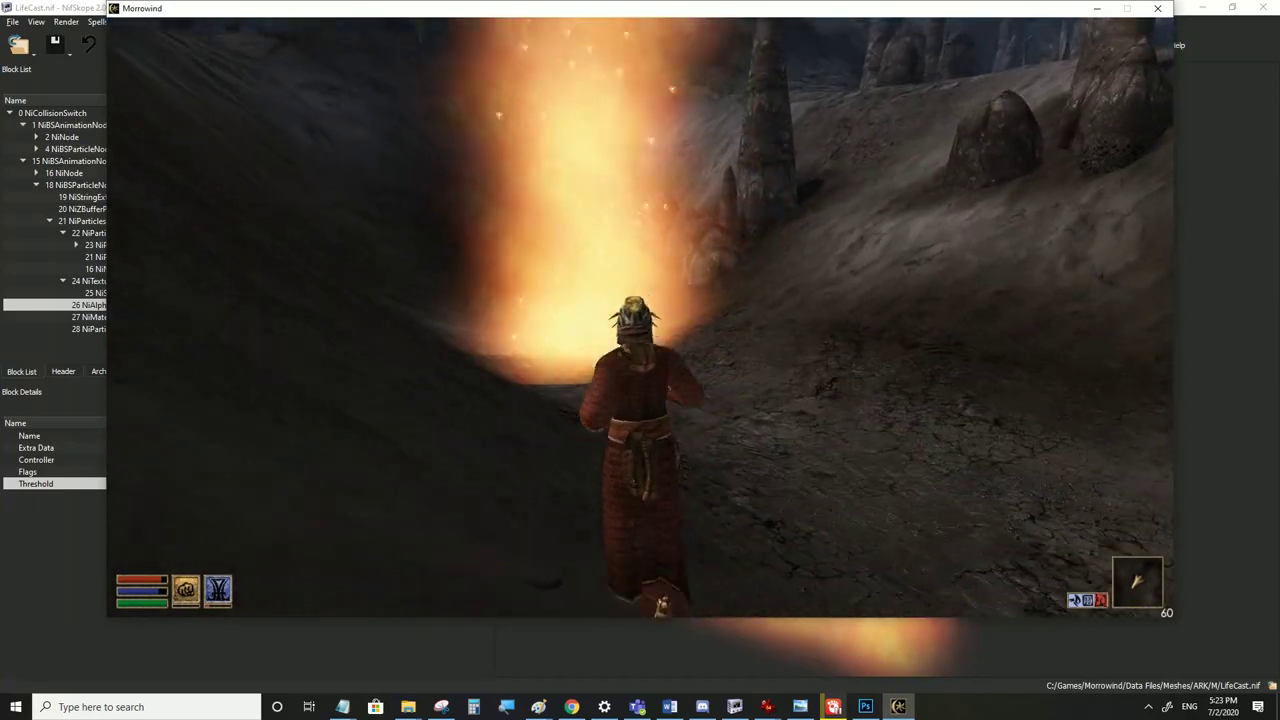
{"action": "key", "text": "alt+Tab"}
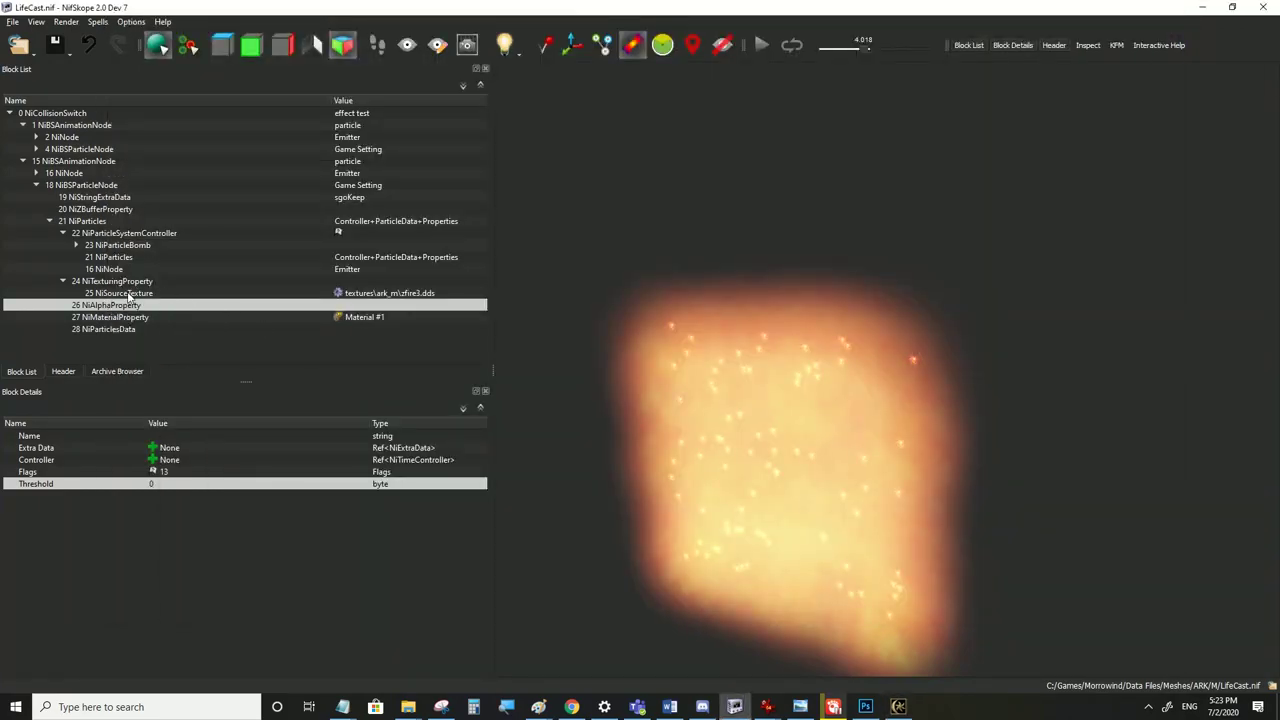
Set the particle Size to 15, save, and check it briefly in Morrowind
{"action": "left_click", "coordinate": [125, 236]}
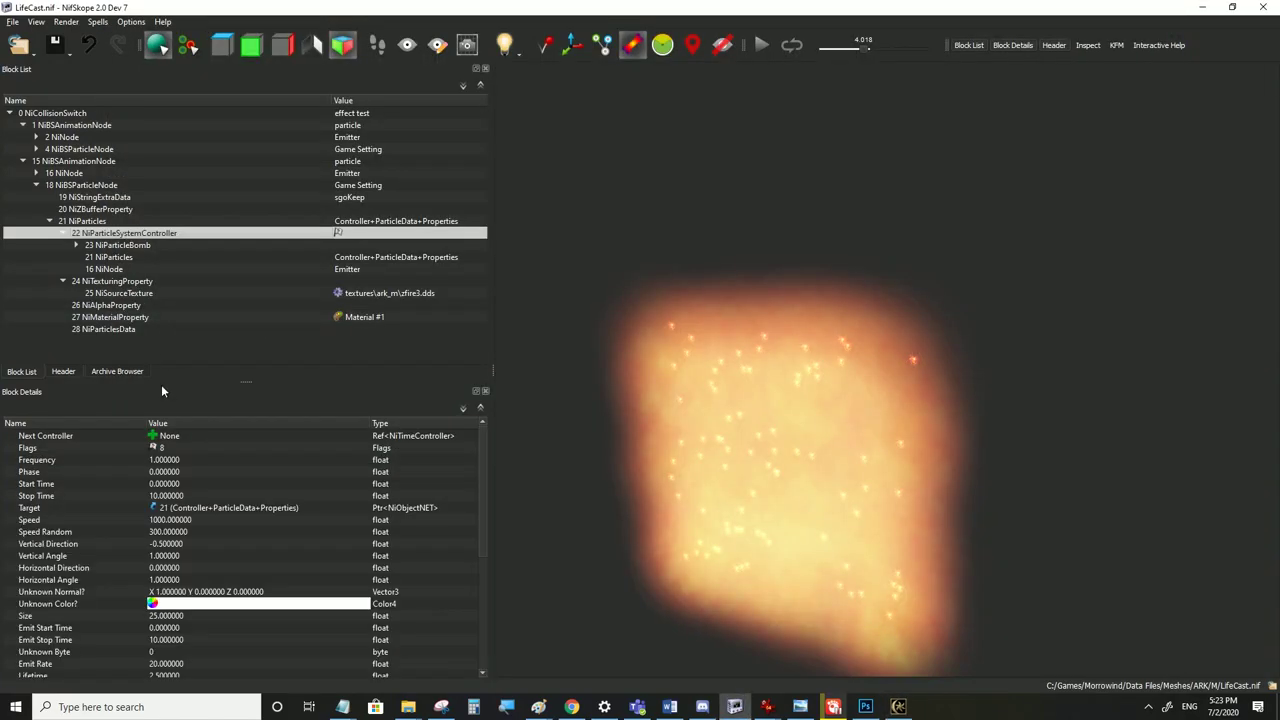
{"action": "double_click", "coordinate": [170, 617]}
{"action": "type", "text": "15"}
{"action": "left_click", "coordinate": [168, 627]}
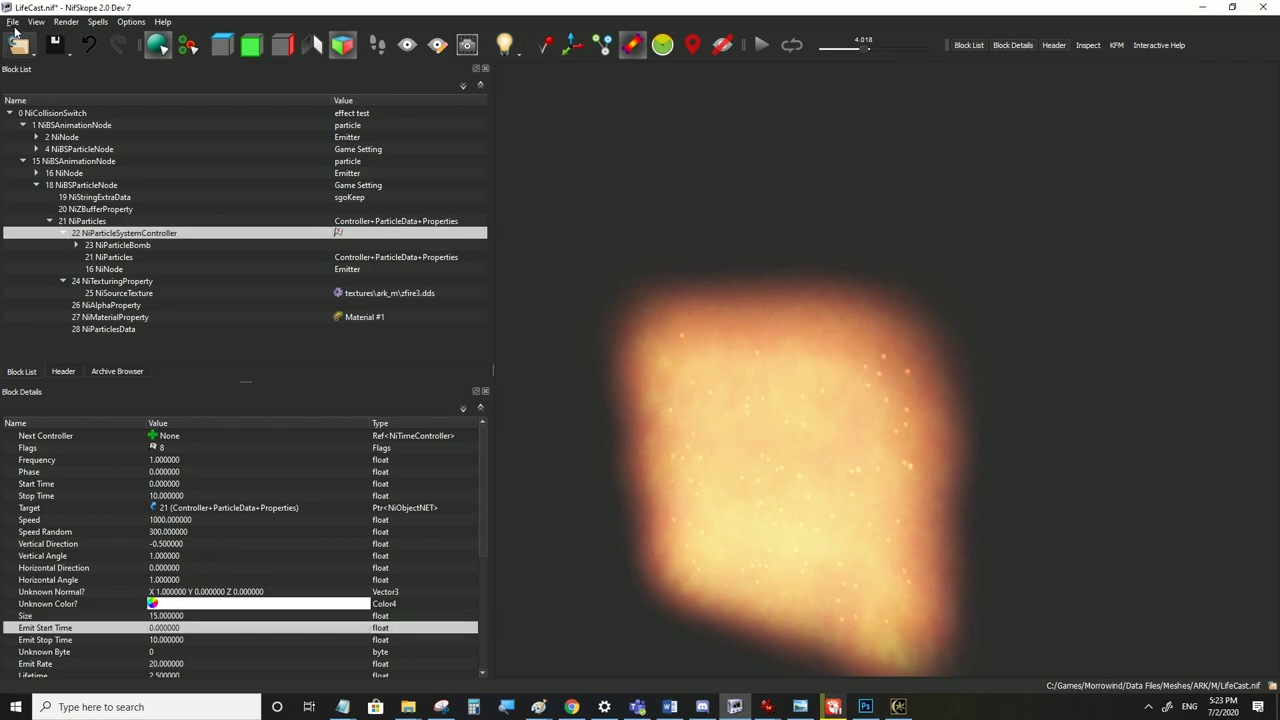
{"action": "left_click", "coordinate": [13, 21]}
{"action": "left_click", "coordinate": [110, 133]}
{"action": "left_click", "coordinate": [831, 706]}
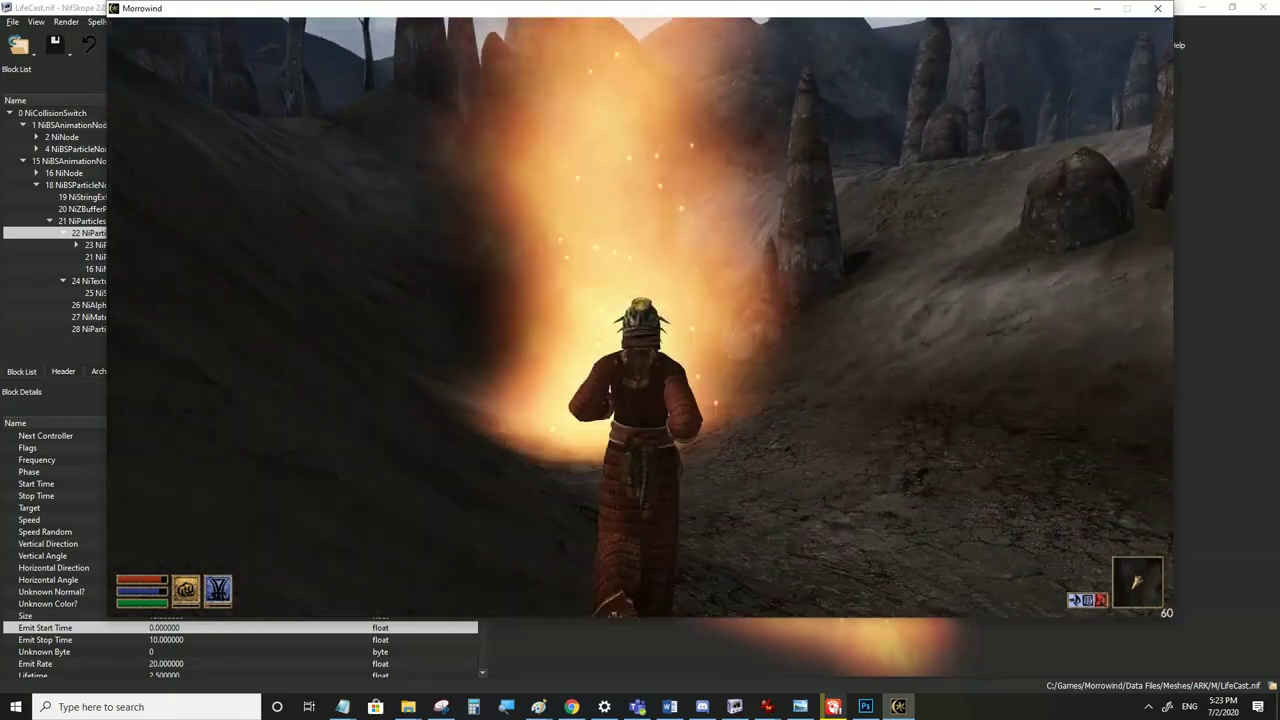
{"action": "key", "text": "alt+Tab"}
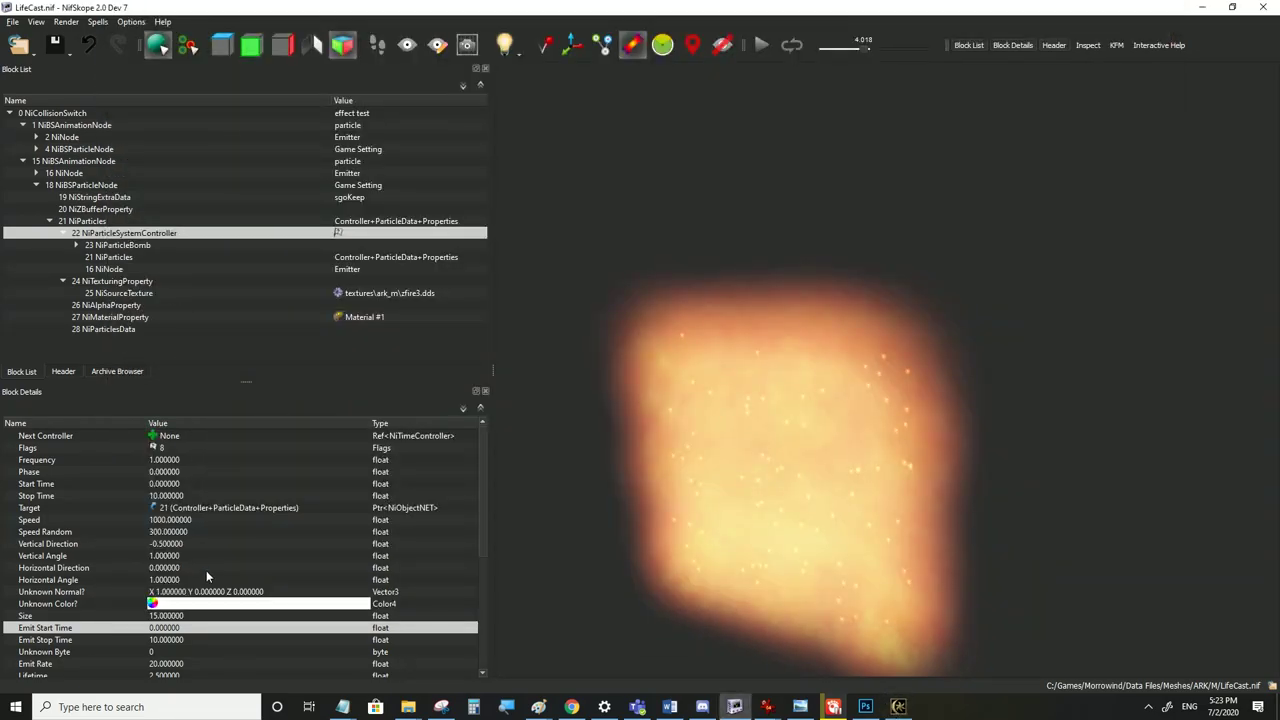
Lower the Emit Rate to 10, save, and switch to Morrowind
{"action": "scroll", "coordinate": [168, 641], "scroll_direction": "down", "scroll_amount": 1}
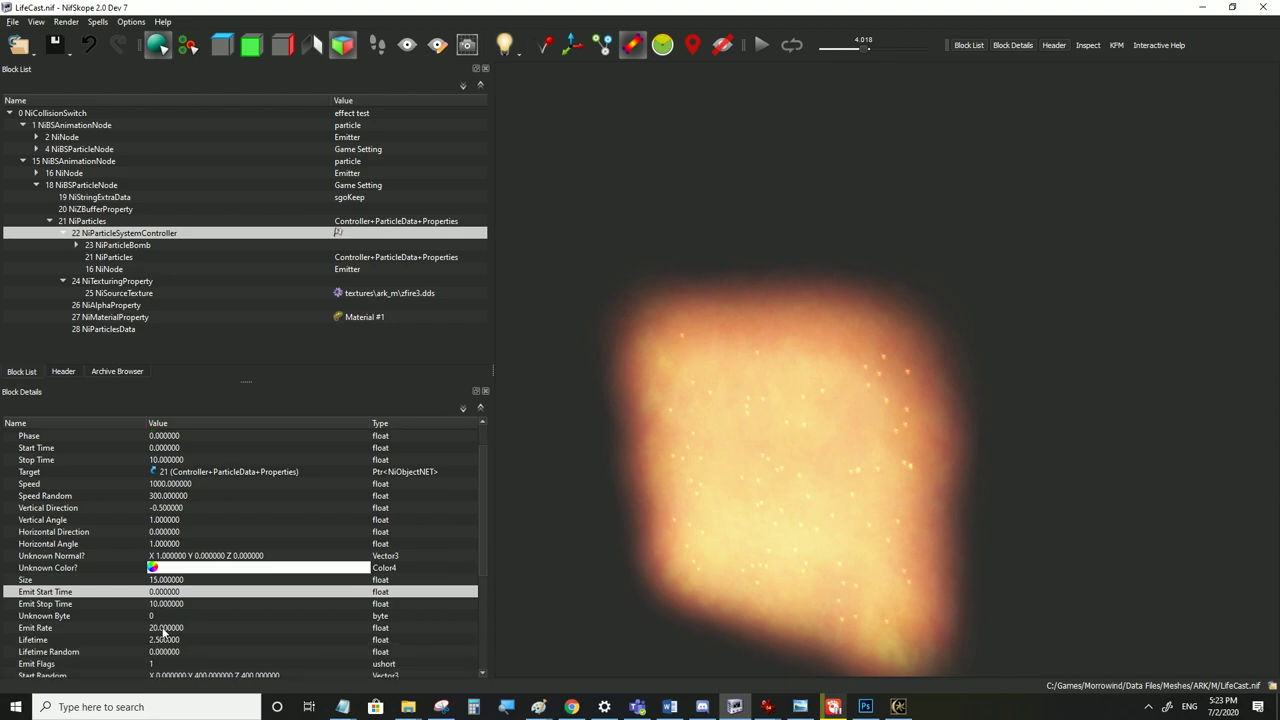
{"action": "double_click", "coordinate": [162, 629]}
{"action": "type", "text": "10"}
{"action": "left_click", "coordinate": [162, 641]}
{"action": "left_click", "coordinate": [11, 23]}
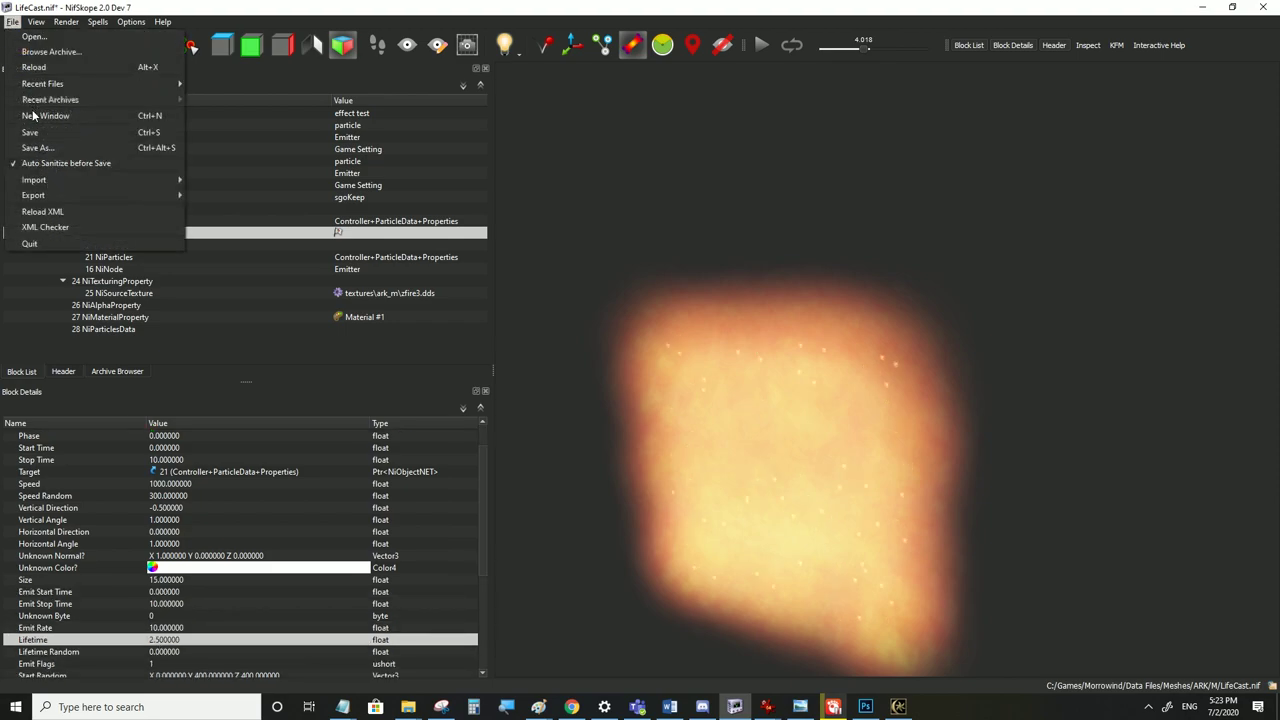
{"action": "left_click", "coordinate": [32, 131]}
{"action": "left_click", "coordinate": [900, 707]}
In third-person view, run toward, through and away from the fire column, then return to NifSkope
{"action": "key", "text": "Tab"}
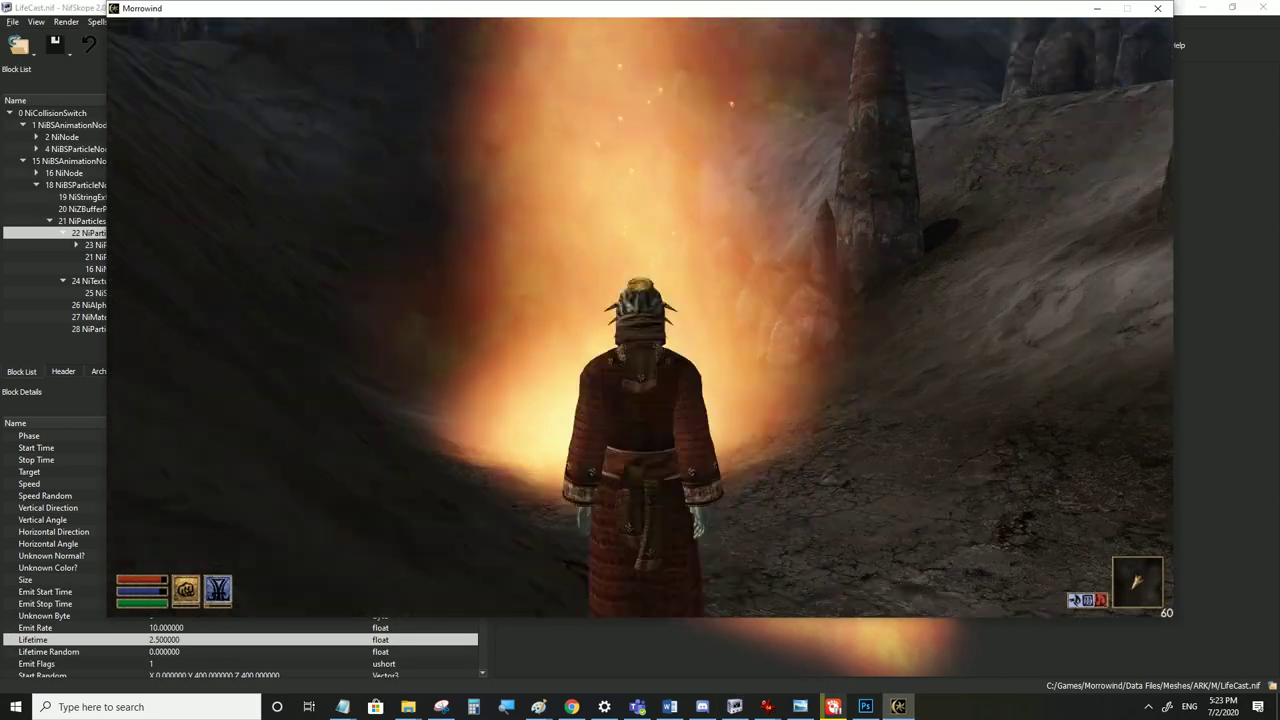
{"action": "key", "text": "w"}
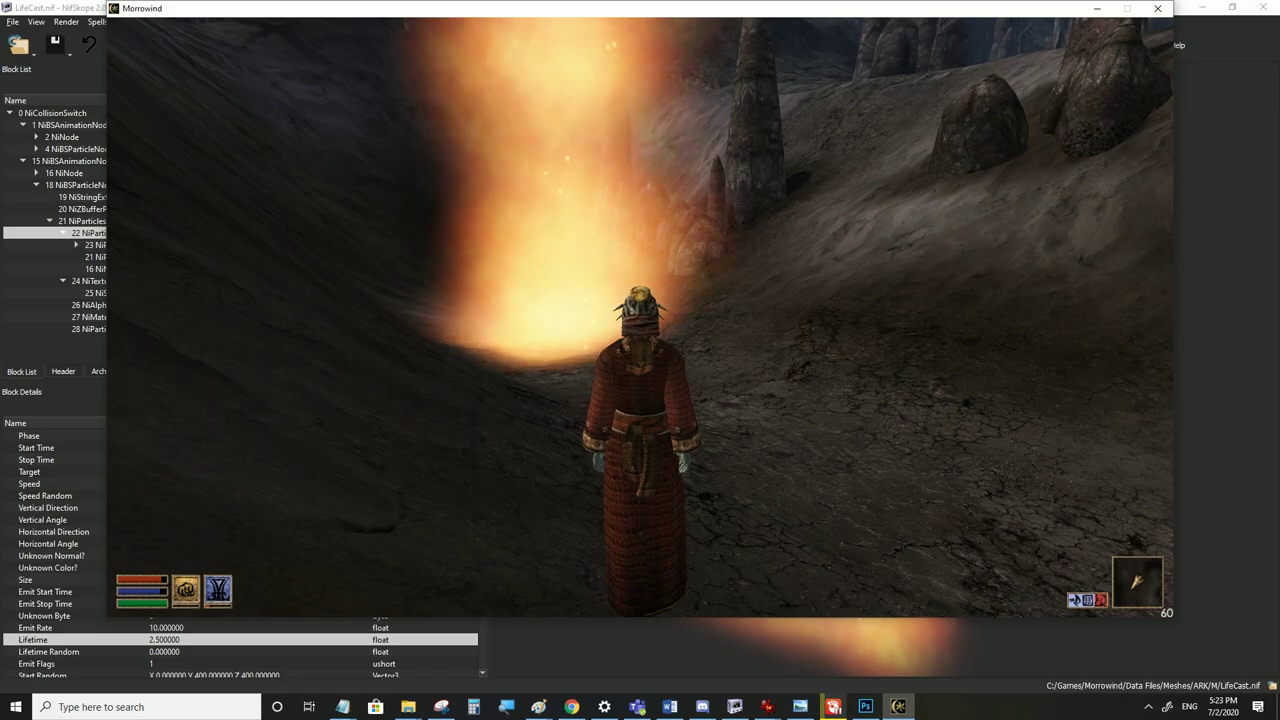
{"action": "key", "text": "w"}
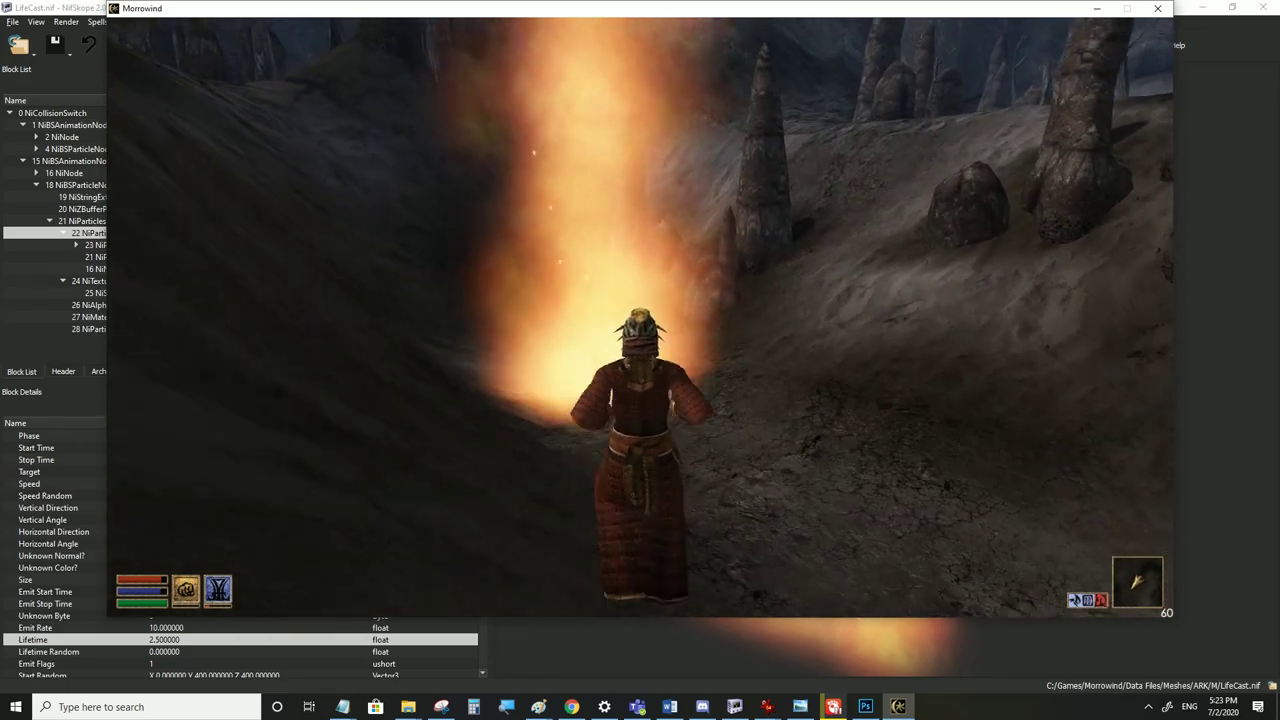
{"action": "key", "text": "s"}
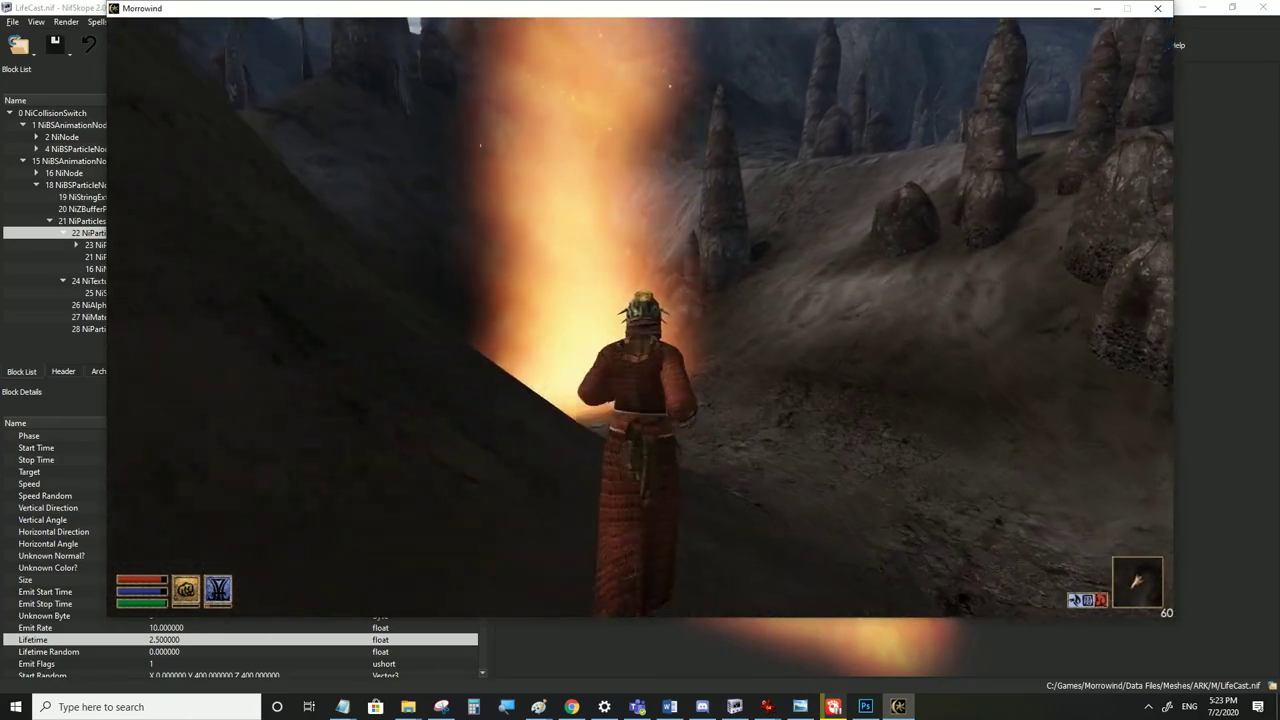
{"action": "key", "text": "w"}
{"action": "key", "text": "w"}
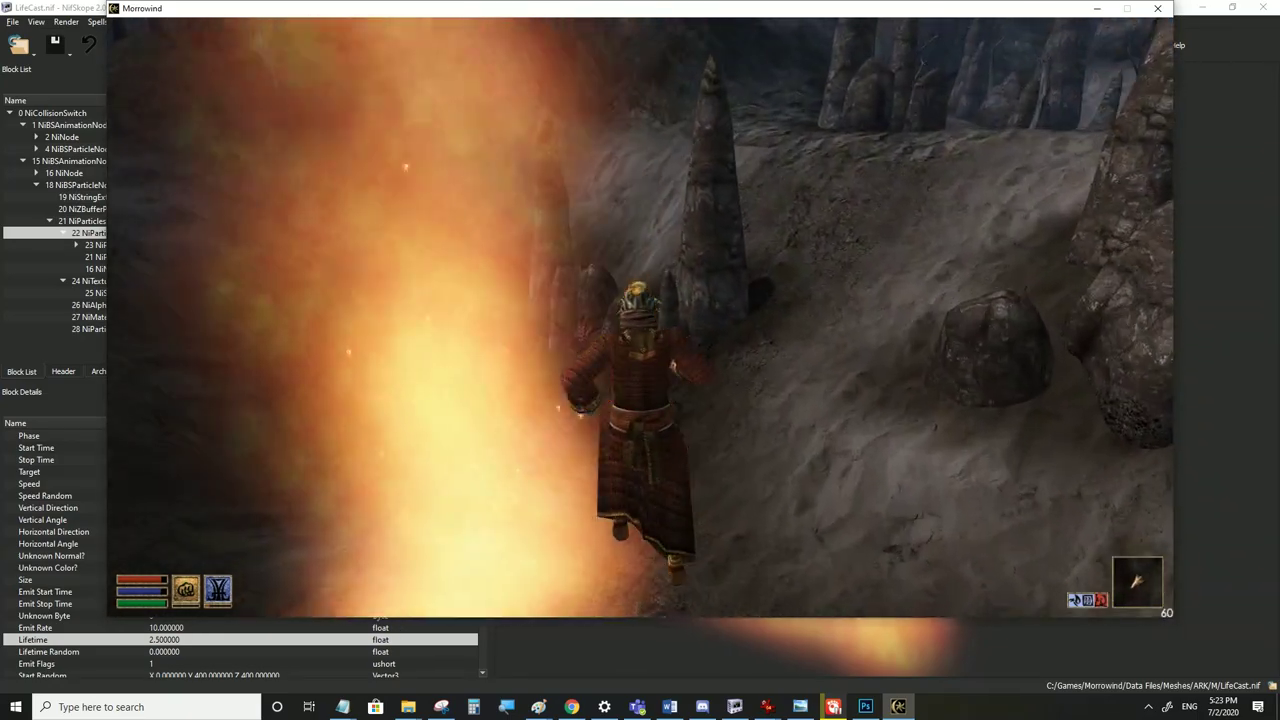
{"action": "key", "text": "s"}
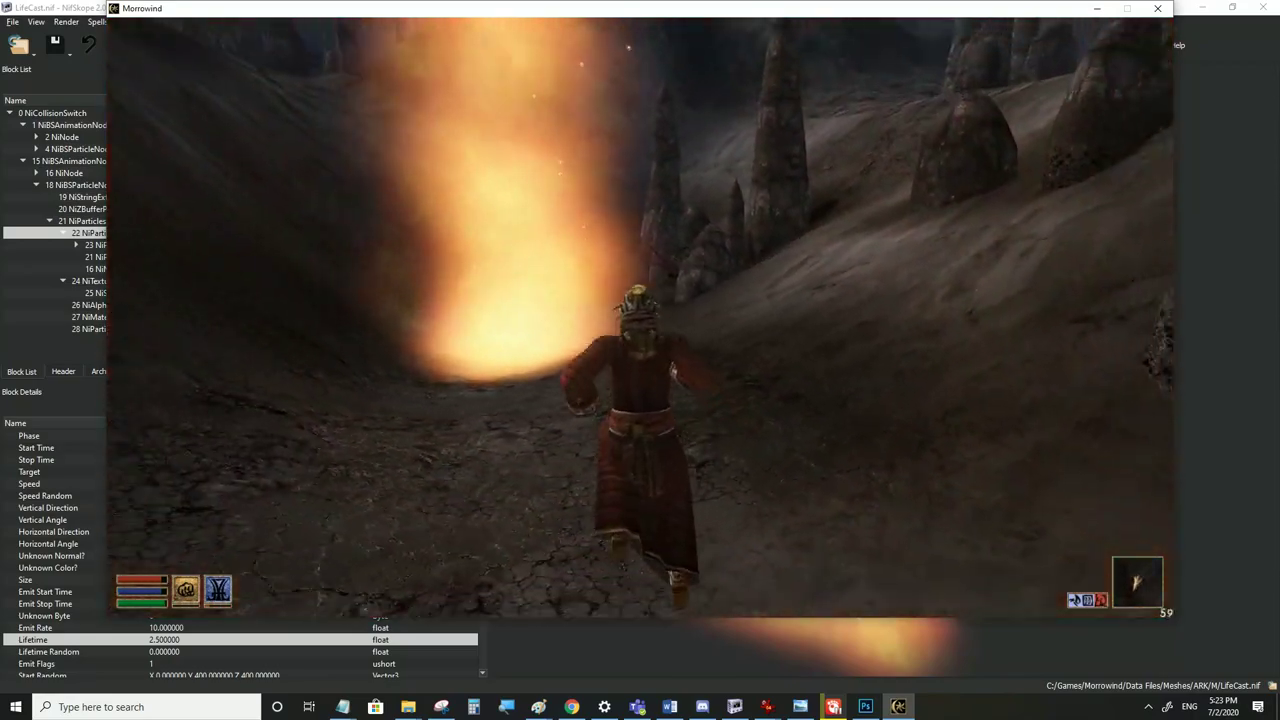
{"action": "key", "text": "w"}
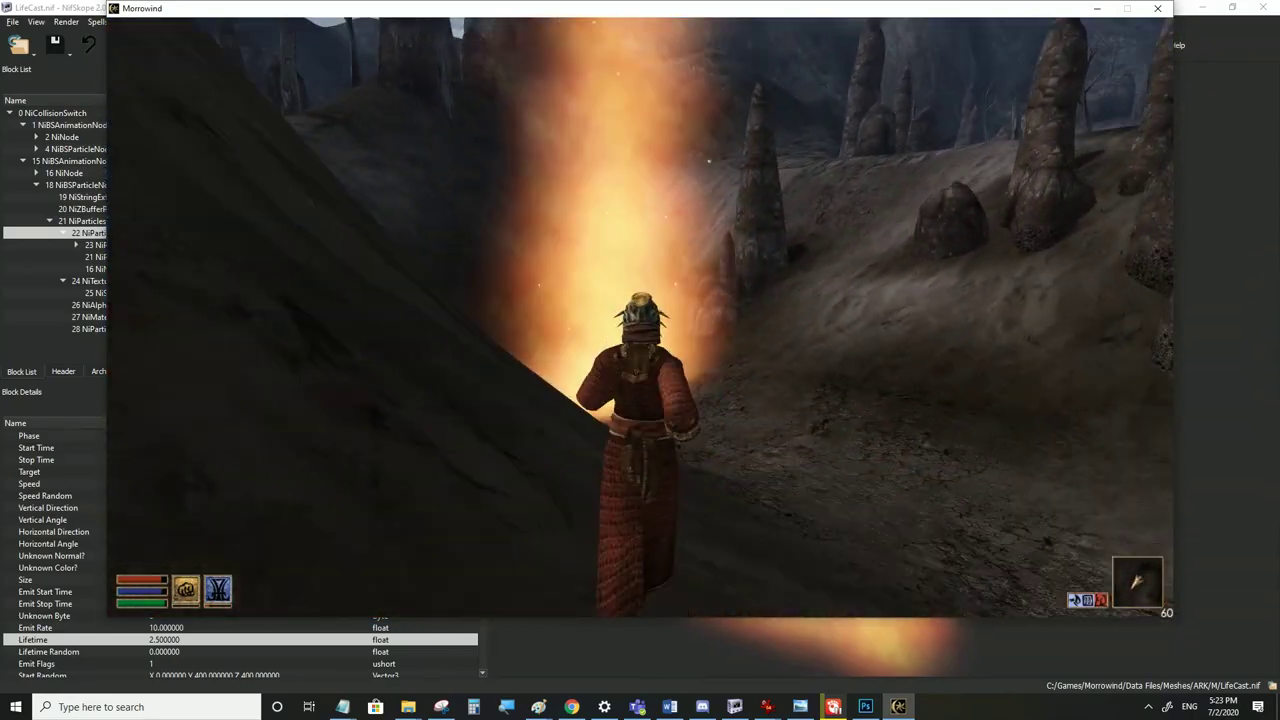
{"action": "key", "text": "w"}
{"action": "key", "text": "s"}
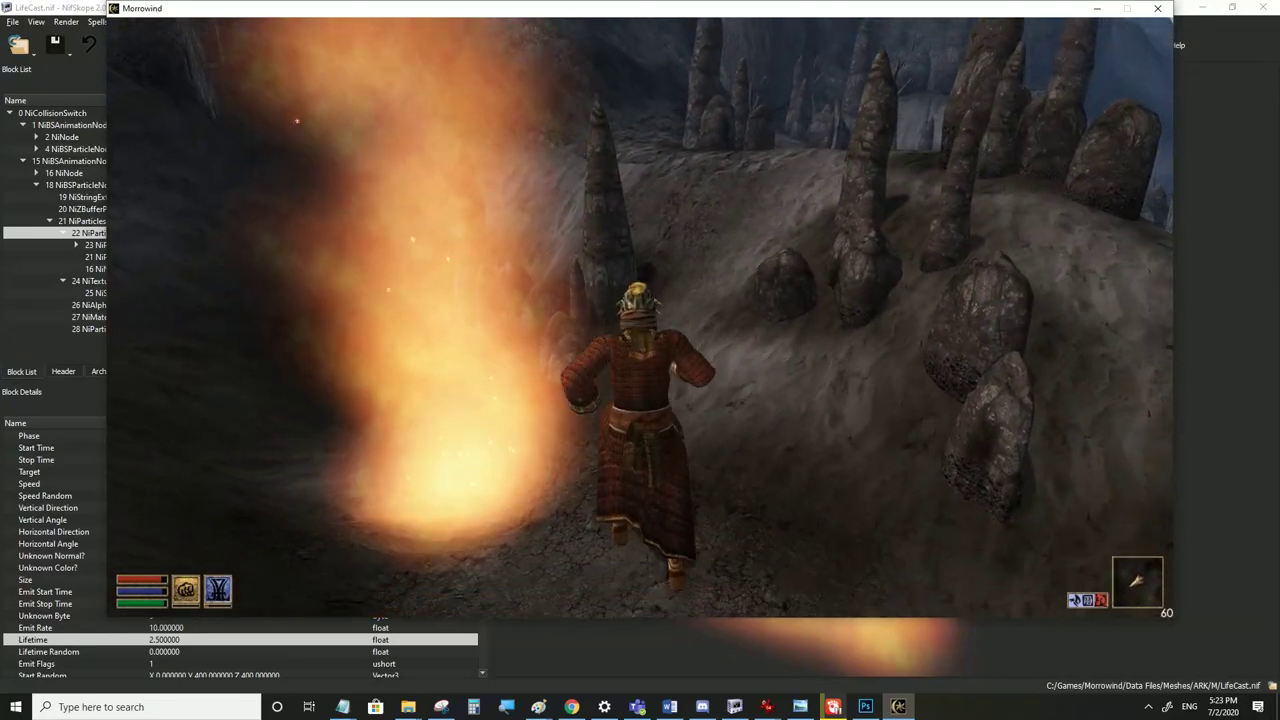
{"action": "key", "text": "alt+F9"}
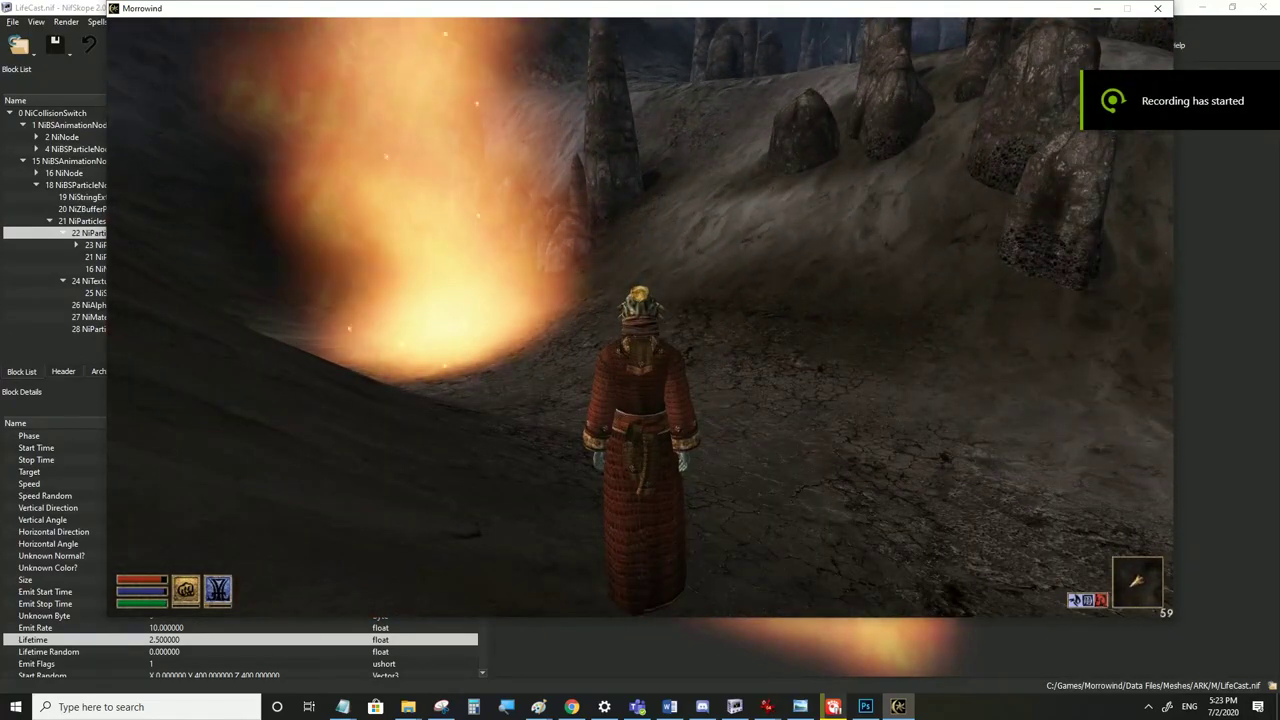
{"action": "key", "text": "alt+Tab"}
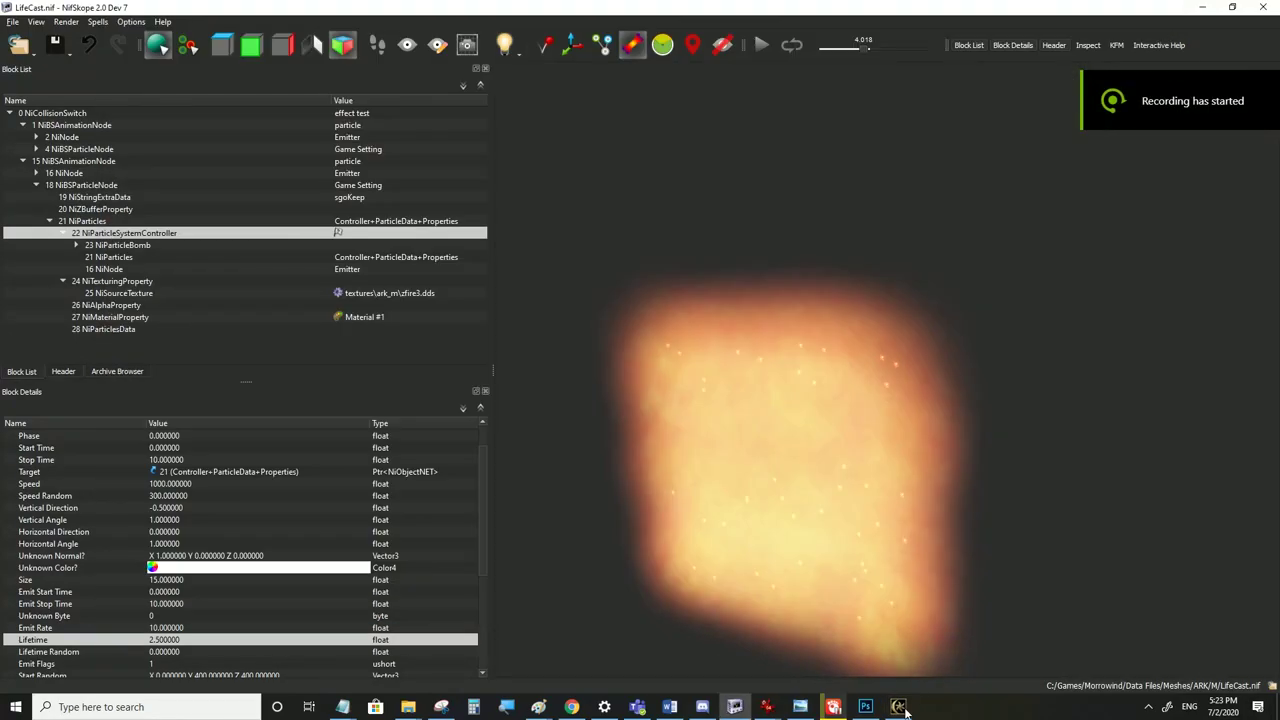
Change the first emitter's NiAlphaProperty Flags from 3169 to 2441
{"action": "left_click", "coordinate": [99, 283]}
{"action": "left_click", "coordinate": [24, 161]}
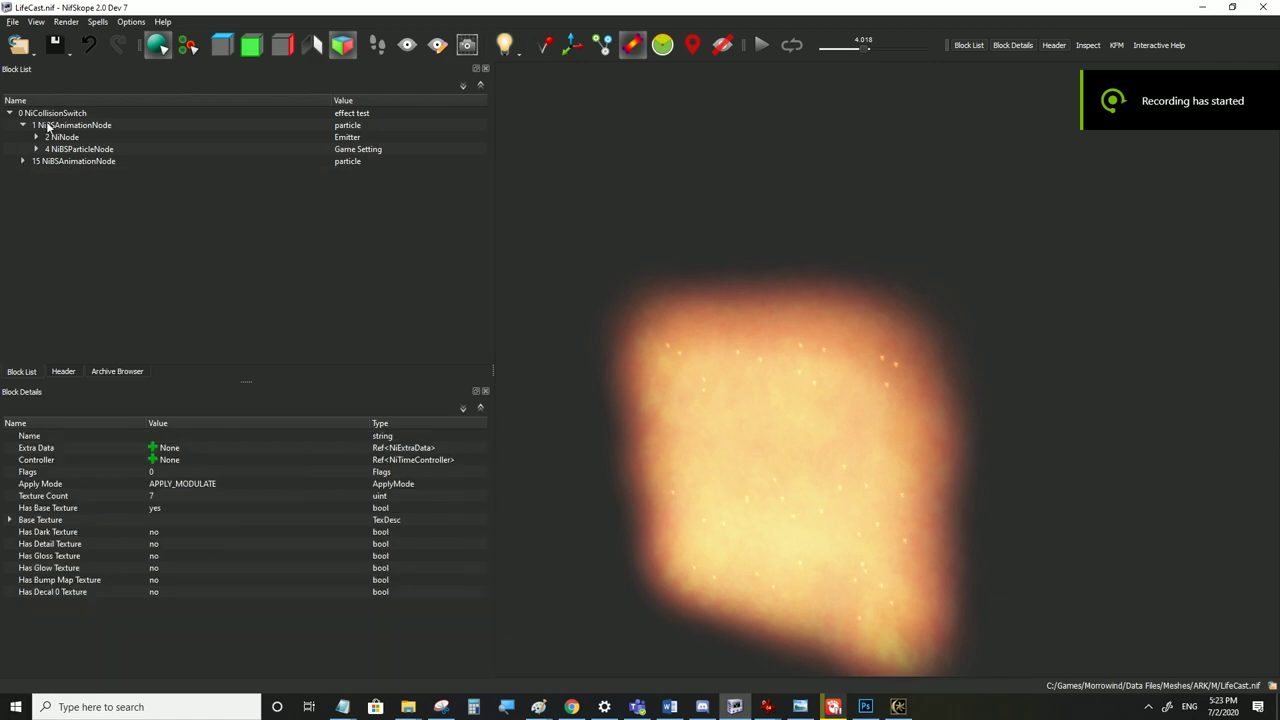
{"action": "left_click", "coordinate": [47, 125]}
{"action": "left_click", "coordinate": [36, 149]}
{"action": "left_click", "coordinate": [36, 149]}
{"action": "left_click", "coordinate": [36, 149]}
{"action": "left_click", "coordinate": [92, 232]}
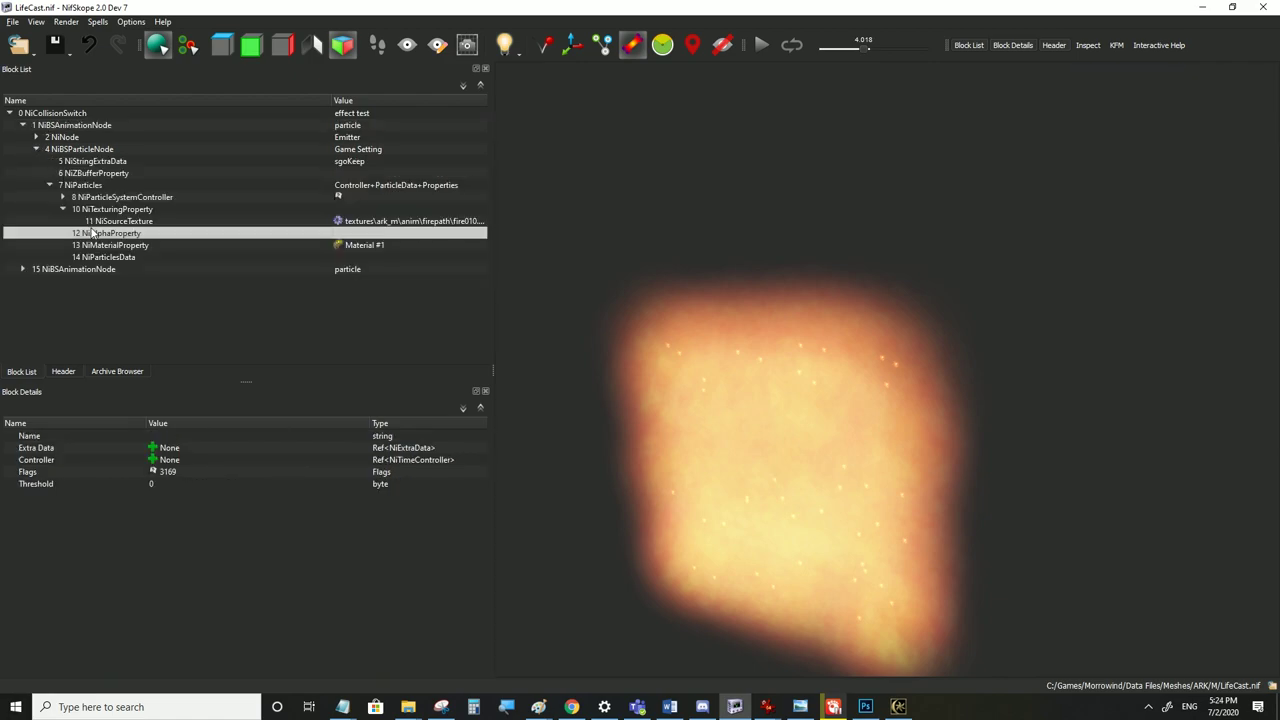
{"action": "double_click", "coordinate": [182, 471]}
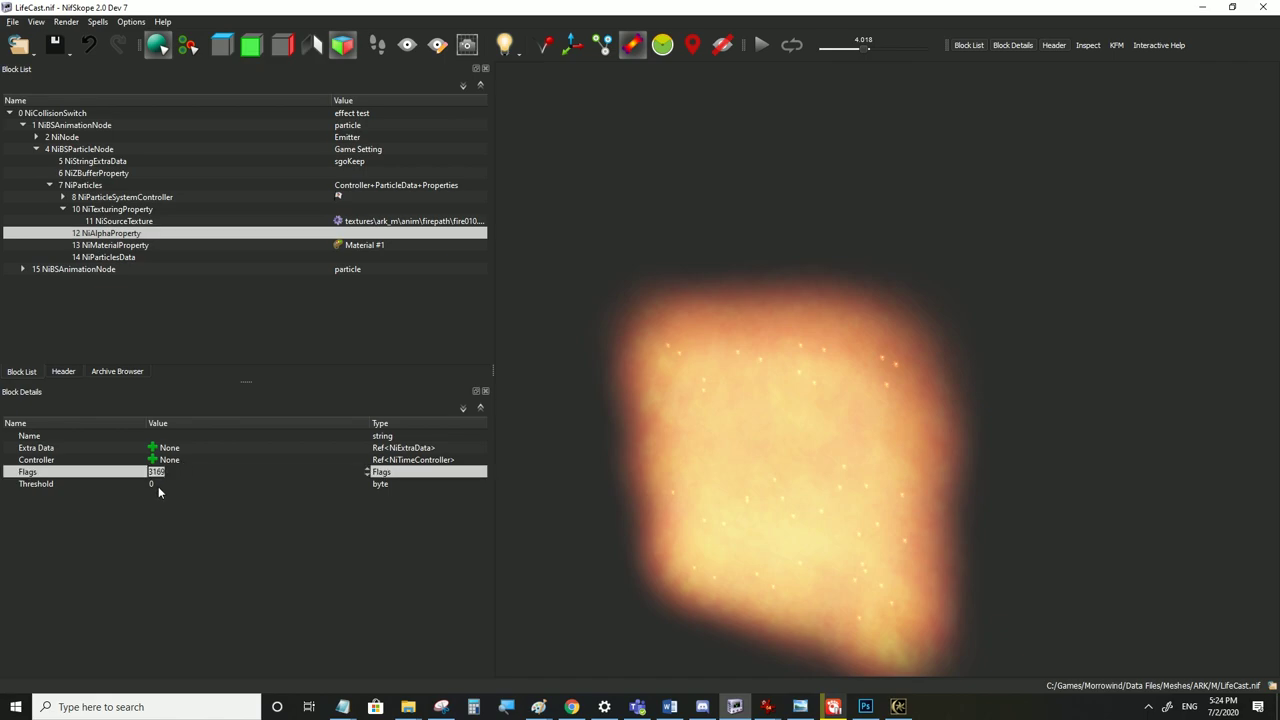
{"action": "type", "text": "2441"}
{"action": "left_click", "coordinate": [157, 484]}
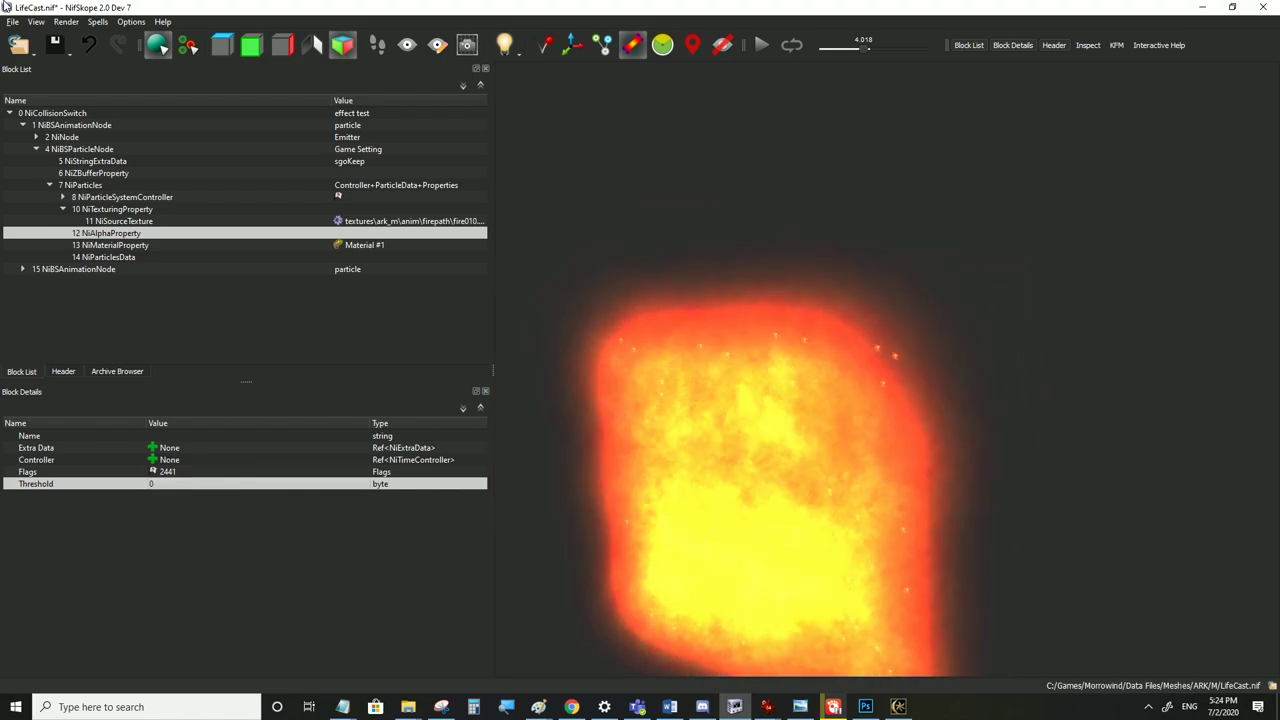
Save LifeCast.nif and switch to Morrowind
{"action": "left_click", "coordinate": [11, 24]}
{"action": "left_click", "coordinate": [39, 130]}
{"action": "left_click", "coordinate": [897, 706]}
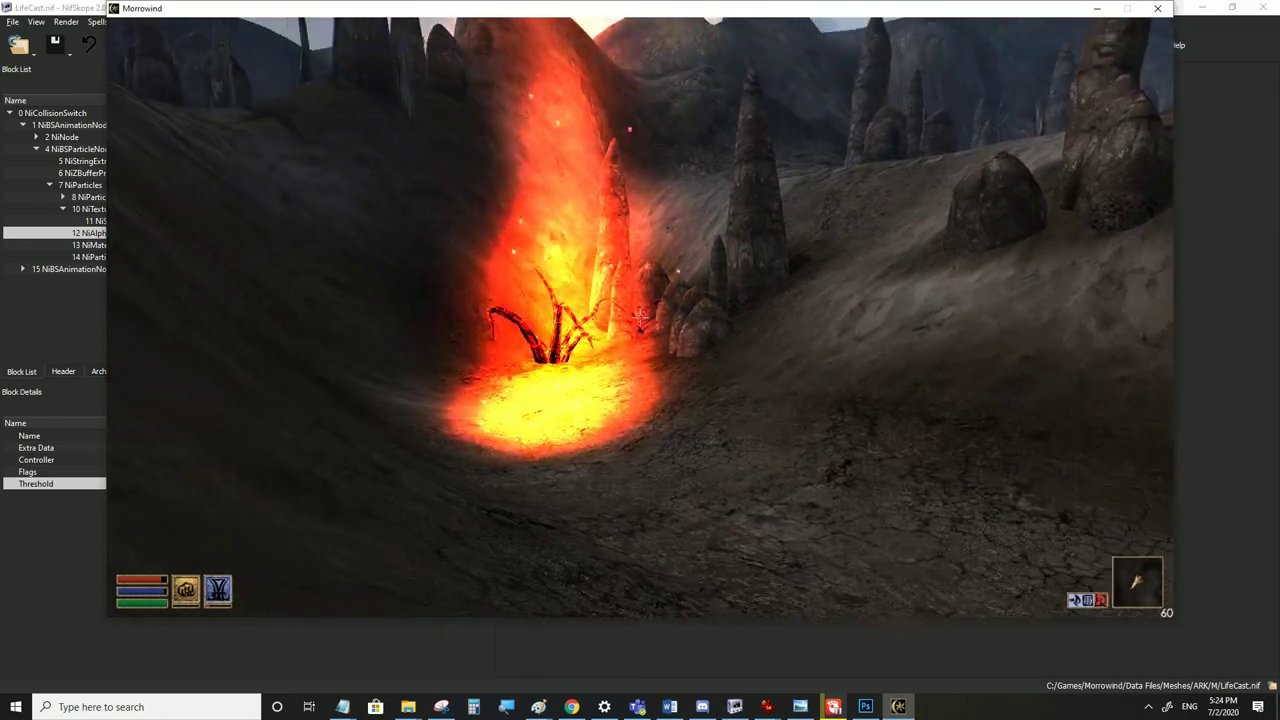
Run back and forth through the red-orange fire column to view it from several angles
{"action": "key", "text": "w"}
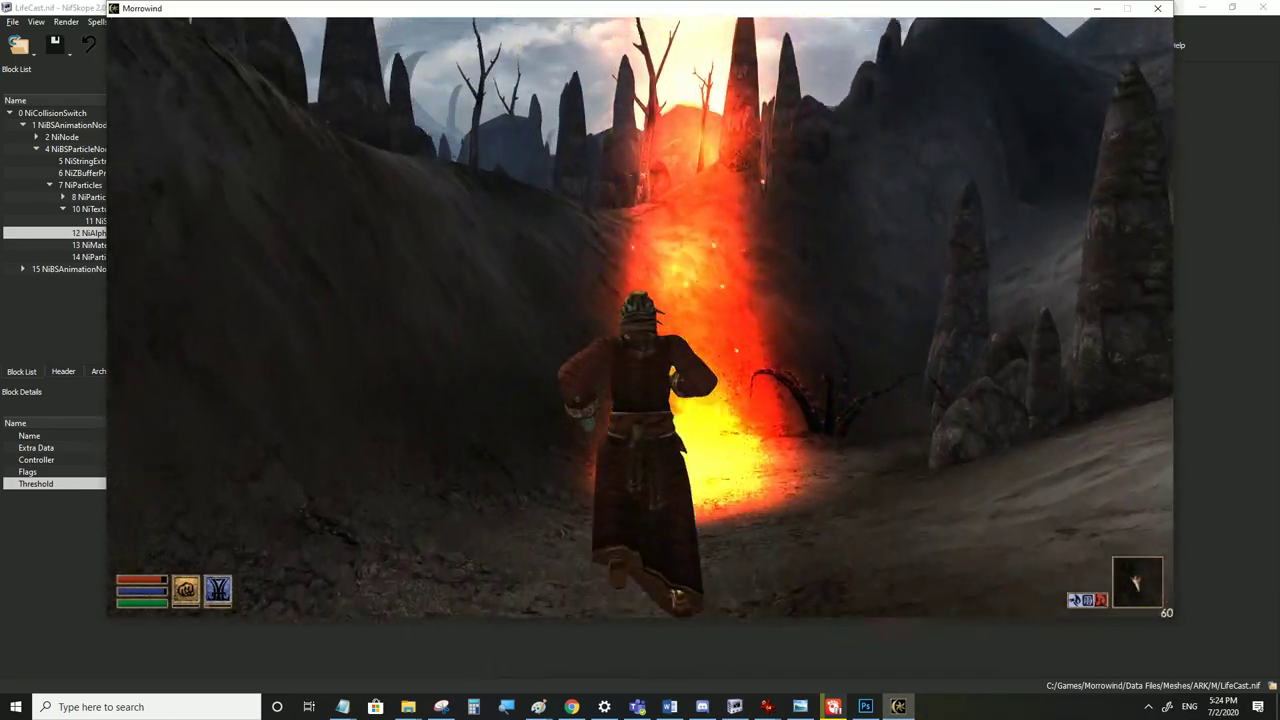
{"action": "key", "text": "s"}
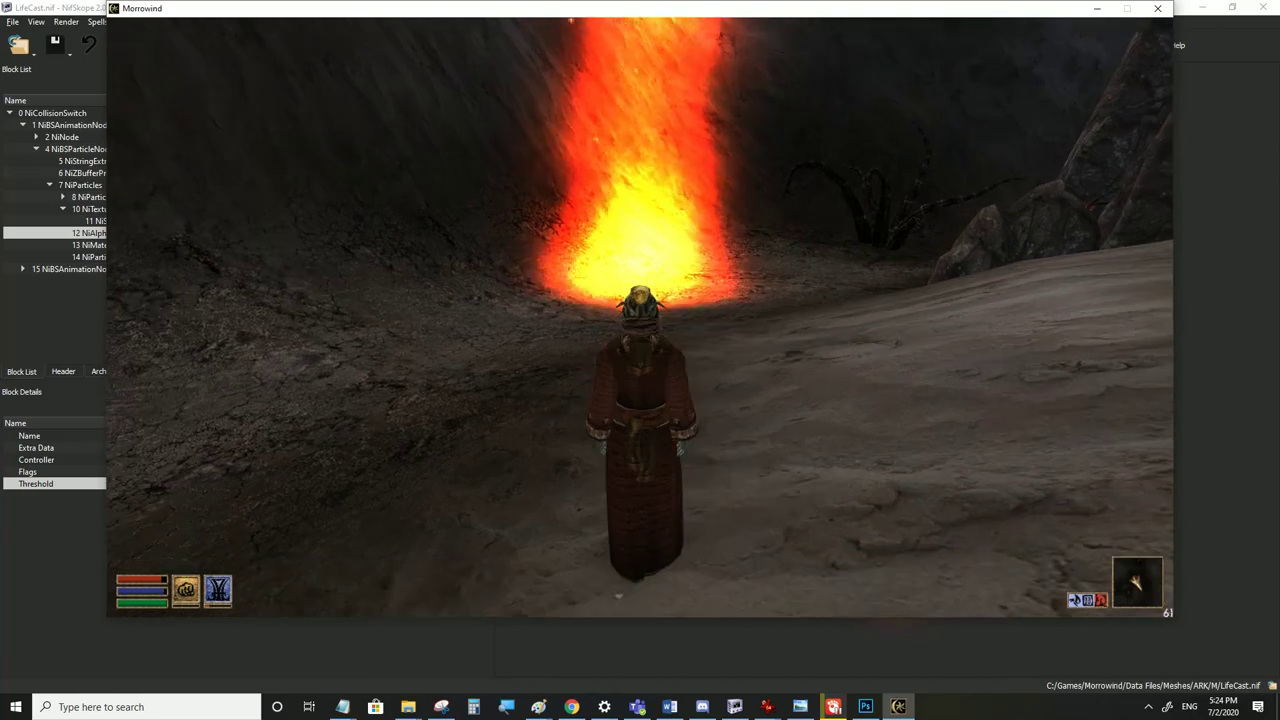
{"action": "key", "text": "w"}
{"action": "key", "text": "w"}
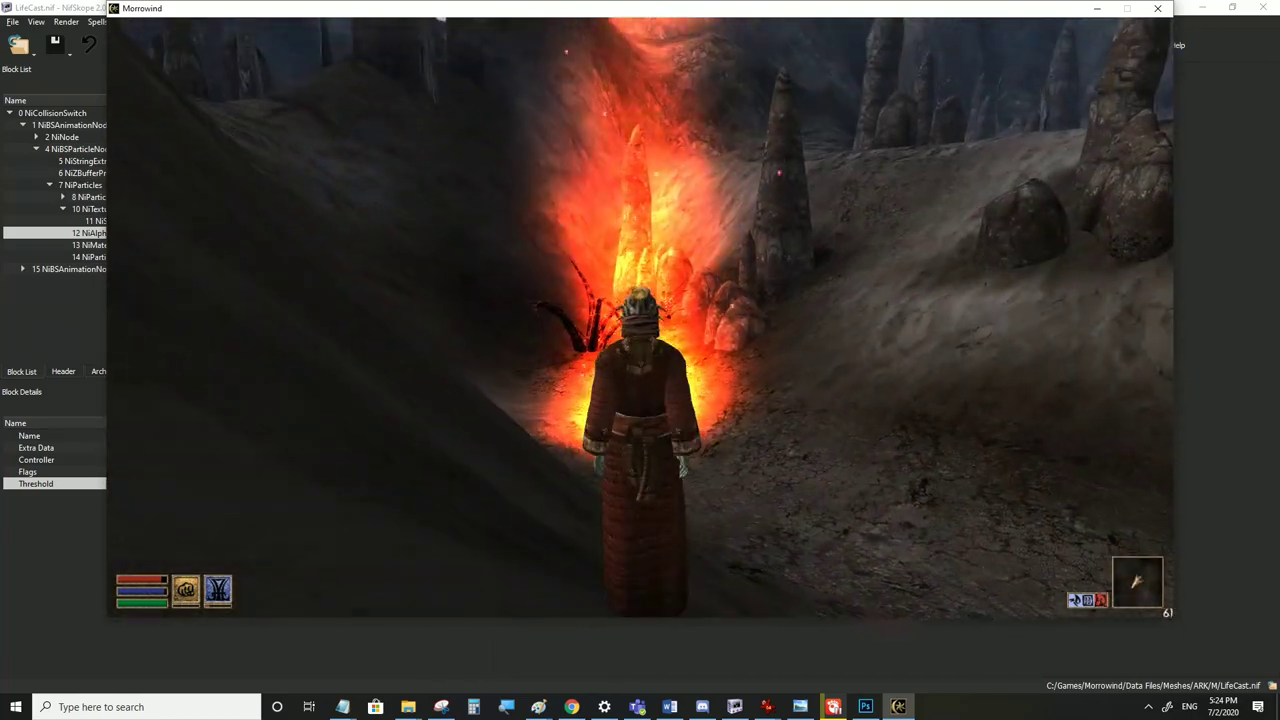
{"action": "key", "text": "w"}
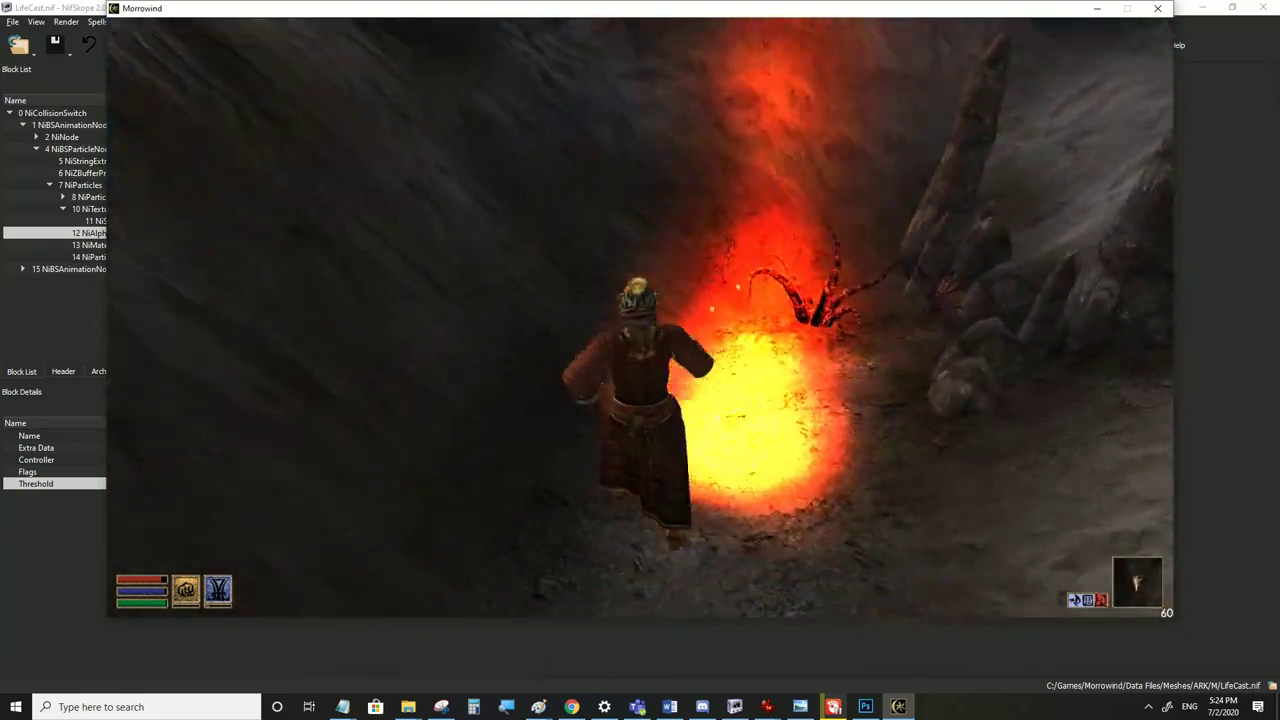
{"action": "key", "text": "s"}
{"action": "key", "text": "w"}
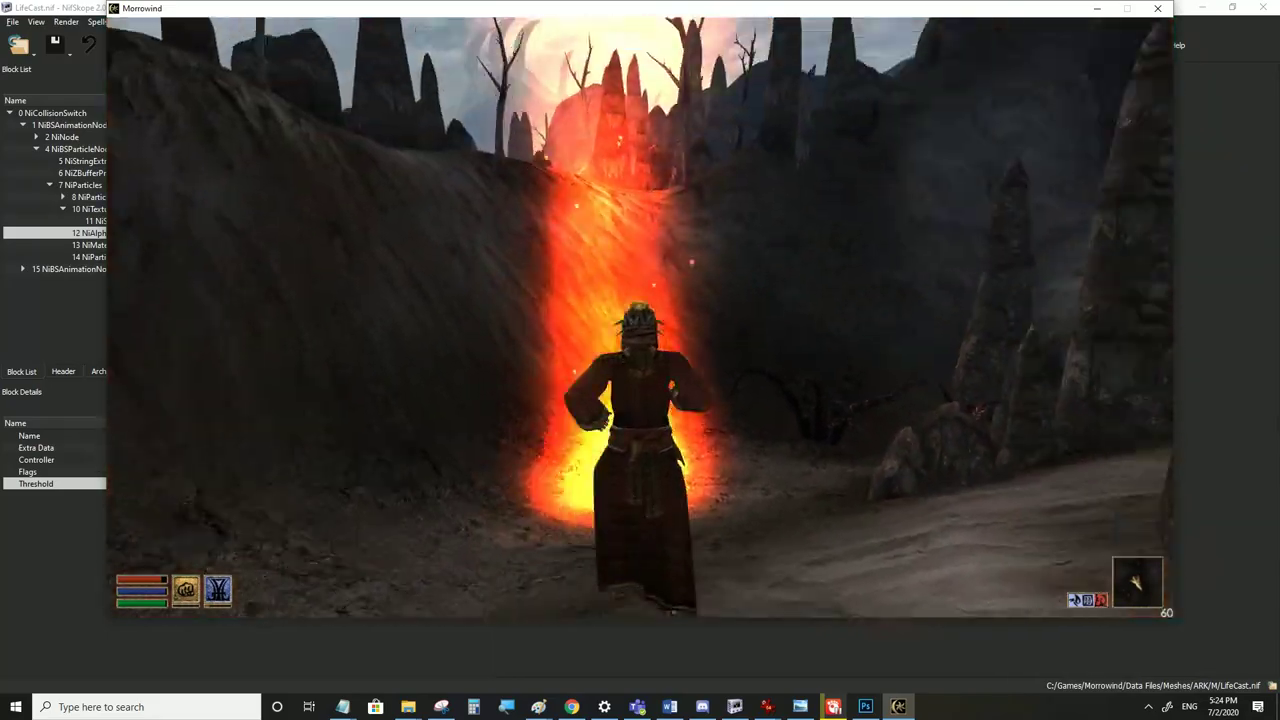
{"action": "key", "text": "s"}
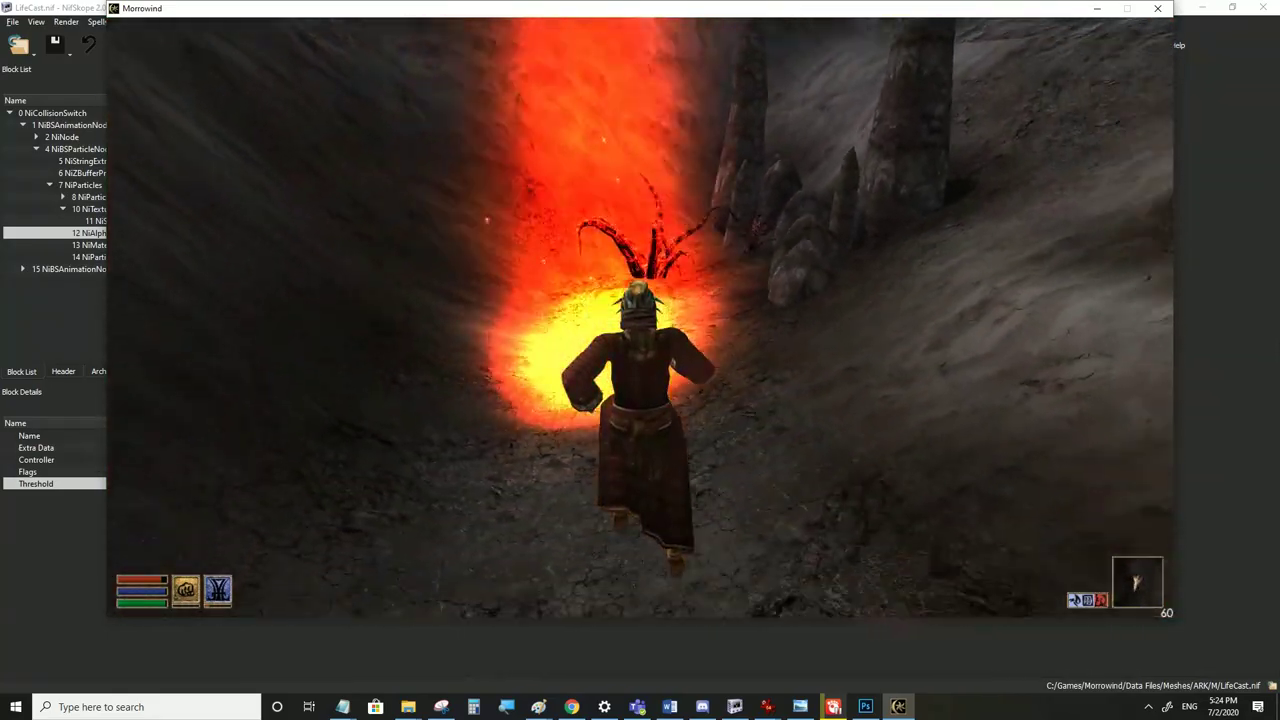
{"action": "key", "text": "w"}
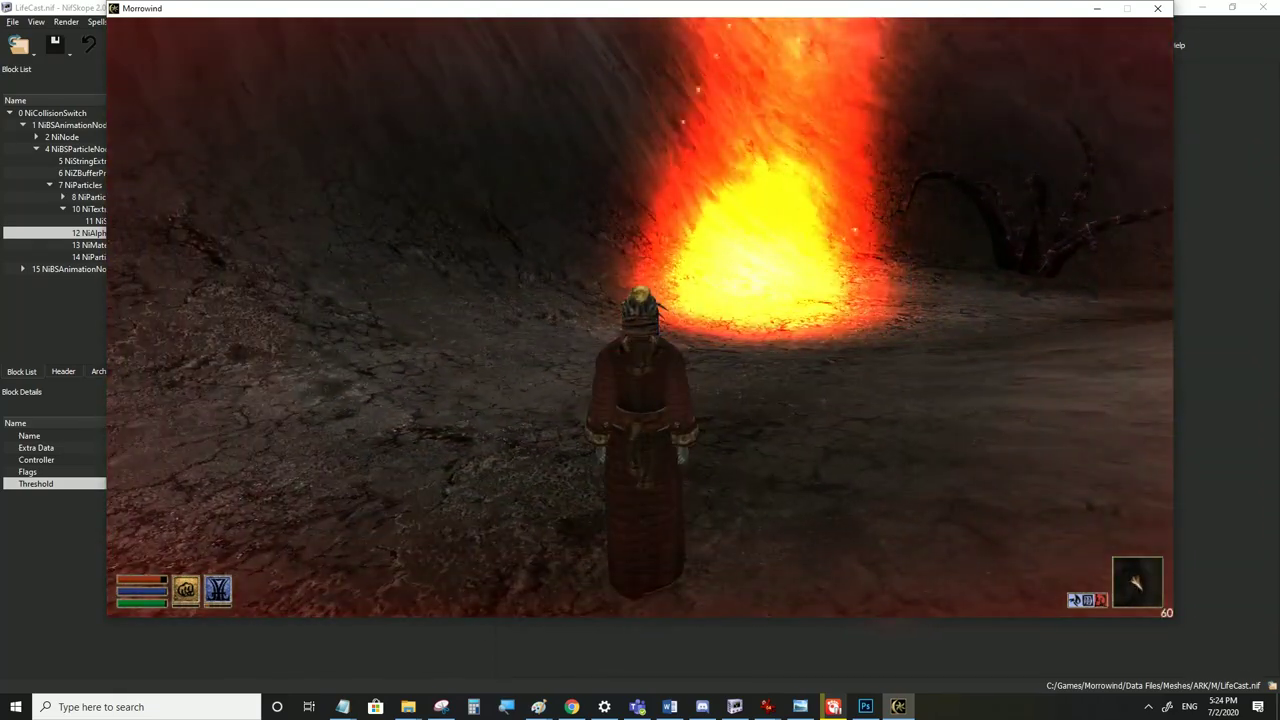
{"action": "key", "text": "w"}
{"action": "key", "text": "w"}
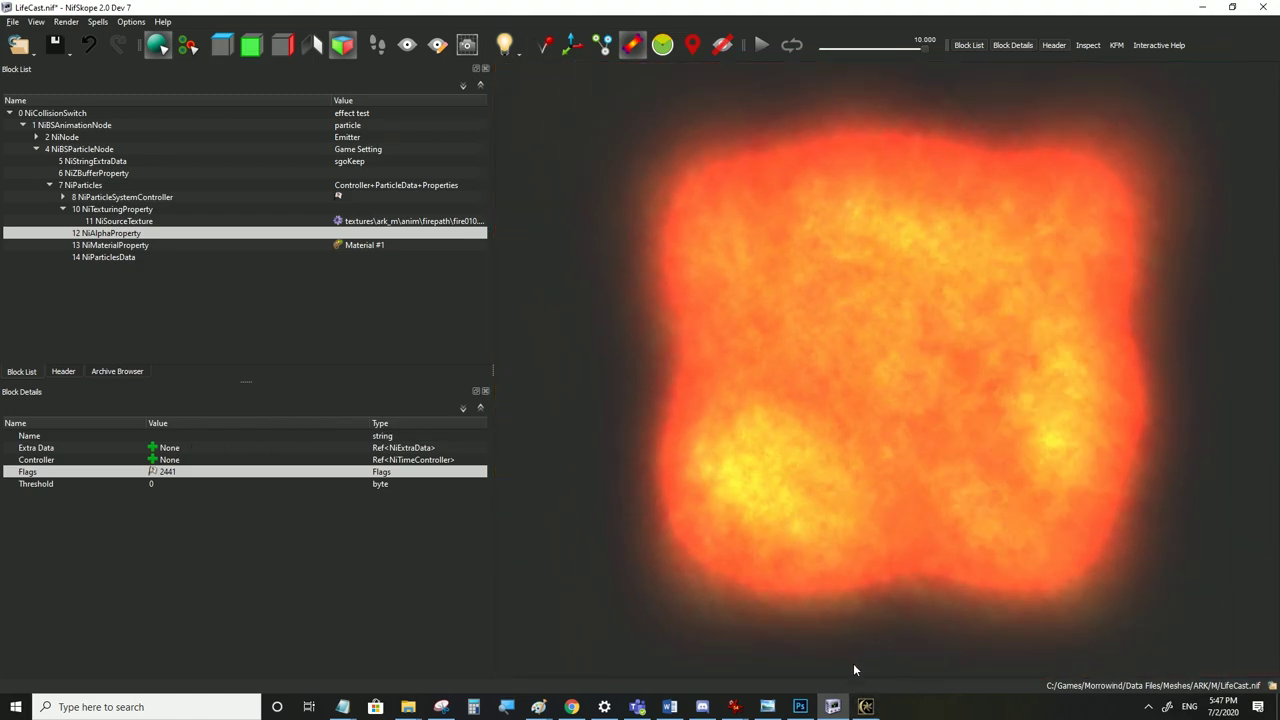
Change 12 NiAlphaProperty's Flags from 2441 to 13 and compare the brighter fire in Morrowind
{"action": "left_click", "coordinate": [866, 706]}
{"action": "key", "text": "alt+Tab"}
{"action": "double_click", "coordinate": [196, 470]}
{"action": "type", "text": "13"}
{"action": "left_click", "coordinate": [187, 463]}
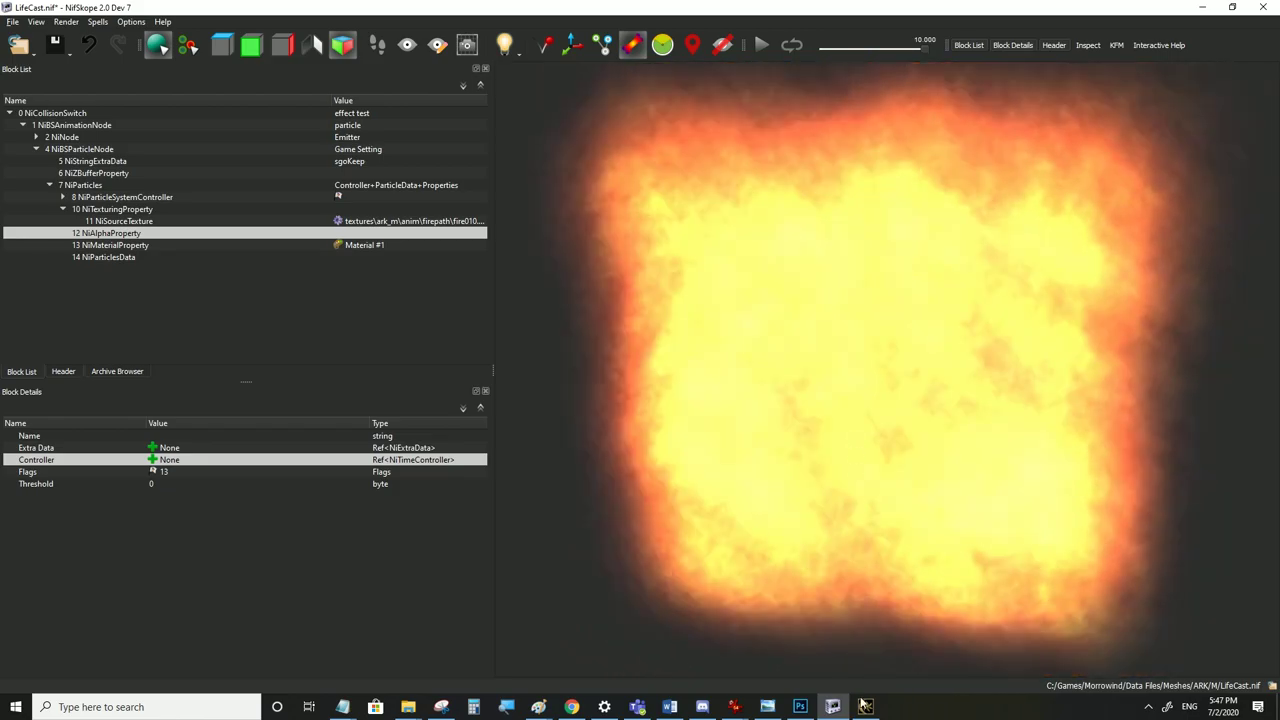
{"action": "left_click", "coordinate": [865, 706]}
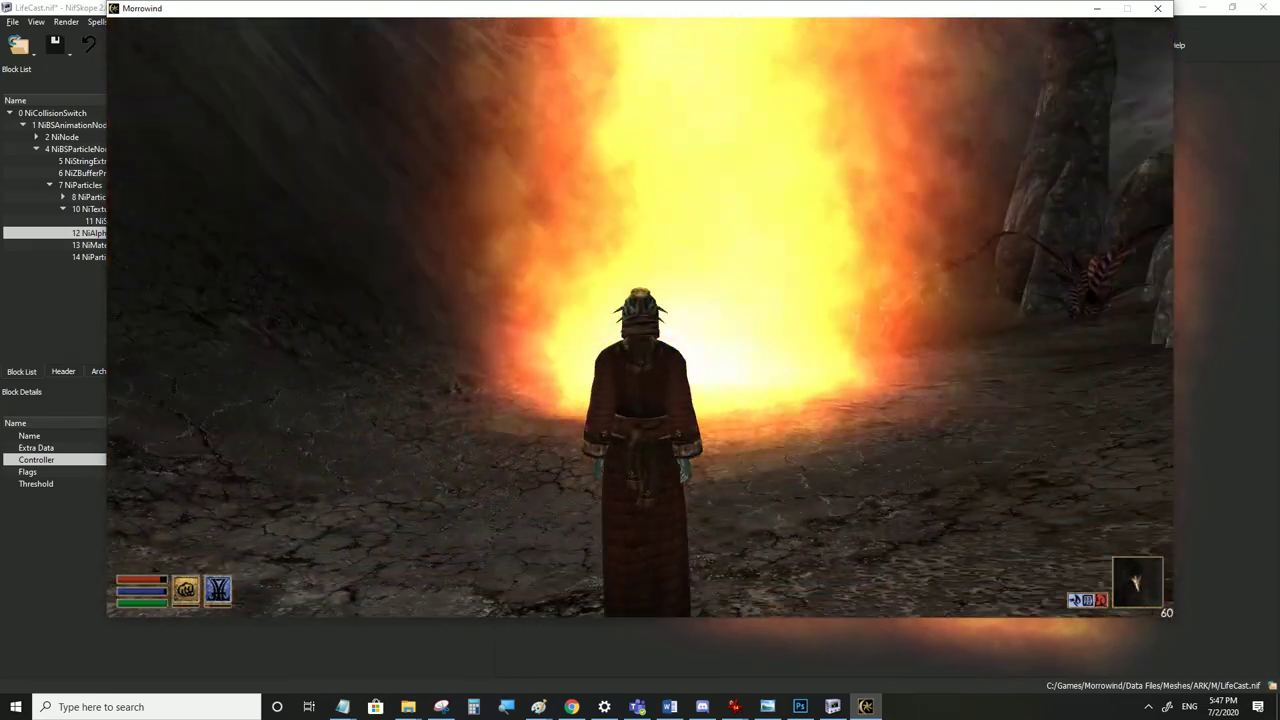
{"action": "key", "text": "alt+Tab"}
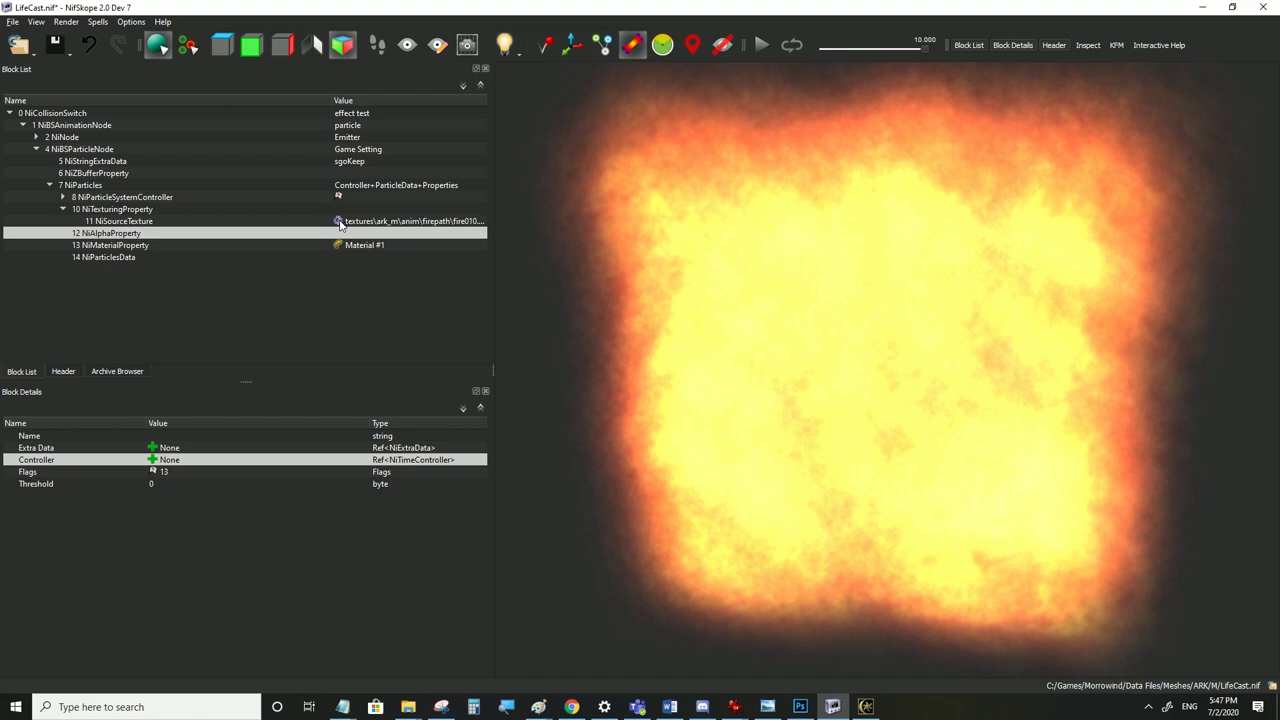
Apply a chosen colour to 14 NiParticlesData's Vertex Colors, then show 13 NiMaterialProperty's colours
{"action": "left_click", "coordinate": [110, 258]}
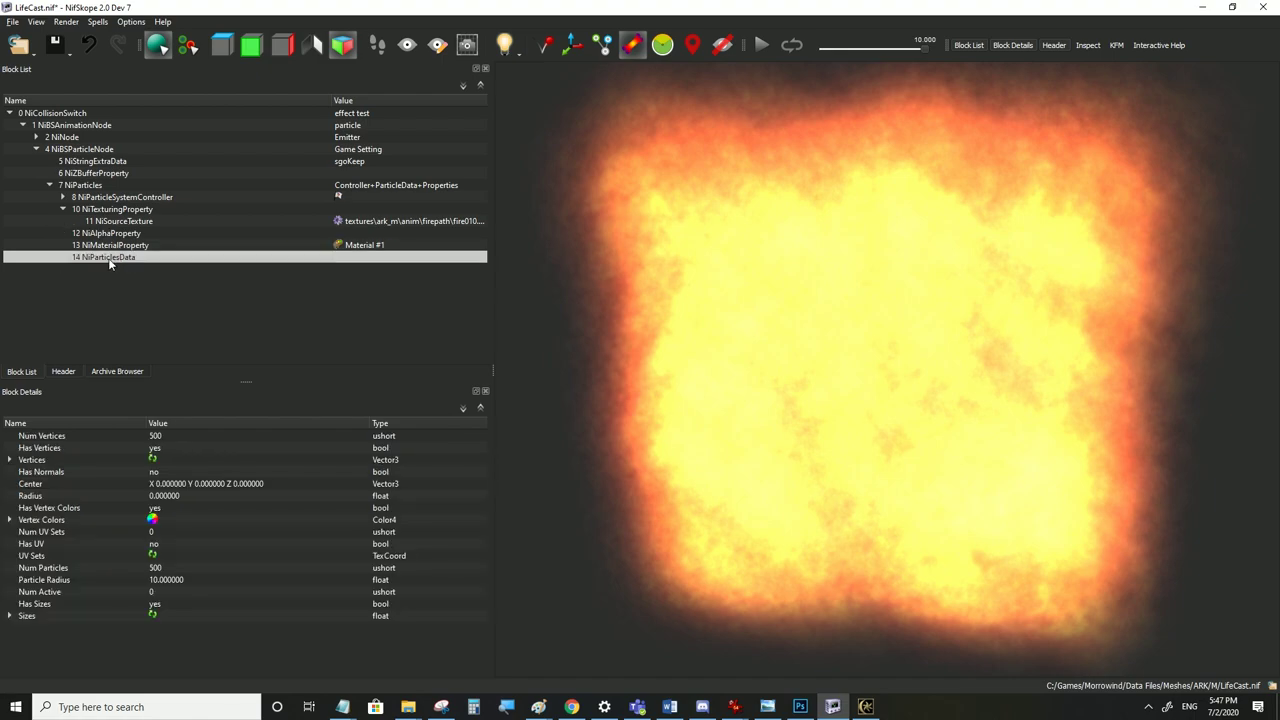
{"action": "double_click", "coordinate": [152, 521]}
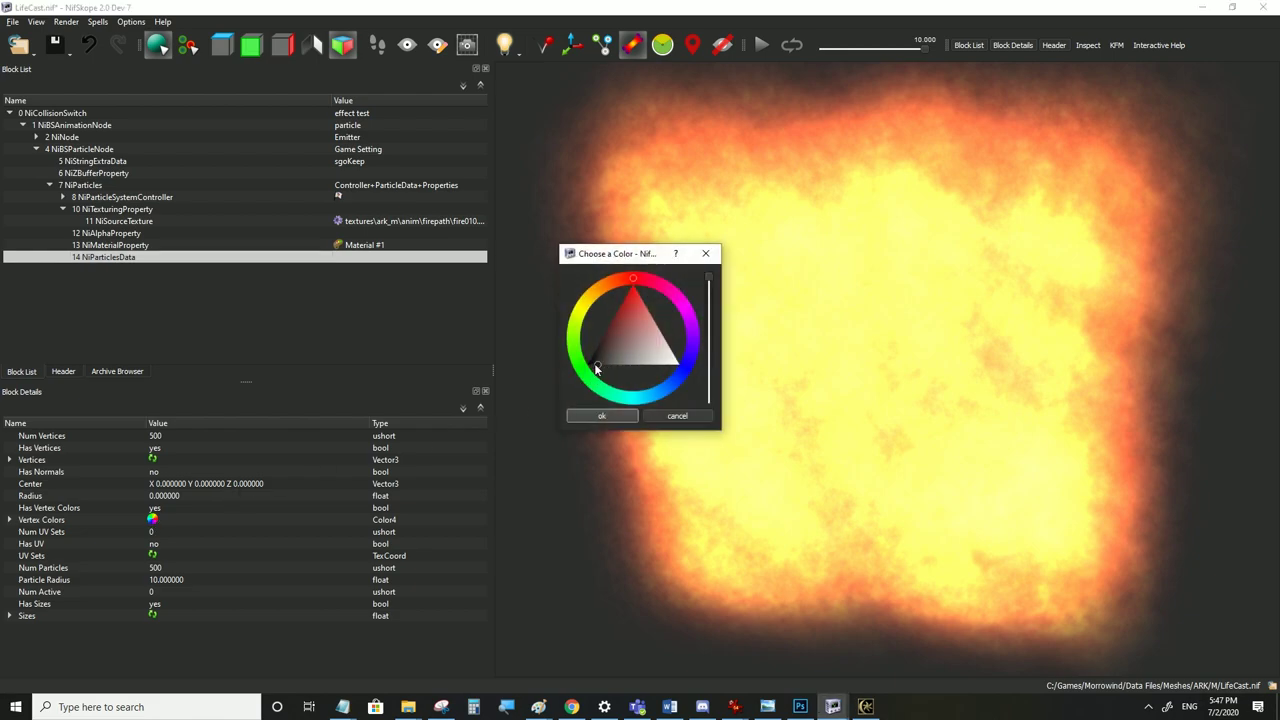
{"action": "left_click", "coordinate": [600, 416]}
{"action": "left_click", "coordinate": [119, 247]}
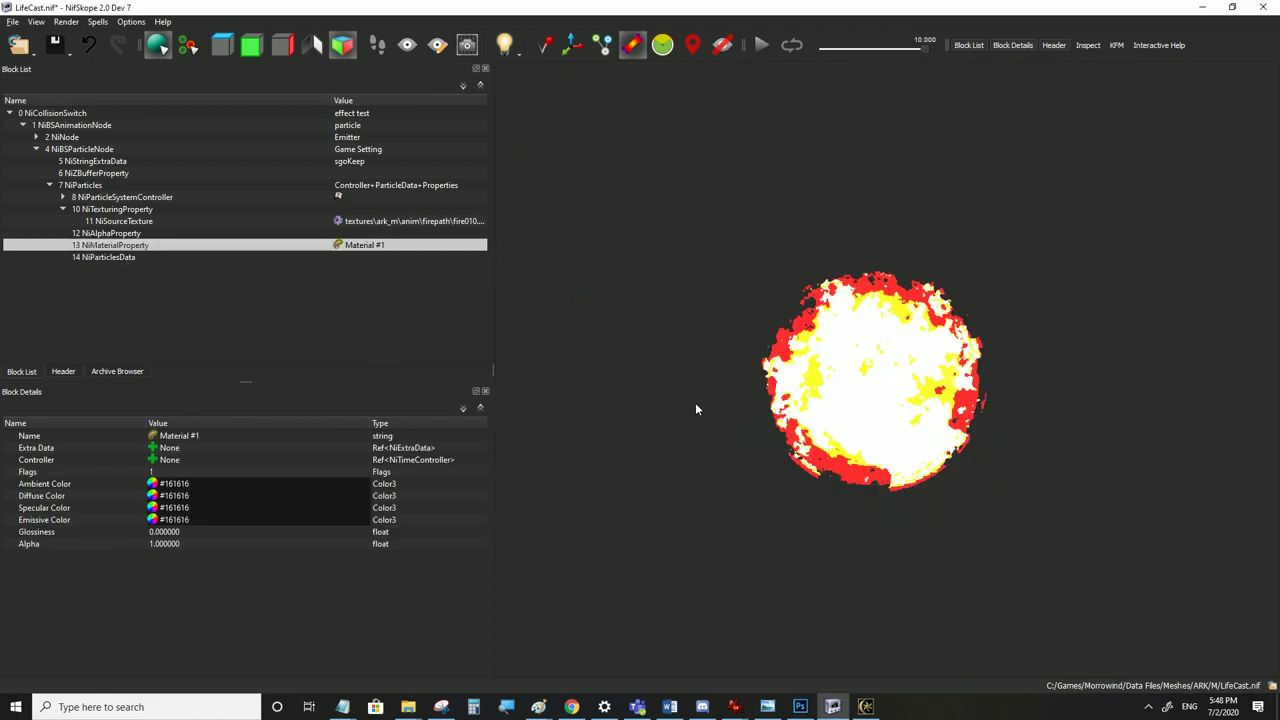
Advance the preview animation and select 12 NiAlphaProperty to show its Flags of 13
{"action": "left_click_drag", "start_coordinate": [928, 47], "coordinate": [983, 52]}
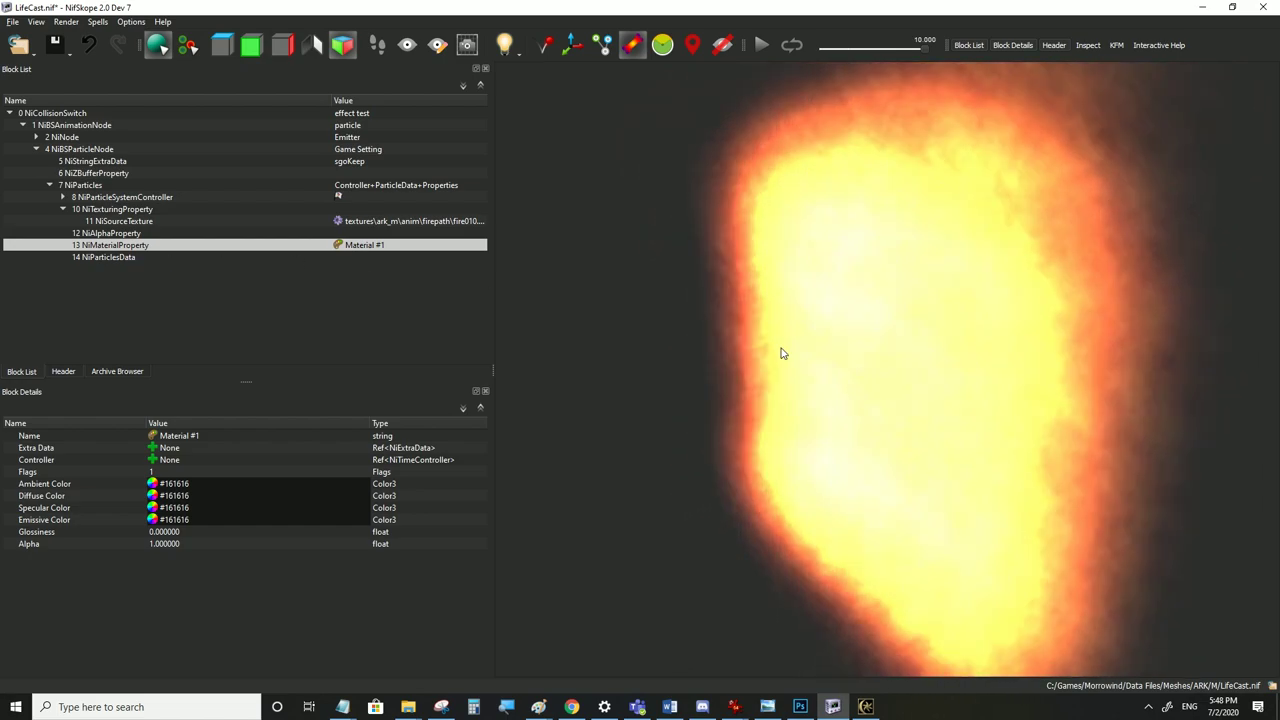
{"action": "left_click", "coordinate": [119, 235]}
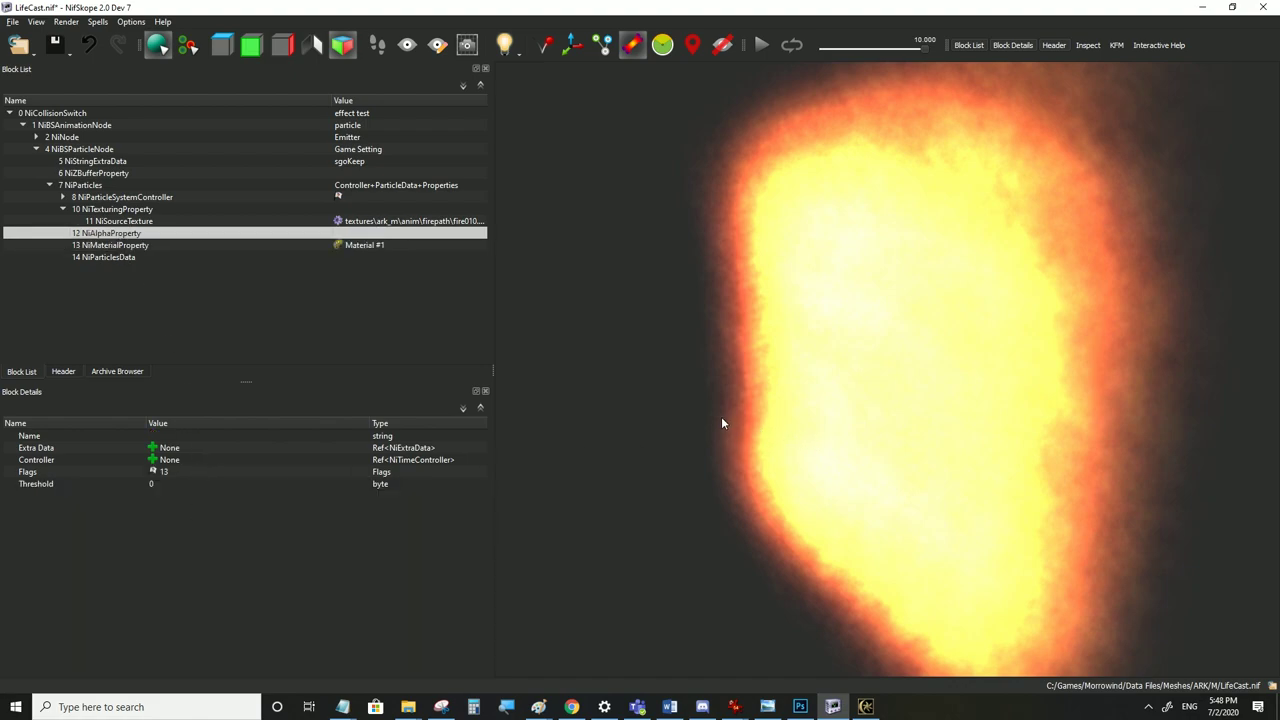
Set the alpha property's Flags to 3171, checking against the Notepad list of flag values
{"action": "left_click", "coordinate": [178, 477]}
{"action": "double_click", "coordinate": [178, 475]}
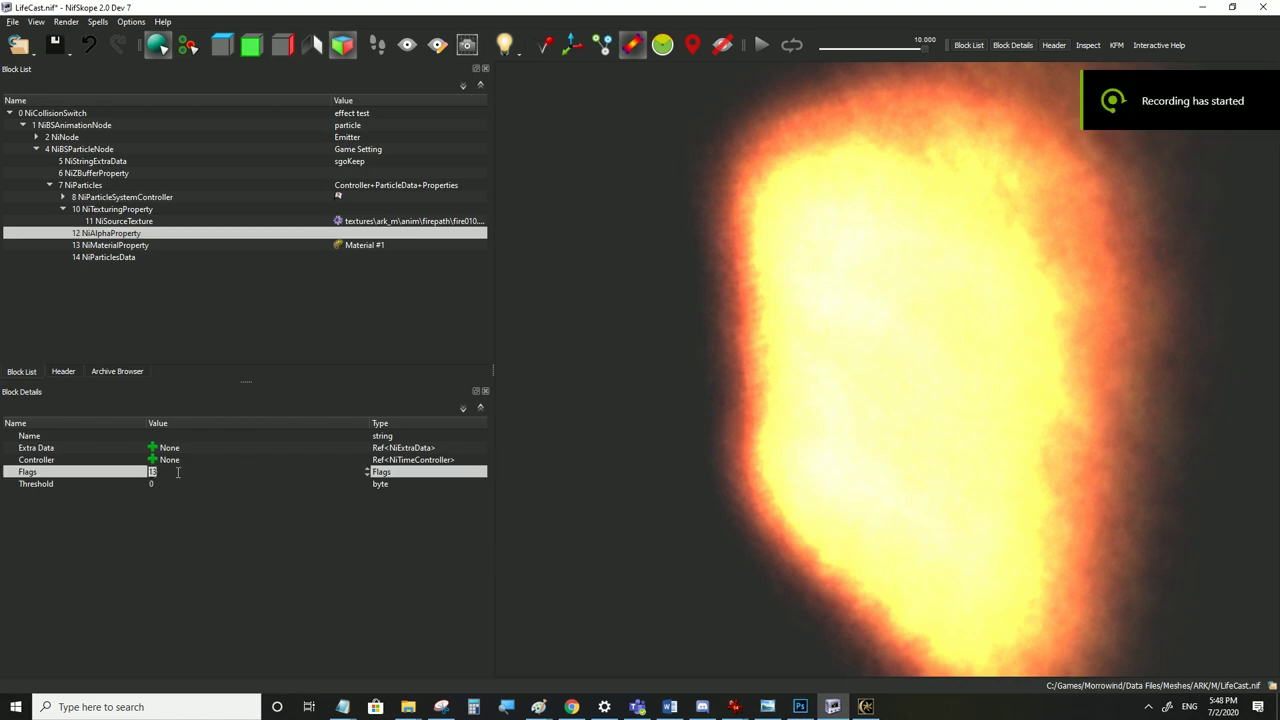
{"action": "type", "text": "3171"}
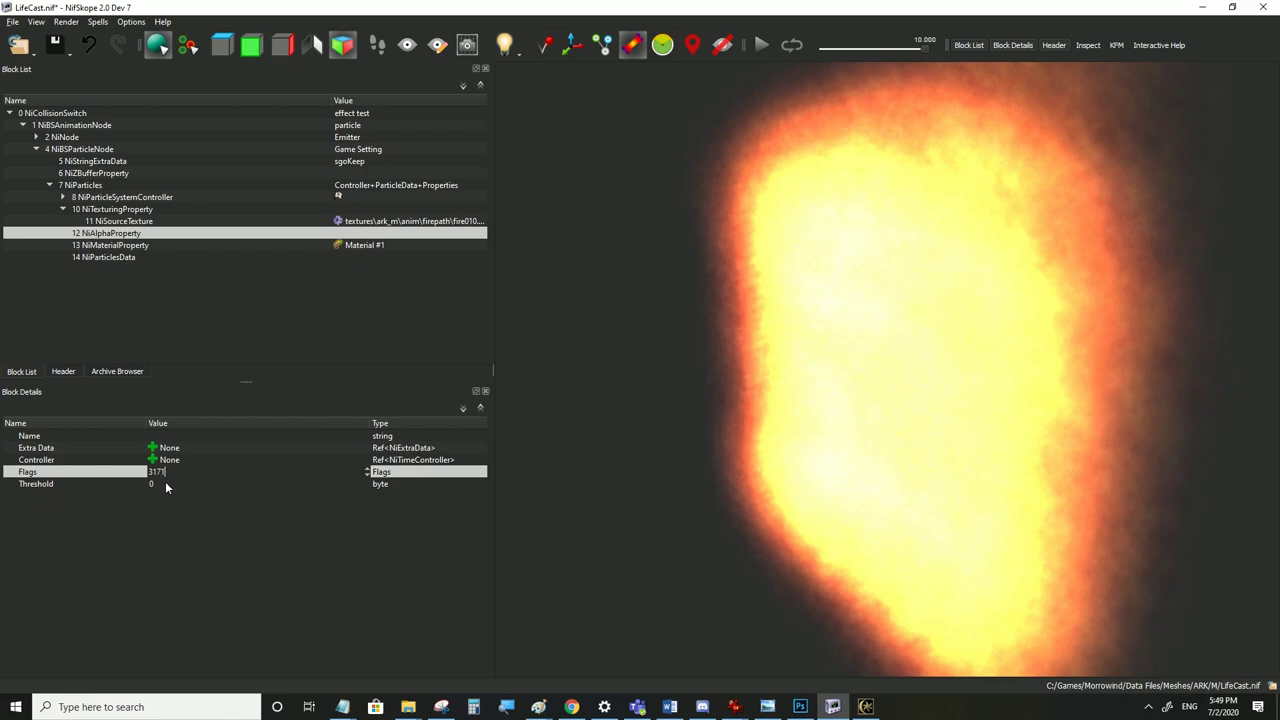
{"action": "left_click", "coordinate": [165, 482]}
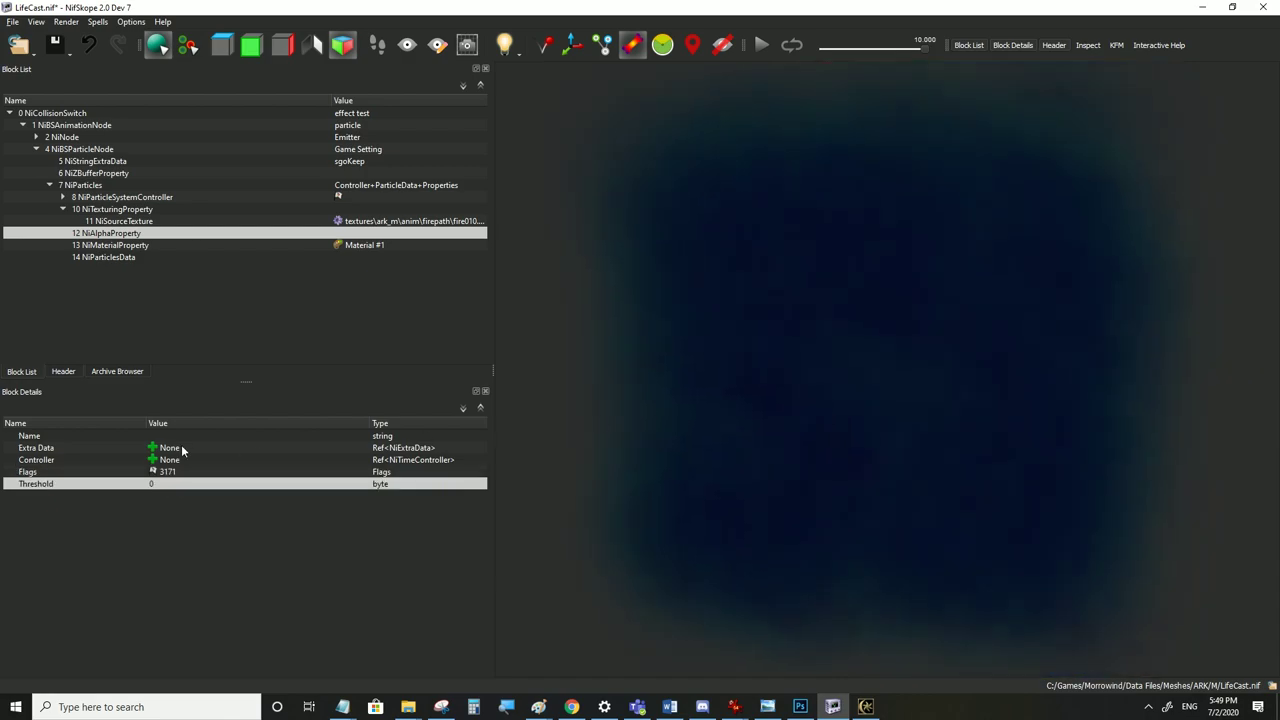
{"action": "mouse_move", "coordinate": [350, 700]}
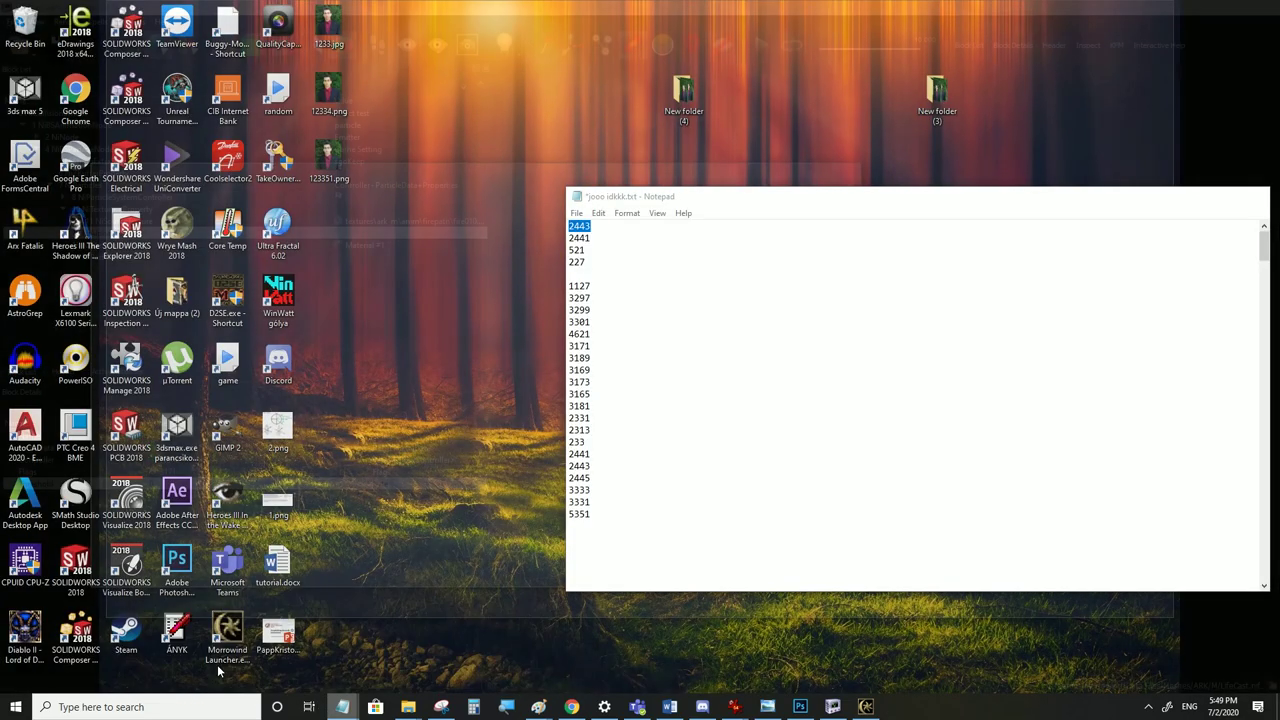
{"action": "left_click", "coordinate": [217, 664]}
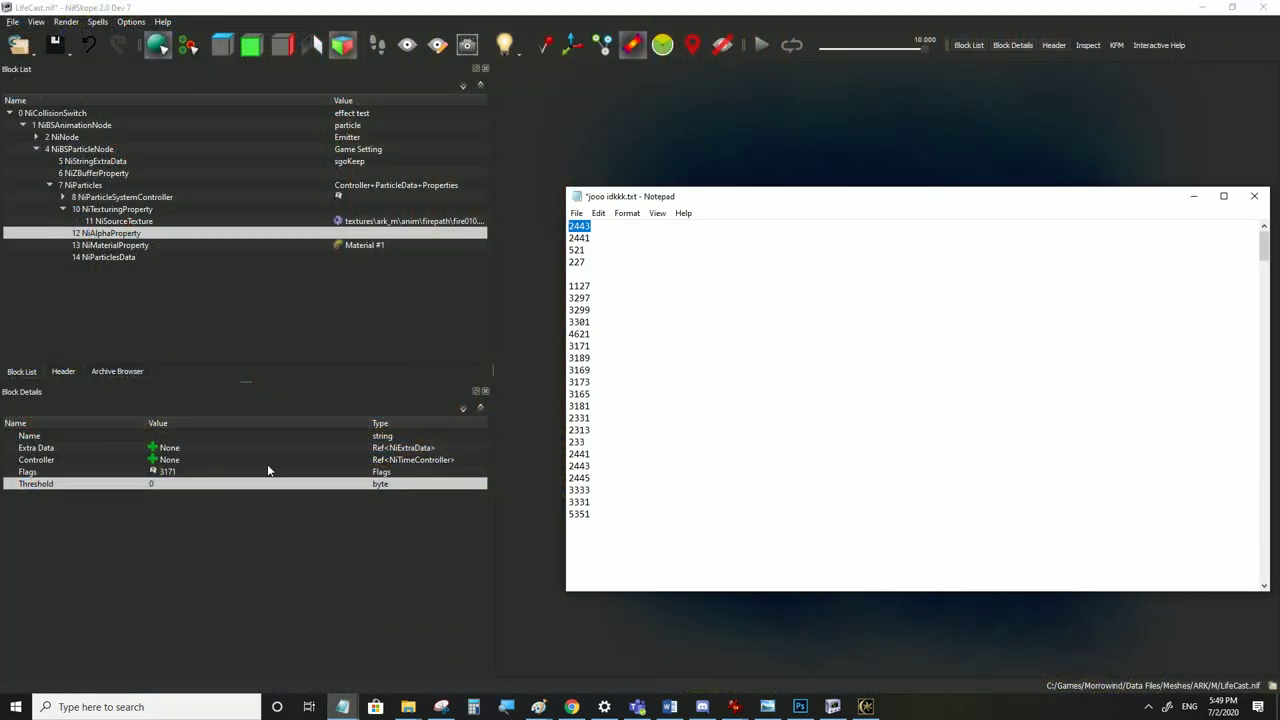
{"action": "left_click", "coordinate": [180, 490]}
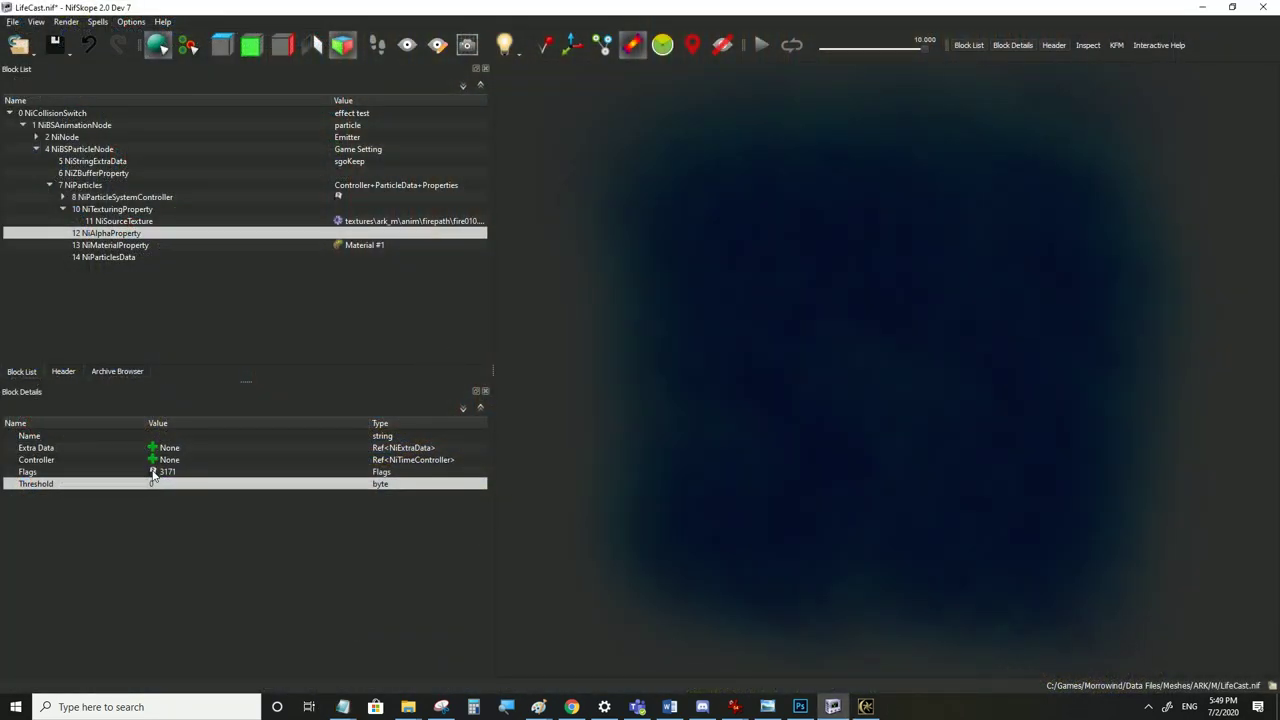
Review the destination blend modes in the alpha blending editor and close it unchanged
{"action": "left_click", "coordinate": [153, 472]}
{"action": "left_click", "coordinate": [624, 320]}
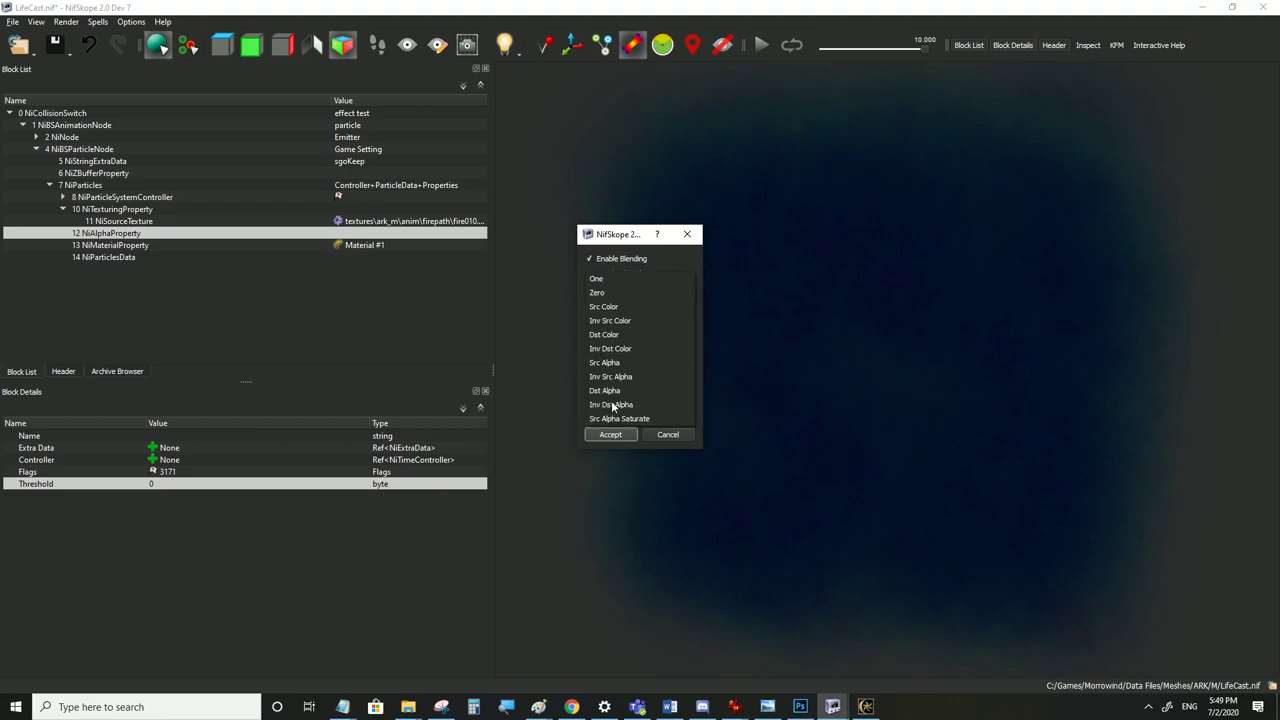
{"action": "left_click", "coordinate": [687, 237]}
{"action": "left_click", "coordinate": [687, 236]}
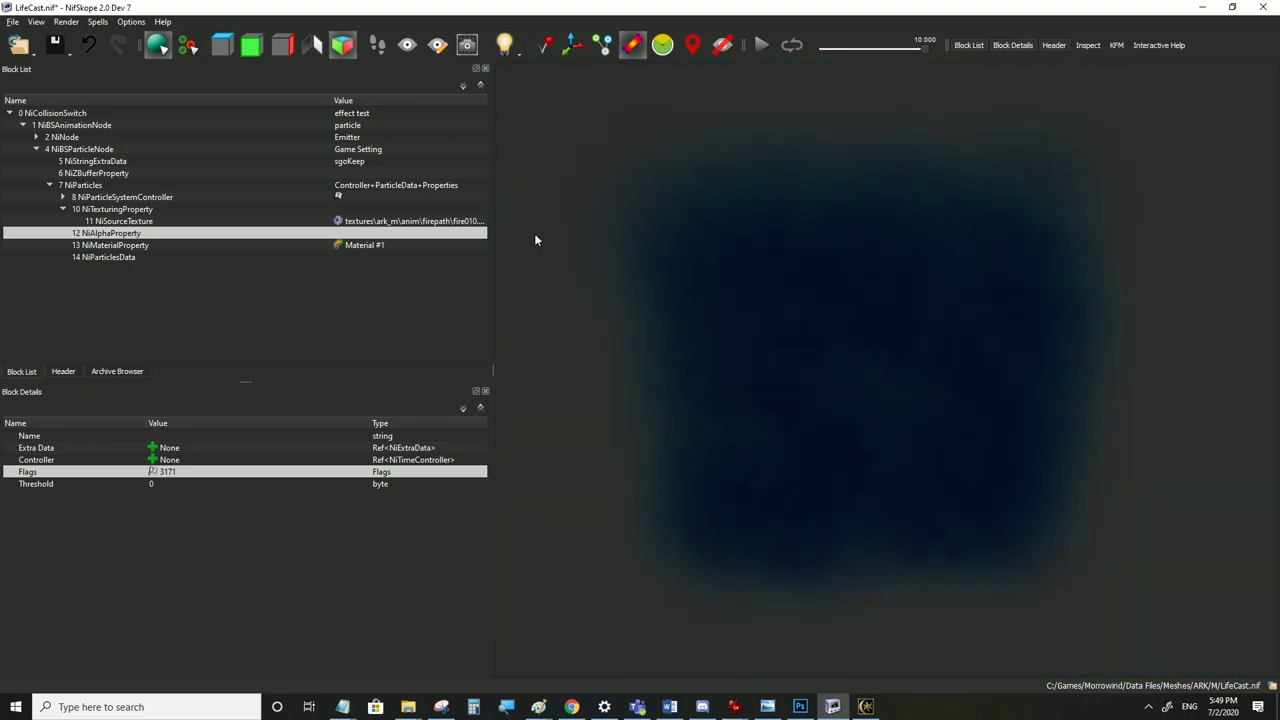
Reload LifeCast.nif and bring Morrowind forward to test the new flags
{"action": "left_click", "coordinate": [20, 45]}
{"action": "left_click", "coordinate": [53, 145]}
{"action": "left_click", "coordinate": [866, 706]}
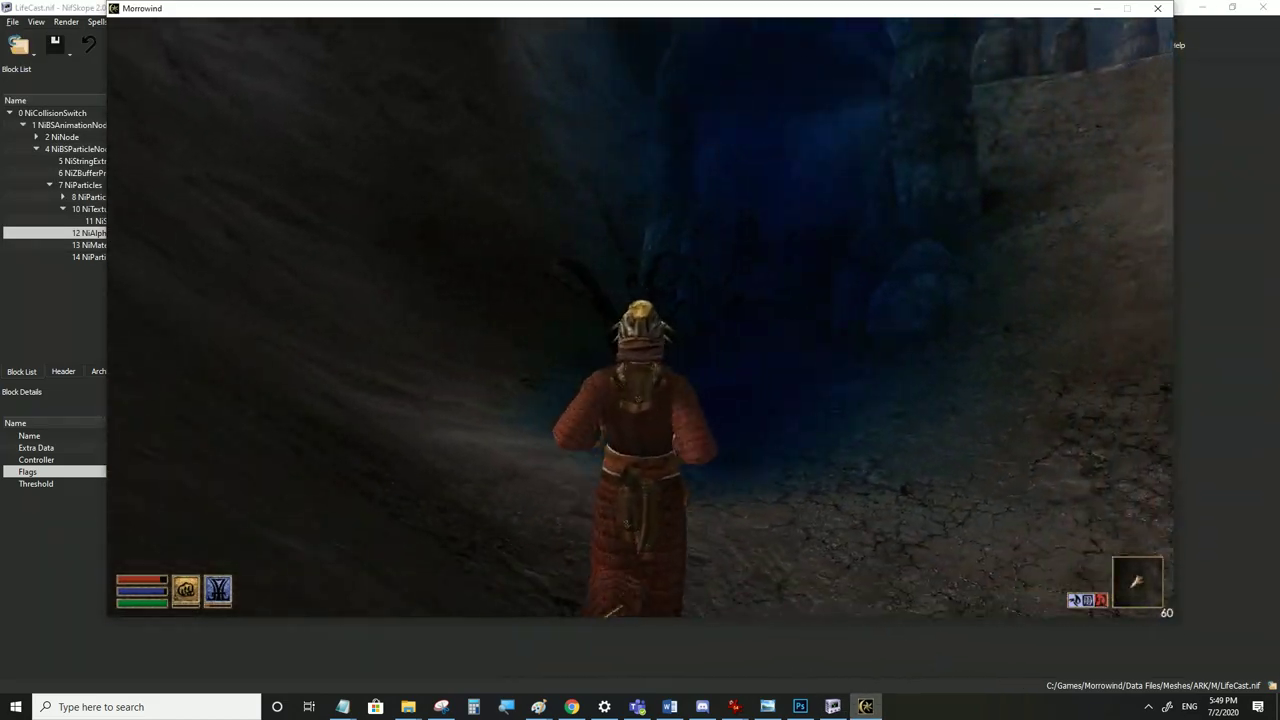
Run the character forward through the cave, toggling first/third person view, then return to NifSkope
{"action": "key", "text": "Tab"}
{"action": "key", "text": "w"}
{"action": "key", "text": "Tab"}
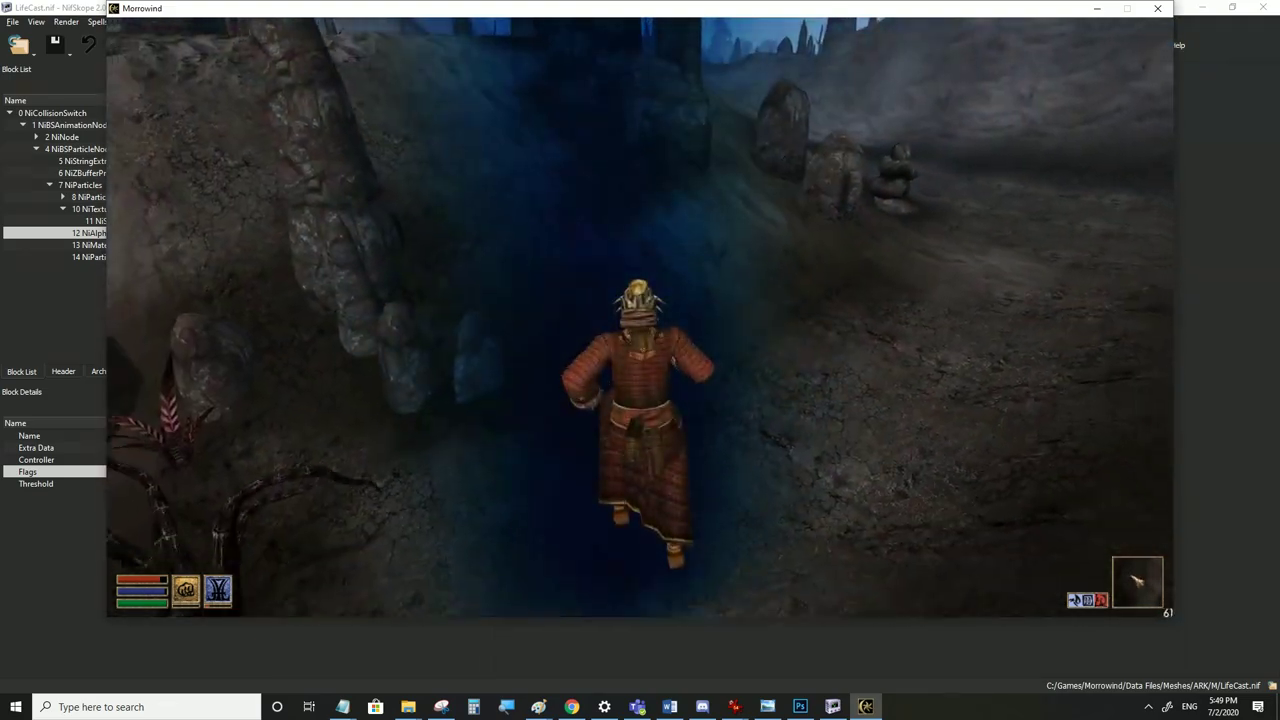
{"action": "key", "text": "w"}
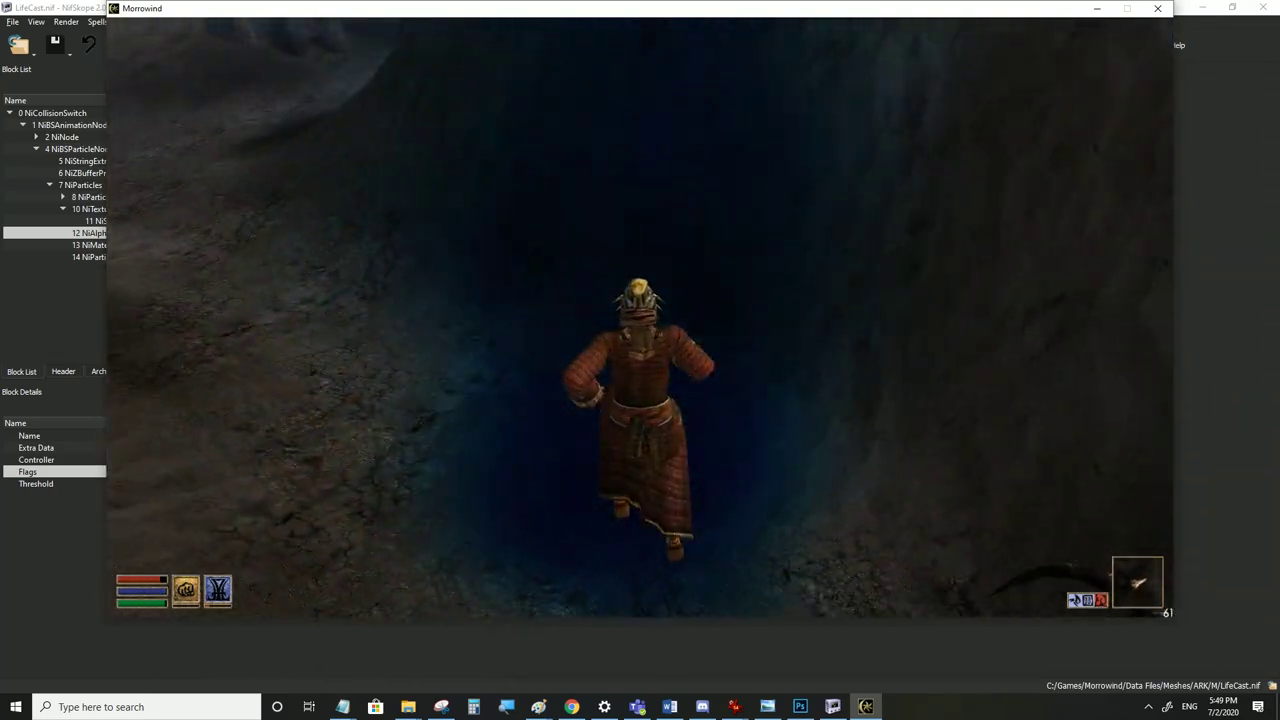
{"action": "key", "text": "alt+Tab"}
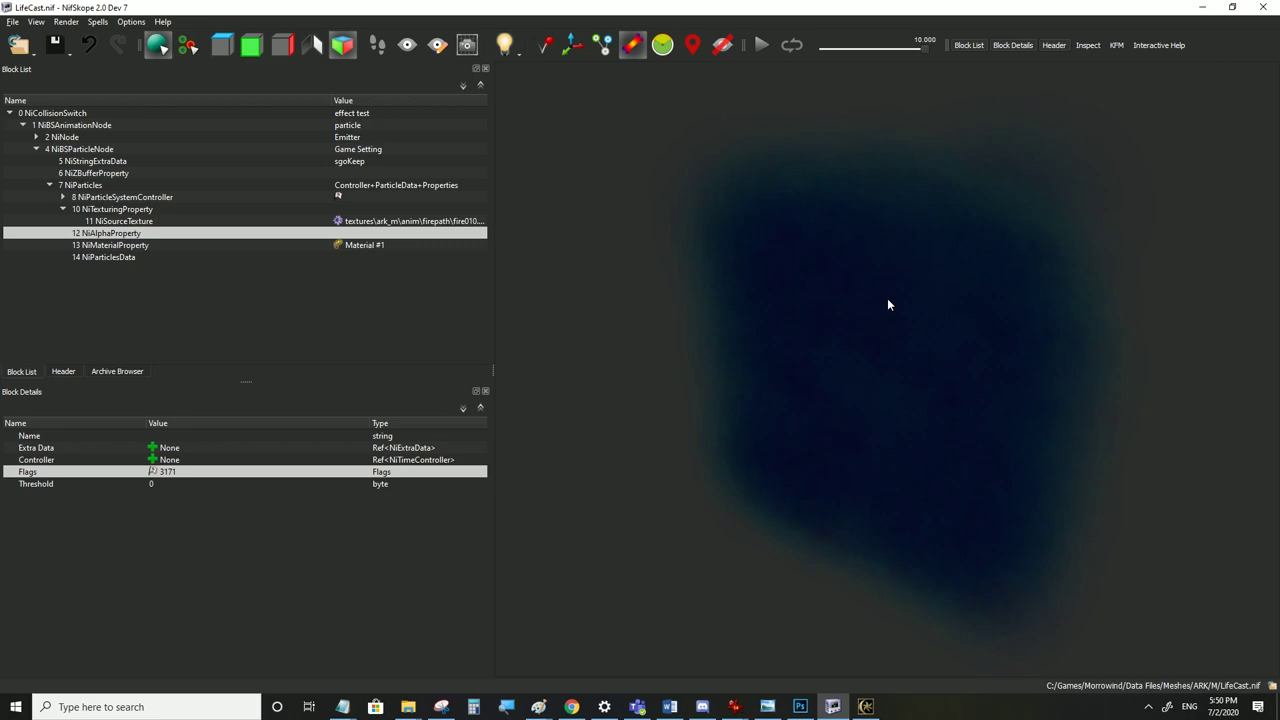
From the NiSourceTexture file picker, open fire010.dds with Adobe Photoshop CC 2015
{"action": "double_click", "coordinate": [338, 220]}
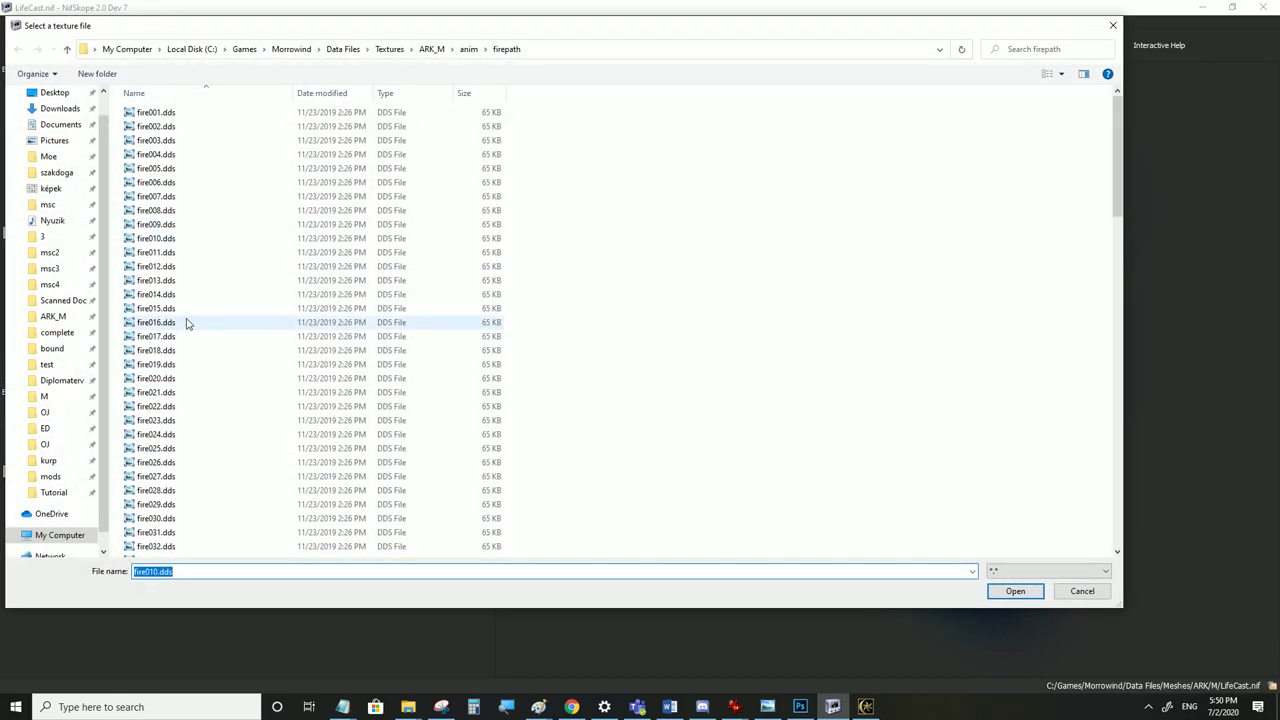
{"action": "left_click", "coordinate": [157, 242]}
{"action": "right_click", "coordinate": [157, 244]}
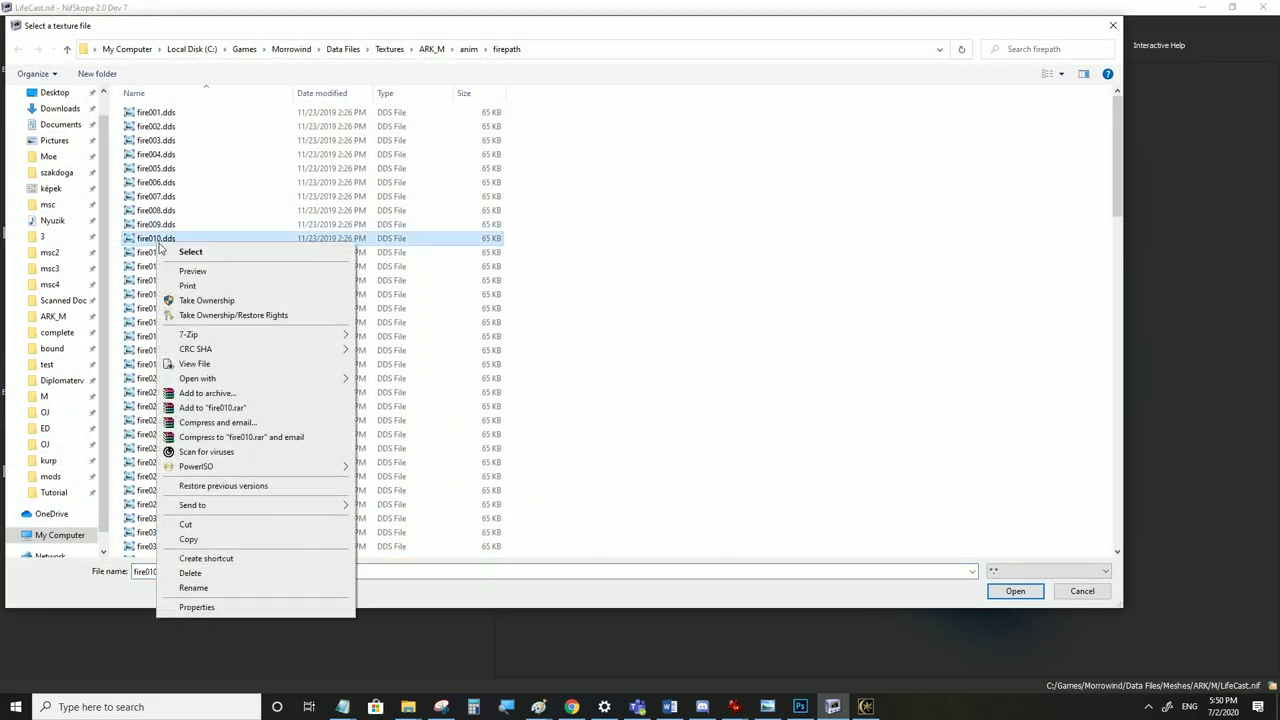
{"action": "mouse_move", "coordinate": [224, 378]}
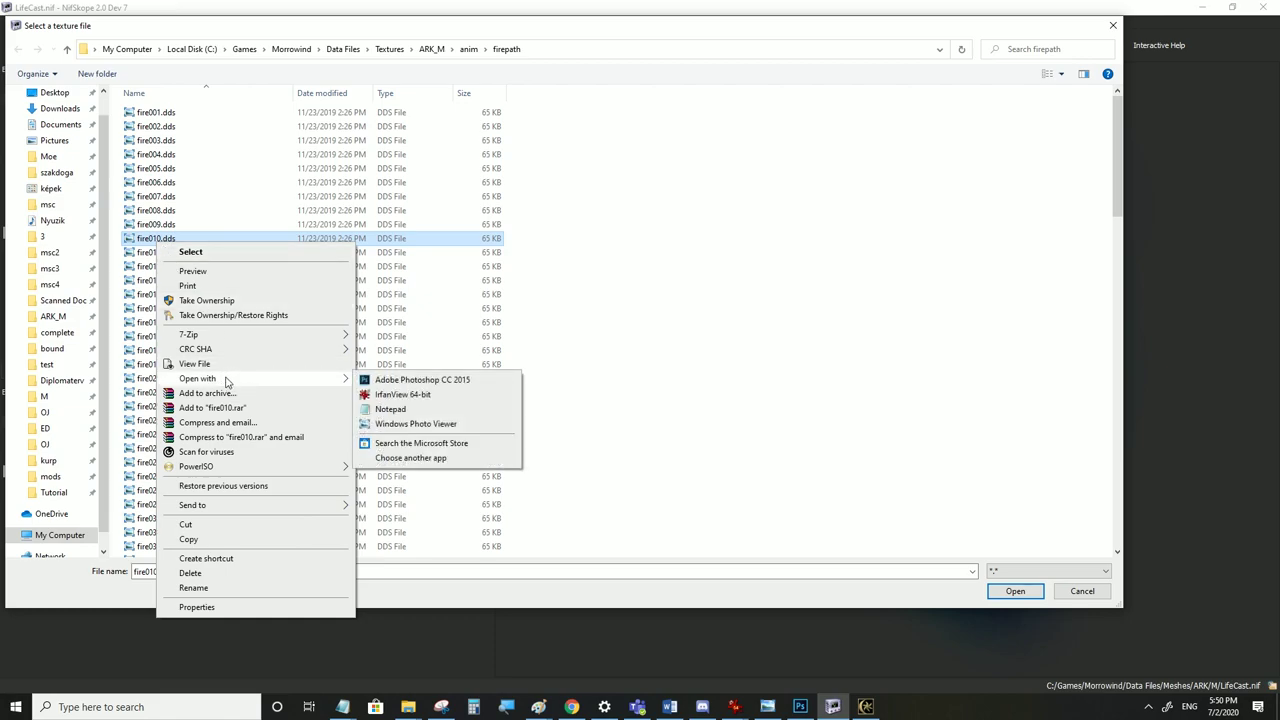
{"action": "left_click", "coordinate": [382, 384]}
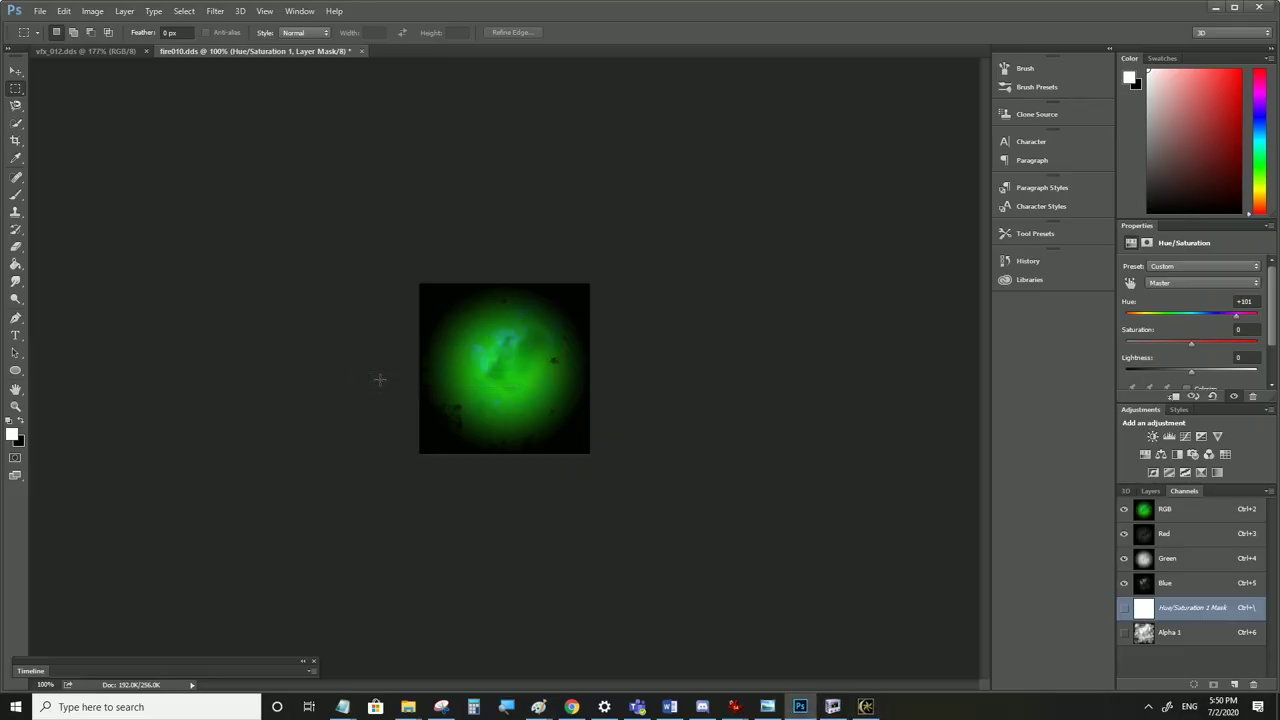
Close the open fire010.dds without saving and reopen it in Photoshop with default DDS options
{"action": "left_click", "coordinate": [361, 51]}
{"action": "left_click", "coordinate": [655, 273]}
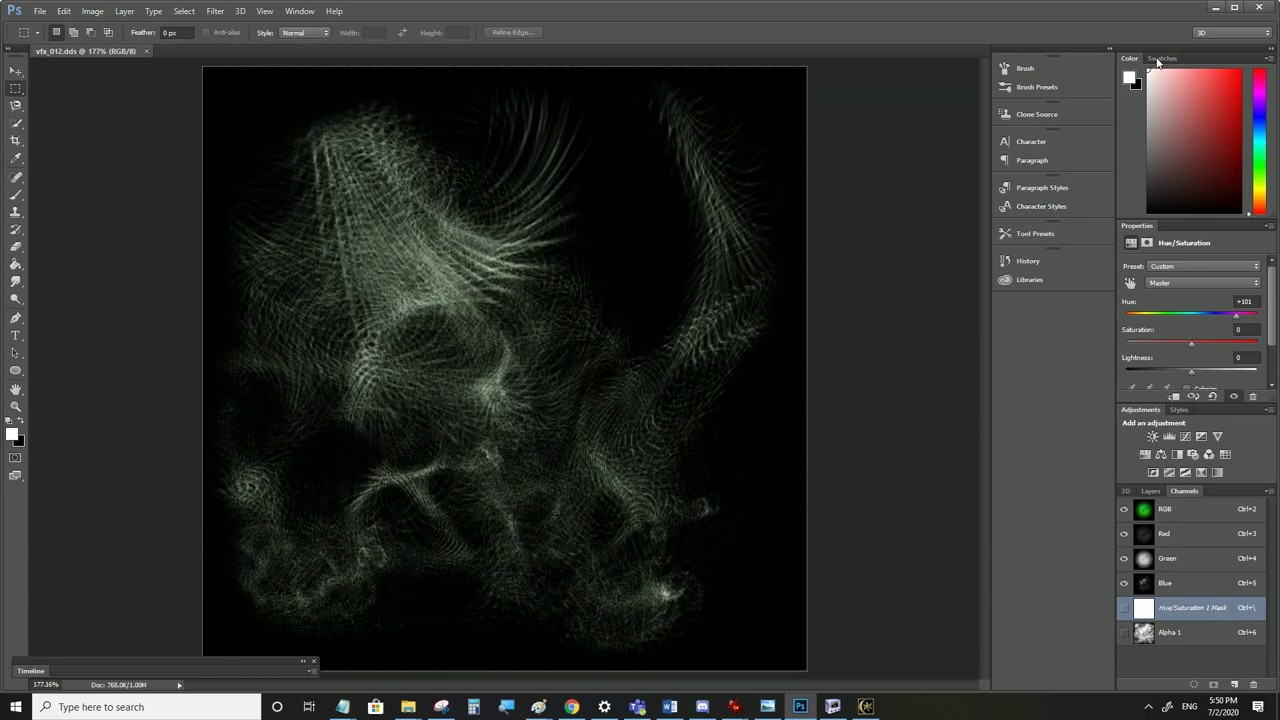
{"action": "left_click", "coordinate": [1215, 8]}
{"action": "right_click", "coordinate": [181, 242]}
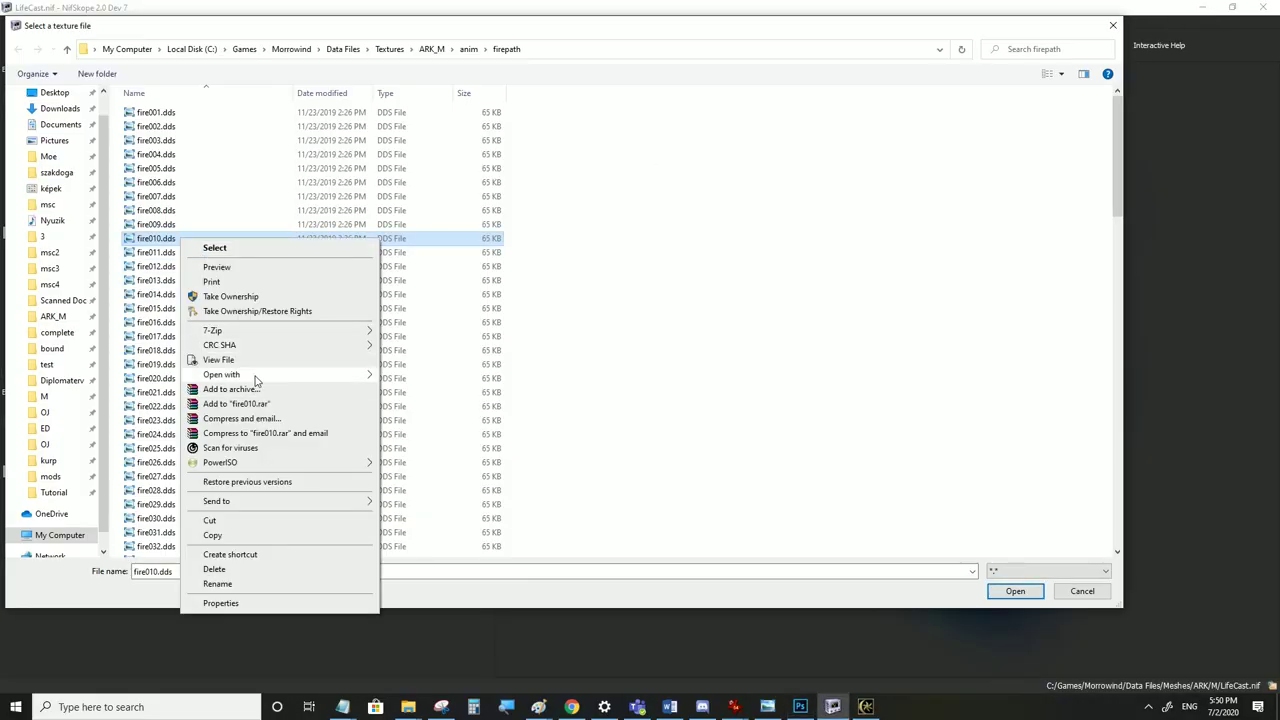
{"action": "mouse_move", "coordinate": [255, 376]}
{"action": "left_click", "coordinate": [413, 376]}
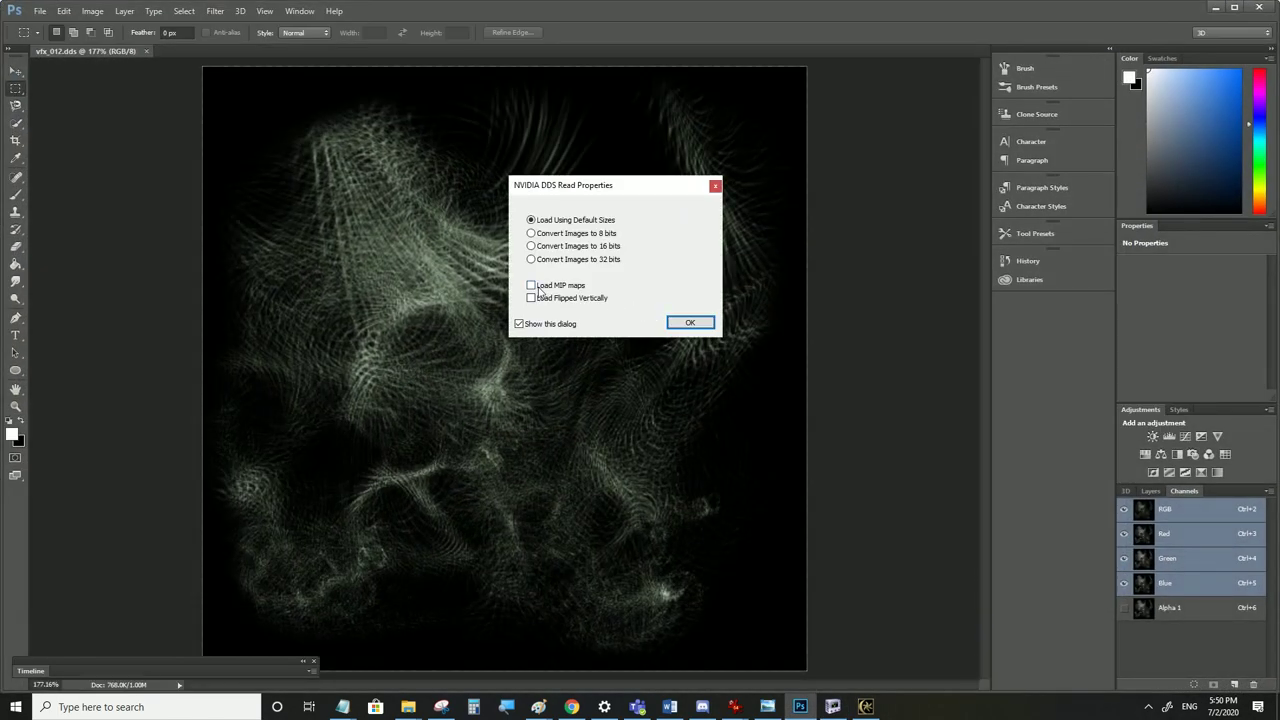
{"action": "left_click", "coordinate": [679, 320]}
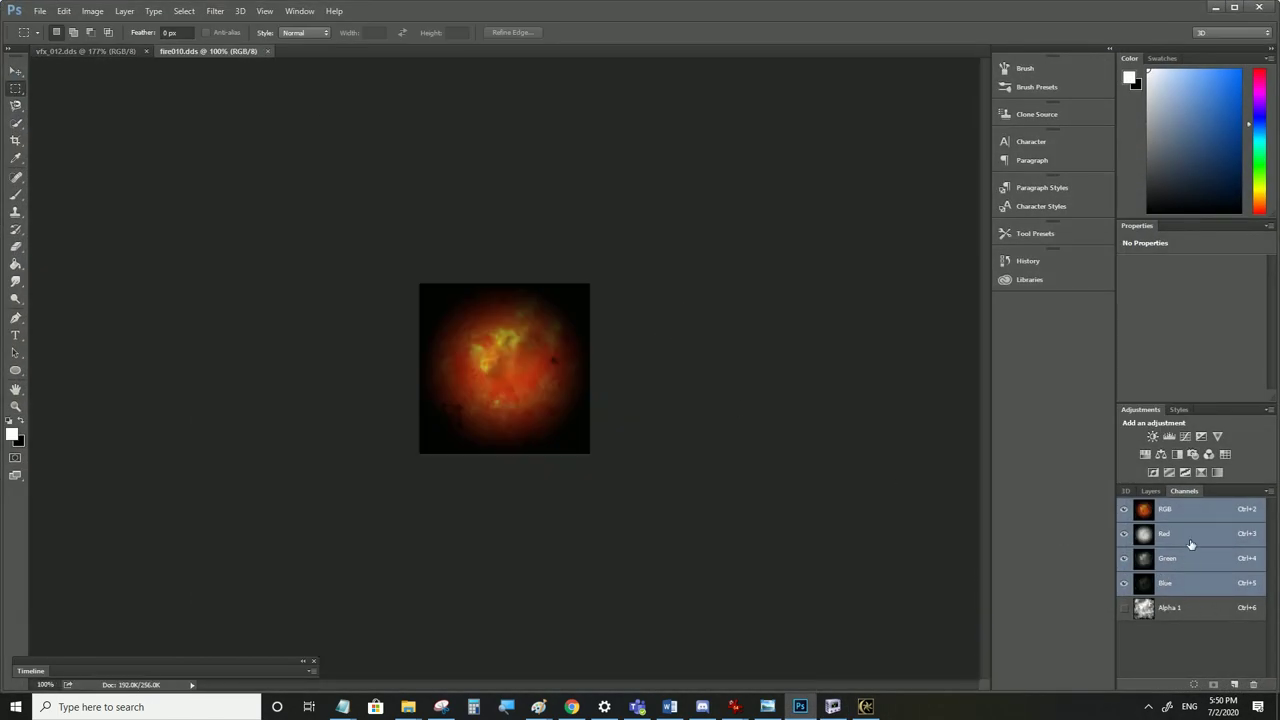
Add a Hue/Saturation adjustment layer shifting the fire texture's hue toward cyan
{"action": "left_click", "coordinate": [1185, 609]}
{"action": "left_click", "coordinate": [125, 11]}
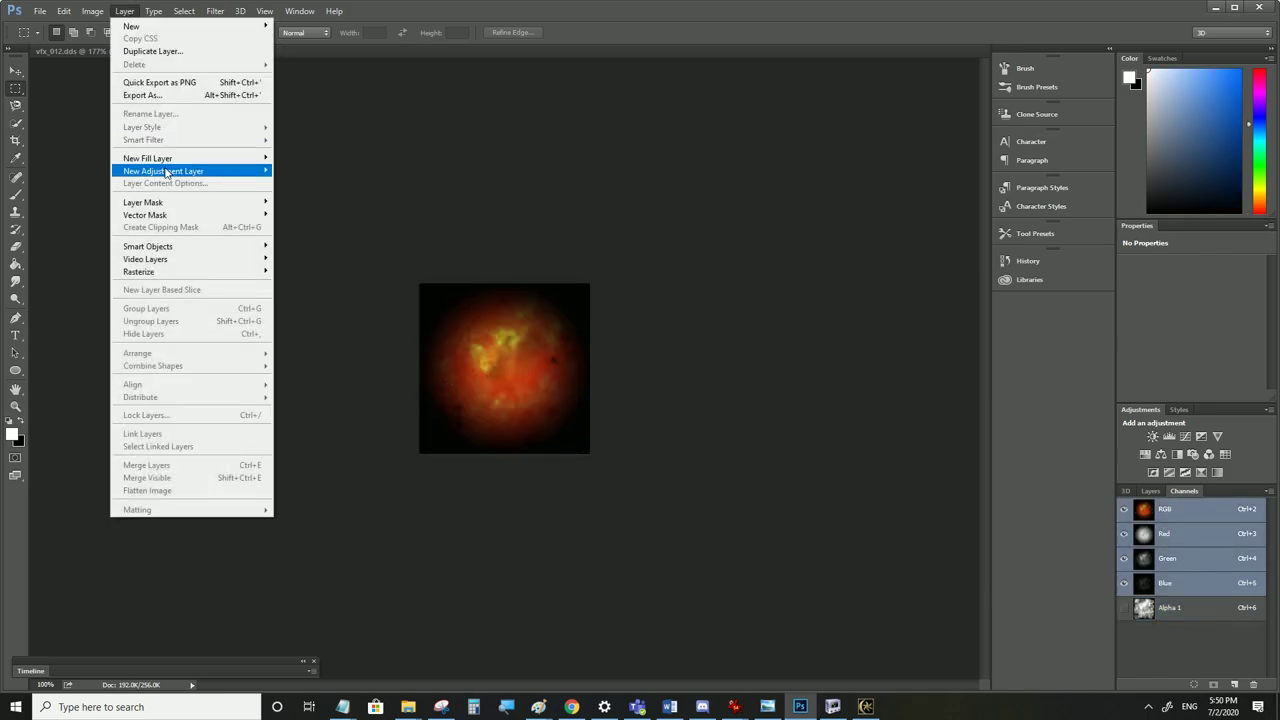
{"action": "mouse_move", "coordinate": [165, 171]}
{"action": "left_click", "coordinate": [312, 240]}
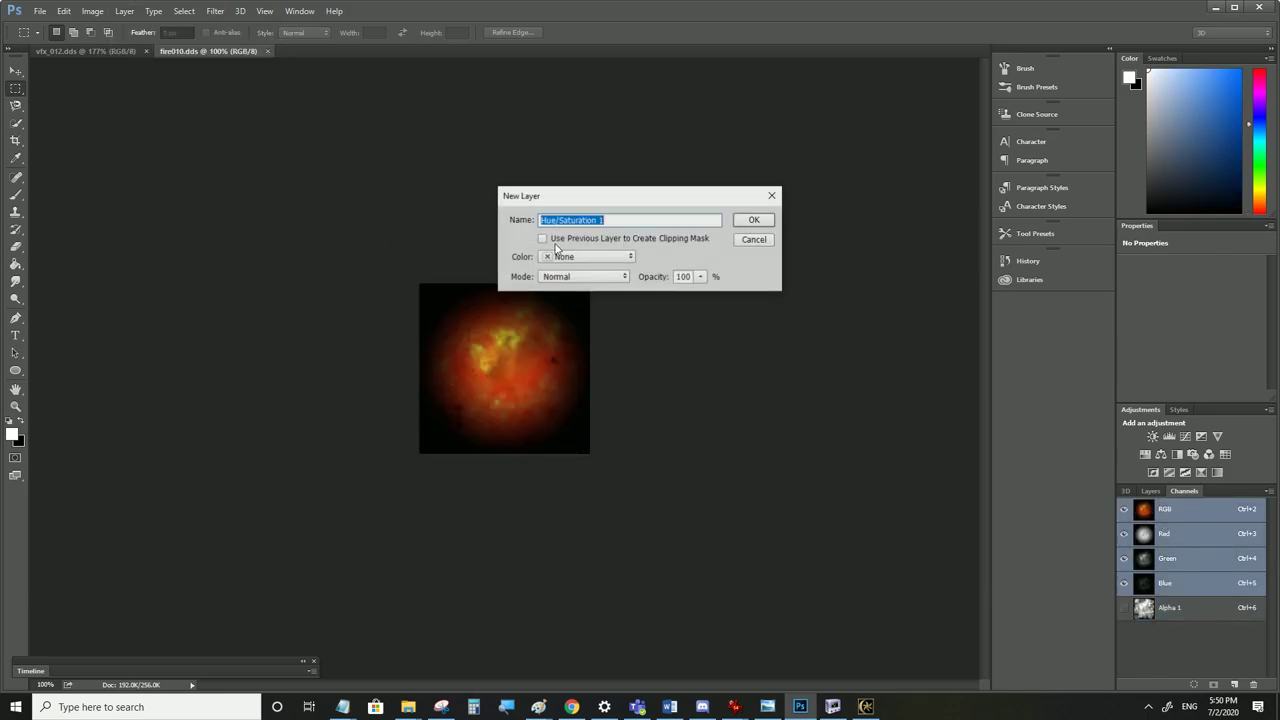
{"action": "left_click", "coordinate": [750, 226]}
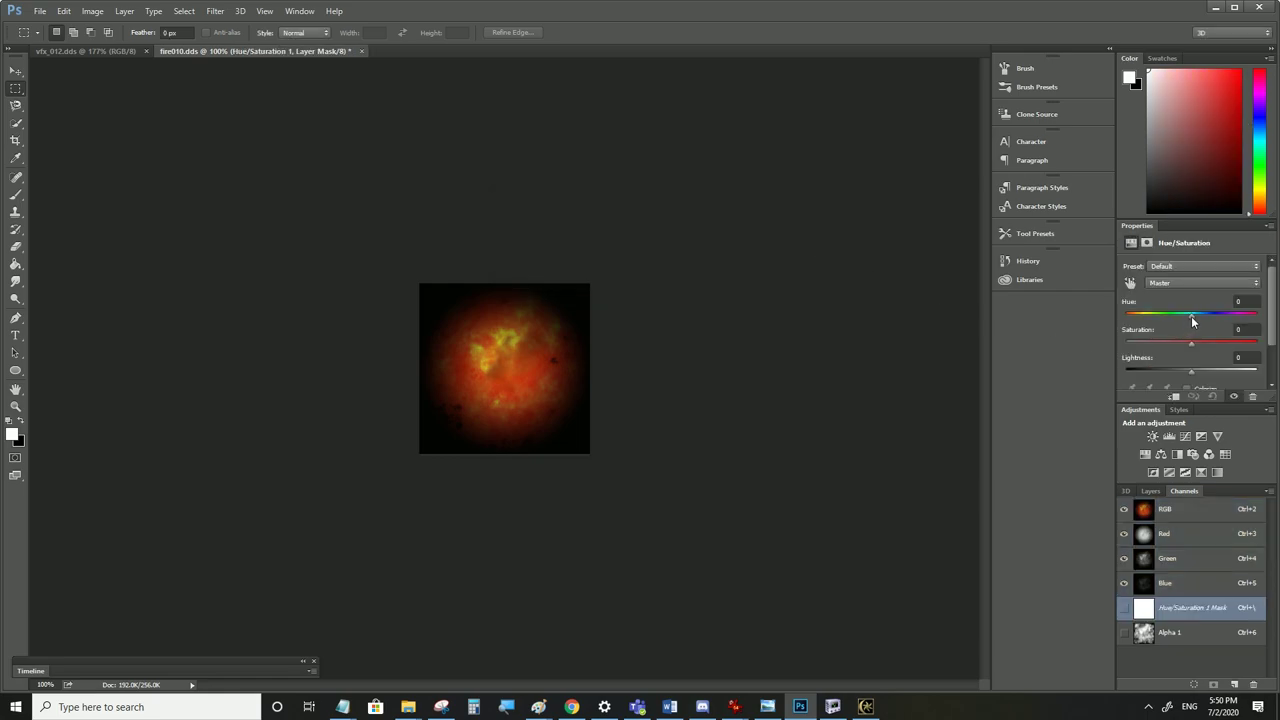
{"action": "left_click_drag", "start_coordinate": [1192, 318], "coordinate": [1254, 317]}
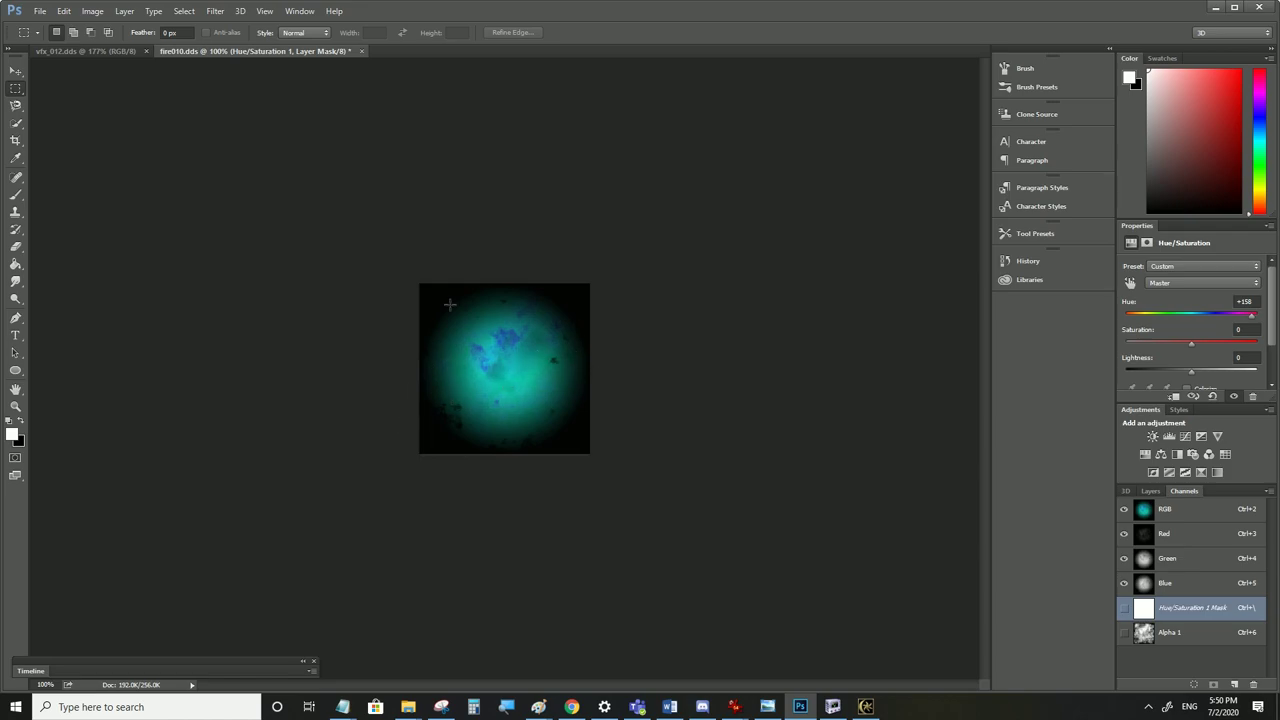
Save the texture as DDS in ARK_M, prefixing the name with 'zzzzzzzzzyyyy', keeping DXT5 settings
{"action": "left_click", "coordinate": [40, 11]}
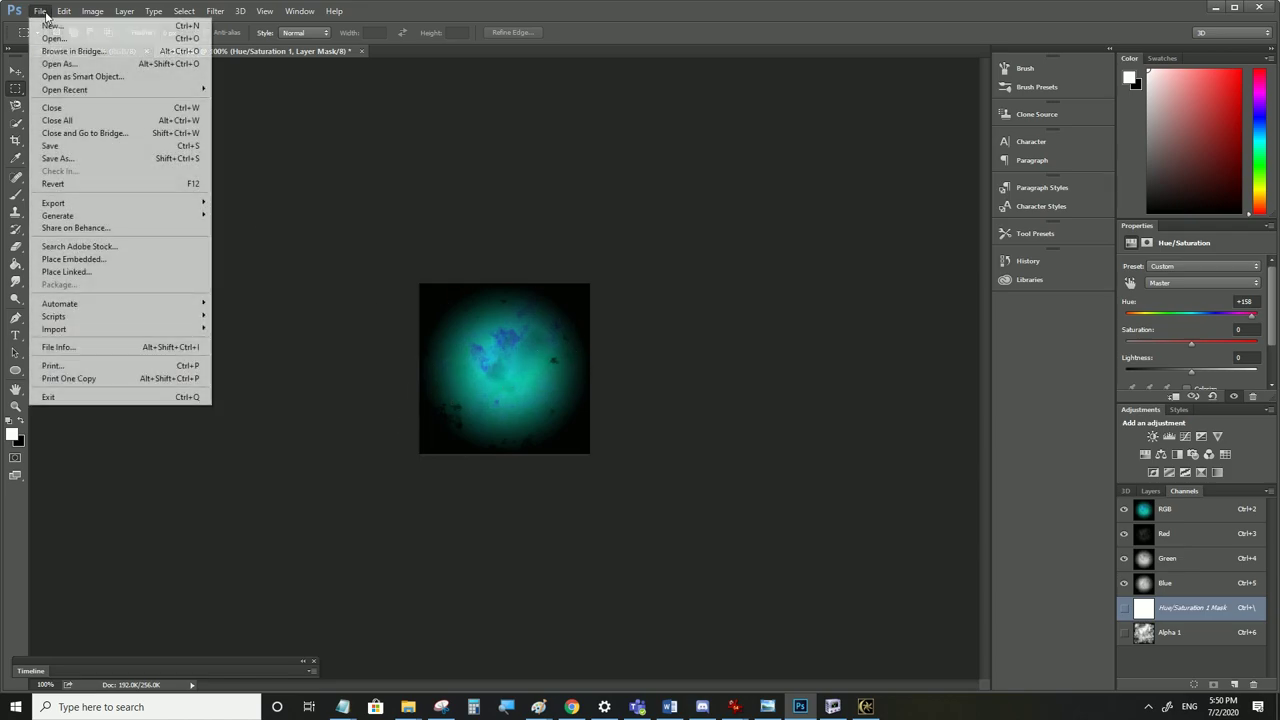
{"action": "left_click", "coordinate": [97, 160]}
{"action": "left_click", "coordinate": [135, 309]}
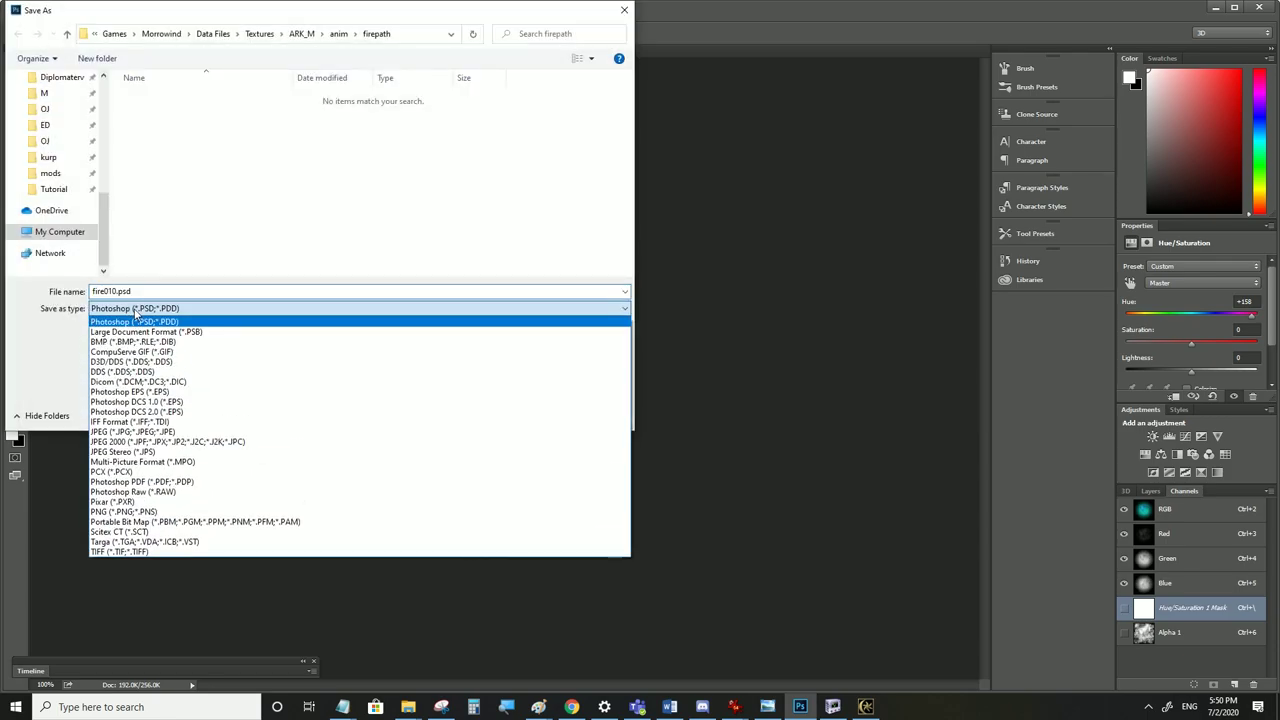
{"action": "left_click", "coordinate": [122, 371]}
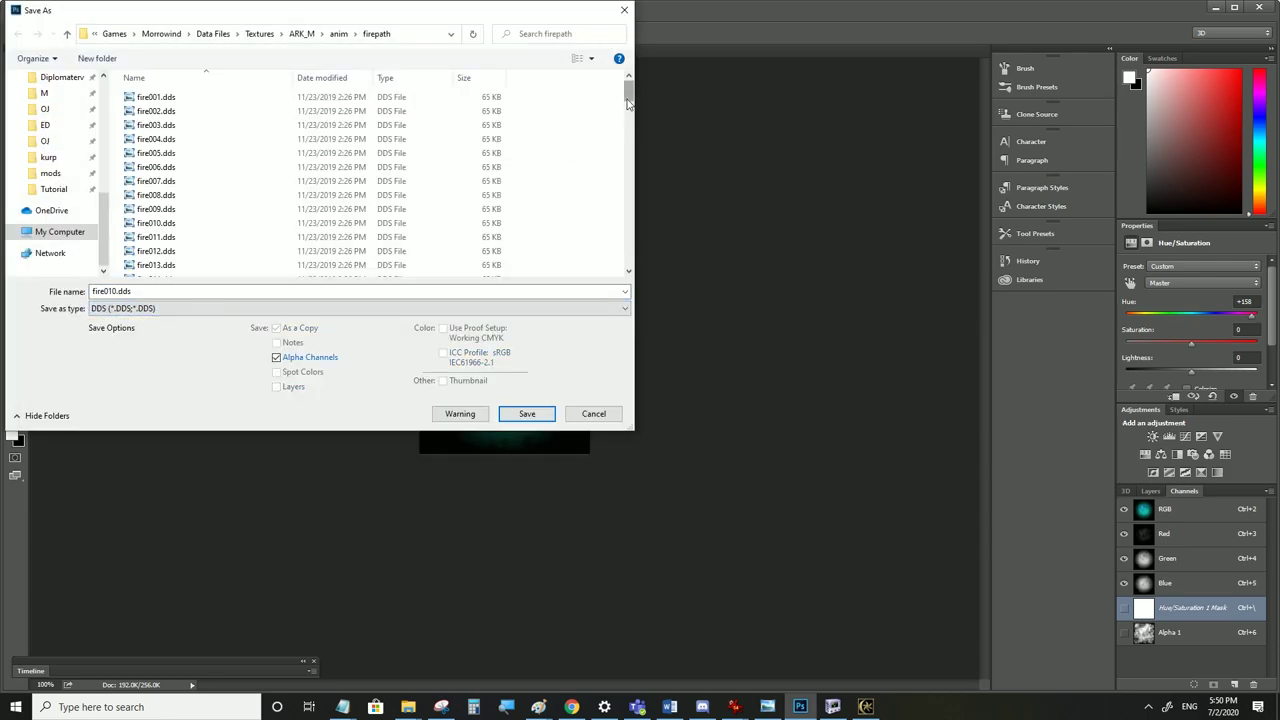
{"action": "left_click", "coordinate": [301, 33]}
{"action": "left_click_drag", "start_coordinate": [629, 90], "coordinate": [641, 279]}
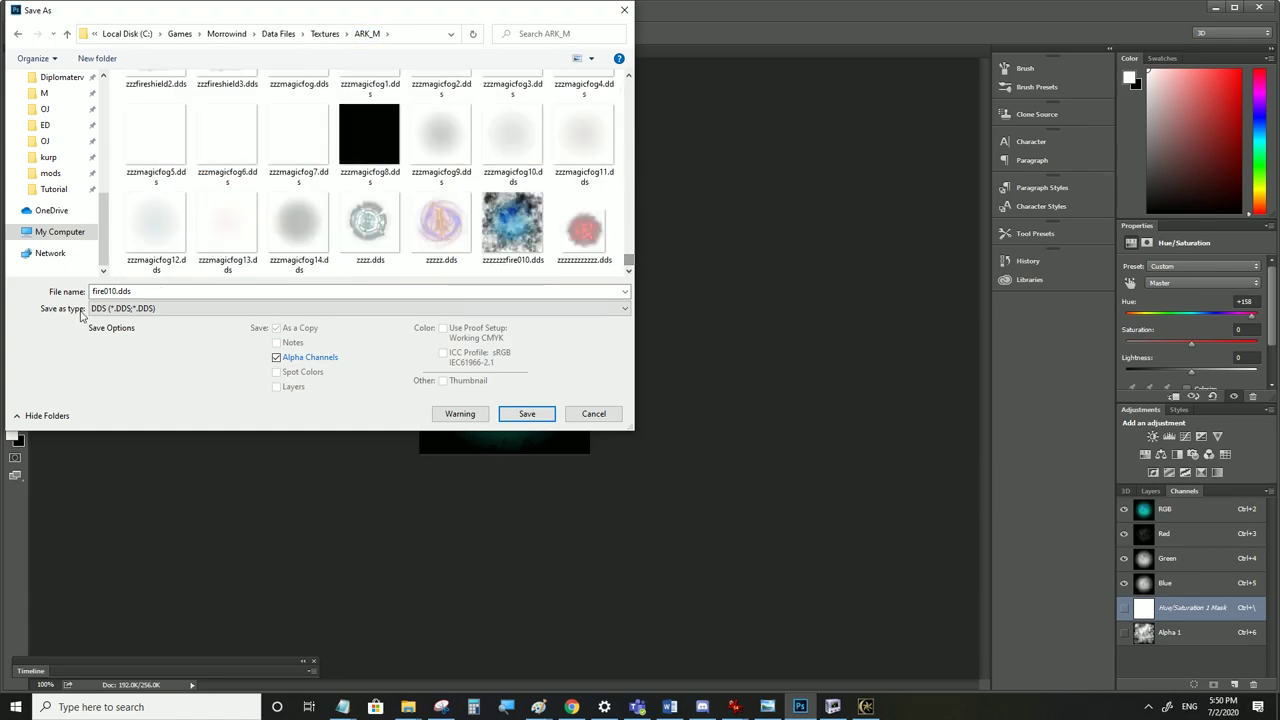
{"action": "left_click", "coordinate": [94, 292]}
{"action": "left_click", "coordinate": [93, 292]}
{"action": "type", "text": "zzzzzzzzzyyyy"}
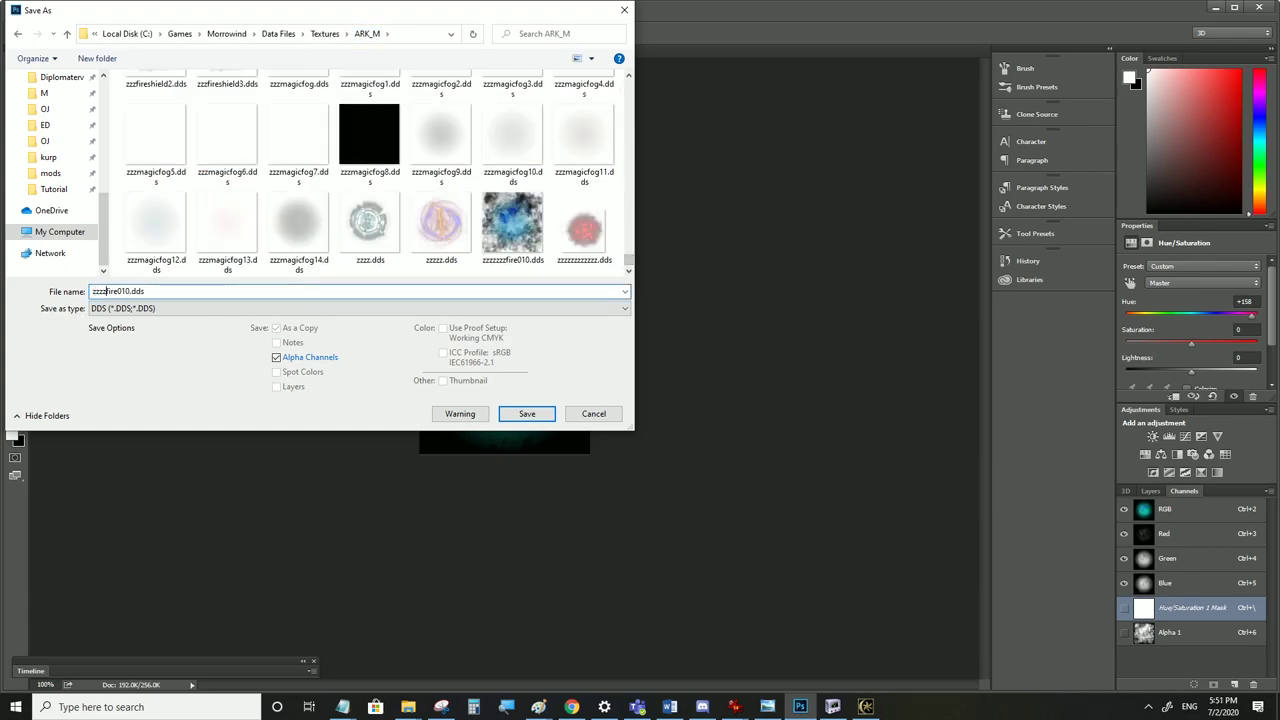
{"action": "left_click", "coordinate": [516, 416]}
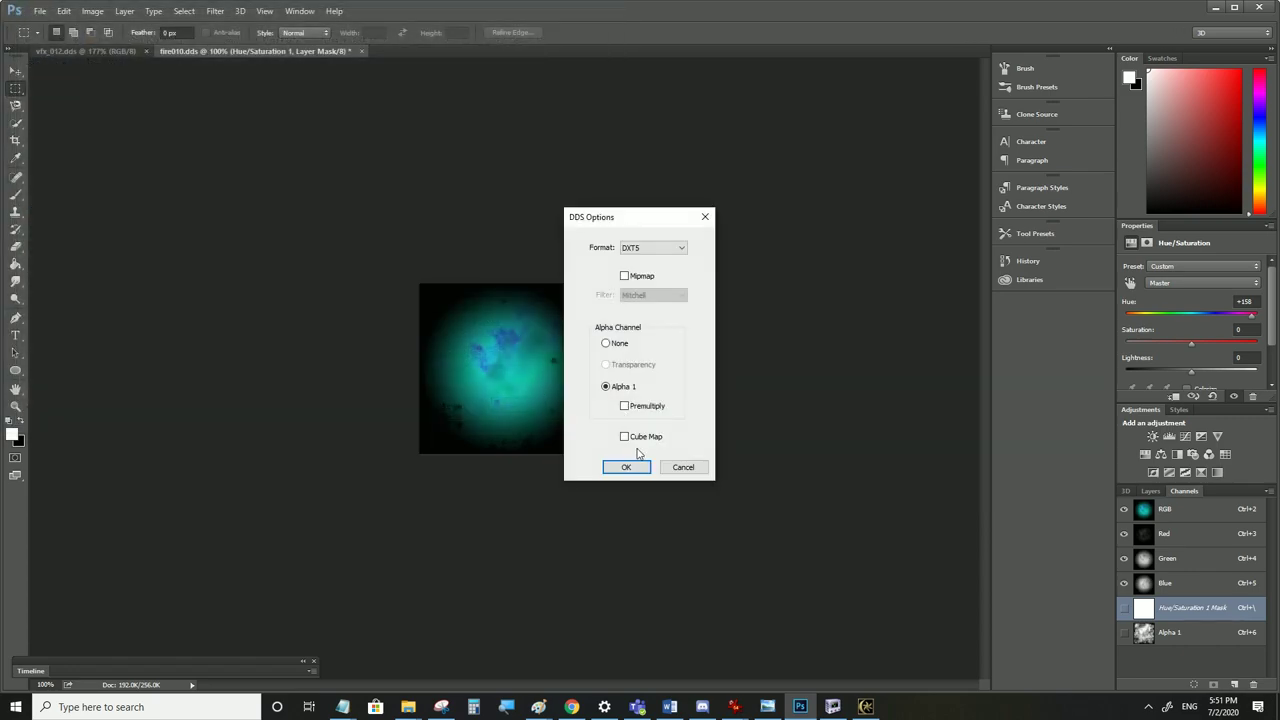
{"action": "left_click", "coordinate": [622, 465]}
Assign the particles' texture to zzzzzzzzyyyyfire010.dds from the ARK_M folder
{"action": "left_click", "coordinate": [834, 706]}
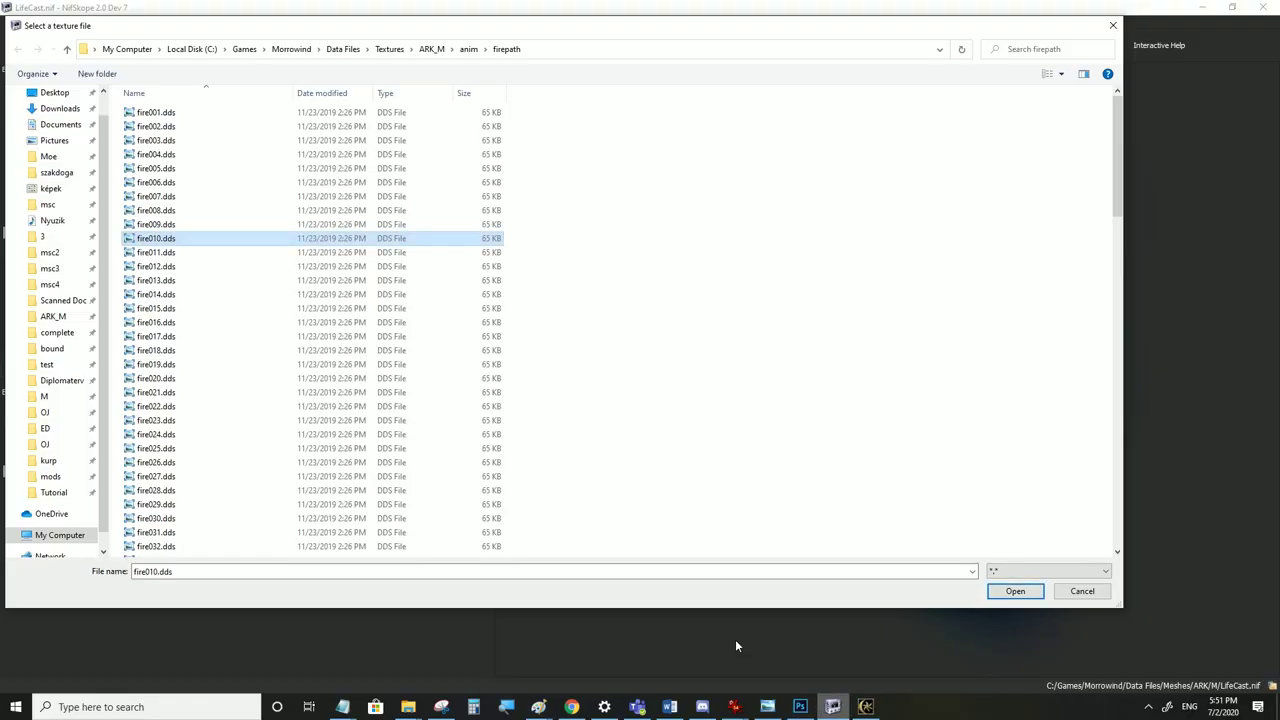
{"action": "left_click", "coordinate": [1112, 26]}
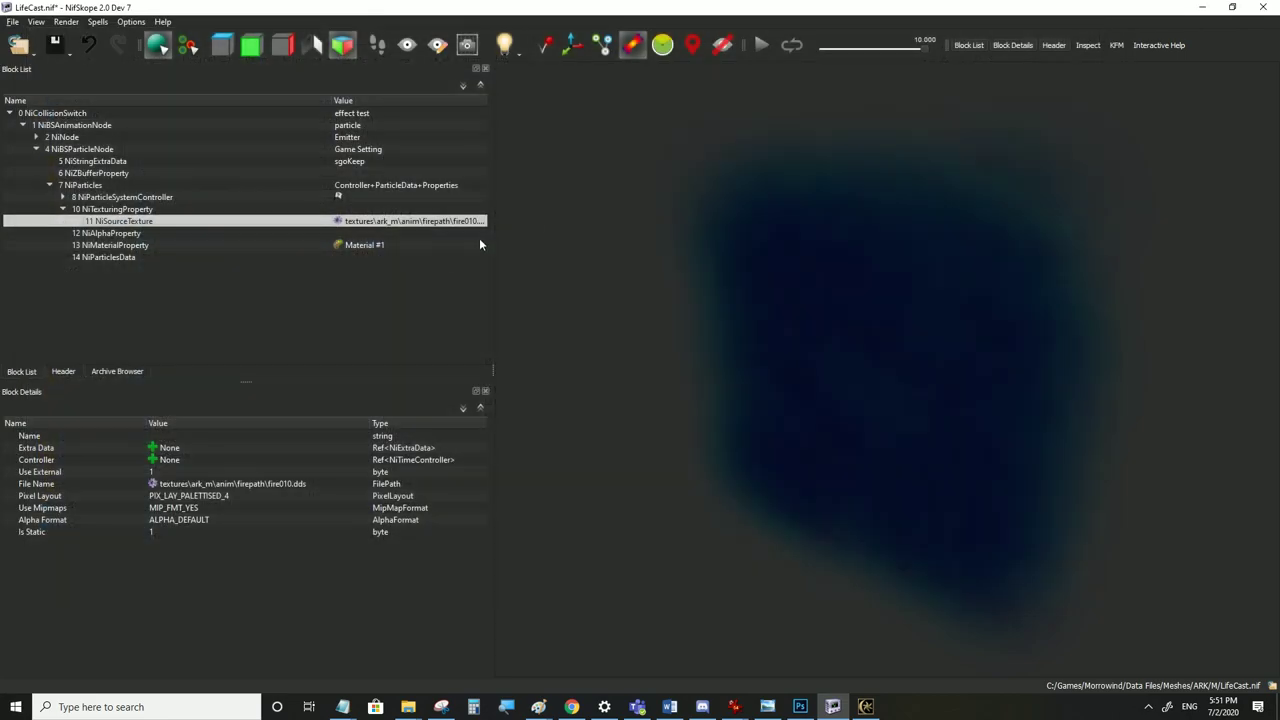
{"action": "left_click", "coordinate": [339, 221]}
{"action": "left_click_drag", "start_coordinate": [1118, 113], "coordinate": [1123, 466]}
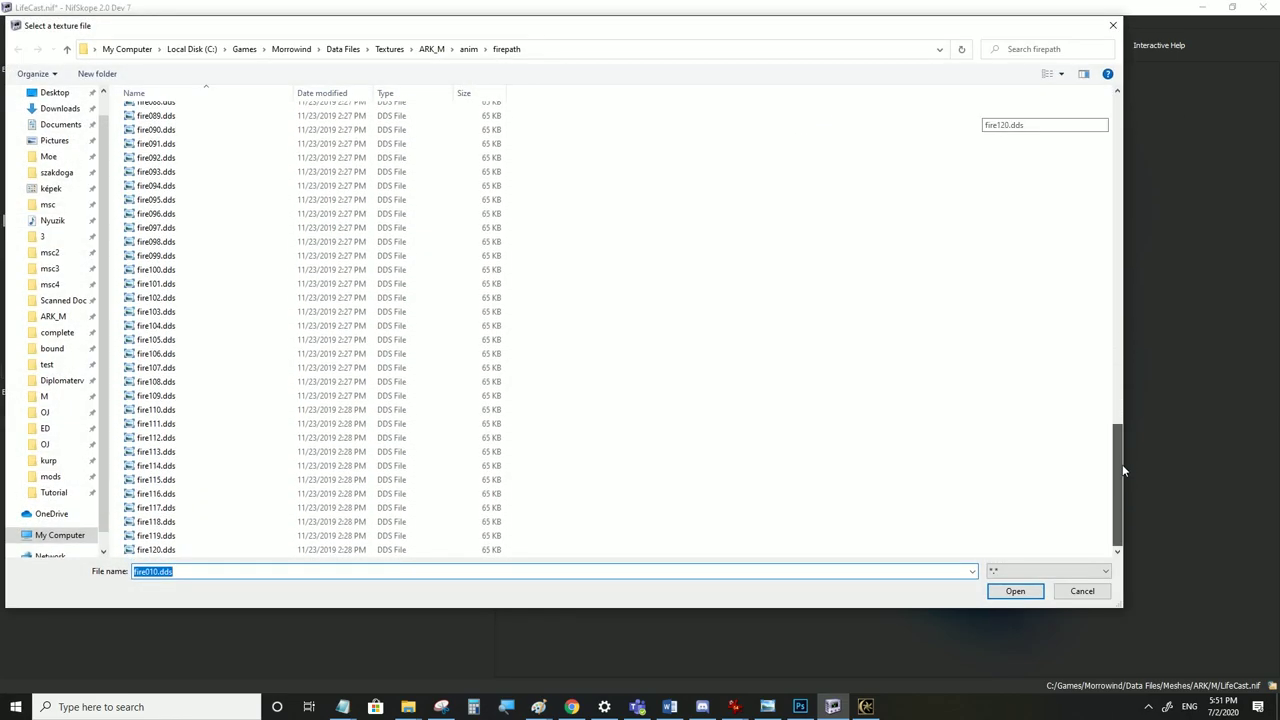
{"action": "left_click", "coordinate": [431, 49]}
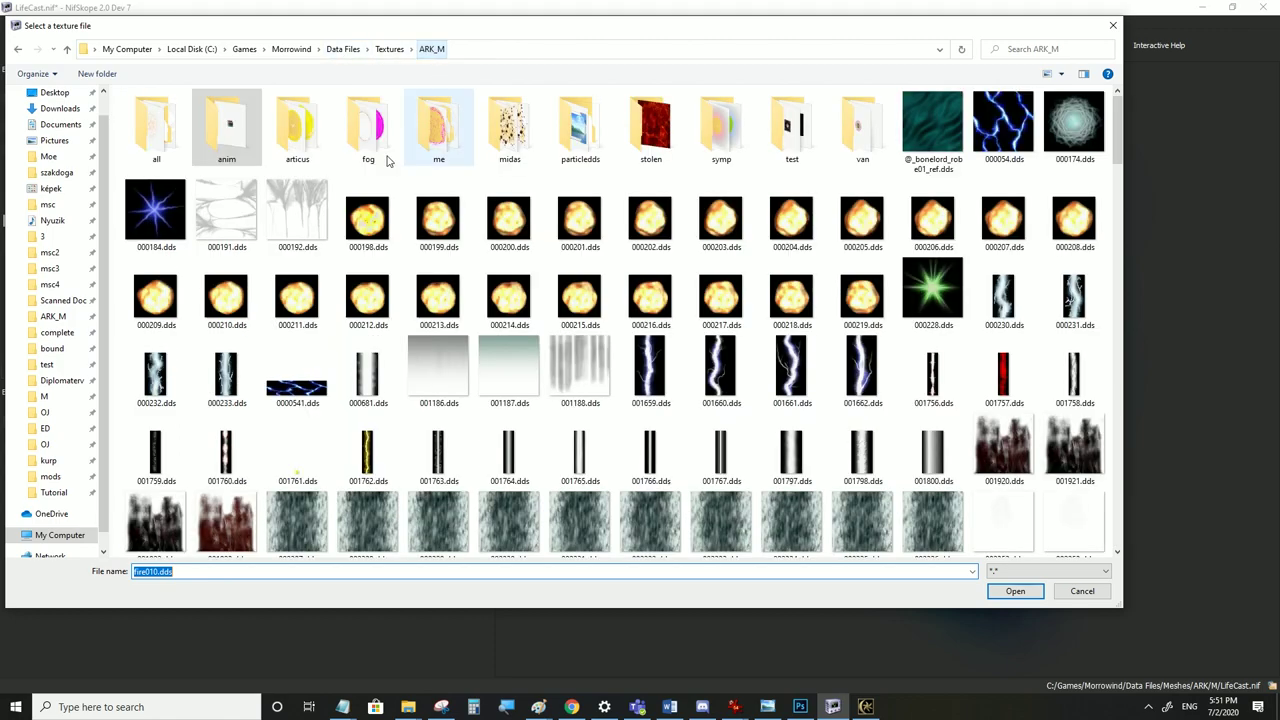
{"action": "left_click_drag", "start_coordinate": [1117, 150], "coordinate": [1091, 531]}
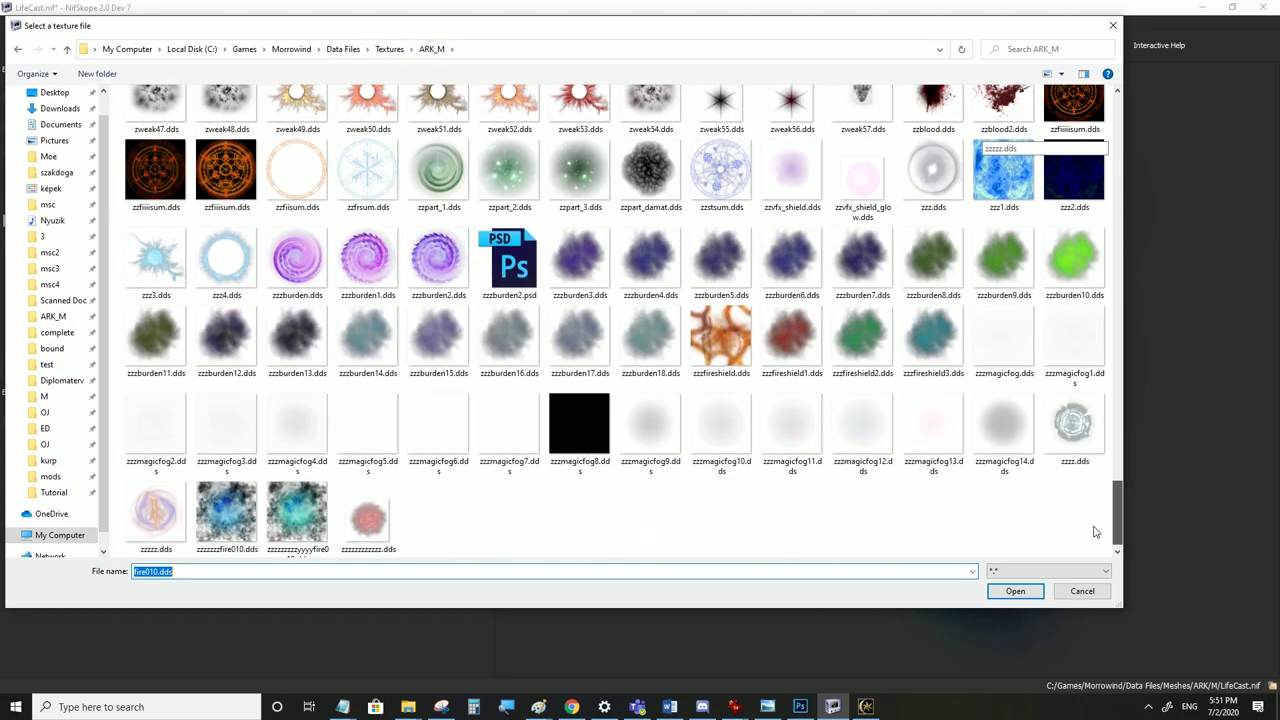
{"action": "left_click", "coordinate": [302, 502]}
{"action": "left_click", "coordinate": [1015, 591]}
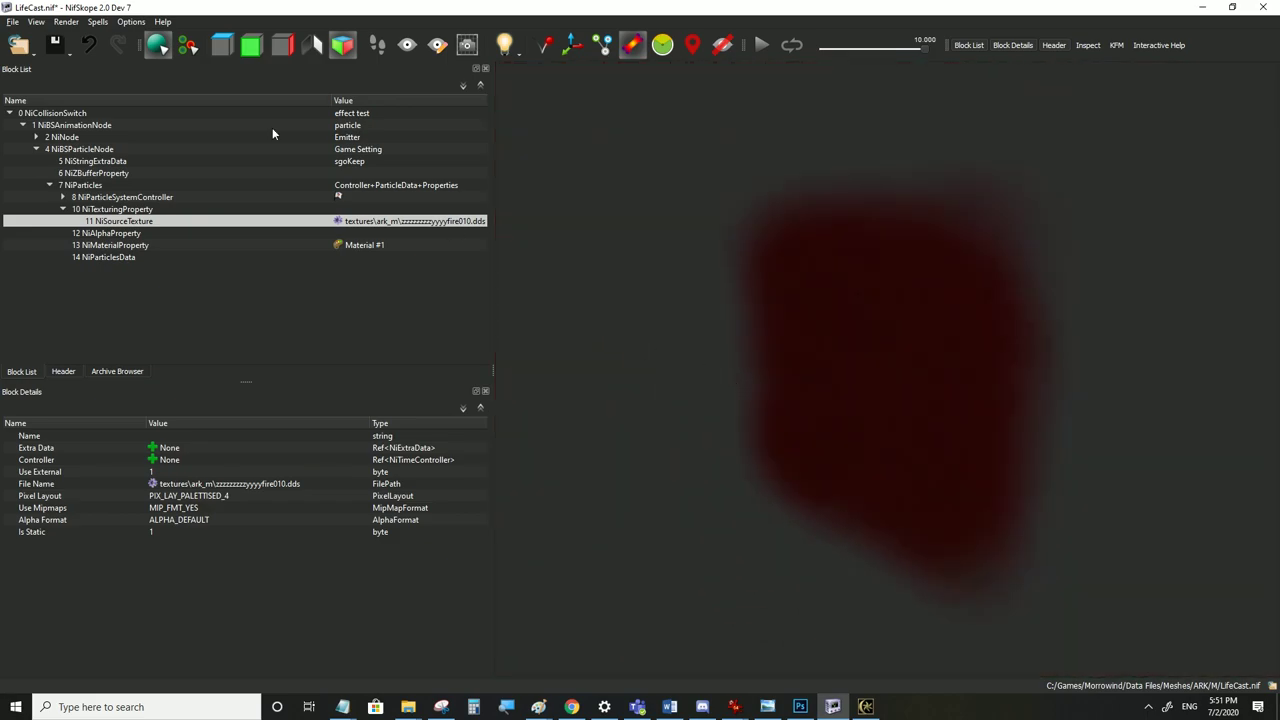
Save LifeCast.nif and switch to Morrowind to see the change
{"action": "left_click", "coordinate": [12, 21]}
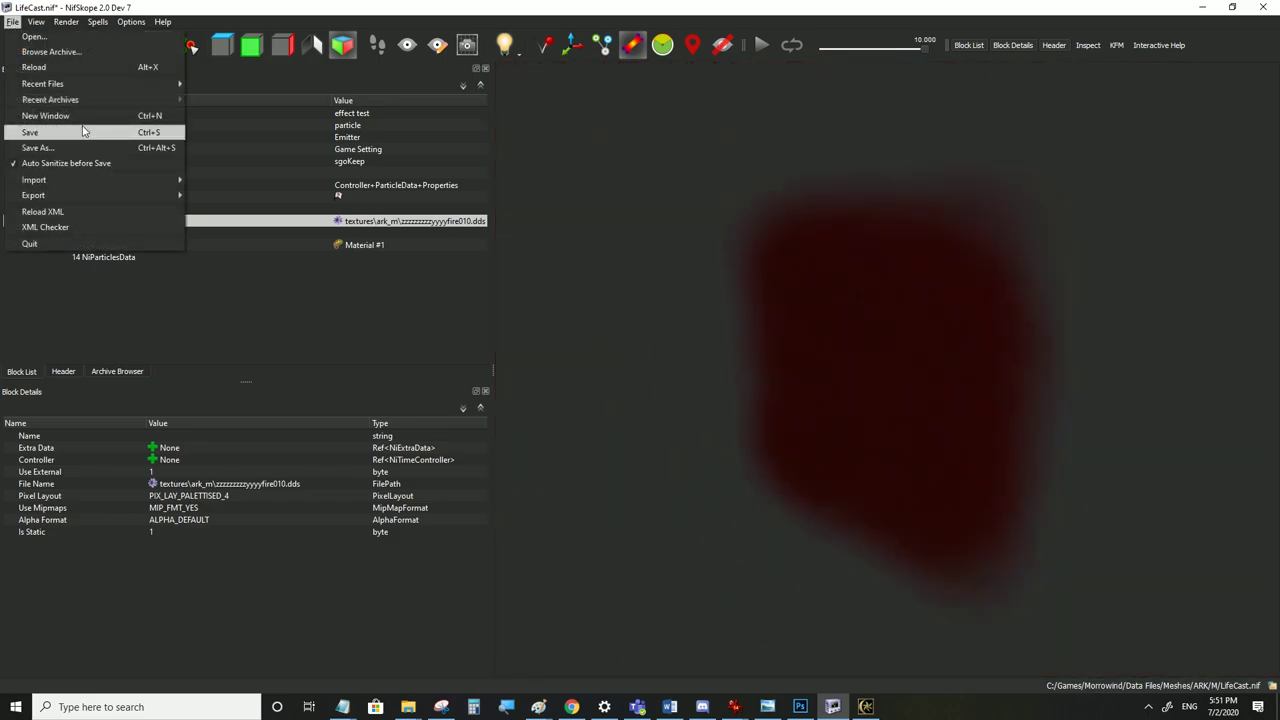
{"action": "left_click", "coordinate": [84, 131]}
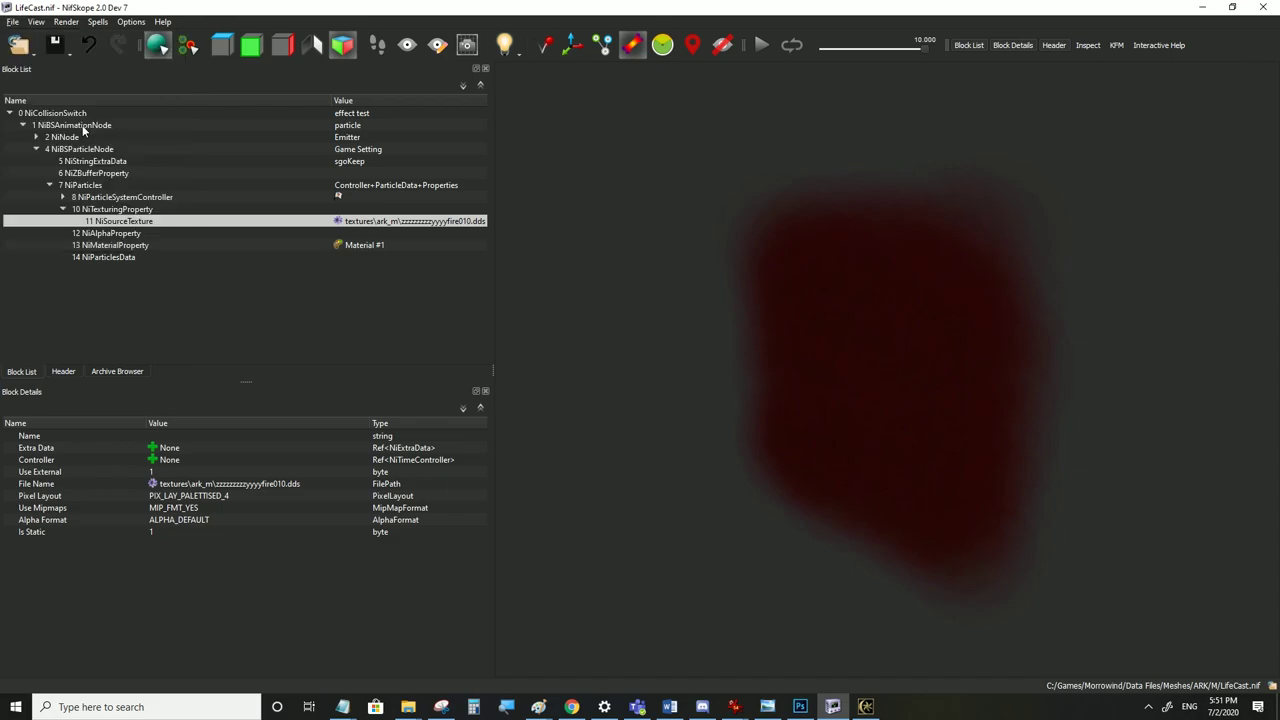
{"action": "left_click", "coordinate": [866, 706]}
Walk around the red particle column, backing away and then walking into its cloud
{"action": "key", "text": "w"}
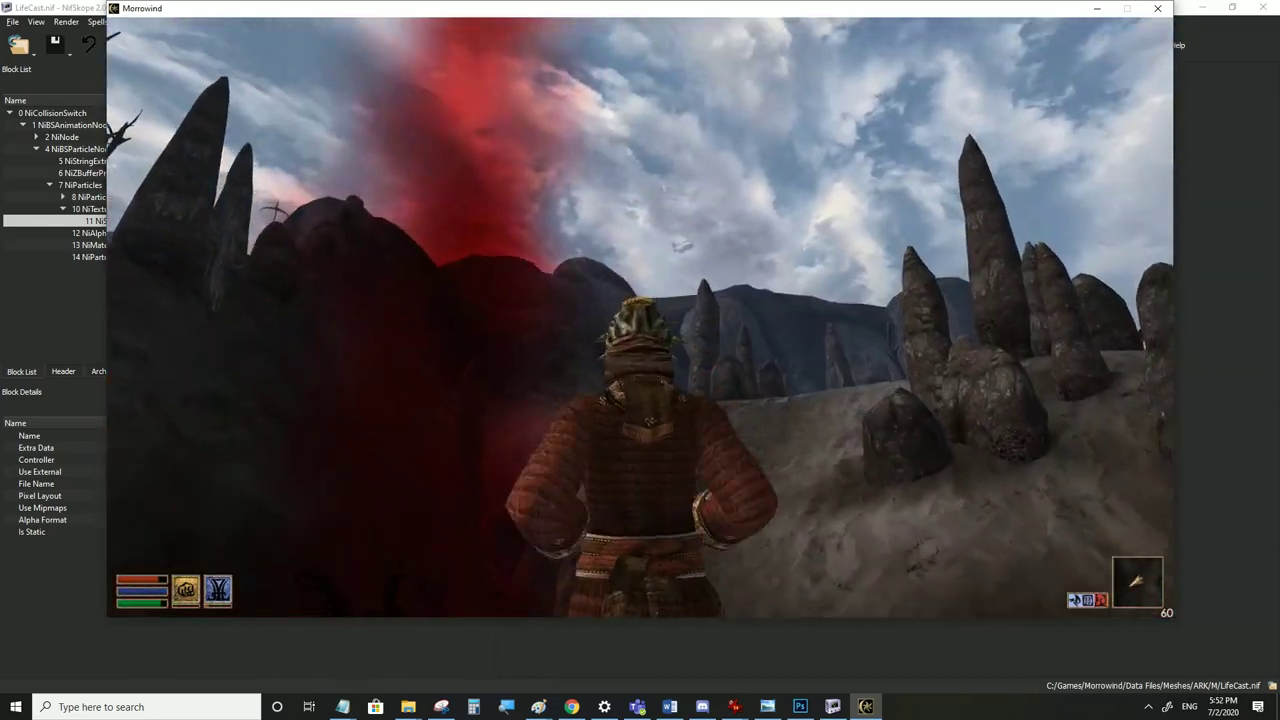
{"action": "key", "text": "s"}
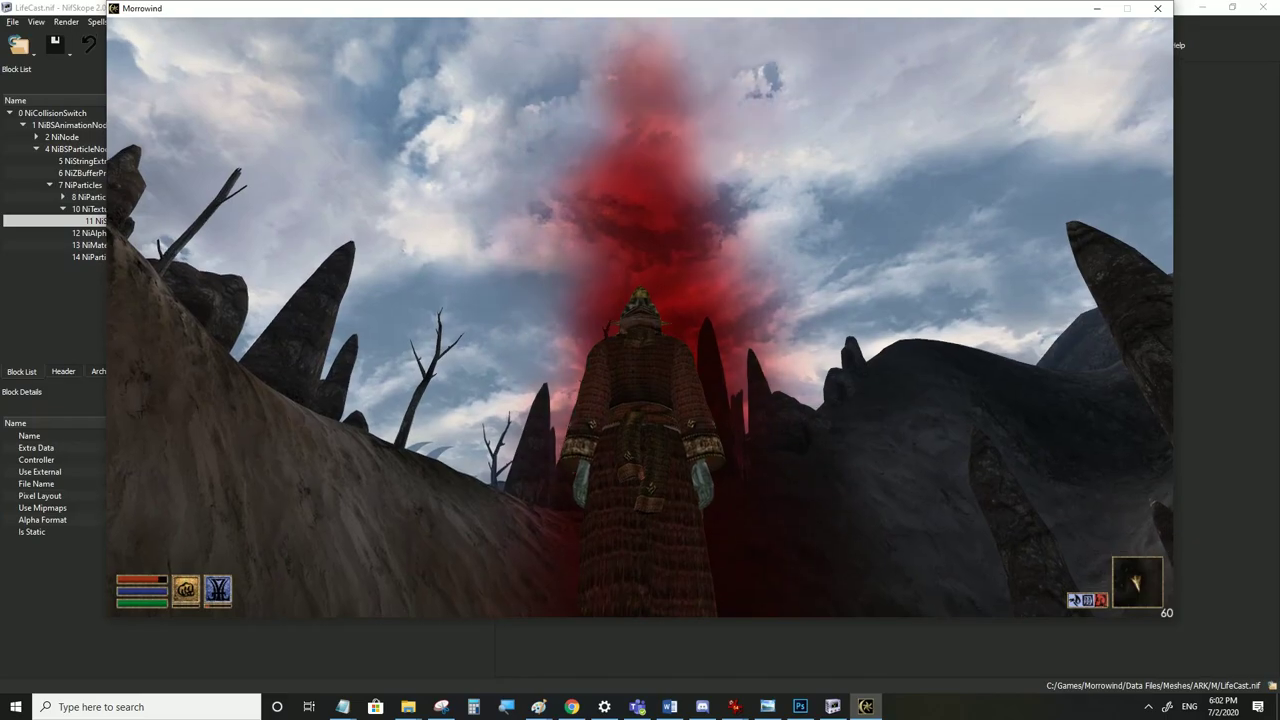
{"action": "key", "text": "w"}
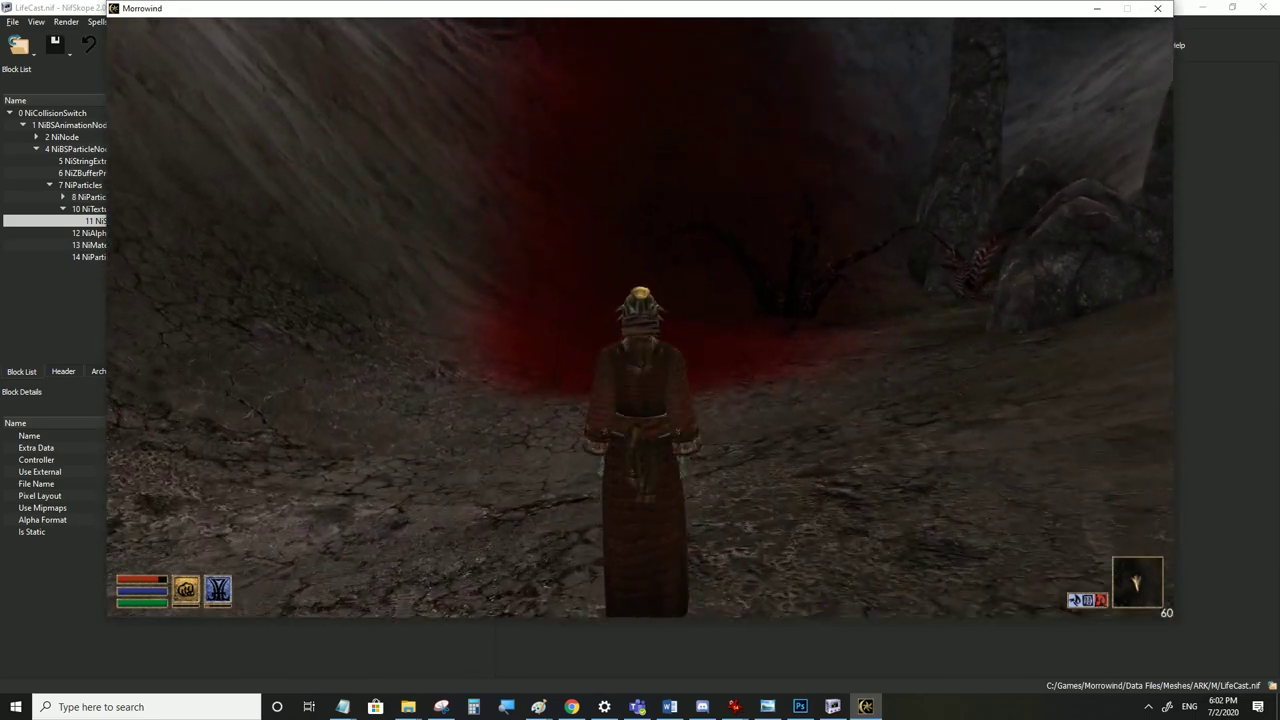
Return to the fire texture in Photoshop, set the brush to 143 px and shift Hue to -88 for purple
{"action": "key", "text": "alt+Tab"}
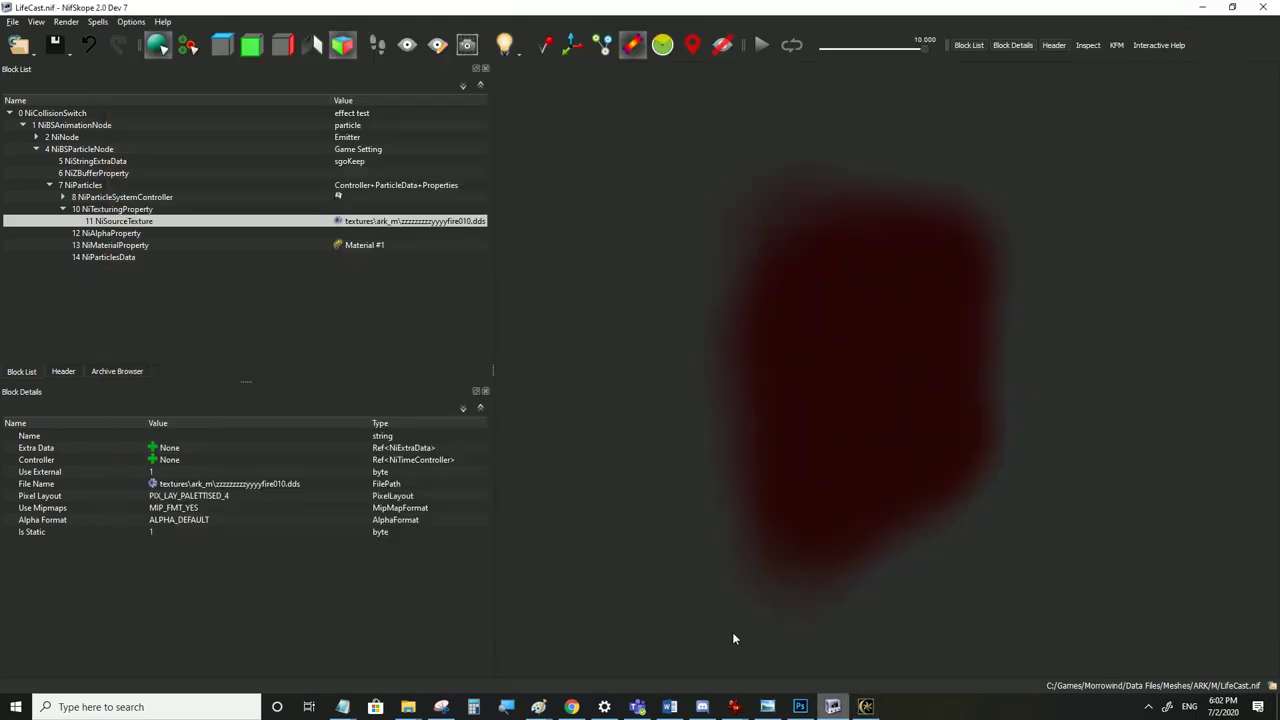
{"action": "left_click", "coordinate": [800, 706]}
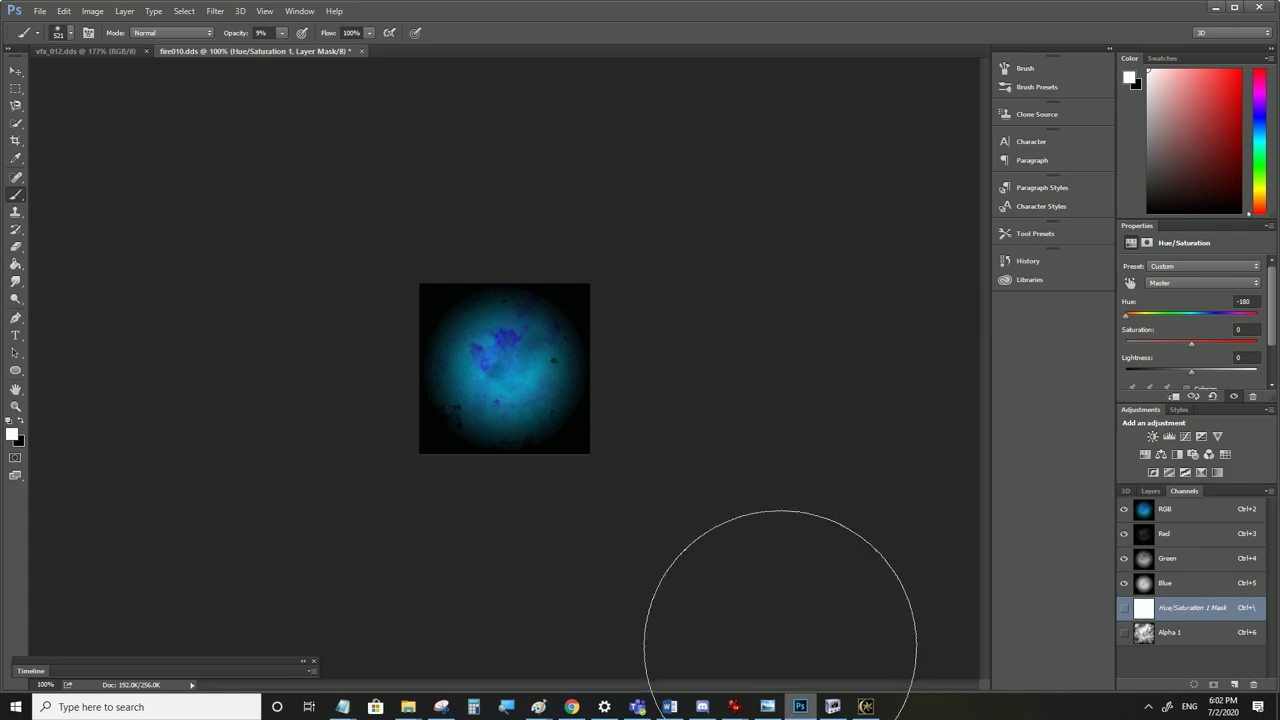
{"action": "right_click_drag", "start_coordinate": [520, 368], "coordinate": [388, 380], "text": "alt"}
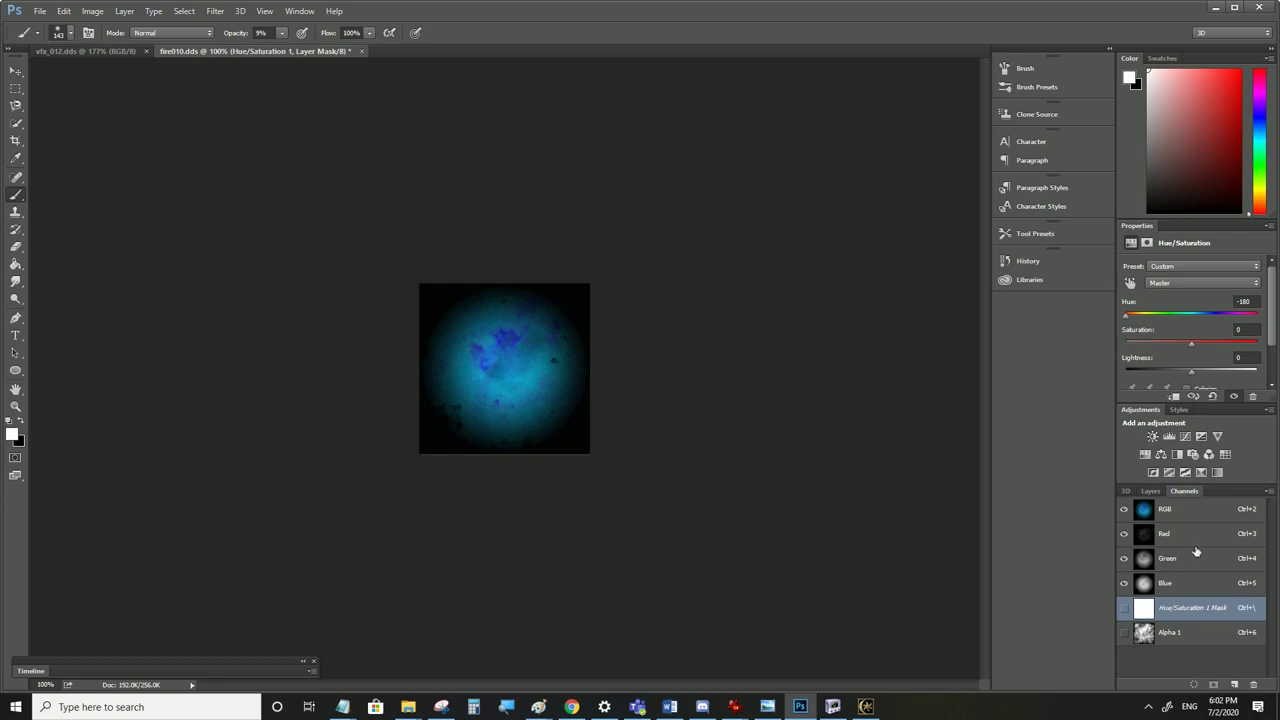
{"action": "mouse_move", "coordinate": [1127, 318]}
{"action": "left_mouse_down"}
{"action": "mouse_move", "coordinate": [1235, 314]}
{"action": "mouse_move", "coordinate": [1138, 314]}
{"action": "mouse_move", "coordinate": [1151, 313]}
{"action": "left_mouse_up"}
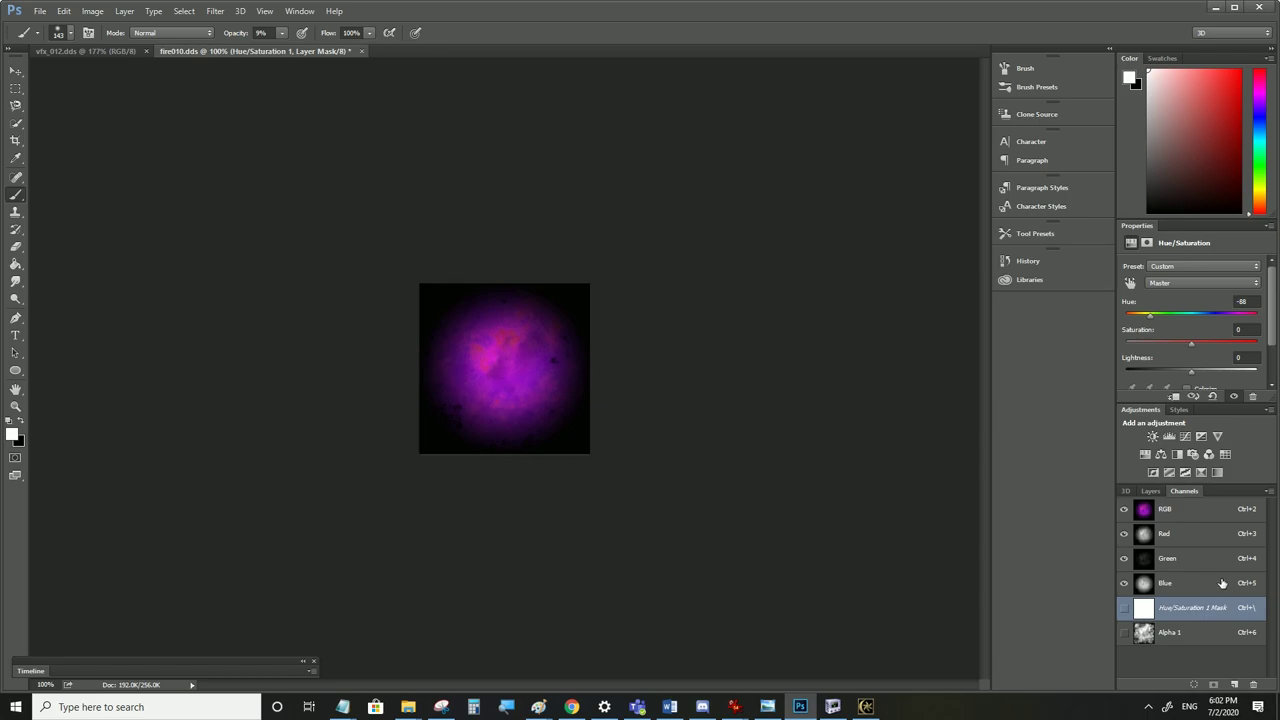
Merge the Hue/Saturation adjustment layer into the Background layer
{"action": "left_click", "coordinate": [1150, 491]}
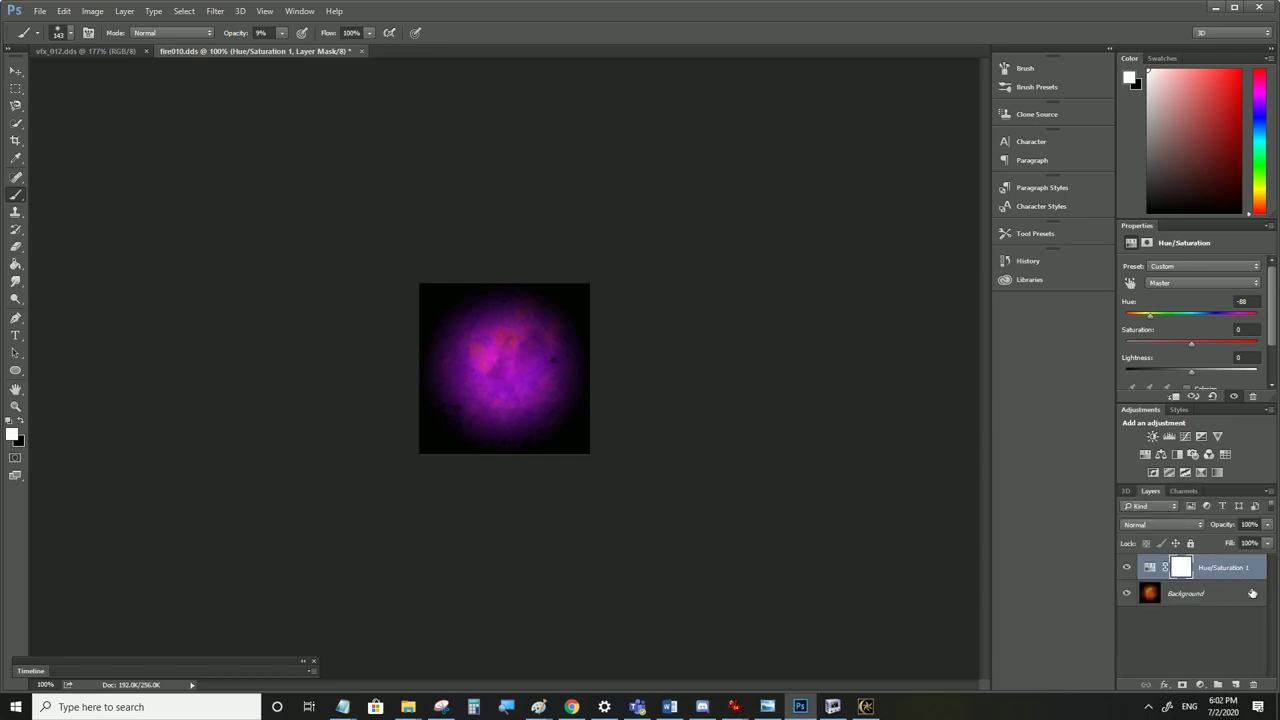
{"action": "left_click", "coordinate": [1252, 593], "text": "shift"}
{"action": "right_click", "coordinate": [1200, 586]}
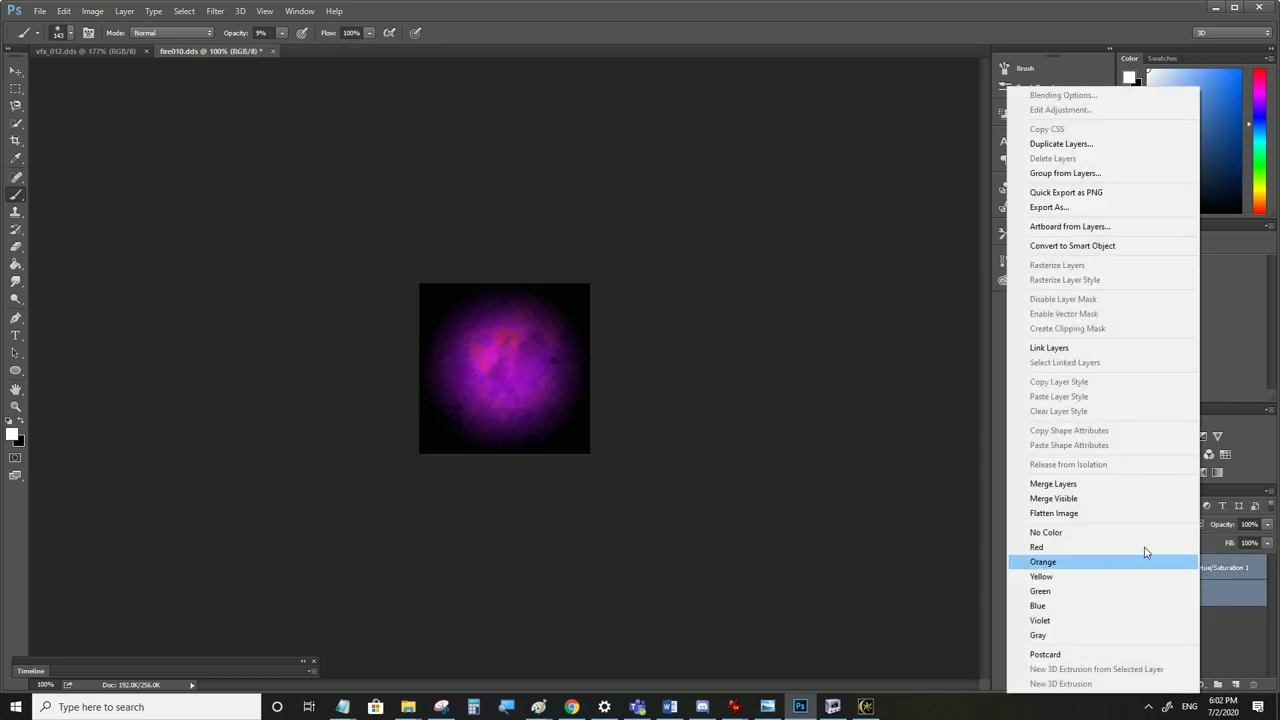
{"action": "left_click", "coordinate": [1078, 485]}
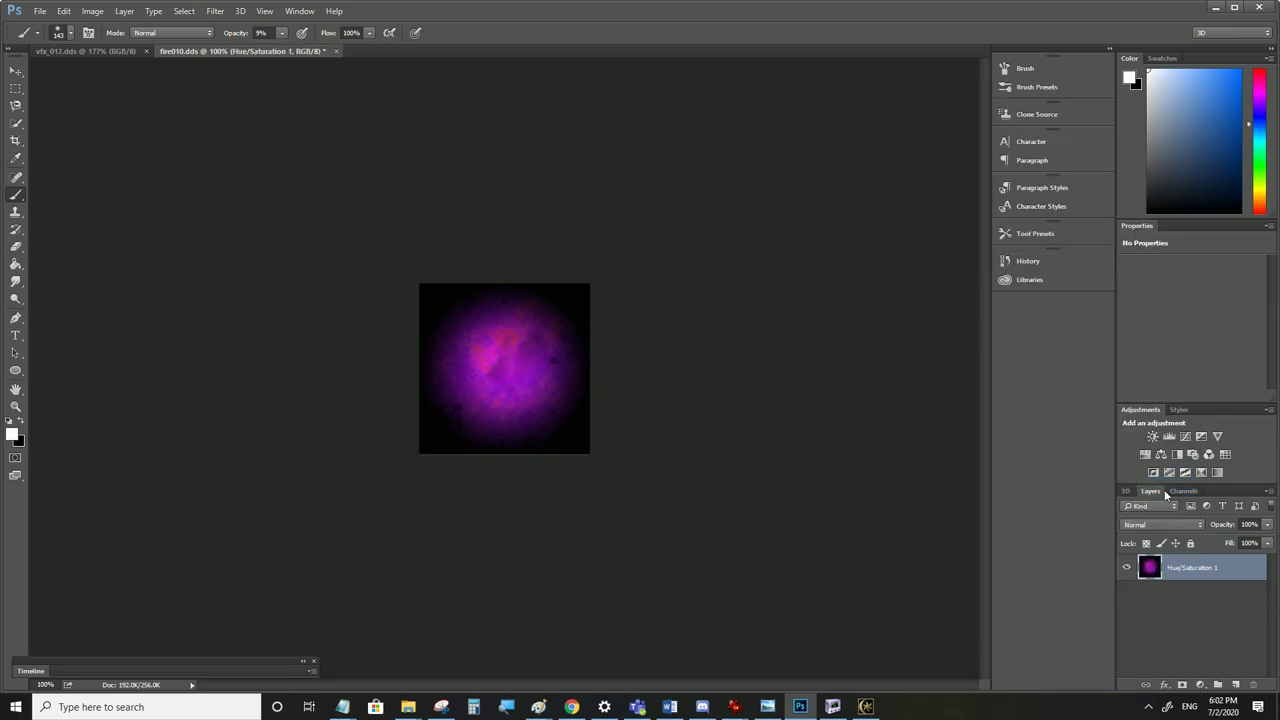
{"action": "left_click", "coordinate": [1184, 491]}
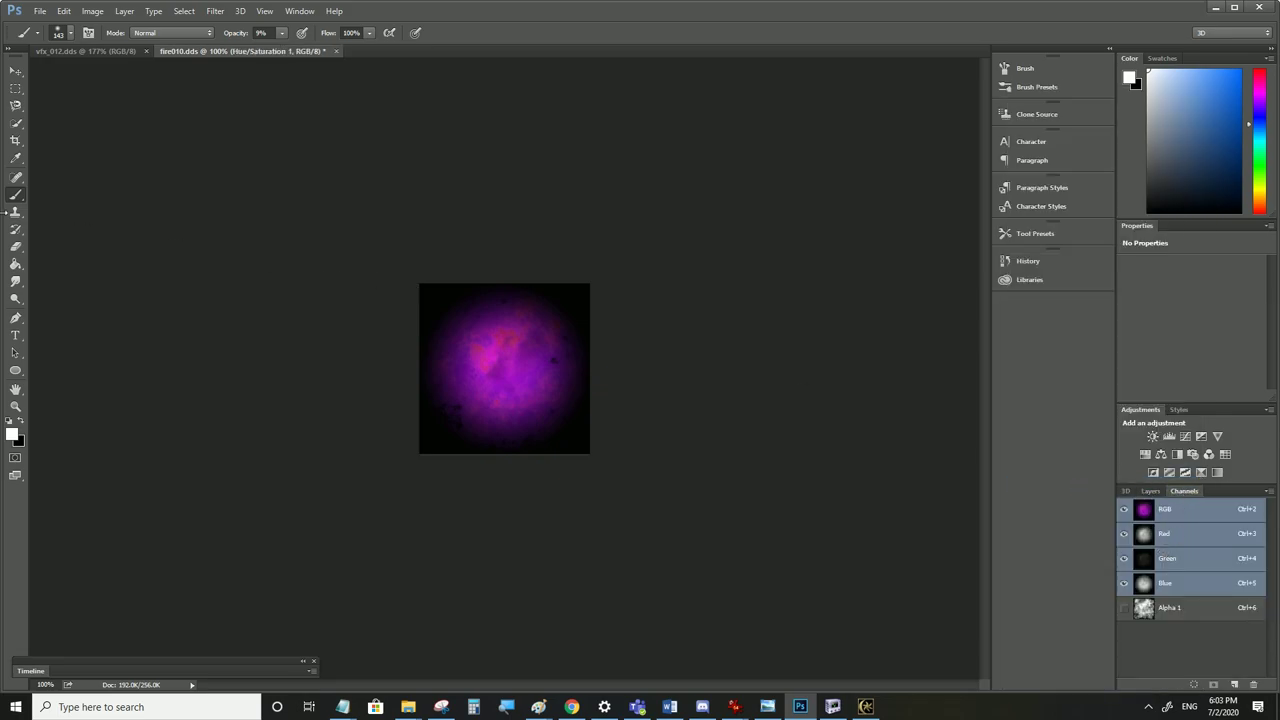
Brighten the purple glow's centre toward white with repeated soft white brush dabs
{"action": "left_click", "coordinate": [511, 370]}
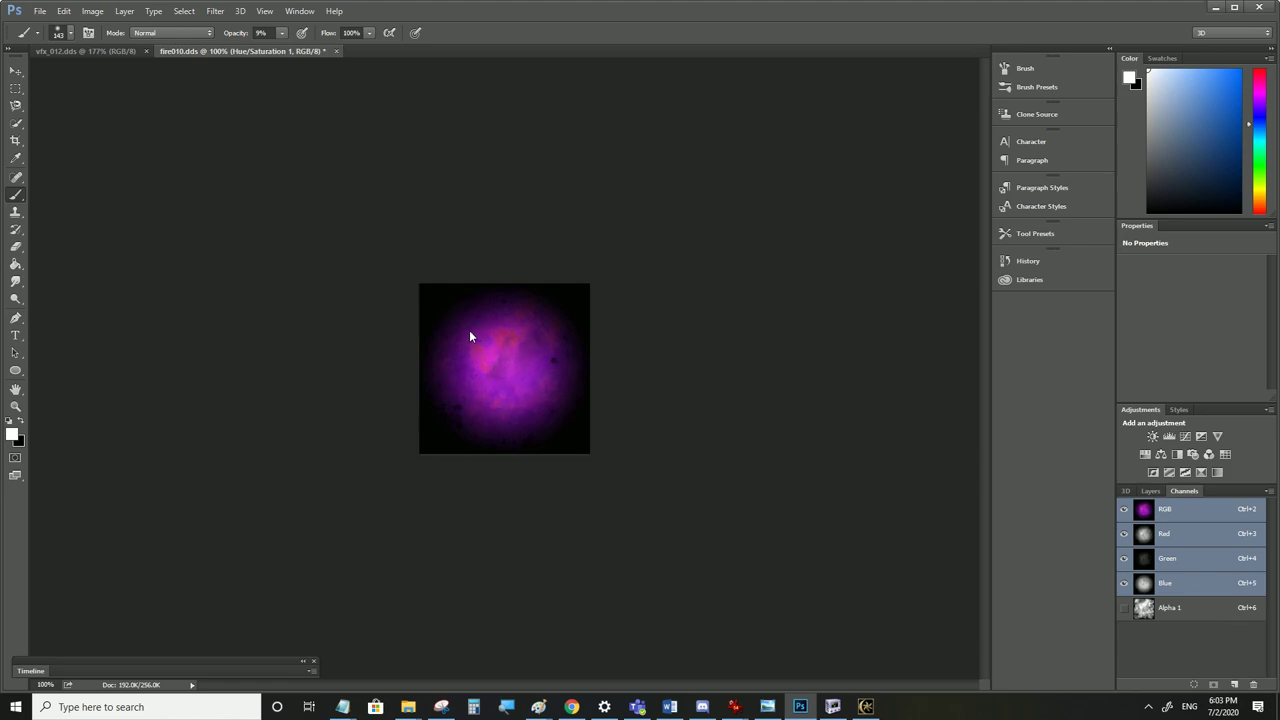
{"action": "left_click", "coordinate": [505, 370]}
{"action": "mouse_move", "coordinate": [504, 370]}
{"action": "right_mouse_down", "text": "alt"}
{"action": "mouse_move", "coordinate": [477, 371]}
{"action": "mouse_move", "coordinate": [518, 373]}
{"action": "mouse_move", "coordinate": [490, 370]}
{"action": "mouse_move", "coordinate": [484, 353]}
{"action": "mouse_move", "coordinate": [518, 373]}
{"action": "mouse_move", "coordinate": [452, 324]}
{"action": "mouse_move", "coordinate": [484, 360]}
{"action": "right_mouse_up", "text": "alt"}
{"action": "left_click", "coordinate": [504, 368]}
{"action": "left_click", "coordinate": [503, 368]}
{"action": "left_click", "coordinate": [501, 367]}
{"action": "left_click", "coordinate": [508, 369]}
{"action": "left_click", "coordinate": [508, 370]}
{"action": "left_click", "coordinate": [506, 371]}
{"action": "left_click", "coordinate": [501, 371]}
{"action": "left_click", "coordinate": [518, 373]}
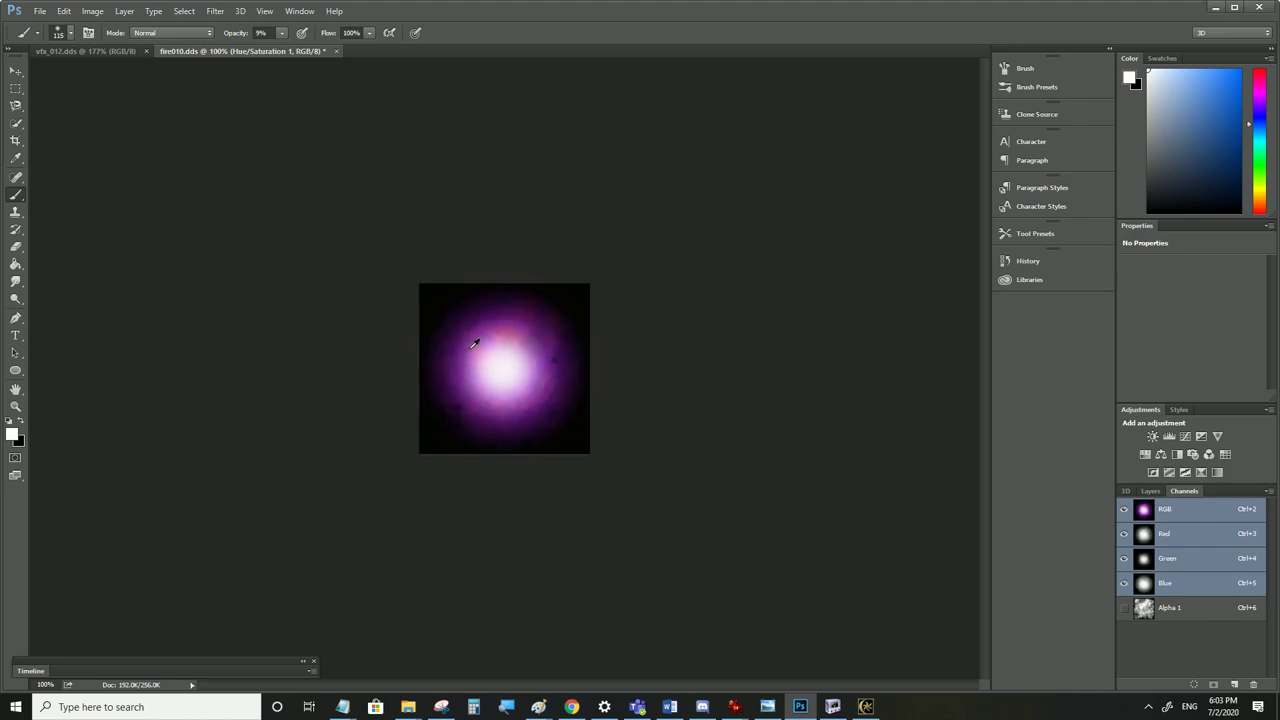
Lighten the centre of the Alpha 1 channel with an 87–113 px white brush
{"action": "mouse_move", "coordinate": [475, 343]}
{"action": "right_mouse_down", "text": "alt"}
{"action": "mouse_move", "coordinate": [491, 371]}
{"action": "mouse_move", "coordinate": [482, 350]}
{"action": "right_mouse_up", "text": "alt"}
{"action": "left_click", "coordinate": [1160, 607]}
{"action": "left_click_drag", "start_coordinate": [489, 347], "coordinate": [481, 346]}
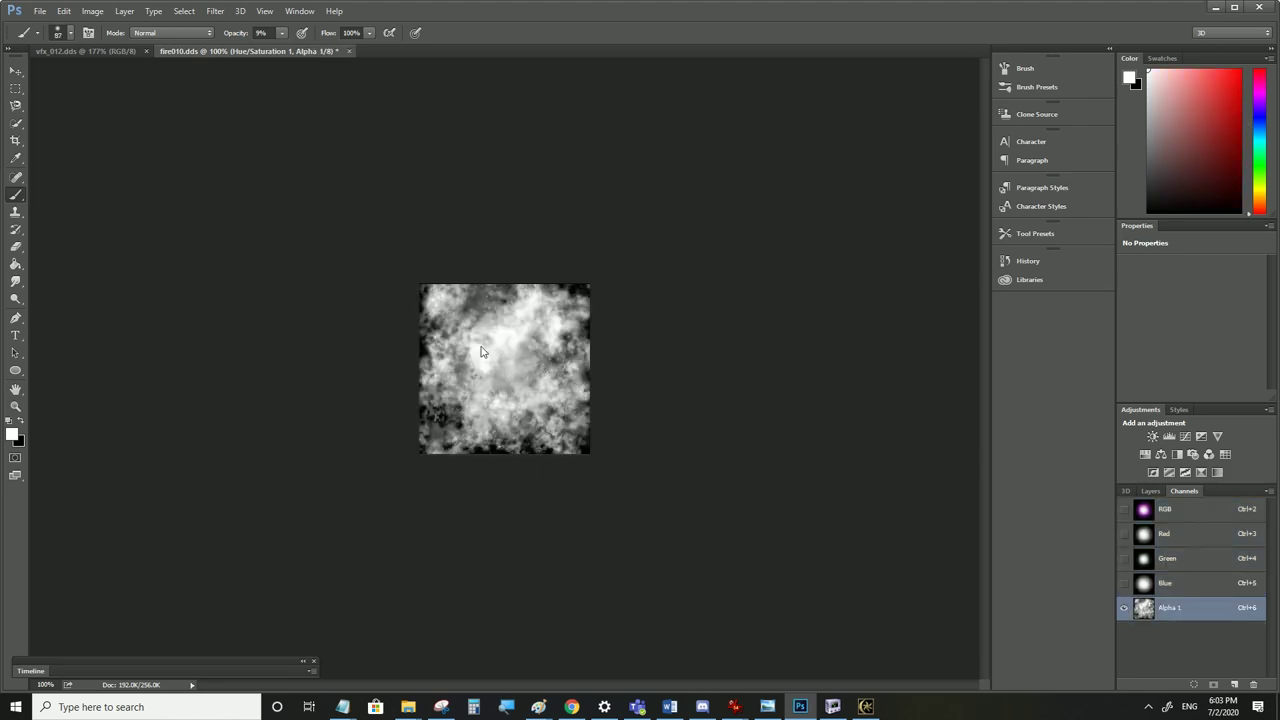
{"action": "right_click_drag", "start_coordinate": [465, 350], "coordinate": [477, 346], "text": "alt"}
{"action": "left_click", "coordinate": [478, 350]}
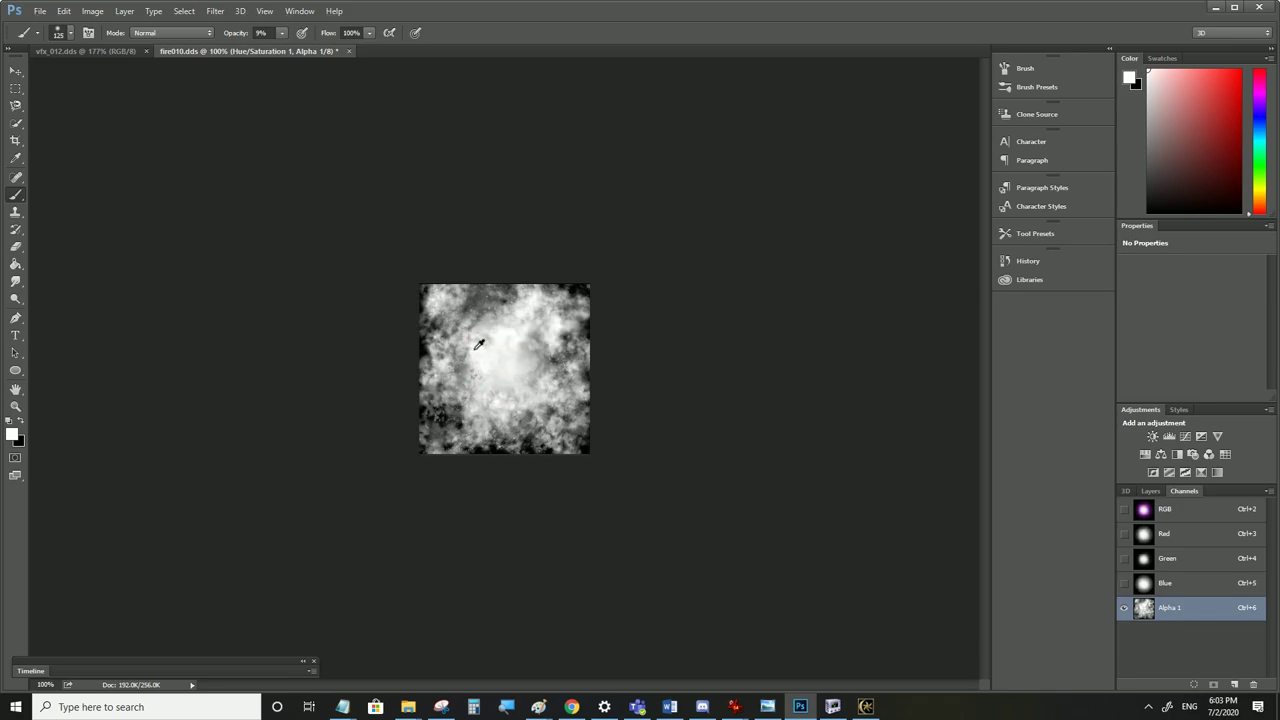
Smudge the purple glow's centre in the RGB image with the Smudge tool
{"action": "left_click", "coordinate": [1158, 509]}
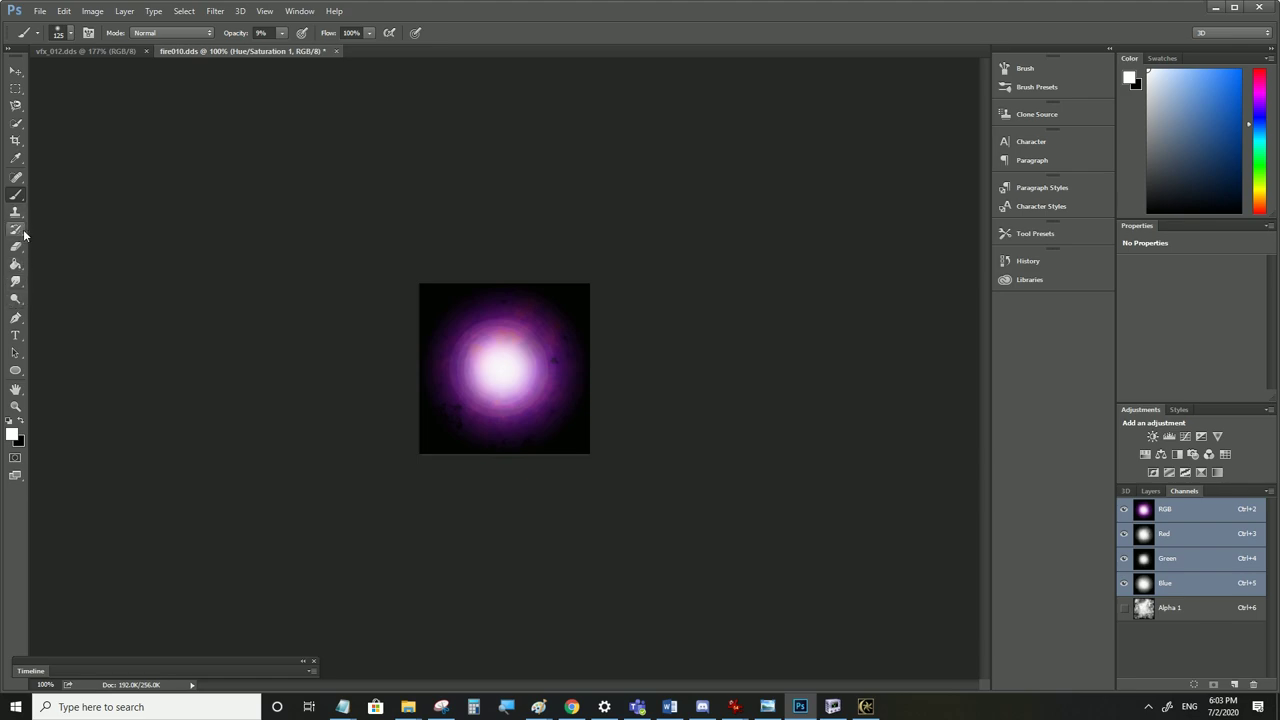
{"action": "left_click", "coordinate": [15, 281]}
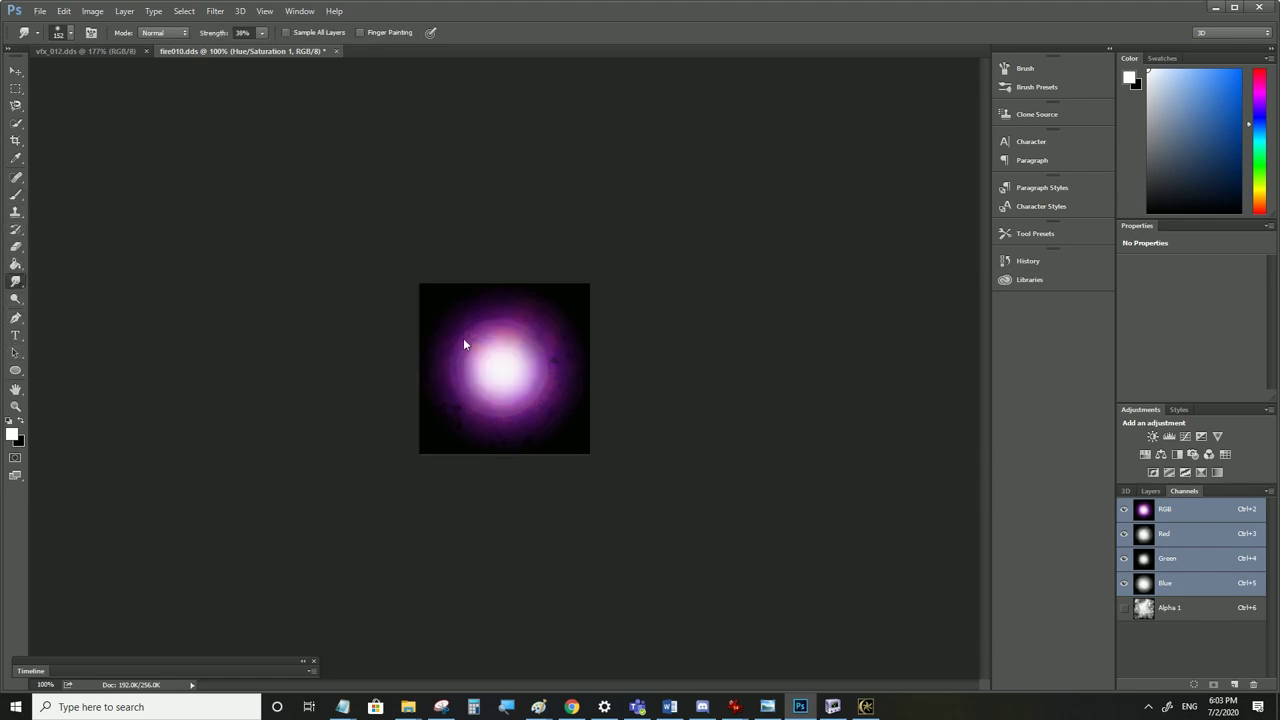
{"action": "right_click_drag", "start_coordinate": [490, 369], "coordinate": [543, 392], "text": "alt"}
{"action": "left_click_drag", "start_coordinate": [440, 316], "coordinate": [444, 318]}
{"action": "left_click", "coordinate": [1190, 612]}
Save the texture as zzzzzzzzyyyyfire01011.dds in DDS format in the ARK_M textures folder
{"action": "left_click", "coordinate": [40, 11]}
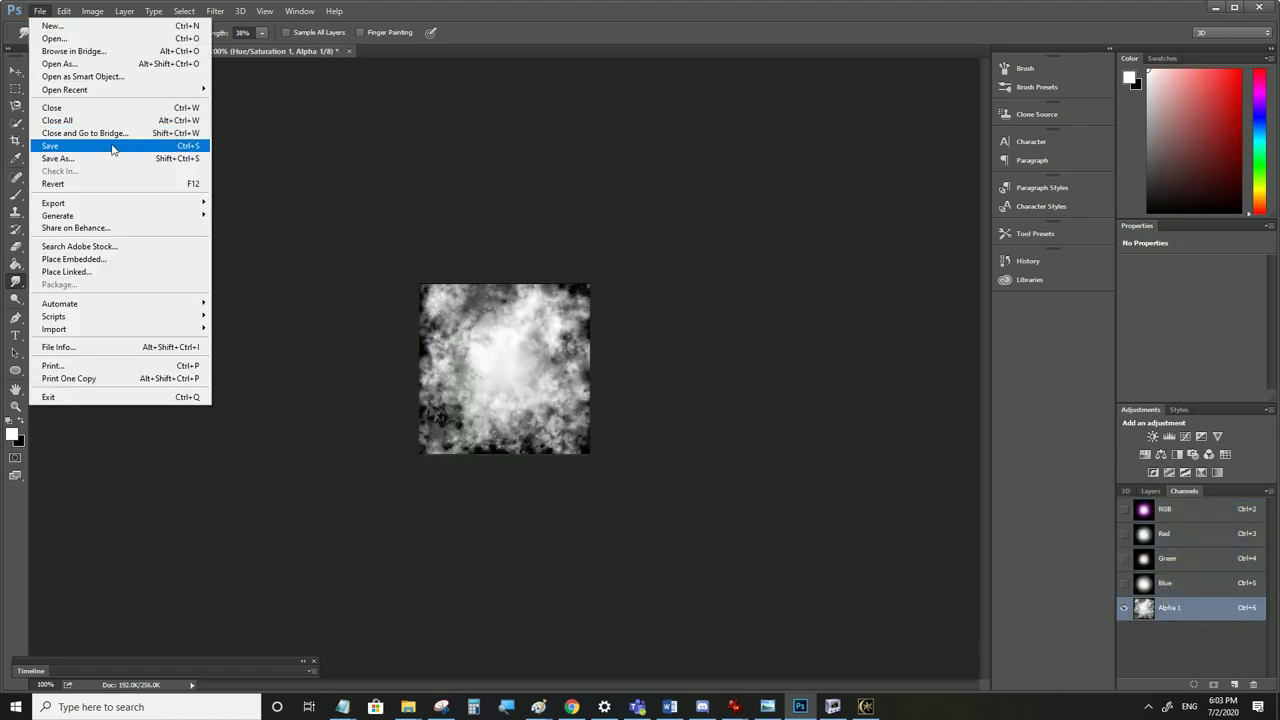
{"action": "left_click", "coordinate": [112, 146]}
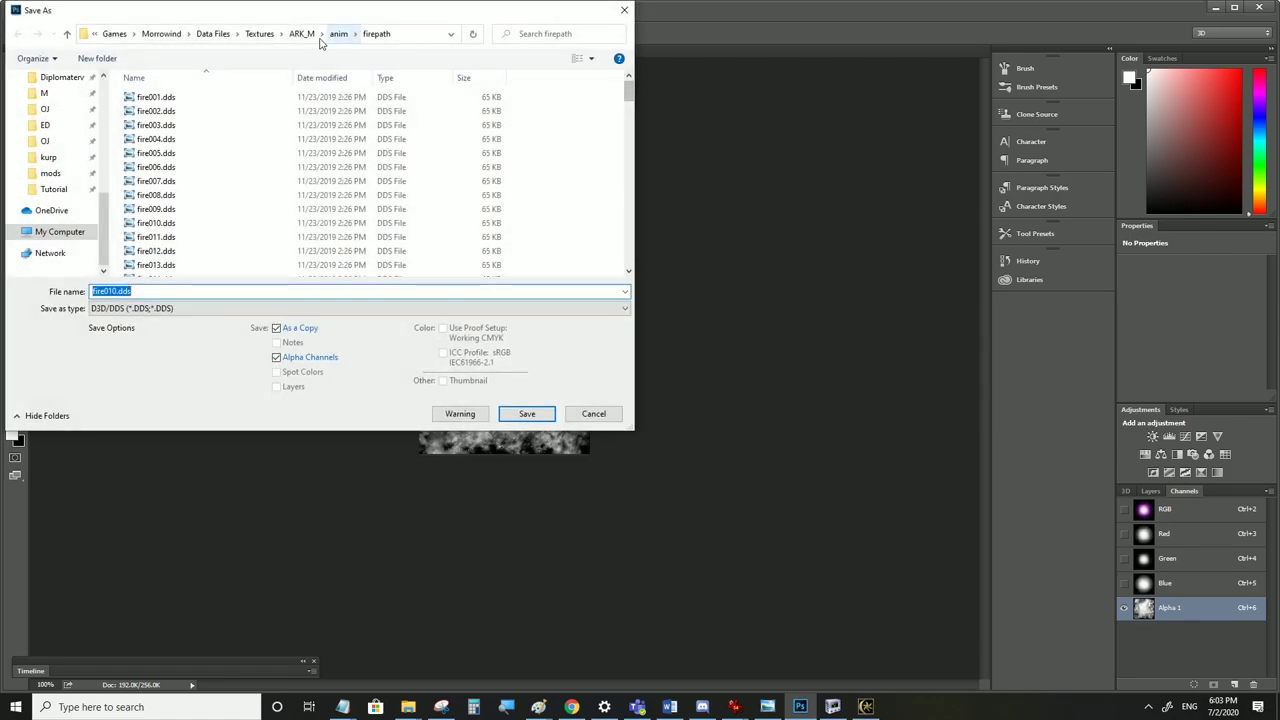
{"action": "left_click", "coordinate": [302, 34]}
{"action": "scroll", "coordinate": [628, 268], "scroll_direction": "down", "scroll_amount": 5}
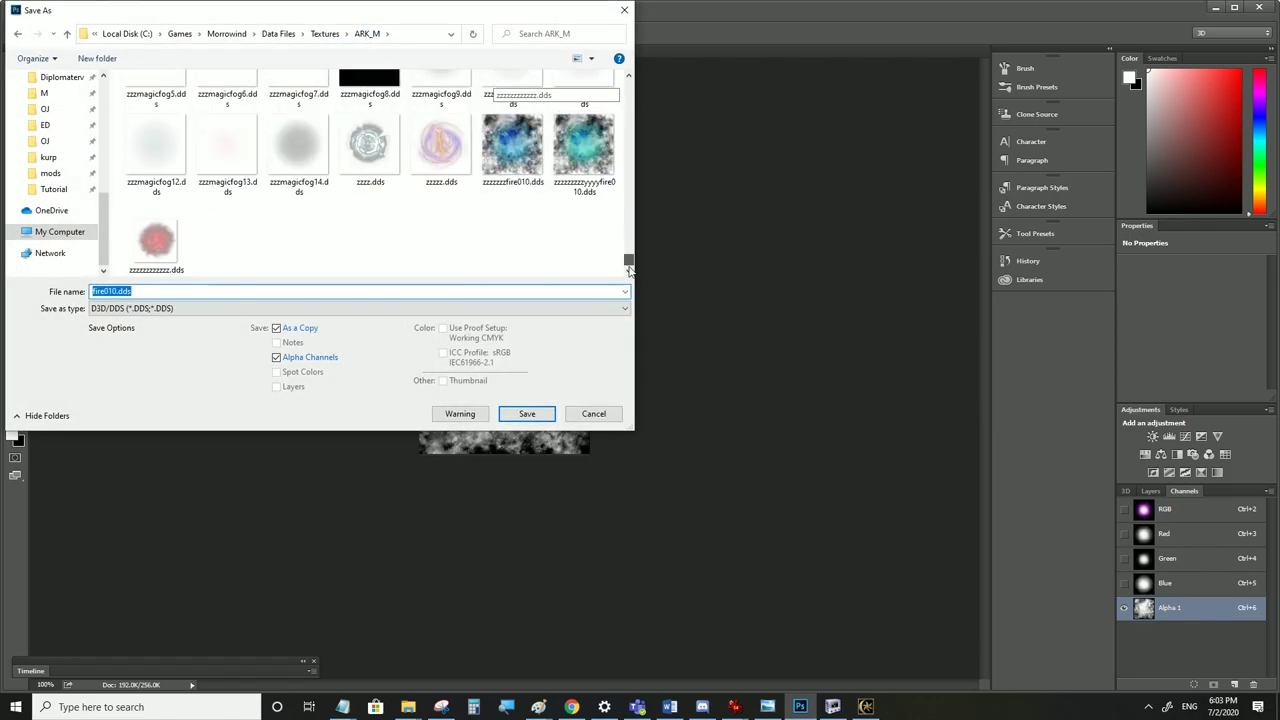
{"action": "left_click", "coordinate": [584, 145]}
{"action": "left_click", "coordinate": [160, 291]}
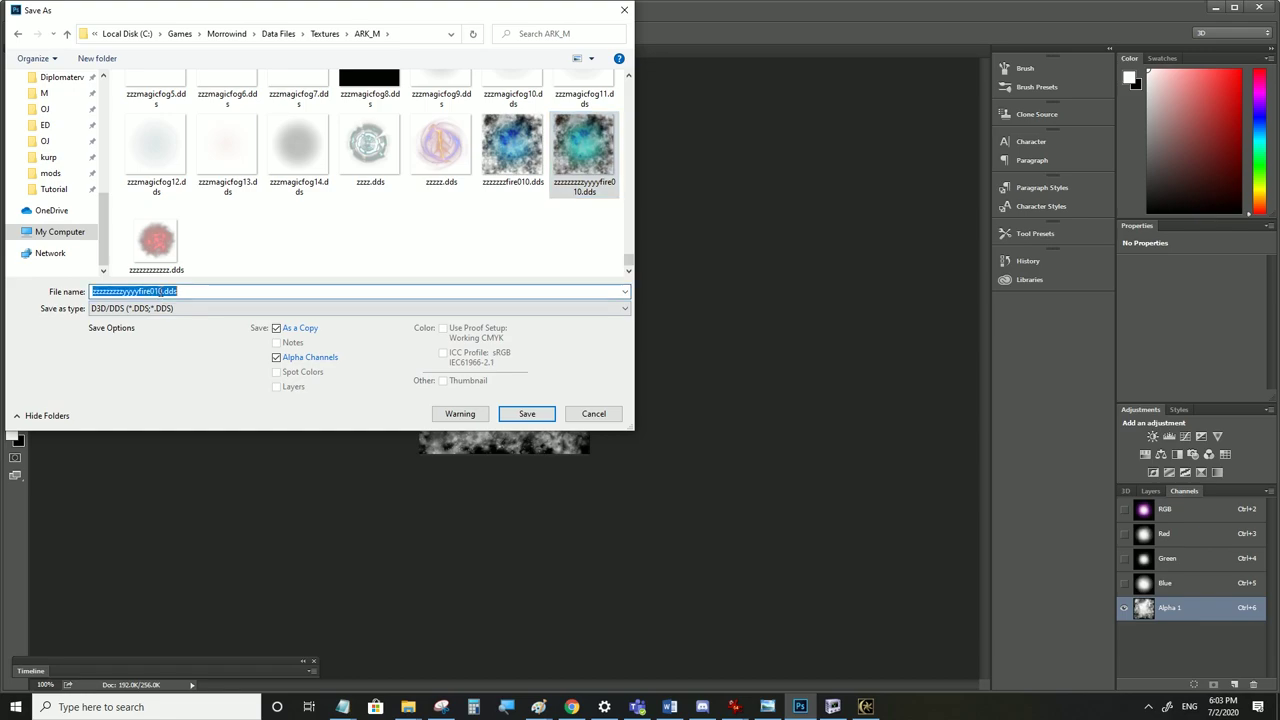
{"action": "left_click", "coordinate": [160, 291]}
{"action": "type", "text": "11"}
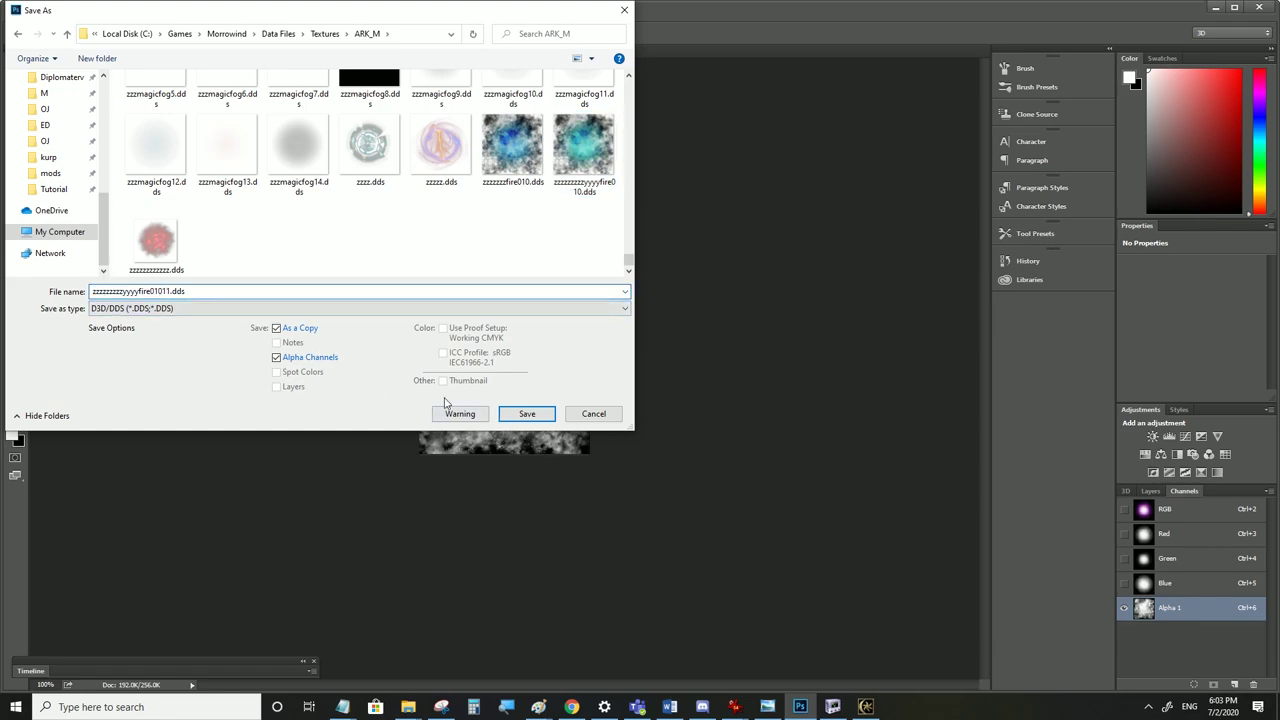
{"action": "left_click", "coordinate": [121, 311]}
{"action": "left_click", "coordinate": [121, 373]}
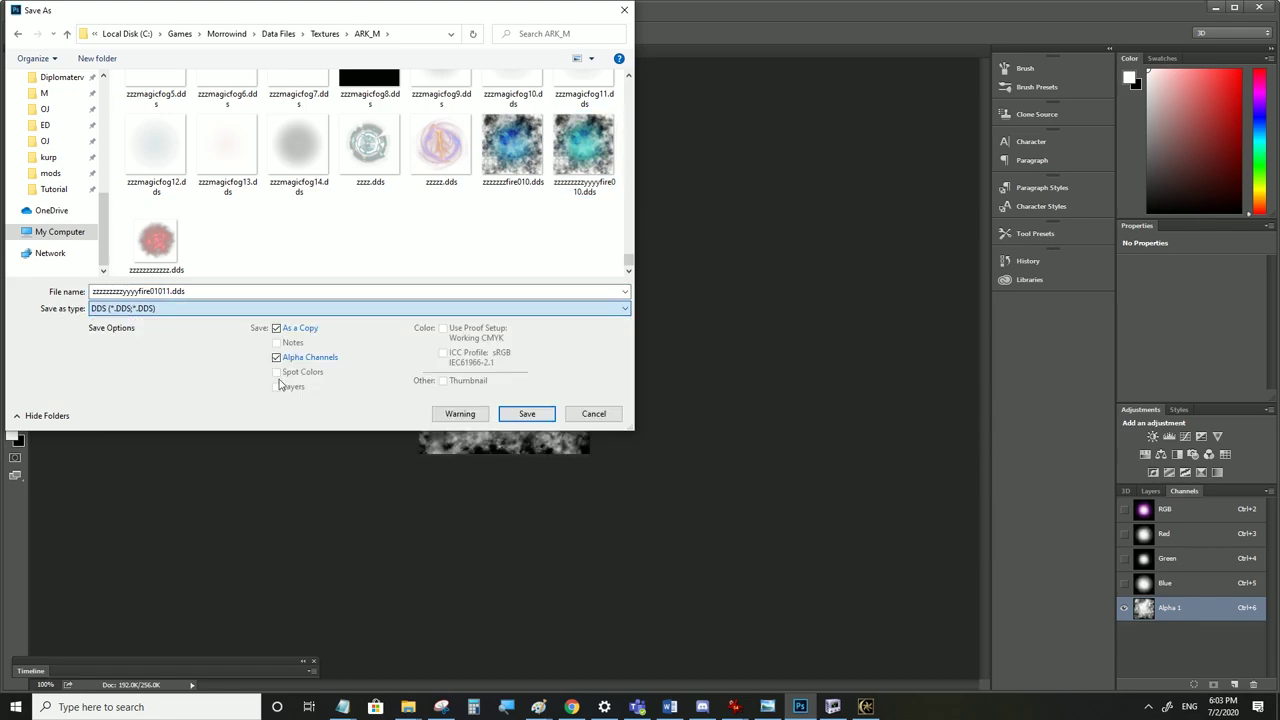
{"action": "left_click", "coordinate": [546, 420]}
{"action": "left_click", "coordinate": [626, 463]}
Point the NiSourceTexture file name to the new zzzzzzzzyyyyfire01011.dds texture
{"action": "left_click", "coordinate": [832, 706]}
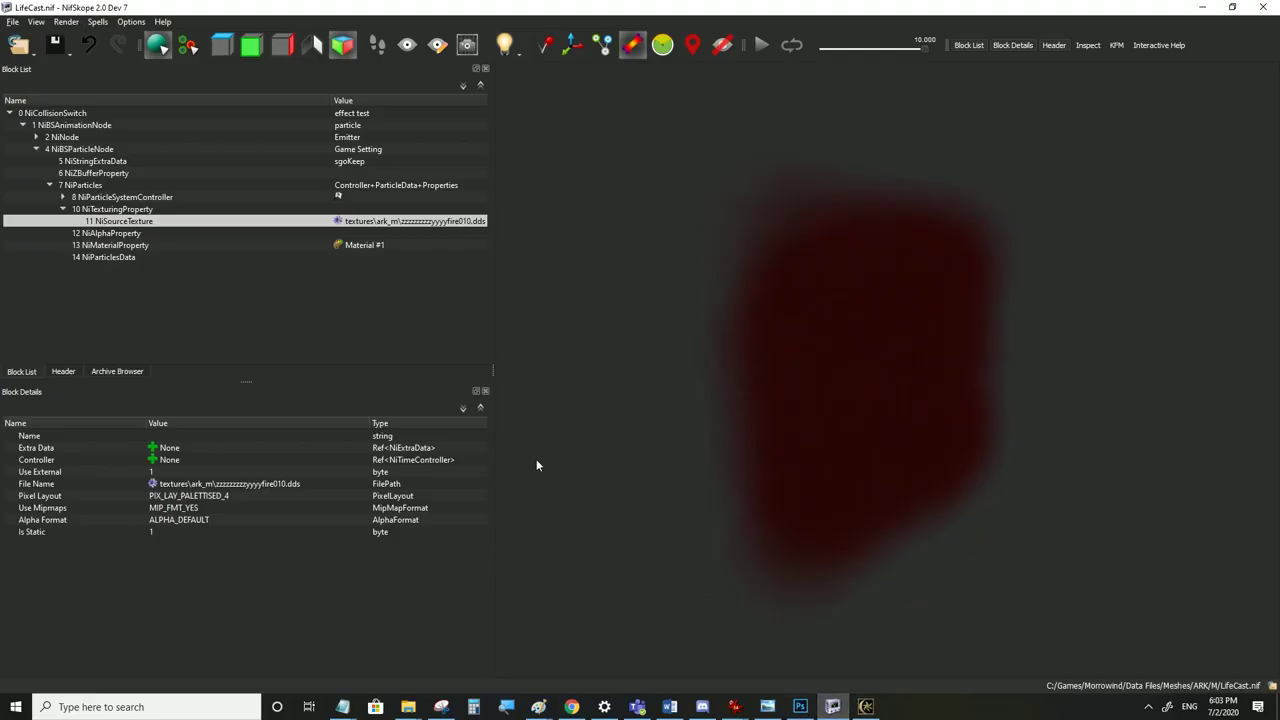
{"action": "left_click", "coordinate": [337, 221]}
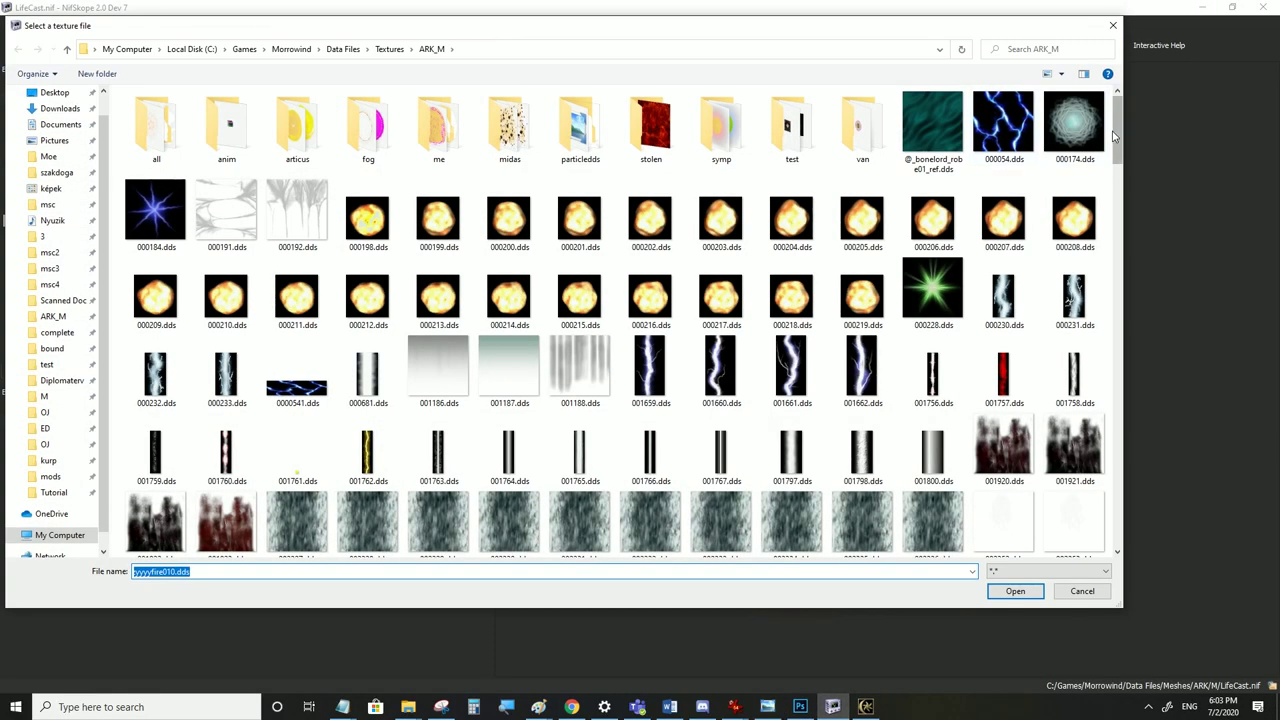
{"action": "left_click_drag", "start_coordinate": [1117, 125], "coordinate": [1090, 560]}
{"action": "left_click", "coordinate": [378, 517]}
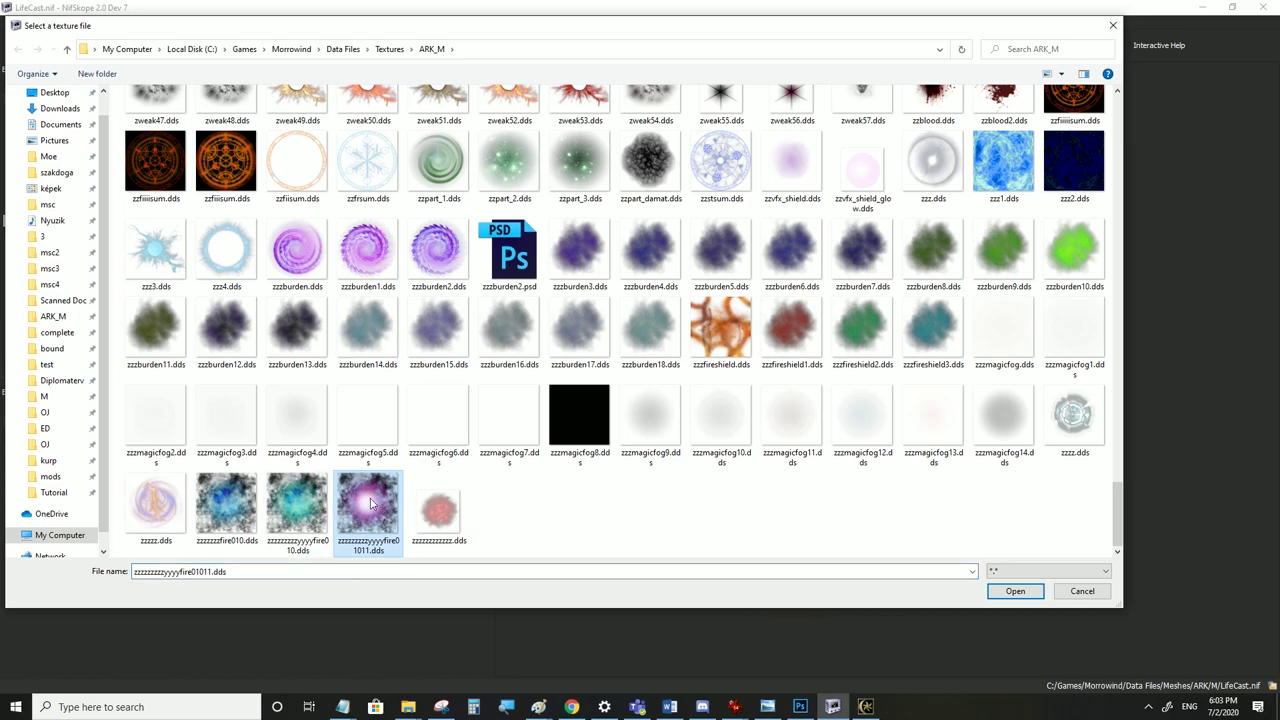
{"action": "left_click", "coordinate": [1020, 595]}
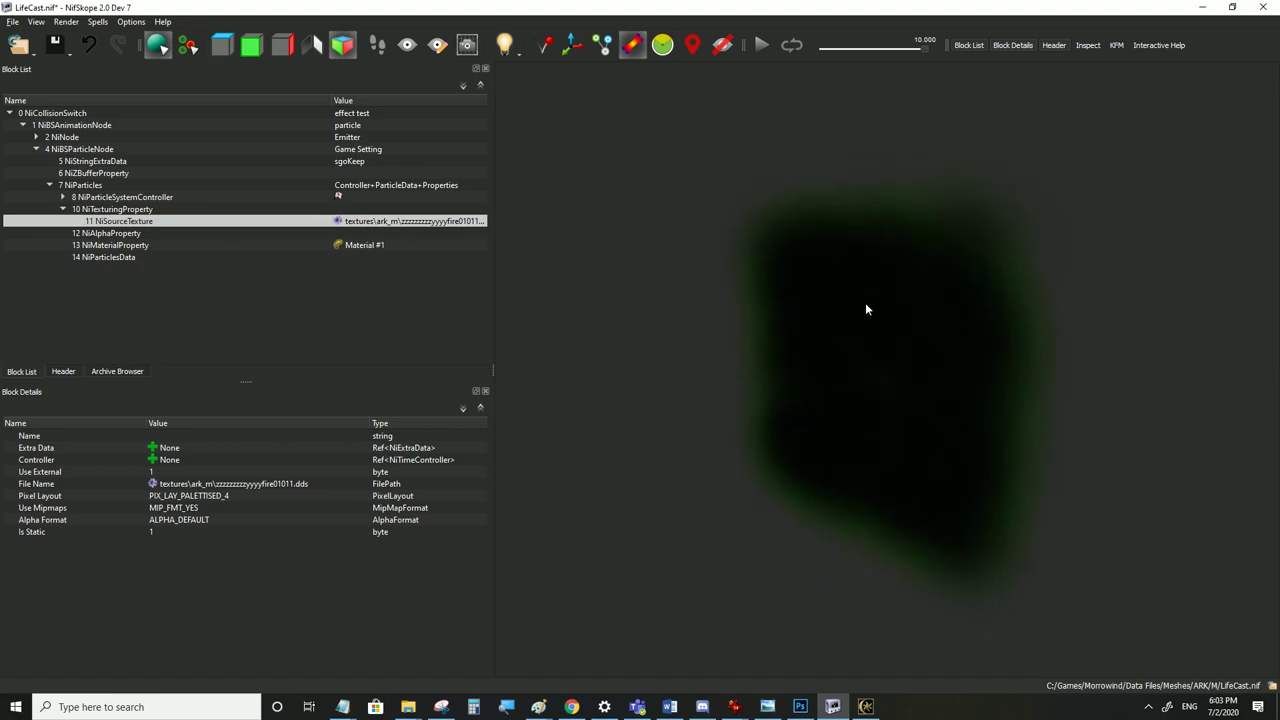
Save LifeCast.nif and bring Photoshop back to the front
{"action": "left_click", "coordinate": [12, 22]}
{"action": "left_click", "coordinate": [43, 130]}
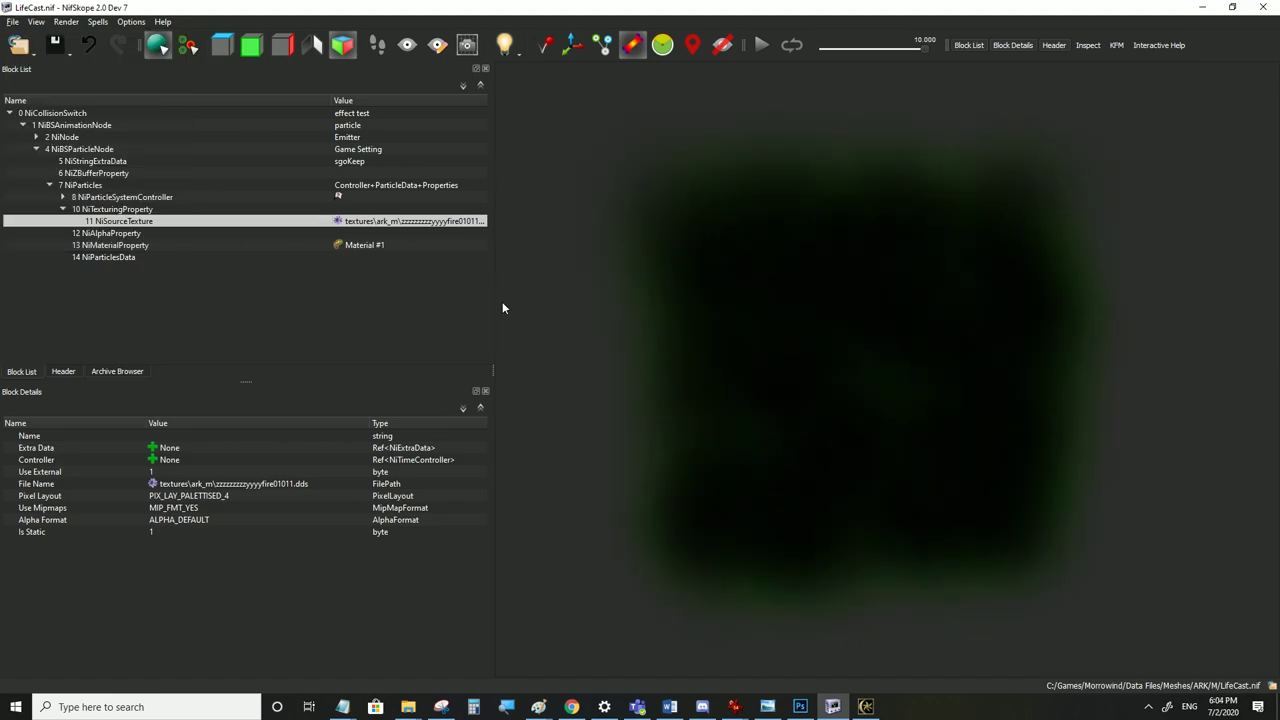
{"action": "left_click", "coordinate": [800, 707]}
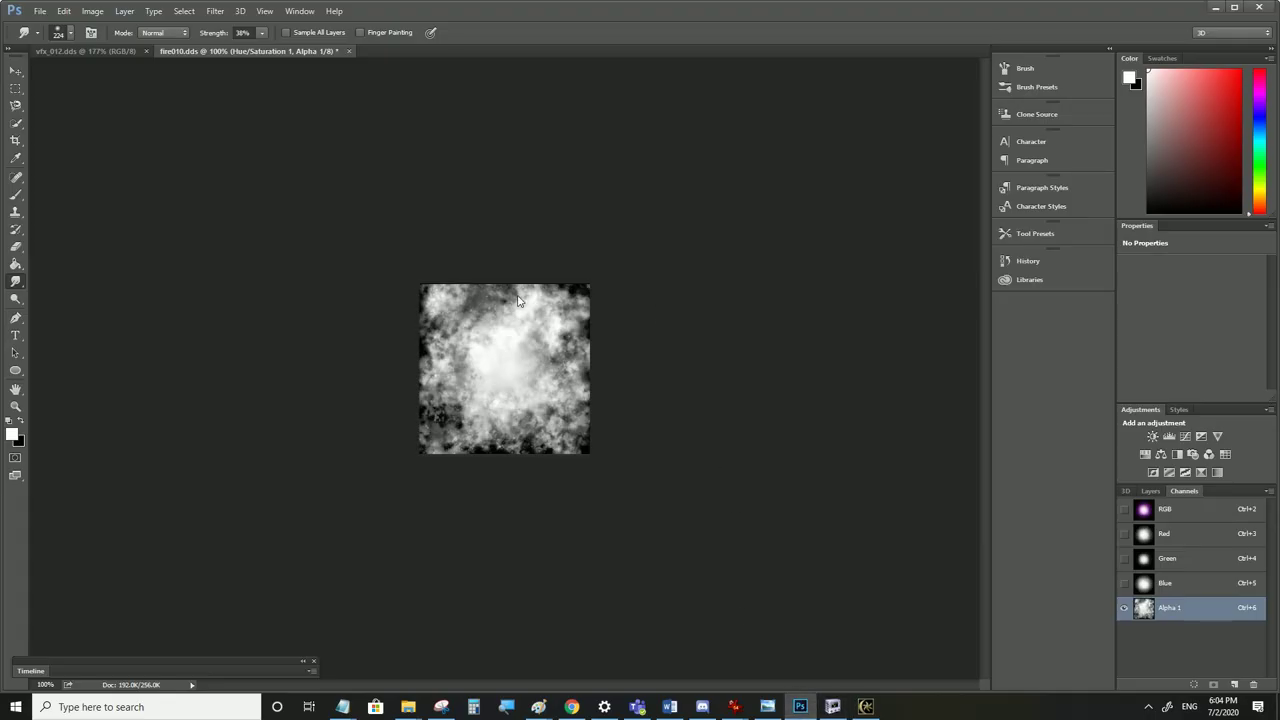
Select the RGB channel and compare the glow texture with NifSkope's preview
{"action": "left_click", "coordinate": [1145, 508]}
{"action": "left_click", "coordinate": [1216, 9]}
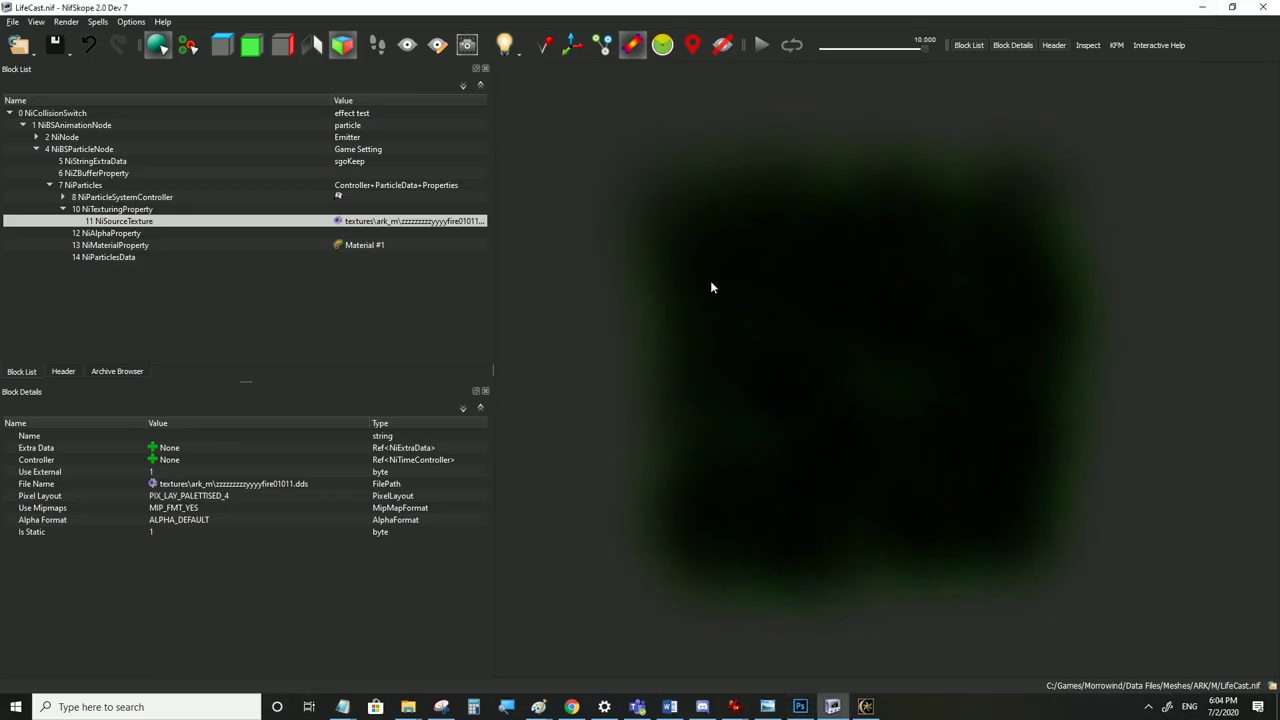
{"action": "left_click", "coordinate": [800, 707]}
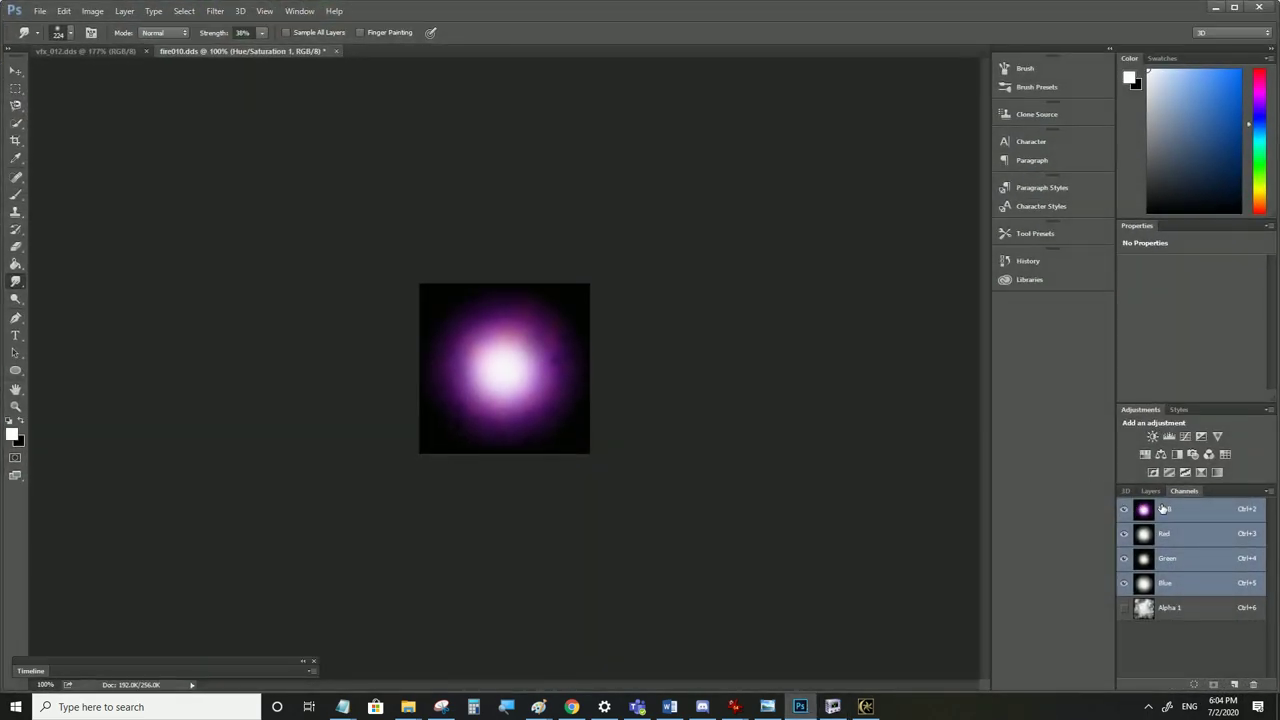
{"action": "left_click", "coordinate": [802, 707]}
{"action": "left_click", "coordinate": [802, 707]}
Add a Hue/Saturation adjustment layer with Hue -148 to turn the glow green
{"action": "left_click", "coordinate": [92, 11]}
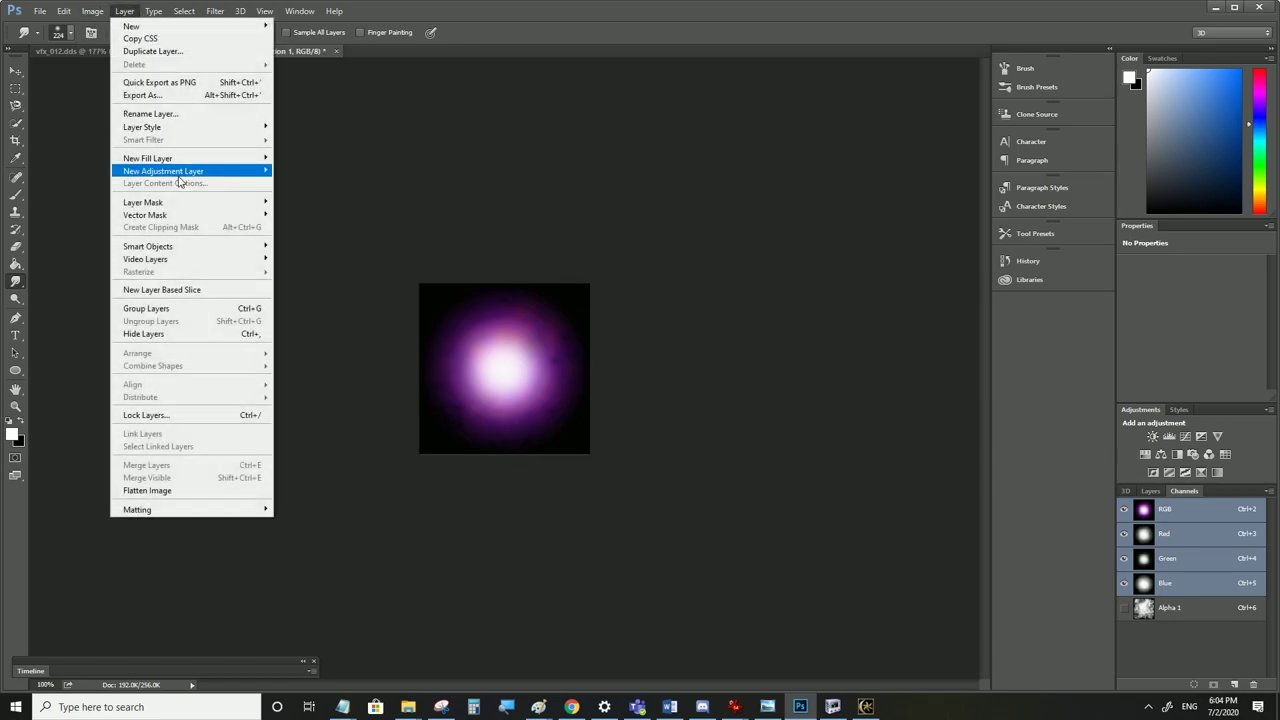
{"action": "mouse_move", "coordinate": [180, 172]}
{"action": "left_click", "coordinate": [324, 241]}
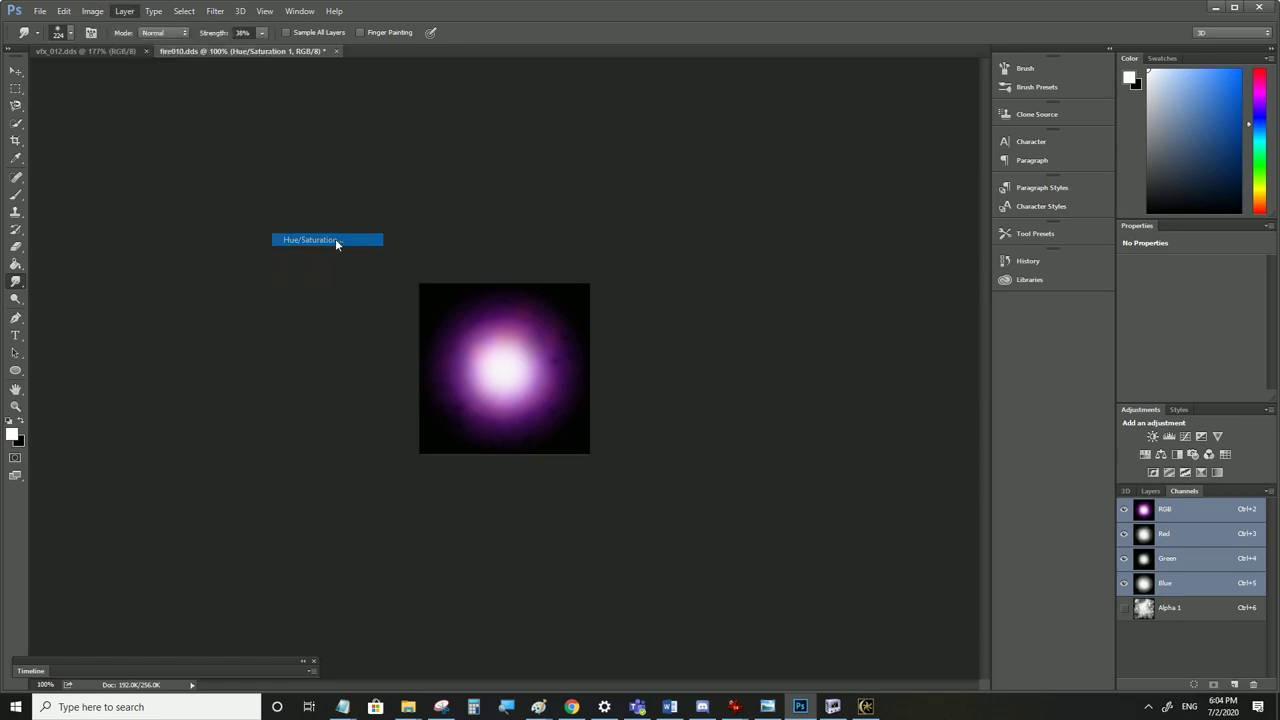
{"action": "key", "text": "Return"}
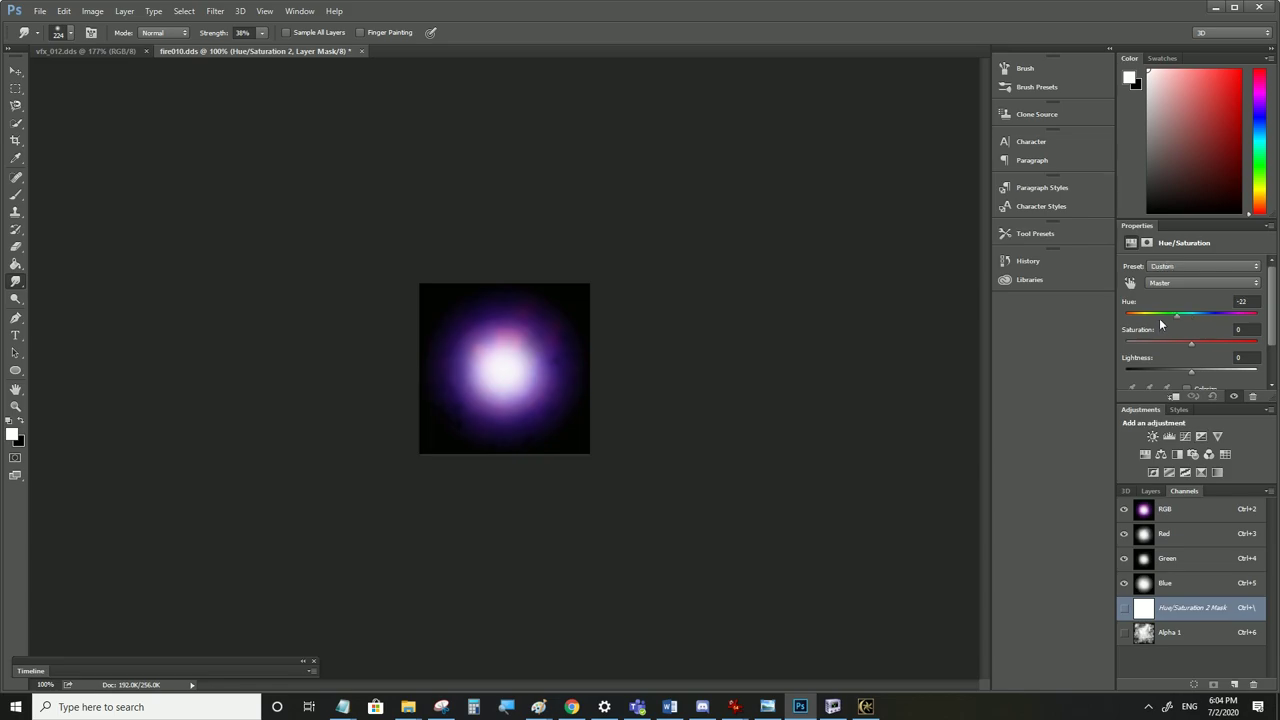
{"action": "left_click_drag", "start_coordinate": [1191, 315], "coordinate": [1134, 323]}
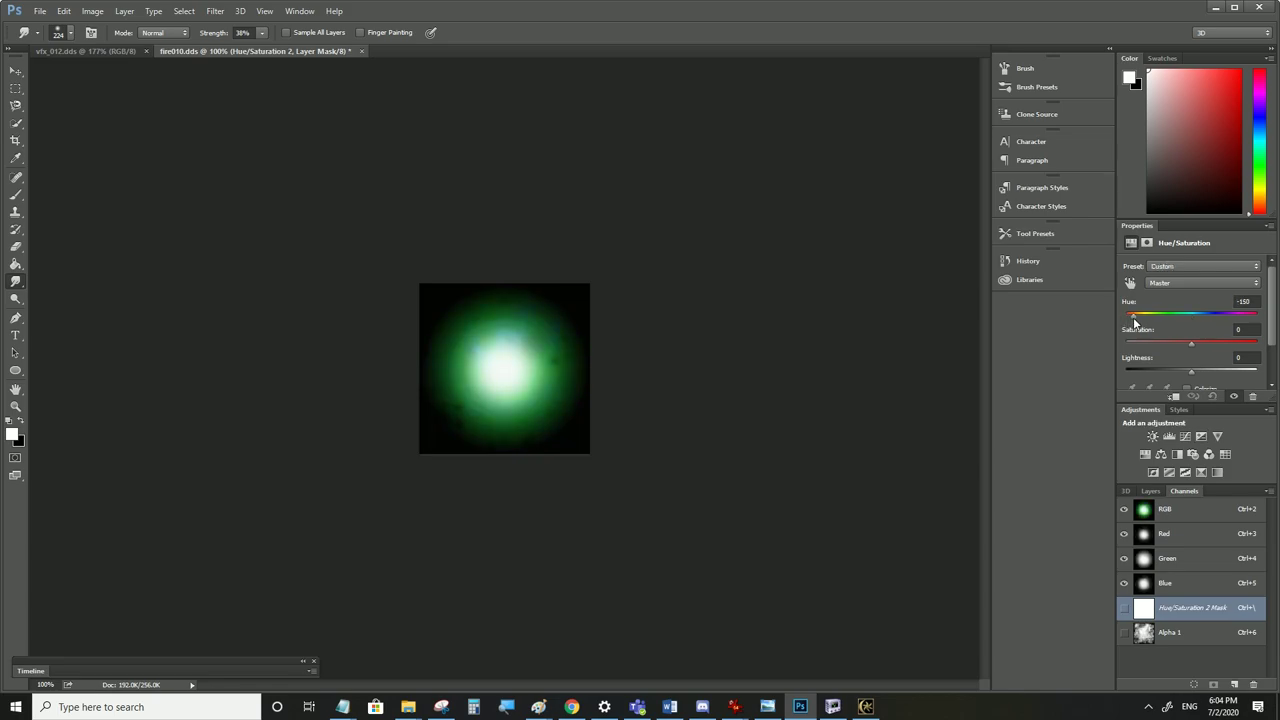
{"action": "left_click", "coordinate": [40, 10]}
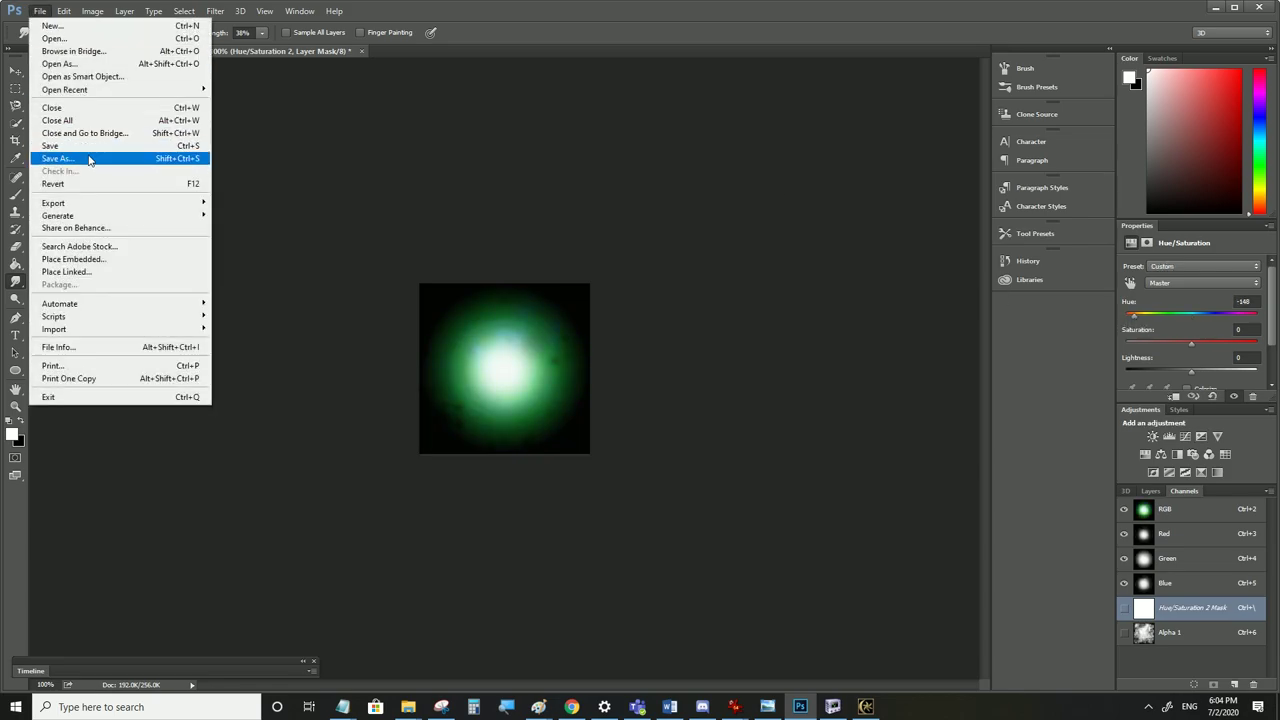
Save the green glow as zzzzzzzzyyyyfire010111.dds in DDS format in the ARK_M folder
{"action": "left_click", "coordinate": [90, 157]}
{"action": "left_click", "coordinate": [155, 310]}
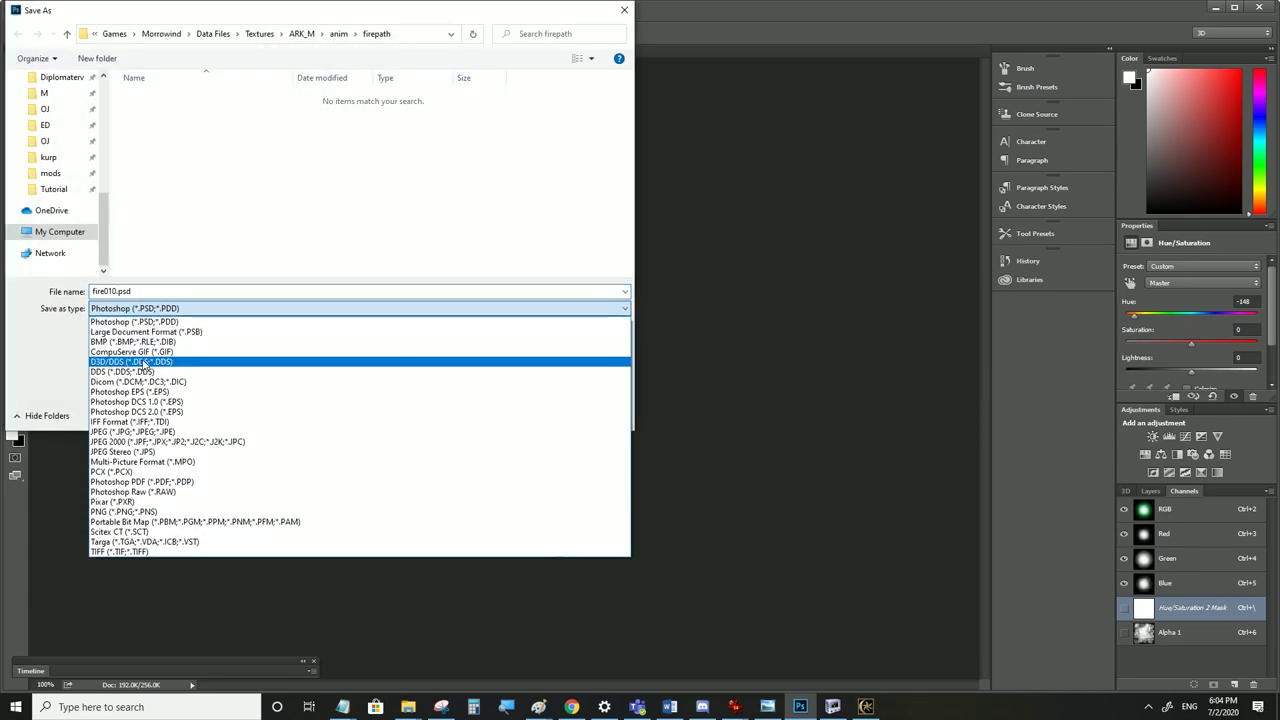
{"action": "left_click", "coordinate": [140, 360]}
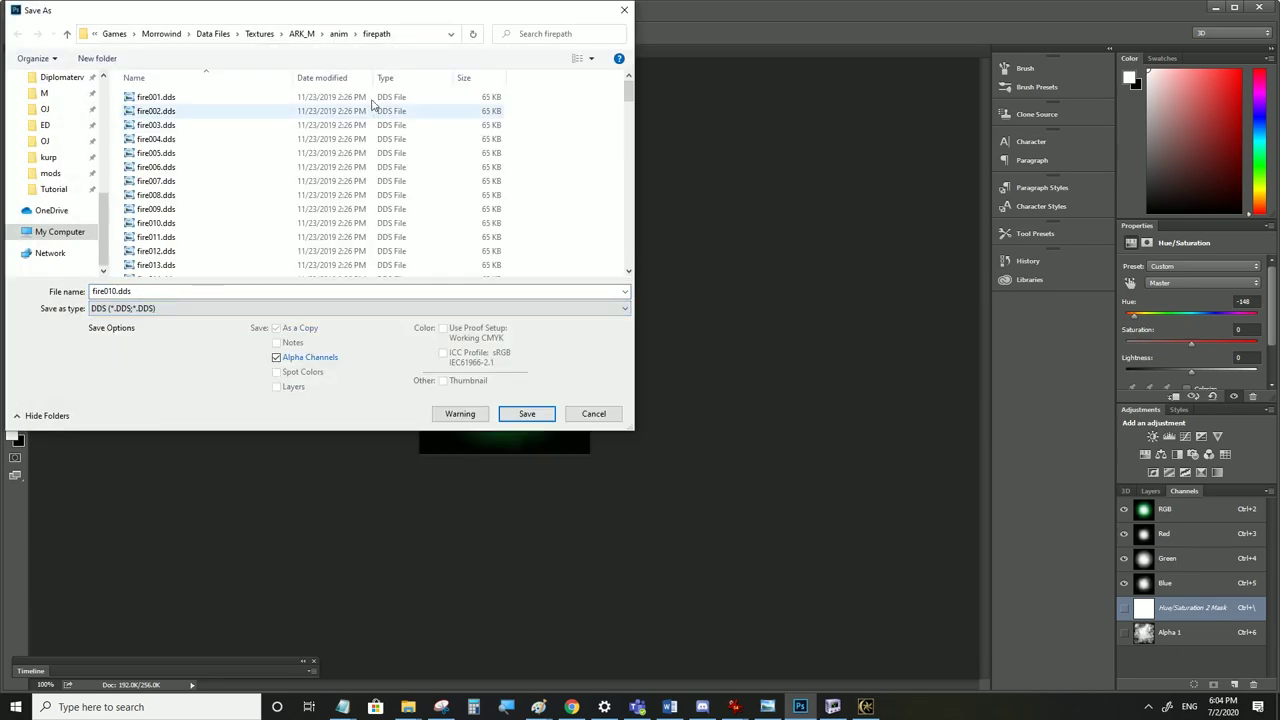
{"action": "left_click", "coordinate": [302, 34]}
{"action": "scroll", "coordinate": [560, 180], "scroll_direction": "down", "scroll_amount": 5}
{"action": "scroll", "coordinate": [560, 180], "scroll_direction": "down", "scroll_amount": 10}
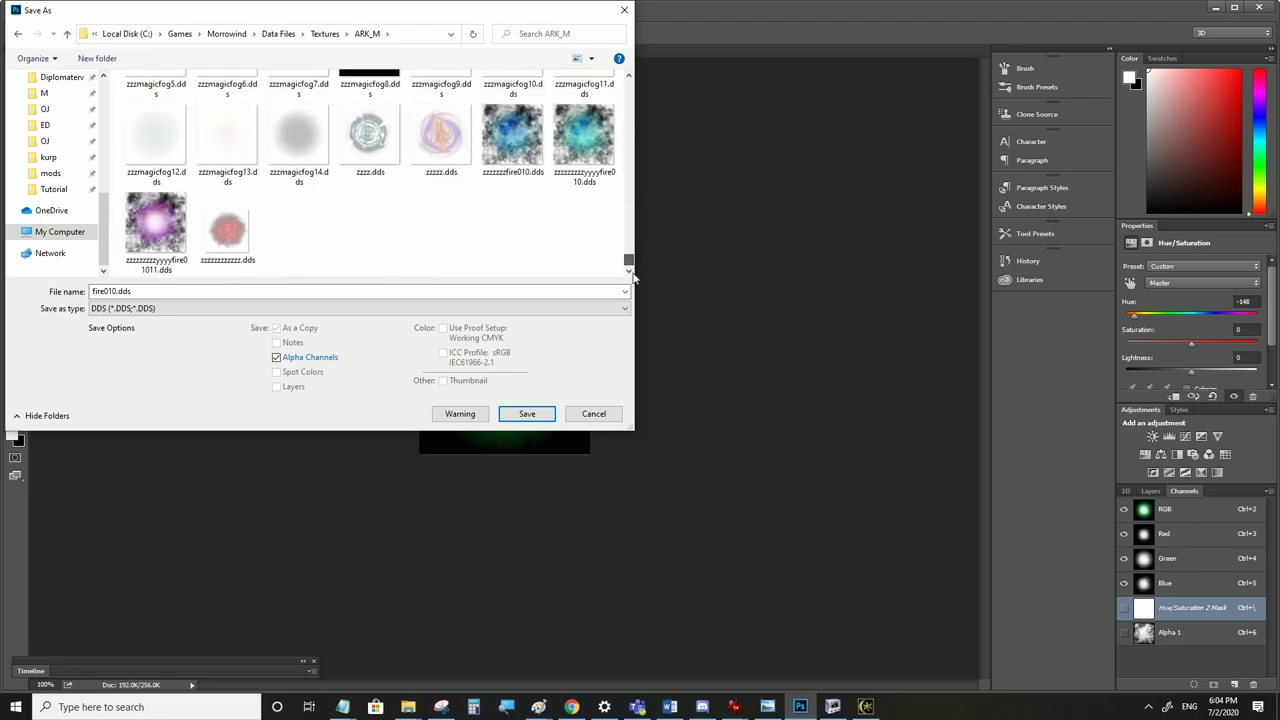
{"action": "left_click", "coordinate": [156, 225]}
{"action": "left_click", "coordinate": [170, 291]}
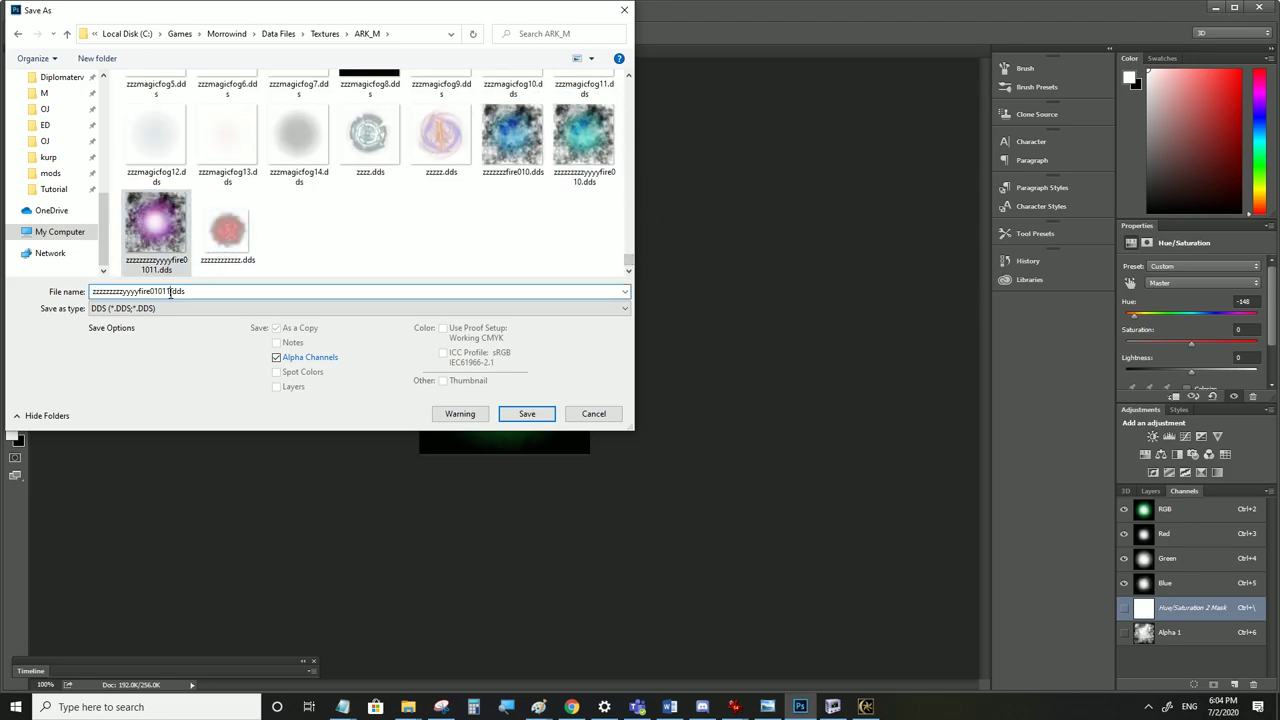
{"action": "left_click", "coordinate": [527, 413]}
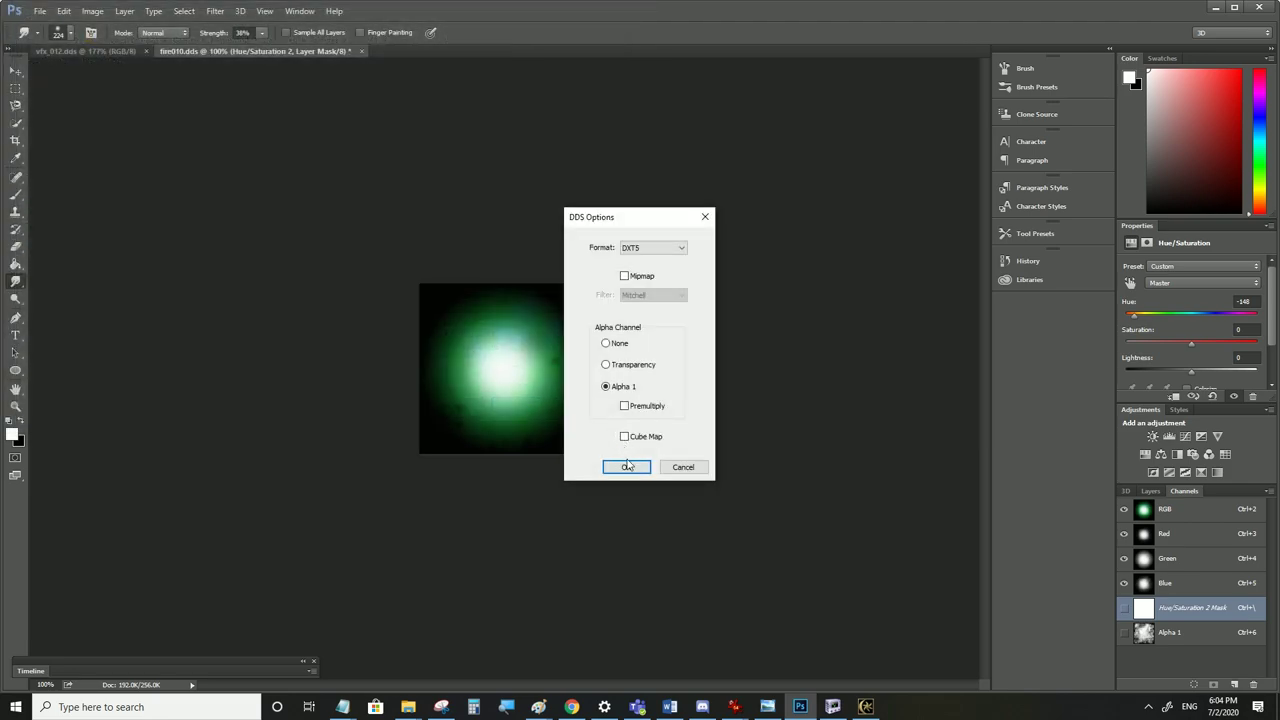
{"action": "left_click", "coordinate": [627, 466]}
{"action": "key", "text": "alt+Tab"}
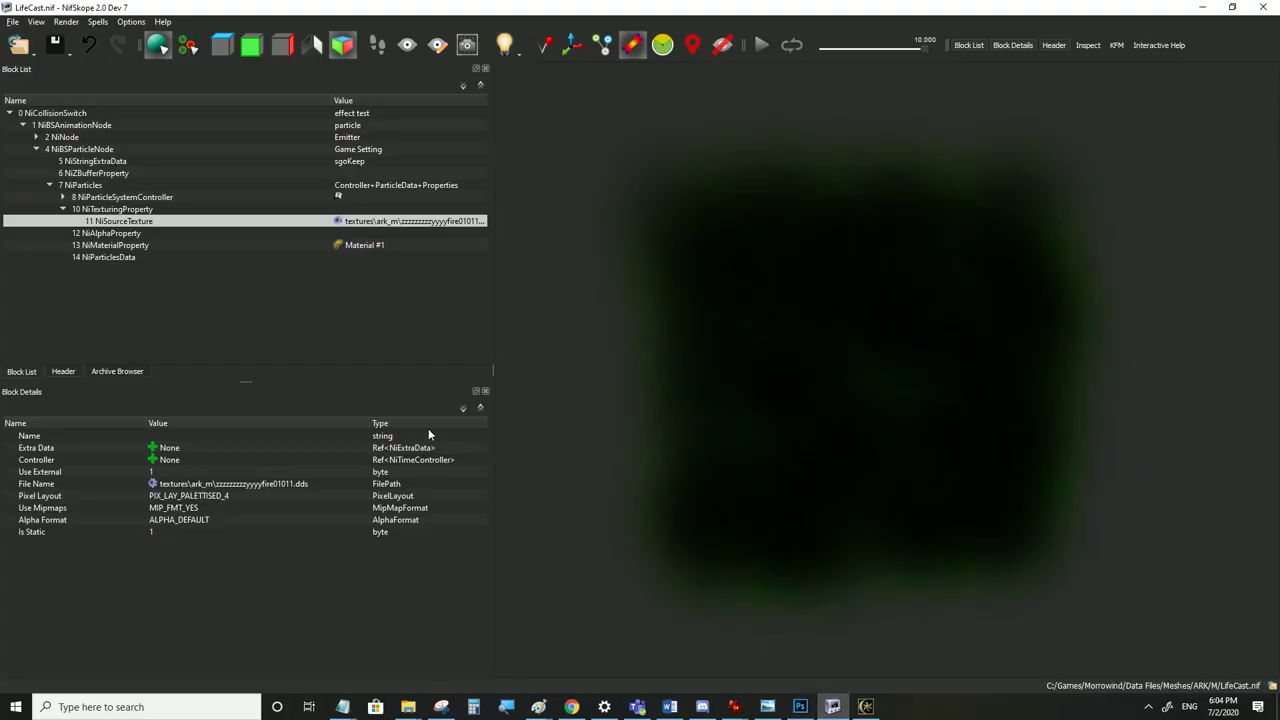
Repoint the particle NiSourceTexture to the green zzzzzzzzyyyyfire010111.dds and save LifeCast.nif
{"action": "double_click", "coordinate": [345, 223]}
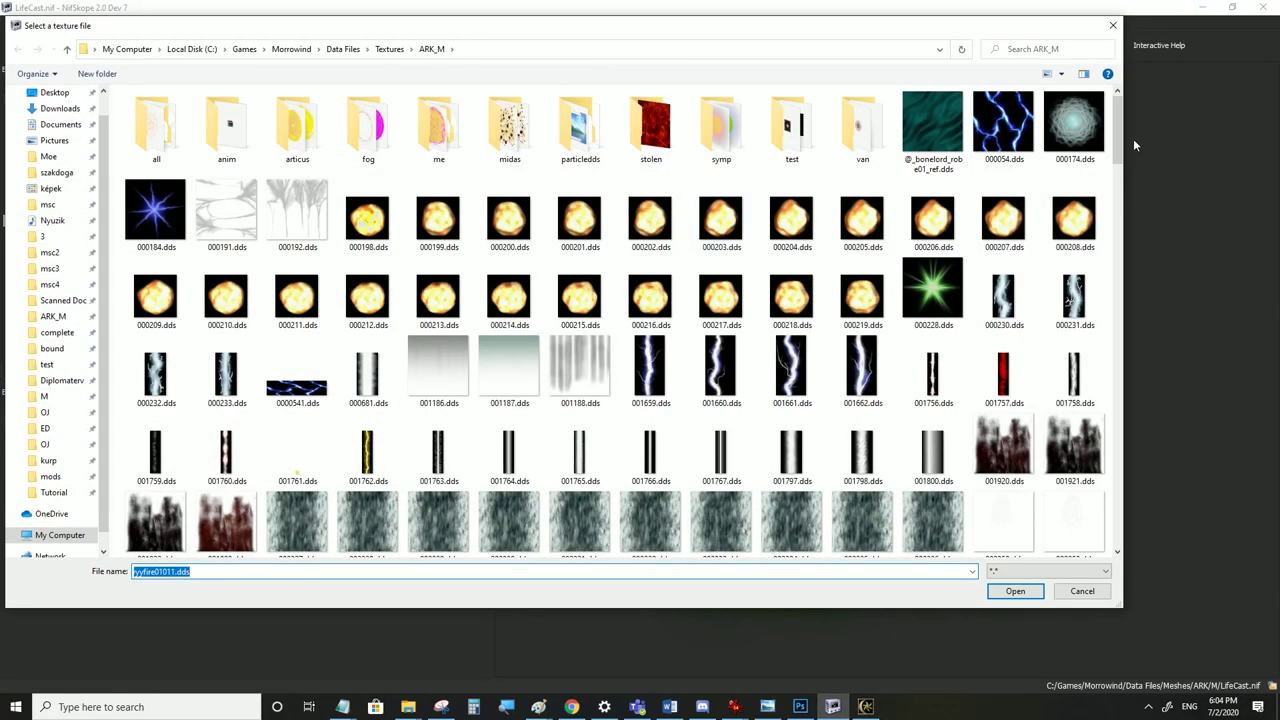
{"action": "left_click_drag", "start_coordinate": [1118, 140], "coordinate": [1118, 515]}
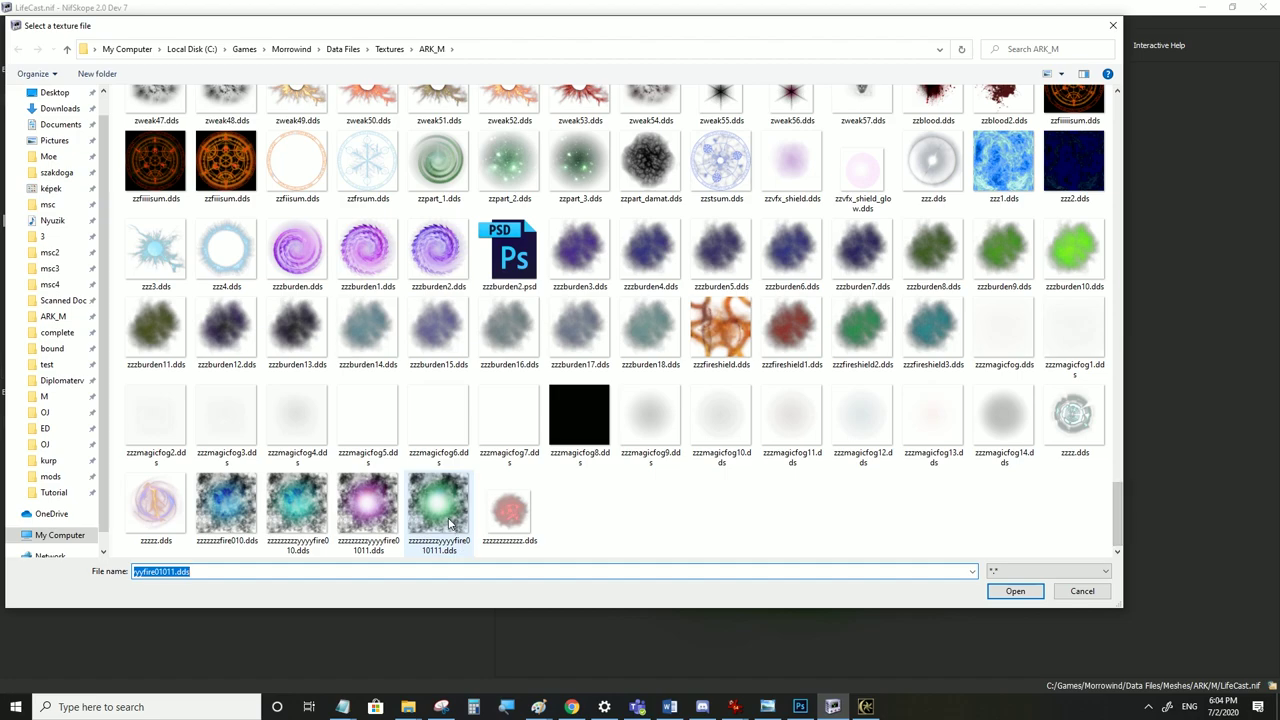
{"action": "left_click", "coordinate": [1002, 591]}
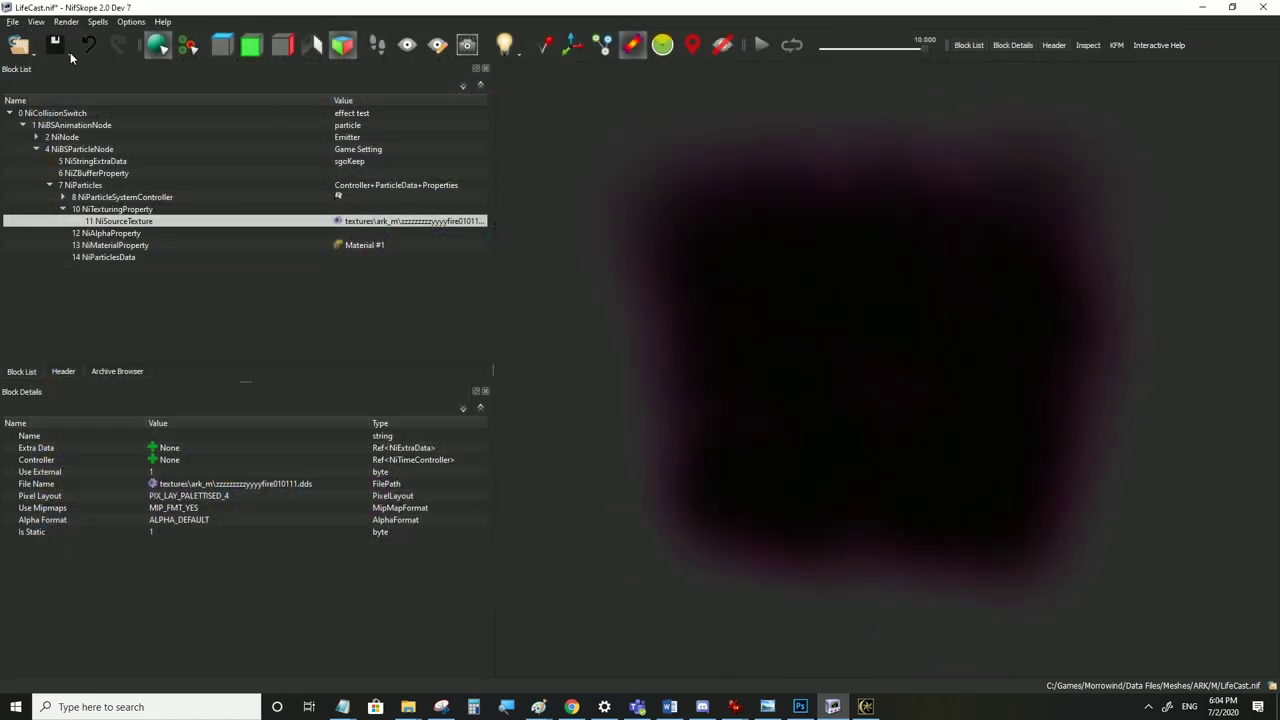
{"action": "left_click", "coordinate": [12, 22]}
{"action": "left_click", "coordinate": [58, 132]}
Walk around the dark green particle column in Morrowind to inspect it, then leave the game
{"action": "left_click", "coordinate": [866, 707]}
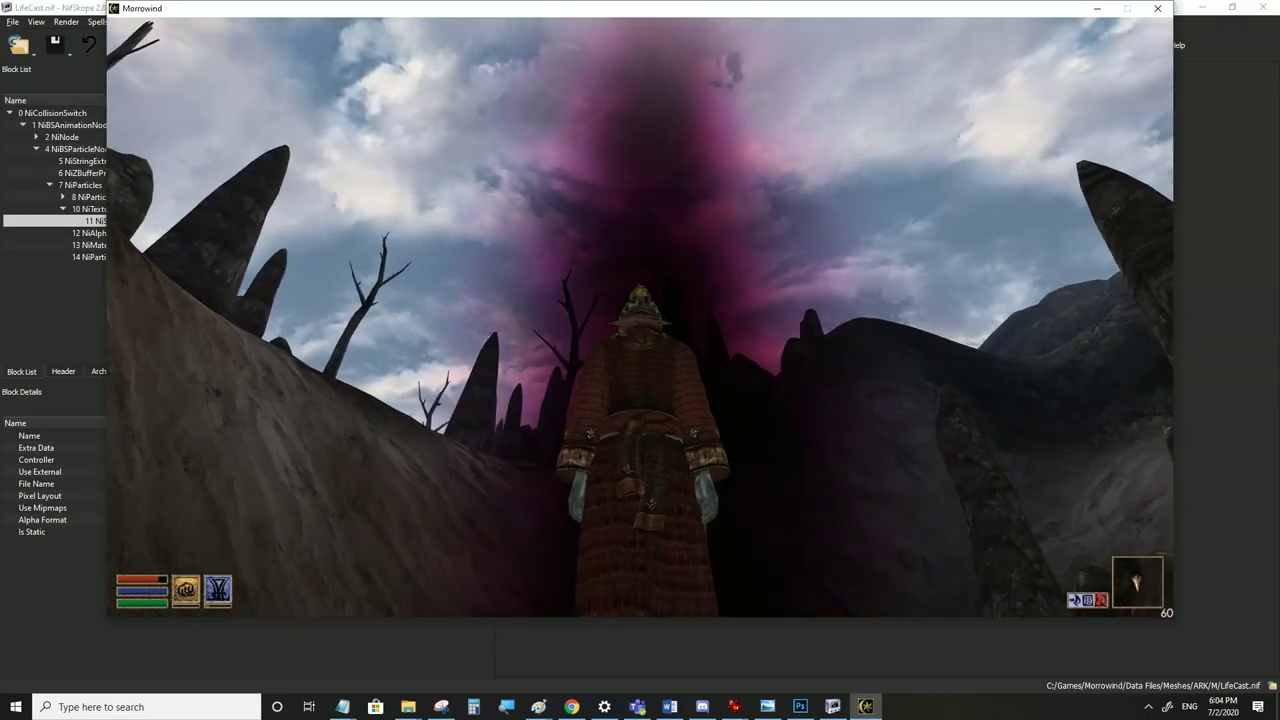
{"action": "key", "text": "s"}
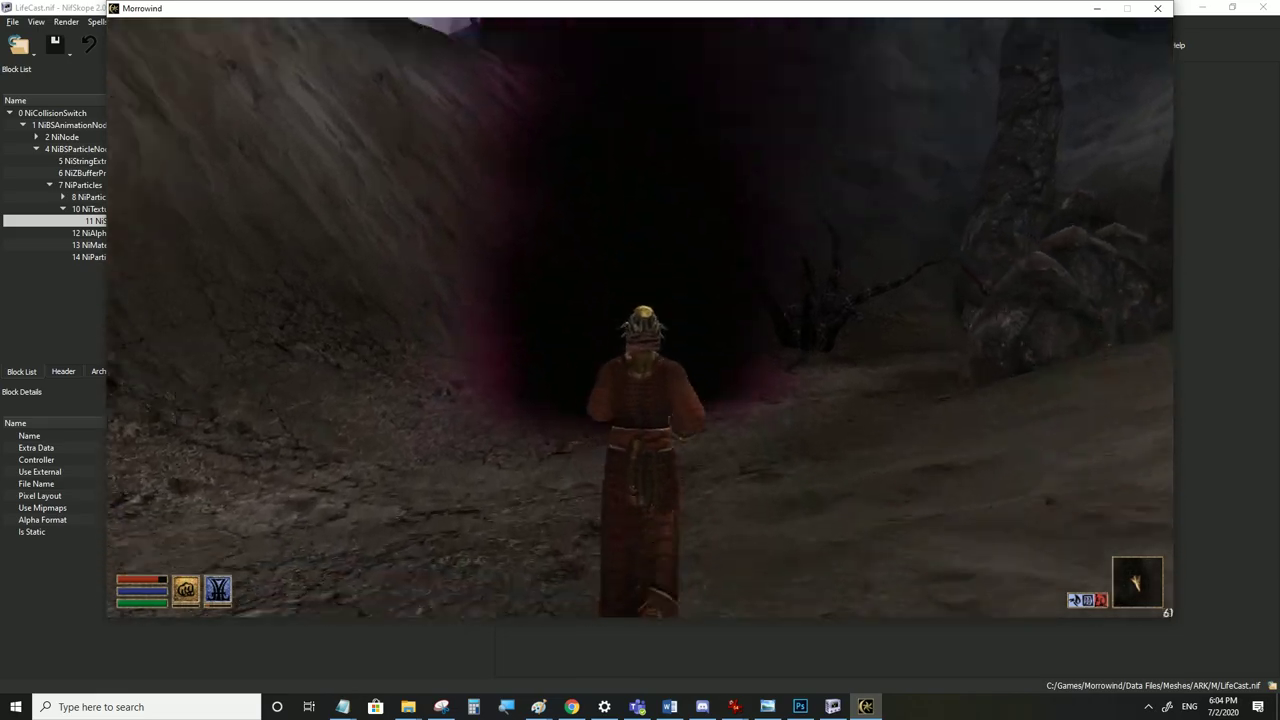
{"action": "key", "text": "w"}
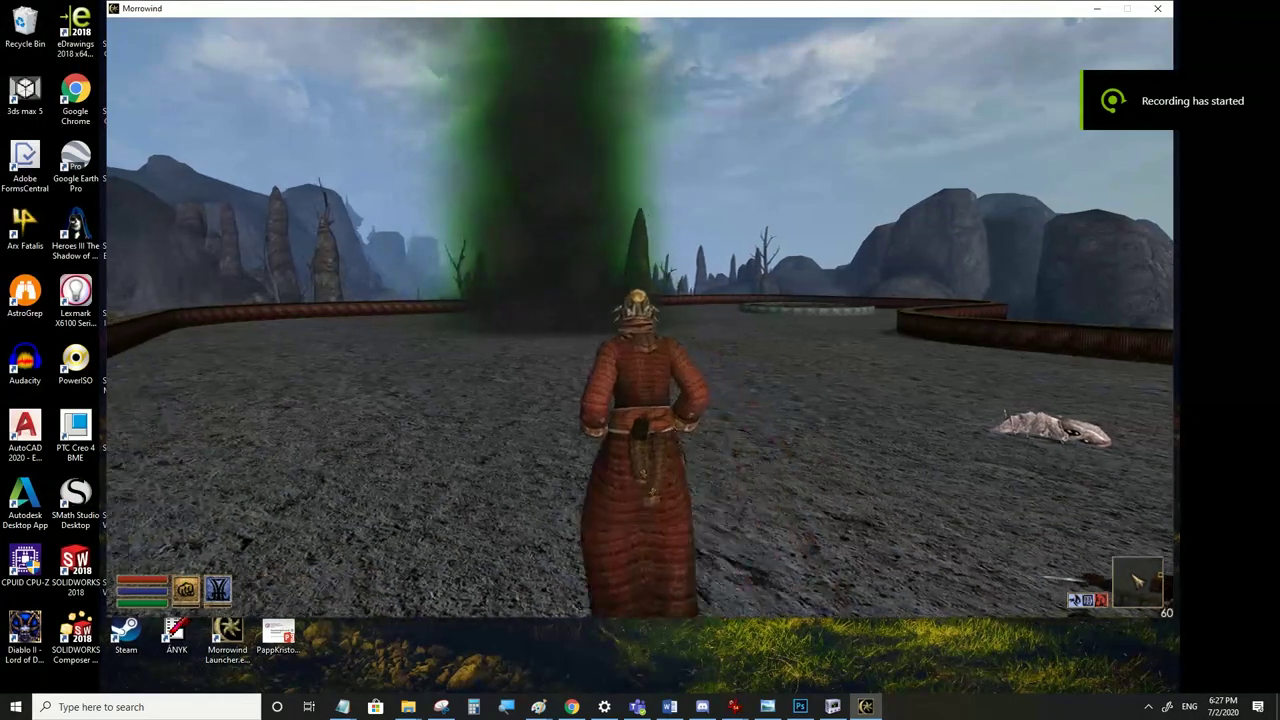
{"action": "key", "text": "w"}
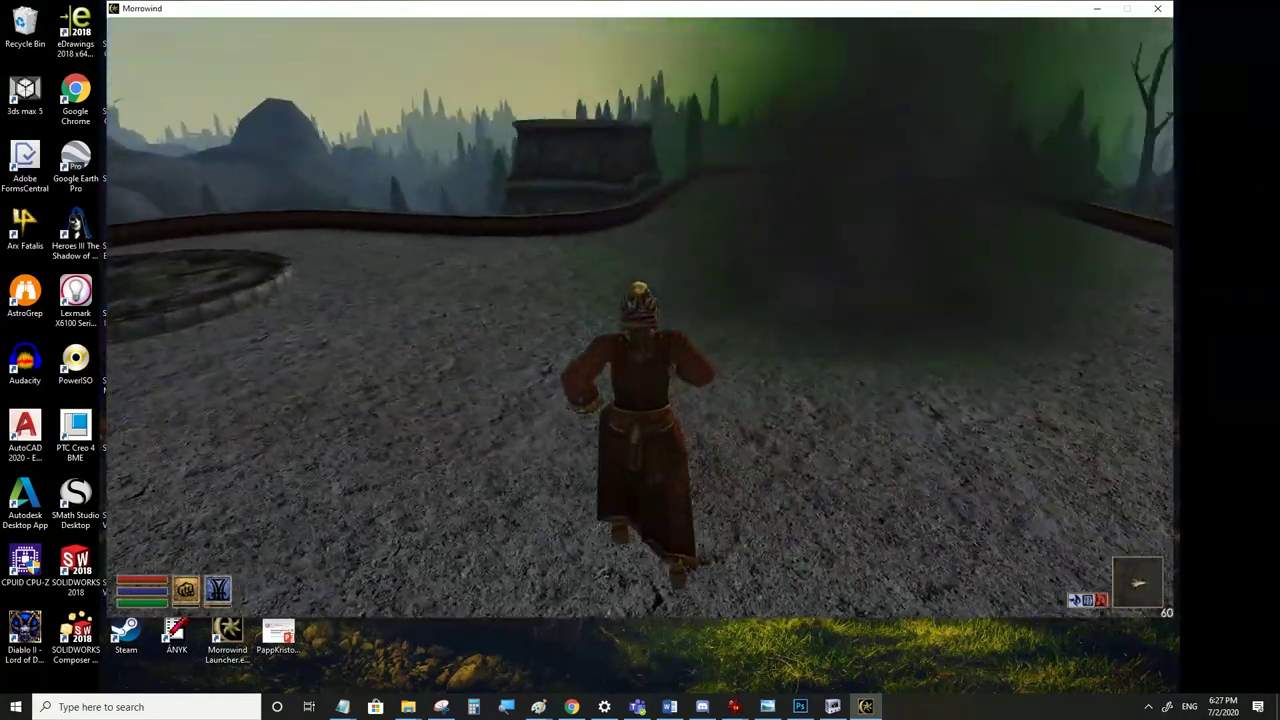
{"action": "key", "text": "w"}
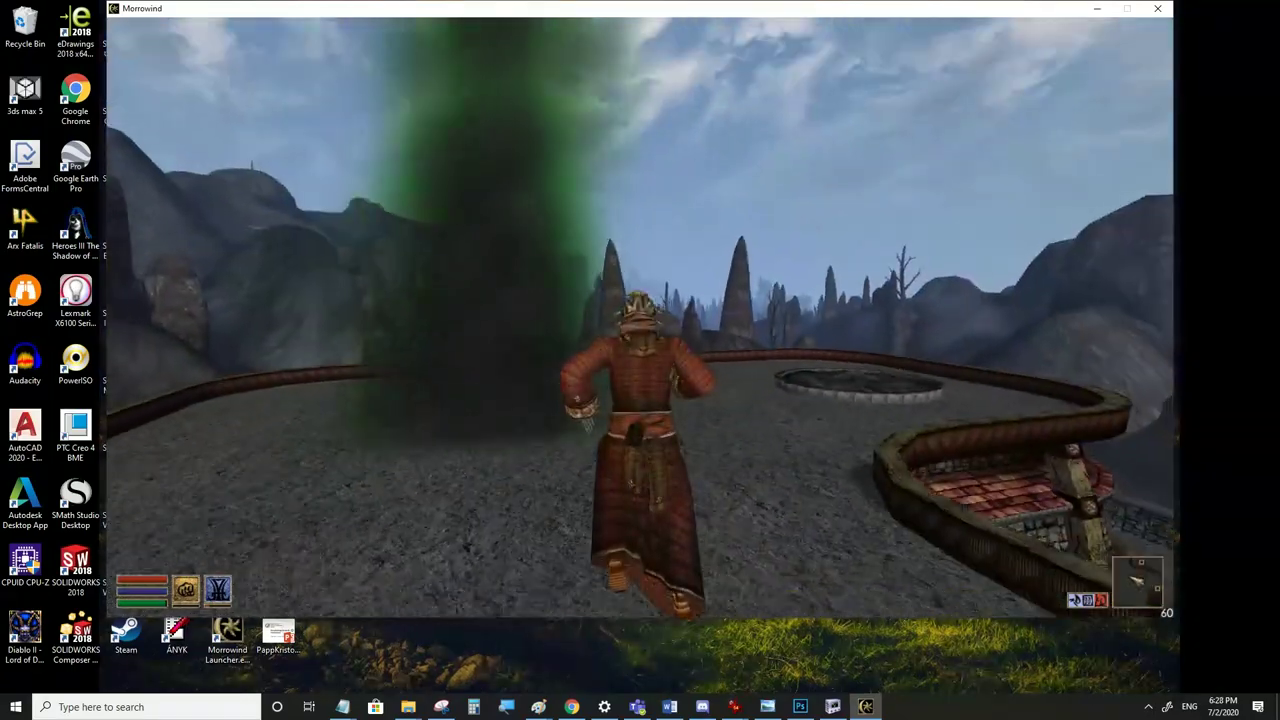
{"action": "key", "text": "w"}
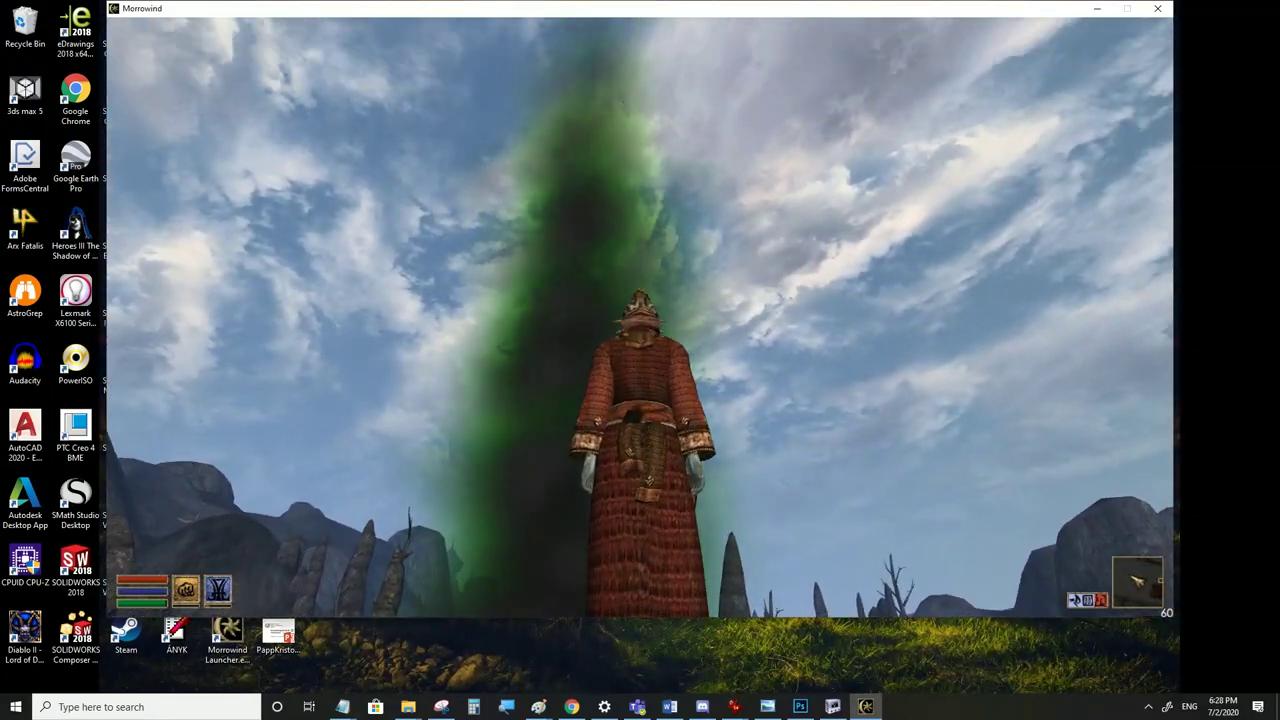
{"action": "key", "text": "w"}
{"action": "key", "text": "w"}
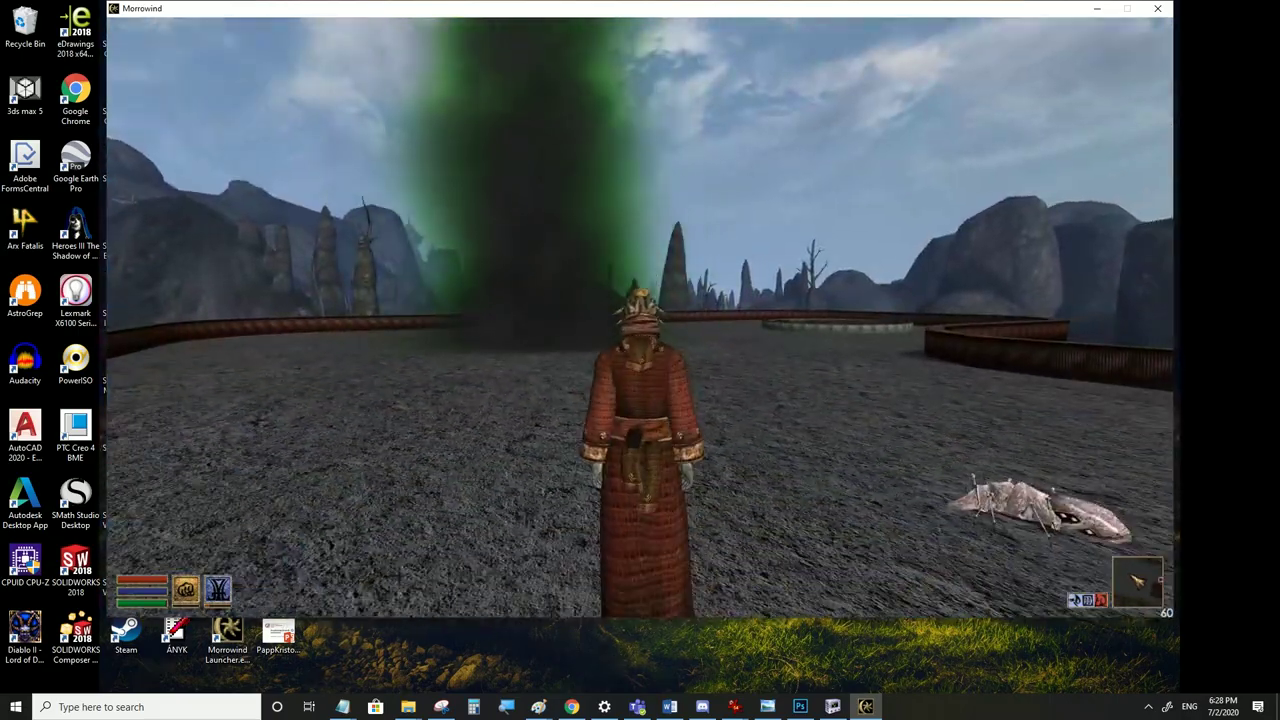
{"action": "key", "text": "w"}
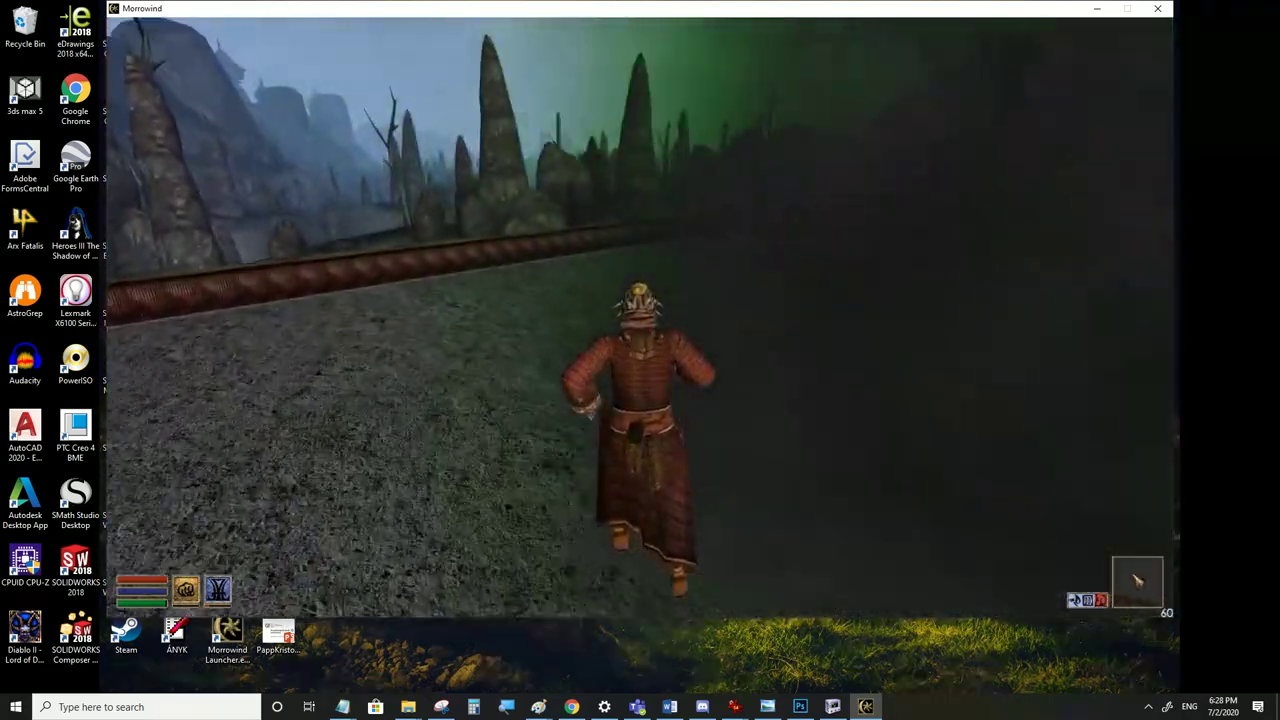
{"action": "key", "text": "w"}
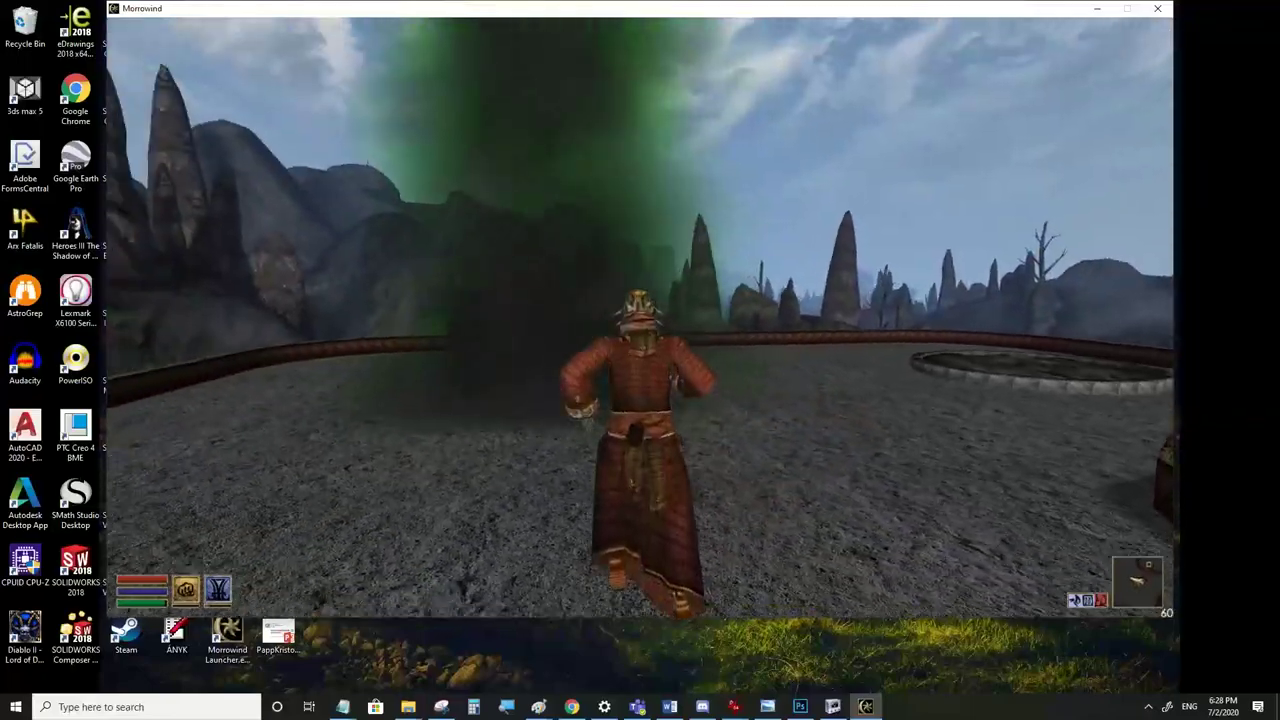
{"action": "key", "text": "alt+Tab"}
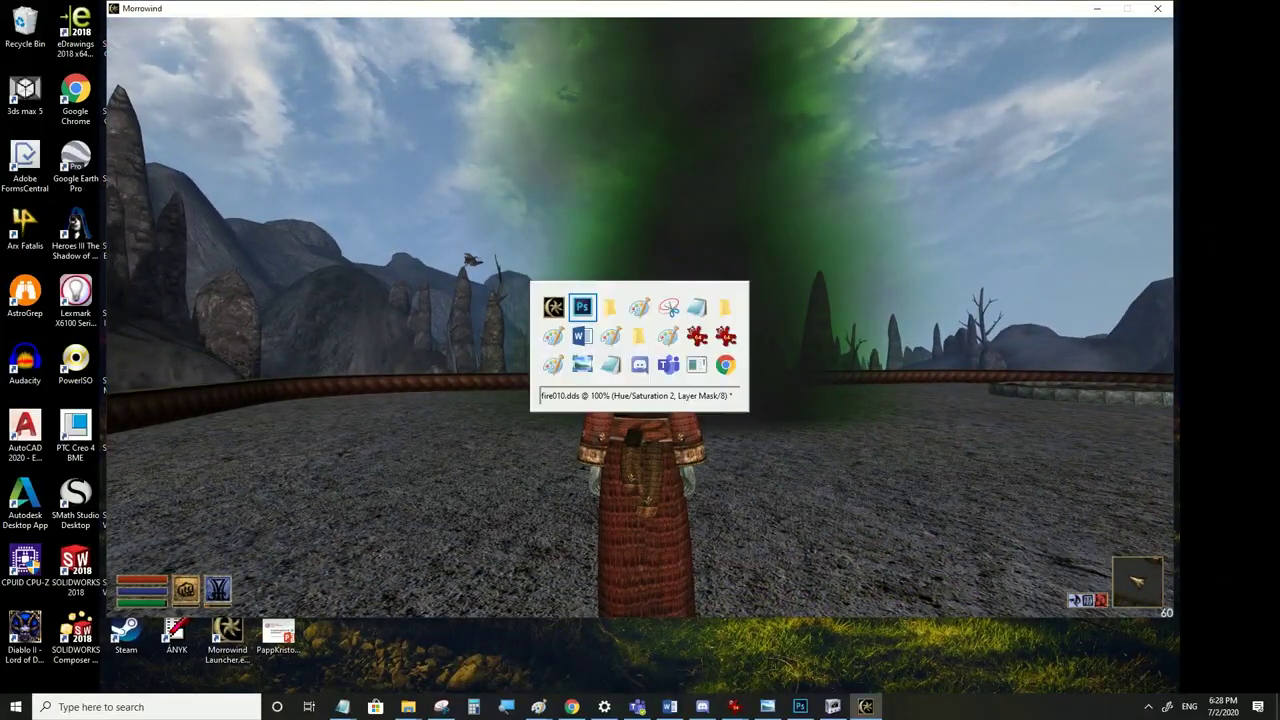
Set the NiAlphaProperty Flags to 13
{"action": "left_click", "coordinate": [832, 706]}
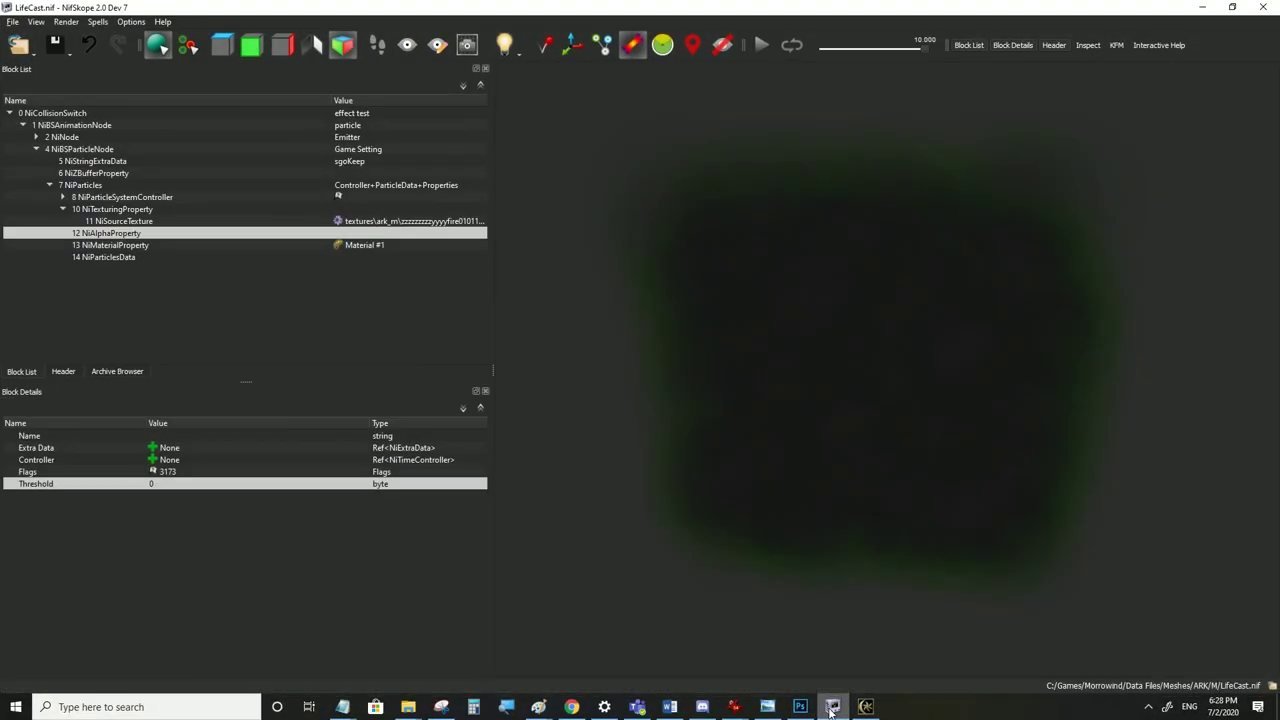
{"action": "left_click", "coordinate": [100, 254]}
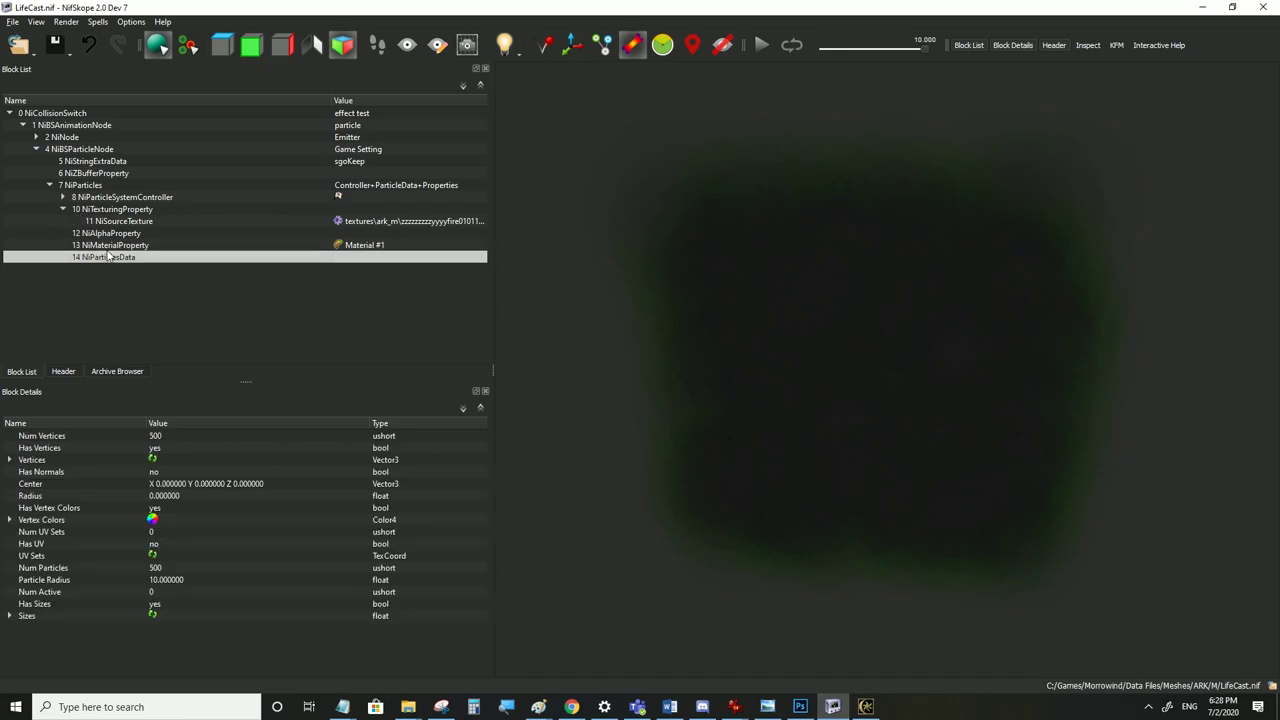
{"action": "left_click", "coordinate": [111, 236]}
{"action": "double_click", "coordinate": [176, 472]}
{"action": "type", "text": "13"}
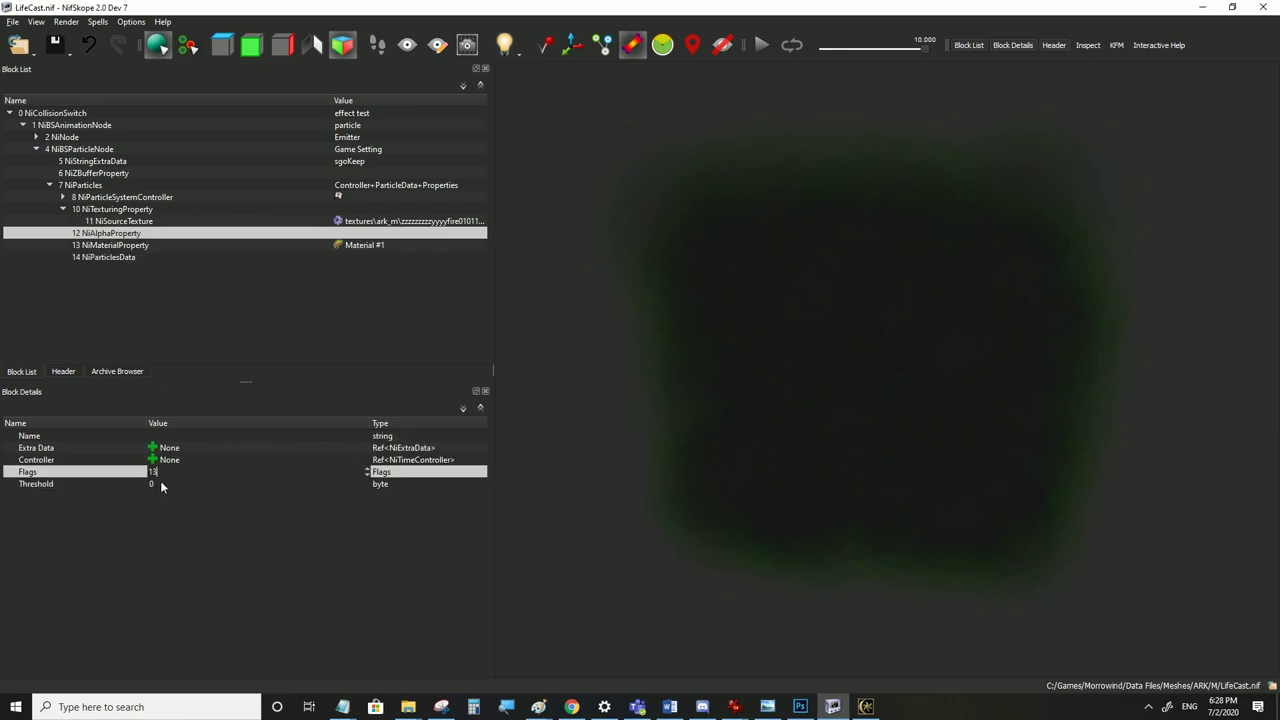
{"action": "left_click", "coordinate": [160, 484]}
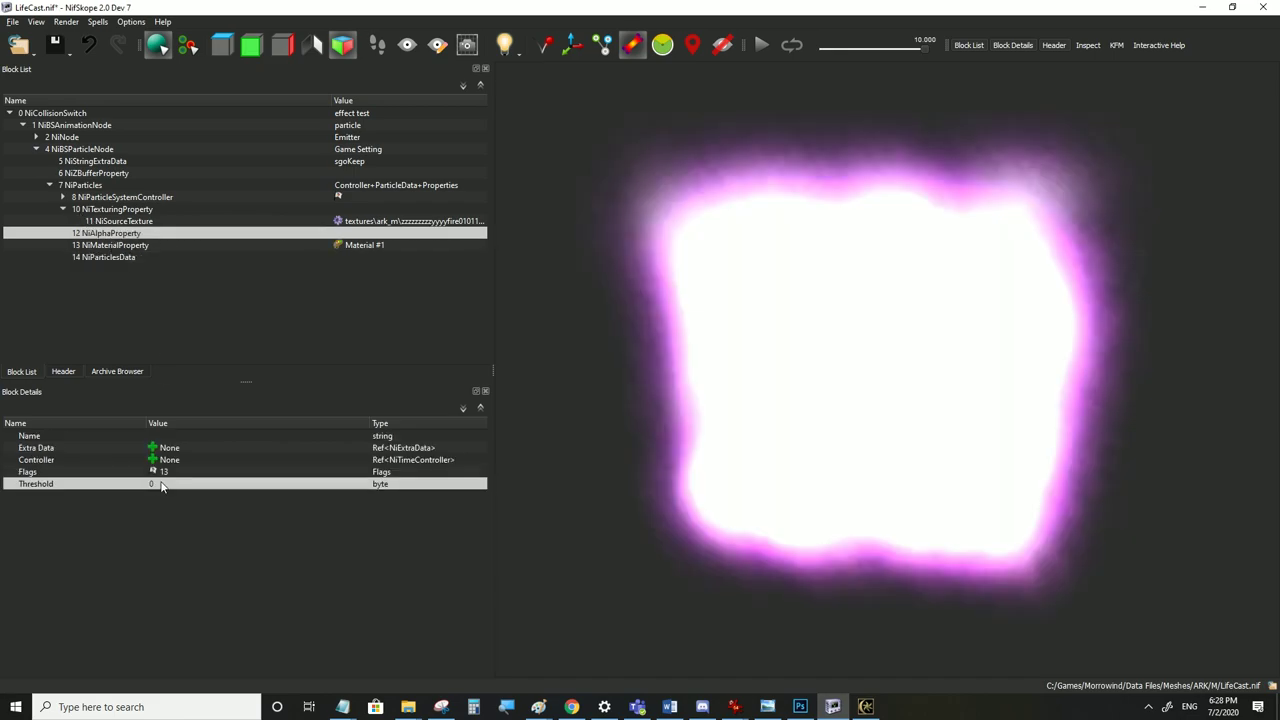
Delete the NiParticleBomb modifier from the NiParticleSystemController
{"action": "left_click", "coordinate": [107, 210]}
{"action": "left_click", "coordinate": [63, 197]}
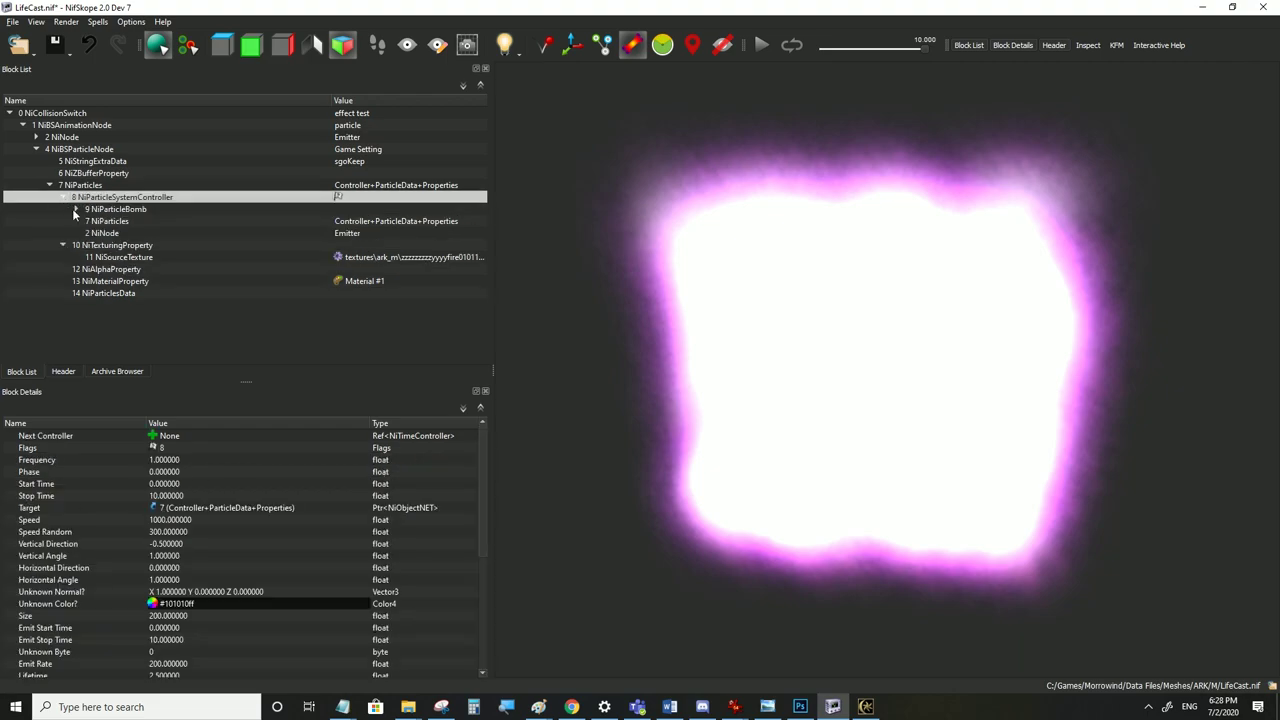
{"action": "left_click", "coordinate": [76, 209]}
{"action": "left_click", "coordinate": [112, 209]}
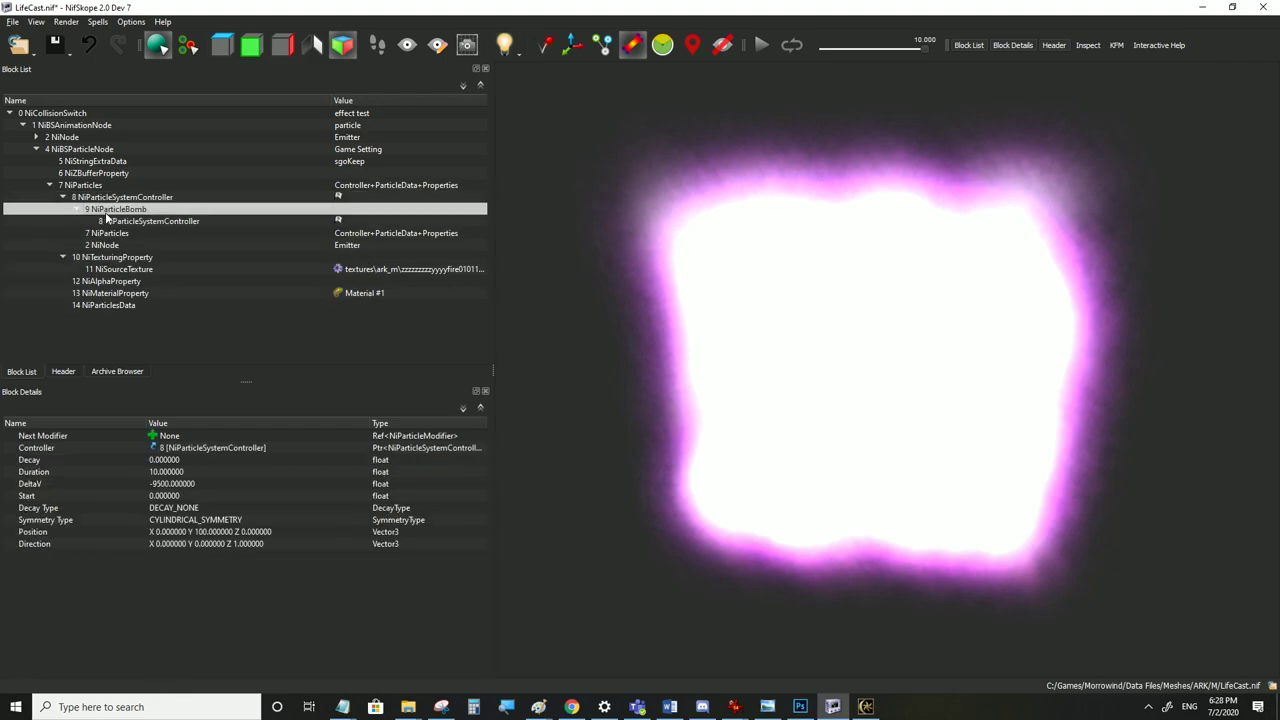
{"action": "key", "text": "ctrl+Delete"}
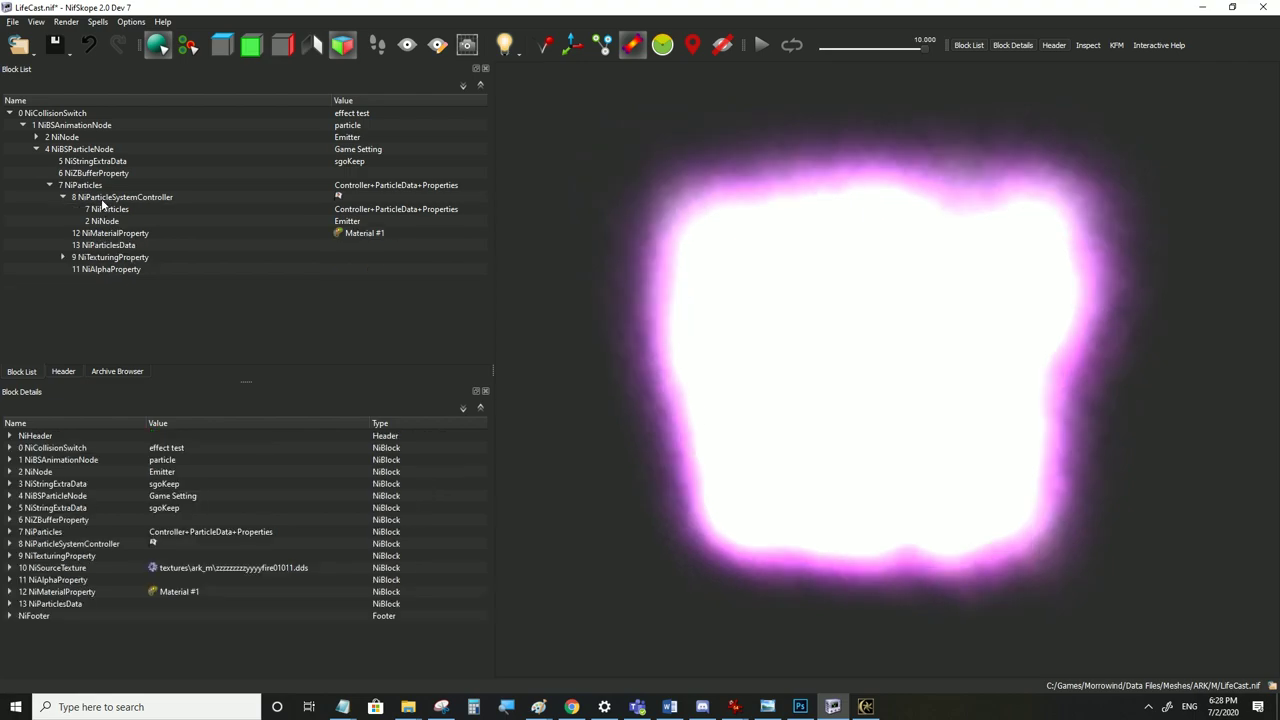
{"action": "left_click", "coordinate": [103, 199]}
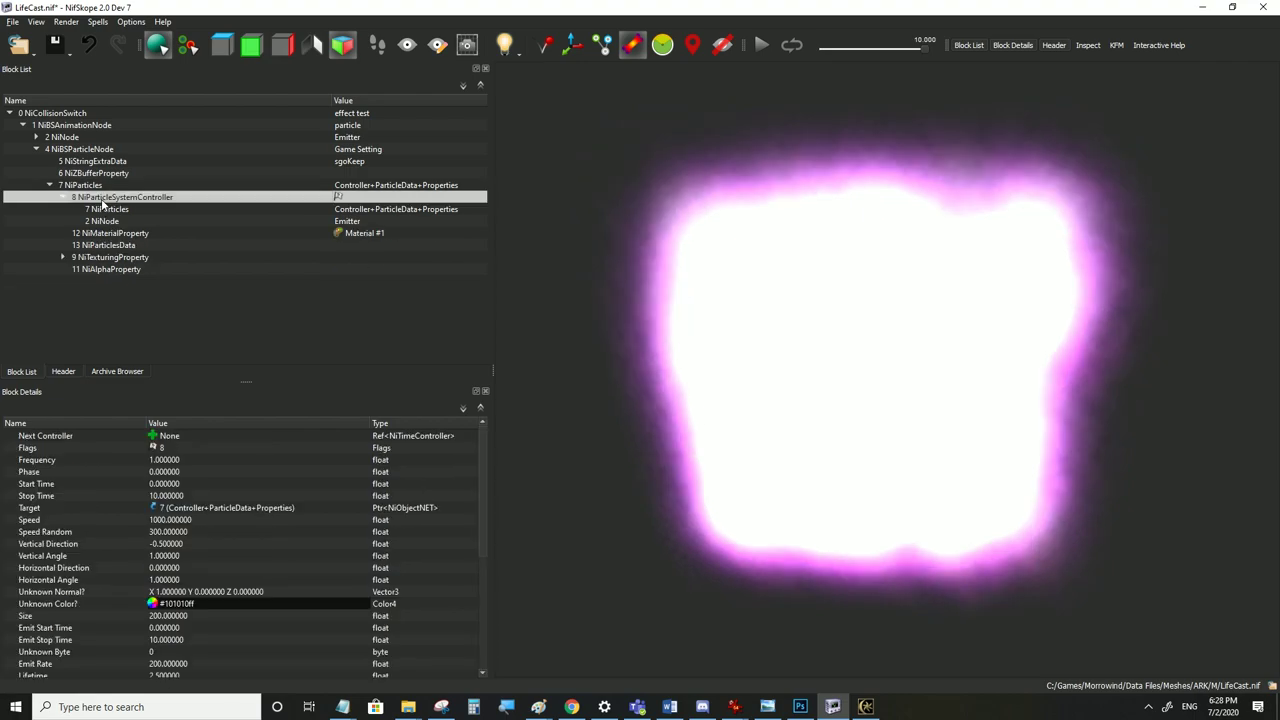
Save LifeCast.nif and check the pink-white glow in Morrowind
{"action": "left_click", "coordinate": [11, 22]}
{"action": "left_click", "coordinate": [38, 133]}
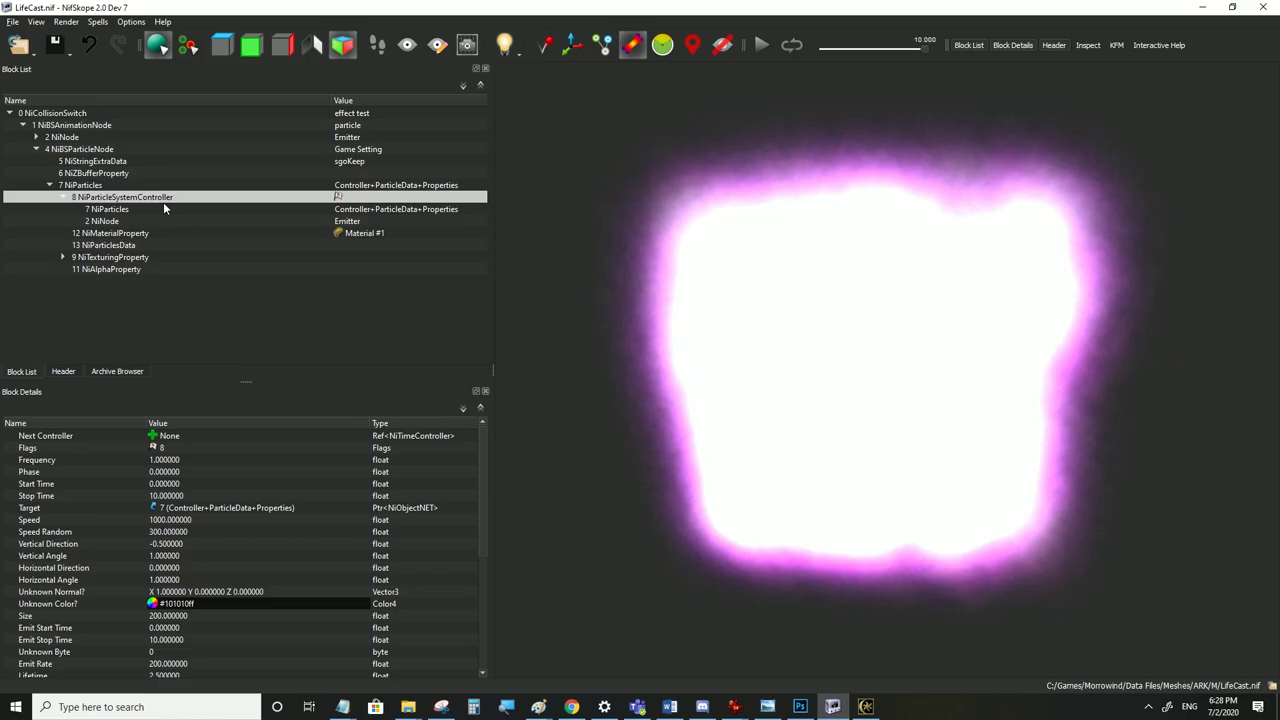
{"action": "left_click", "coordinate": [866, 707]}
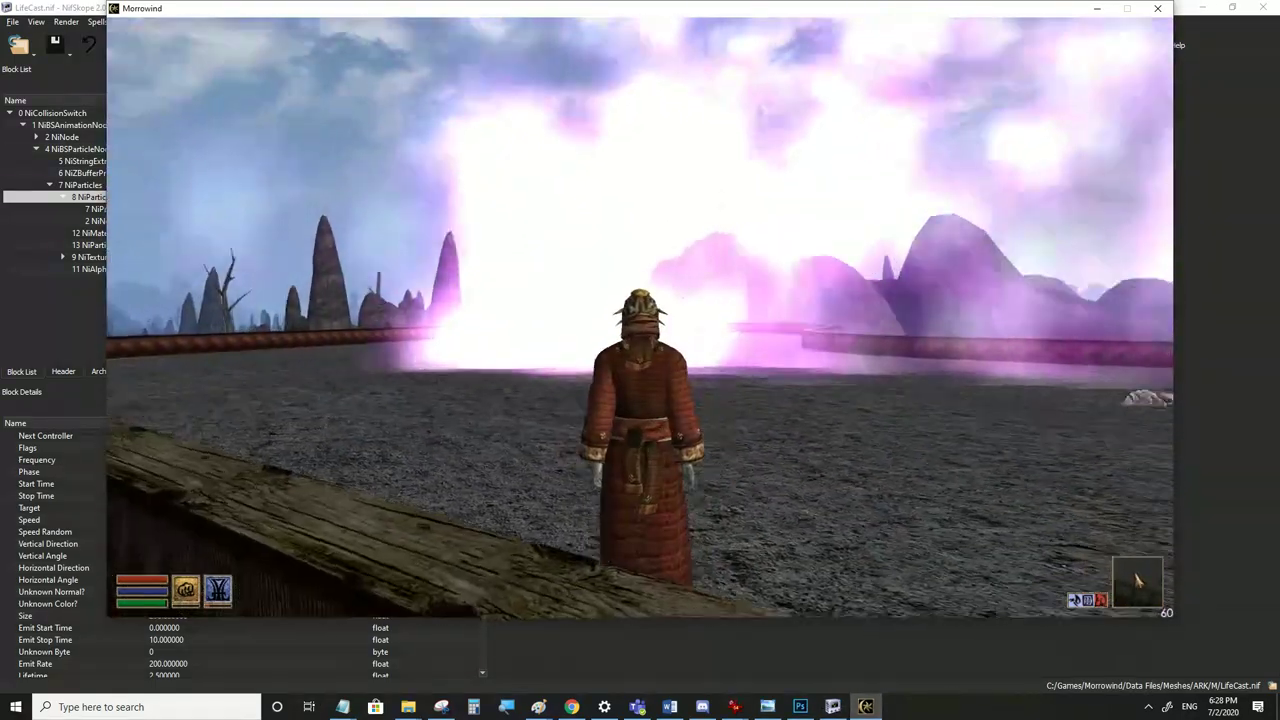
{"action": "key", "text": "alt+Tab"}
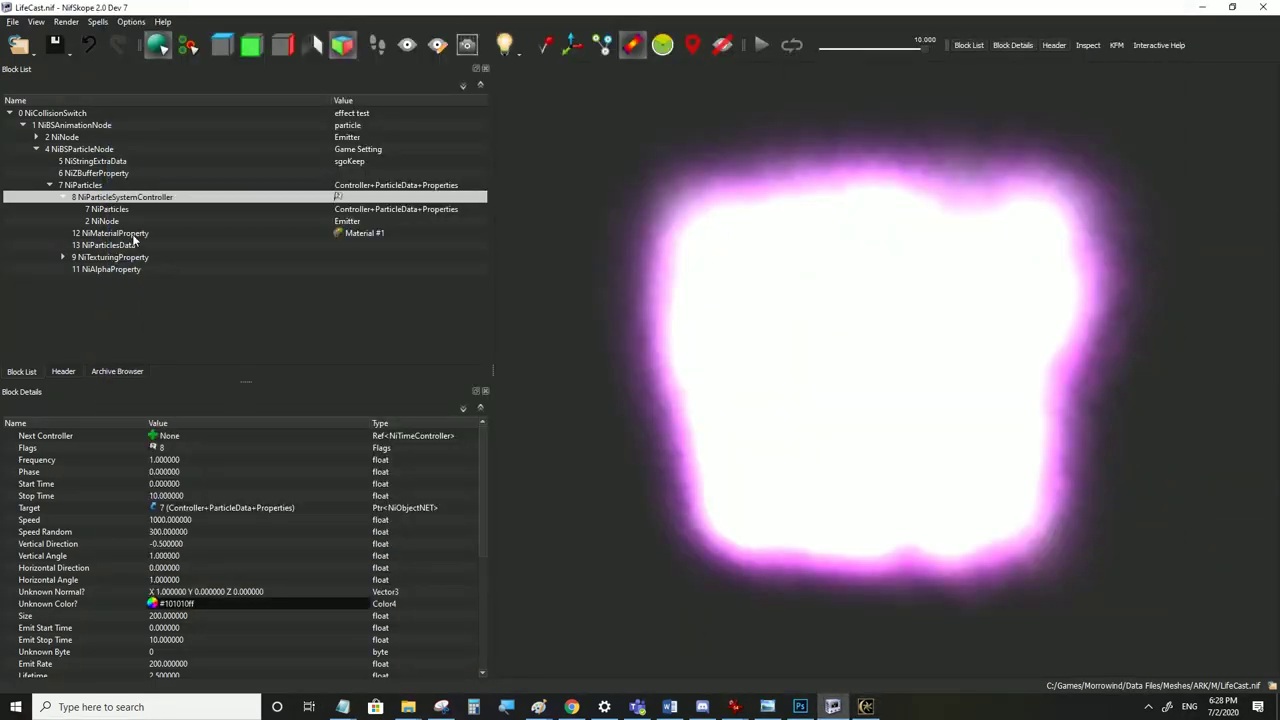
Set particle Size to 20 and Start Random Y and Z to 0
{"action": "double_click", "coordinate": [168, 616]}
{"action": "type", "text": "20"}
{"action": "left_click", "coordinate": [173, 628]}
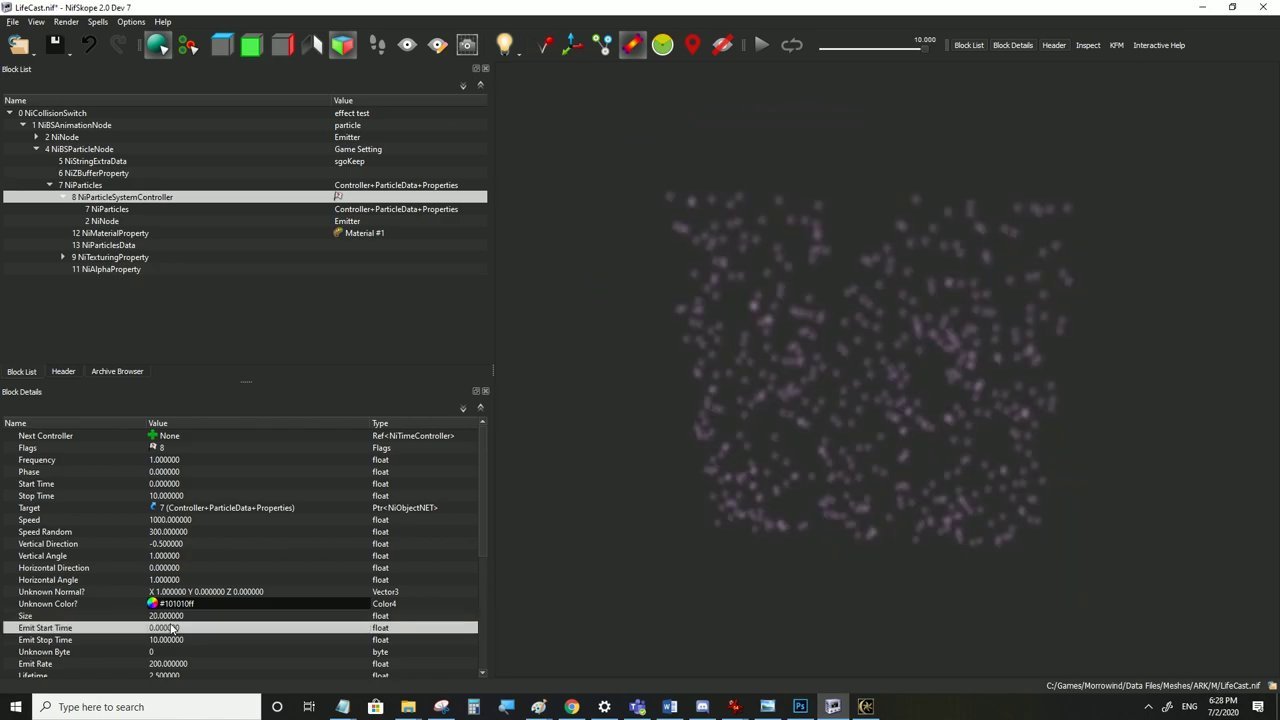
{"action": "scroll", "coordinate": [236, 597], "scroll_direction": "down", "scroll_amount": 3}
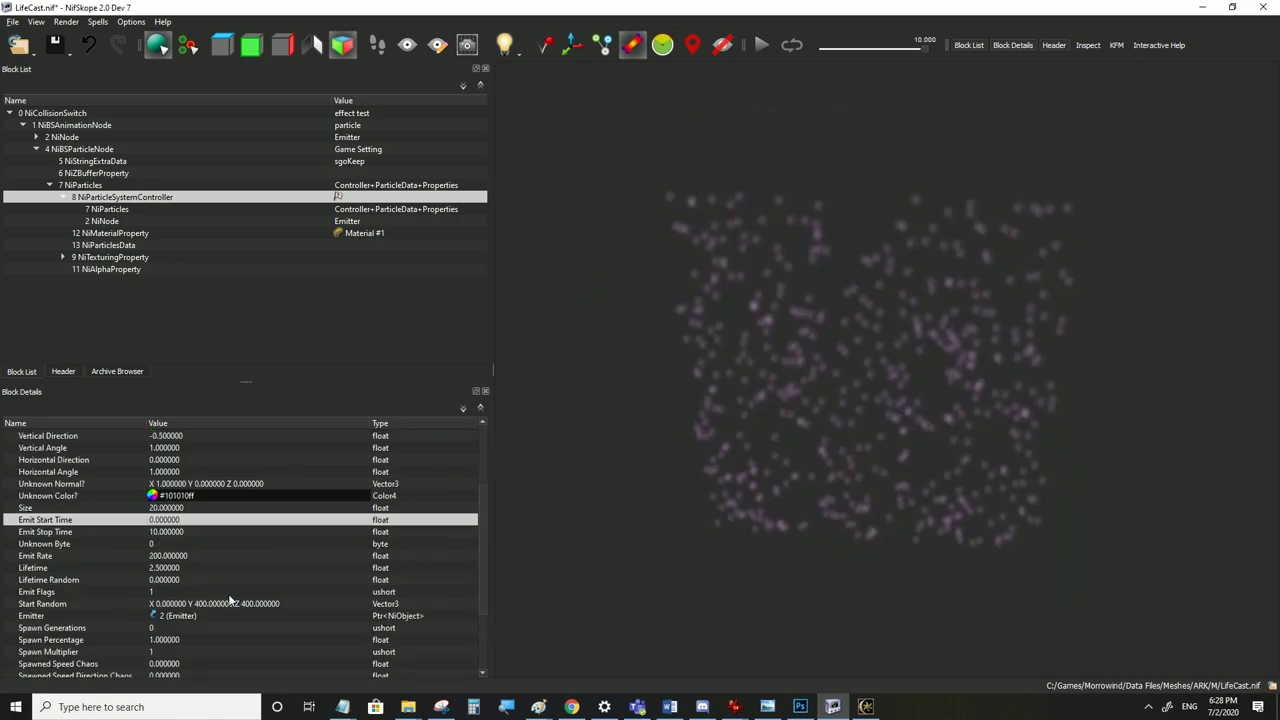
{"action": "double_click", "coordinate": [191, 605]}
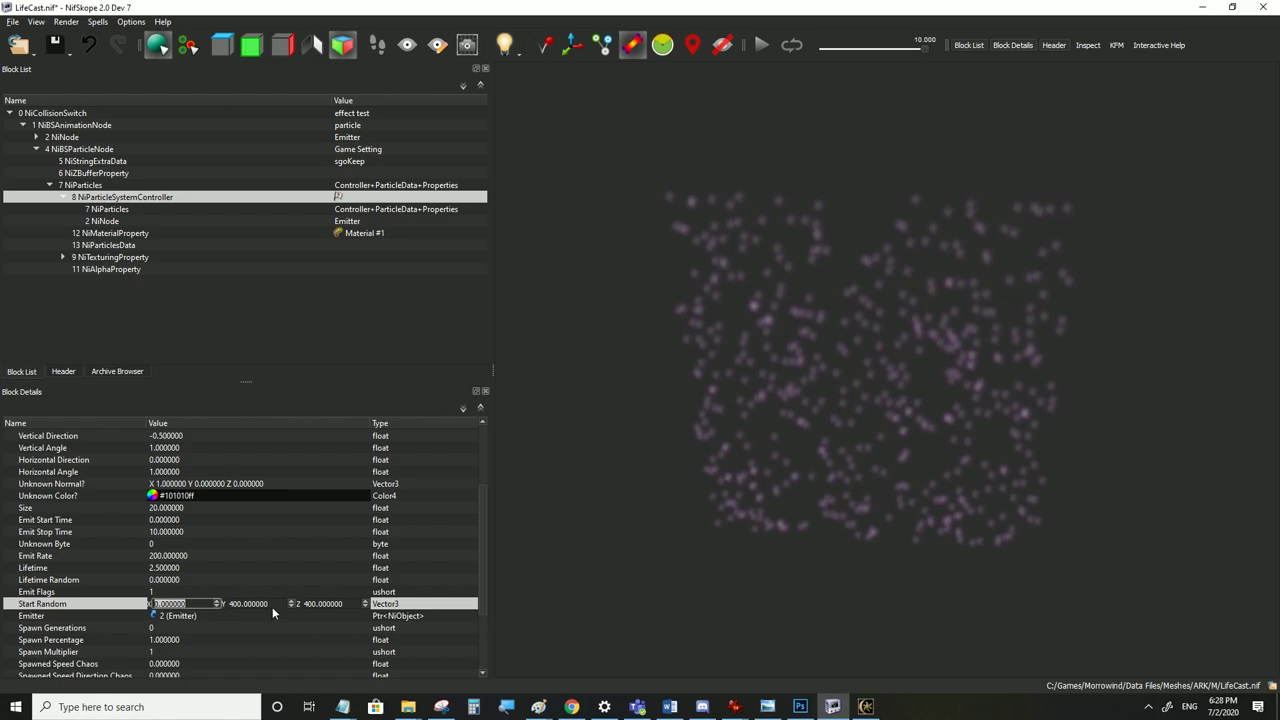
{"action": "left_click", "coordinate": [272, 605]}
{"action": "left_click_drag", "start_coordinate": [272, 605], "coordinate": [228, 605]}
{"action": "type", "text": "0"}
{"action": "key", "text": "Tab"}
{"action": "type", "text": "0"}
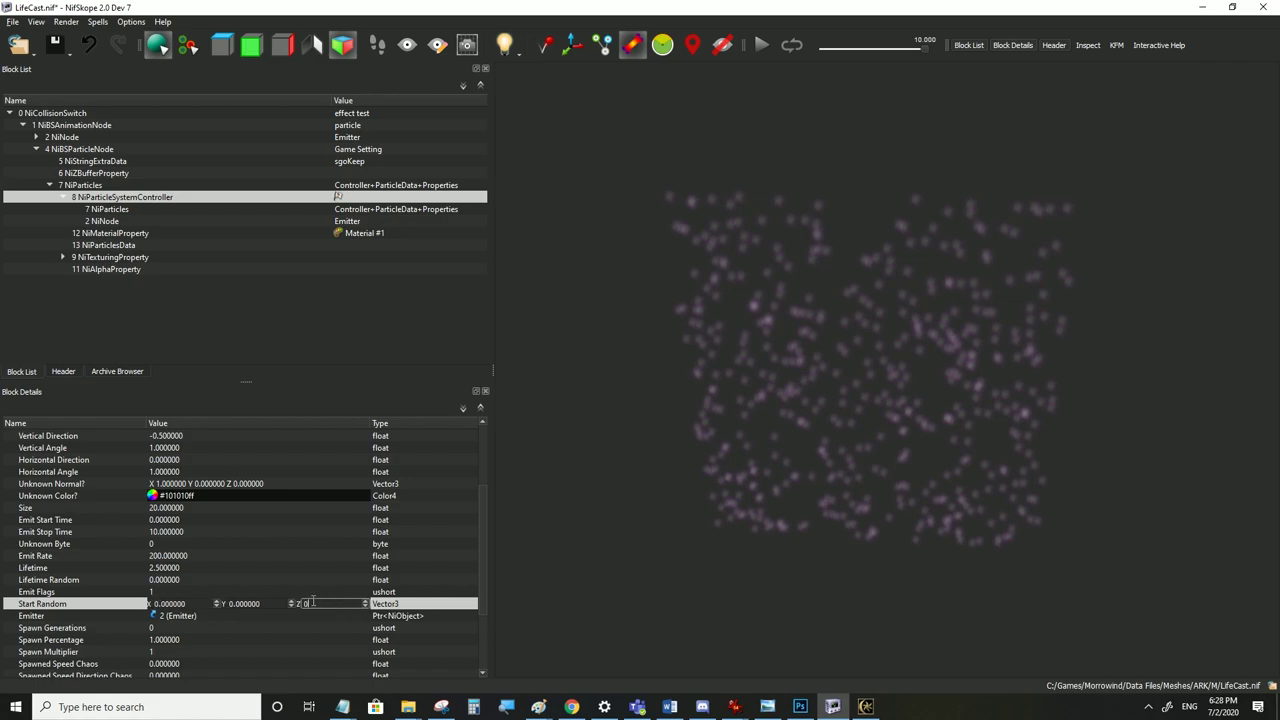
{"action": "left_click", "coordinate": [257, 583]}
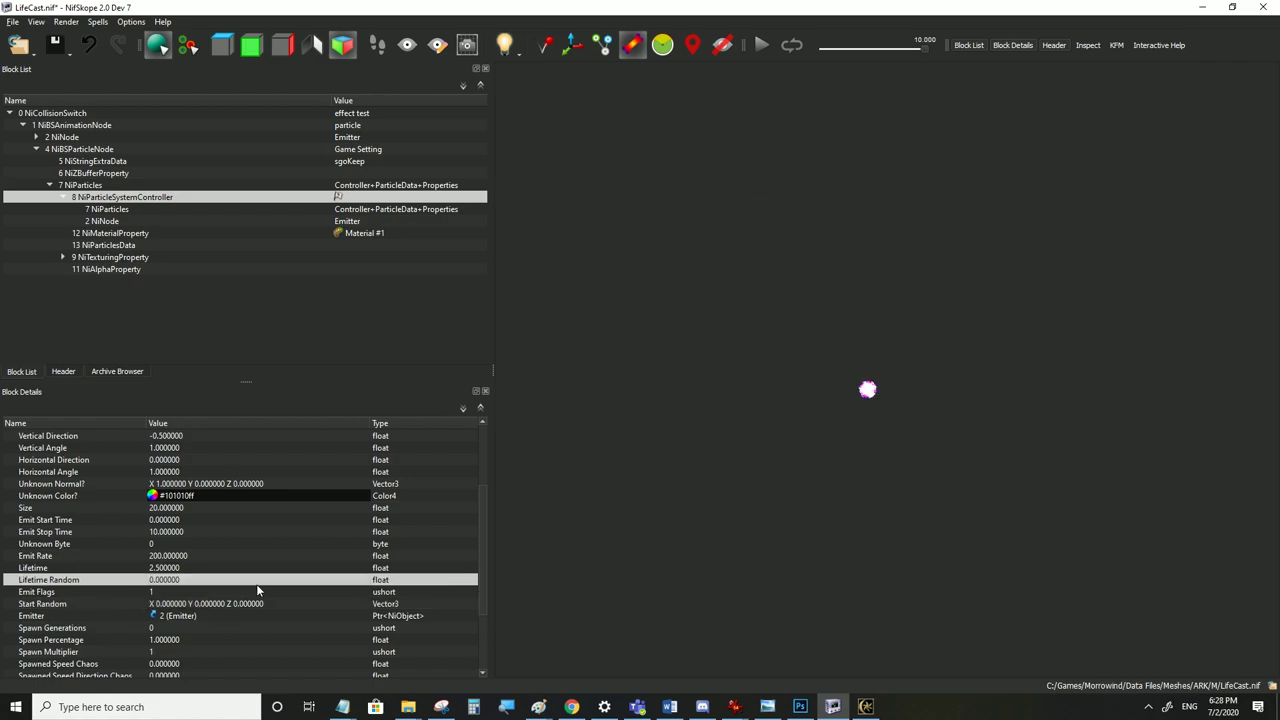
Save LifeCast.nif and check the narrower beam in Morrowind
{"action": "left_click", "coordinate": [12, 21]}
{"action": "left_click", "coordinate": [866, 707]}
{"action": "key", "text": "alt+Tab"}
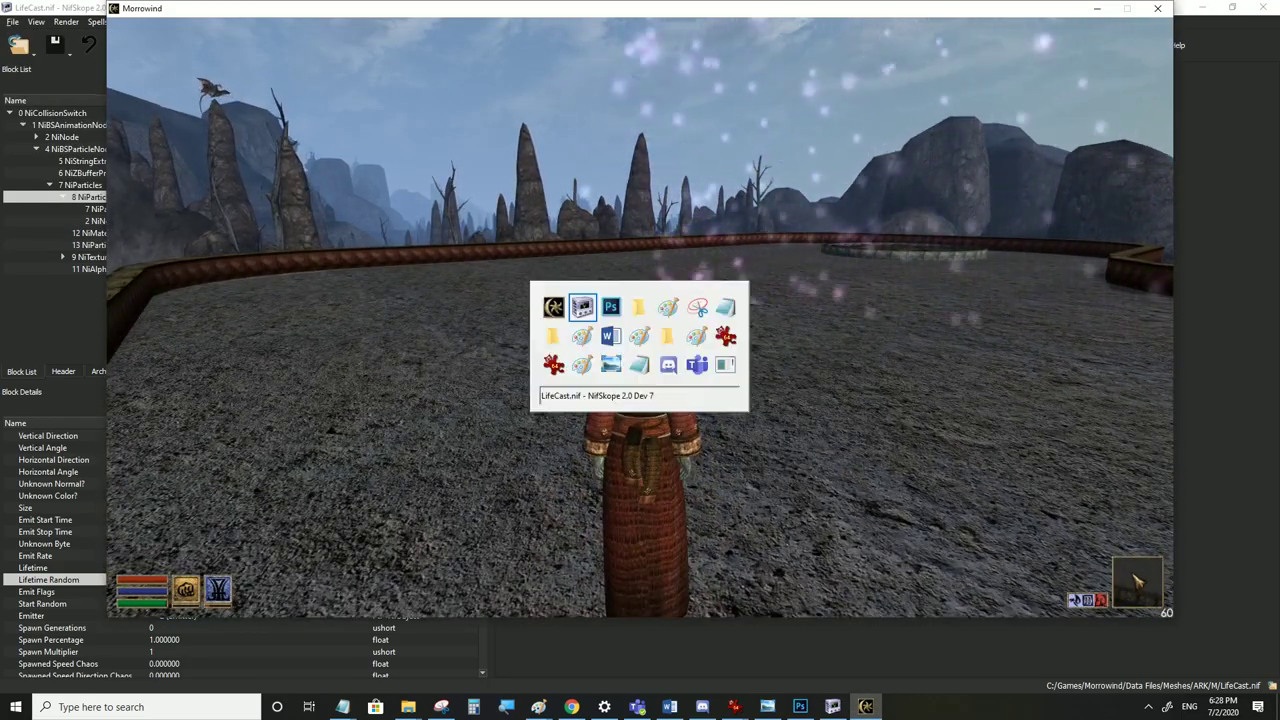
Set Vertical Angle to 0, save LifeCast.nif and test the beam in Morrowind
{"action": "scroll", "coordinate": [171, 533], "scroll_direction": "up", "scroll_amount": 1}
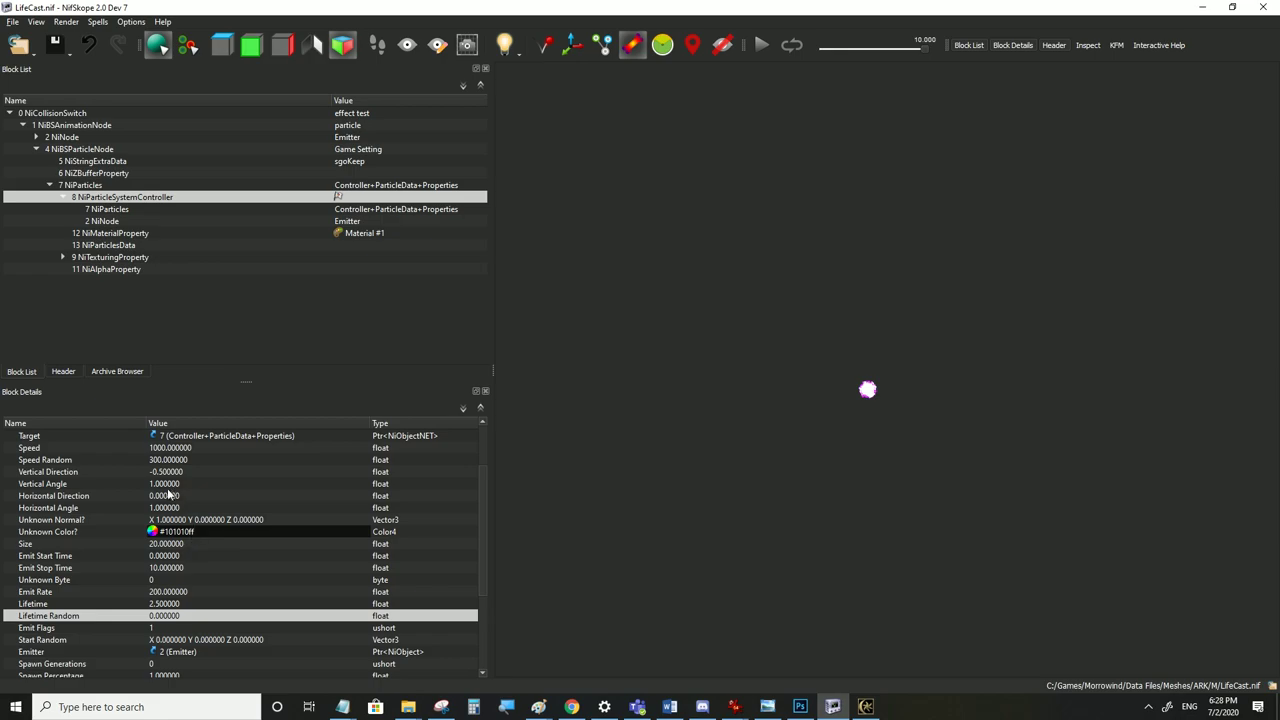
{"action": "left_click", "coordinate": [166, 483]}
{"action": "double_click", "coordinate": [166, 483]}
{"action": "type", "text": "0"}
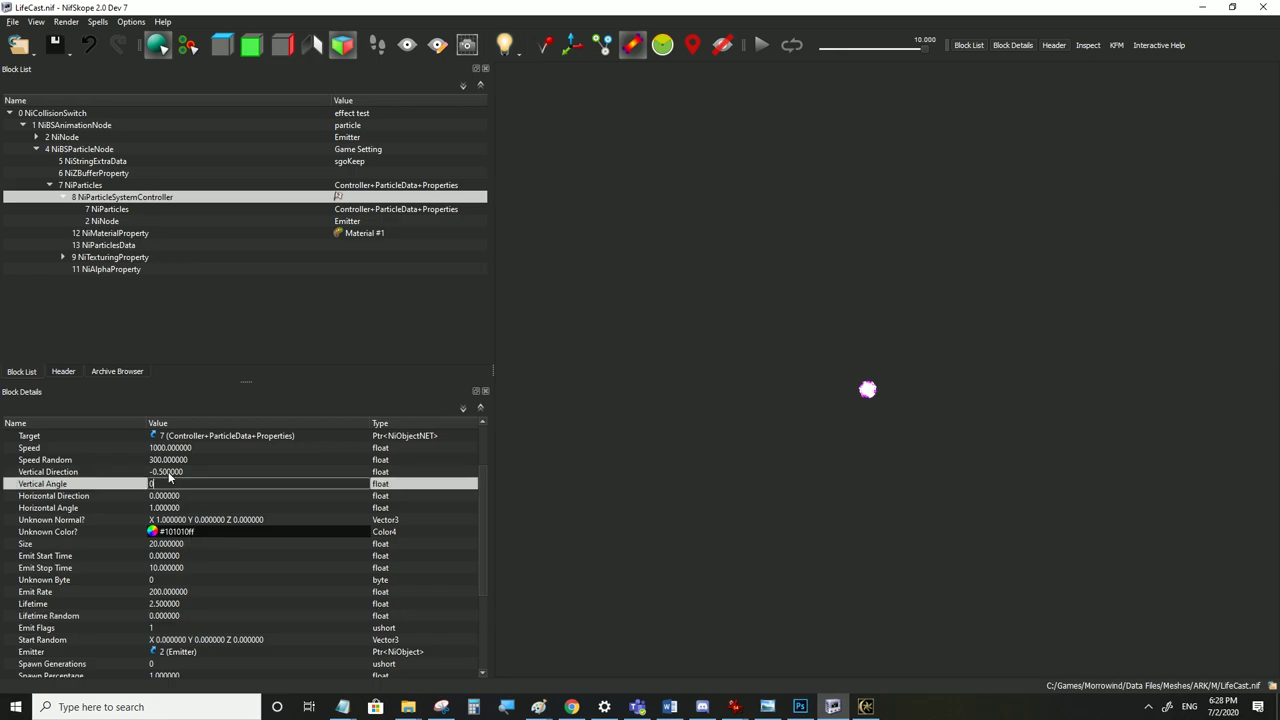
{"action": "left_click", "coordinate": [170, 471]}
{"action": "scroll", "coordinate": [176, 488], "scroll_direction": "up", "scroll_amount": 2}
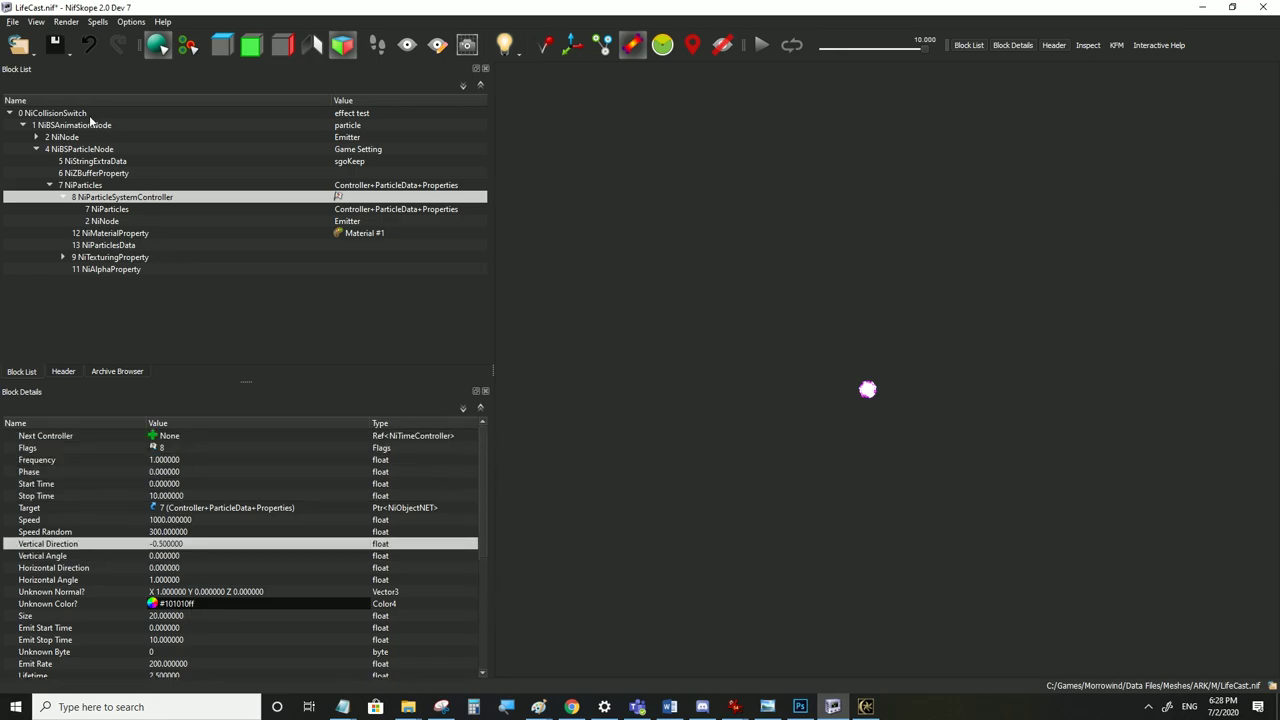
{"action": "left_click", "coordinate": [12, 21]}
{"action": "left_click", "coordinate": [30, 128]}
{"action": "left_click", "coordinate": [866, 707]}
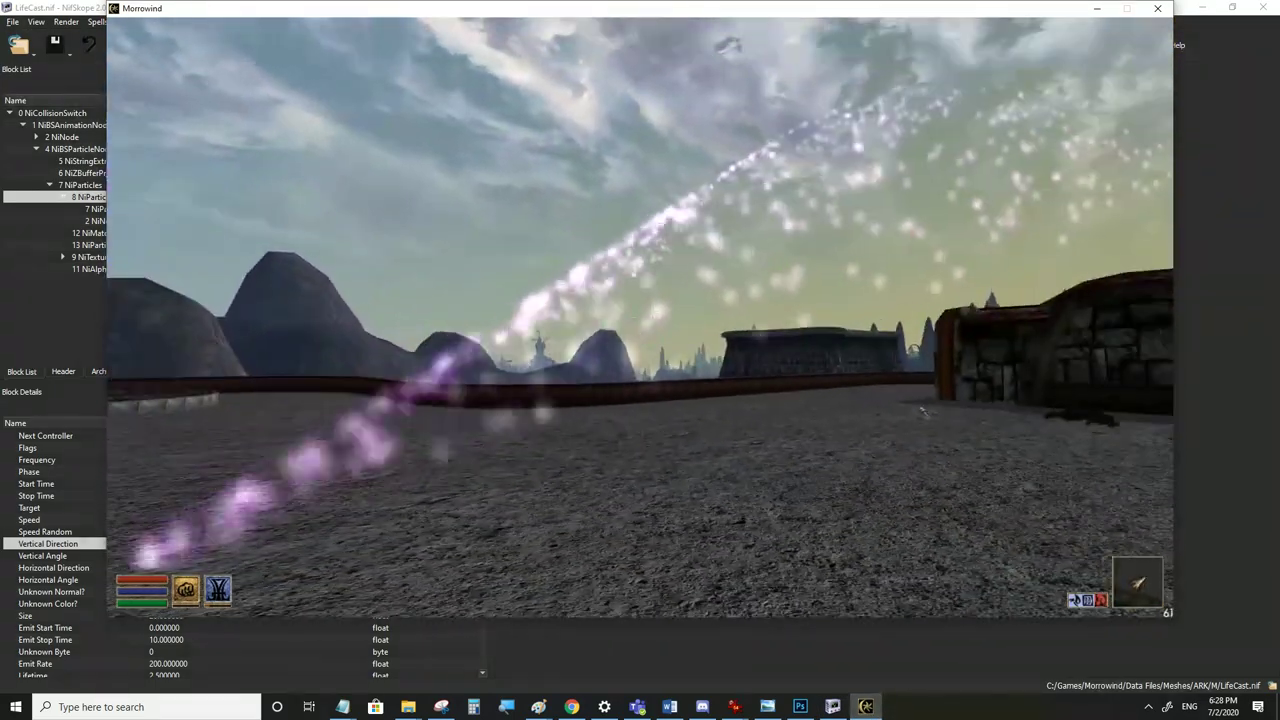
{"action": "key", "text": "alt+Tab"}
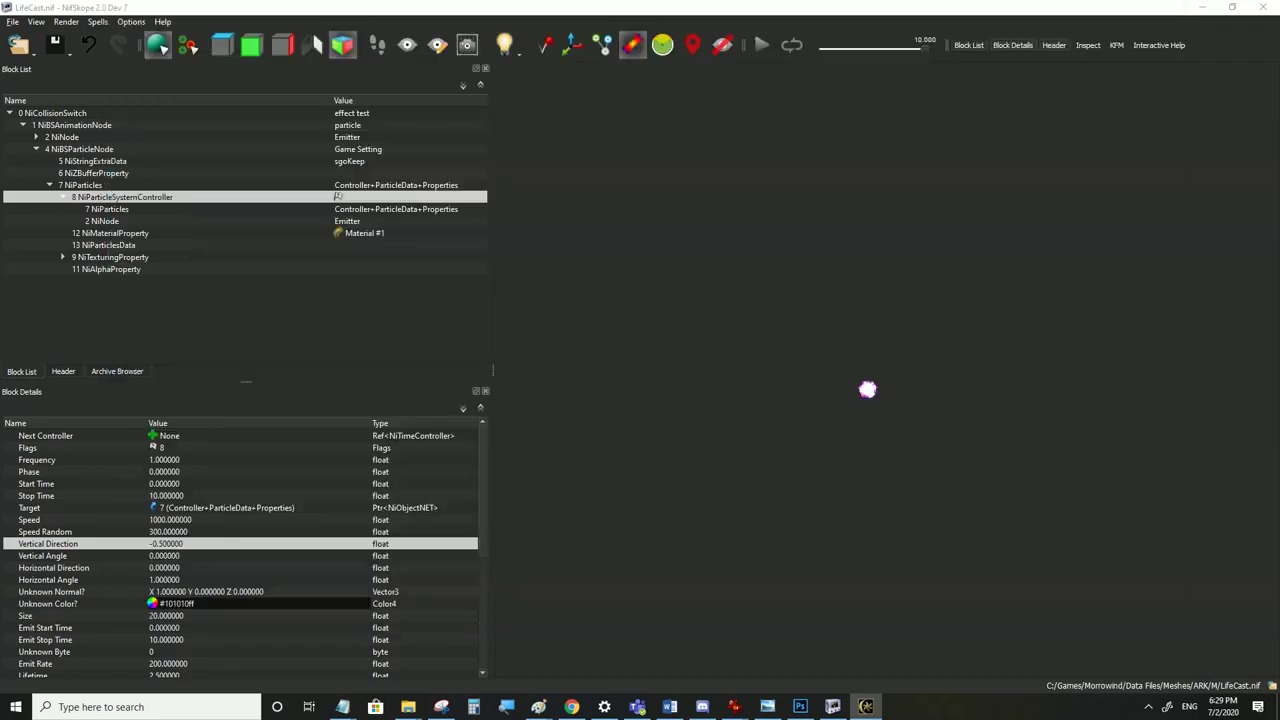
Commit Horizontal Angle as 0, save LifeCast.nif and test the beam in game
{"action": "left_click", "coordinate": [178, 568]}
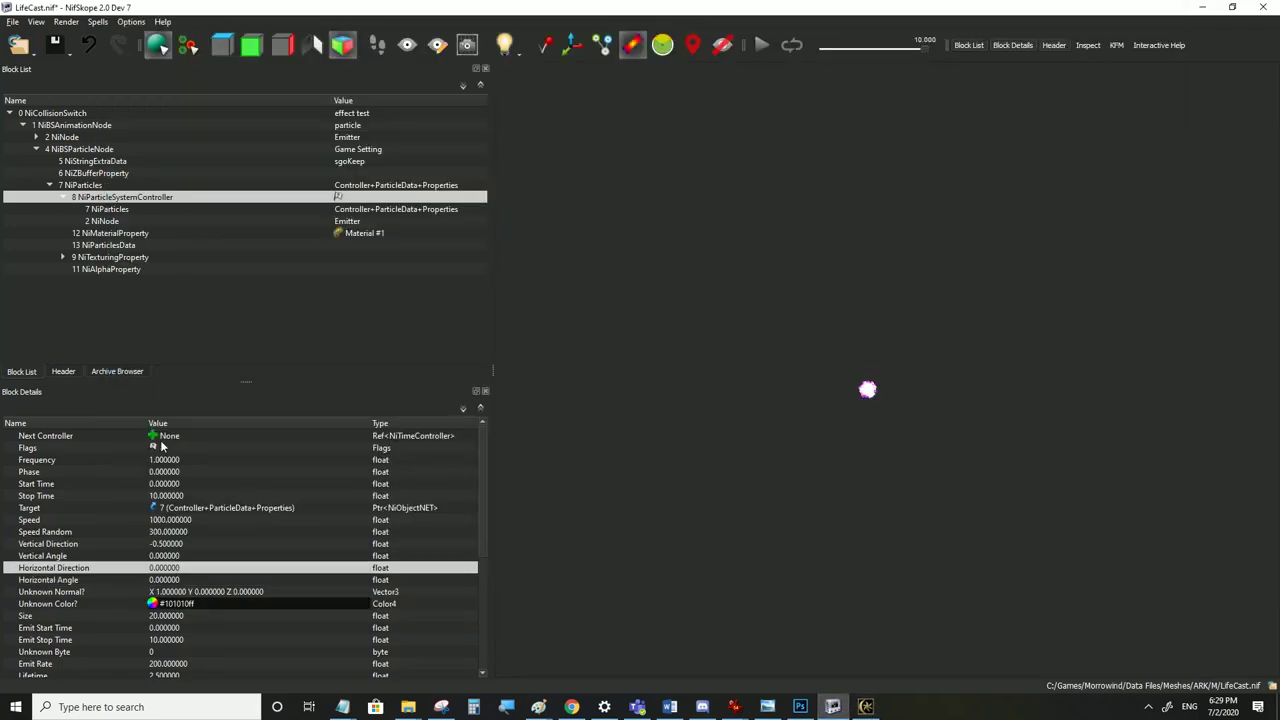
{"action": "left_click", "coordinate": [12, 21]}
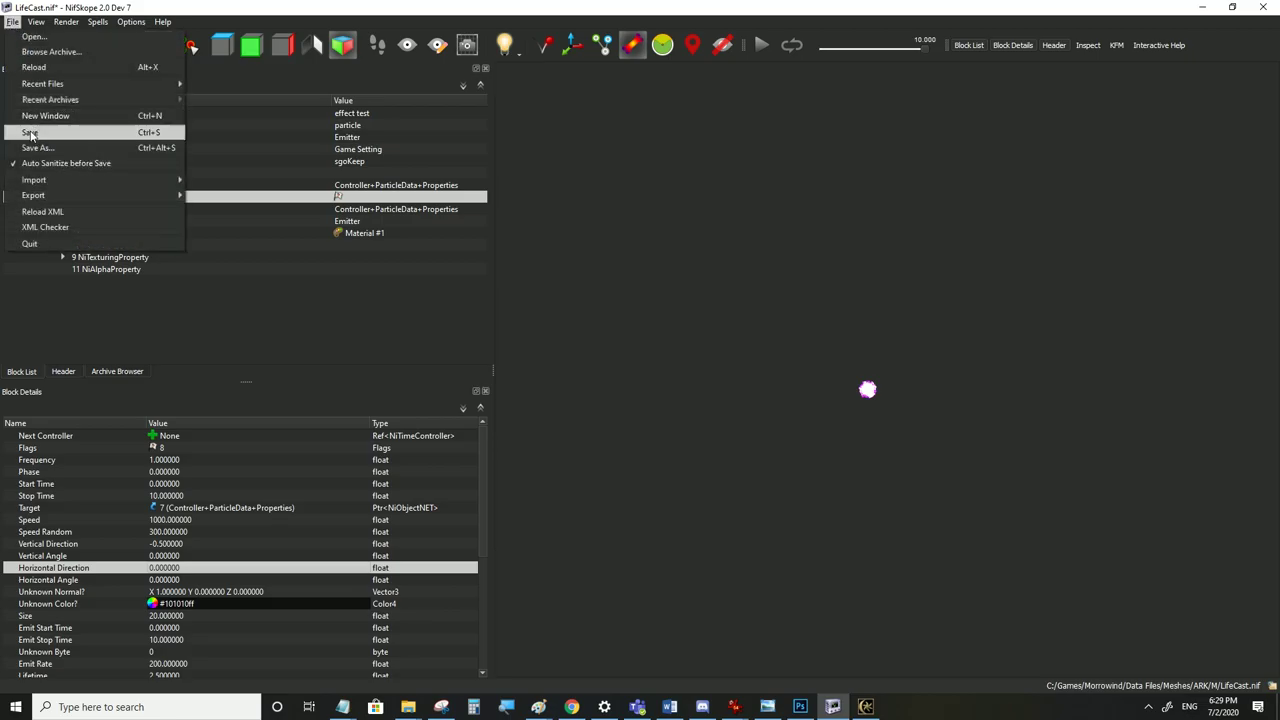
{"action": "left_click", "coordinate": [30, 131]}
{"action": "left_click", "coordinate": [866, 707]}
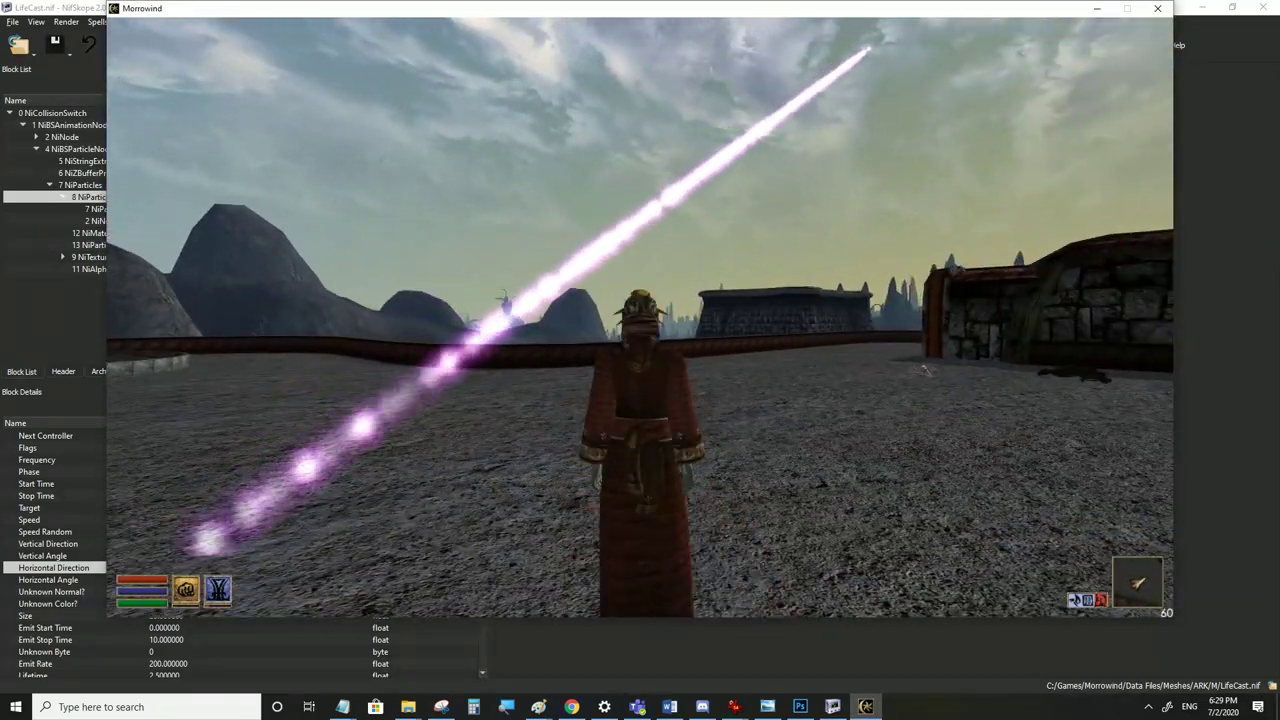
{"action": "key", "text": "alt+Tab"}
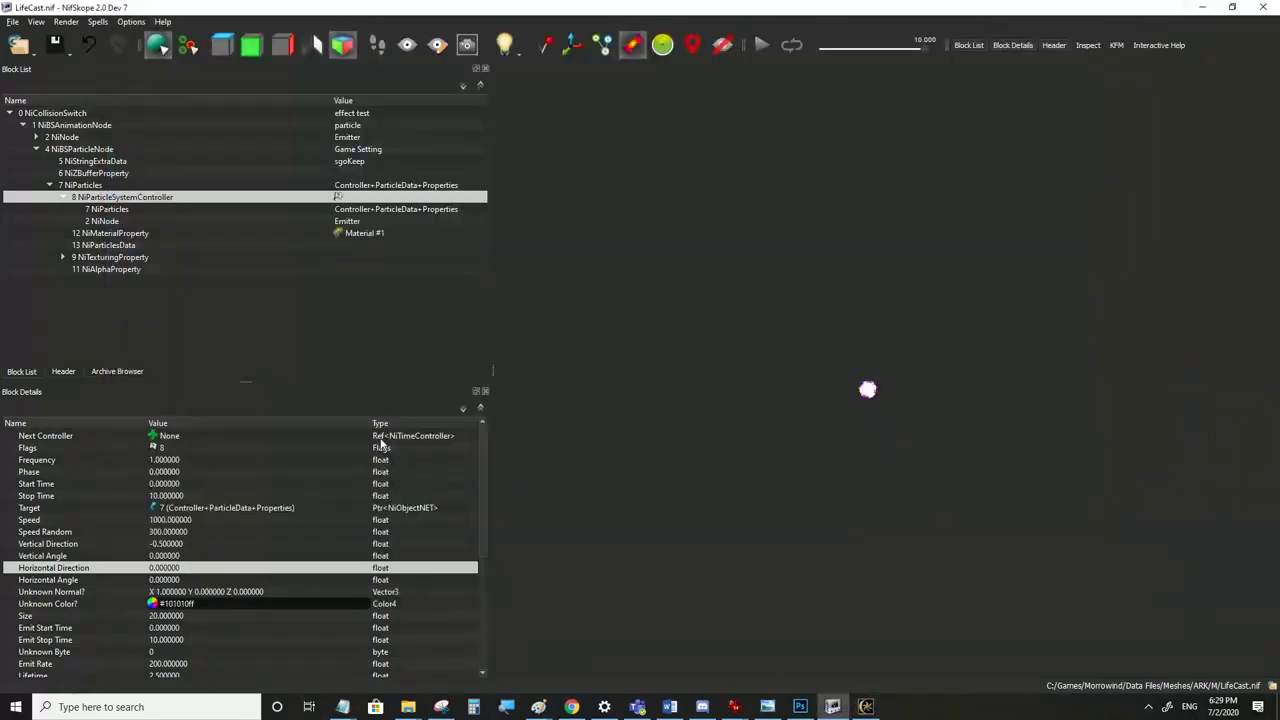
{"action": "left_click", "coordinate": [63, 257]}
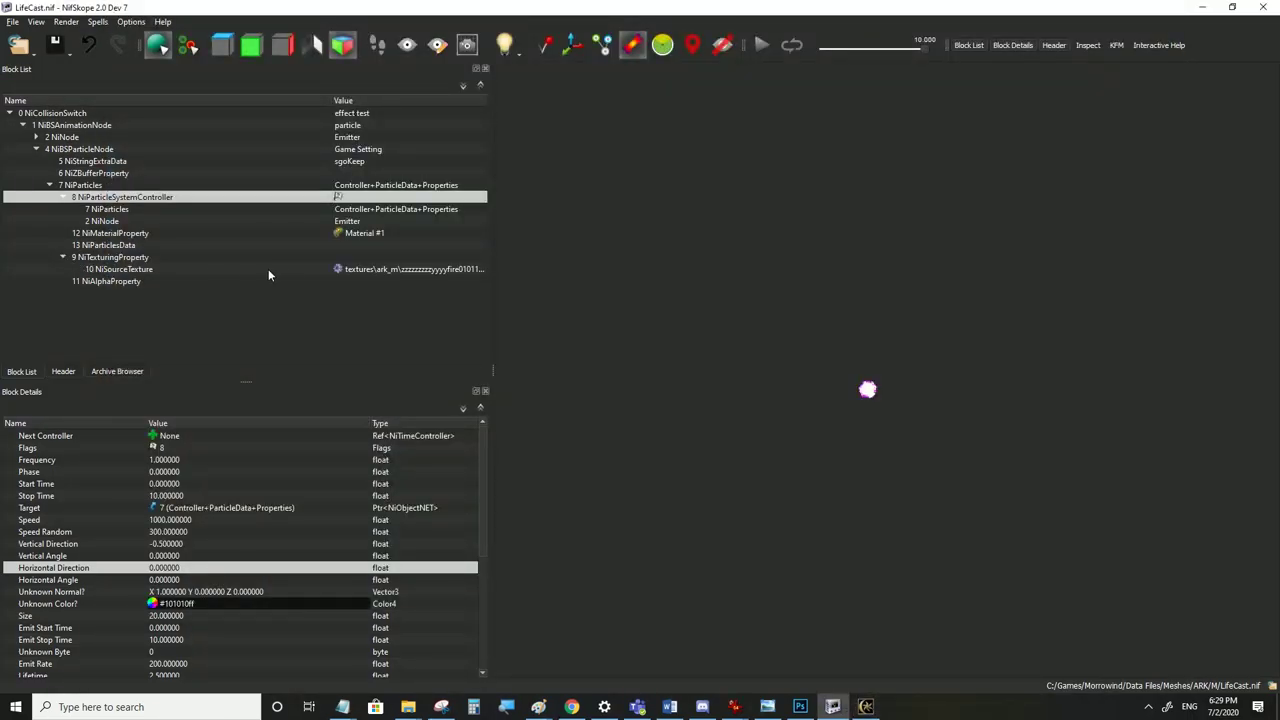
{"action": "double_click", "coordinate": [337, 269]}
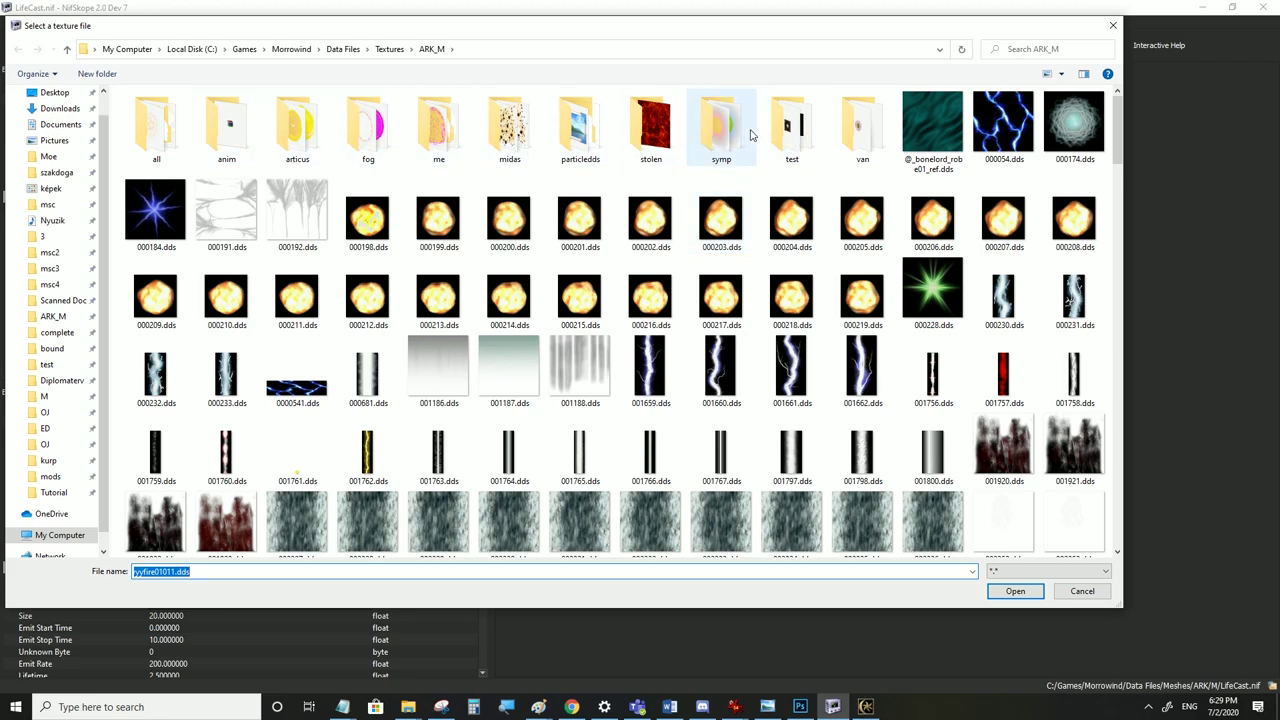
{"action": "double_click", "coordinate": [721, 128]}
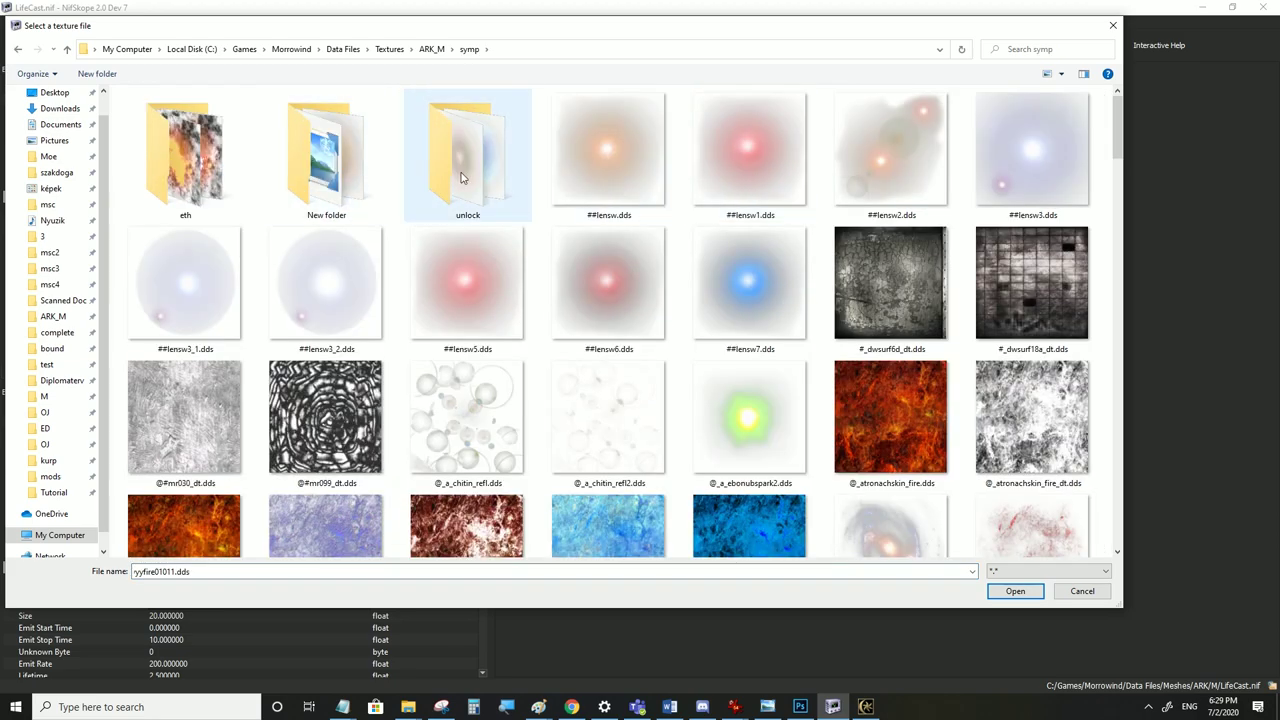
{"action": "double_click", "coordinate": [462, 178]}
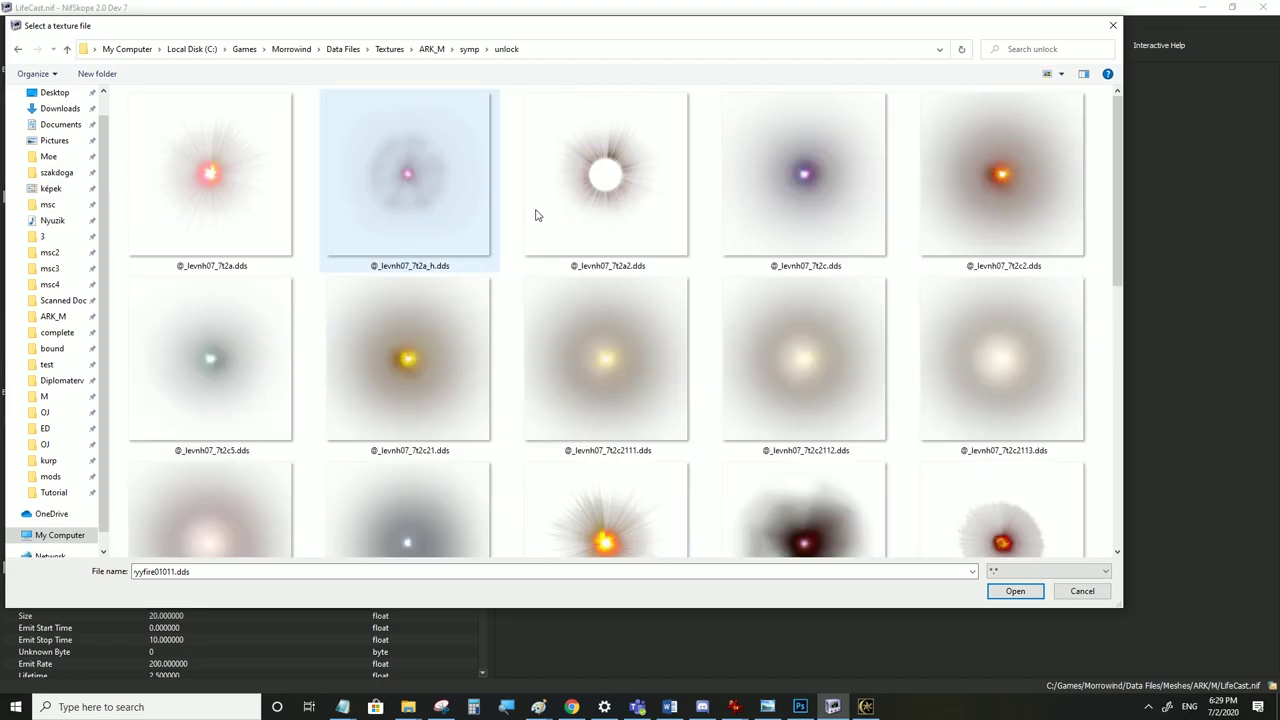
{"action": "scroll", "coordinate": [800, 420], "scroll_direction": "down", "scroll_amount": 1}
{"action": "left_click", "coordinate": [806, 440]}
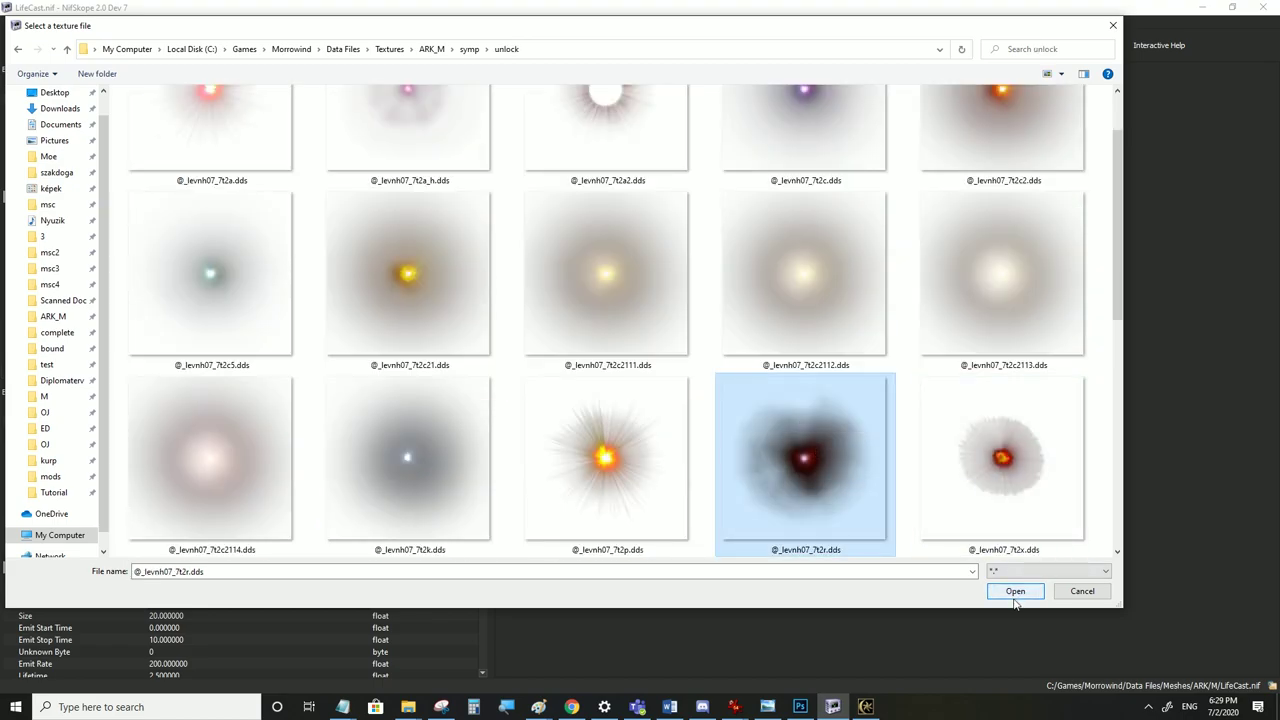
{"action": "left_click", "coordinate": [1014, 596]}
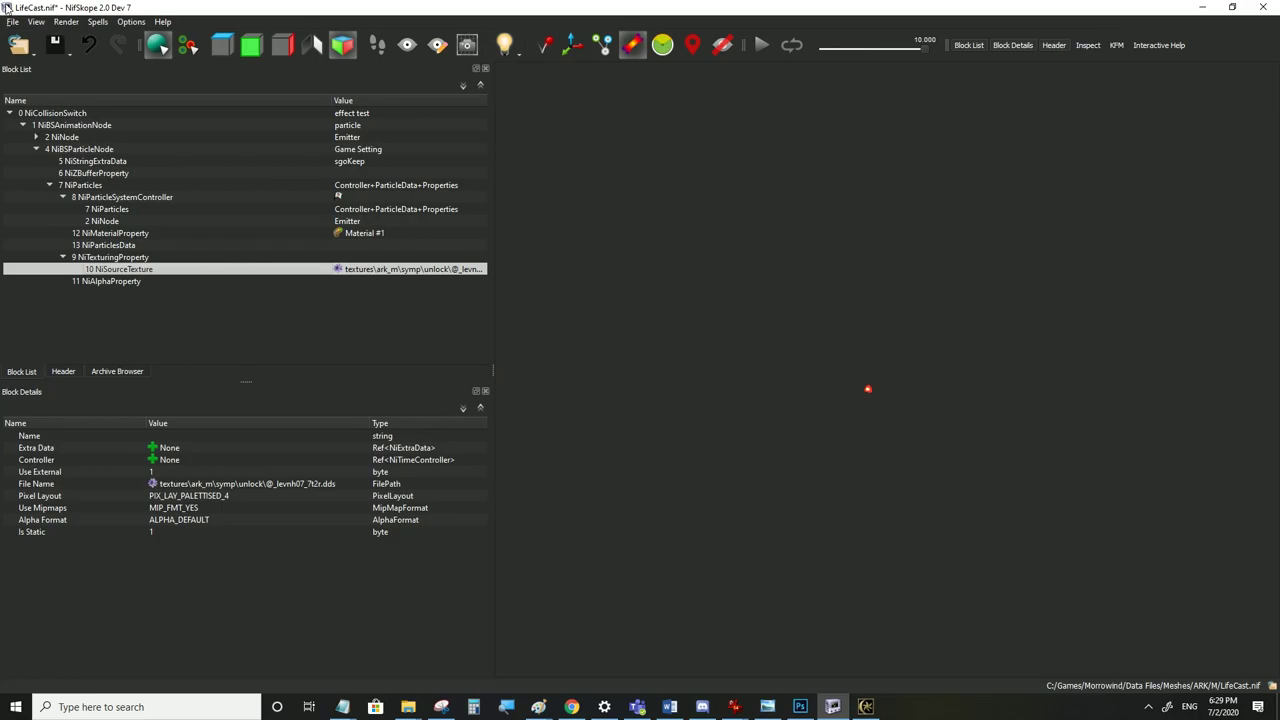
Save LifeCast.nif, check the textured beam in Morrowind, and return to NifSkope
{"action": "left_click", "coordinate": [13, 22]}
{"action": "left_click", "coordinate": [49, 136]}
{"action": "left_click", "coordinate": [869, 709]}
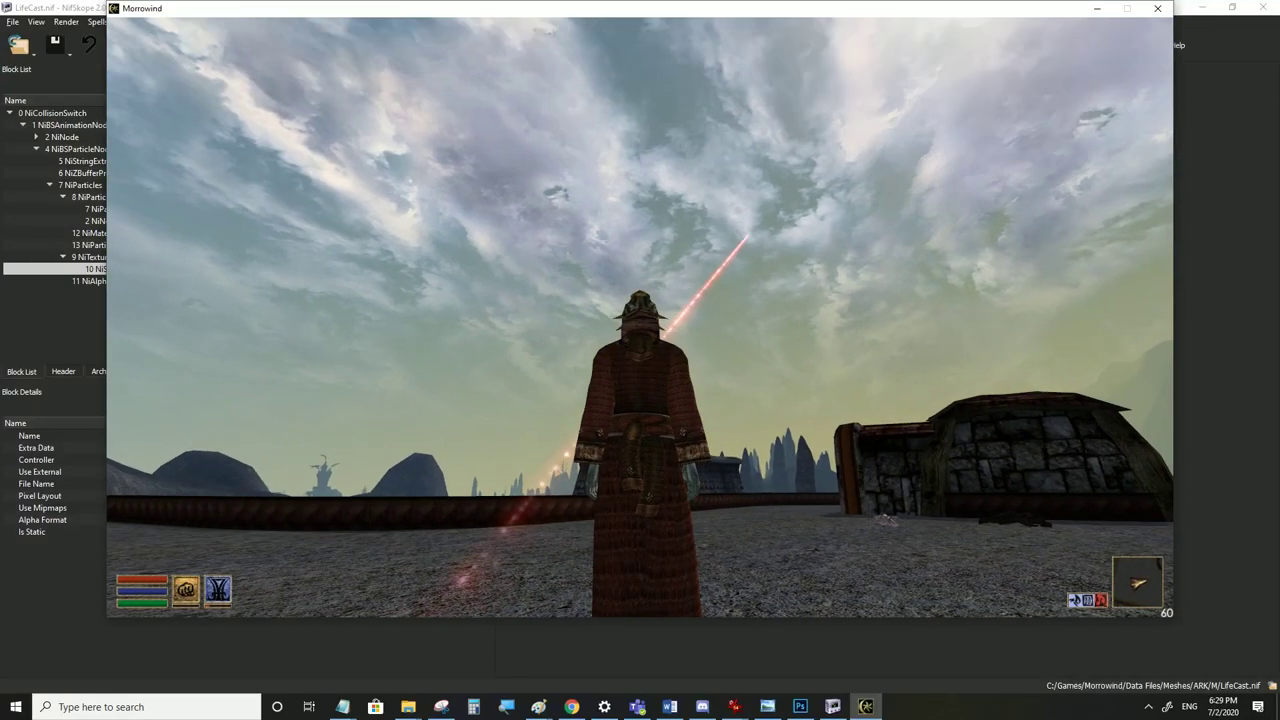
{"action": "key", "text": "alt+Tab"}
Increase the NiParticleSystemController's particle Size from 20 to 35
{"action": "left_click", "coordinate": [130, 198]}
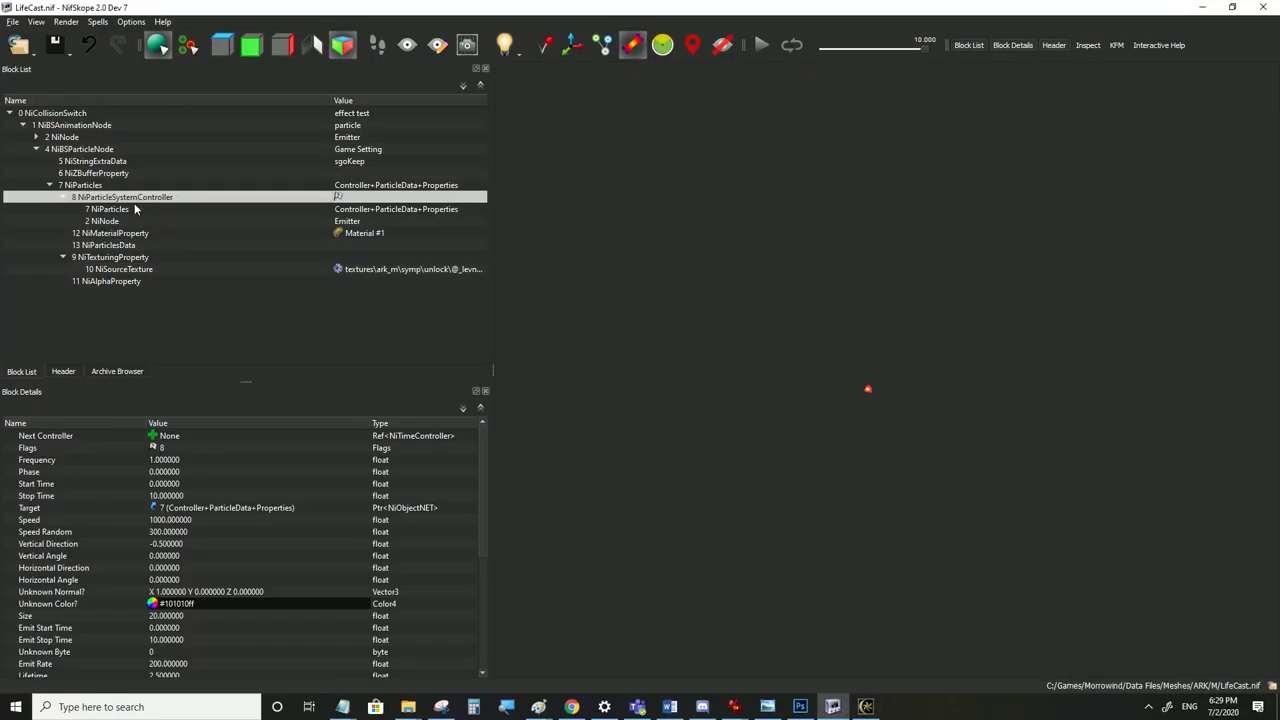
{"action": "double_click", "coordinate": [165, 616]}
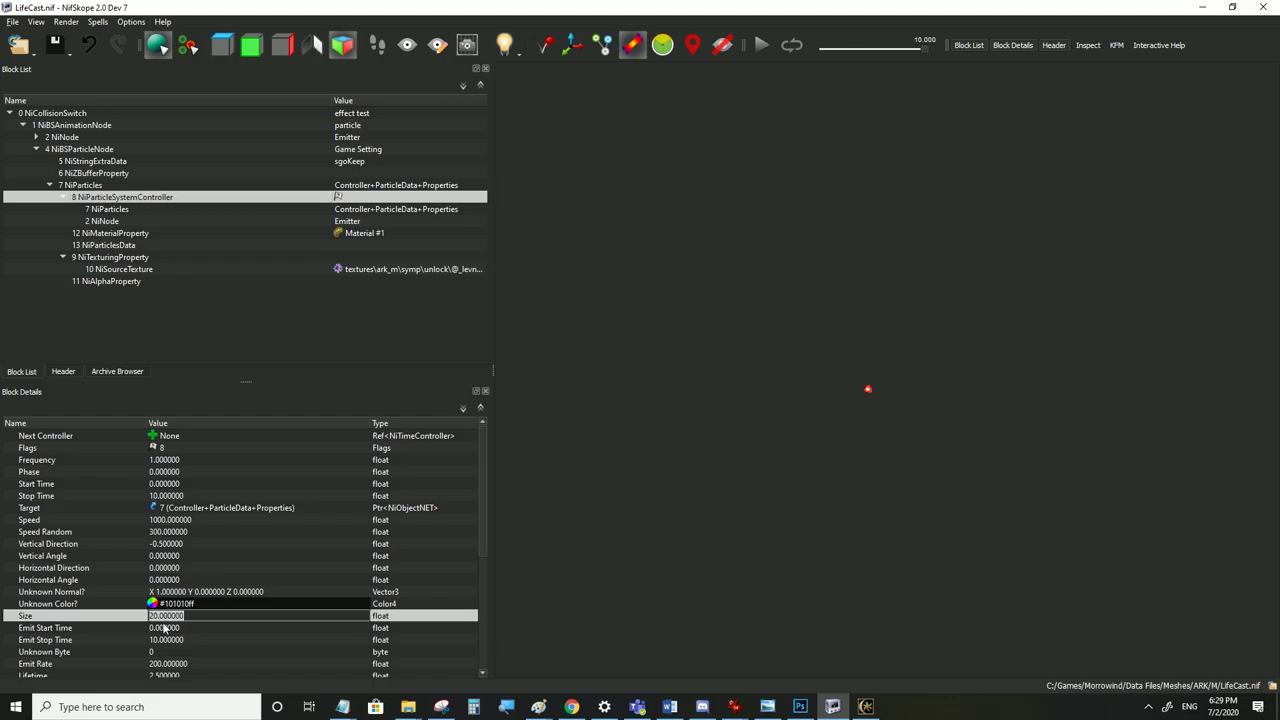
{"action": "type", "text": "35"}
{"action": "left_click", "coordinate": [165, 628]}
Save, test the larger particles in Morrowind, then bring up NiMaterialProperty's Ambient Color chooser
{"action": "left_click", "coordinate": [12, 21]}
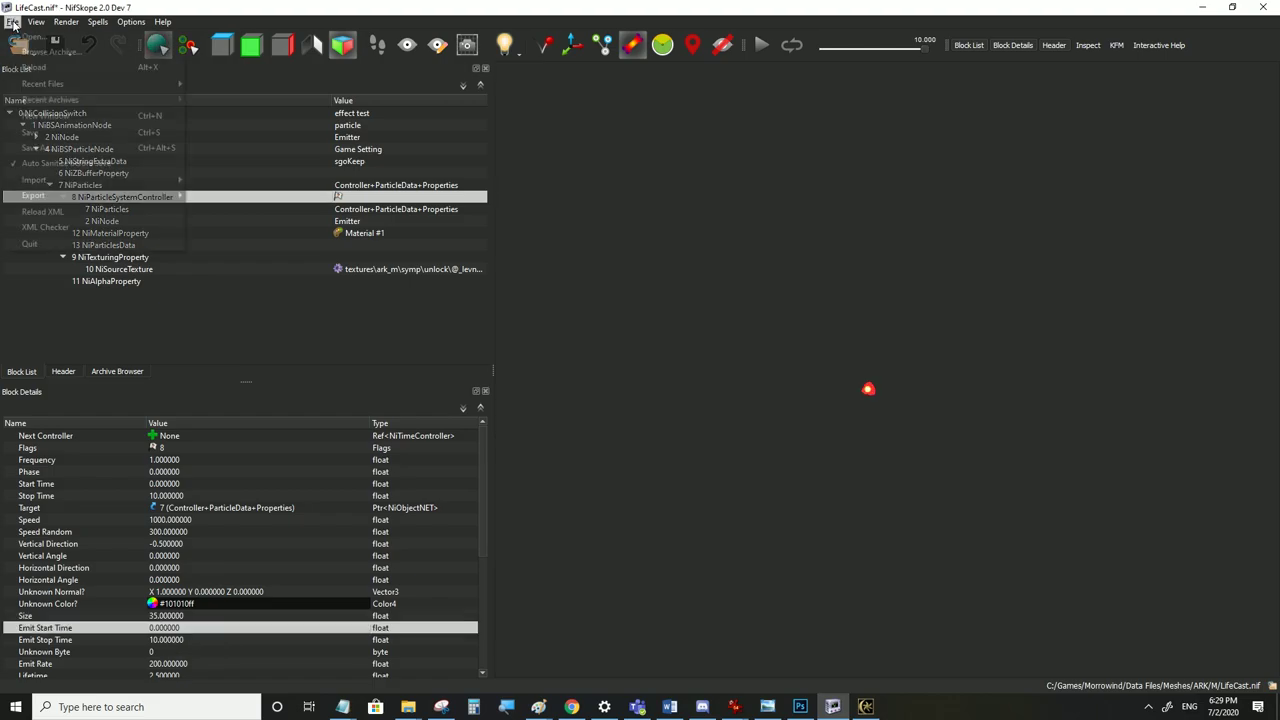
{"action": "left_click", "coordinate": [30, 132]}
{"action": "left_click", "coordinate": [868, 707]}
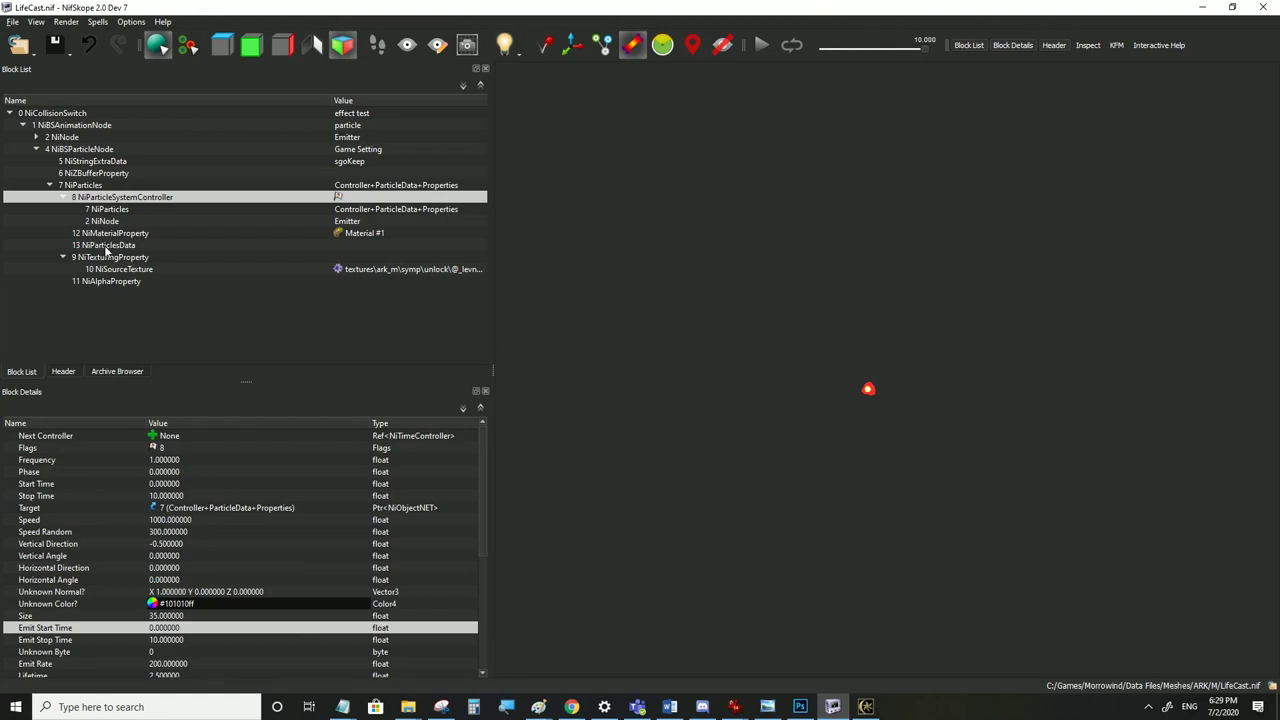
{"action": "left_click", "coordinate": [111, 234]}
{"action": "left_click", "coordinate": [161, 488]}
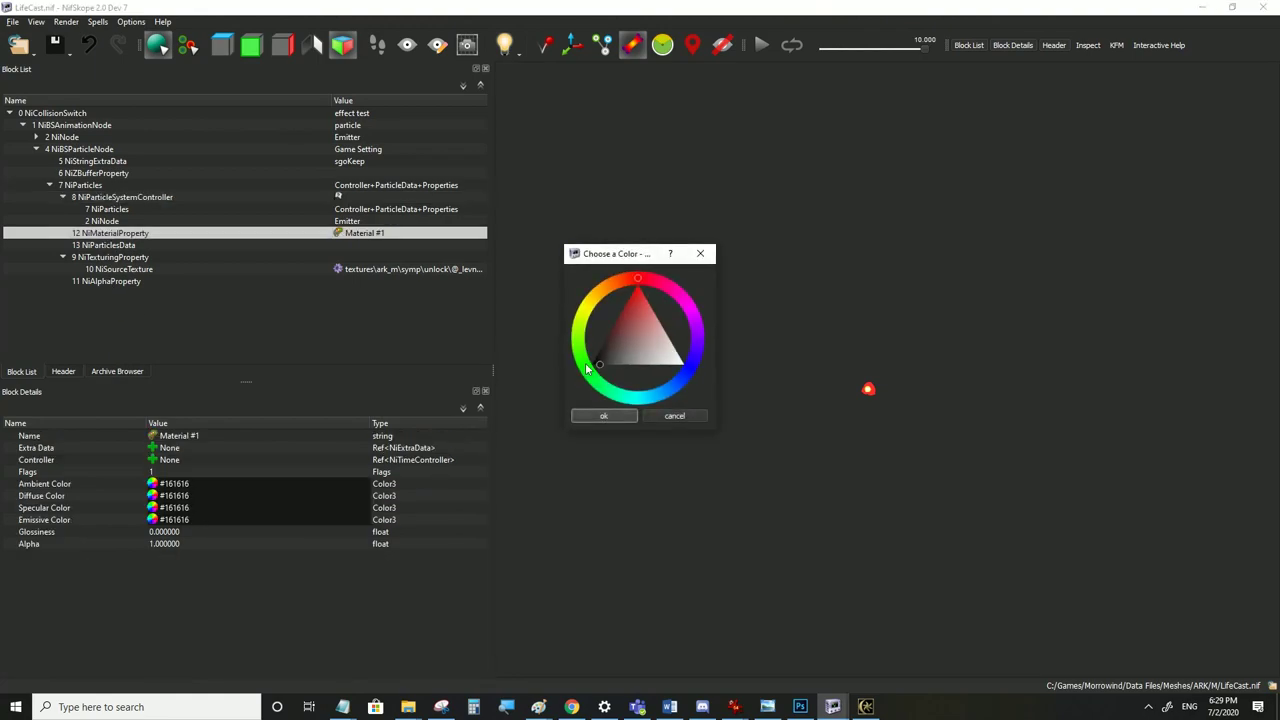
Make the material's ambient, diffuse, specular and emissive colours white (#ffffff)
{"action": "left_click", "coordinate": [601, 416]}
{"action": "key", "text": "ctrl+c"}
{"action": "left_click", "coordinate": [183, 496]}
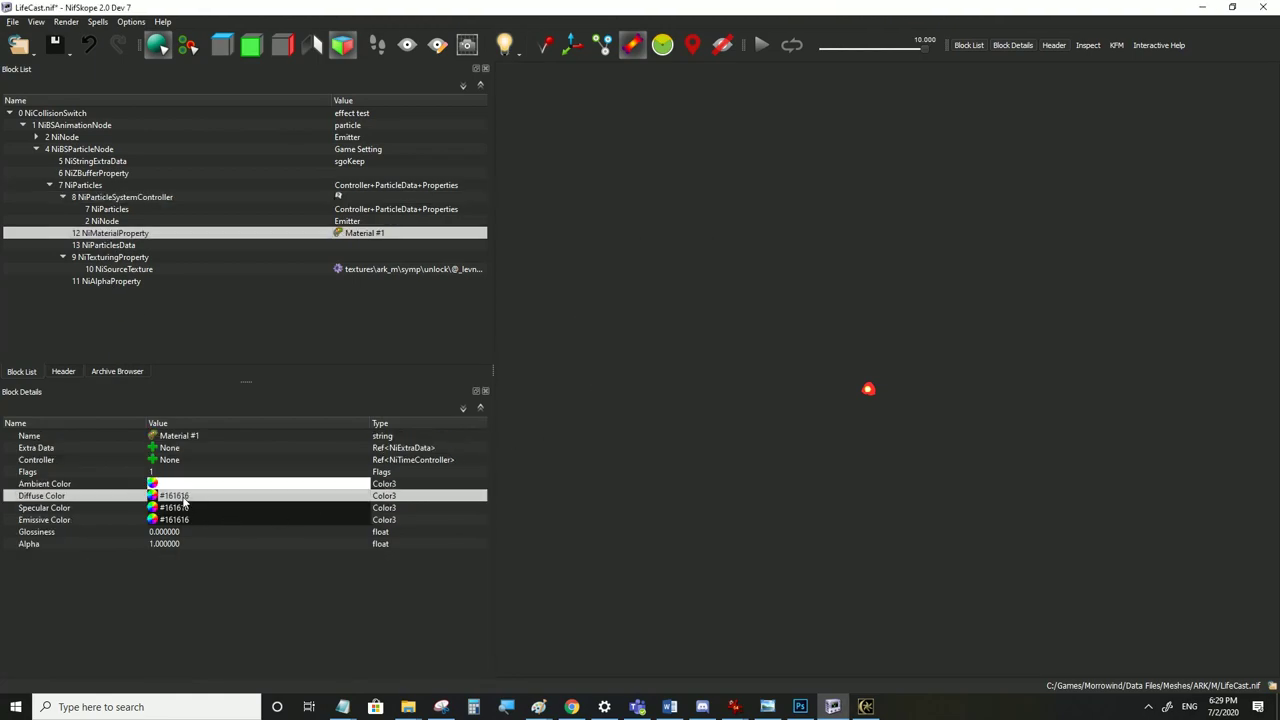
{"action": "key", "text": "ctrl+v"}
{"action": "left_click", "coordinate": [183, 507], "text": "ctrl"}
{"action": "key", "text": "ctrl+v"}
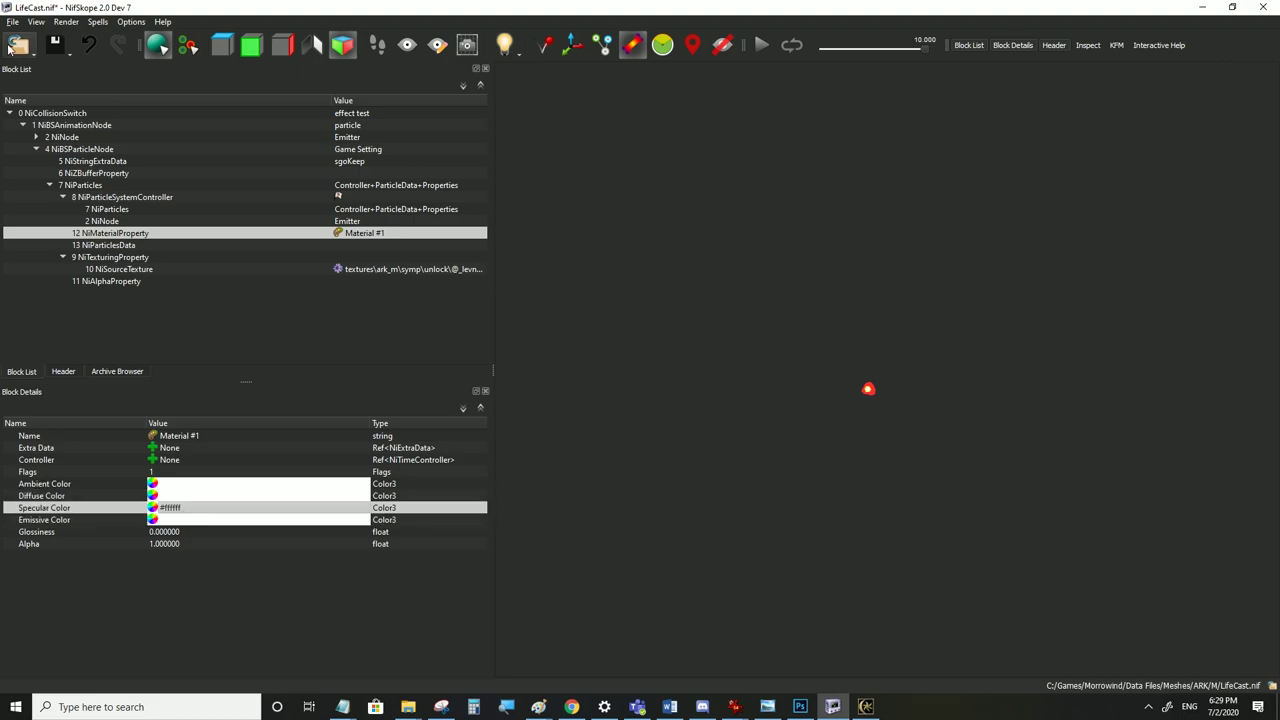
Save the white material and check the brighter beam in Morrowind
{"action": "left_click", "coordinate": [12, 21]}
{"action": "left_click", "coordinate": [31, 138]}
{"action": "left_click", "coordinate": [832, 707]}
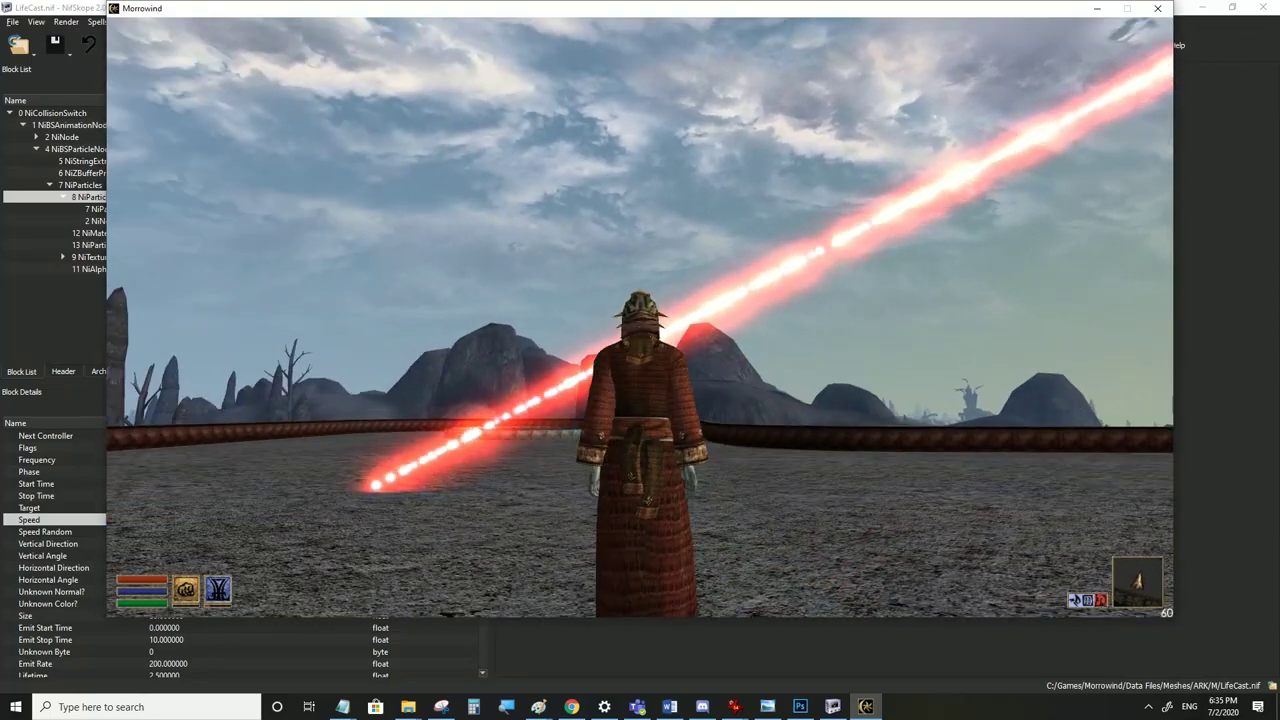
{"action": "key", "text": "alt+Tab"}
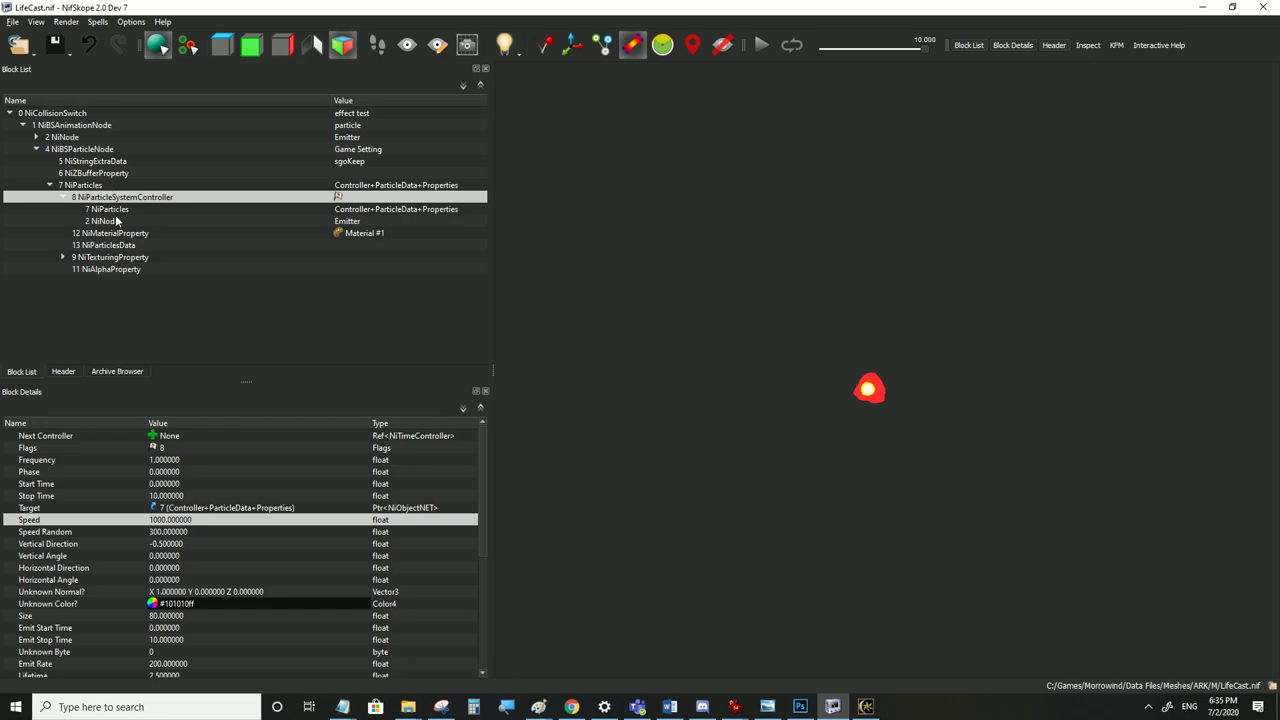
Add a new NiGravity block to the particle controller's Particle Extra
{"action": "scroll", "coordinate": [190, 490], "scroll_direction": "down", "scroll_amount": 3}
{"action": "scroll", "coordinate": [242, 585], "scroll_direction": "down", "scroll_amount": 3}
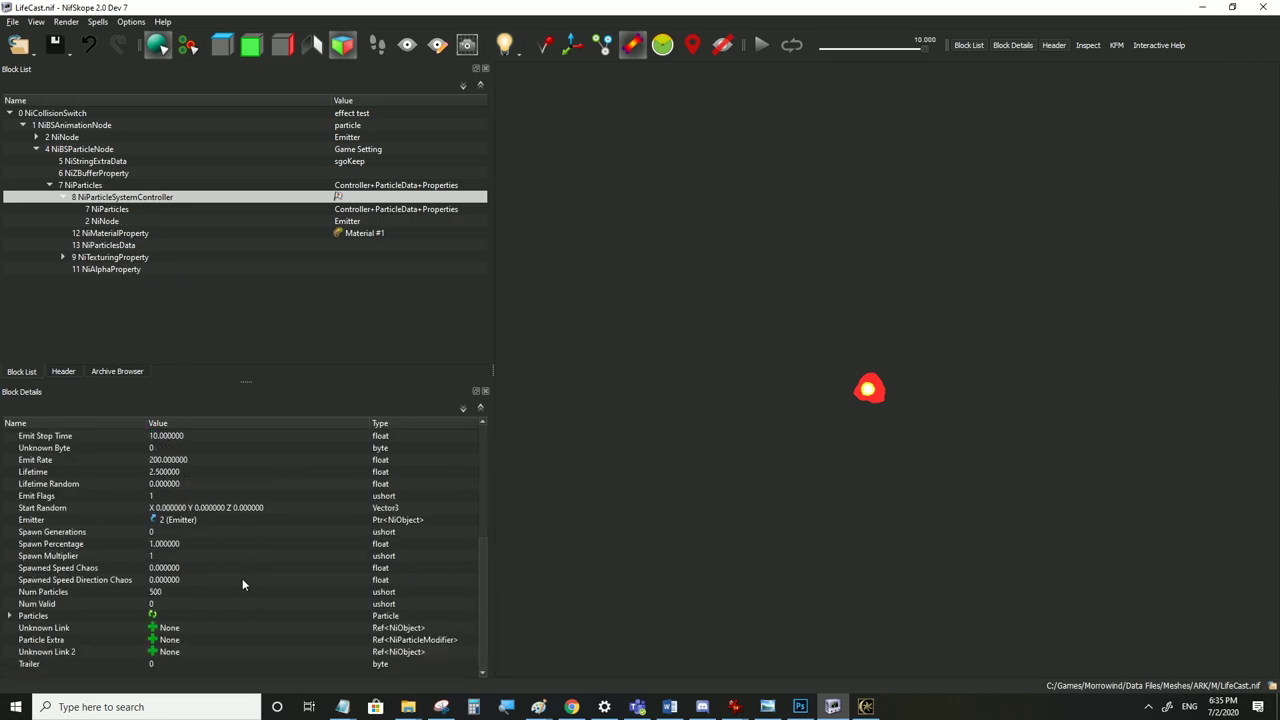
{"action": "left_click", "coordinate": [154, 640]}
{"action": "left_click", "coordinate": [199, 648]}
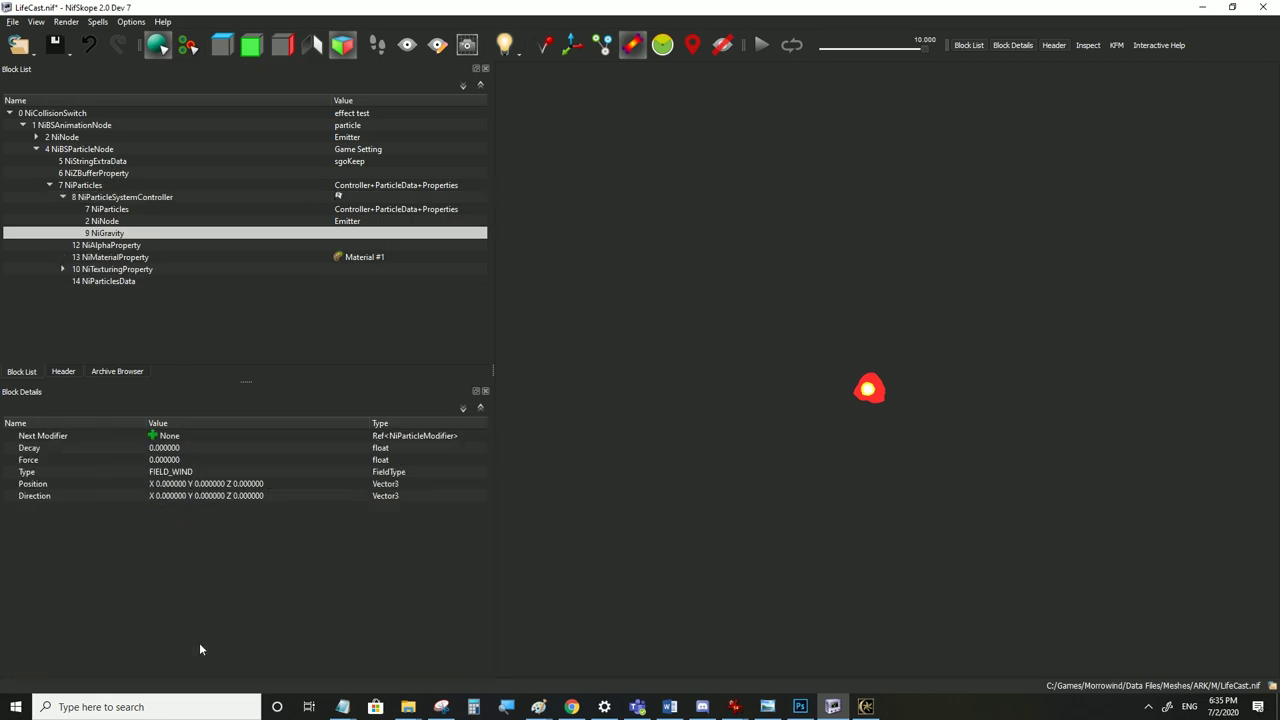
Set the gravity to FIELD_POINT with direction Z 100 and force 550, then save
{"action": "double_click", "coordinate": [228, 472]}
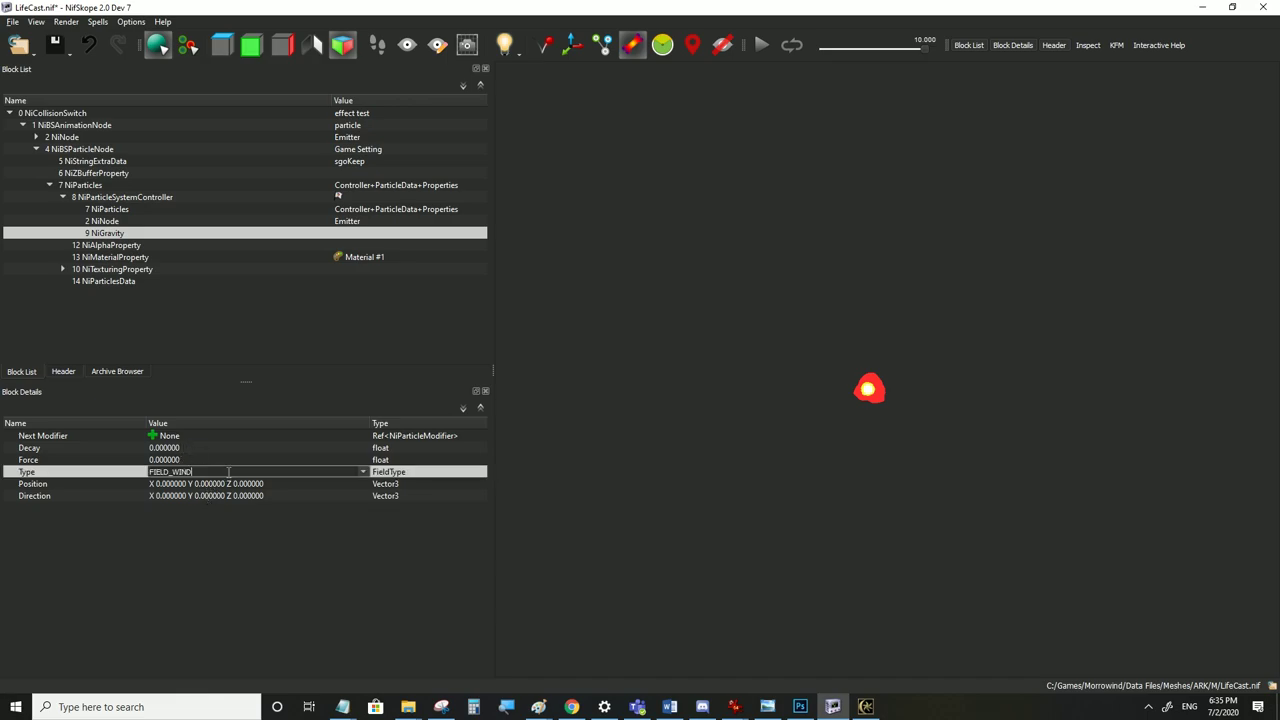
{"action": "left_click", "coordinate": [362, 474]}
{"action": "left_click", "coordinate": [318, 492]}
{"action": "double_click", "coordinate": [318, 495]}
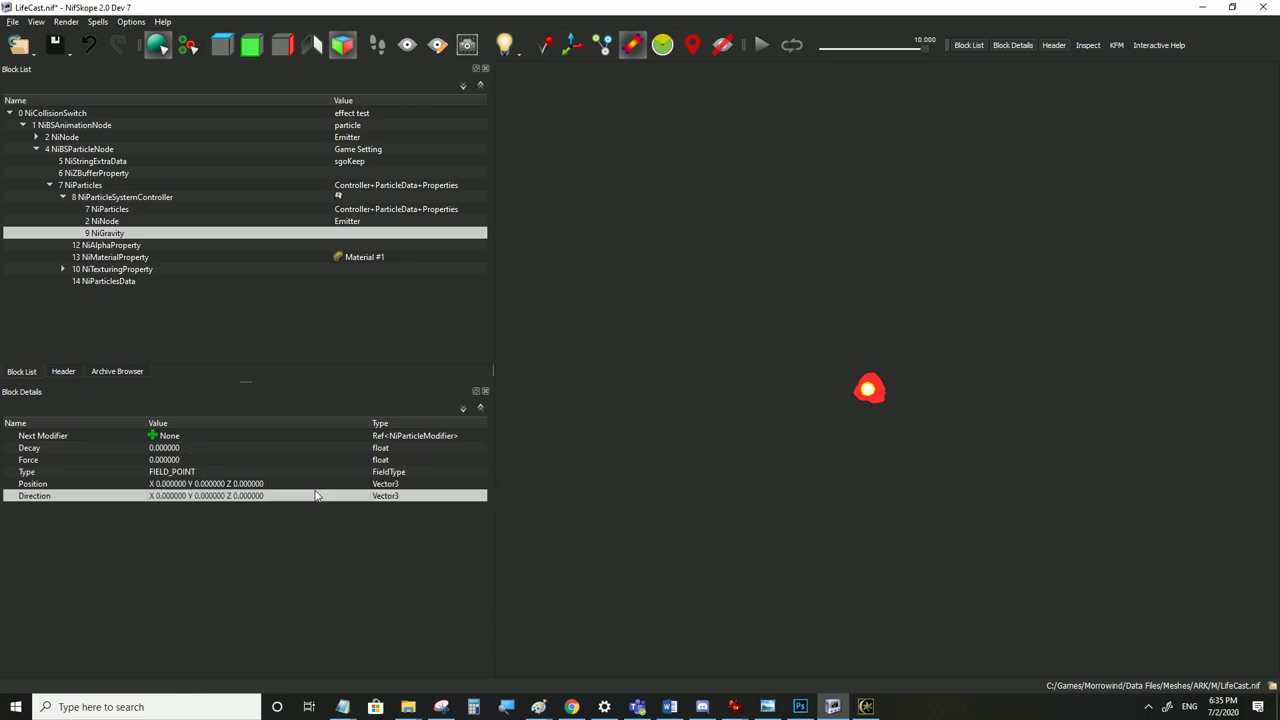
{"action": "double_click", "coordinate": [342, 497]}
{"action": "left_click", "coordinate": [253, 484]}
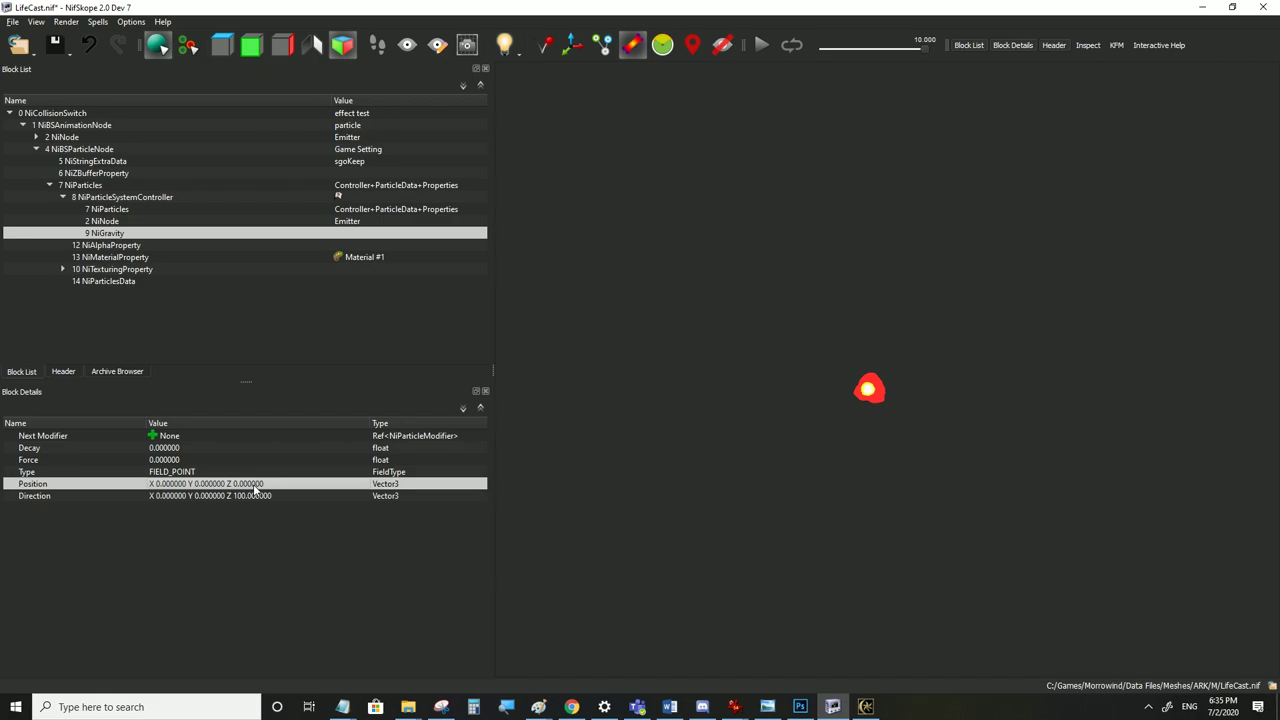
{"action": "double_click", "coordinate": [184, 460]}
{"action": "type", "text": "550"}
{"action": "left_click", "coordinate": [188, 472]}
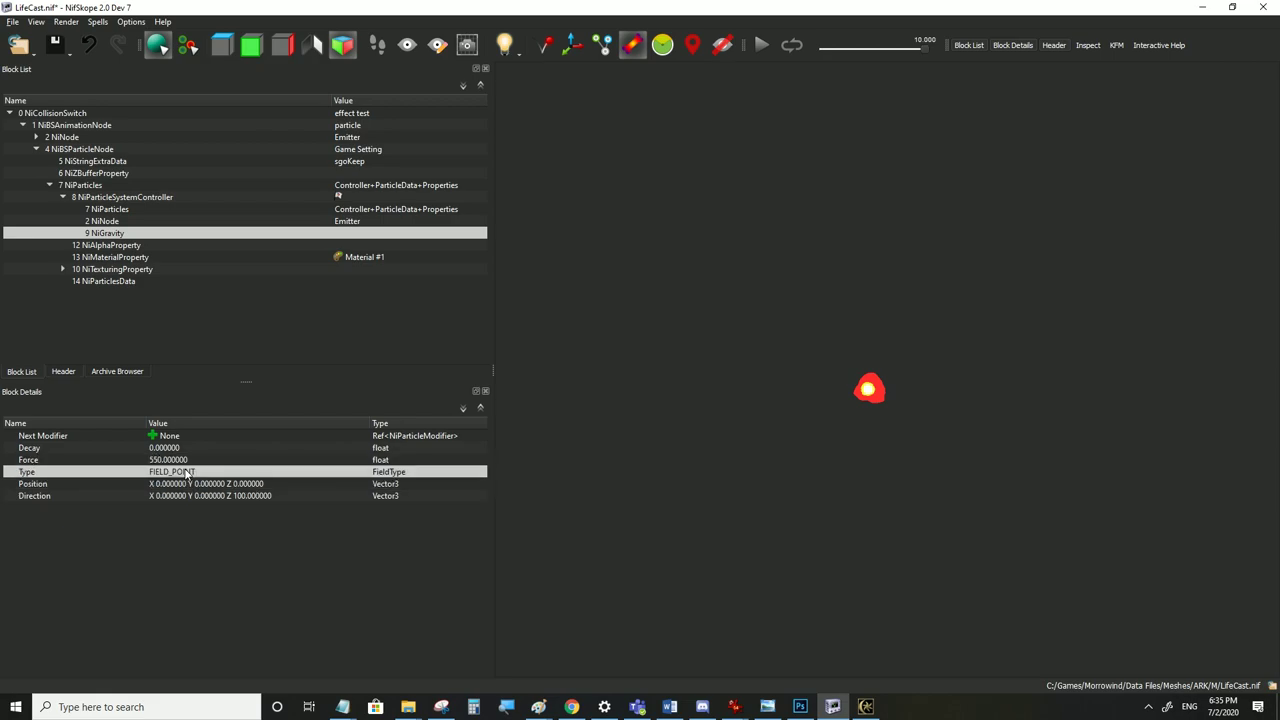
{"action": "left_click", "coordinate": [9, 22]}
{"action": "left_click", "coordinate": [41, 132]}
Link NiGravity to controller 8, save, and test the curving beam in Morrowind
{"action": "left_click", "coordinate": [109, 222]}
{"action": "left_click", "coordinate": [109, 233]}
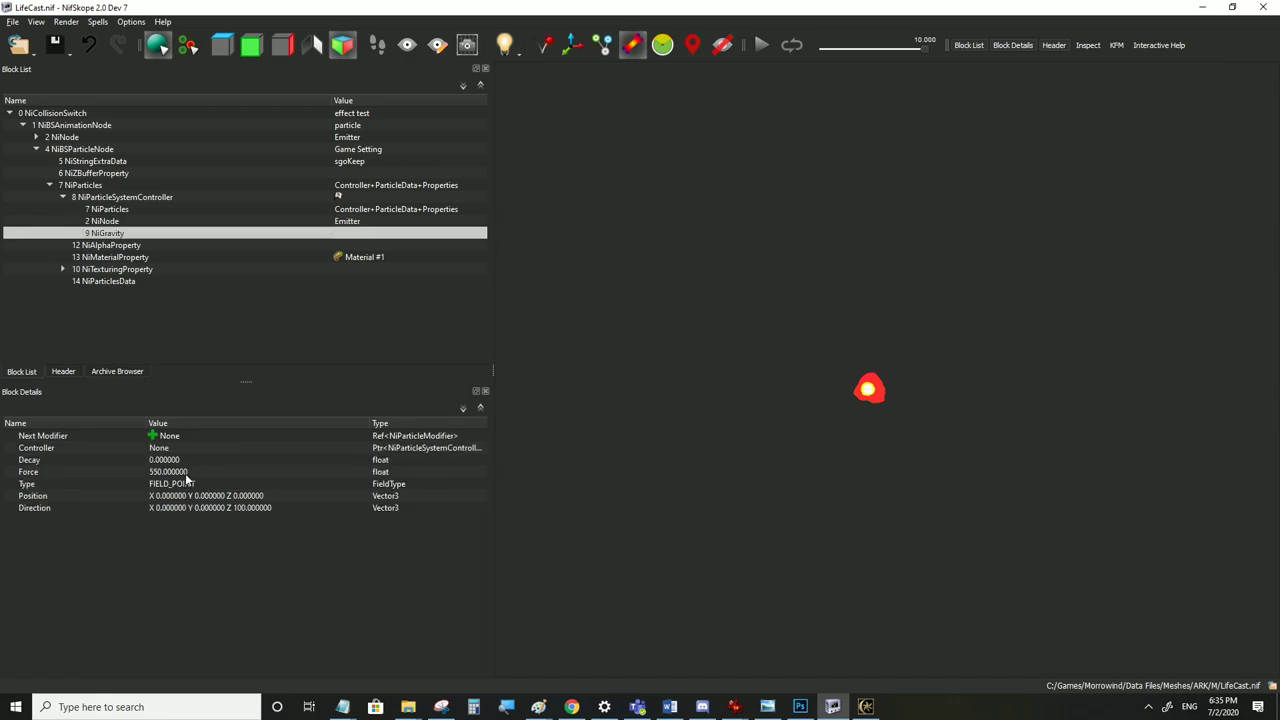
{"action": "double_click", "coordinate": [166, 450]}
{"action": "type", "text": "8"}
{"action": "left_click", "coordinate": [171, 458]}
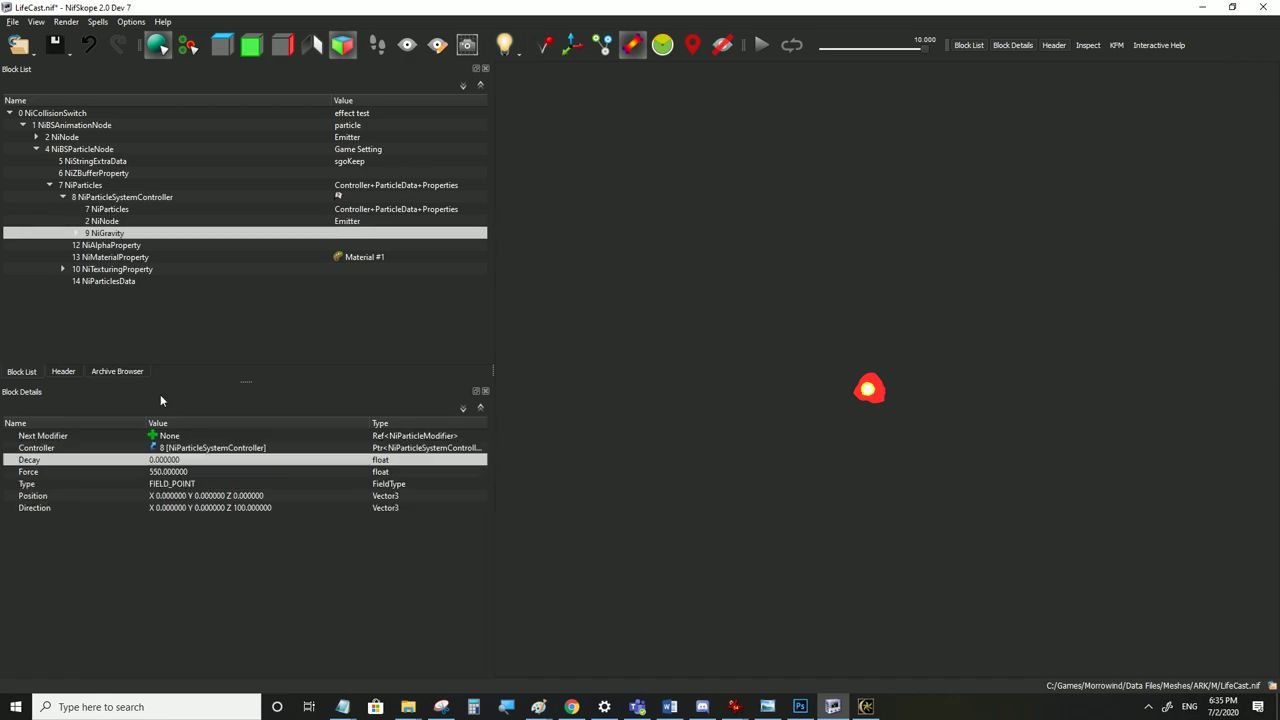
{"action": "left_click", "coordinate": [12, 21]}
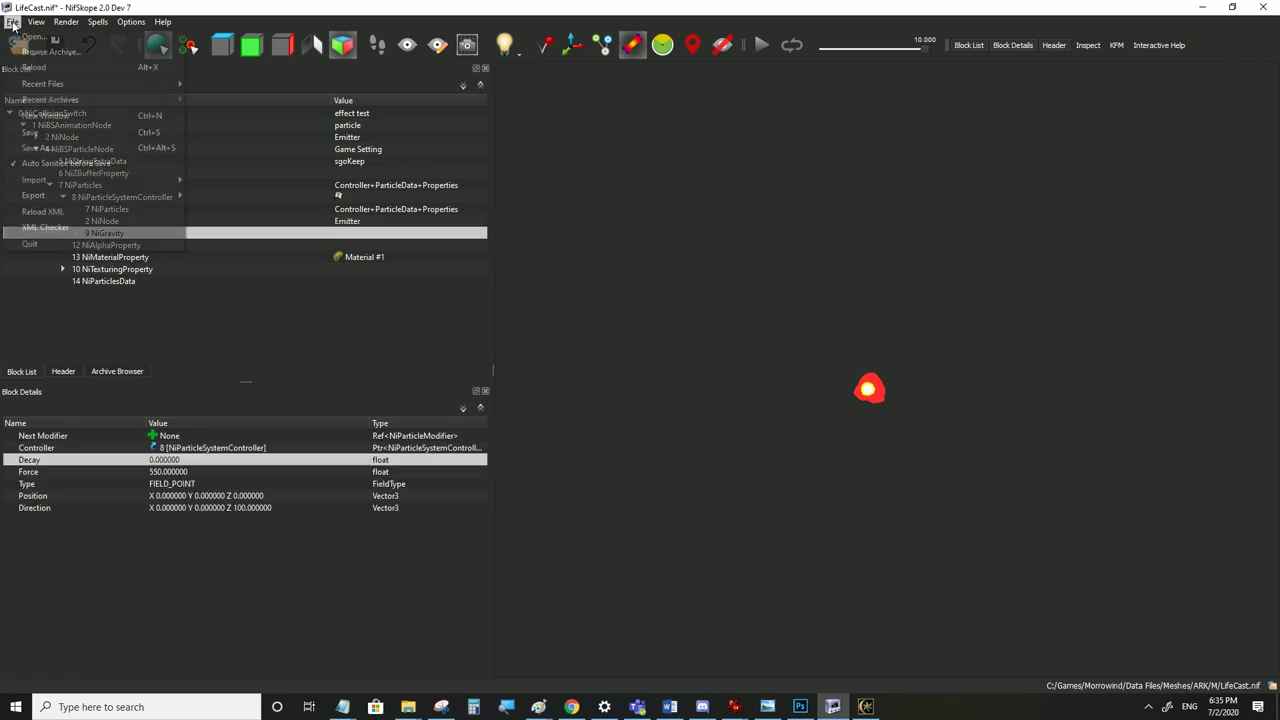
{"action": "left_click", "coordinate": [42, 132]}
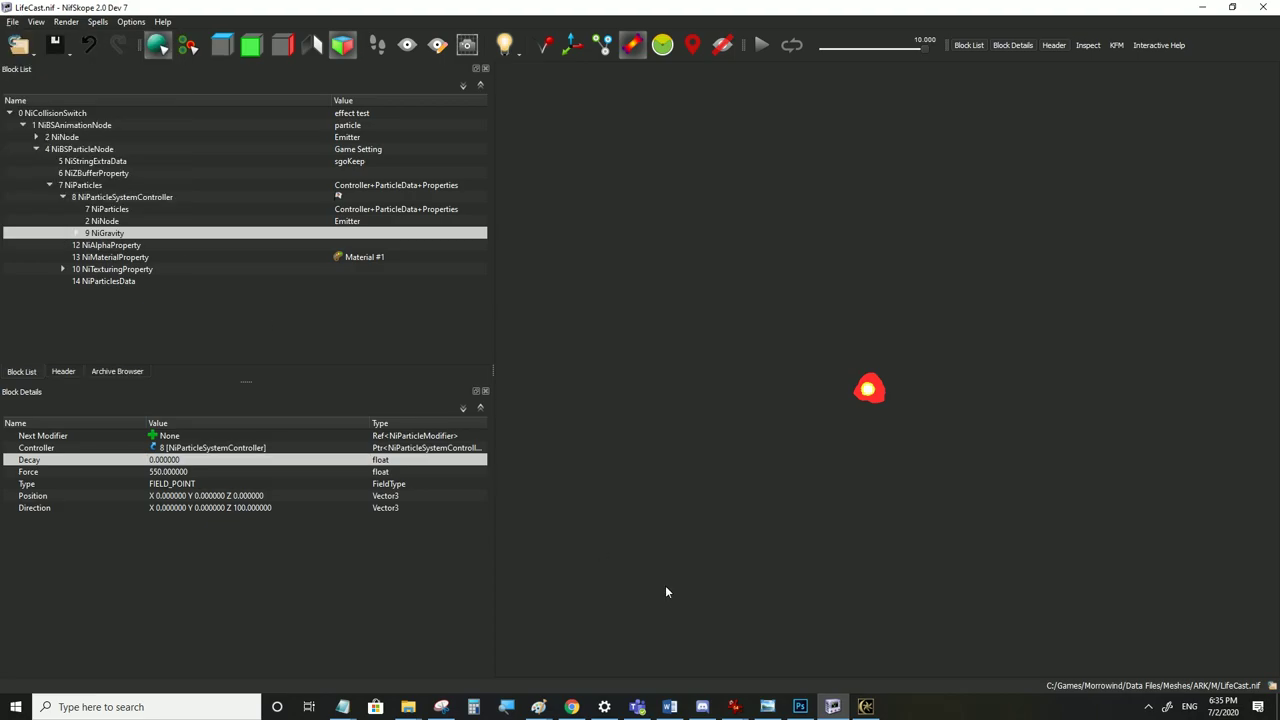
{"action": "left_click", "coordinate": [860, 707]}
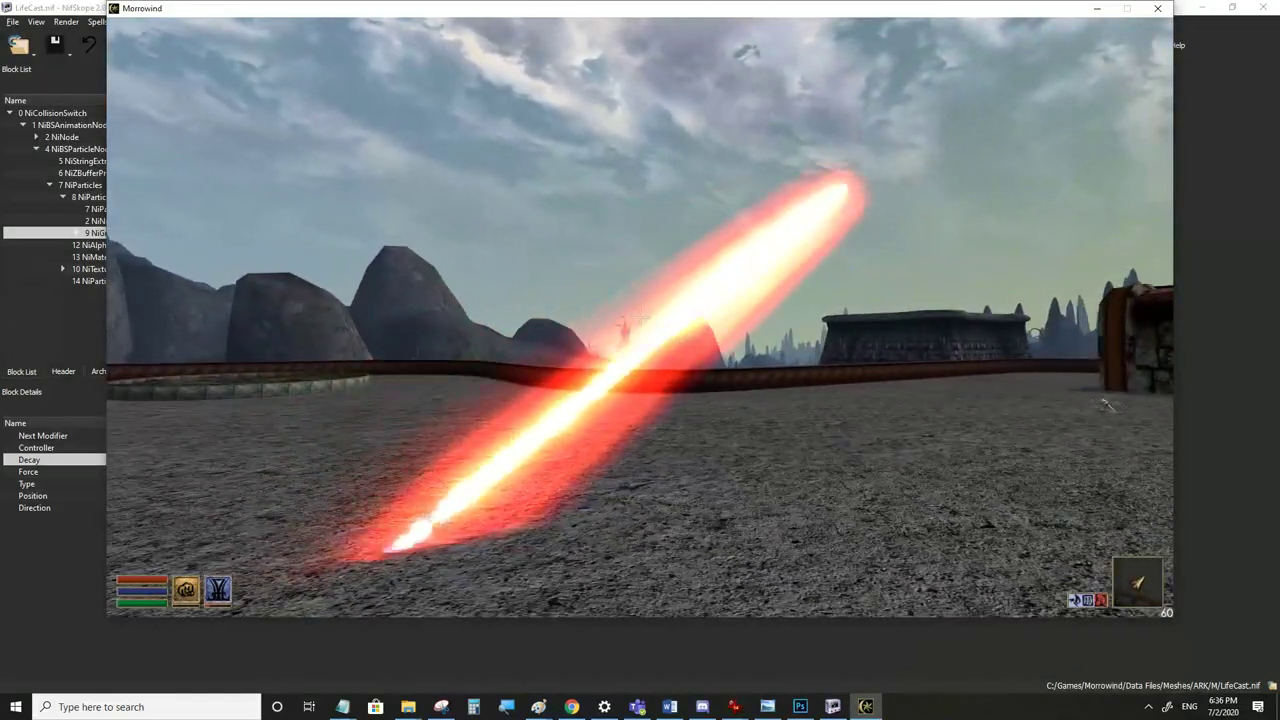
{"action": "key", "text": "alt+Tab"}
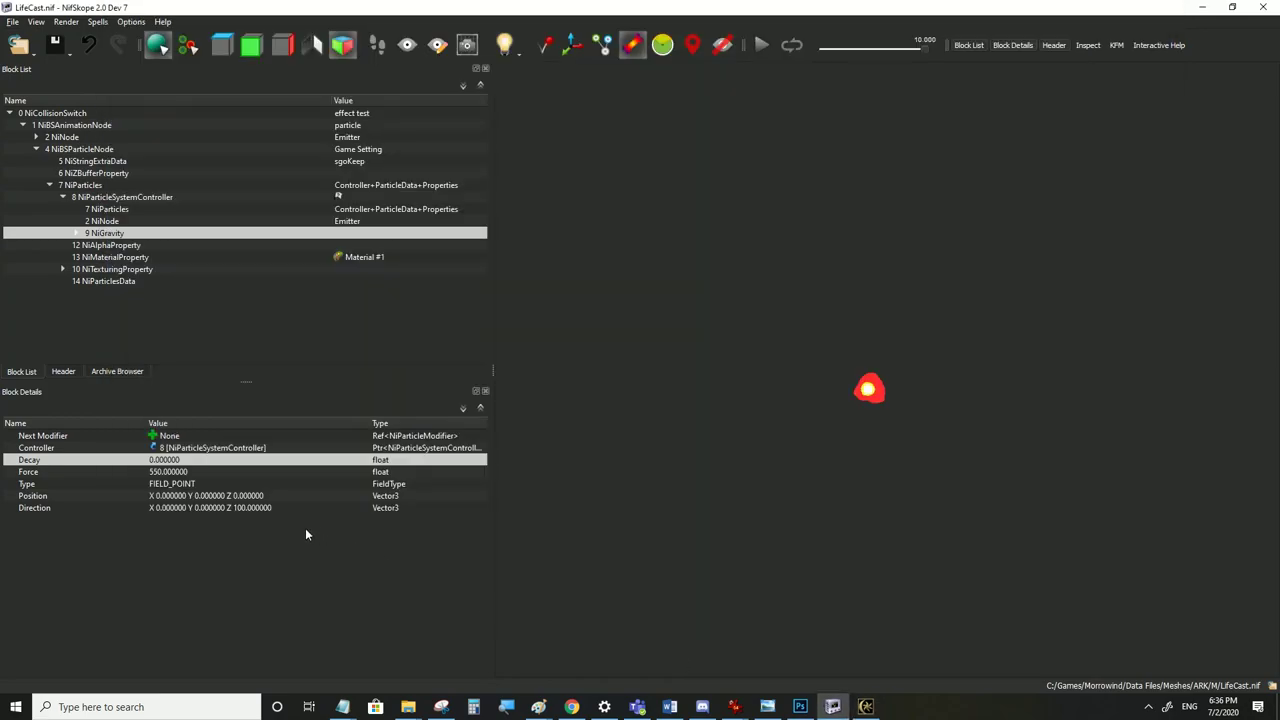
Change the gravity's direction Z to 0 and its position Z to 100
{"action": "double_click", "coordinate": [254, 511]}
{"action": "double_click", "coordinate": [325, 508]}
{"action": "type", "text": "0"}
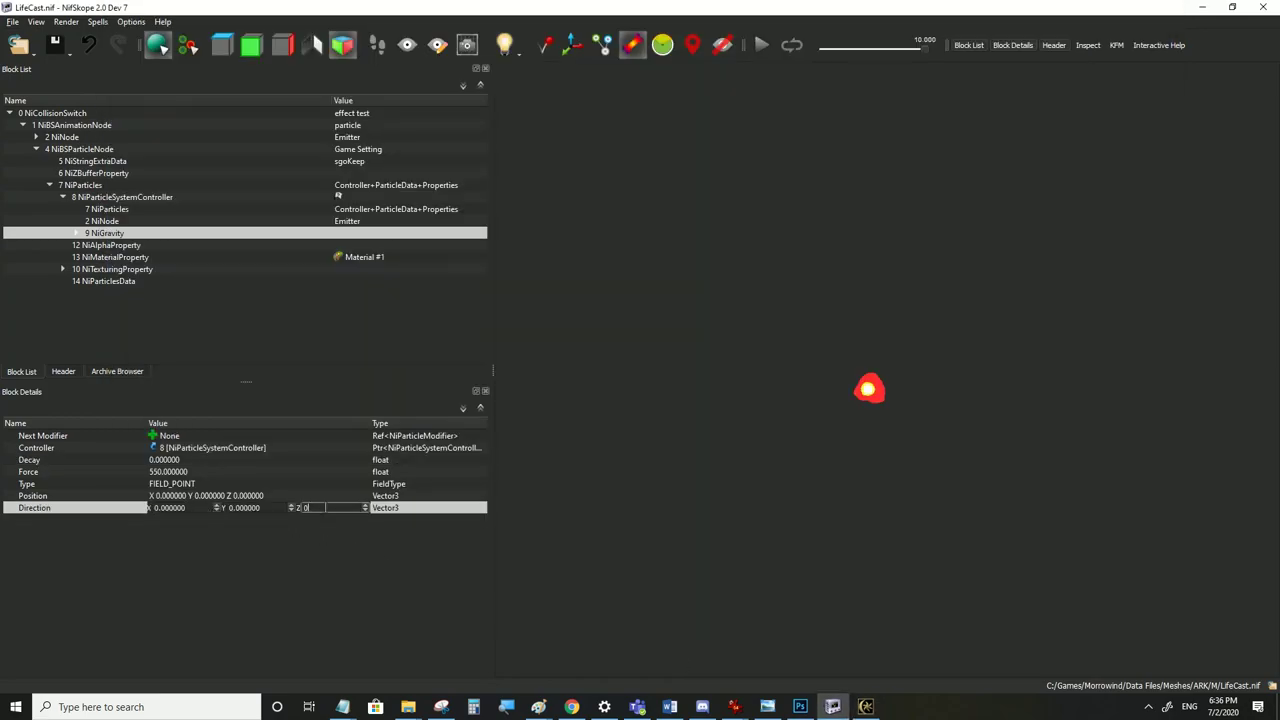
{"action": "double_click", "coordinate": [289, 495]}
{"action": "key", "text": "Tab"}
{"action": "key", "text": "Tab"}
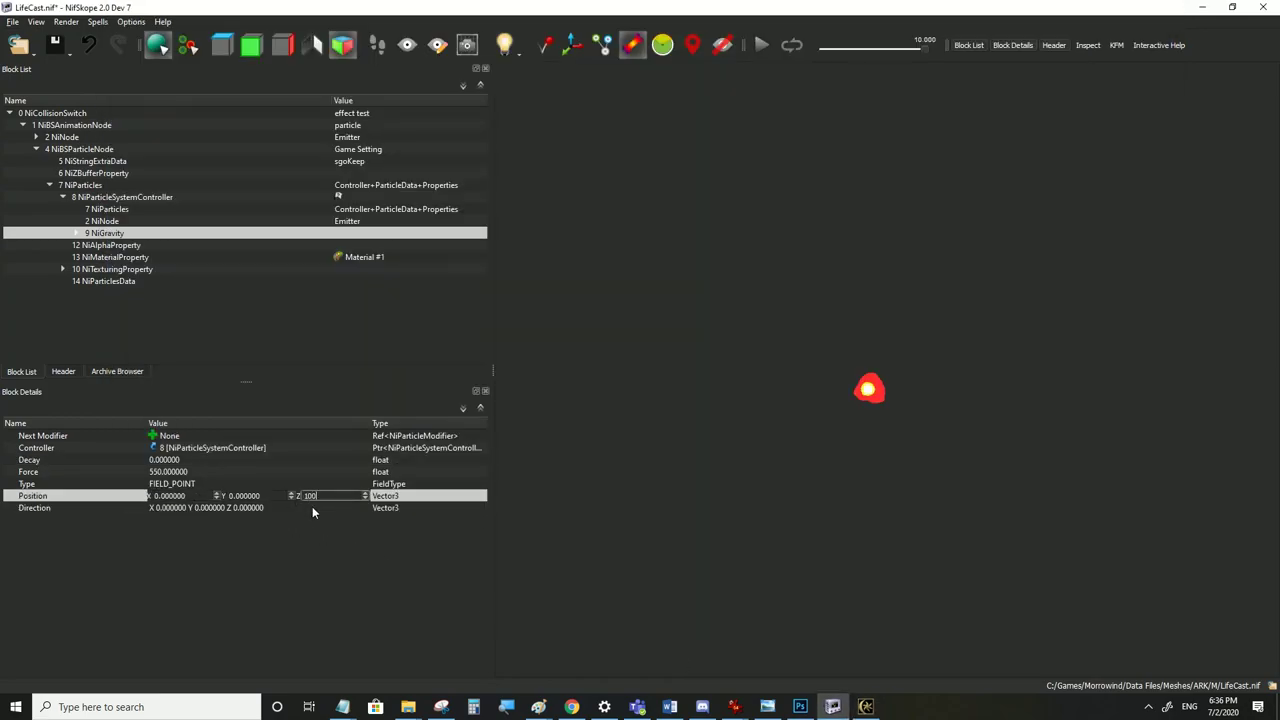
{"action": "left_click", "coordinate": [312, 508]}
Save the updated gravity settings and check the beam in Morrowind
{"action": "left_click", "coordinate": [12, 21]}
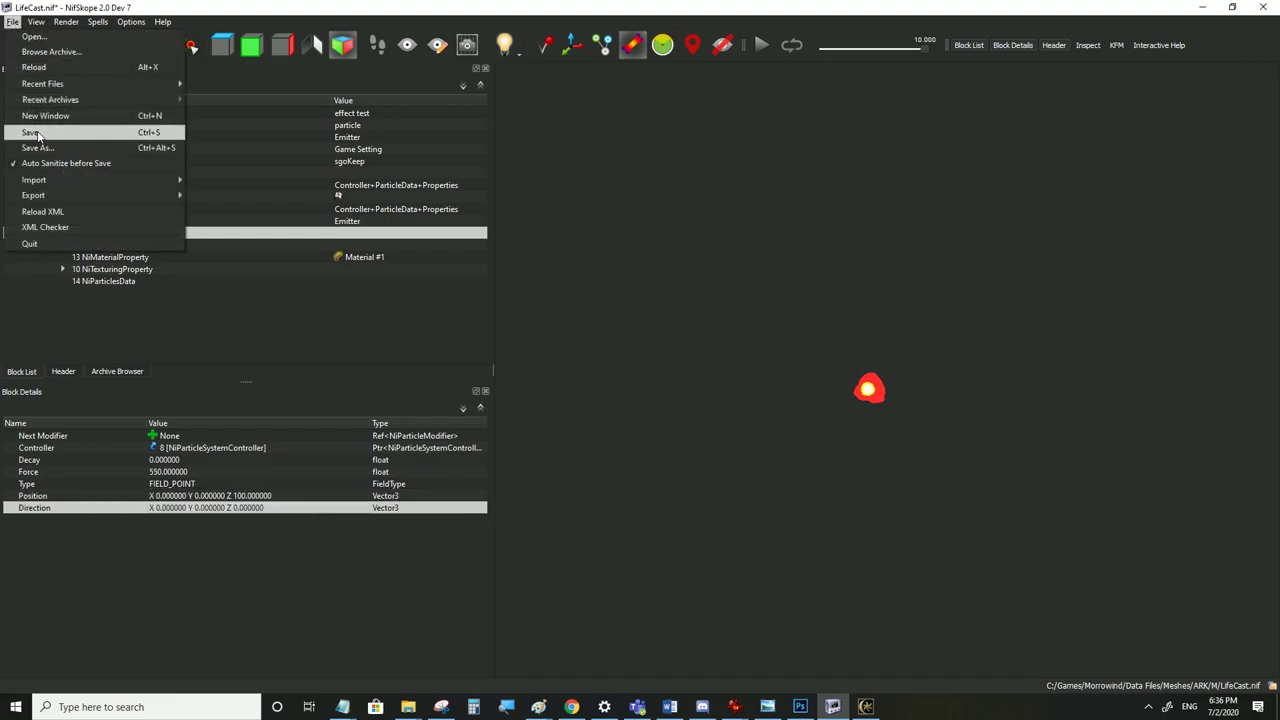
{"action": "left_click", "coordinate": [31, 132]}
{"action": "left_click", "coordinate": [866, 706]}
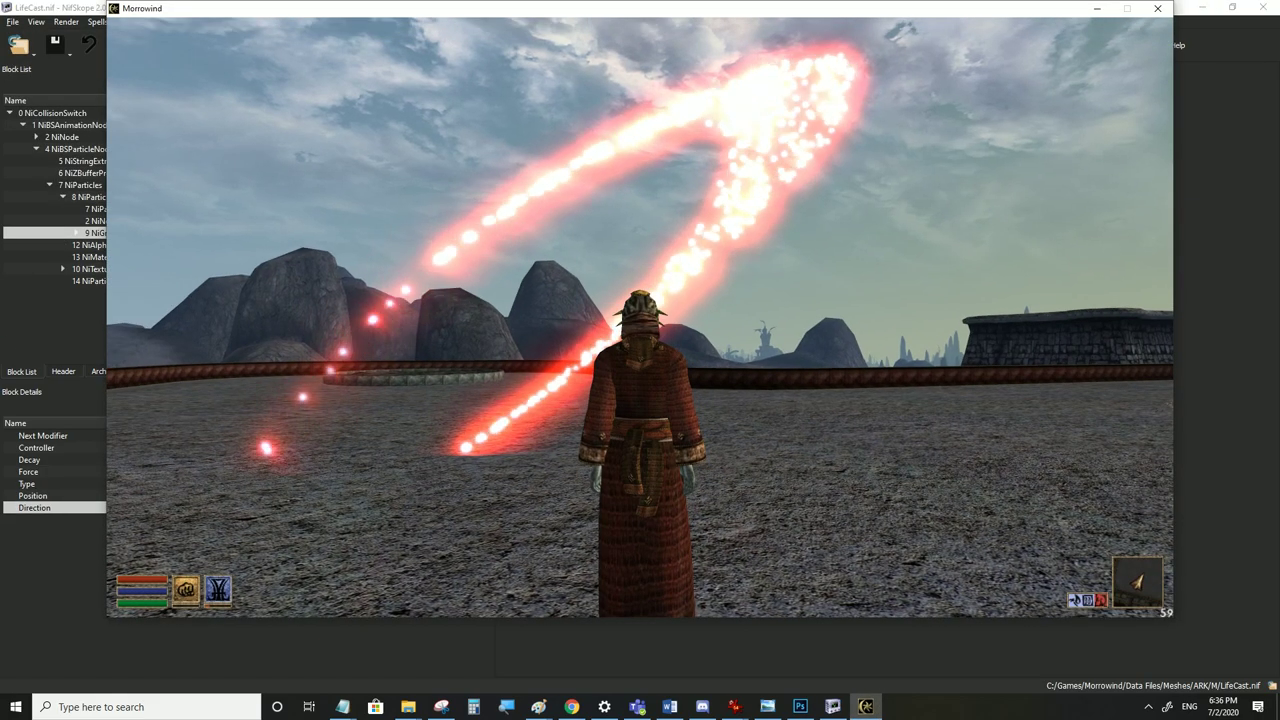
{"action": "key", "text": "alt+Tab"}
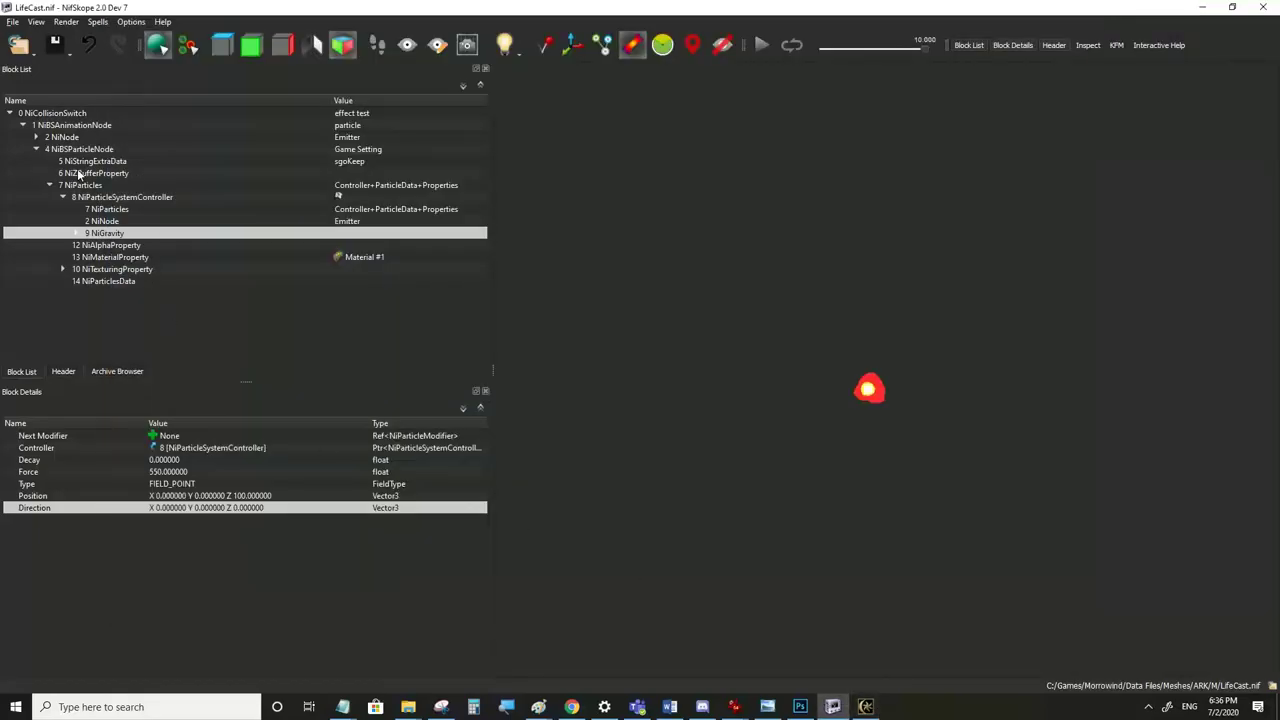
Set the particle controller's Speed Random to 0 and save
{"action": "left_click", "coordinate": [97, 198]}
{"action": "double_click", "coordinate": [182, 531]}
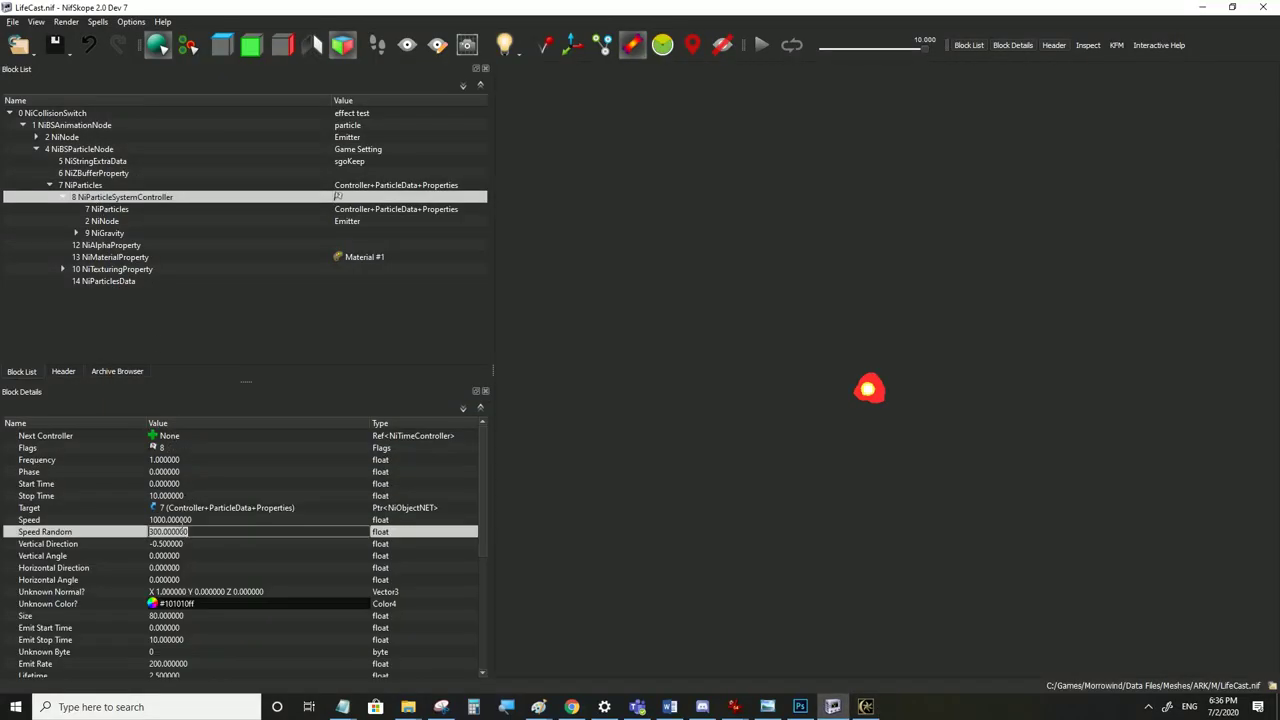
{"action": "type", "text": "0"}
{"action": "left_click", "coordinate": [184, 523]}
{"action": "left_click", "coordinate": [12, 21]}
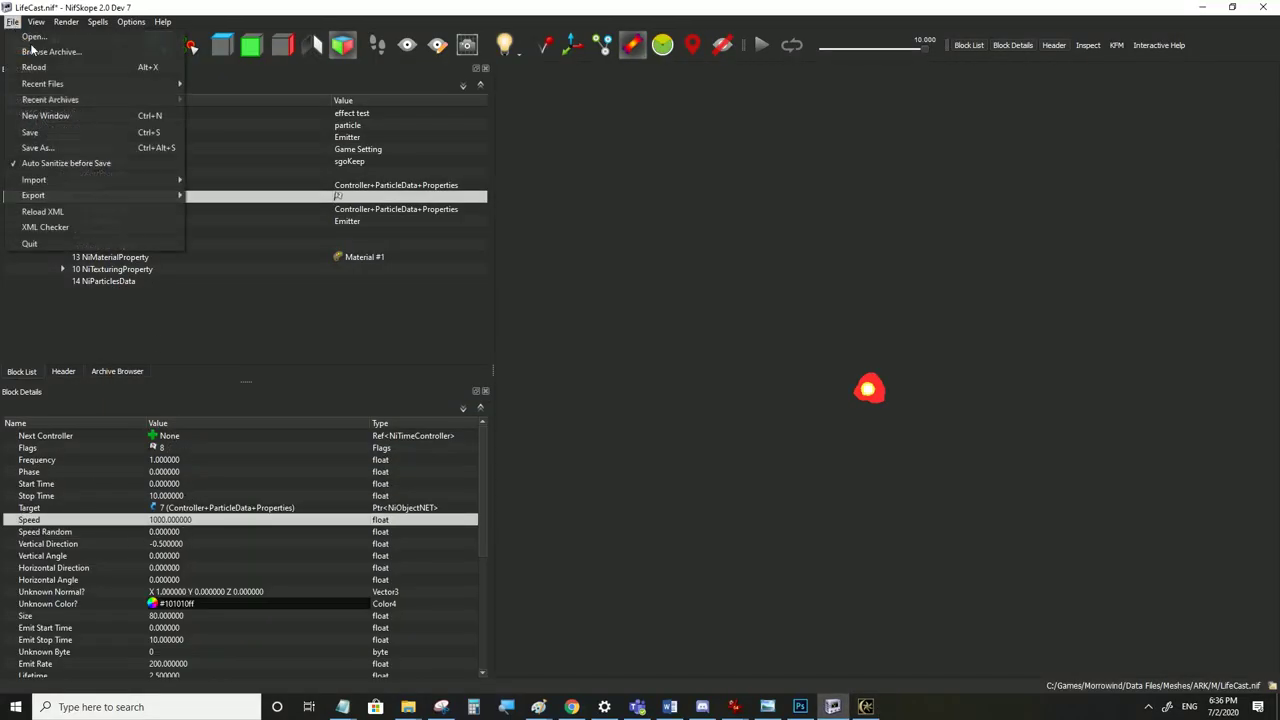
{"action": "left_click", "coordinate": [51, 129]}
Test the beam in Morrowind in third-person view with collision toggled off via tcl
{"action": "left_click", "coordinate": [866, 707]}
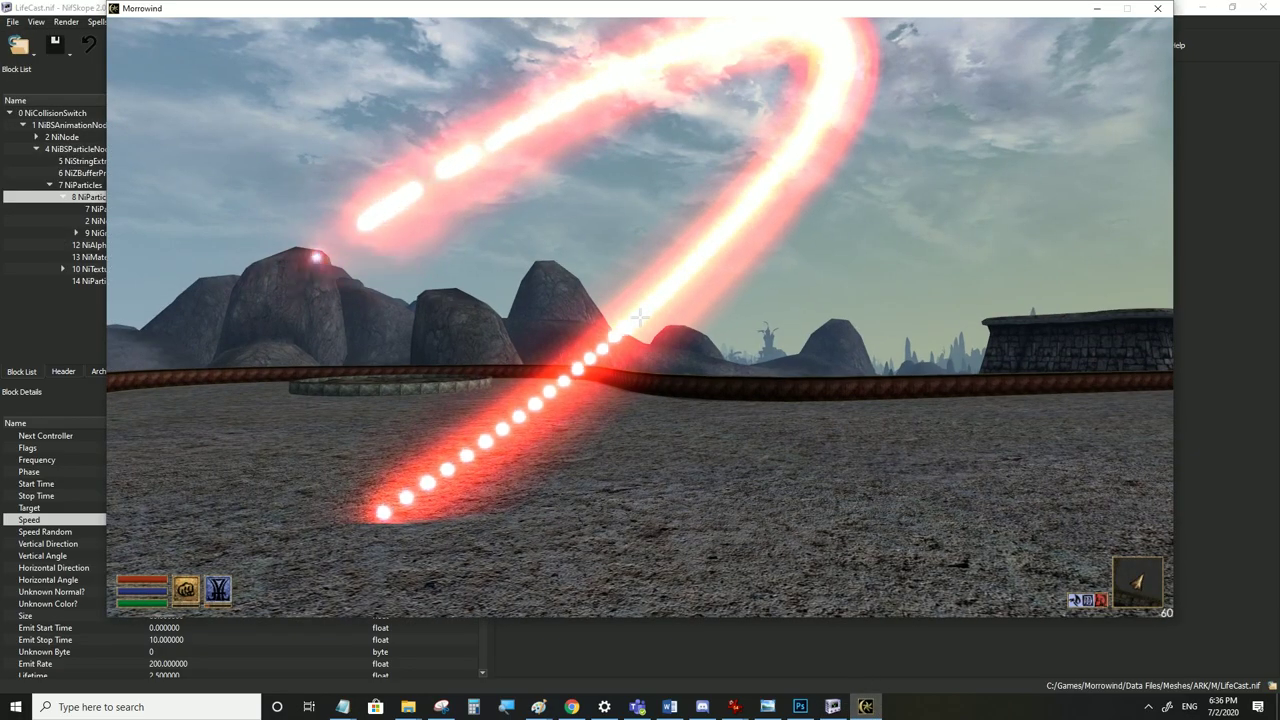
{"action": "key", "text": "Tab"}
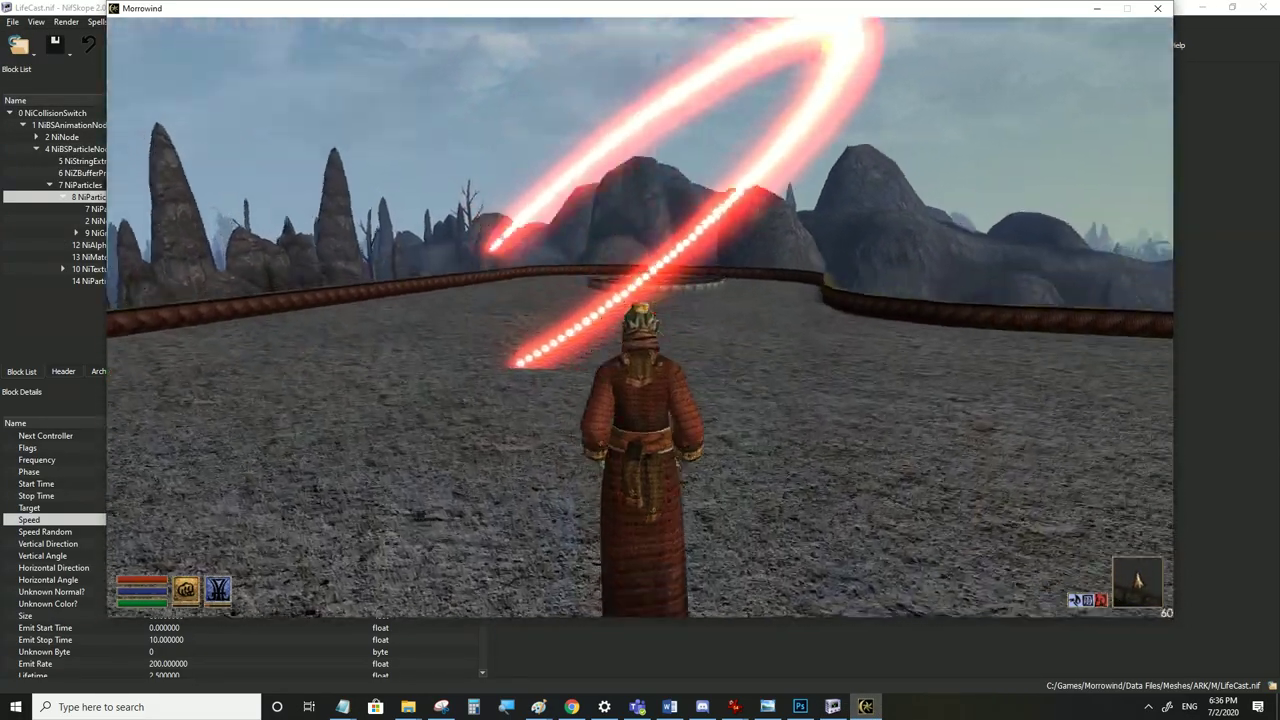
{"action": "key", "text": "w"}
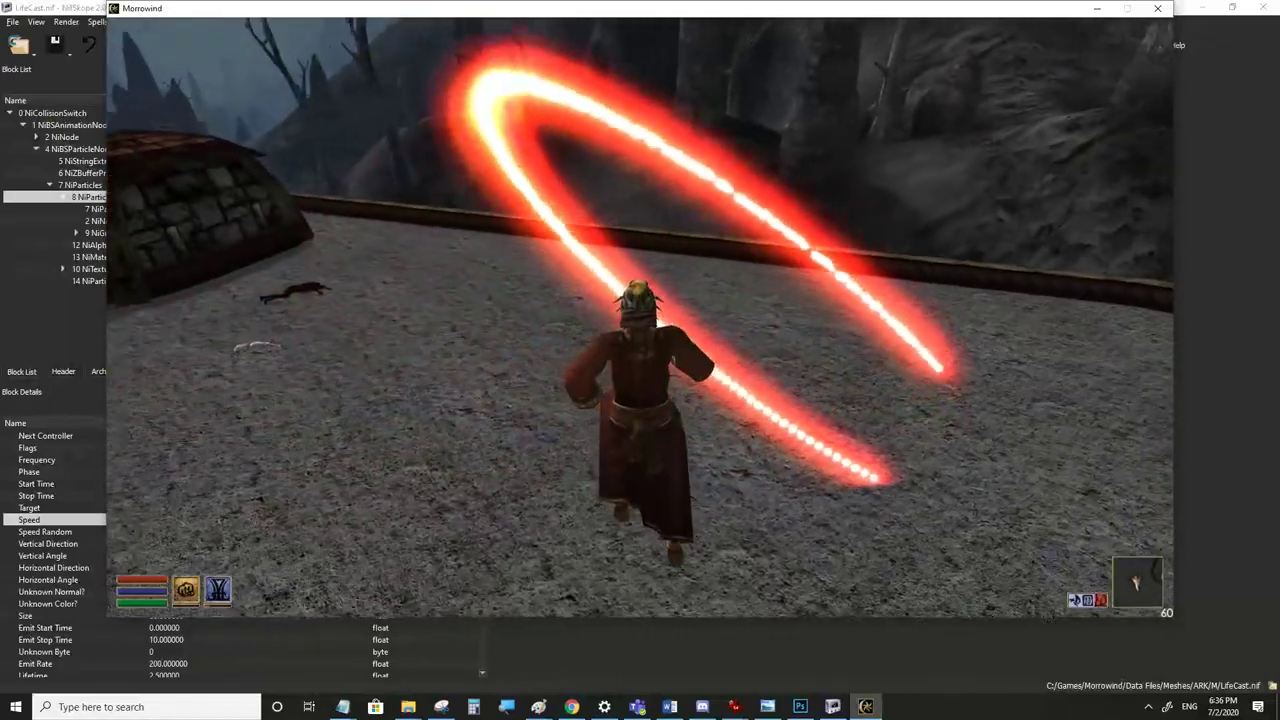
{"action": "key", "text": "grave"}
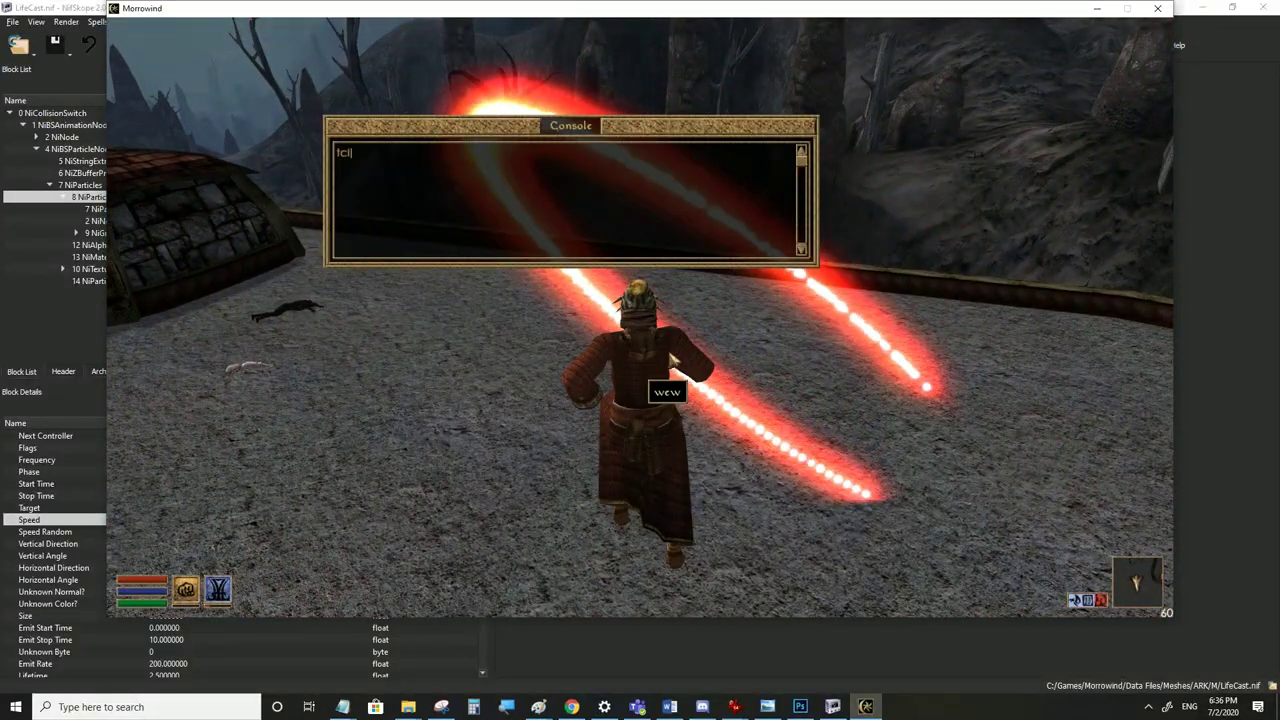
{"action": "type", "text": "tcl"}
{"action": "key", "text": "Return"}
{"action": "key", "text": "grave"}
{"action": "key", "text": "Tab"}
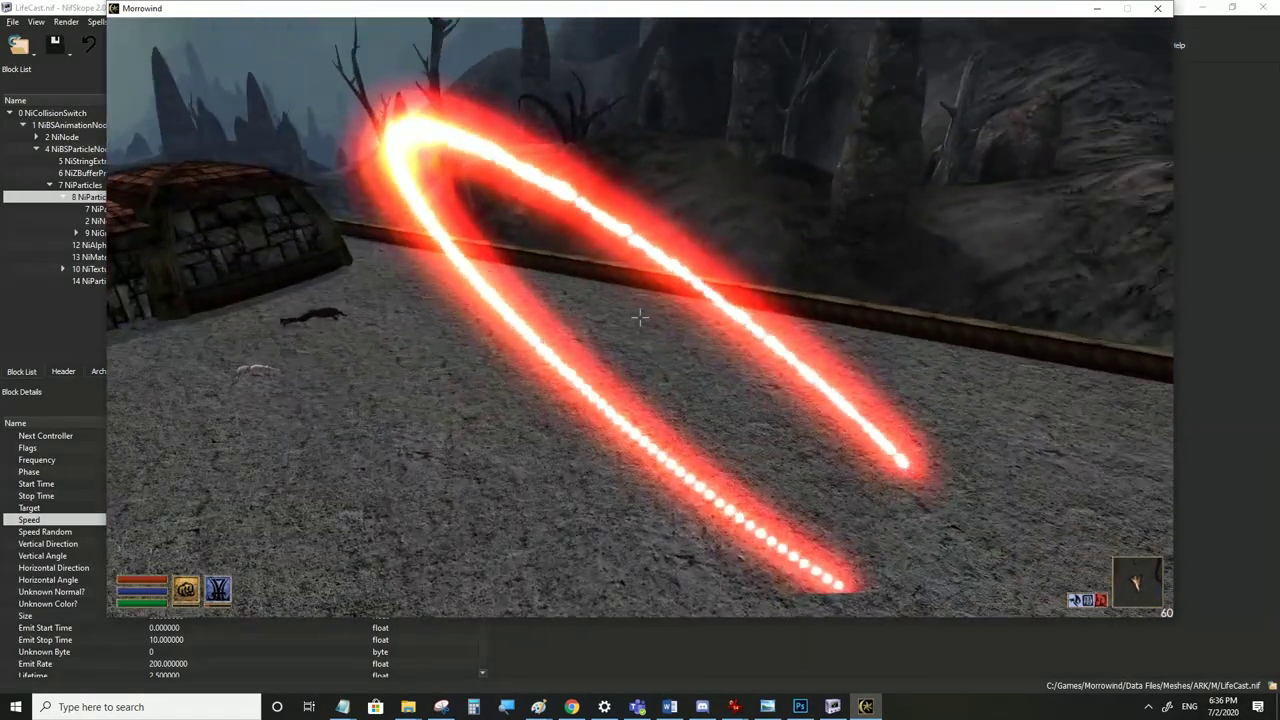
{"action": "left_click", "coordinate": [866, 707]}
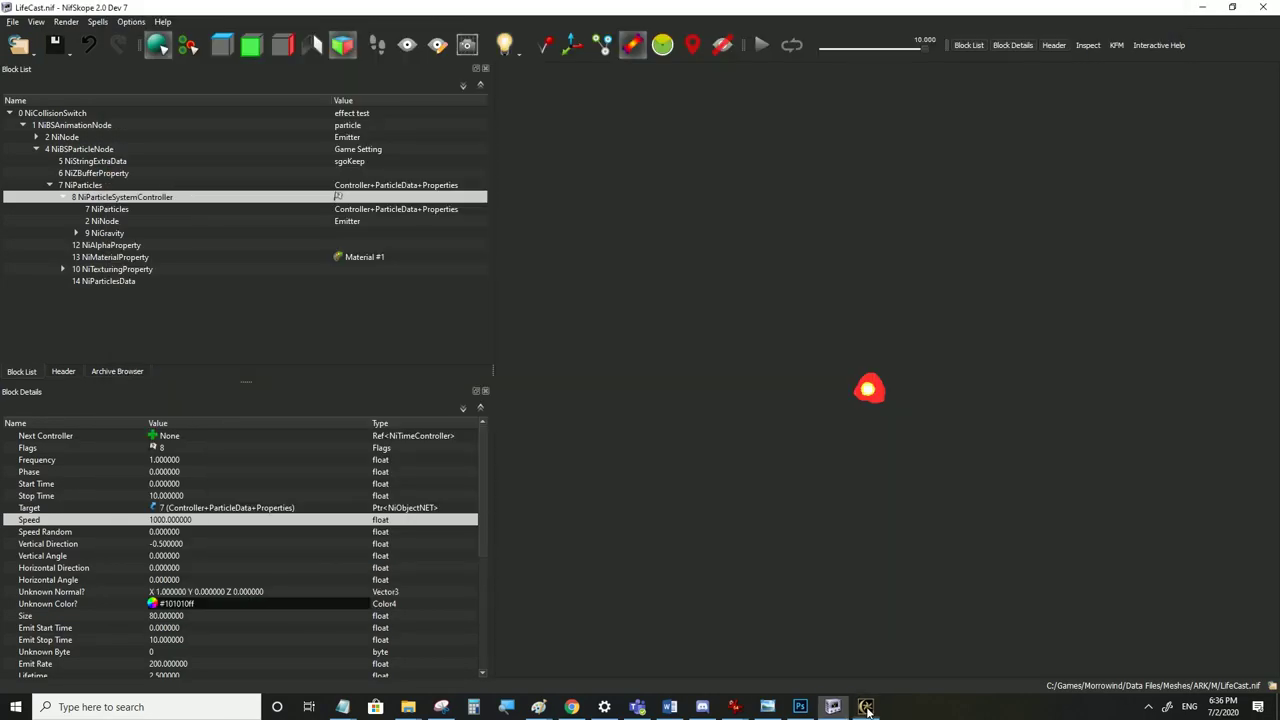
{"action": "left_click", "coordinate": [75, 233]}
Chain a NiParticleGrowFade modifier after NiGravity and save
{"action": "left_click", "coordinate": [119, 236]}
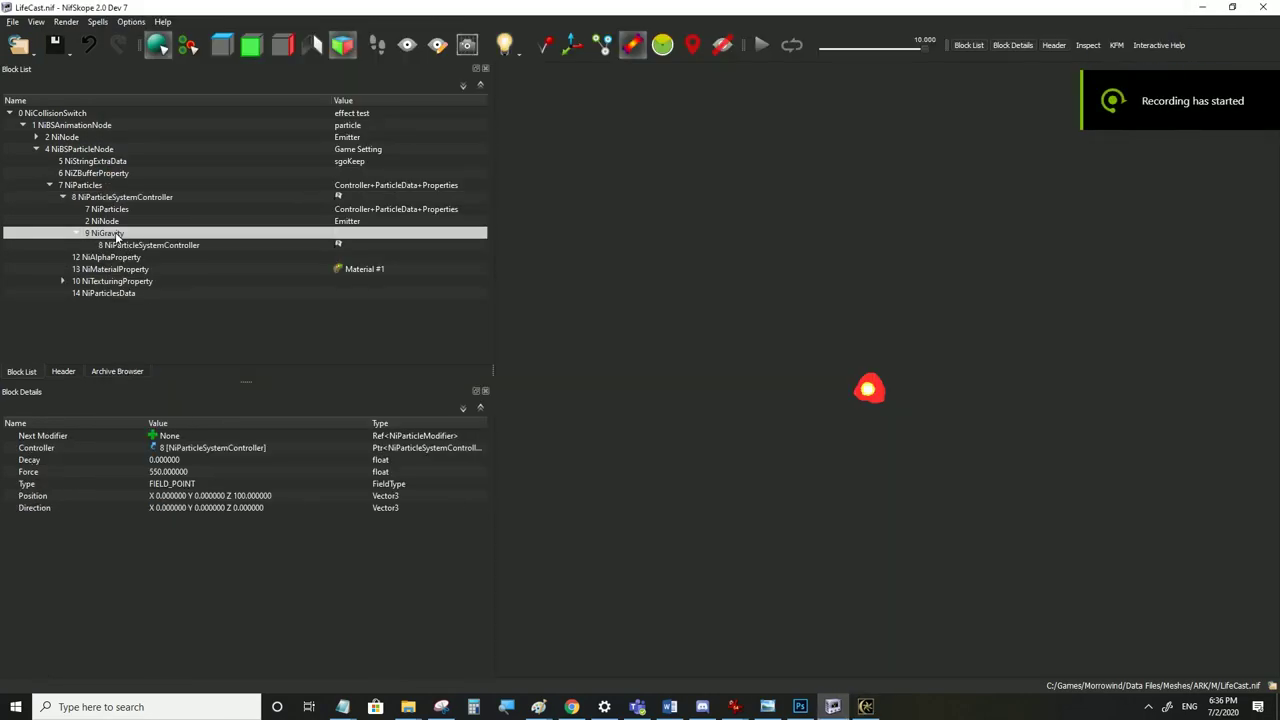
{"action": "left_click", "coordinate": [153, 438]}
{"action": "mouse_move", "coordinate": [176, 458]}
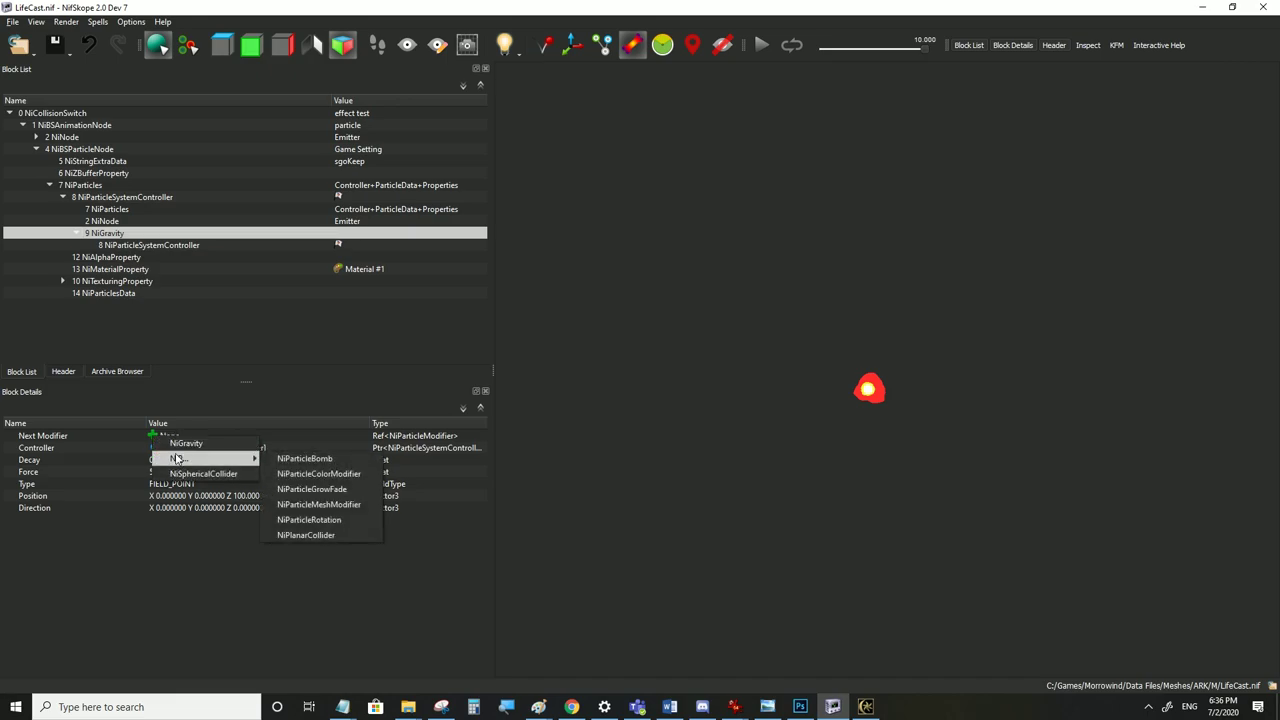
{"action": "left_click", "coordinate": [341, 489]}
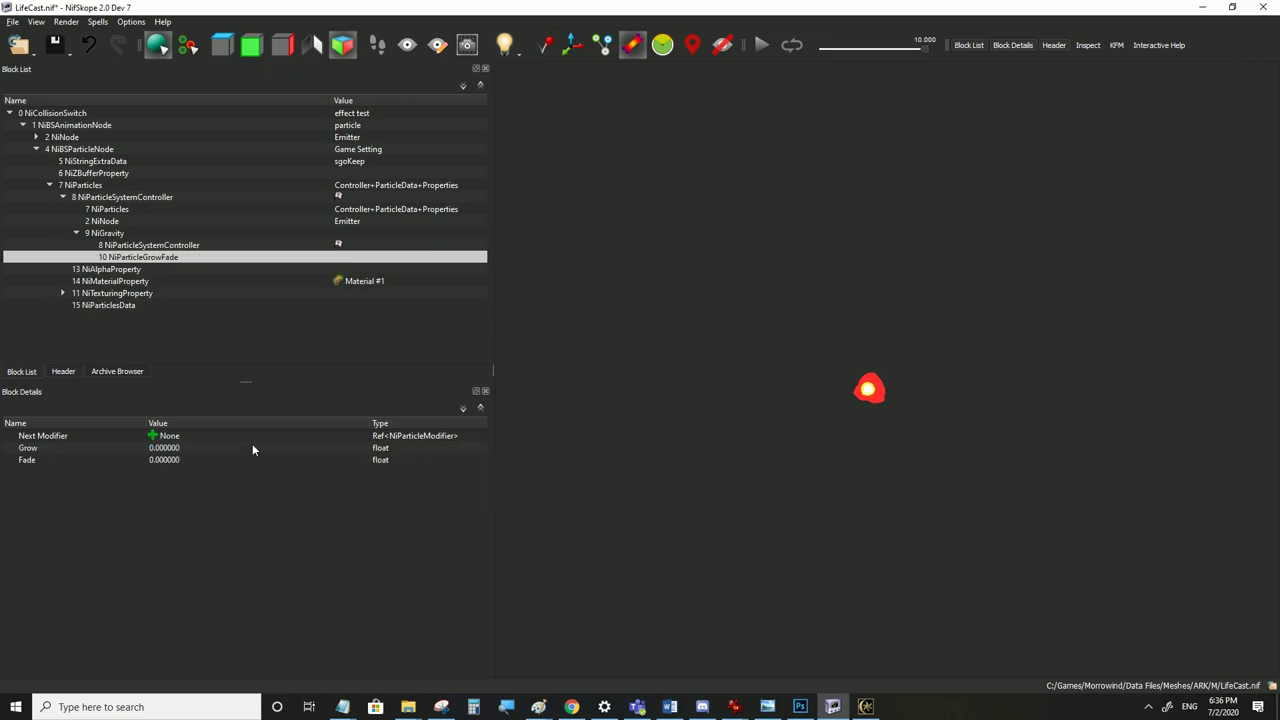
{"action": "left_click", "coordinate": [12, 21]}
{"action": "left_click", "coordinate": [40, 148]}
Link the NiParticleGrowFade modifier to controller 8 and save
{"action": "left_click", "coordinate": [121, 247]}
{"action": "left_click", "coordinate": [121, 256]}
{"action": "double_click", "coordinate": [172, 447]}
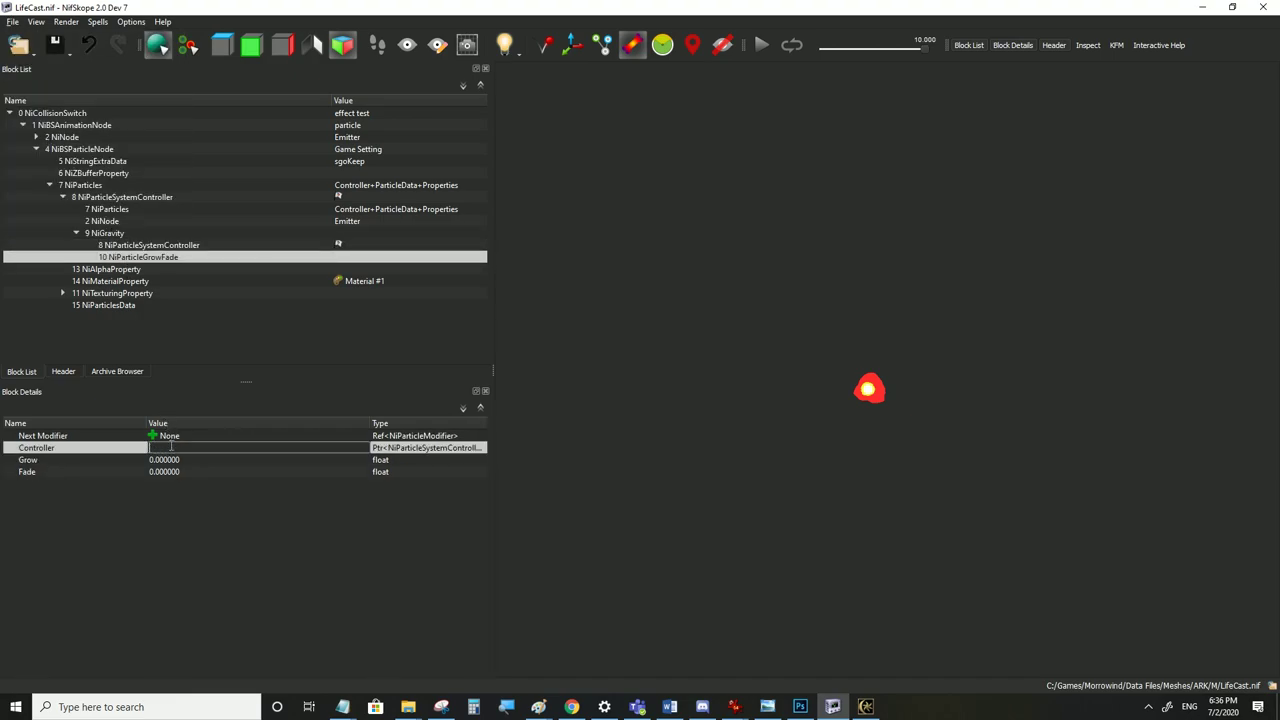
{"action": "type", "text": "8"}
{"action": "left_click", "coordinate": [172, 460]}
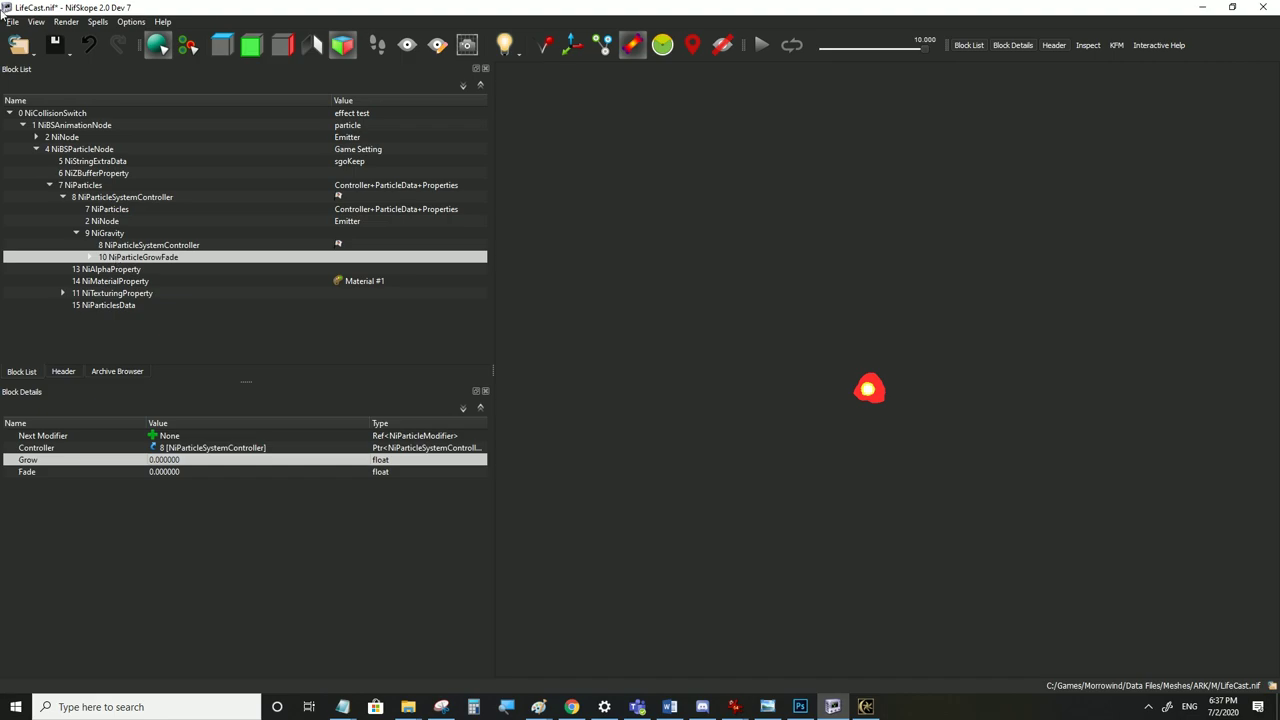
{"action": "left_click", "coordinate": [12, 21]}
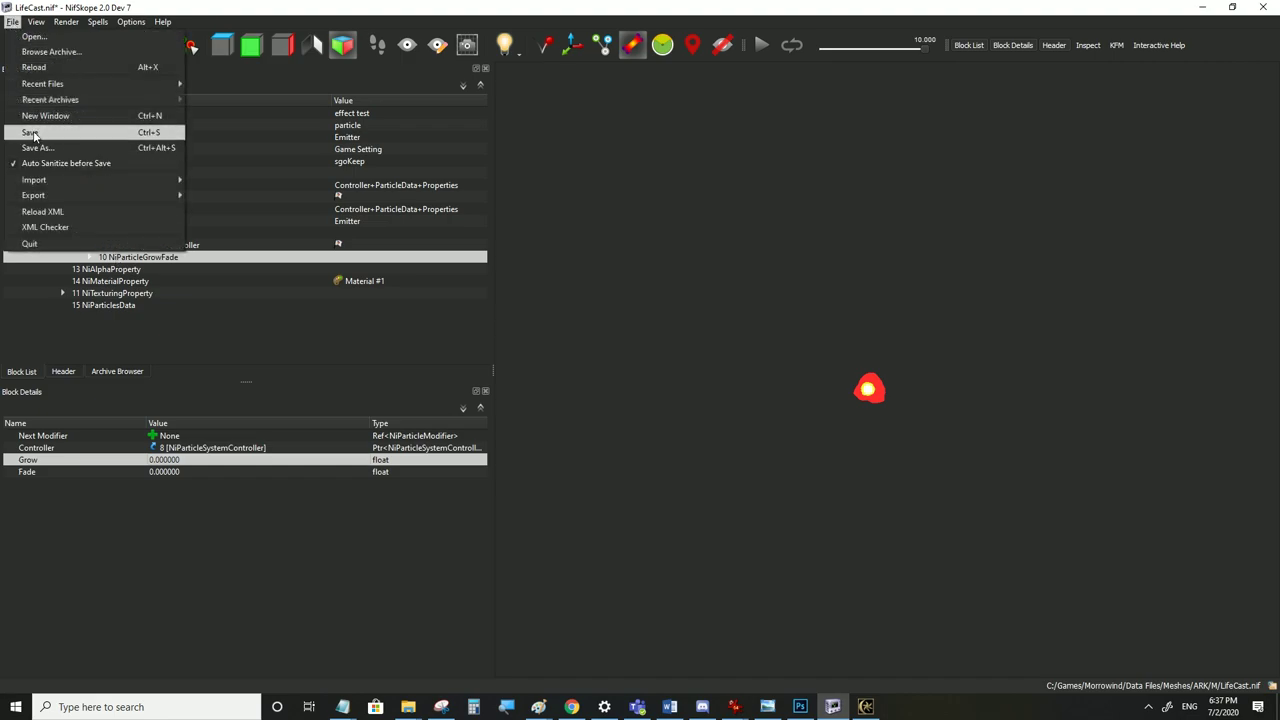
{"action": "left_click", "coordinate": [33, 133]}
Browse the Next Modifier types for NiParticleGrowFade without adding another
{"action": "left_click", "coordinate": [123, 260]}
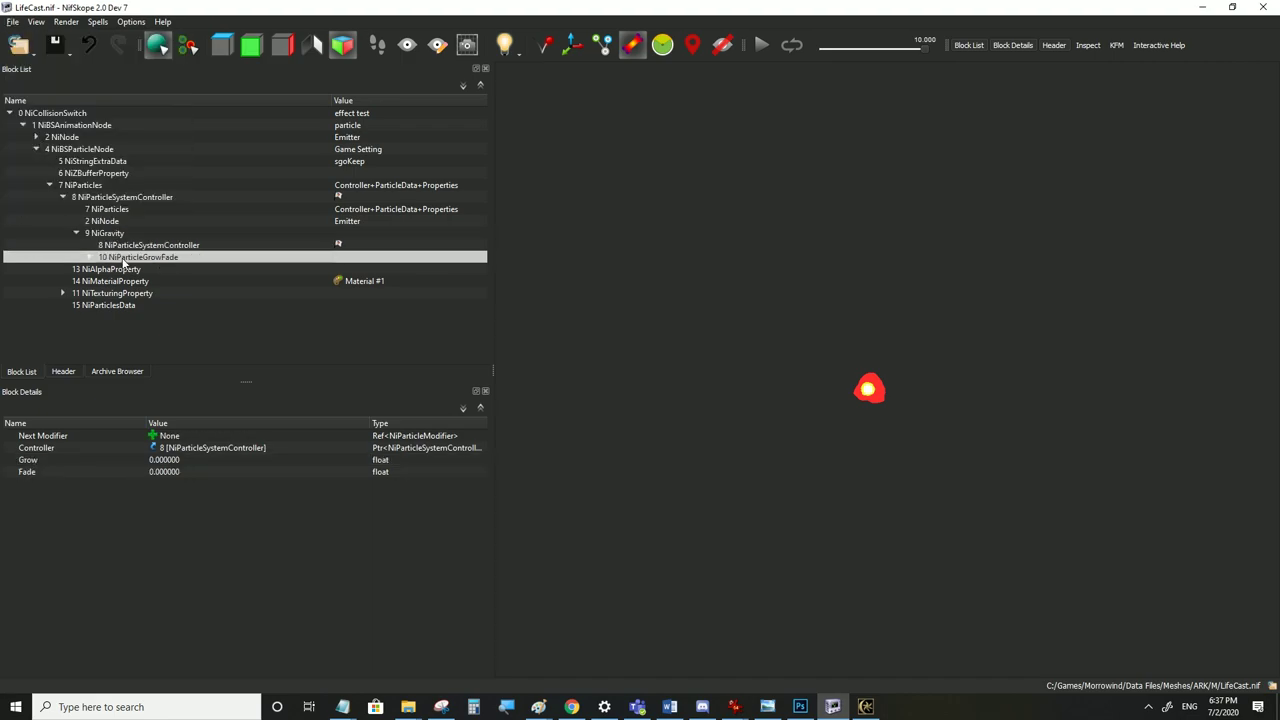
{"action": "left_click", "coordinate": [155, 437]}
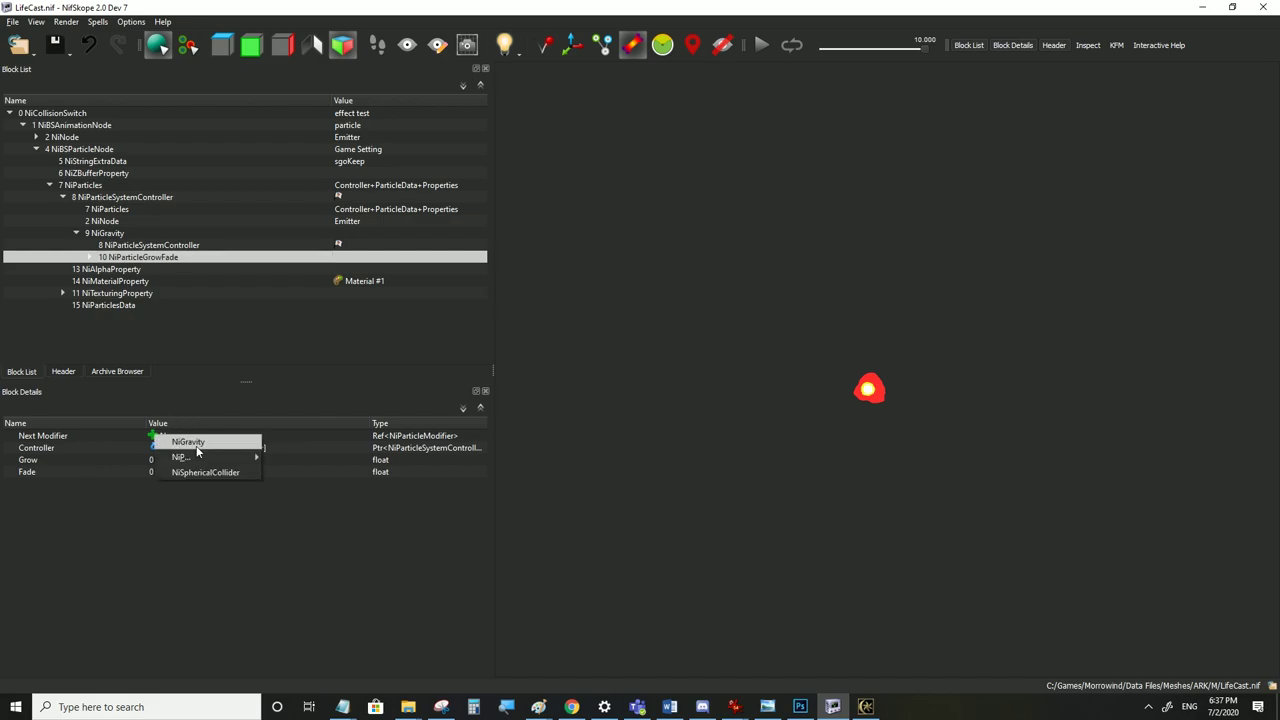
{"action": "mouse_move", "coordinate": [180, 457]}
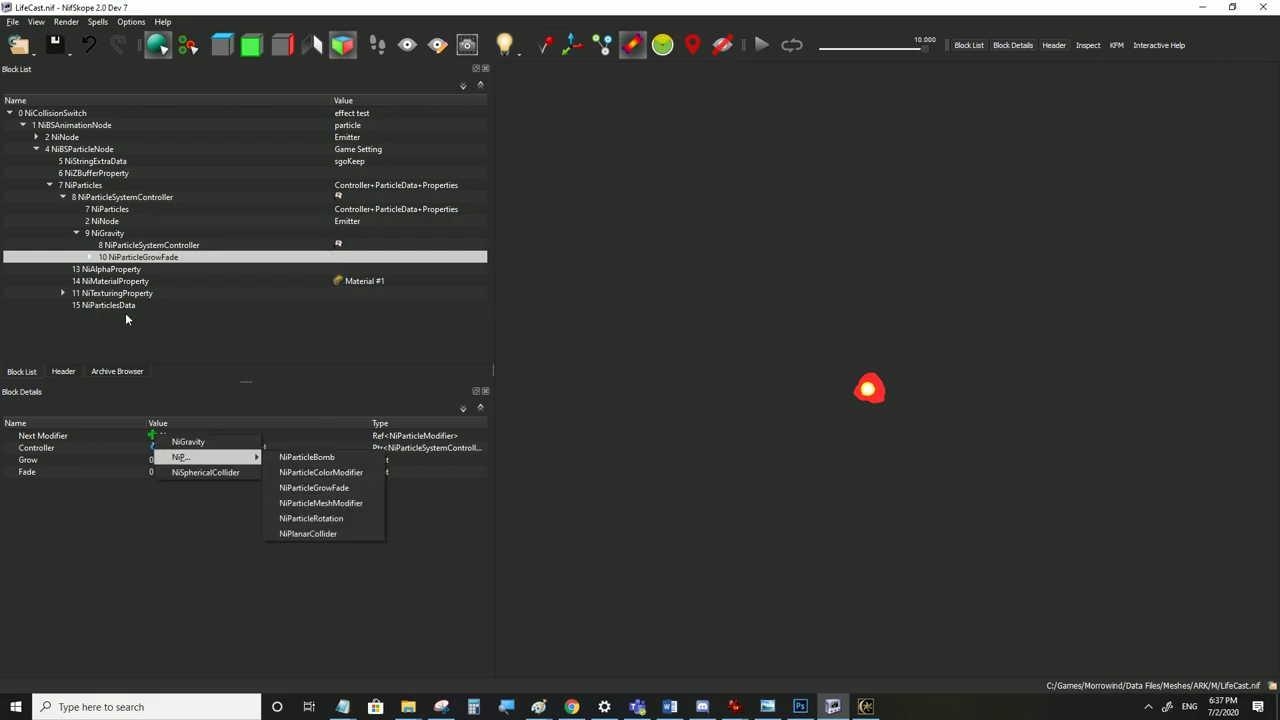
{"action": "left_click", "coordinate": [130, 260]}
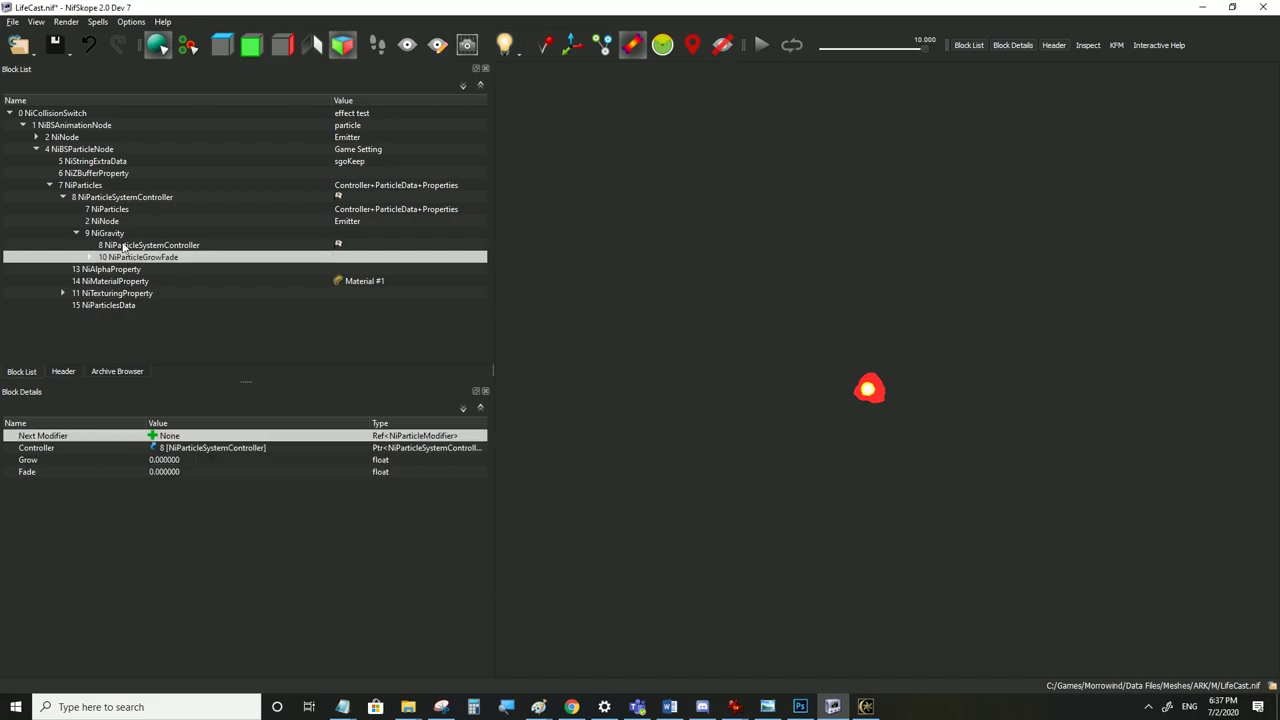
Review the grow/fade Grow 0, Fade 0 and controller link, save, and view the beam in Morrowind
{"action": "left_click", "coordinate": [173, 461]}
{"action": "left_click", "coordinate": [174, 472]}
{"action": "left_click", "coordinate": [174, 461]}
{"action": "left_click", "coordinate": [175, 471]}
{"action": "left_click", "coordinate": [176, 451]}
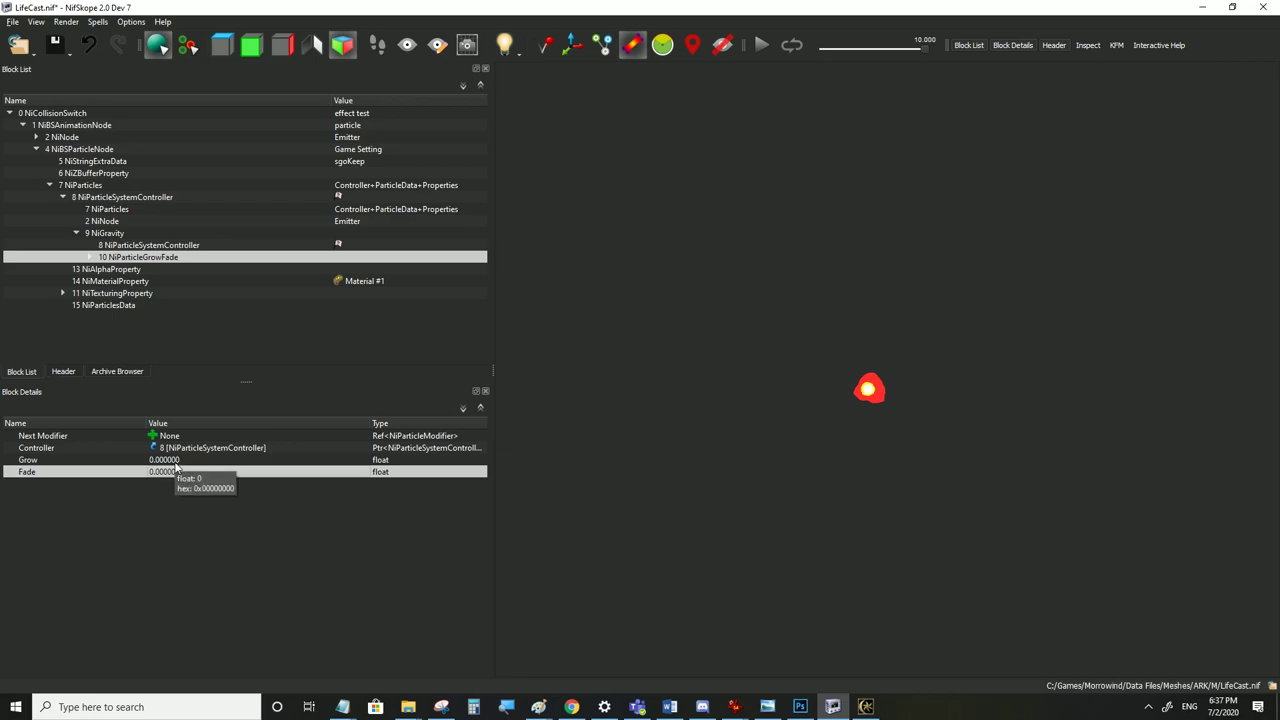
{"action": "left_click", "coordinate": [8, 20]}
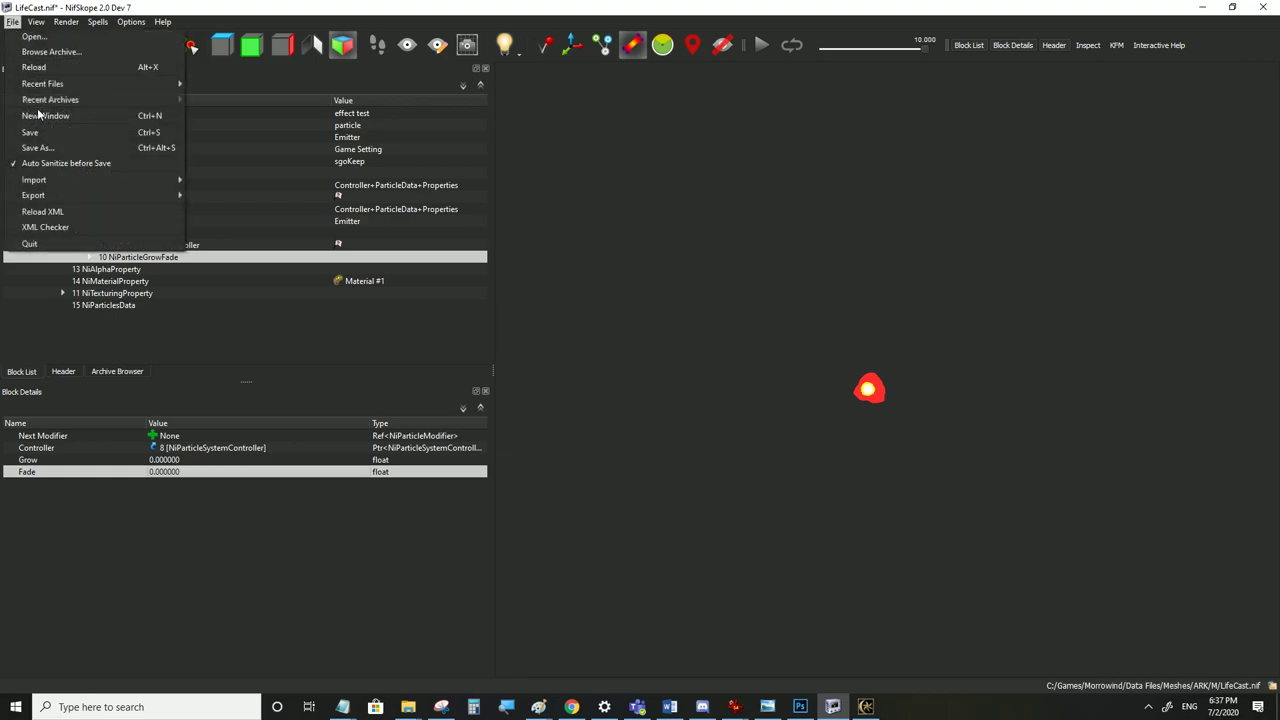
{"action": "left_click", "coordinate": [43, 132]}
{"action": "left_click", "coordinate": [866, 706]}
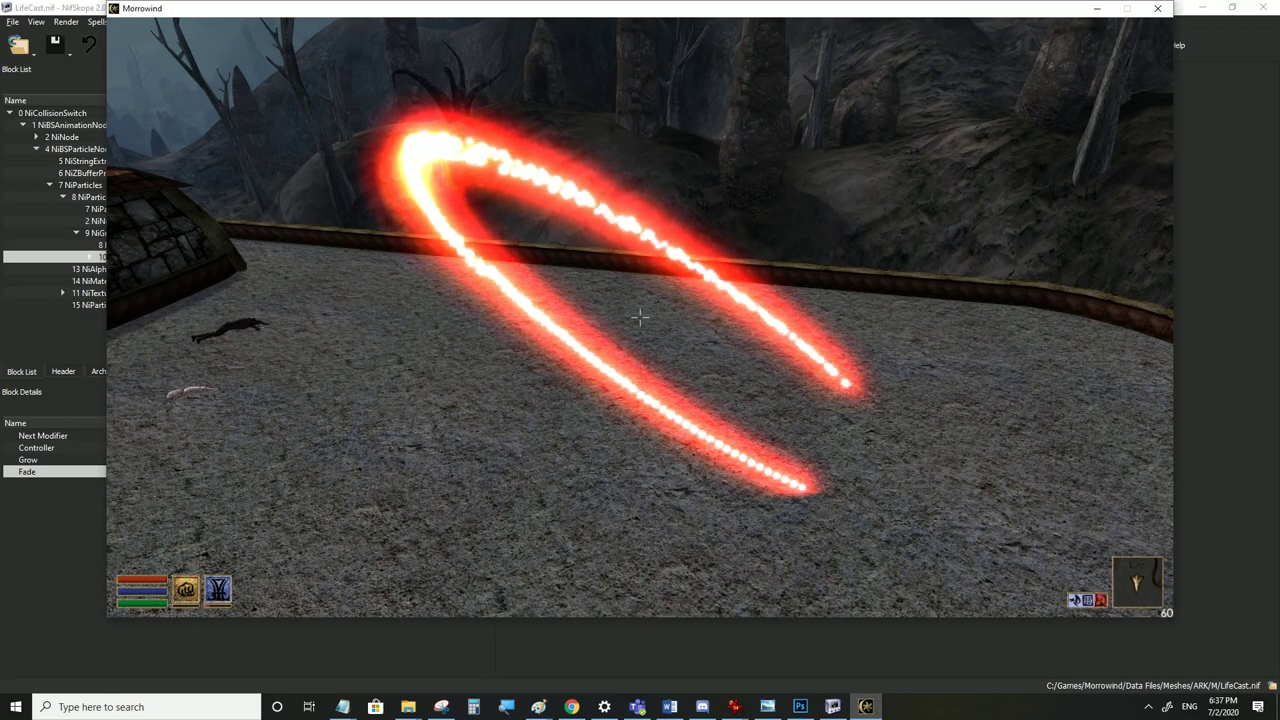
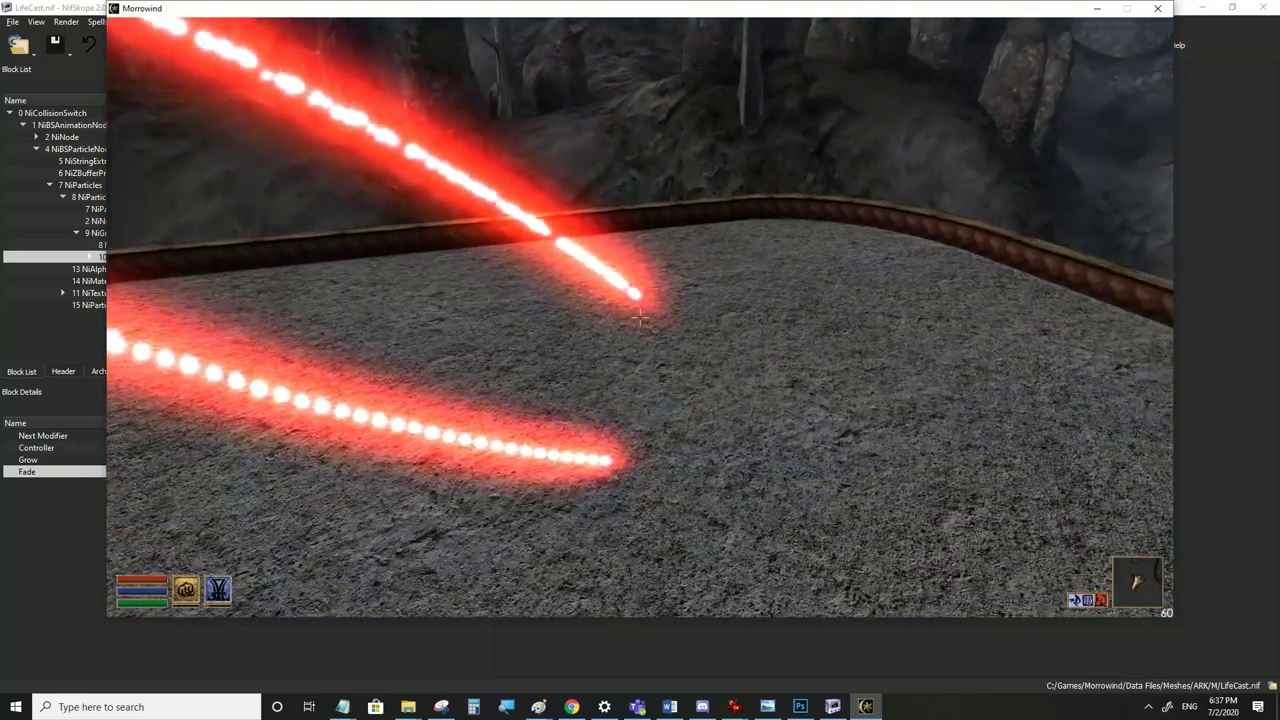
Leave Morrowind for NifSkope, where LifeCast.nif shows NiParticleGrowFade with Grow and Fade at 0
{"action": "key", "text": "alt+Tab"}
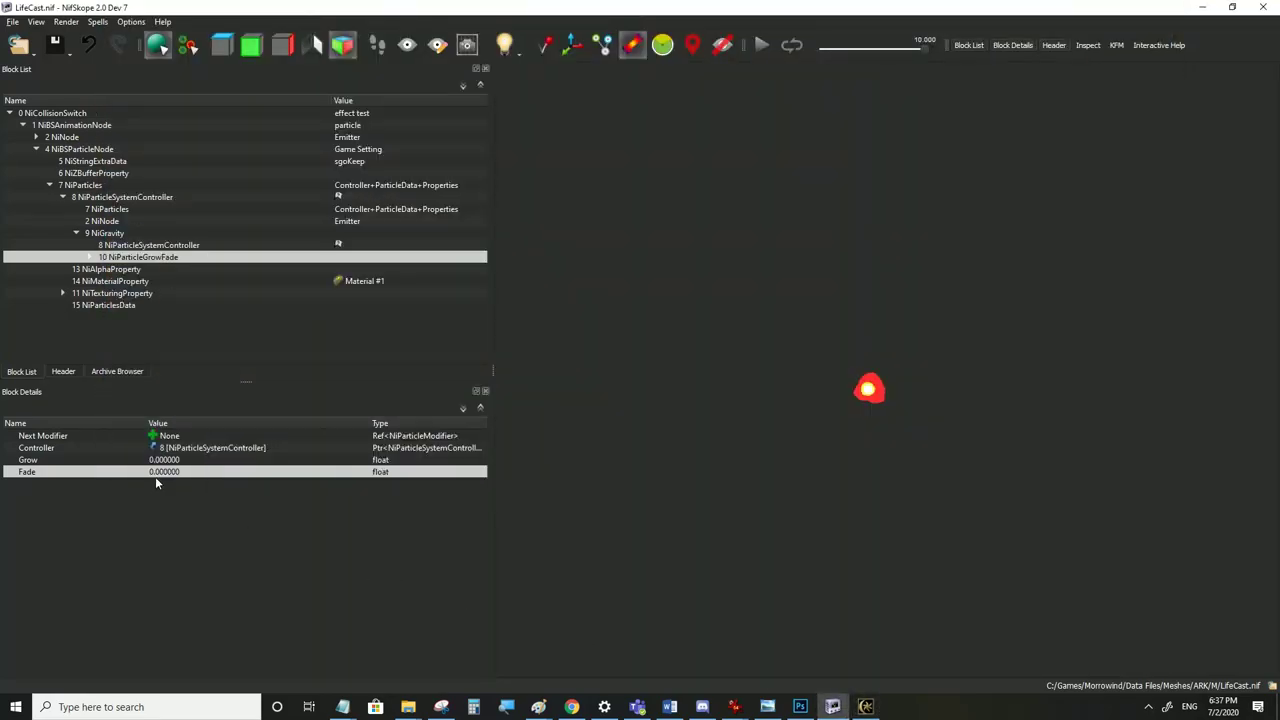
Check the controller's particle Lifetime, then set NiParticleGrowFade's Fade to 2.5
{"action": "left_click", "coordinate": [117, 247]}
{"action": "scroll", "coordinate": [193, 580], "scroll_direction": "down", "scroll_amount": 2}
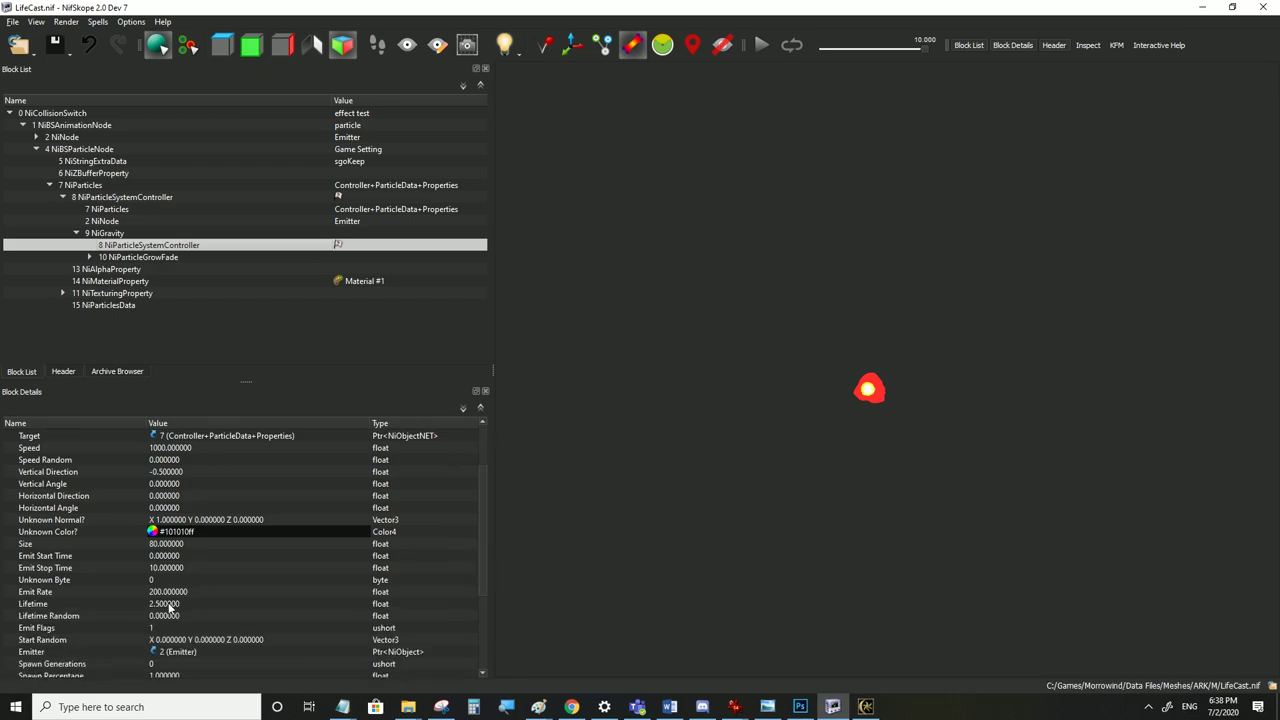
{"action": "left_click", "coordinate": [170, 605]}
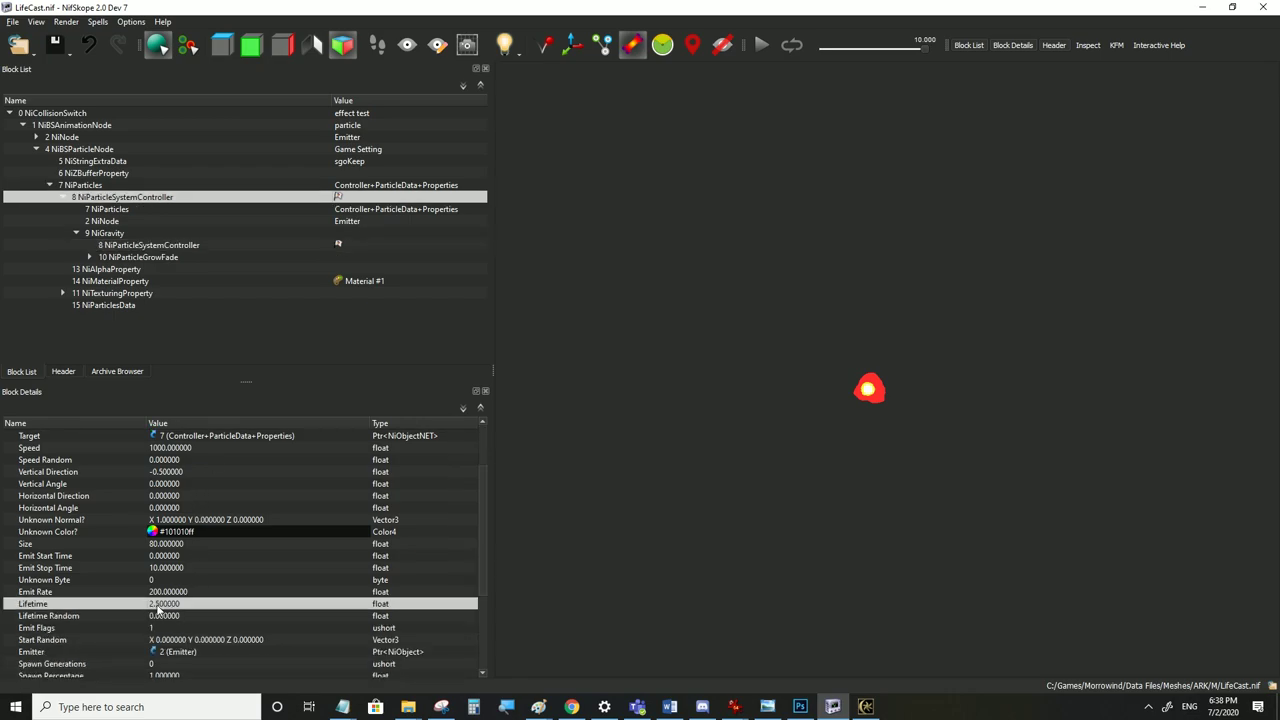
{"action": "left_click", "coordinate": [132, 246]}
{"action": "left_click", "coordinate": [130, 258]}
{"action": "double_click", "coordinate": [165, 472]}
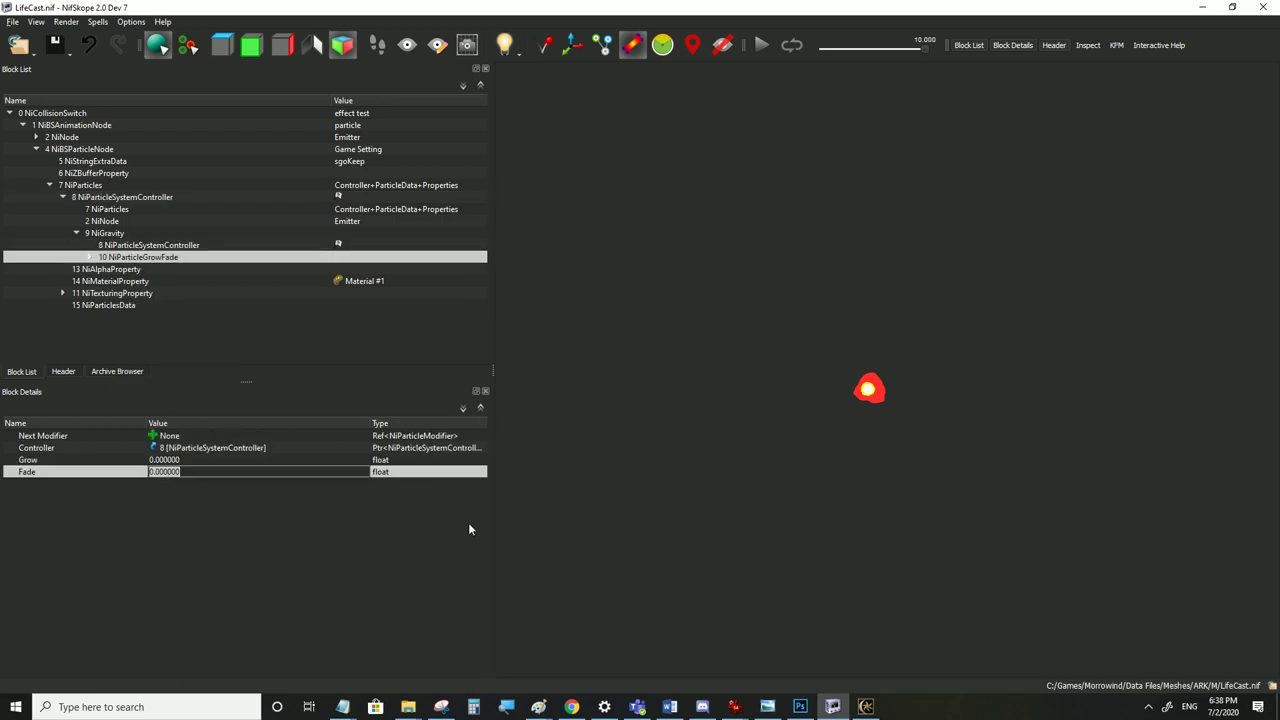
{"action": "type", "text": "2.5"}
{"action": "key", "text": "Return"}
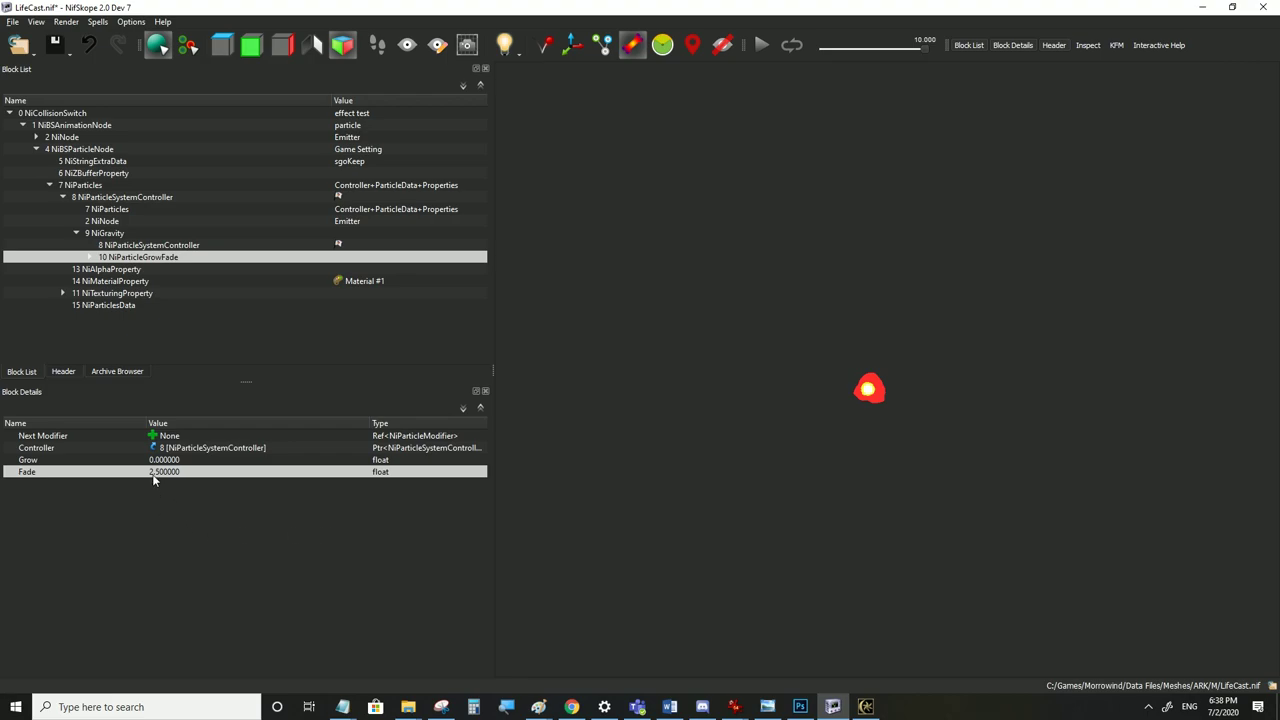
{"action": "mouse_move", "coordinate": [156, 479]}
Save LifeCast.nif and cast the spell in first-person Morrowind to test the trail
{"action": "left_click", "coordinate": [12, 21]}
{"action": "left_click", "coordinate": [51, 143]}
{"action": "left_click", "coordinate": [867, 708]}
{"action": "key", "text": "Tab"}
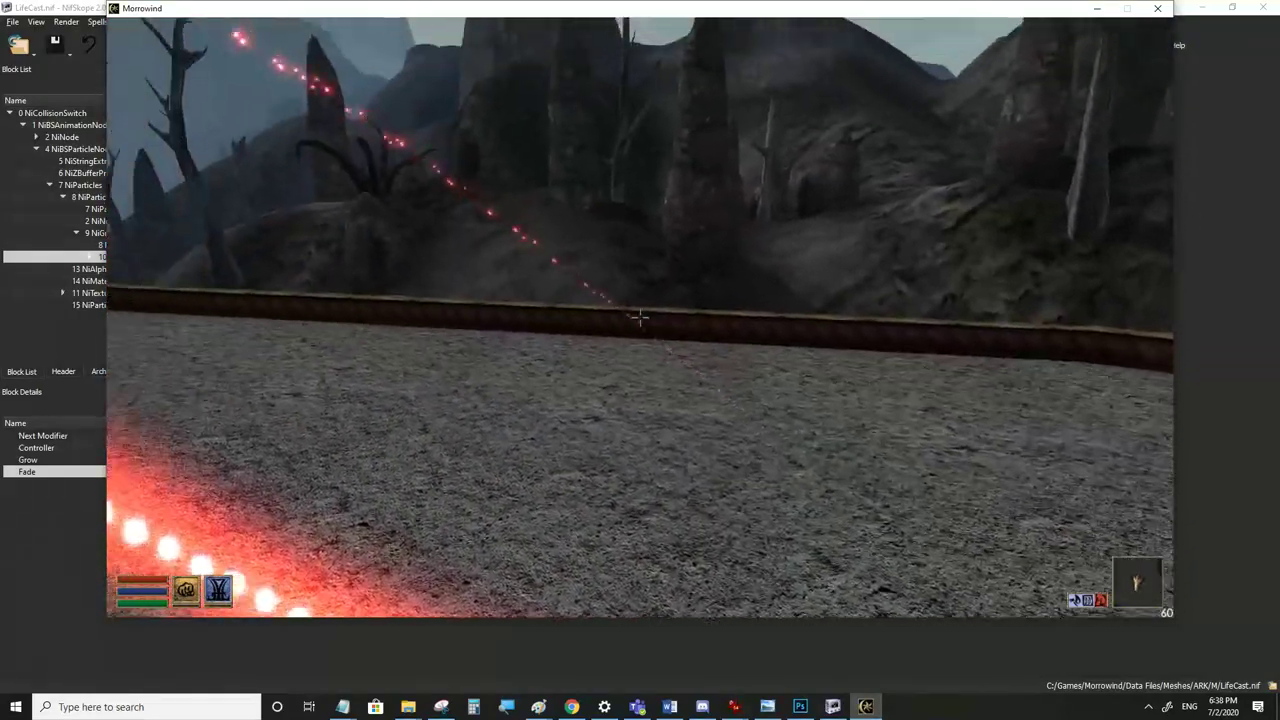
{"action": "left_click", "coordinate": [640, 316]}
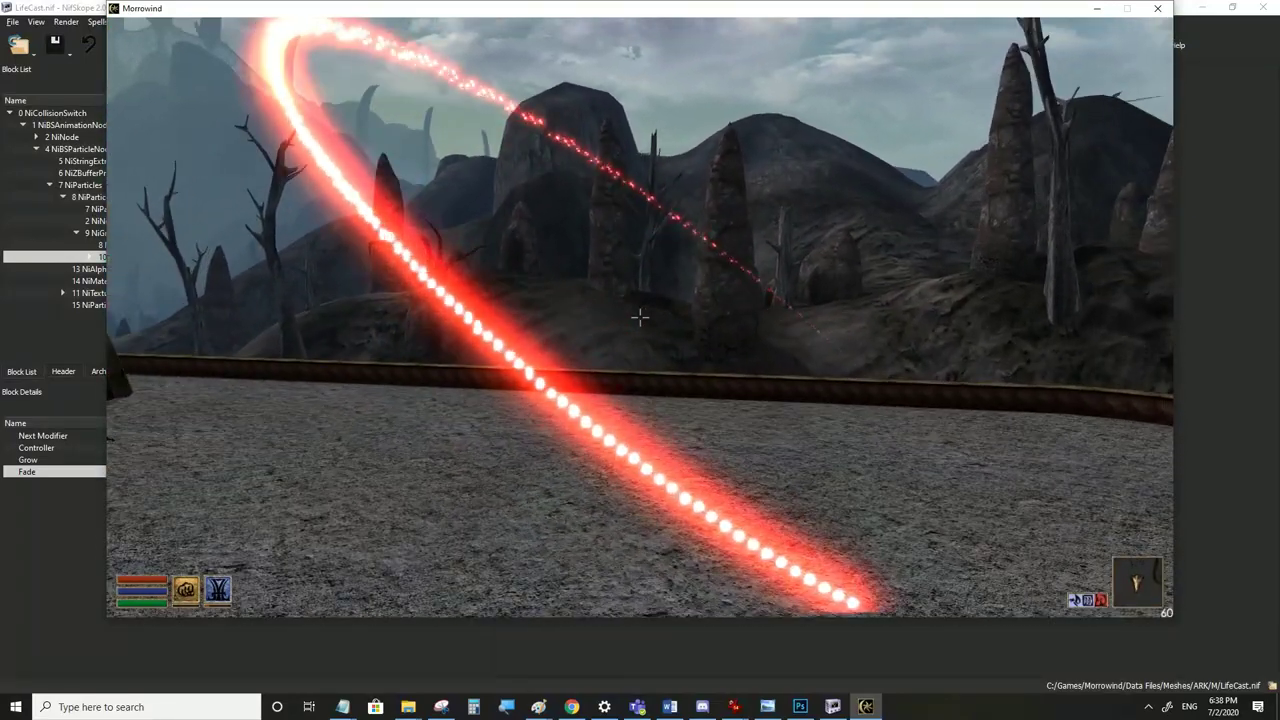
{"action": "key", "text": "alt+Tab"}
Set NiParticleGrowFade to Fade 0 and Grow 2.5, and save LifeCast.nif
{"action": "double_click", "coordinate": [196, 471]}
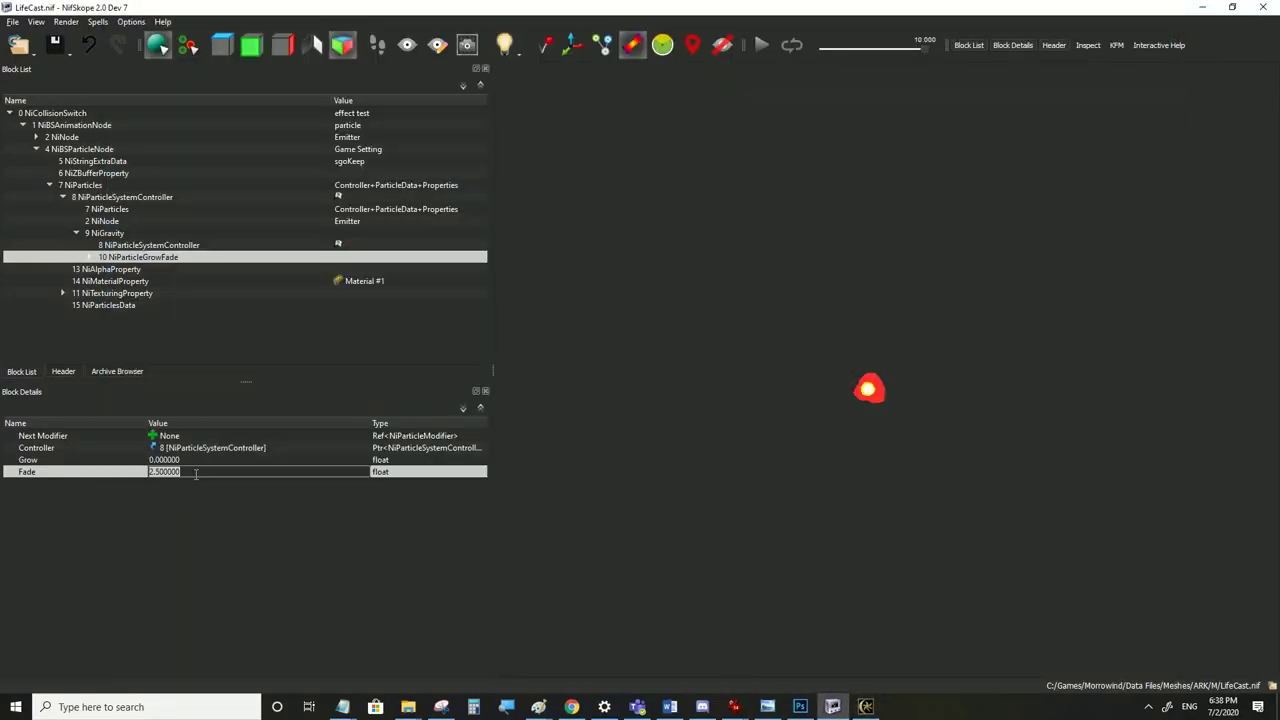
{"action": "type", "text": "0"}
{"action": "double_click", "coordinate": [190, 462]}
{"action": "type", "text": "2.5"}
{"action": "key", "text": "Return"}
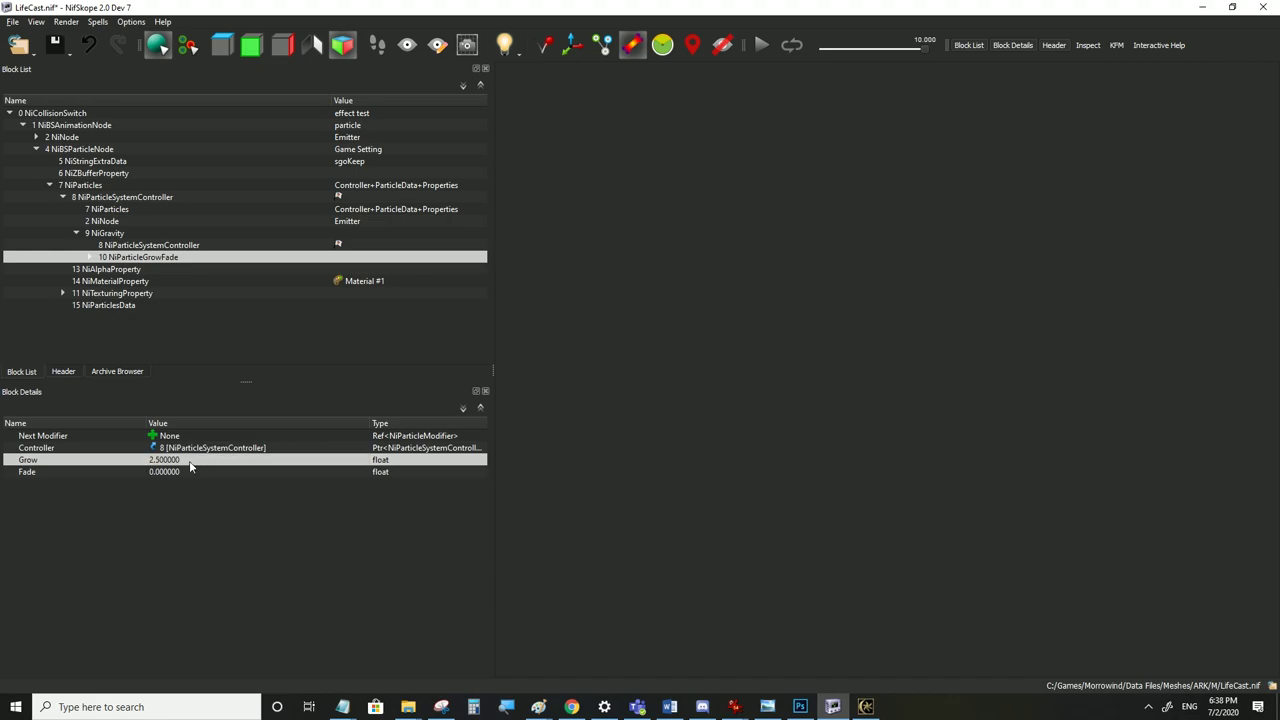
{"action": "left_click", "coordinate": [13, 21]}
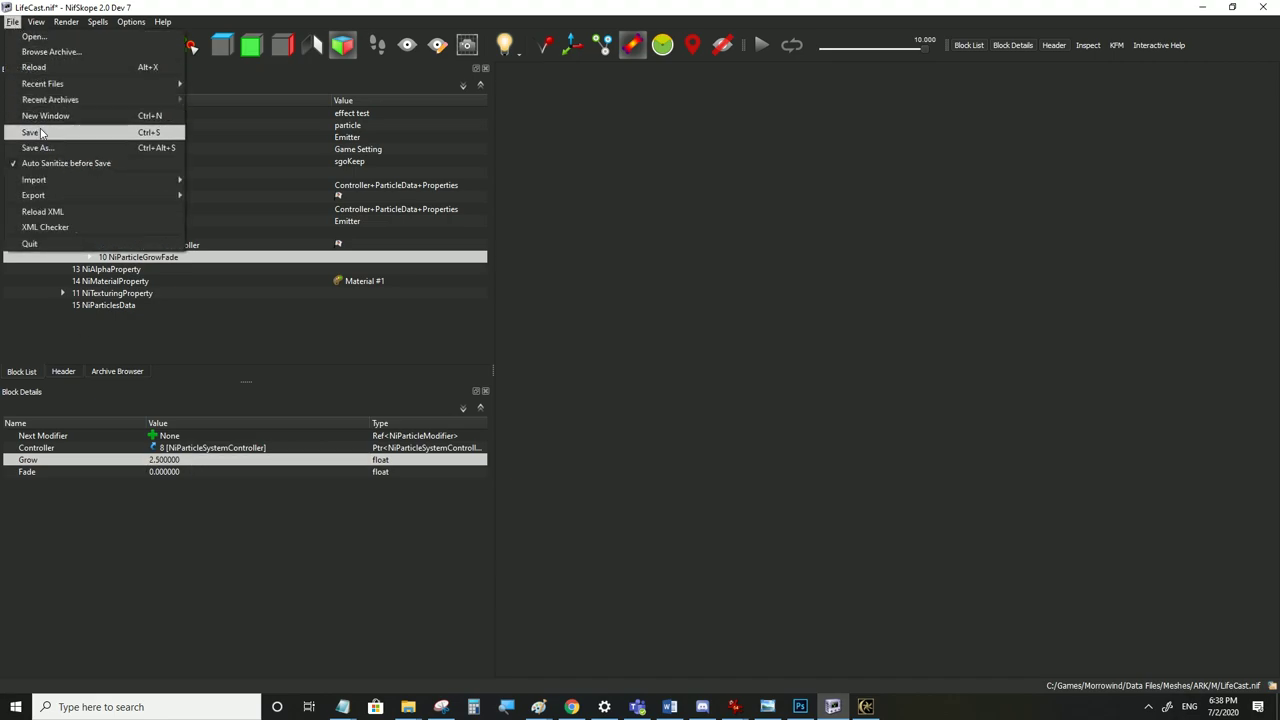
{"action": "left_click", "coordinate": [34, 126]}
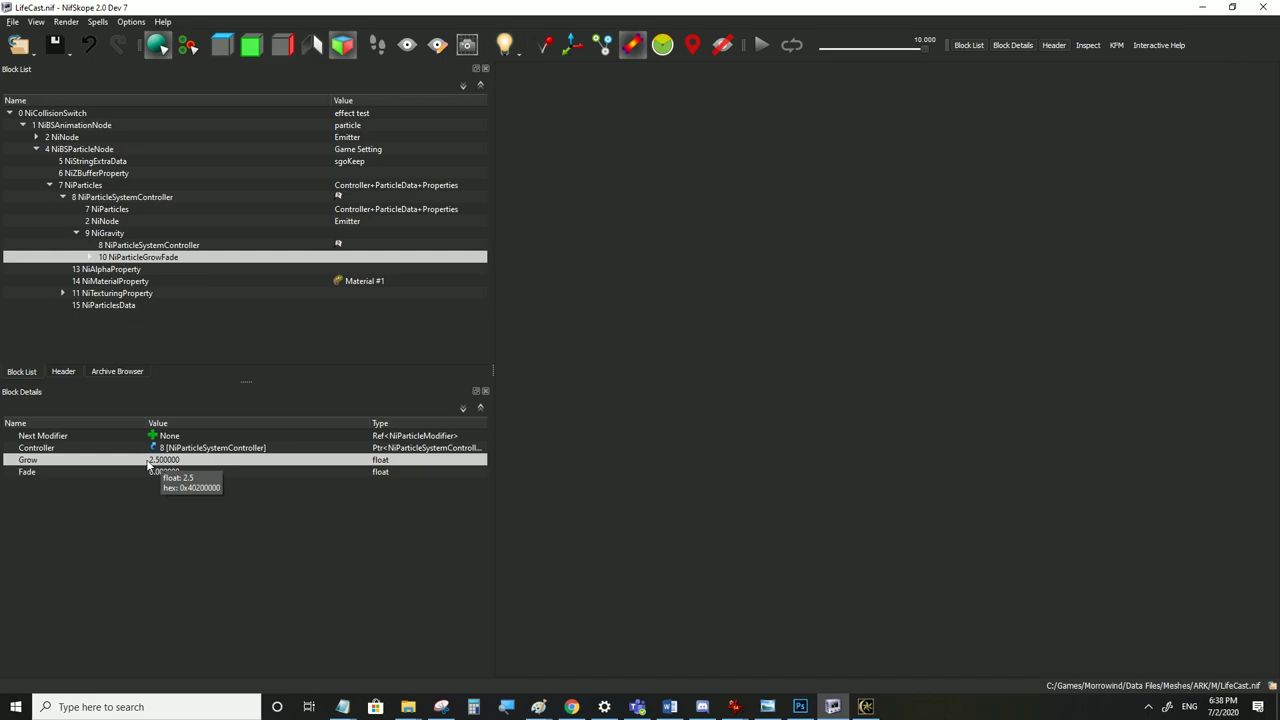
Glance at the particle controller settings, then view the trail in first-person Morrowind
{"action": "left_click", "coordinate": [150, 245]}
{"action": "left_click", "coordinate": [153, 615]}
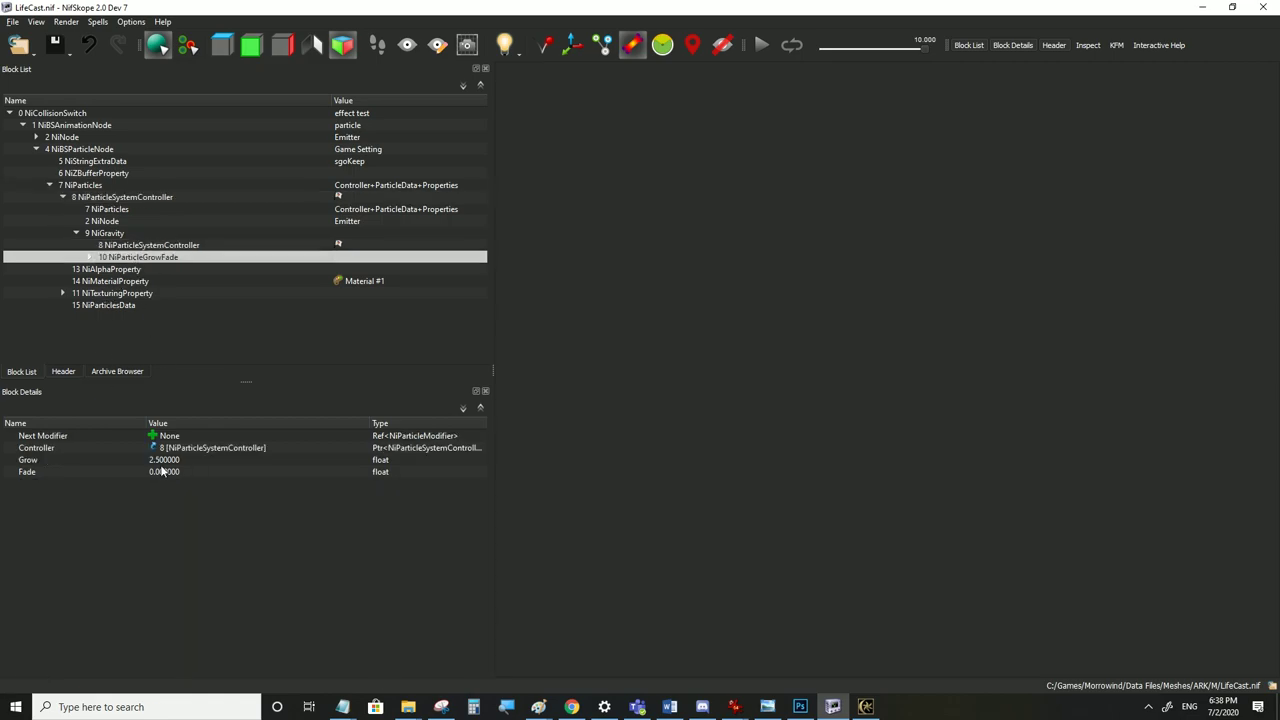
{"action": "left_click", "coordinate": [832, 706]}
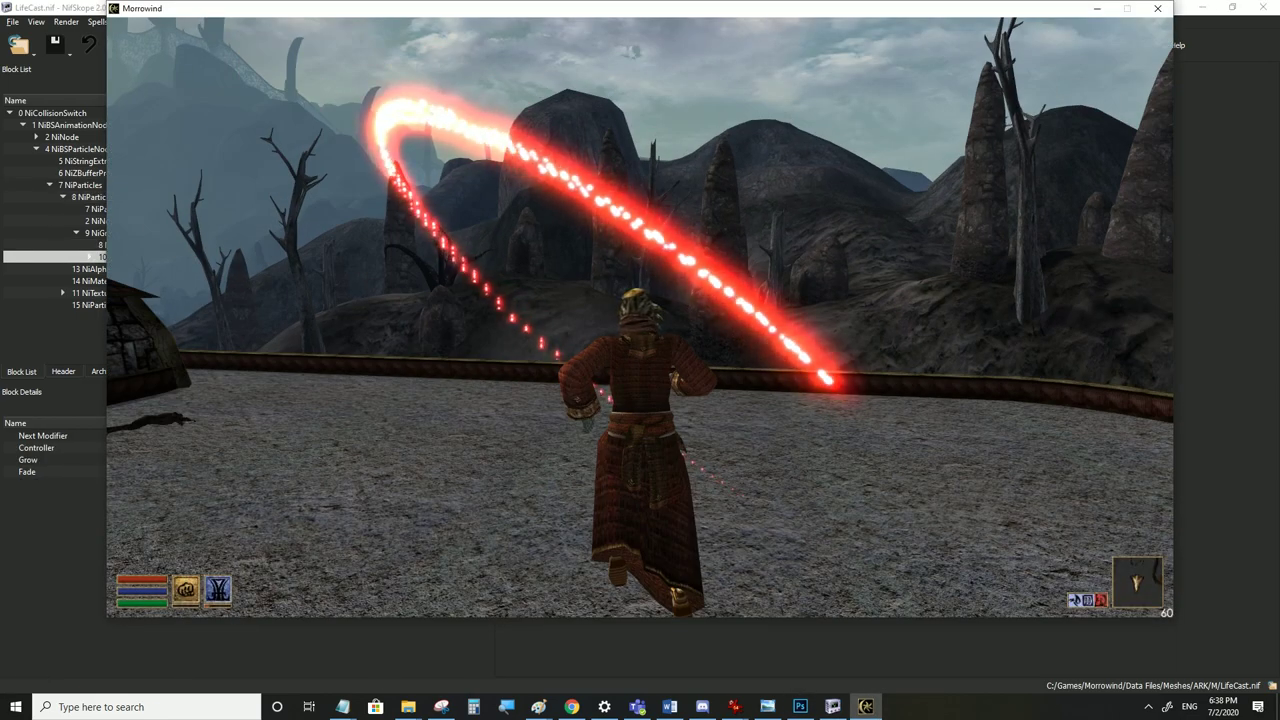
{"action": "key", "text": "Tab"}
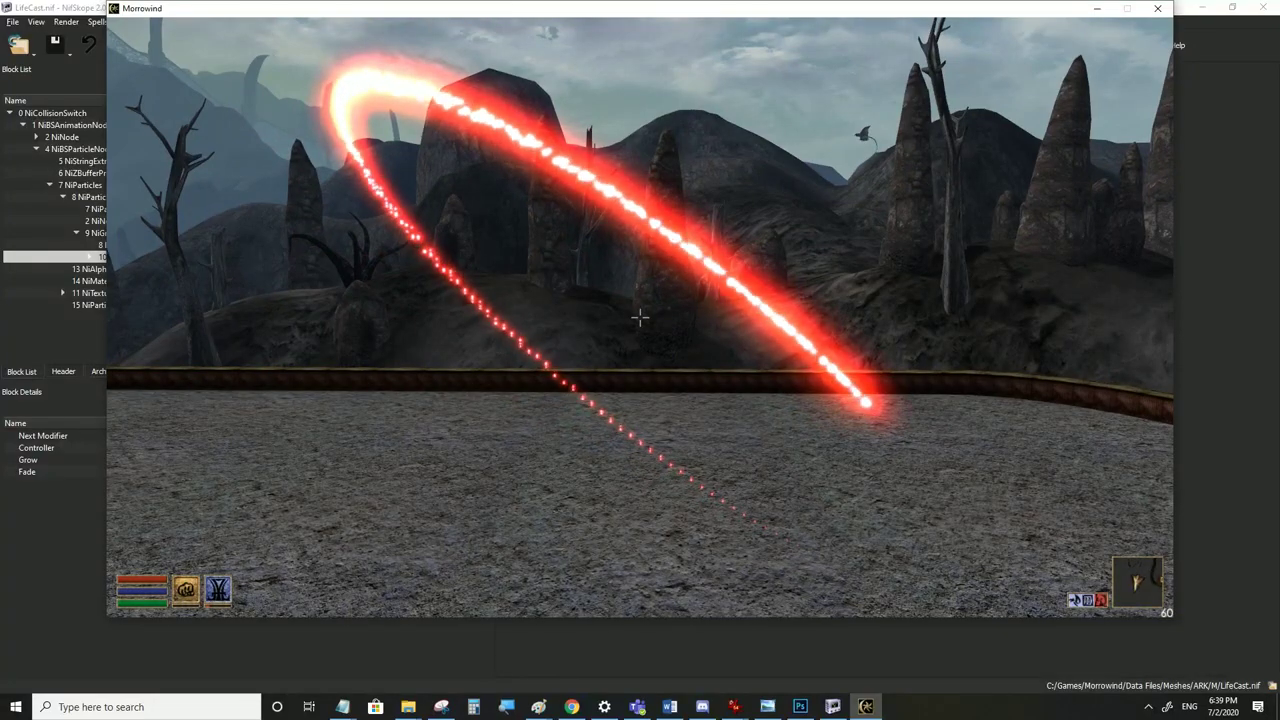
{"action": "key", "text": "alt+Tab"}
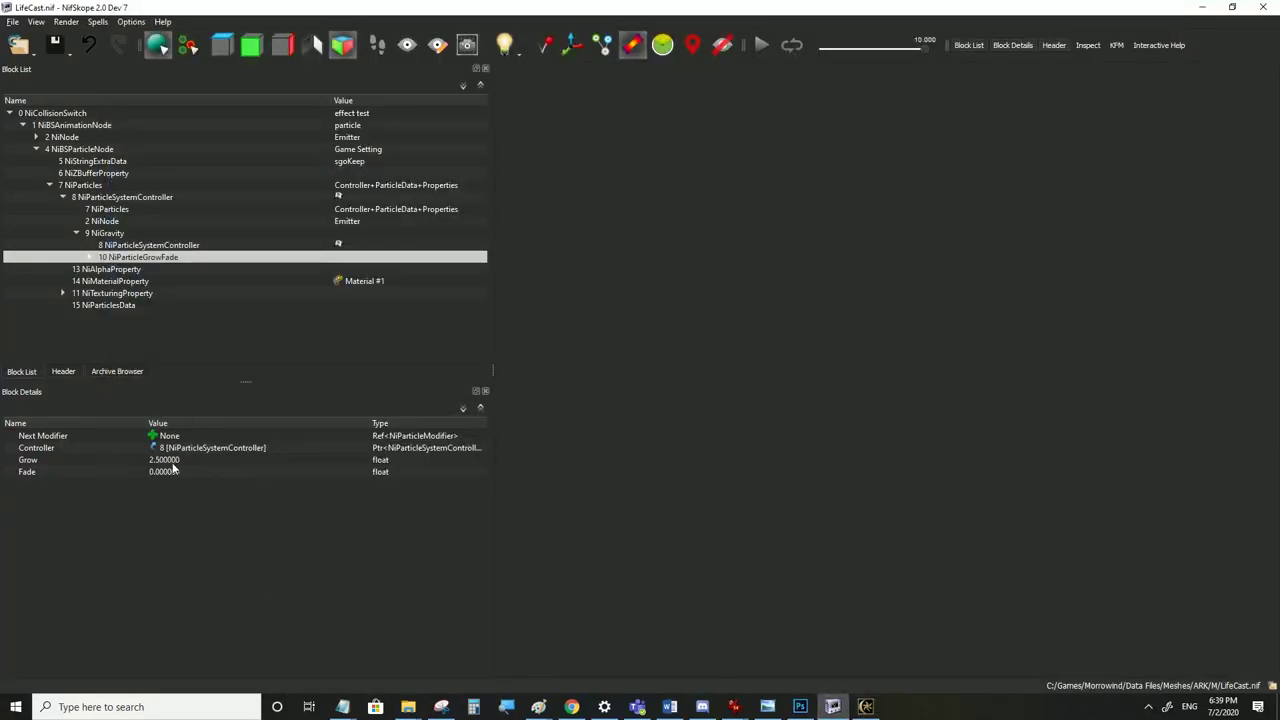
Set both Grow and Fade to 1.25 and save LifeCast.nif
{"action": "double_click", "coordinate": [172, 461]}
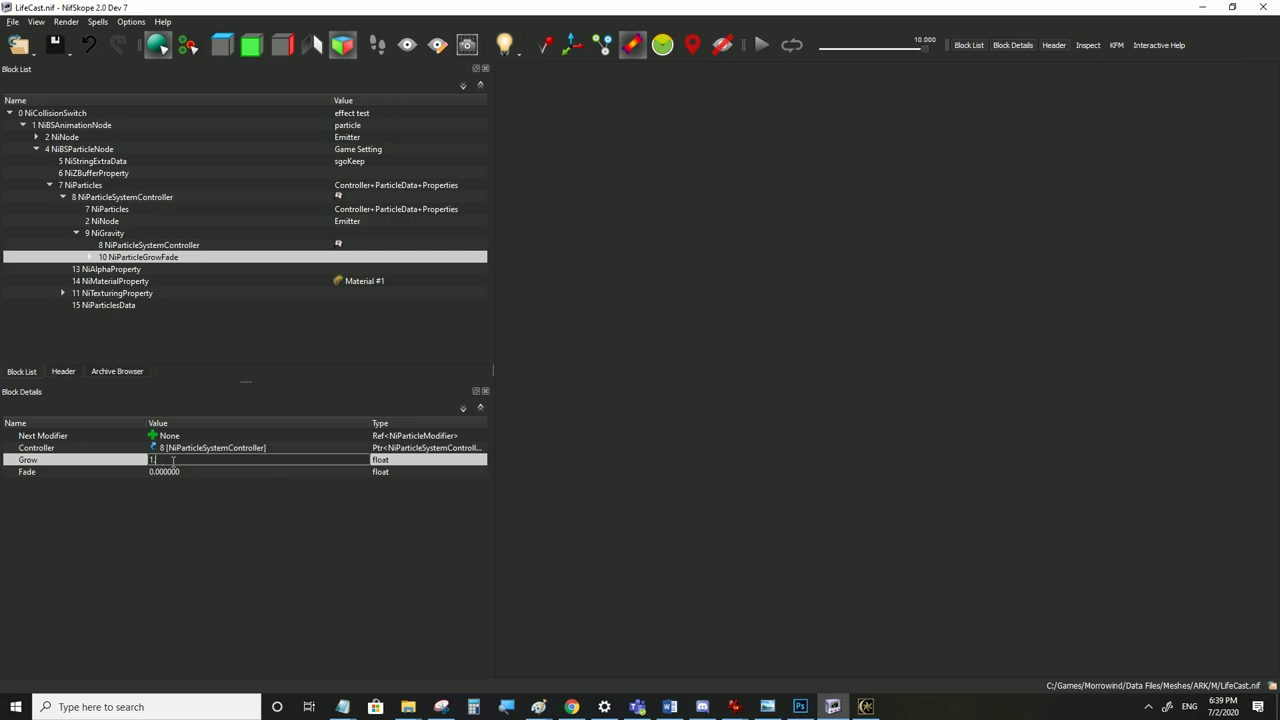
{"action": "double_click", "coordinate": [177, 471]}
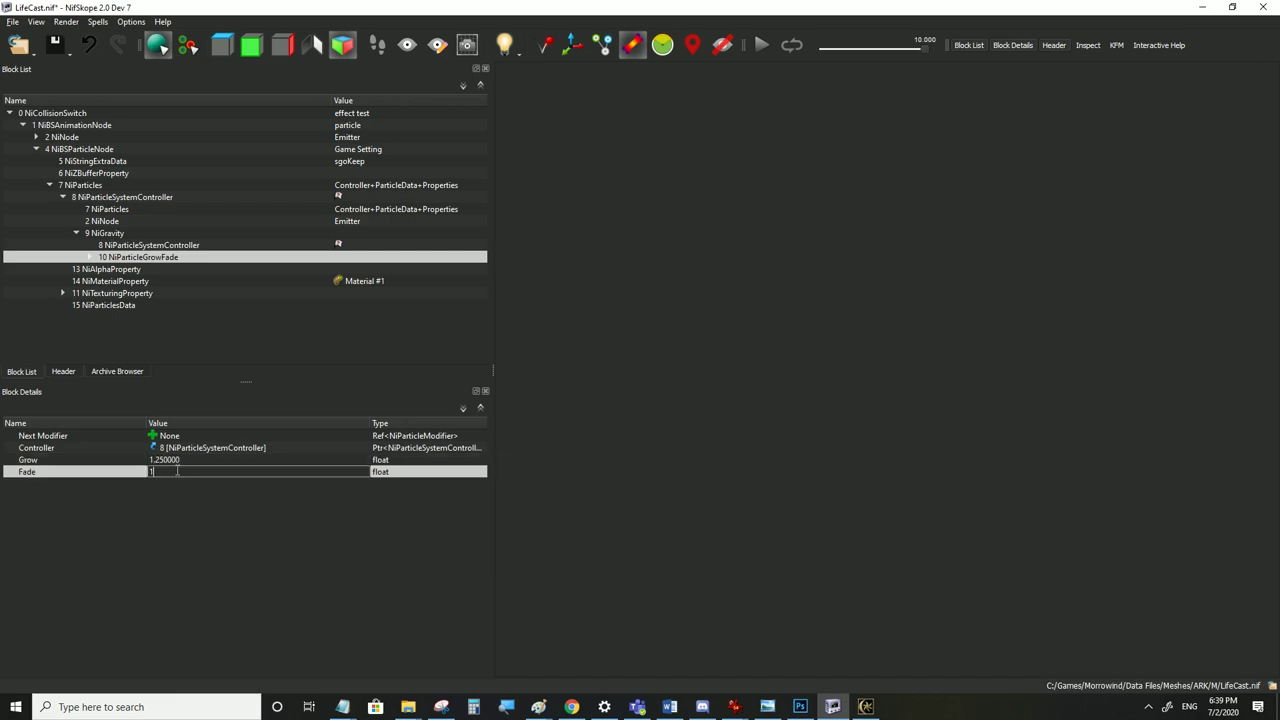
{"action": "type", "text": "1.25"}
{"action": "key", "text": "Return"}
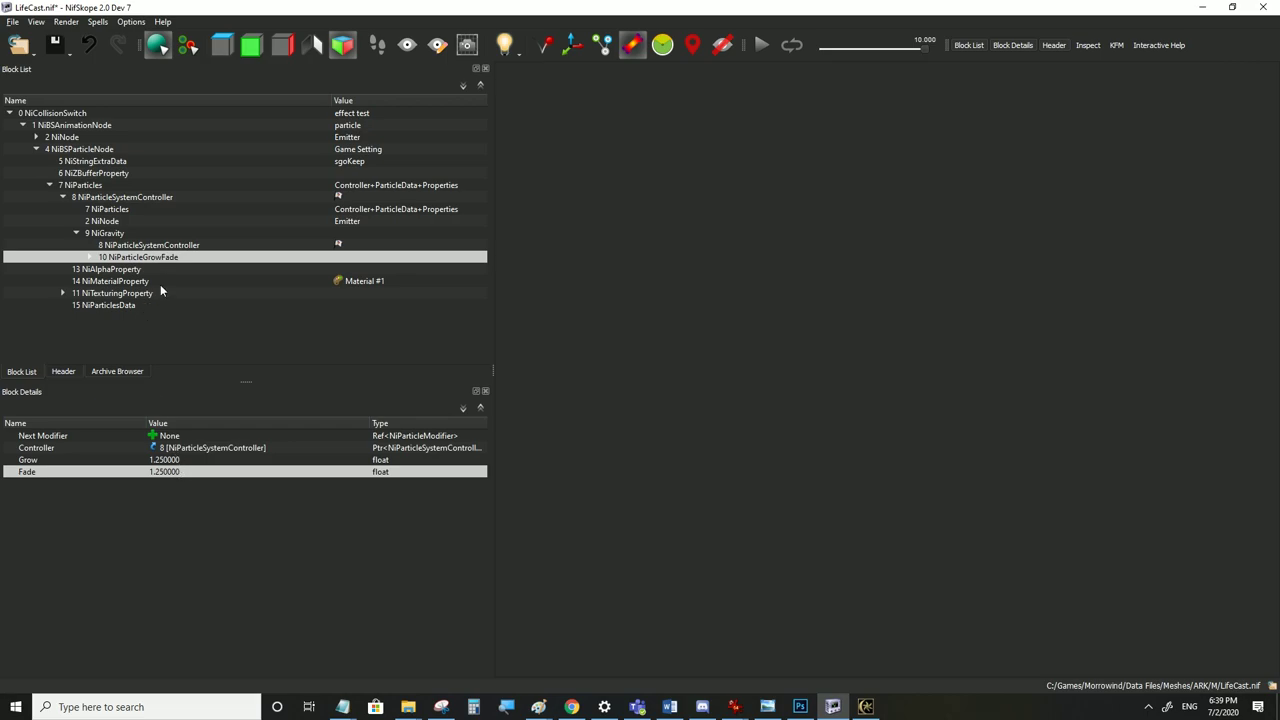
{"action": "left_click", "coordinate": [12, 21]}
{"action": "left_click", "coordinate": [30, 128]}
Watch the tapering red trail in Morrowind from first- and third-person views
{"action": "left_click", "coordinate": [866, 706]}
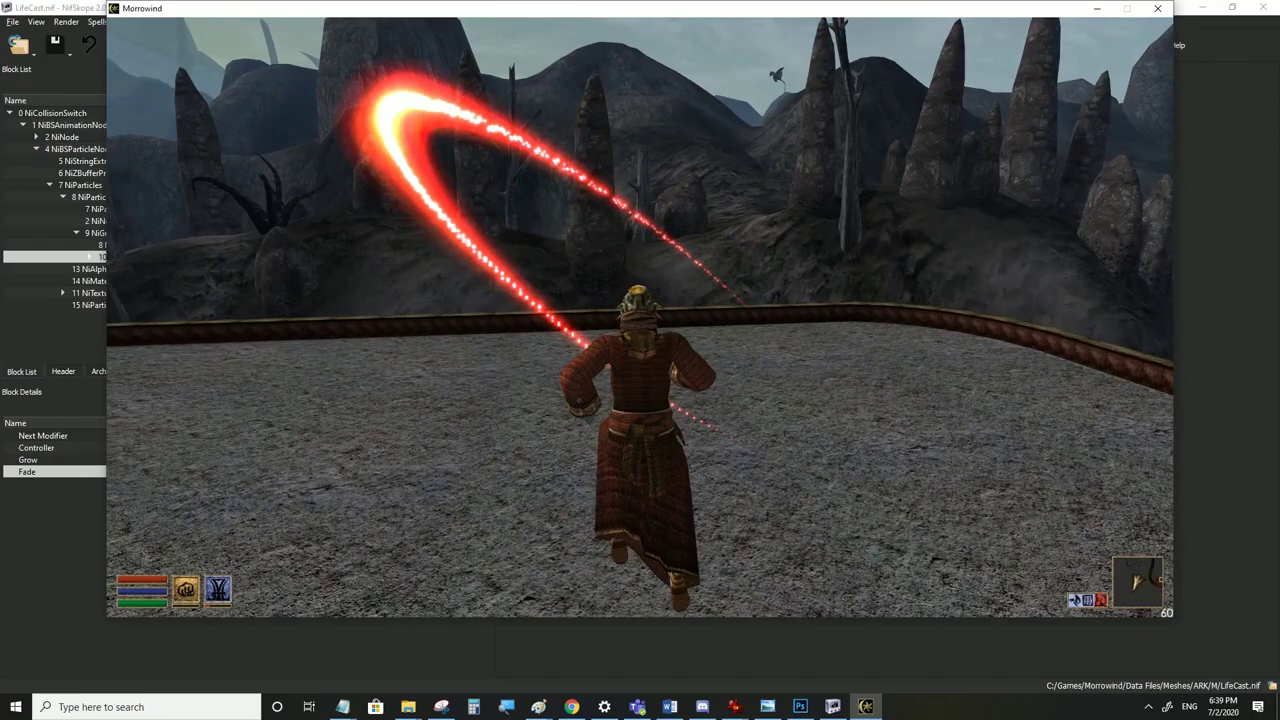
{"action": "key", "text": "Tab"}
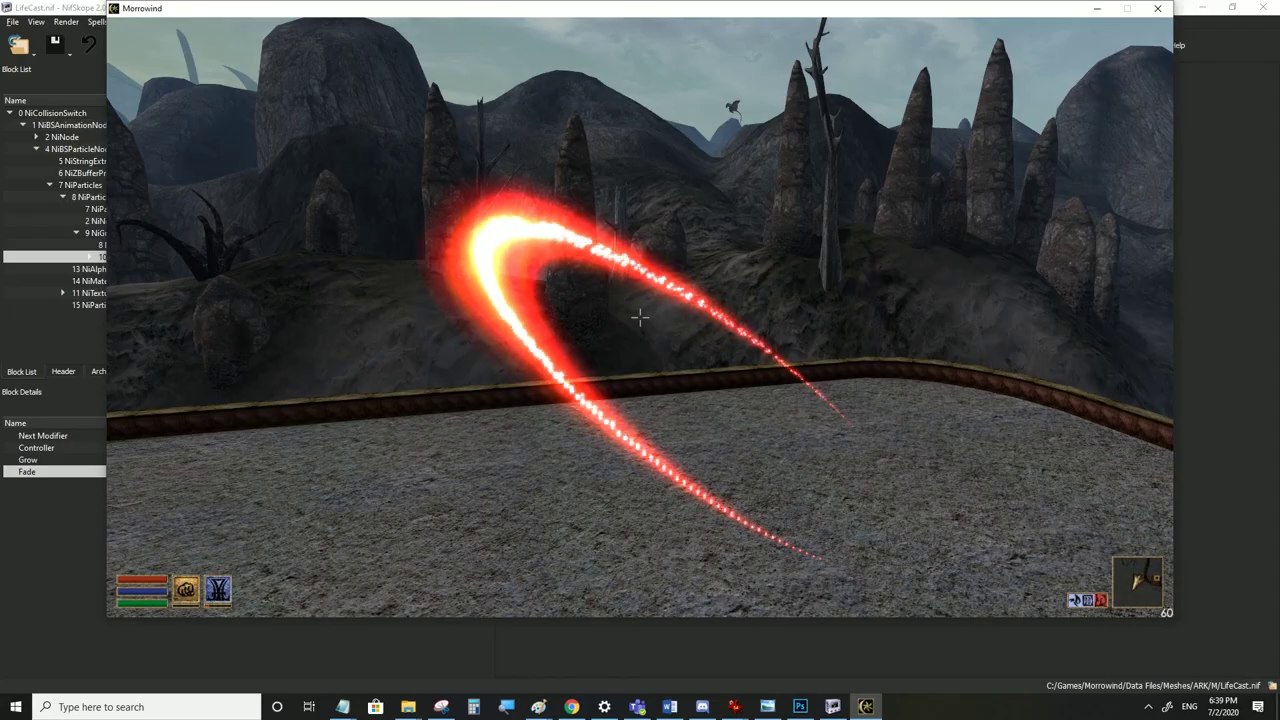
{"action": "key", "text": "Tab"}
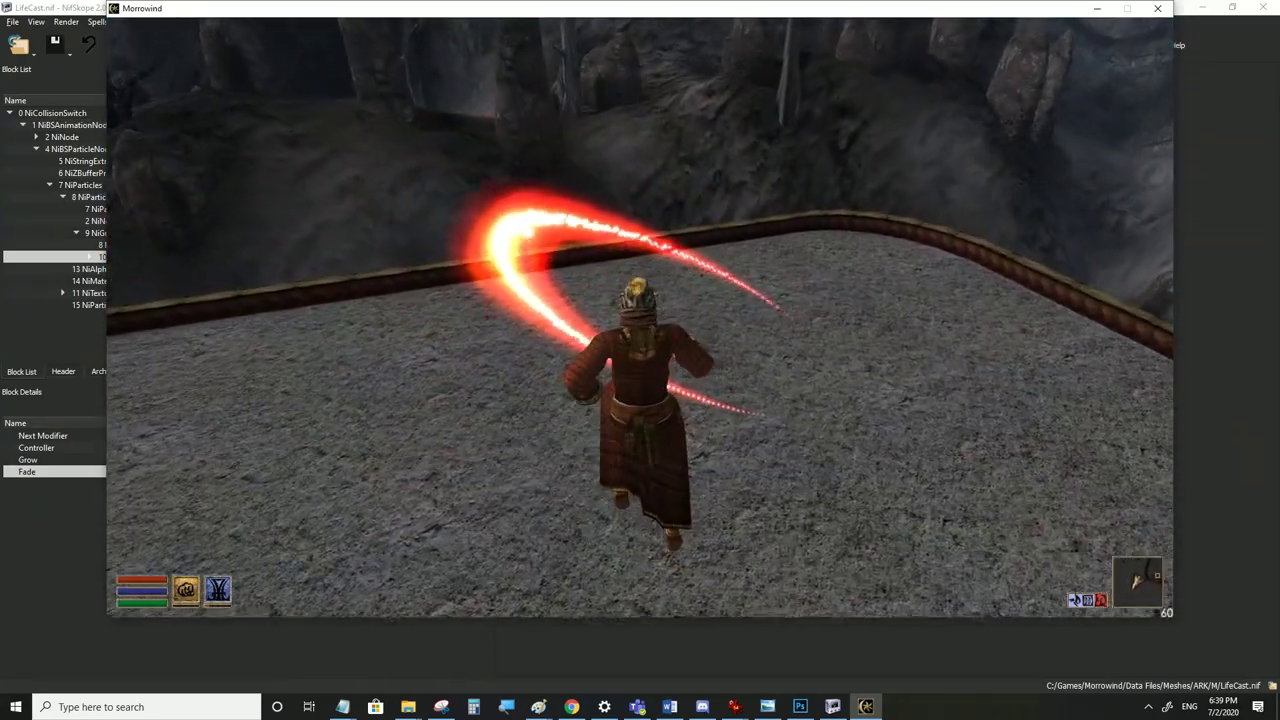
{"action": "key", "text": "alt+Tab"}
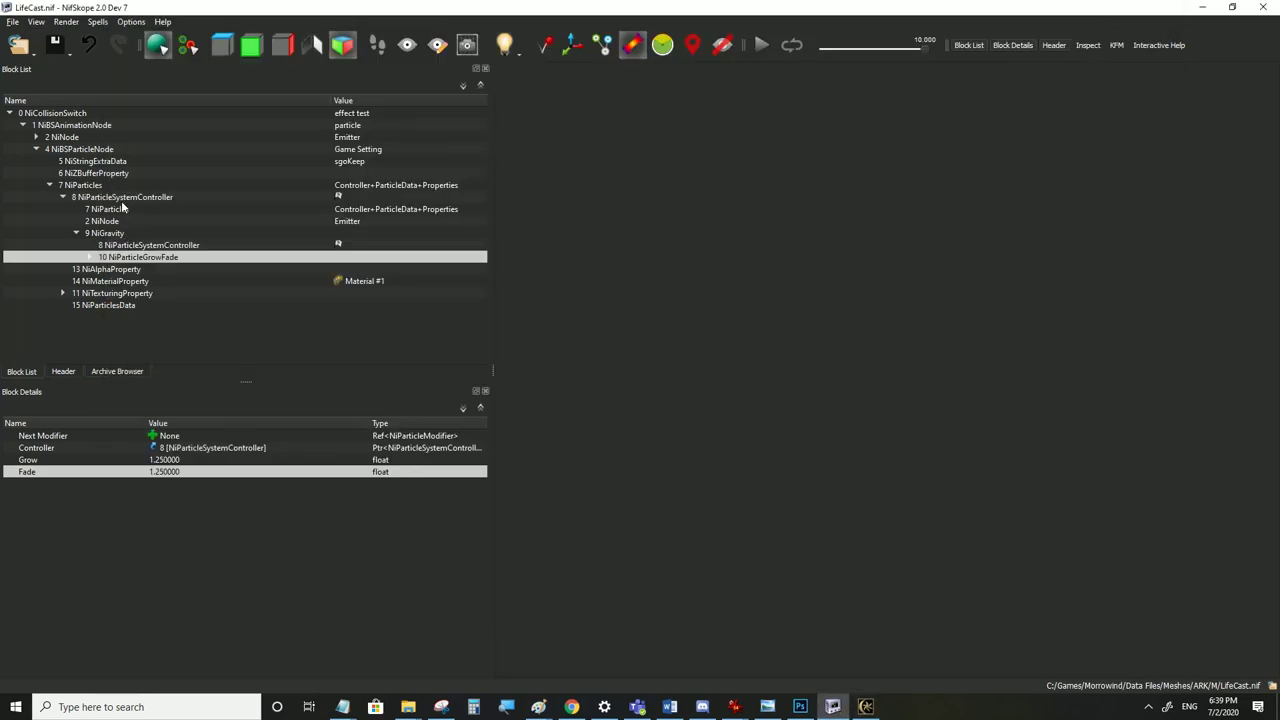
Raise the NiParticleSystemController particle Size to 200 and save LifeCast.nif
{"action": "left_click", "coordinate": [123, 198]}
{"action": "double_click", "coordinate": [166, 616]}
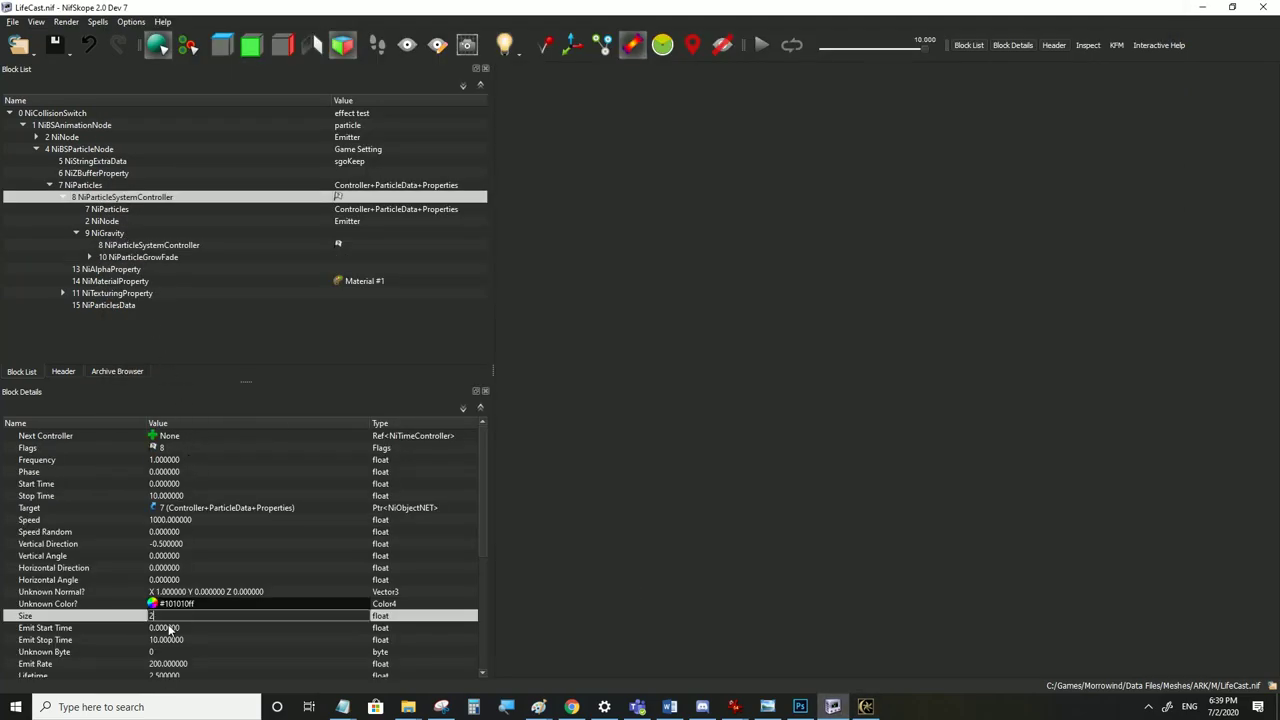
{"action": "type", "text": "200"}
{"action": "left_click", "coordinate": [170, 627]}
{"action": "left_click", "coordinate": [13, 24]}
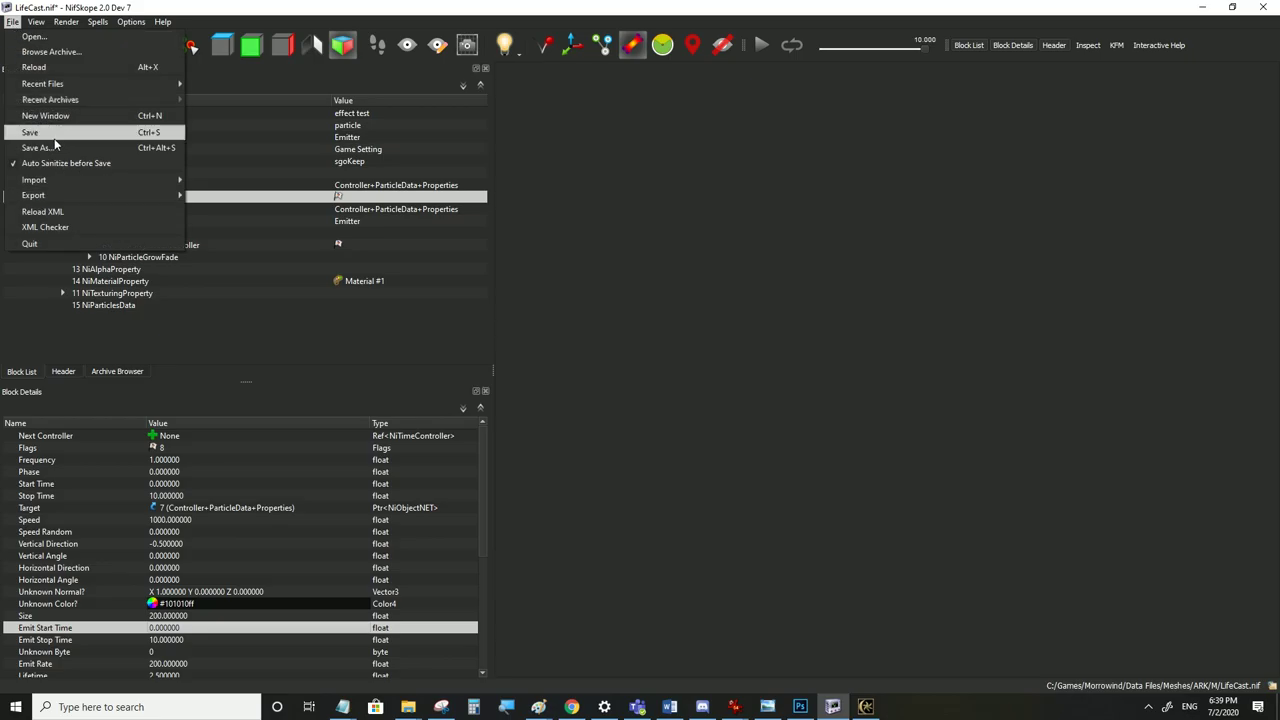
{"action": "left_click", "coordinate": [52, 134]}
View the larger particle trail in third-person Morrowind, then minimise the game
{"action": "left_click", "coordinate": [866, 707]}
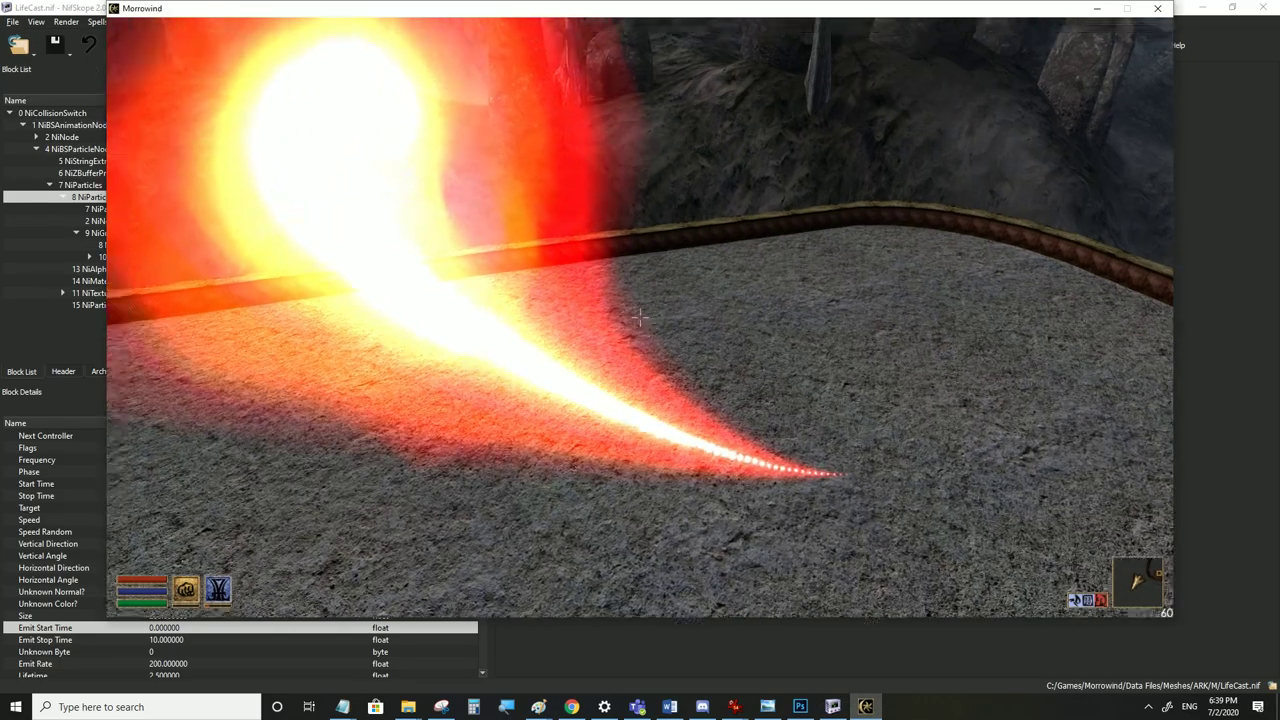
{"action": "key", "text": "Tab"}
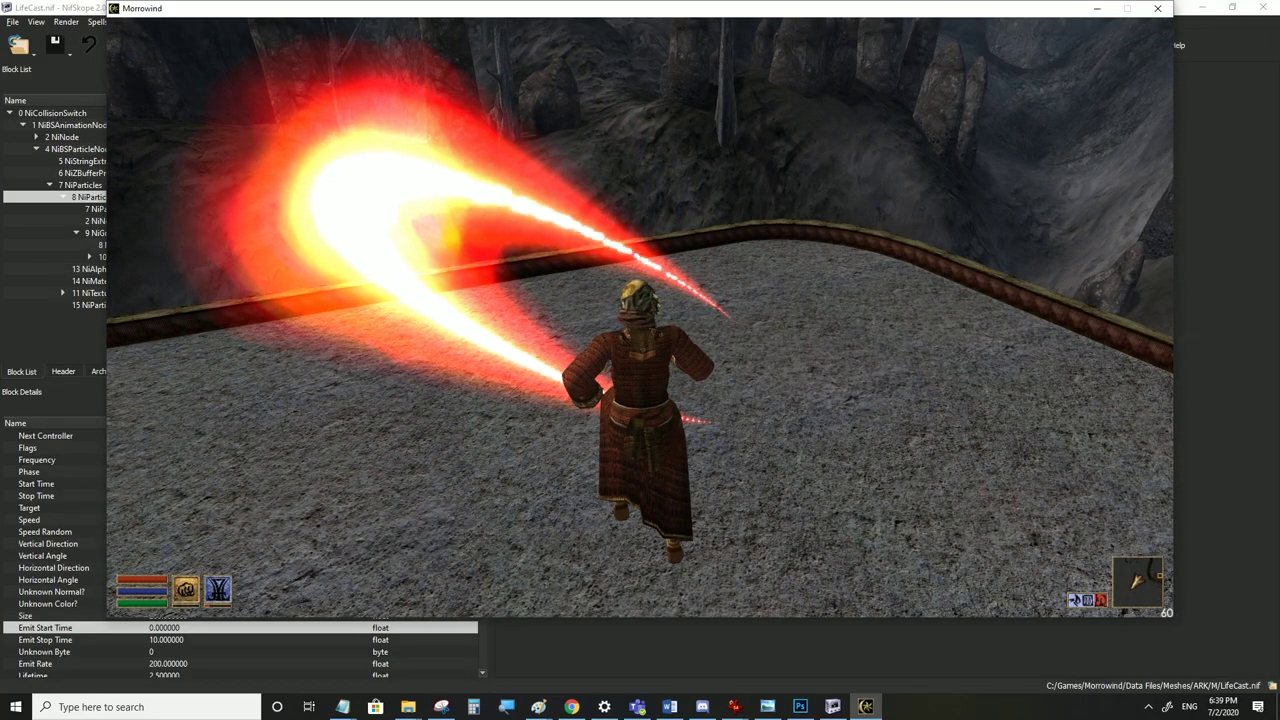
{"action": "left_click", "coordinate": [867, 706]}
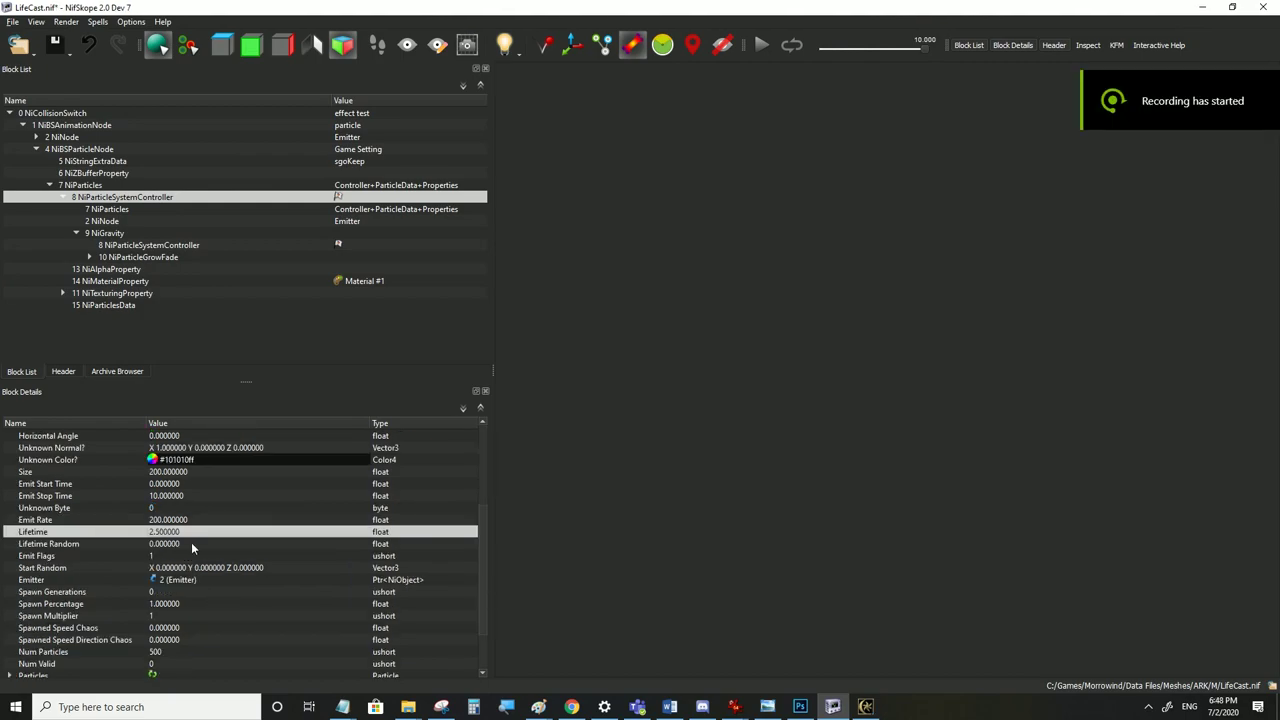
Set the controller's Lifetime Random to 5 and Lifetime to 0.5
{"action": "left_click", "coordinate": [191, 543]}
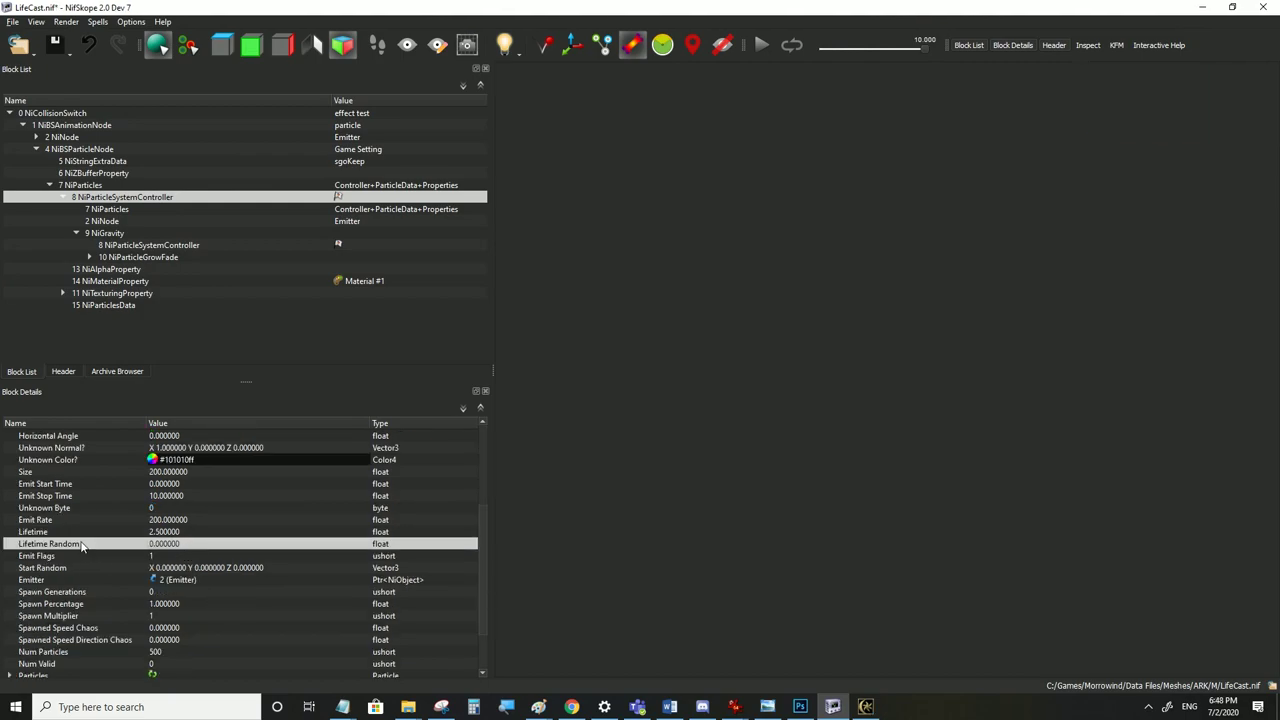
{"action": "double_click", "coordinate": [178, 544]}
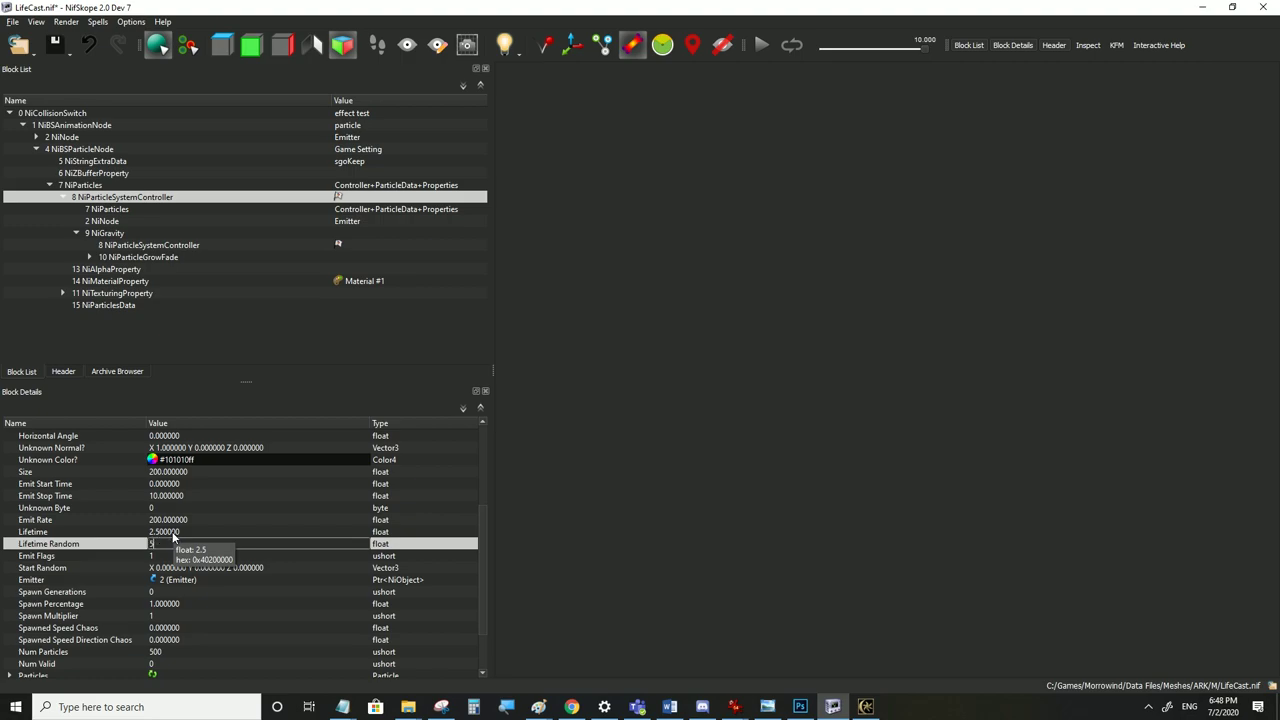
{"action": "type", "text": "5"}
{"action": "left_click", "coordinate": [173, 534]}
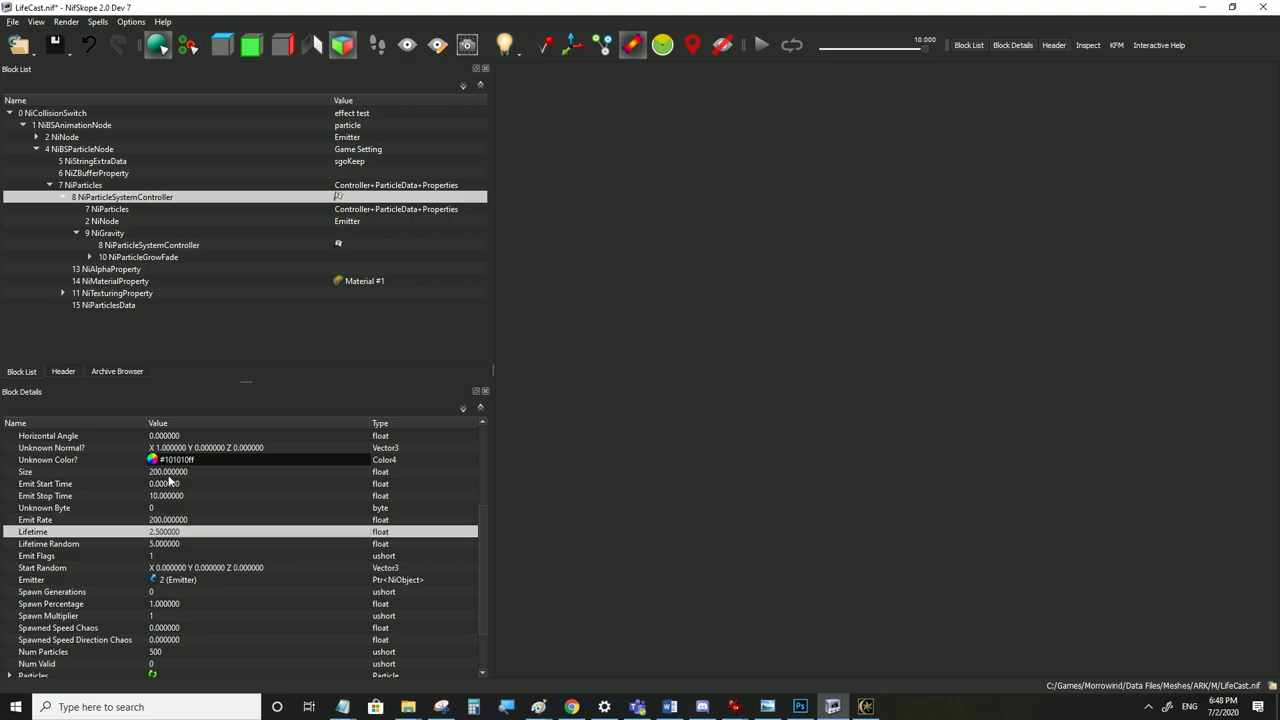
{"action": "double_click", "coordinate": [172, 534]}
{"action": "type", "text": "0.5"}
{"action": "key", "text": "Return"}
Review the Lifetime values and NiParticleGrowFade's Grow and Fade settings without saving
{"action": "left_click", "coordinate": [176, 544]}
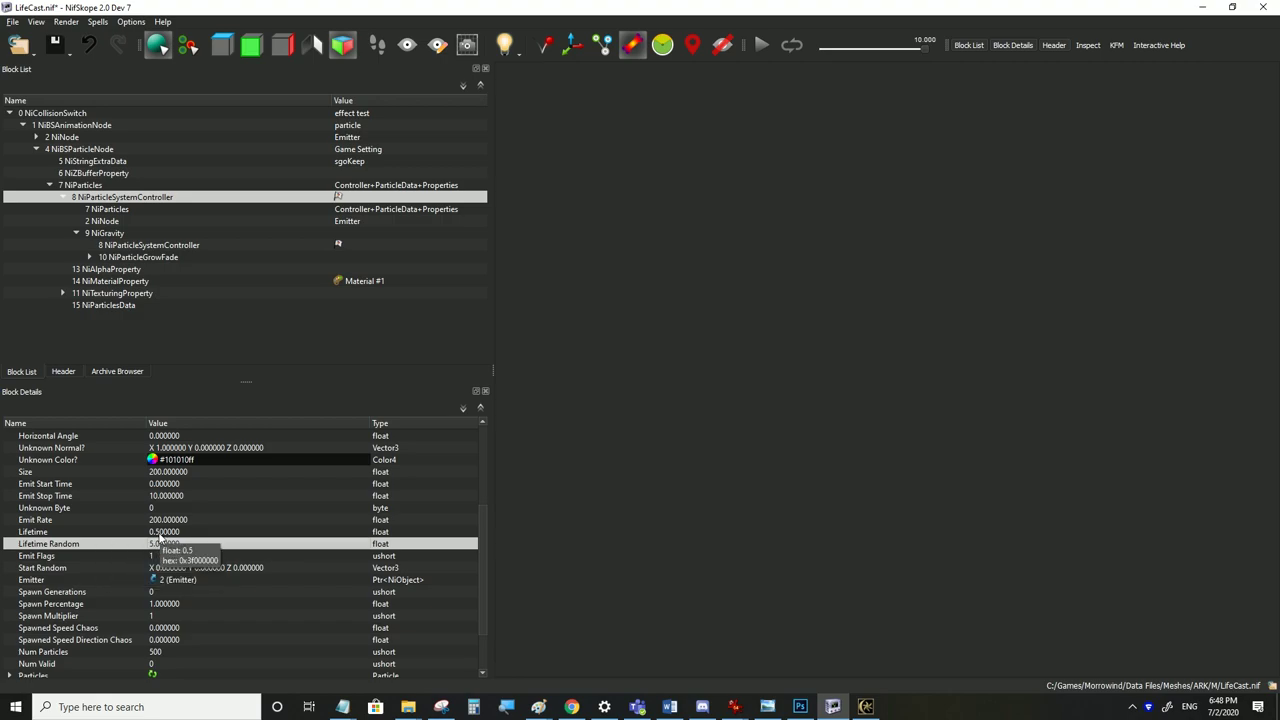
{"action": "left_click", "coordinate": [160, 532]}
{"action": "left_click", "coordinate": [142, 246]}
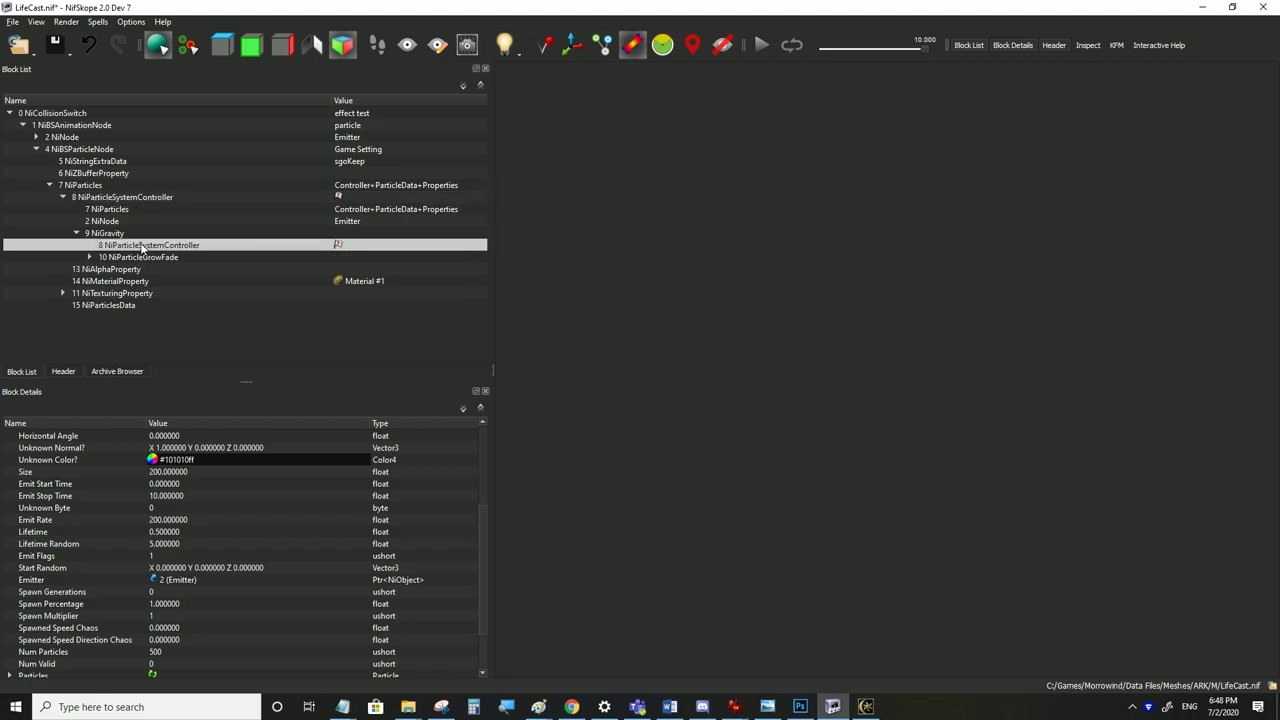
{"action": "left_click", "coordinate": [138, 258]}
{"action": "mouse_move", "coordinate": [166, 474]}
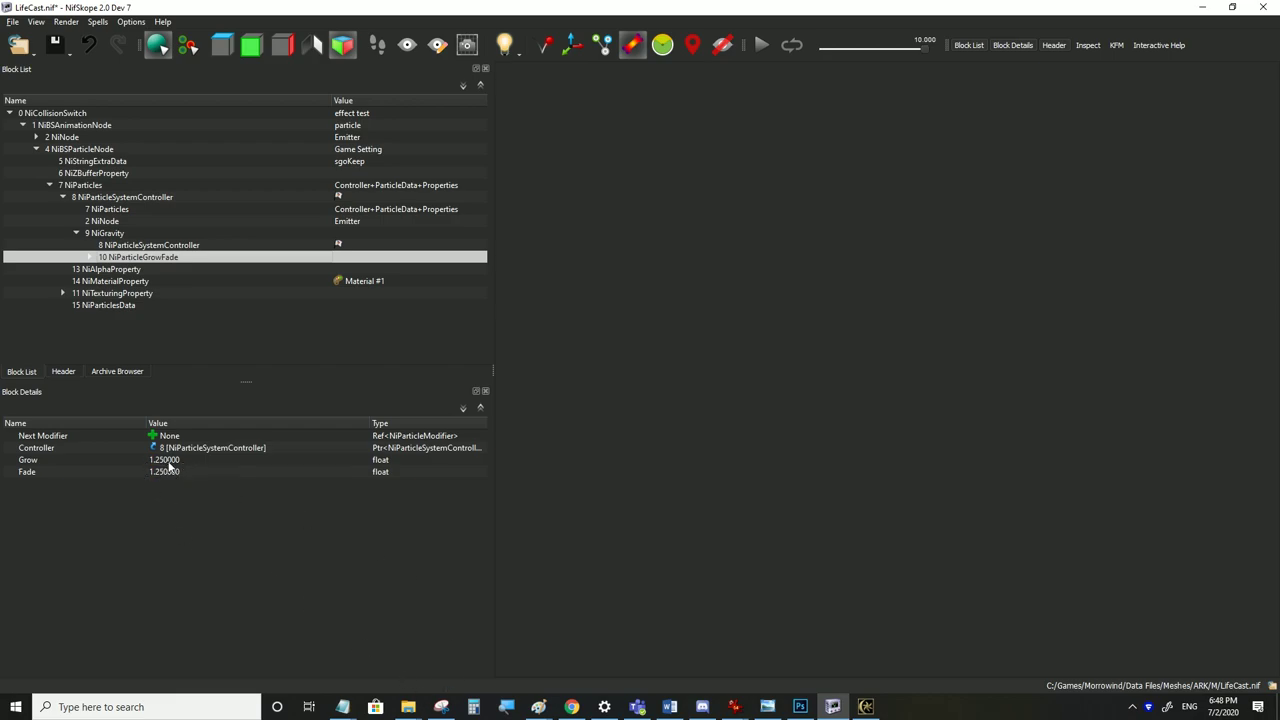
{"action": "left_click", "coordinate": [129, 245]}
{"action": "scroll", "coordinate": [203, 596], "scroll_direction": "down", "scroll_amount": 2}
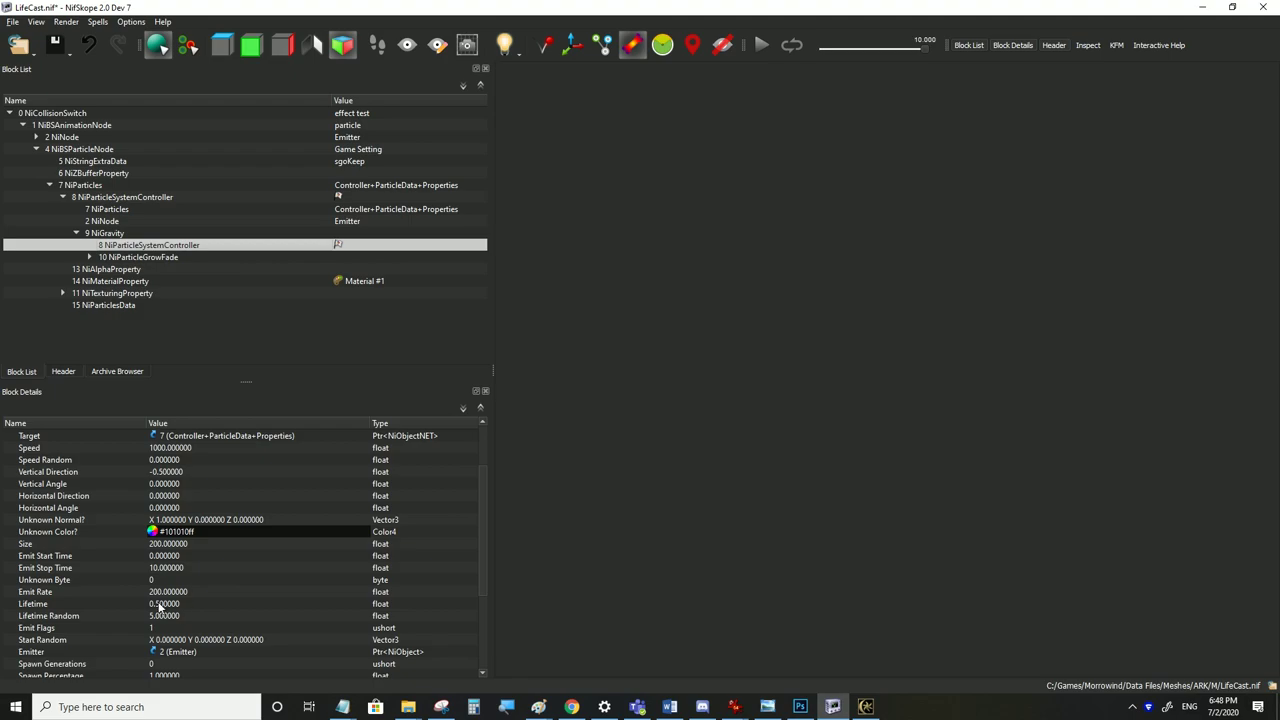
{"action": "left_click", "coordinate": [131, 257]}
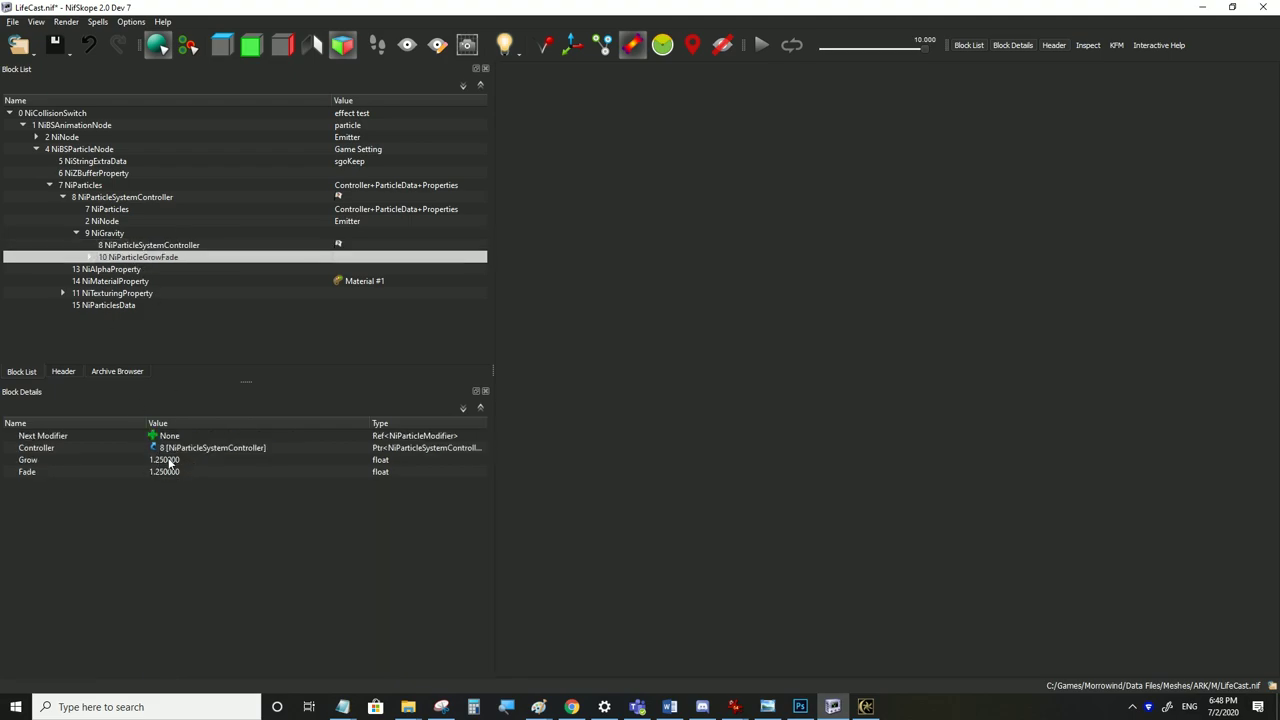
{"action": "left_click", "coordinate": [166, 463]}
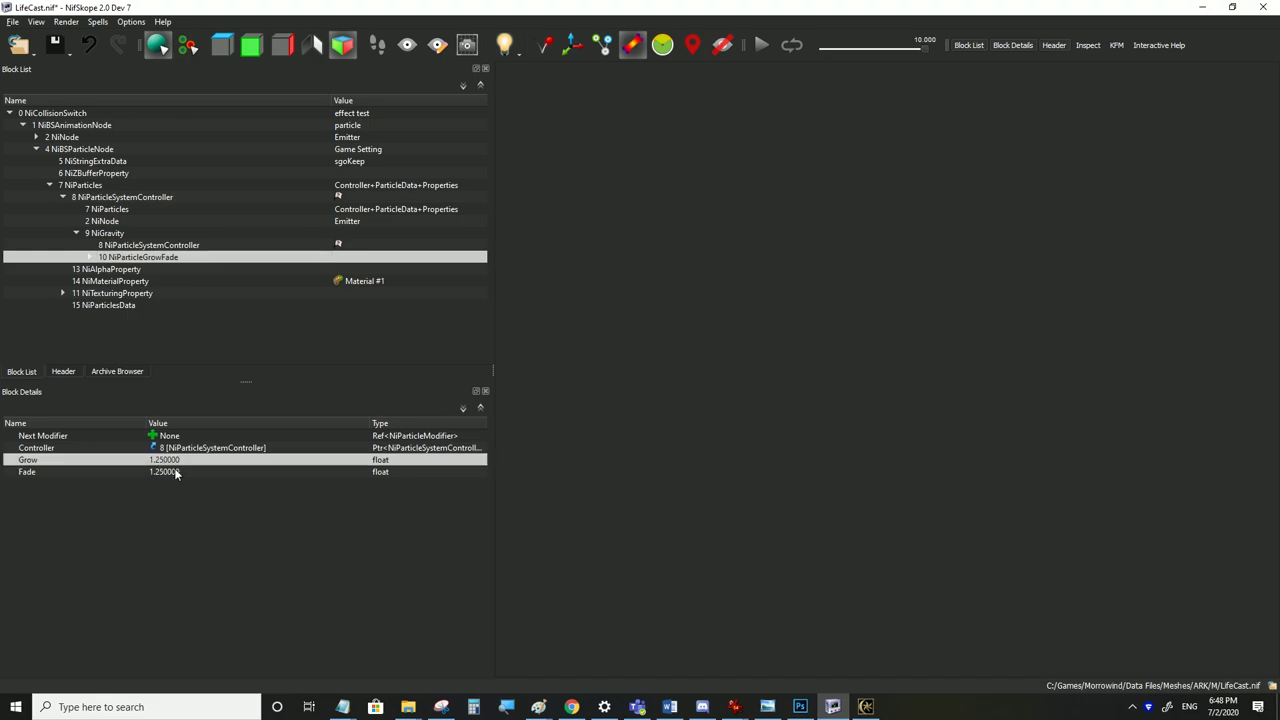
{"action": "left_click", "coordinate": [176, 474]}
{"action": "left_click", "coordinate": [12, 21]}
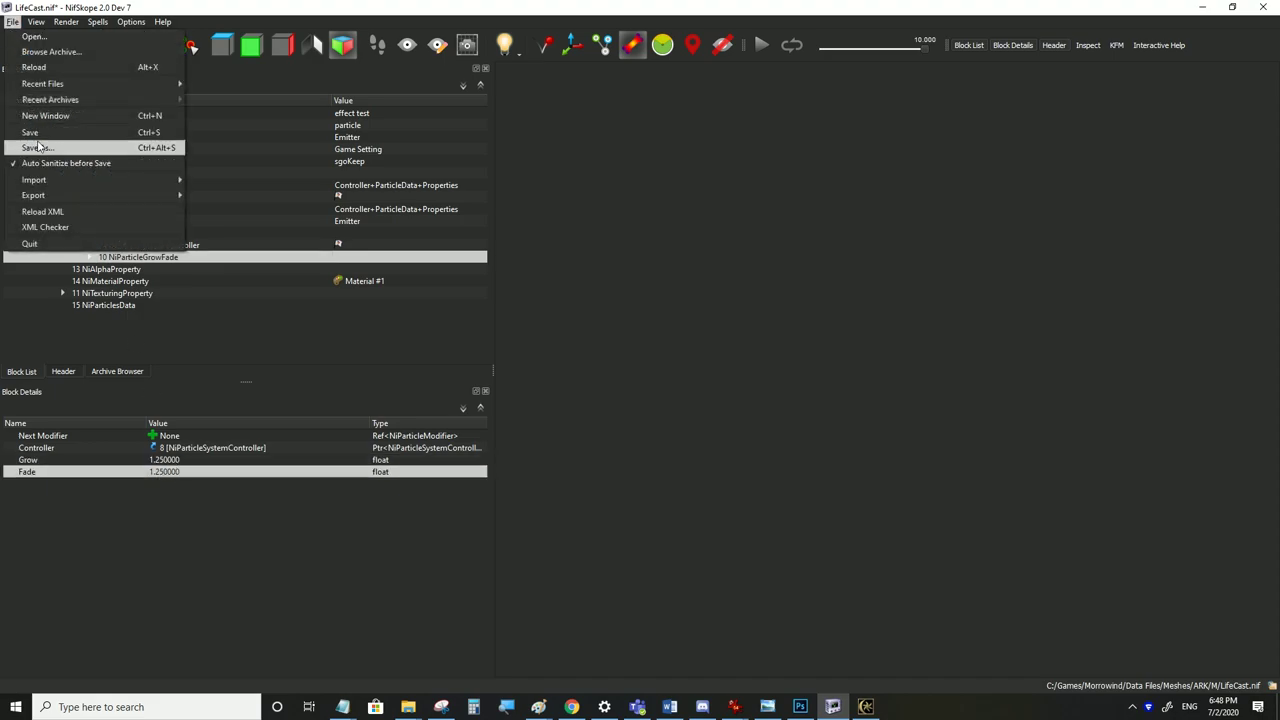
{"action": "key", "text": "Escape"}
Change the particle controller's Vertical Direction to -0.2
{"action": "left_click", "coordinate": [140, 245]}
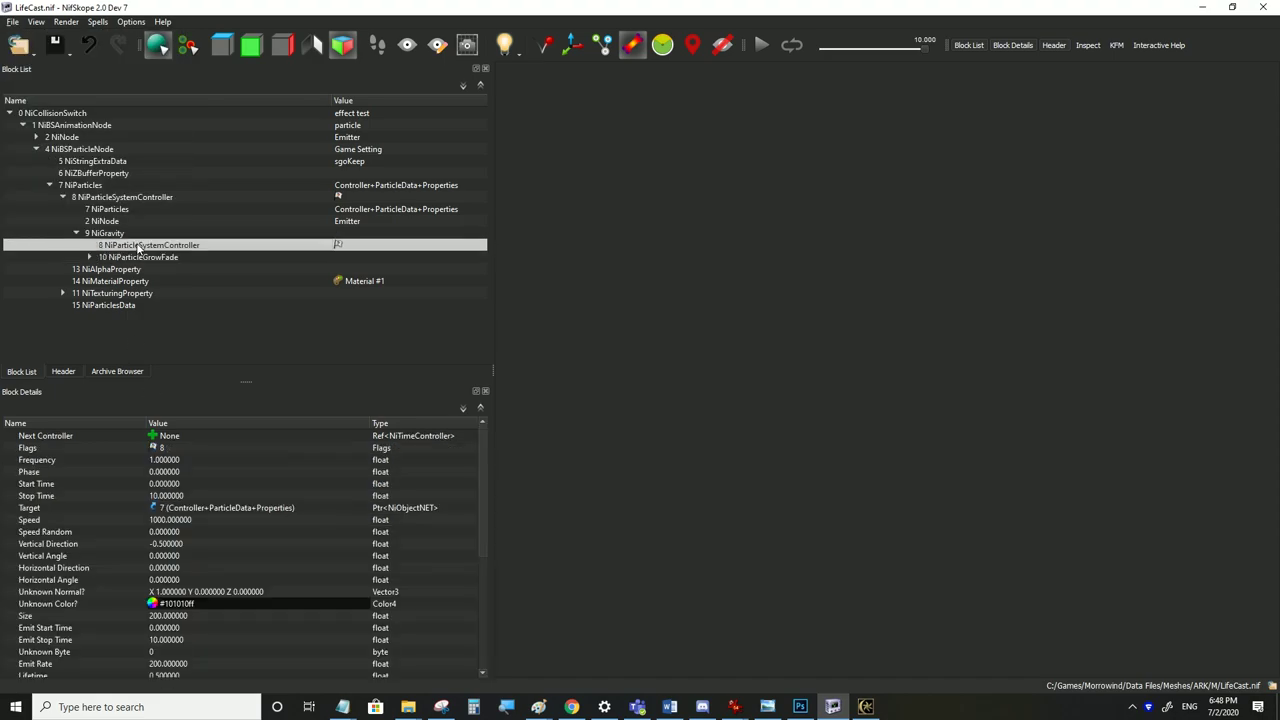
{"action": "double_click", "coordinate": [166, 544]}
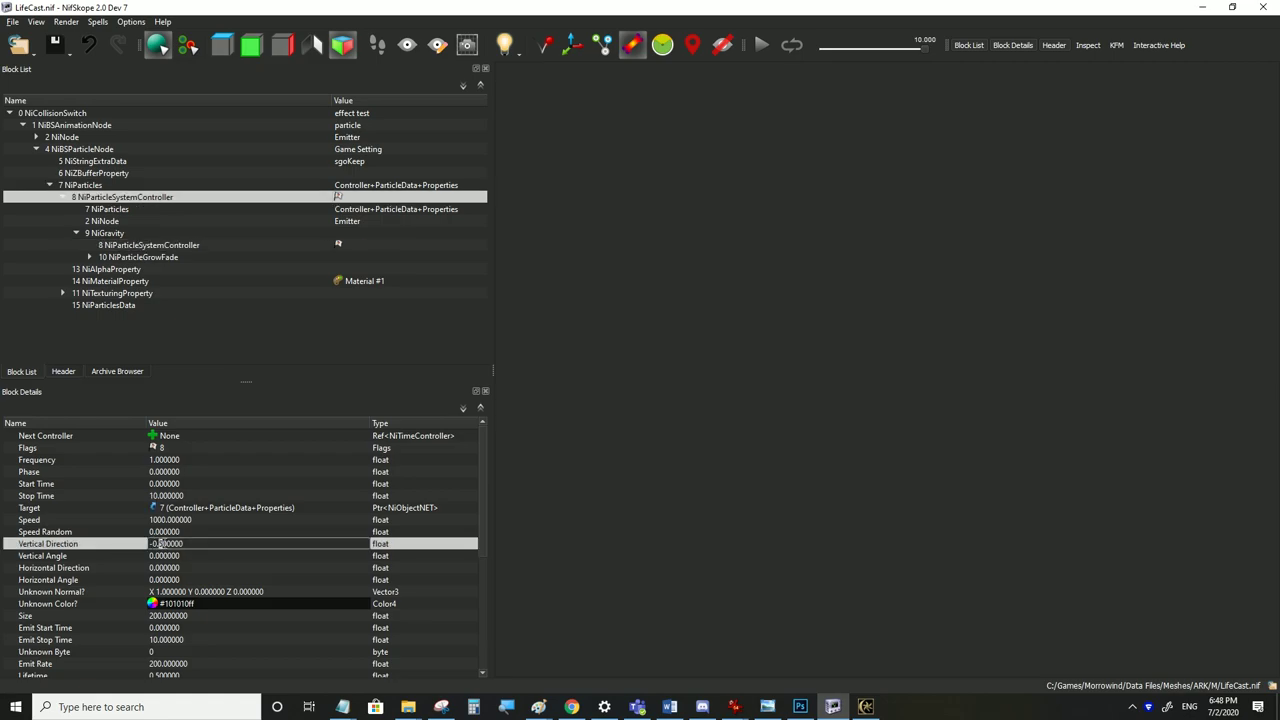
{"action": "left_click", "coordinate": [166, 556]}
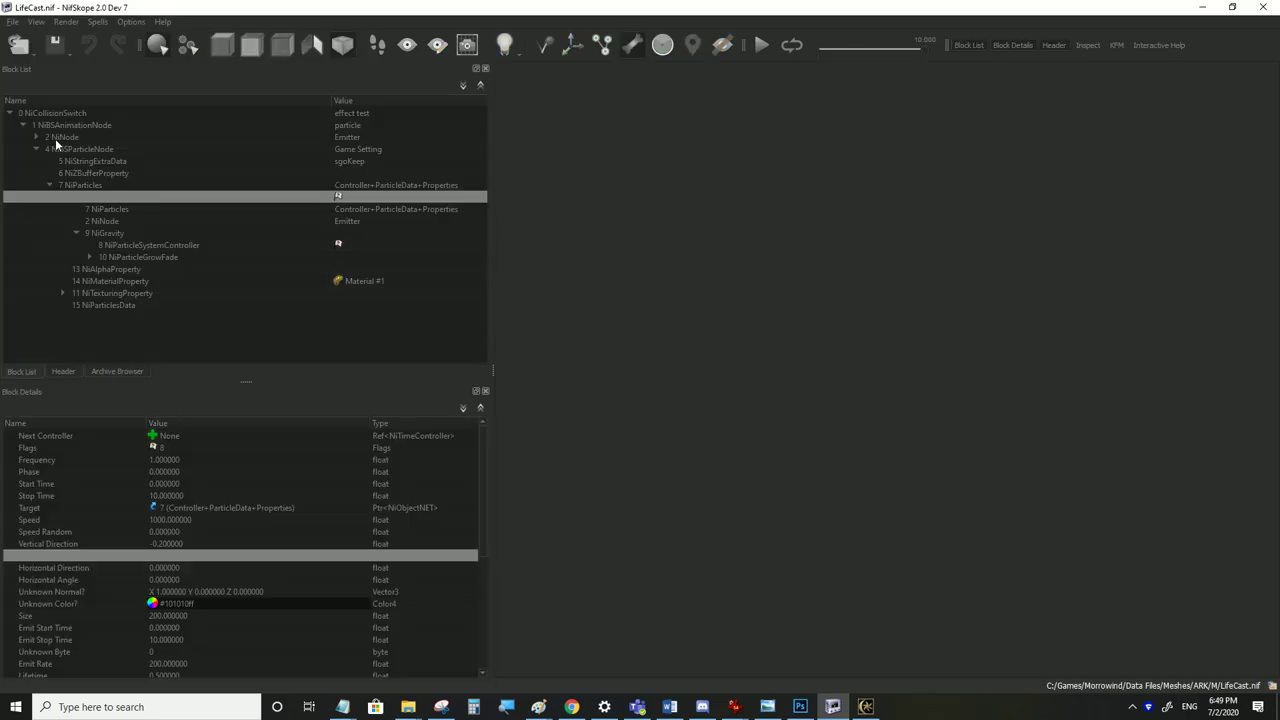
Walk around in Morrowind watching the red particle trail, then return to NifSkope
{"action": "left_click", "coordinate": [865, 706]}
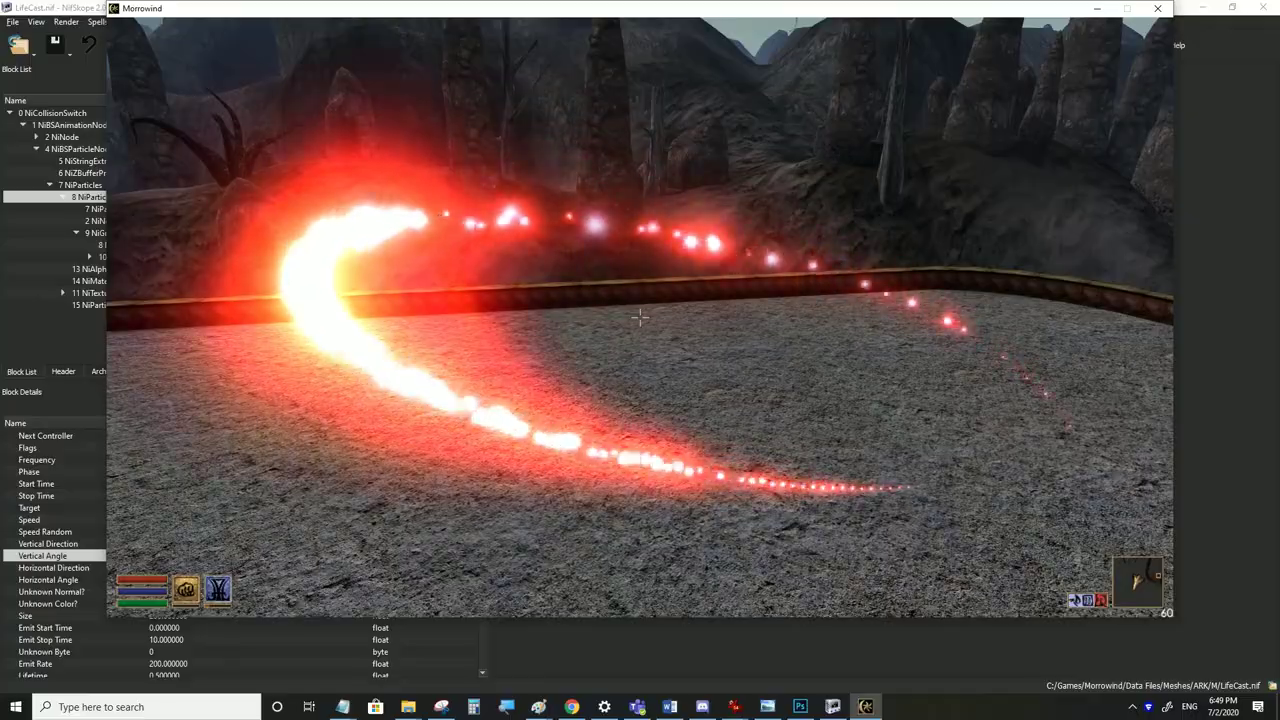
{"action": "key", "text": "w"}
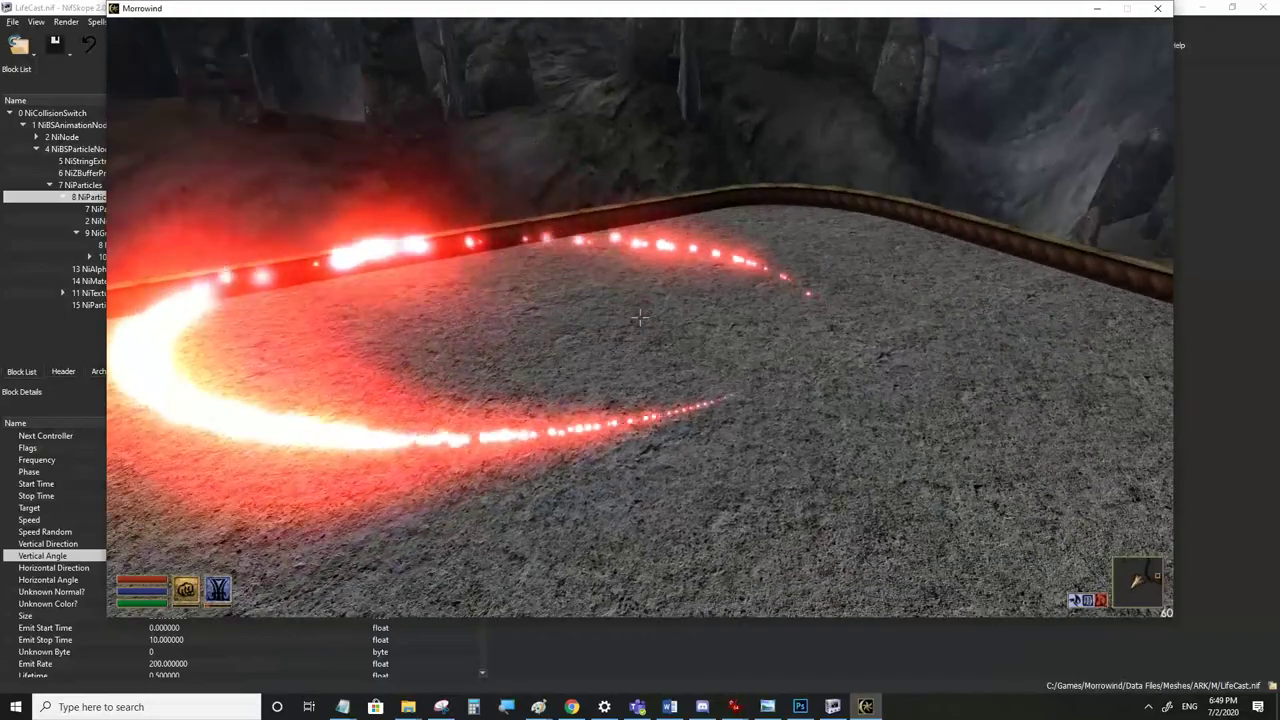
{"action": "key", "text": "alt+Tab"}
Check the controller's Lifetime Random, then walk around in Morrowind watching the scattered trail
{"action": "left_click", "coordinate": [145, 246]}
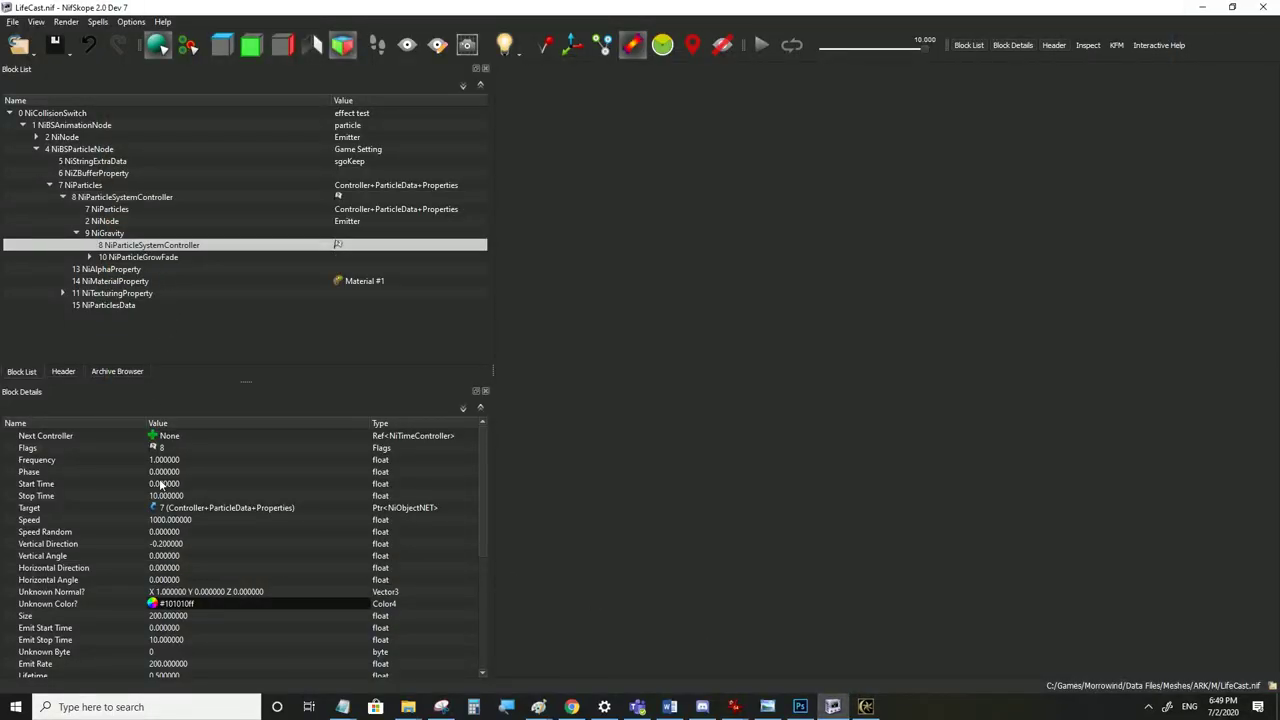
{"action": "scroll", "coordinate": [182, 588], "scroll_direction": "down", "scroll_amount": 5}
{"action": "left_click", "coordinate": [182, 509]}
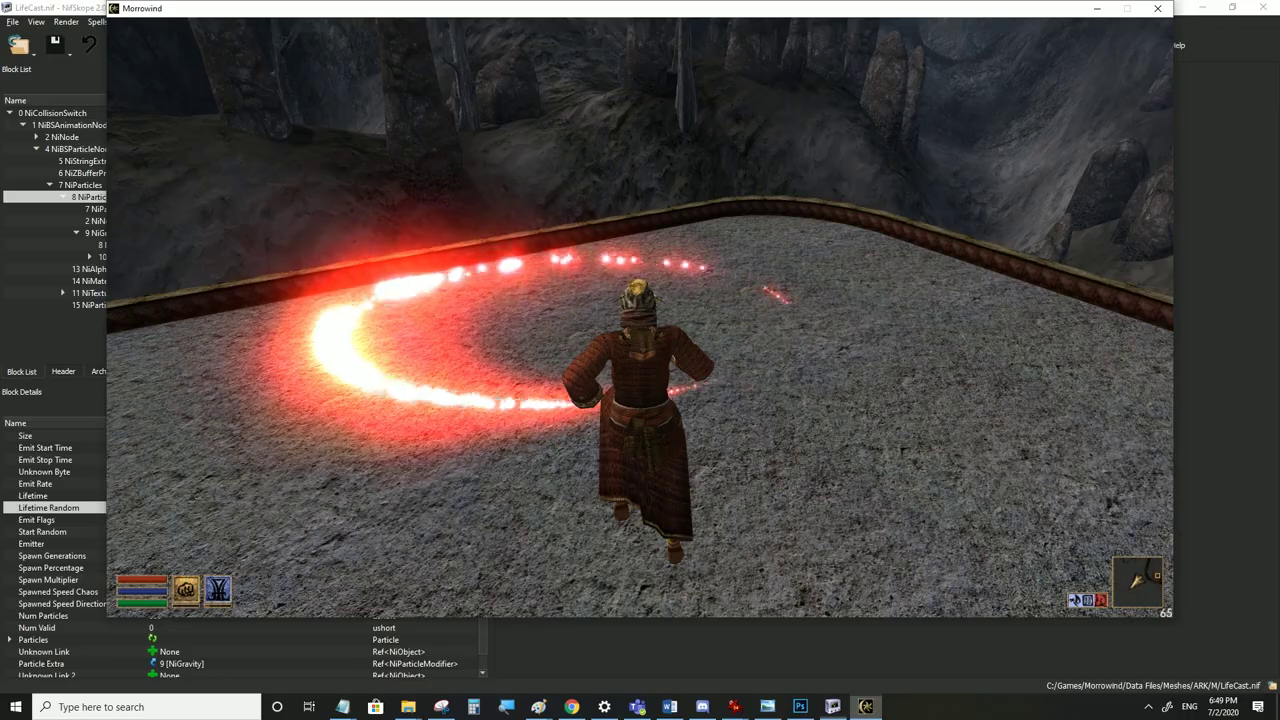
{"action": "left_click", "coordinate": [865, 707]}
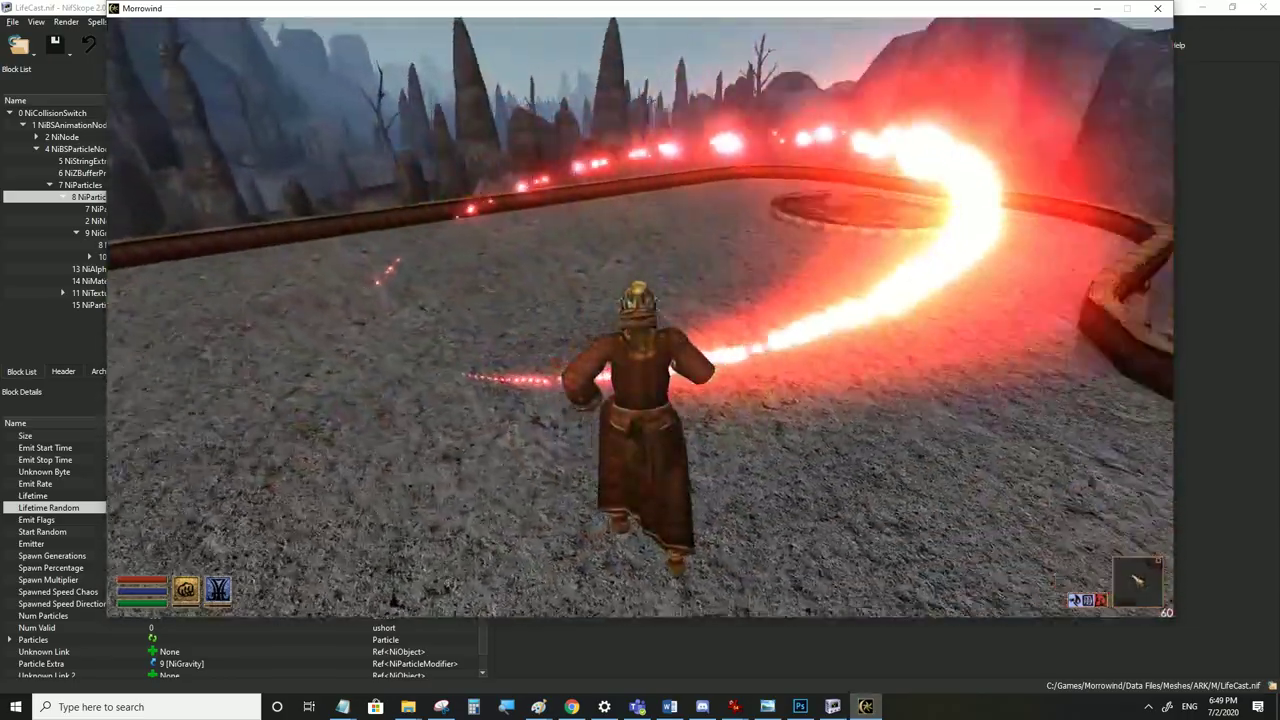
{"action": "key", "text": "w"}
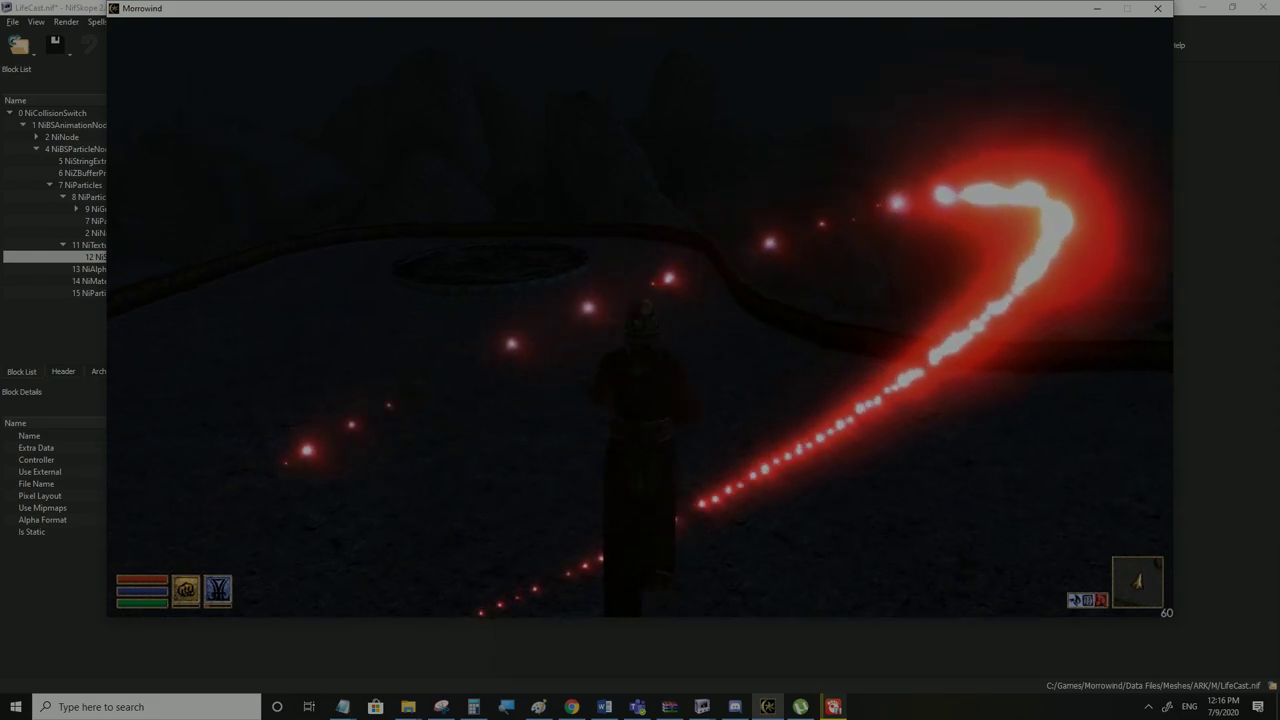
Replace the particle texture with textures\ark_m\fog\zzzmagicfog9.dds
{"action": "key", "text": "alt+Tab"}
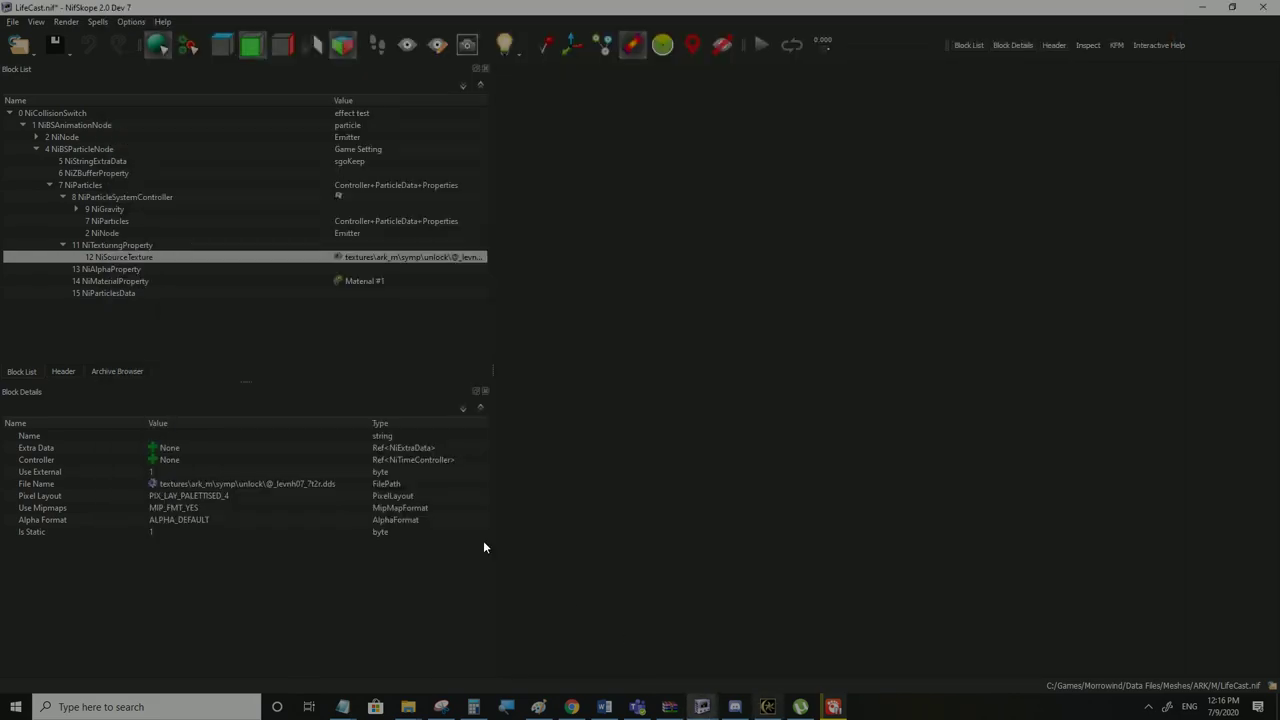
{"action": "double_click", "coordinate": [336, 257]}
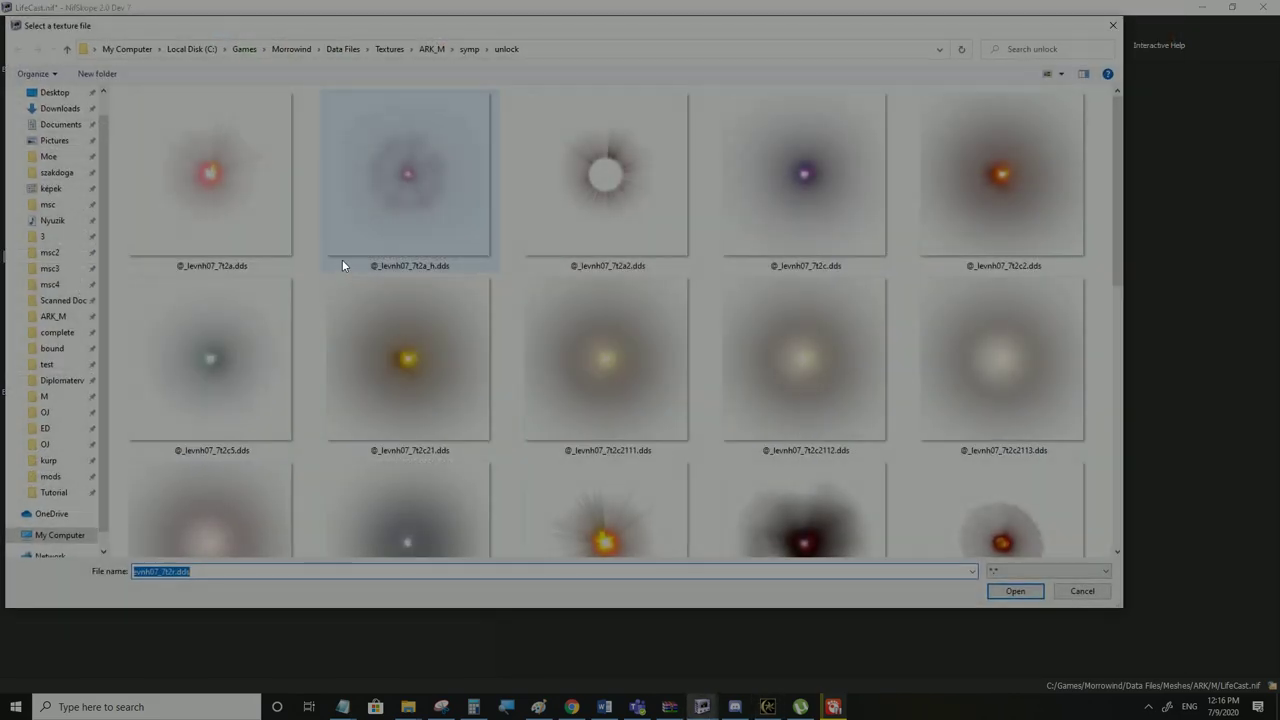
{"action": "left_click", "coordinate": [431, 49]}
{"action": "double_click", "coordinate": [386, 140]}
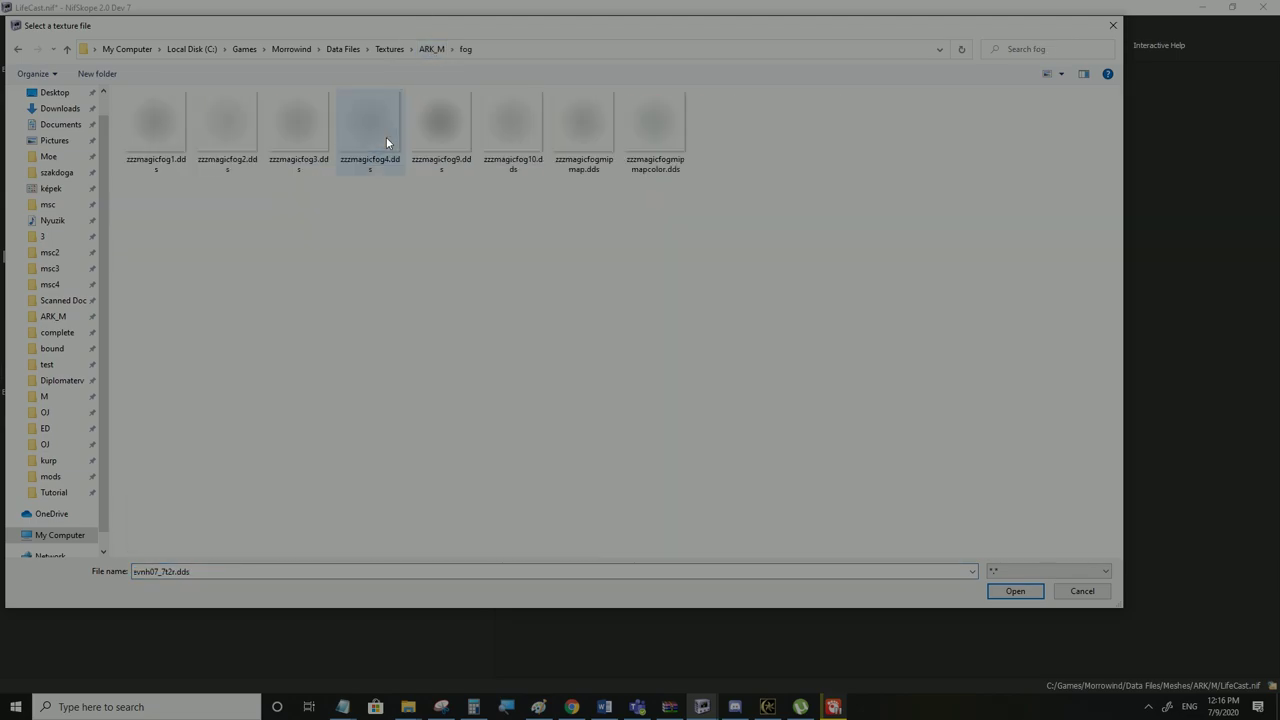
{"action": "left_click", "coordinate": [429, 141]}
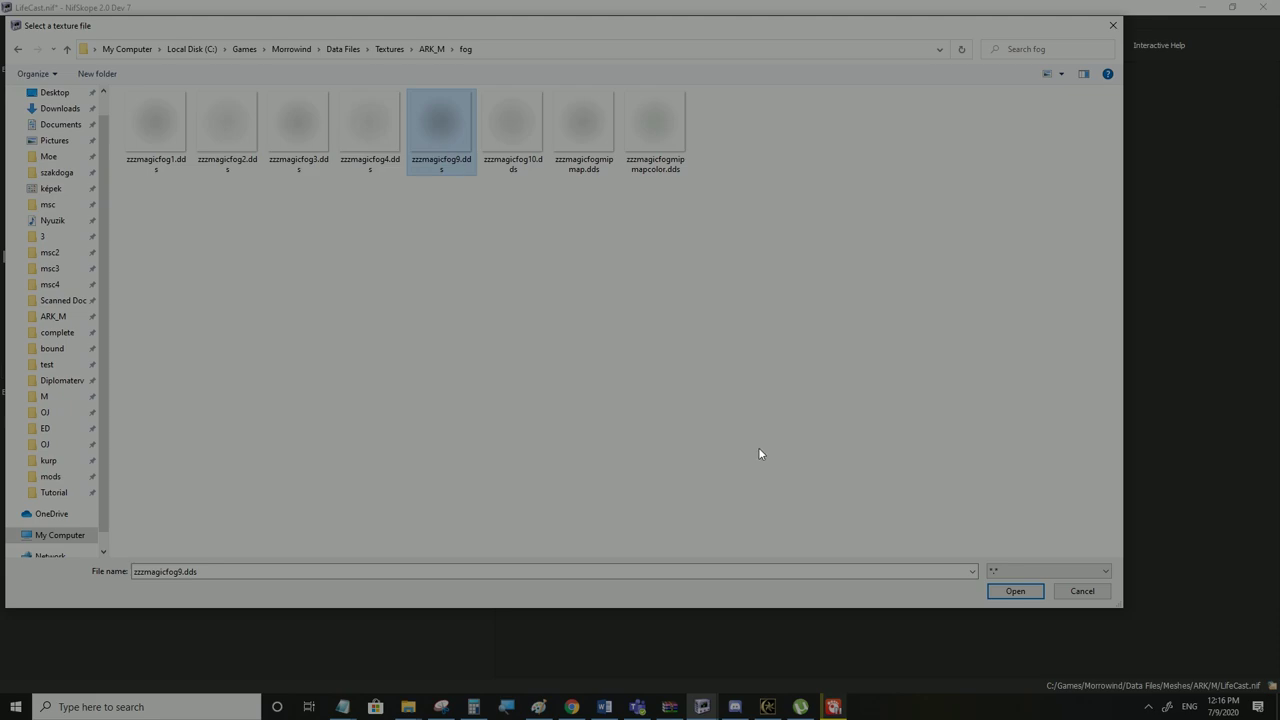
{"action": "left_click", "coordinate": [1018, 591]}
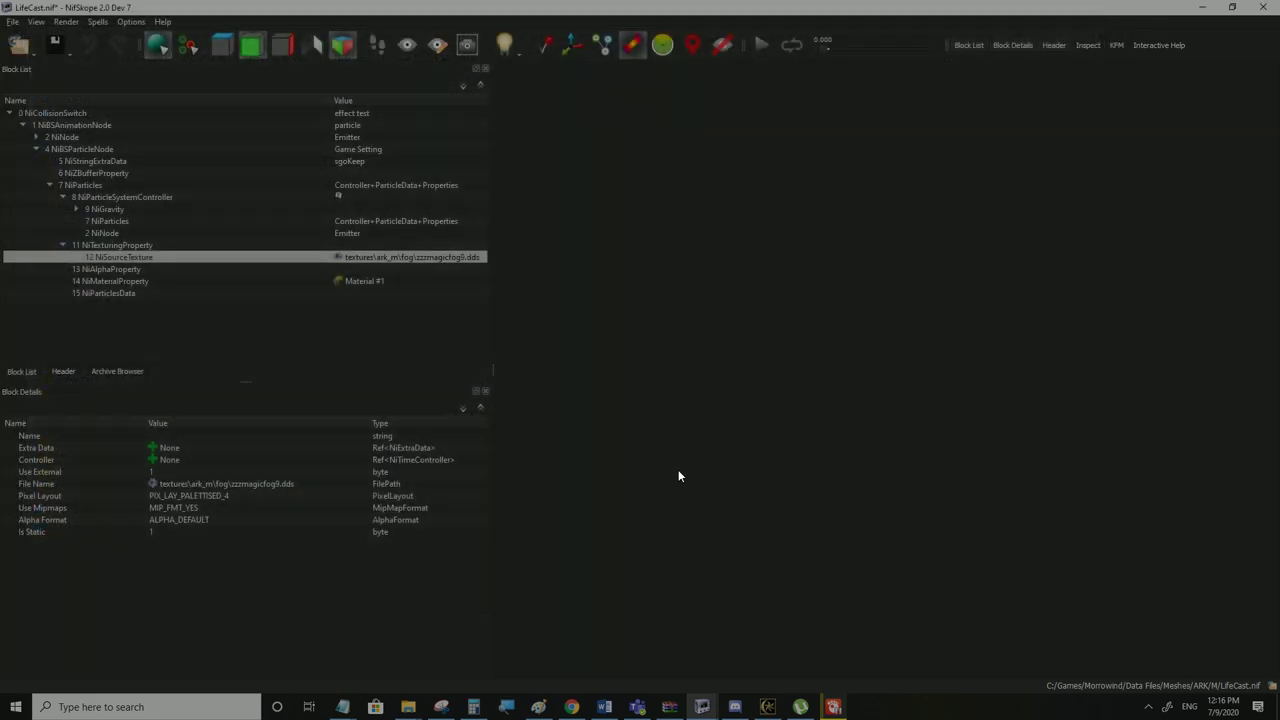
Set the particle controller's Size to 60
{"action": "left_click", "coordinate": [134, 197]}
{"action": "scroll", "coordinate": [209, 579], "scroll_direction": "down", "scroll_amount": 4}
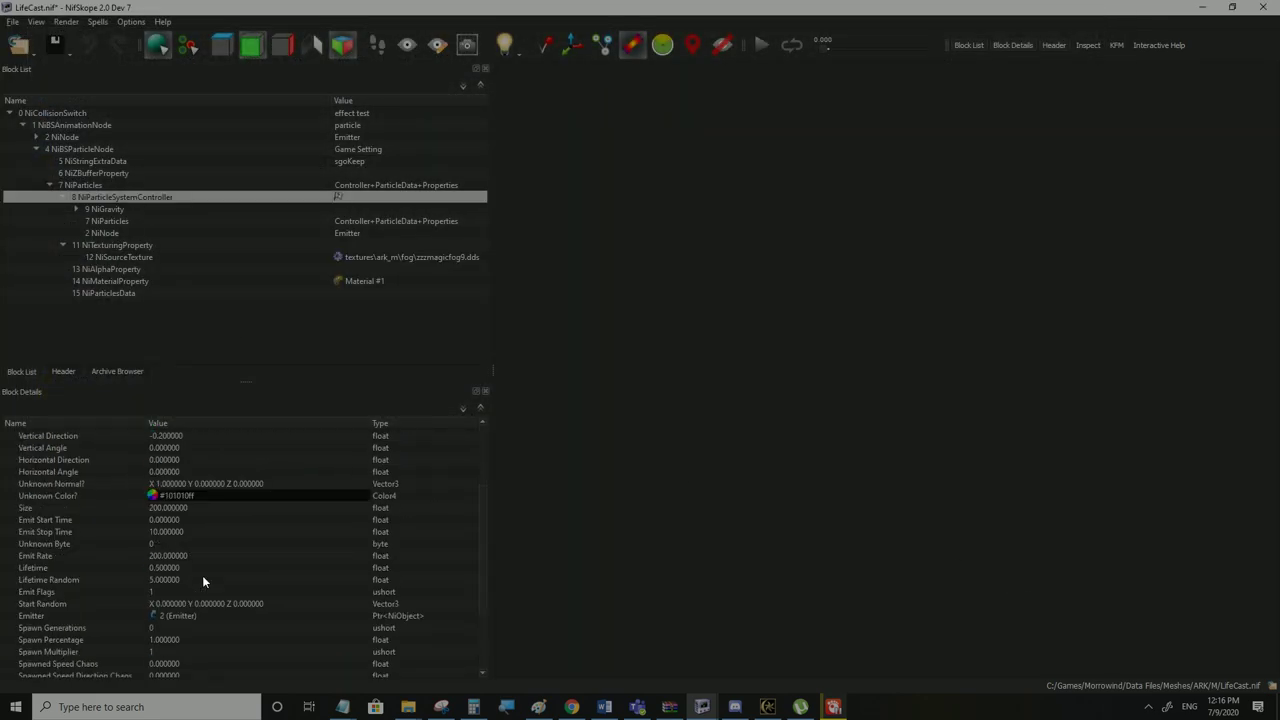
{"action": "scroll", "coordinate": [176, 630], "scroll_direction": "down", "scroll_amount": 1}
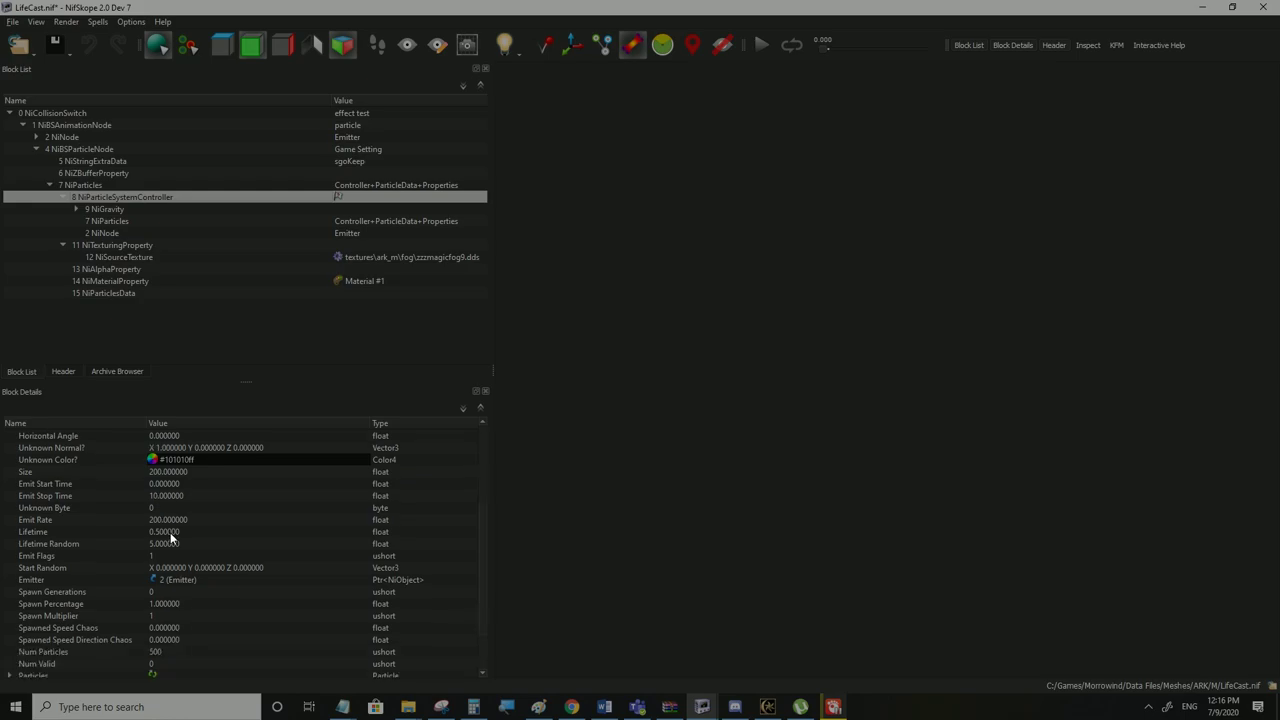
{"action": "double_click", "coordinate": [164, 471]}
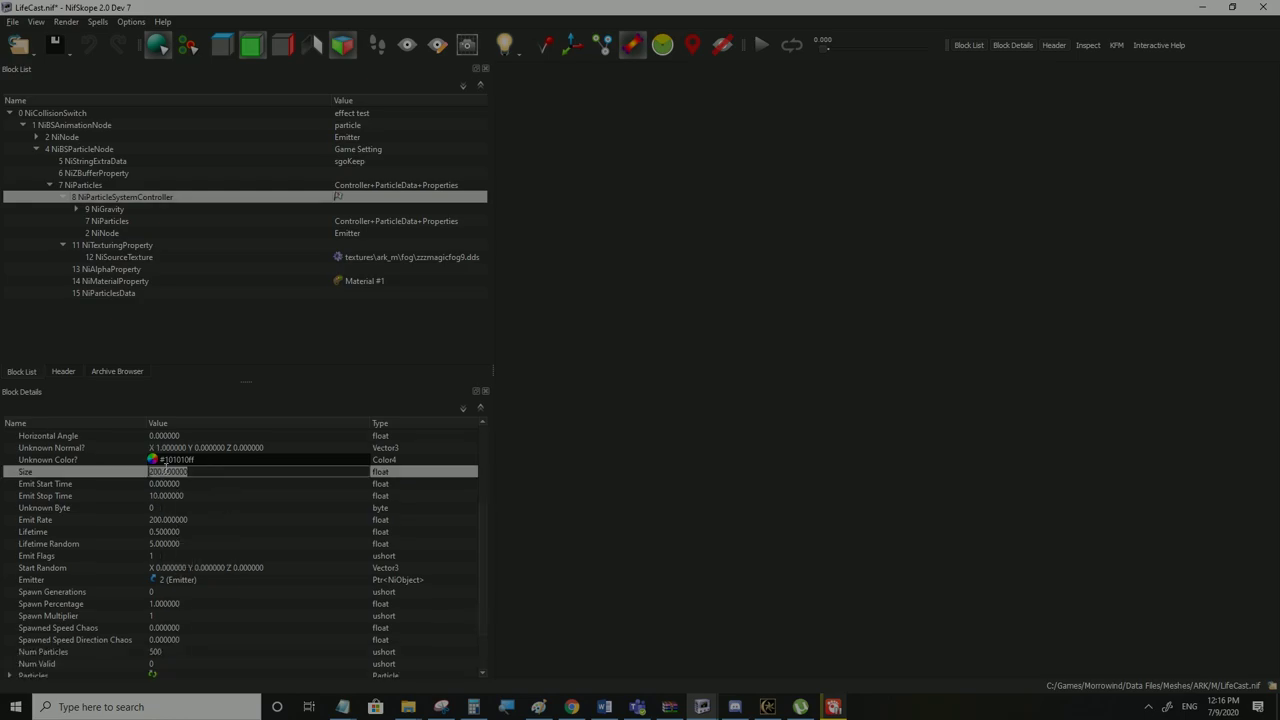
{"action": "type", "text": "60"}
{"action": "left_click", "coordinate": [165, 486]}
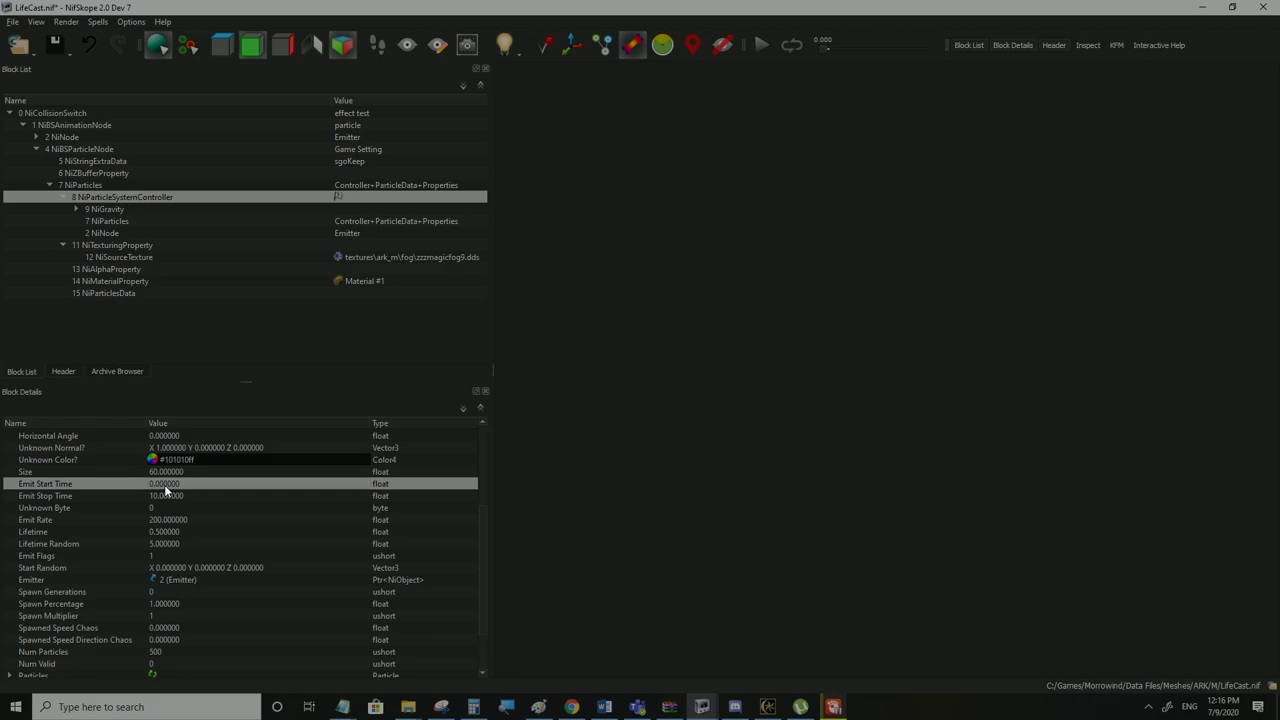
Set Lifetime Random to 0 and Lifetime to 2.5, then save LifeCast.nif
{"action": "double_click", "coordinate": [168, 544]}
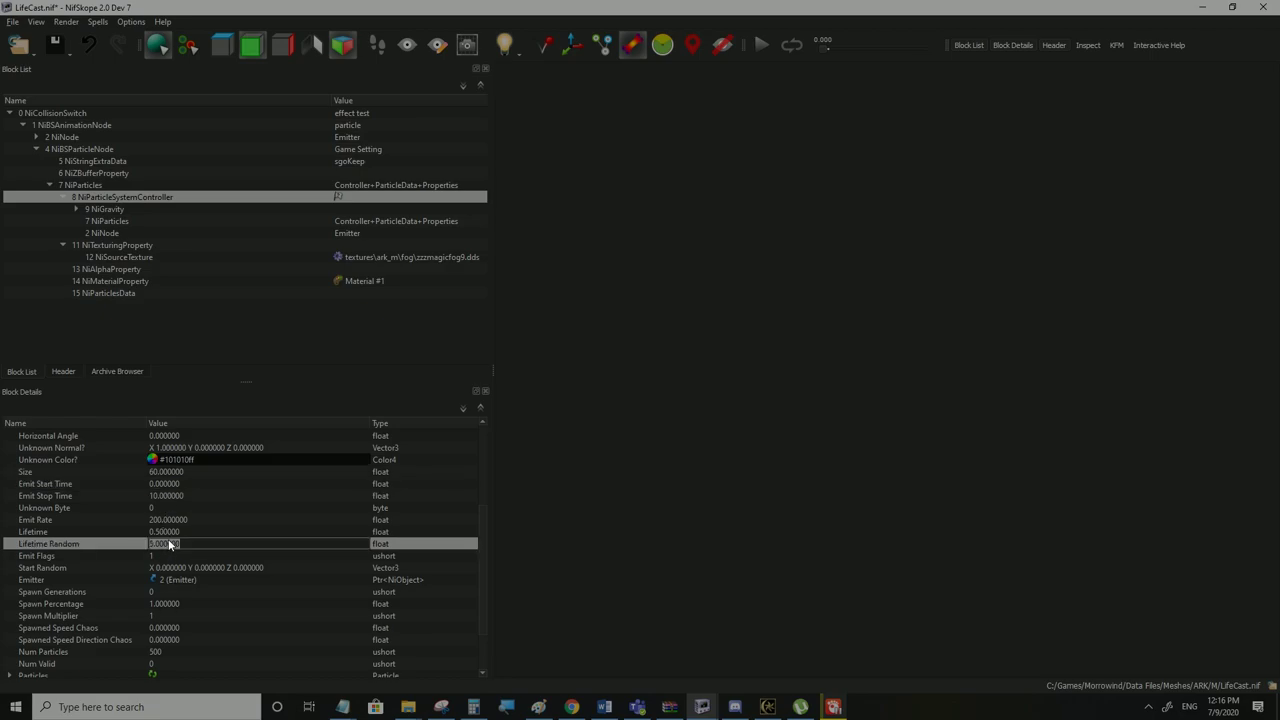
{"action": "type", "text": "0"}
{"action": "double_click", "coordinate": [168, 531]}
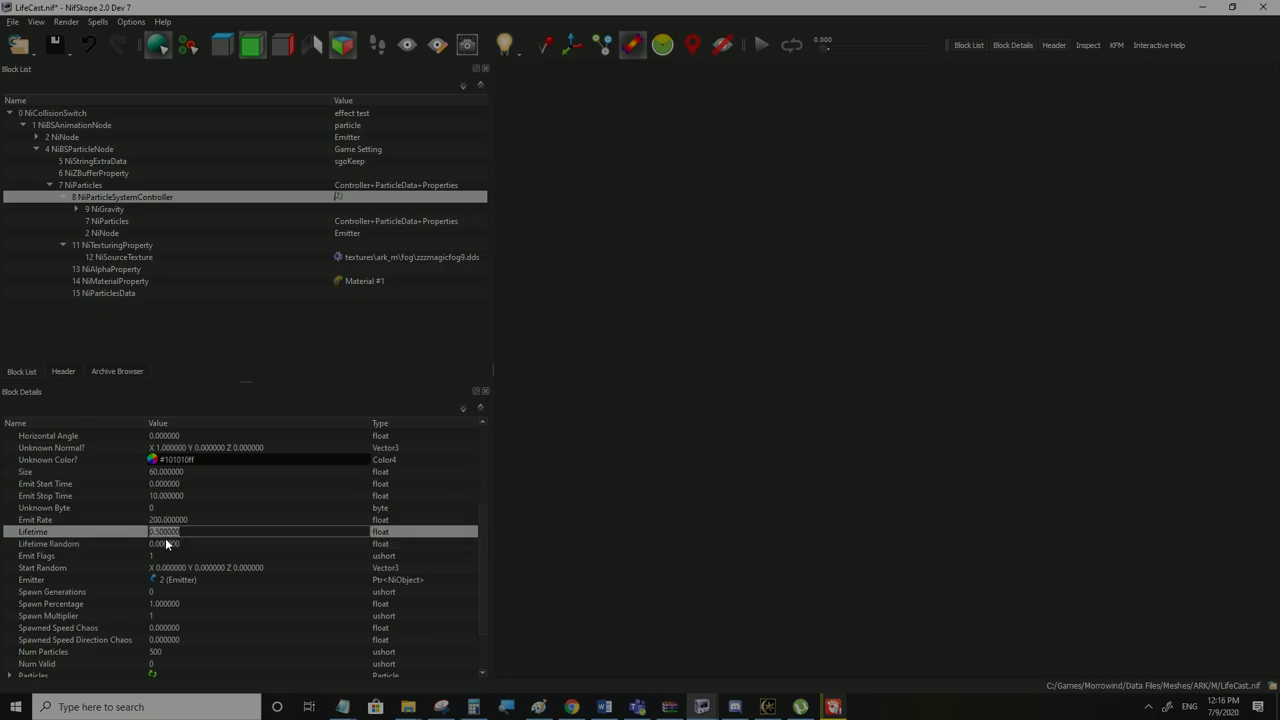
{"action": "type", "text": "2.5"}
{"action": "key", "text": "Return"}
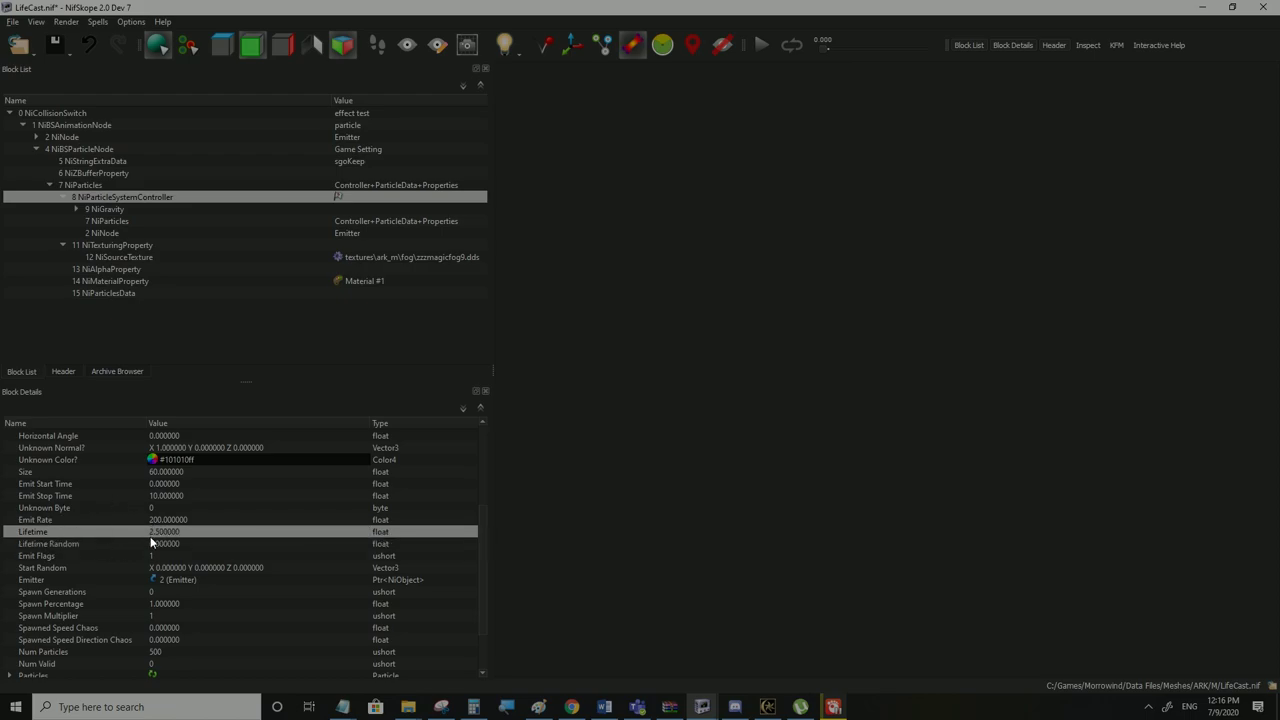
{"action": "left_click", "coordinate": [13, 22]}
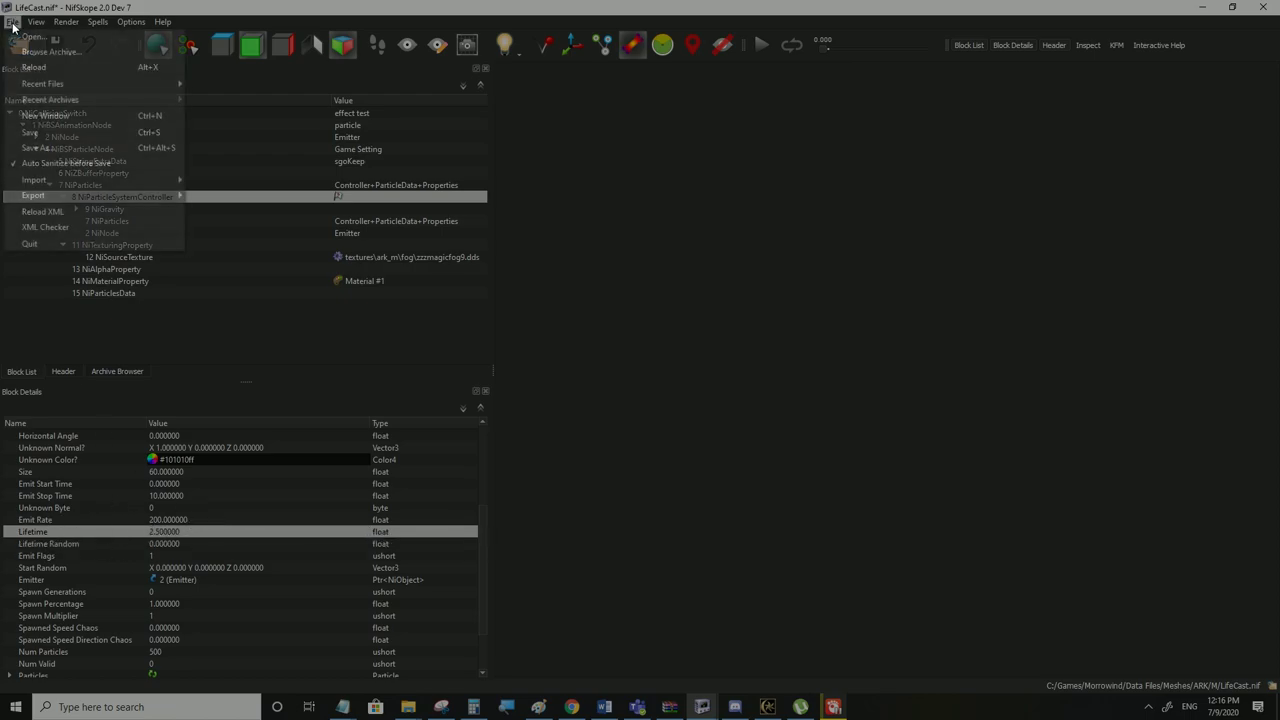
{"action": "left_click", "coordinate": [39, 133]}
Run around in third-person Morrowind to watch the new white glowing fog trail
{"action": "left_click", "coordinate": [768, 707]}
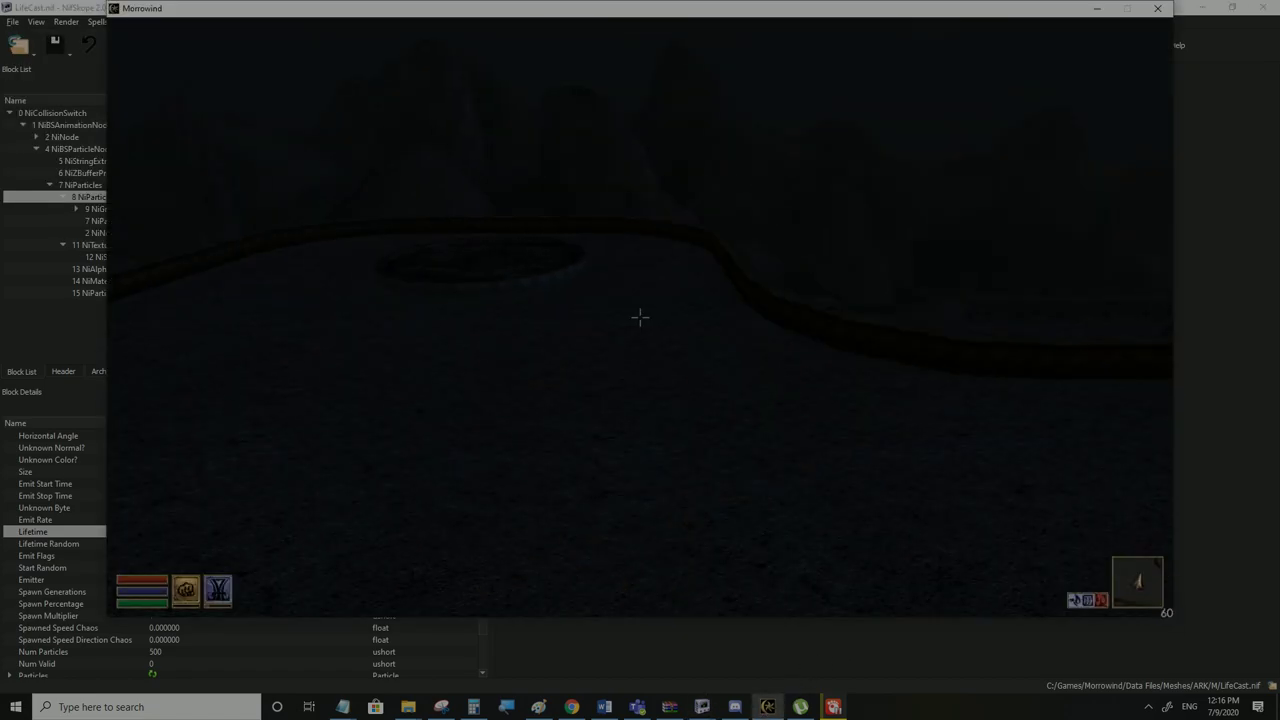
{"action": "key", "text": "Tab"}
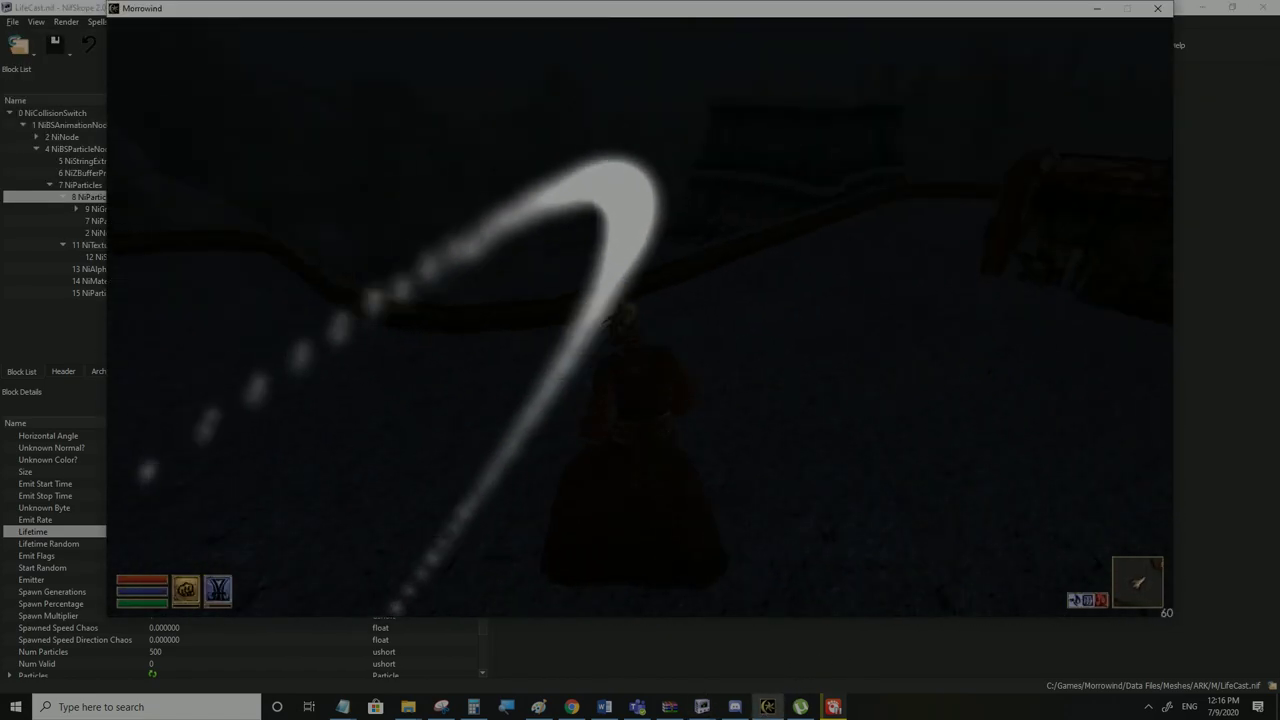
{"action": "key", "text": "w"}
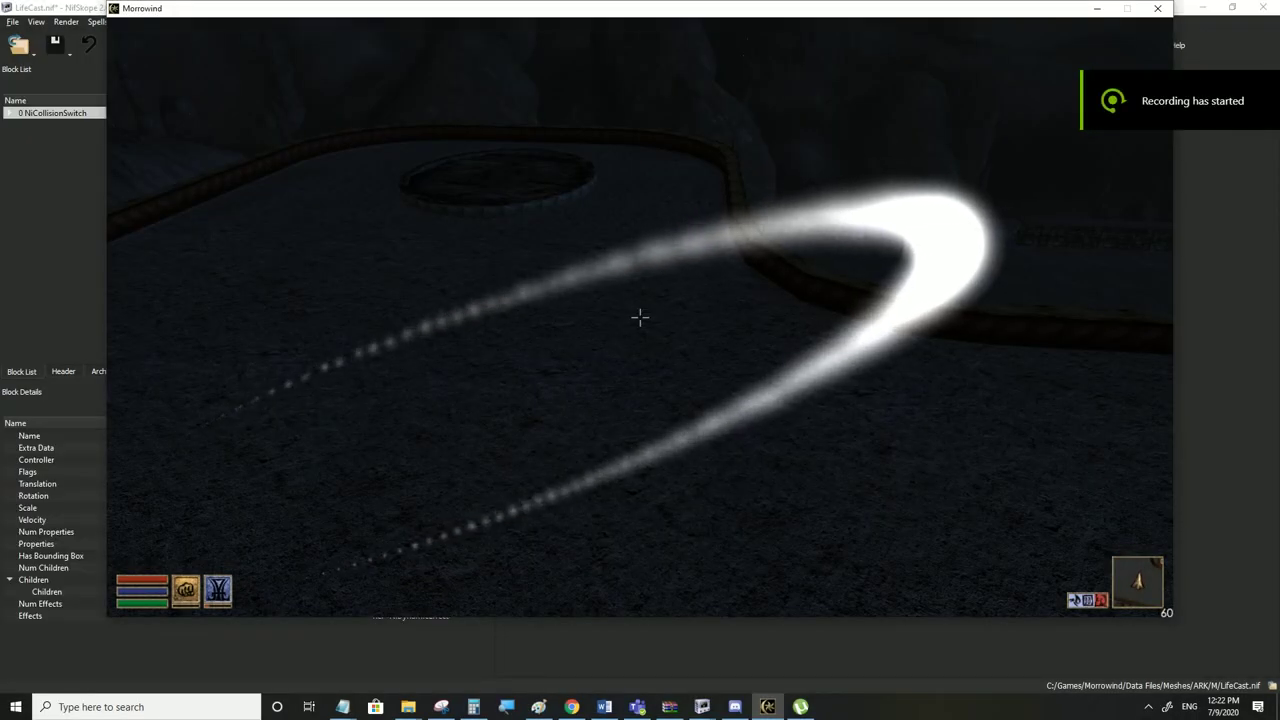
Back in NifSkope, set Has Vertex Colors to no in the NiParticlesData block
{"action": "key", "text": "alt+Tab"}
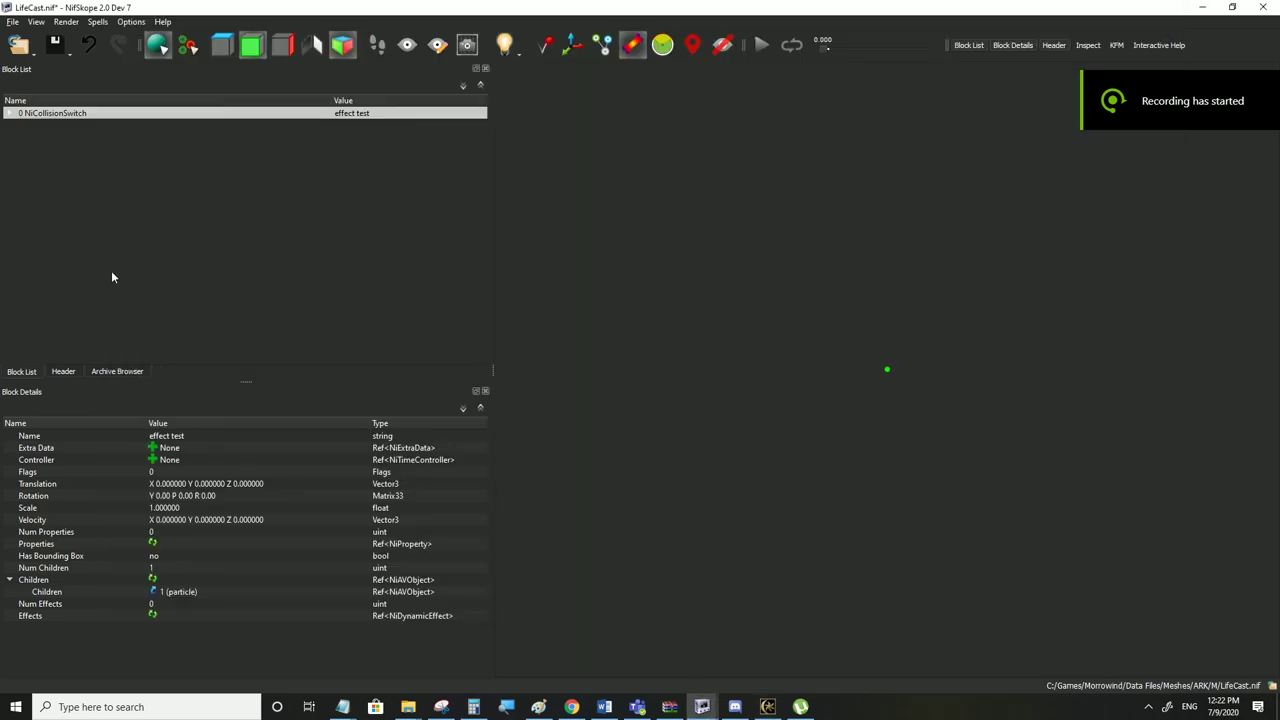
{"action": "left_click", "coordinate": [12, 114]}
{"action": "left_click", "coordinate": [22, 125]}
{"action": "left_click", "coordinate": [36, 149]}
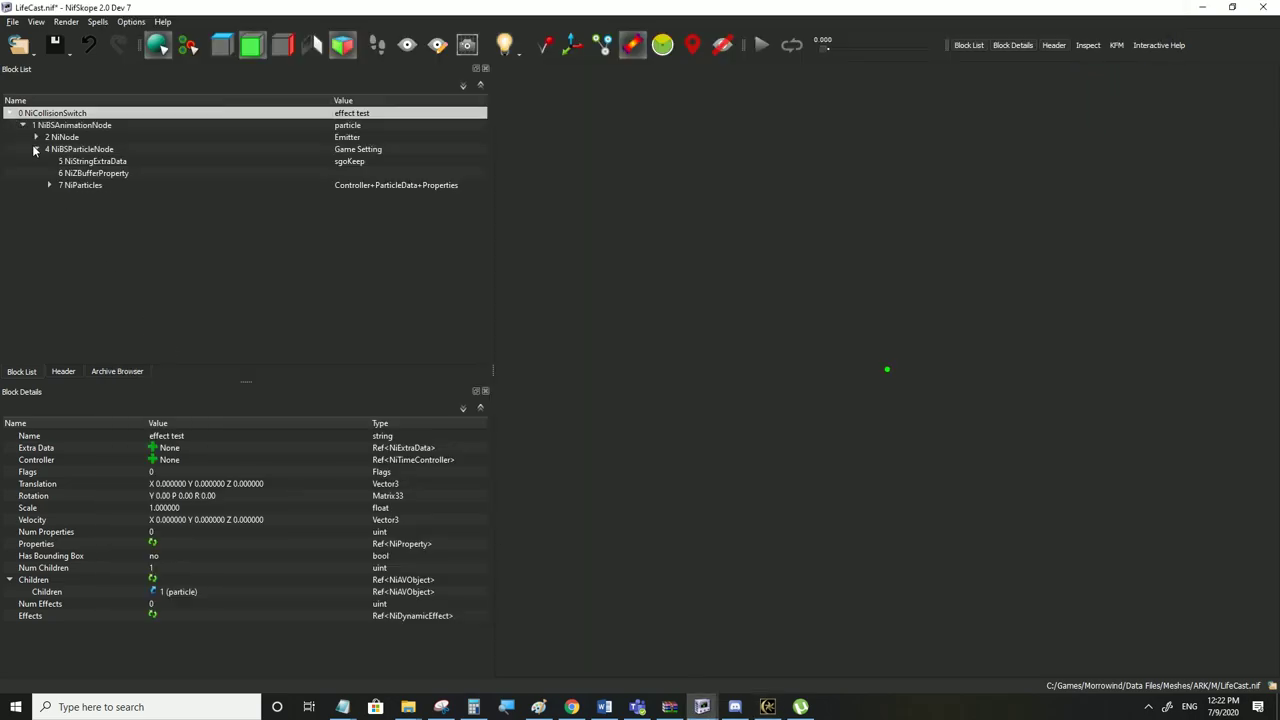
{"action": "left_click", "coordinate": [49, 186]}
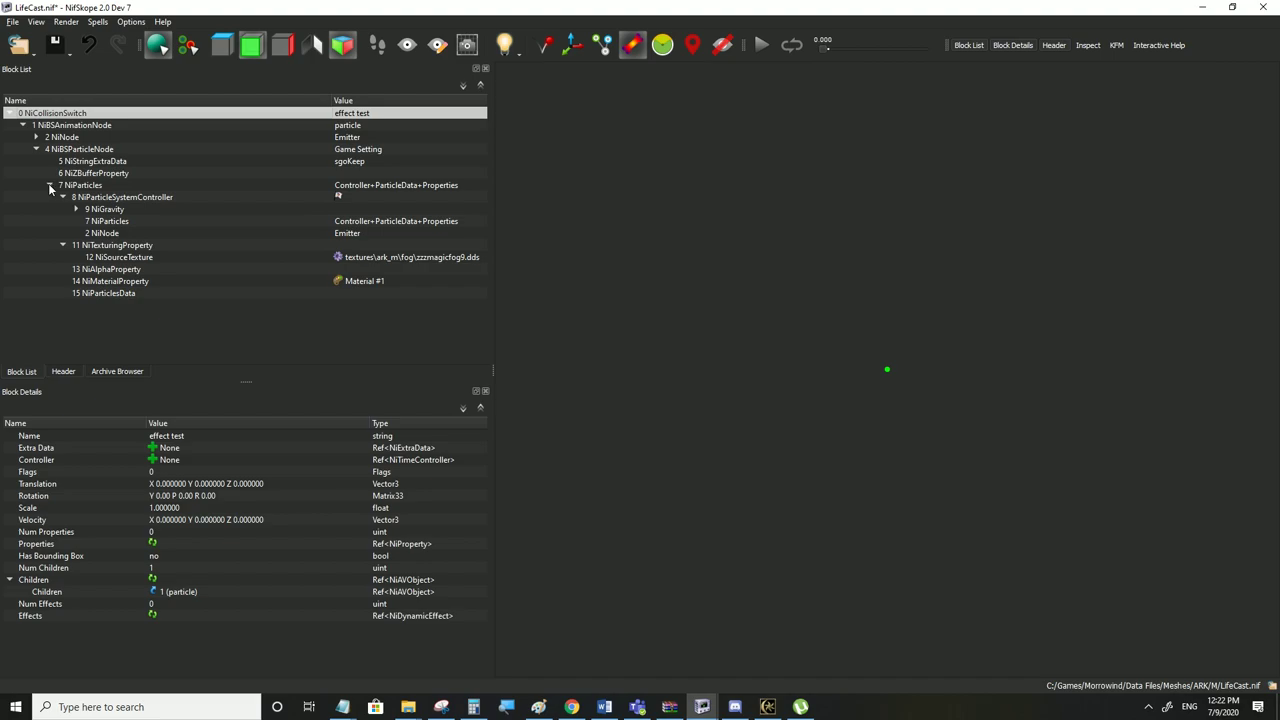
{"action": "left_click", "coordinate": [105, 293]}
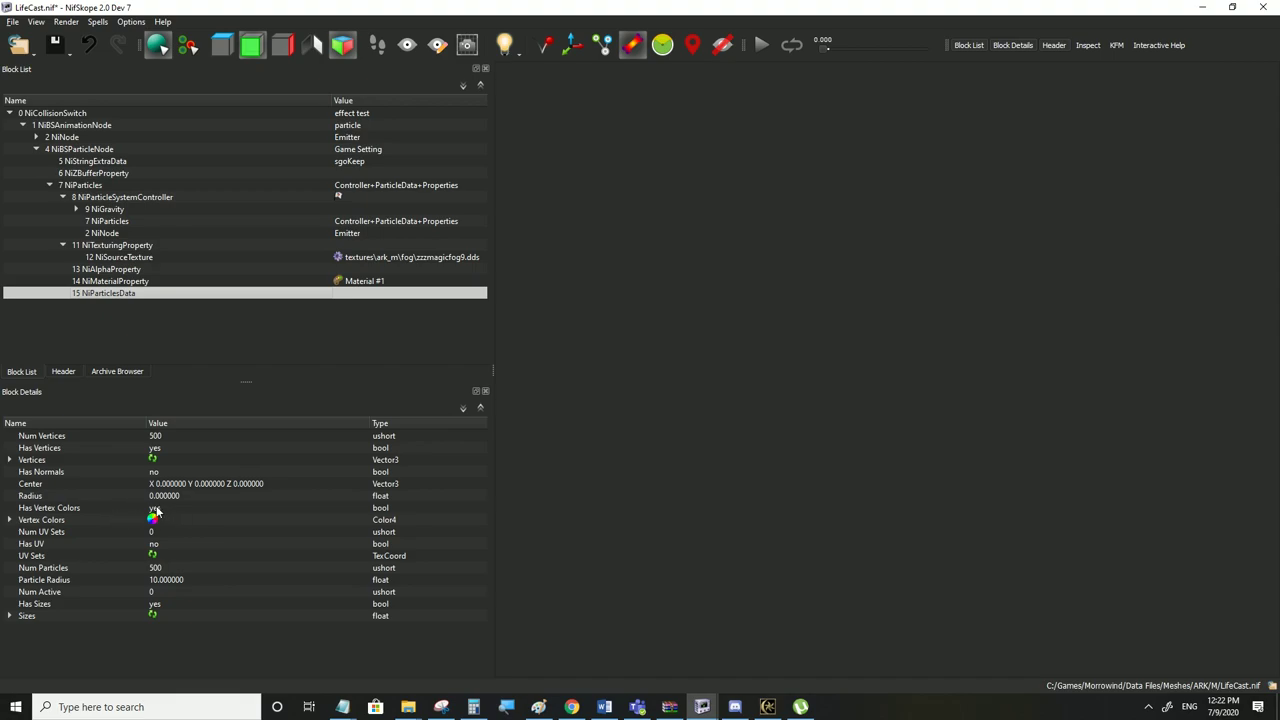
{"action": "double_click", "coordinate": [156, 509]}
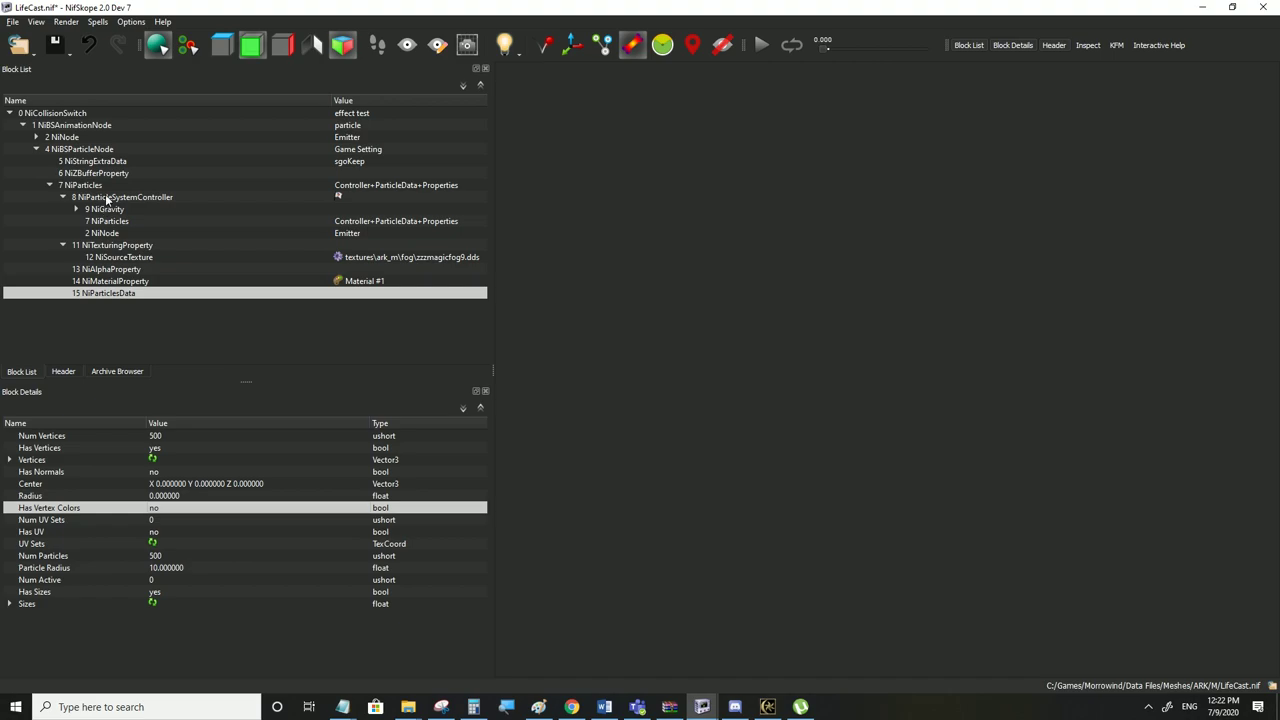
Inspect the NiParticleSystemController, then show the NiMaterialProperty fields
{"action": "mouse_move", "coordinate": [107, 198]}
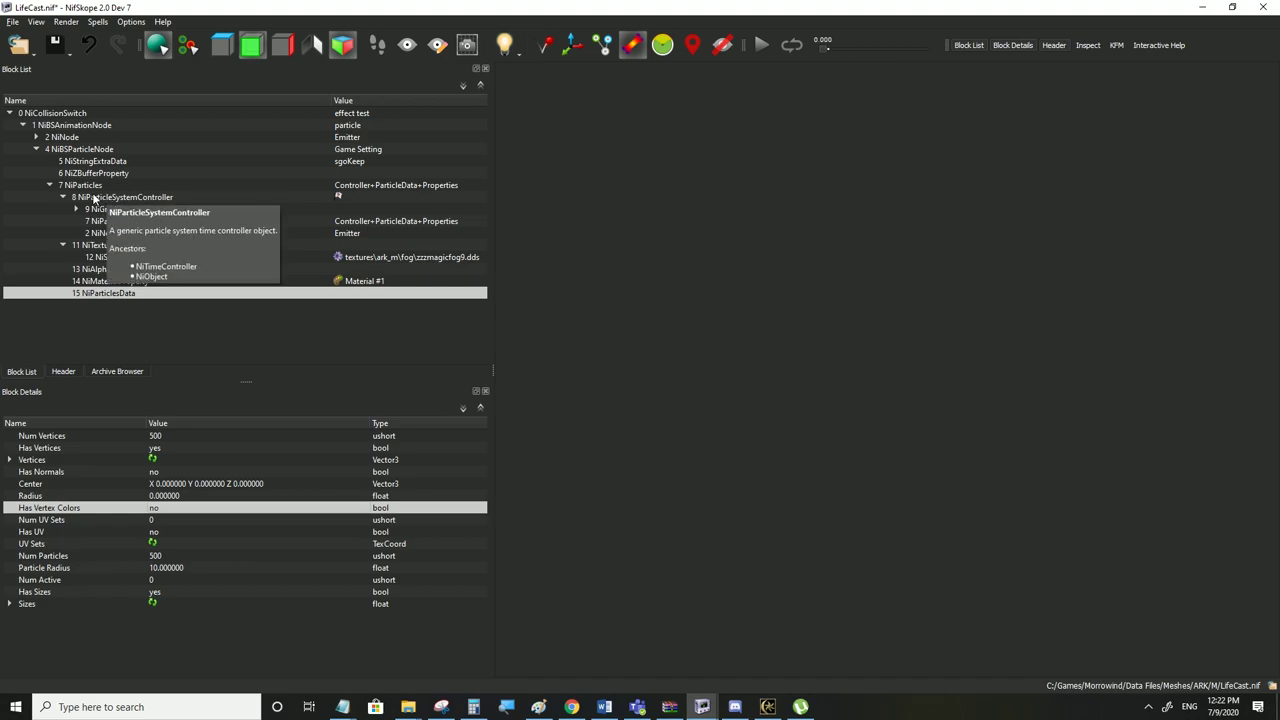
{"action": "left_click", "coordinate": [99, 199]}
{"action": "left_click", "coordinate": [100, 281]}
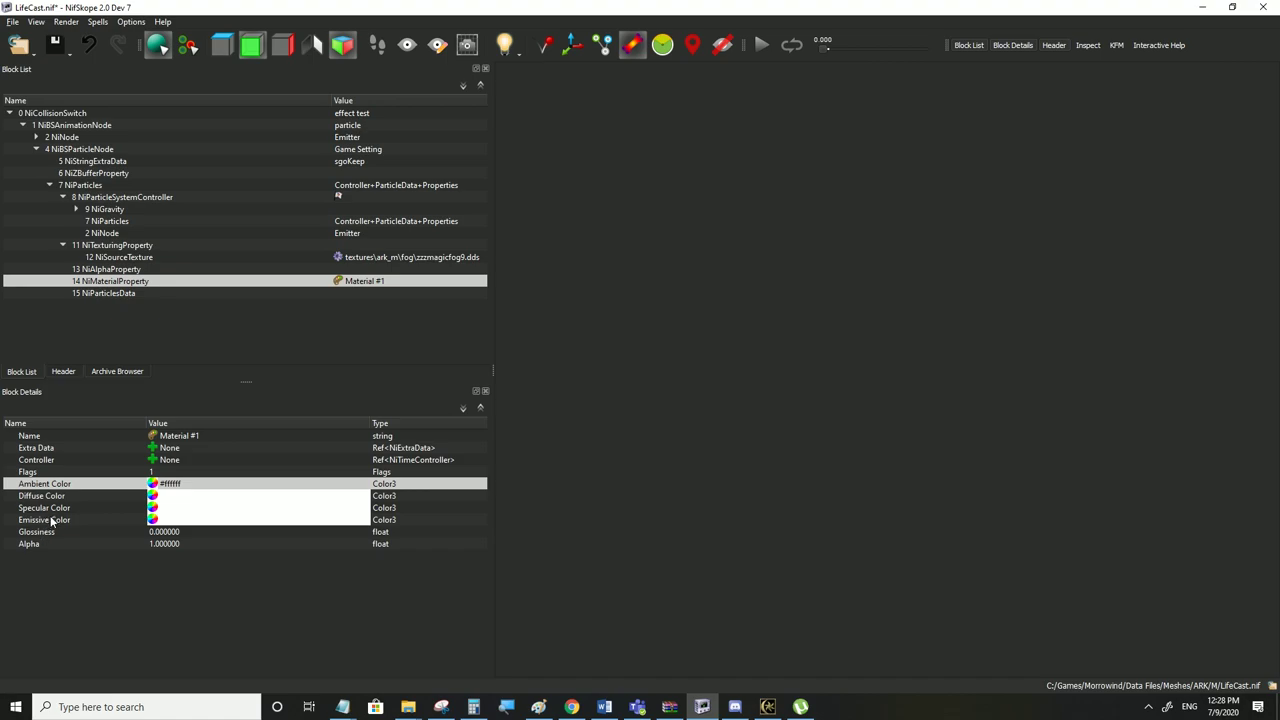
Check the material's Emissive Color and Alpha values
{"action": "left_click", "coordinate": [52, 521]}
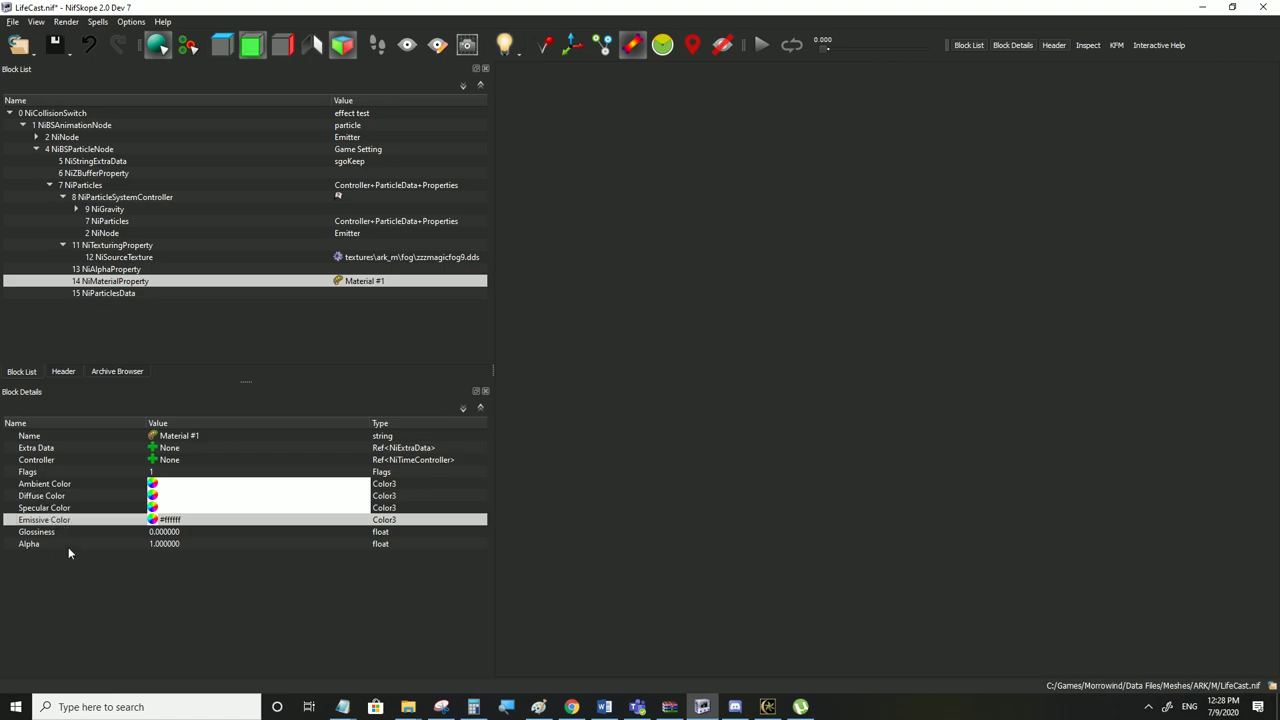
{"action": "mouse_move", "coordinate": [69, 551]}
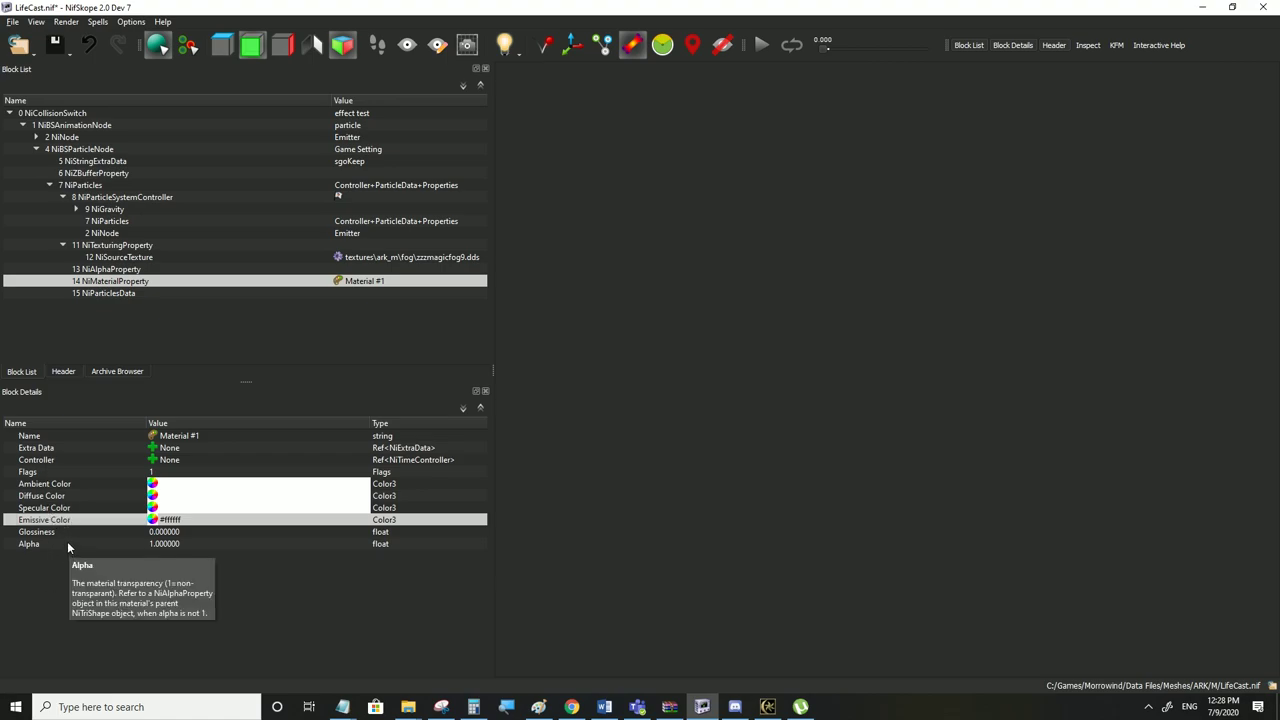
{"action": "left_click", "coordinate": [68, 546]}
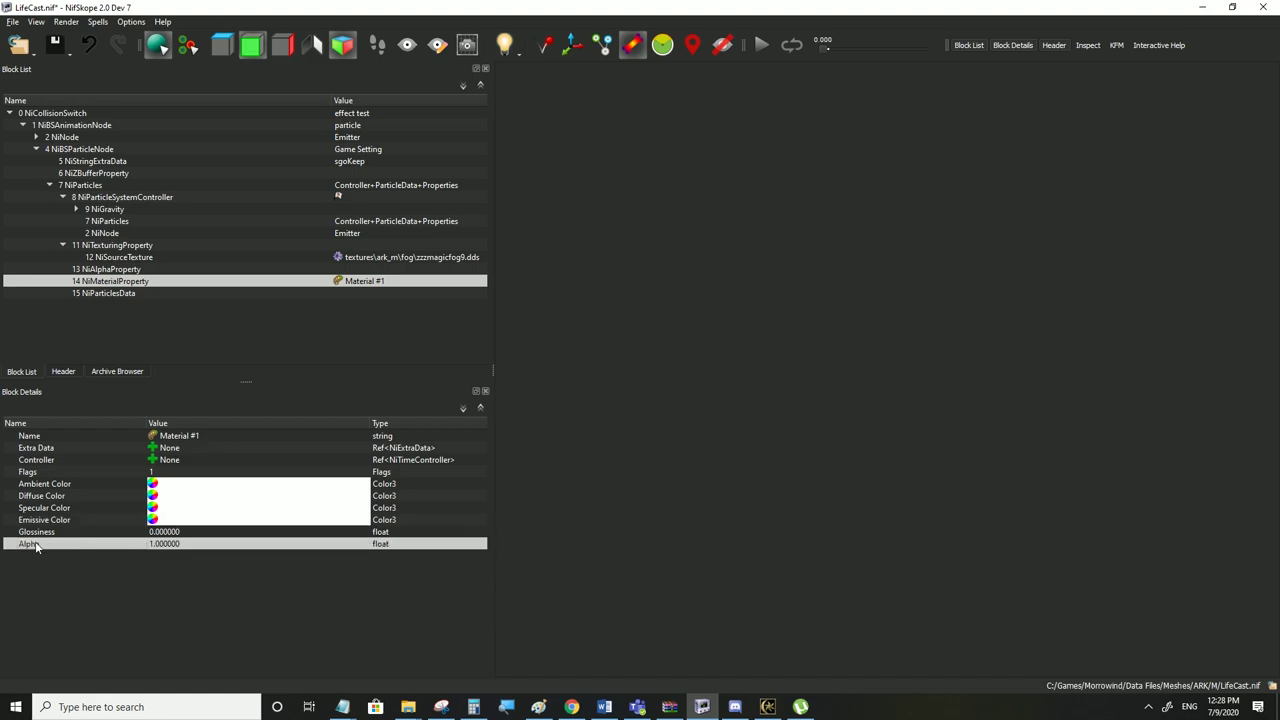
{"action": "mouse_move", "coordinate": [35, 545]}
{"action": "mouse_move", "coordinate": [126, 546]}
Check NiAlphaProperty's Flags, then the material's Alpha and Glossiness
{"action": "left_click", "coordinate": [100, 270]}
{"action": "left_click", "coordinate": [168, 472]}
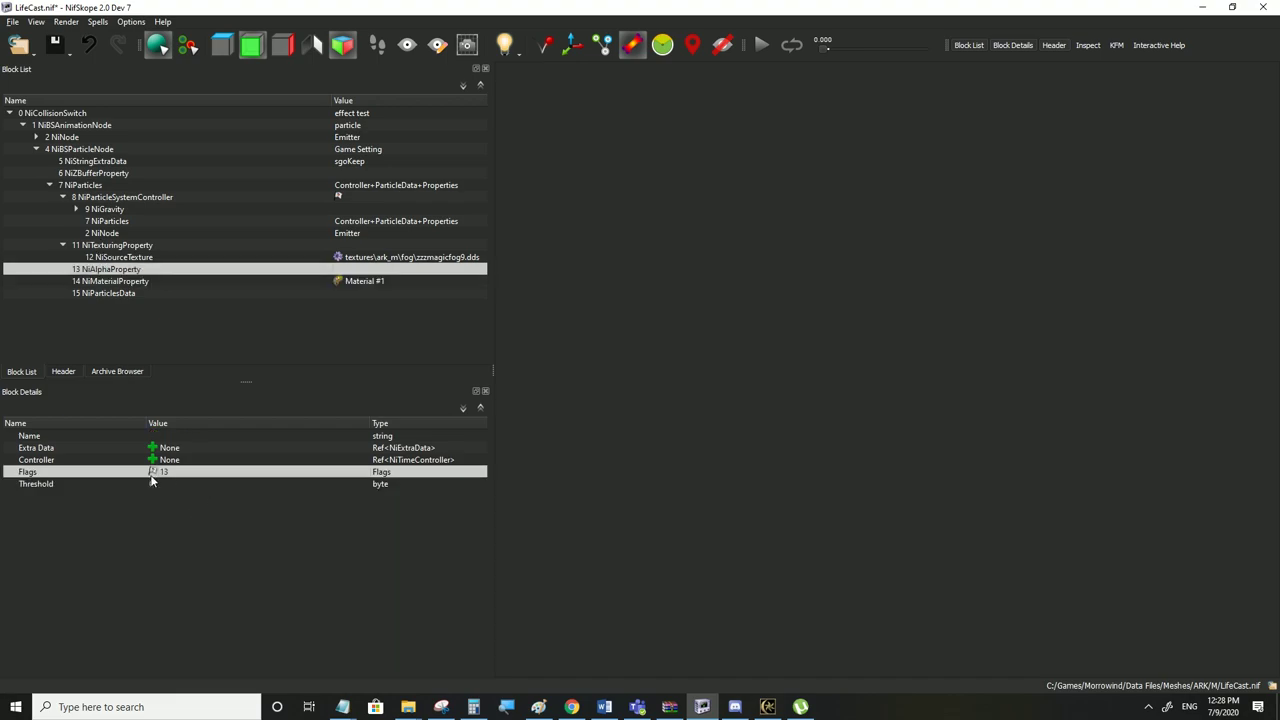
{"action": "left_click", "coordinate": [107, 281]}
{"action": "left_click", "coordinate": [158, 544]}
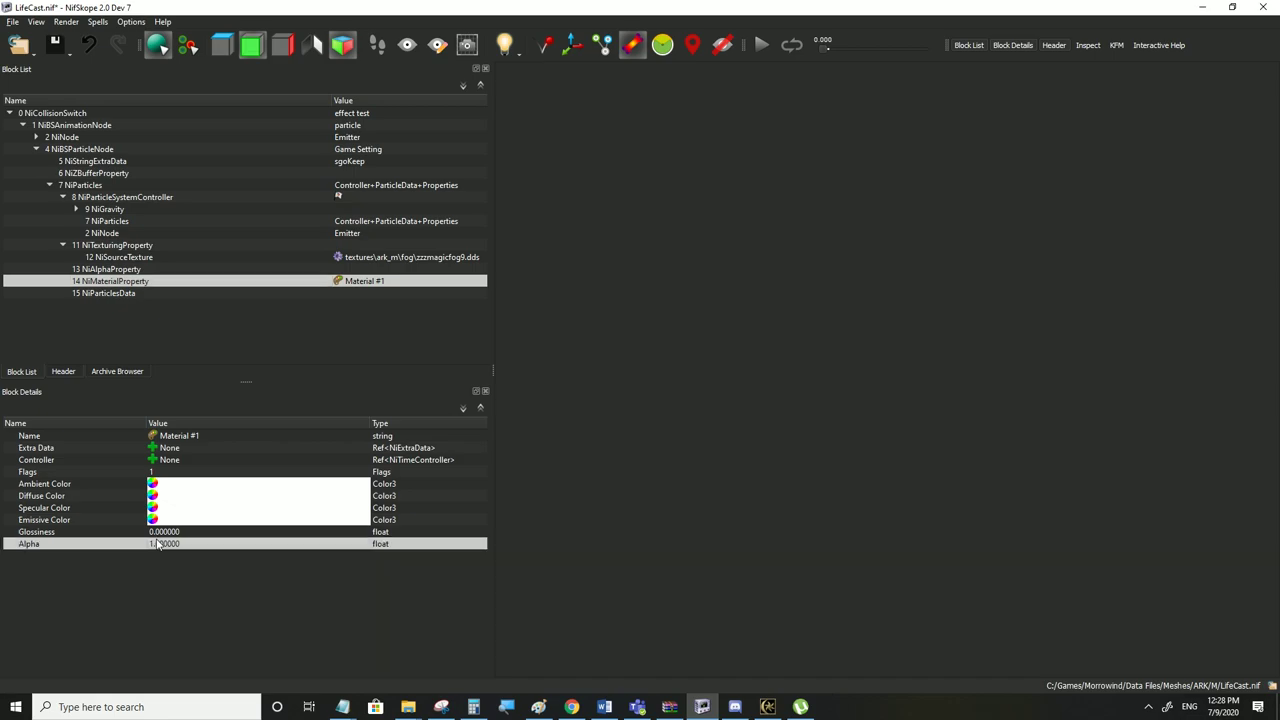
{"action": "left_click", "coordinate": [161, 532]}
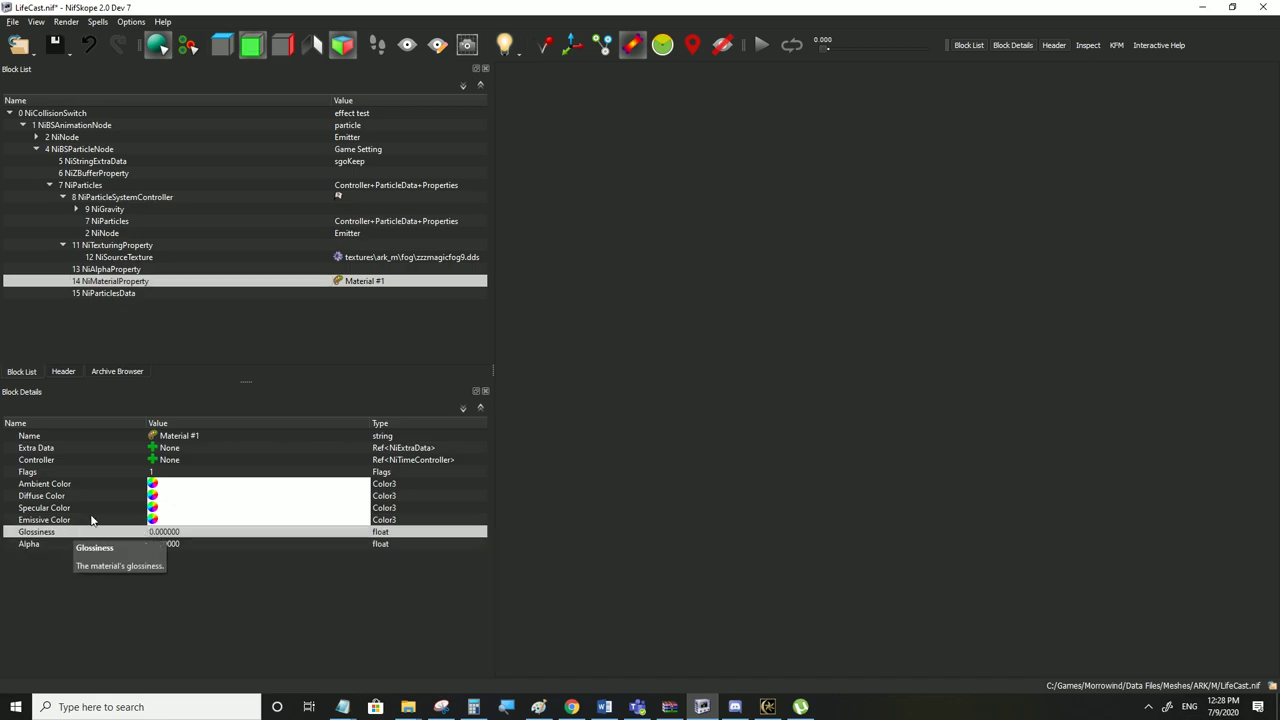
Review the material's Ambient, Diffuse and Specular colours, Flags and Controller fields
{"action": "left_click", "coordinate": [166, 508]}
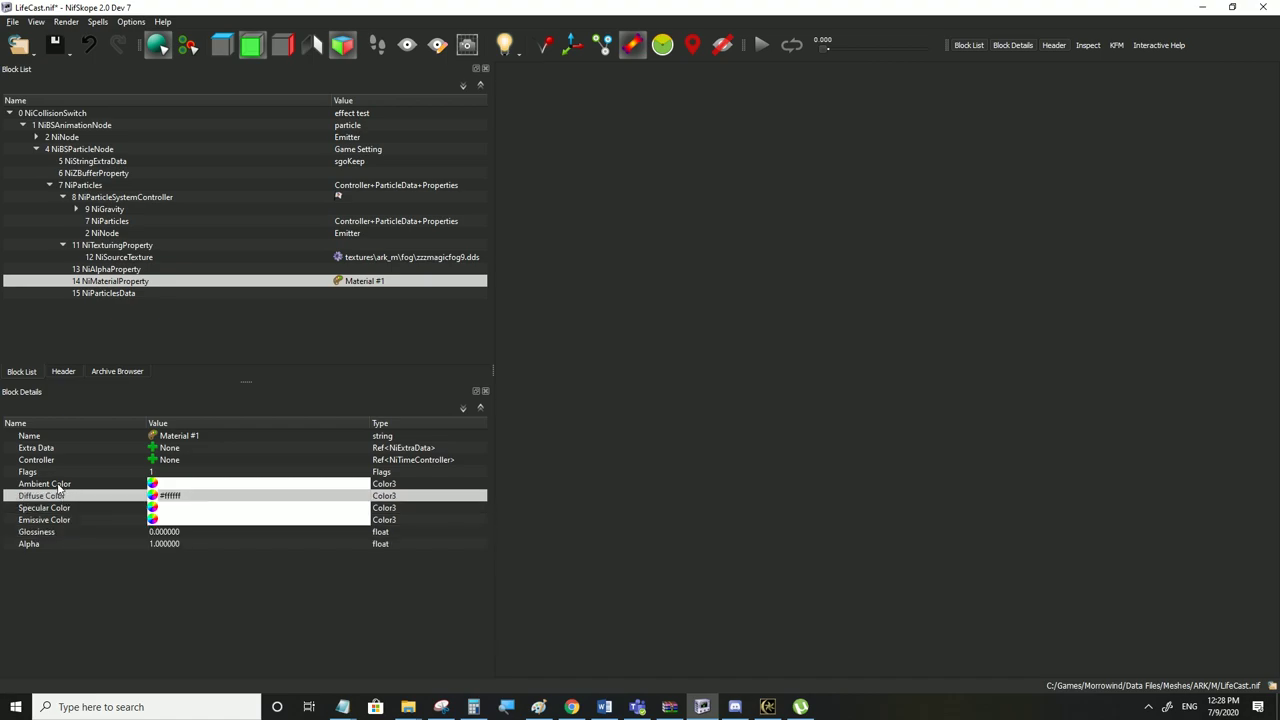
{"action": "left_click", "coordinate": [60, 485]}
{"action": "left_click", "coordinate": [58, 498]}
{"action": "left_click", "coordinate": [52, 487]}
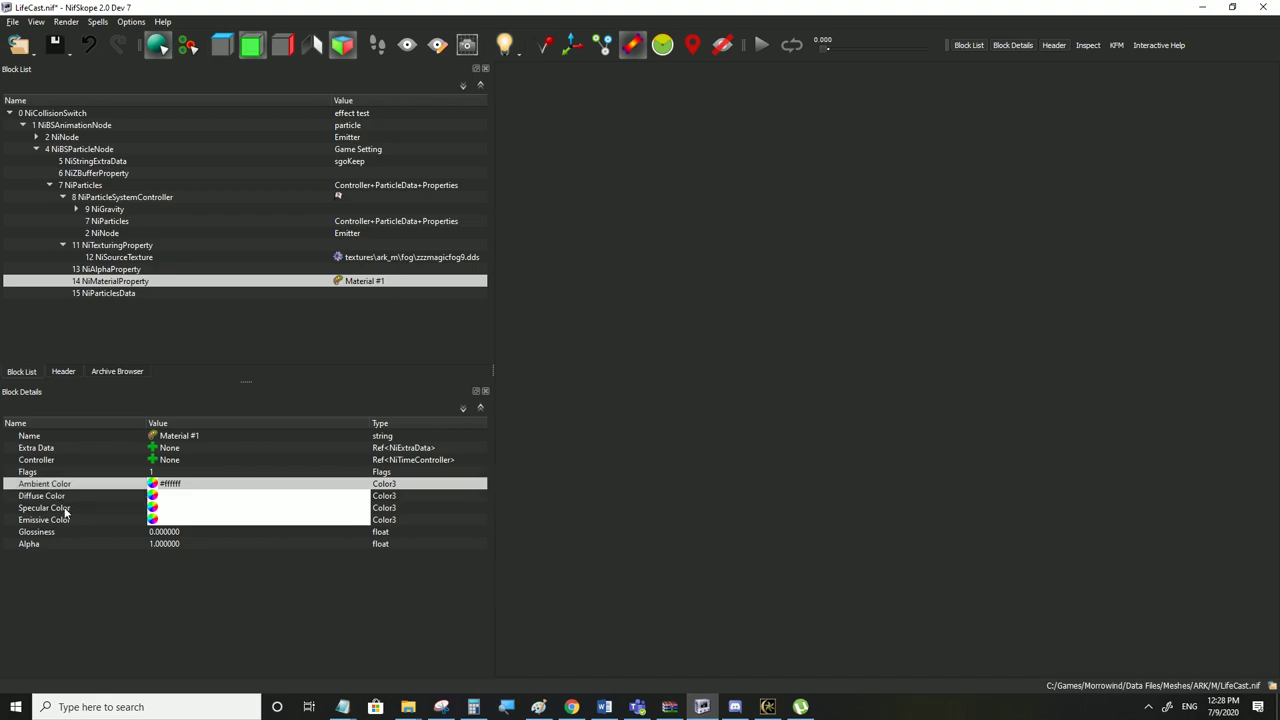
{"action": "left_click", "coordinate": [65, 509]}
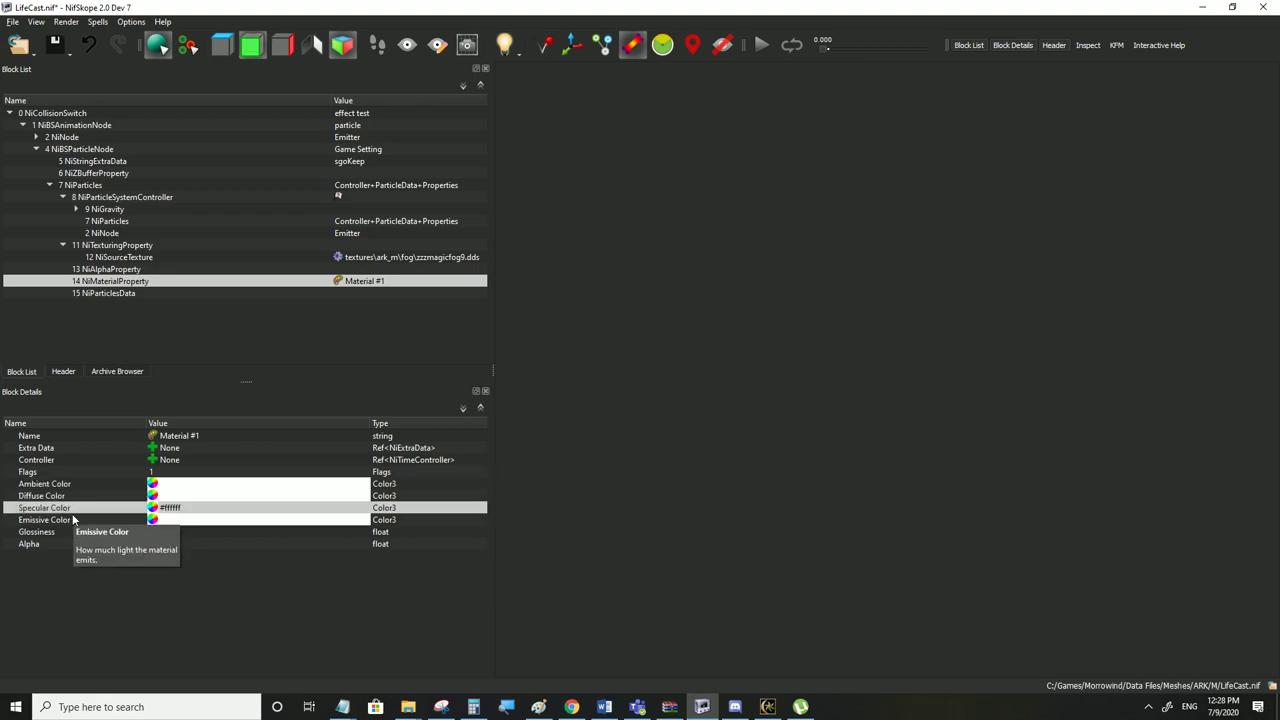
{"action": "left_click", "coordinate": [174, 498]}
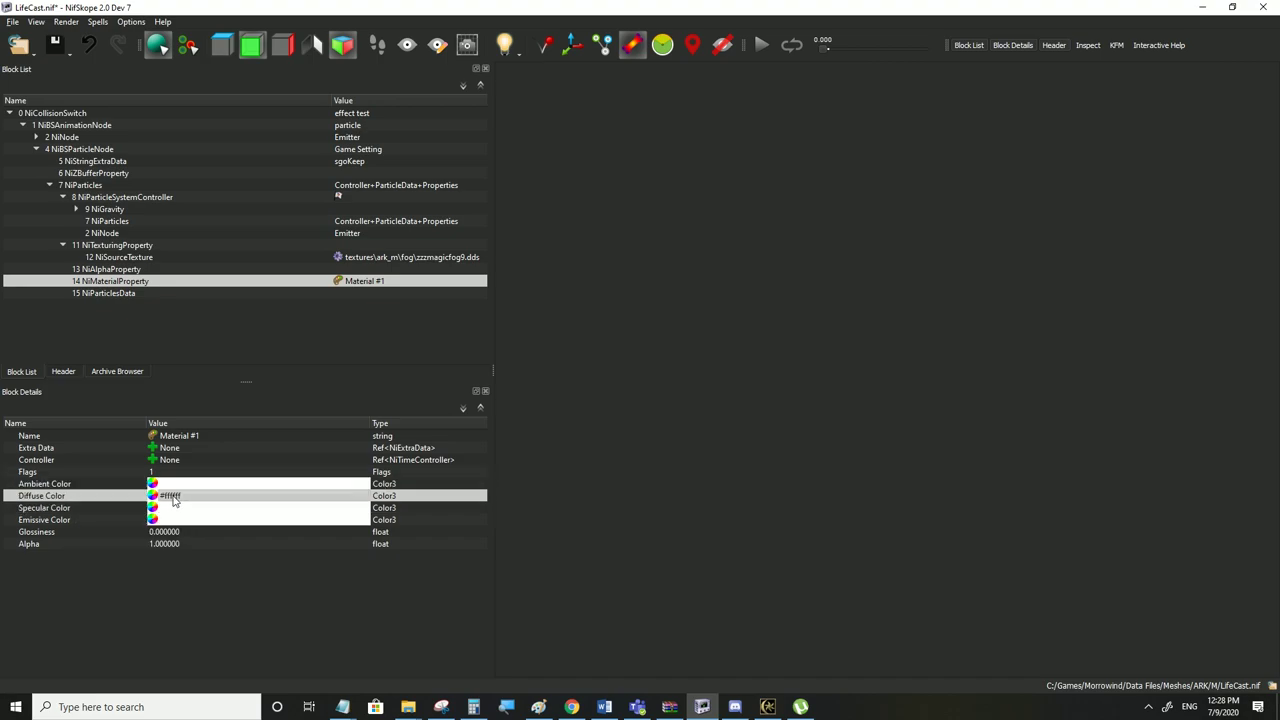
{"action": "left_click", "coordinate": [172, 487]}
{"action": "left_click", "coordinate": [165, 508]}
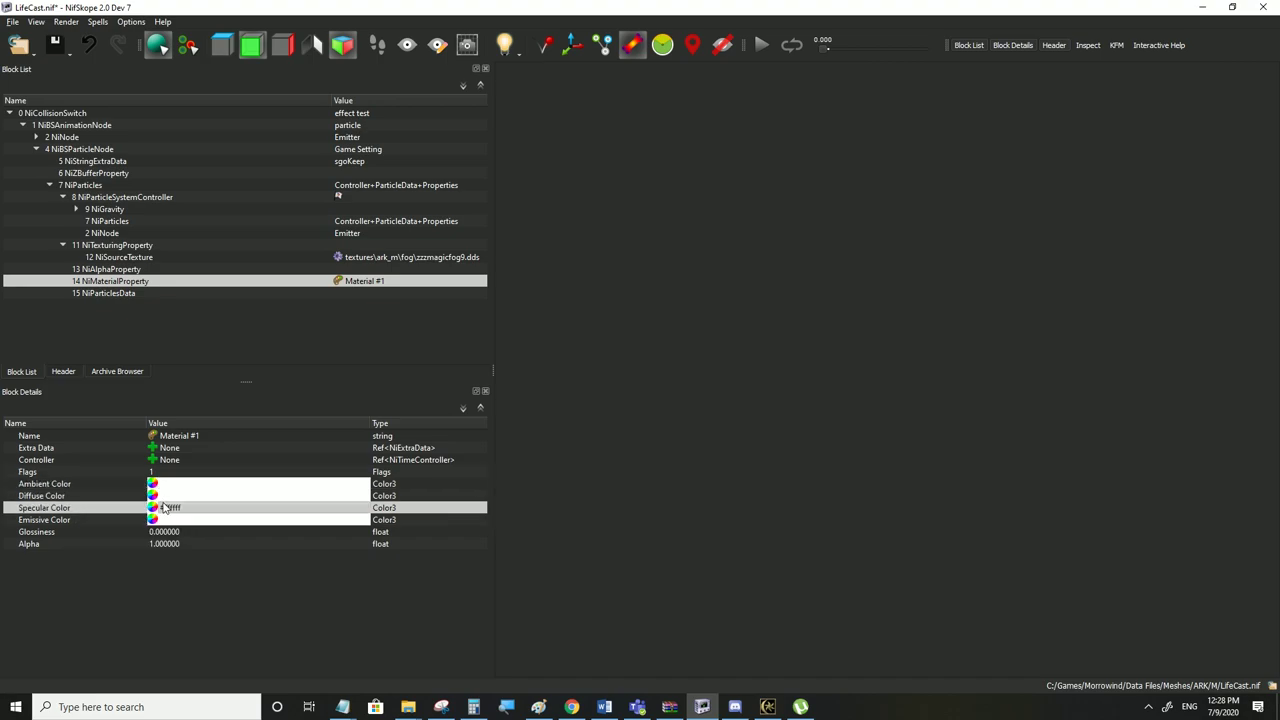
{"action": "left_click", "coordinate": [172, 485]}
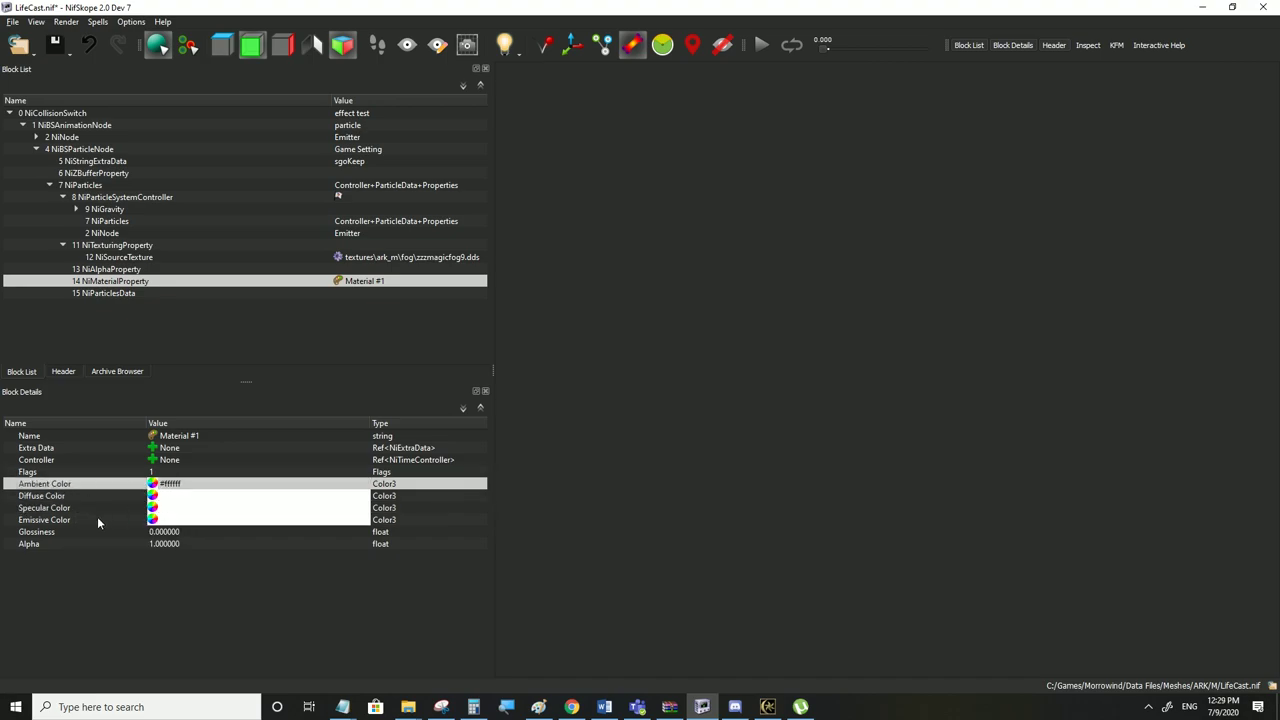
{"action": "left_click", "coordinate": [160, 473]}
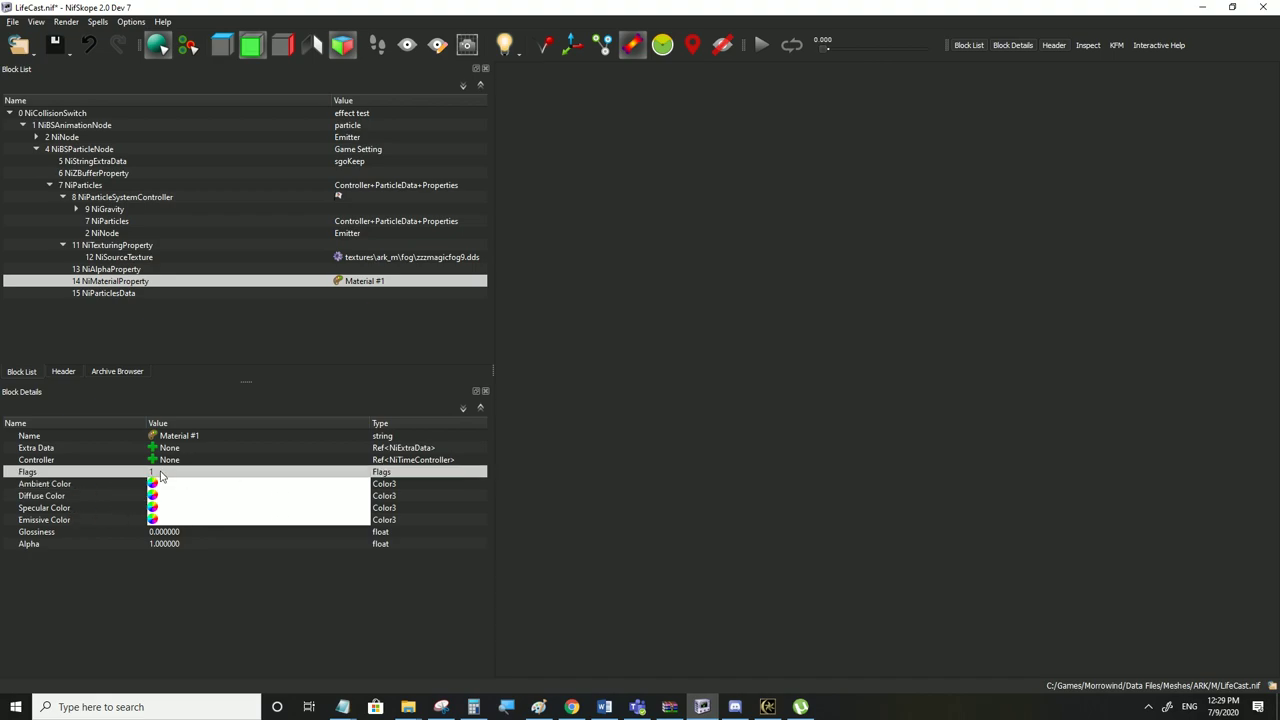
{"action": "left_click", "coordinate": [86, 460]}
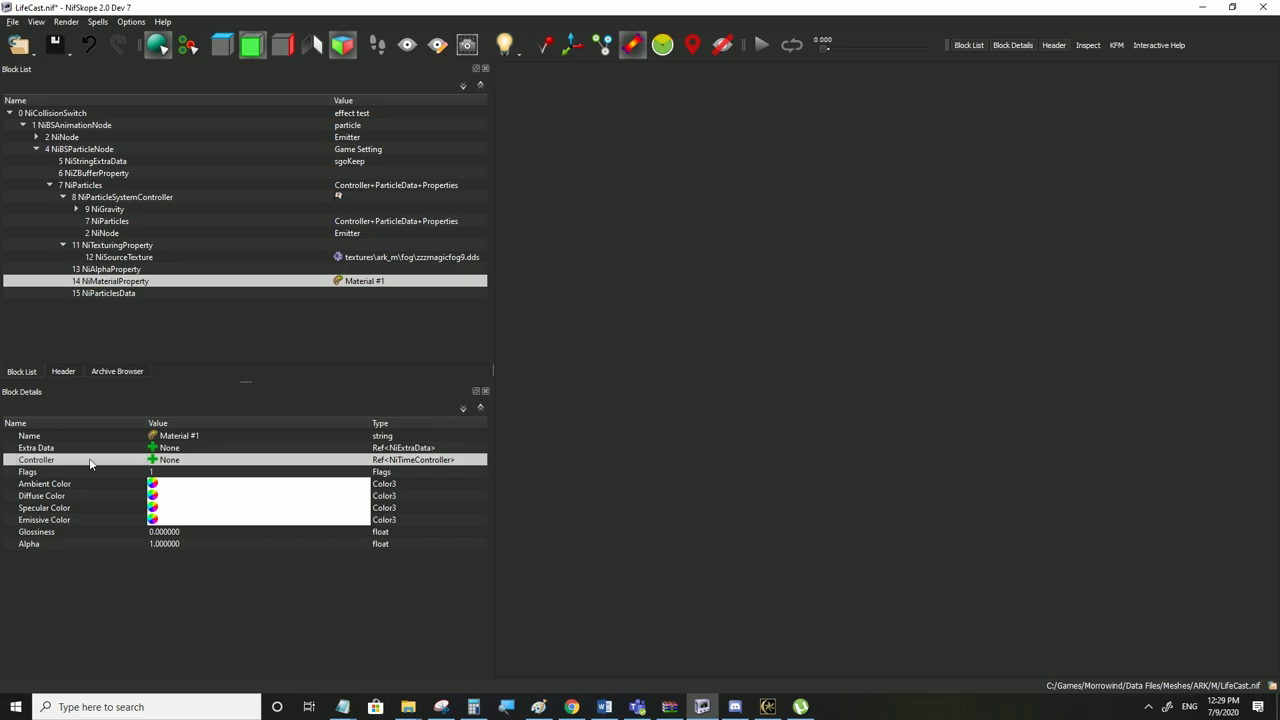
{"action": "left_click", "coordinate": [78, 497]}
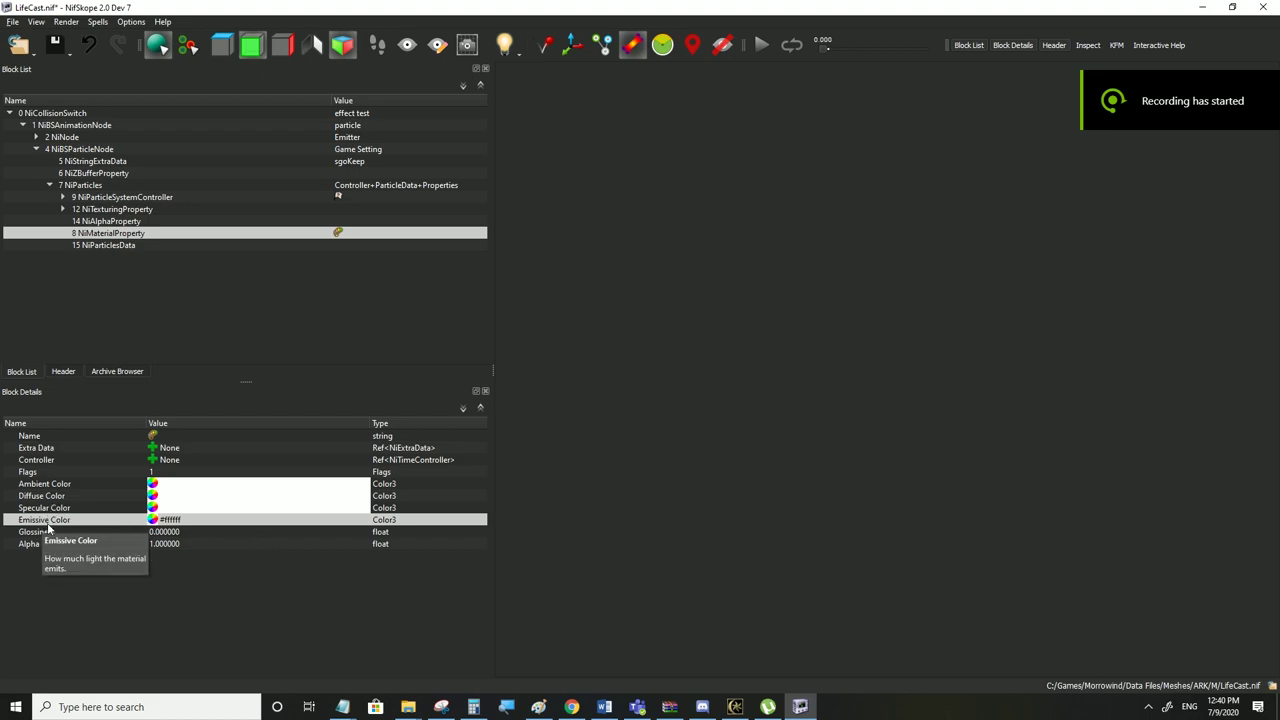
Check the Specular and Emissive colour values, glance at Morrowind, and come back
{"action": "key", "text": "Up"}
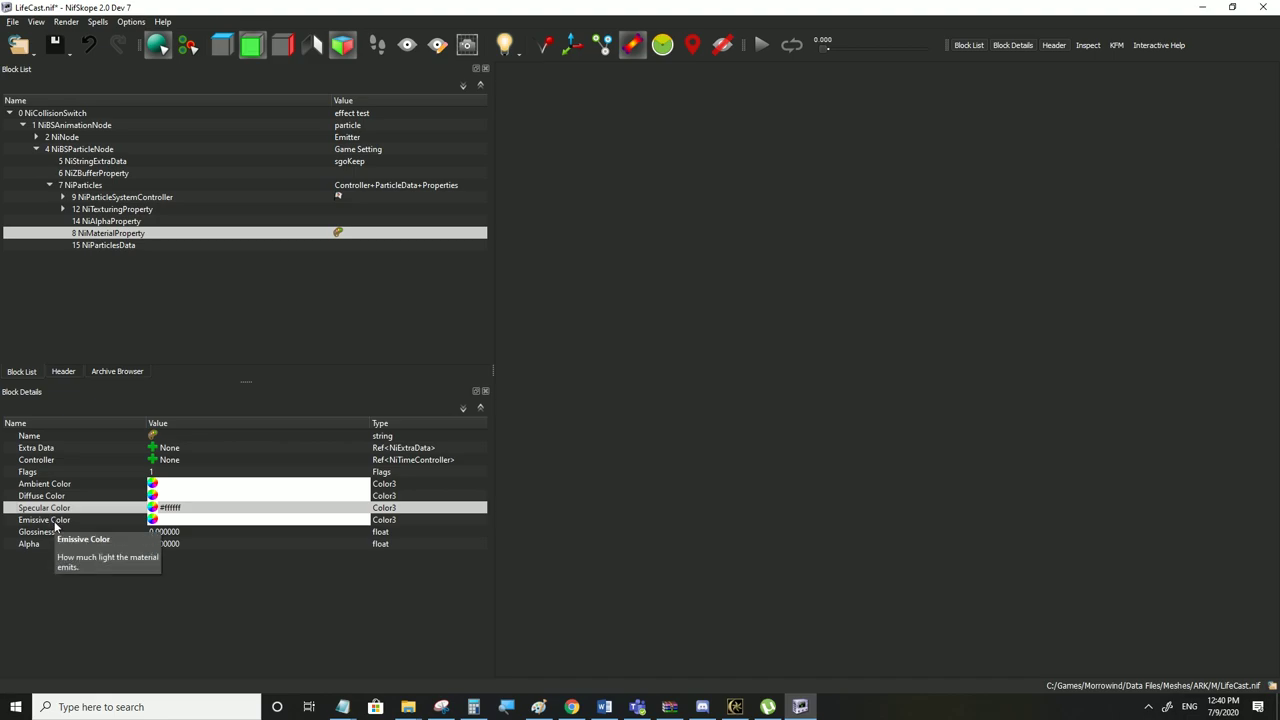
{"action": "key", "text": "Down"}
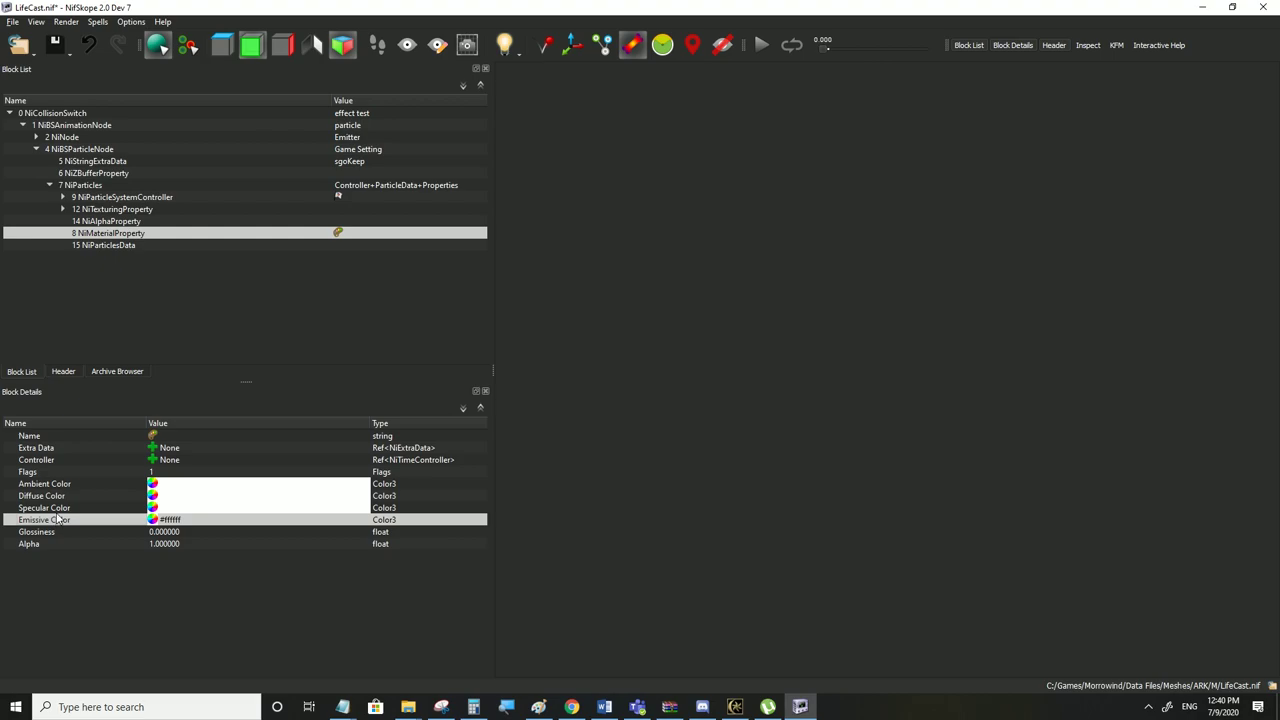
{"action": "left_click", "coordinate": [56, 509]}
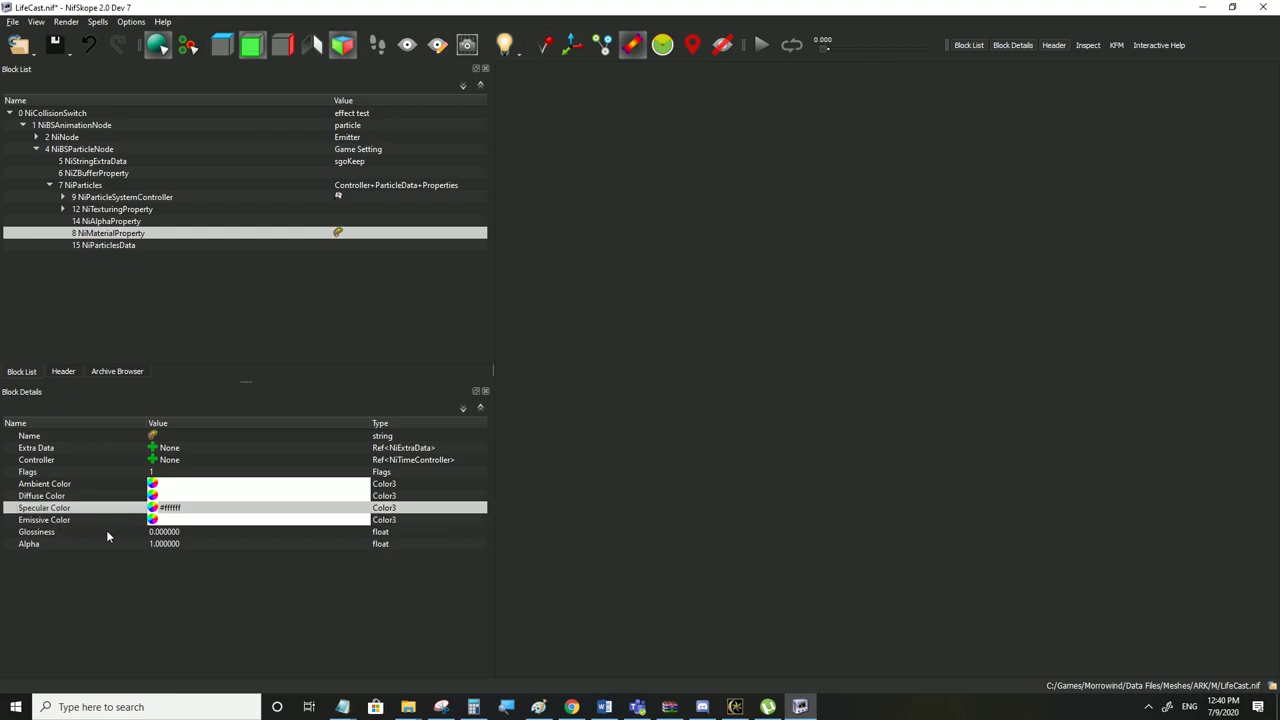
{"action": "left_click", "coordinate": [83, 524]}
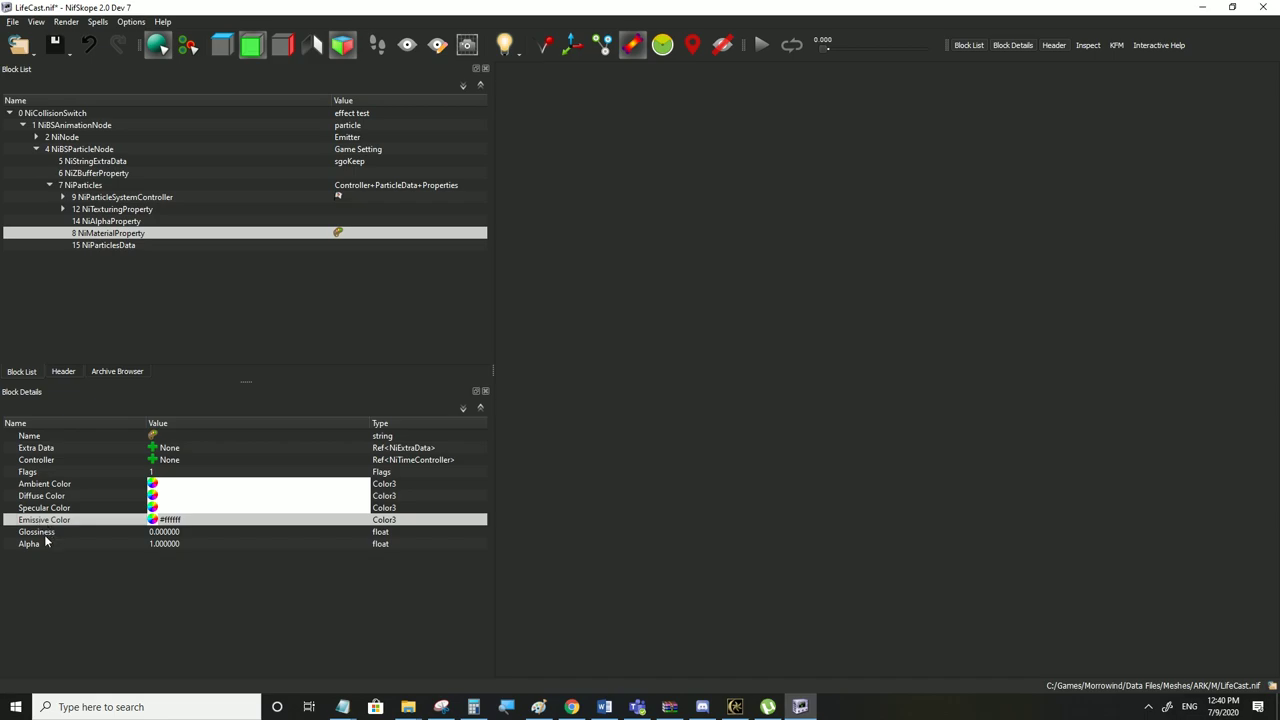
{"action": "mouse_move", "coordinate": [43, 545]}
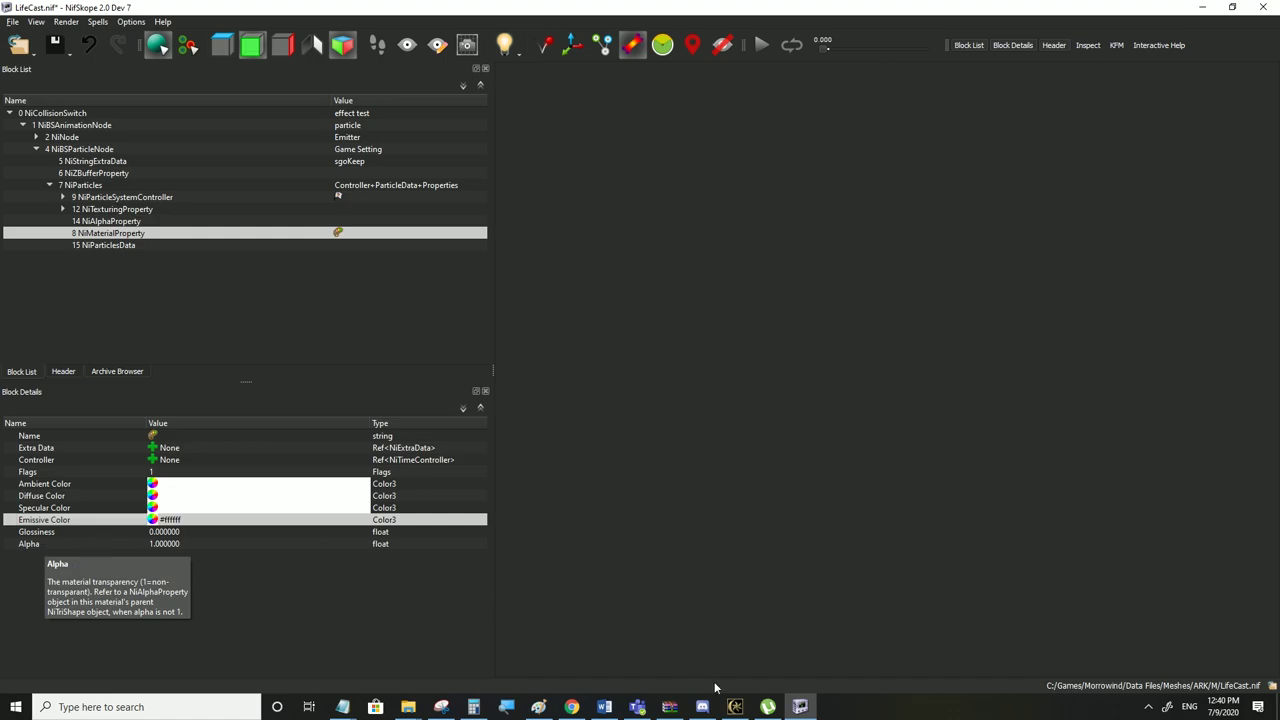
{"action": "left_click", "coordinate": [735, 706]}
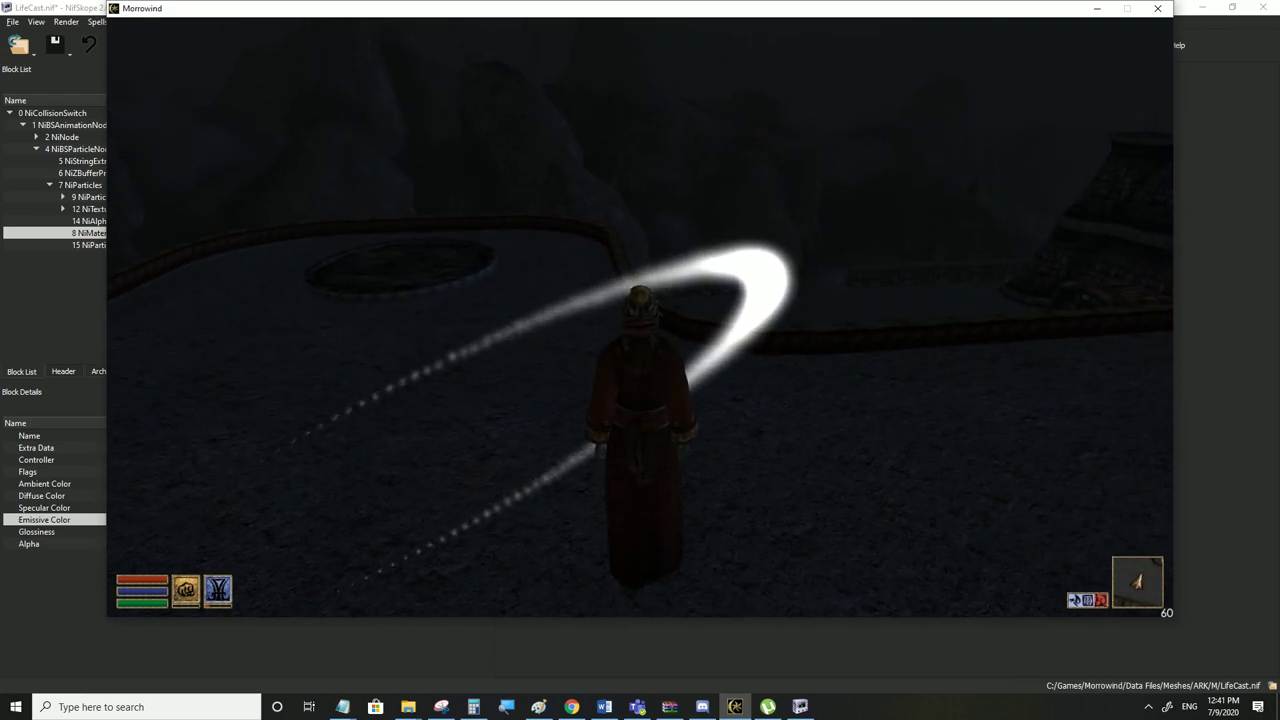
{"action": "key", "text": "alt+Tab"}
Set the material's Emissive Color to black #000000 and save LifeCast.nif
{"action": "double_click", "coordinate": [155, 508]}
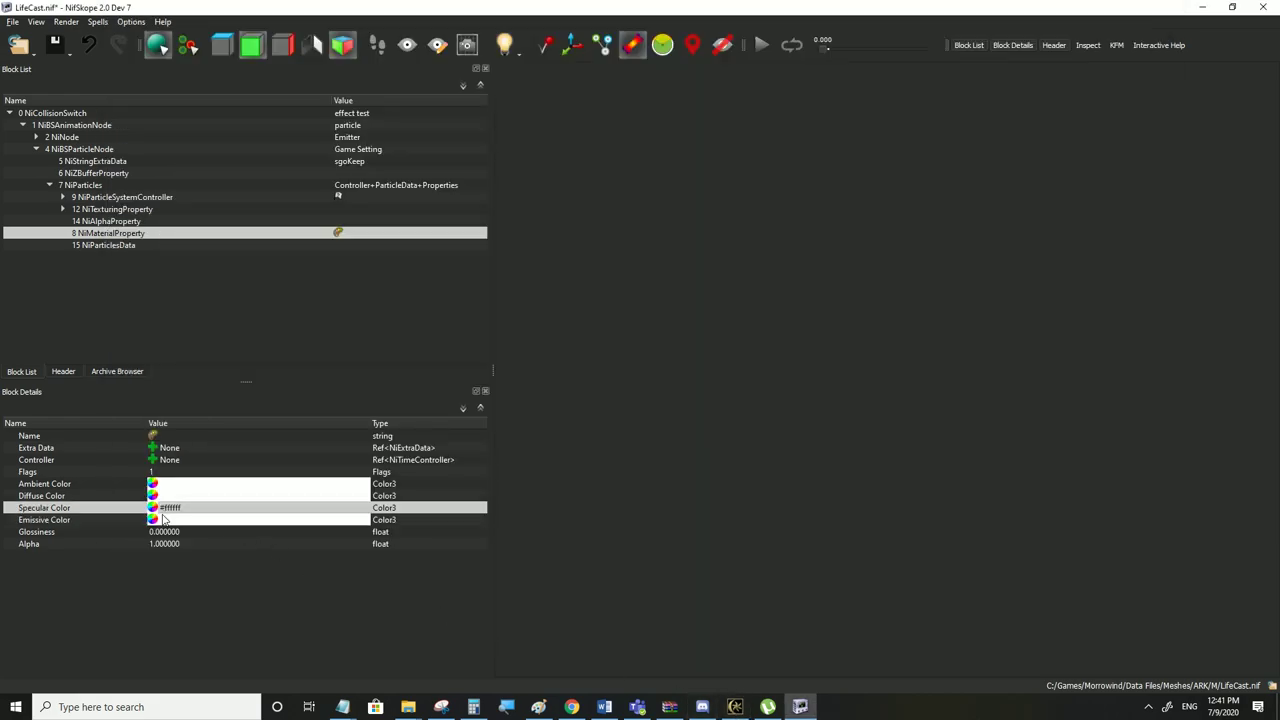
{"action": "left_click", "coordinate": [617, 370]}
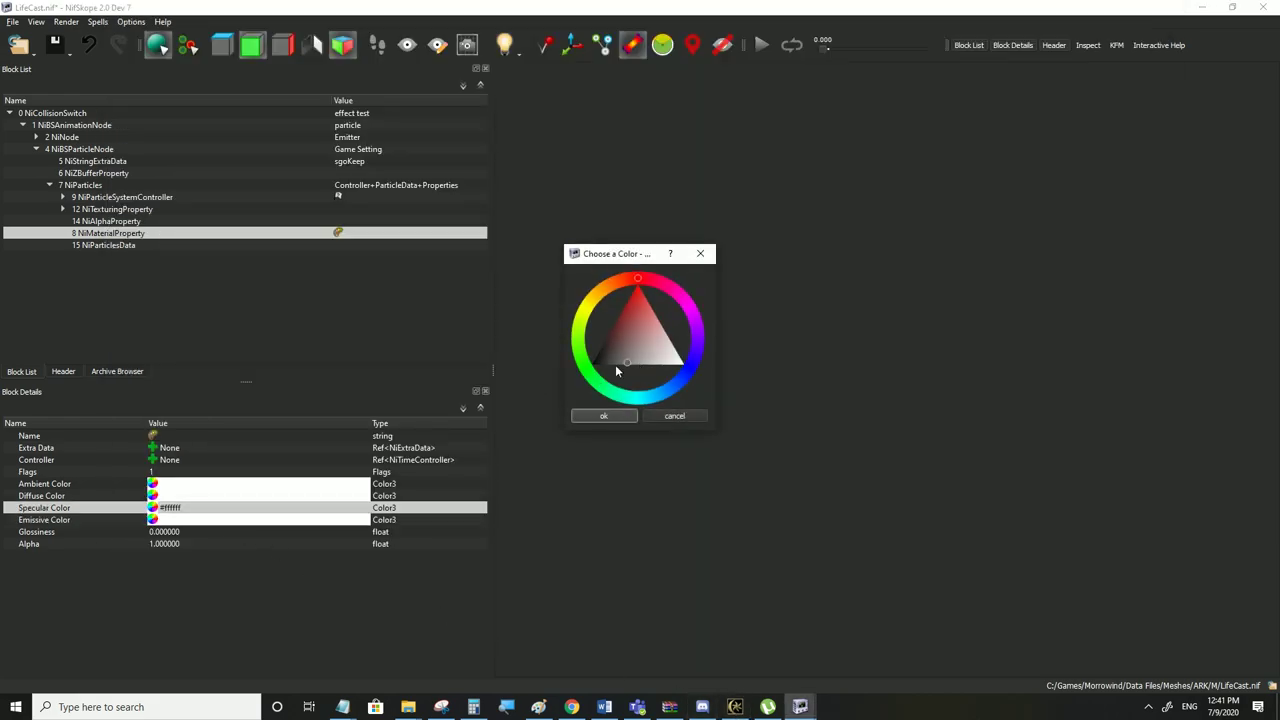
{"action": "left_click", "coordinate": [586, 418]}
{"action": "left_click", "coordinate": [246, 477]}
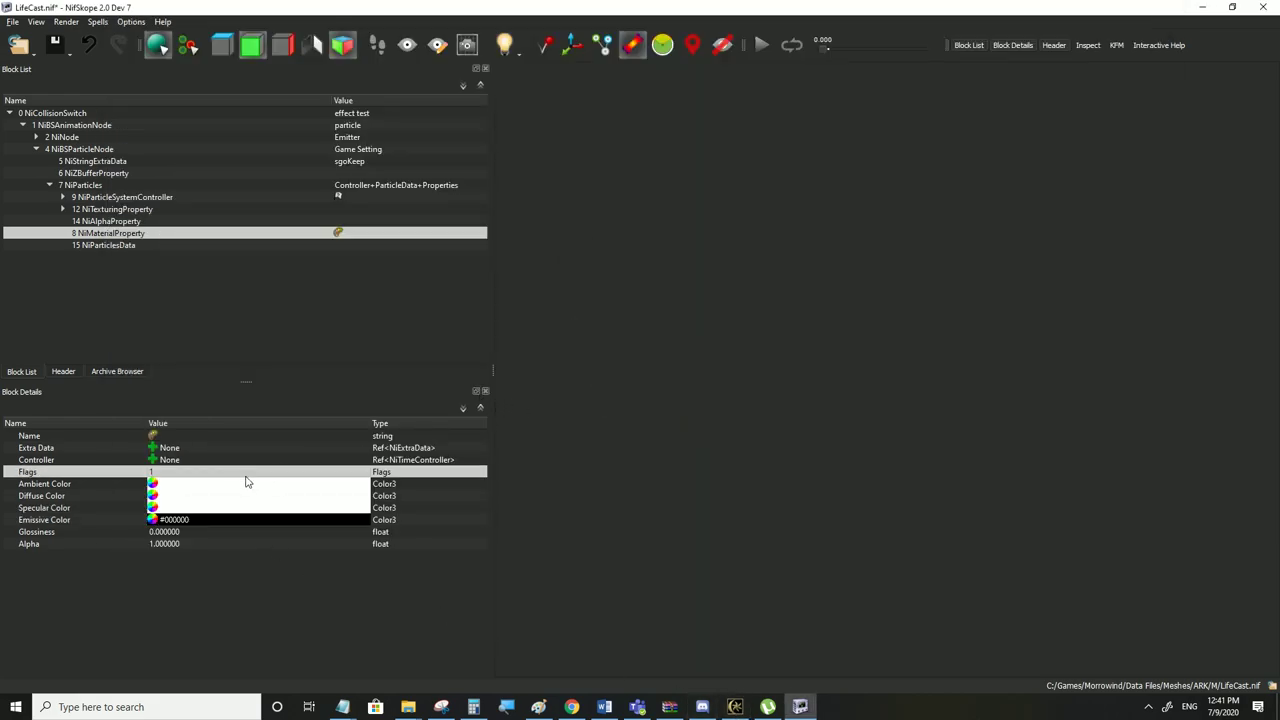
{"action": "left_click", "coordinate": [10, 23]}
{"action": "left_click", "coordinate": [54, 134]}
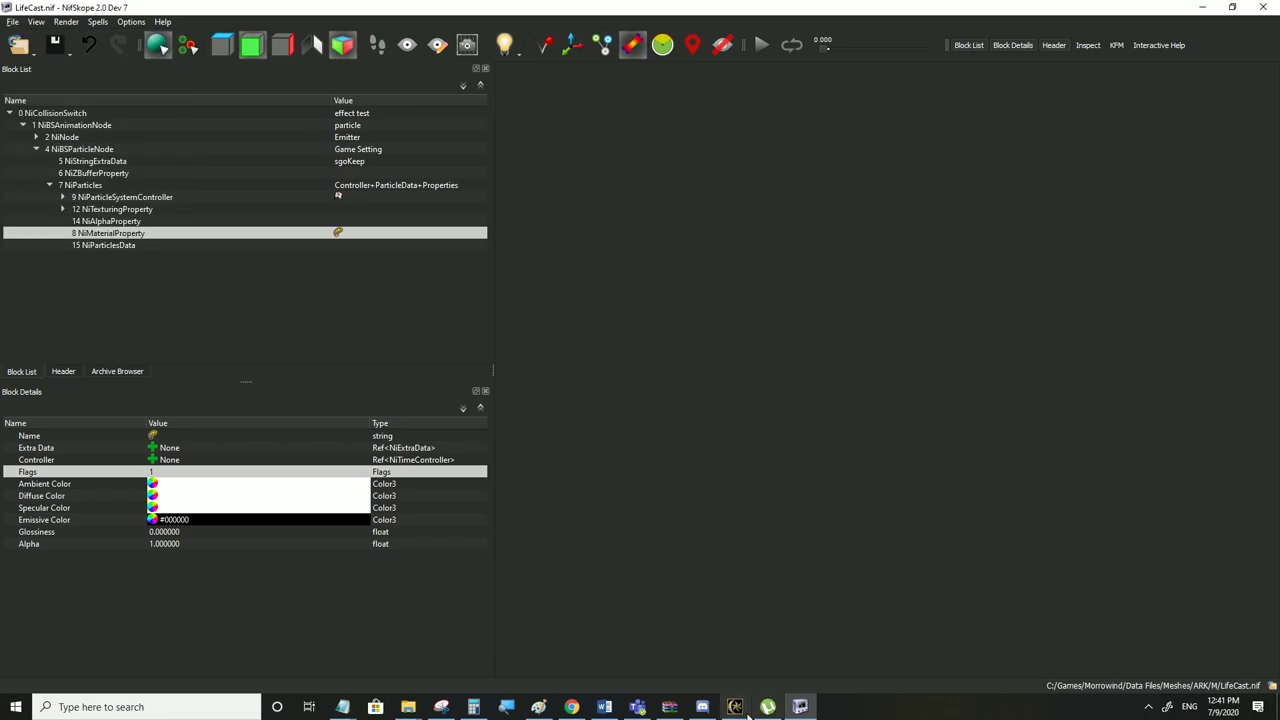
{"action": "left_click", "coordinate": [745, 709]}
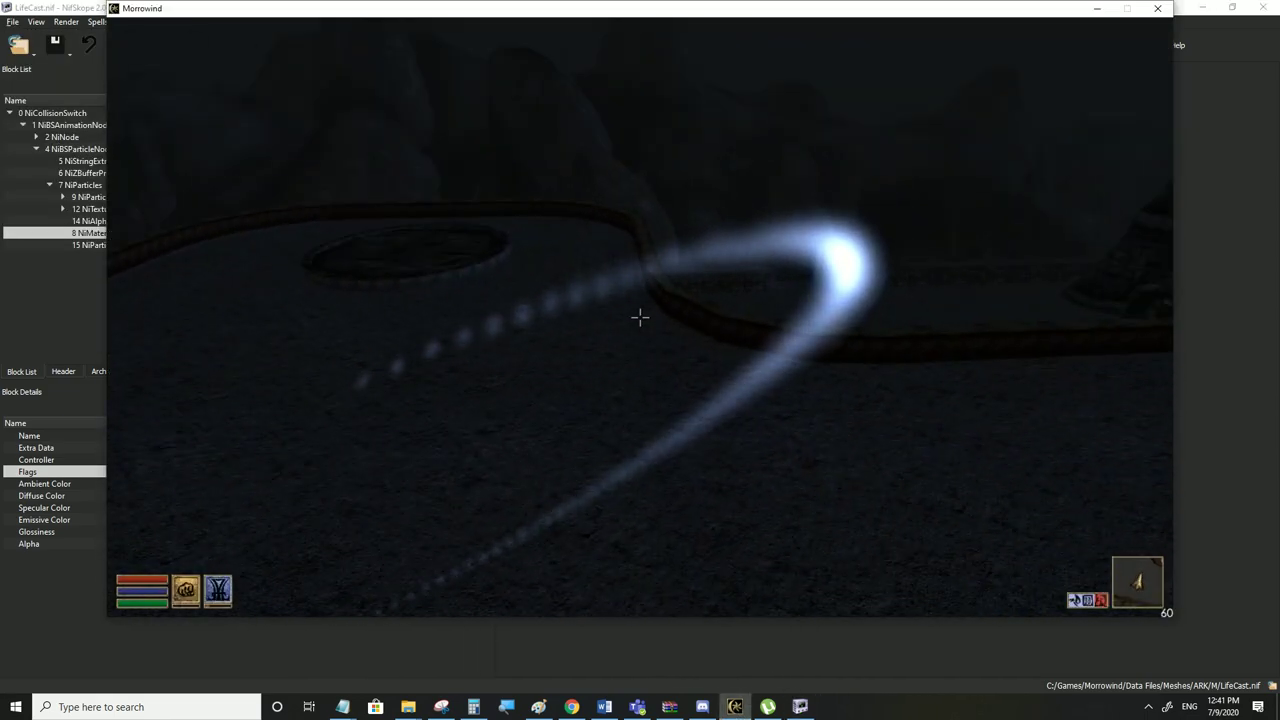
{"action": "key", "text": "Tab"}
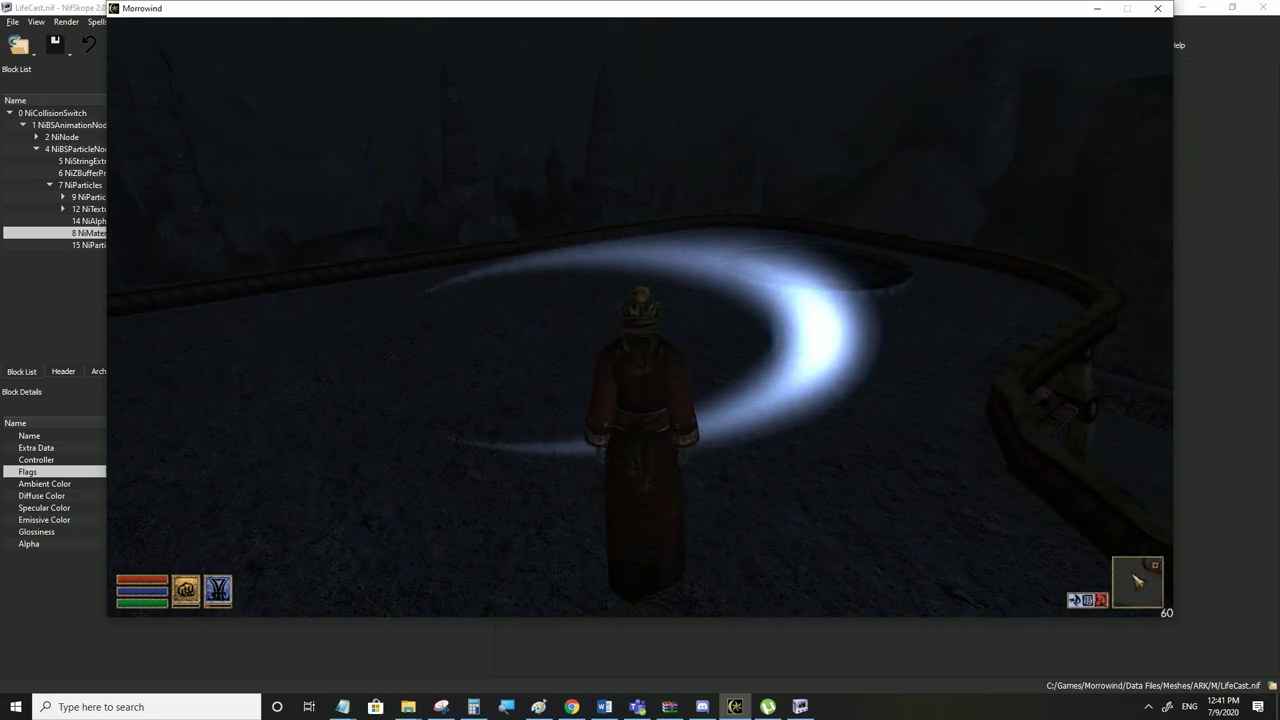
{"action": "key", "text": "w"}
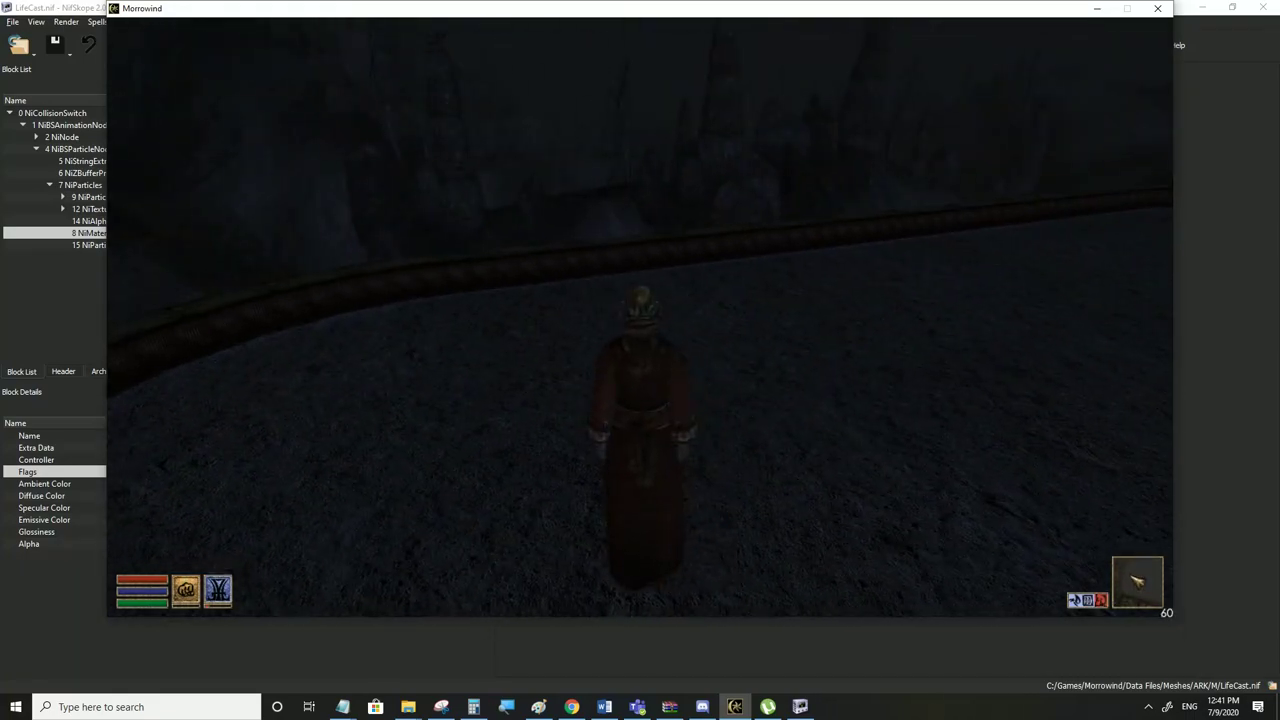
{"action": "key", "text": "w"}
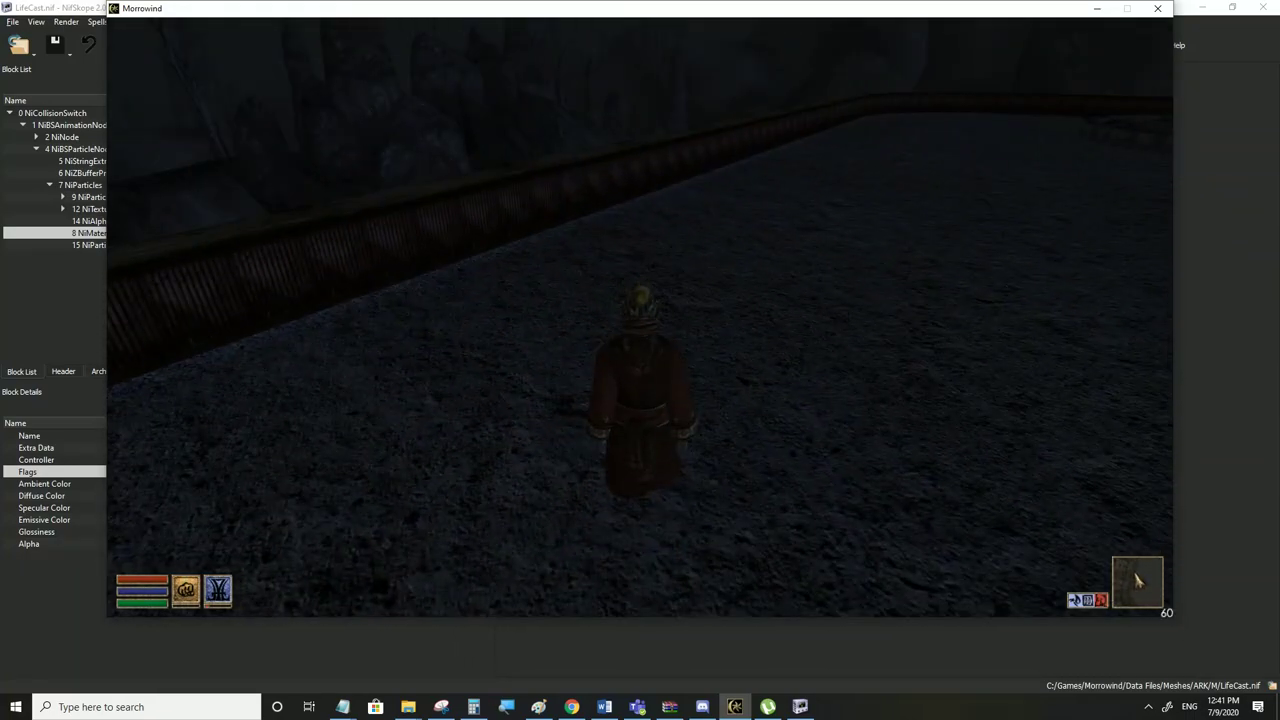
{"action": "key", "text": "Tab"}
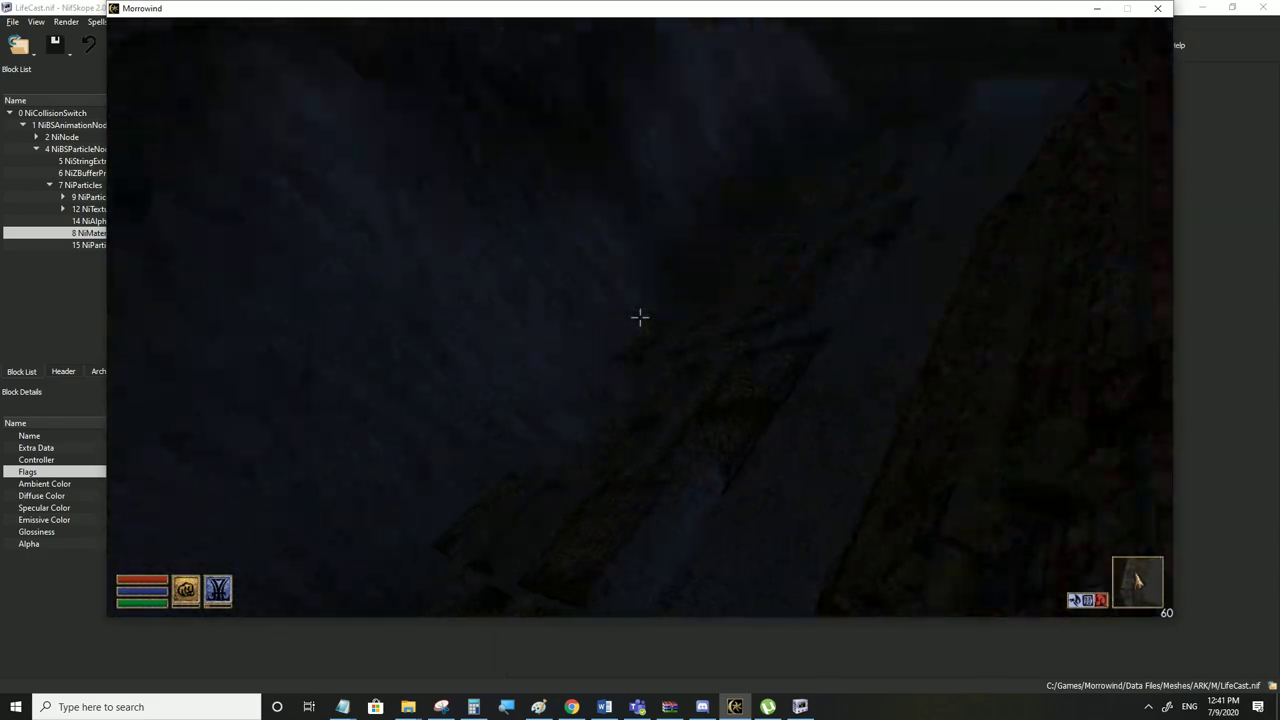
{"action": "key", "text": "w"}
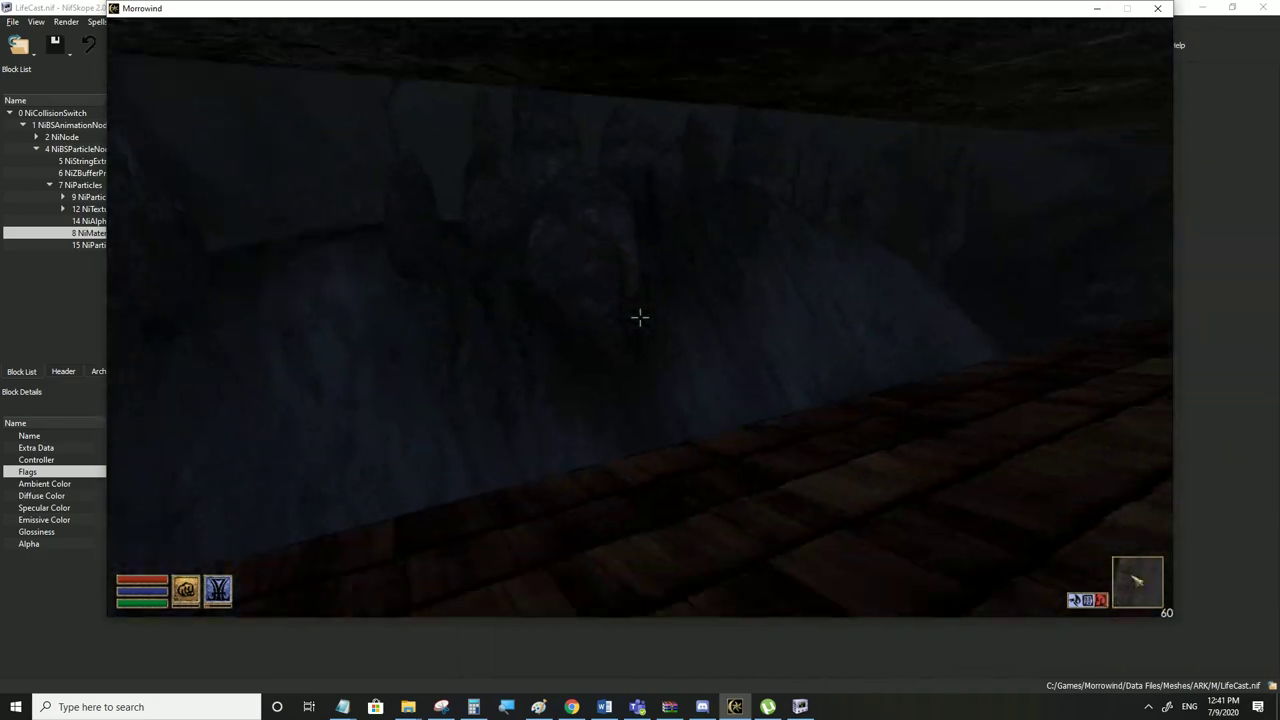
{"action": "key", "text": "Tab"}
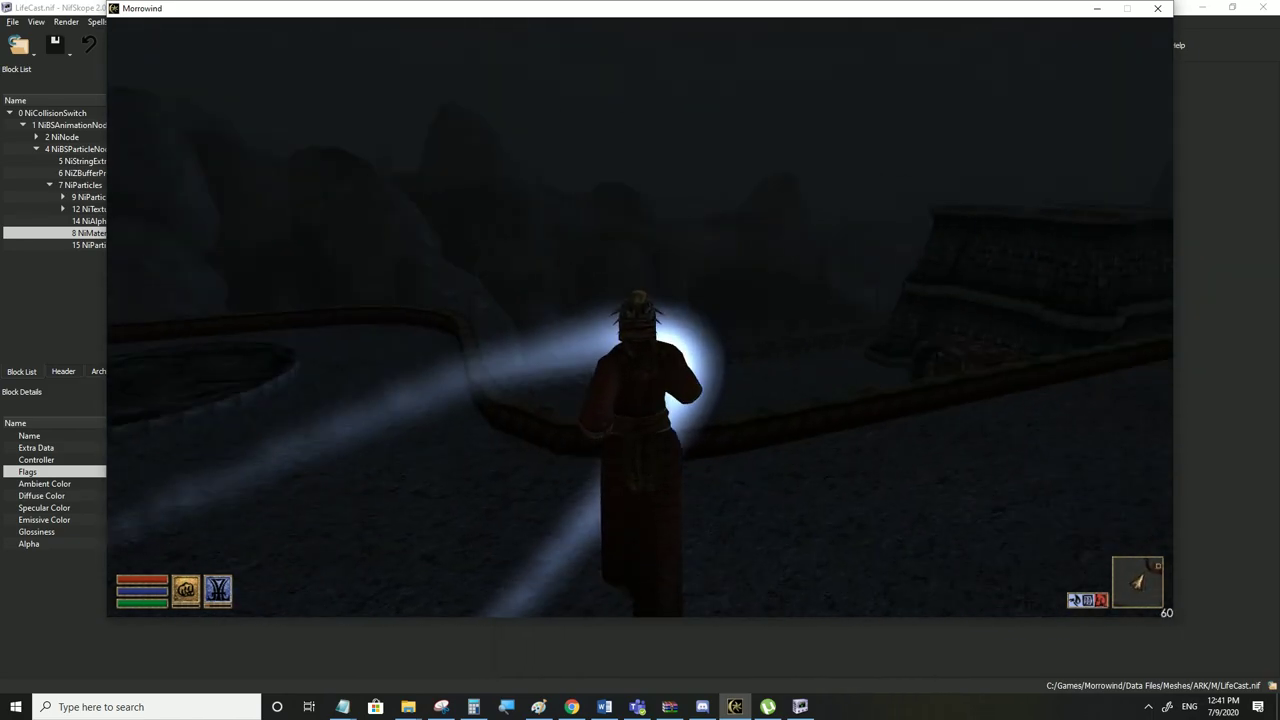
{"action": "key", "text": "Tab"}
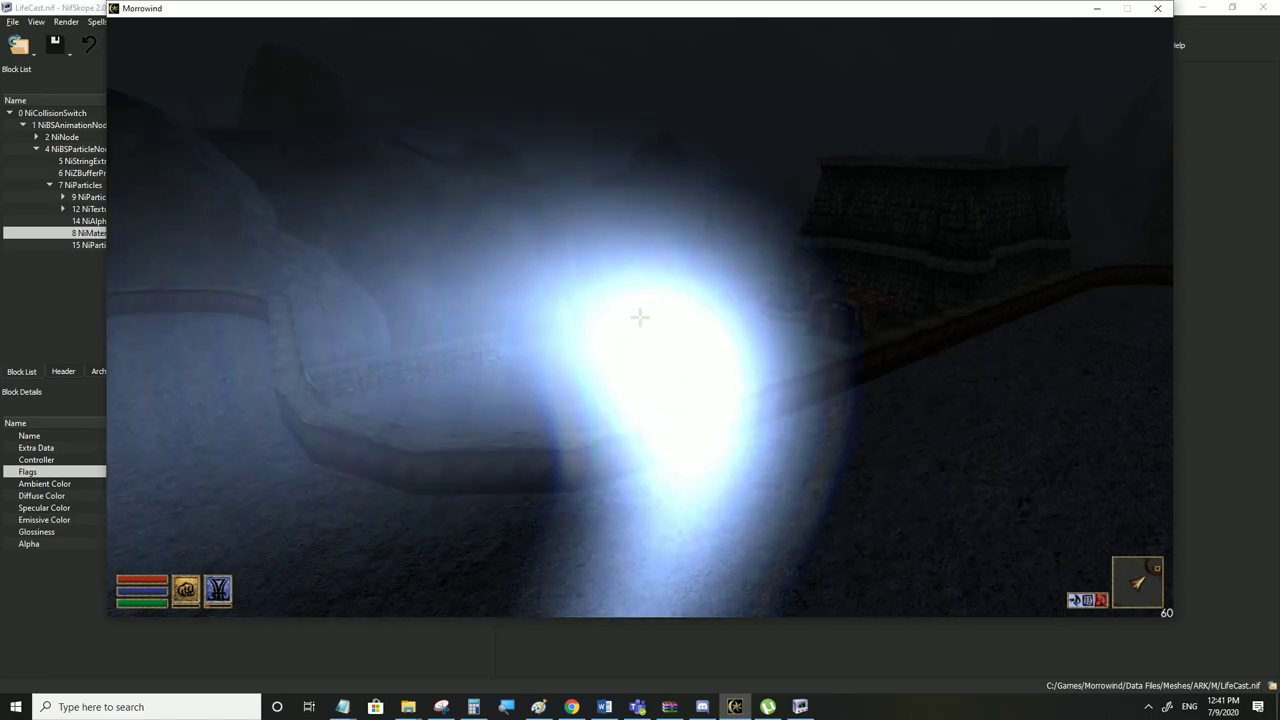
{"action": "key", "text": "Tab"}
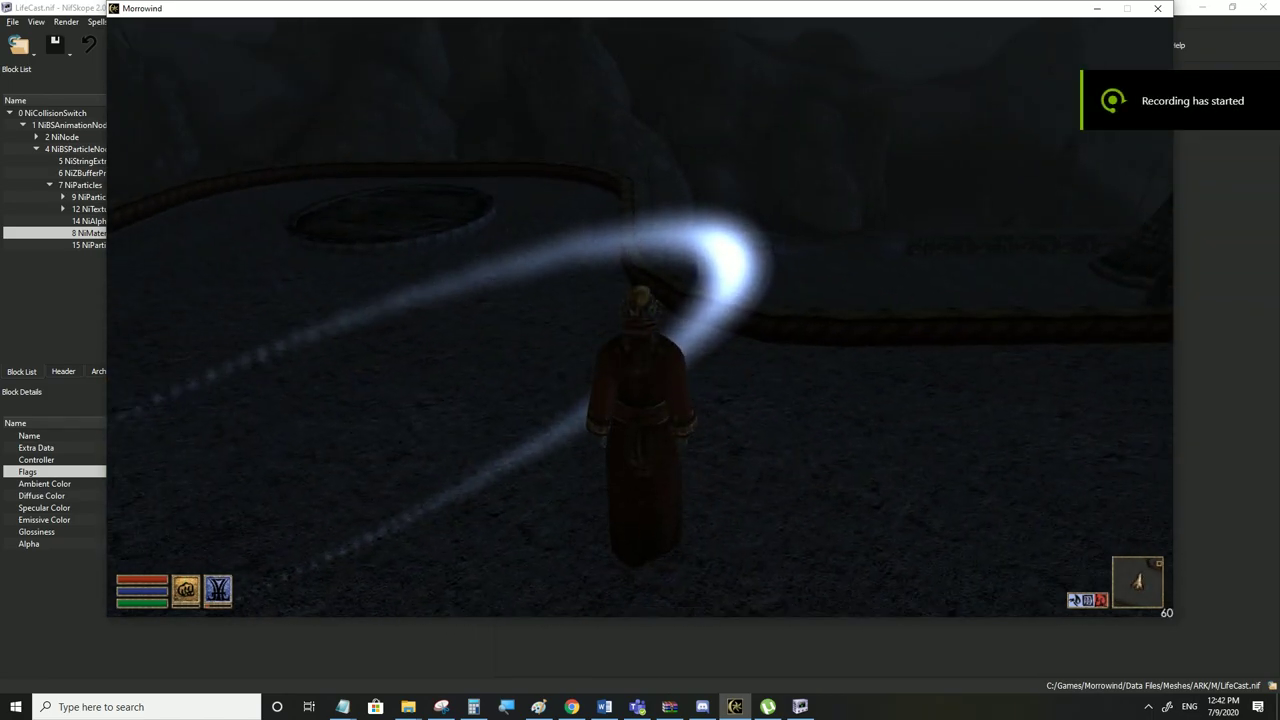
Equip the torch on the character from the inventory, then return to NifSkope
{"action": "right_click", "coordinate": [293, 216]}
{"action": "left_click", "coordinate": [342, 143]}
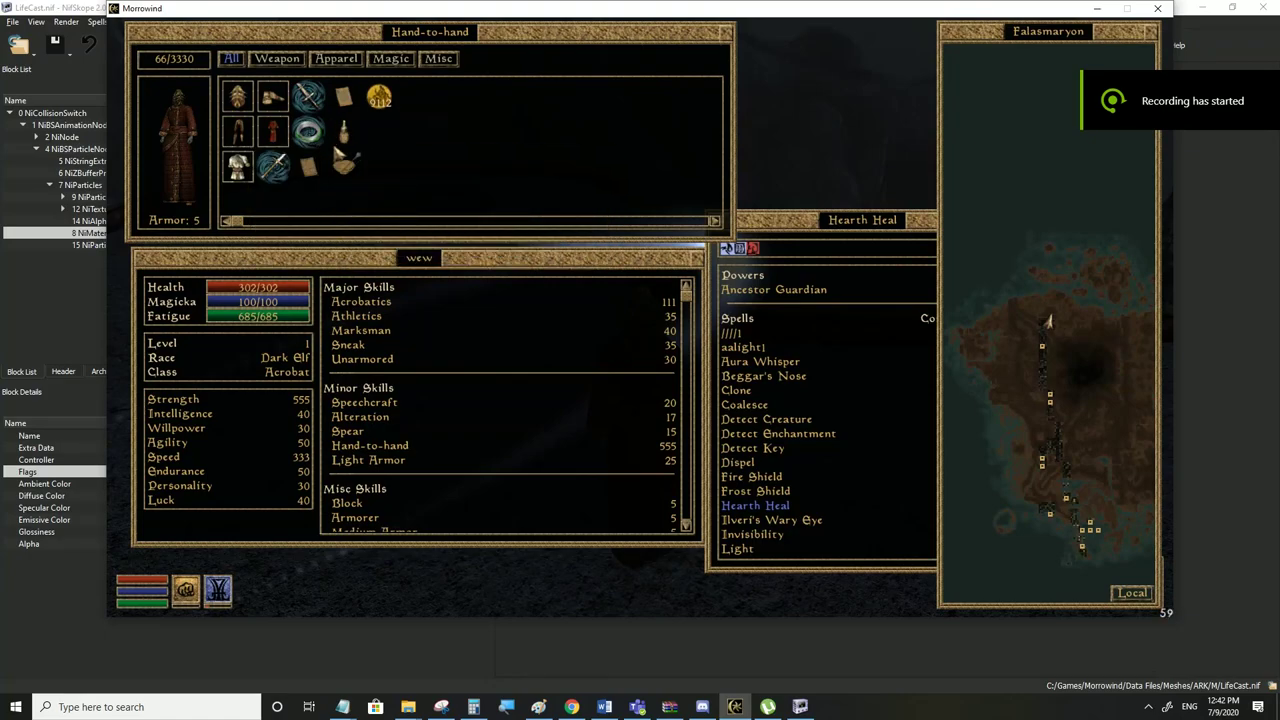
{"action": "left_click", "coordinate": [187, 147]}
{"action": "right_click", "coordinate": [184, 146]}
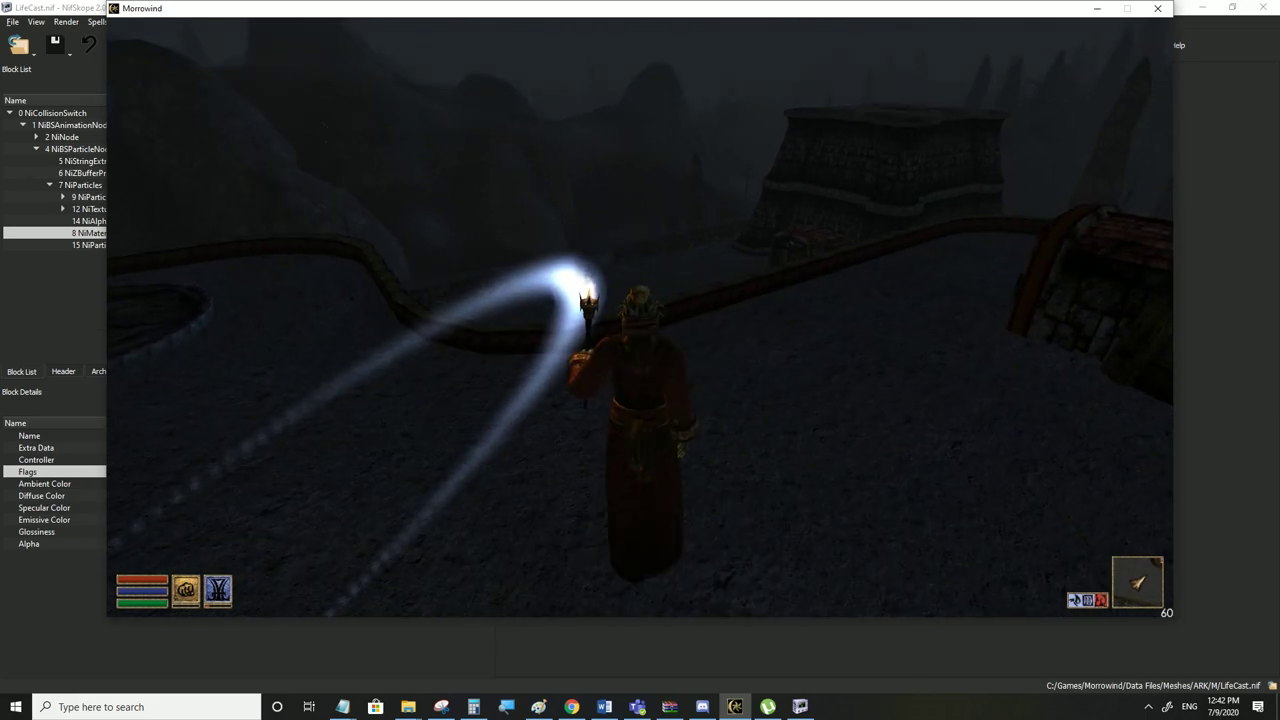
{"action": "key", "text": "alt+Tab"}
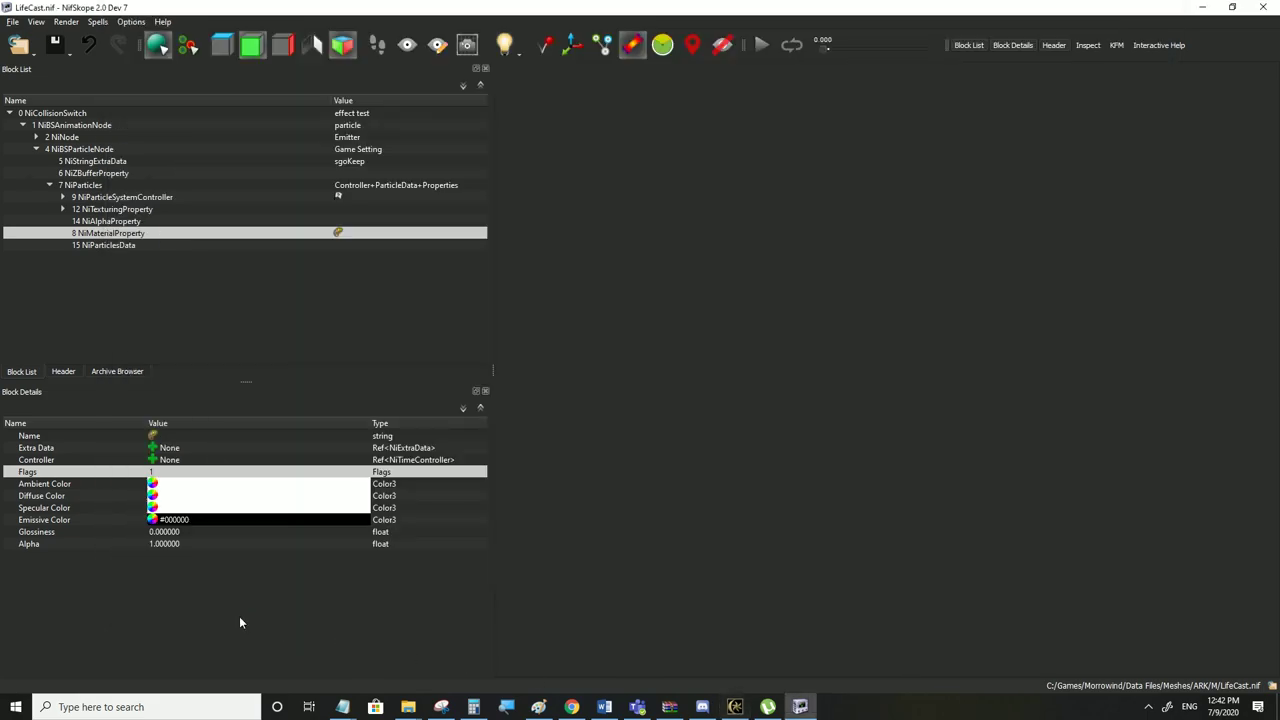
Set Ambient Color to red #ff0000, paste it into Diffuse and Specular, and save LifeCast.nif
{"action": "left_click", "coordinate": [161, 486]}
{"action": "left_click", "coordinate": [153, 486]}
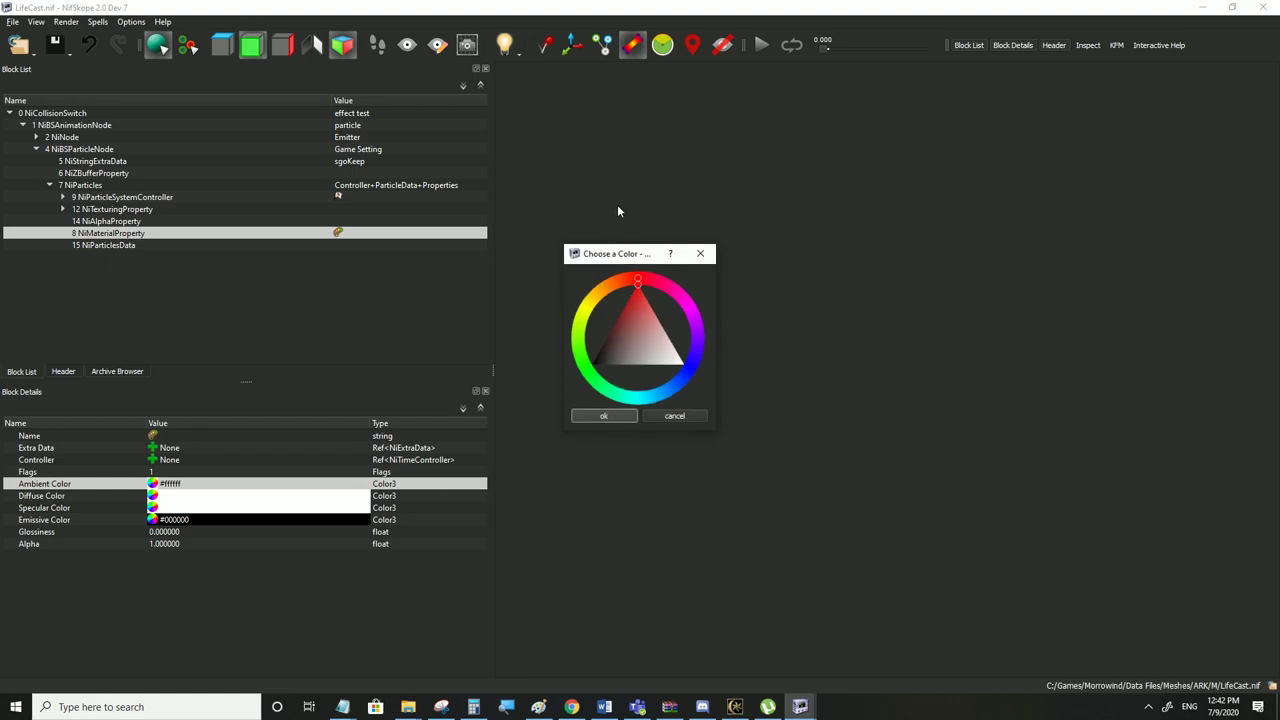
{"action": "left_click", "coordinate": [611, 415]}
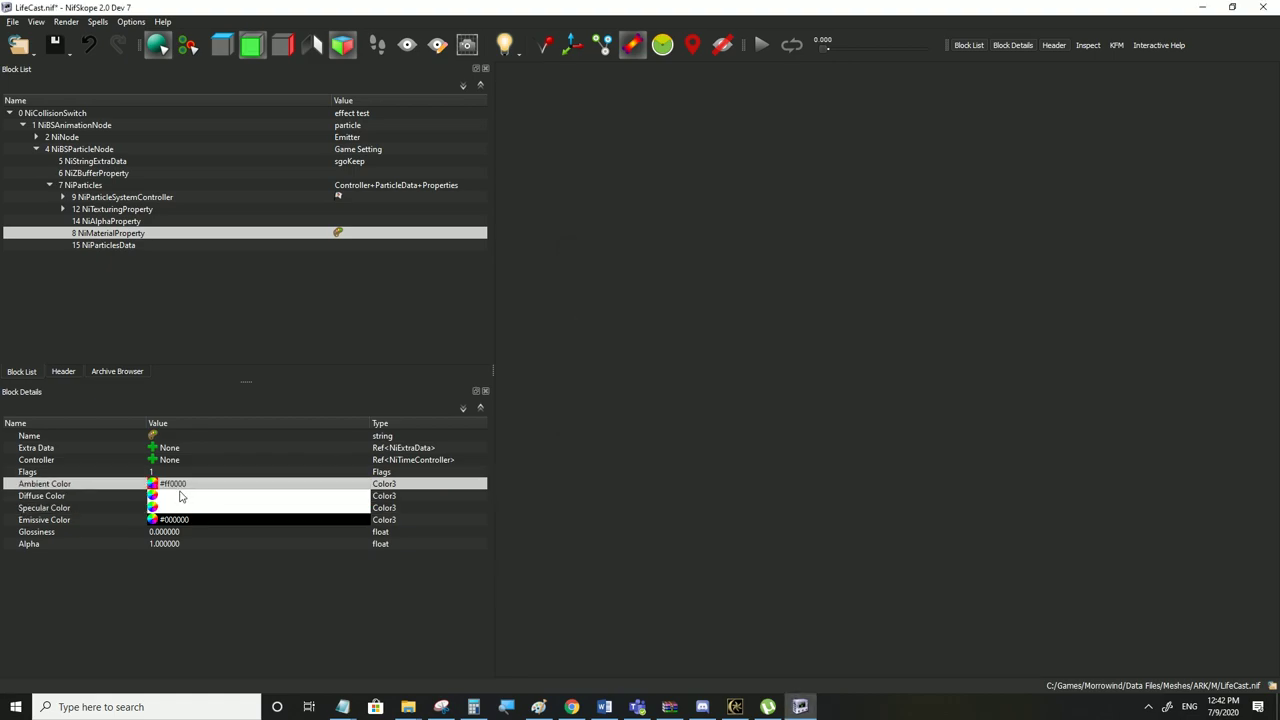
{"action": "left_click", "coordinate": [180, 493]}
{"action": "type", "text": "#ff0000"}
{"action": "left_click", "coordinate": [173, 507]}
{"action": "type", "text": "#ff0000"}
{"action": "left_click", "coordinate": [181, 488]}
{"action": "left_click", "coordinate": [17, 23]}
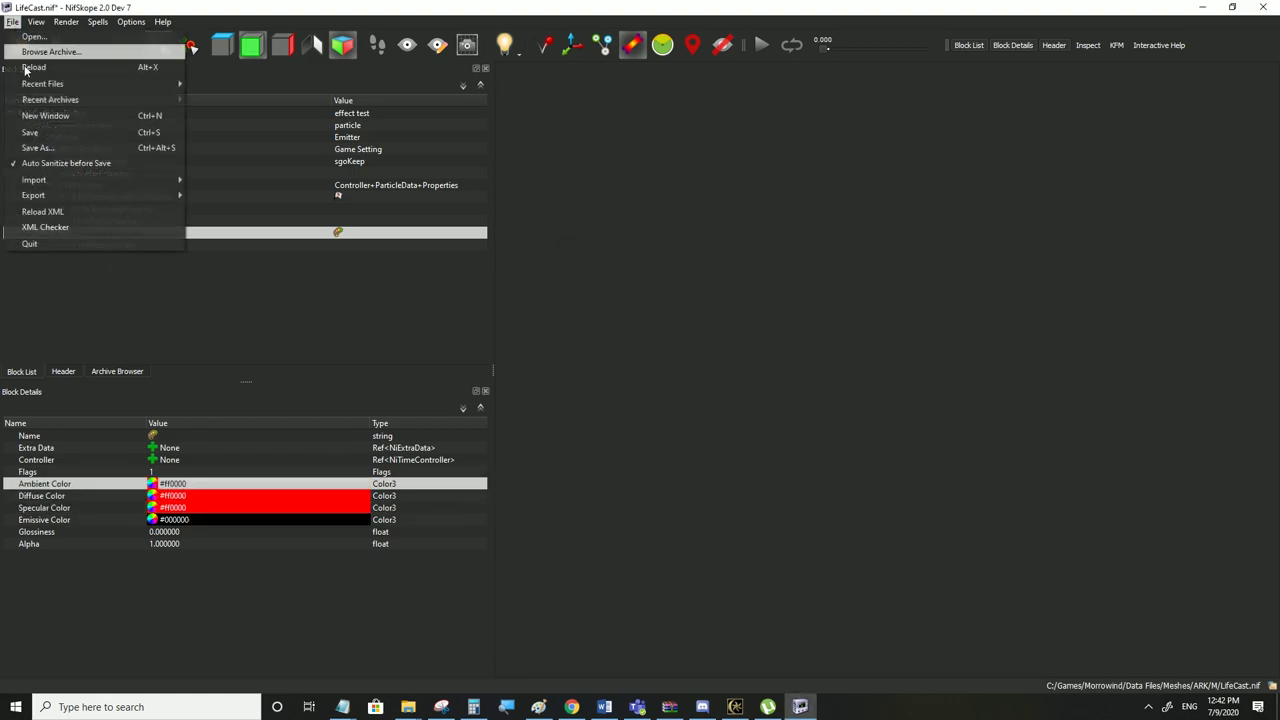
{"action": "left_click", "coordinate": [34, 132]}
Cast the spell in Morrowind to test the effect, then return to NifSkope
{"action": "left_click", "coordinate": [735, 707]}
{"action": "key", "text": "r"}
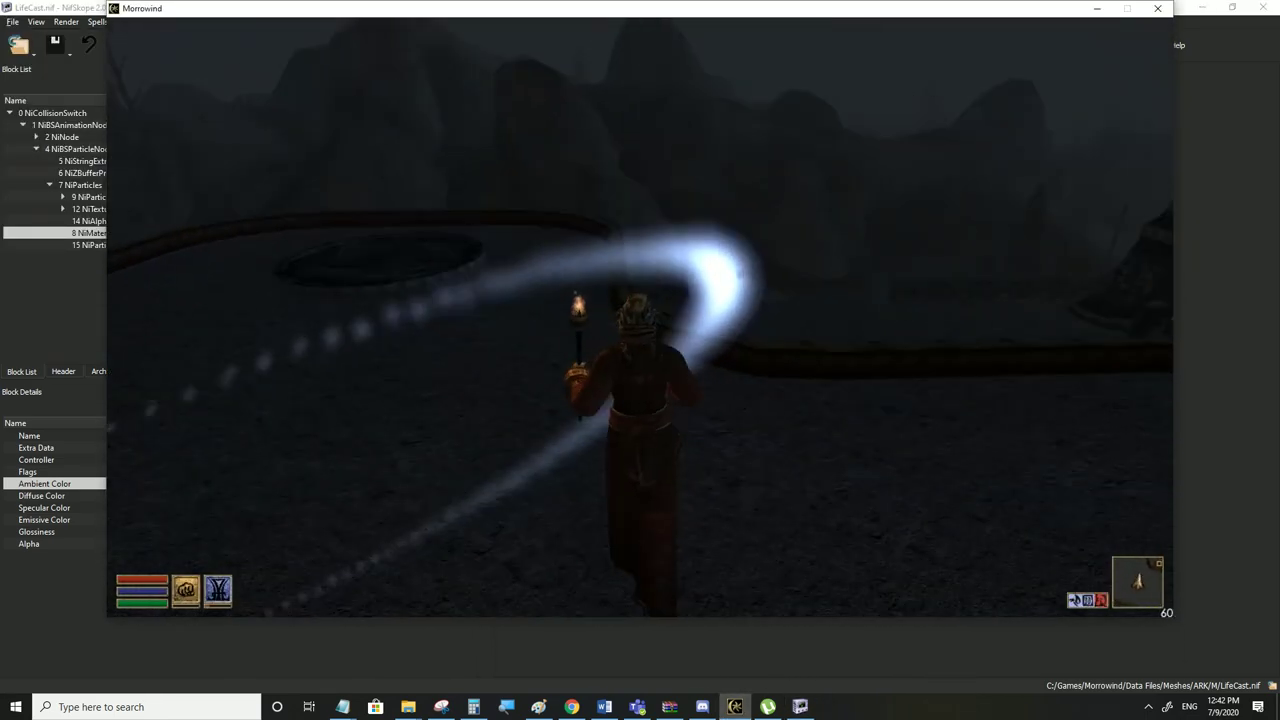
{"action": "key", "text": "alt+Tab"}
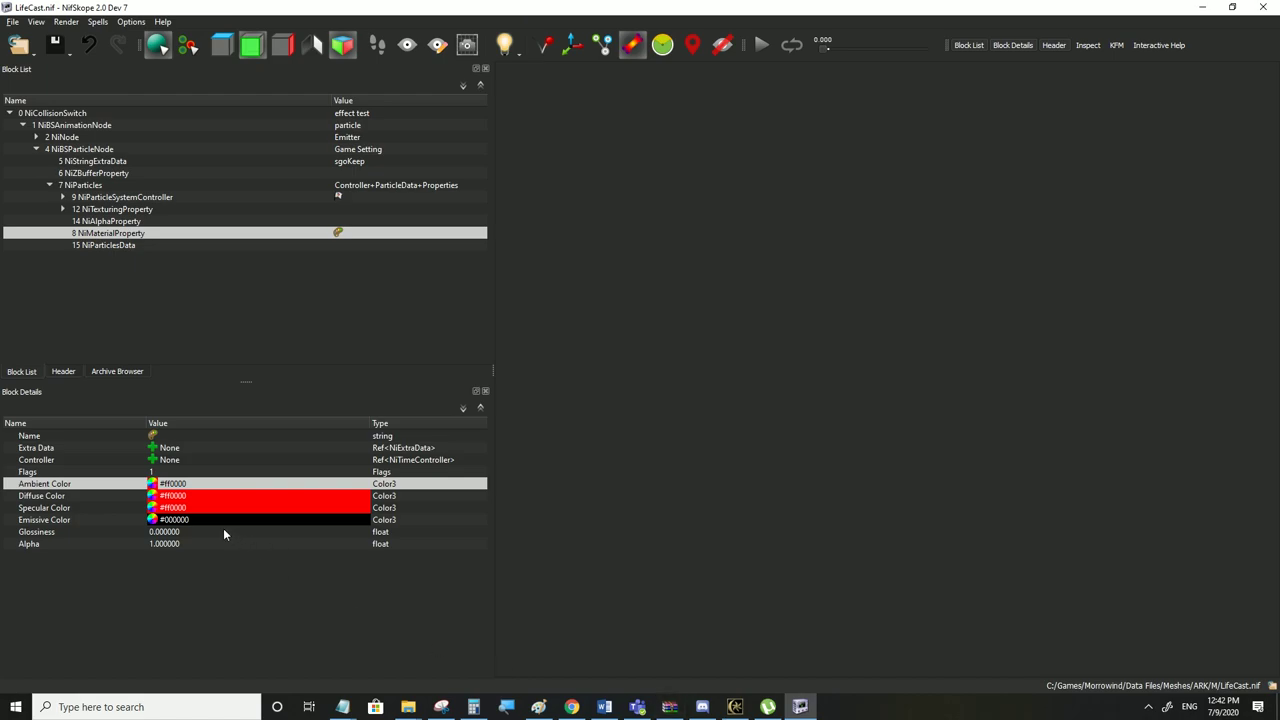
Set the material's Emissive Color to white #ffffff
{"action": "left_click", "coordinate": [175, 521]}
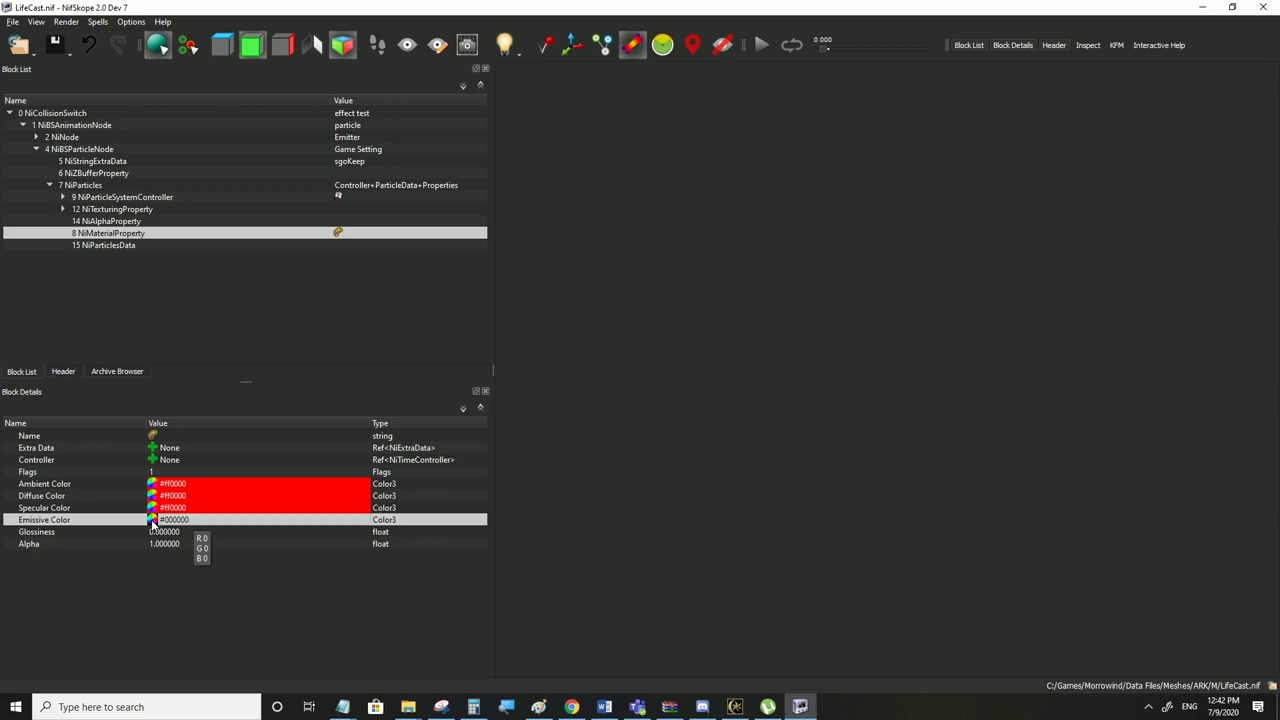
{"action": "left_click", "coordinate": [152, 521]}
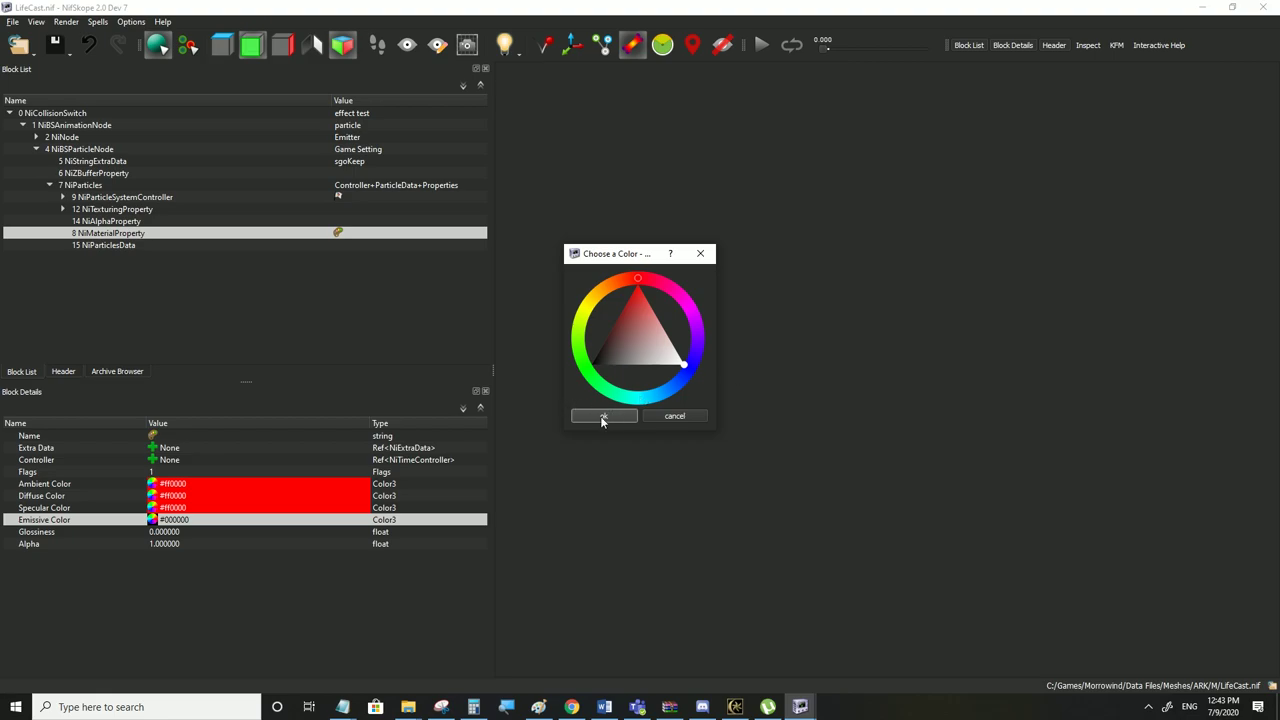
{"action": "left_click", "coordinate": [603, 416]}
{"action": "mouse_move", "coordinate": [735, 710]}
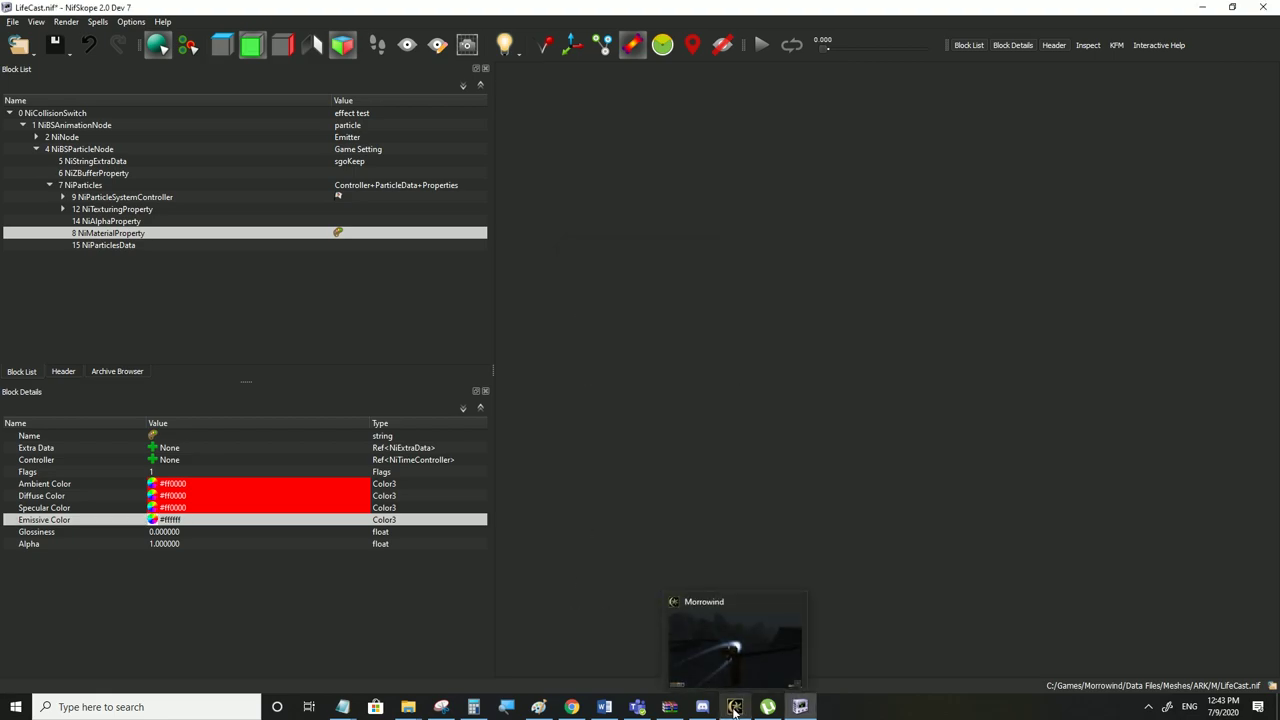
{"action": "left_click", "coordinate": [178, 510]}
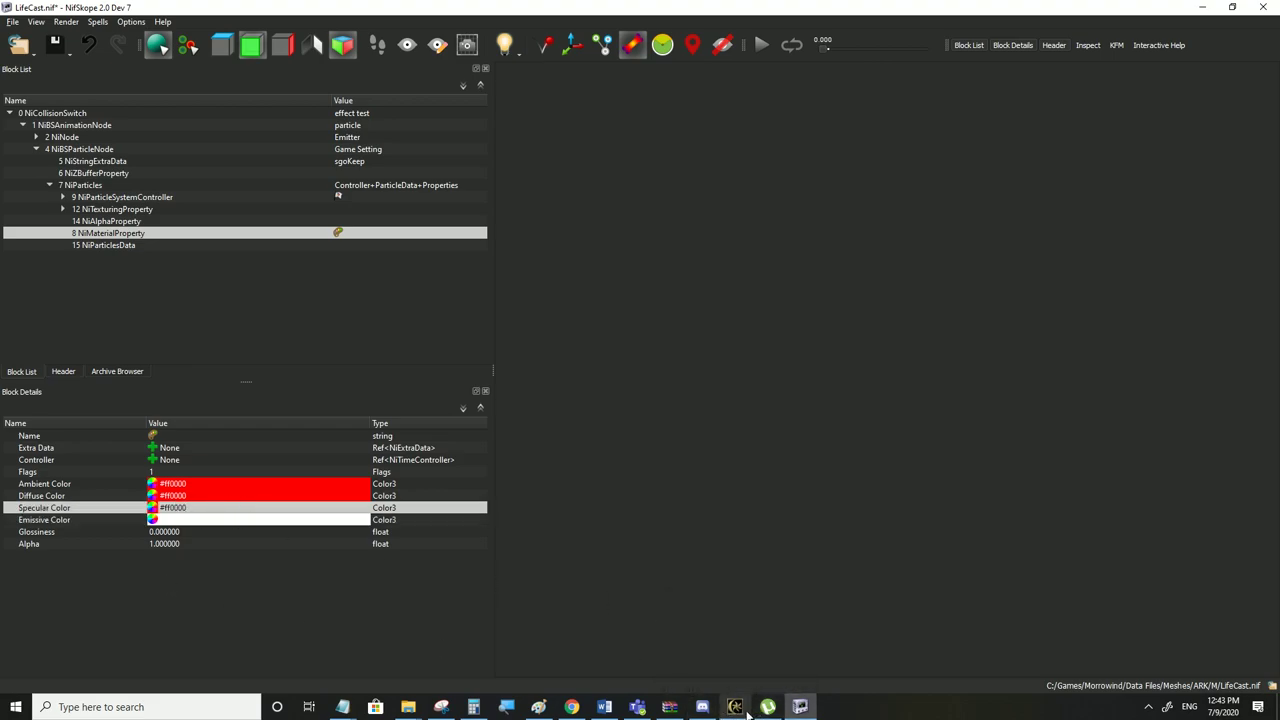
{"action": "mouse_move", "coordinate": [735, 707]}
{"action": "left_click", "coordinate": [168, 520]}
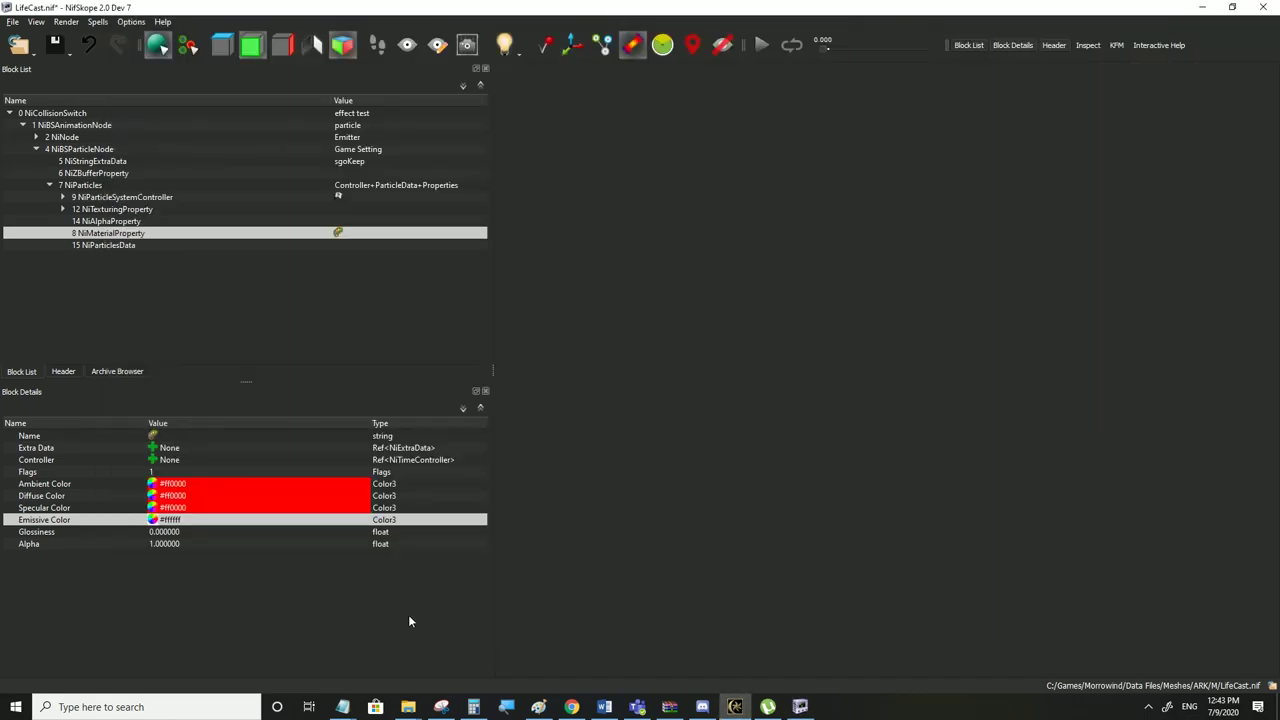
Paste white into Specular, Ambient and Diffuse colours and save LifeCast.nif
{"action": "left_click", "coordinate": [190, 508]}
{"action": "type", "text": "#ffffff"}
{"action": "left_click_drag", "start_coordinate": [190, 497], "coordinate": [189, 486]}
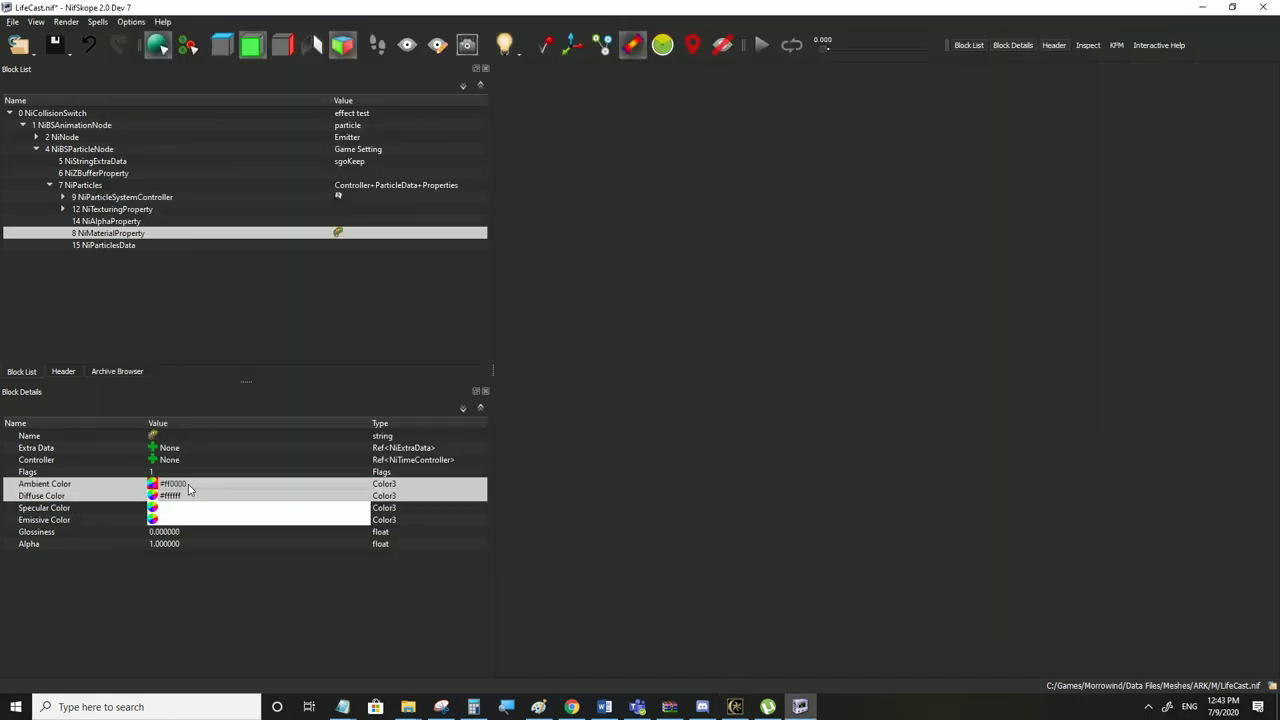
{"action": "type", "text": "#ffffff #ffffff"}
{"action": "left_click", "coordinate": [185, 509]}
{"action": "left_click", "coordinate": [185, 522]}
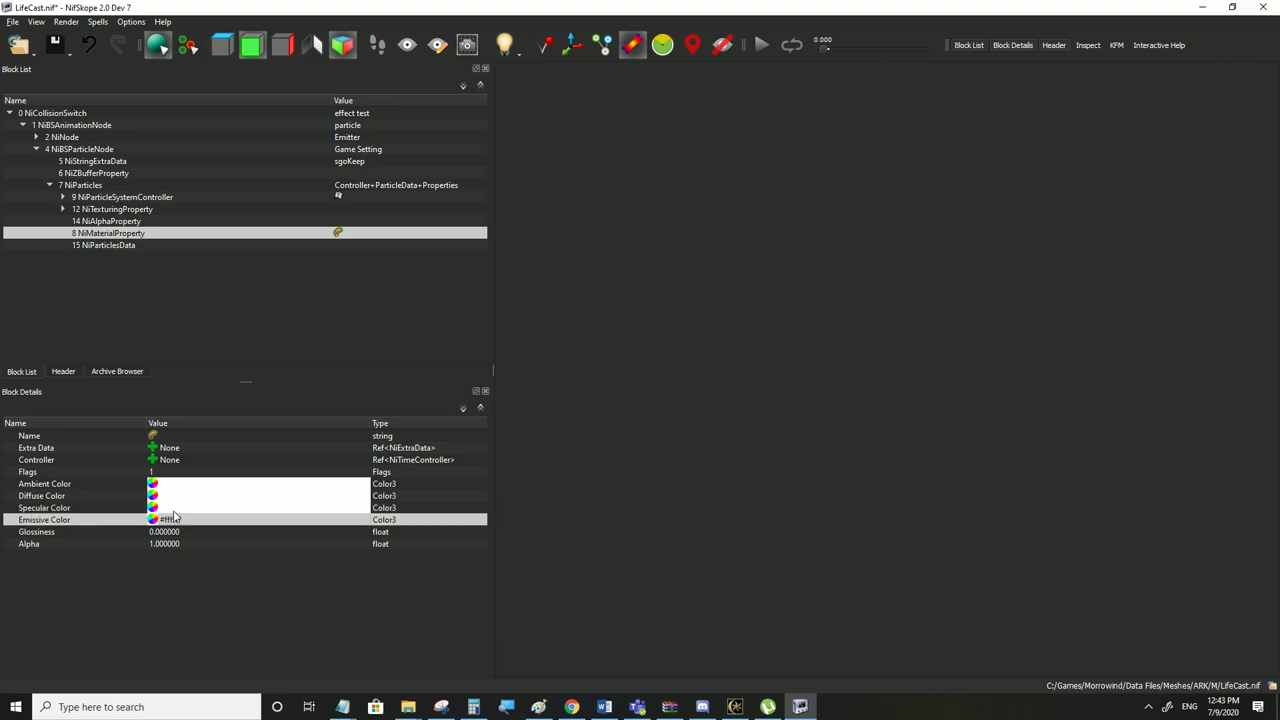
{"action": "left_click", "coordinate": [174, 509]}
{"action": "left_click", "coordinate": [12, 22]}
{"action": "left_click", "coordinate": [38, 132]}
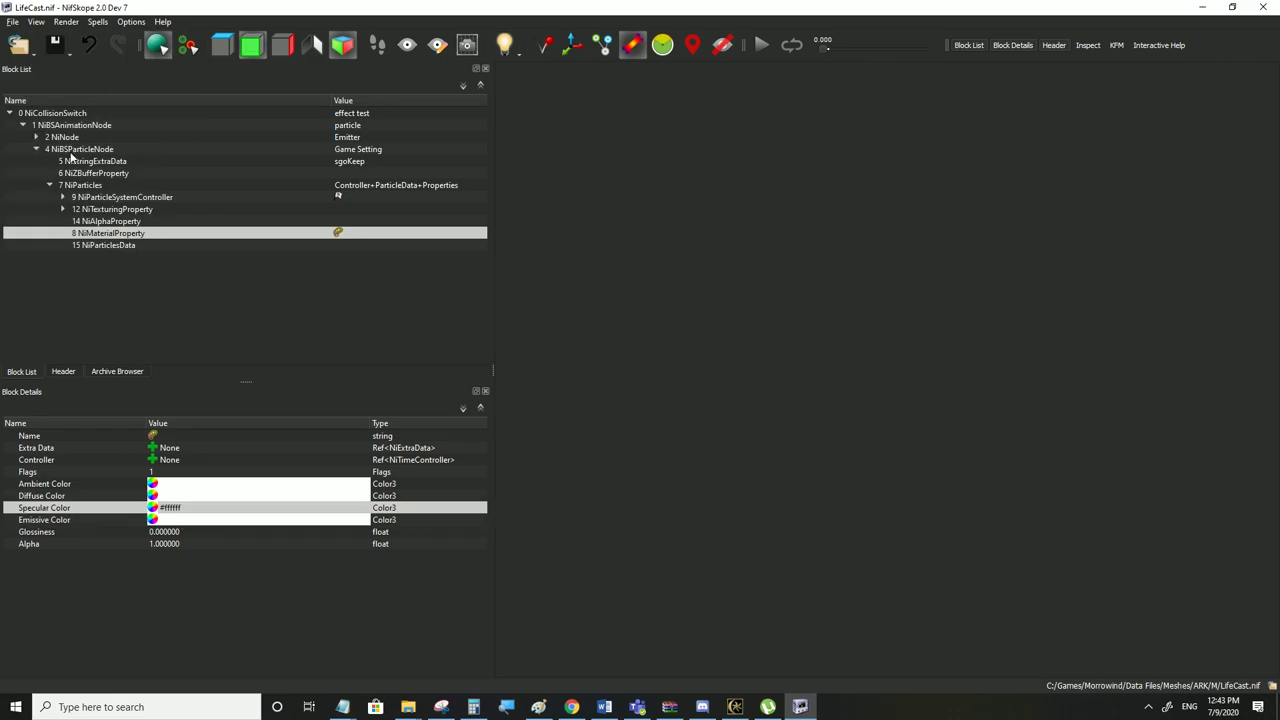
{"action": "left_click", "coordinate": [735, 707]}
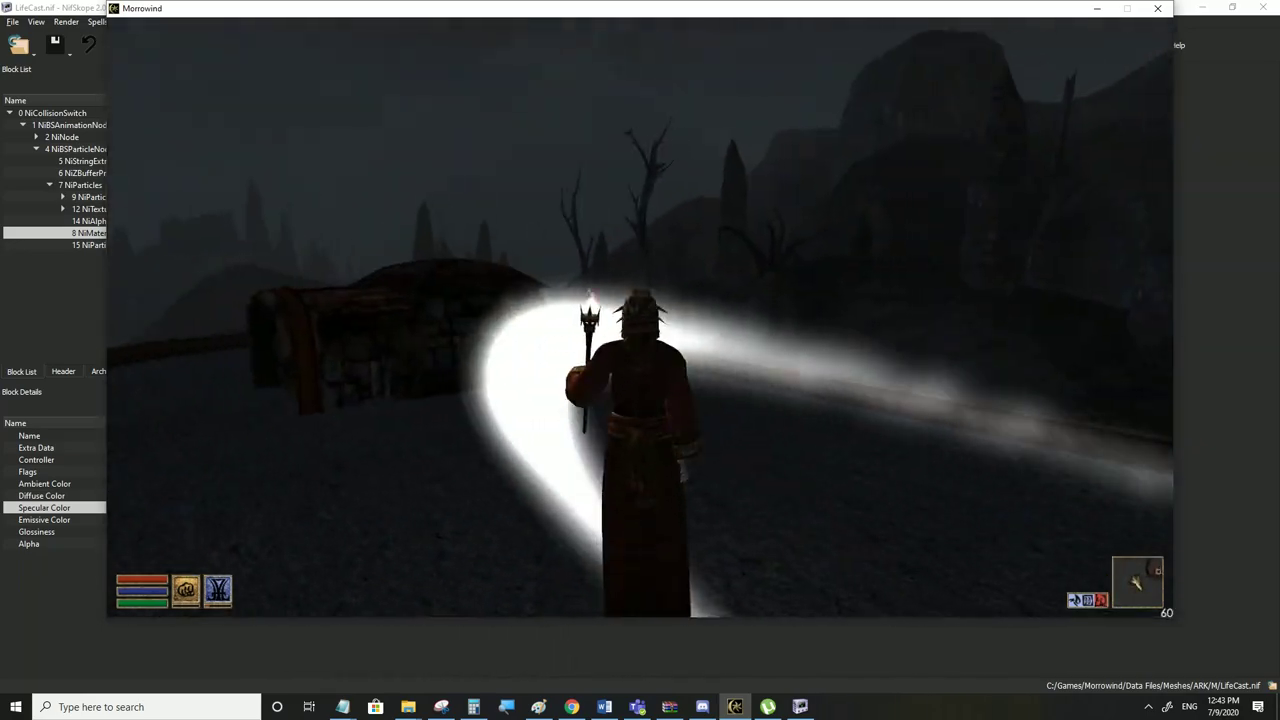
Run forward in Morrowind to view the bright white particle trail
{"action": "key", "text": "w"}
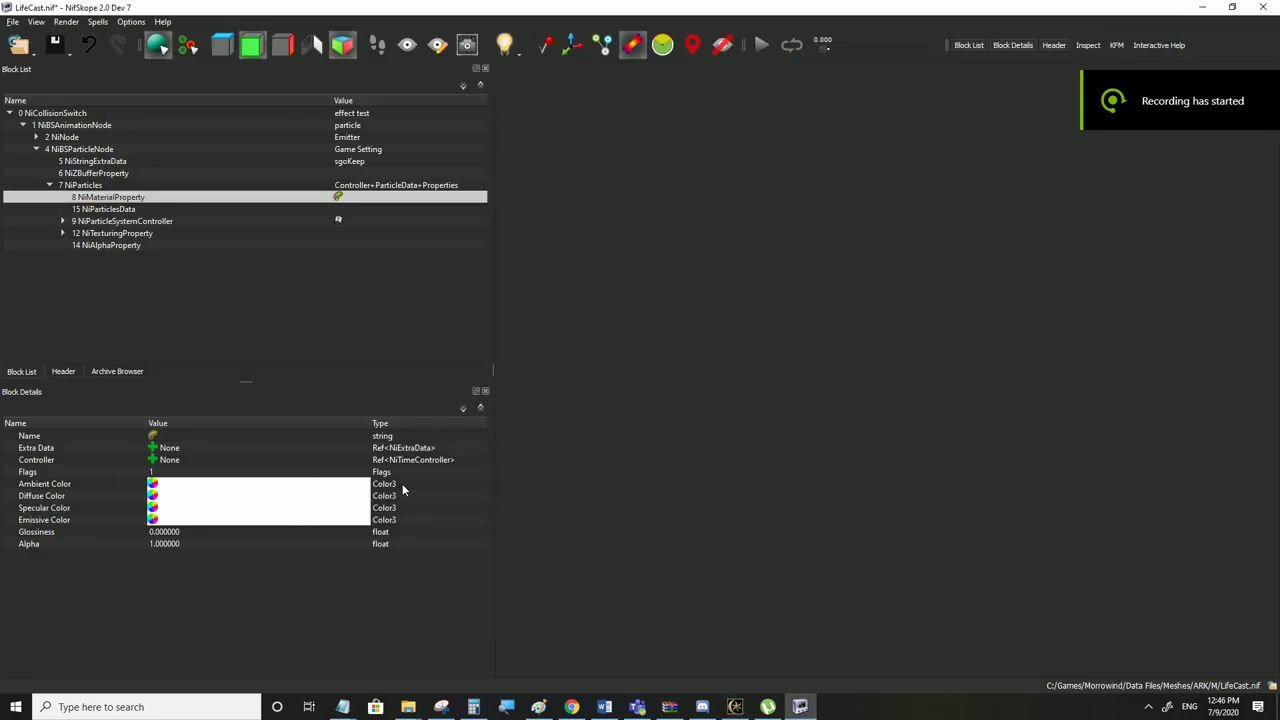
Attach a NiMaterialColorController to the material, save LifeCast.nif, and show its fields
{"action": "left_click", "coordinate": [155, 460]}
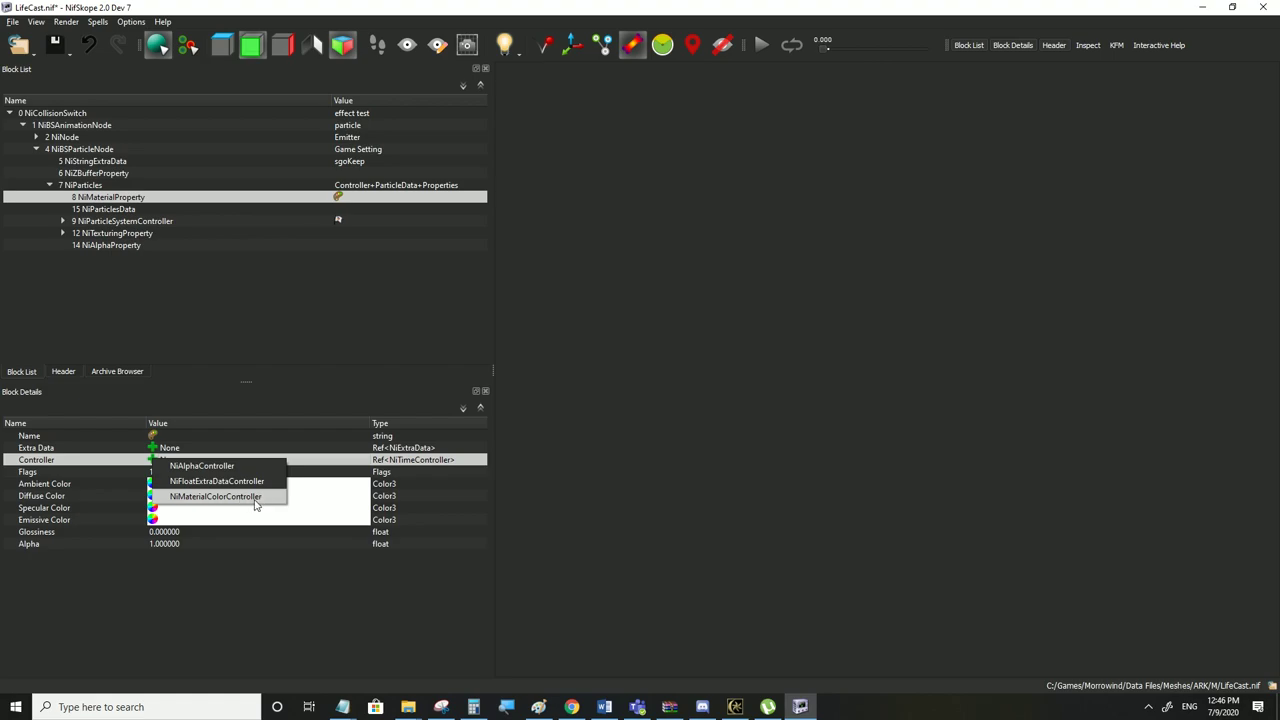
{"action": "left_click", "coordinate": [216, 497]}
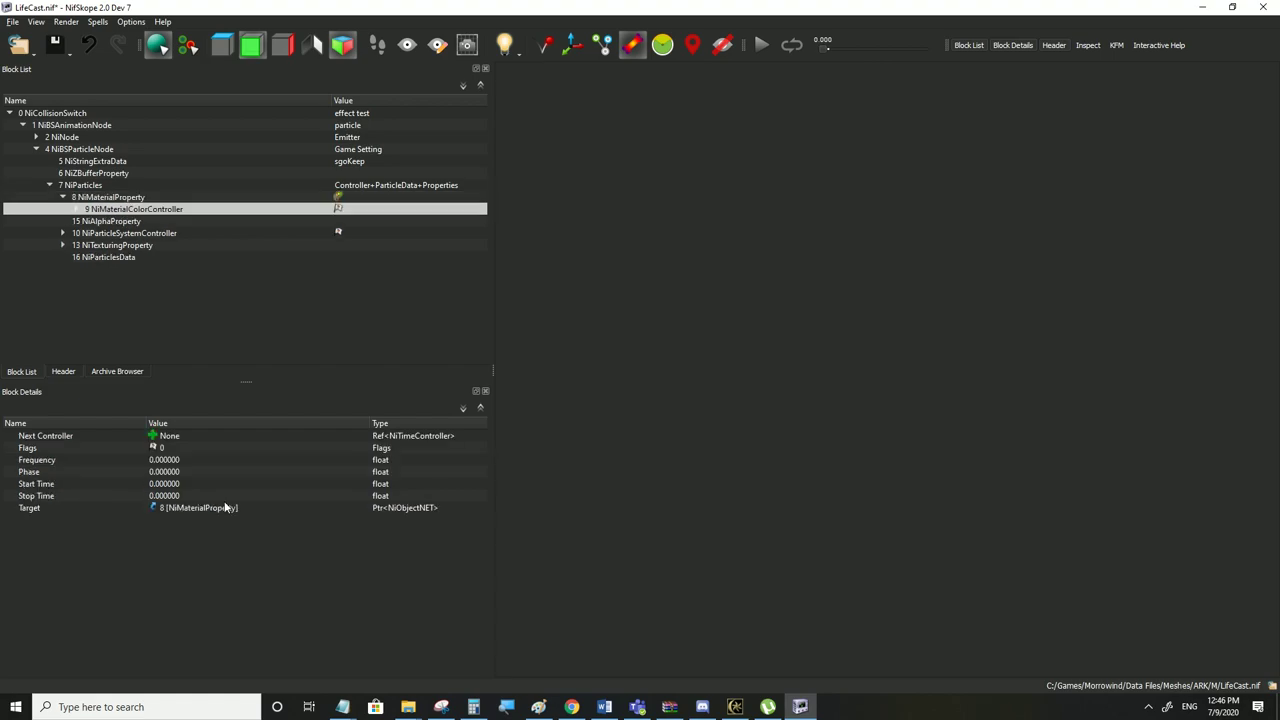
{"action": "left_click", "coordinate": [12, 21]}
{"action": "left_click", "coordinate": [40, 131]}
{"action": "left_click", "coordinate": [95, 197]}
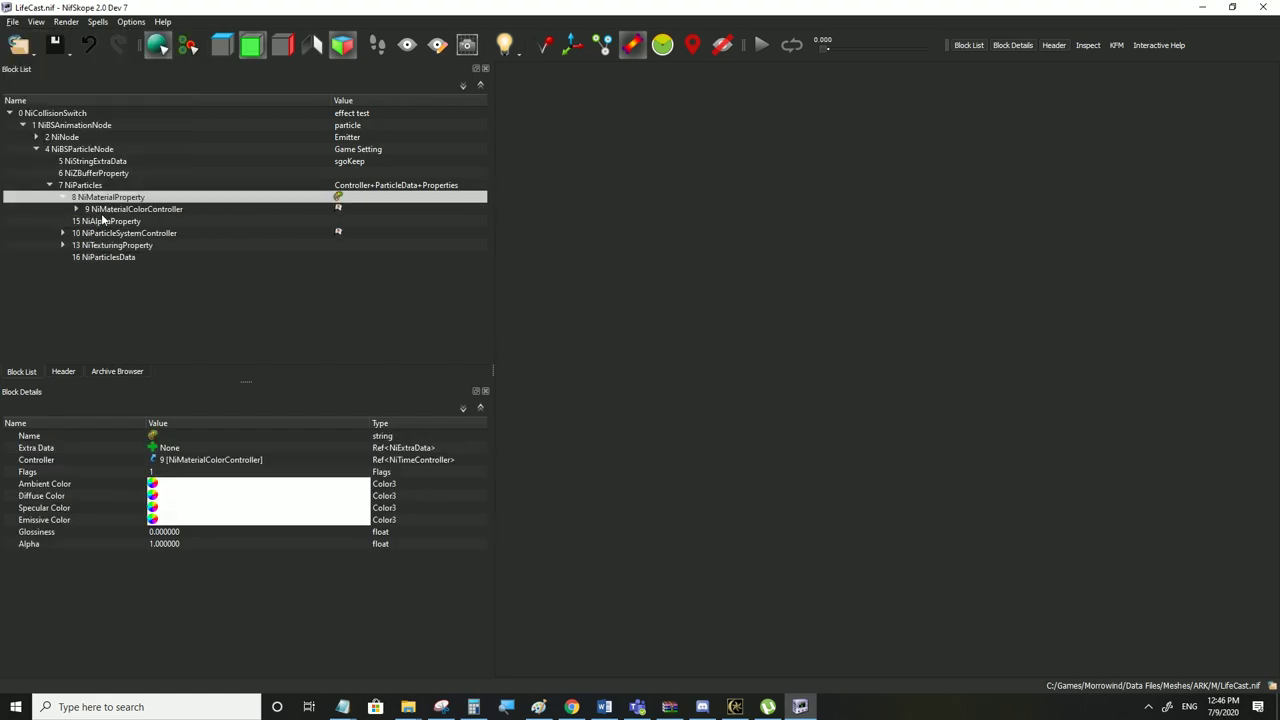
{"action": "left_click", "coordinate": [102, 211]}
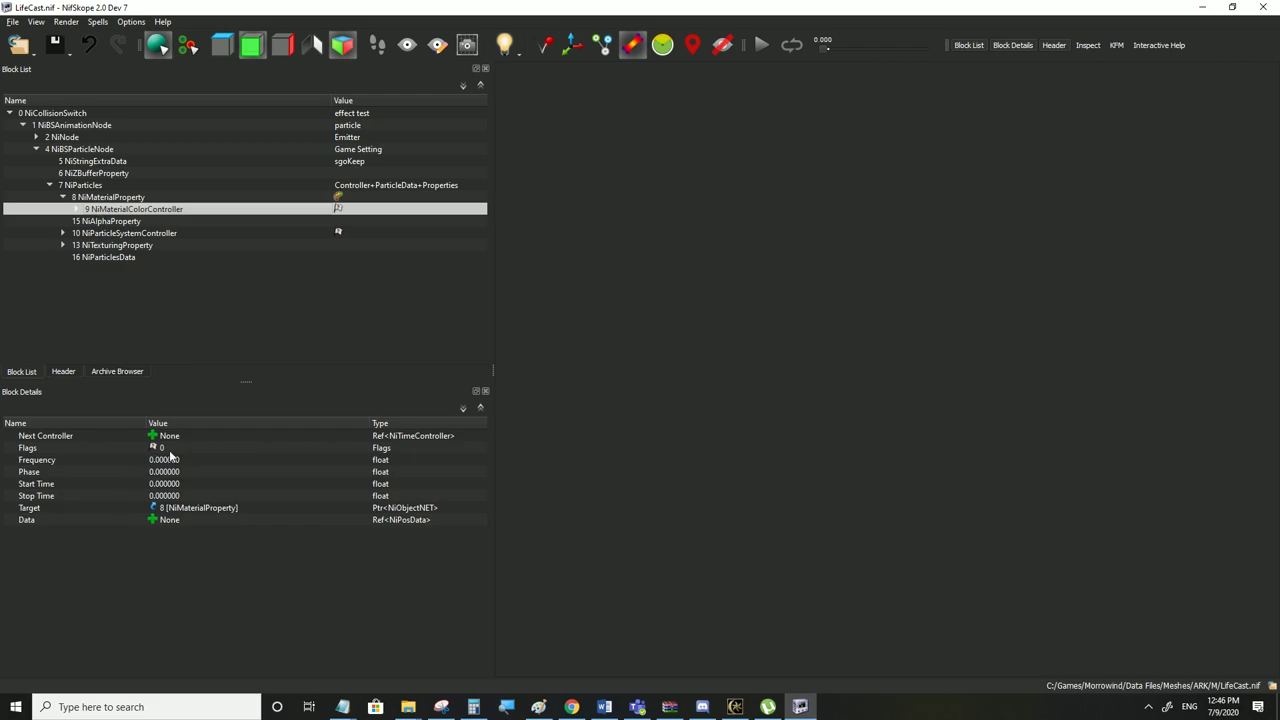
{"action": "left_click", "coordinate": [71, 449]}
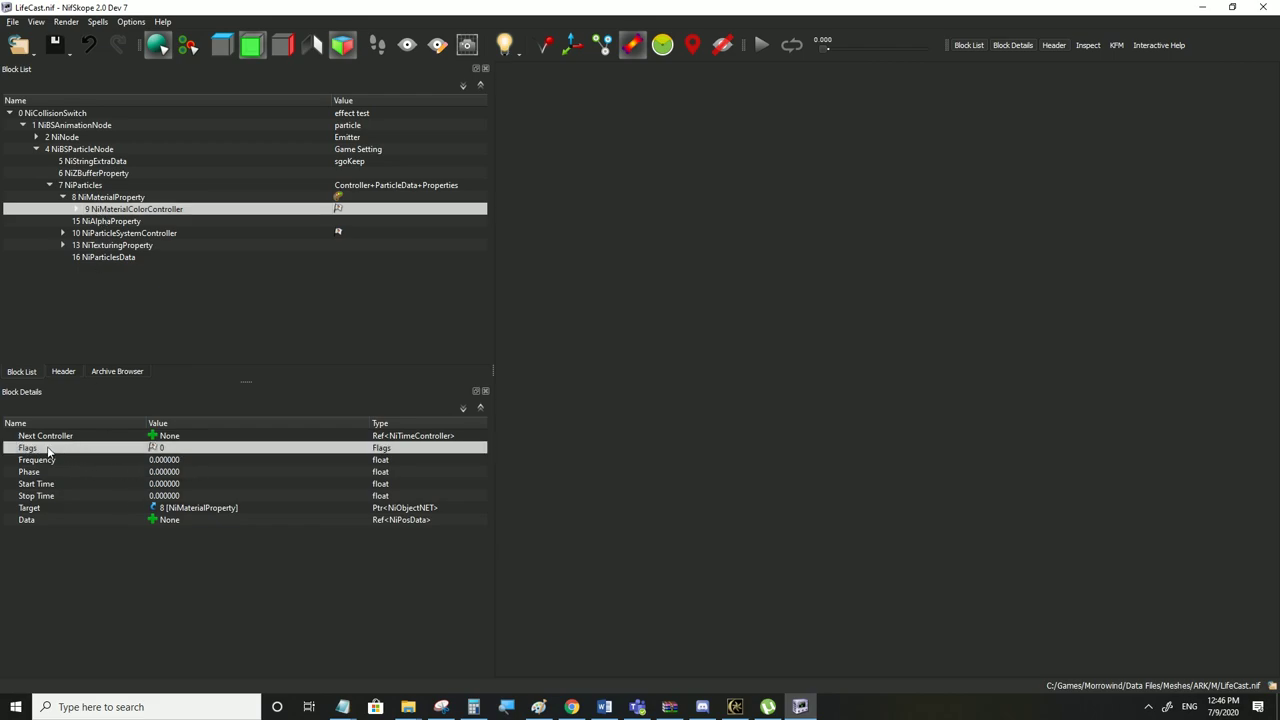
Leave the particle controller's Loop Mode at Cycle, then reselect the NiMaterialColorController
{"action": "left_click", "coordinate": [97, 234]}
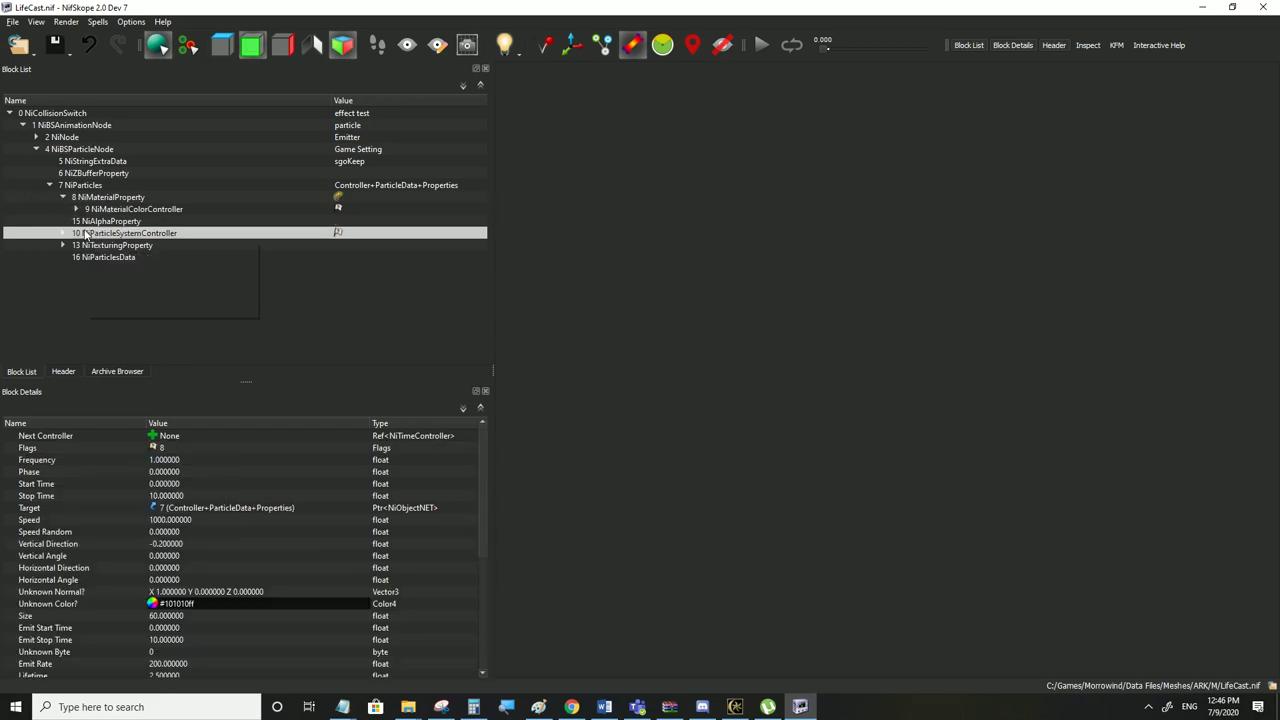
{"action": "left_click", "coordinate": [50, 451]}
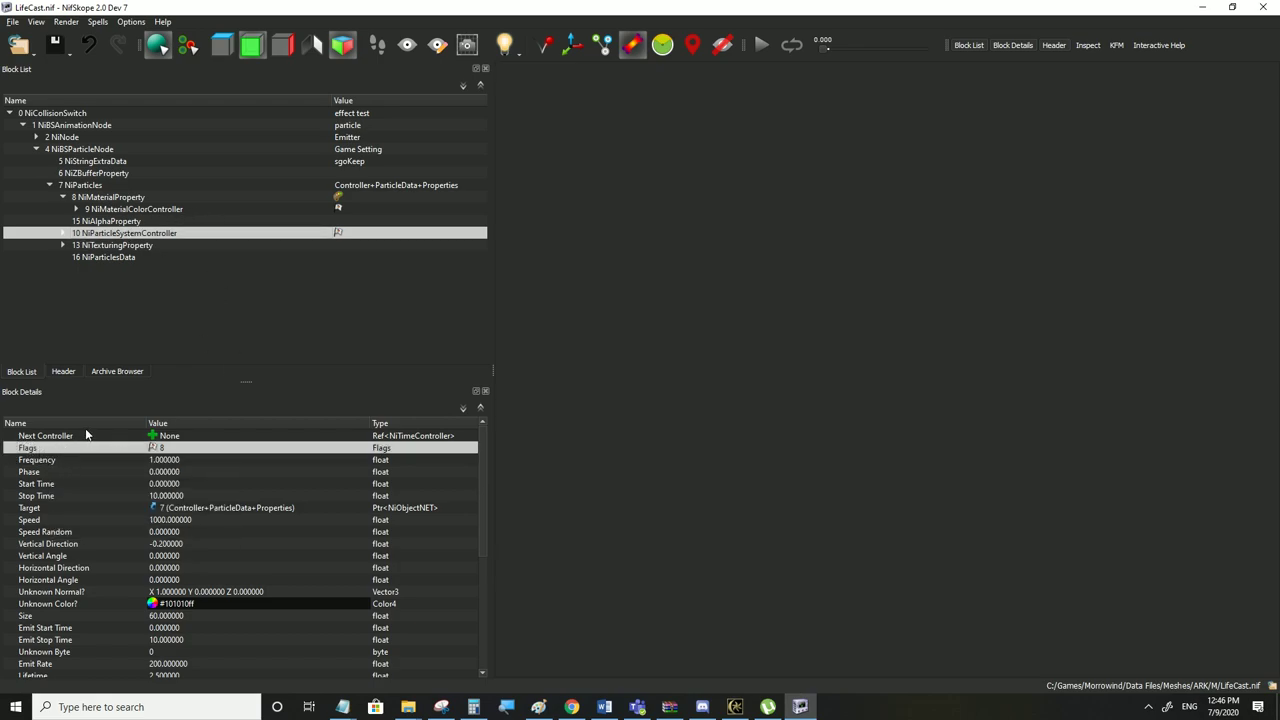
{"action": "double_click", "coordinate": [153, 451]}
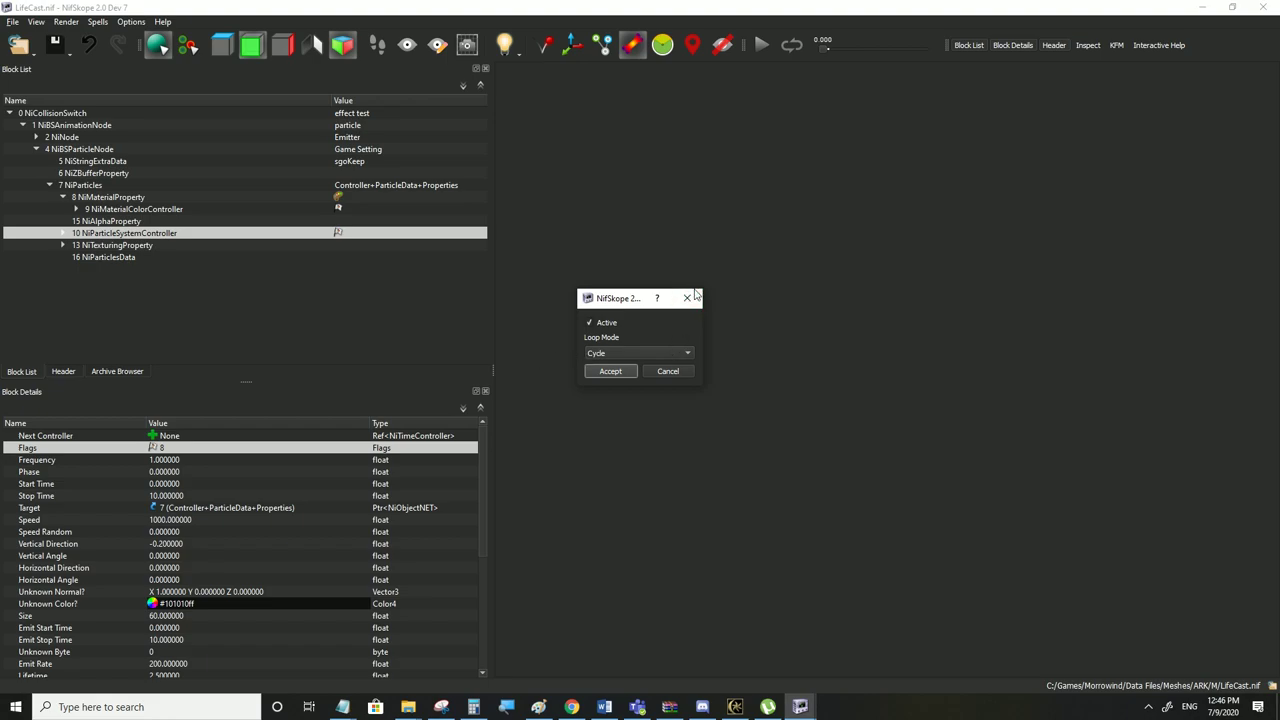
{"action": "left_click", "coordinate": [605, 355]}
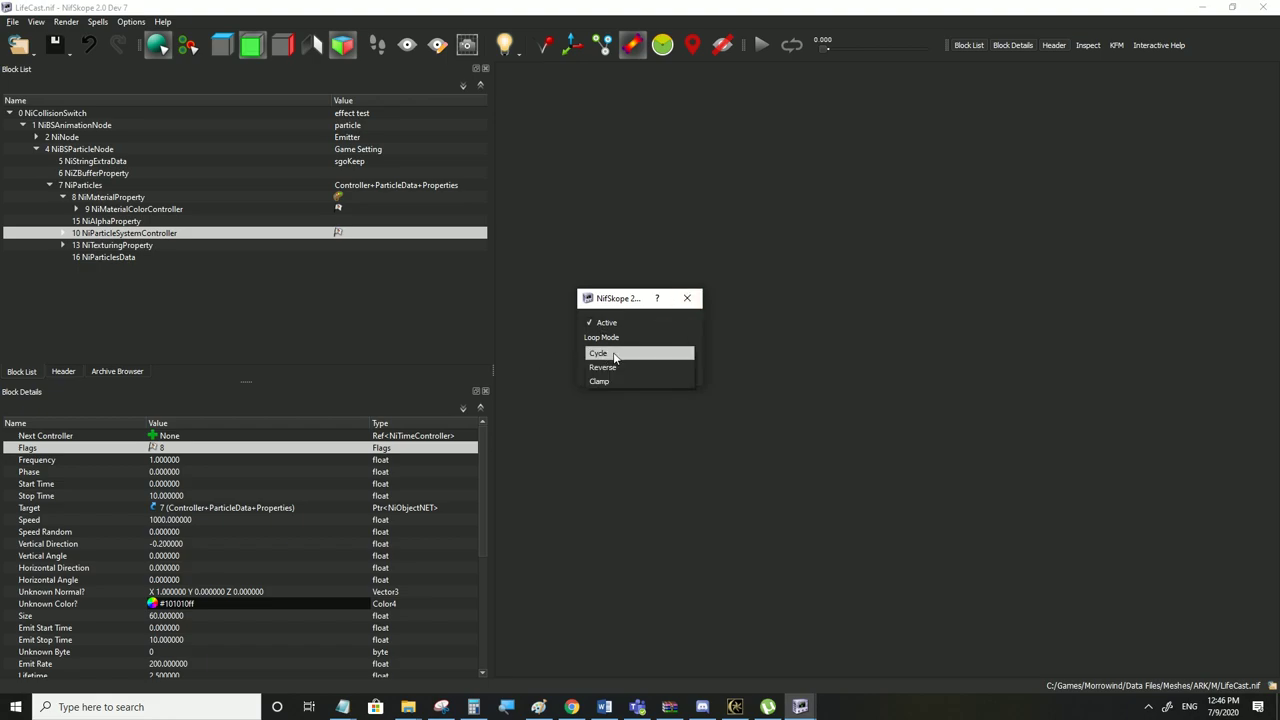
{"action": "left_click", "coordinate": [620, 353]}
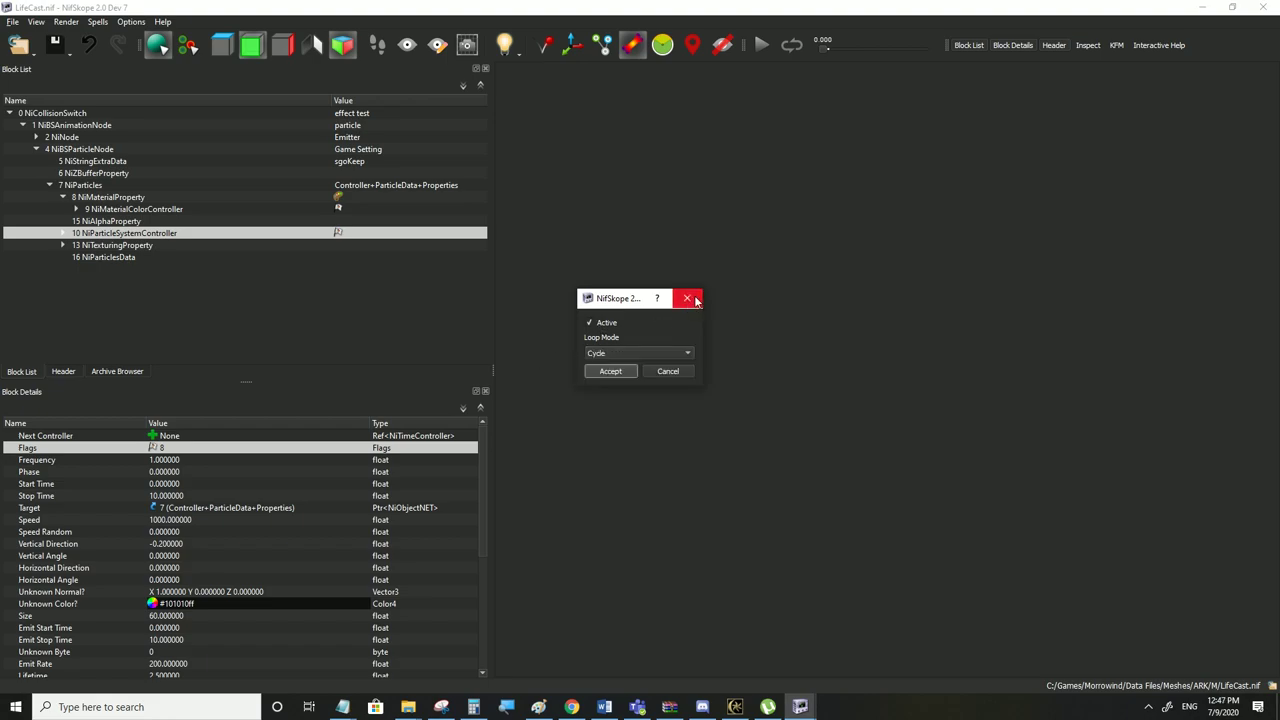
{"action": "left_click", "coordinate": [688, 299]}
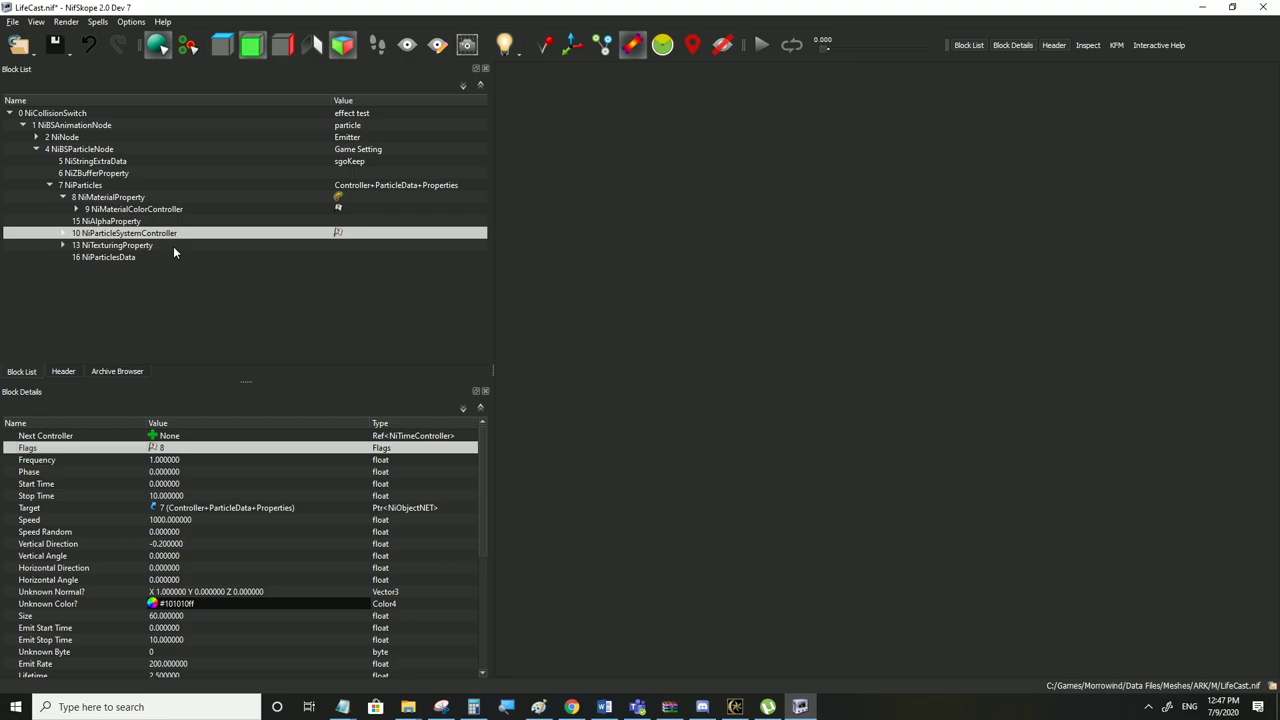
{"action": "left_click", "coordinate": [89, 210]}
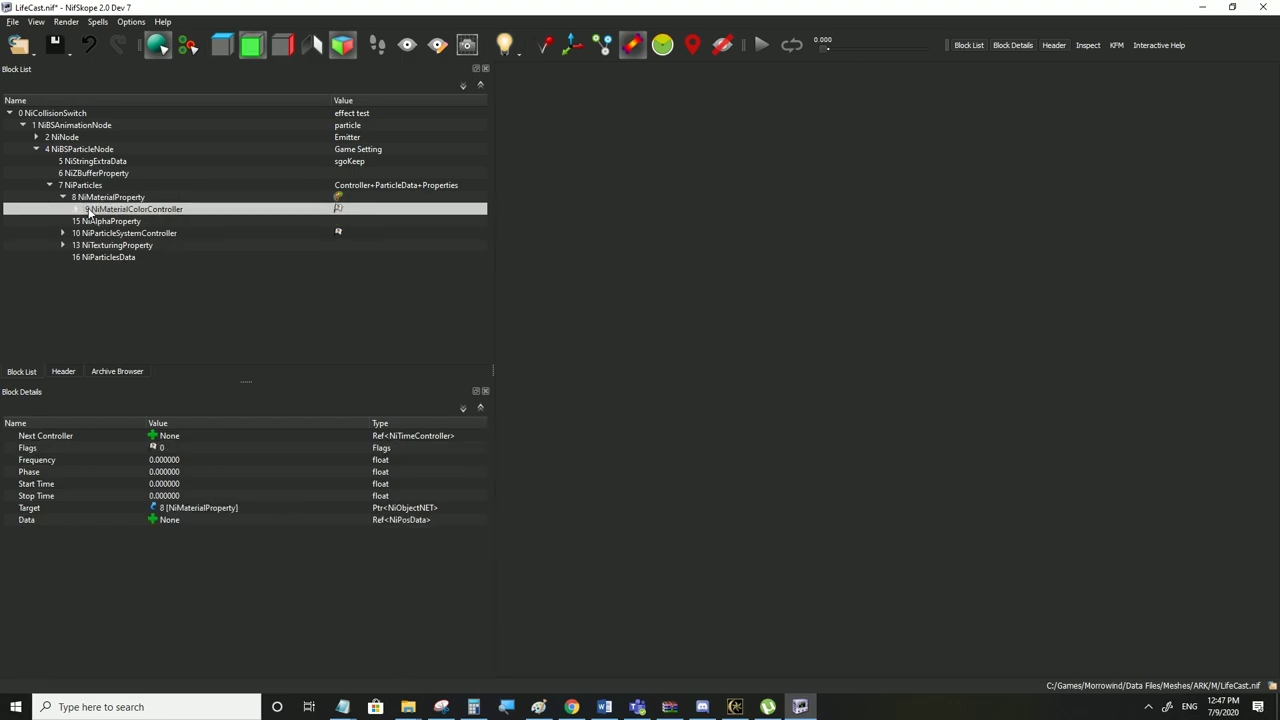
Set the colour controller's Target Color to Emissive with Cycle loop mode, giving flags 56
{"action": "left_click", "coordinate": [155, 448]}
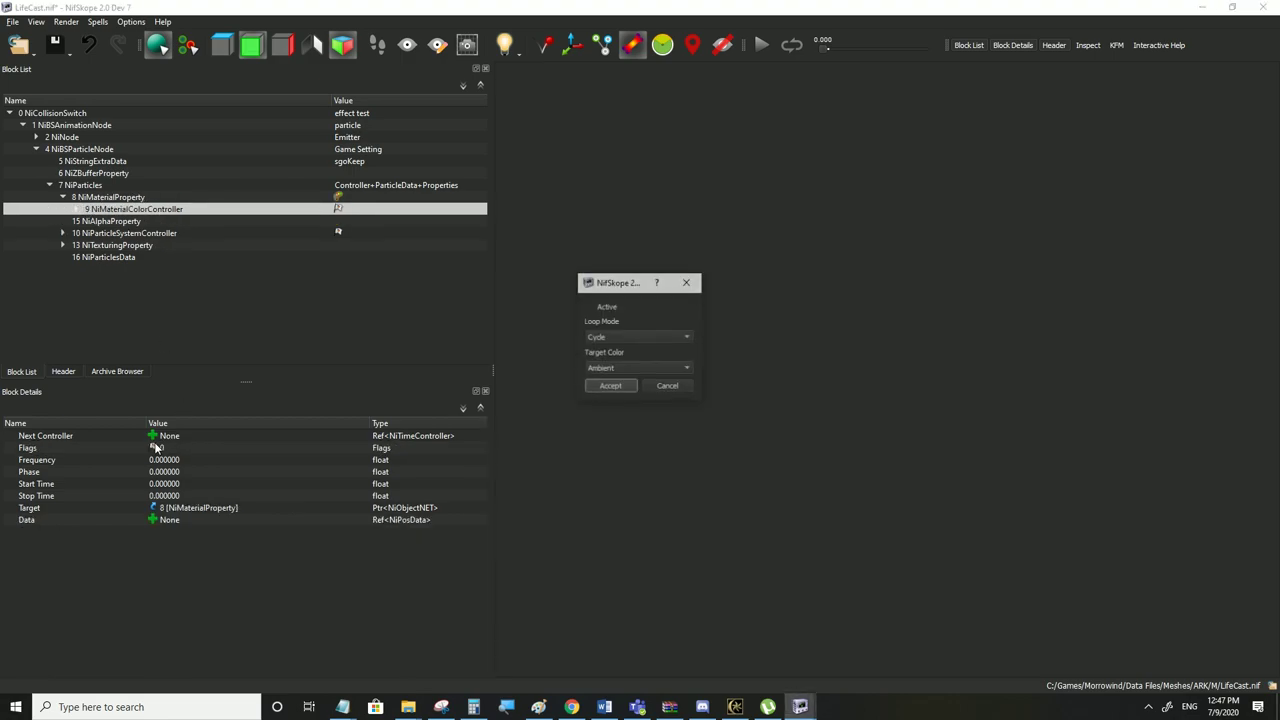
{"action": "left_click", "coordinate": [640, 340]}
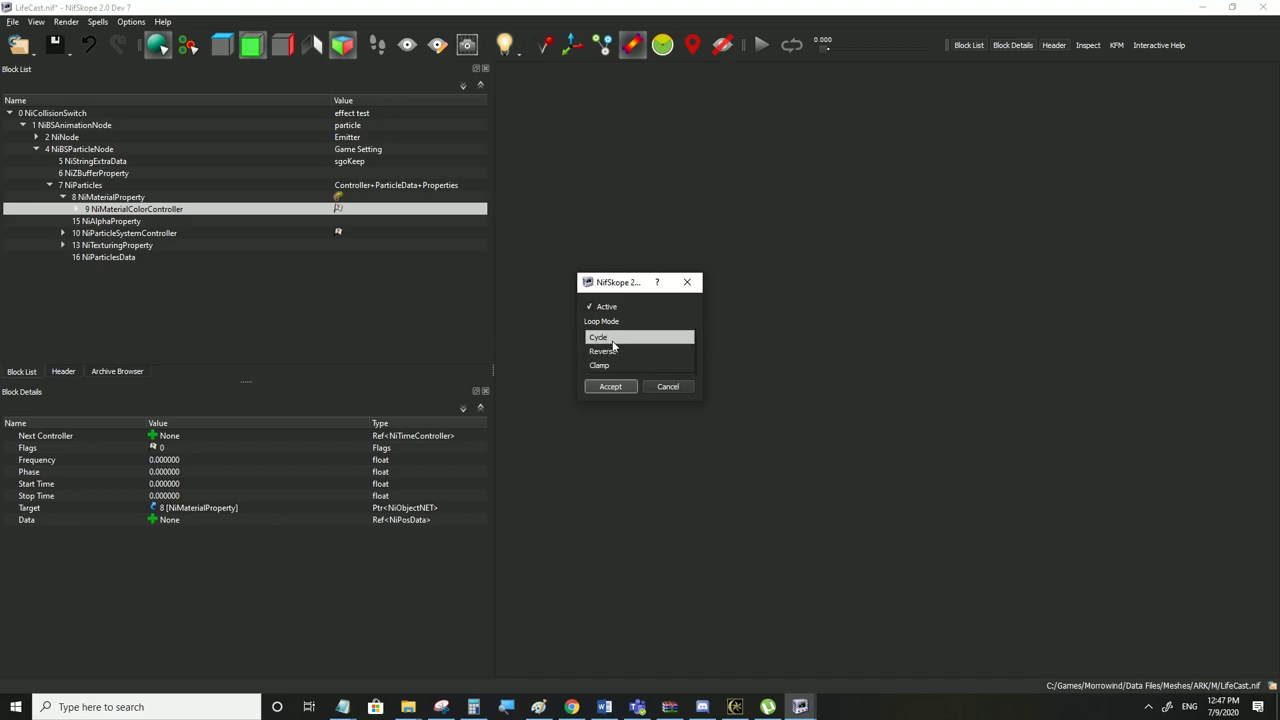
{"action": "left_click", "coordinate": [613, 340]}
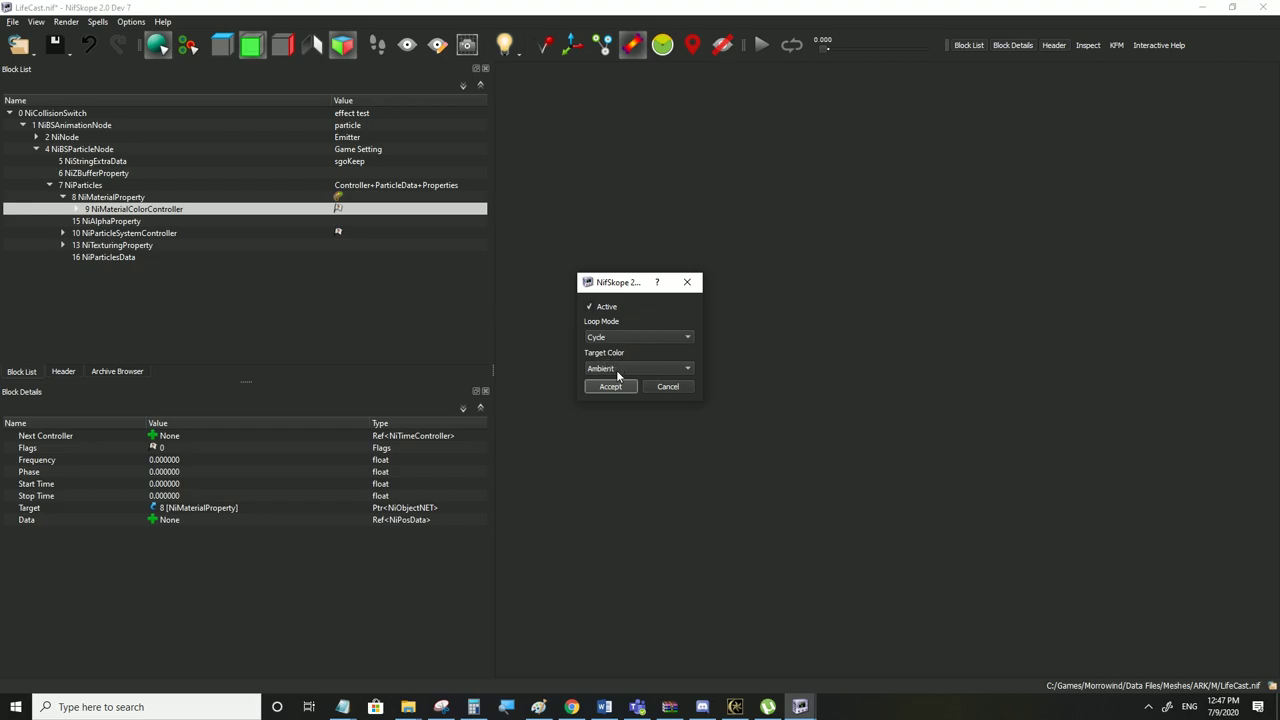
{"action": "left_click", "coordinate": [618, 372]}
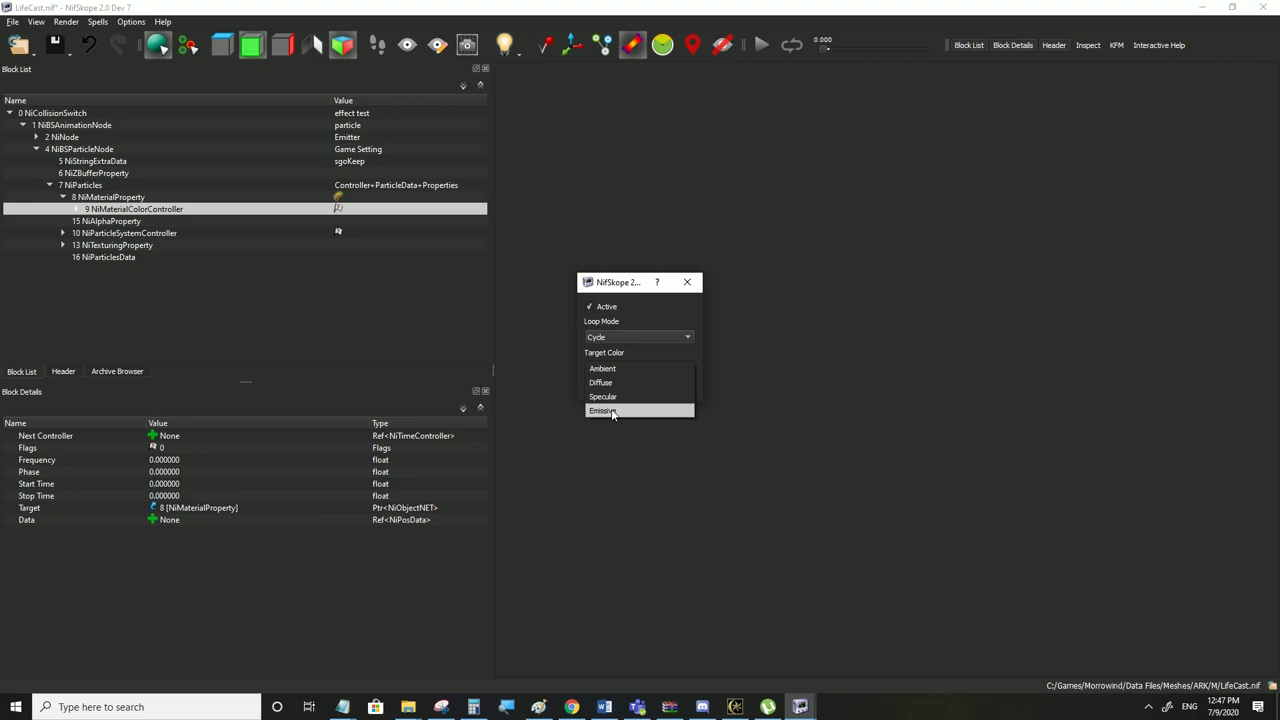
{"action": "left_click", "coordinate": [616, 411]}
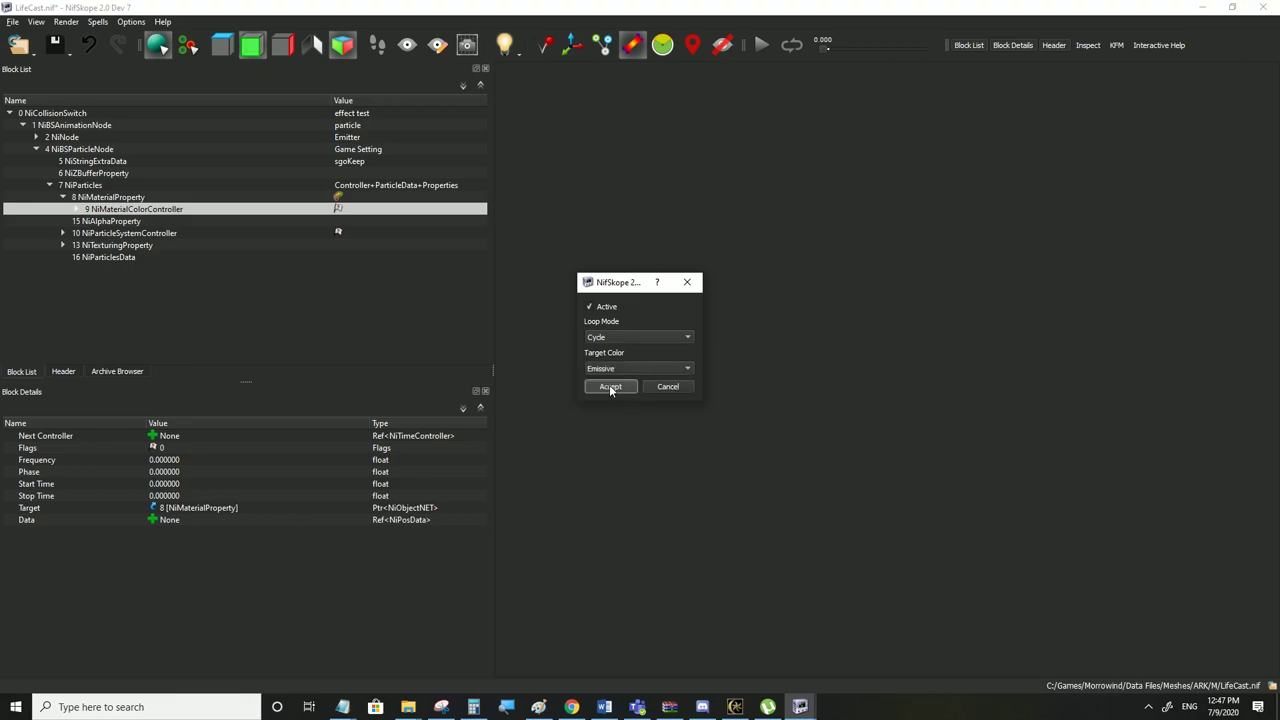
{"action": "left_click", "coordinate": [610, 387]}
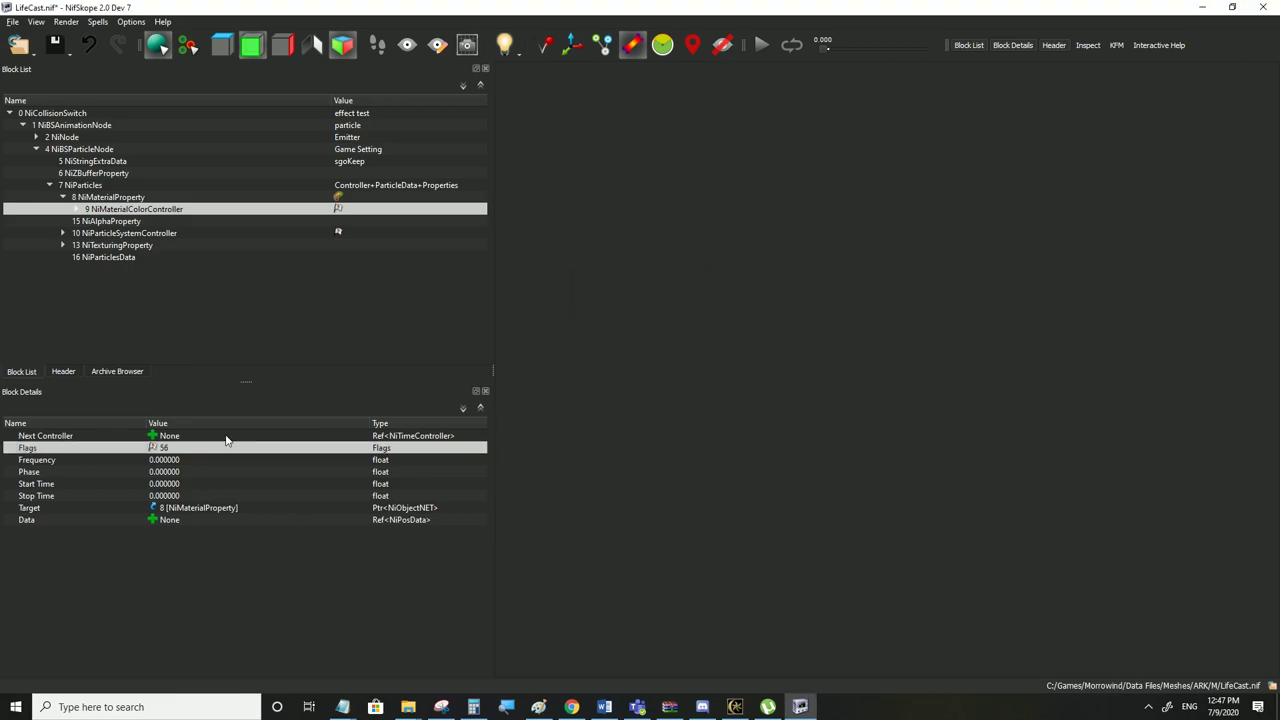
{"action": "left_click", "coordinate": [79, 210]}
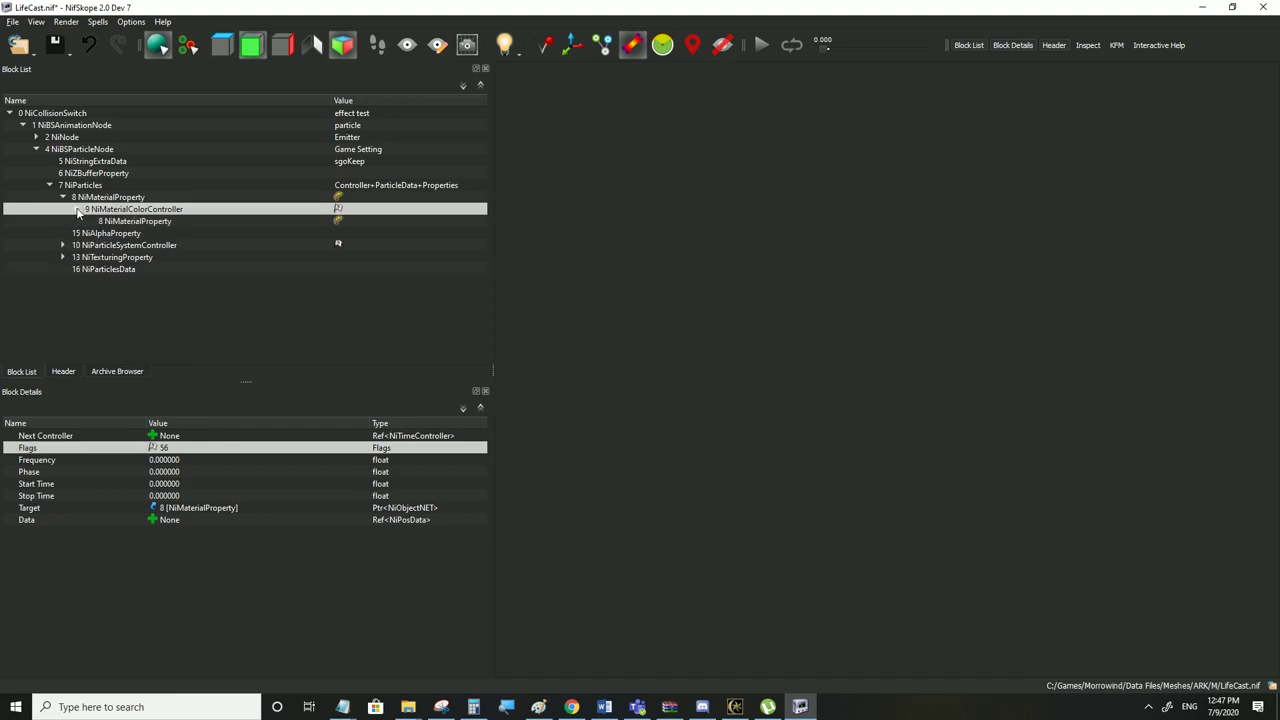
Set the colour controller's Frequency to 1
{"action": "double_click", "coordinate": [157, 460]}
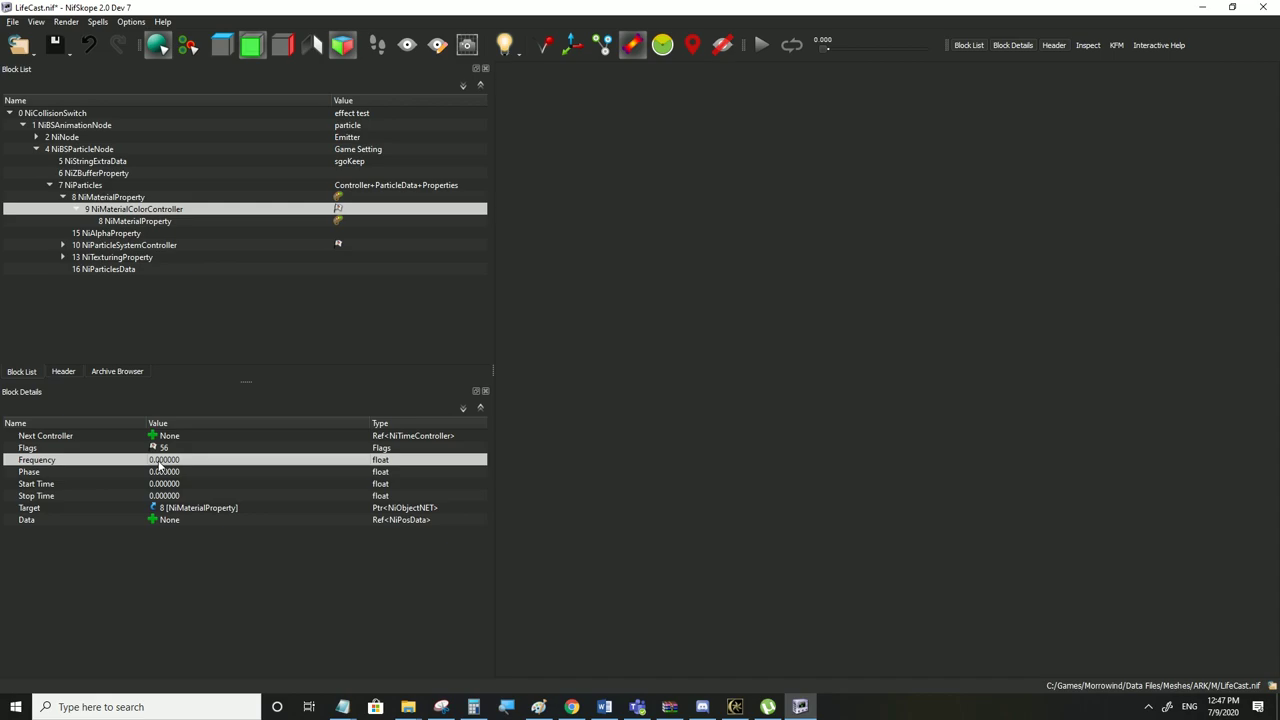
{"action": "type", "text": "1"}
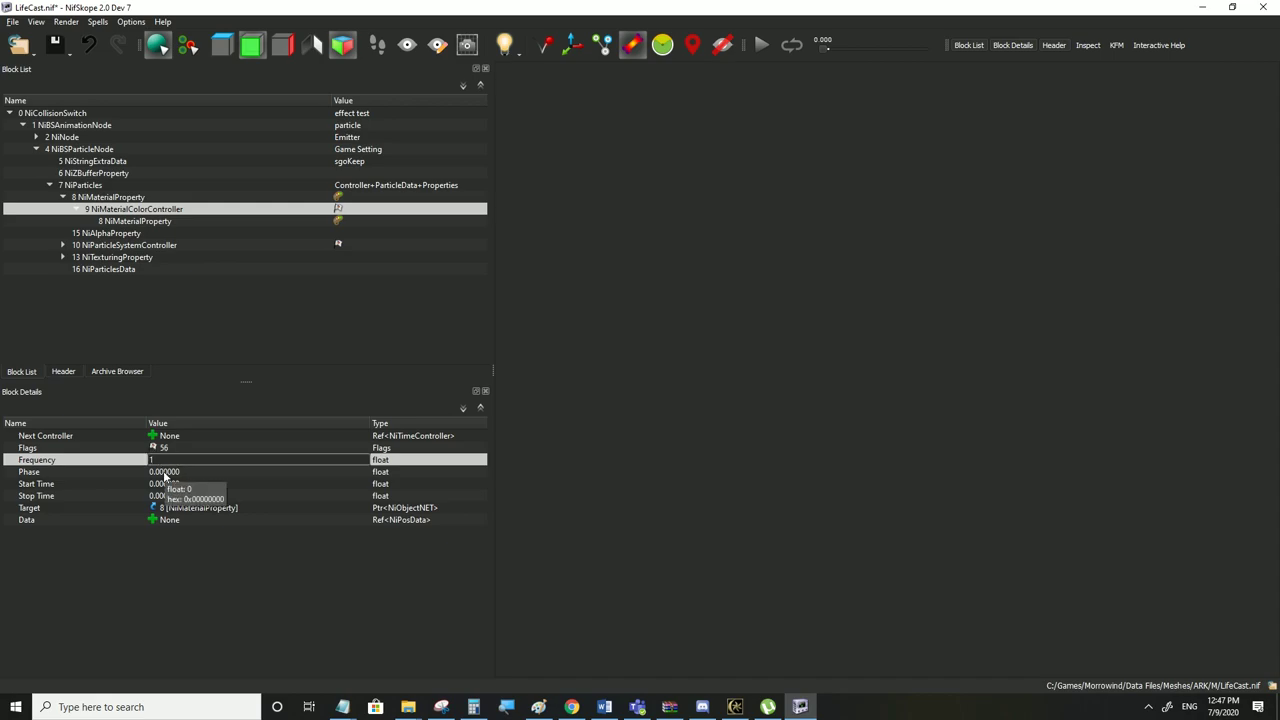
{"action": "left_click", "coordinate": [165, 474]}
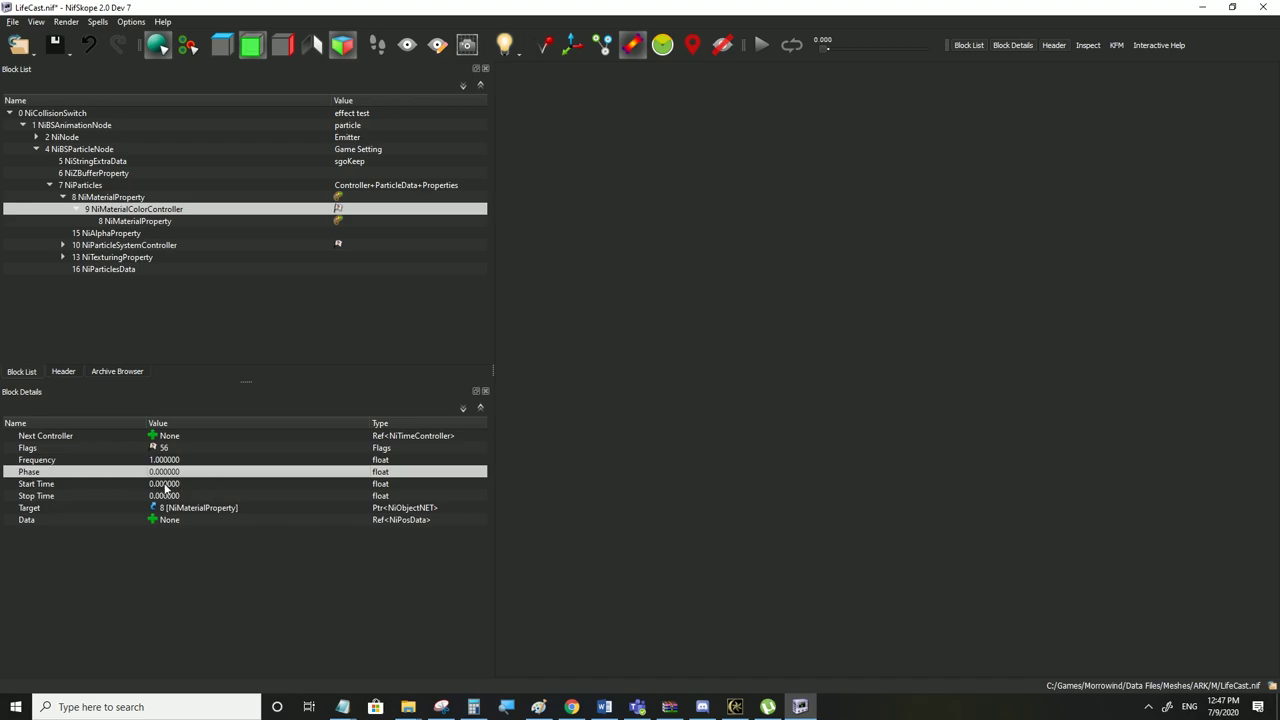
{"action": "left_click", "coordinate": [162, 496]}
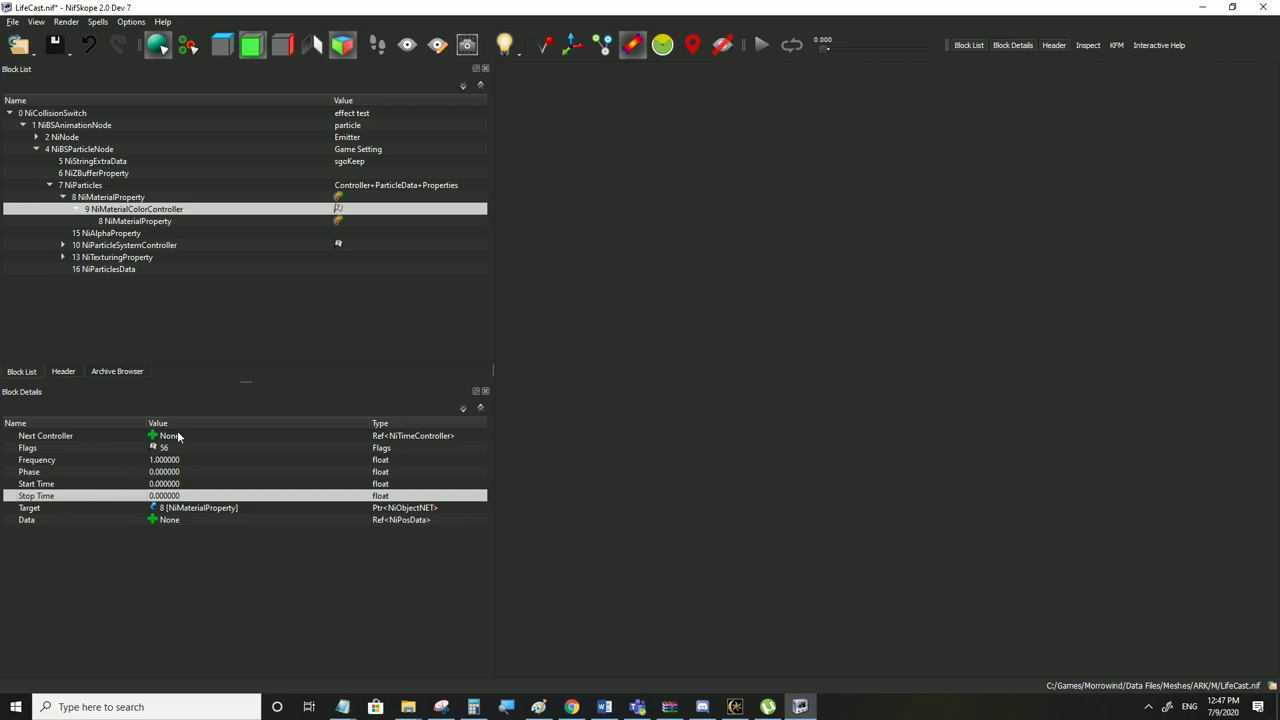
Compare against the particle controller's Start Time and Stop Time of 10
{"action": "left_click", "coordinate": [103, 247]}
{"action": "scroll", "coordinate": [140, 492], "scroll_direction": "down", "scroll_amount": 5}
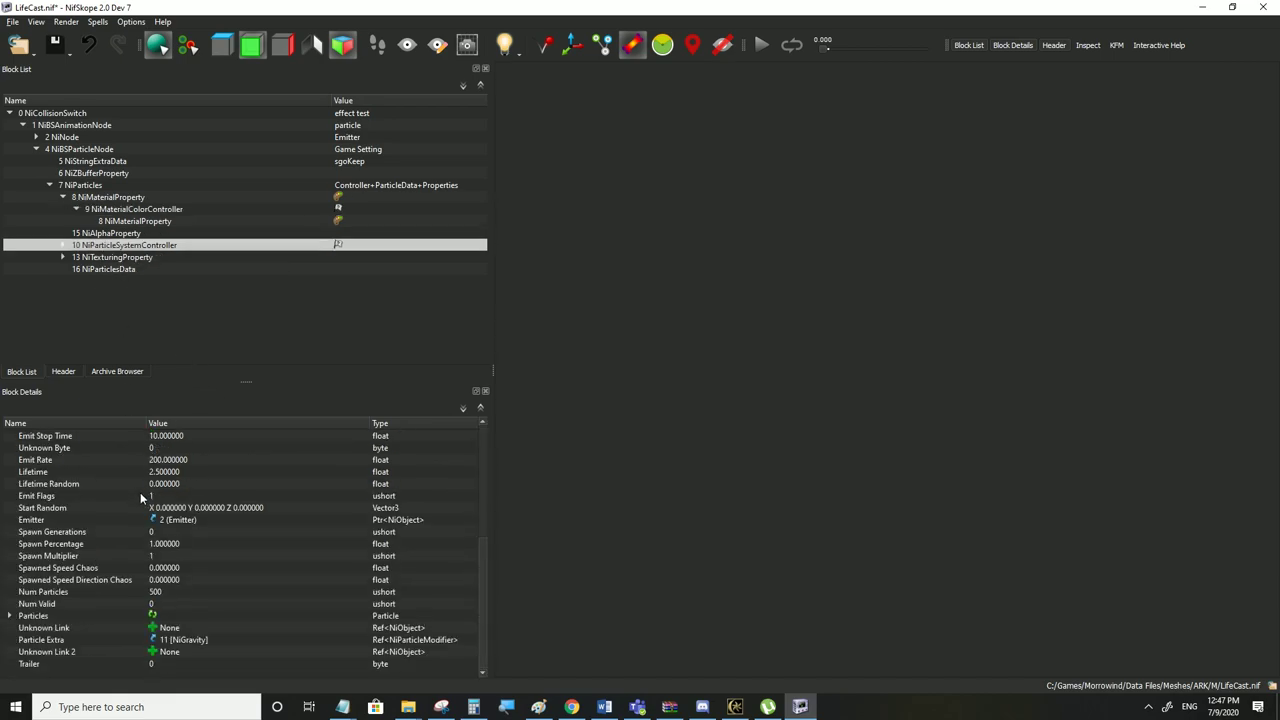
{"action": "scroll", "coordinate": [168, 583], "scroll_direction": "up", "scroll_amount": 5}
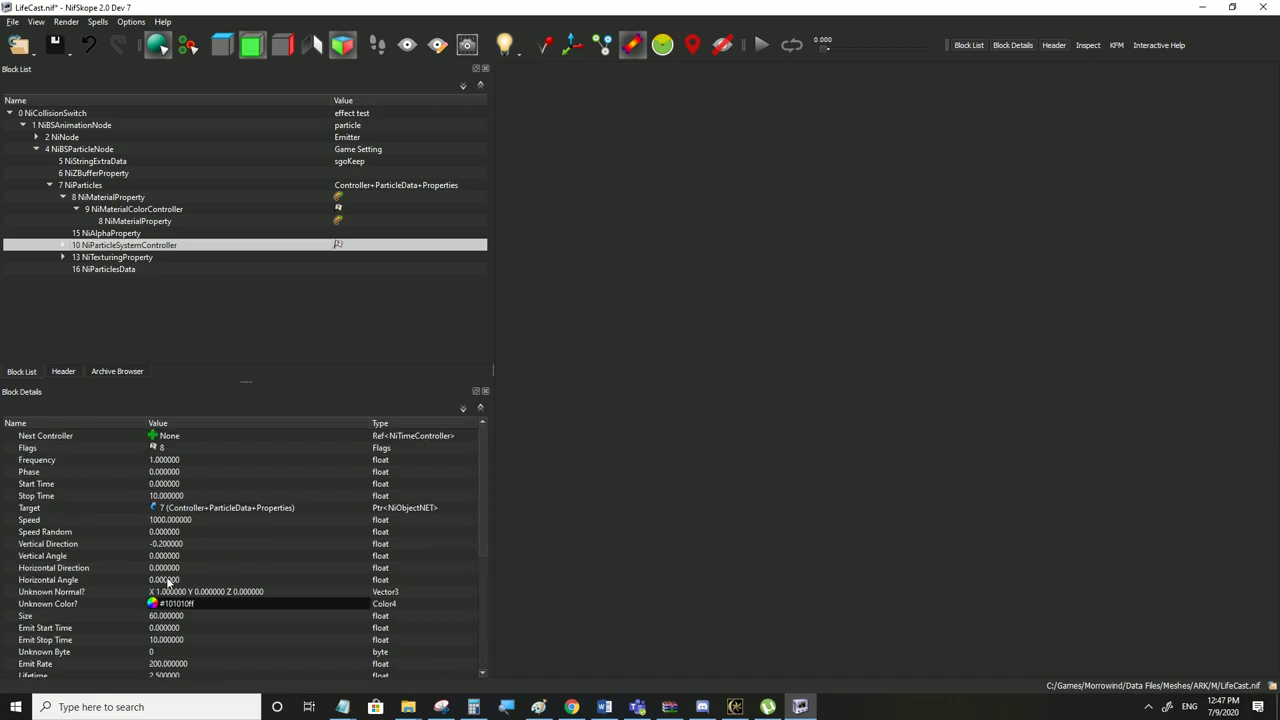
{"action": "left_click", "coordinate": [154, 487]}
{"action": "left_click", "coordinate": [99, 499]}
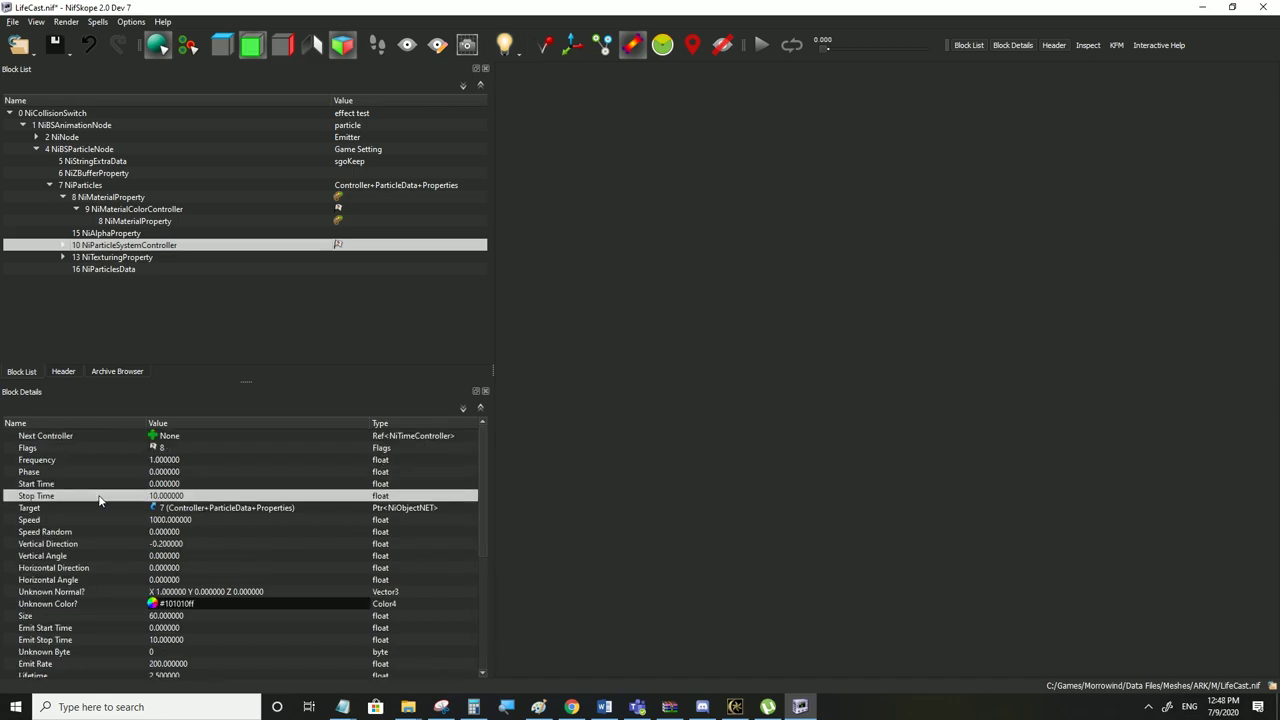
{"action": "left_click", "coordinate": [56, 486]}
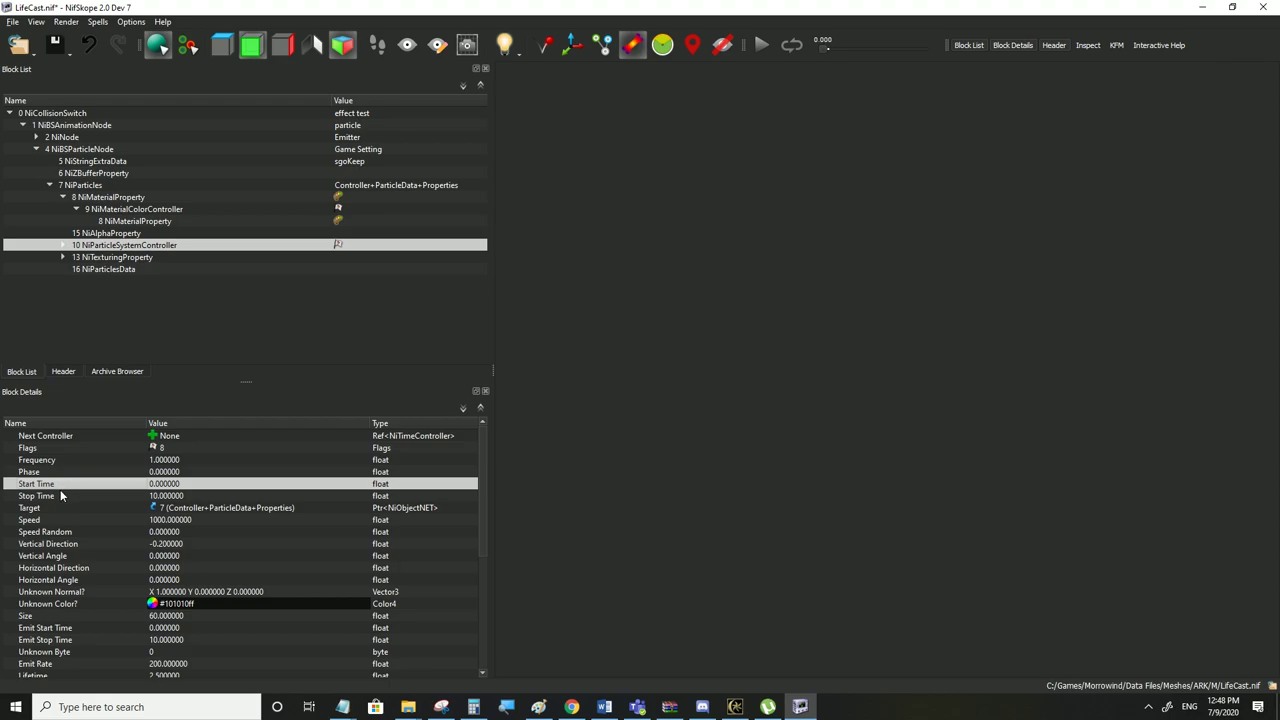
{"action": "left_click", "coordinate": [60, 492]}
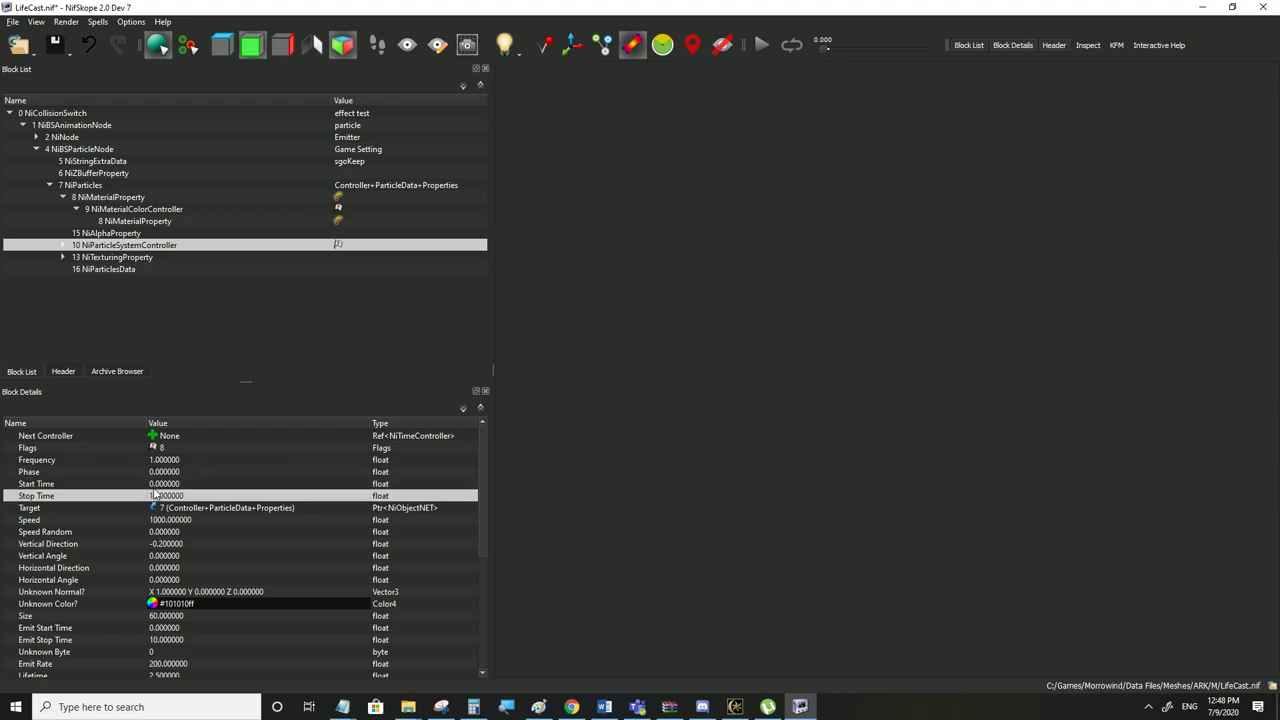
Set the colour controller's Stop Time to 10 and add a NiPosData block as its Data
{"action": "double_click", "coordinate": [134, 199]}
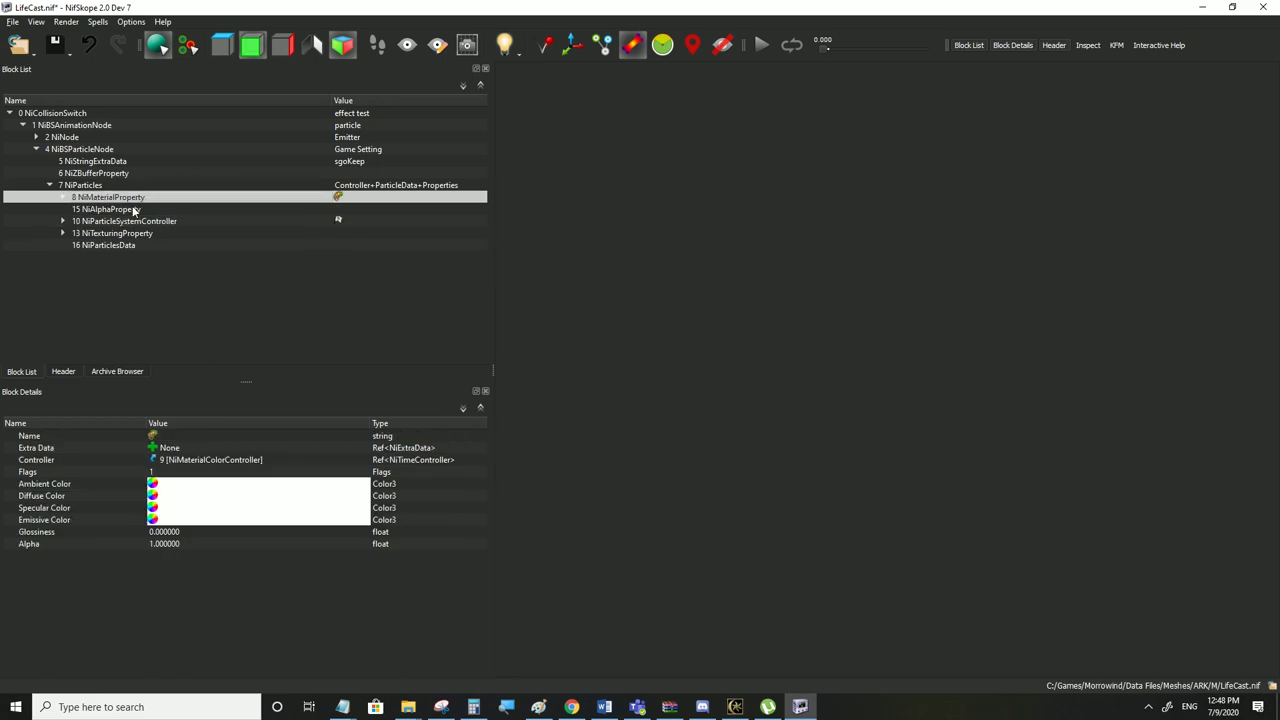
{"action": "left_click", "coordinate": [58, 198]}
{"action": "left_click", "coordinate": [122, 210]}
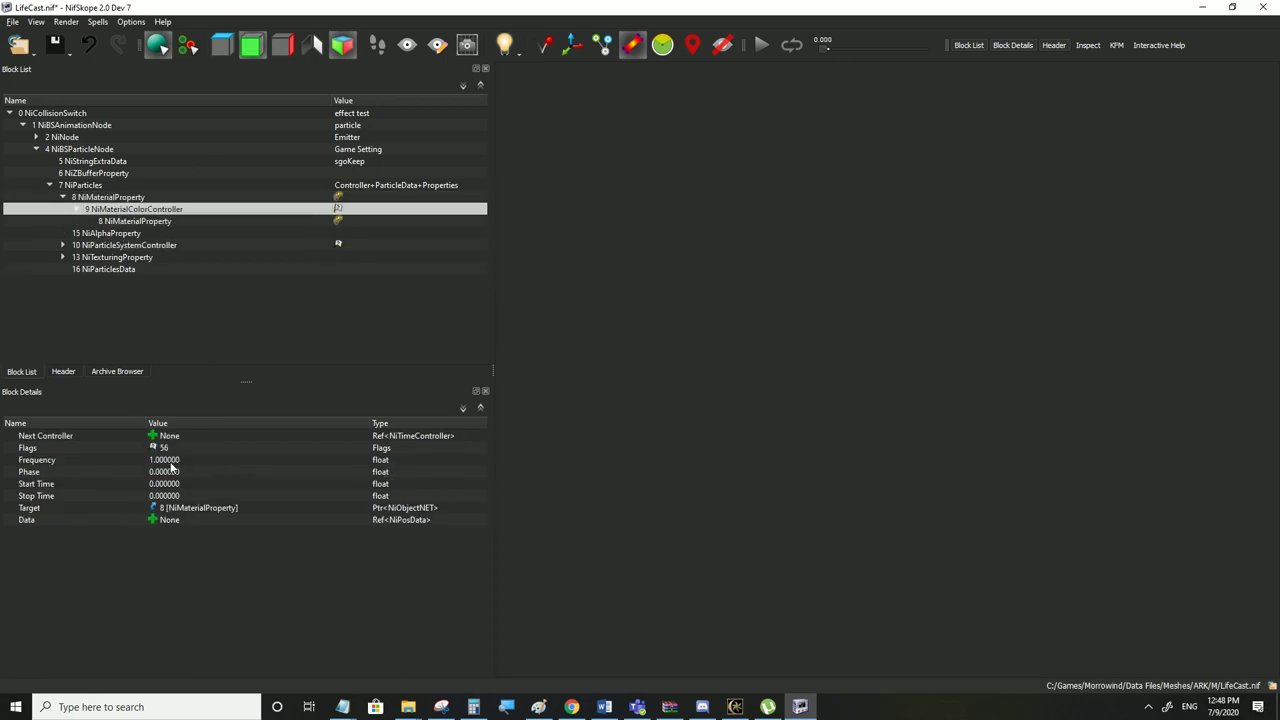
{"action": "double_click", "coordinate": [161, 495]}
{"action": "type", "text": "10"}
{"action": "left_click", "coordinate": [163, 484]}
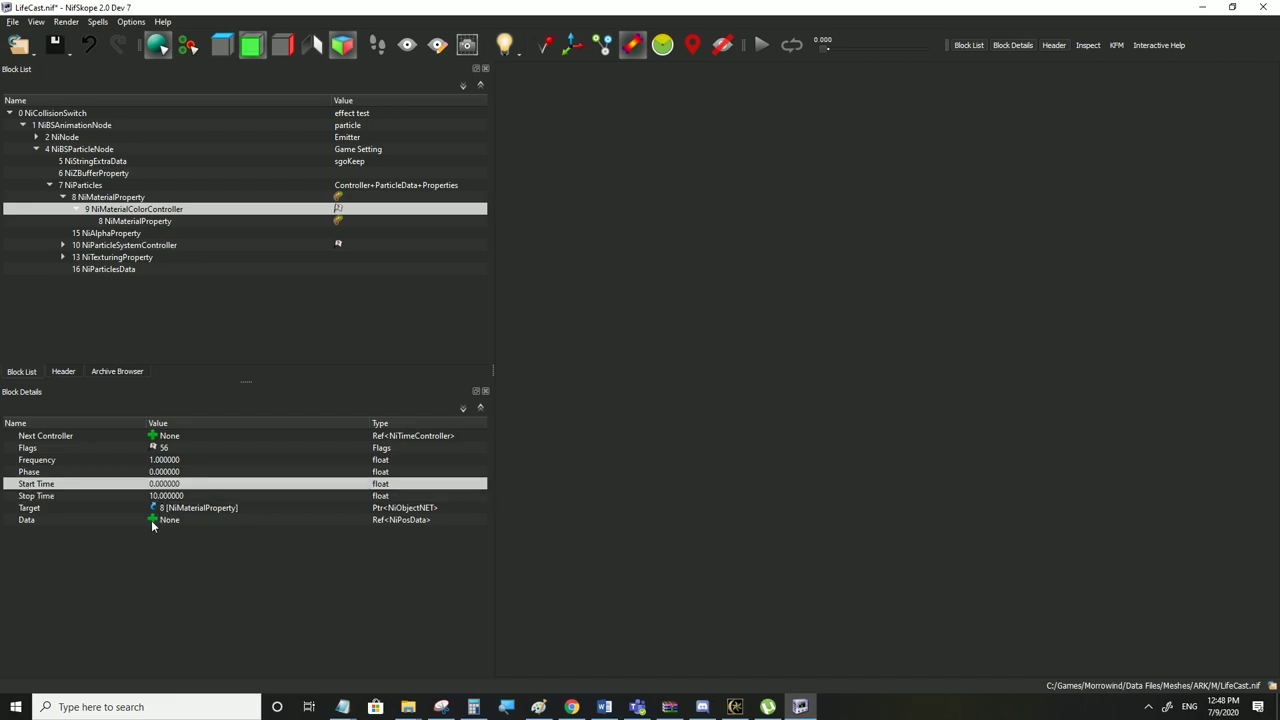
{"action": "left_click", "coordinate": [152, 520]}
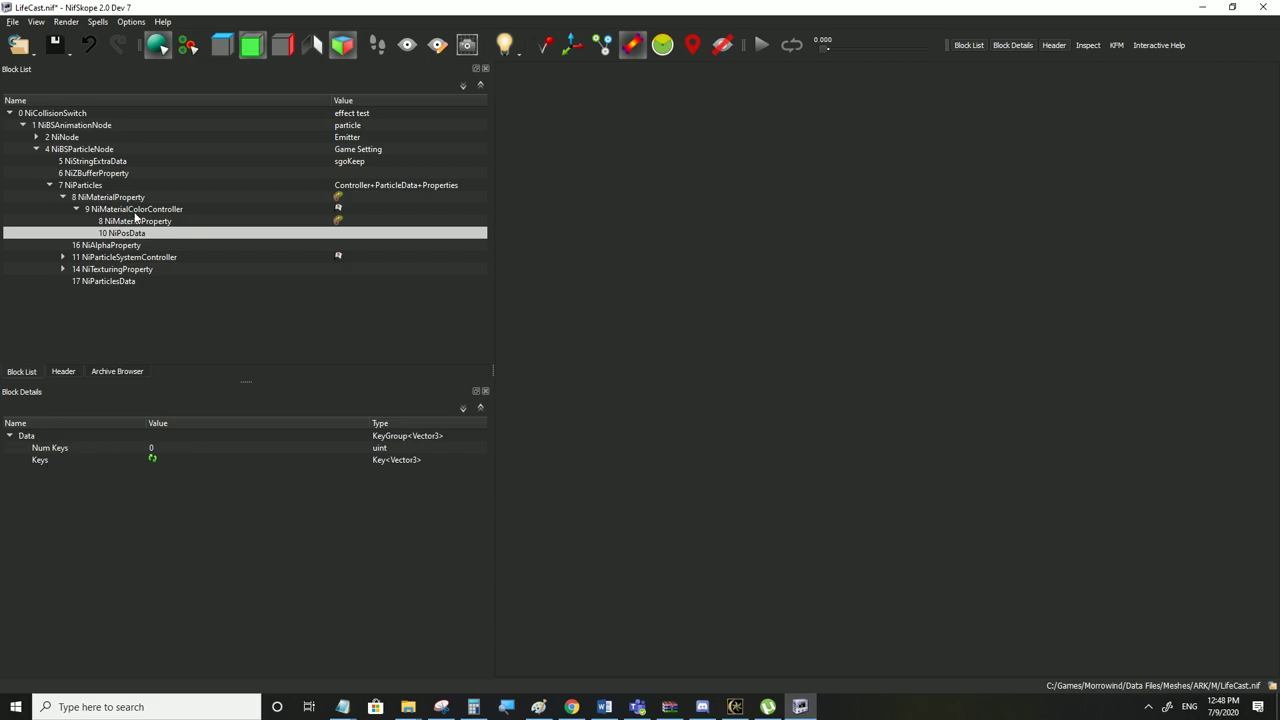
{"action": "left_click", "coordinate": [138, 210]}
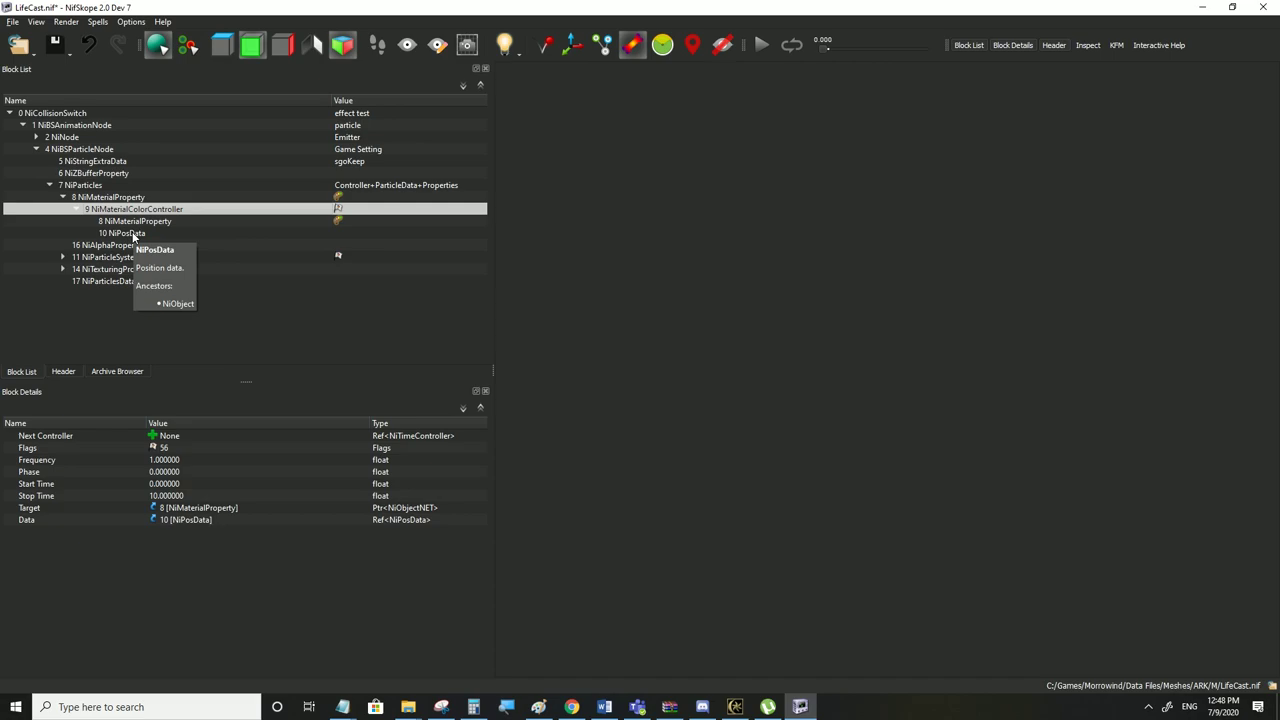
{"action": "left_click", "coordinate": [133, 234]}
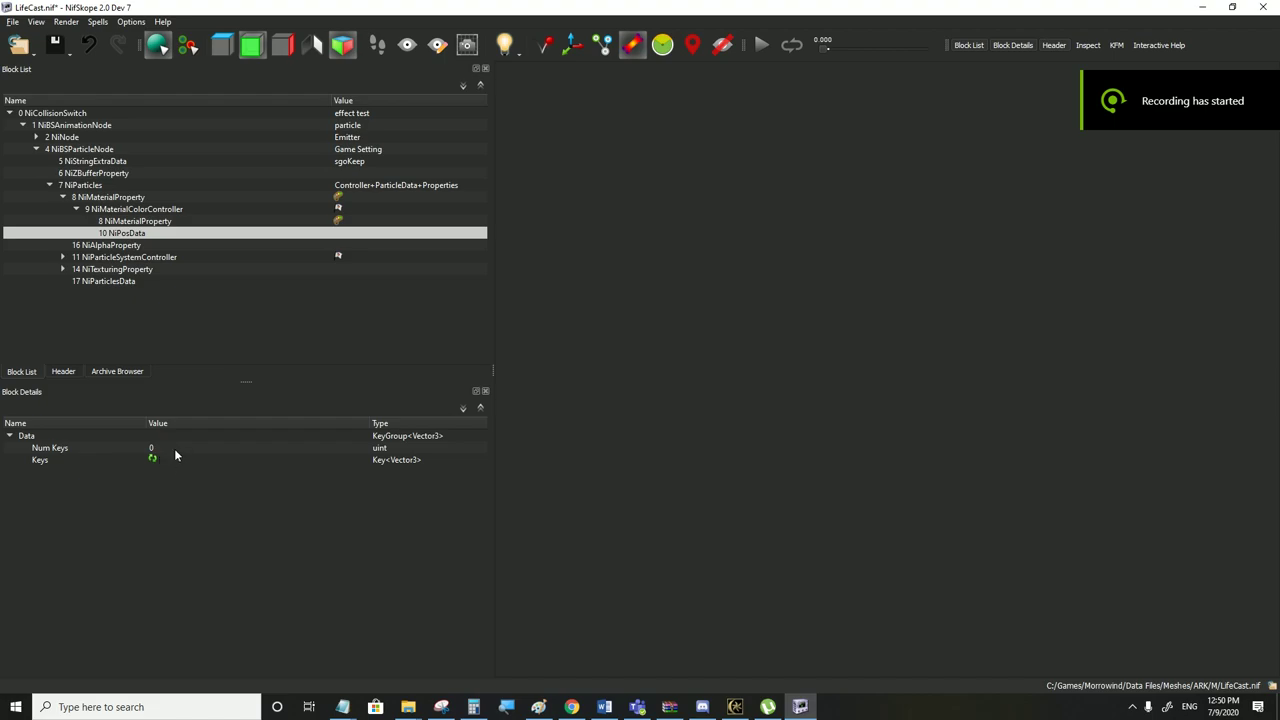
{"action": "double_click", "coordinate": [175, 449]}
{"action": "type", "text": "4"}
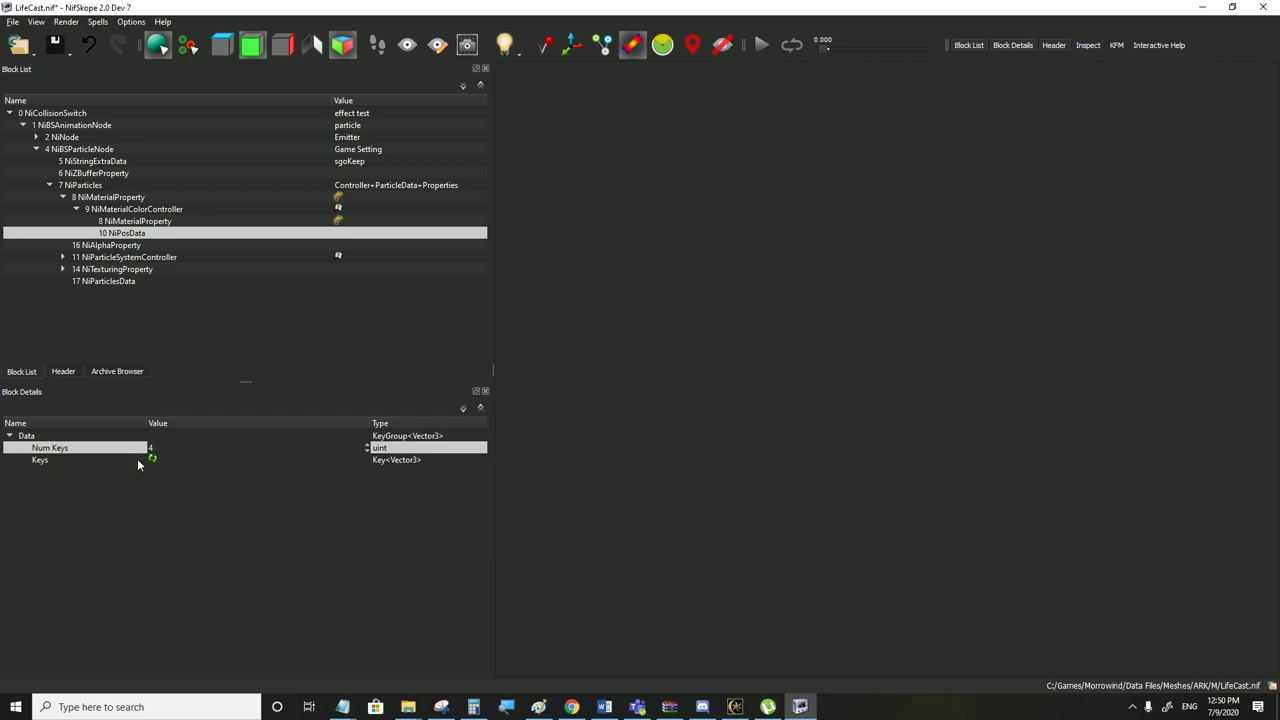
{"action": "left_click", "coordinate": [153, 459]}
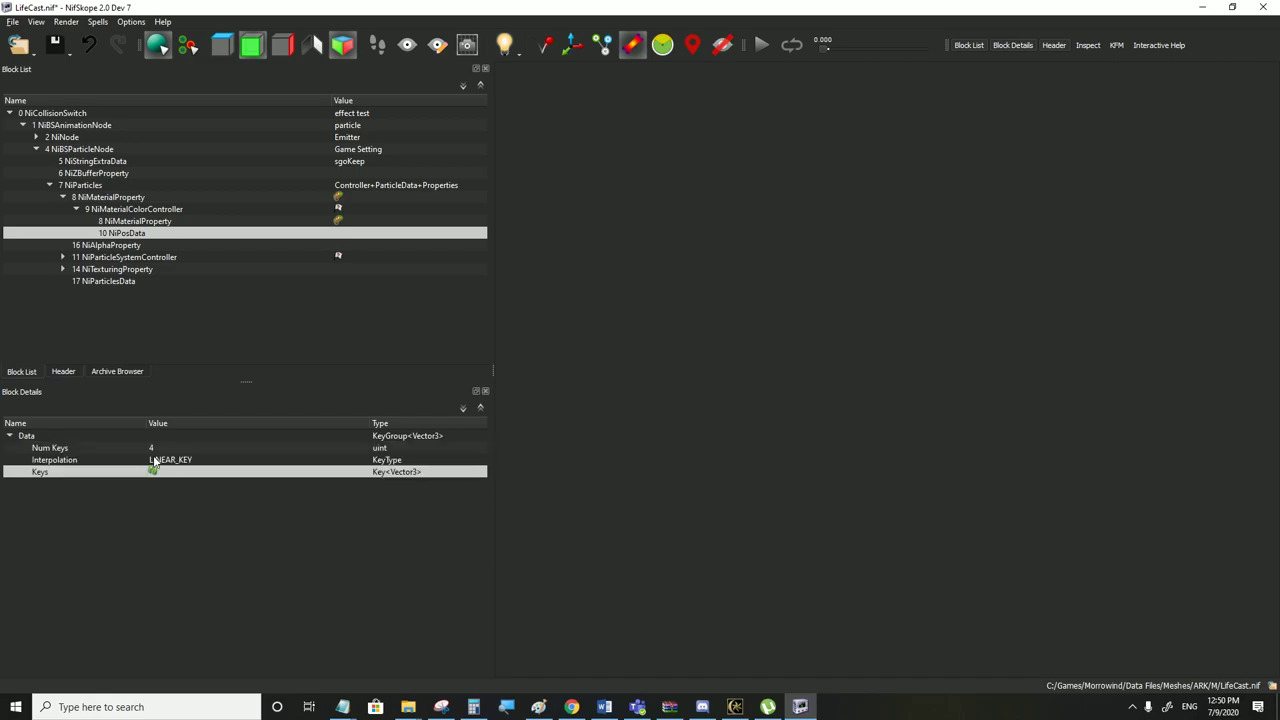
{"action": "double_click", "coordinate": [201, 461]}
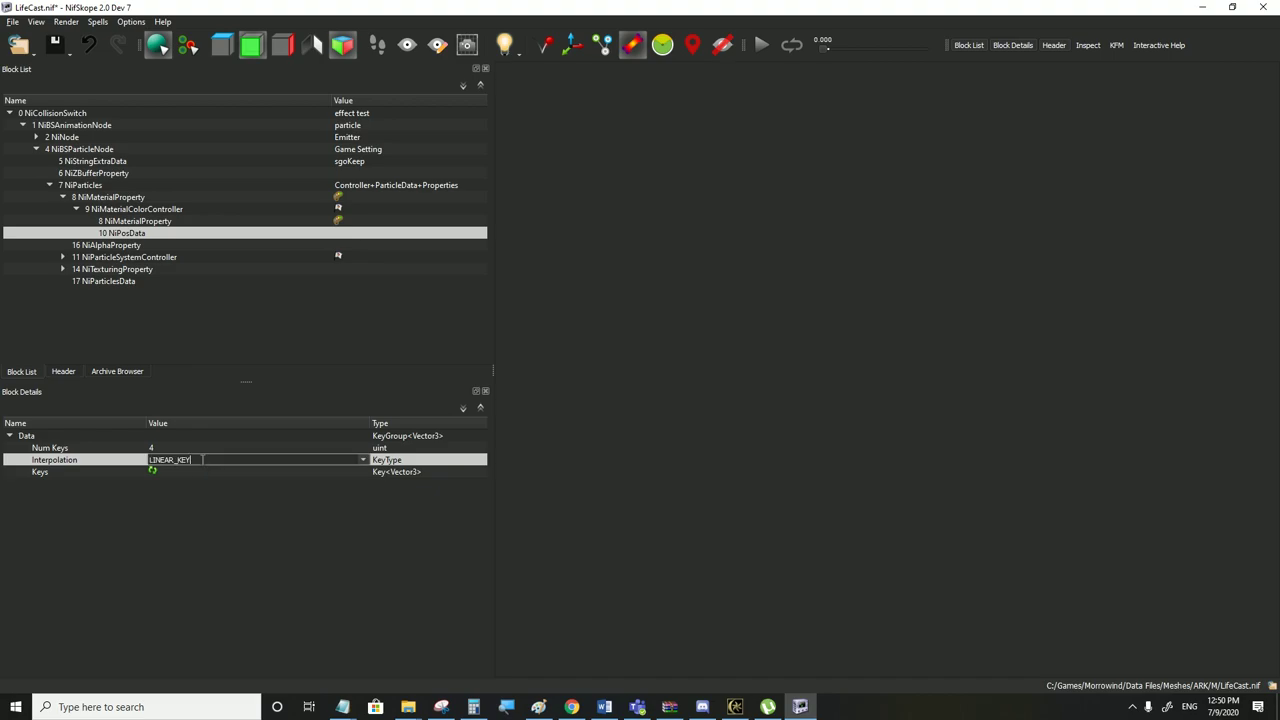
{"action": "left_click", "coordinate": [363, 461]}
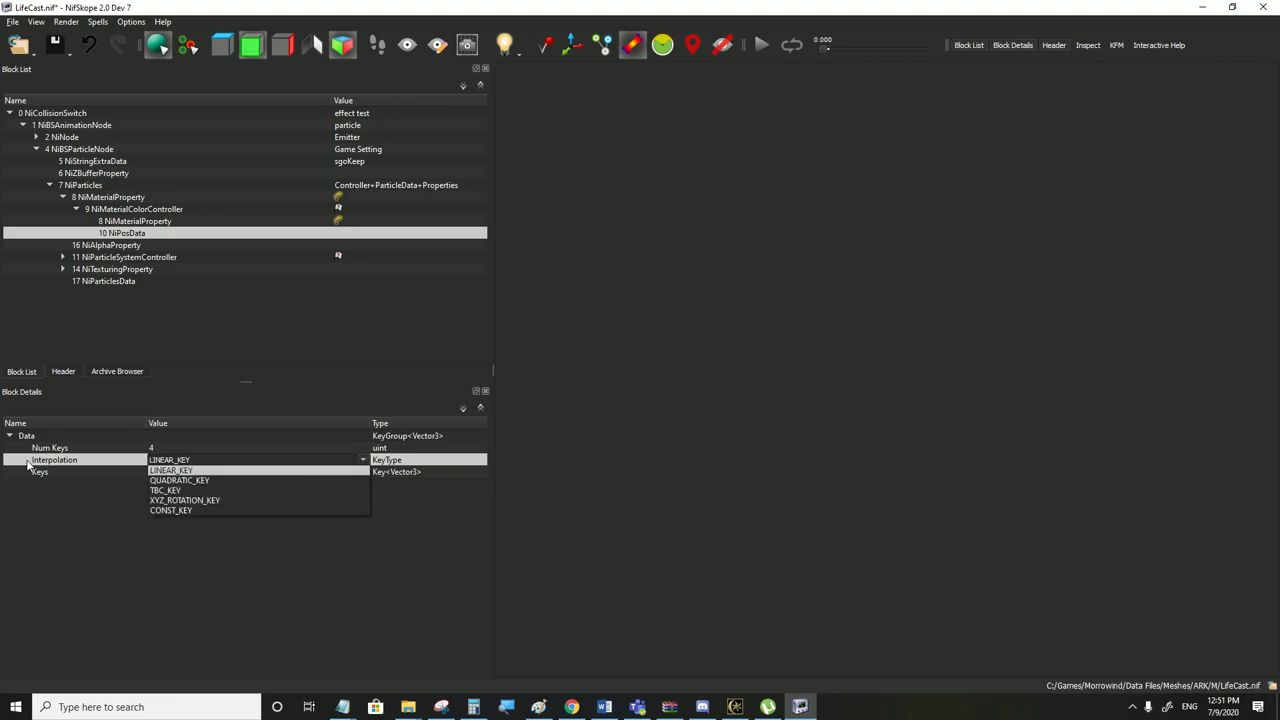
{"action": "left_click", "coordinate": [184, 471]}
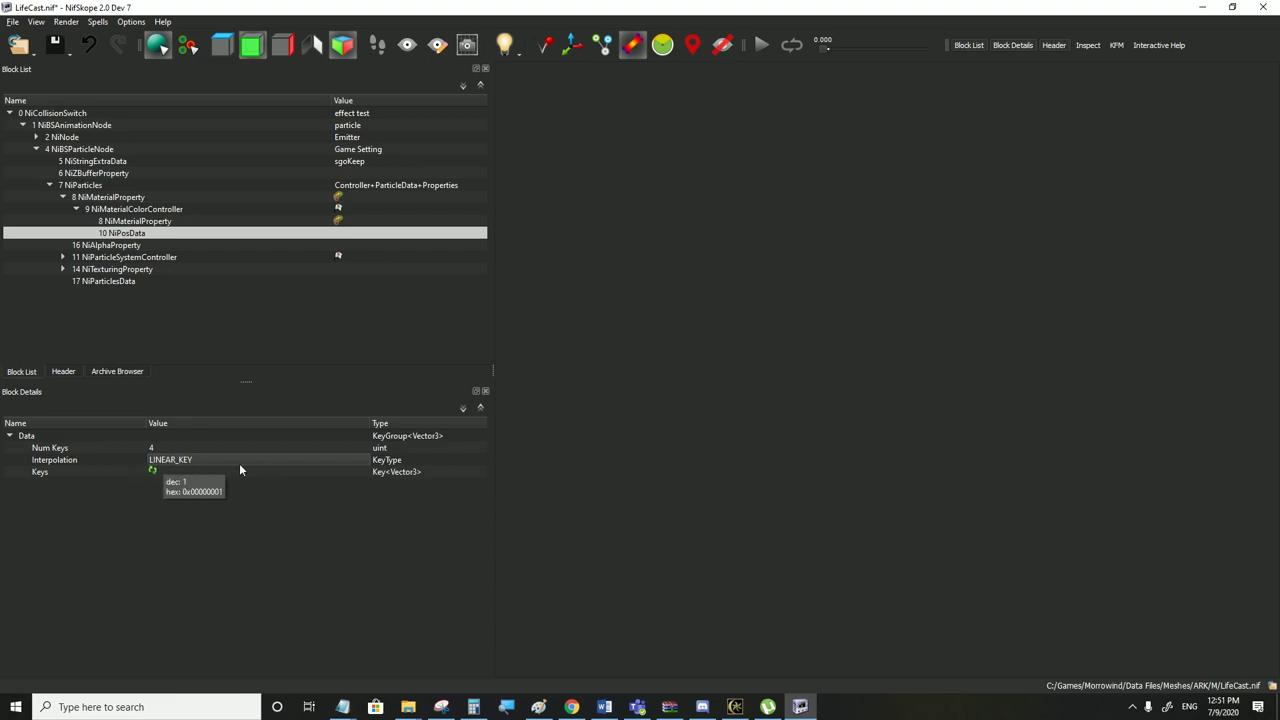
{"action": "left_click", "coordinate": [180, 462]}
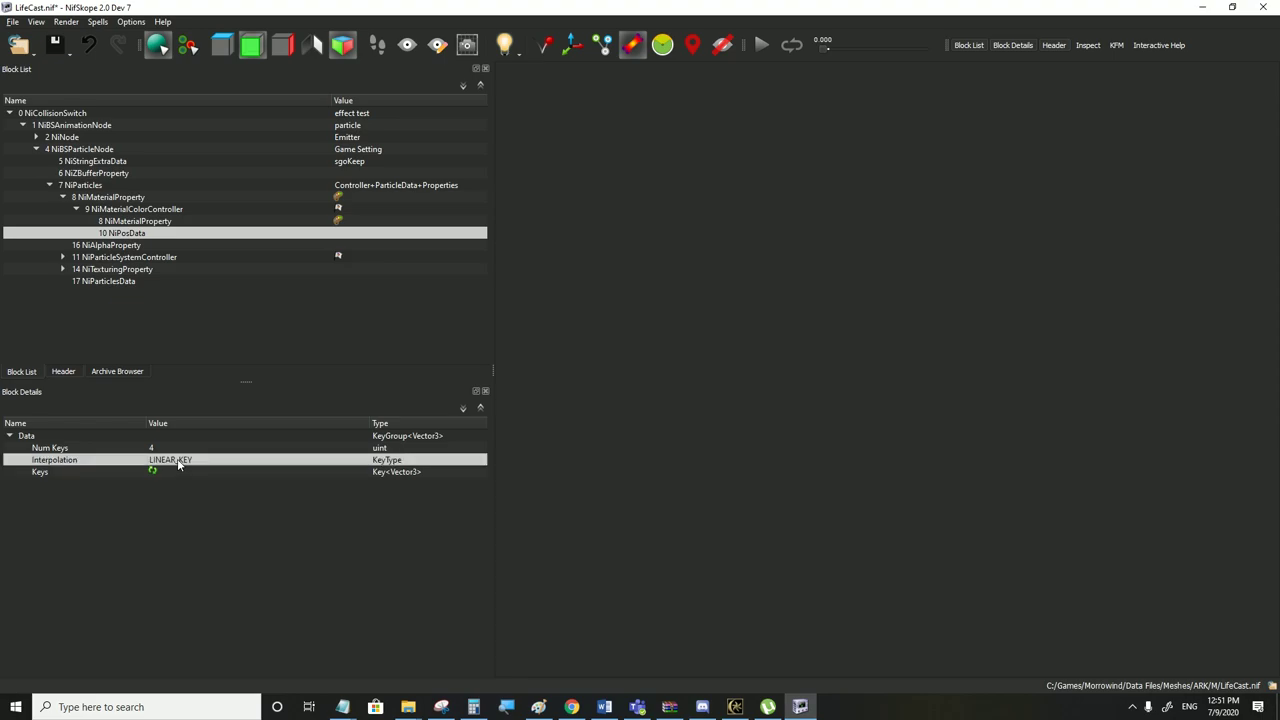
{"action": "double_click", "coordinate": [359, 462]}
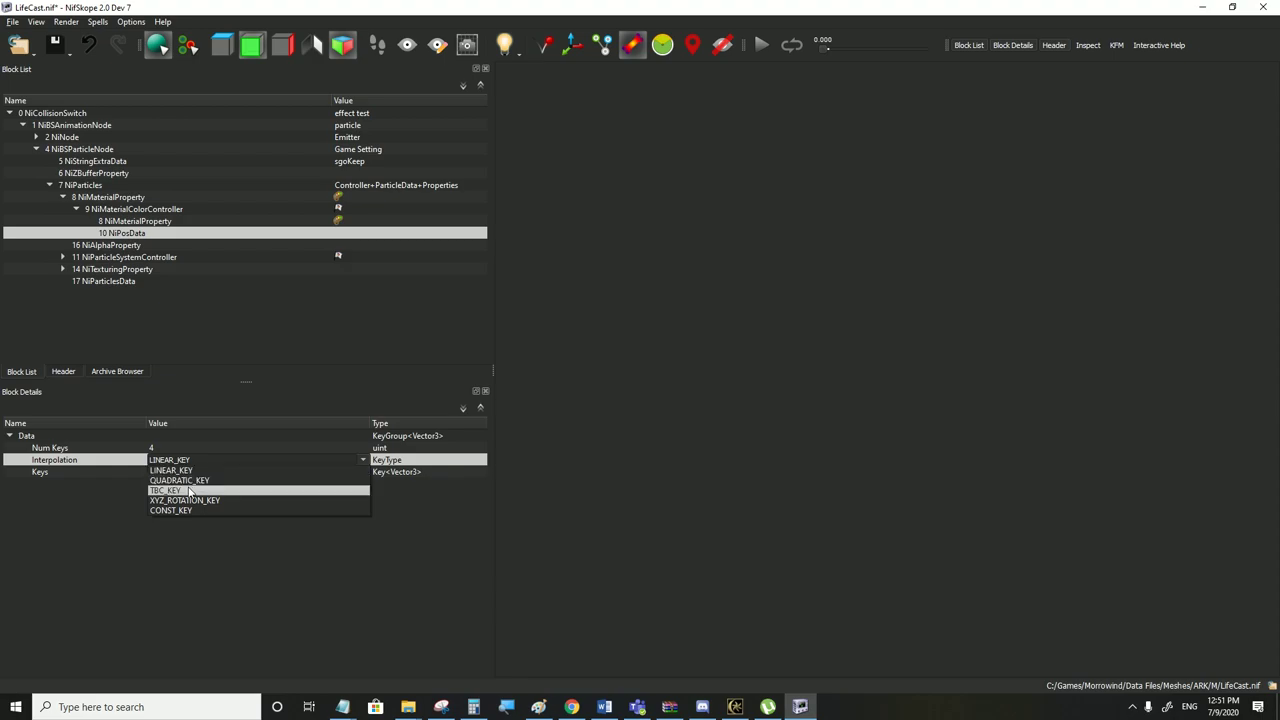
{"action": "left_click", "coordinate": [99, 510]}
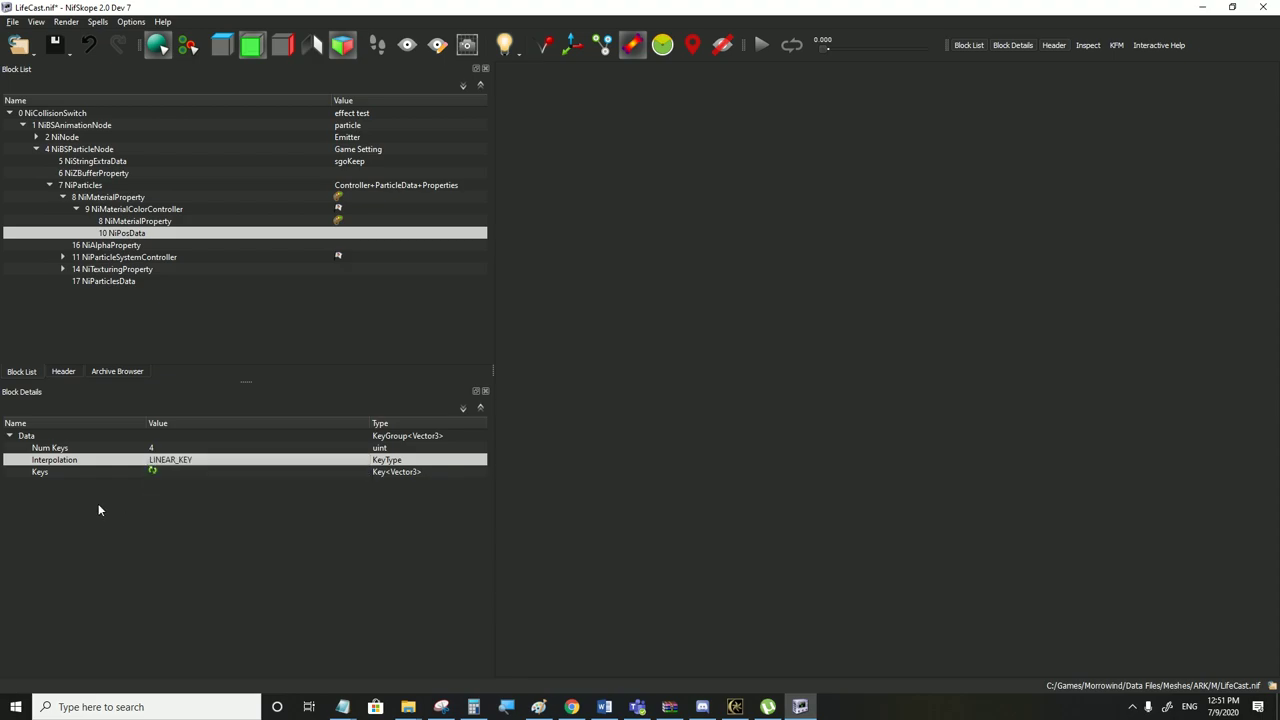
{"action": "left_click", "coordinate": [314, 449]}
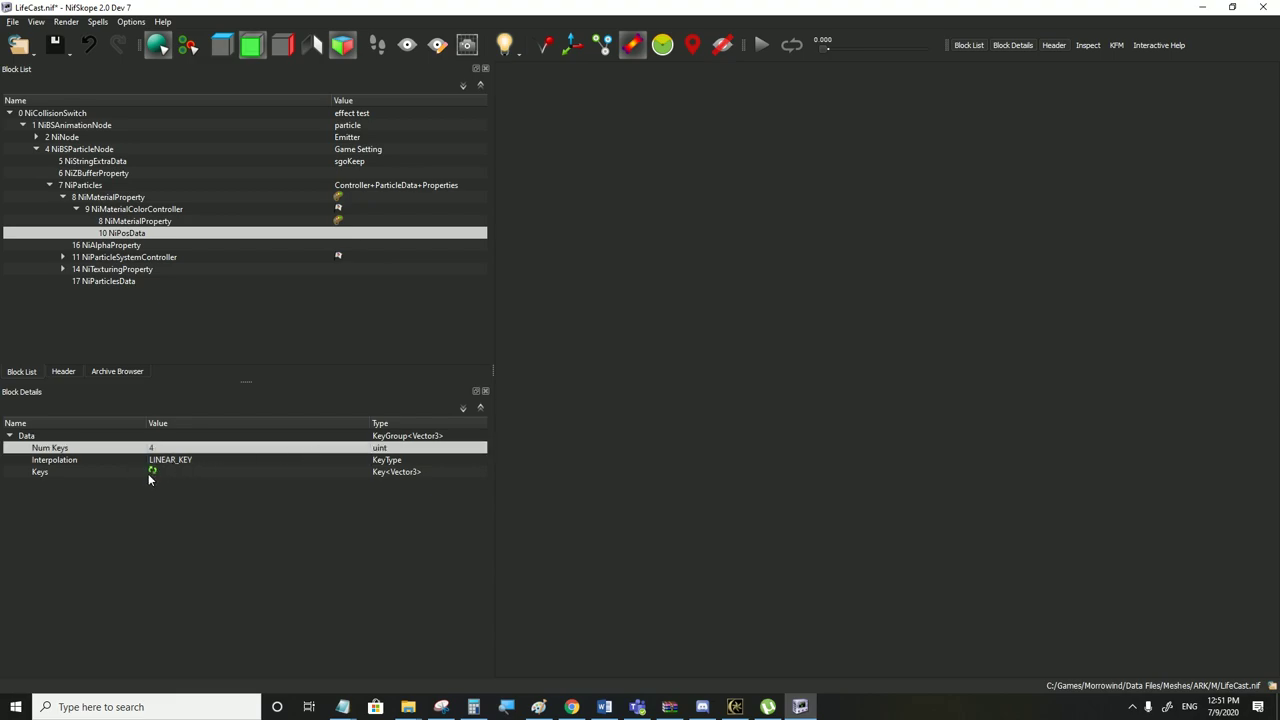
{"action": "left_click", "coordinate": [154, 472]}
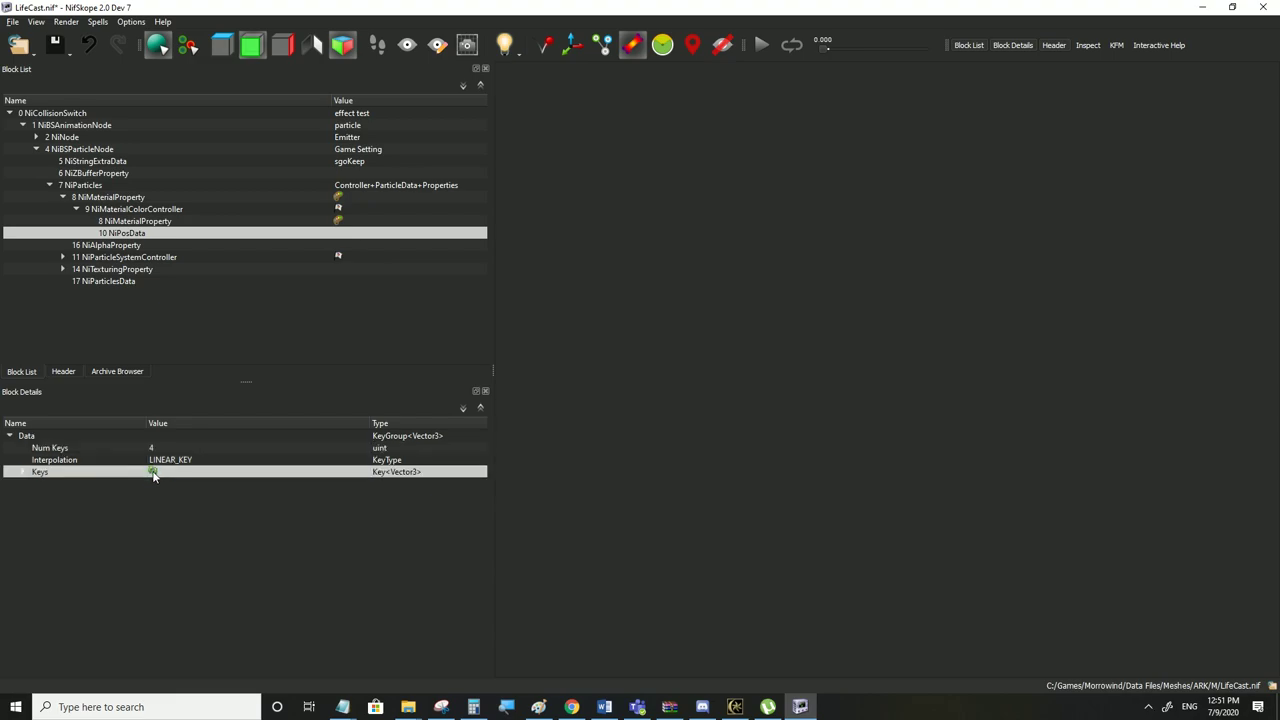
Expand all four NiPosData keys, showing Time 0 and X 0 Y 0 Z 0, and edit the fourth key's Time
{"action": "left_click", "coordinate": [22, 474]}
{"action": "left_click", "coordinate": [36, 520]}
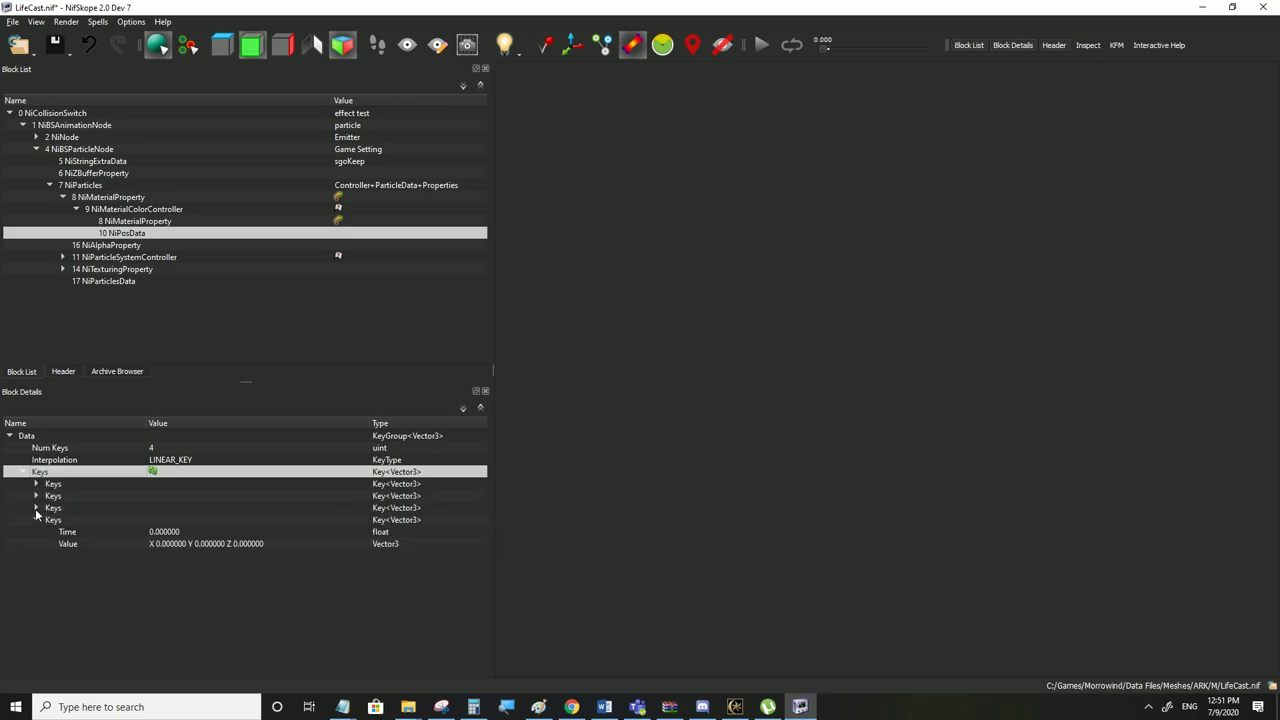
{"action": "left_click", "coordinate": [36, 508]}
{"action": "left_click", "coordinate": [36, 496]}
{"action": "left_click", "coordinate": [36, 484]}
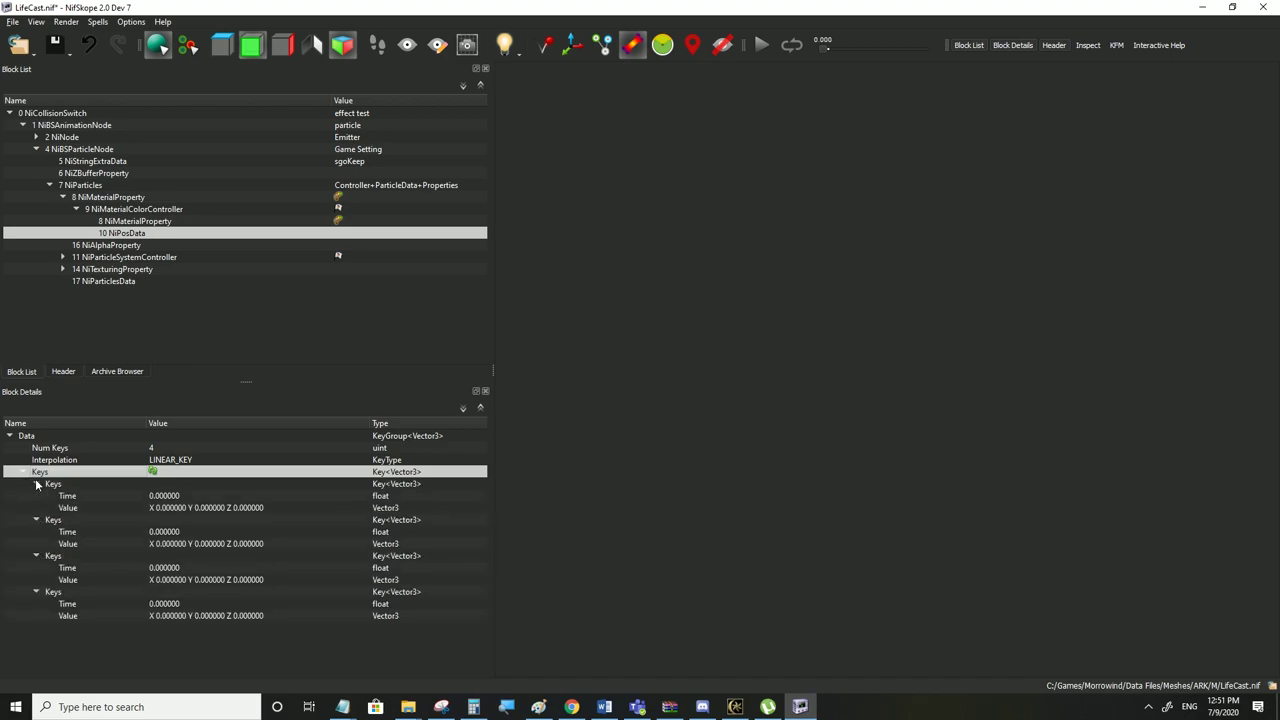
{"action": "left_click", "coordinate": [169, 497]}
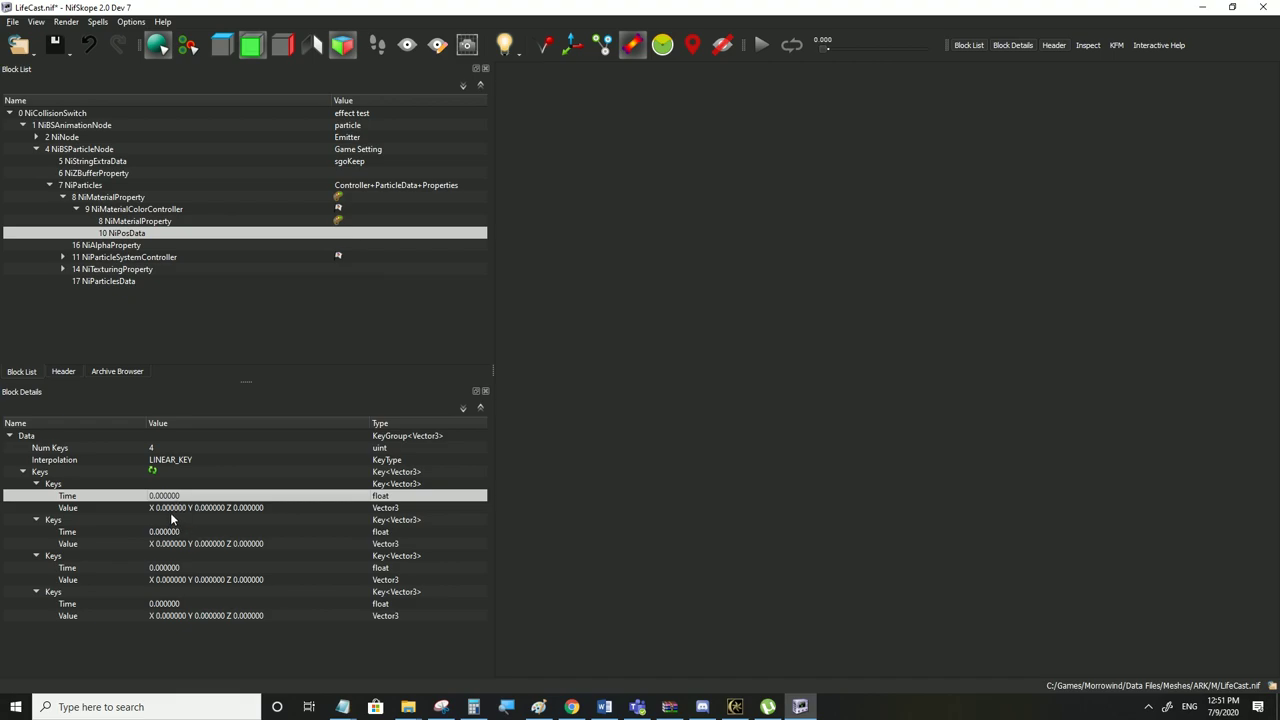
{"action": "left_click", "coordinate": [150, 509]}
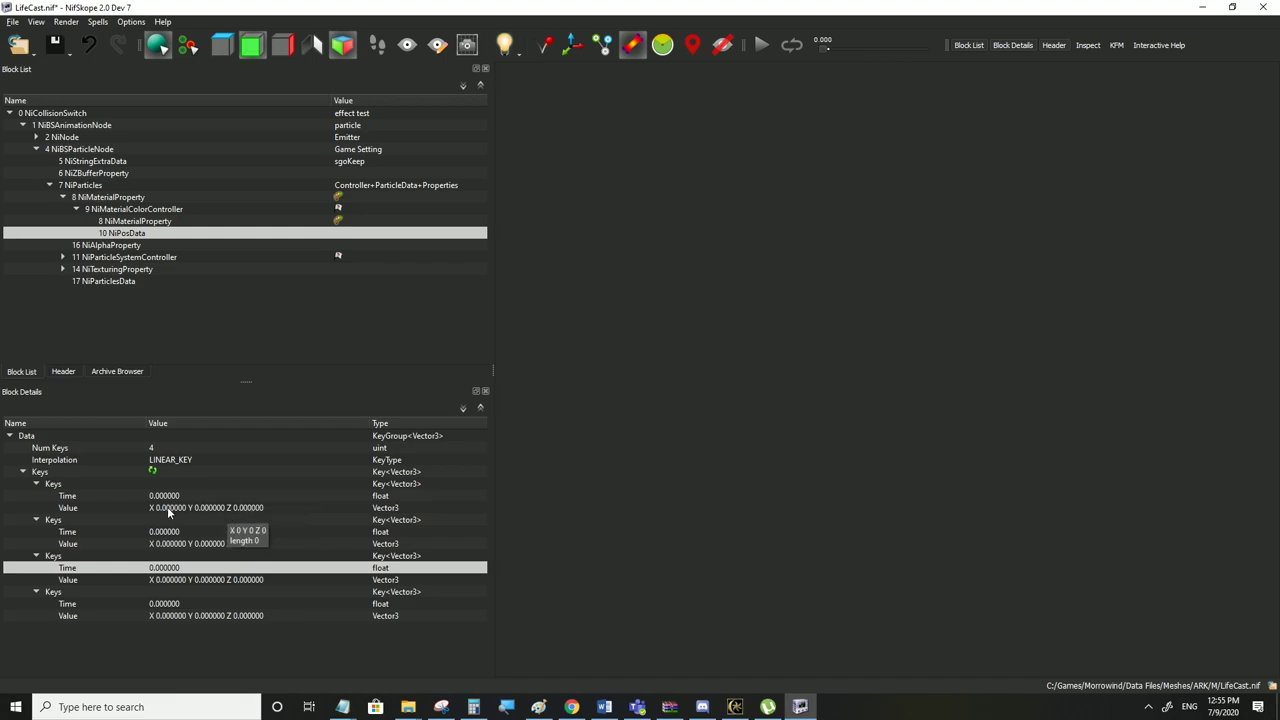
{"action": "left_click", "coordinate": [185, 603]}
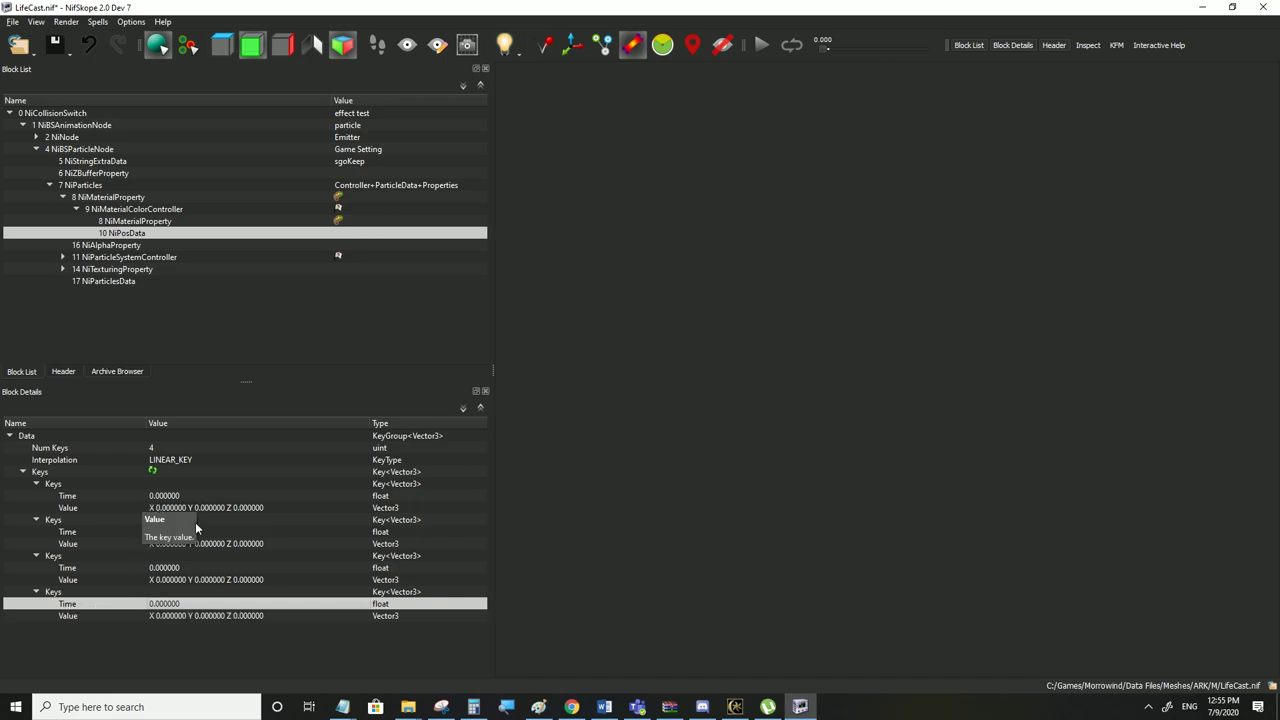
{"action": "left_click", "coordinate": [161, 604]}
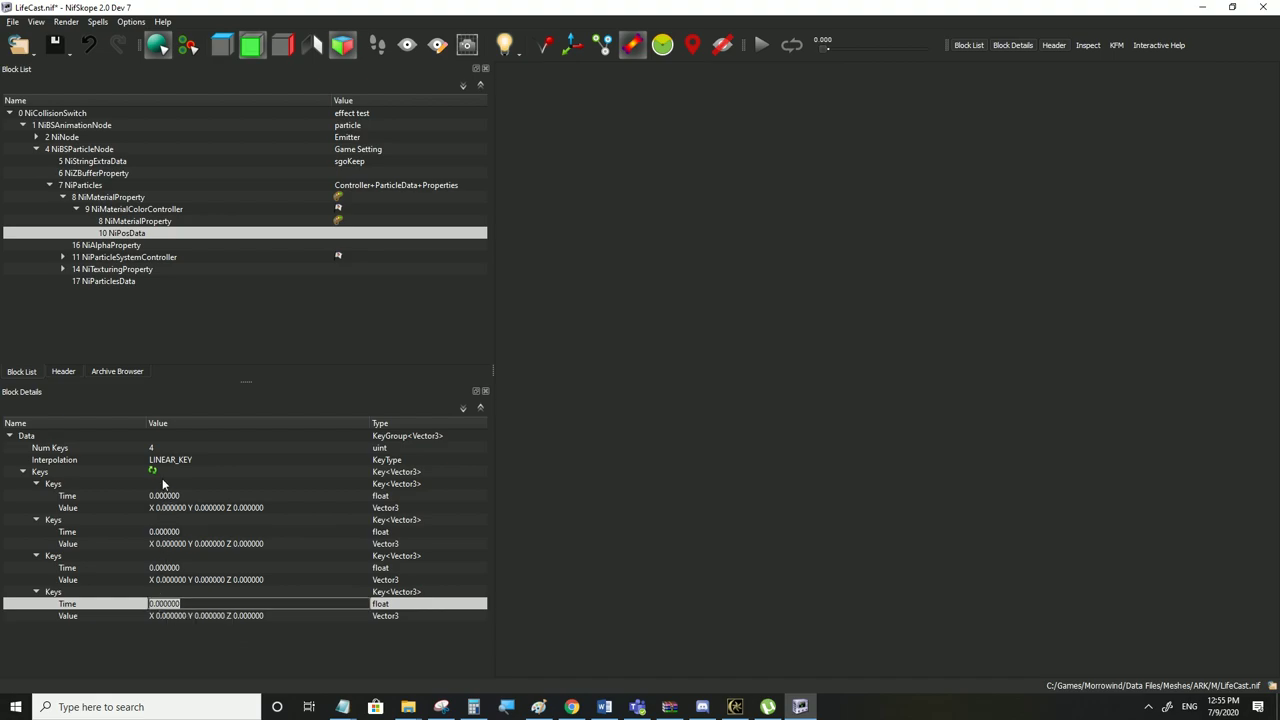
Enter key times 10 and 2.5, then raise the NiPosData key count to 5
{"action": "type", "text": "10"}
{"action": "left_click", "coordinate": [175, 614]}
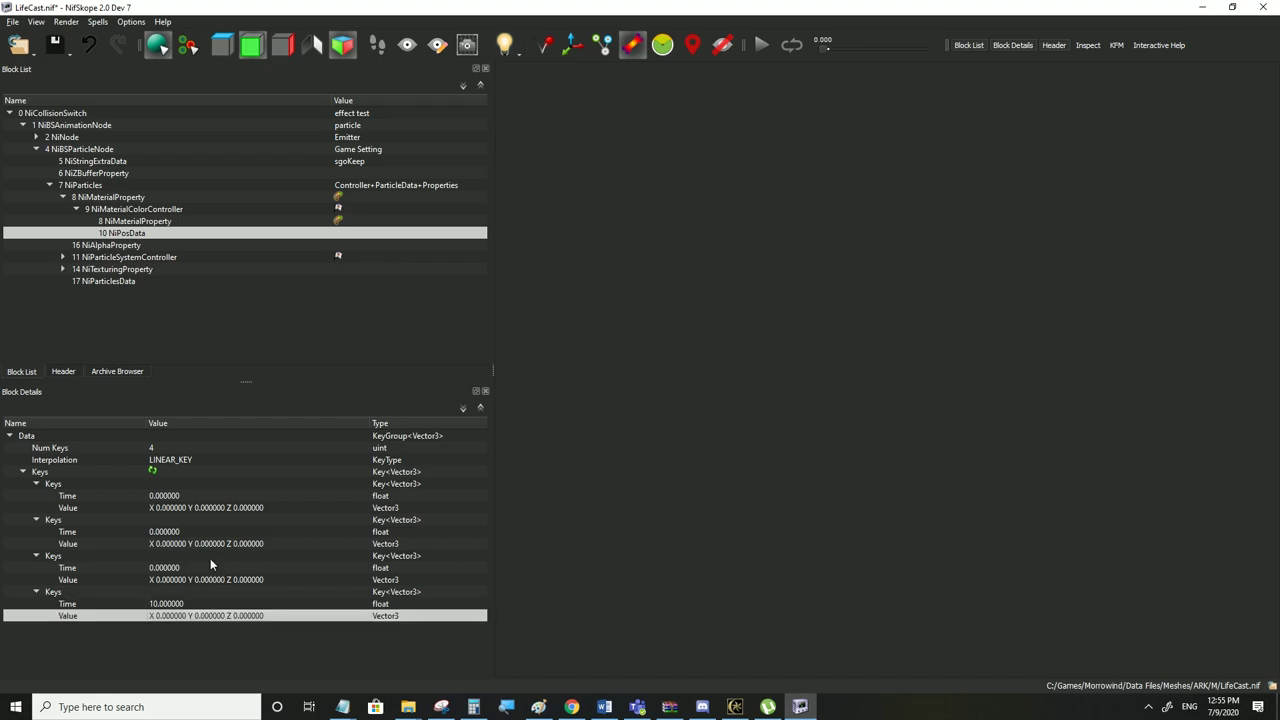
{"action": "left_click", "coordinate": [175, 510]}
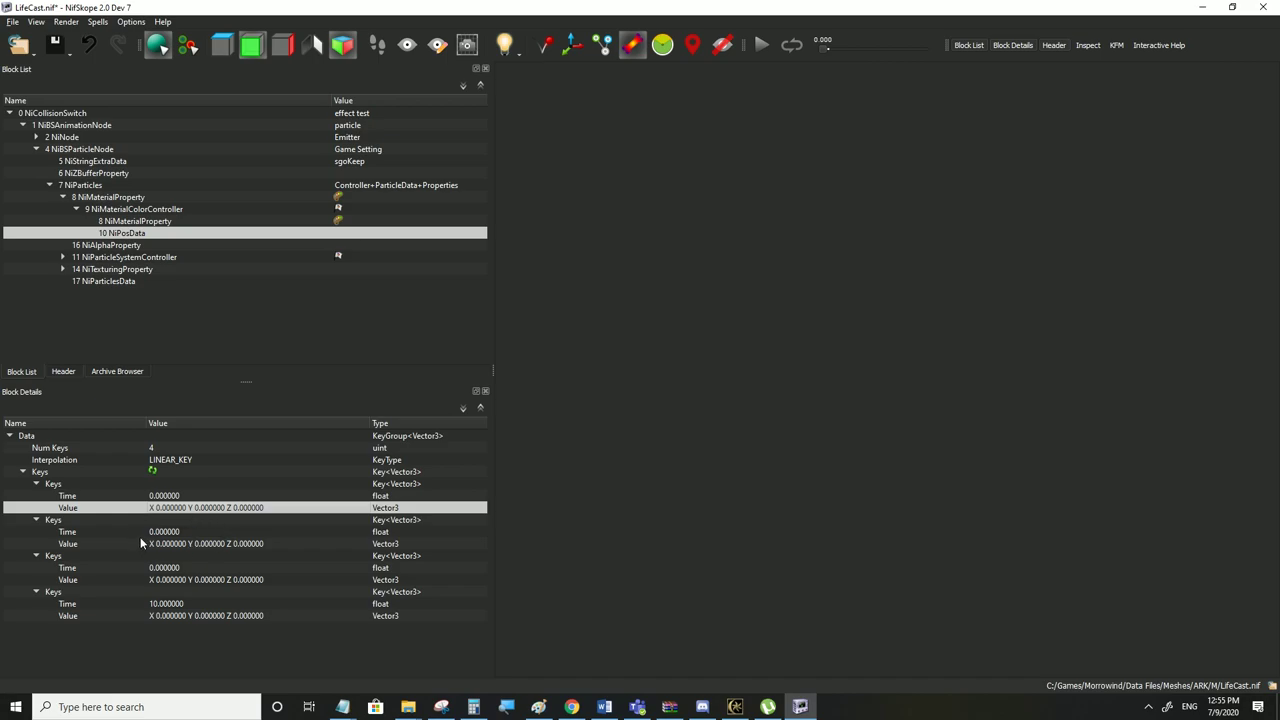
{"action": "double_click", "coordinate": [180, 532]}
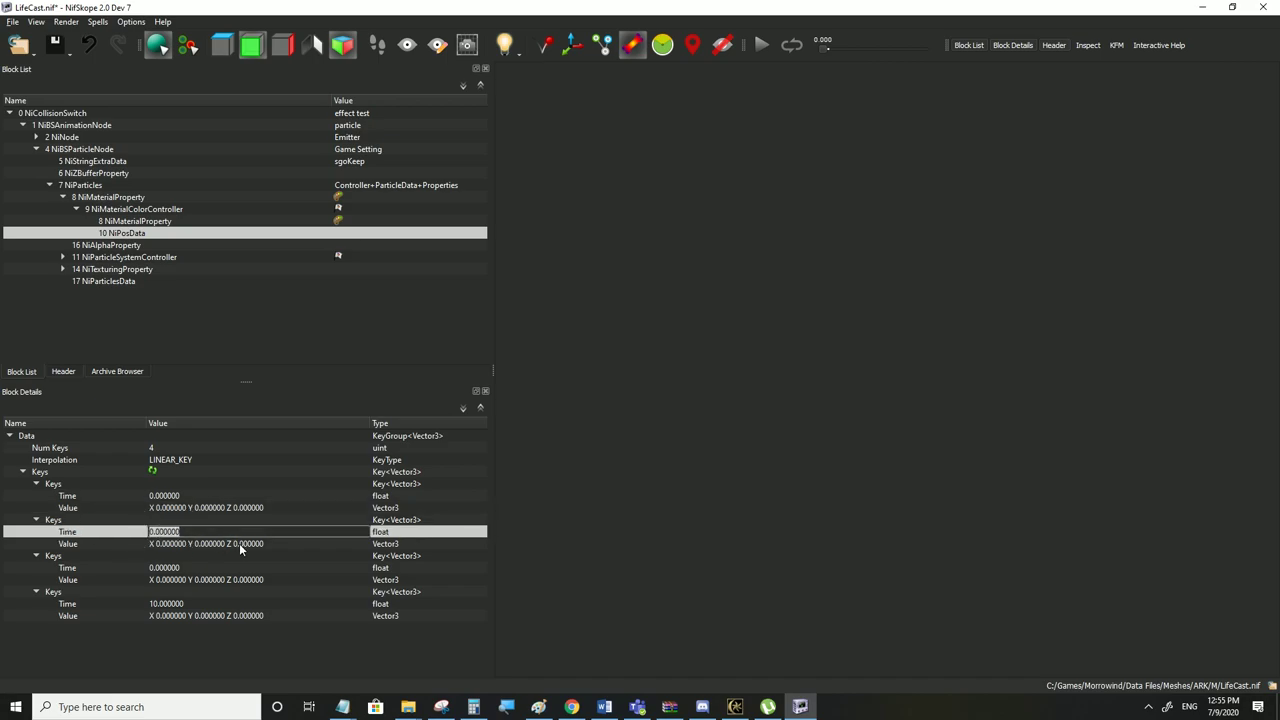
{"action": "type", "text": "2.5"}
{"action": "key", "text": "Return"}
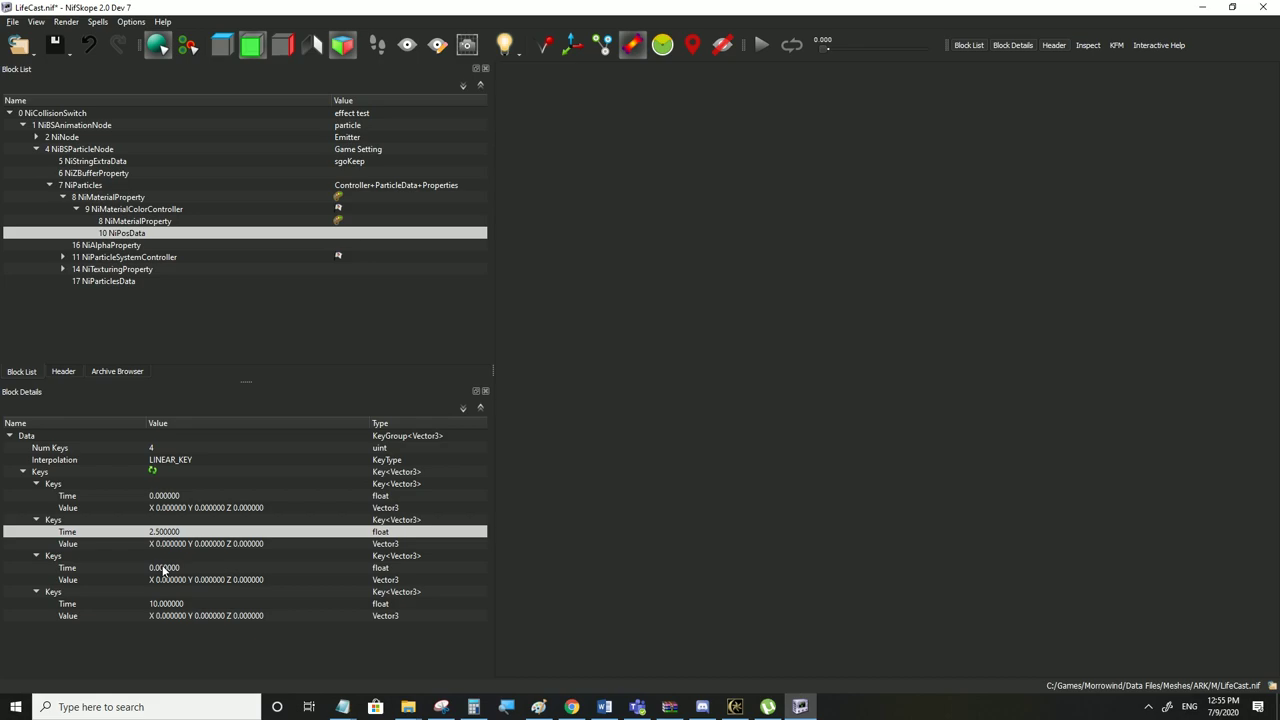
{"action": "double_click", "coordinate": [167, 446]}
{"action": "type", "text": "5"}
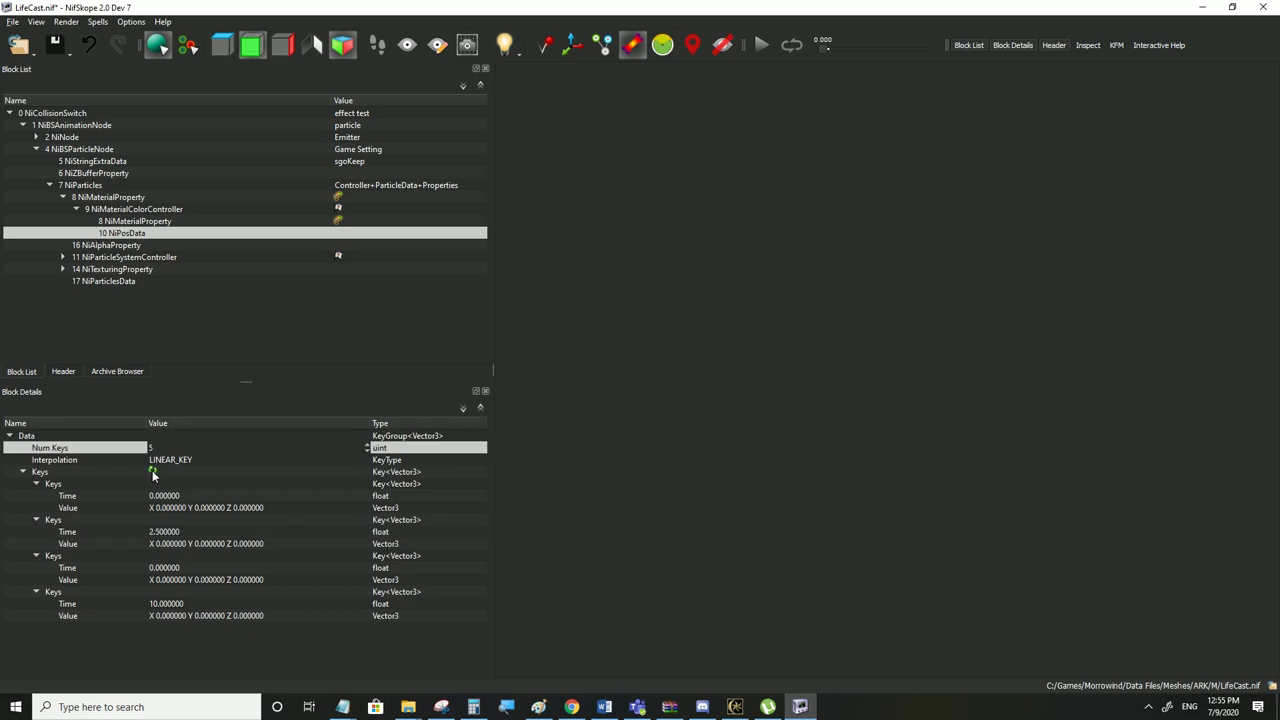
{"action": "left_click", "coordinate": [152, 471]}
Set the remaining key times: fifth key 10, fourth key 7.5, third key 5
{"action": "left_click", "coordinate": [38, 628]}
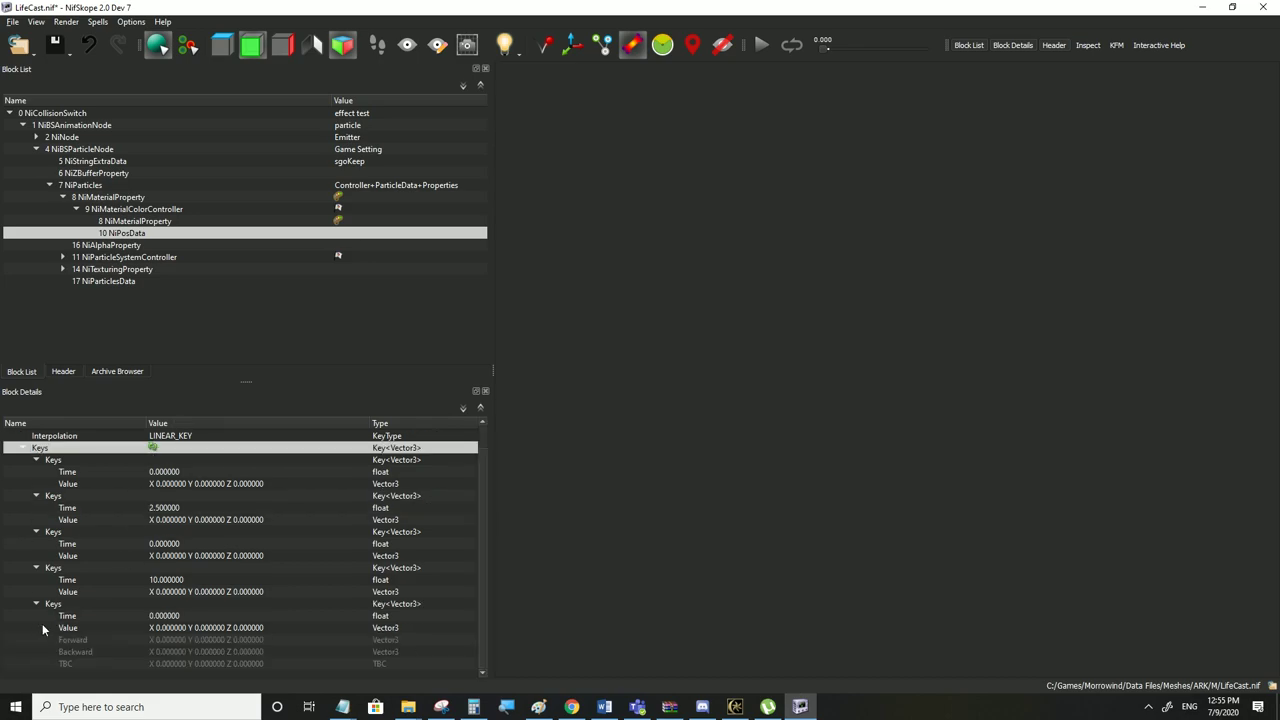
{"action": "double_click", "coordinate": [165, 615]}
{"action": "type", "text": "10"}
{"action": "key", "text": "Return"}
{"action": "double_click", "coordinate": [170, 607]}
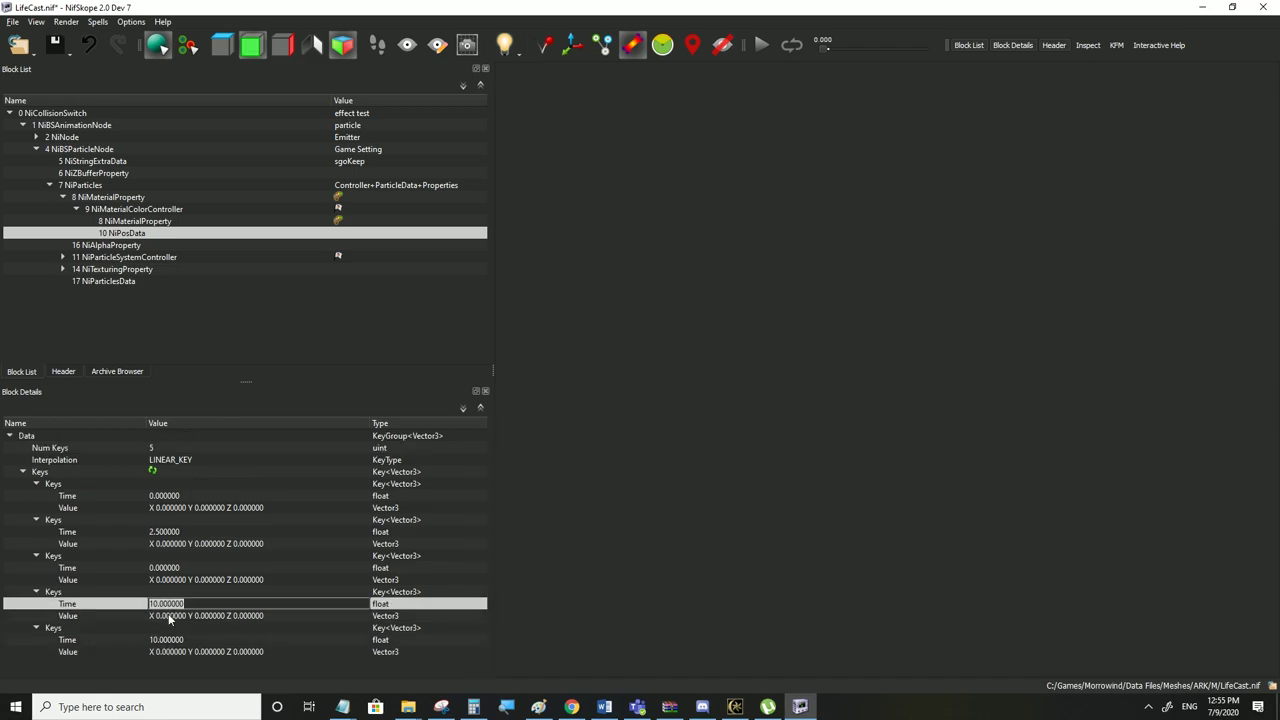
{"action": "type", "text": "7.5"}
{"action": "key", "text": "Return"}
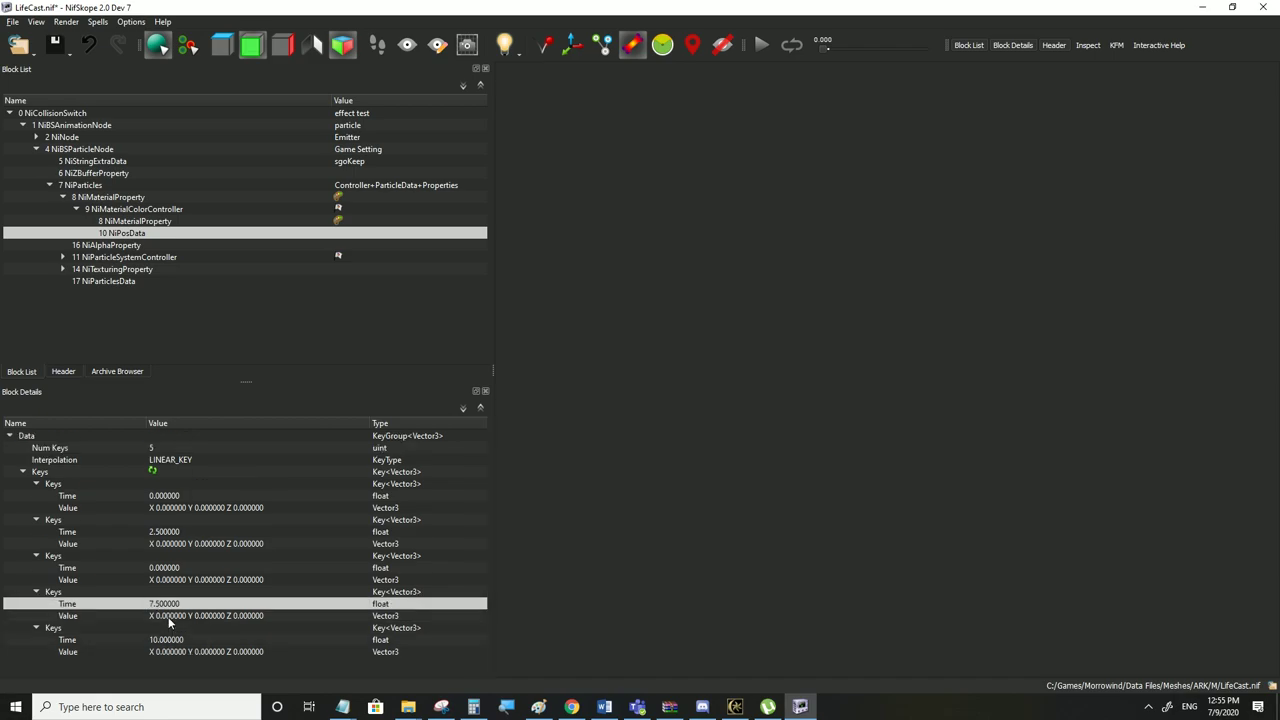
{"action": "double_click", "coordinate": [157, 571]}
{"action": "type", "text": "5"}
{"action": "left_click", "coordinate": [163, 583]}
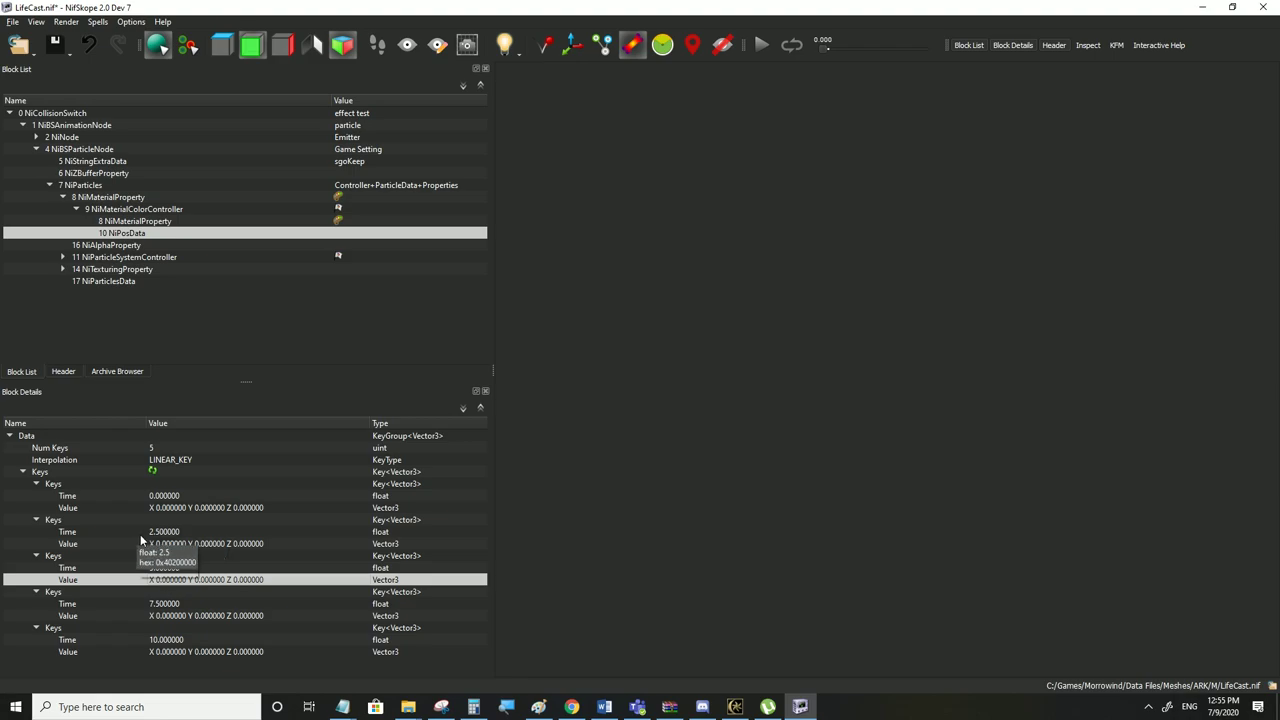
Set X=1 on the 2.5 key, Y=1 on the 5 key and Z=1 on the 7.5 key
{"action": "left_click", "coordinate": [180, 546]}
{"action": "double_click", "coordinate": [190, 544]}
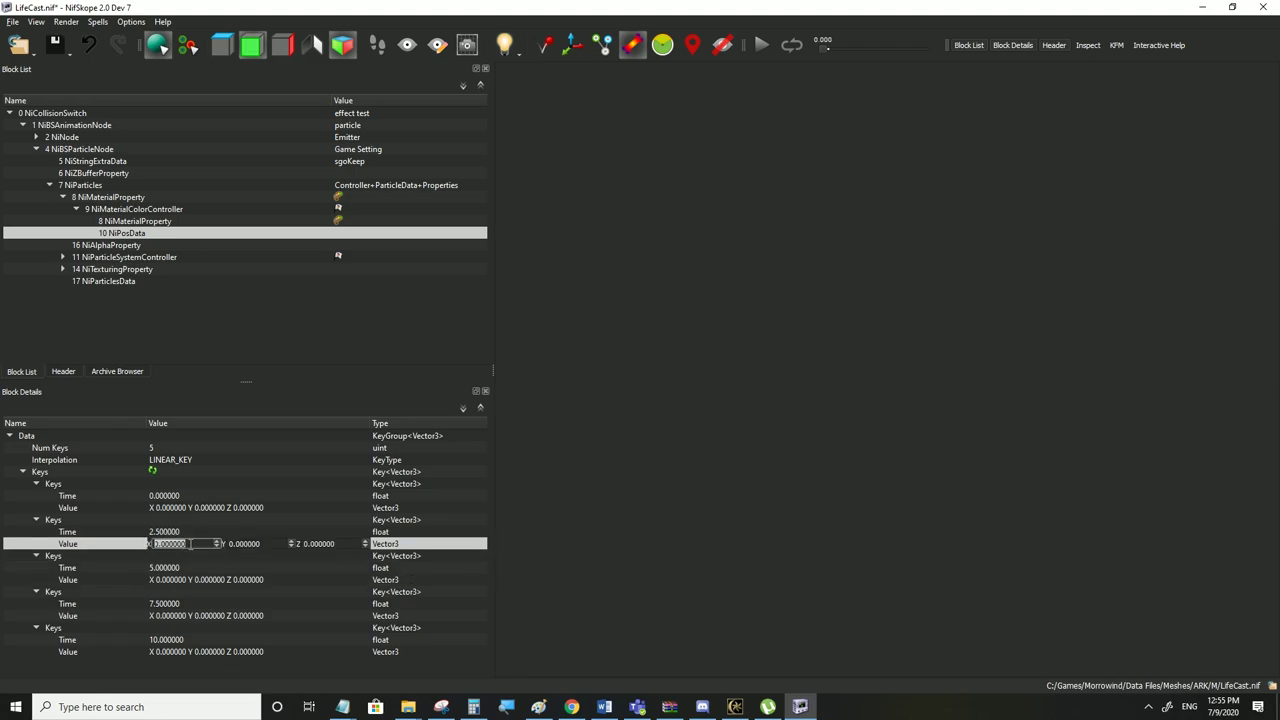
{"action": "left_click", "coordinate": [203, 578]}
{"action": "double_click", "coordinate": [203, 578]}
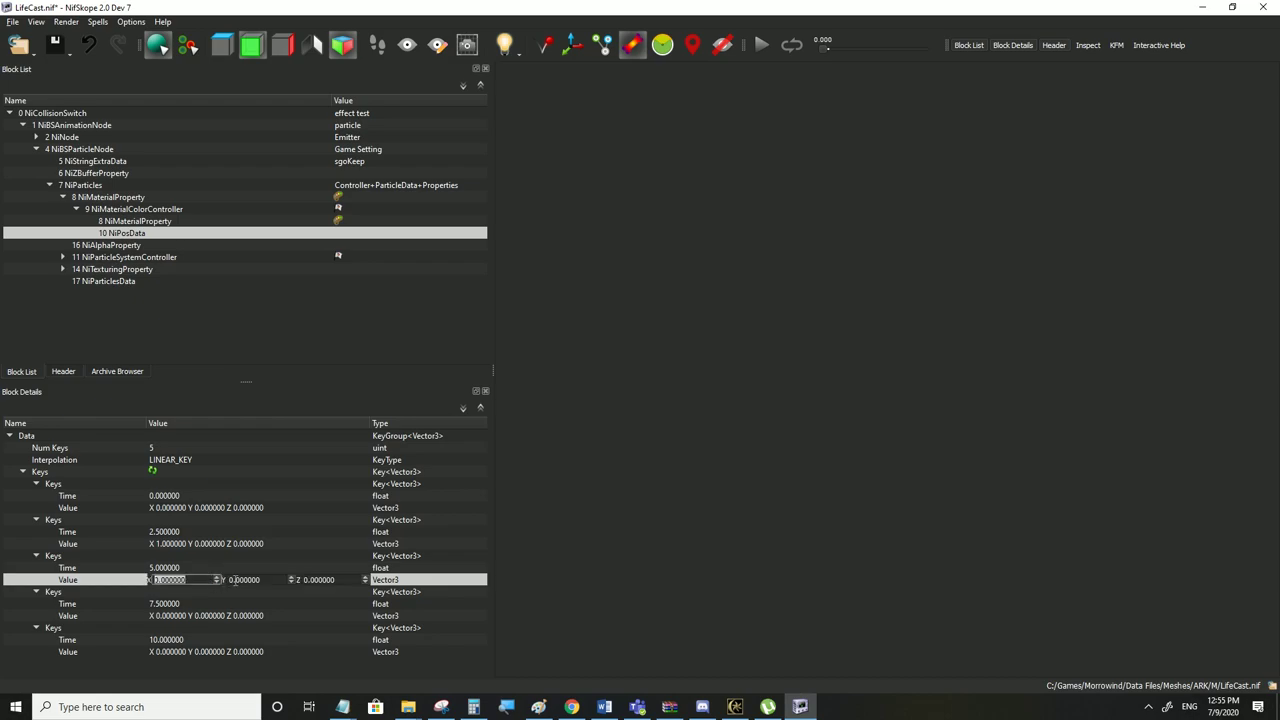
{"action": "key", "text": "Tab"}
{"action": "type", "text": "1"}
{"action": "left_click", "coordinate": [207, 546]}
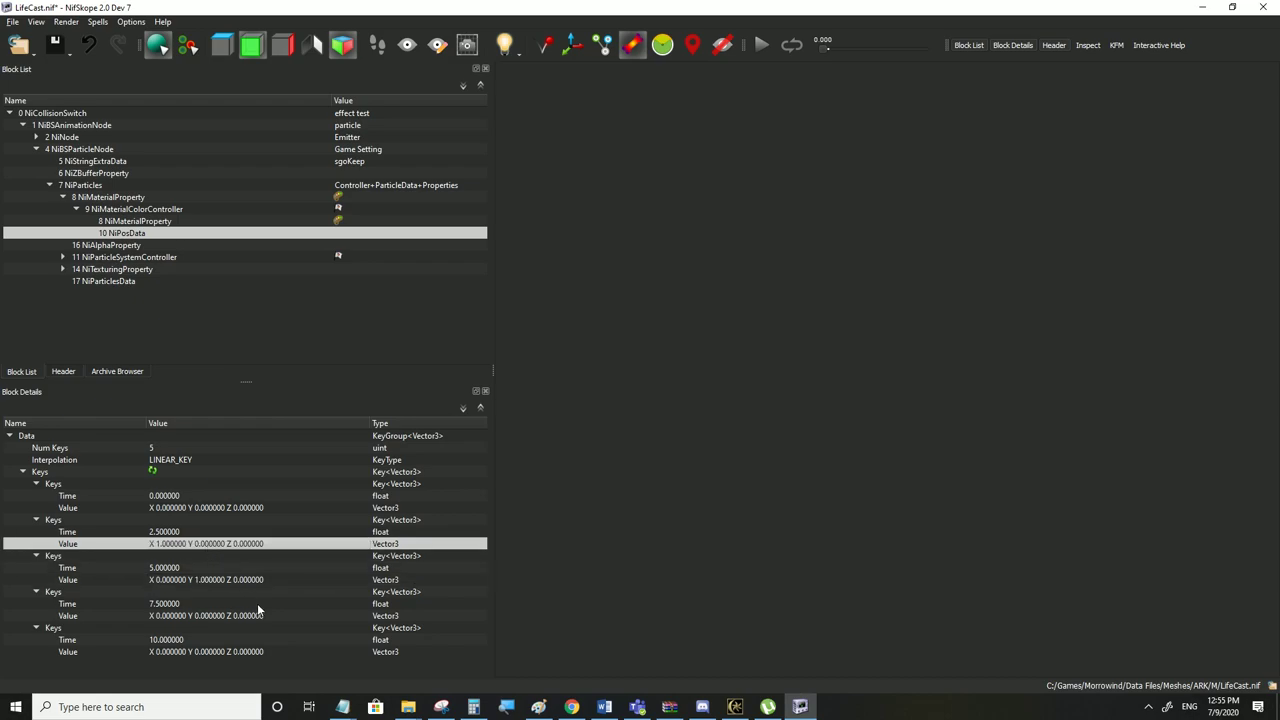
{"action": "left_click", "coordinate": [309, 616]}
{"action": "double_click", "coordinate": [309, 616]}
{"action": "double_click", "coordinate": [309, 616]}
{"action": "type", "text": "1"}
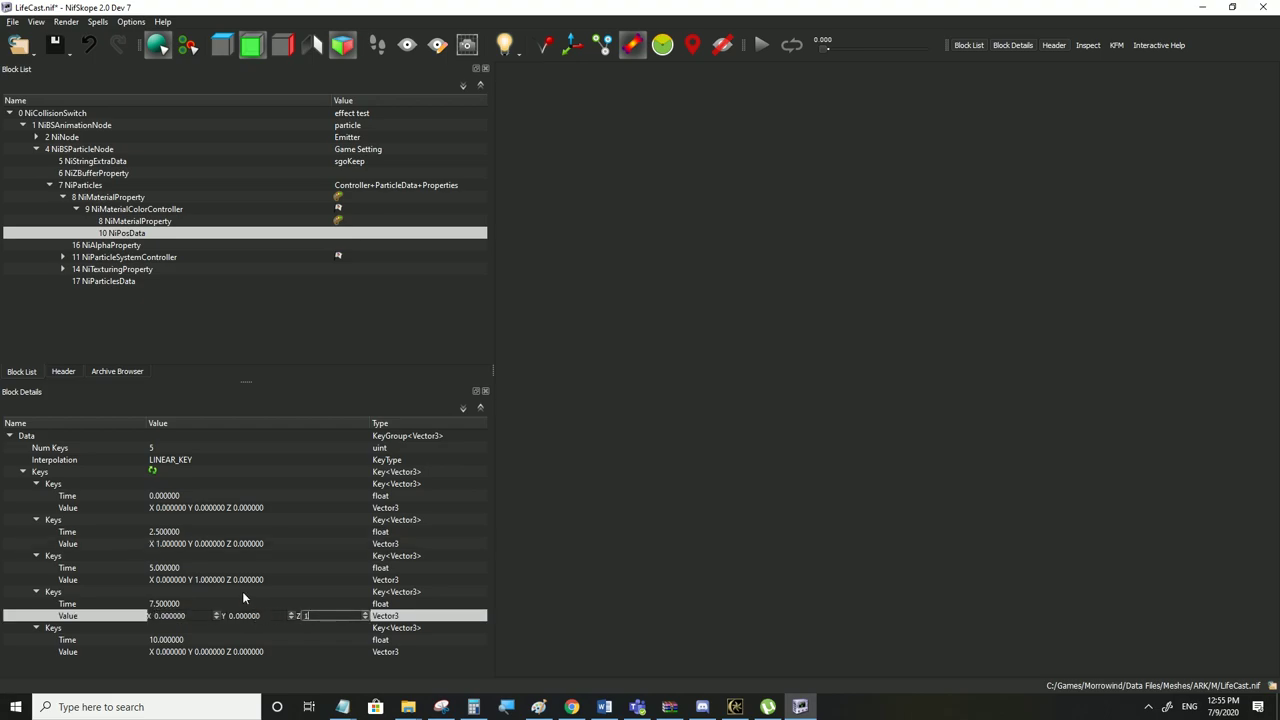
{"action": "left_click", "coordinate": [212, 580]}
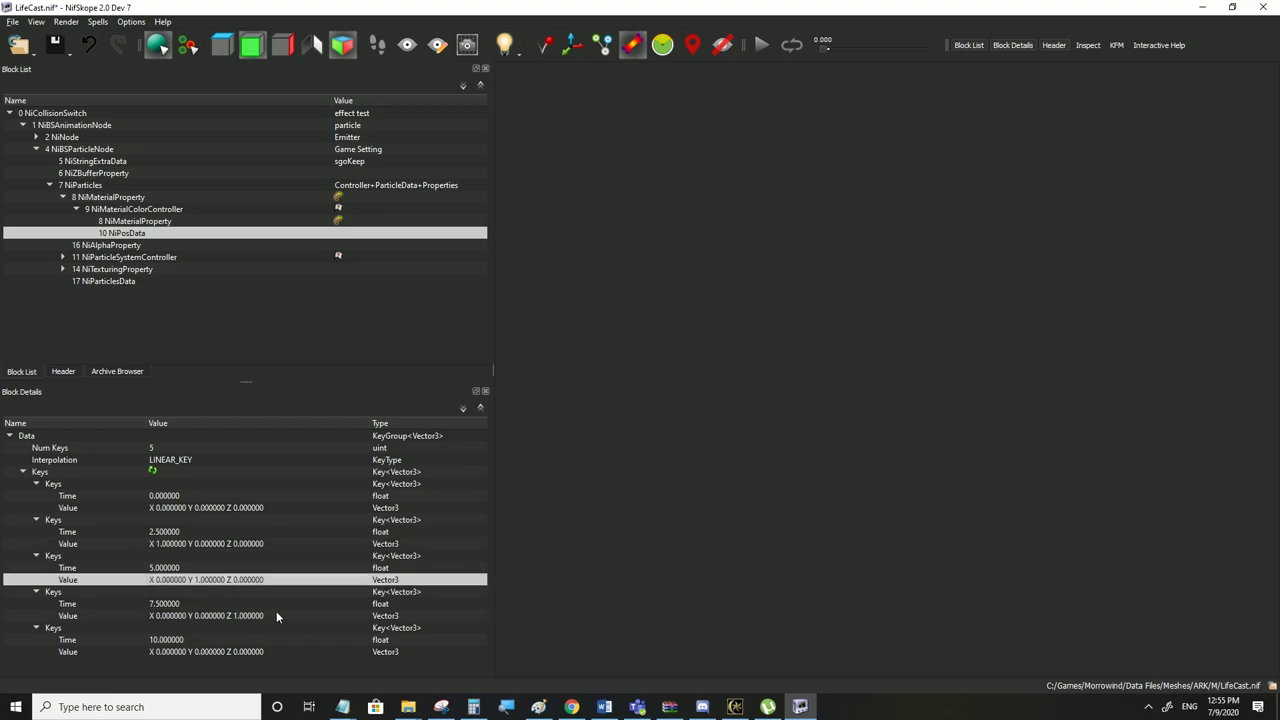
Select the 9 NiMaterialColorController block and collapse its subtree
{"action": "left_click", "coordinate": [118, 221]}
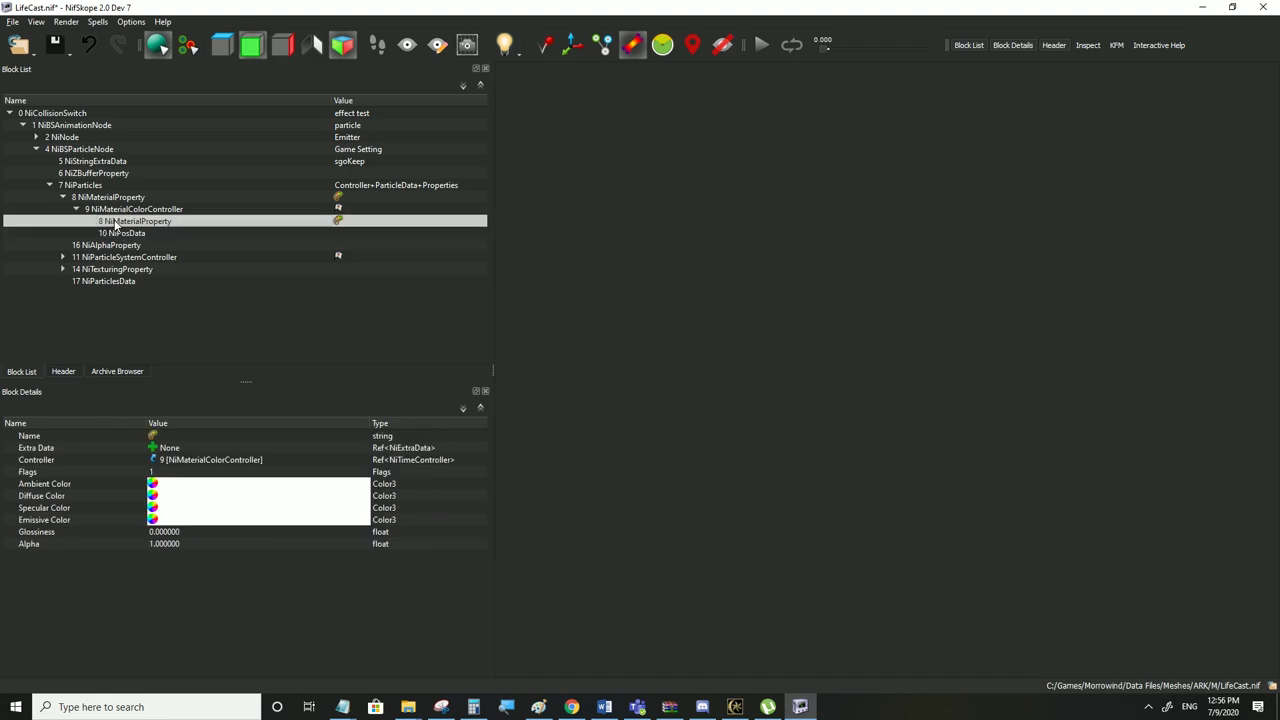
{"action": "left_click", "coordinate": [117, 234]}
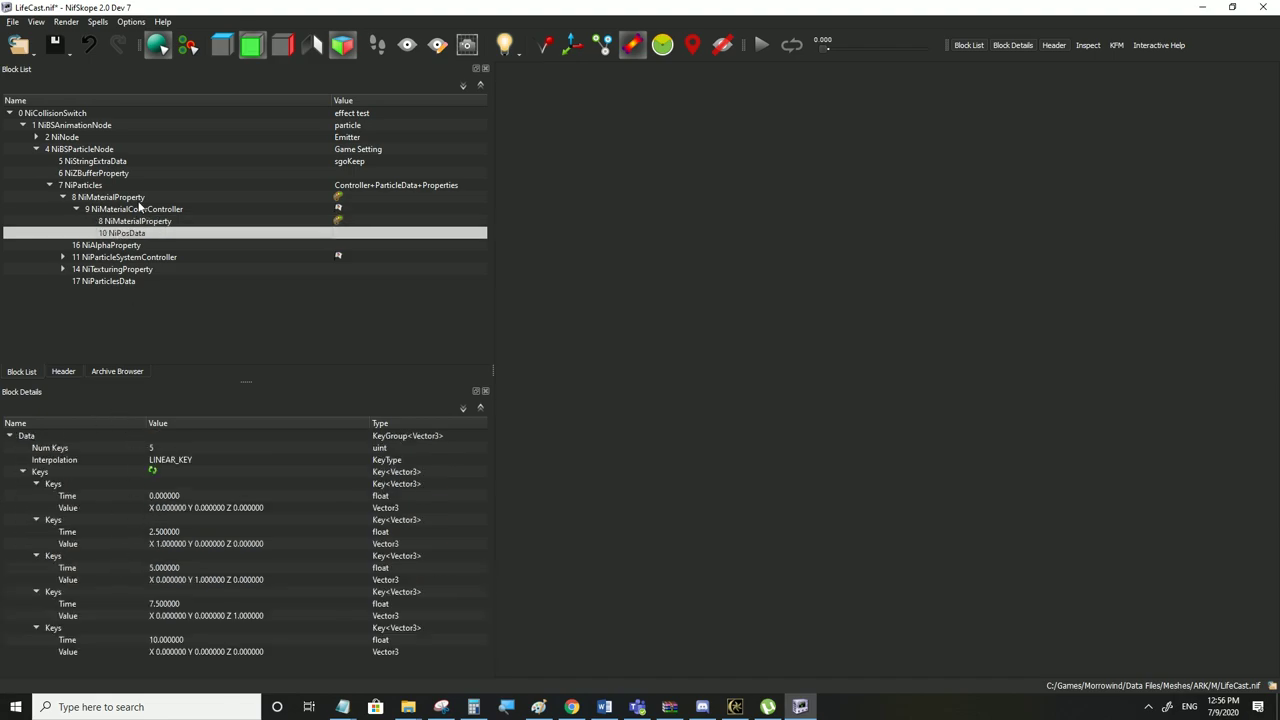
{"action": "left_click", "coordinate": [140, 208]}
{"action": "left_click", "coordinate": [76, 209]}
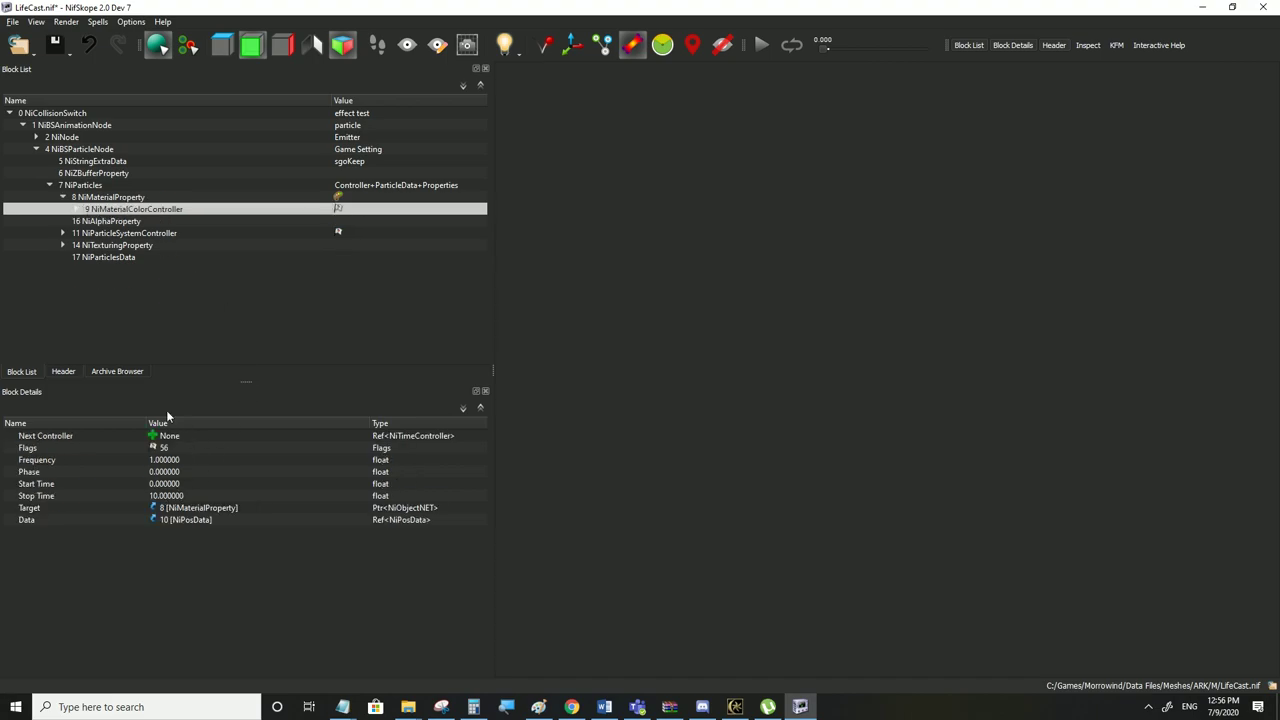
Check the material's Emissive Color and the colour controller before saving LifeCast.nif
{"action": "left_click", "coordinate": [101, 199]}
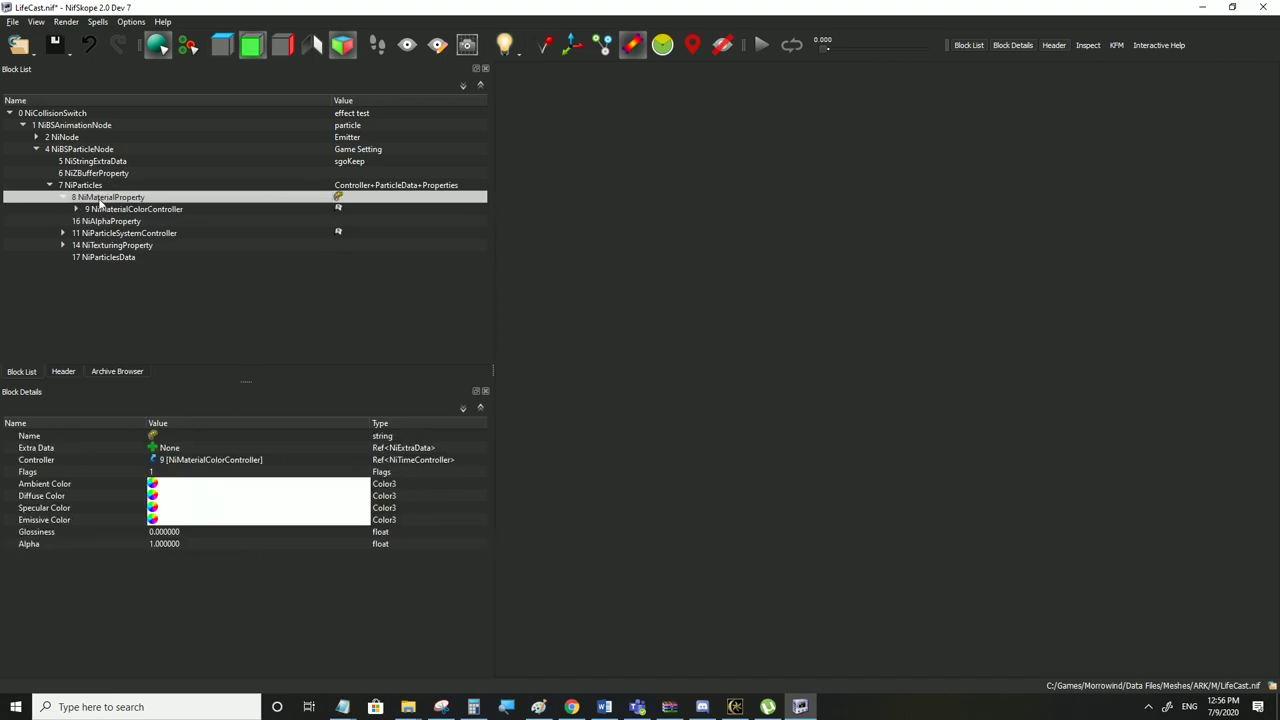
{"action": "left_click", "coordinate": [172, 521]}
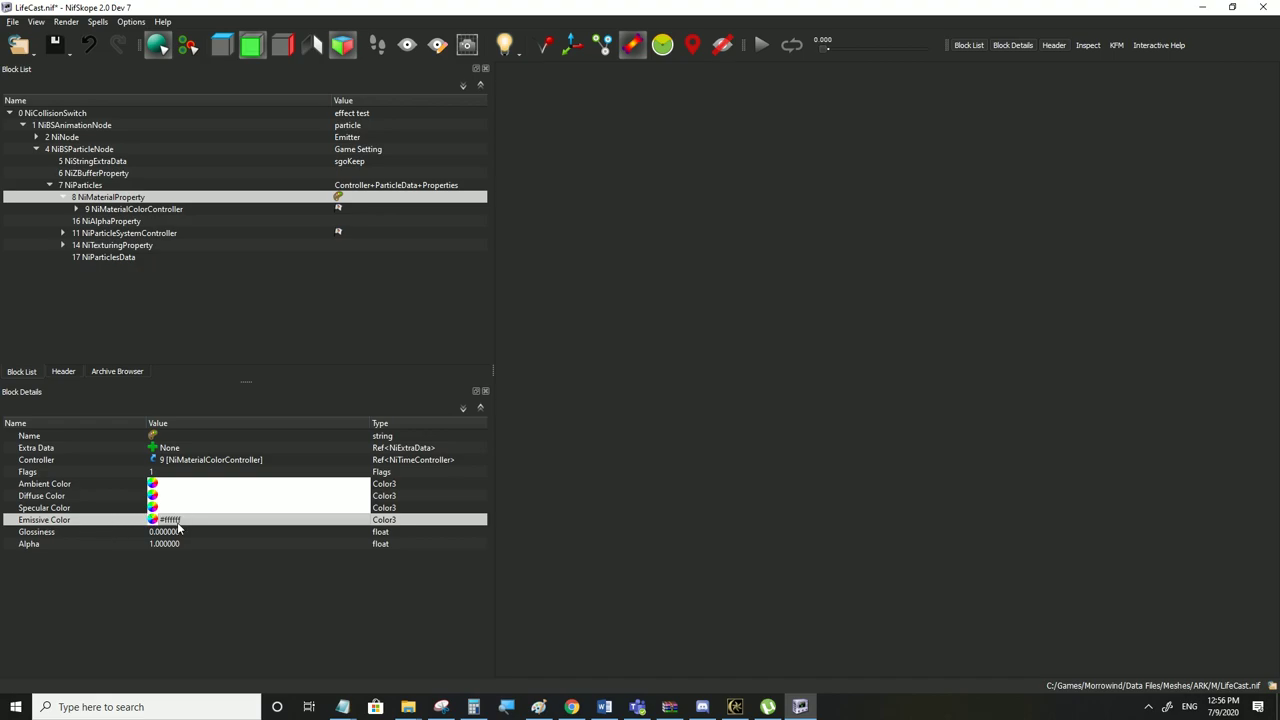
{"action": "left_click", "coordinate": [110, 210]}
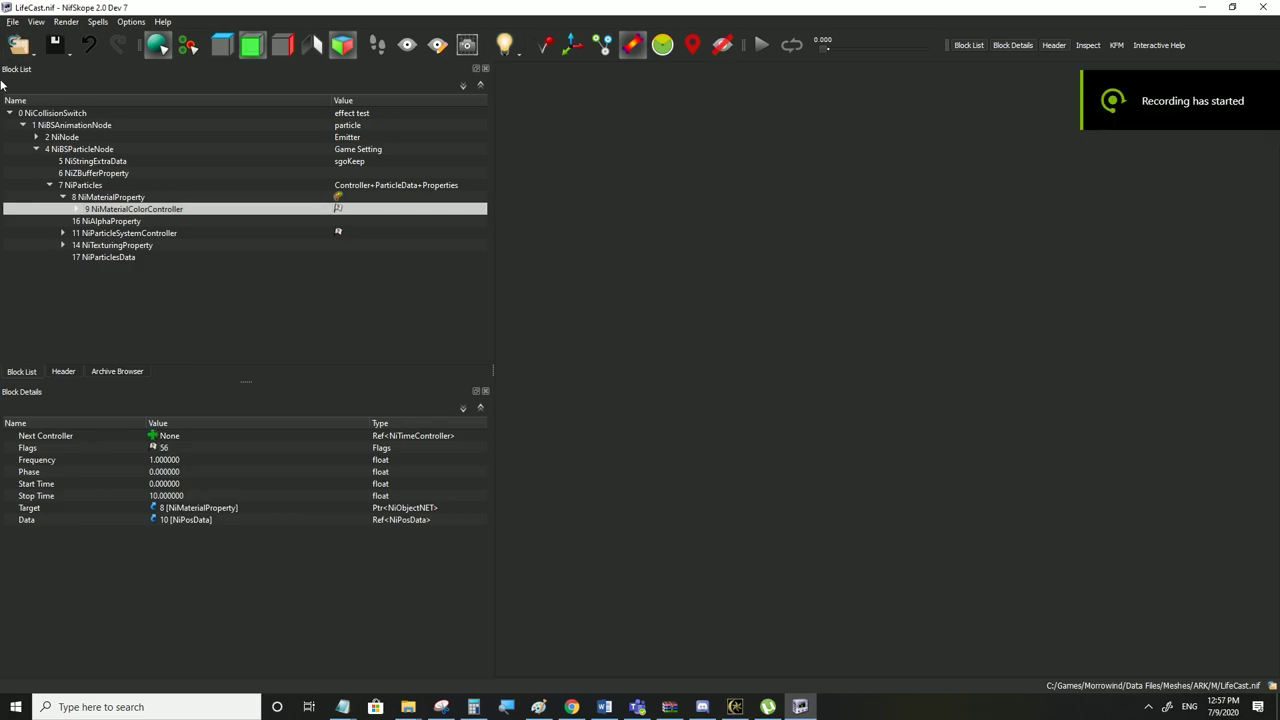
{"action": "left_click", "coordinate": [13, 21]}
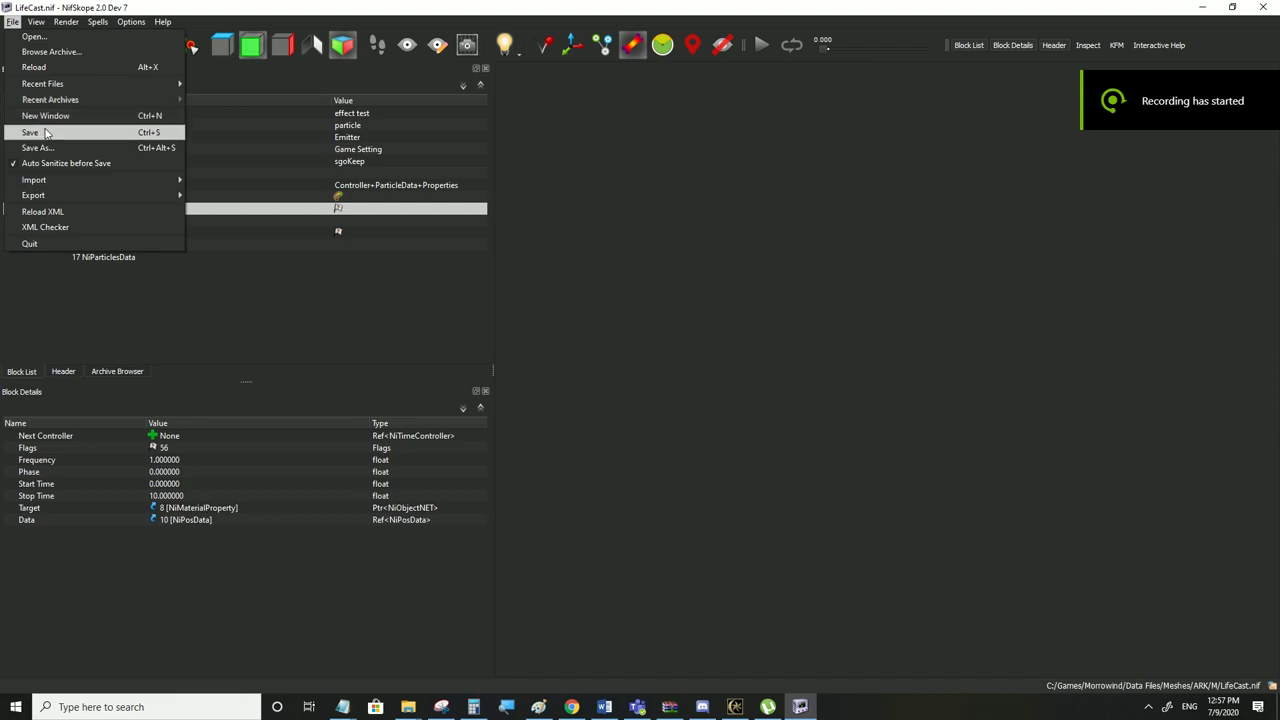
Save LifeCast.nif and cast the spell in Morrowind to see the recoloured trail
{"action": "left_click", "coordinate": [46, 130]}
{"action": "left_click", "coordinate": [735, 707]}
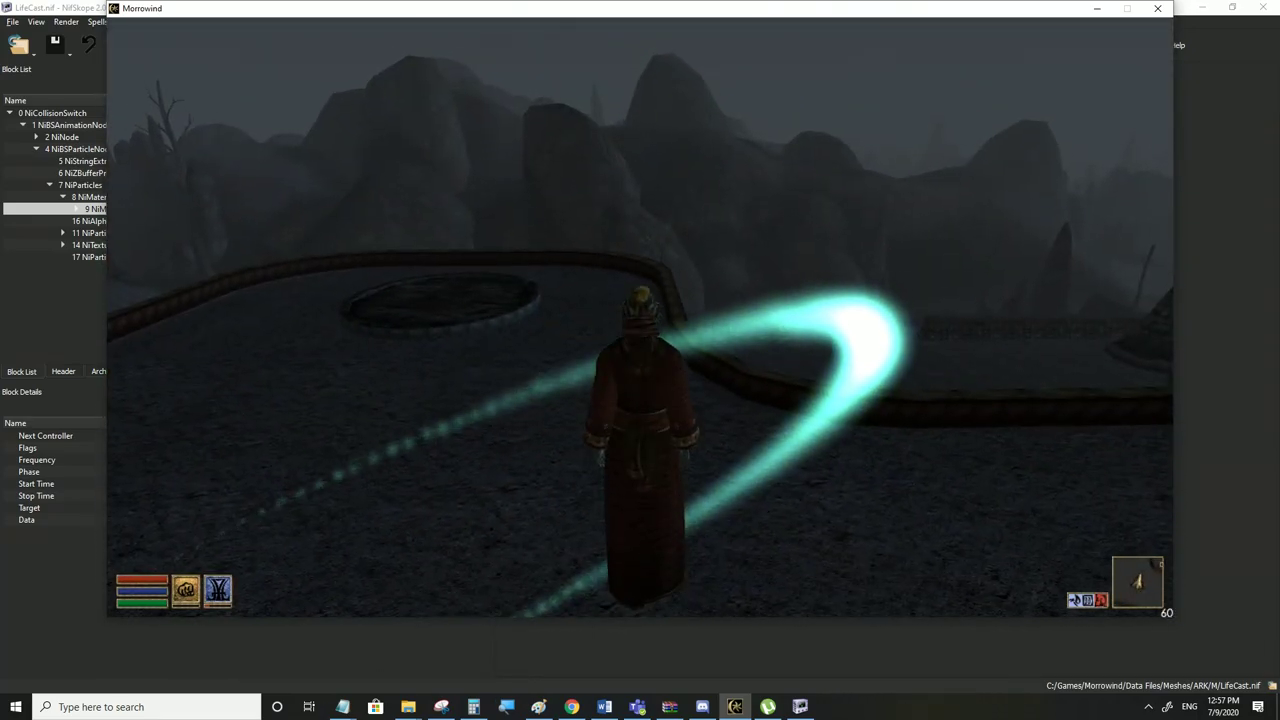
{"action": "key", "text": "alt+Tab"}
Review the NiAlphaProperty, particle controller and material blocks, then retest in first-person view
{"action": "left_click", "coordinate": [102, 223]}
{"action": "left_click", "coordinate": [102, 235]}
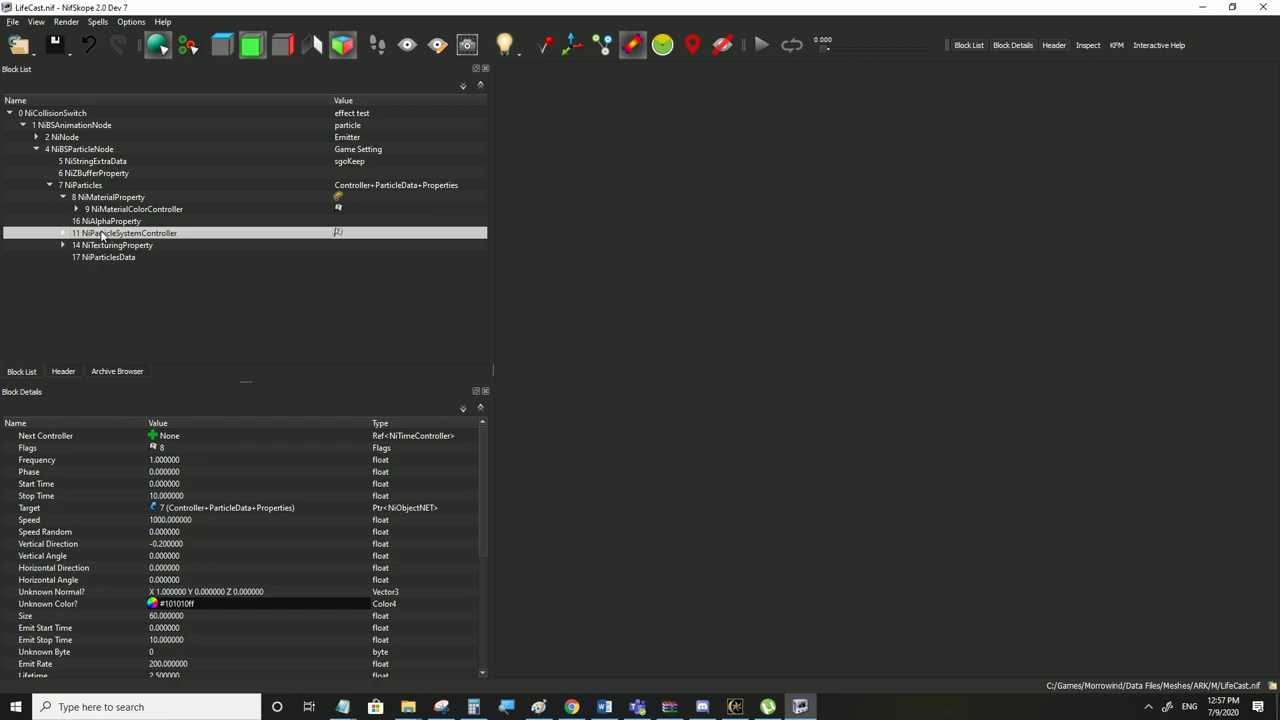
{"action": "key", "text": "Up"}
{"action": "key", "text": "Up"}
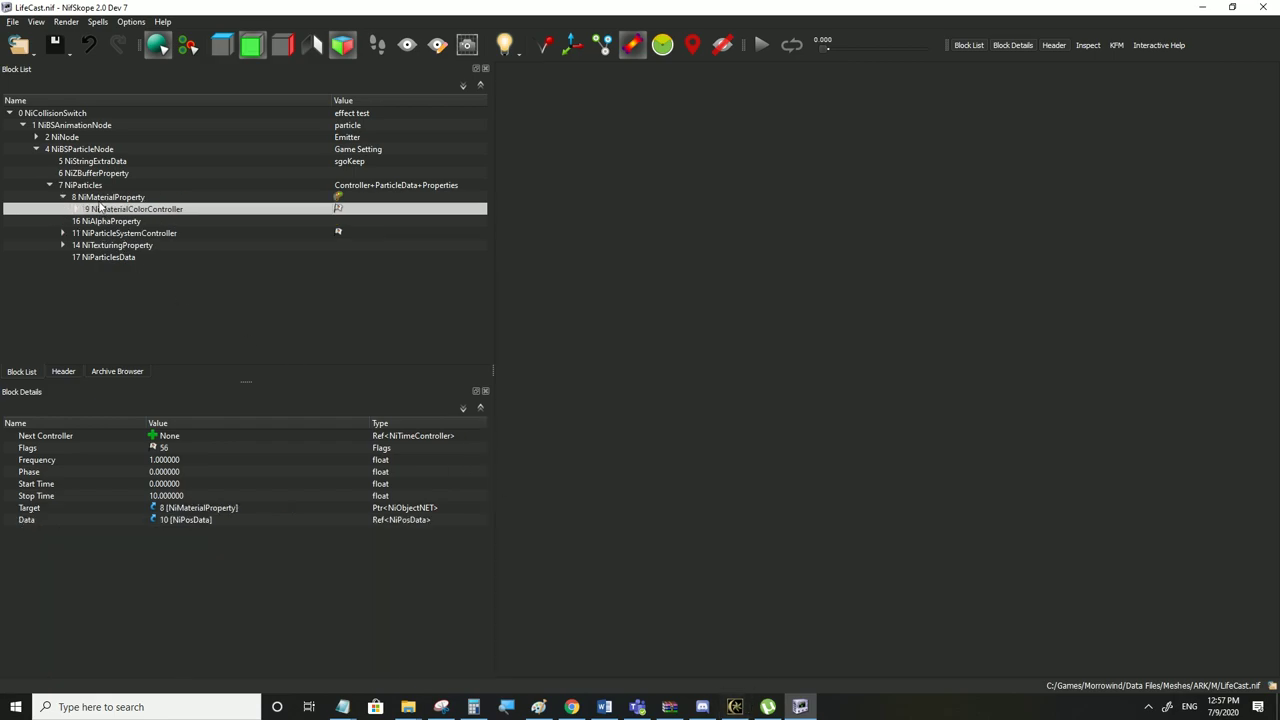
{"action": "left_click", "coordinate": [122, 233]}
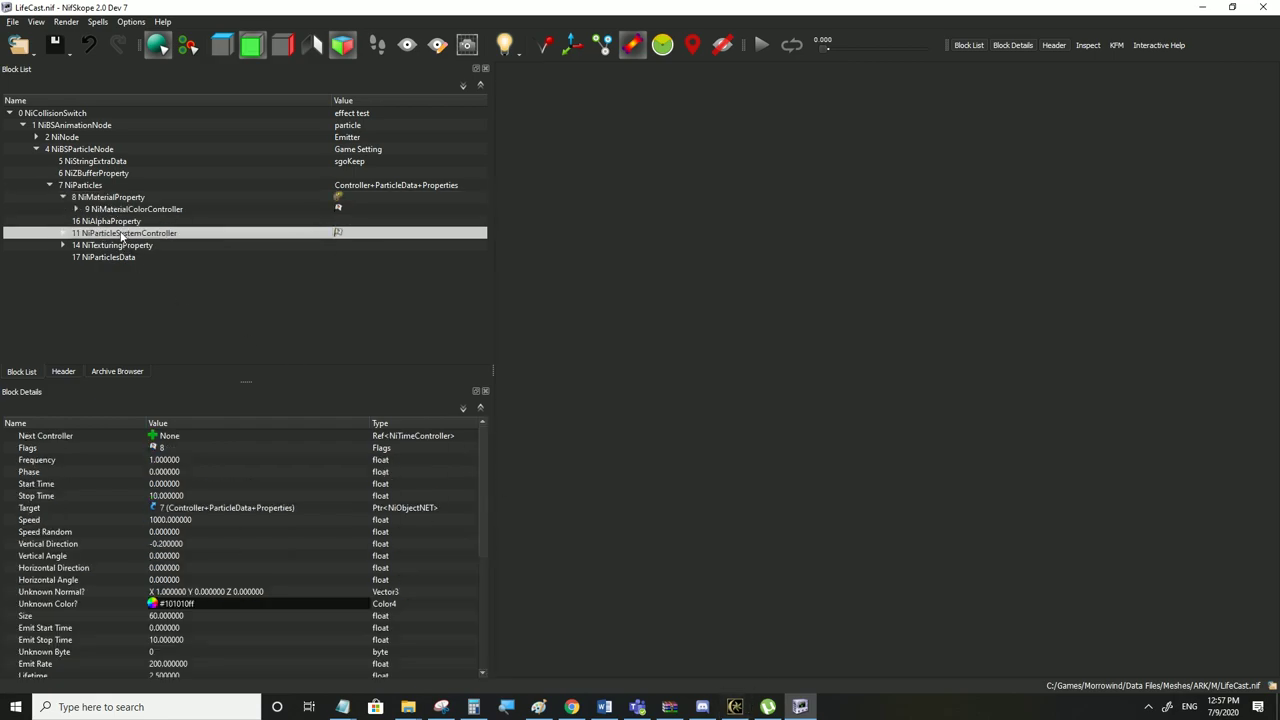
{"action": "left_click", "coordinate": [735, 707]}
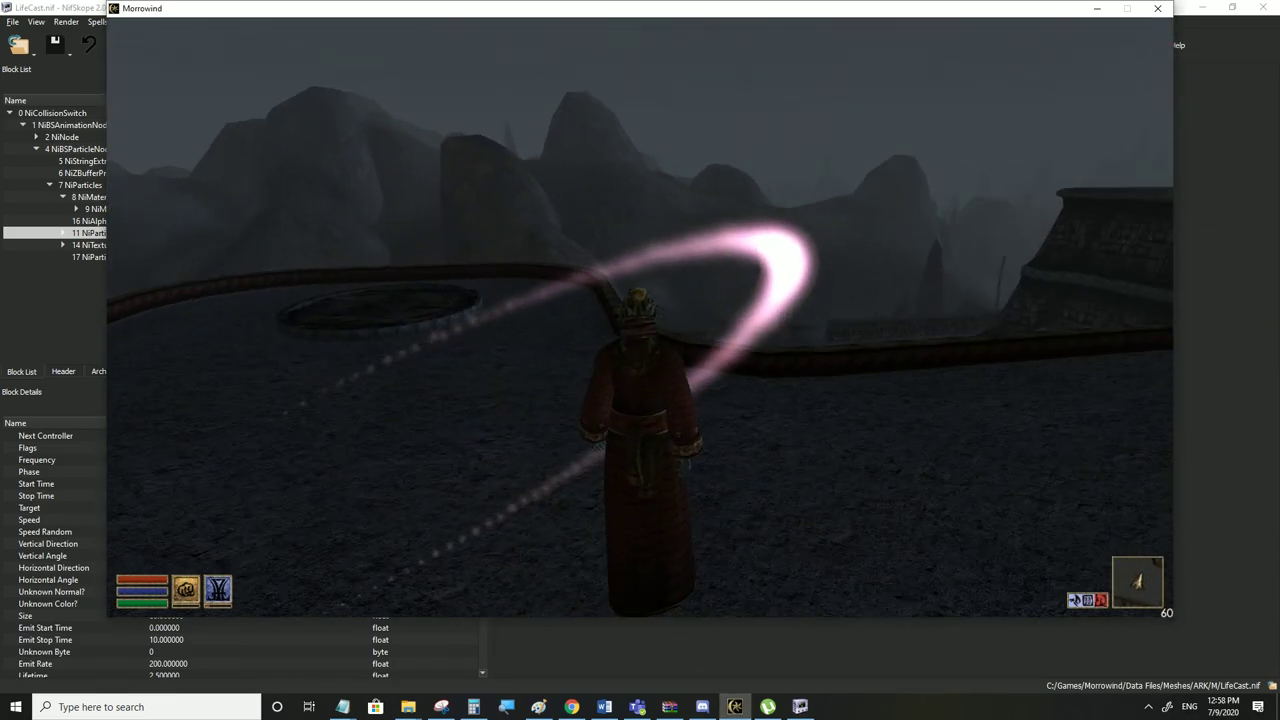
{"action": "key", "text": "Tab"}
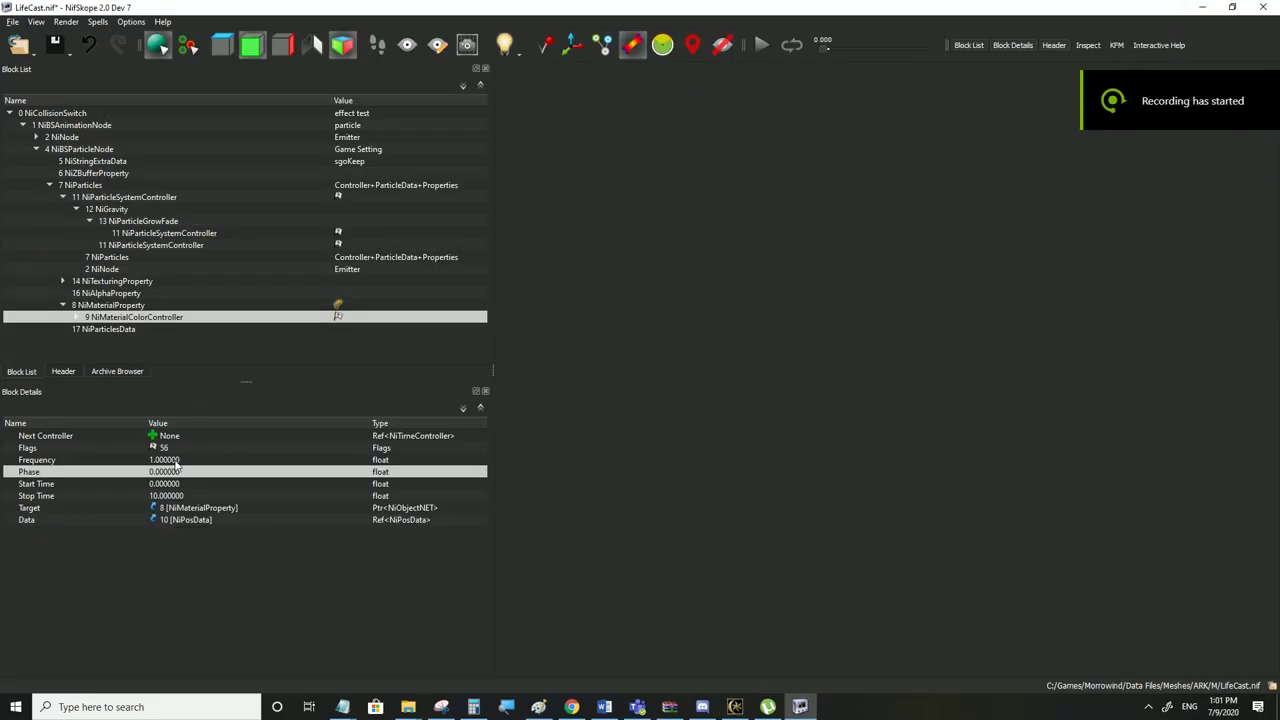
Set the NiMaterialColorController Frequency to 30 and save LifeCast.nif
{"action": "double_click", "coordinate": [175, 460]}
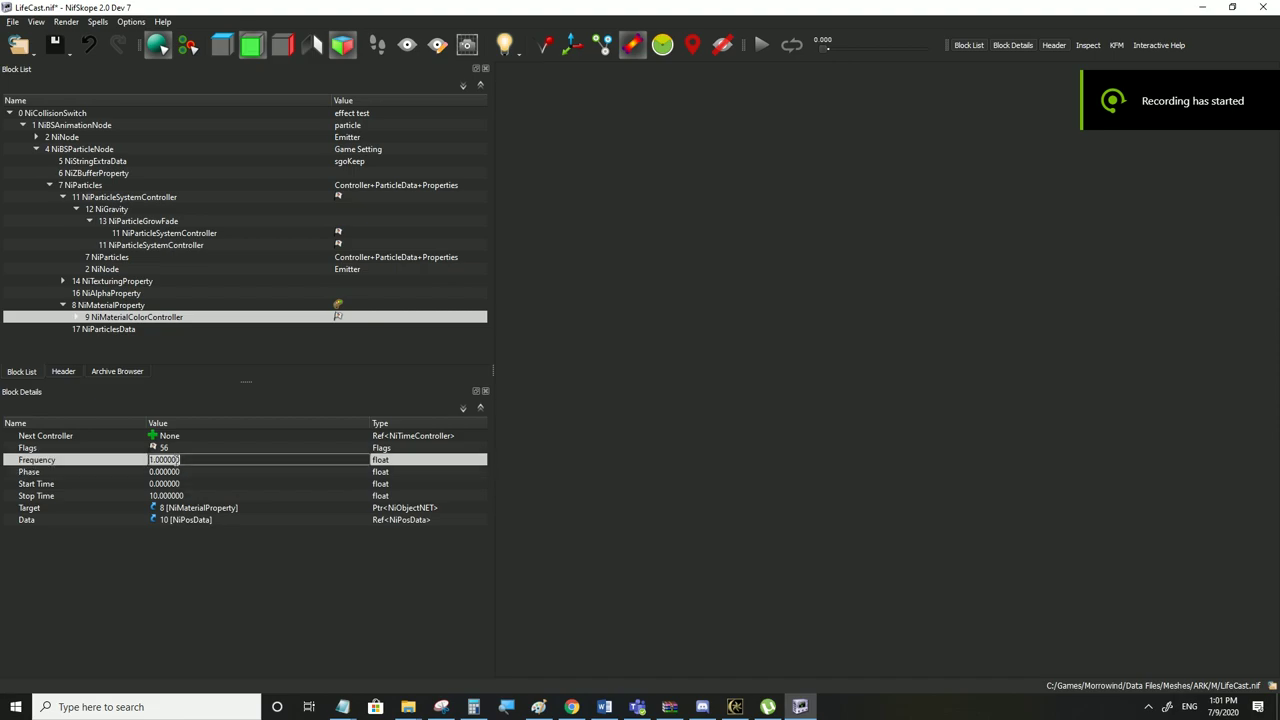
{"action": "type", "text": "30"}
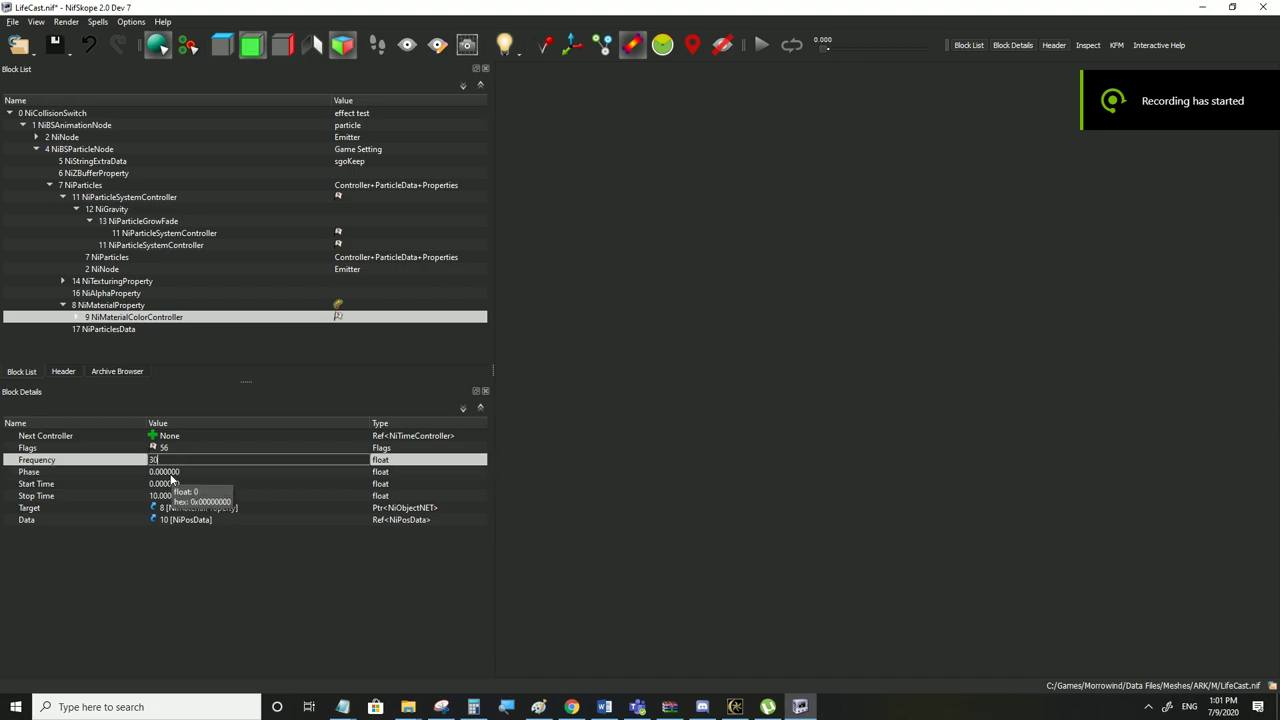
{"action": "key", "text": "Down"}
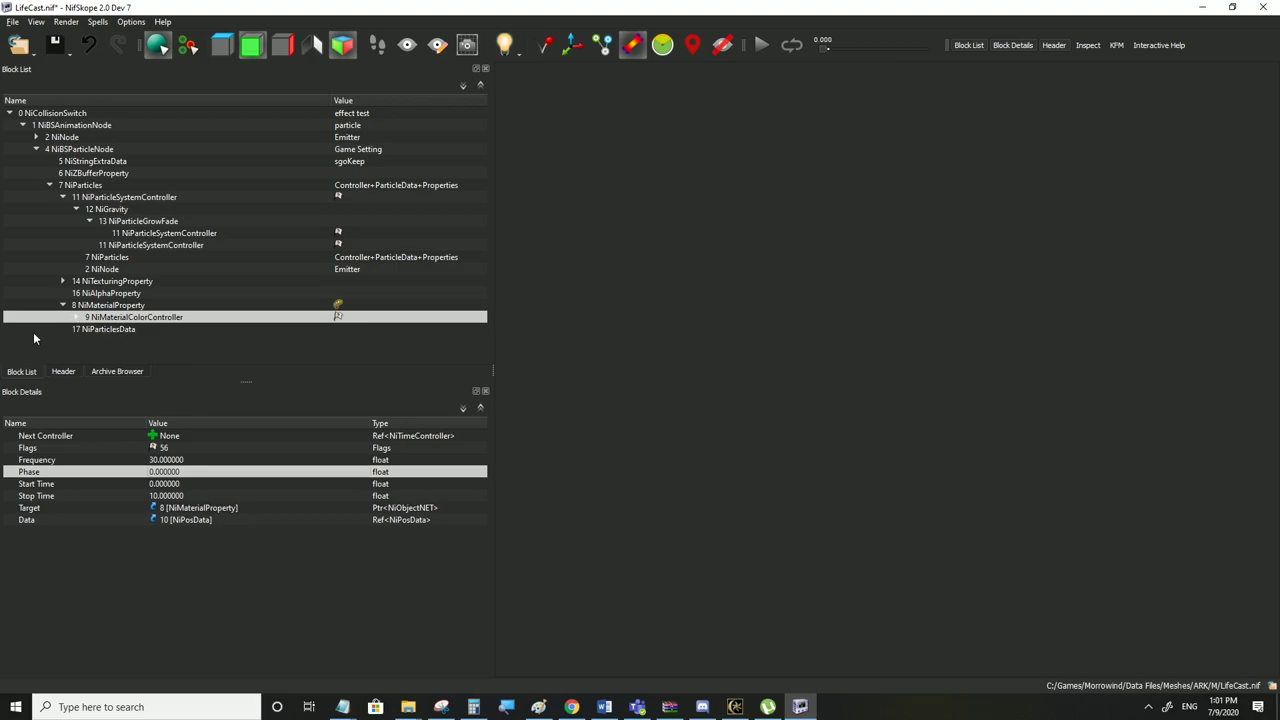
{"action": "left_click", "coordinate": [13, 21]}
{"action": "left_click", "coordinate": [40, 131]}
Watch the pinkish-white spell trail in Morrowind's third-person view, then return to NifSkope
{"action": "left_click", "coordinate": [735, 707]}
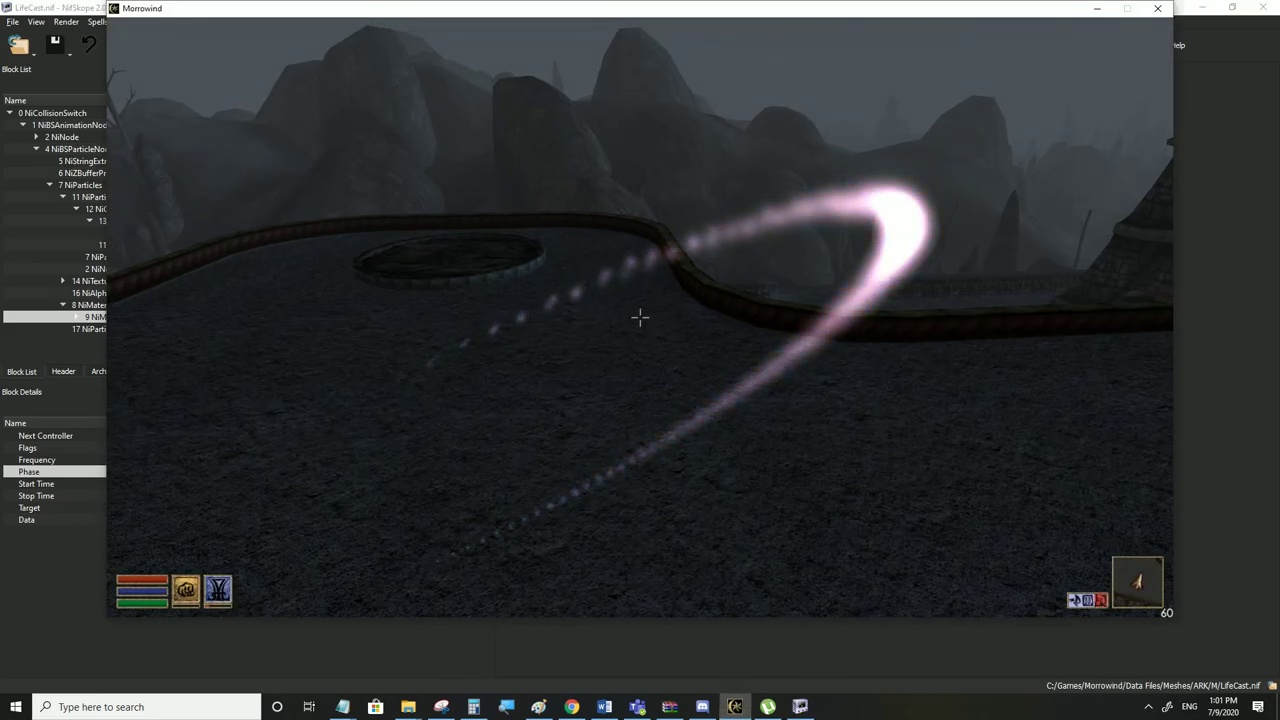
{"action": "key", "text": "Tab"}
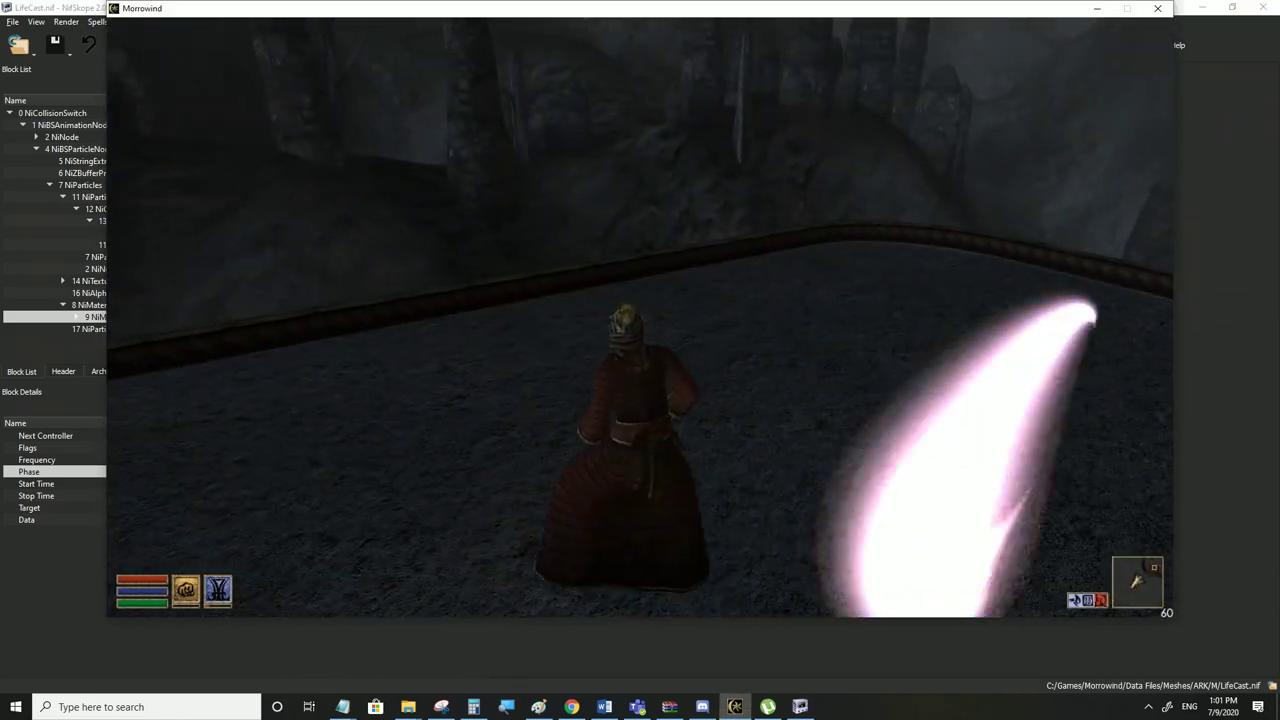
{"action": "key", "text": "w"}
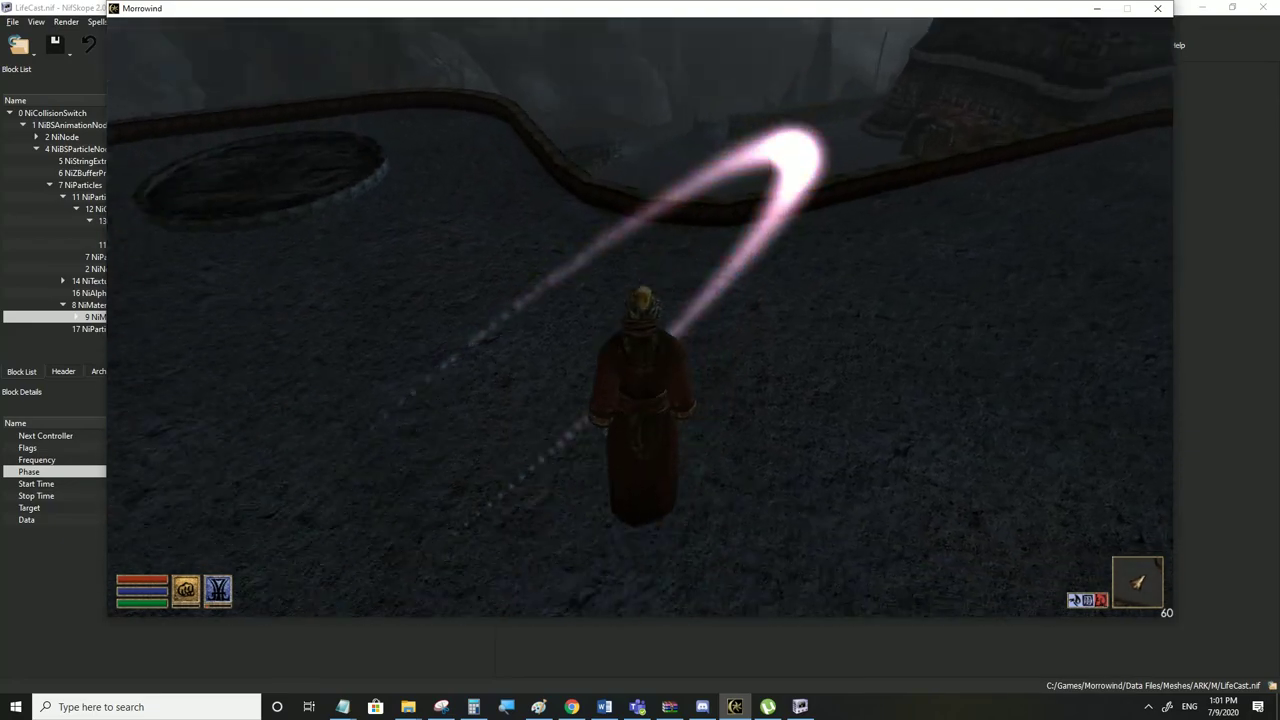
{"action": "key", "text": "alt+Tab"}
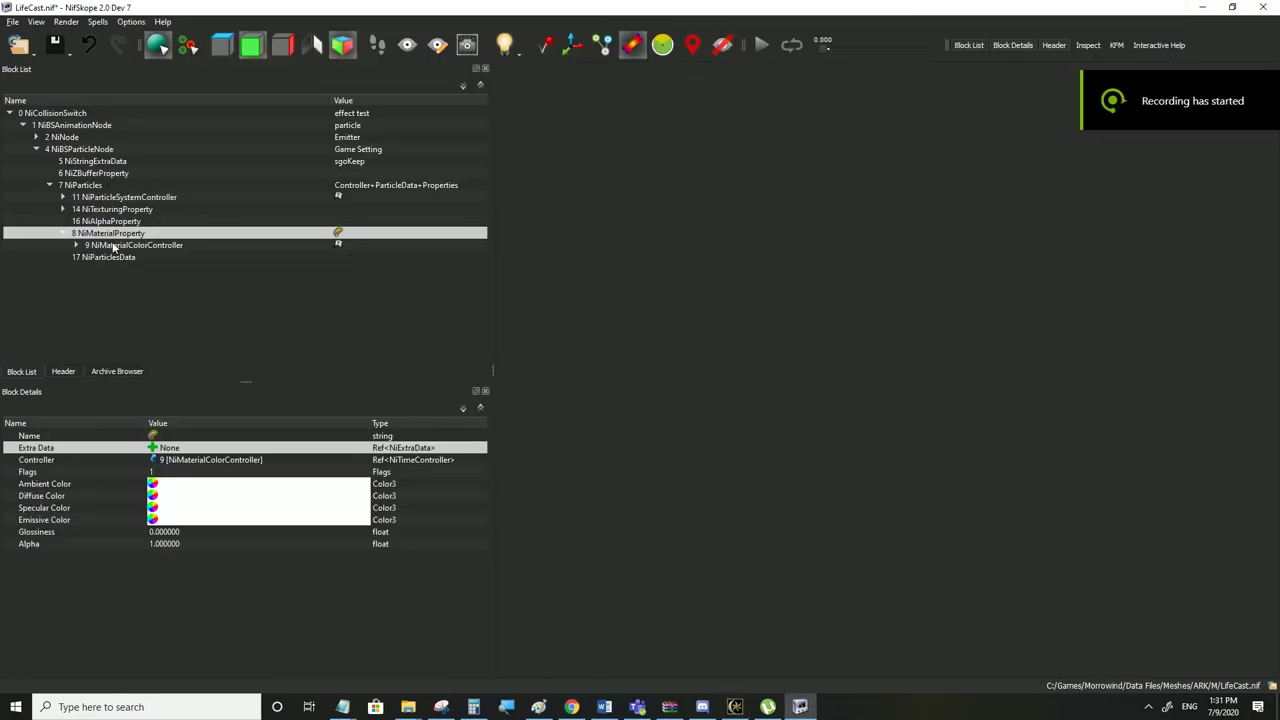
Clear the NiMaterialProperty Controller link so it reads None
{"action": "left_click", "coordinate": [116, 245]}
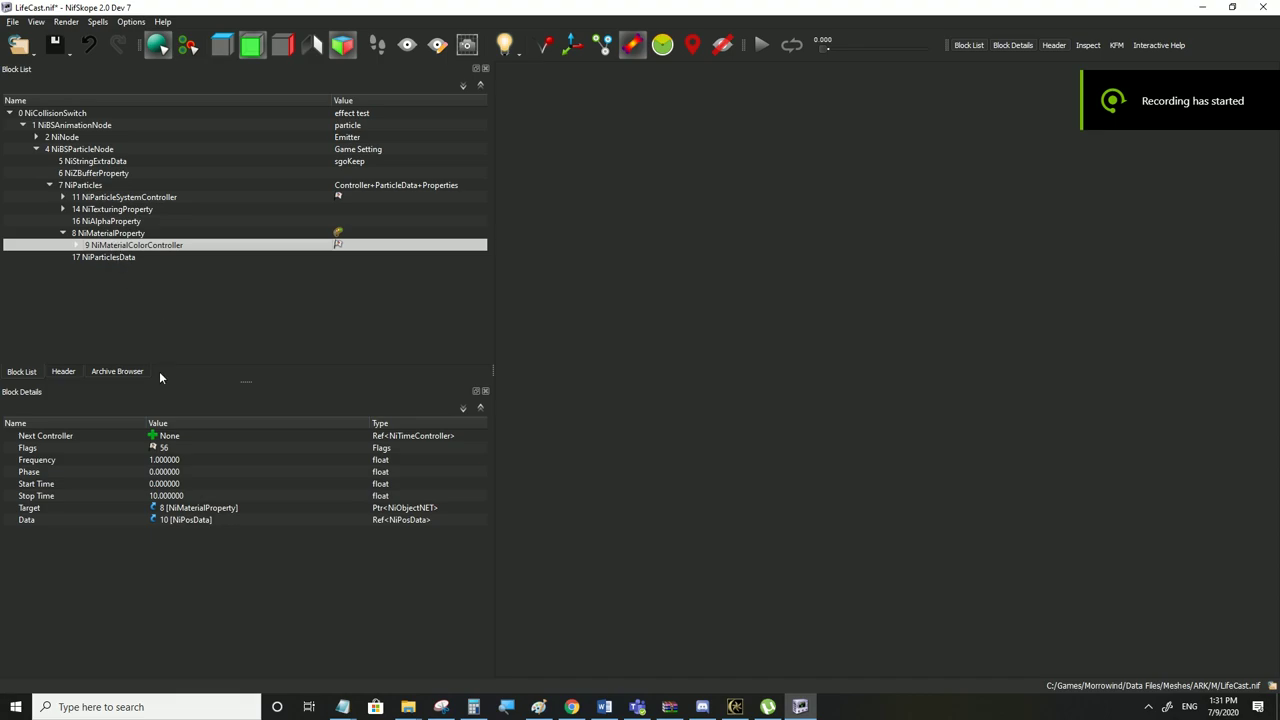
{"action": "left_click", "coordinate": [119, 233]}
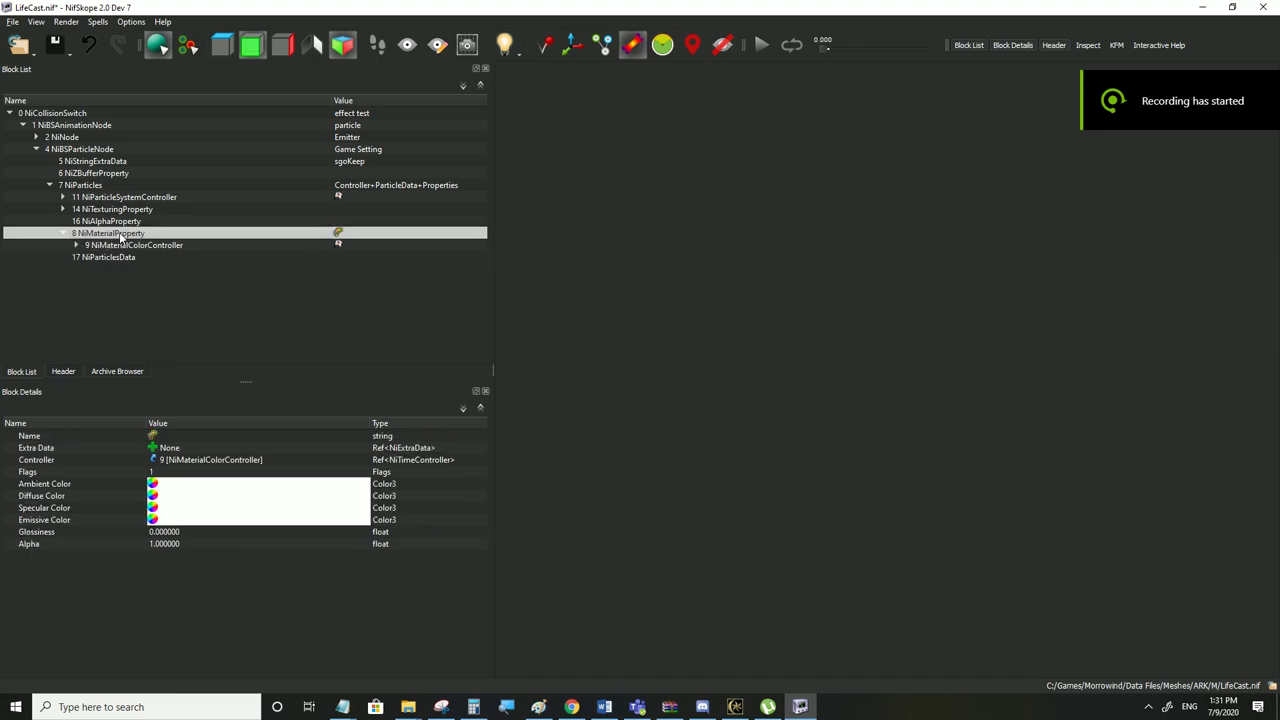
{"action": "double_click", "coordinate": [187, 459]}
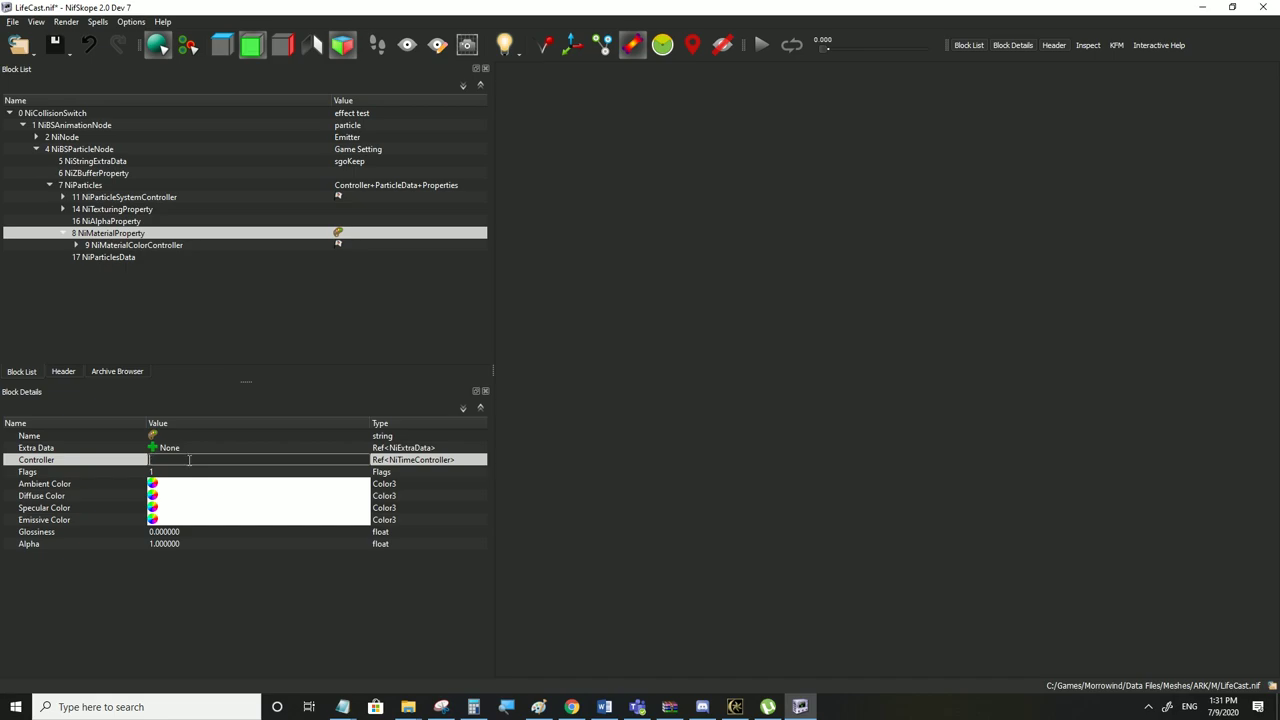
{"action": "key", "text": "Return"}
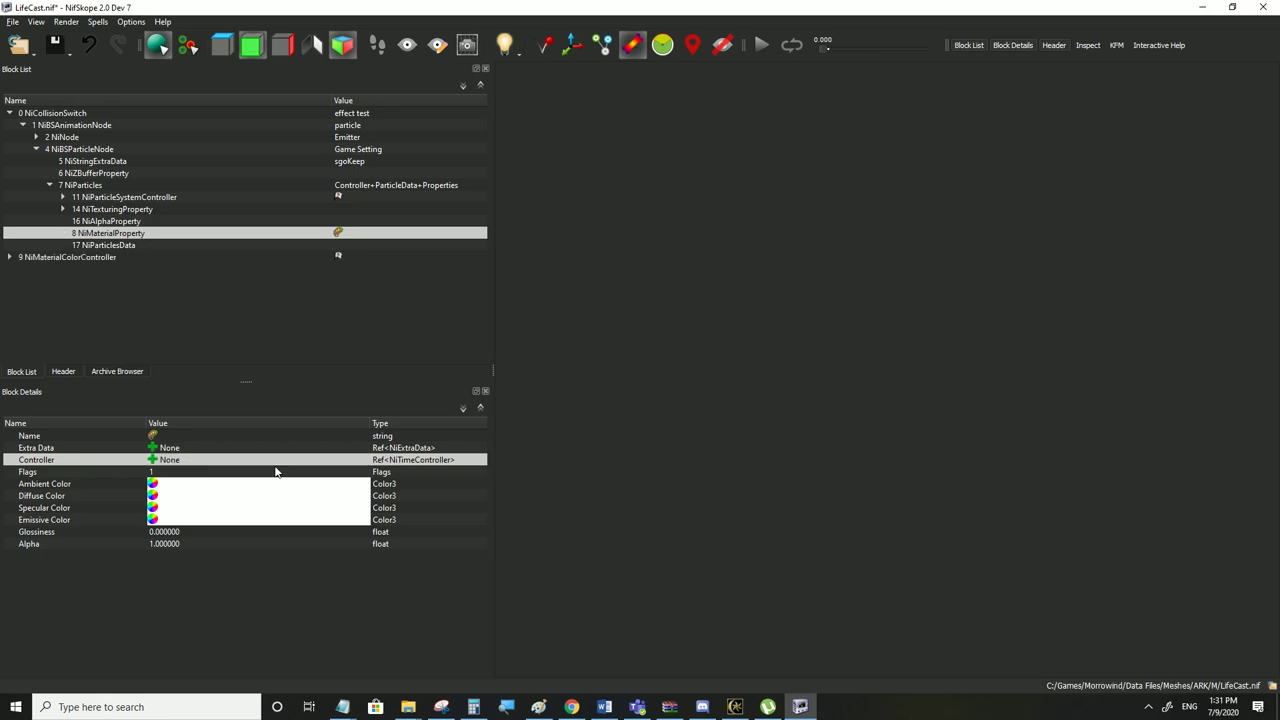
Inspect the detached colour controller, the NiParticleSystemController fields and the material colours
{"action": "left_click", "coordinate": [36, 258]}
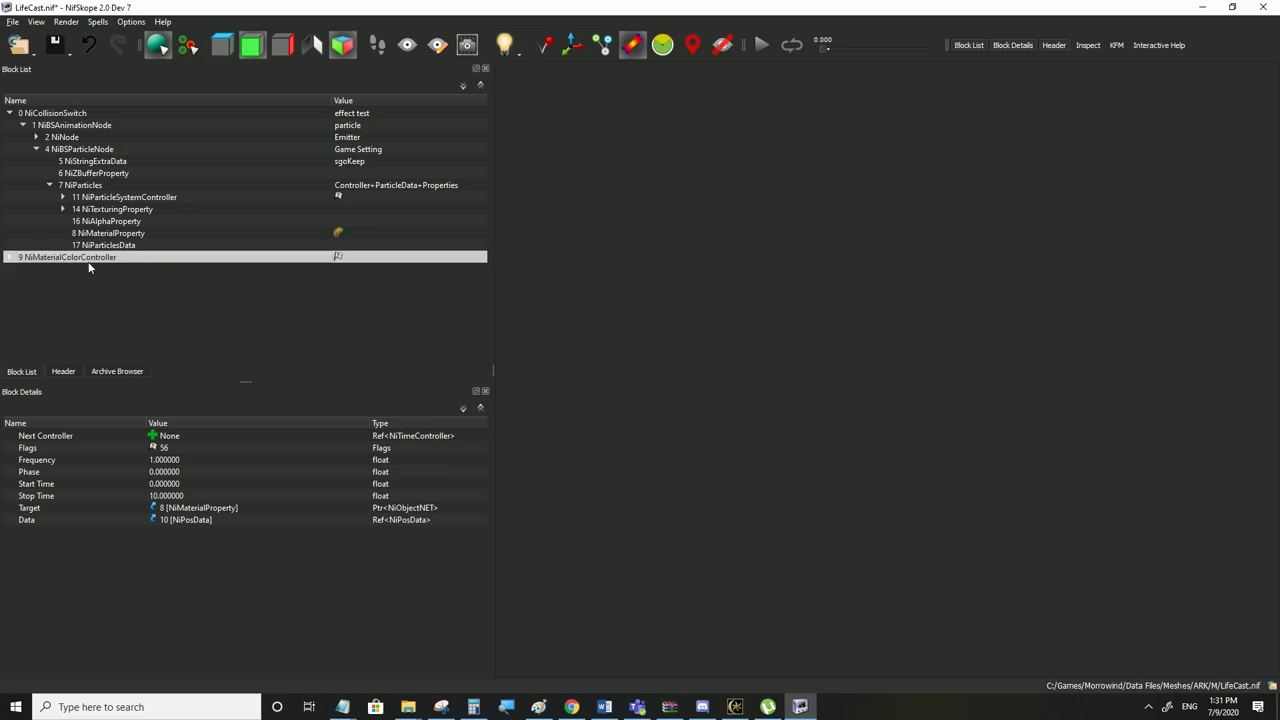
{"action": "mouse_move", "coordinate": [73, 260]}
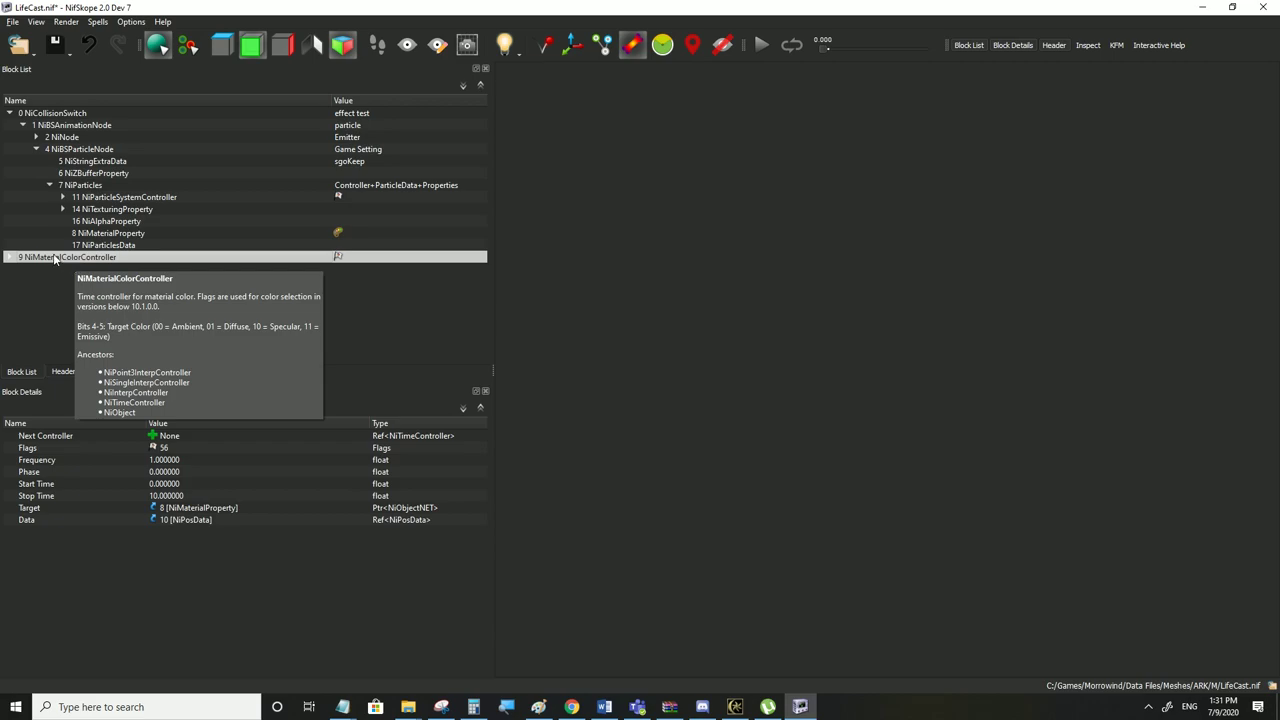
{"action": "left_click", "coordinate": [111, 197]}
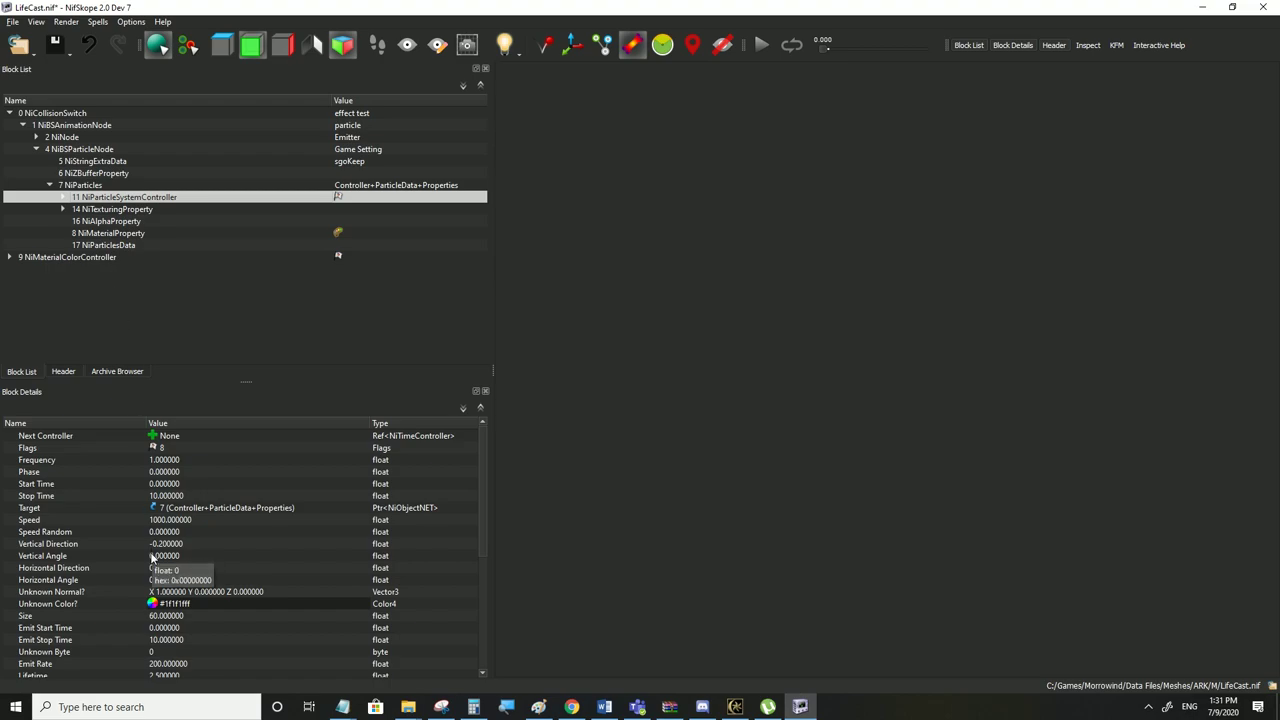
{"action": "mouse_move", "coordinate": [153, 603]}
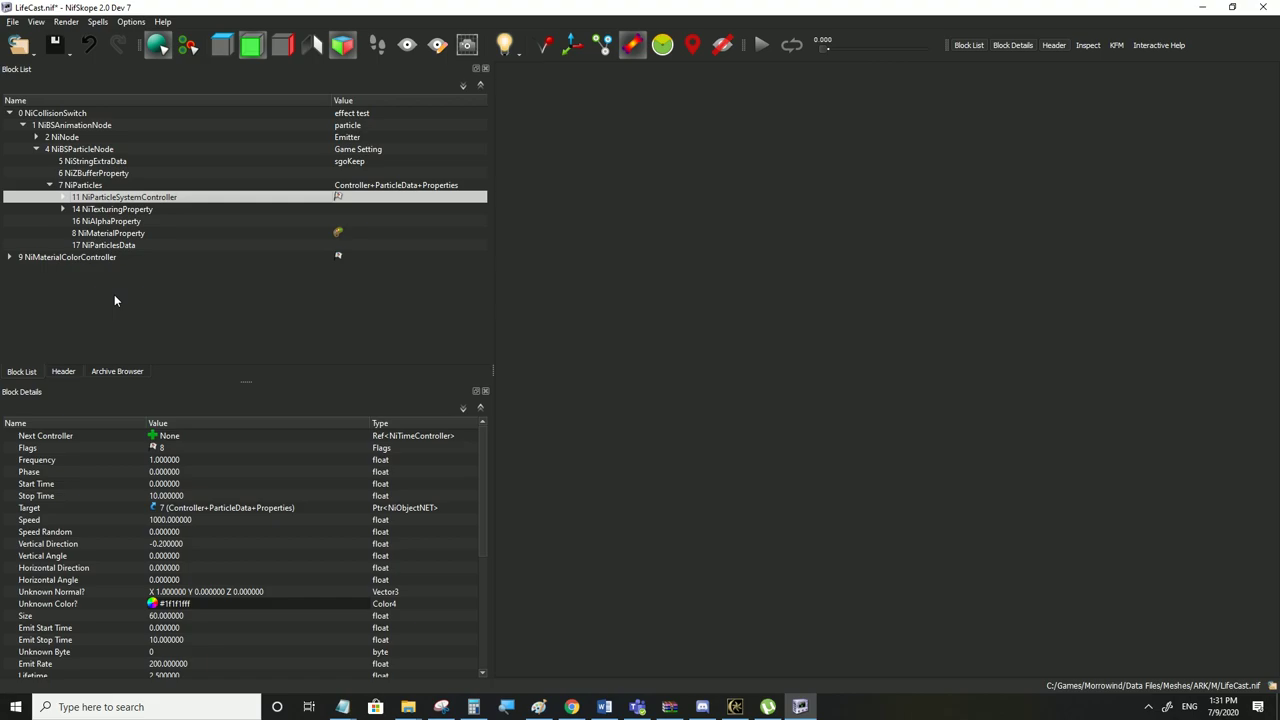
{"action": "left_click", "coordinate": [108, 235]}
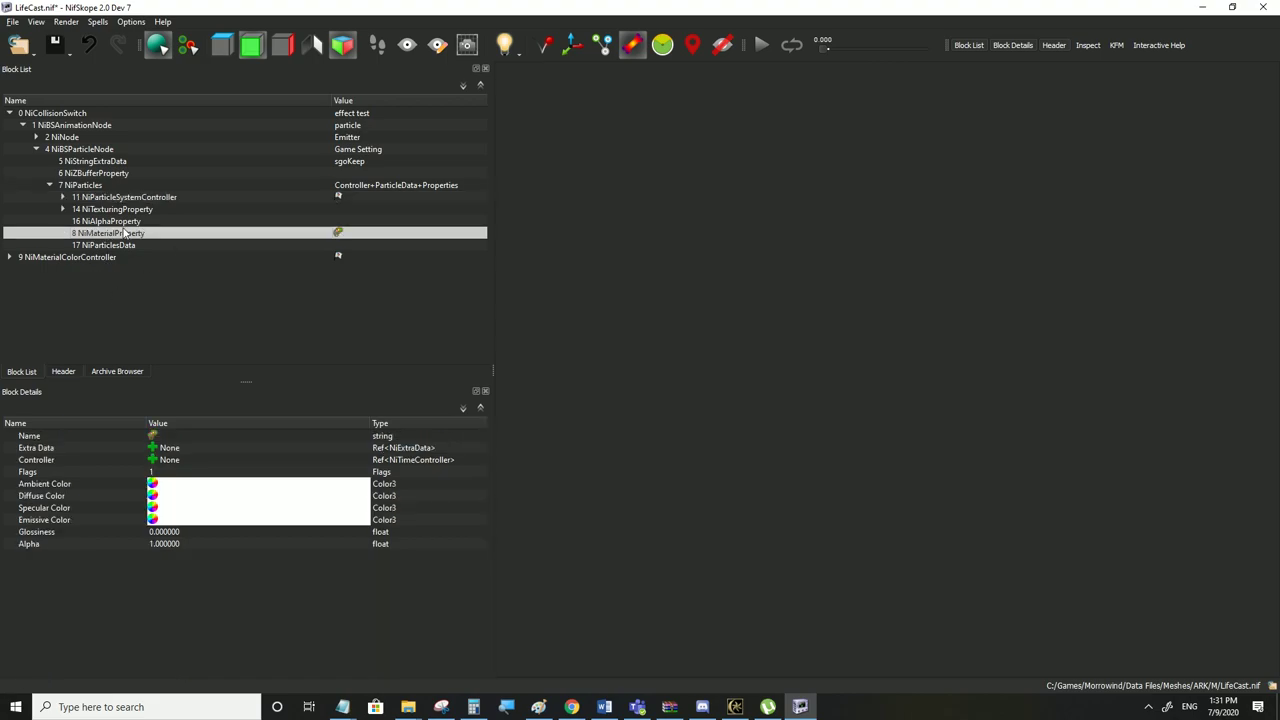
{"action": "mouse_move", "coordinate": [111, 203]}
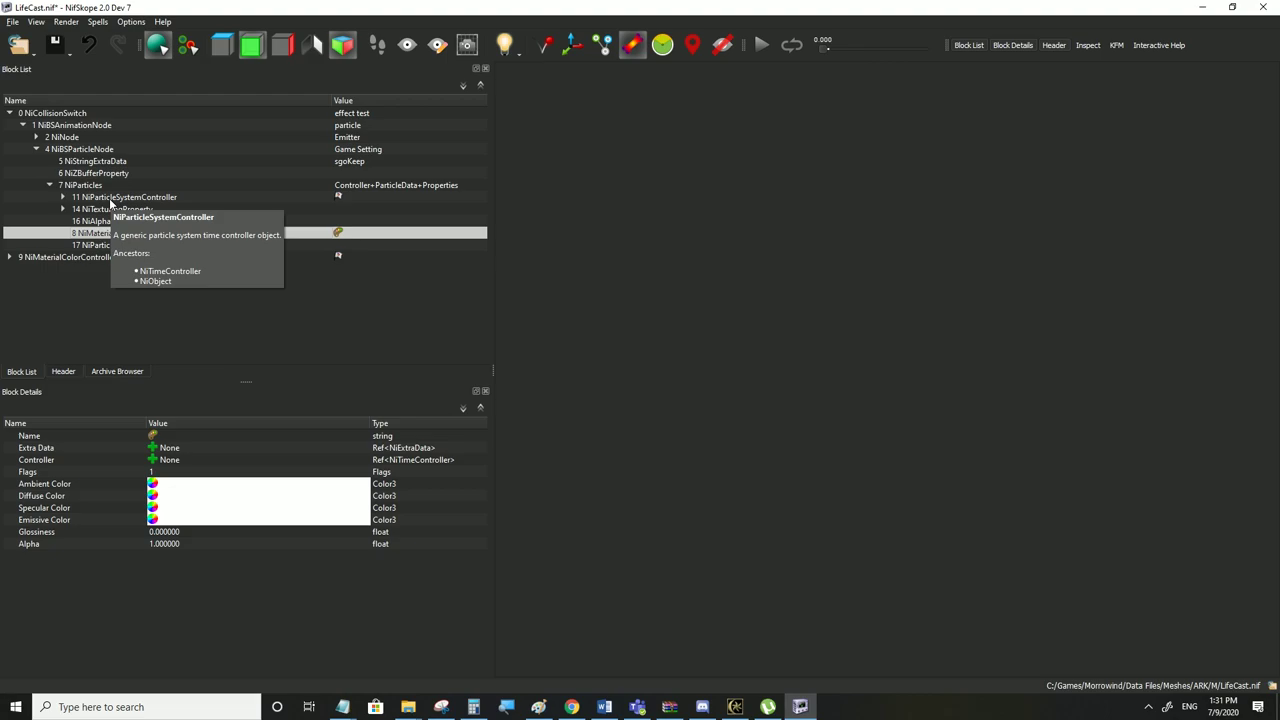
{"action": "left_click", "coordinate": [111, 199]}
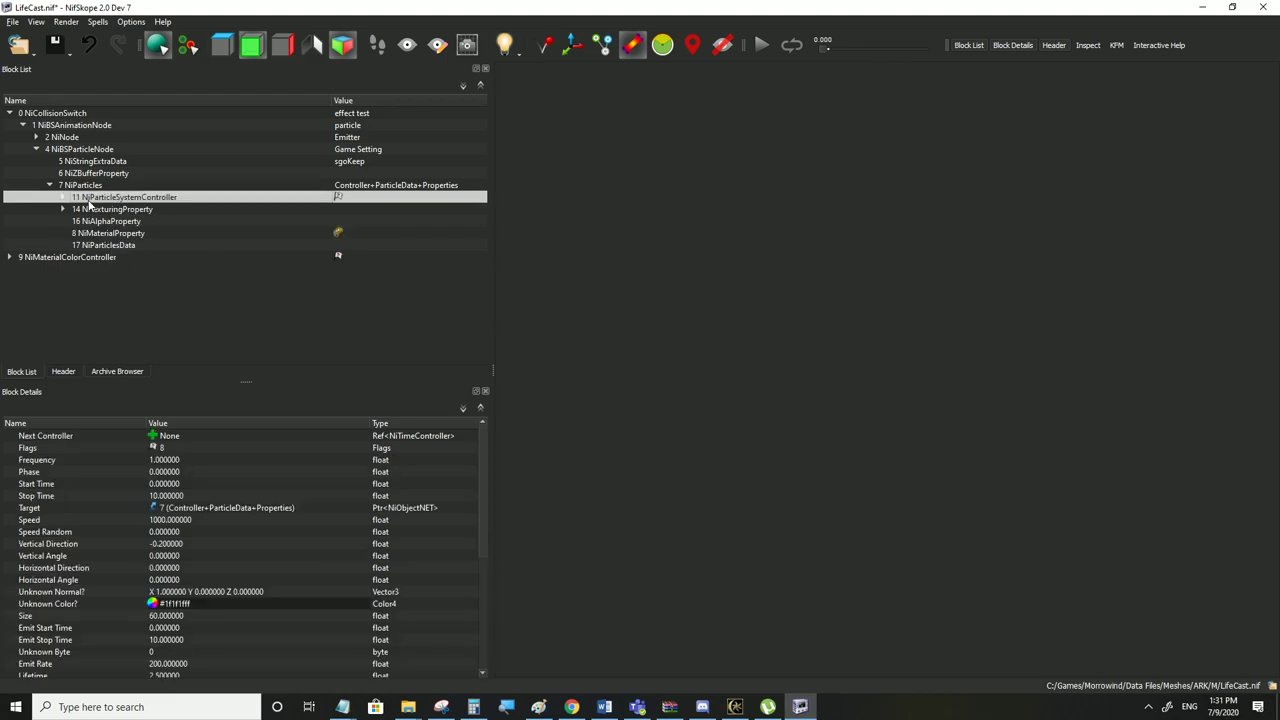
{"action": "mouse_move", "coordinate": [105, 204]}
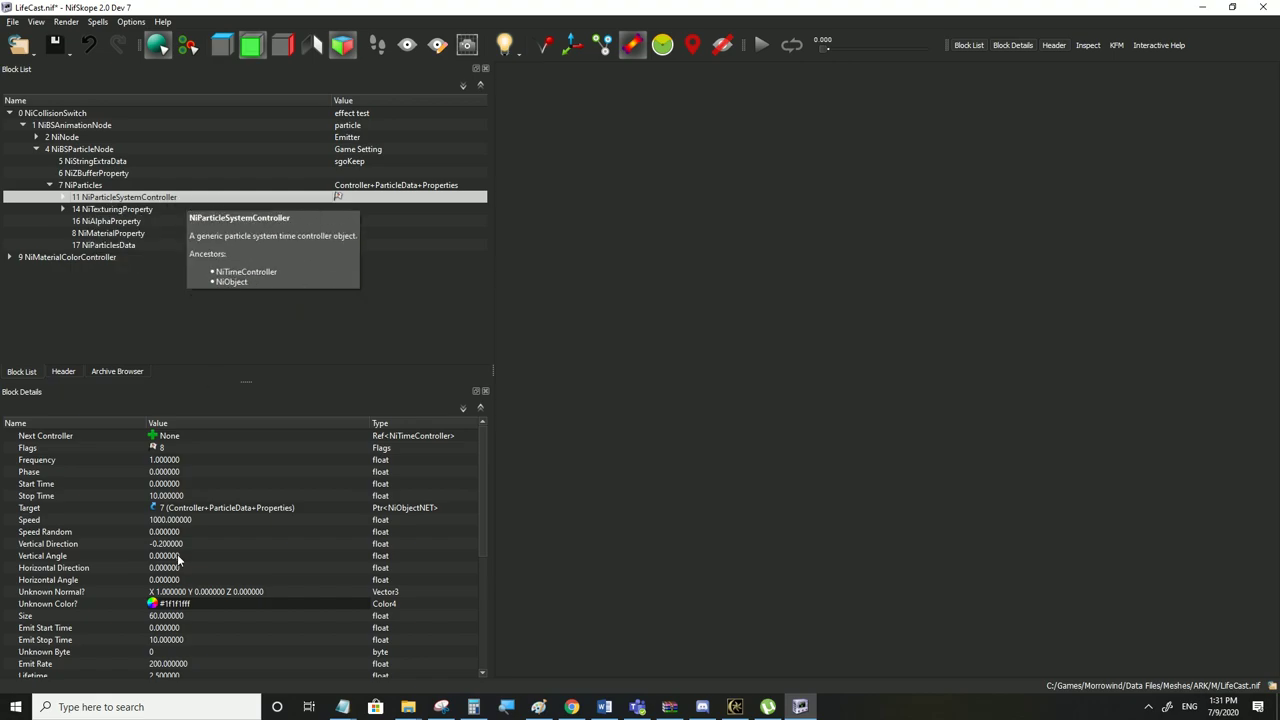
Set the particle controller's Unknown Color to a fully saturated blue-purple
{"action": "left_click", "coordinate": [65, 607]}
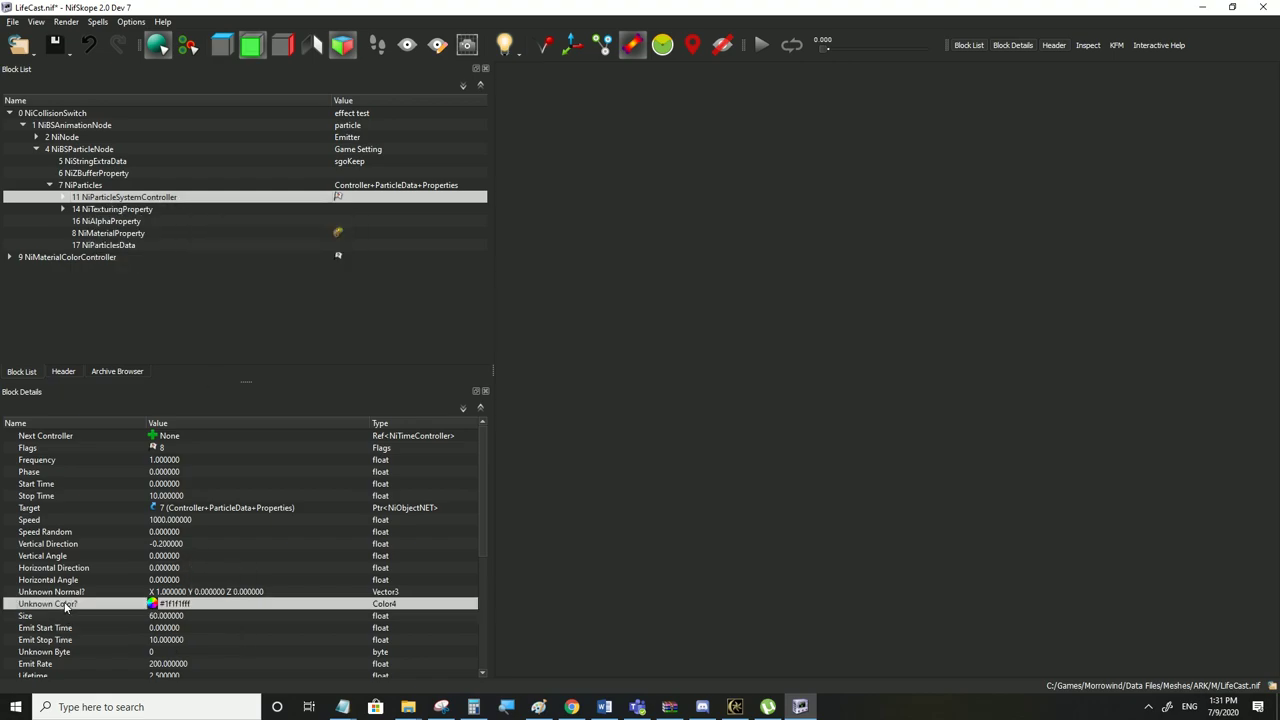
{"action": "left_click", "coordinate": [153, 605]}
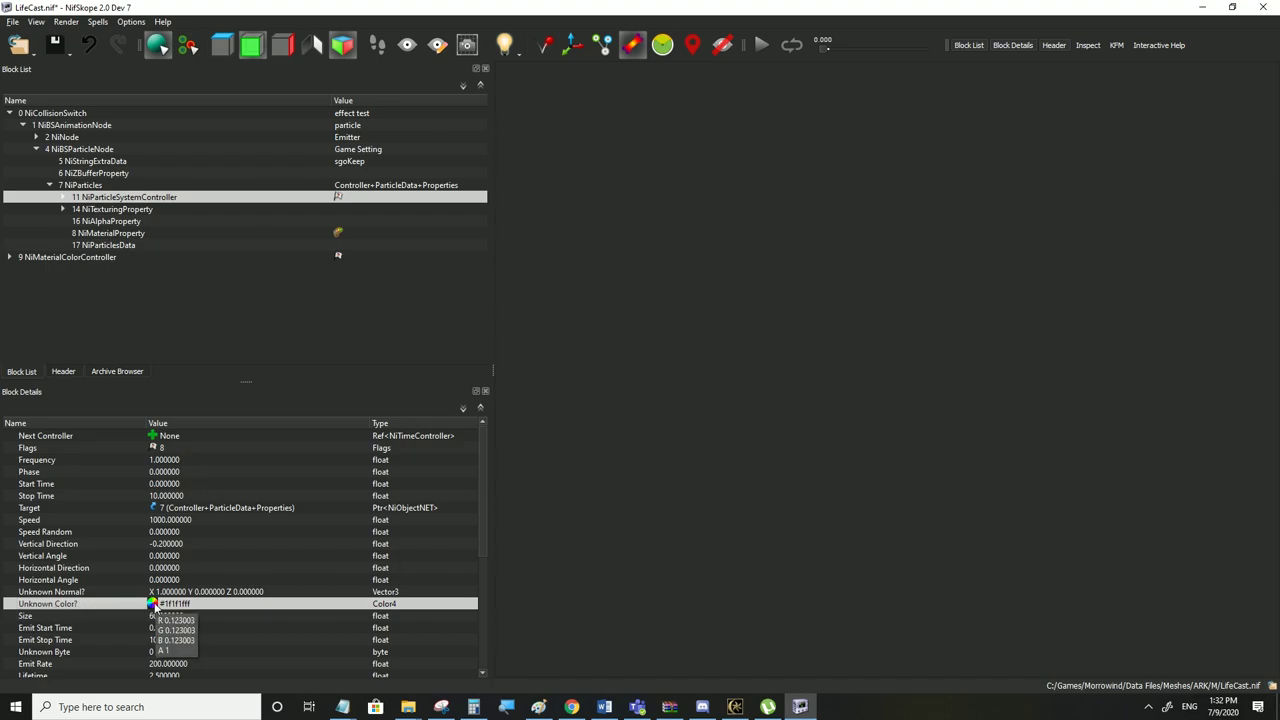
{"action": "left_click", "coordinate": [166, 619]}
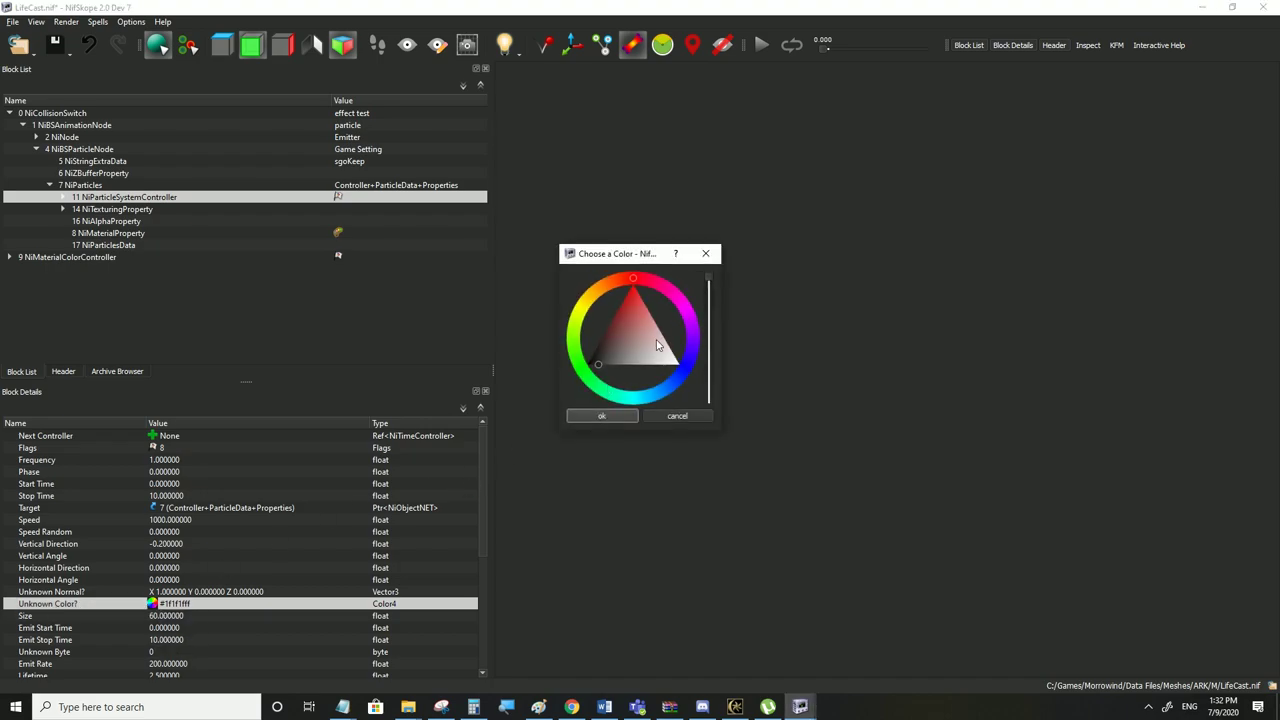
{"action": "left_click", "coordinate": [693, 357]}
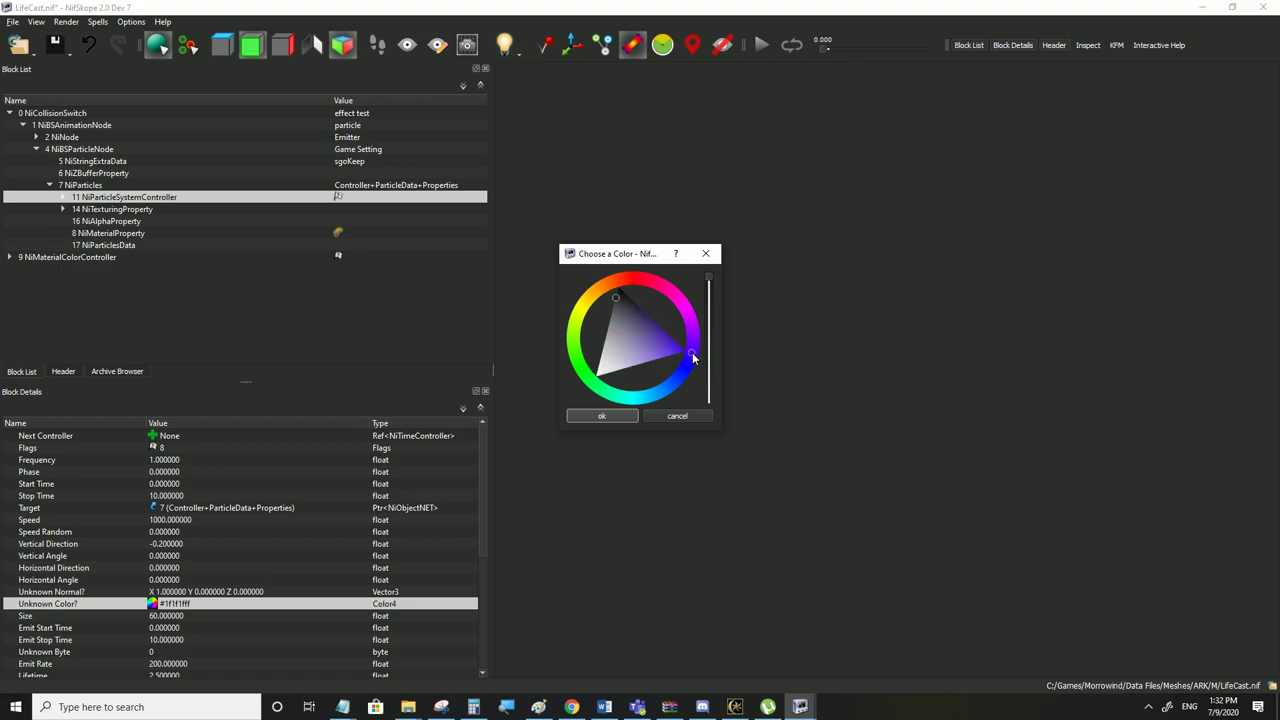
{"action": "left_click", "coordinate": [686, 355]}
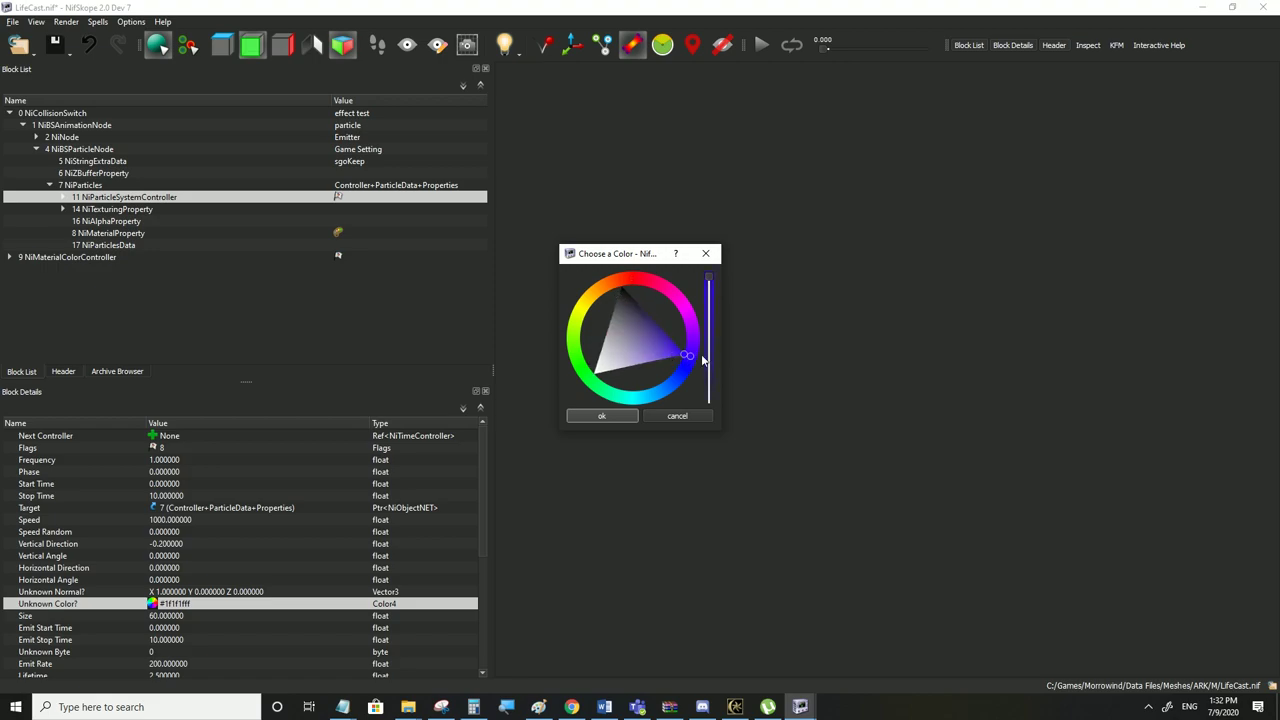
{"action": "left_click", "coordinate": [601, 416]}
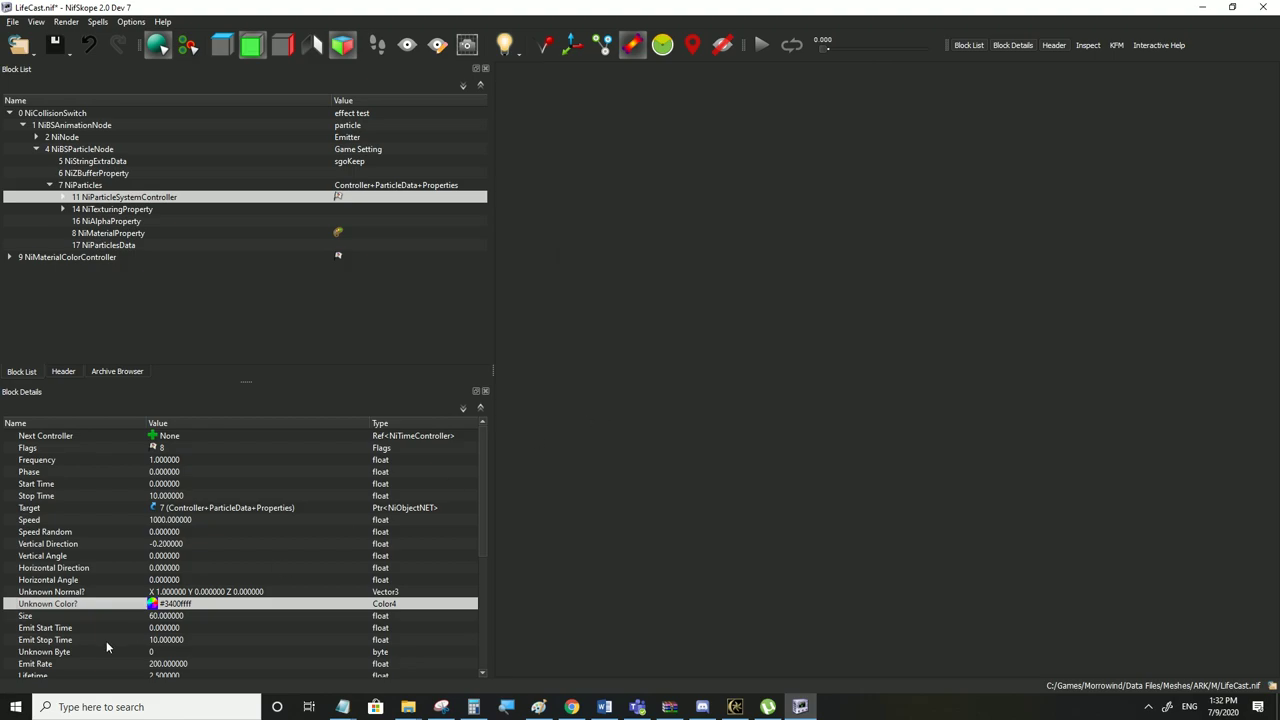
{"action": "left_click", "coordinate": [172, 594]}
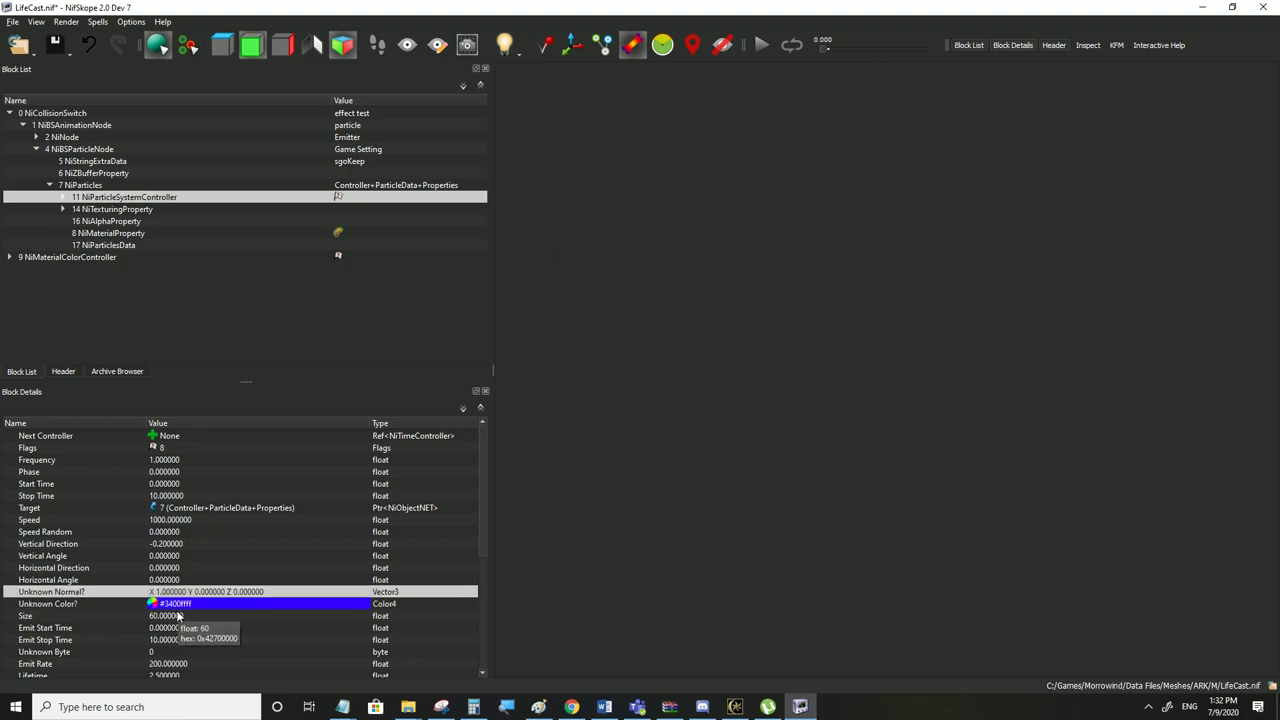
Save LifeCast.nif and test the trail in Morrowind before returning
{"action": "left_click", "coordinate": [13, 21]}
{"action": "left_click", "coordinate": [57, 132]}
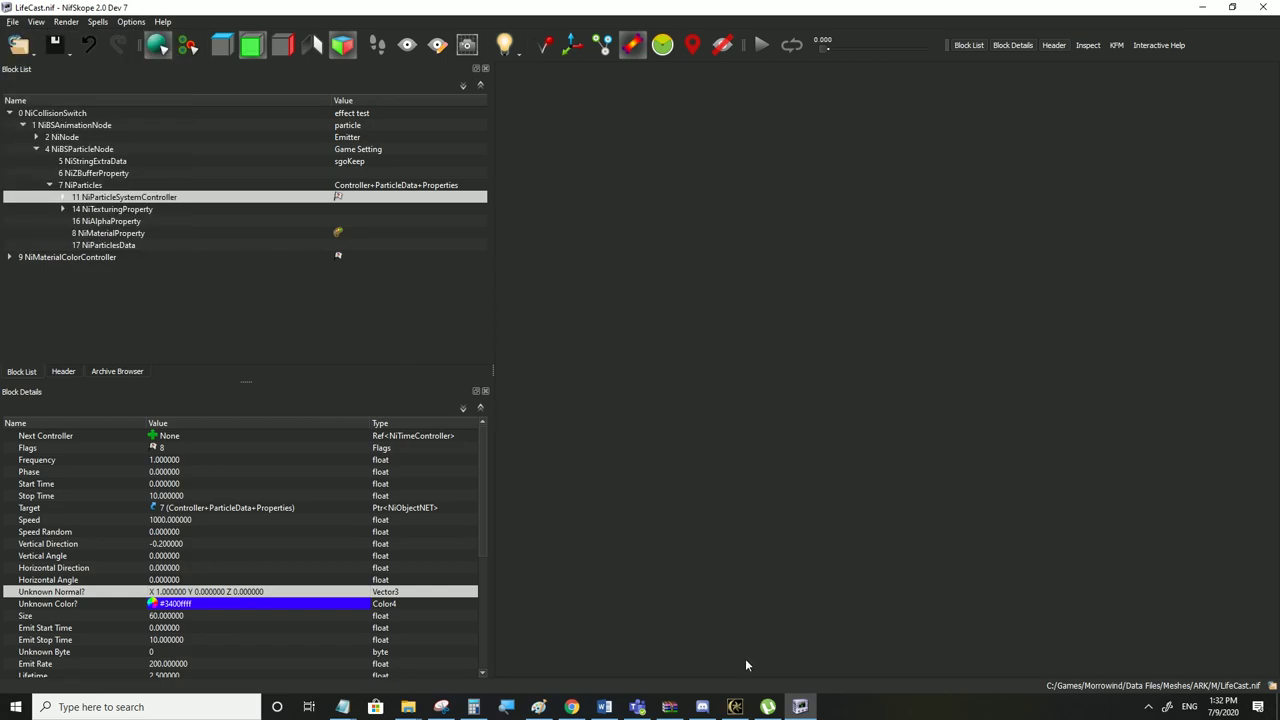
{"action": "left_click", "coordinate": [735, 707]}
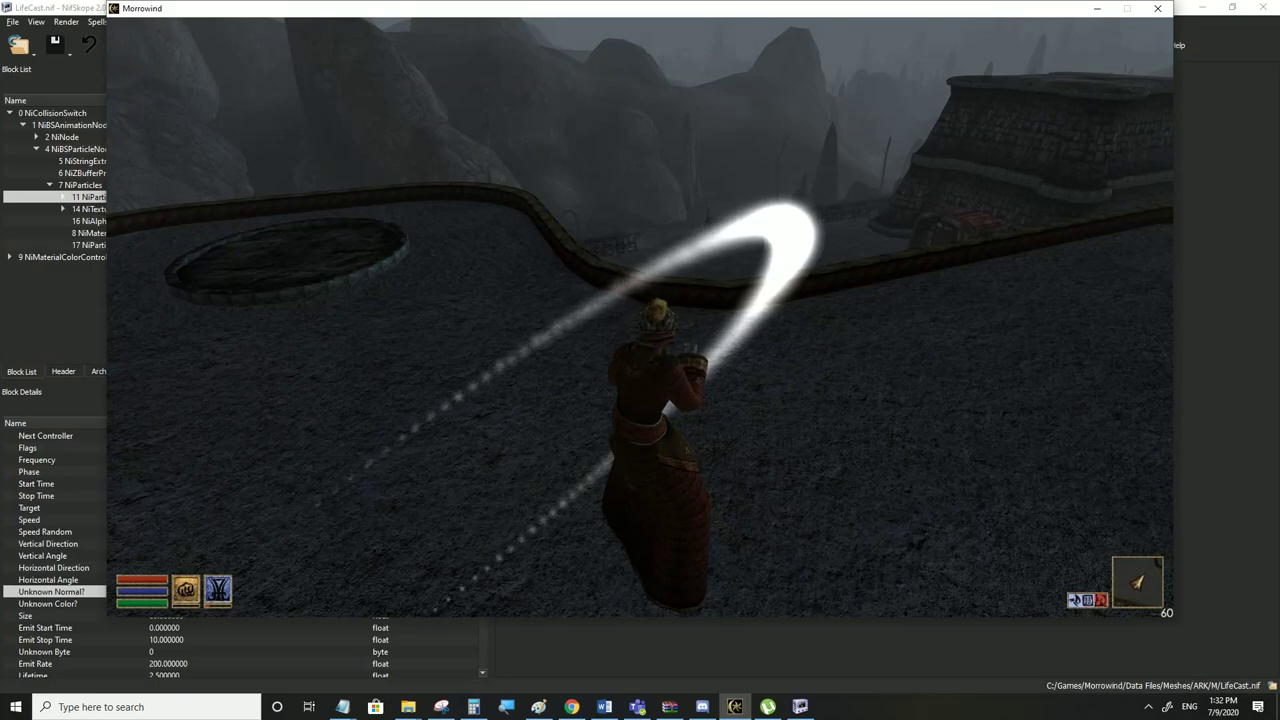
{"action": "key", "text": "alt+Tab"}
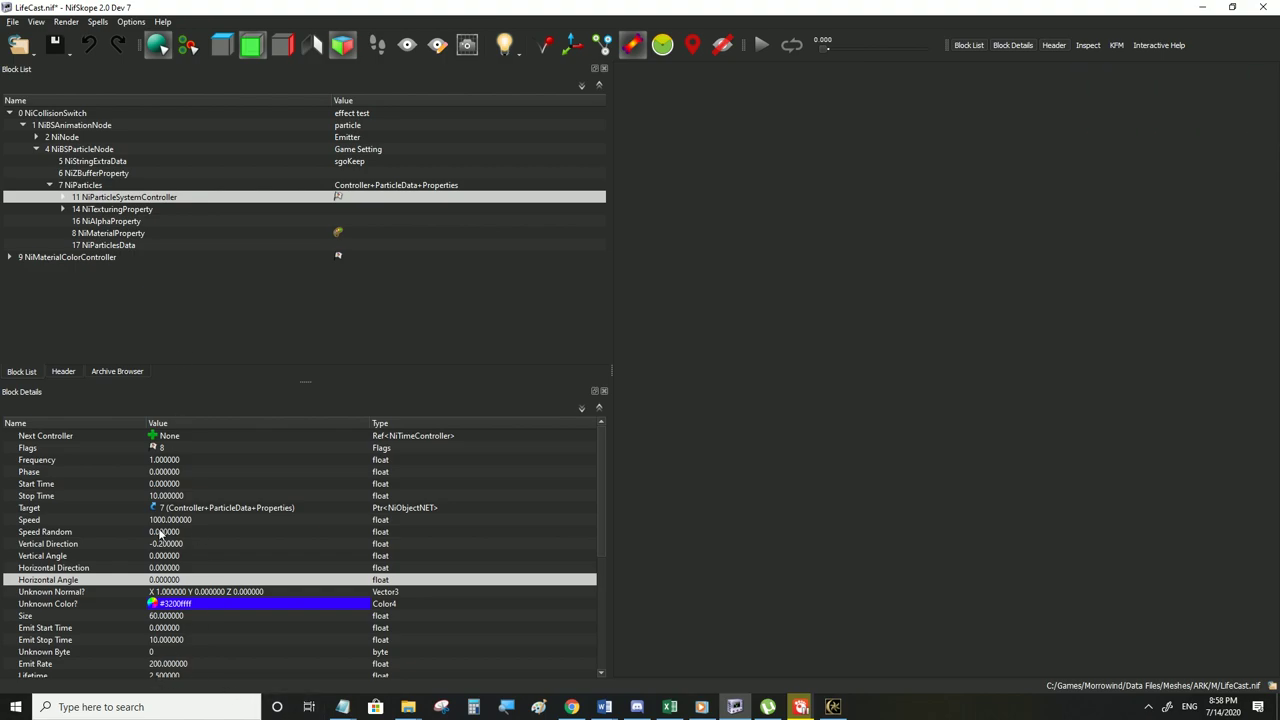
Turn on Has Vertex Colors in 17 NiParticlesData and update the Vertex Colors array
{"action": "left_click", "coordinate": [178, 605]}
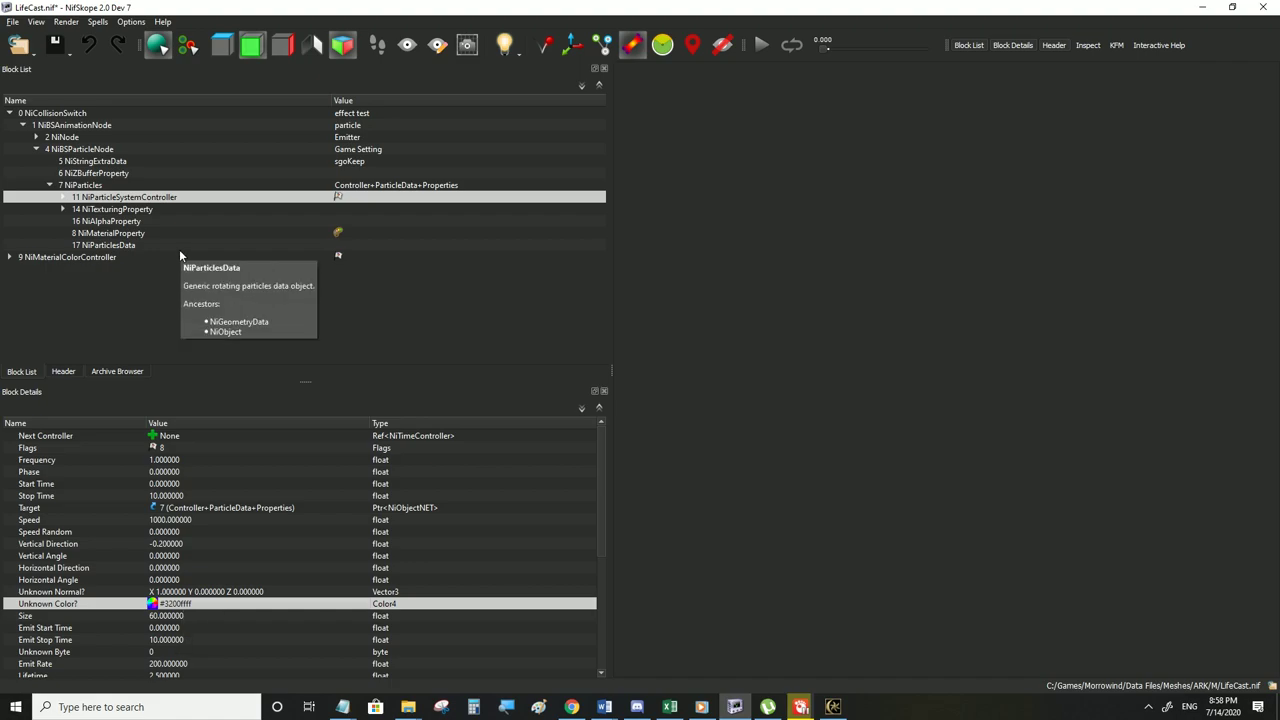
{"action": "left_click", "coordinate": [108, 246]}
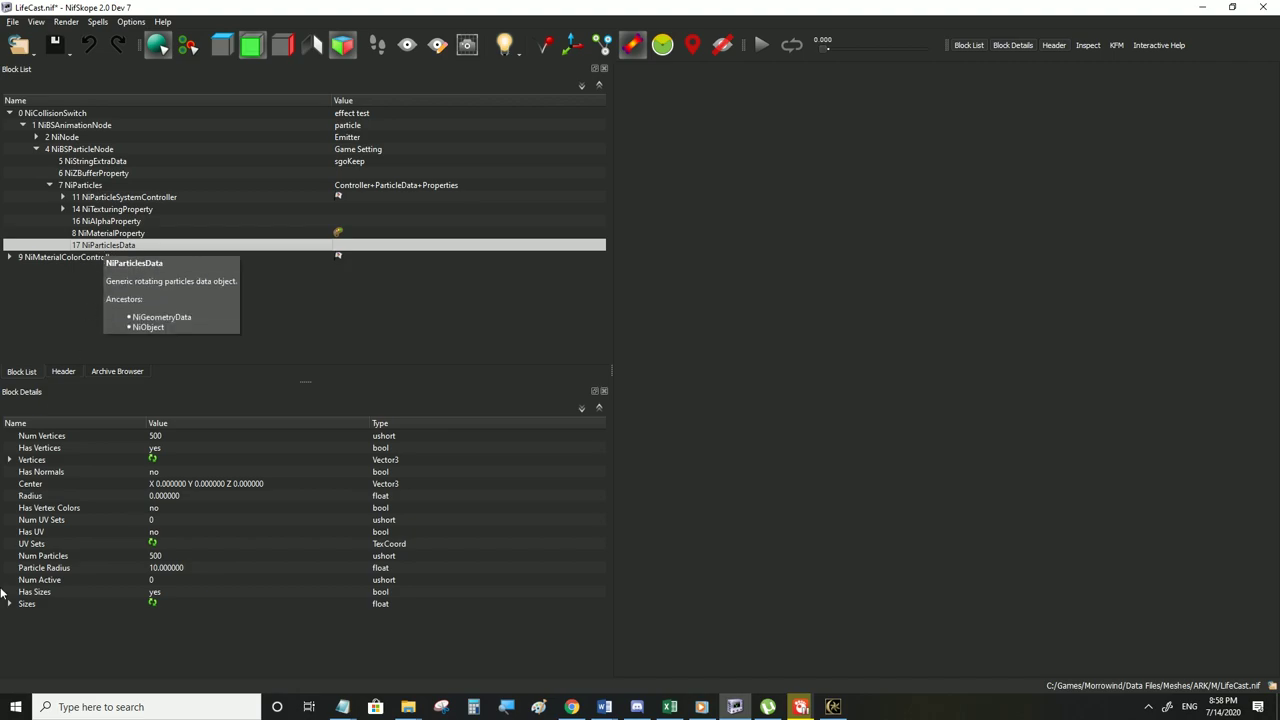
{"action": "left_click", "coordinate": [37, 510]}
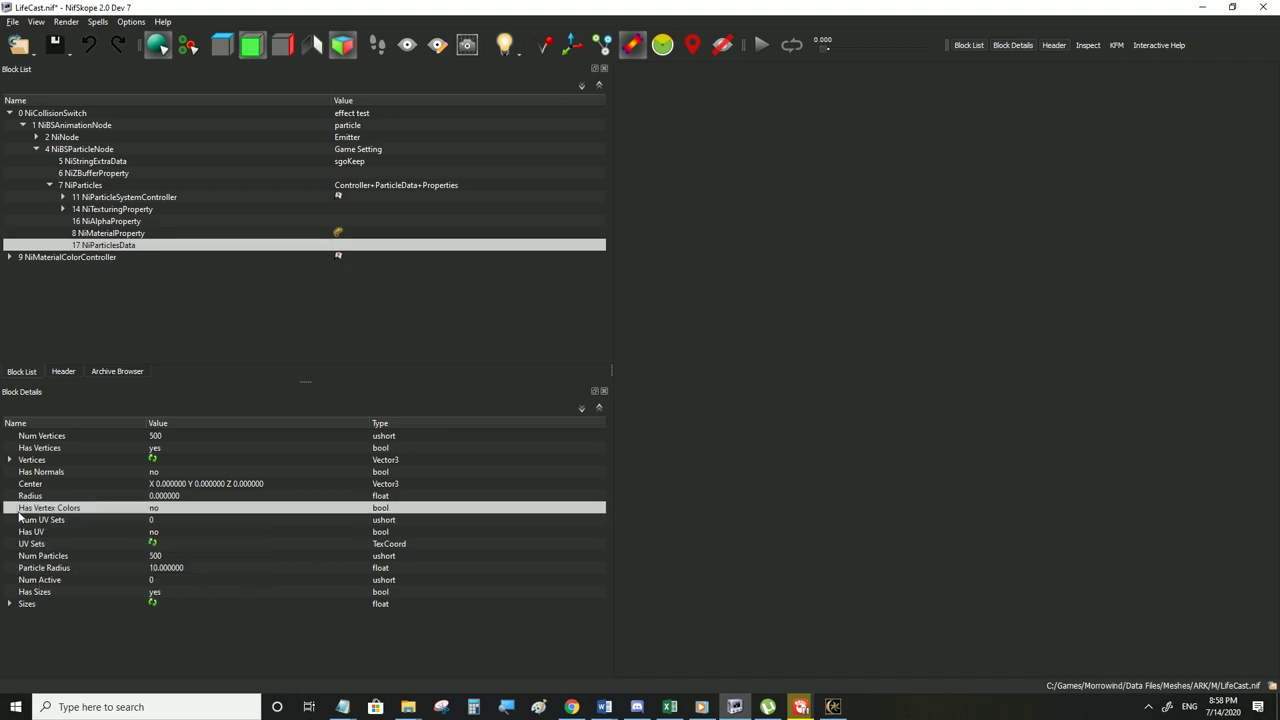
{"action": "double_click", "coordinate": [161, 511]}
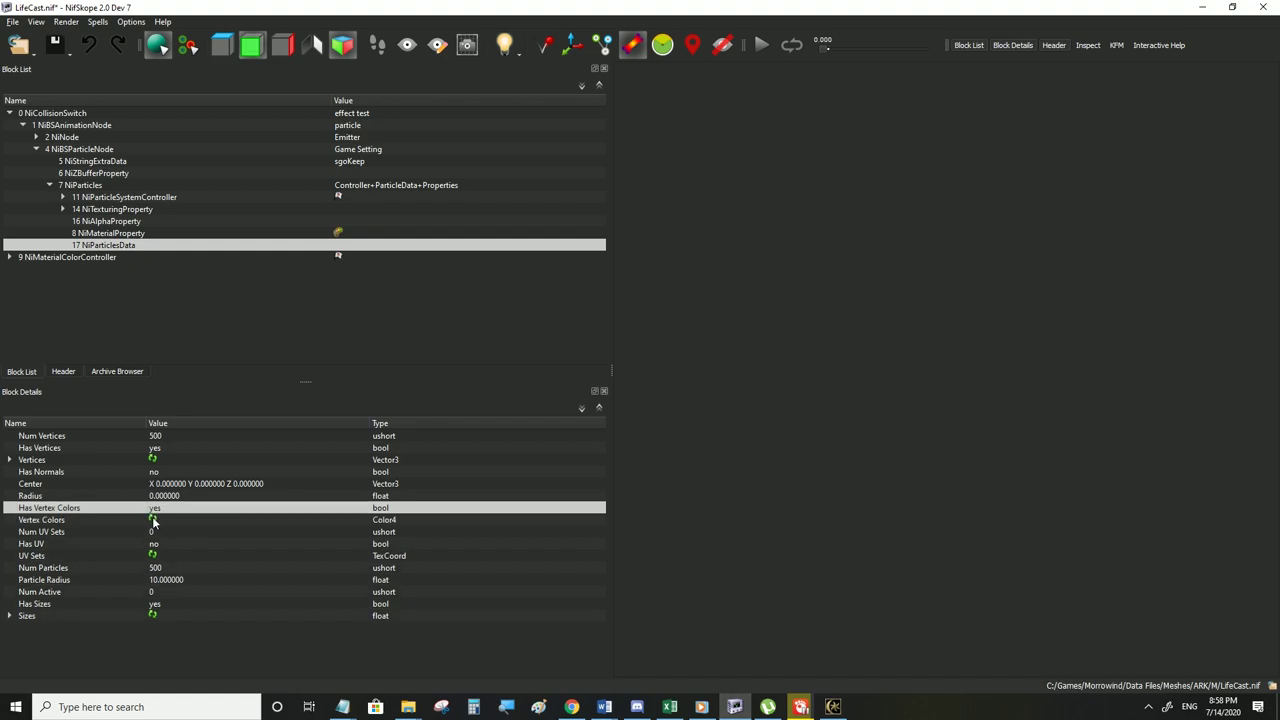
{"action": "left_click", "coordinate": [93, 517]}
{"action": "right_click", "coordinate": [81, 513]}
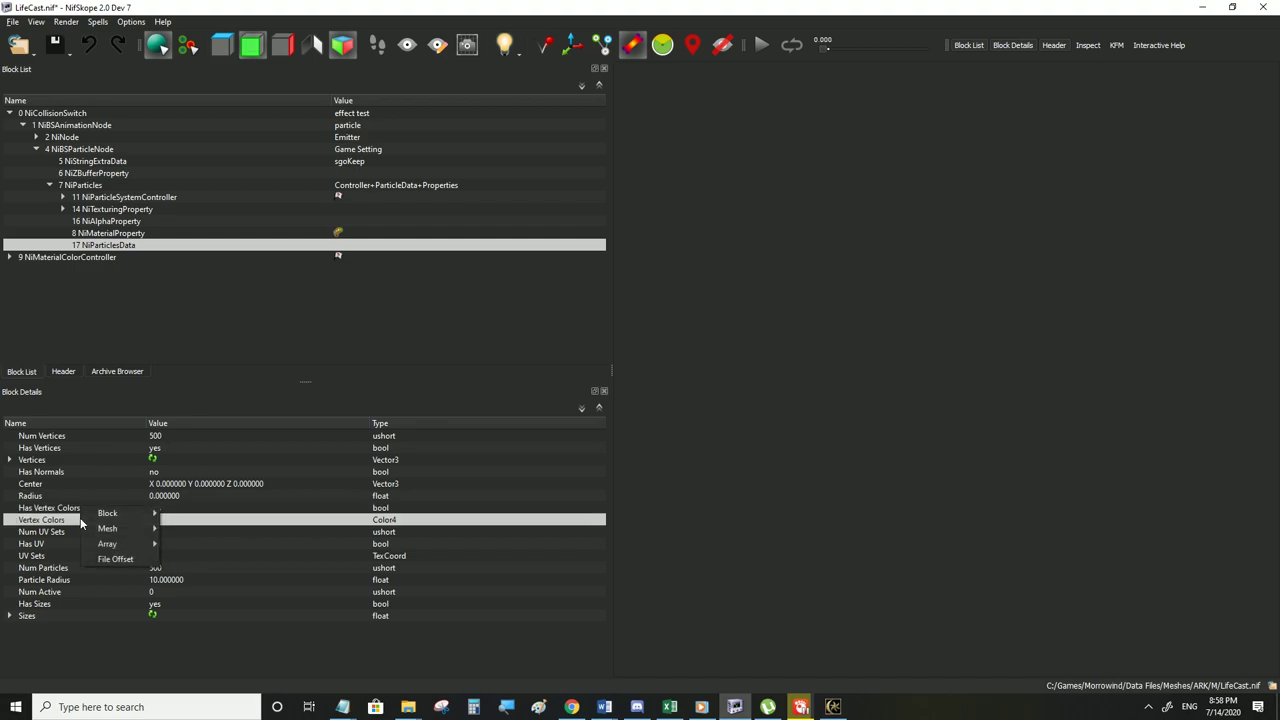
{"action": "mouse_move", "coordinate": [130, 544]}
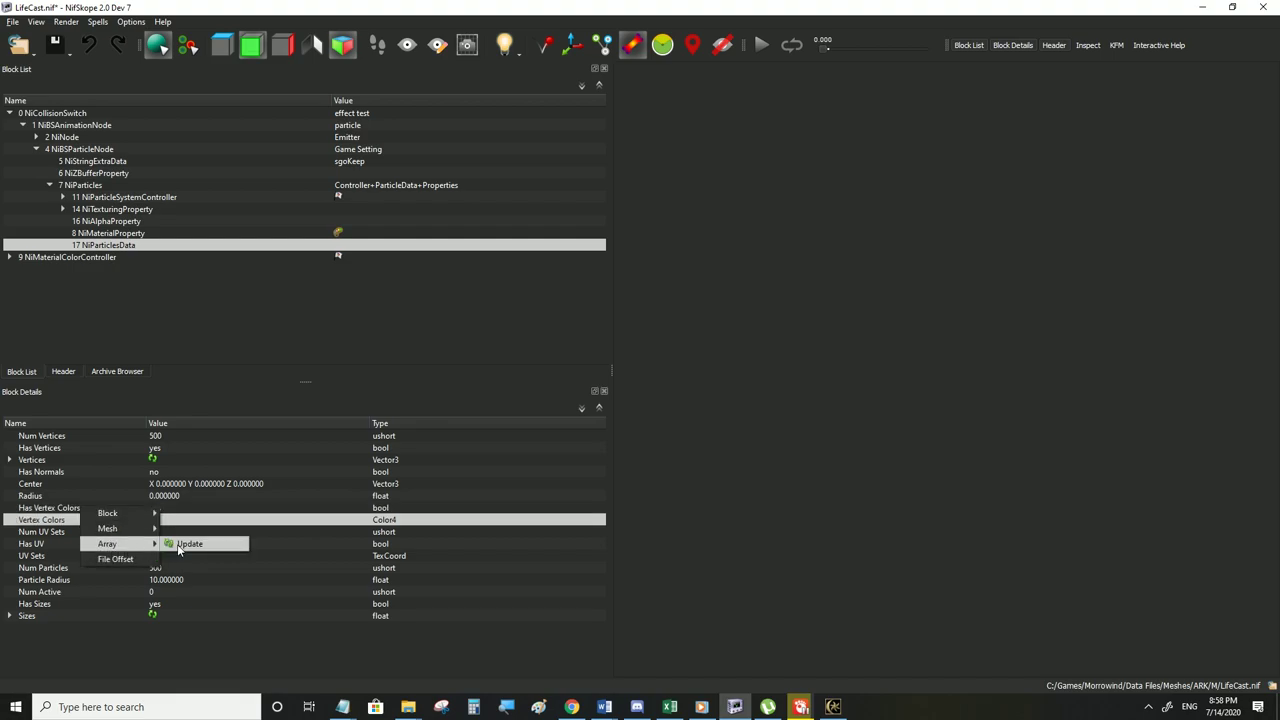
{"action": "left_click", "coordinate": [185, 544]}
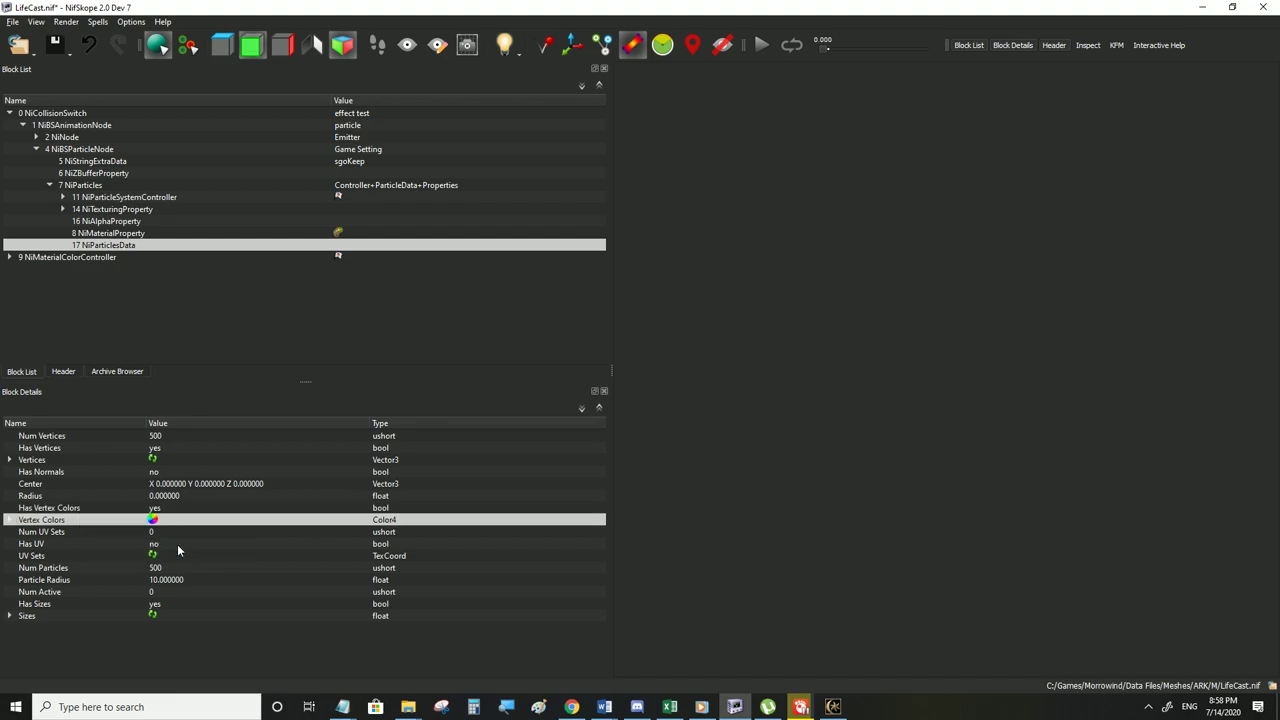
Expand the vertex colour list and set the first entry to red #ff0000ff
{"action": "left_click", "coordinate": [9, 520]}
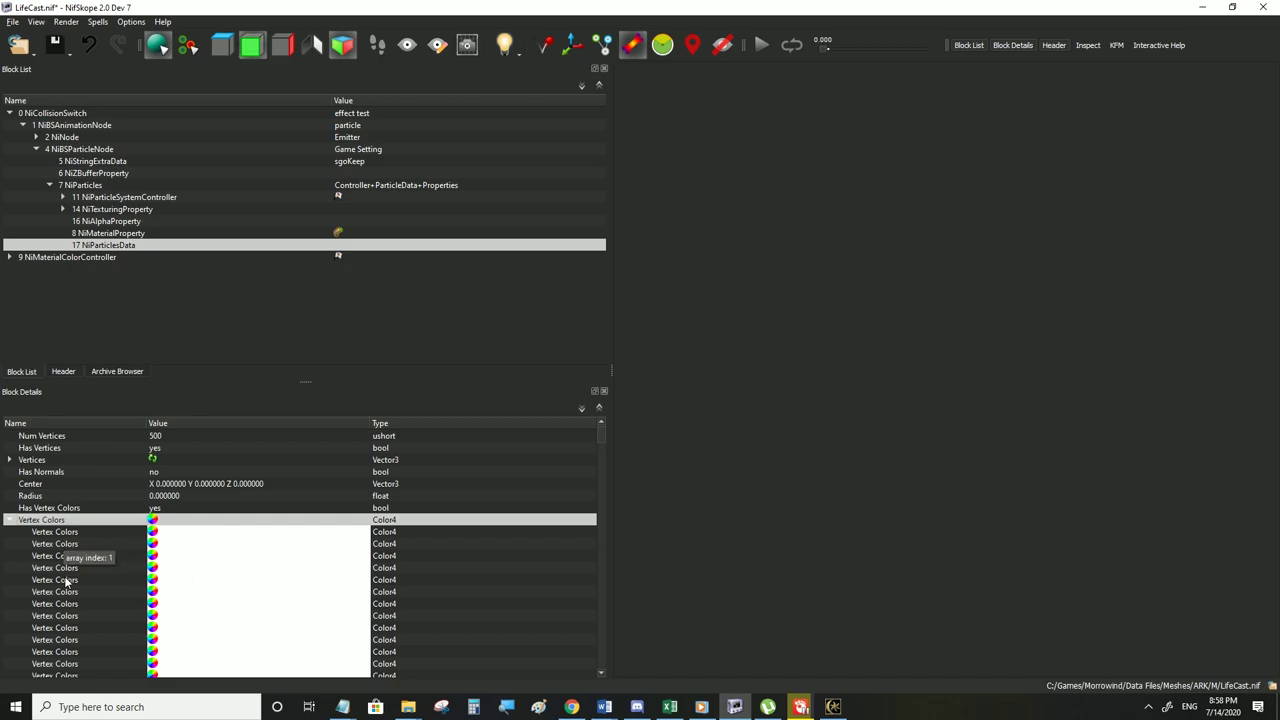
{"action": "scroll", "coordinate": [55, 538], "scroll_direction": "down", "scroll_amount": 3}
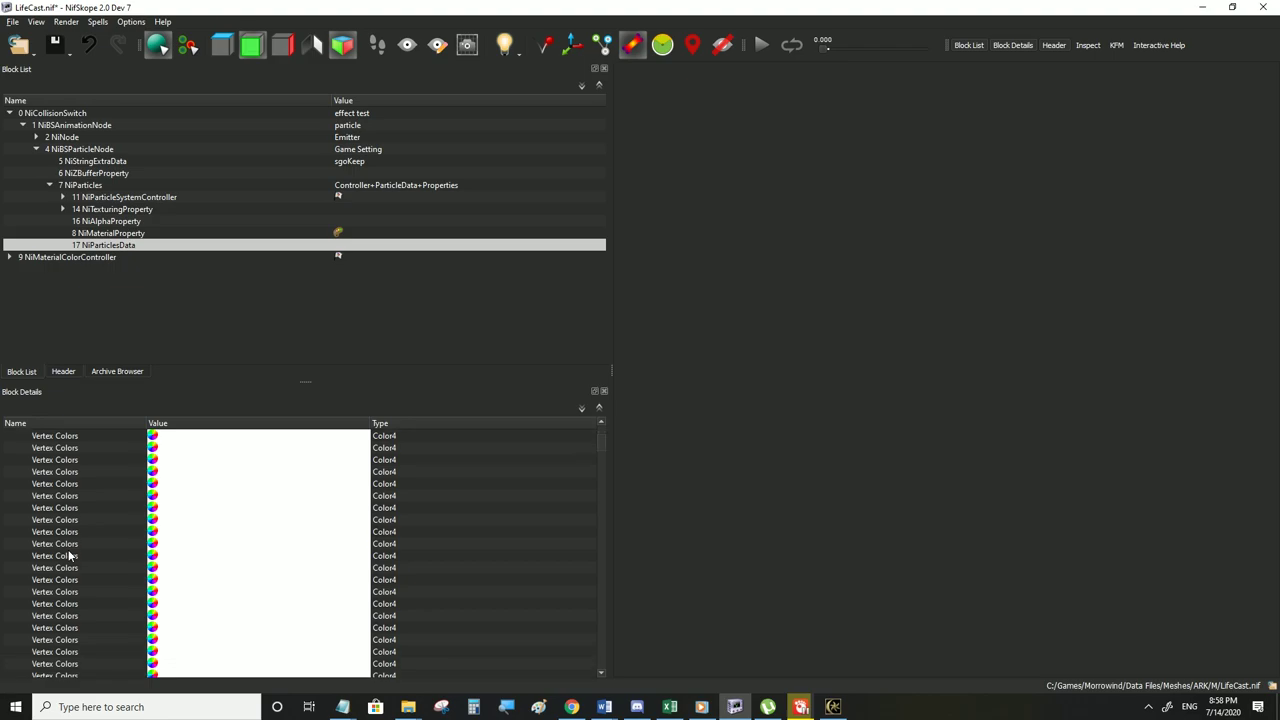
{"action": "scroll", "coordinate": [55, 580], "scroll_direction": "up", "scroll_amount": 3}
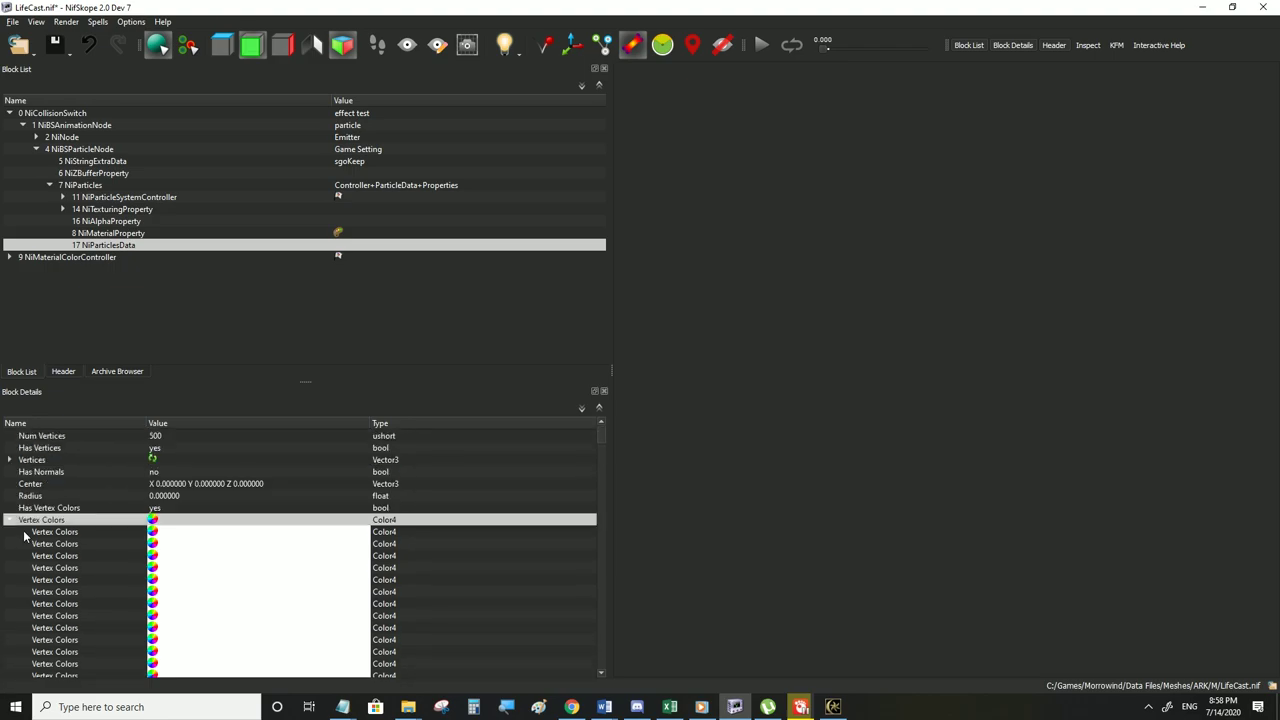
{"action": "left_click", "coordinate": [107, 198]}
{"action": "scroll", "coordinate": [210, 486], "scroll_direction": "down", "scroll_amount": 6}
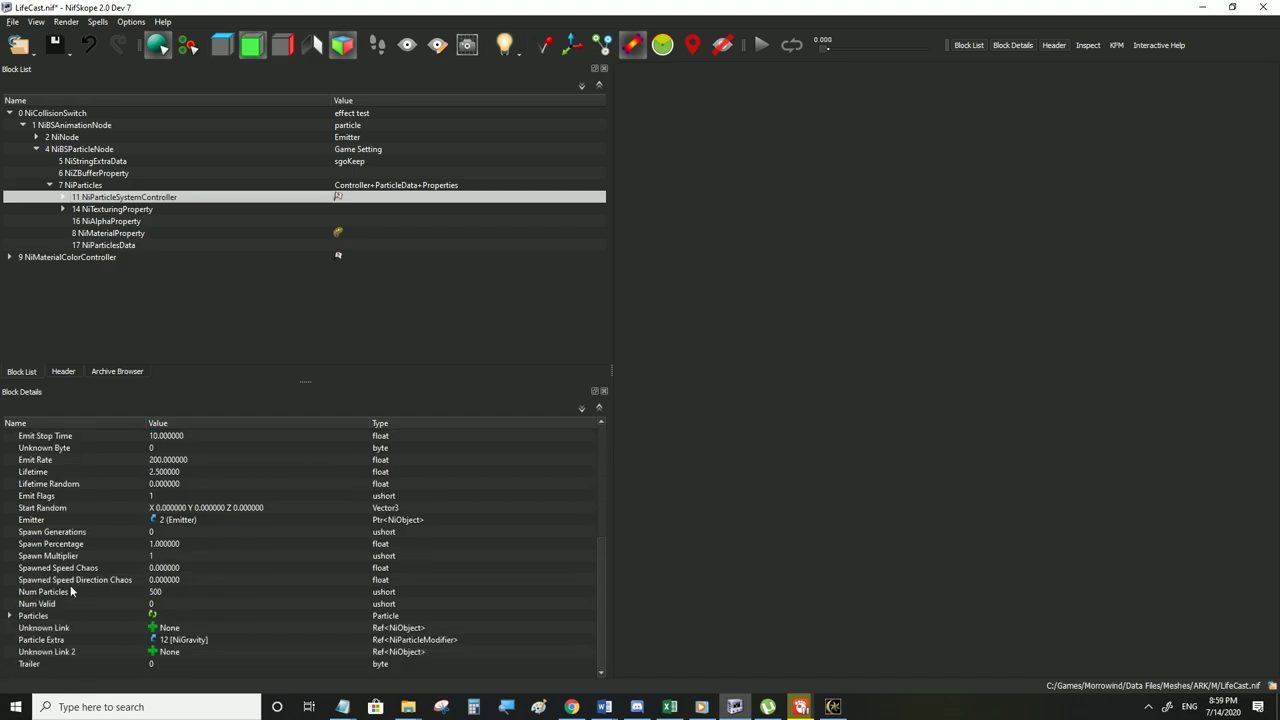
{"action": "left_click", "coordinate": [110, 247]}
{"action": "scroll", "coordinate": [195, 466], "scroll_direction": "up", "scroll_amount": 1}
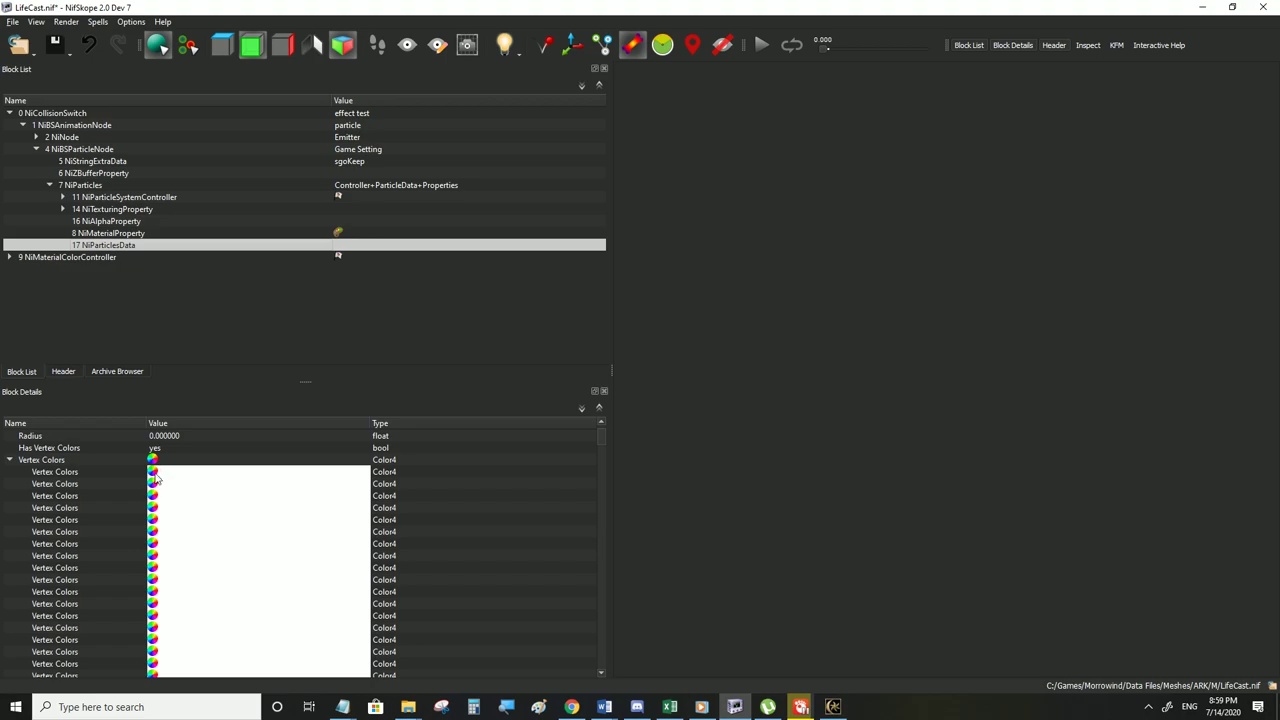
{"action": "mouse_move", "coordinate": [156, 479]}
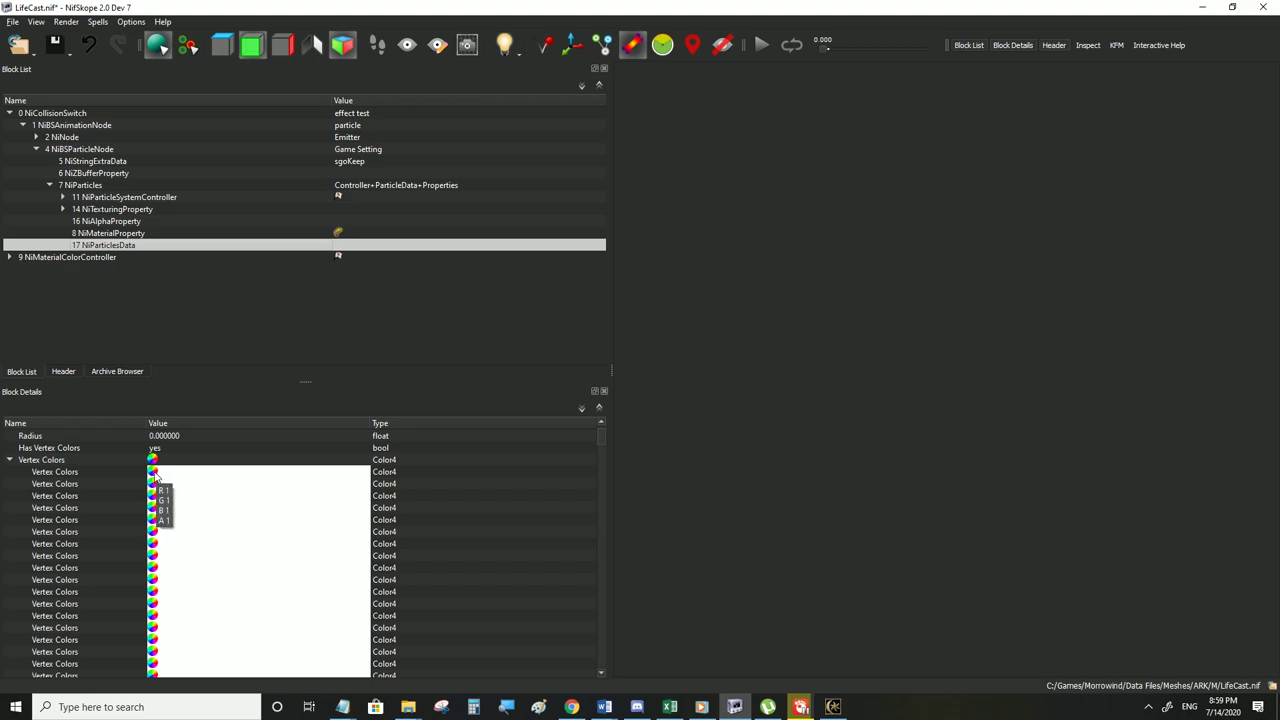
{"action": "double_click", "coordinate": [155, 476]}
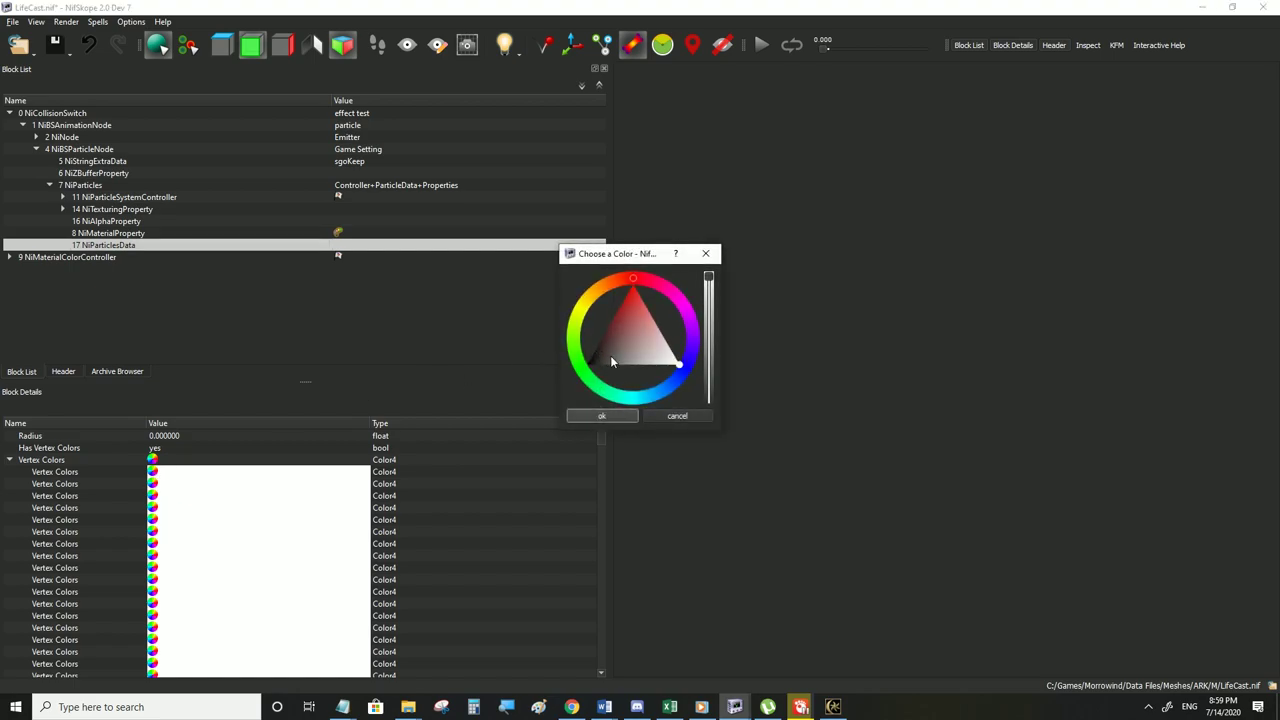
{"action": "left_click", "coordinate": [601, 415]}
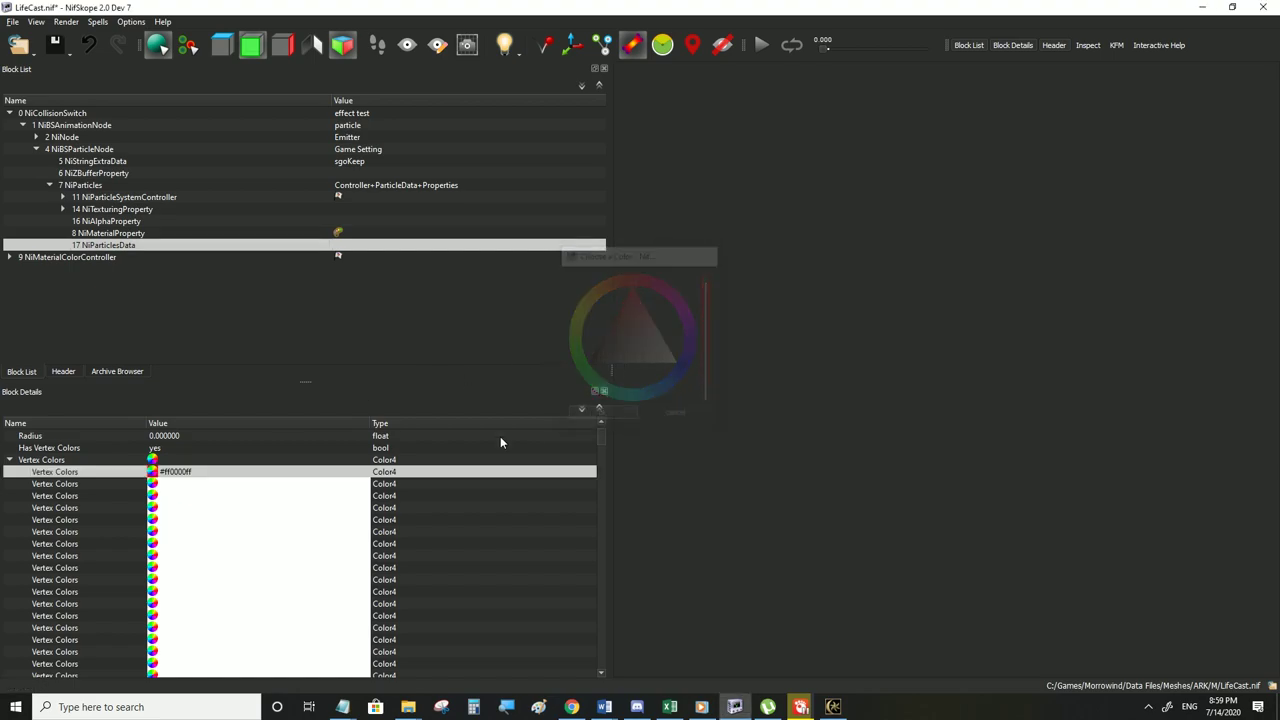
Set the third vertex colour to magenta #bb00ffff and check the entries
{"action": "double_click", "coordinate": [152, 503]}
{"action": "left_click", "coordinate": [689, 323]}
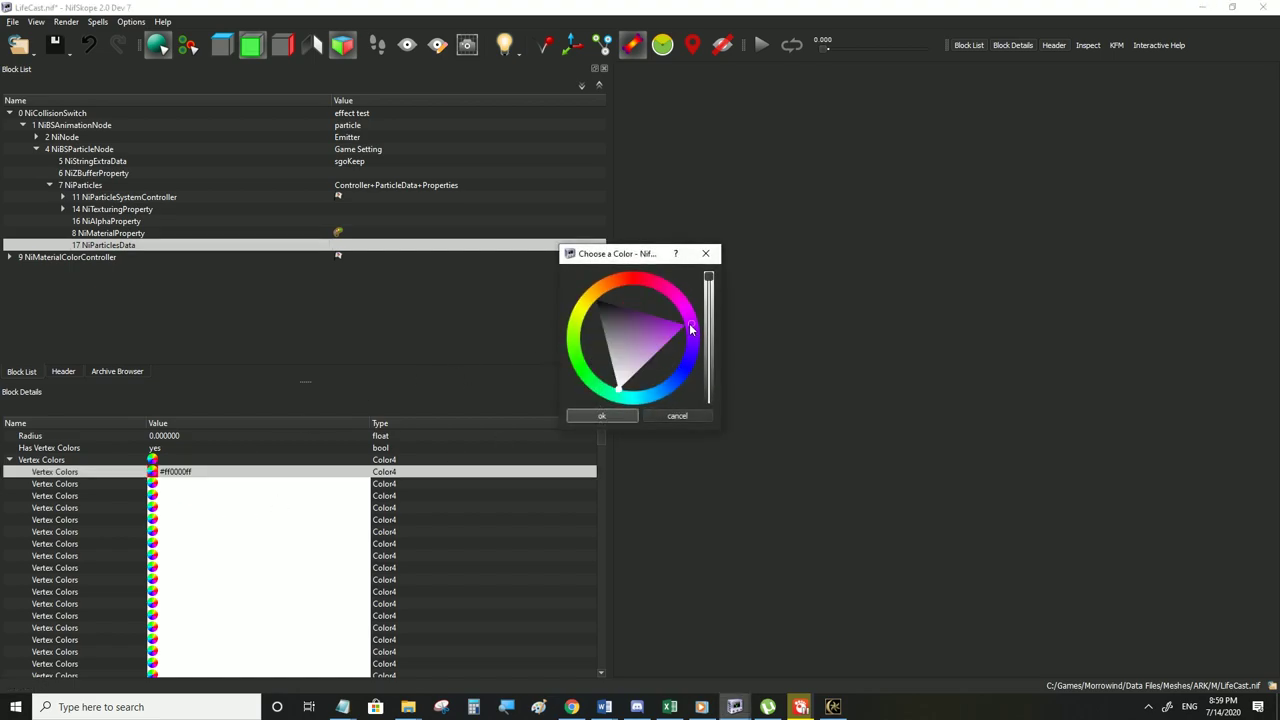
{"action": "left_click", "coordinate": [601, 415]}
{"action": "left_click", "coordinate": [192, 532]}
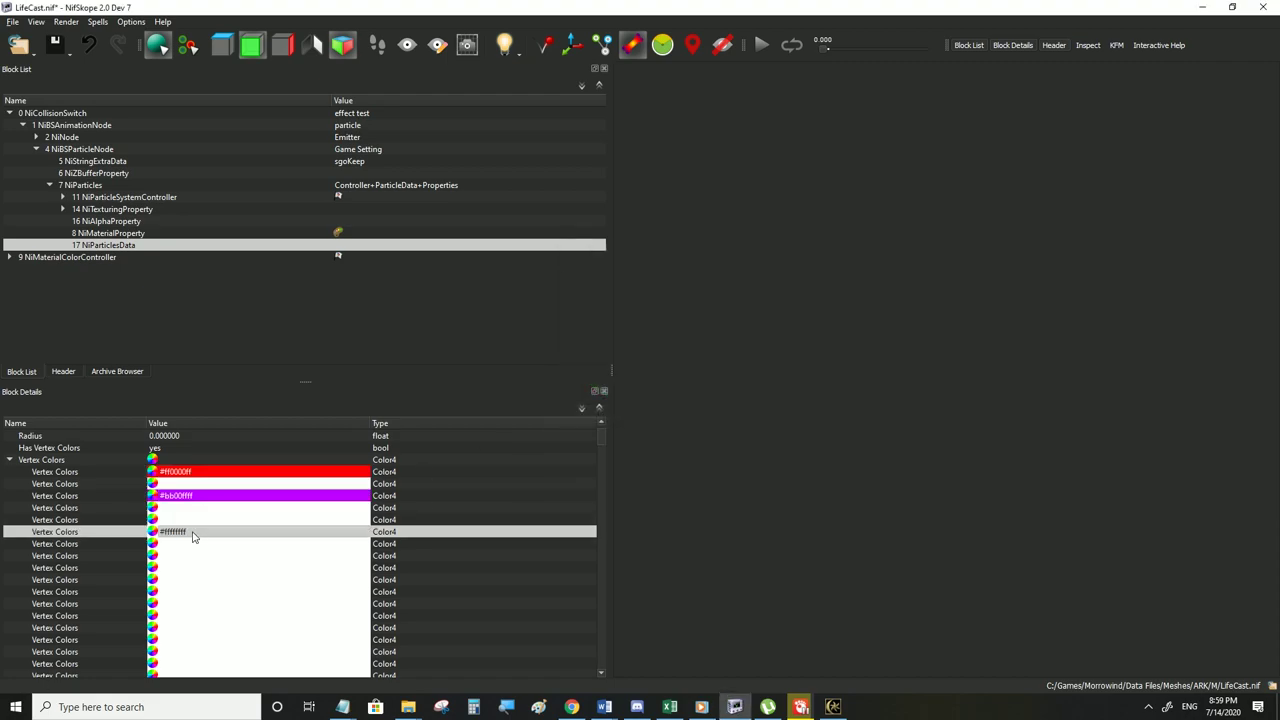
{"action": "left_click", "coordinate": [170, 475]}
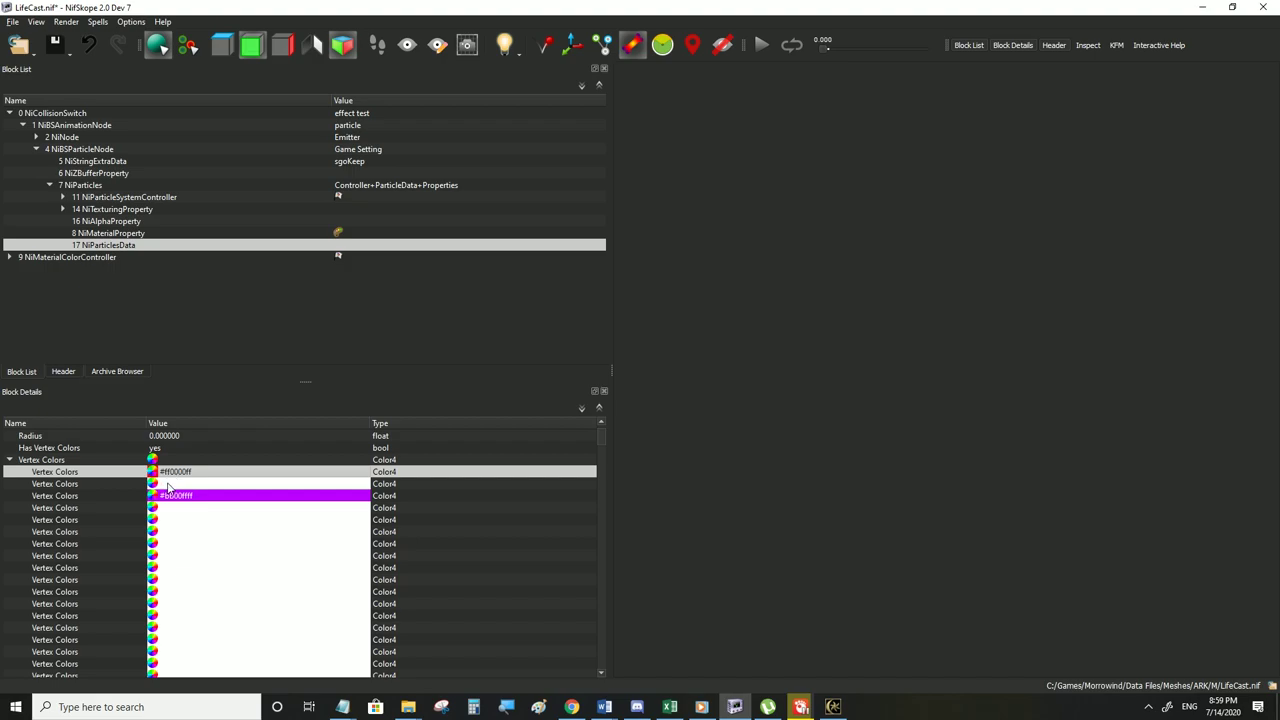
{"action": "left_click", "coordinate": [168, 486]}
{"action": "left_click", "coordinate": [180, 498]}
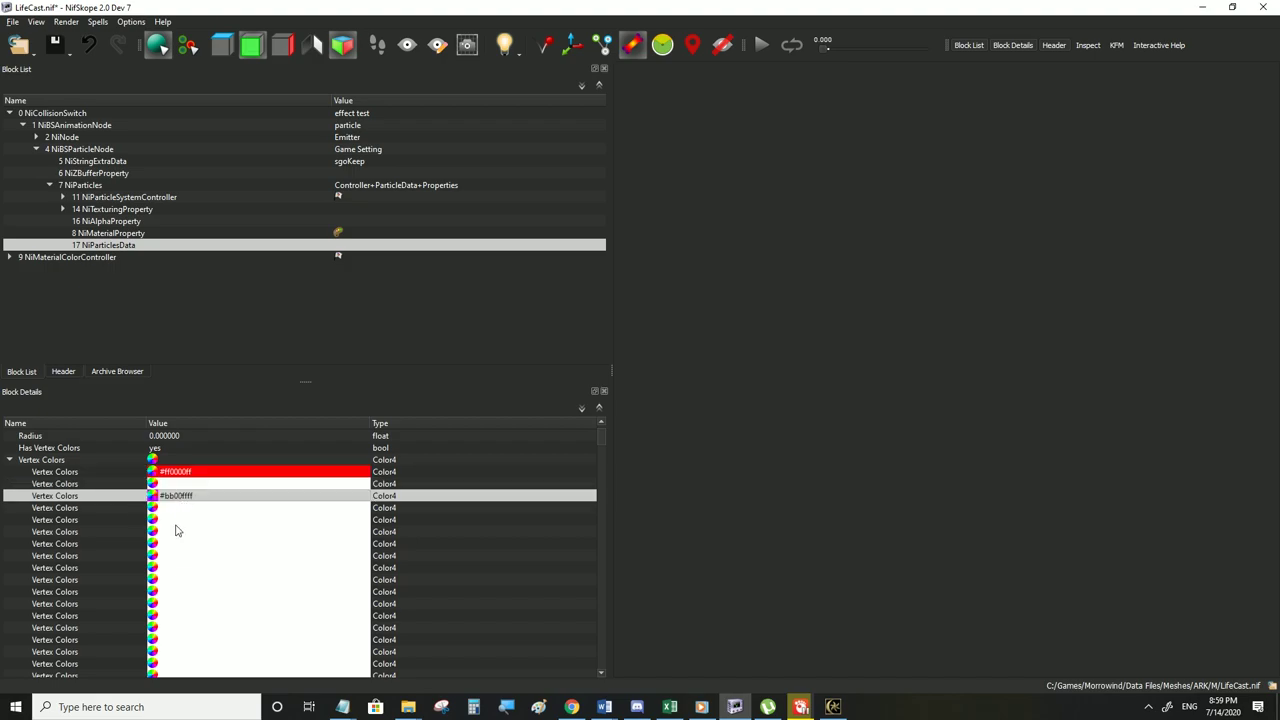
{"action": "left_click", "coordinate": [200, 520]}
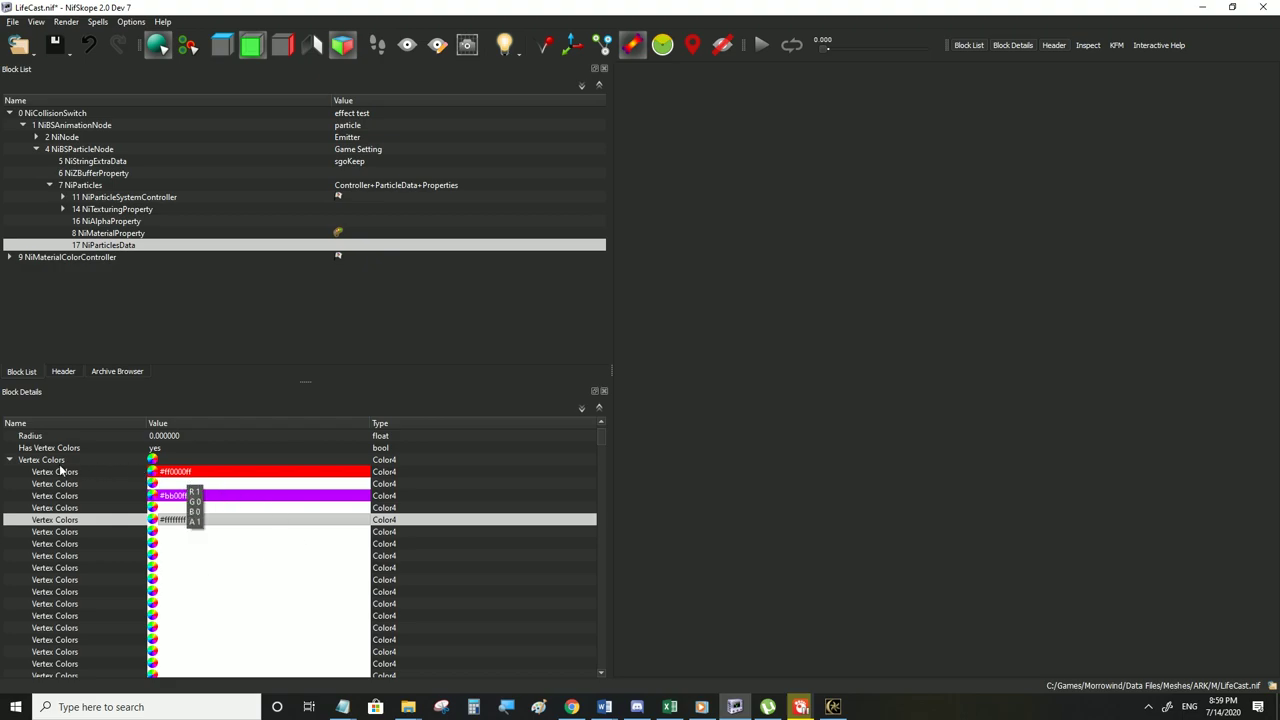
Collapse the vertex colour list, select the particle controller and save LifeCast.nif
{"action": "left_click", "coordinate": [10, 461]}
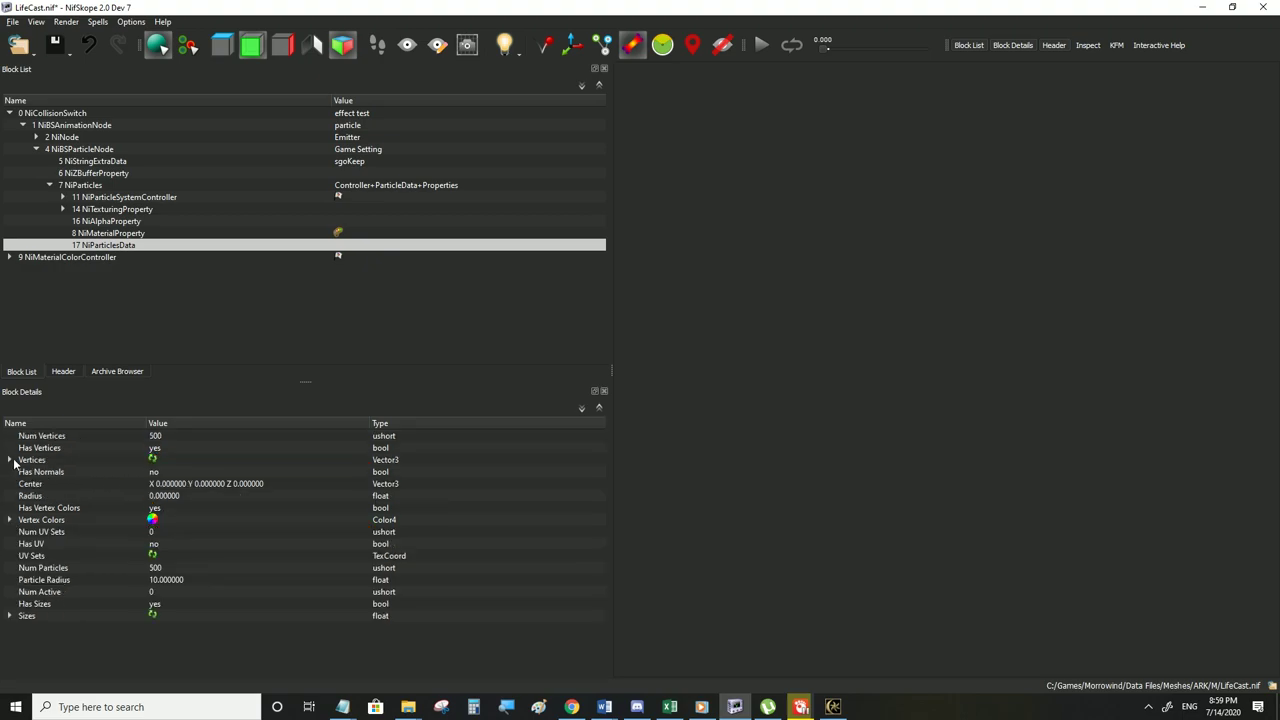
{"action": "left_click", "coordinate": [156, 512]}
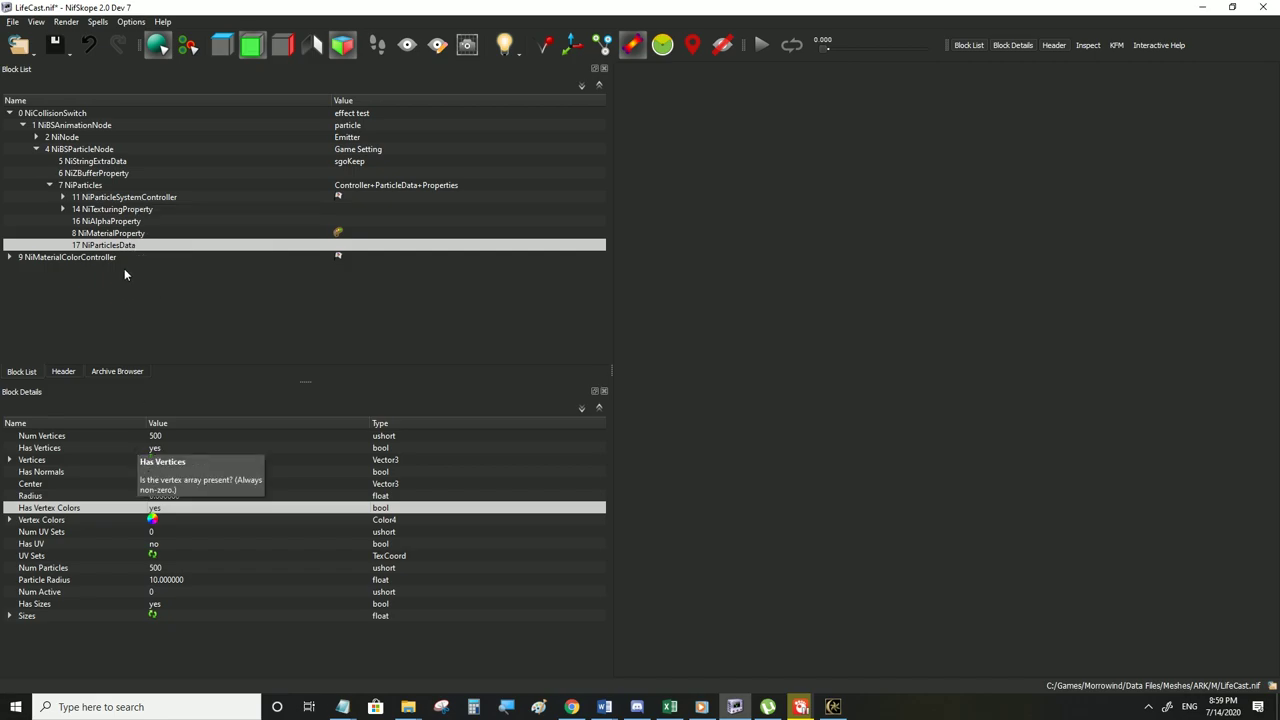
{"action": "left_click", "coordinate": [131, 198]}
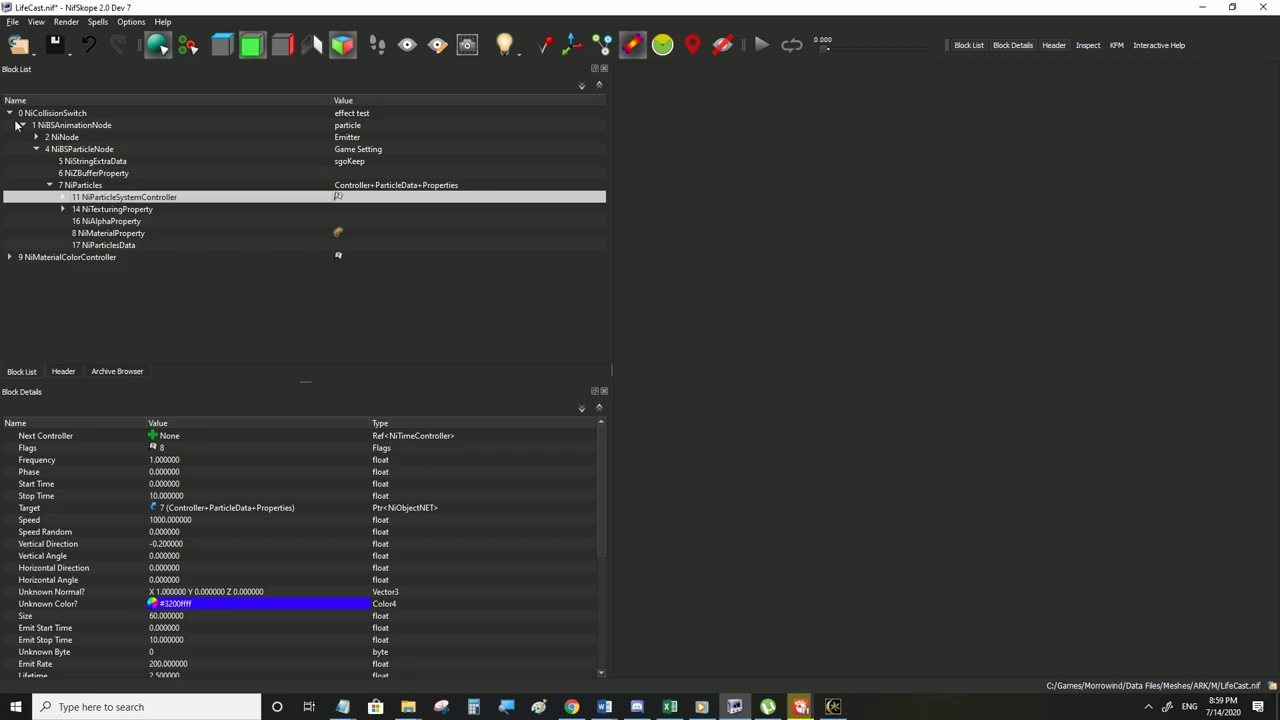
{"action": "left_click", "coordinate": [13, 22]}
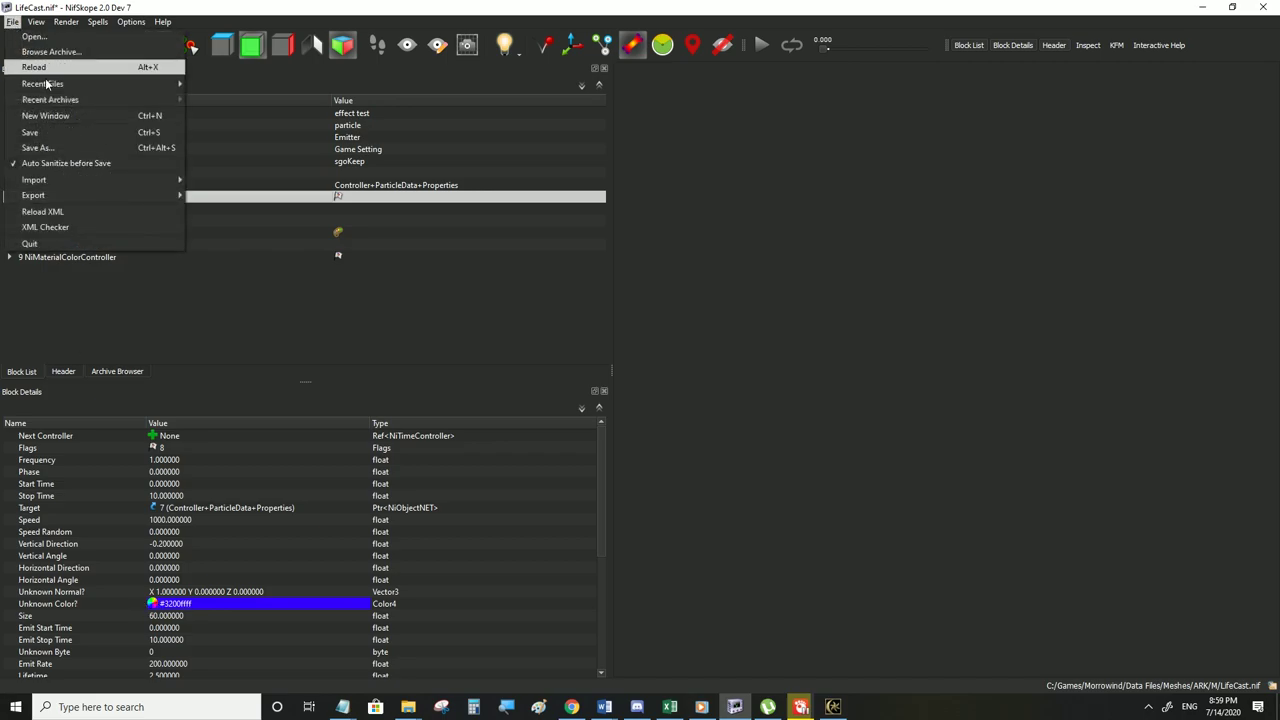
{"action": "left_click", "coordinate": [46, 133]}
Check the purple-tinted trail in Morrowind, then view the texturing property's texture
{"action": "left_click", "coordinate": [833, 706]}
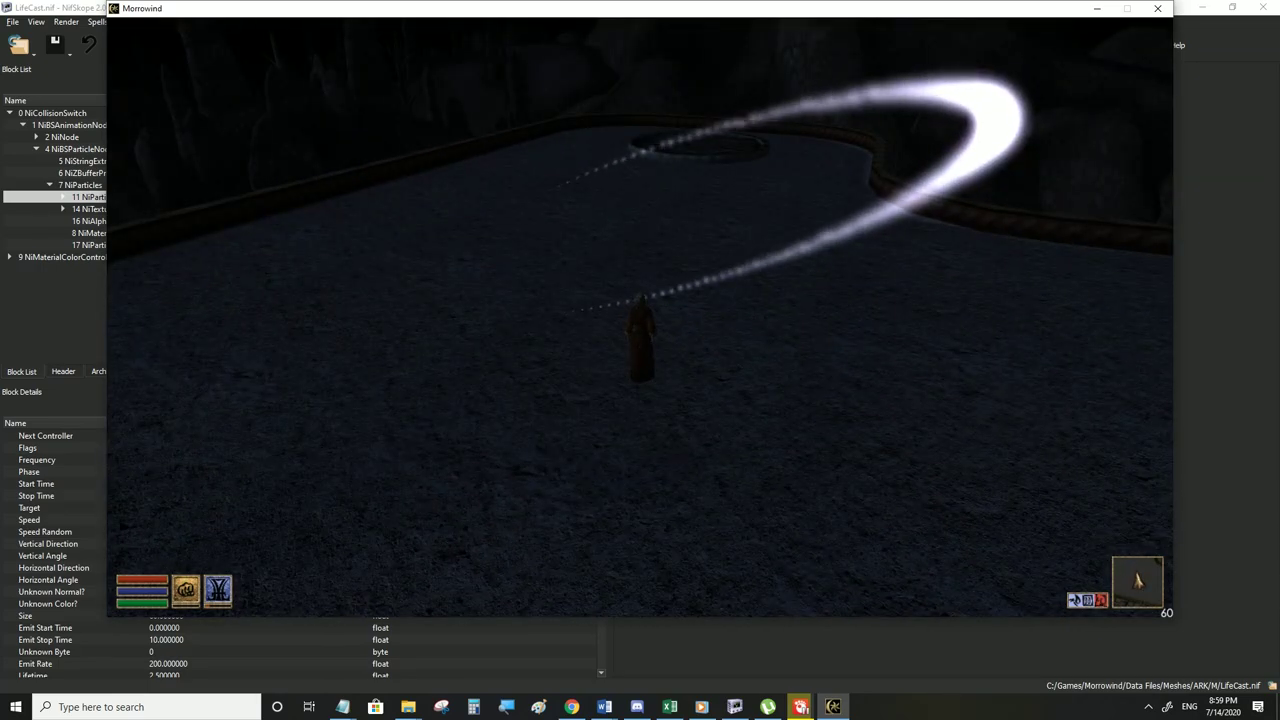
{"action": "left_click", "coordinate": [833, 706]}
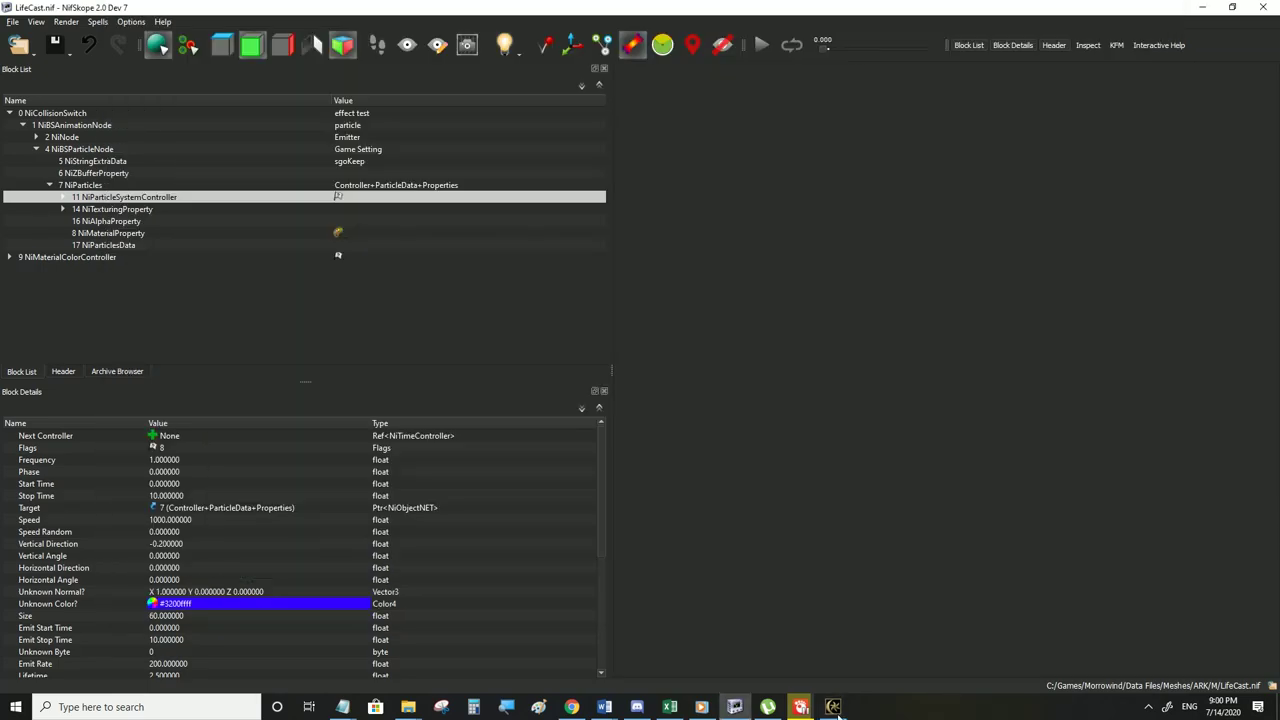
{"action": "left_click", "coordinate": [97, 211]}
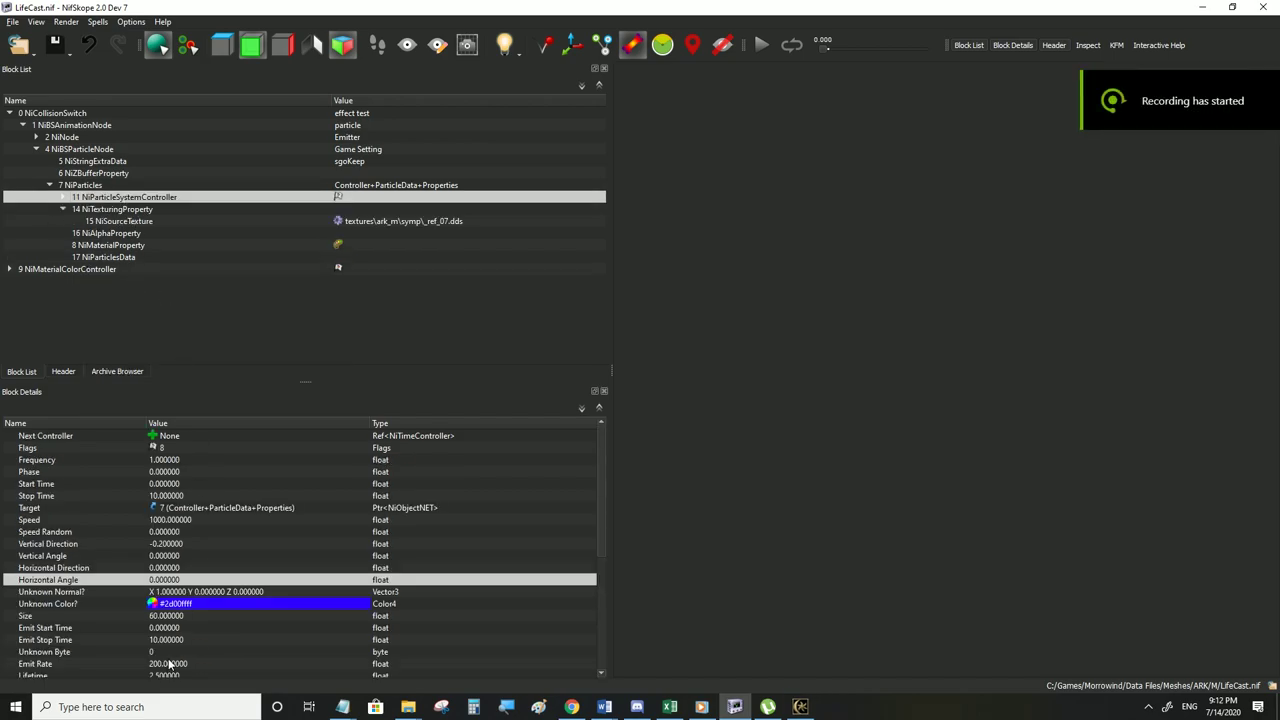
Compare the controller's blue particle colour with the material's white Emissive Color
{"action": "left_click", "coordinate": [184, 605]}
{"action": "left_click", "coordinate": [87, 186]}
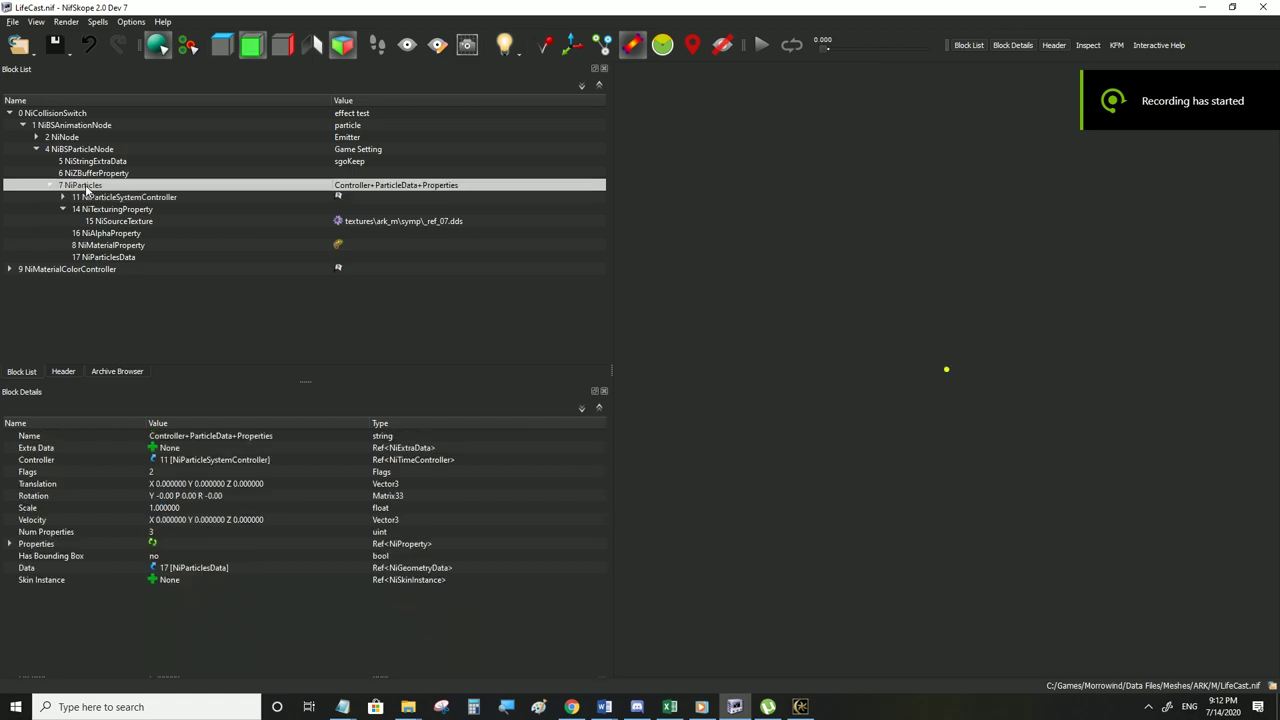
{"action": "left_click", "coordinate": [108, 246]}
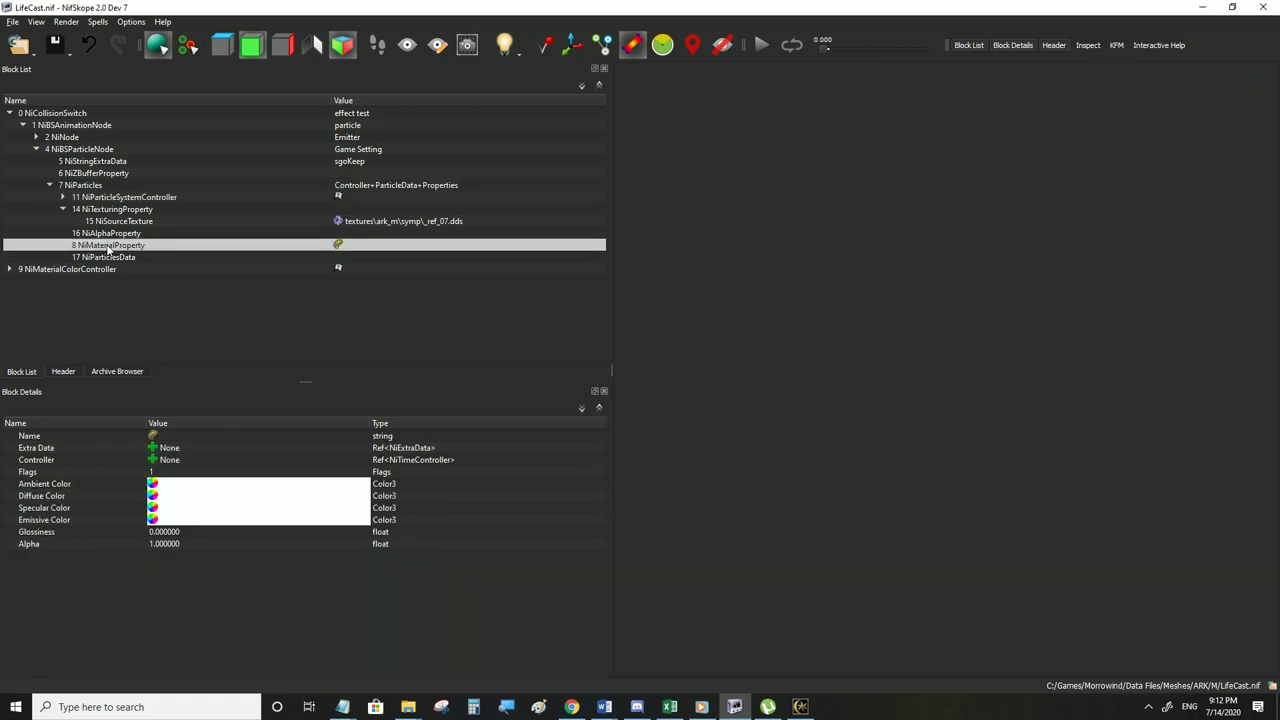
{"action": "left_click", "coordinate": [158, 522]}
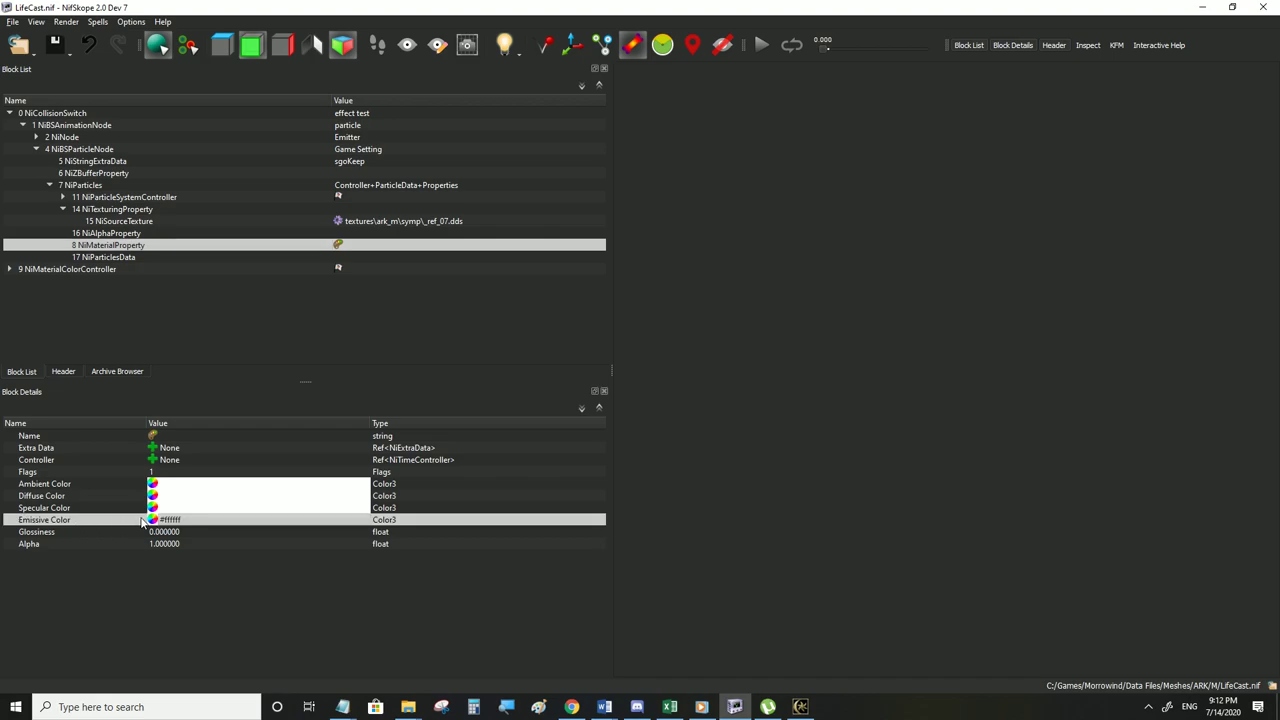
{"action": "left_click", "coordinate": [125, 197]}
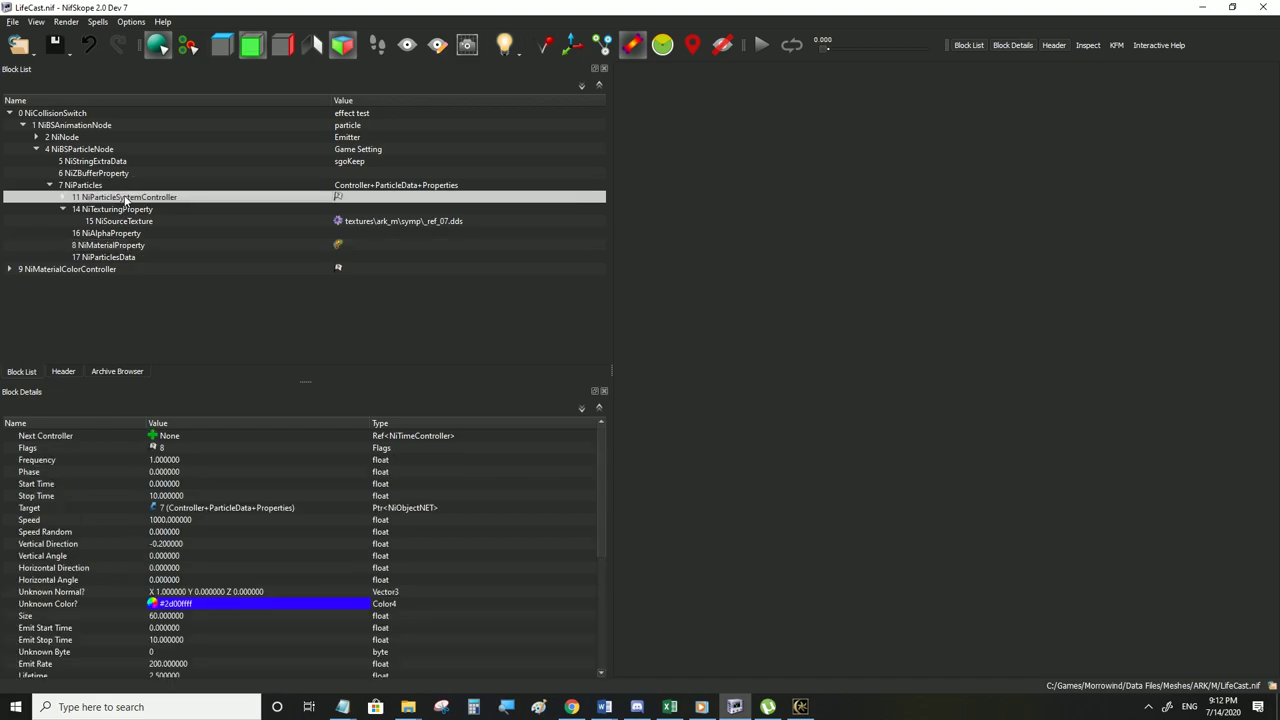
{"action": "left_click", "coordinate": [187, 605]}
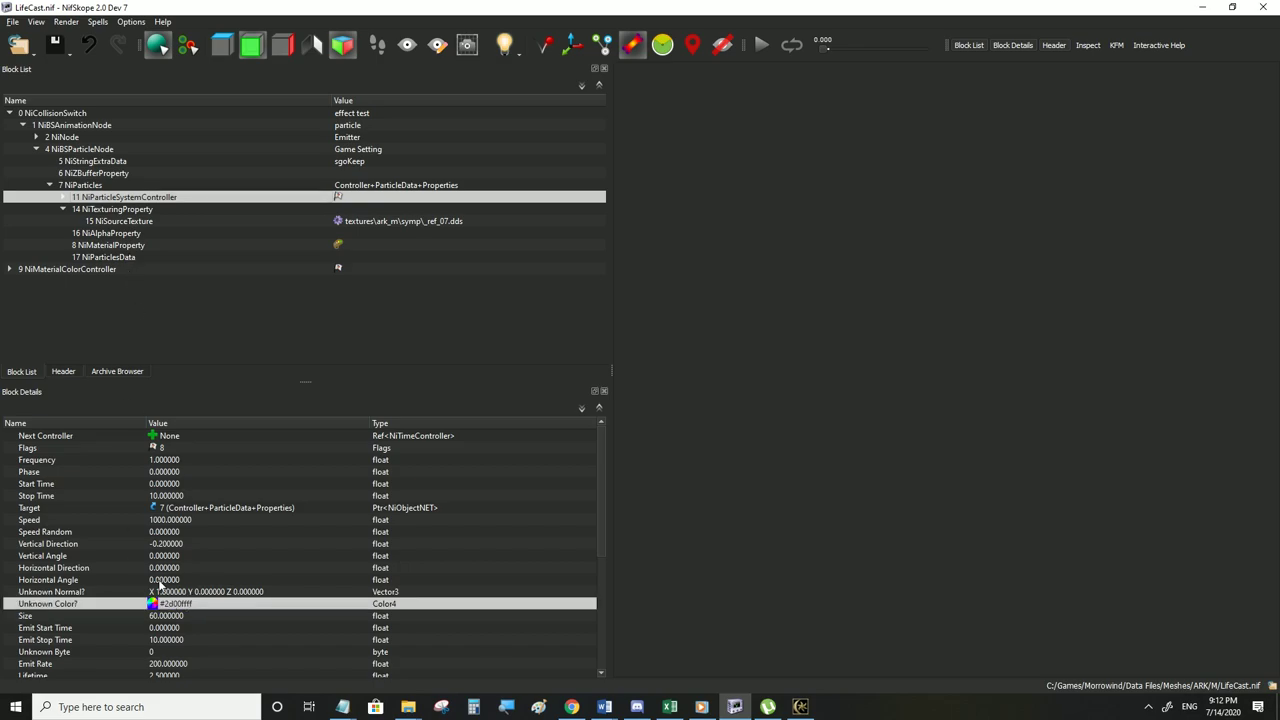
{"action": "left_click", "coordinate": [166, 604]}
{"action": "left_click", "coordinate": [176, 606]}
{"action": "left_click", "coordinate": [107, 246]}
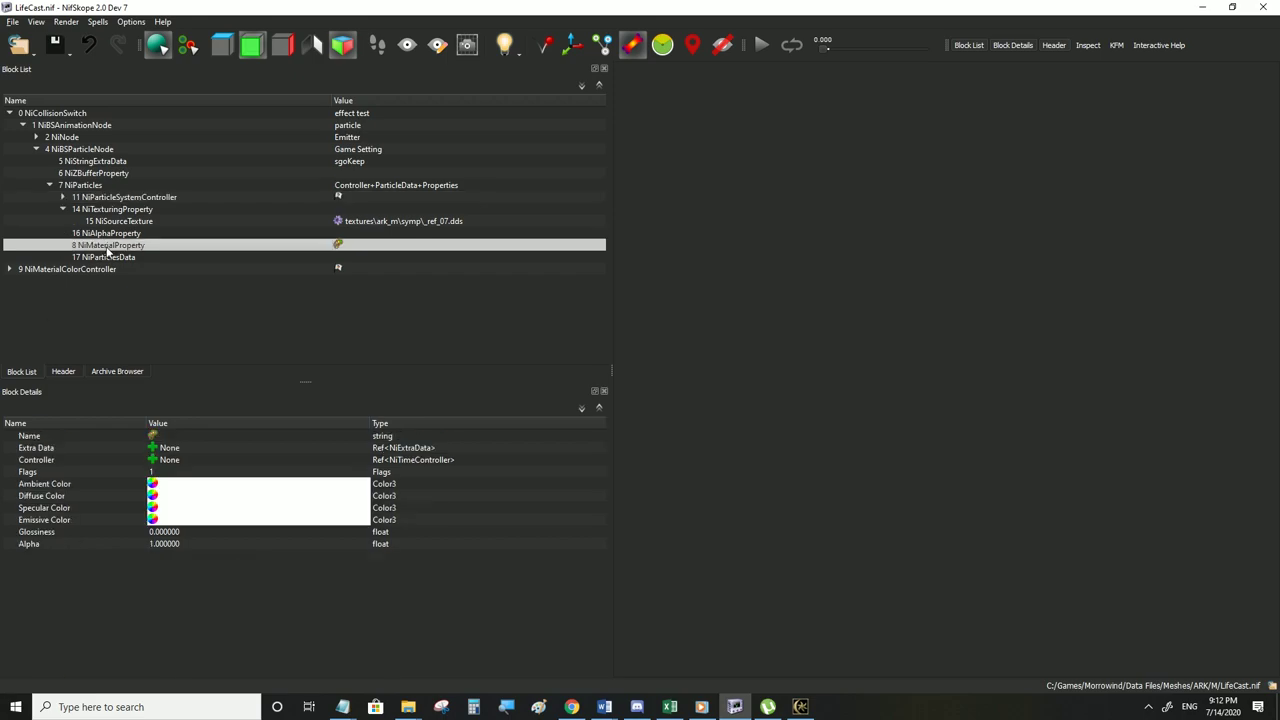
Set Emissive Color to black #000000, save, and test the trail in Morrowind
{"action": "double_click", "coordinate": [152, 520]}
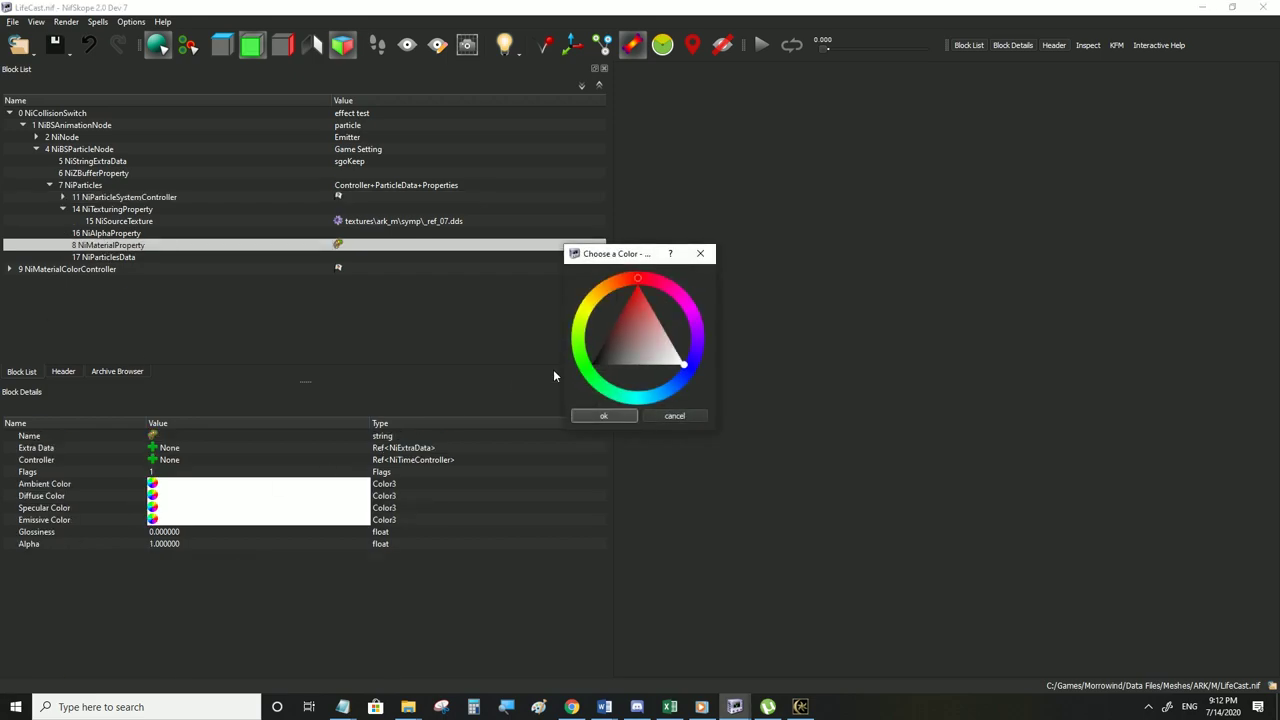
{"action": "left_click_drag", "start_coordinate": [625, 366], "coordinate": [592, 366]}
{"action": "left_click", "coordinate": [600, 415]}
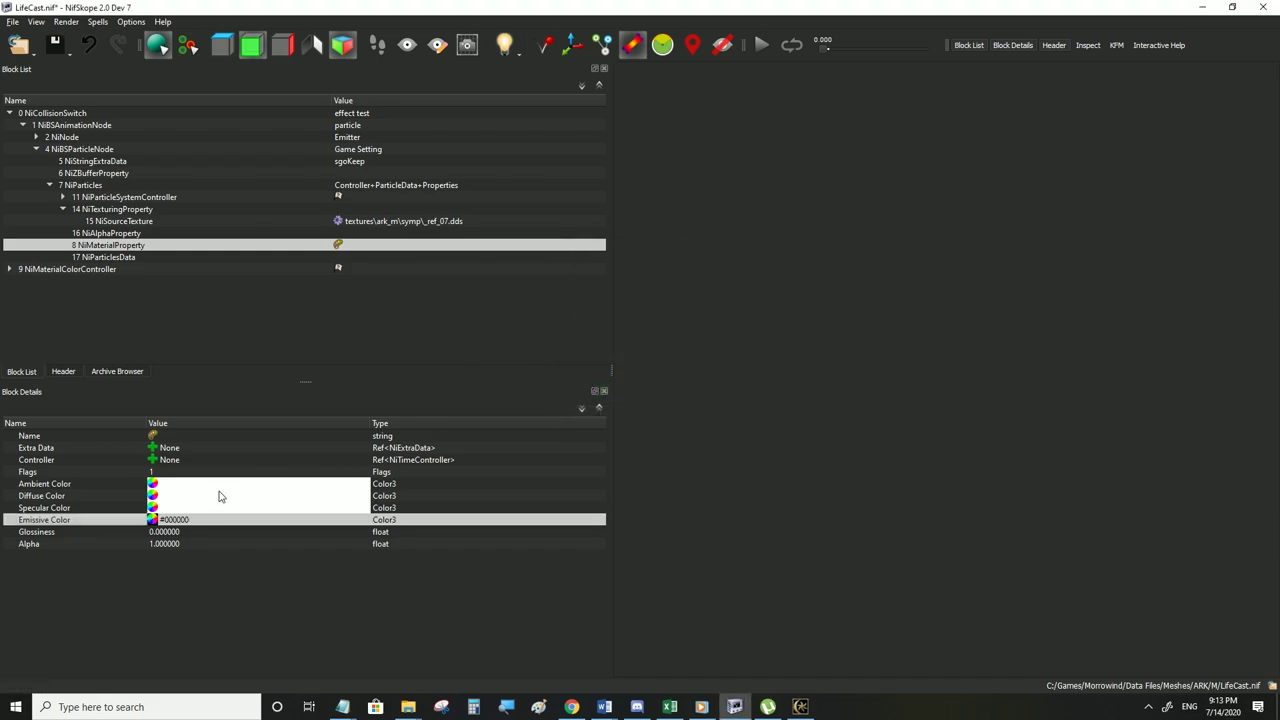
{"action": "left_click", "coordinate": [12, 21]}
{"action": "left_click", "coordinate": [40, 134]}
{"action": "left_click", "coordinate": [800, 706]}
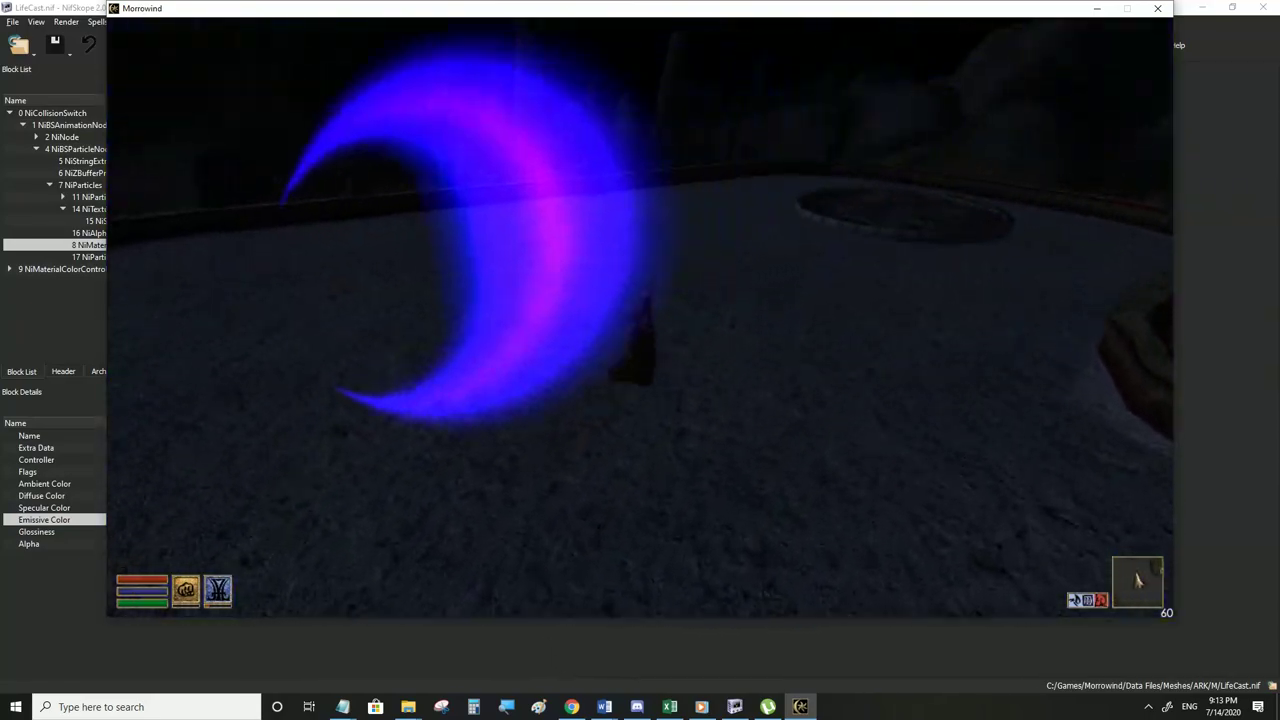
{"action": "key", "text": "alt+Tab"}
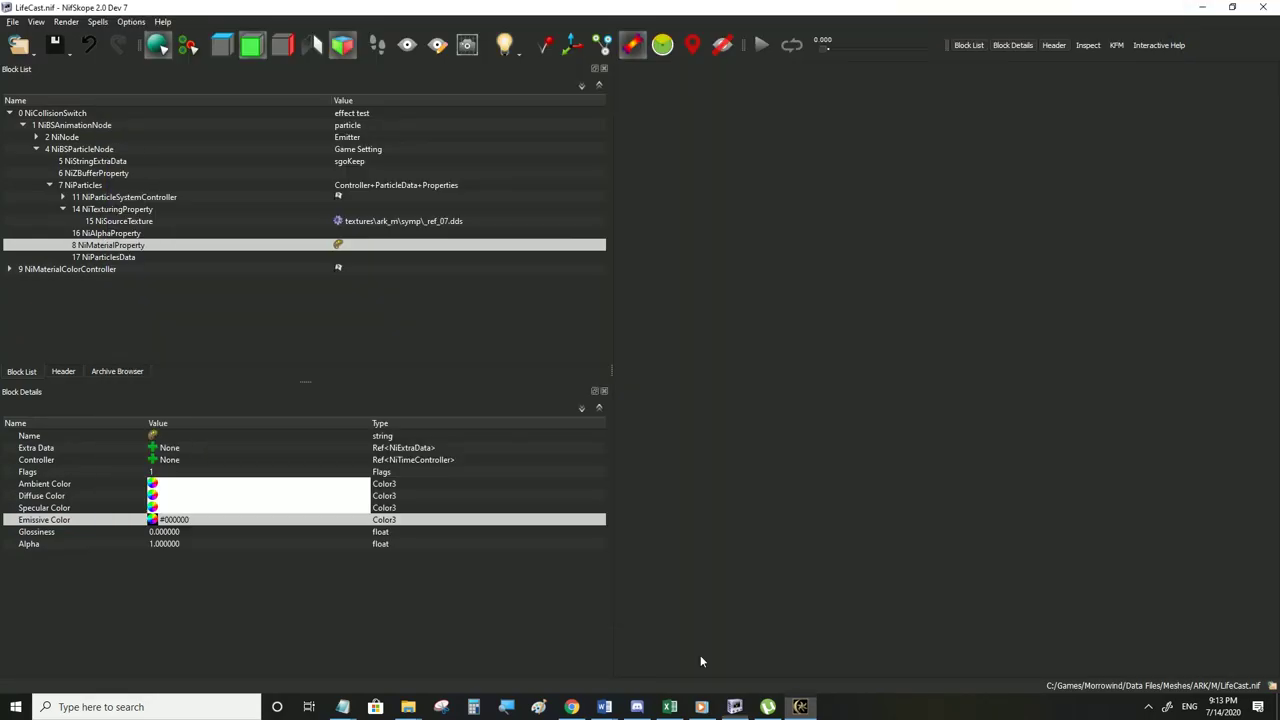
Set Emissive Color to #1f1f1f, save LifeCast.nif and check the trail in Morrowind
{"action": "left_click", "coordinate": [156, 519]}
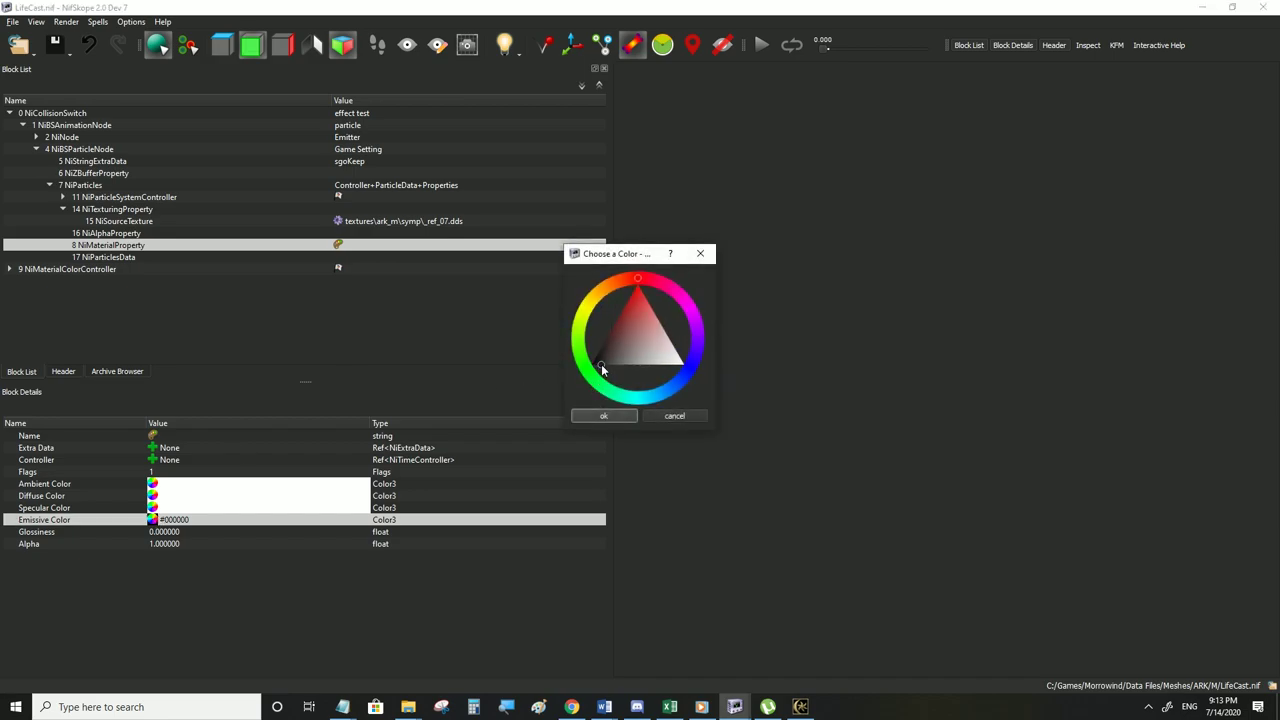
{"action": "left_click", "coordinate": [603, 415]}
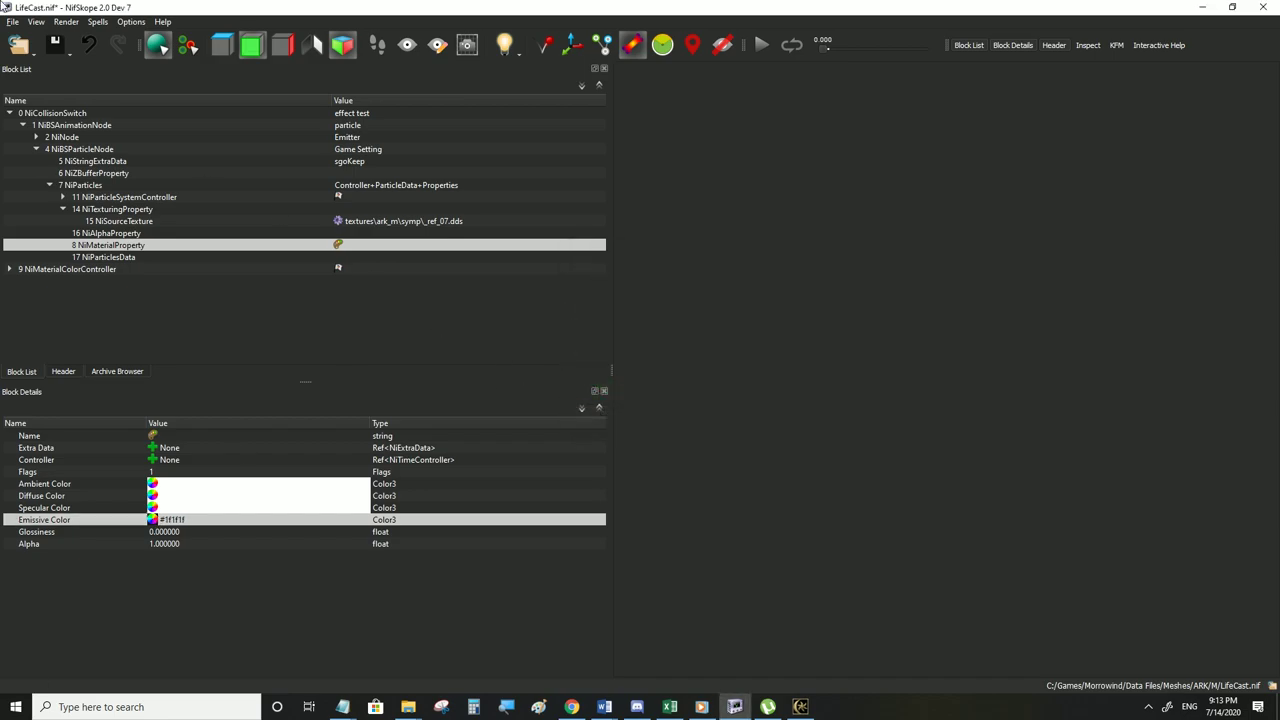
{"action": "left_click", "coordinate": [16, 22]}
{"action": "left_click", "coordinate": [47, 132]}
{"action": "left_click", "coordinate": [800, 706]}
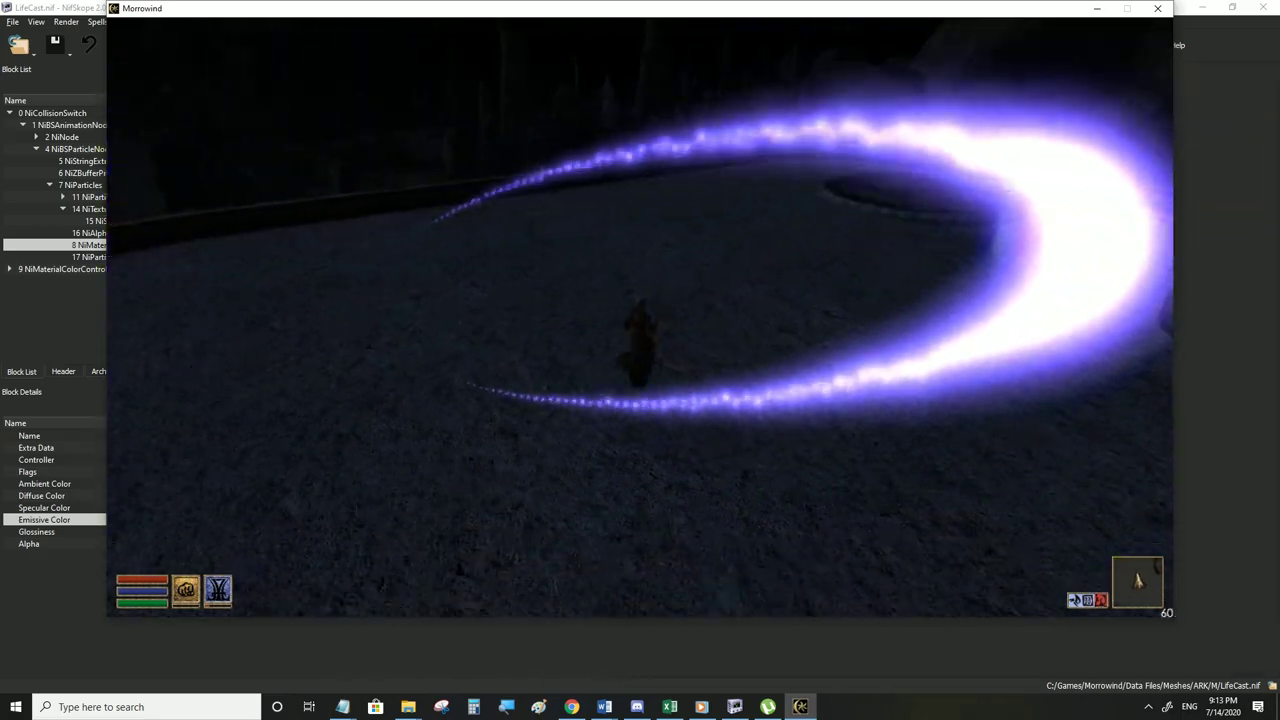
{"action": "key", "text": "alt+Tab"}
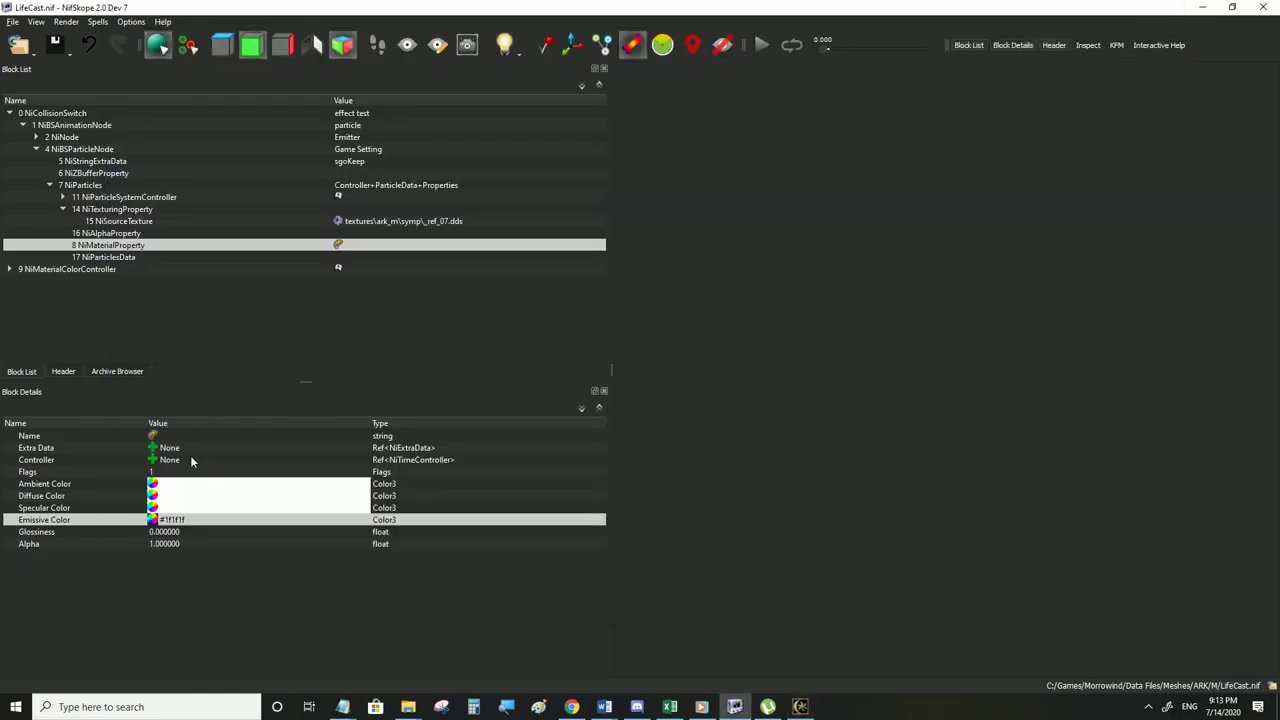
Reset Emissive Color to #000000 and clear NiParticles' third property link (NiMaterialProperty)
{"action": "left_click", "coordinate": [154, 521]}
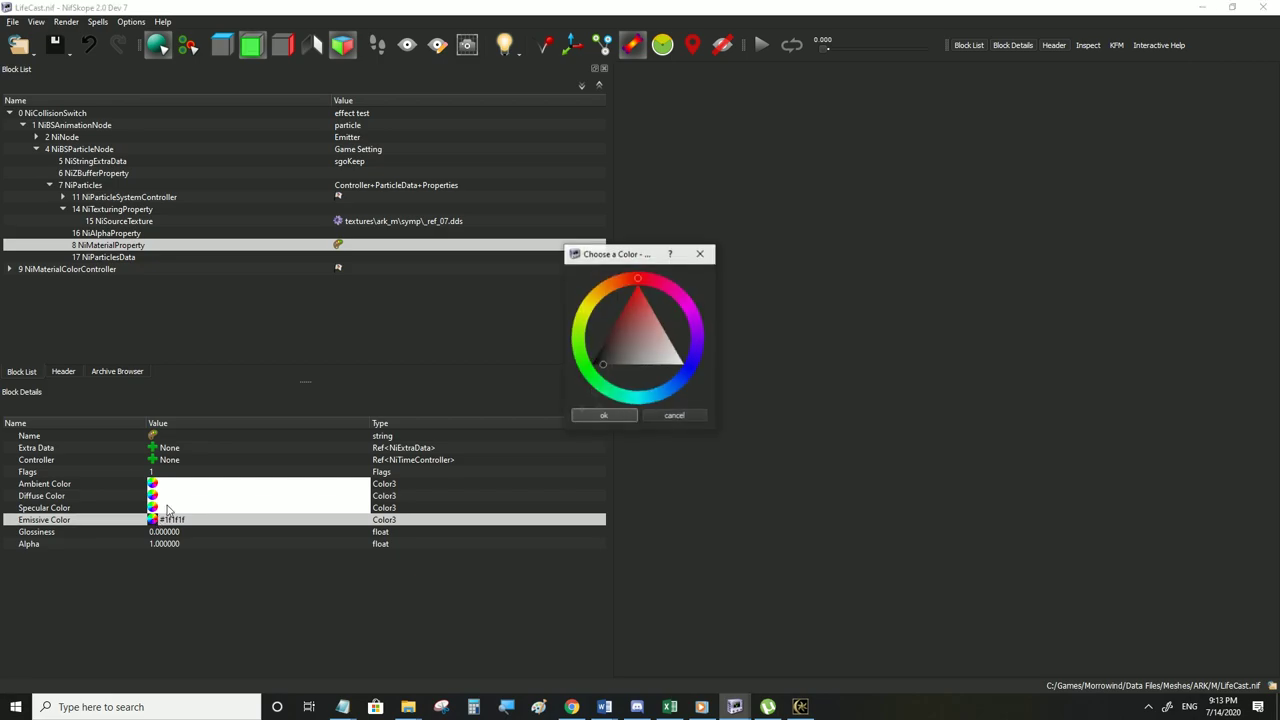
{"action": "left_click", "coordinate": [588, 415]}
{"action": "left_click", "coordinate": [84, 185]}
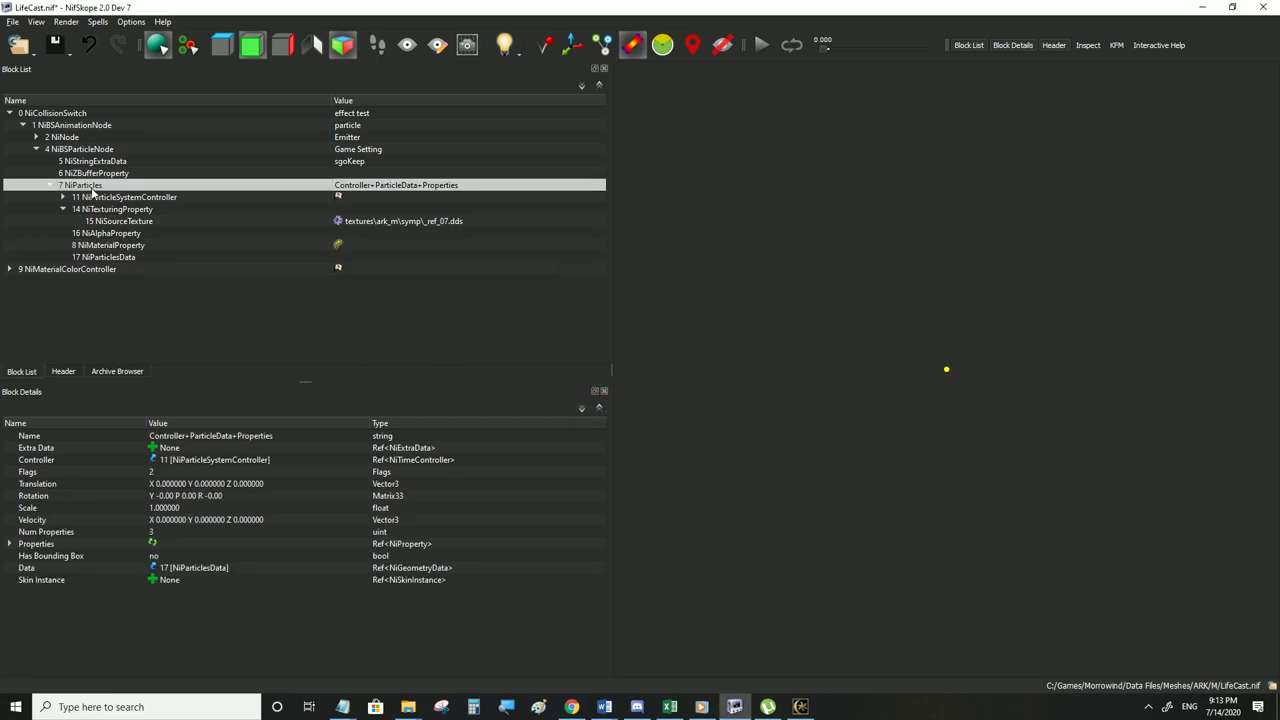
{"action": "left_click", "coordinate": [10, 544]}
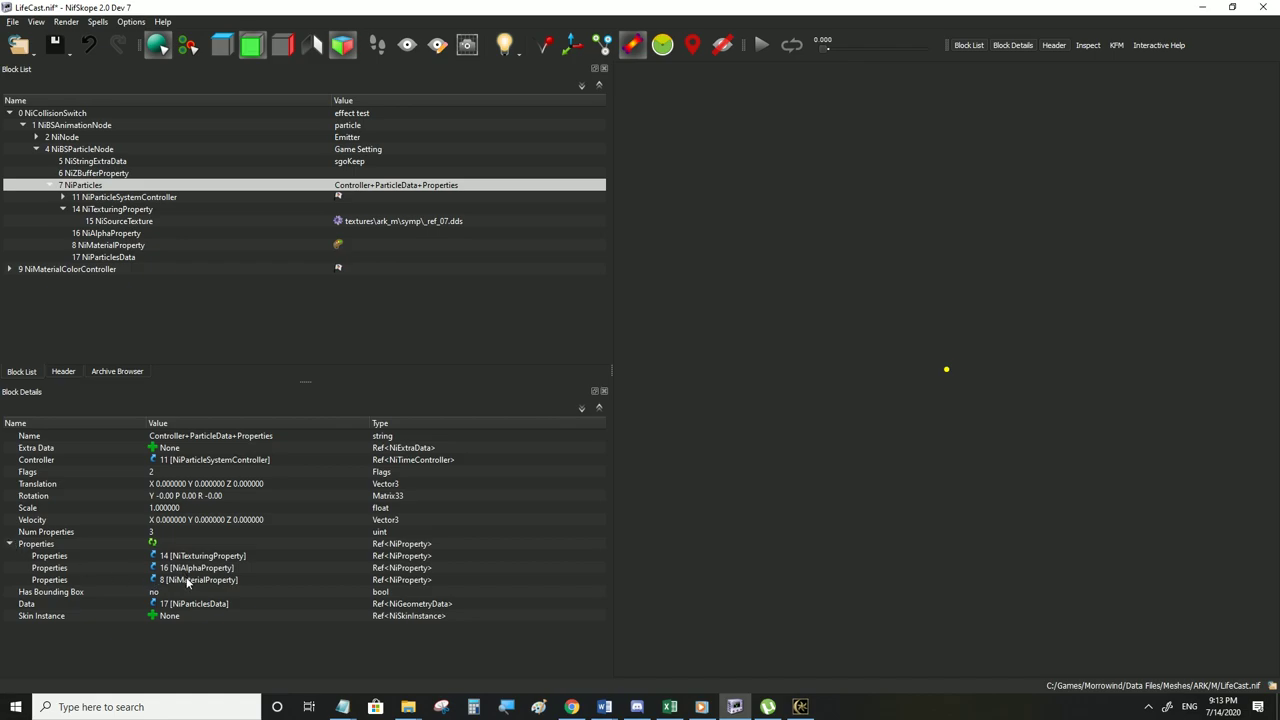
{"action": "double_click", "coordinate": [187, 580]}
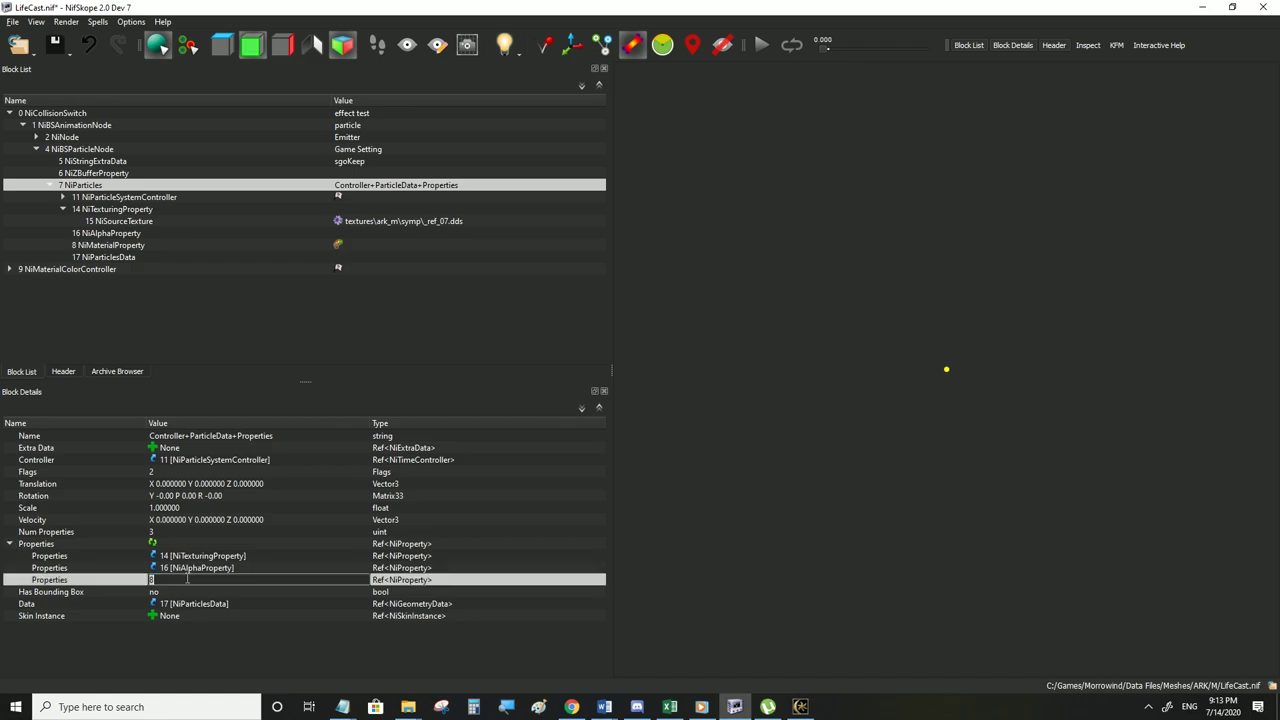
{"action": "left_click", "coordinate": [183, 568]}
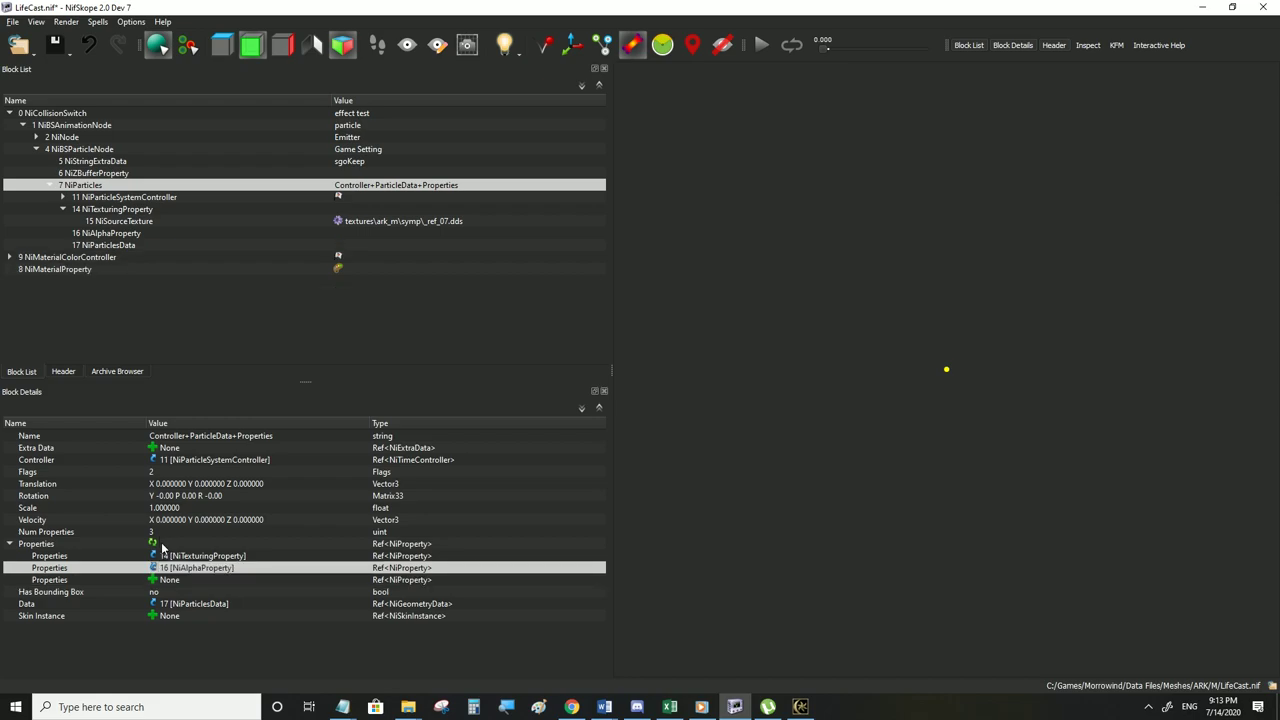
Set NiParticles' Num Properties to 2 and save LifeCast.nif
{"action": "double_click", "coordinate": [158, 536]}
{"action": "type", "text": "2"}
{"action": "left_click", "coordinate": [153, 545]}
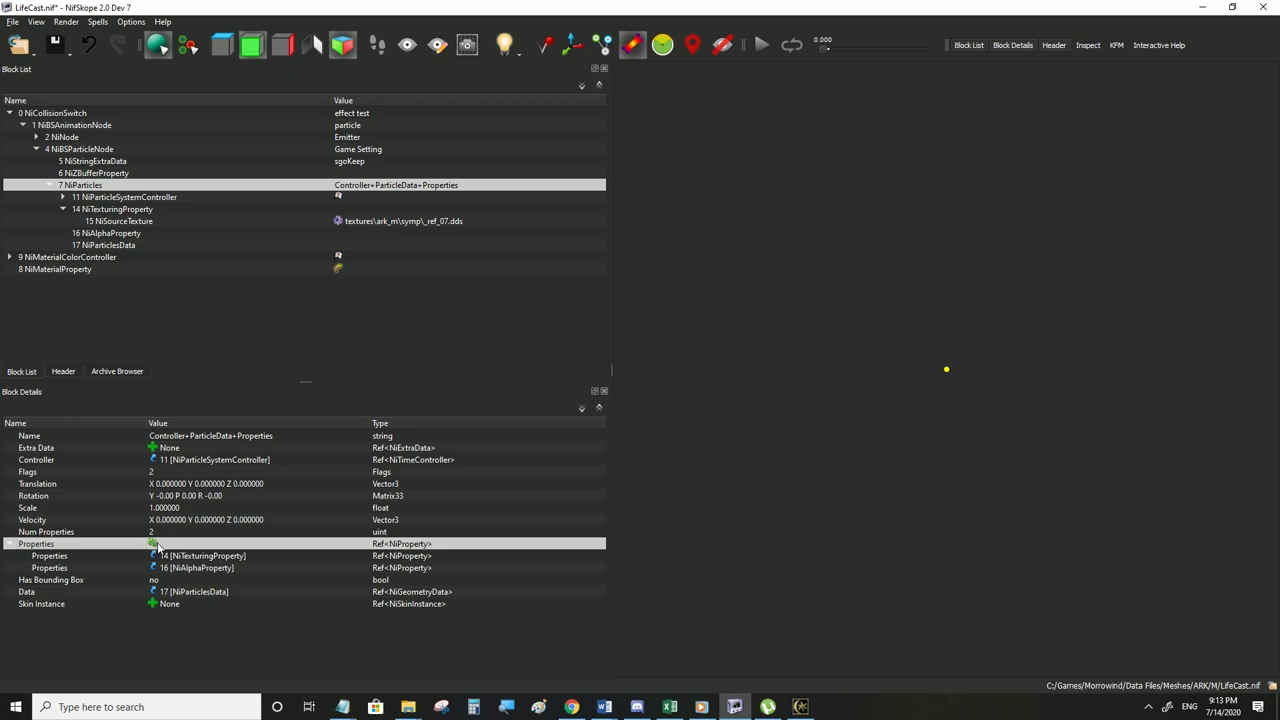
{"action": "left_click", "coordinate": [11, 20]}
{"action": "left_click", "coordinate": [67, 132]}
Check the blue-violet crescent trail in Morrowind, then return to NifSkope
{"action": "left_click", "coordinate": [800, 706]}
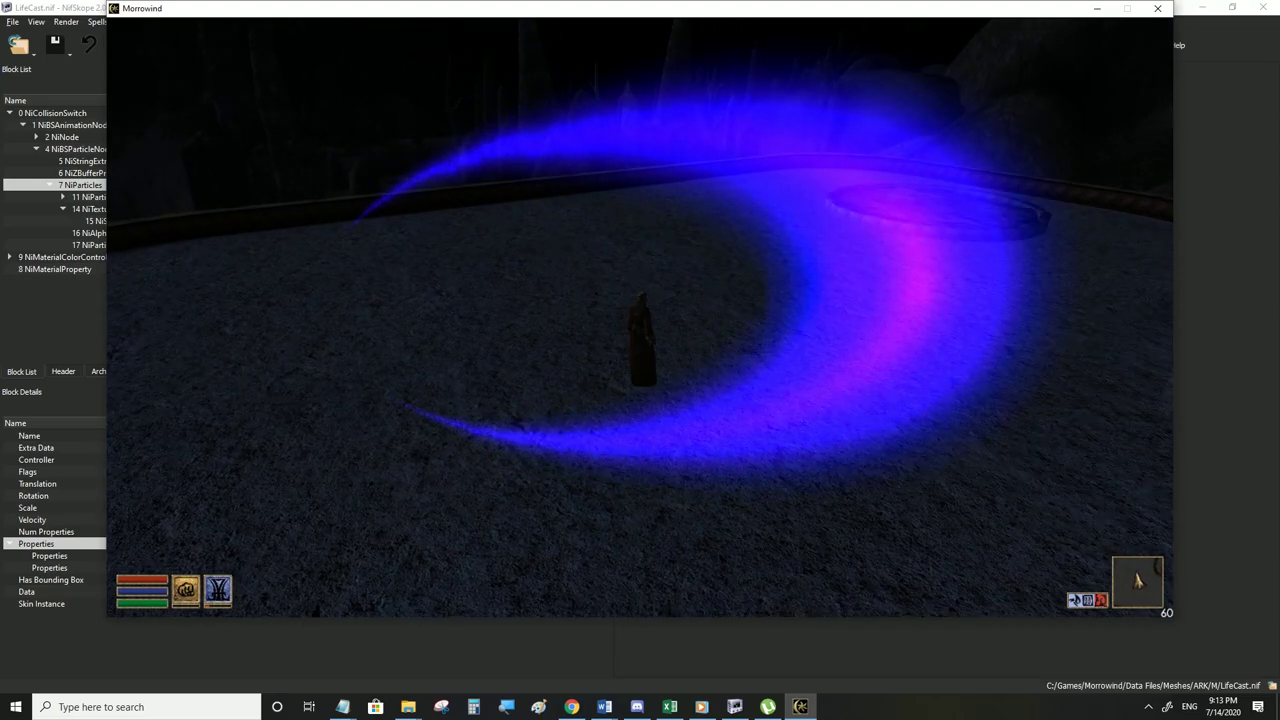
{"action": "key", "text": "alt+Tab"}
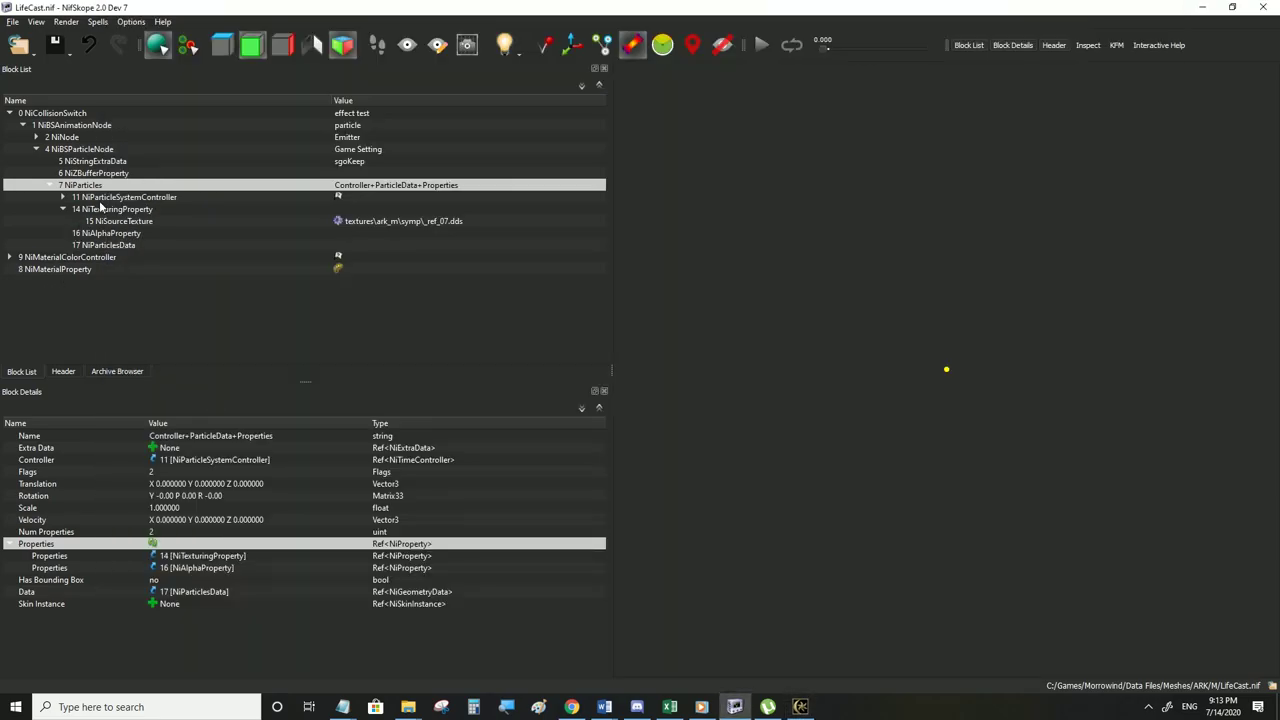
{"action": "left_click", "coordinate": [110, 197]}
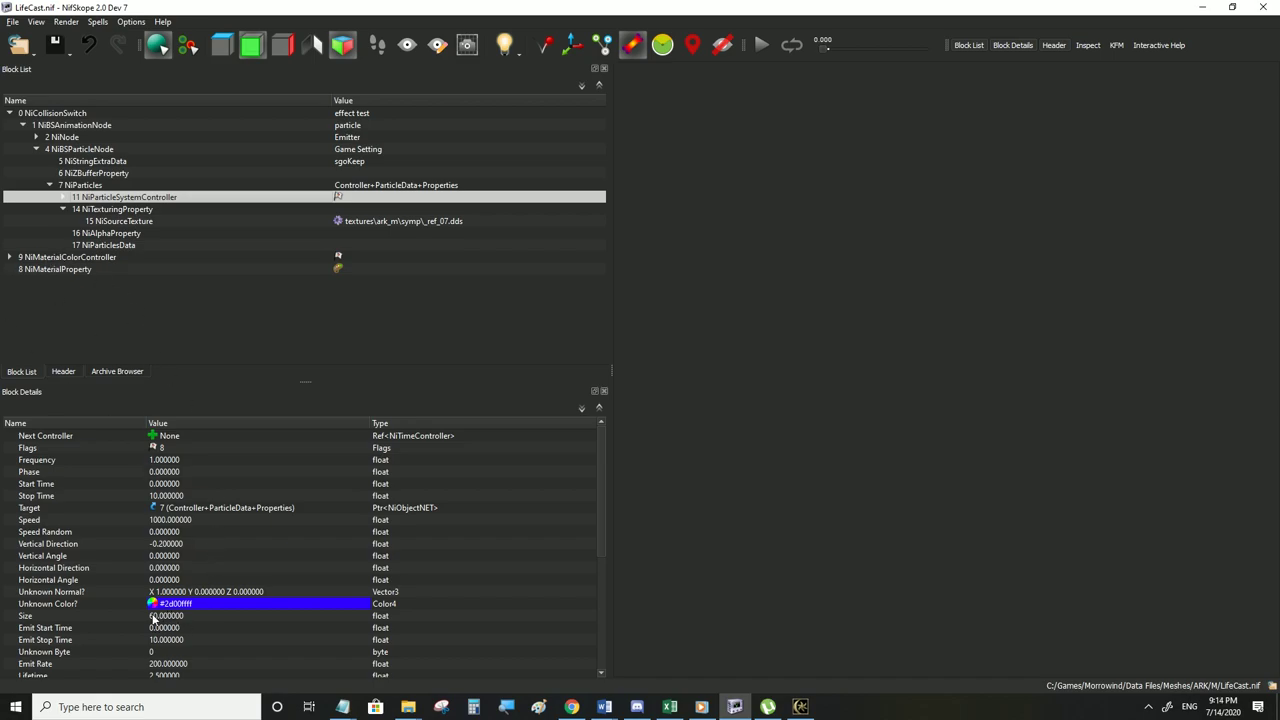
Change the NiParticleSystemController particle Size from 60 to 10
{"action": "double_click", "coordinate": [184, 618]}
{"action": "type", "text": "10"}
{"action": "left_click", "coordinate": [170, 628]}
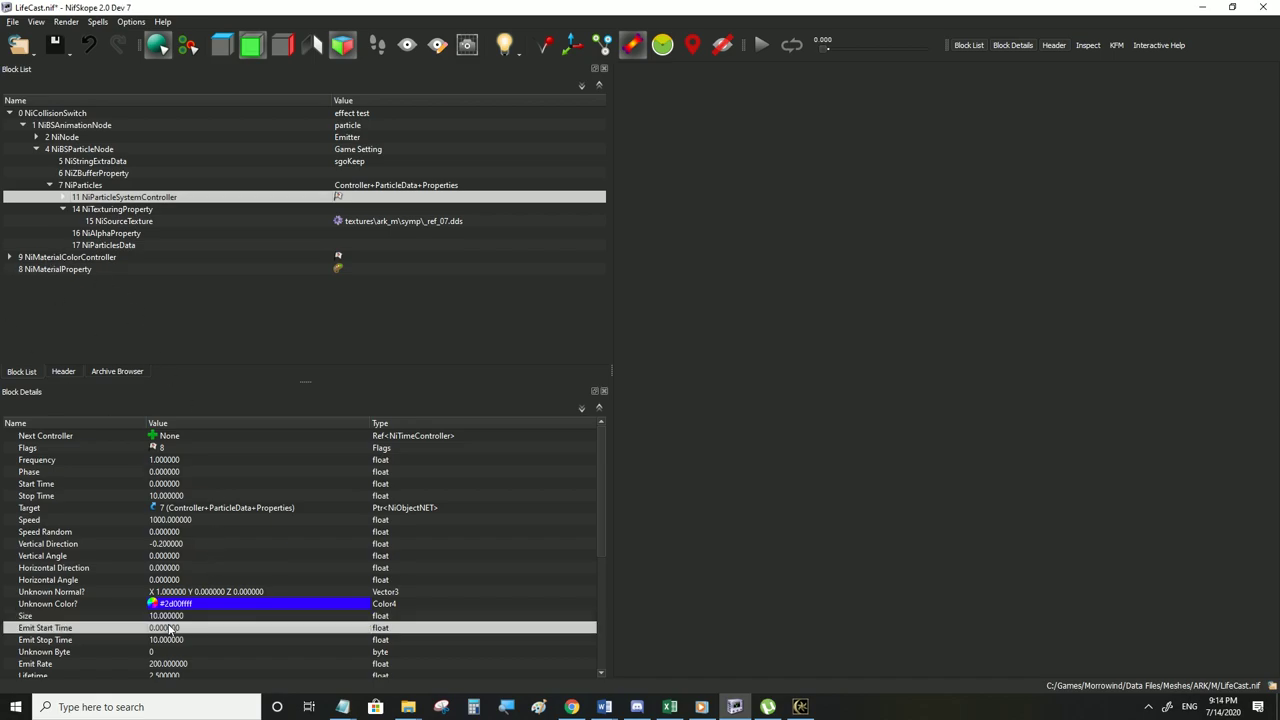
Save LifeCast.nif and view the thin dotted blue trail in Morrowind
{"action": "left_click", "coordinate": [15, 21]}
{"action": "left_click", "coordinate": [67, 135]}
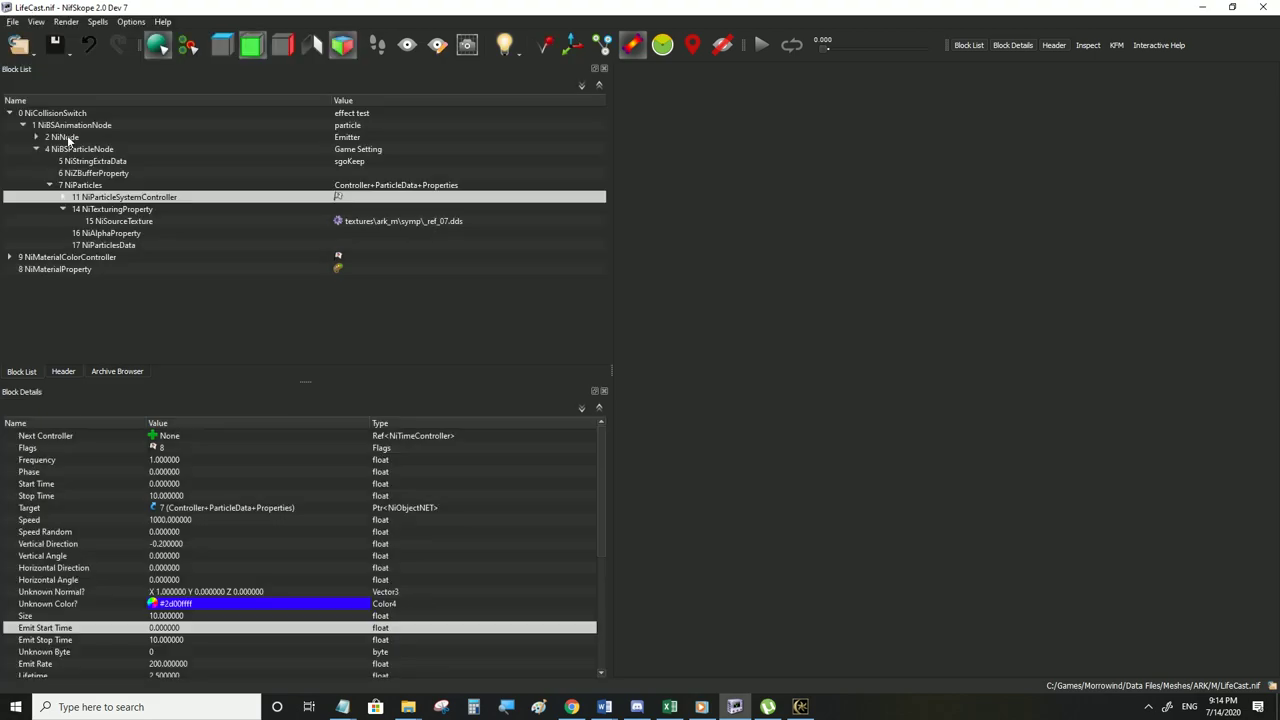
{"action": "left_click", "coordinate": [800, 707]}
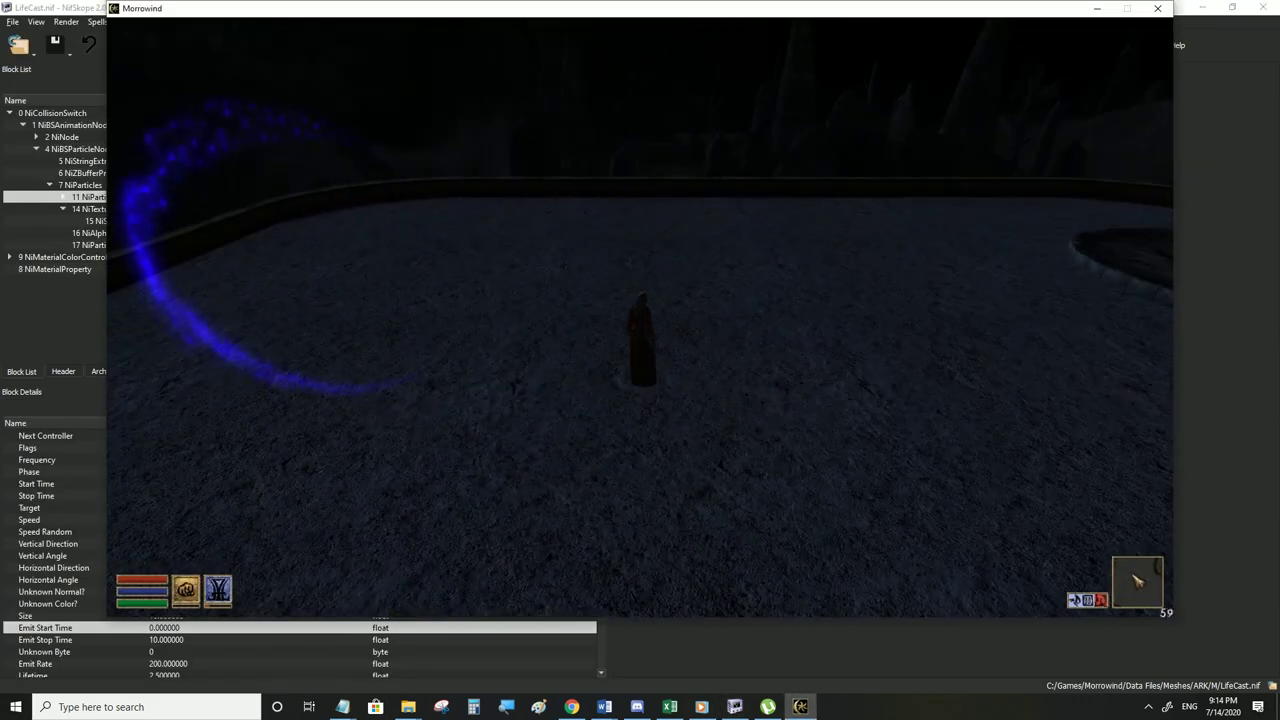
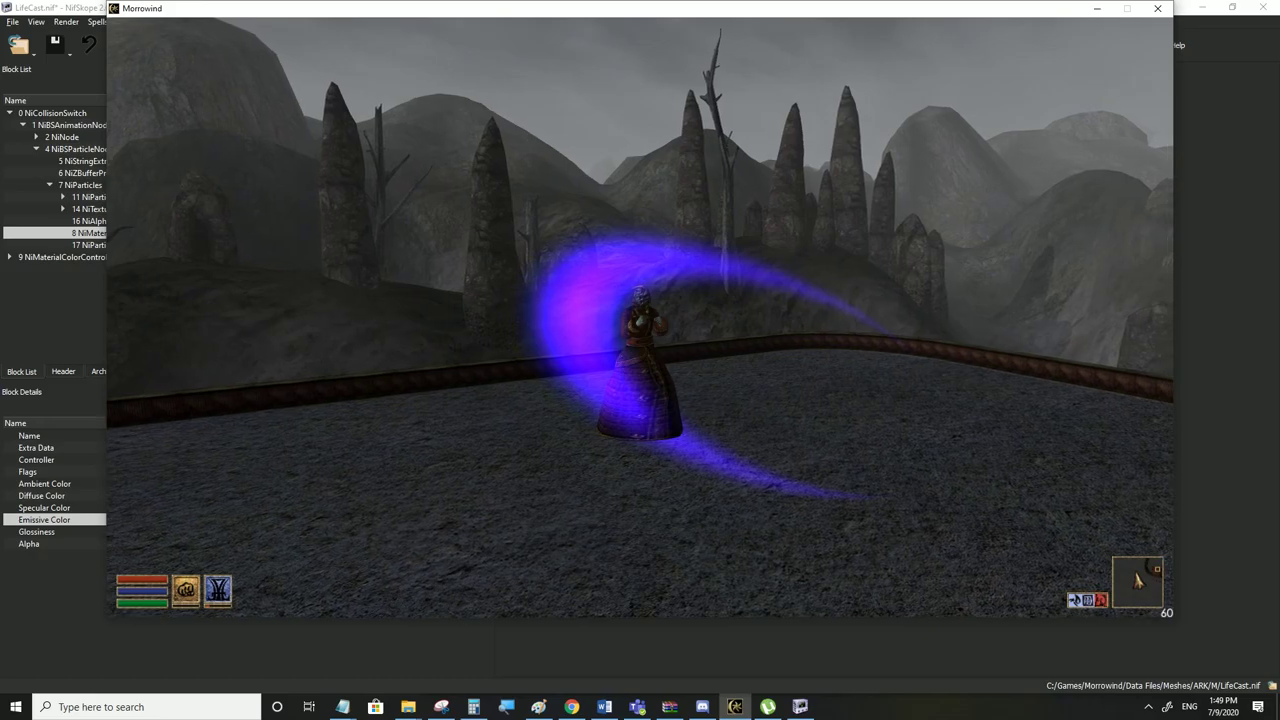
Run around in Morrowind to watch the purple spell trail, then return to NifSkope
{"action": "key", "text": "w"}
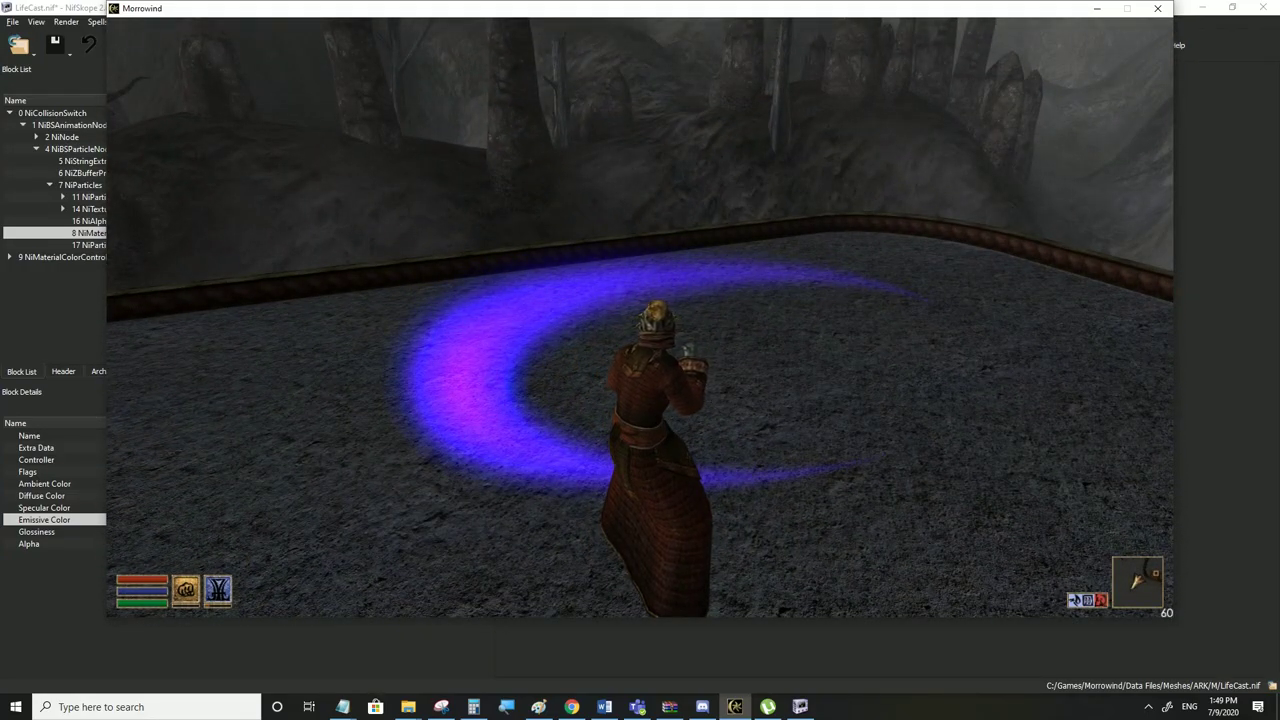
{"action": "key", "text": "alt+Tab"}
Set Has Vertex Colors to no in the NiParticlesData block
{"action": "left_click", "coordinate": [117, 246]}
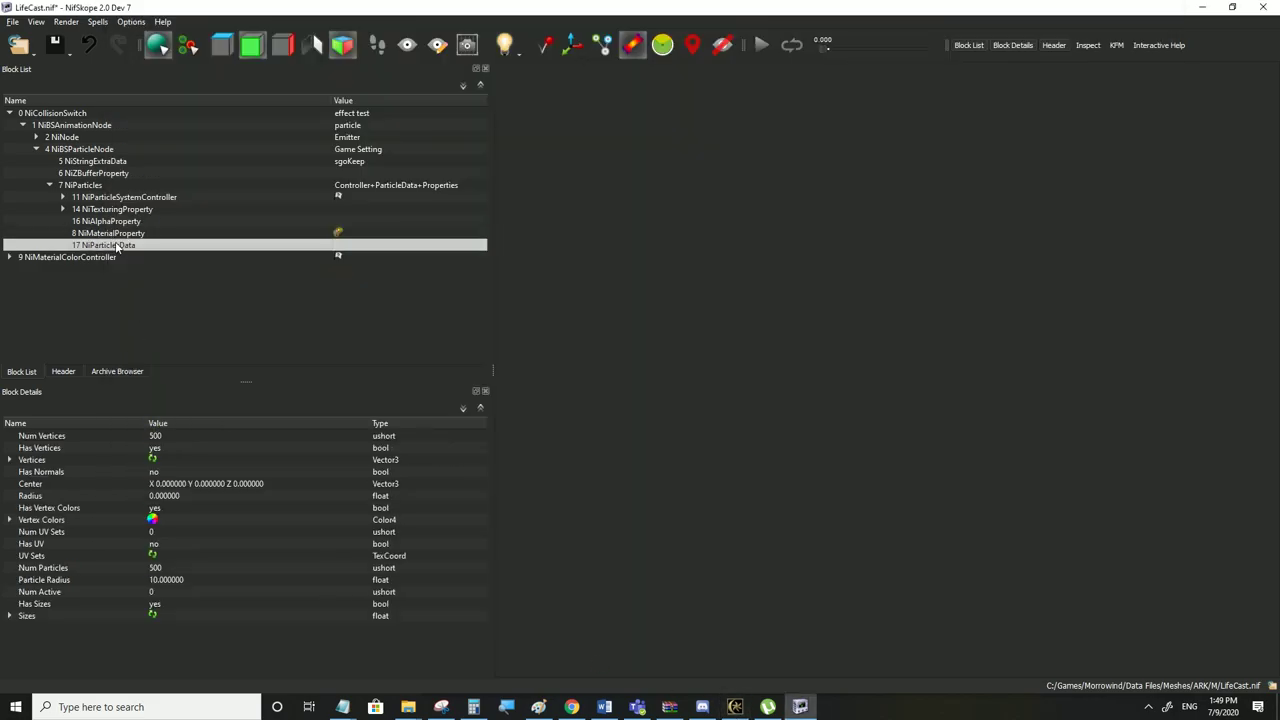
{"action": "left_click", "coordinate": [118, 198]}
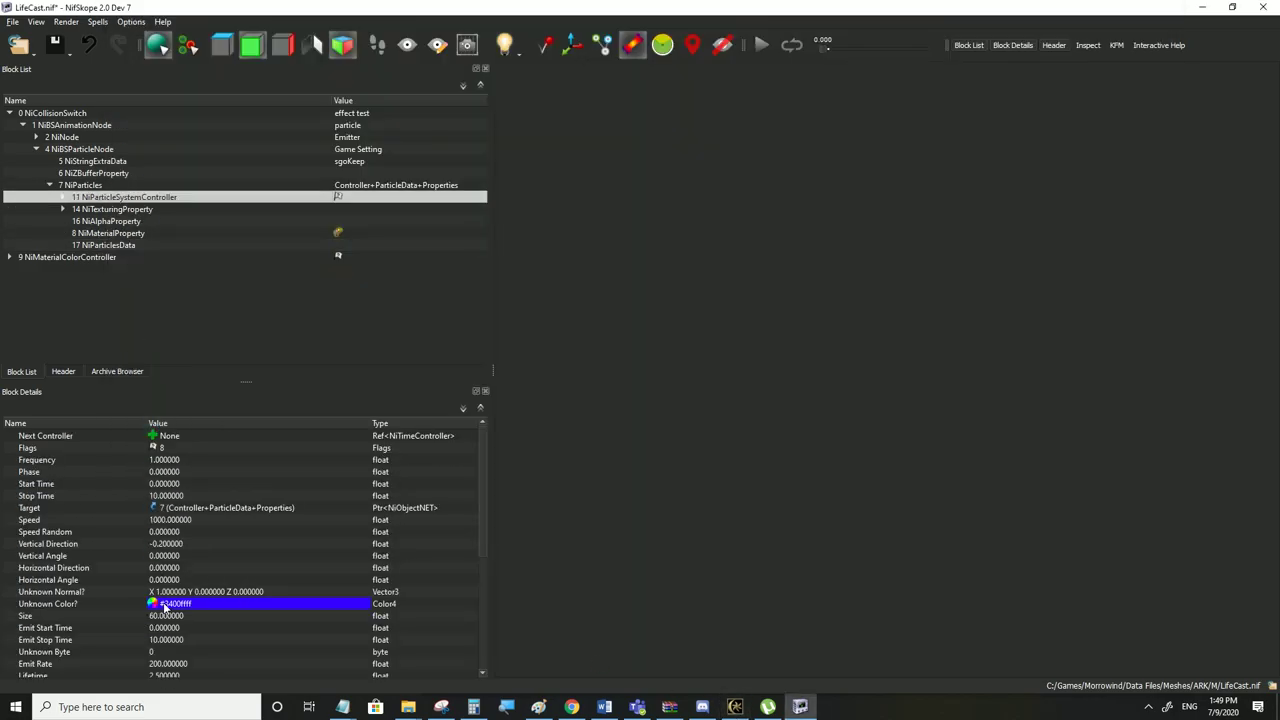
{"action": "mouse_move", "coordinate": [160, 607]}
{"action": "left_click", "coordinate": [125, 246]}
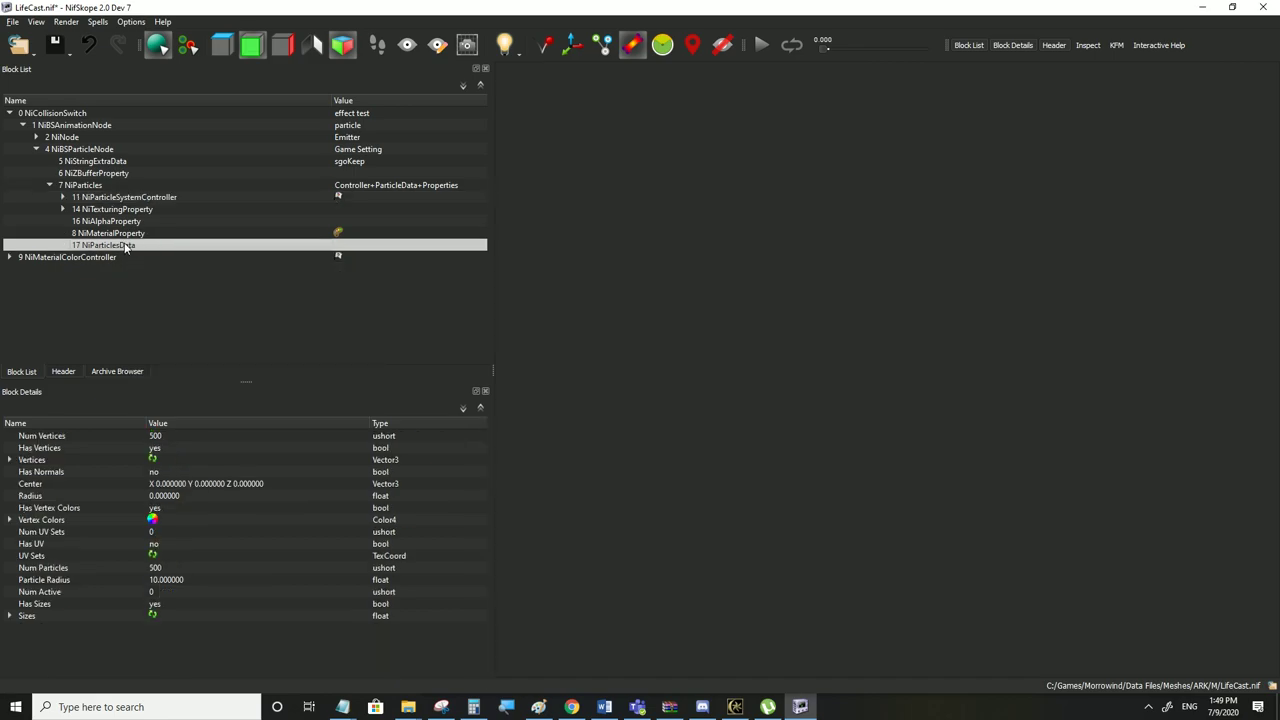
{"action": "double_click", "coordinate": [156, 510]}
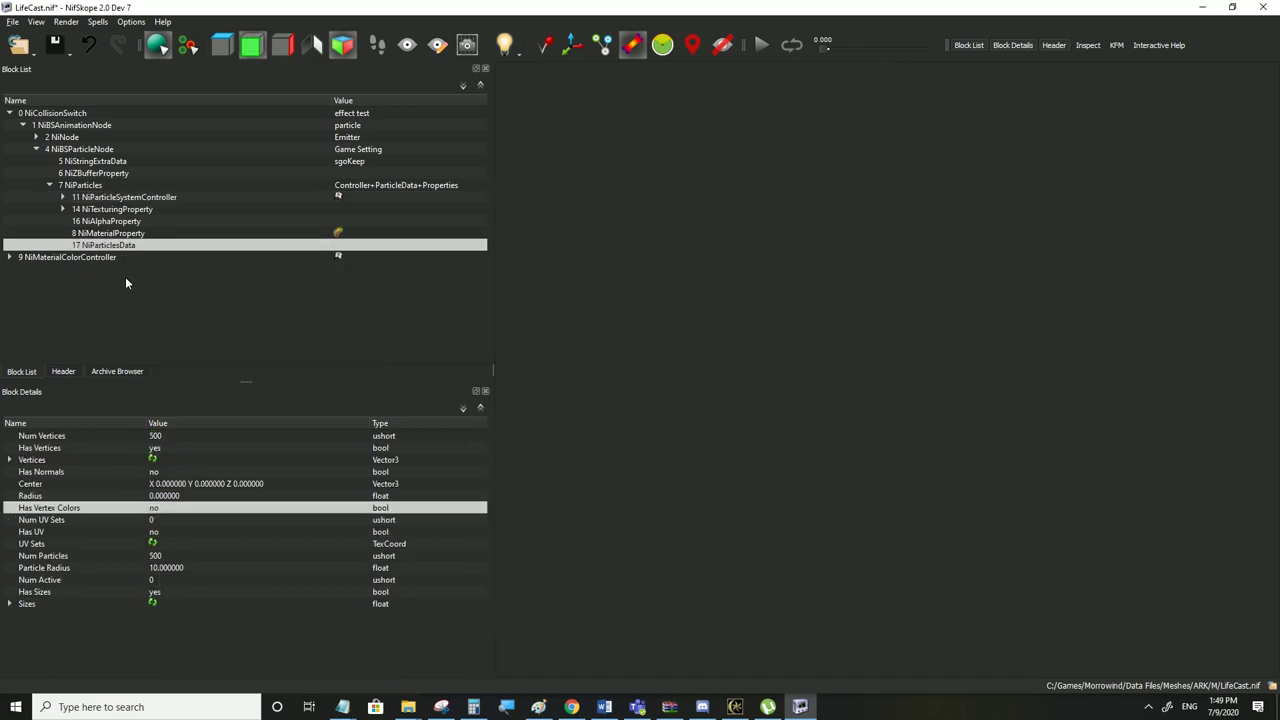
Set the NiMaterialProperty Emissive Color to purple #3c00ff
{"action": "left_click", "coordinate": [111, 233]}
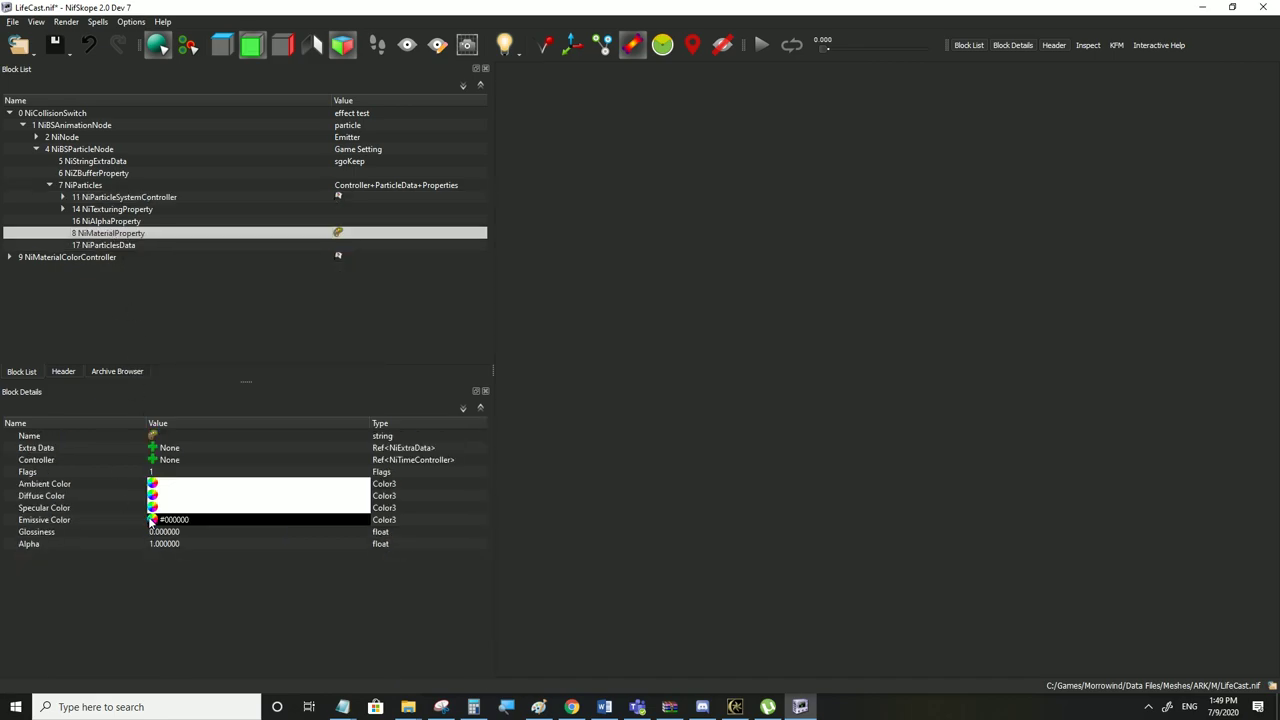
{"action": "left_click", "coordinate": [151, 520]}
{"action": "left_click", "coordinate": [696, 355]}
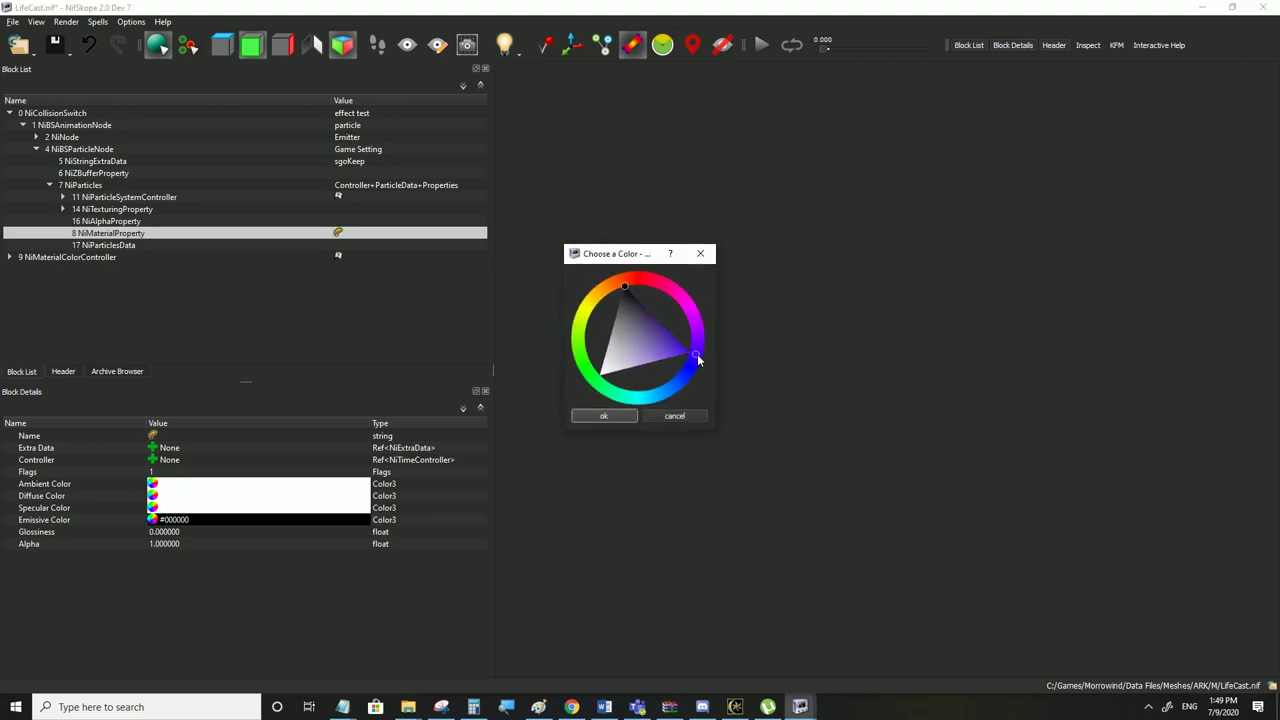
{"action": "left_click", "coordinate": [606, 415]}
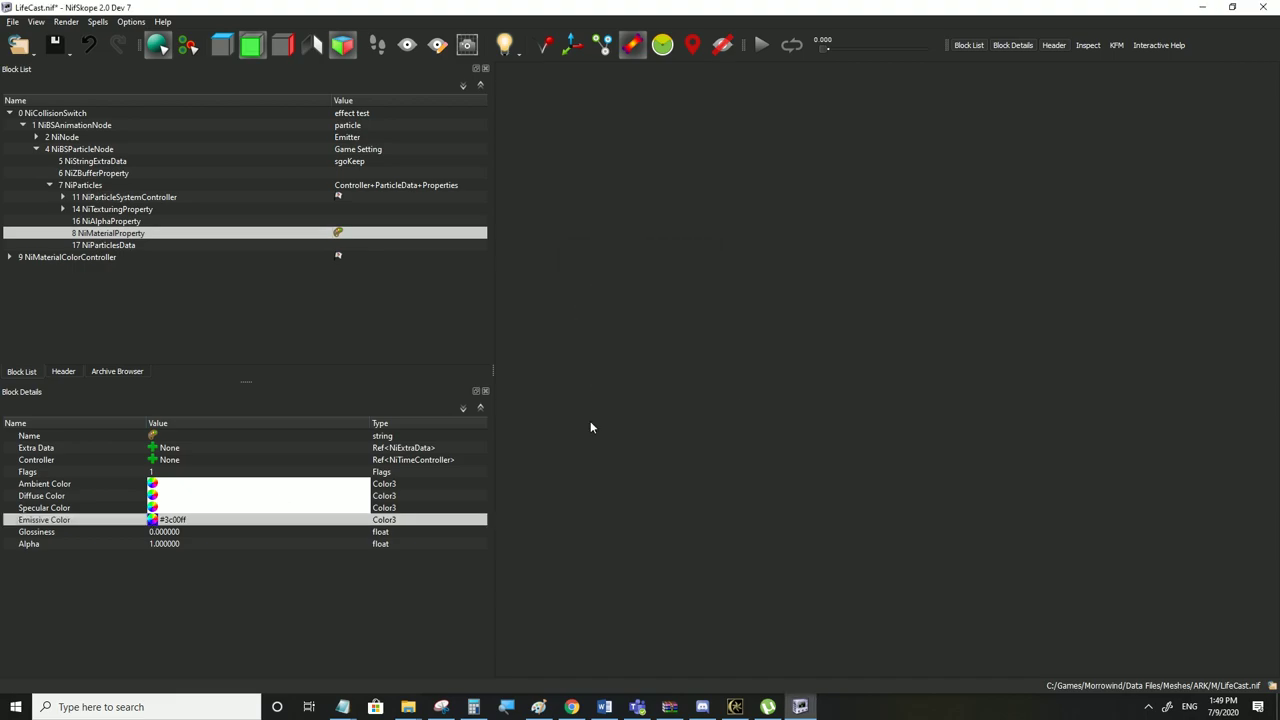
{"action": "left_click", "coordinate": [229, 497]}
Save LifeCast.nif and check the effect in Morrowind's first-person view
{"action": "left_click", "coordinate": [12, 21]}
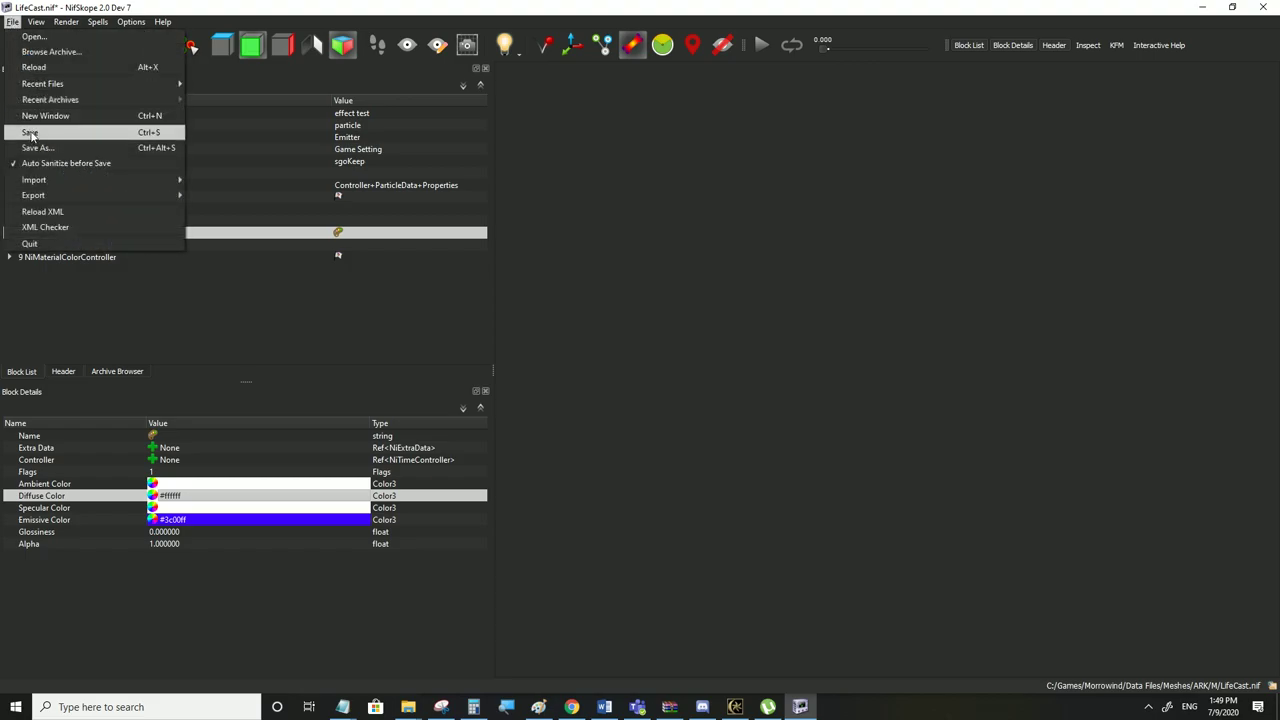
{"action": "left_click", "coordinate": [34, 134]}
{"action": "left_click", "coordinate": [744, 711]}
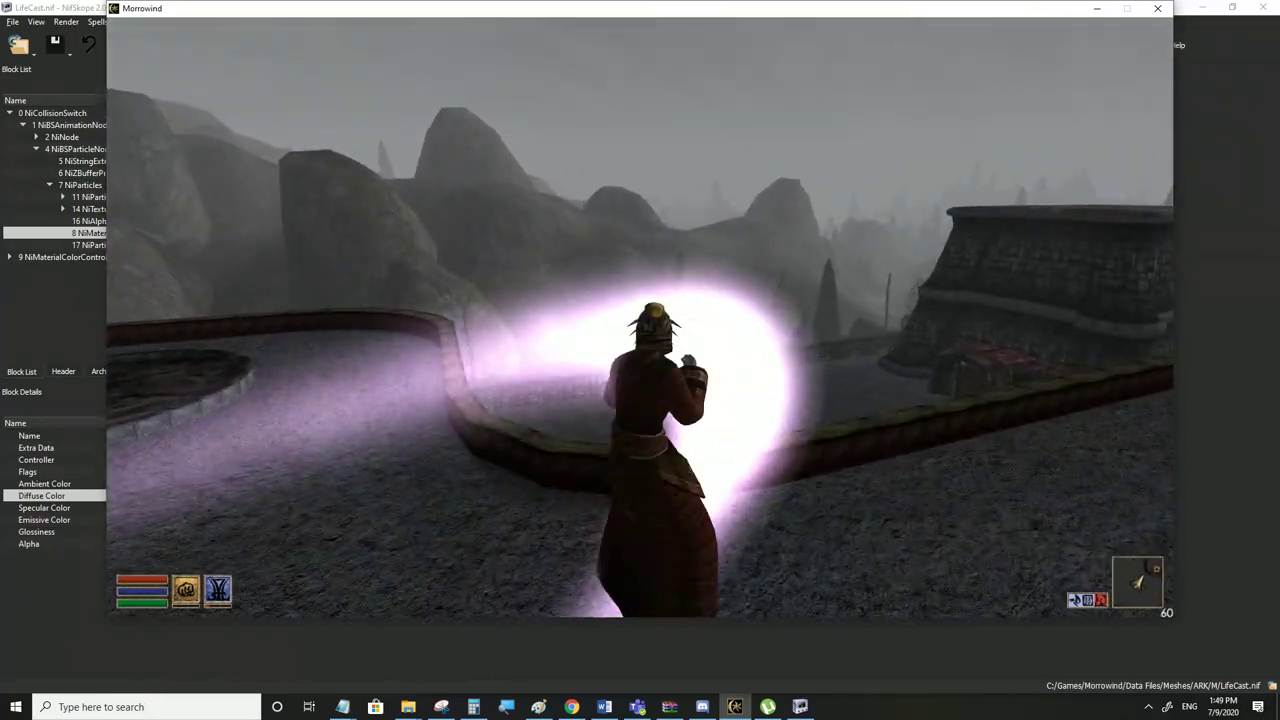
{"action": "key", "text": "Tab"}
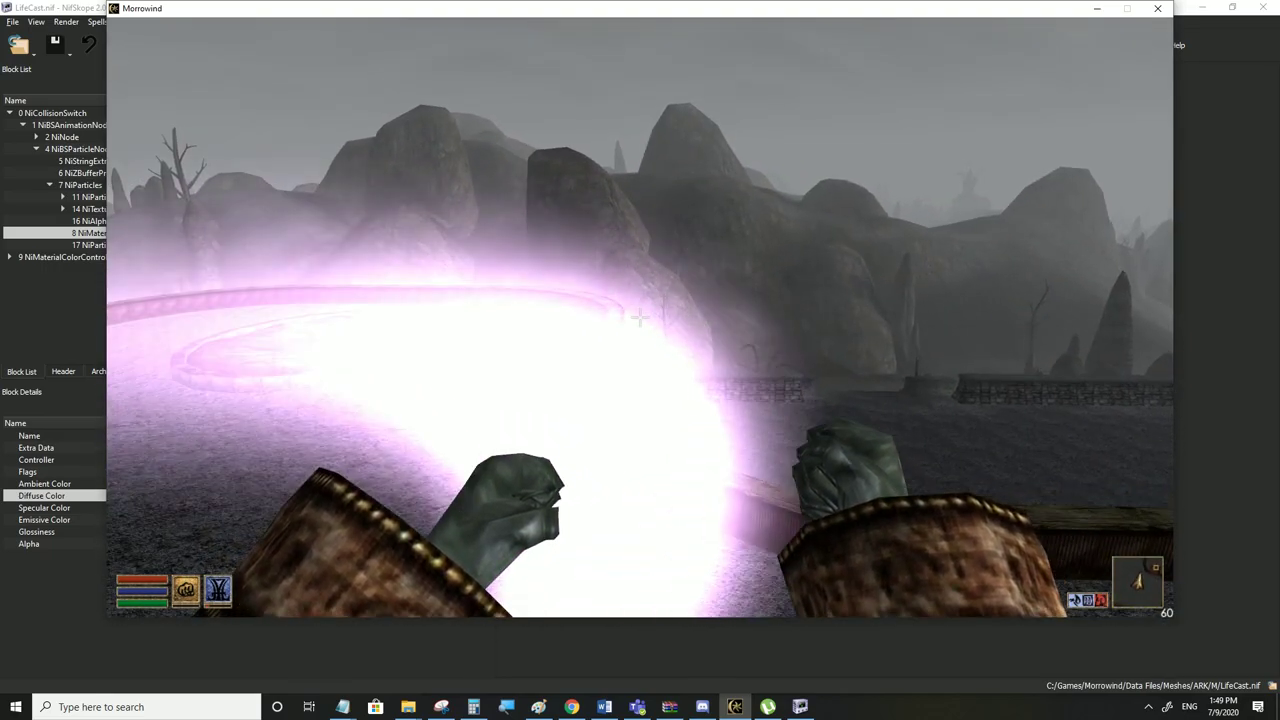
{"action": "key", "text": "alt+Tab"}
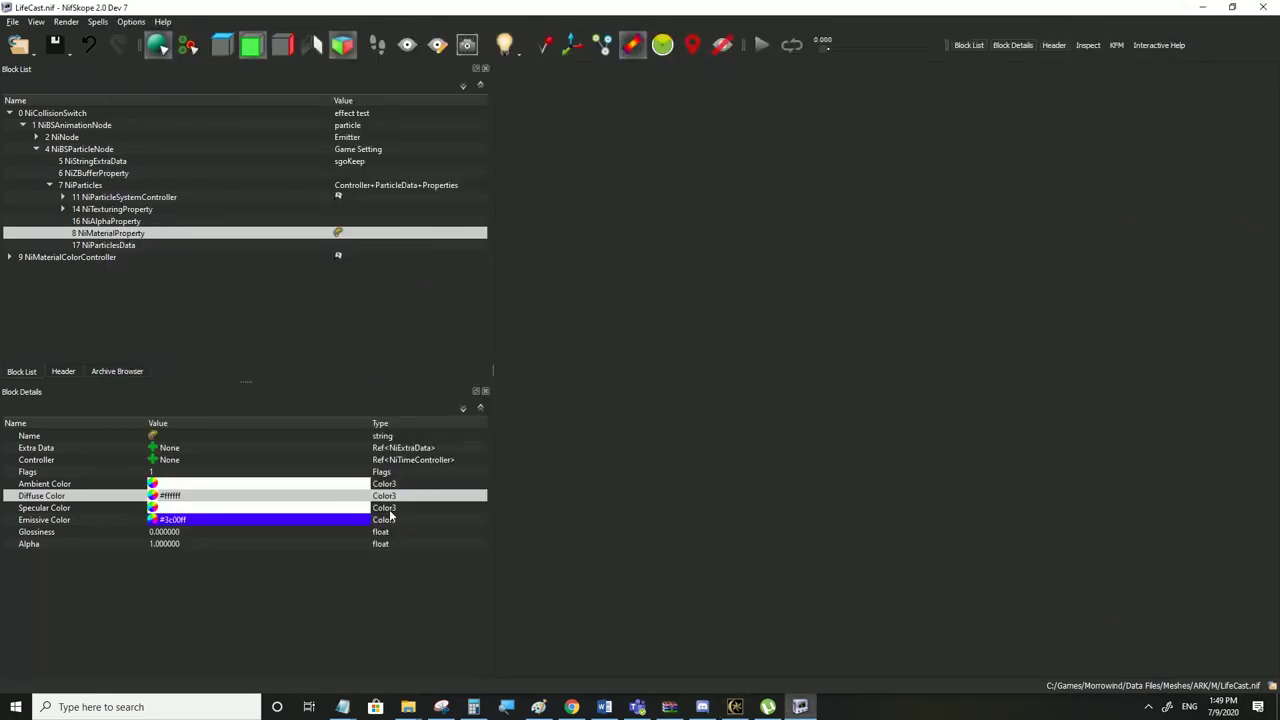
Darken the emissive colour to #170061, save, and preview it in Morrowind
{"action": "left_click", "coordinate": [153, 520]}
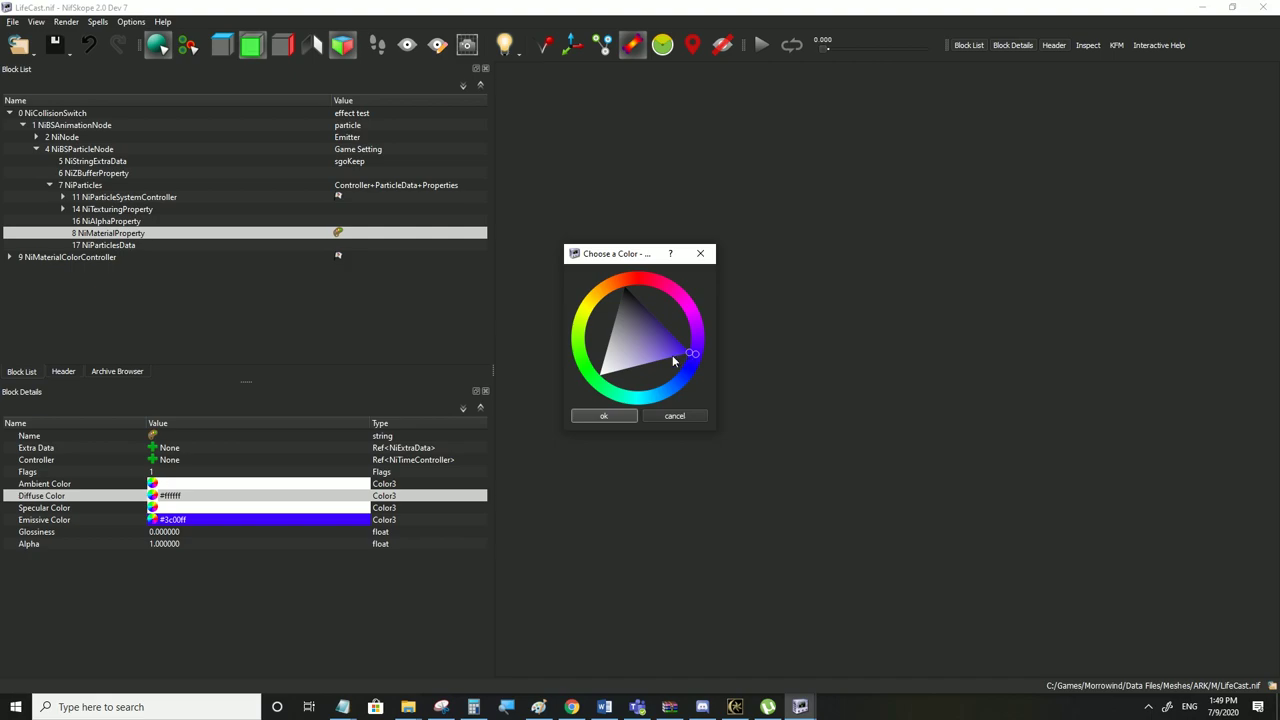
{"action": "left_click_drag", "start_coordinate": [690, 354], "coordinate": [677, 323]}
{"action": "left_click", "coordinate": [604, 415]}
{"action": "left_click", "coordinate": [152, 507]}
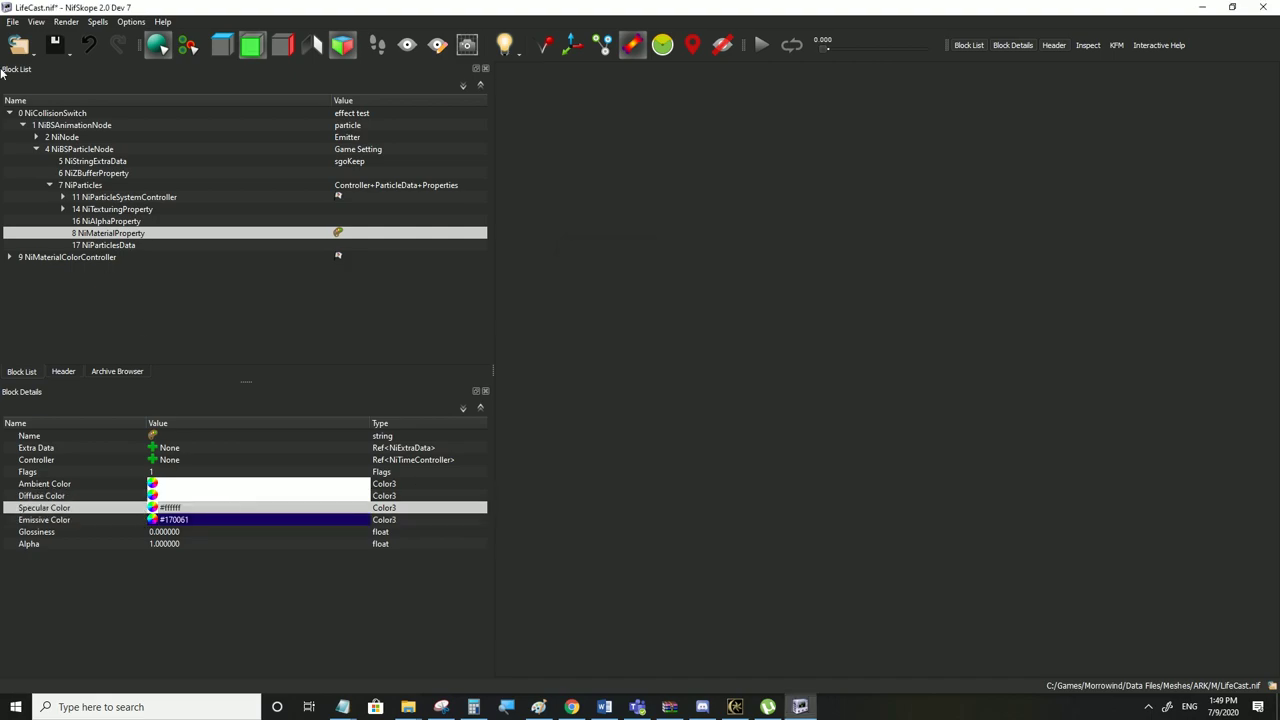
{"action": "left_click", "coordinate": [13, 25]}
{"action": "left_click", "coordinate": [39, 133]}
{"action": "left_click", "coordinate": [737, 705]}
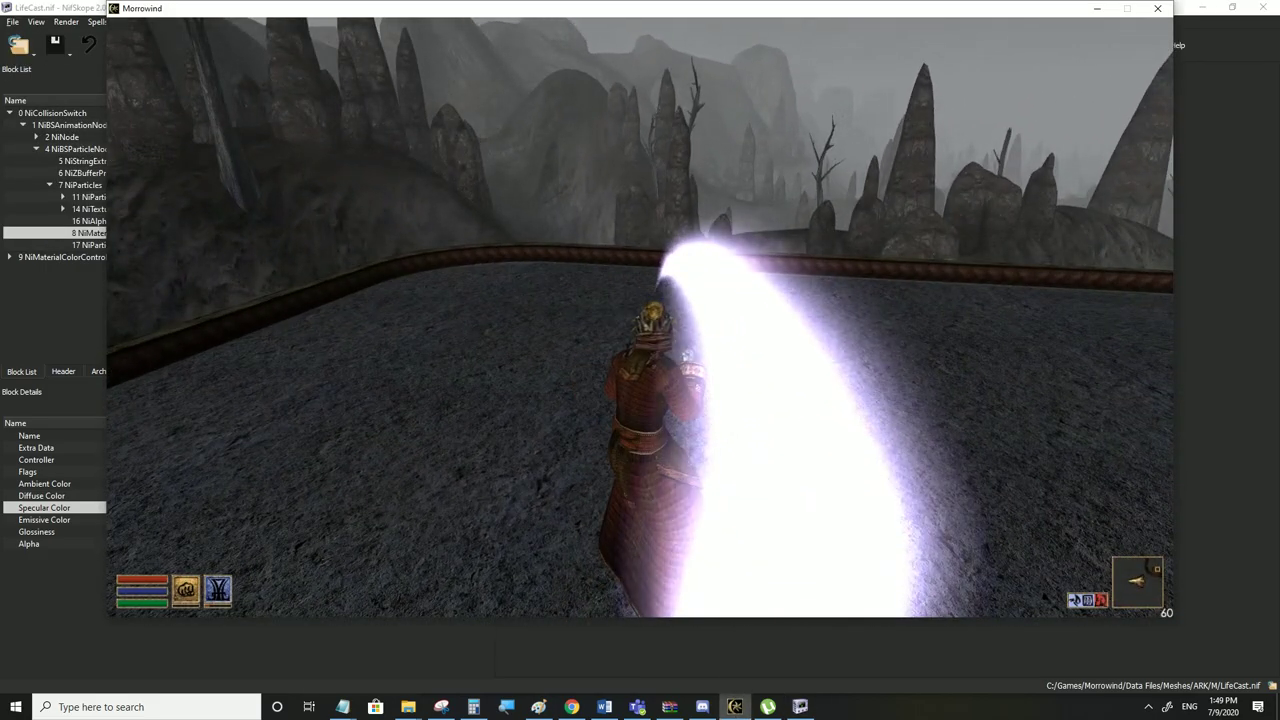
{"action": "key", "text": "alt+Tab"}
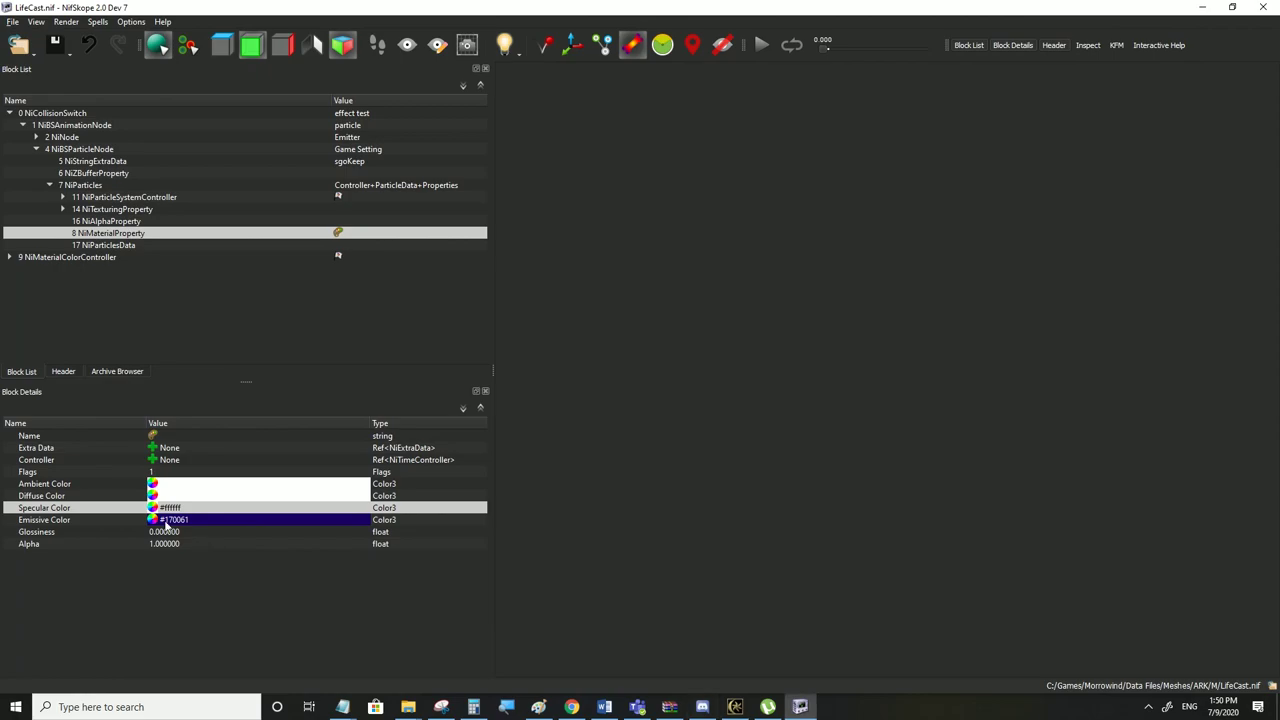
Apply #170061 to the ambient, diffuse and specular colours, save, and test in game
{"action": "left_click", "coordinate": [168, 522]}
{"action": "left_click_drag", "start_coordinate": [178, 514], "coordinate": [172, 486]}
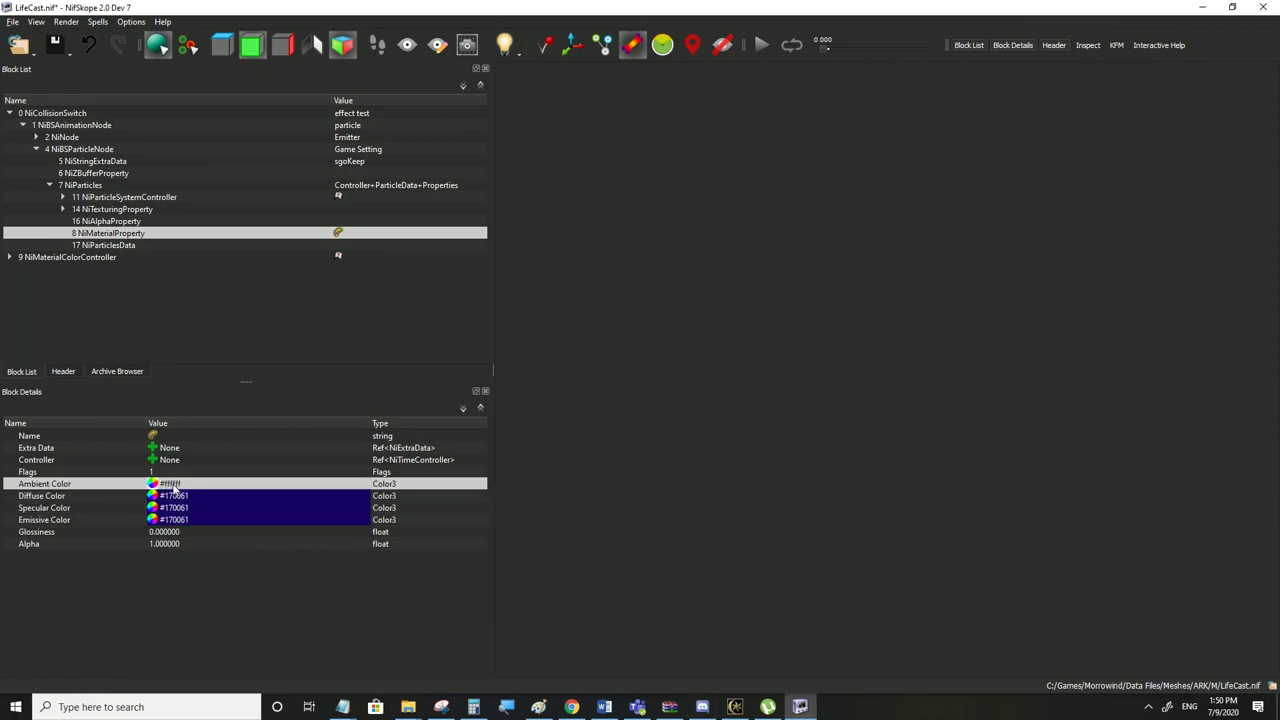
{"action": "left_click", "coordinate": [16, 23]}
{"action": "left_click", "coordinate": [33, 131]}
{"action": "left_click", "coordinate": [735, 707]}
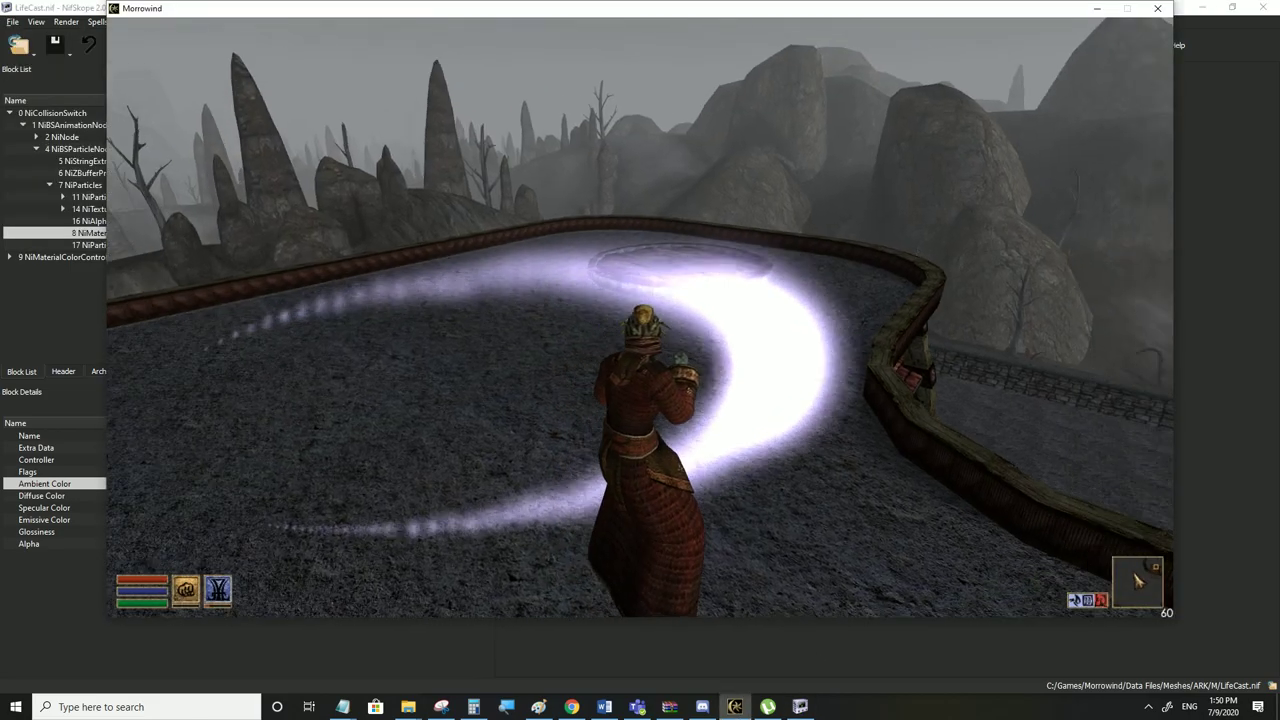
{"action": "key", "text": "alt+Tab"}
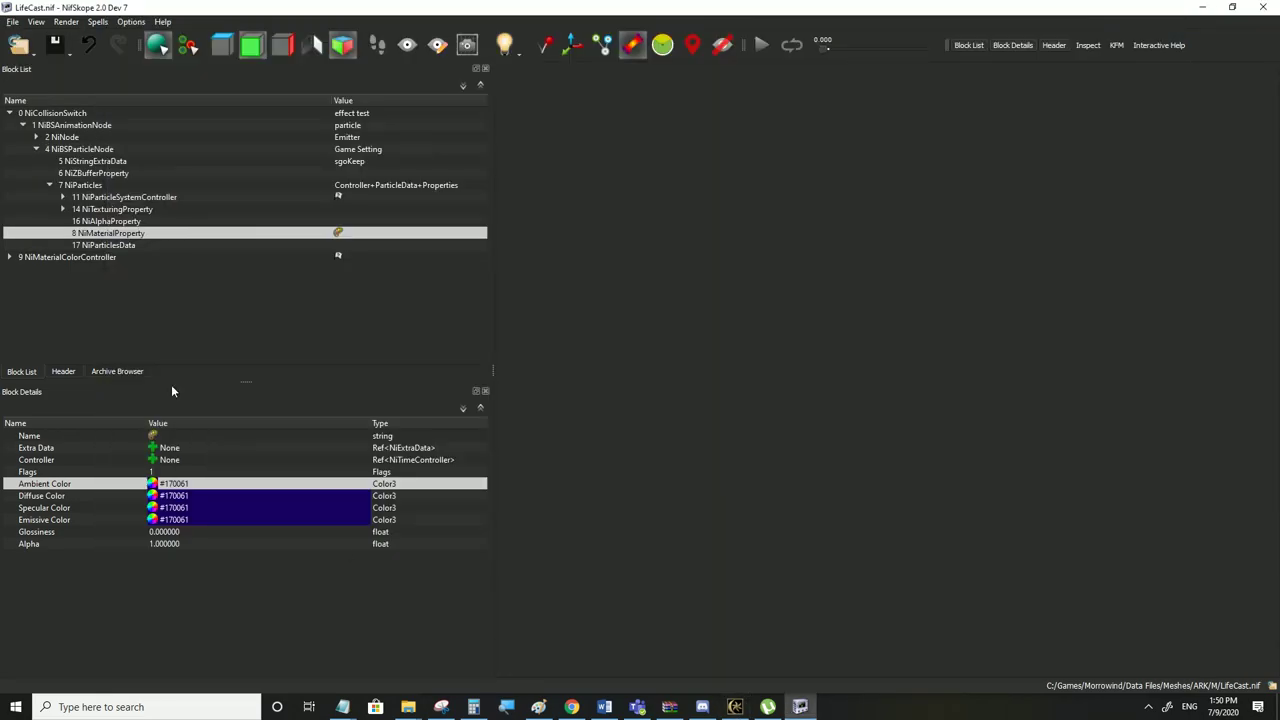
Zero the material's Emissive Color channels to black #000000
{"action": "left_click", "coordinate": [107, 246]}
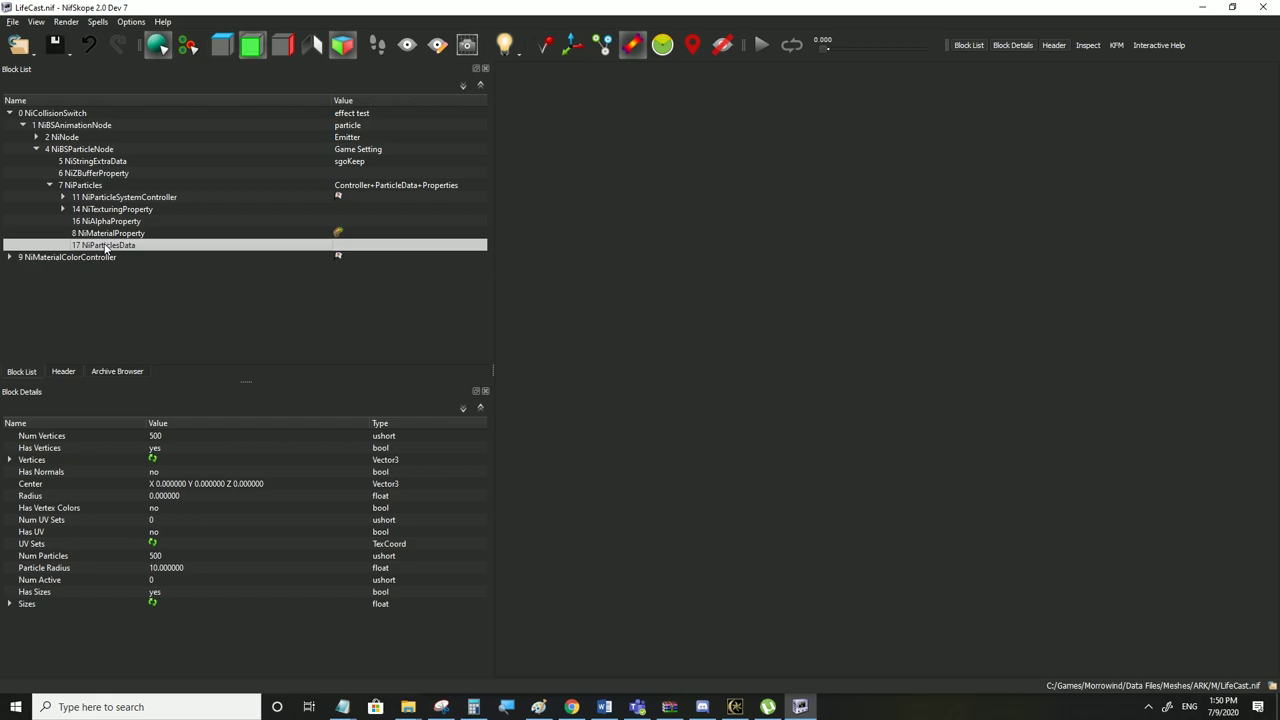
{"action": "left_click", "coordinate": [109, 234]}
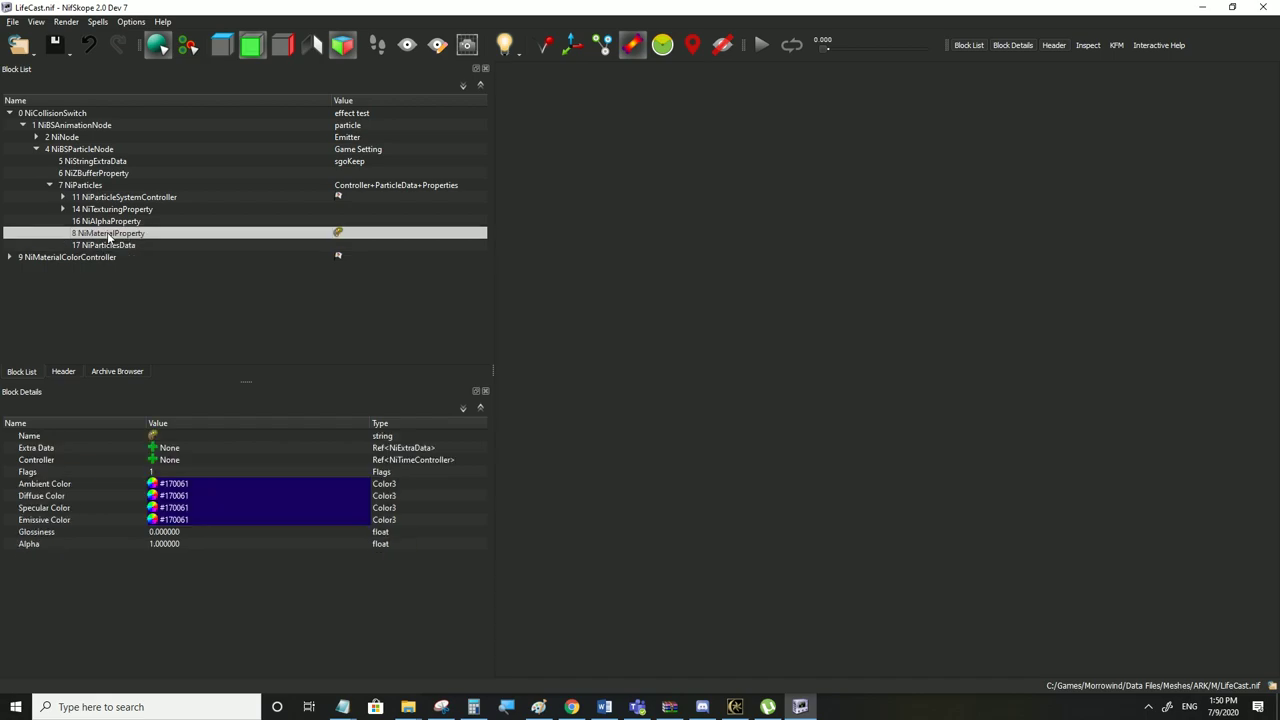
{"action": "left_click", "coordinate": [174, 521]}
{"action": "double_click", "coordinate": [166, 521]}
{"action": "type", "text": "000000"}
{"action": "left_click_drag", "start_coordinate": [270, 521], "coordinate": [236, 521]}
{"action": "type", "text": "000"}
{"action": "left_click_drag", "start_coordinate": [334, 520], "coordinate": [308, 520]}
{"action": "type", "text": "00"}
{"action": "left_click", "coordinate": [307, 512]}
{"action": "left_click", "coordinate": [273, 521]}
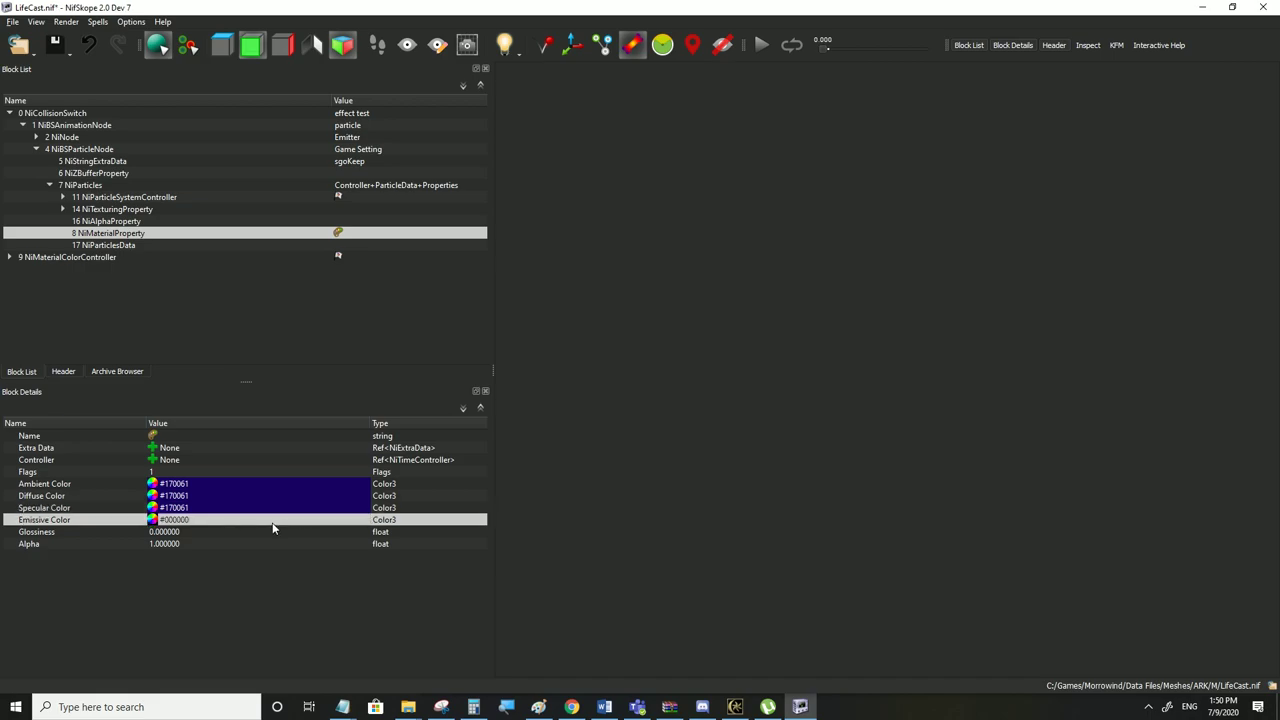
Set NiParticlesData's Has Vertex Colors back to yes
{"action": "left_click", "coordinate": [113, 246]}
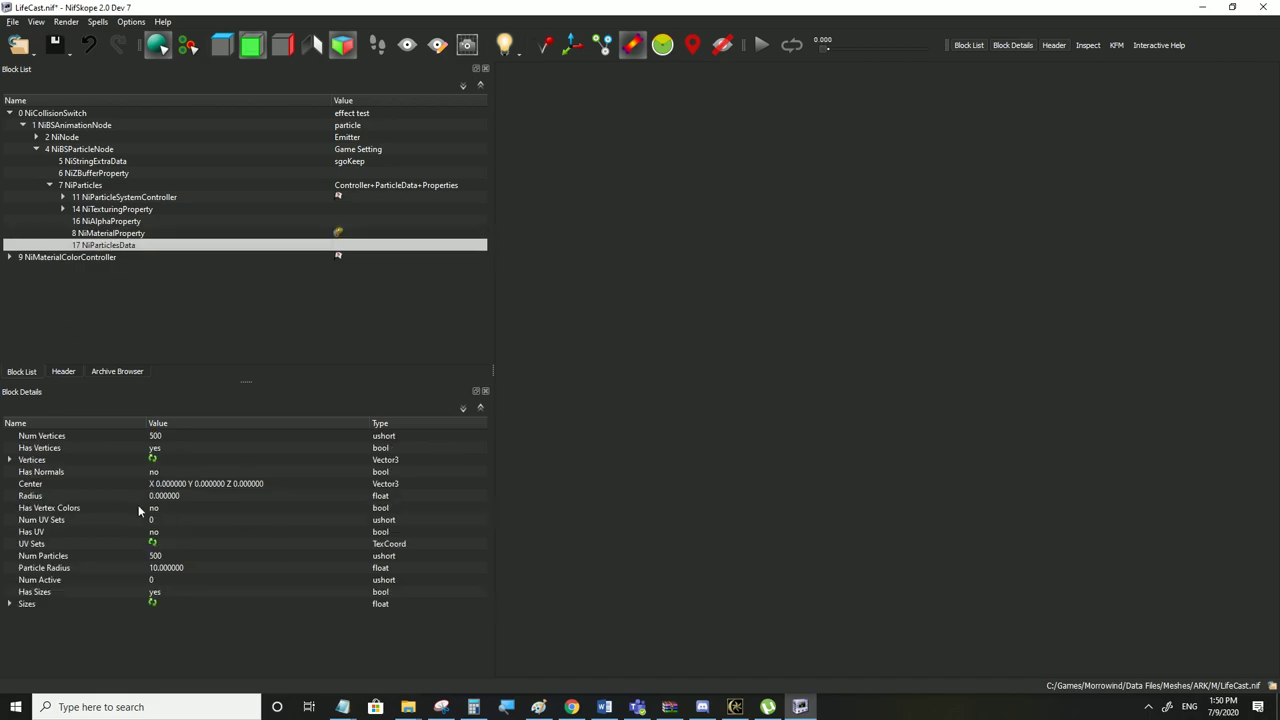
{"action": "left_click", "coordinate": [116, 199]}
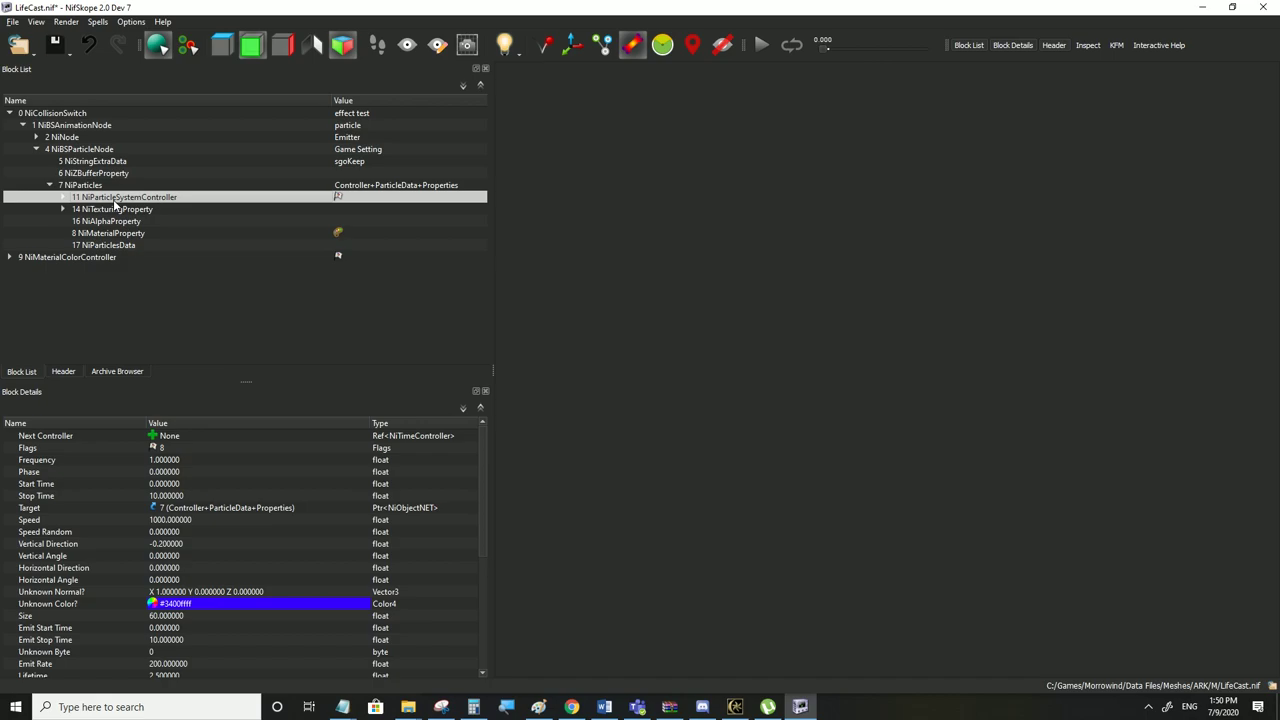
{"action": "left_click", "coordinate": [105, 247]}
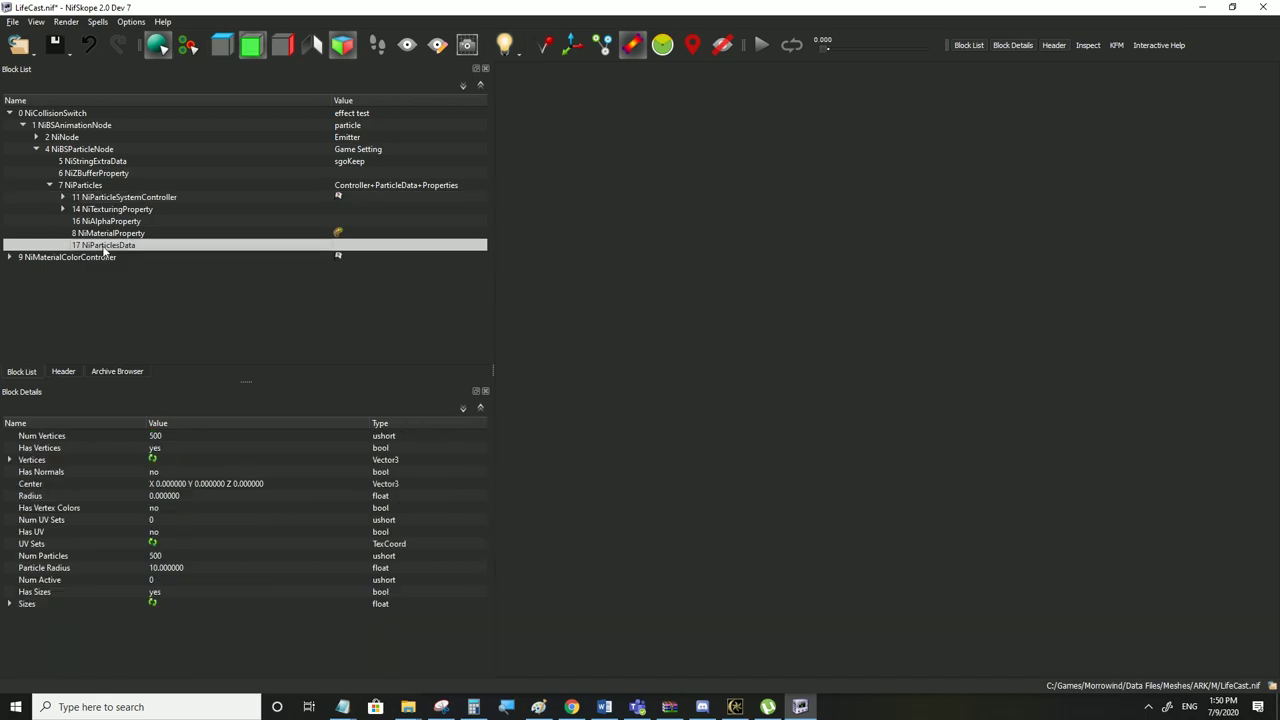
{"action": "double_click", "coordinate": [158, 508]}
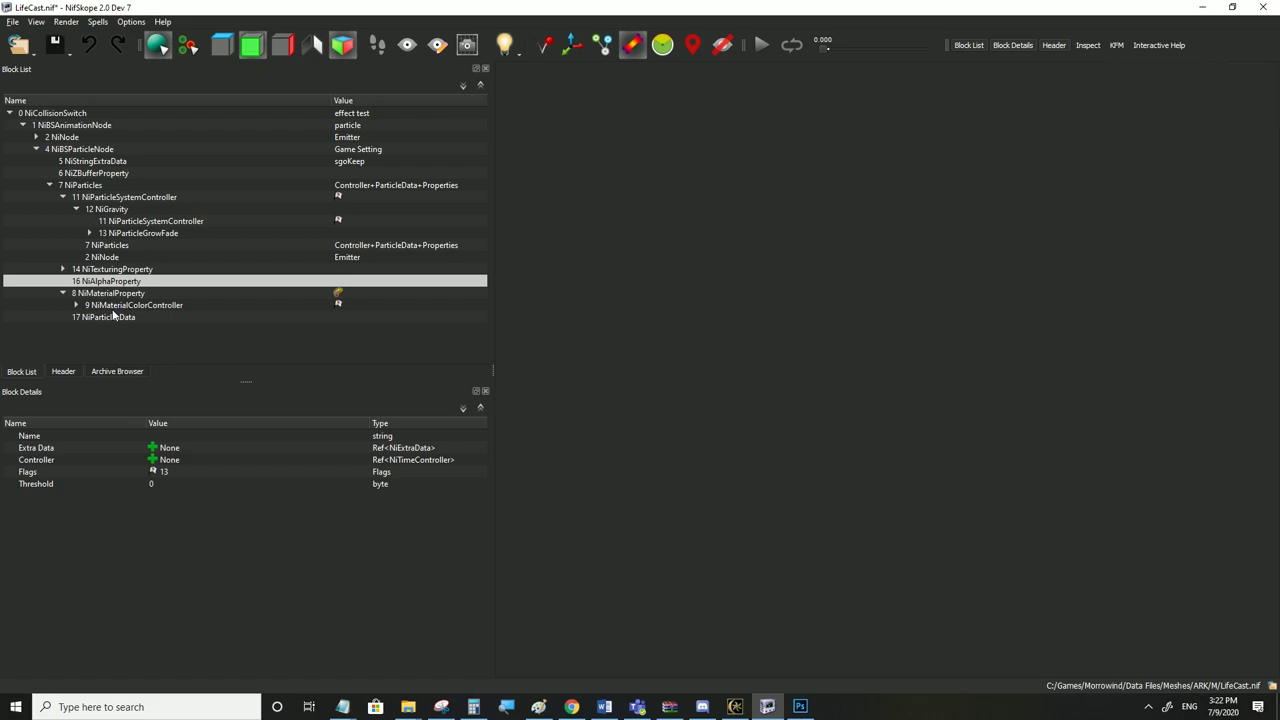
Clear NiMaterialProperty's Controller link, detaching the NiMaterialColorController
{"action": "left_click", "coordinate": [109, 295]}
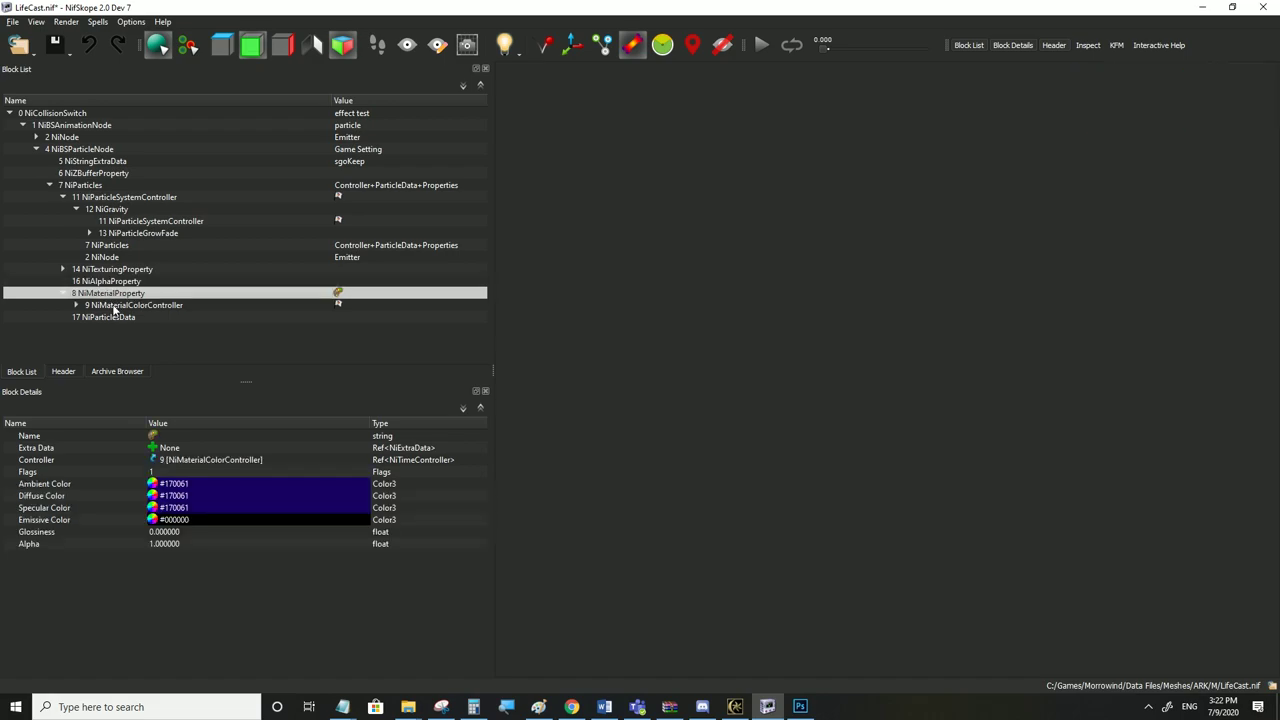
{"action": "left_click", "coordinate": [113, 306]}
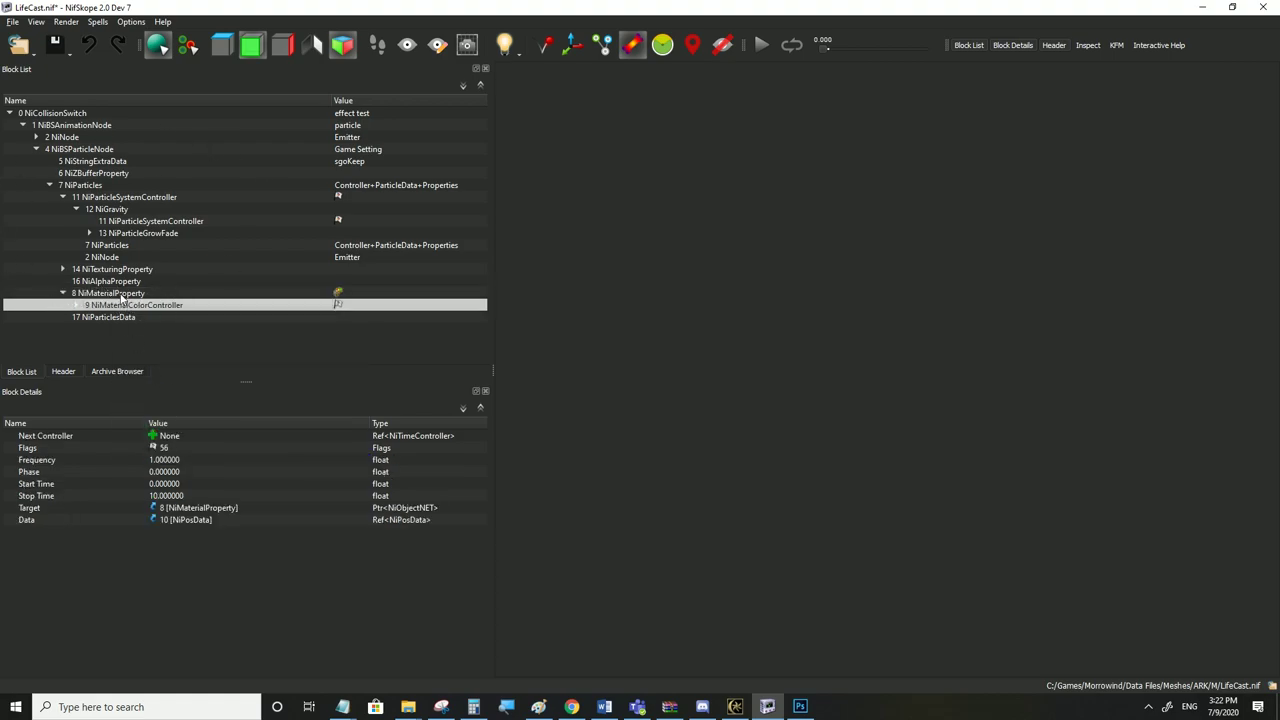
{"action": "left_click", "coordinate": [121, 295]}
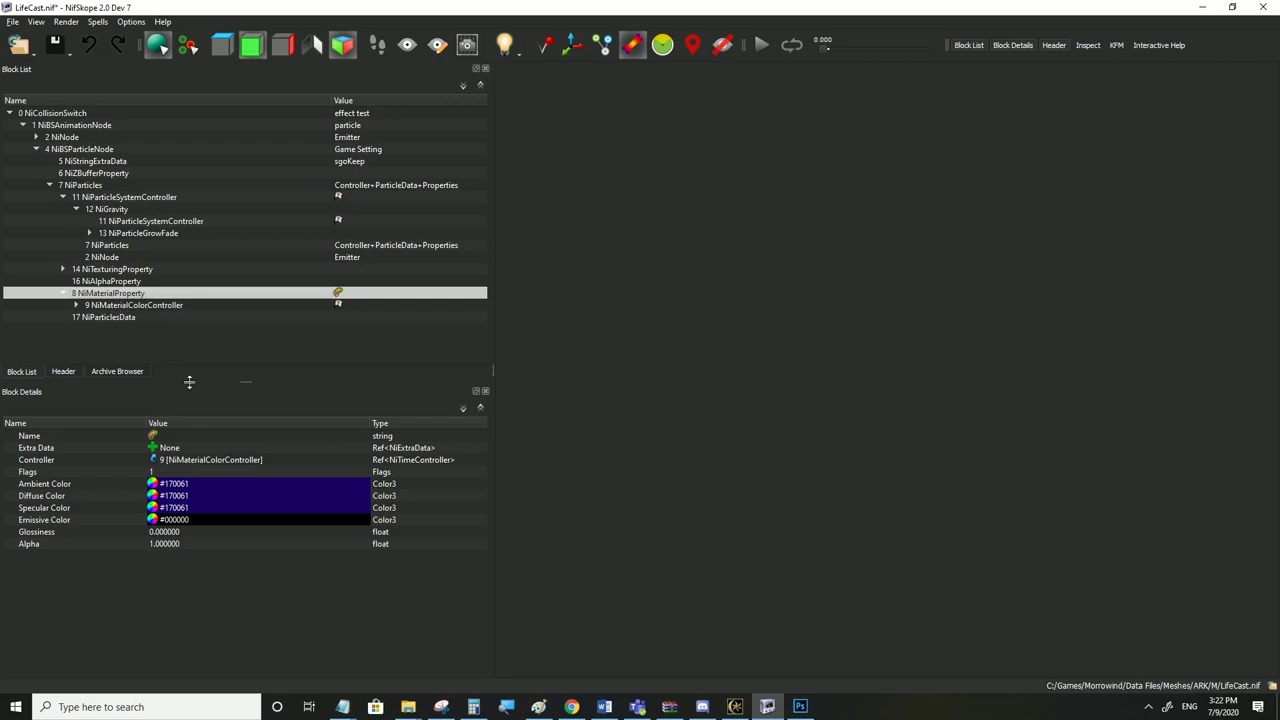
{"action": "left_click", "coordinate": [190, 458]}
{"action": "left_click", "coordinate": [180, 456]}
{"action": "key", "text": "Return"}
{"action": "left_click", "coordinate": [65, 318]}
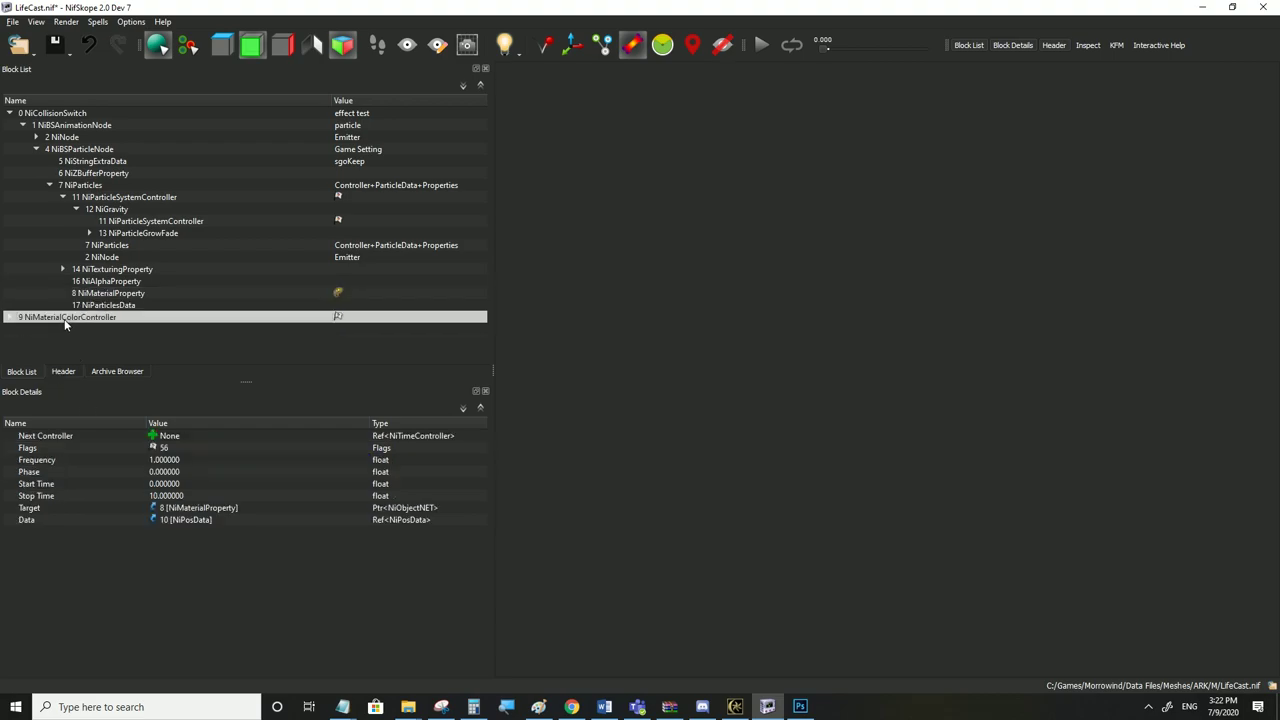
Set NiGravity's Next Modifier link to None
{"action": "left_click", "coordinate": [117, 211]}
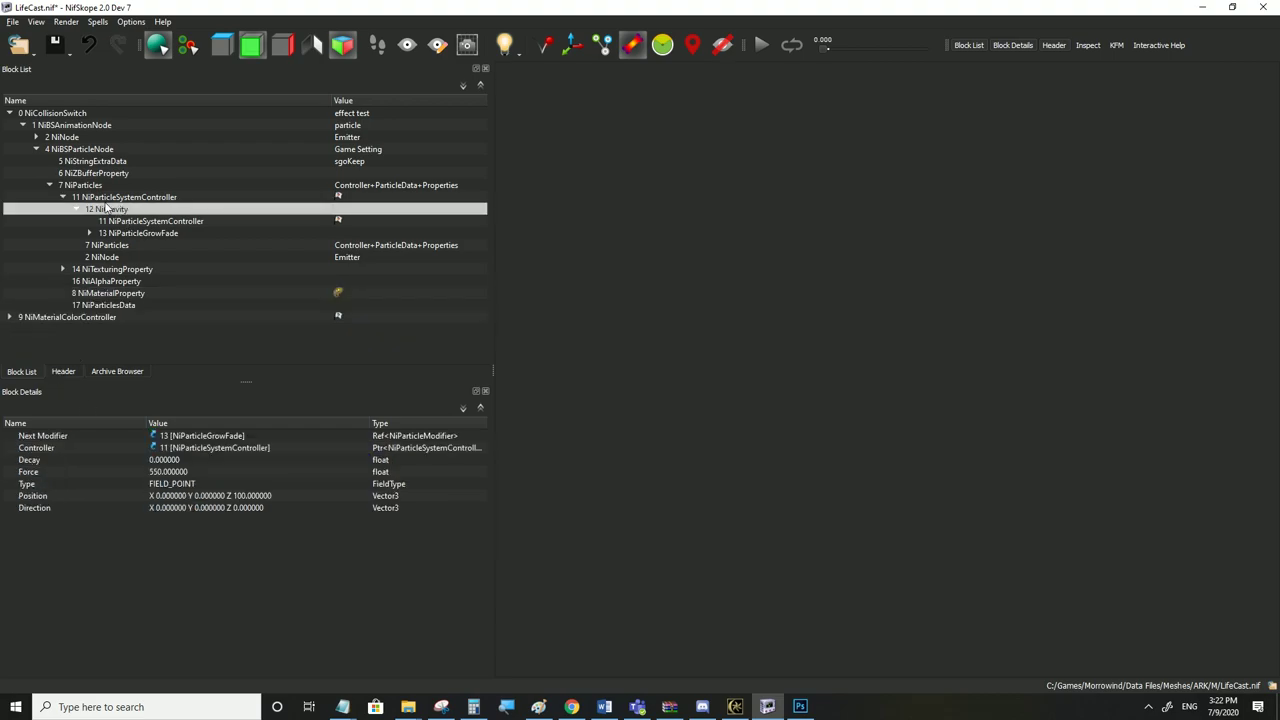
{"action": "left_click", "coordinate": [105, 199]}
{"action": "left_click", "coordinate": [104, 210]}
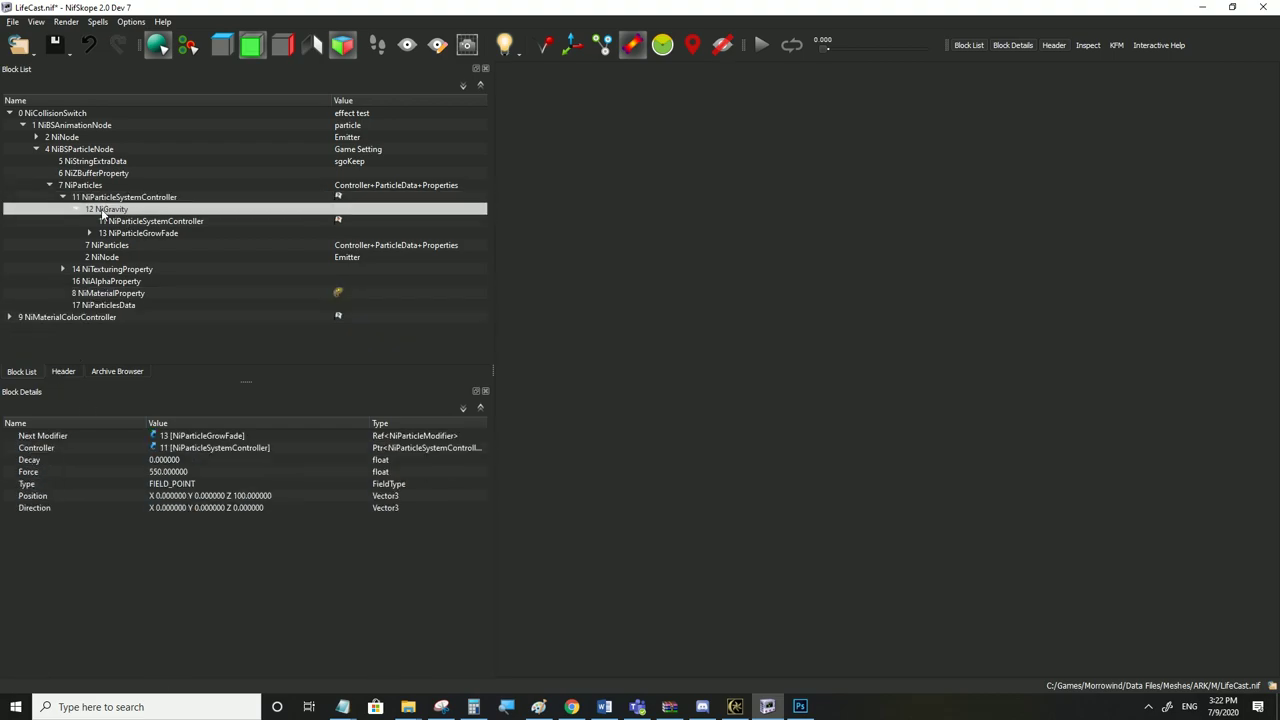
{"action": "double_click", "coordinate": [186, 437]}
{"action": "key", "text": "BackSpace"}
{"action": "left_click", "coordinate": [182, 450]}
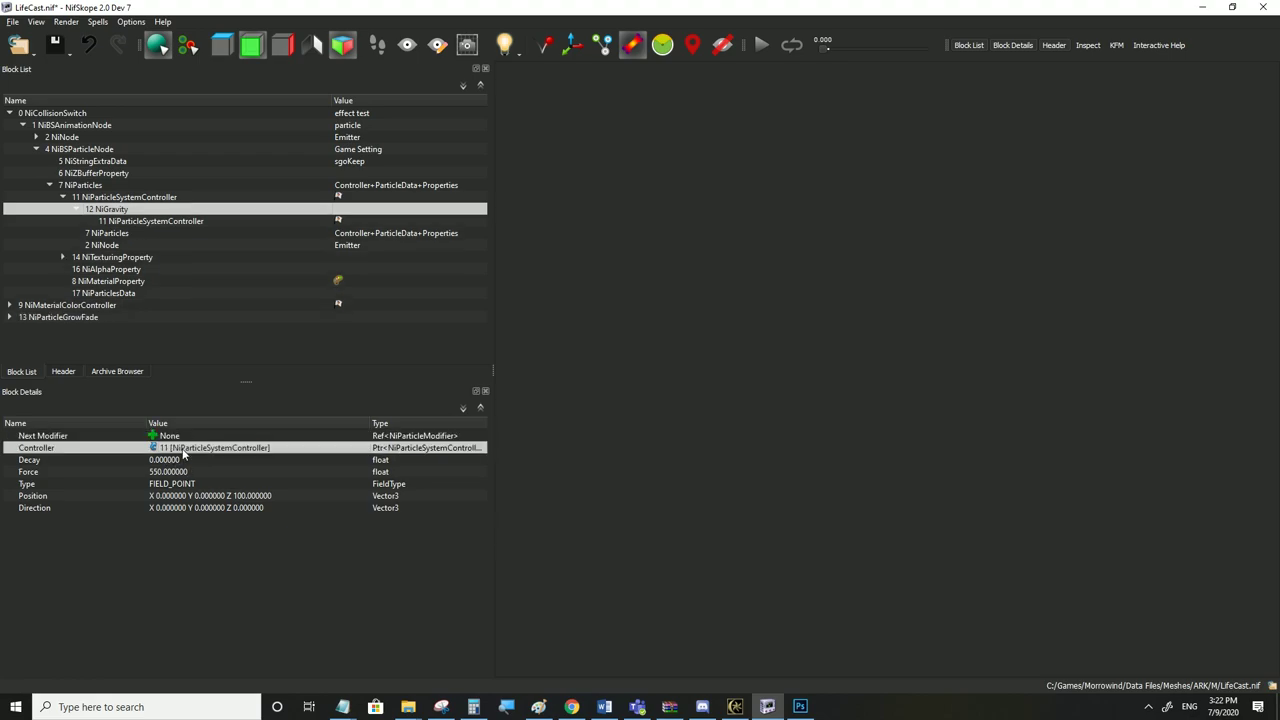
Change the NiSourceTexture to zzzmagicfog11.dds and save LifeCast.nif
{"action": "double_click", "coordinate": [150, 258]}
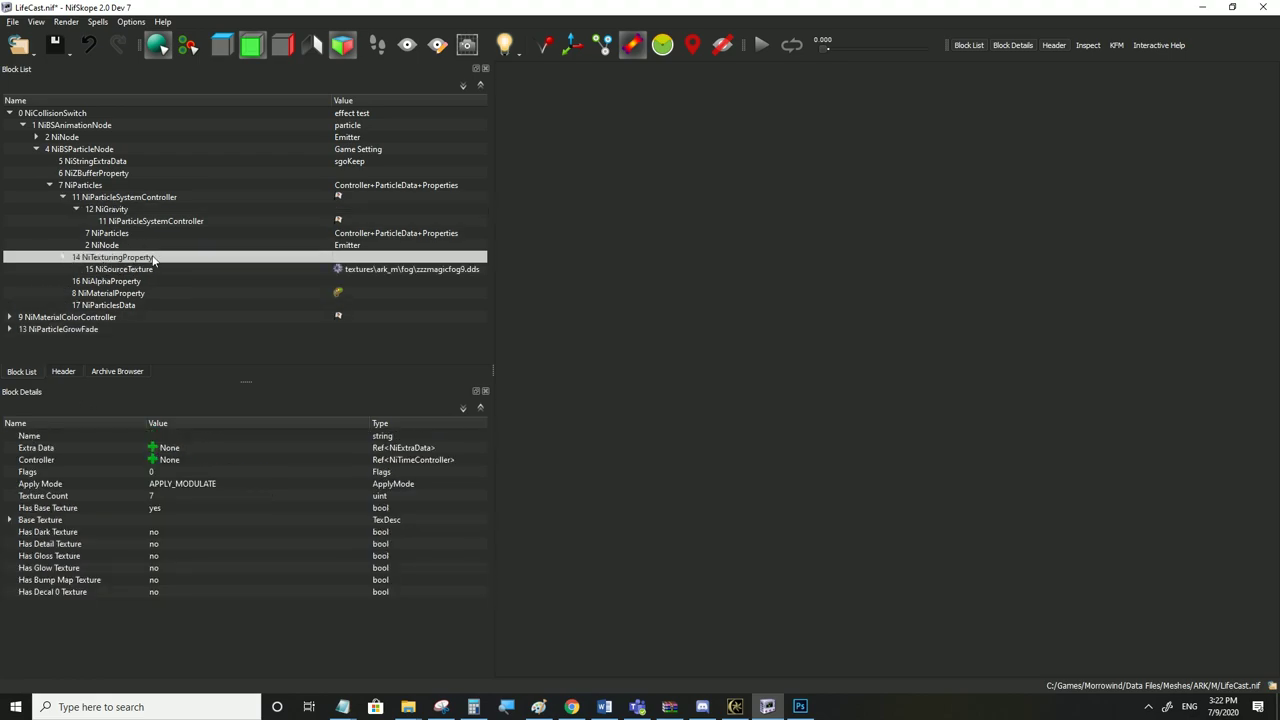
{"action": "left_click", "coordinate": [339, 270]}
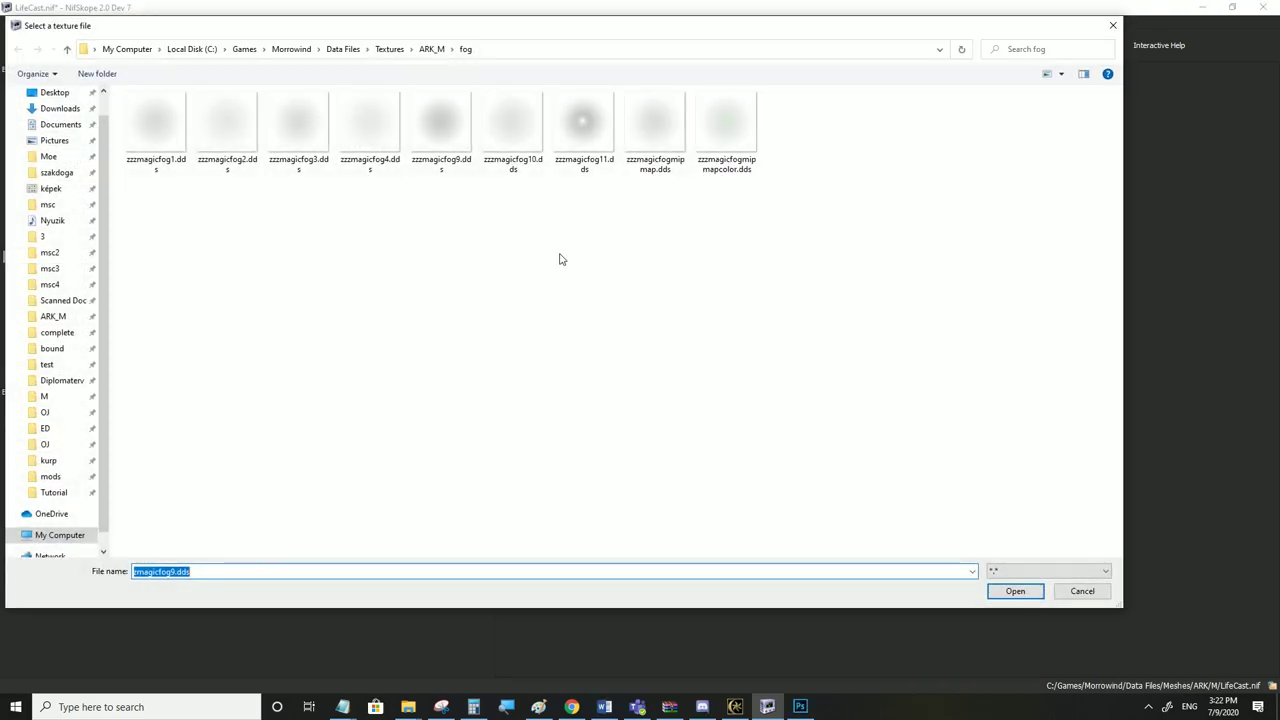
{"action": "left_click", "coordinate": [583, 152]}
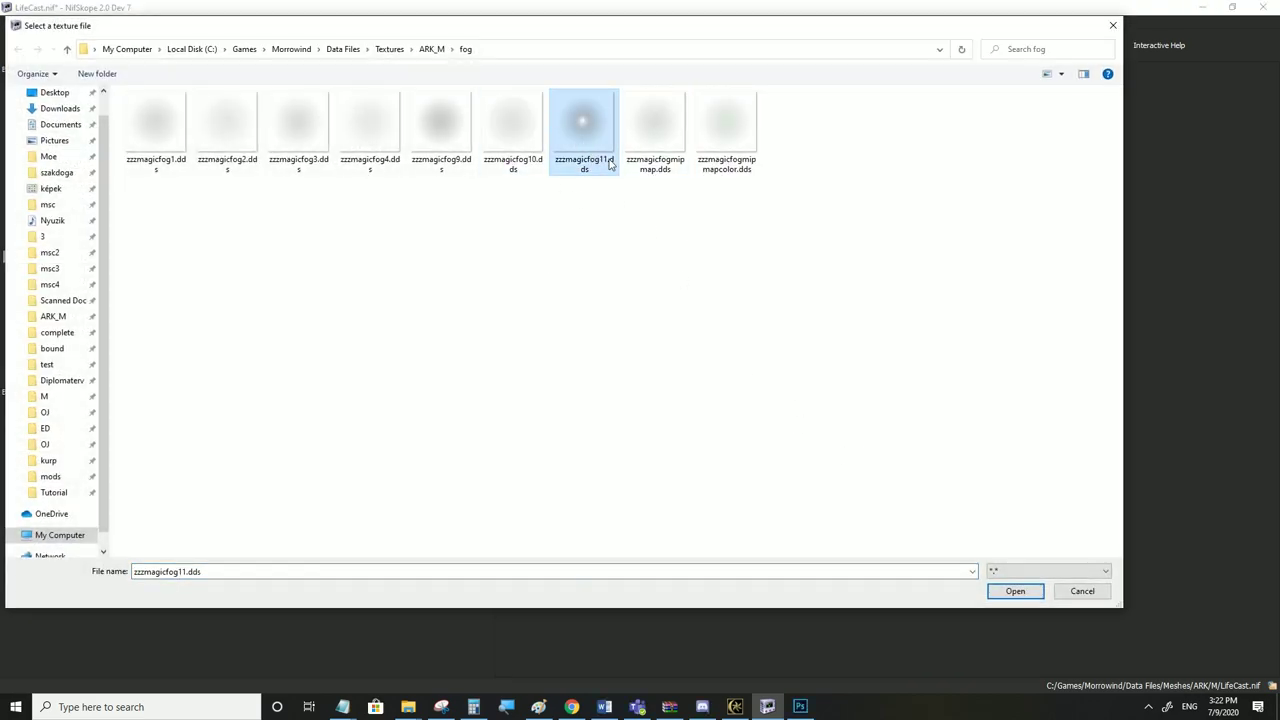
{"action": "left_click", "coordinate": [1015, 591]}
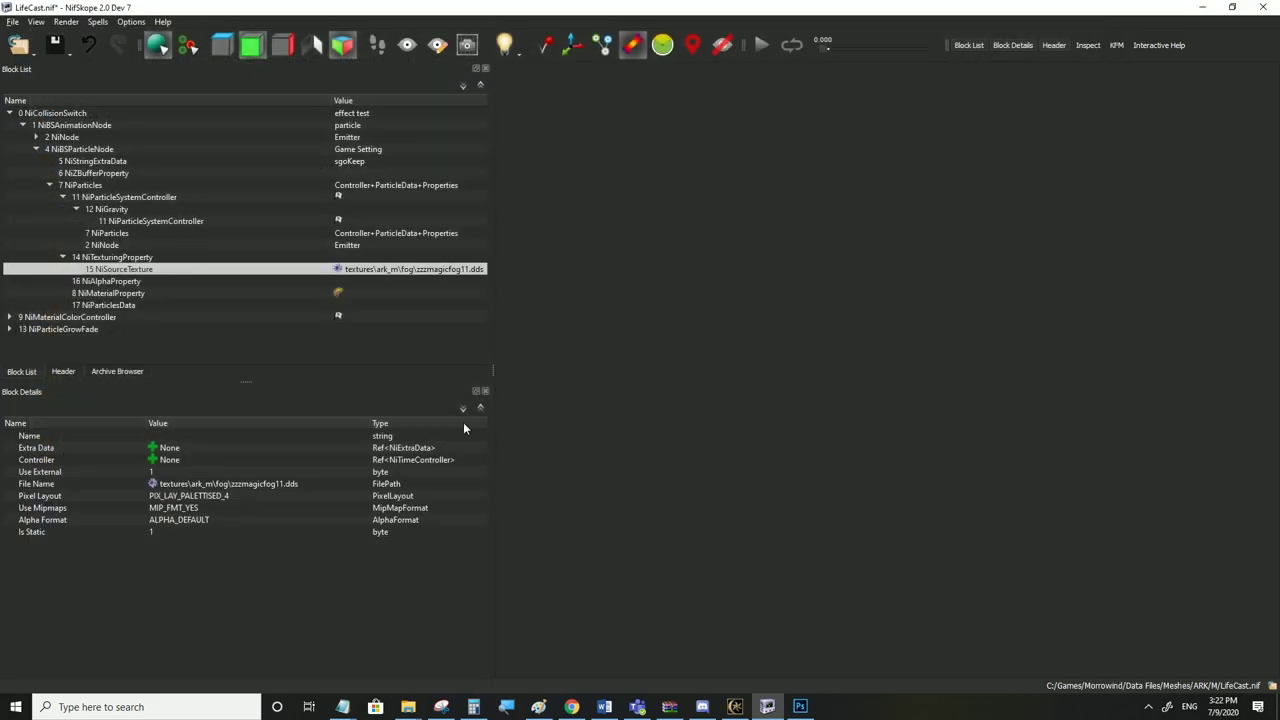
{"action": "left_click", "coordinate": [10, 22]}
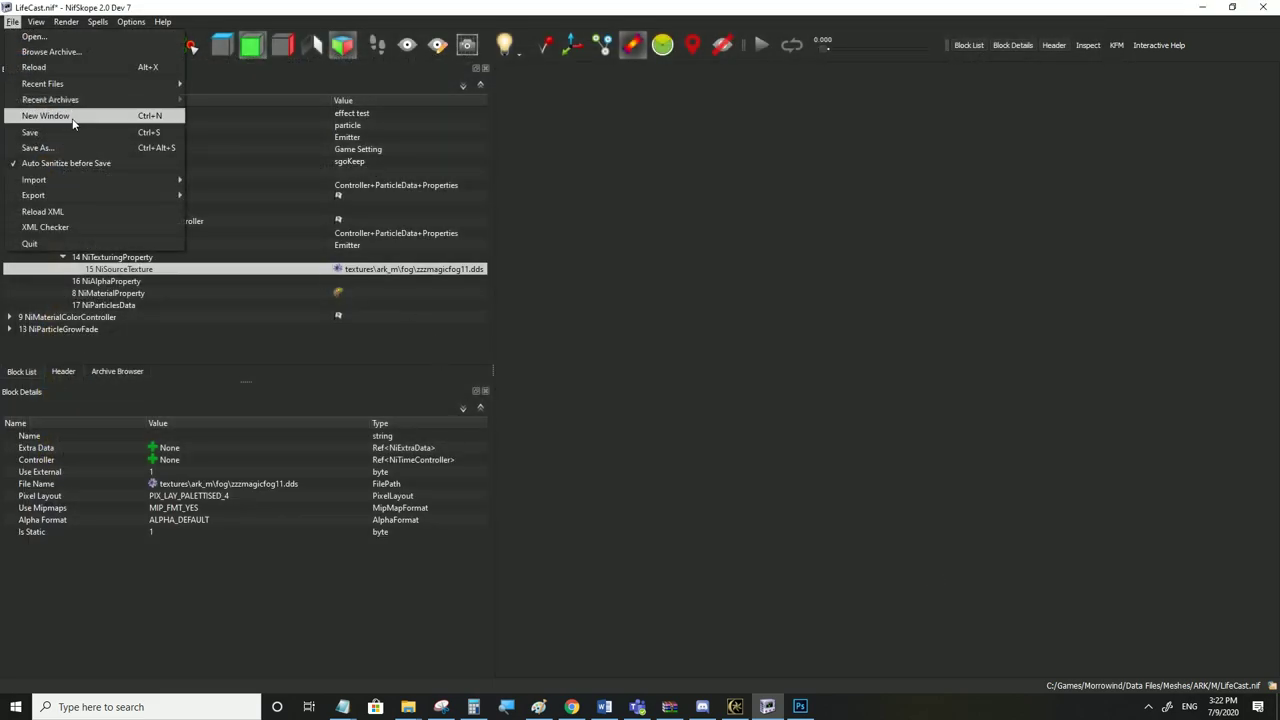
{"action": "left_click", "coordinate": [69, 132]}
{"action": "left_click", "coordinate": [736, 706]}
Test the purple trail in Morrowind, then view the zzzmagicfog11.dds texture in Photoshop
{"action": "key", "text": "alt+F4"}
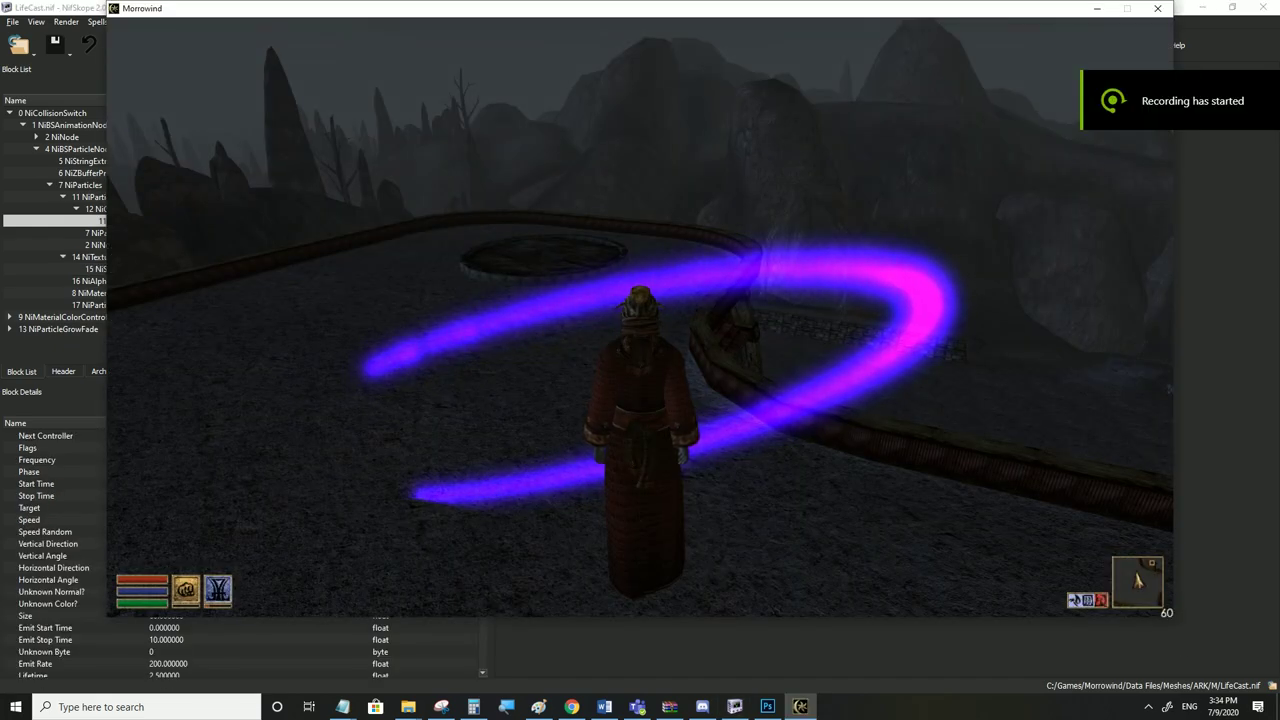
{"action": "key", "text": "w"}
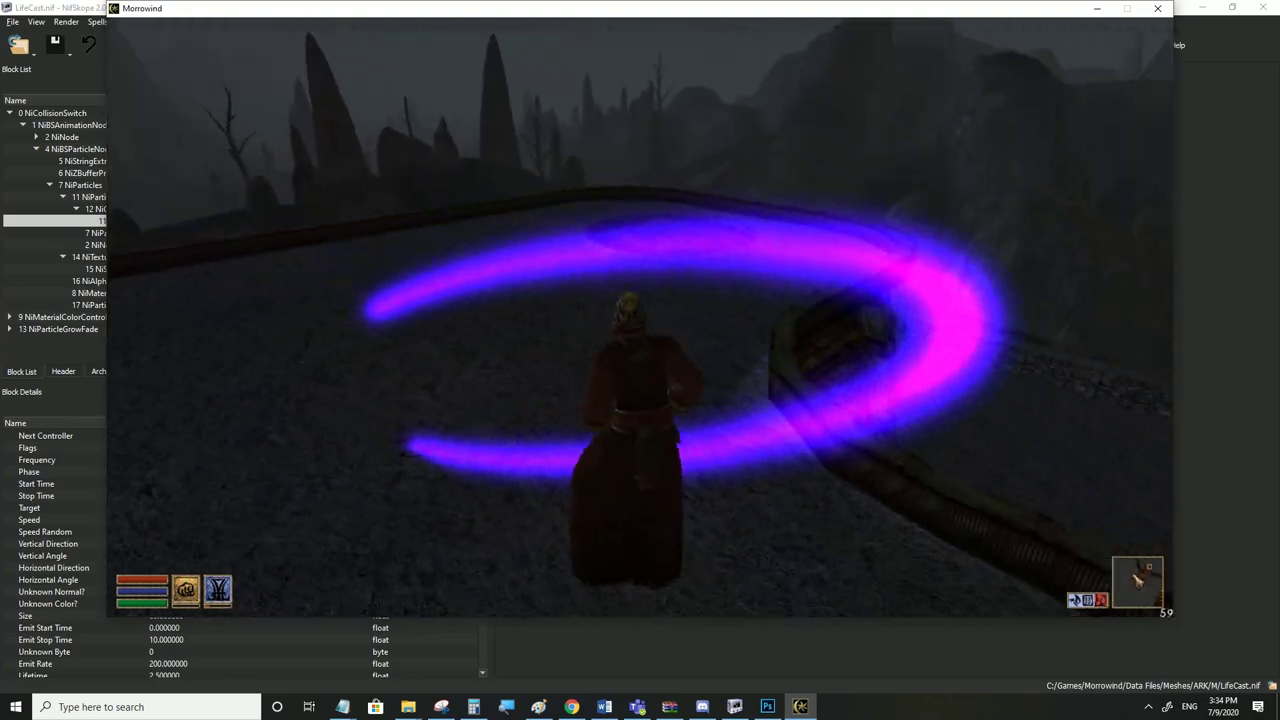
{"action": "key", "text": "alt+Tab"}
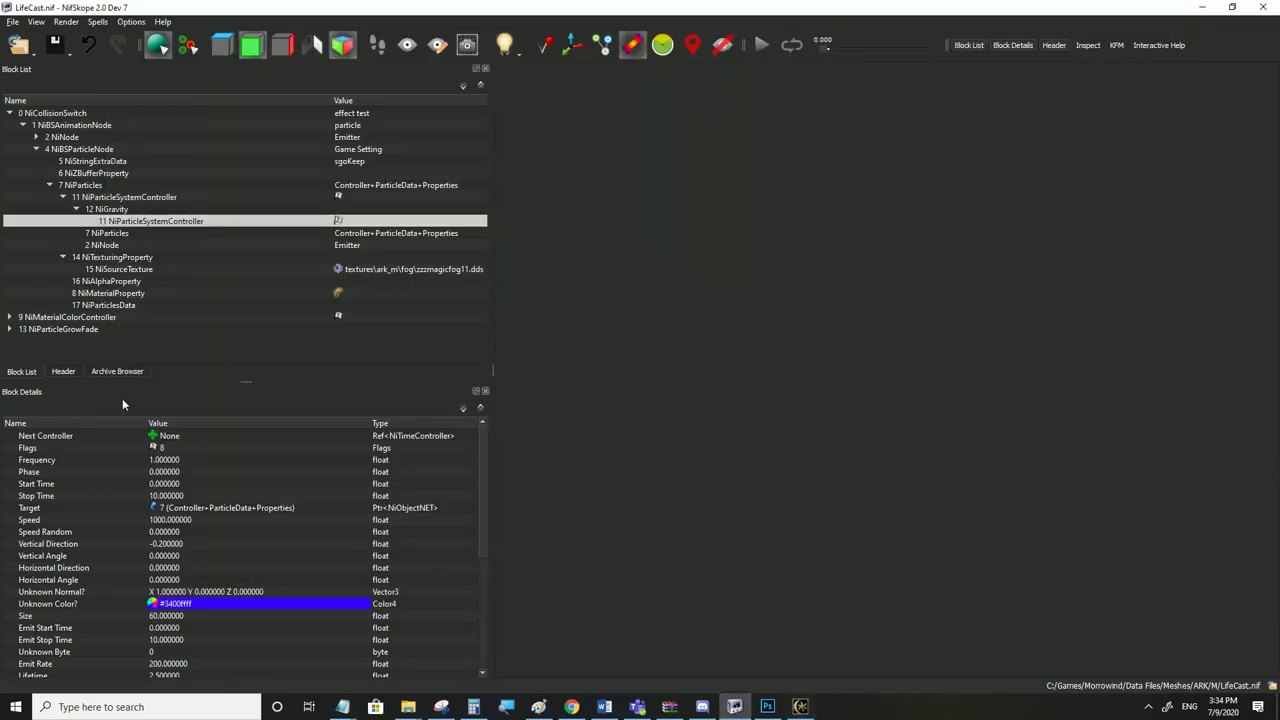
{"action": "left_click", "coordinate": [180, 606]}
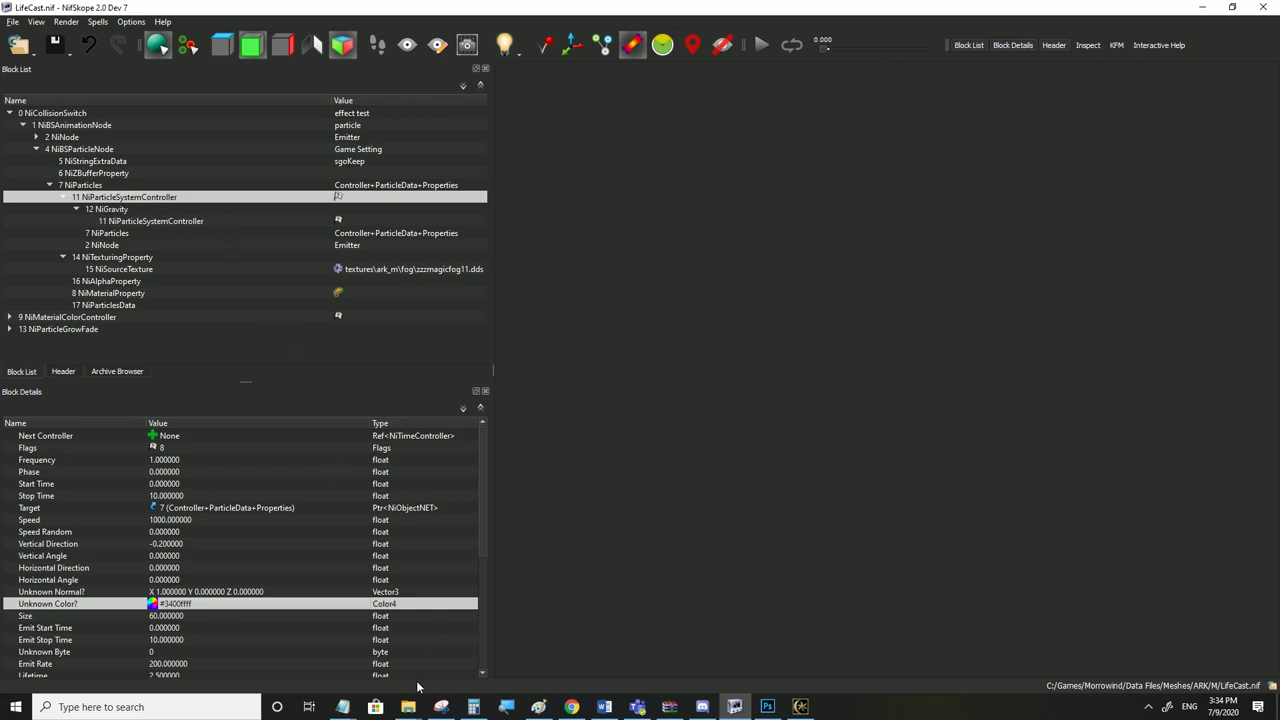
{"action": "left_click", "coordinate": [767, 706]}
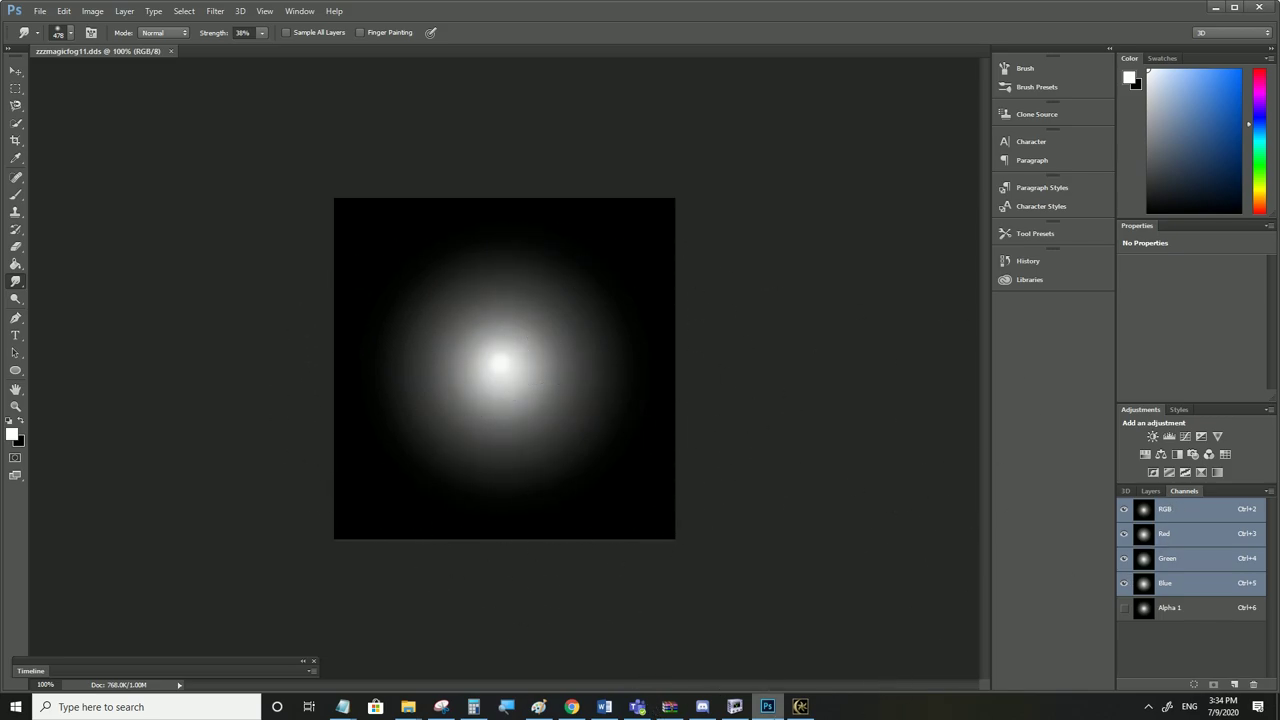
Check the purple beam in Morrowind, then inspect particle colour #3400ffff and NiMaterialColorController in NifSkope
{"action": "left_click", "coordinate": [800, 706]}
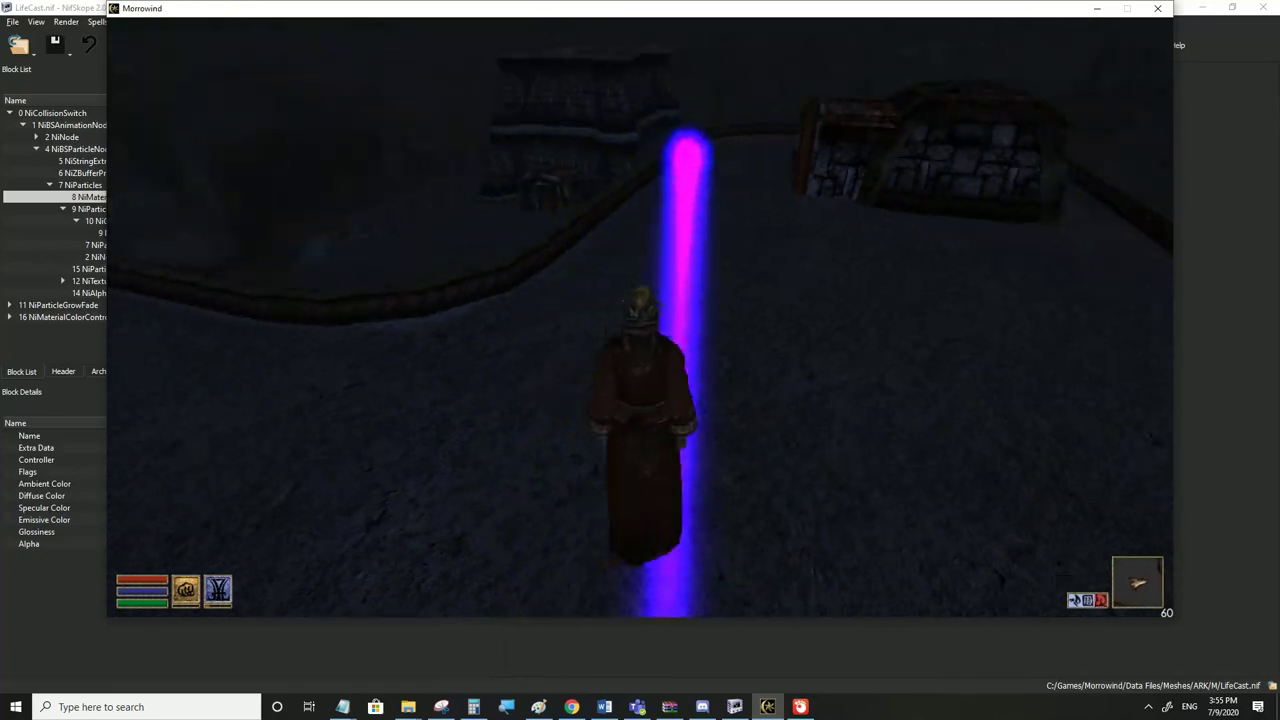
{"action": "key", "text": "alt+Tab"}
{"action": "left_click", "coordinate": [126, 210]}
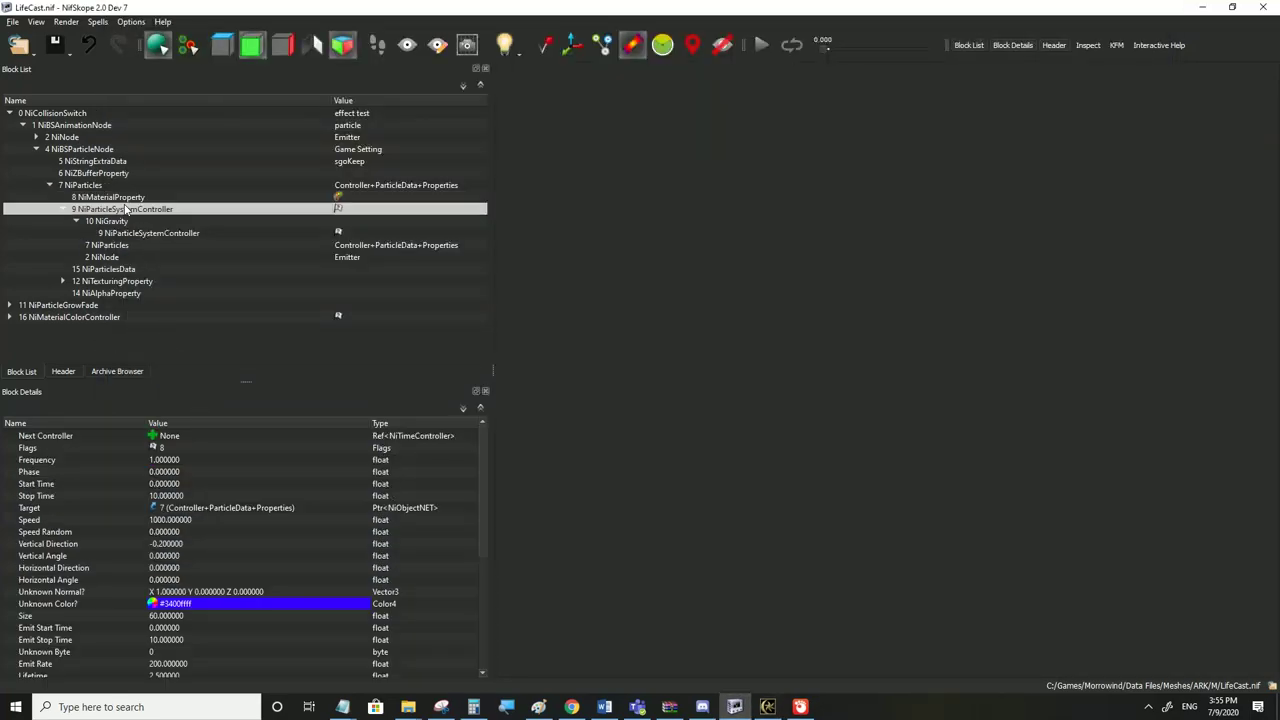
{"action": "left_click", "coordinate": [184, 604]}
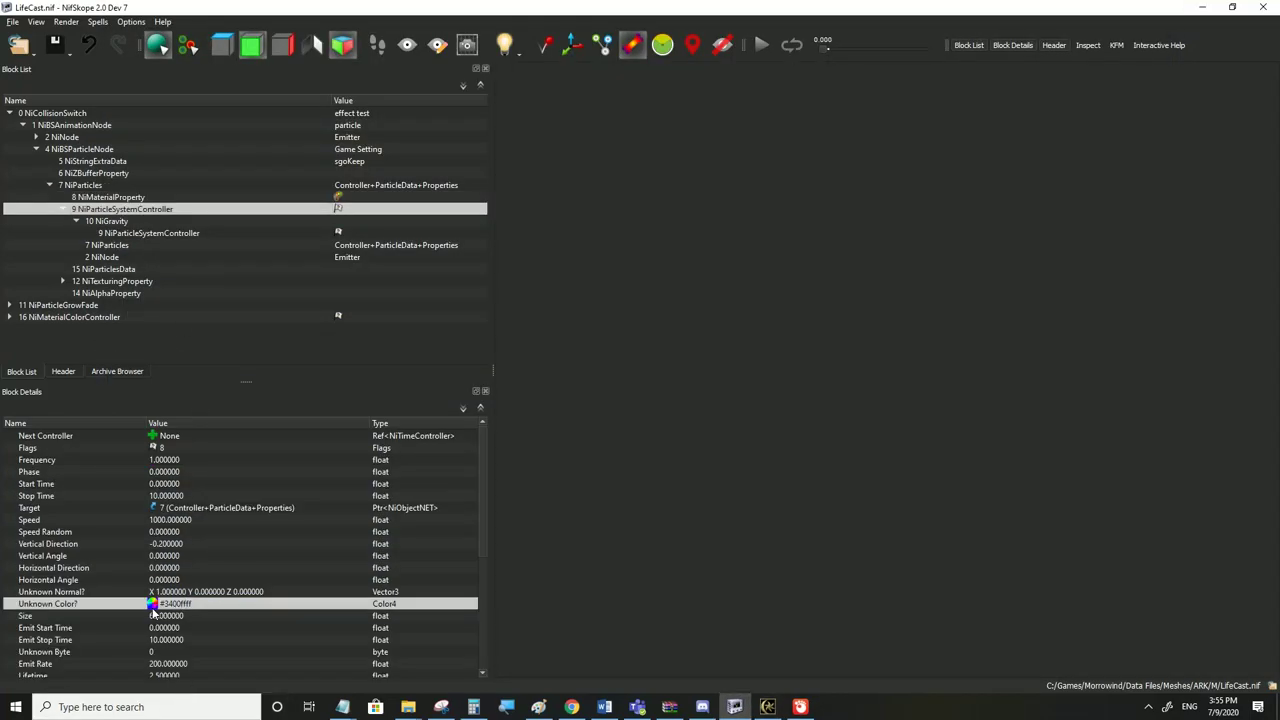
{"action": "left_click", "coordinate": [177, 606]}
{"action": "left_click", "coordinate": [78, 318]}
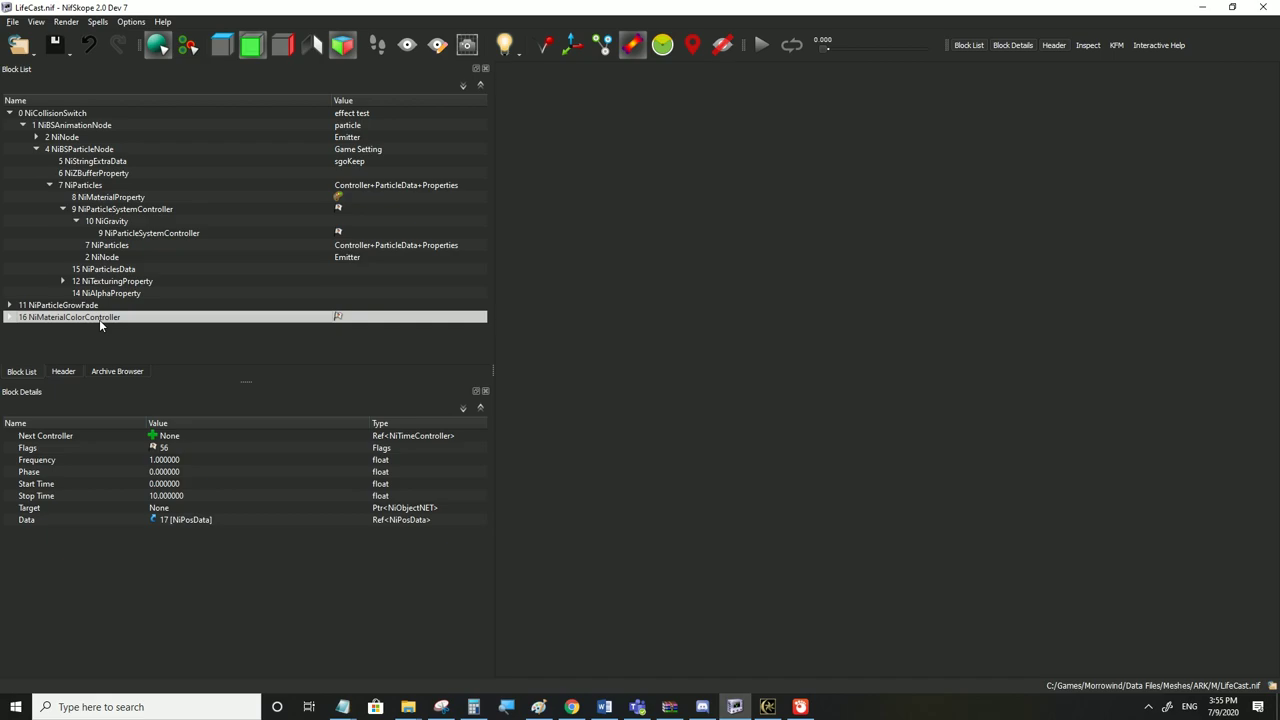
Compare the material colour controller with NiParticleSystemController, ending on its colour and Size 60
{"action": "mouse_move", "coordinate": [99, 319]}
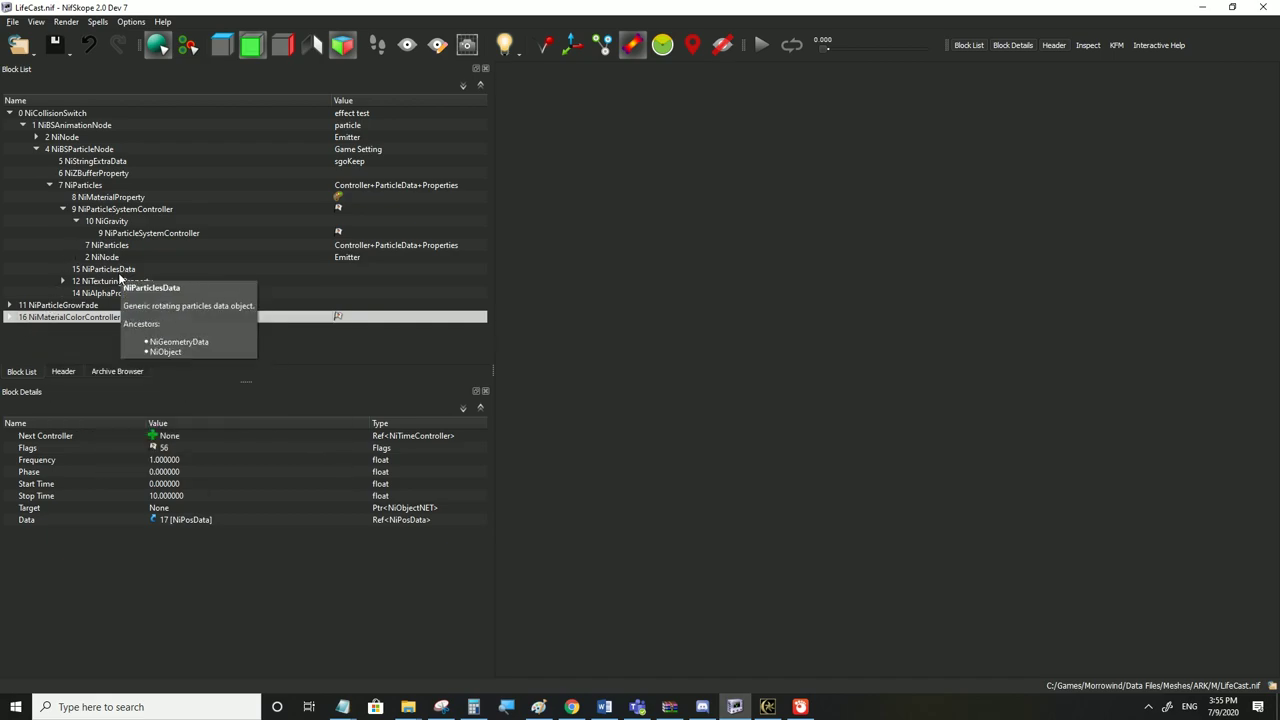
{"action": "left_click", "coordinate": [103, 198]}
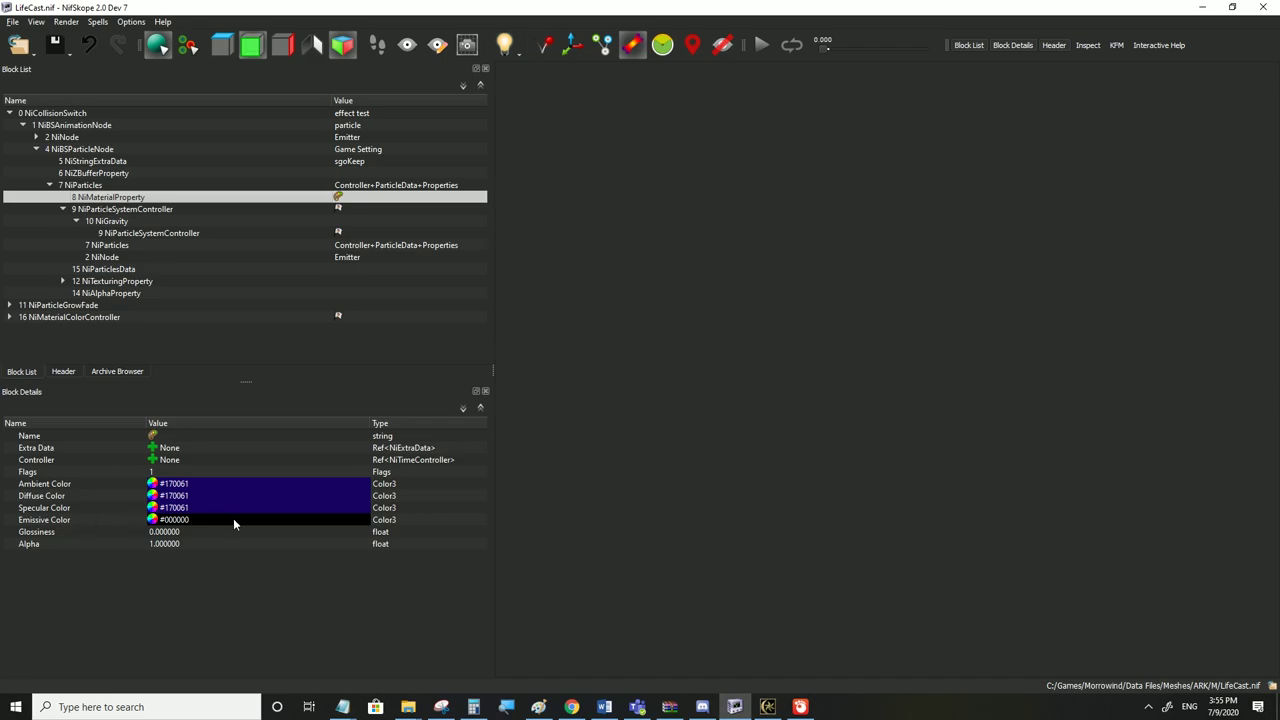
{"action": "mouse_move", "coordinate": [92, 200]}
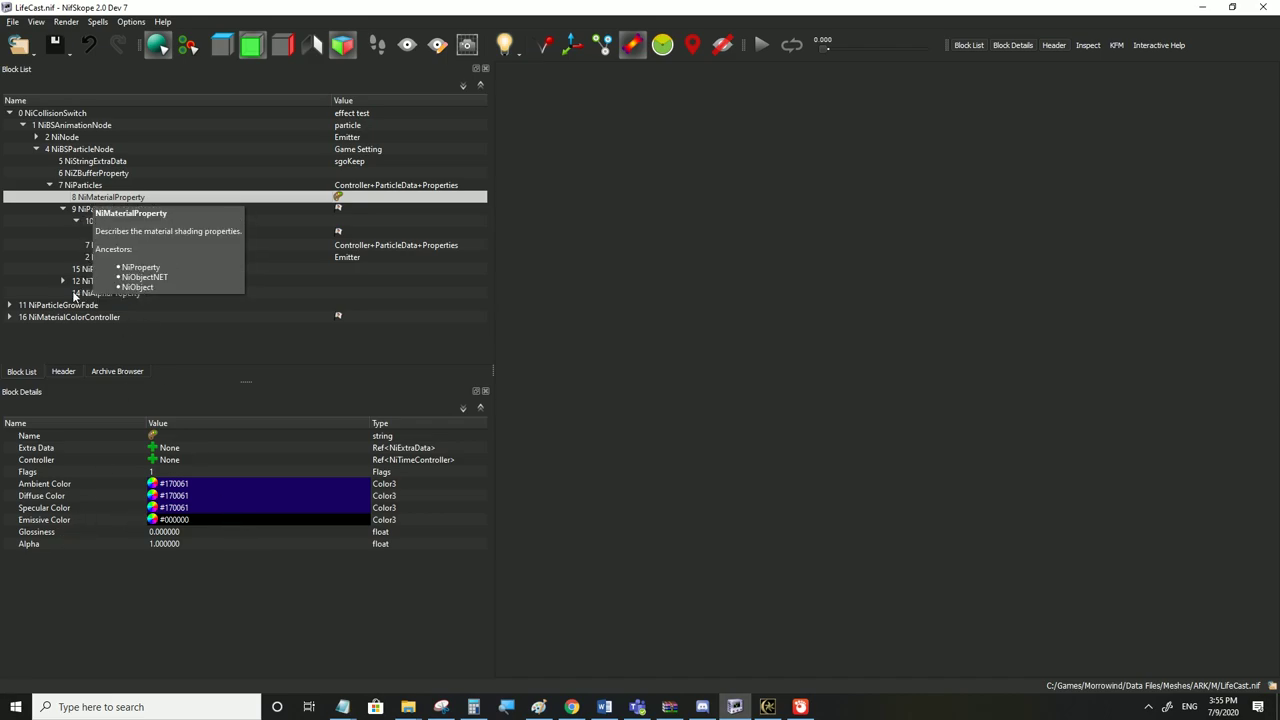
{"action": "left_click", "coordinate": [52, 317]}
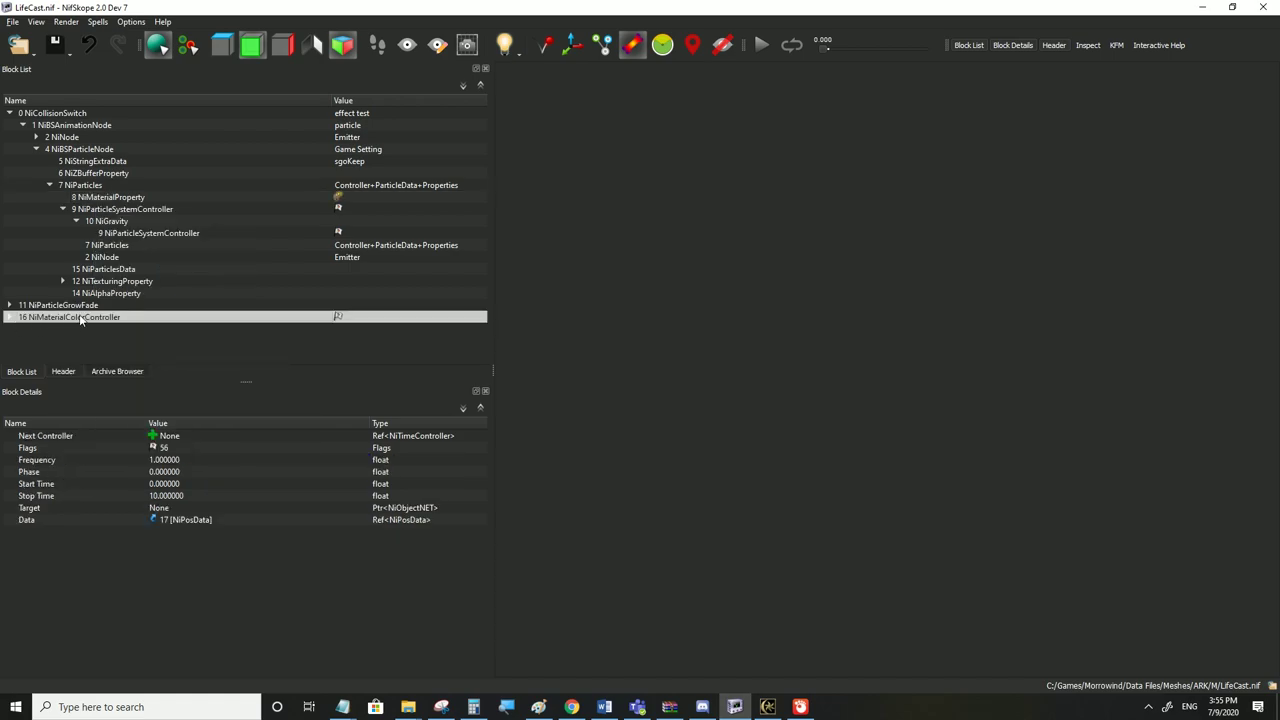
{"action": "mouse_move", "coordinate": [81, 319]}
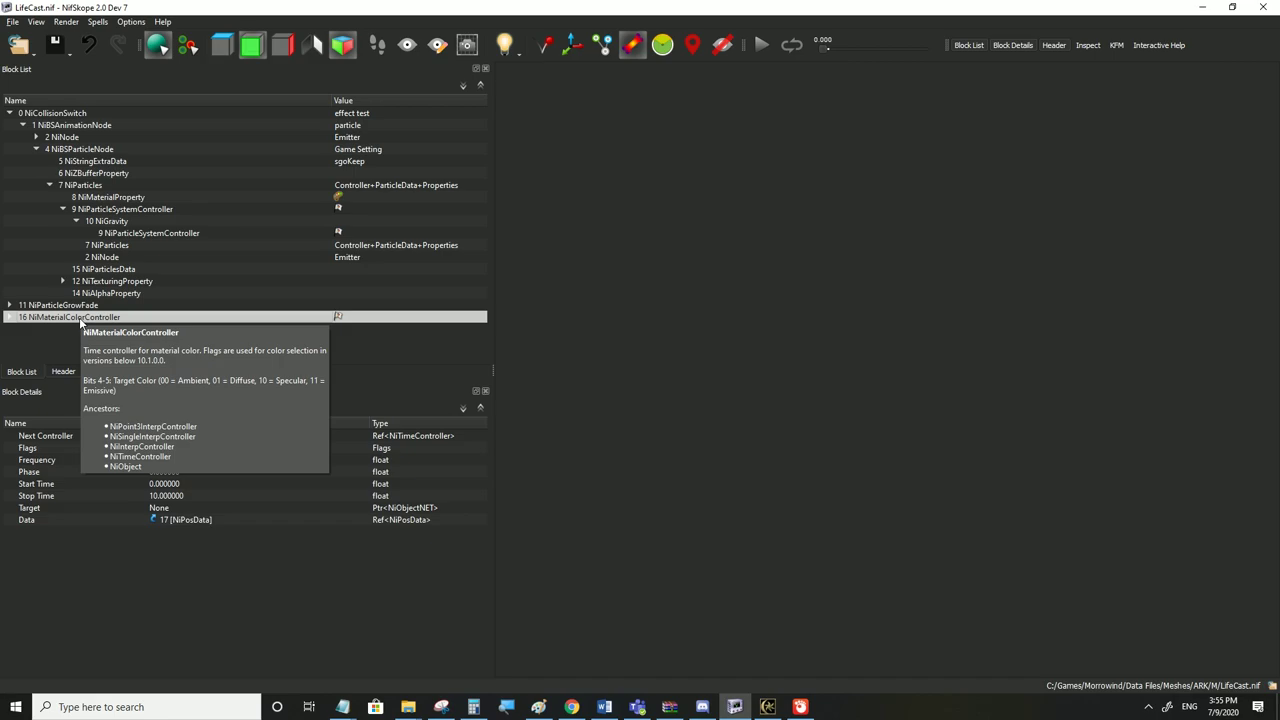
{"action": "left_click", "coordinate": [63, 210]}
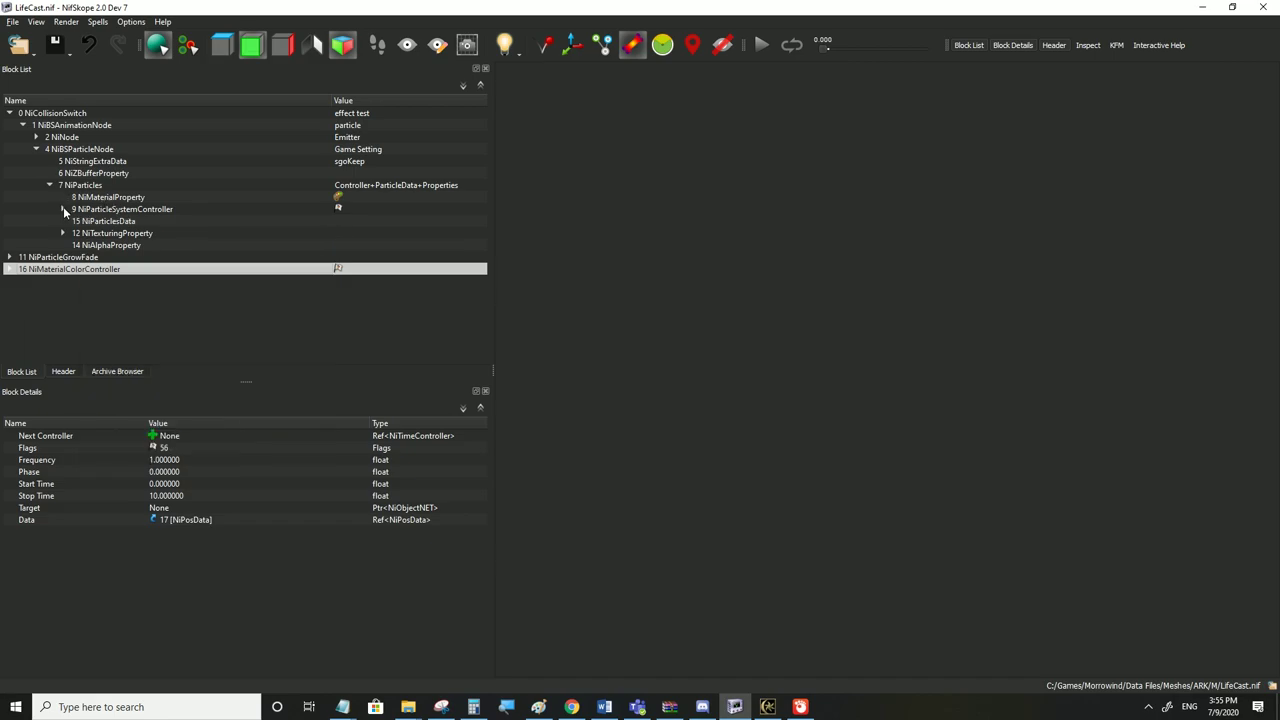
{"action": "left_click", "coordinate": [96, 199]}
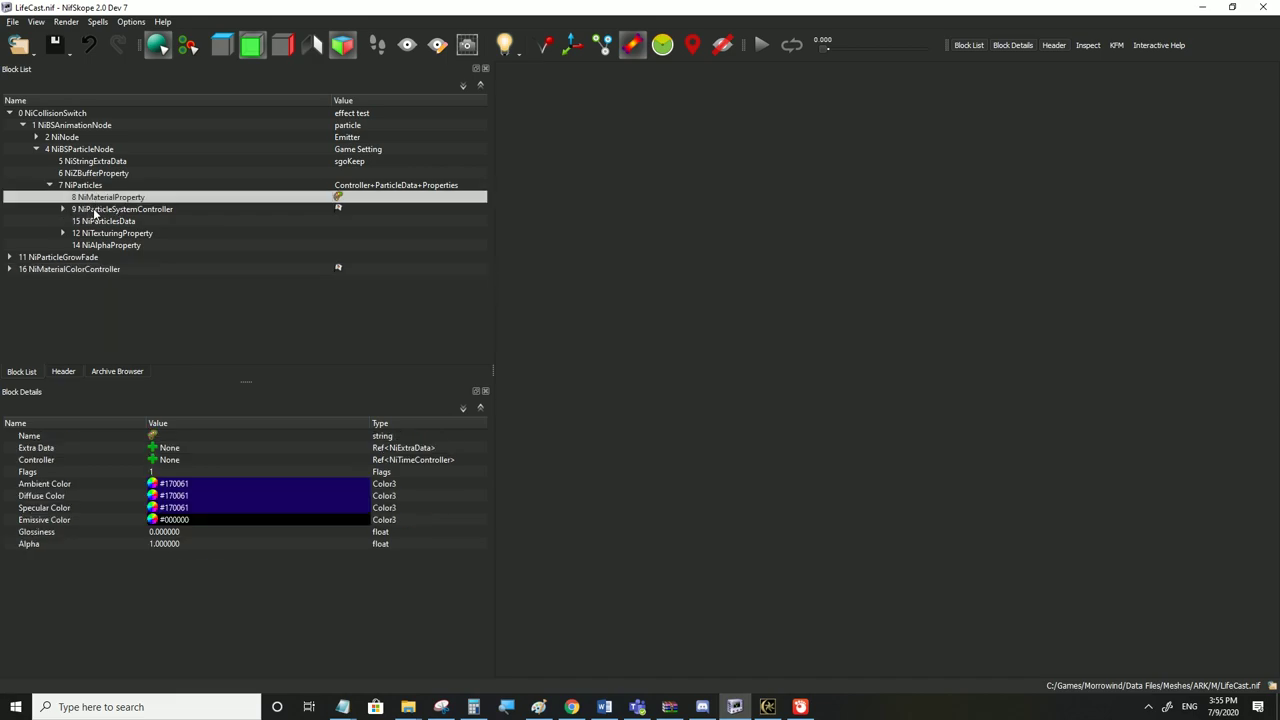
{"action": "left_click", "coordinate": [94, 211]}
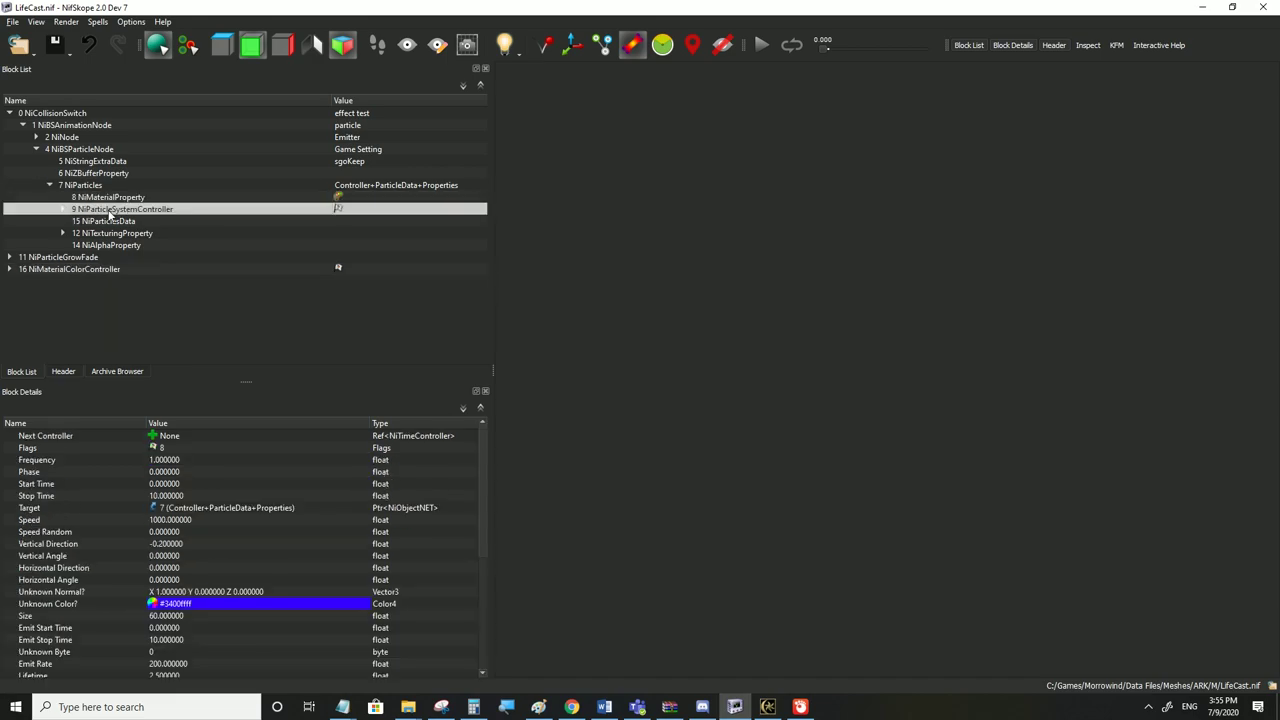
{"action": "left_click", "coordinate": [63, 210]}
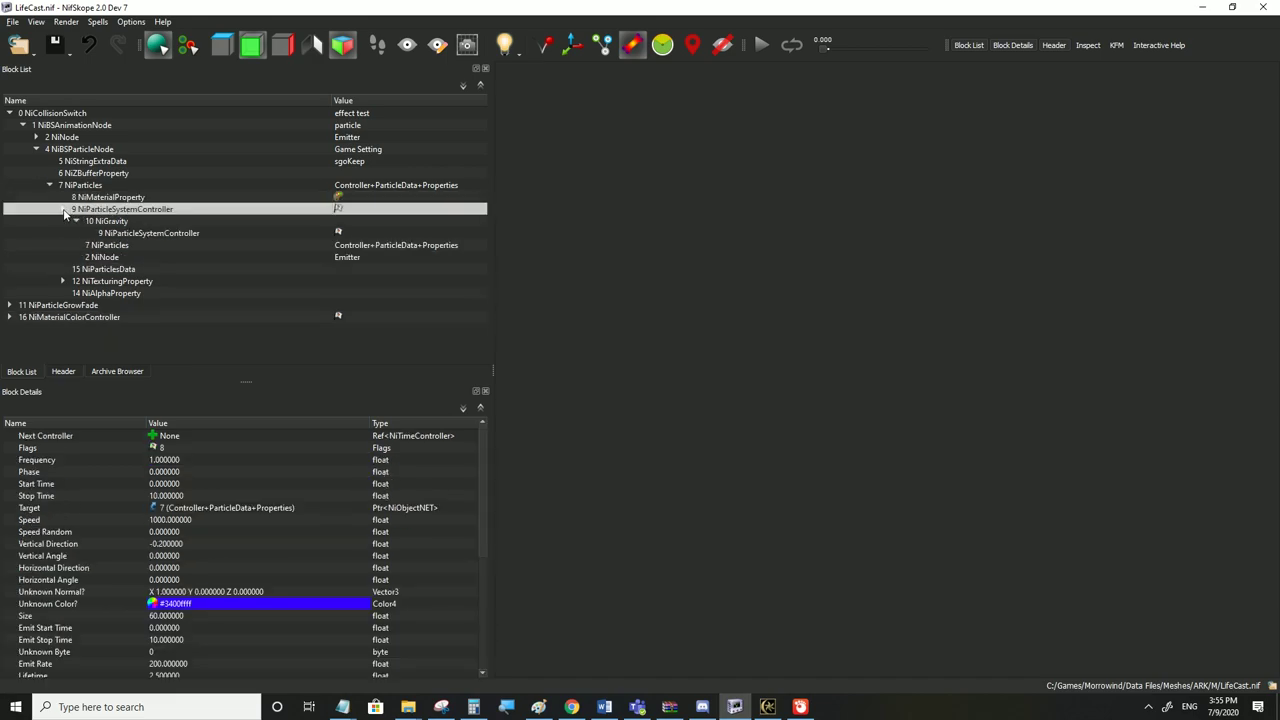
{"action": "left_click", "coordinate": [49, 317]}
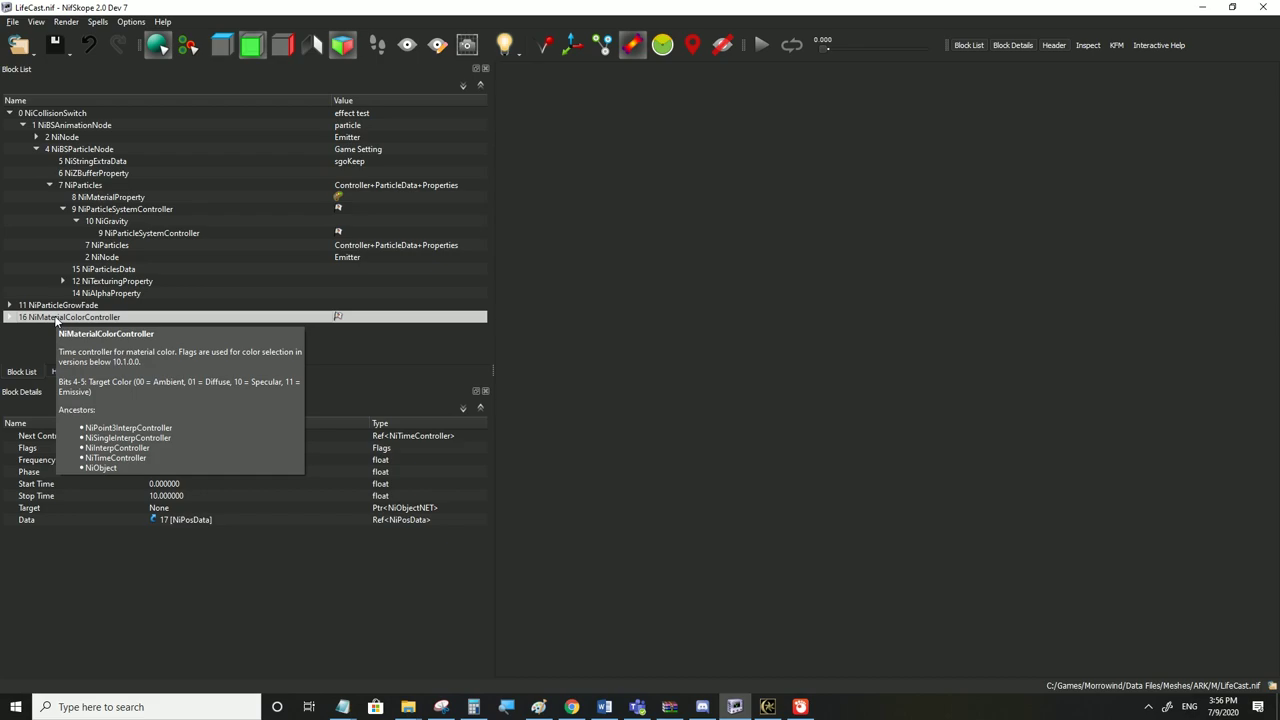
{"action": "left_click", "coordinate": [172, 206]}
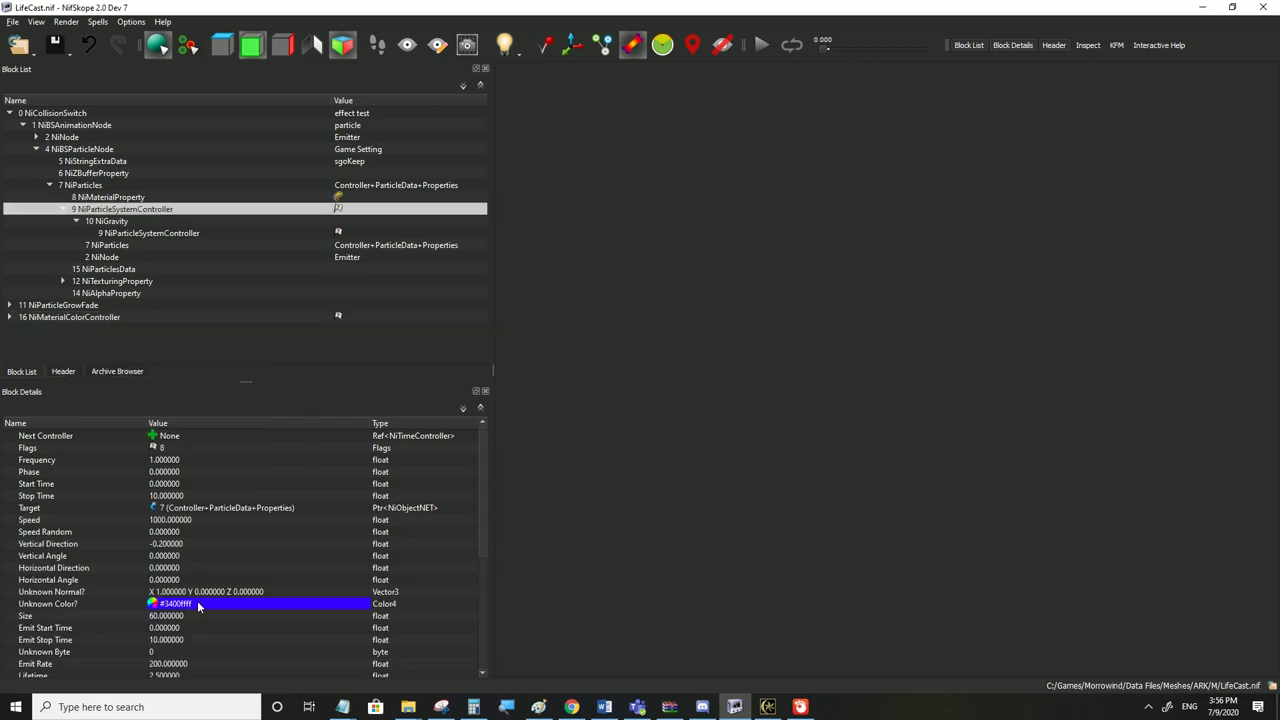
{"action": "mouse_move", "coordinate": [198, 606]}
Verify Particle Extra points to NiGravity, then show NiGravity's Force 550, FIELD_POINT settings
{"action": "left_click", "coordinate": [99, 223]}
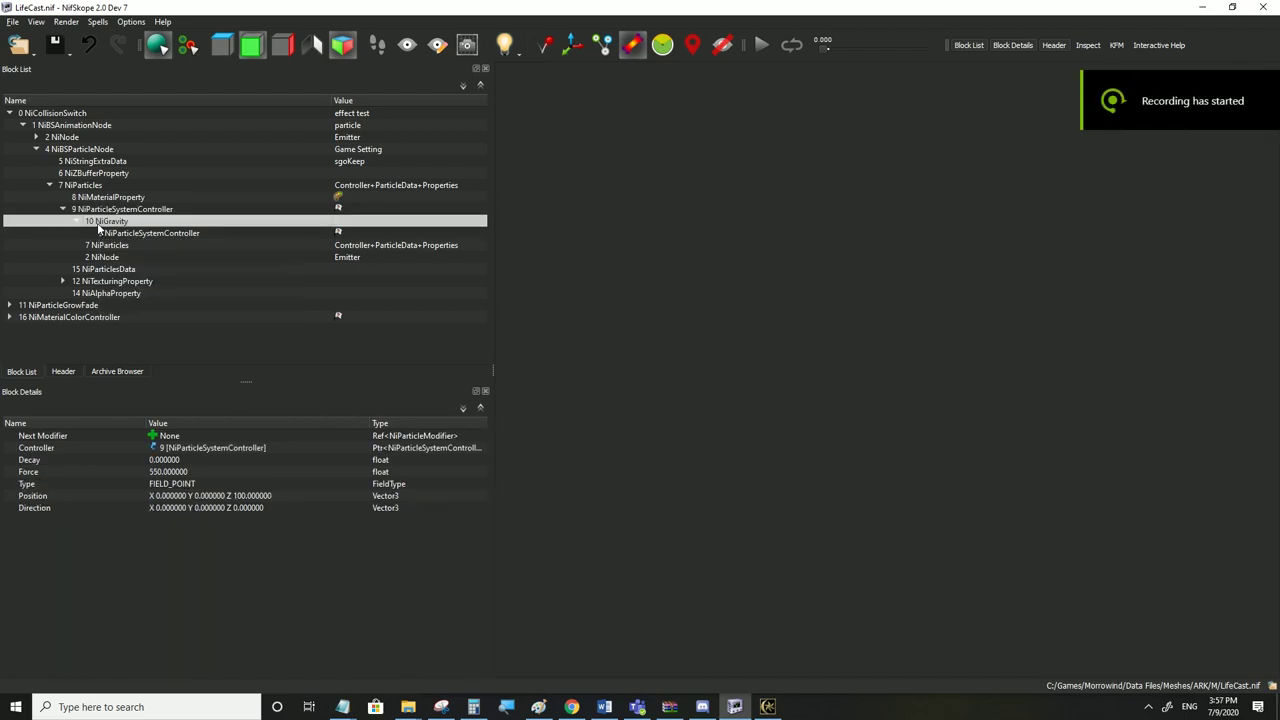
{"action": "left_click", "coordinate": [101, 212]}
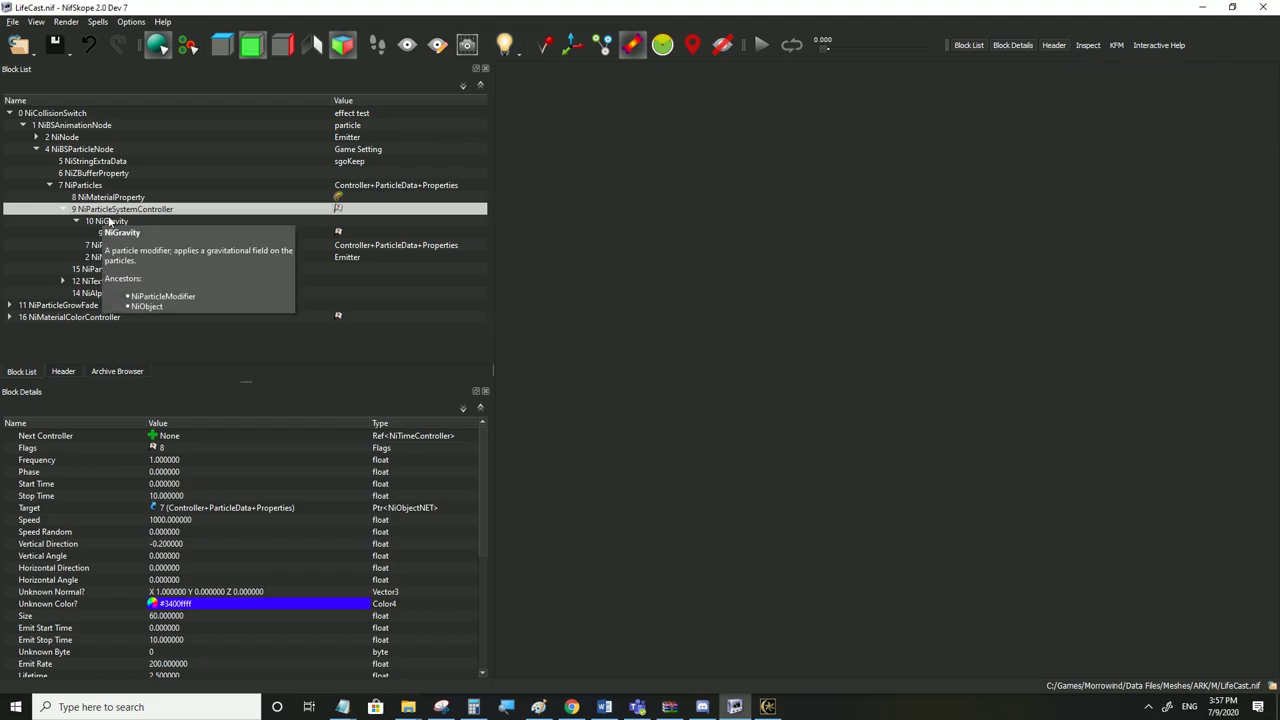
{"action": "left_click", "coordinate": [110, 221]}
{"action": "left_click", "coordinate": [110, 209]}
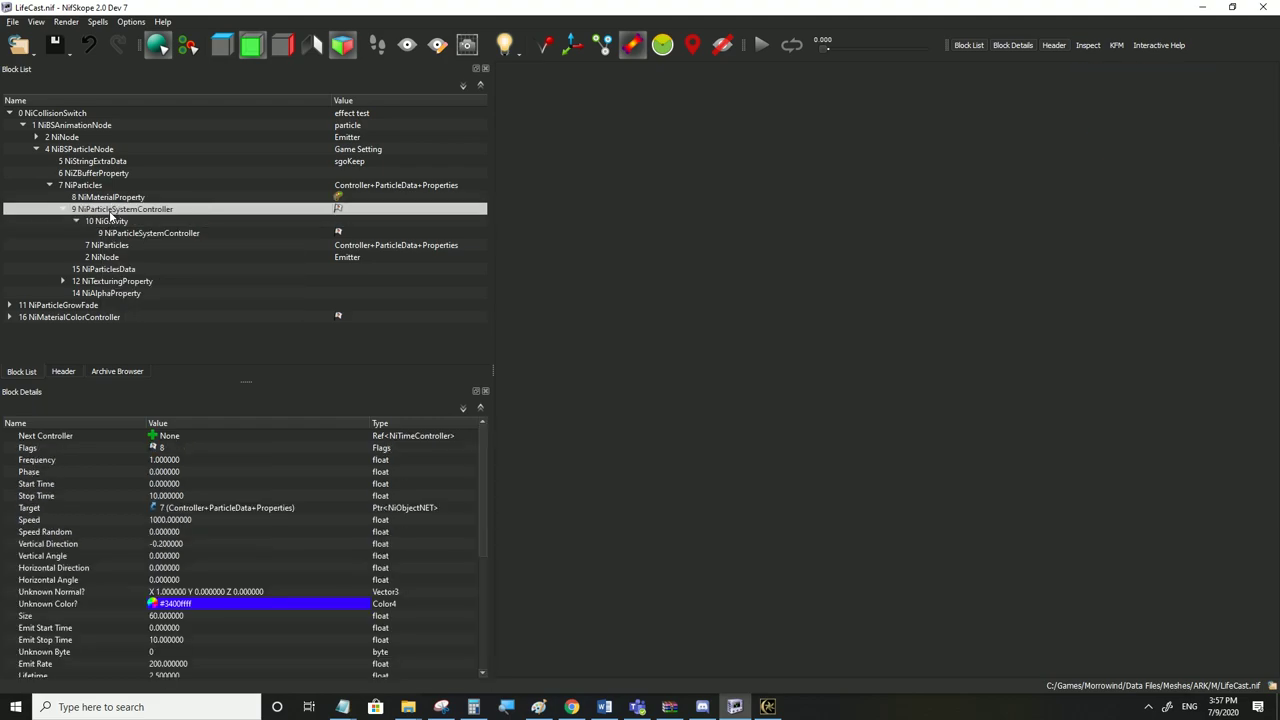
{"action": "scroll", "coordinate": [136, 424], "scroll_direction": "down", "scroll_amount": 6}
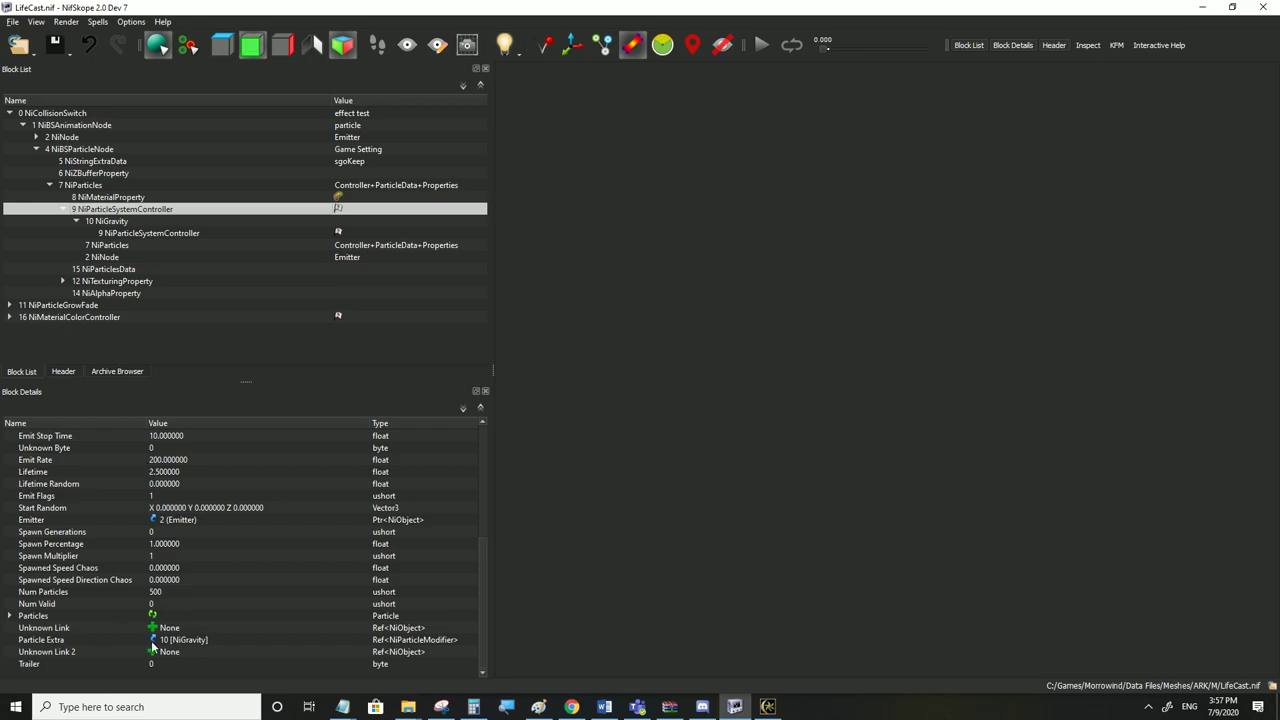
{"action": "left_click", "coordinate": [185, 639]}
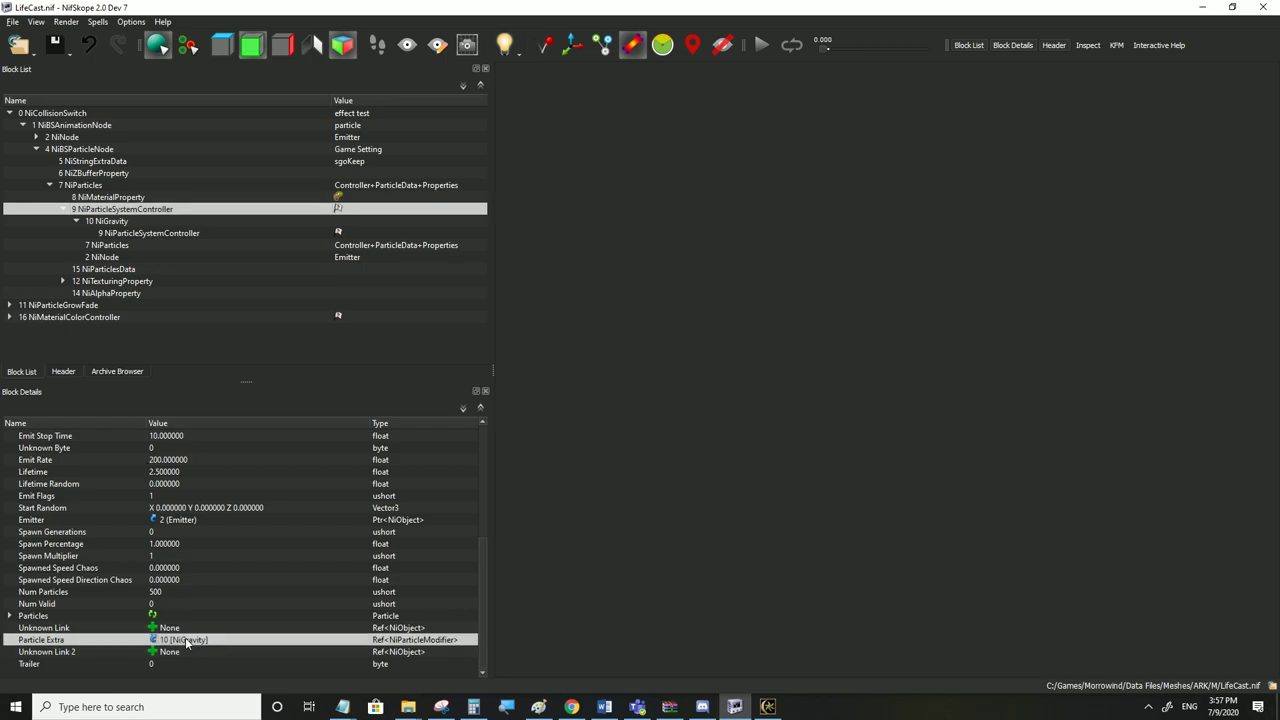
{"action": "left_click", "coordinate": [112, 222]}
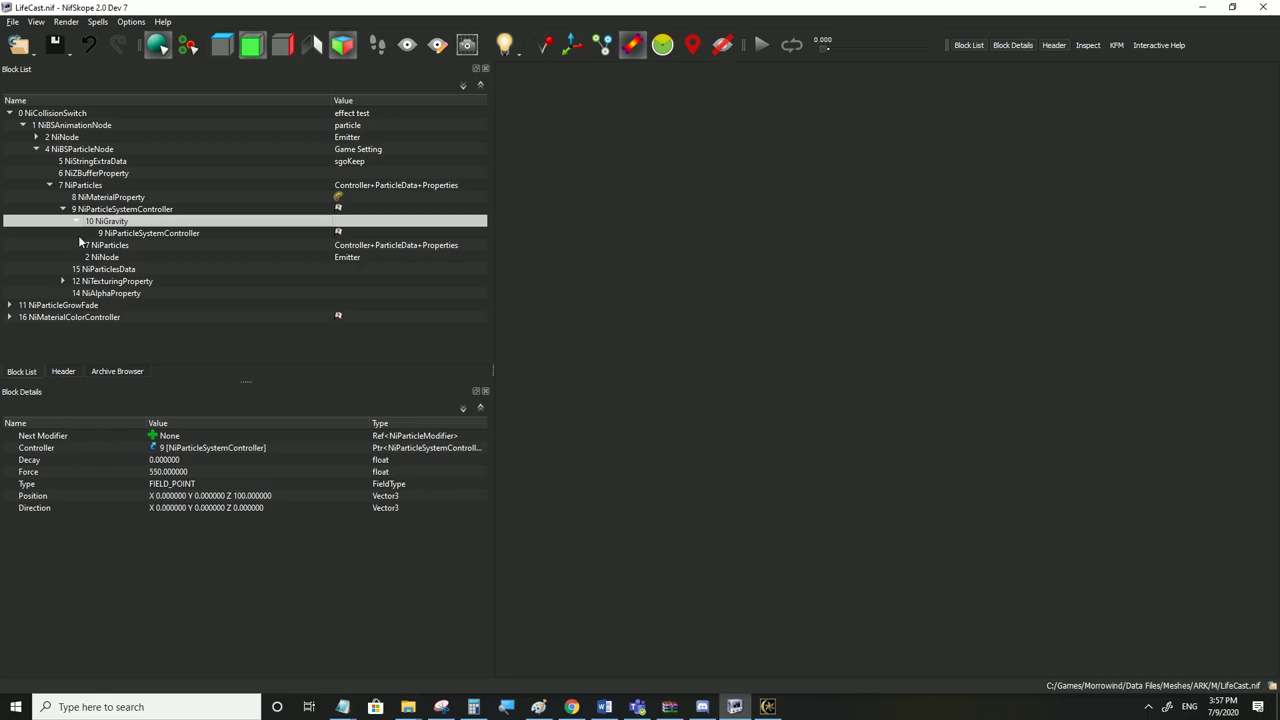
Add a NiParticleColorModifier as NiGravity's next modifier and save the file
{"action": "left_click", "coordinate": [153, 437]}
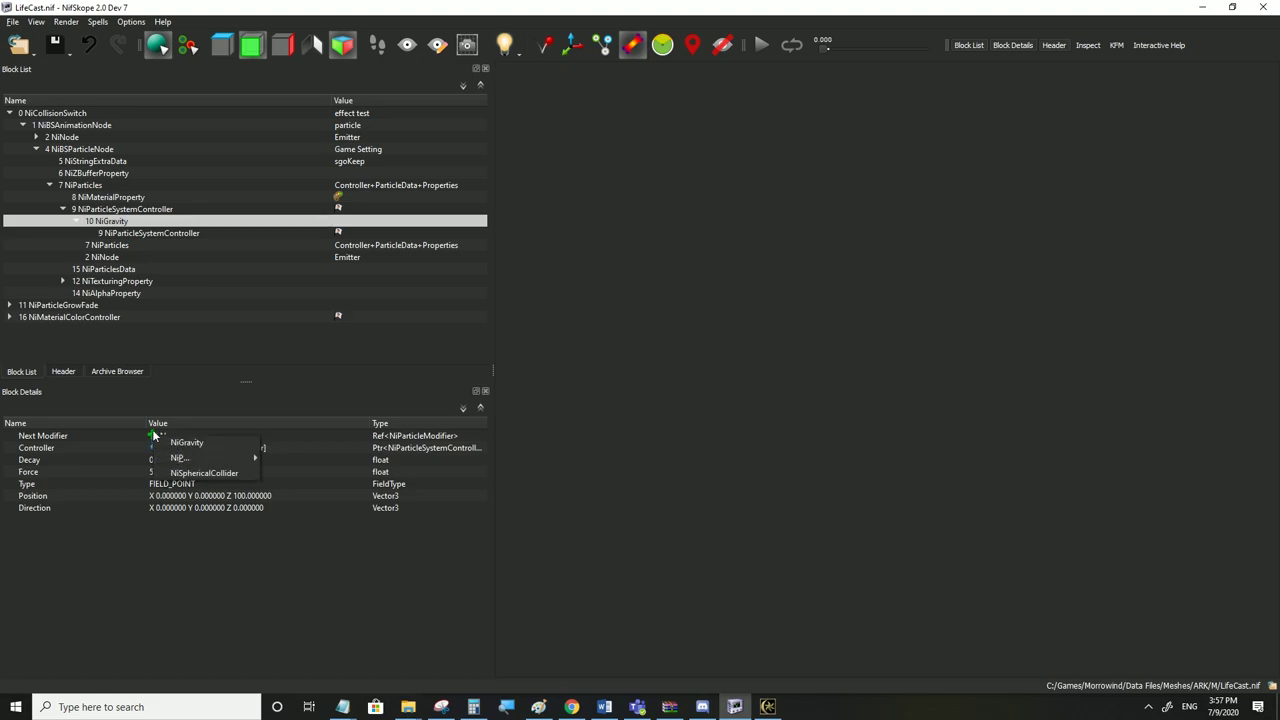
{"action": "mouse_move", "coordinate": [168, 462]}
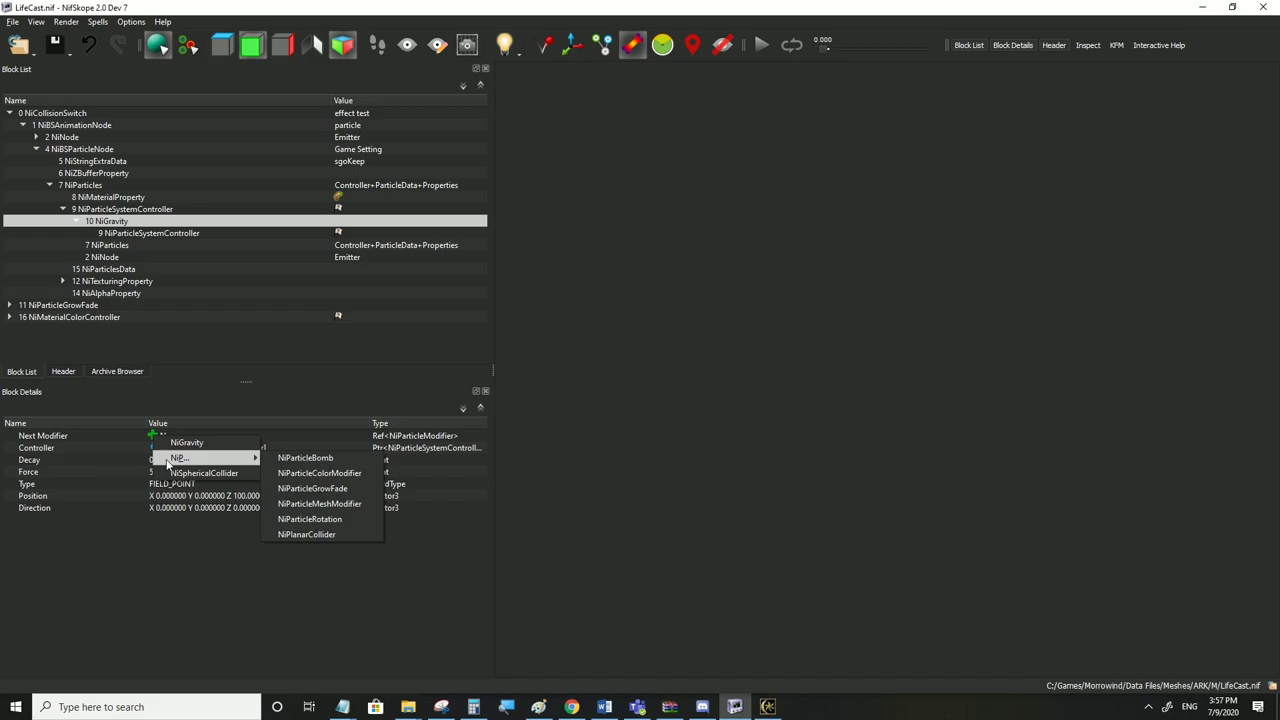
{"action": "left_click", "coordinate": [300, 476]}
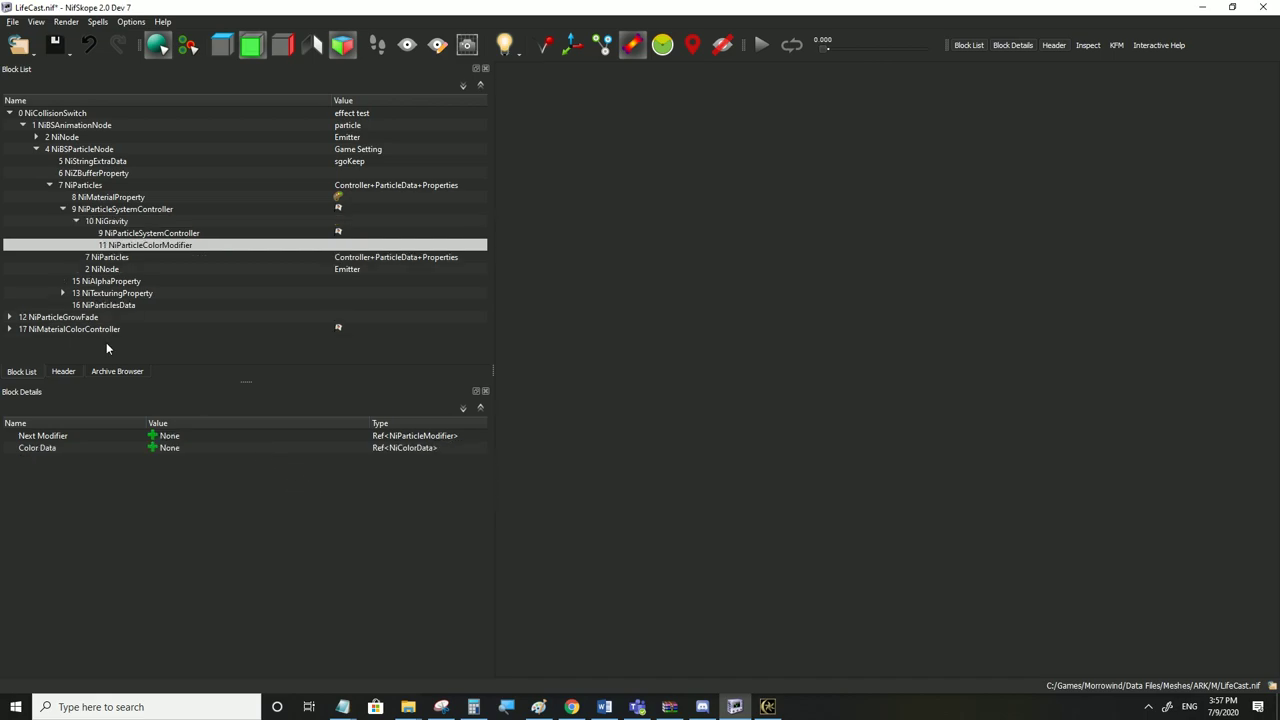
{"action": "left_click", "coordinate": [12, 21]}
{"action": "left_click", "coordinate": [37, 132]}
Link the colour modifier's Controller to block 9 and create new NiColorData for it
{"action": "left_click", "coordinate": [133, 233]}
{"action": "left_click", "coordinate": [131, 245]}
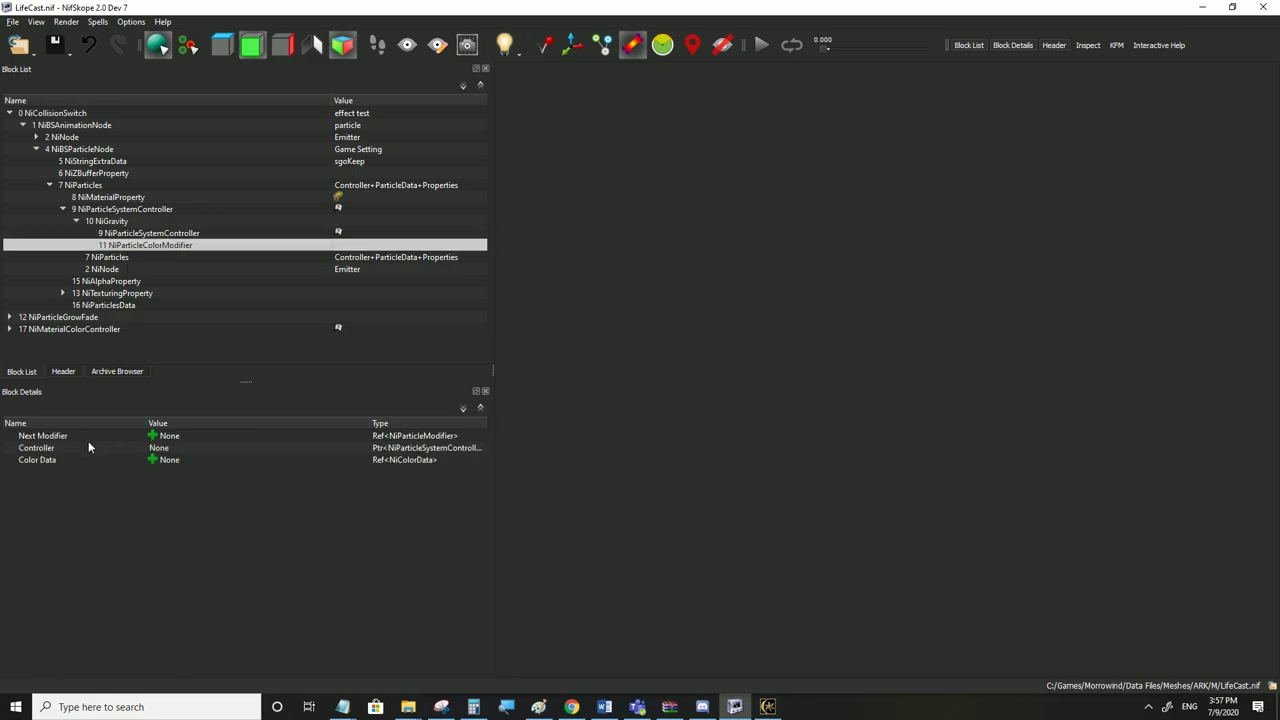
{"action": "left_click", "coordinate": [157, 449]}
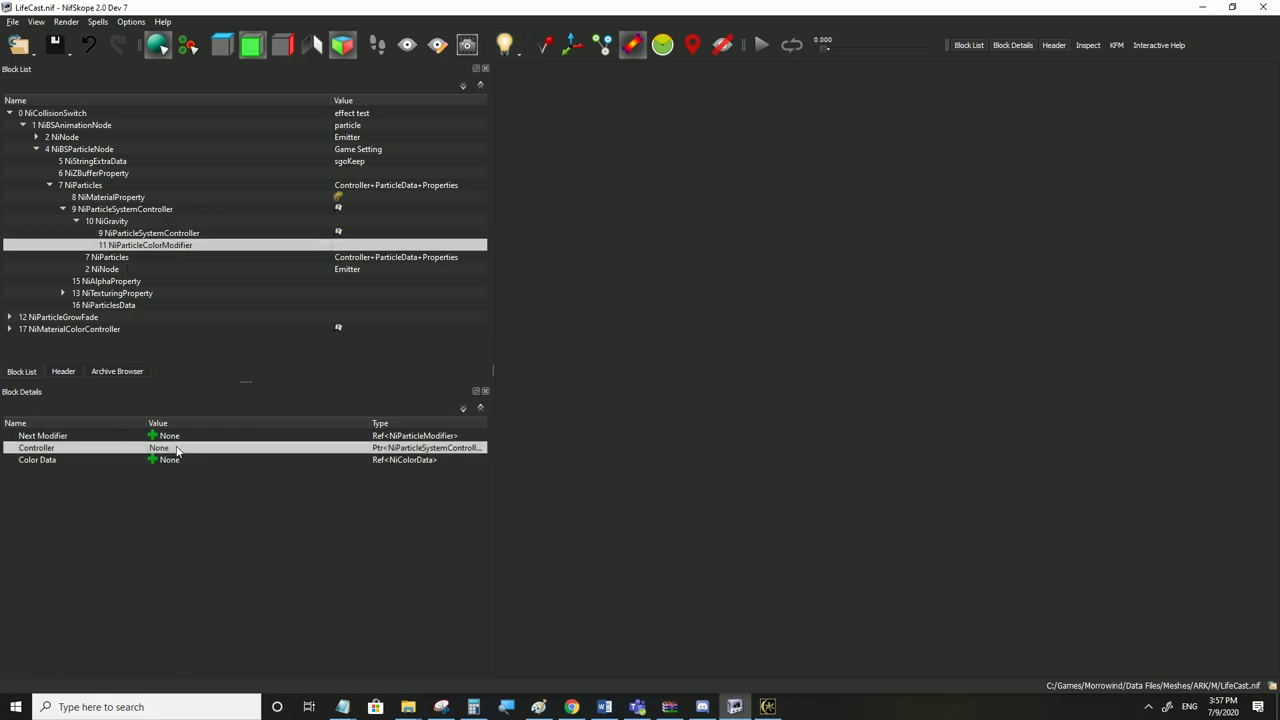
{"action": "double_click", "coordinate": [177, 451]}
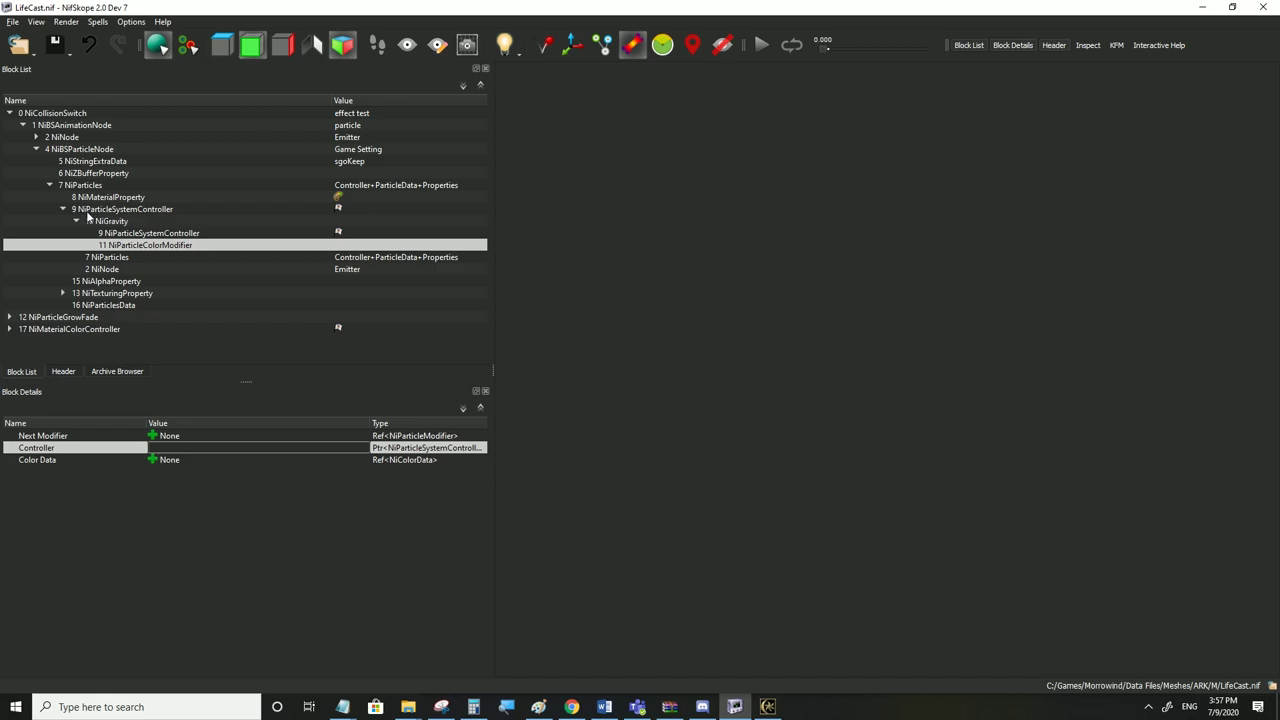
{"action": "type", "text": "9"}
{"action": "left_click", "coordinate": [181, 440]}
{"action": "left_click", "coordinate": [168, 451]}
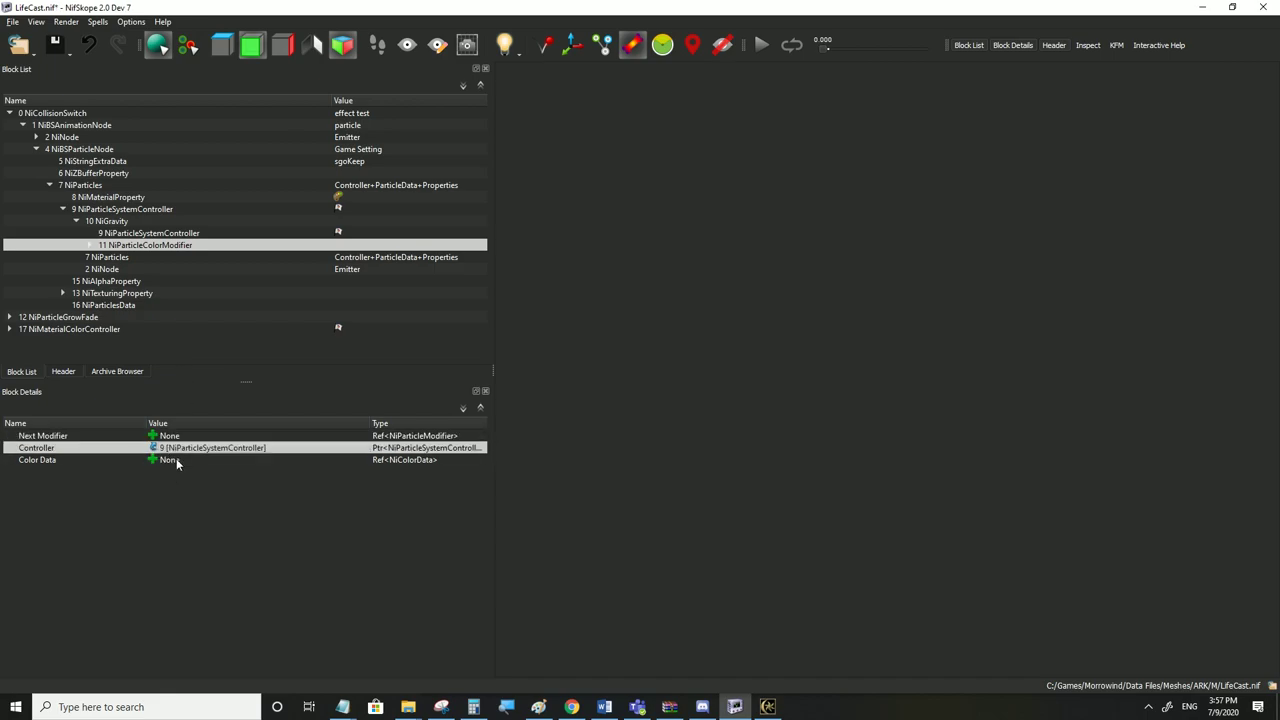
{"action": "left_click", "coordinate": [165, 461]}
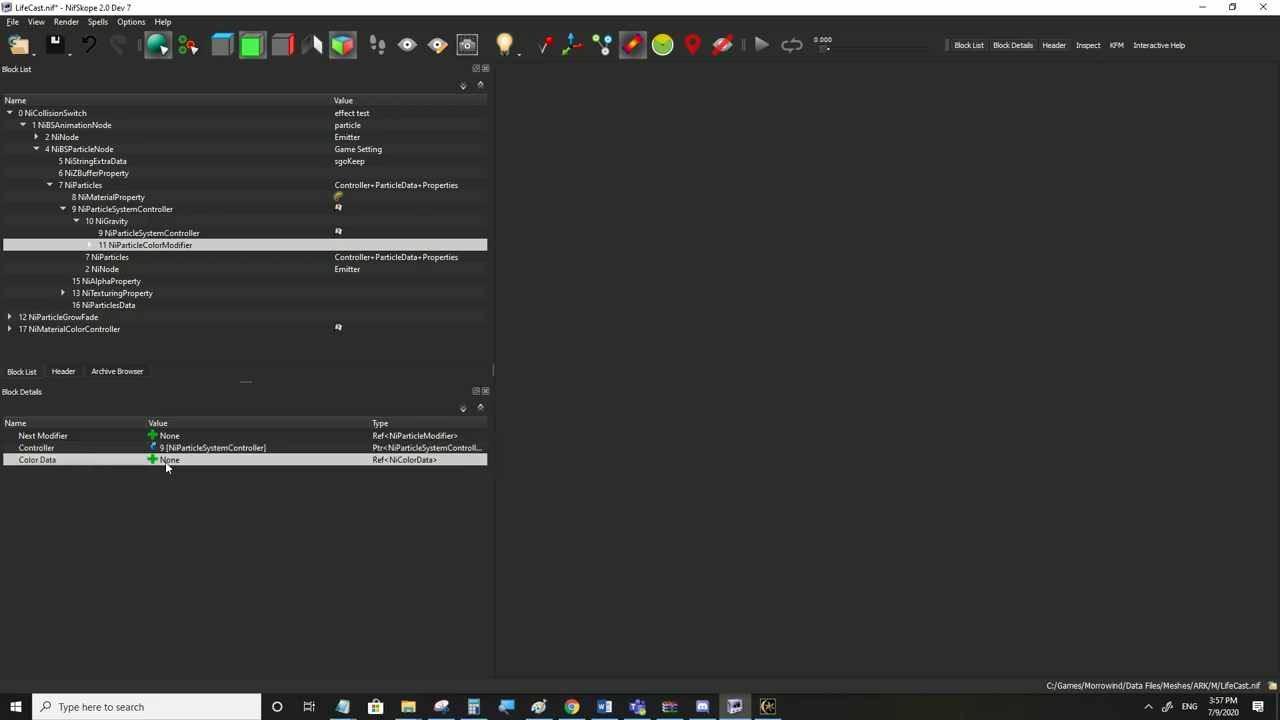
{"action": "left_click", "coordinate": [153, 460]}
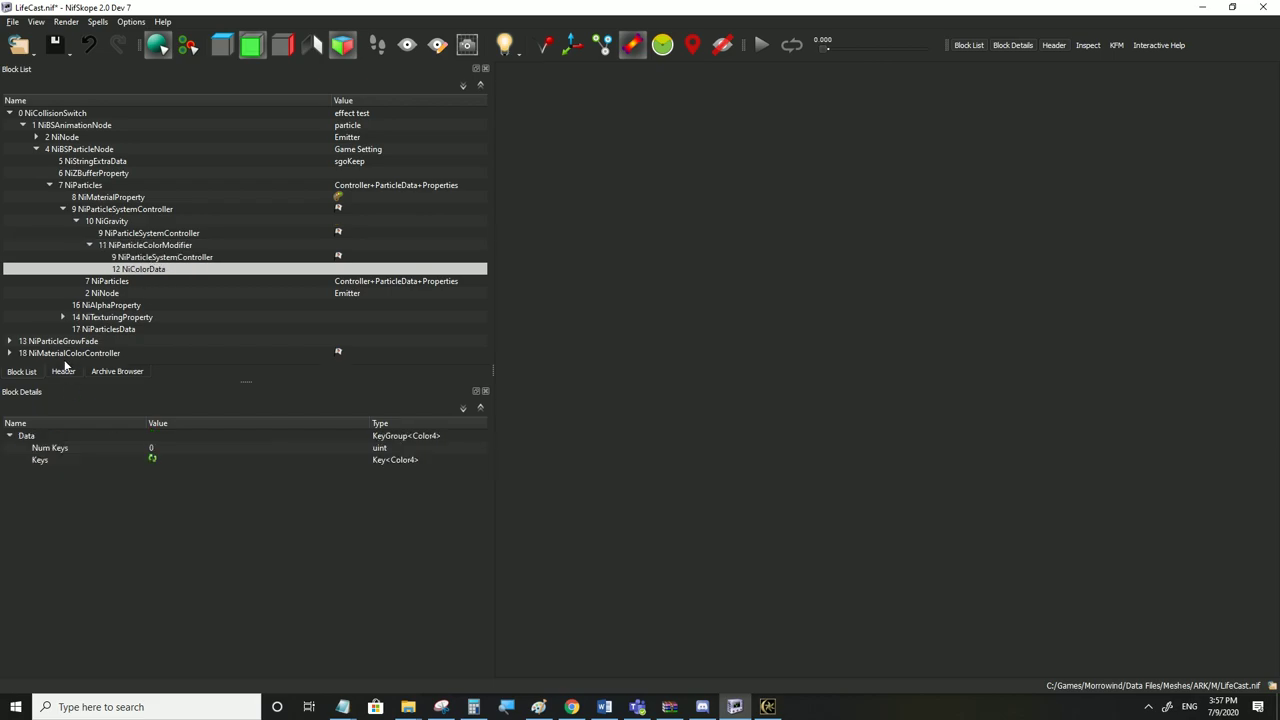
Give the particle NiColorData five colour keys with LINEAR_KEY interpolation
{"action": "left_click", "coordinate": [35, 354]}
{"action": "left_click", "coordinate": [10, 353]}
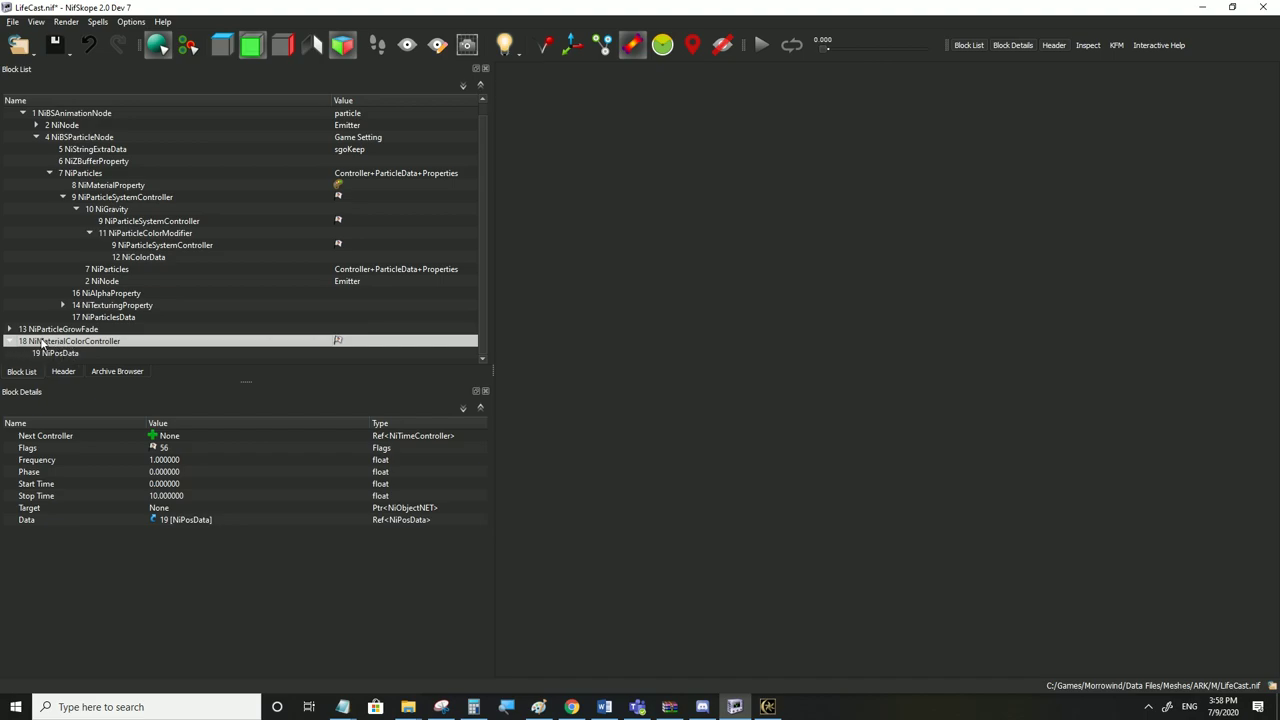
{"action": "left_click", "coordinate": [141, 258]}
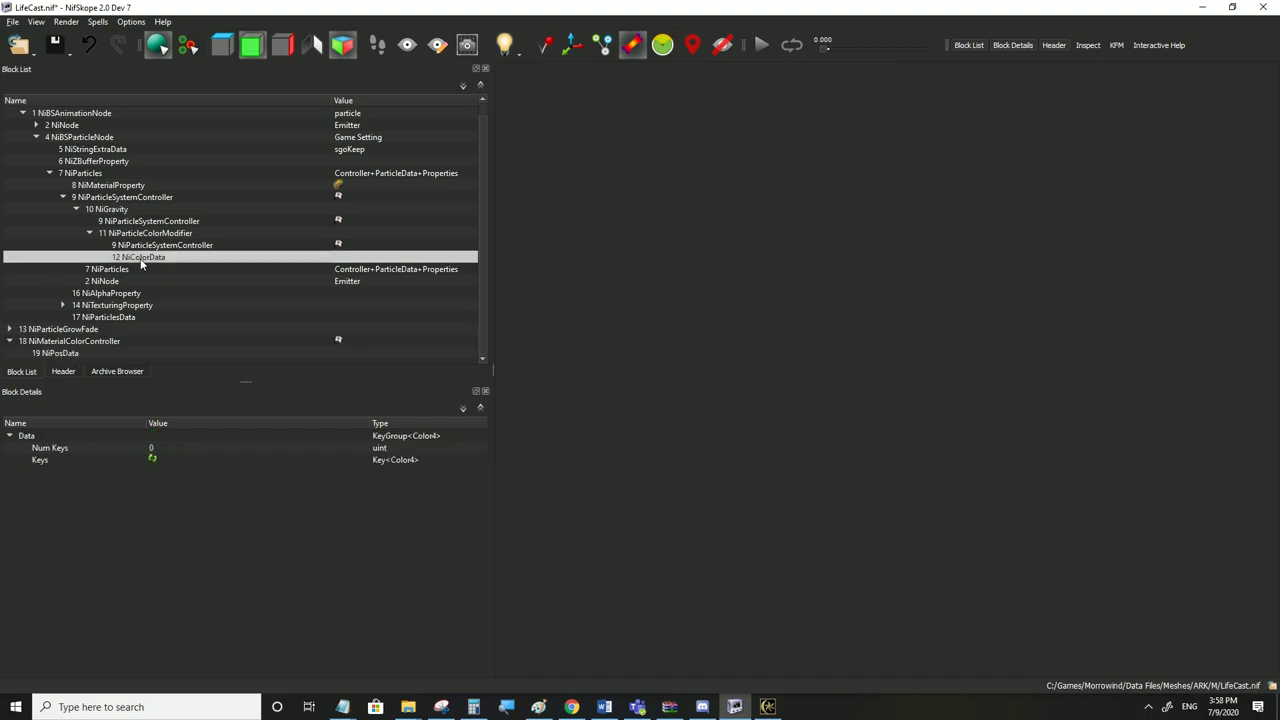
{"action": "left_click", "coordinate": [153, 450]}
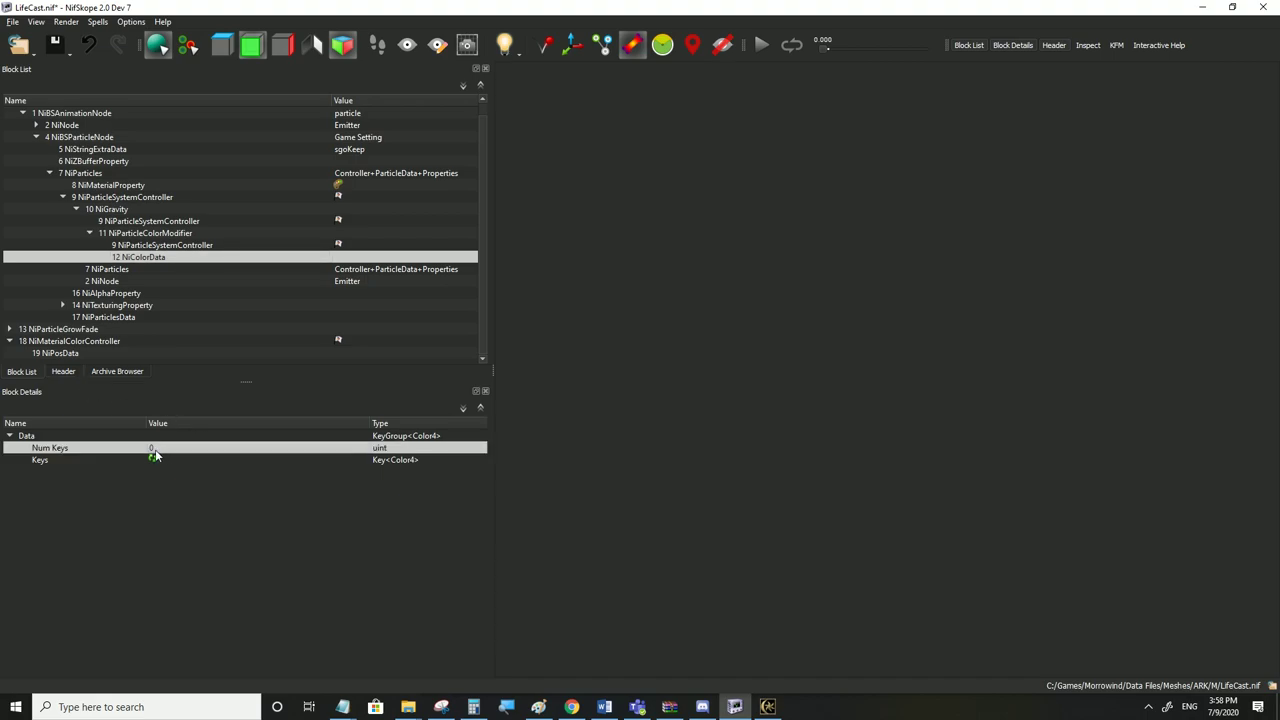
{"action": "double_click", "coordinate": [158, 450]}
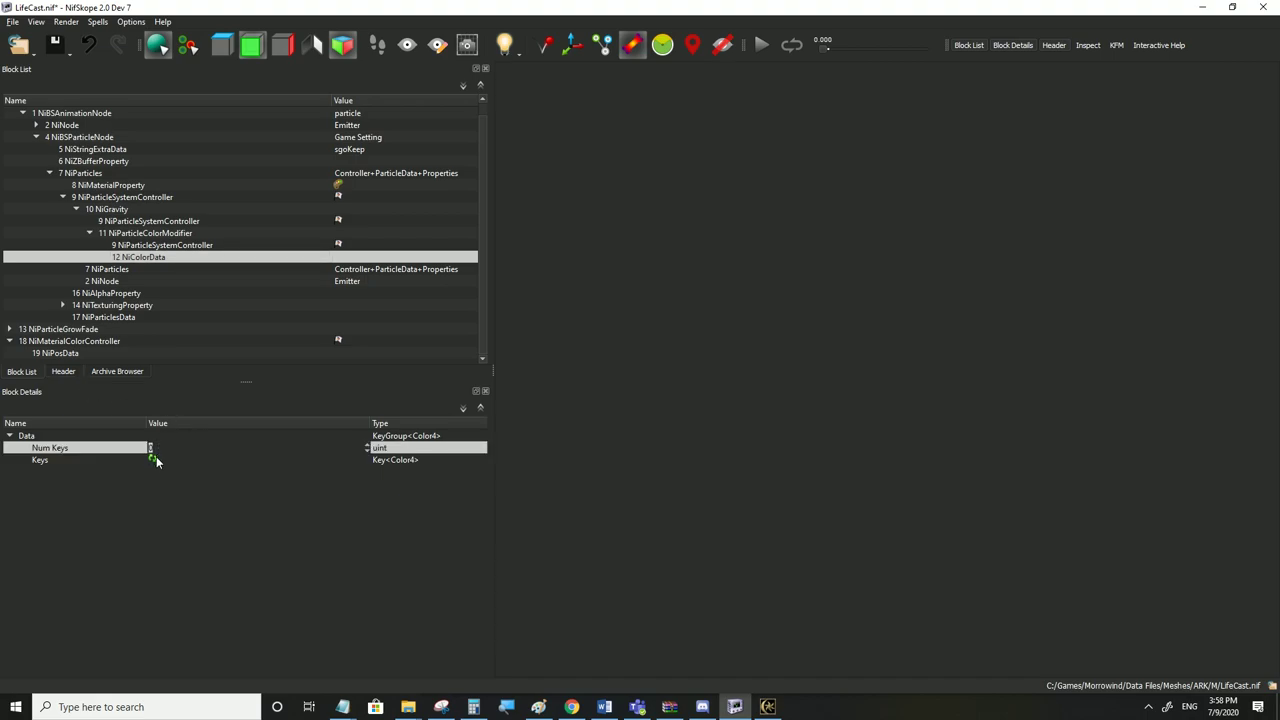
{"action": "type", "text": "5"}
{"action": "left_click", "coordinate": [153, 461]}
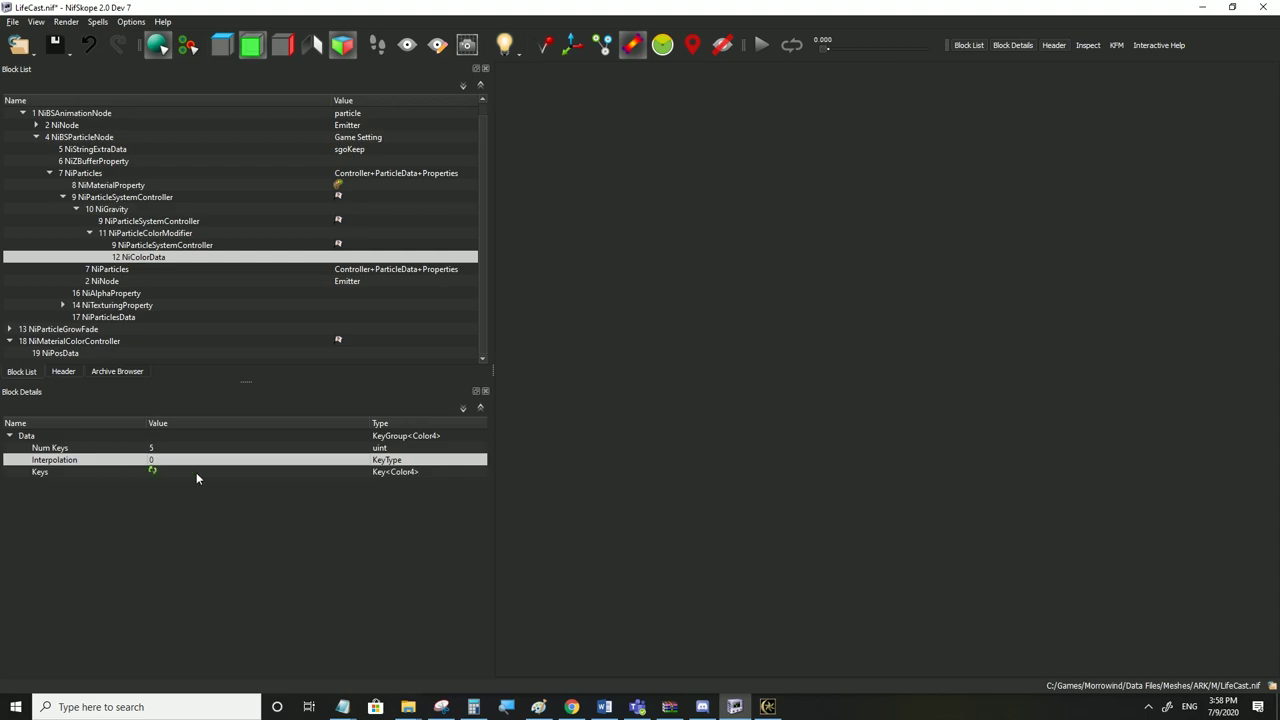
{"action": "double_click", "coordinate": [287, 463]}
{"action": "left_click", "coordinate": [263, 462]}
{"action": "left_click", "coordinate": [161, 472]}
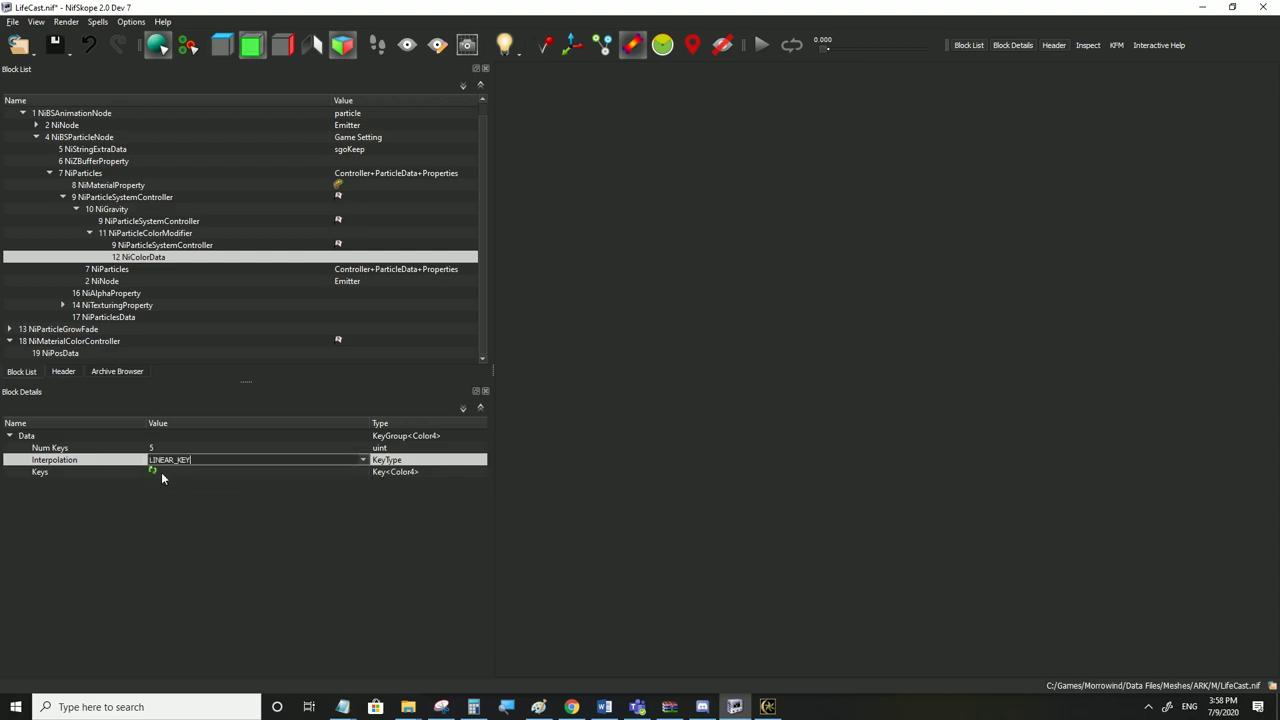
Expand the five colour keys to show each key's time and value
{"action": "left_click", "coordinate": [153, 471]}
{"action": "left_click", "coordinate": [24, 472]}
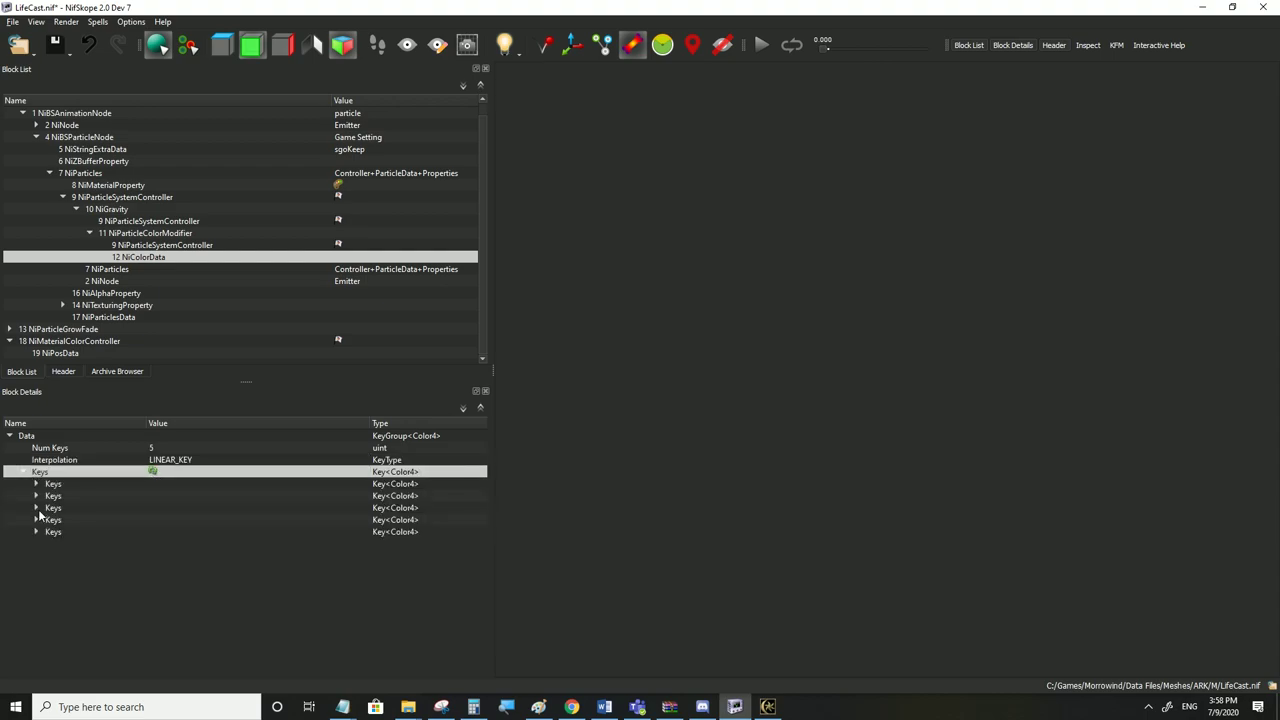
{"action": "left_click", "coordinate": [36, 532]}
{"action": "left_click", "coordinate": [36, 520]}
{"action": "left_click", "coordinate": [36, 508]}
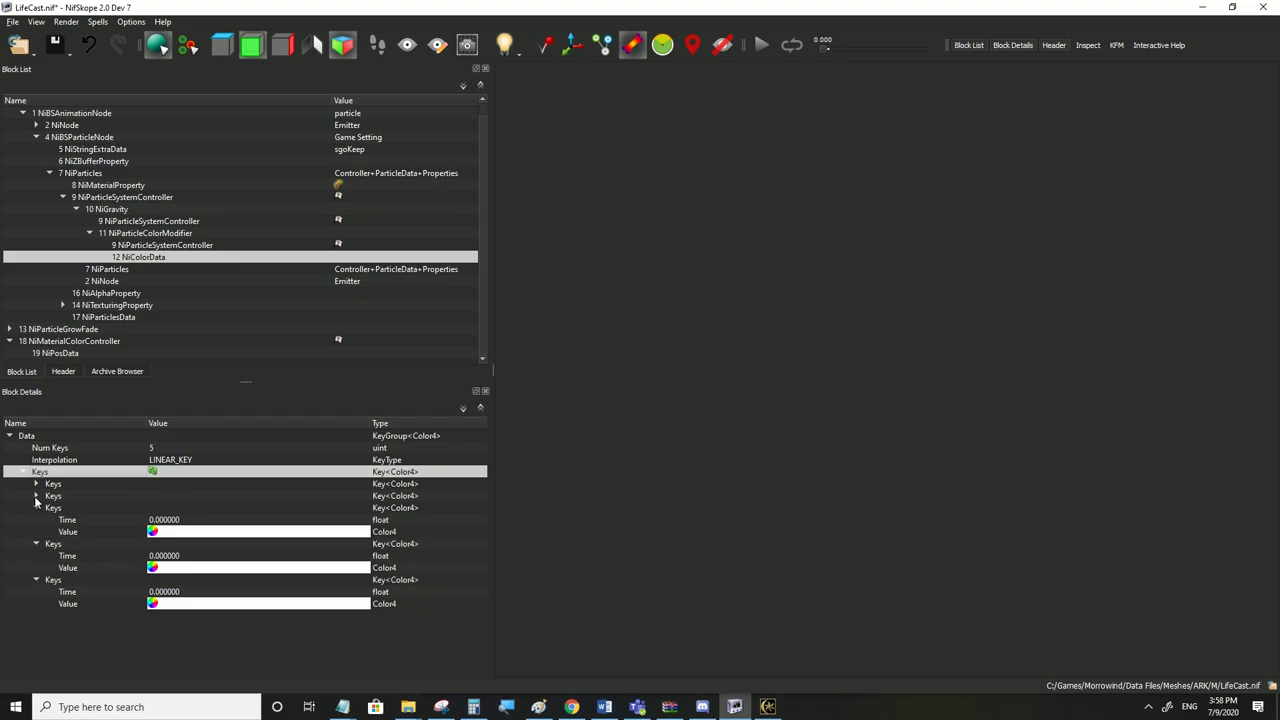
{"action": "left_click", "coordinate": [36, 496]}
{"action": "left_click", "coordinate": [36, 484]}
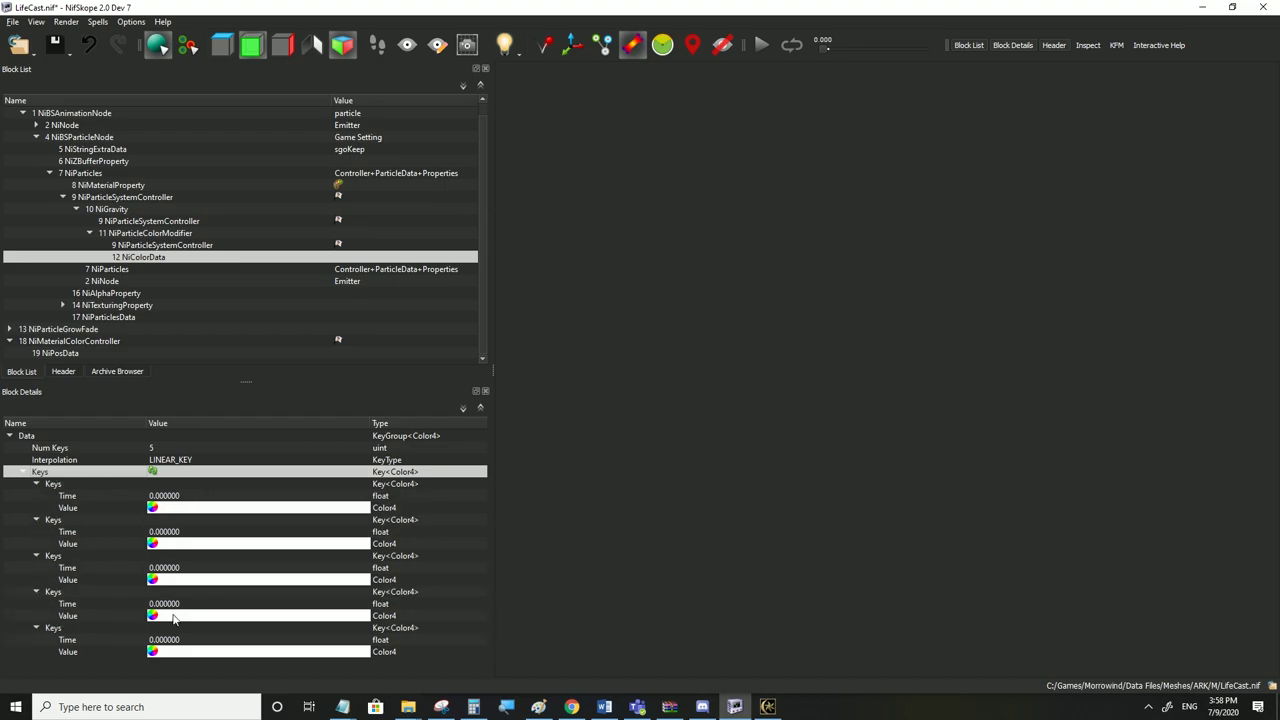
Inspect the NiMaterialColorController's NiPosData keys for reference
{"action": "left_click", "coordinate": [62, 354]}
{"action": "left_click", "coordinate": [69, 342]}
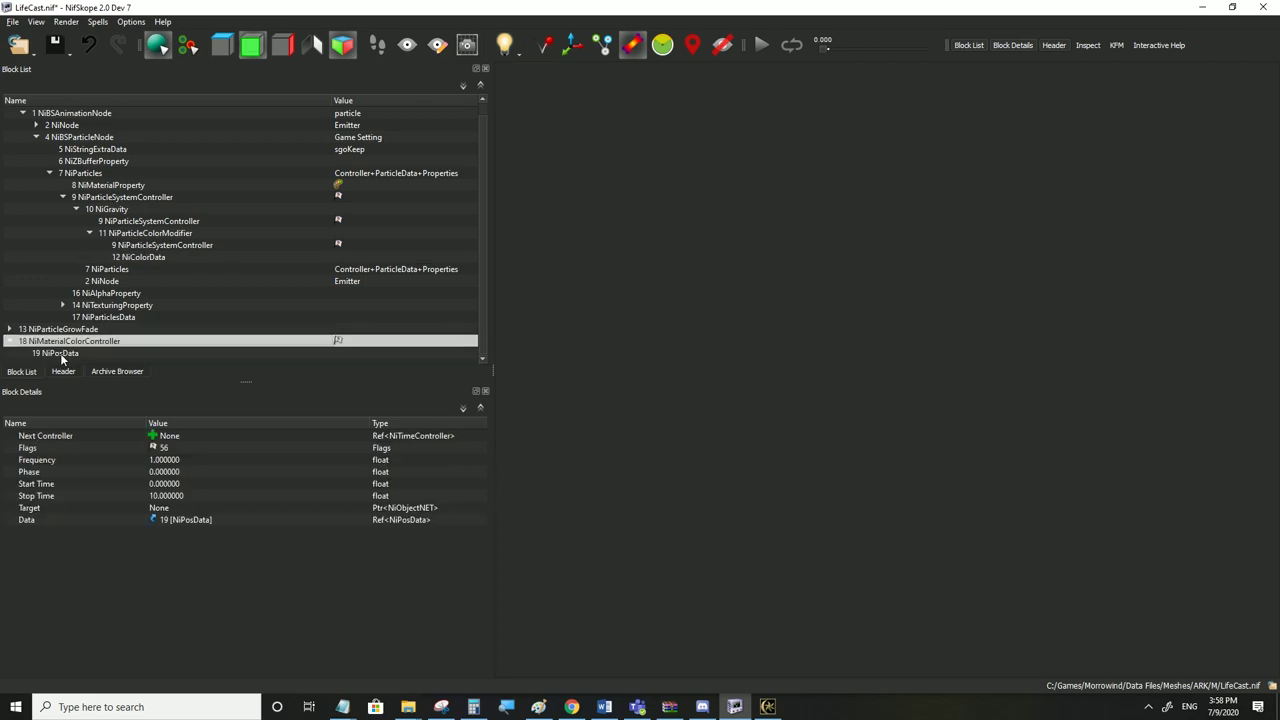
{"action": "left_click", "coordinate": [62, 352]}
{"action": "left_click", "coordinate": [62, 347]}
{"action": "left_click", "coordinate": [63, 353]}
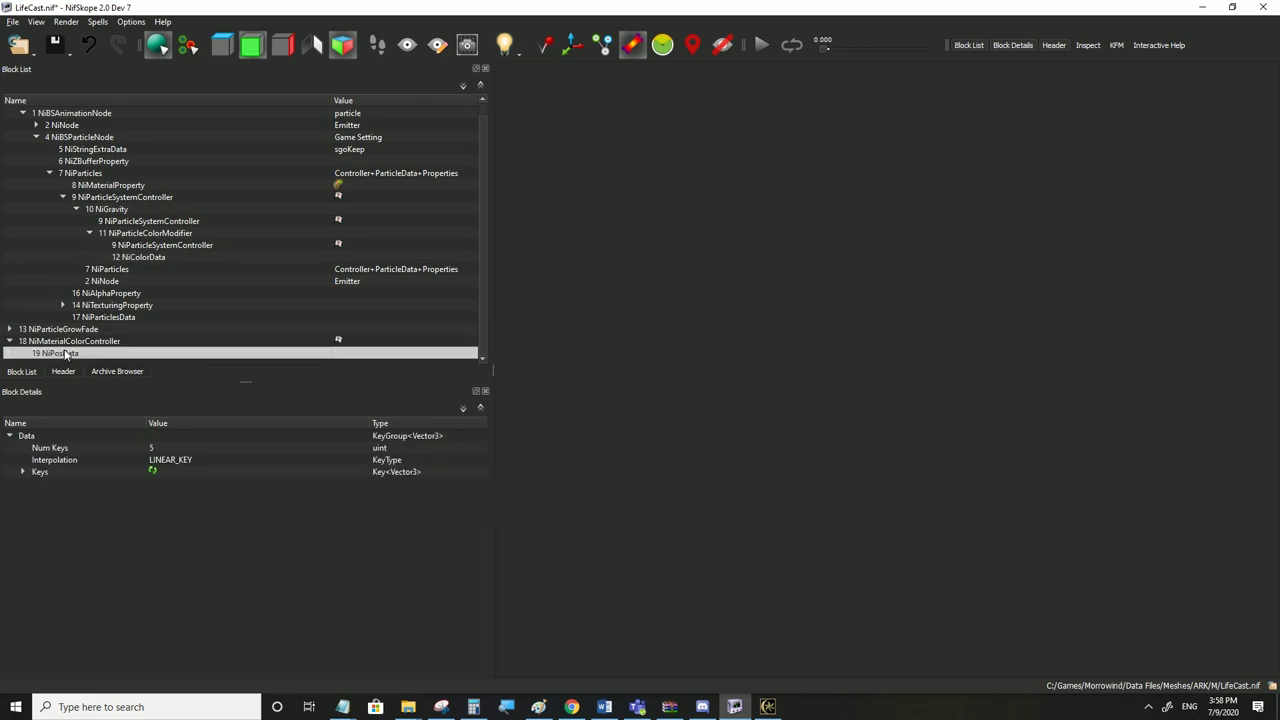
{"action": "left_click", "coordinate": [22, 472]}
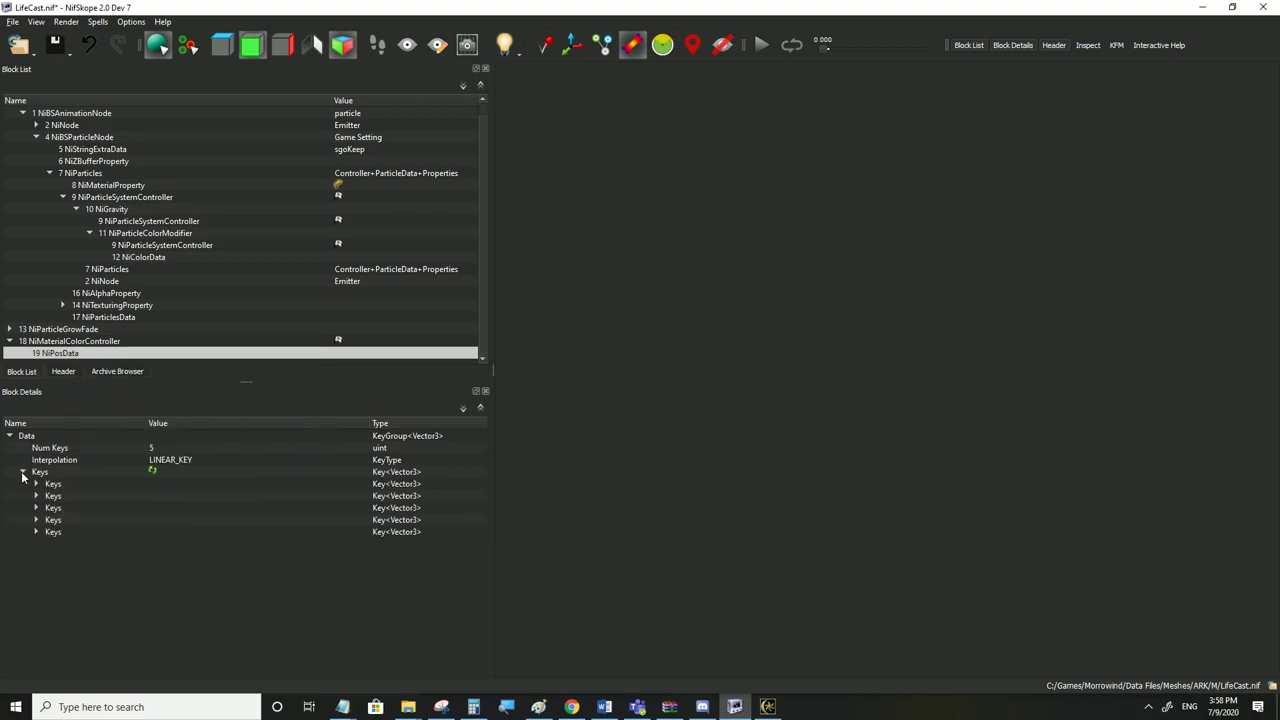
{"action": "left_click", "coordinate": [36, 508]}
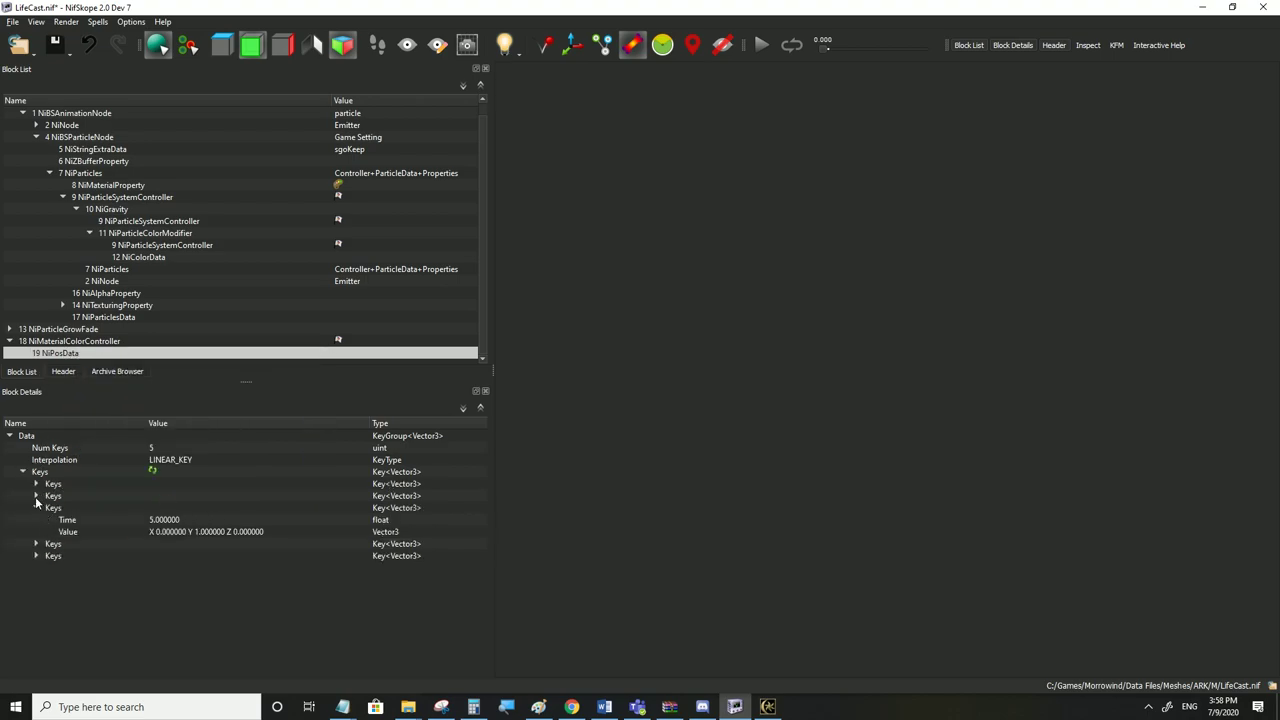
{"action": "left_click", "coordinate": [36, 496]}
{"action": "left_click", "coordinate": [36, 484]}
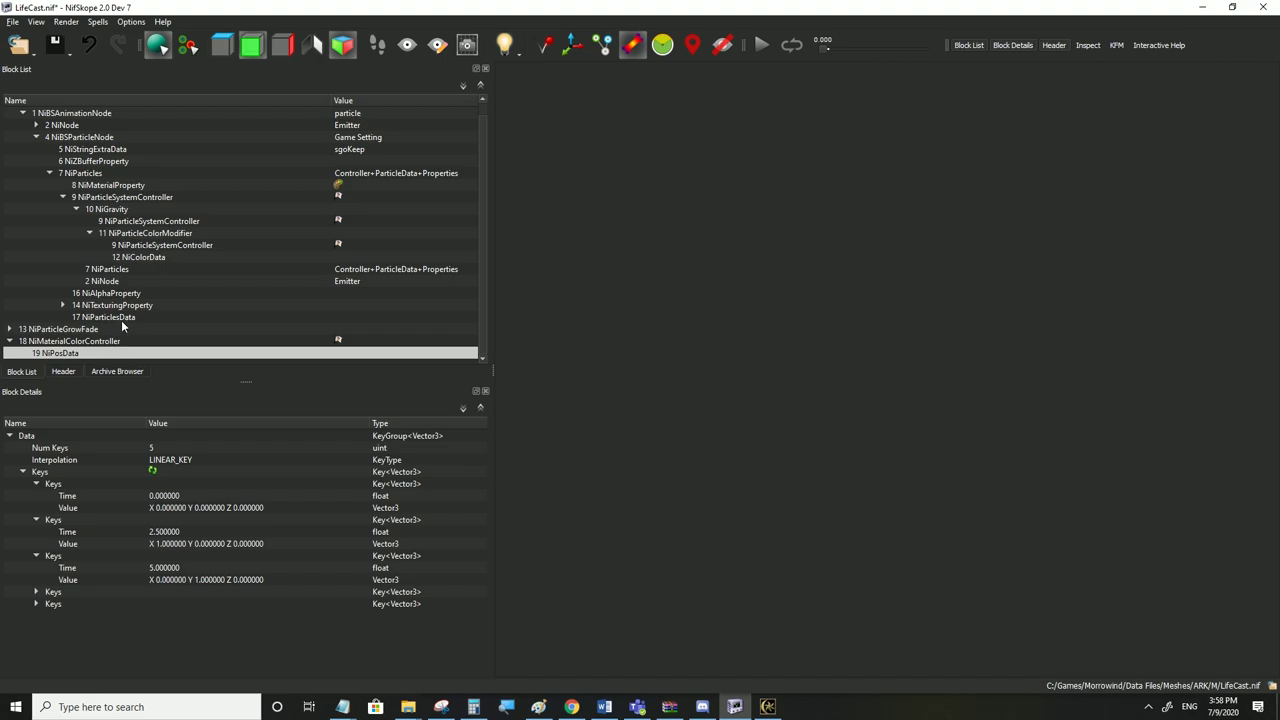
Make the first colour key white, then show the material's #170061 colours
{"action": "left_click", "coordinate": [145, 258]}
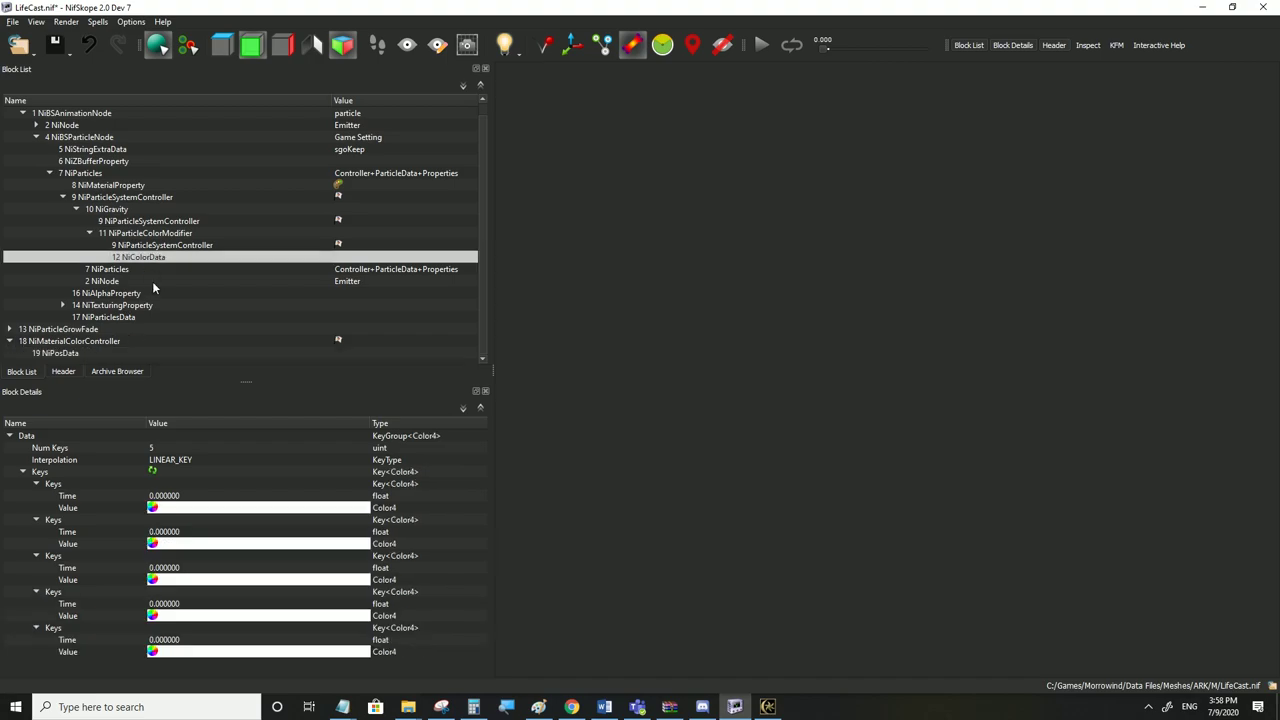
{"action": "left_click", "coordinate": [152, 508]}
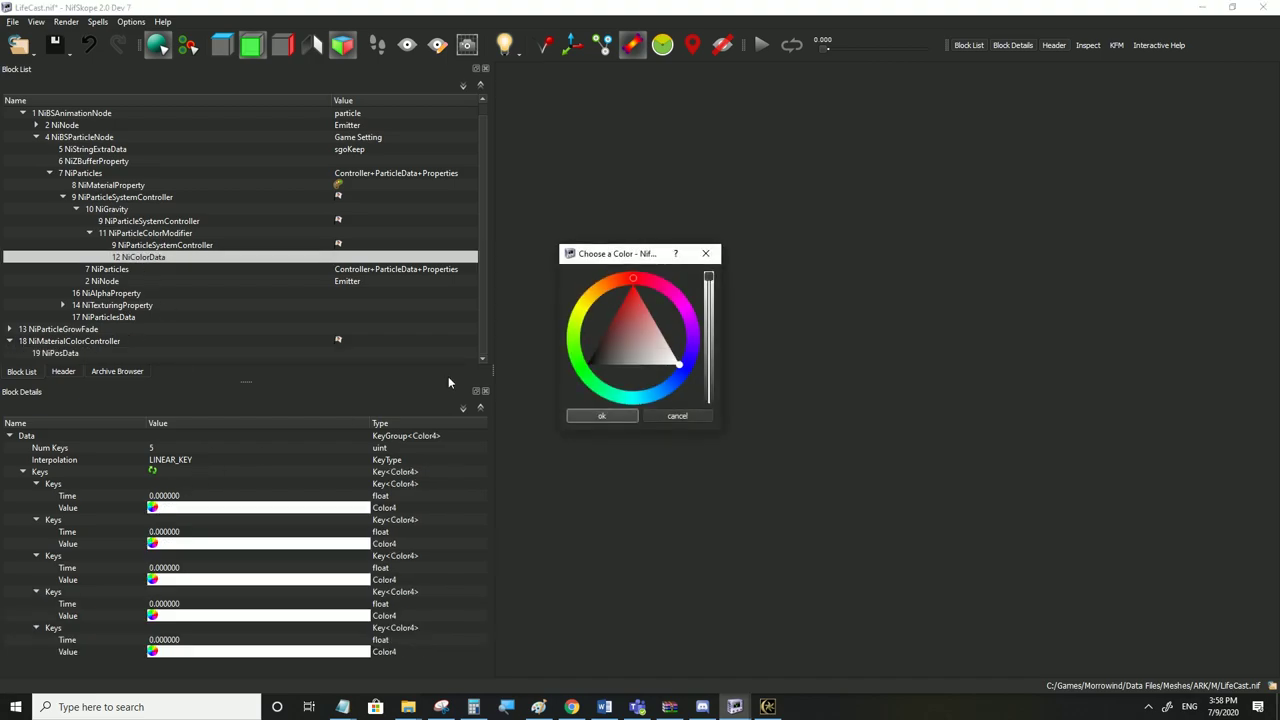
{"action": "left_click", "coordinate": [603, 417]}
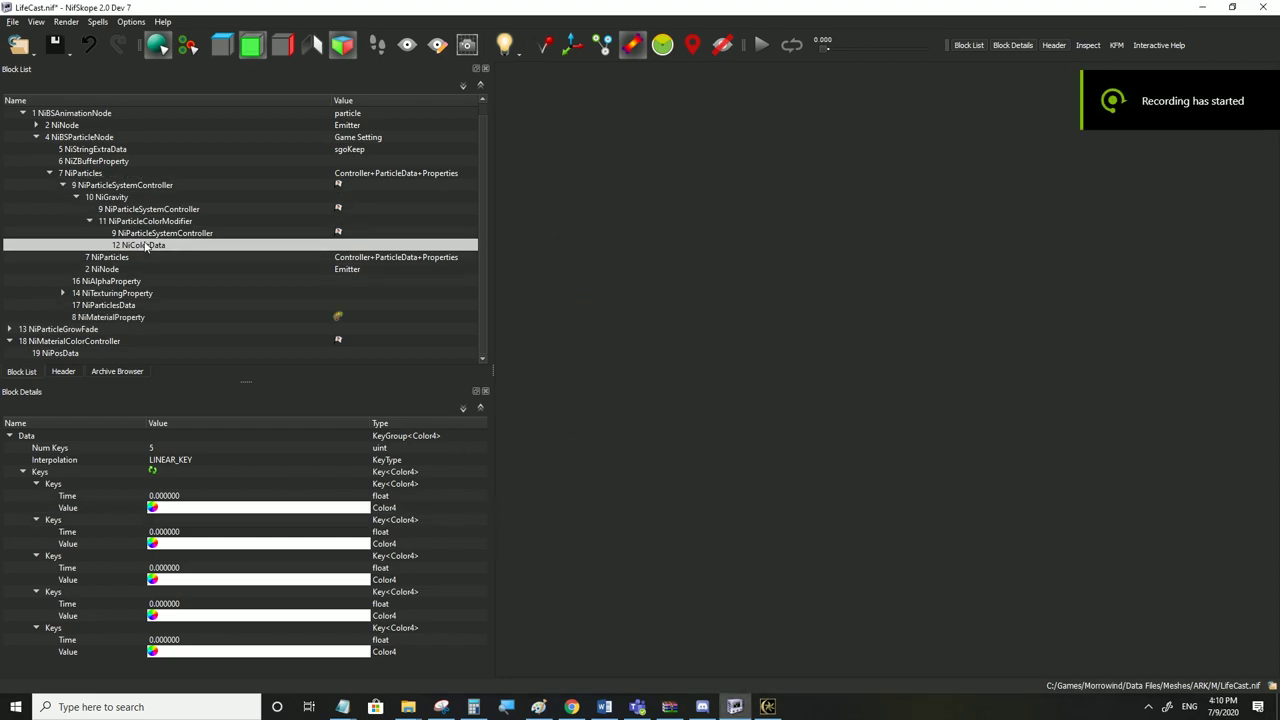
{"action": "left_click", "coordinate": [140, 221]}
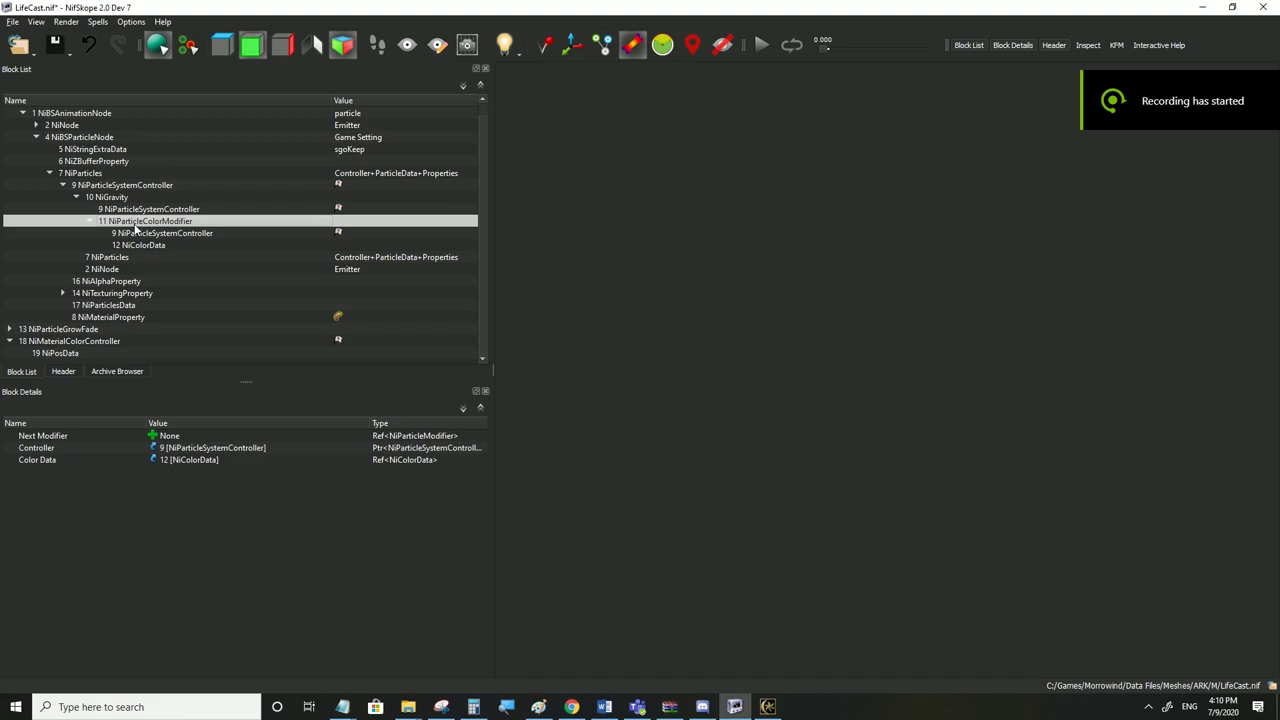
{"action": "left_click", "coordinate": [105, 318]}
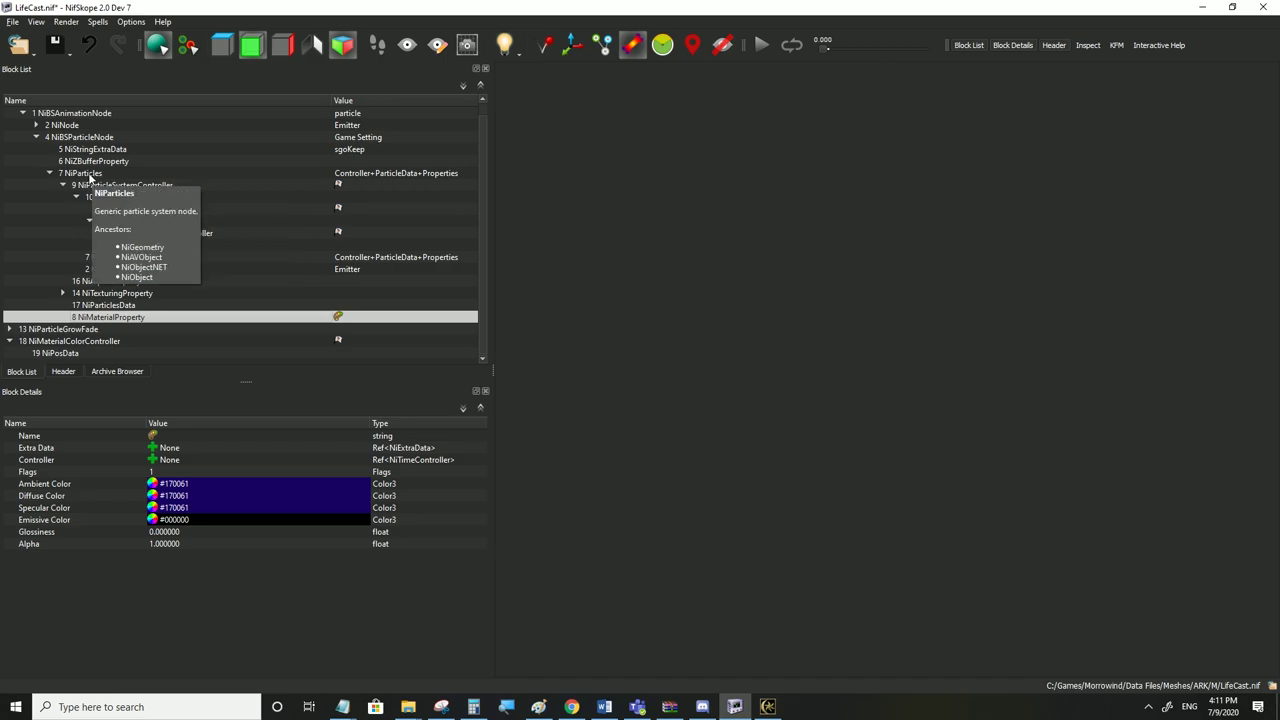
Clear the NiParticles' third property reference so NiMaterialProperty 8 becomes None
{"action": "left_click", "coordinate": [89, 175]}
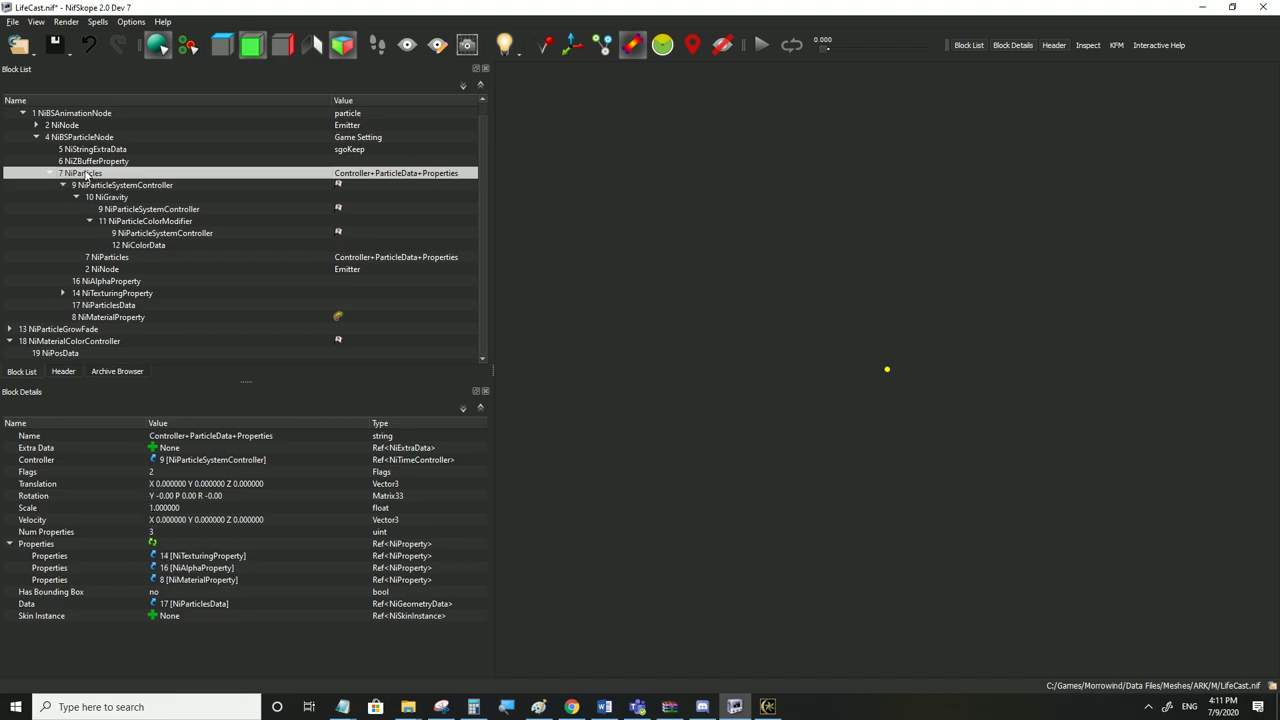
{"action": "left_click", "coordinate": [10, 543]}
{"action": "left_click", "coordinate": [10, 543]}
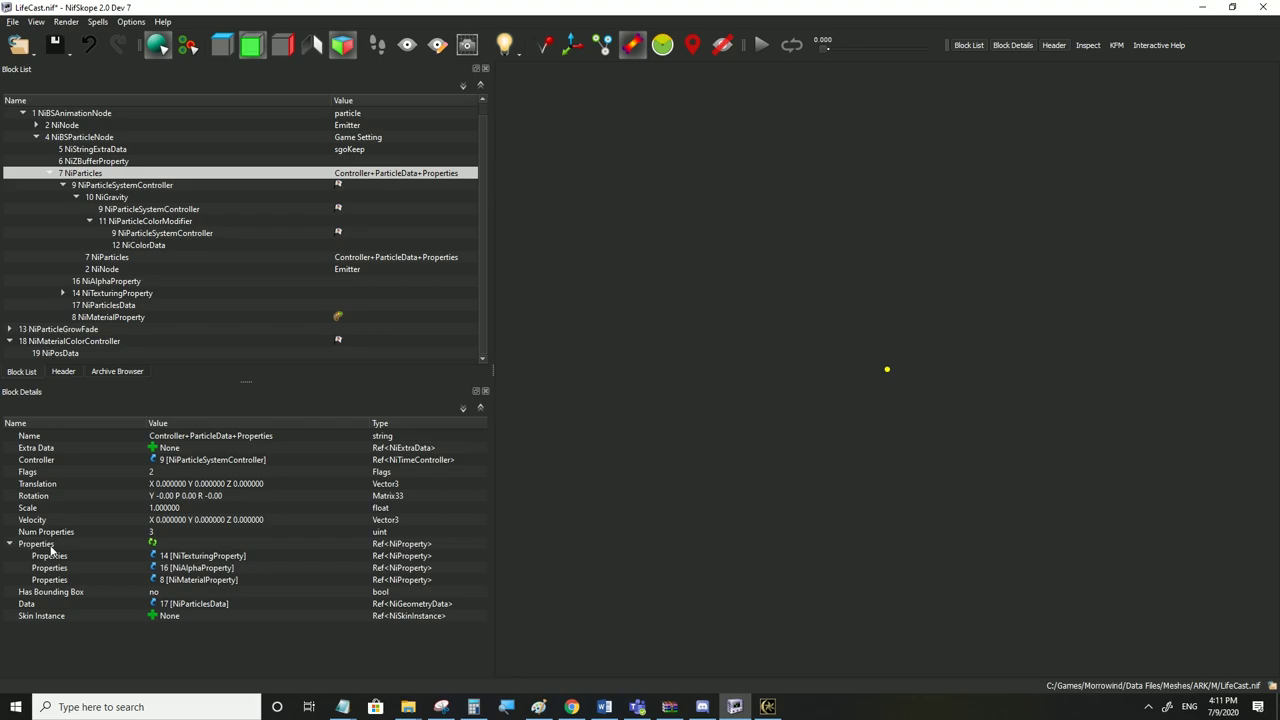
{"action": "double_click", "coordinate": [184, 580]}
{"action": "key", "text": "BackSpace"}
{"action": "left_click", "coordinate": [184, 568]}
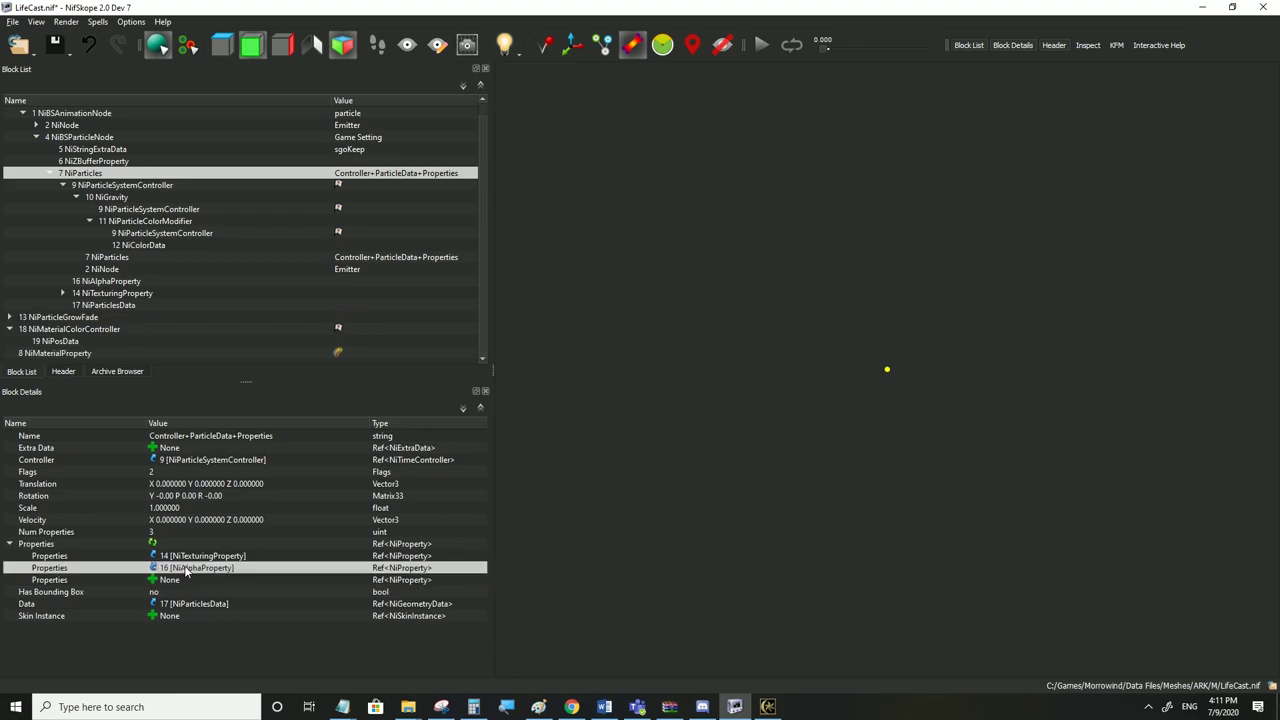
Inspect the particle data, controller and colour modifier, checking Has Vertex Colors
{"action": "left_click", "coordinate": [101, 307]}
{"action": "left_click", "coordinate": [142, 233]}
{"action": "left_click", "coordinate": [144, 223]}
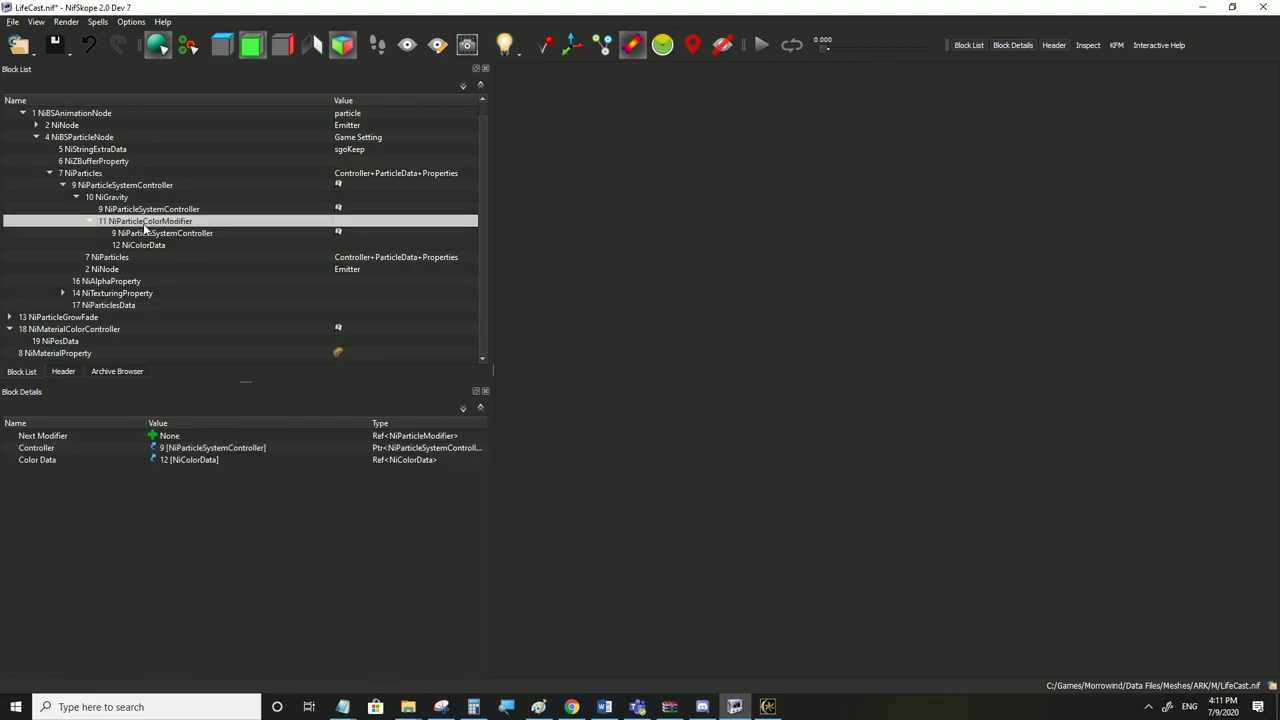
{"action": "left_click", "coordinate": [102, 307]}
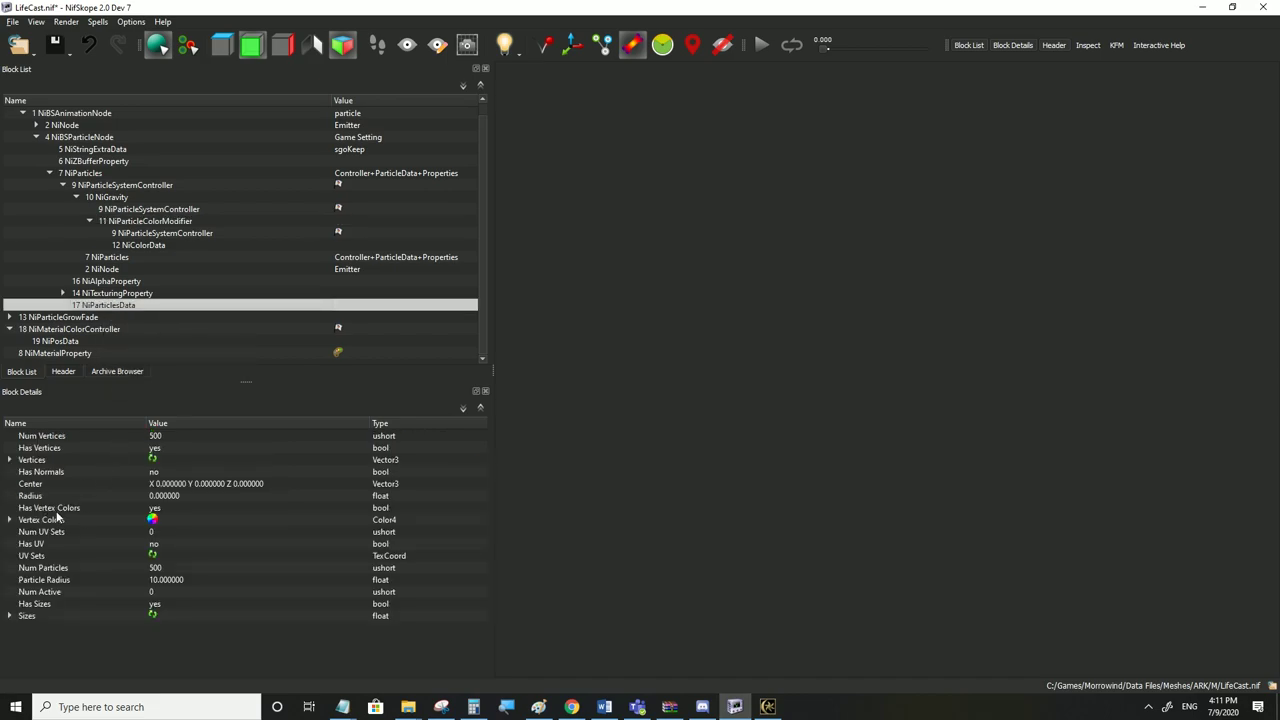
{"action": "left_click", "coordinate": [168, 507]}
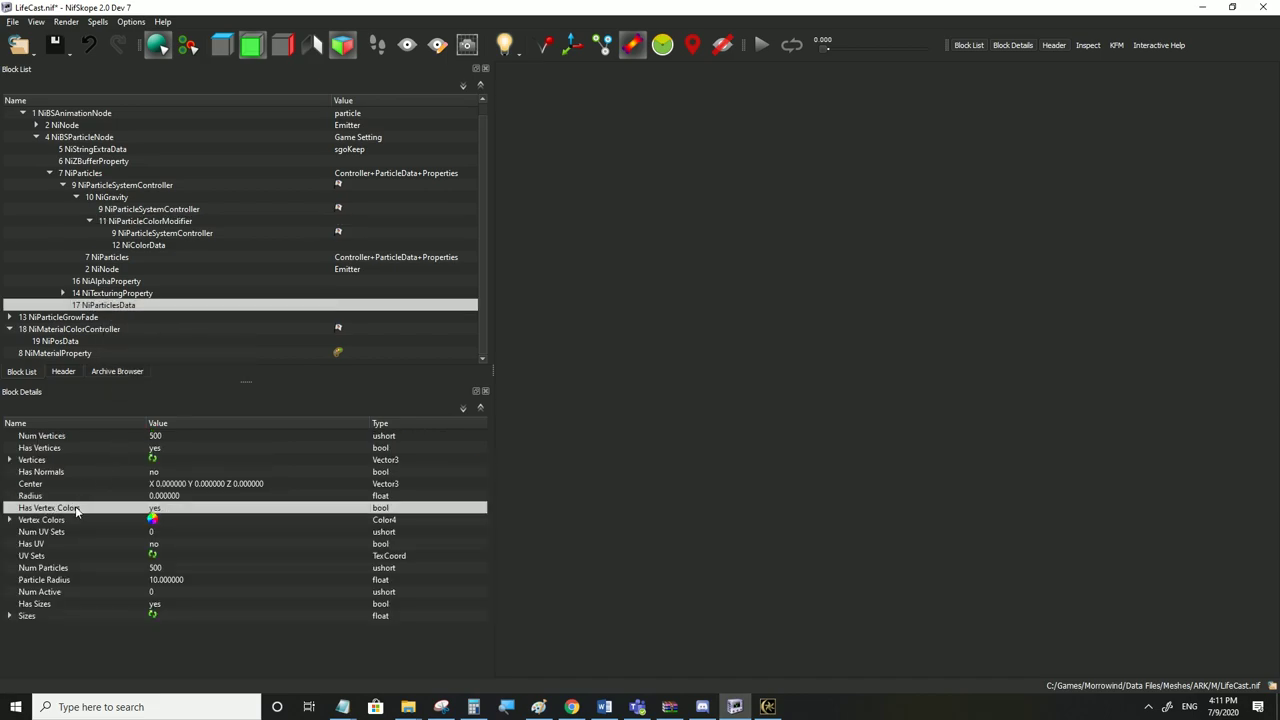
{"action": "left_click", "coordinate": [145, 246]}
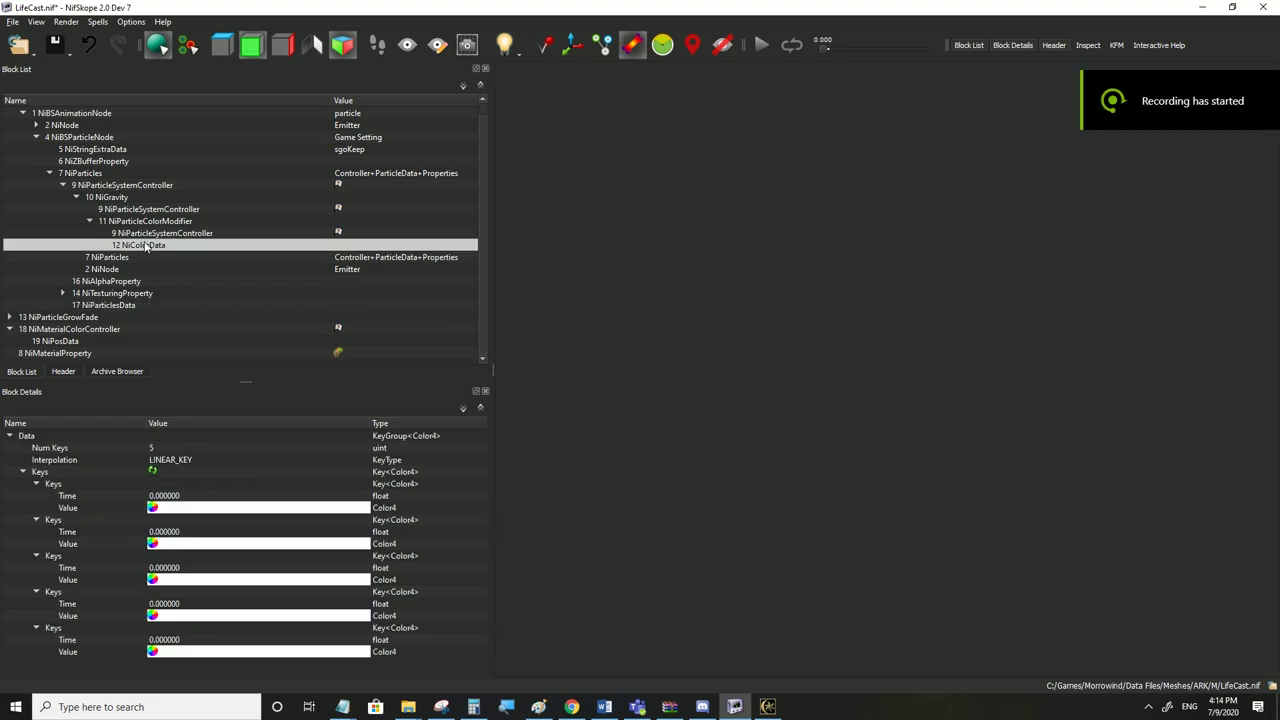
{"action": "left_click", "coordinate": [140, 221]}
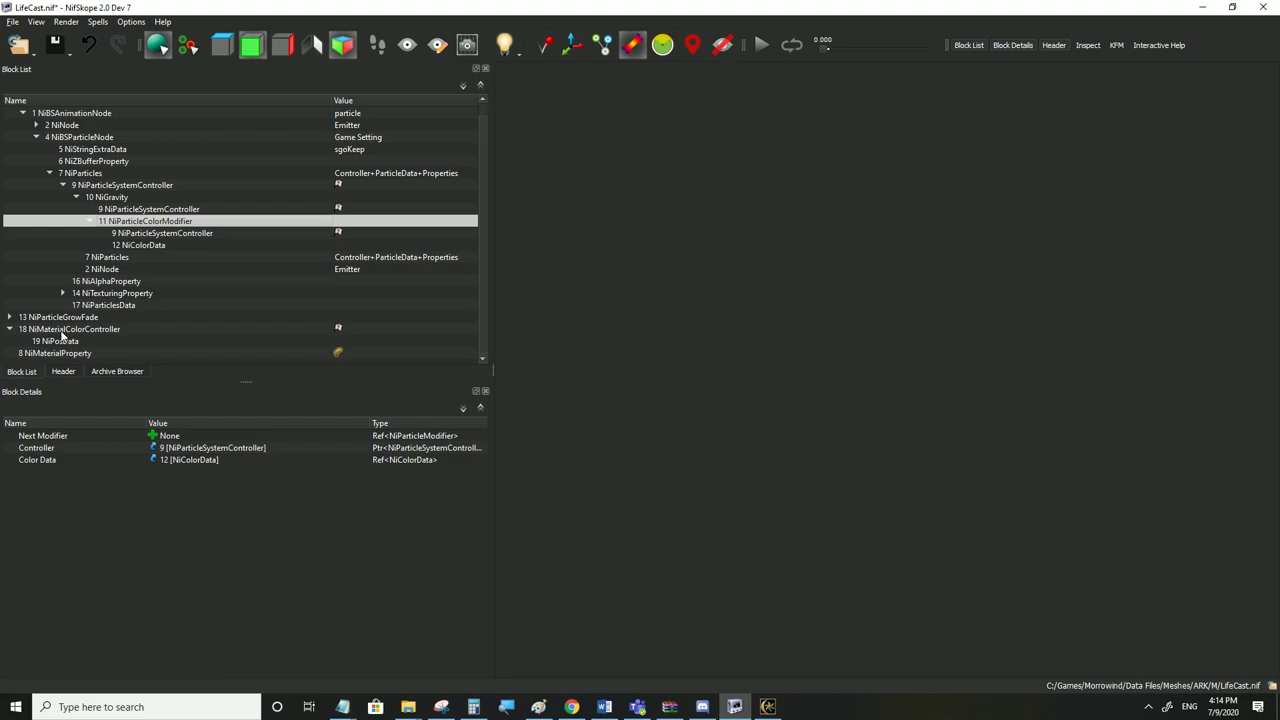
{"action": "left_click", "coordinate": [70, 329]}
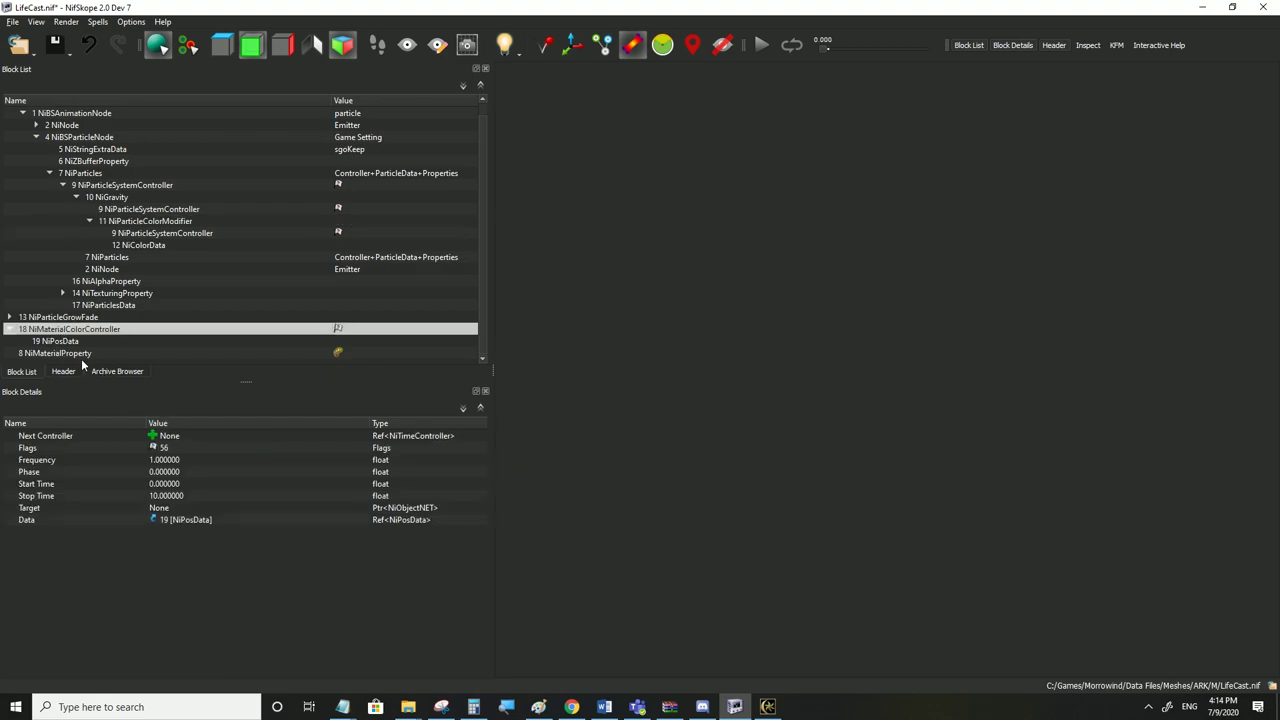
{"action": "left_click", "coordinate": [165, 485]}
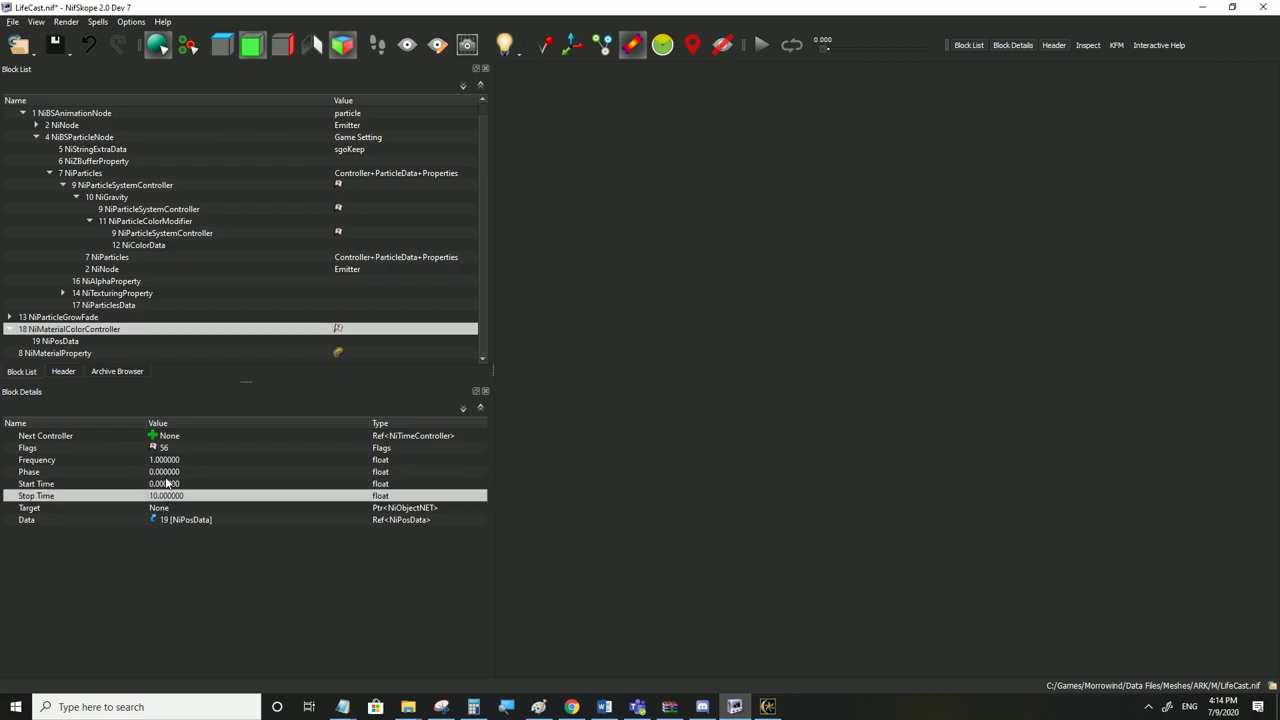
{"action": "left_click", "coordinate": [174, 472]}
{"action": "left_click", "coordinate": [171, 461]}
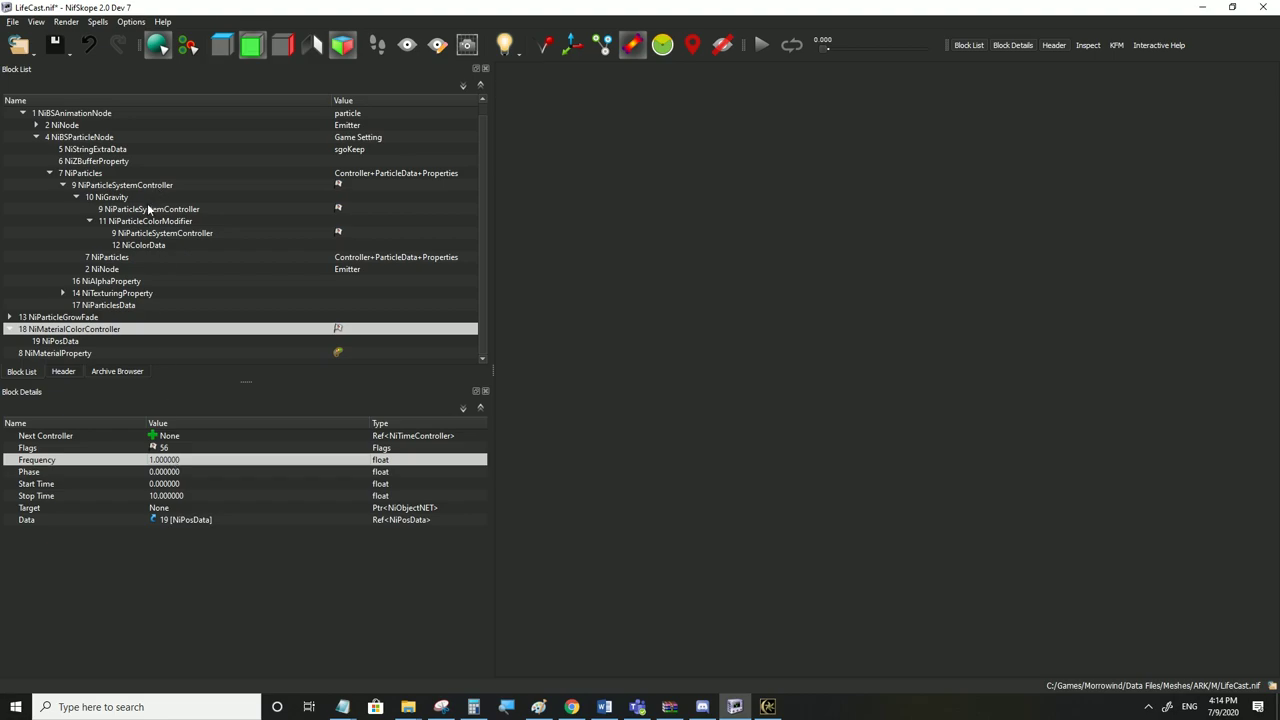
{"action": "left_click", "coordinate": [147, 221]}
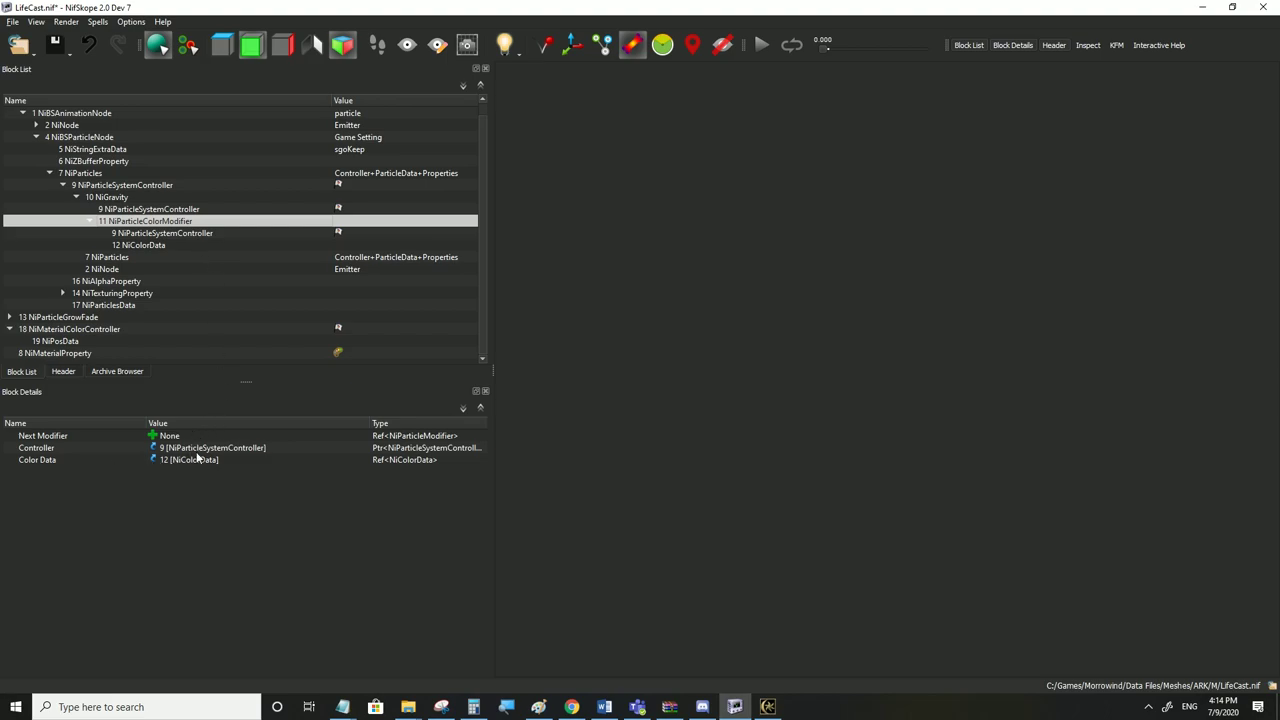
{"action": "left_click", "coordinate": [64, 330]}
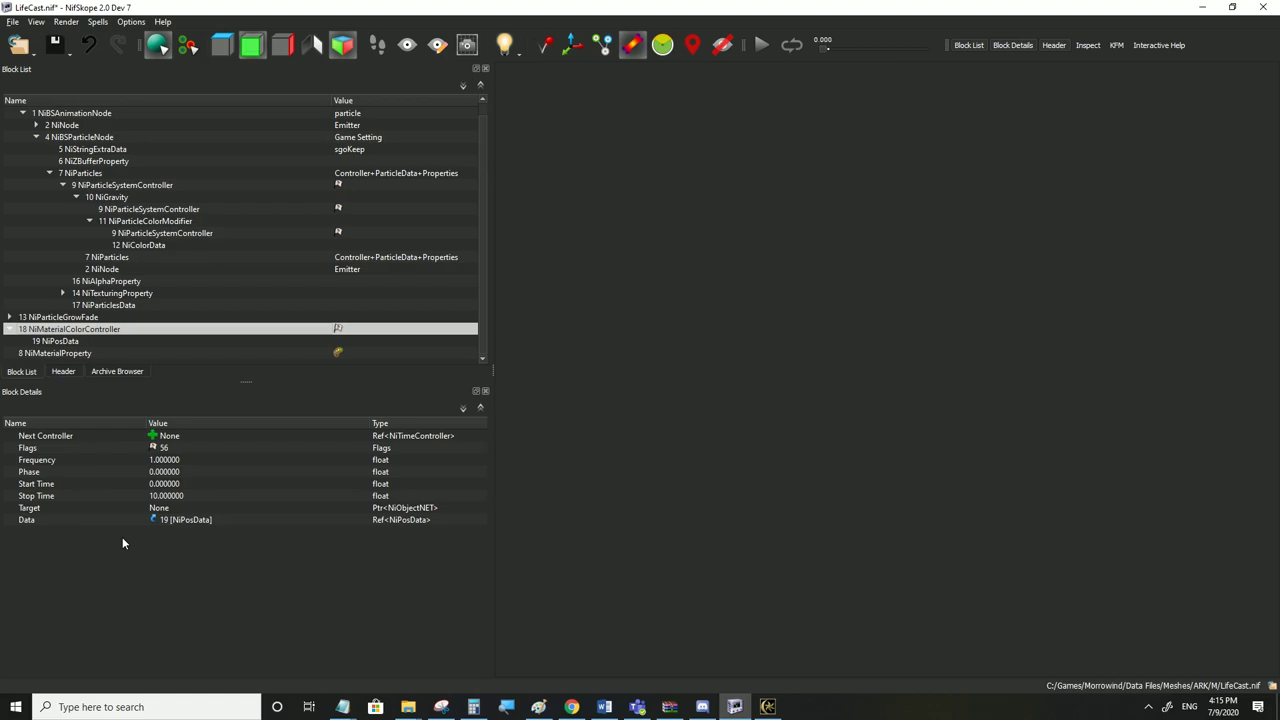
{"action": "left_click", "coordinate": [167, 492]}
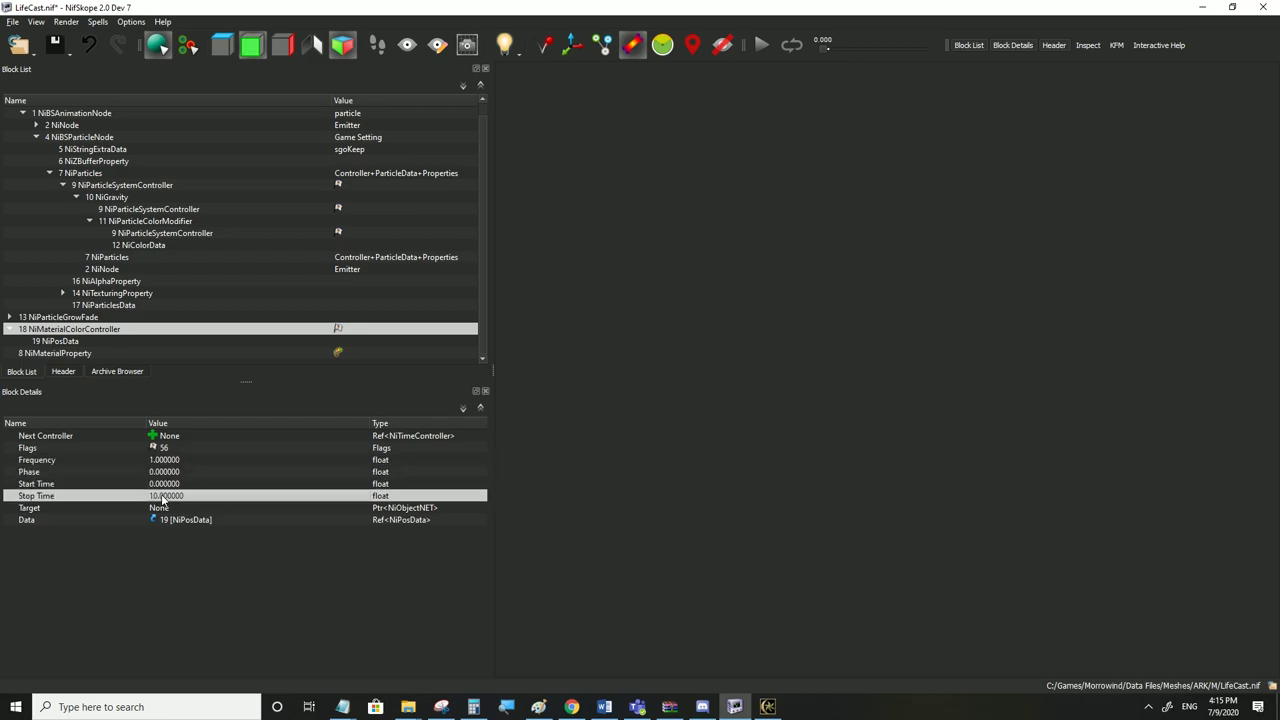
{"action": "left_click", "coordinate": [131, 210]}
{"action": "left_click", "coordinate": [134, 222]}
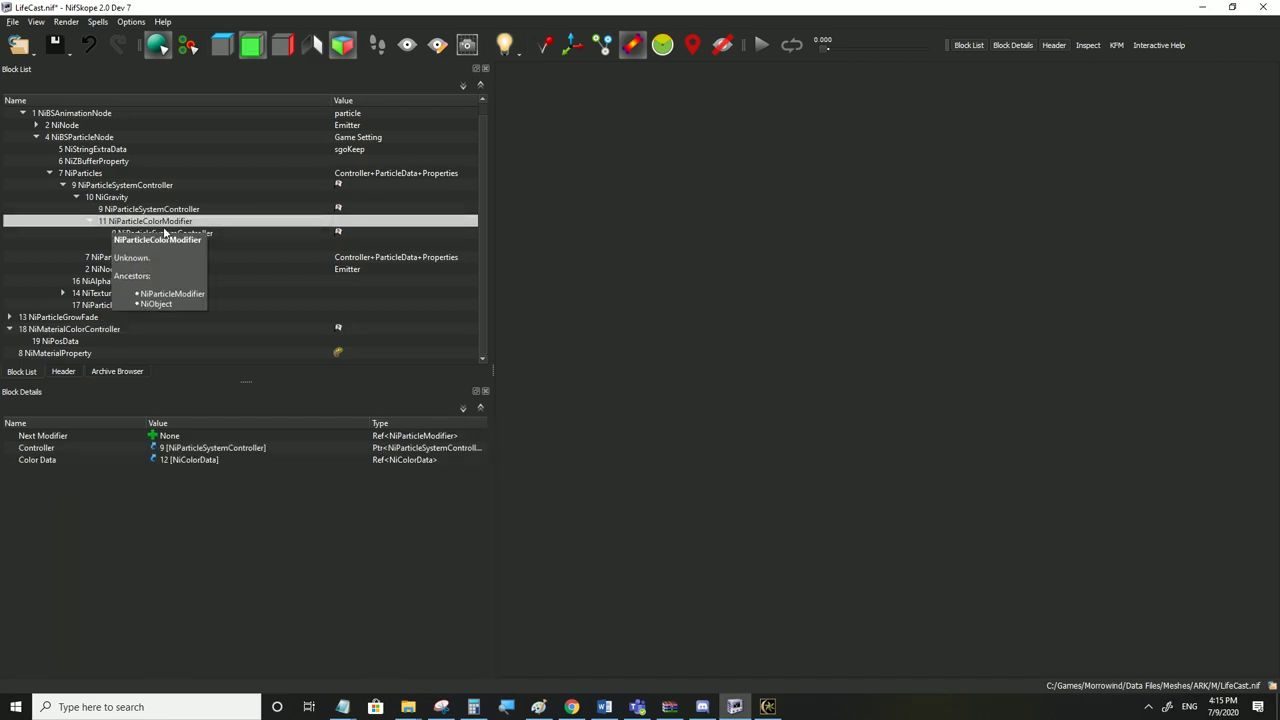
{"action": "mouse_move", "coordinate": [175, 212]}
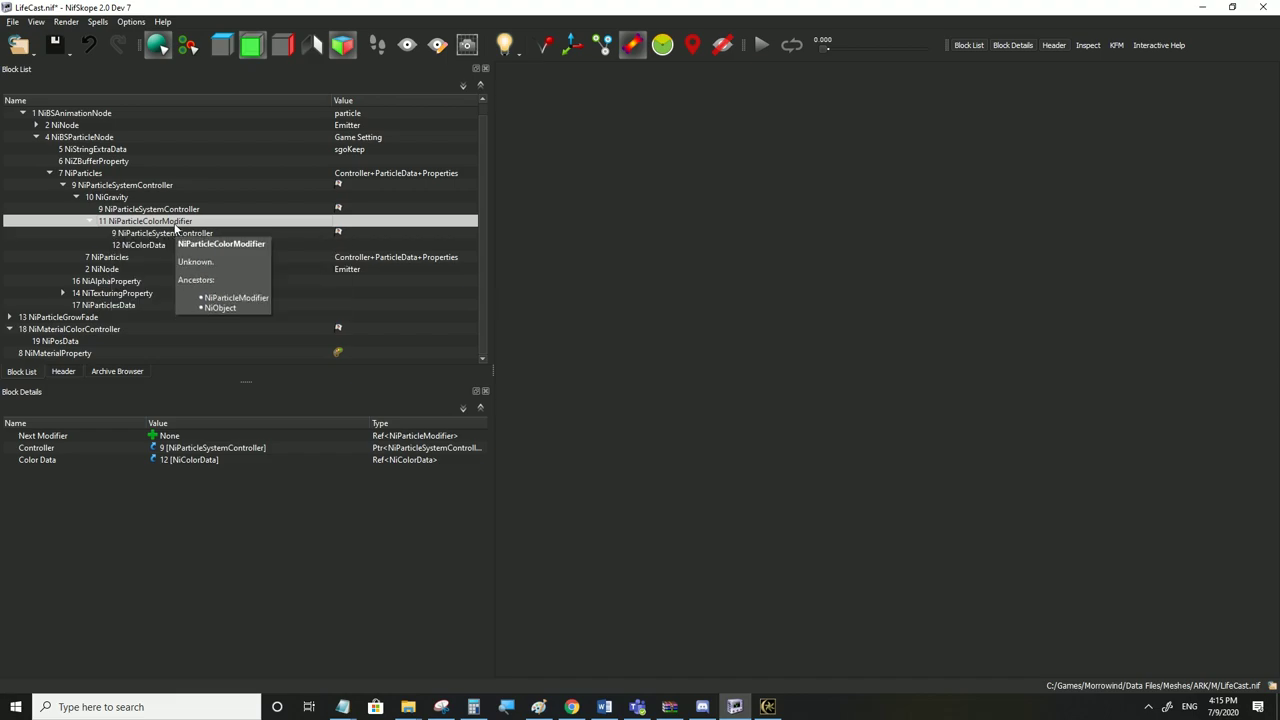
{"action": "mouse_move", "coordinate": [121, 214]}
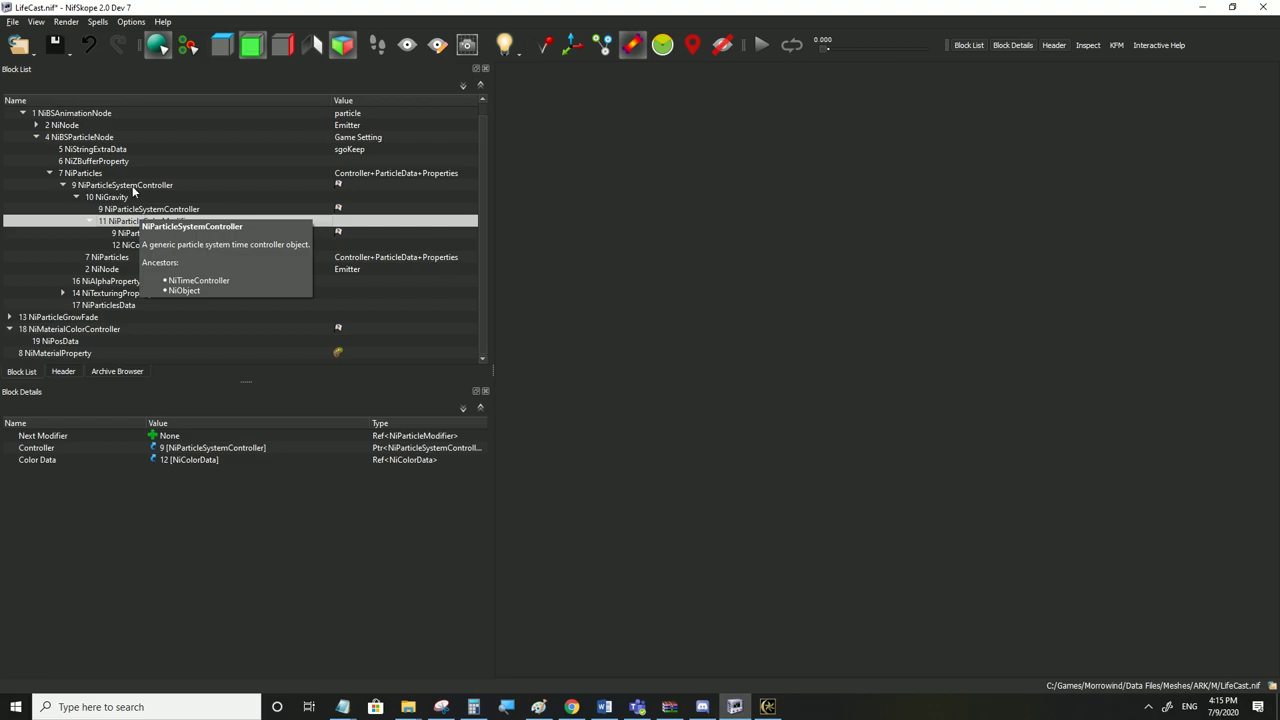
{"action": "left_click", "coordinate": [133, 187]}
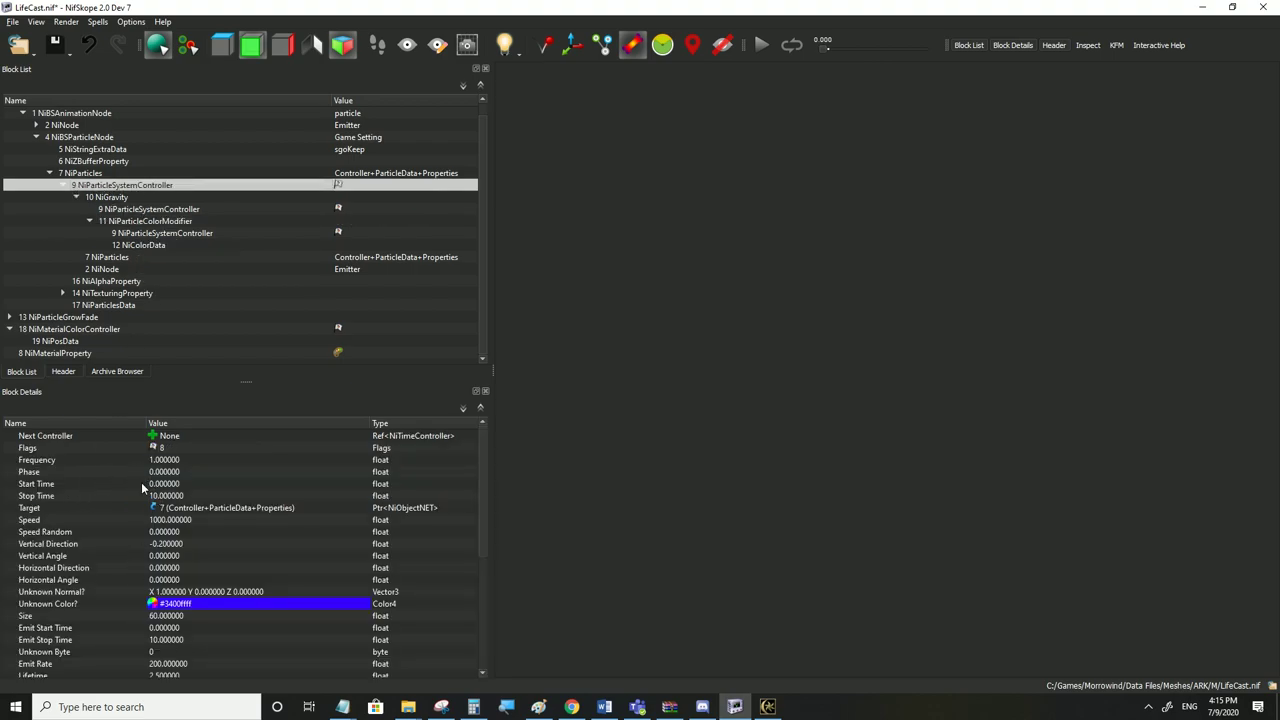
{"action": "left_click", "coordinate": [115, 222]}
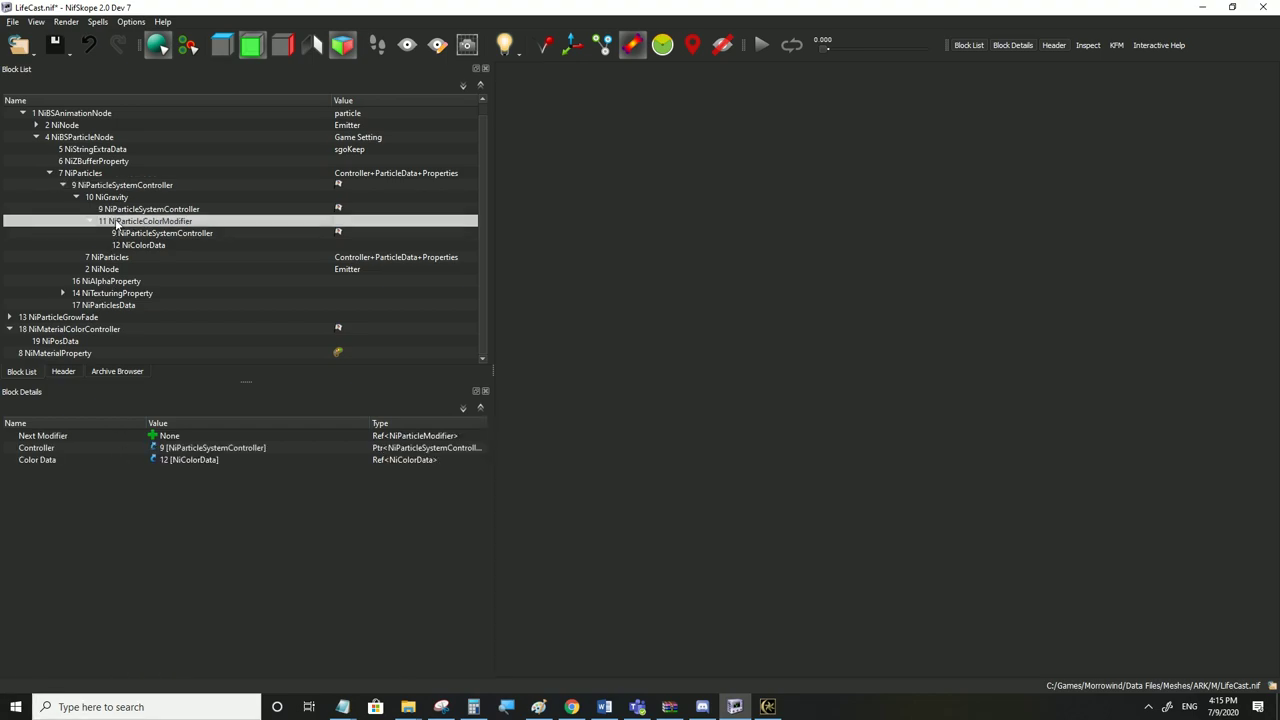
{"action": "left_click", "coordinate": [110, 189]}
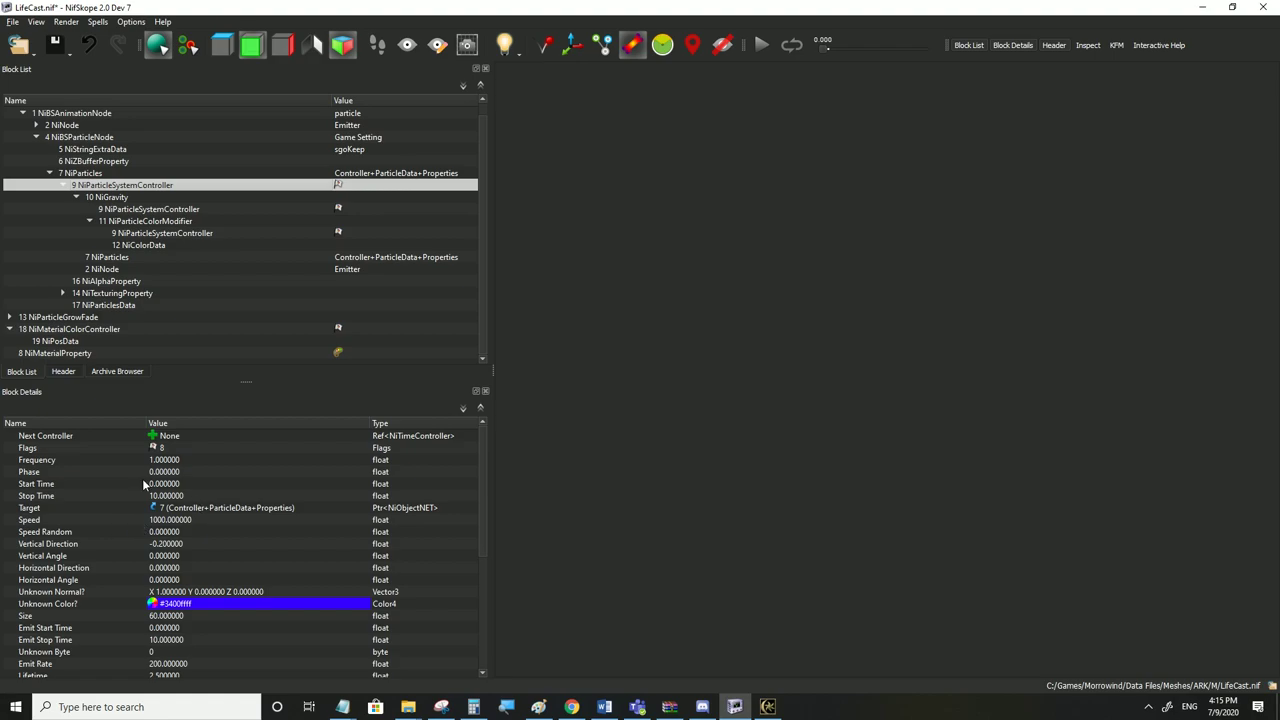
{"action": "scroll", "coordinate": [178, 512], "scroll_direction": "down", "scroll_amount": 2}
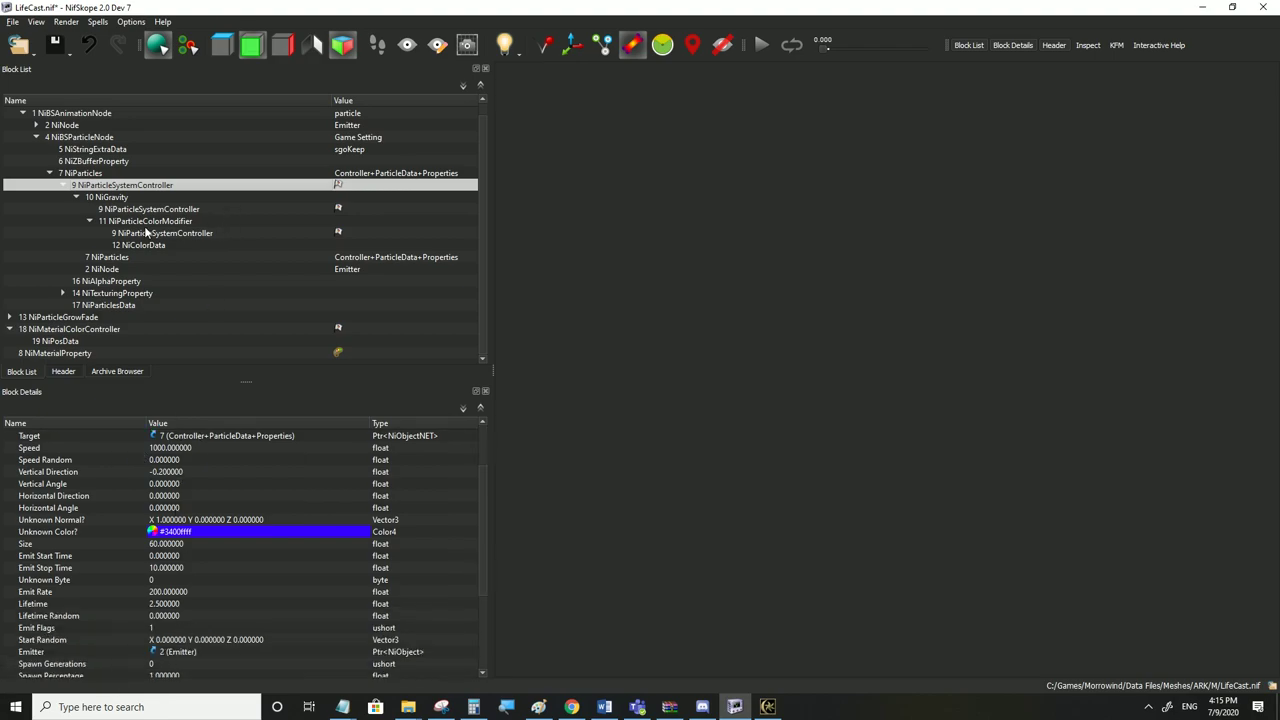
{"action": "left_click", "coordinate": [146, 221]}
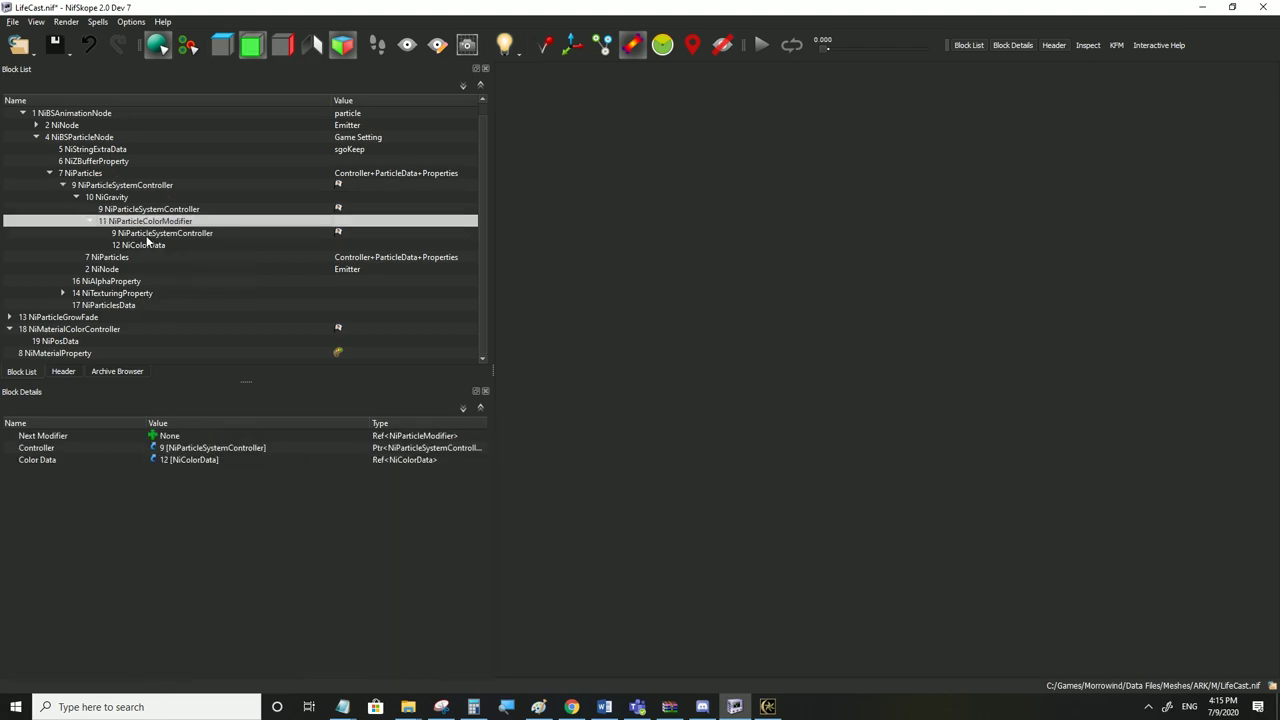
{"action": "left_click", "coordinate": [146, 245]}
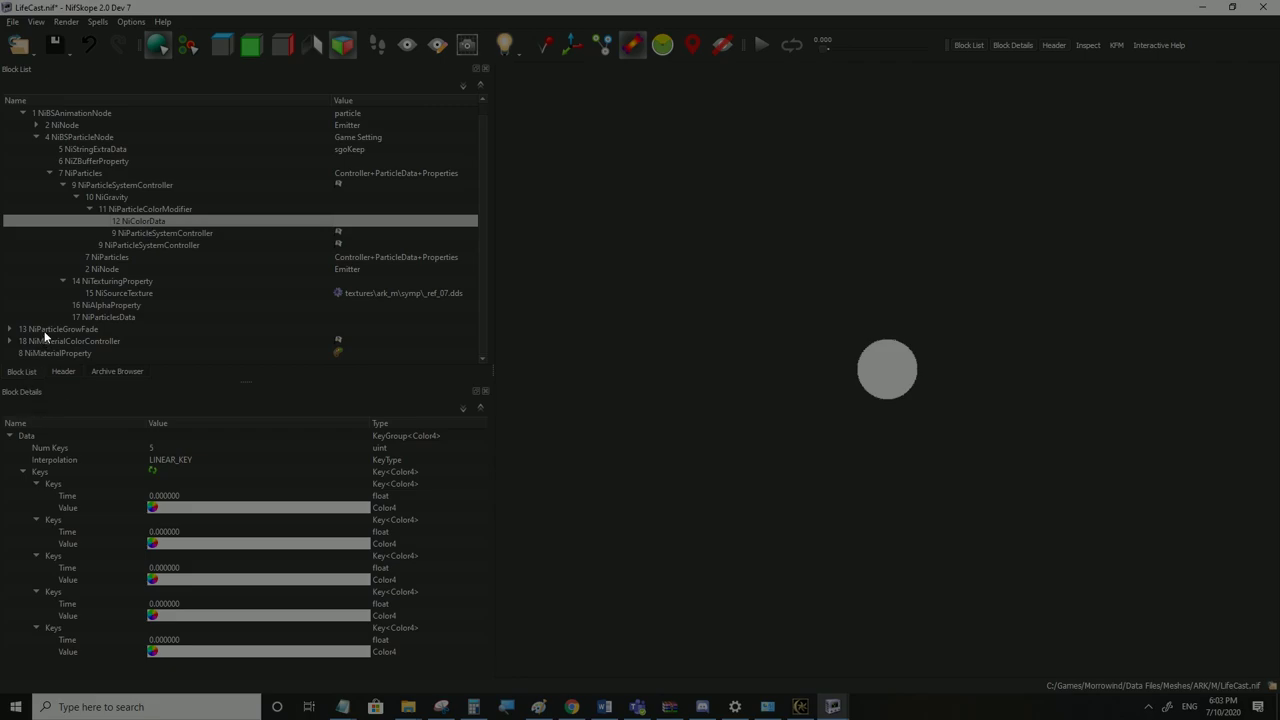
Review the grow-fade and particle controller settings, then return to the colour keys
{"action": "left_click", "coordinate": [44, 330]}
{"action": "left_click", "coordinate": [146, 221]}
{"action": "left_click", "coordinate": [129, 187]}
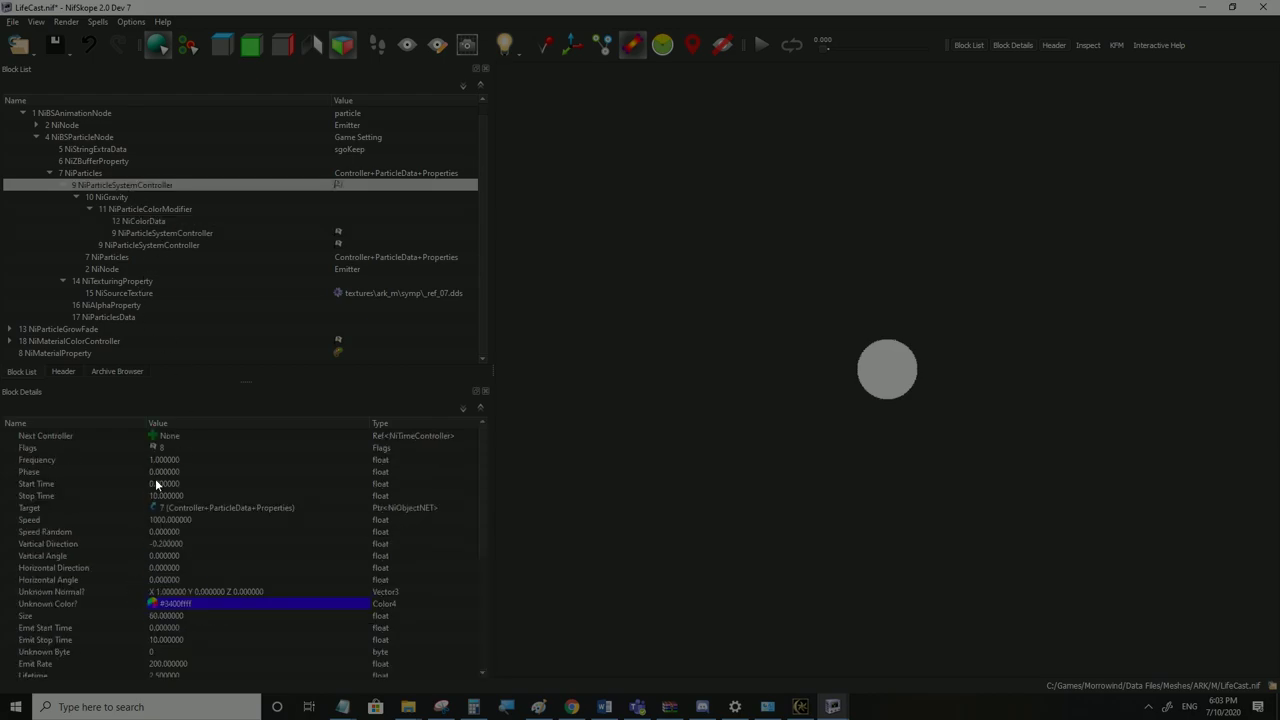
{"action": "left_click", "coordinate": [140, 221]}
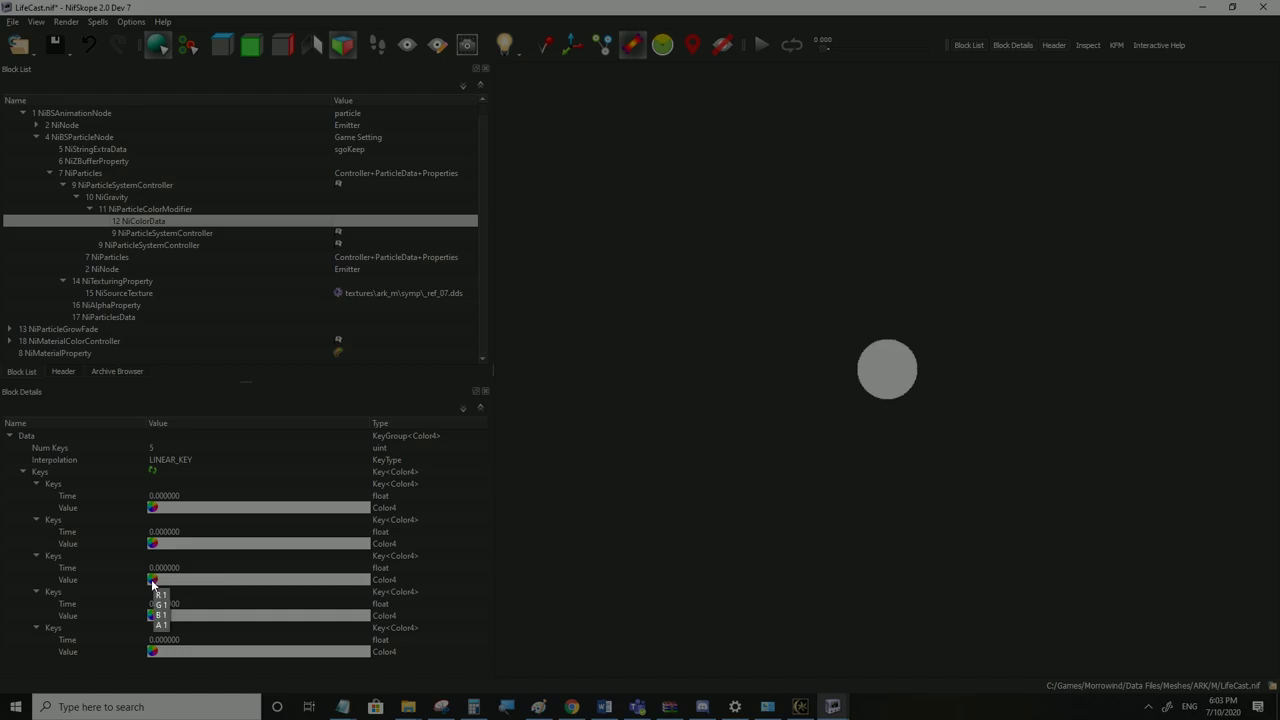
{"action": "left_click", "coordinate": [166, 533]}
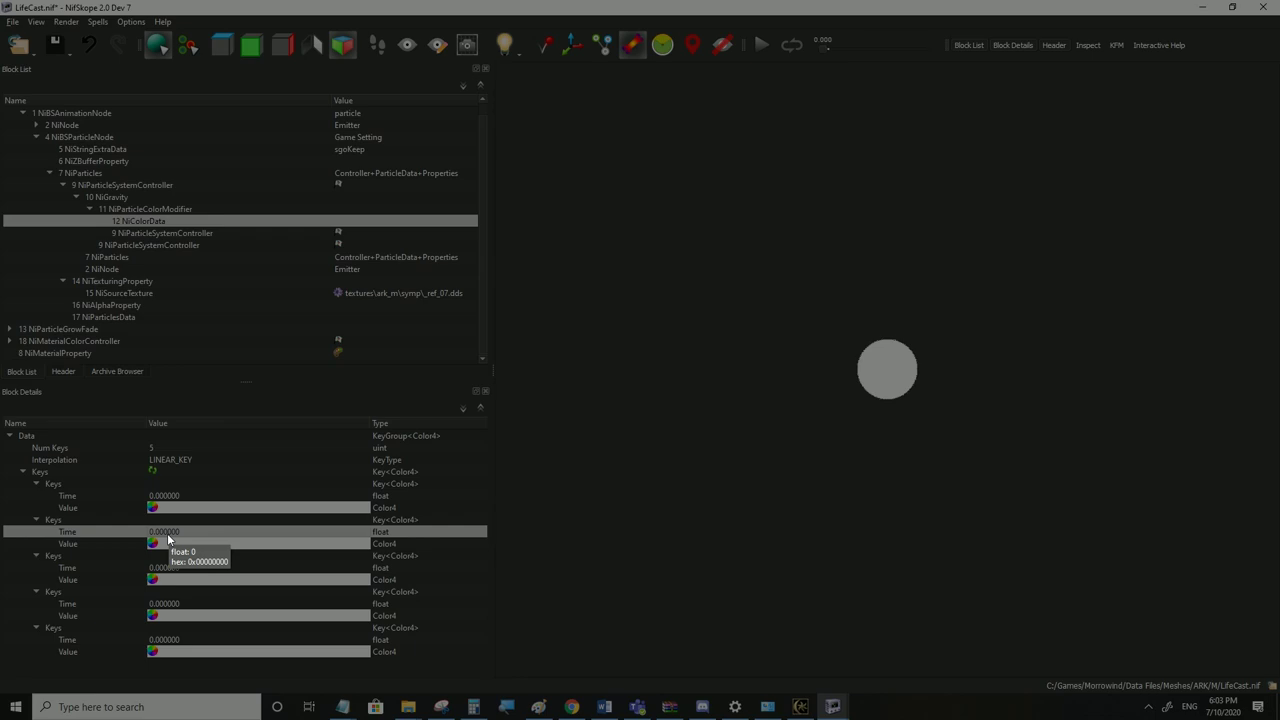
Set the fifth colour key's time to 1.0
{"action": "left_click", "coordinate": [174, 638]}
{"action": "double_click", "coordinate": [175, 639]}
{"action": "type", "text": "1"}
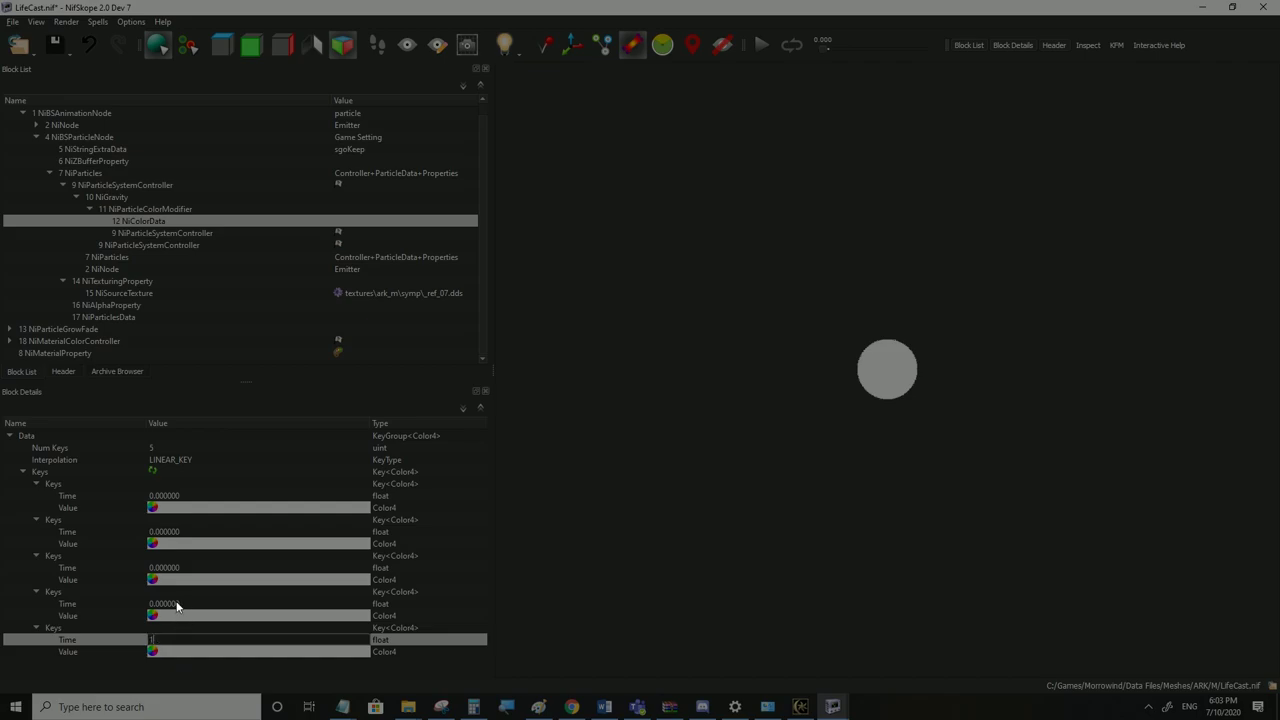
{"action": "left_click", "coordinate": [175, 604]}
Make the last colour key pure red #ff0000ff
{"action": "left_click", "coordinate": [152, 652]}
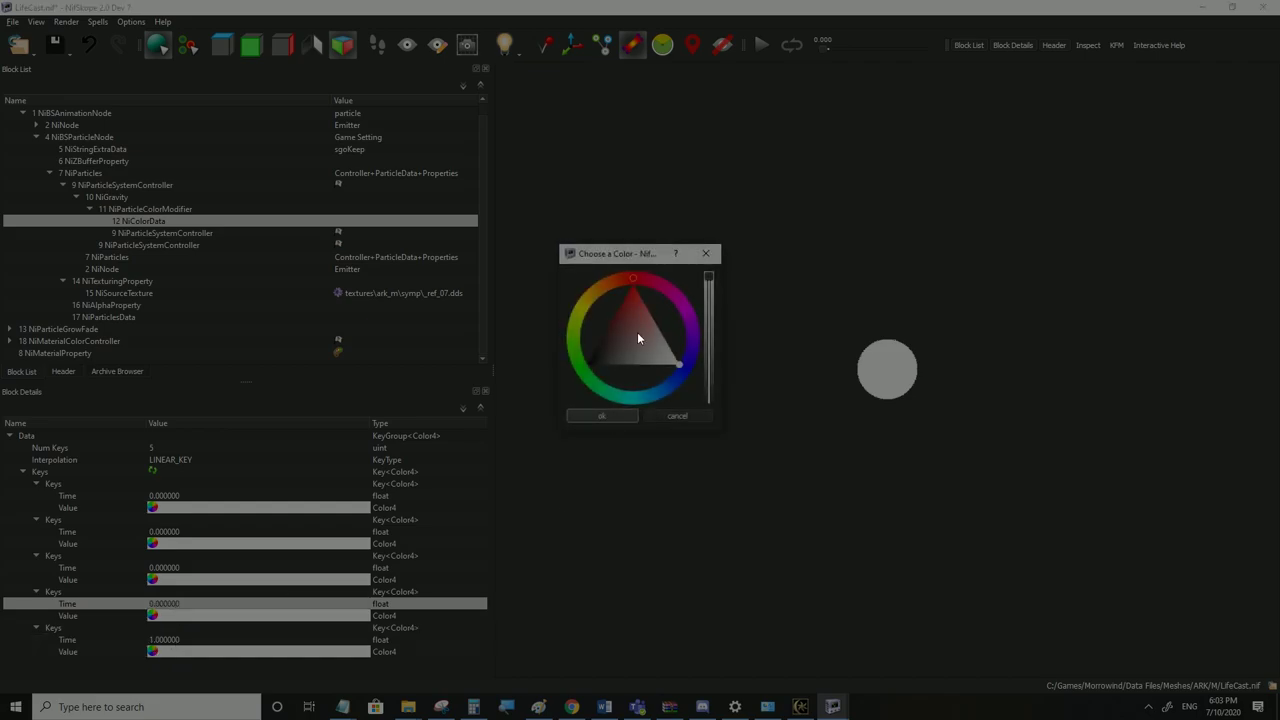
{"action": "left_click_drag", "start_coordinate": [637, 279], "coordinate": [629, 278]}
{"action": "mouse_move", "coordinate": [681, 360]}
{"action": "left_mouse_down"}
{"action": "mouse_move", "coordinate": [641, 321]}
{"action": "mouse_move", "coordinate": [643, 268]}
{"action": "left_mouse_up"}
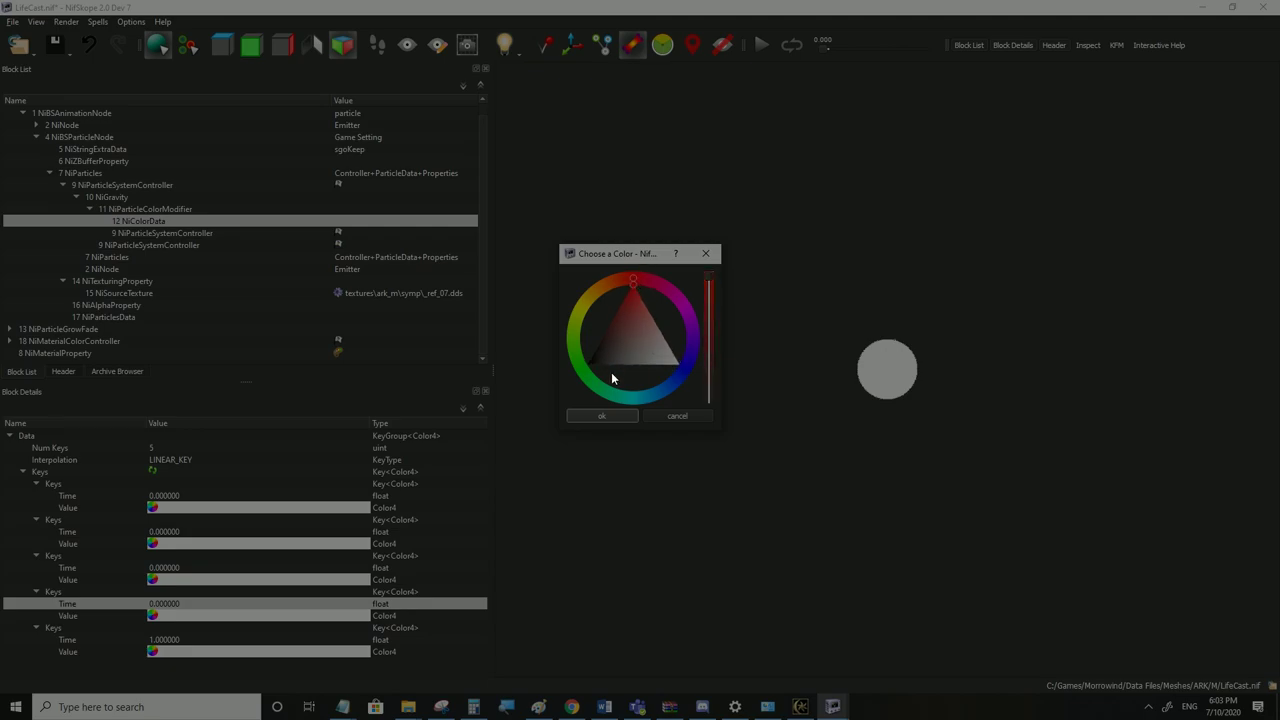
{"action": "left_click", "coordinate": [603, 416]}
{"action": "left_click", "coordinate": [249, 567]}
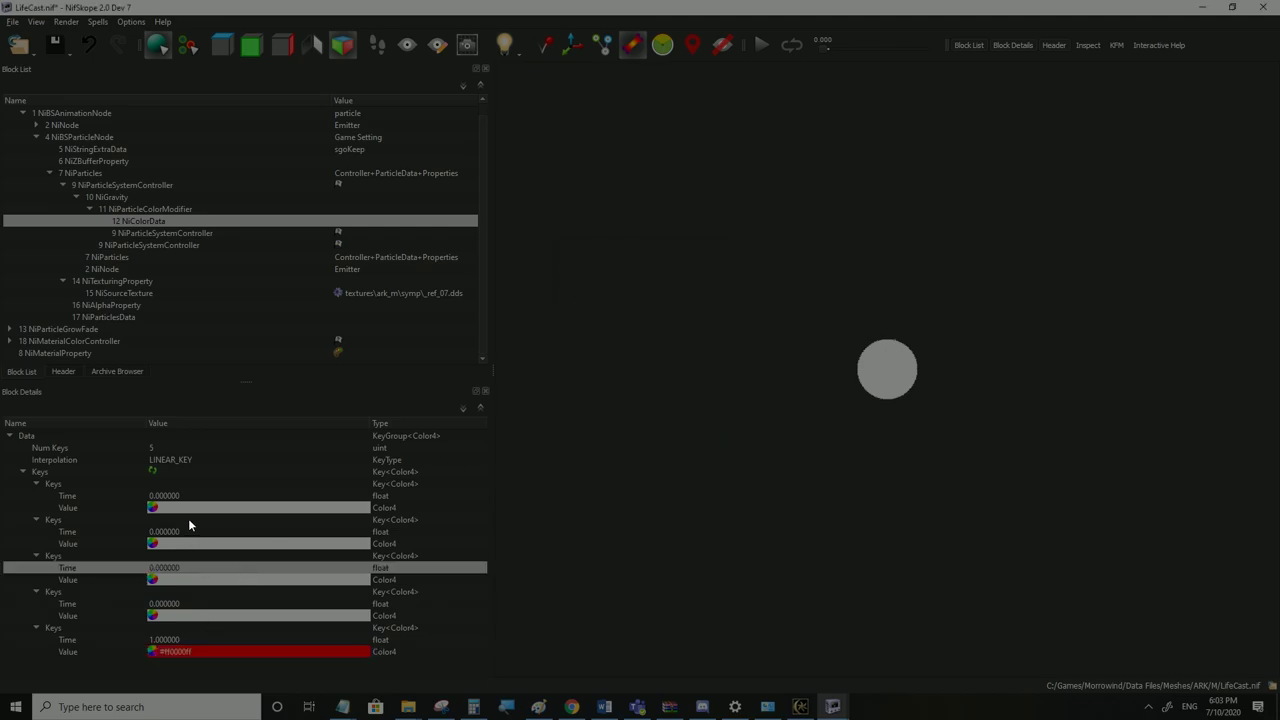
{"action": "left_click", "coordinate": [169, 488]}
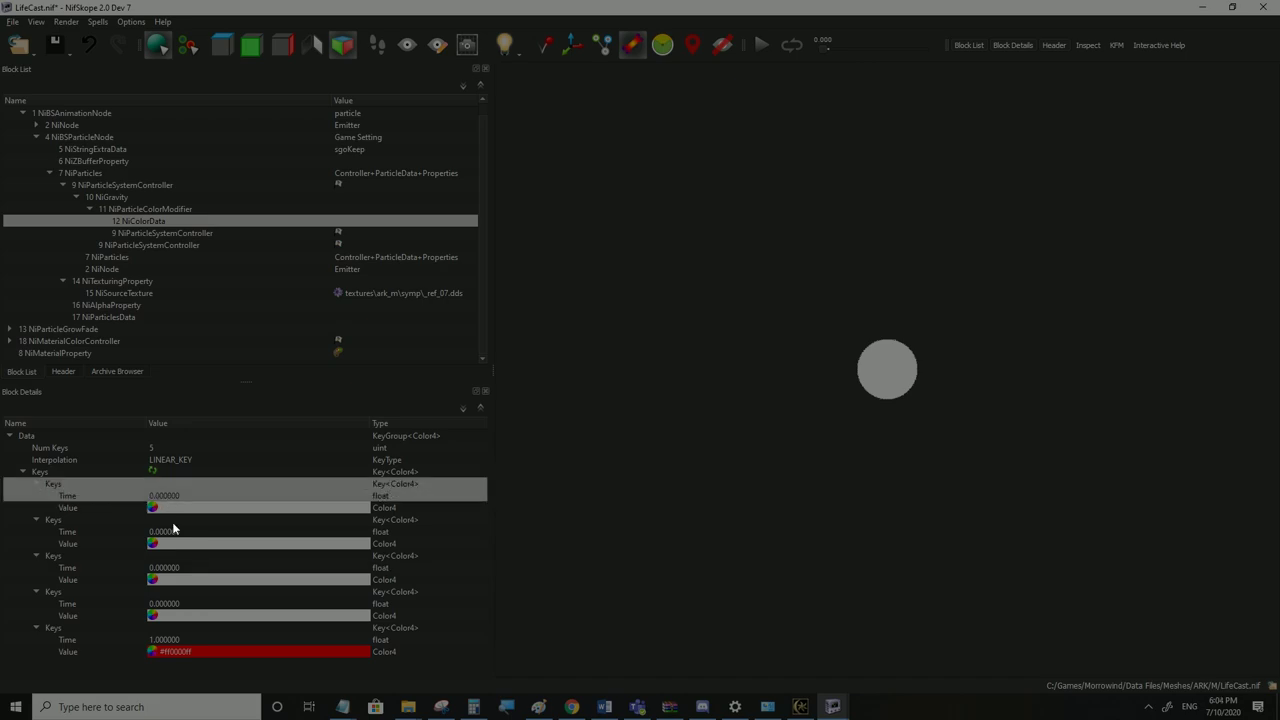
{"action": "left_click", "coordinate": [158, 605]}
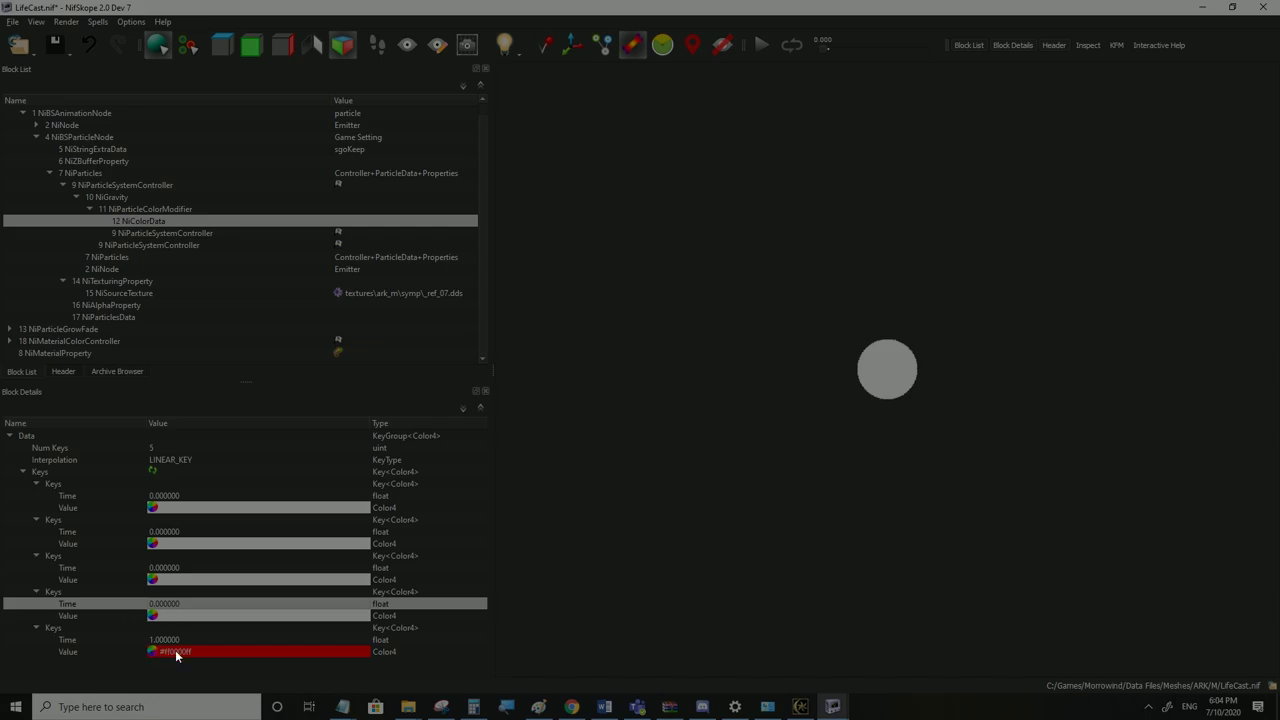
Save LifeCast.nif and check the red-ended trail in Morrowind
{"action": "left_click", "coordinate": [13, 22]}
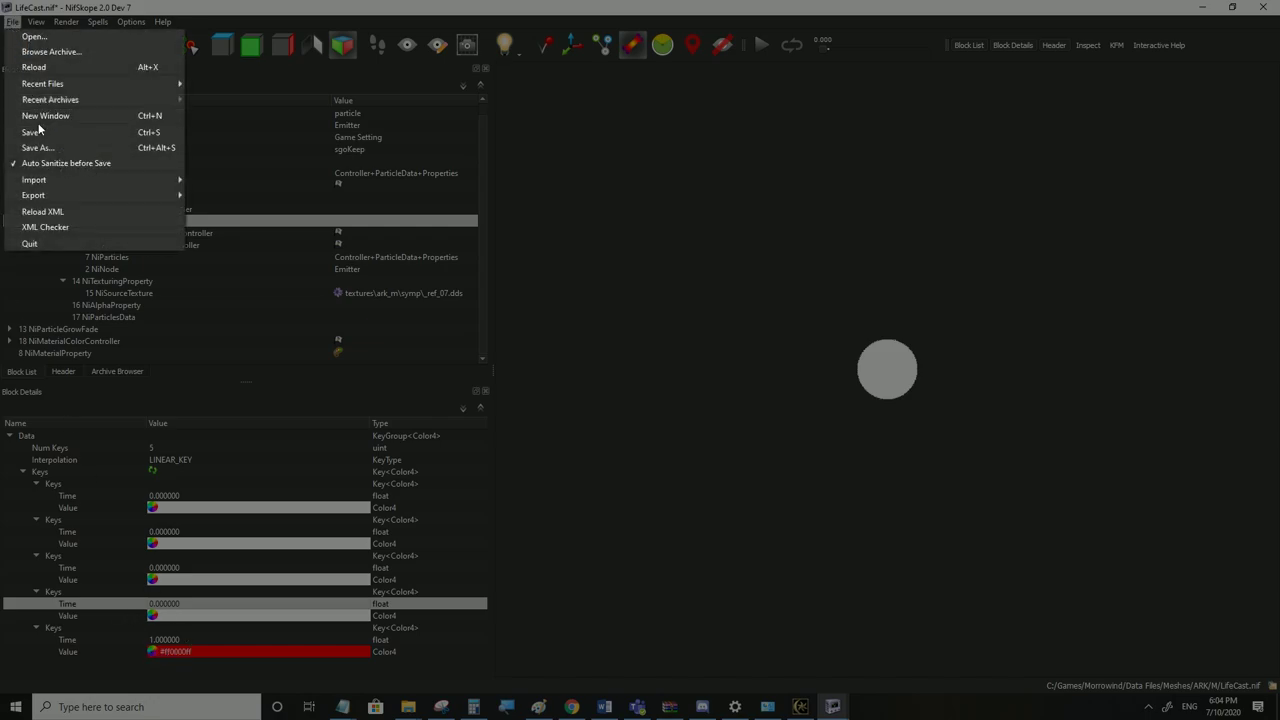
{"action": "left_click", "coordinate": [38, 133]}
{"action": "left_click", "coordinate": [800, 706]}
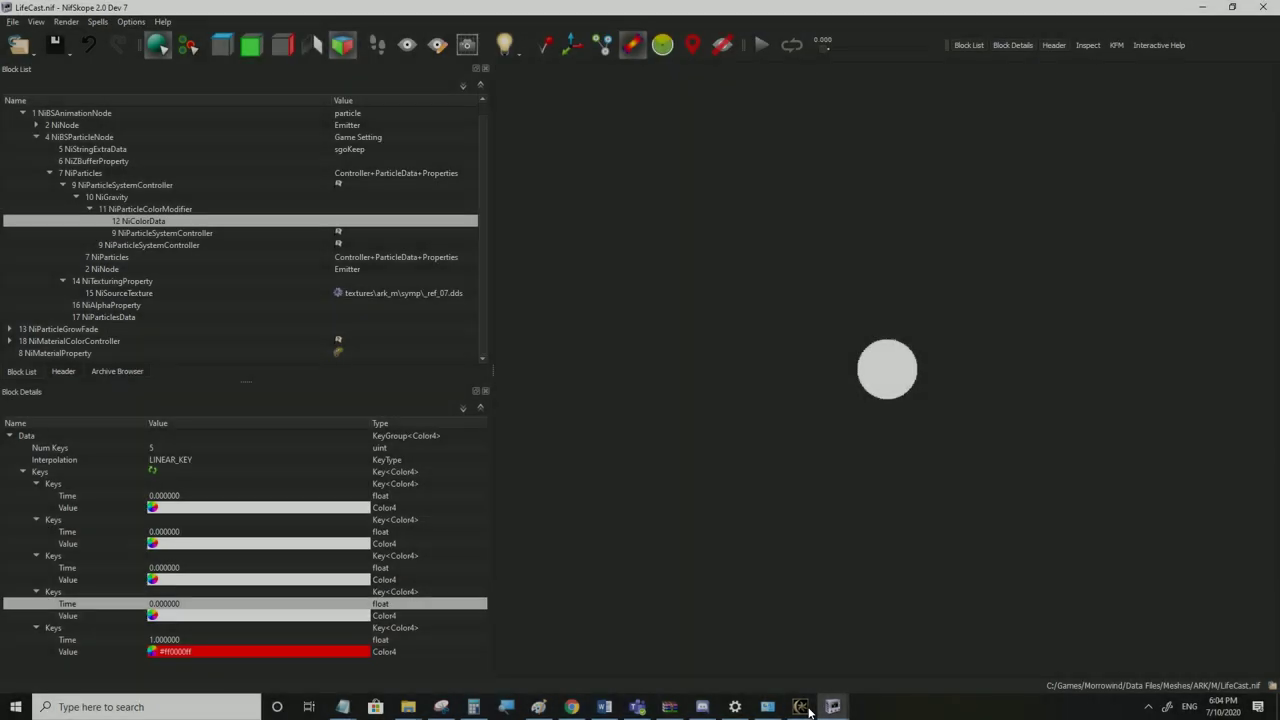
{"action": "left_click", "coordinate": [800, 706]}
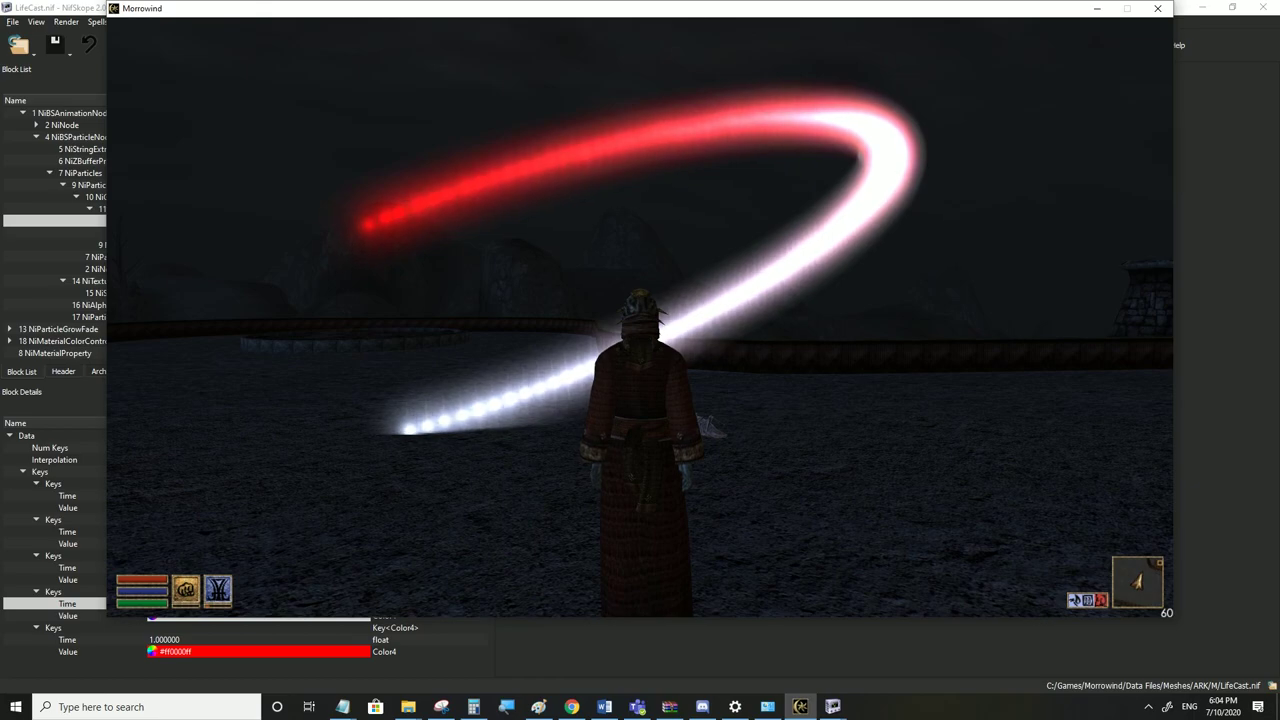
{"action": "key", "text": "alt+Tab"}
Change the last key to black #000000ff and save LifeCast.nif again for testing
{"action": "left_click", "coordinate": [153, 652]}
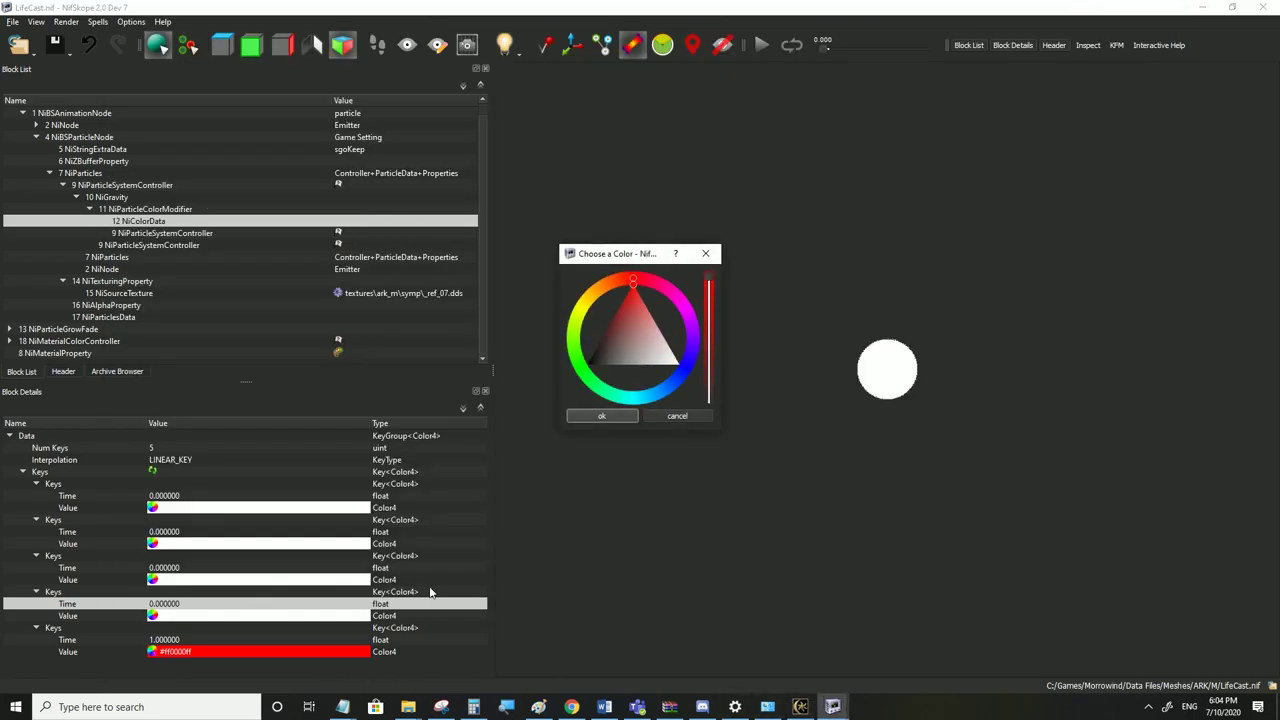
{"action": "left_click", "coordinate": [601, 416]}
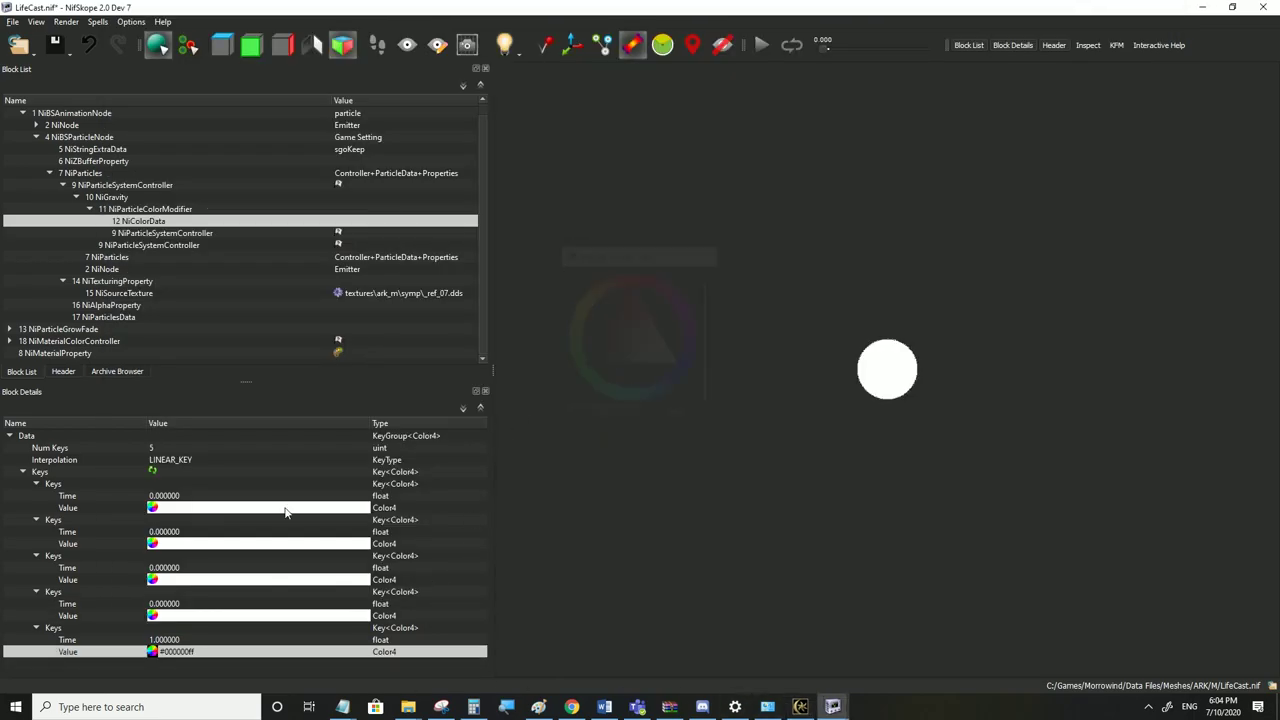
{"action": "left_click", "coordinate": [13, 21]}
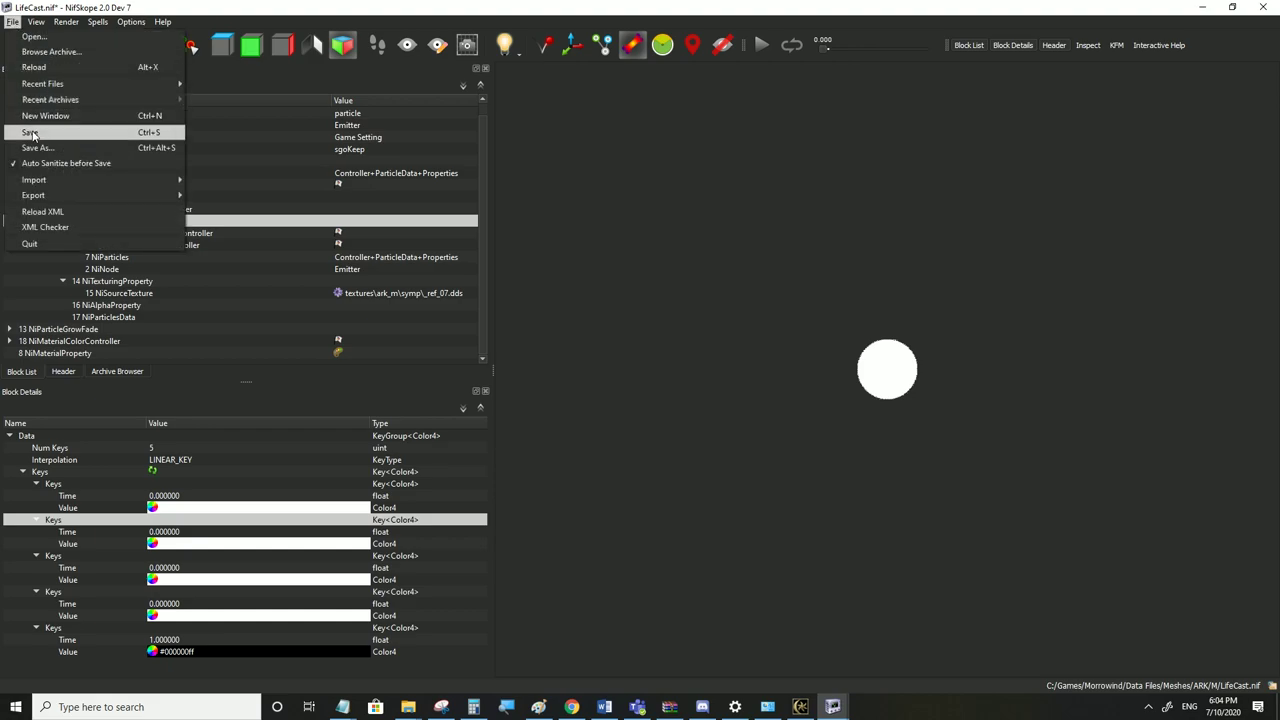
{"action": "left_click", "coordinate": [40, 132]}
{"action": "left_click", "coordinate": [800, 706]}
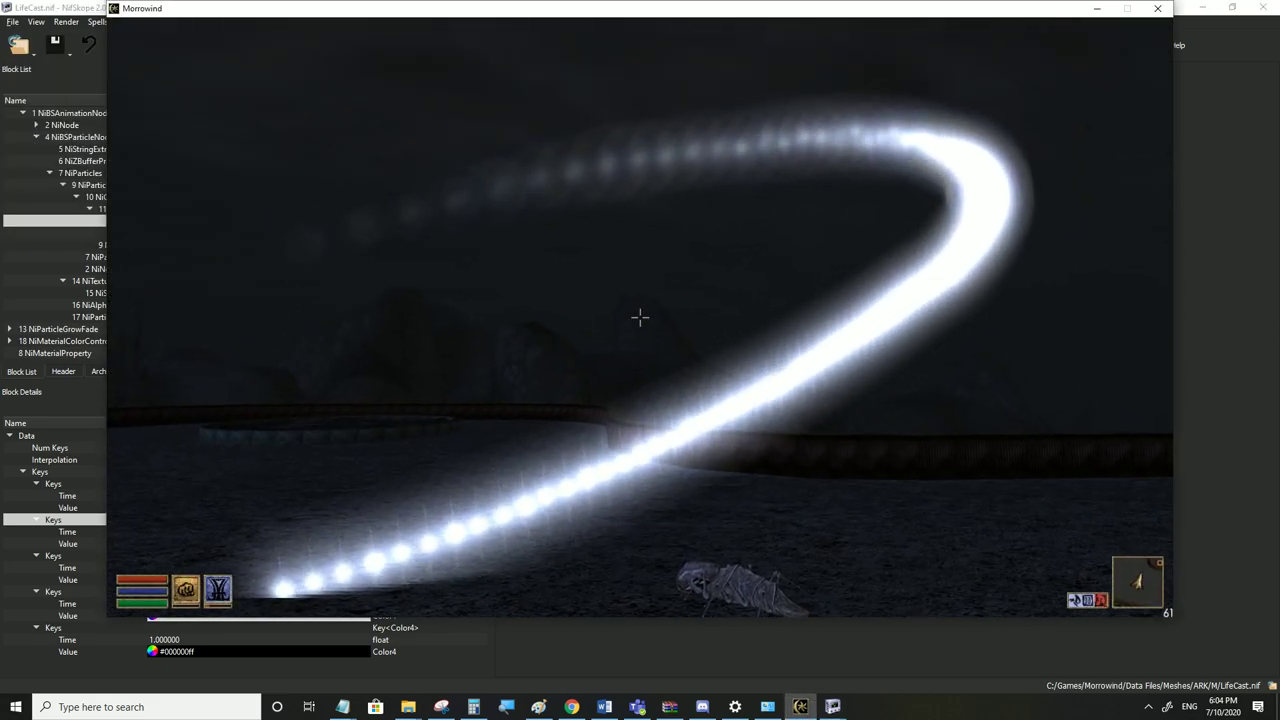
Run past the trail in third-person view, then show NiParticleGrowFade (Grow and Fade 1.25)
{"action": "key", "text": "Tab"}
{"action": "key", "text": "w"}
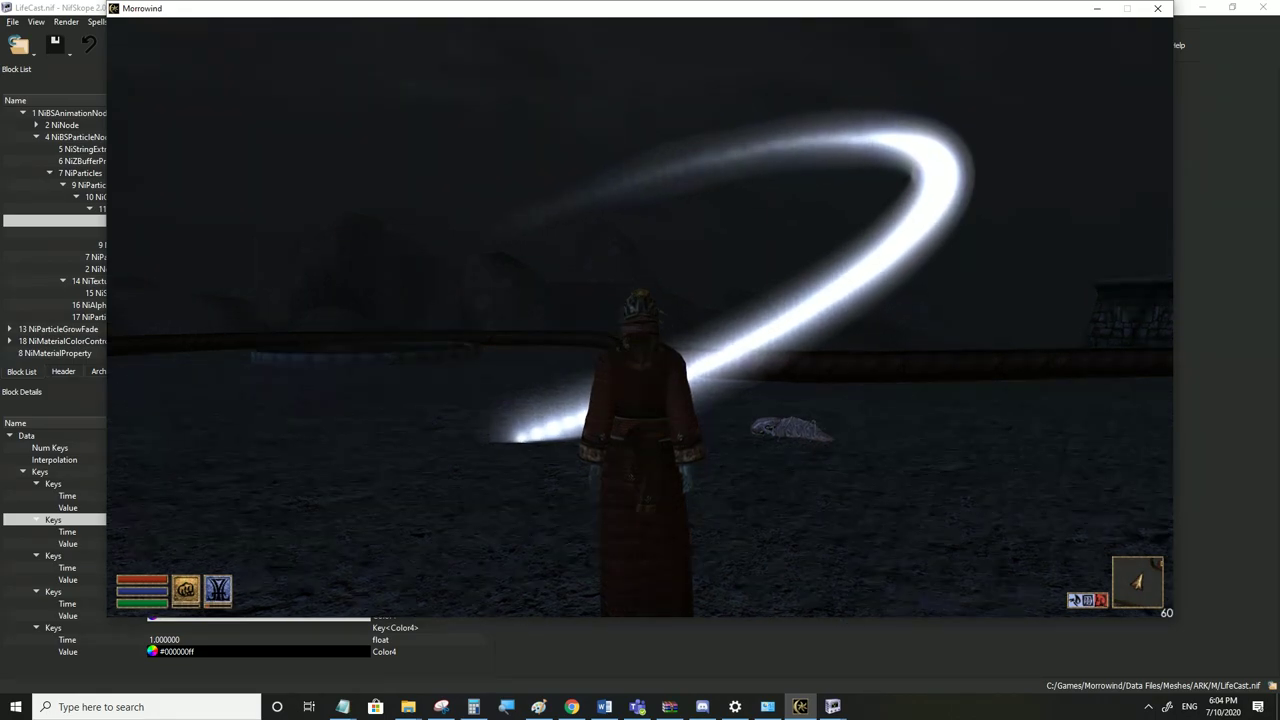
{"action": "key", "text": "alt+Tab"}
{"action": "left_click", "coordinate": [50, 331]}
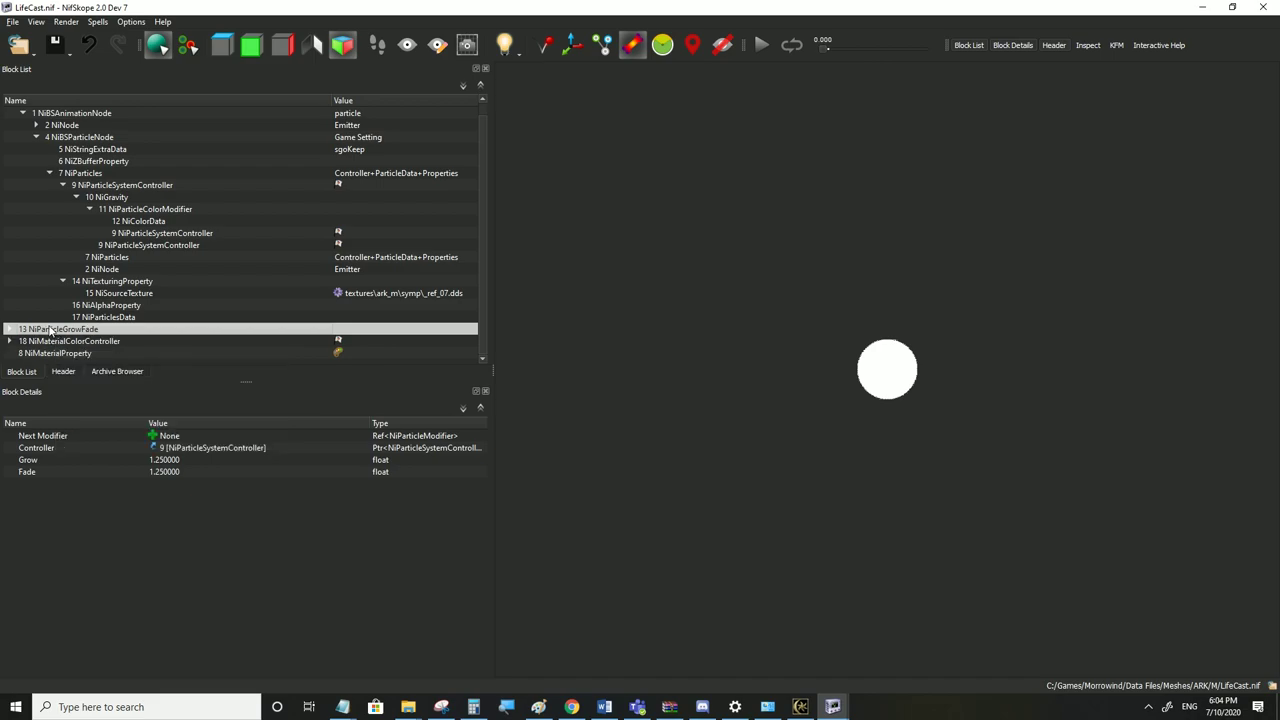
Watch the particle trail again in Morrowind
{"action": "mouse_move", "coordinate": [66, 335]}
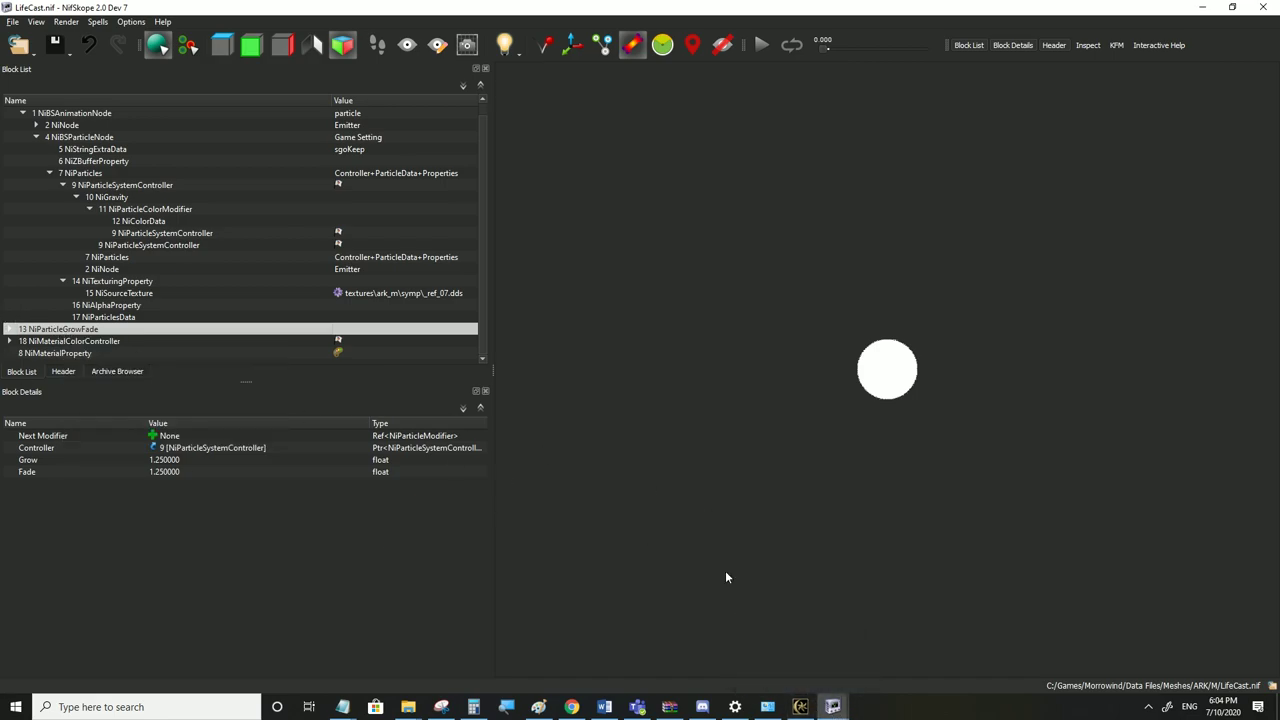
{"action": "left_click", "coordinate": [801, 706]}
{"action": "key", "text": "w"}
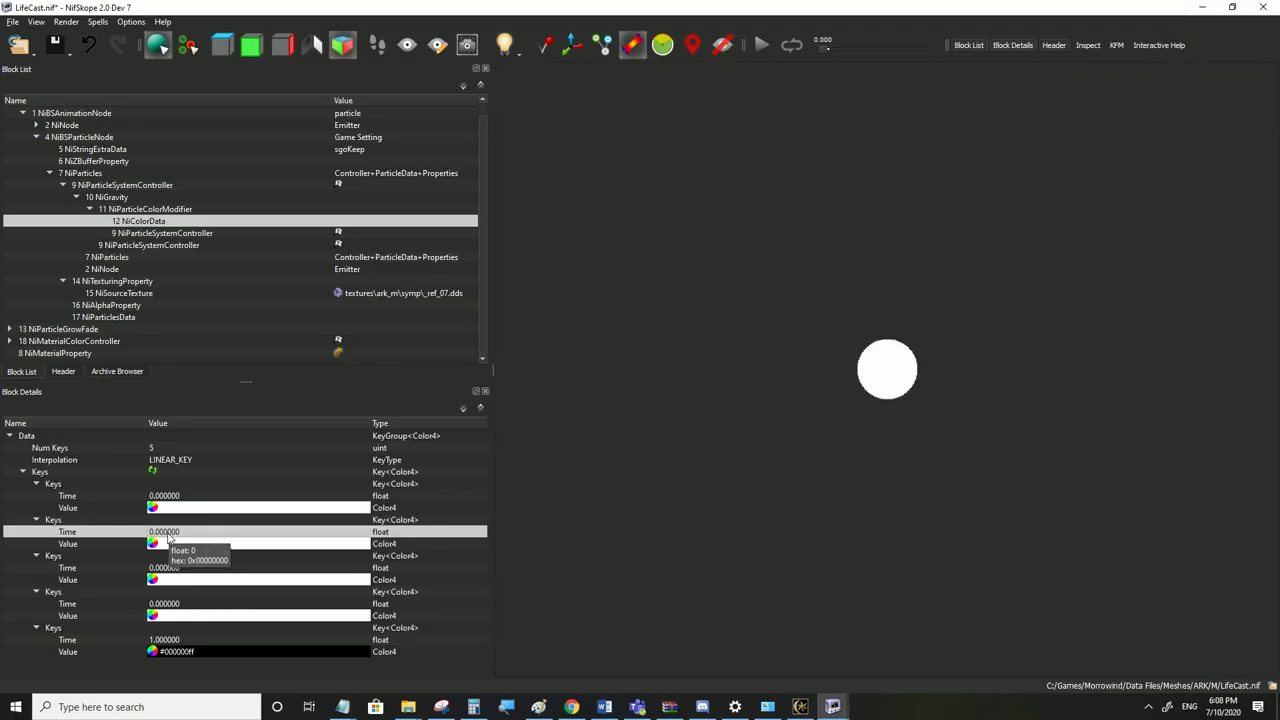
Set the second and third colour keys' times to 0.25 and 0.5
{"action": "double_click", "coordinate": [168, 534]}
{"action": "type", "text": "0.2"}
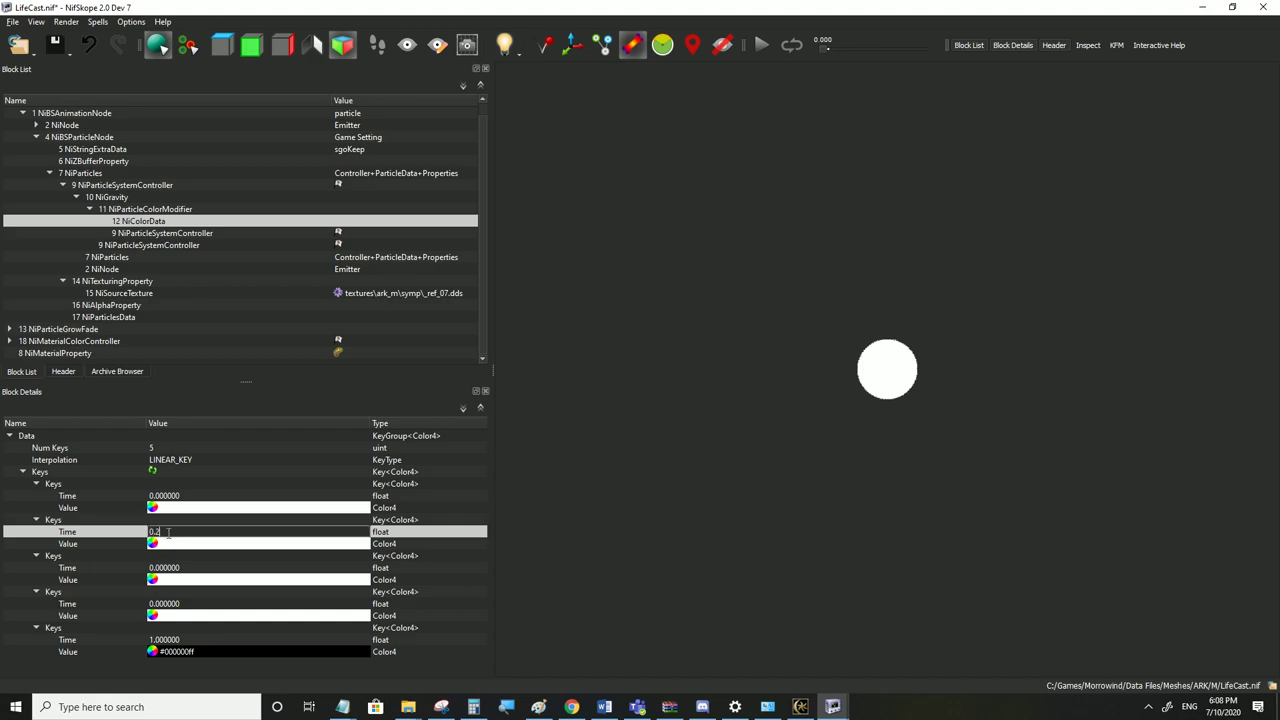
{"action": "type", "text": "5"}
{"action": "left_click", "coordinate": [176, 572]}
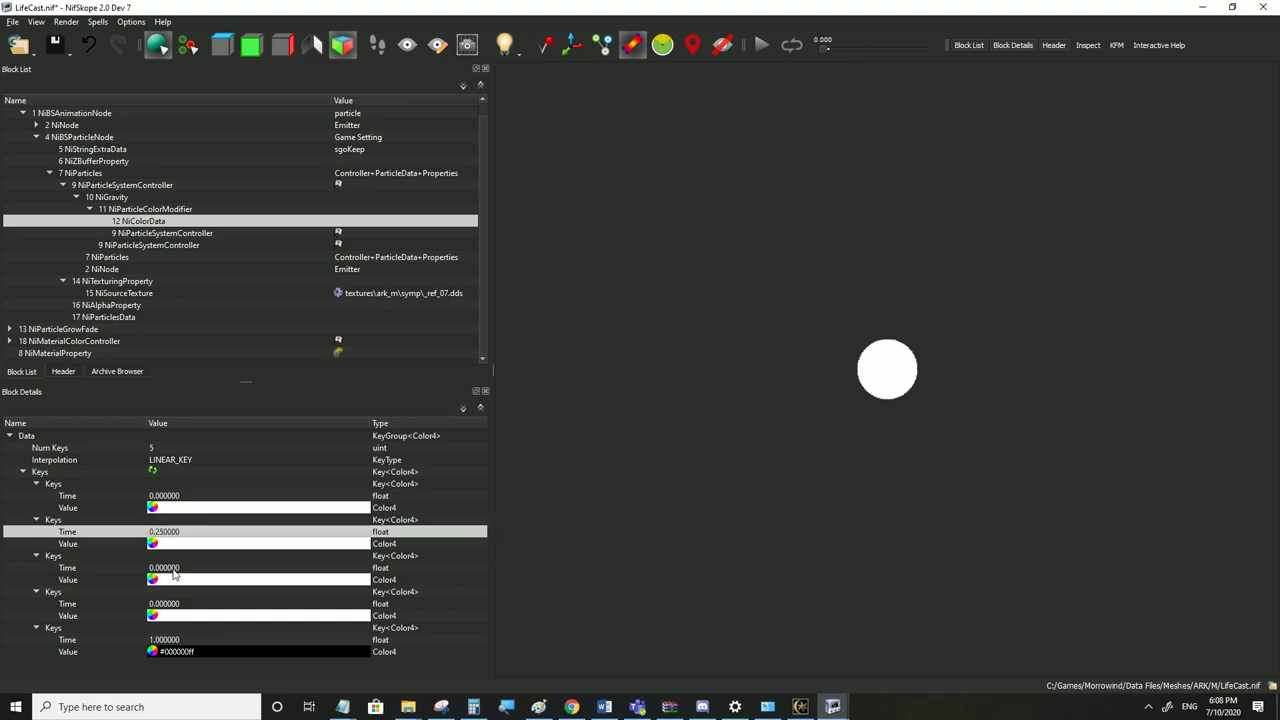
{"action": "double_click", "coordinate": [172, 568]}
{"action": "type", "text": "0.5"}
{"action": "key", "text": "Return"}
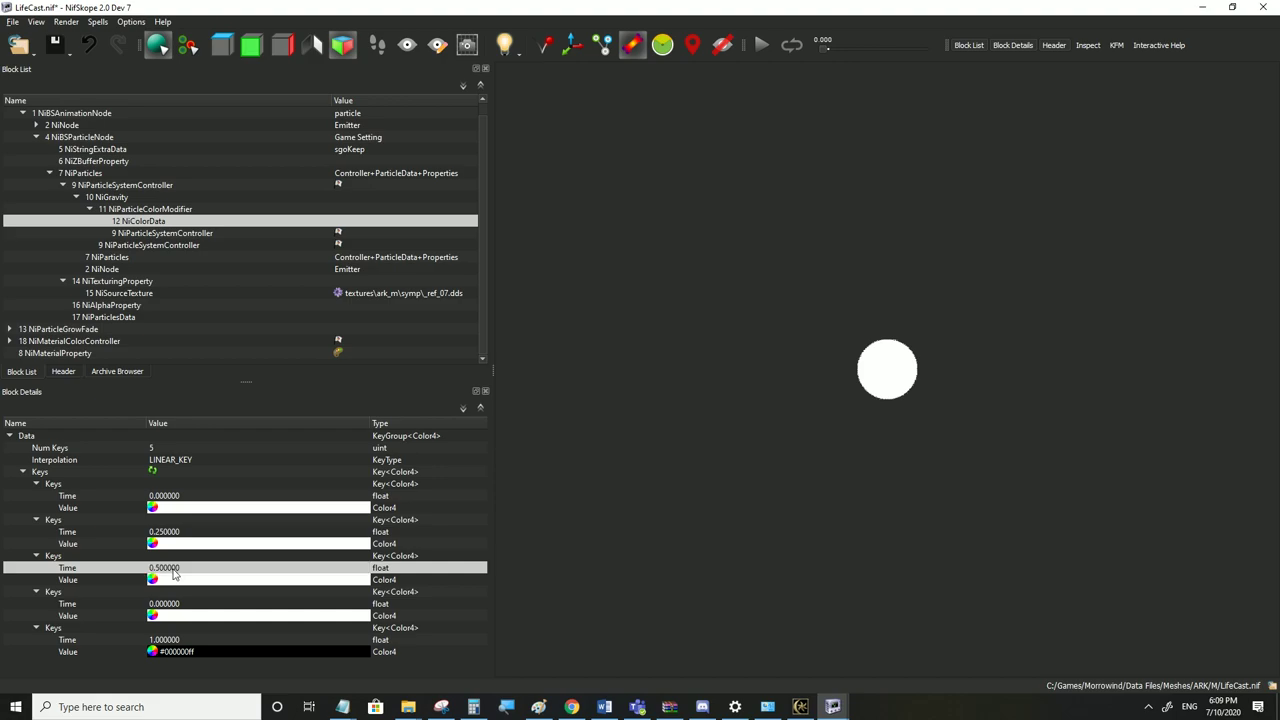
{"action": "left_click", "coordinate": [166, 603]}
{"action": "double_click", "coordinate": [171, 604]}
Set the fourth key's time to 0.75 and colour the first key dark blue #060086ff
{"action": "type", "text": ".7"}
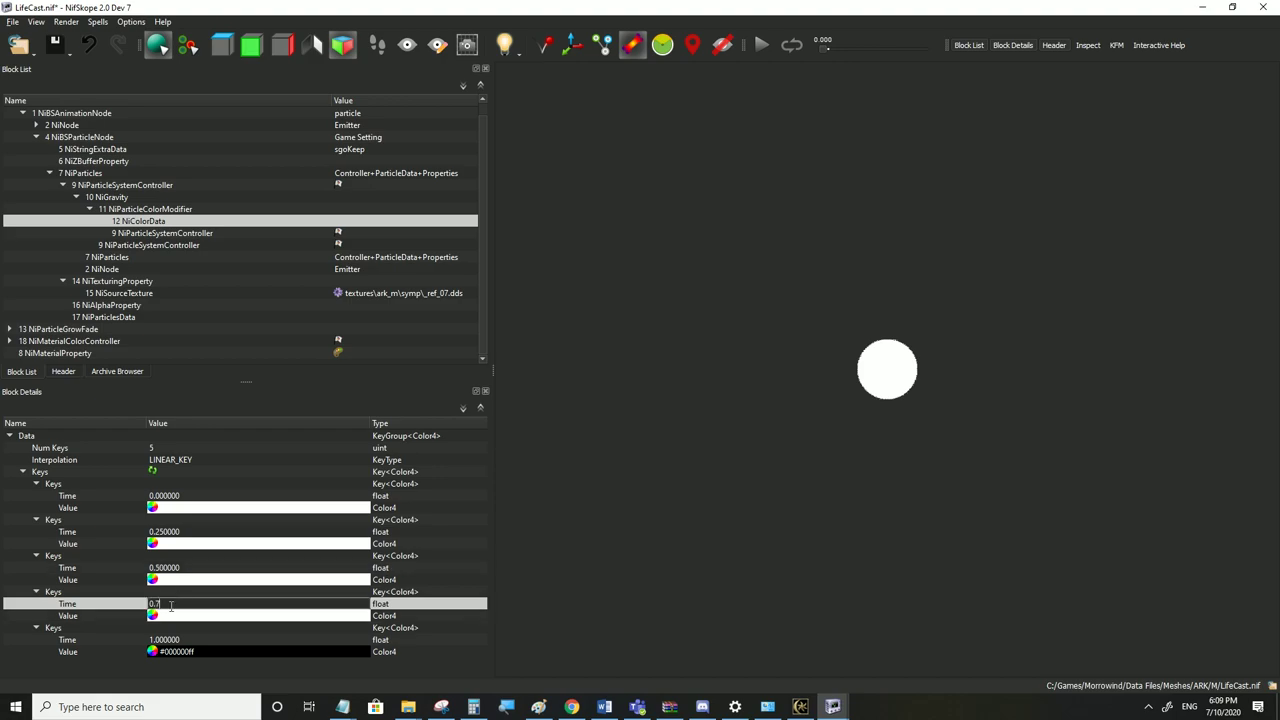
{"action": "type", "text": "5"}
{"action": "key", "text": "Return"}
{"action": "left_click", "coordinate": [152, 508]}
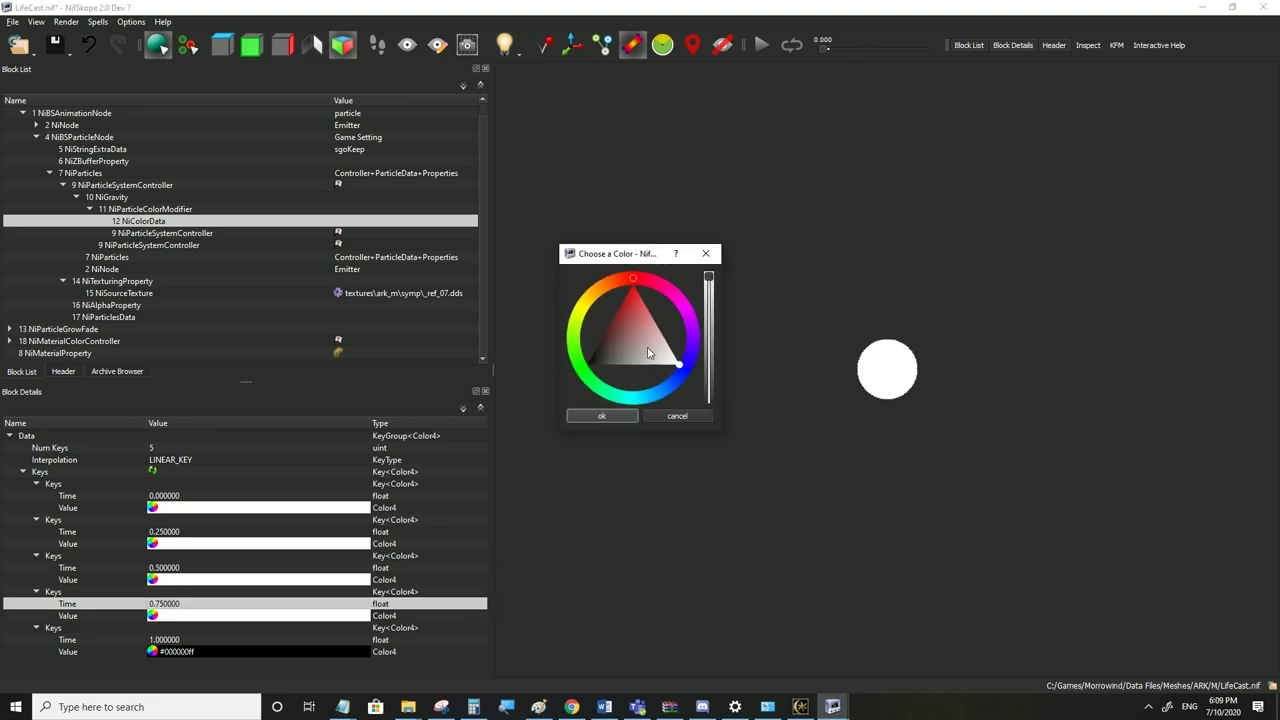
{"action": "left_click", "coordinate": [685, 363]}
{"action": "left_click", "coordinate": [656, 306]}
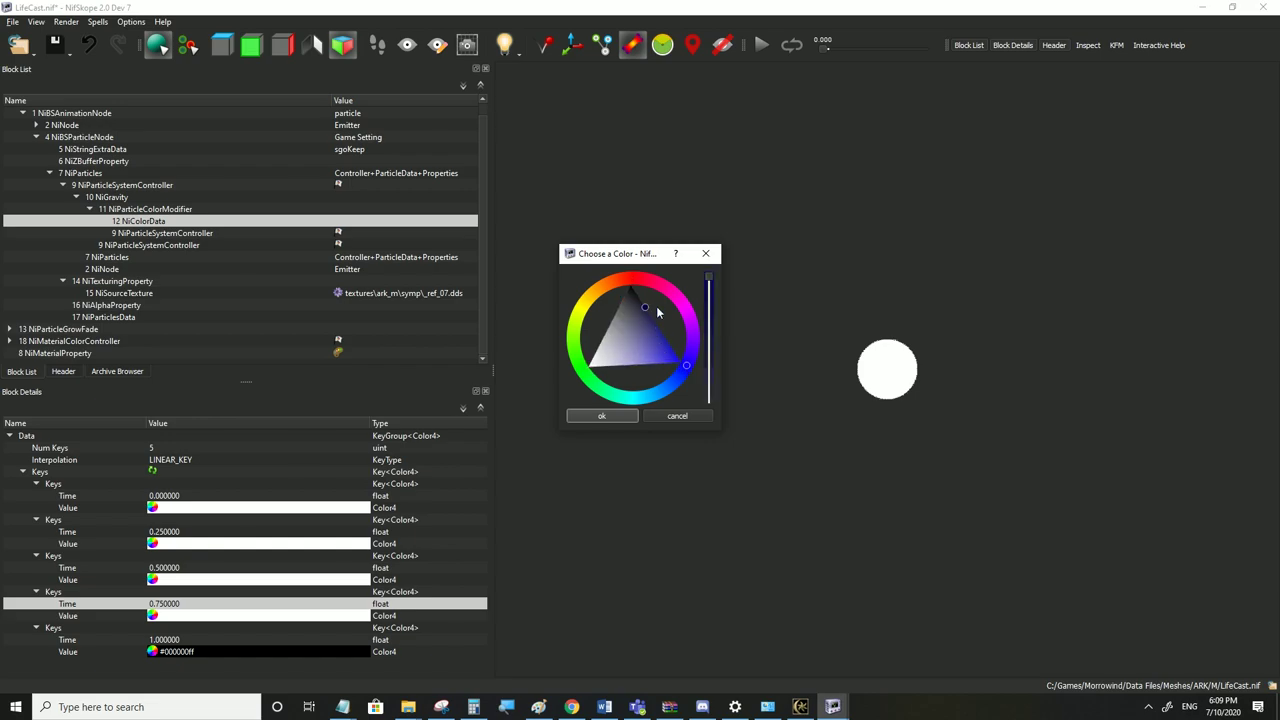
{"action": "left_click", "coordinate": [614, 415]}
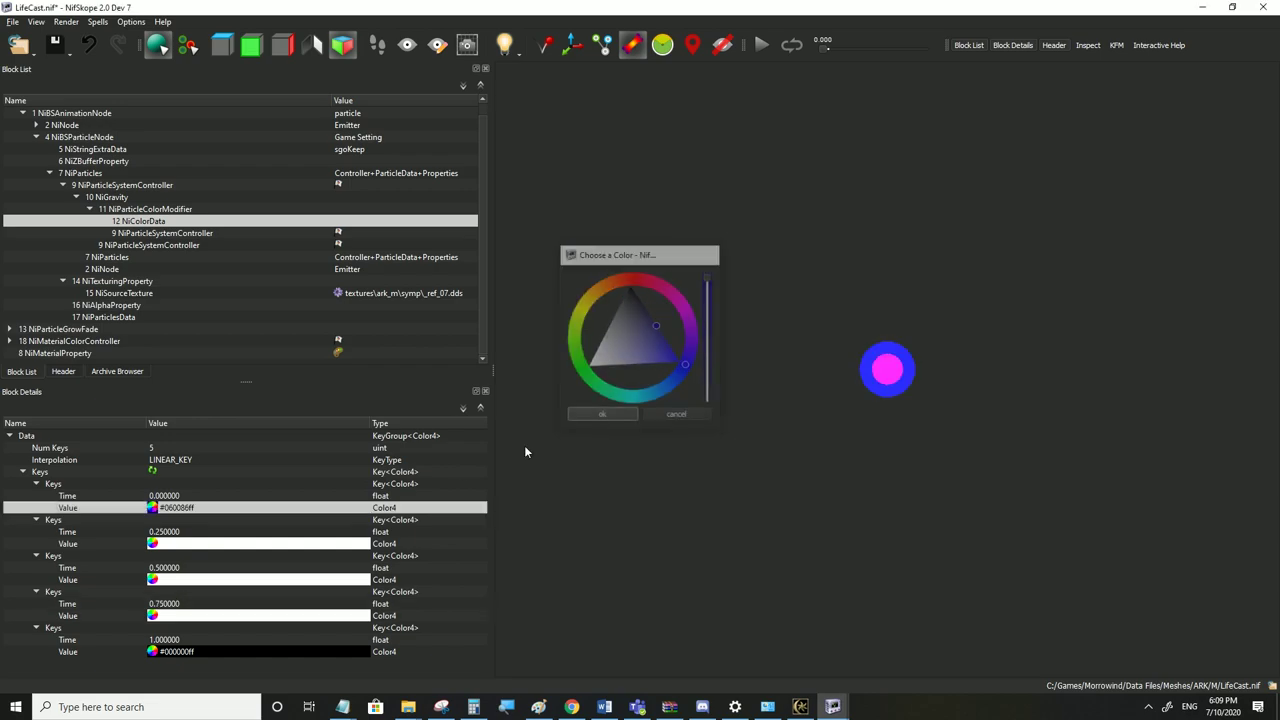
Colour the 0.25 key green #00d912ff and the 0.5 key pure red
{"action": "left_click", "coordinate": [153, 543]}
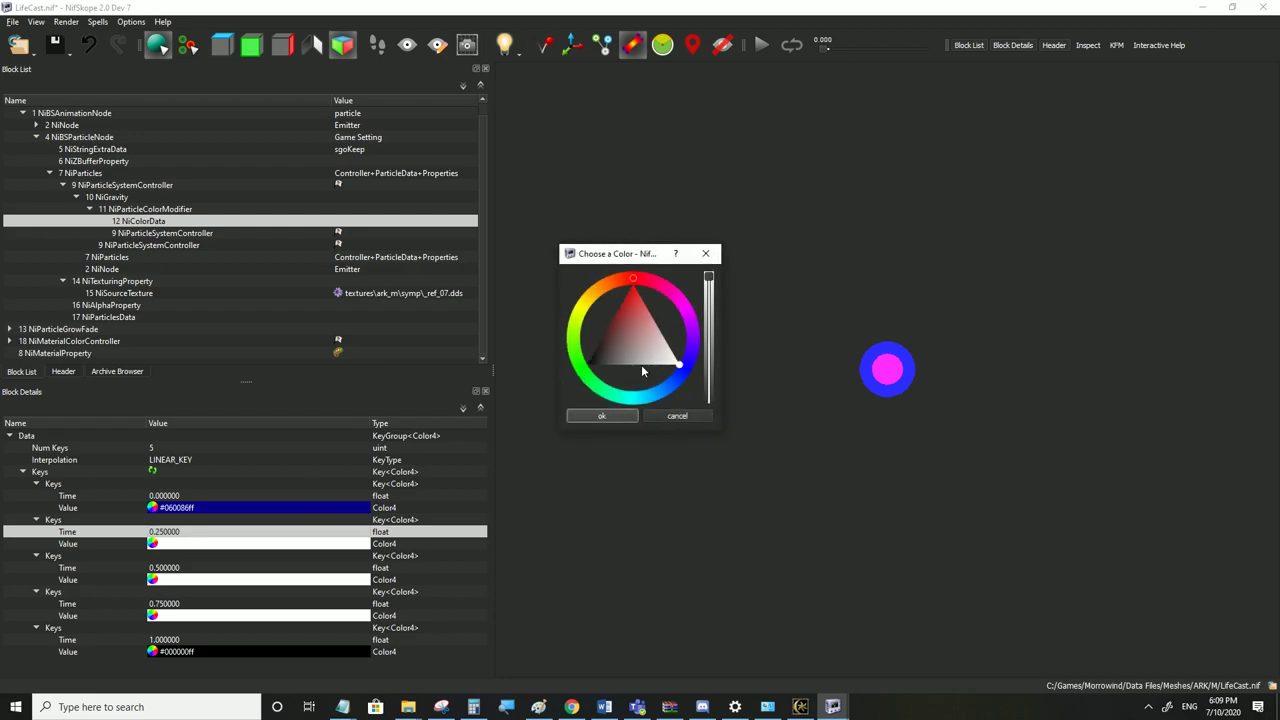
{"action": "left_click", "coordinate": [585, 383]}
{"action": "left_click", "coordinate": [601, 369]}
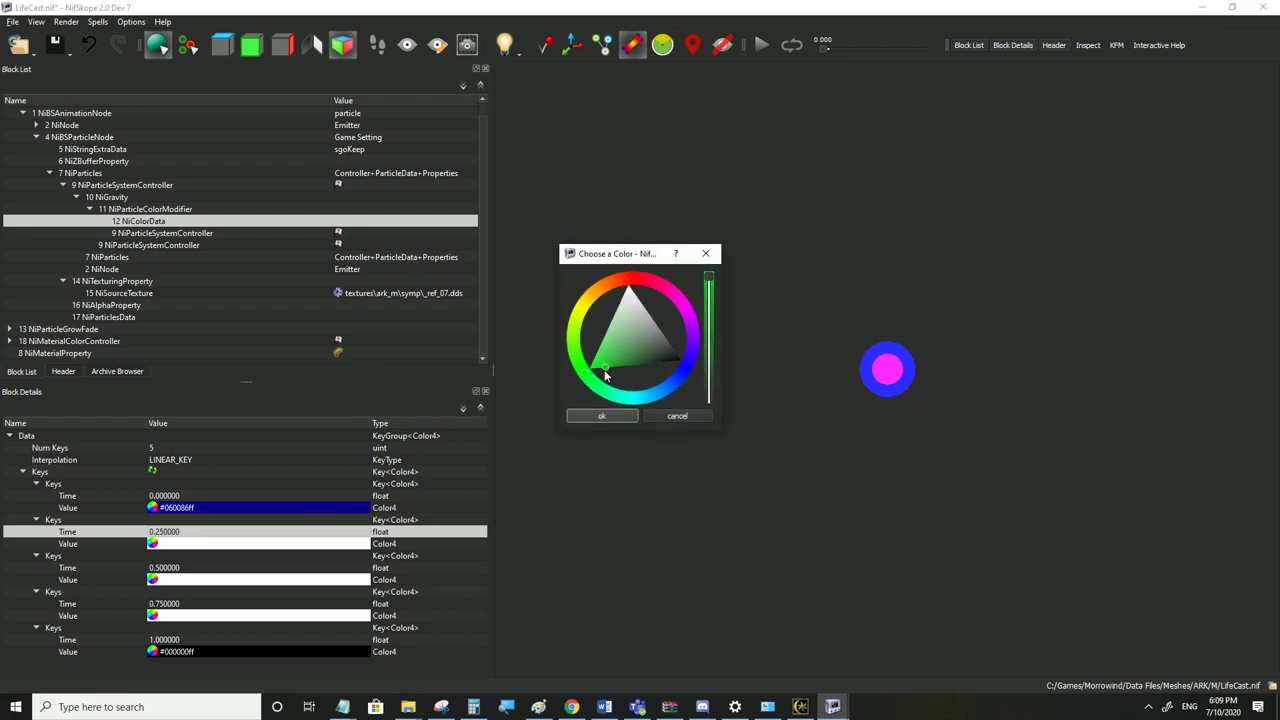
{"action": "left_click", "coordinate": [601, 415]}
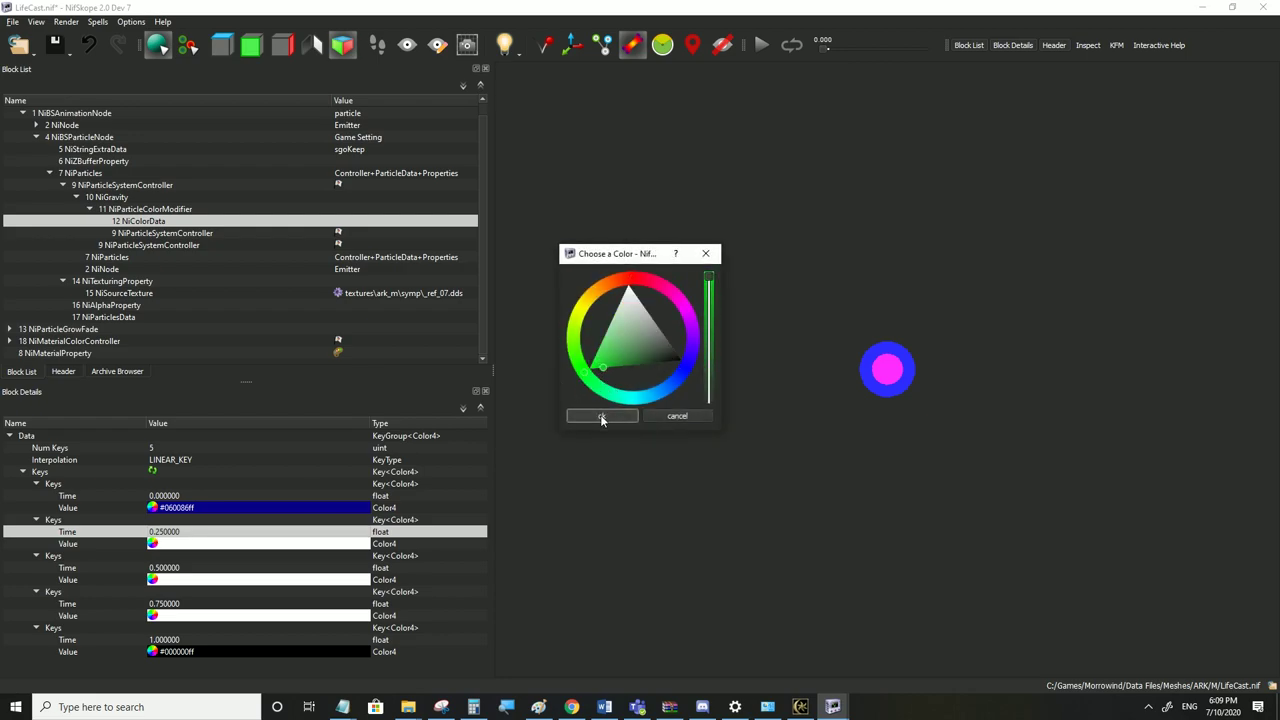
{"action": "left_click", "coordinate": [153, 579]}
{"action": "left_click", "coordinate": [632, 283]}
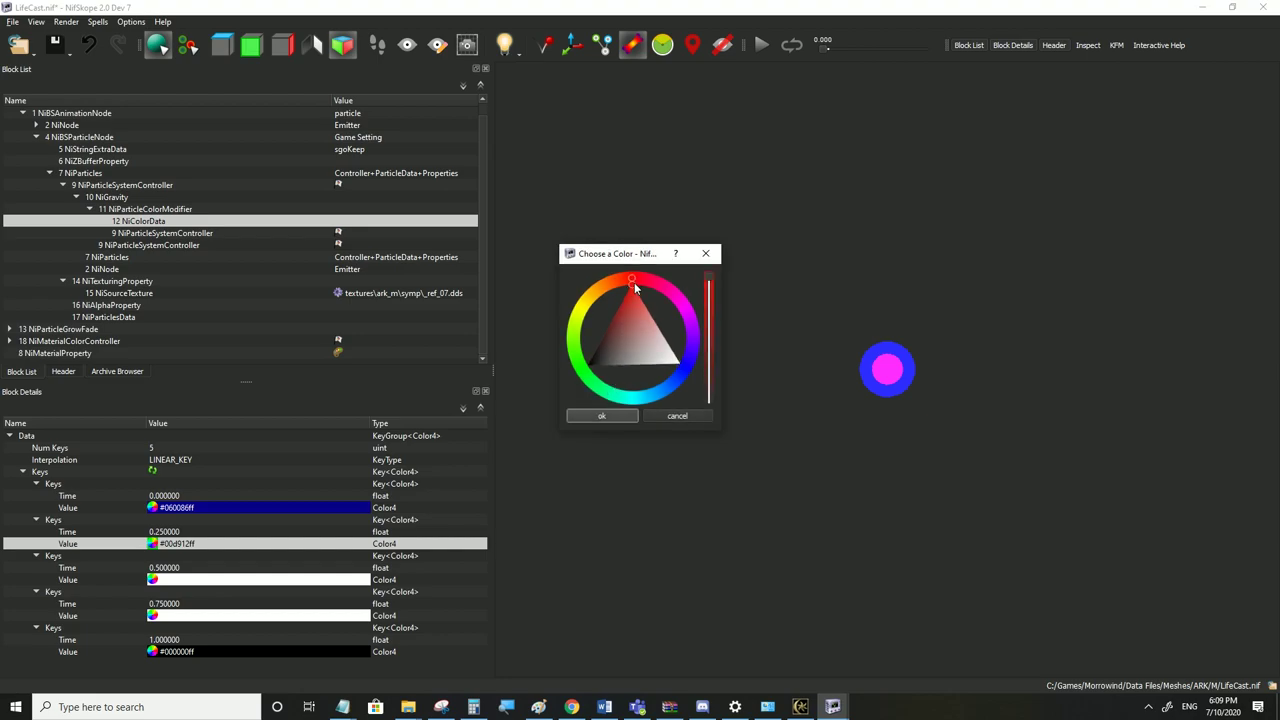
{"action": "left_click", "coordinate": [601, 415]}
Colour the 0.75 key yellow-orange #ffbf00 and the 1.0 key purple #6300bb
{"action": "left_click", "coordinate": [153, 615]}
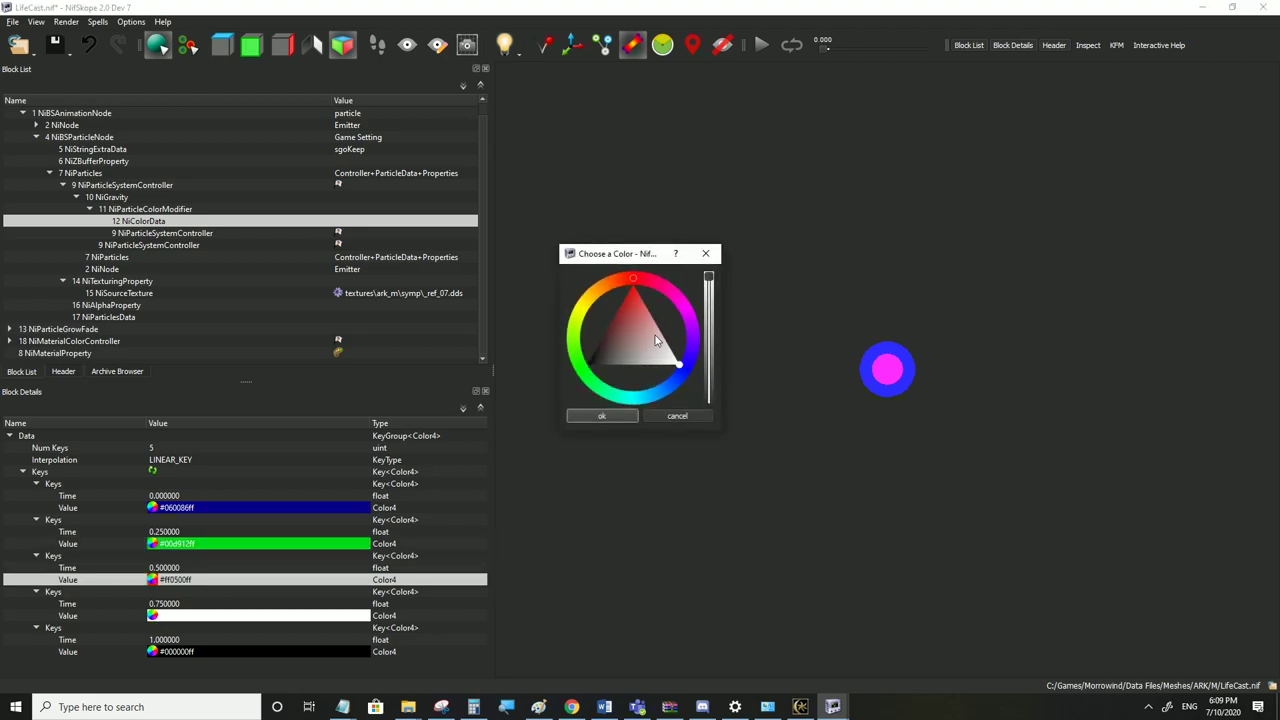
{"action": "mouse_move", "coordinate": [583, 303]}
{"action": "left_mouse_down"}
{"action": "mouse_move", "coordinate": [595, 308]}
{"action": "mouse_move", "coordinate": [577, 293]}
{"action": "left_mouse_up"}
{"action": "left_click", "coordinate": [605, 418]}
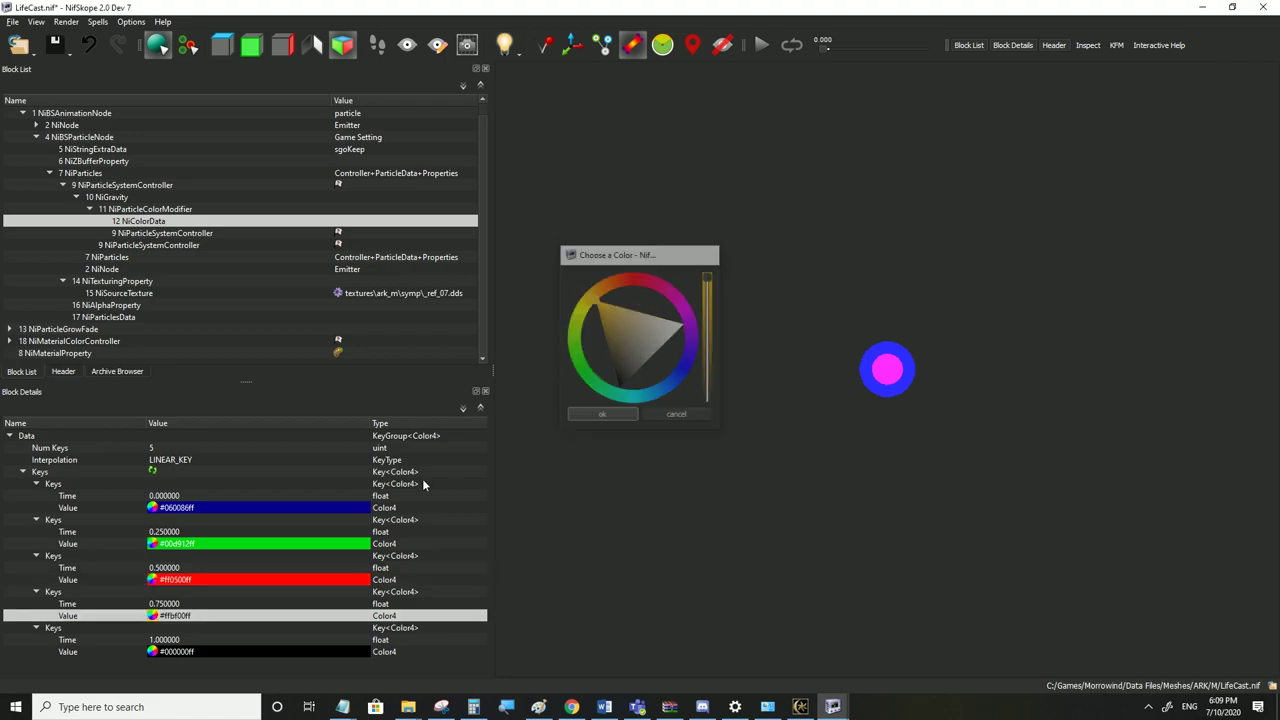
{"action": "left_click", "coordinate": [152, 651]}
{"action": "left_click_drag", "start_coordinate": [698, 354], "coordinate": [678, 325]}
{"action": "left_click", "coordinate": [602, 416]}
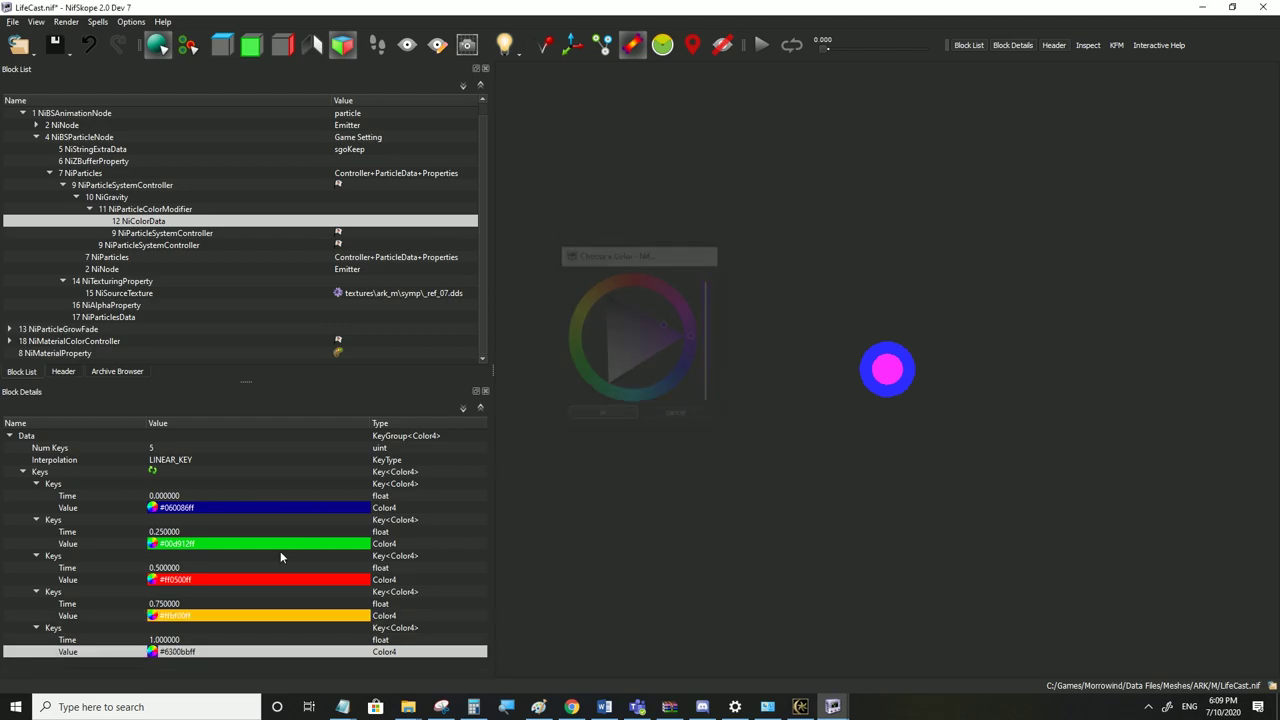
{"action": "left_click", "coordinate": [278, 556]}
{"action": "left_click", "coordinate": [14, 22]}
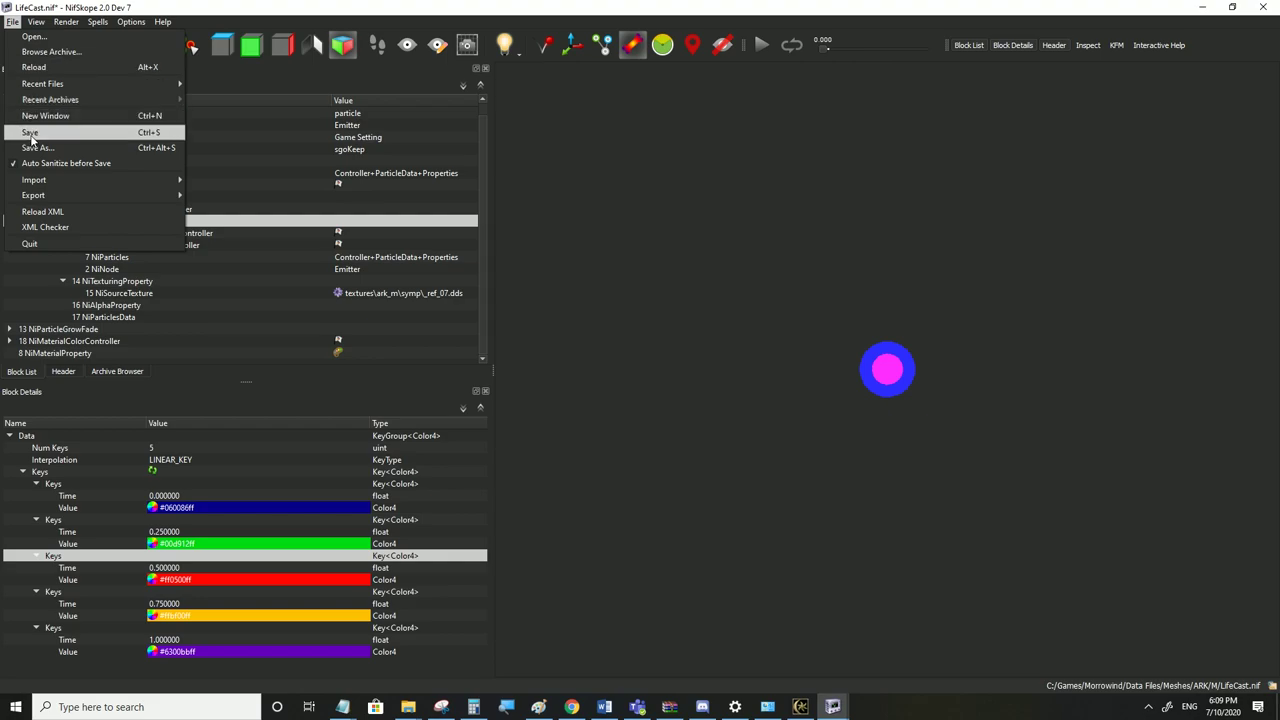
Save LifeCast.nif and walk around the rainbow trail in first-person view in Morrowind
{"action": "left_click", "coordinate": [35, 126]}
{"action": "left_click", "coordinate": [800, 706]}
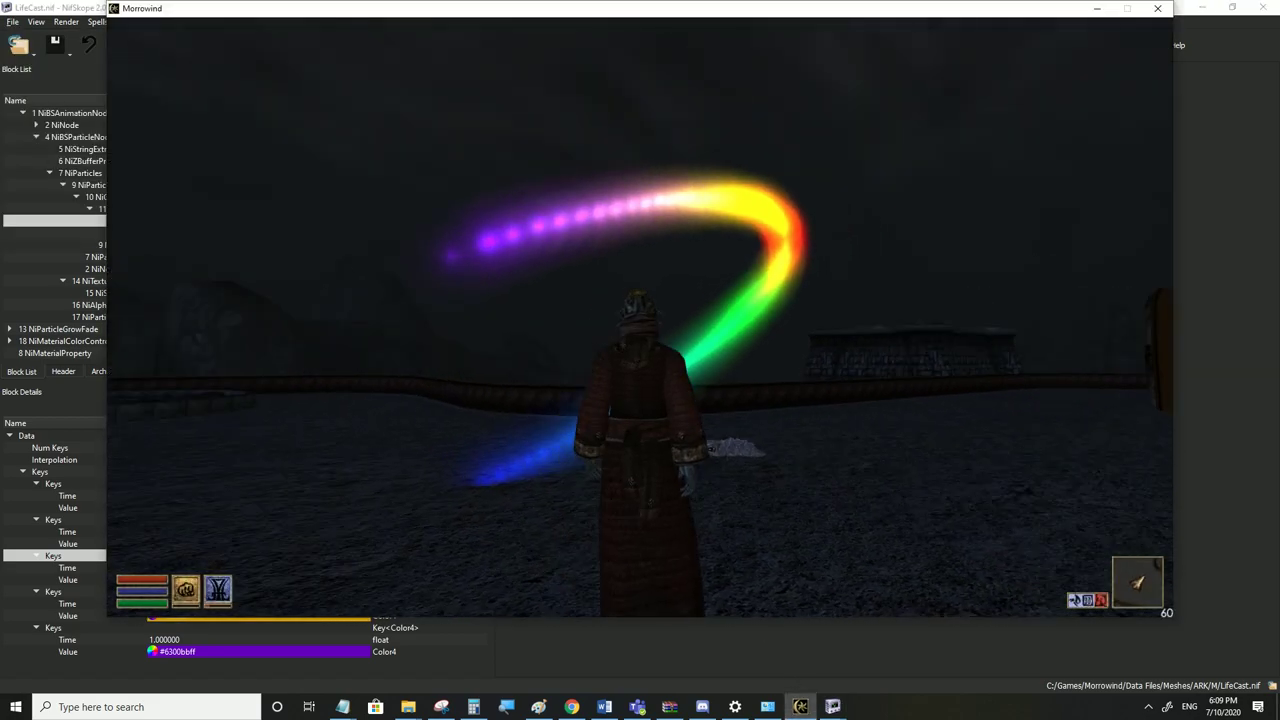
{"action": "key", "text": "Tab"}
{"action": "key", "text": "w"}
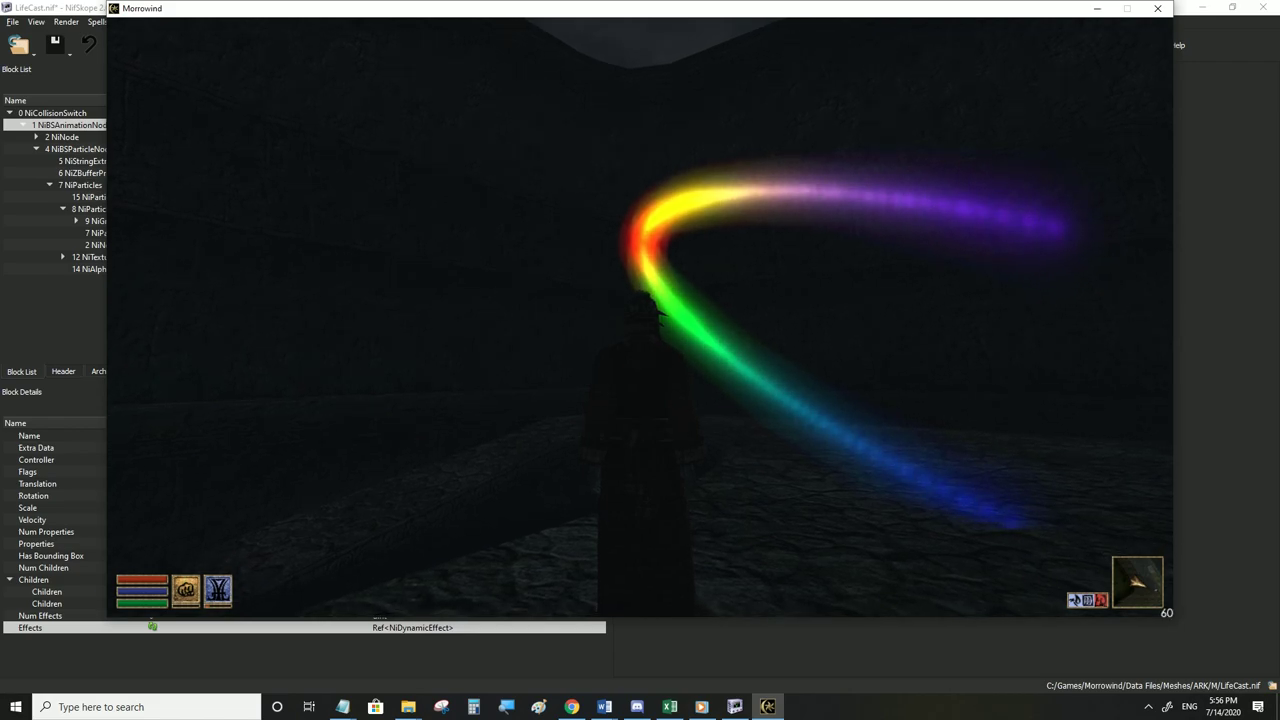
Lower the NiParticleSystemController Size from 60 to 10 and save LifeCast.nif
{"action": "key", "text": "alt+Tab"}
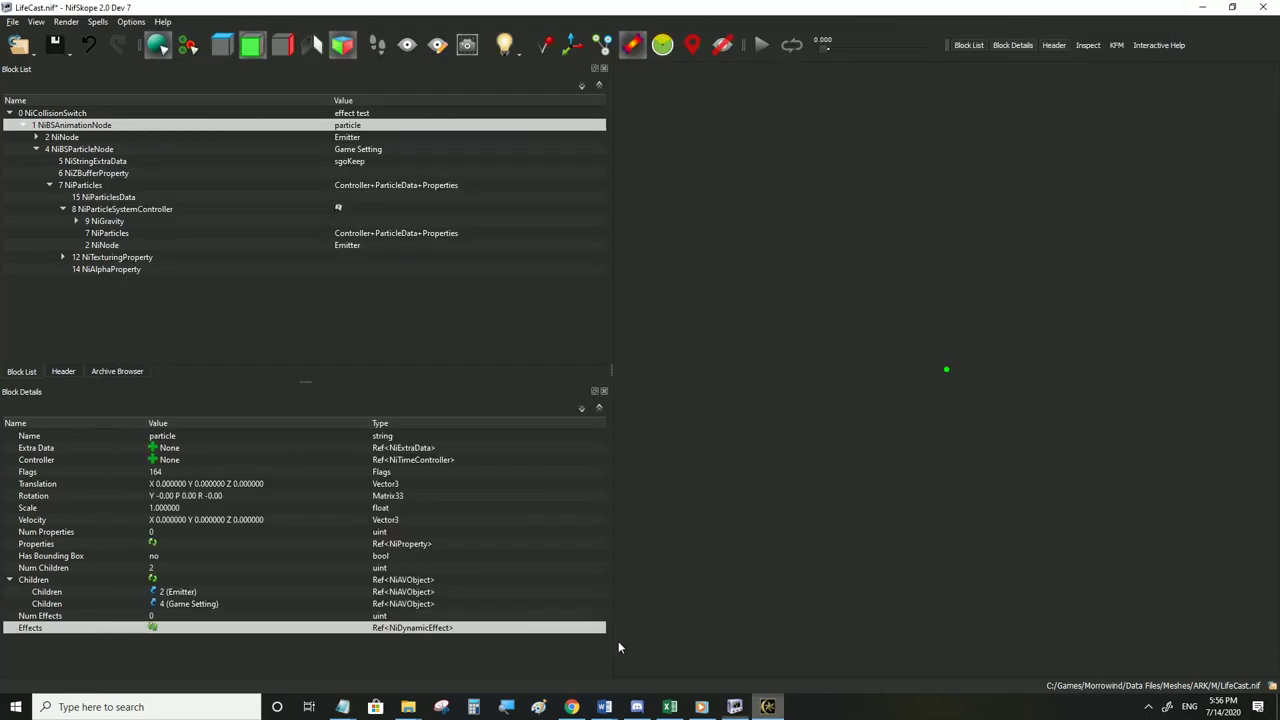
{"action": "left_click", "coordinate": [133, 210]}
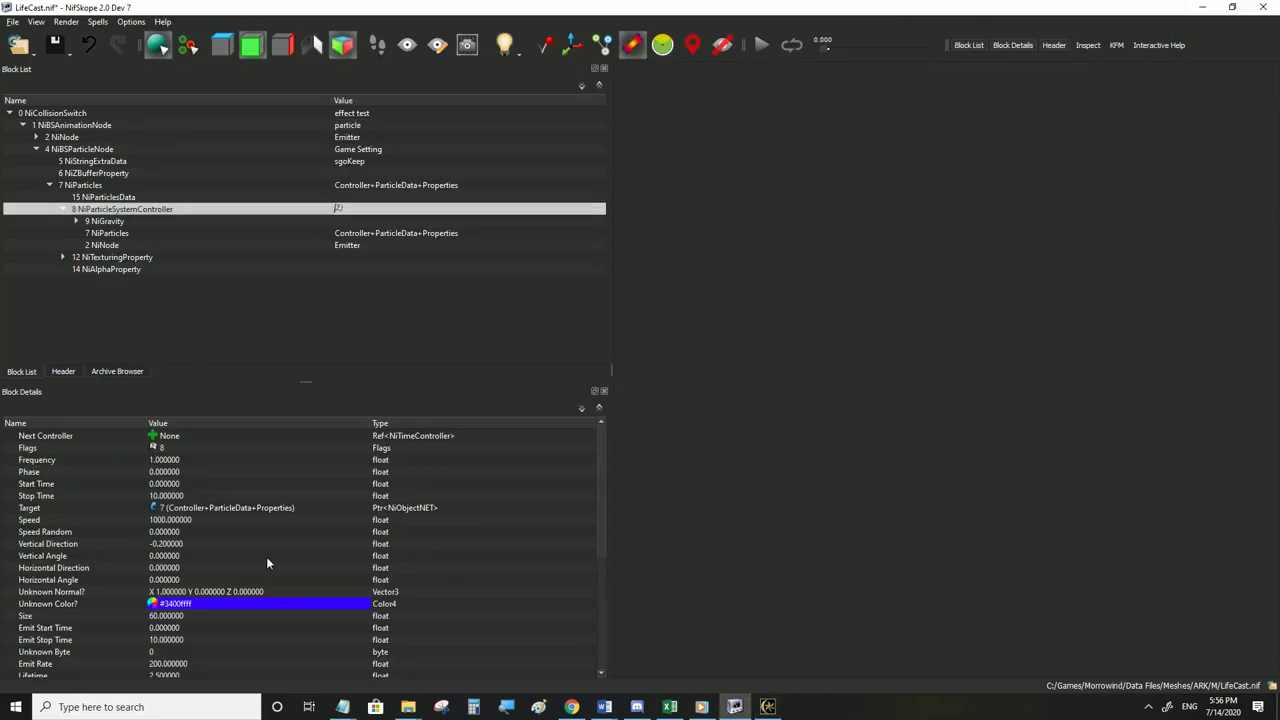
{"action": "double_click", "coordinate": [175, 616]}
{"action": "type", "text": "10"}
{"action": "left_click", "coordinate": [192, 583]}
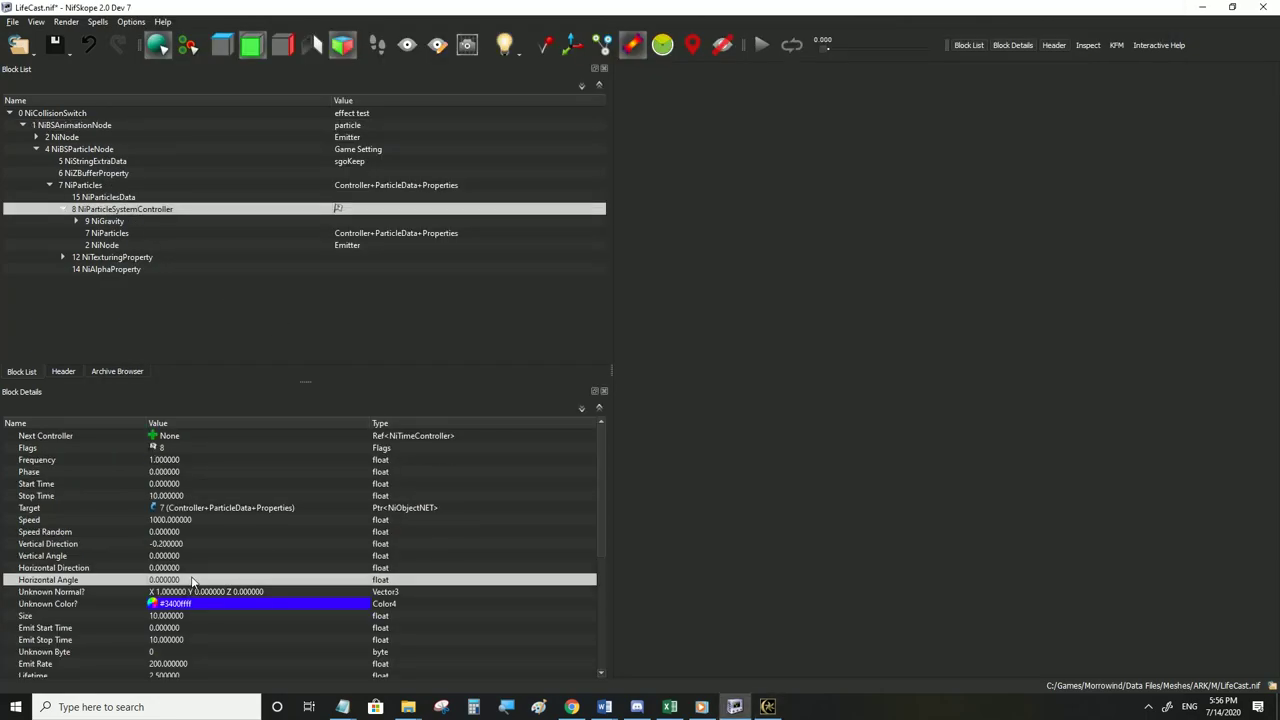
{"action": "left_click", "coordinate": [13, 21]}
{"action": "left_click", "coordinate": [30, 149]}
{"action": "left_click", "coordinate": [767, 706]}
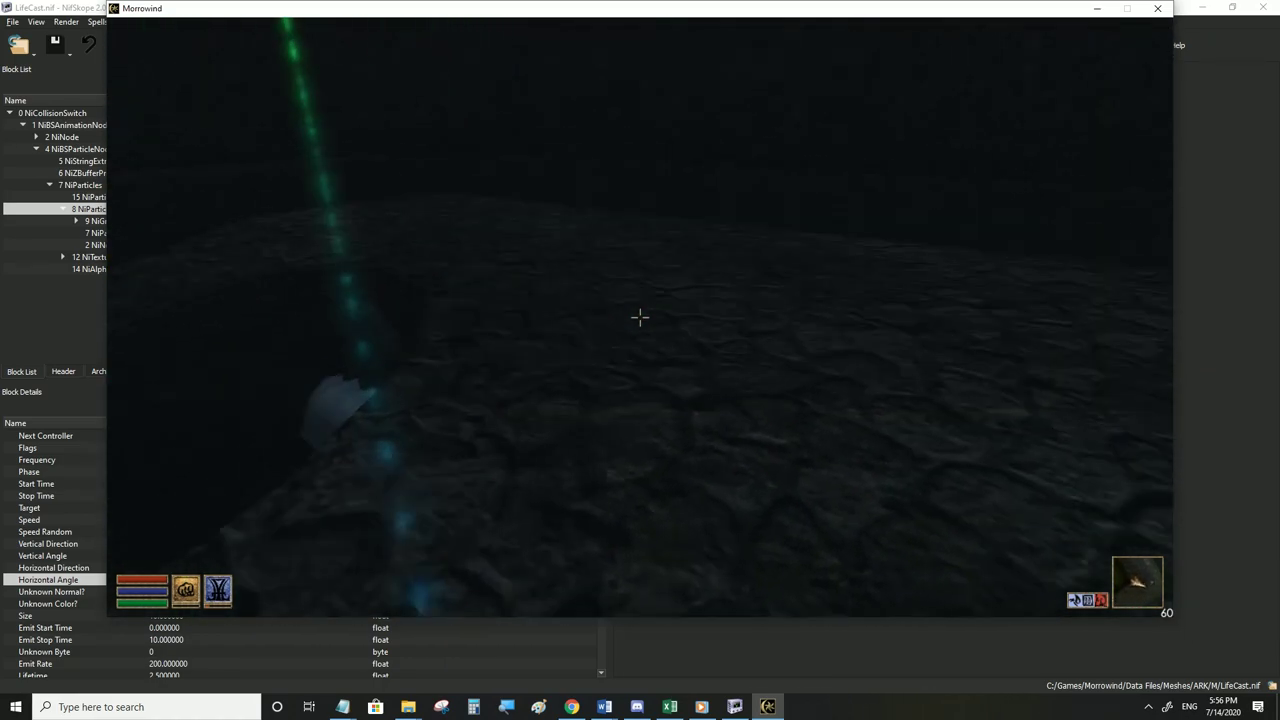
View the thin trail of small green and blue dots in third person, then return to NifSkope
{"action": "key", "text": "Tab"}
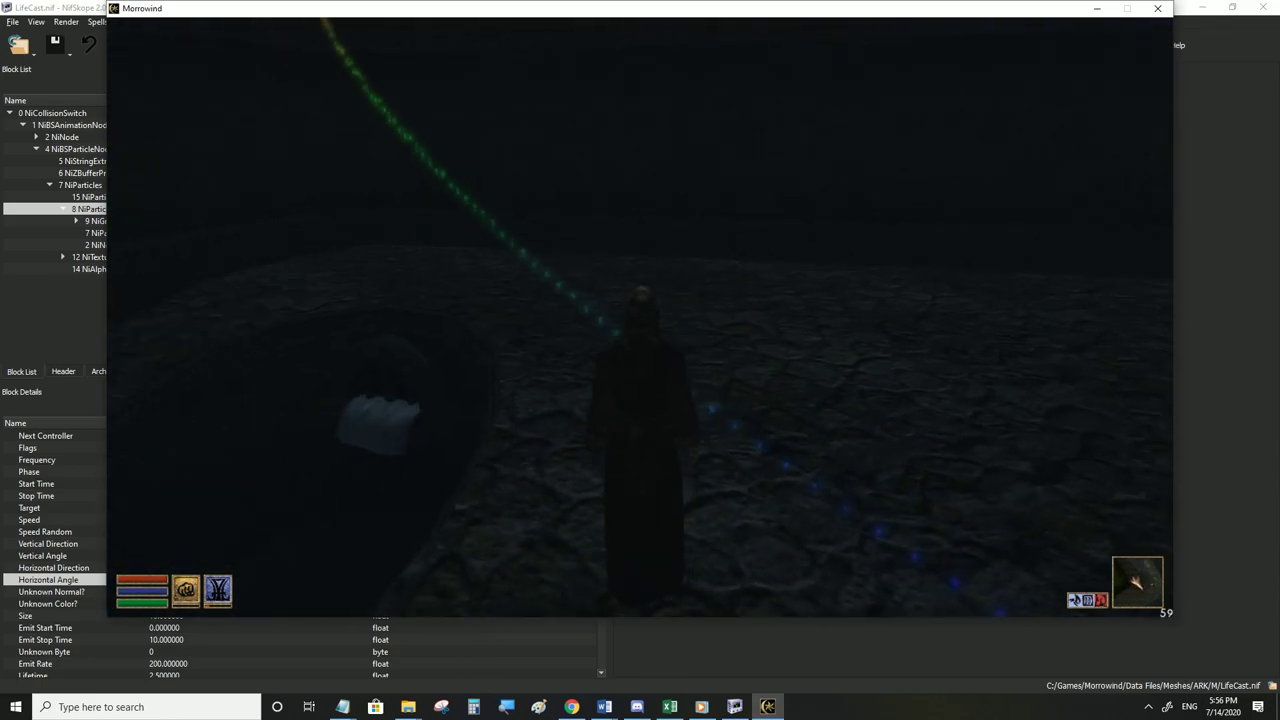
{"action": "left_click", "coordinate": [767, 707]}
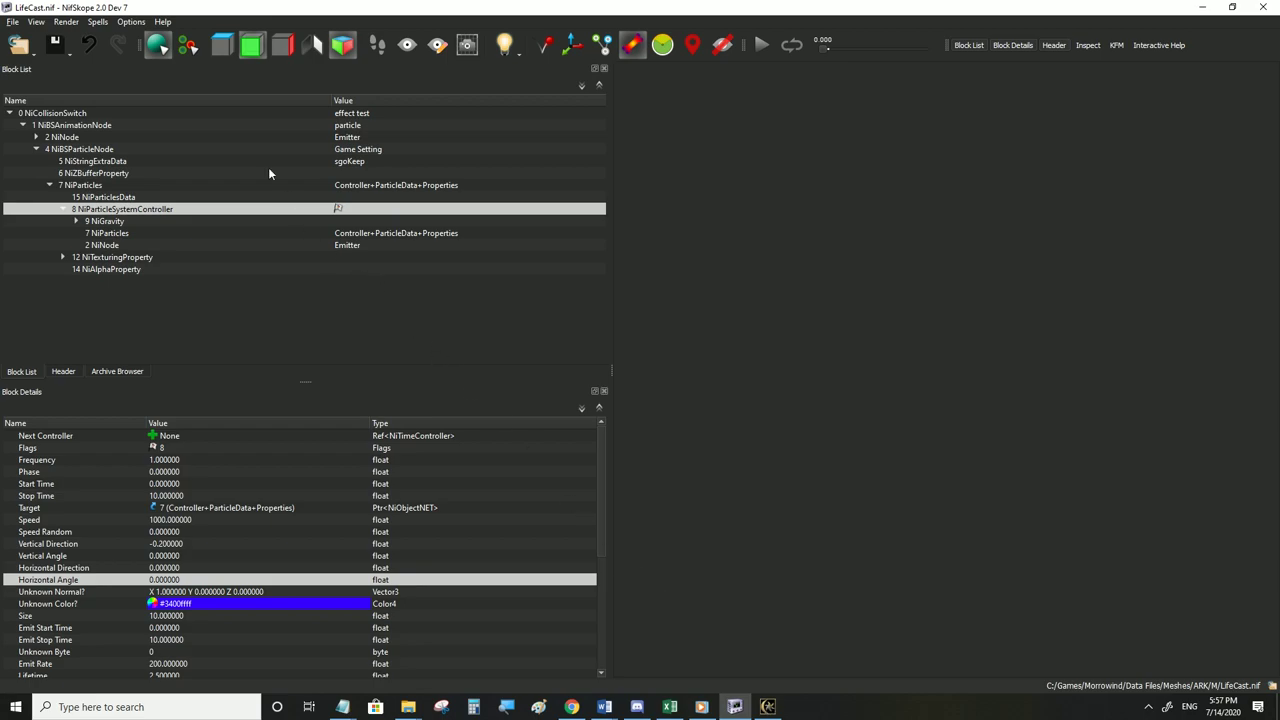
Set Num Effects on the 'particle' NiBSAnimationNode to 1 and select the new empty Effects slot
{"action": "left_click", "coordinate": [85, 127]}
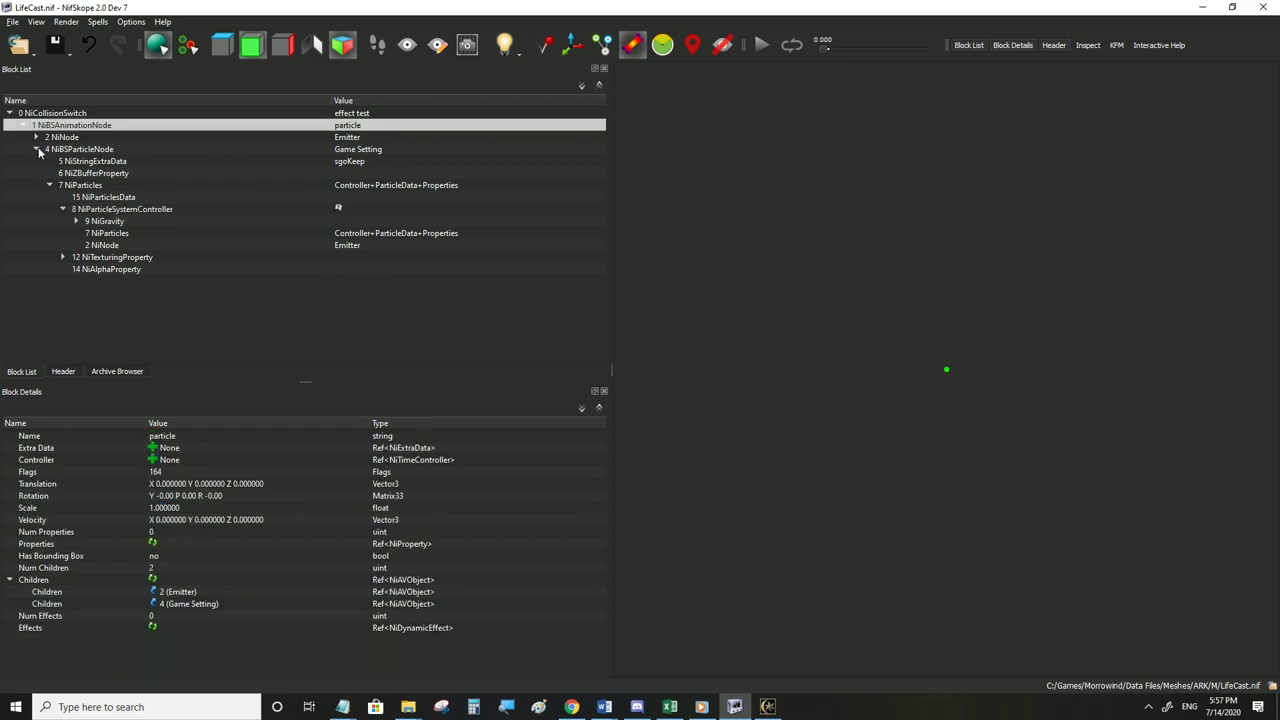
{"action": "left_click", "coordinate": [37, 149]}
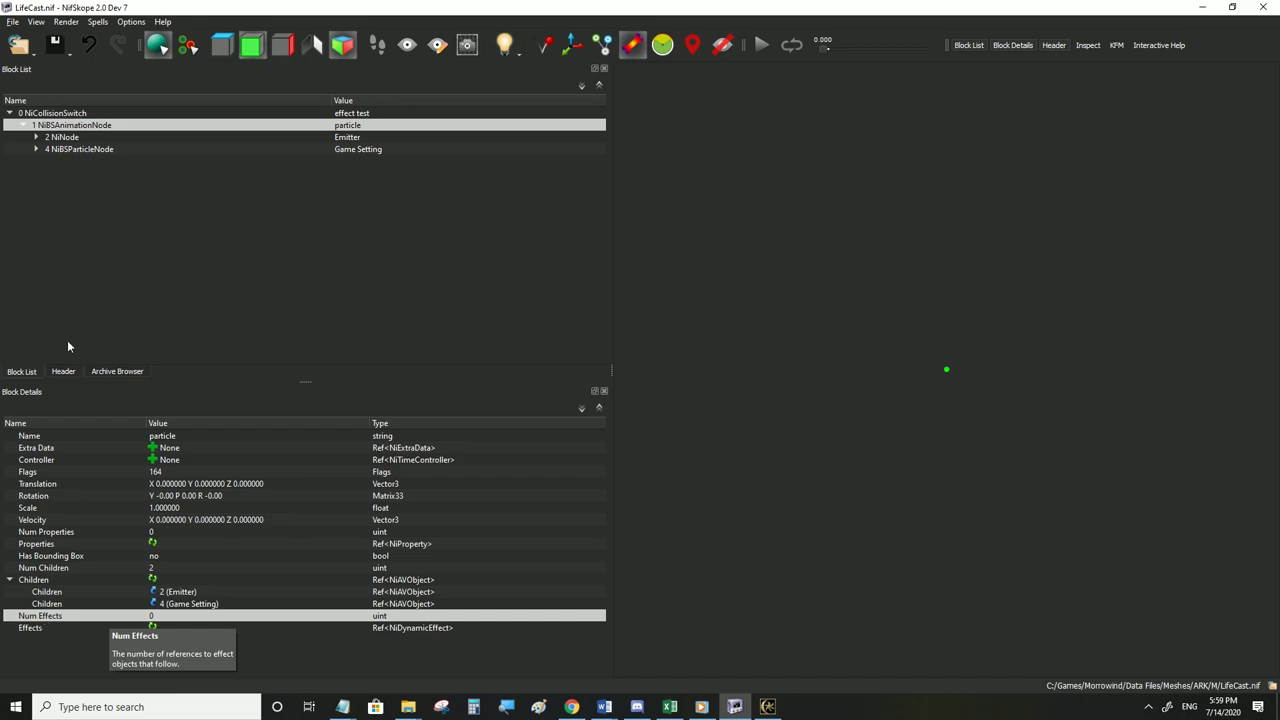
{"action": "left_click", "coordinate": [62, 113]}
{"action": "left_click", "coordinate": [62, 125]}
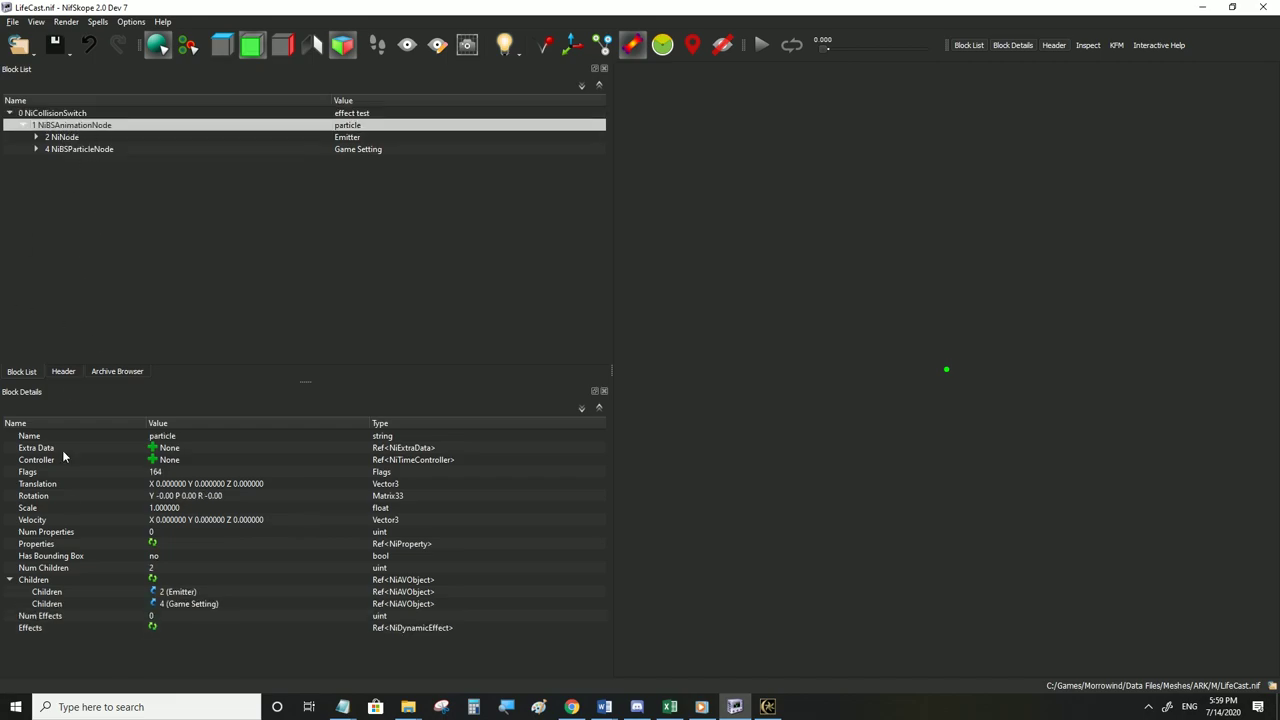
{"action": "left_click", "coordinate": [66, 619]}
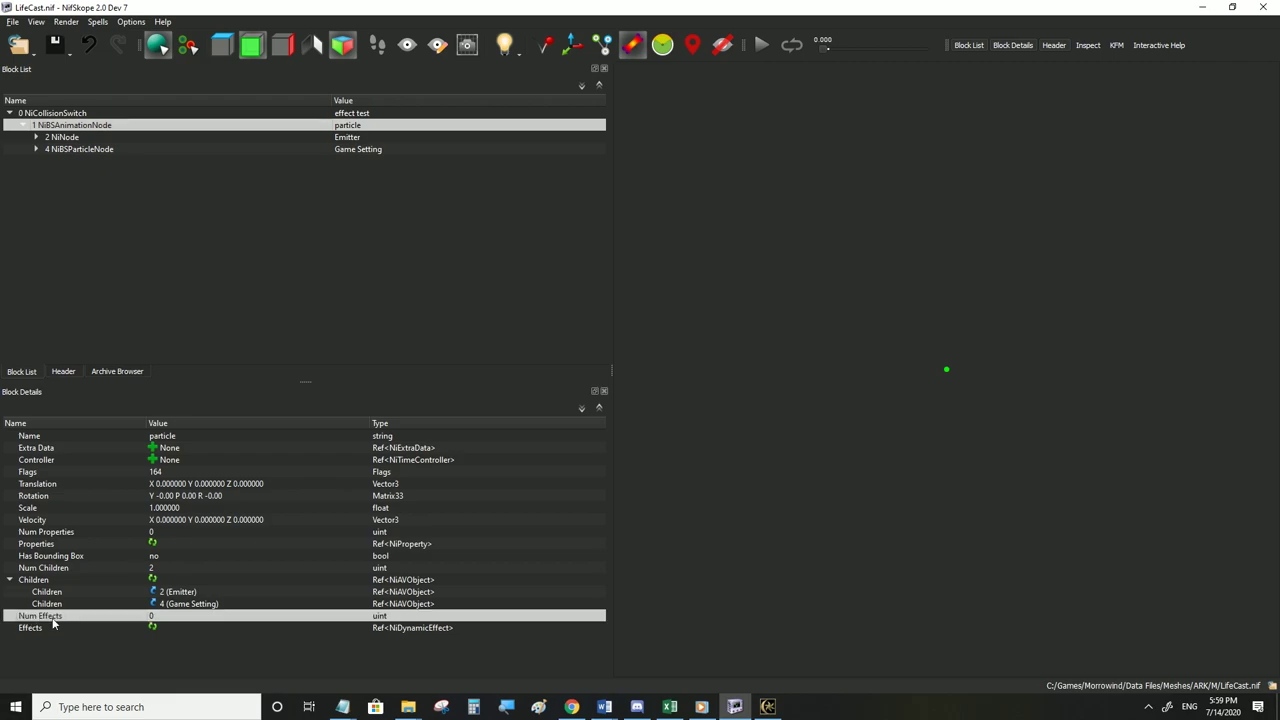
{"action": "double_click", "coordinate": [160, 621]}
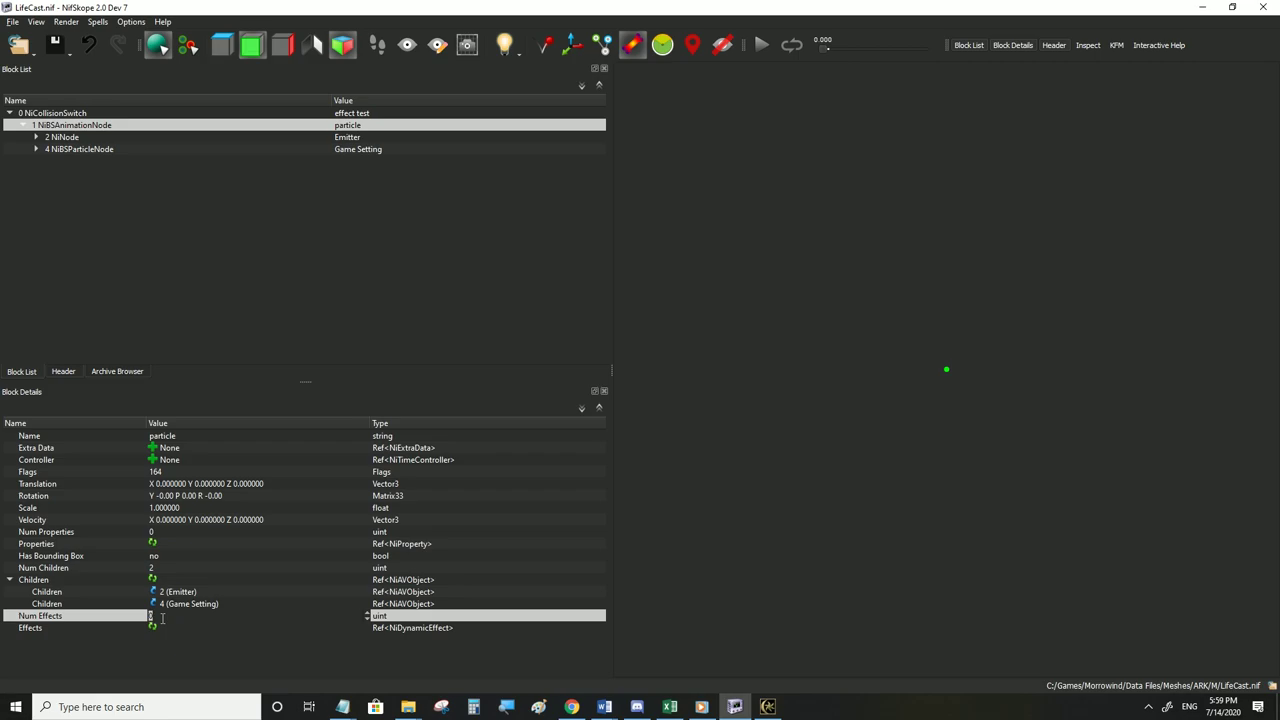
{"action": "type", "text": "1"}
{"action": "left_click", "coordinate": [155, 629]}
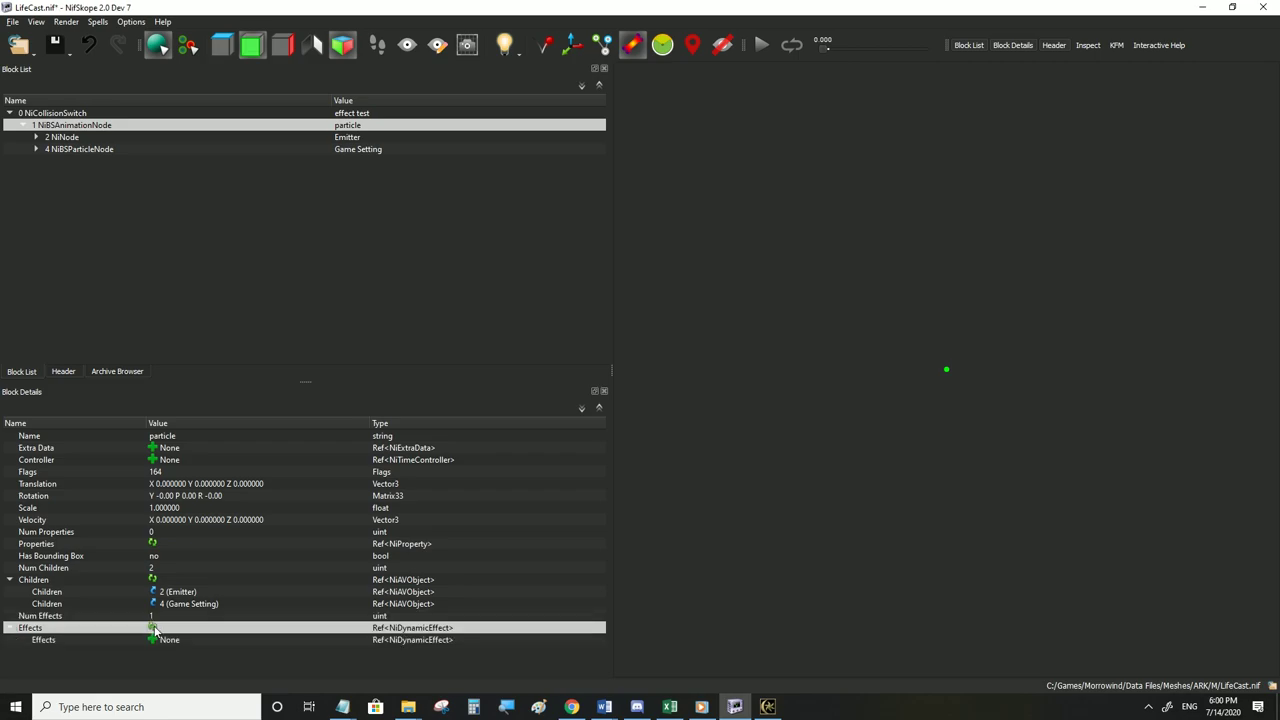
{"action": "left_click", "coordinate": [163, 641]}
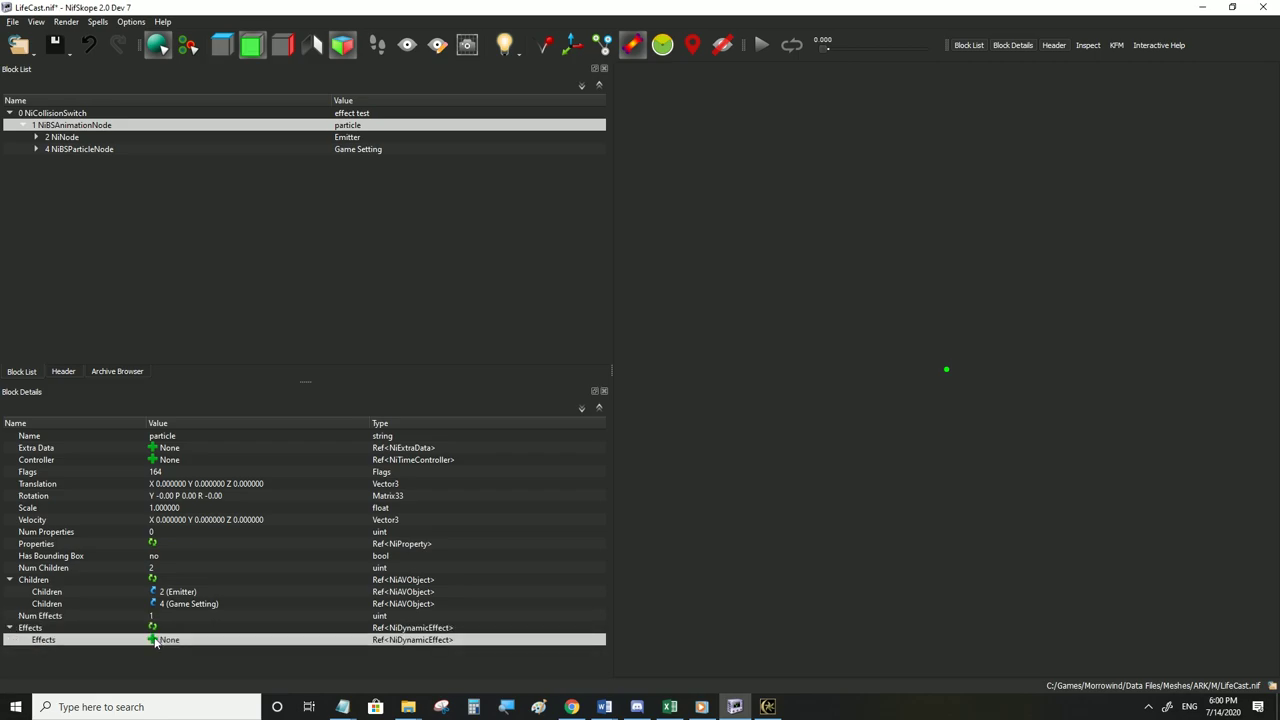
Fill the particle node's empty Effects slot with a new NiDirectionalLight block
{"action": "left_click", "coordinate": [154, 641]}
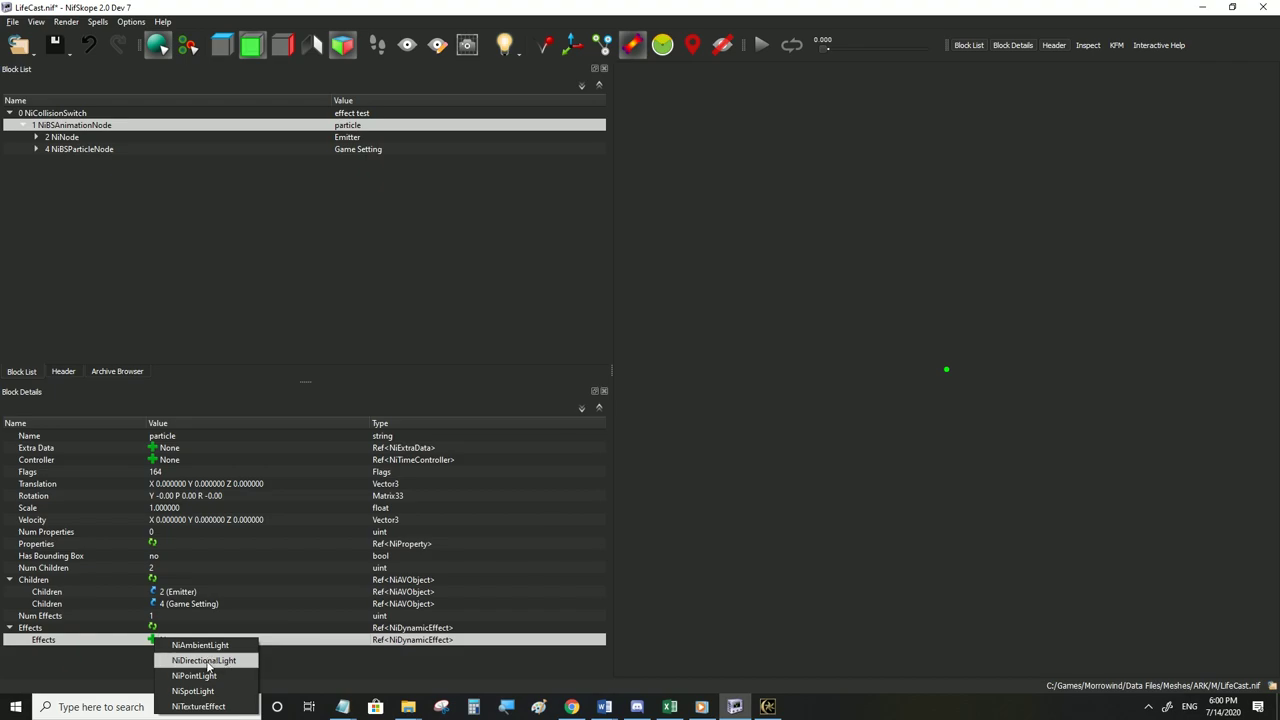
{"action": "left_click", "coordinate": [207, 661]}
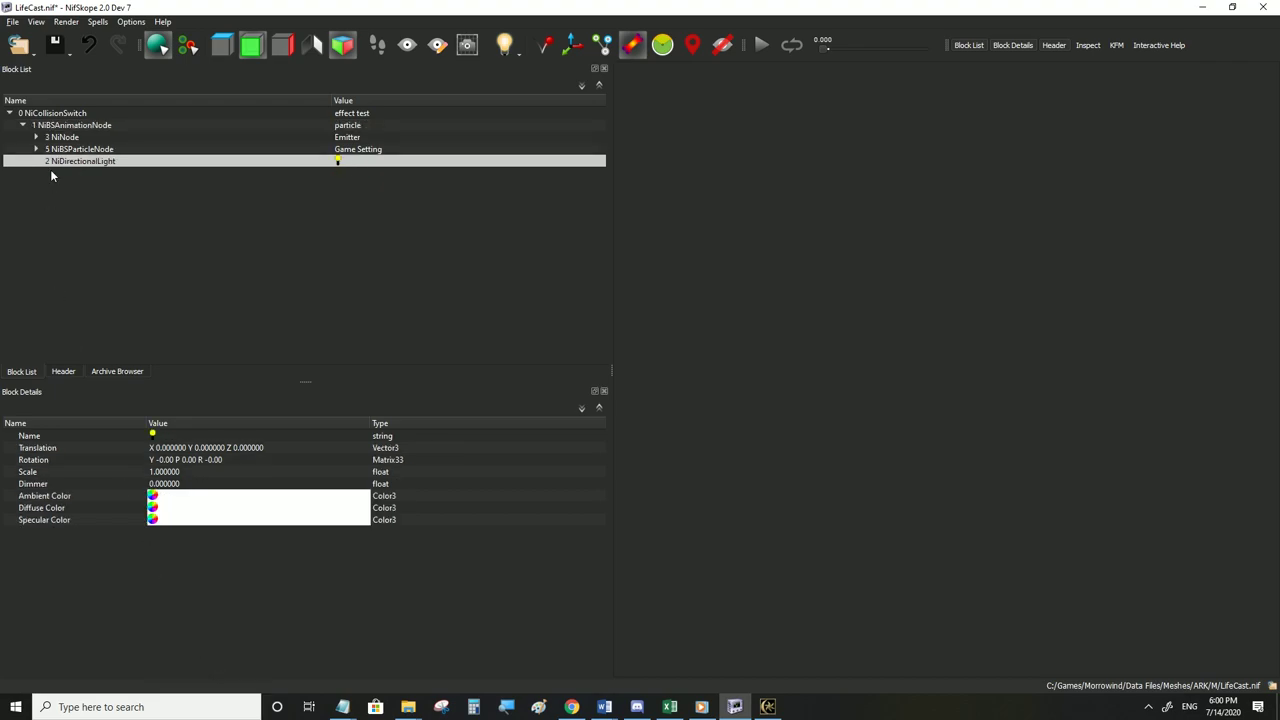
{"action": "left_click", "coordinate": [70, 126]}
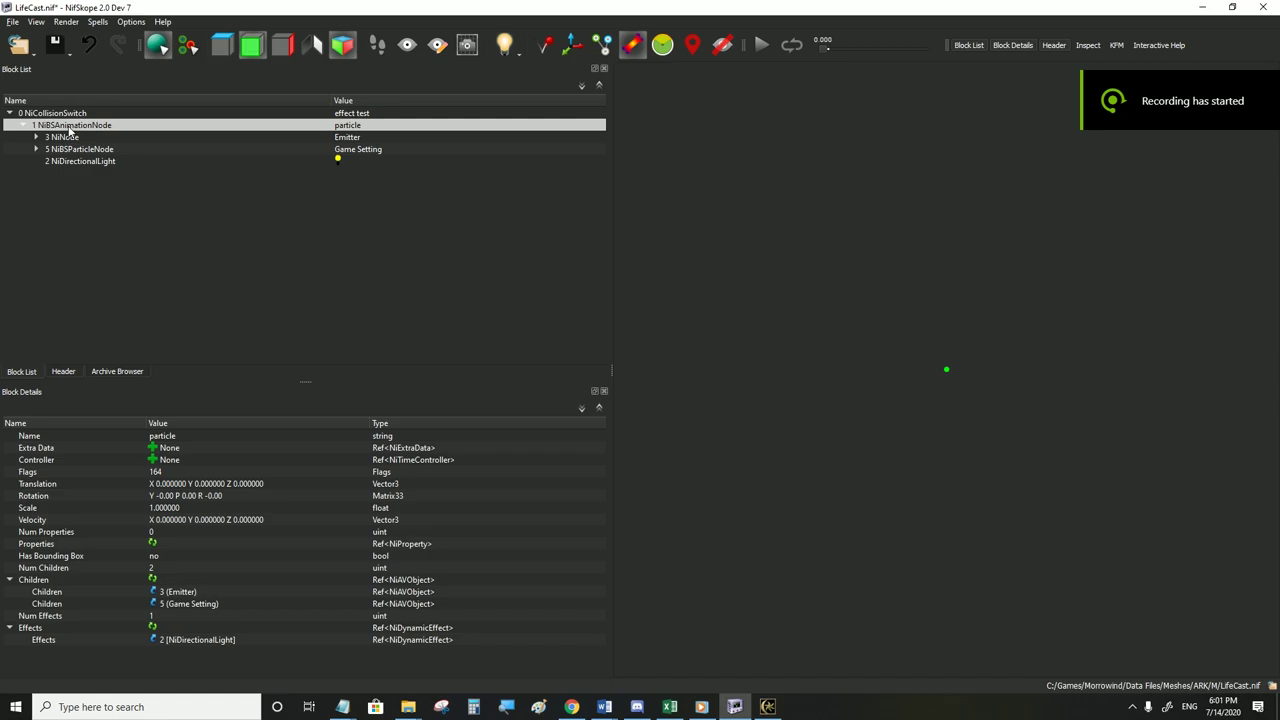
Raise the particle node's Num Children to 3 and link the directional light (block 2) as the new child
{"action": "left_click", "coordinate": [57, 160]}
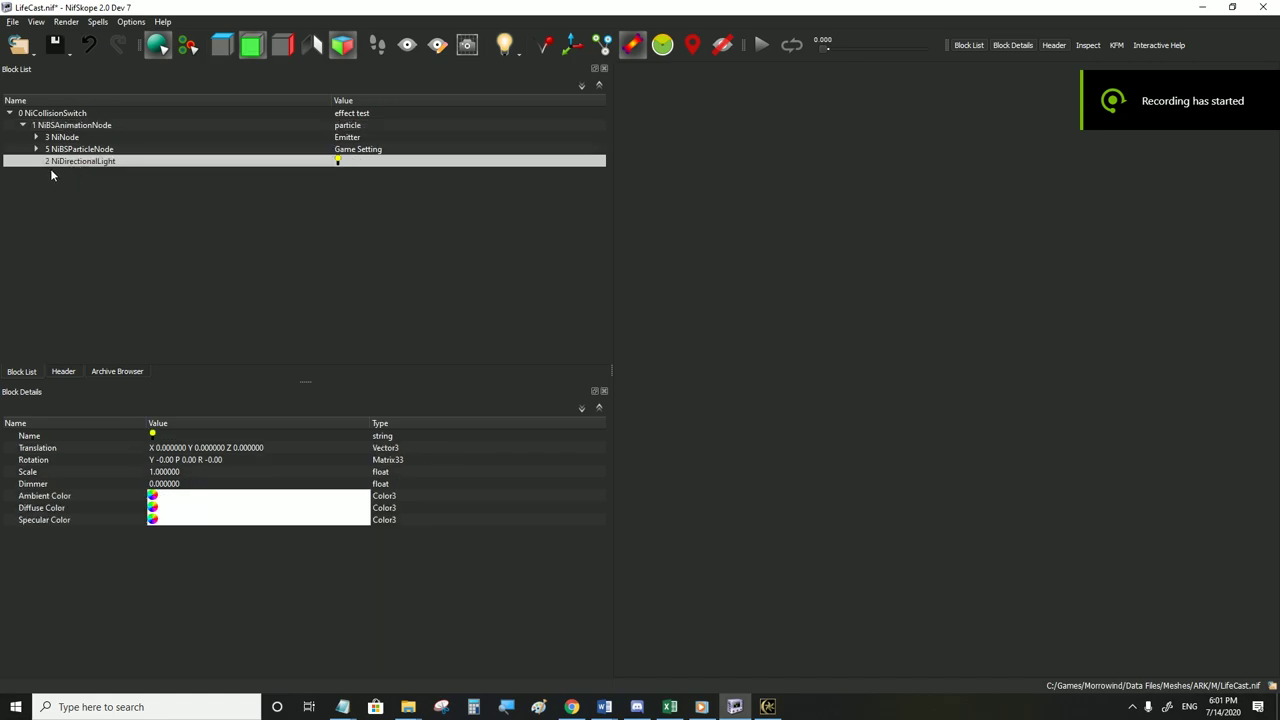
{"action": "left_click", "coordinate": [70, 126]}
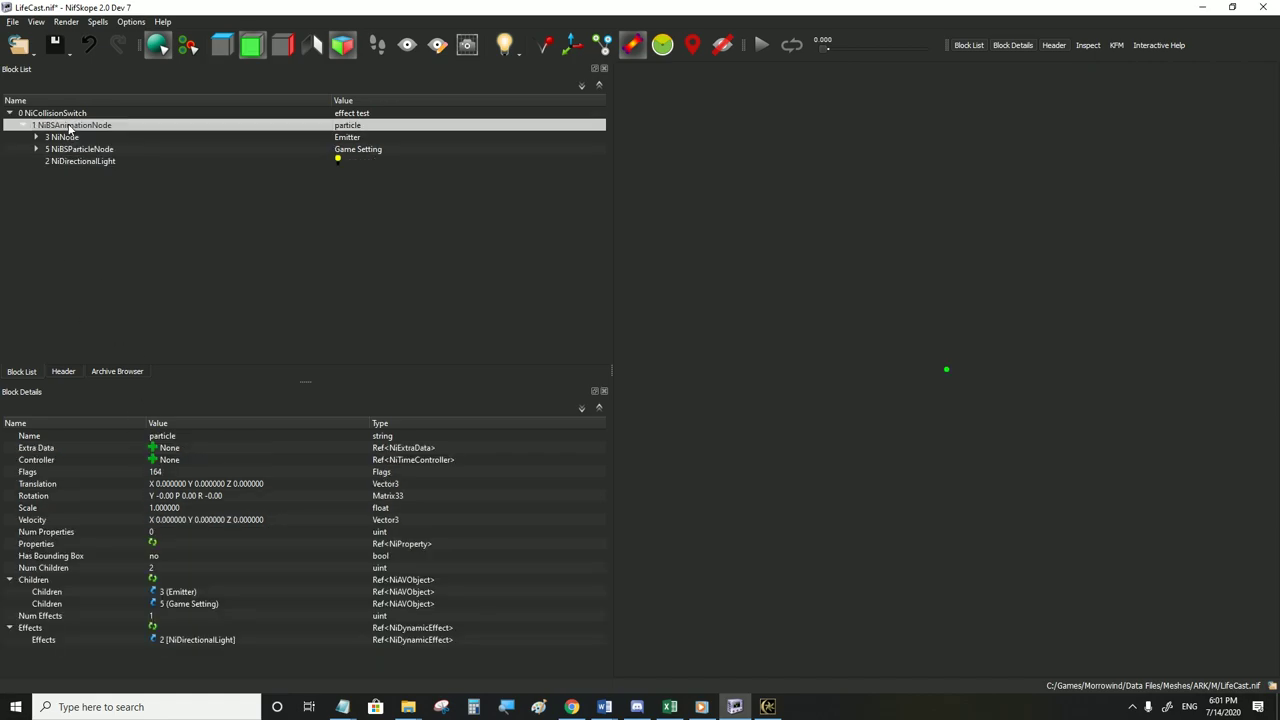
{"action": "left_click", "coordinate": [184, 643]}
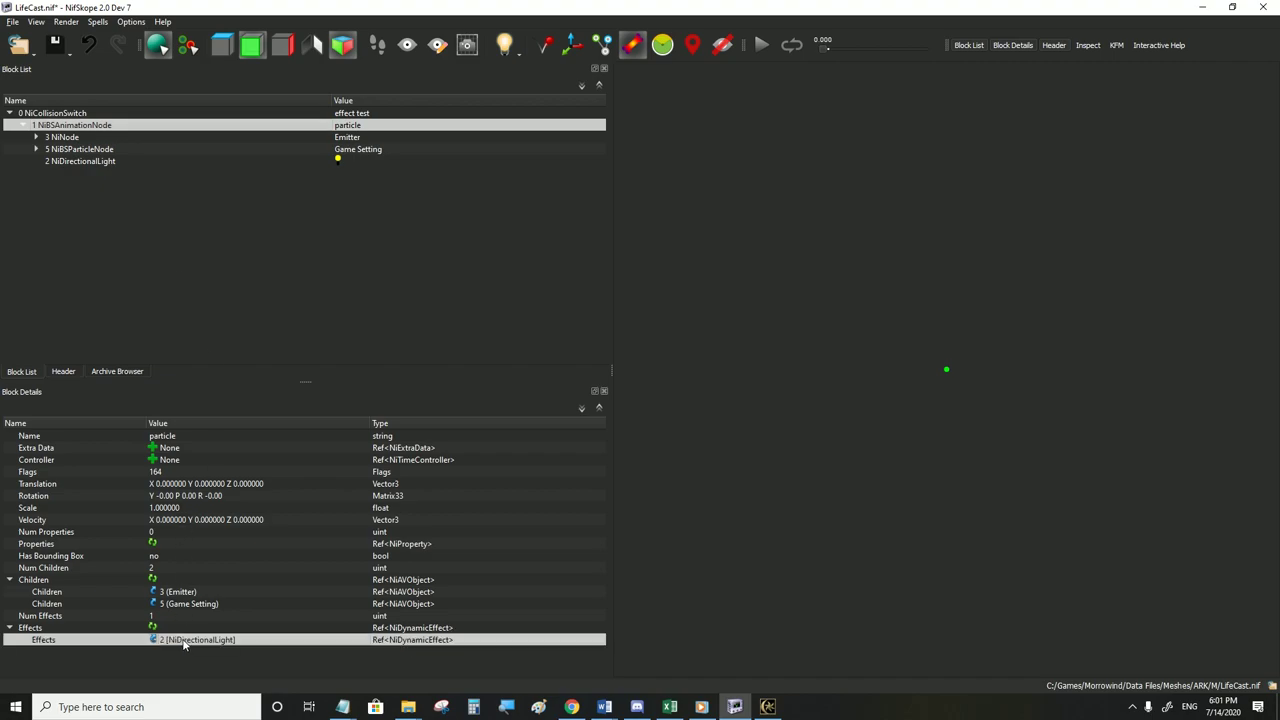
{"action": "left_click", "coordinate": [163, 572]}
{"action": "double_click", "coordinate": [163, 572]}
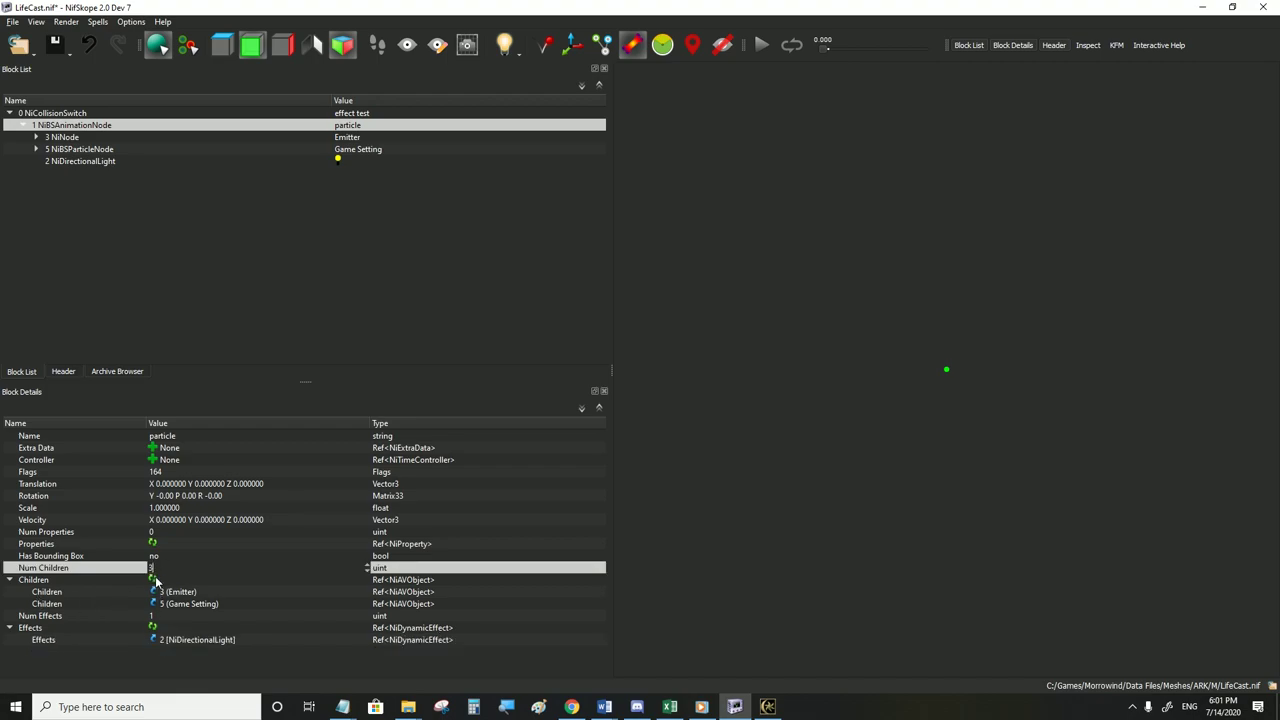
{"action": "left_click", "coordinate": [155, 580]}
{"action": "left_click", "coordinate": [173, 616]}
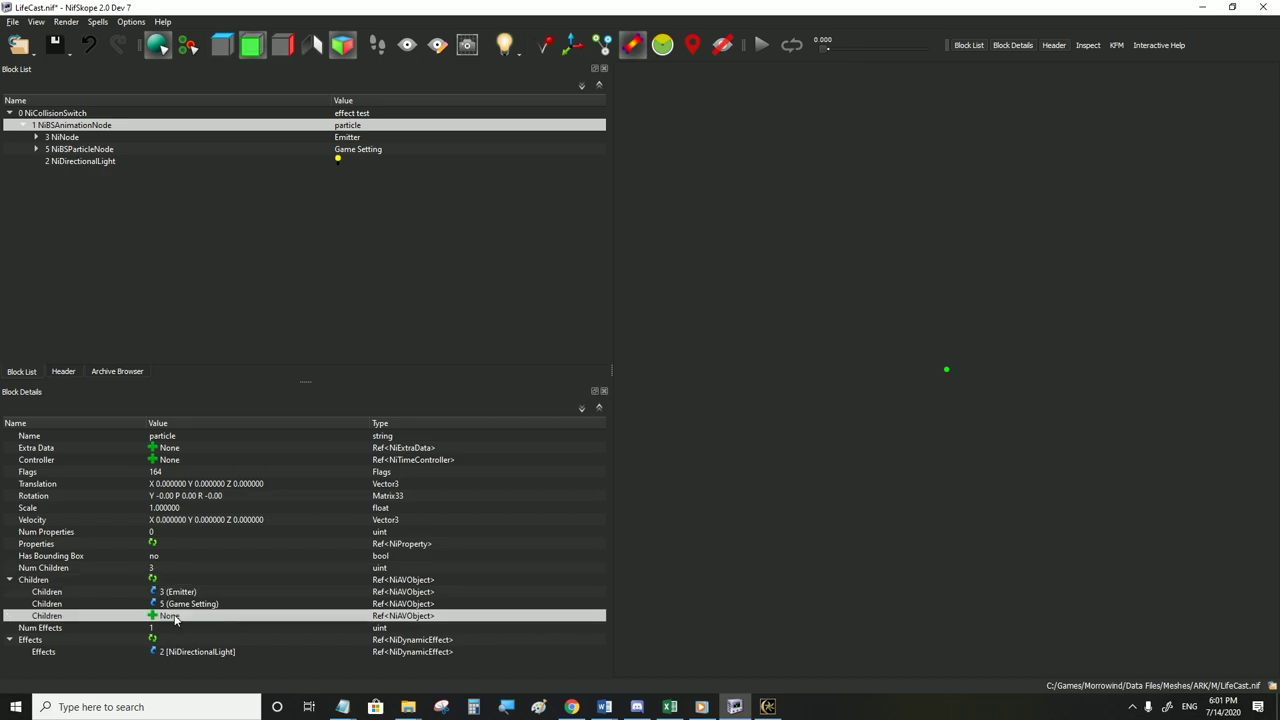
{"action": "double_click", "coordinate": [175, 617]}
{"action": "type", "text": "2"}
{"action": "left_click", "coordinate": [178, 605]}
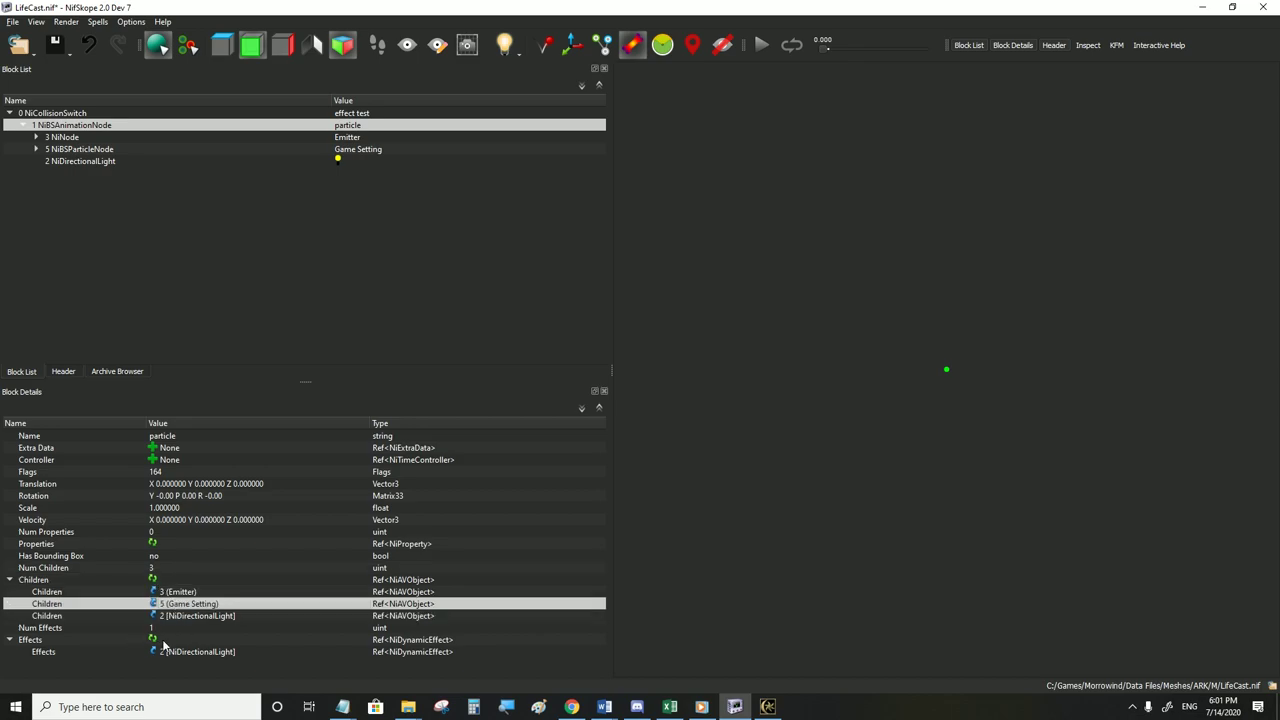
Check the light appears in both the node's Effects and Children, then view the light's properties
{"action": "left_click", "coordinate": [169, 654]}
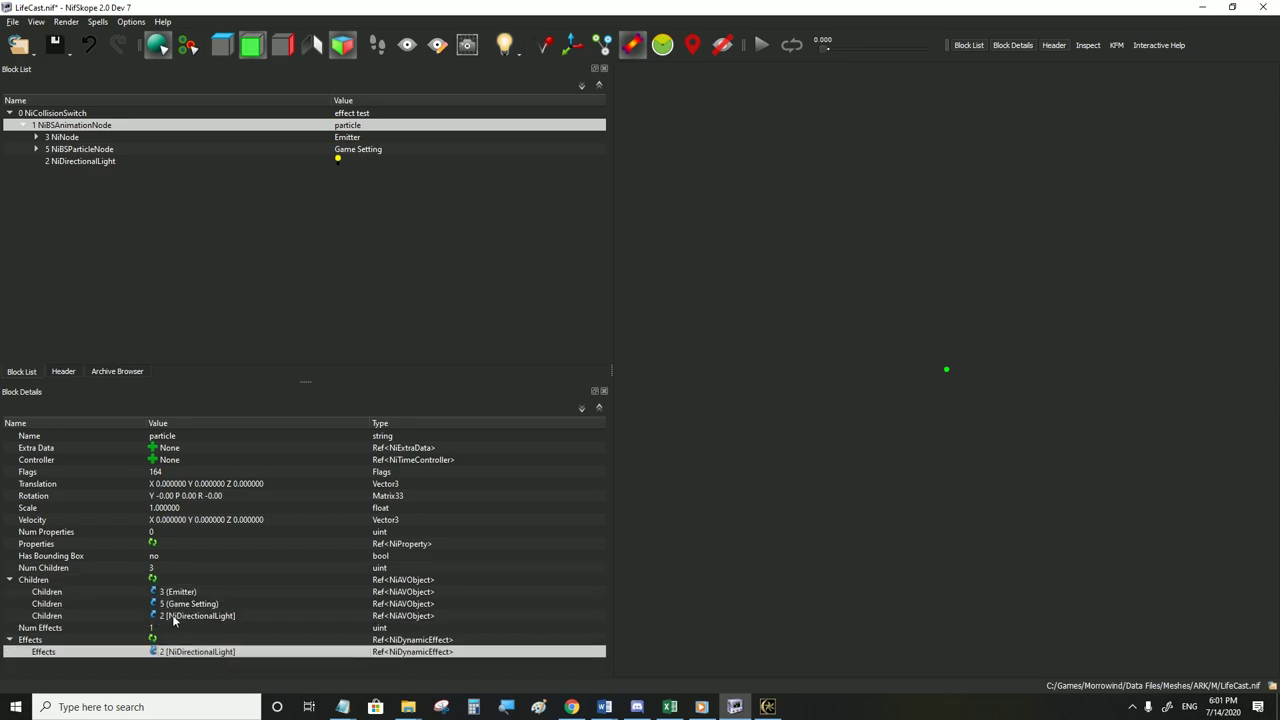
{"action": "left_click", "coordinate": [172, 615]}
{"action": "left_click", "coordinate": [77, 165]}
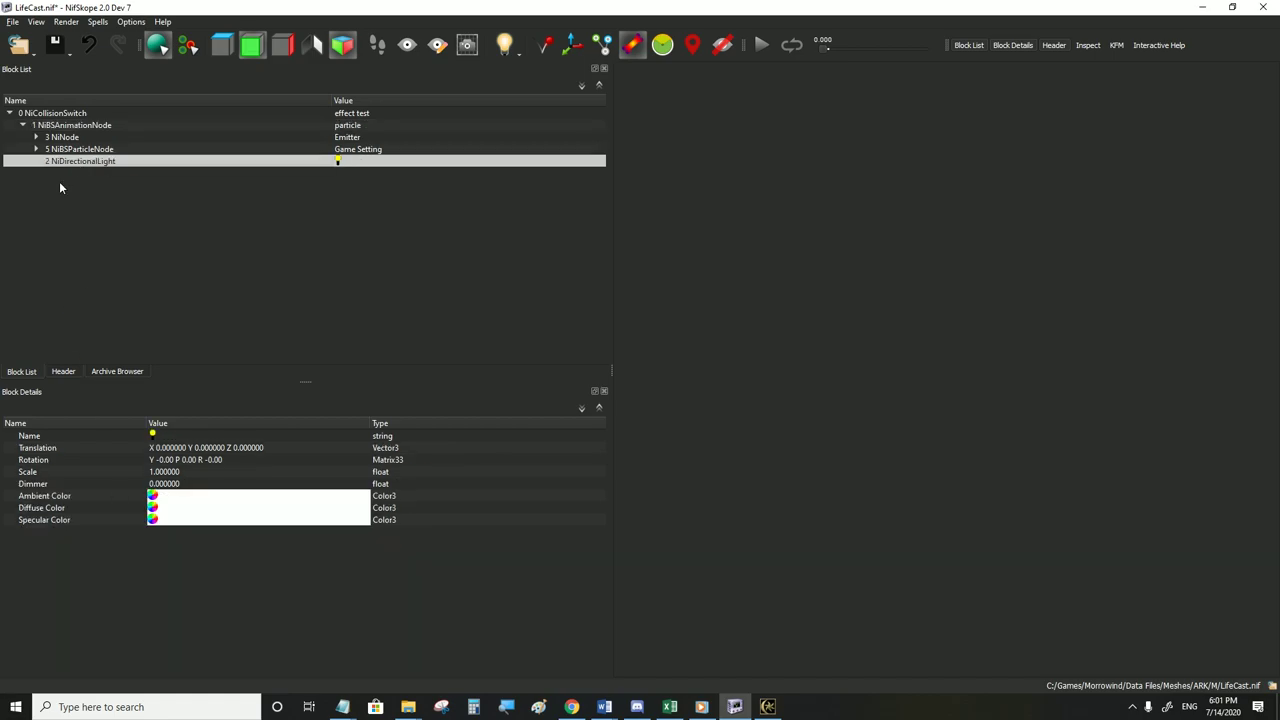
{"action": "left_click", "coordinate": [67, 129]}
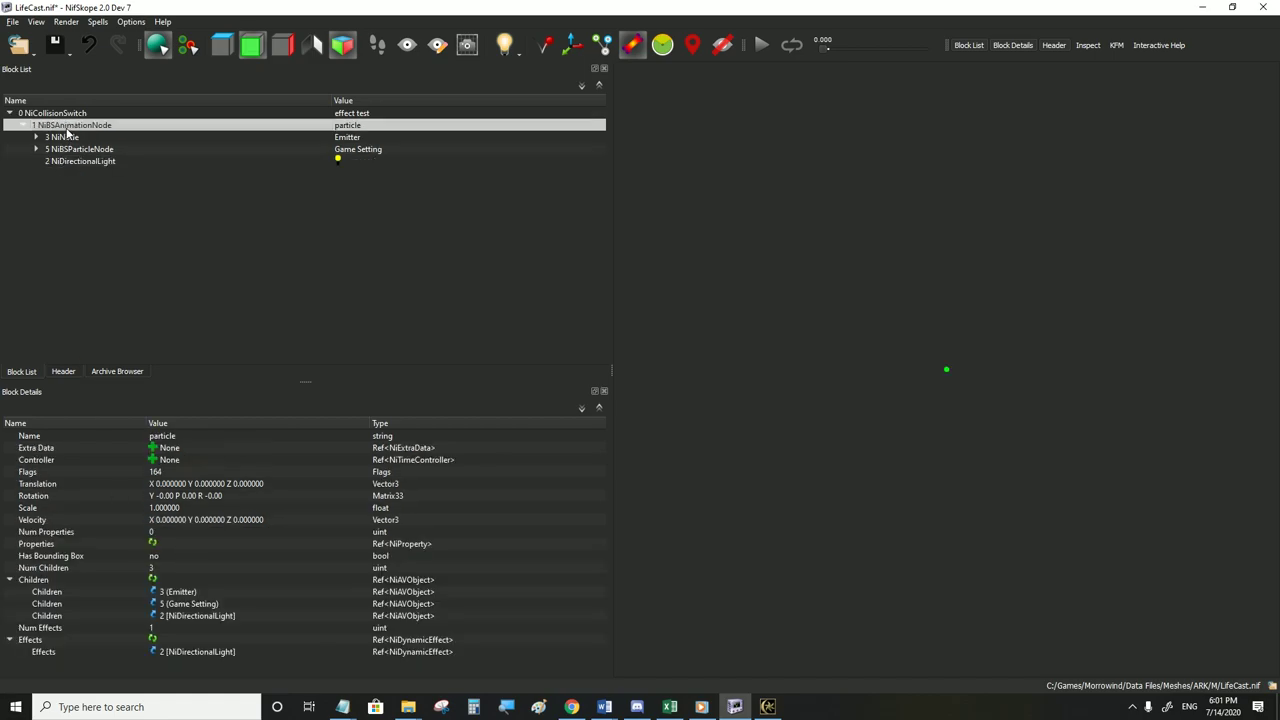
{"action": "left_click", "coordinate": [172, 651]}
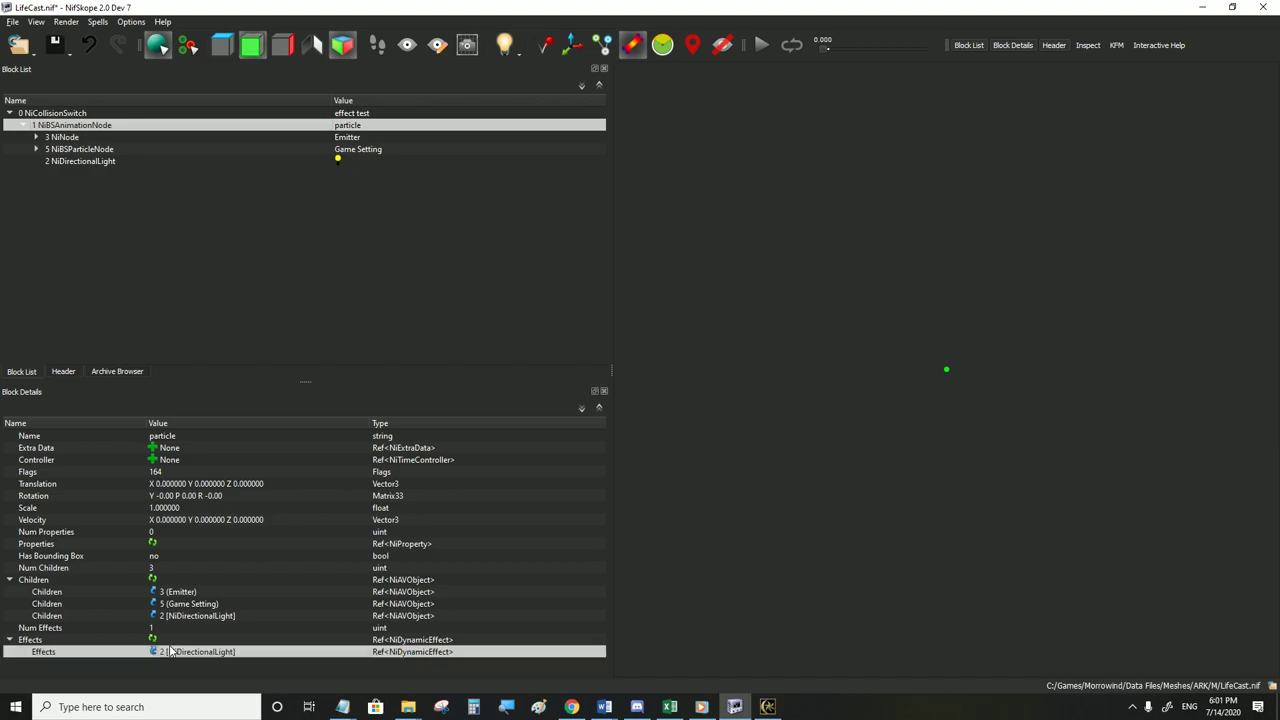
{"action": "left_click", "coordinate": [189, 617]}
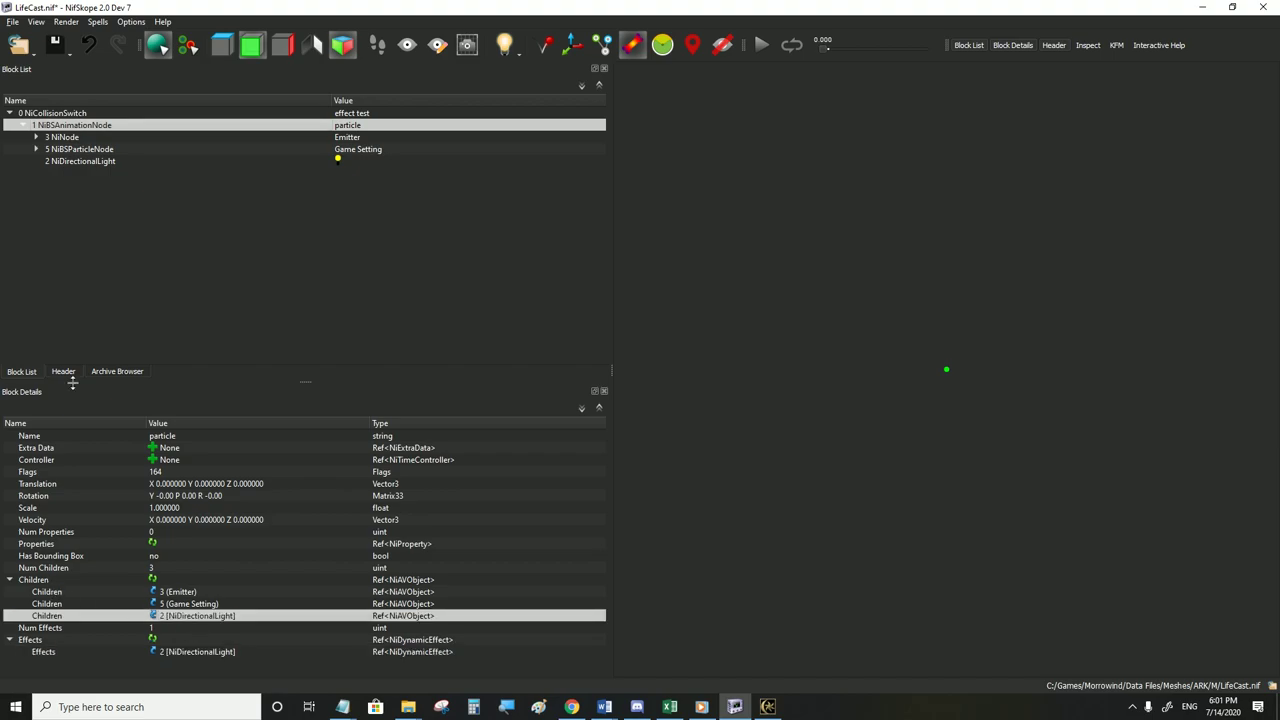
{"action": "left_click", "coordinate": [78, 161]}
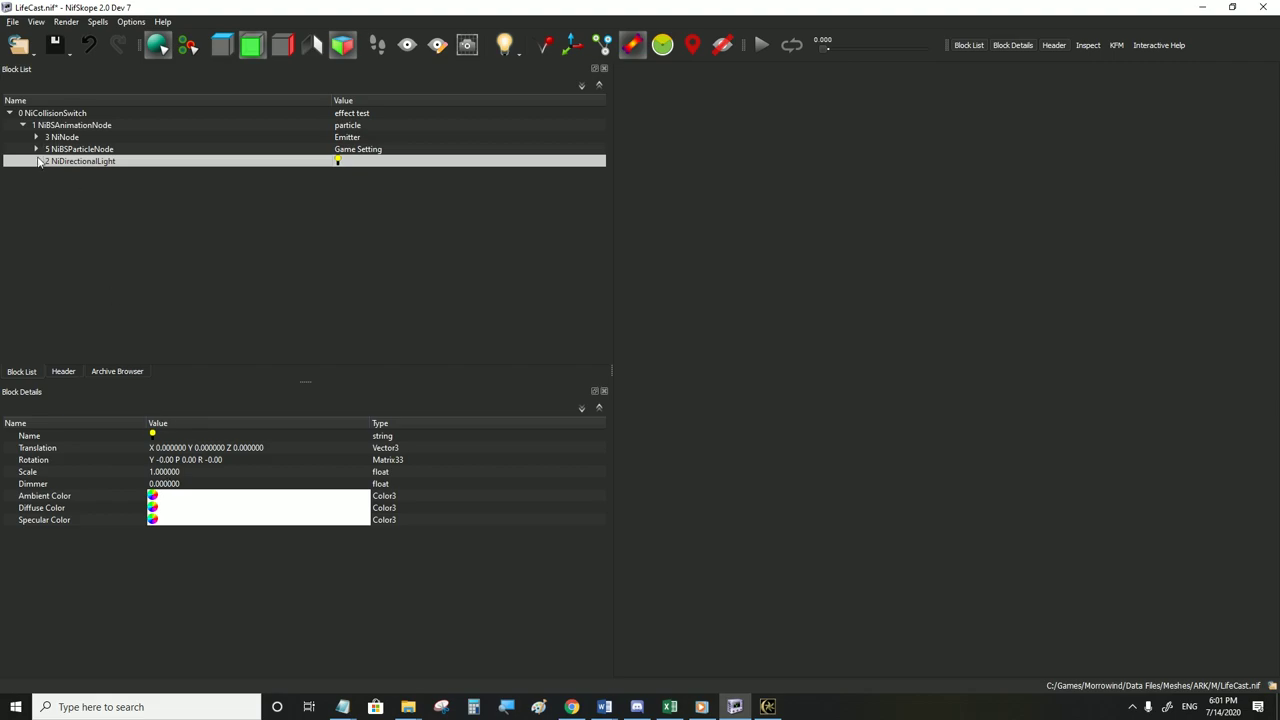
Save LifeCast.nif with the new light and check it in Morrowind
{"action": "left_click", "coordinate": [10, 23]}
{"action": "left_click", "coordinate": [42, 132]}
{"action": "left_click", "coordinate": [89, 152]}
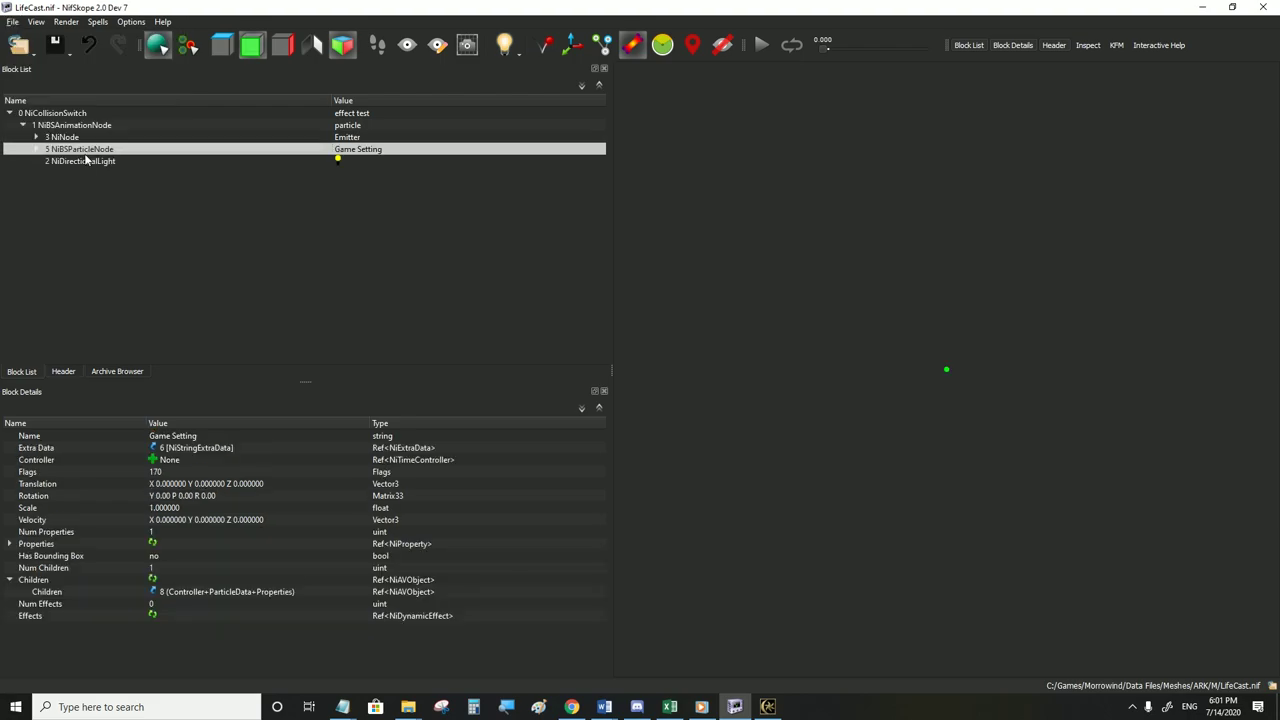
{"action": "left_click", "coordinate": [86, 160]}
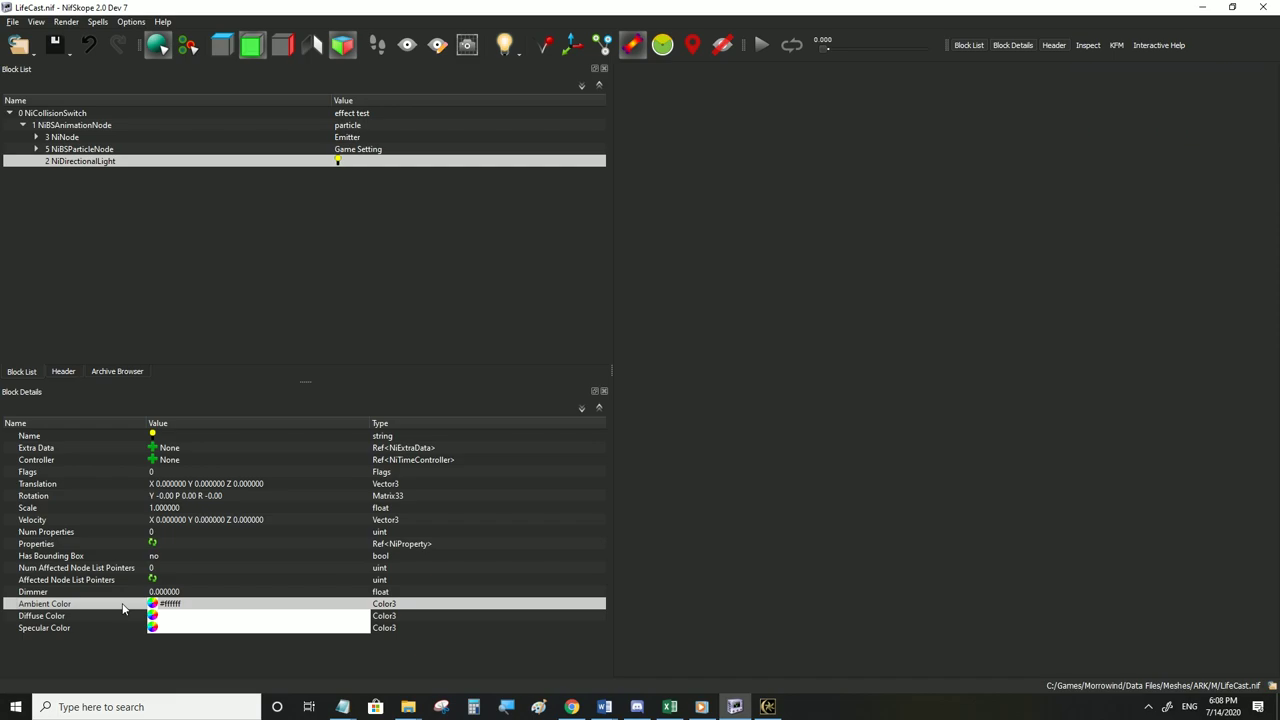
{"action": "left_click", "coordinate": [76, 592]}
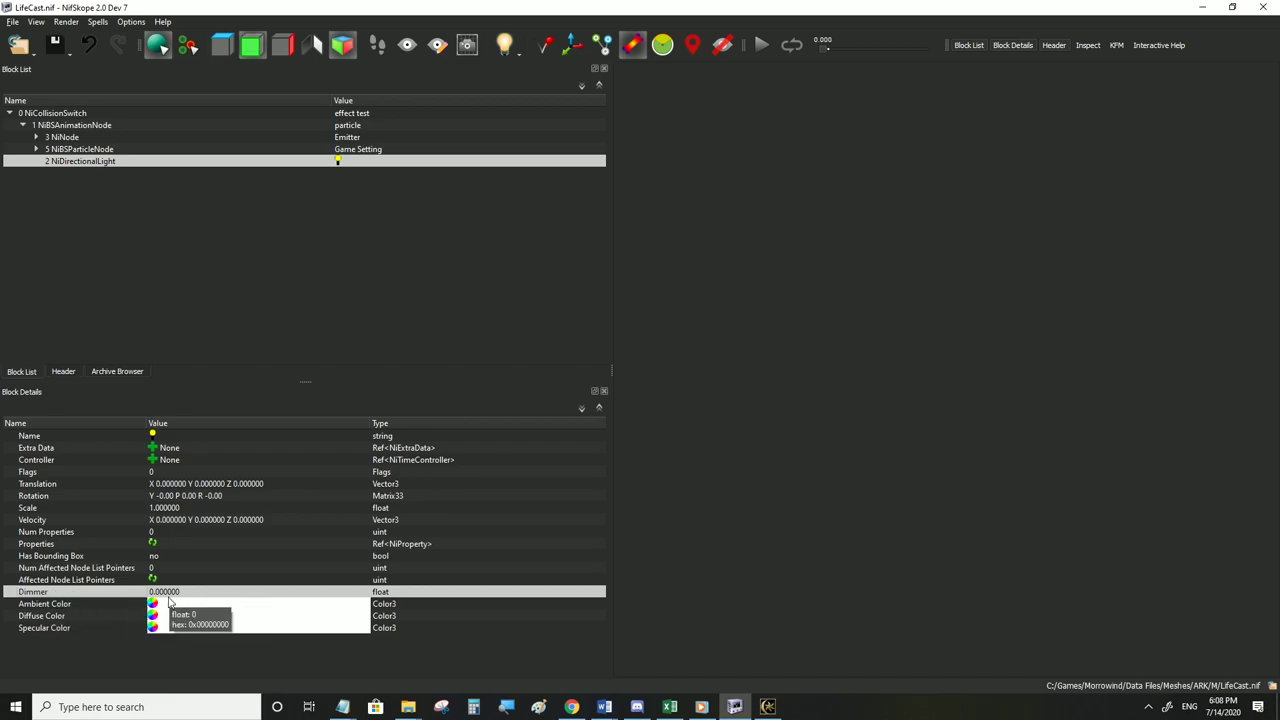
{"action": "left_click", "coordinate": [13, 22]}
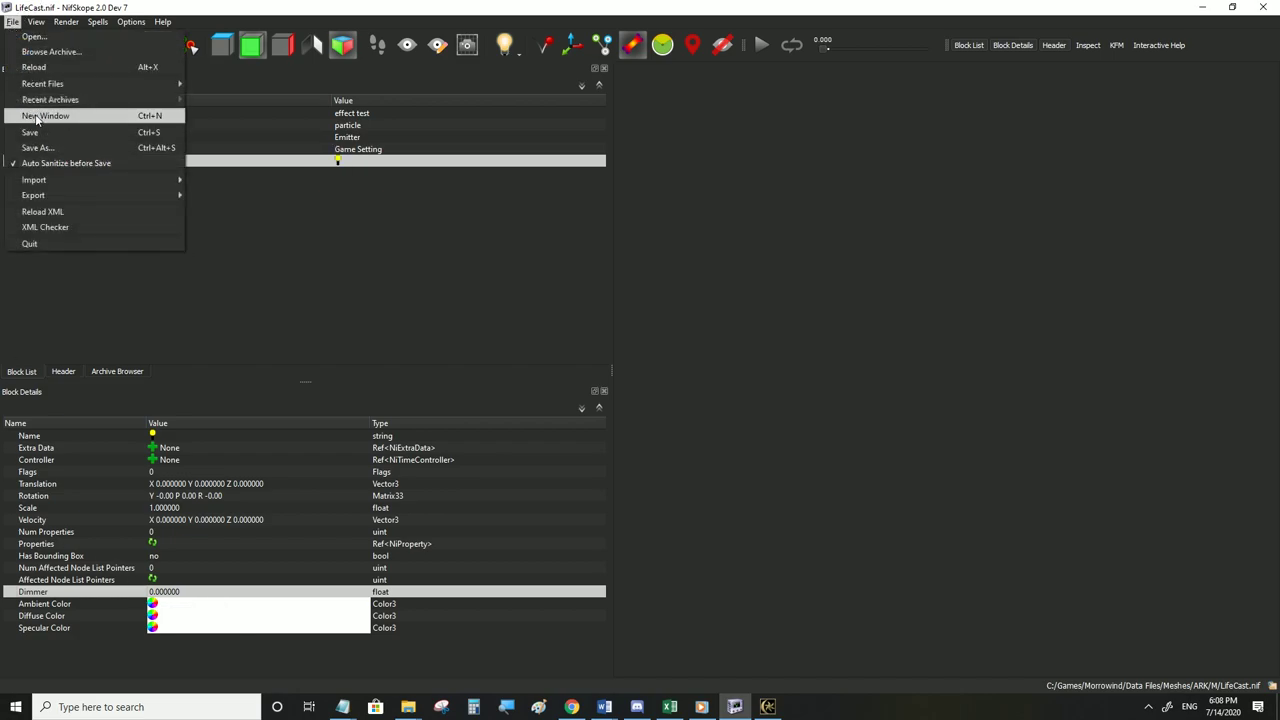
{"action": "left_click", "coordinate": [35, 132]}
{"action": "left_click", "coordinate": [767, 706]}
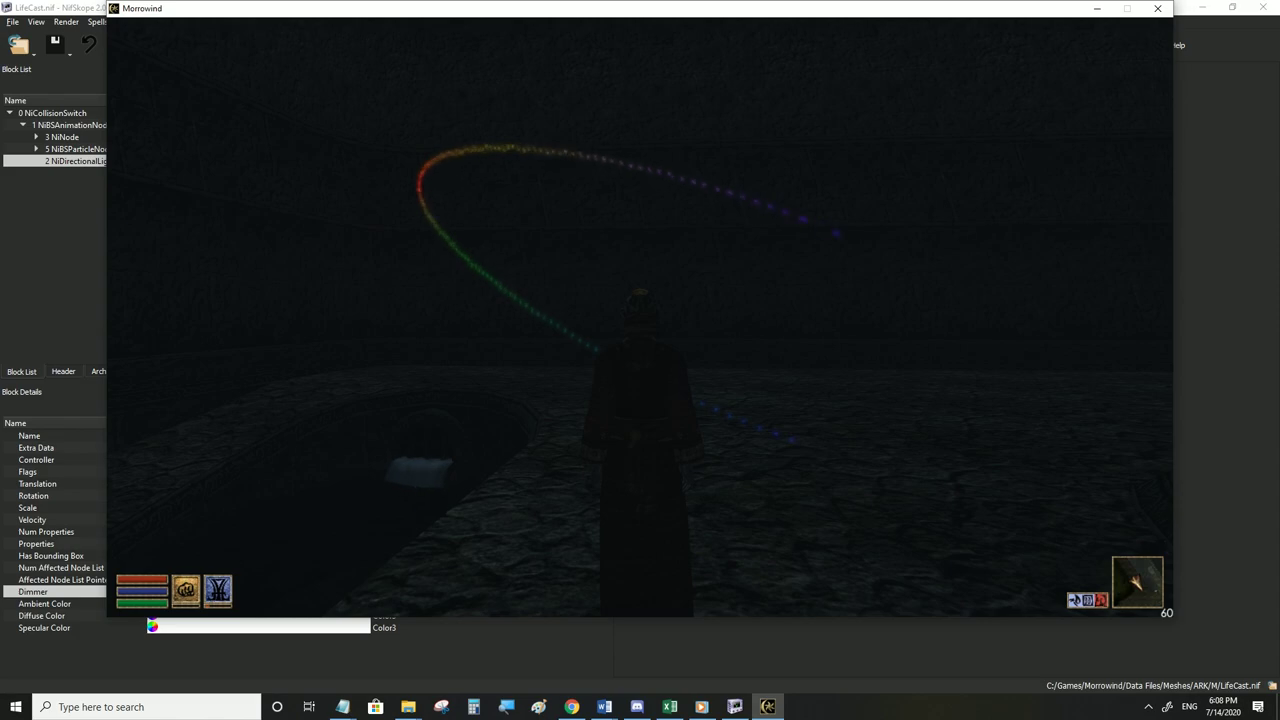
{"action": "key", "text": "alt+Tab"}
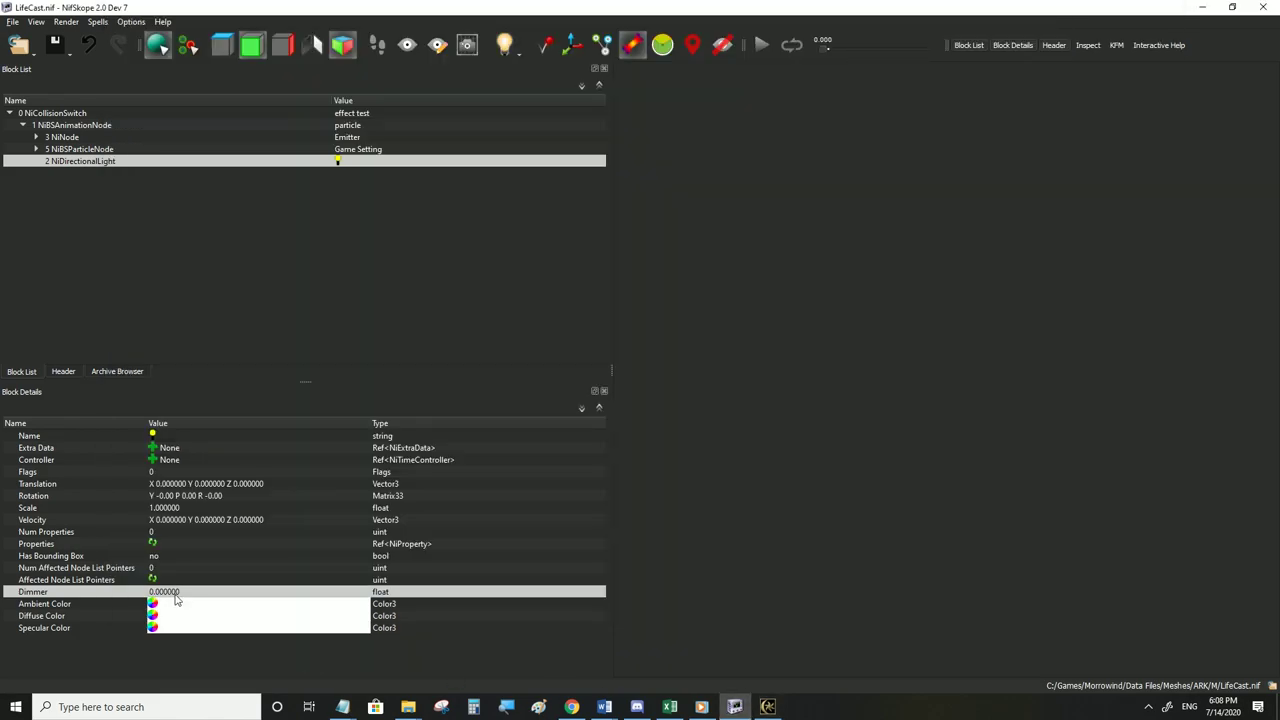
Set the light's Dimmer to 10, save, and compare in Morrowind
{"action": "double_click", "coordinate": [174, 594]}
{"action": "type", "text": "10"}
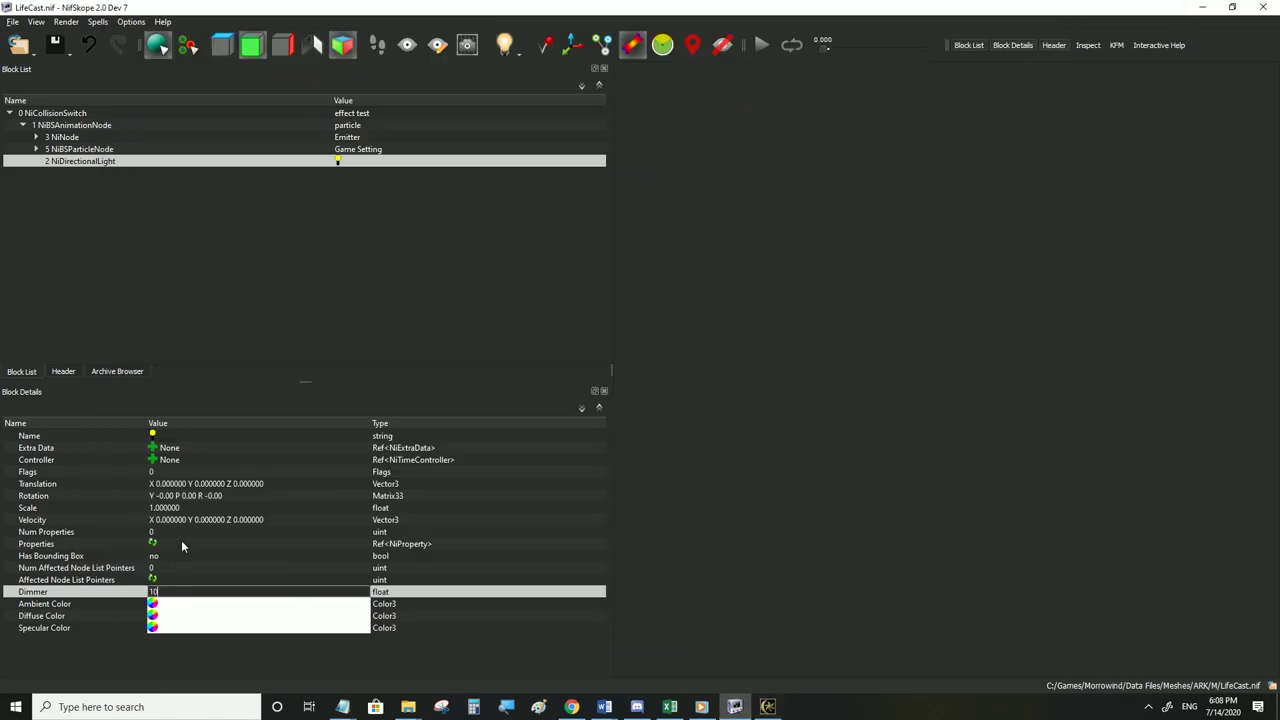
{"action": "left_click", "coordinate": [181, 543]}
{"action": "left_click", "coordinate": [14, 23]}
{"action": "left_click", "coordinate": [36, 131]}
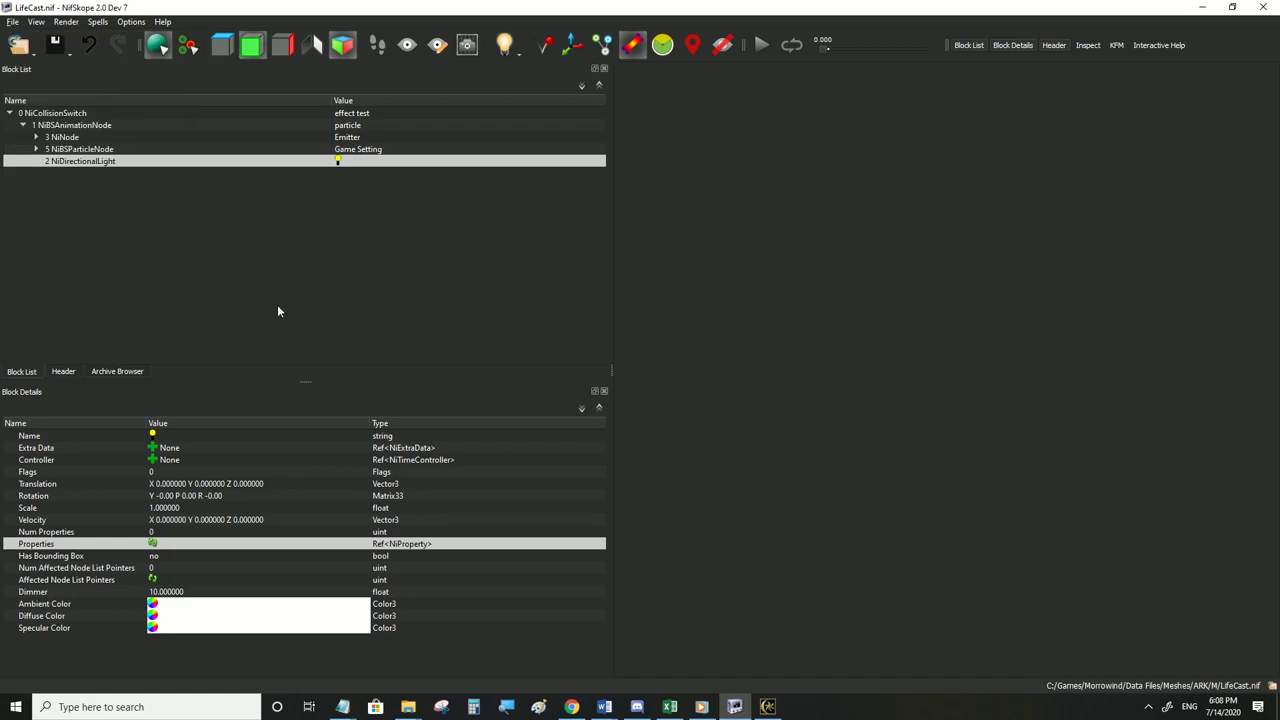
{"action": "left_click", "coordinate": [767, 706]}
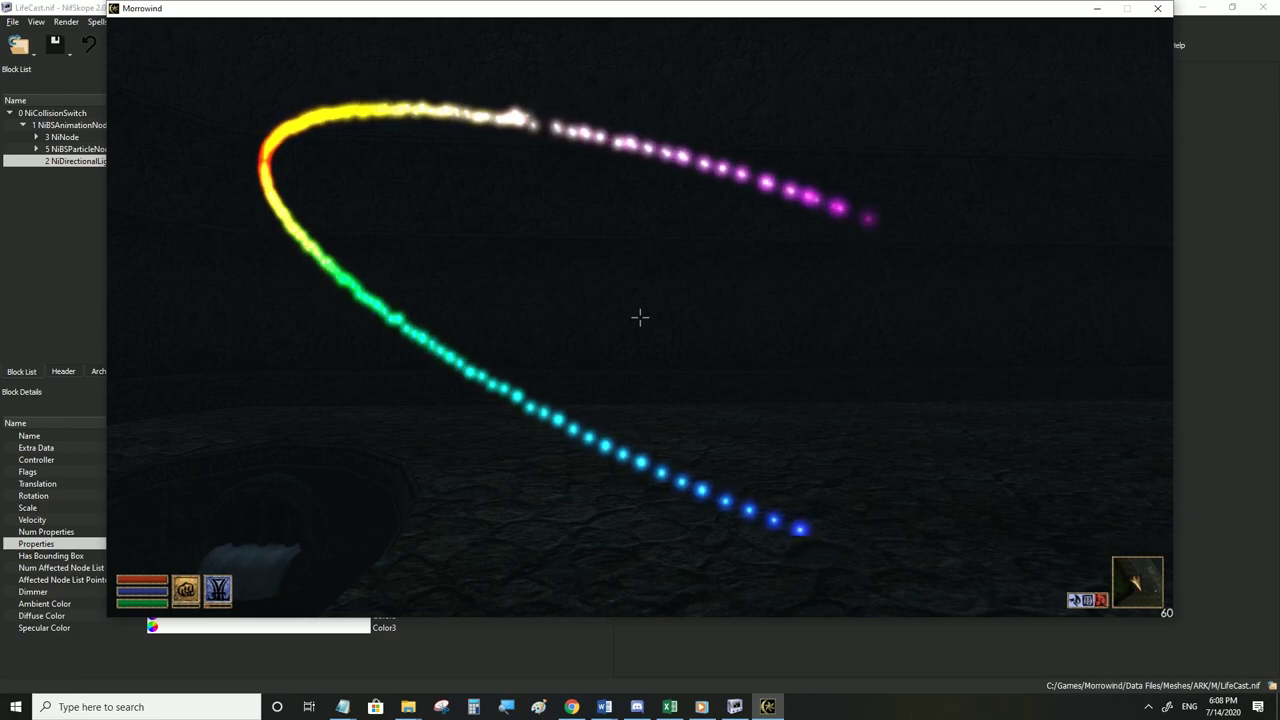
{"action": "key", "text": "alt+Tab"}
Set the Dimmer to 1, save, and compare in Morrowind
{"action": "double_click", "coordinate": [165, 592]}
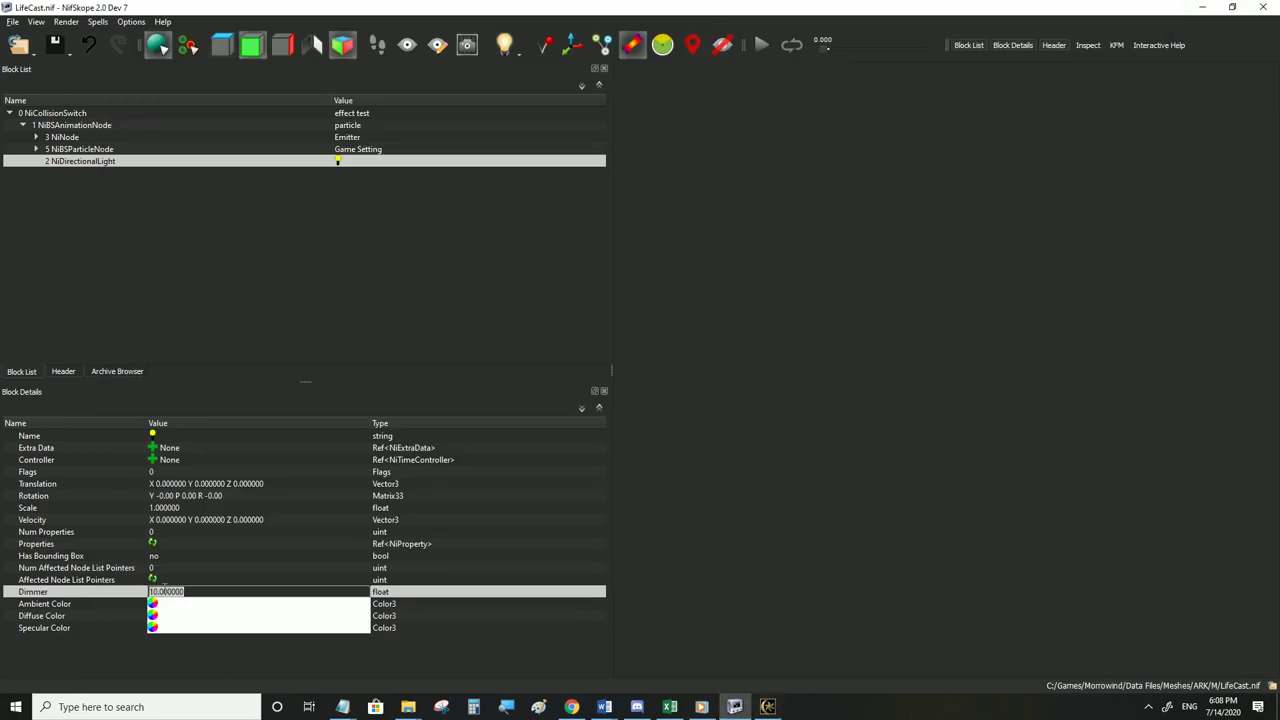
{"action": "left_click", "coordinate": [185, 529]}
{"action": "left_click", "coordinate": [12, 22]}
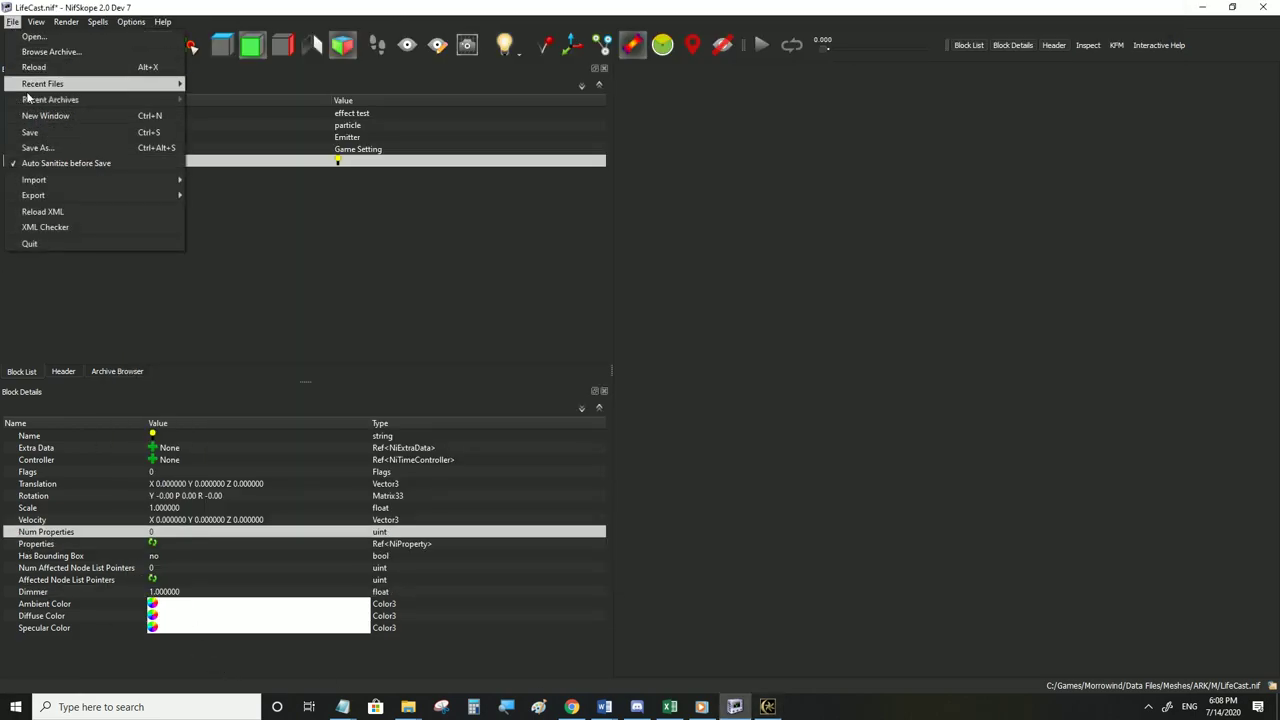
{"action": "left_click", "coordinate": [57, 132]}
{"action": "left_click", "coordinate": [767, 707]}
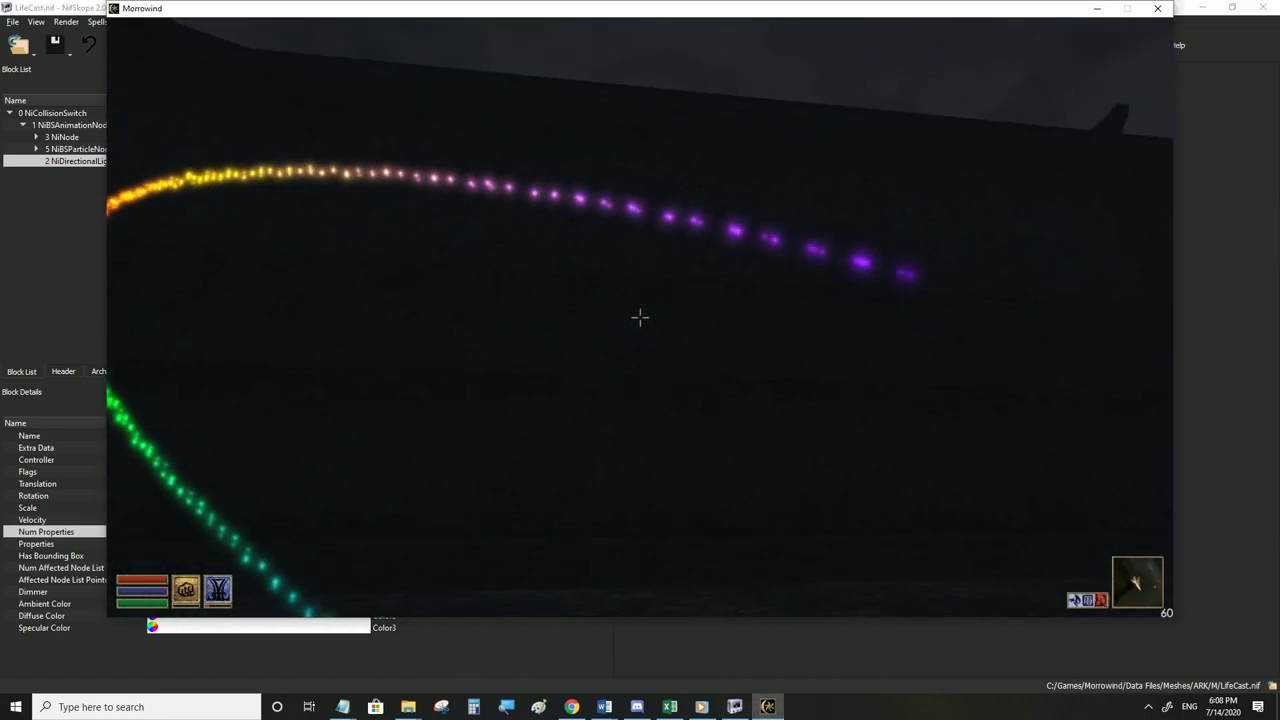
{"action": "key", "text": "alt+Tab"}
Set the Dimmer to 100, save, and check the result in Morrowind
{"action": "double_click", "coordinate": [170, 591]}
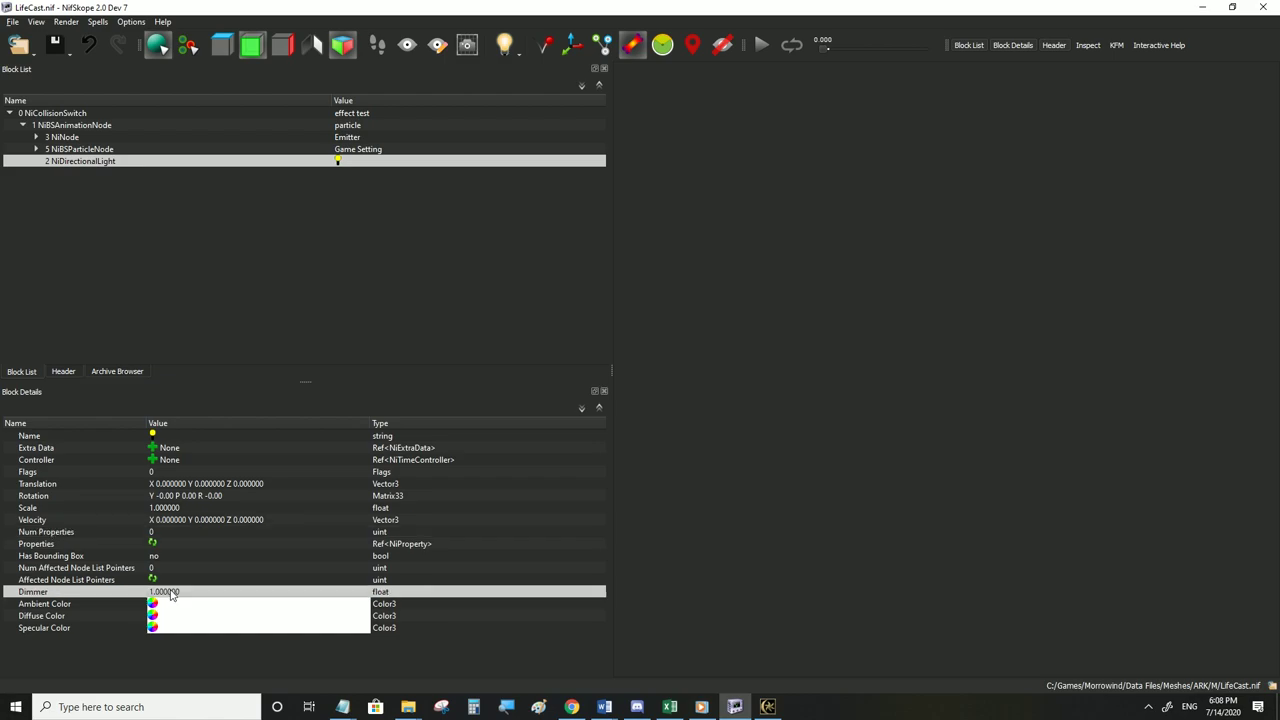
{"action": "type", "text": "100"}
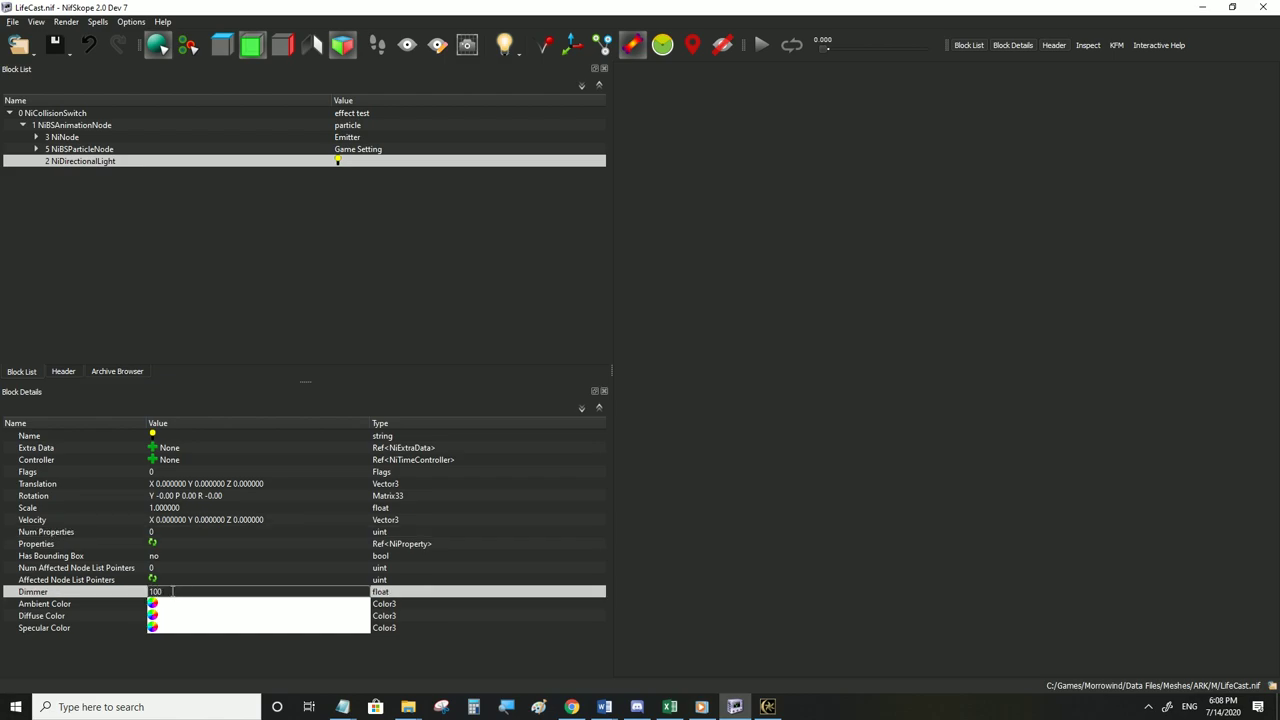
{"action": "left_click", "coordinate": [180, 520]}
{"action": "left_click", "coordinate": [13, 21]}
{"action": "left_click", "coordinate": [314, 254]}
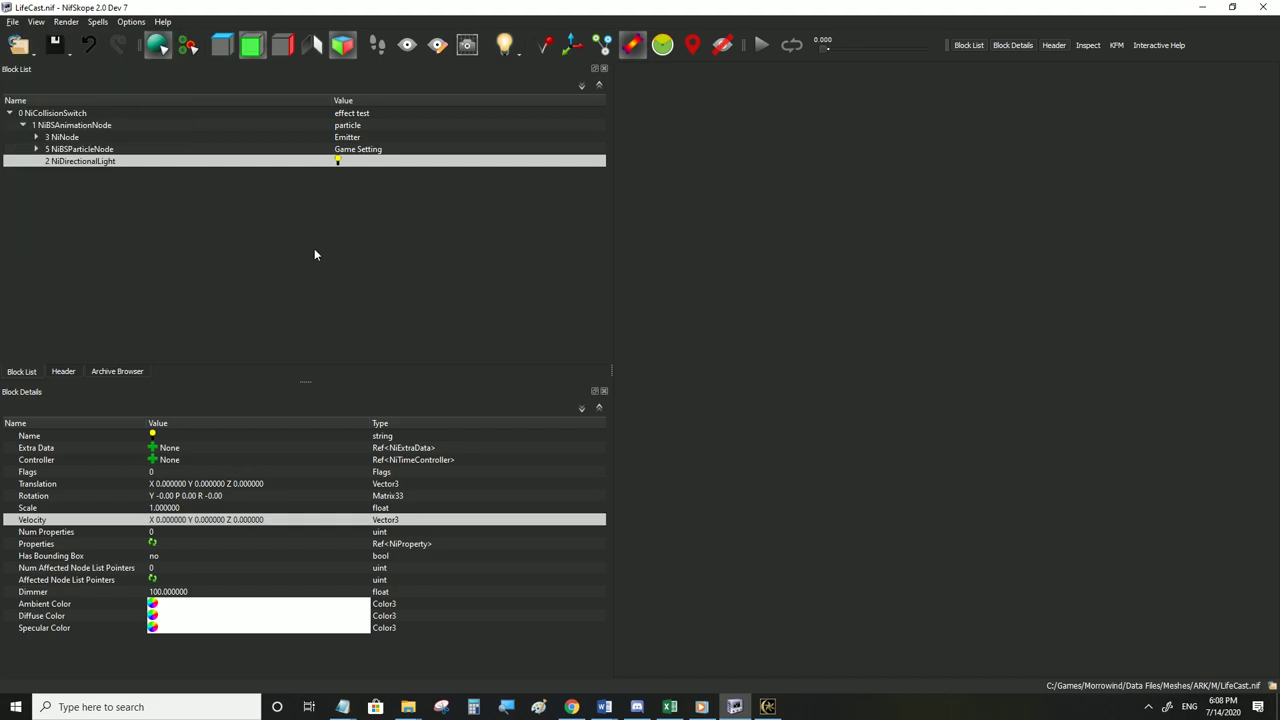
{"action": "left_click", "coordinate": [767, 706]}
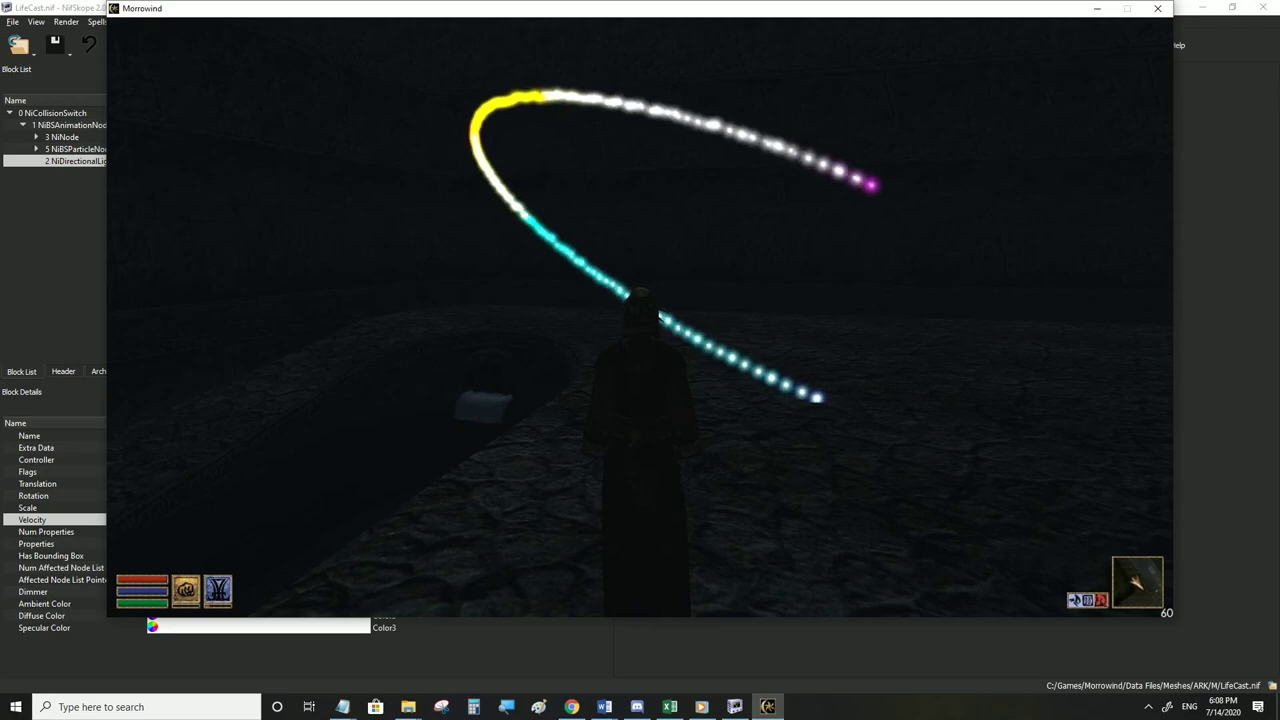
{"action": "key", "text": "alt+Tab"}
Review the light's white ambient and specular colours, then reset the Dimmer to 0
{"action": "left_click", "coordinate": [182, 592]}
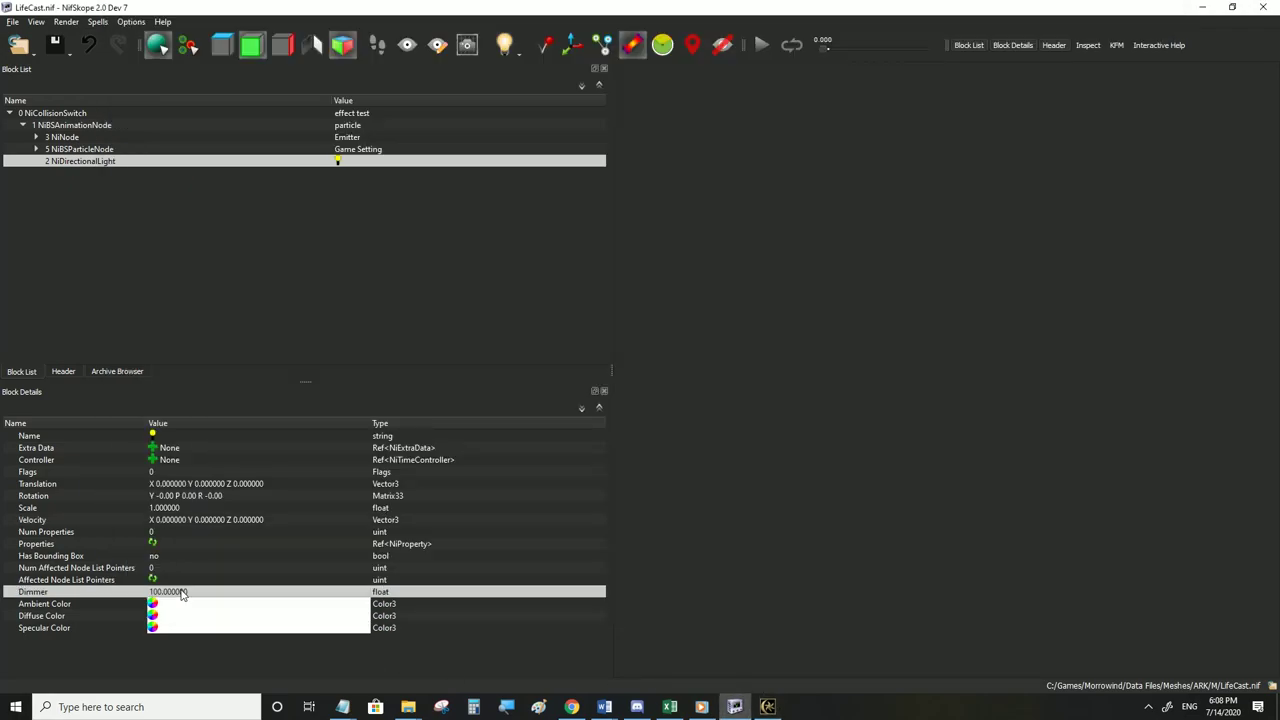
{"action": "left_click", "coordinate": [96, 605]}
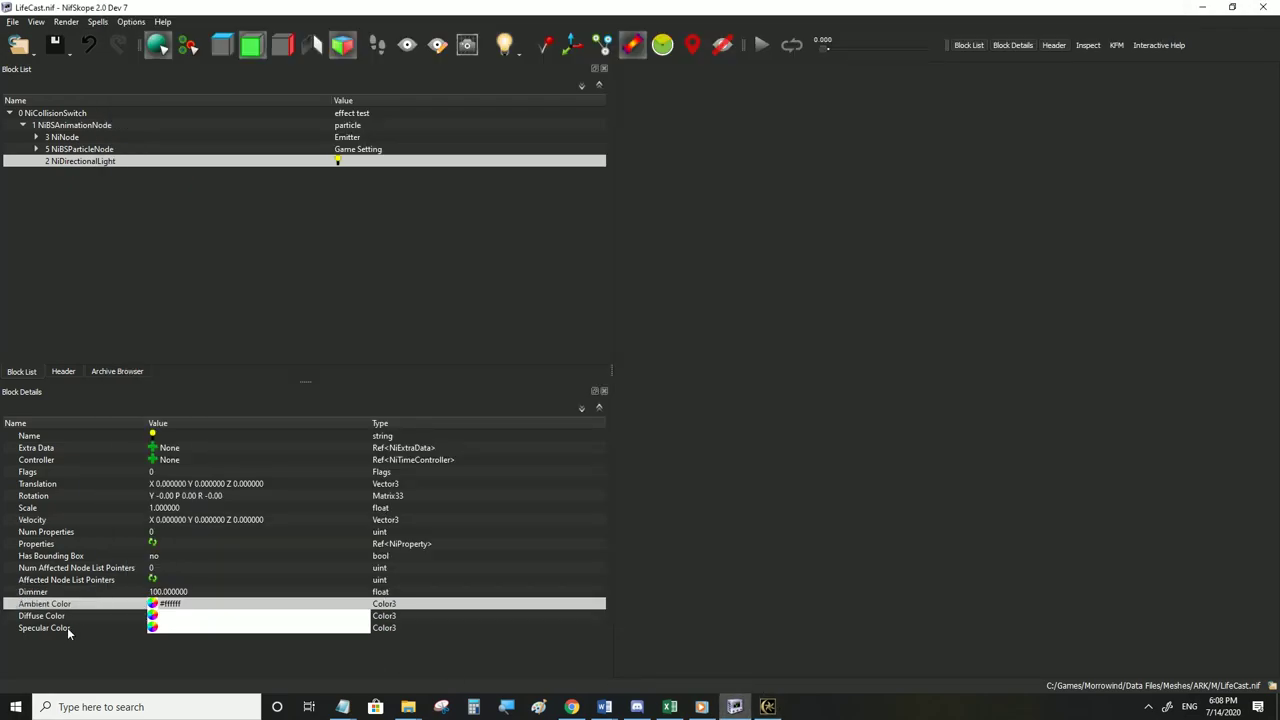
{"action": "left_click", "coordinate": [60, 628]}
{"action": "left_click", "coordinate": [56, 602]}
{"action": "left_click", "coordinate": [150, 472]}
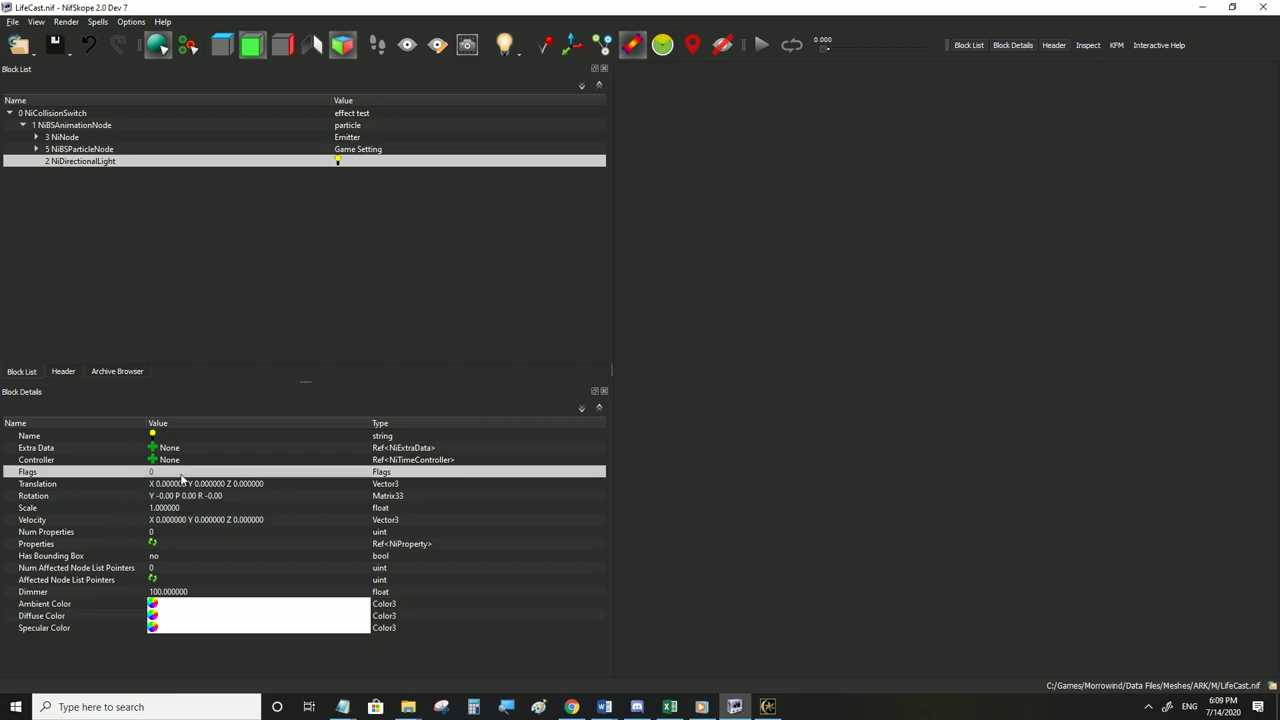
{"action": "left_click", "coordinate": [118, 603]}
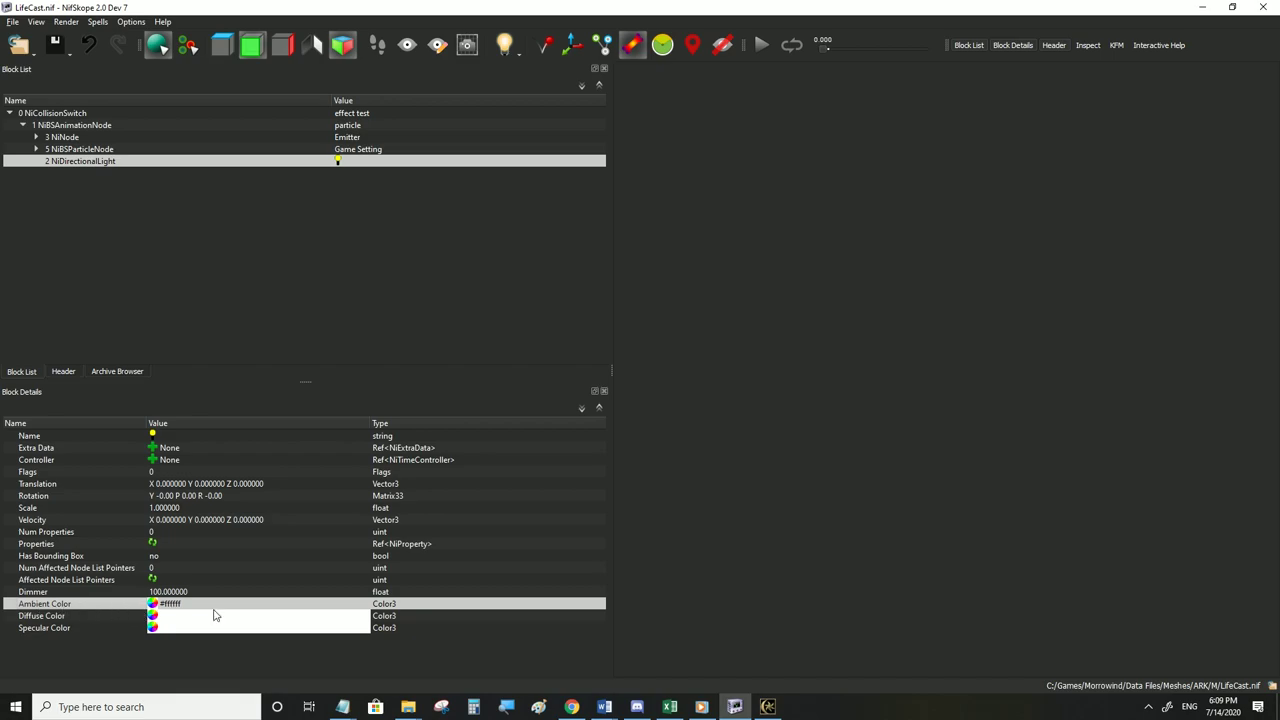
{"action": "mouse_move", "coordinate": [153, 610]}
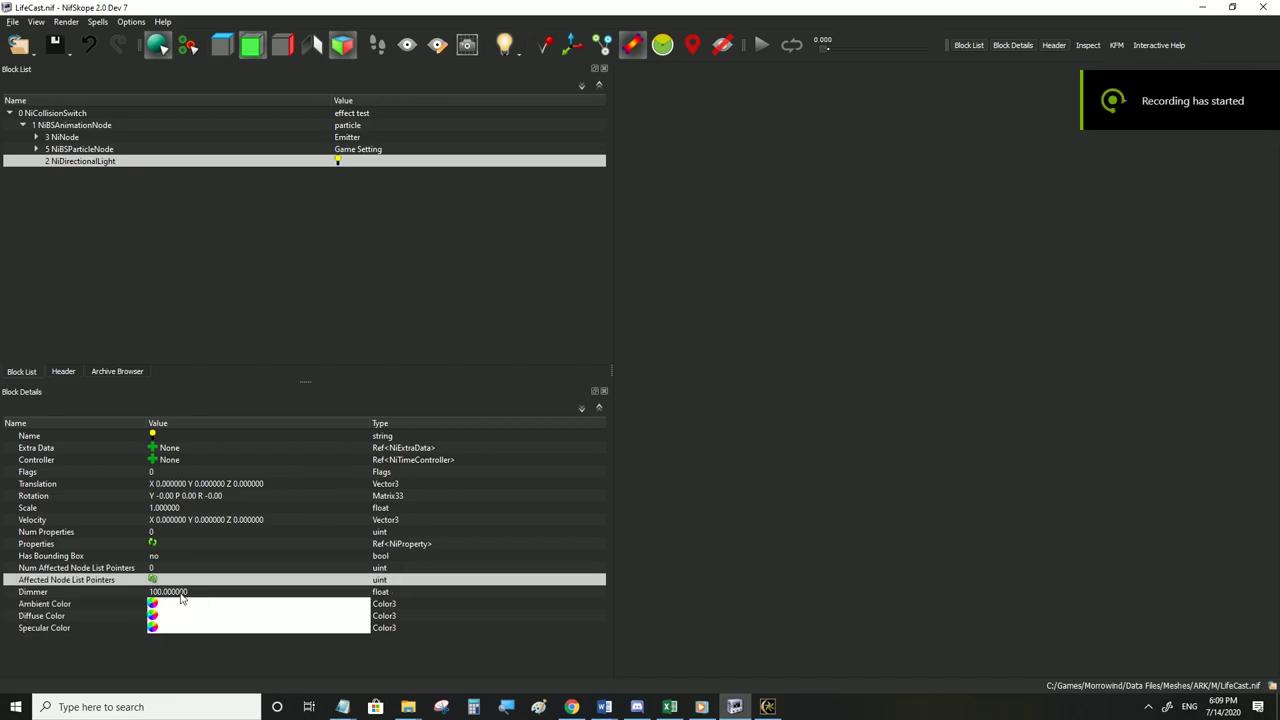
{"action": "double_click", "coordinate": [184, 593]}
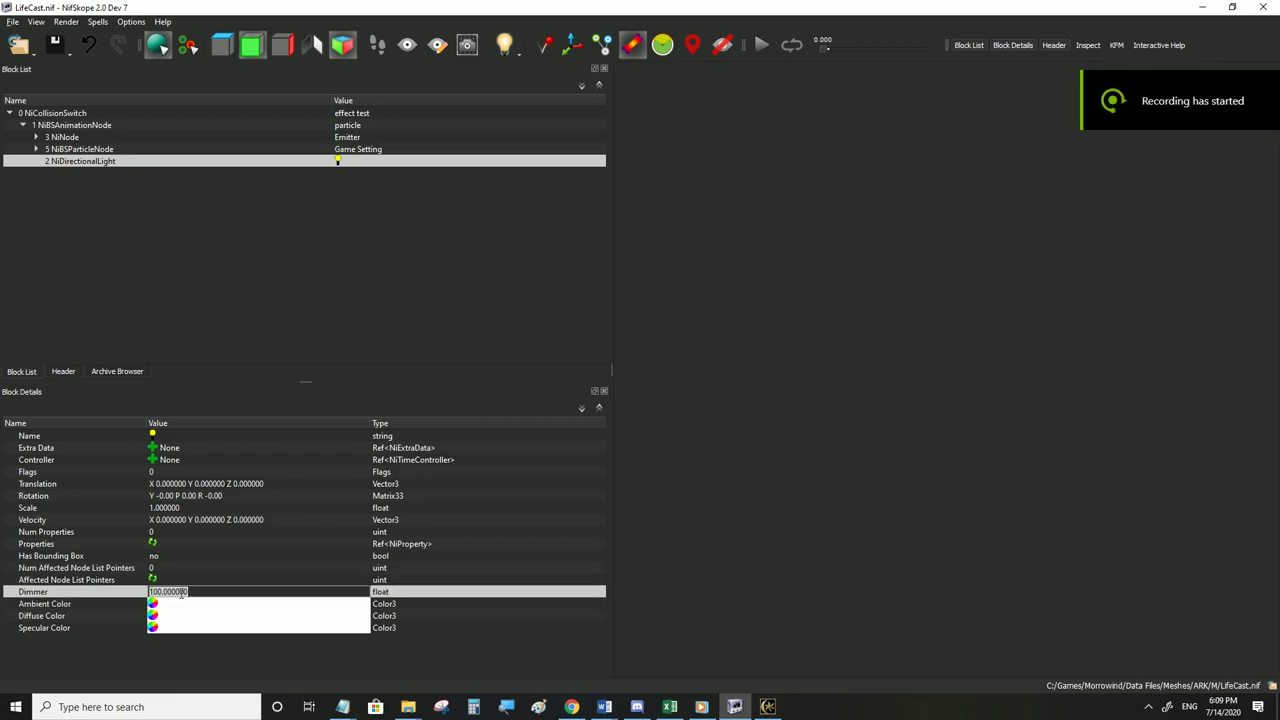
{"action": "type", "text": "0"}
{"action": "left_click", "coordinate": [178, 532]}
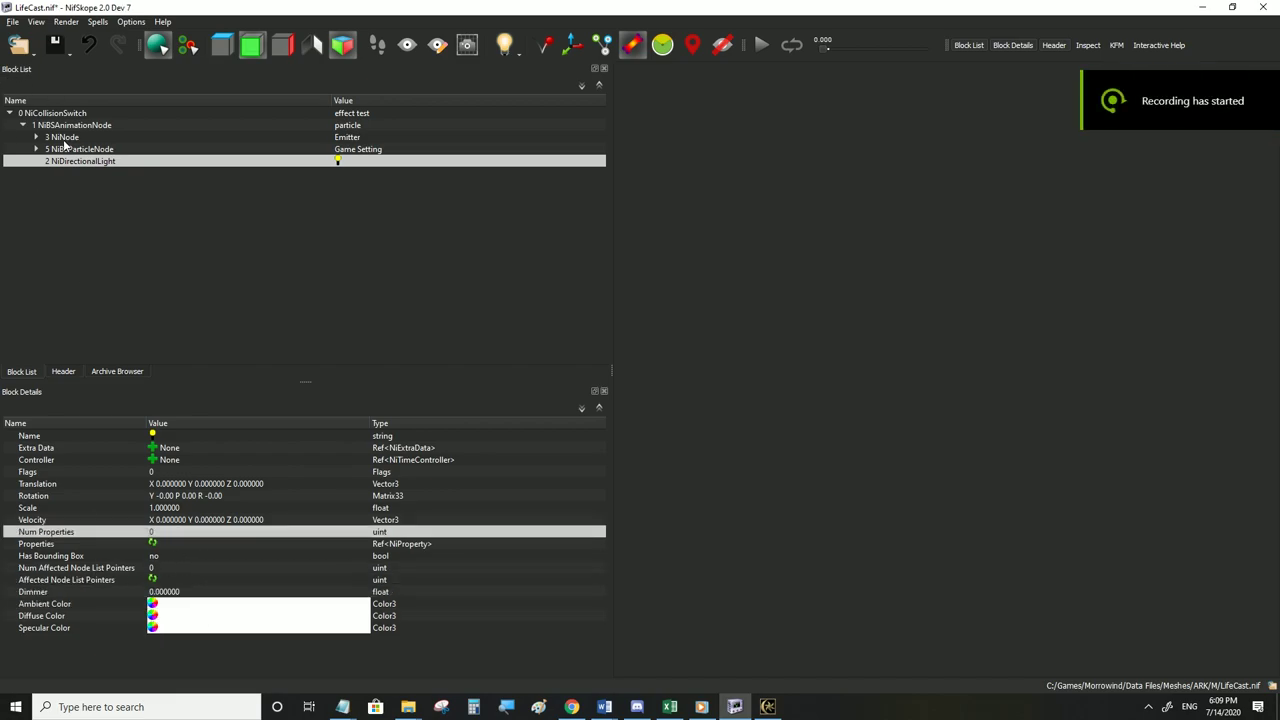
Drill down the particle node's tree to the NiParticleColorModifier's NiColorData block
{"action": "left_click", "coordinate": [63, 148]}
{"action": "left_click", "coordinate": [38, 150]}
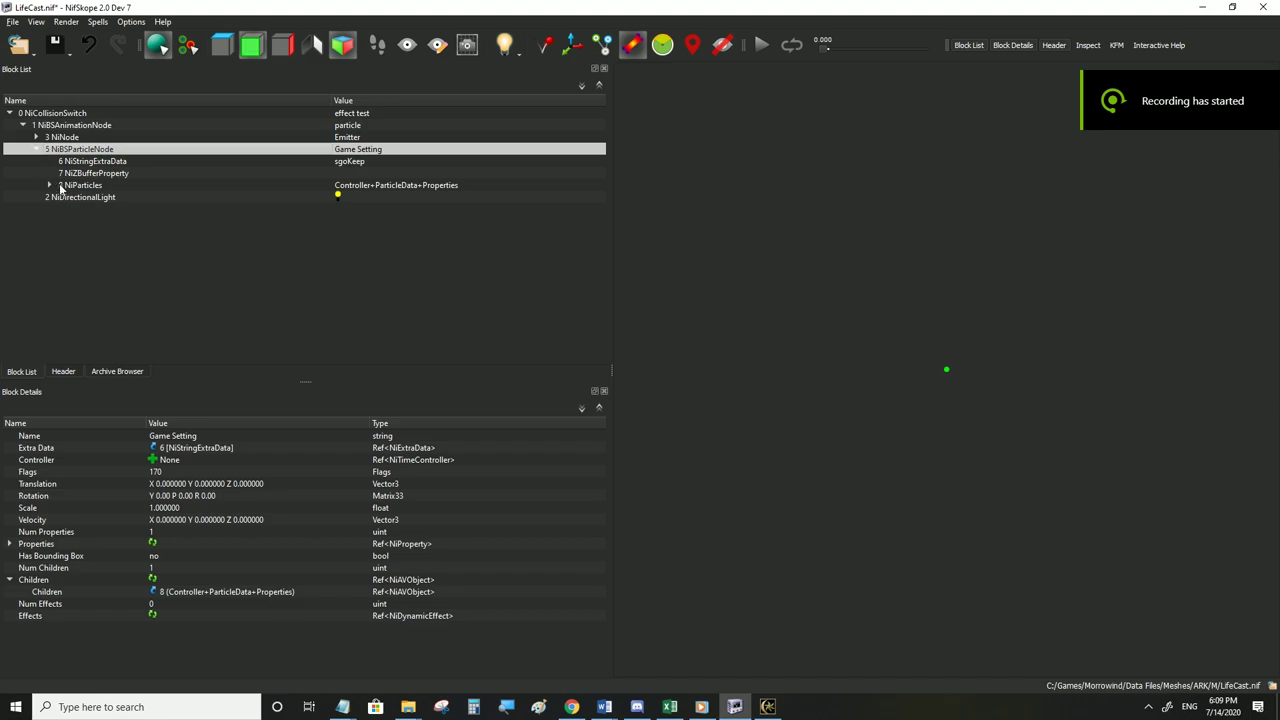
{"action": "double_click", "coordinate": [62, 186]}
{"action": "double_click", "coordinate": [68, 197]}
{"action": "left_click", "coordinate": [93, 210]}
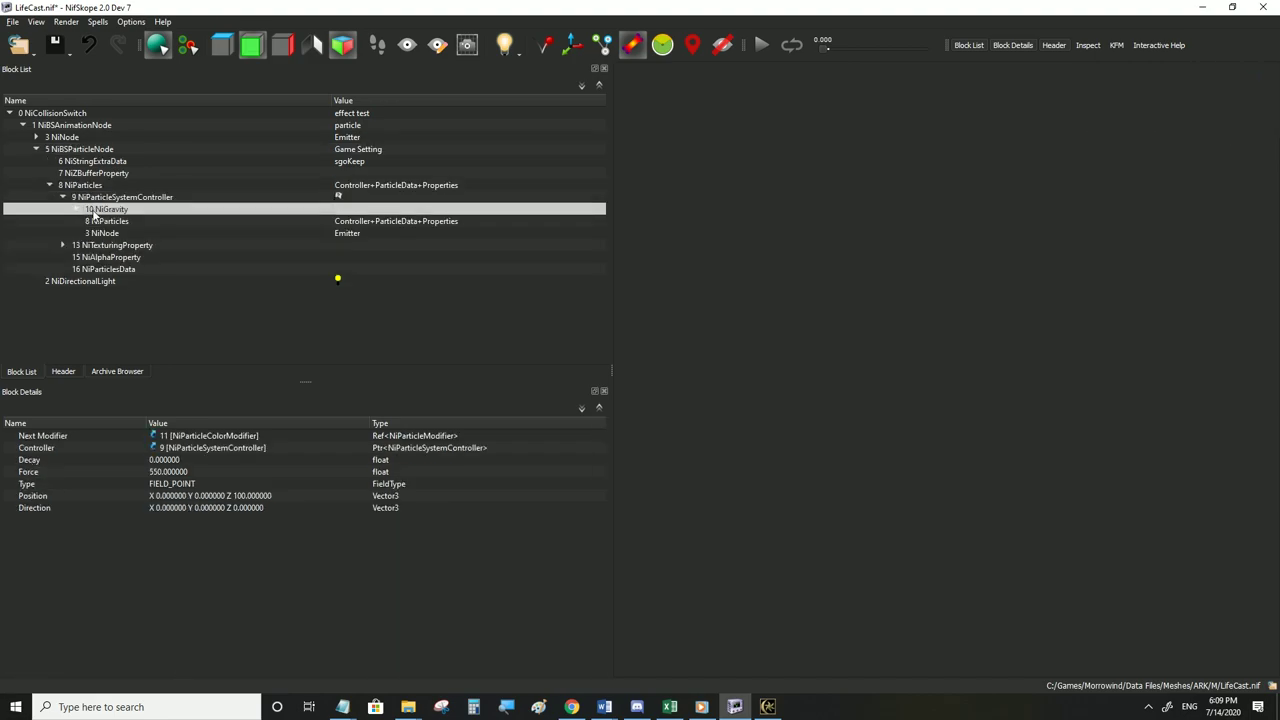
{"action": "double_click", "coordinate": [93, 210]}
{"action": "left_click", "coordinate": [89, 221]}
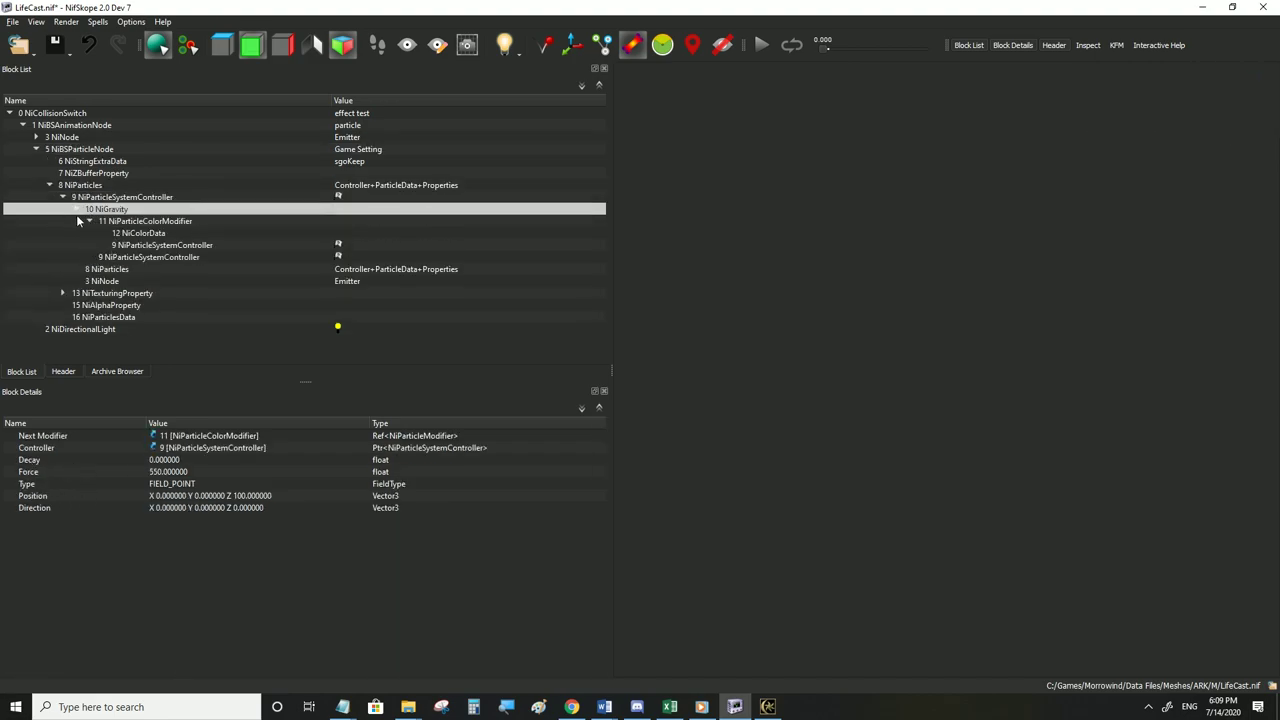
{"action": "left_click", "coordinate": [135, 234]}
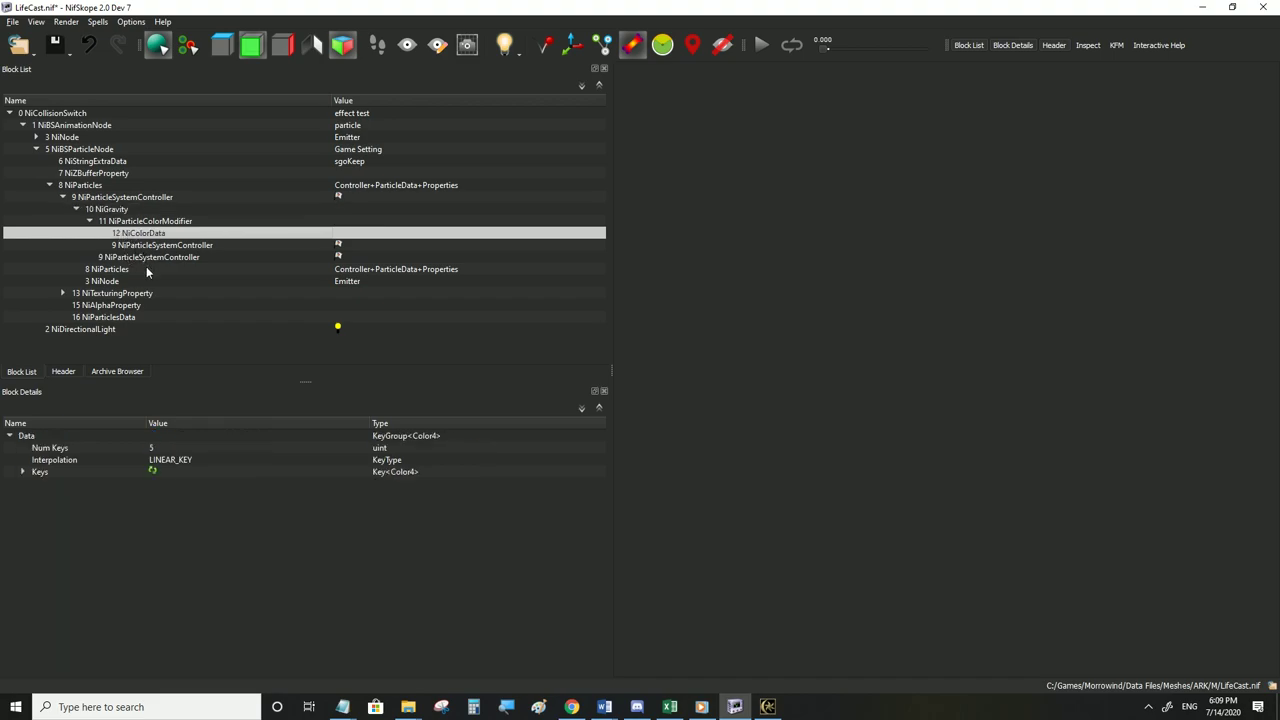
{"action": "left_click", "coordinate": [88, 333]}
{"action": "left_click", "coordinate": [142, 234]}
{"action": "left_click", "coordinate": [132, 222]}
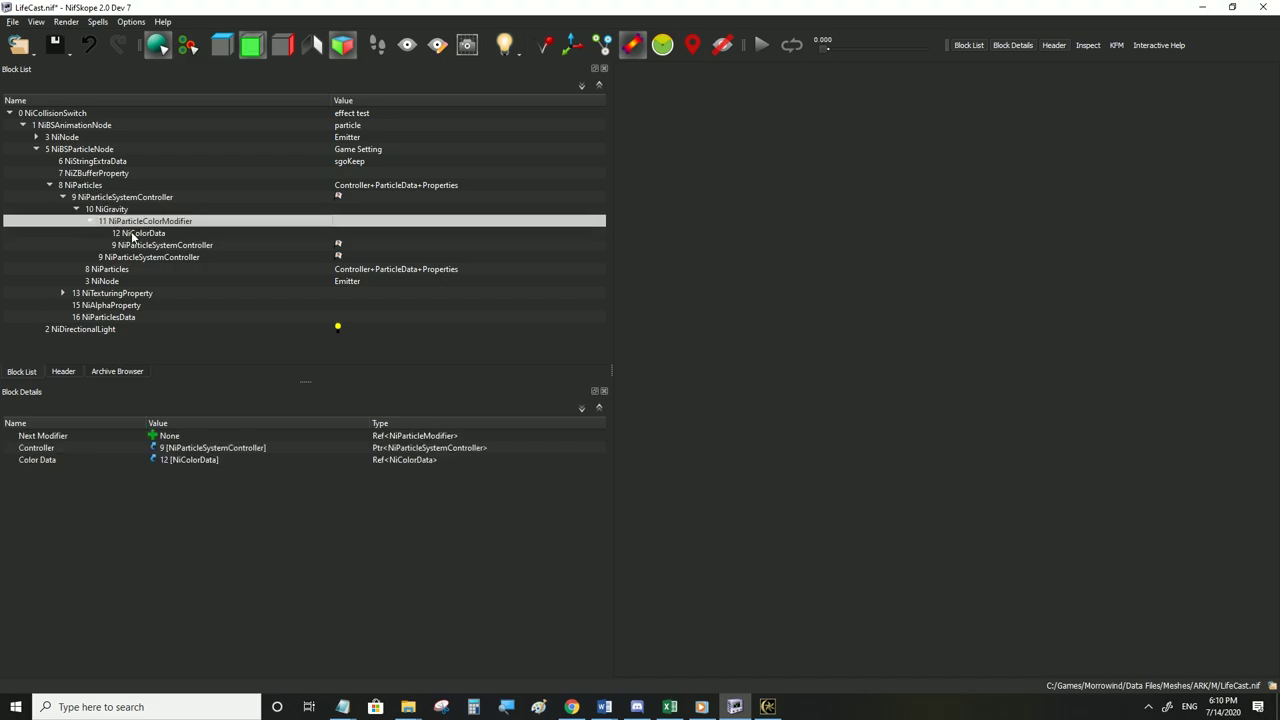
{"action": "left_click", "coordinate": [132, 234]}
Expand the five colour keys and make the first key transparent black #00000000
{"action": "left_click", "coordinate": [23, 472]}
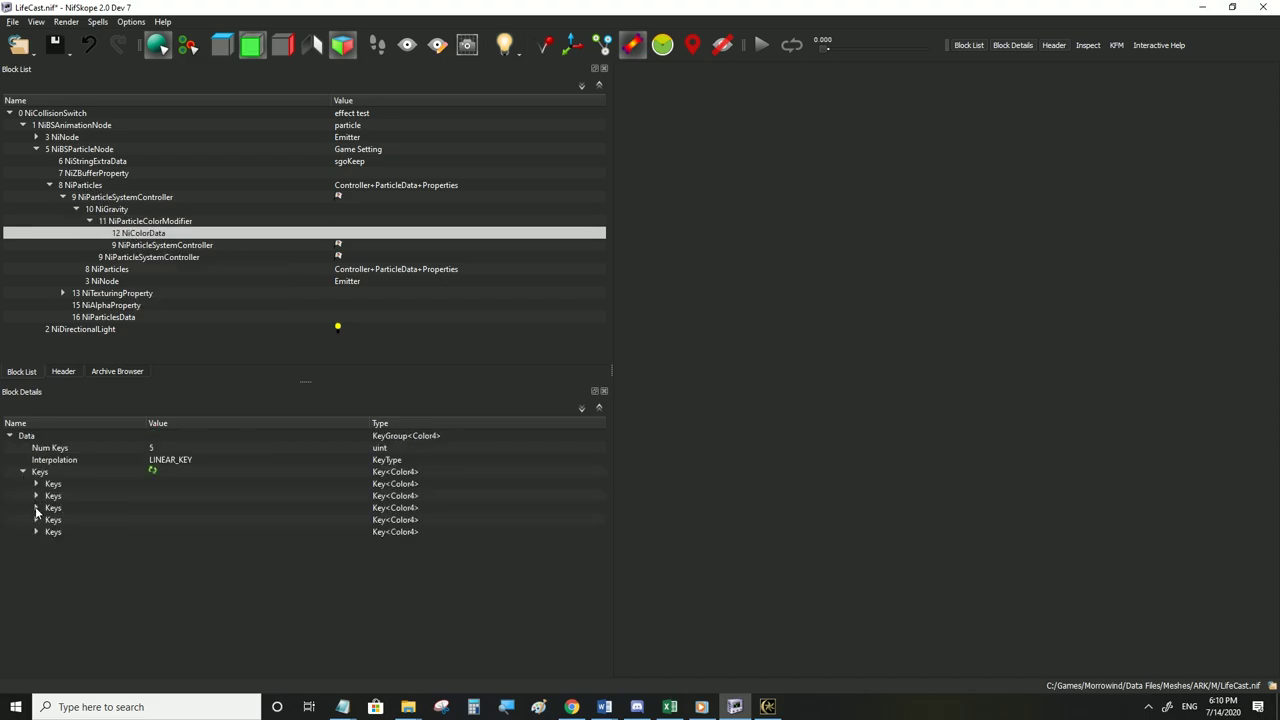
{"action": "left_click", "coordinate": [35, 509]}
{"action": "left_click", "coordinate": [35, 544]}
{"action": "left_click", "coordinate": [35, 577]}
{"action": "left_click", "coordinate": [35, 494]}
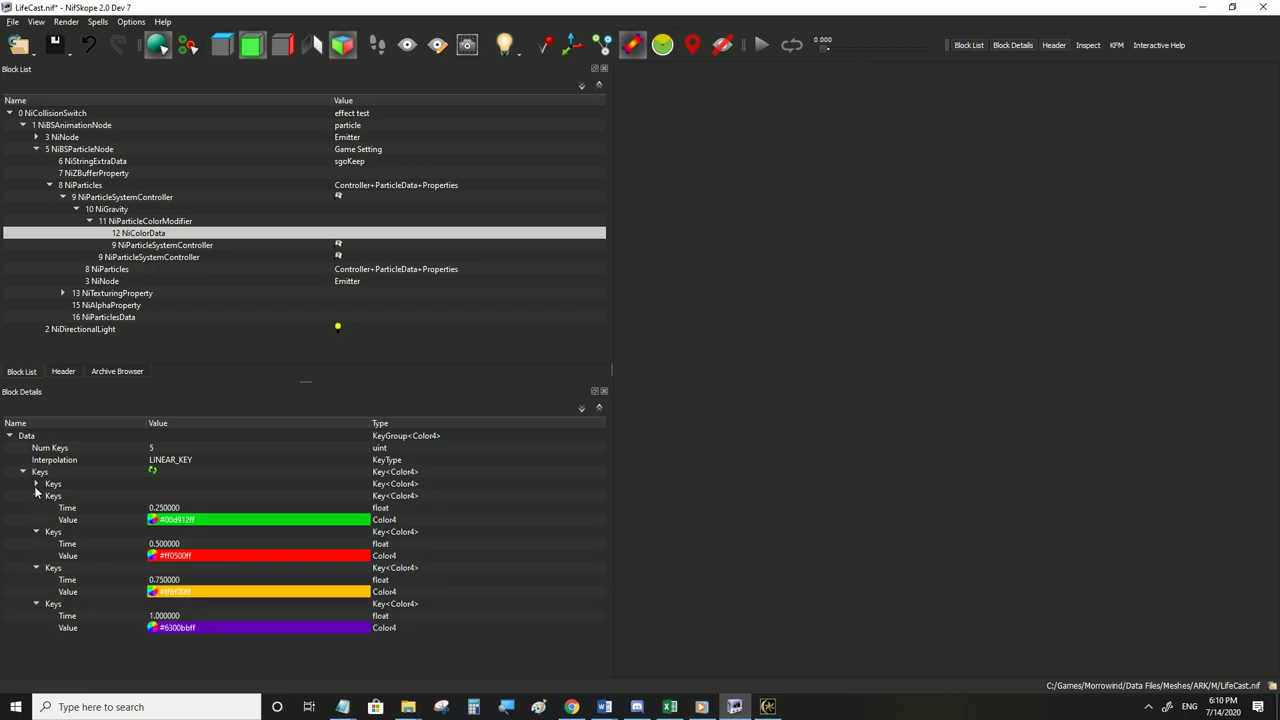
{"action": "left_click", "coordinate": [36, 485]}
{"action": "double_click", "coordinate": [197, 507]}
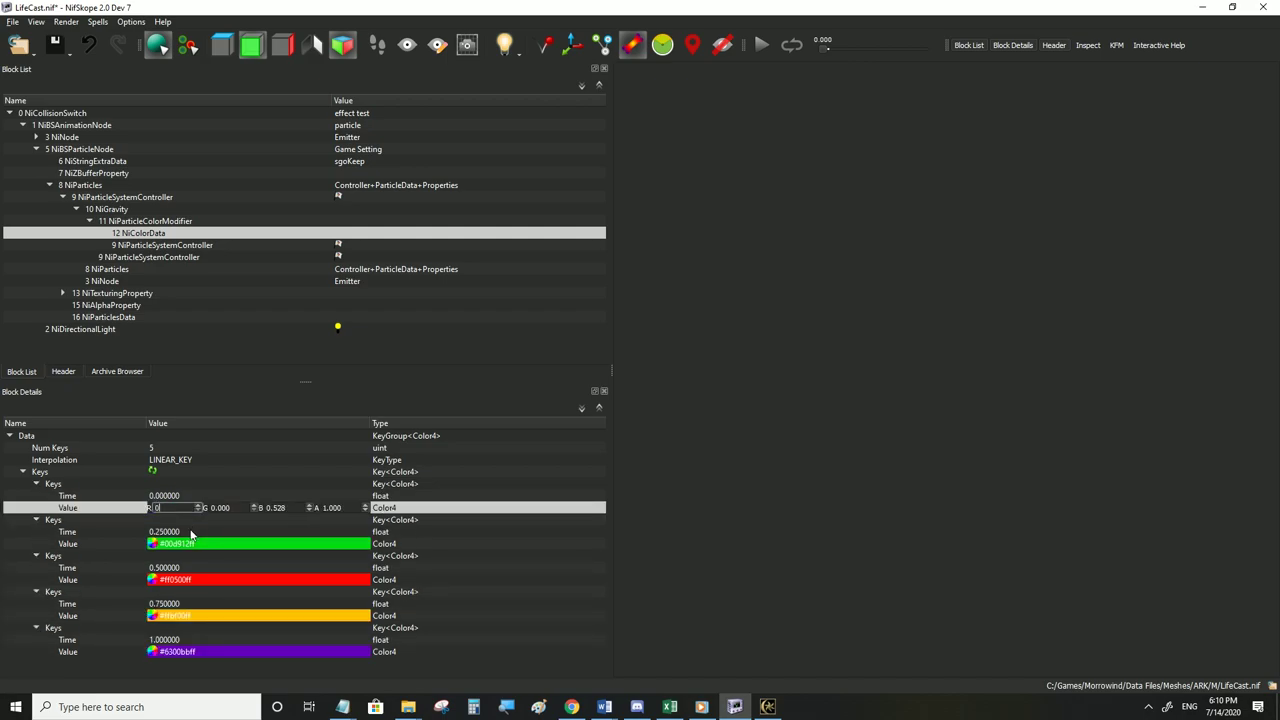
{"action": "double_click", "coordinate": [278, 510]}
{"action": "type", "text": "0"}
{"action": "double_click", "coordinate": [331, 508]}
{"action": "type", "text": "0"}
{"action": "left_click", "coordinate": [245, 534]}
Paste transparent black into the 0.25, 0.75 and 1.0 colour keys
{"action": "left_click", "coordinate": [171, 509]}
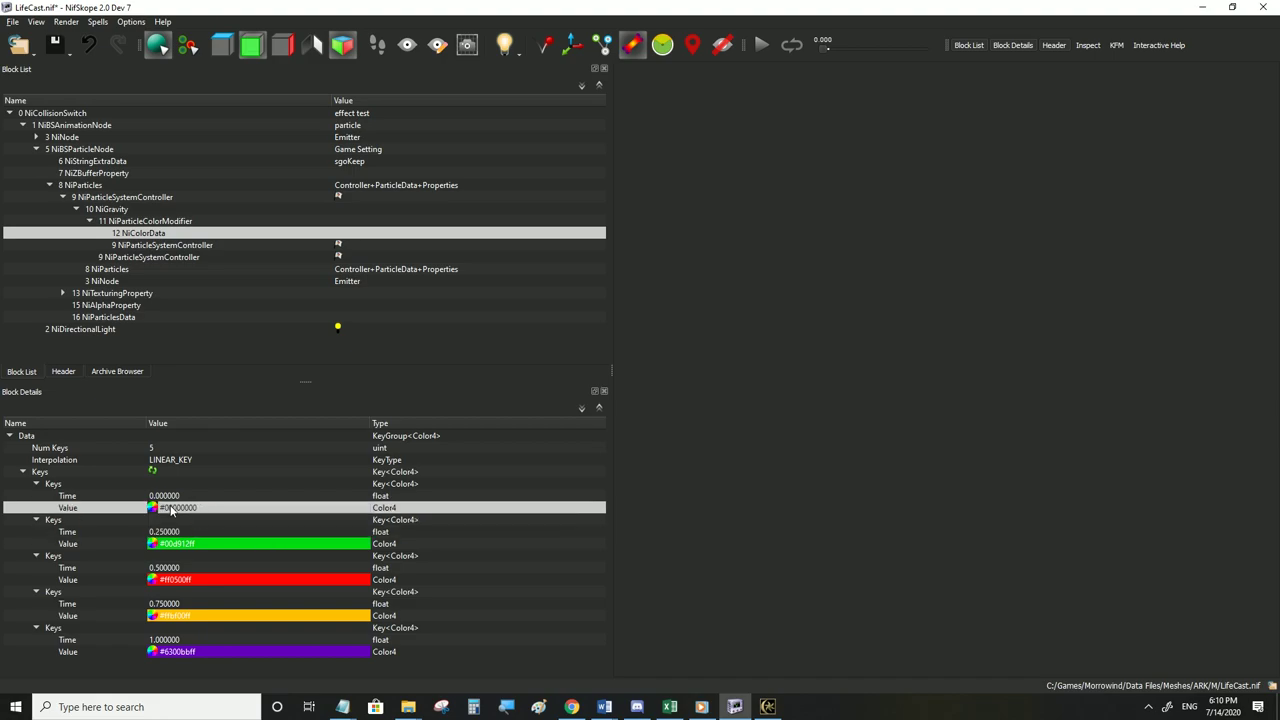
{"action": "left_click", "coordinate": [179, 650]}
{"action": "type", "text": "#00000000"}
{"action": "left_click", "coordinate": [187, 616]}
{"action": "key", "text": "ctrl+v"}
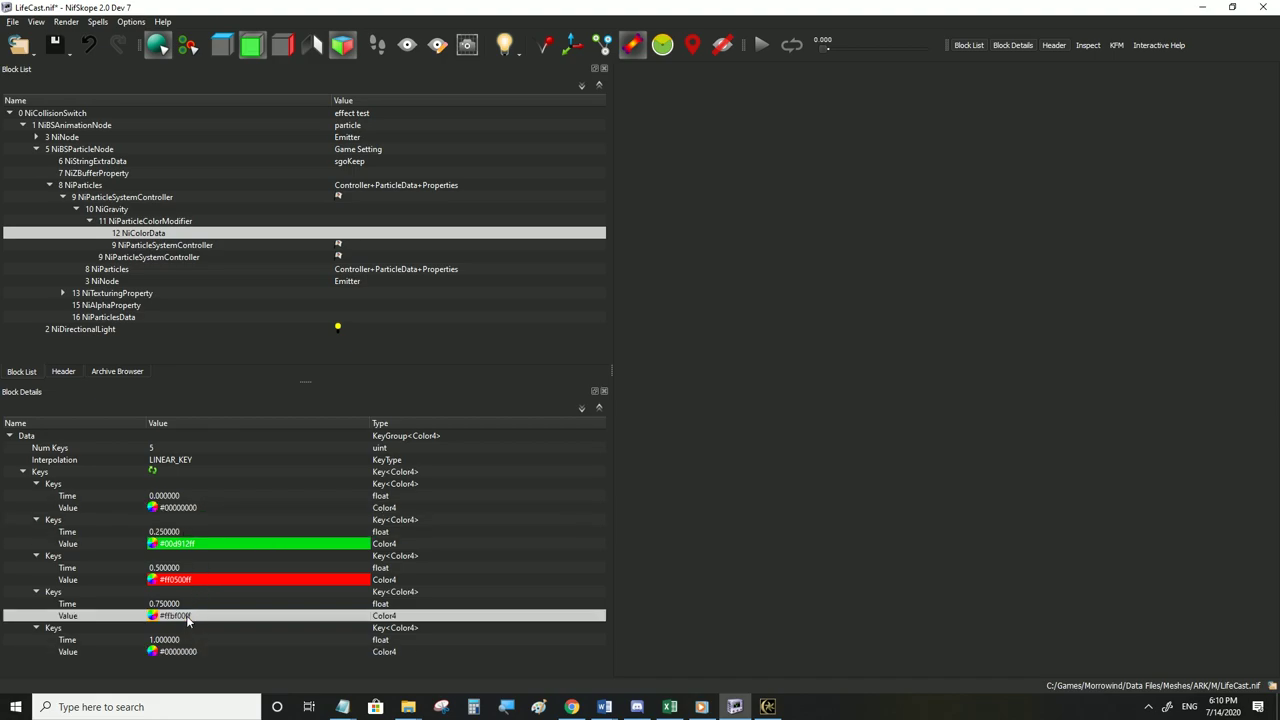
{"action": "left_click", "coordinate": [190, 544]}
{"action": "key", "text": "ctrl+v"}
Change the key times 0.25 to 0.2 and 0.75 to 0.8
{"action": "double_click", "coordinate": [178, 533]}
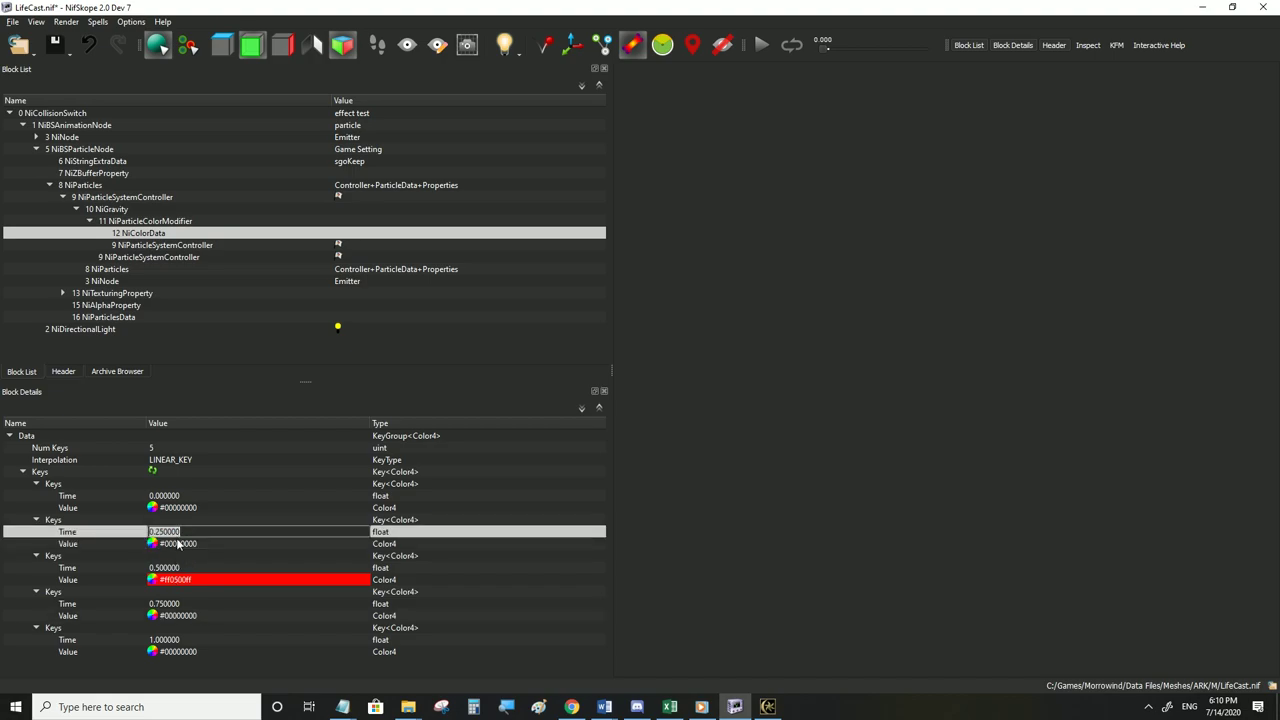
{"action": "type", "text": "0.2"}
{"action": "key", "text": "Return"}
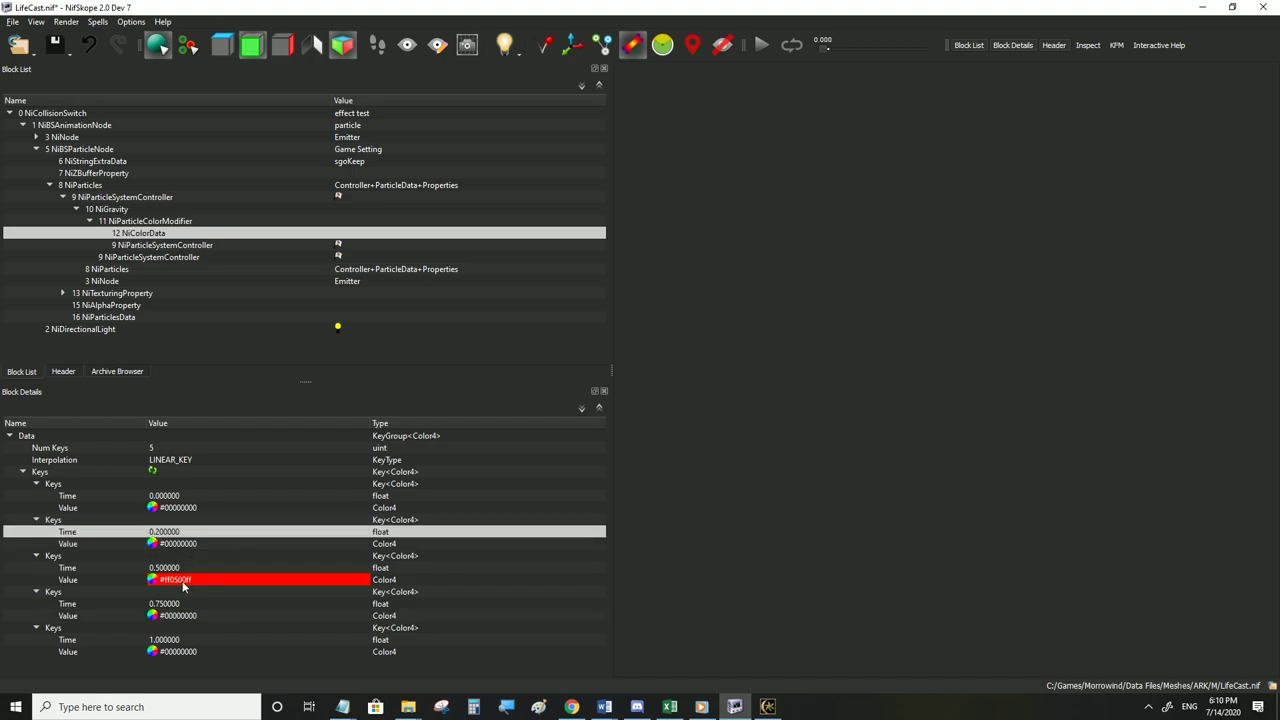
{"action": "double_click", "coordinate": [181, 604]}
{"action": "type", "text": "0"}
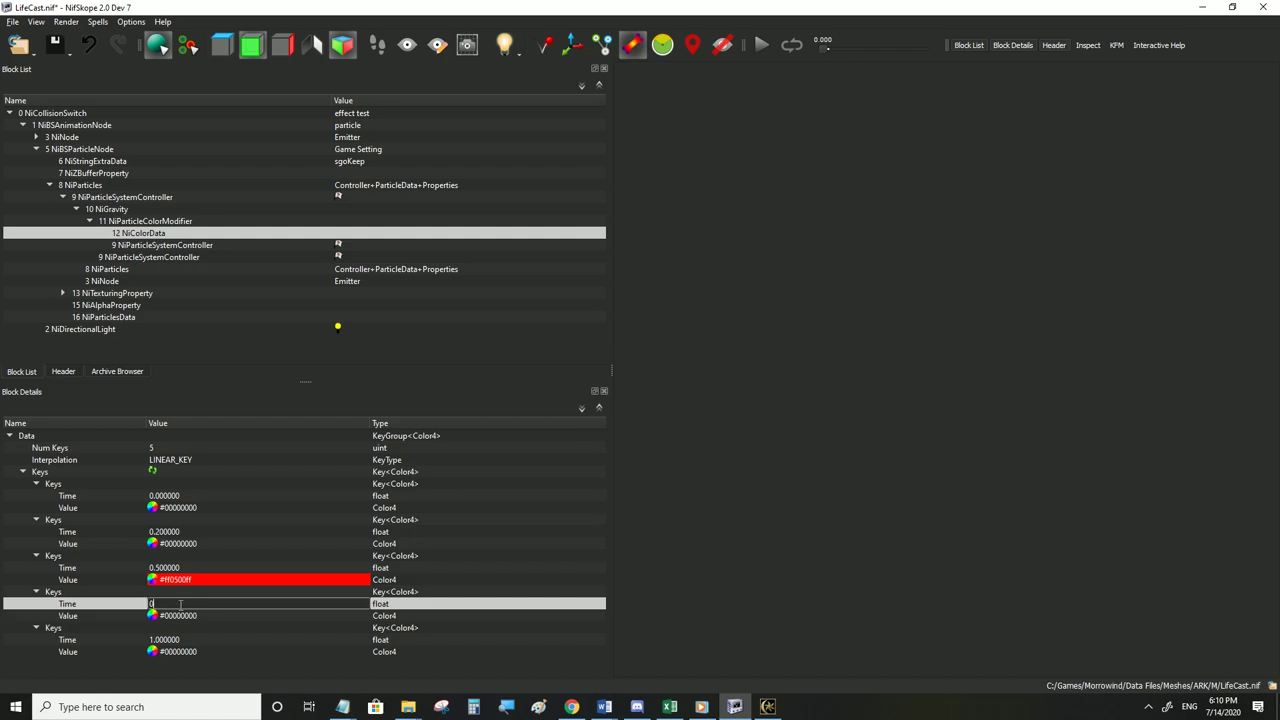
{"action": "type", "text": ".8"}
{"action": "key", "text": "Return"}
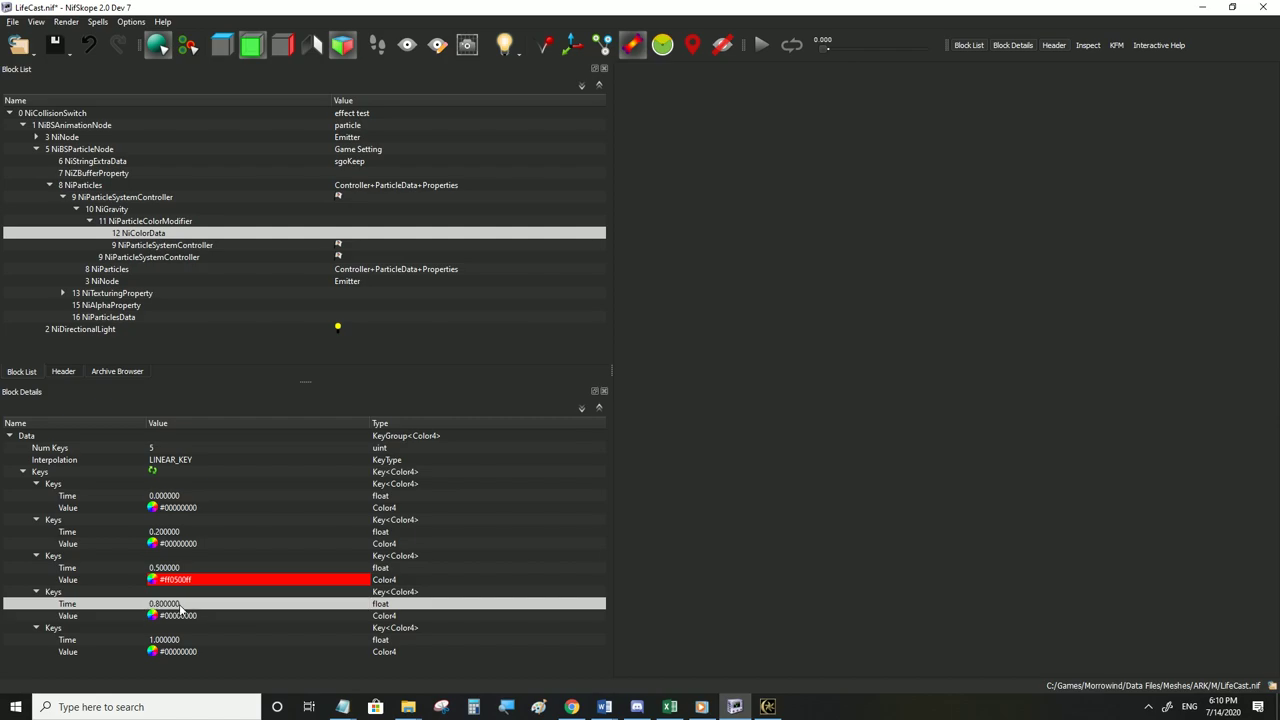
Colour the 0.5 key grey #555555ff, then switch over to Morrowind
{"action": "left_click", "coordinate": [153, 580]}
{"action": "mouse_move", "coordinate": [656, 354]}
{"action": "left_mouse_down"}
{"action": "mouse_move", "coordinate": [685, 376]}
{"action": "mouse_move", "coordinate": [617, 388]}
{"action": "left_mouse_up"}
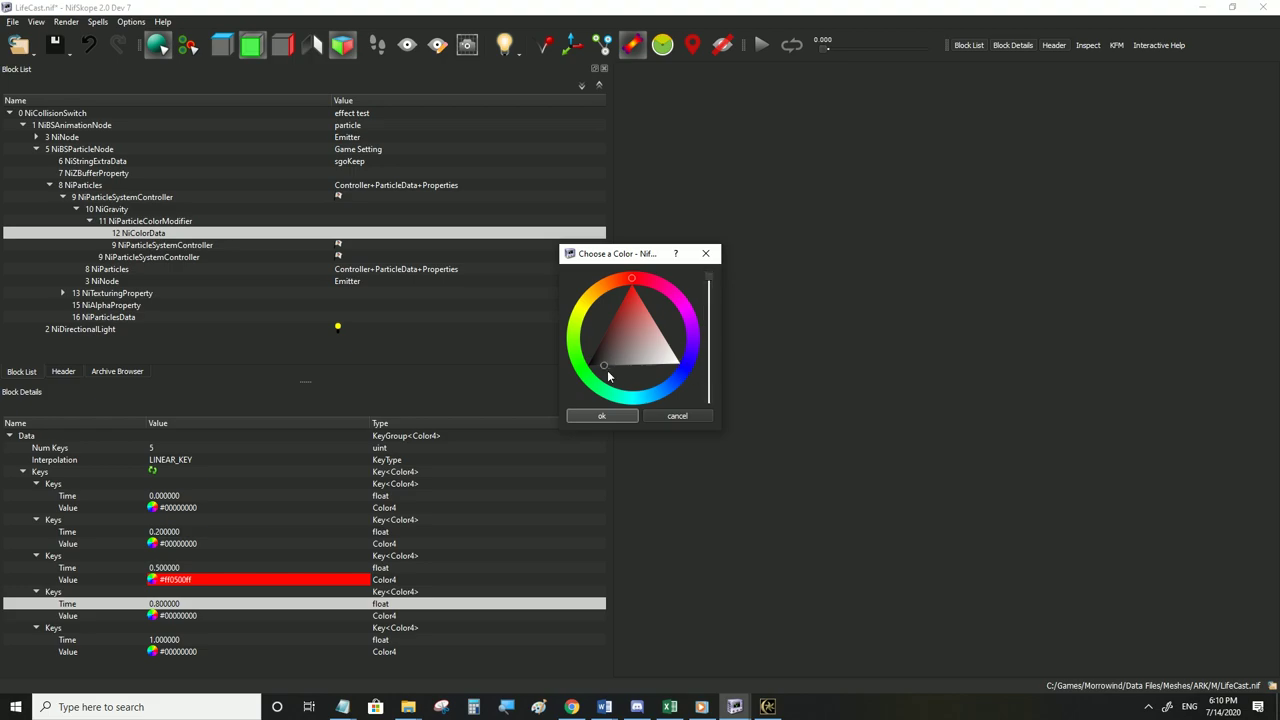
{"action": "left_click", "coordinate": [601, 415]}
{"action": "left_click", "coordinate": [158, 536]}
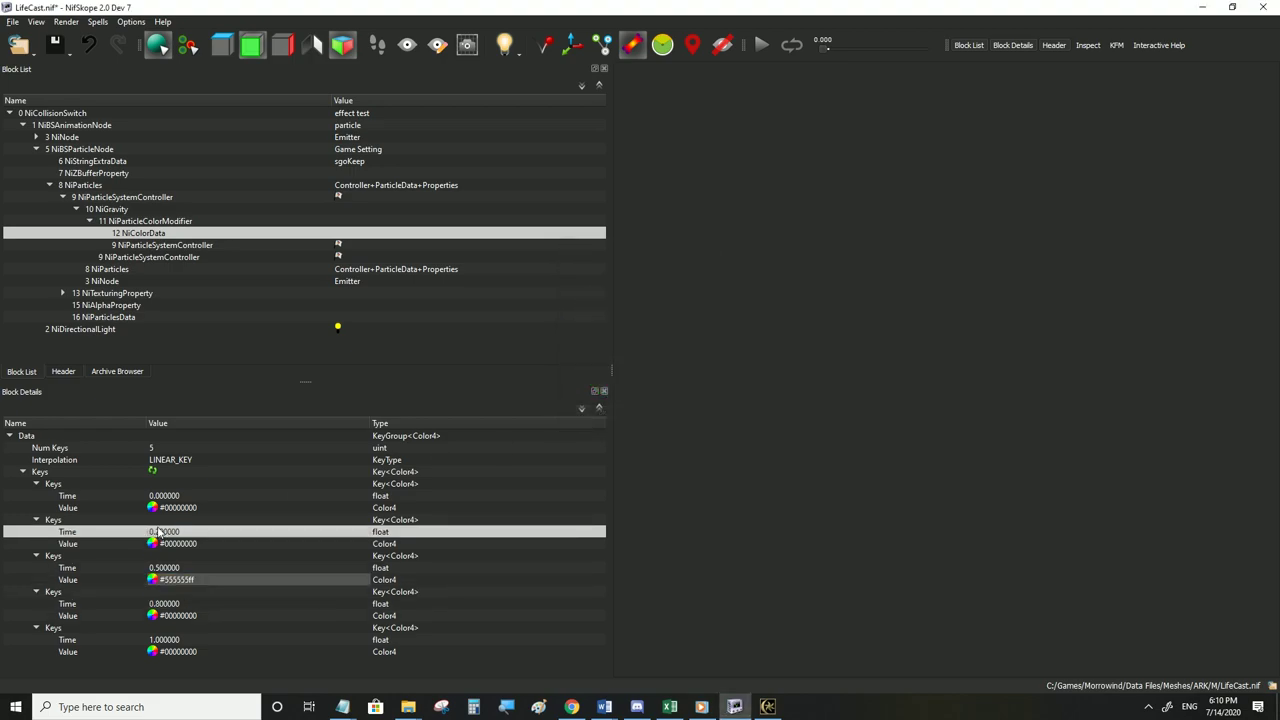
{"action": "left_click", "coordinate": [12, 21]}
{"action": "left_click", "coordinate": [432, 318]}
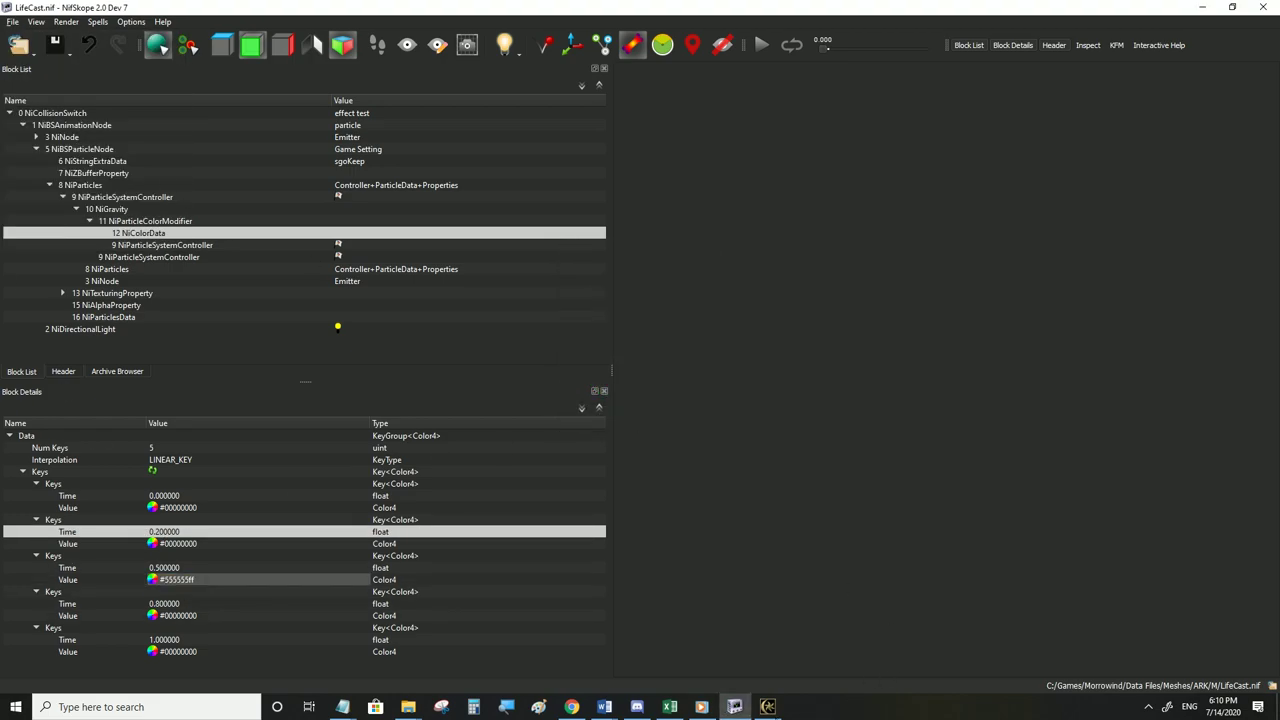
{"action": "key", "text": "alt+Tab"}
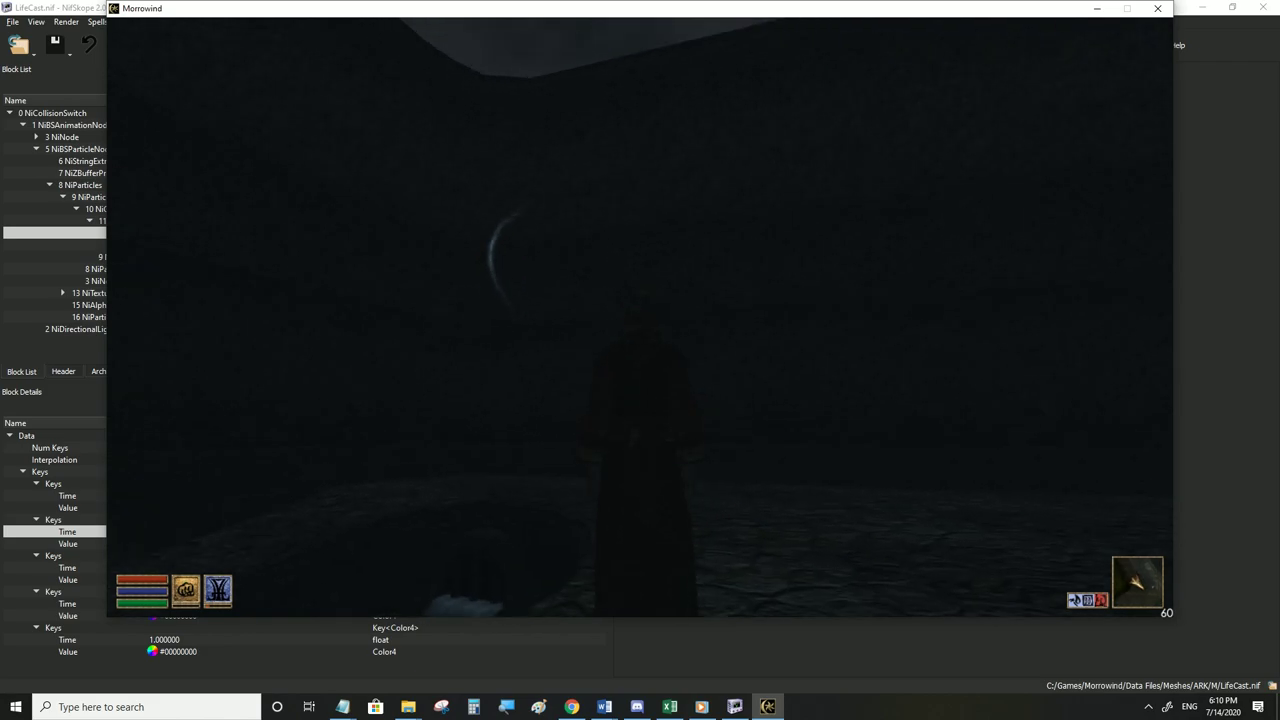
Set the NiParticleSystemController particle Size to 40
{"action": "key", "text": "alt+Tab"}
{"action": "left_click", "coordinate": [98, 197]}
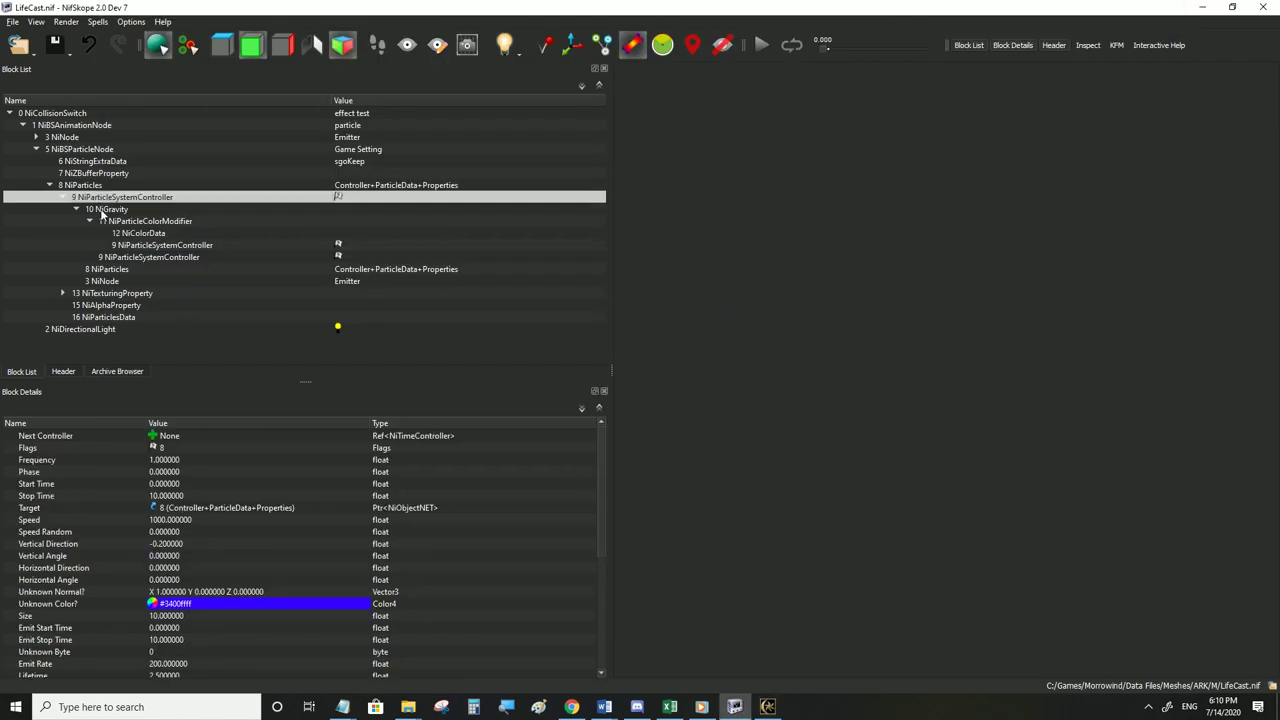
{"action": "double_click", "coordinate": [187, 615]}
{"action": "type", "text": "40"}
{"action": "left_click", "coordinate": [176, 628]}
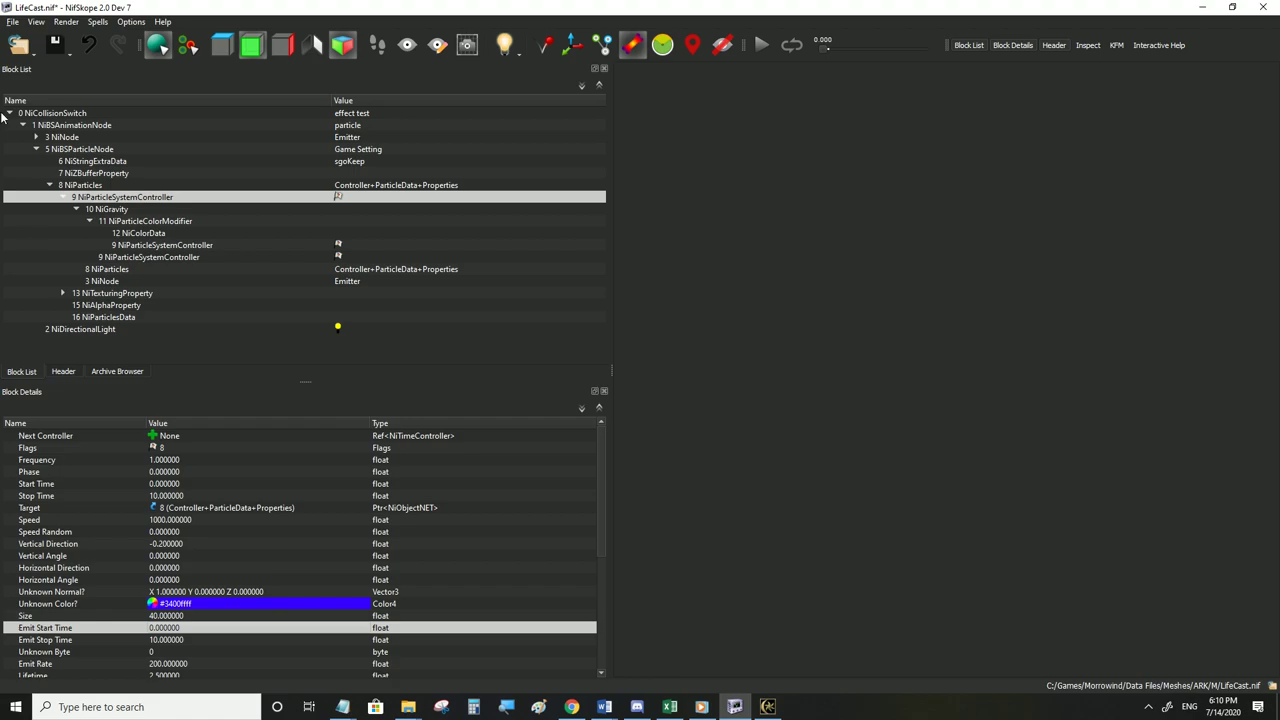
{"action": "left_click", "coordinate": [12, 21]}
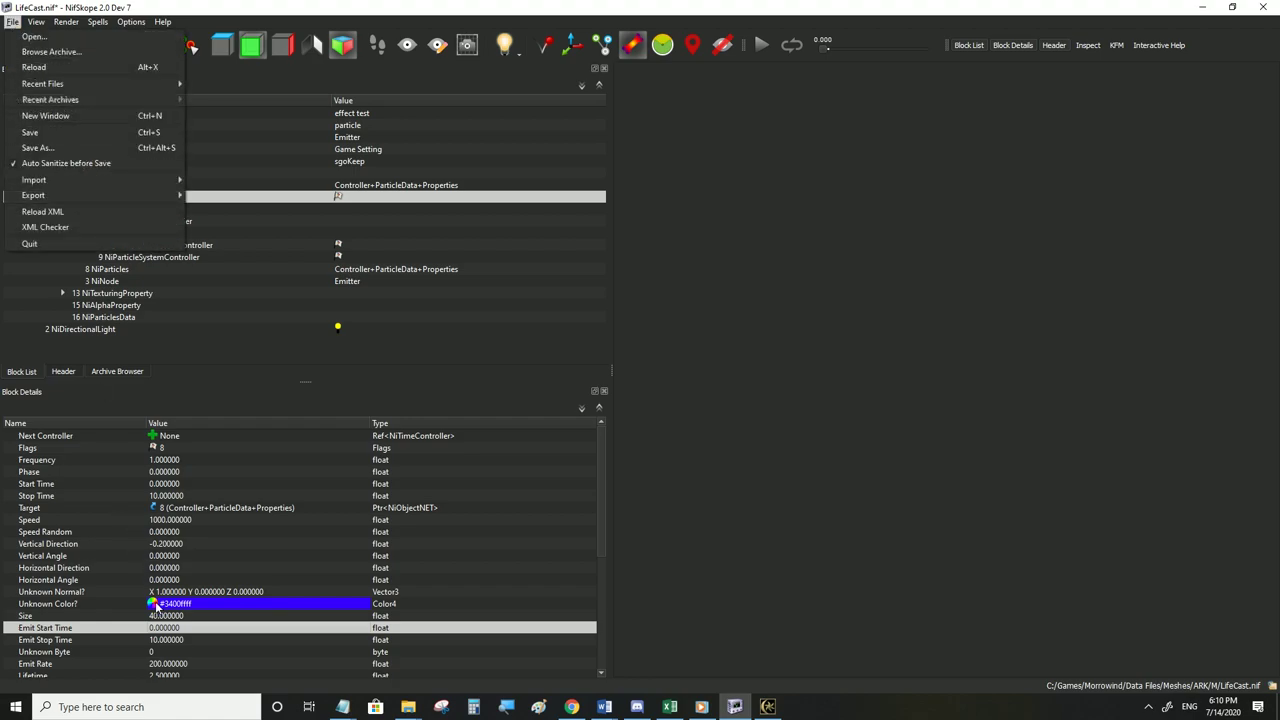
{"action": "left_click", "coordinate": [166, 618]}
Change particle Size to 60, save LifeCast.nif, and view it first-person in Morrowind
{"action": "left_click", "coordinate": [167, 618]}
{"action": "double_click", "coordinate": [167, 618]}
{"action": "type", "text": "6"}
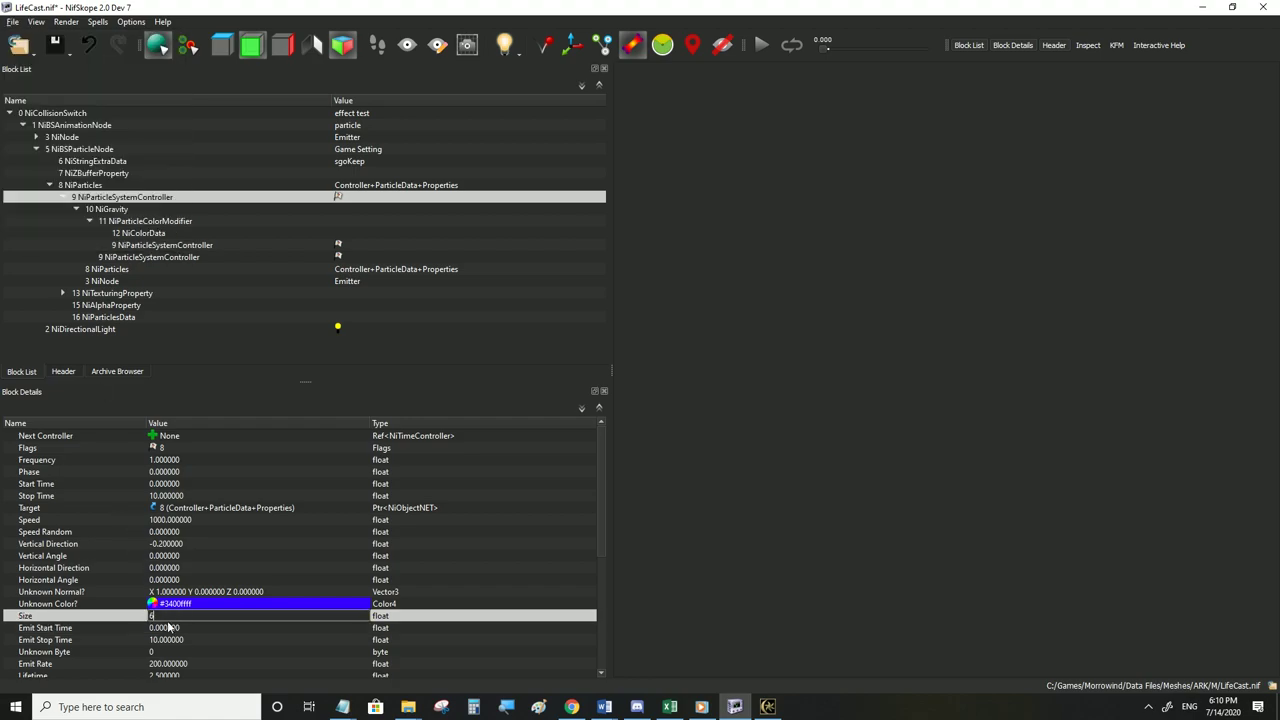
{"action": "type", "text": "0"}
{"action": "left_click", "coordinate": [168, 624]}
{"action": "left_click", "coordinate": [13, 22]}
{"action": "left_click", "coordinate": [40, 136]}
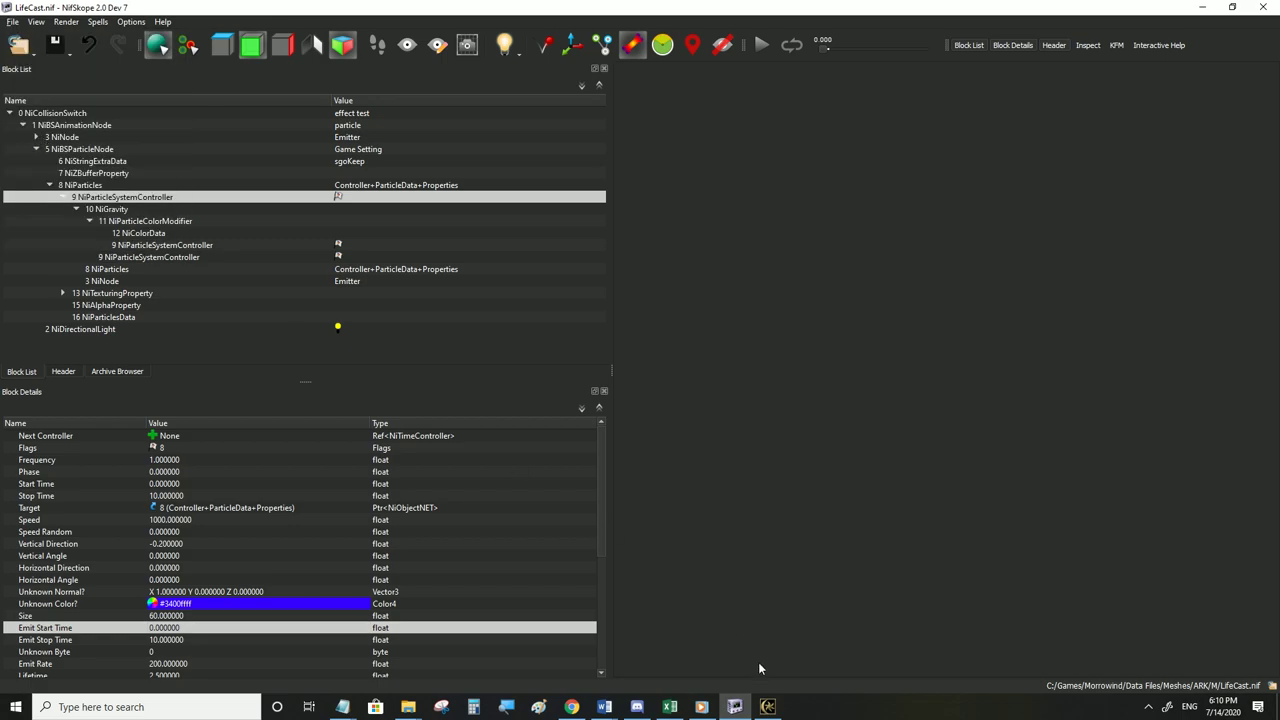
{"action": "left_click", "coordinate": [767, 706]}
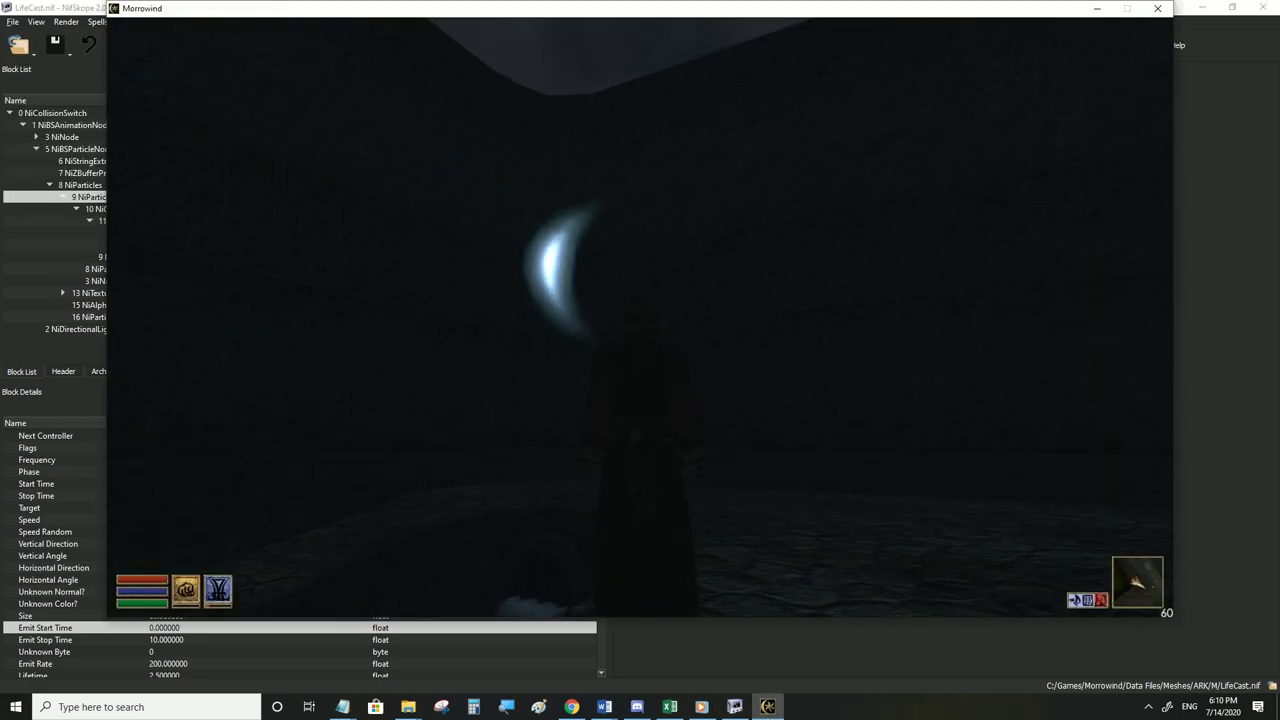
{"action": "key", "text": "Tab"}
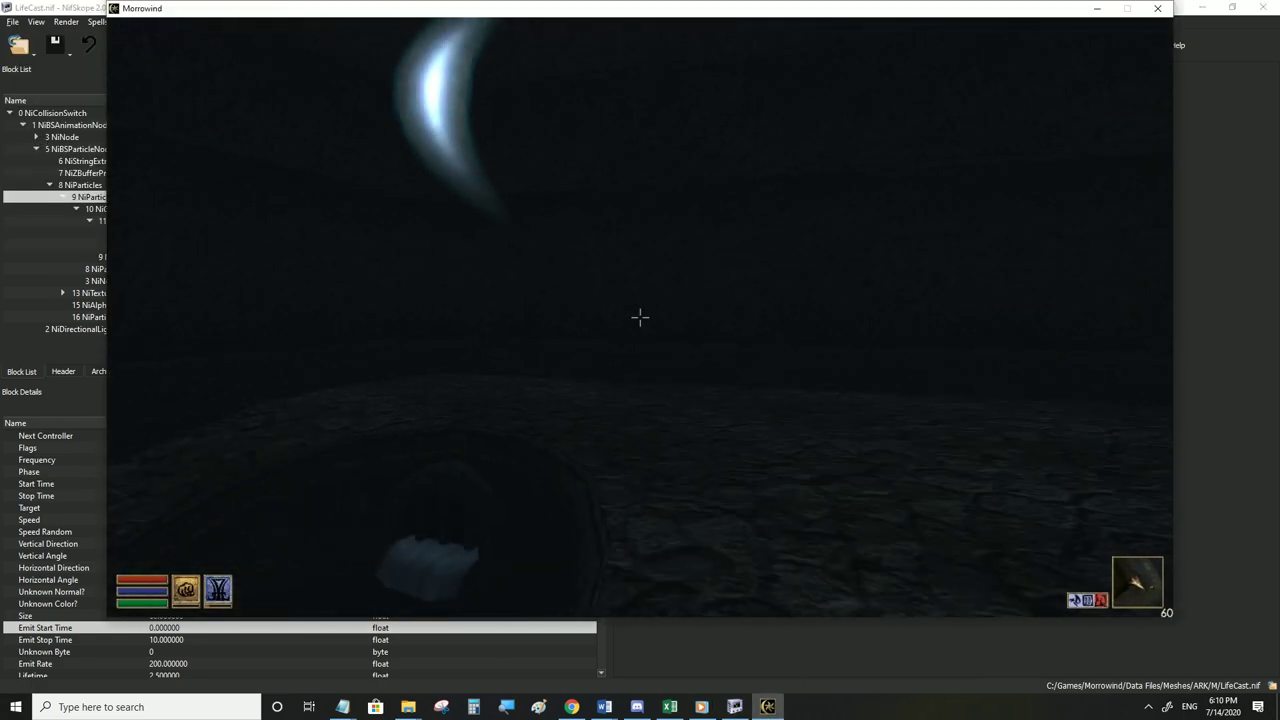
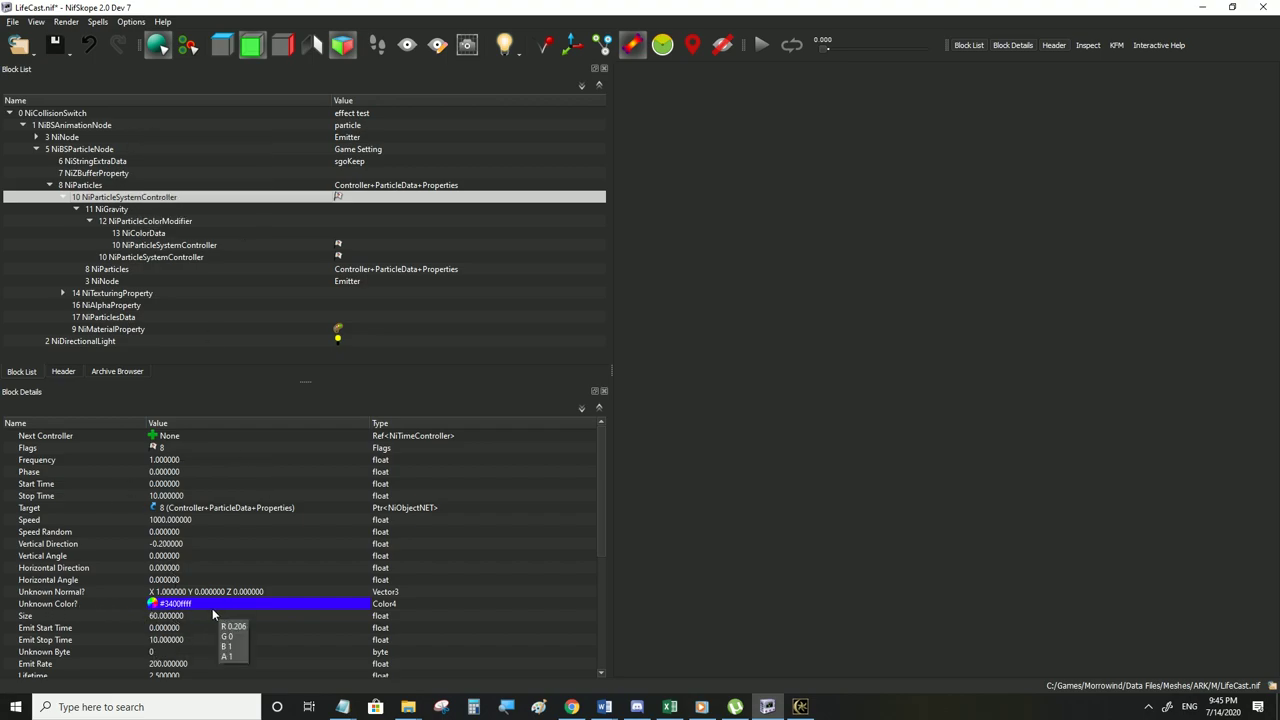
Review the particle Unknown Color and the NiMaterialProperty Emissive Color, leaving emissive at #000000
{"action": "left_click", "coordinate": [153, 604]}
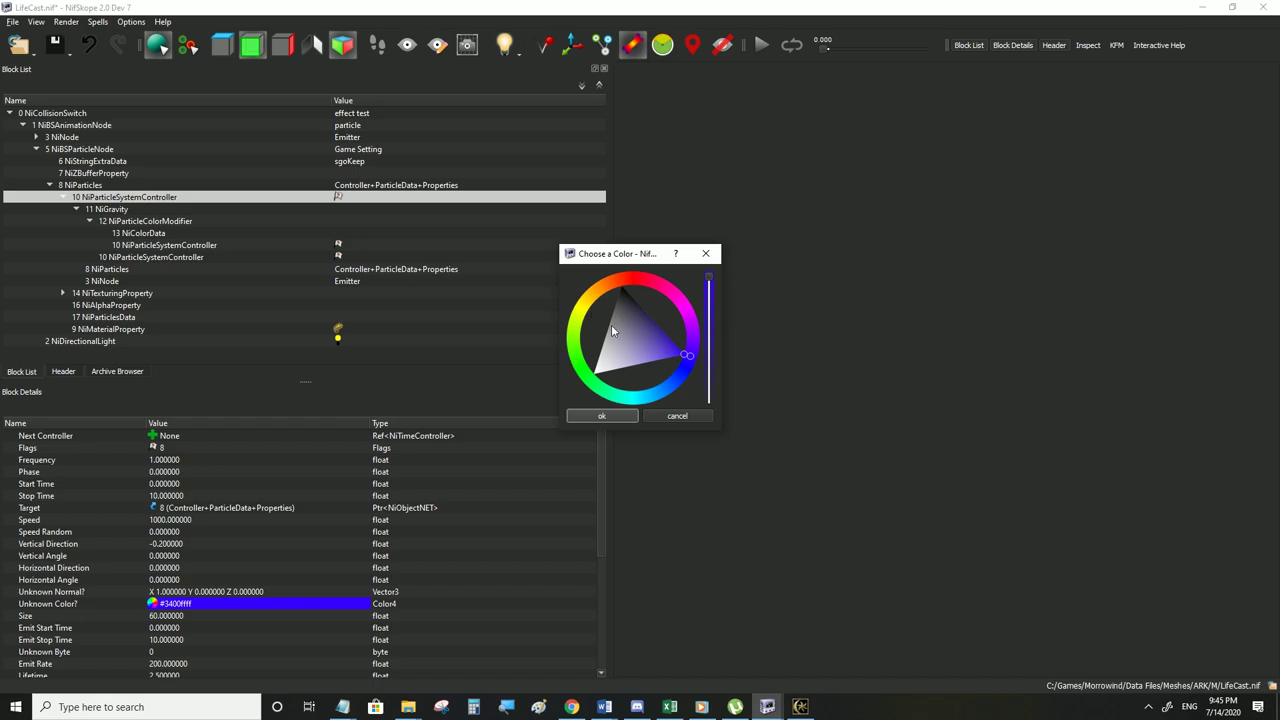
{"action": "left_click", "coordinate": [707, 256]}
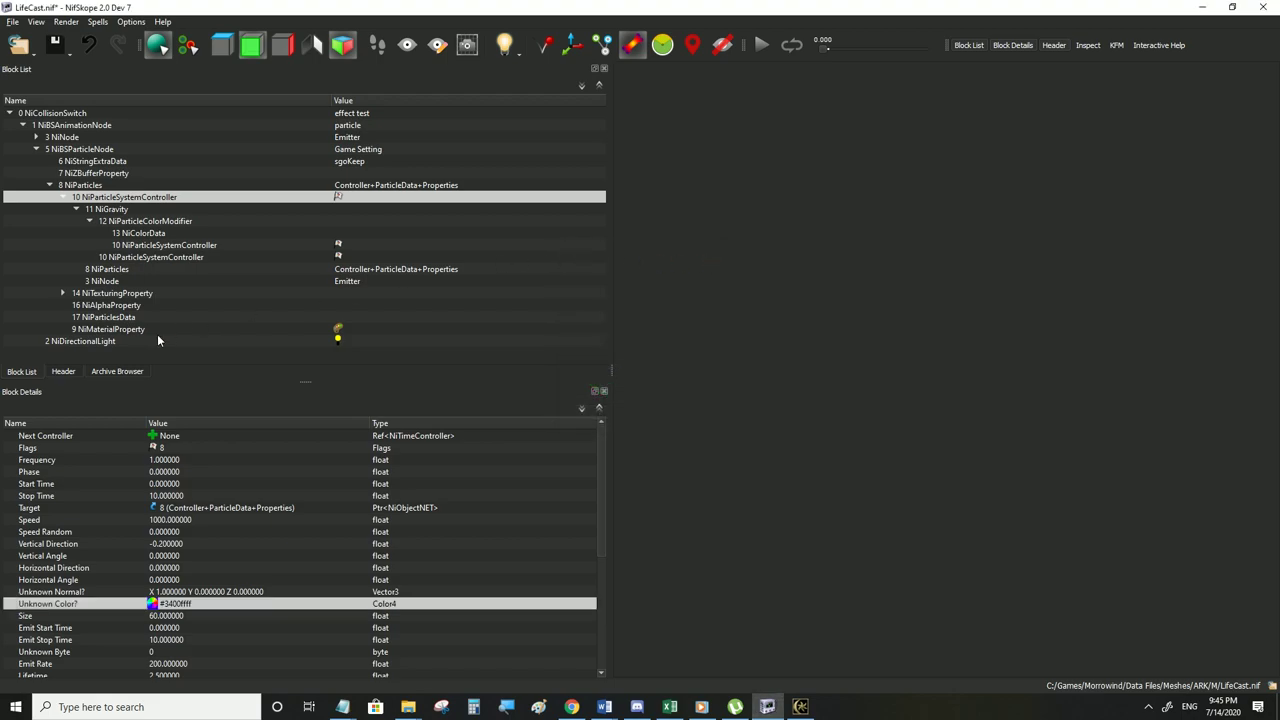
{"action": "left_click", "coordinate": [121, 330]}
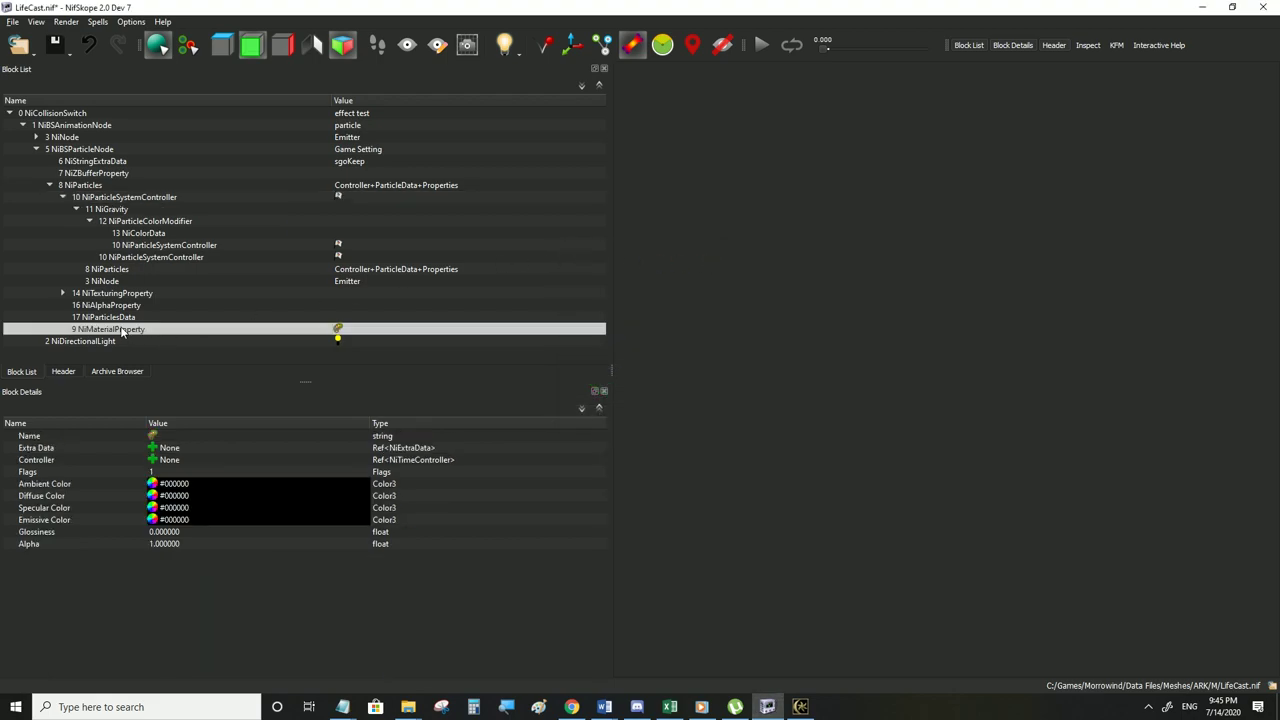
{"action": "left_click", "coordinate": [153, 520]}
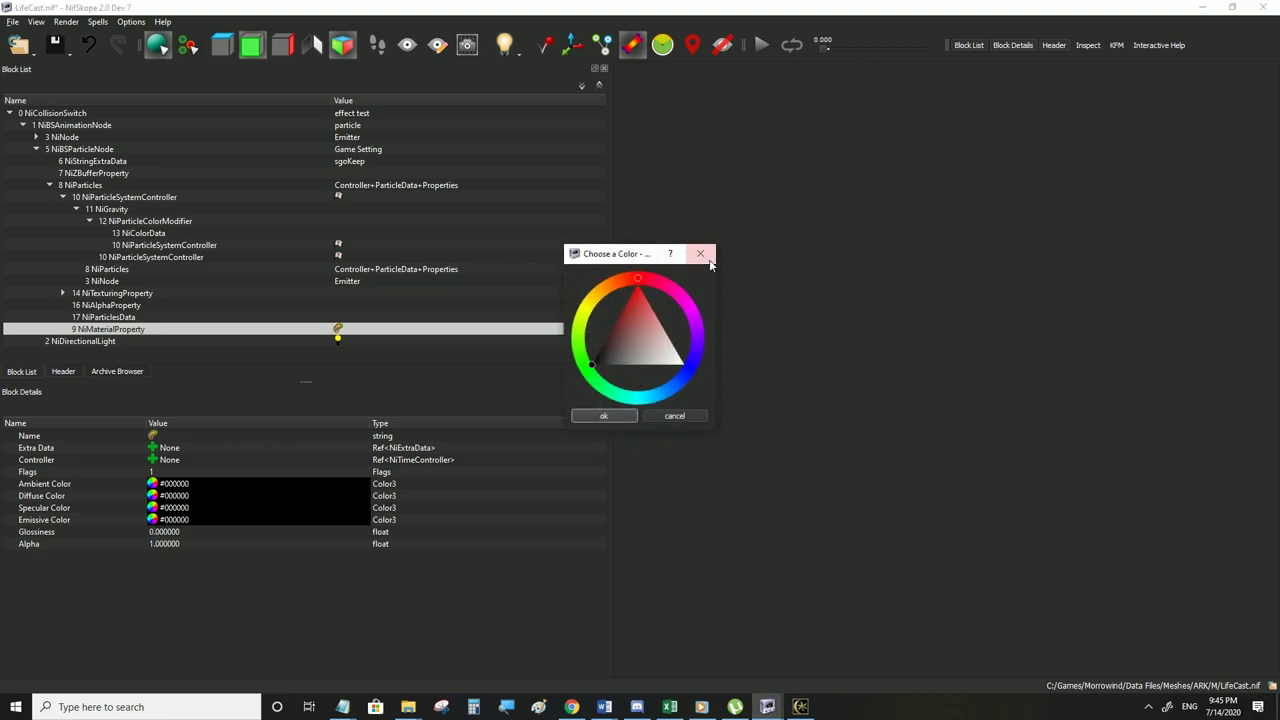
{"action": "left_click", "coordinate": [700, 253]}
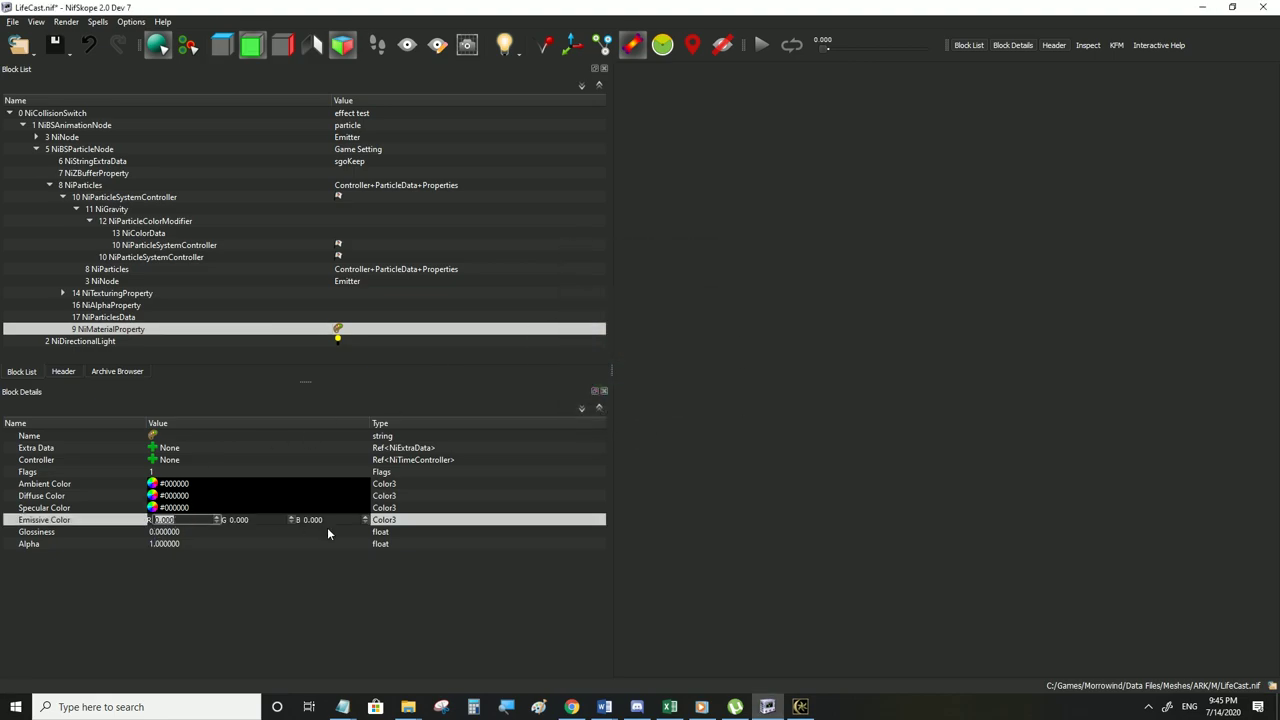
{"action": "left_click", "coordinate": [230, 500]}
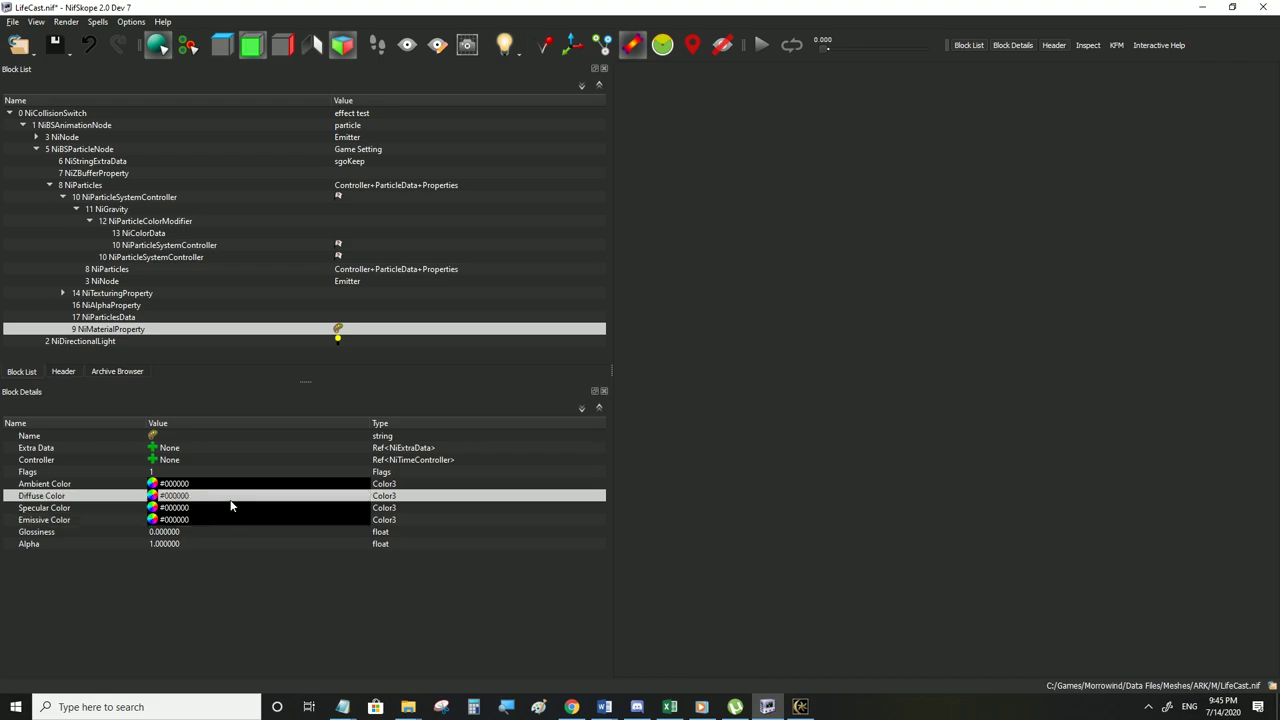
Back in NiParticleSystemController, inspect the Unknown Color's alpha component
{"action": "left_click", "coordinate": [98, 199]}
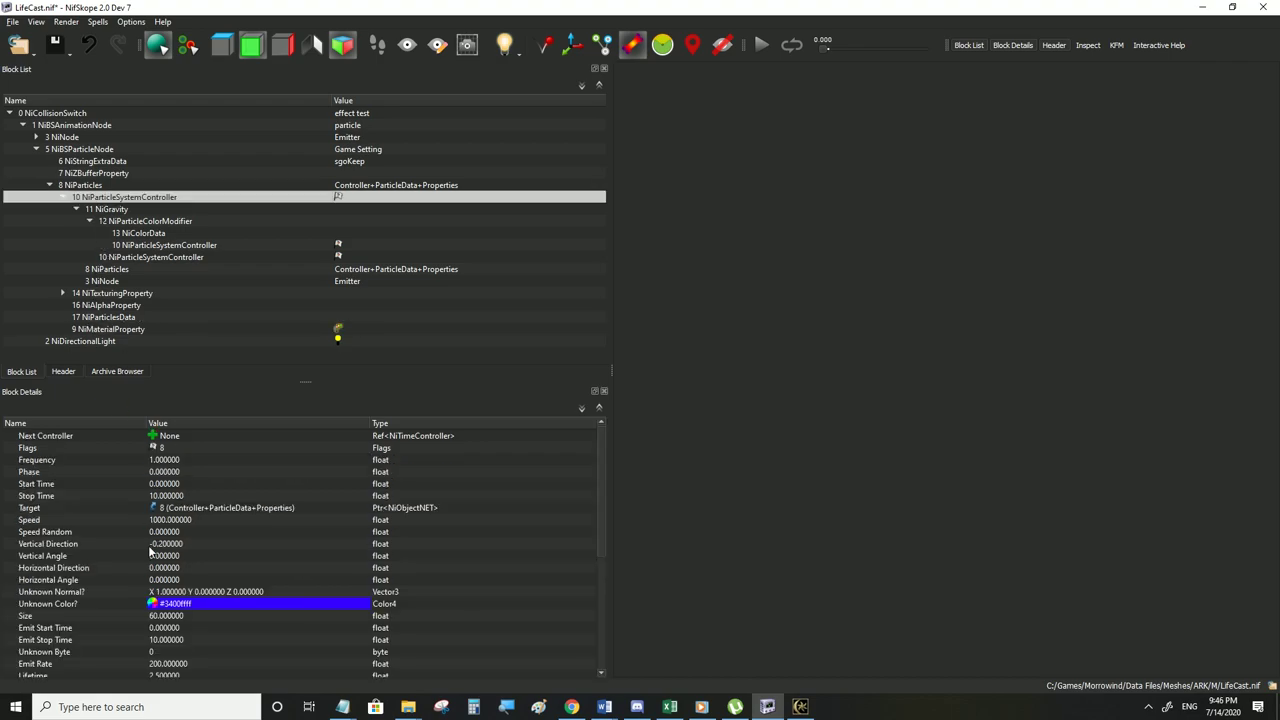
{"action": "left_click", "coordinate": [152, 603]}
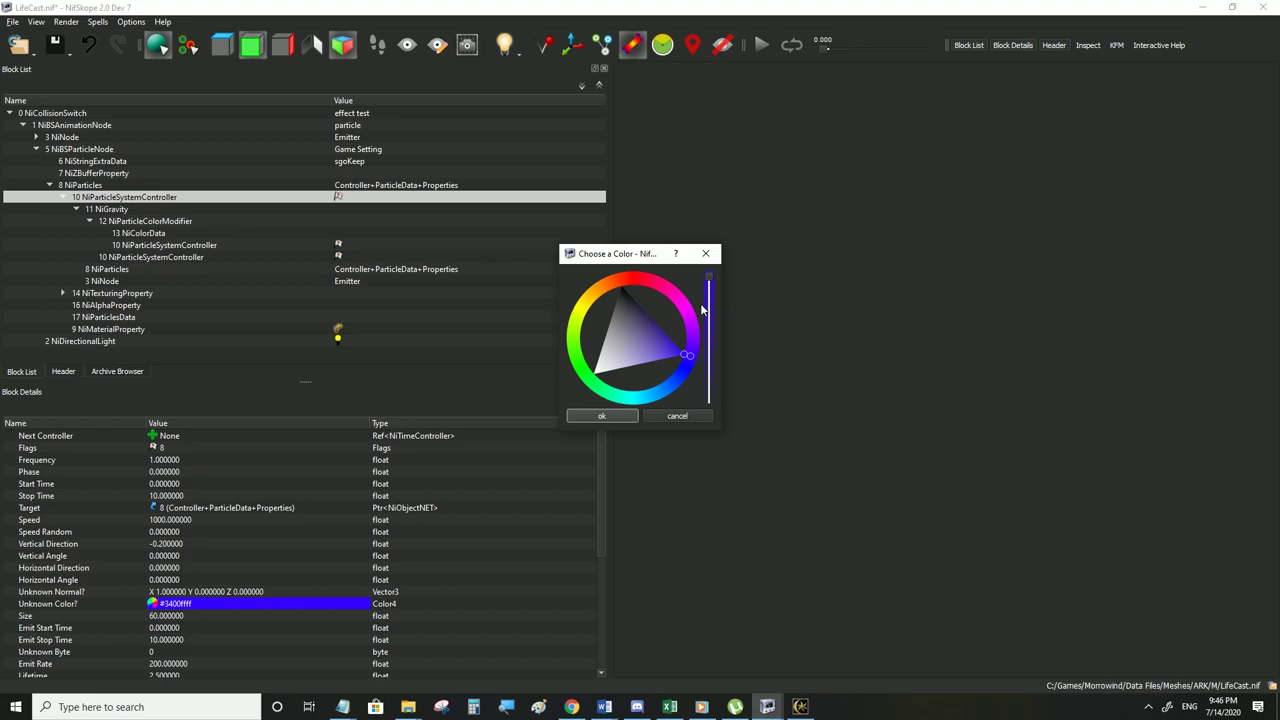
{"action": "left_click", "coordinate": [705, 253]}
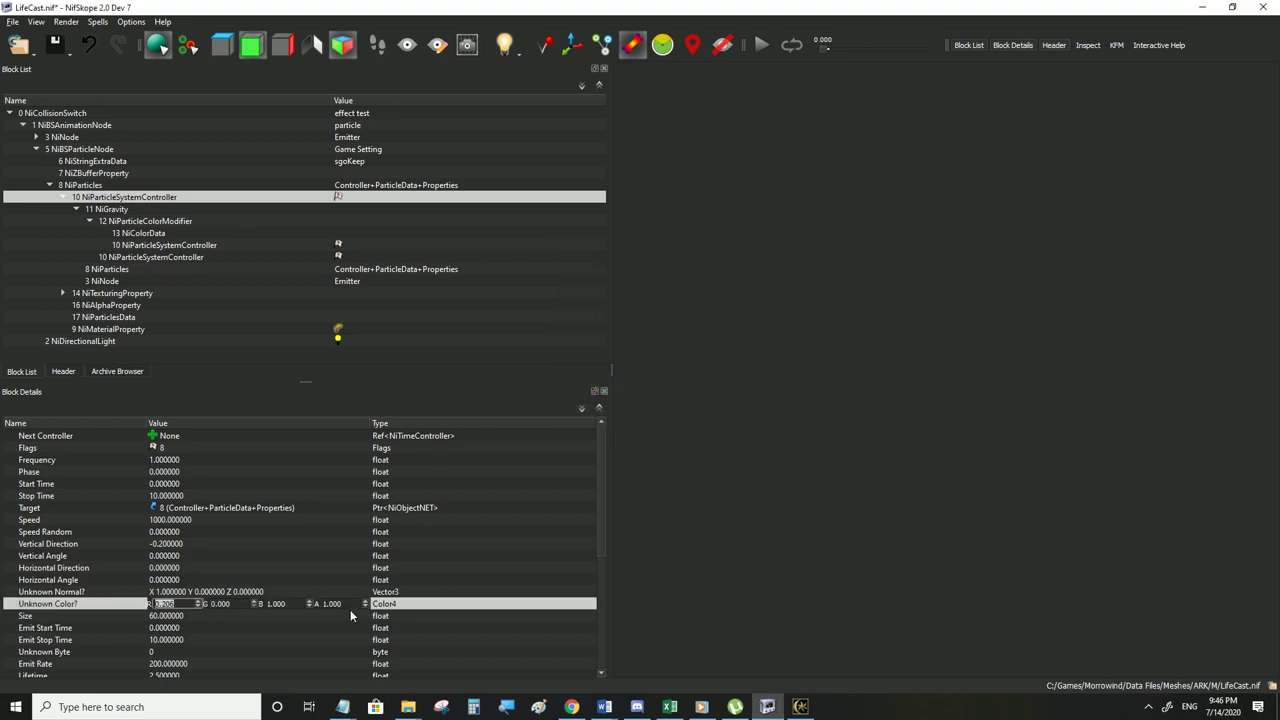
{"action": "left_click", "coordinate": [340, 603]}
Review the NiColorData keys, keeping the third at #545454ff and comparing the first two
{"action": "left_click", "coordinate": [138, 233]}
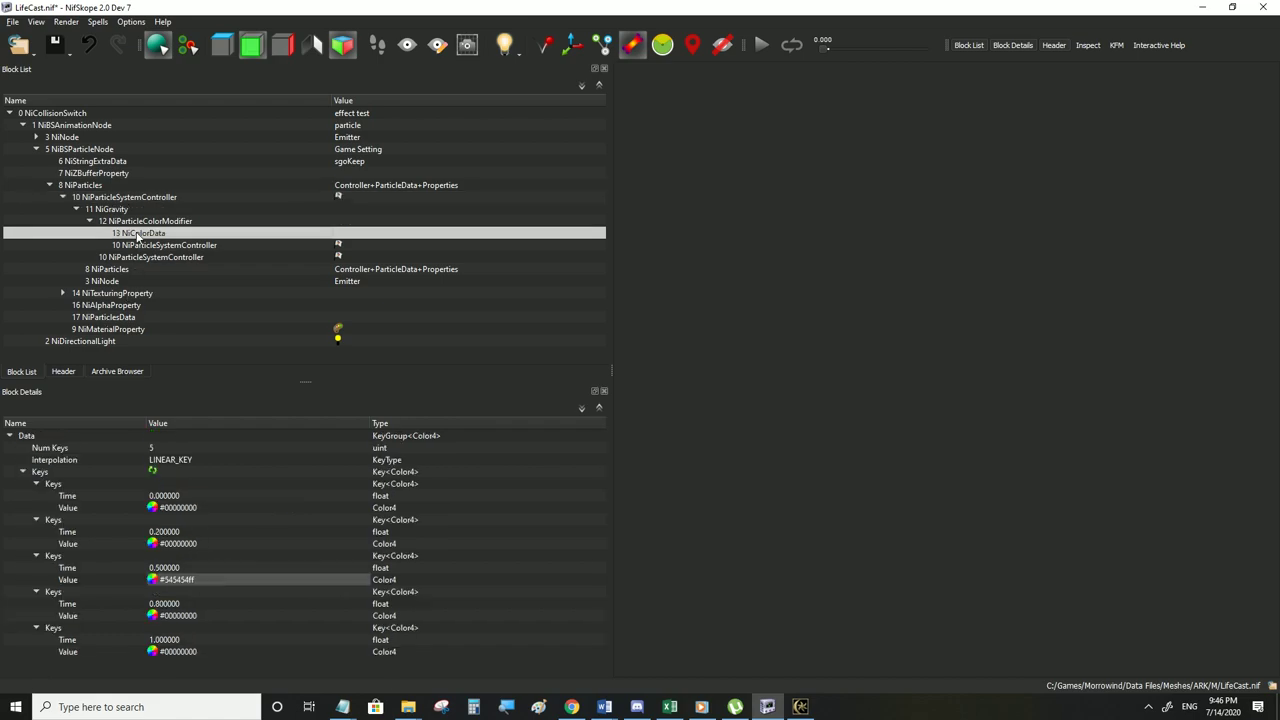
{"action": "left_click", "coordinate": [152, 581]}
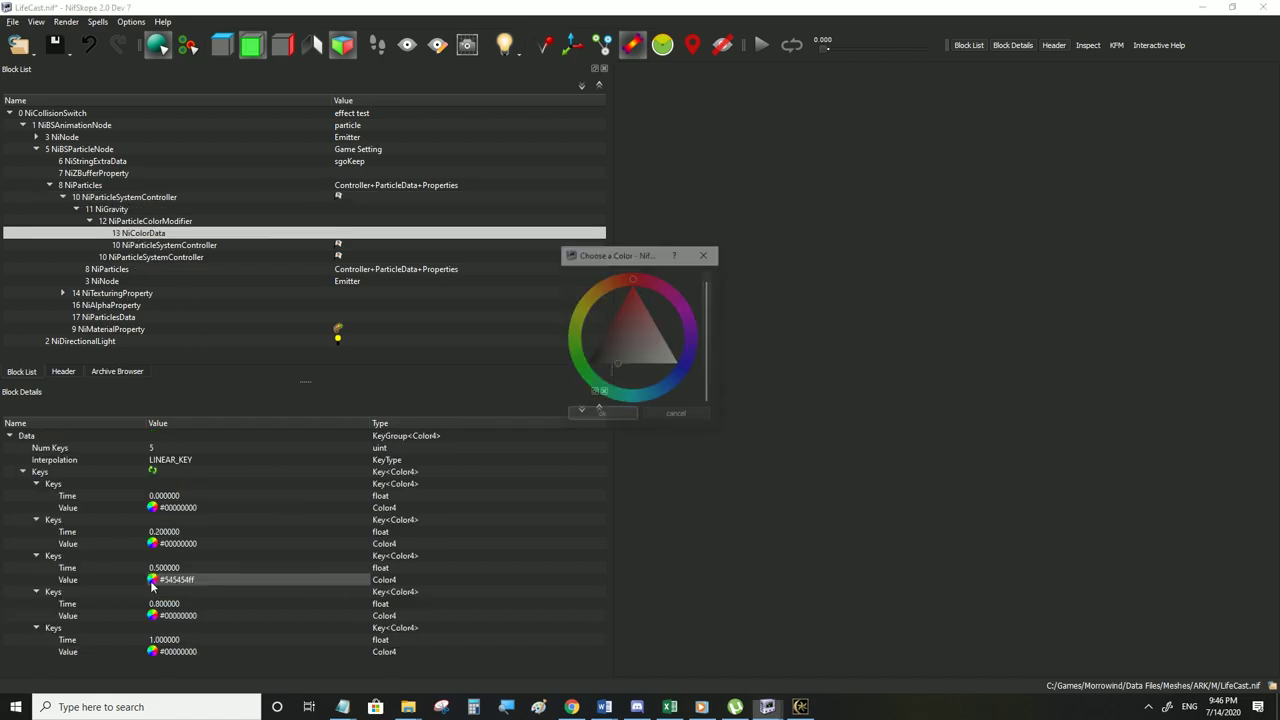
{"action": "left_click", "coordinate": [677, 418]}
{"action": "double_click", "coordinate": [244, 586]}
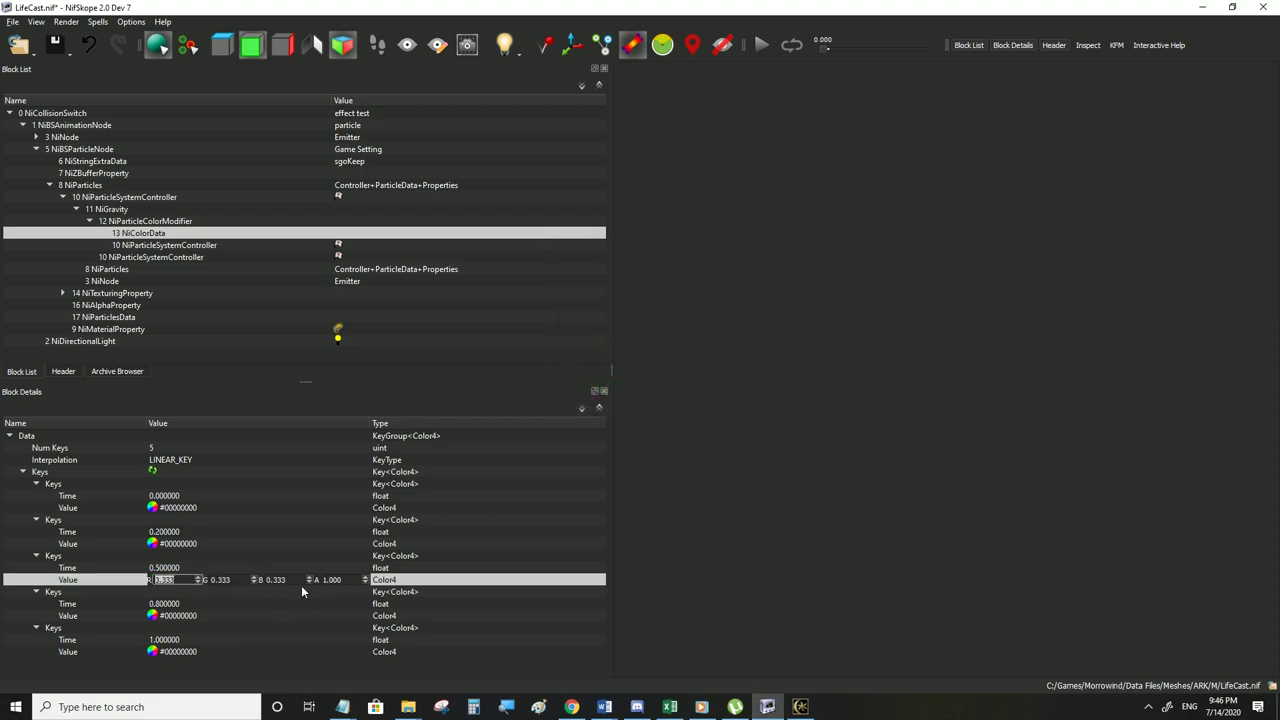
{"action": "left_click", "coordinate": [161, 571]}
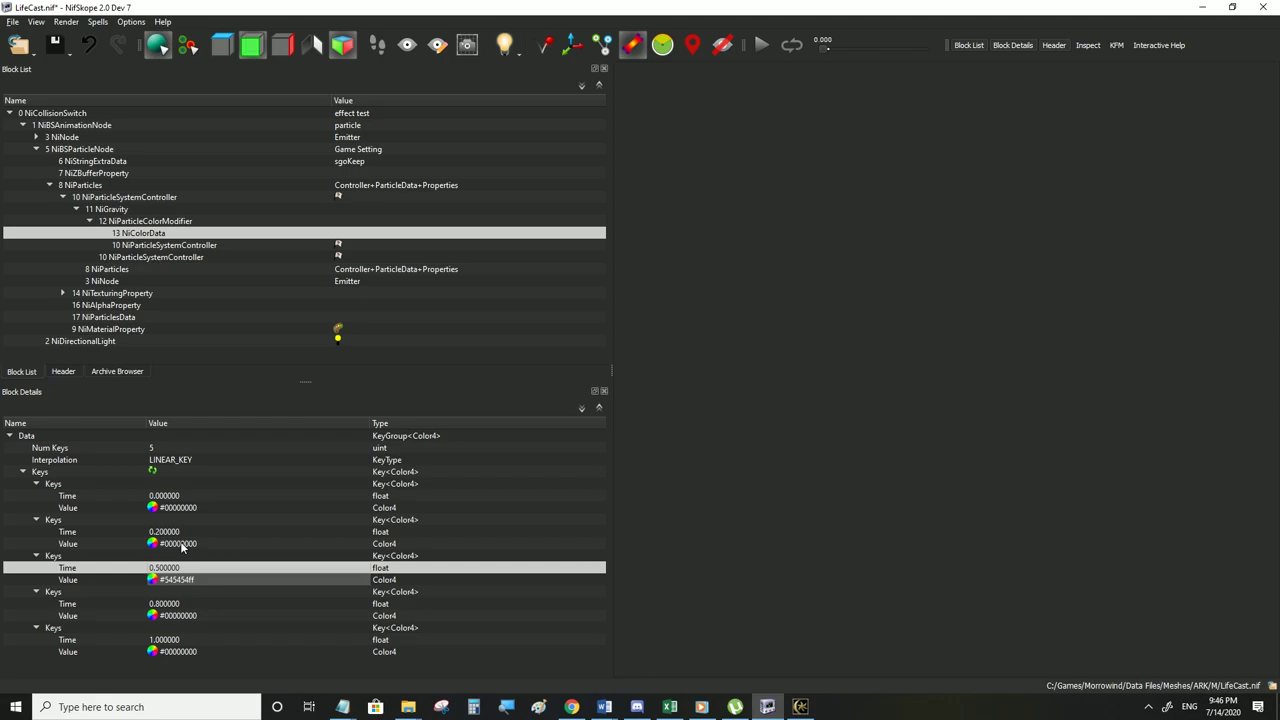
{"action": "left_click", "coordinate": [180, 542]}
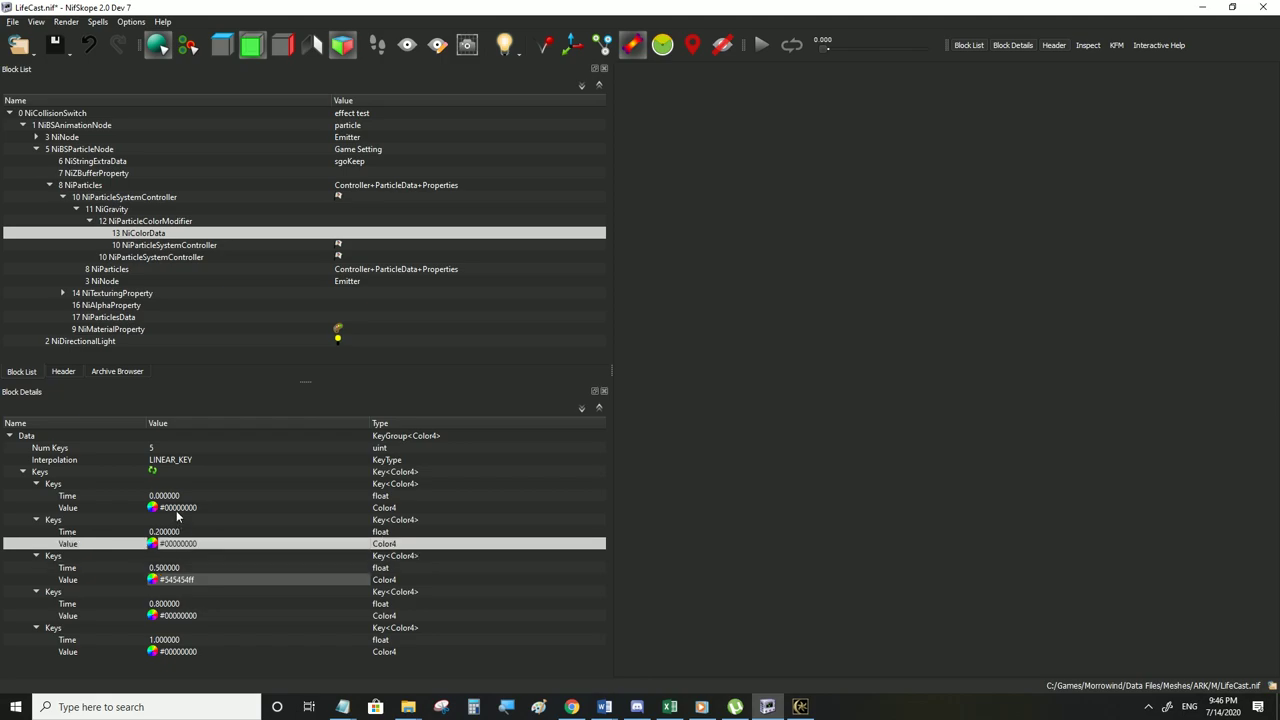
{"action": "left_click", "coordinate": [176, 508]}
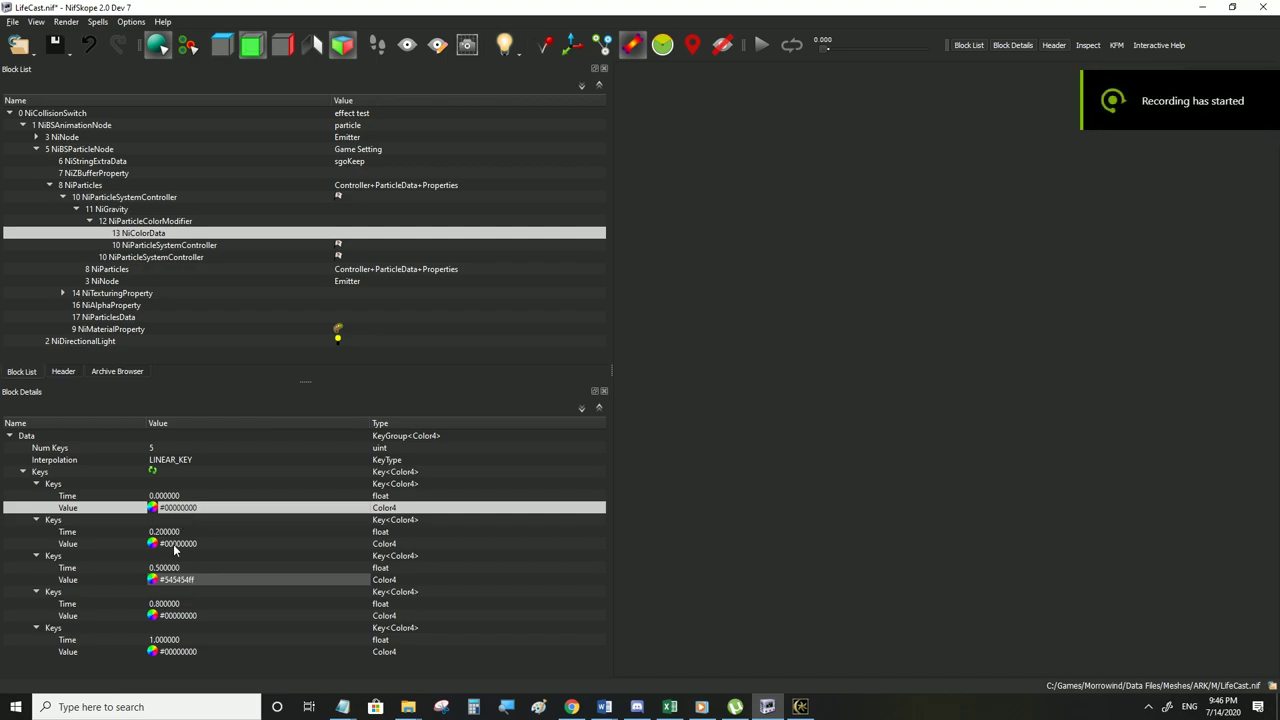
{"action": "left_click", "coordinate": [173, 544]}
{"action": "left_click", "coordinate": [181, 510]}
{"action": "double_click", "coordinate": [168, 509]}
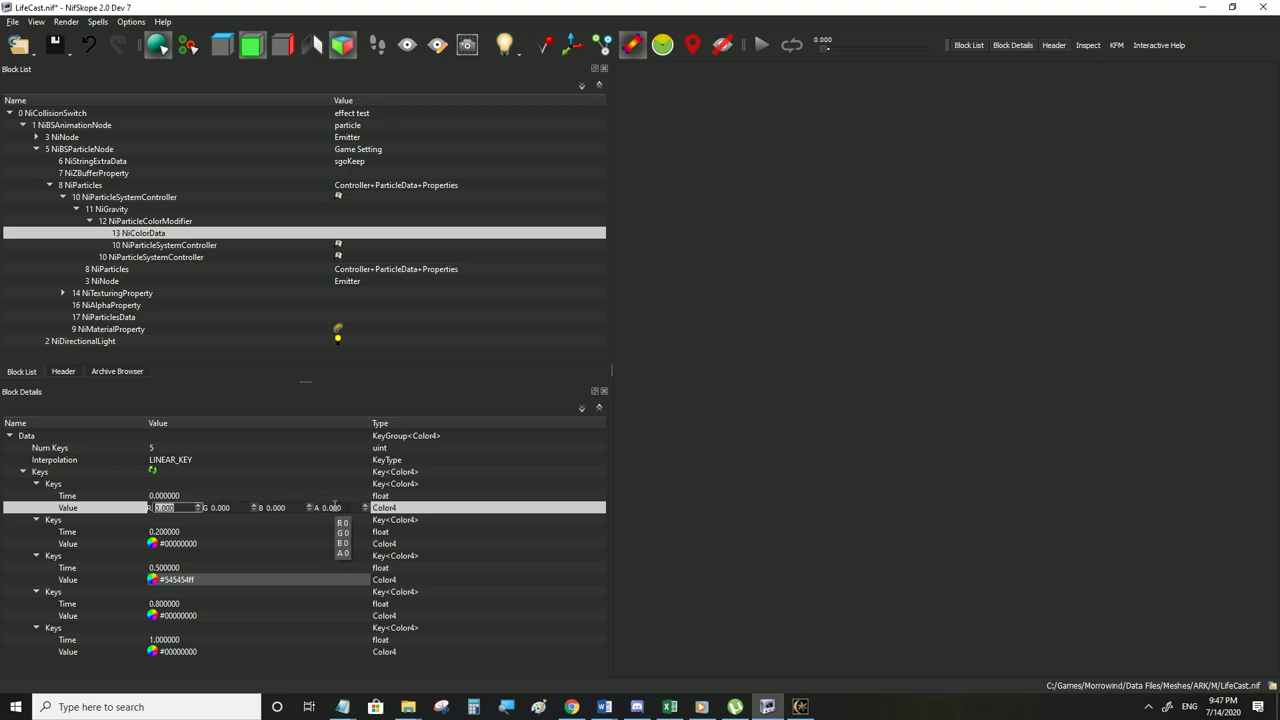
{"action": "left_click", "coordinate": [291, 520]}
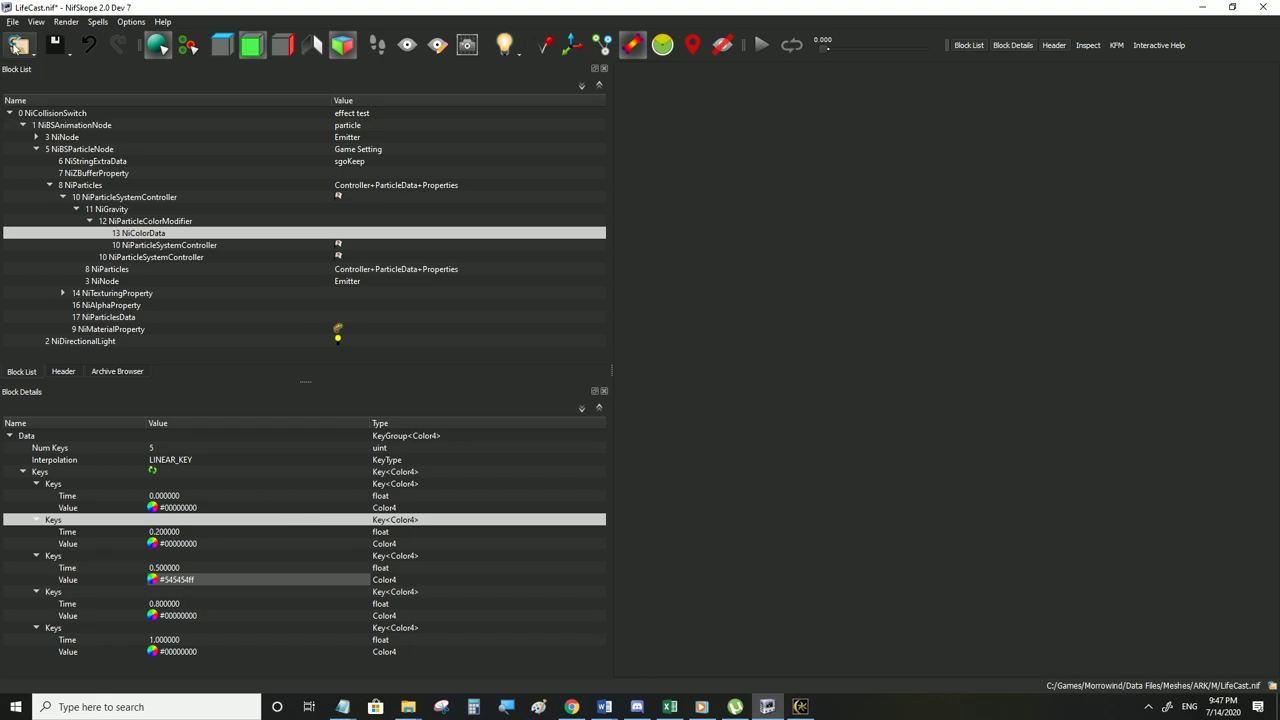
Save LifeCast.nif and view the effect in first person in Morrowind
{"action": "left_click", "coordinate": [13, 21]}
{"action": "left_click", "coordinate": [30, 132]}
{"action": "left_click", "coordinate": [800, 706]}
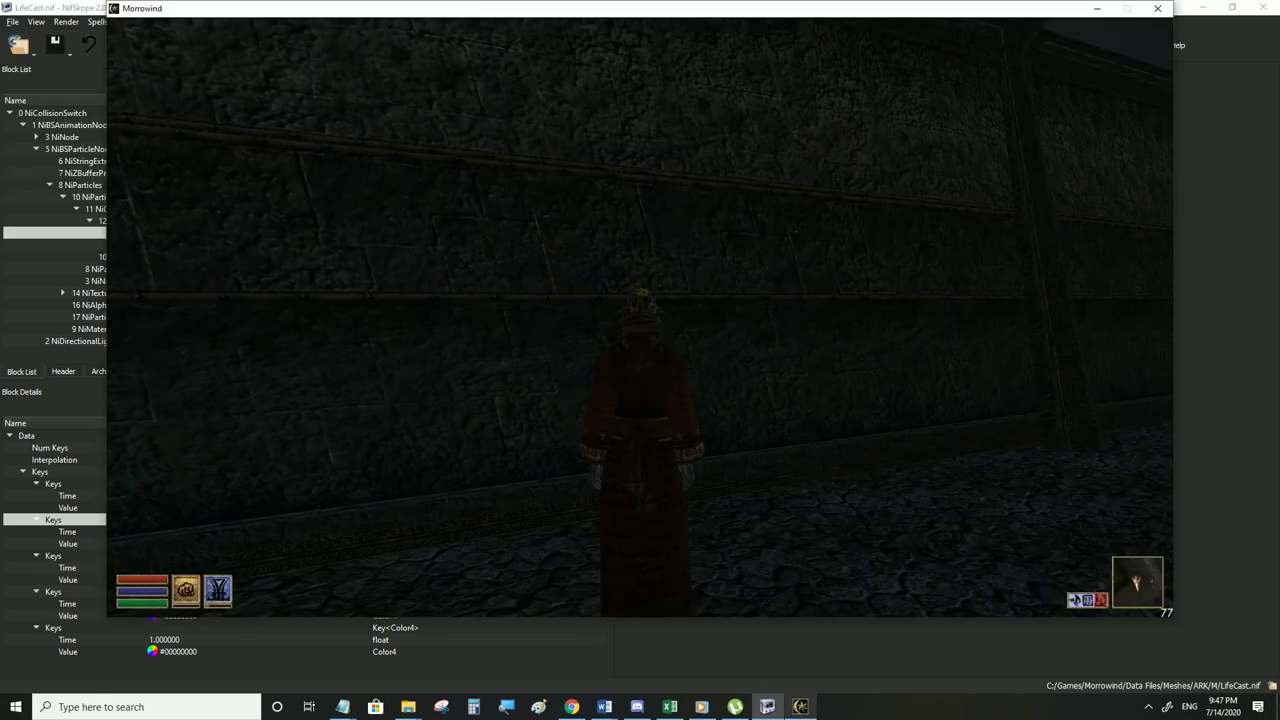
{"action": "key", "text": "Tab"}
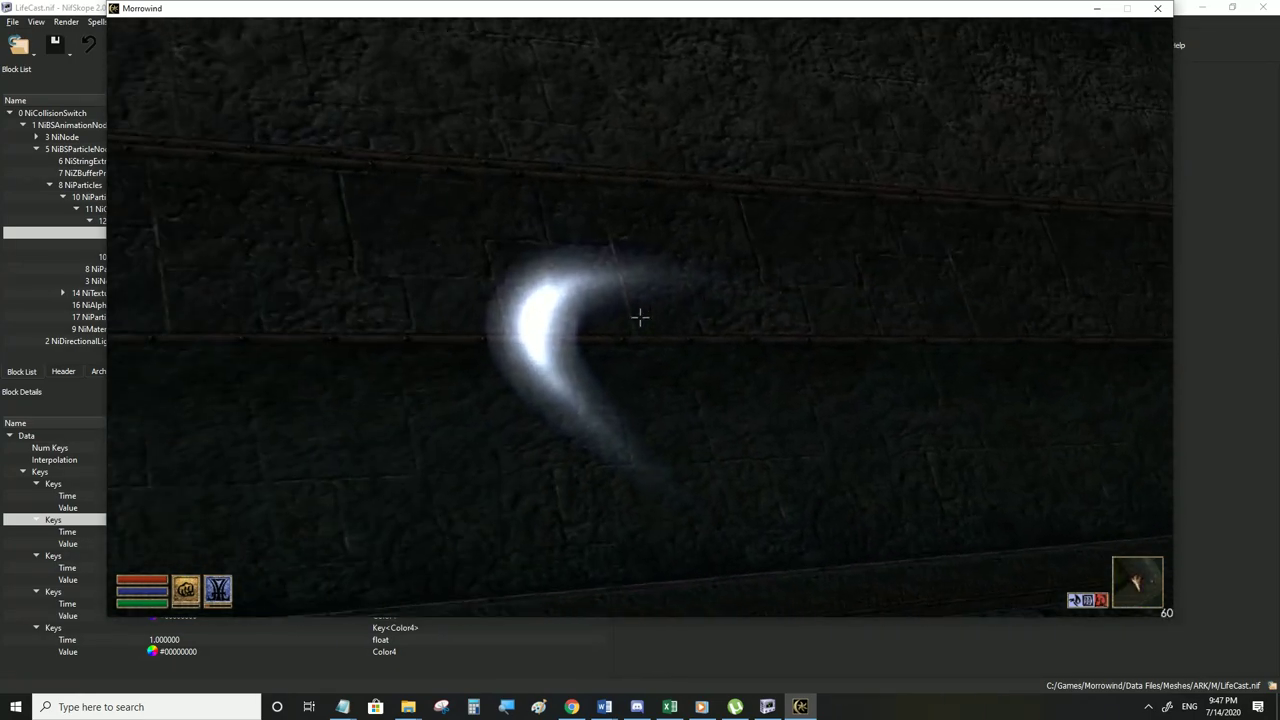
{"action": "key", "text": "alt+Tab"}
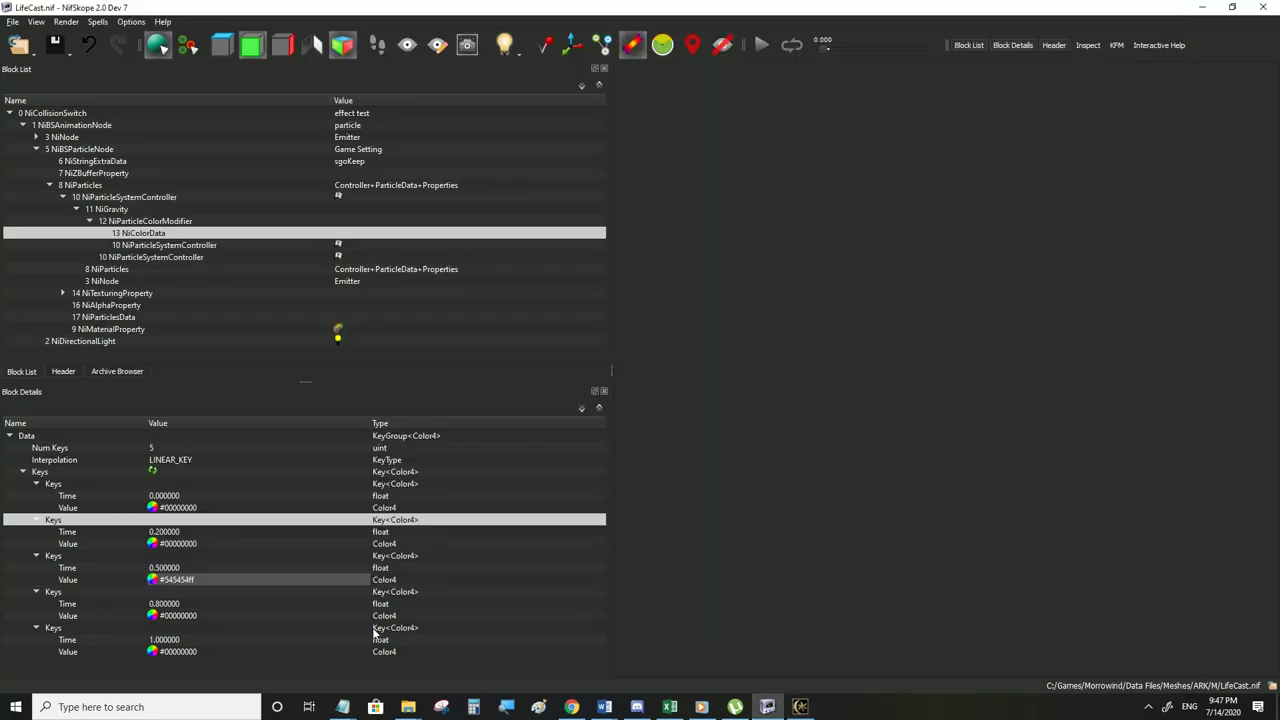
Make the black keys at 0, 0.2, 0.8 and 1.0 fully opaque #000000ff
{"action": "double_click", "coordinate": [206, 508]}
{"action": "left_click", "coordinate": [330, 508]}
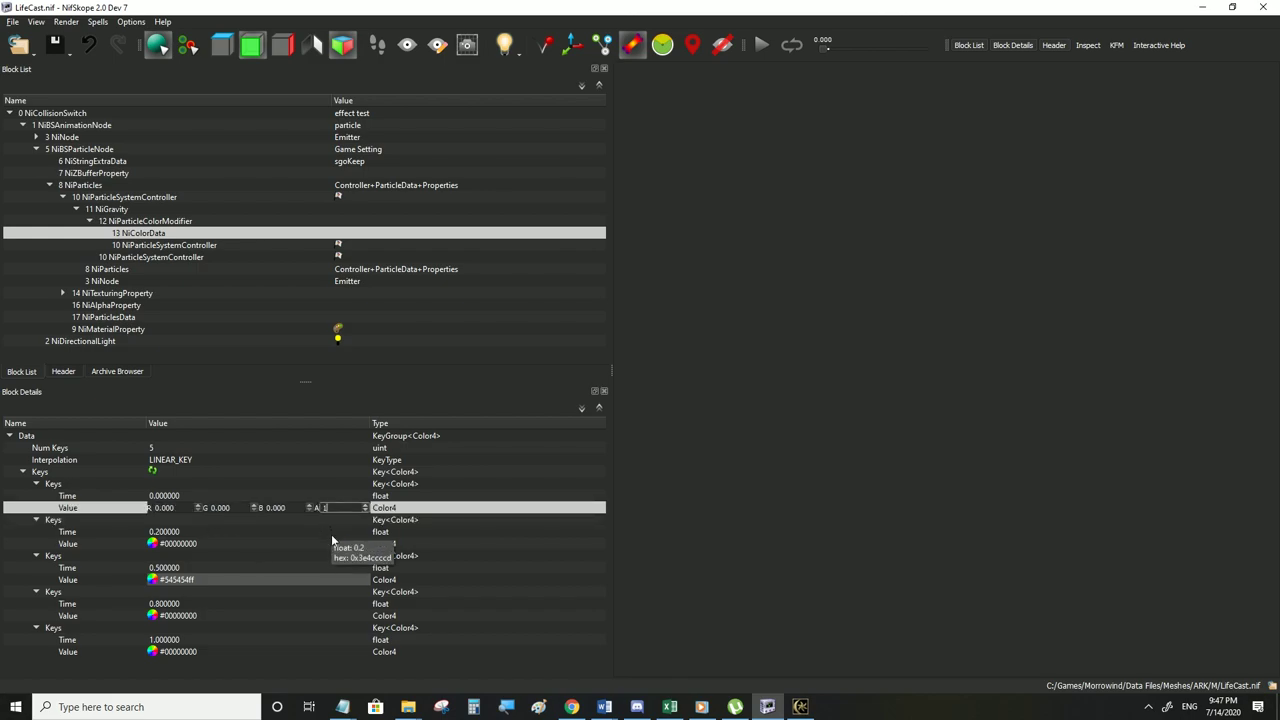
{"action": "key", "text": "Return"}
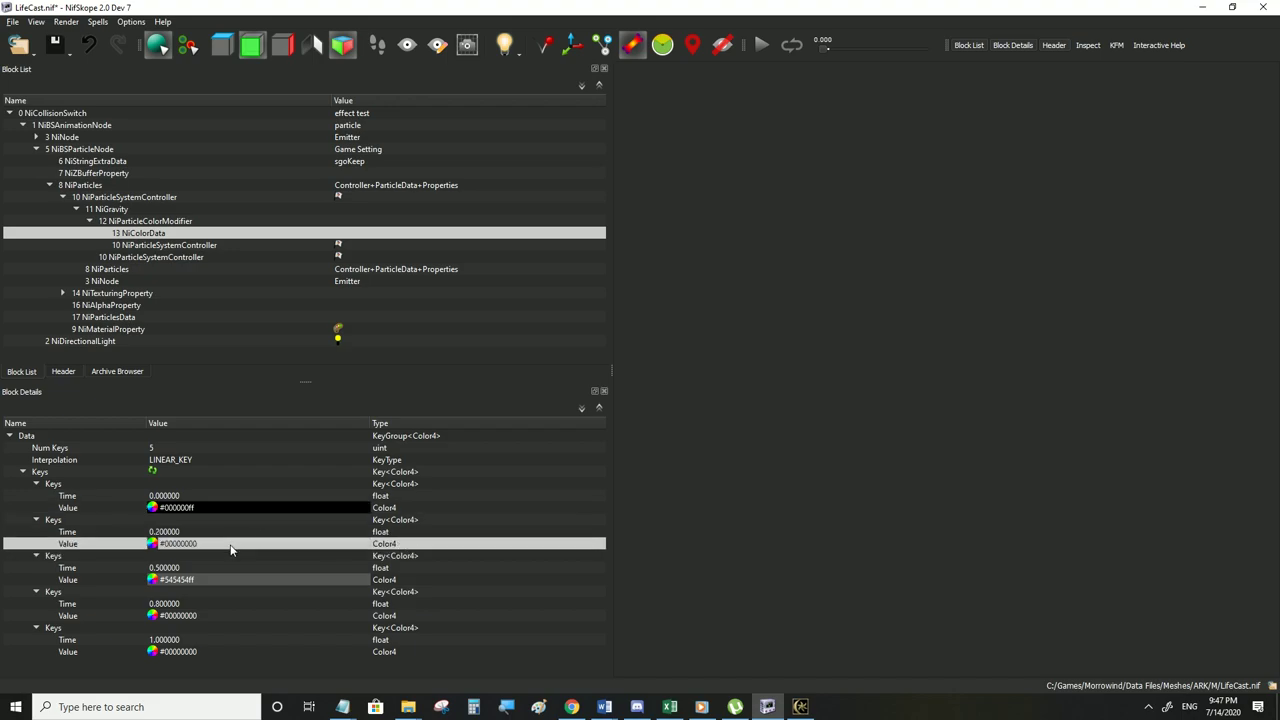
{"action": "type", "text": "#000000ff"}
{"action": "left_click", "coordinate": [212, 614]}
{"action": "type", "text": "#000000ff"}
{"action": "left_click", "coordinate": [207, 651]}
{"action": "type", "text": "#000000ff"}
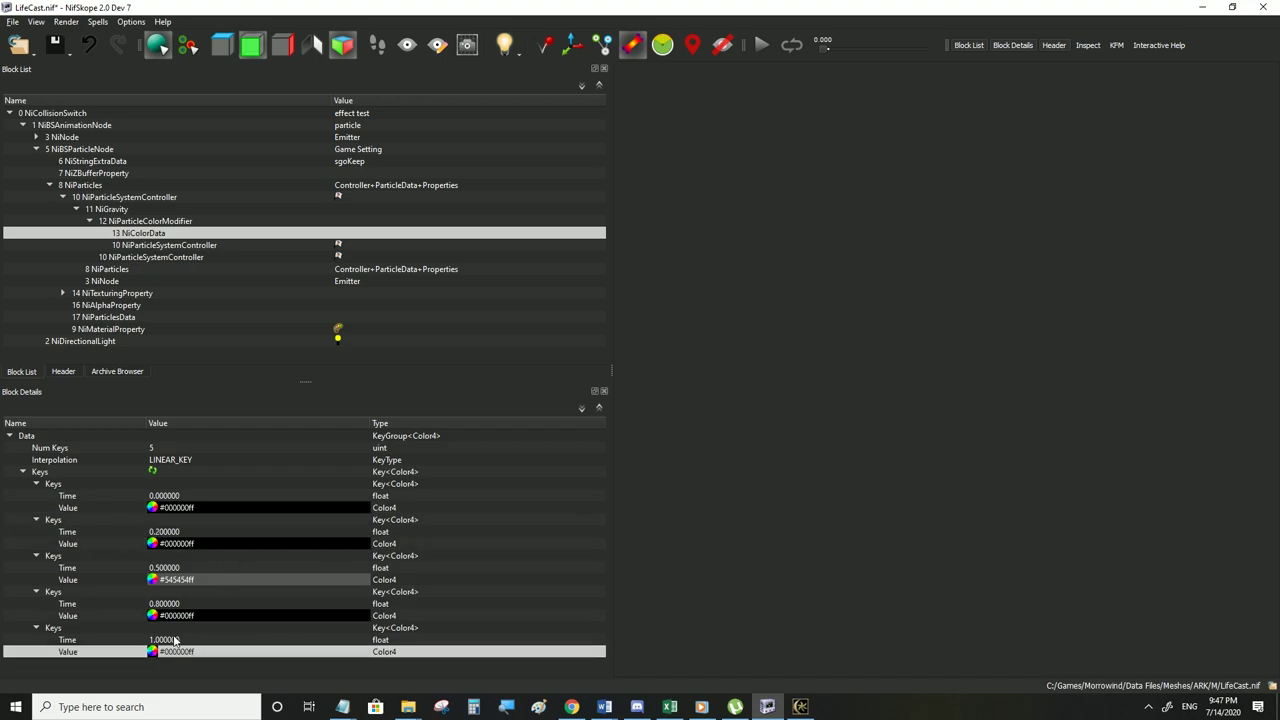
{"action": "double_click", "coordinate": [176, 652]}
{"action": "key", "text": "Return"}
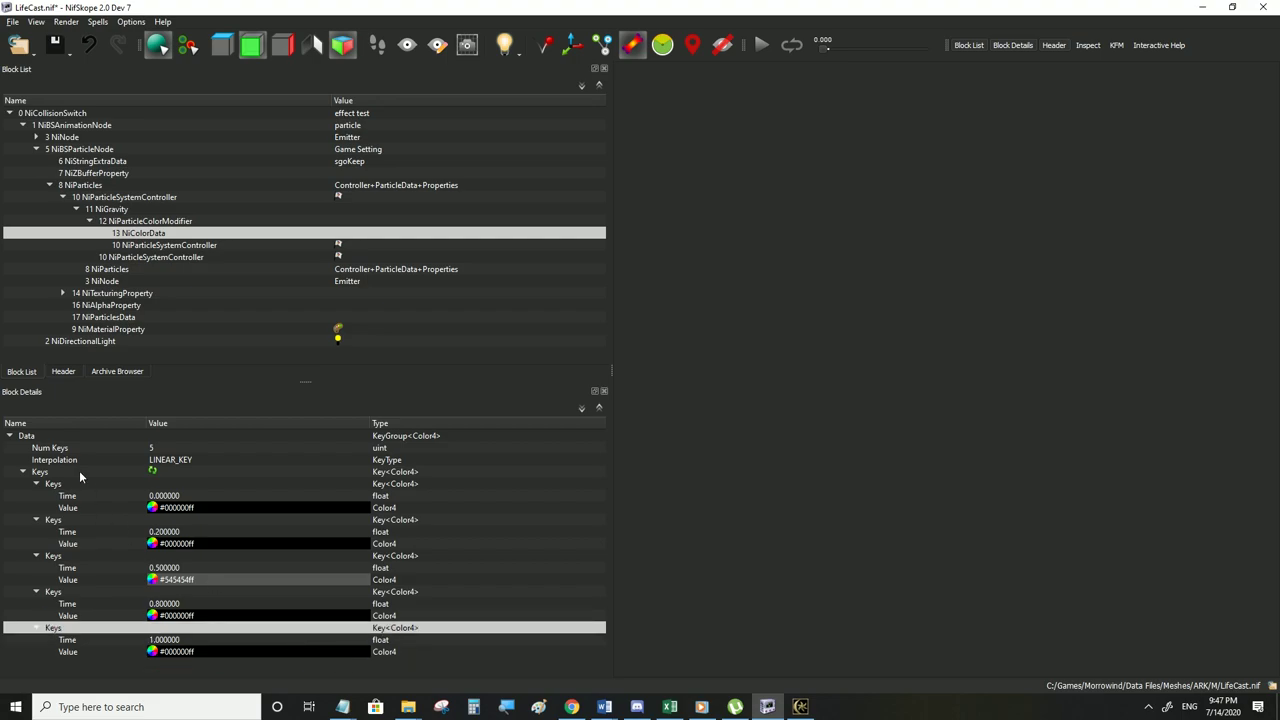
Save LifeCast.nif and test the updated trail in Morrowind
{"action": "left_click", "coordinate": [10, 23]}
{"action": "left_click", "coordinate": [26, 134]}
{"action": "left_click", "coordinate": [800, 706]}
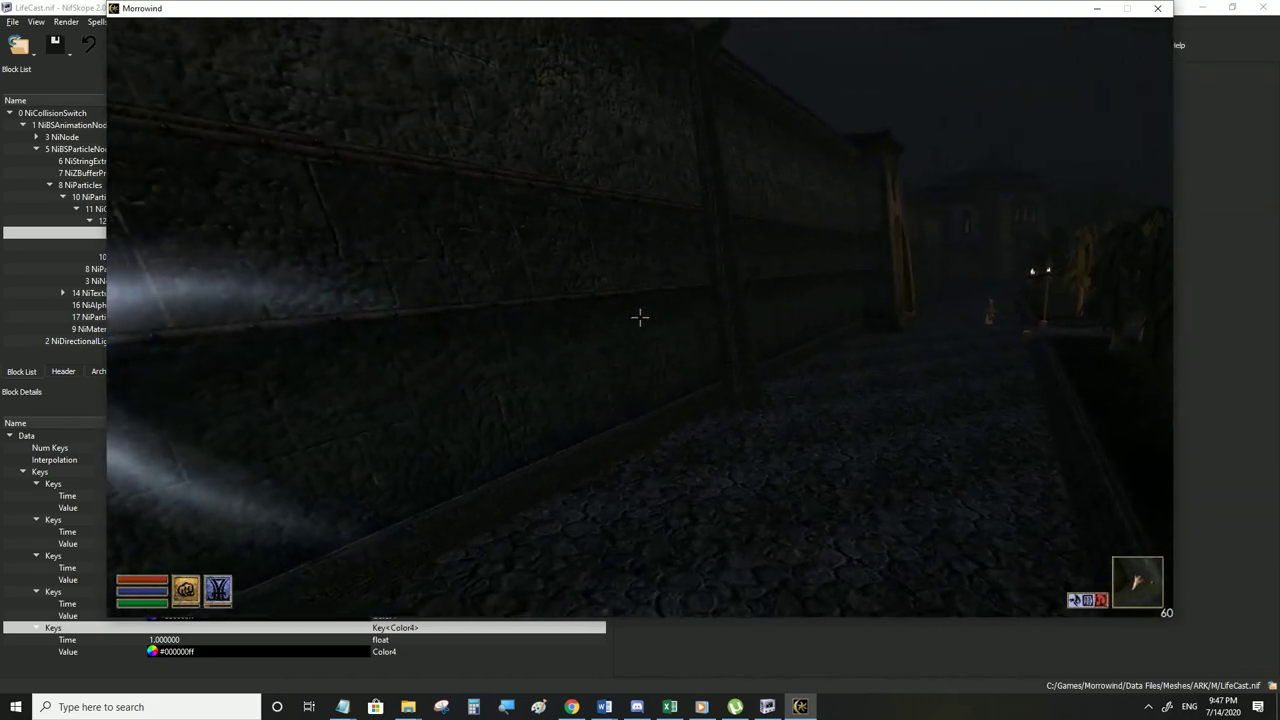
{"action": "key", "text": "alt+Tab"}
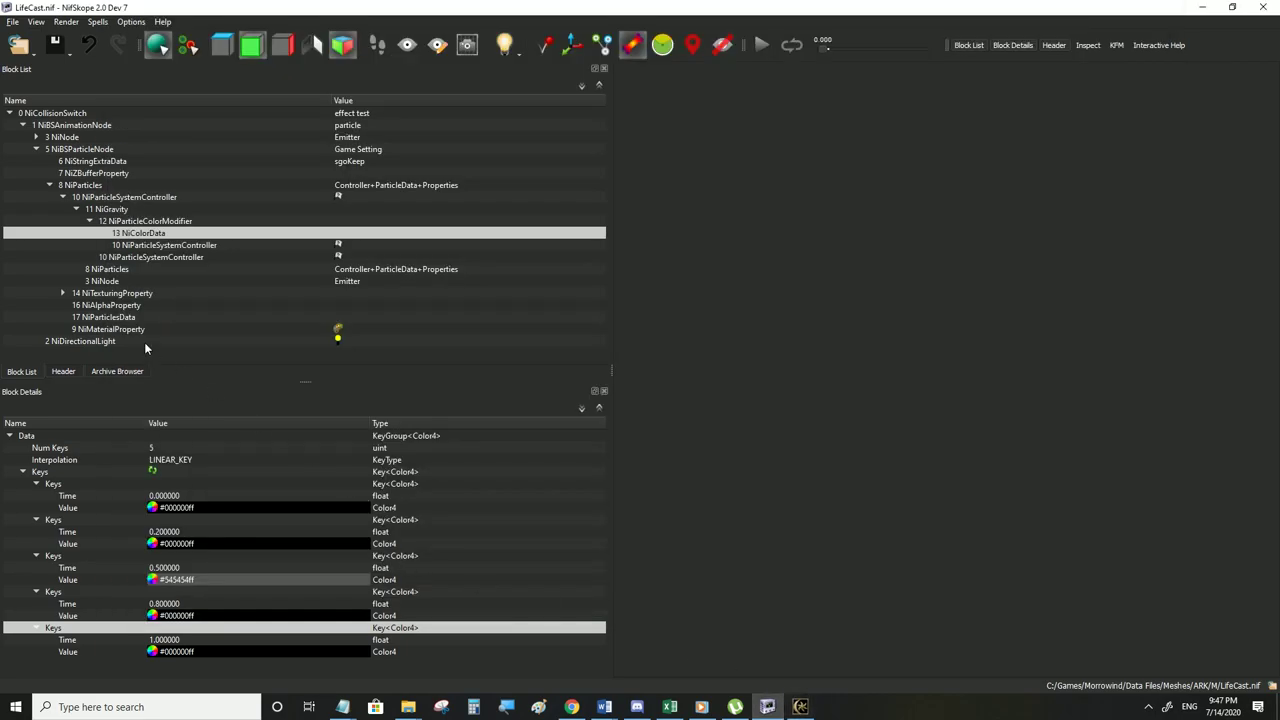
Change the NiMaterialProperty Emissive Color from red to bright green
{"action": "left_click", "coordinate": [109, 330]}
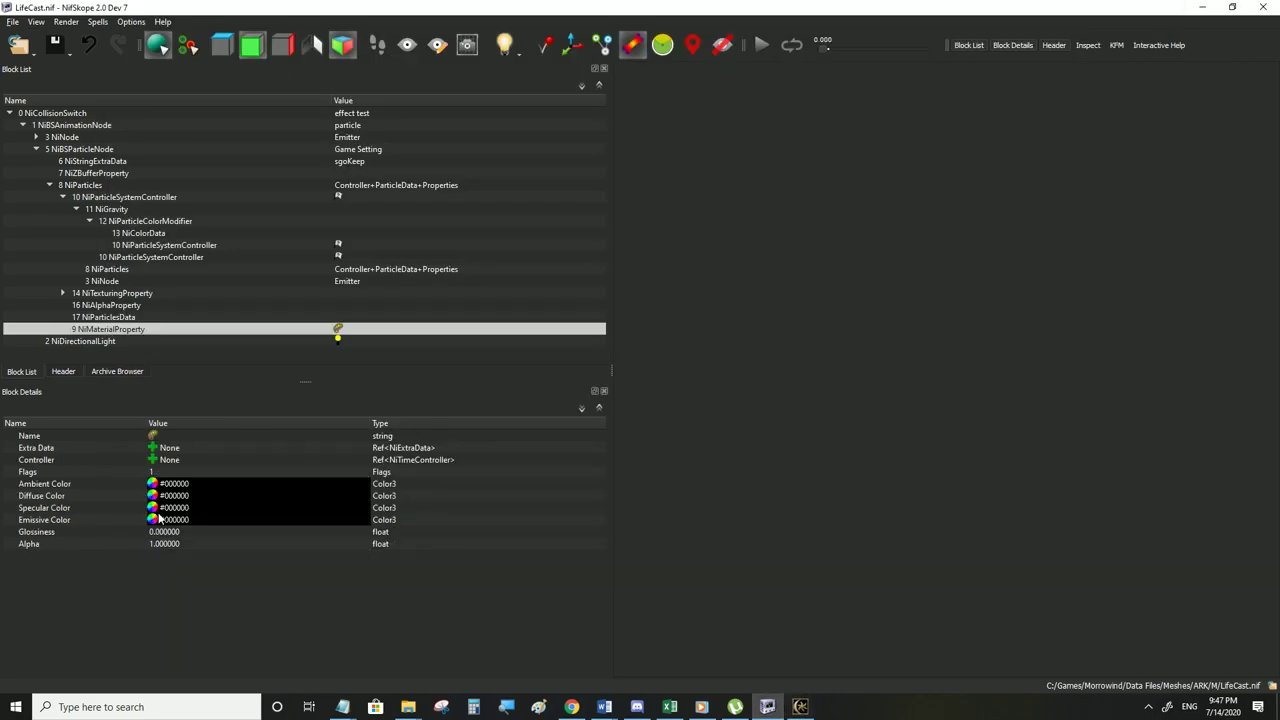
{"action": "left_click", "coordinate": [152, 520]}
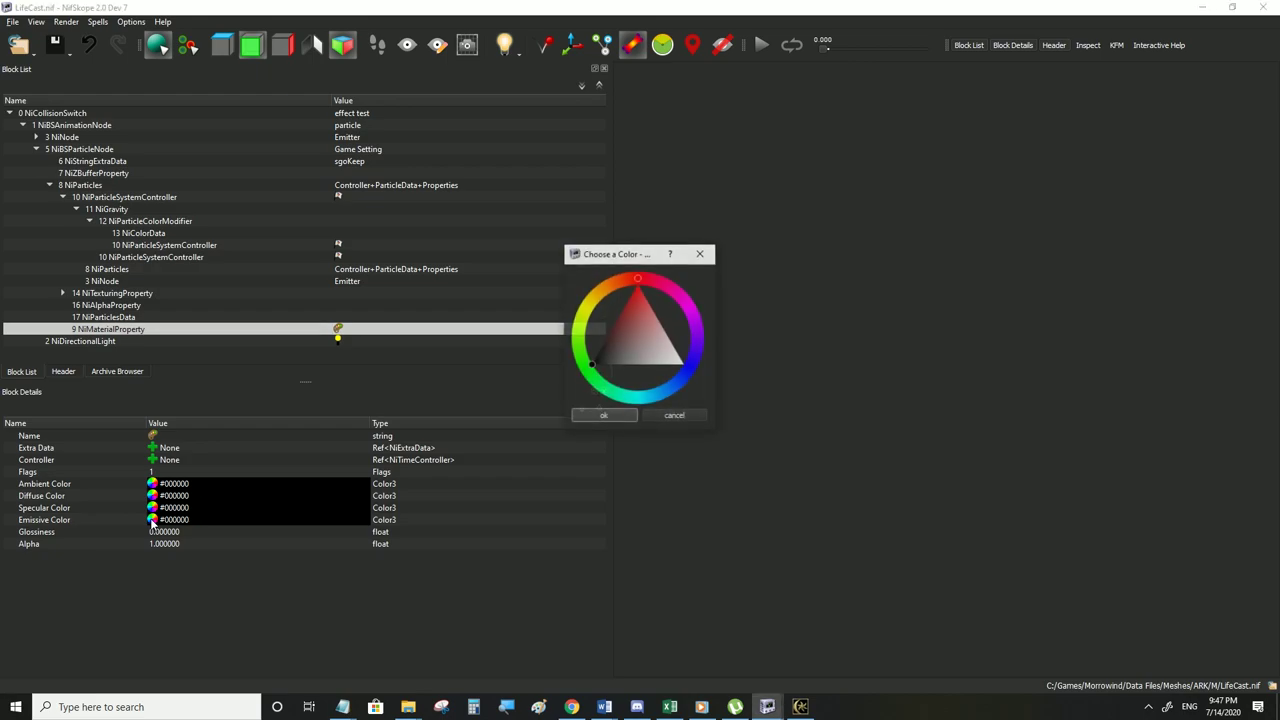
{"action": "mouse_move", "coordinate": [592, 369]}
{"action": "left_mouse_down"}
{"action": "mouse_move", "coordinate": [627, 344]}
{"action": "mouse_move", "coordinate": [576, 363]}
{"action": "left_mouse_up"}
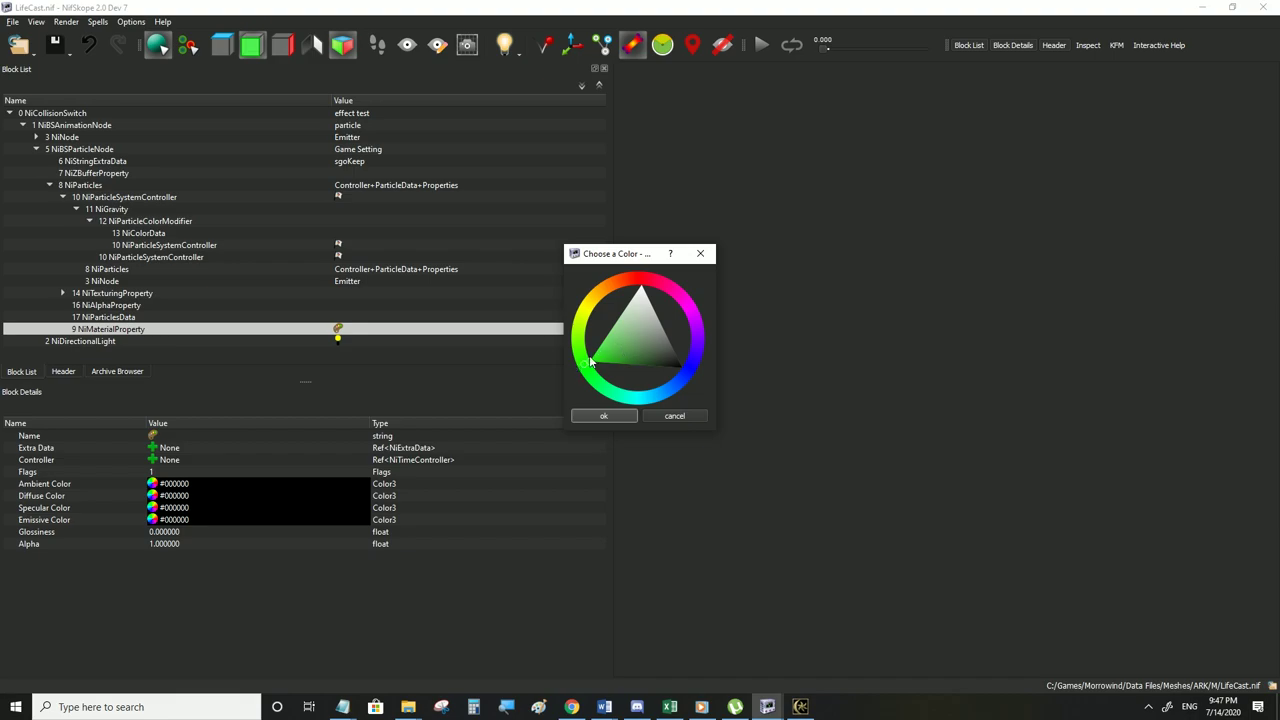
{"action": "left_click", "coordinate": [597, 416]}
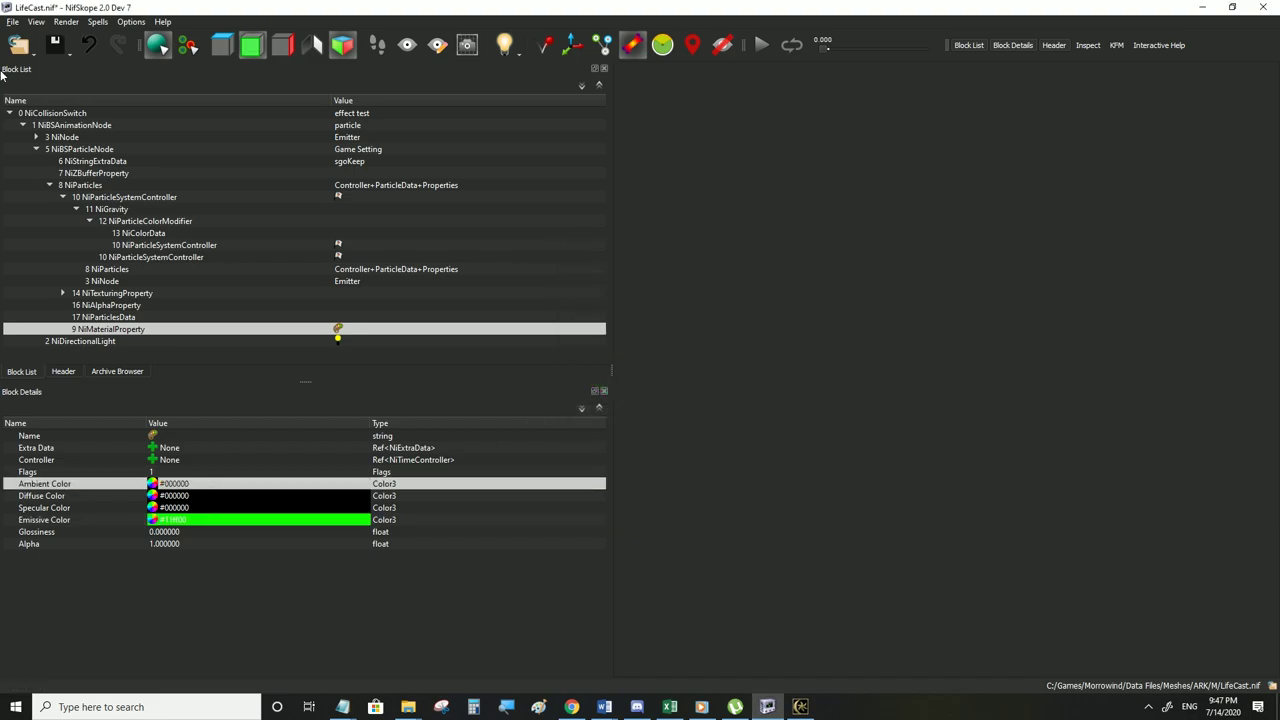
Save LifeCast.nif and check the green glowing trail in Morrowind
{"action": "left_click", "coordinate": [12, 22]}
{"action": "left_click", "coordinate": [30, 132]}
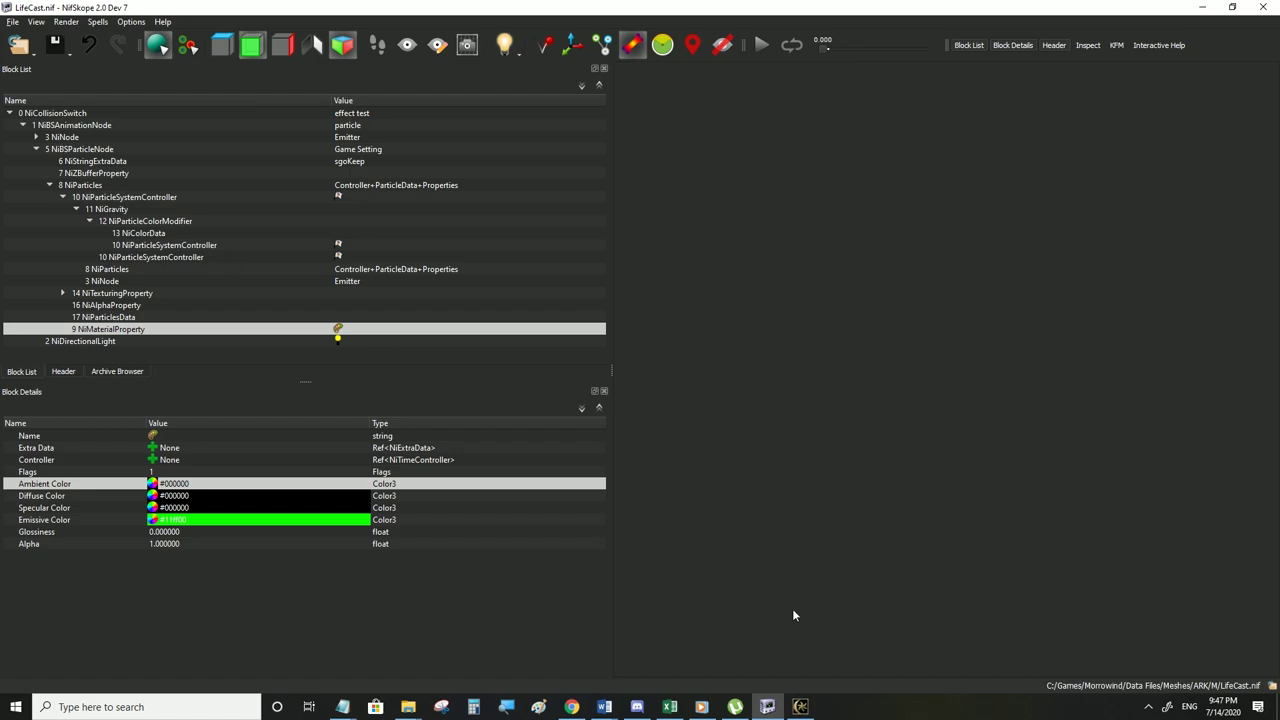
{"action": "left_click", "coordinate": [800, 707]}
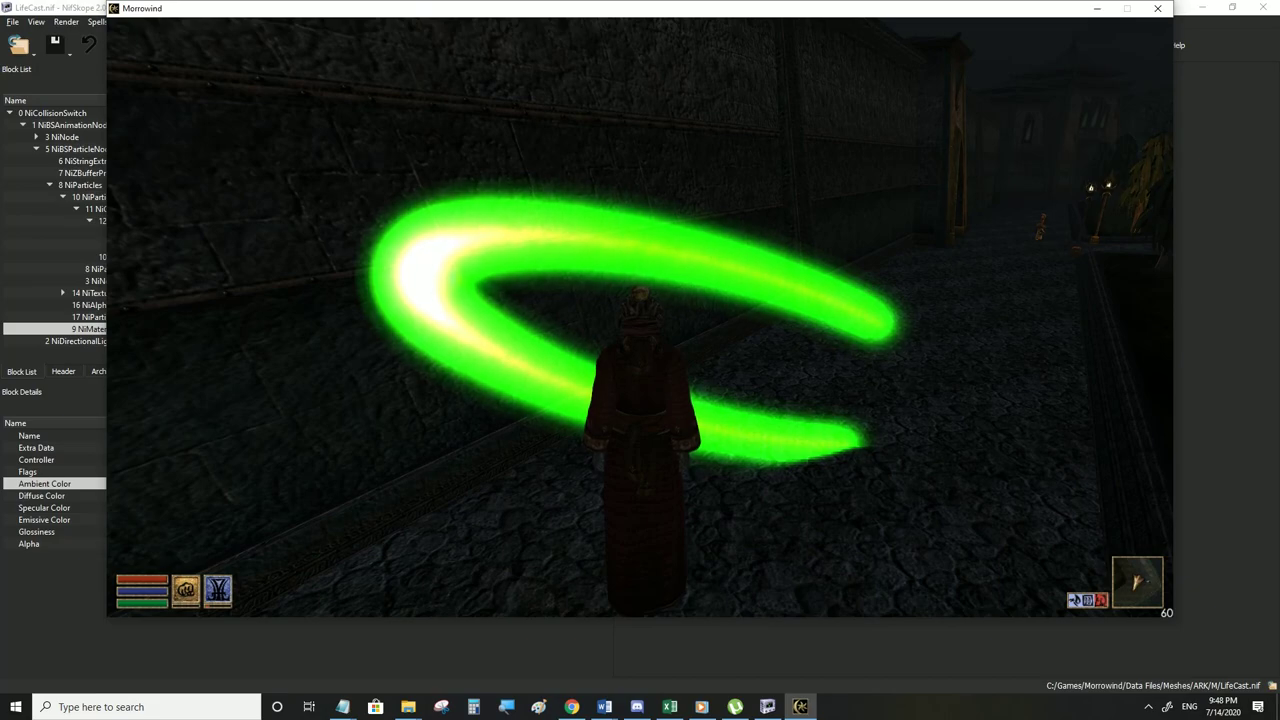
{"action": "key", "text": "alt+Tab"}
Set the first NiColorData key's alpha to 0, making it transparent black
{"action": "left_click", "coordinate": [112, 197]}
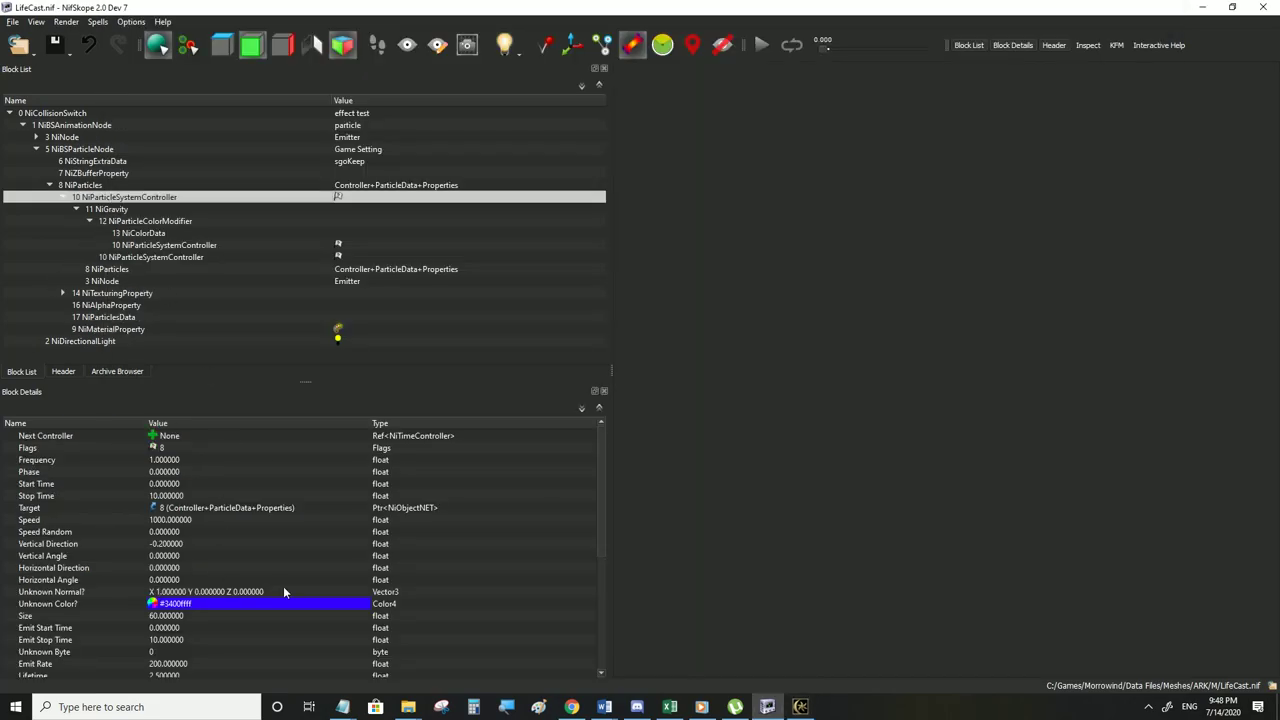
{"action": "left_click", "coordinate": [138, 235]}
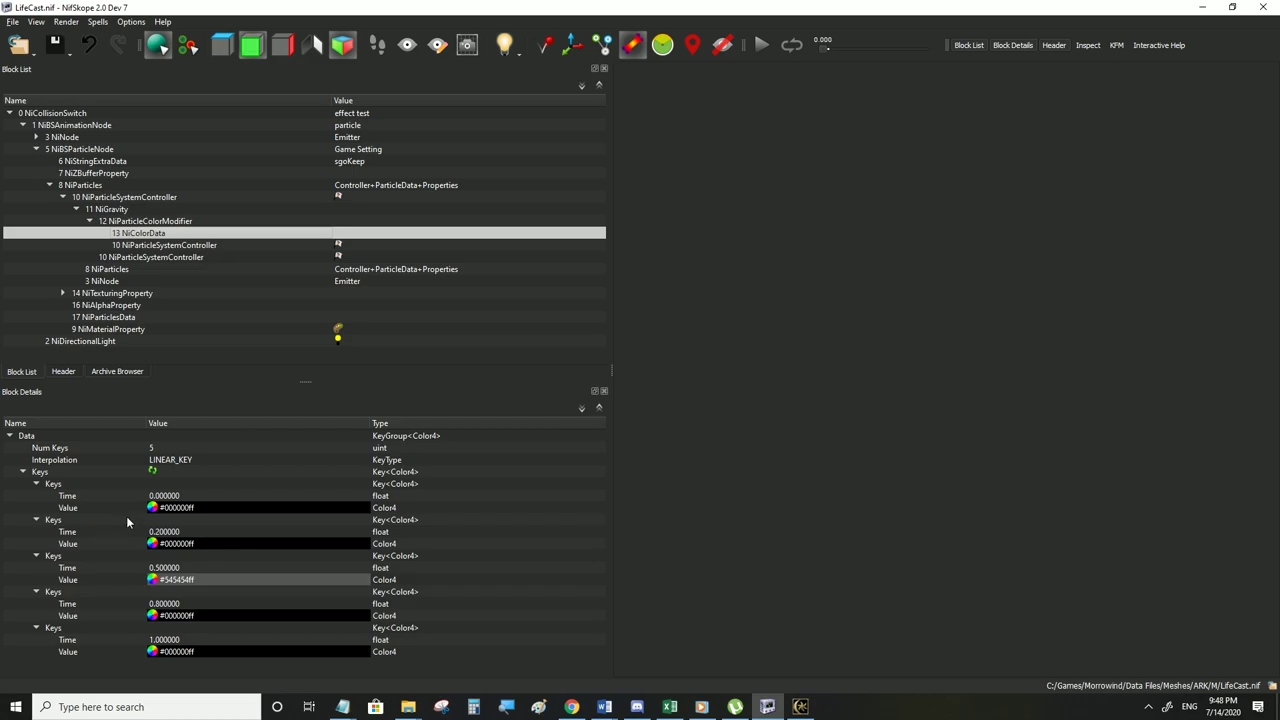
{"action": "left_click", "coordinate": [193, 507]}
{"action": "left_click", "coordinate": [193, 507]}
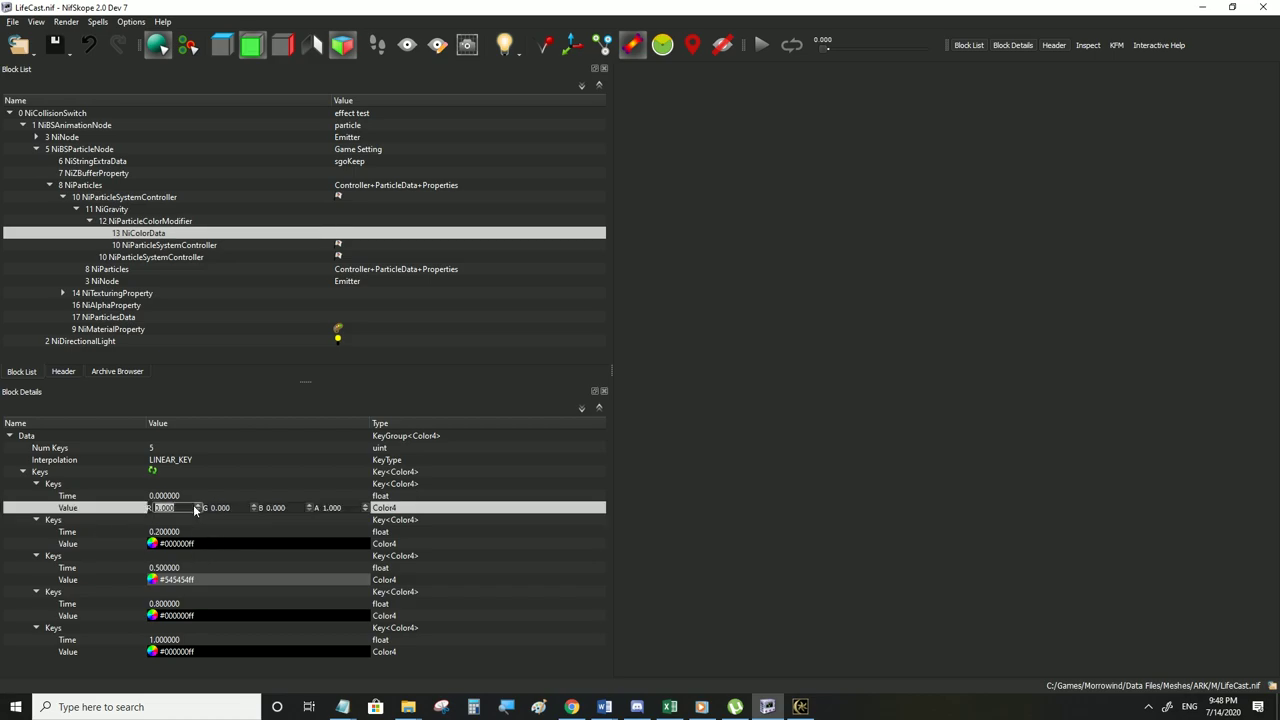
{"action": "left_click", "coordinate": [340, 508]}
{"action": "type", "text": "0"}
{"action": "key", "text": "Return"}
Review the second, fourth and fifth colour keys, then save LifeCast.nif
{"action": "left_click", "coordinate": [226, 545]}
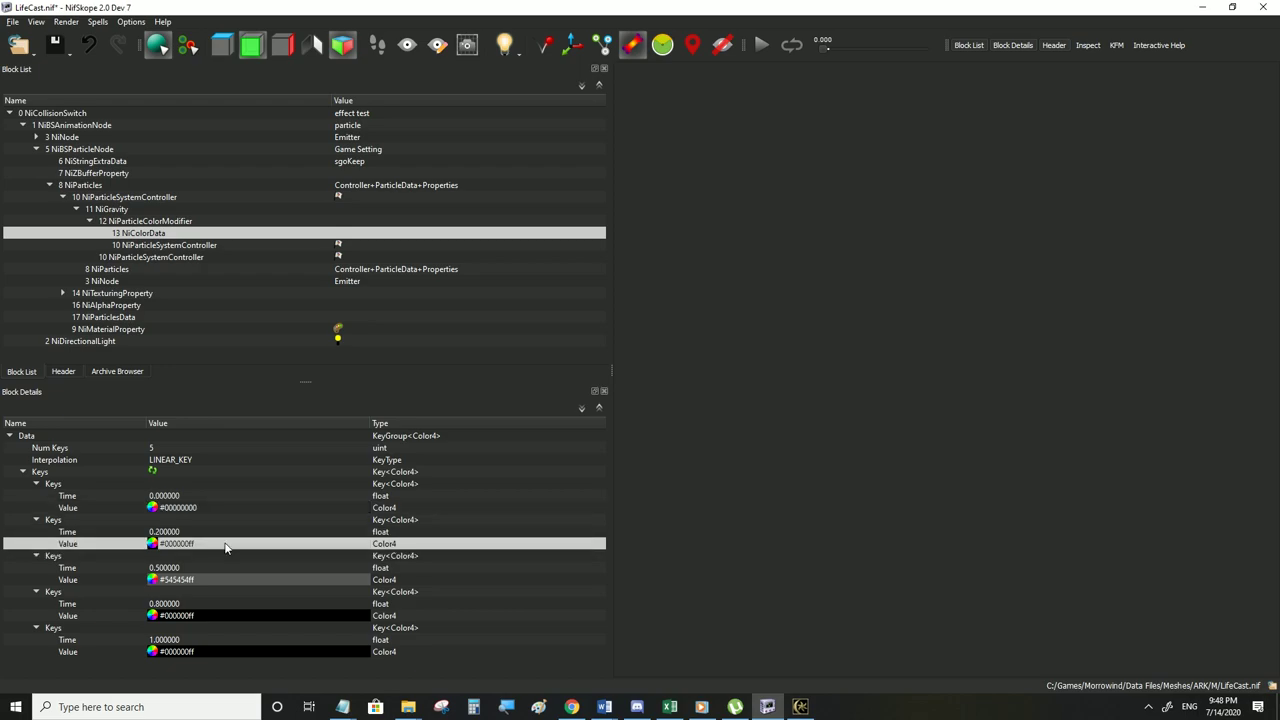
{"action": "left_click", "coordinate": [203, 617]}
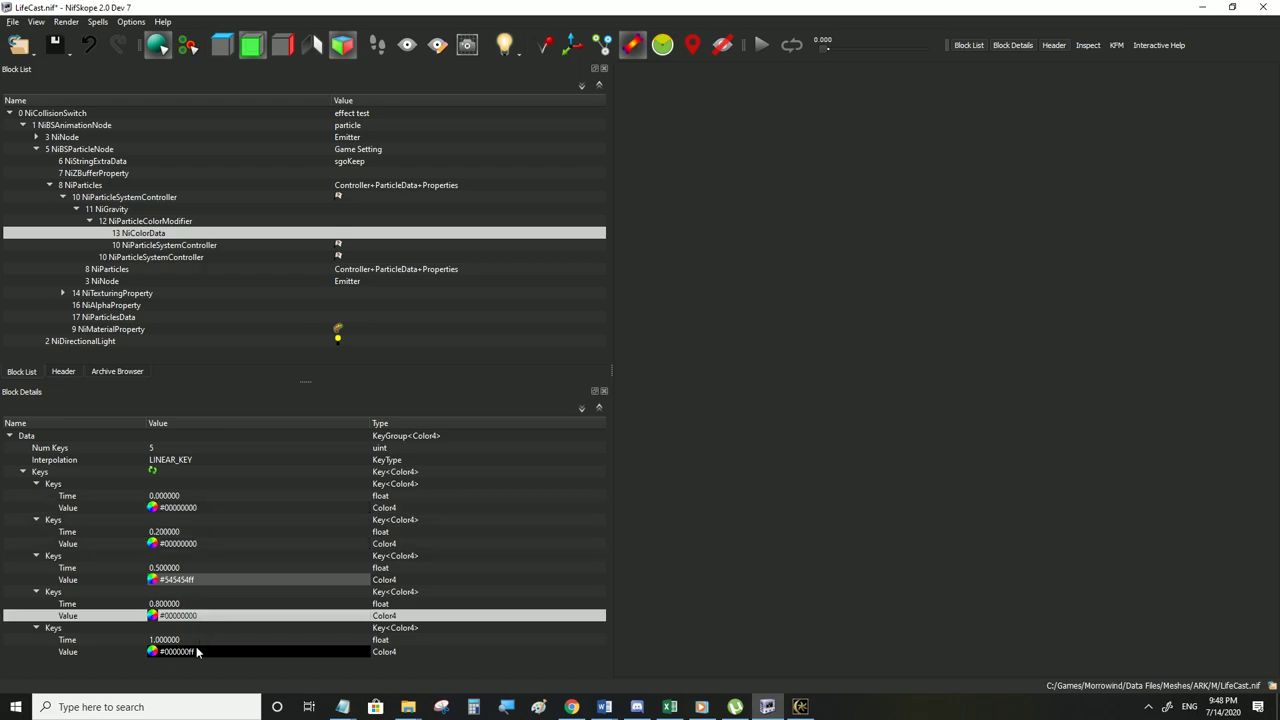
{"action": "left_click", "coordinate": [197, 651]}
{"action": "left_click", "coordinate": [197, 617]}
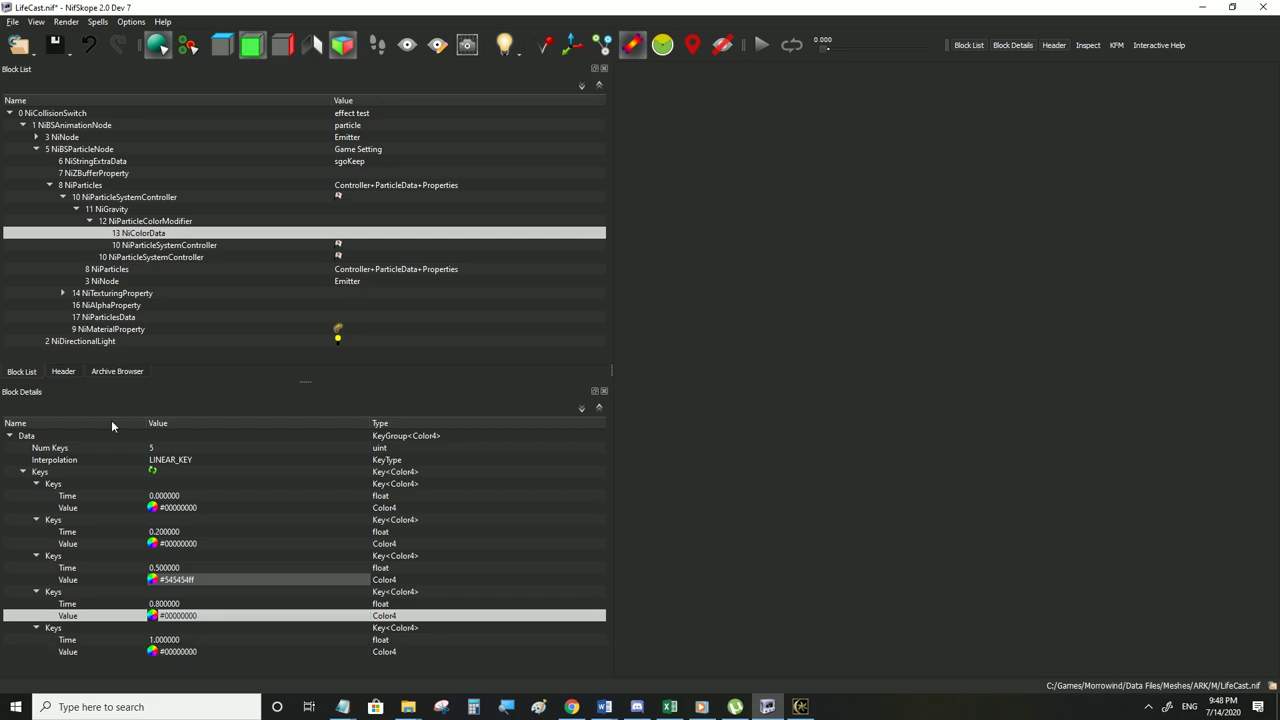
{"action": "left_click", "coordinate": [12, 21]}
{"action": "left_click", "coordinate": [30, 134]}
Save LifeCast.nif again and test the effect in Morrowind
{"action": "left_click", "coordinate": [117, 329]}
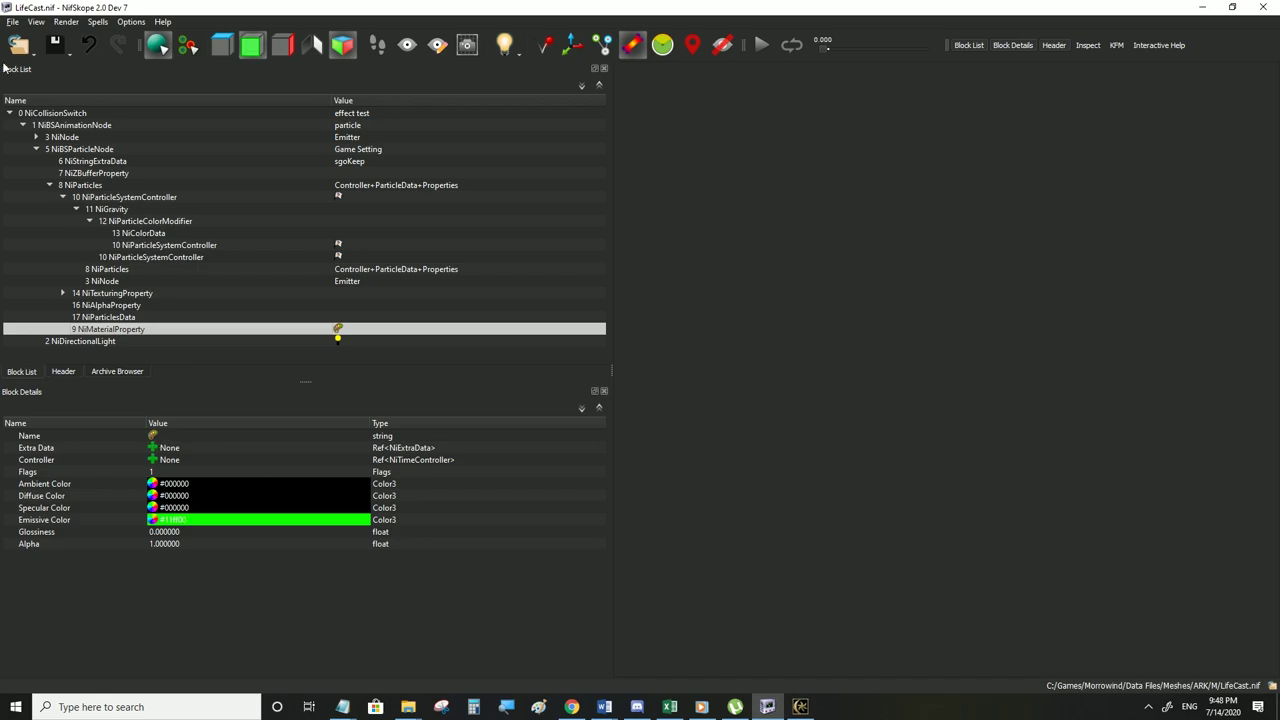
{"action": "left_click", "coordinate": [11, 22]}
{"action": "left_click", "coordinate": [35, 134]}
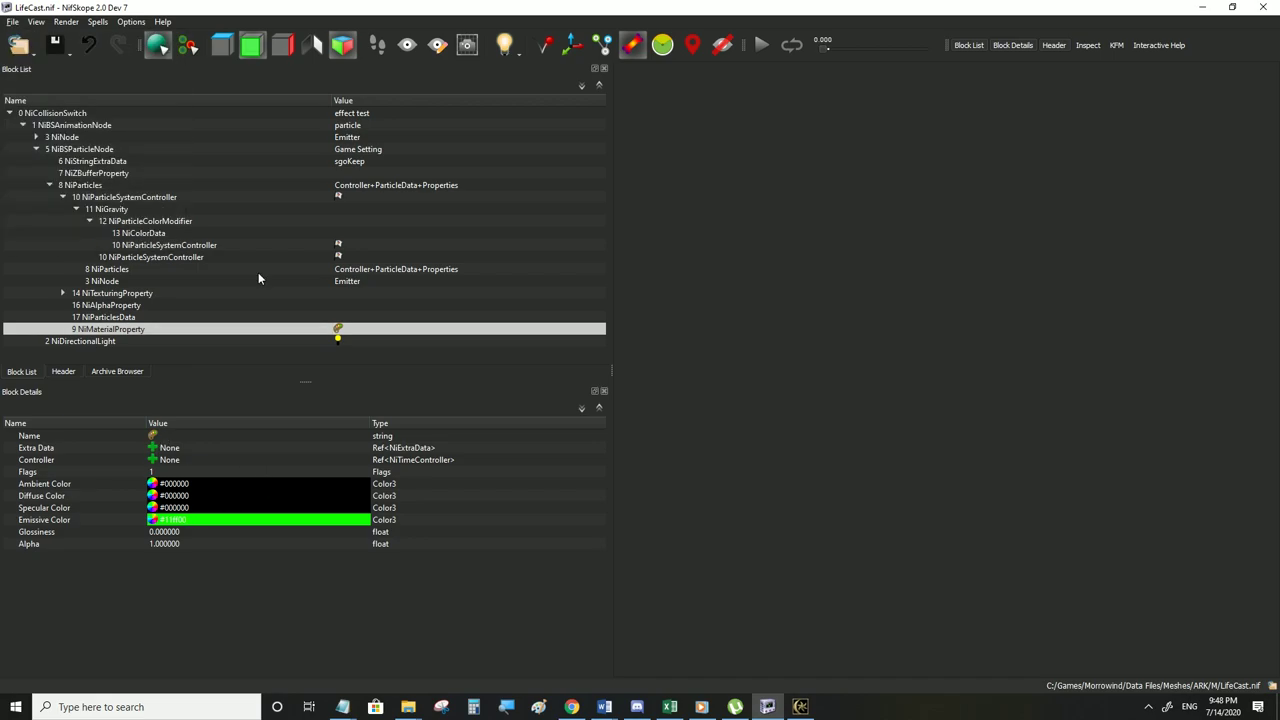
{"action": "left_click", "coordinate": [800, 703]}
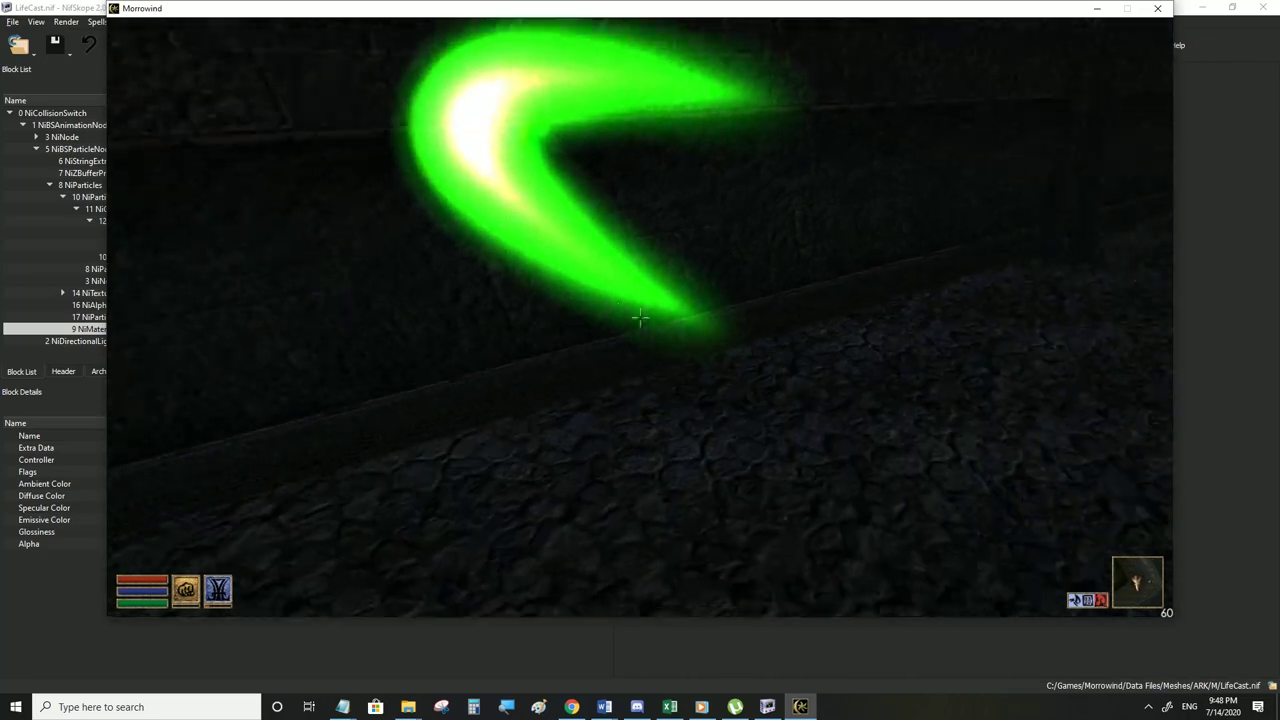
{"action": "key", "text": "alt+Tab"}
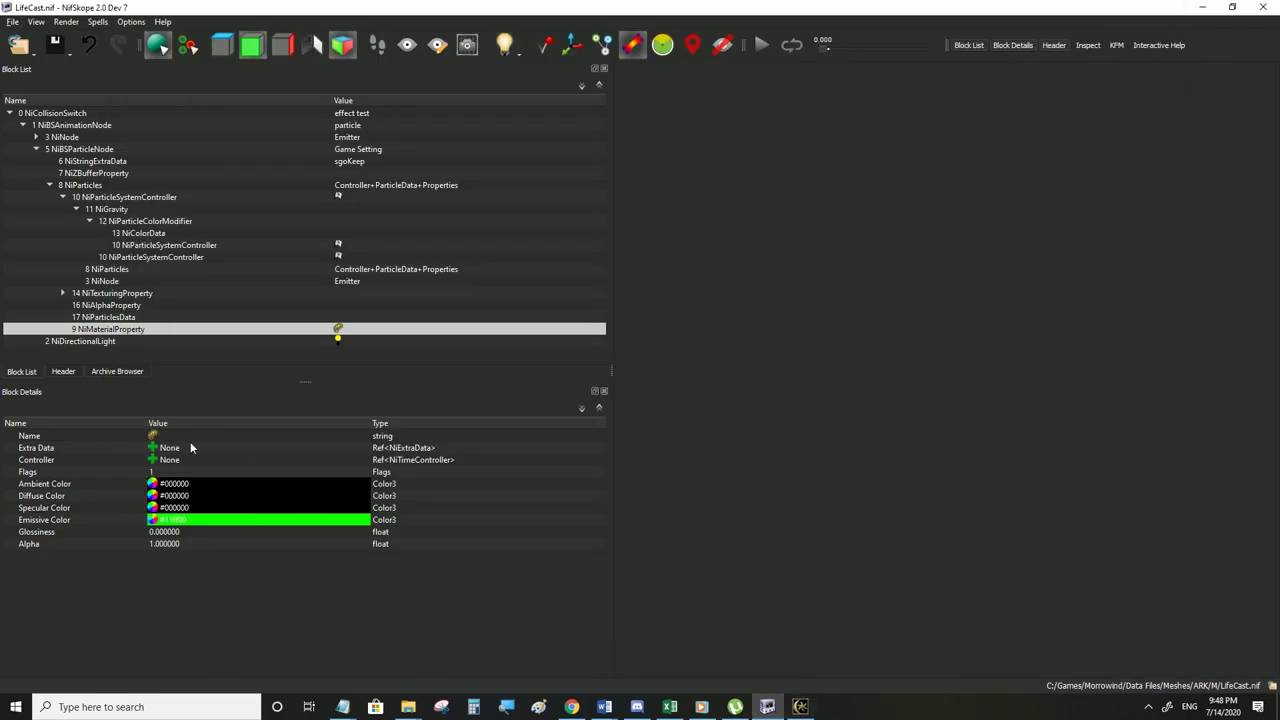
Set the NiMaterialProperty Emissive Color to black #000000
{"action": "left_click", "coordinate": [133, 236]}
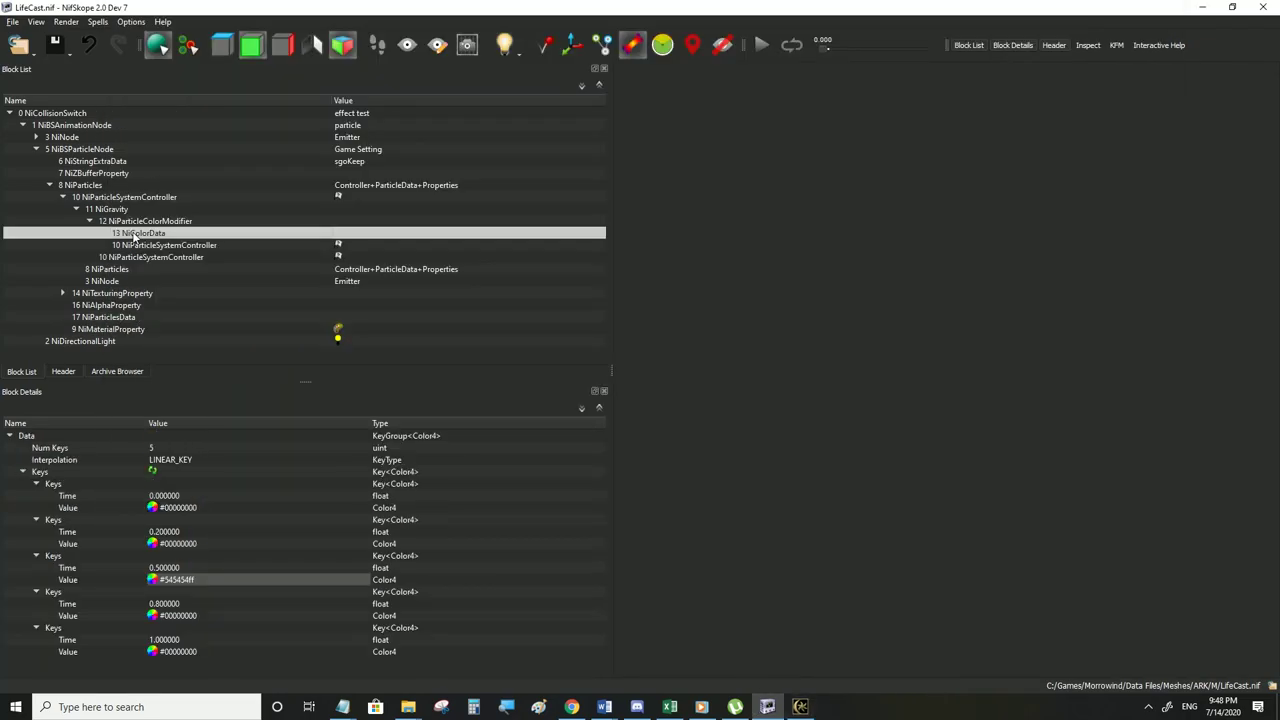
{"action": "left_click", "coordinate": [152, 510]}
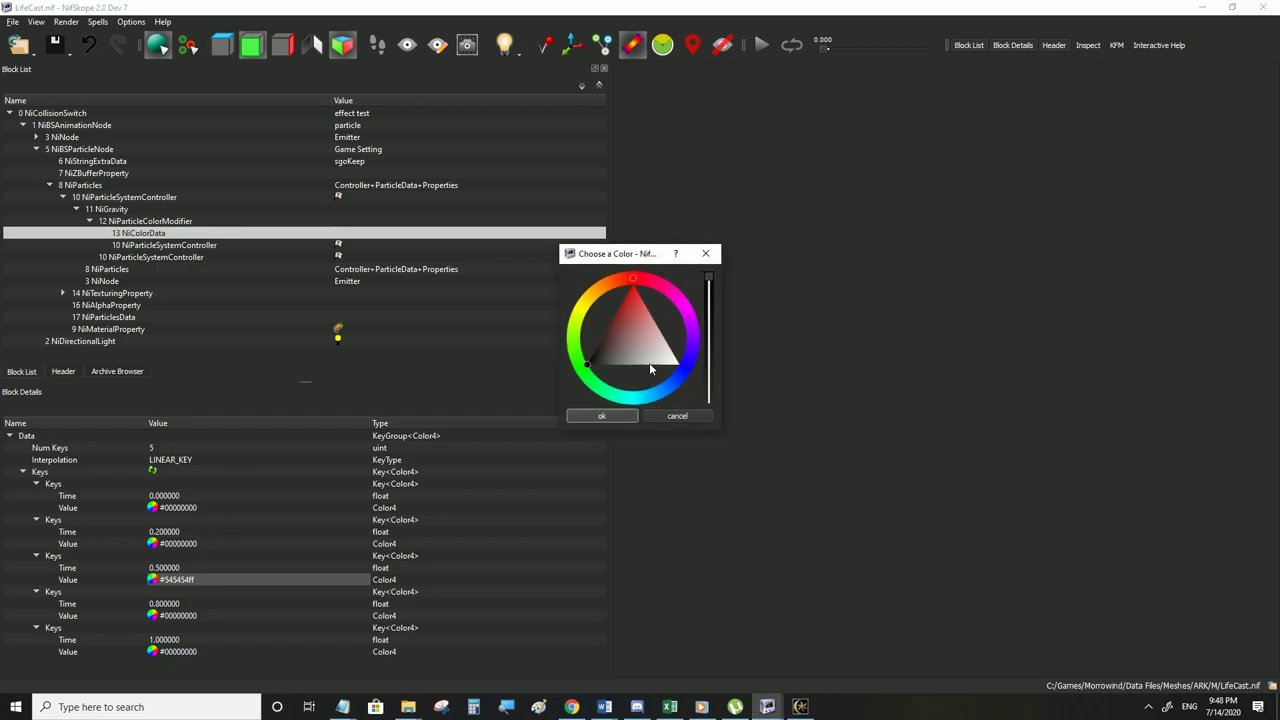
{"action": "left_click", "coordinate": [705, 253]}
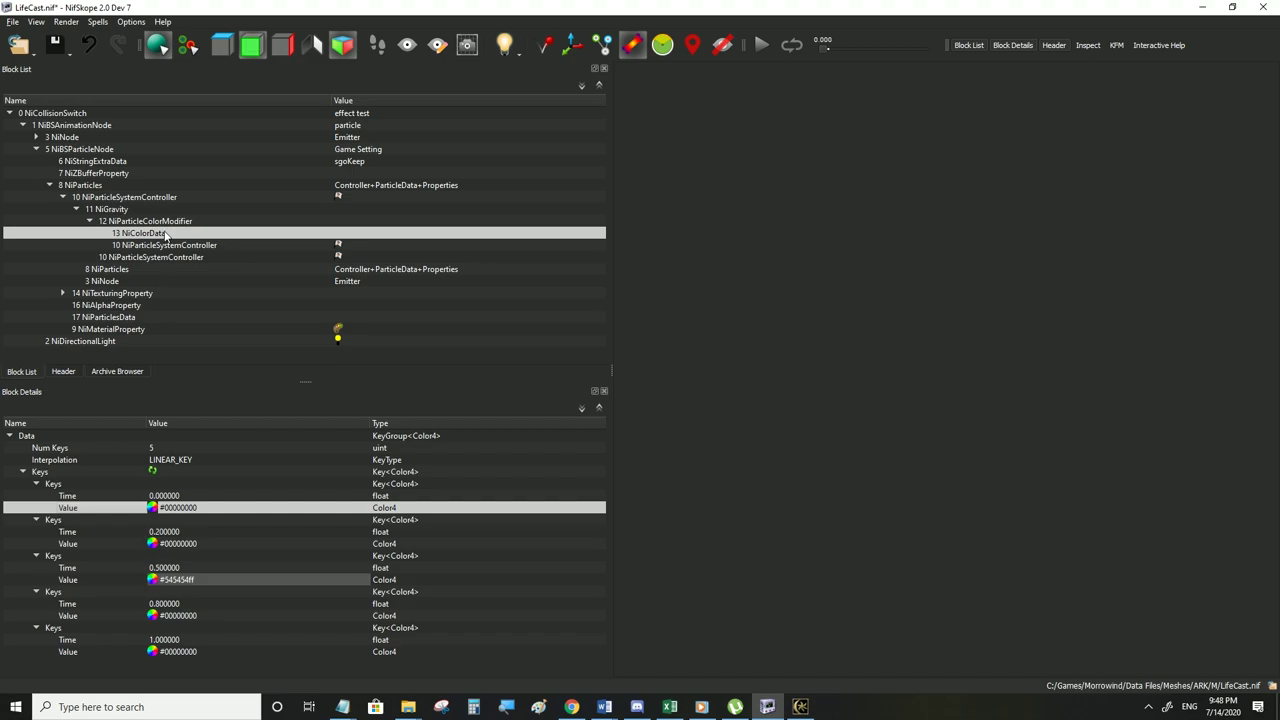
{"action": "left_click", "coordinate": [110, 329]}
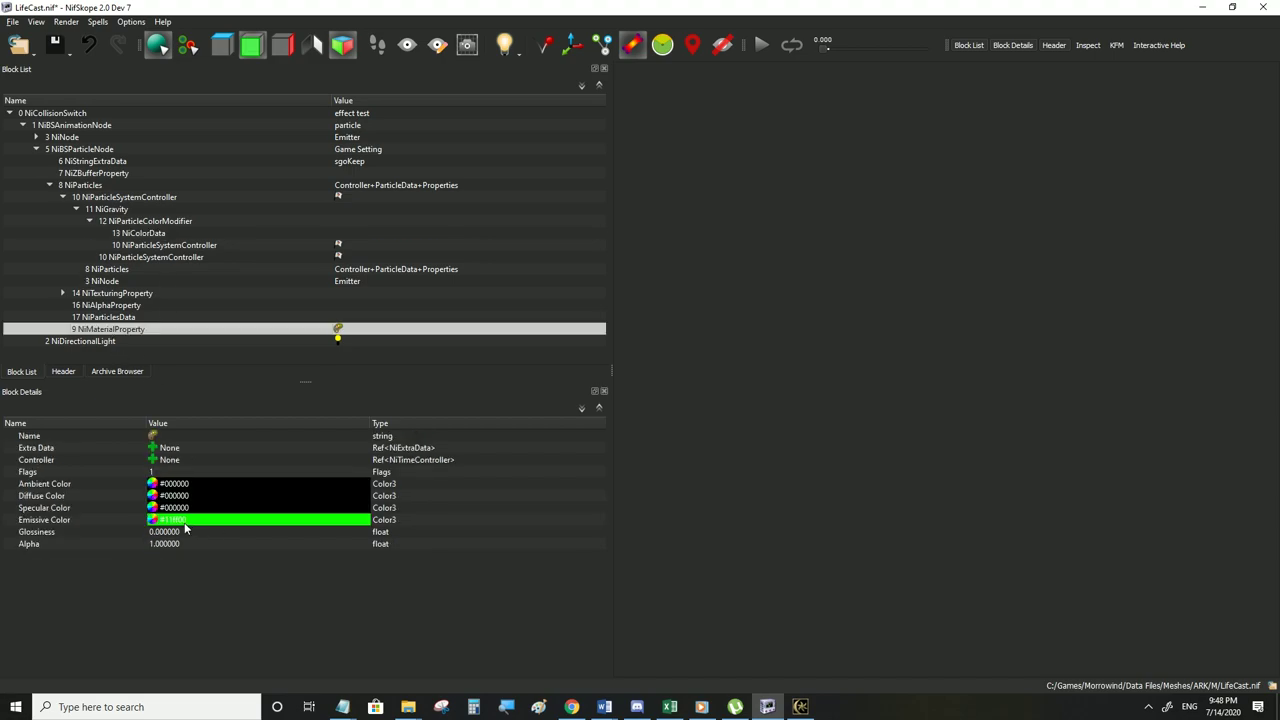
{"action": "left_click", "coordinate": [153, 521]}
{"action": "left_click", "coordinate": [622, 414]}
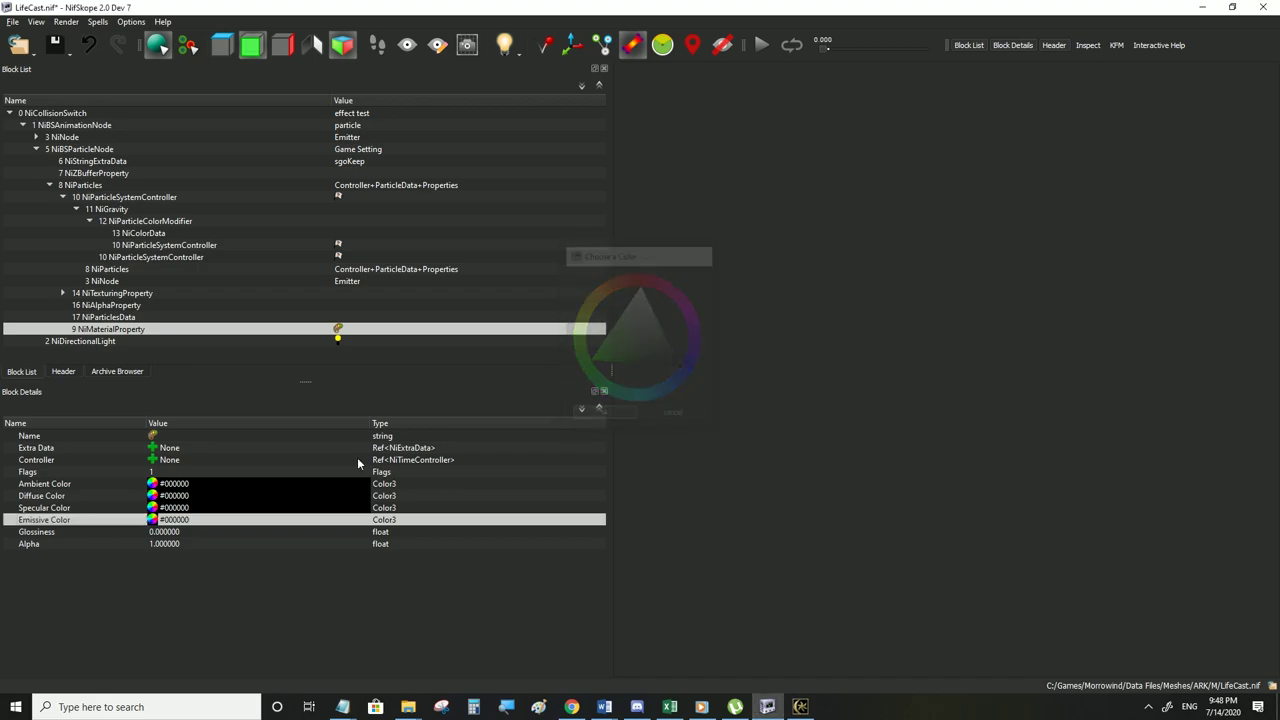
{"action": "left_click", "coordinate": [116, 498]}
Turn the middle 0.5 colour key red #ff0000ff
{"action": "left_click", "coordinate": [140, 231]}
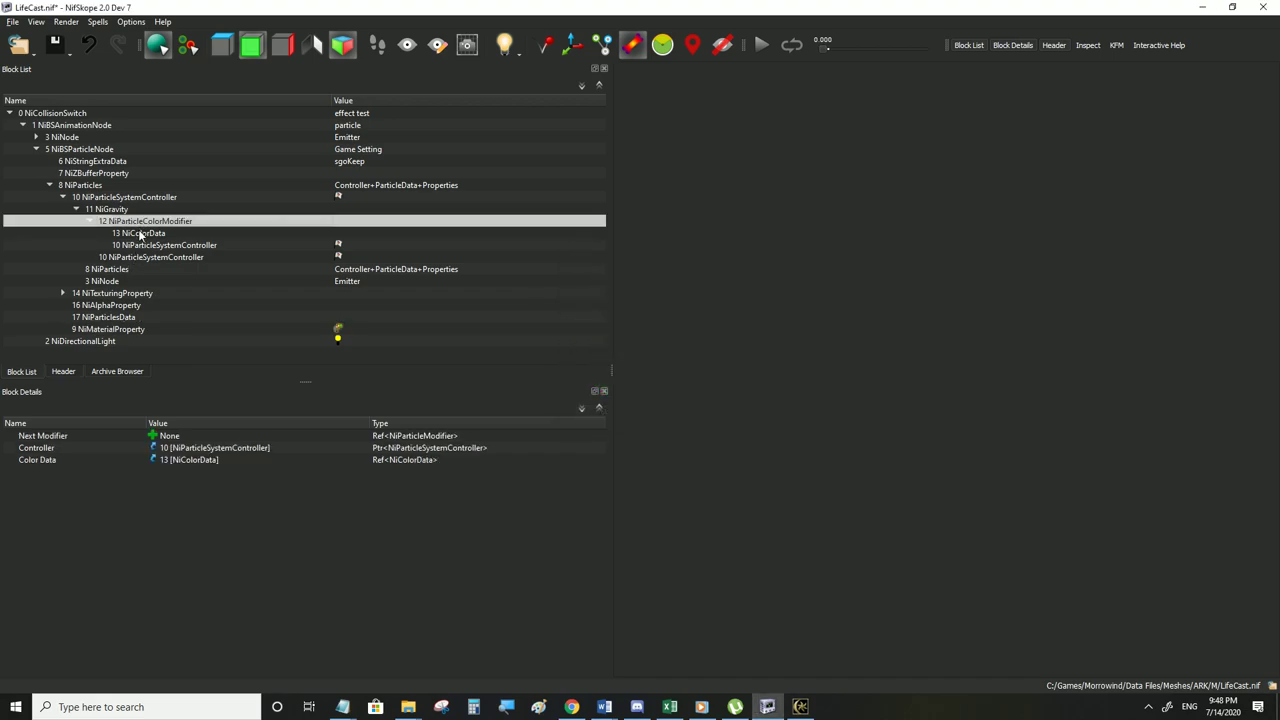
{"action": "left_click", "coordinate": [152, 580]}
{"action": "left_click", "coordinate": [631, 351]}
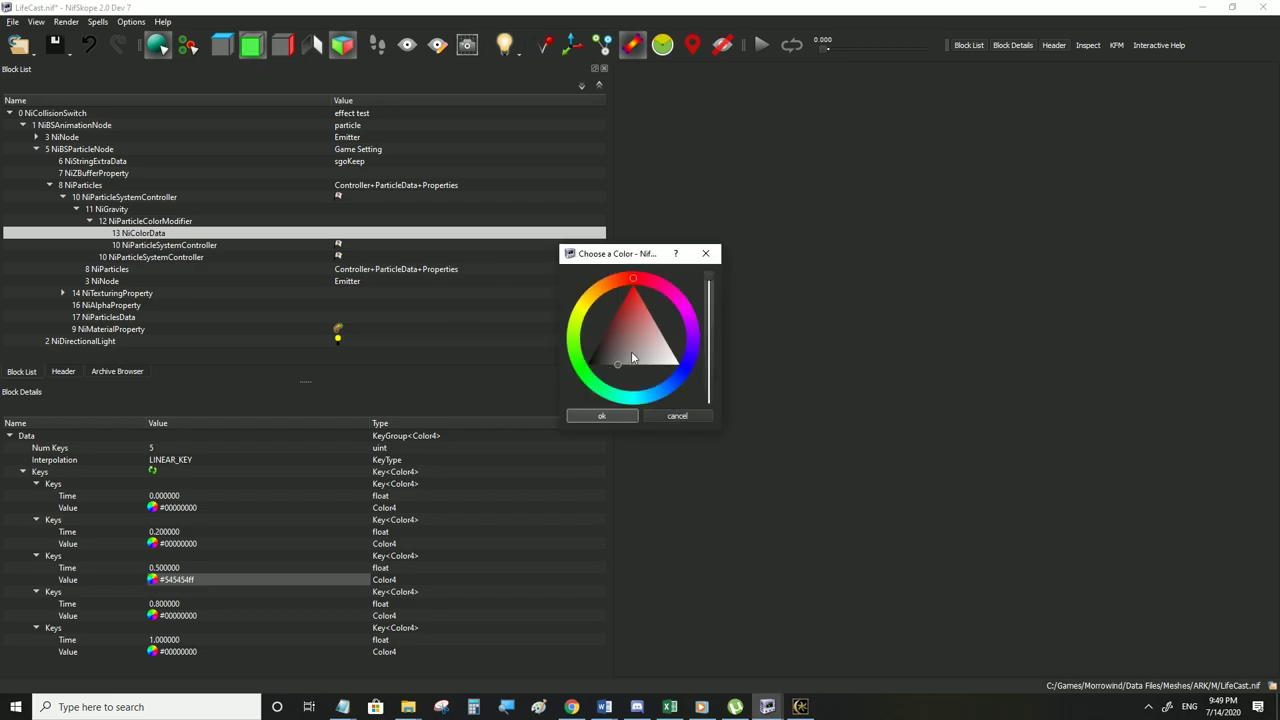
{"action": "left_click", "coordinate": [600, 414]}
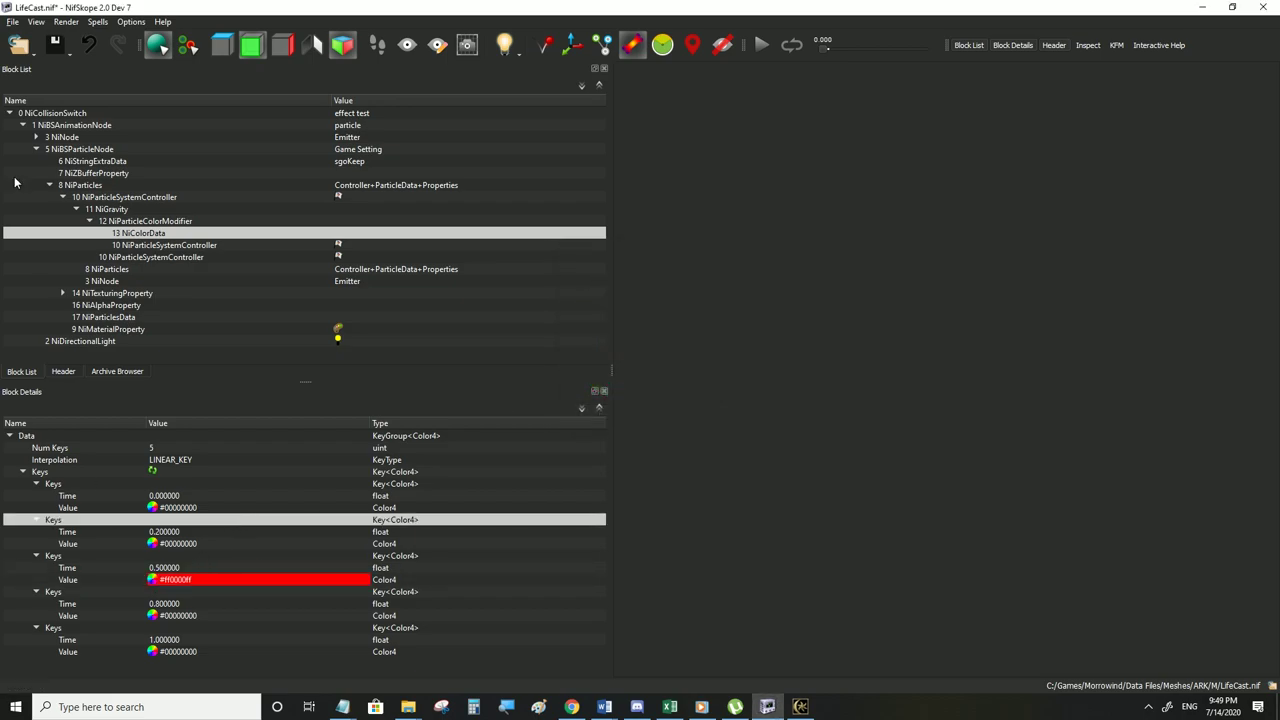
Save LifeCast.nif and check the red-glowing trail in Morrowind
{"action": "left_click", "coordinate": [13, 21]}
{"action": "left_click", "coordinate": [29, 133]}
{"action": "left_click", "coordinate": [800, 707]}
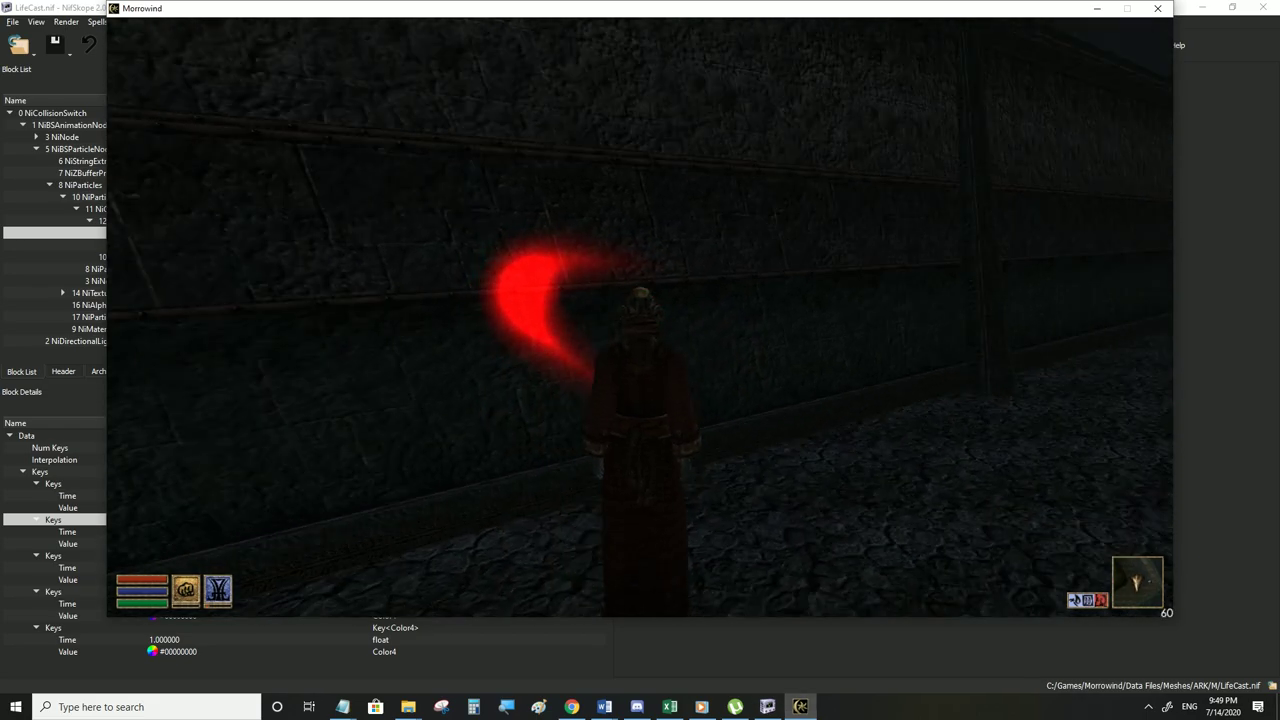
{"action": "key", "text": "alt+Tab"}
{"action": "left_click", "coordinate": [160, 580]}
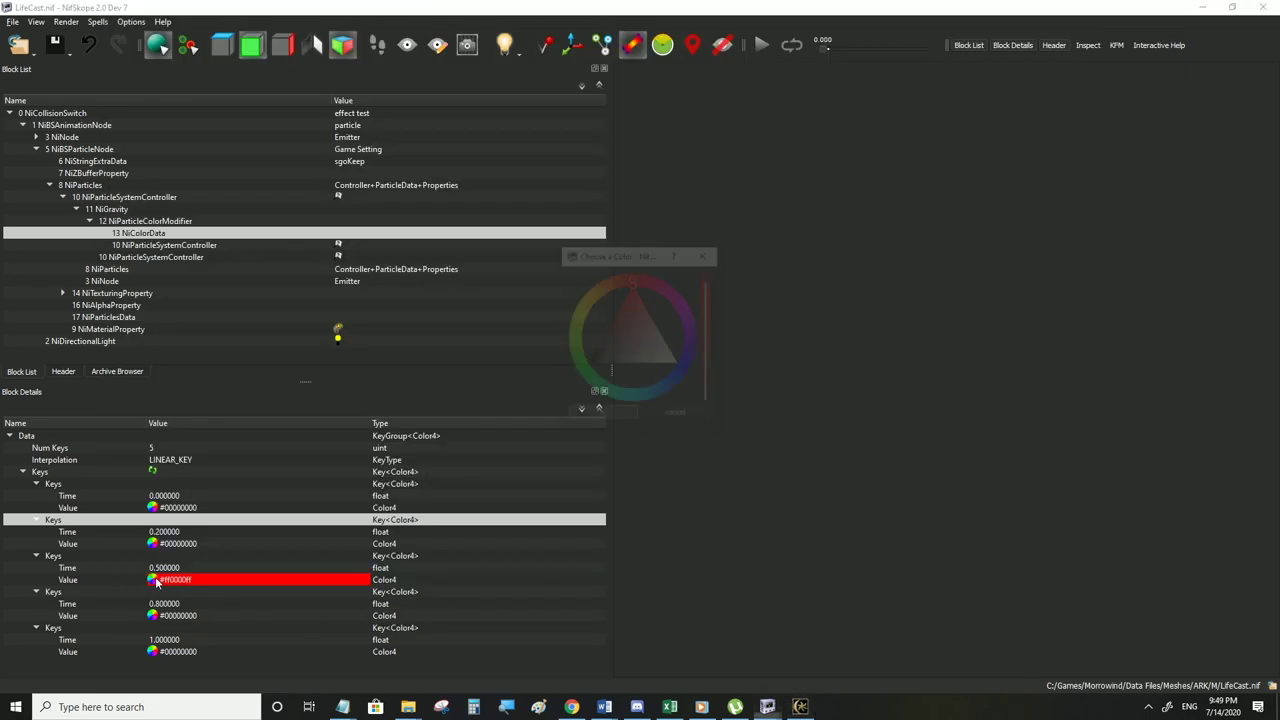
Set the red middle key's alpha to 0
{"action": "left_click", "coordinate": [676, 416]}
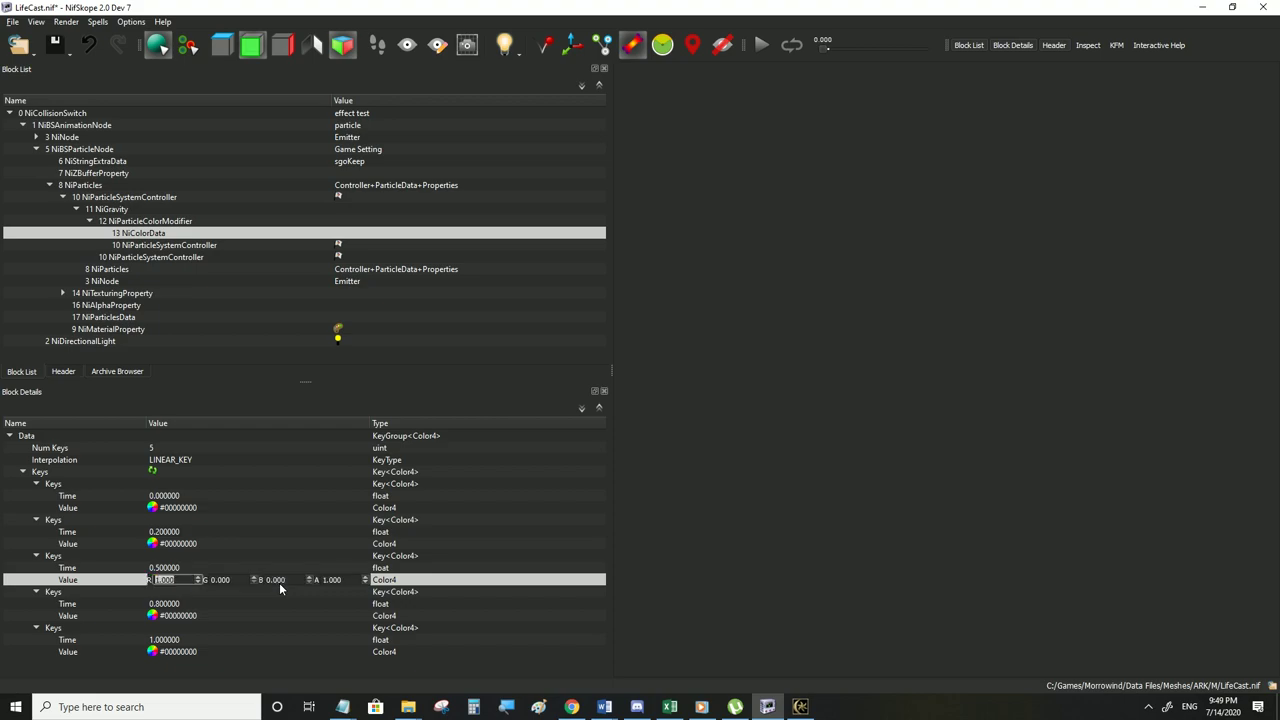
{"action": "double_click", "coordinate": [338, 576]}
{"action": "type", "text": "0"}
{"action": "left_click", "coordinate": [283, 556]}
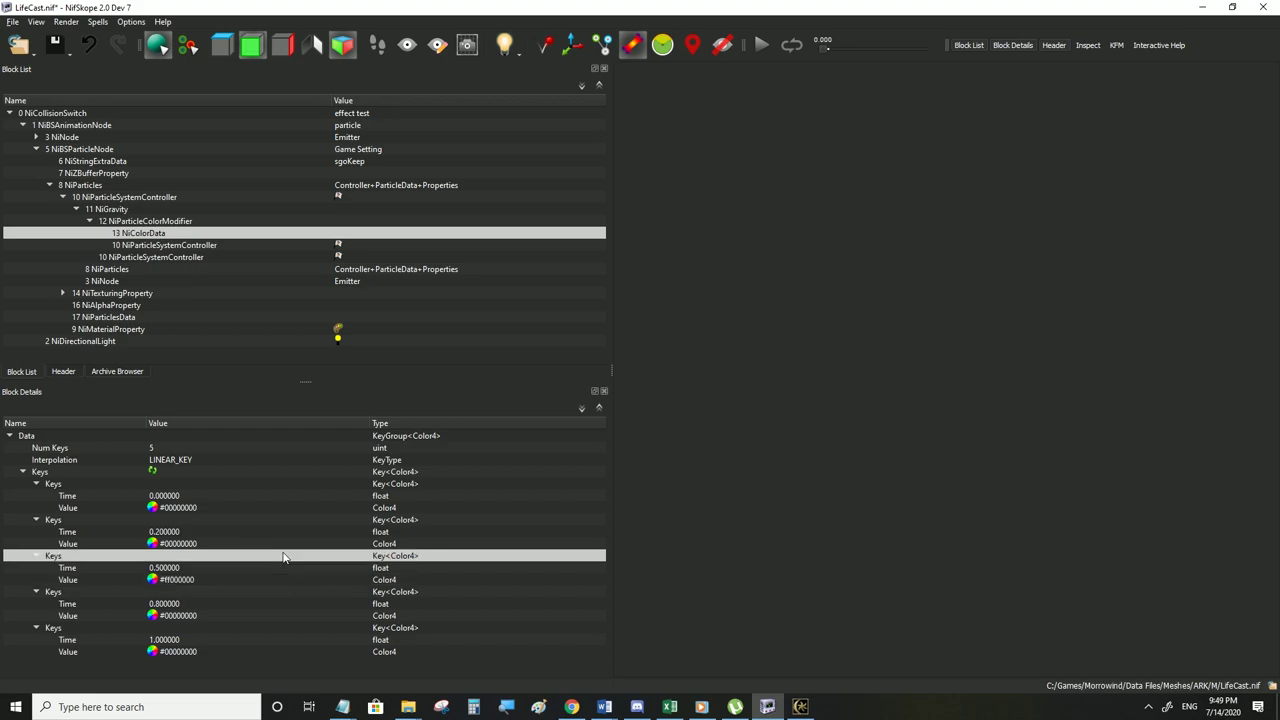
{"action": "left_click", "coordinate": [180, 583]}
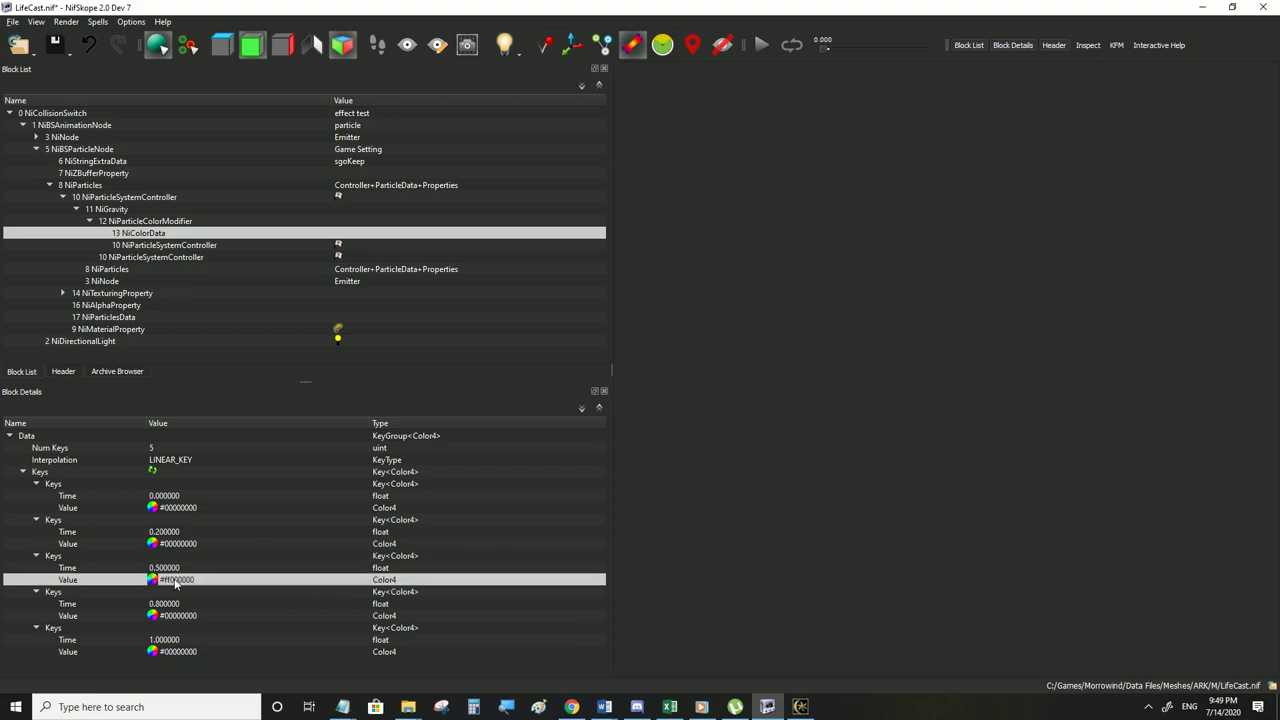
Save LifeCast.nif and briefly test the change in Morrowind
{"action": "left_click", "coordinate": [13, 24]}
{"action": "left_click", "coordinate": [29, 131]}
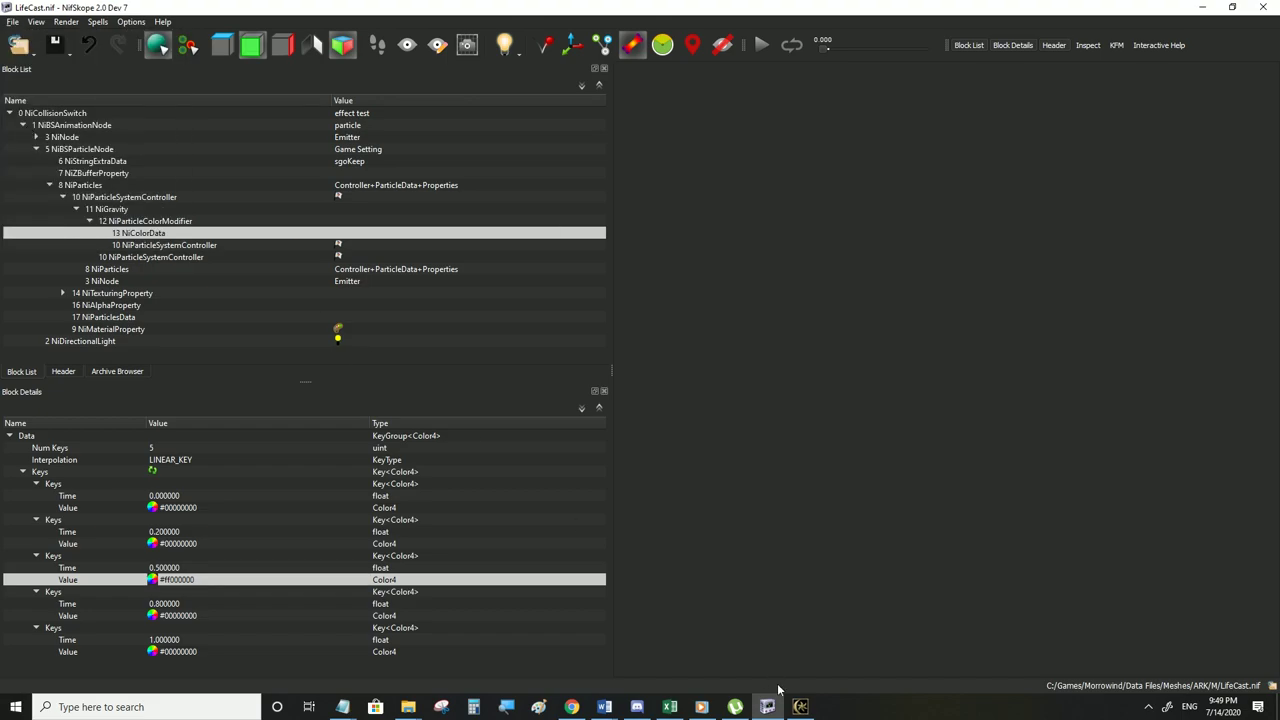
{"action": "left_click", "coordinate": [799, 697]}
{"action": "key", "text": "alt+Tab"}
Recolour the 0.5 key to grey #5c5c5cff via the colour picker and reselect NiColorData
{"action": "left_click", "coordinate": [153, 583]}
{"action": "left_click_drag", "start_coordinate": [680, 362], "coordinate": [713, 377]}
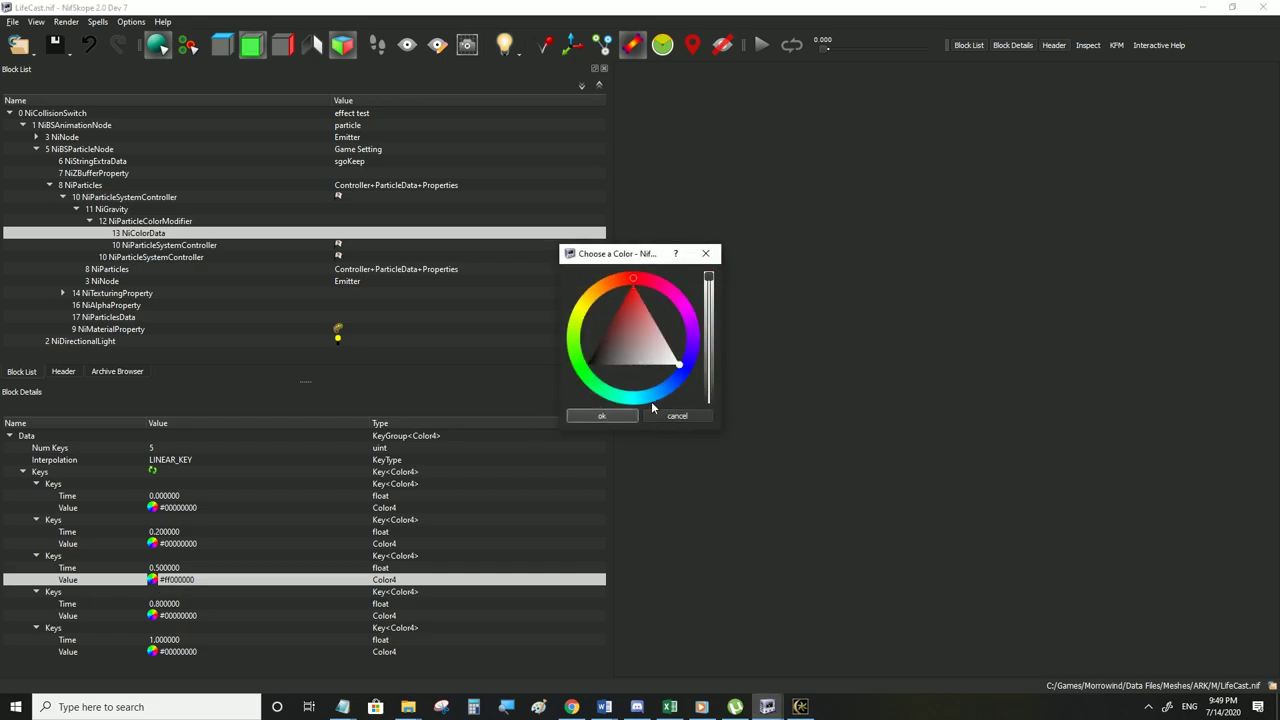
{"action": "left_click", "coordinate": [600, 417]}
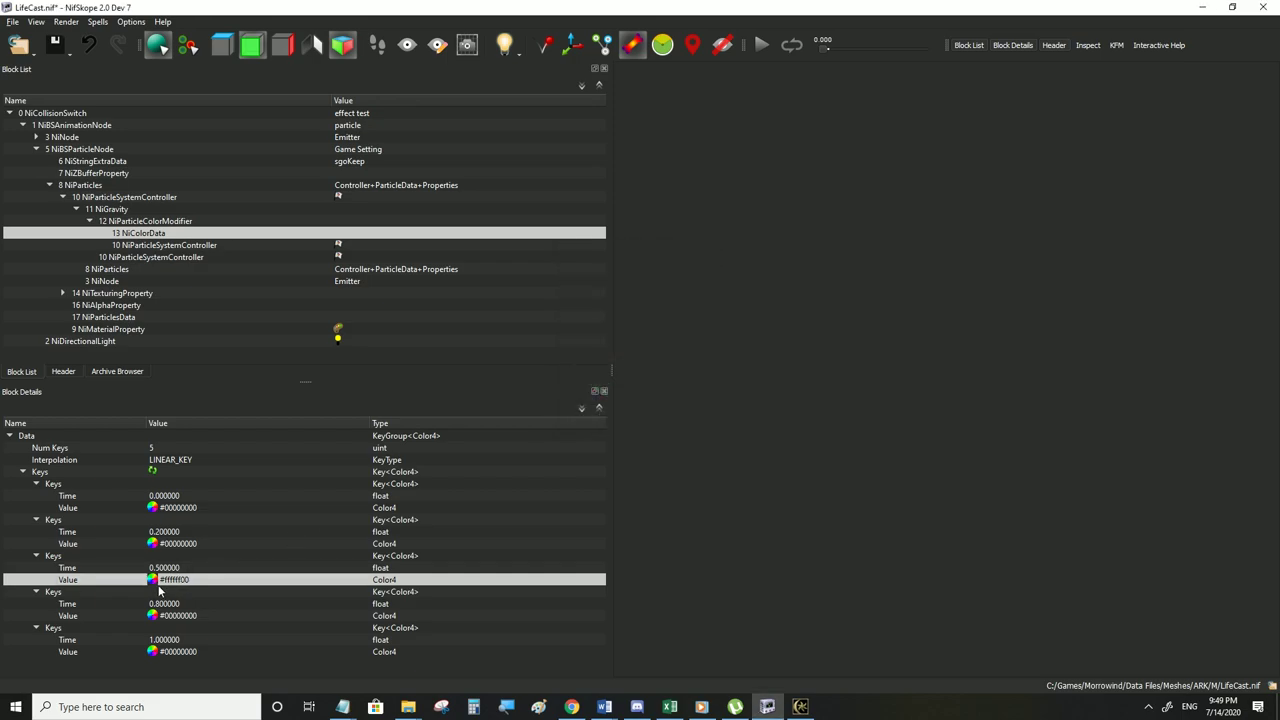
{"action": "left_click", "coordinate": [155, 584]}
{"action": "left_click", "coordinate": [637, 416]}
{"action": "left_click", "coordinate": [153, 580]}
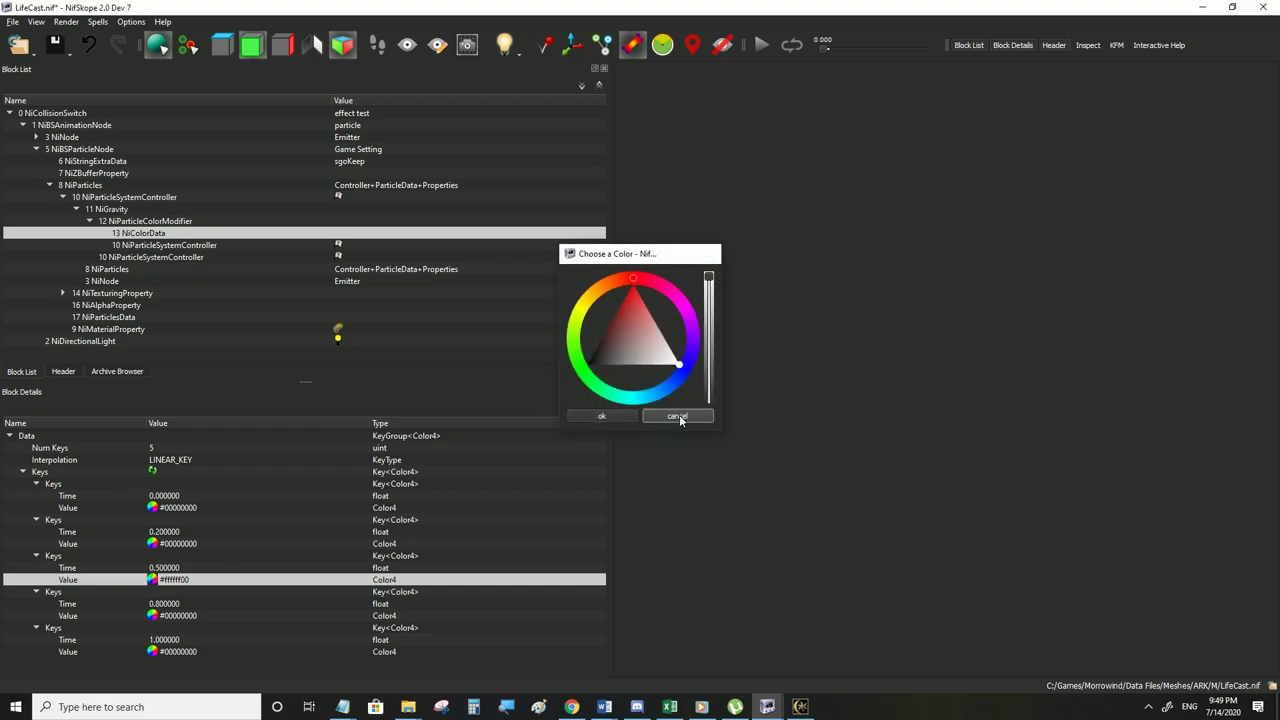
{"action": "left_click", "coordinate": [690, 416]}
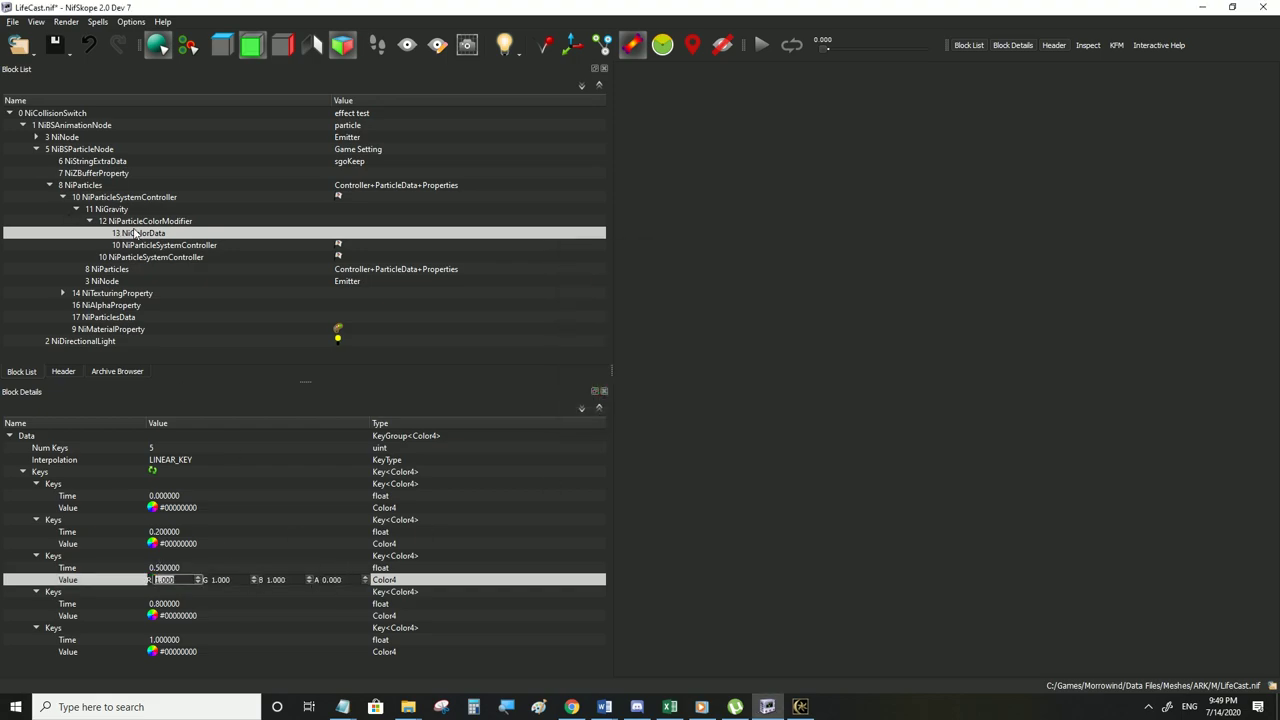
{"action": "left_click", "coordinate": [118, 198]}
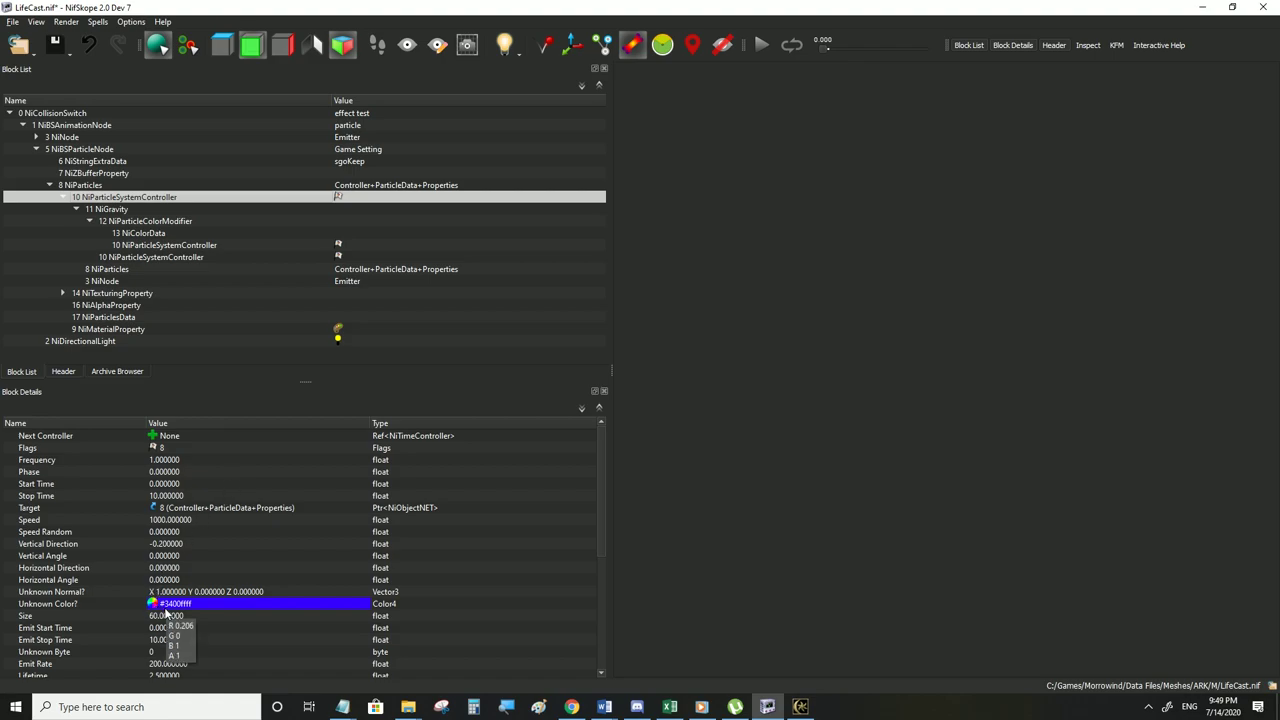
{"action": "left_click", "coordinate": [148, 233]}
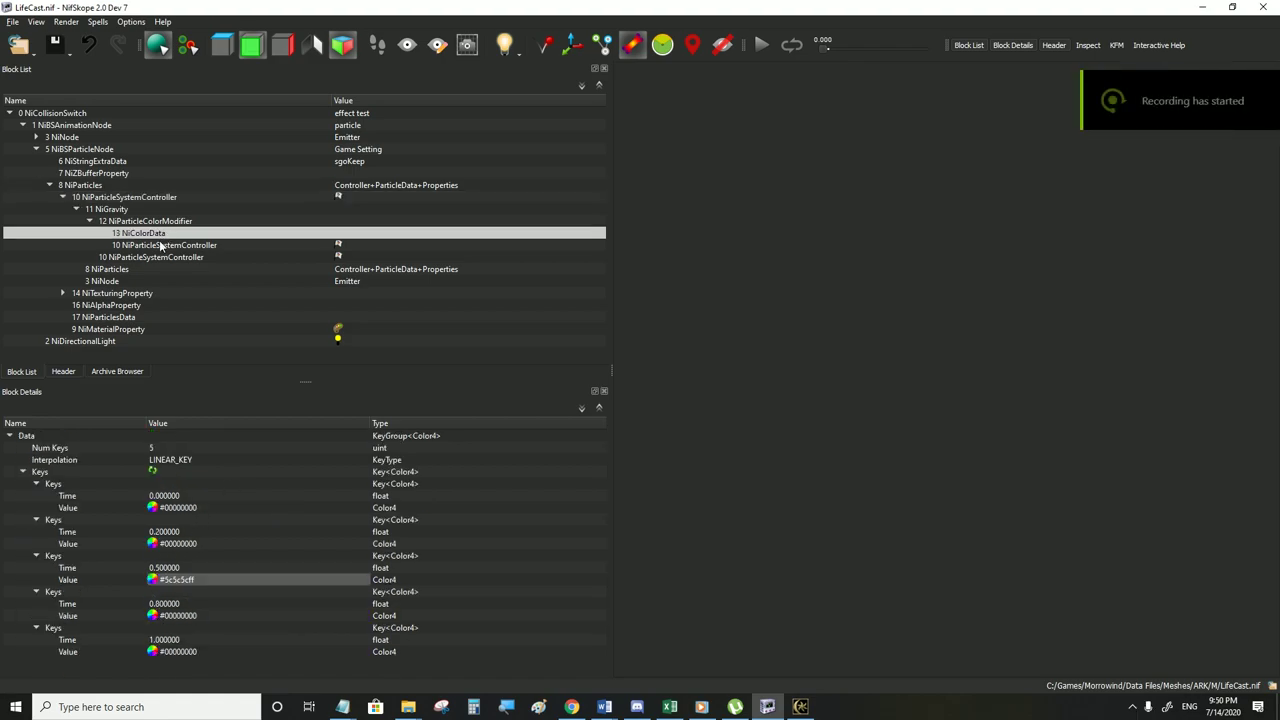
Give NiDirectionalLight a Dimmer of 10 and a yellow #f2ff00 Ambient Color
{"action": "left_click", "coordinate": [101, 342]}
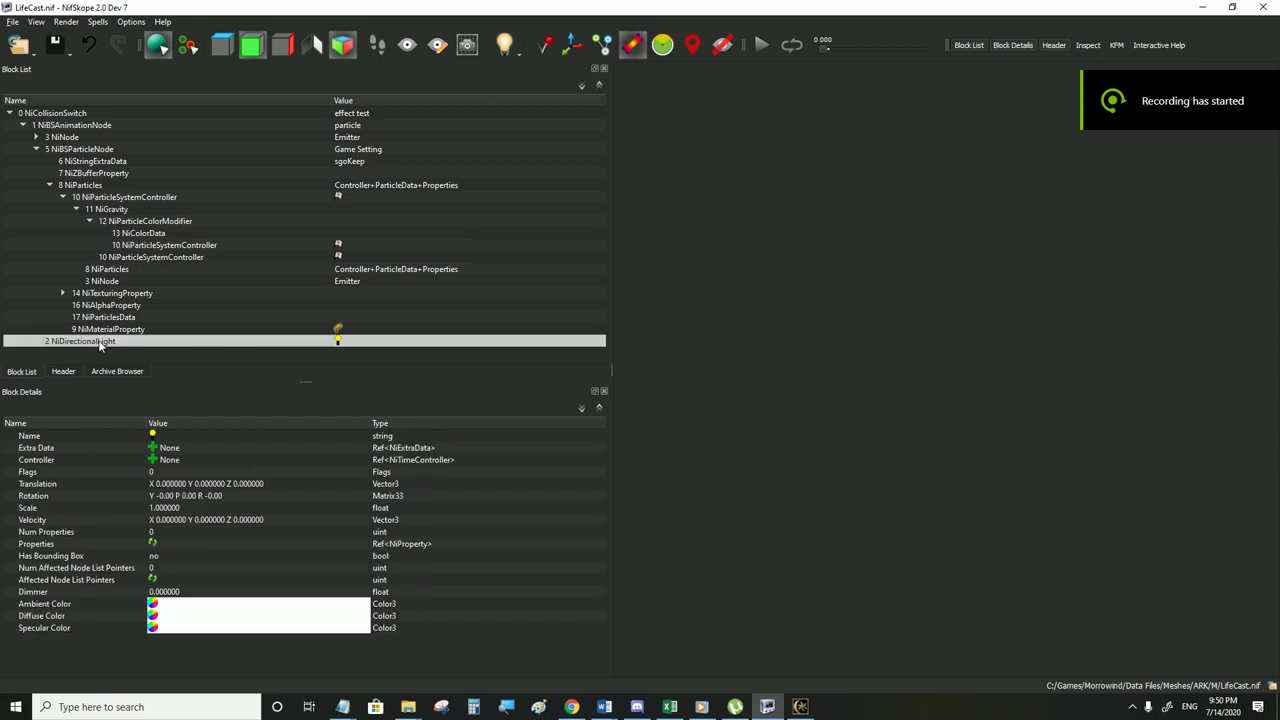
{"action": "double_click", "coordinate": [165, 592]}
{"action": "type", "text": "10"}
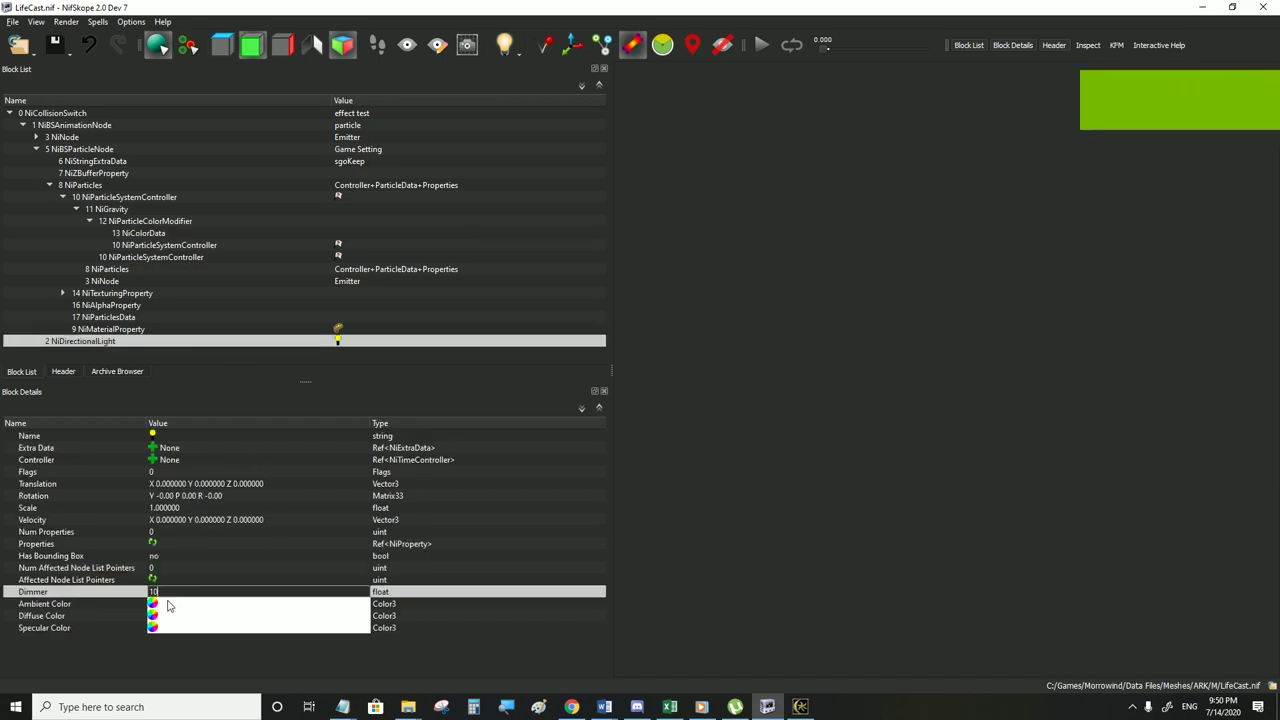
{"action": "left_click", "coordinate": [113, 603]}
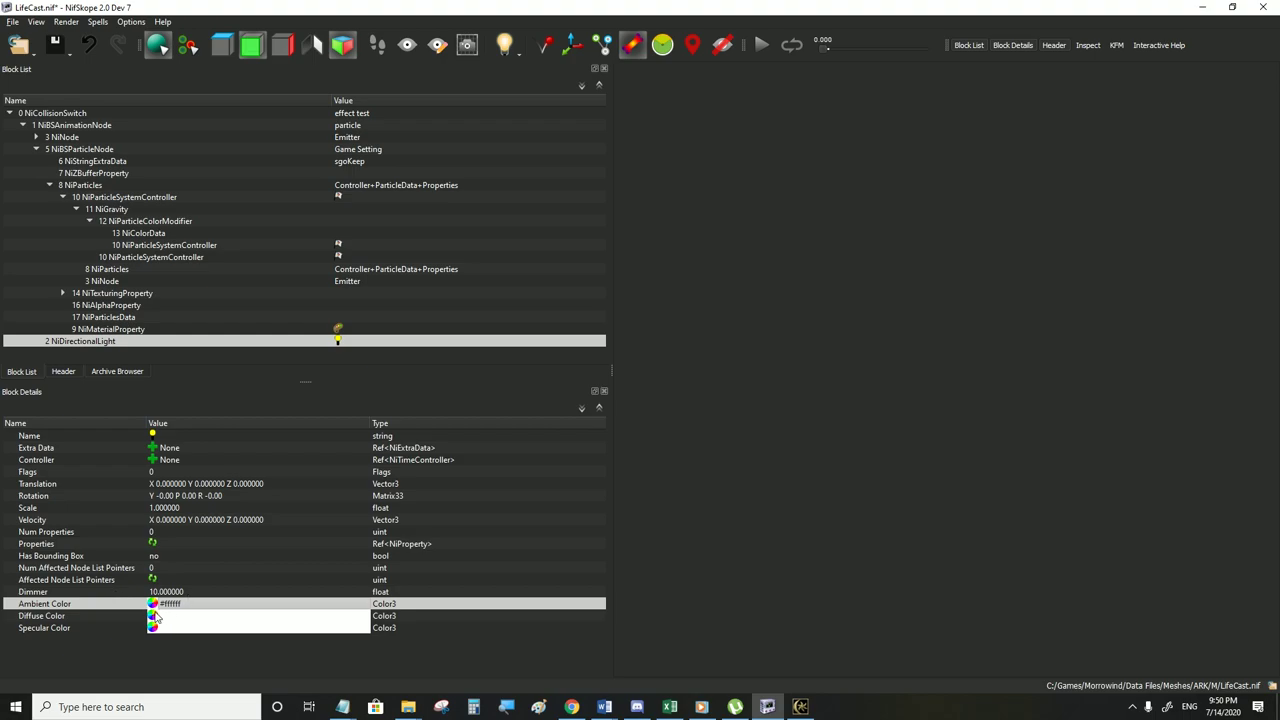
{"action": "double_click", "coordinate": [155, 605]}
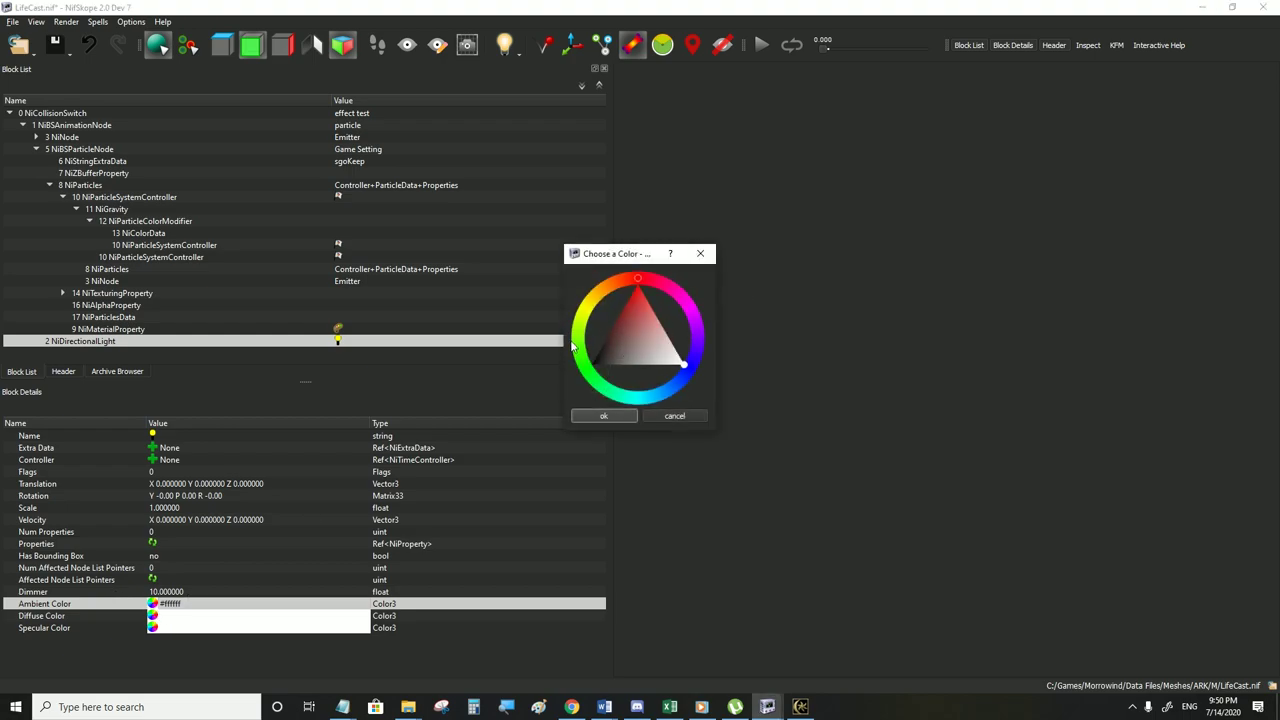
{"action": "left_click_drag", "start_coordinate": [573, 345], "coordinate": [587, 311]}
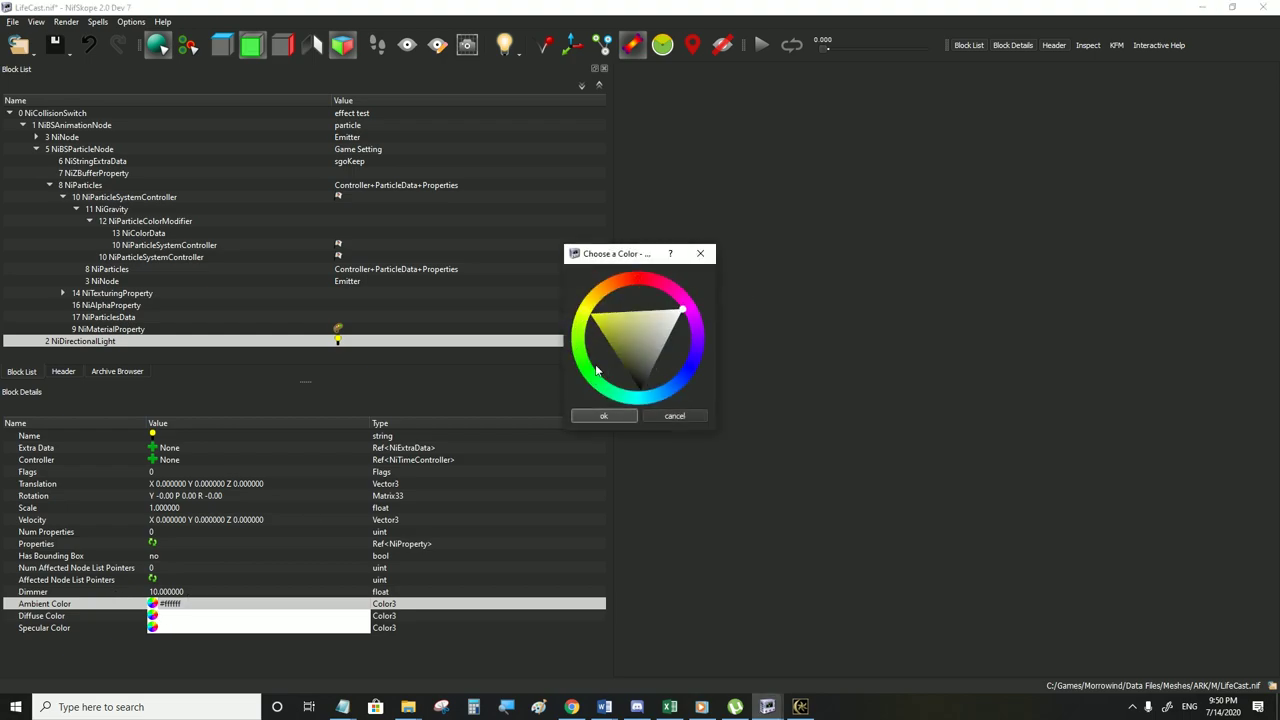
{"action": "left_click", "coordinate": [603, 416]}
Save LifeCast.nif and view the yellow glow in Morrowind
{"action": "left_click", "coordinate": [12, 21]}
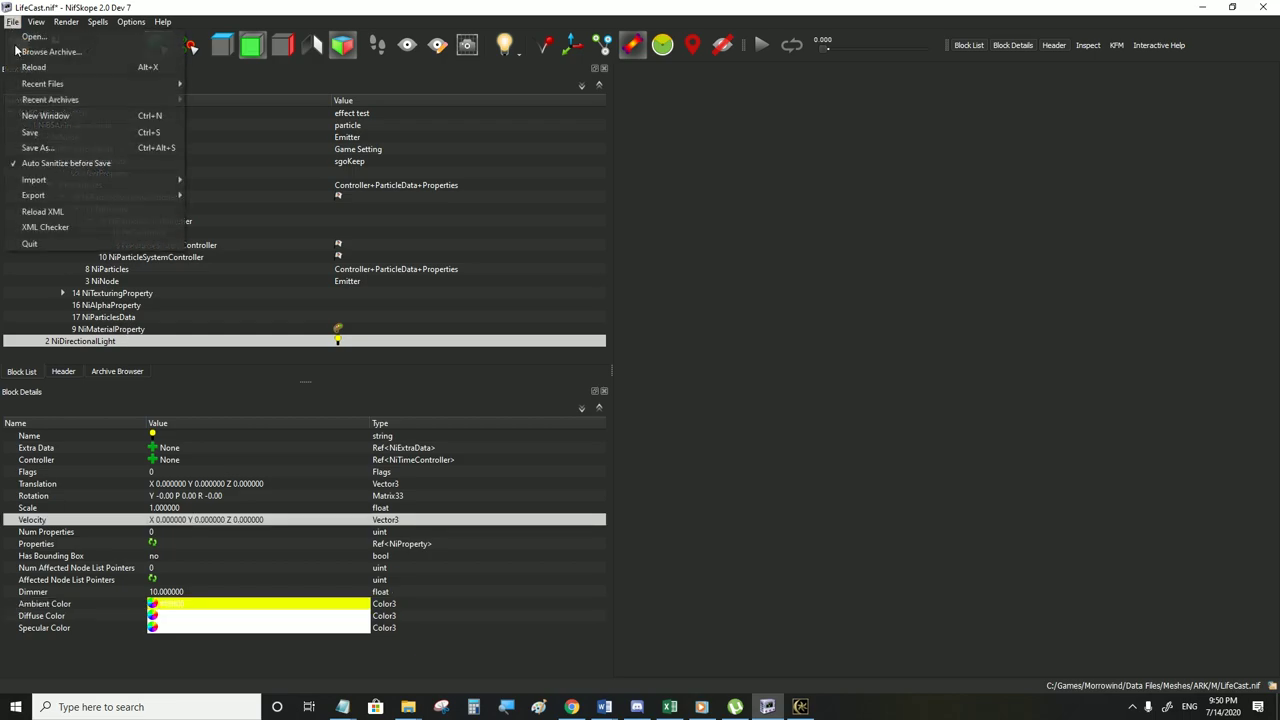
{"action": "left_click", "coordinate": [28, 136]}
{"action": "left_click", "coordinate": [800, 707]}
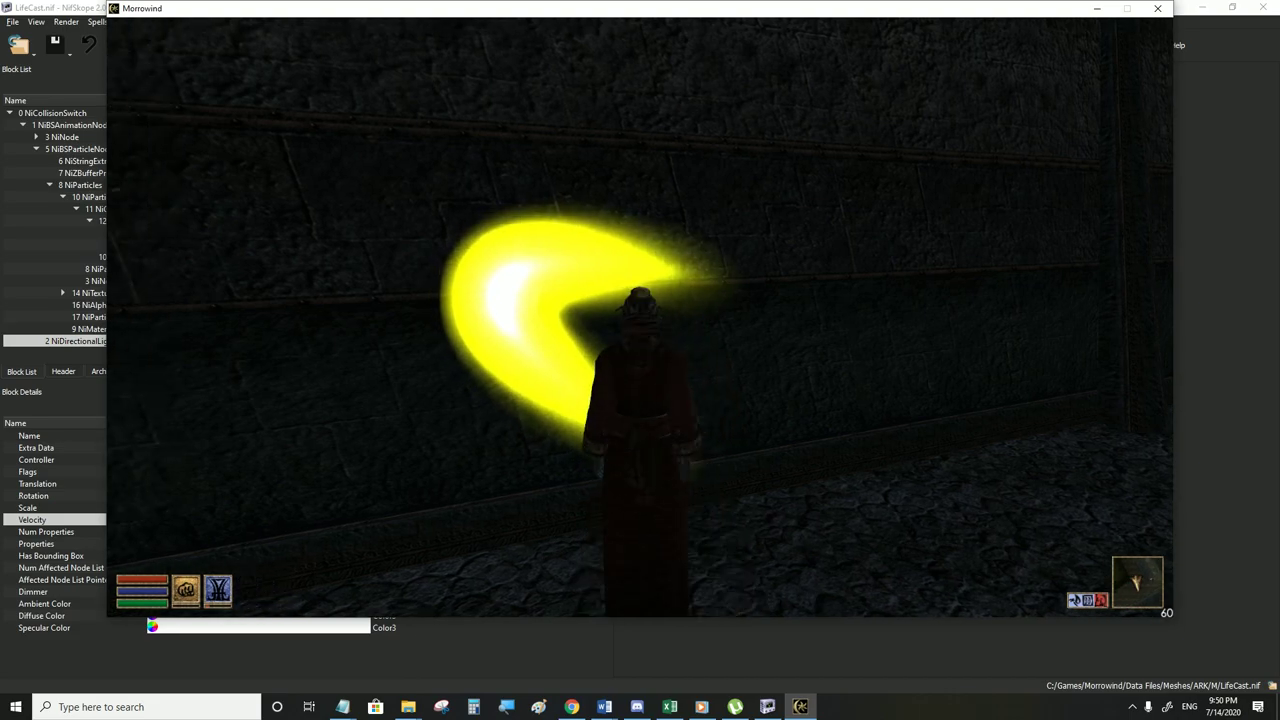
{"action": "key", "text": "alt+Tab"}
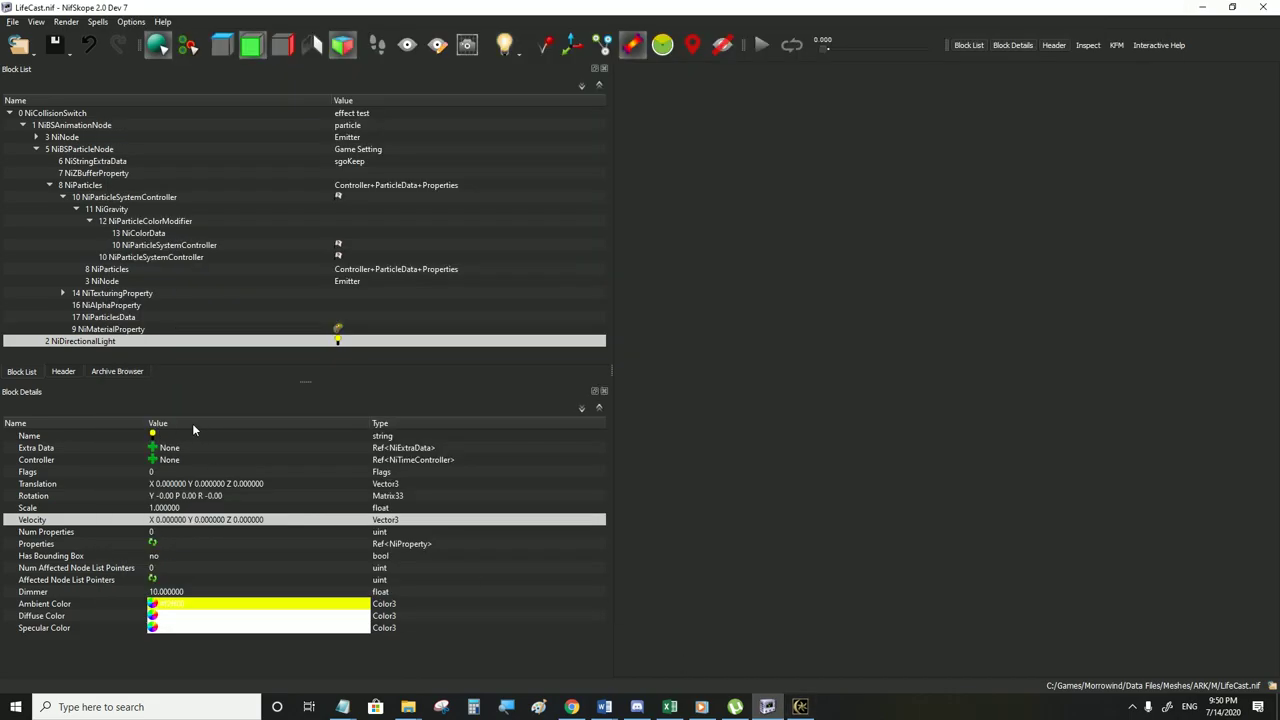
Recheck the material, controller and light's ambient value, then view the glow again in-game
{"action": "left_click", "coordinate": [105, 329]}
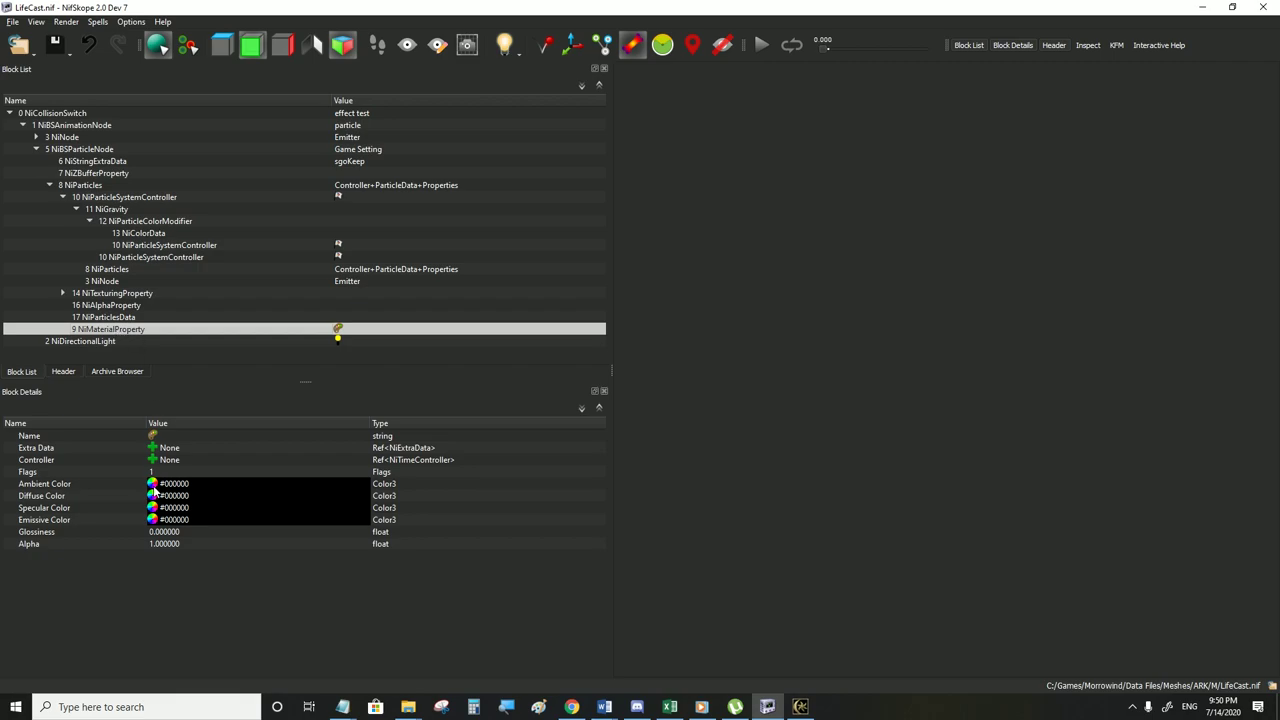
{"action": "left_click", "coordinate": [75, 342]}
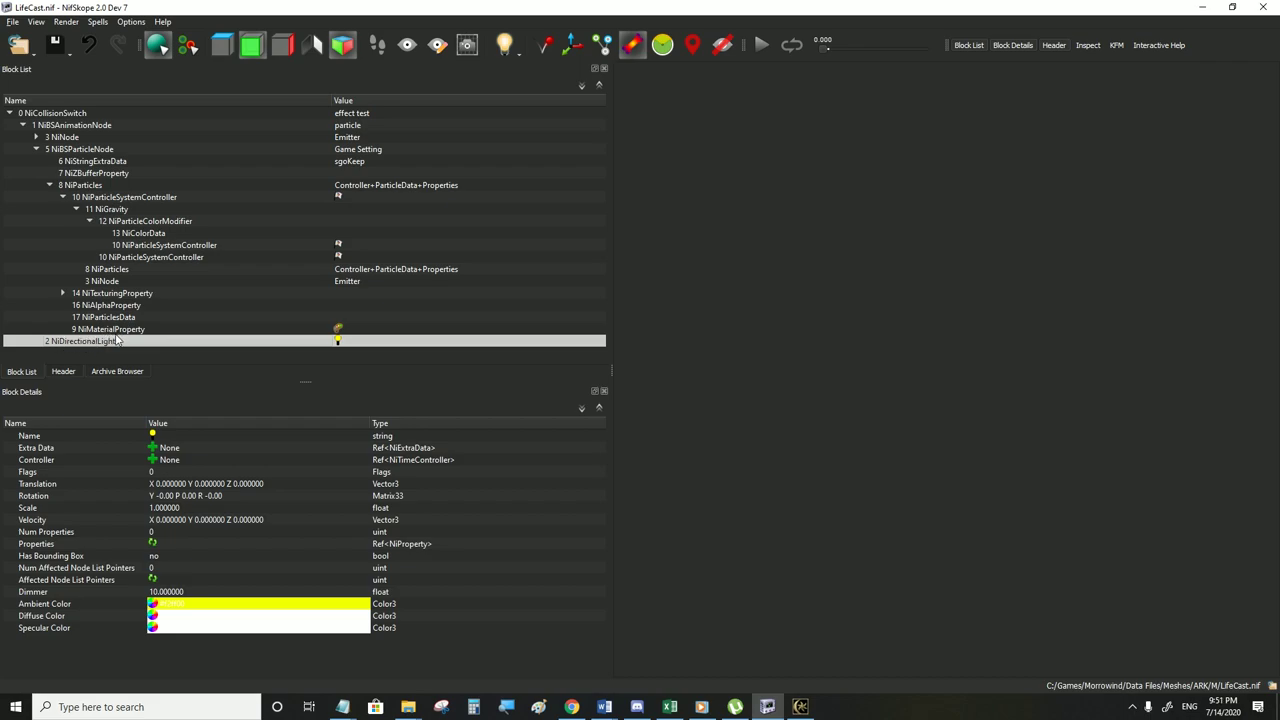
{"action": "left_click", "coordinate": [136, 198]}
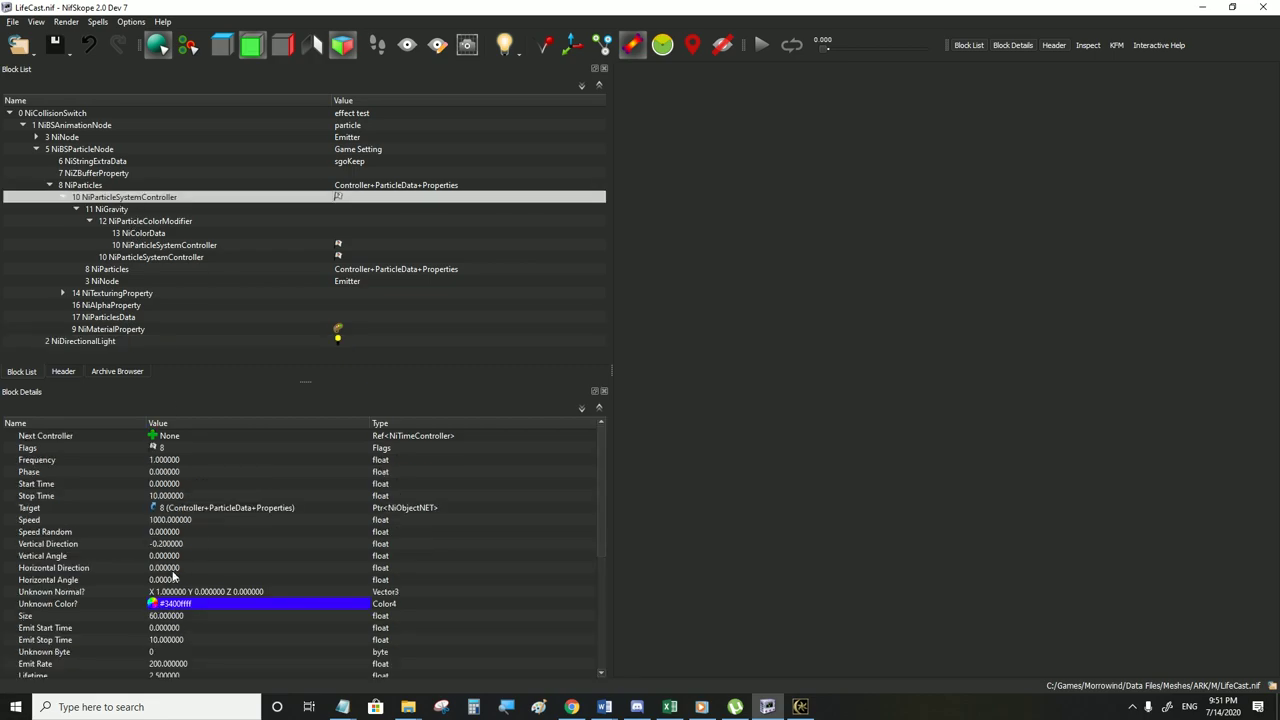
{"action": "left_click", "coordinate": [103, 341]}
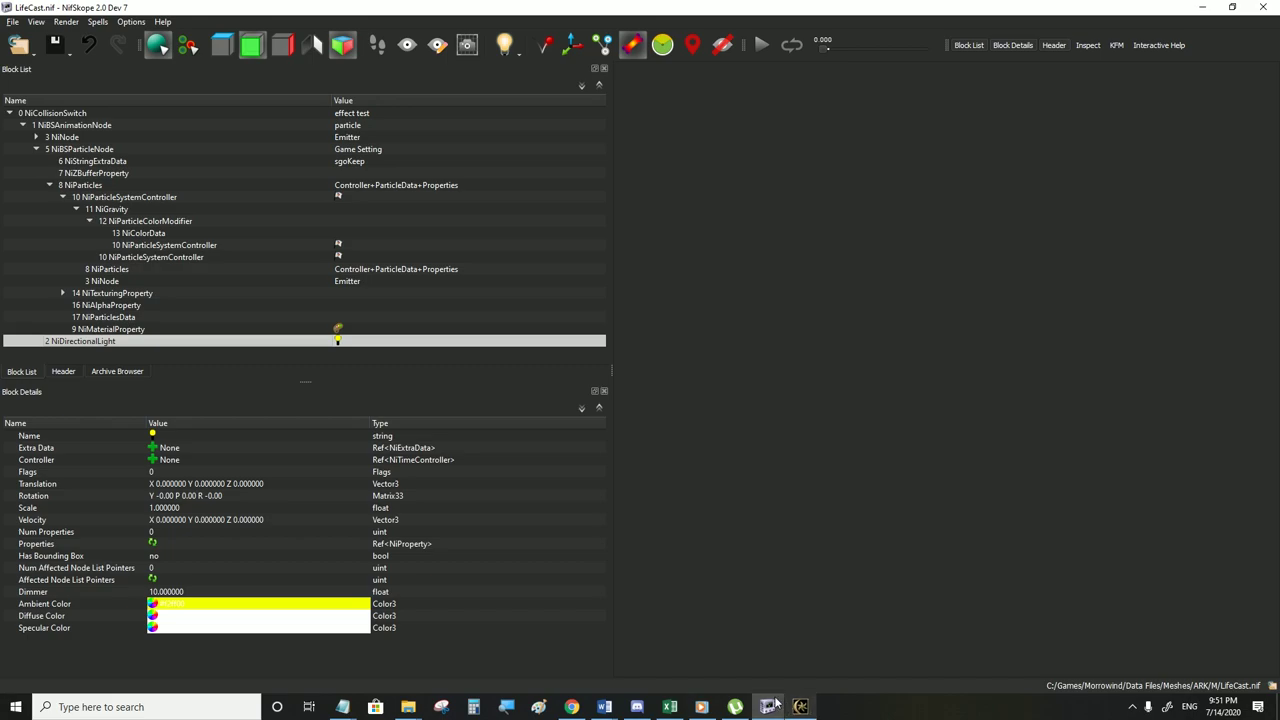
{"action": "left_click", "coordinate": [168, 607]}
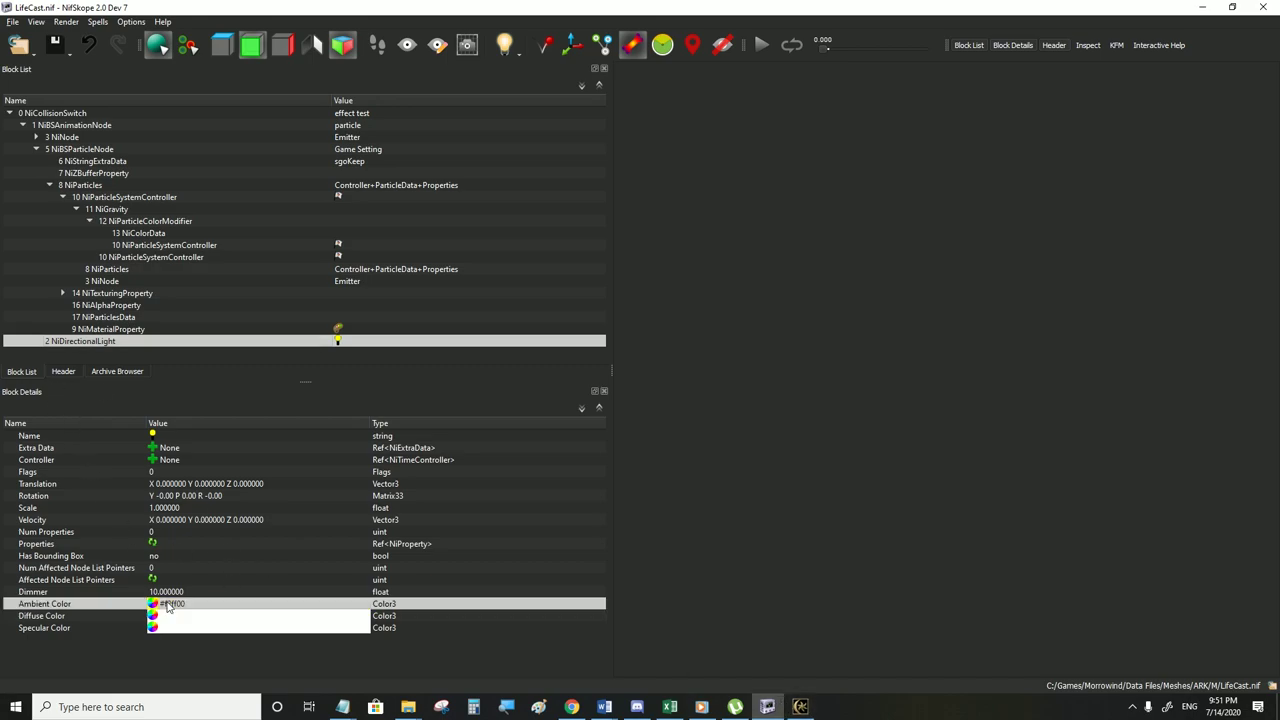
{"action": "left_click", "coordinate": [800, 706]}
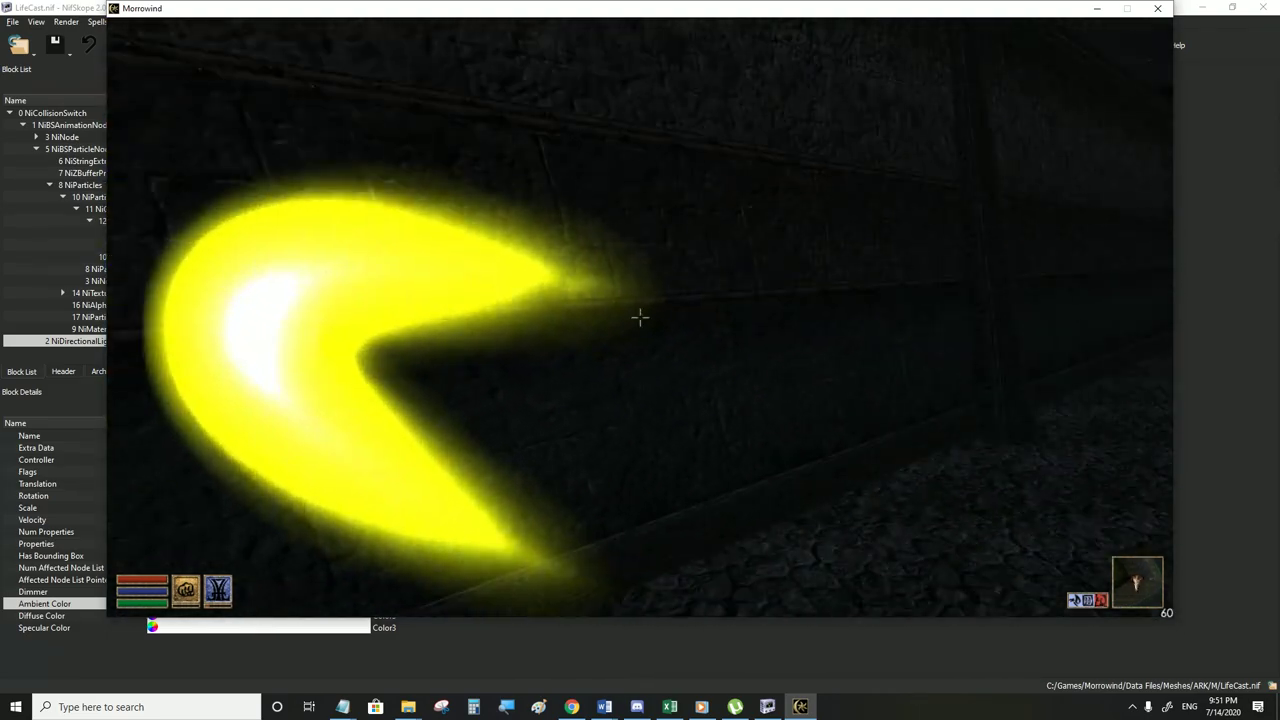
{"action": "key", "text": "s"}
{"action": "key", "text": "alt+Tab"}
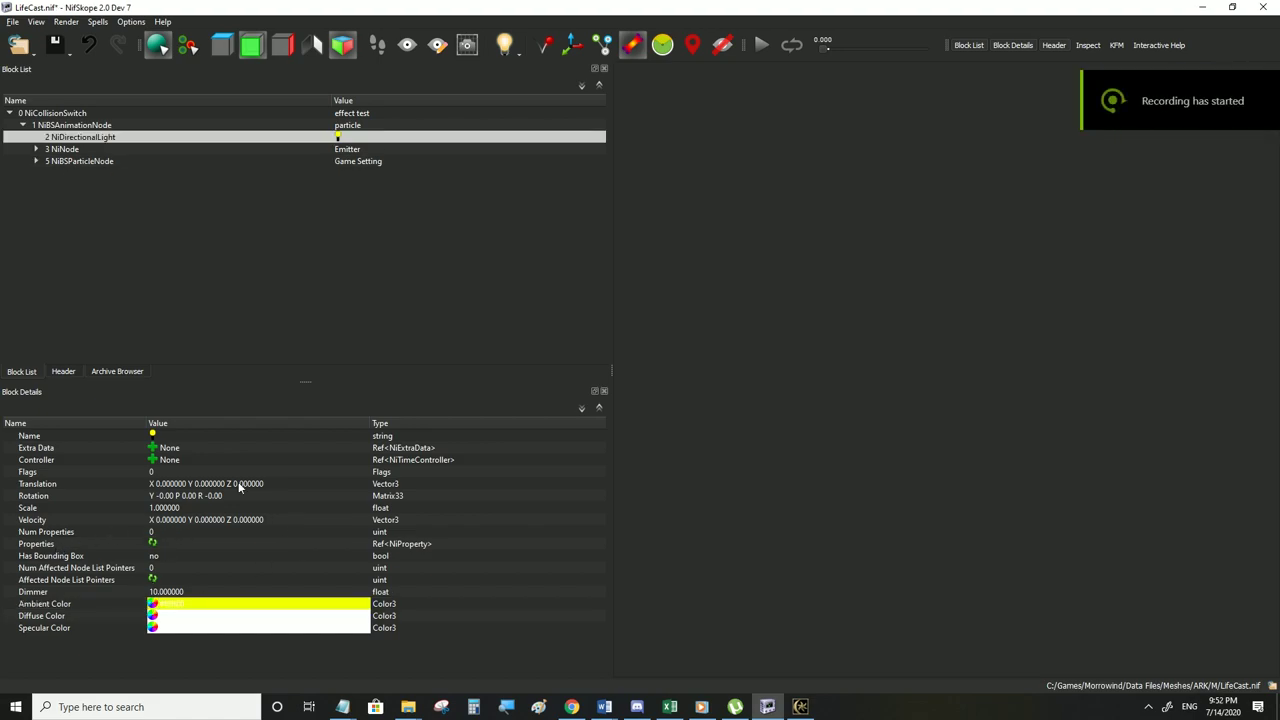
Attach a NiLightColorController to the directional light and save the file
{"action": "left_click", "coordinate": [151, 460]}
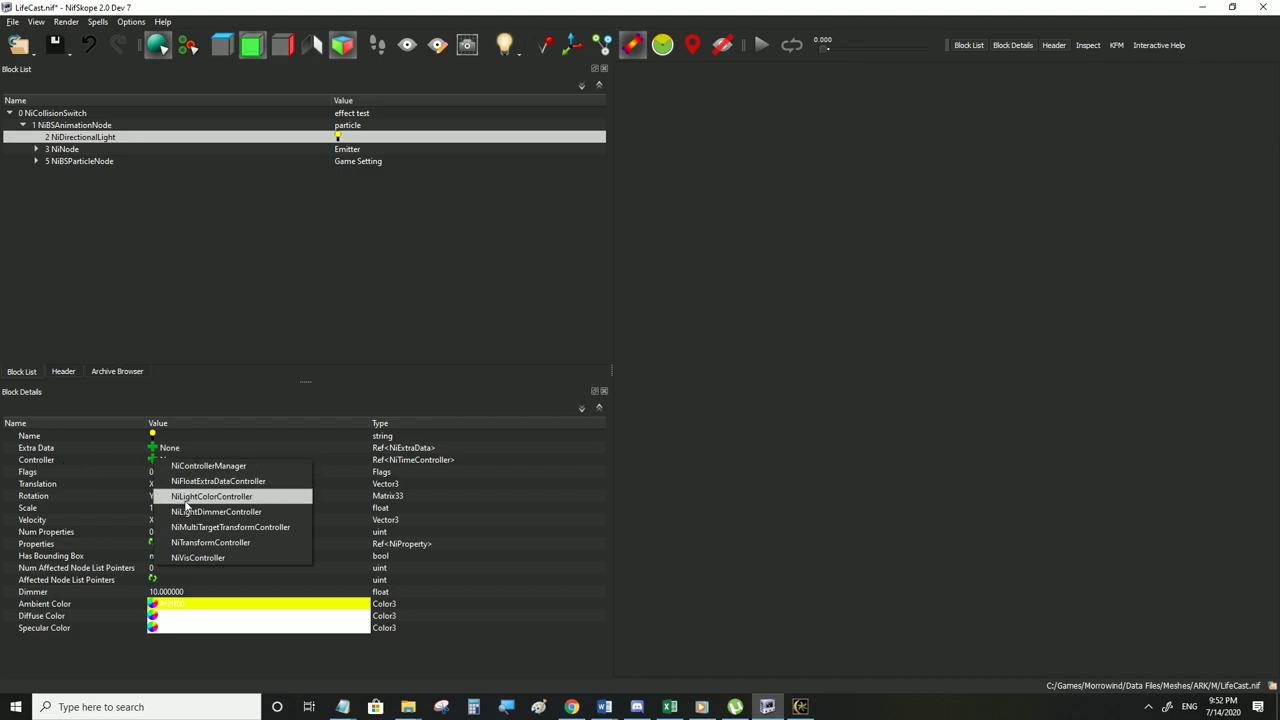
{"action": "left_click", "coordinate": [185, 500]}
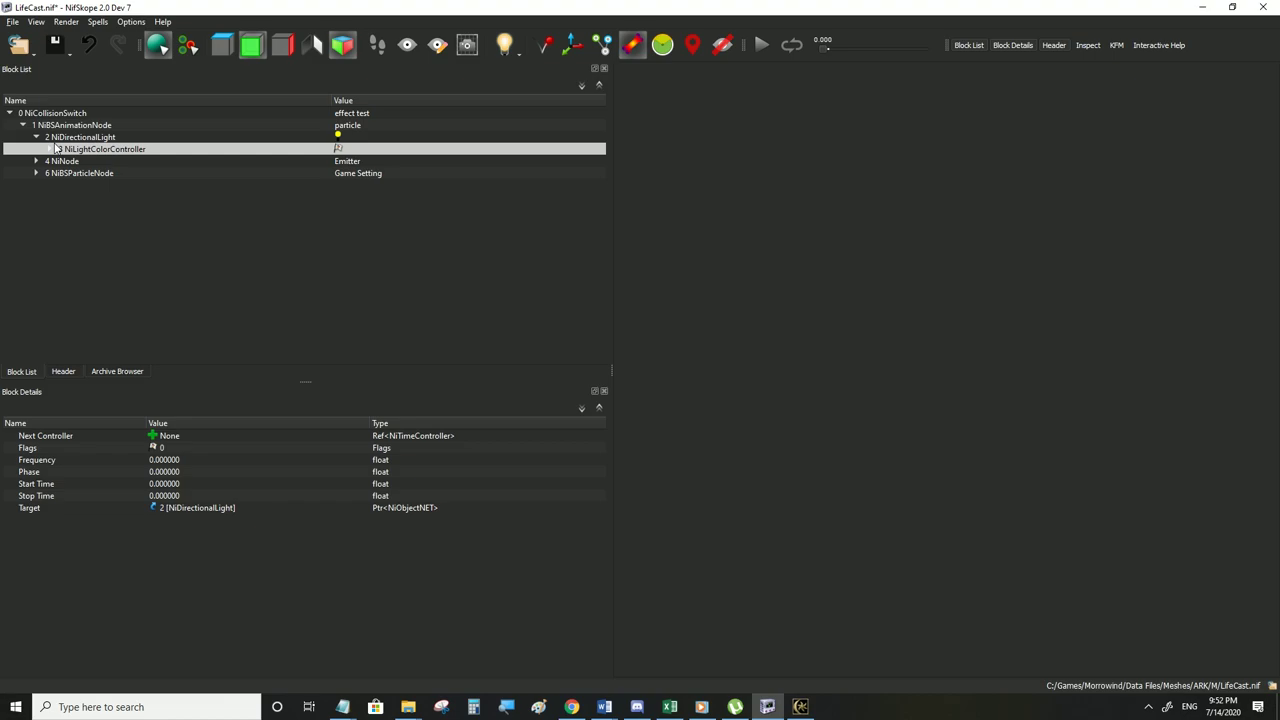
{"action": "mouse_move", "coordinate": [50, 155]}
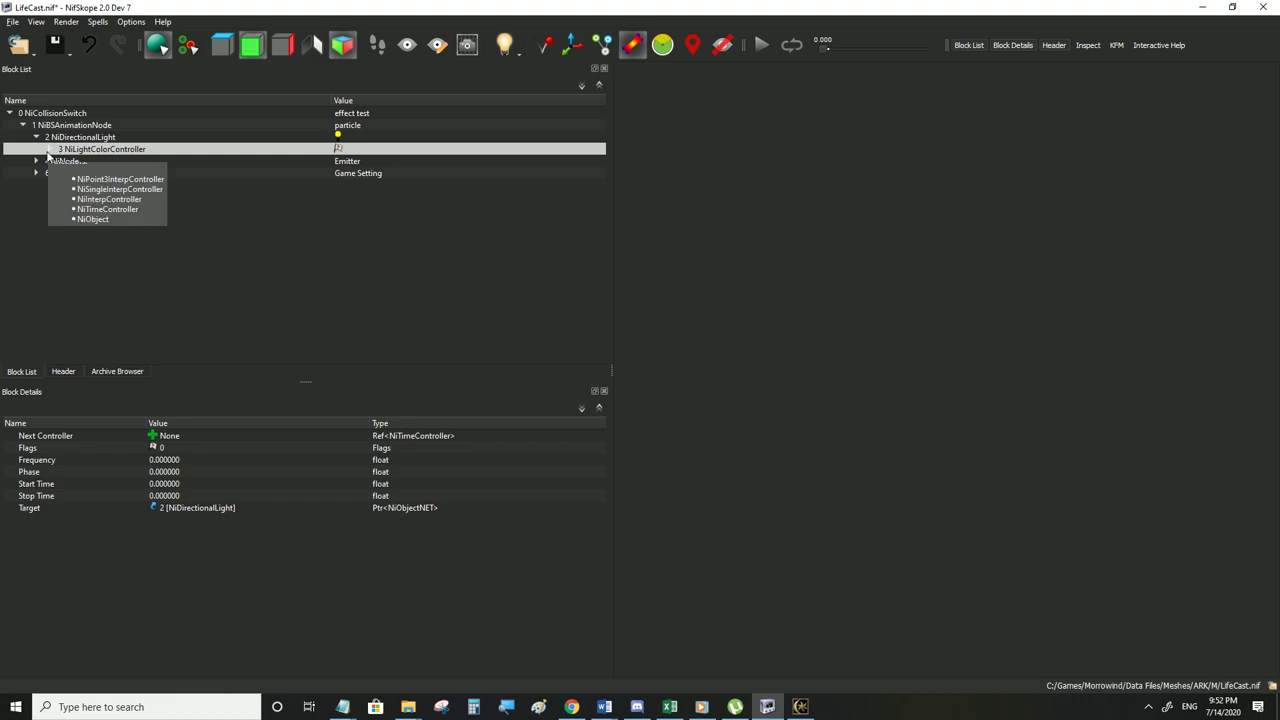
{"action": "left_click", "coordinate": [12, 22]}
{"action": "left_click", "coordinate": [36, 132]}
{"action": "left_click", "coordinate": [52, 139]}
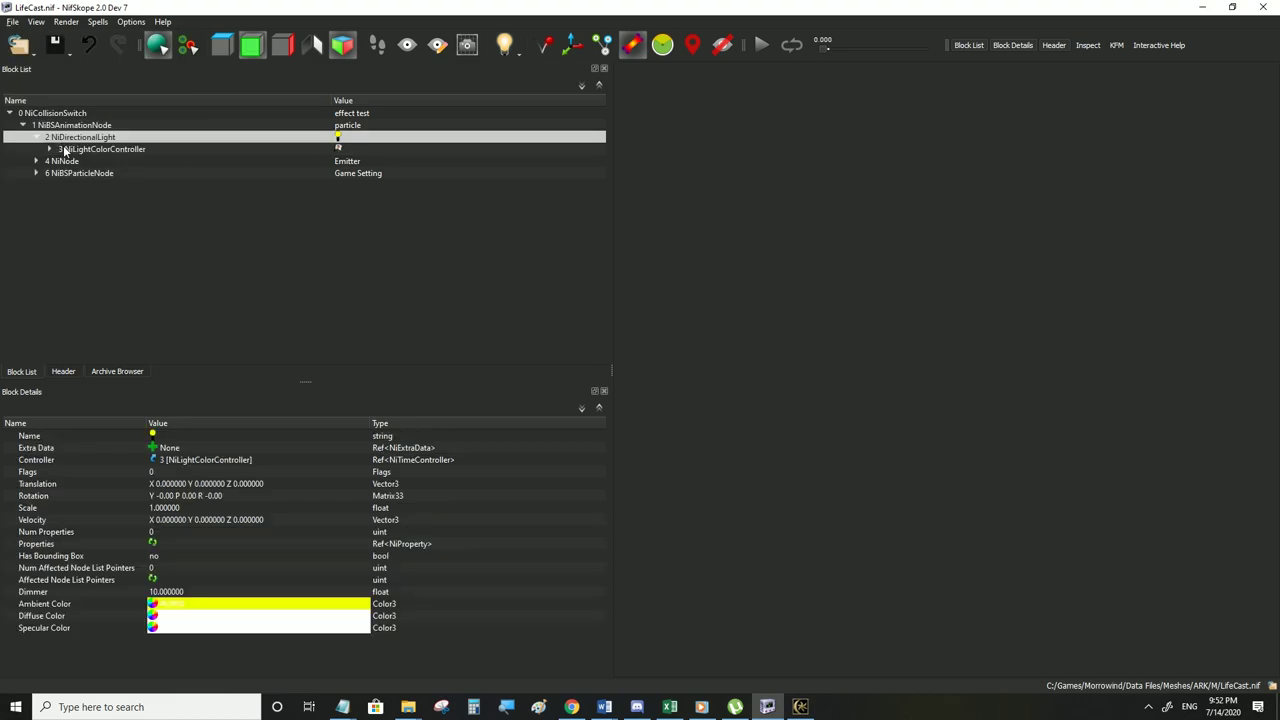
{"action": "left_click", "coordinate": [65, 150]}
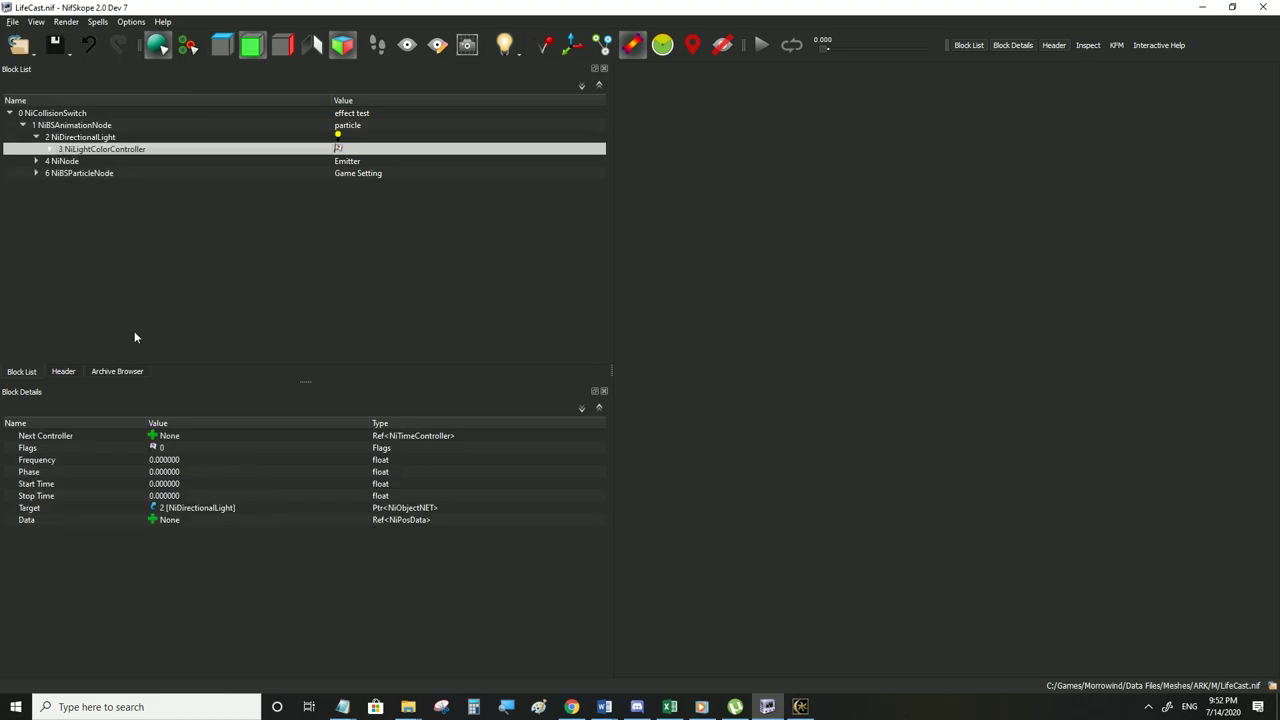
Inspect the controller's flags and the light's ambient colour, keeping Flags at 56
{"action": "left_click", "coordinate": [154, 449]}
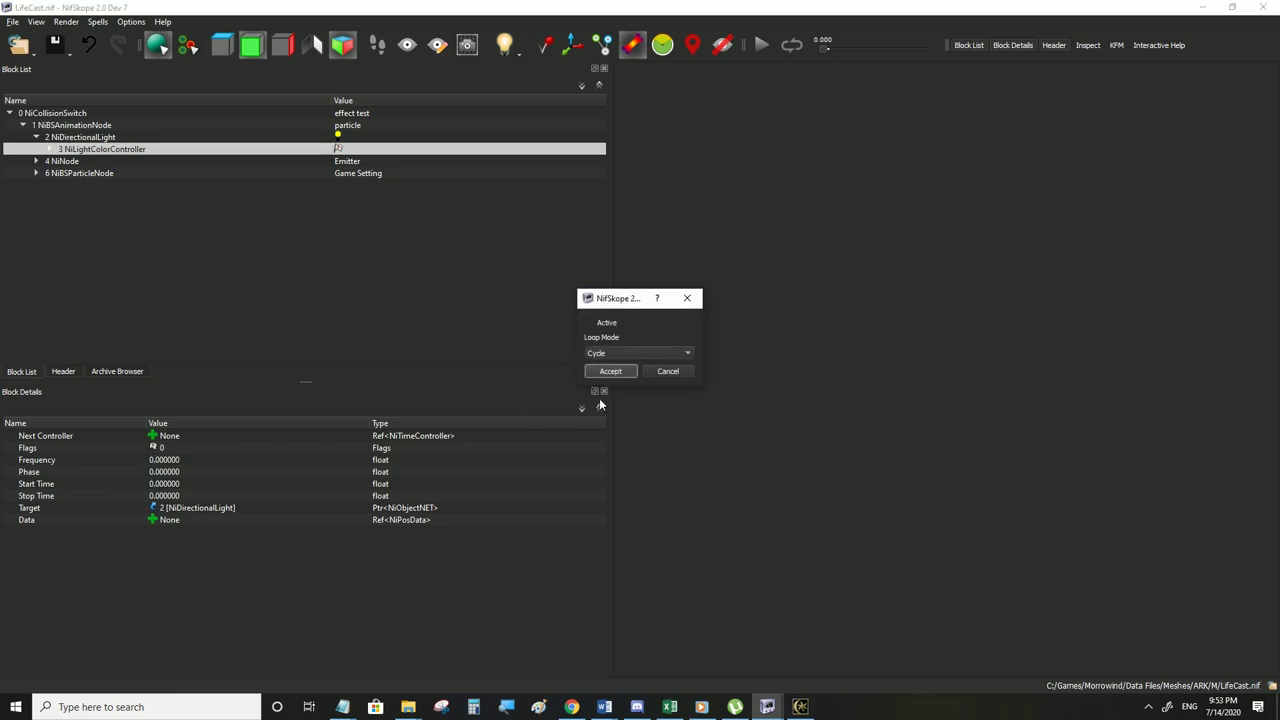
{"action": "left_click", "coordinate": [690, 300]}
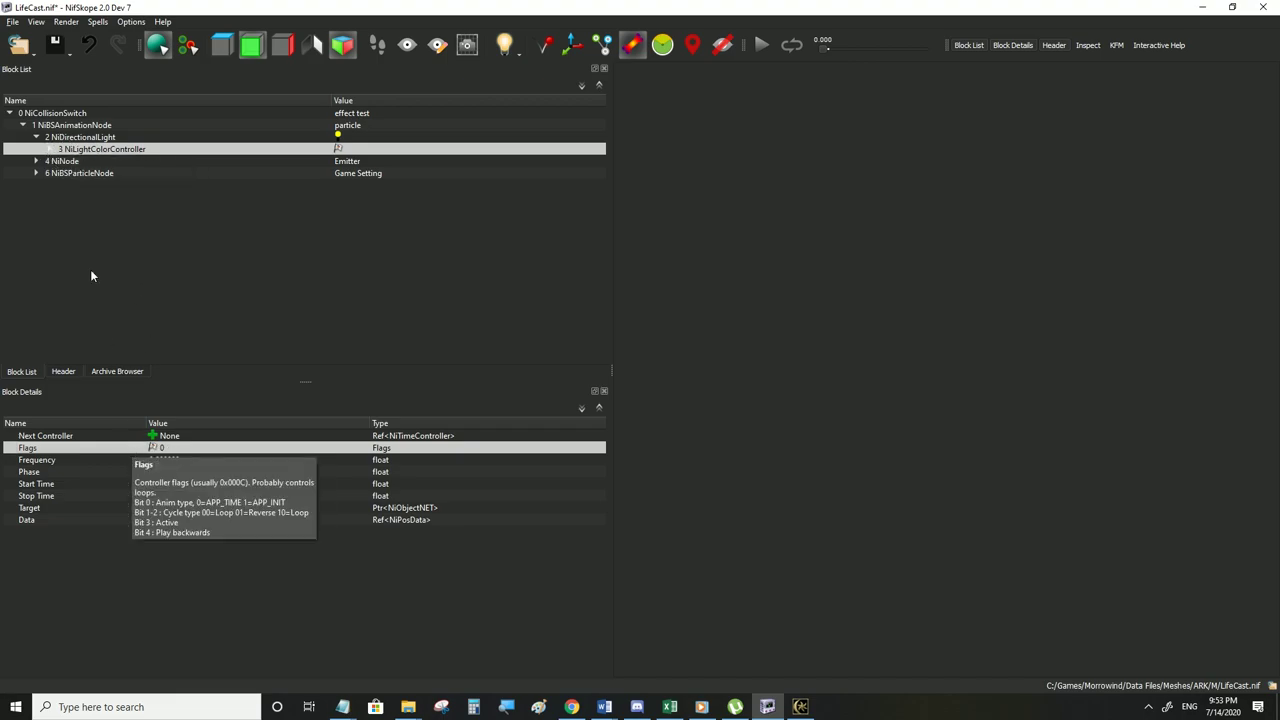
{"action": "left_click", "coordinate": [73, 139]}
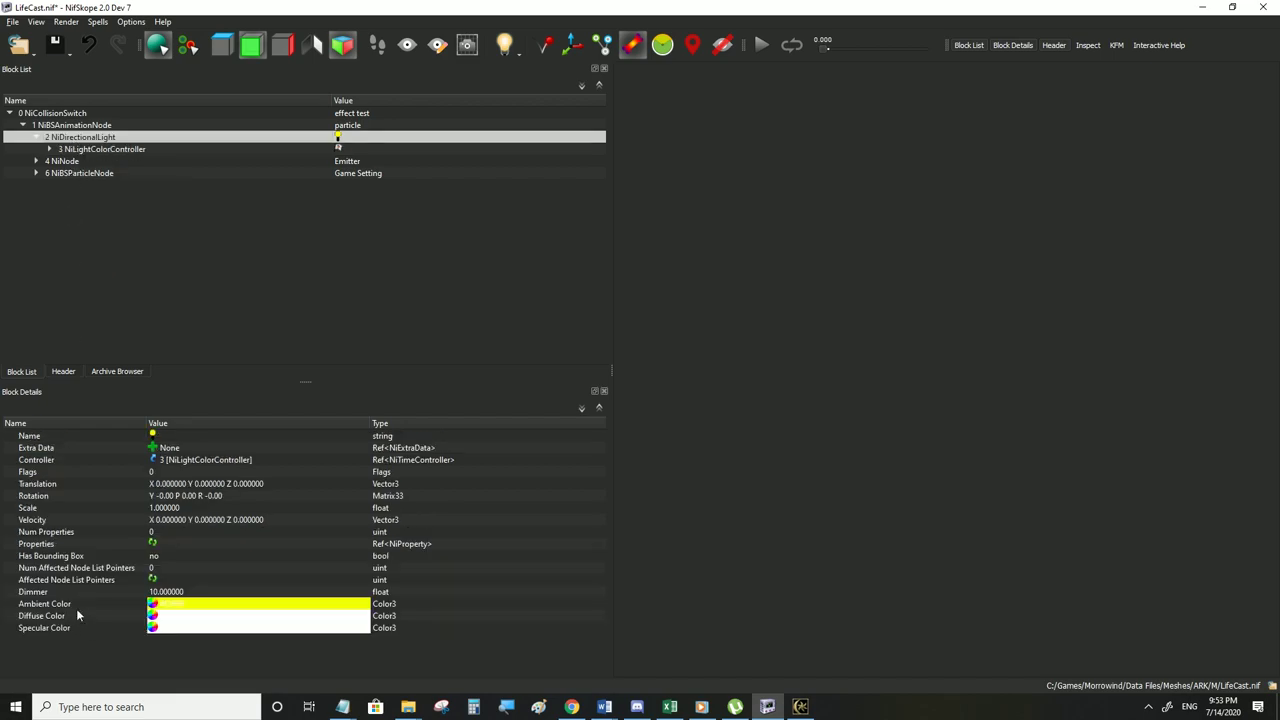
{"action": "left_click", "coordinate": [160, 605]}
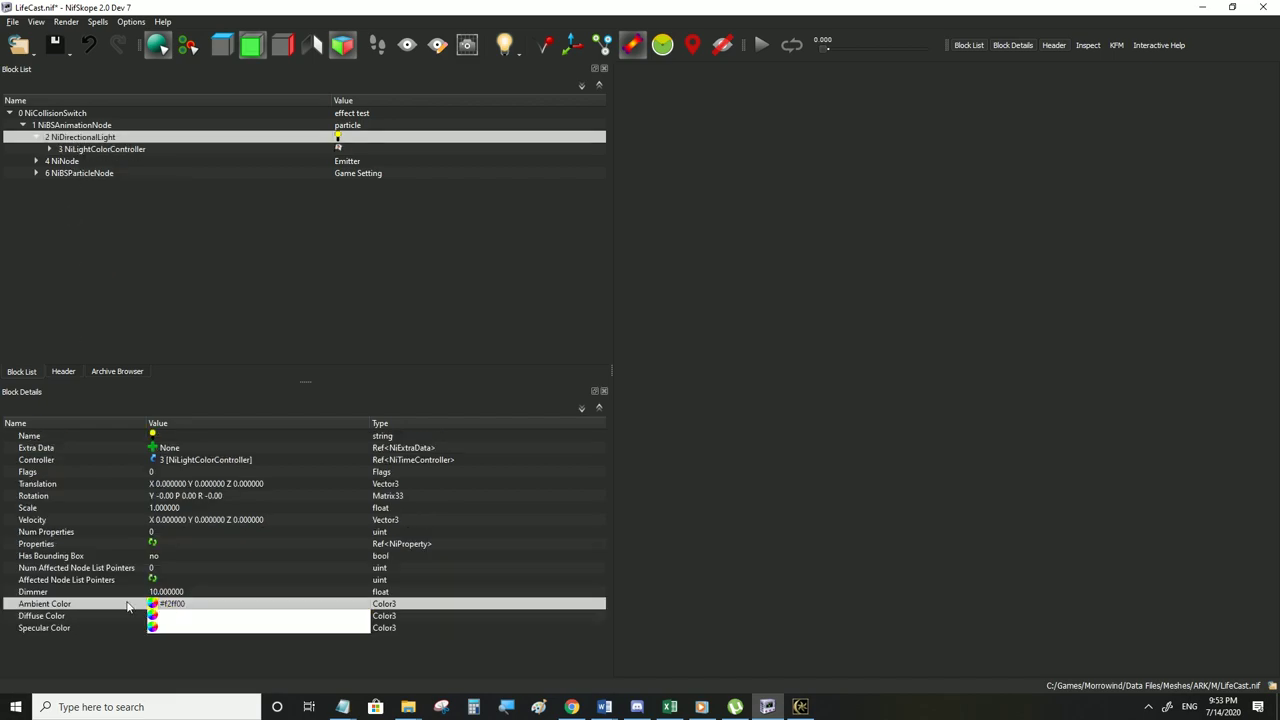
{"action": "left_click", "coordinate": [95, 150]}
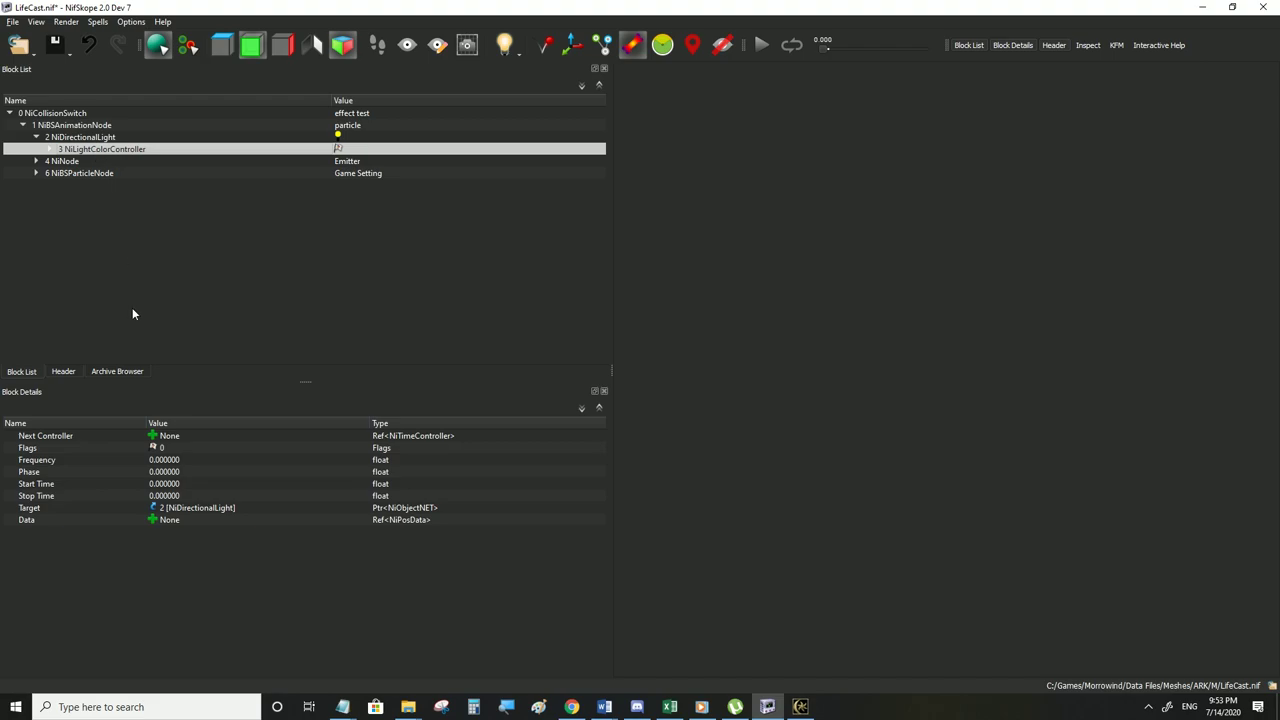
{"action": "left_click", "coordinate": [48, 149]}
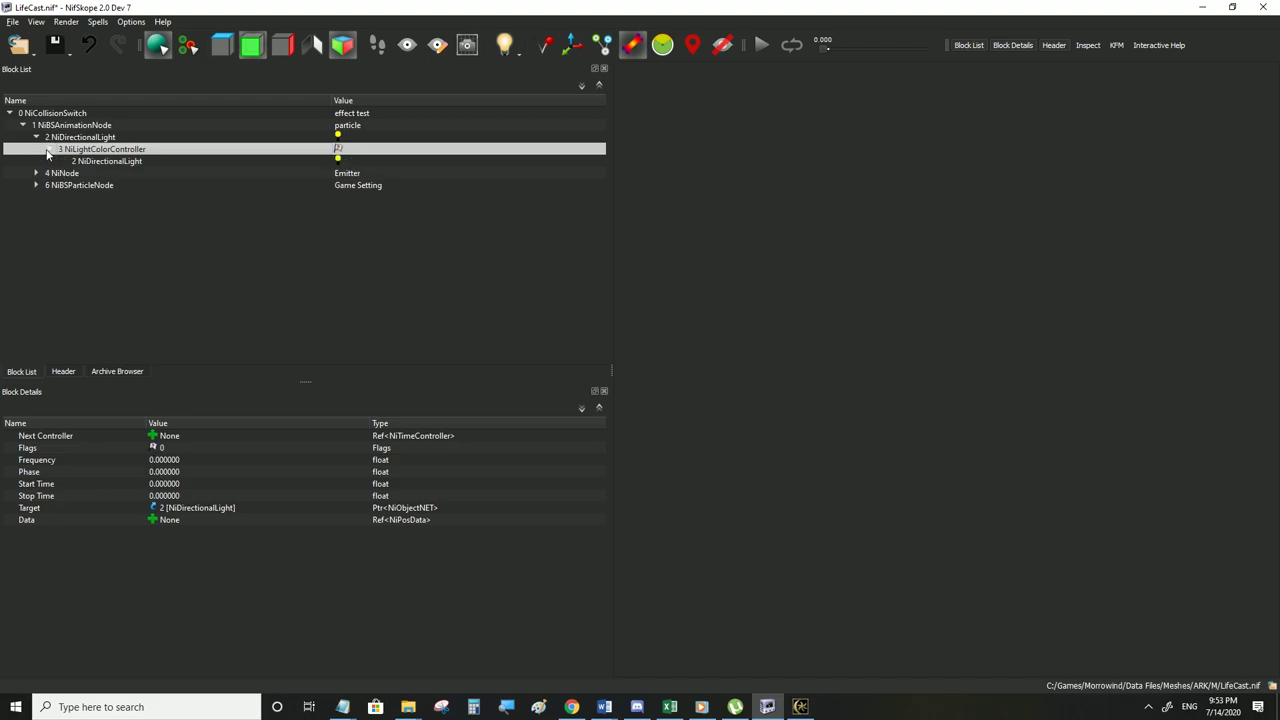
{"action": "double_click", "coordinate": [170, 448]}
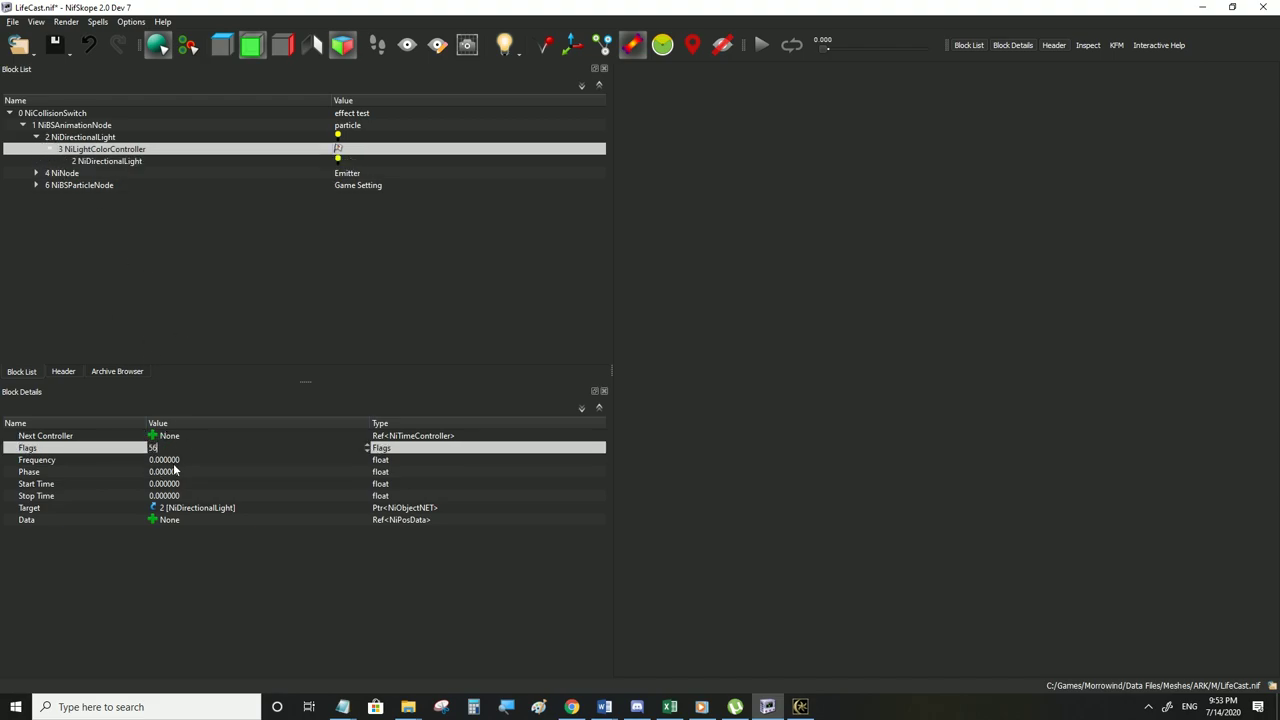
{"action": "left_click", "coordinate": [155, 459]}
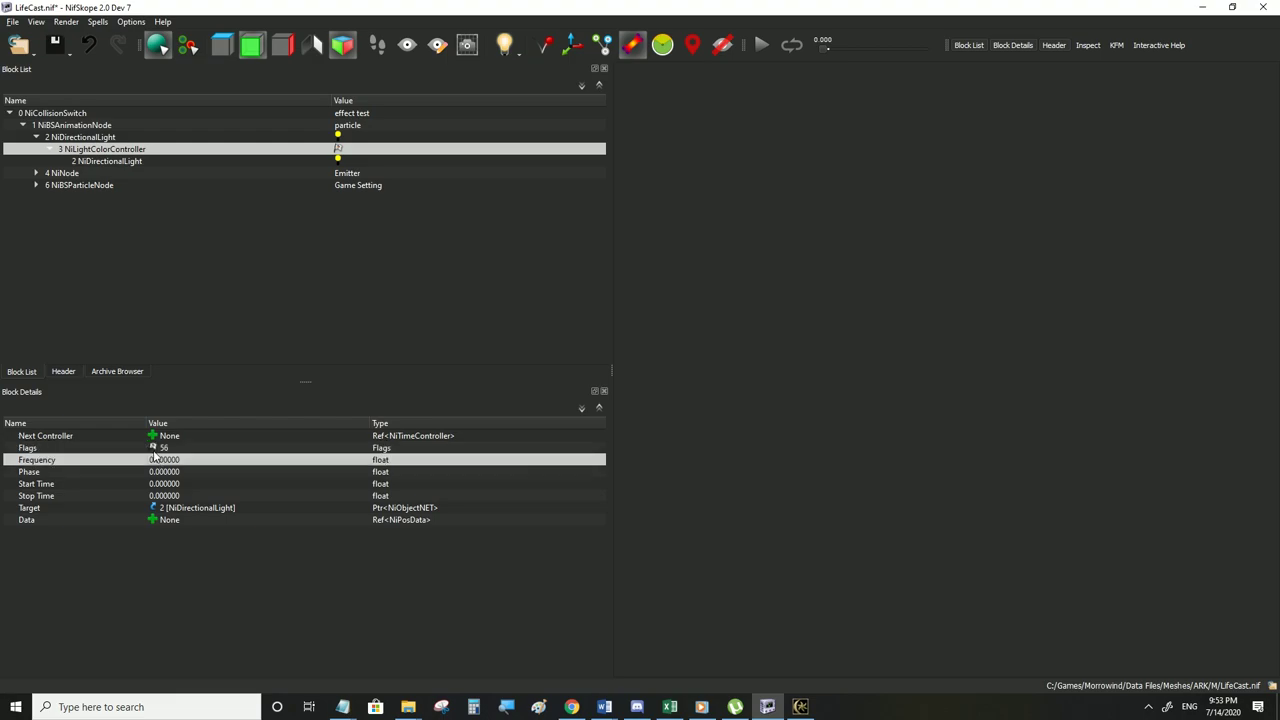
{"action": "left_click", "coordinate": [154, 448]}
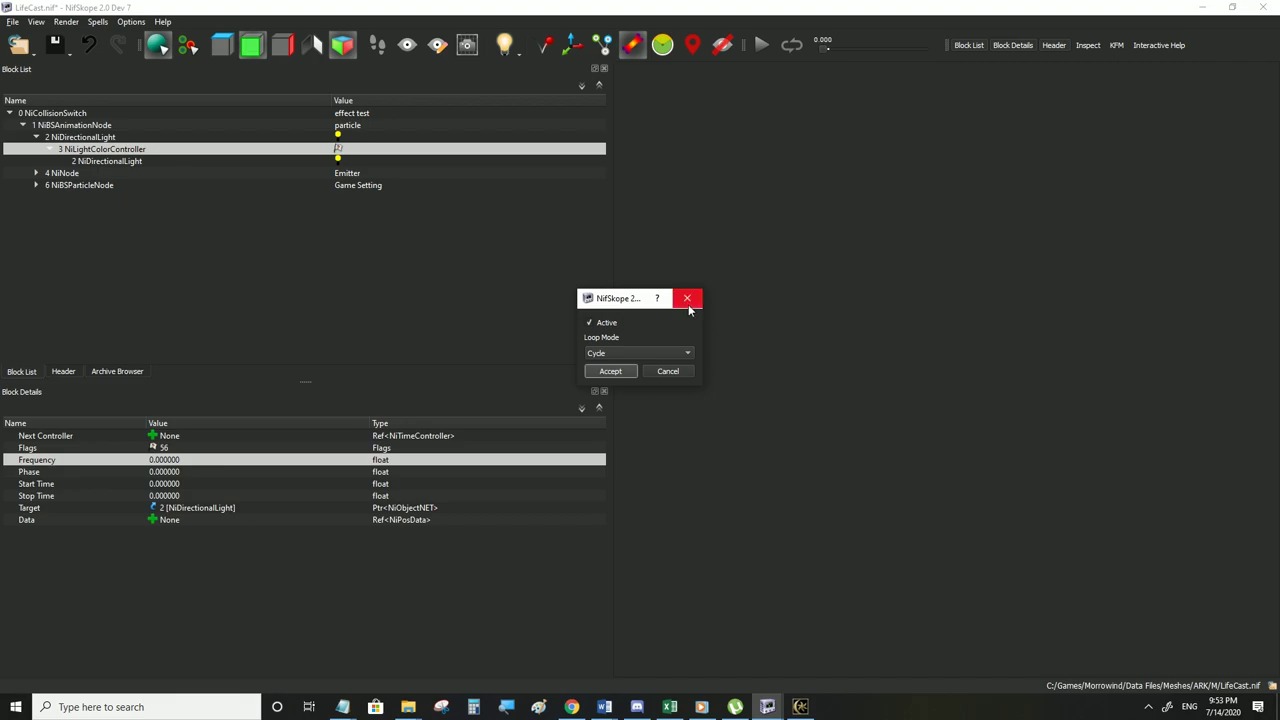
{"action": "left_click", "coordinate": [688, 306]}
Try the controller Flags at 58, then switch the loop mode to Cycle
{"action": "double_click", "coordinate": [175, 447]}
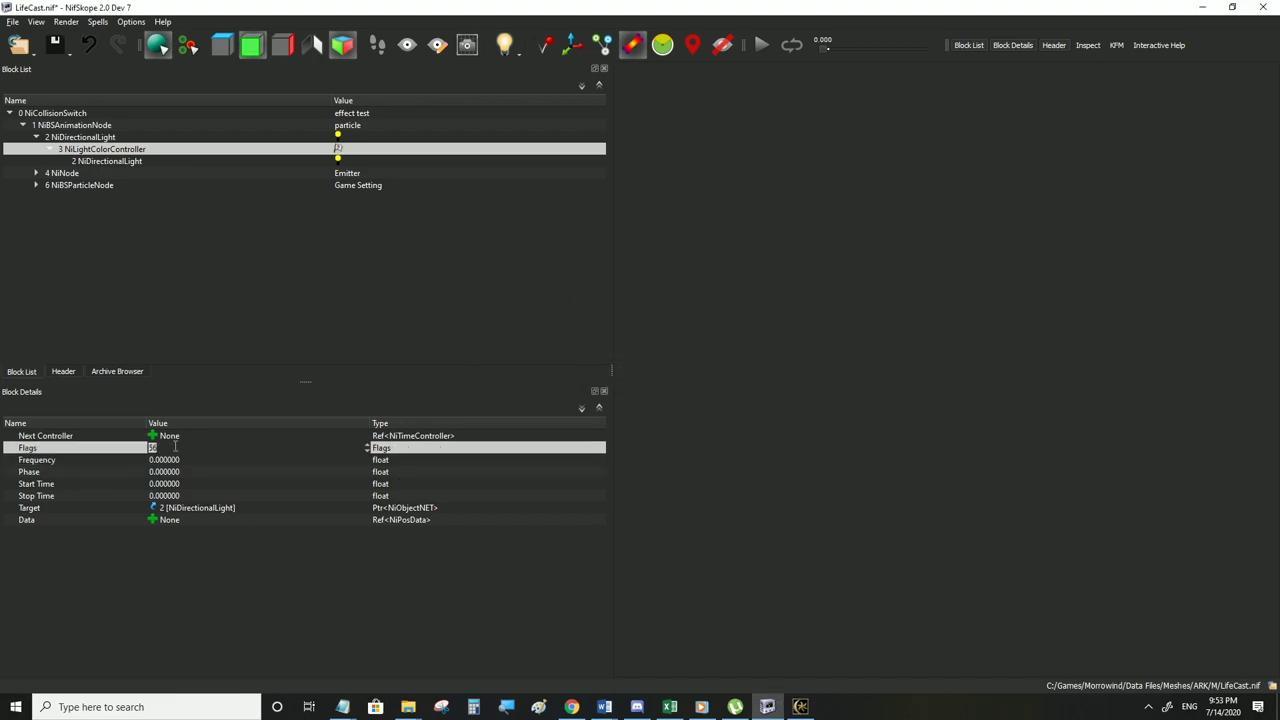
{"action": "type", "text": "58"}
{"action": "left_click", "coordinate": [160, 462]}
{"action": "left_click", "coordinate": [153, 447]}
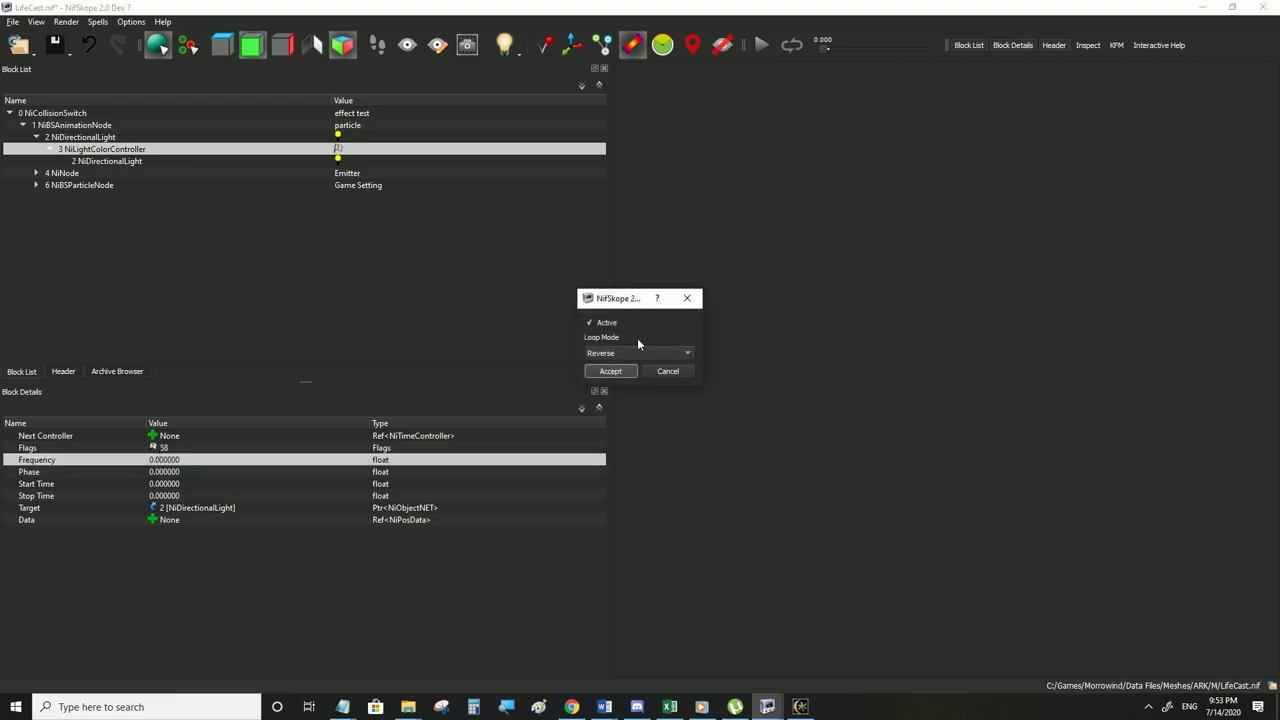
{"action": "left_click", "coordinate": [637, 338]}
{"action": "left_click", "coordinate": [626, 341]}
{"action": "left_click", "coordinate": [606, 371]}
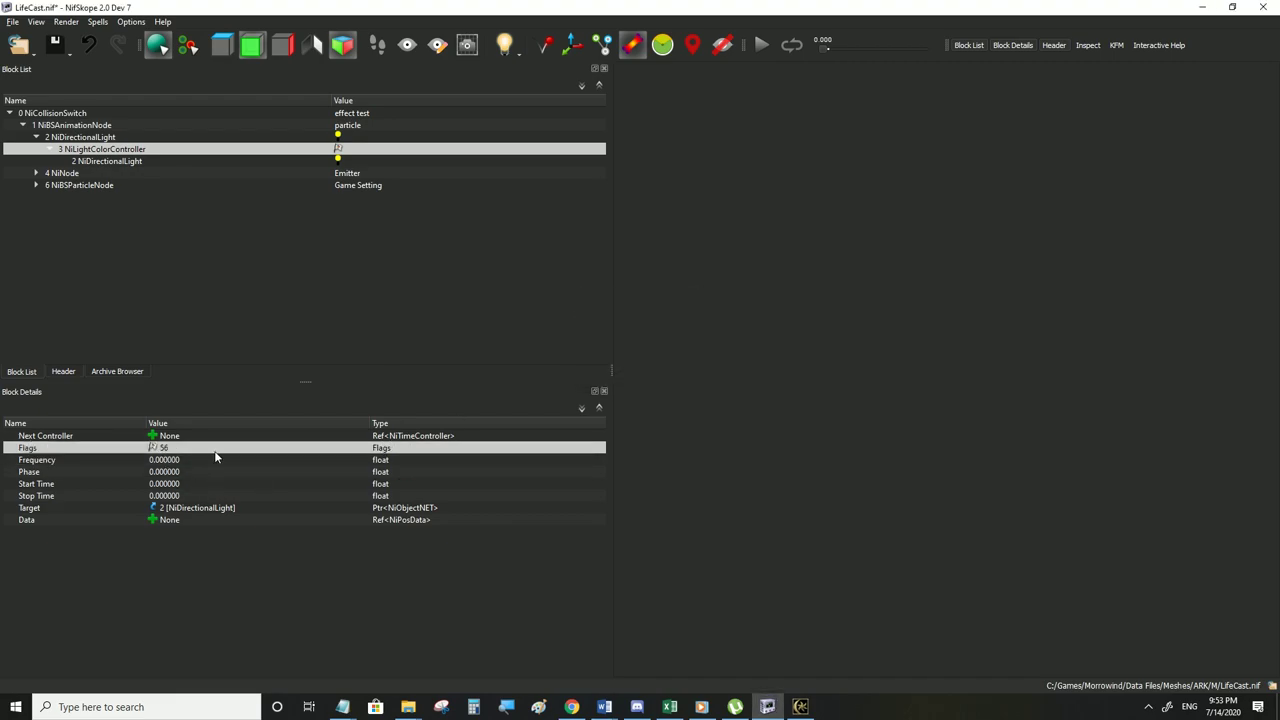
Try the Clamp loop mode, then restore the controller Flags to 56
{"action": "left_click", "coordinate": [153, 448]}
{"action": "left_click", "coordinate": [600, 353]}
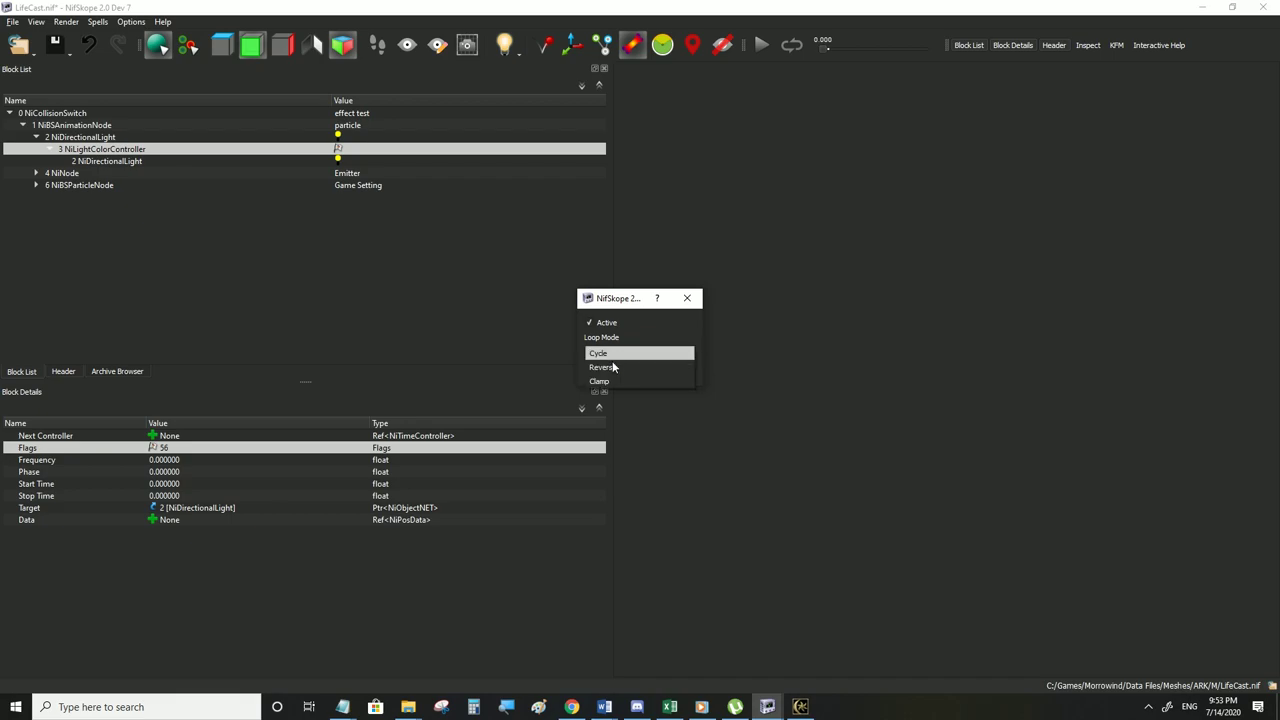
{"action": "left_click", "coordinate": [606, 380]}
{"action": "left_click", "coordinate": [600, 372]}
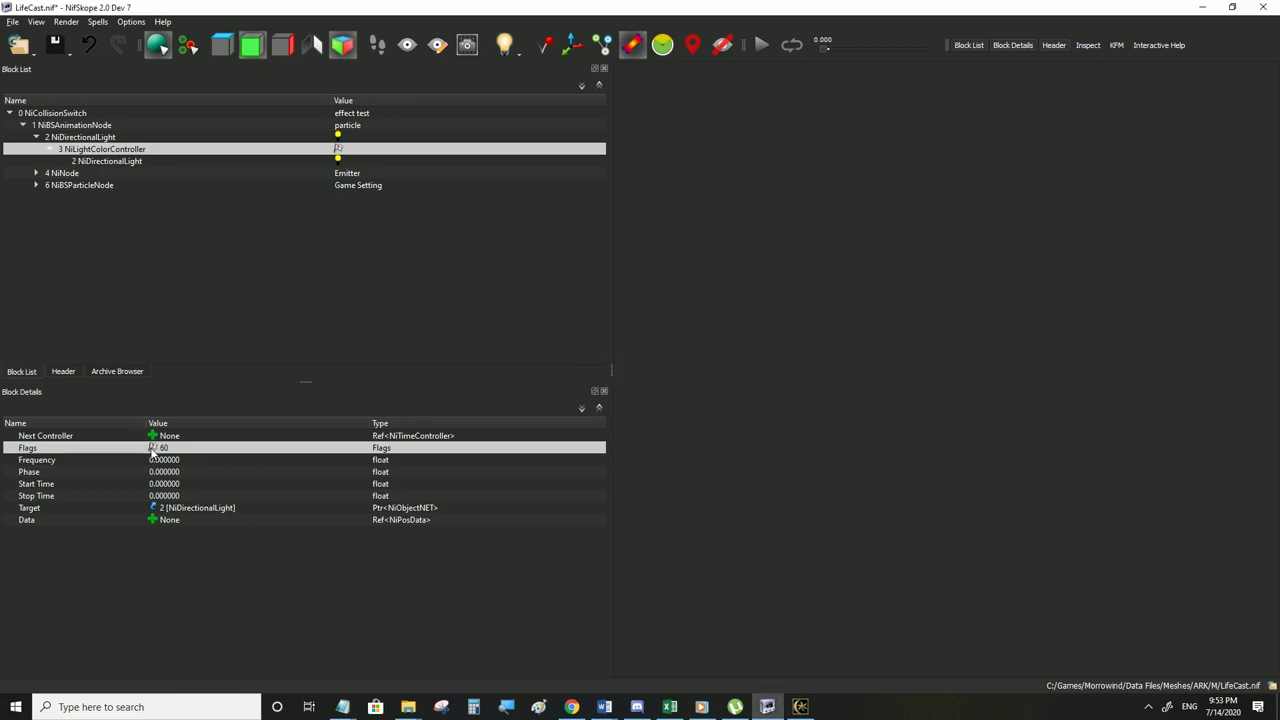
{"action": "double_click", "coordinate": [170, 447]}
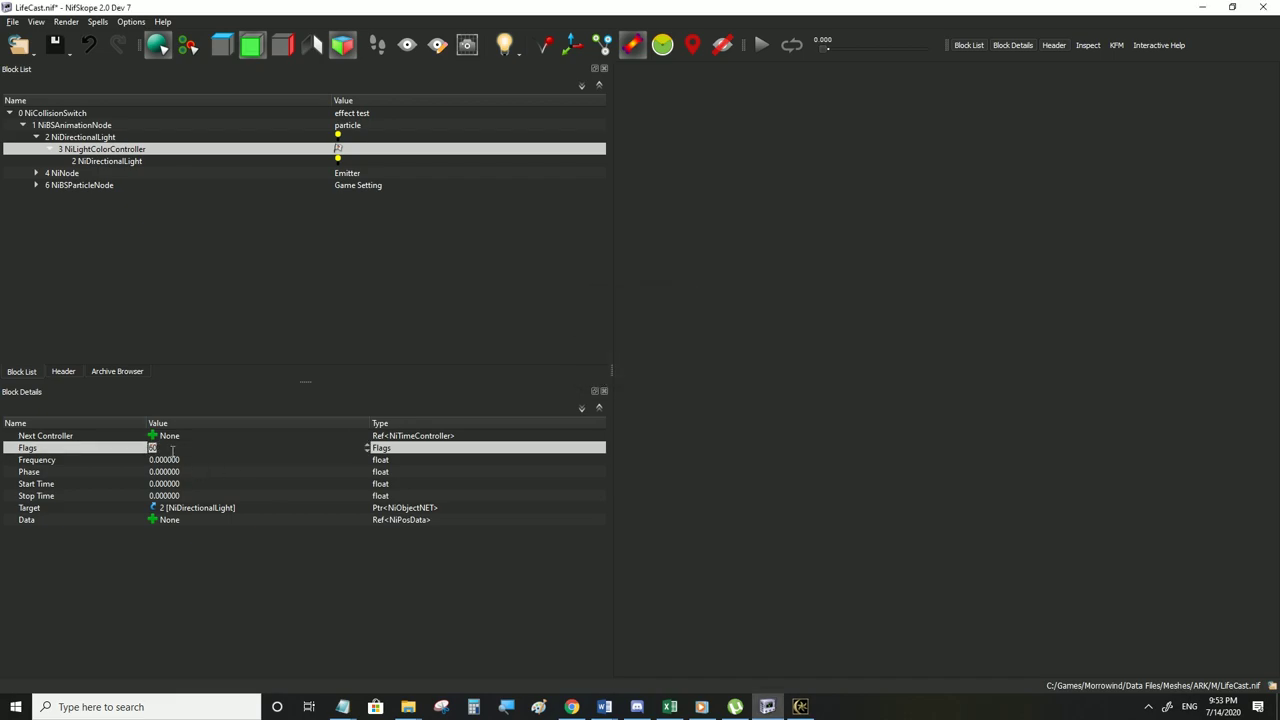
{"action": "type", "text": "56"}
{"action": "left_click", "coordinate": [158, 458]}
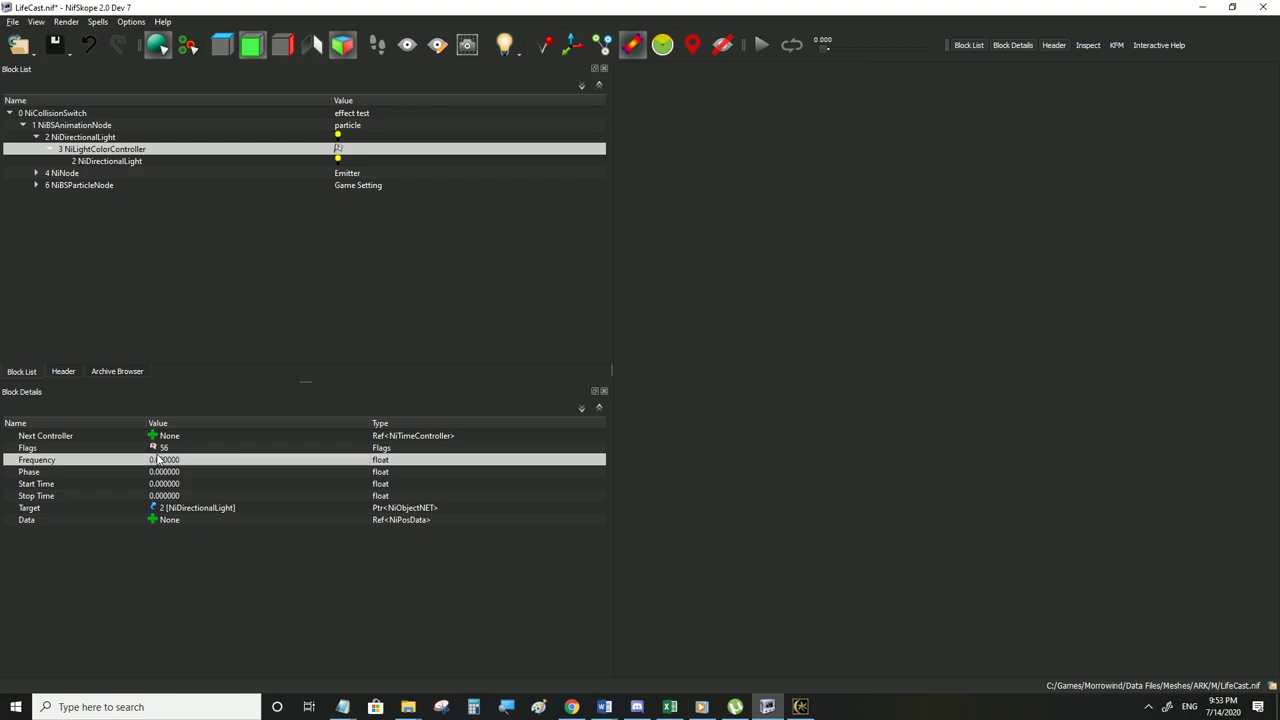
Set the controller's Frequency to 1 and Stop Time to 10, and attach new NiPosData
{"action": "double_click", "coordinate": [170, 465]}
{"action": "type", "text": "1"}
{"action": "left_click", "coordinate": [173, 495]}
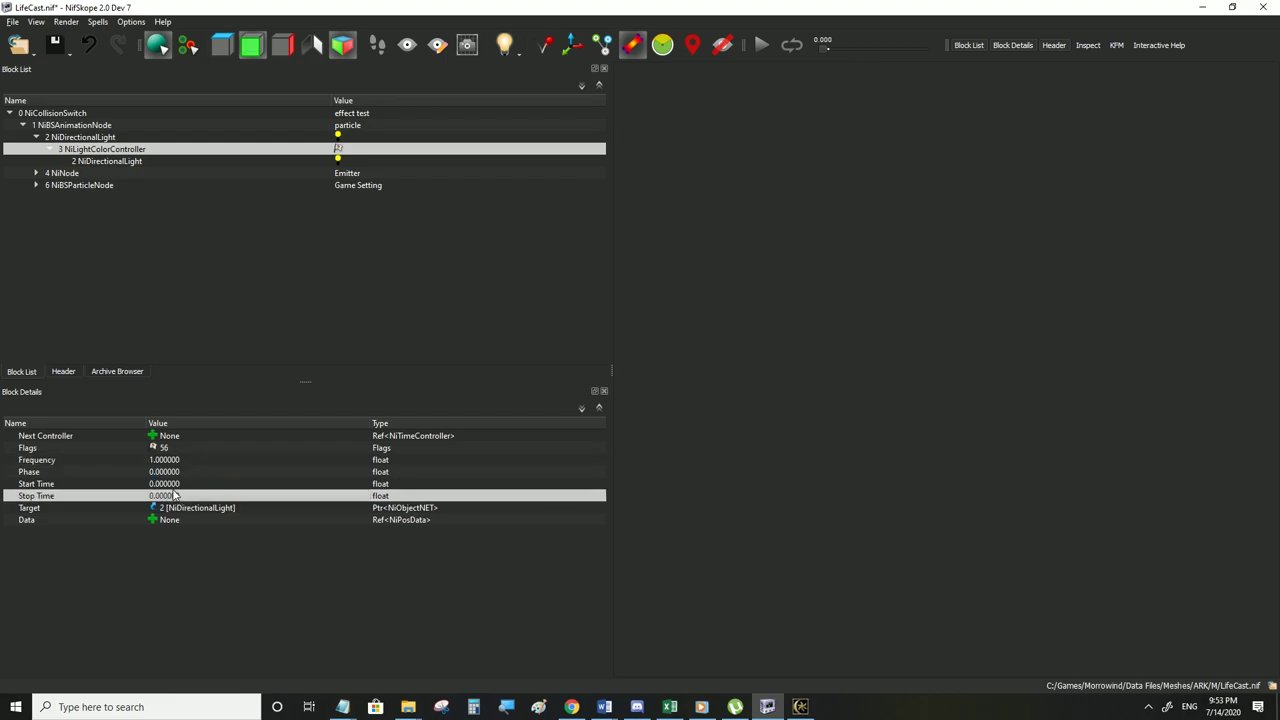
{"action": "double_click", "coordinate": [173, 495]}
{"action": "type", "text": "10"}
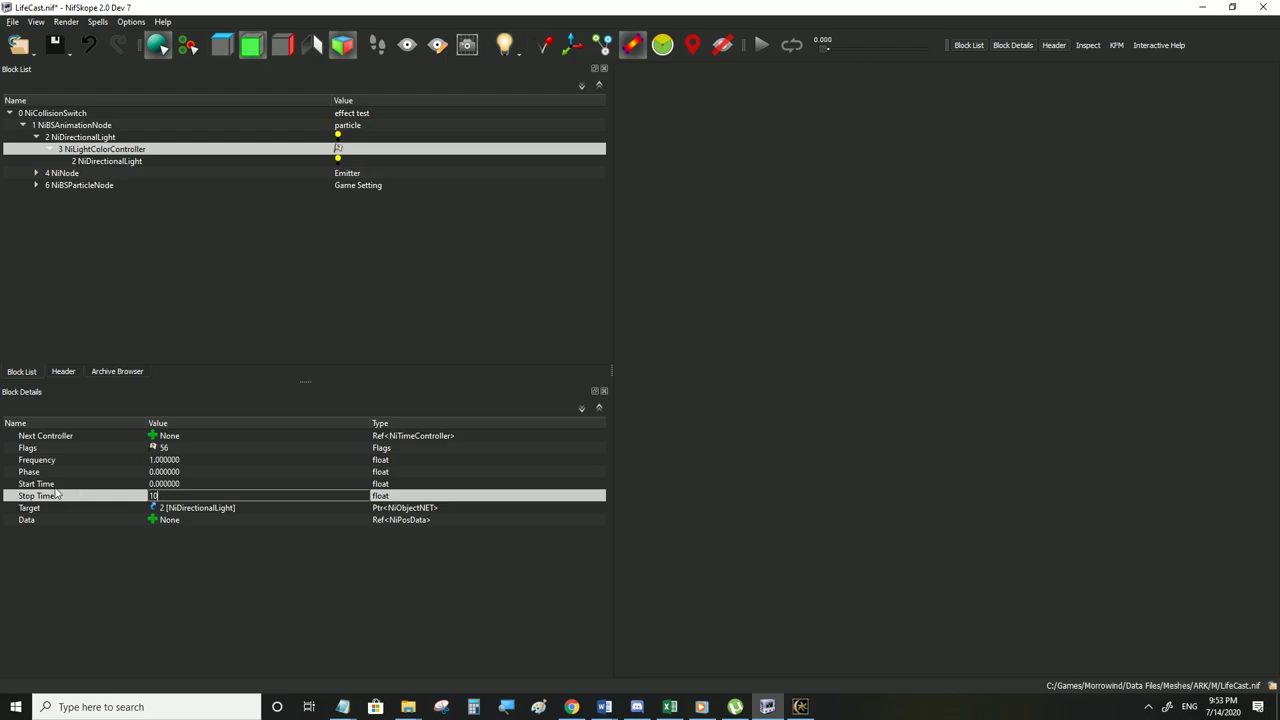
{"action": "key", "text": "Return"}
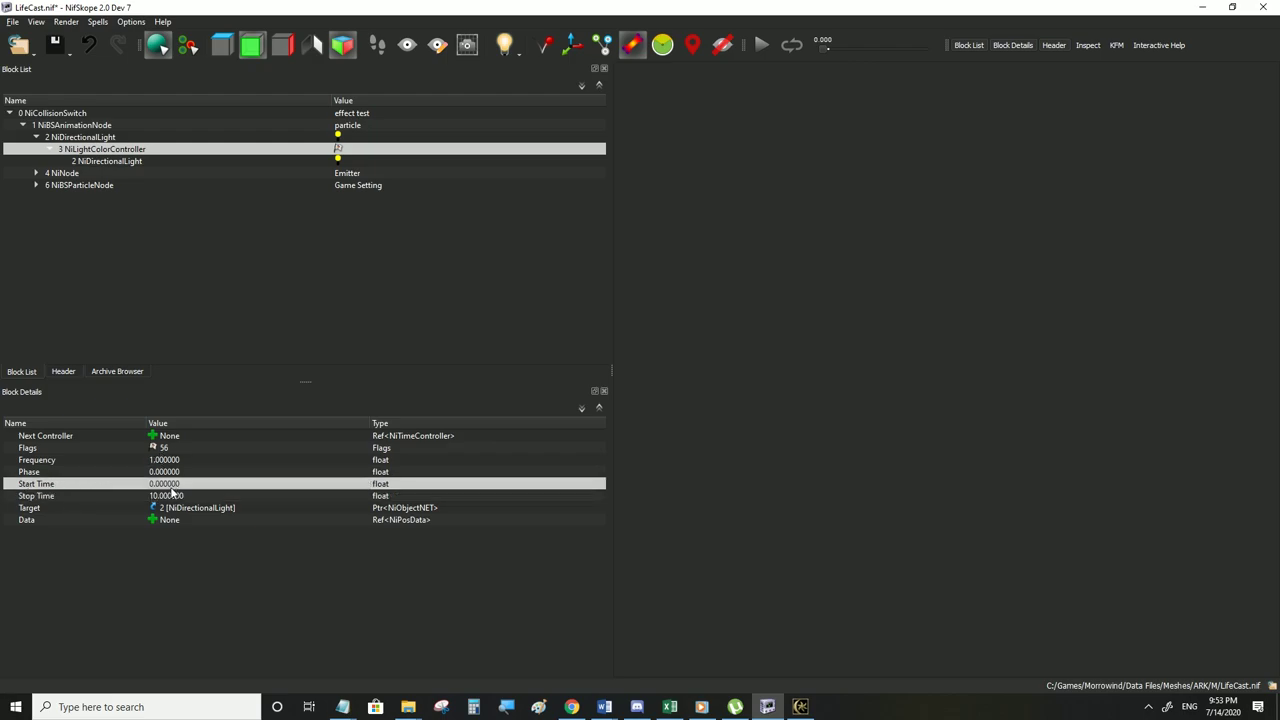
{"action": "left_click", "coordinate": [152, 519]}
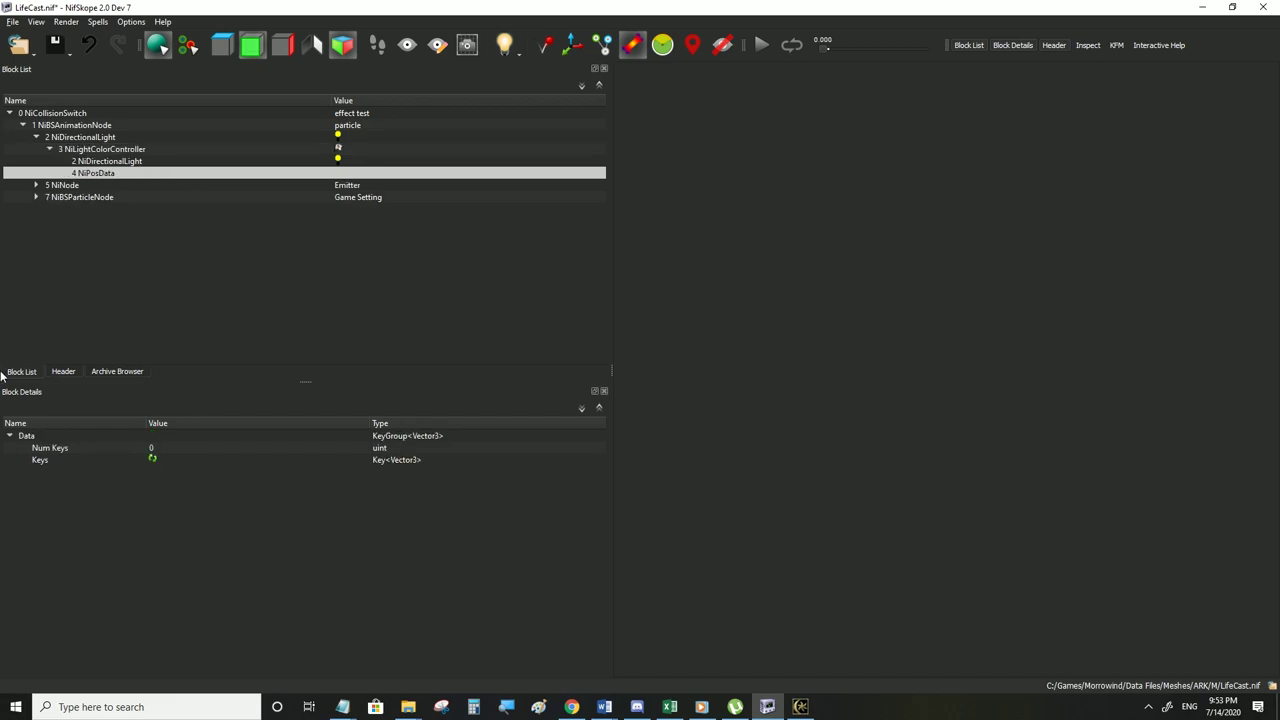
Set NiPosData to 5 keys with LINEAR_KEY interpolation
{"action": "double_click", "coordinate": [172, 448]}
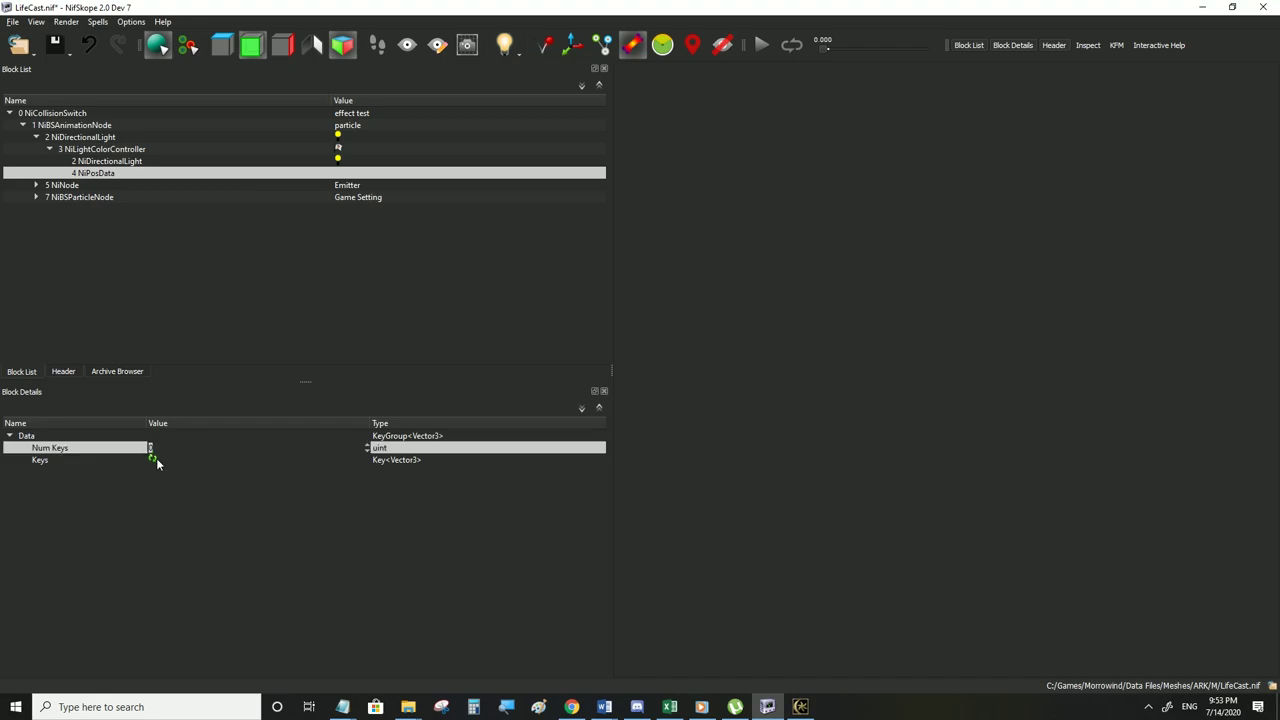
{"action": "left_click", "coordinate": [154, 460]}
{"action": "double_click", "coordinate": [173, 460]}
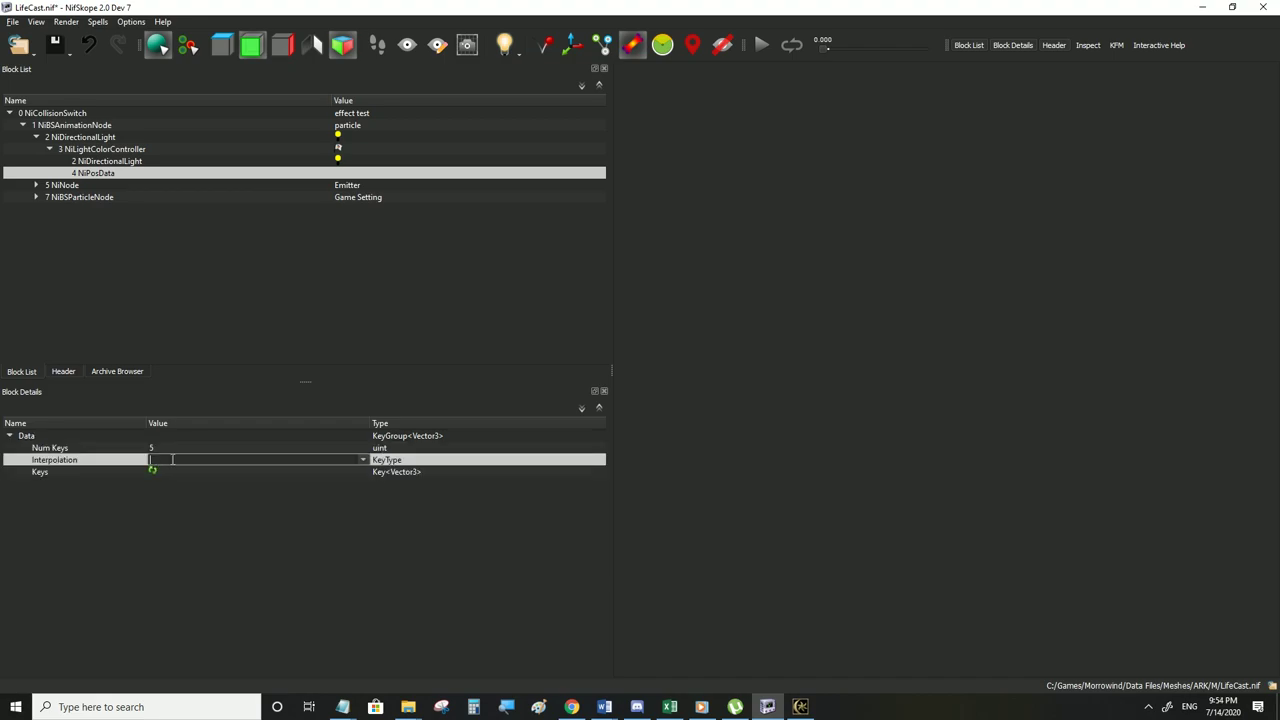
{"action": "left_click", "coordinate": [363, 461]}
{"action": "left_click", "coordinate": [262, 466]}
{"action": "left_click", "coordinate": [365, 463]}
{"action": "left_click", "coordinate": [205, 469]}
{"action": "left_click", "coordinate": [154, 471]}
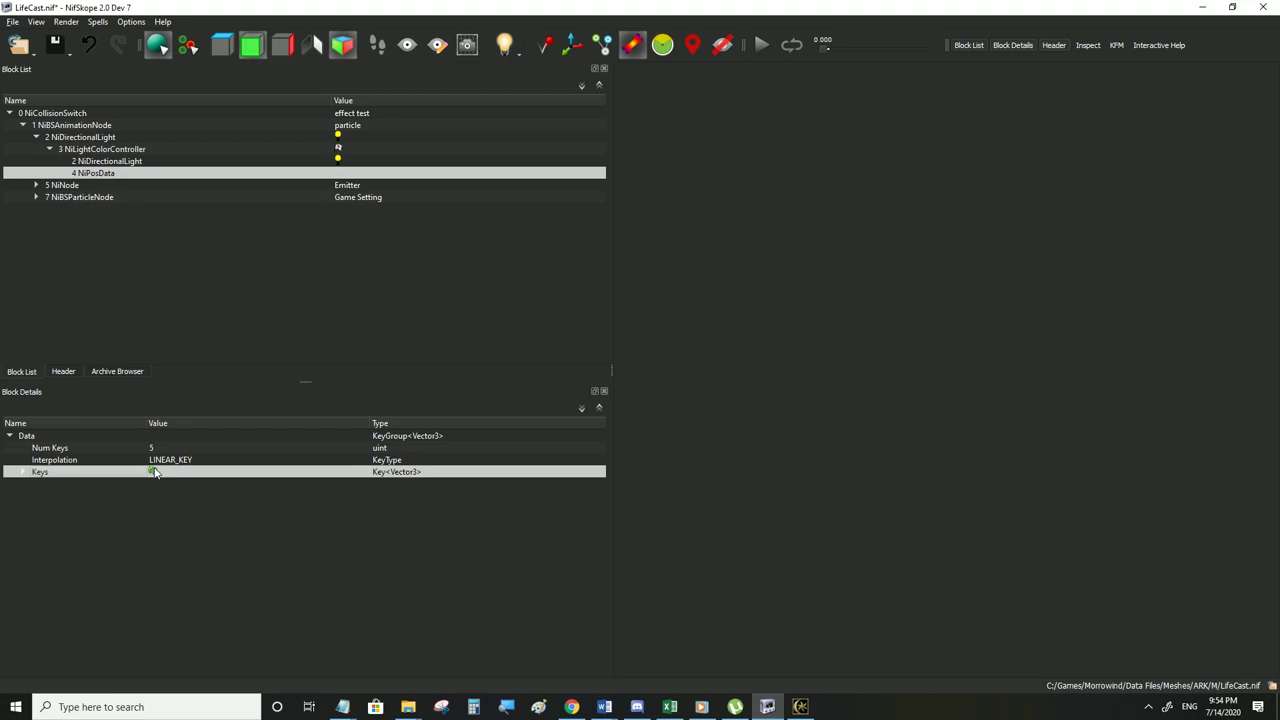
Expand the Keys list and all five keys to show their time and value
{"action": "left_click", "coordinate": [24, 473]}
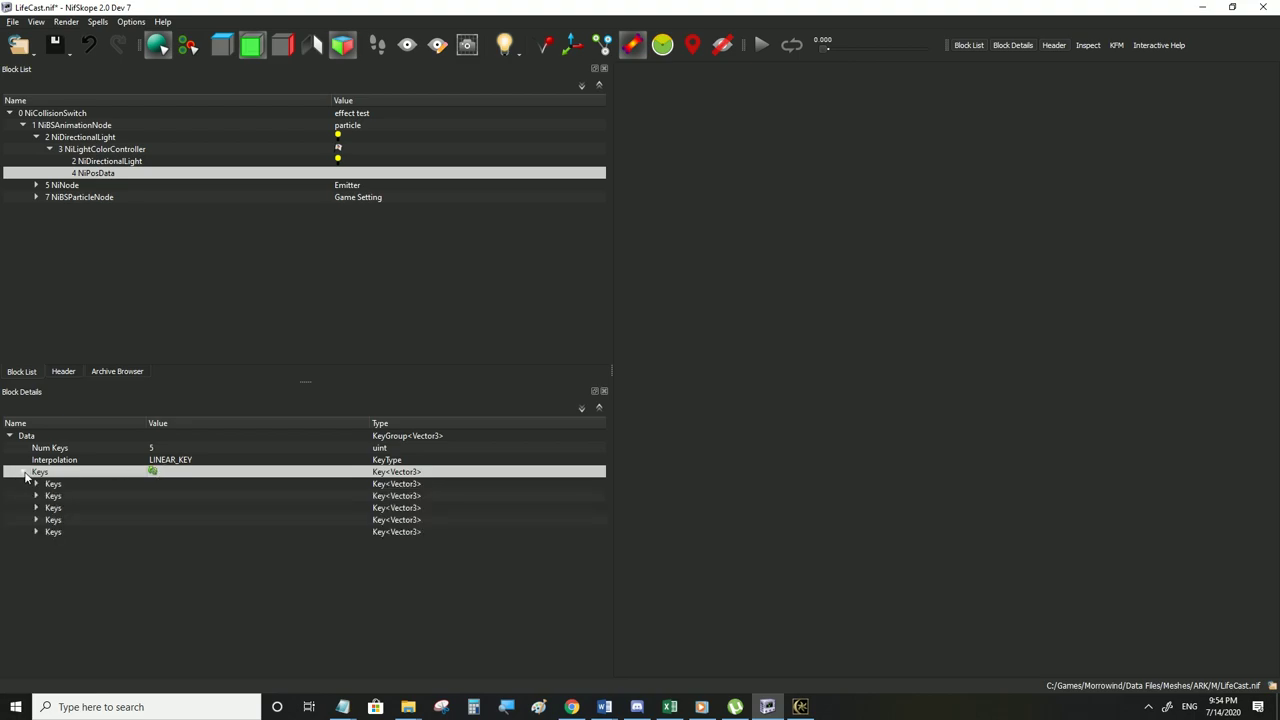
{"action": "left_click", "coordinate": [36, 532]}
{"action": "left_click", "coordinate": [36, 520]}
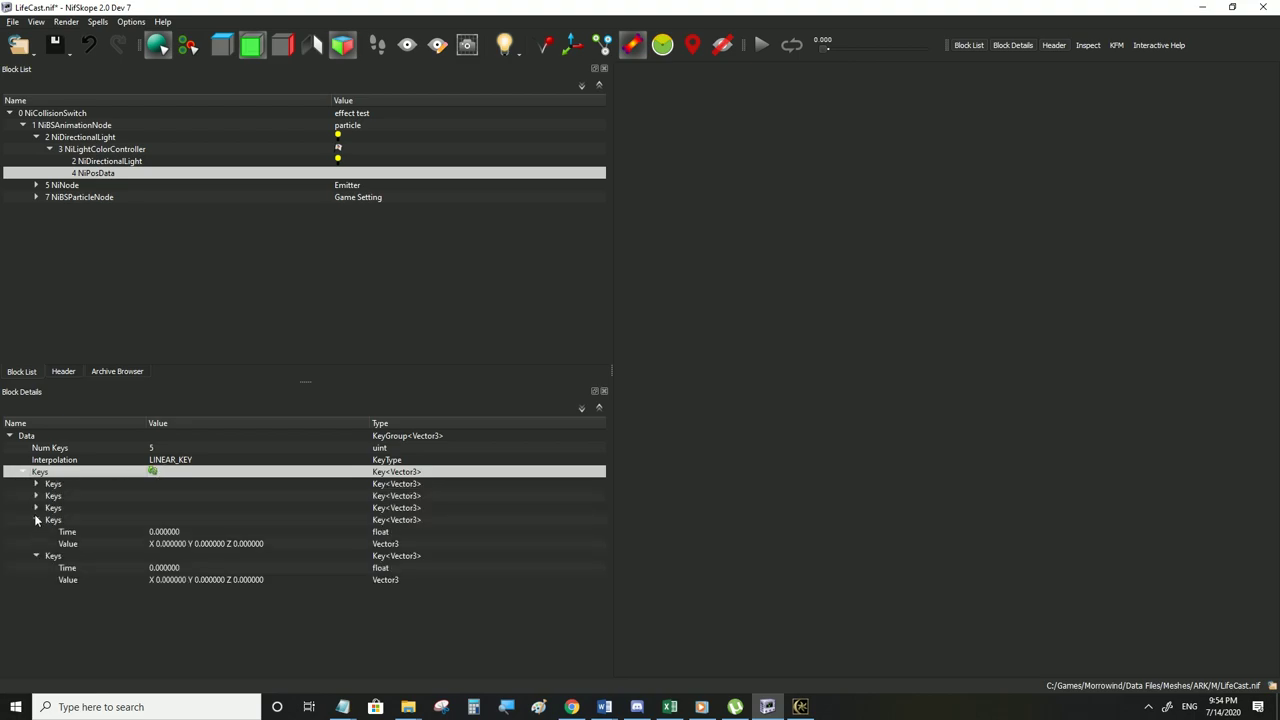
{"action": "left_click", "coordinate": [36, 508]}
{"action": "left_click", "coordinate": [36, 496]}
{"action": "left_click", "coordinate": [36, 484]}
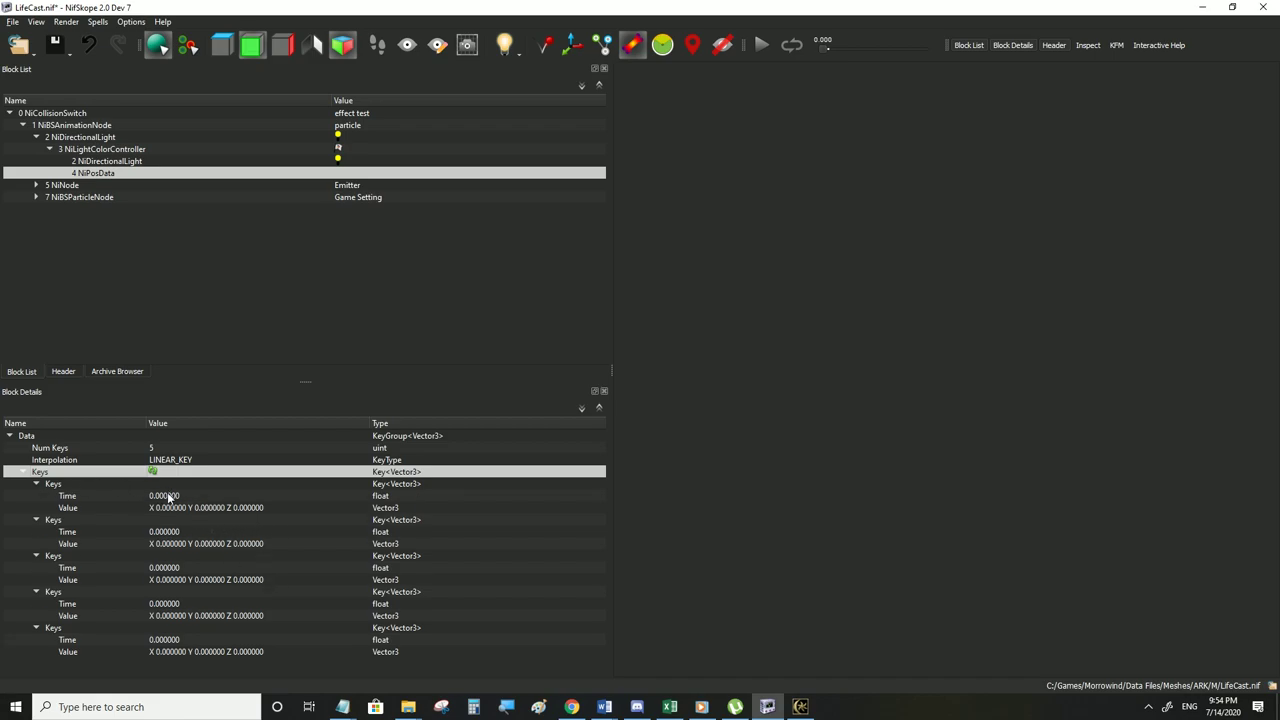
Set the last key's time to 10 and the first key's time to 1
{"action": "double_click", "coordinate": [158, 640]}
{"action": "type", "text": "10"}
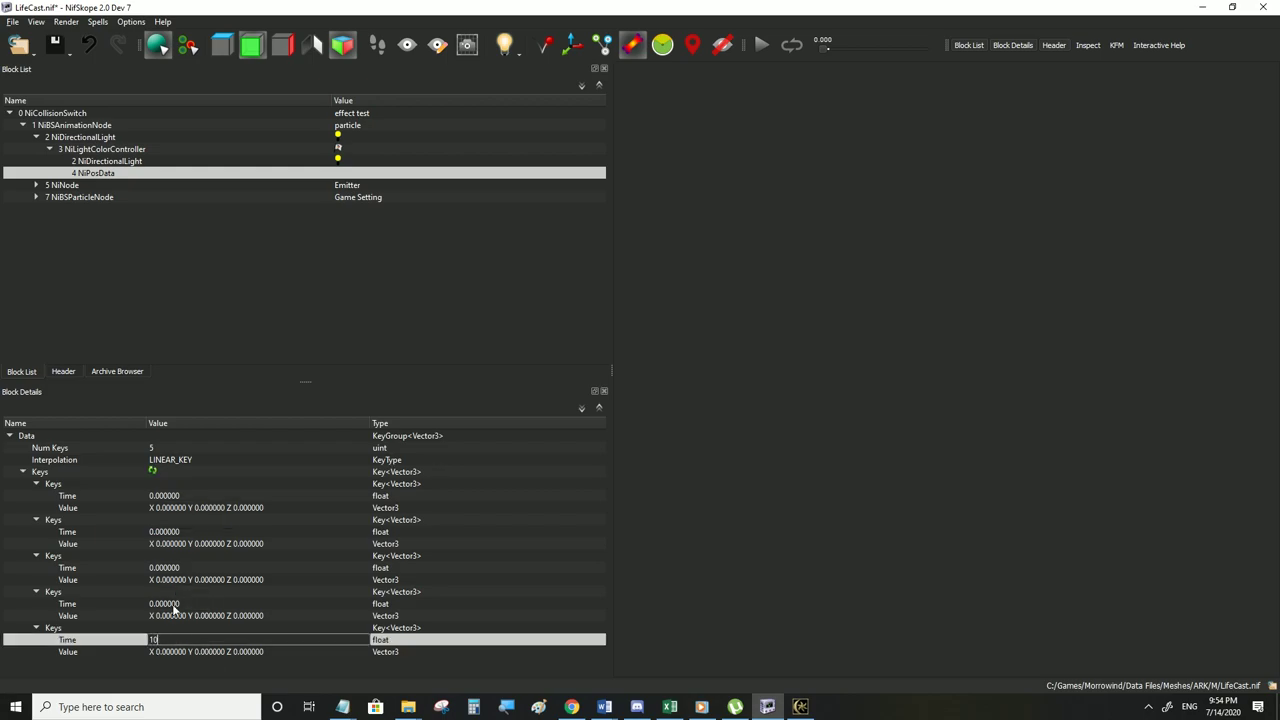
{"action": "double_click", "coordinate": [170, 496]}
{"action": "type", "text": "1"}
{"action": "left_click", "coordinate": [172, 520]}
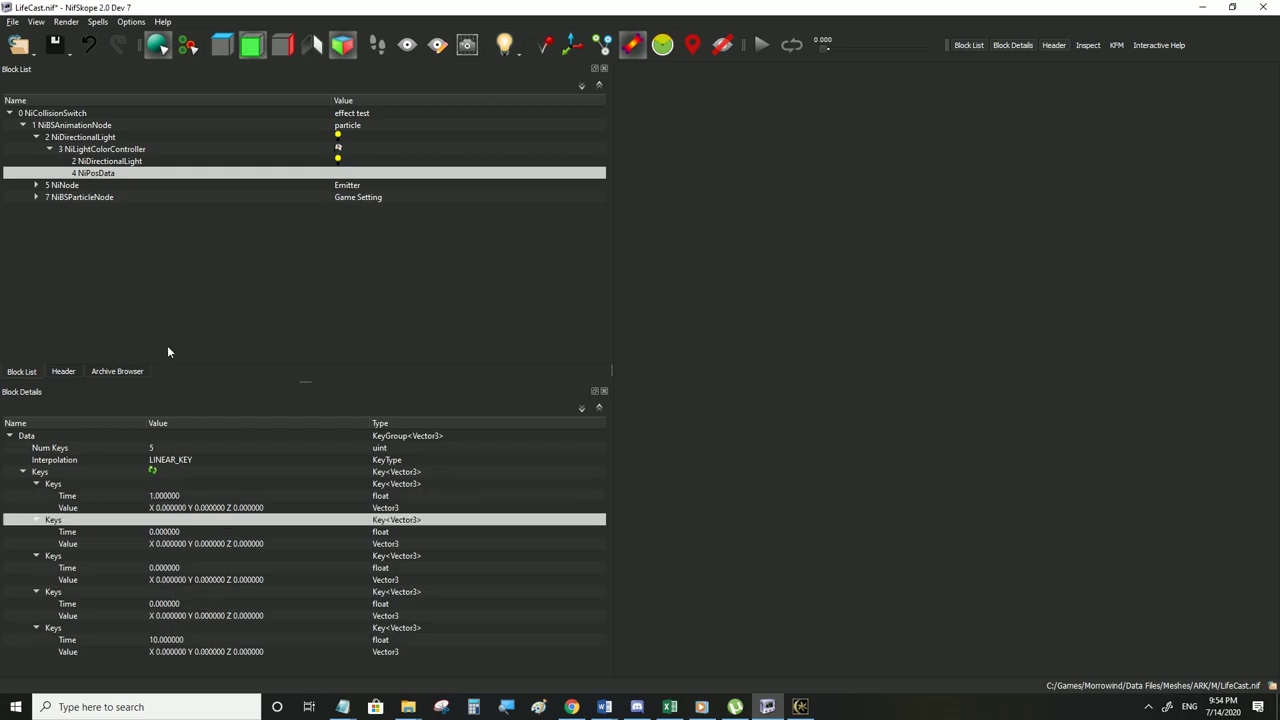
{"action": "left_click", "coordinate": [169, 509]}
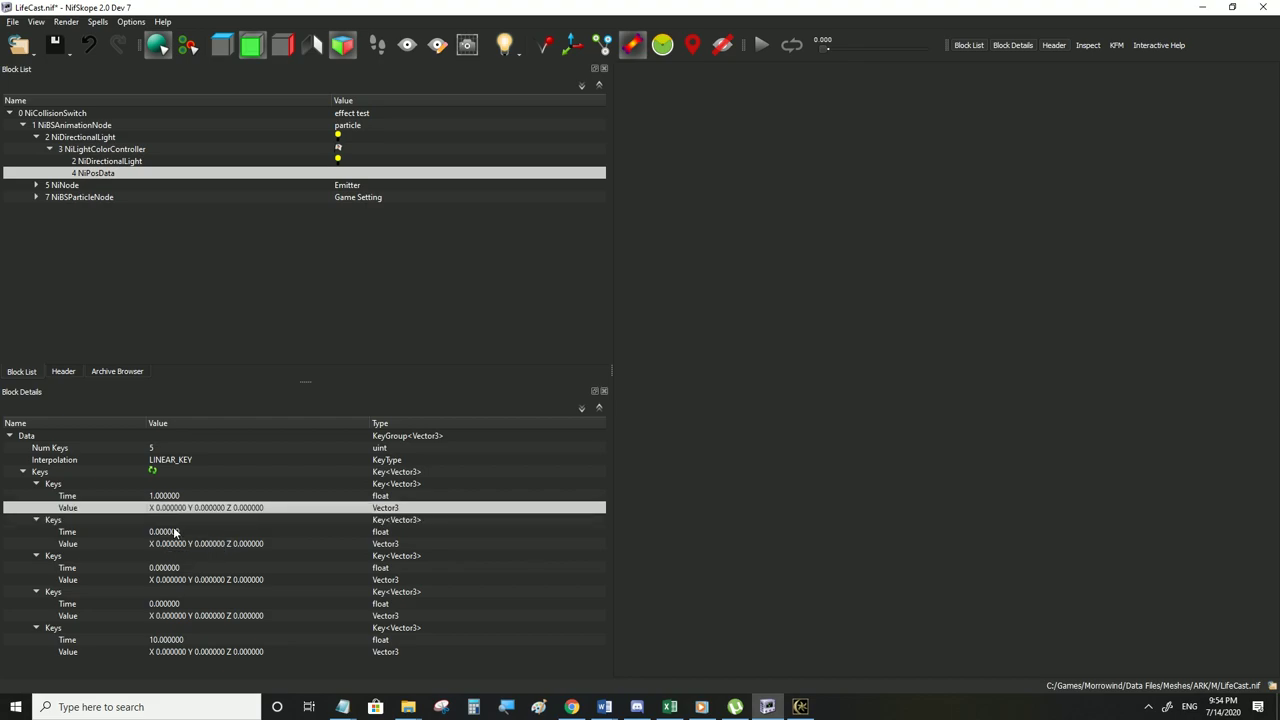
Set the second key's X, third key's Y and fourth key's Z to 1
{"action": "double_click", "coordinate": [176, 543]}
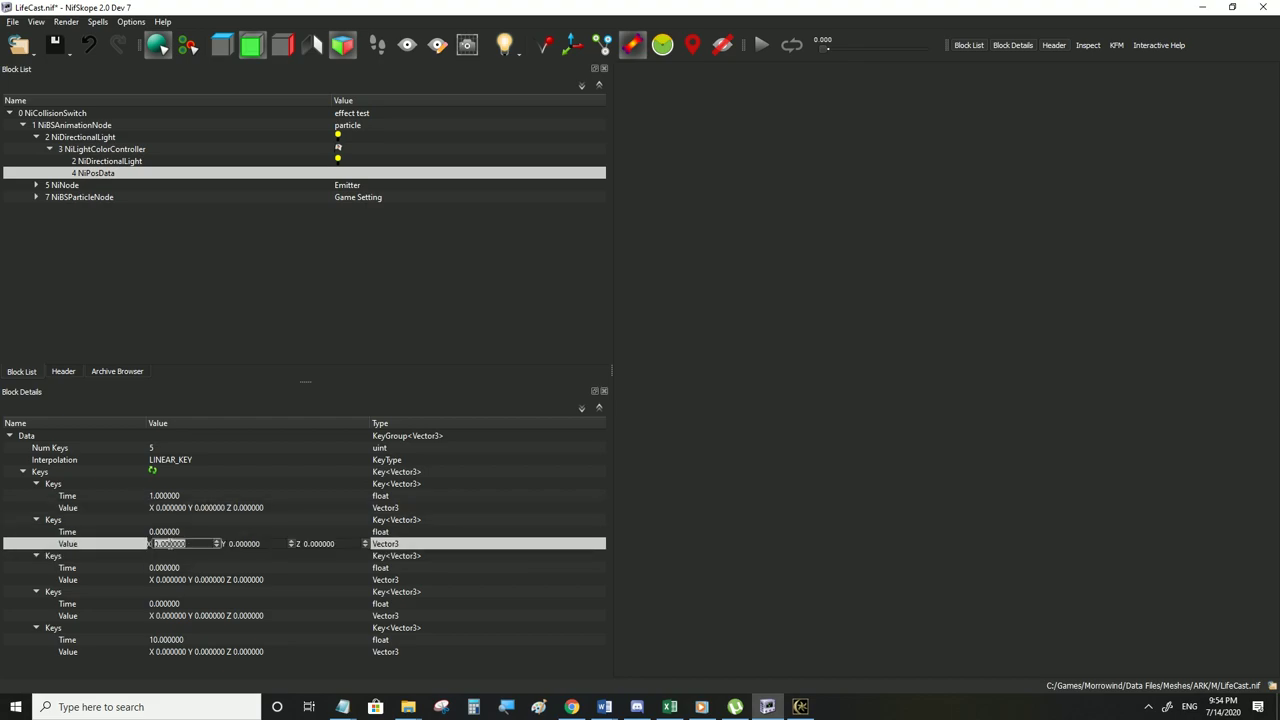
{"action": "double_click", "coordinate": [217, 580]}
{"action": "double_click", "coordinate": [239, 580]}
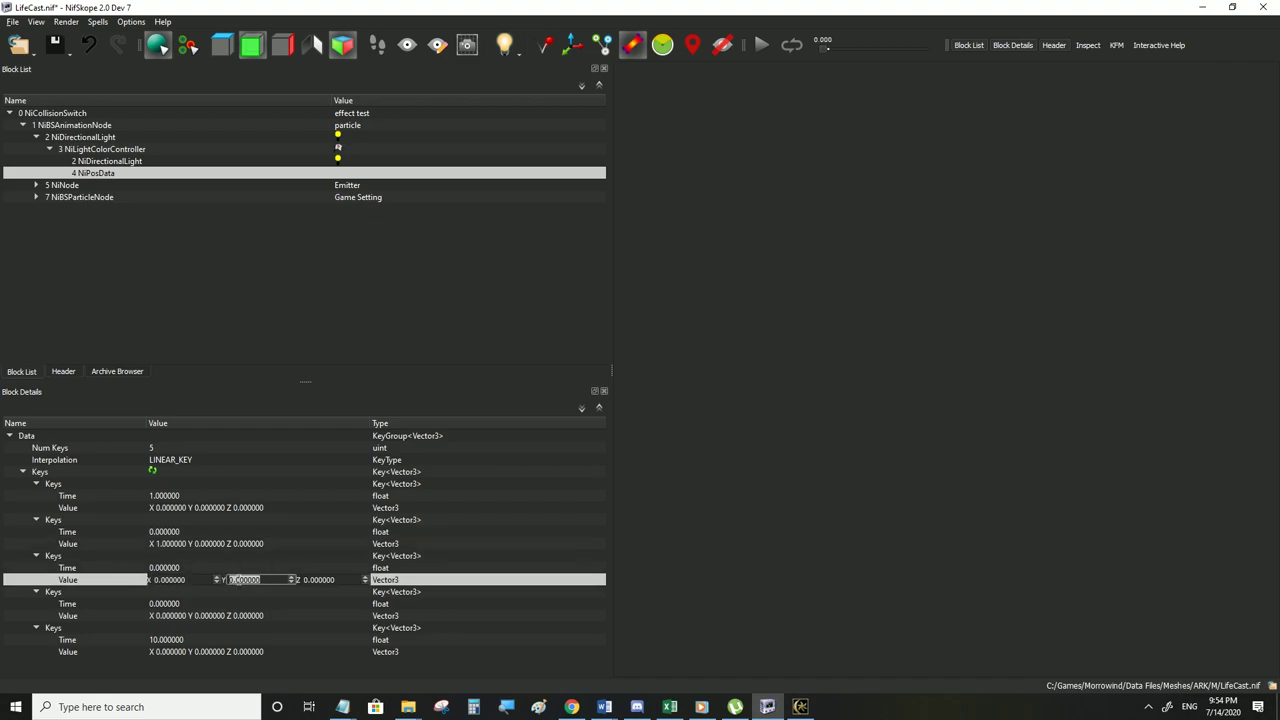
{"action": "type", "text": "1"}
{"action": "left_click", "coordinate": [228, 616]}
{"action": "double_click", "coordinate": [268, 616]}
{"action": "double_click", "coordinate": [315, 616]}
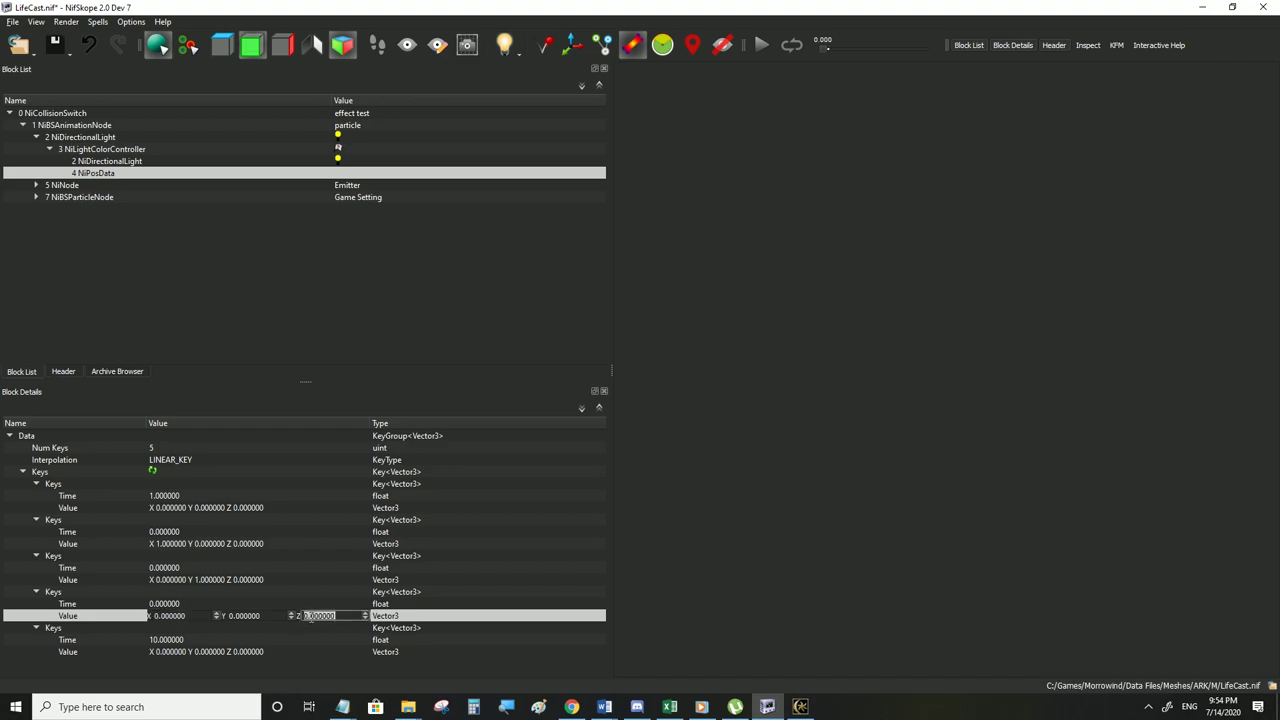
{"action": "type", "text": "1"}
{"action": "left_click", "coordinate": [215, 640]}
Set the second, third and fourth key times to 2.5, 5 and 7.5
{"action": "double_click", "coordinate": [170, 531]}
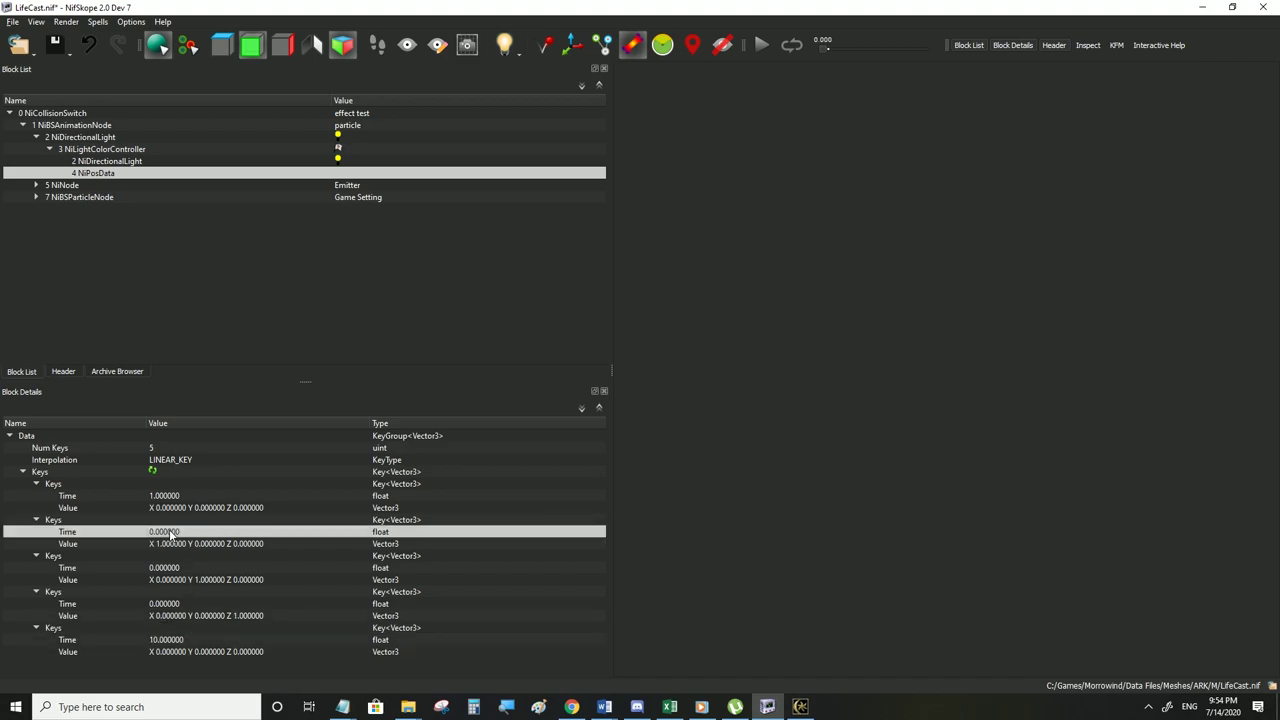
{"action": "type", "text": "2"}
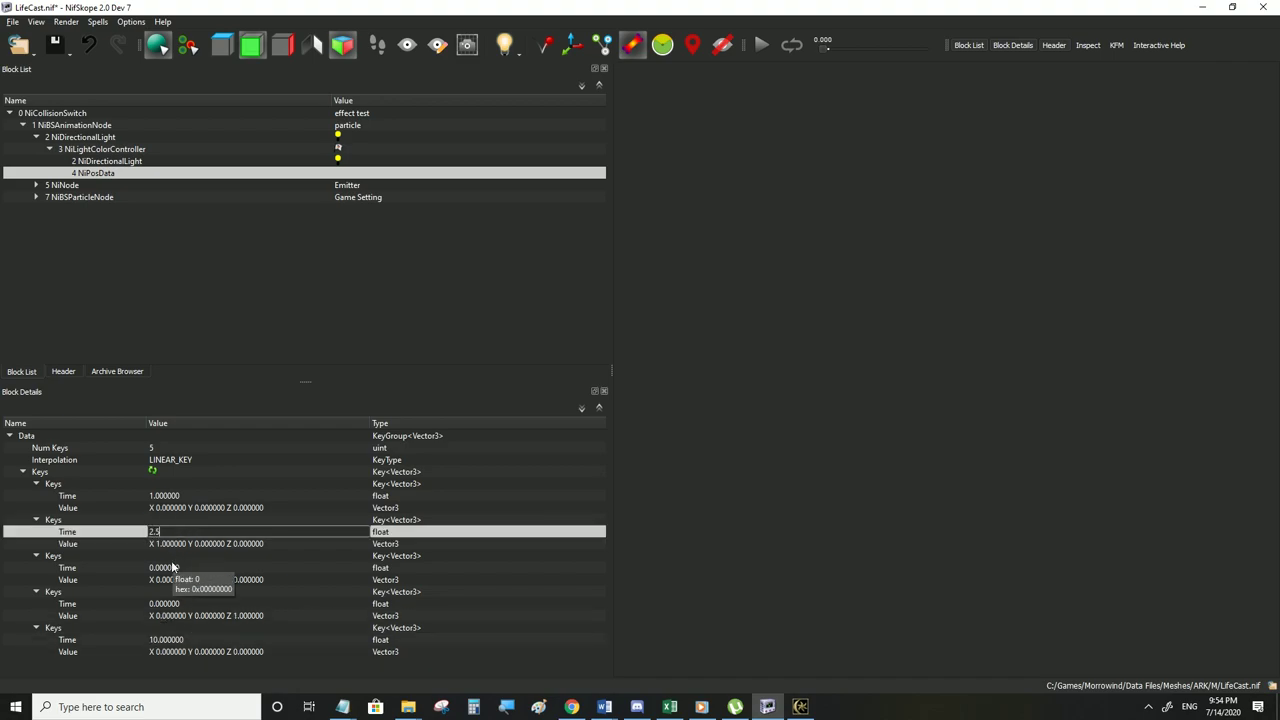
{"action": "type", "text": ".5"}
{"action": "double_click", "coordinate": [172, 567]}
{"action": "type", "text": "5"}
{"action": "left_click", "coordinate": [172, 592]}
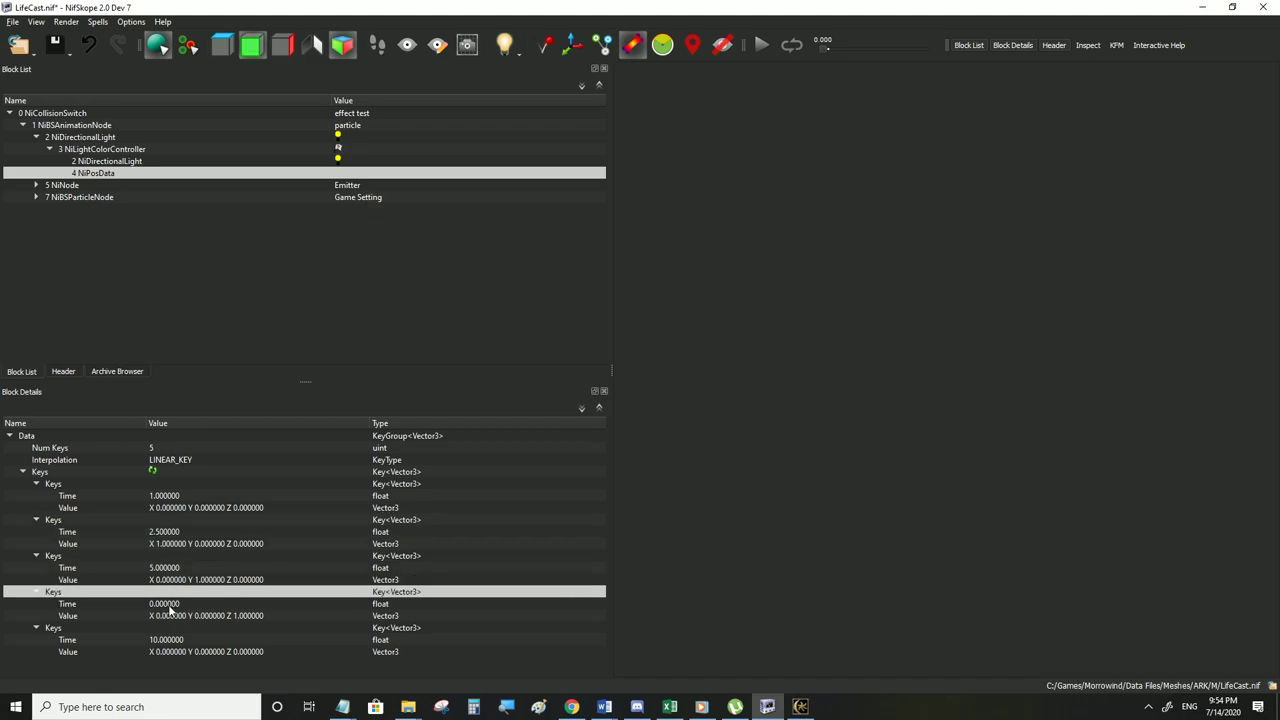
{"action": "double_click", "coordinate": [172, 604]}
{"action": "type", "text": "7.5"}
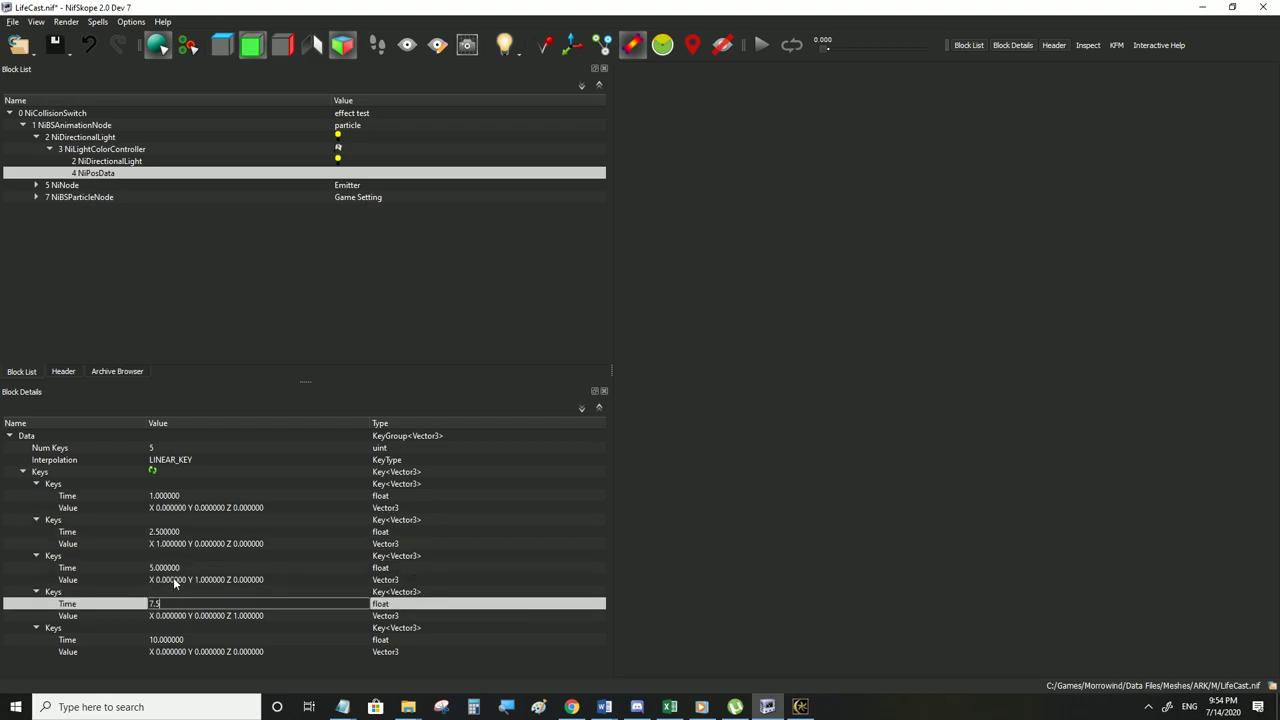
{"action": "key", "text": "Return"}
{"action": "left_click", "coordinate": [100, 150]}
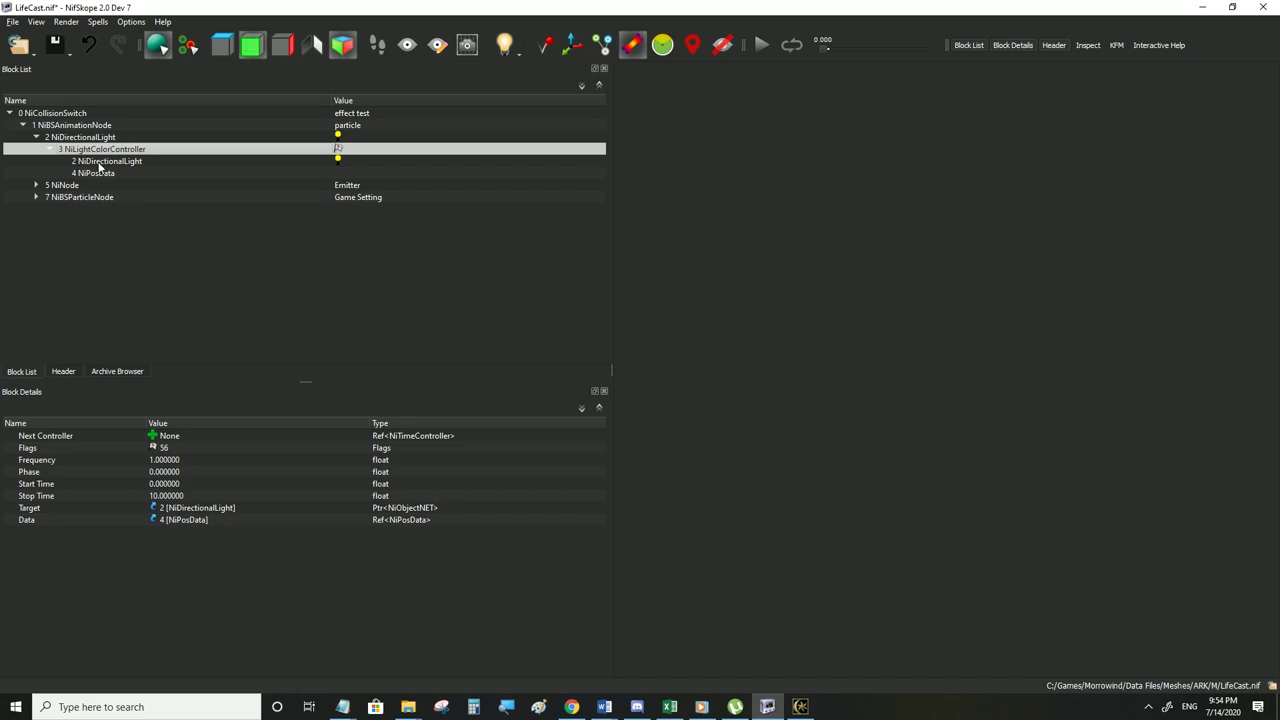
{"action": "left_click", "coordinate": [102, 174]}
{"action": "left_click", "coordinate": [13, 21]}
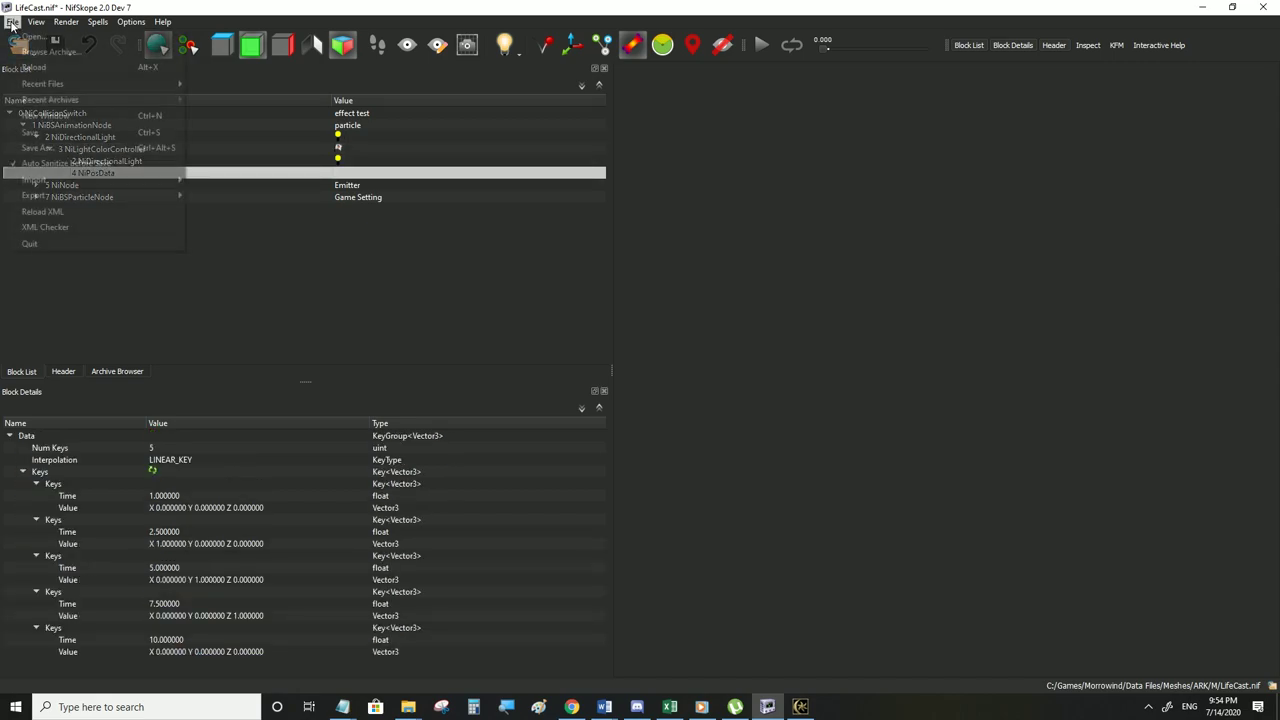
{"action": "left_click", "coordinate": [237, 236]}
{"action": "left_click", "coordinate": [801, 706]}
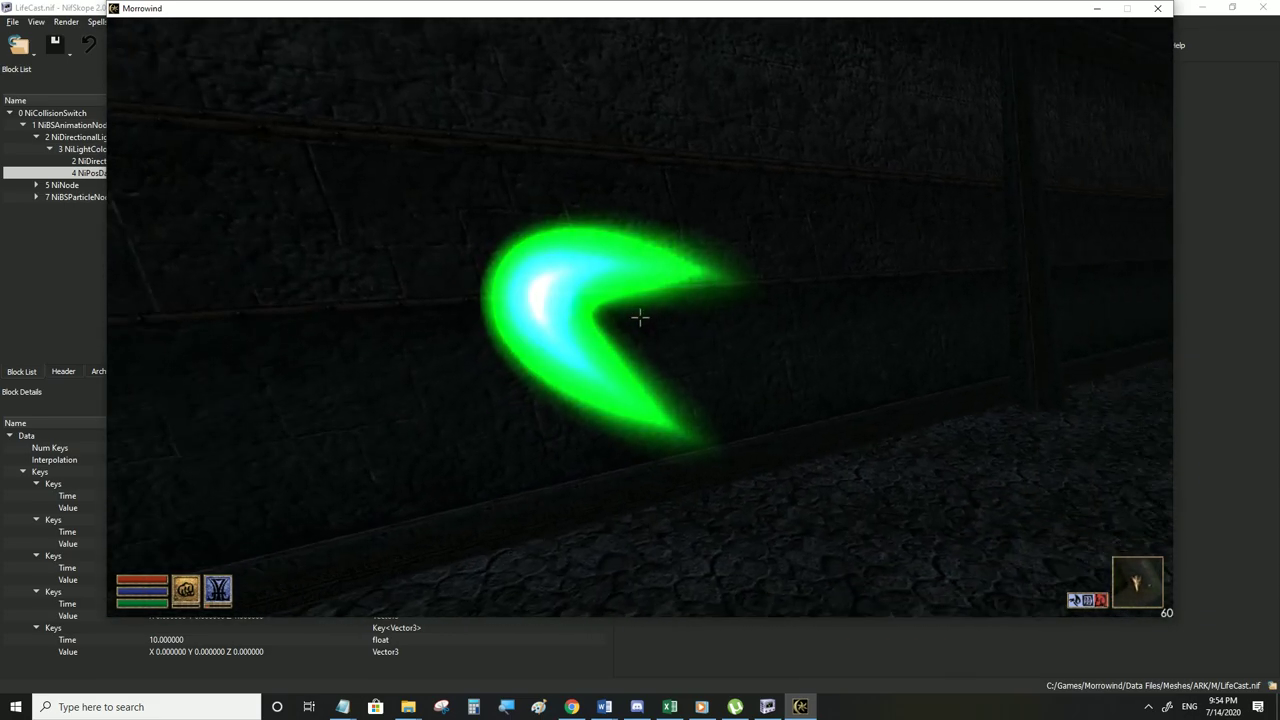
{"action": "key", "text": "alt+Tab"}
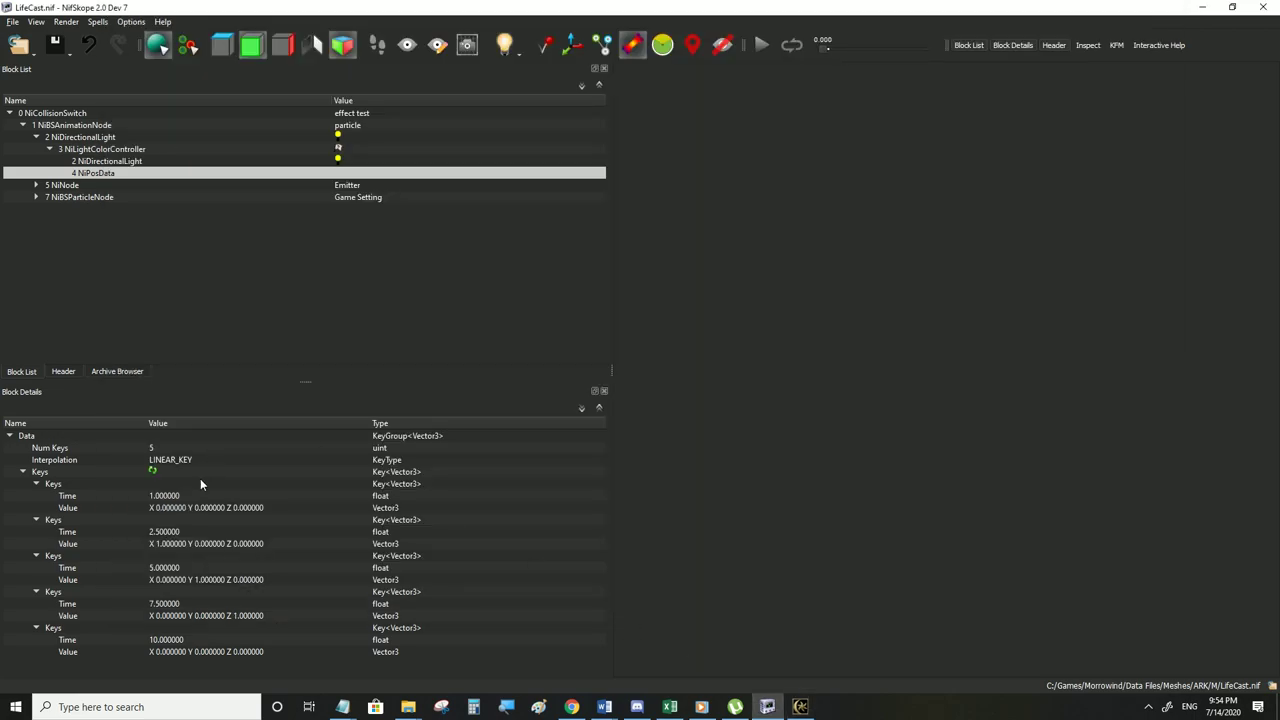
{"action": "left_click", "coordinate": [90, 151]}
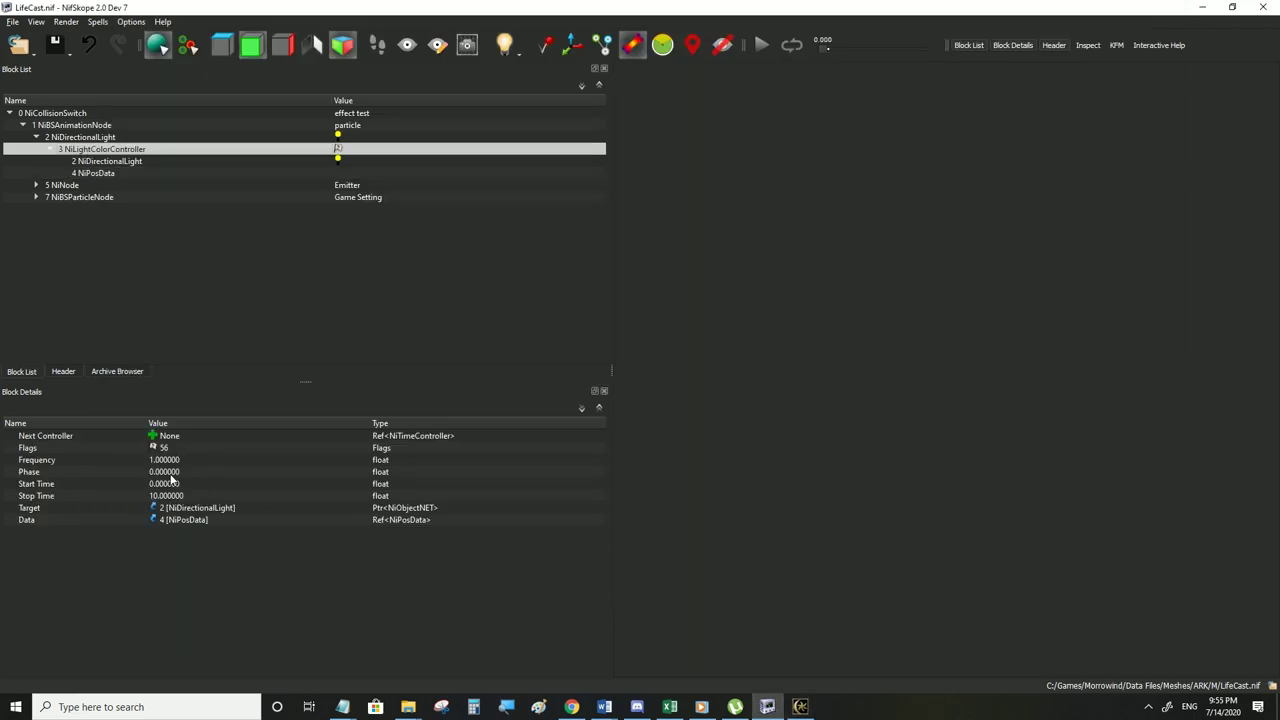
{"action": "left_click", "coordinate": [72, 138]}
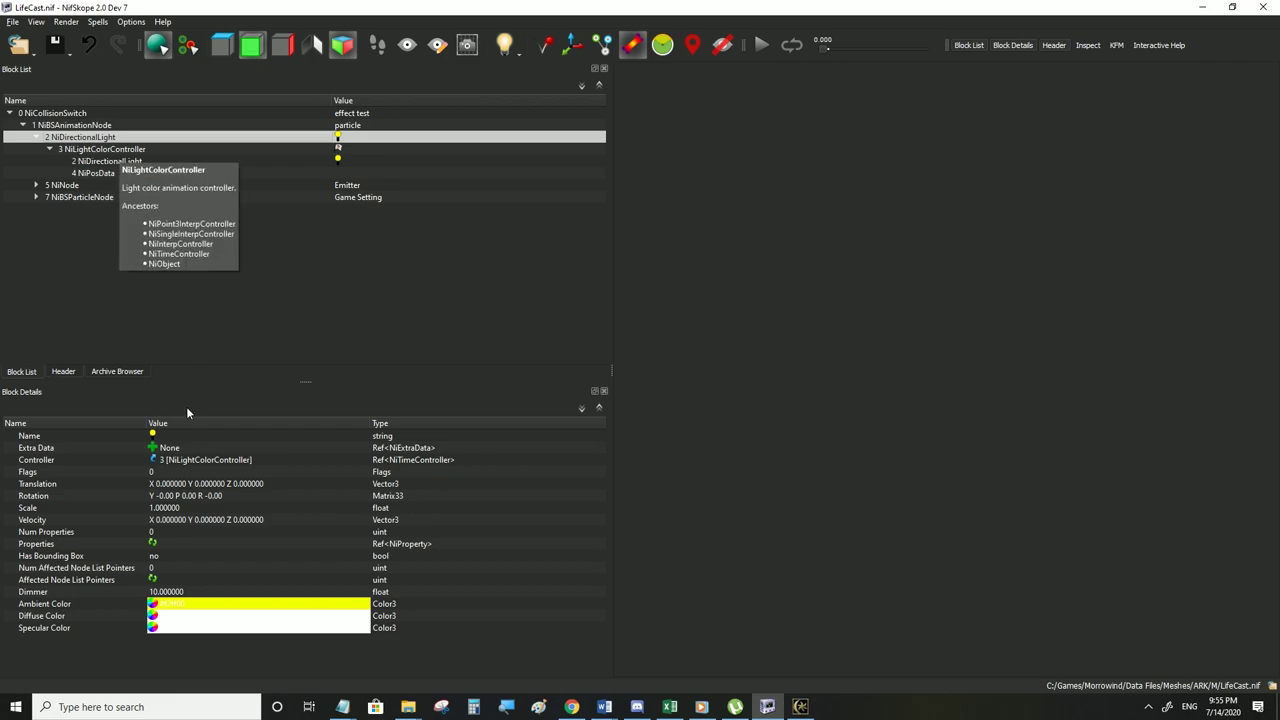
{"action": "left_click", "coordinate": [183, 607]}
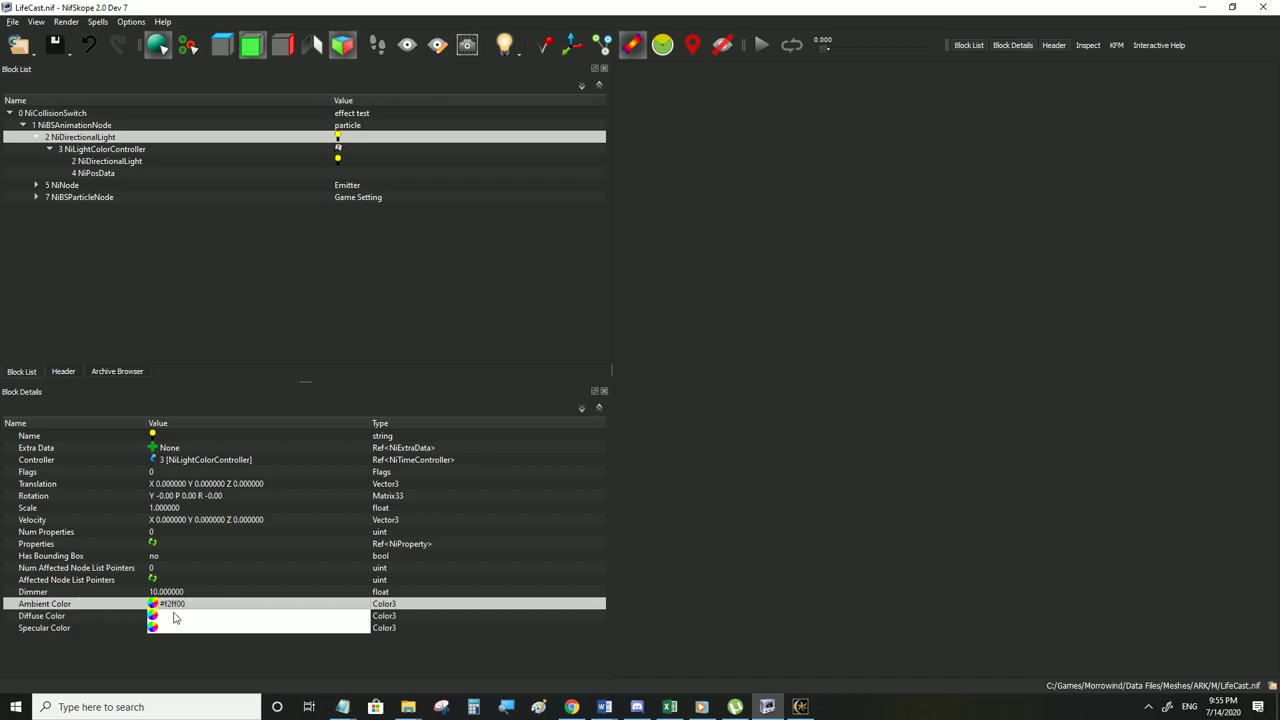
{"action": "left_click", "coordinate": [175, 616]}
{"action": "left_click", "coordinate": [164, 605]}
{"action": "left_click", "coordinate": [104, 173]}
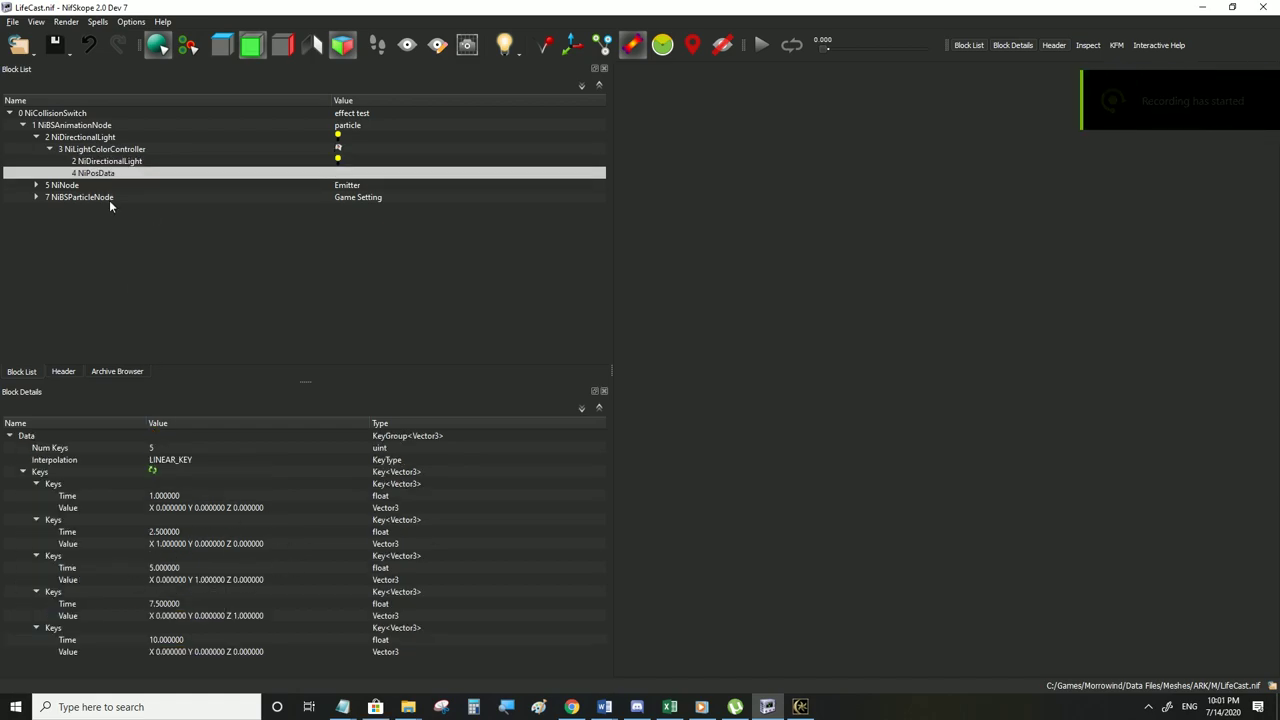
{"action": "left_click", "coordinate": [84, 150]}
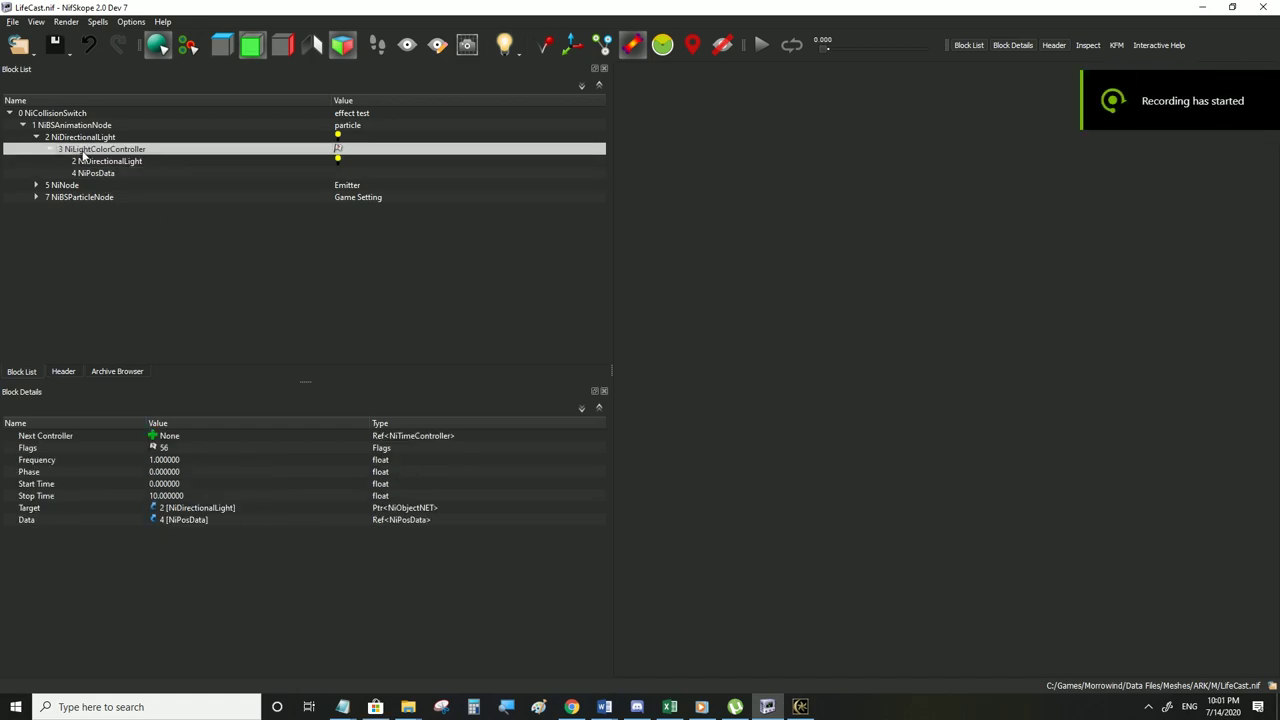
Try Reverse looping in the controller flags, then confirm Cycle instead
{"action": "double_click", "coordinate": [166, 450]}
{"action": "left_click", "coordinate": [606, 355]}
{"action": "left_click", "coordinate": [616, 369]}
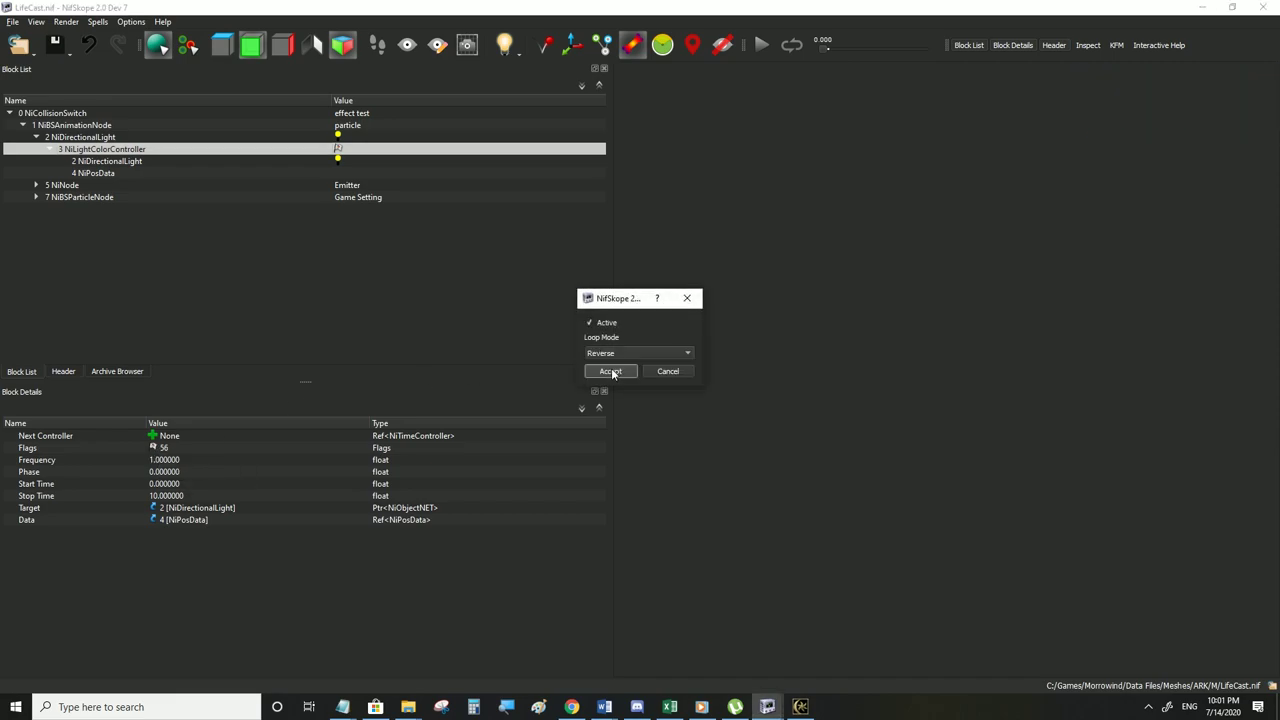
{"action": "left_click", "coordinate": [607, 355]}
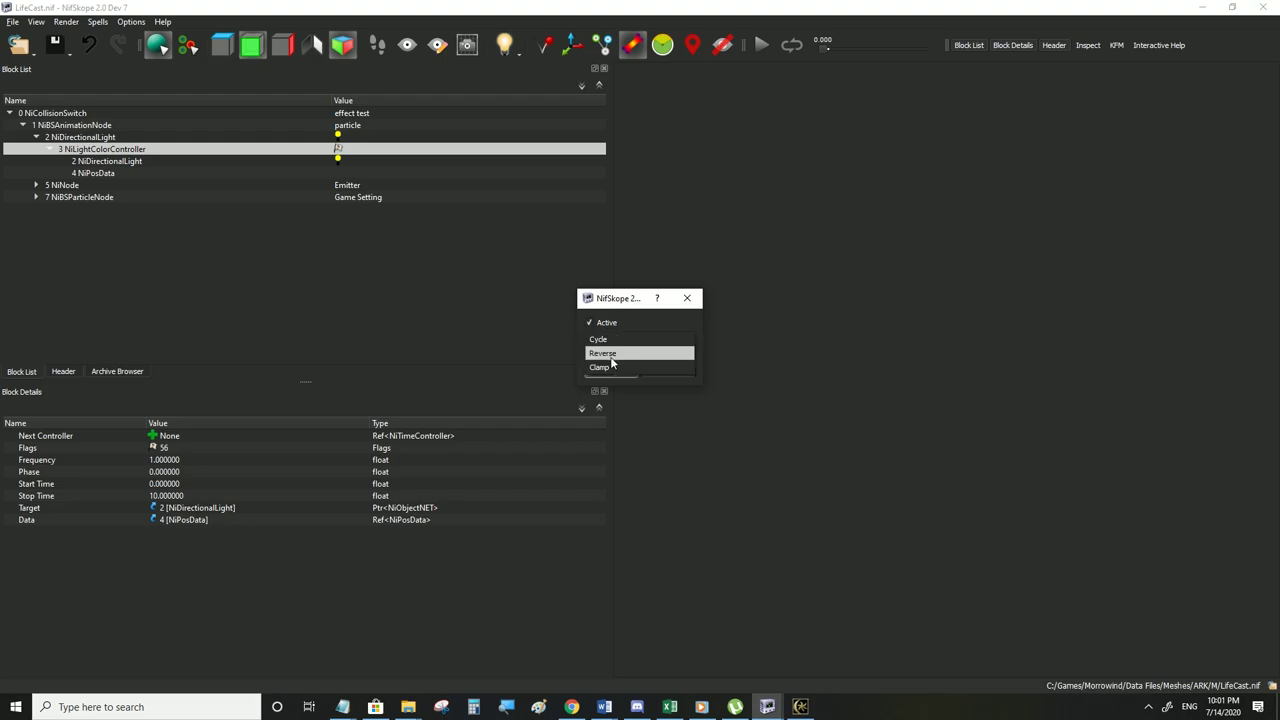
{"action": "left_click", "coordinate": [606, 338]}
{"action": "left_click", "coordinate": [610, 371]}
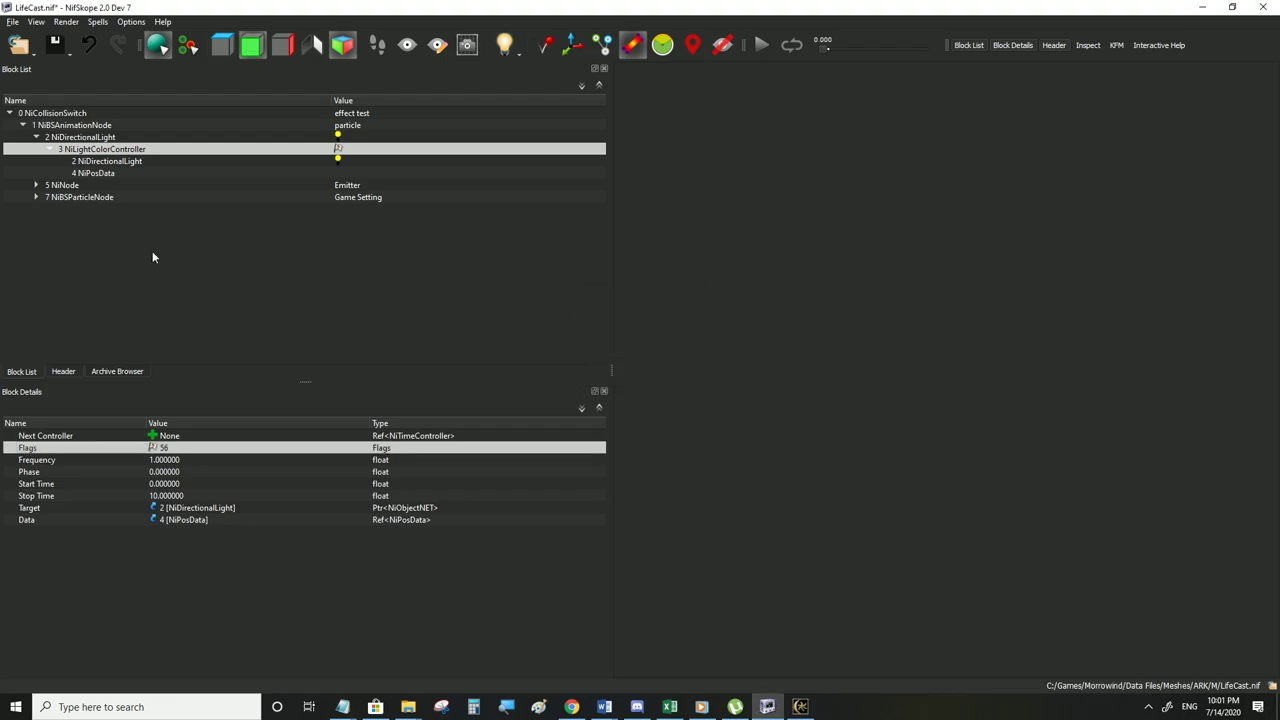
Change the first NiPosData key's time from 1 to 0
{"action": "left_click", "coordinate": [106, 174]}
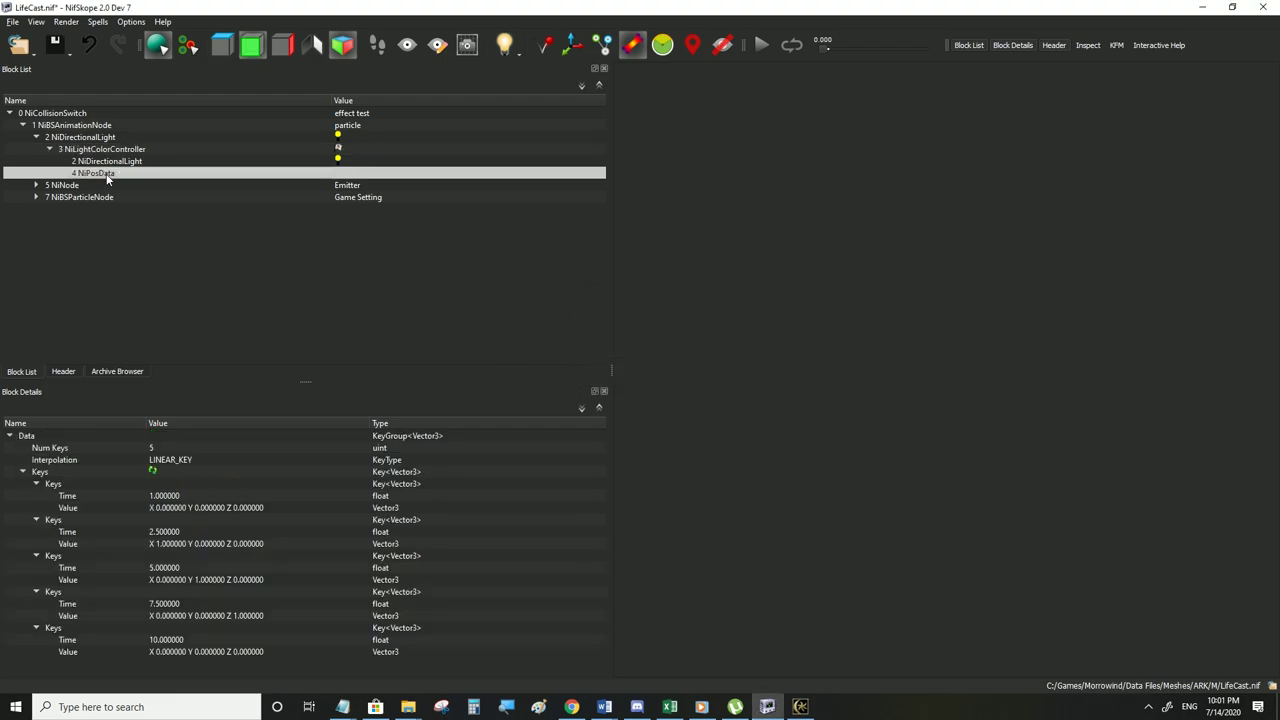
{"action": "left_click", "coordinate": [164, 497]}
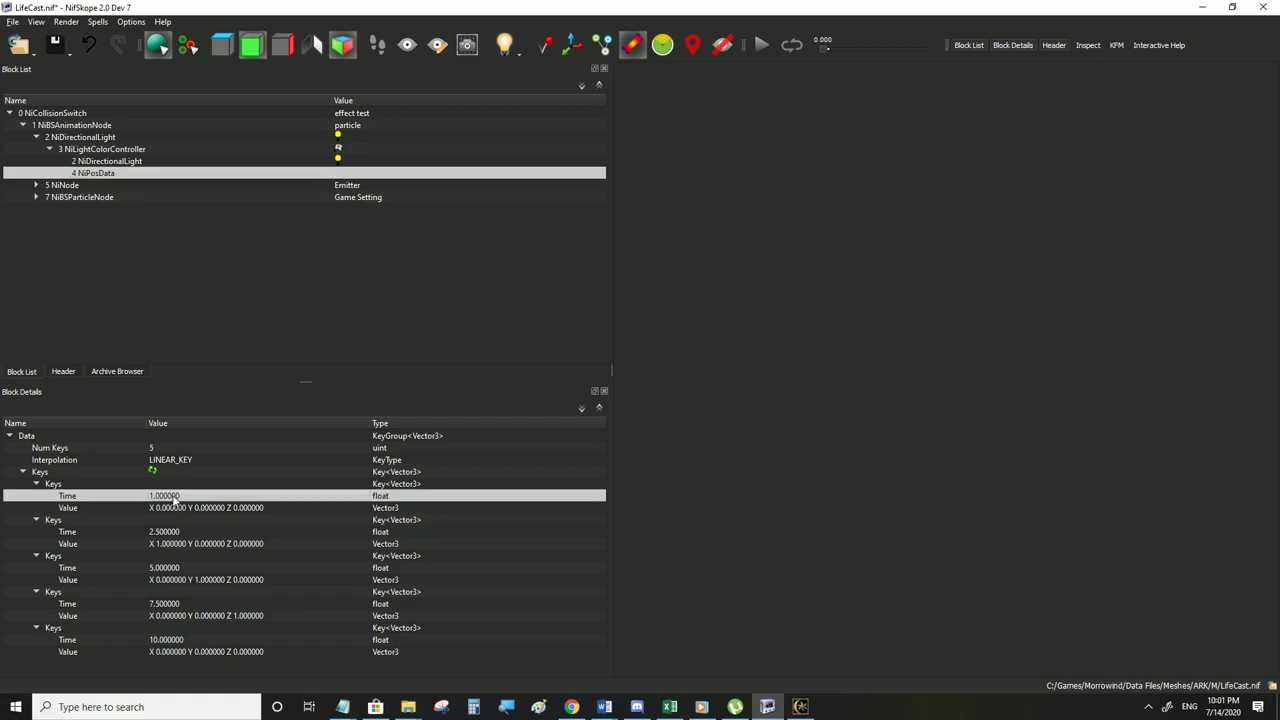
{"action": "double_click", "coordinate": [165, 496]}
{"action": "type", "text": "0"}
{"action": "left_click", "coordinate": [168, 506]}
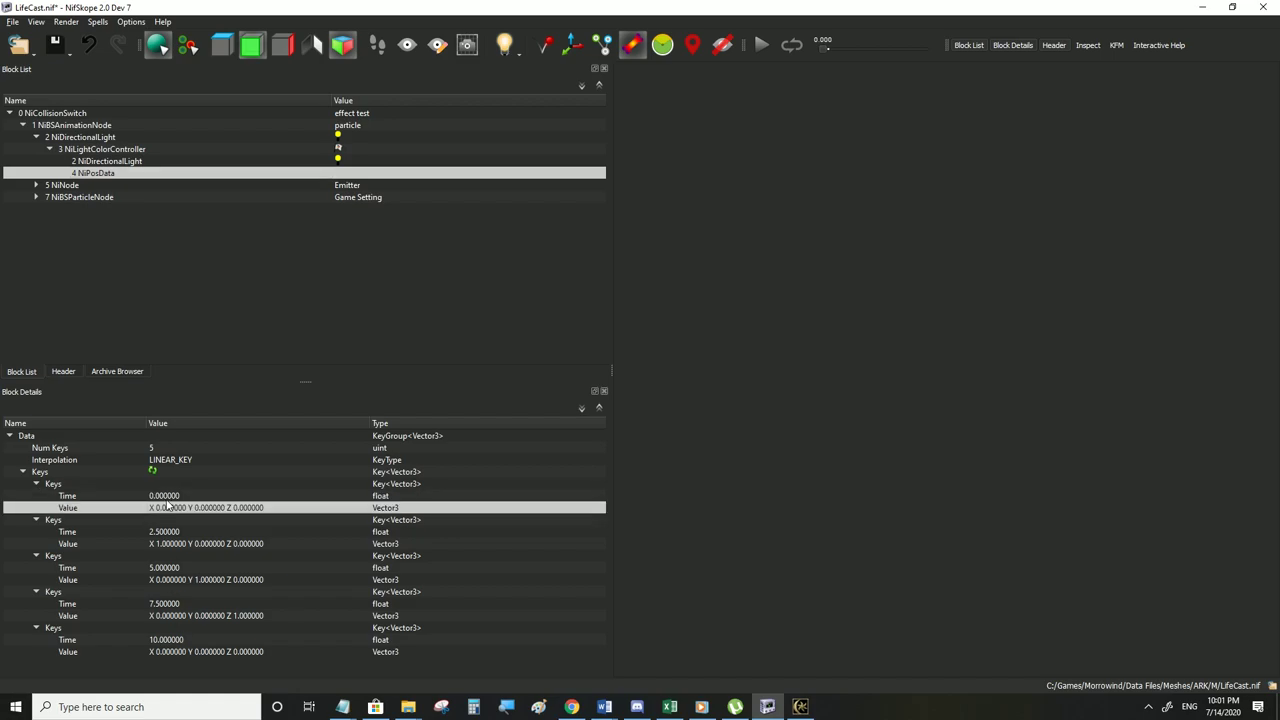
{"action": "left_click", "coordinate": [168, 500]}
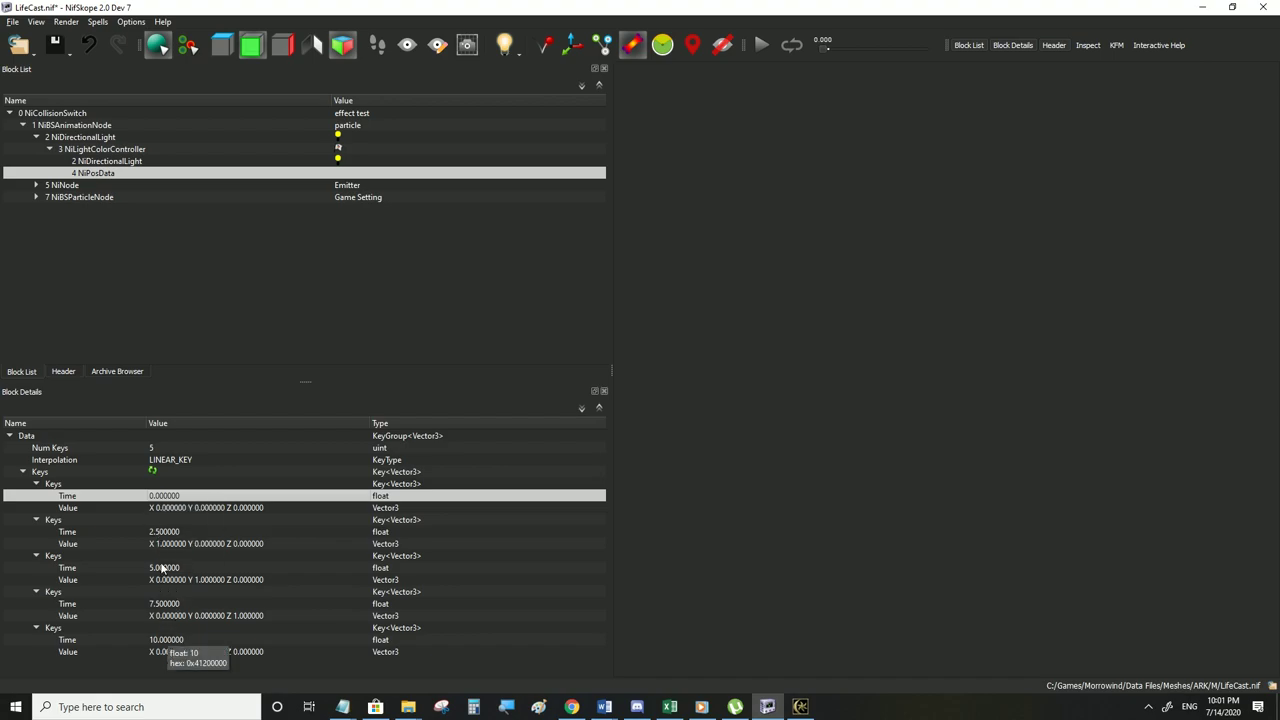
Recheck the first and last key times, 0 and 10
{"action": "left_click", "coordinate": [160, 640]}
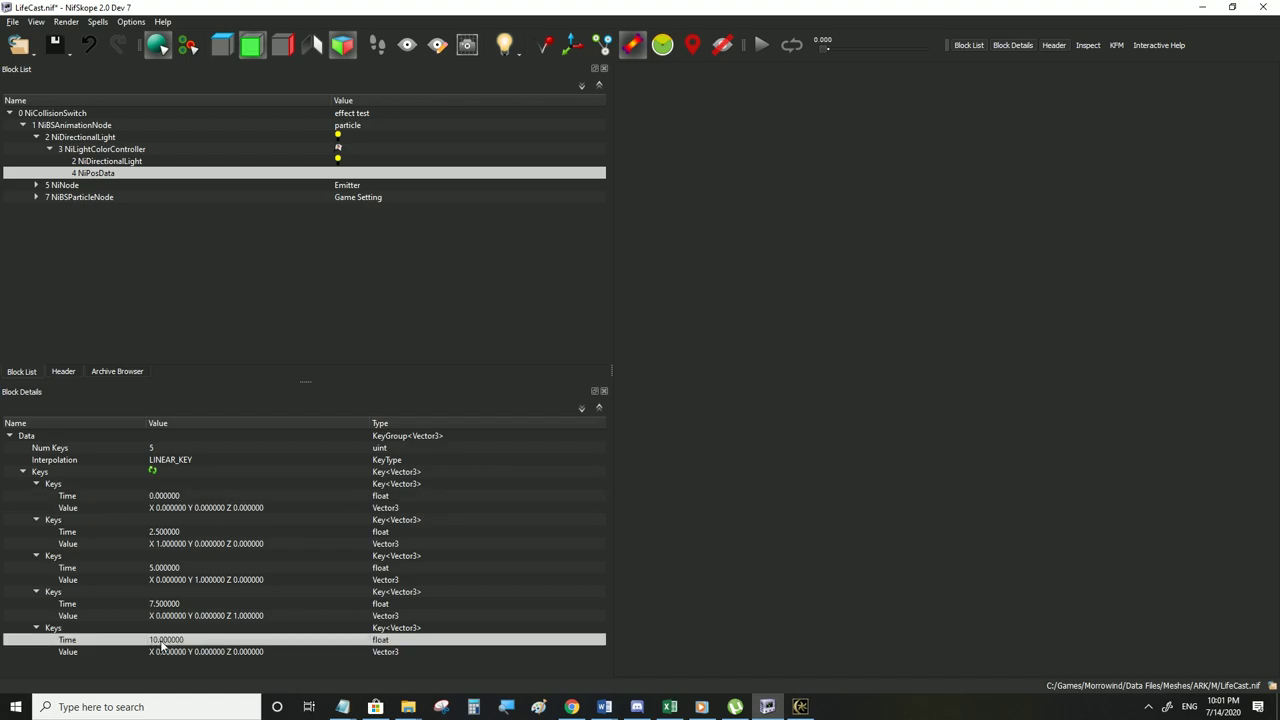
{"action": "left_click", "coordinate": [164, 496]}
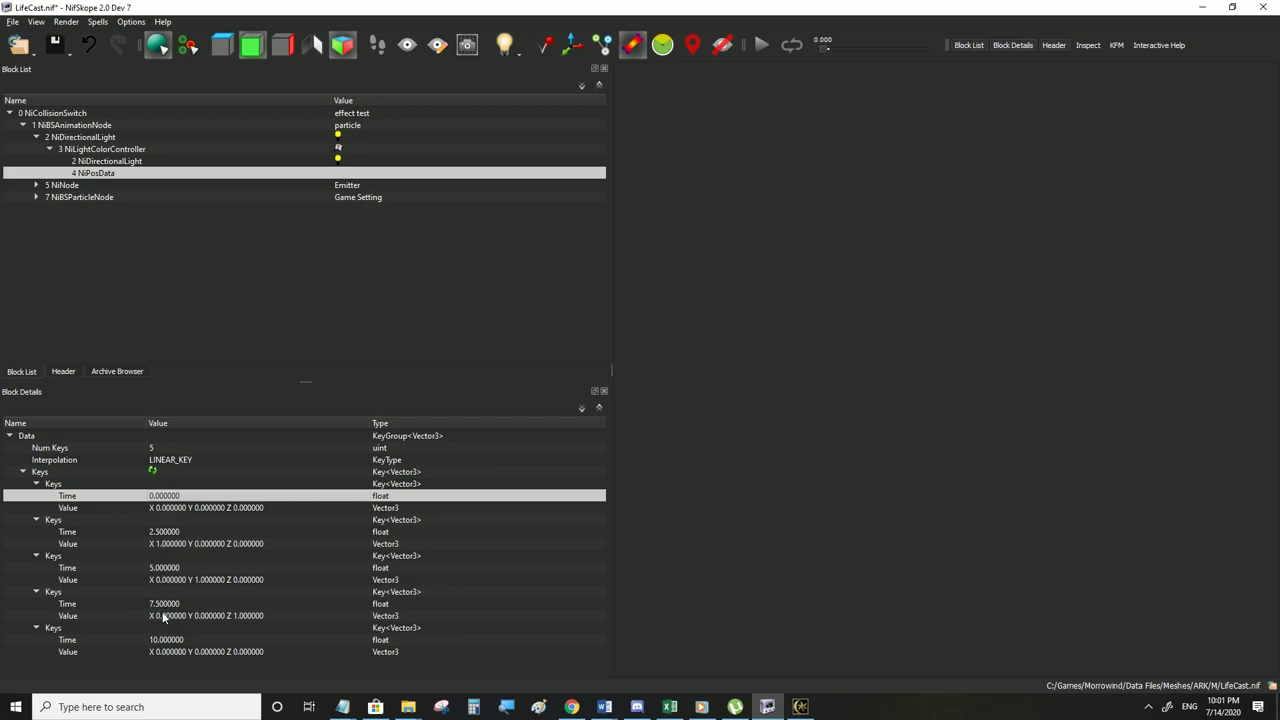
{"action": "left_click", "coordinate": [96, 150]}
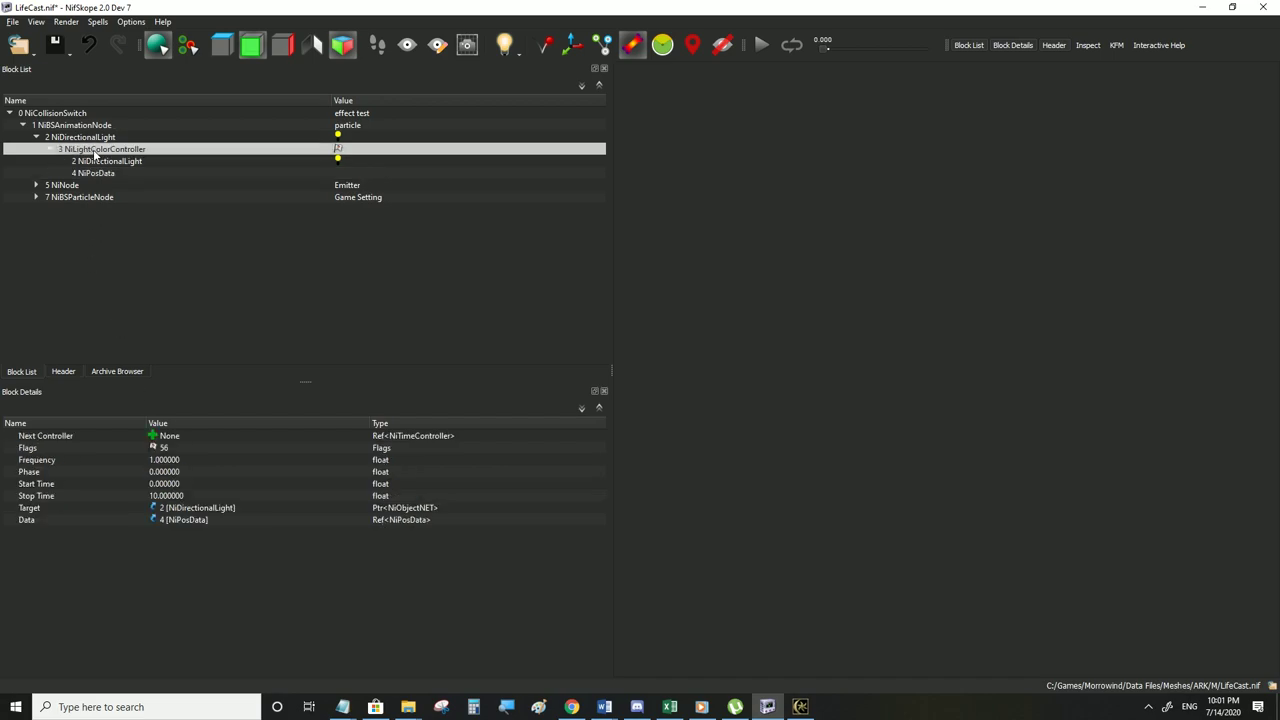
{"action": "left_click", "coordinate": [90, 173]}
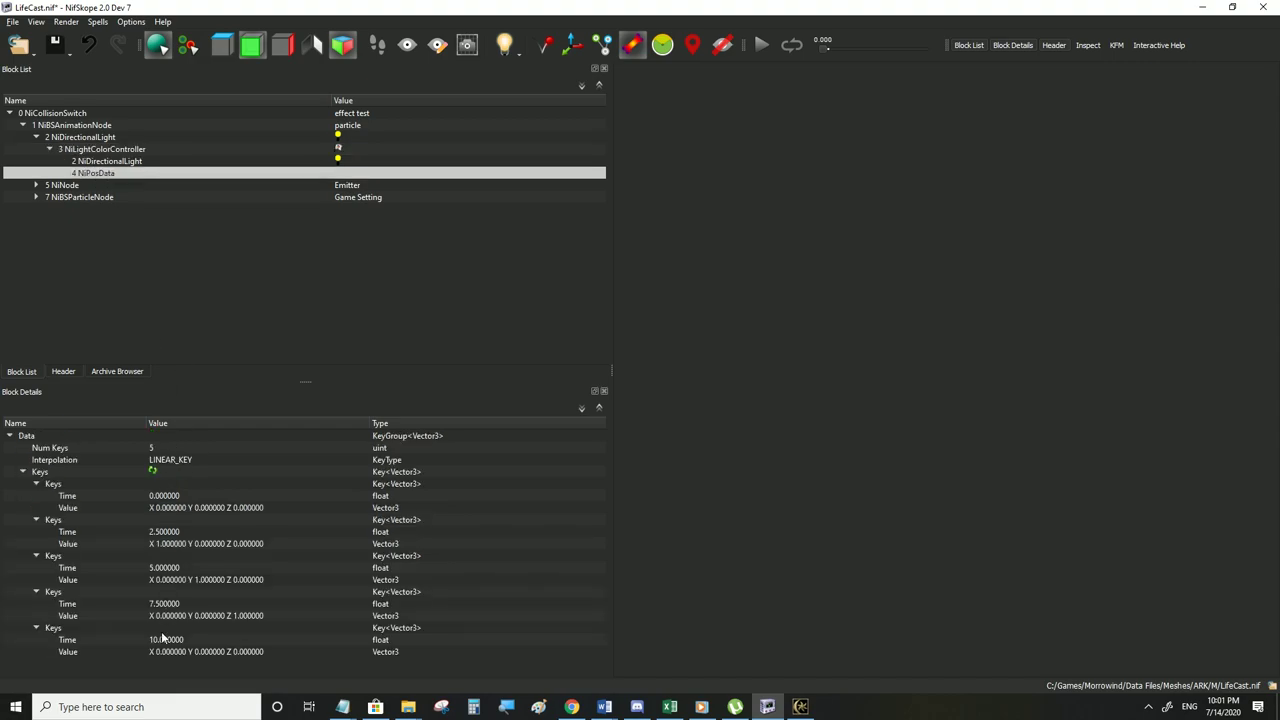
{"action": "left_click", "coordinate": [175, 644]}
{"action": "left_click", "coordinate": [177, 497]}
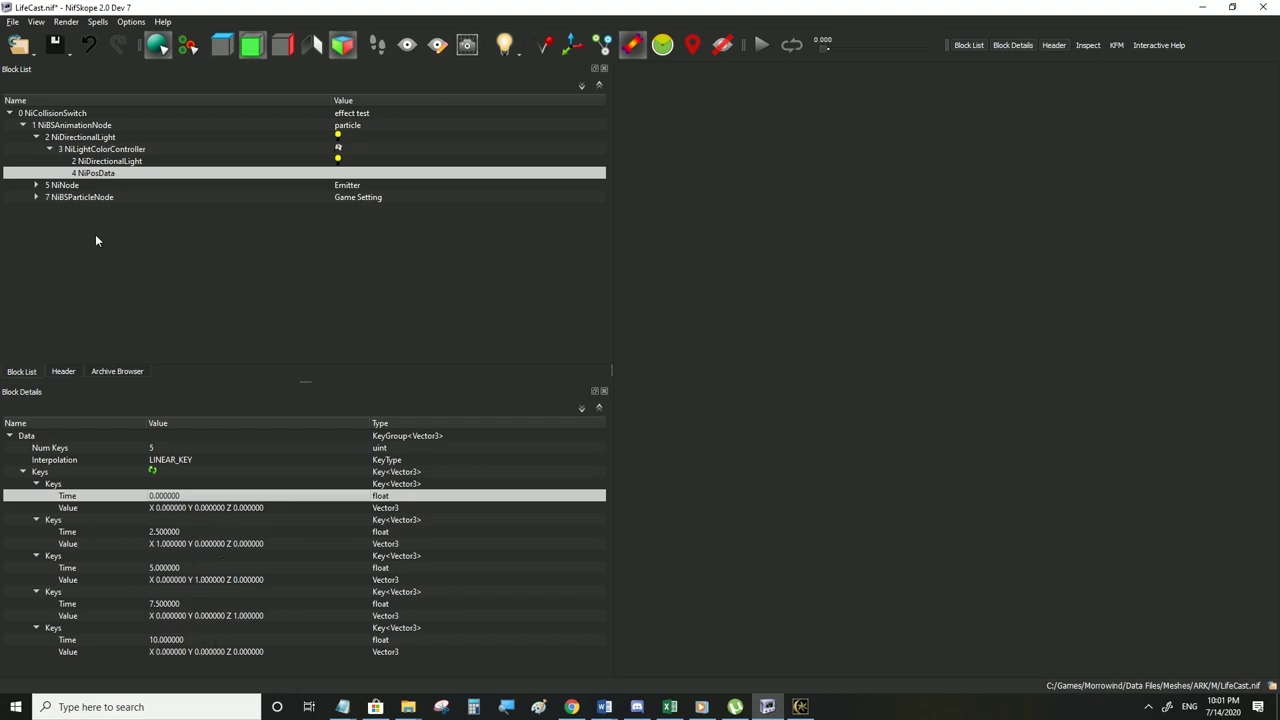
Switch the light colour controller's loop mode from Cycle to Reverse
{"action": "right_click", "coordinate": [95, 160]}
{"action": "key", "text": "Escape"}
{"action": "left_click", "coordinate": [97, 150]}
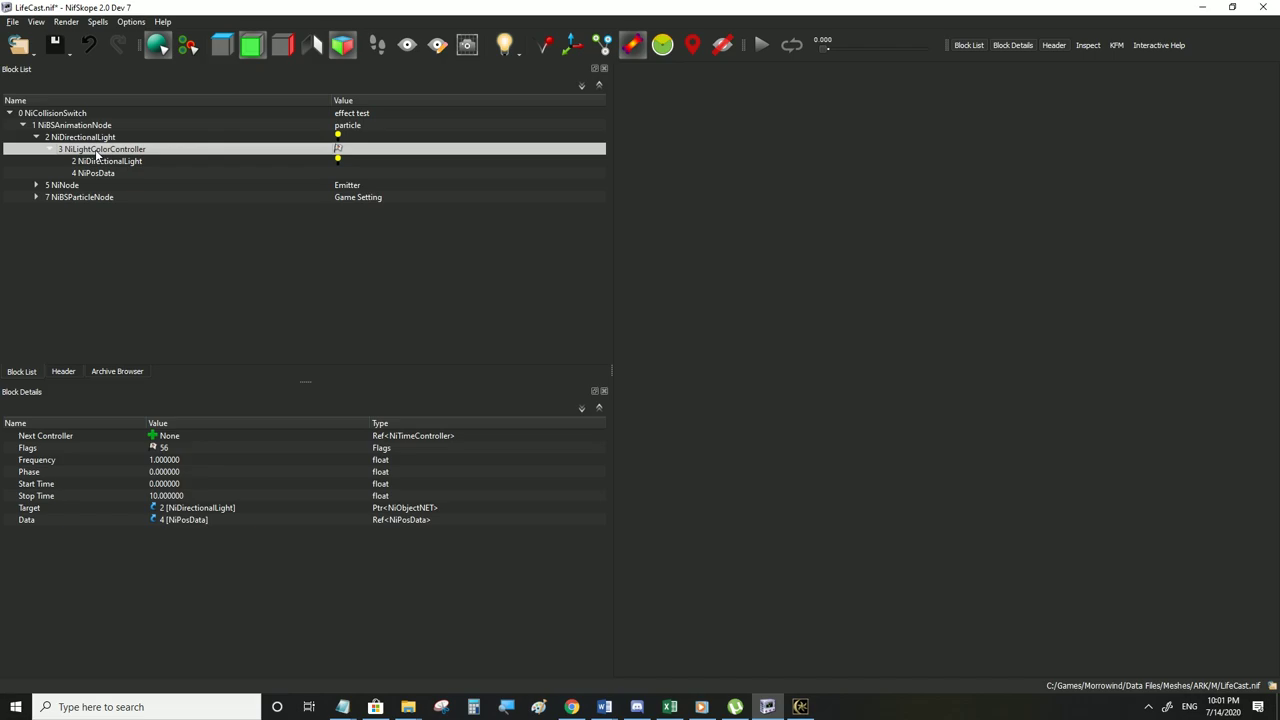
{"action": "double_click", "coordinate": [156, 452]}
{"action": "left_click", "coordinate": [637, 353]}
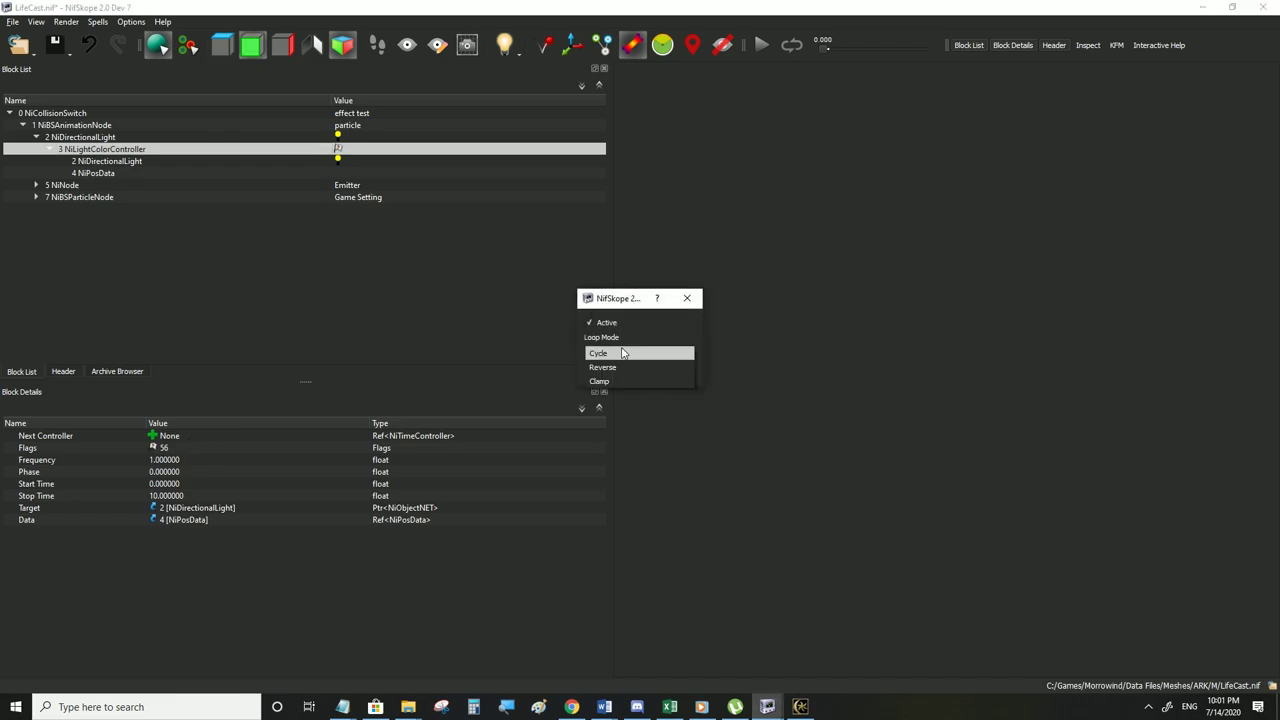
{"action": "left_click", "coordinate": [612, 366]}
{"action": "left_click", "coordinate": [609, 372]}
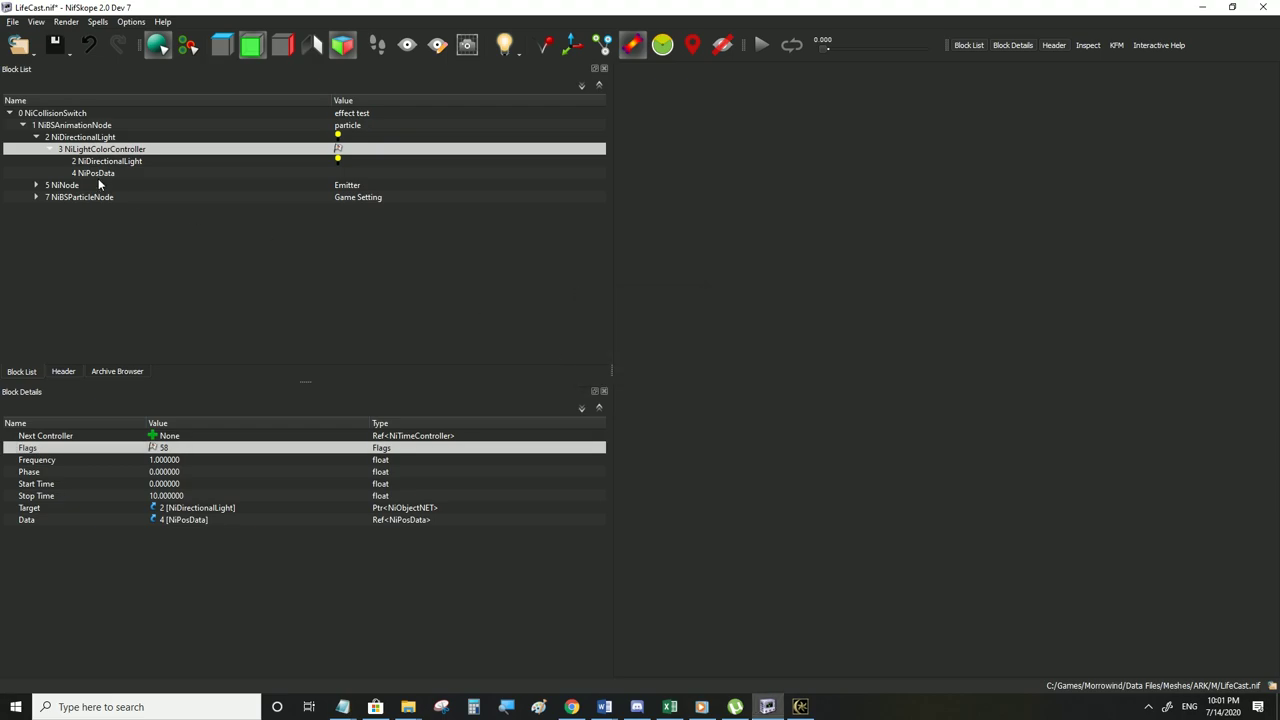
Review all five key times: 0, 2.5, 5, 7.5 and 10
{"action": "left_click", "coordinate": [97, 174]}
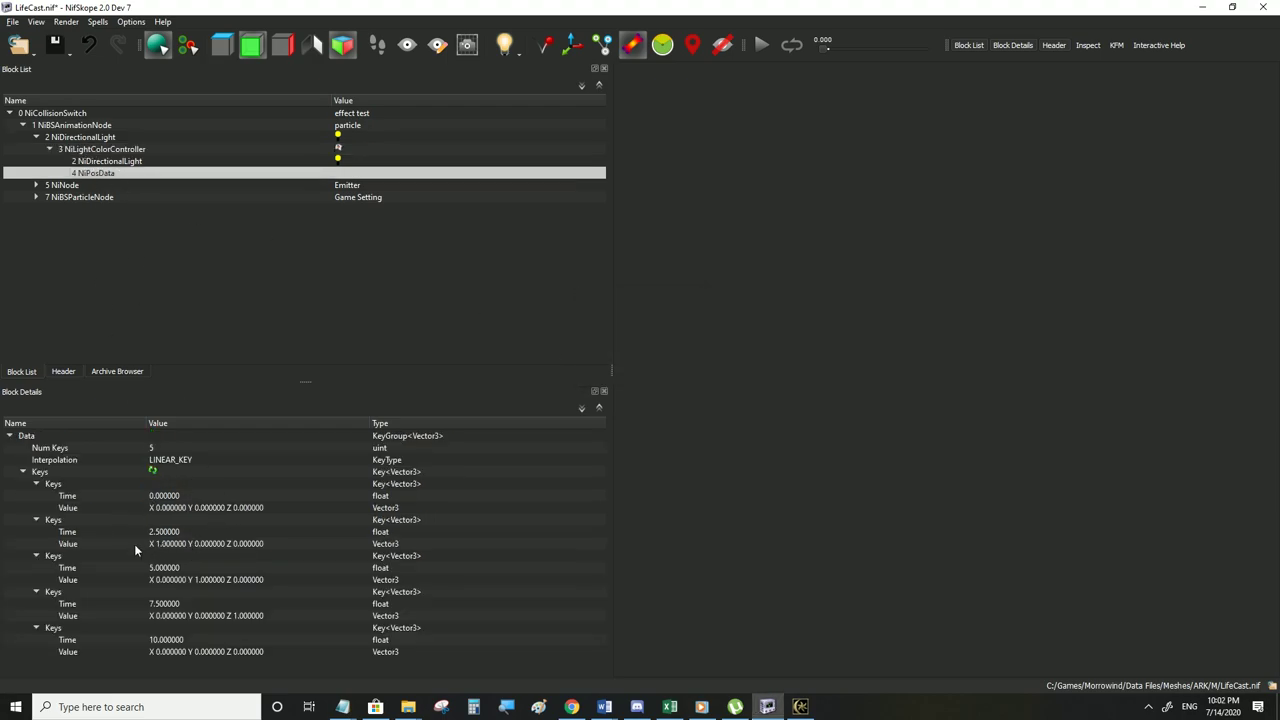
{"action": "left_click", "coordinate": [162, 497]}
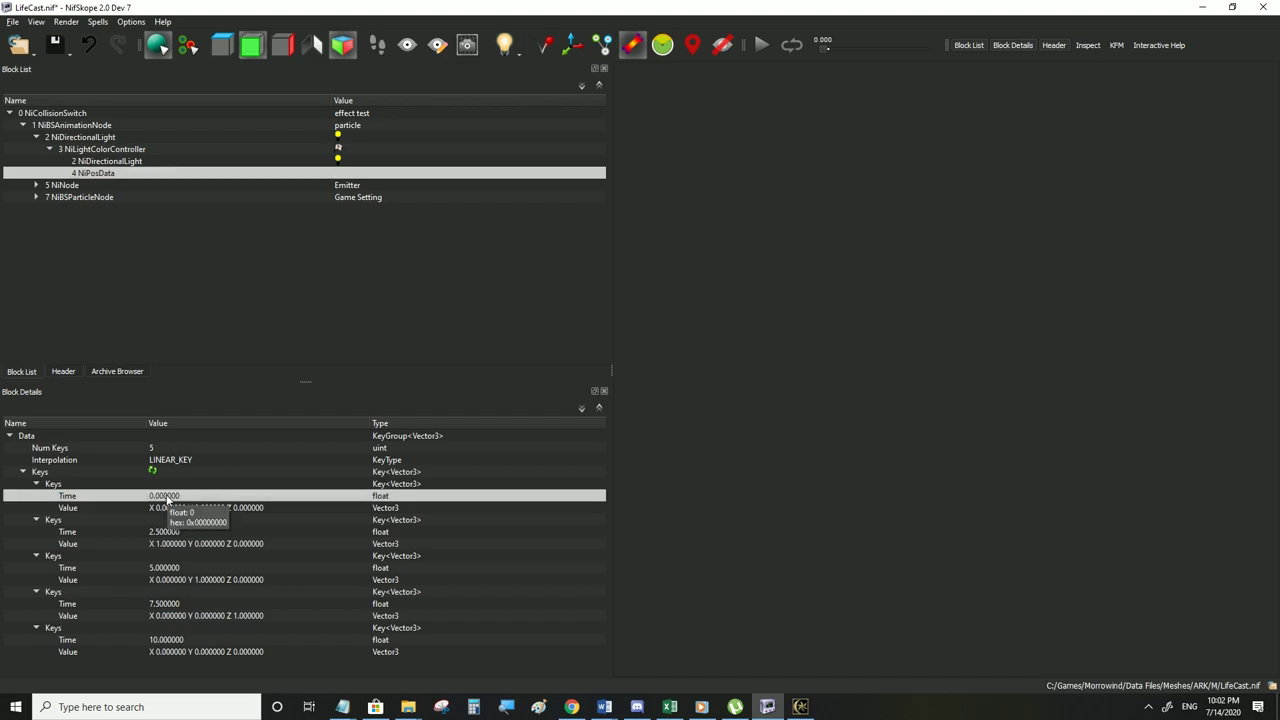
{"action": "left_click", "coordinate": [167, 643]}
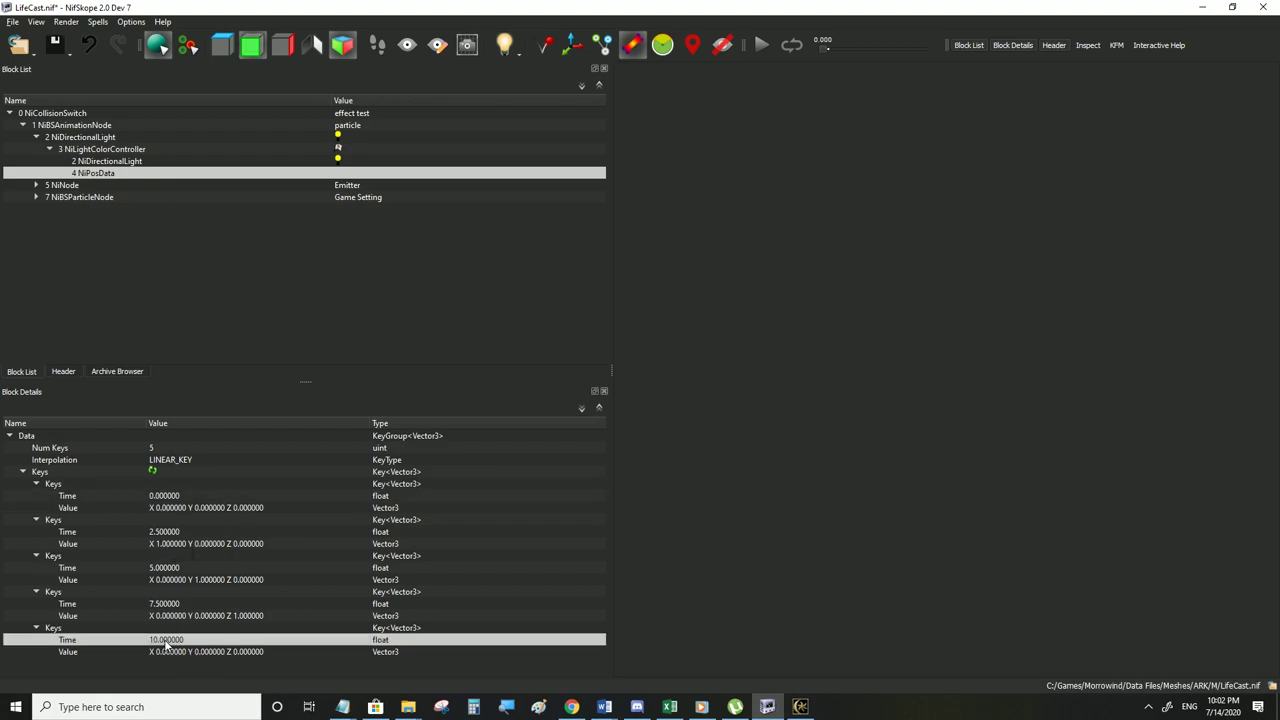
{"action": "left_click", "coordinate": [166, 606]}
{"action": "left_click", "coordinate": [167, 570]}
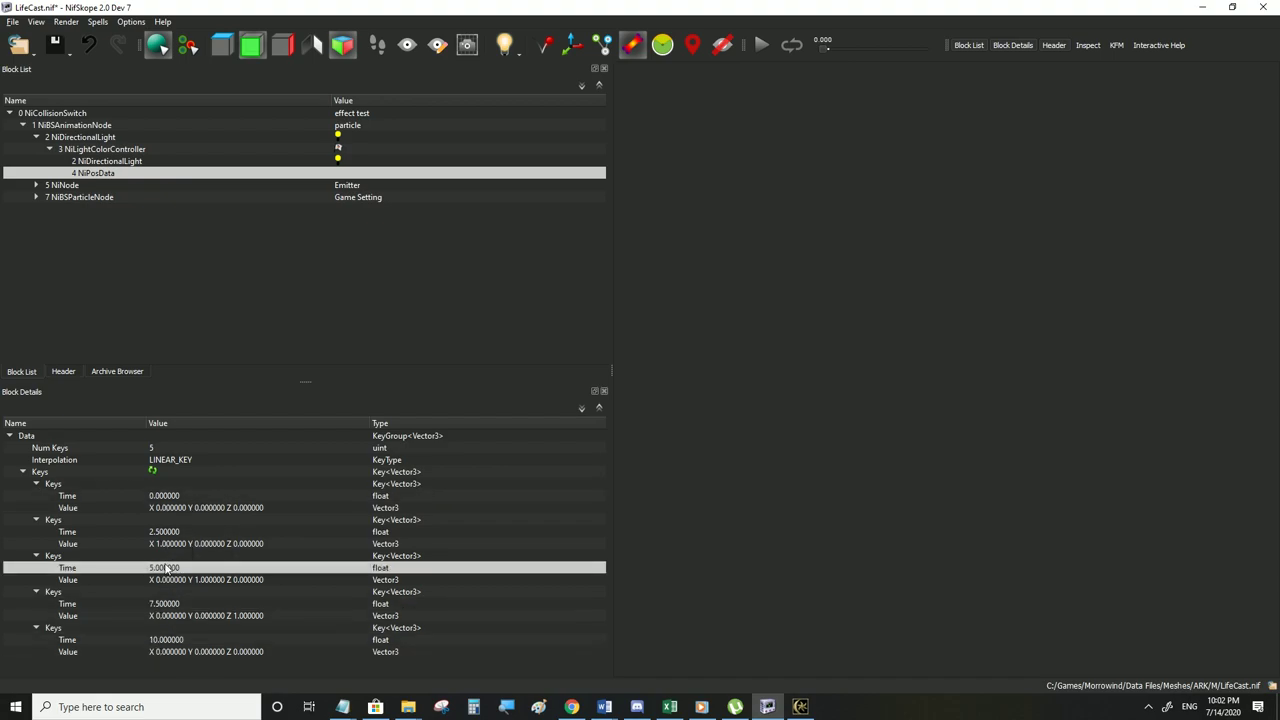
{"action": "left_click", "coordinate": [164, 533]}
{"action": "left_click", "coordinate": [166, 497]}
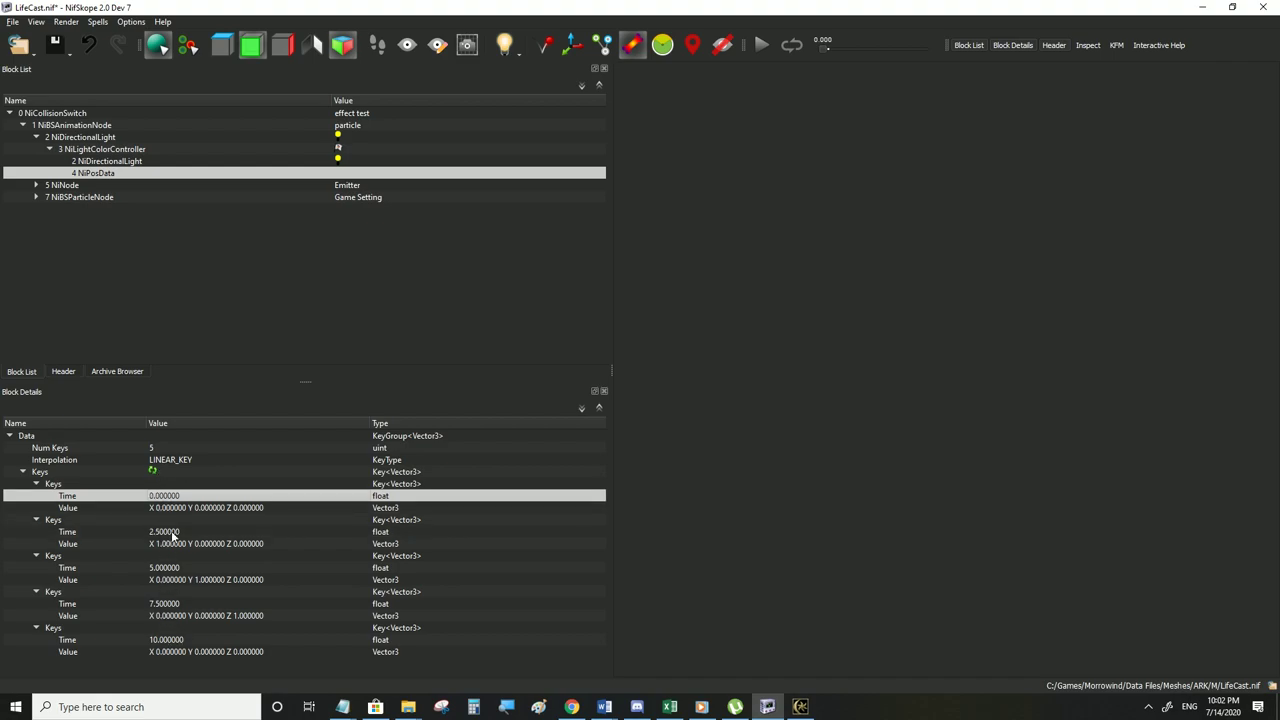
Cut the position keys to three and set the controller's Stop Time to 5
{"action": "double_click", "coordinate": [165, 448]}
{"action": "type", "text": "3"}
{"action": "left_click", "coordinate": [154, 474]}
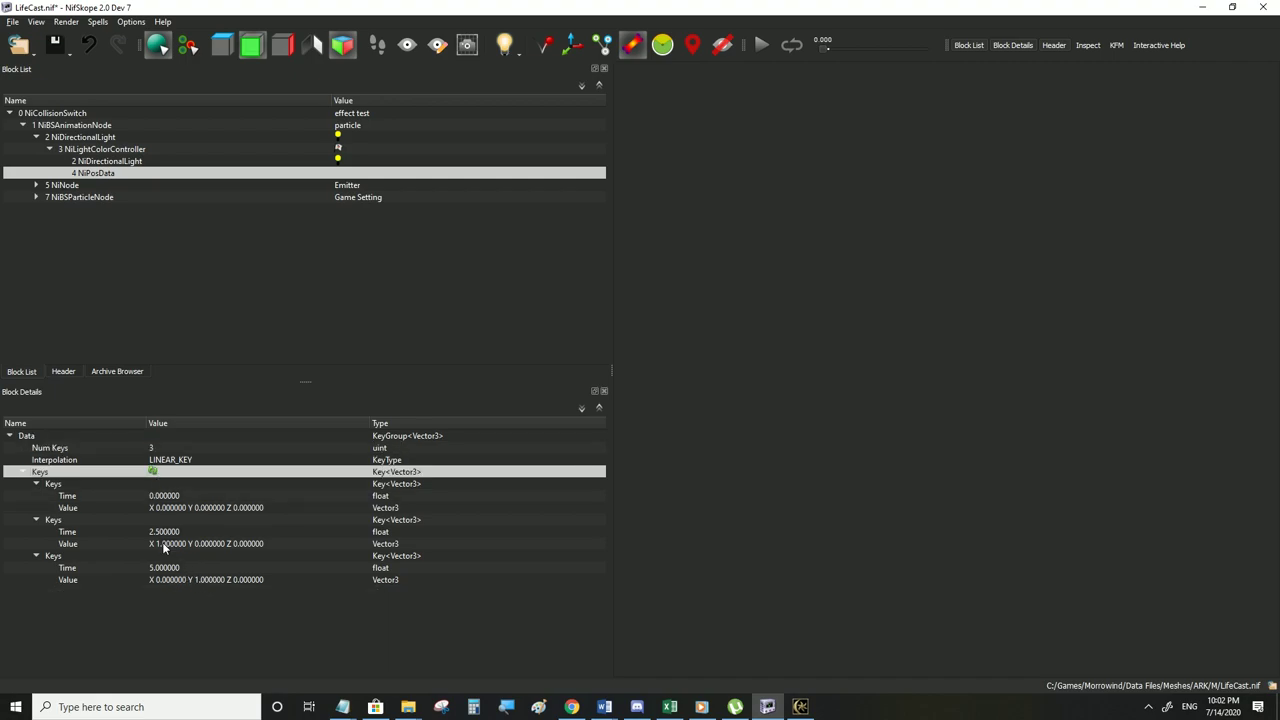
{"action": "left_click", "coordinate": [100, 150]}
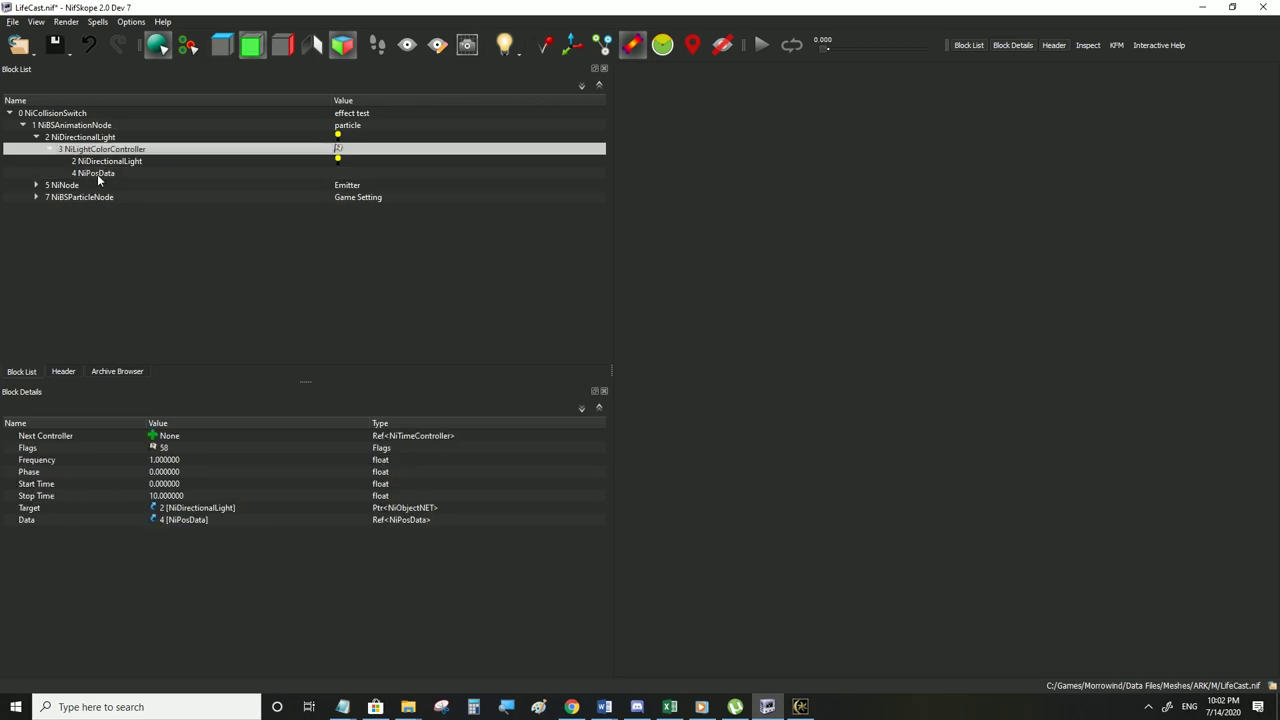
{"action": "double_click", "coordinate": [165, 496]}
{"action": "type", "text": "5"}
{"action": "key", "text": "Return"}
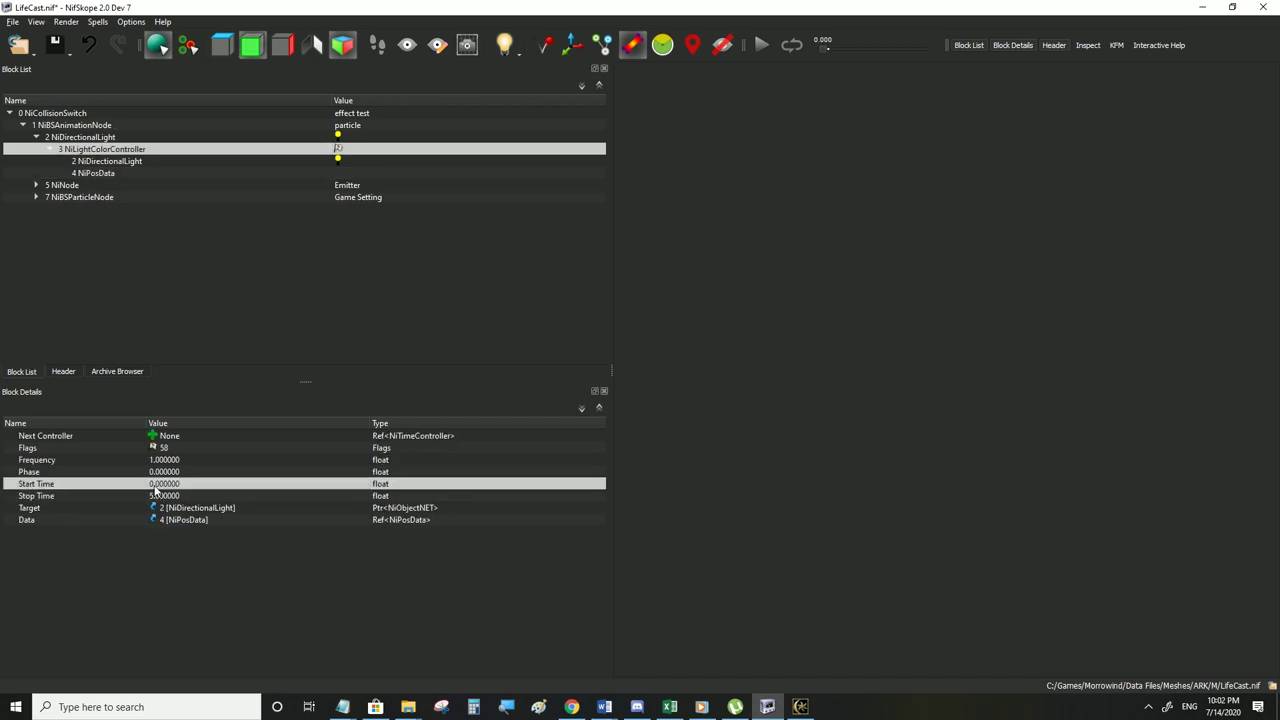
Check the three remaining key times: 0, 2.5 and 5
{"action": "left_click", "coordinate": [95, 163]}
{"action": "left_click", "coordinate": [97, 175]}
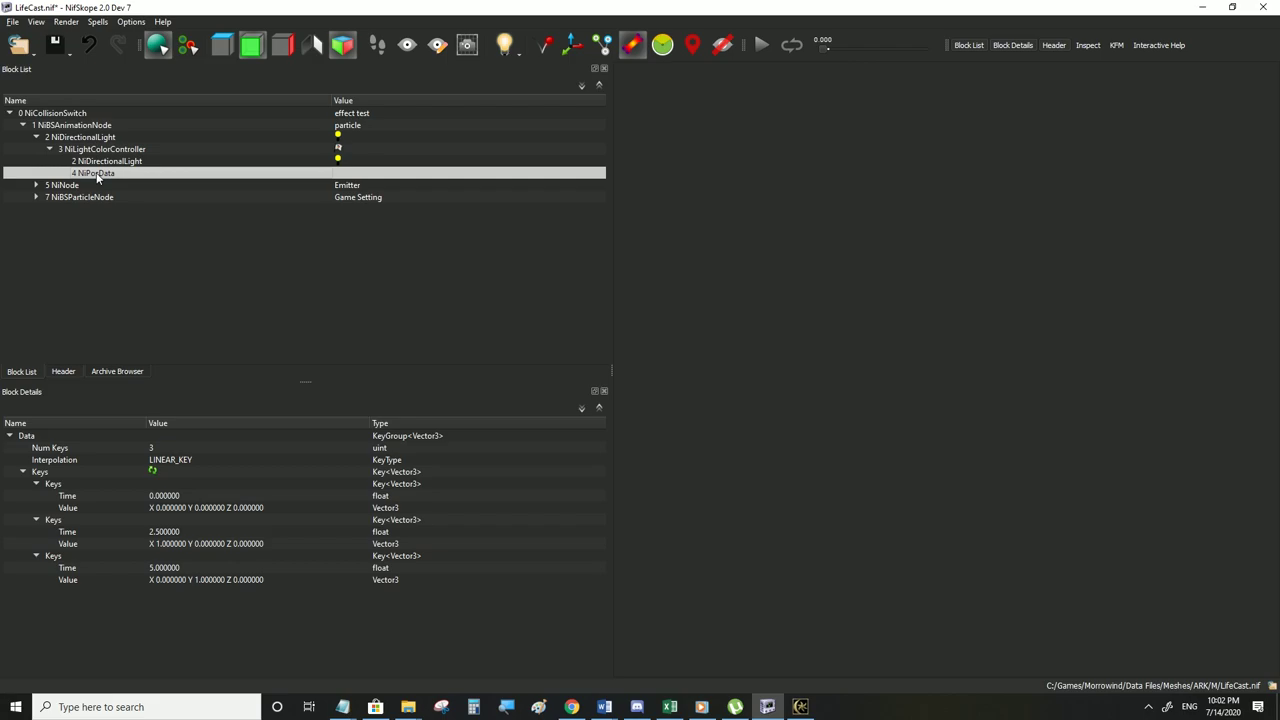
{"action": "left_click", "coordinate": [162, 499]}
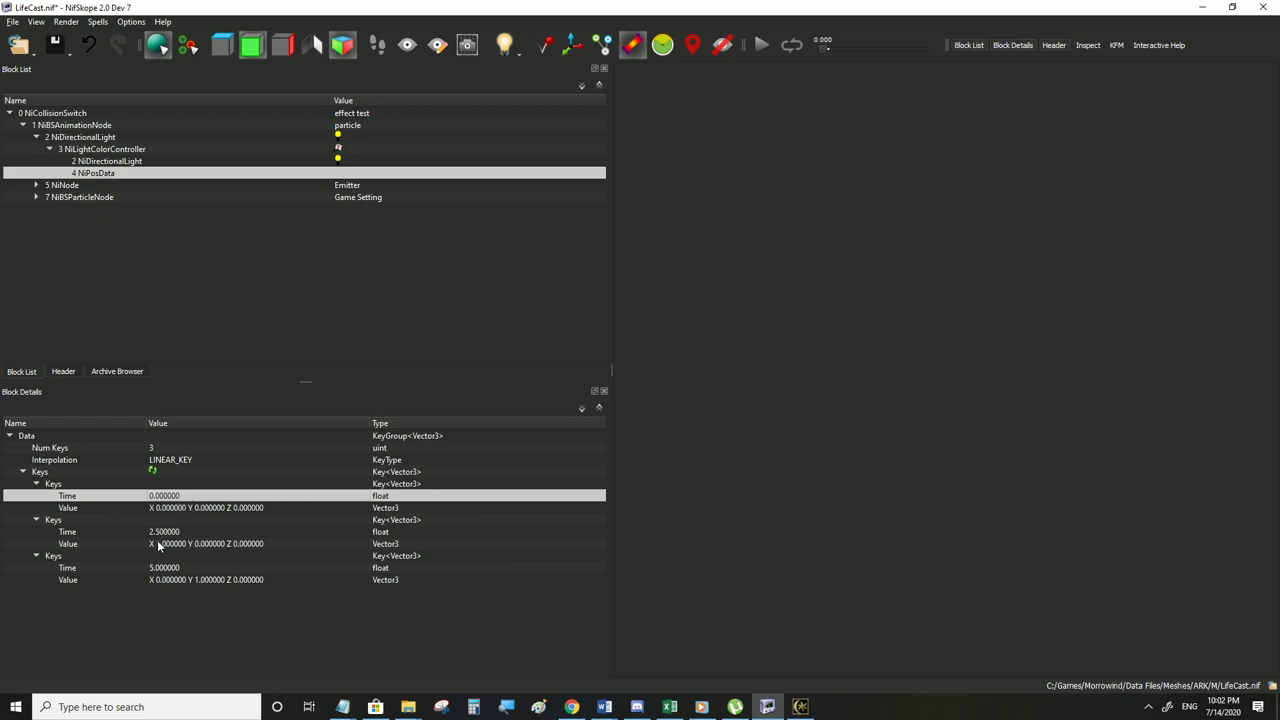
{"action": "left_click", "coordinate": [162, 532]}
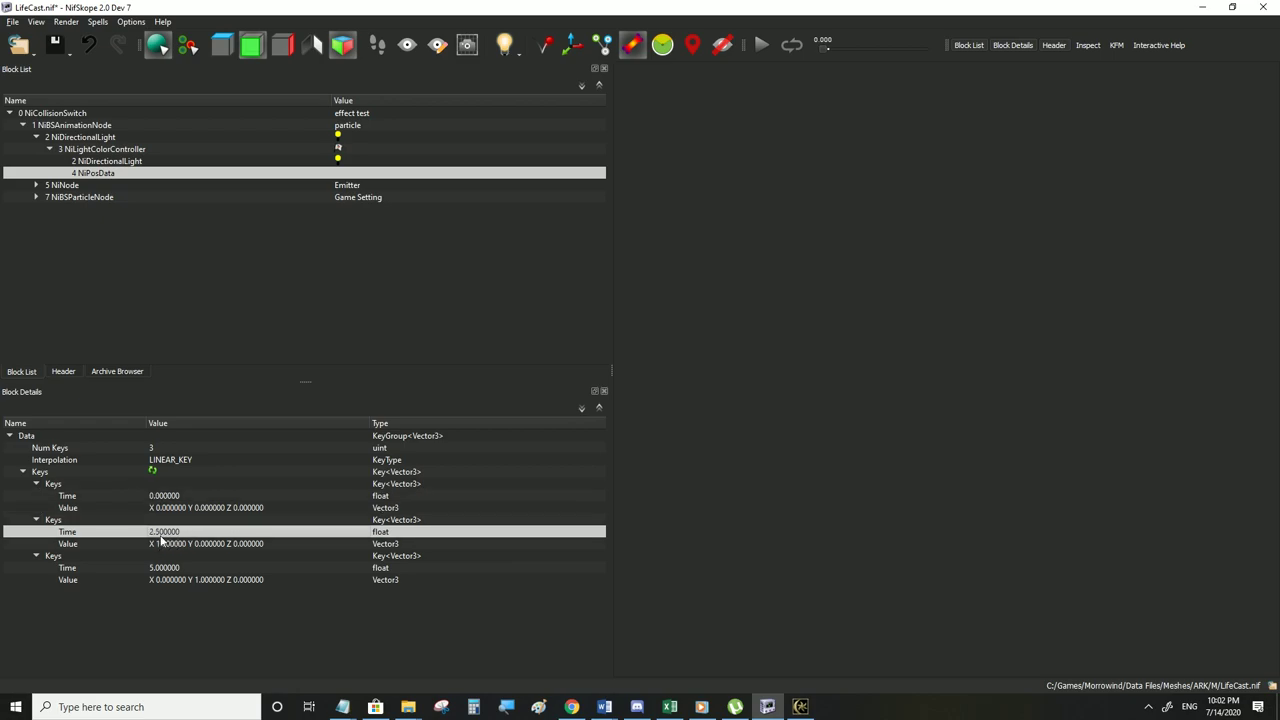
{"action": "left_click", "coordinate": [165, 568]}
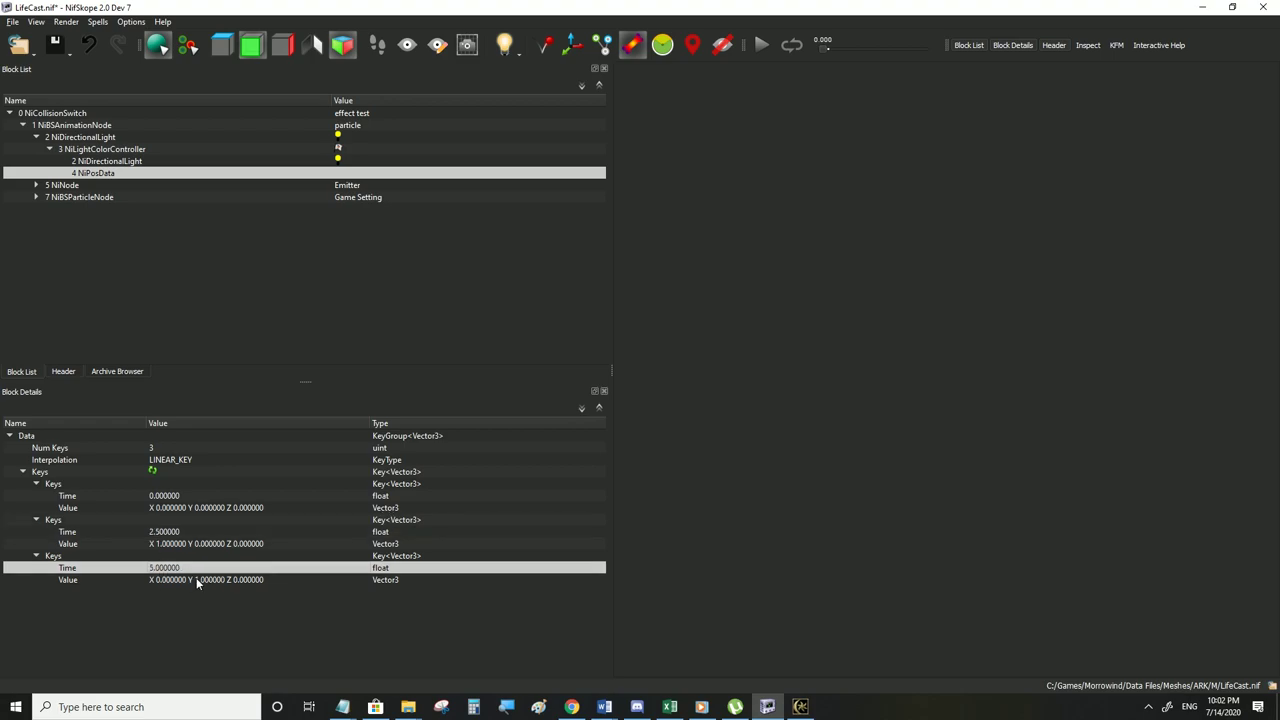
{"action": "left_click", "coordinate": [170, 534]}
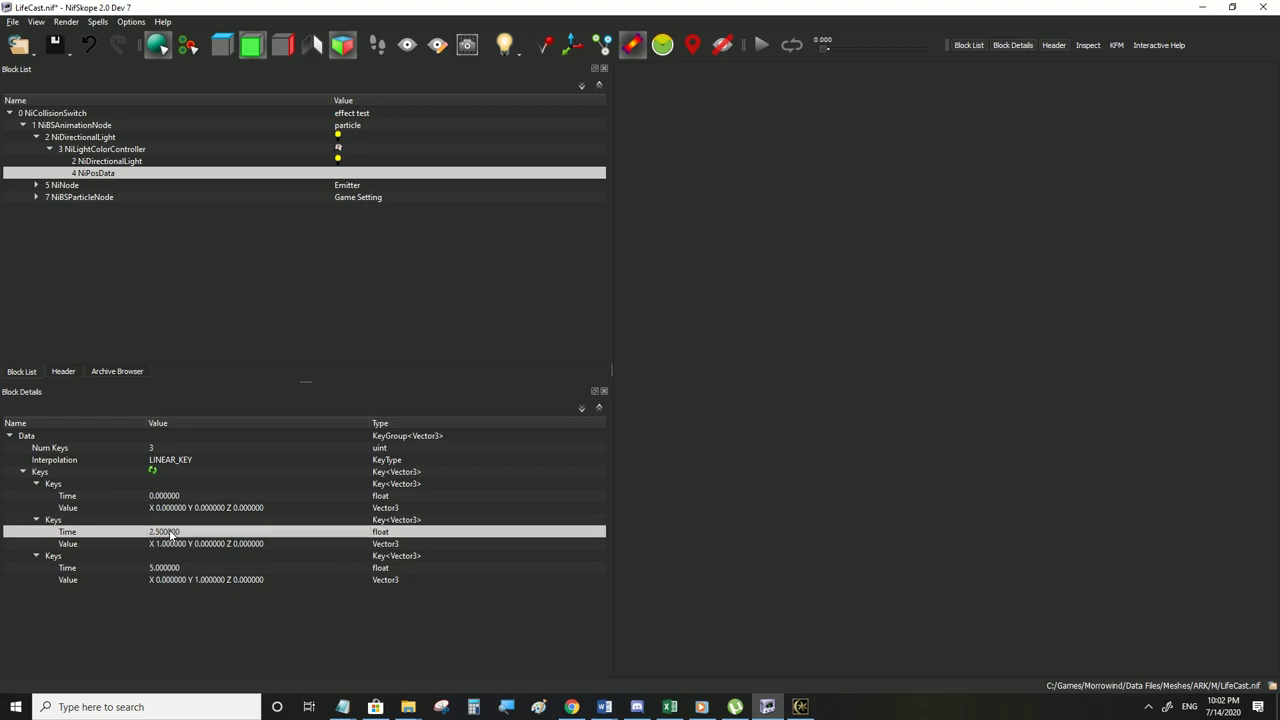
{"action": "left_click", "coordinate": [170, 497]}
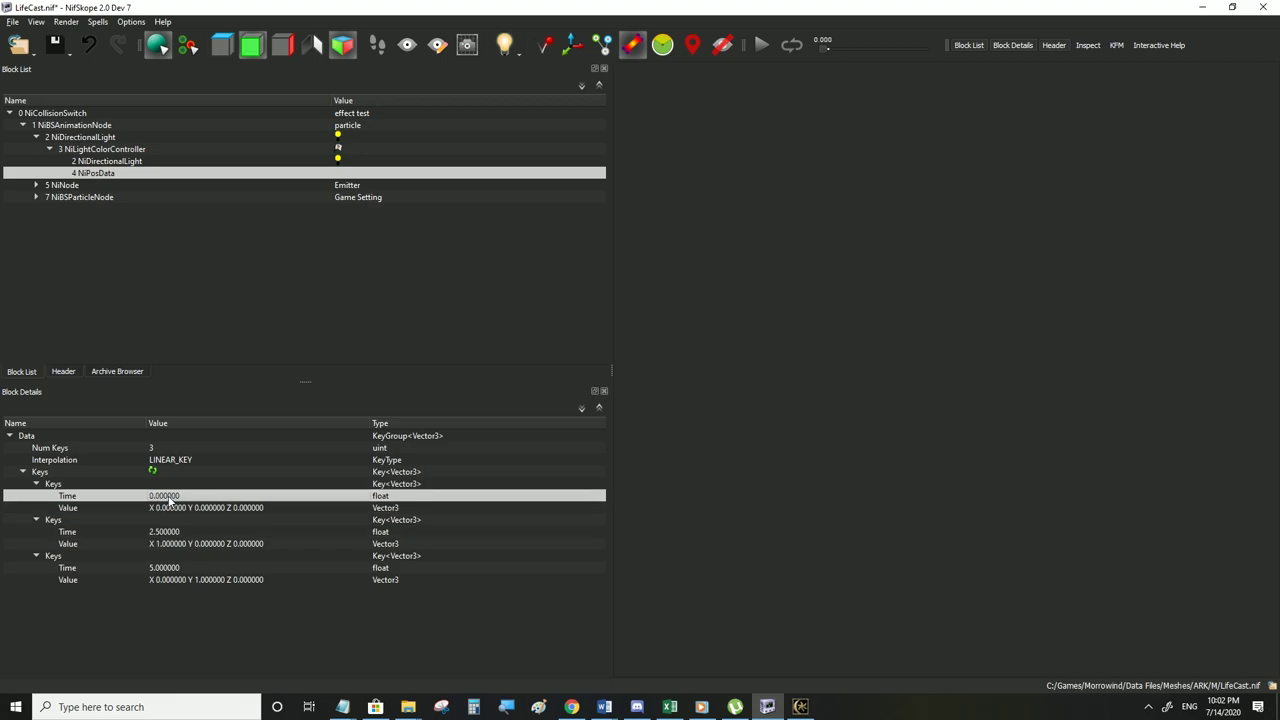
Save LifeCast.nif, cast the spell in Morrowind to view the red swirl, then return to NifSkope
{"action": "left_click", "coordinate": [12, 23]}
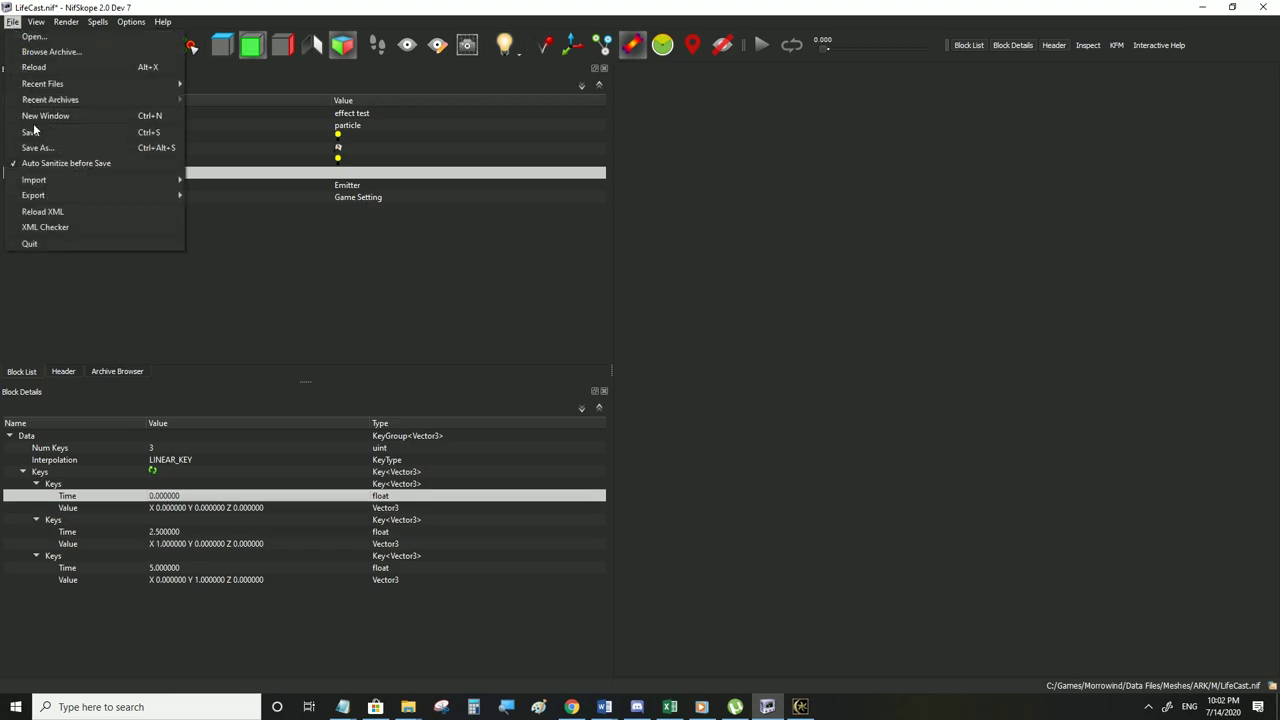
{"action": "left_click", "coordinate": [34, 131]}
{"action": "left_click", "coordinate": [801, 708]}
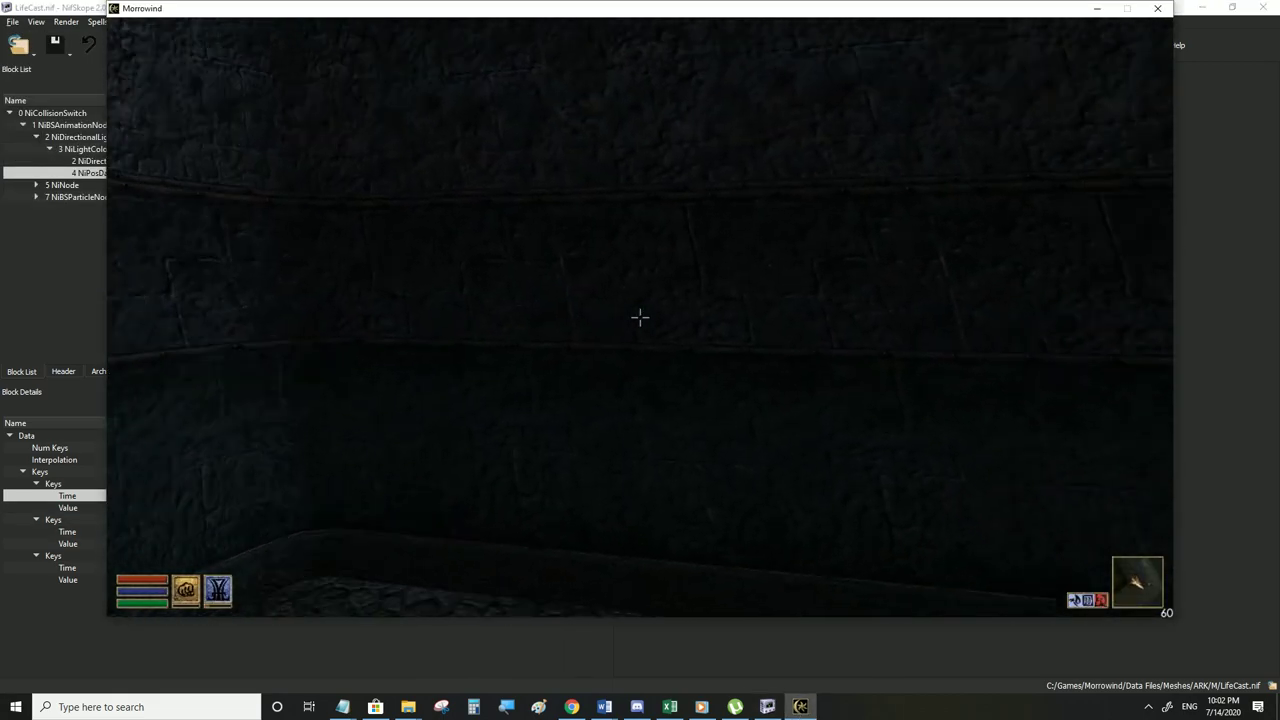
{"action": "left_click", "coordinate": [640, 317]}
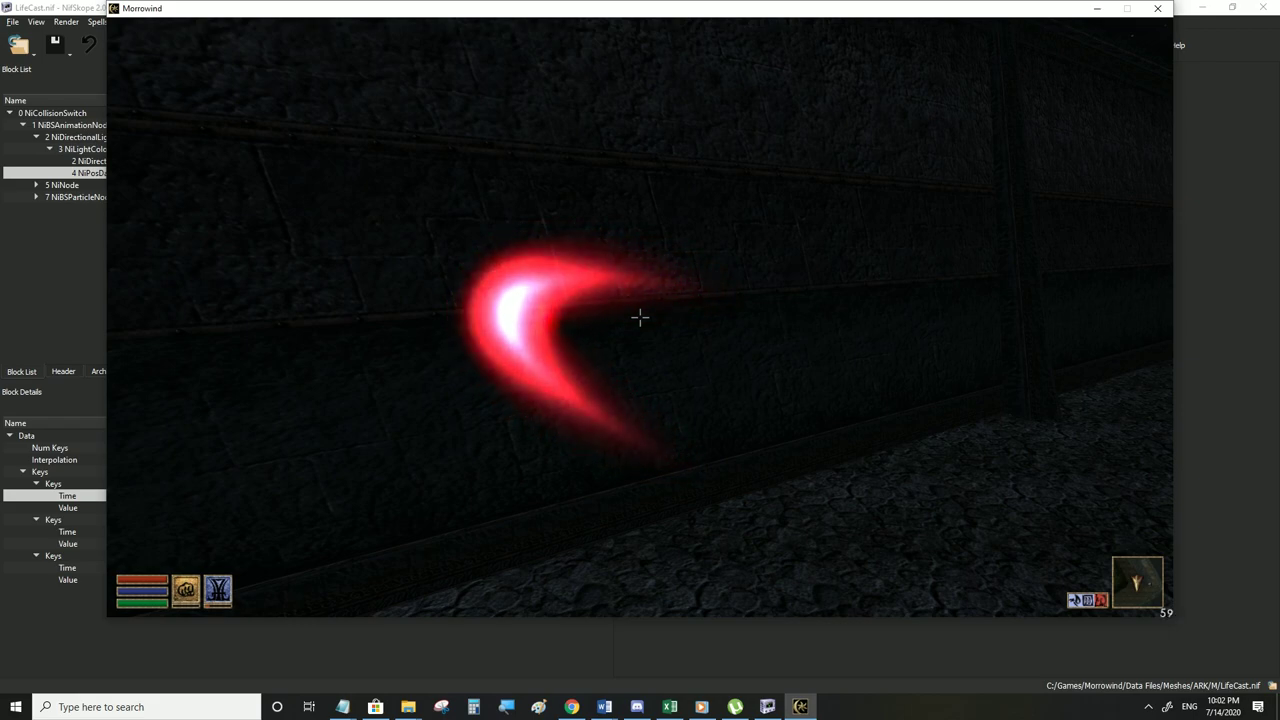
{"action": "left_click", "coordinate": [800, 707]}
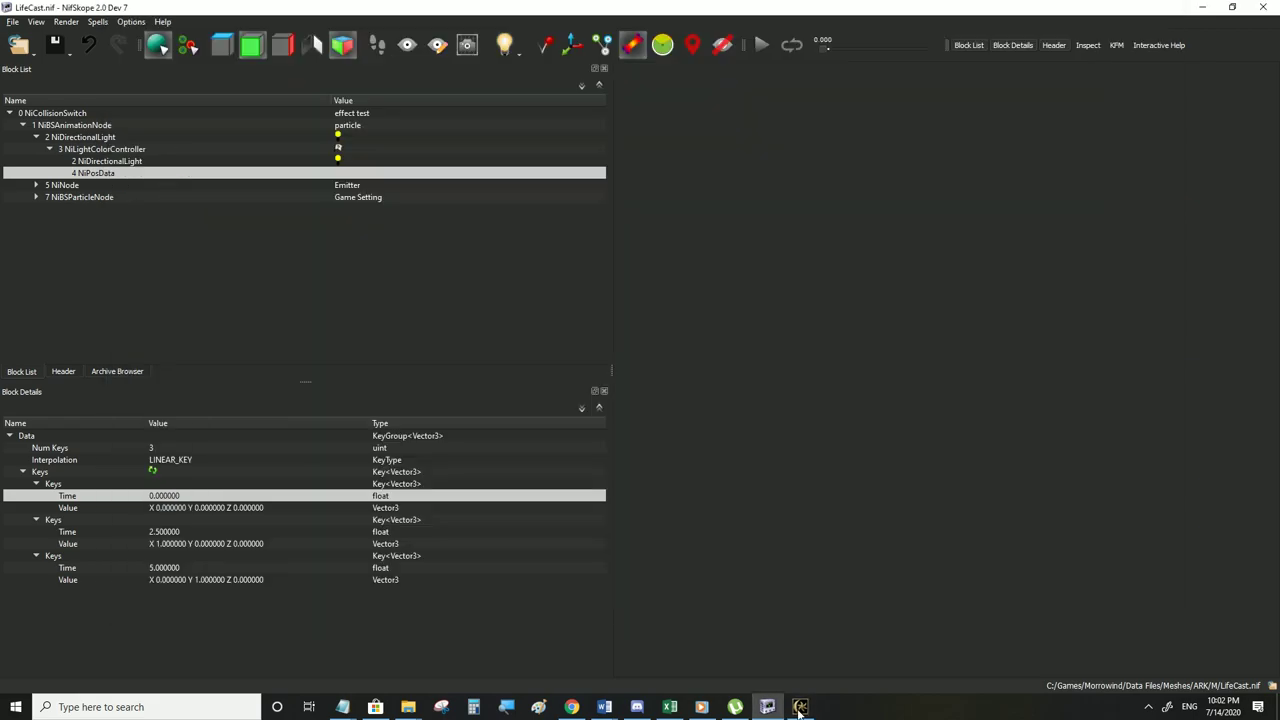
{"action": "left_click", "coordinate": [172, 508]}
{"action": "left_click", "coordinate": [186, 579]}
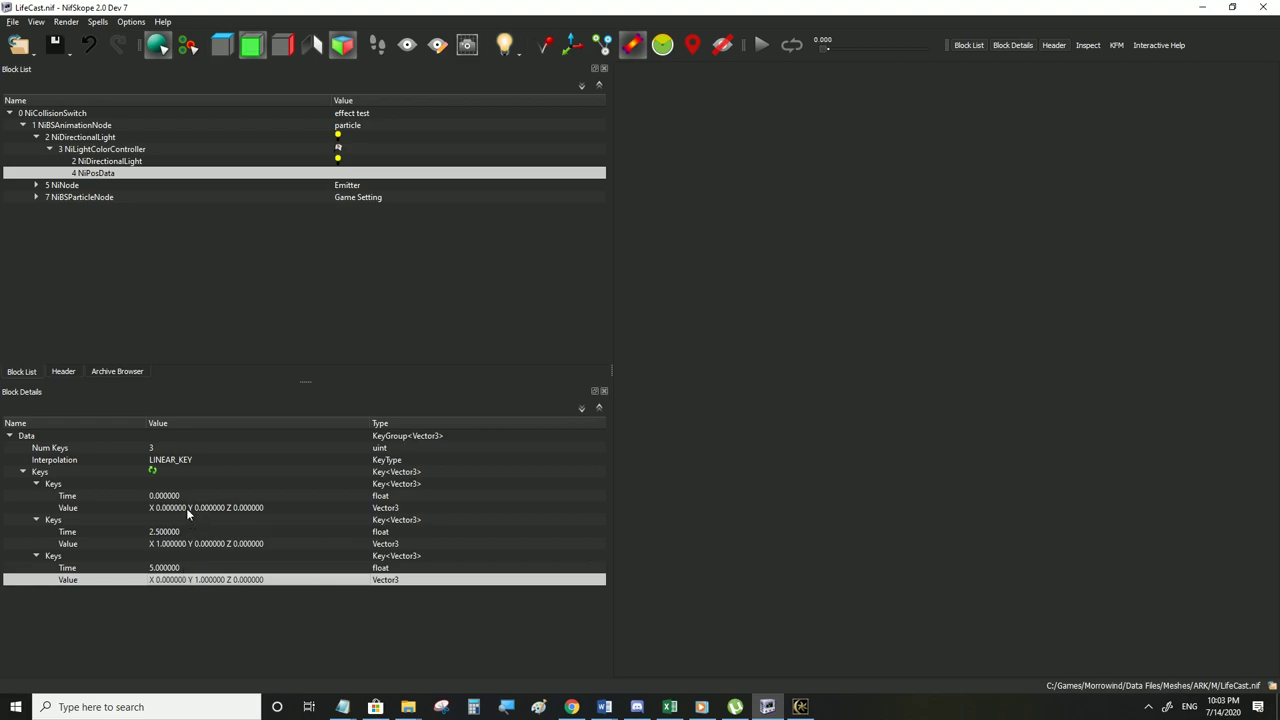
{"action": "left_click", "coordinate": [186, 508]}
{"action": "left_click", "coordinate": [180, 580]}
{"action": "left_click", "coordinate": [190, 509]}
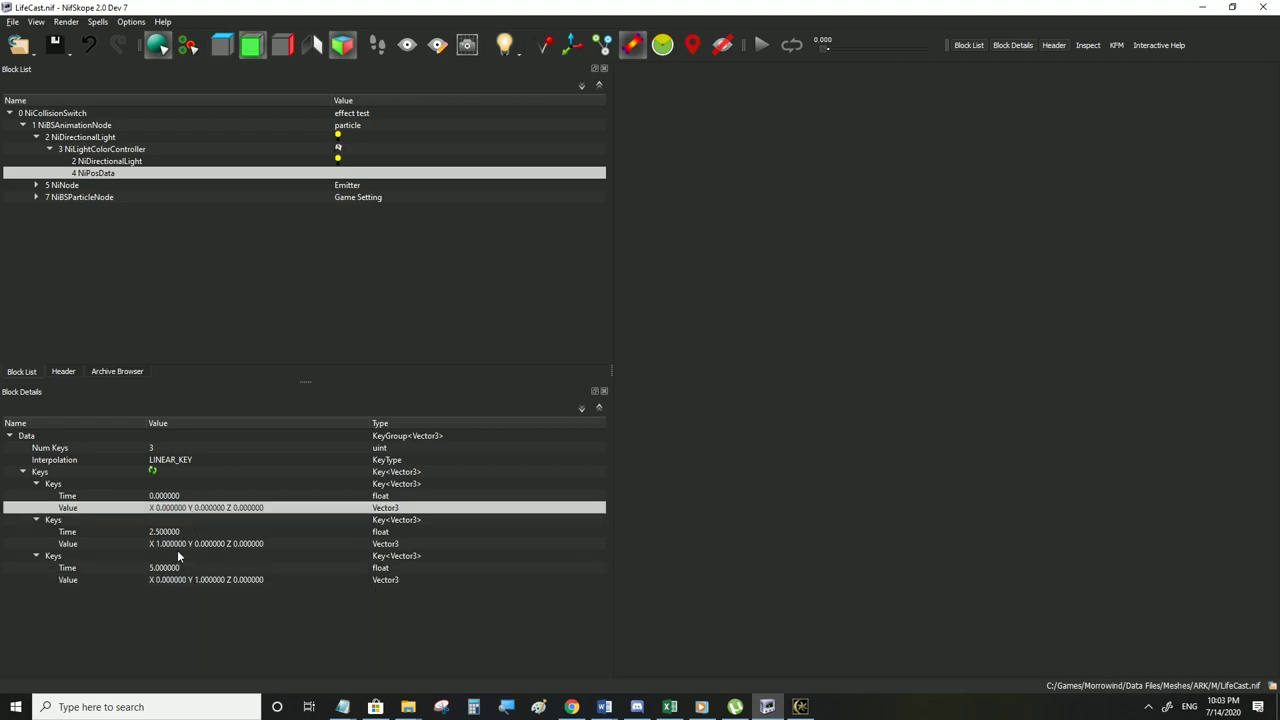
{"action": "left_click", "coordinate": [177, 580]}
{"action": "left_click", "coordinate": [157, 499]}
{"action": "left_click", "coordinate": [161, 519]}
{"action": "left_click", "coordinate": [164, 544]}
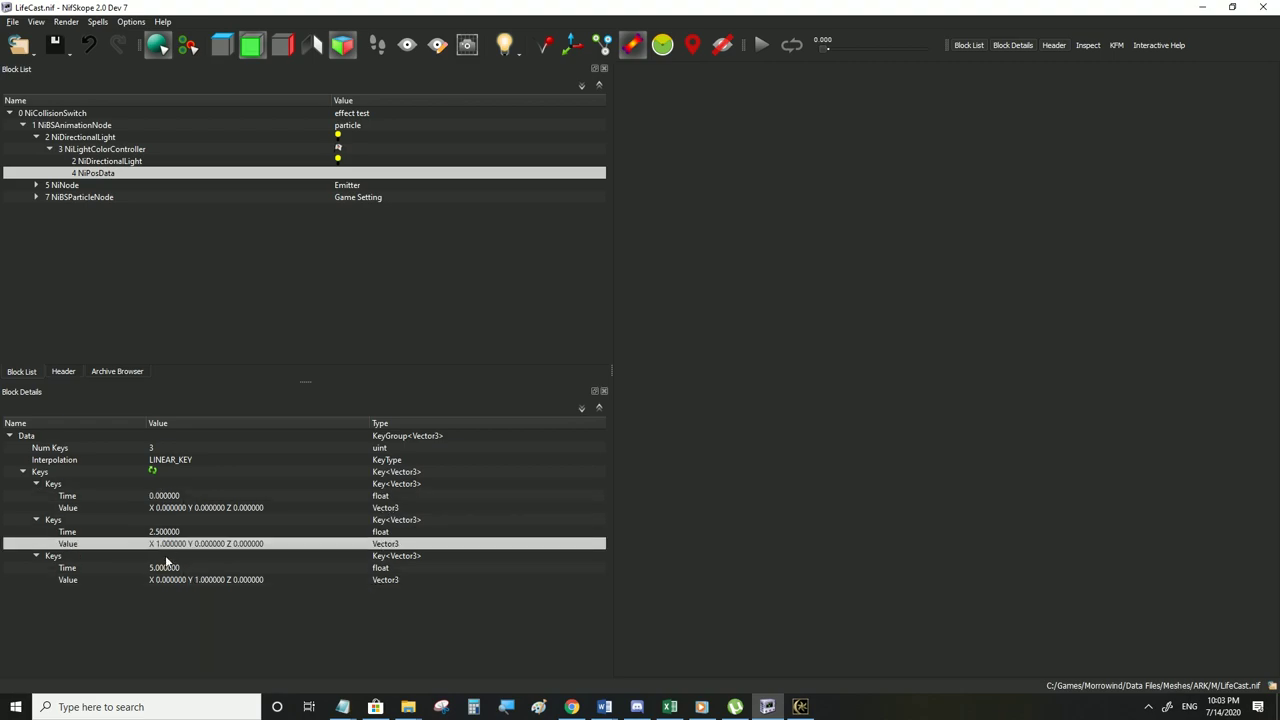
{"action": "left_click", "coordinate": [168, 566]}
{"action": "left_click", "coordinate": [175, 508]}
{"action": "left_click", "coordinate": [170, 557]}
{"action": "left_click", "coordinate": [168, 568]}
{"action": "left_click", "coordinate": [168, 579]}
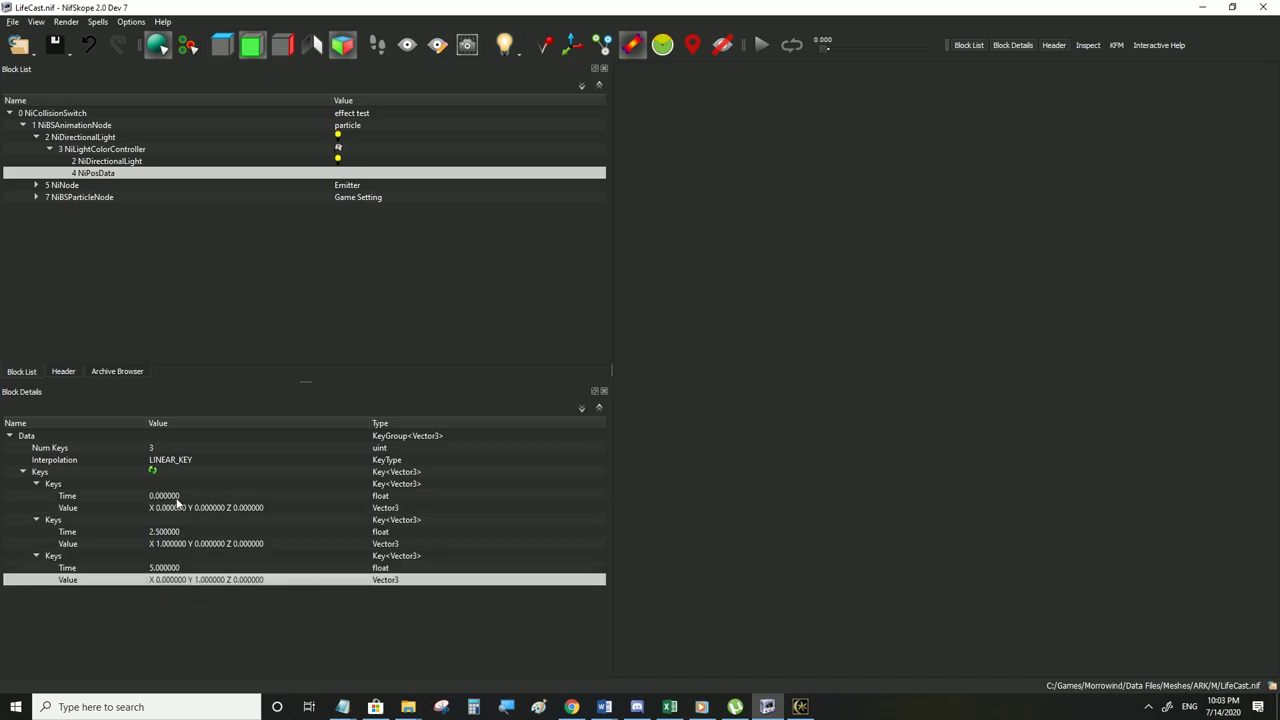
{"action": "left_click", "coordinate": [176, 503]}
{"action": "left_click", "coordinate": [170, 543]}
{"action": "left_click", "coordinate": [170, 567]}
{"action": "left_click", "coordinate": [169, 508]}
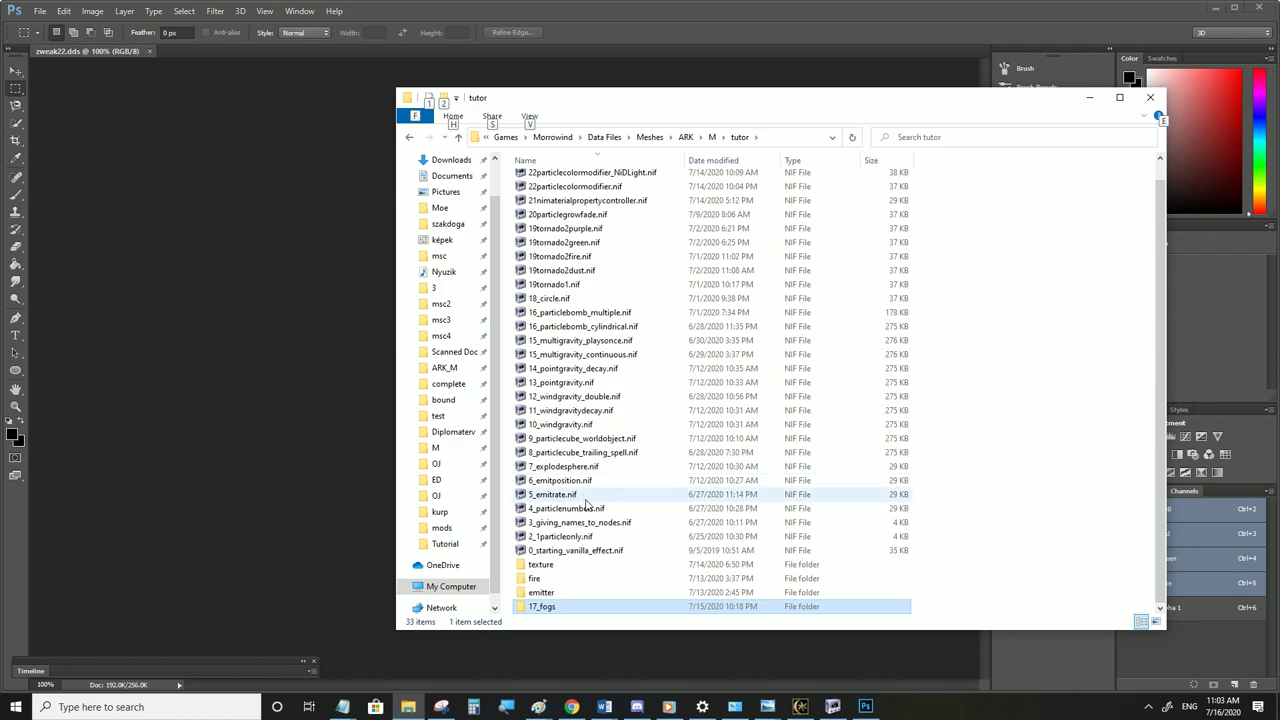
Open white1.nif from the 17_fogs folder and bring its NifSkope window forward
{"action": "double_click", "coordinate": [545, 607]}
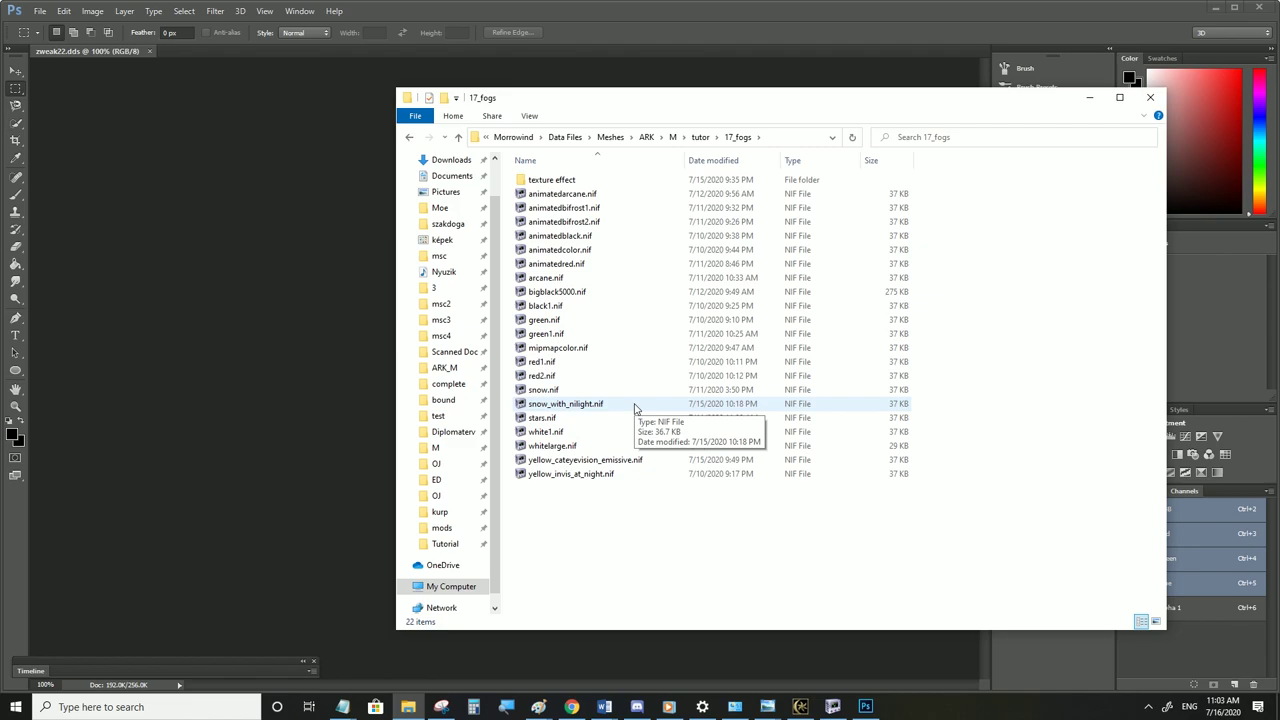
{"action": "double_click", "coordinate": [563, 433]}
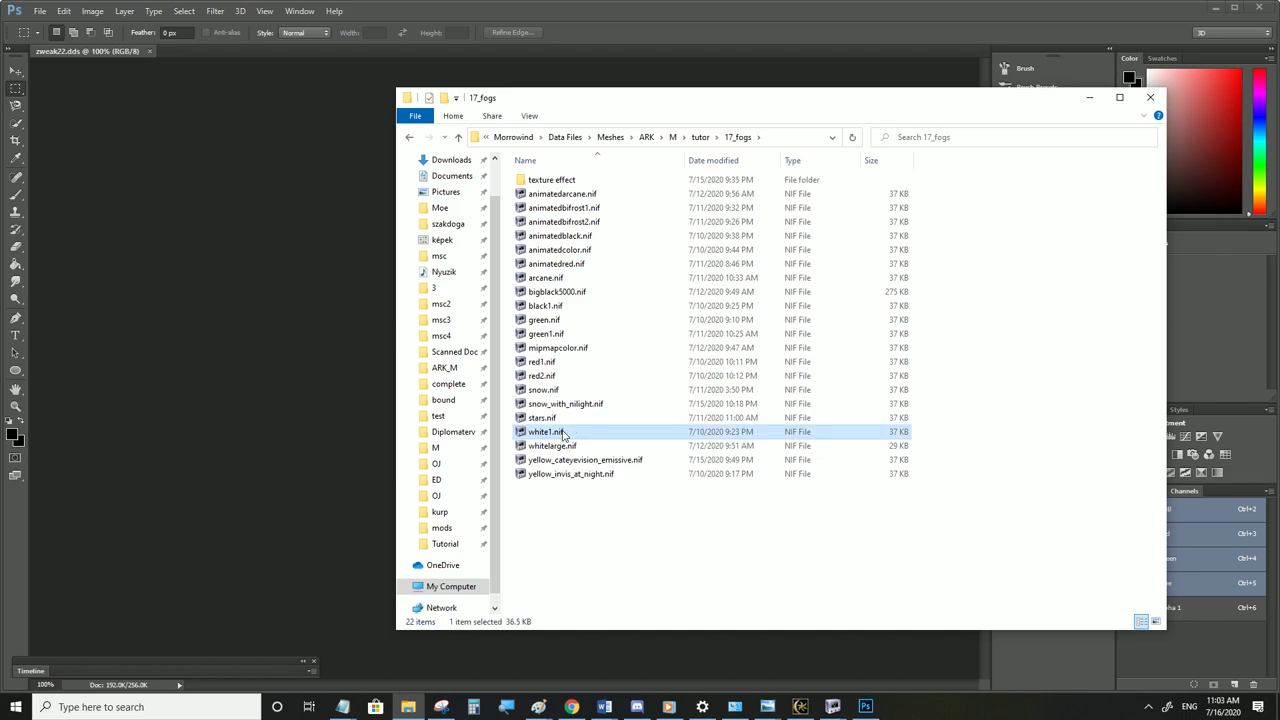
{"action": "mouse_move", "coordinate": [835, 708]}
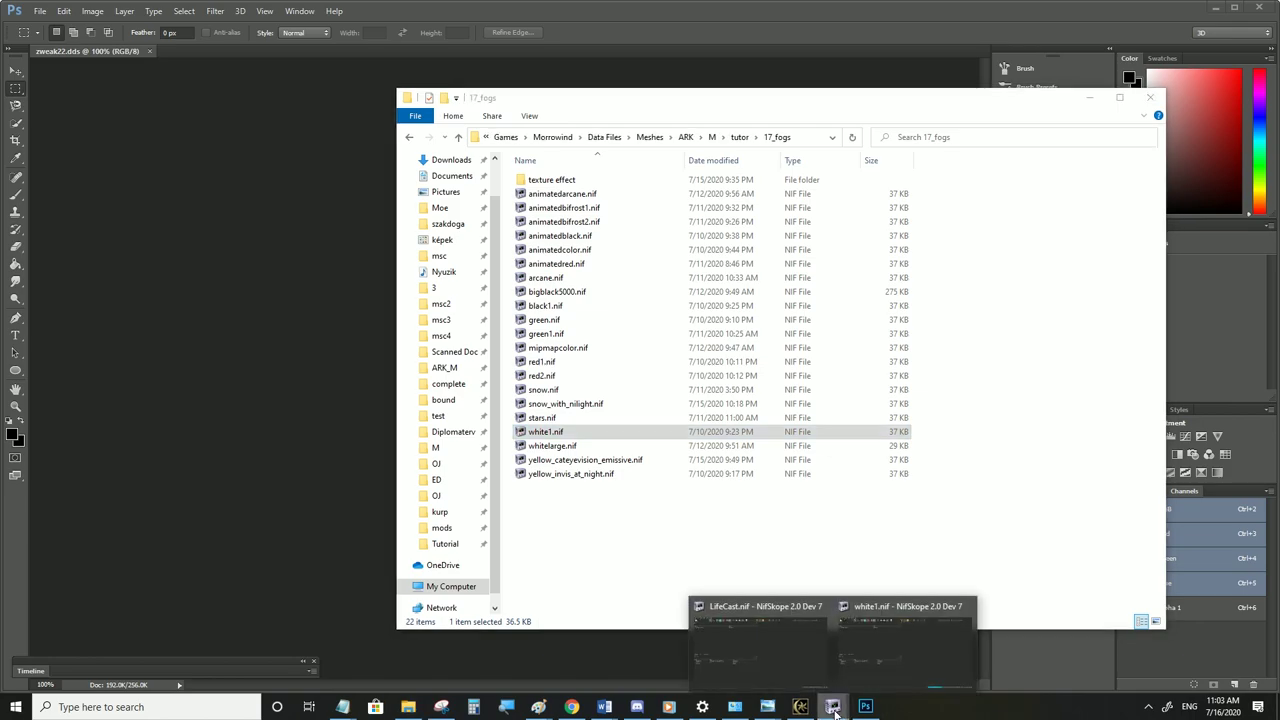
{"action": "left_click", "coordinate": [907, 645]}
Save the white1 fog model as LifeCast.nif in Meshes\ARK\M, overwriting the existing file
{"action": "left_click", "coordinate": [12, 21]}
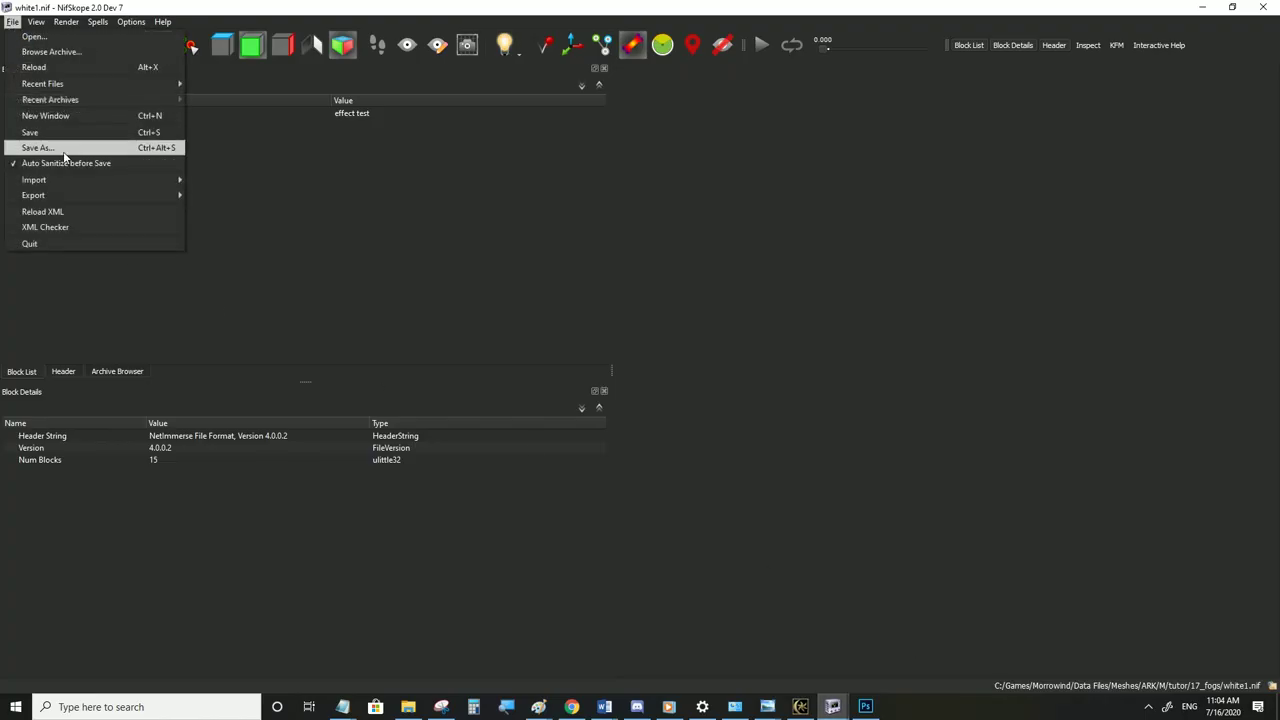
{"action": "left_click", "coordinate": [45, 143]}
{"action": "left_click", "coordinate": [60, 365]}
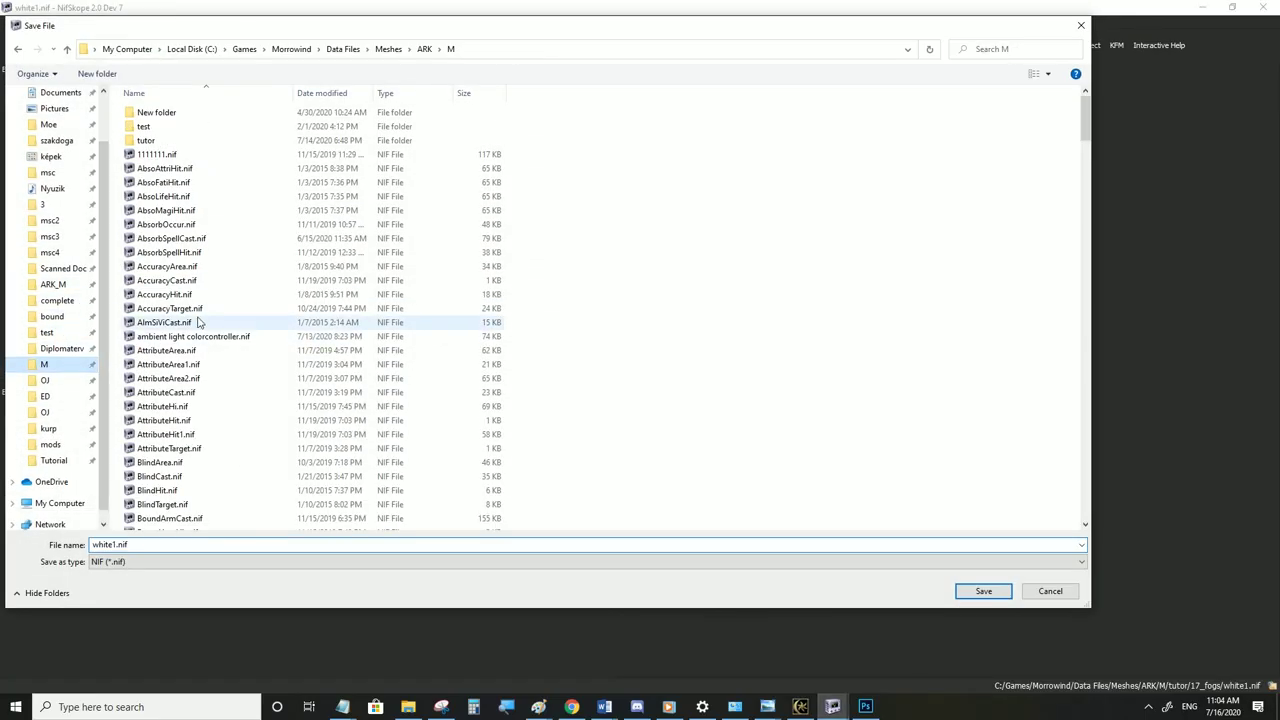
{"action": "left_click", "coordinate": [200, 322]}
{"action": "left_click", "coordinate": [157, 544]}
{"action": "key", "text": "ctrl+a"}
{"action": "type", "text": "LifeCast.nif"}
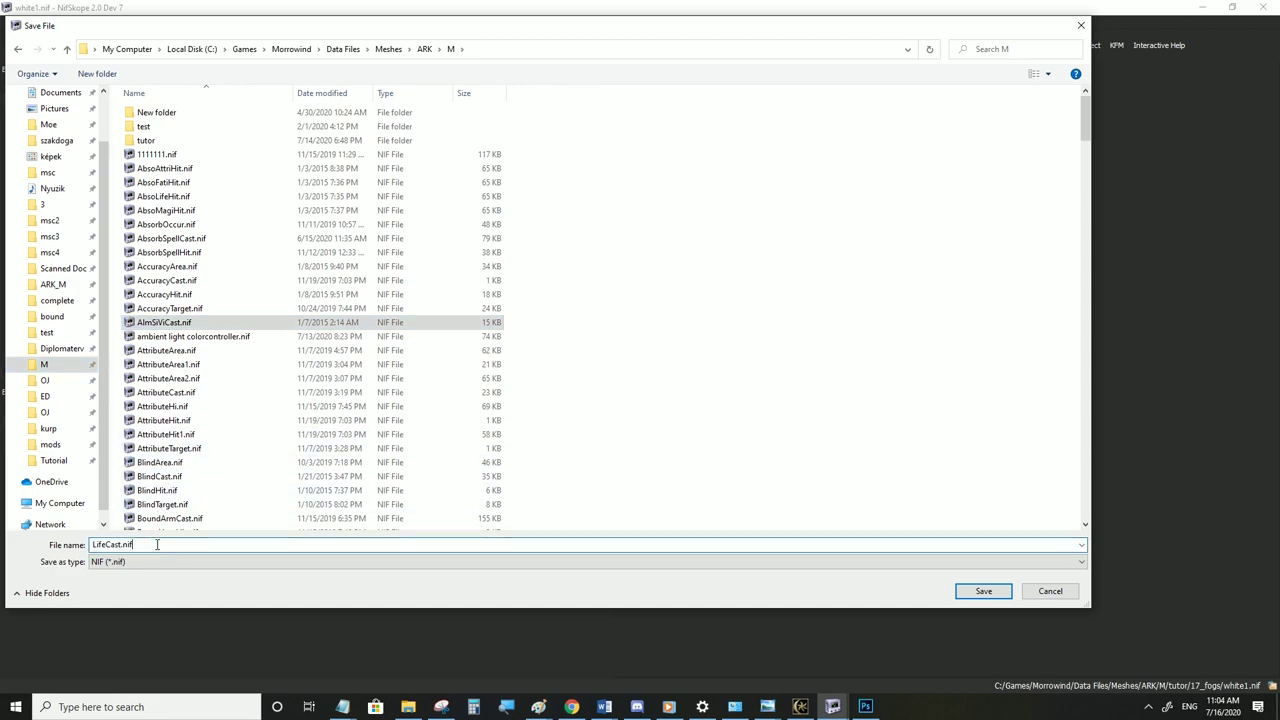
{"action": "left_click", "coordinate": [967, 588]}
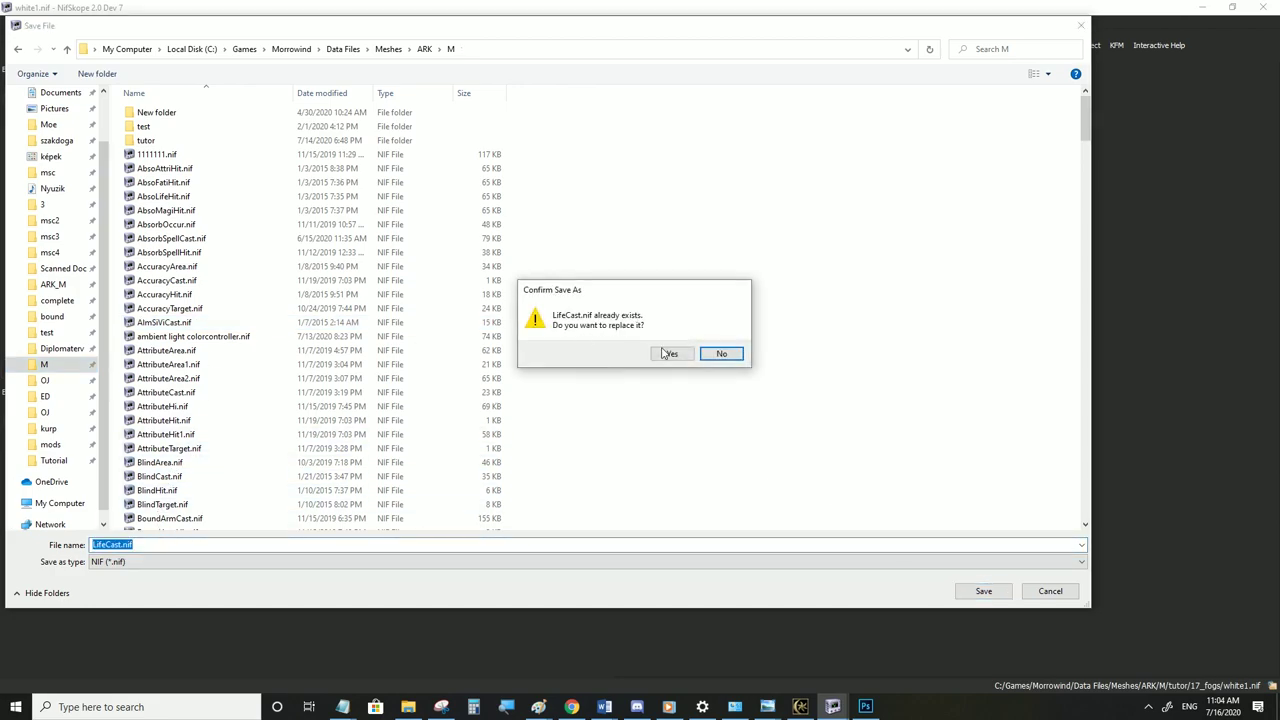
{"action": "left_click", "coordinate": [673, 357]}
{"action": "left_click", "coordinate": [804, 704]}
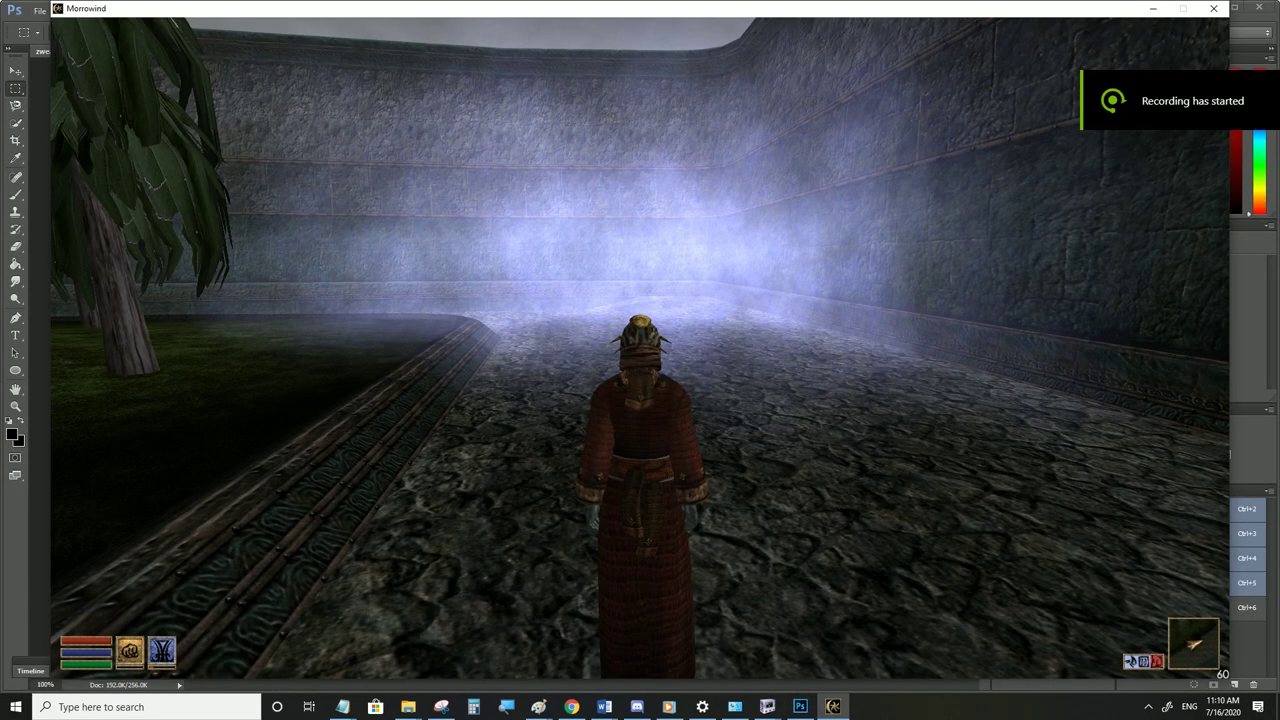
Run forward along the courtyard wall through the fog, then back away to view it
{"action": "key", "text": "w"}
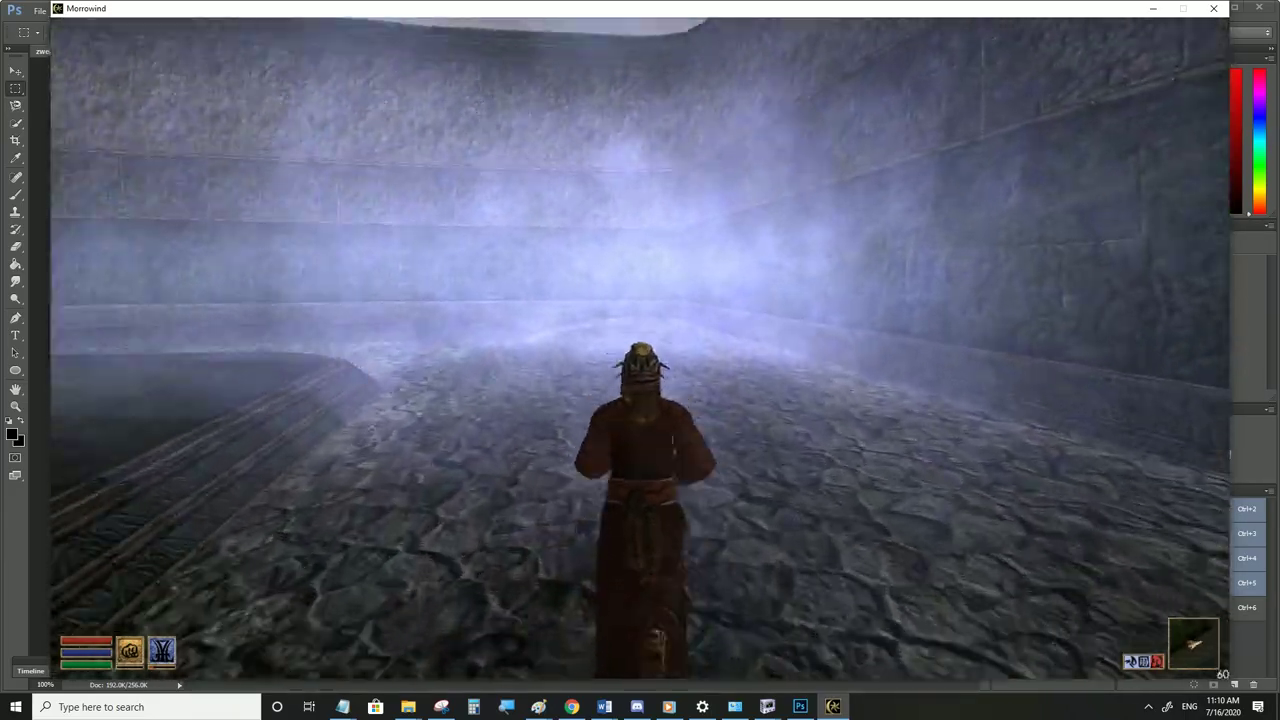
{"action": "key", "text": "w"}
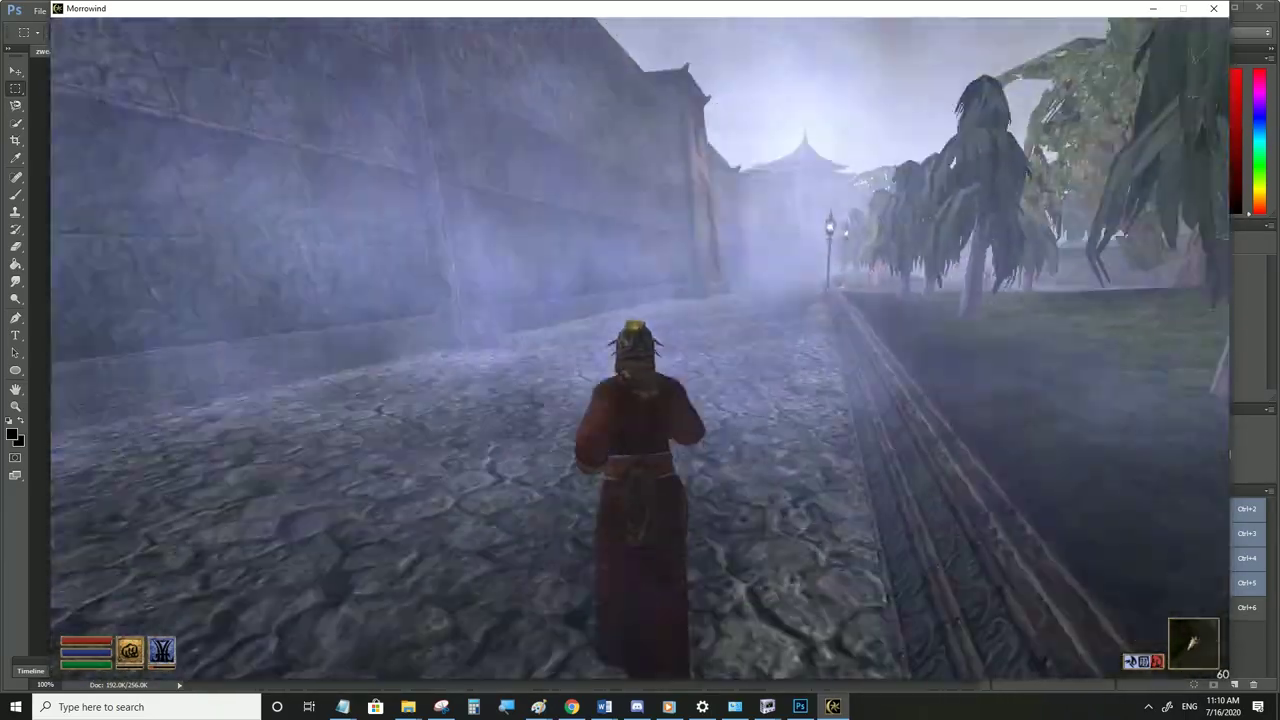
{"action": "key", "text": "s"}
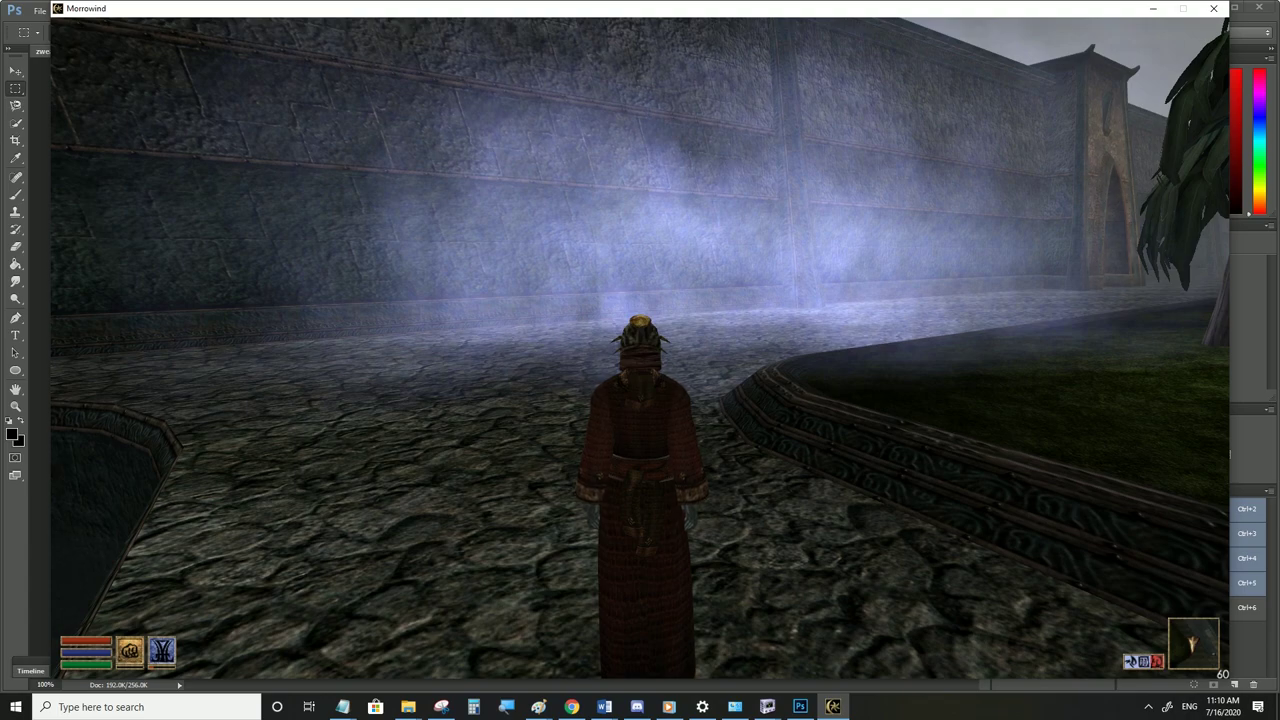
Leave the game for Photoshop, then bring the LifeCast.nif NifSkope window forward
{"action": "key", "text": "alt+Tab"}
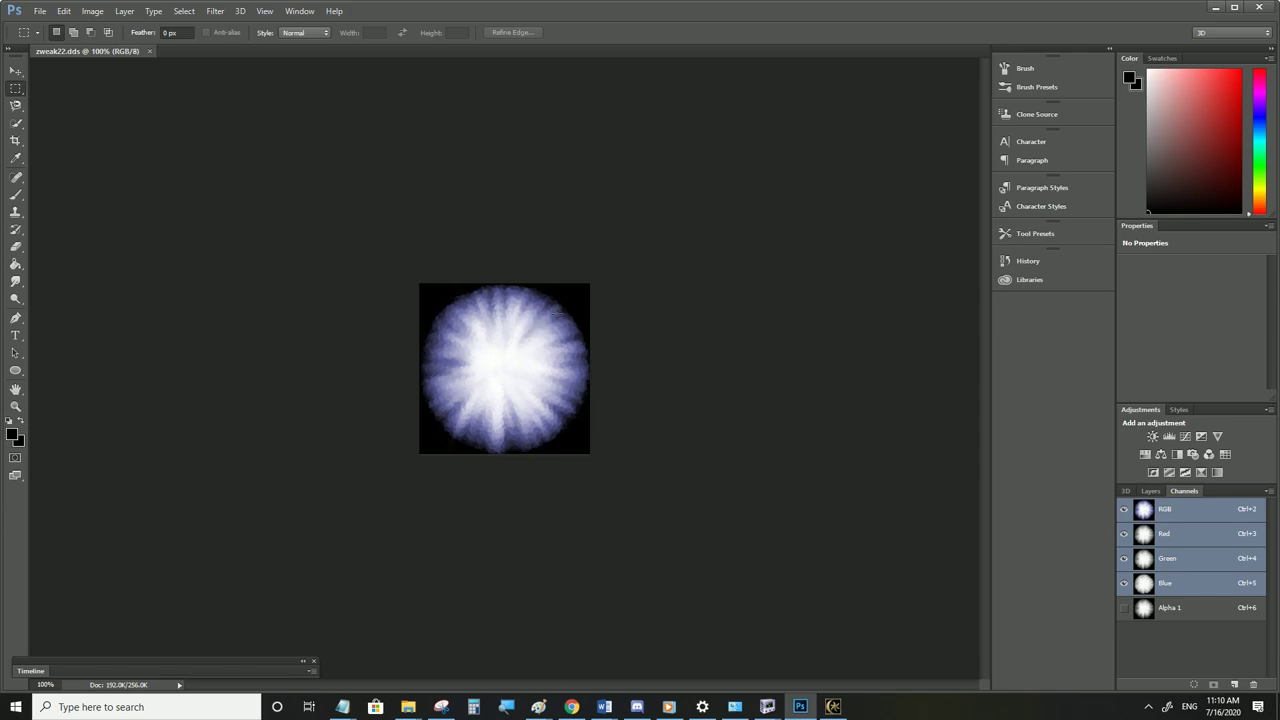
{"action": "mouse_move", "coordinate": [767, 706]}
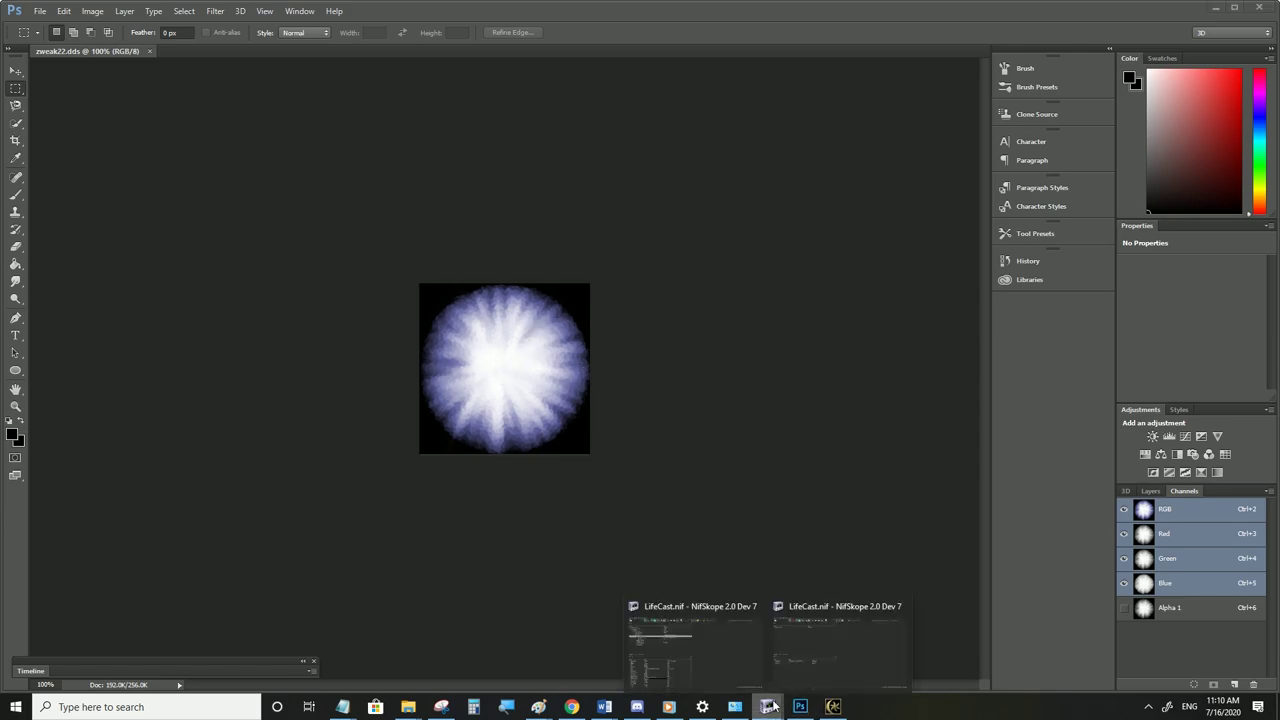
{"action": "left_click", "coordinate": [684, 640]}
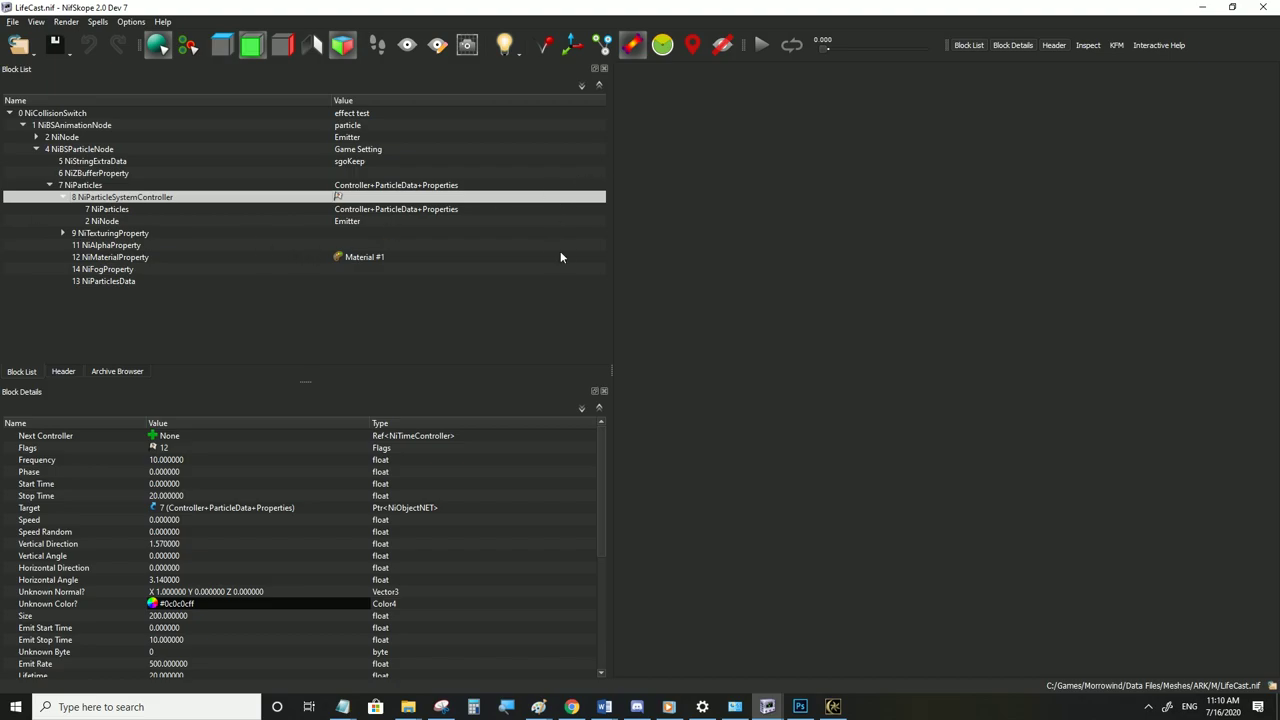
Return to Morrowind with the bluish-white fog still drifting along the wall
{"action": "left_click", "coordinate": [833, 706]}
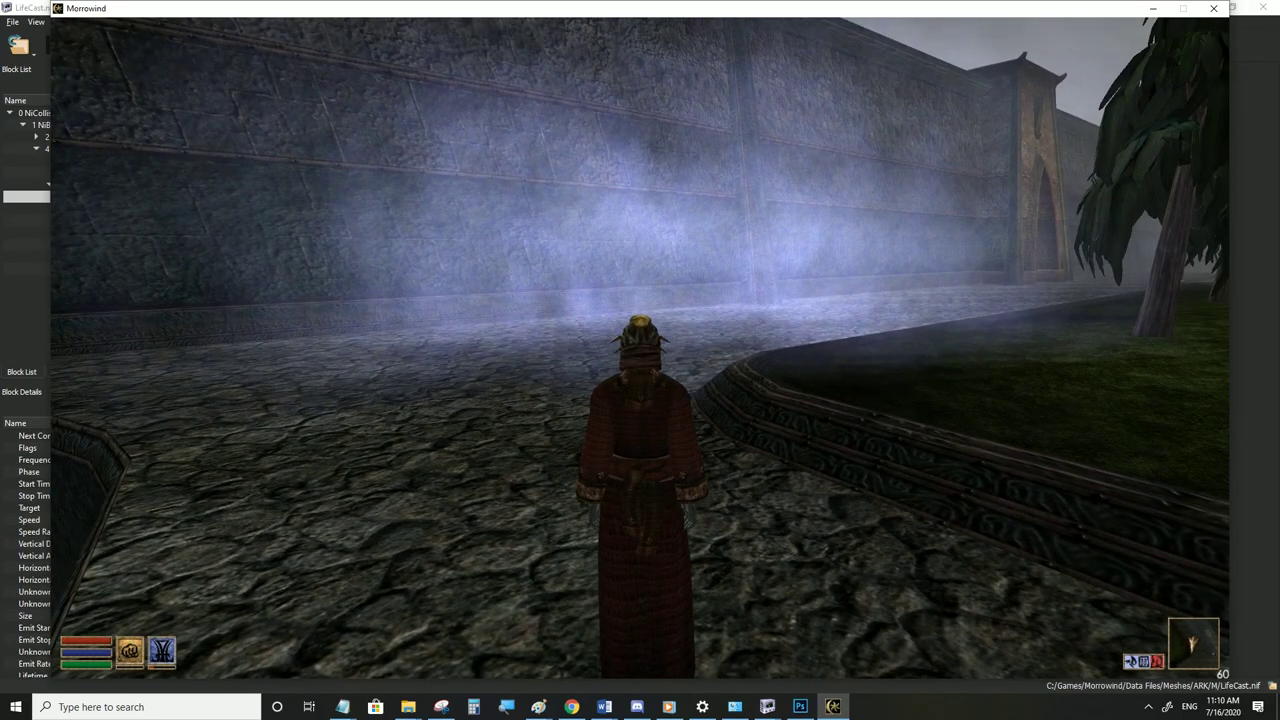
Bring NifSkope forward, then switch to the zweak22.dds fog texture in Photoshop
{"action": "left_click", "coordinate": [830, 709]}
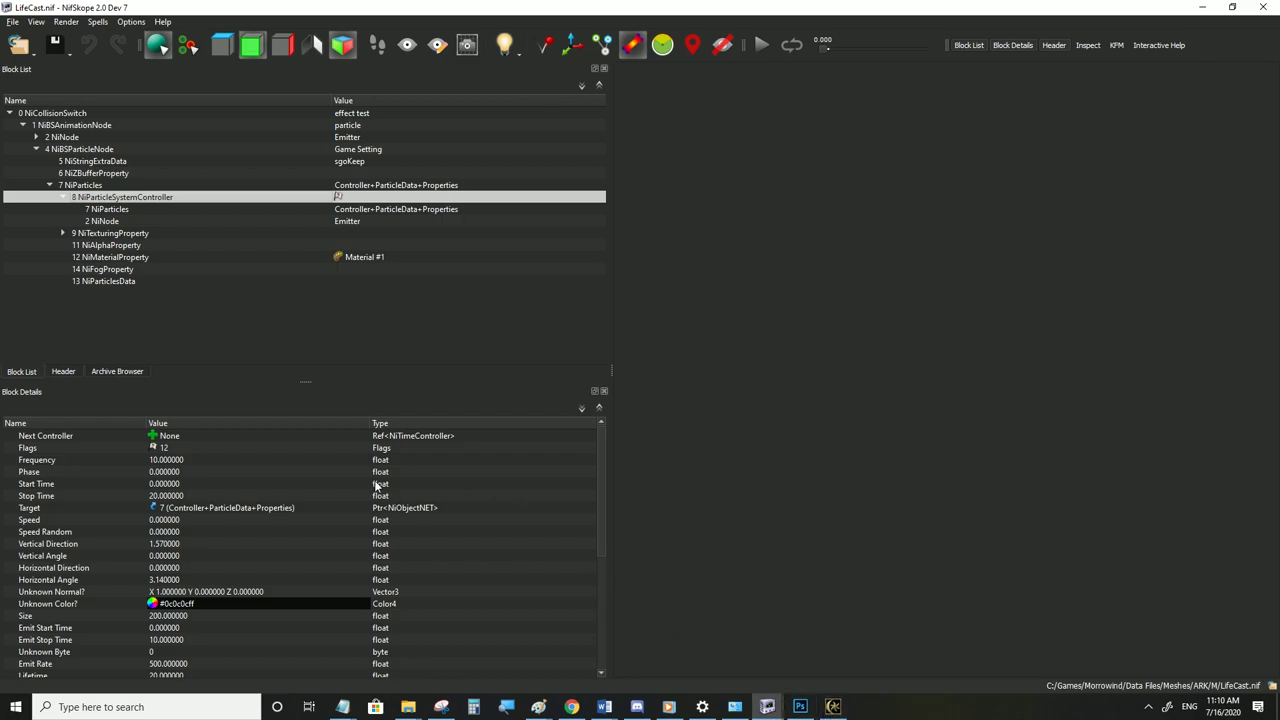
{"action": "mouse_move", "coordinate": [117, 199]}
{"action": "left_click", "coordinate": [800, 706]}
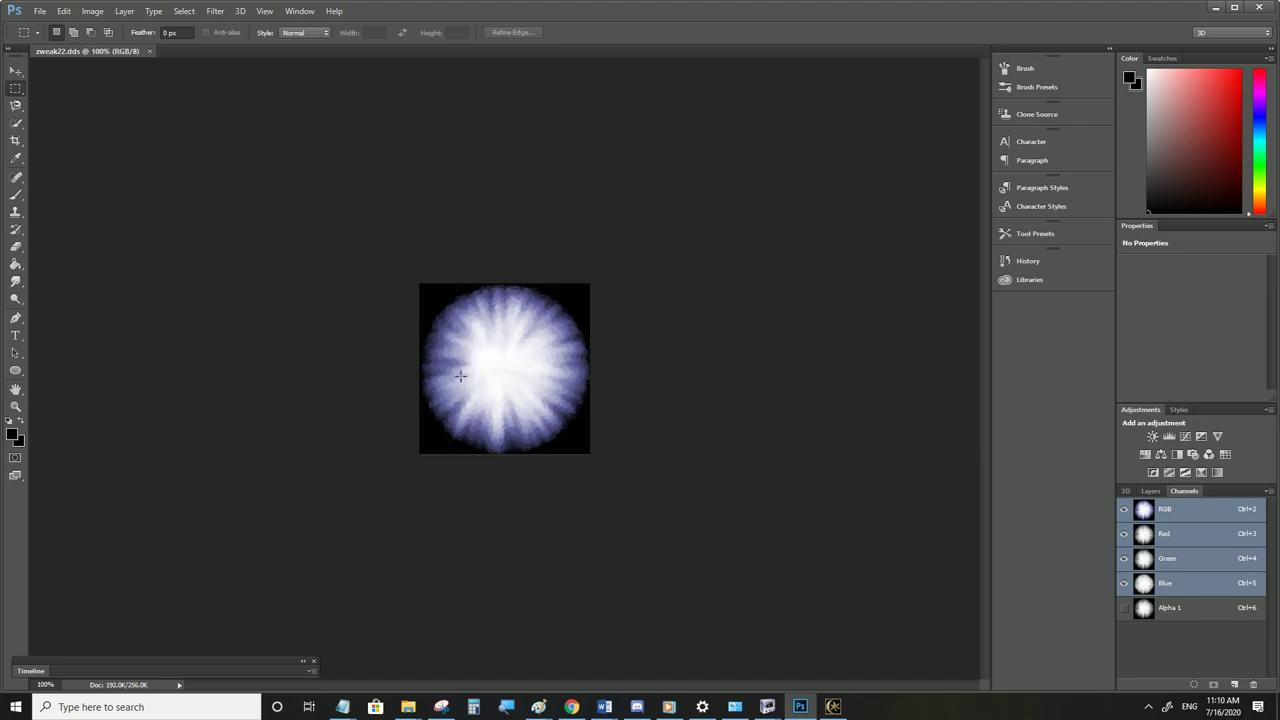
View zweak22.dds's Alpha 1 channel, return to RGB, and minimize Photoshop
{"action": "left_click", "coordinate": [1166, 608]}
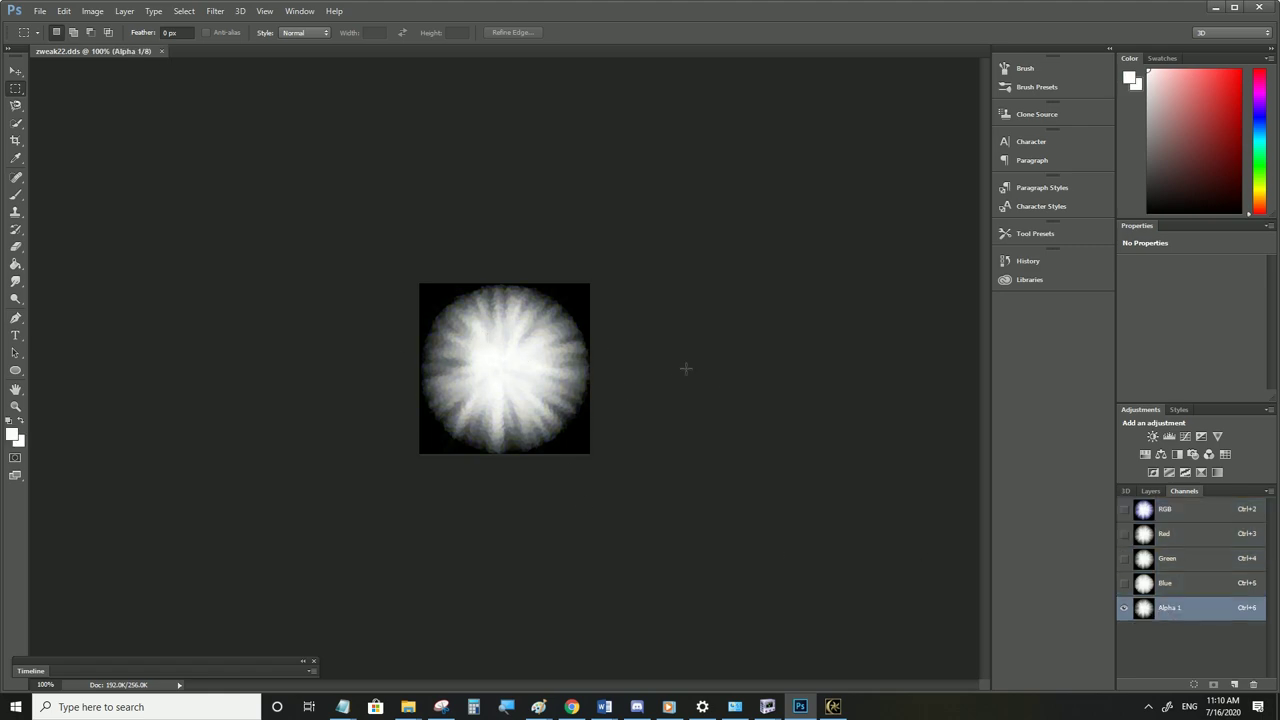
{"action": "left_click", "coordinate": [1185, 510]}
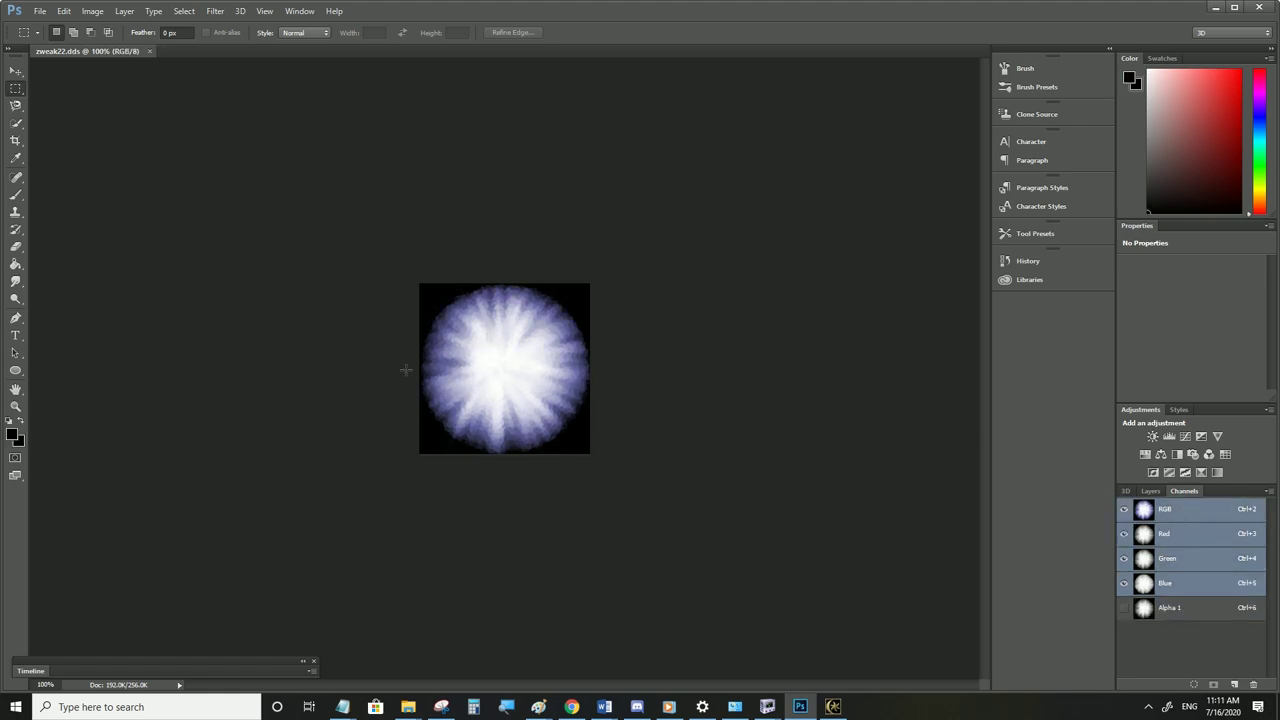
{"action": "left_click", "coordinate": [1216, 8]}
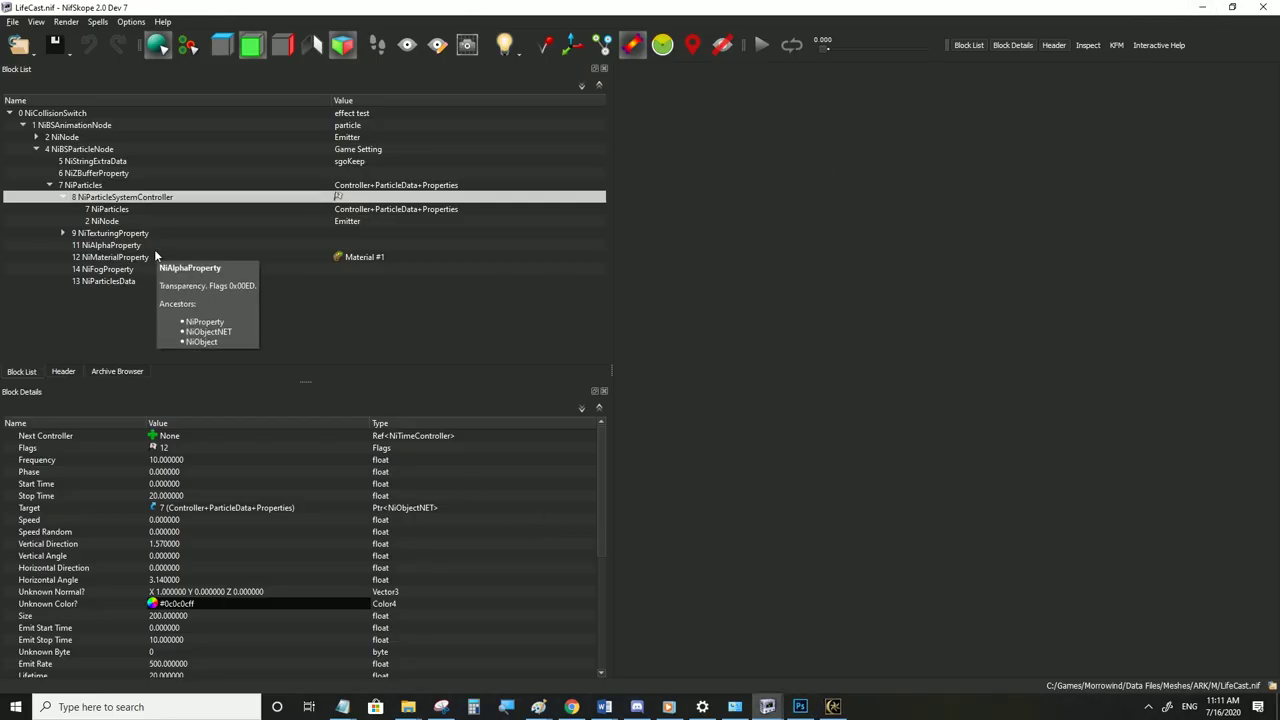
Inspect the NiMaterialProperty and NiParticlesData blocks, then return to the particle controller settings
{"action": "left_click", "coordinate": [108, 258]}
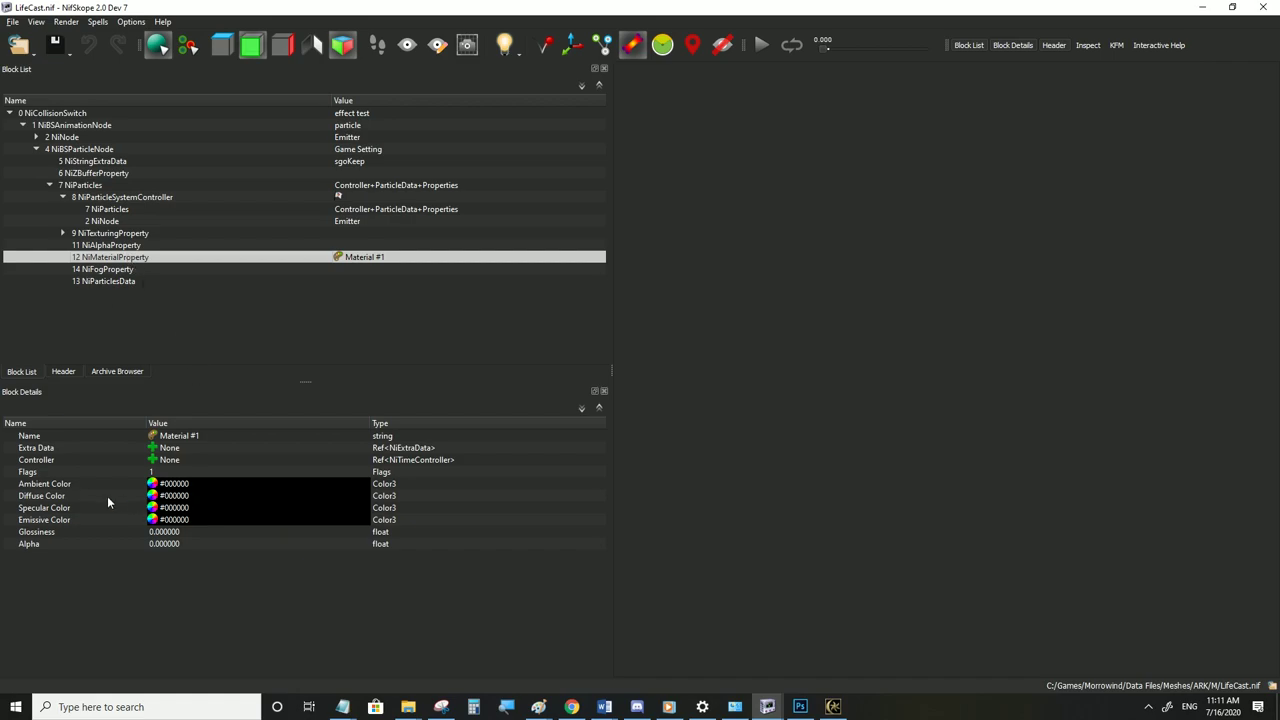
{"action": "left_click", "coordinate": [127, 199]}
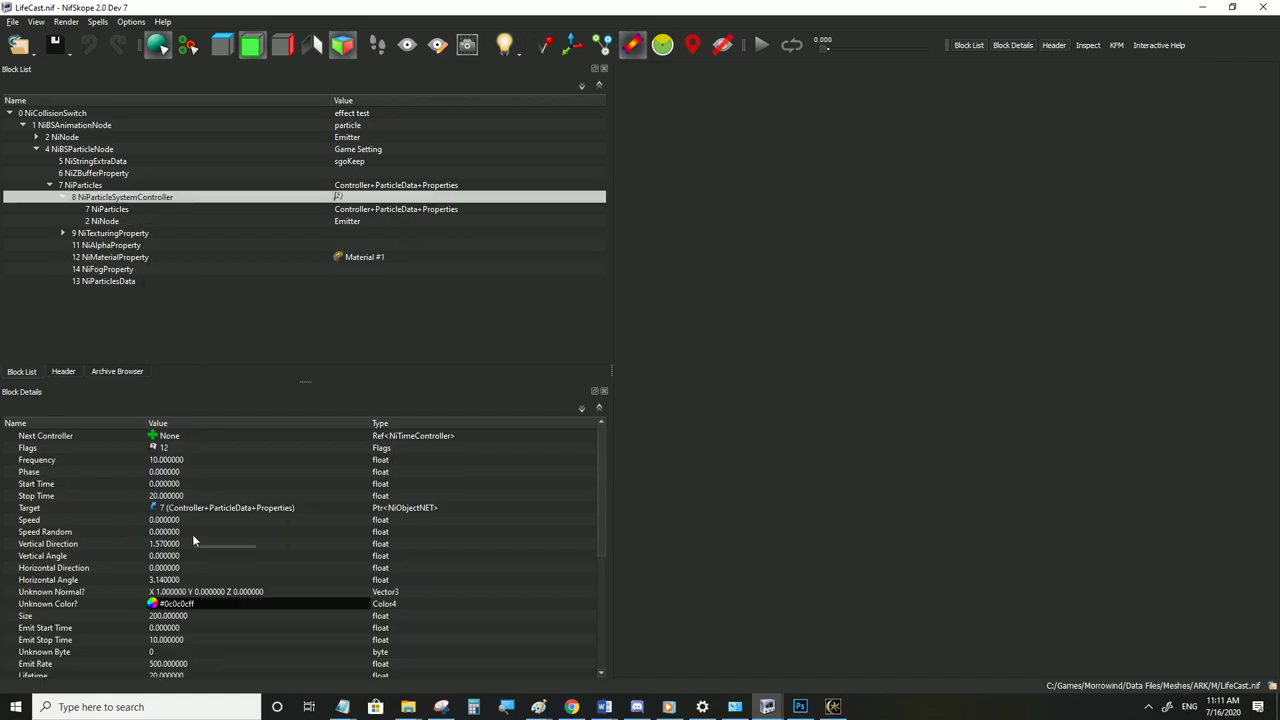
{"action": "left_click", "coordinate": [100, 282]}
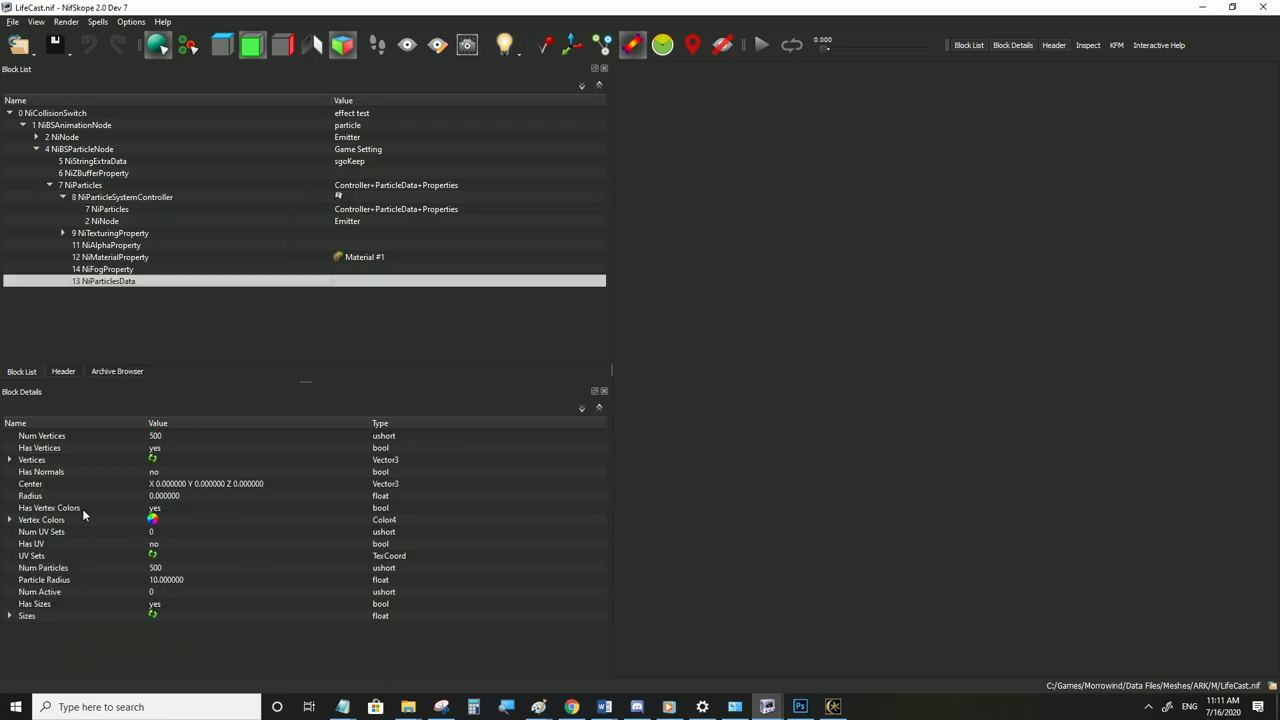
{"action": "left_click", "coordinate": [117, 199]}
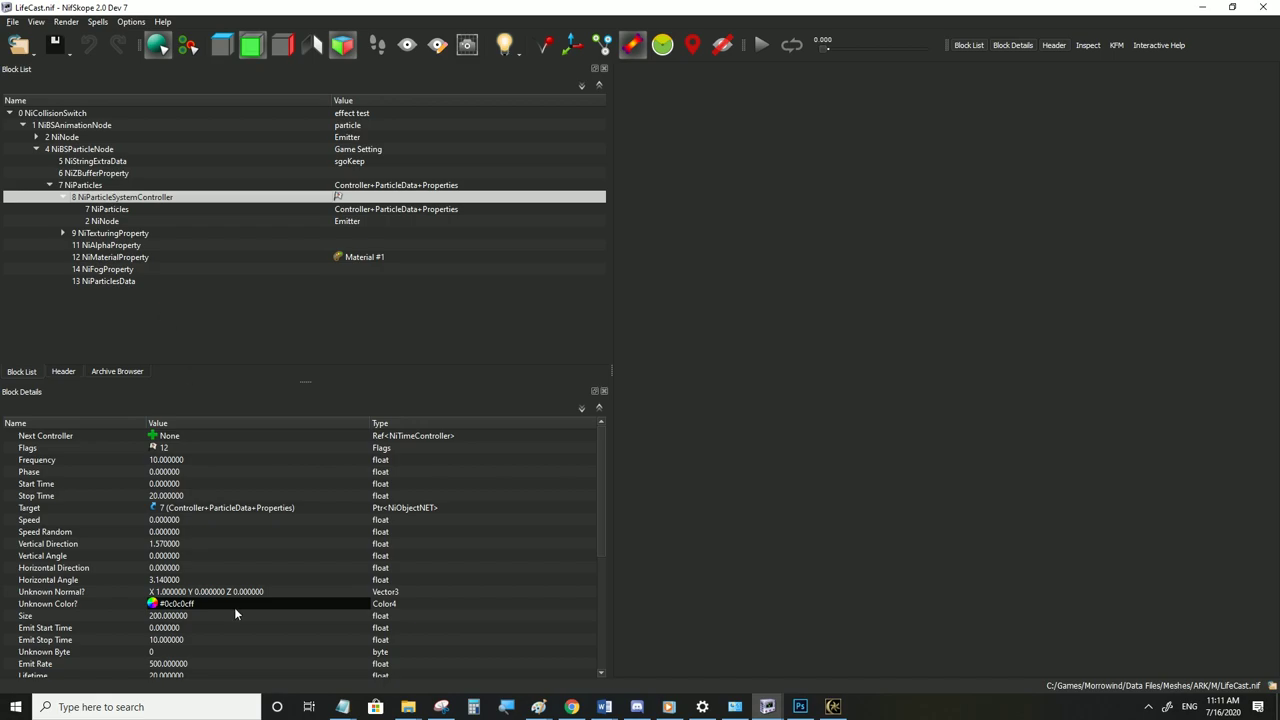
{"action": "scroll", "coordinate": [142, 560], "scroll_direction": "down", "scroll_amount": 1}
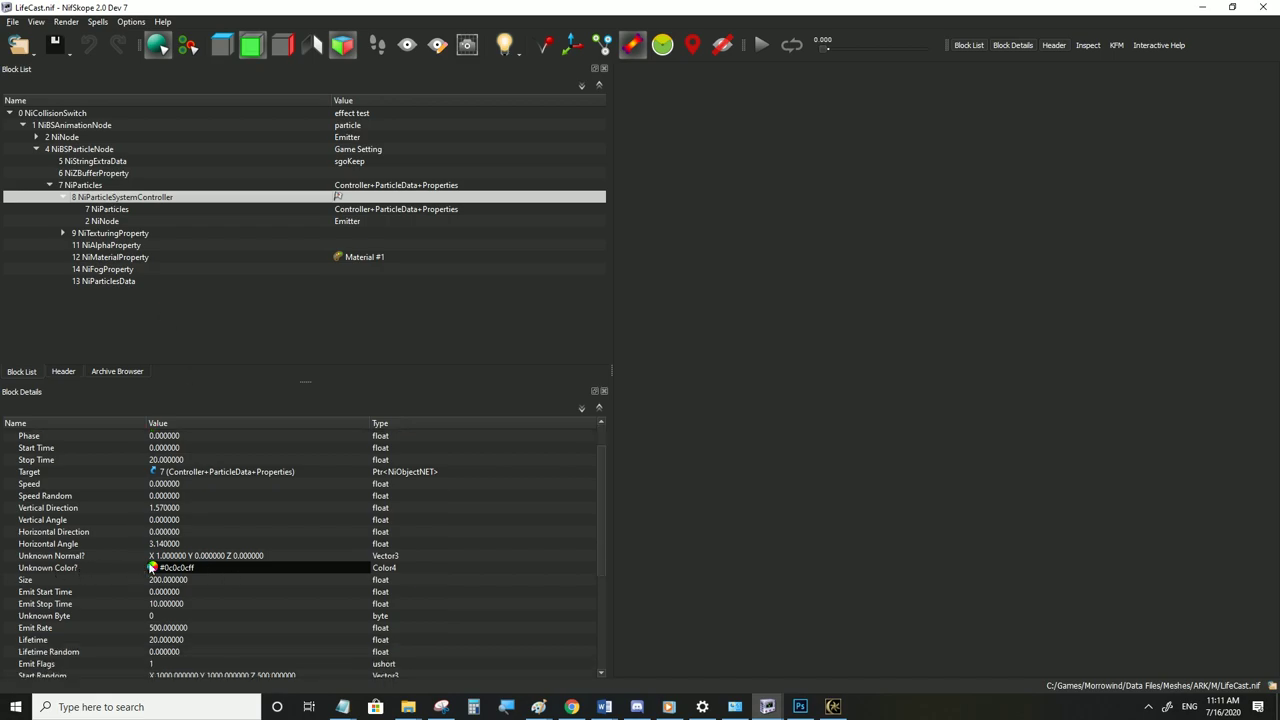
Try the Unknown Color picker and numeric RGBA editor, leaving the value unchanged
{"action": "left_click", "coordinate": [153, 568]}
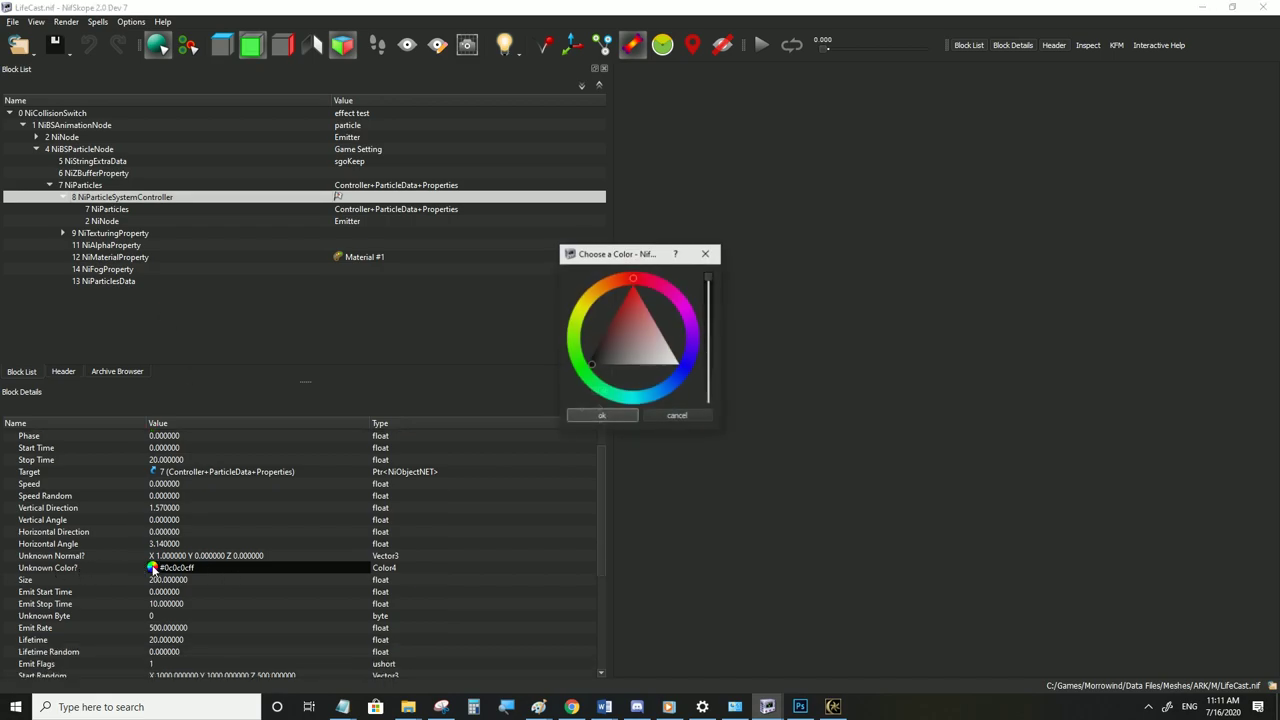
{"action": "left_click", "coordinate": [603, 416]}
{"action": "double_click", "coordinate": [218, 573]}
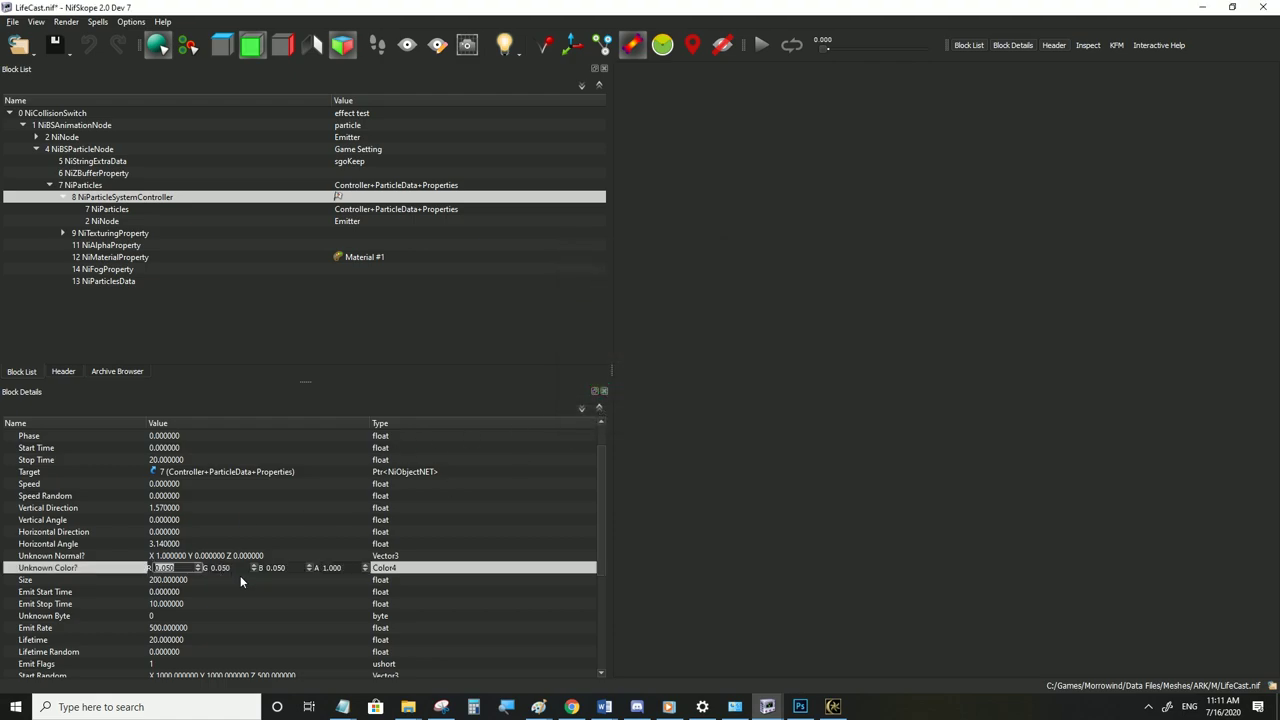
{"action": "left_click", "coordinate": [240, 578]}
{"action": "left_click", "coordinate": [153, 568]}
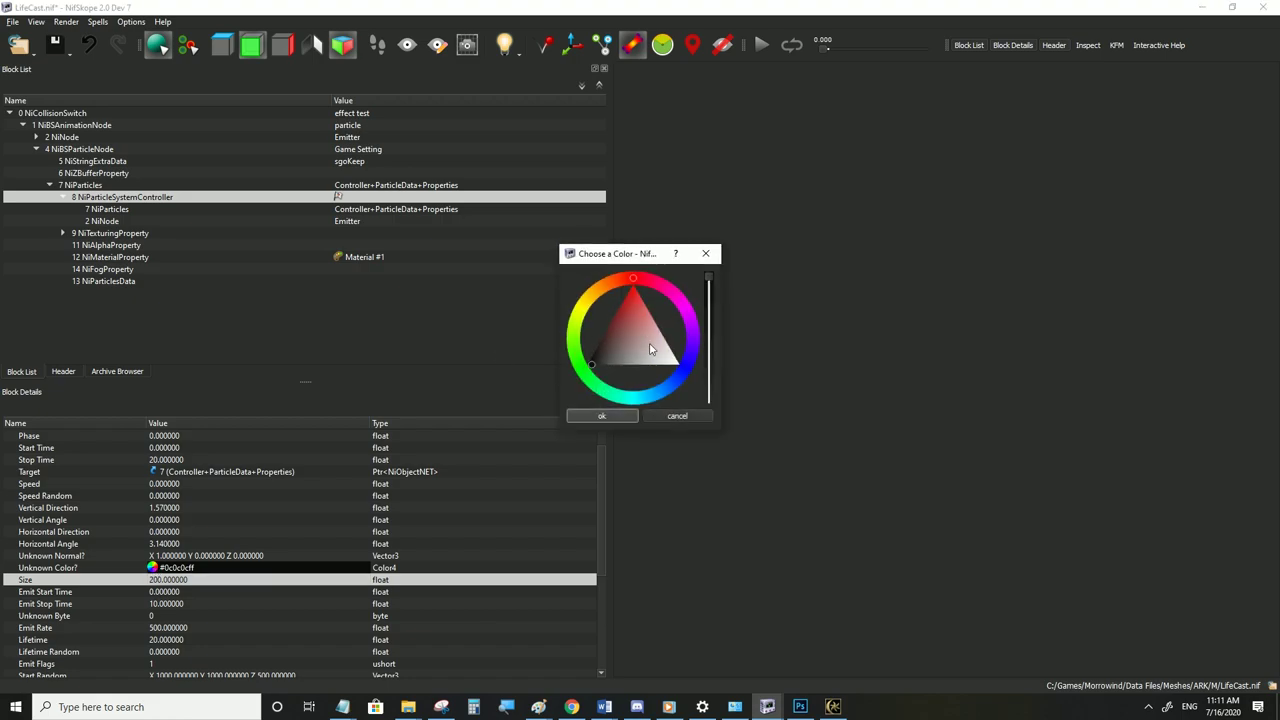
{"action": "left_click", "coordinate": [600, 416]}
{"action": "double_click", "coordinate": [196, 568]}
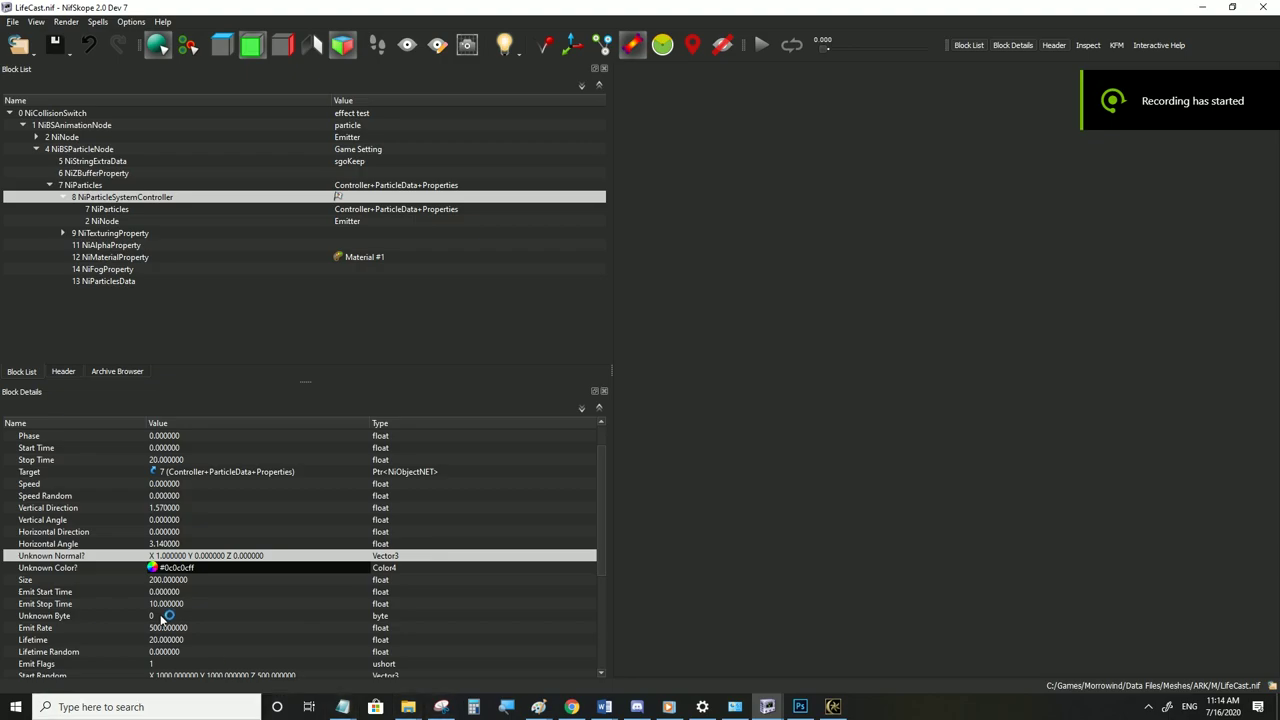
{"action": "left_click", "coordinate": [180, 570]}
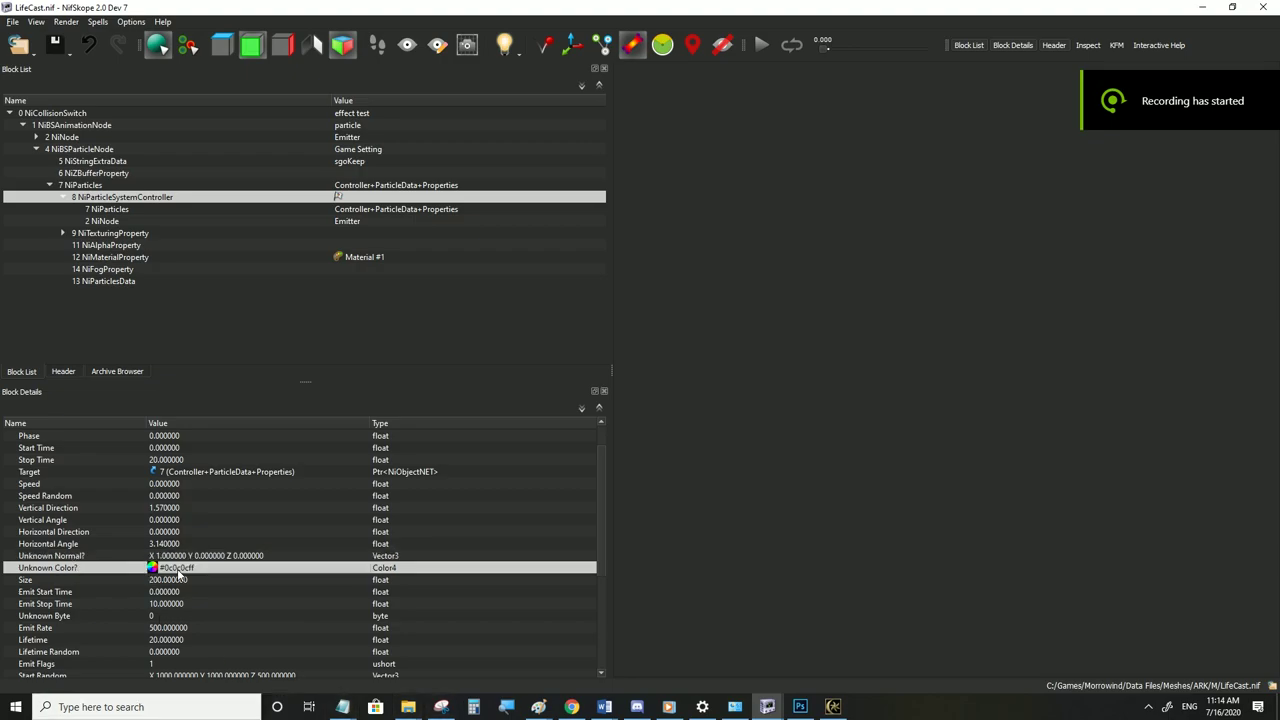
Drag the Unknown Color to pure white #ffffffff and save LifeCast.nif for testing
{"action": "left_click", "coordinate": [833, 706]}
{"action": "key", "text": "alt+Tab"}
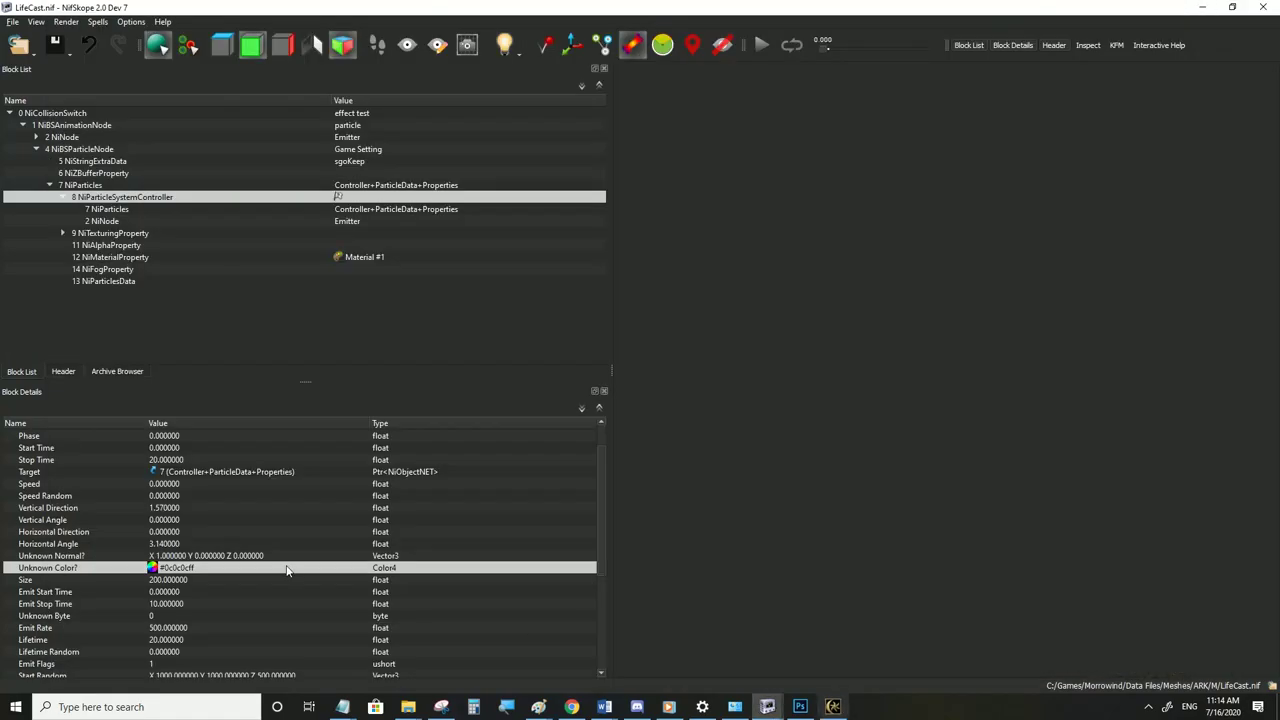
{"action": "left_click", "coordinate": [152, 567]}
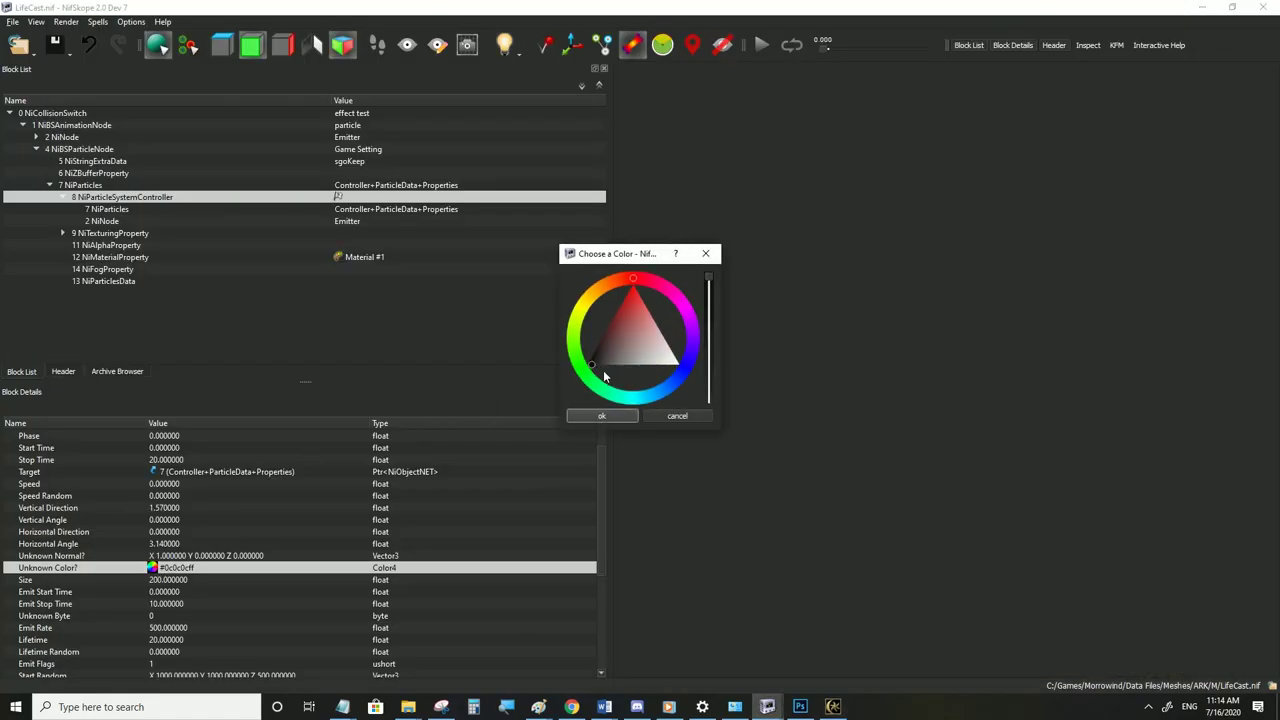
{"action": "left_click_drag", "start_coordinate": [601, 366], "coordinate": [684, 370]}
{"action": "left_click", "coordinate": [601, 416]}
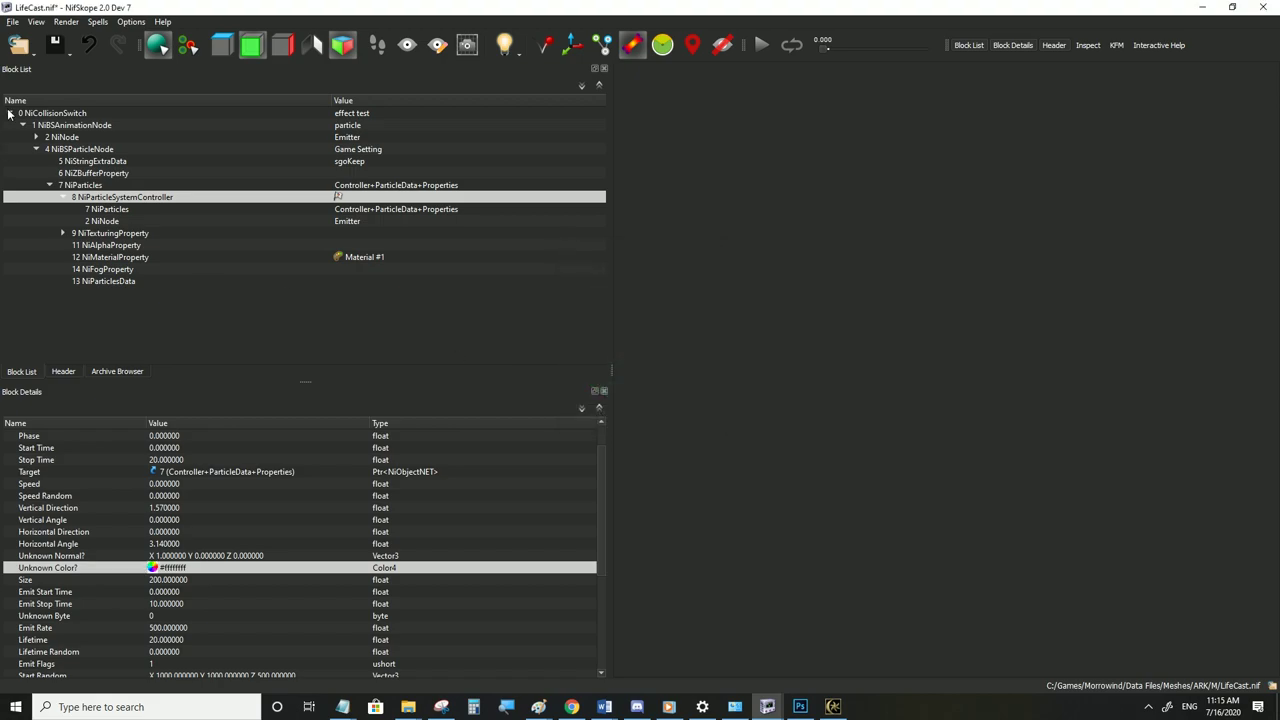
{"action": "left_click", "coordinate": [12, 21]}
{"action": "left_click", "coordinate": [42, 138]}
{"action": "left_click", "coordinate": [833, 706]}
Walk into, through and back out of the glaring white fog, then return to NifSkope
{"action": "key", "text": "w"}
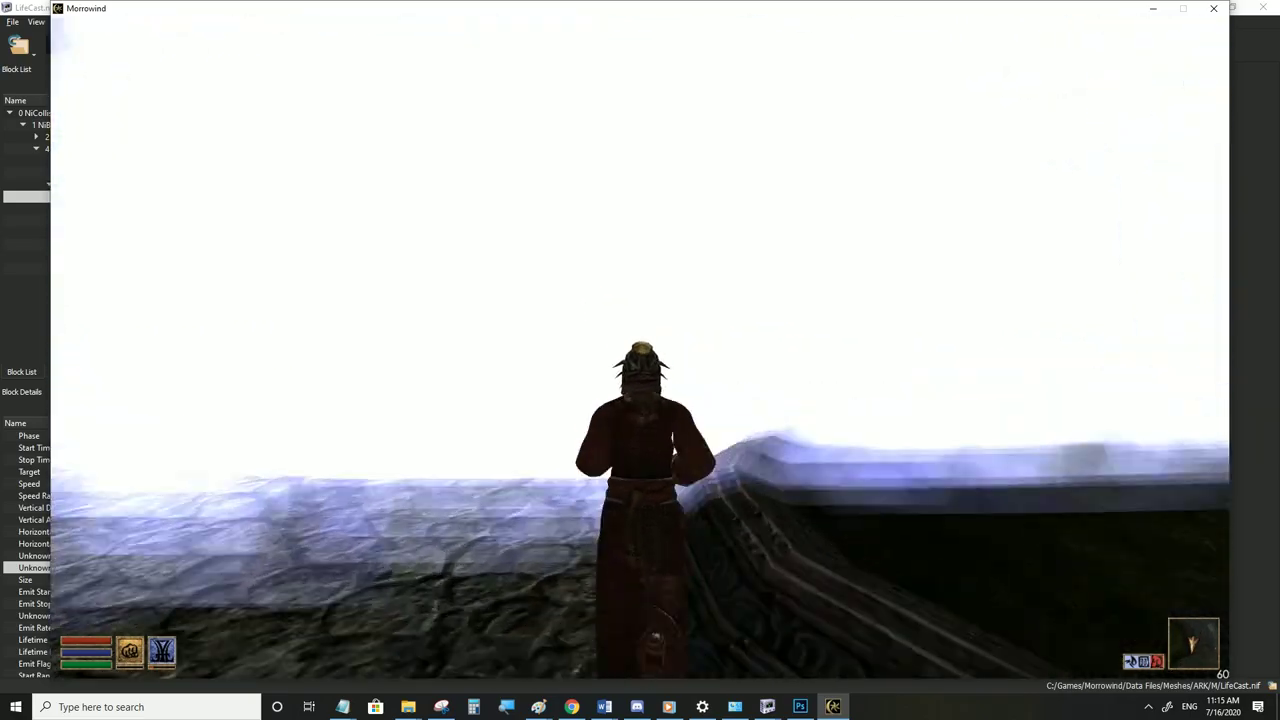
{"action": "key", "text": "s"}
{"action": "key", "text": "w"}
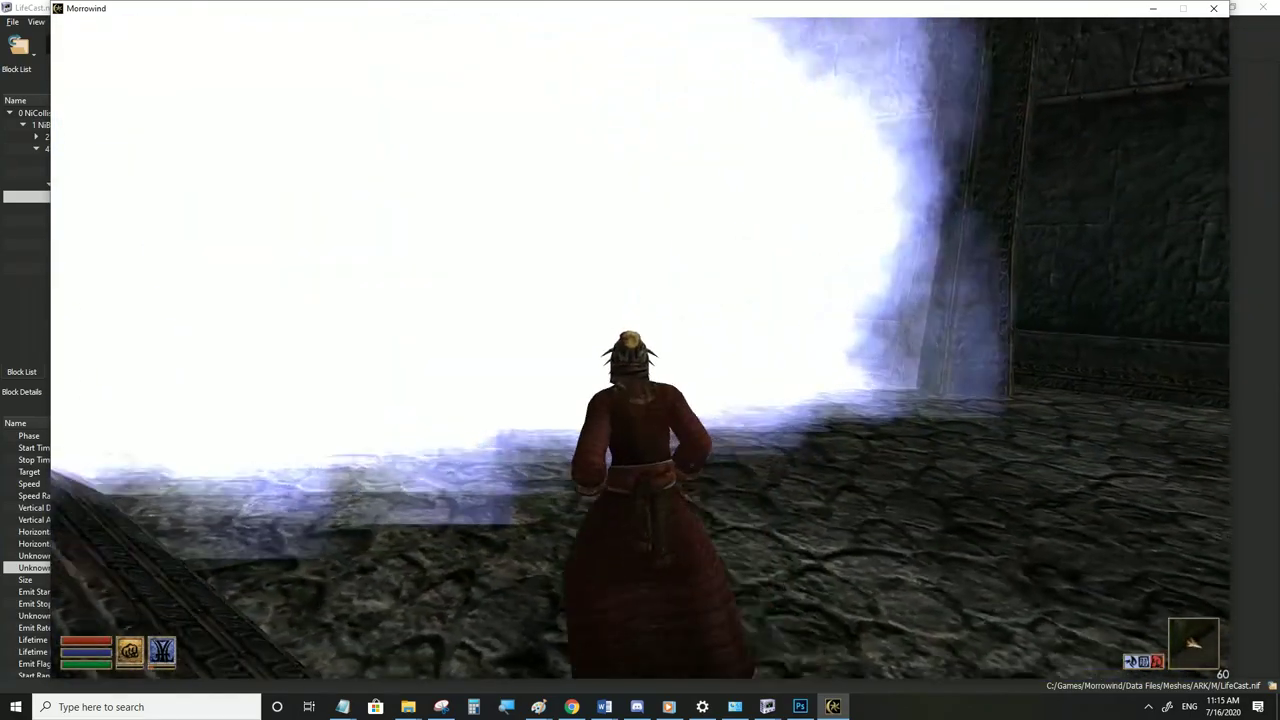
{"action": "key", "text": "w"}
{"action": "key", "text": "s"}
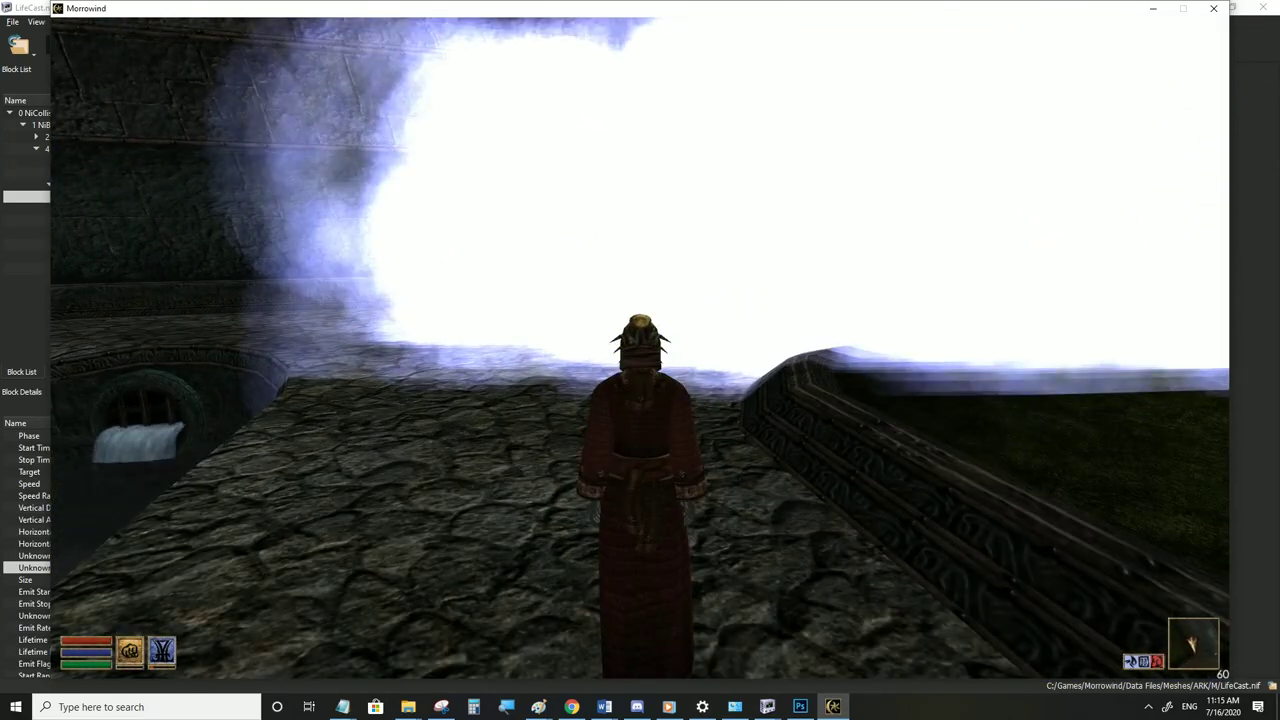
{"action": "key", "text": "alt+Tab"}
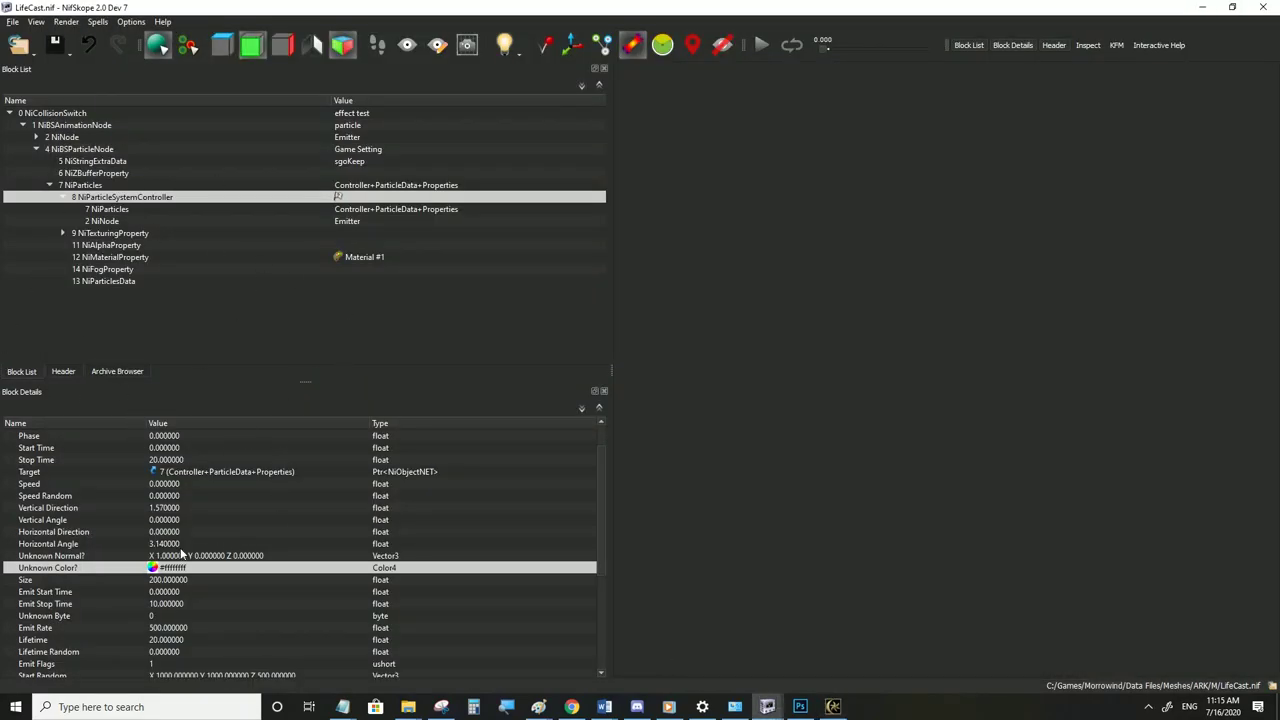
Drag the Unknown Color to black in the picker, save LifeCast.nif, and glance at the game
{"action": "double_click", "coordinate": [153, 568]}
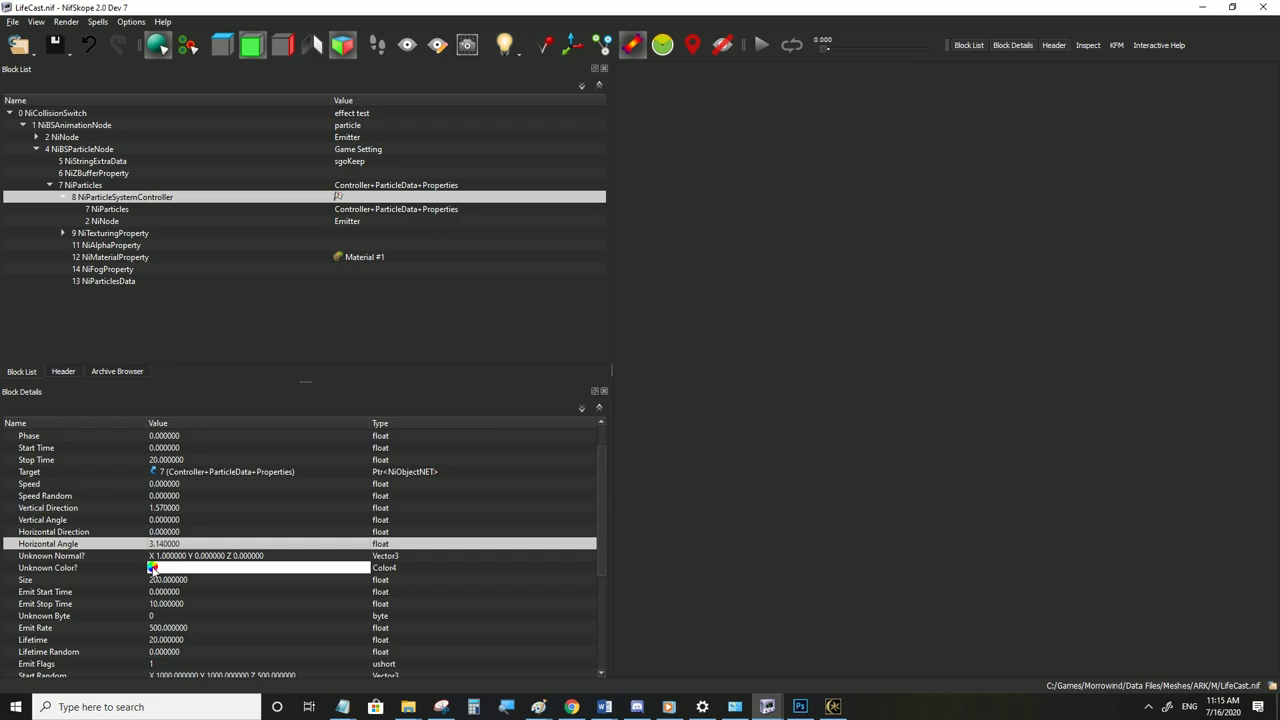
{"action": "left_click", "coordinate": [152, 568]}
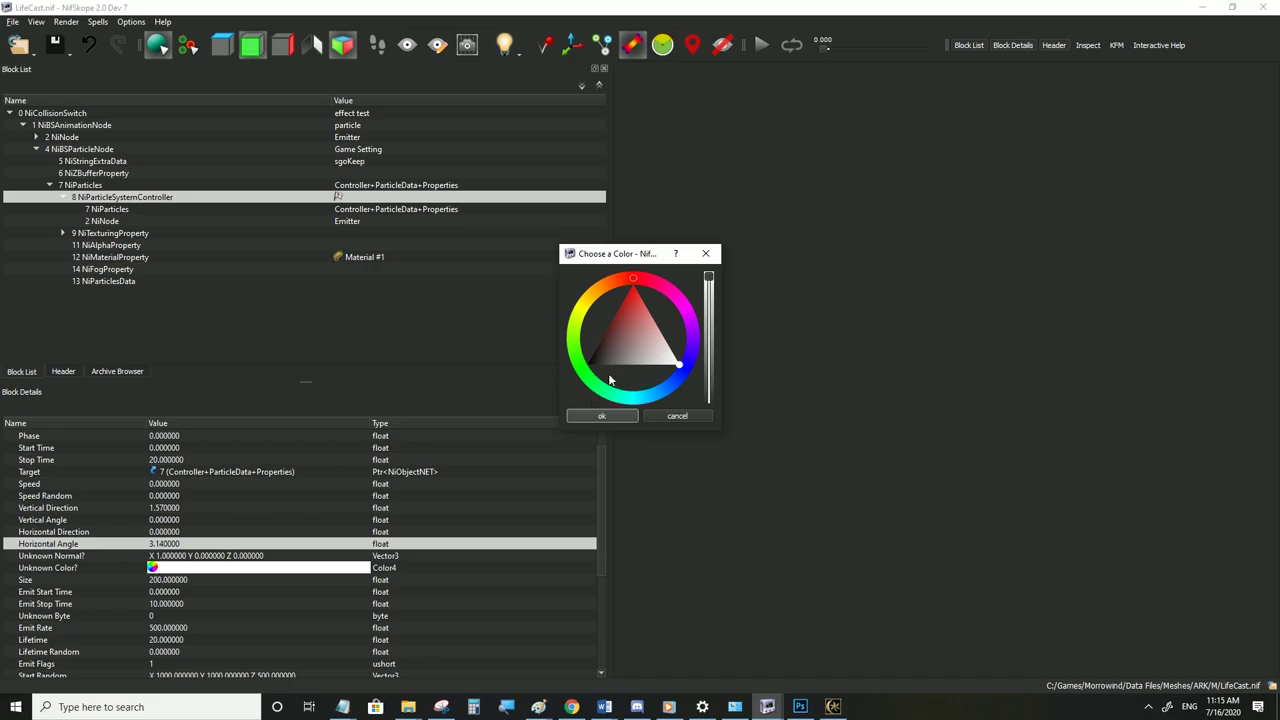
{"action": "left_click_drag", "start_coordinate": [609, 363], "coordinate": [598, 380]}
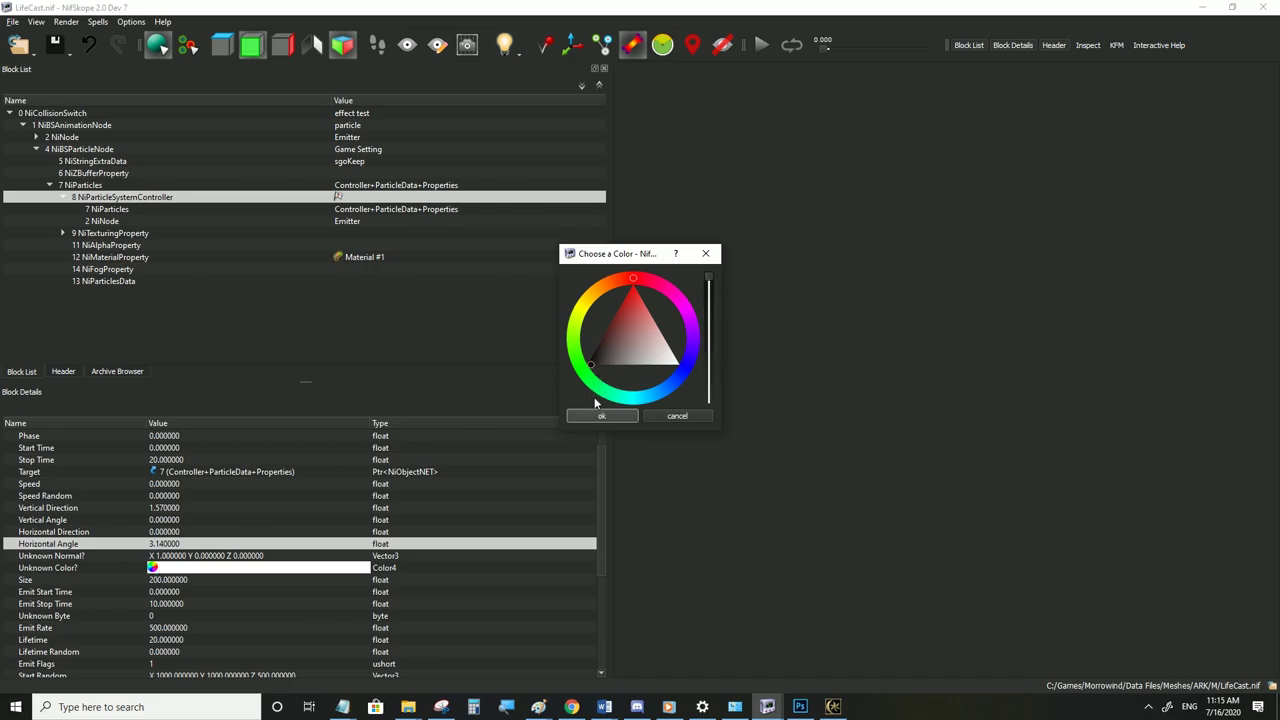
{"action": "left_click", "coordinate": [601, 415]}
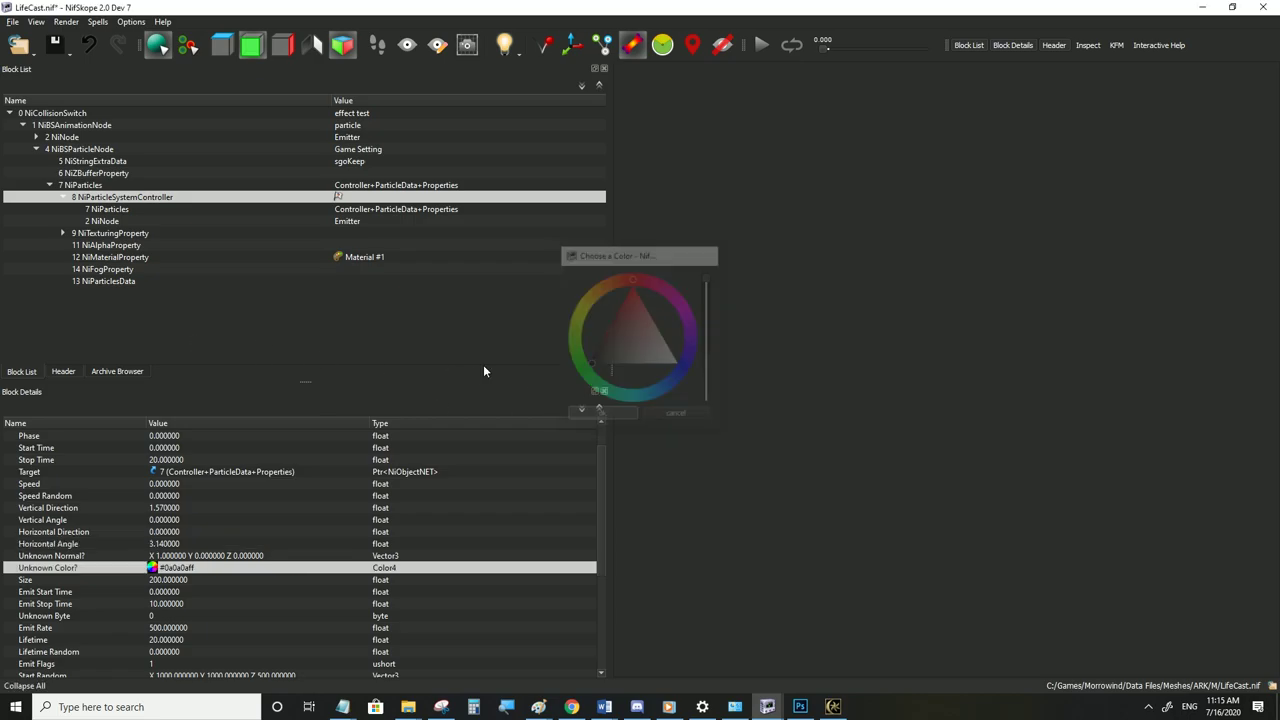
{"action": "left_click", "coordinate": [11, 22]}
{"action": "left_click", "coordinate": [40, 134]}
{"action": "left_click", "coordinate": [833, 706]}
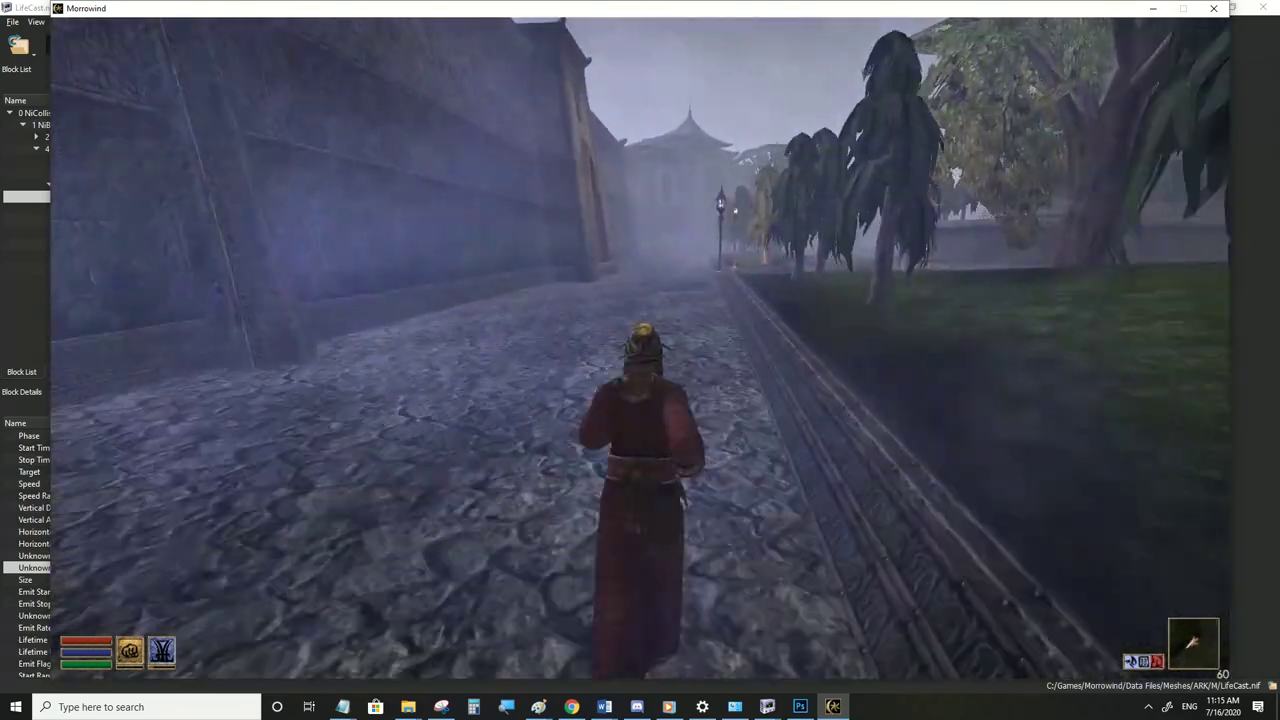
{"action": "key", "text": "alt+Tab"}
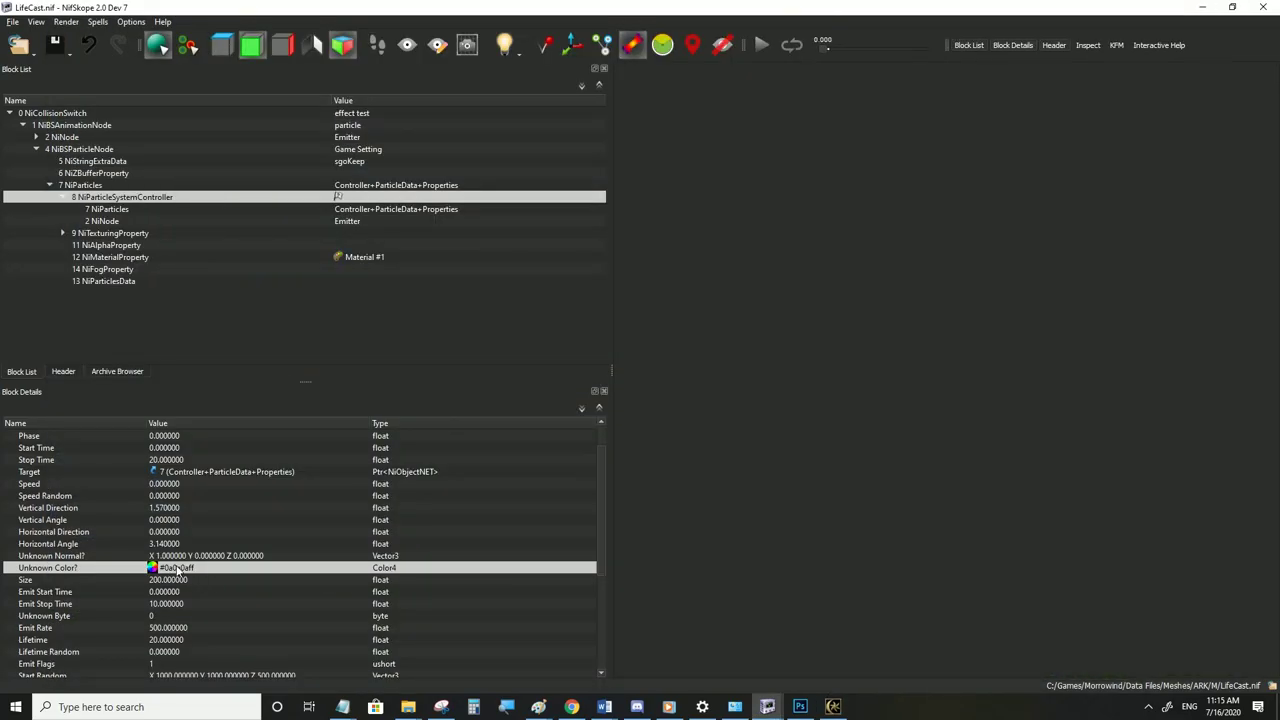
Enter 0.020 for the Unknown Color's R, G and B values and save LifeCast.nif
{"action": "double_click", "coordinate": [177, 567]}
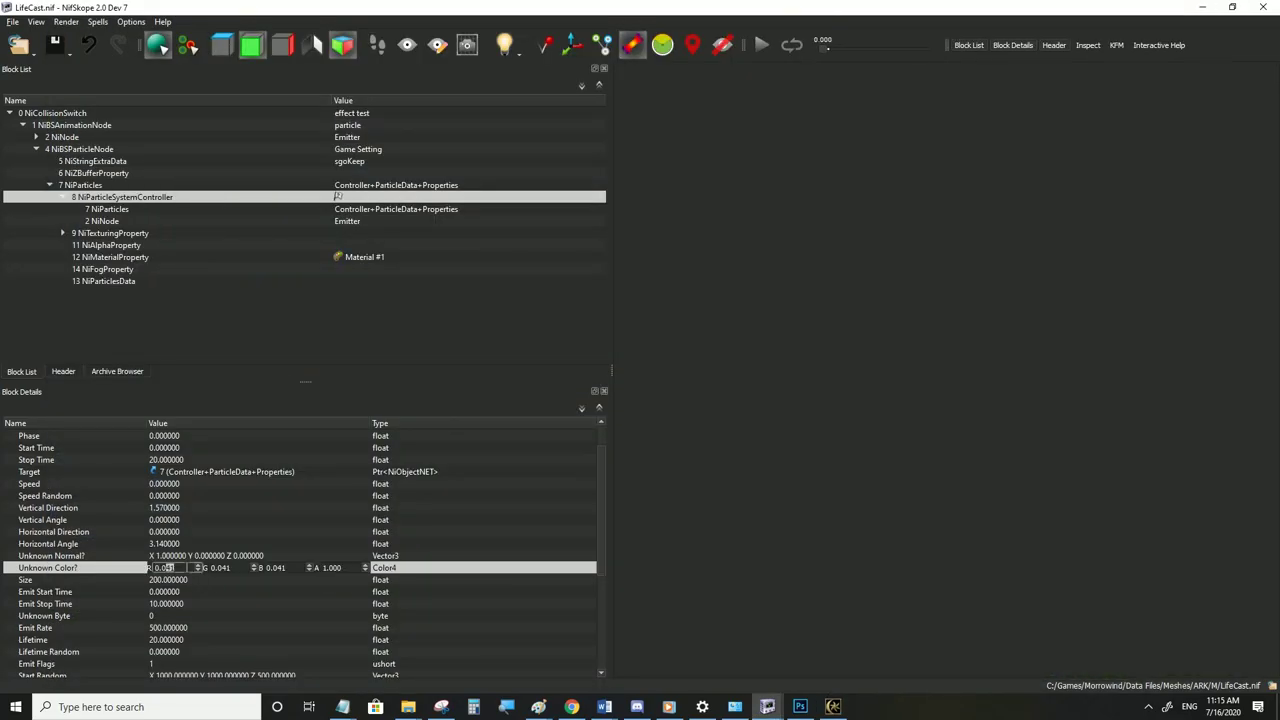
{"action": "type", "text": "20"}
{"action": "type", "text": "20"}
{"action": "left_click_drag", "start_coordinate": [224, 569], "coordinate": [290, 568]}
{"action": "type", "text": "20"}
{"action": "left_click", "coordinate": [246, 545]}
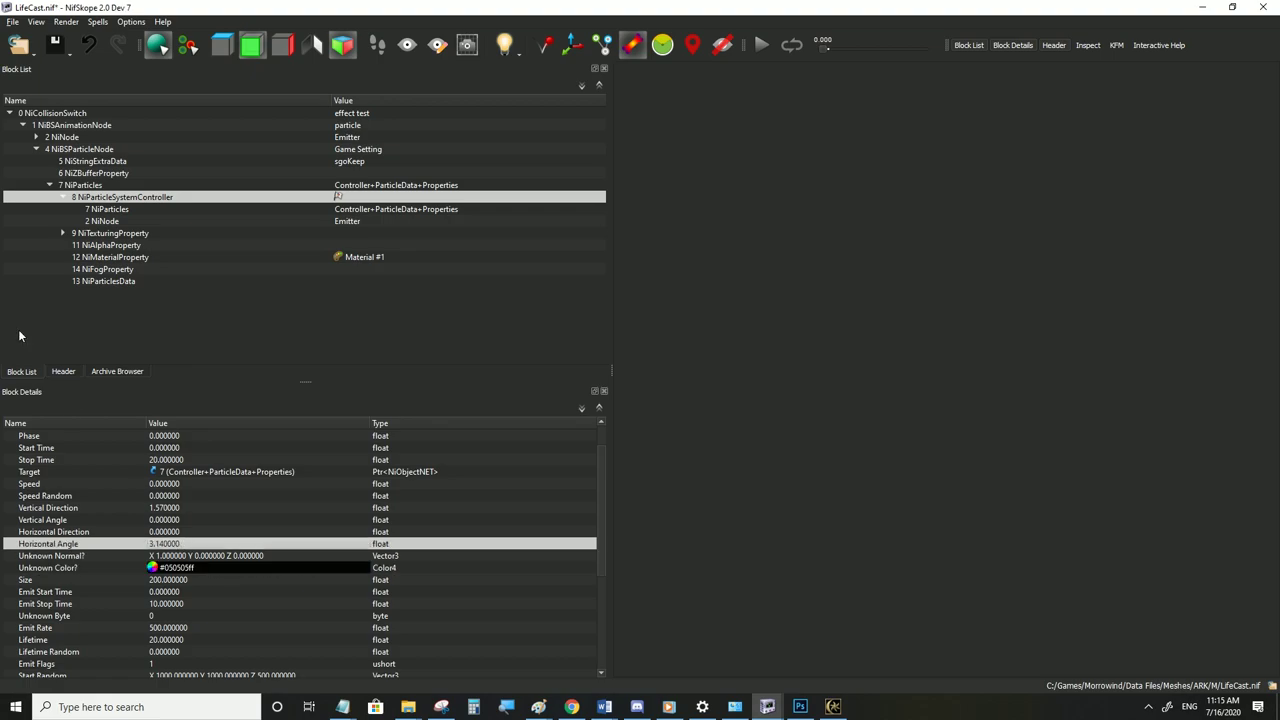
{"action": "left_click", "coordinate": [13, 21]}
{"action": "left_click", "coordinate": [54, 132]}
Switch to third-person view and run along the wall past the faint grey haze
{"action": "left_click", "coordinate": [833, 707]}
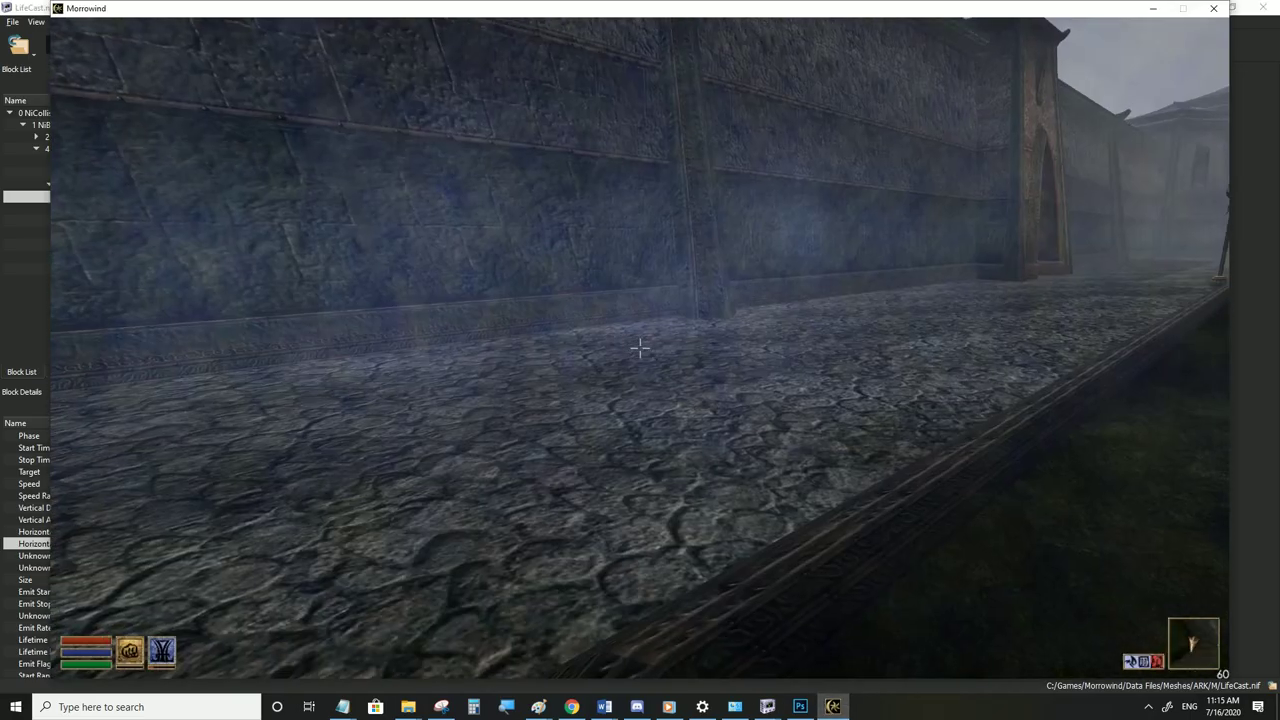
{"action": "key", "text": "Tab"}
{"action": "key", "text": "w"}
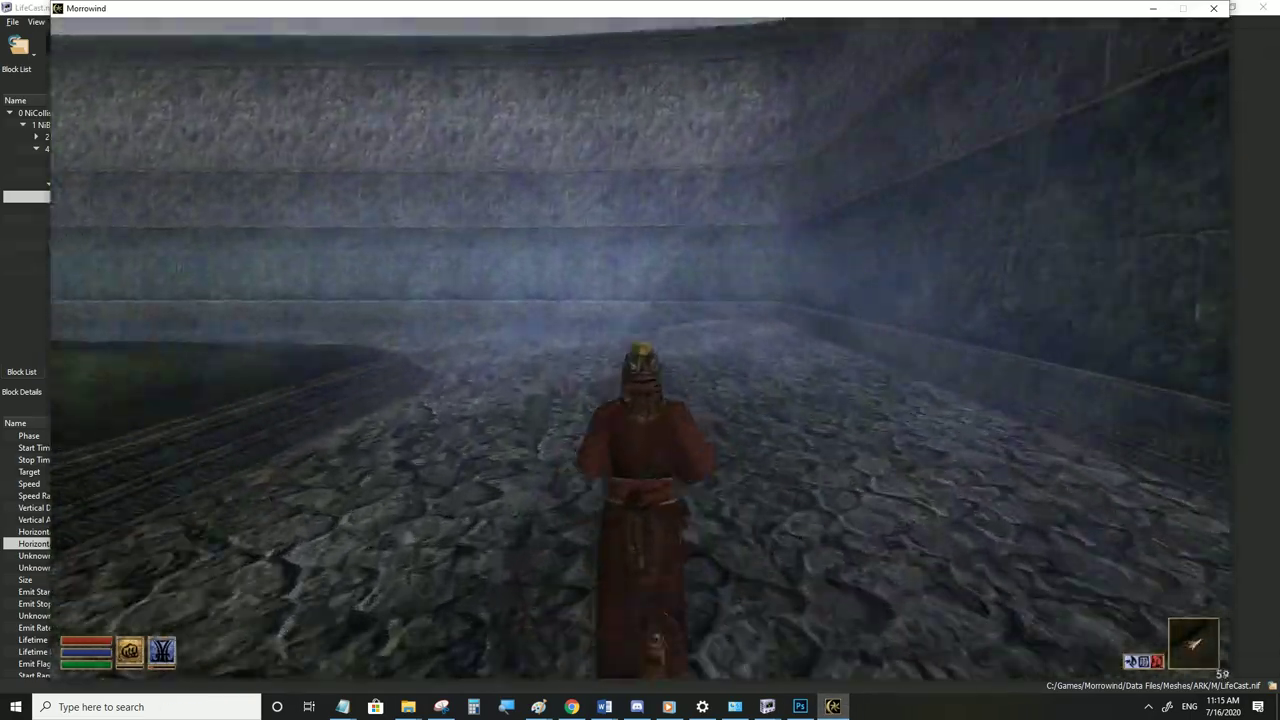
{"action": "key", "text": "w"}
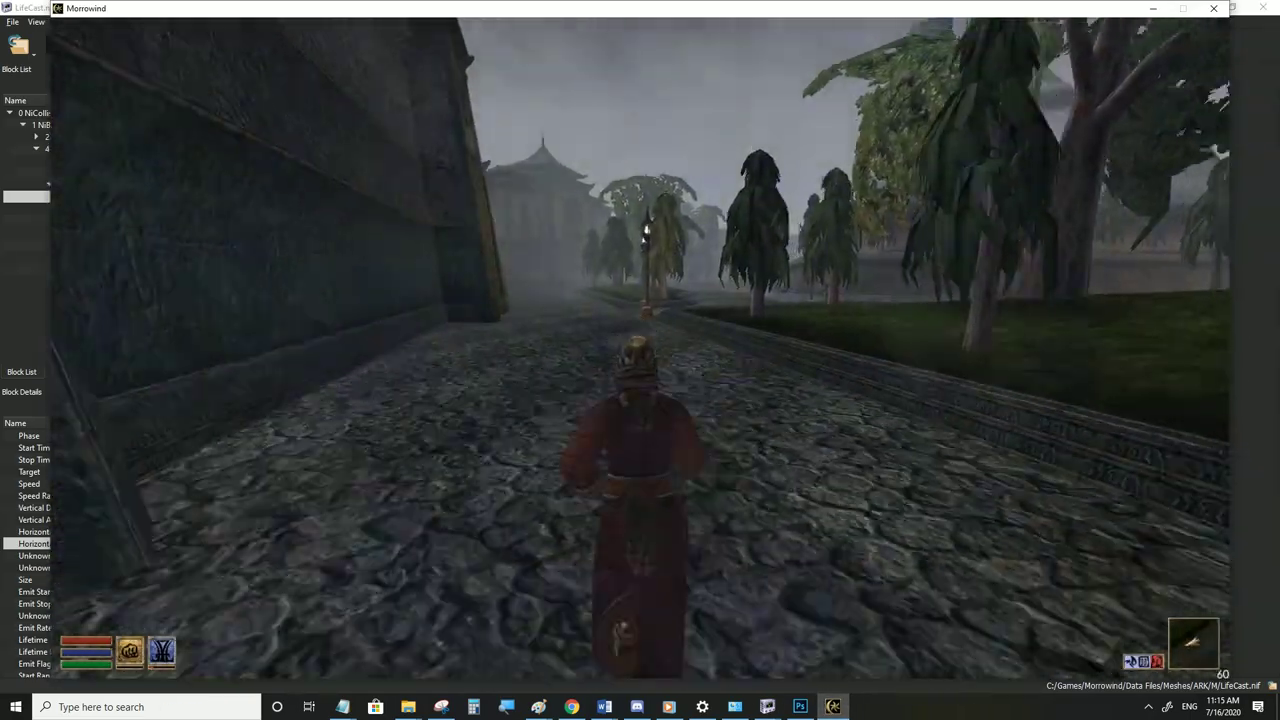
{"action": "key", "text": "alt+Tab"}
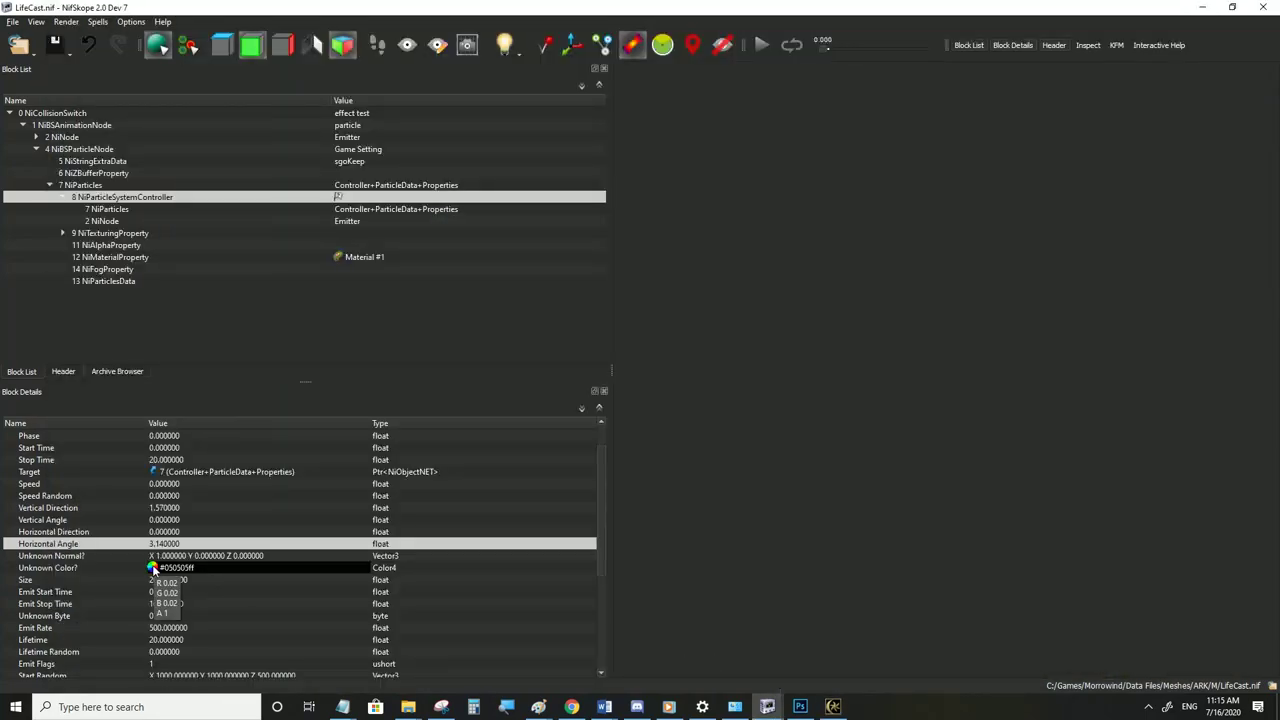
Pick red #d0000dff for Unknown Color? in the colour triangle and save LifeCast.nif
{"action": "left_click", "coordinate": [153, 569]}
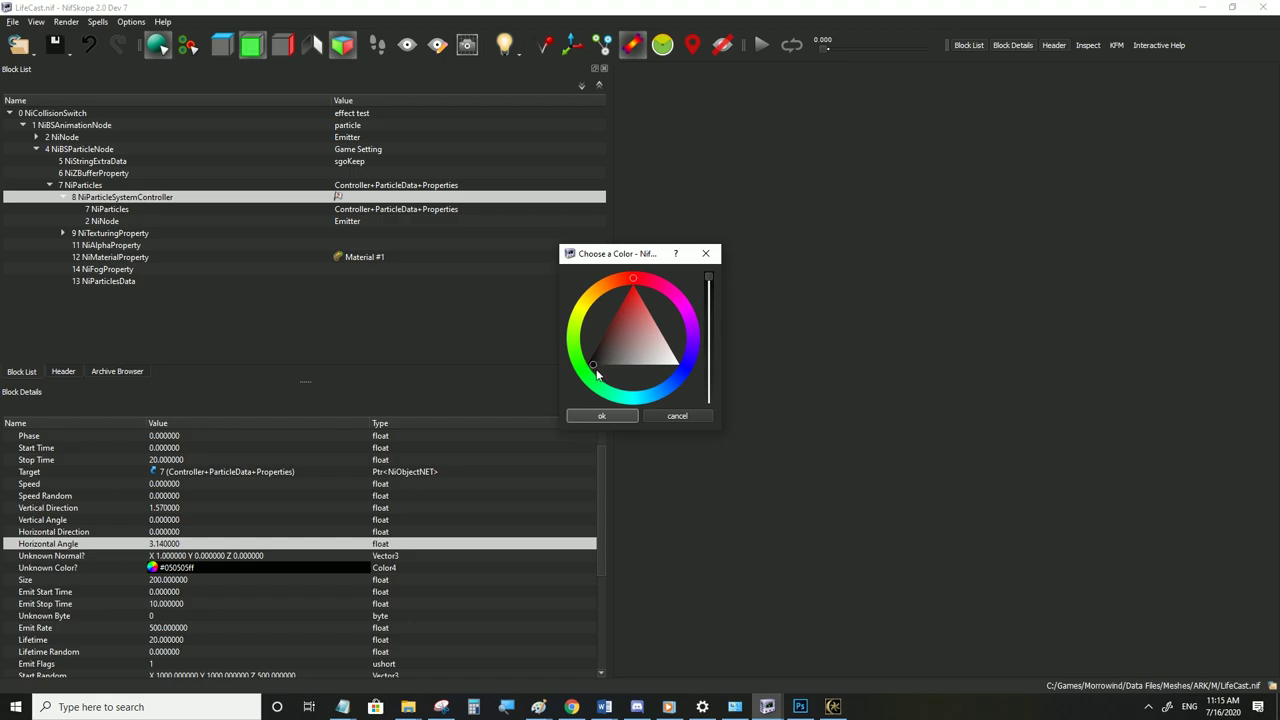
{"action": "left_click", "coordinate": [632, 308]}
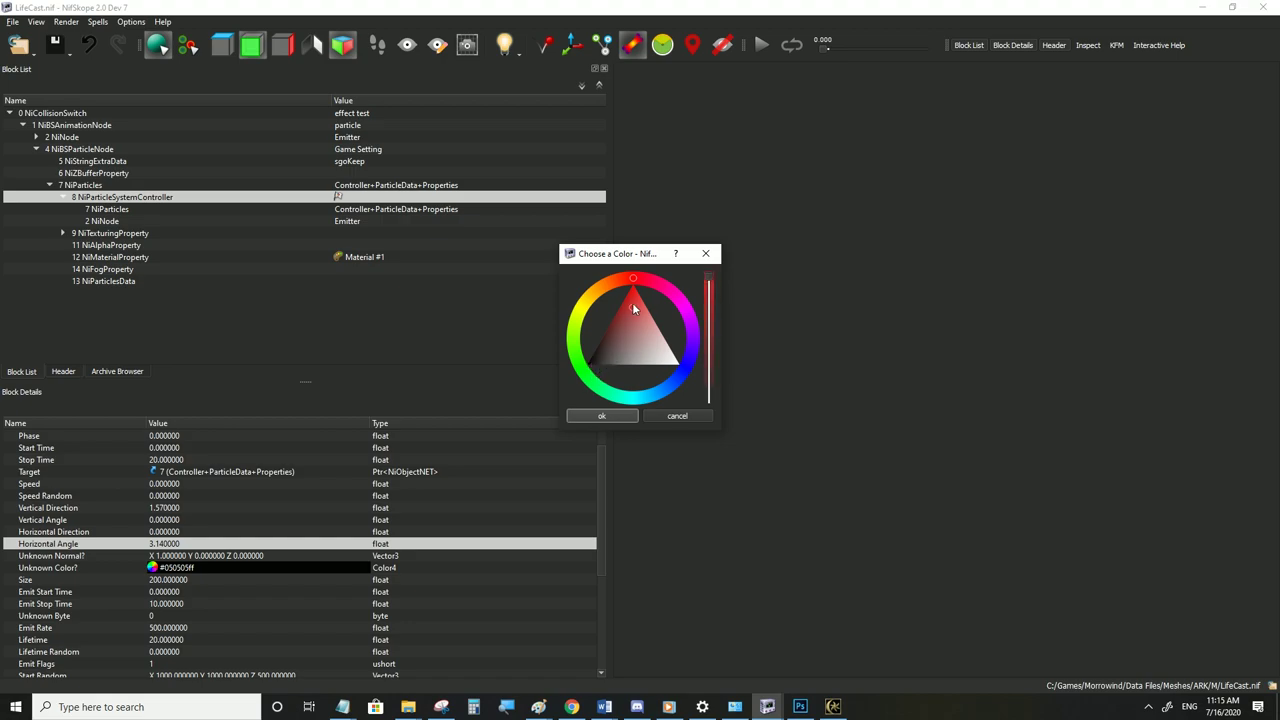
{"action": "mouse_move", "coordinate": [628, 278]}
{"action": "left_mouse_down"}
{"action": "mouse_move", "coordinate": [636, 307]}
{"action": "mouse_move", "coordinate": [615, 290]}
{"action": "mouse_move", "coordinate": [602, 326]}
{"action": "mouse_move", "coordinate": [620, 284]}
{"action": "left_mouse_up"}
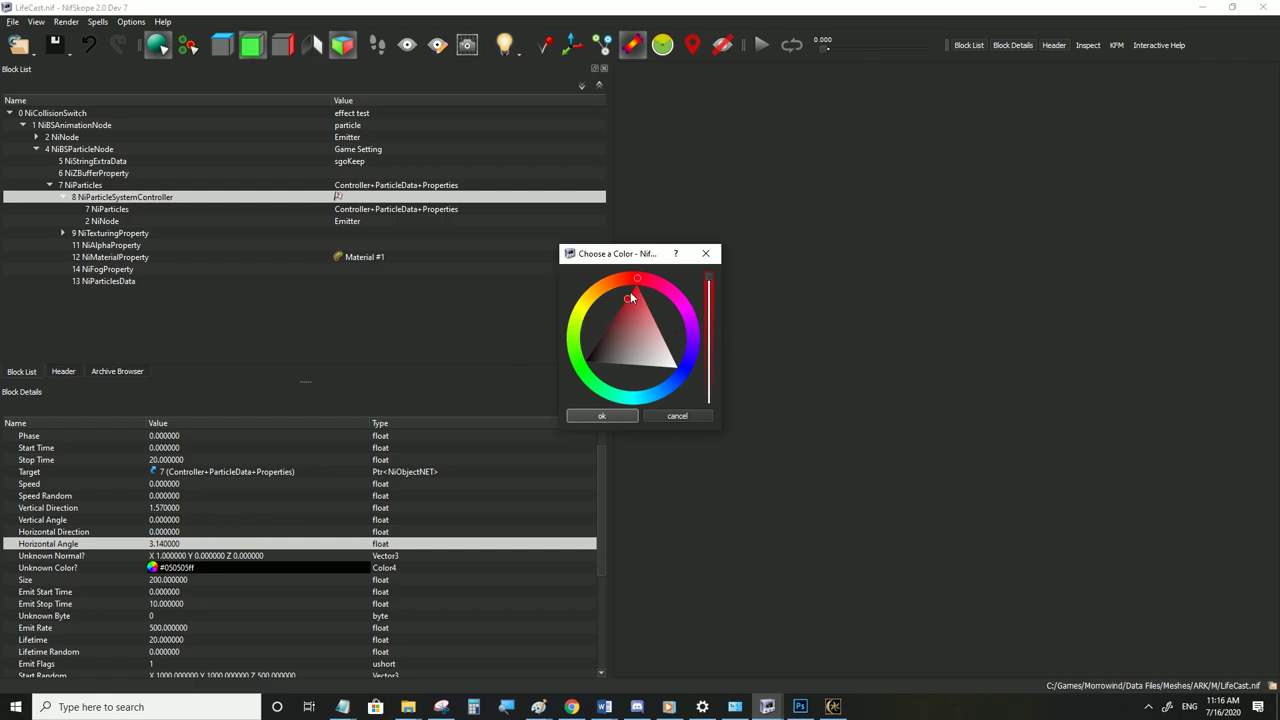
{"action": "left_click", "coordinate": [601, 415]}
{"action": "left_click", "coordinate": [12, 21]}
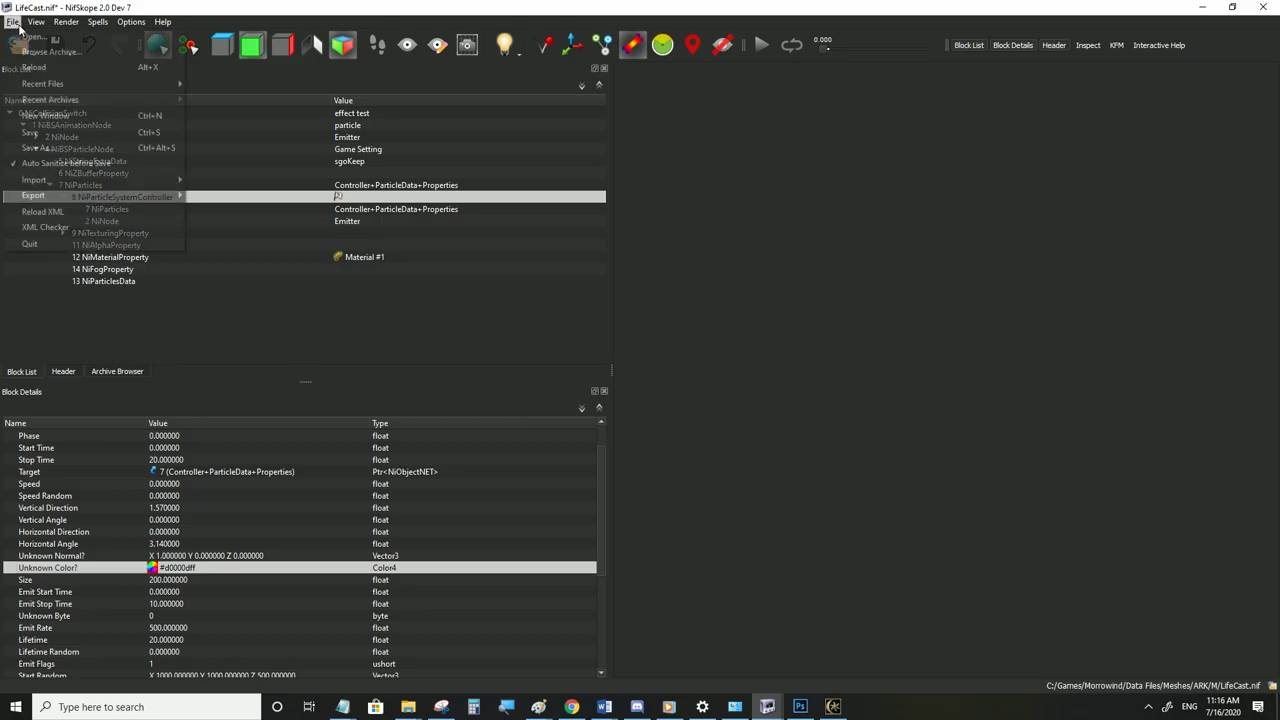
{"action": "left_click", "coordinate": [30, 131]}
Check the red fog in third-person view, then reopen the Unknown Color? picker
{"action": "left_click", "coordinate": [833, 706]}
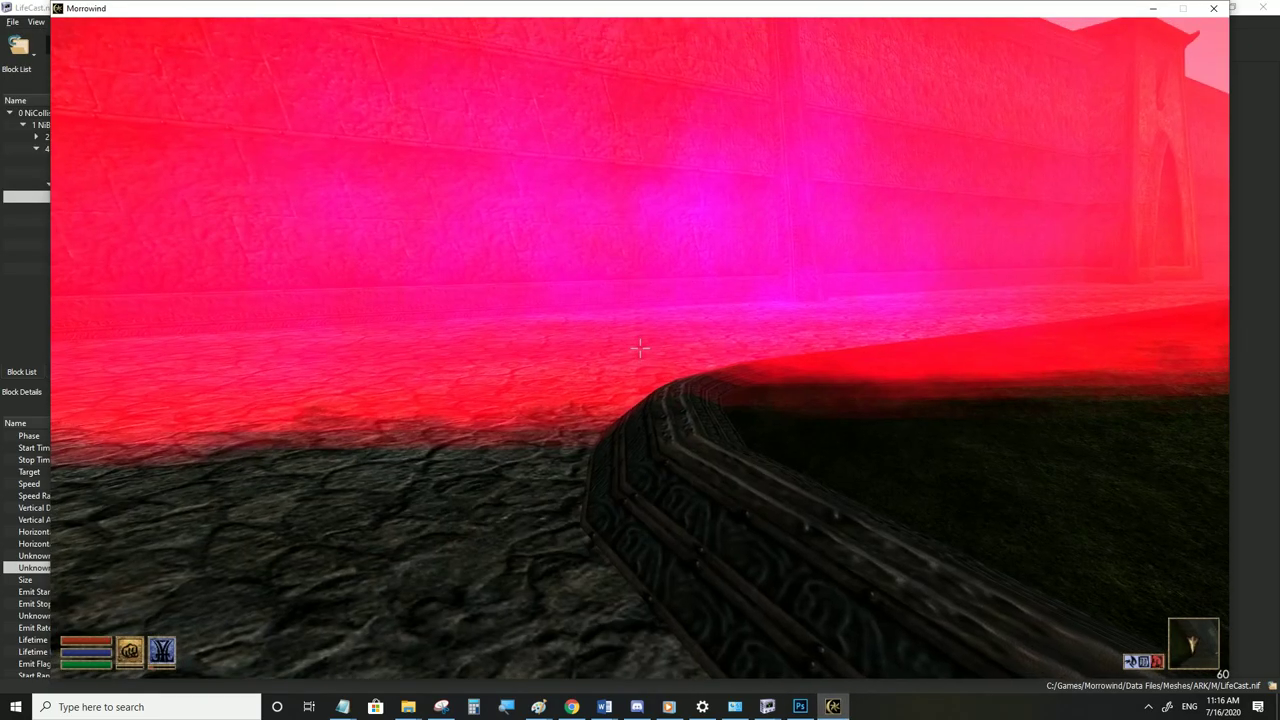
{"action": "key", "text": "Tab"}
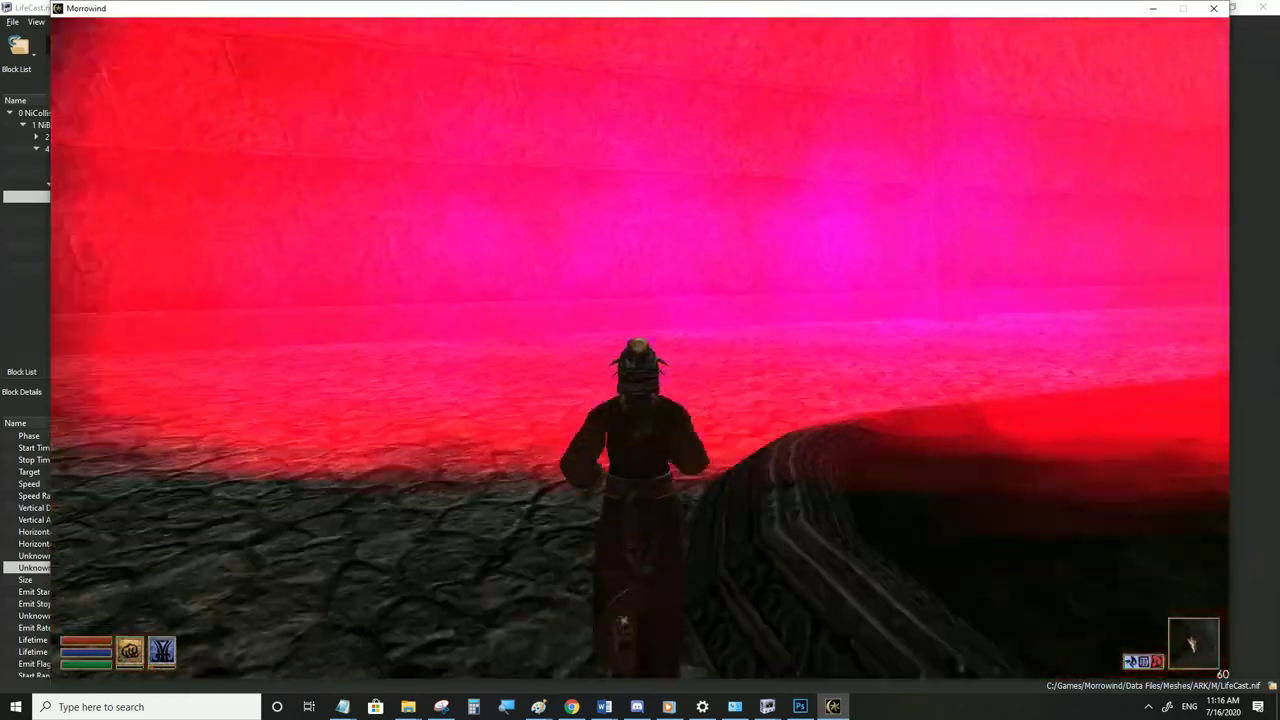
{"action": "key", "text": "alt+Tab"}
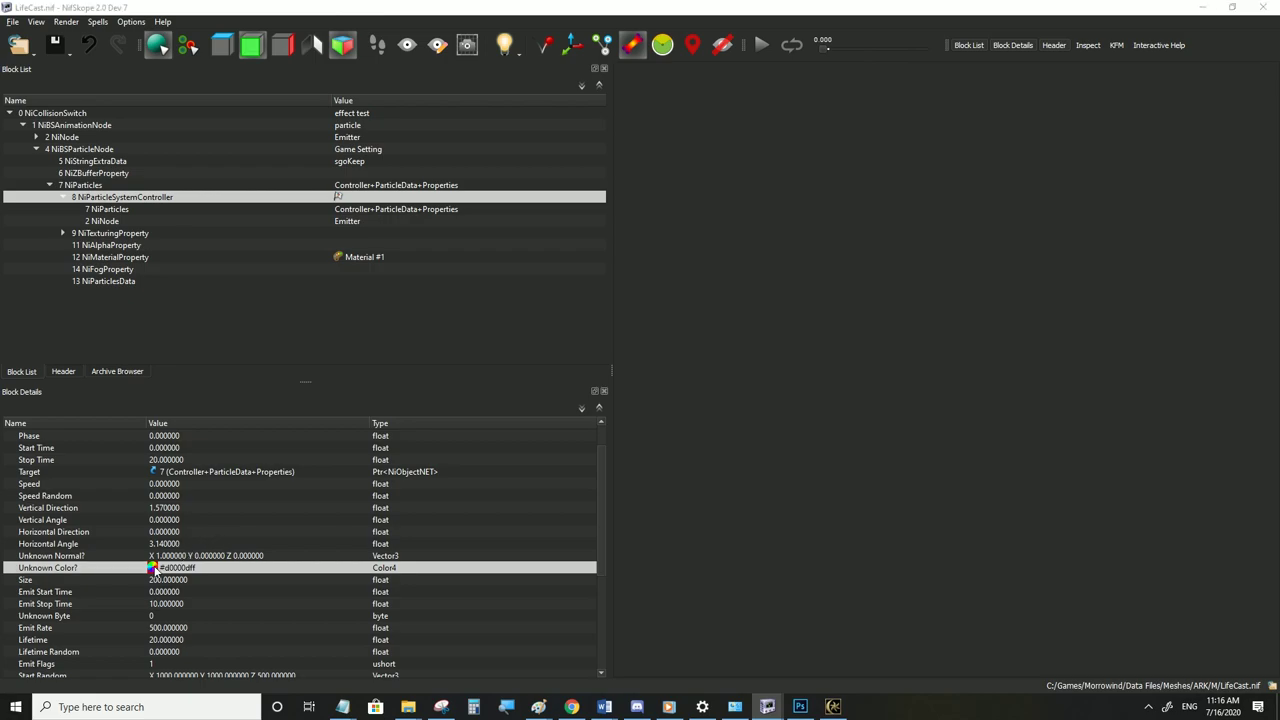
{"action": "left_click", "coordinate": [153, 568]}
Darken the particle Unknown Color to deep red #150001ff and save LifeCast.nif
{"action": "left_click_drag", "start_coordinate": [613, 346], "coordinate": [592, 347]}
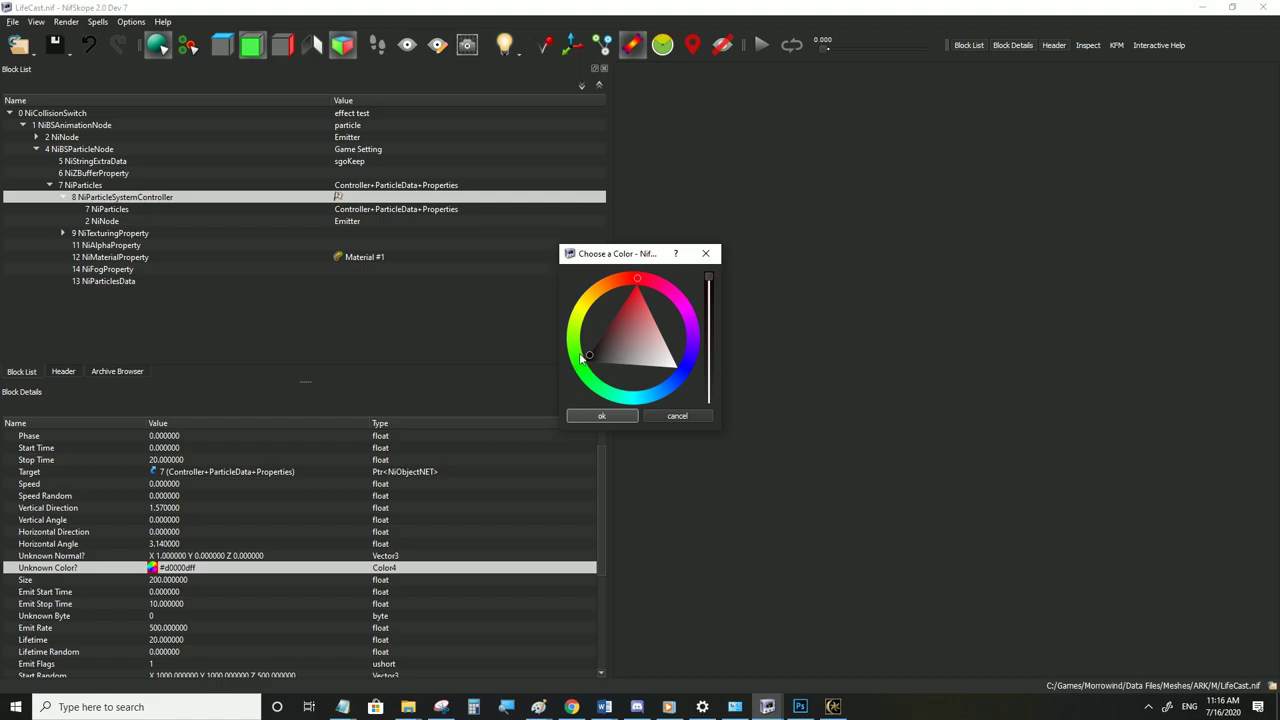
{"action": "left_click", "coordinate": [592, 416]}
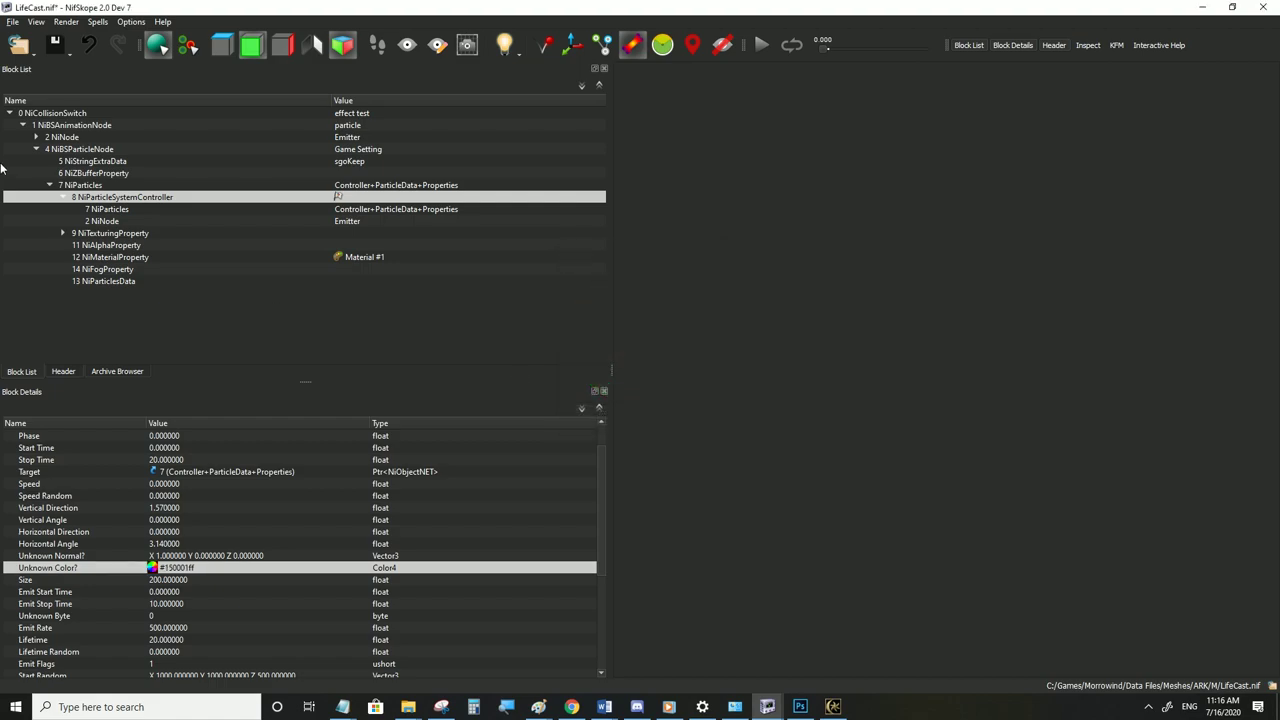
{"action": "left_click", "coordinate": [12, 23]}
{"action": "left_click", "coordinate": [38, 133]}
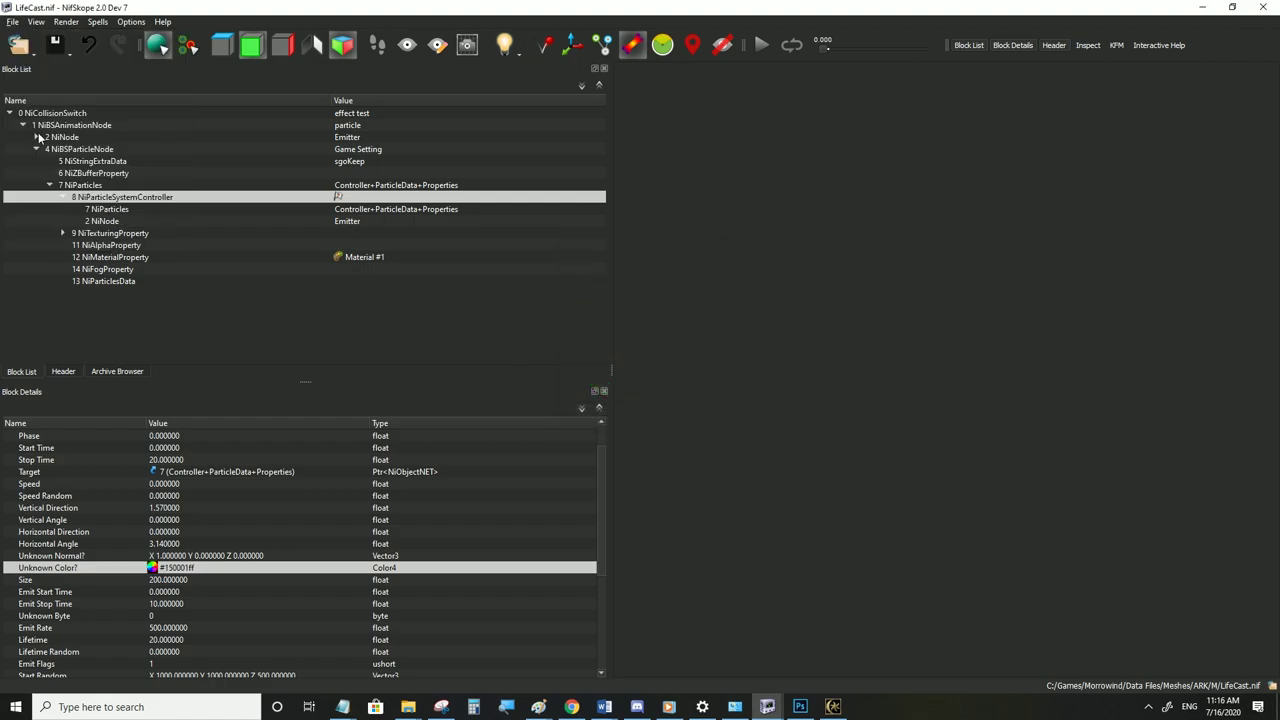
Check the faint reddish haze in Morrowind, then reopen the Unknown Color picker
{"action": "left_click", "coordinate": [834, 705]}
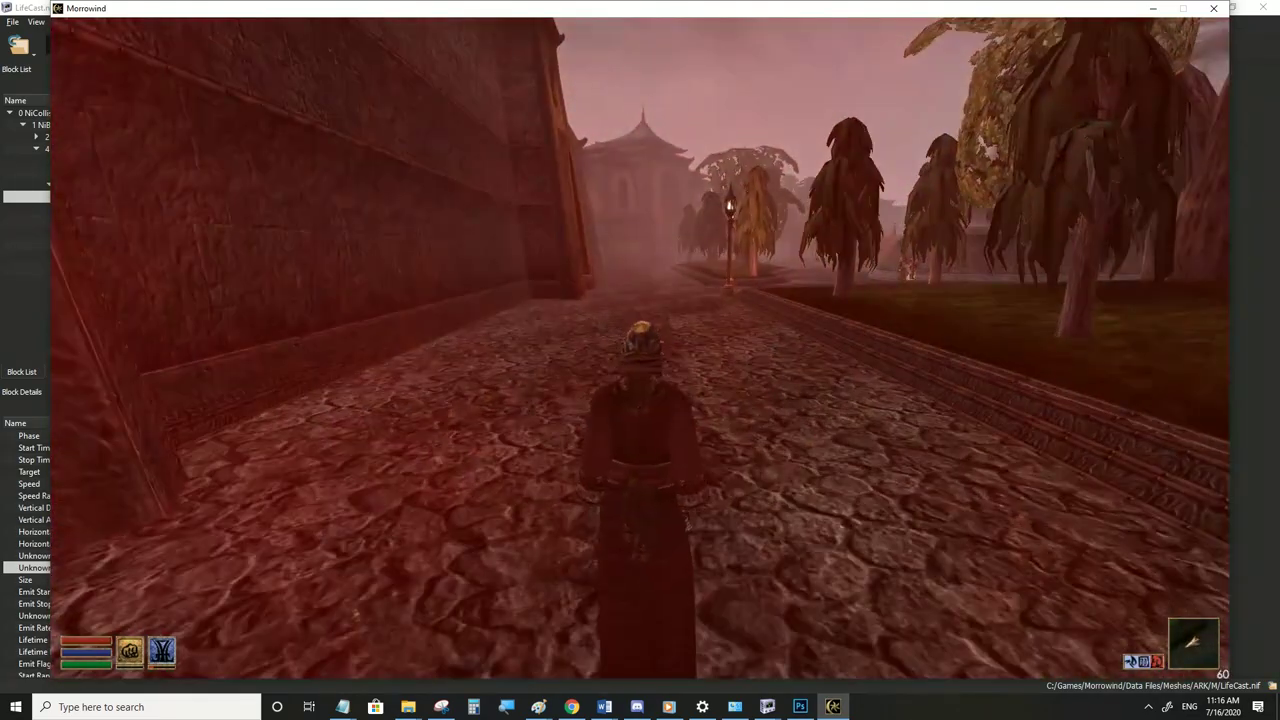
{"action": "key", "text": "alt+Tab"}
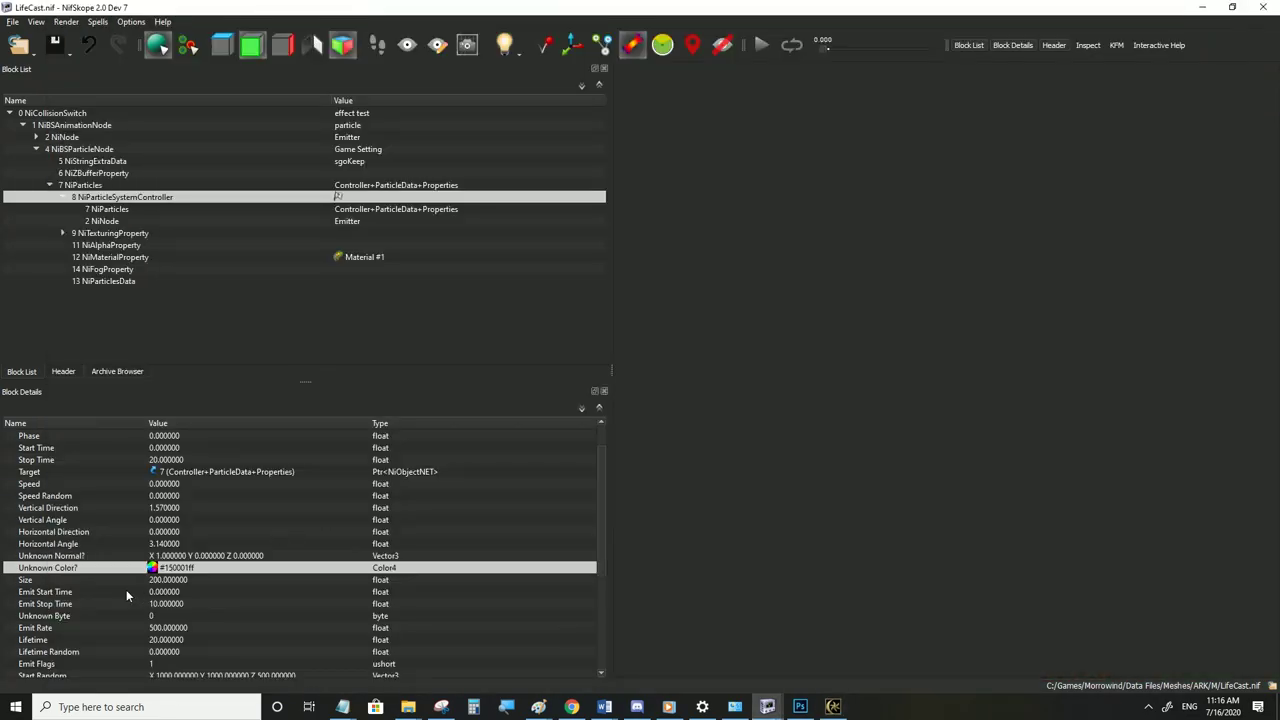
{"action": "left_click", "coordinate": [151, 567]}
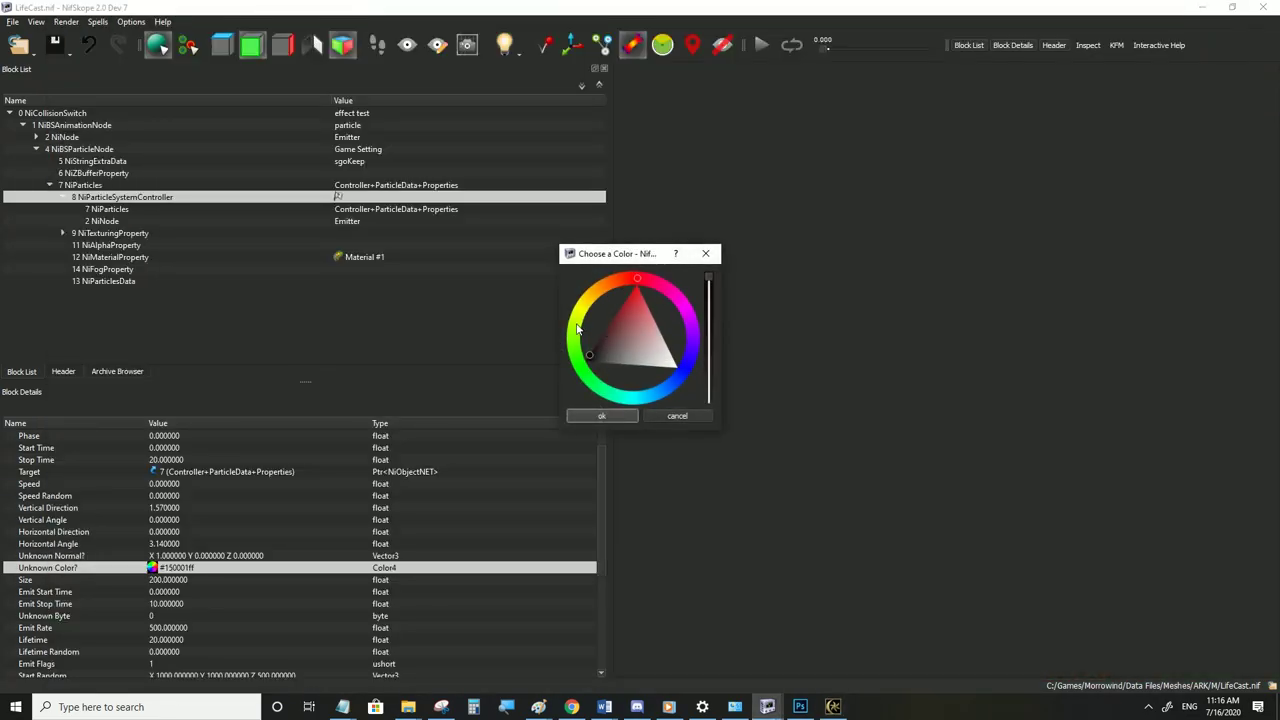
Shift the particle Unknown Color to dark blue, save LifeCast.nif, and preview it in Morrowind
{"action": "left_click_drag", "start_coordinate": [577, 328], "coordinate": [673, 386]}
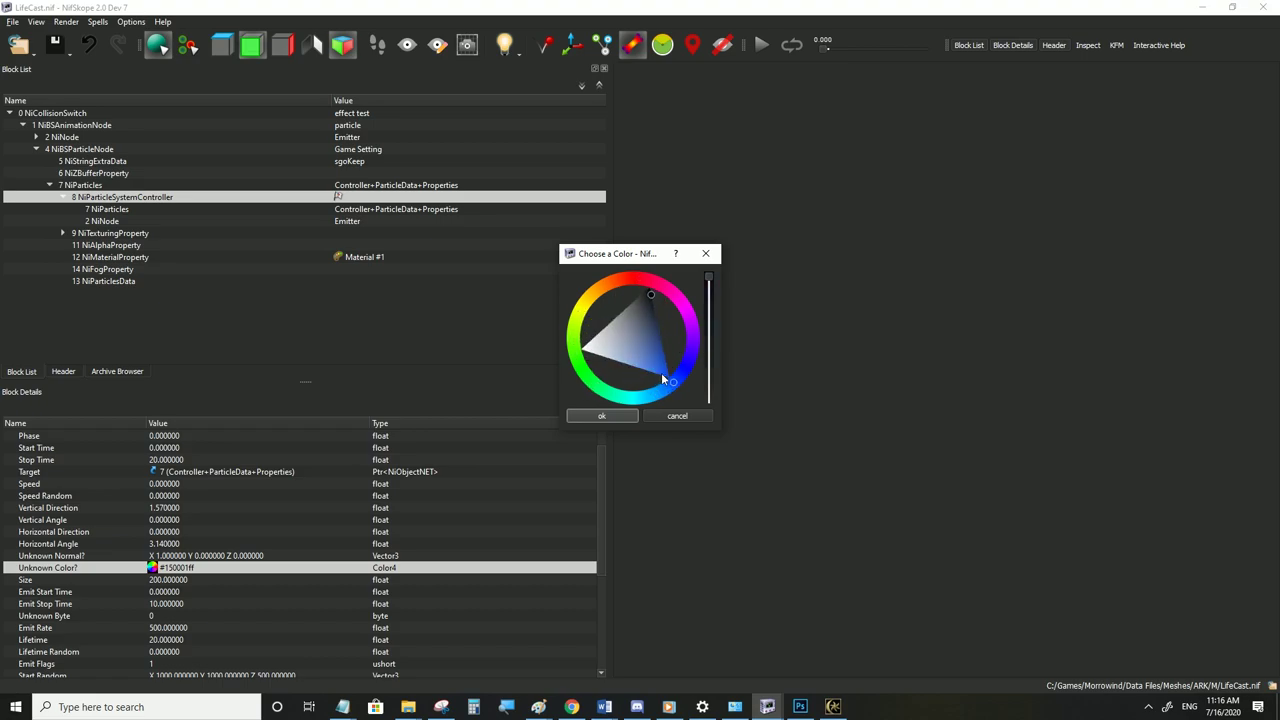
{"action": "left_click", "coordinate": [601, 416]}
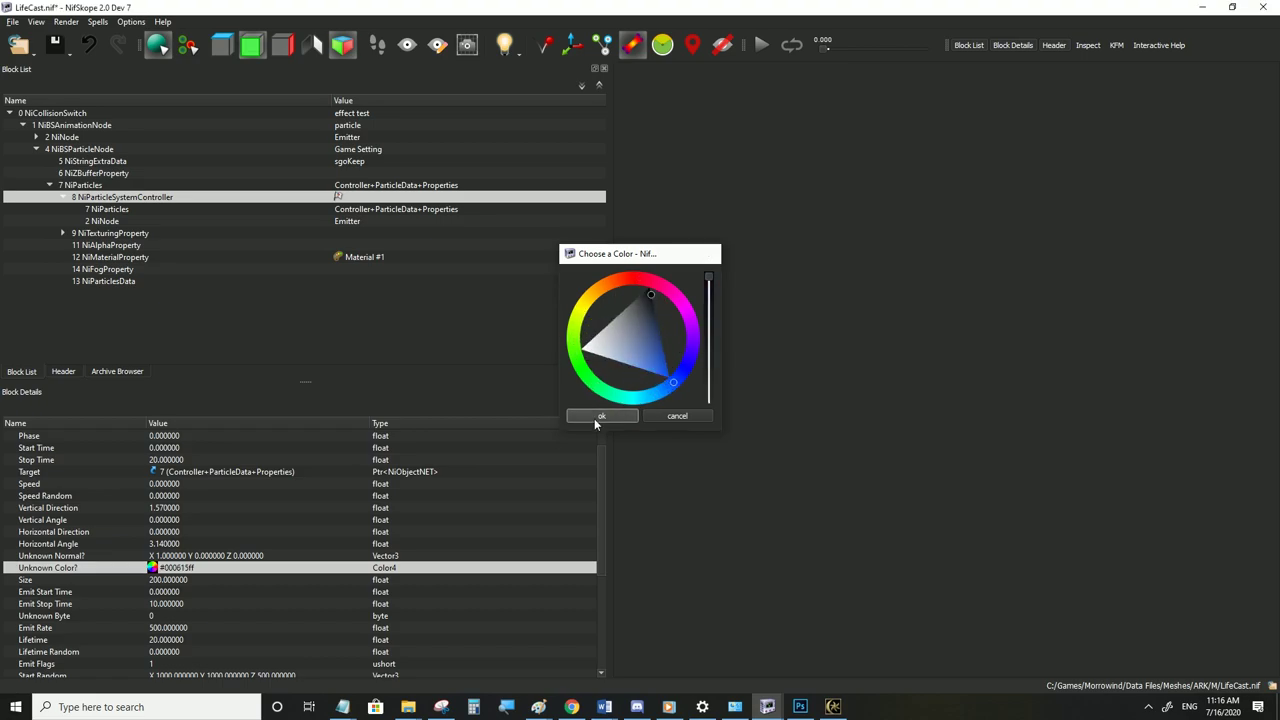
{"action": "left_click", "coordinate": [12, 23]}
{"action": "left_click", "coordinate": [50, 132]}
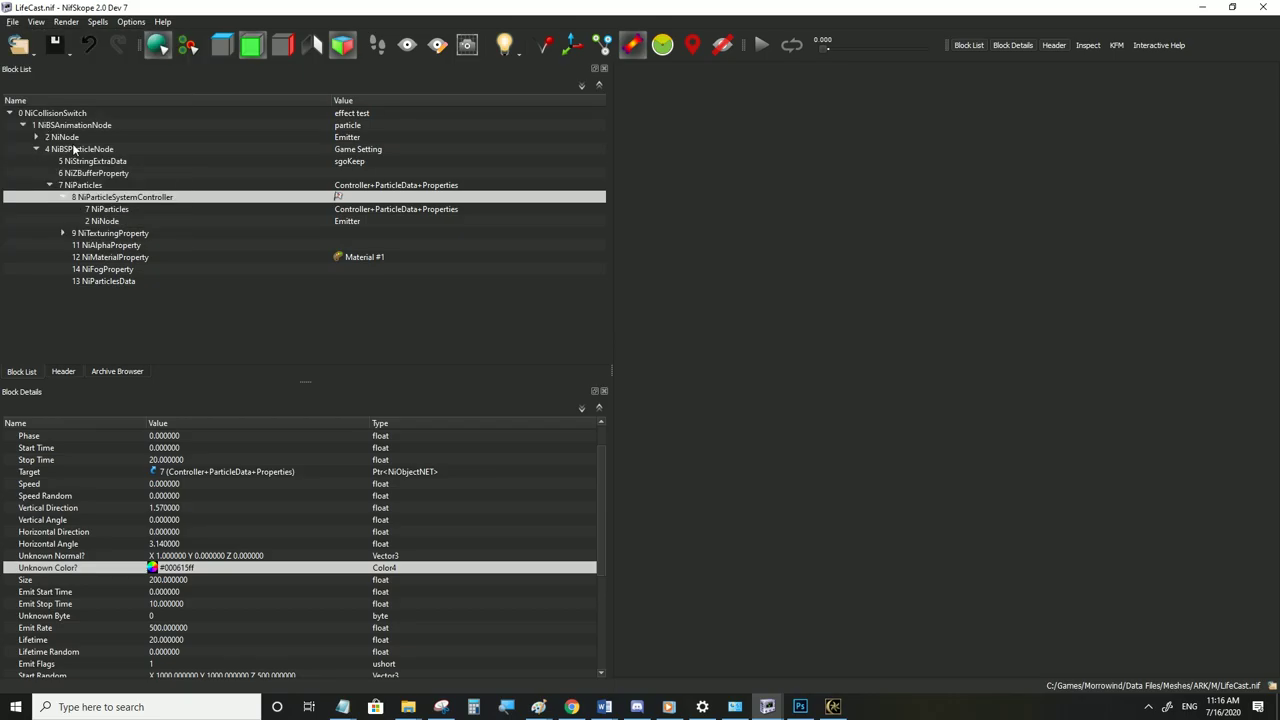
{"action": "left_click", "coordinate": [833, 706]}
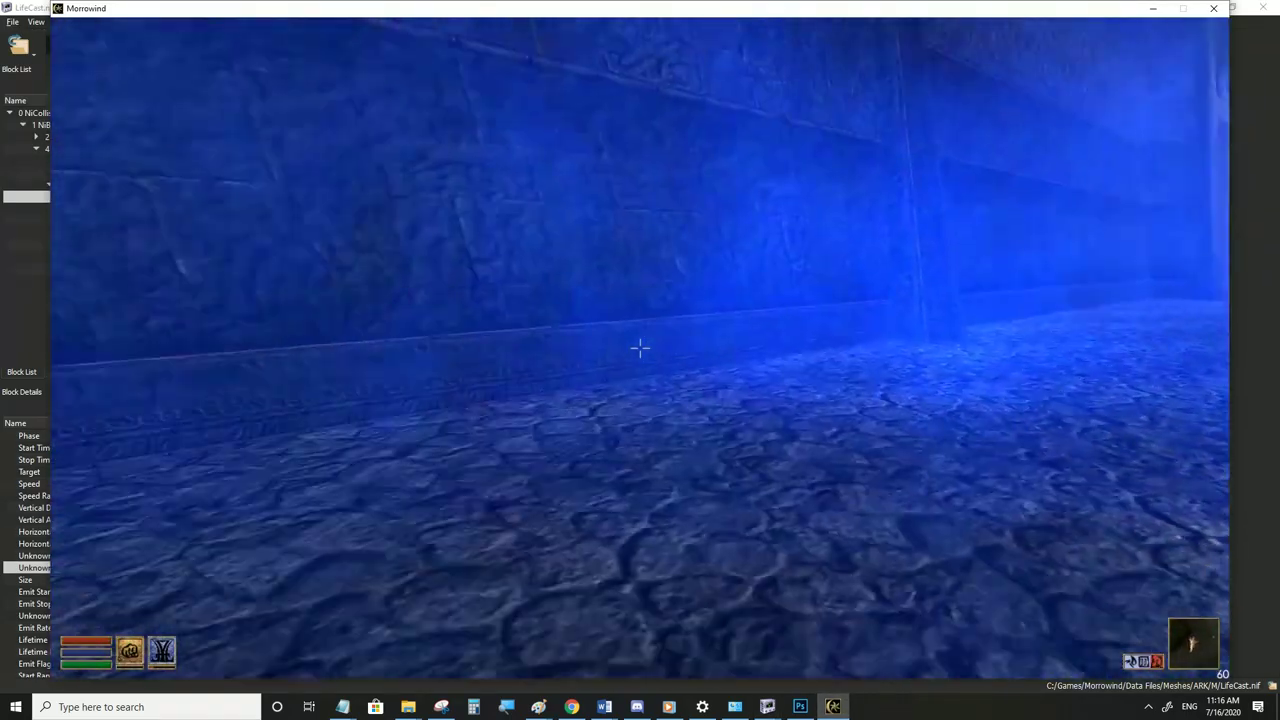
{"action": "key", "text": "alt+Tab"}
Darken the blue to #00030cff, save, and run the character past the blue fog
{"action": "left_click", "coordinate": [152, 567]}
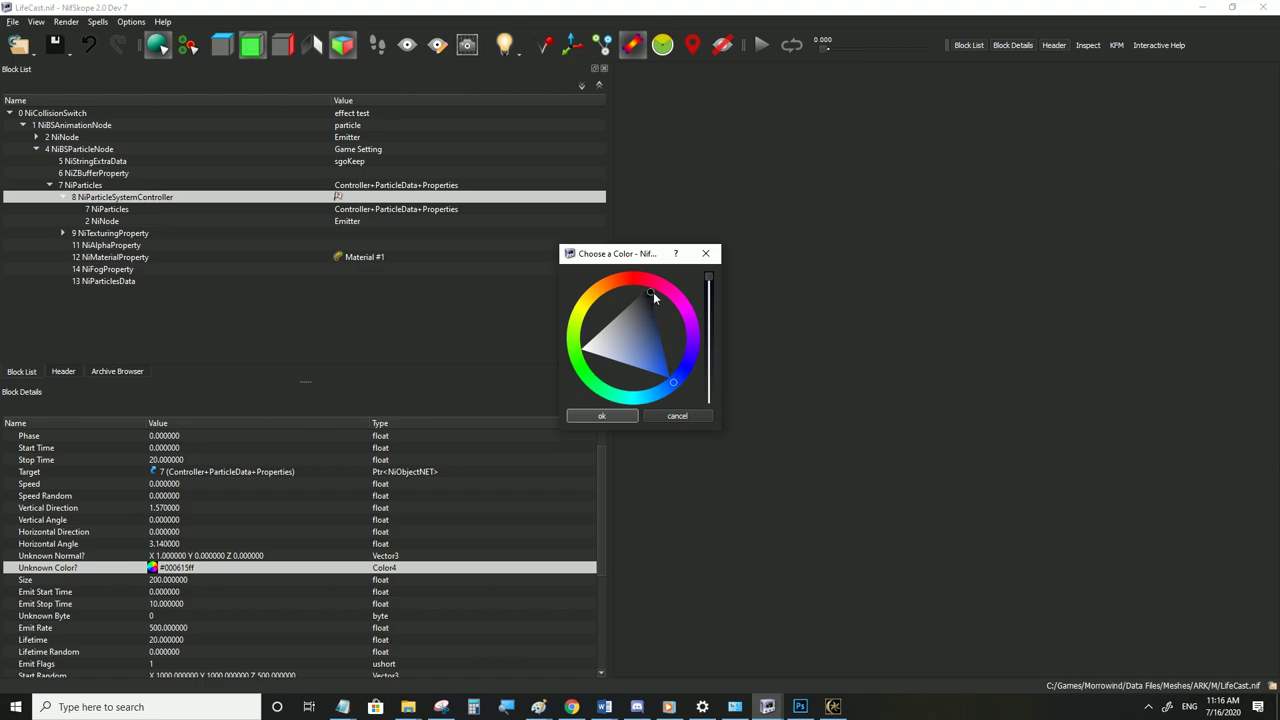
{"action": "left_click", "coordinate": [602, 415]}
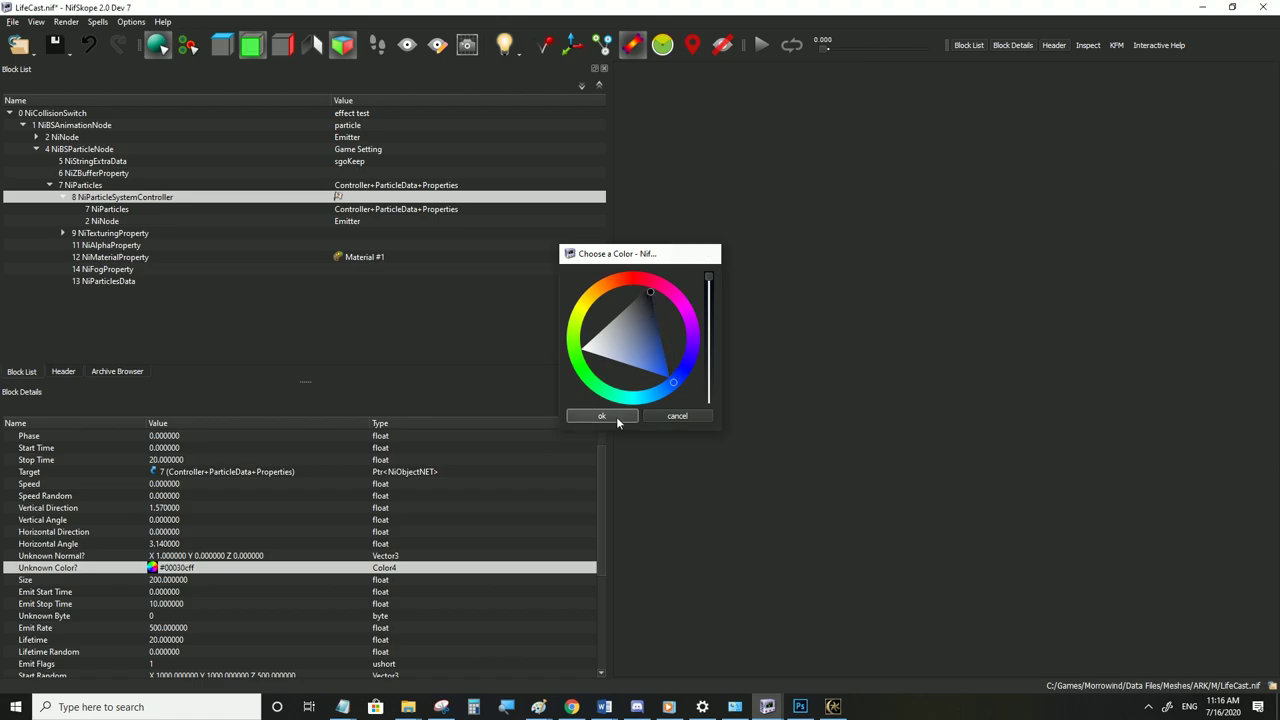
{"action": "left_click", "coordinate": [14, 24]}
{"action": "left_click", "coordinate": [691, 521]}
{"action": "left_click", "coordinate": [831, 704]}
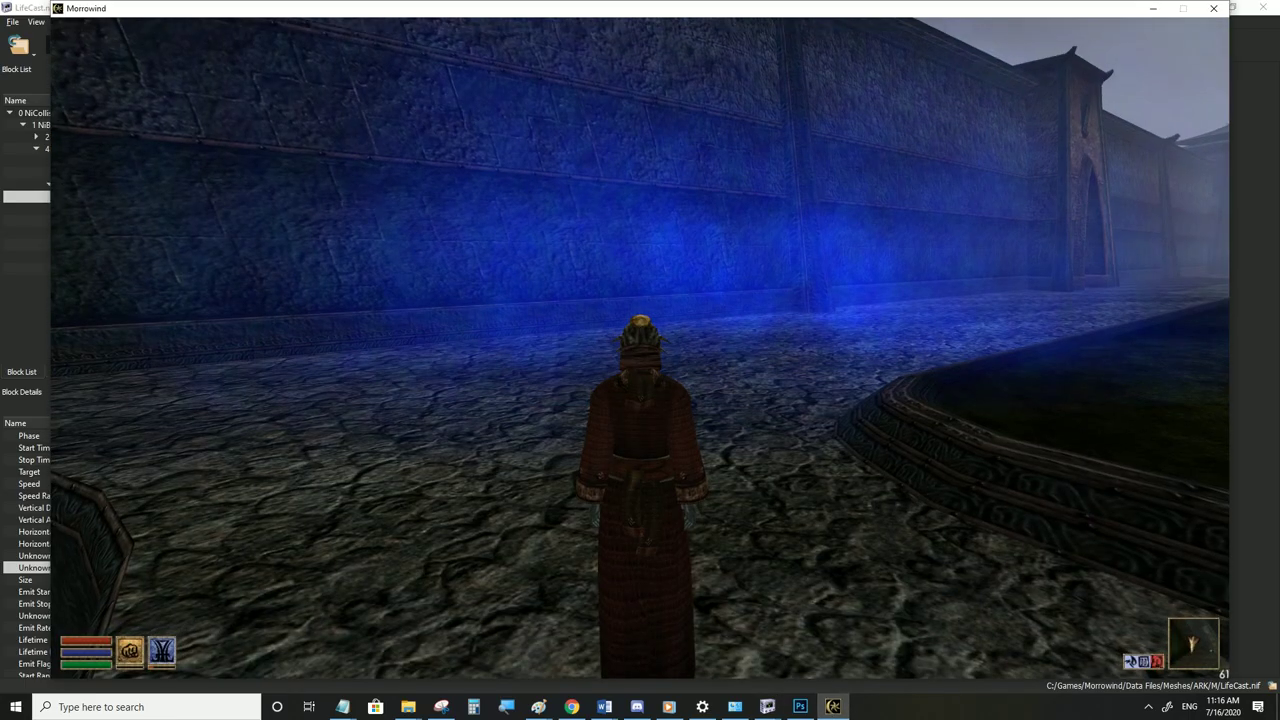
{"action": "key", "text": "w"}
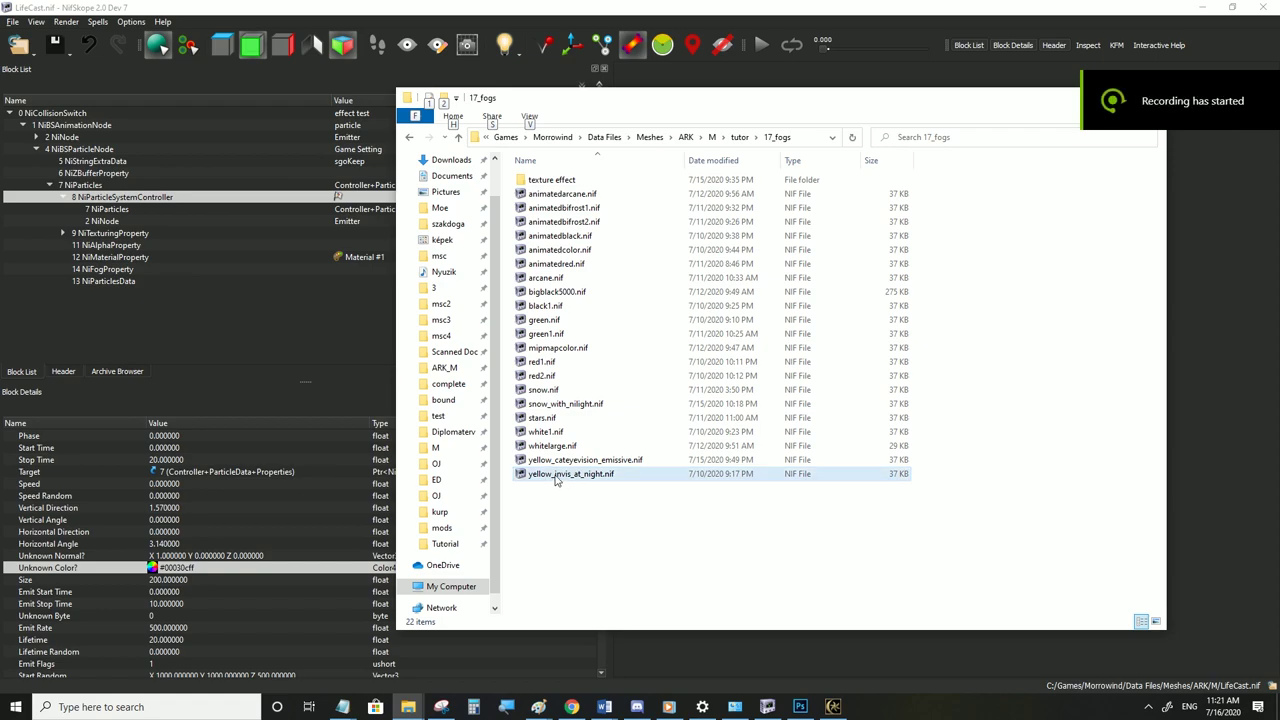
Open yellow_invis_at_night.nif and save it over LifeCast.nif in Meshes\ARK\M
{"action": "double_click", "coordinate": [556, 475]}
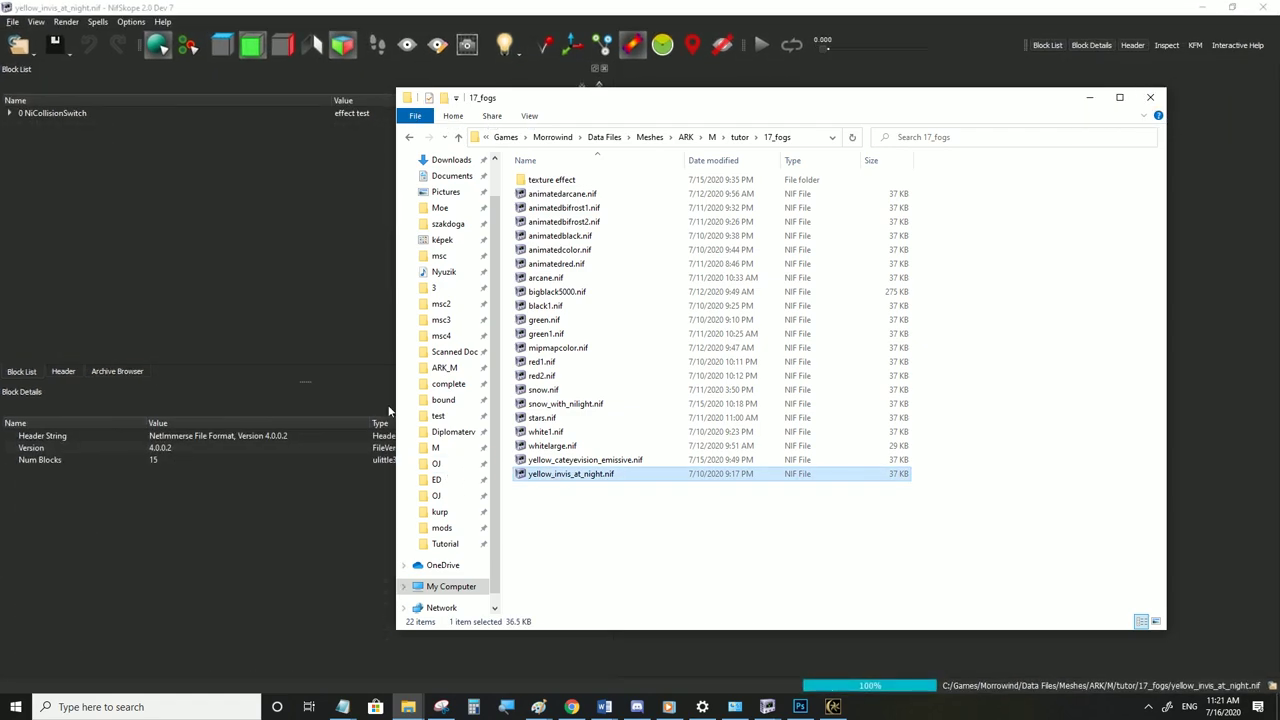
{"action": "left_click", "coordinate": [12, 21]}
{"action": "left_click", "coordinate": [57, 148]}
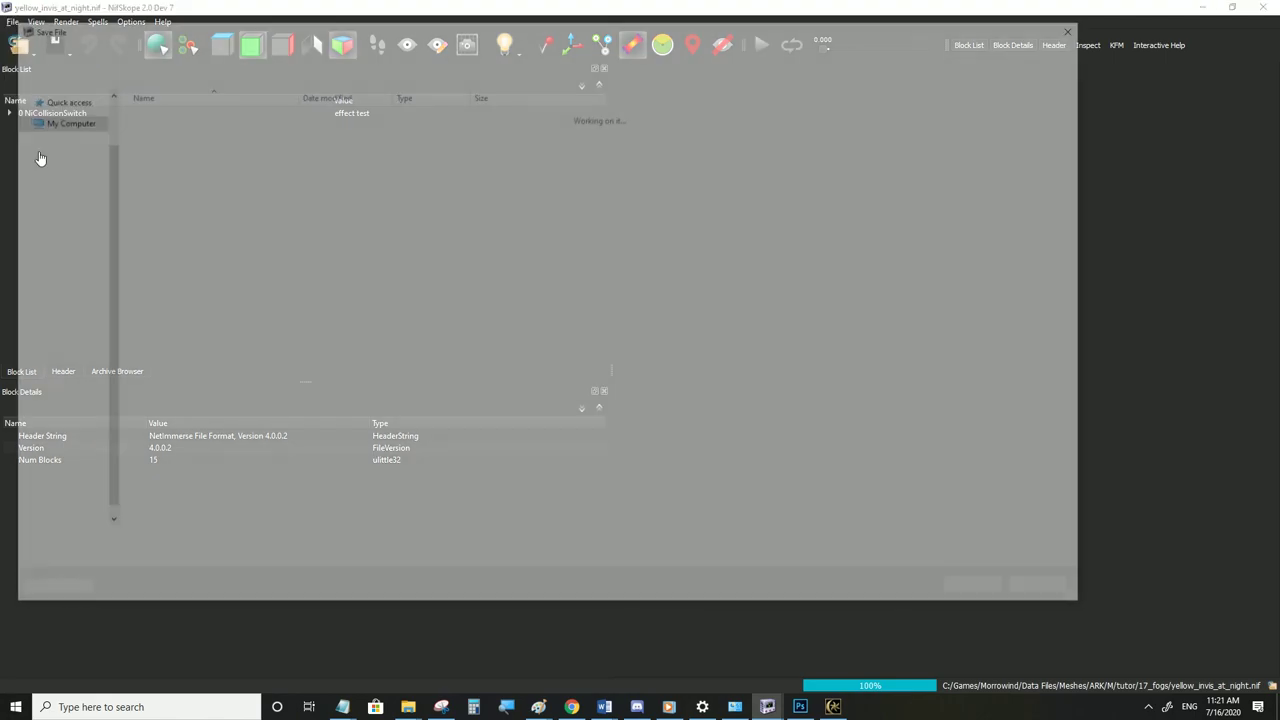
{"action": "left_click", "coordinate": [44, 364]}
{"action": "left_click", "coordinate": [180, 309]}
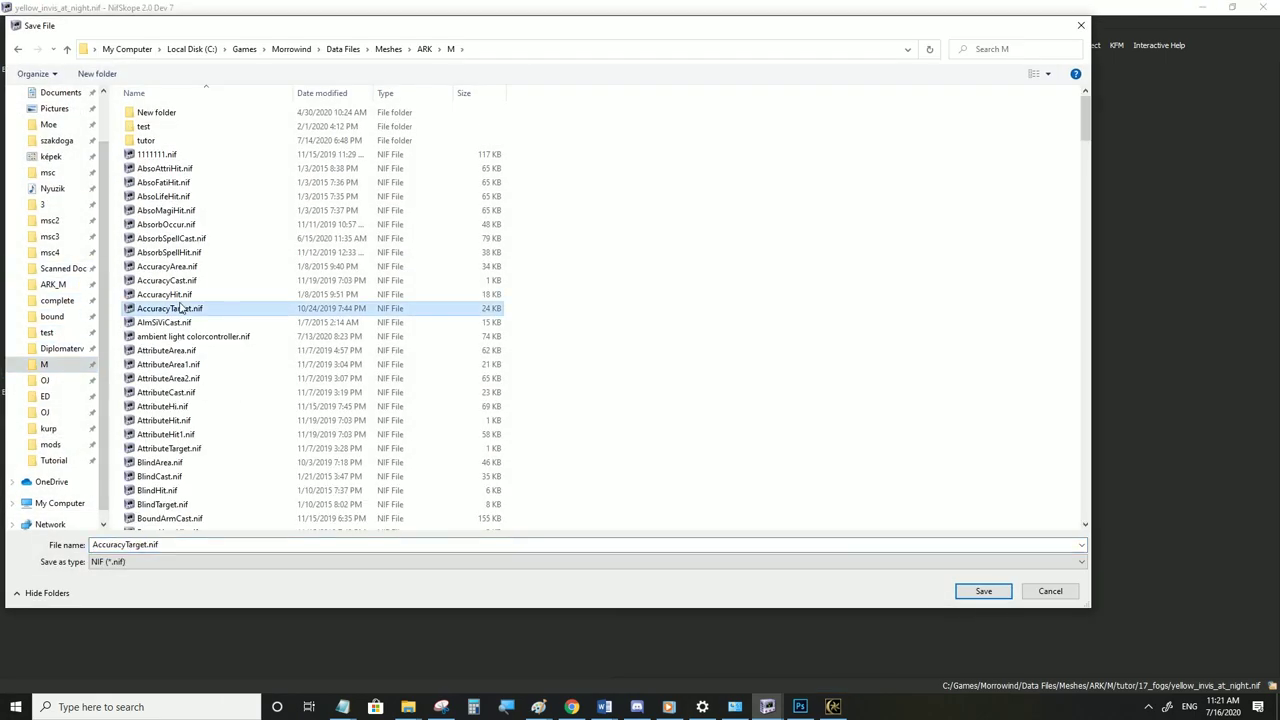
{"action": "type", "text": "li"}
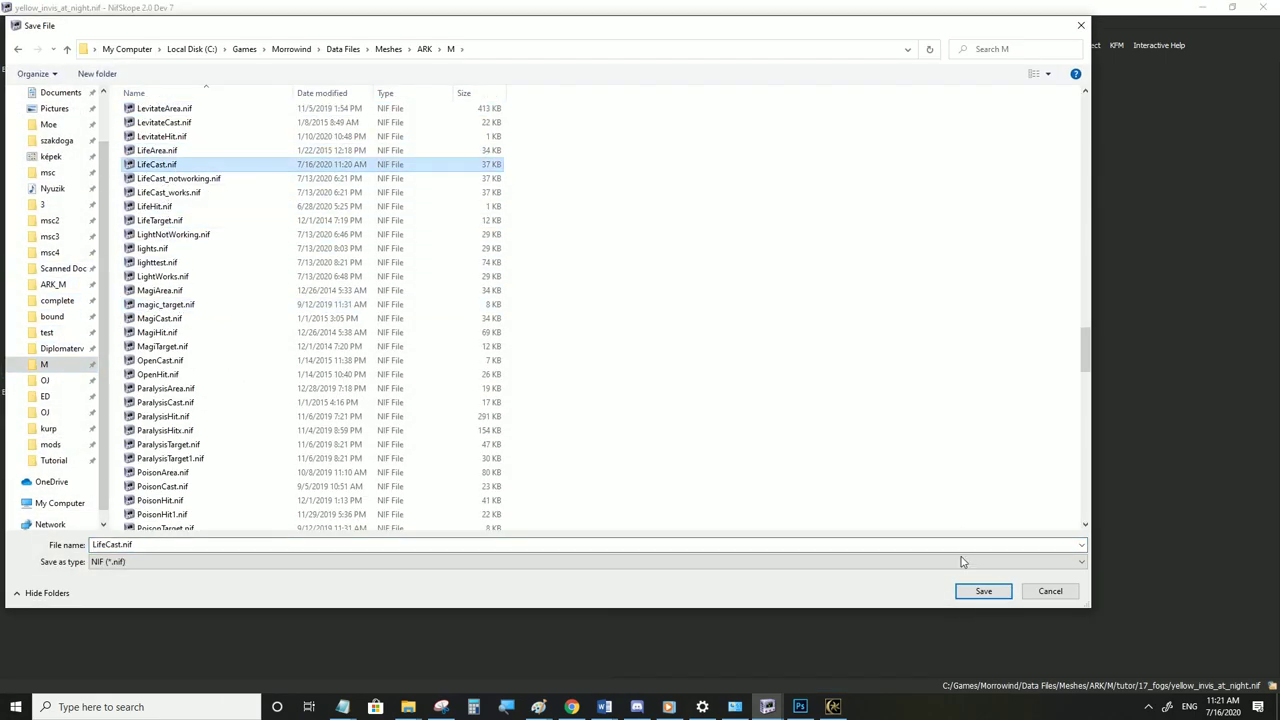
{"action": "left_click", "coordinate": [972, 588]}
{"action": "left_click", "coordinate": [672, 354]}
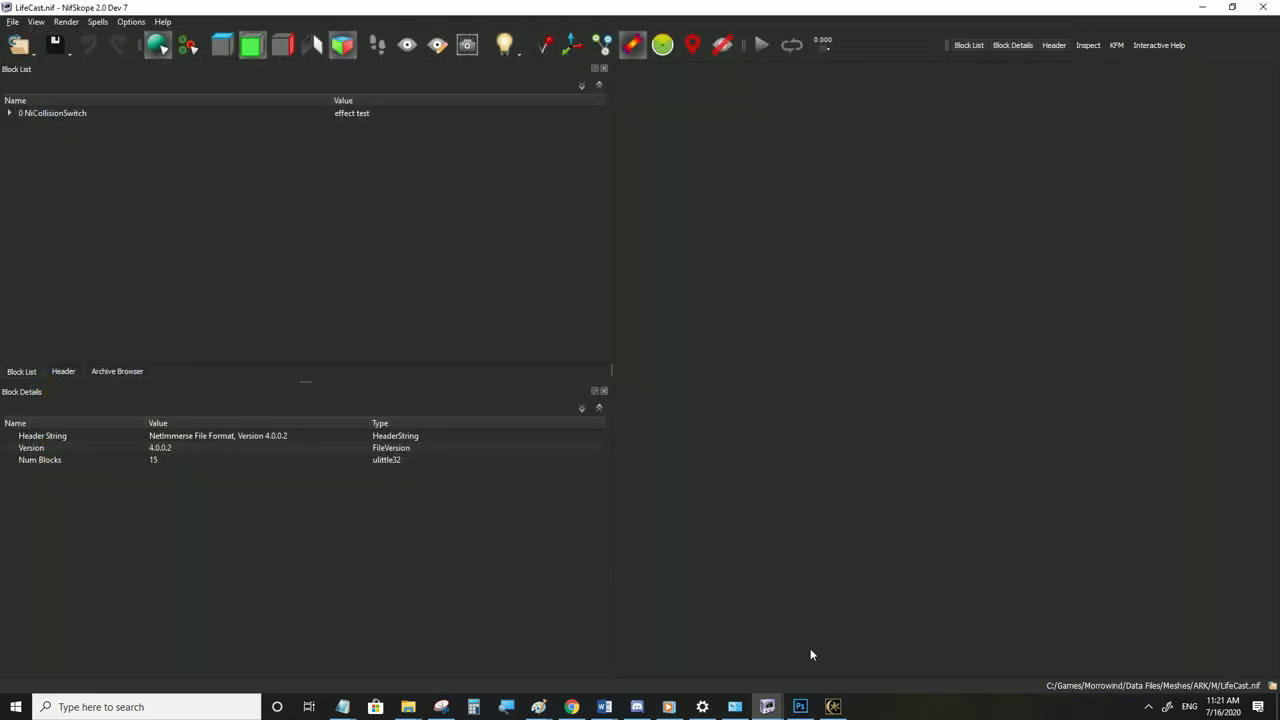
Walk through the Morrowind courtyard in third-person view to check it, then return to NifSkope
{"action": "left_click", "coordinate": [833, 707]}
{"action": "key", "text": "Tab"}
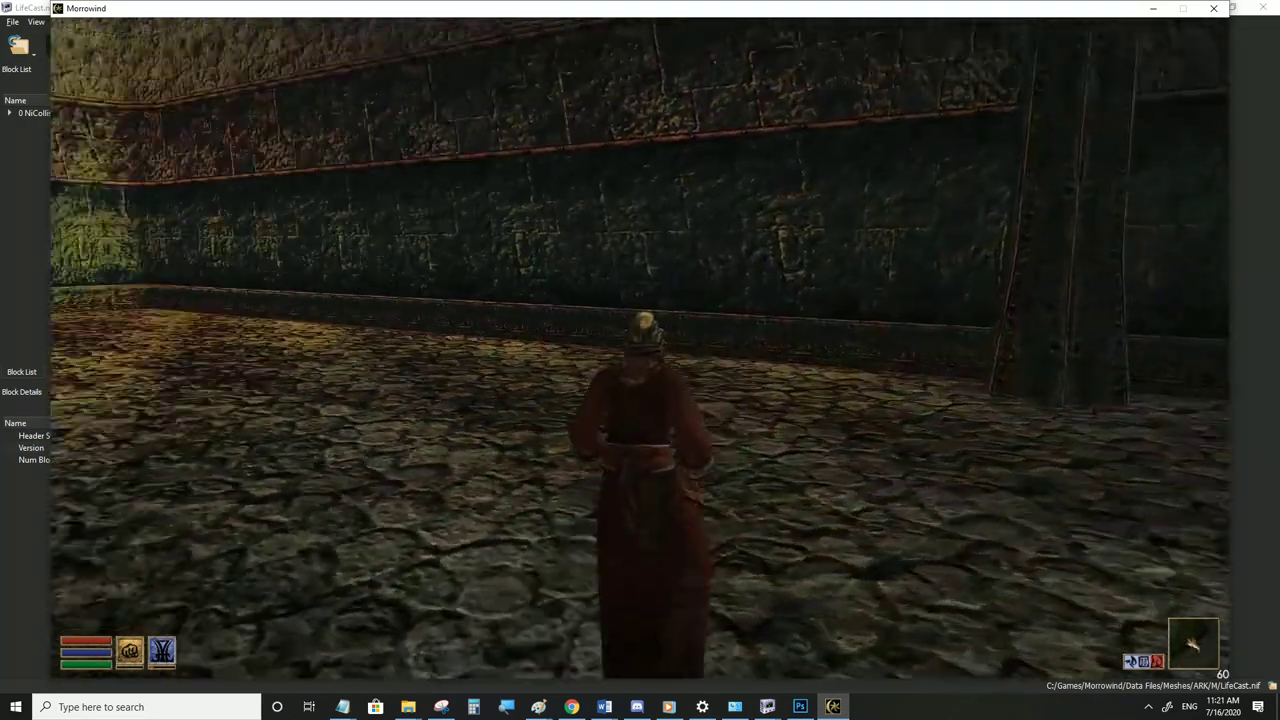
{"action": "key", "text": "w"}
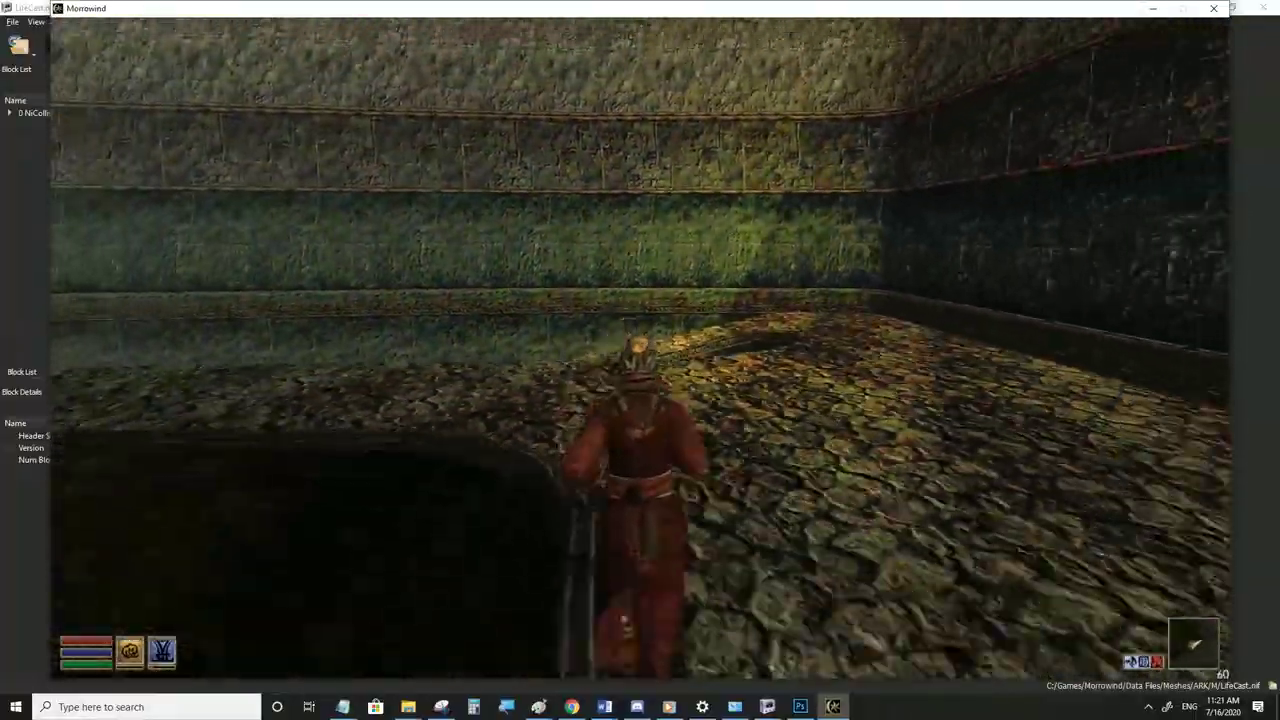
{"action": "key", "text": "w"}
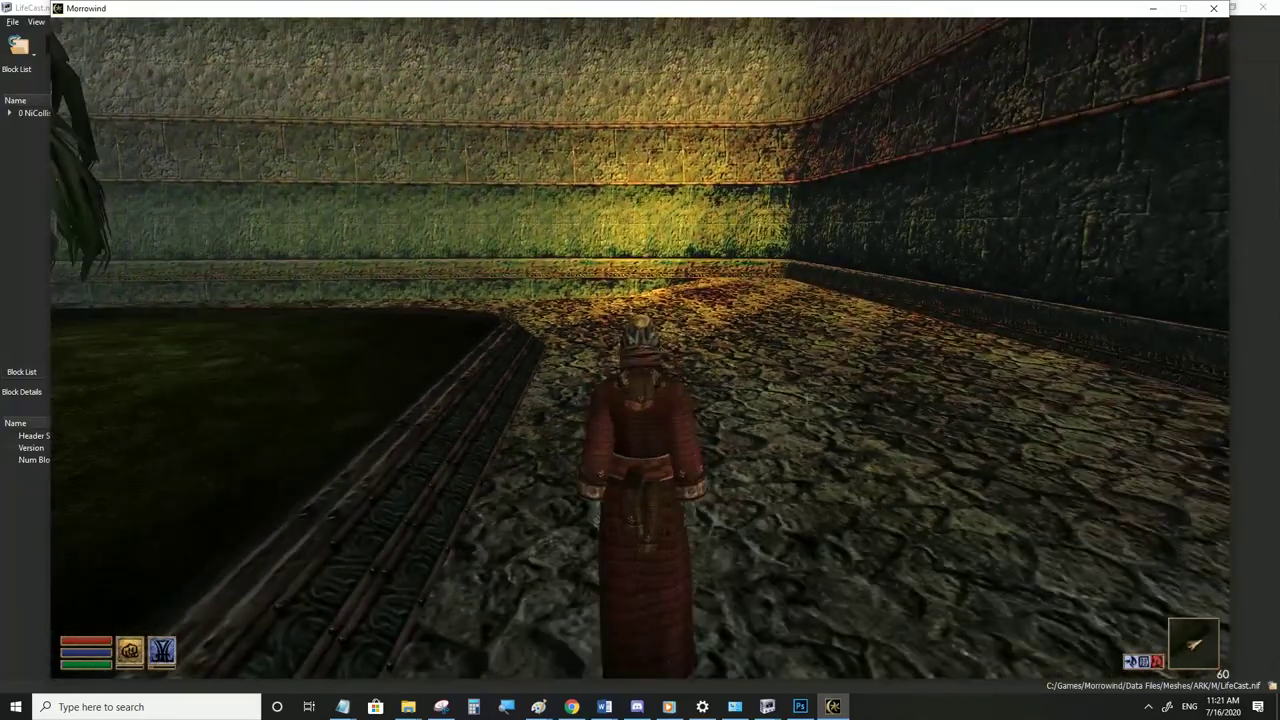
{"action": "key", "text": "alt+Tab"}
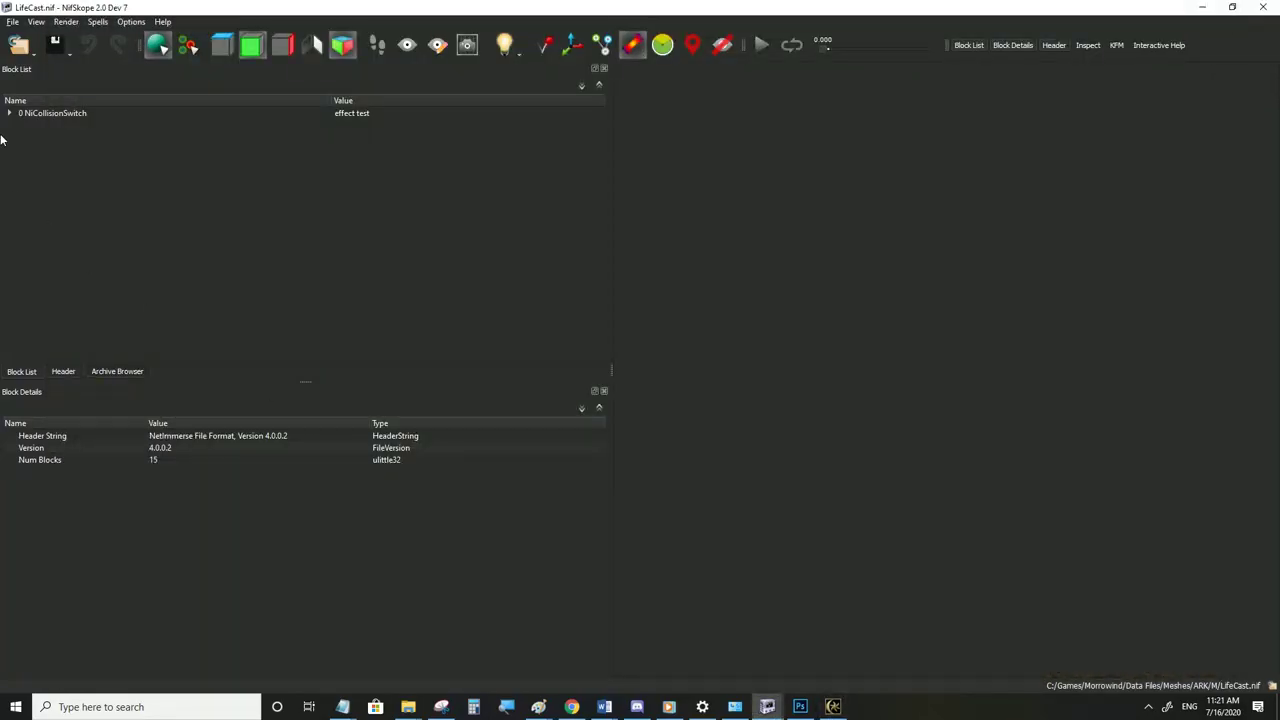
Expand the block tree down to the particles' NiAlphaProperty
{"action": "left_click", "coordinate": [9, 113]}
{"action": "left_click", "coordinate": [22, 125]}
{"action": "left_click", "coordinate": [36, 149]}
{"action": "left_click", "coordinate": [48, 185]}
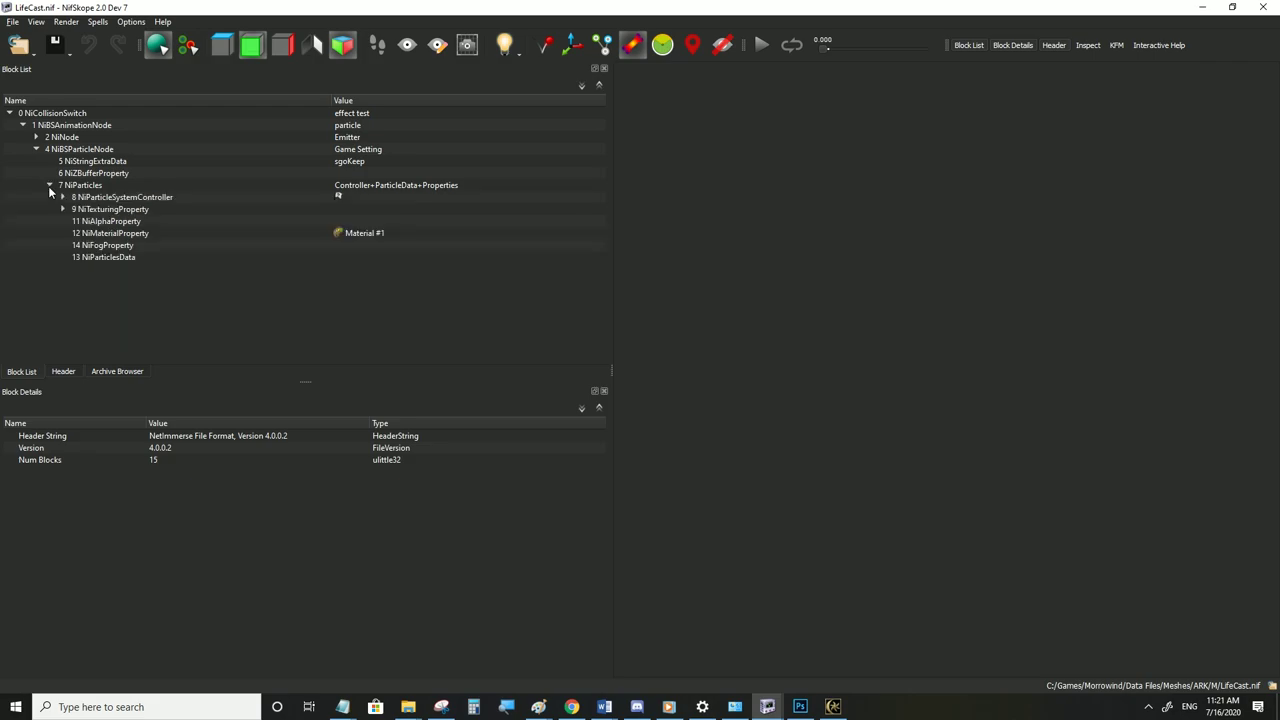
{"action": "left_click", "coordinate": [88, 187]}
{"action": "left_click", "coordinate": [105, 221]}
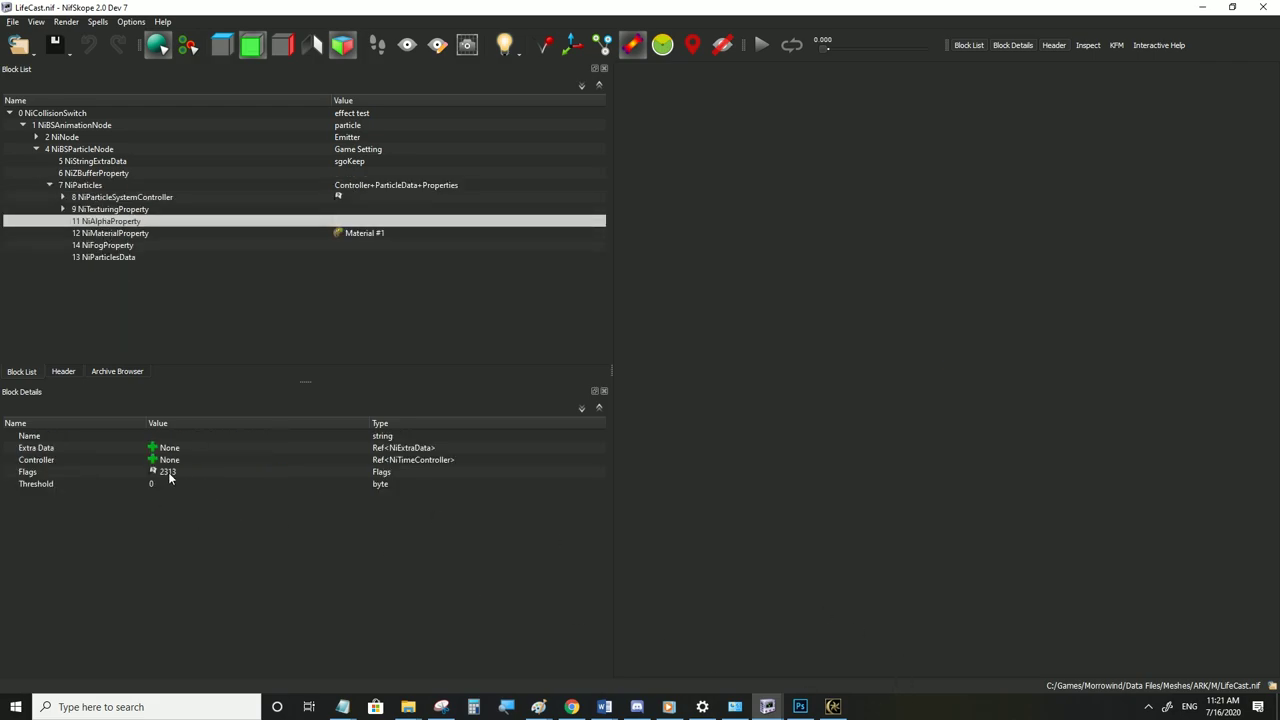
In Morrowind, wait until night to view the effect
{"action": "left_click", "coordinate": [833, 707]}
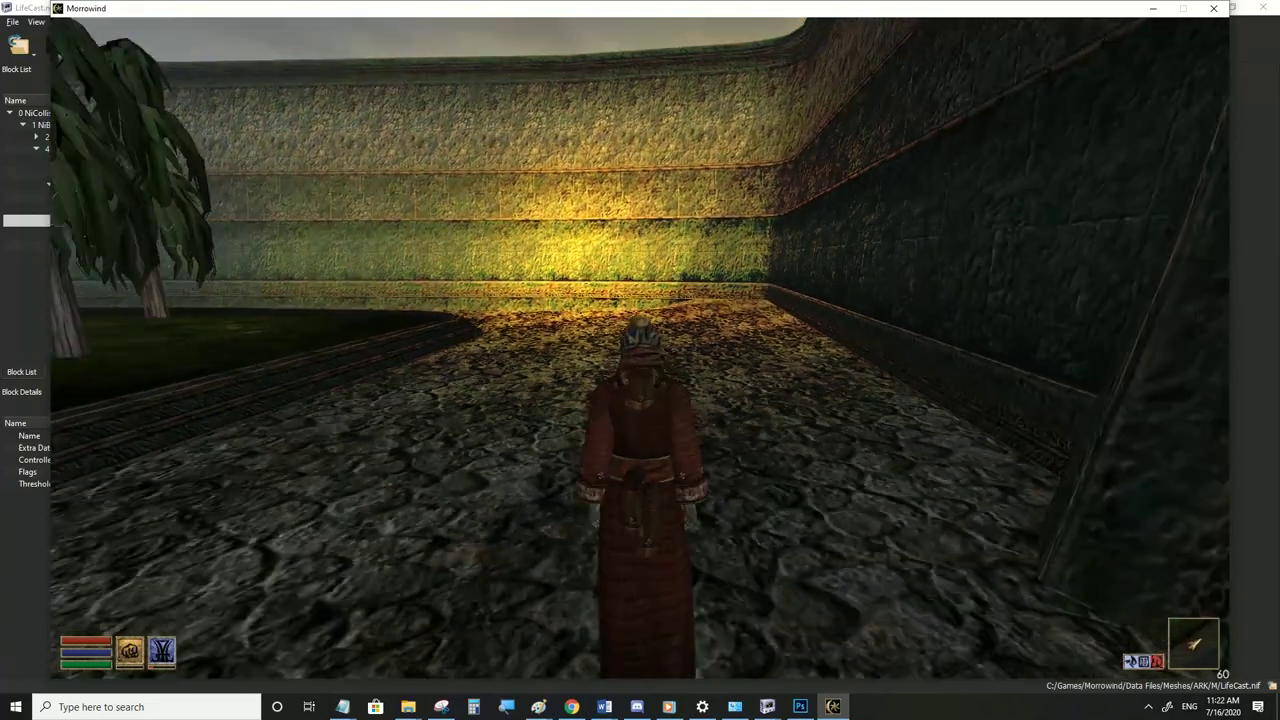
{"action": "key", "text": "t"}
{"action": "left_click", "coordinate": [762, 364]}
{"action": "left_click", "coordinate": [764, 364]}
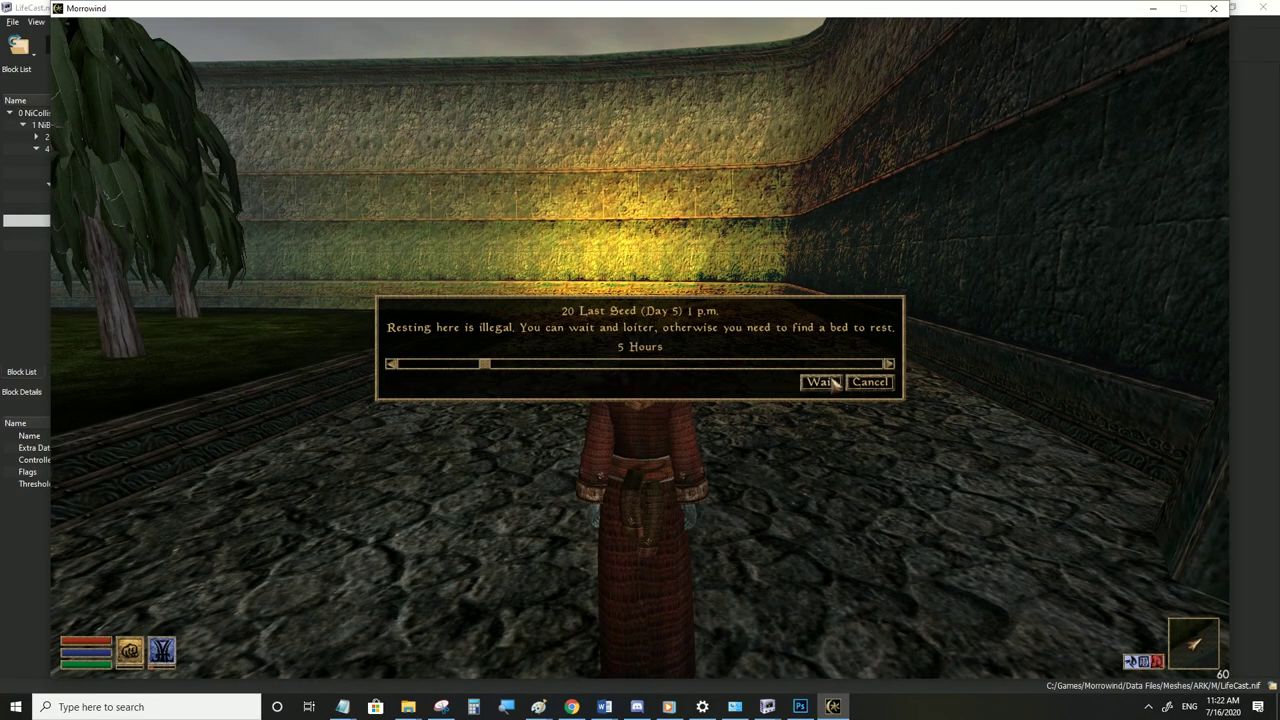
{"action": "left_click", "coordinate": [822, 381]}
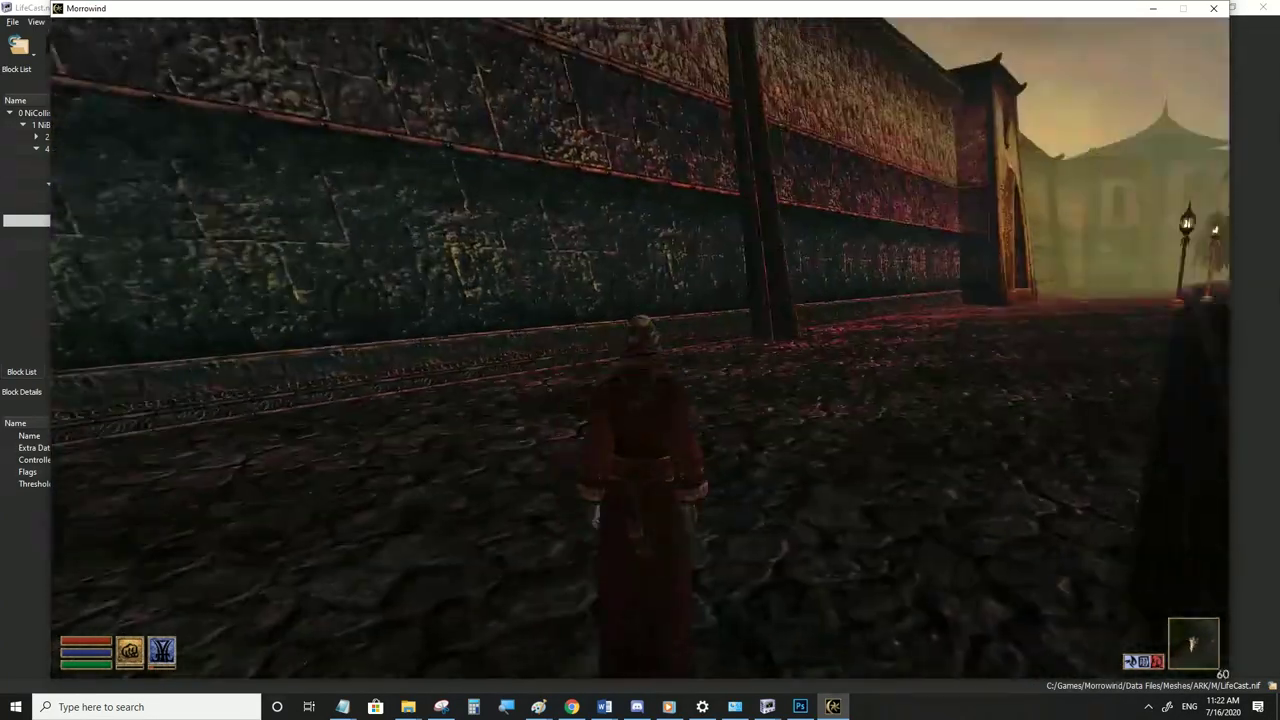
{"action": "key", "text": "t"}
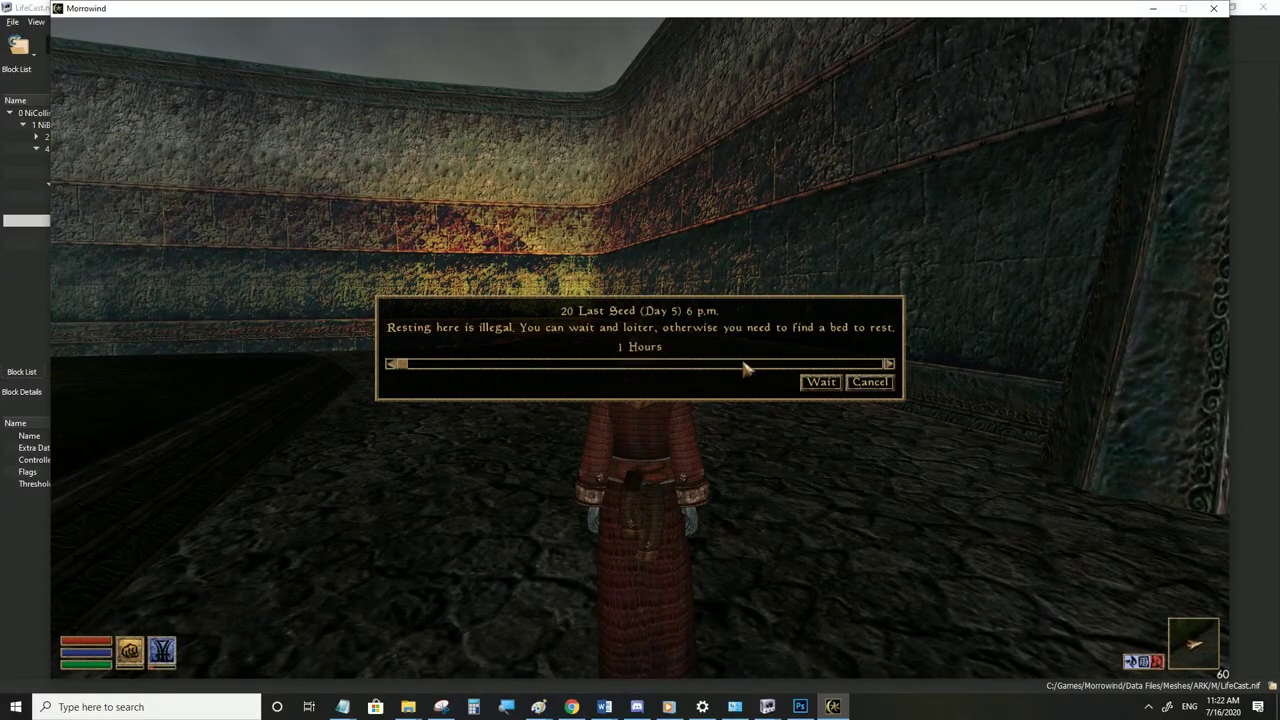
{"action": "left_click", "coordinate": [749, 364]}
{"action": "left_click", "coordinate": [749, 364]}
{"action": "left_click", "coordinate": [838, 381]}
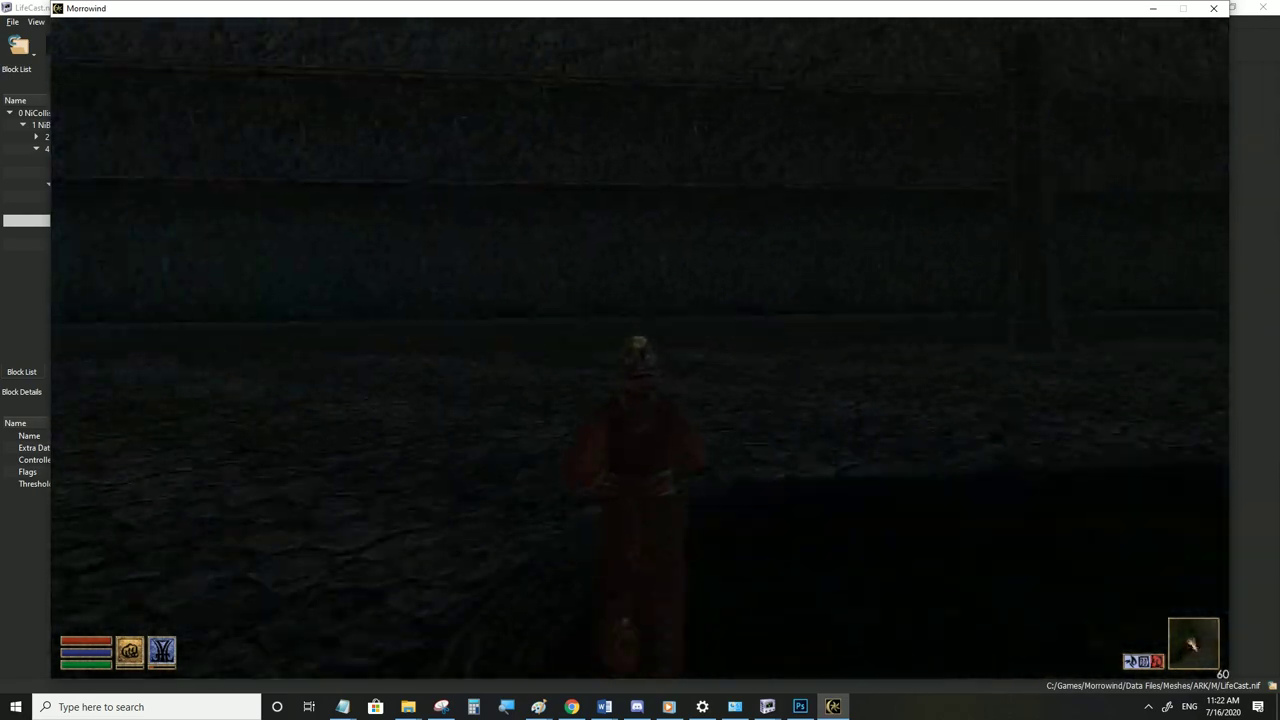
{"action": "left_click", "coordinate": [834, 707]}
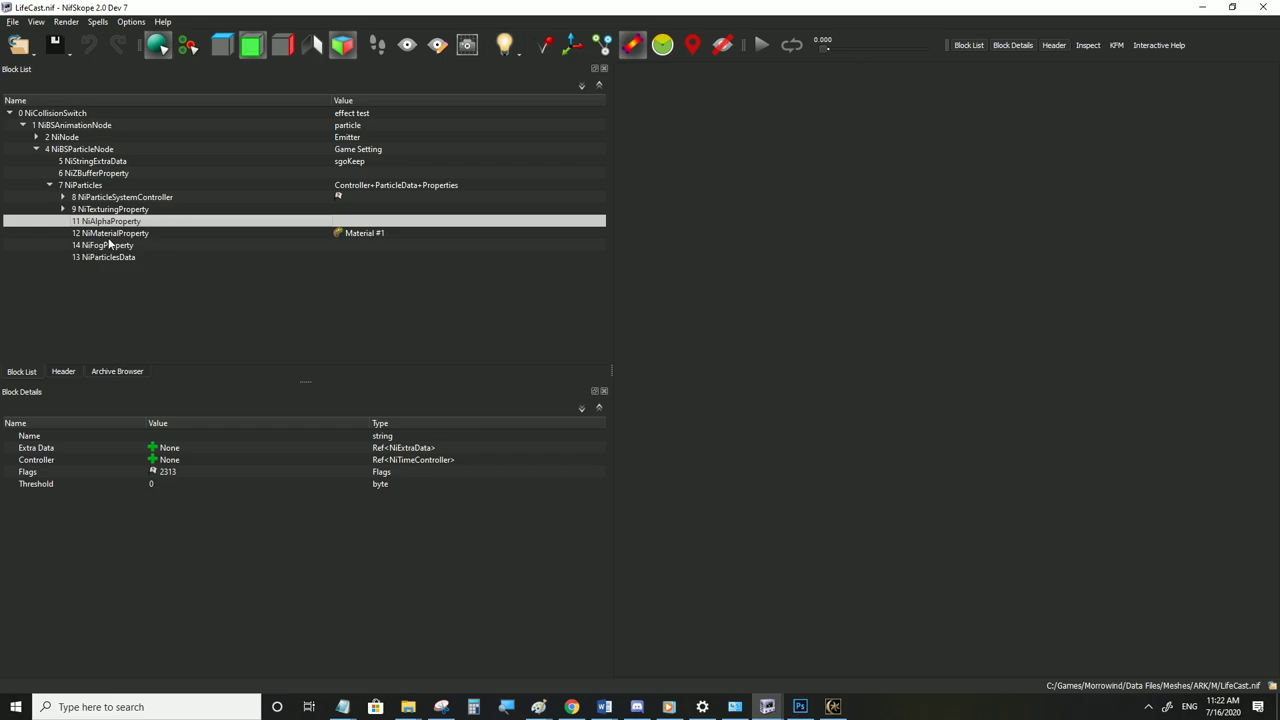
Set the NiAlphaProperty Flags to 13 and save LifeCast.nif
{"action": "left_click", "coordinate": [176, 476]}
{"action": "left_click", "coordinate": [176, 476]}
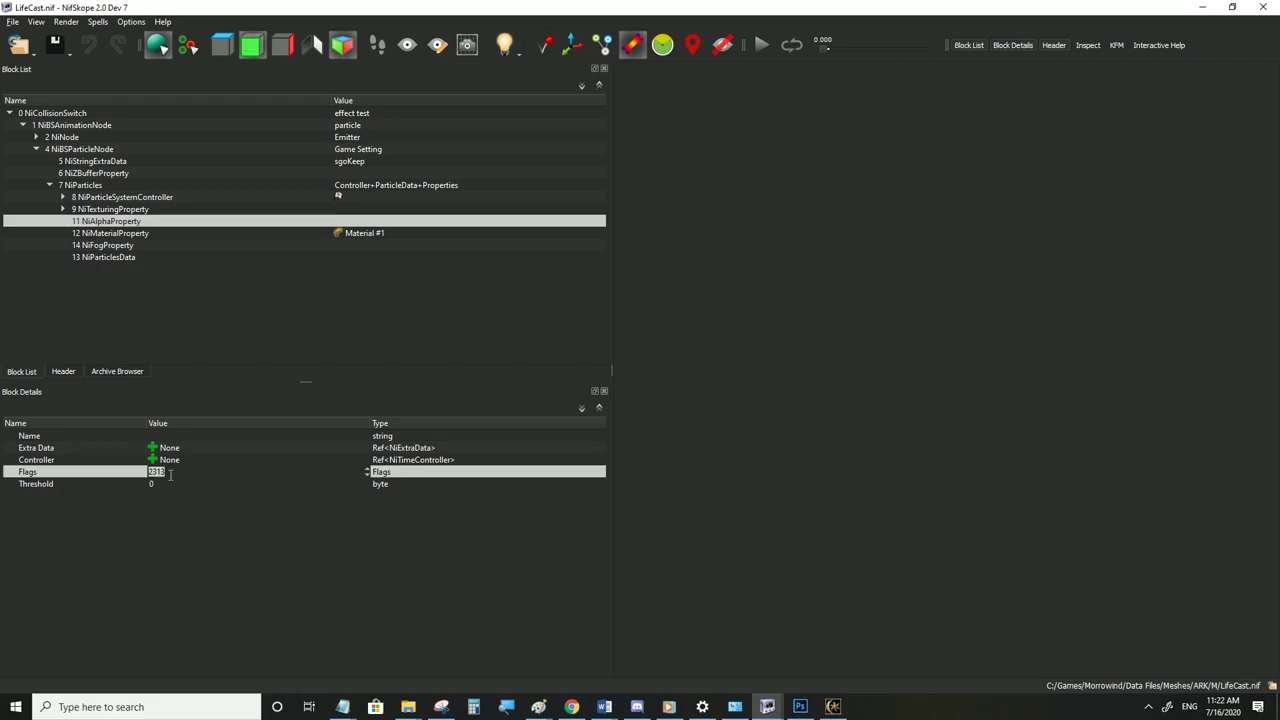
{"action": "type", "text": "13"}
{"action": "left_click", "coordinate": [163, 486]}
{"action": "left_click", "coordinate": [14, 22]}
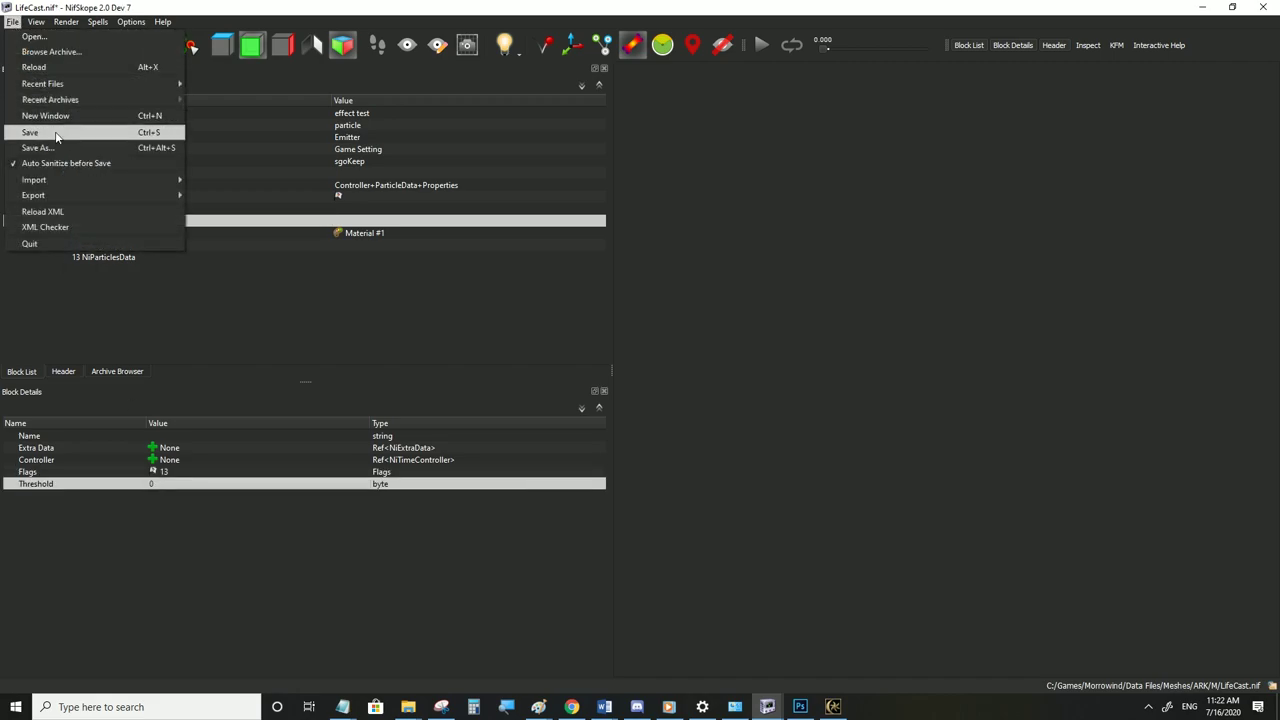
{"action": "left_click", "coordinate": [30, 128]}
Test Flags 13 in game, save with Flags restored to 2313, then select NiMaterialProperty
{"action": "left_click", "coordinate": [833, 706]}
{"action": "key", "text": "Tab"}
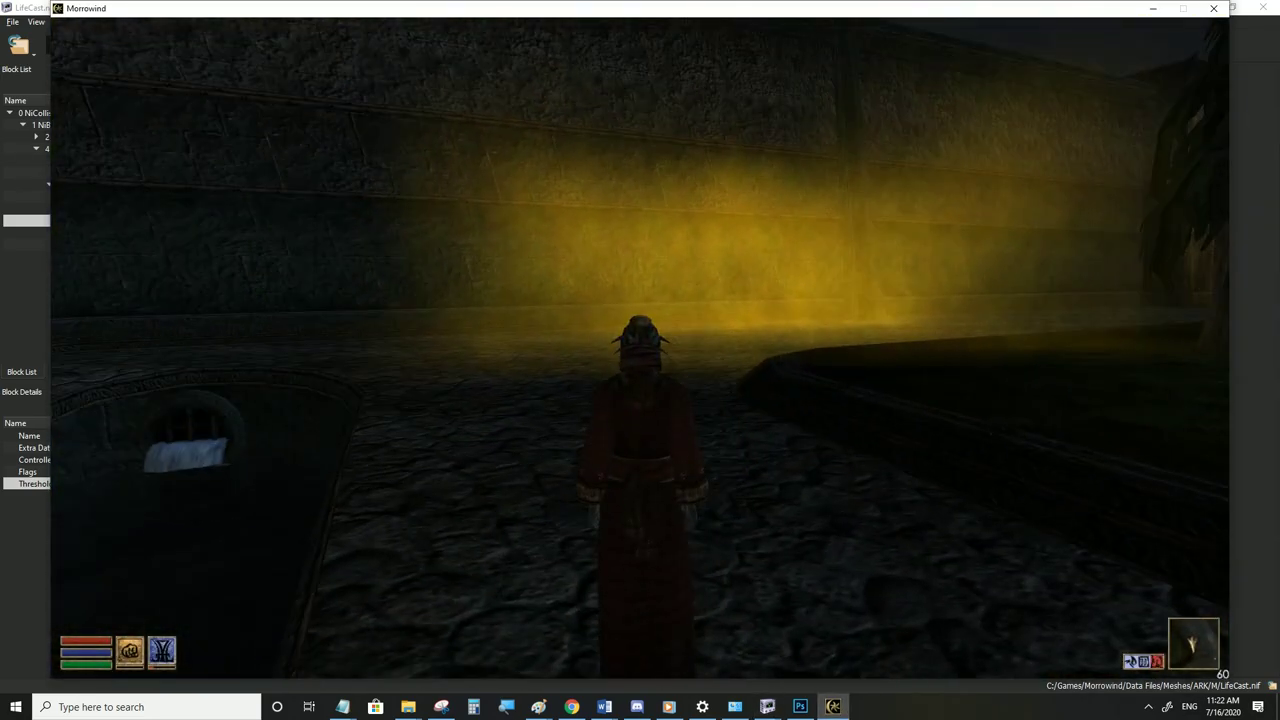
{"action": "key", "text": "alt+Tab"}
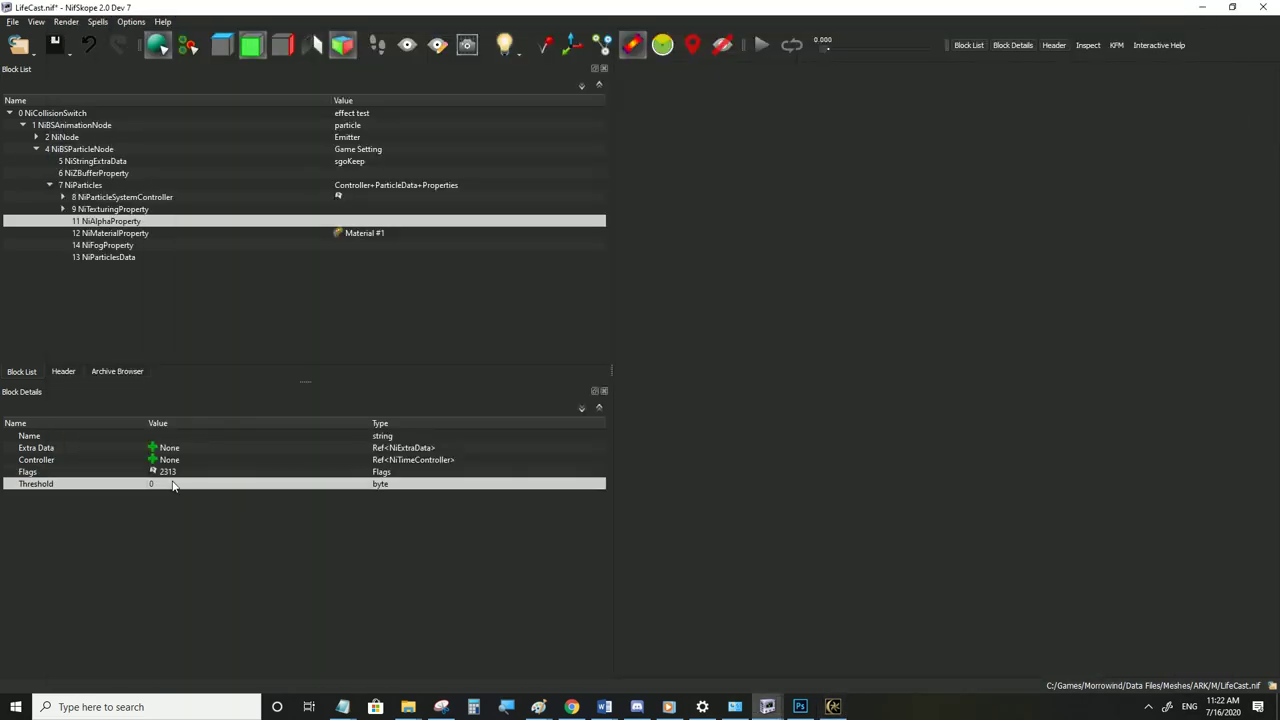
{"action": "left_click", "coordinate": [12, 22]}
{"action": "left_click", "coordinate": [40, 132]}
{"action": "left_click", "coordinate": [833, 706]}
{"action": "key", "text": "alt+Tab"}
{"action": "mouse_move", "coordinate": [114, 198]}
{"action": "left_click", "coordinate": [101, 236]}
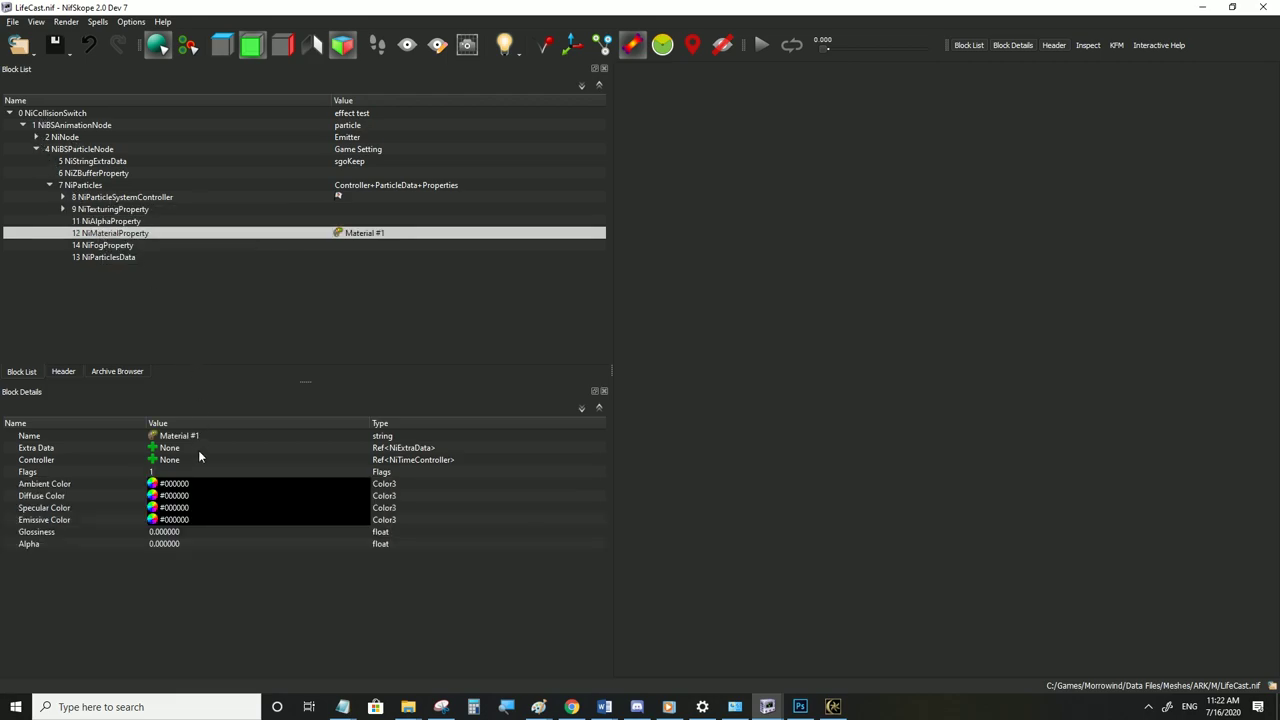
Give the Emissive Color an orange-yellow tint, save, and view the glow in Morrowind
{"action": "left_click", "coordinate": [156, 523]}
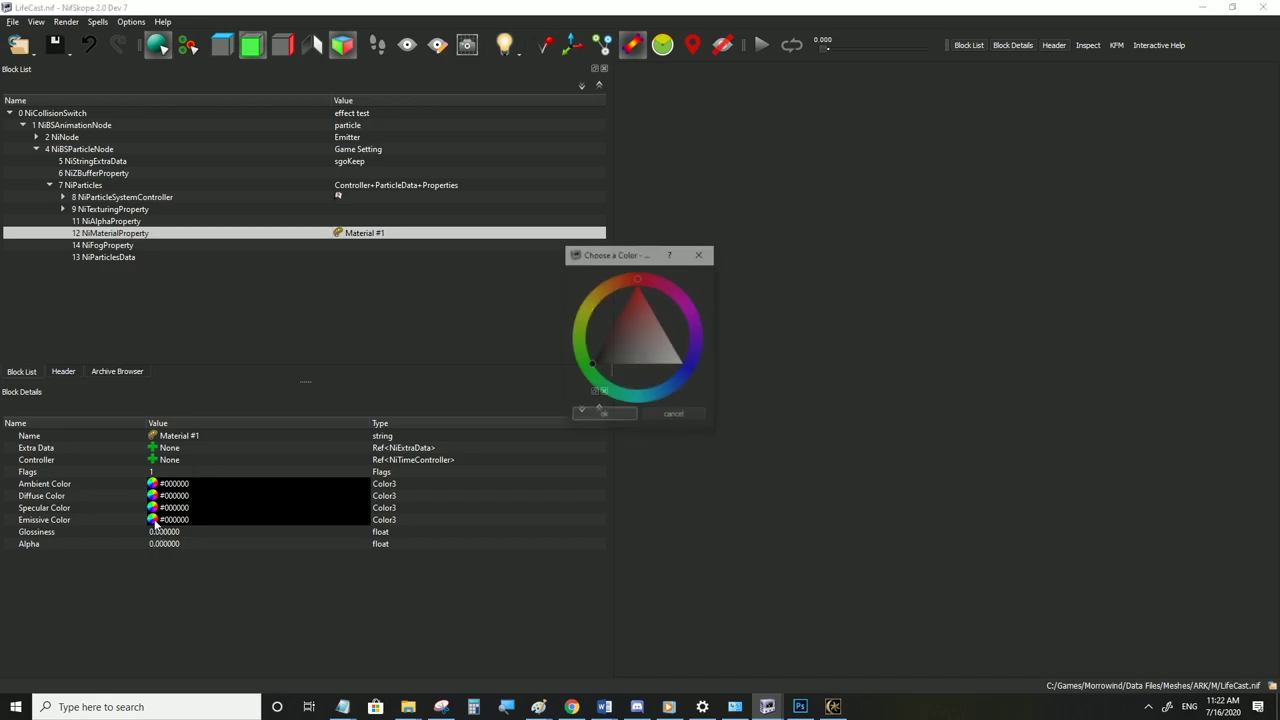
{"action": "left_click", "coordinate": [596, 306]}
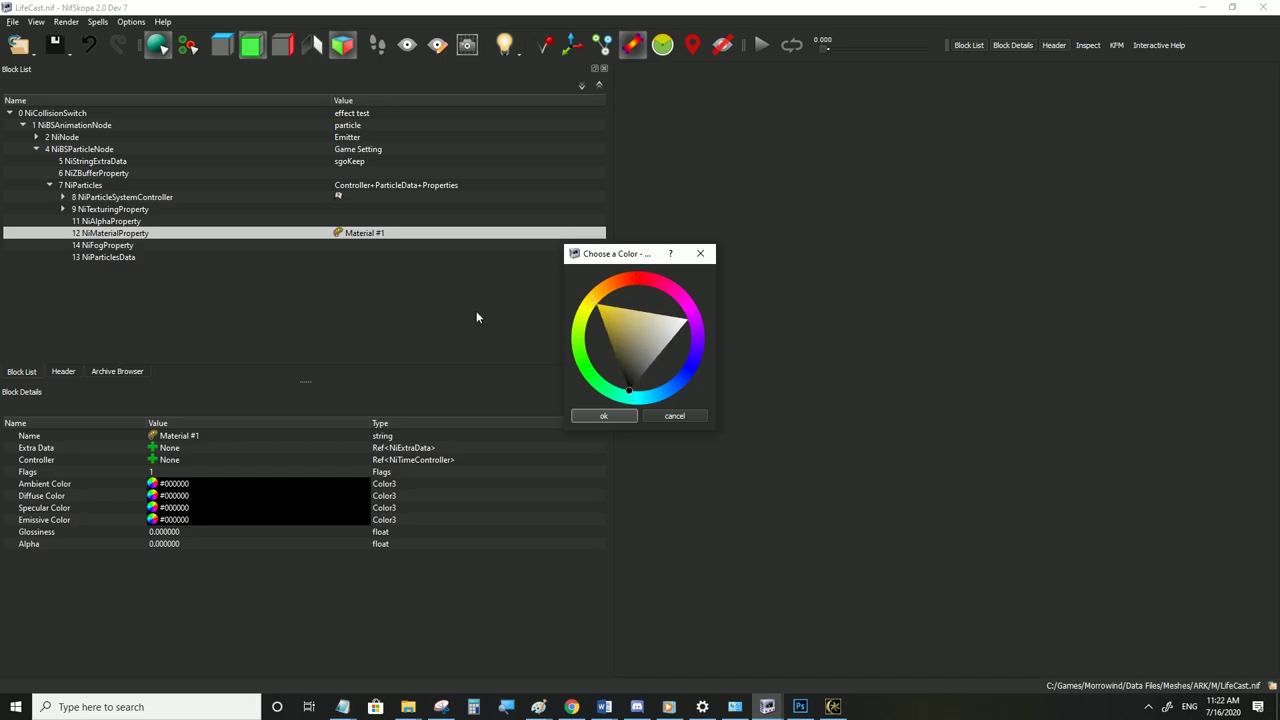
{"action": "left_click", "coordinate": [625, 381]}
{"action": "left_click", "coordinate": [602, 416]}
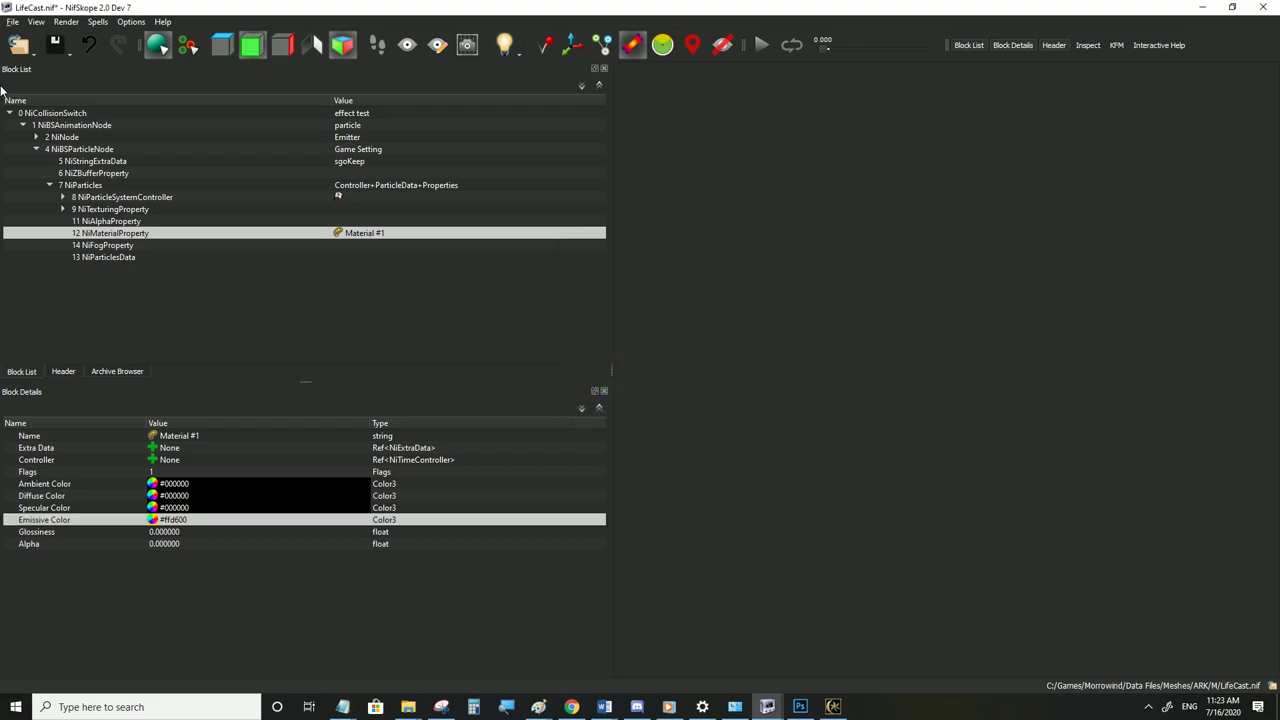
{"action": "left_click", "coordinate": [13, 22]}
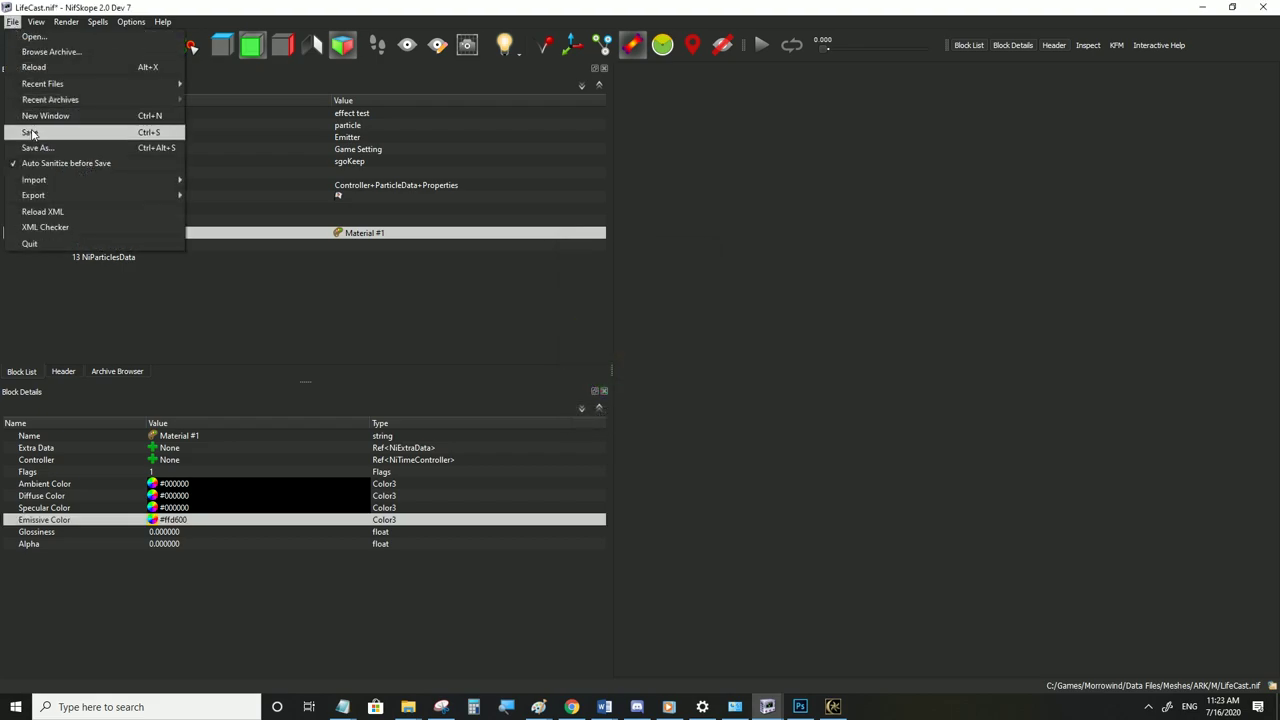
{"action": "left_click", "coordinate": [40, 129]}
{"action": "left_click", "coordinate": [835, 706]}
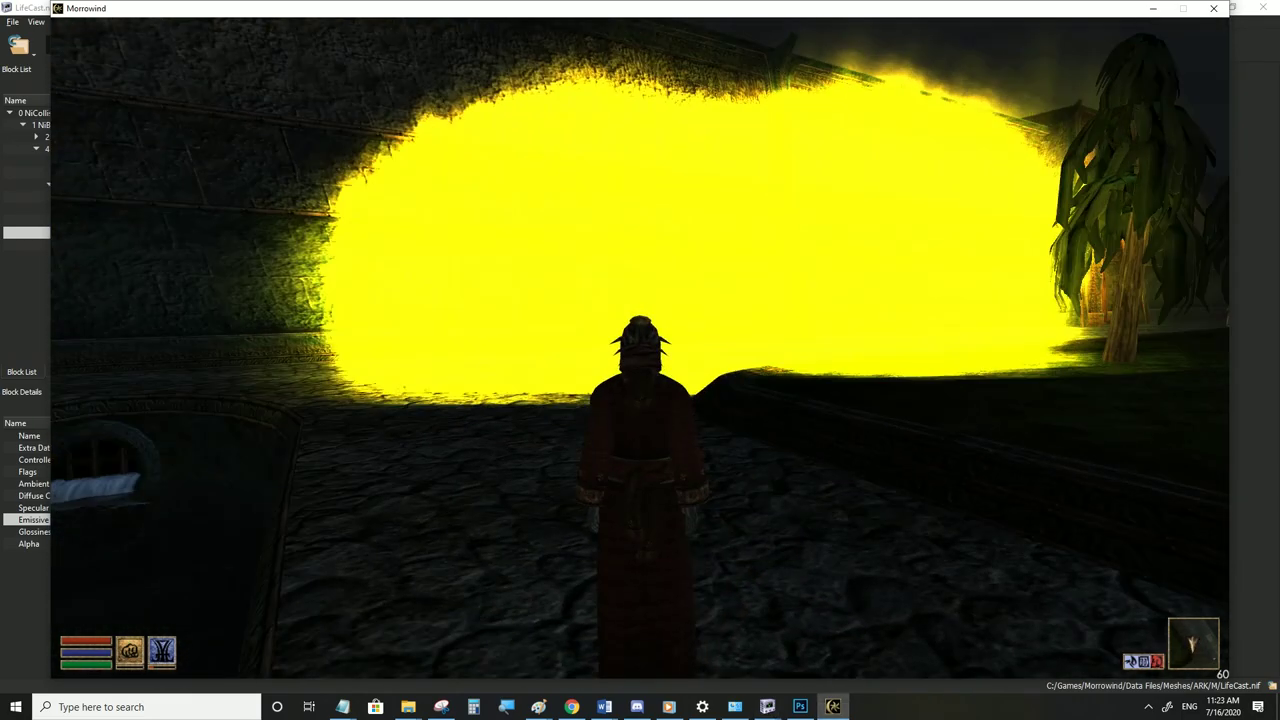
{"action": "key", "text": "alt+Tab"}
Darken the Emissive Color to #0d0b00, save, and check it in game
{"action": "left_click", "coordinate": [155, 520]}
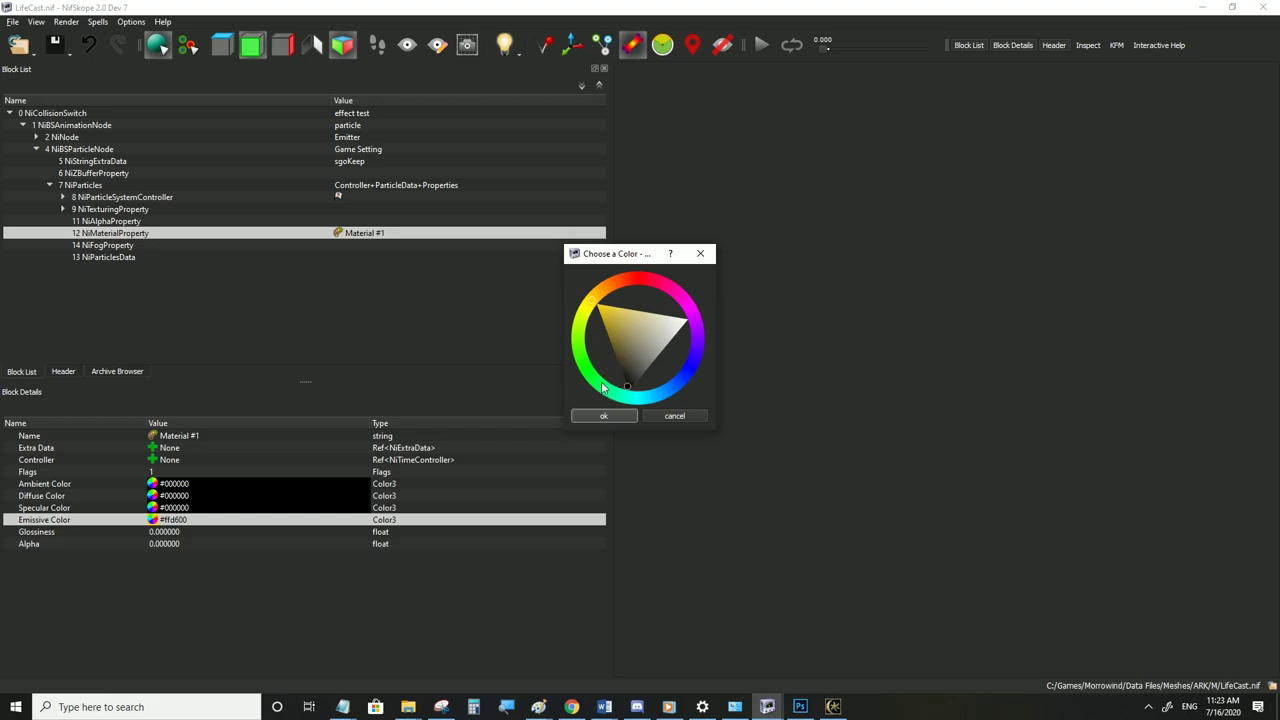
{"action": "left_click", "coordinate": [604, 415]}
{"action": "left_click", "coordinate": [12, 21]}
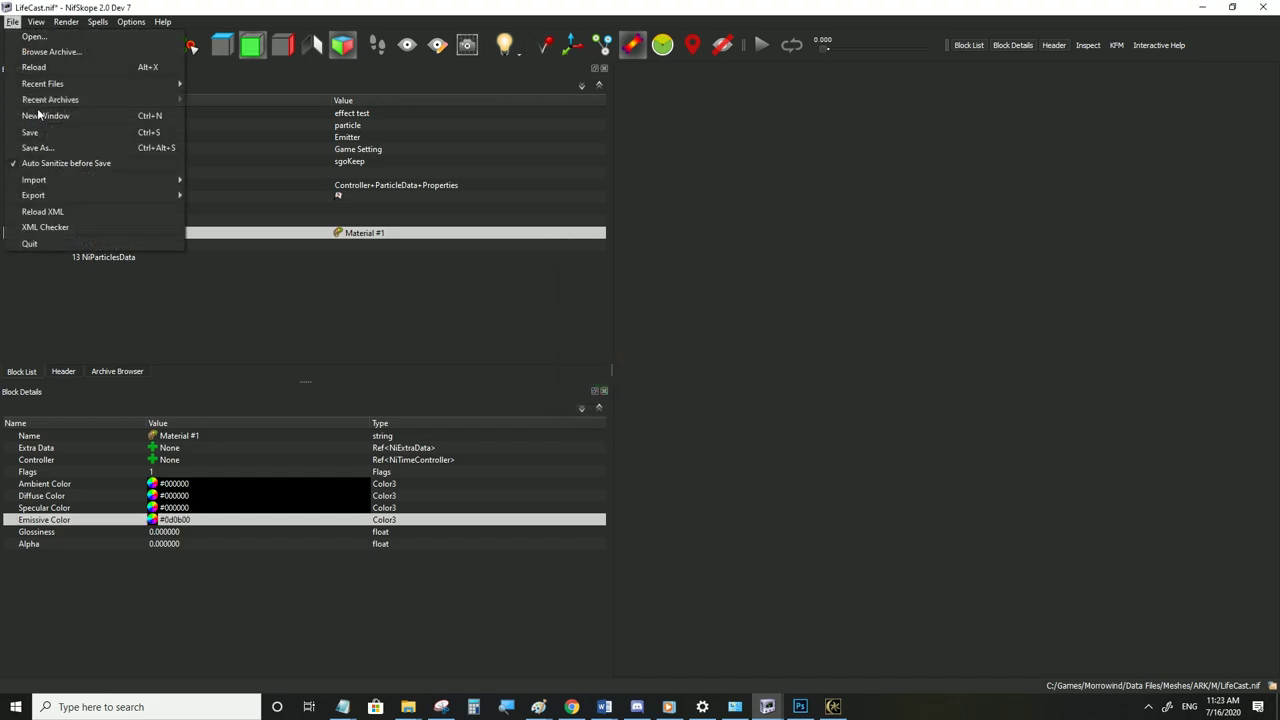
{"action": "left_click", "coordinate": [31, 132]}
{"action": "left_click", "coordinate": [833, 706]}
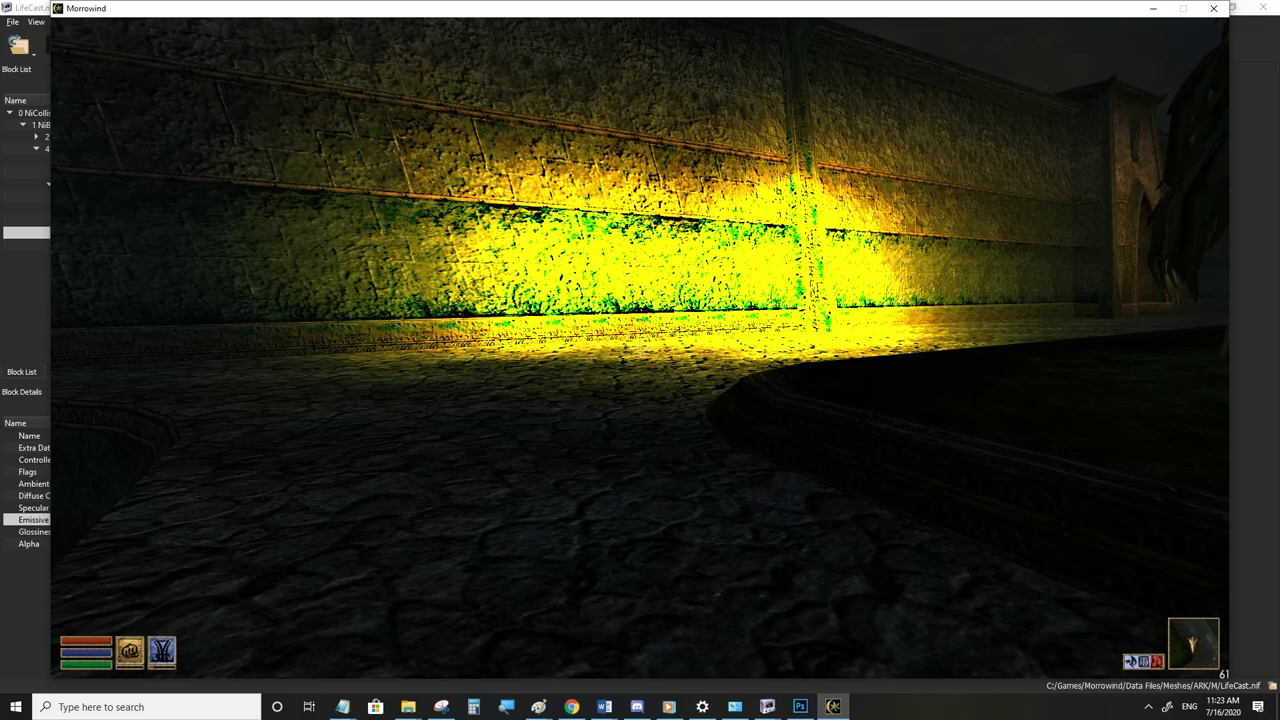
{"action": "key", "text": "alt+Tab"}
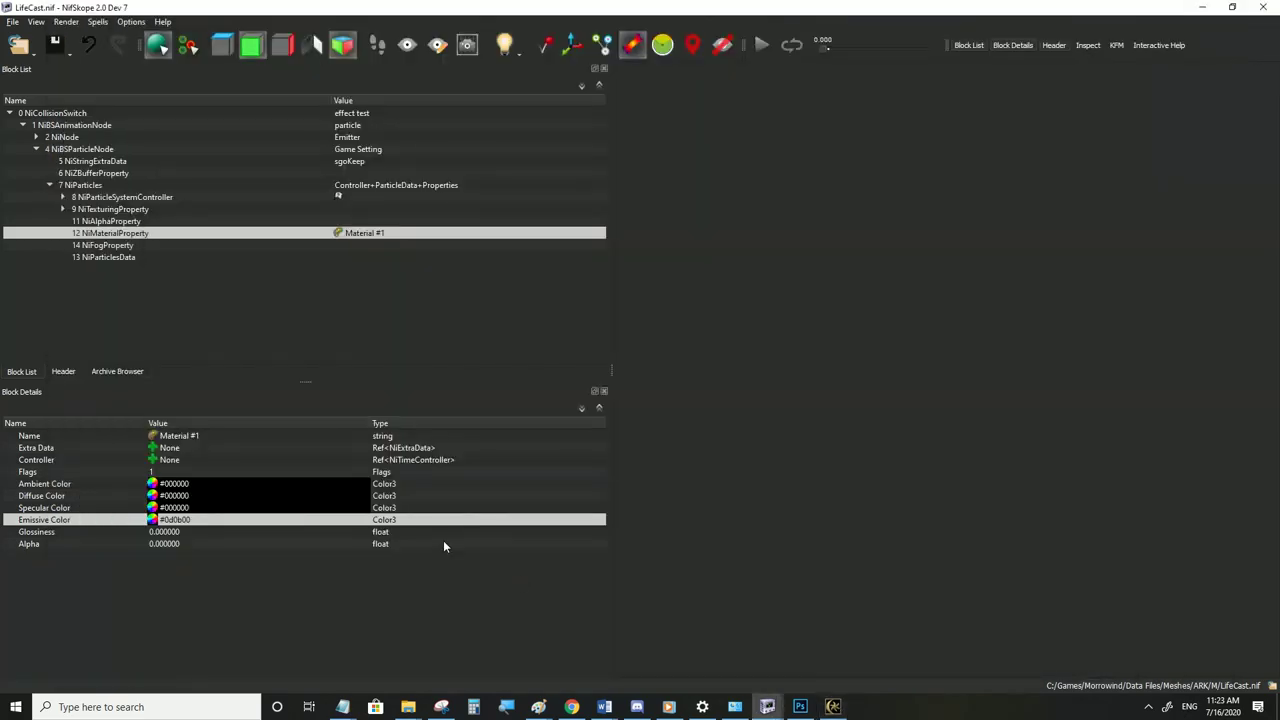
Darken the Emissive Color further to #070600, save, and walk past the lit wall in game
{"action": "double_click", "coordinate": [175, 521]}
{"action": "left_click", "coordinate": [183, 508]}
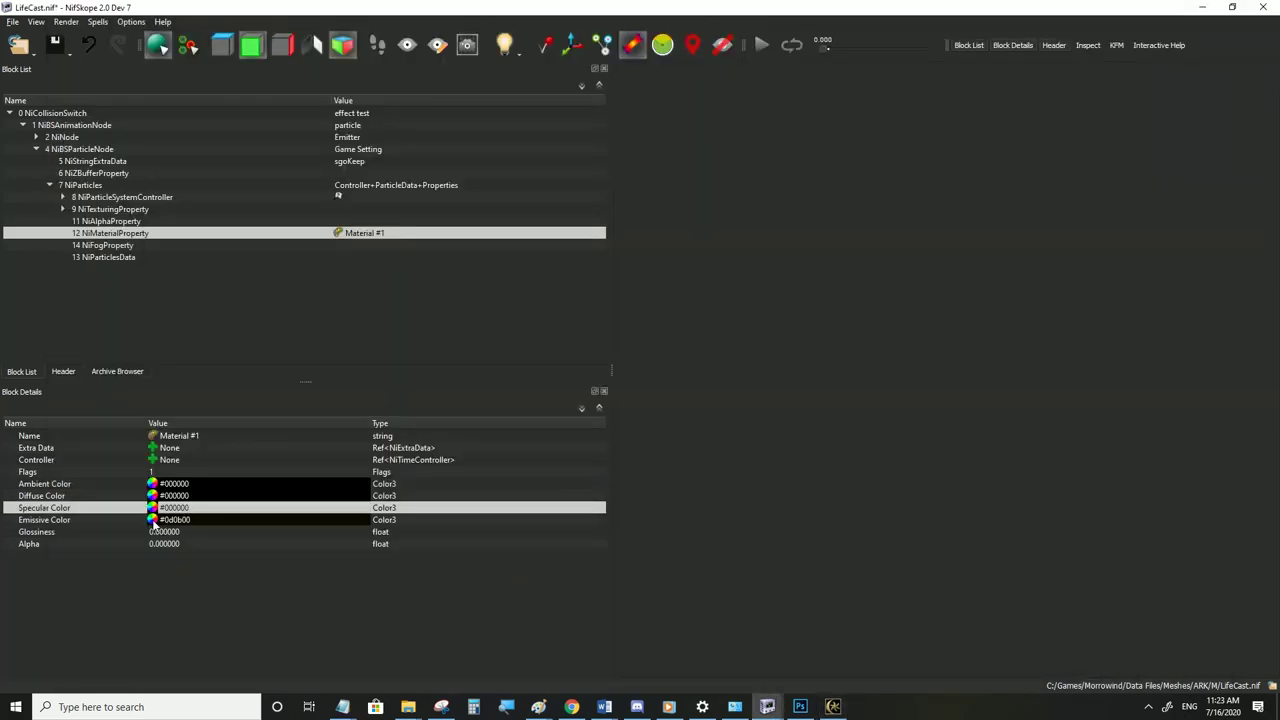
{"action": "left_click", "coordinate": [152, 520]}
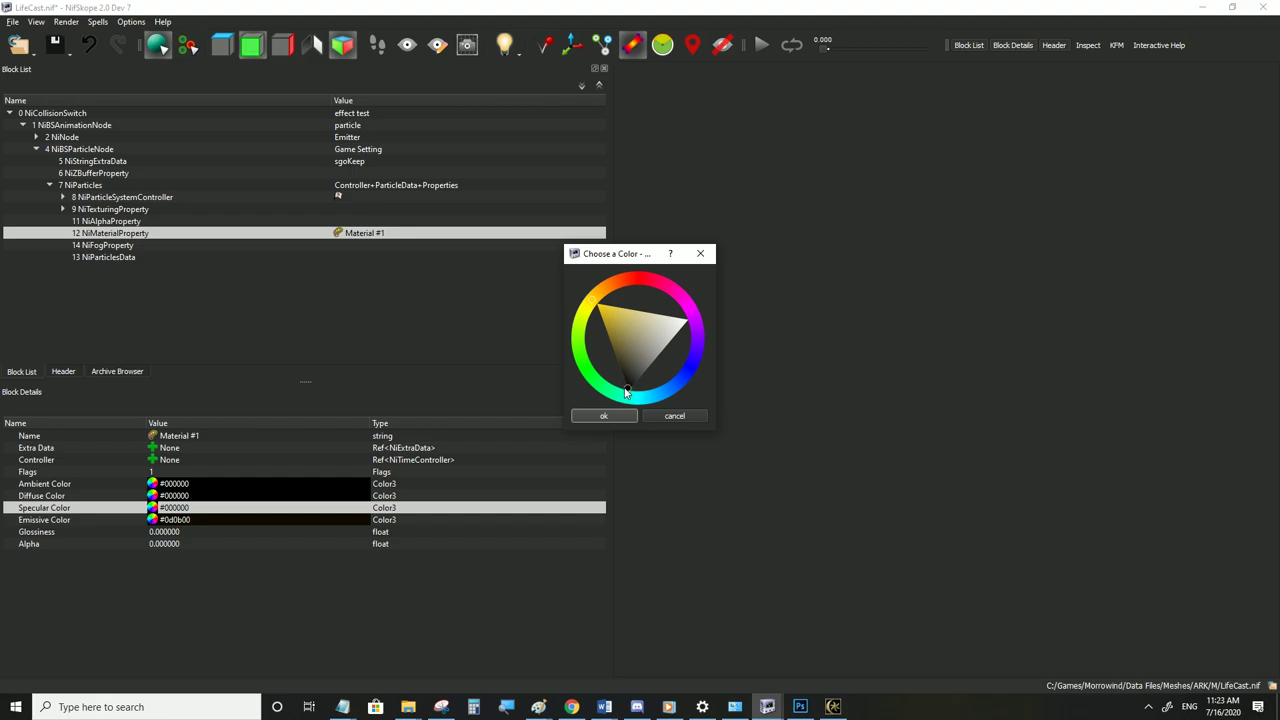
{"action": "left_click", "coordinate": [617, 416]}
{"action": "left_click", "coordinate": [12, 22]}
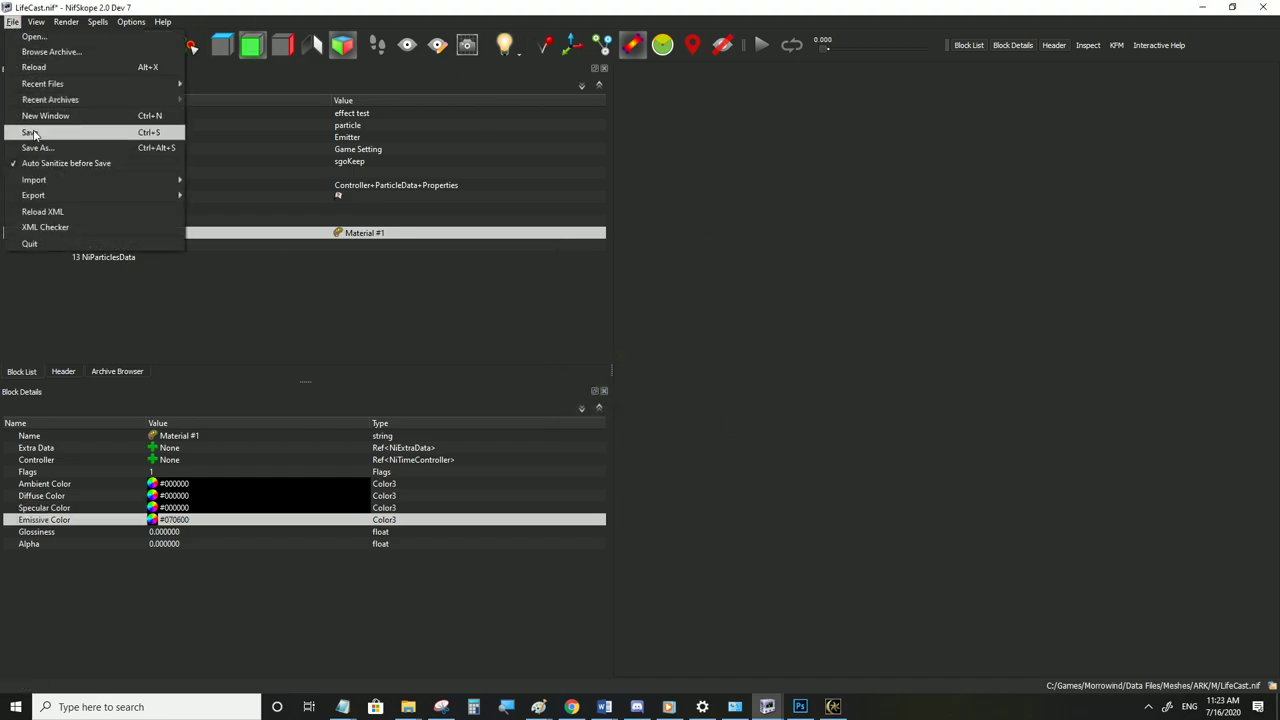
{"action": "left_click", "coordinate": [33, 132]}
{"action": "left_click", "coordinate": [833, 706]}
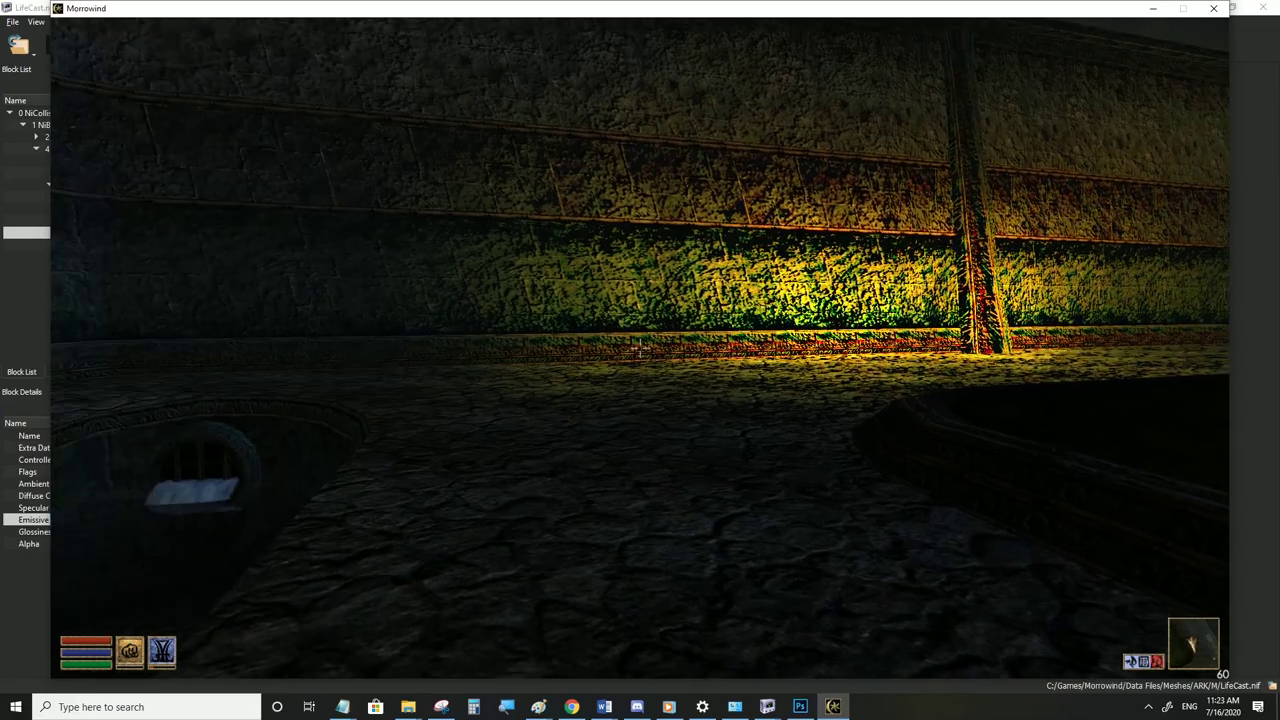
{"action": "key", "text": "w"}
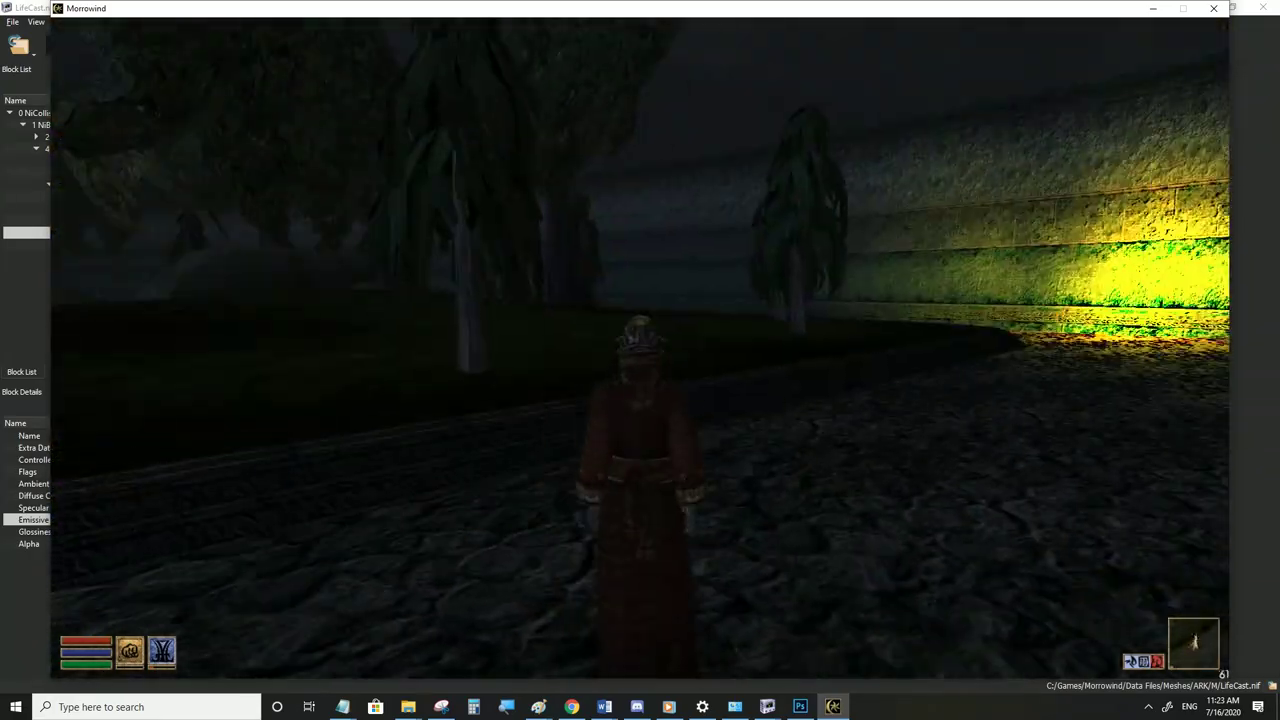
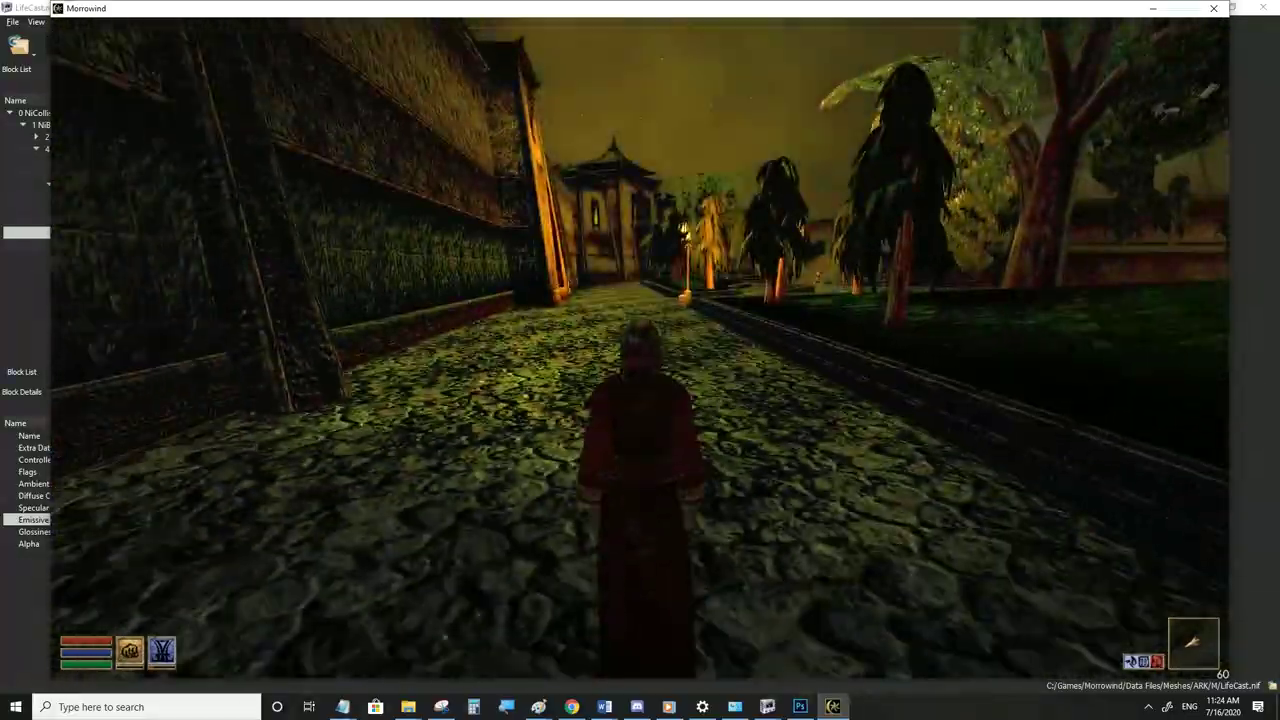
Run the character along the curved path and tree-lined street toward the lit stone wall to view the yellow-green fog
{"action": "key", "text": "w"}
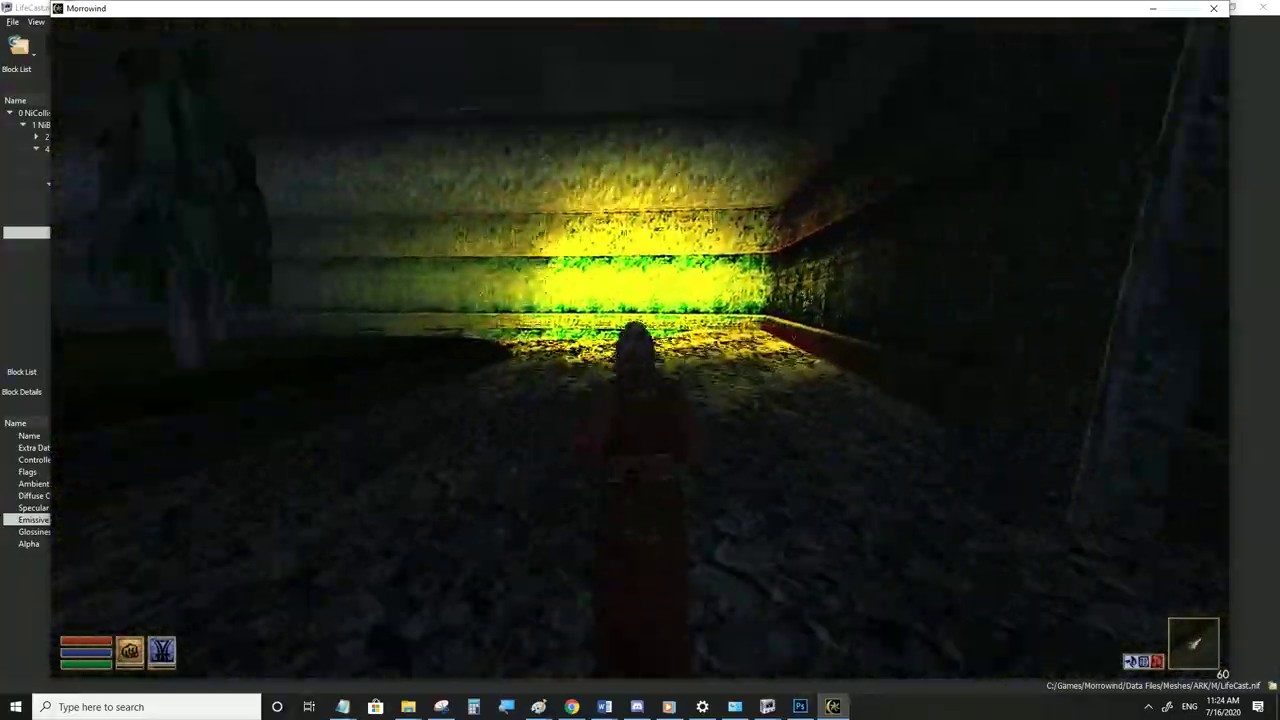
{"action": "key", "text": "w"}
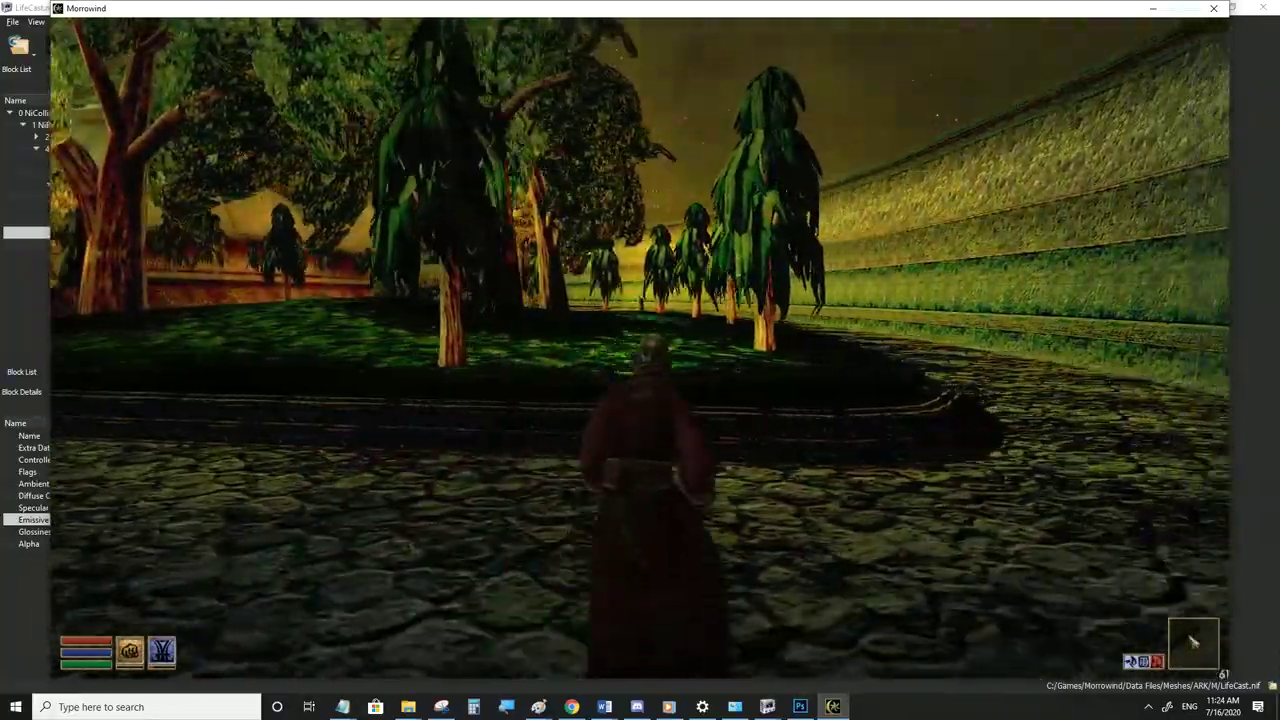
{"action": "key", "text": "w"}
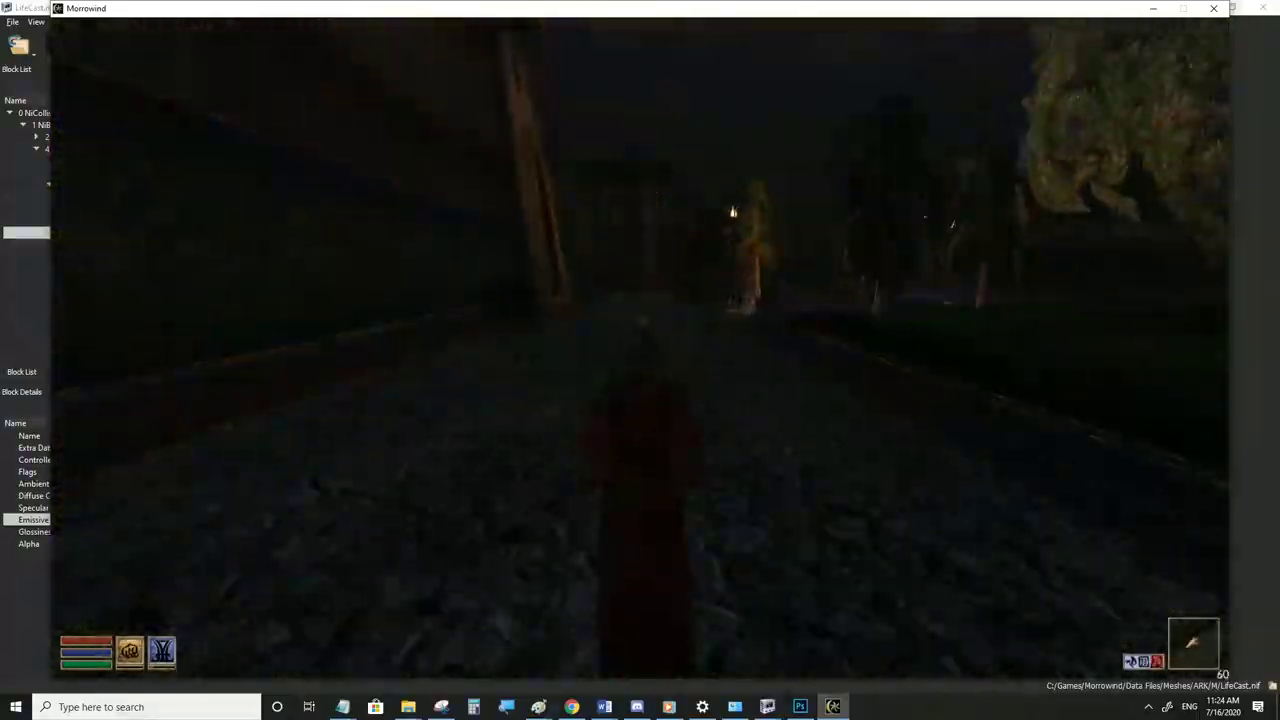
{"action": "key", "text": "w"}
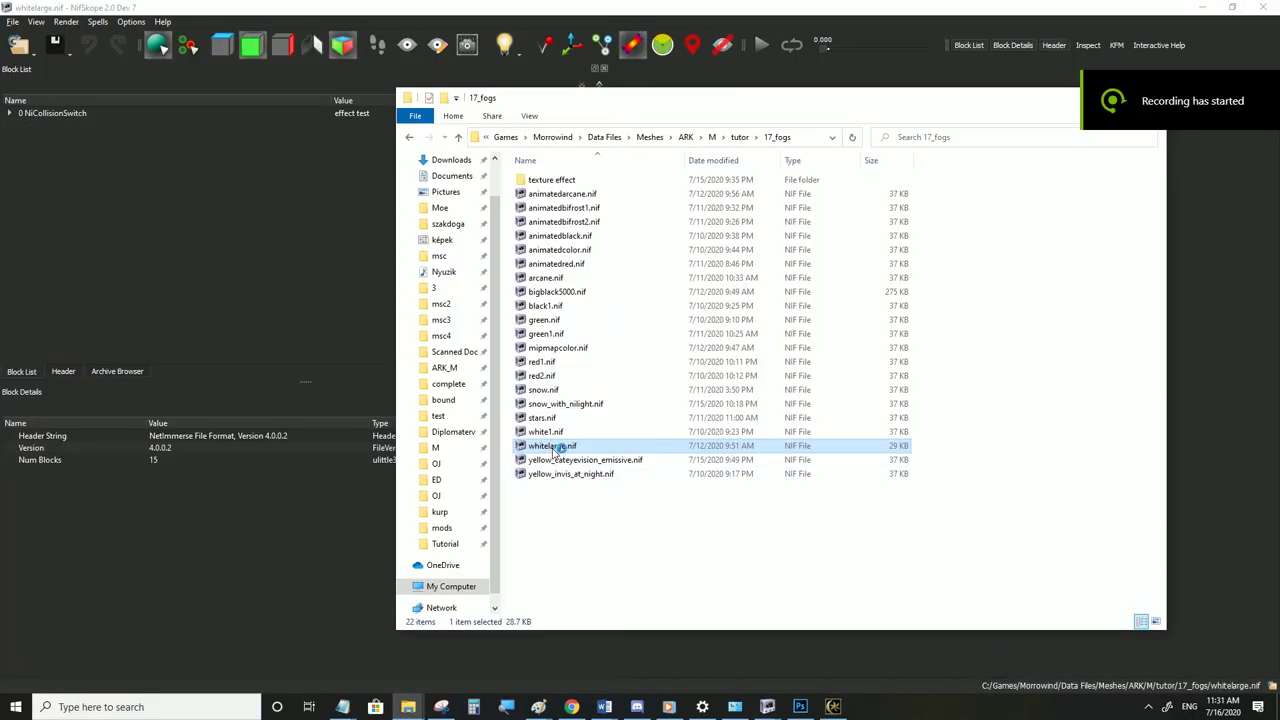
Save the whitelarge mesh over LifeCast.nif in the ARK\M folder, confirming the overwrite
{"action": "left_click", "coordinate": [12, 21]}
{"action": "left_click", "coordinate": [49, 147]}
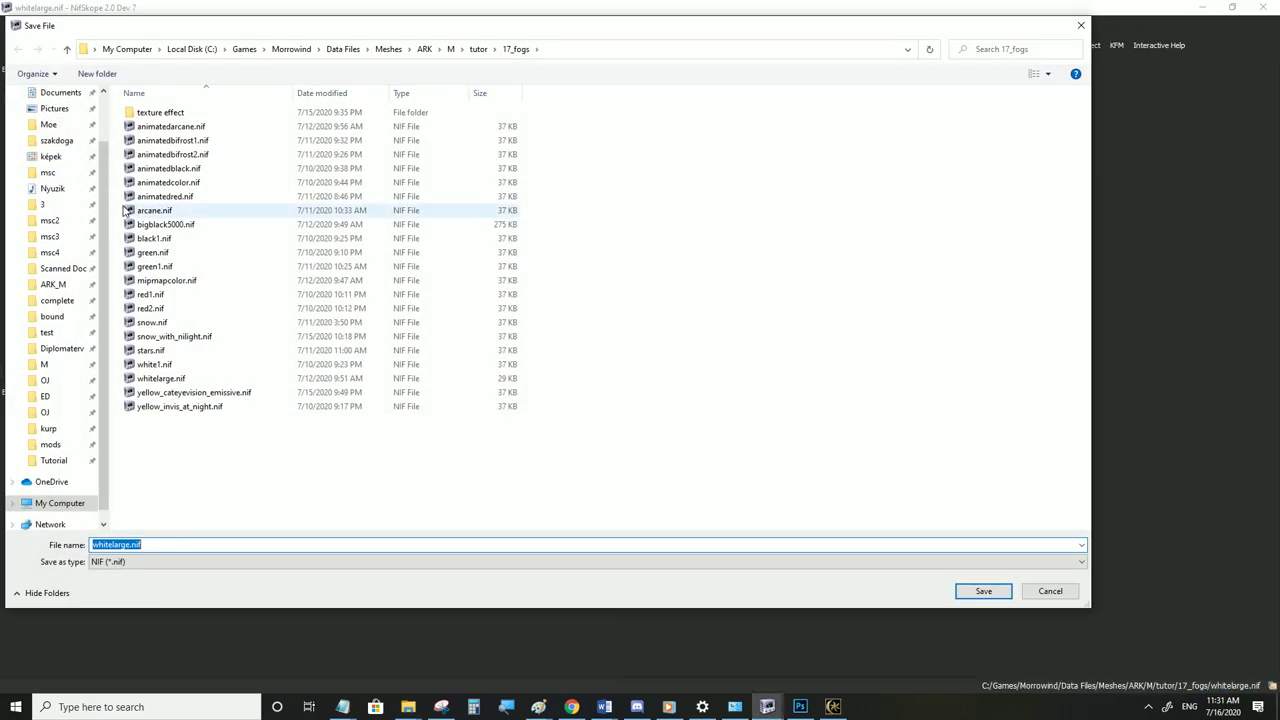
{"action": "left_click", "coordinate": [44, 364]}
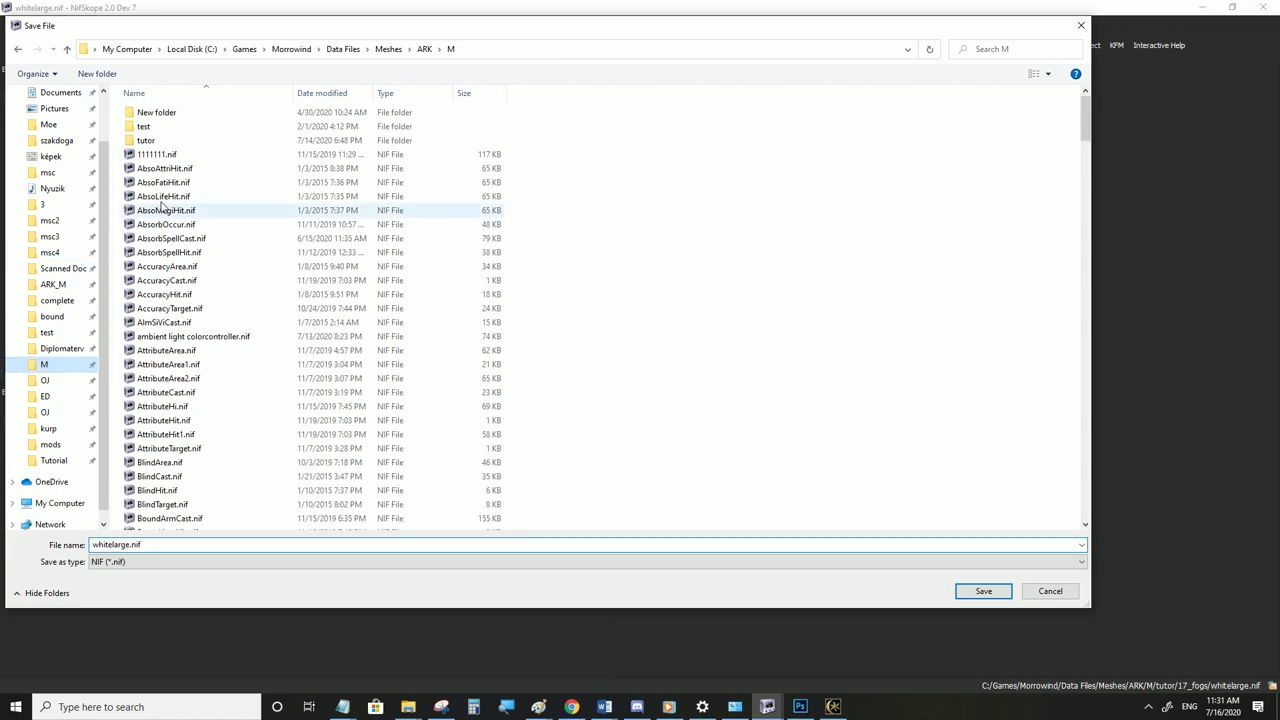
{"action": "left_click", "coordinate": [160, 198]}
{"action": "type", "text": "li"}
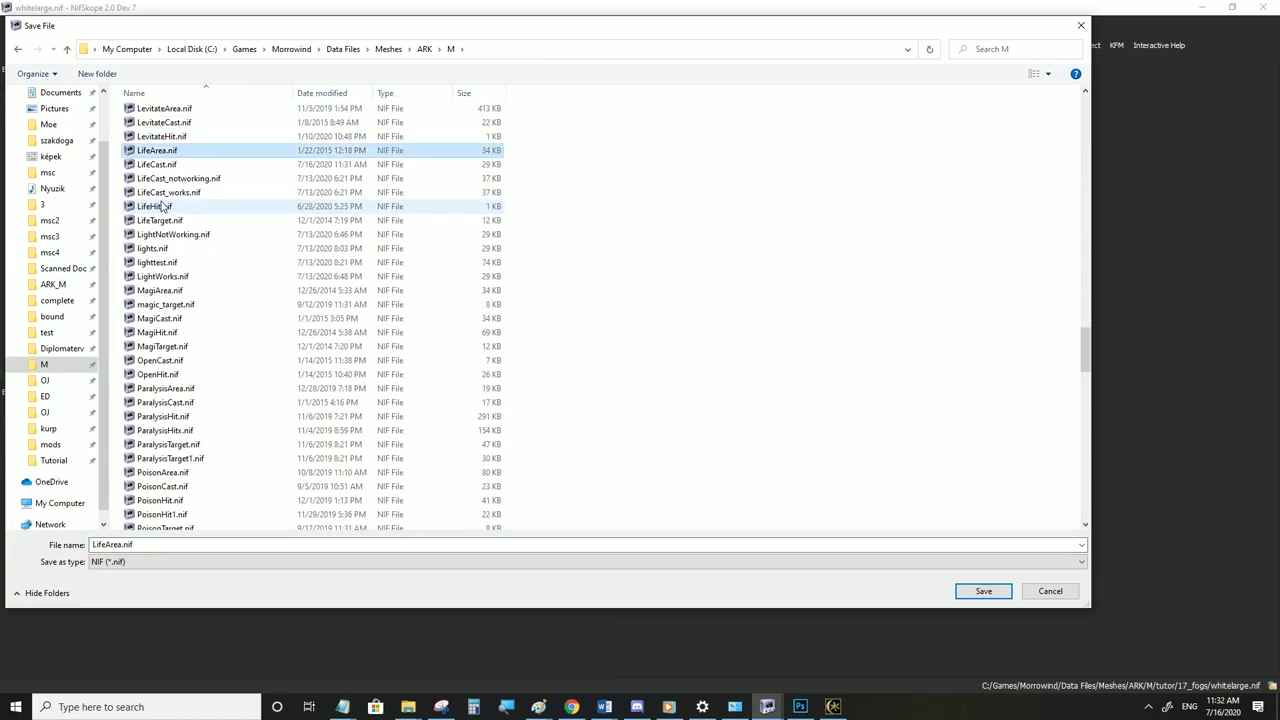
{"action": "left_click", "coordinate": [158, 164]}
{"action": "left_click", "coordinate": [983, 591]}
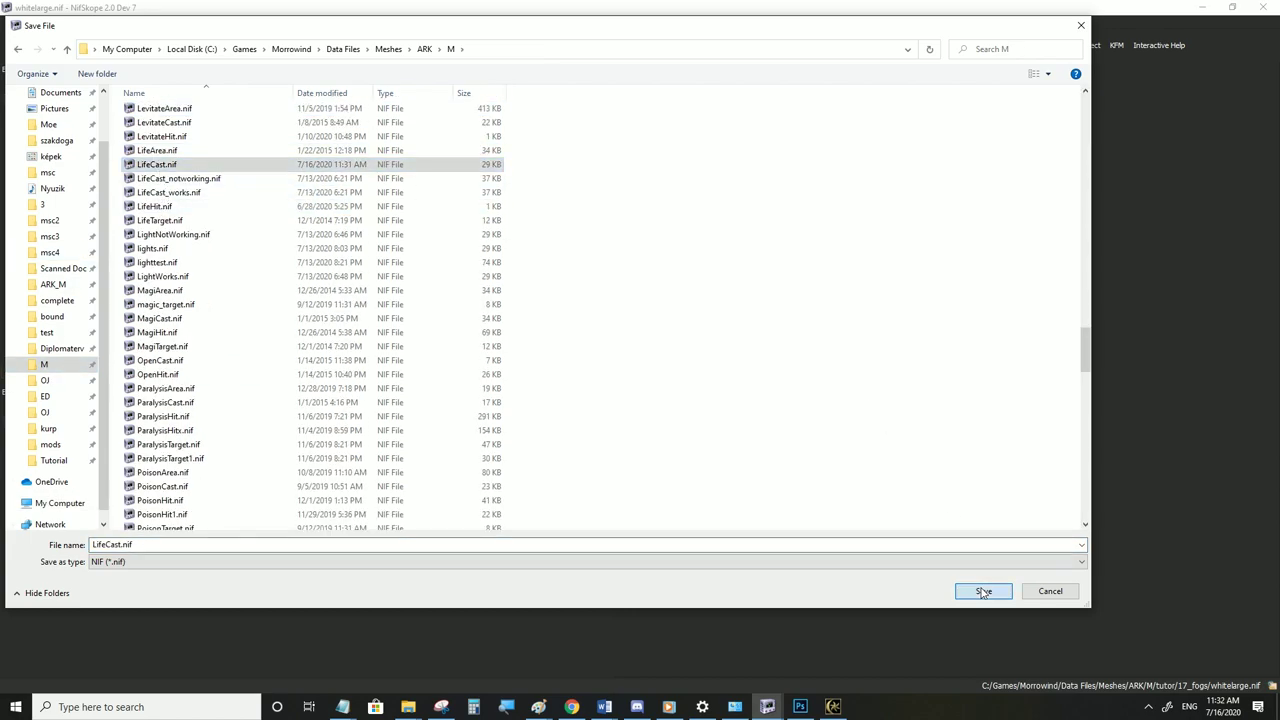
{"action": "left_click", "coordinate": [668, 356]}
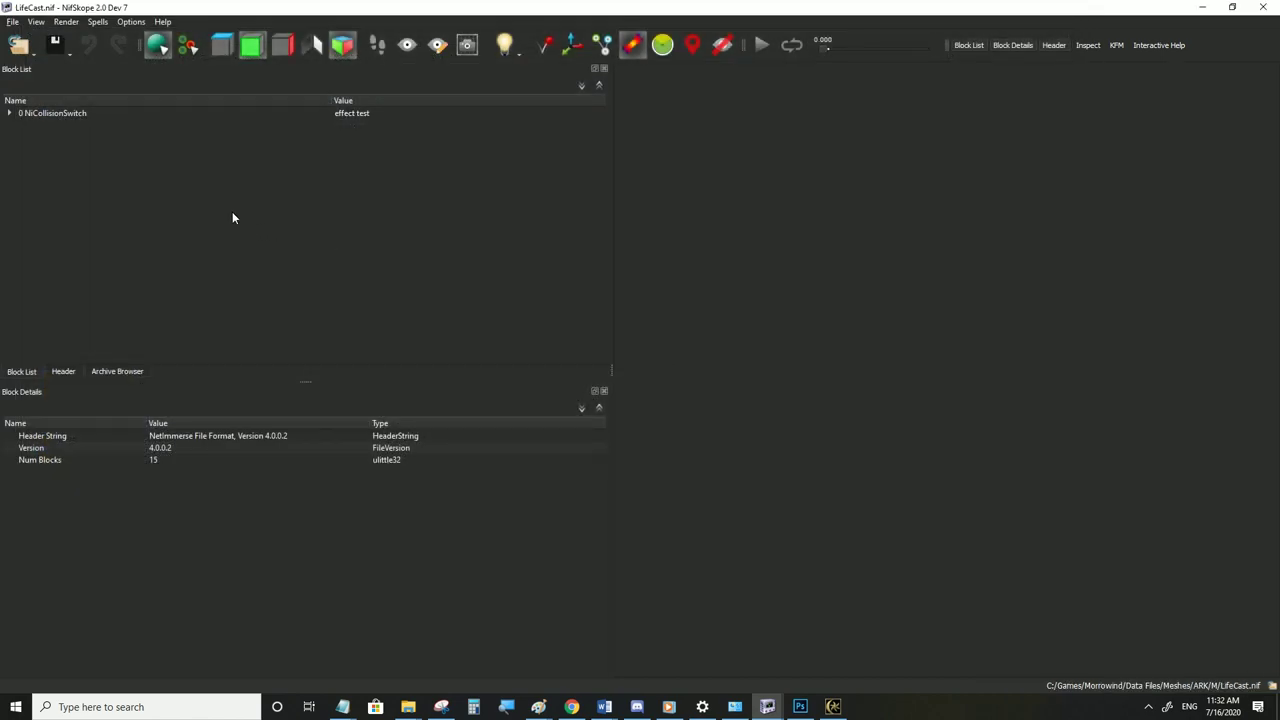
{"action": "left_click", "coordinate": [12, 21]}
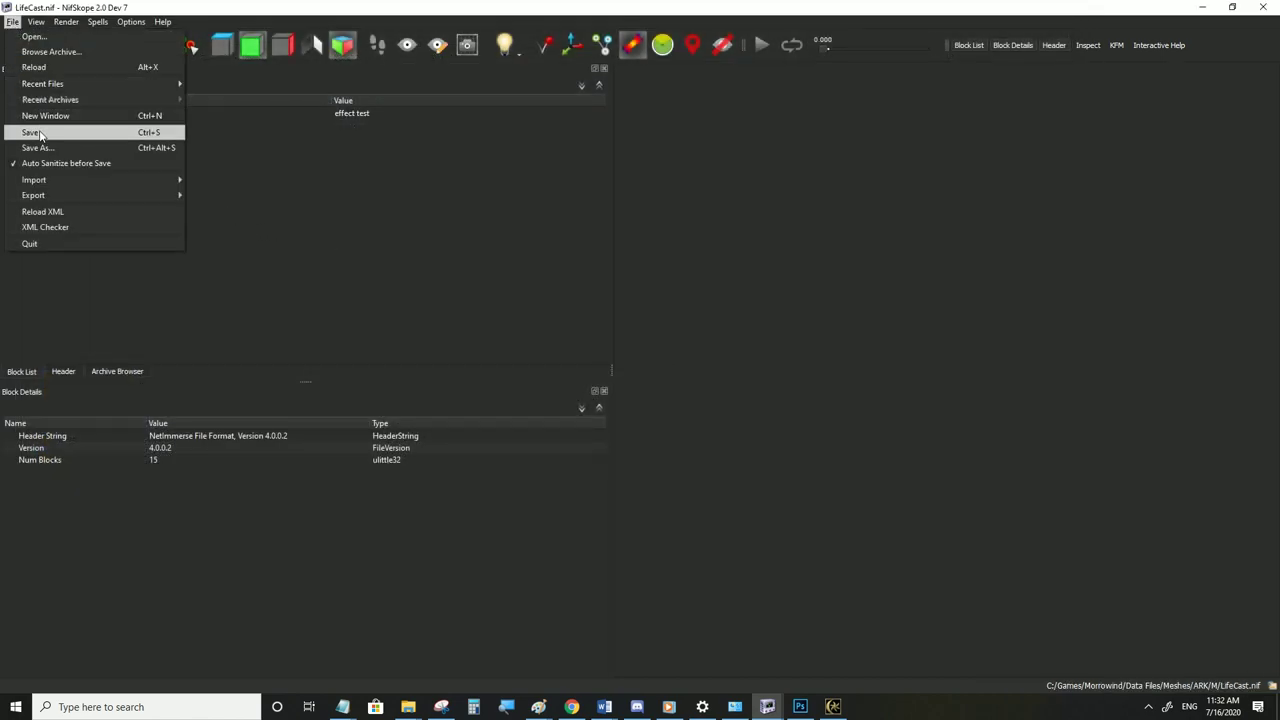
{"action": "left_click", "coordinate": [31, 132]}
Expand the block tree down to NiParticles, review NiParticlesData, then return to Morrowind
{"action": "left_click", "coordinate": [9, 113]}
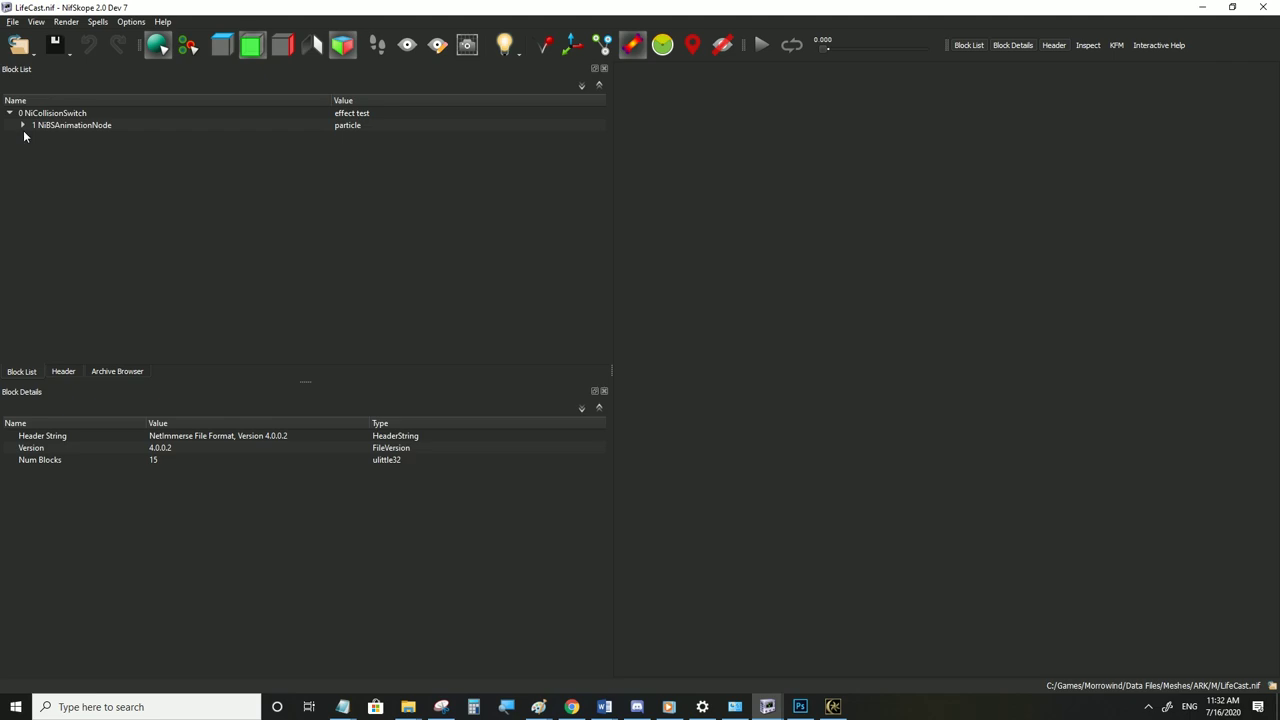
{"action": "left_click", "coordinate": [22, 125]}
{"action": "left_click", "coordinate": [36, 149]}
{"action": "left_click", "coordinate": [49, 185]}
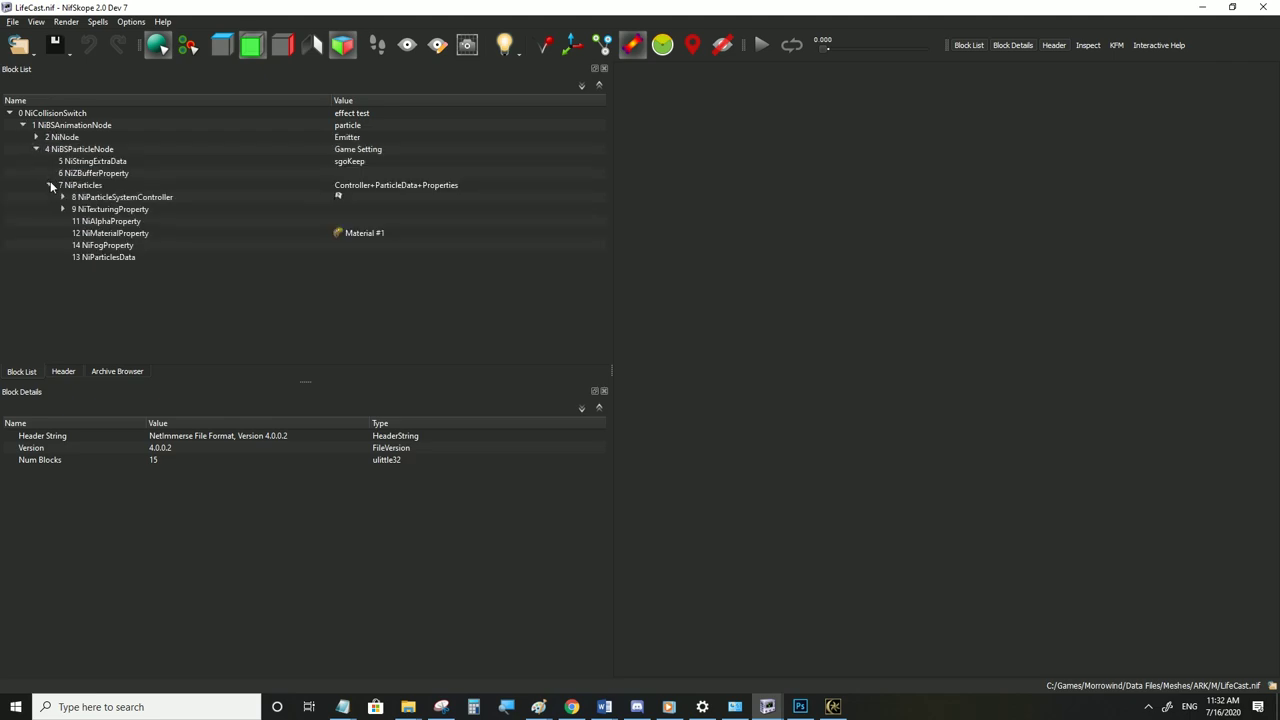
{"action": "left_click", "coordinate": [112, 258]}
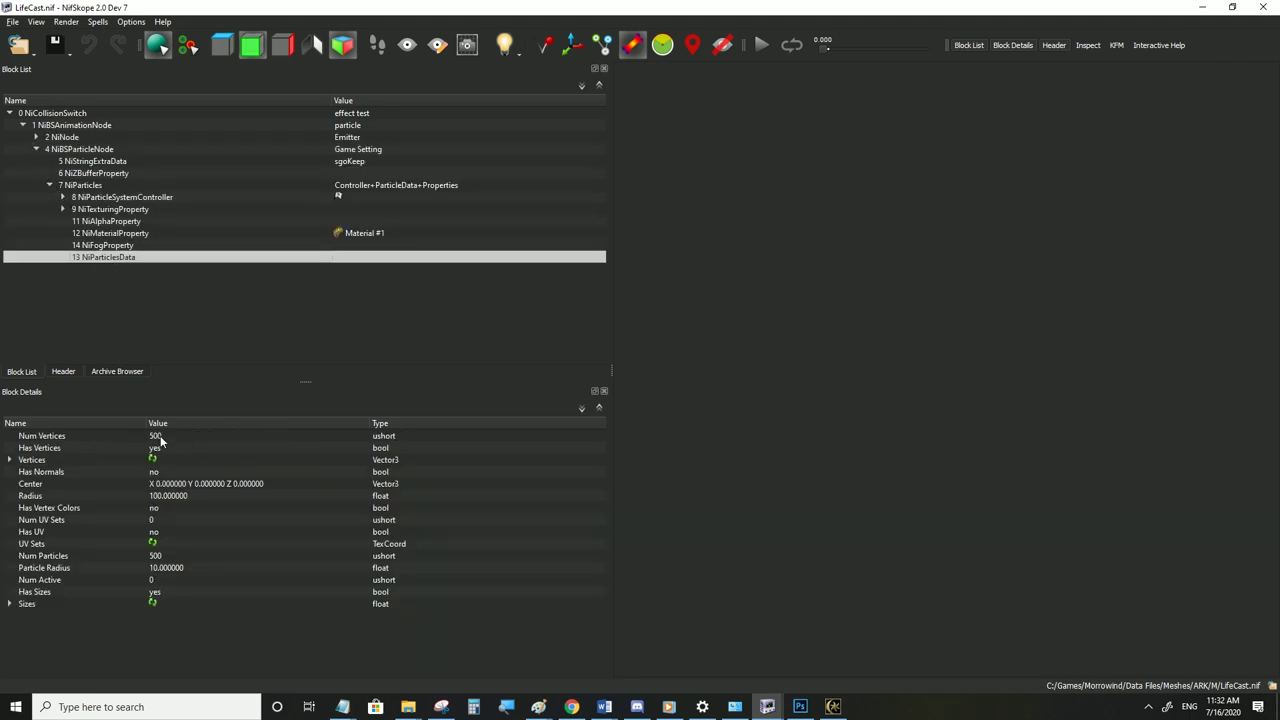
{"action": "left_click", "coordinate": [52, 113]}
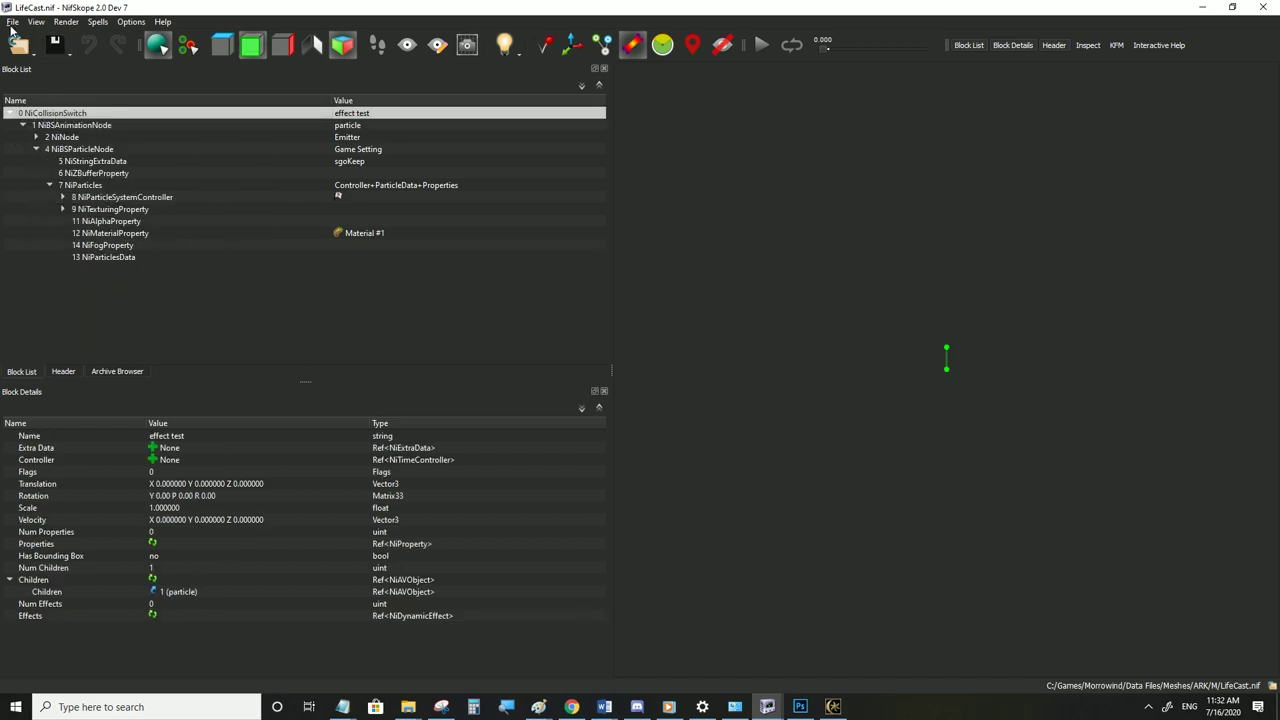
{"action": "left_click", "coordinate": [12, 24]}
{"action": "left_click", "coordinate": [42, 133]}
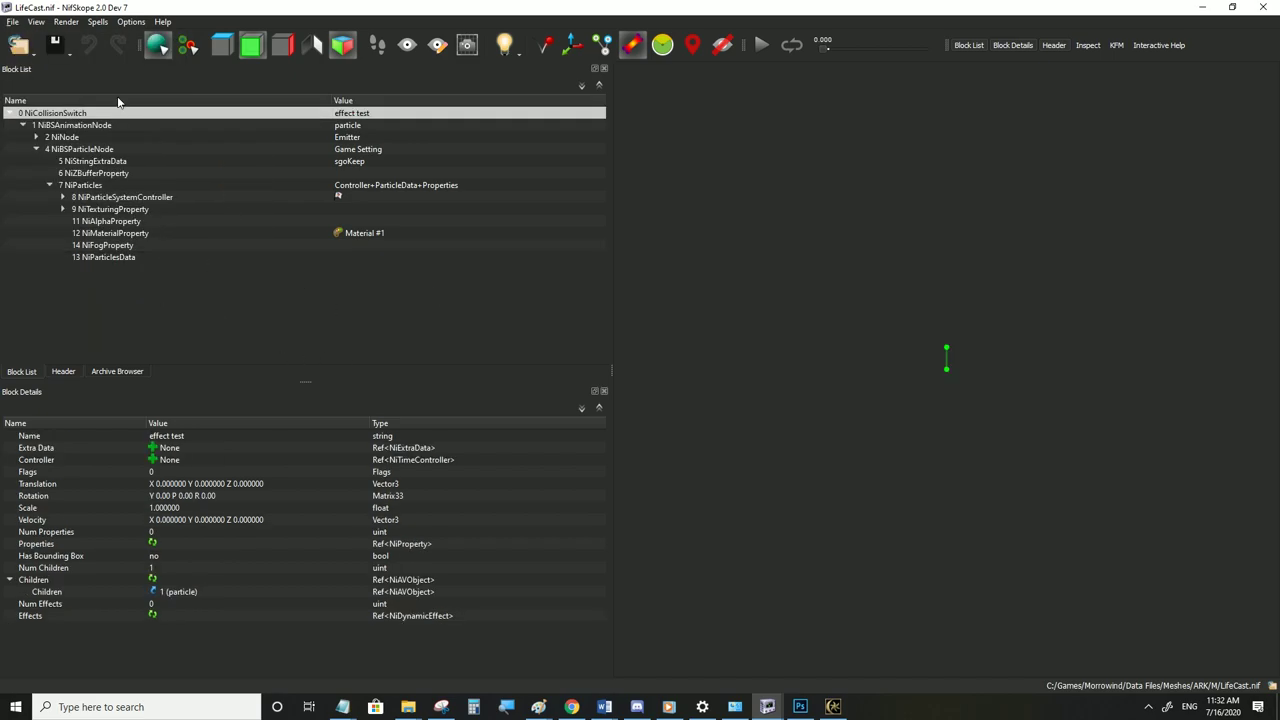
{"action": "left_click", "coordinate": [832, 706]}
In third person, run along the wall, leap past the lamp posts and follow the stone path through the blue fog
{"action": "key", "text": "Tab"}
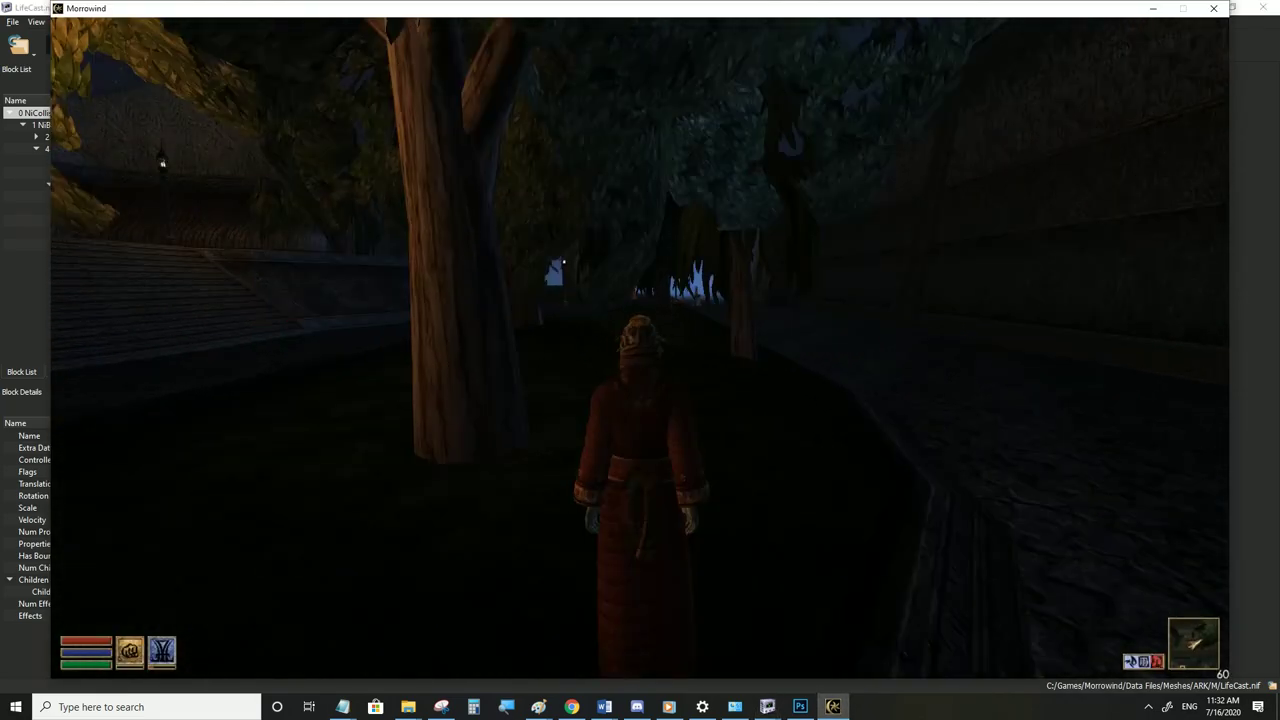
{"action": "key", "text": "s"}
{"action": "key", "text": "w"}
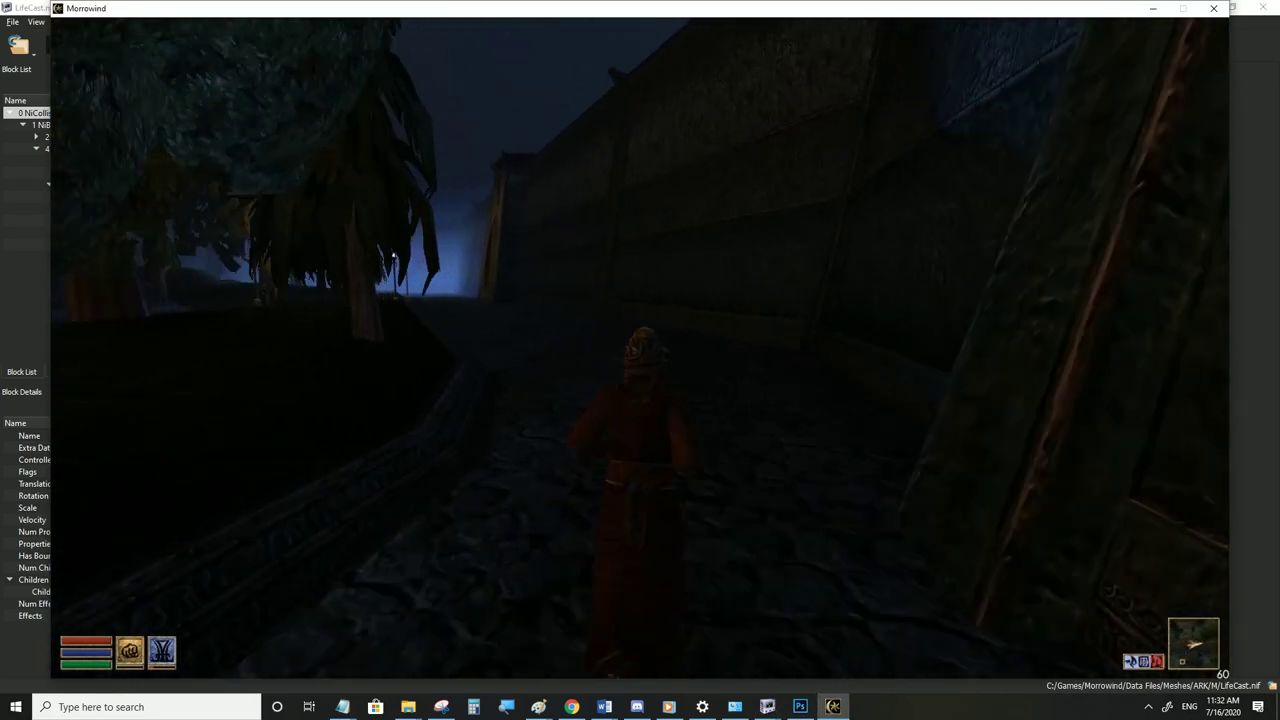
{"action": "key", "text": "w"}
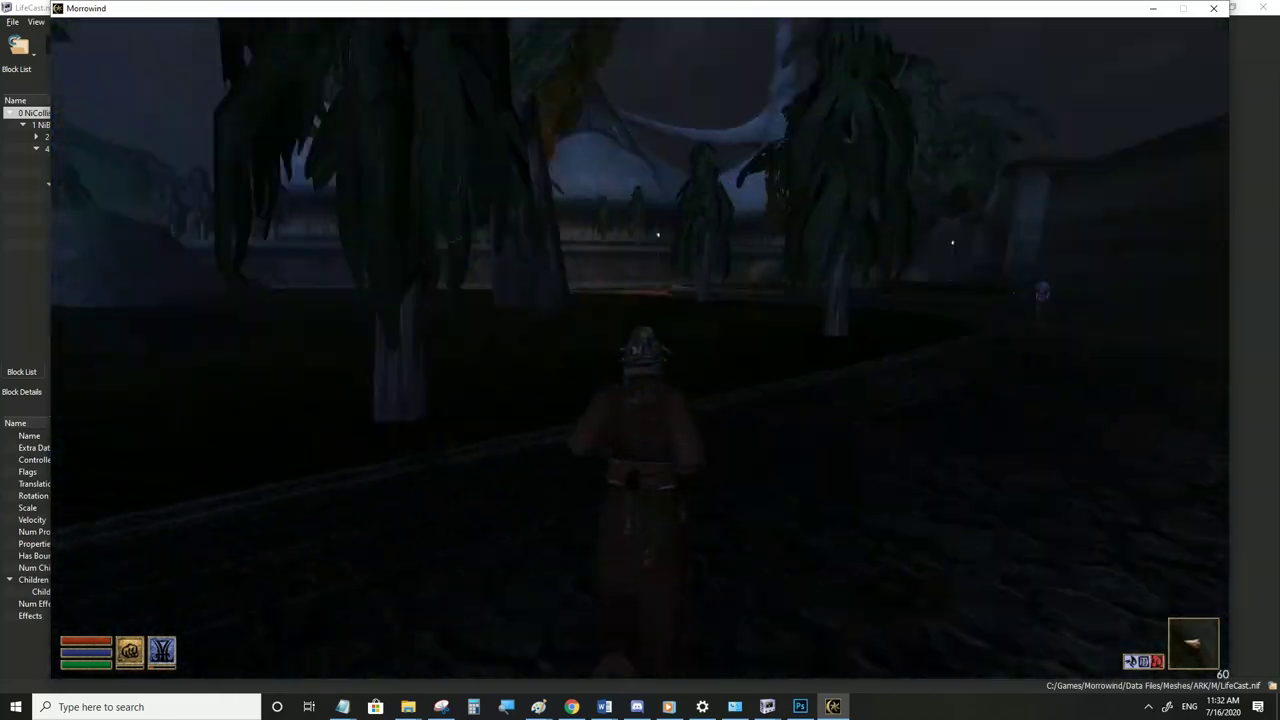
{"action": "key", "text": "w"}
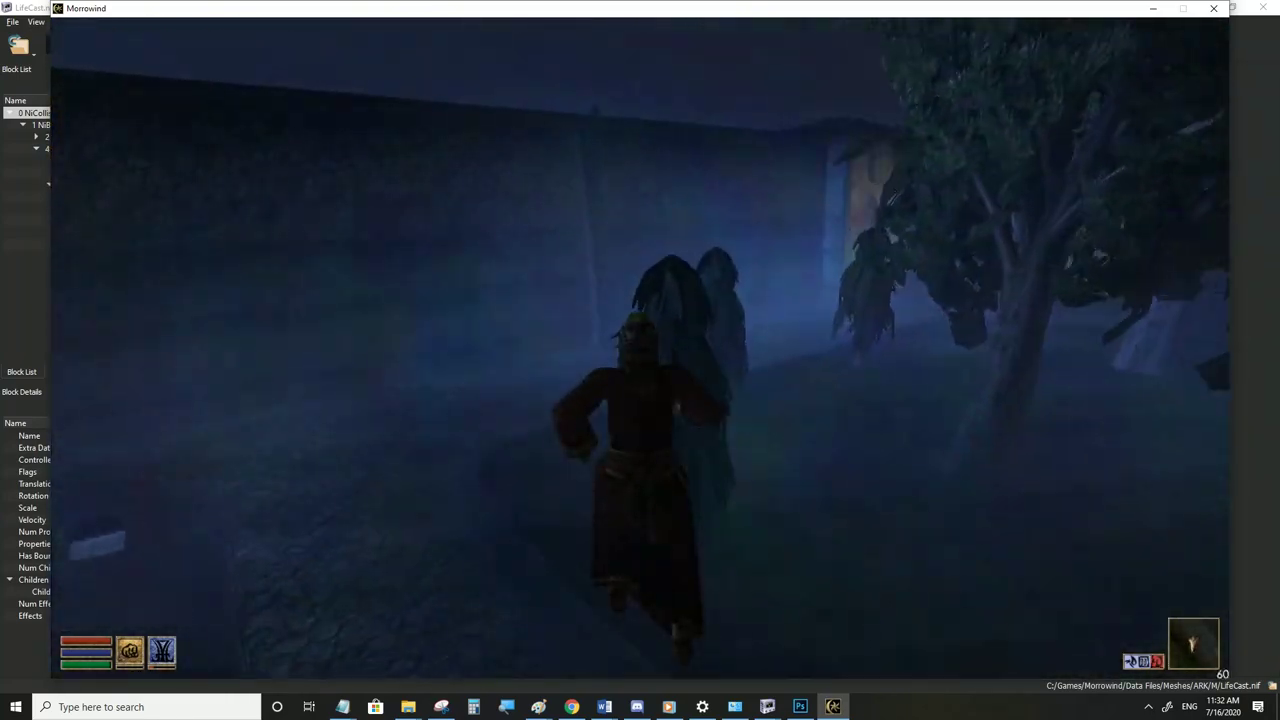
{"action": "key", "text": "w"}
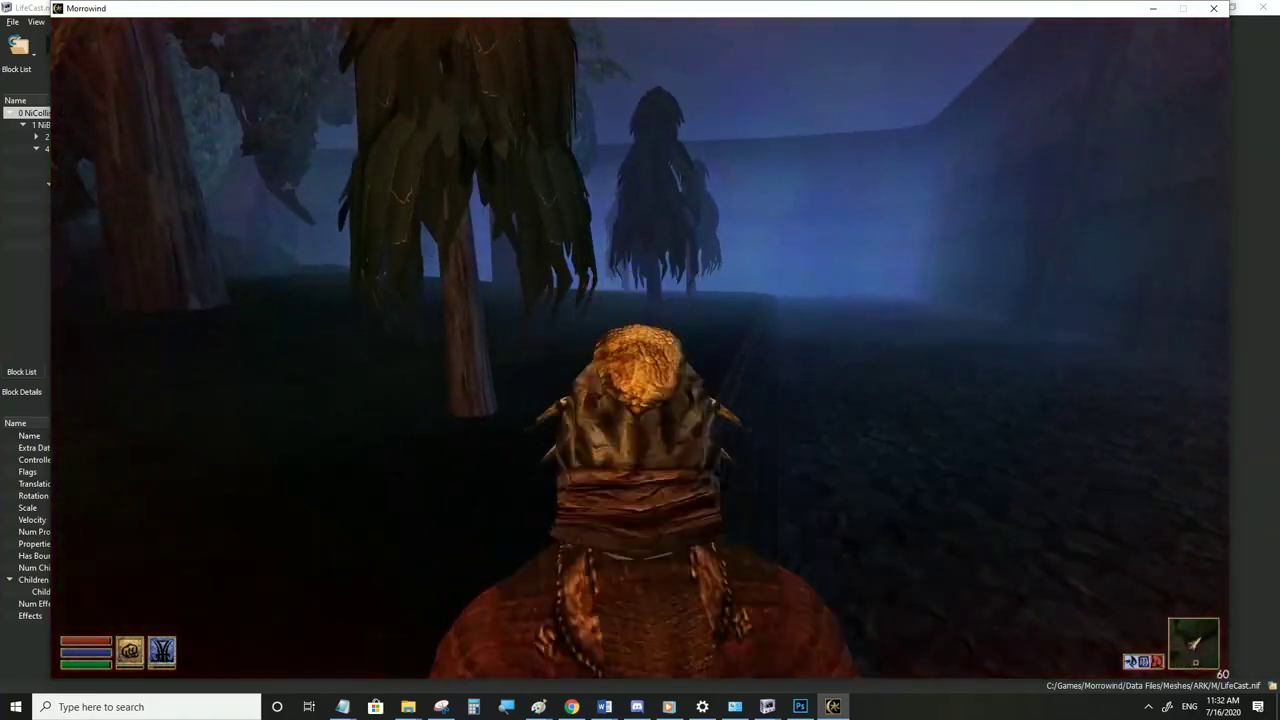
{"action": "key", "text": "s"}
{"action": "key", "text": "w"}
{"action": "key", "text": "e"}
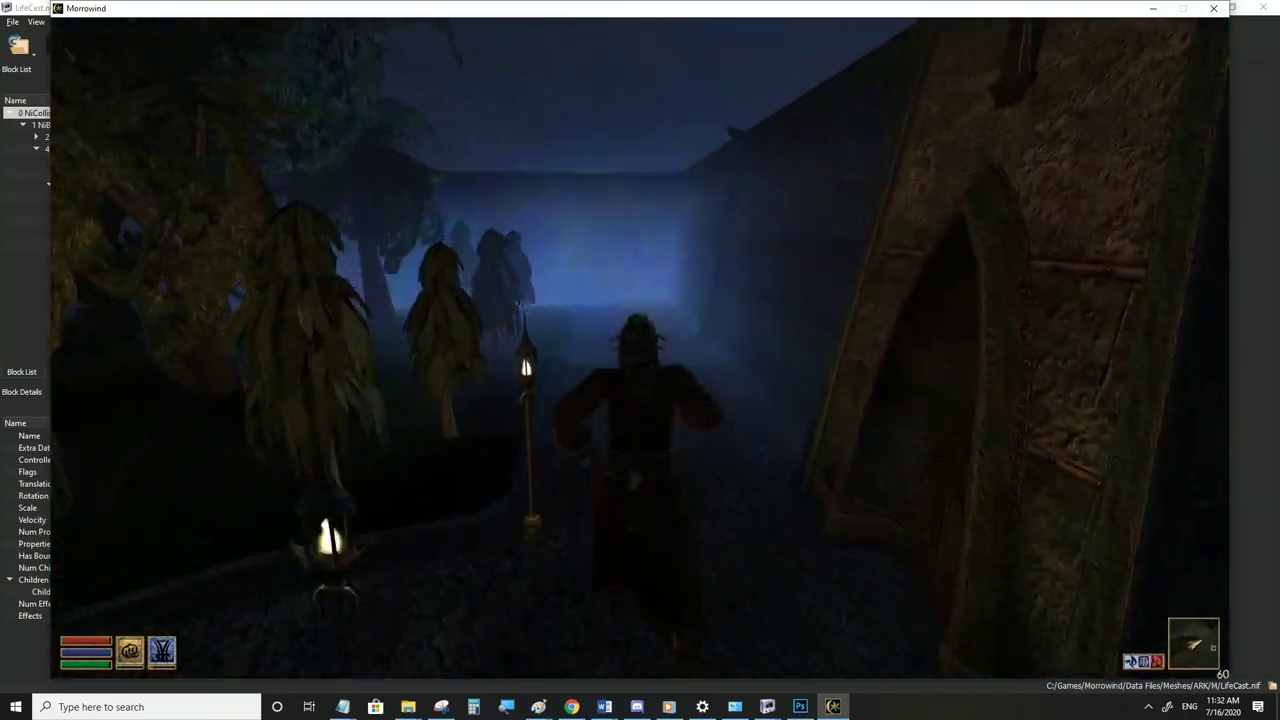
{"action": "key", "text": "w"}
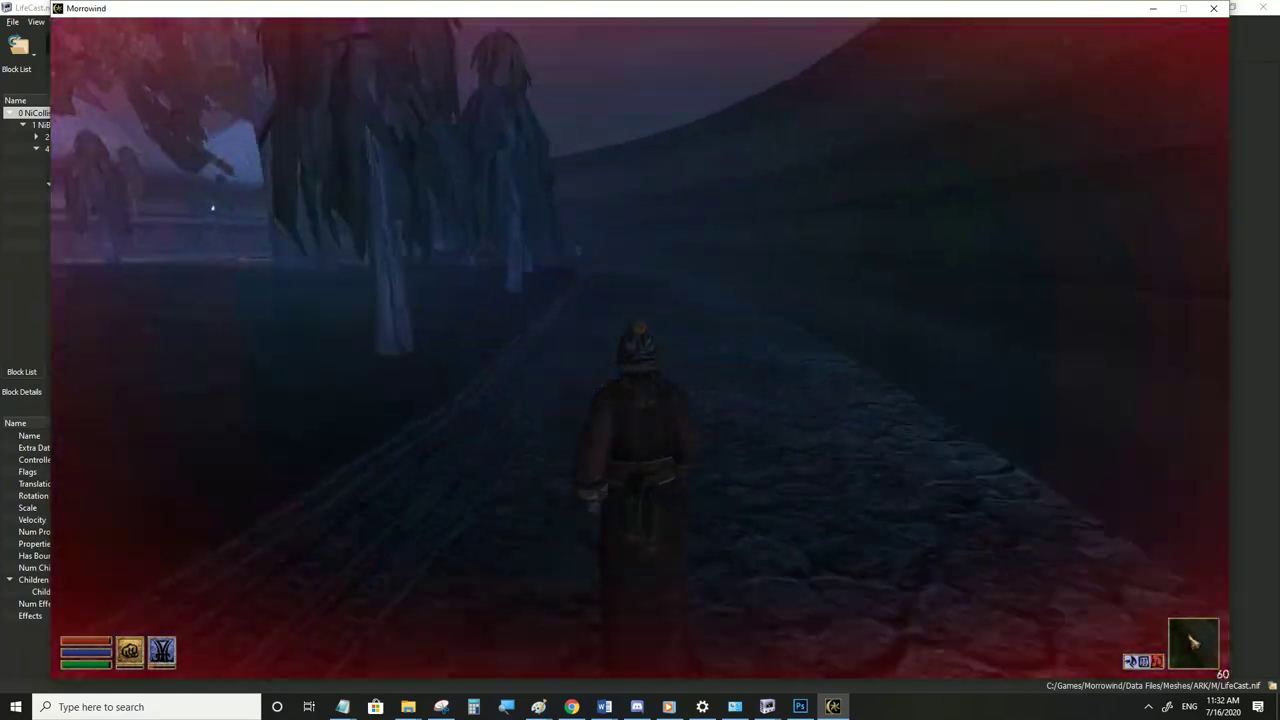
{"action": "key", "text": "w"}
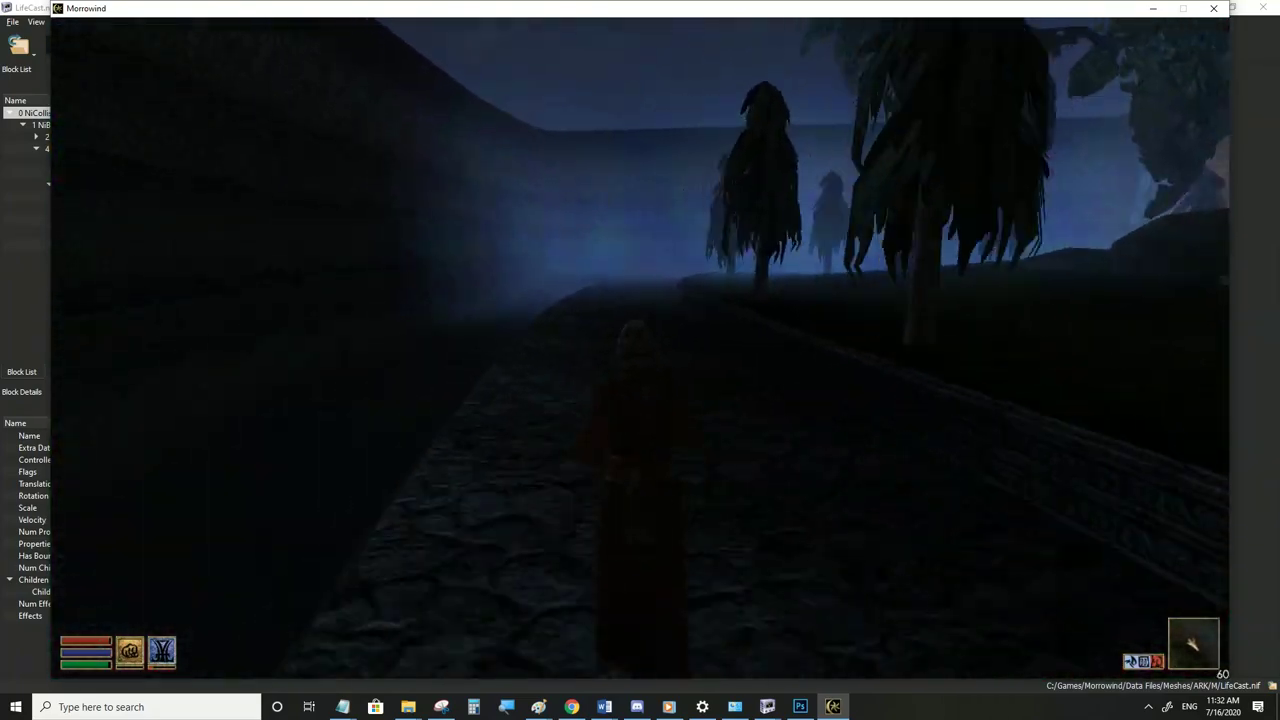
{"action": "key", "text": "w"}
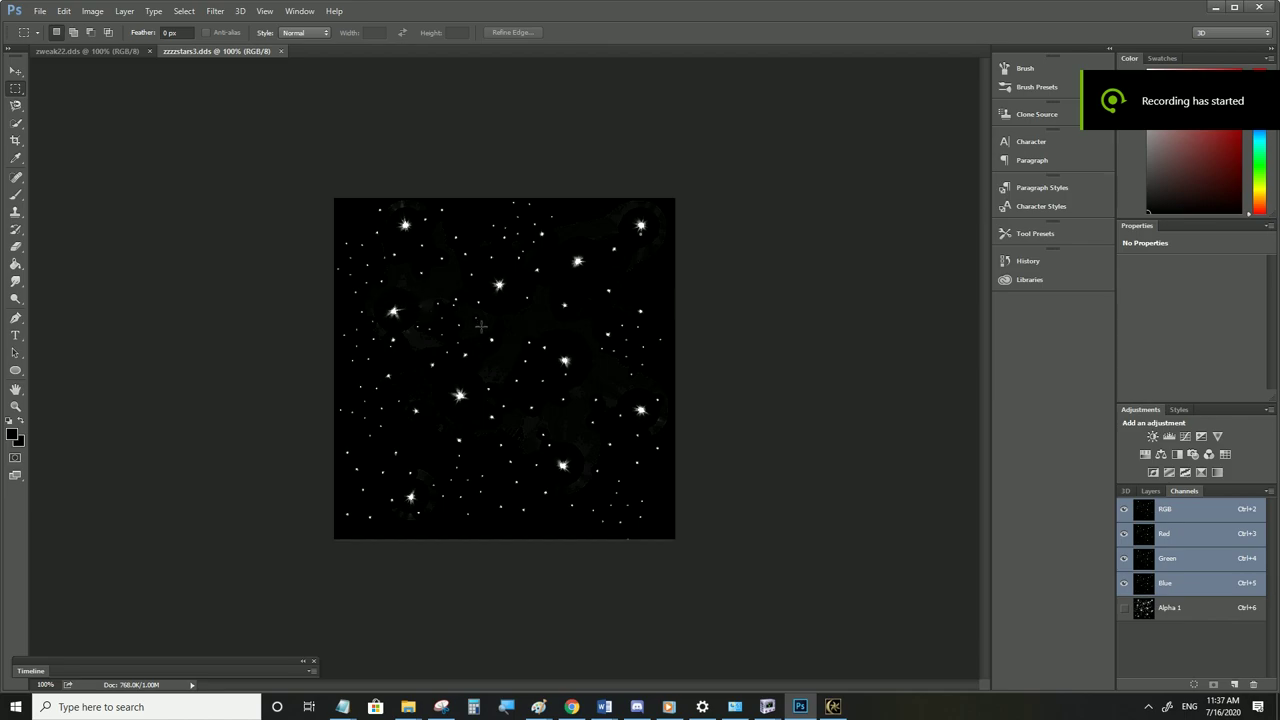
Check the Alpha 1 channel of zzzzstars3.dds, return to RGB, then bring up the 17_fogs folder
{"action": "left_click", "coordinate": [1160, 607]}
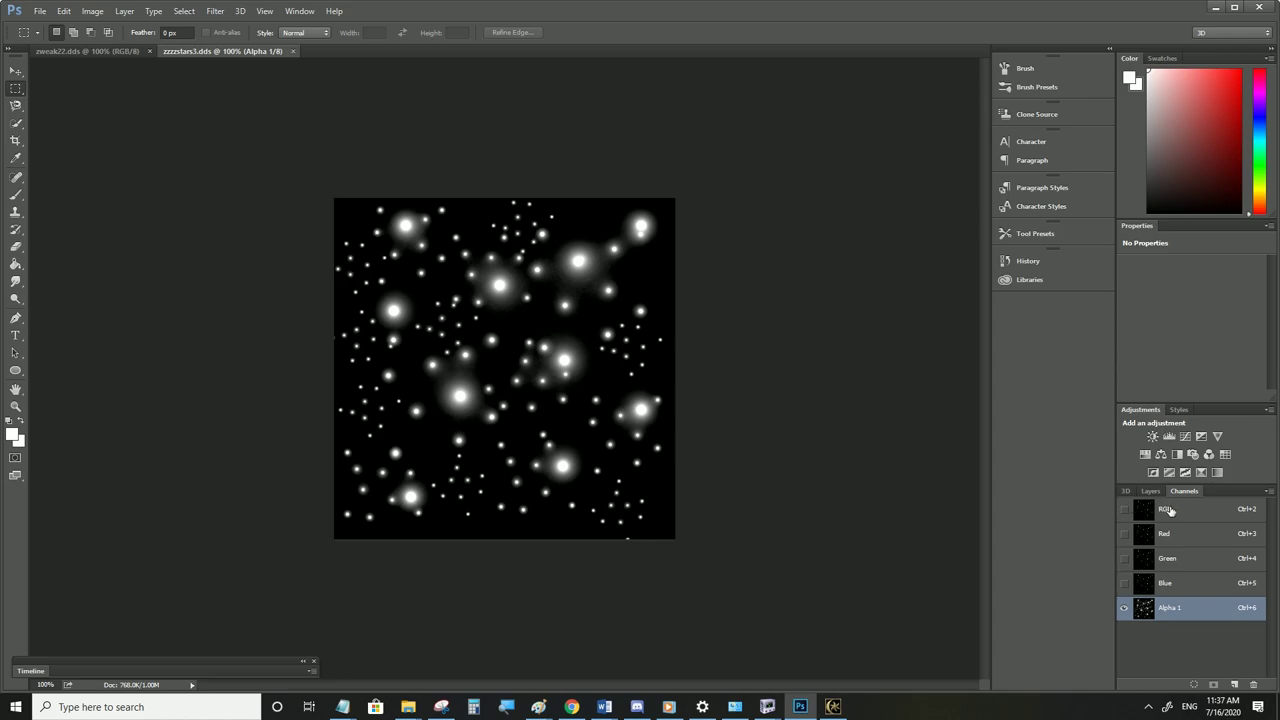
{"action": "left_click", "coordinate": [1166, 509]}
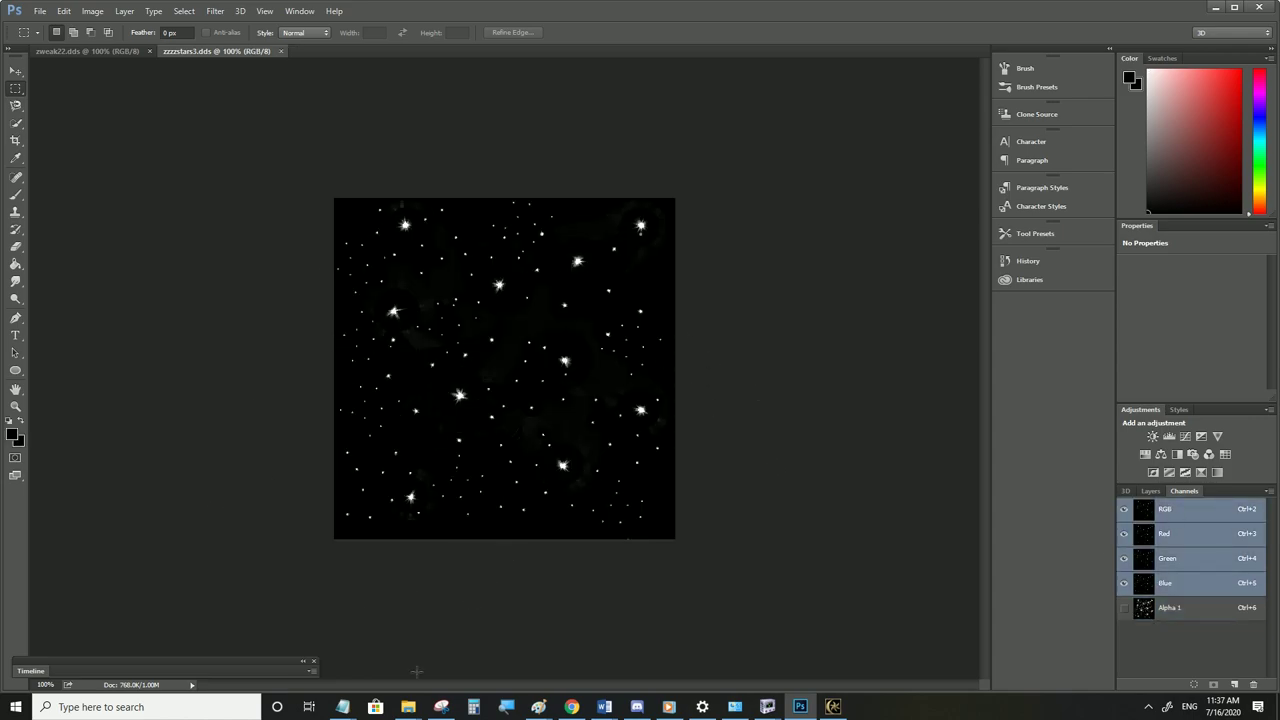
{"action": "mouse_move", "coordinate": [408, 707]}
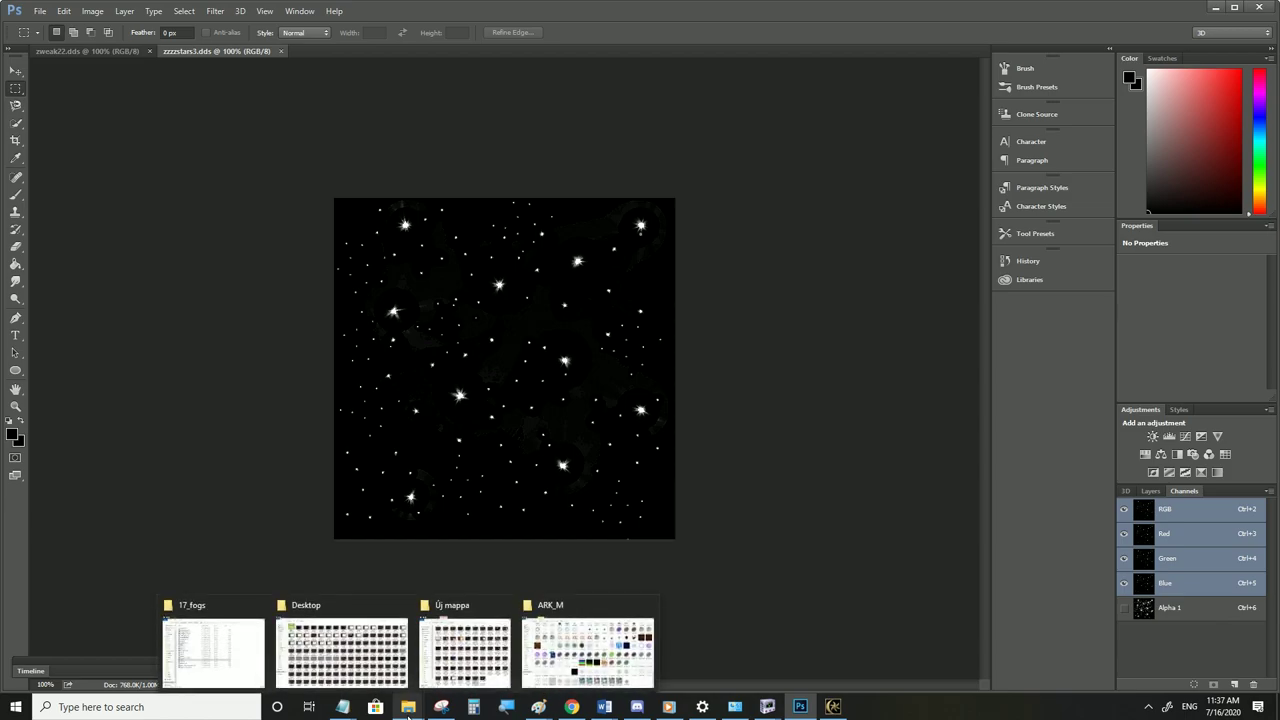
{"action": "left_click", "coordinate": [213, 650]}
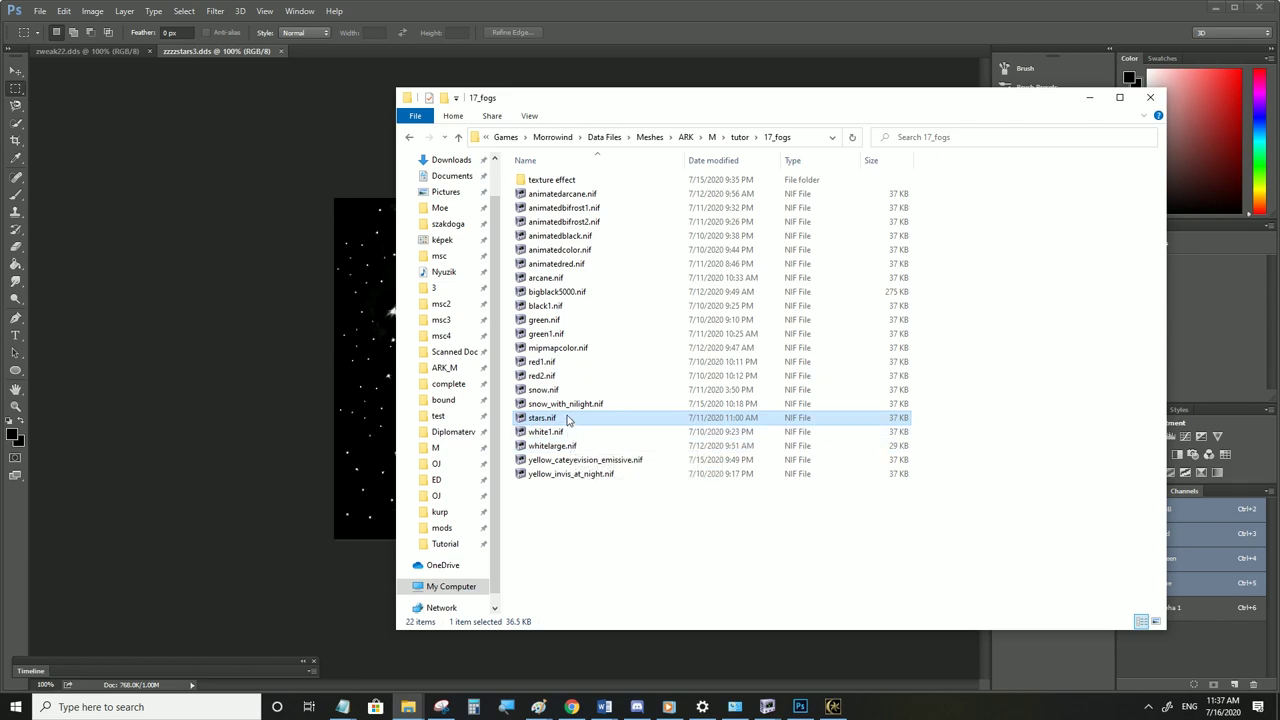
In third person, run and jump in and out of the golden star-particle cloud around the character
{"action": "left_click", "coordinate": [833, 706]}
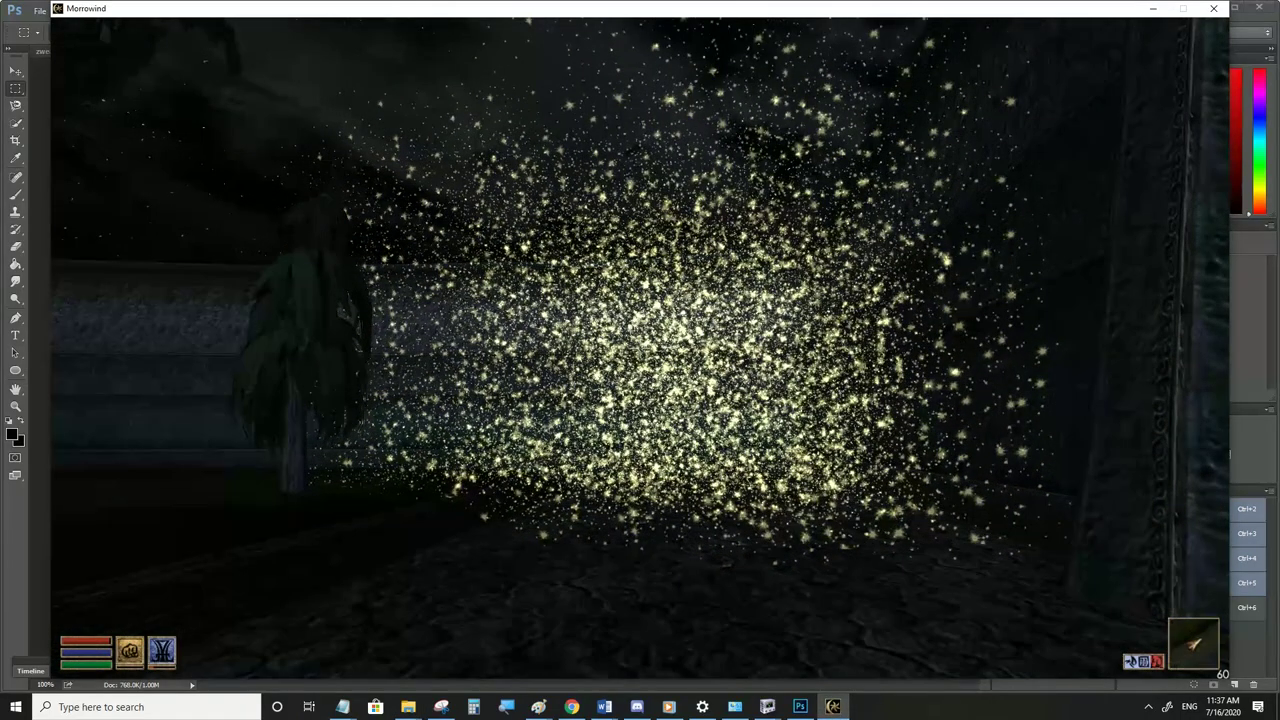
{"action": "key", "text": "Tab"}
{"action": "key", "text": "w"}
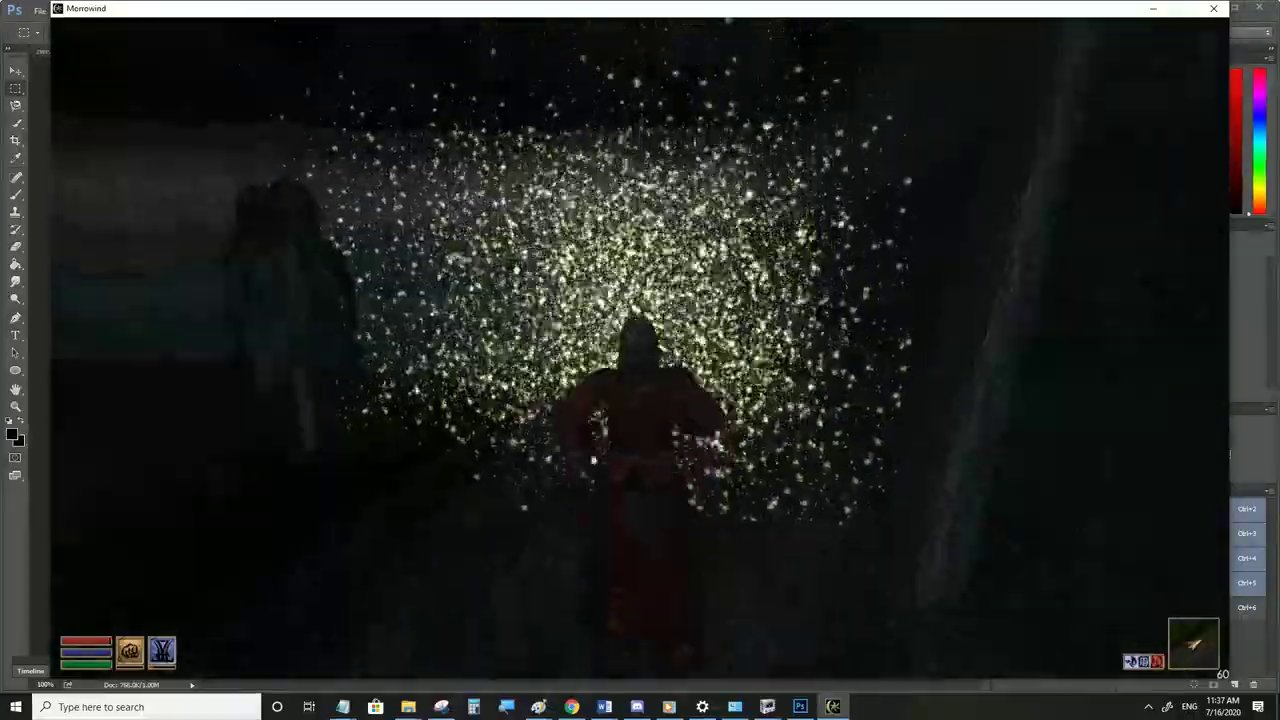
{"action": "key", "text": "e"}
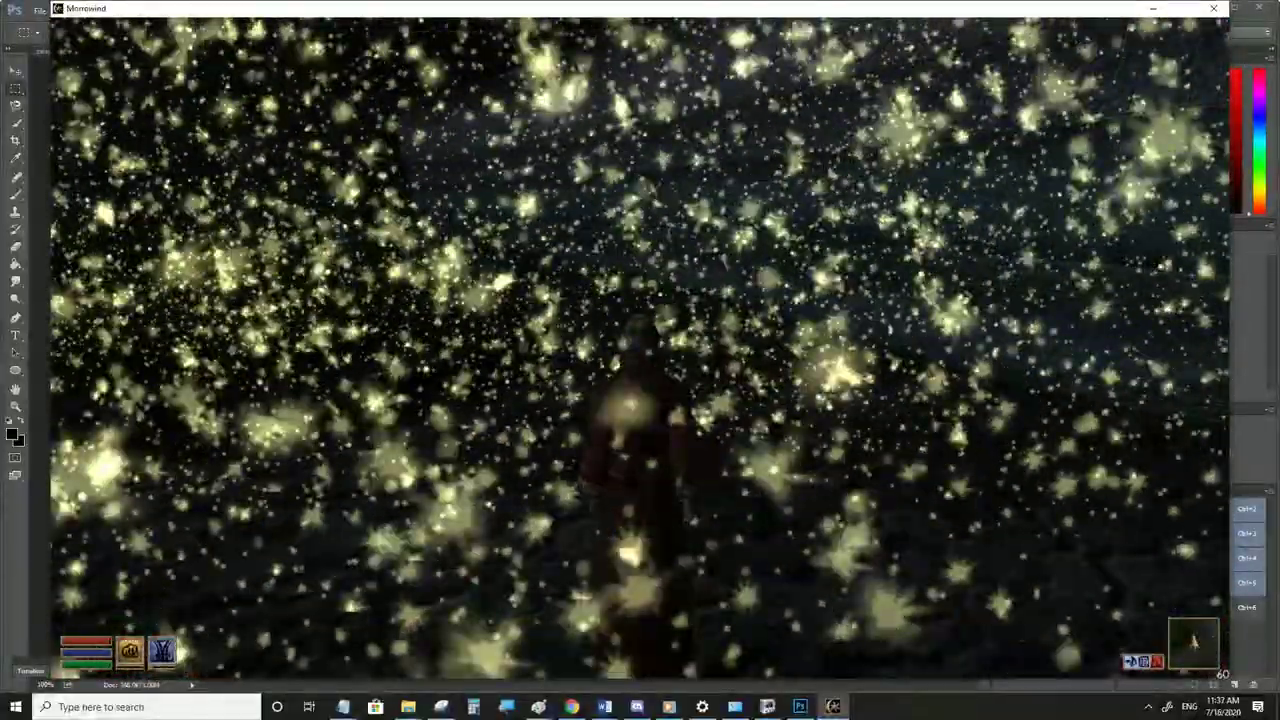
{"action": "key", "text": "w"}
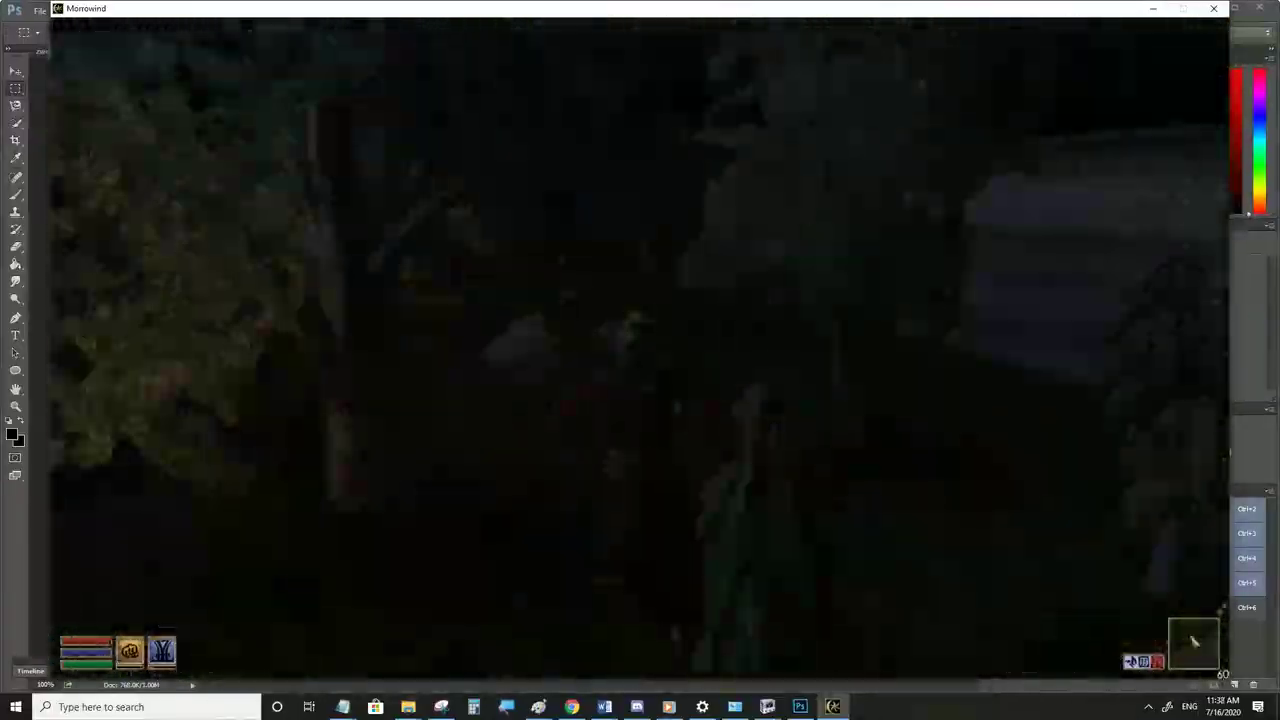
{"action": "key", "text": "w"}
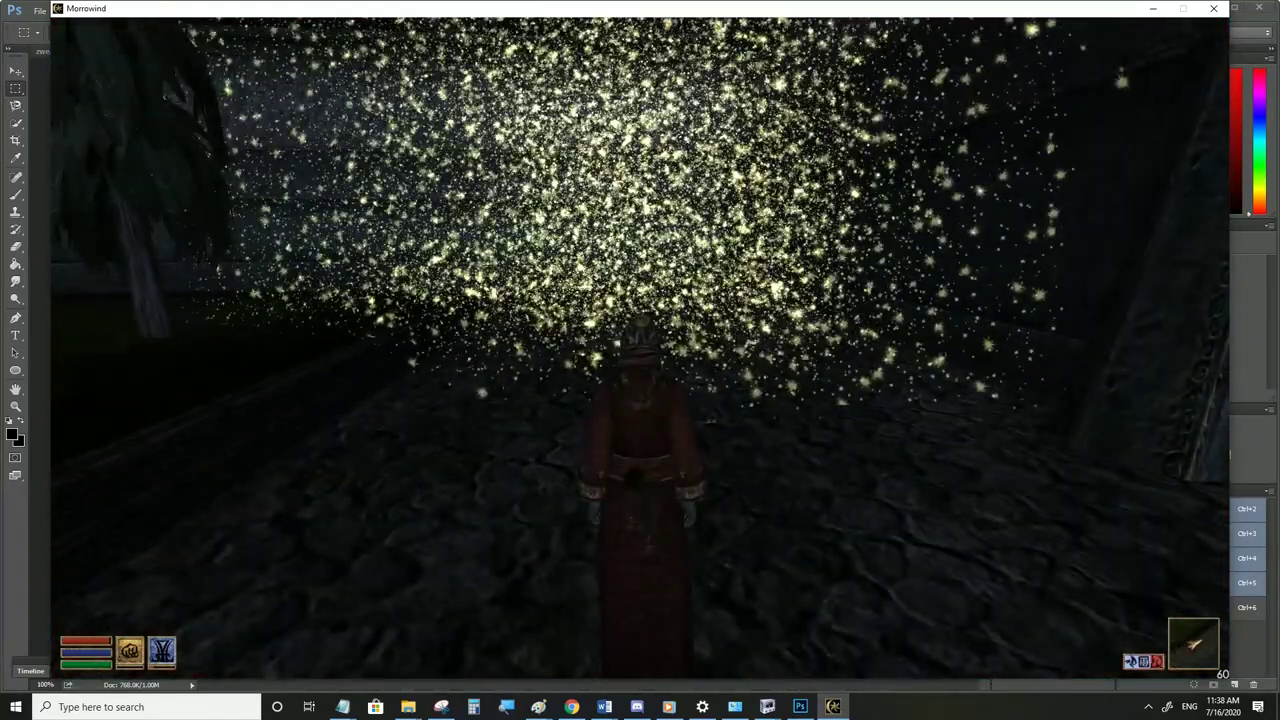
{"action": "key", "text": "s"}
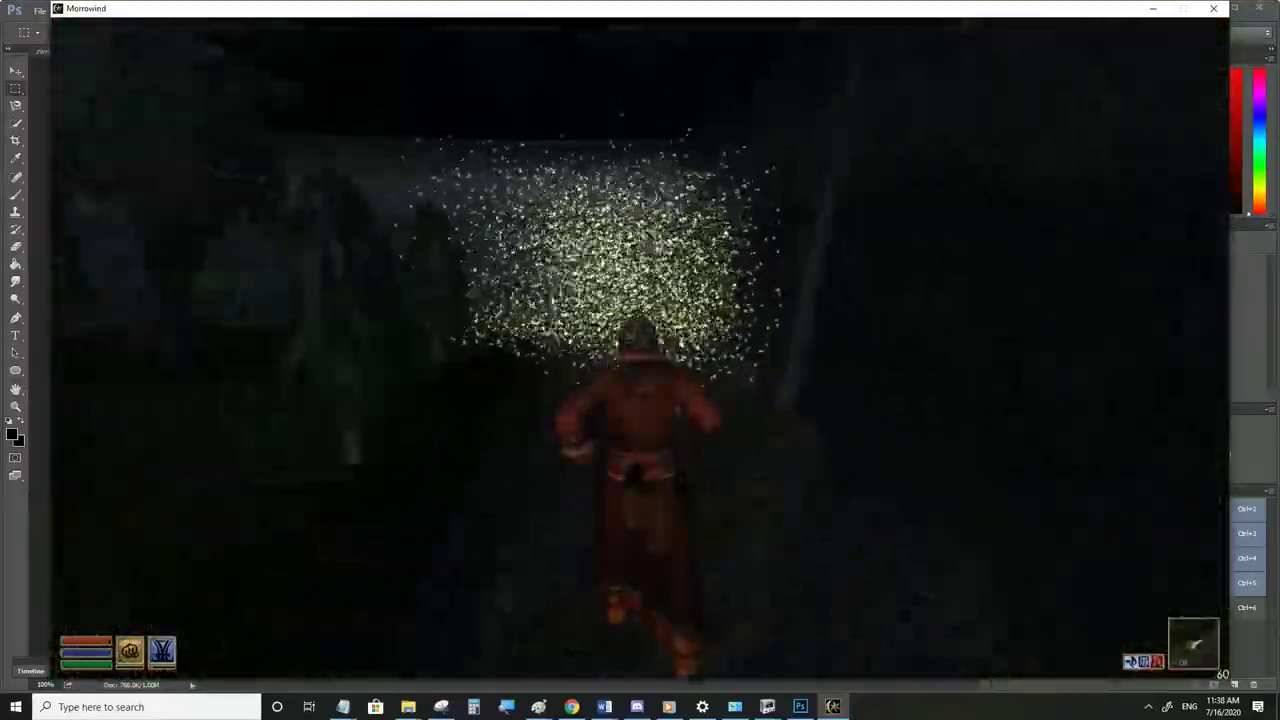
{"action": "key", "text": "w"}
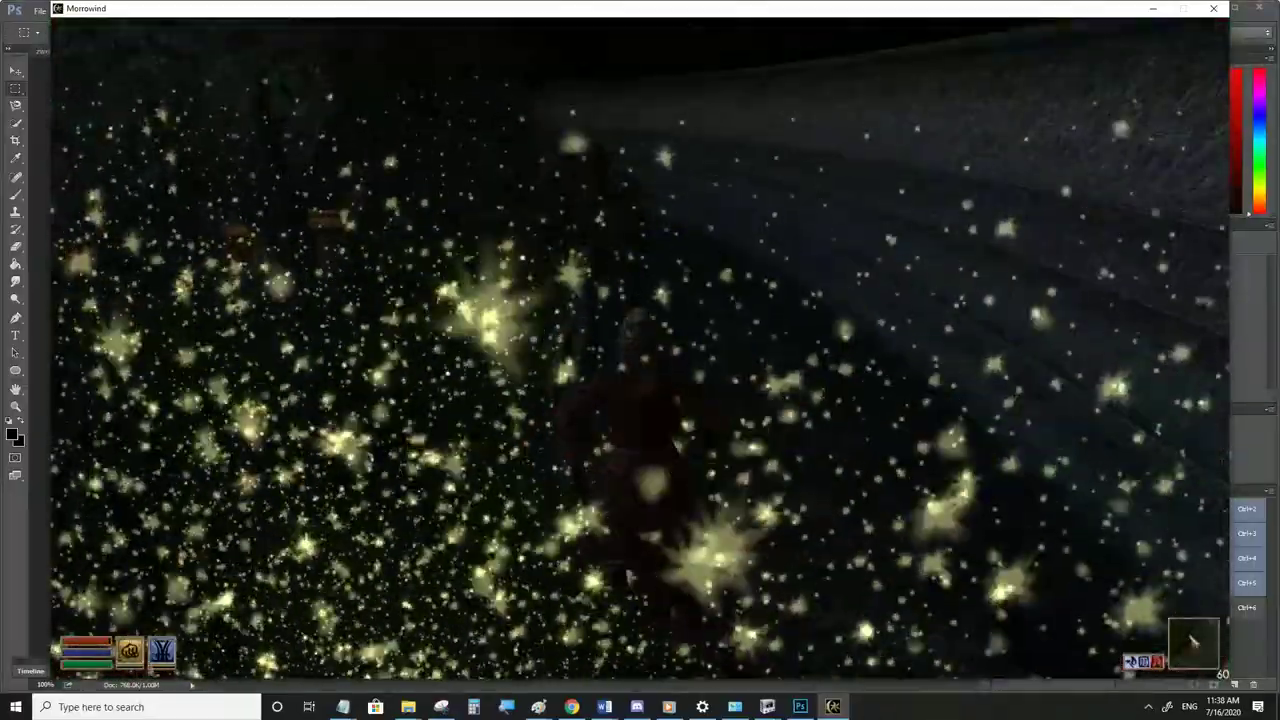
{"action": "key", "text": "w"}
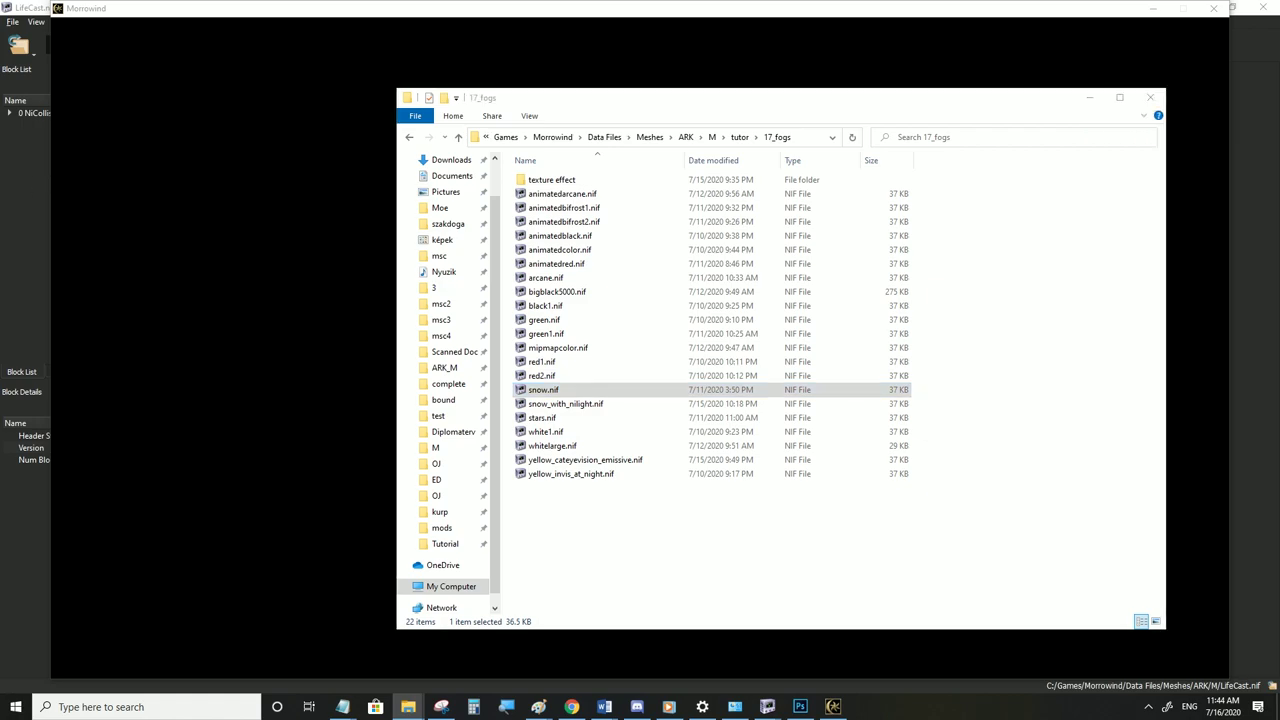
Walk the character in third person across the stone road and move away to watch the falling grey particles
{"action": "key", "text": "alt+Tab"}
{"action": "key", "text": "Tab"}
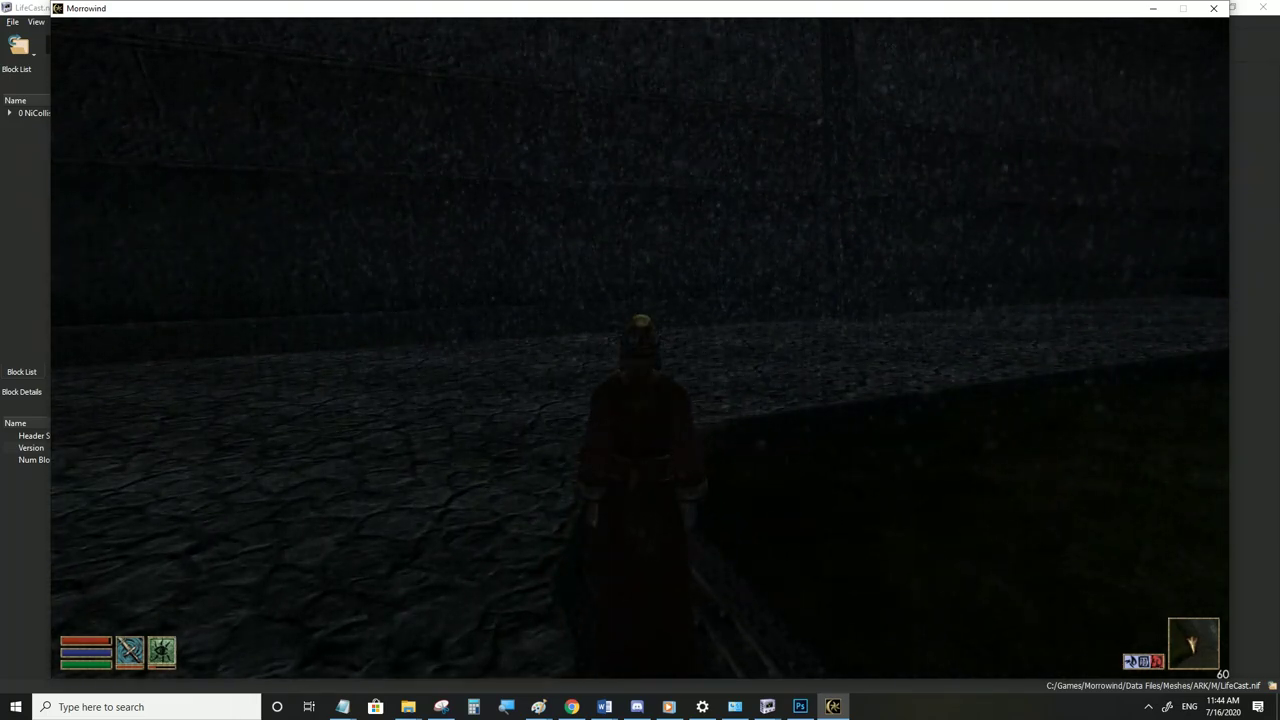
{"action": "key", "text": "w"}
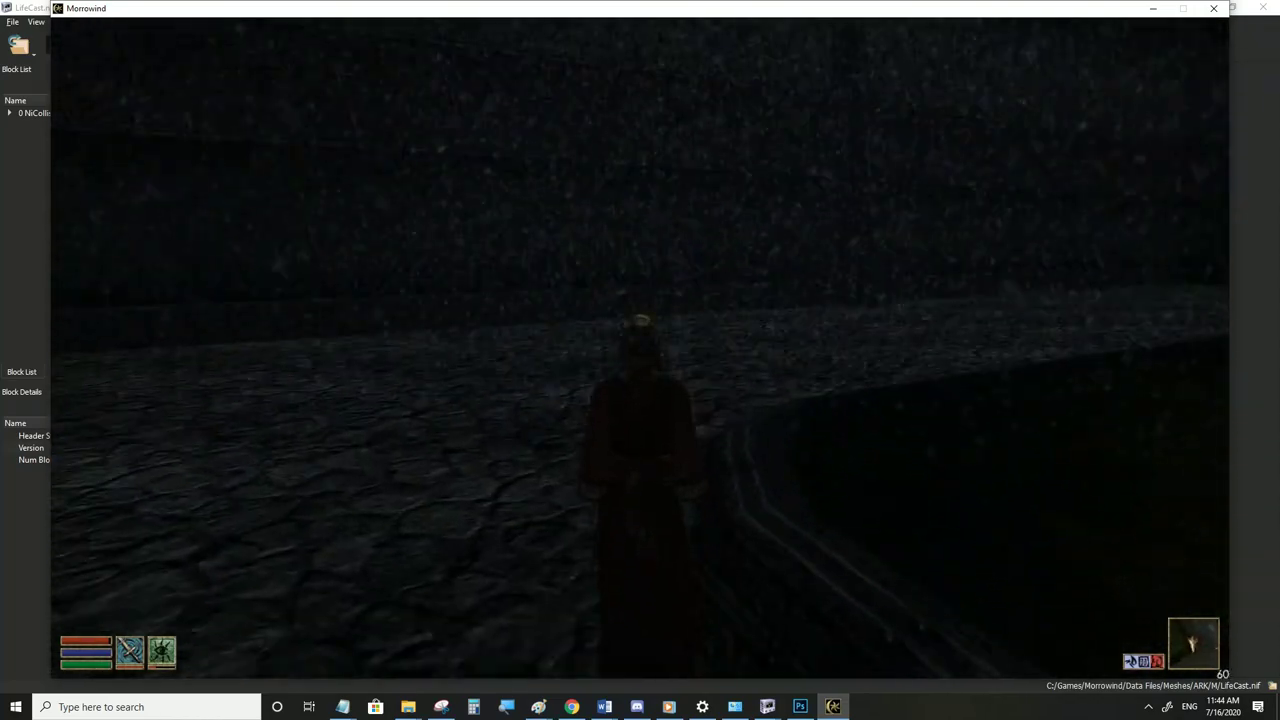
{"action": "key", "text": "w"}
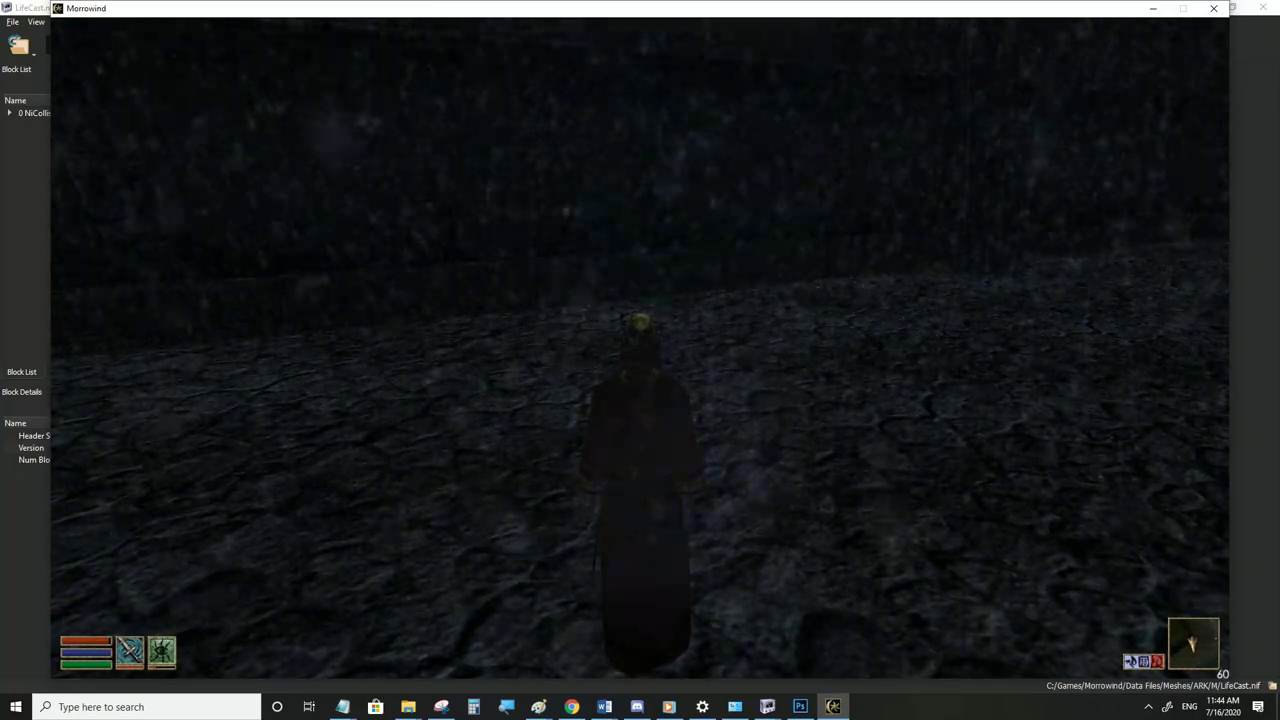
{"action": "key", "text": "w"}
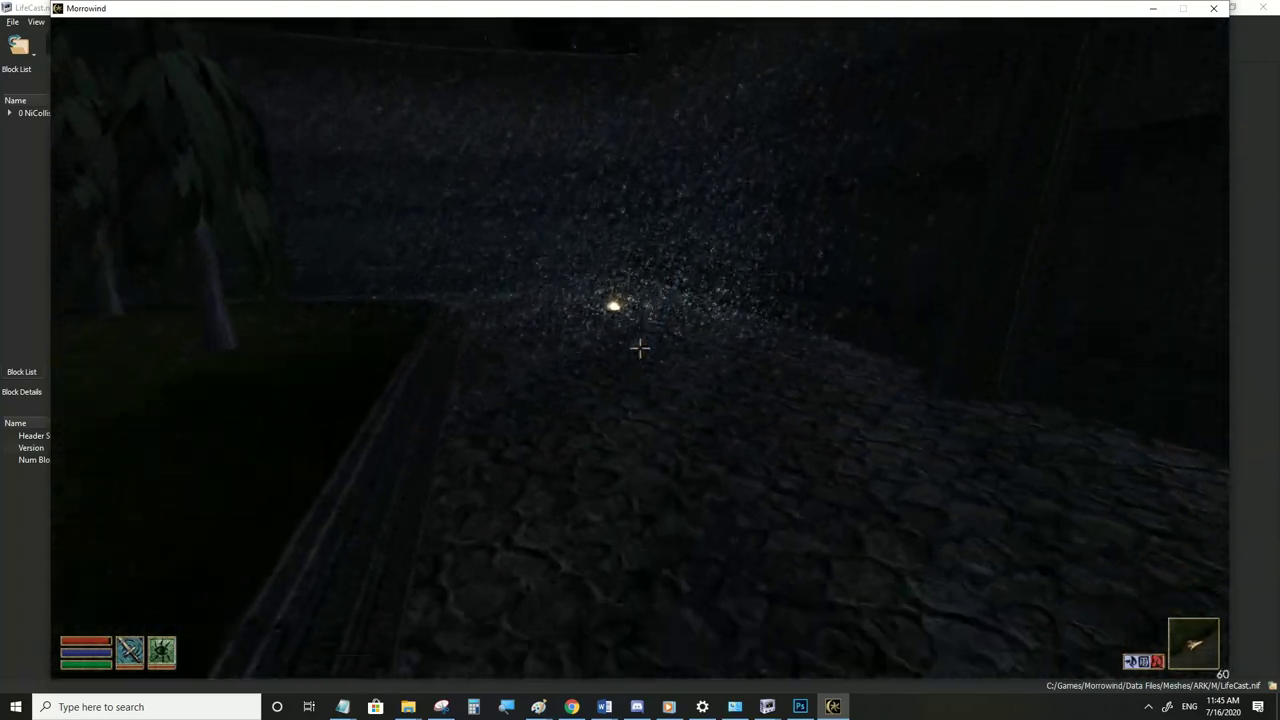
Select Light - Self as the active spell from the spell menu
{"action": "key", "text": "Tab"}
{"action": "right_click", "coordinate": [812, 575]}
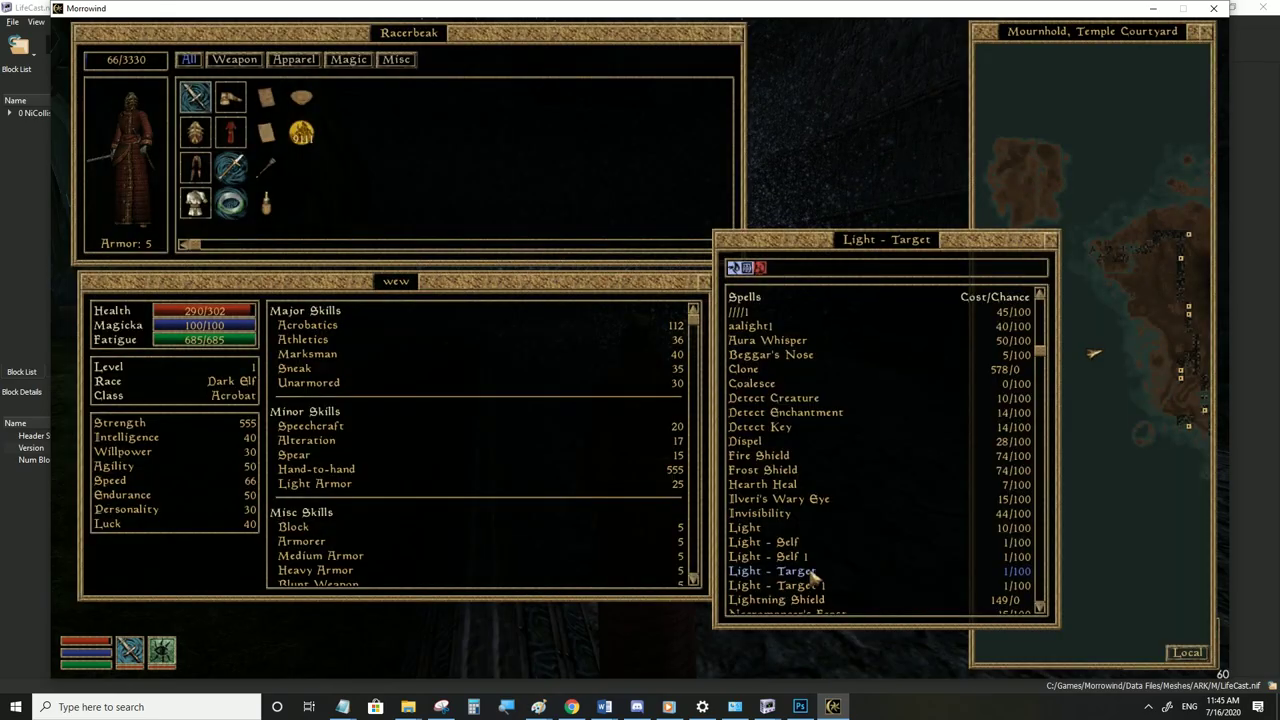
{"action": "left_click", "coordinate": [781, 548]}
{"action": "right_click", "coordinate": [781, 548]}
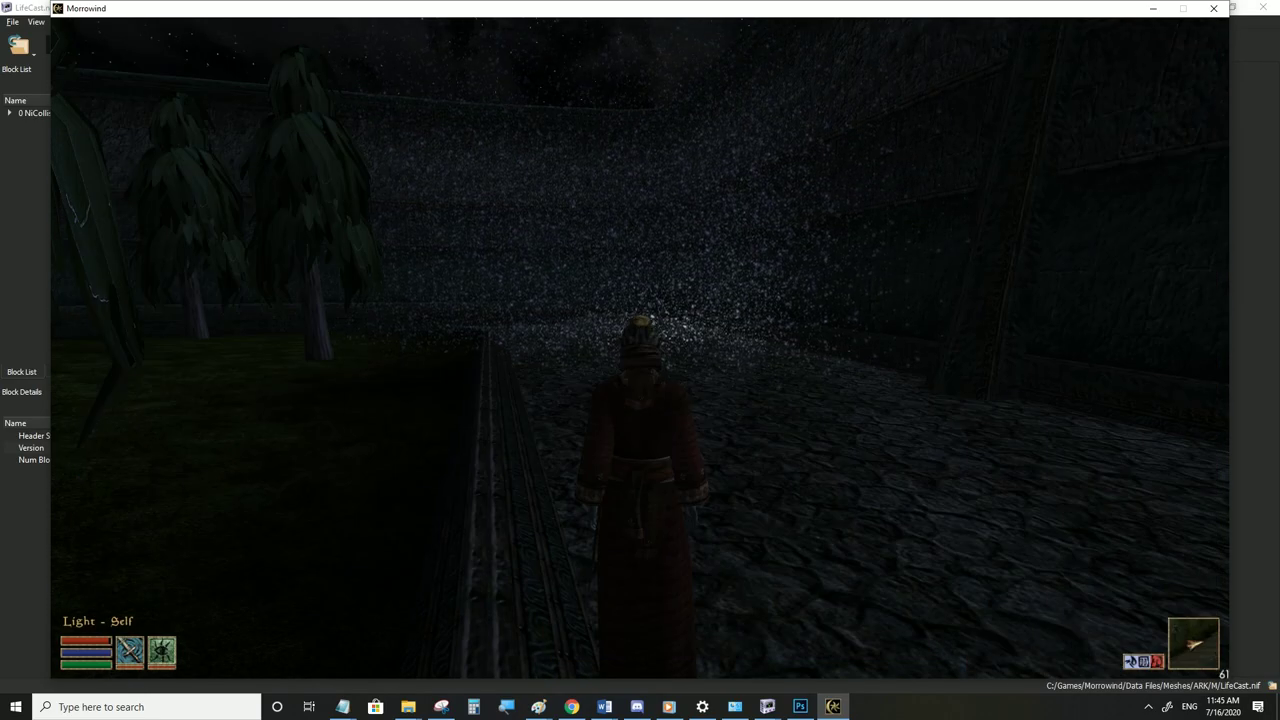
{"action": "scroll", "coordinate": [640, 348], "scroll_direction": "down", "scroll_amount": 5}
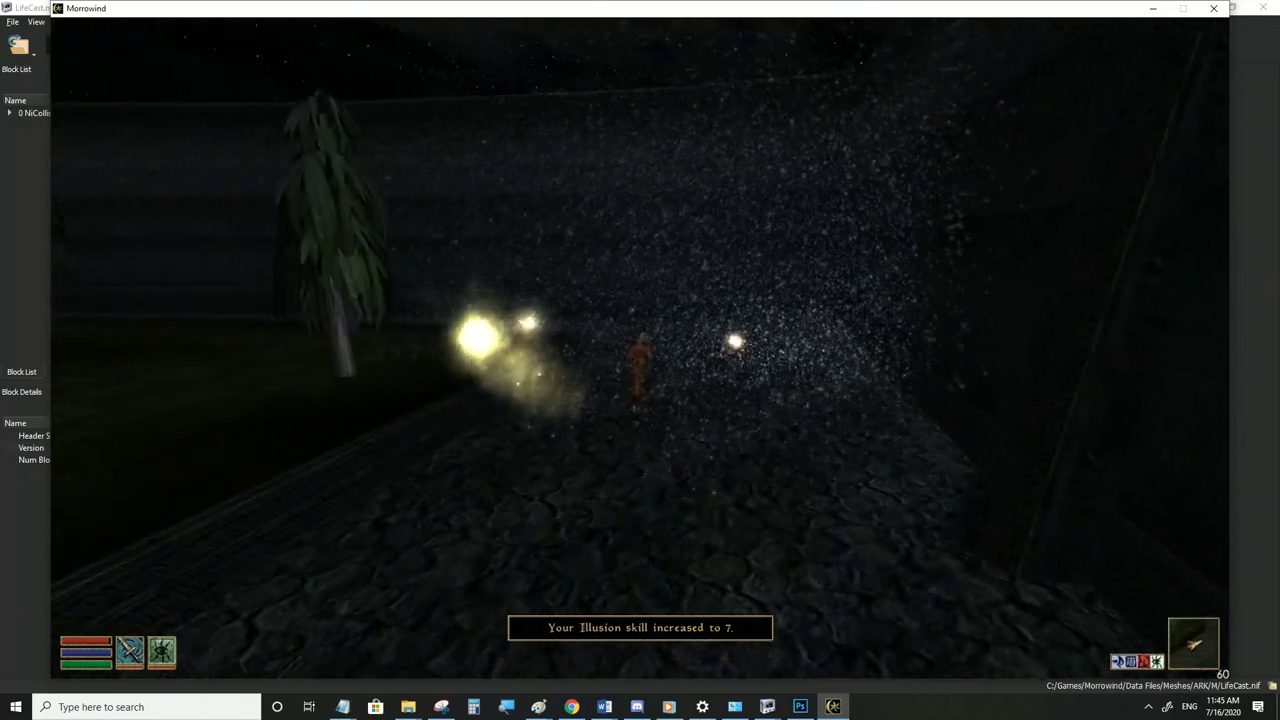
{"action": "scroll", "coordinate": [640, 360], "scroll_direction": "up", "scroll_amount": 5}
{"action": "scroll", "coordinate": [640, 360], "scroll_direction": "down", "scroll_amount": 3}
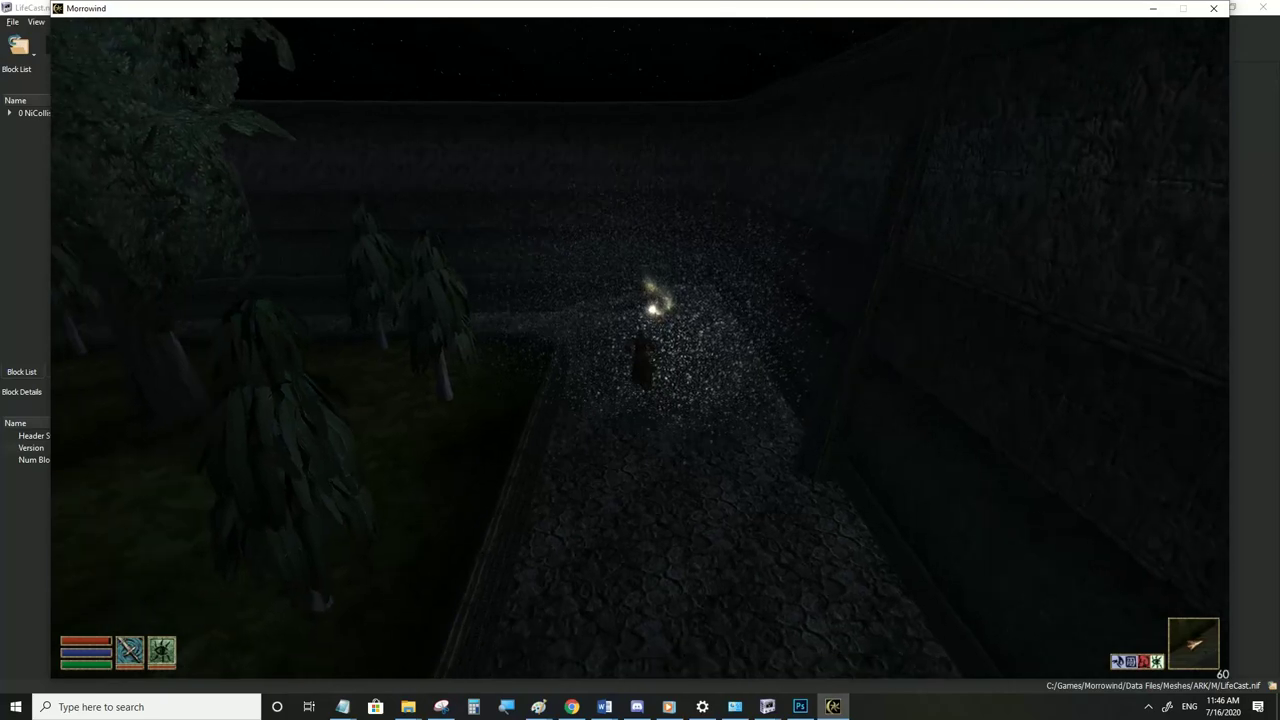
{"action": "key", "text": "Tab"}
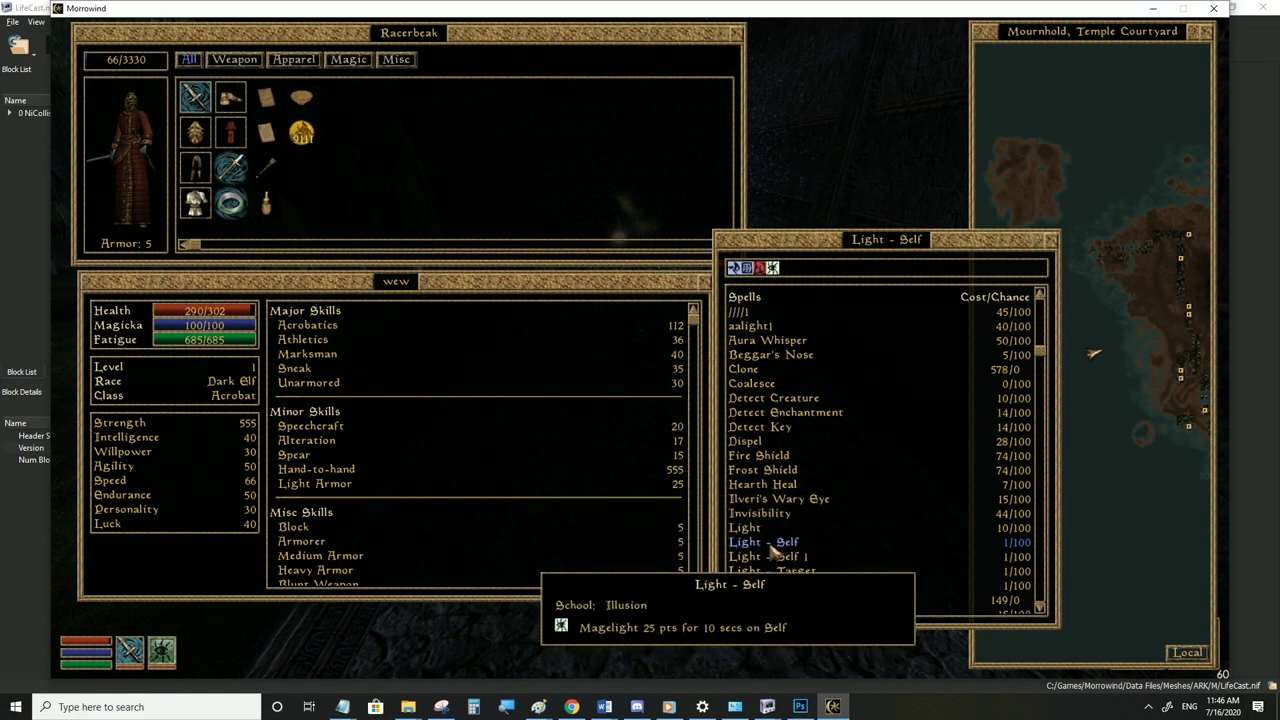
{"action": "key", "text": "Tab"}
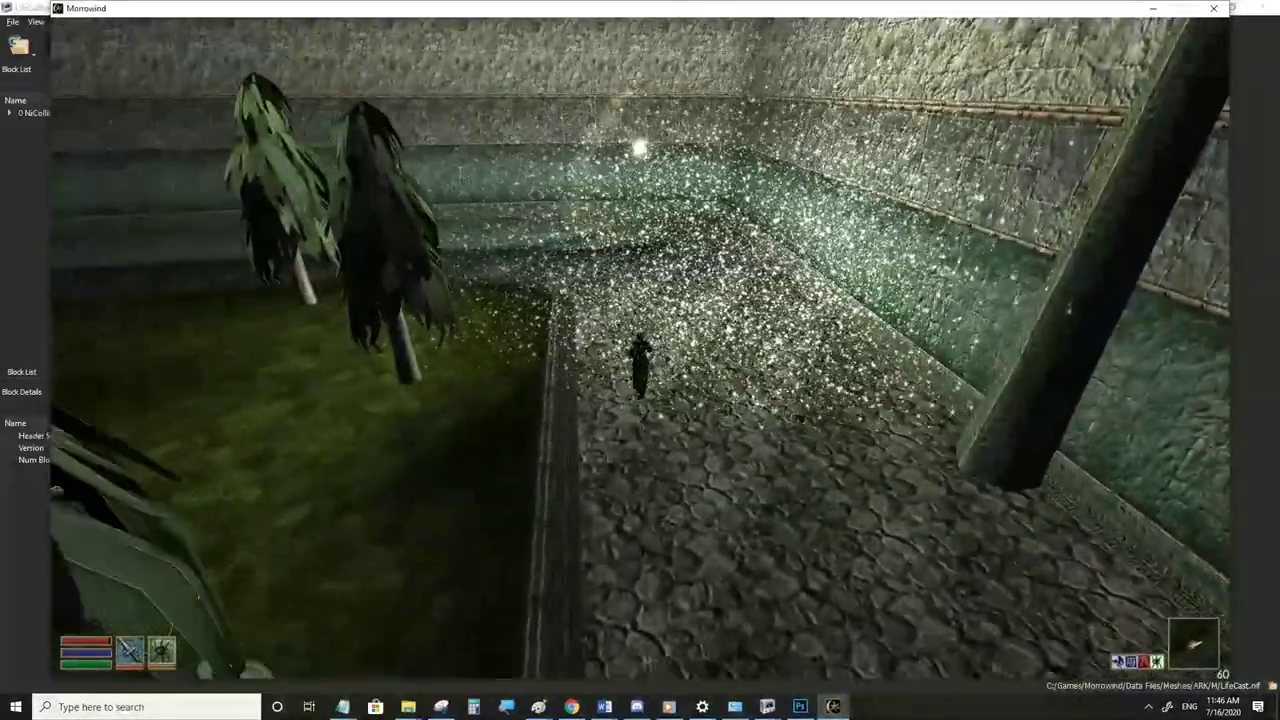
Wait several hours so the courtyard reaches daylight
{"action": "key", "text": "s"}
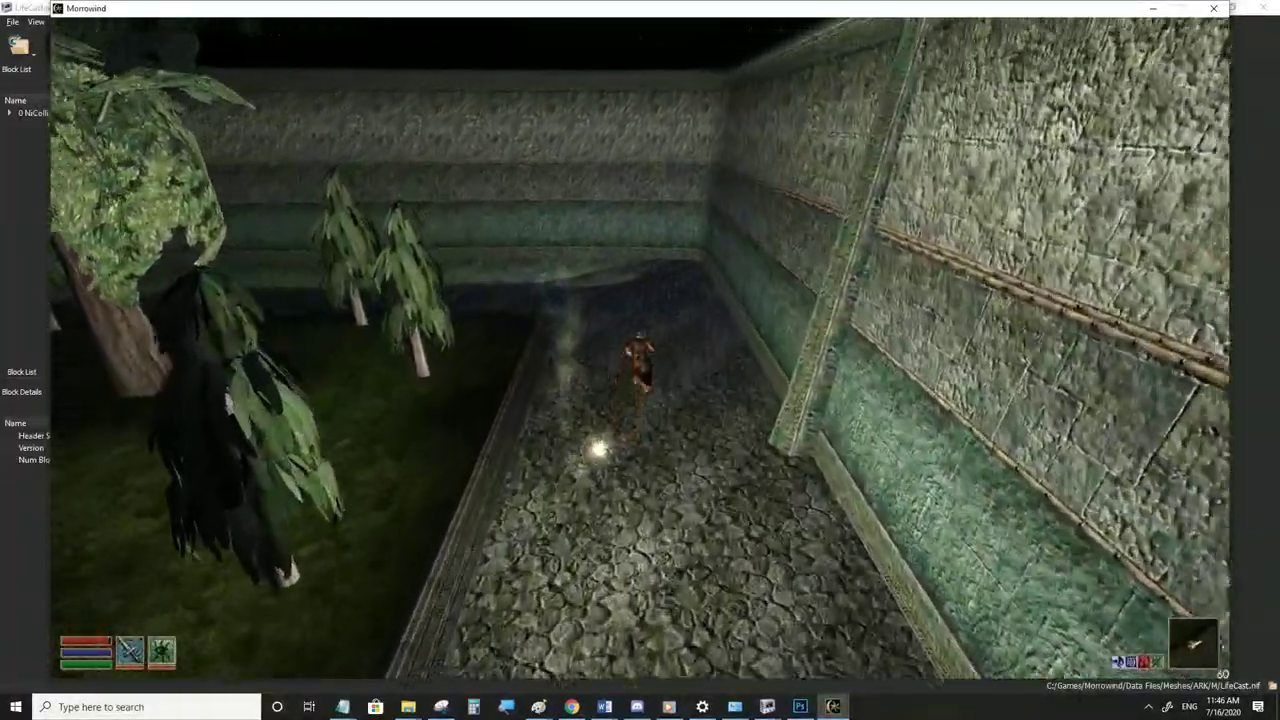
{"action": "key", "text": "t"}
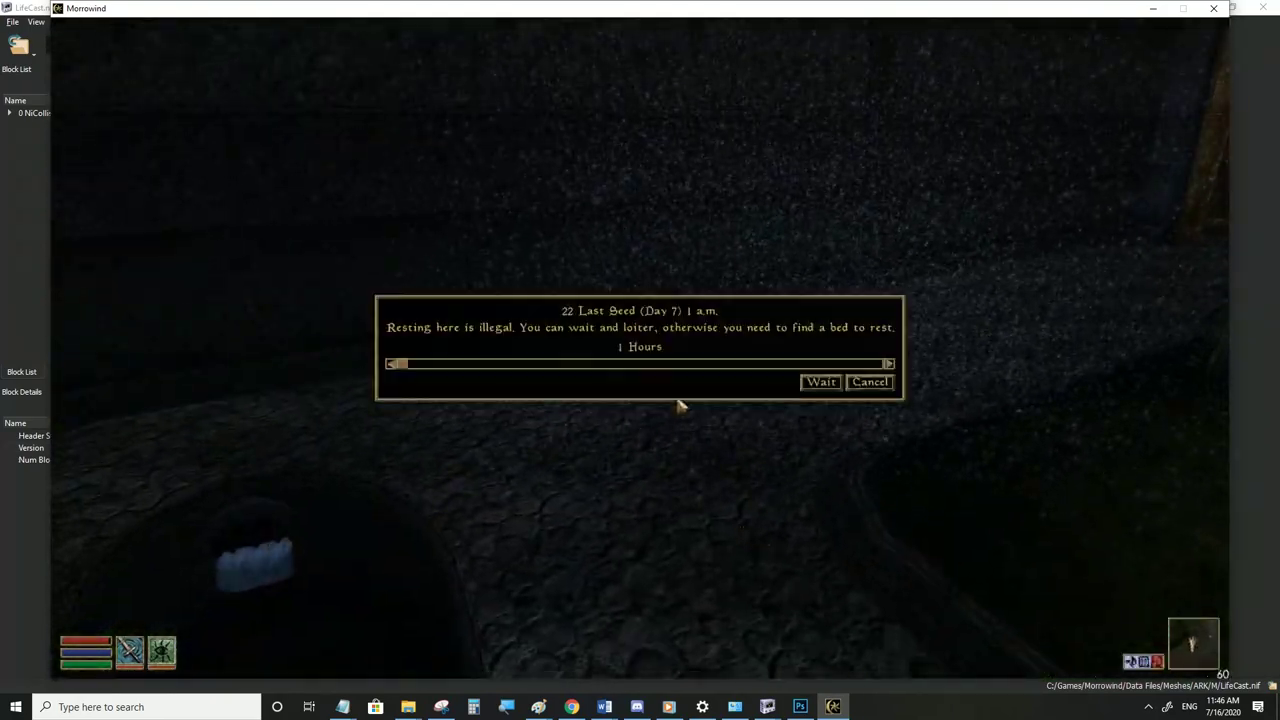
{"action": "scroll", "coordinate": [814, 379], "scroll_direction": "up", "scroll_amount": 2}
{"action": "left_click", "coordinate": [820, 381]}
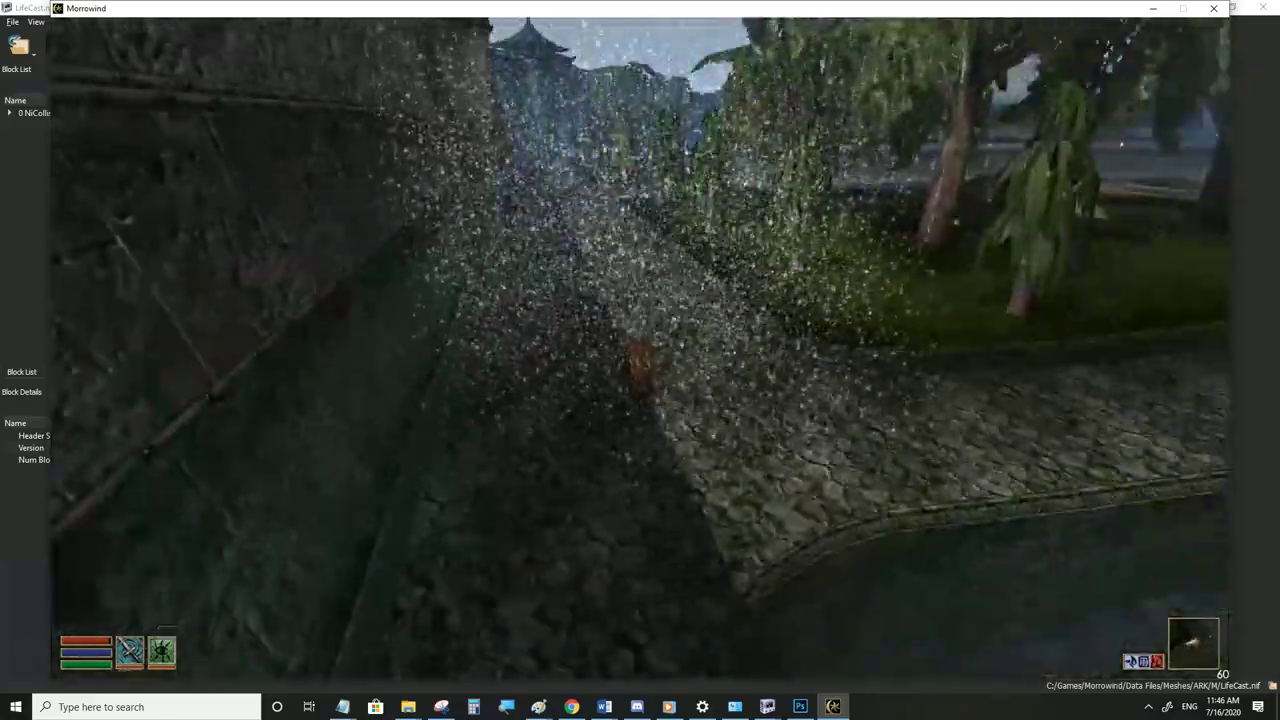
Run along the stone walkway in third person, then stop to look up at the snow-like sparkles
{"action": "key", "text": "w"}
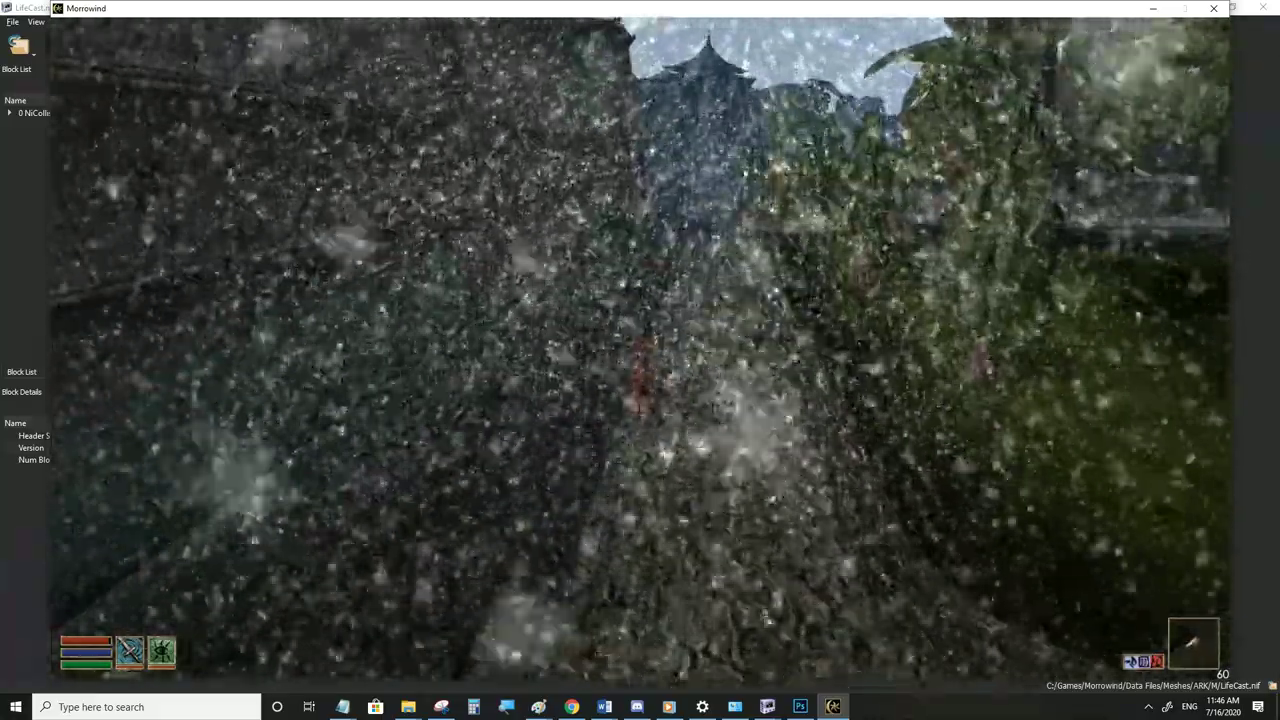
{"action": "key", "text": "Tab"}
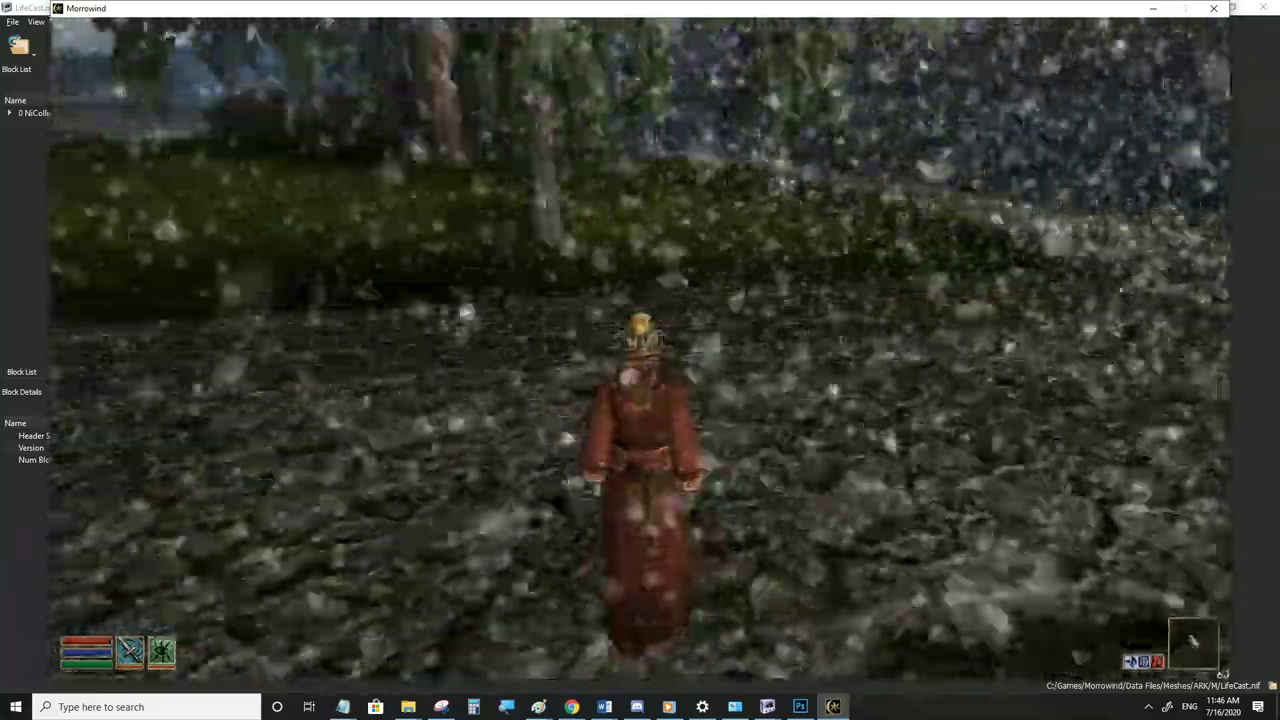
{"action": "key", "text": "w"}
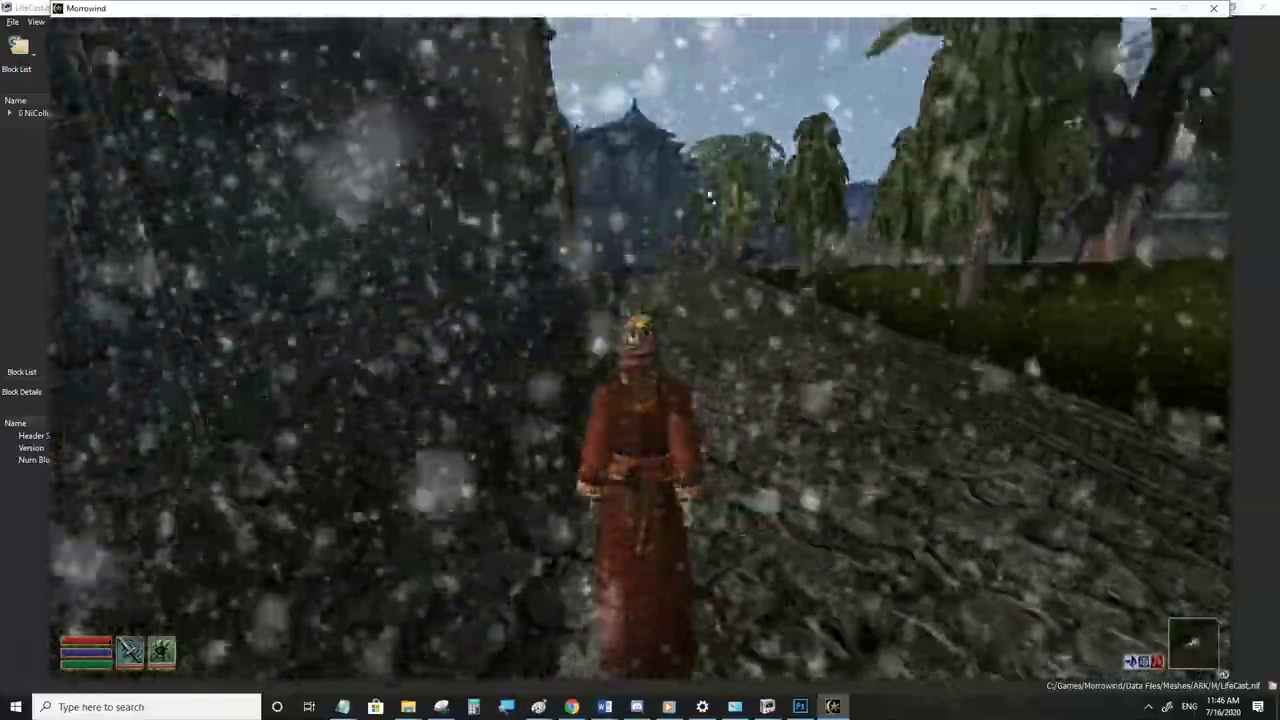
{"action": "key", "text": "w"}
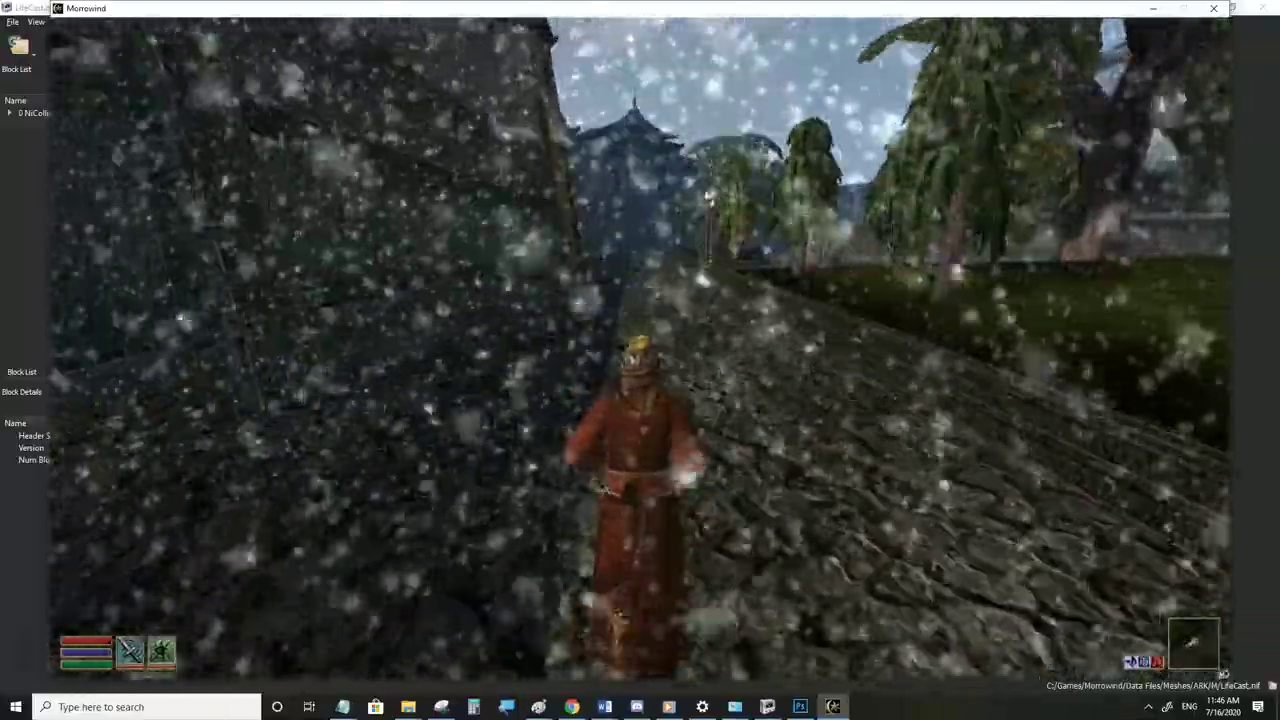
{"action": "key", "text": "w"}
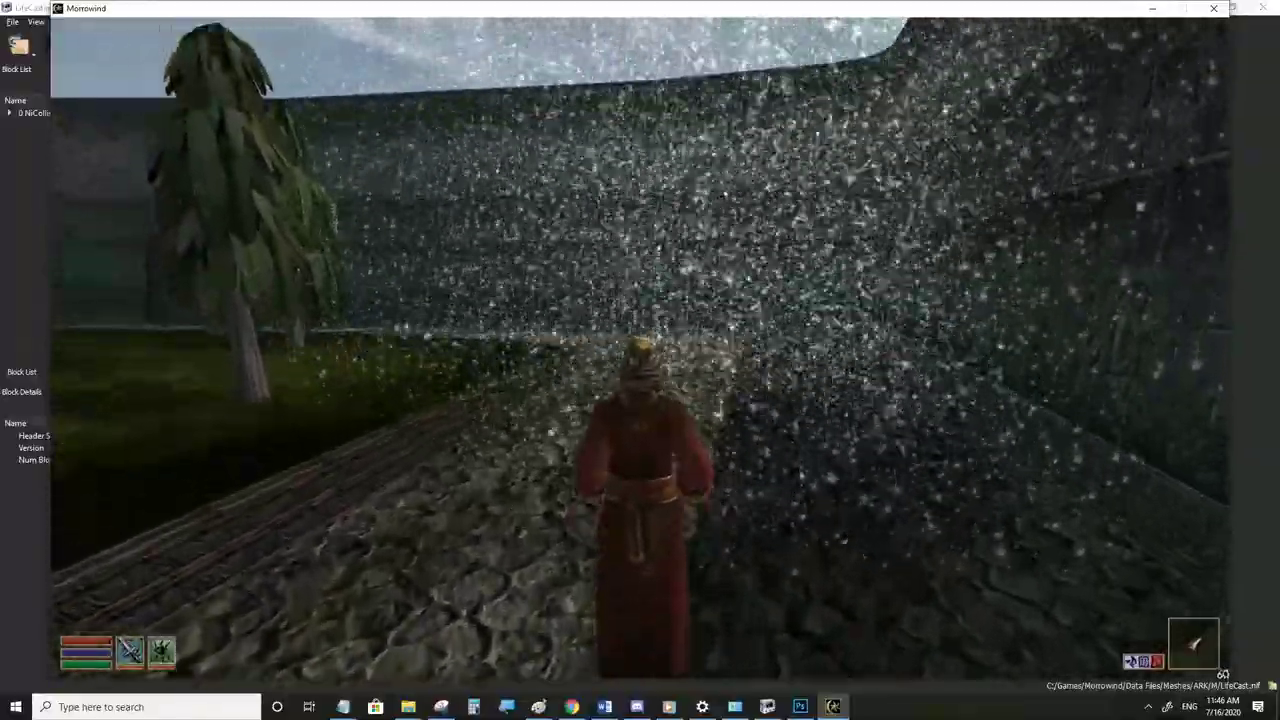
{"action": "key", "text": "w"}
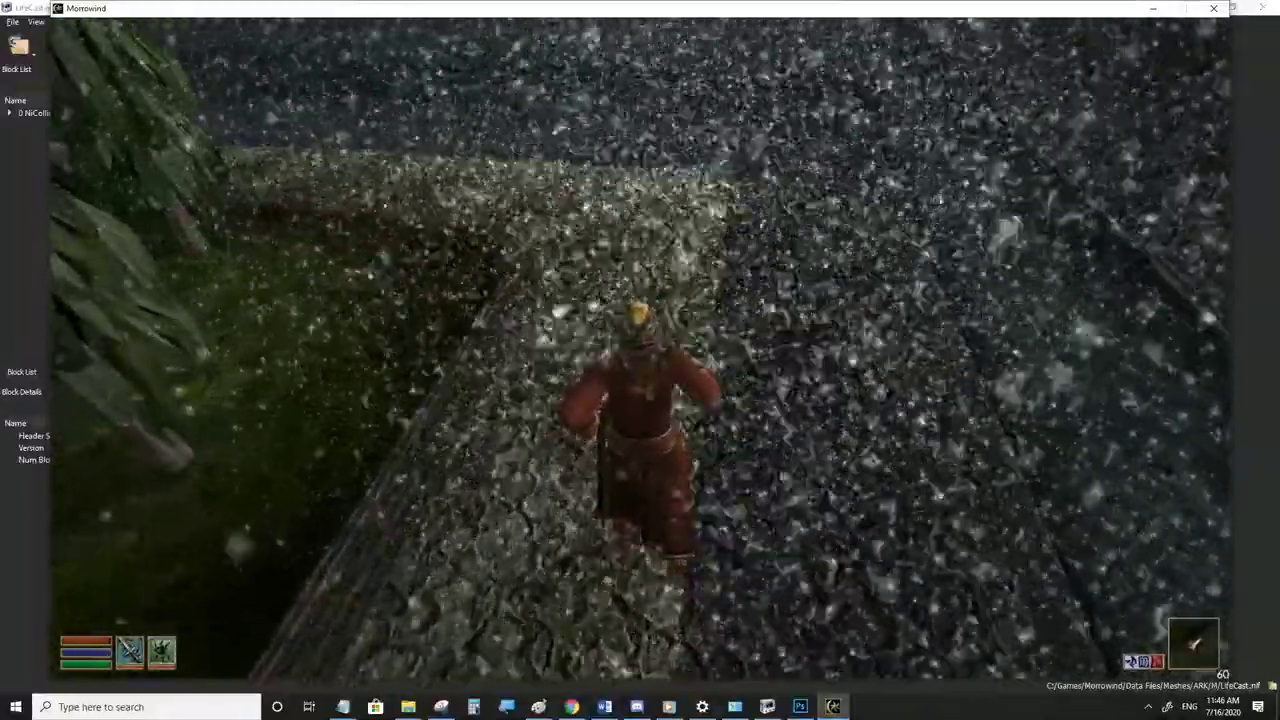
{"action": "key", "text": "s"}
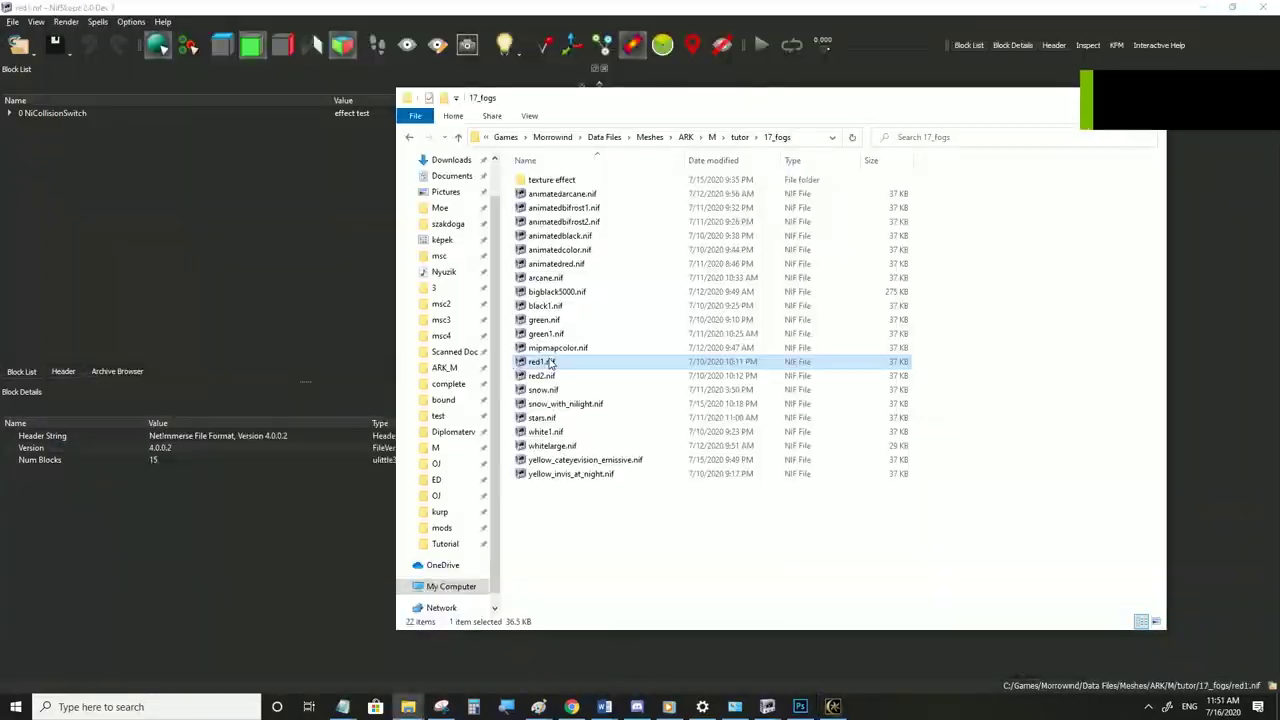
Open red1.nif and save it over LifeCast.nif in the ARK\M folder, then return to the game
{"action": "double_click", "coordinate": [541, 361]}
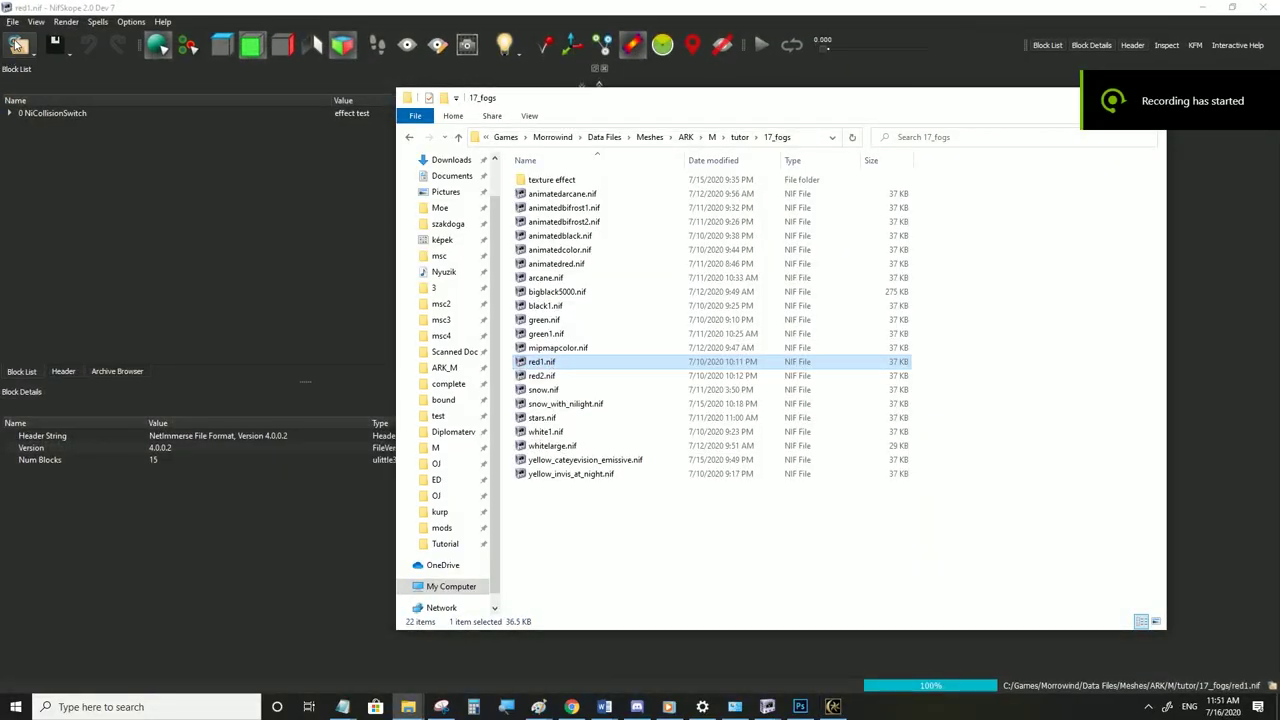
{"action": "left_click", "coordinate": [12, 21]}
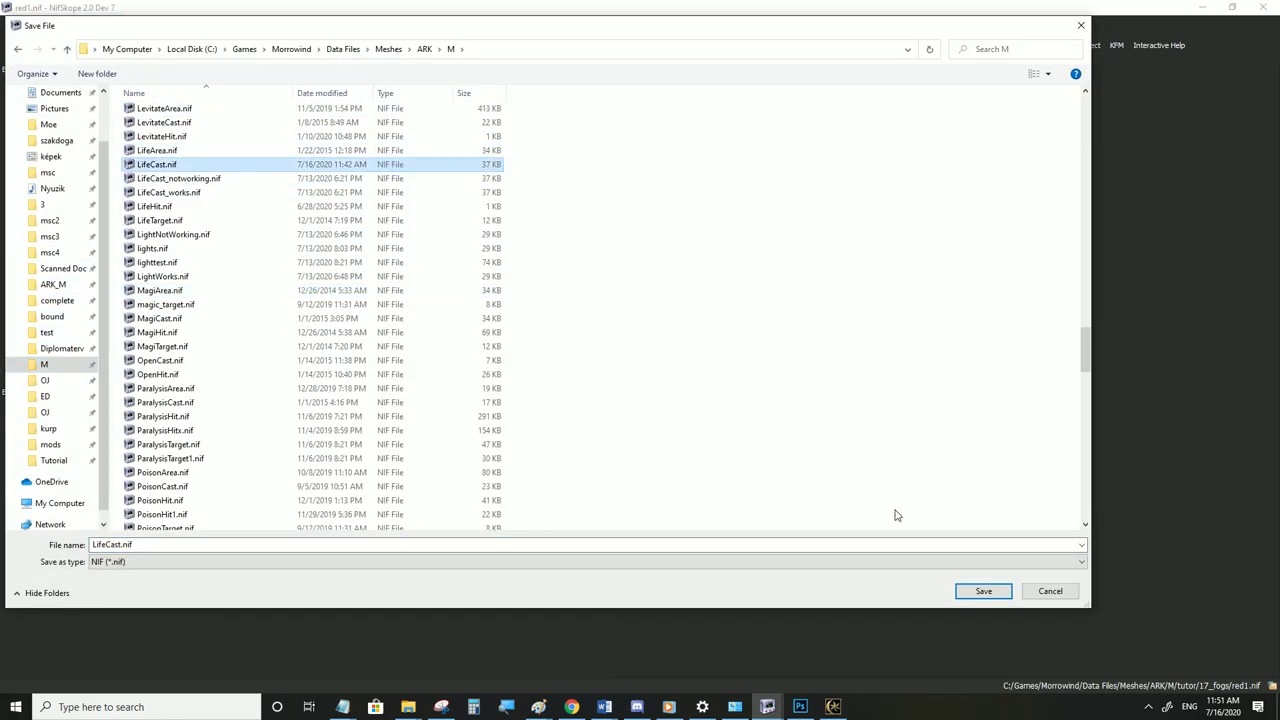
{"action": "left_click", "coordinate": [983, 592]}
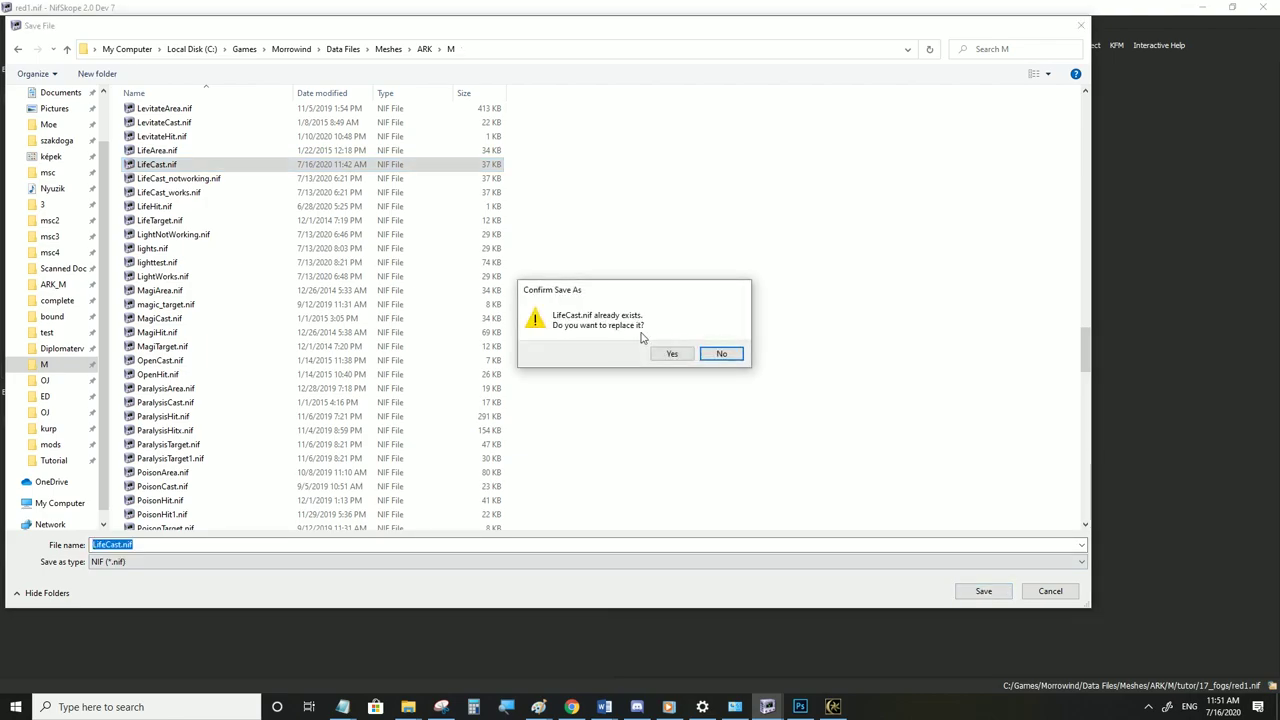
{"action": "left_click", "coordinate": [682, 355]}
{"action": "left_click", "coordinate": [833, 706]}
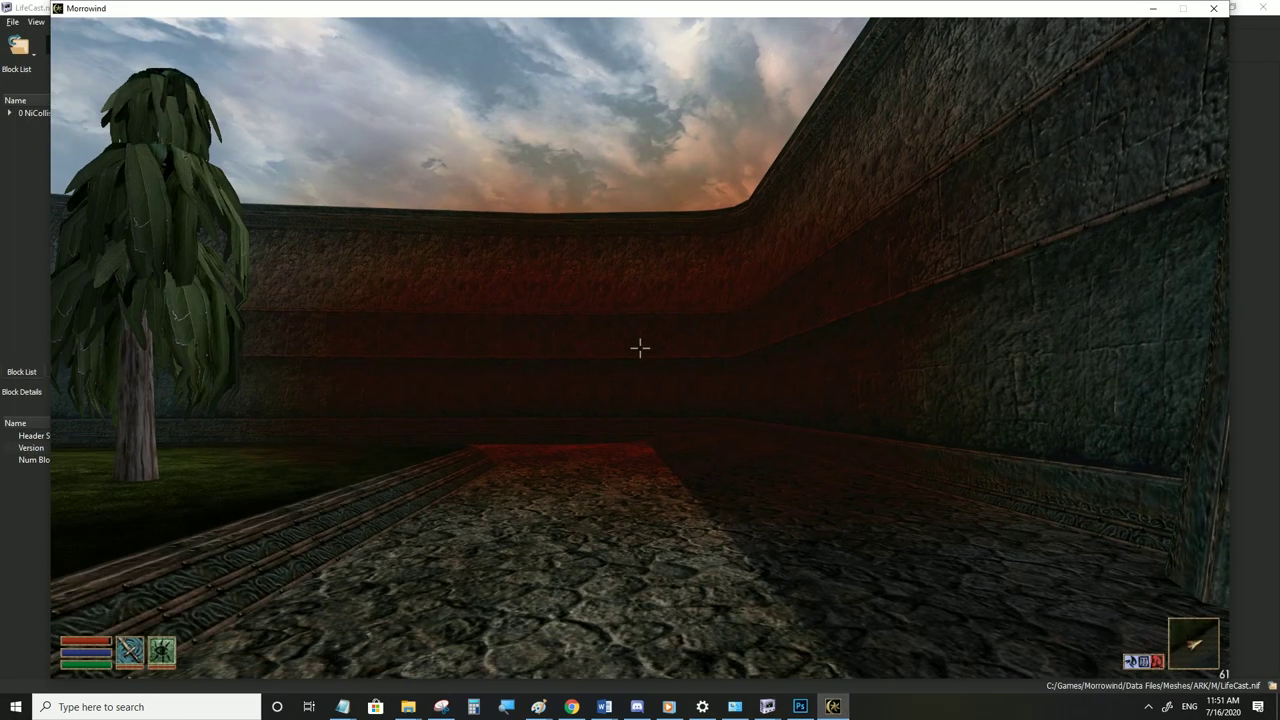
Run in third person down the cobbled street toward the pagoda through the red fog, then switch back to NifSkope
{"action": "key", "text": "Tab"}
{"action": "key", "text": "w"}
{"action": "key", "text": "w"}
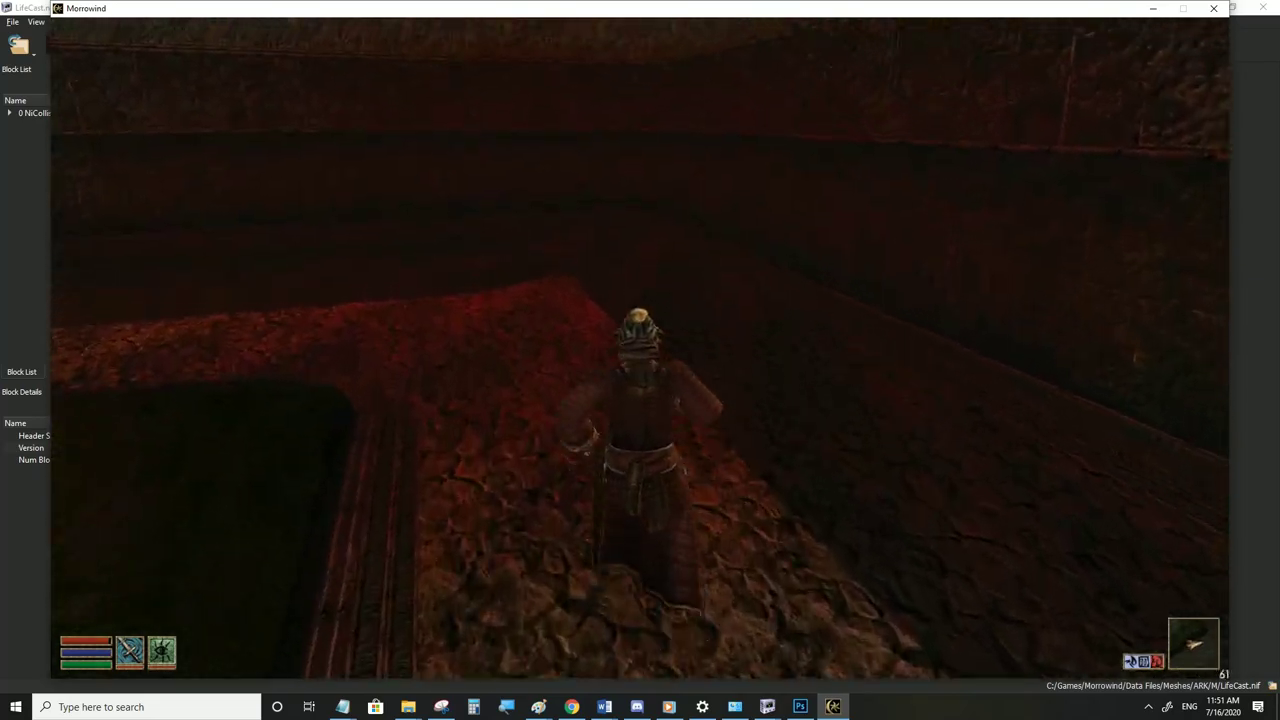
{"action": "key", "text": "s"}
{"action": "key", "text": "w"}
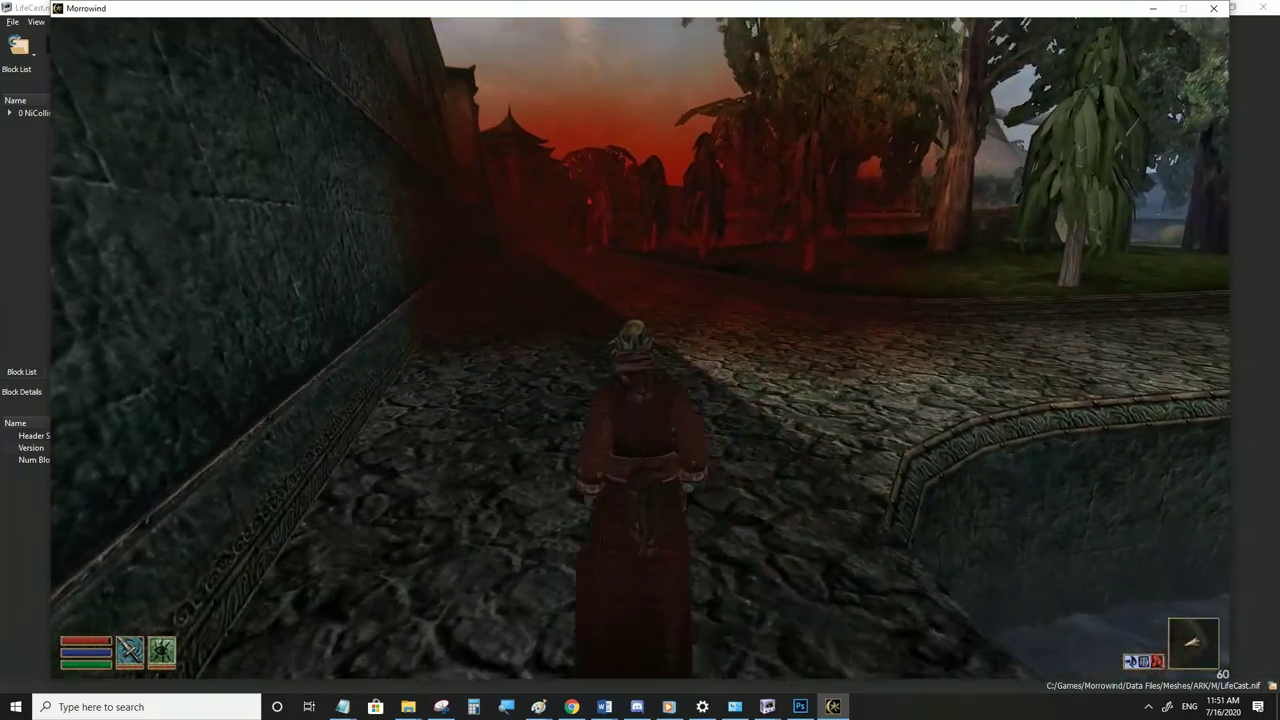
{"action": "key", "text": "w"}
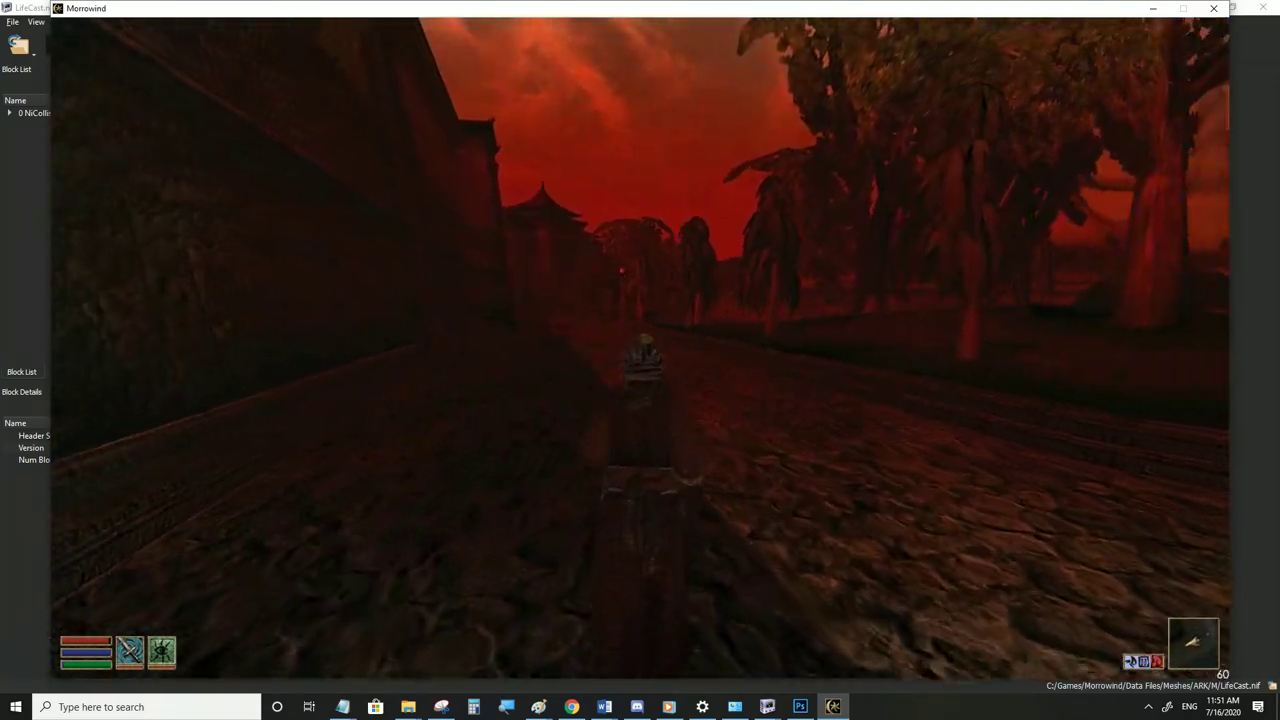
{"action": "key", "text": "w"}
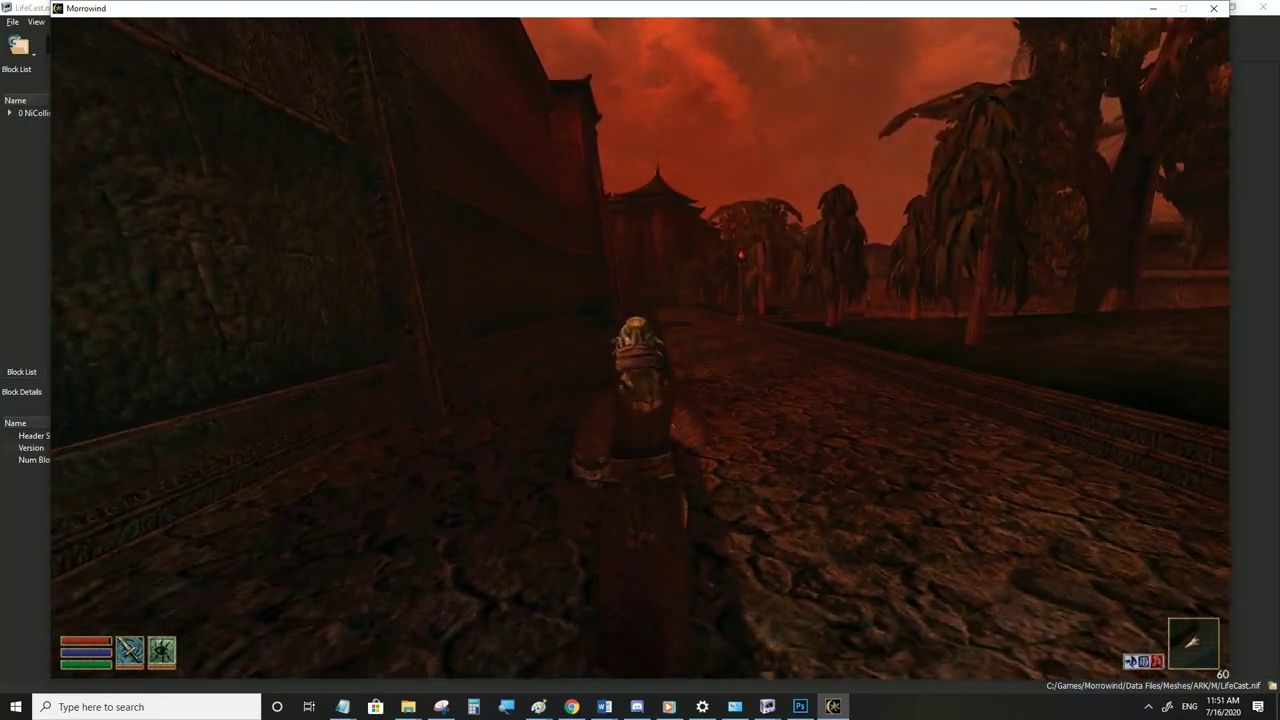
{"action": "key", "text": "w"}
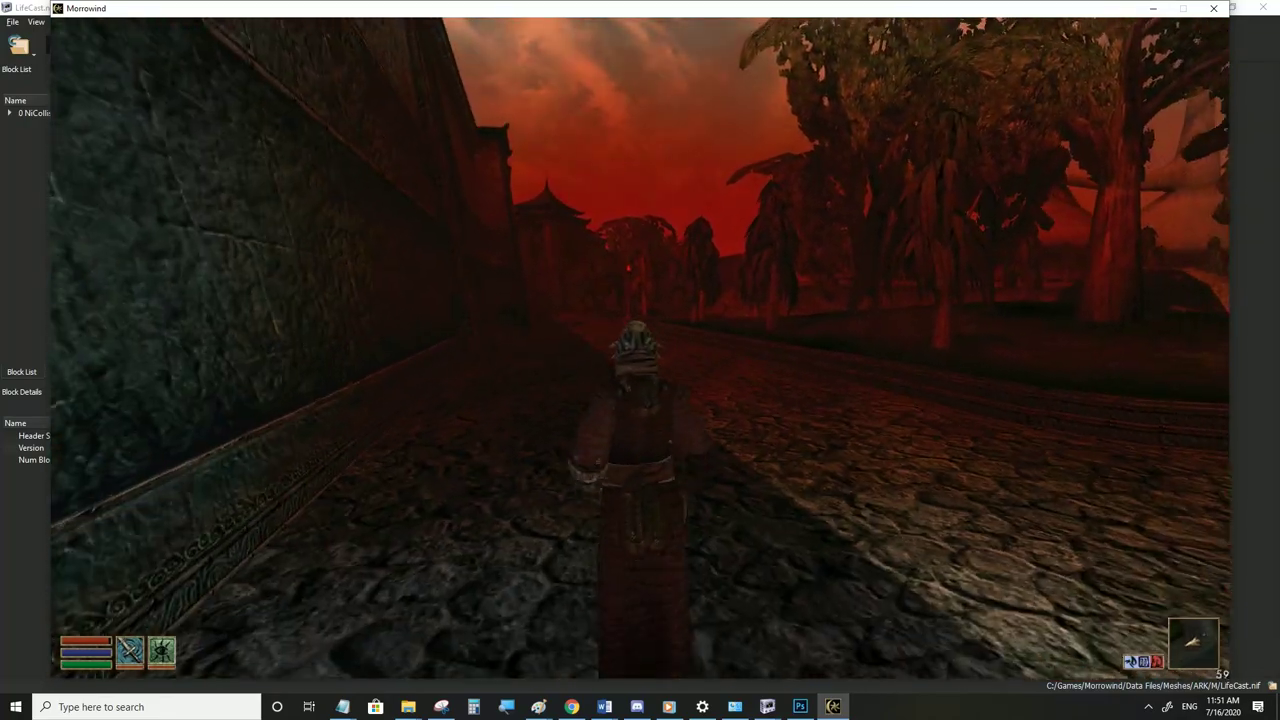
{"action": "key", "text": "alt+Tab"}
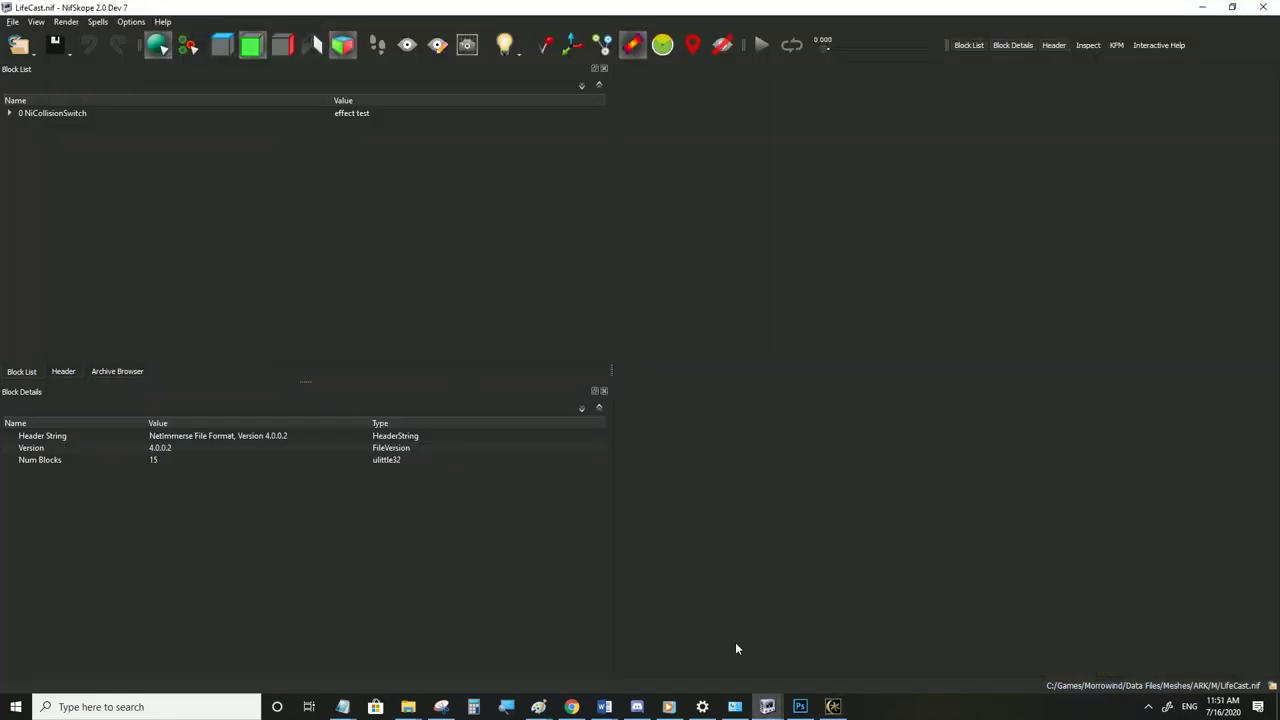
Glance at the zweak22.dds texture, then expand LifeCast.nif's tree down to NiParticles
{"action": "left_click", "coordinate": [800, 706]}
{"action": "left_click", "coordinate": [102, 53]}
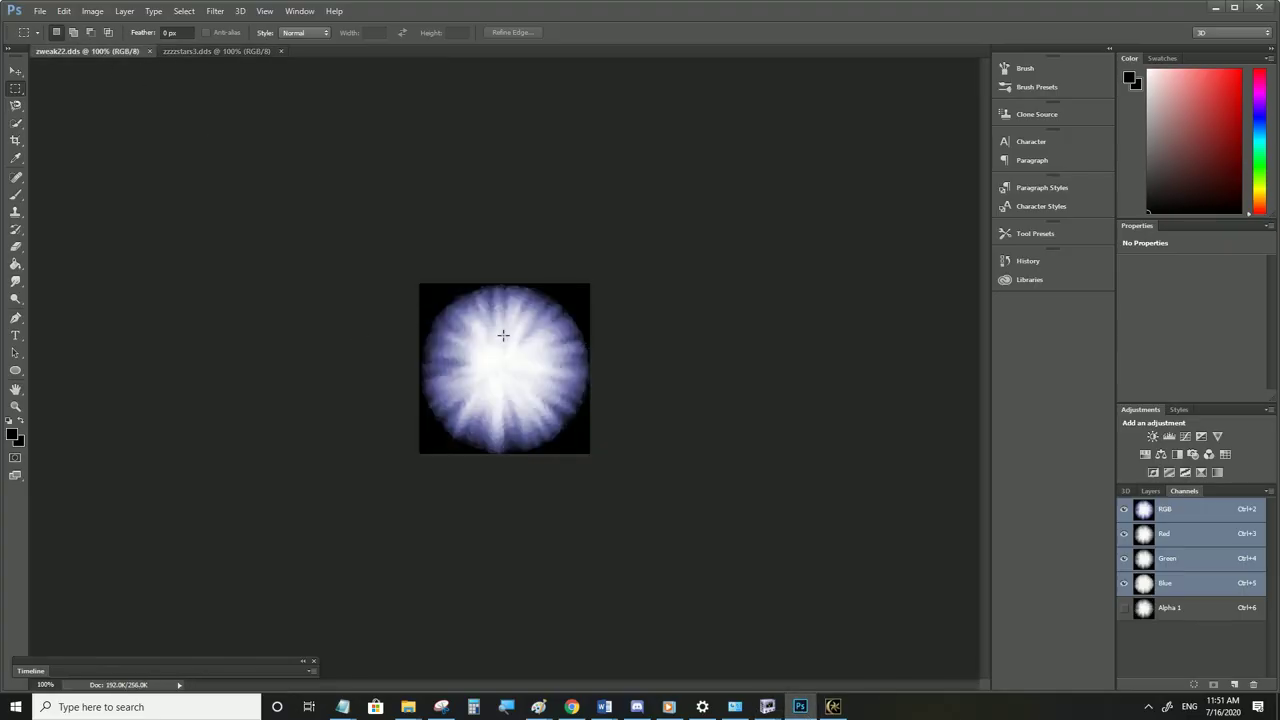
{"action": "left_click", "coordinate": [1215, 7]}
{"action": "left_click", "coordinate": [9, 113]}
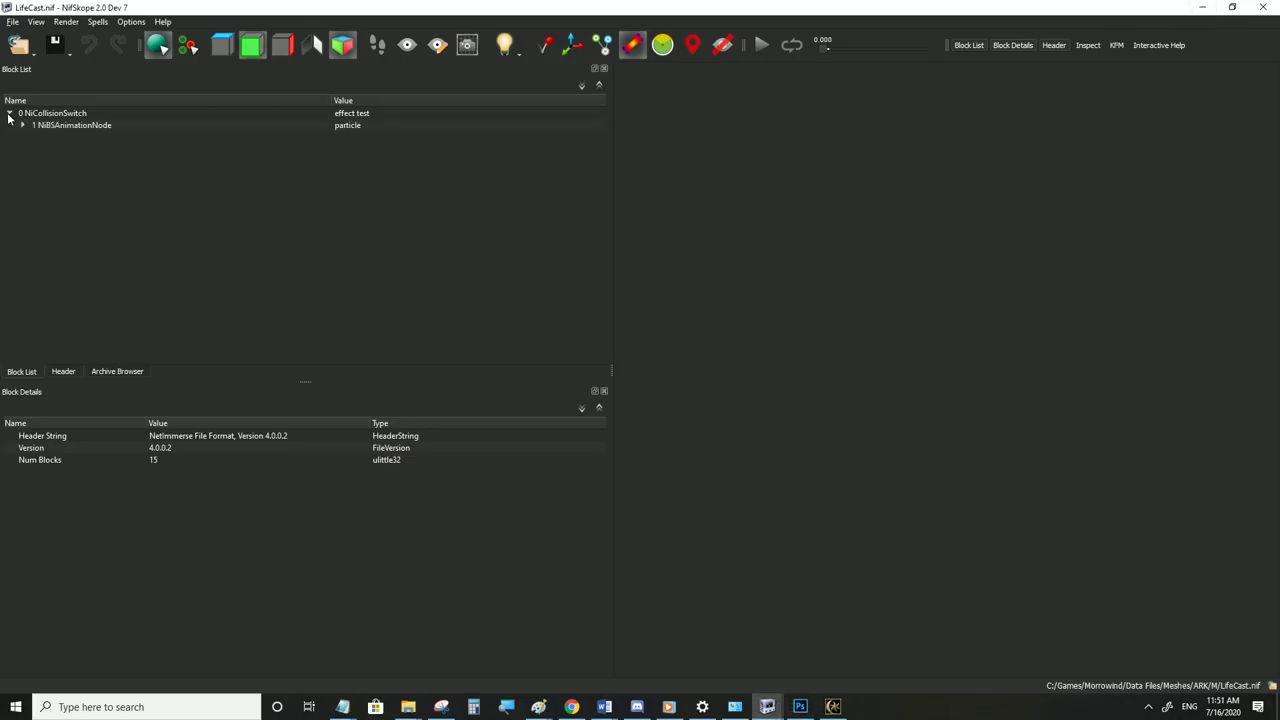
{"action": "left_click", "coordinate": [22, 125]}
{"action": "left_click", "coordinate": [35, 149]}
{"action": "left_click", "coordinate": [49, 185]}
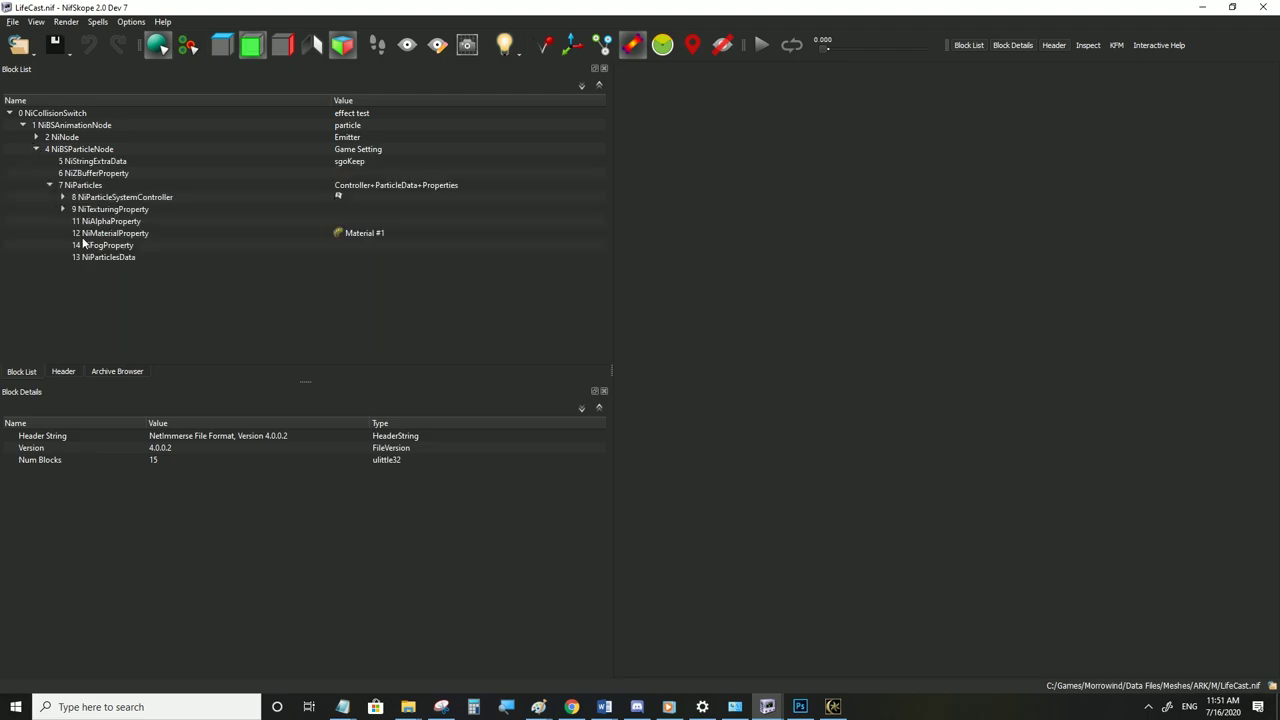
Compare the NiAlphaProperty fields with the NiParticleSystemController settings
{"action": "left_click", "coordinate": [99, 221]}
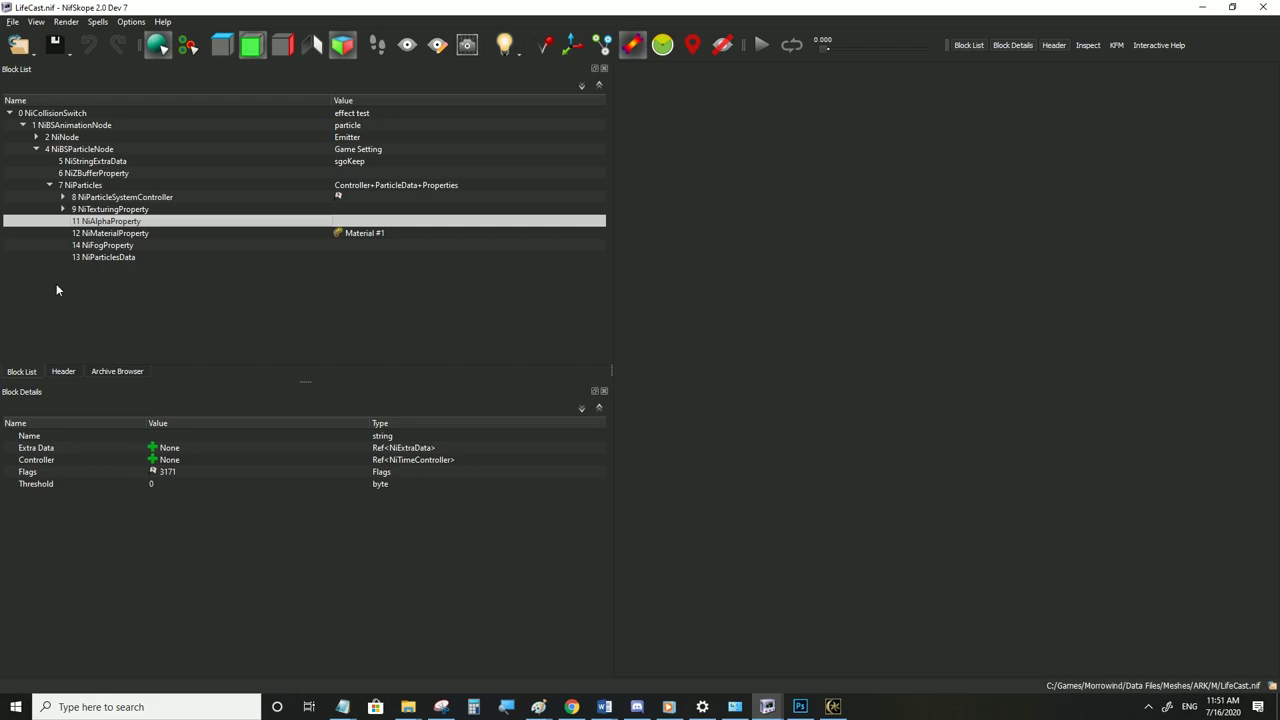
{"action": "left_click", "coordinate": [113, 200]}
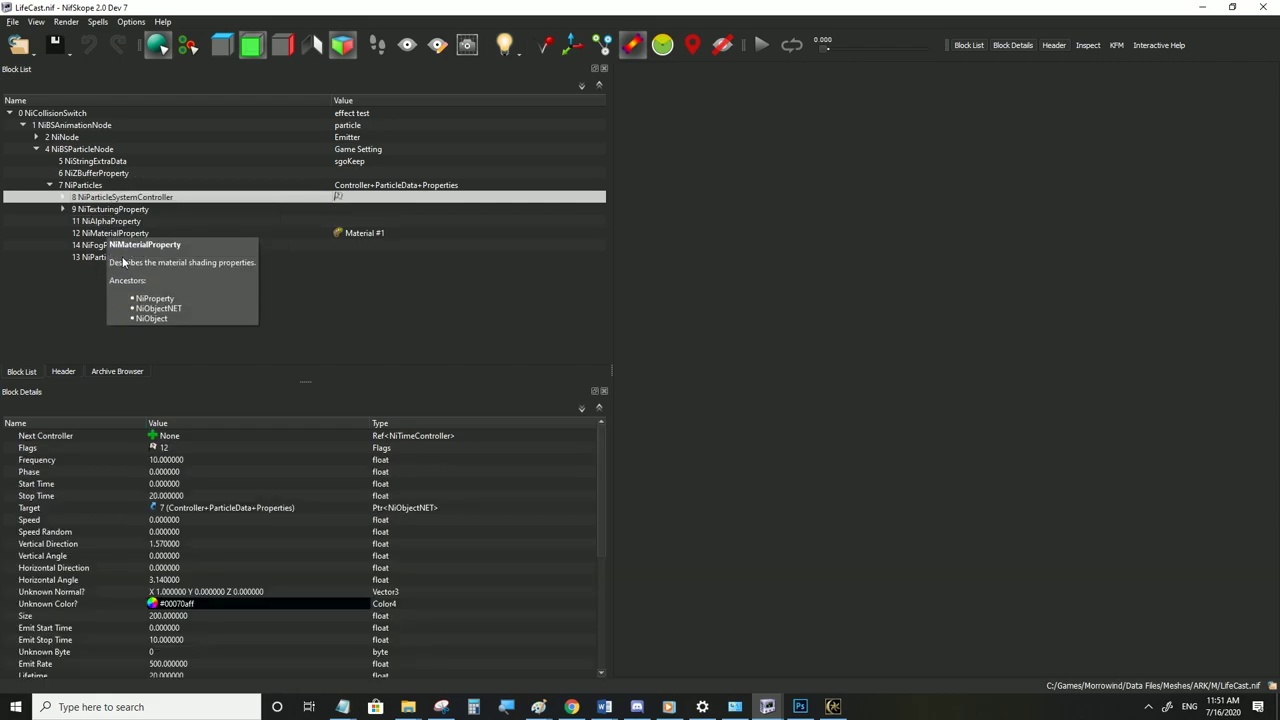
{"action": "mouse_move", "coordinate": [153, 604]}
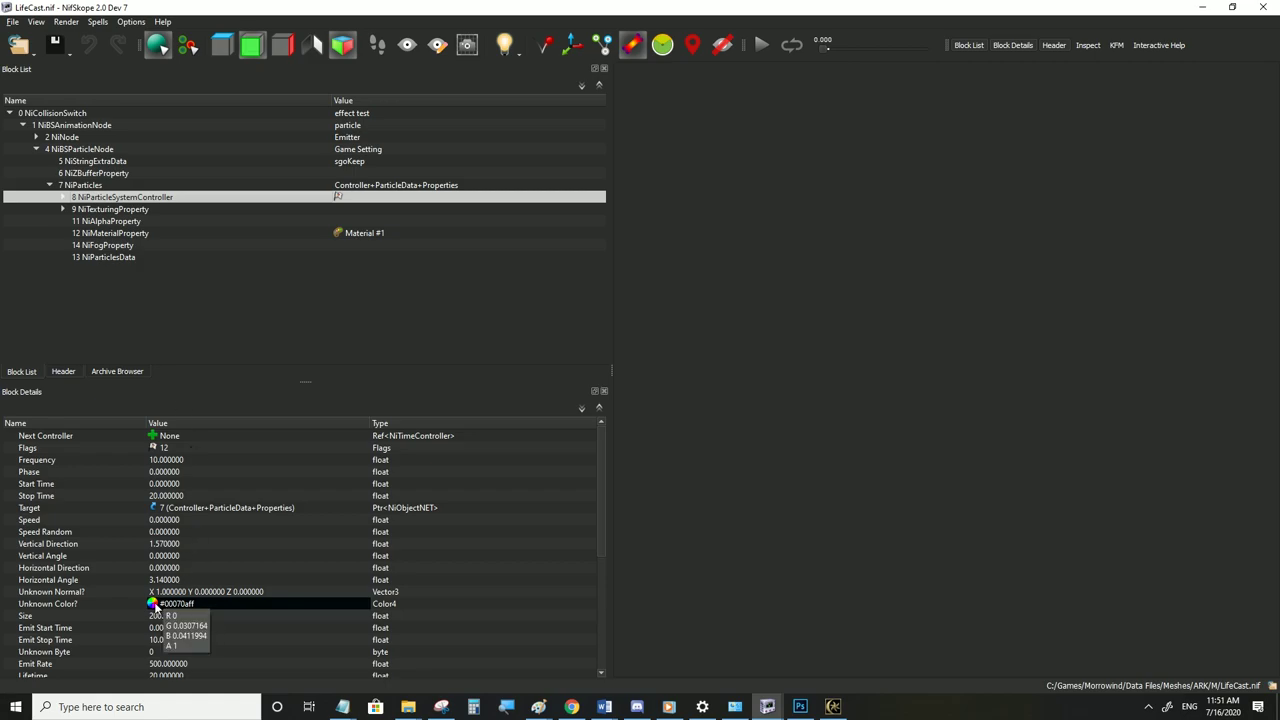
{"action": "left_click", "coordinate": [107, 222]}
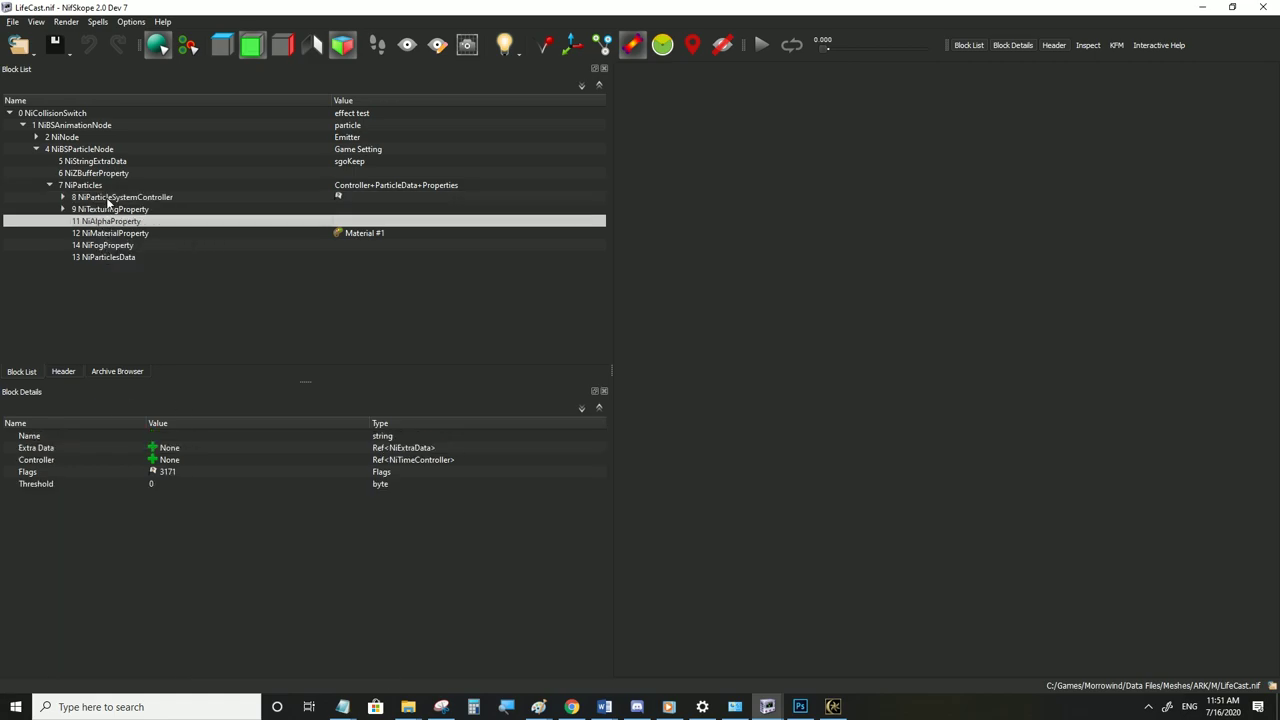
{"action": "left_click", "coordinate": [108, 200]}
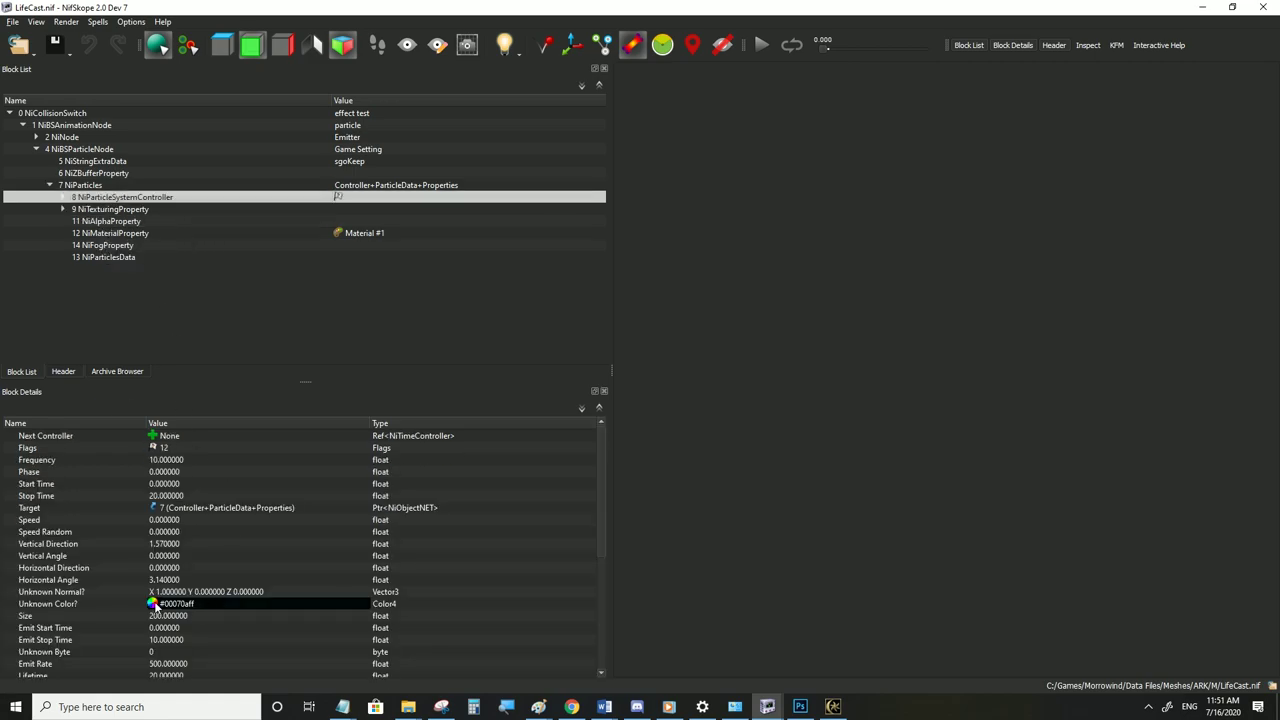
{"action": "mouse_move", "coordinate": [153, 606]}
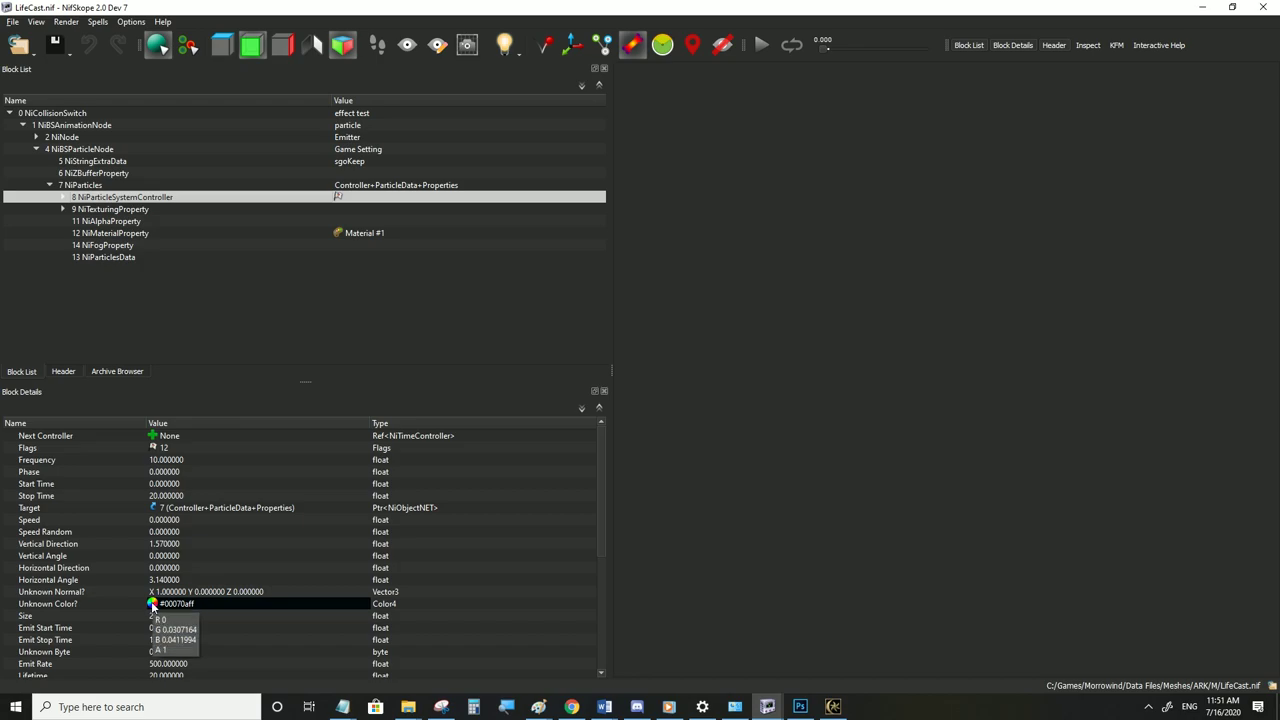
Accept the controller's Unknown Color of #00070aff unchanged, save LifeCast.nif and return to the game
{"action": "left_click", "coordinate": [153, 605]}
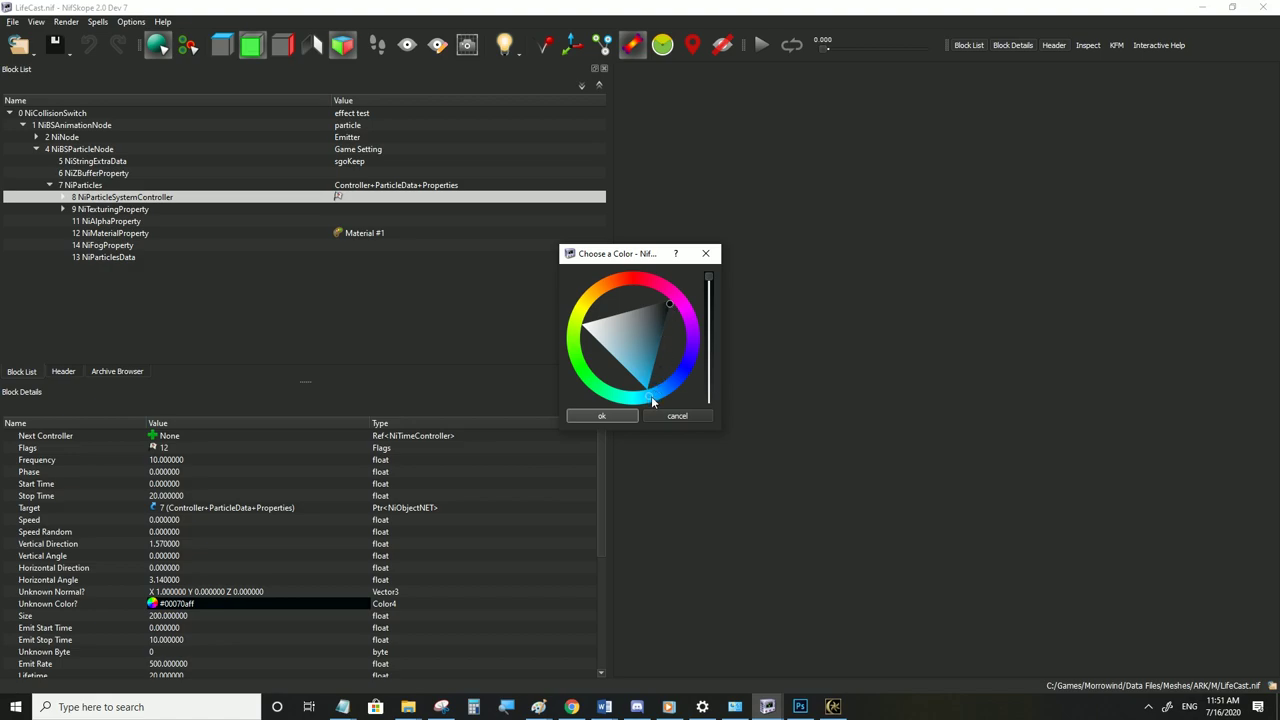
{"action": "left_click", "coordinate": [602, 416]}
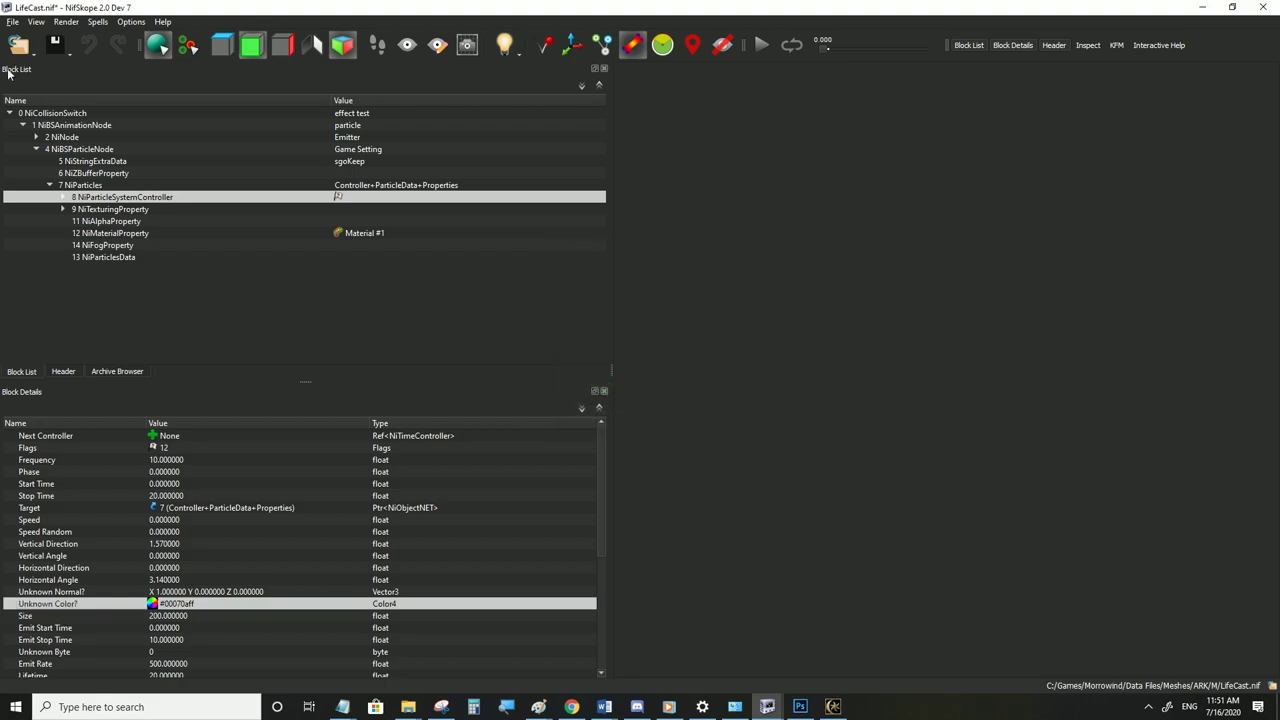
{"action": "left_click", "coordinate": [12, 21]}
{"action": "left_click", "coordinate": [45, 136]}
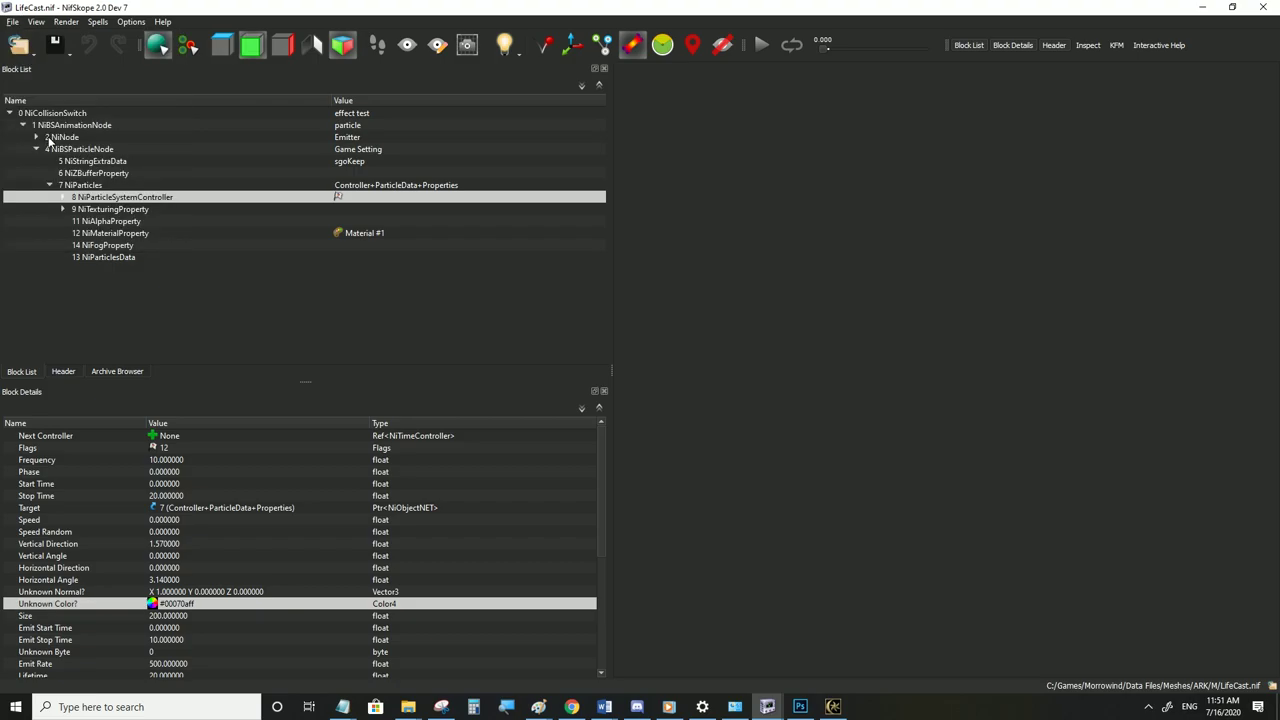
{"action": "left_click", "coordinate": [835, 706]}
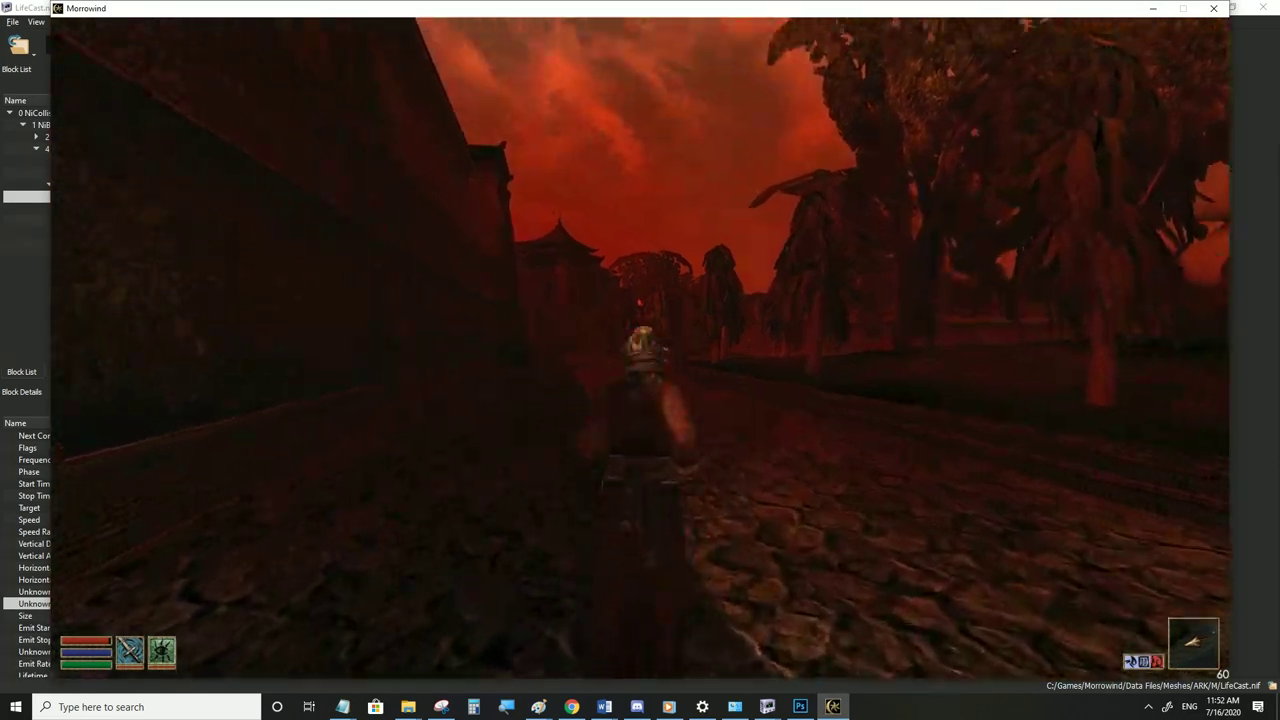
Run around the red haze in Morrowind, then head back to NifSkope
{"action": "key", "text": "w"}
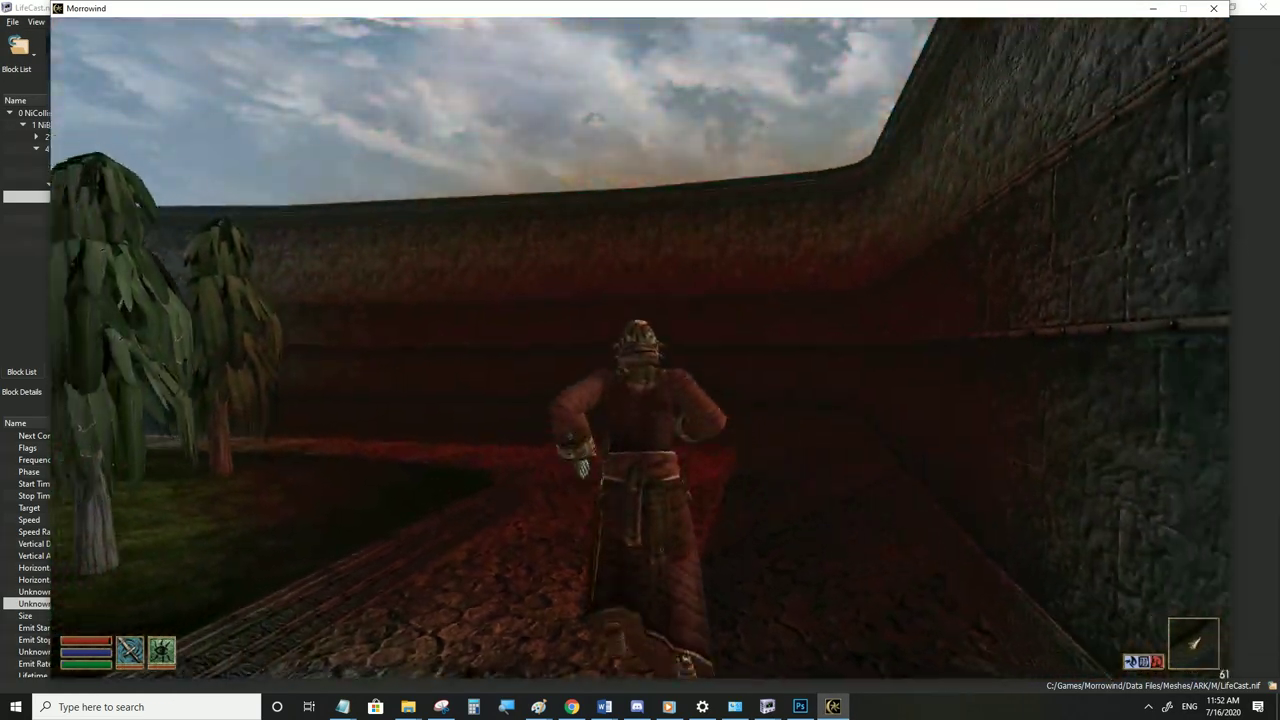
{"action": "key", "text": "s"}
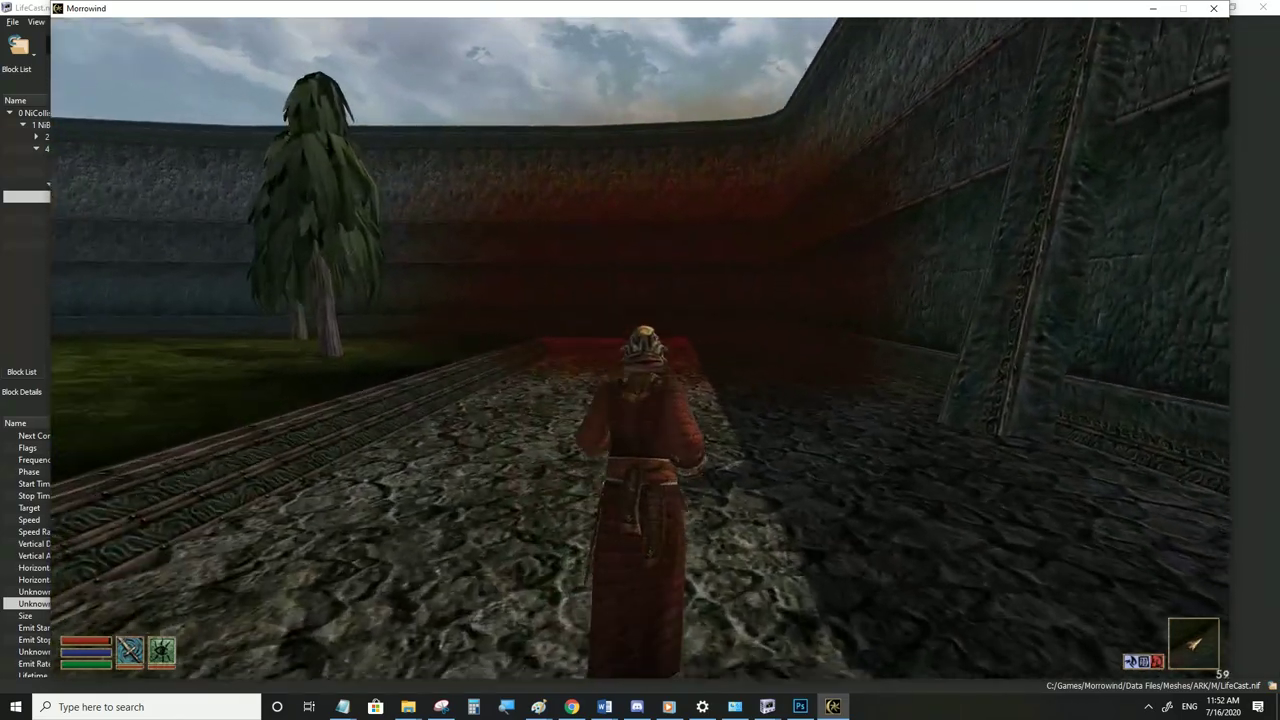
{"action": "key", "text": "alt+Tab"}
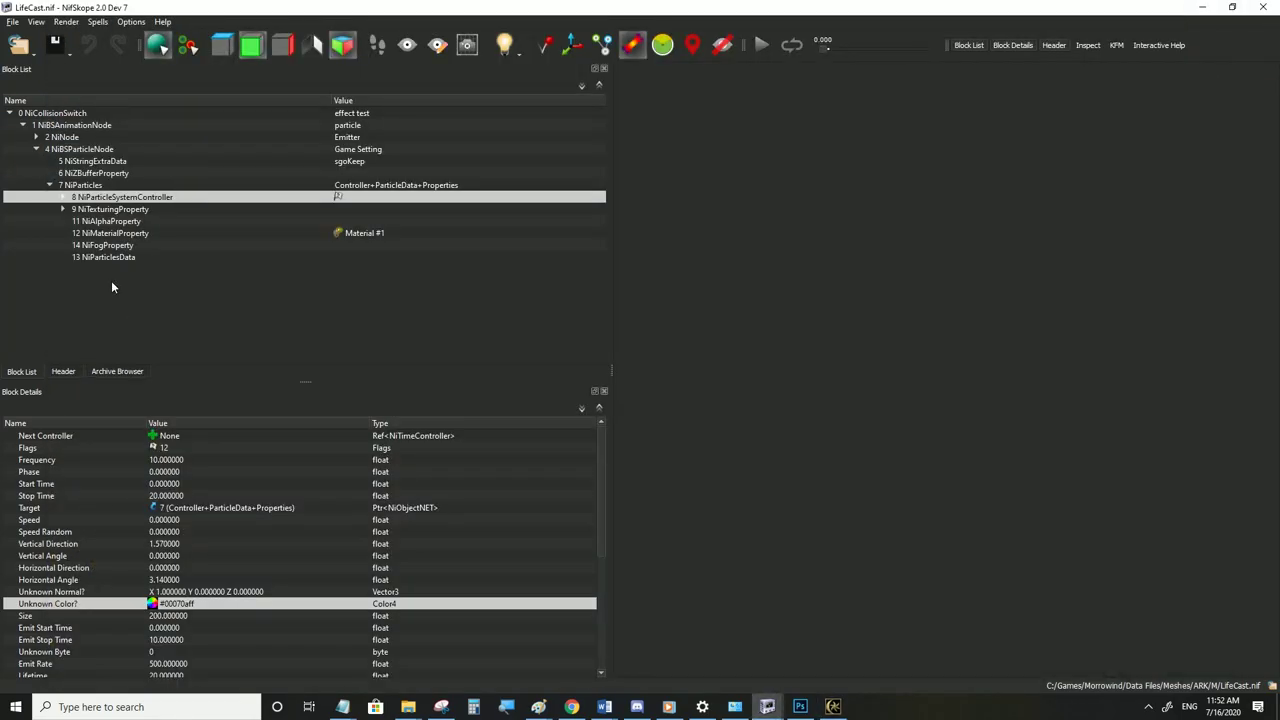
Set the NiAlphaProperty Flags to 2313 and save LifeCast.nif
{"action": "left_click", "coordinate": [109, 221]}
{"action": "double_click", "coordinate": [175, 473]}
{"action": "type", "text": "2313"}
{"action": "left_click", "coordinate": [162, 484]}
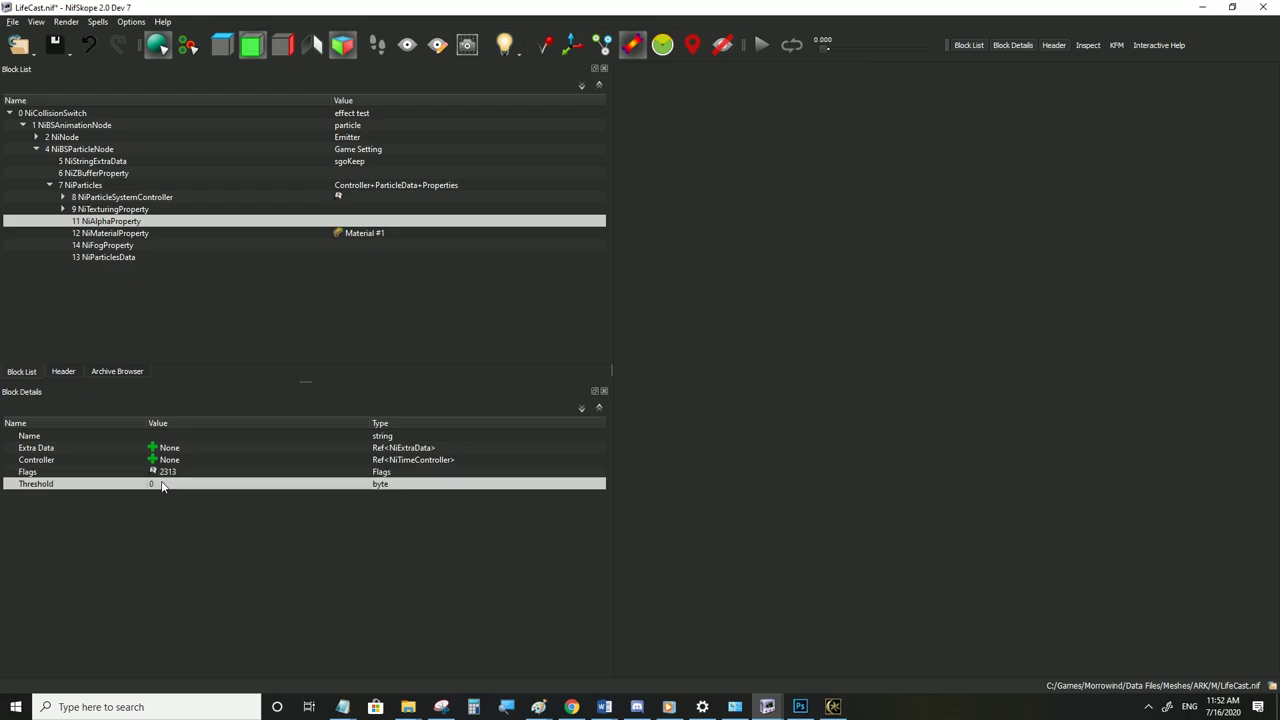
{"action": "left_click", "coordinate": [12, 22]}
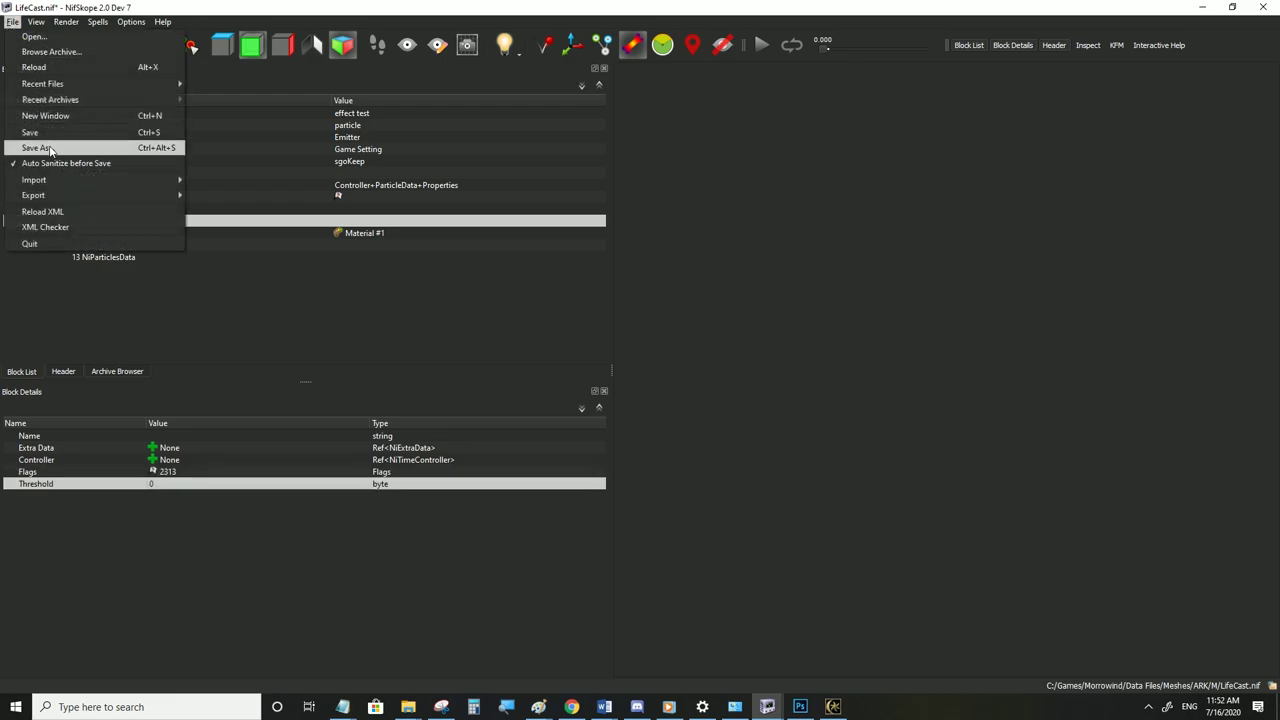
{"action": "left_click", "coordinate": [52, 136]}
Run onto the grass in Morrowind to view the blue glow, then return to NifSkope
{"action": "left_click", "coordinate": [833, 706]}
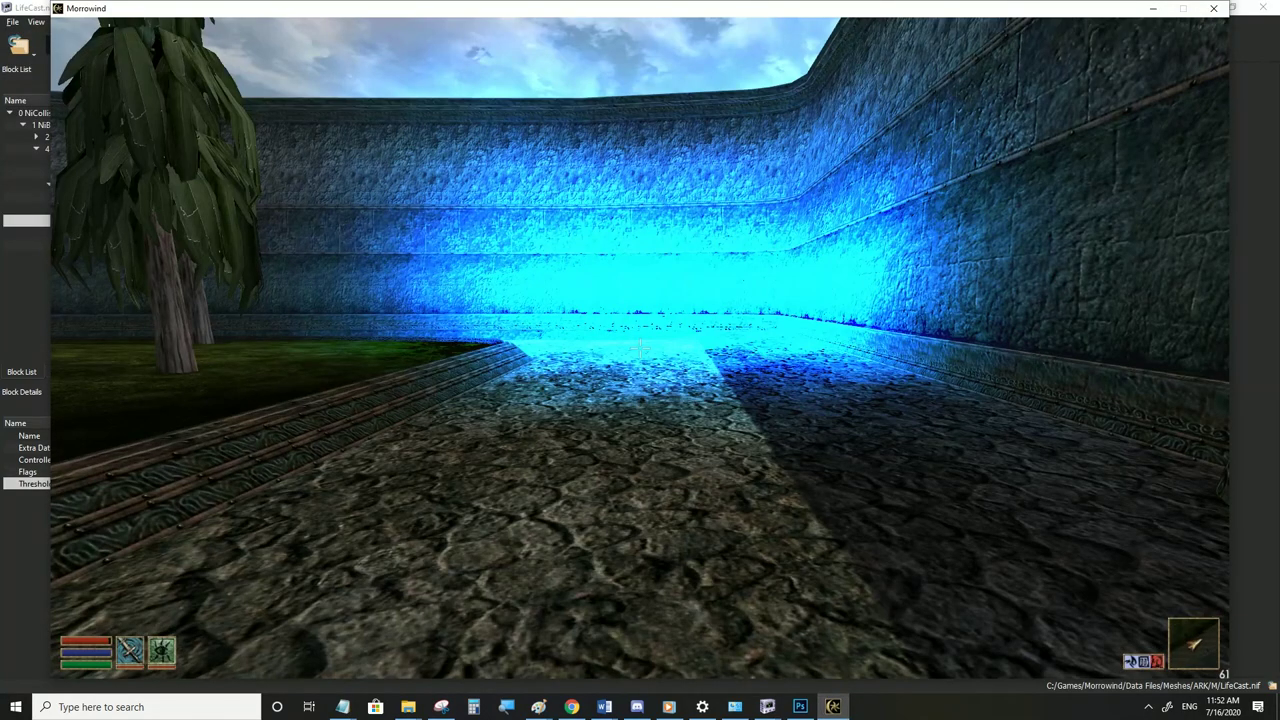
{"action": "key", "text": "w"}
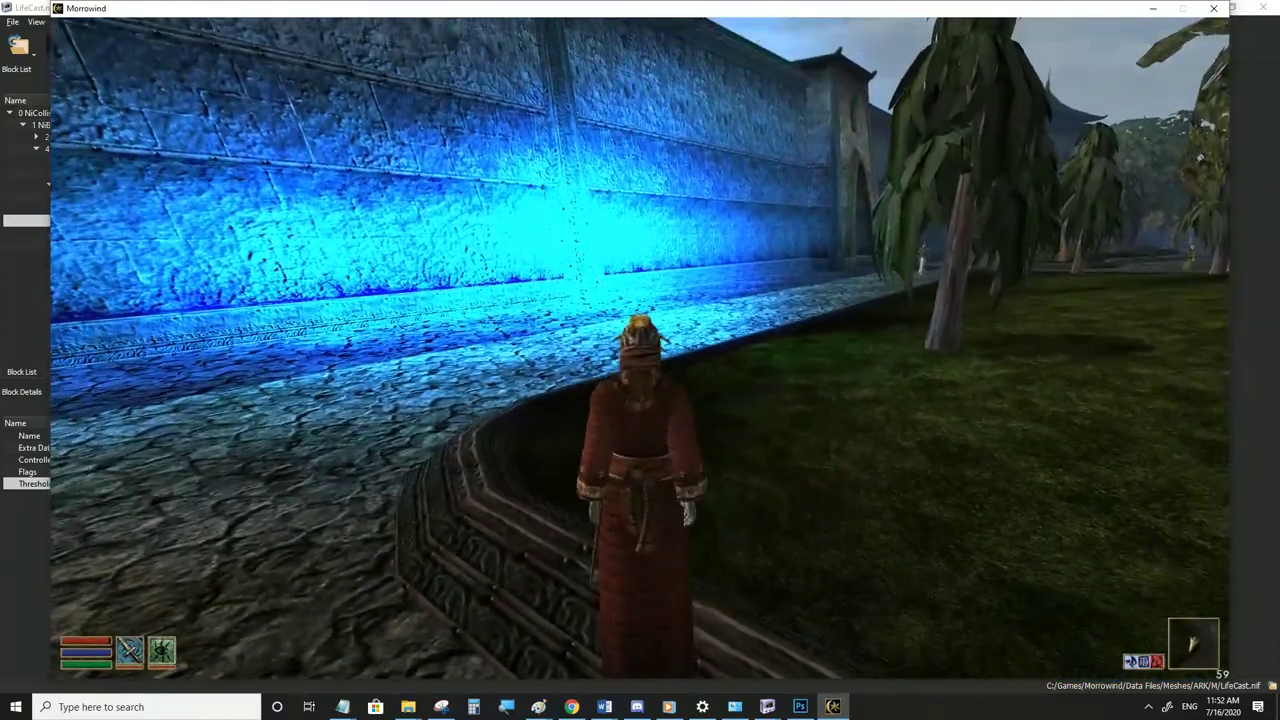
{"action": "key", "text": "alt+Tab"}
Shift the NiParticleSystemController Unknown Color hue to dark orange #0a0300ff, save, and go back to Morrowind
{"action": "left_click", "coordinate": [100, 199]}
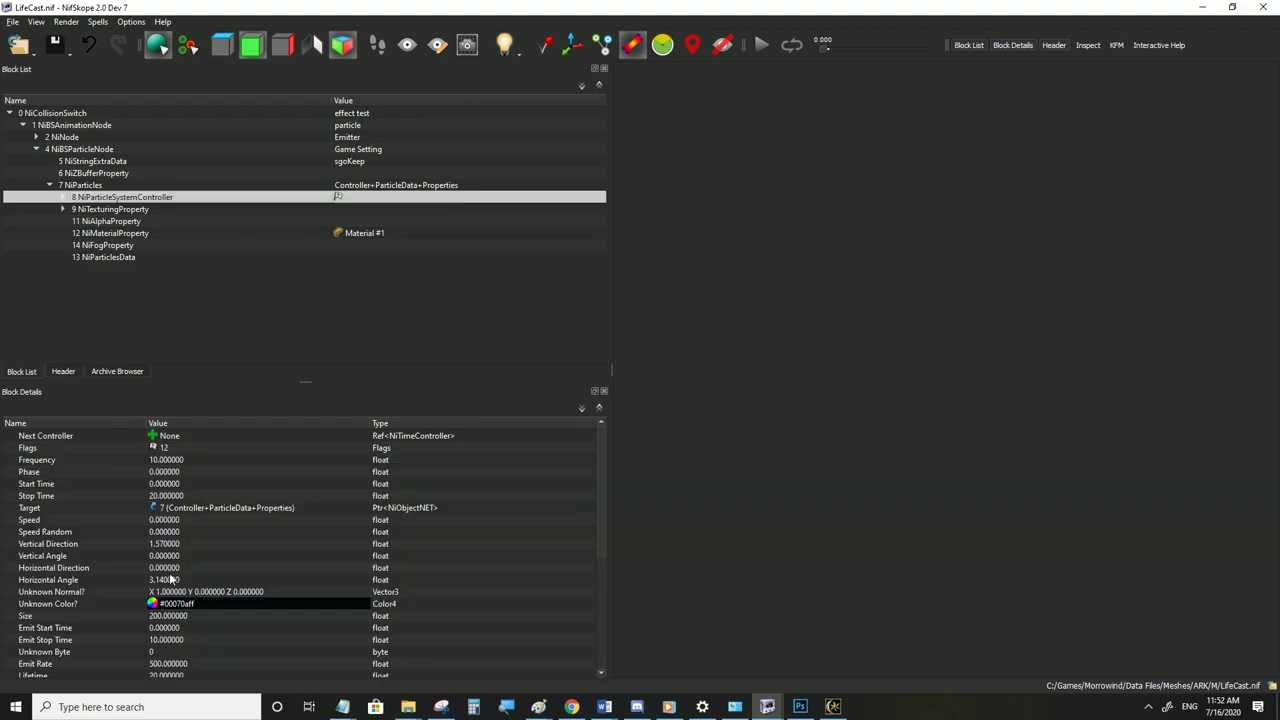
{"action": "double_click", "coordinate": [154, 605]}
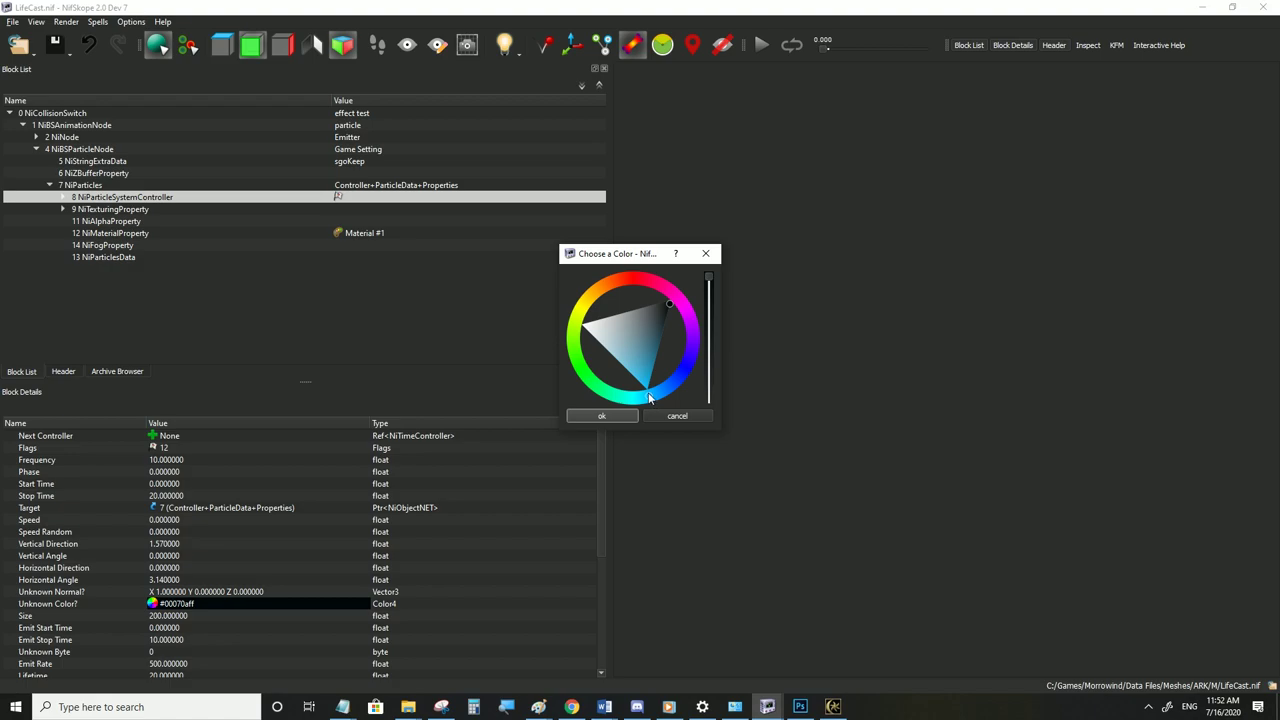
{"action": "left_click_drag", "start_coordinate": [651, 400], "coordinate": [613, 281]}
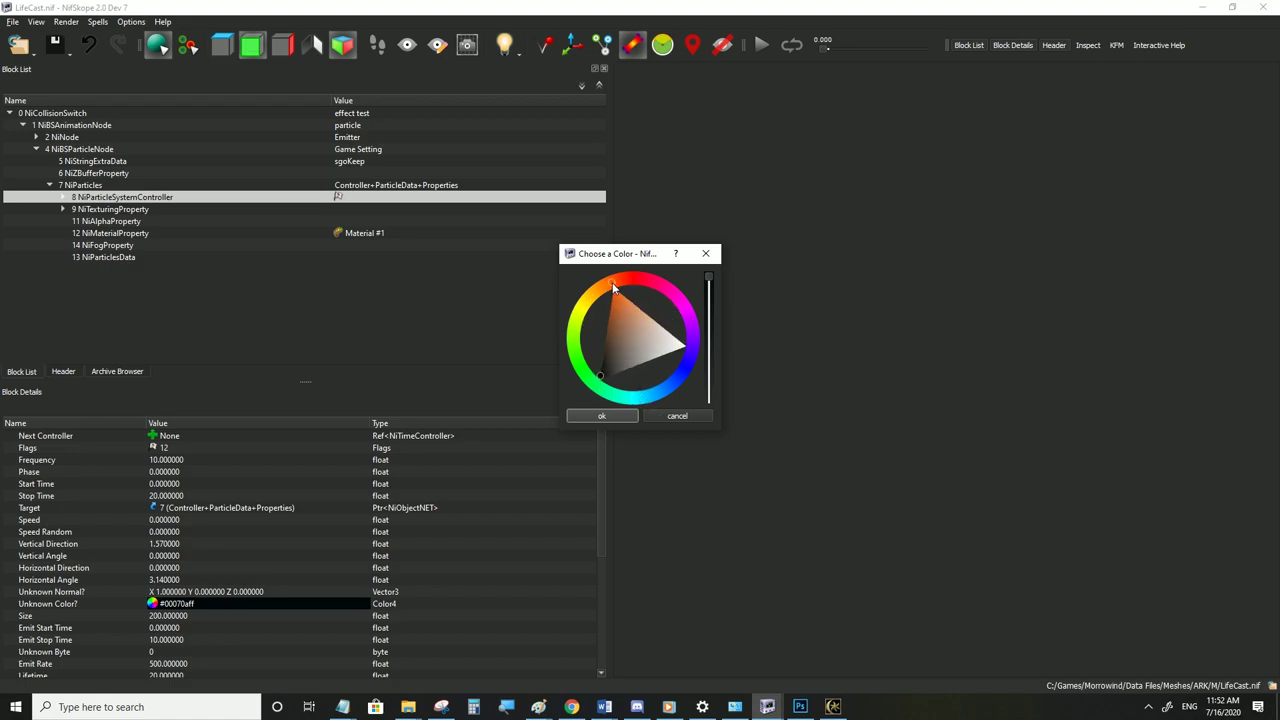
{"action": "left_click", "coordinate": [601, 416]}
{"action": "left_click", "coordinate": [12, 21]}
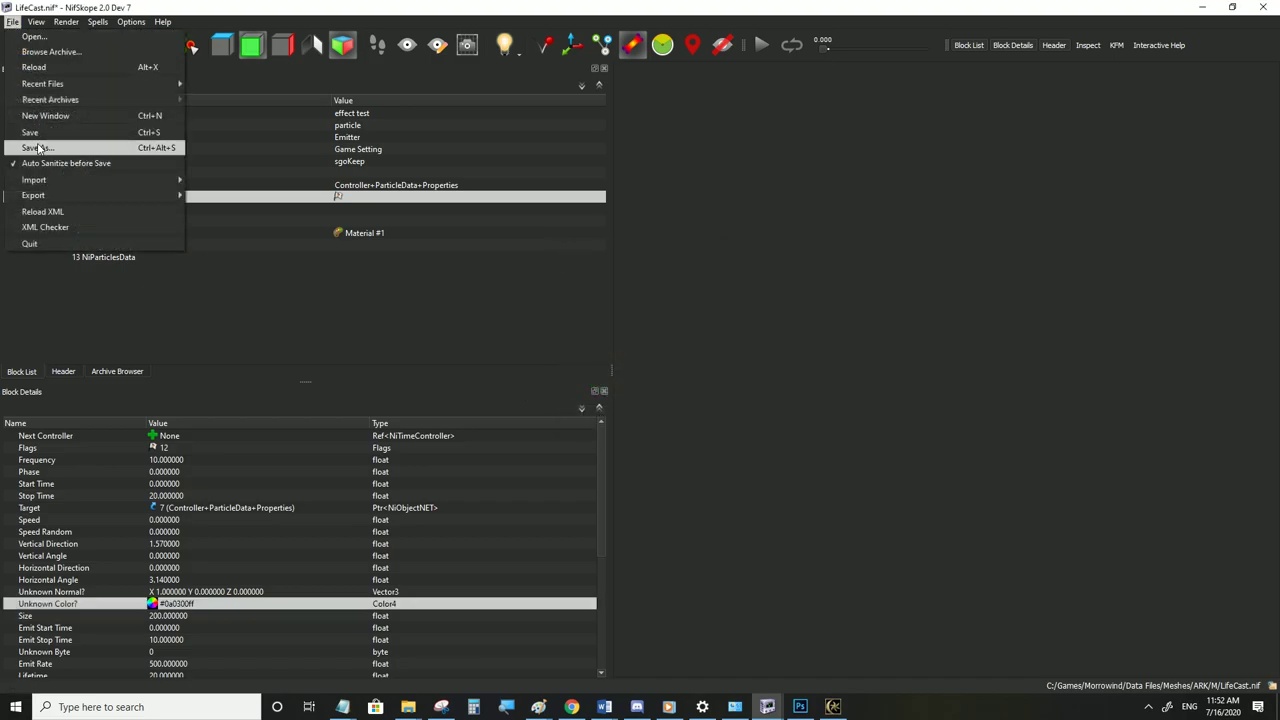
{"action": "left_click", "coordinate": [38, 139]}
{"action": "left_click", "coordinate": [832, 706]}
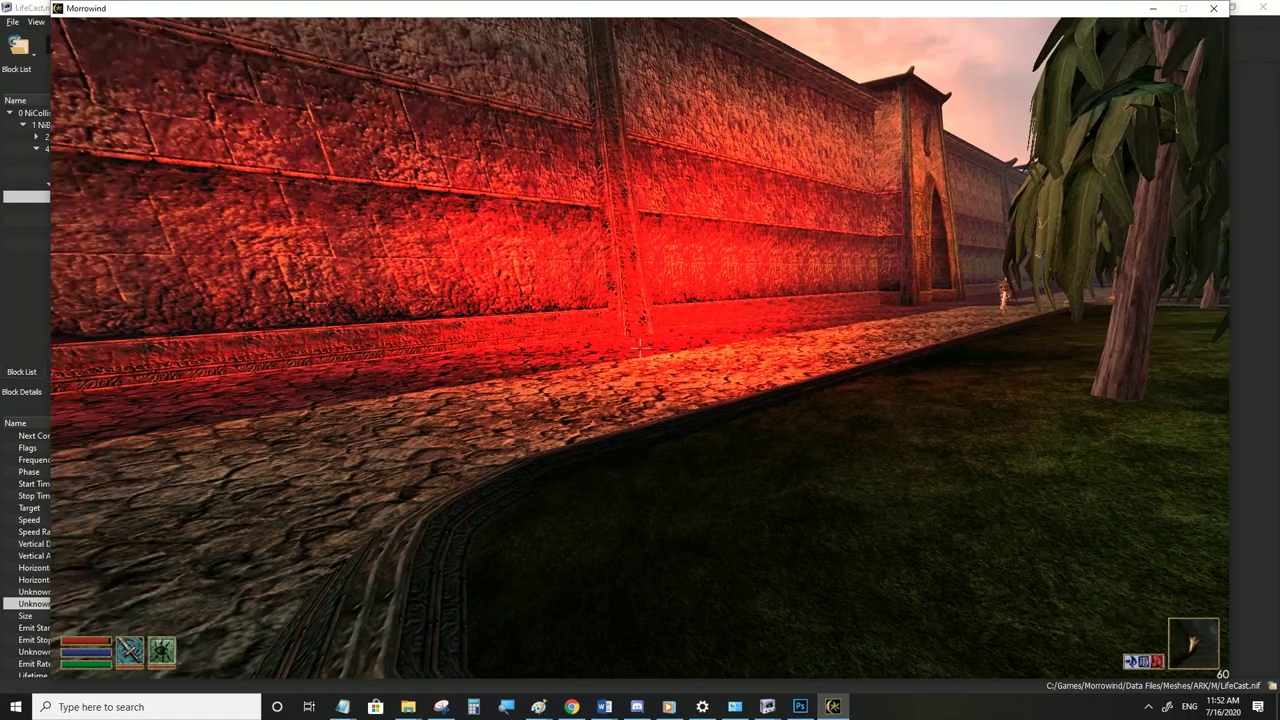
Run down the city path toward the tower through the red fog, ending facing the garden wall
{"action": "key", "text": "w"}
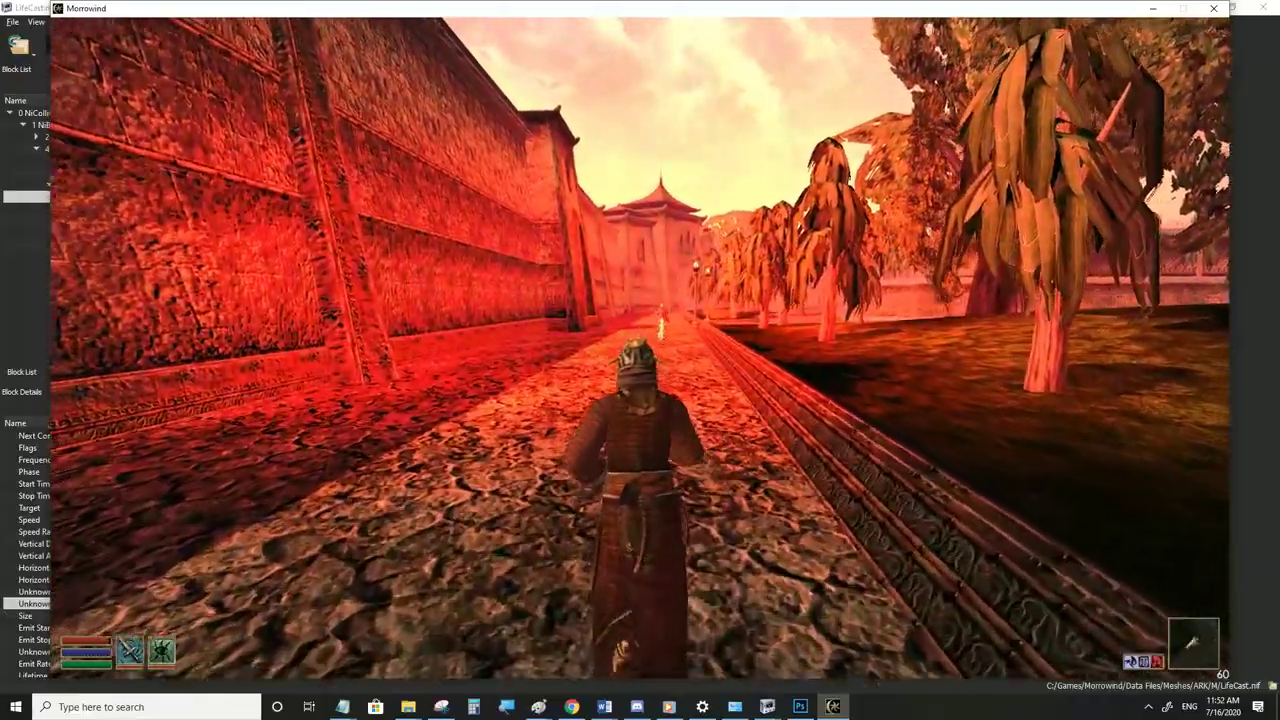
{"action": "key", "text": "s"}
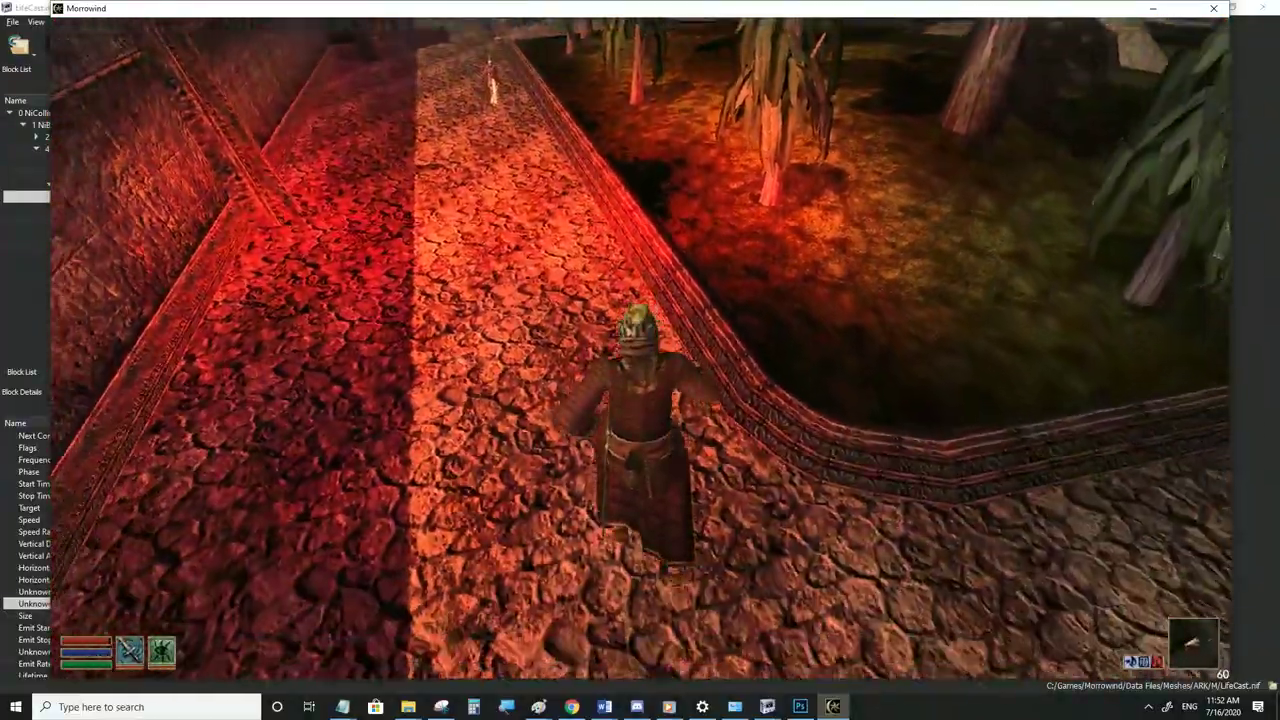
{"action": "key", "text": "w"}
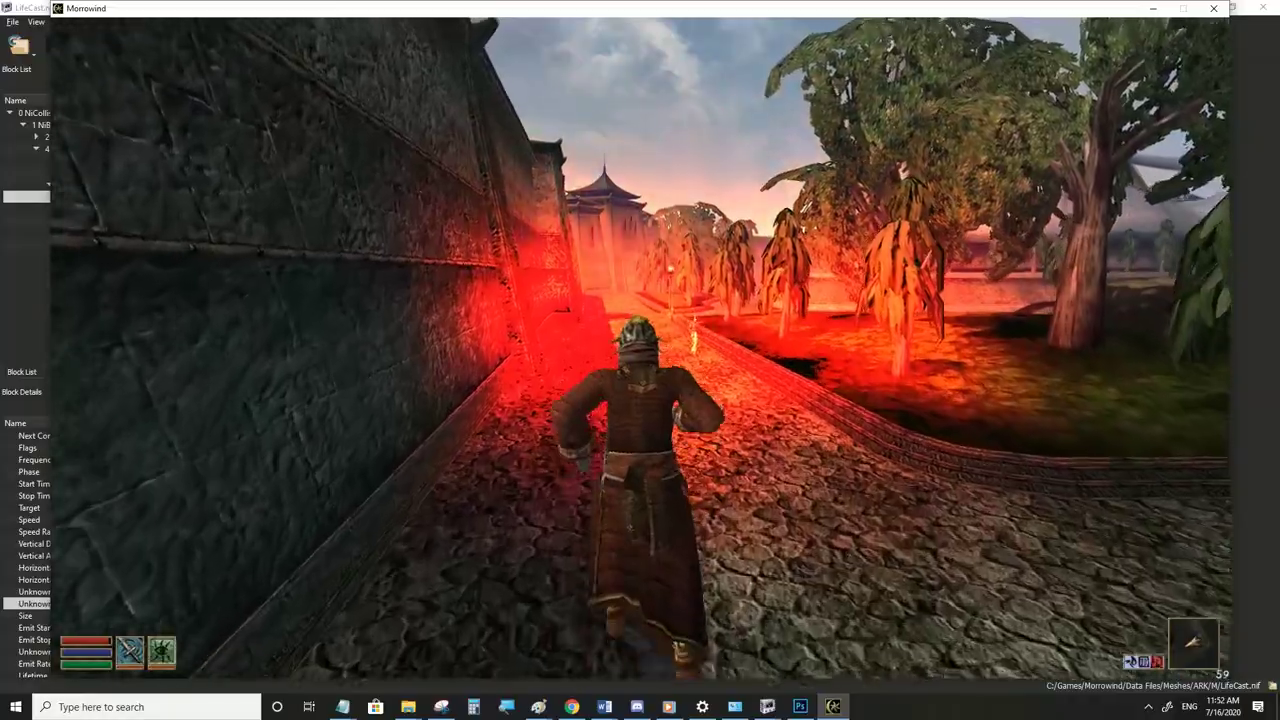
{"action": "key", "text": "w"}
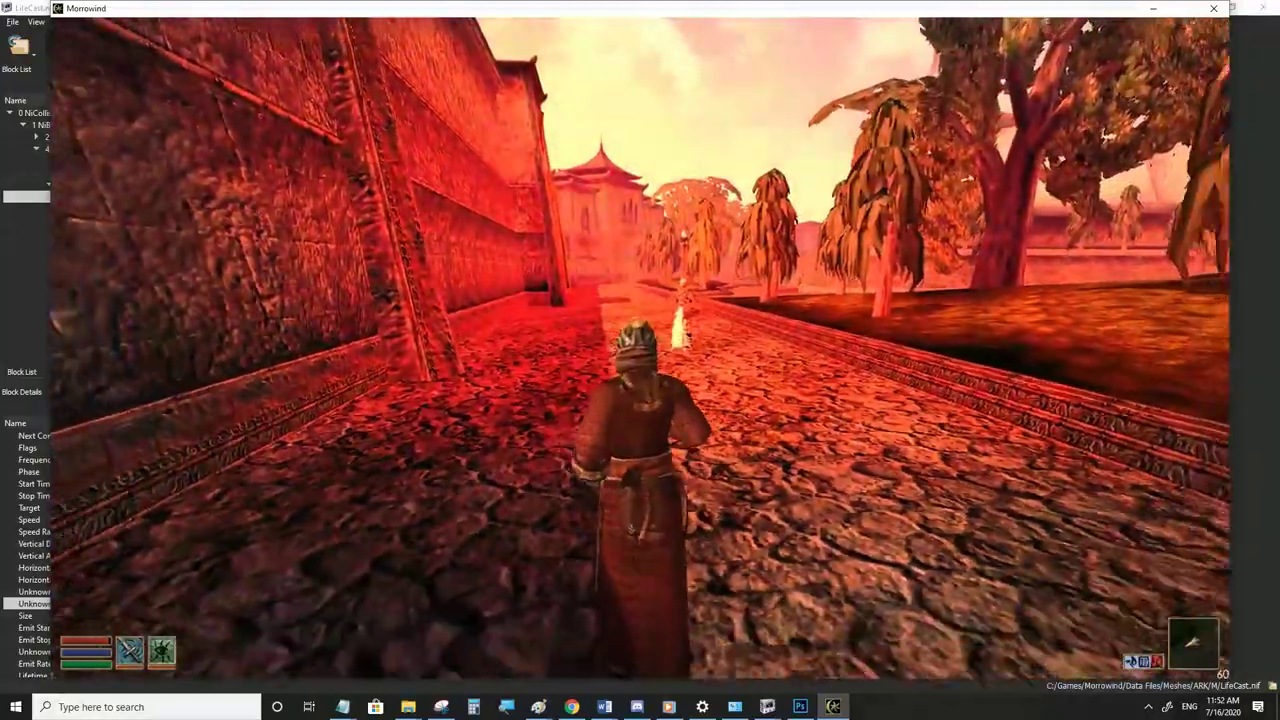
{"action": "key", "text": "w"}
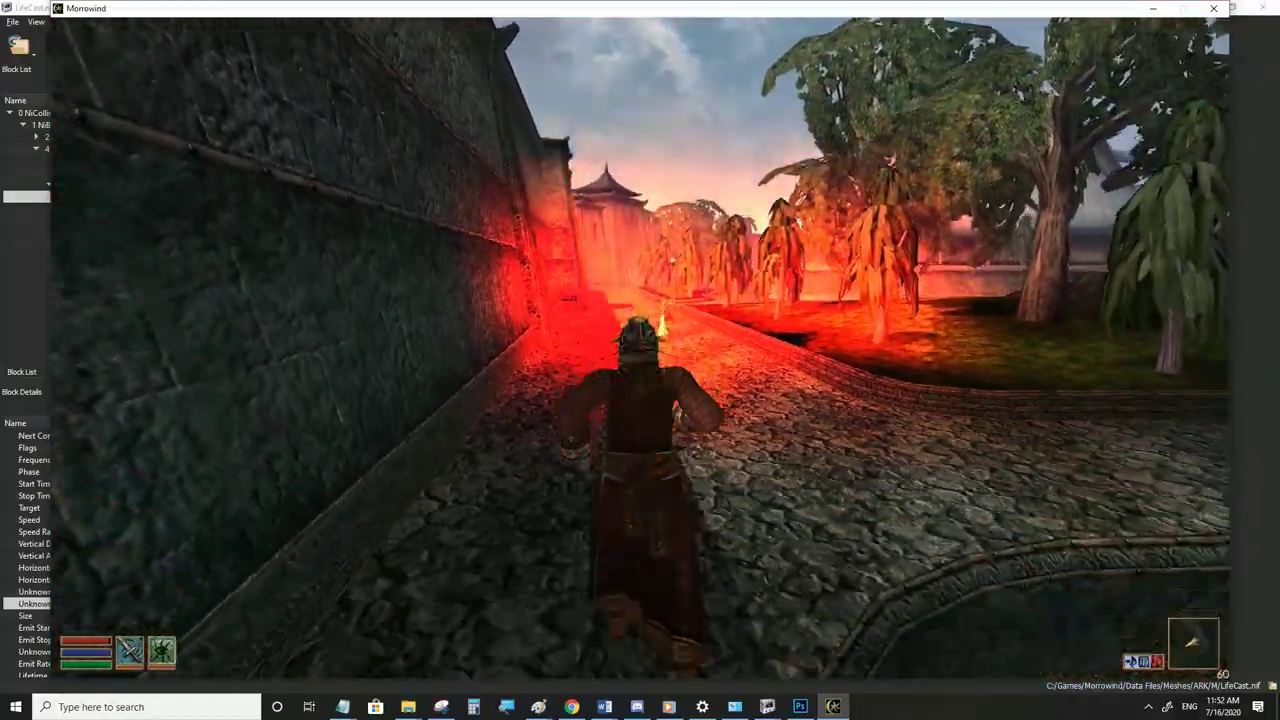
{"action": "key", "text": "w"}
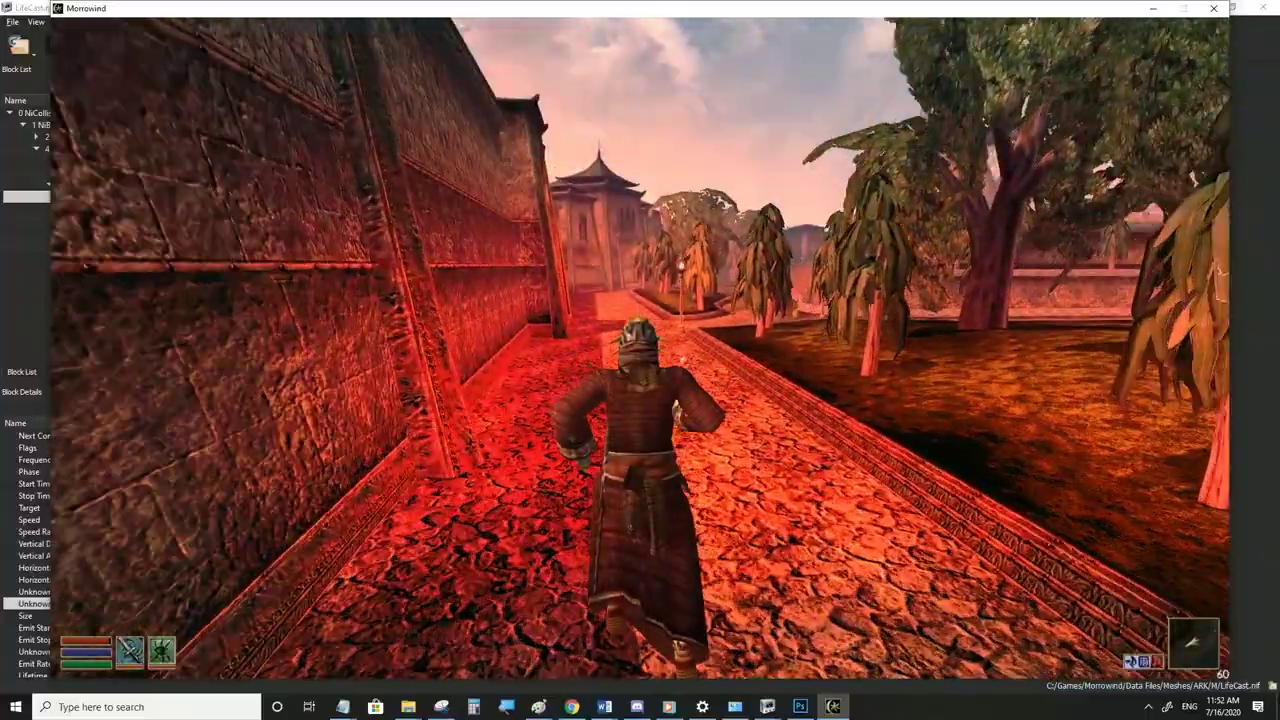
{"action": "key", "text": "w"}
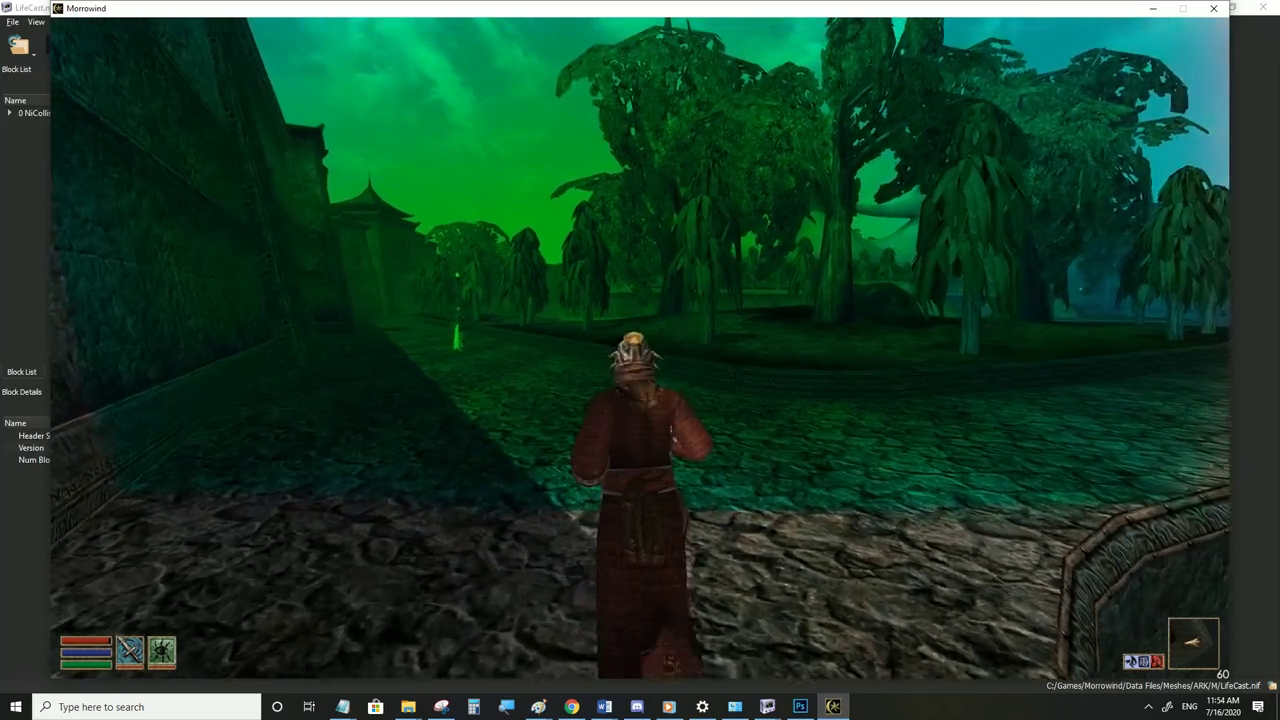
Run through the green fog along the wall into the green-lit corner, then switch back to NifSkope
{"action": "key", "text": "w"}
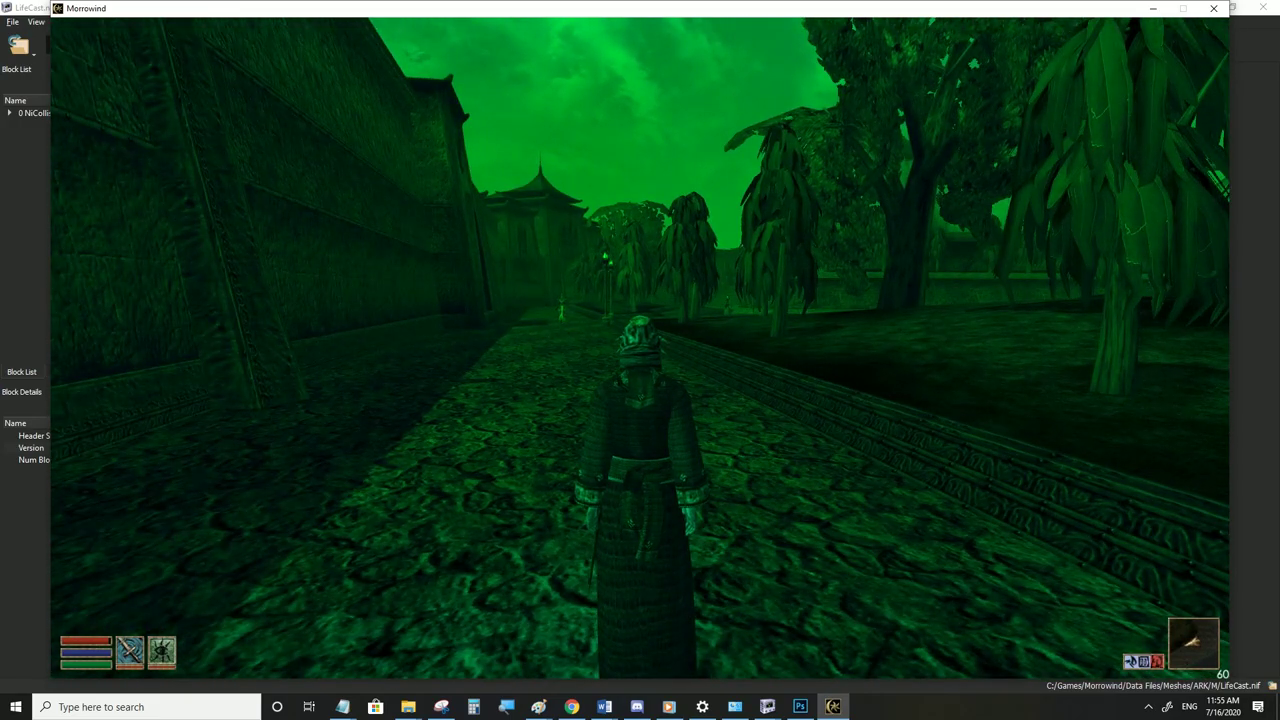
{"action": "key", "text": "w"}
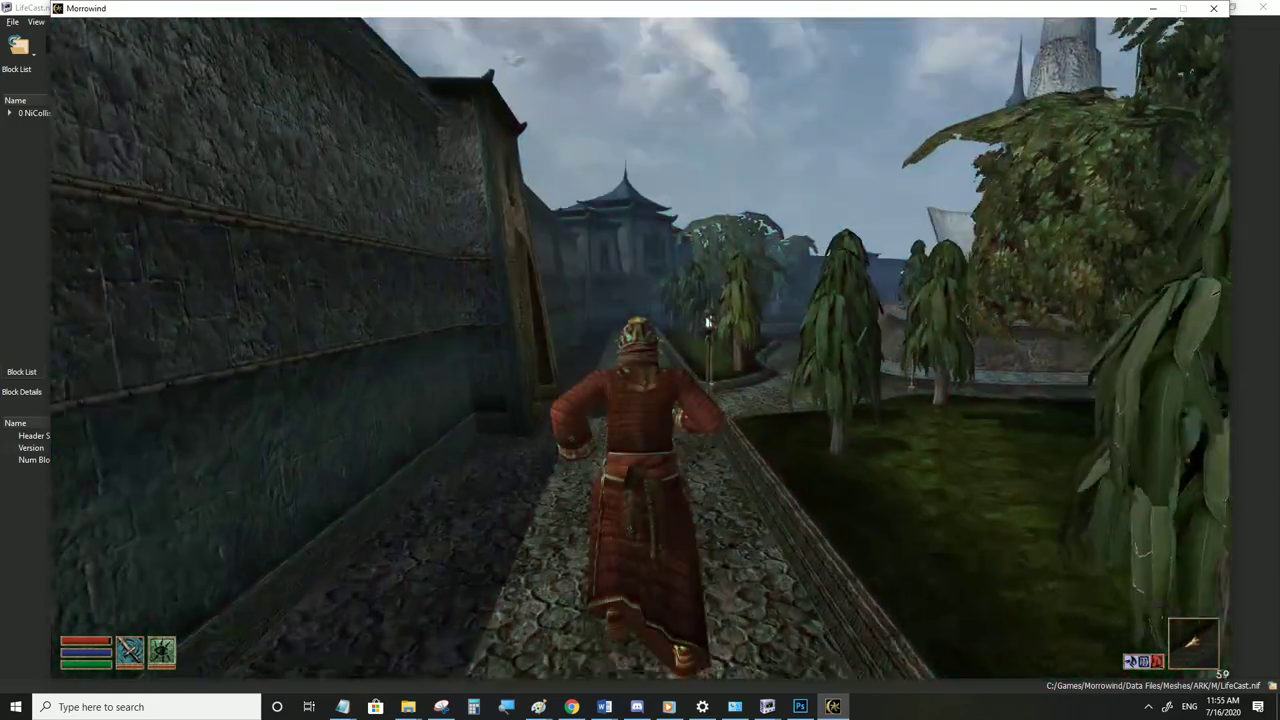
{"action": "key", "text": "w"}
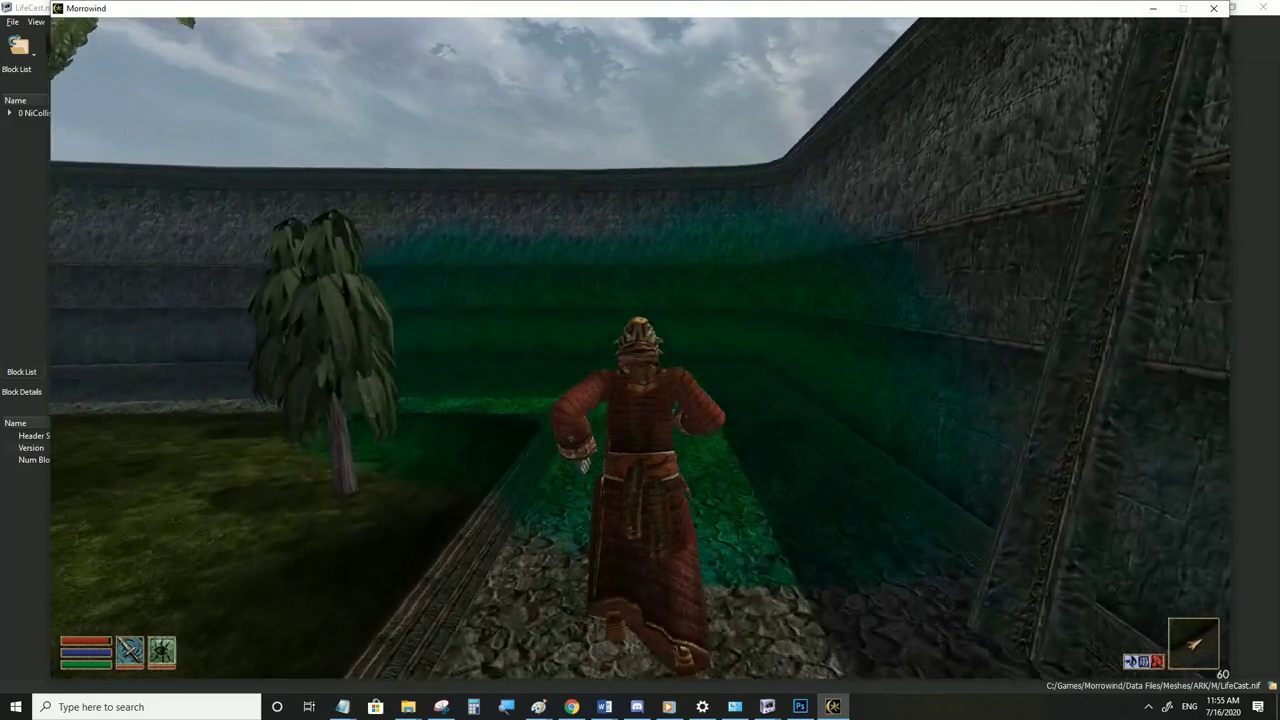
{"action": "key", "text": "alt+Tab"}
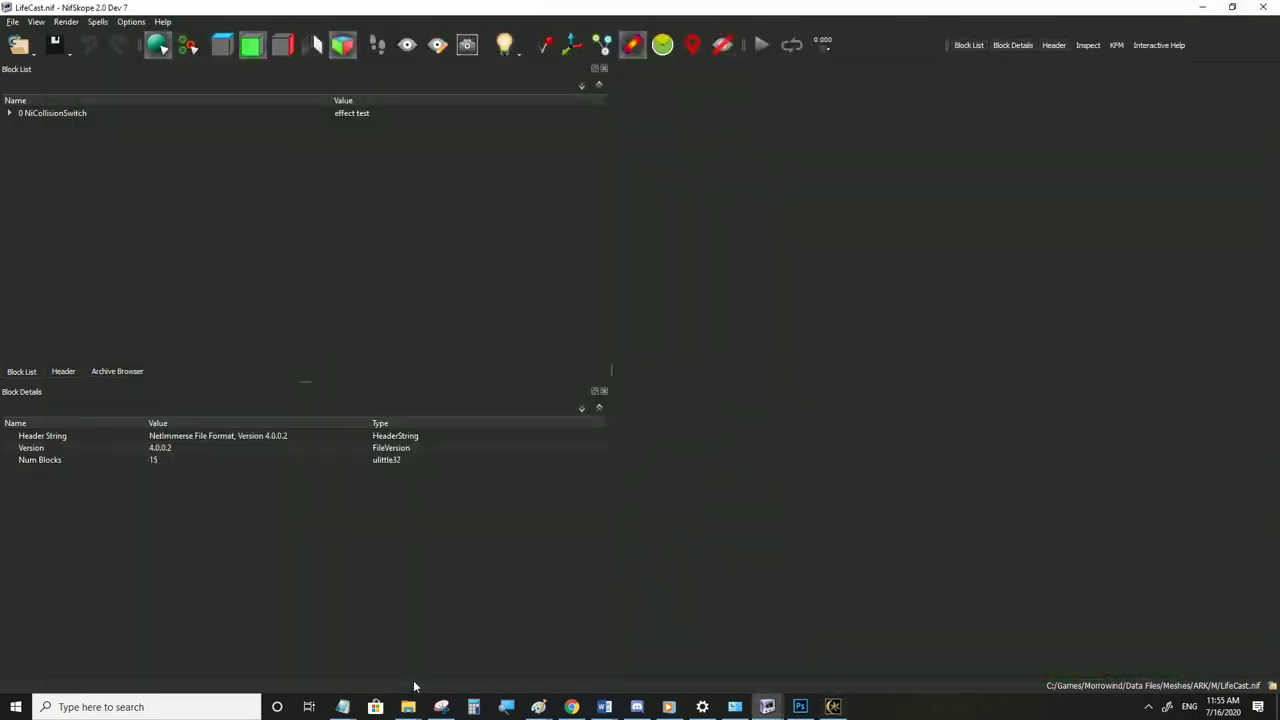
Load green1.nif from 17_fogs and save it over LifeCast.nif in Meshes\ARK\M
{"action": "mouse_move", "coordinate": [408, 707]}
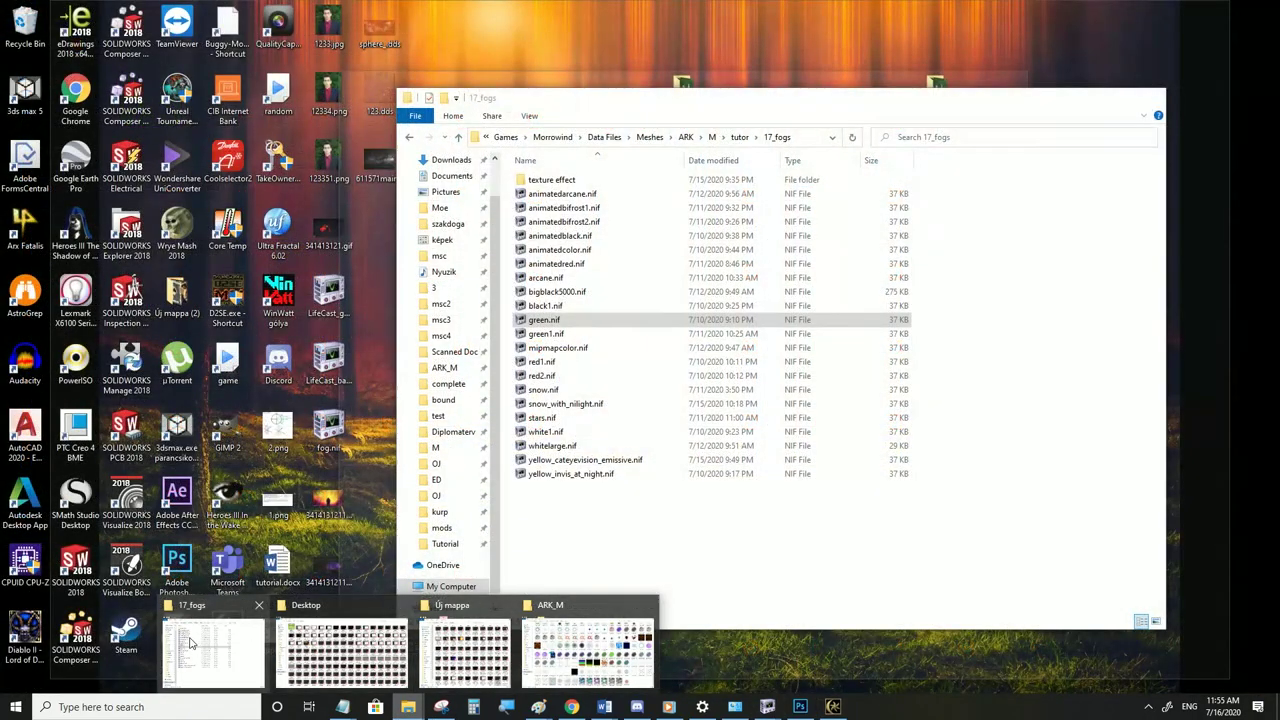
{"action": "left_click", "coordinate": [215, 645]}
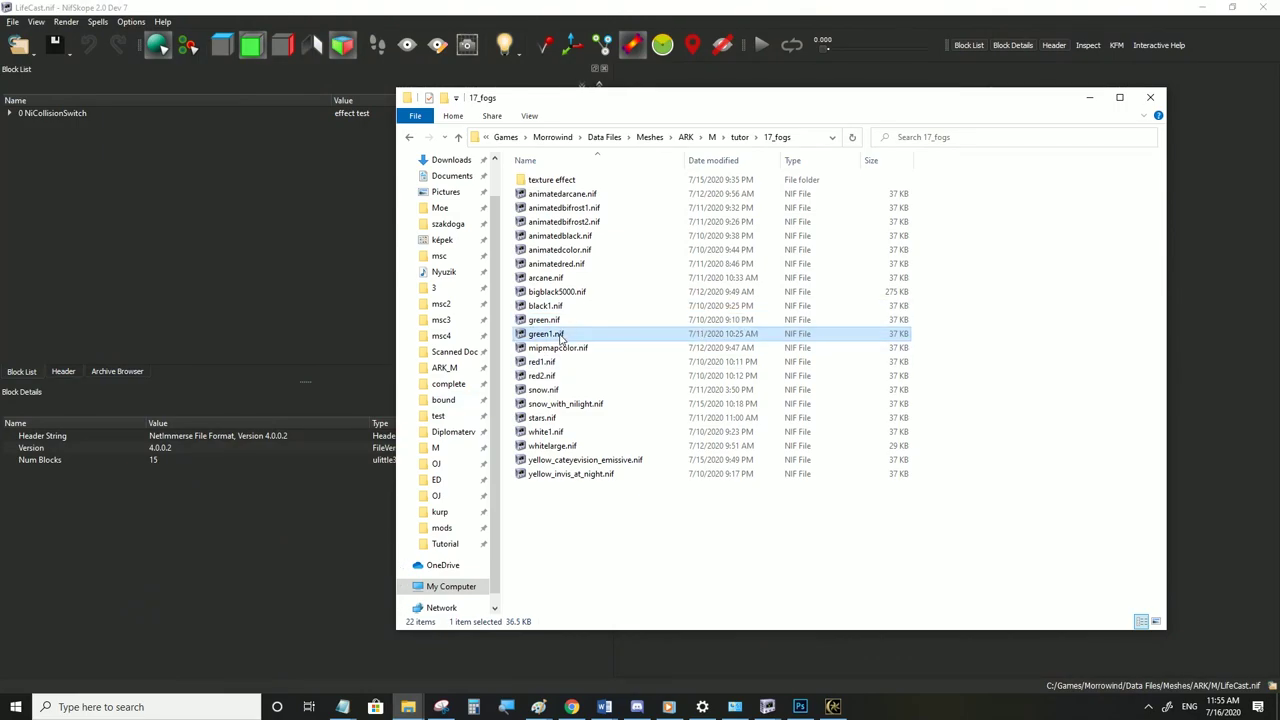
{"action": "left_click_drag", "start_coordinate": [552, 334], "coordinate": [12, 137]}
{"action": "left_click", "coordinate": [12, 21]}
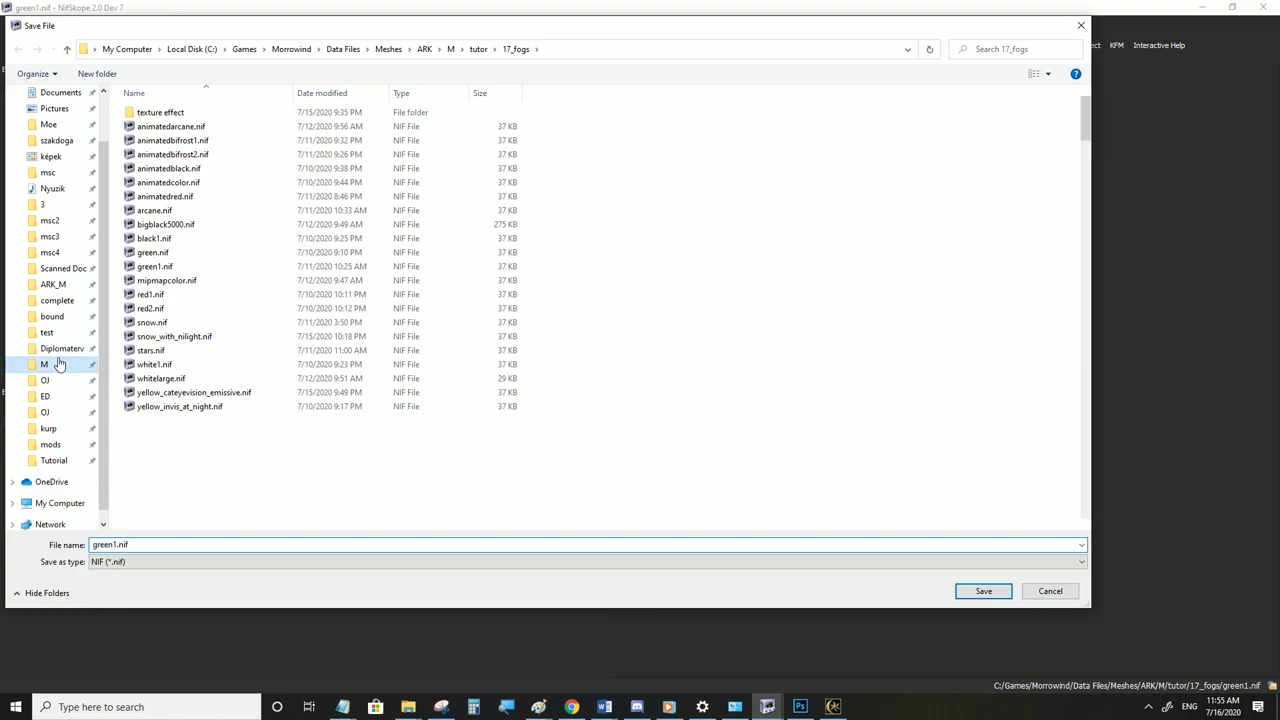
{"action": "left_click", "coordinate": [59, 365]}
{"action": "left_click", "coordinate": [198, 311]}
{"action": "type", "text": "li"}
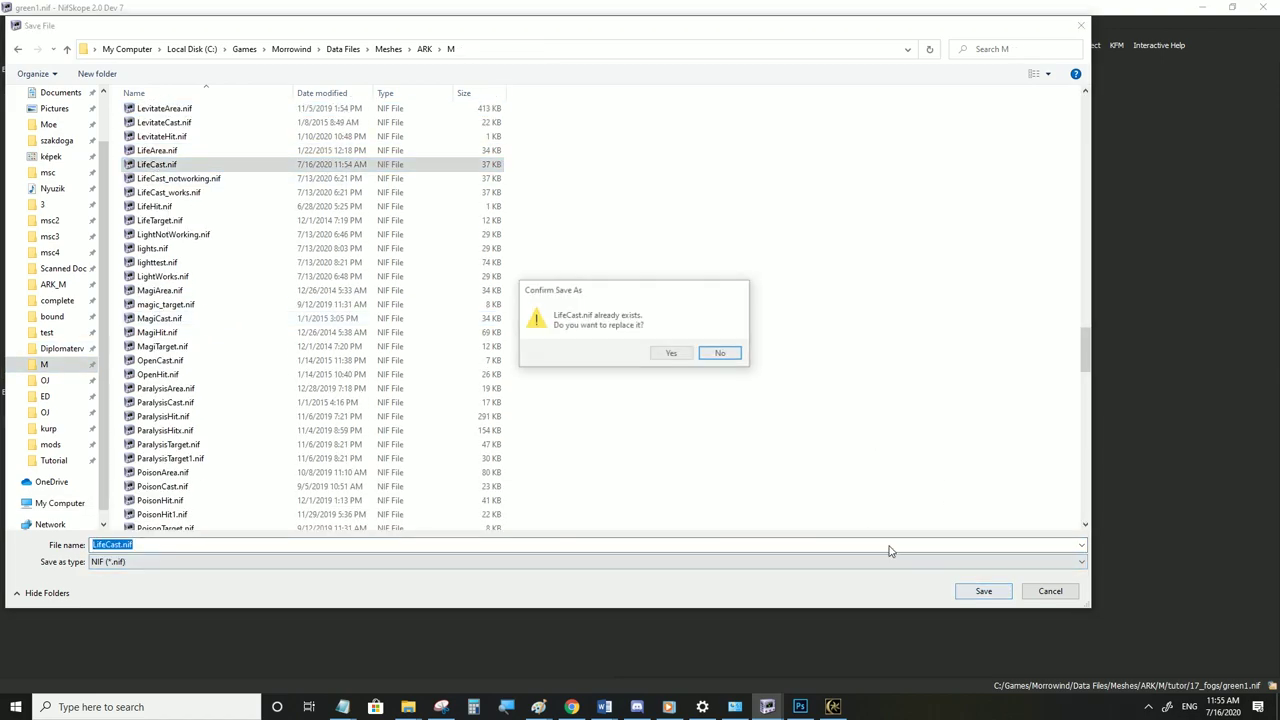
{"action": "left_click", "coordinate": [683, 359]}
{"action": "key", "text": "alt+Tab"}
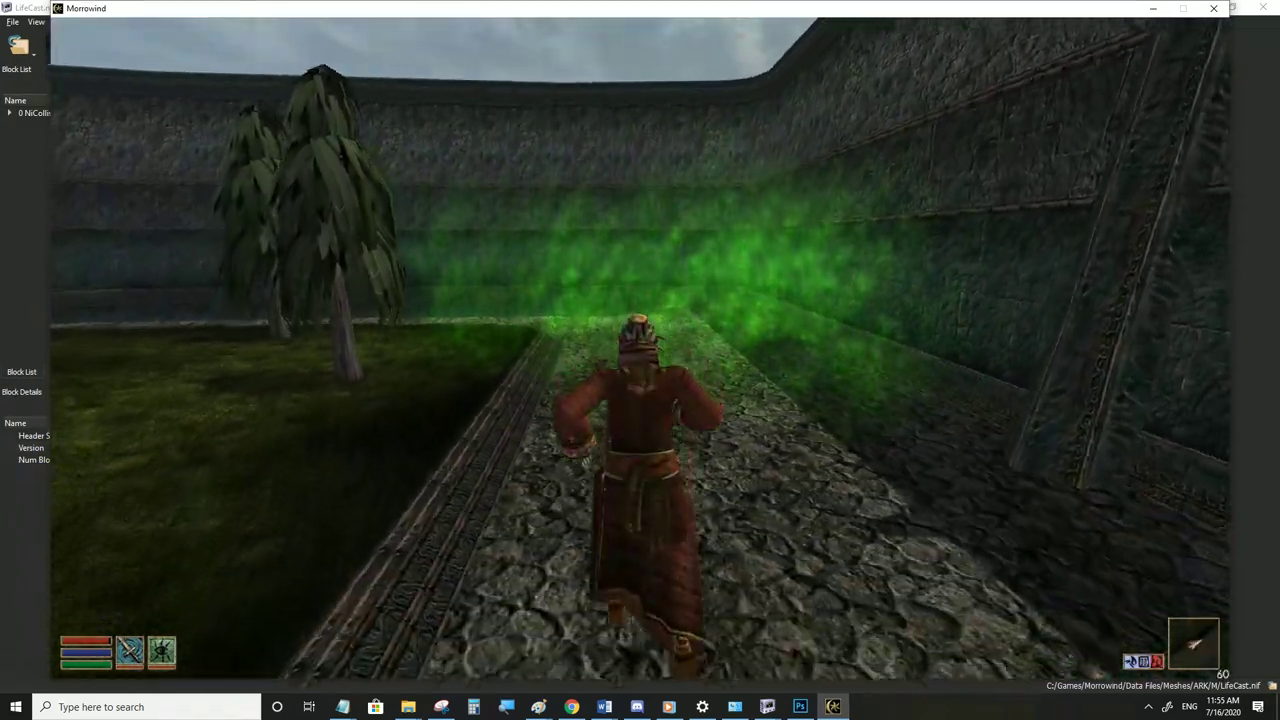
Run across the grass, along the wall and down the path toward the pagoda through the green mist
{"action": "key", "text": "w"}
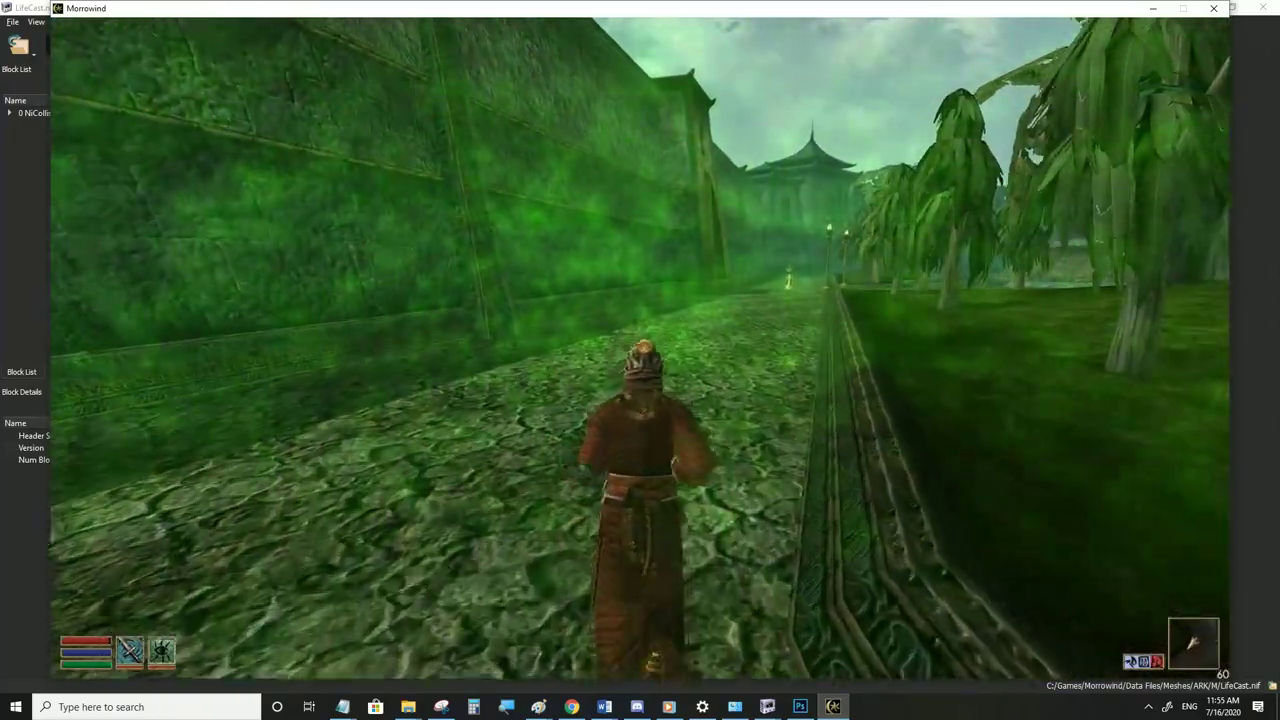
{"action": "key", "text": "w"}
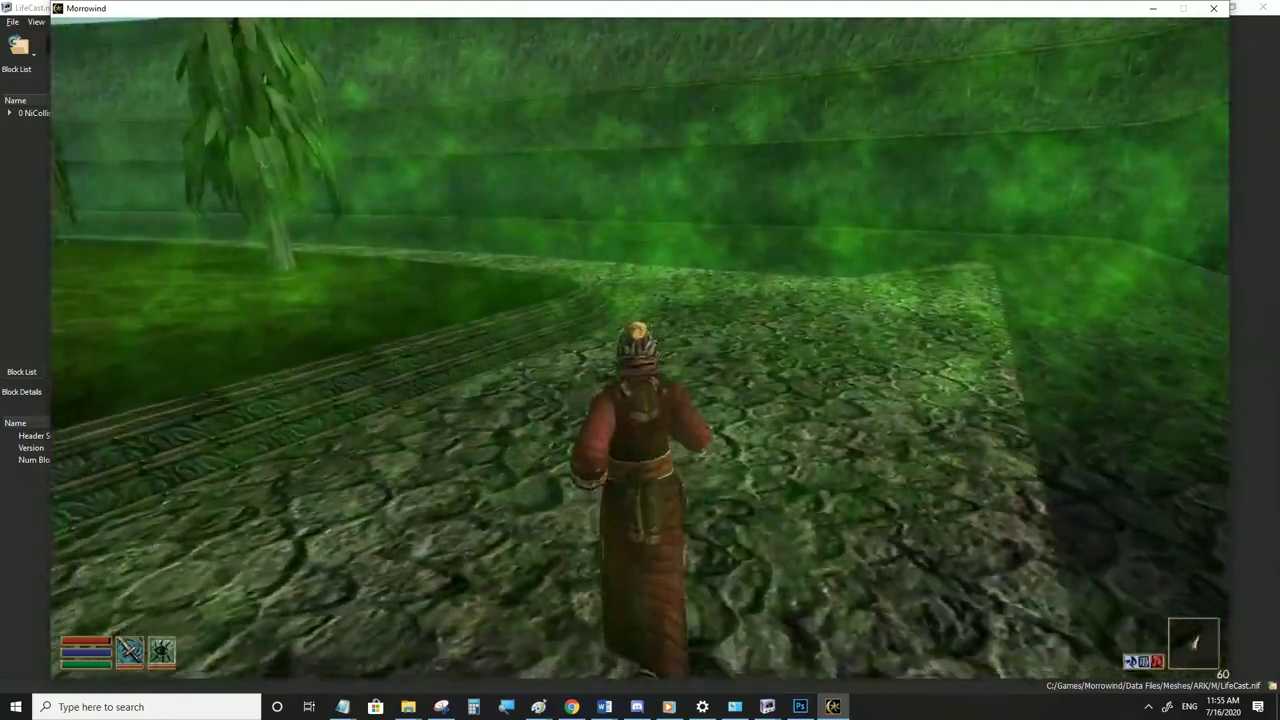
{"action": "key", "text": "s"}
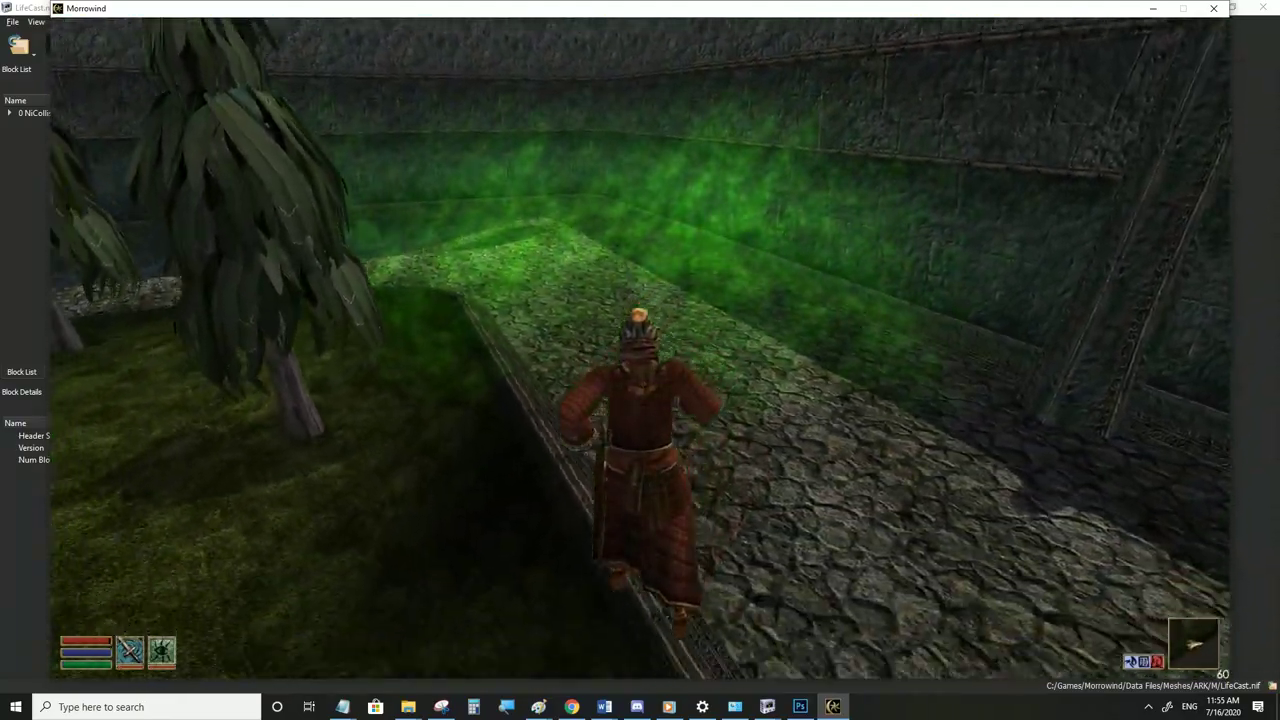
{"action": "key", "text": "w"}
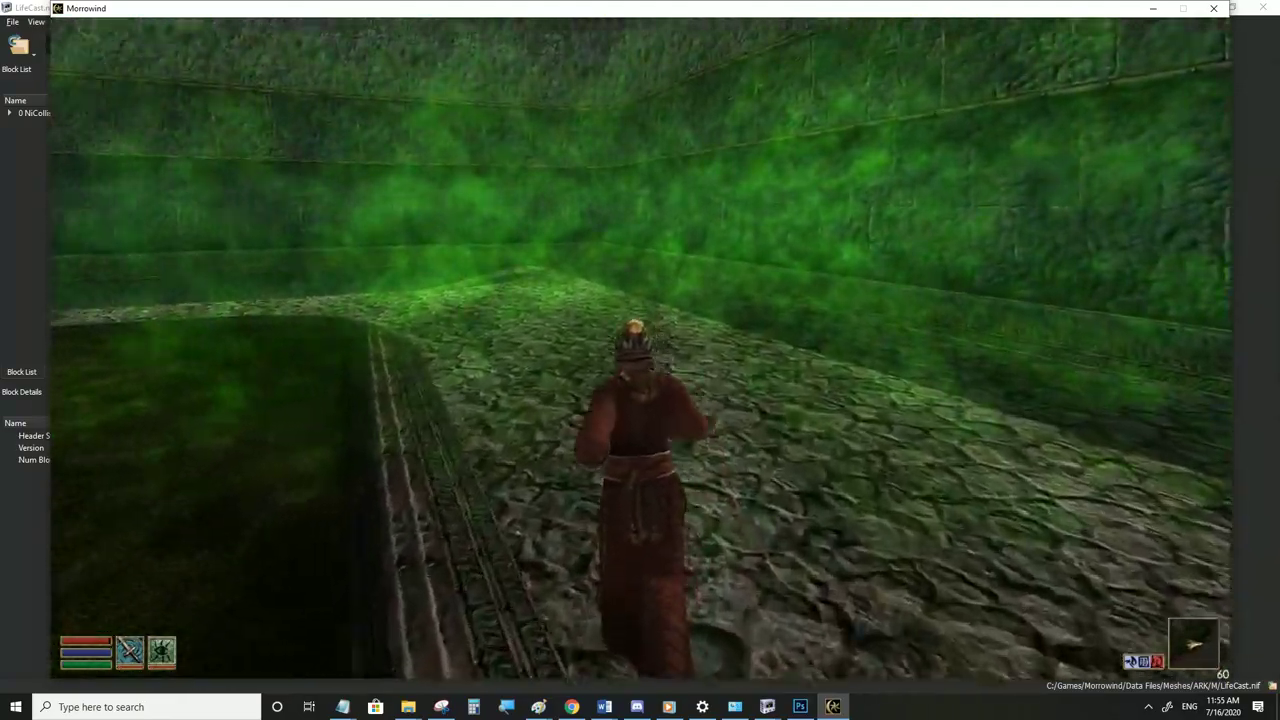
{"action": "key", "text": "w"}
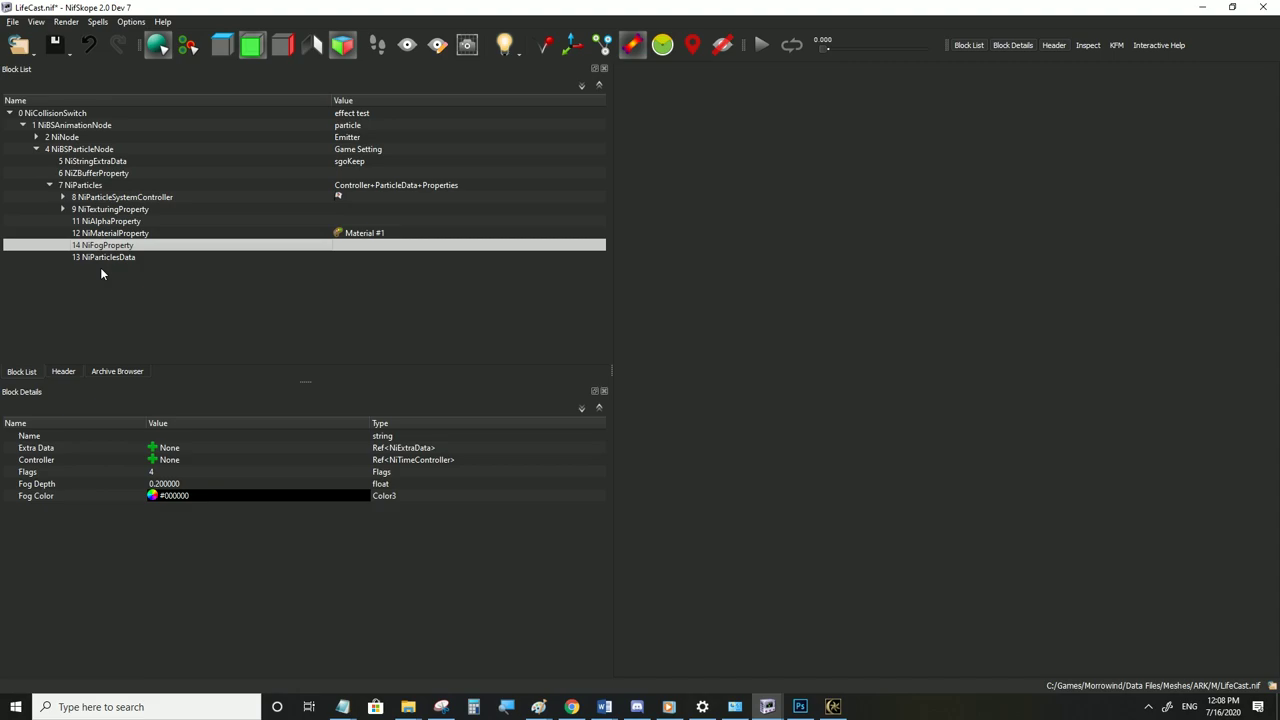
Review the NiParticleSystemController, NiAlphaProperty and NiFogProperty depth and colour, then save LifeCast.nif
{"action": "left_click", "coordinate": [103, 198]}
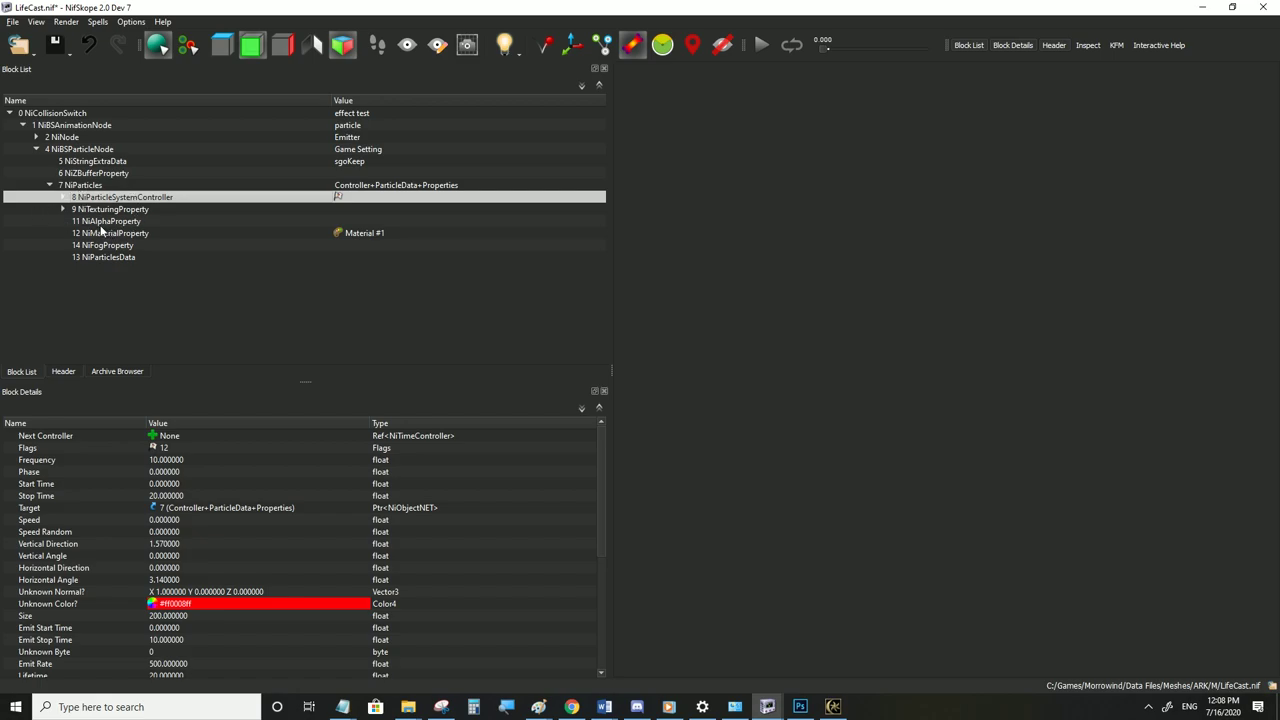
{"action": "left_click", "coordinate": [101, 226]}
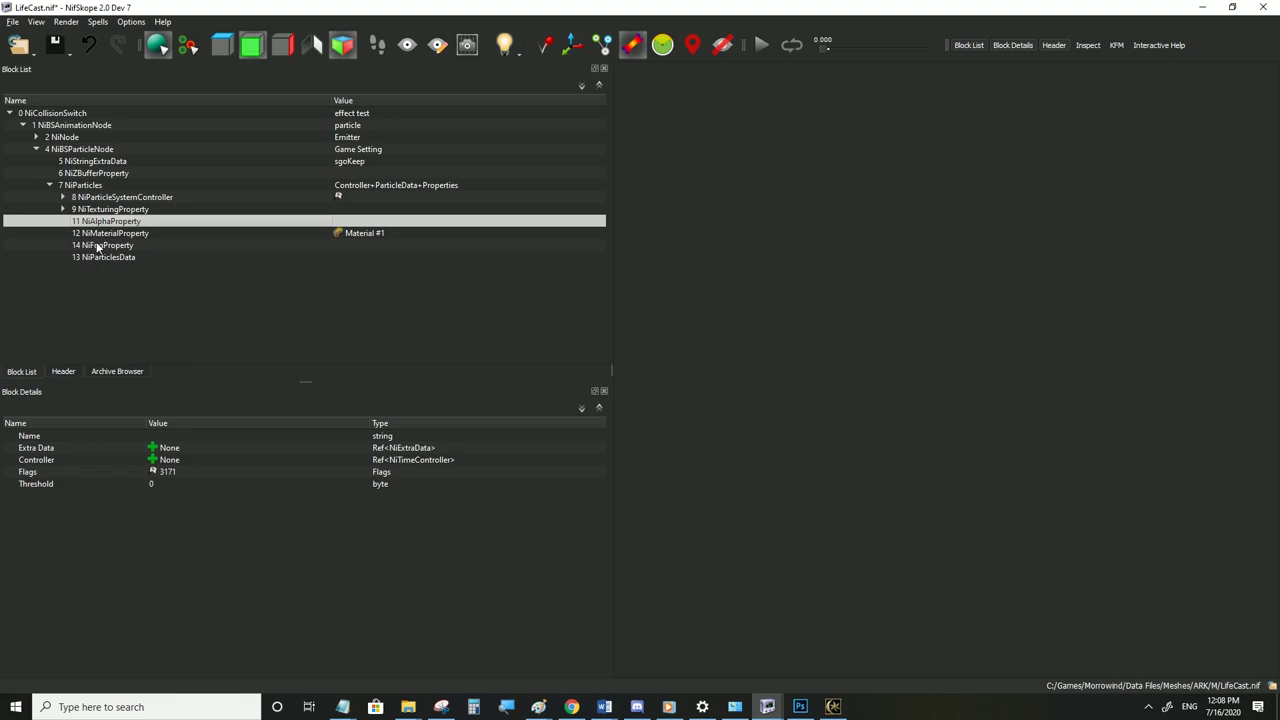
{"action": "mouse_move", "coordinate": [116, 246]}
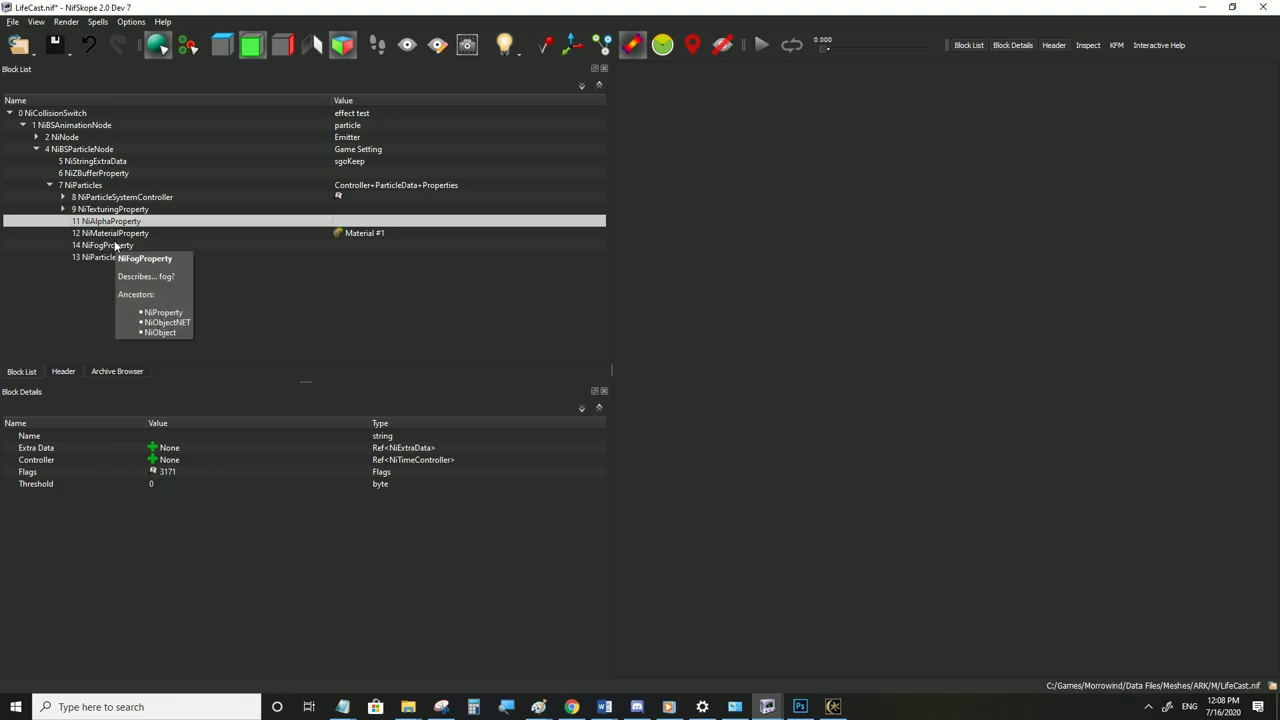
{"action": "left_click", "coordinate": [116, 246]}
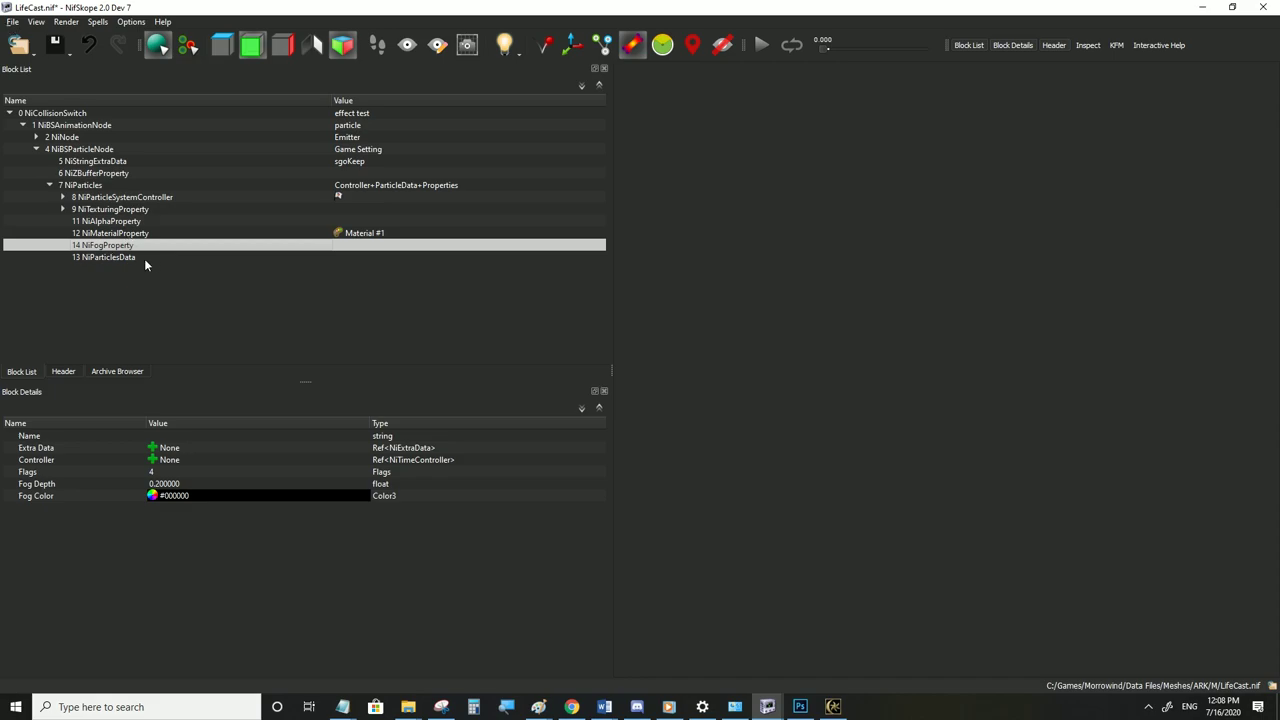
{"action": "left_click", "coordinate": [14, 22]}
{"action": "left_click", "coordinate": [64, 133]}
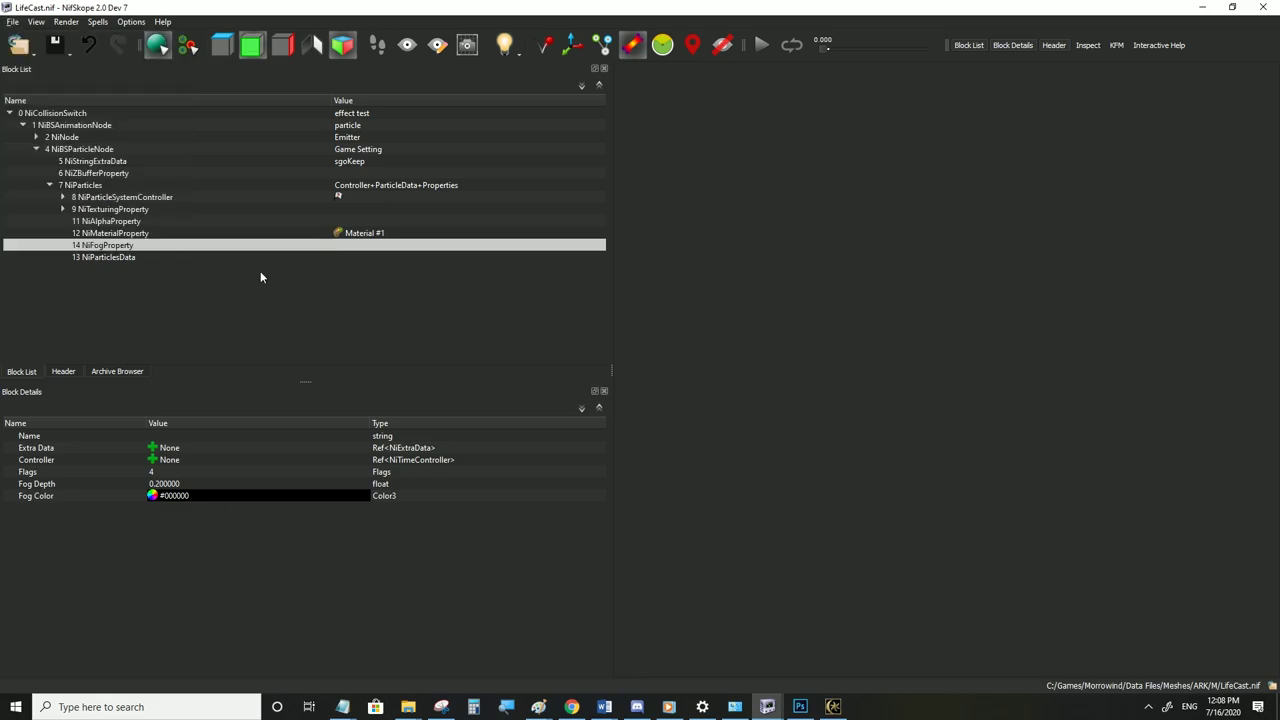
In third-person view, run into and back out of the dark-green cloud, then return to NifSkope
{"action": "left_click", "coordinate": [833, 706]}
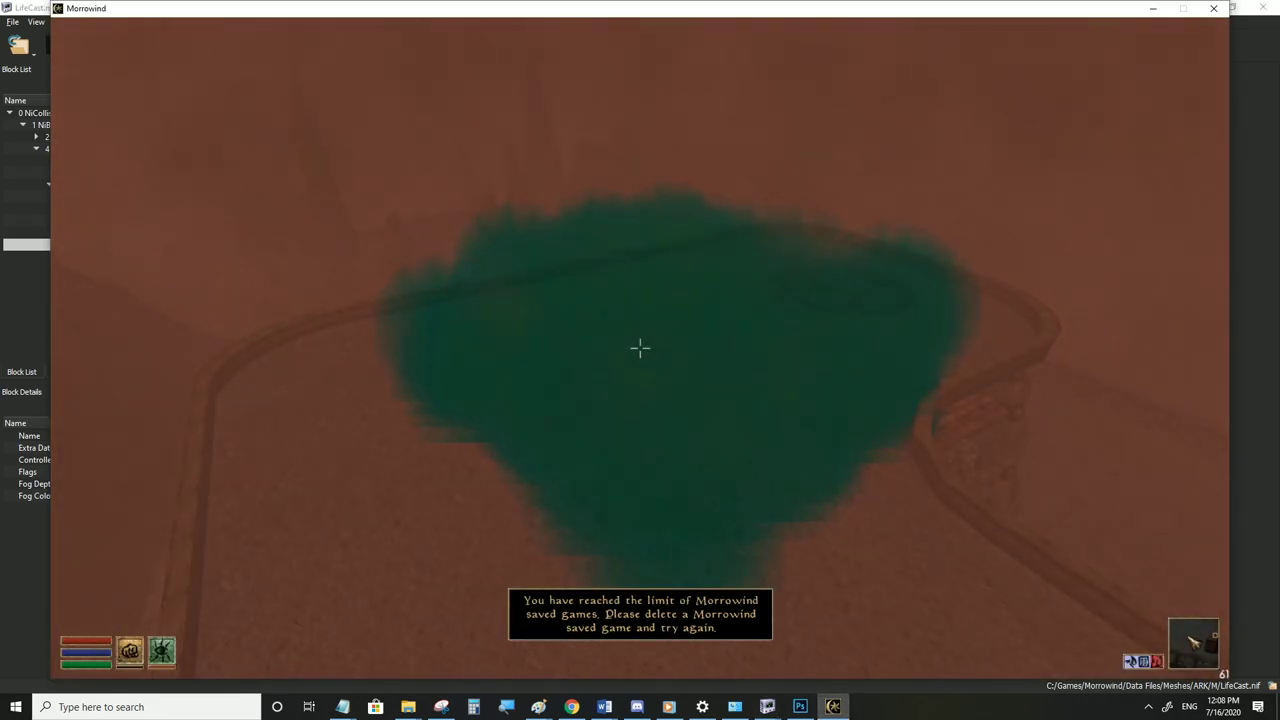
{"action": "key", "text": "Tab"}
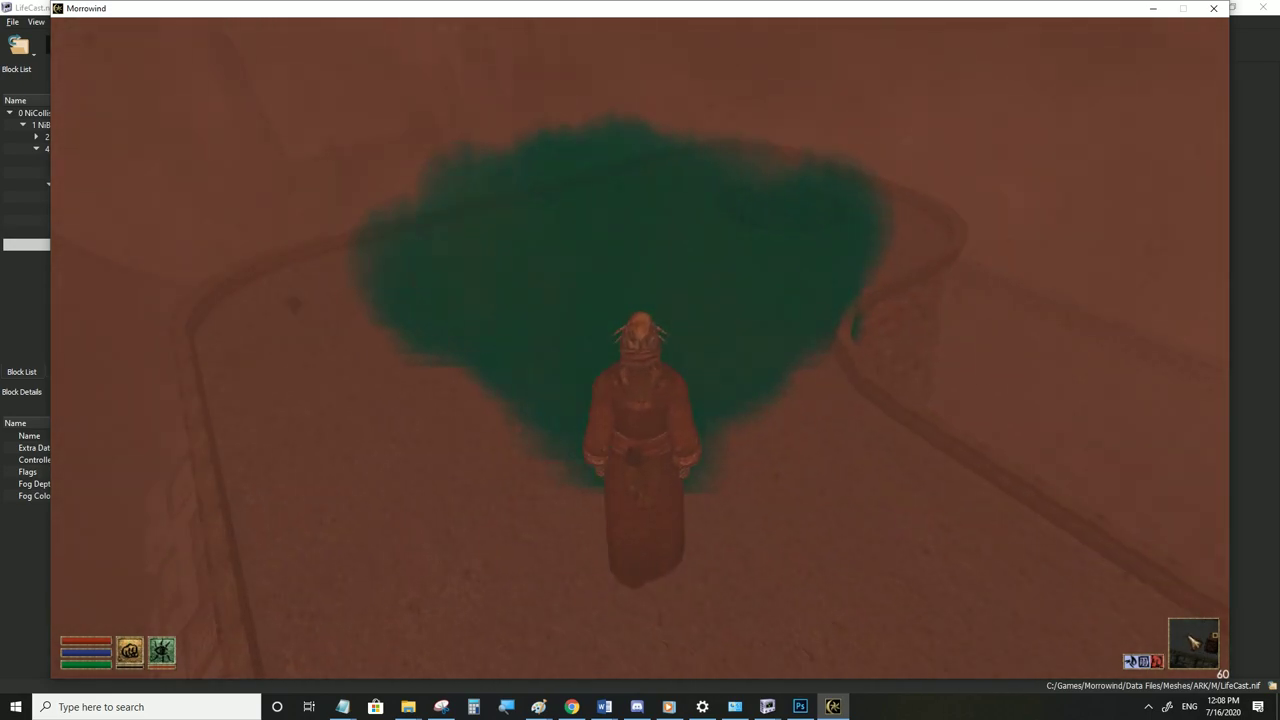
{"action": "key", "text": "w"}
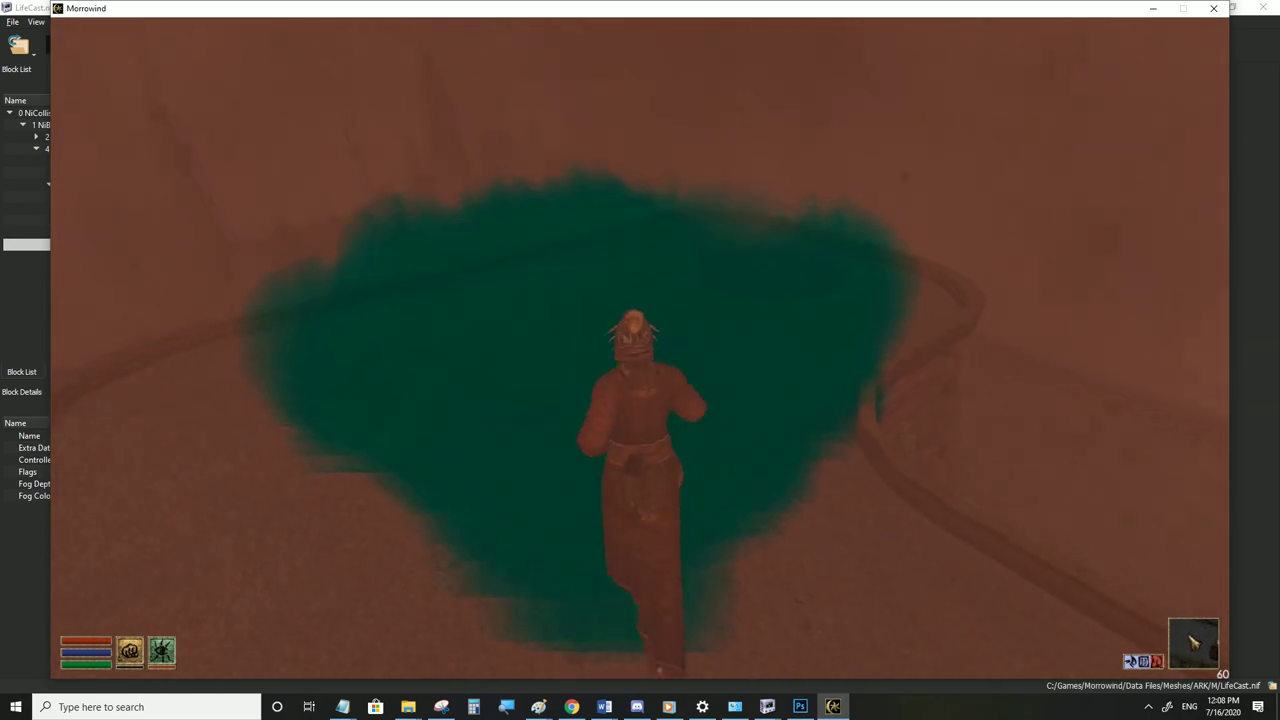
{"action": "key", "text": "s"}
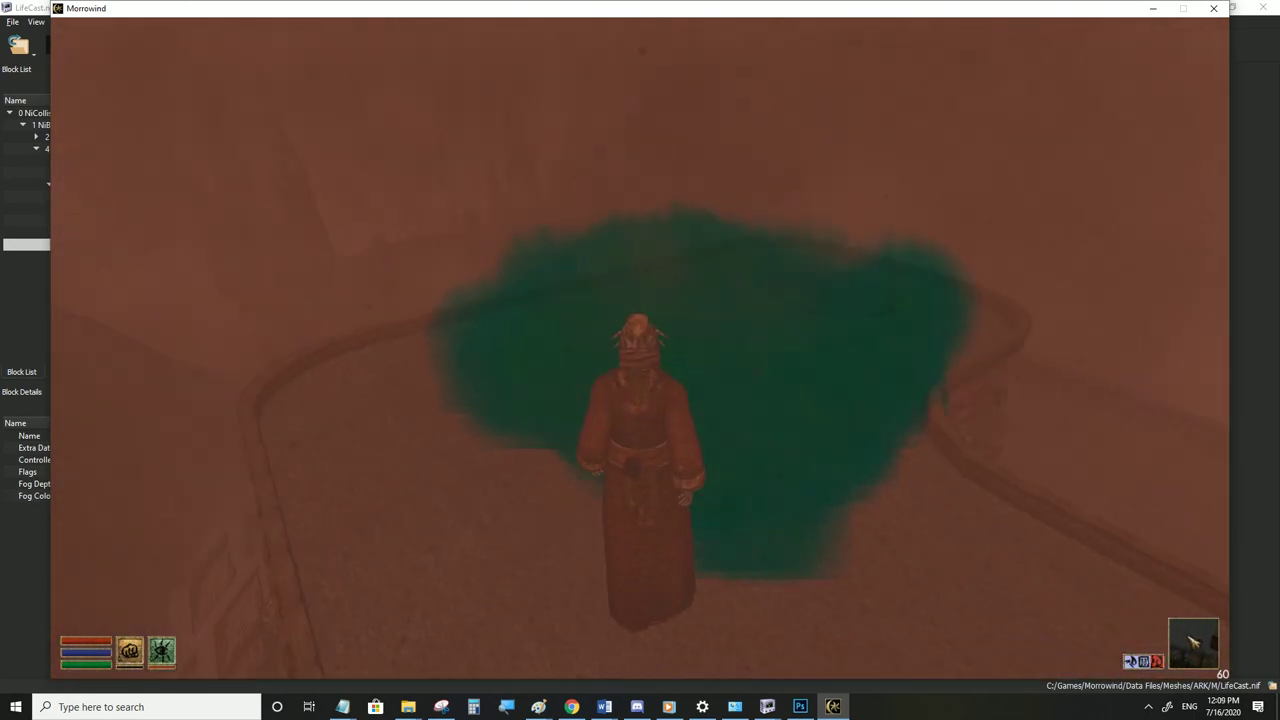
{"action": "left_click", "coordinate": [838, 707]}
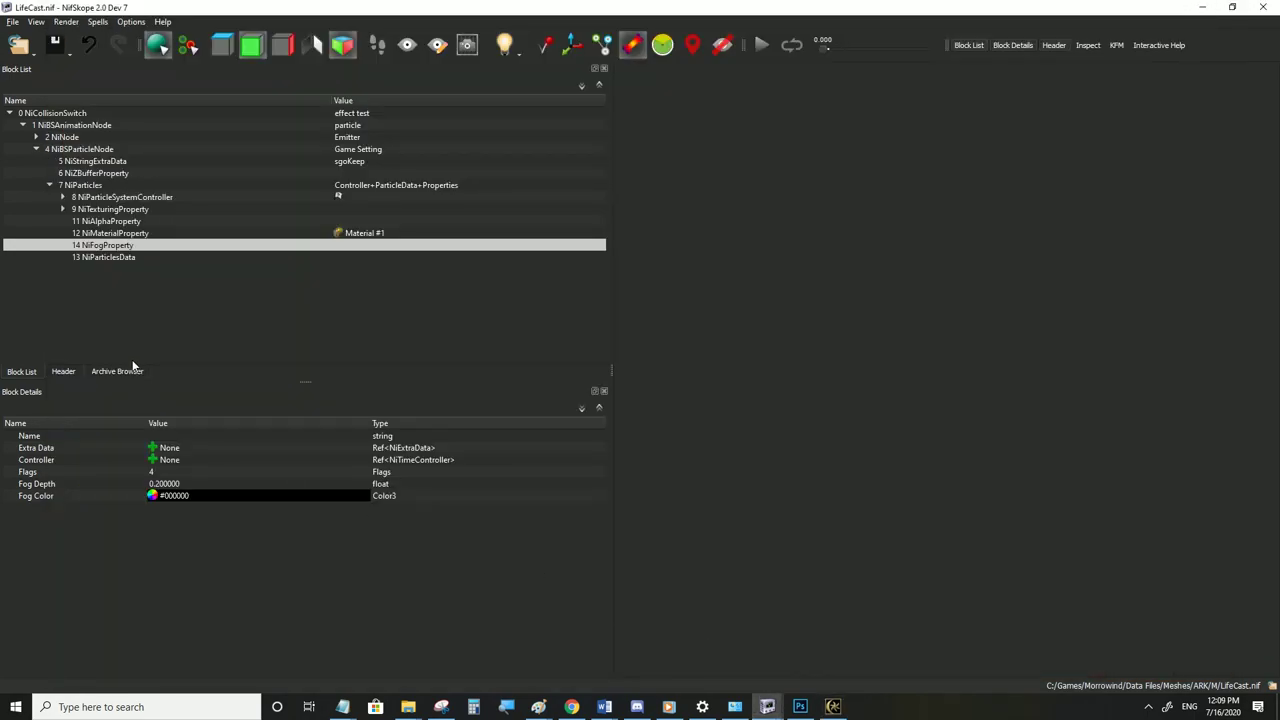
Remove the NiFogProperty branch, save LifeCast.nif, and check the result in Morrowind
{"action": "right_click", "coordinate": [115, 247]}
{"action": "mouse_move", "coordinate": [145, 238]}
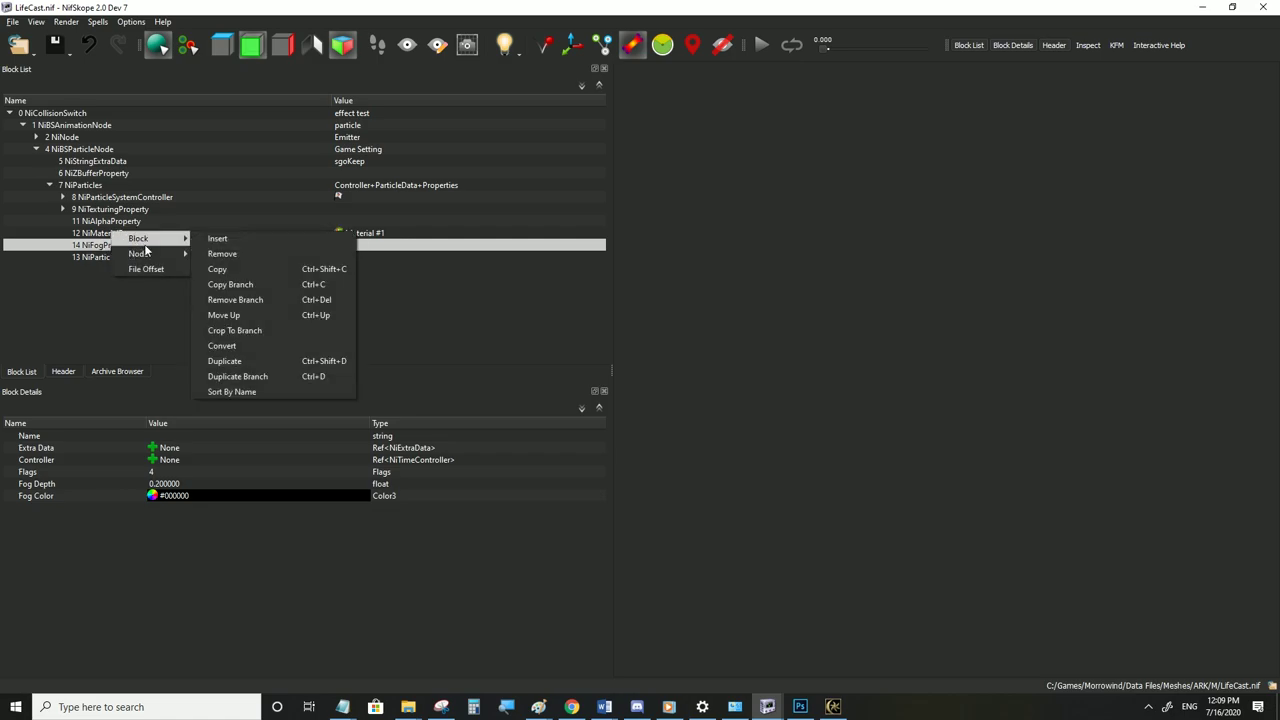
{"action": "left_click", "coordinate": [245, 302]}
{"action": "left_click", "coordinate": [12, 21]}
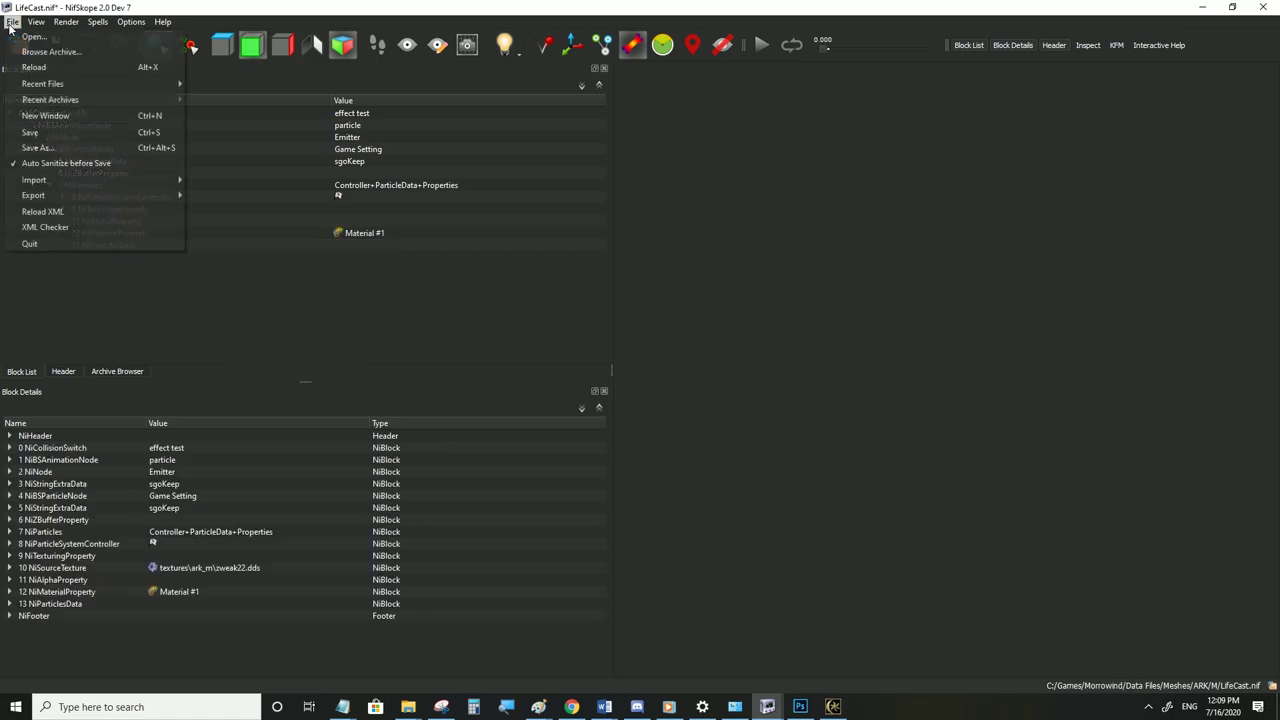
{"action": "left_click", "coordinate": [47, 138]}
{"action": "key", "text": "alt+Tab"}
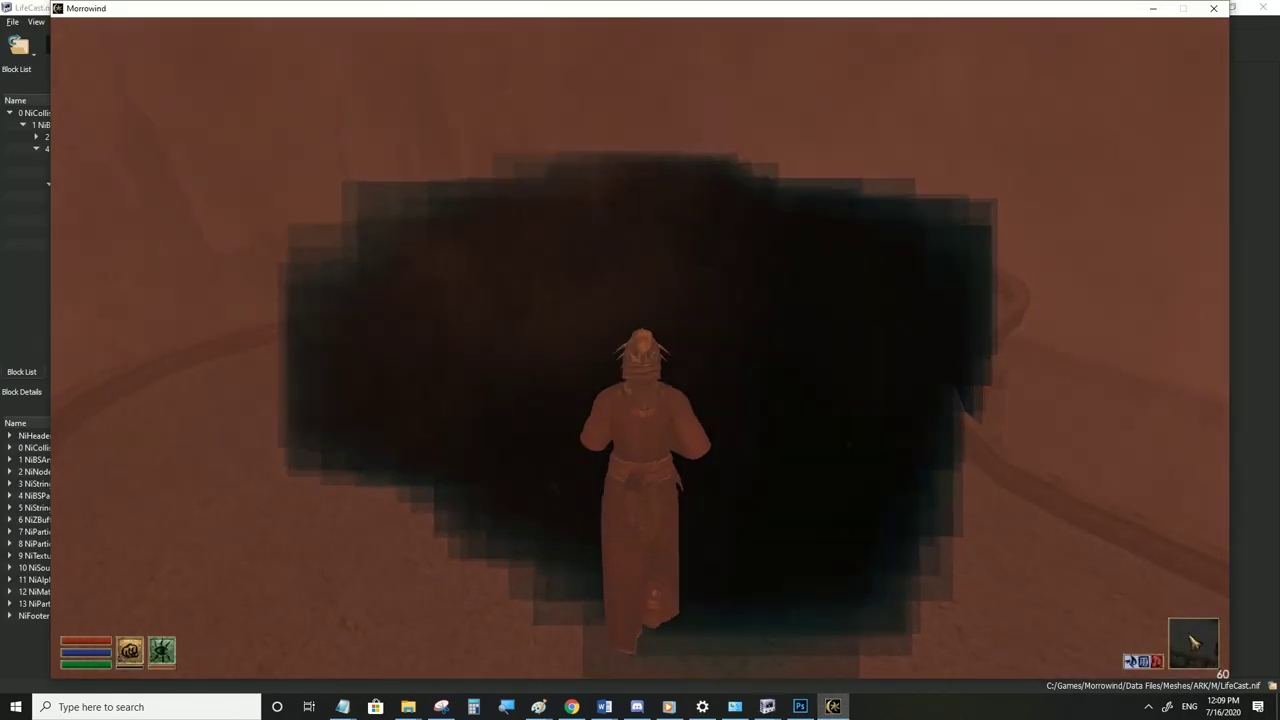
{"action": "key", "text": "w"}
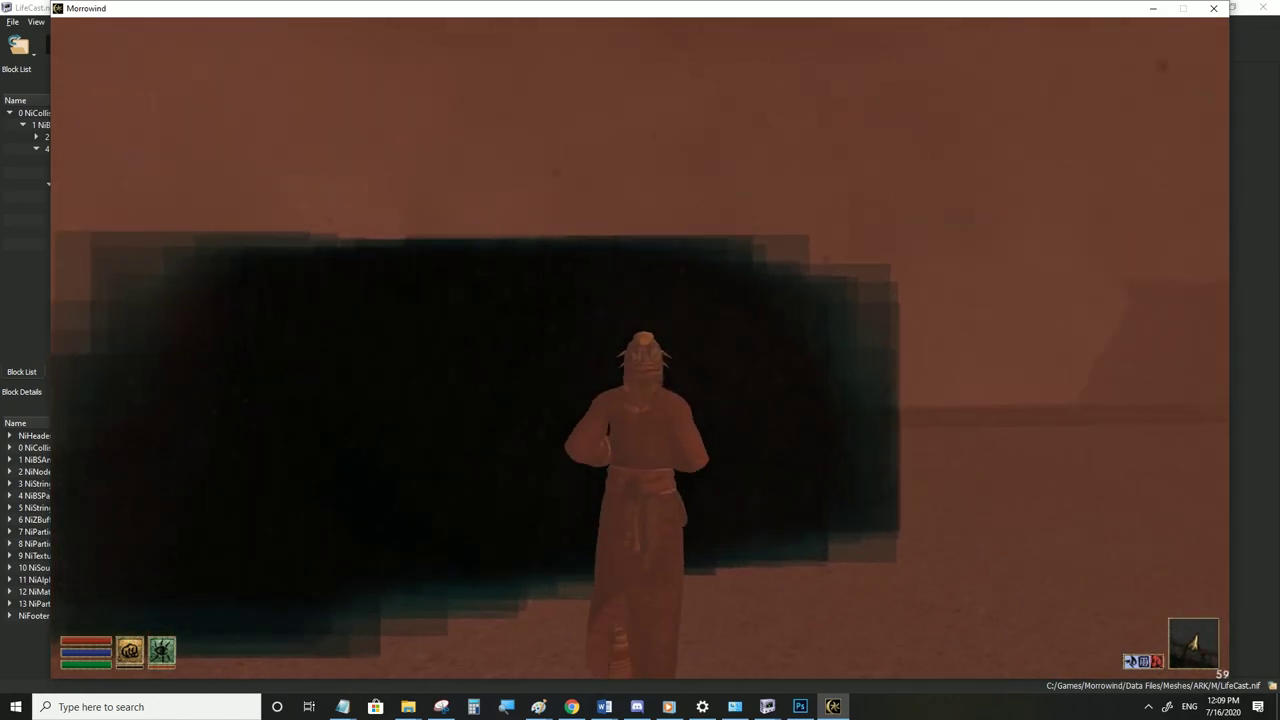
{"action": "key", "text": "alt+Tab"}
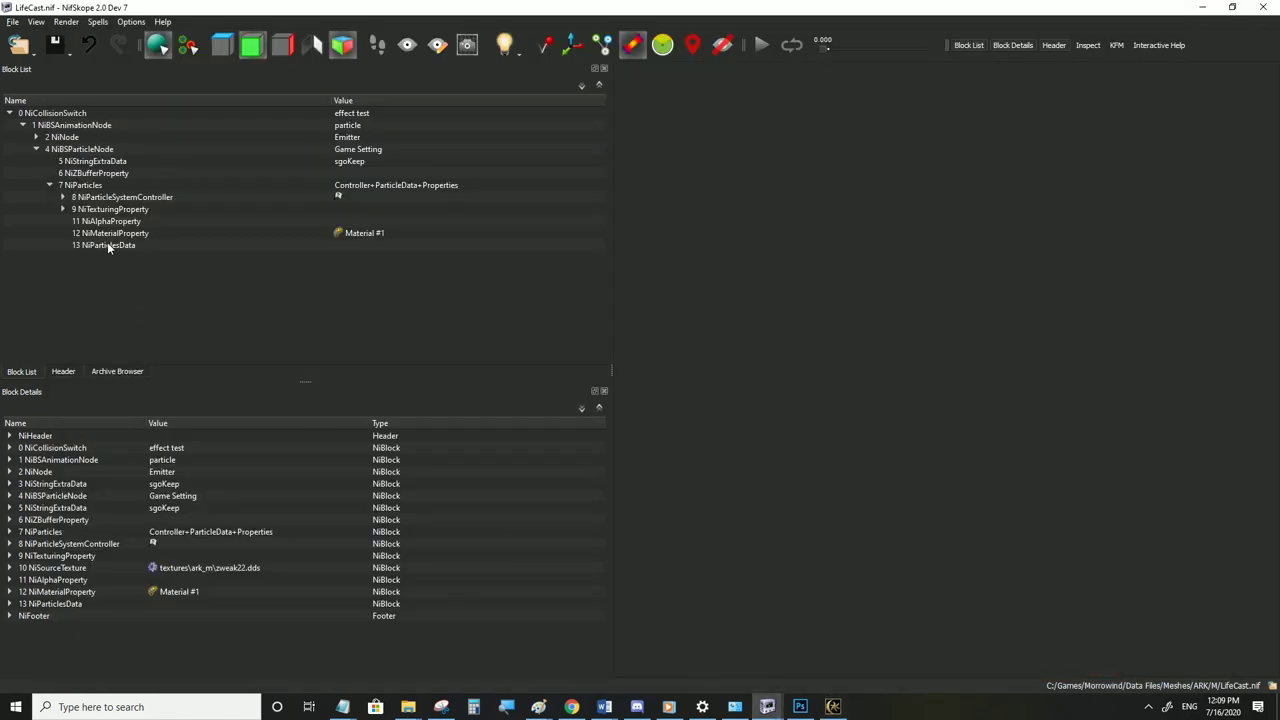
Set NiAlphaProperty Flags to 13, save, and view the bright red glow in game
{"action": "left_click", "coordinate": [111, 222]}
{"action": "double_click", "coordinate": [163, 472]}
{"action": "type", "text": "13"}
{"action": "left_click", "coordinate": [174, 460]}
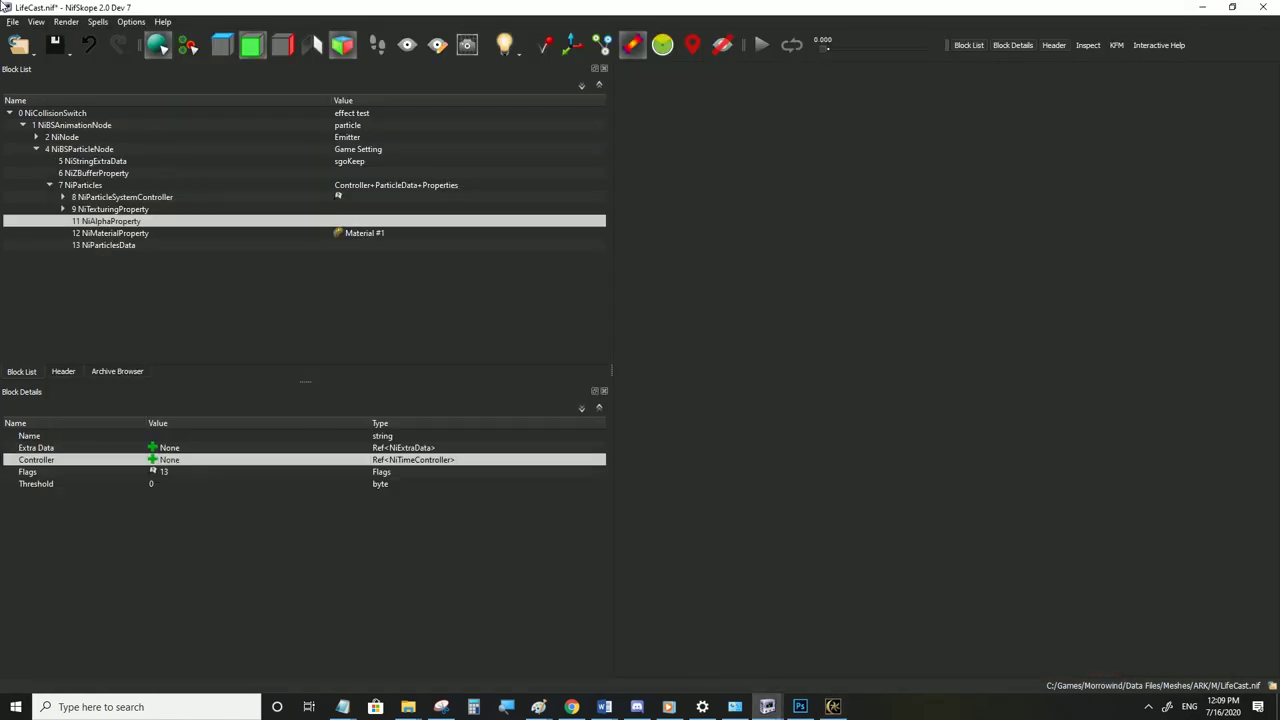
{"action": "left_click", "coordinate": [13, 21]}
{"action": "left_click", "coordinate": [45, 129]}
{"action": "left_click", "coordinate": [833, 706]}
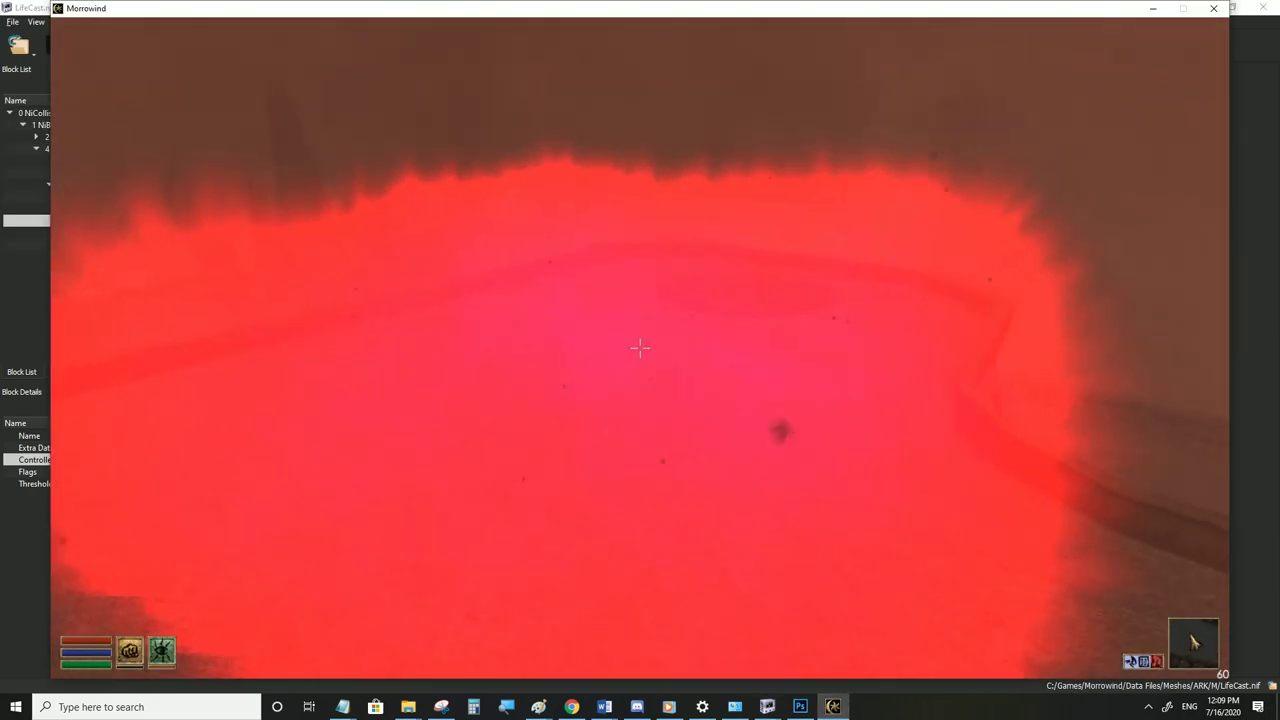
{"action": "key", "text": "s"}
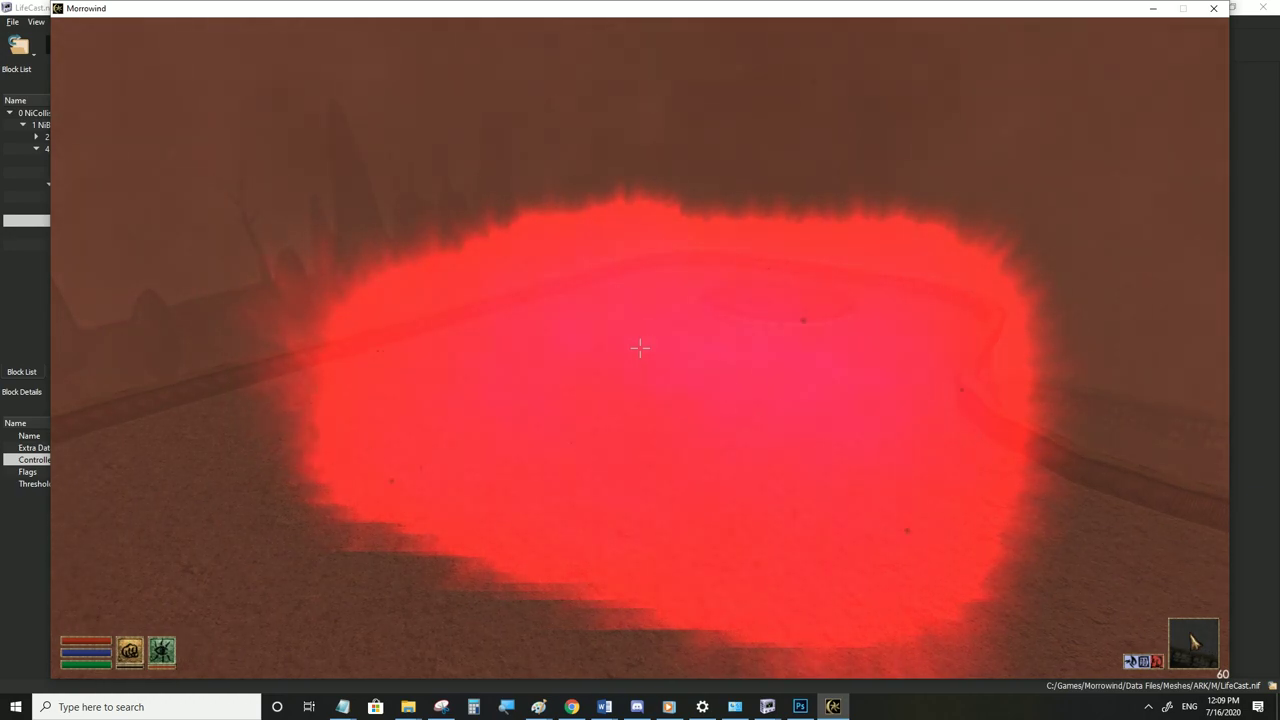
{"action": "key", "text": "alt+Tab"}
Undo the alpha Flags back to 3171 and save the file
{"action": "left_click", "coordinate": [179, 474]}
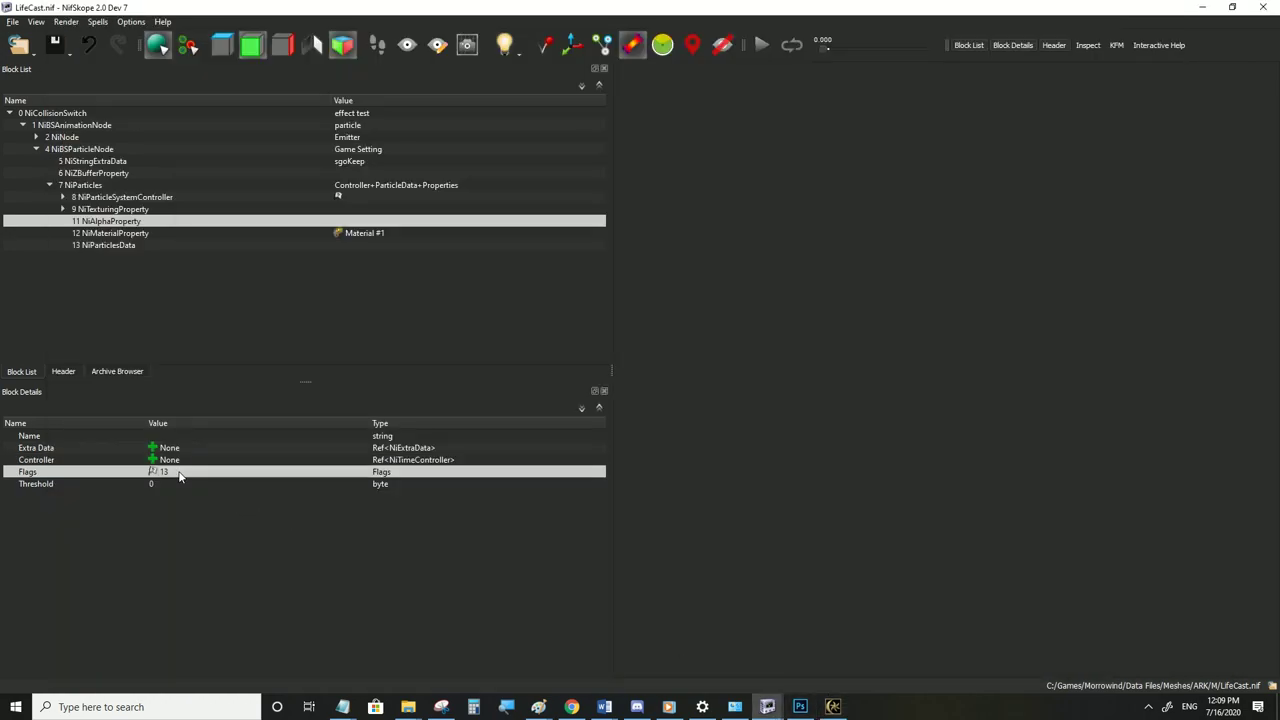
{"action": "key", "text": "ctrl+z"}
{"action": "left_click", "coordinate": [12, 23]}
{"action": "left_click", "coordinate": [34, 132]}
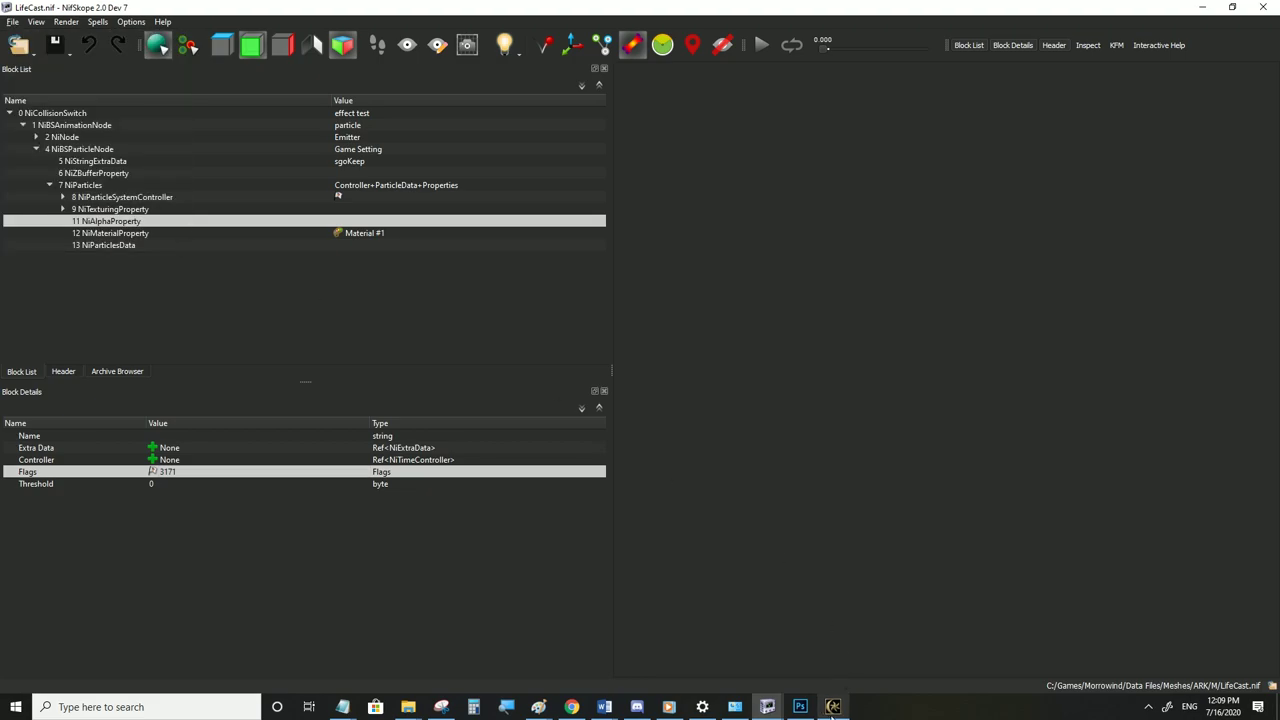
{"action": "left_click", "coordinate": [833, 707]}
{"action": "left_click", "coordinate": [767, 707]}
Raise NiParticles Num Properties to 4 and attach a new NiFogProperty to the empty slot
{"action": "left_click", "coordinate": [84, 185]}
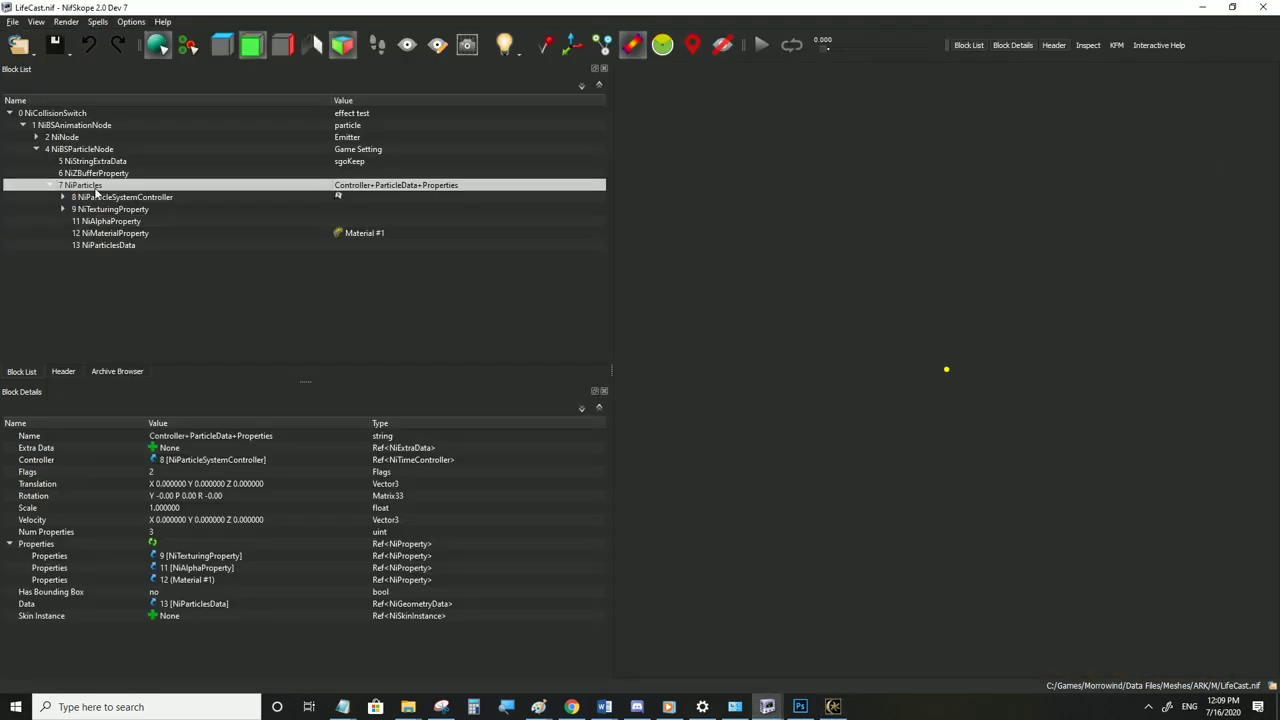
{"action": "double_click", "coordinate": [161, 533]}
{"action": "type", "text": "4"}
{"action": "left_click", "coordinate": [153, 544]}
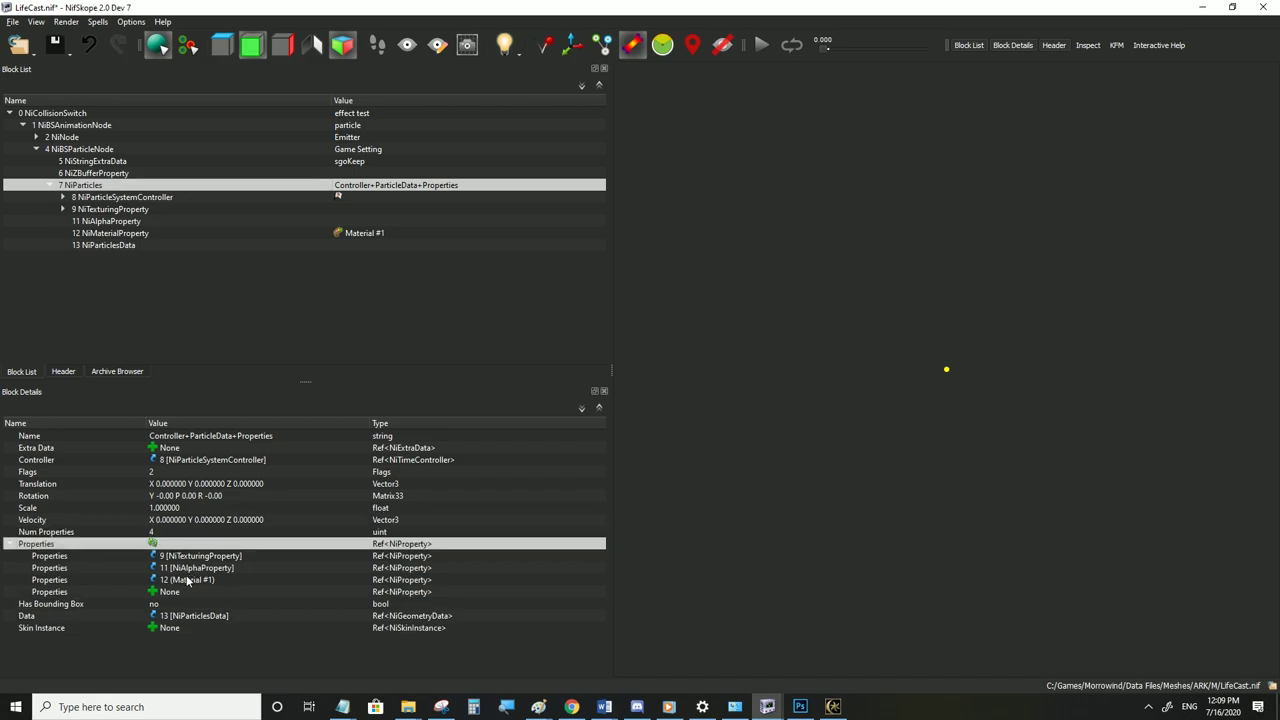
{"action": "left_click", "coordinate": [153, 592]}
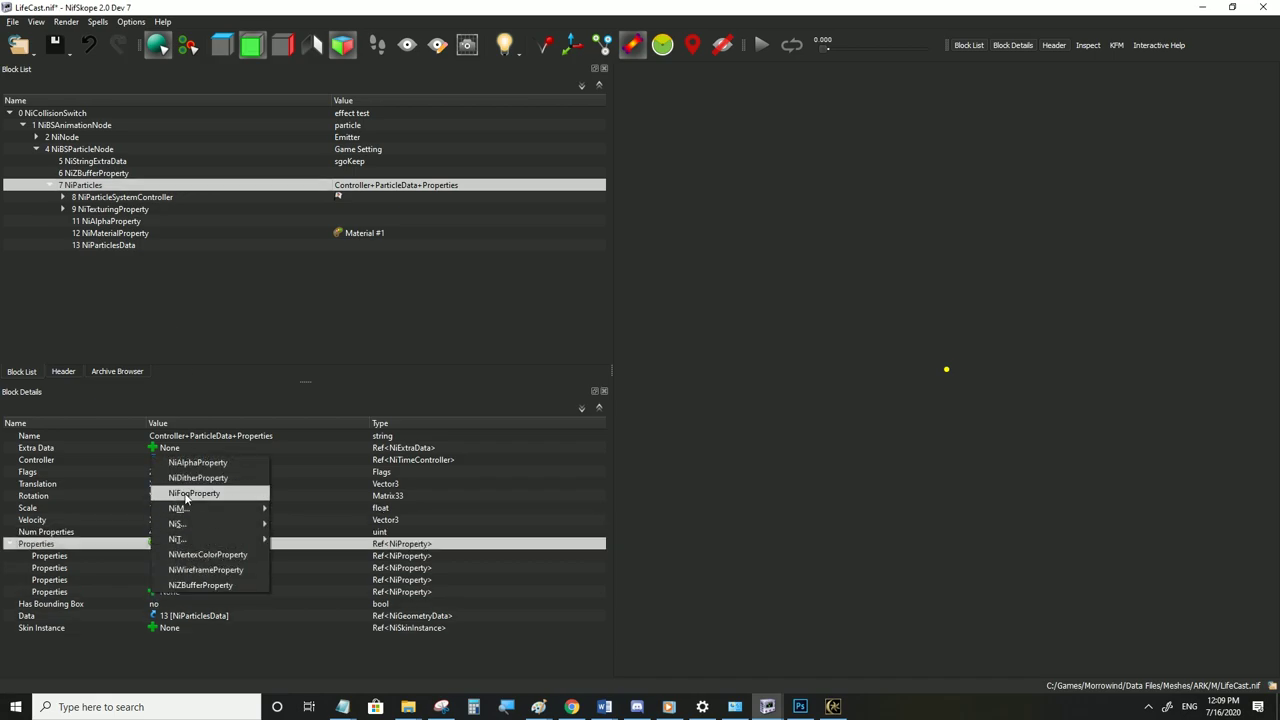
{"action": "left_click", "coordinate": [194, 493]}
Give the new fog Flags 4, Fog Depth 0.2 and black colour #000000, then save
{"action": "double_click", "coordinate": [157, 450]}
{"action": "type", "text": "4"}
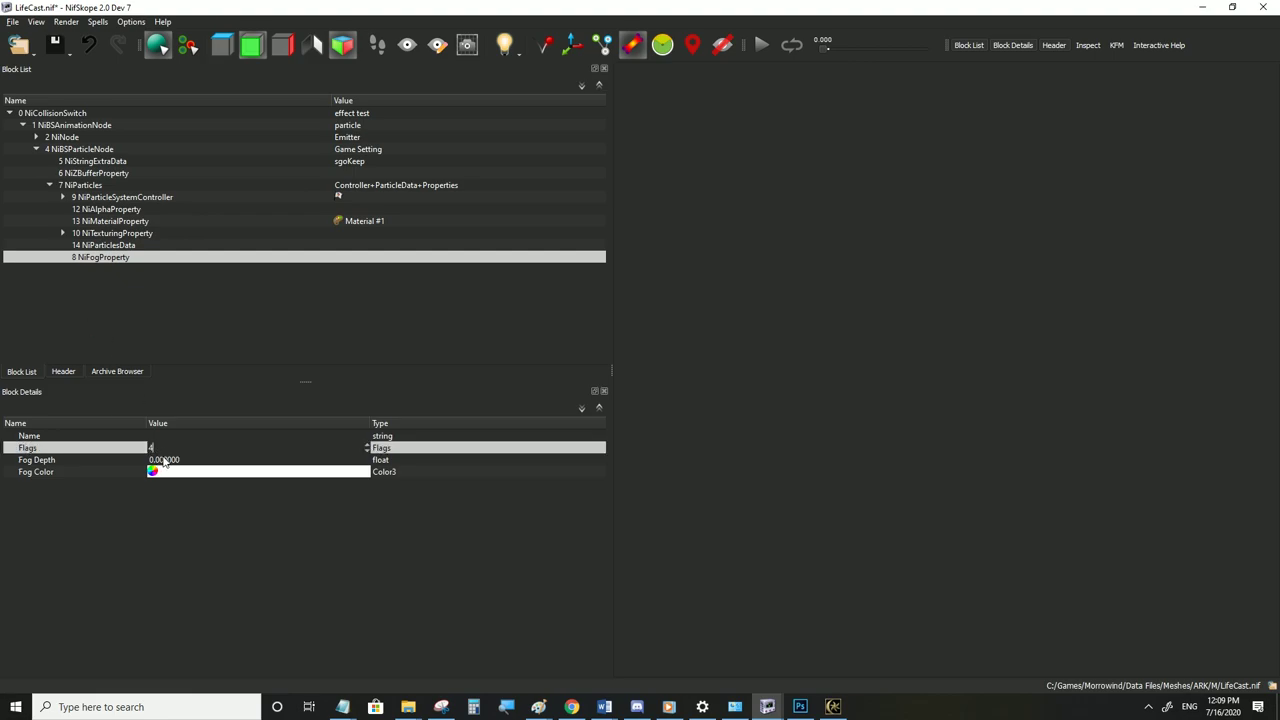
{"action": "double_click", "coordinate": [162, 459]}
{"action": "type", "text": "0.2"}
{"action": "key", "text": "Return"}
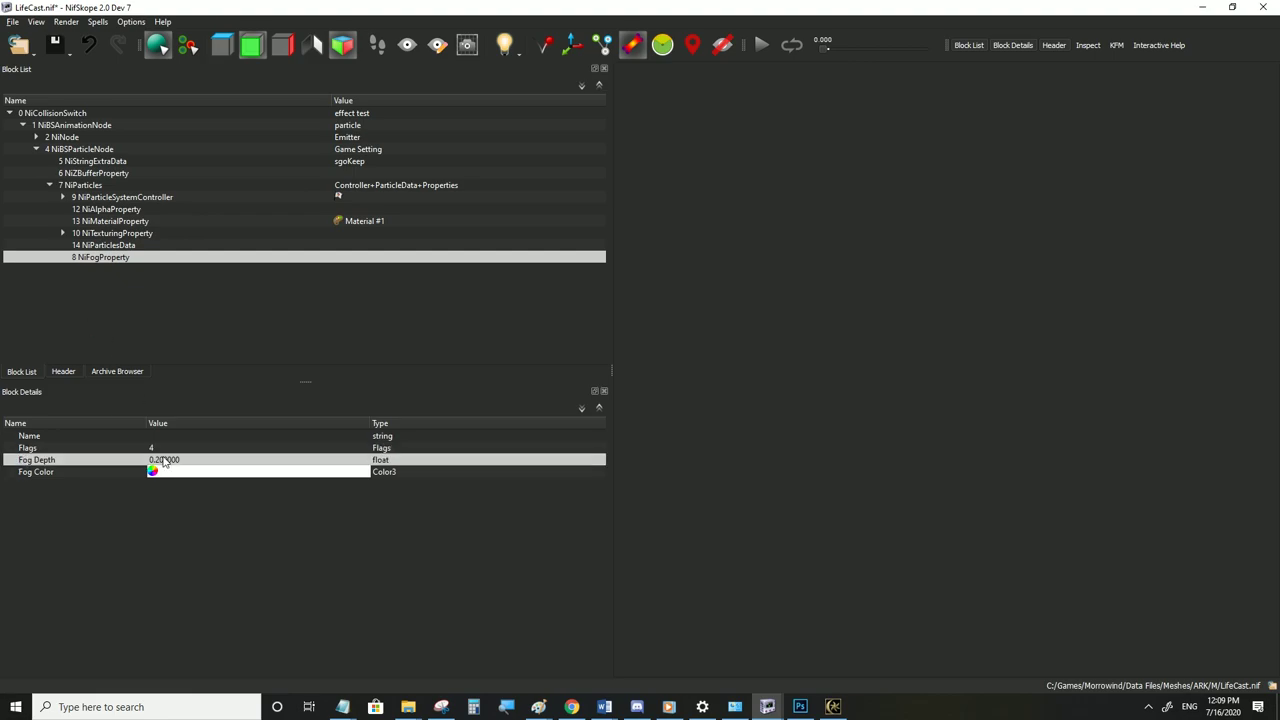
{"action": "left_click", "coordinate": [155, 471]}
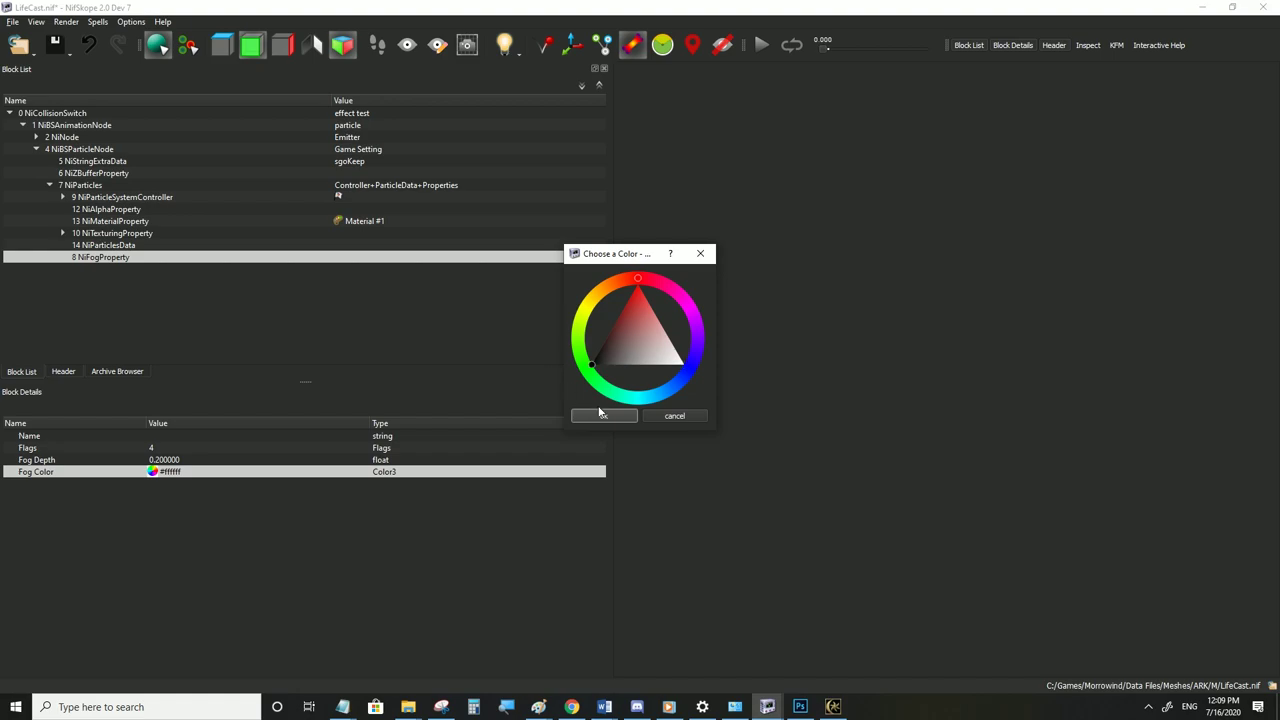
{"action": "left_click", "coordinate": [602, 415]}
{"action": "left_click", "coordinate": [12, 21]}
{"action": "left_click", "coordinate": [37, 140]}
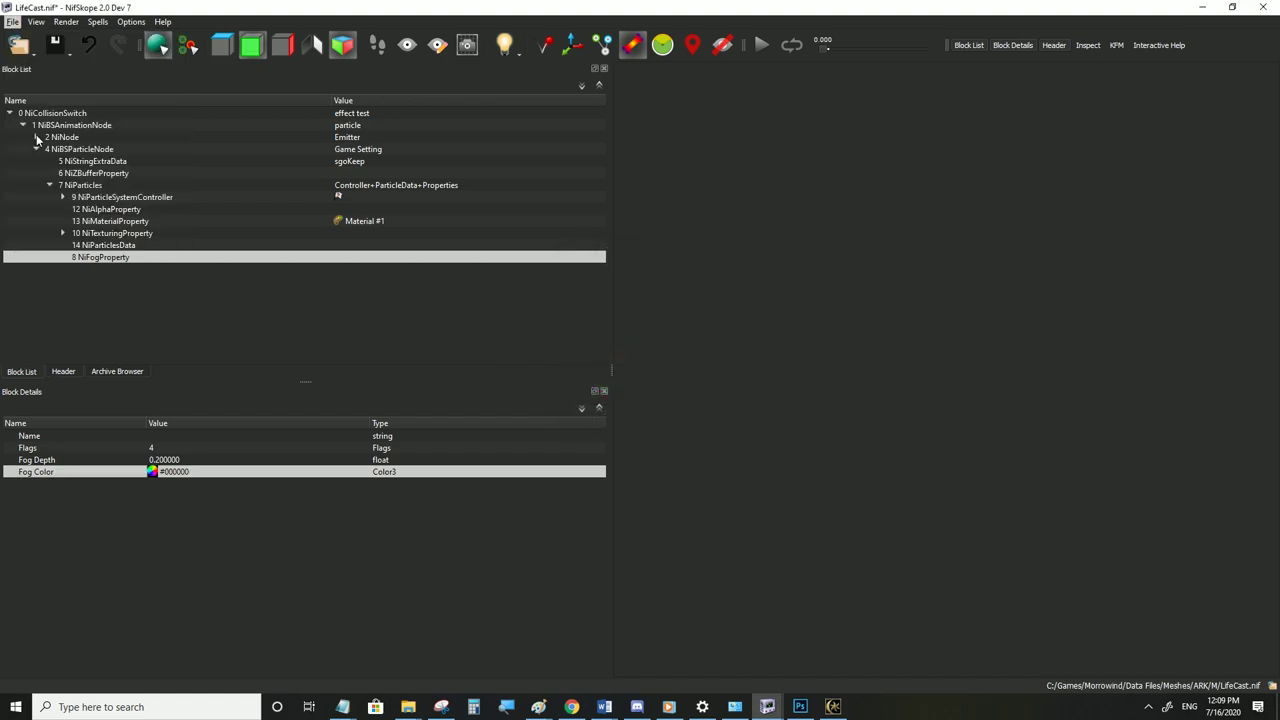
Switch between Morrowind and NifSkope to view the new dark fog in game
{"action": "left_click", "coordinate": [833, 706]}
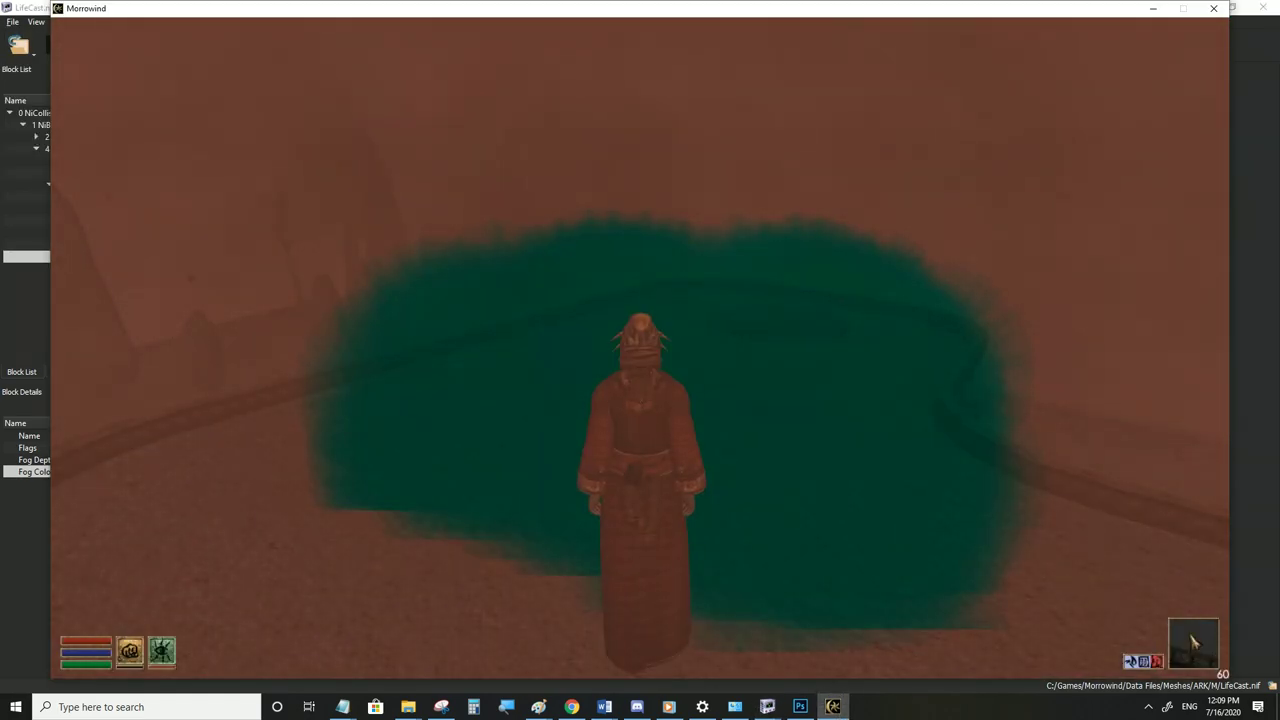
{"action": "key", "text": "alt+Tab"}
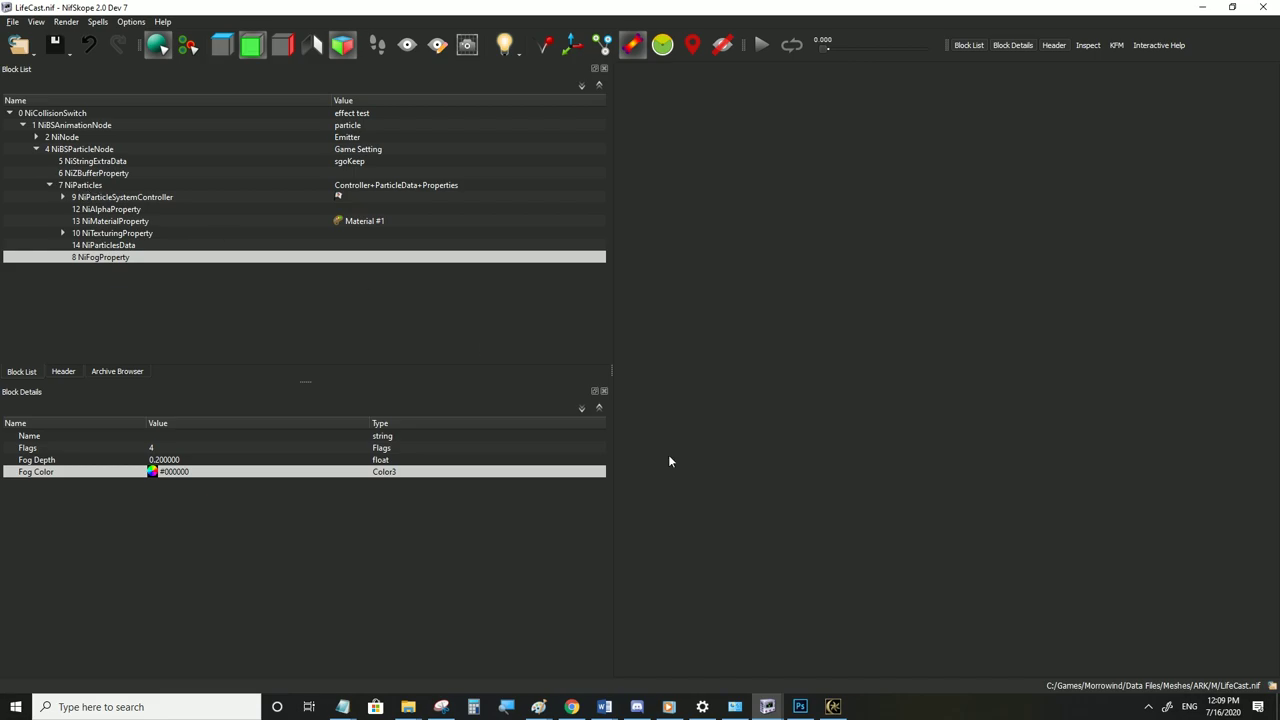
{"action": "left_click", "coordinate": [833, 706]}
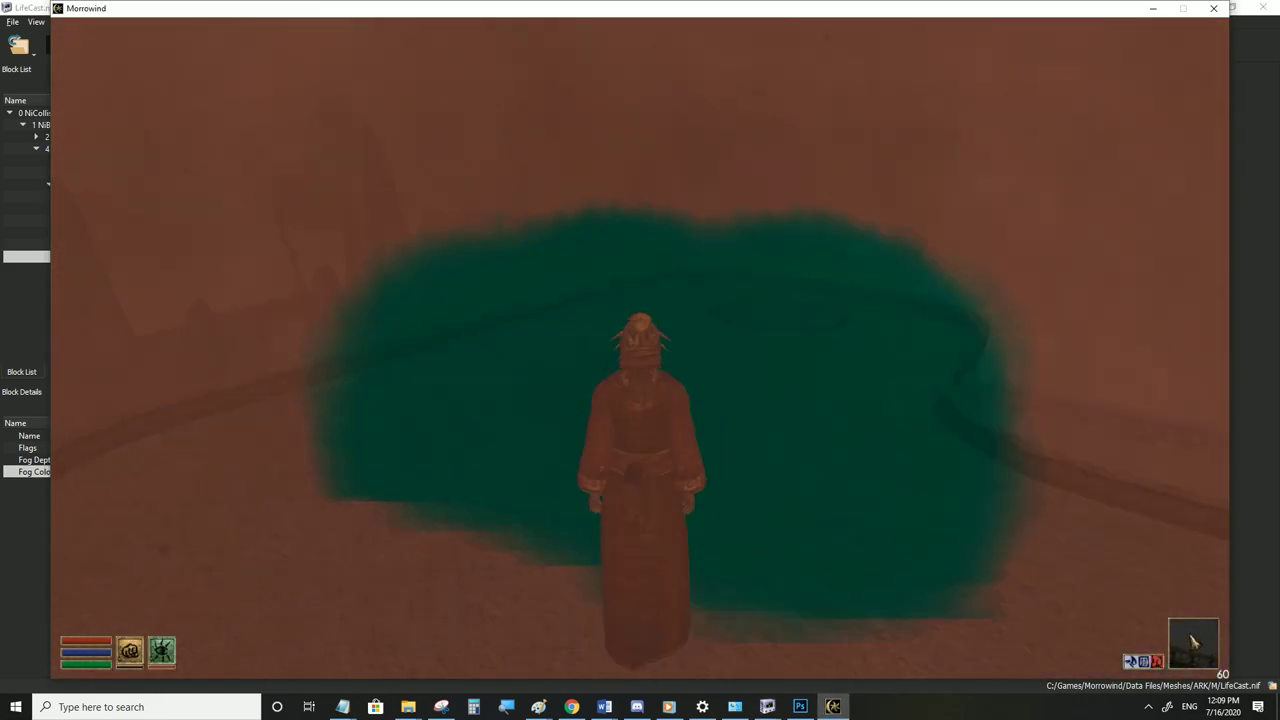
{"action": "key", "text": "alt+Tab"}
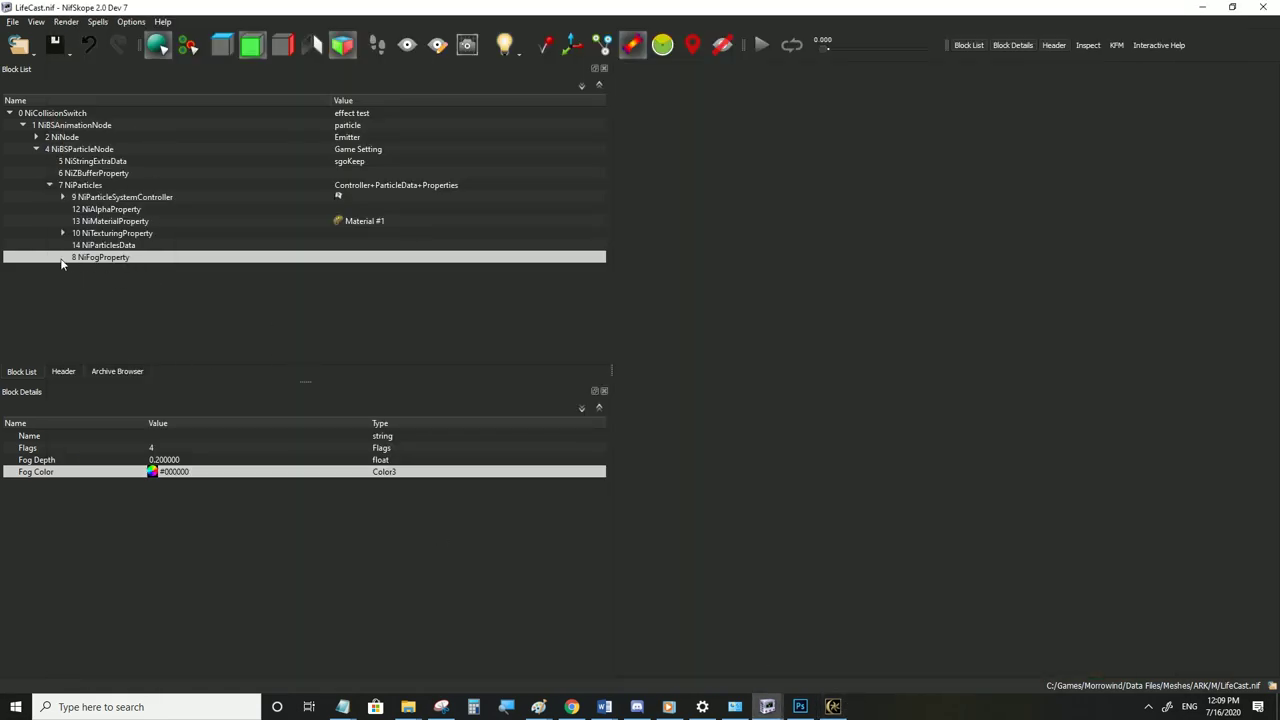
{"action": "left_click", "coordinate": [844, 708]}
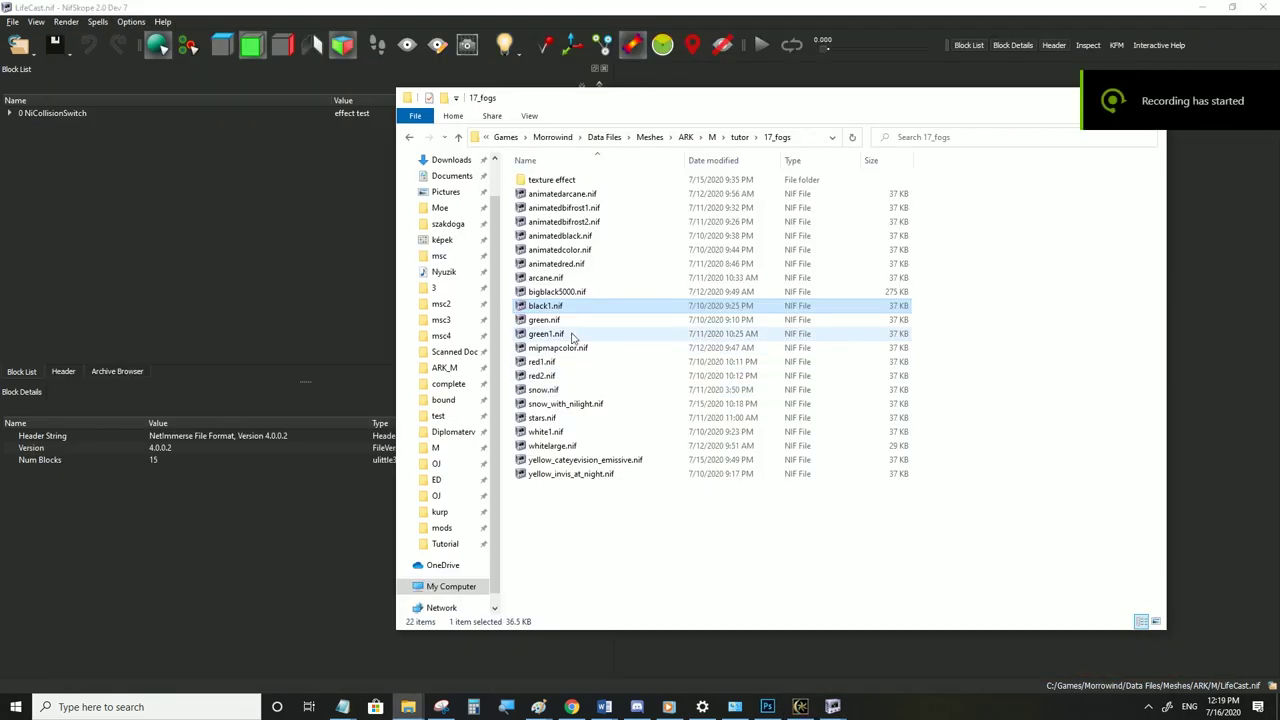
Open black1.nif from 17_fogs and save it over LifeCast.nif in the ARK\M folder
{"action": "left_click", "coordinate": [548, 310]}
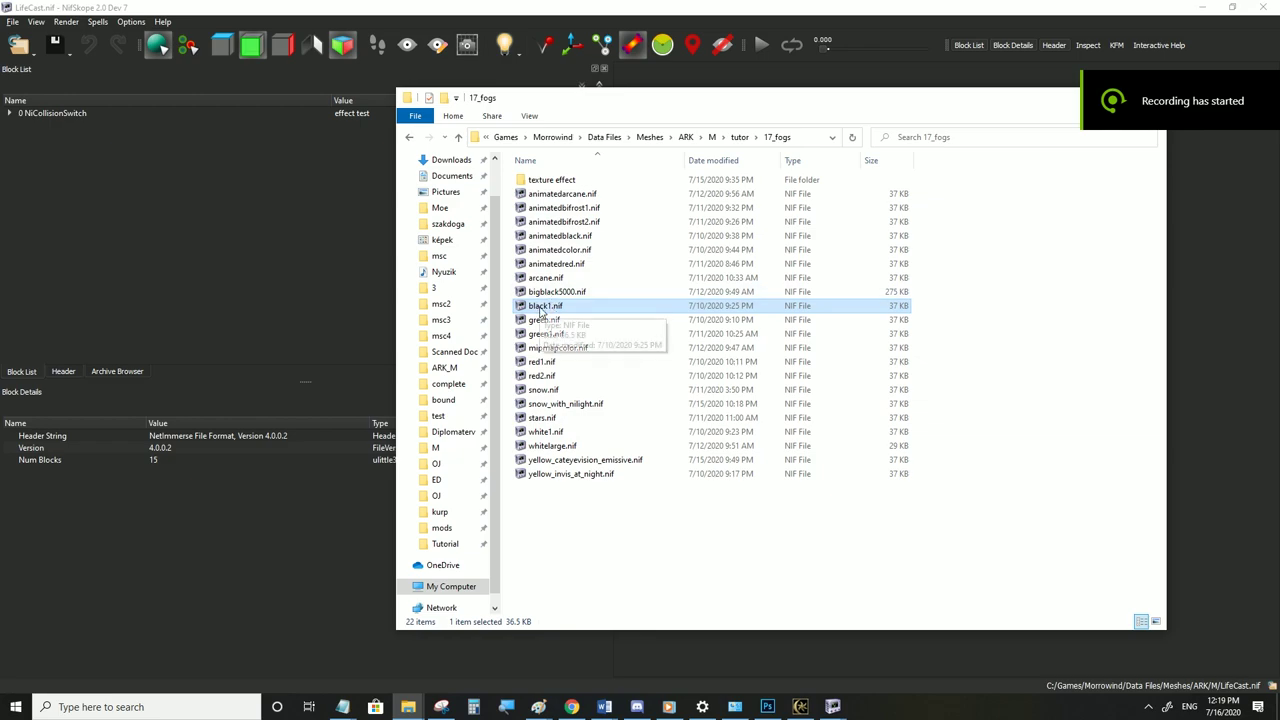
{"action": "double_click", "coordinate": [545, 306]}
{"action": "left_click", "coordinate": [12, 21]}
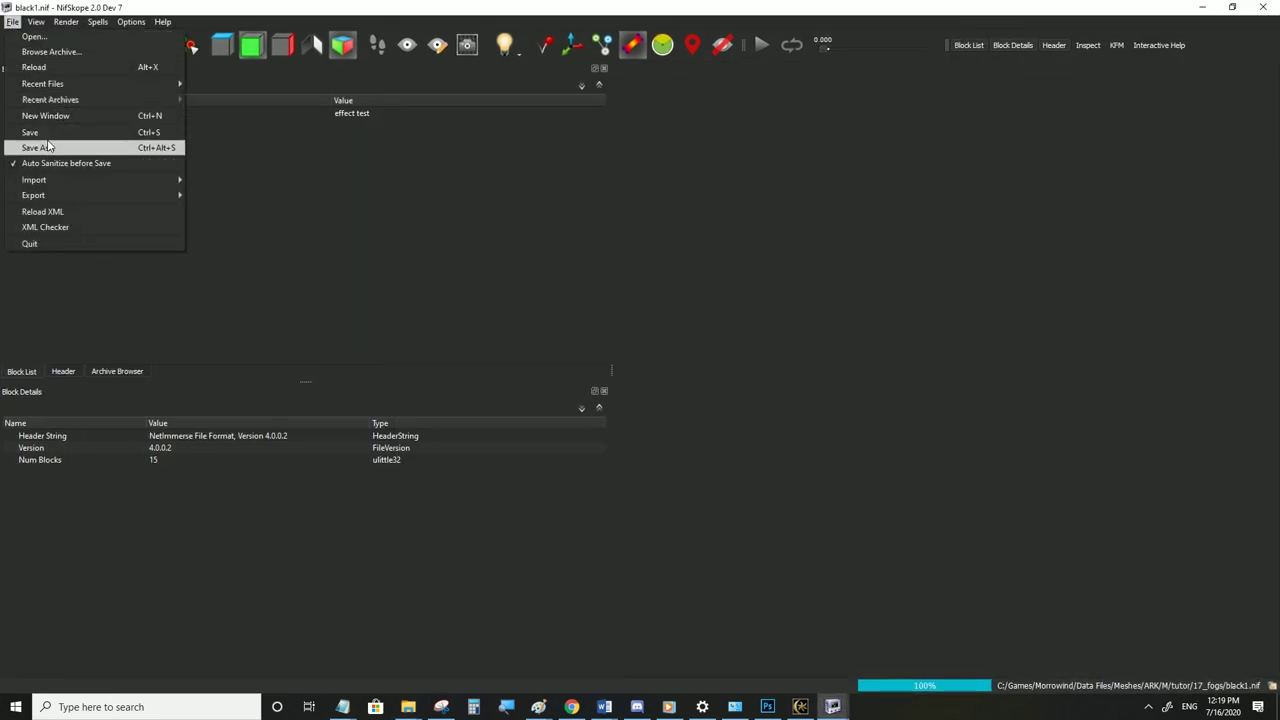
{"action": "left_click", "coordinate": [38, 147]}
{"action": "left_click", "coordinate": [46, 365]}
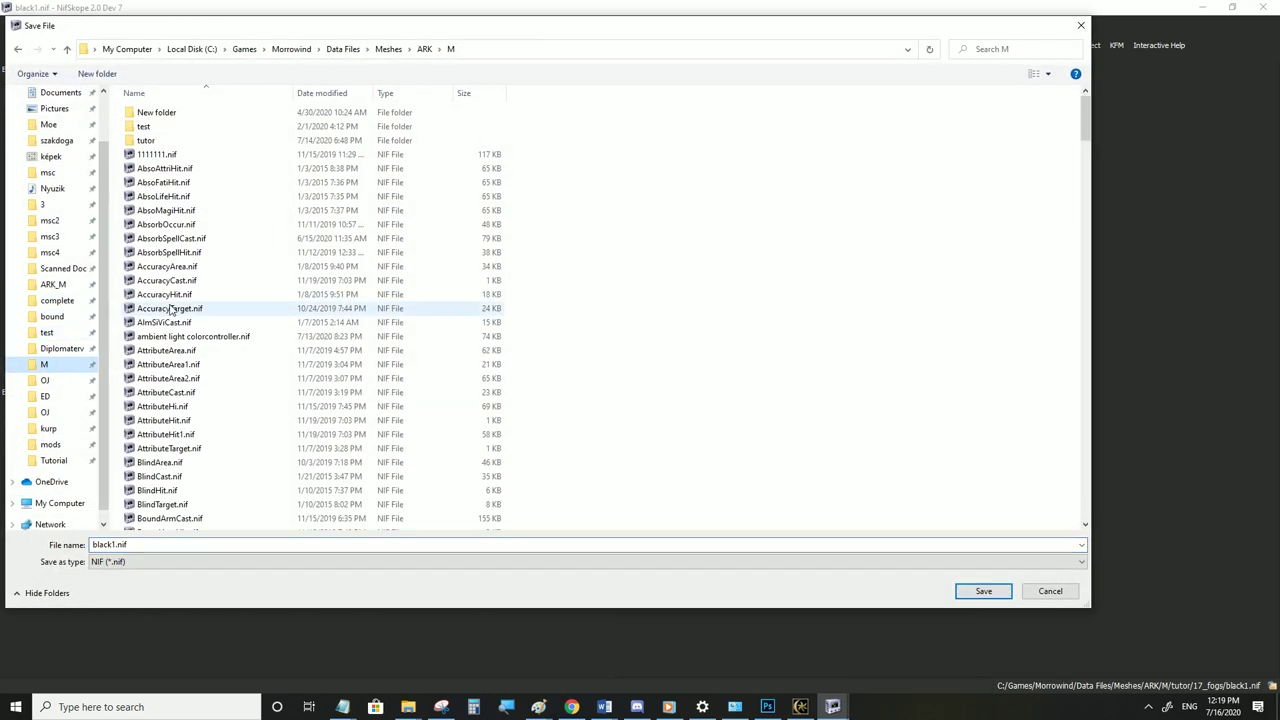
{"action": "left_click", "coordinate": [170, 308]}
{"action": "scroll", "coordinate": [170, 300], "scroll_direction": "down", "scroll_amount": 10}
{"action": "left_click", "coordinate": [157, 150]}
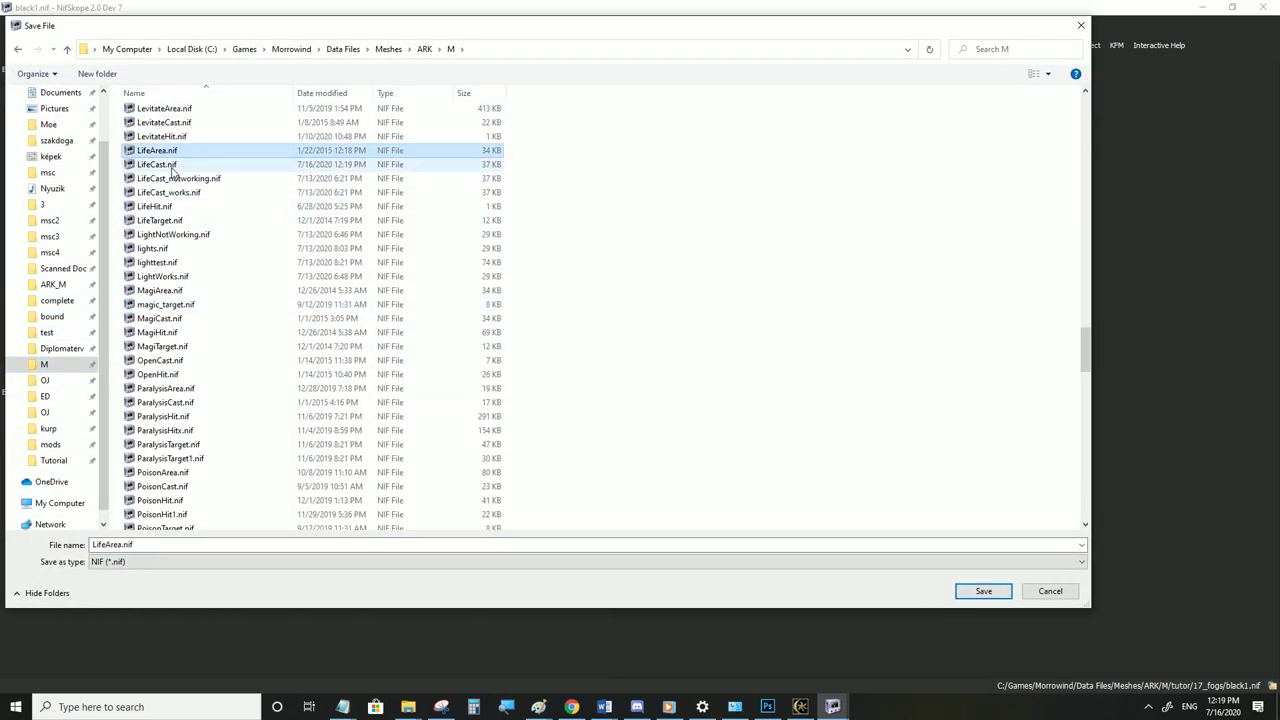
{"action": "left_click", "coordinate": [160, 165]}
{"action": "left_click", "coordinate": [955, 589]}
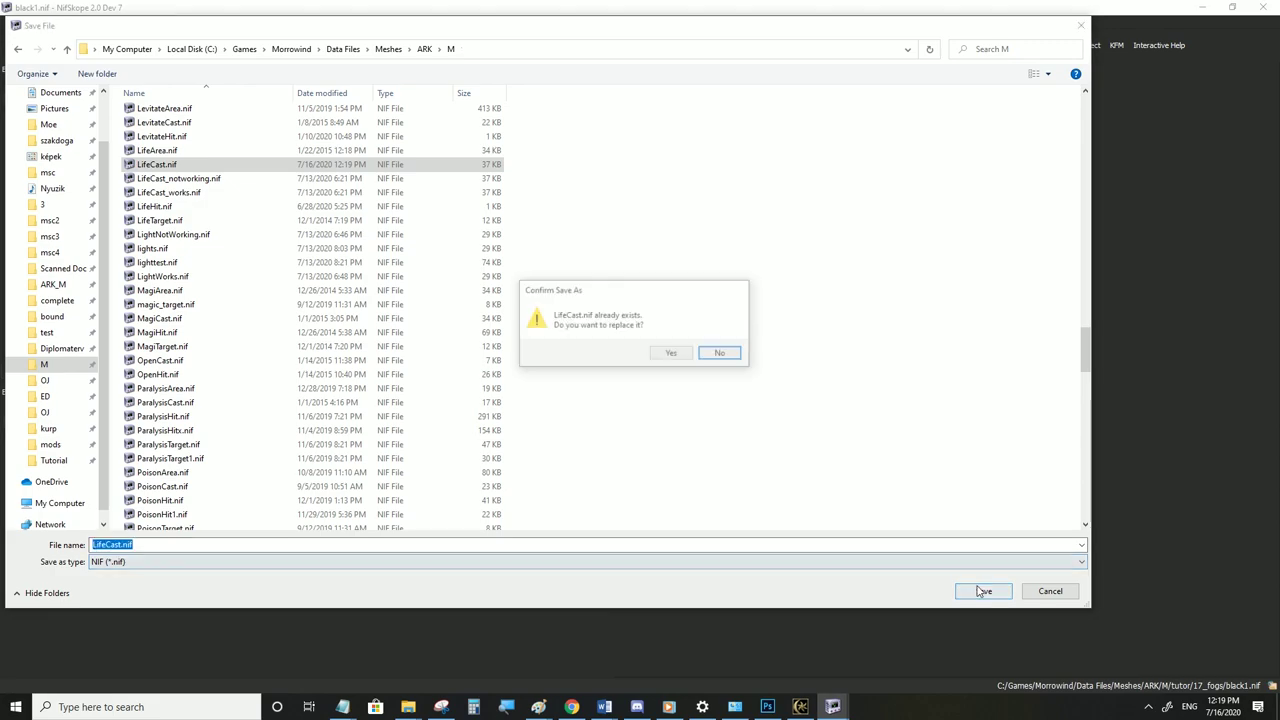
{"action": "left_click", "coordinate": [672, 354]}
Expand the node tree down to NiParticles, inspect NiAlphaProperty, then bring up Photoshop
{"action": "left_click", "coordinate": [9, 113]}
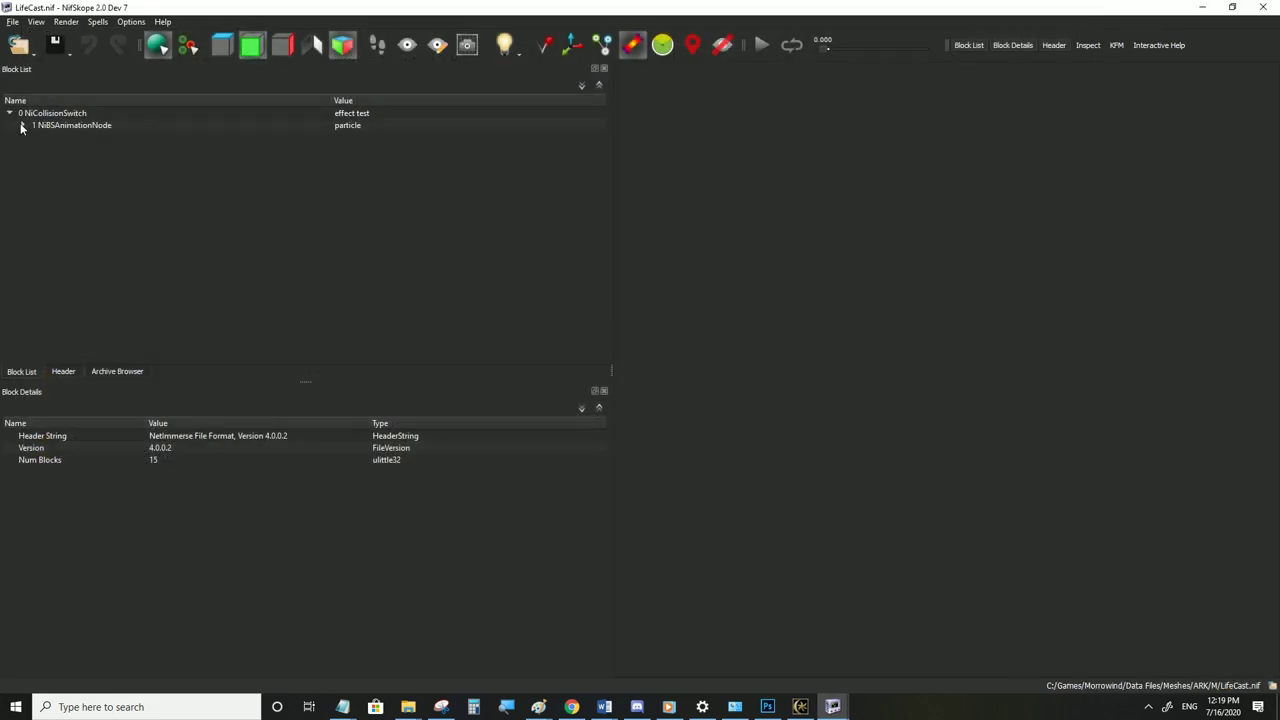
{"action": "left_click", "coordinate": [22, 125]}
{"action": "left_click", "coordinate": [36, 149]}
{"action": "left_click", "coordinate": [49, 185]}
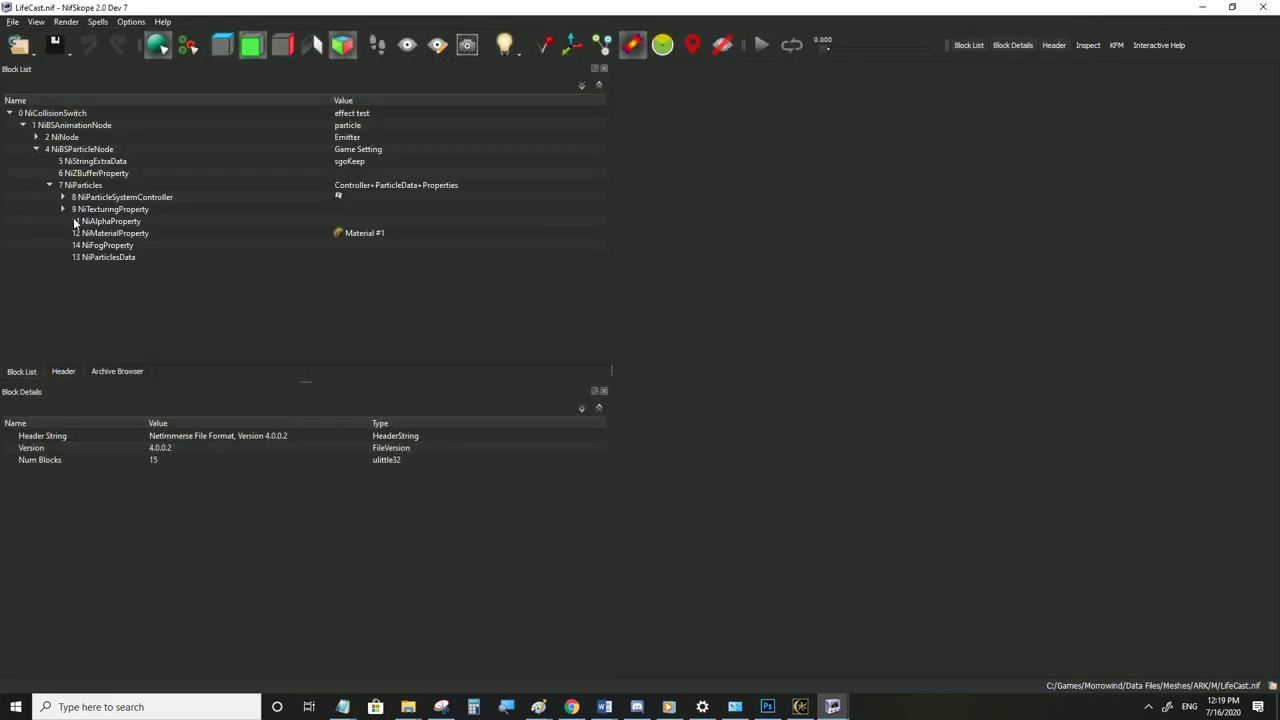
{"action": "left_click", "coordinate": [80, 221]}
{"action": "mouse_move", "coordinate": [172, 473]}
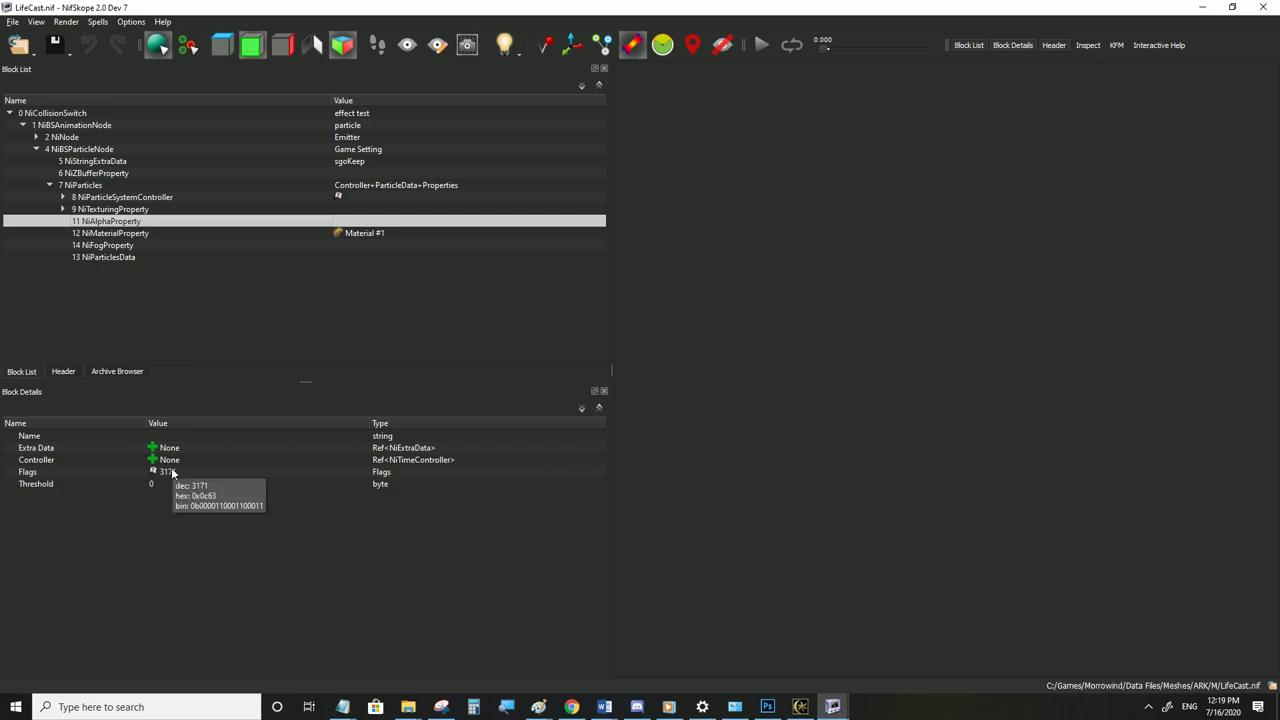
{"action": "left_click", "coordinate": [767, 706]}
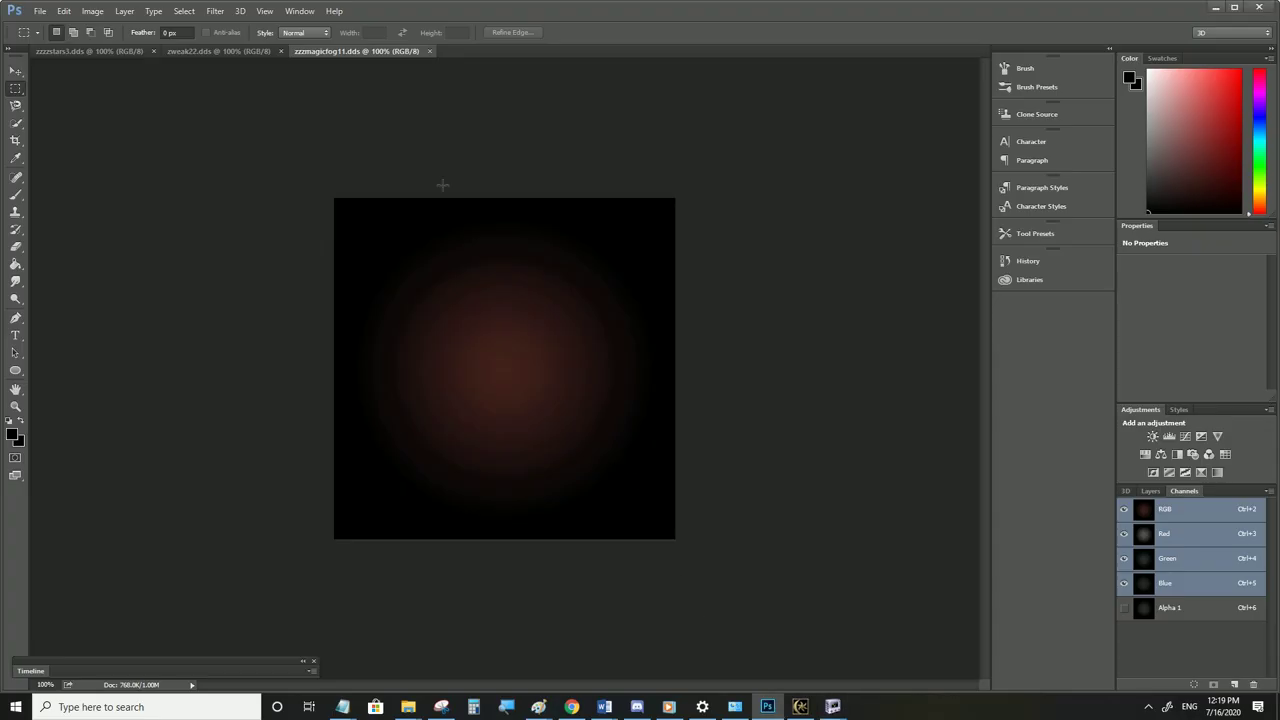
Check the zweak22.dds starburst texture, then select NiParticleSystemController in NifSkope
{"action": "left_click", "coordinate": [215, 51]}
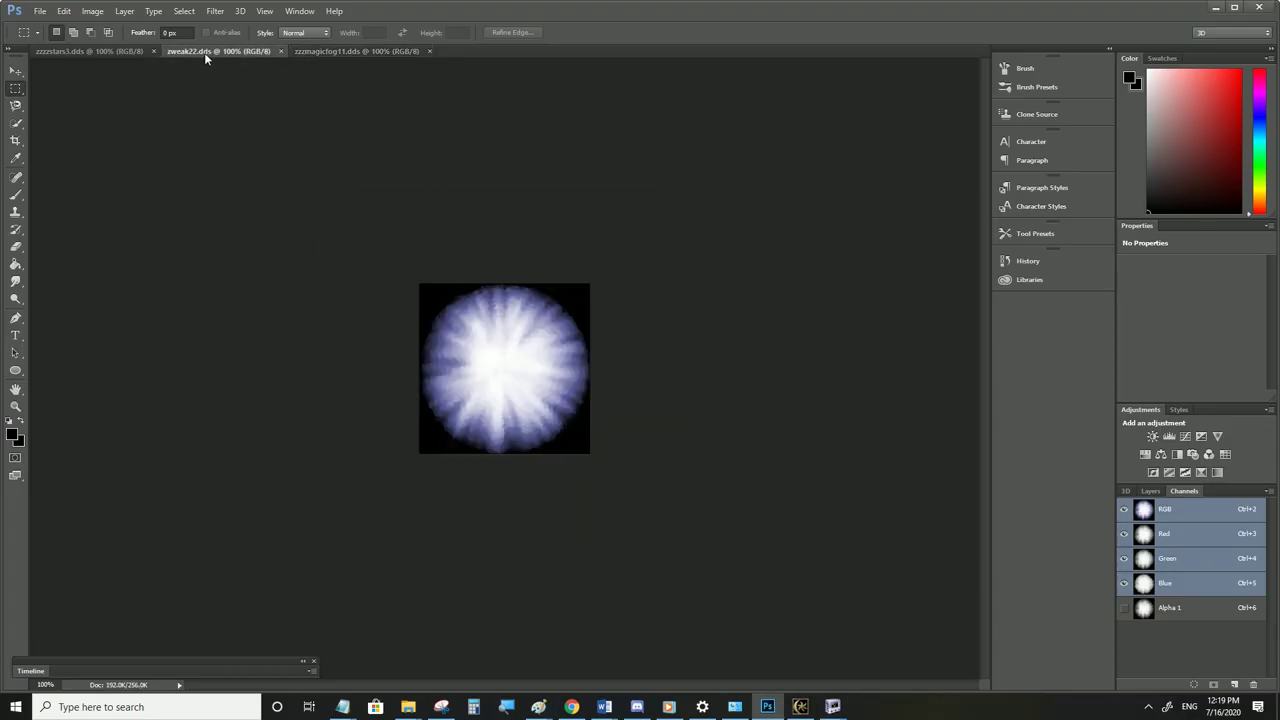
{"action": "left_click", "coordinate": [1207, 9]}
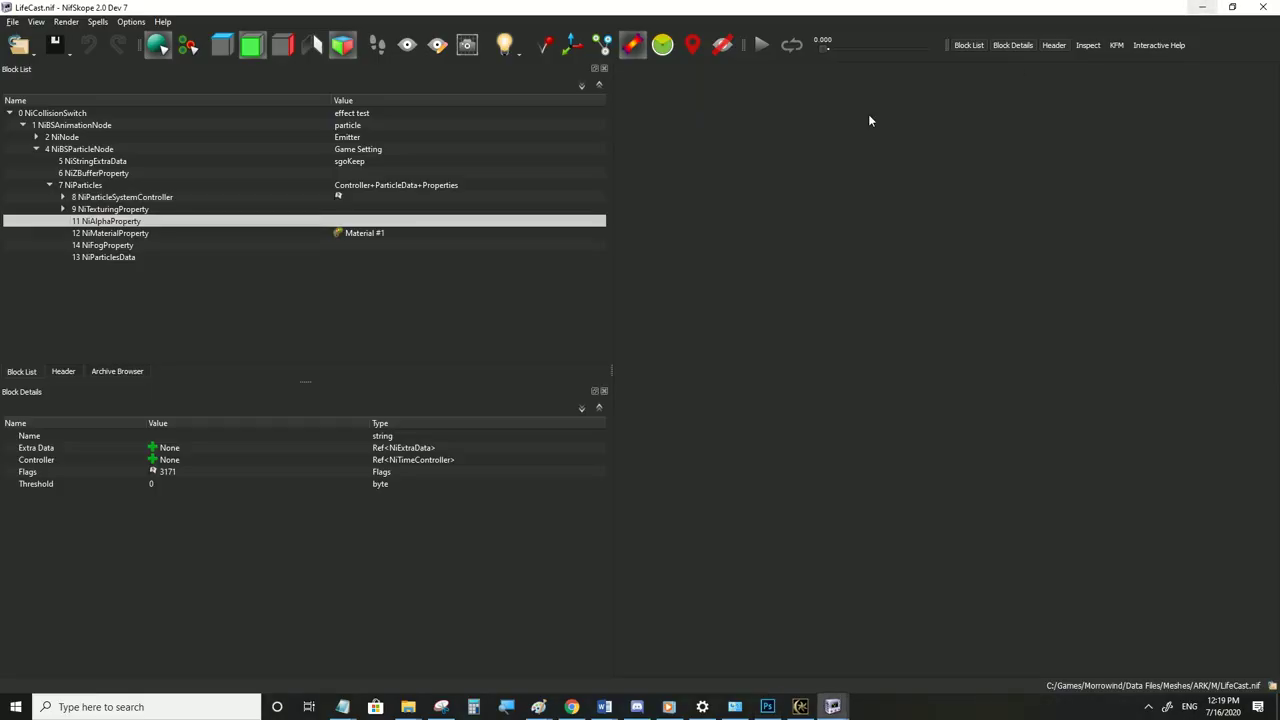
{"action": "left_click", "coordinate": [100, 197]}
Set the particle colour to dark grey #0c0c0cff and save LifeCast.nif
{"action": "left_click", "coordinate": [151, 604]}
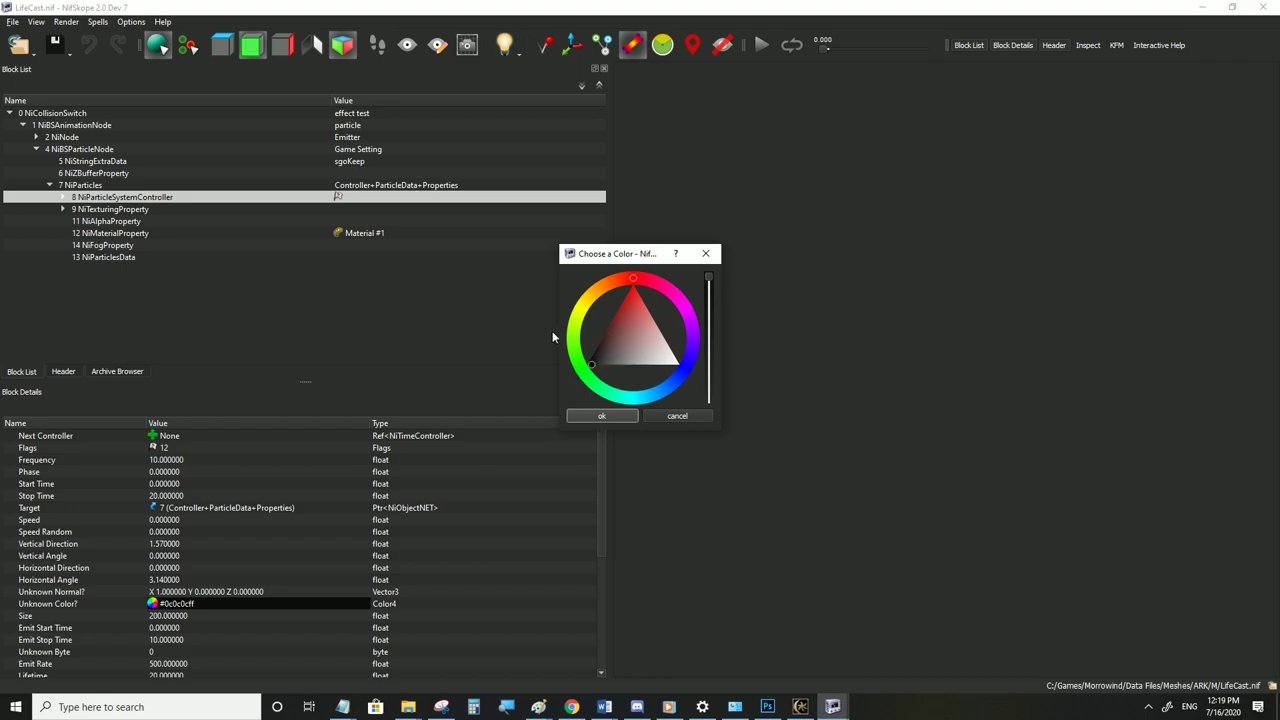
{"action": "left_click", "coordinate": [585, 416]}
{"action": "left_click", "coordinate": [12, 21]}
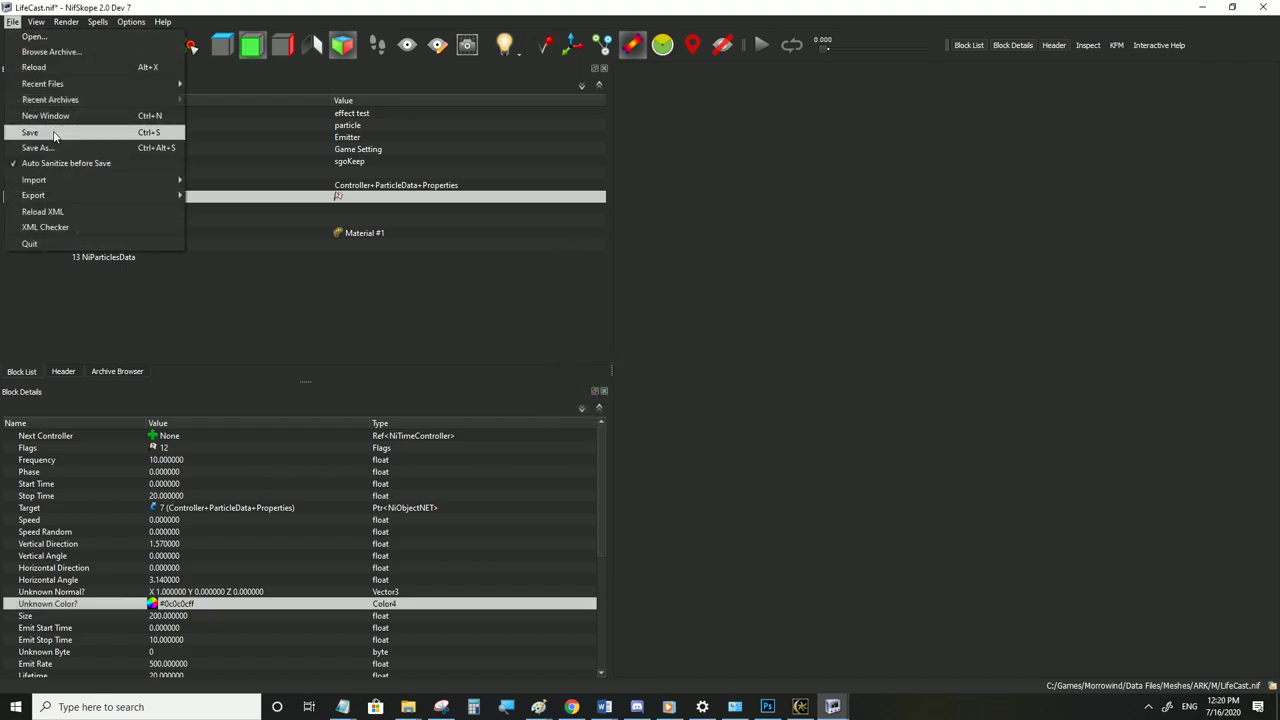
{"action": "left_click", "coordinate": [43, 131]}
{"action": "left_click", "coordinate": [800, 706]}
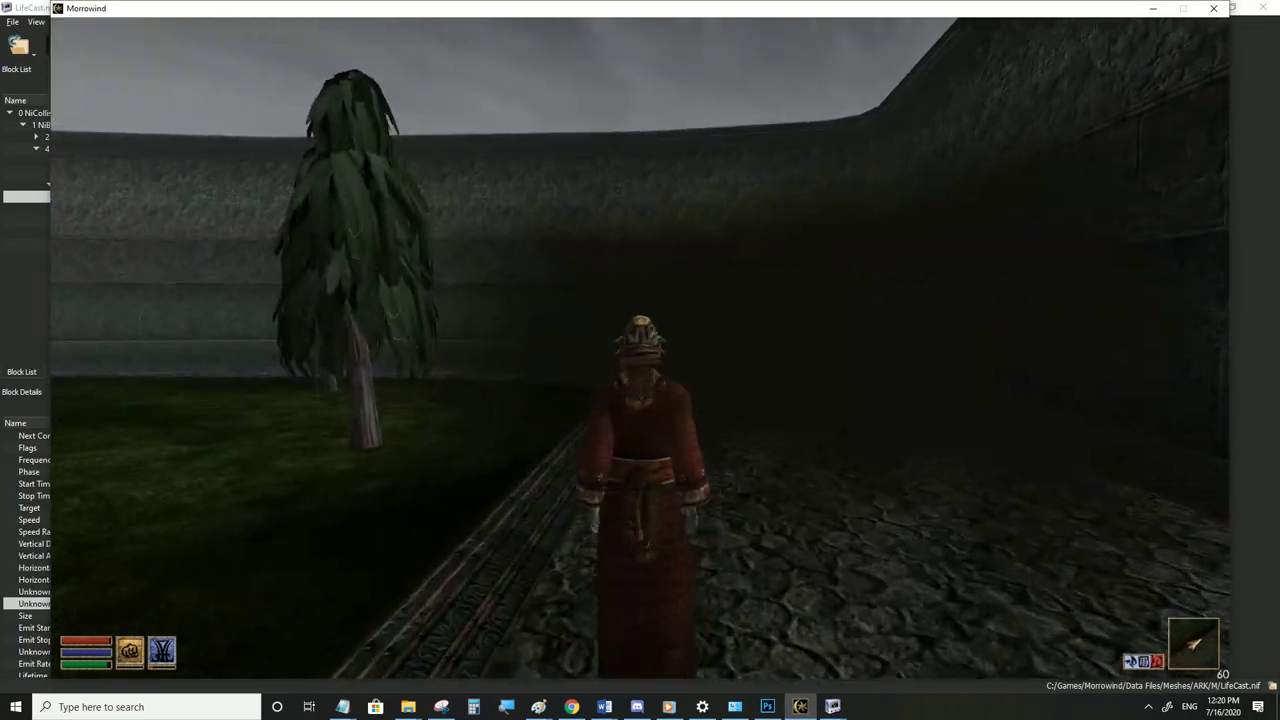
Walk the garden wall street in first-person view watching the dark haze, then return to NifSkope
{"action": "key", "text": "Tab"}
{"action": "key", "text": "w"}
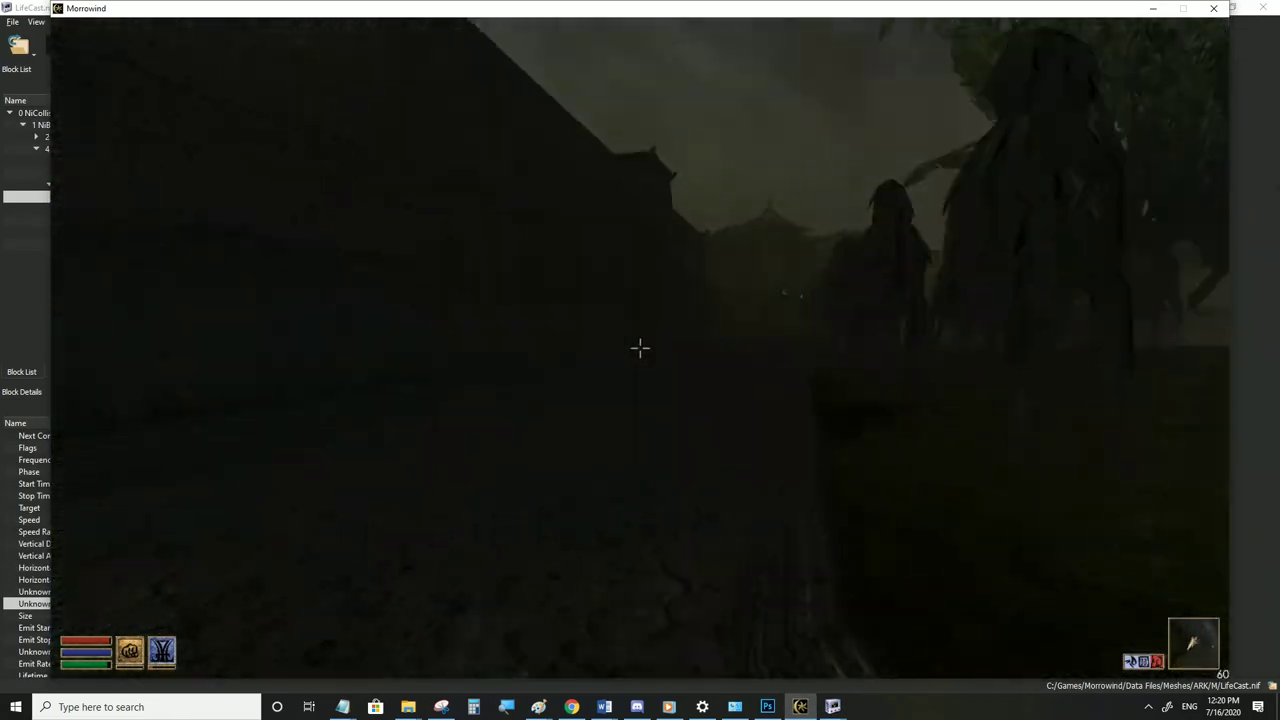
{"action": "key", "text": "w"}
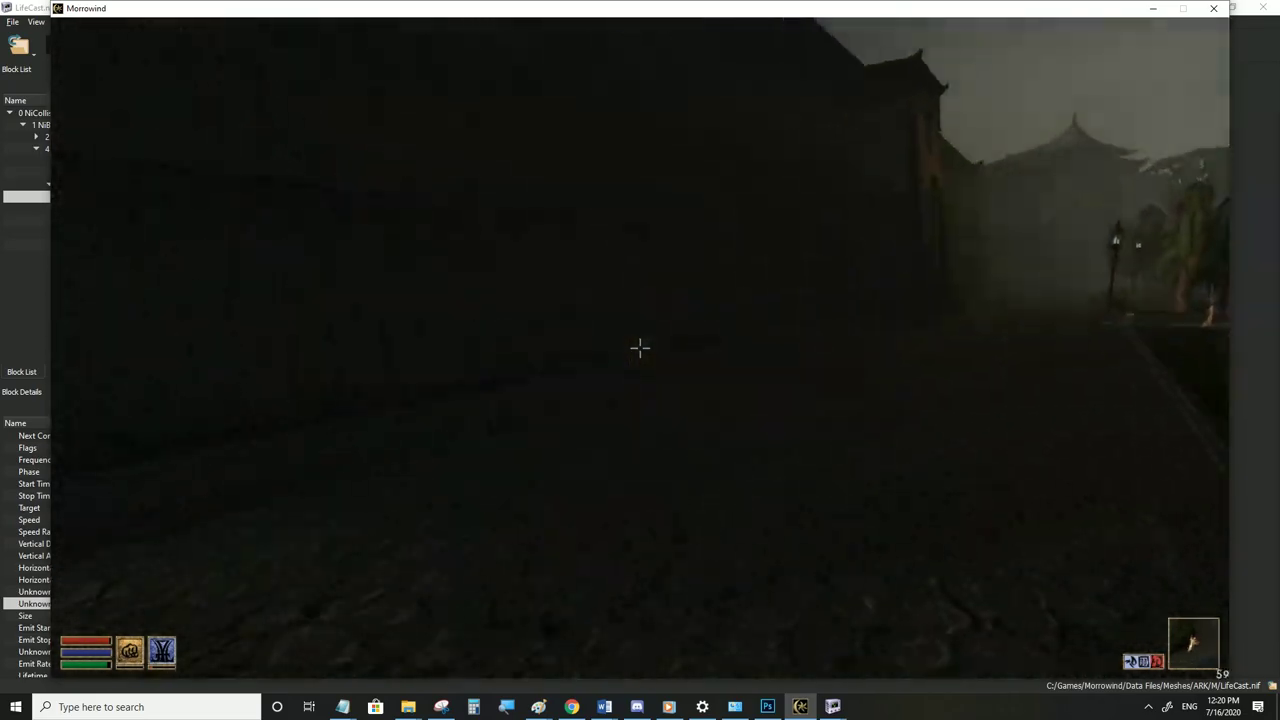
{"action": "key", "text": "w"}
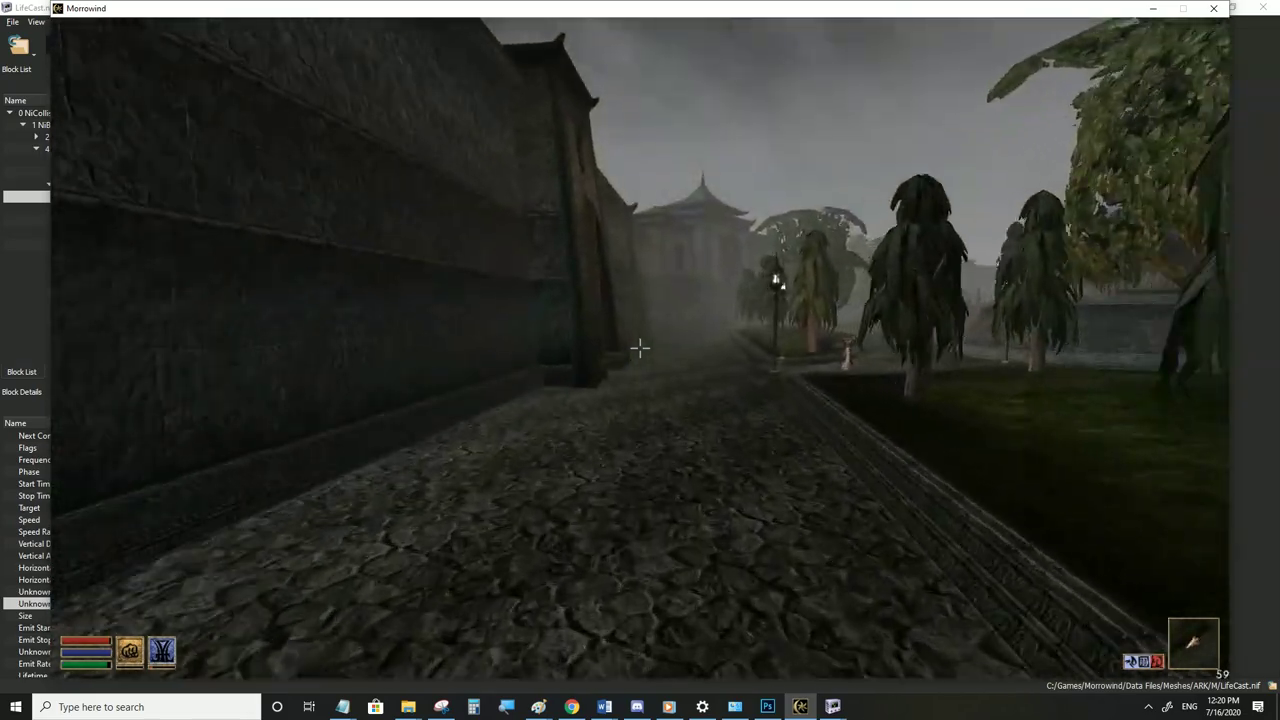
{"action": "key", "text": "w"}
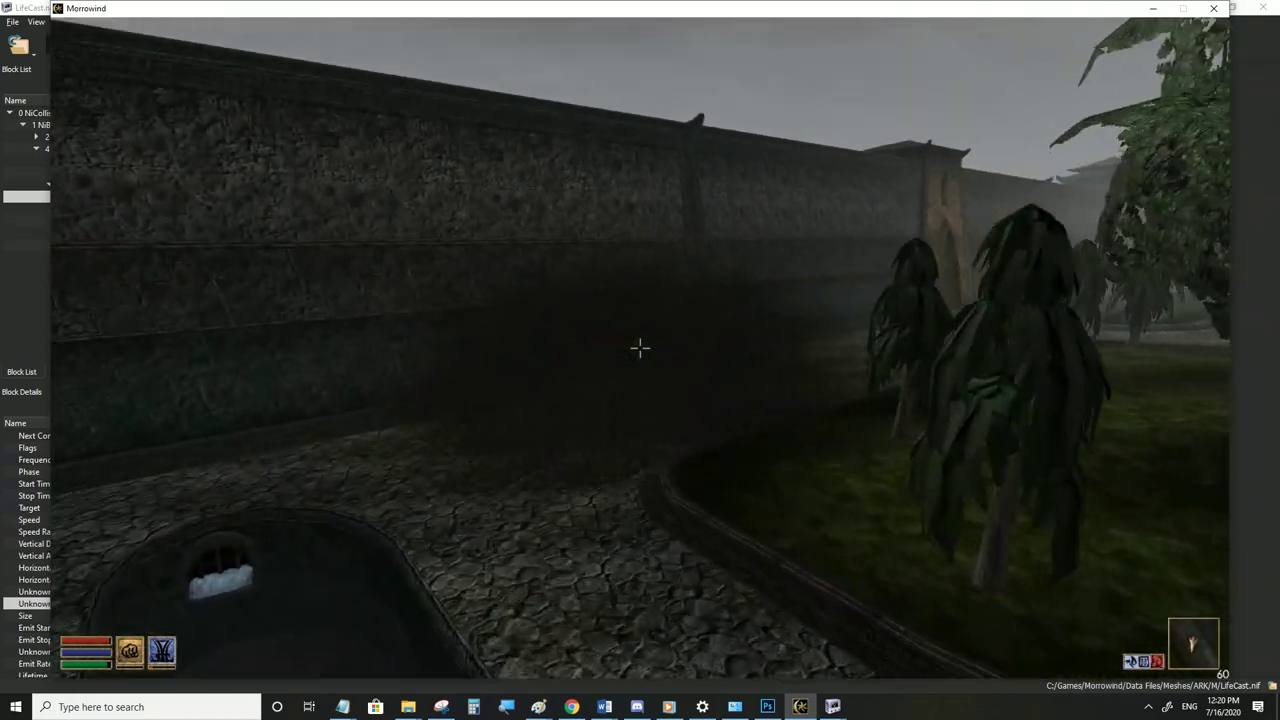
{"action": "key", "text": "w"}
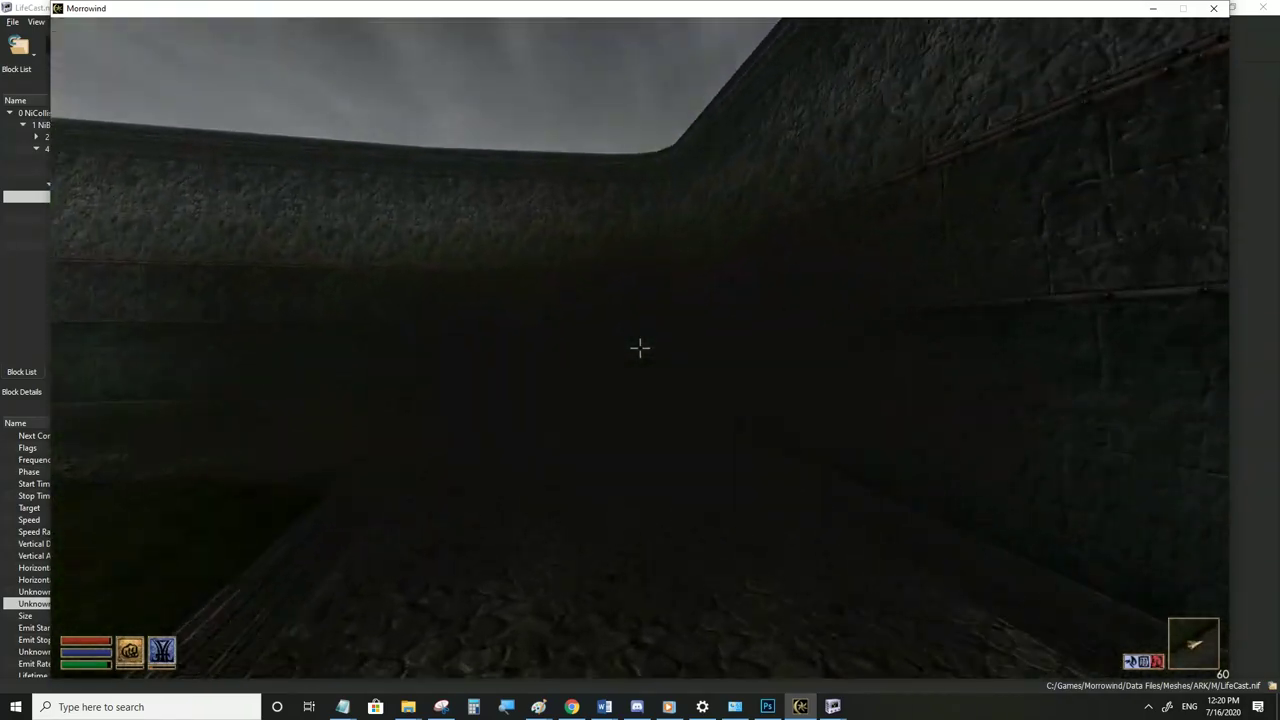
{"action": "key", "text": "alt+Tab"}
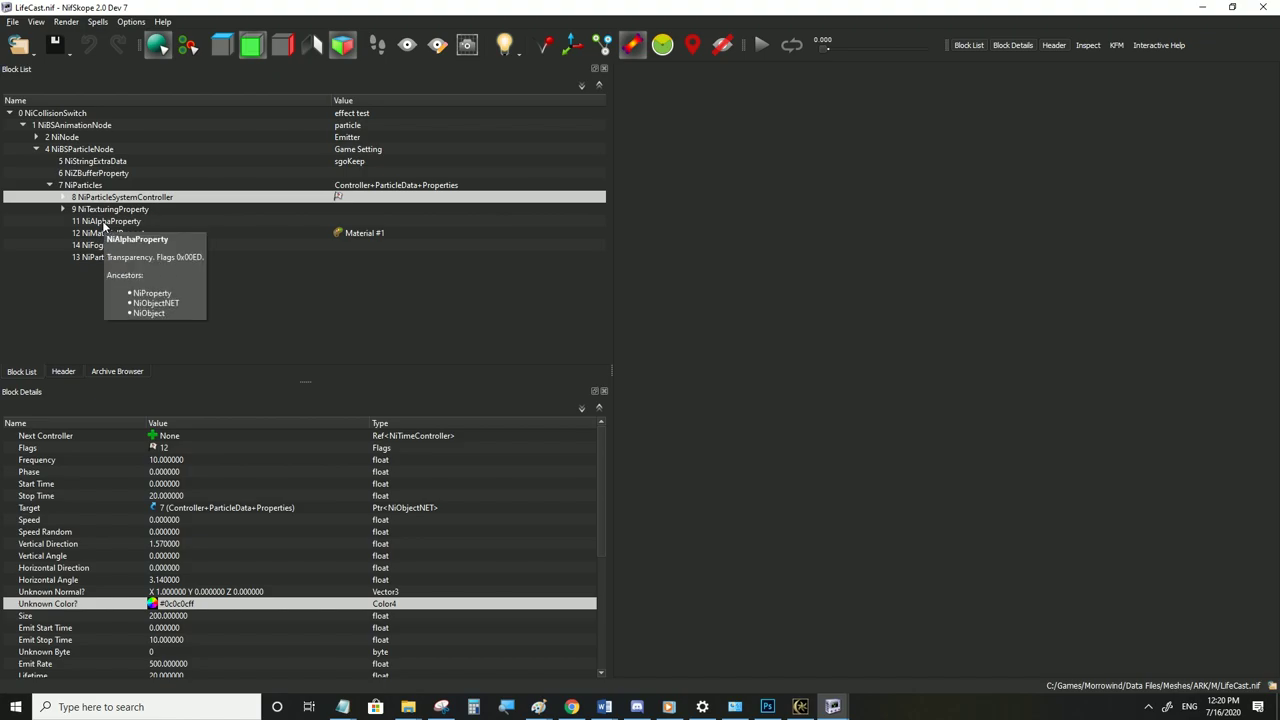
Open bigblack5000.nif from the 17_fogs folder in NifSkope
{"action": "mouse_move", "coordinate": [408, 706]}
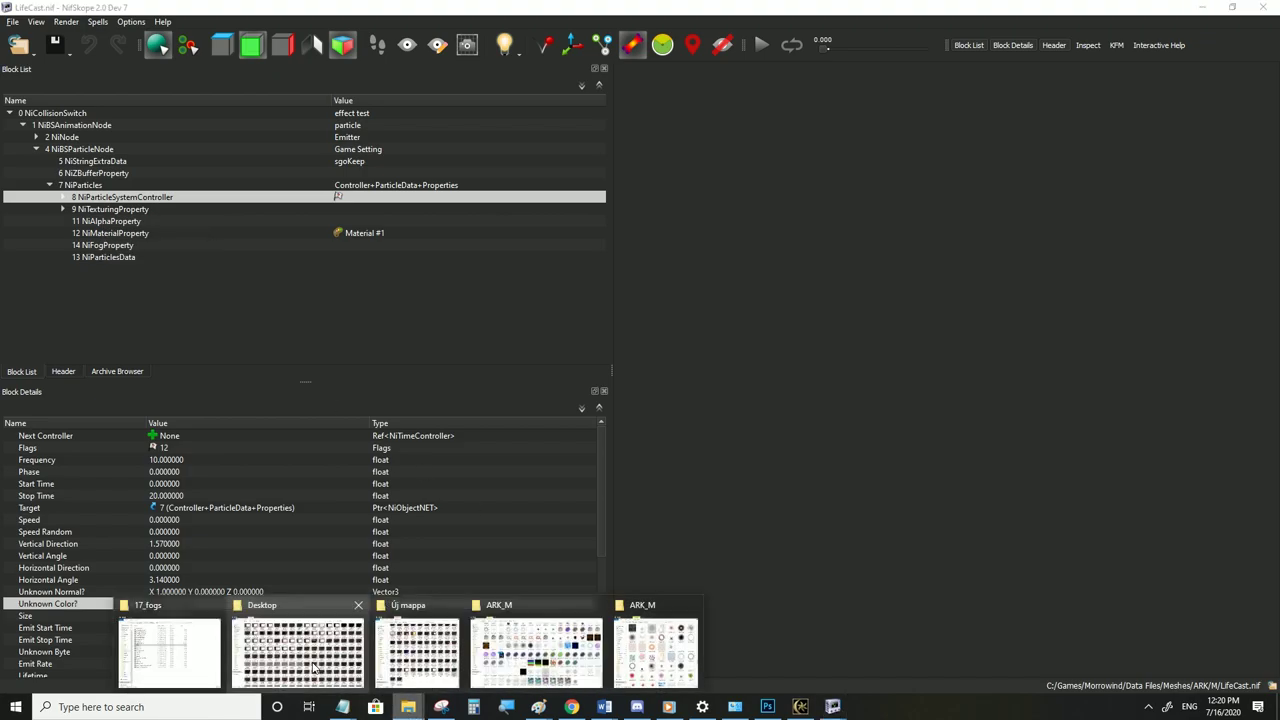
{"action": "left_click", "coordinate": [205, 650]}
{"action": "double_click", "coordinate": [553, 292]}
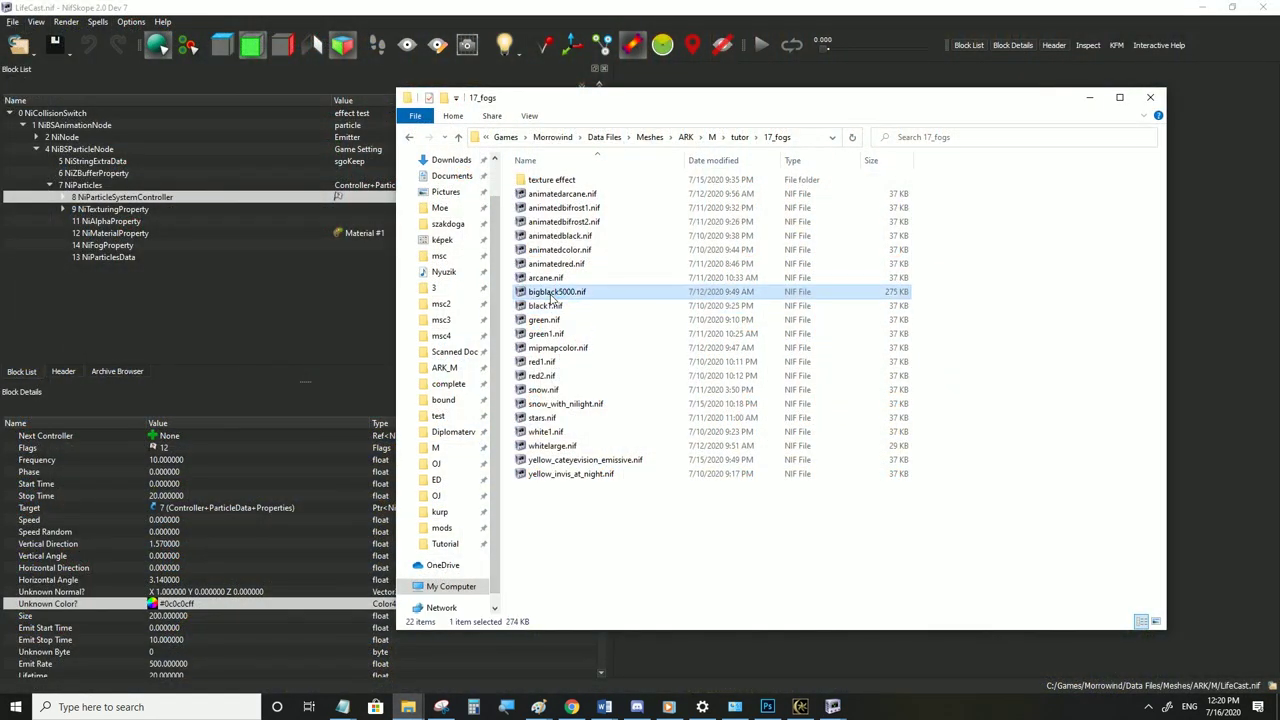
Expand the tree to inspect NiAlphaProperty and the particle controller, then switch to Photoshop
{"action": "left_click", "coordinate": [11, 113]}
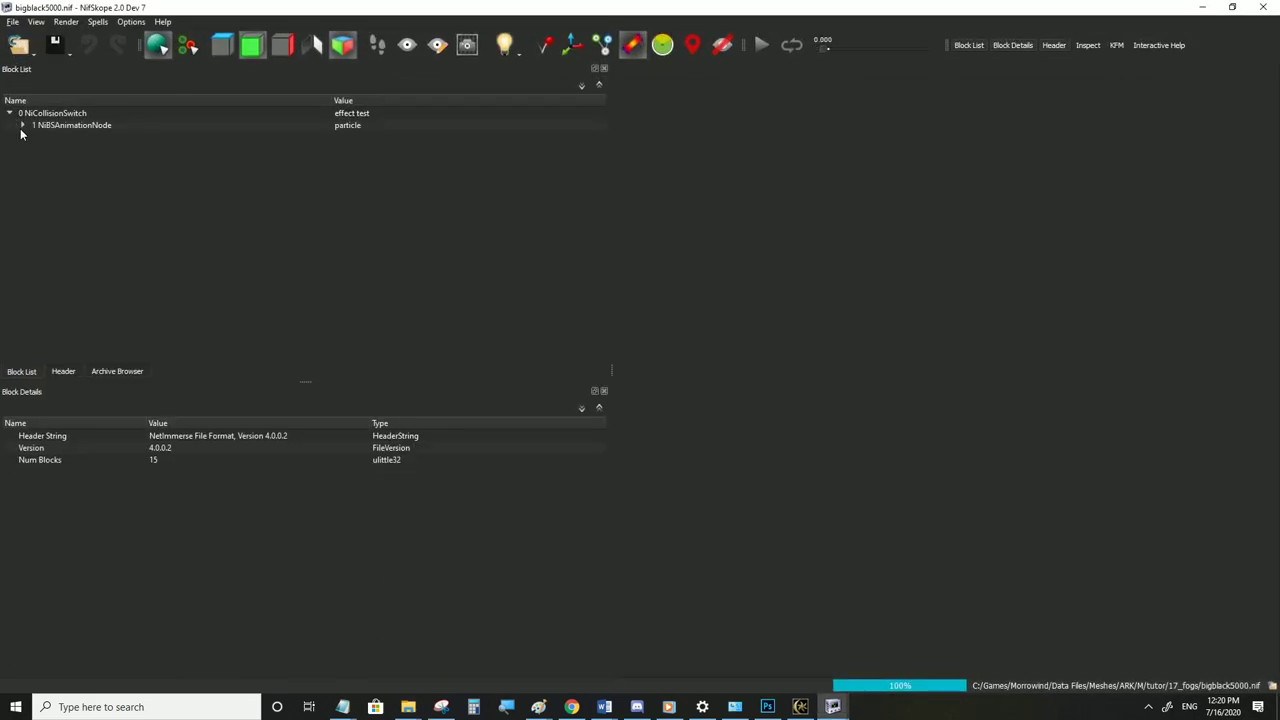
{"action": "left_click", "coordinate": [22, 125]}
{"action": "left_click", "coordinate": [36, 149]}
{"action": "left_click", "coordinate": [49, 185]}
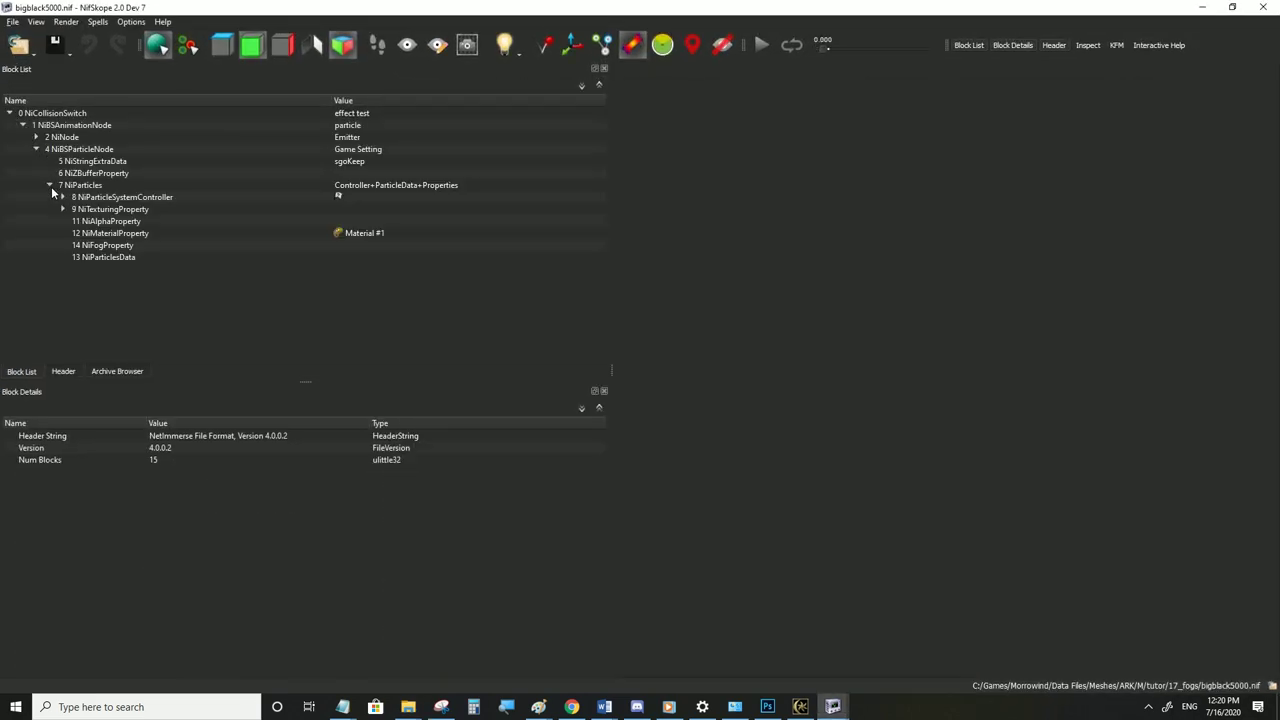
{"action": "left_click", "coordinate": [100, 221]}
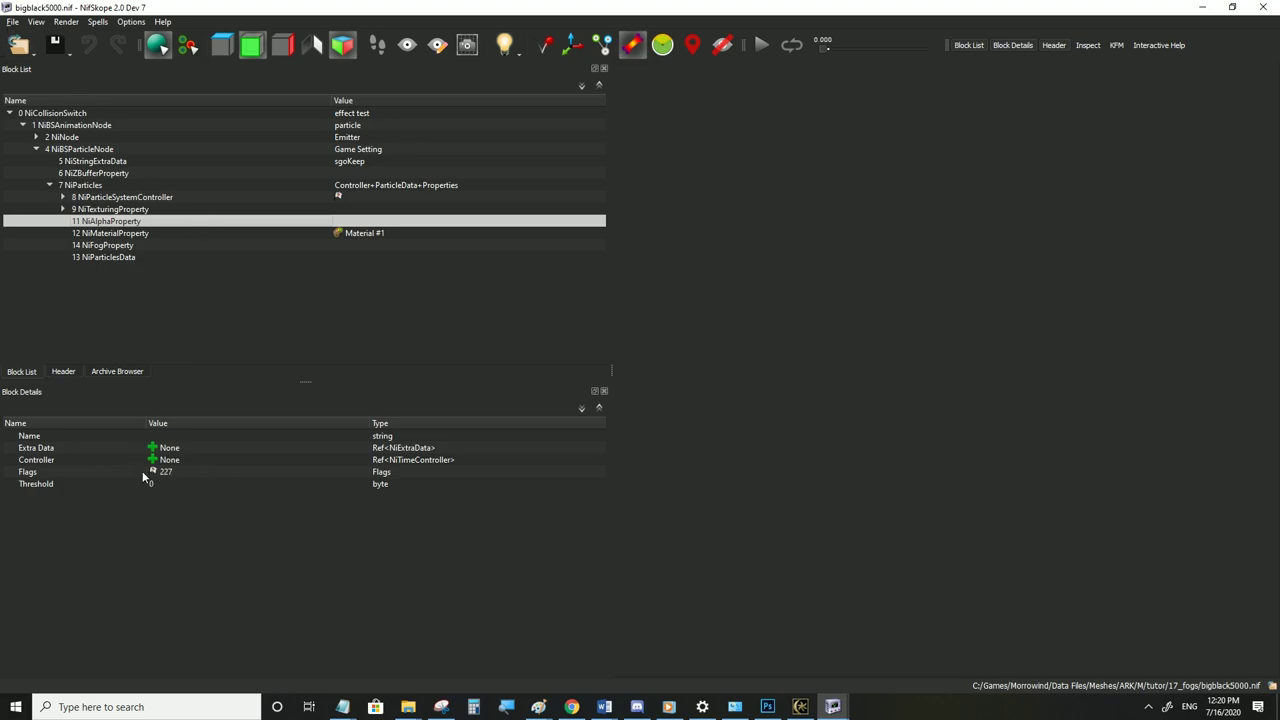
{"action": "left_click", "coordinate": [140, 198]}
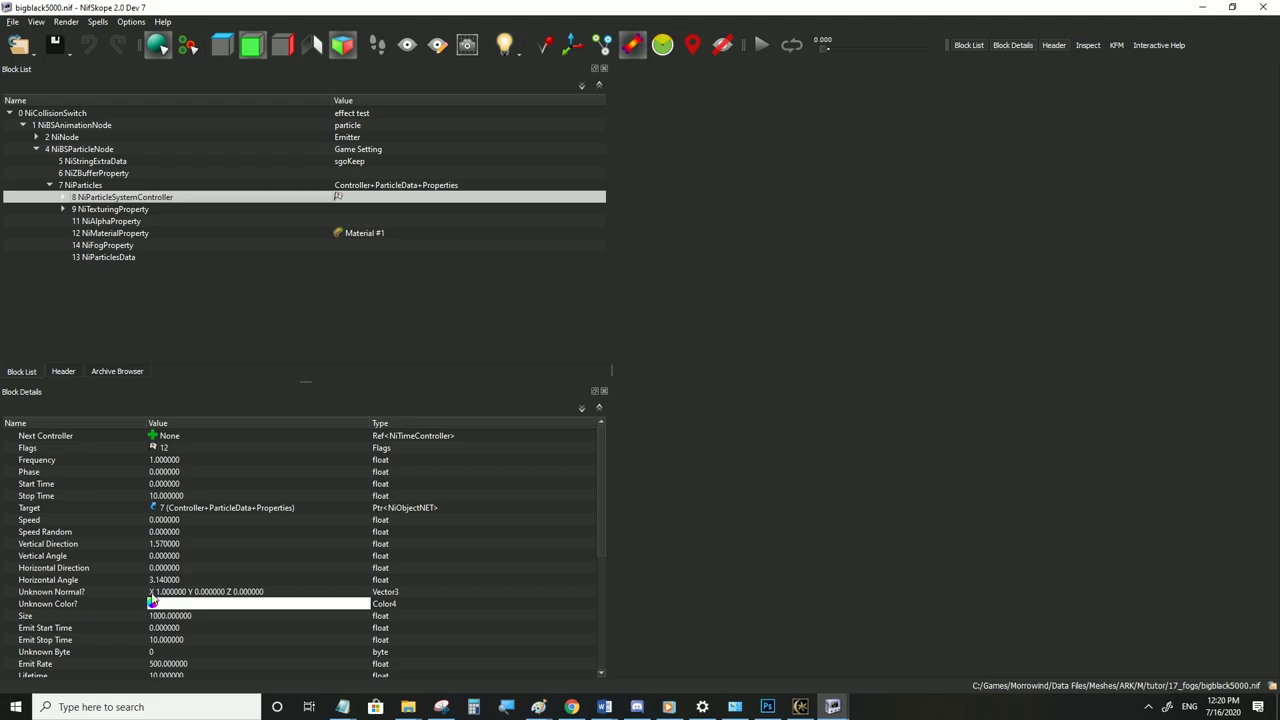
{"action": "mouse_move", "coordinate": [251, 590]}
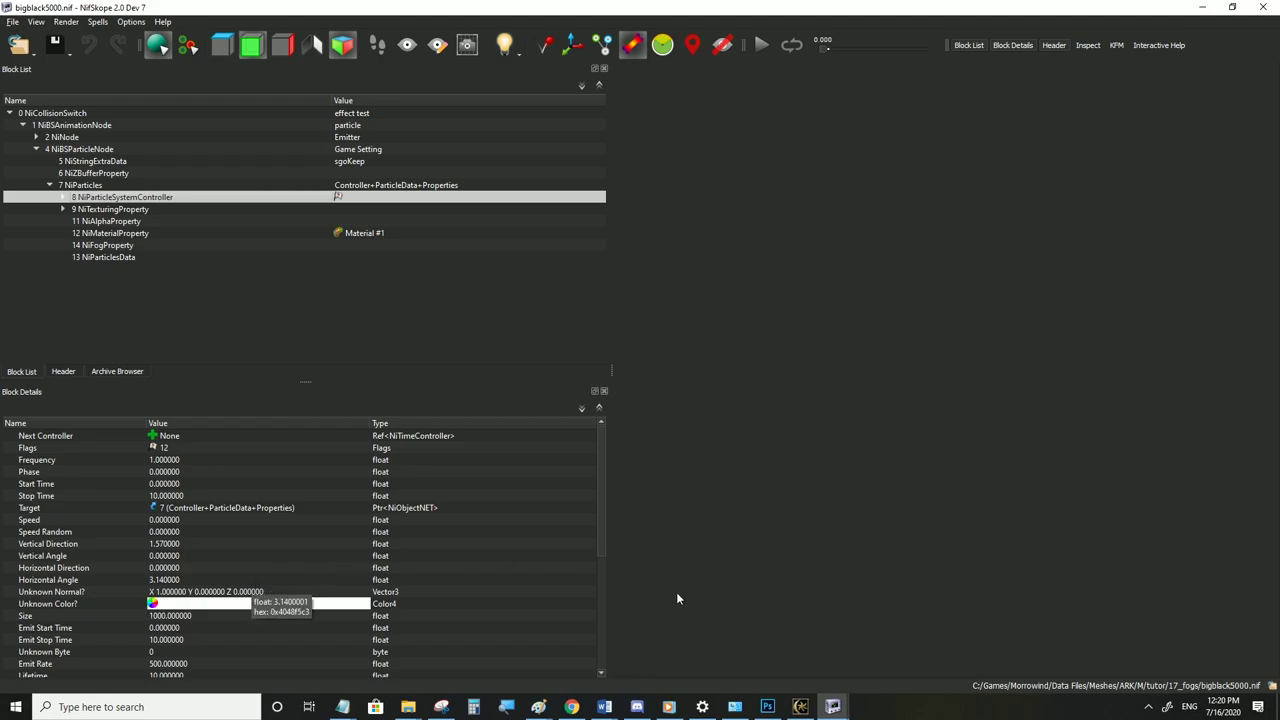
{"action": "left_click", "coordinate": [768, 707]}
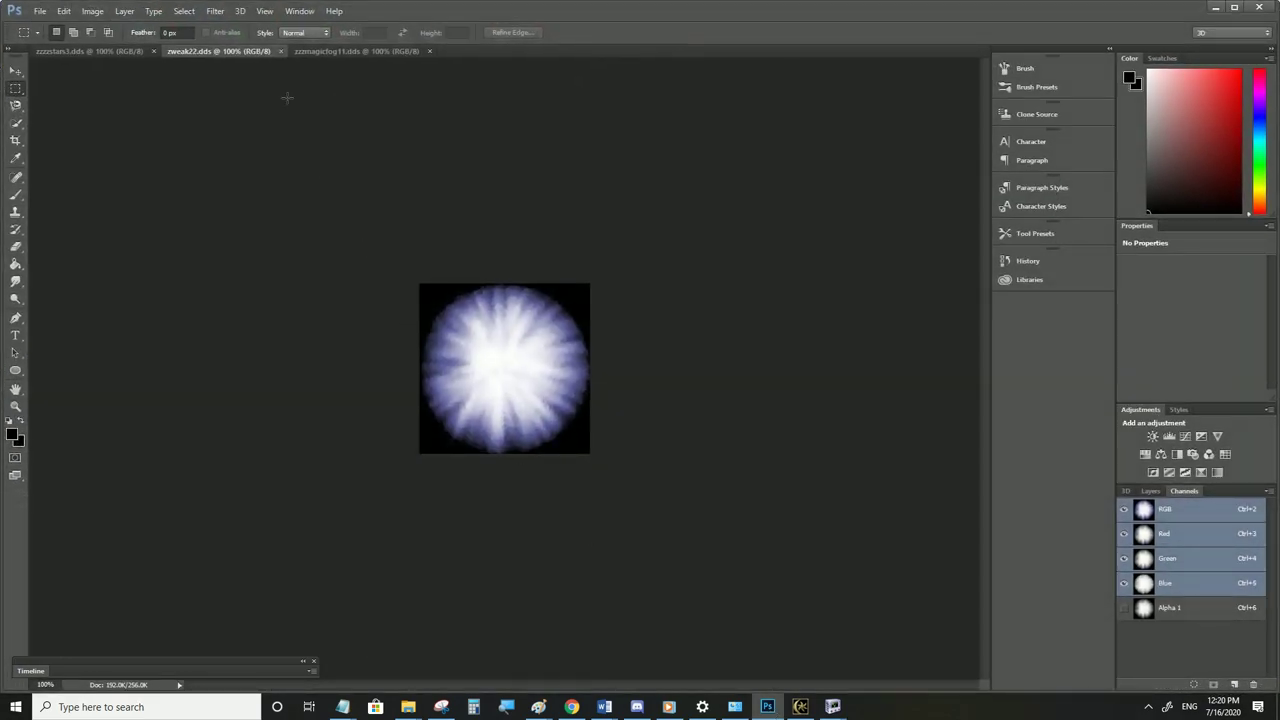
Compare zzzmagicfog11.dds with zweak22.dds, then hide Photoshop to return to NifSkope
{"action": "left_click", "coordinate": [316, 53]}
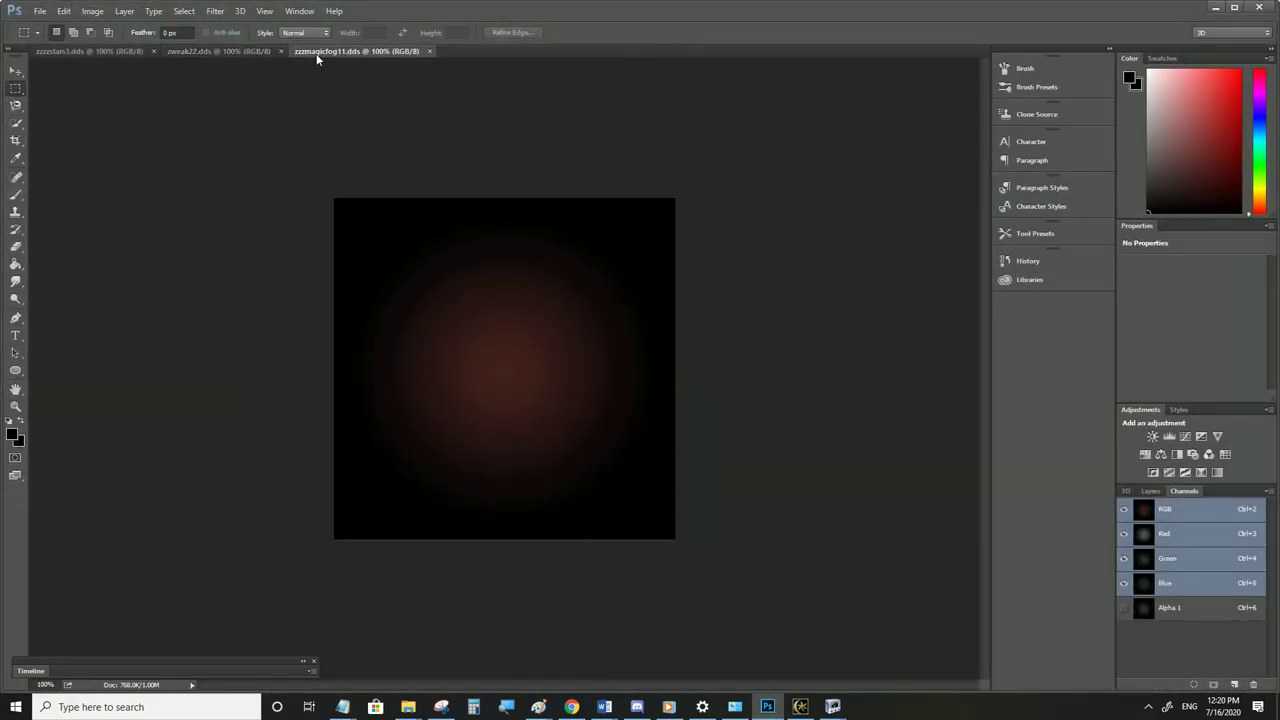
{"action": "left_click", "coordinate": [223, 53]}
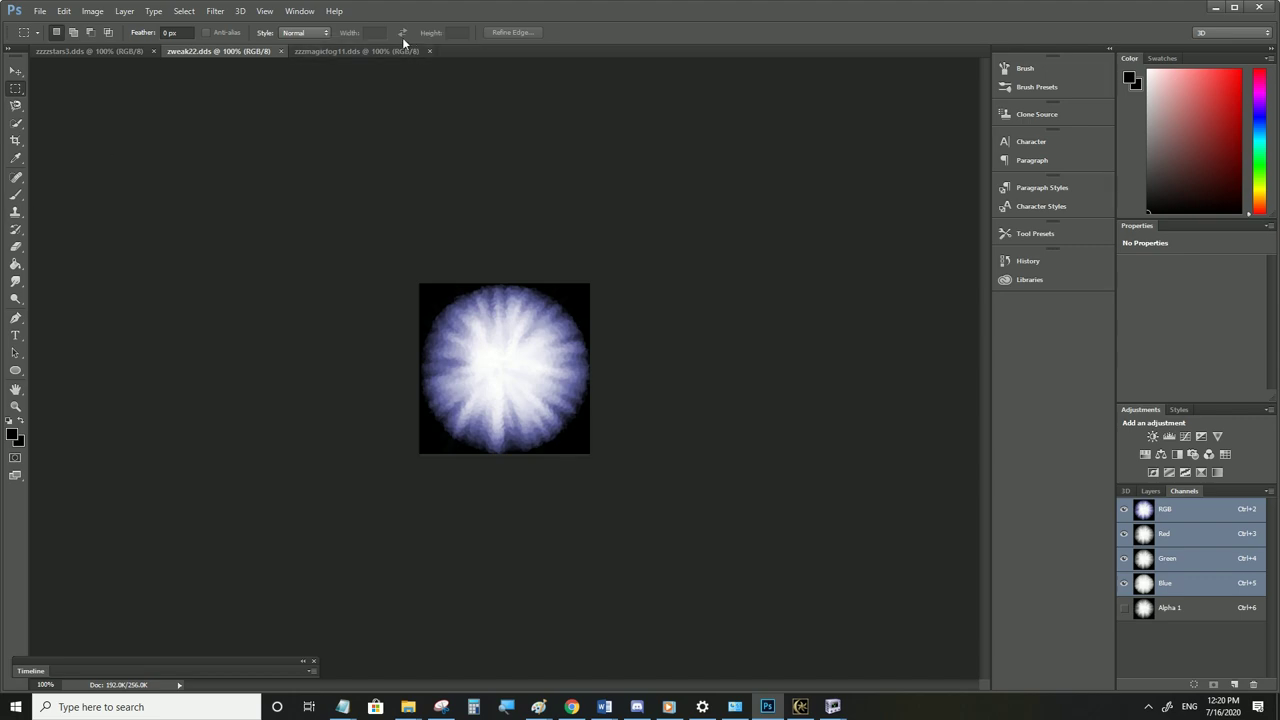
{"action": "left_click", "coordinate": [365, 50]}
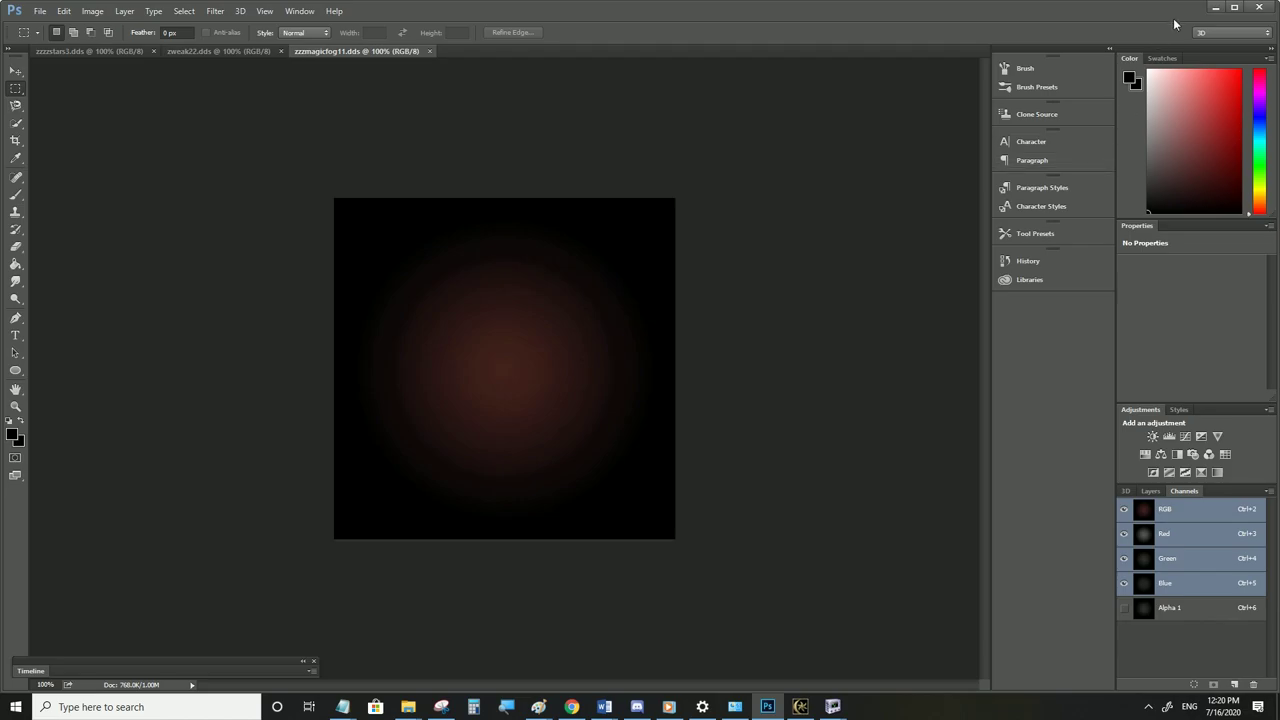
{"action": "left_click", "coordinate": [1214, 7]}
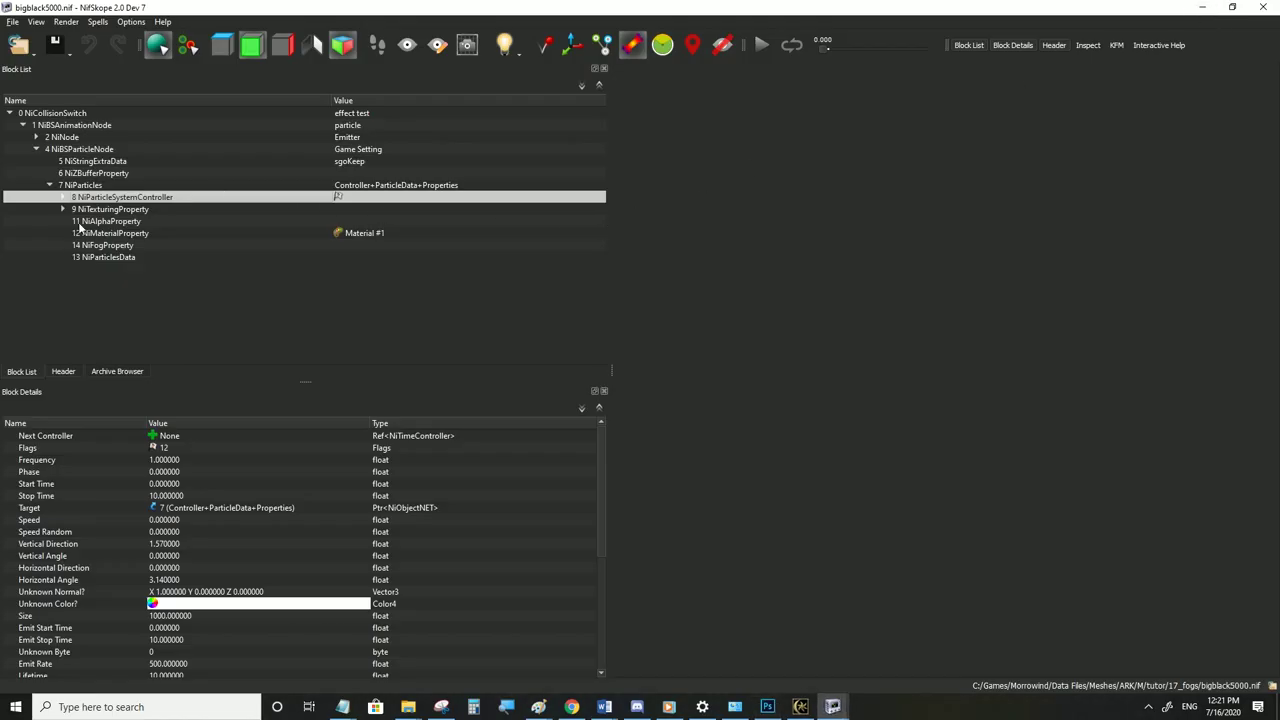
Inspect bigblack5000.nif's NiParticlesData block showing 5000 particles
{"action": "left_click", "coordinate": [108, 257]}
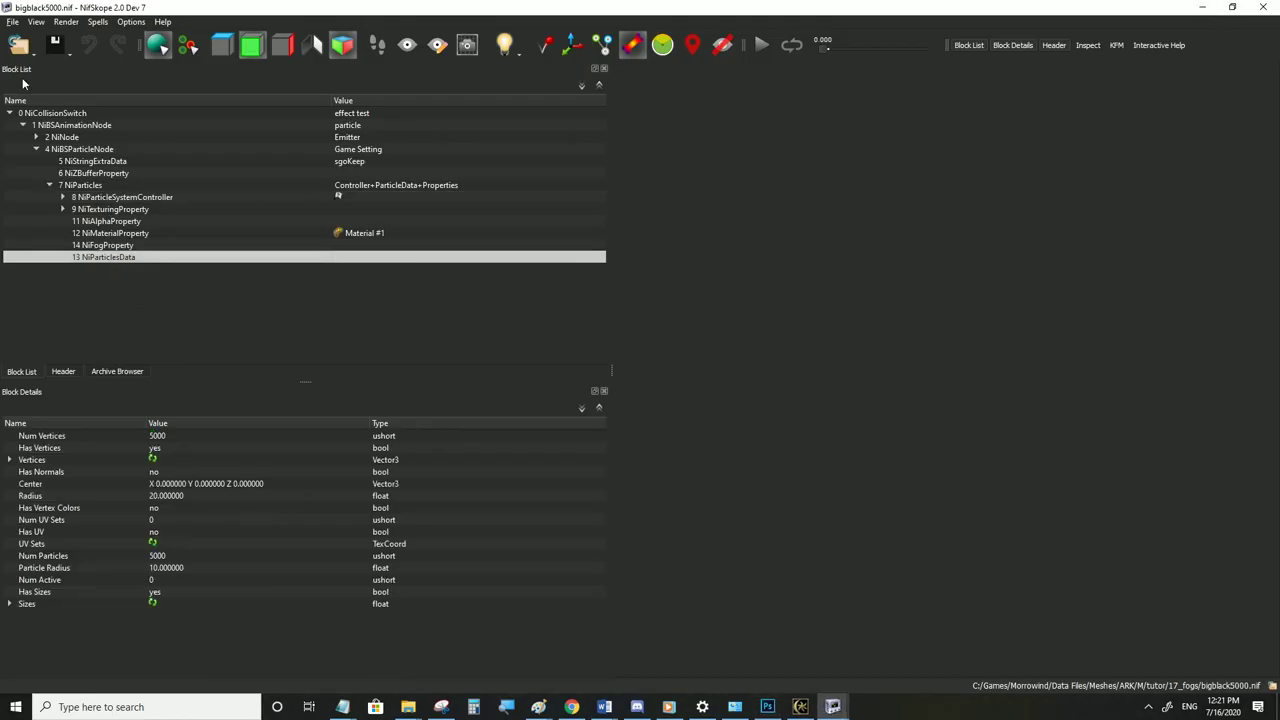
{"action": "left_click", "coordinate": [12, 21]}
{"action": "left_click", "coordinate": [36, 133]}
Save bigblack5000 over LifeCast.nif in the M folder, confirming the replacement
{"action": "left_click", "coordinate": [12, 21]}
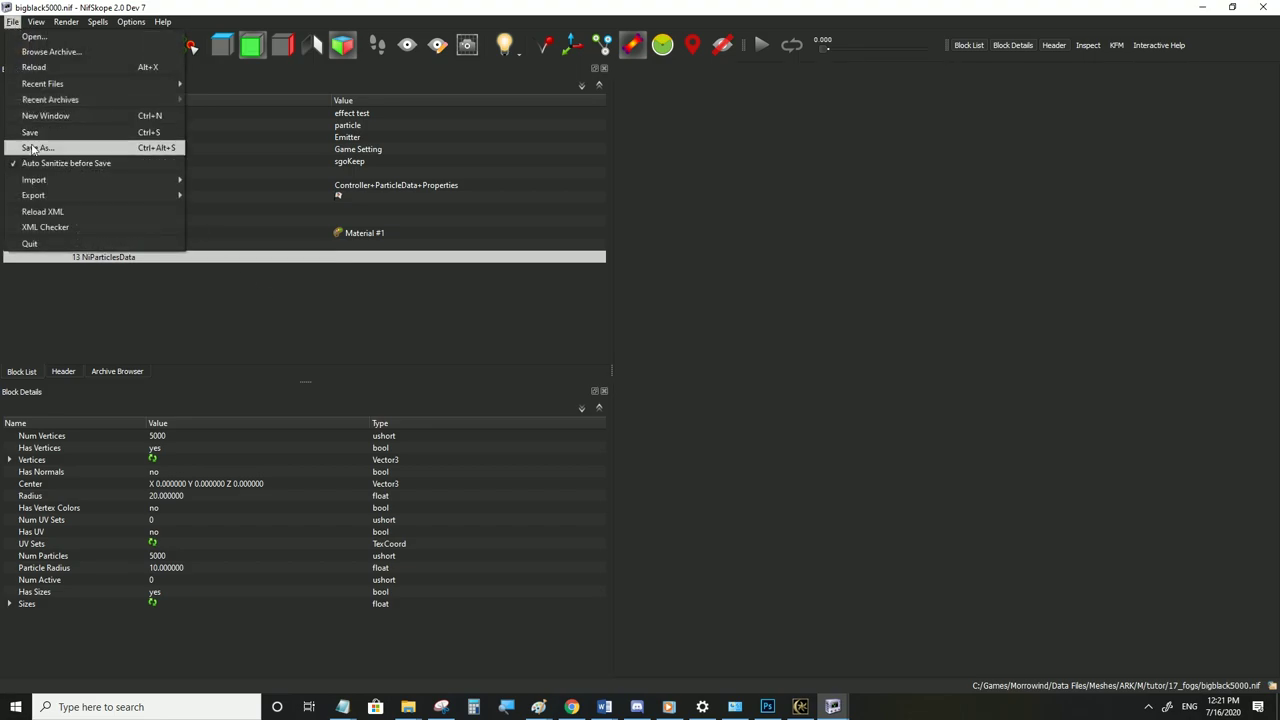
{"action": "left_click", "coordinate": [40, 143]}
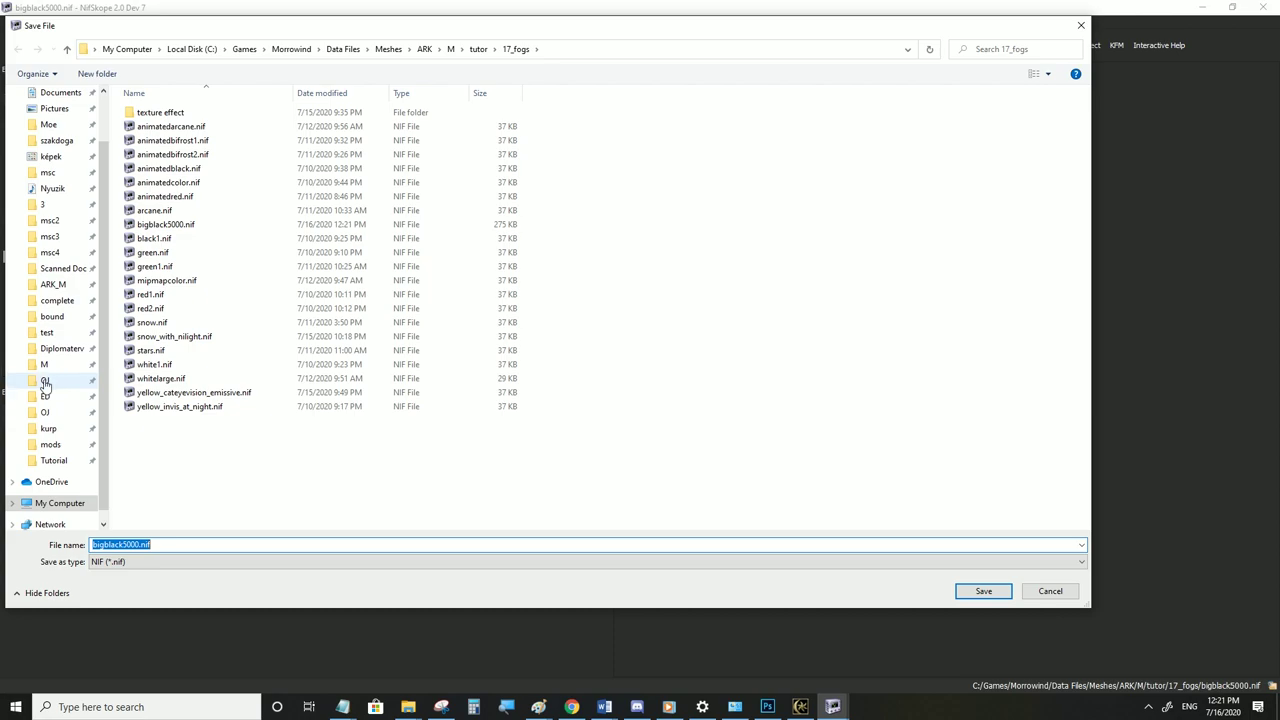
{"action": "left_click", "coordinate": [45, 364]}
{"action": "left_click", "coordinate": [170, 308]}
{"action": "scroll", "coordinate": [168, 260], "scroll_direction": "down", "scroll_amount": 20}
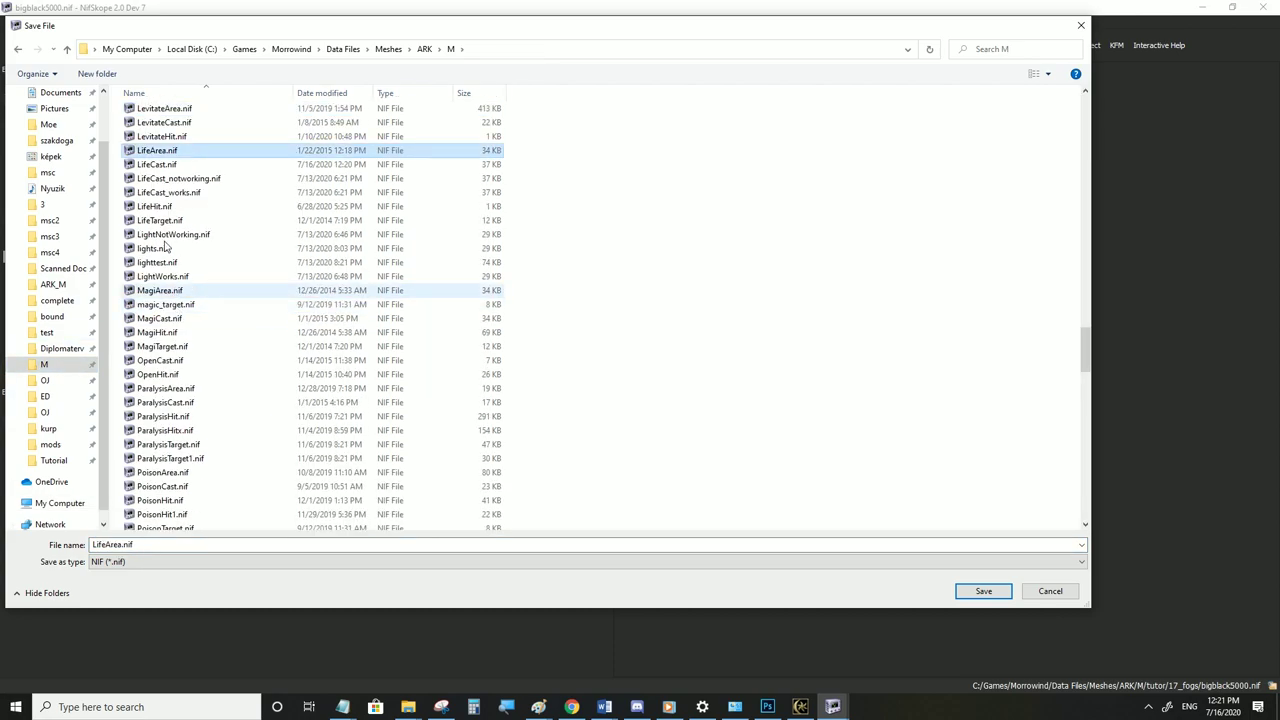
{"action": "left_click", "coordinate": [158, 165]}
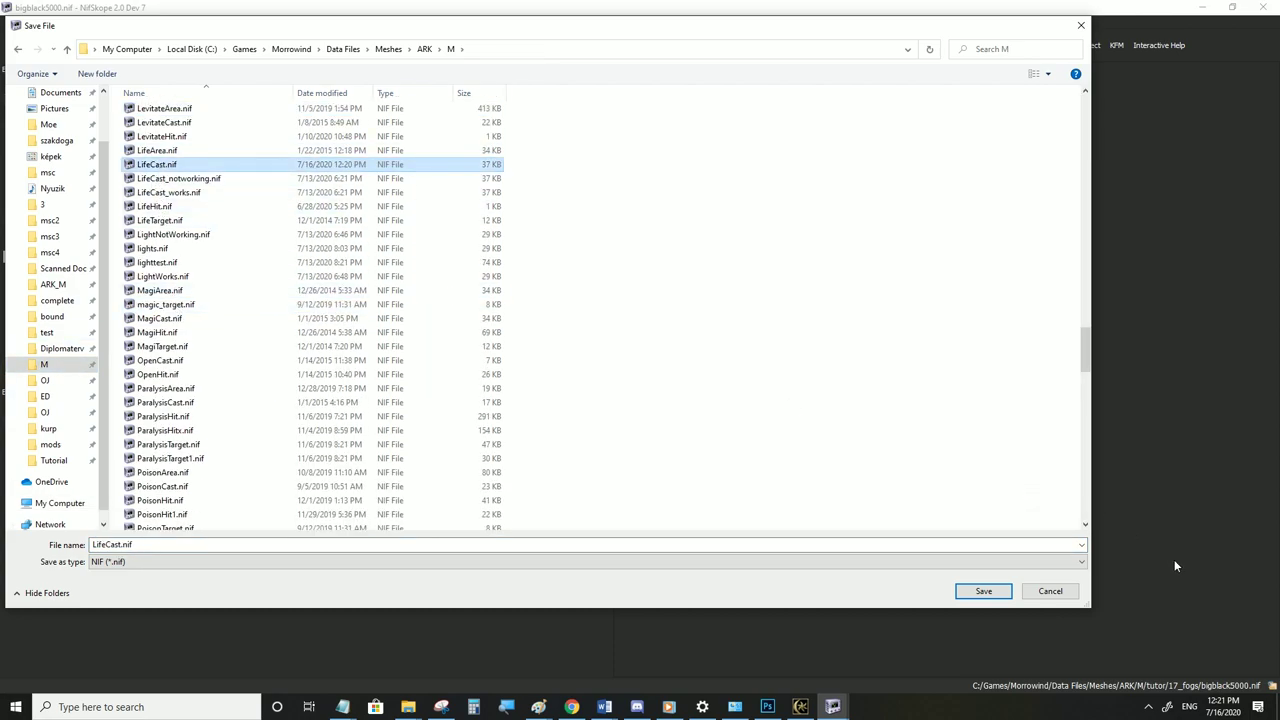
{"action": "left_click", "coordinate": [988, 593]}
{"action": "left_click", "coordinate": [672, 354]}
{"action": "left_click", "coordinate": [803, 710]}
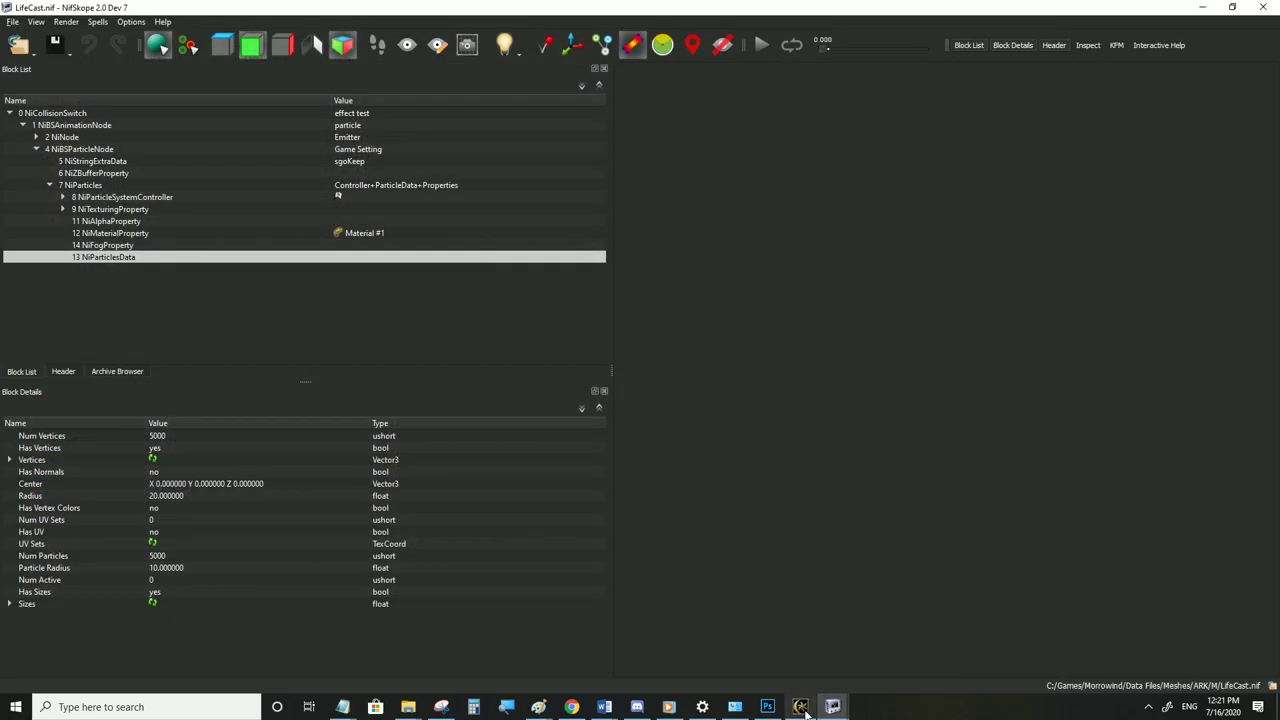
Run up the ramp and fly over the wall toward the palace viewing the black fog cloud
{"action": "key", "text": "w"}
{"action": "key", "text": "w"}
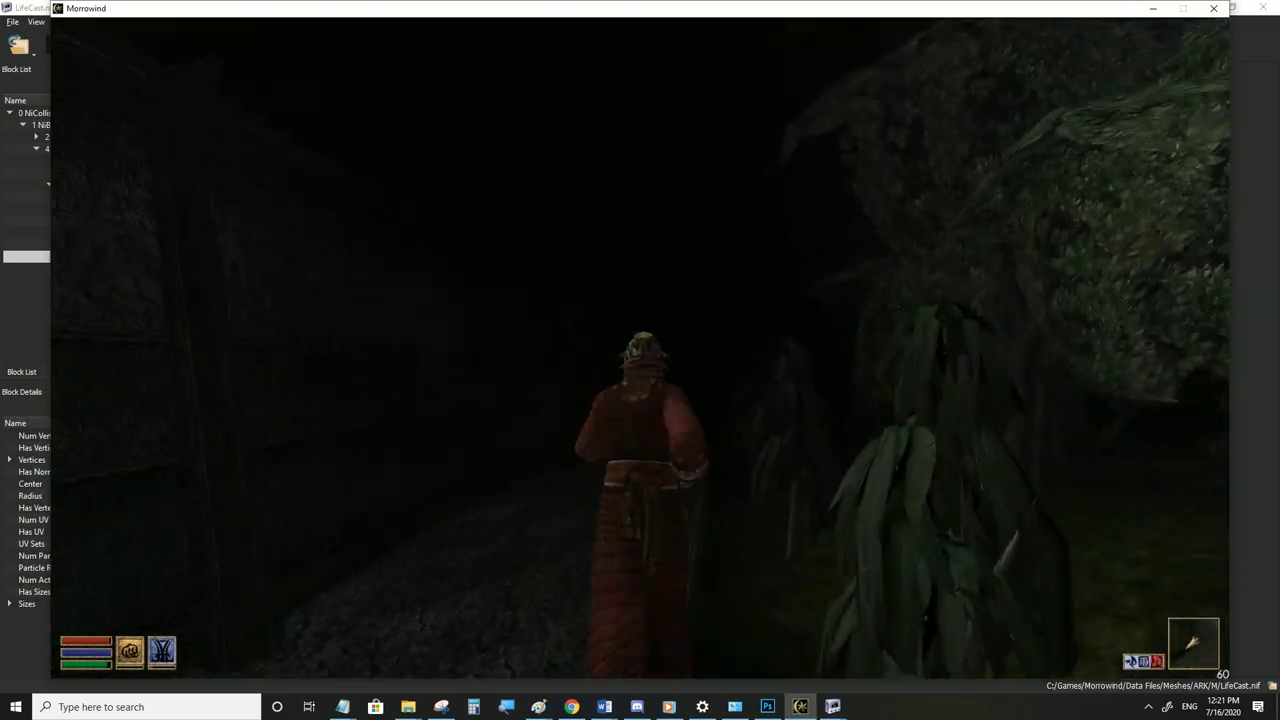
{"action": "key", "text": "w"}
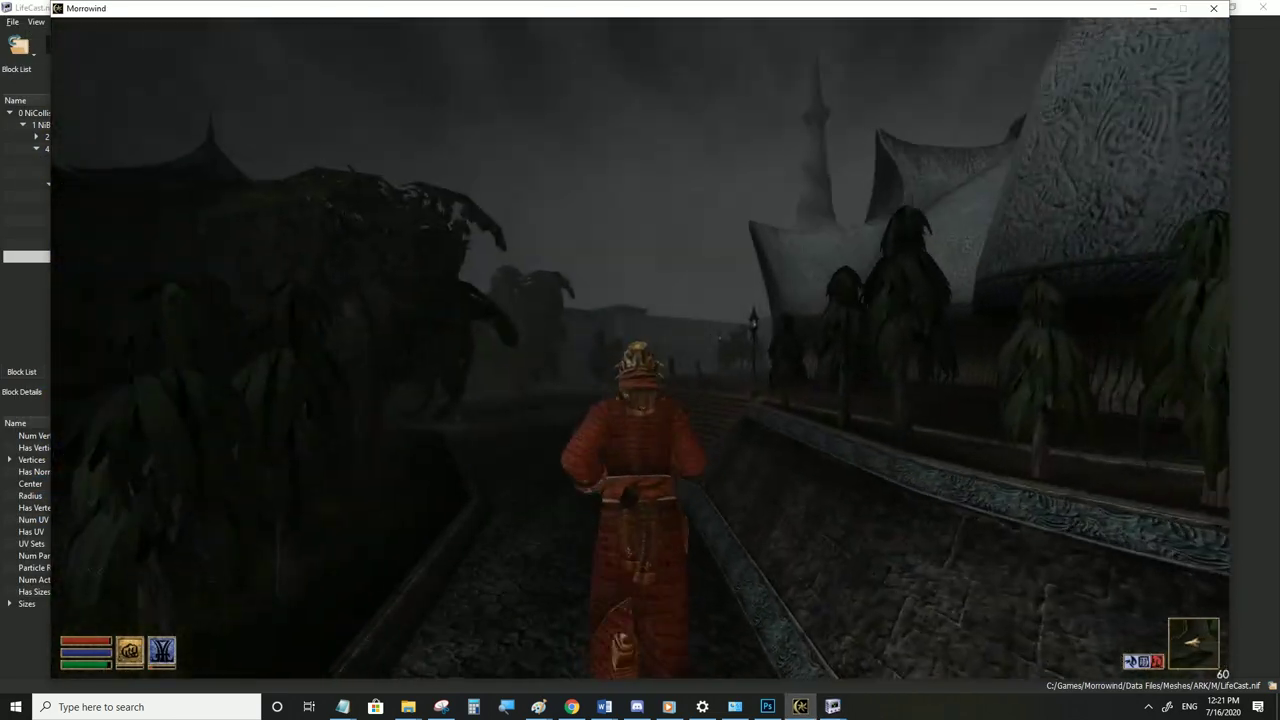
{"action": "key", "text": "w"}
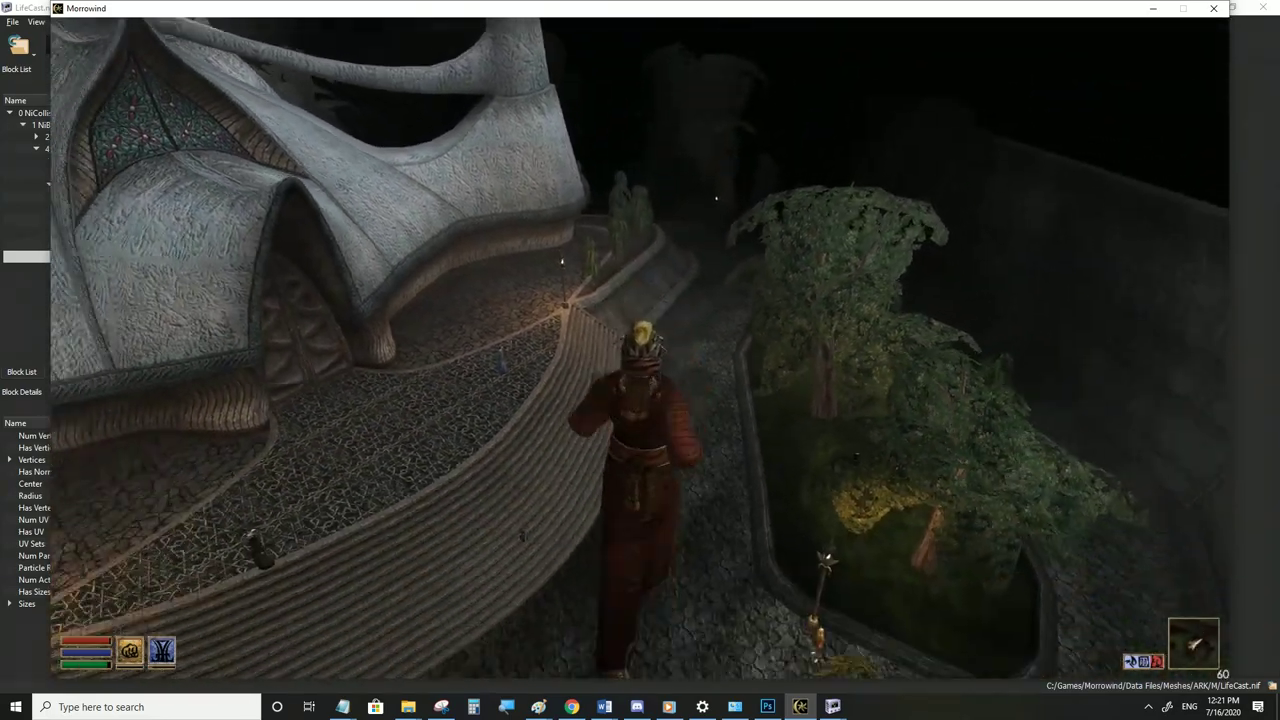
{"action": "key", "text": "s"}
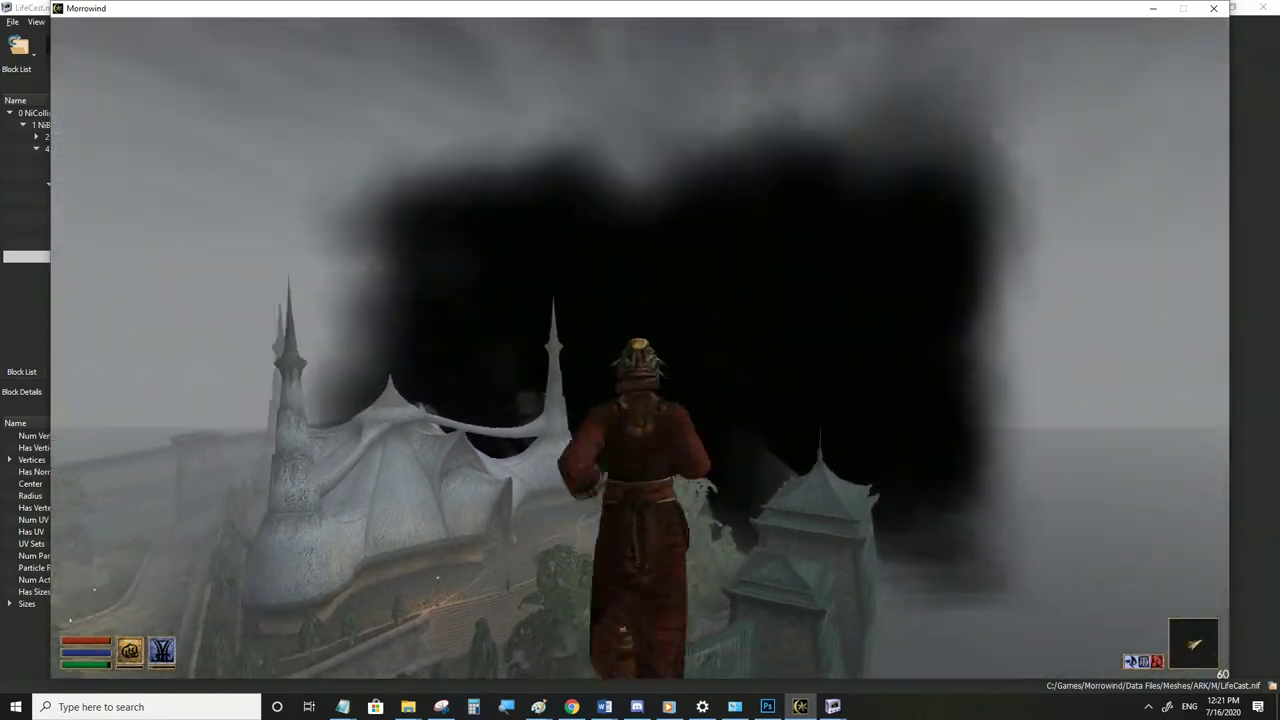
{"action": "key", "text": "w"}
{"action": "key", "text": "w"}
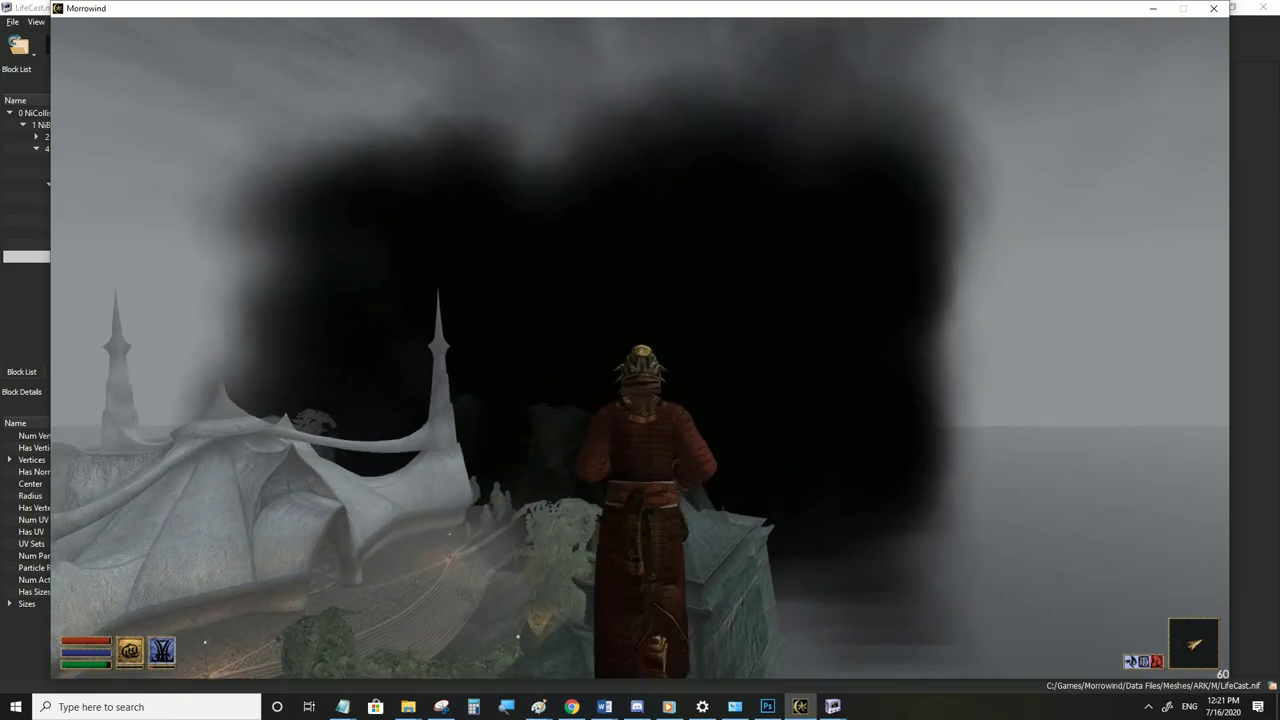
{"action": "key", "text": "s"}
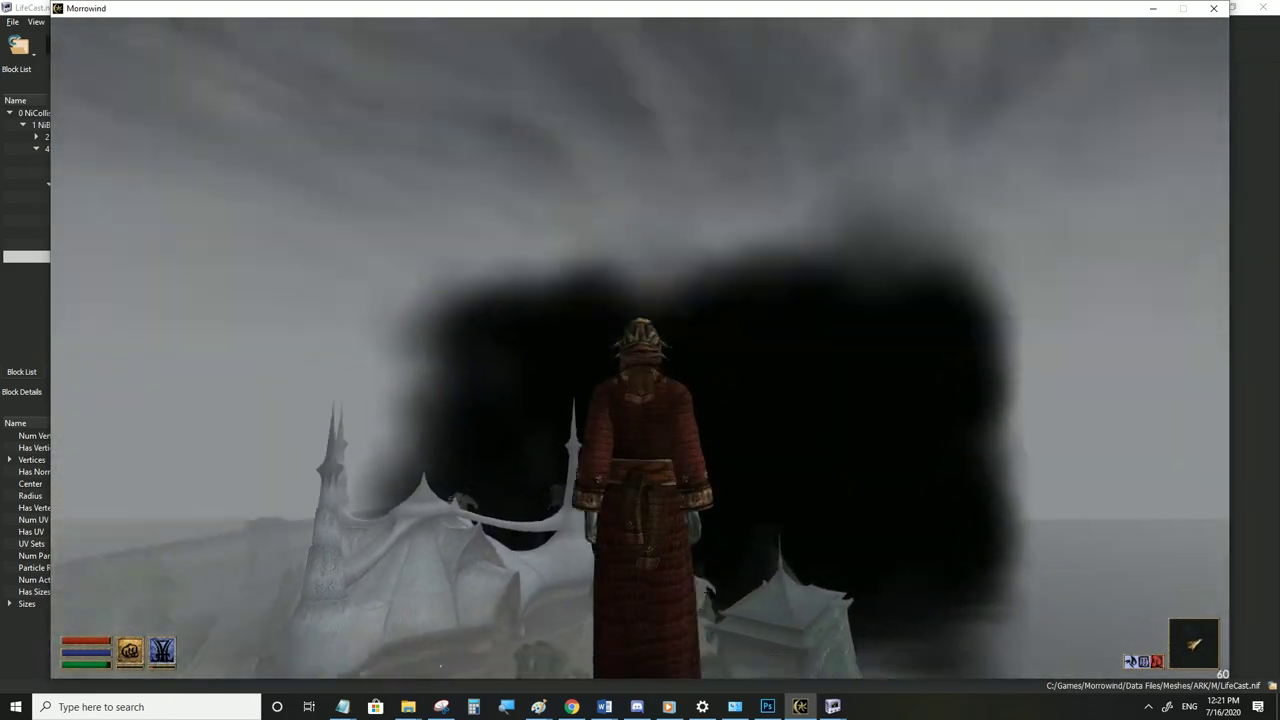
{"action": "key", "text": "w"}
{"action": "key", "text": "w"}
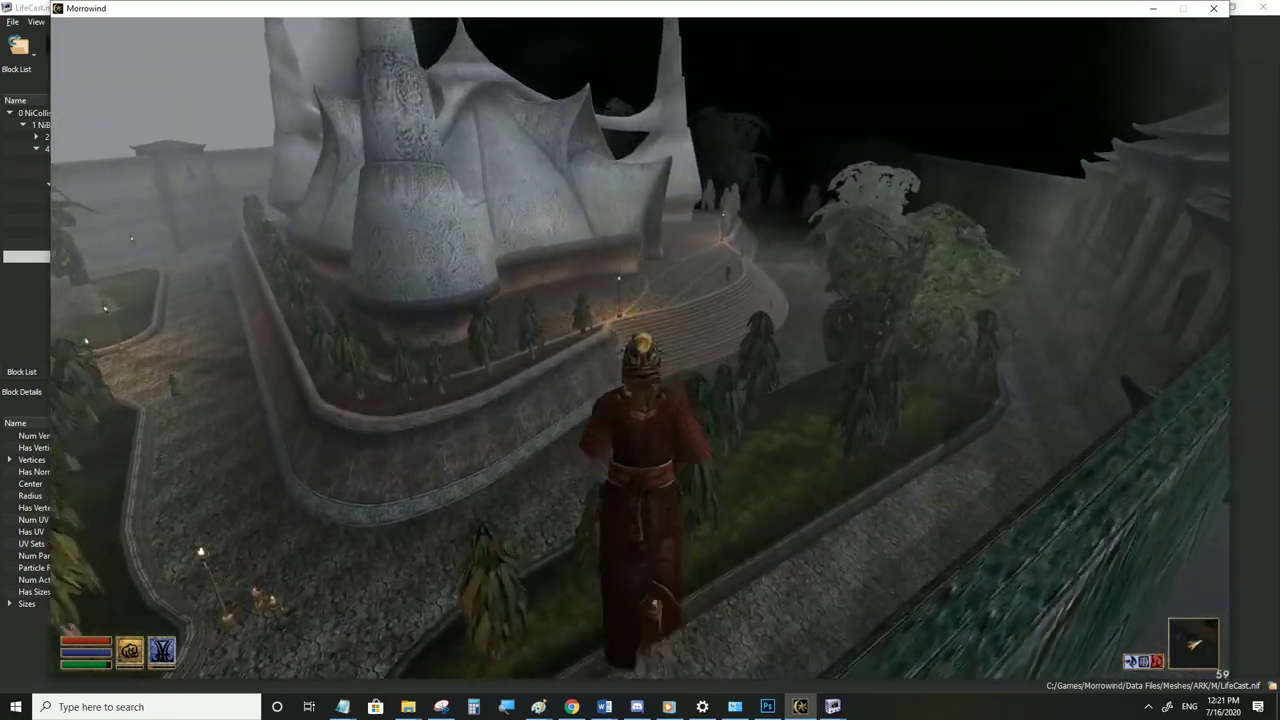
{"action": "key", "text": "s"}
{"action": "key", "text": "s"}
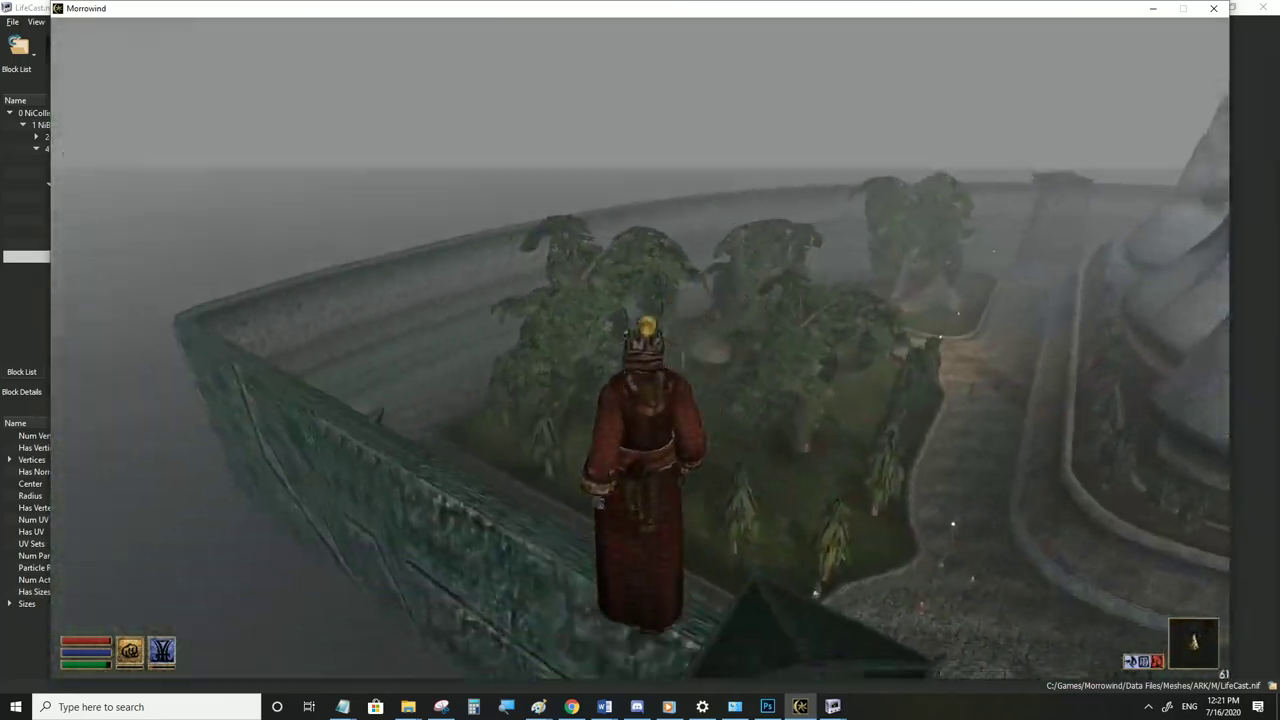
{"action": "key", "text": "w"}
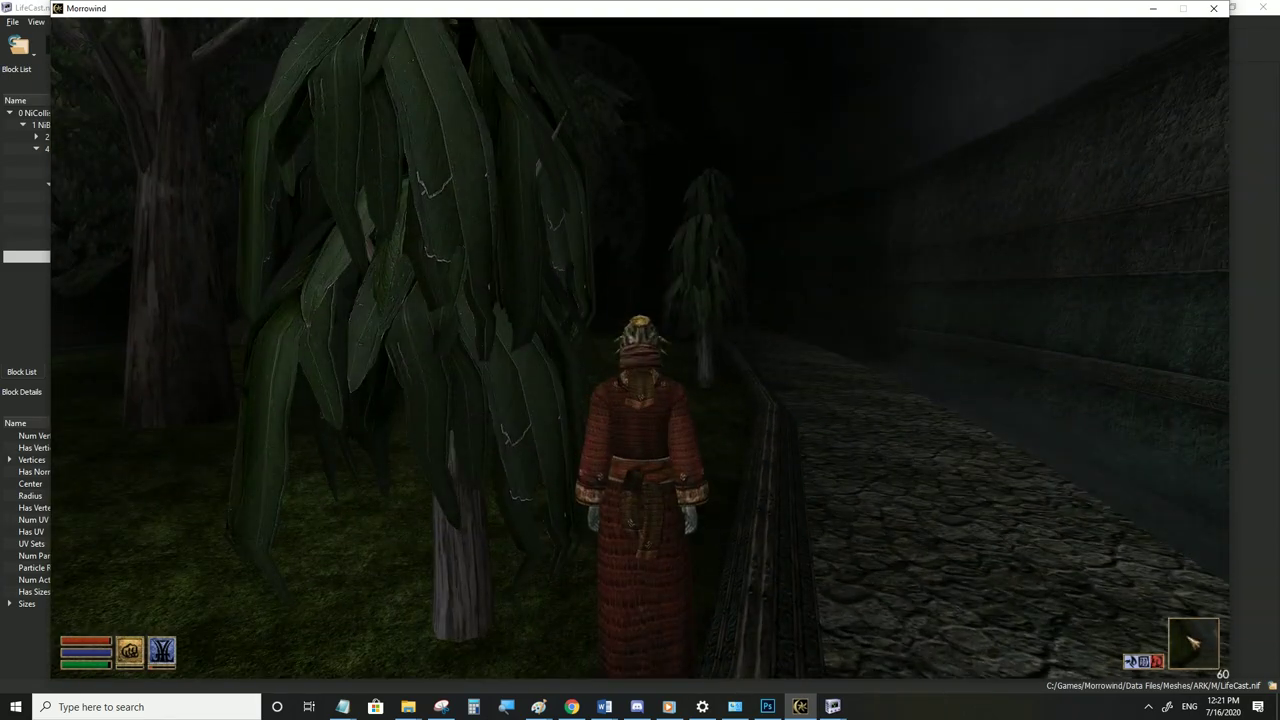
Run through the misty streets and town square, then hover above the pagoda roof
{"action": "key", "text": "w"}
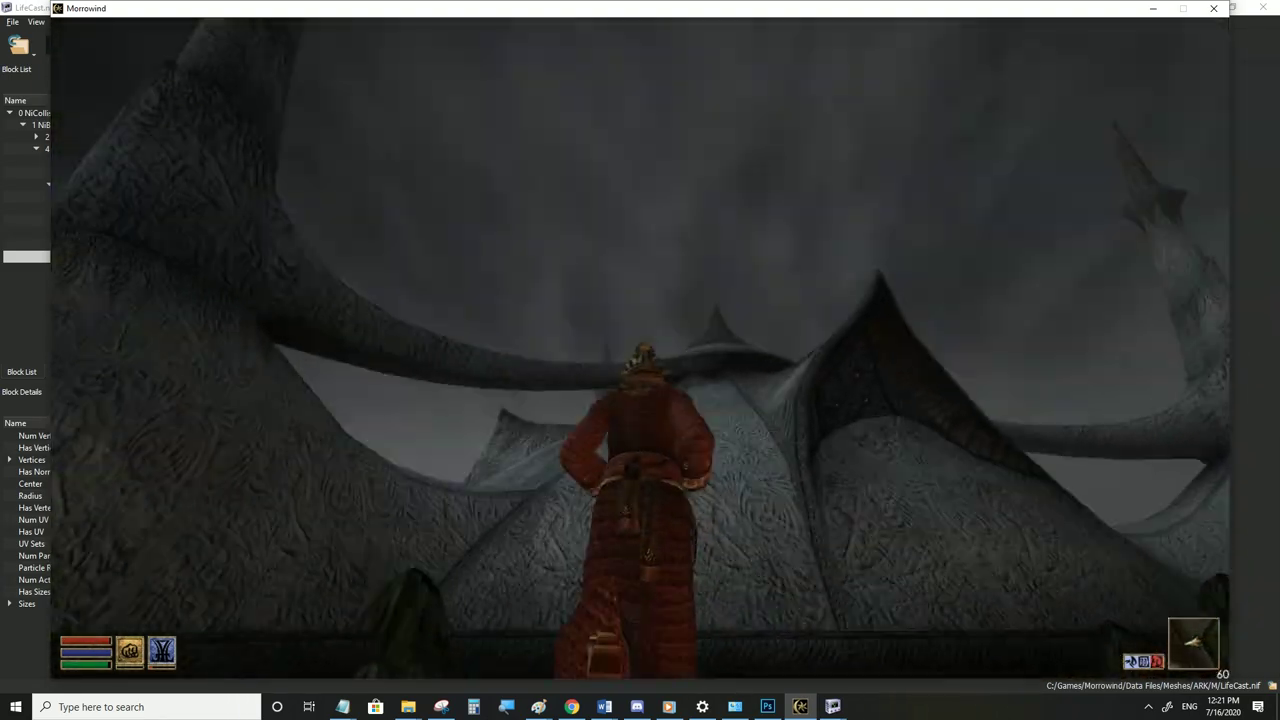
{"action": "key", "text": "s"}
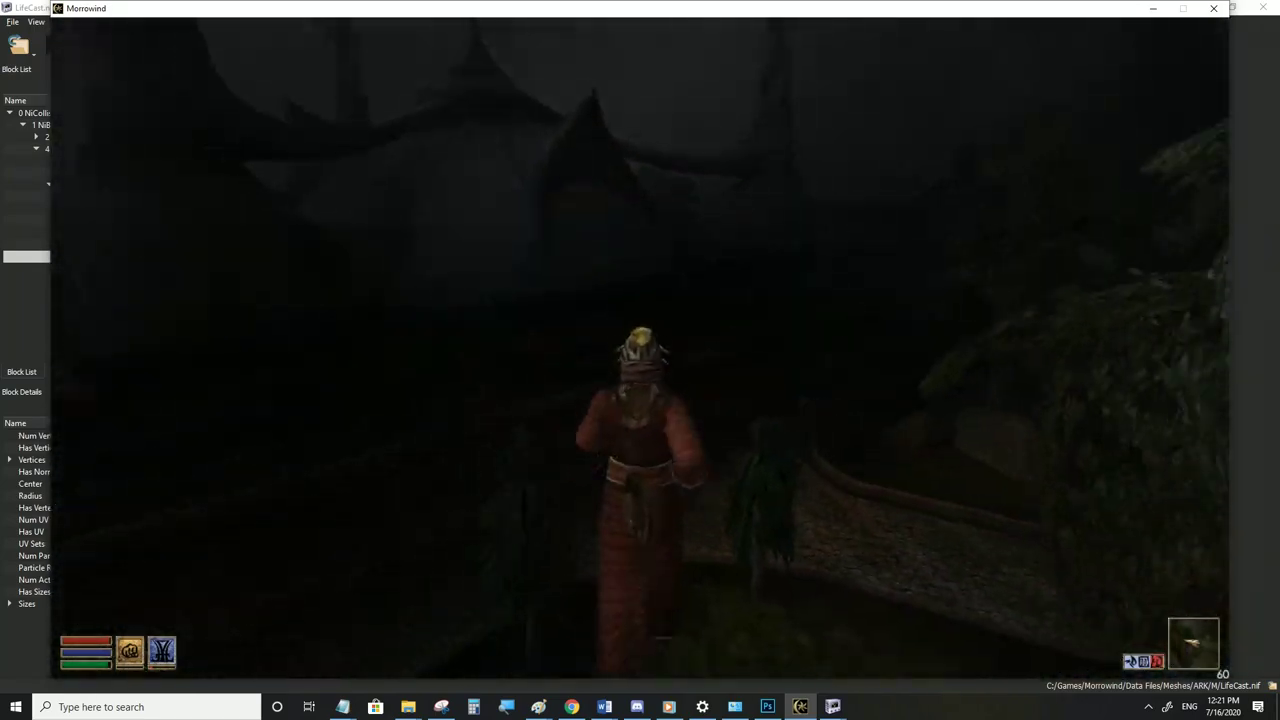
{"action": "key", "text": "w"}
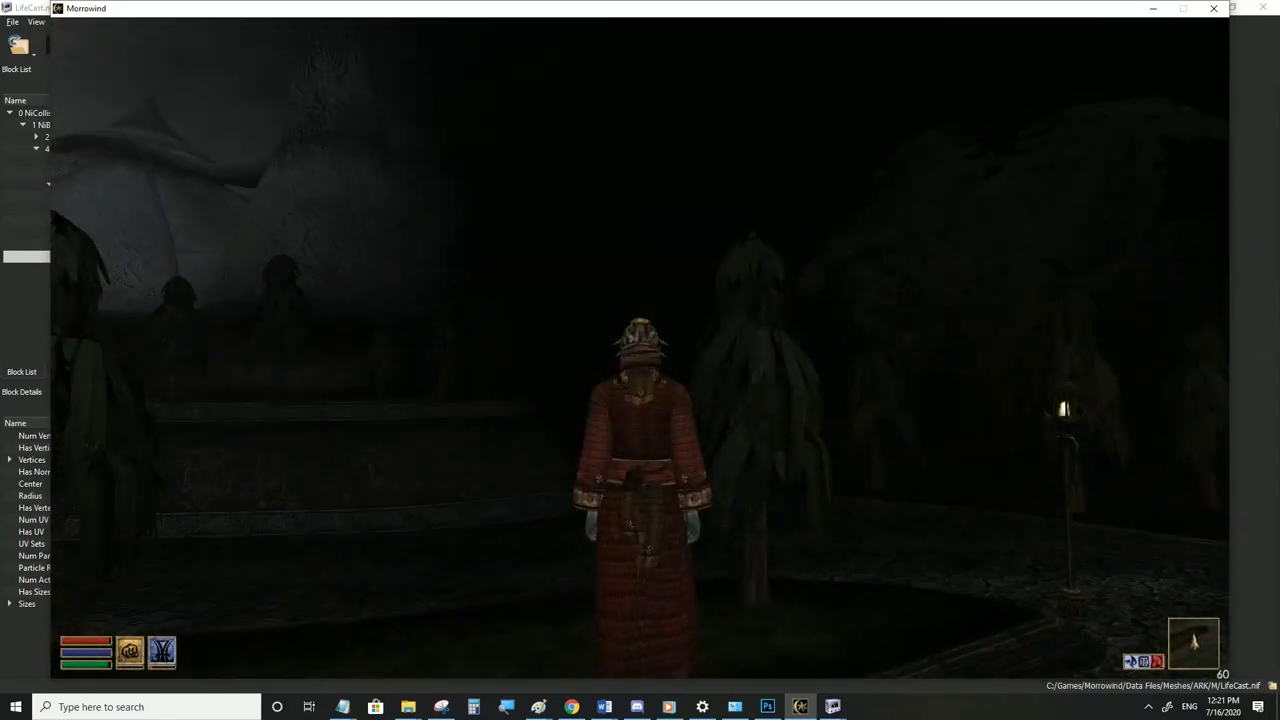
{"action": "key", "text": "w"}
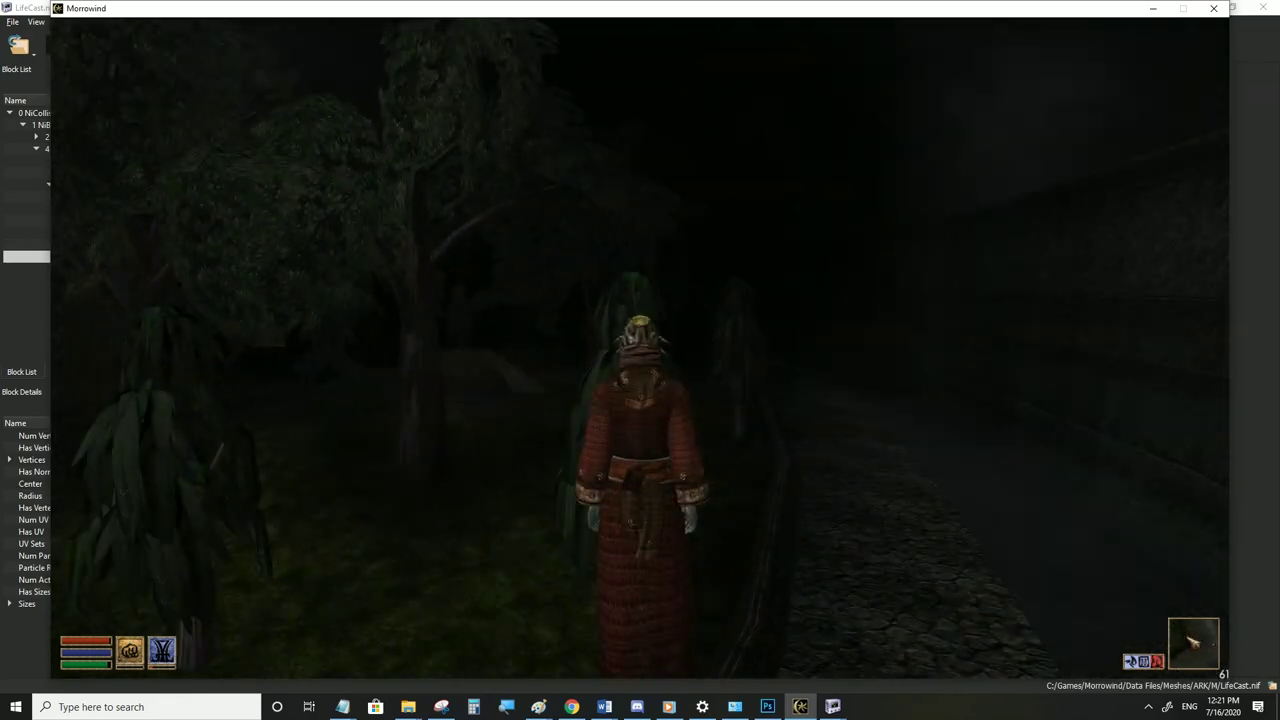
{"action": "key", "text": "w"}
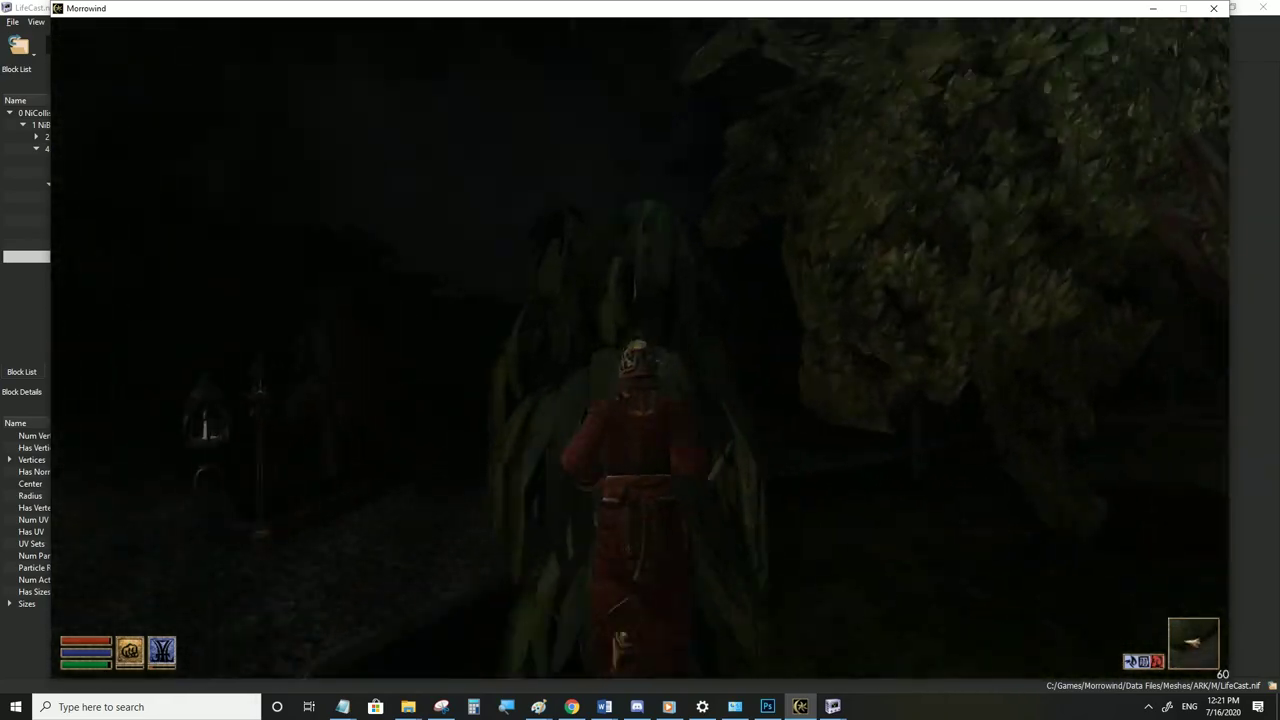
{"action": "key", "text": "w"}
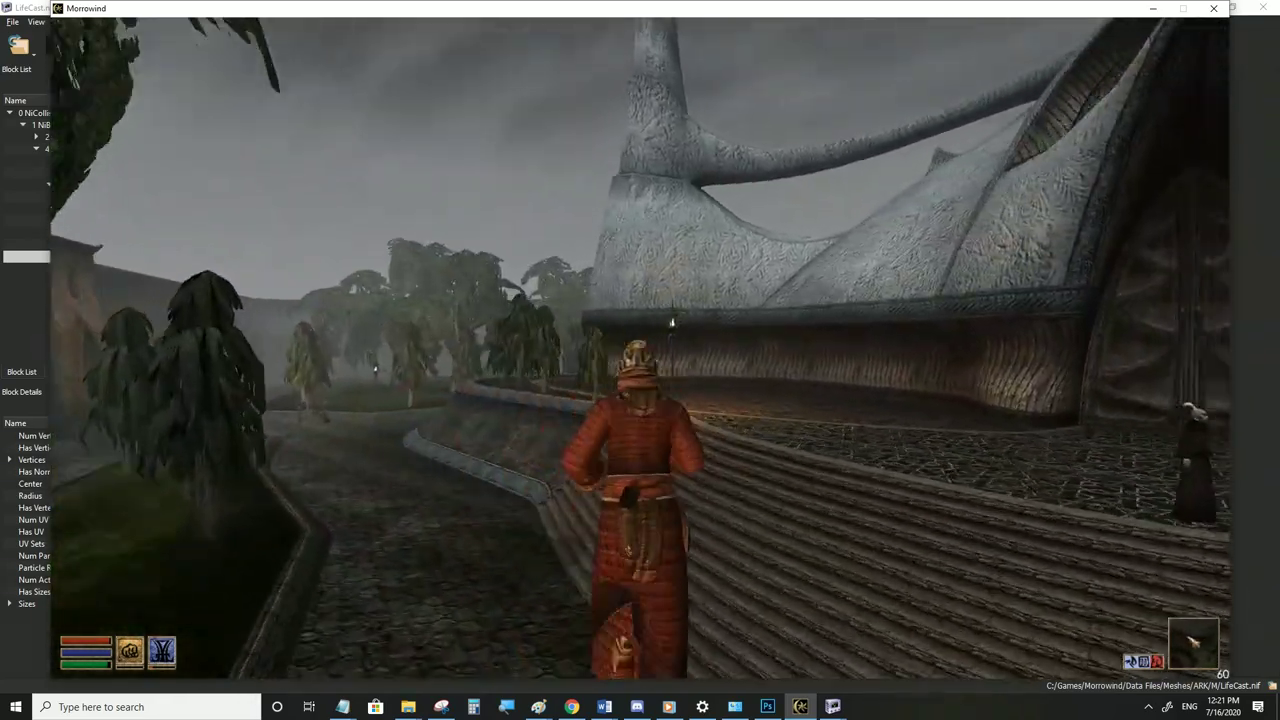
{"action": "key", "text": "w"}
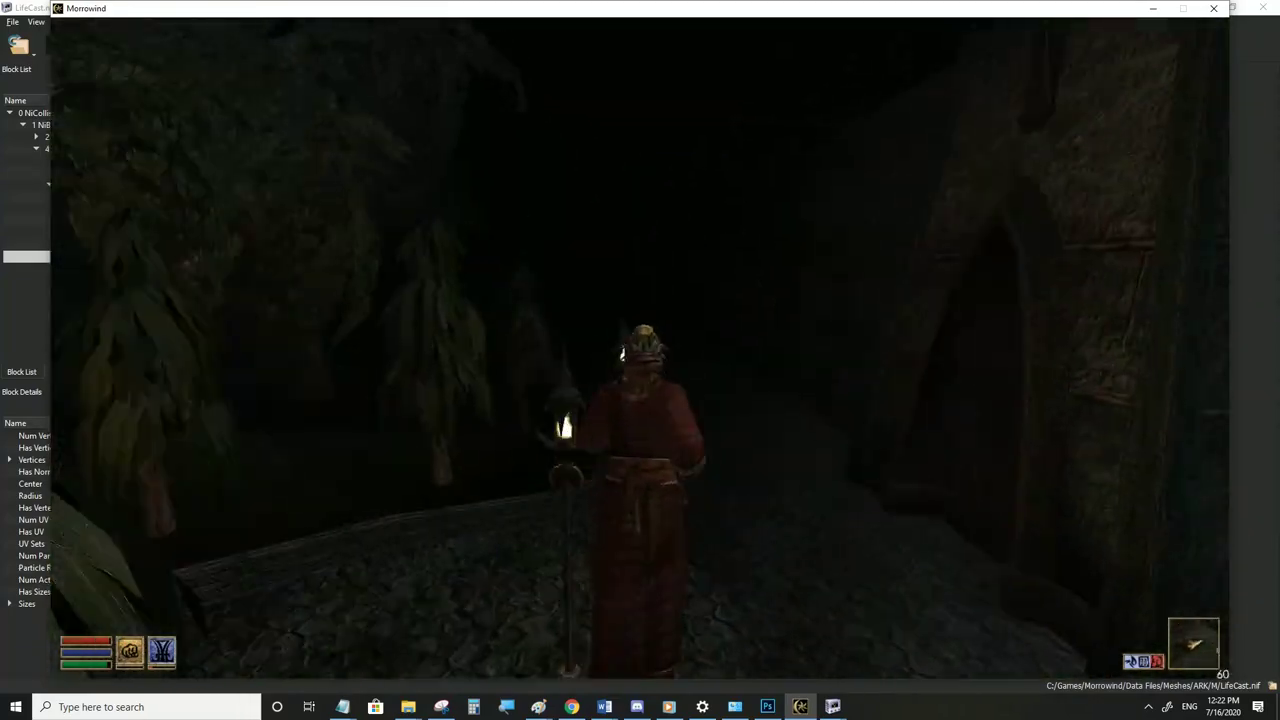
{"action": "key", "text": "w"}
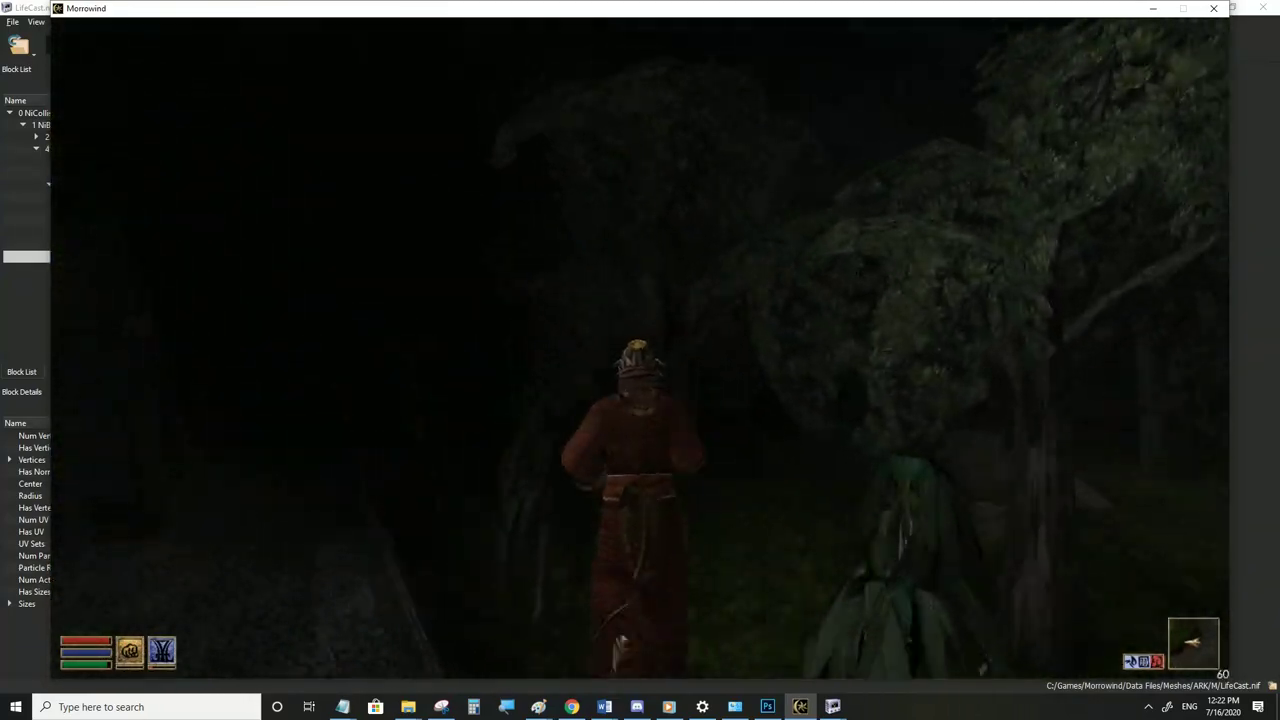
{"action": "key", "text": "w"}
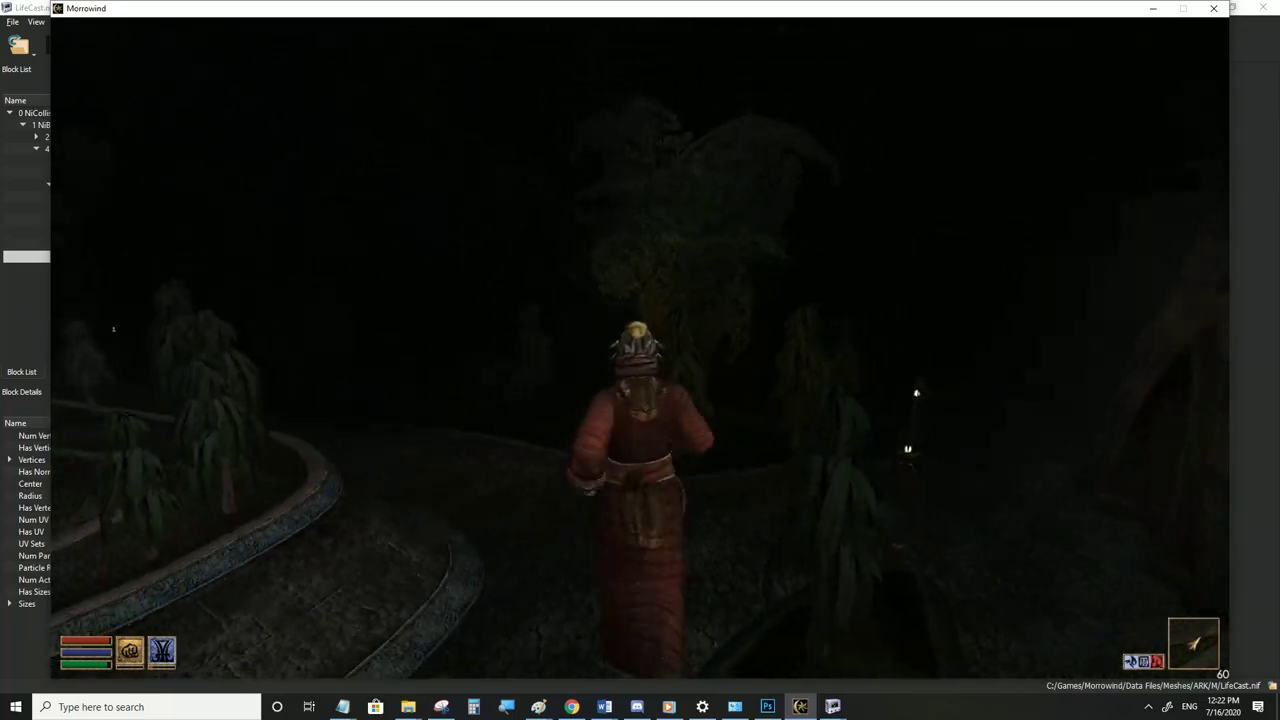
{"action": "key", "text": "w"}
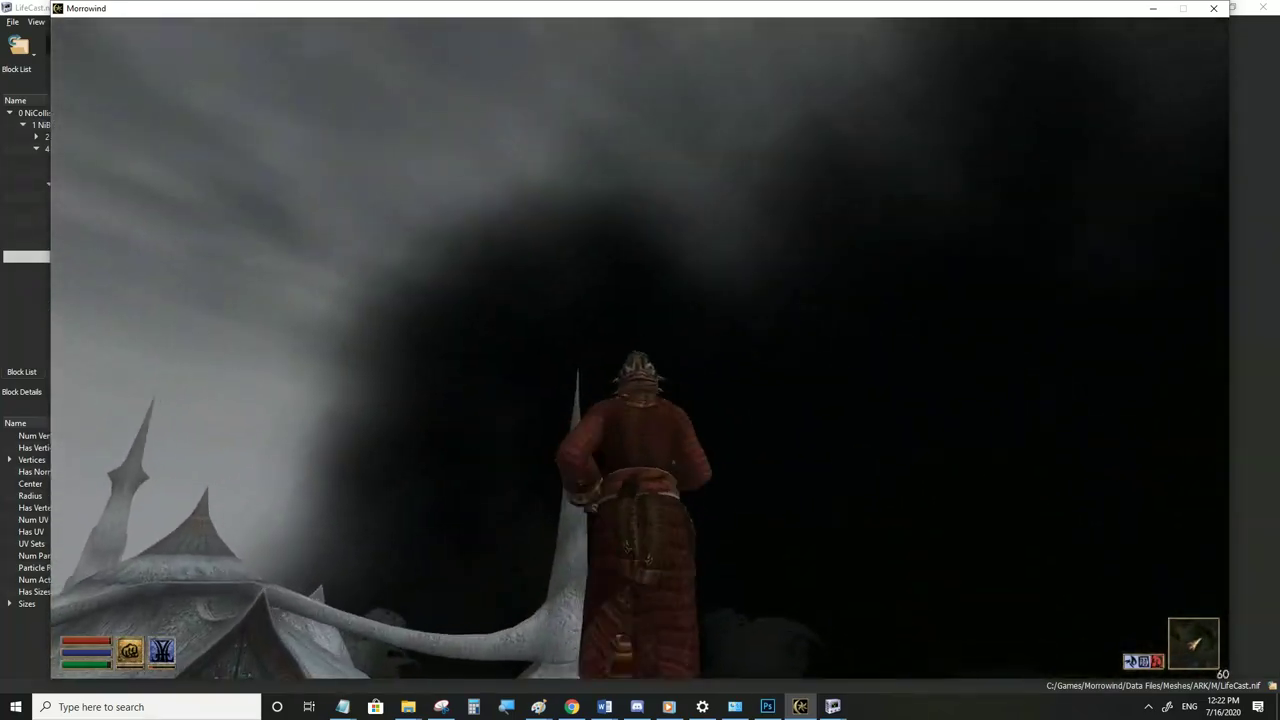
{"action": "key", "text": "w"}
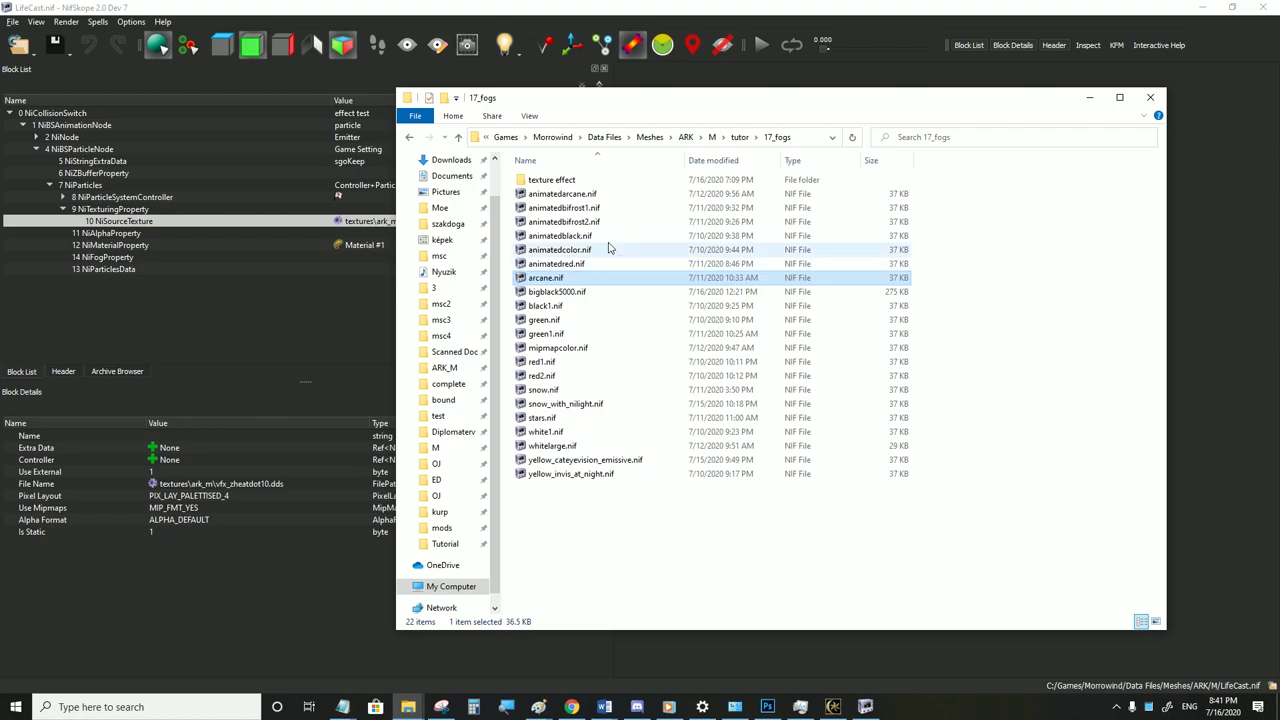
Run through the violet fog streaks along the courtyard walls in third-person view
{"action": "left_click", "coordinate": [832, 706]}
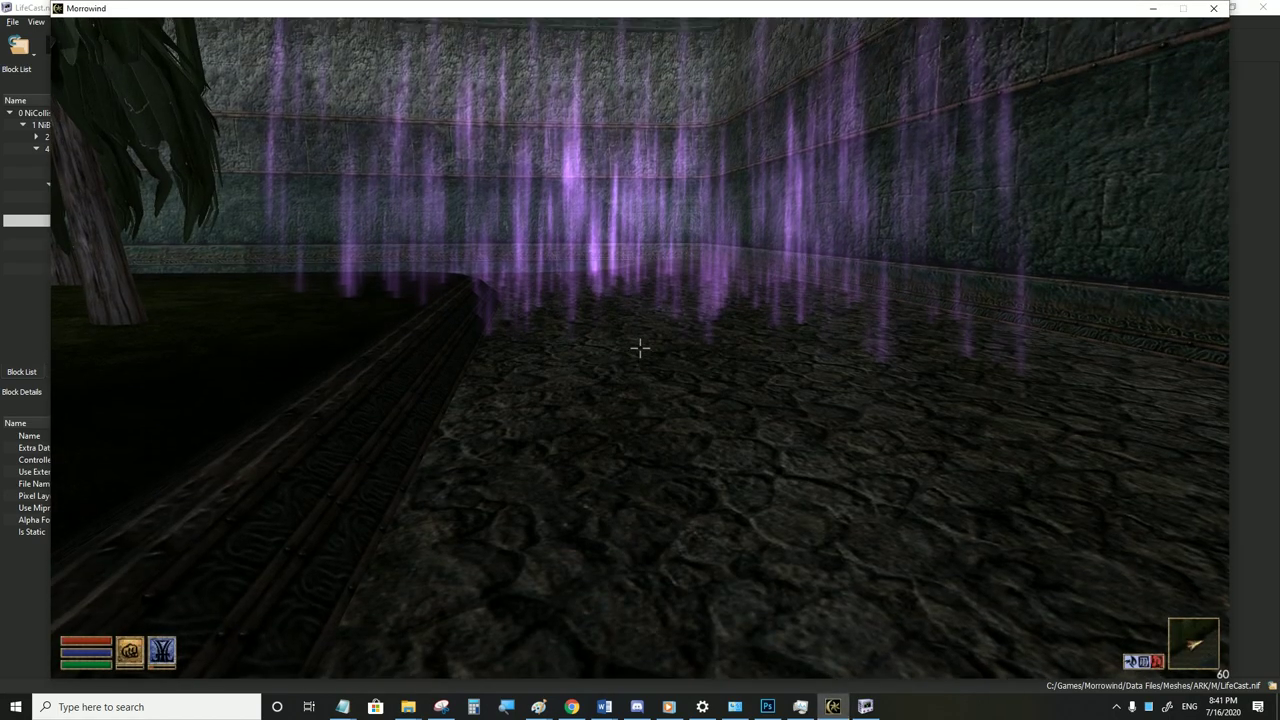
{"action": "key", "text": "Tab"}
{"action": "key", "text": "w"}
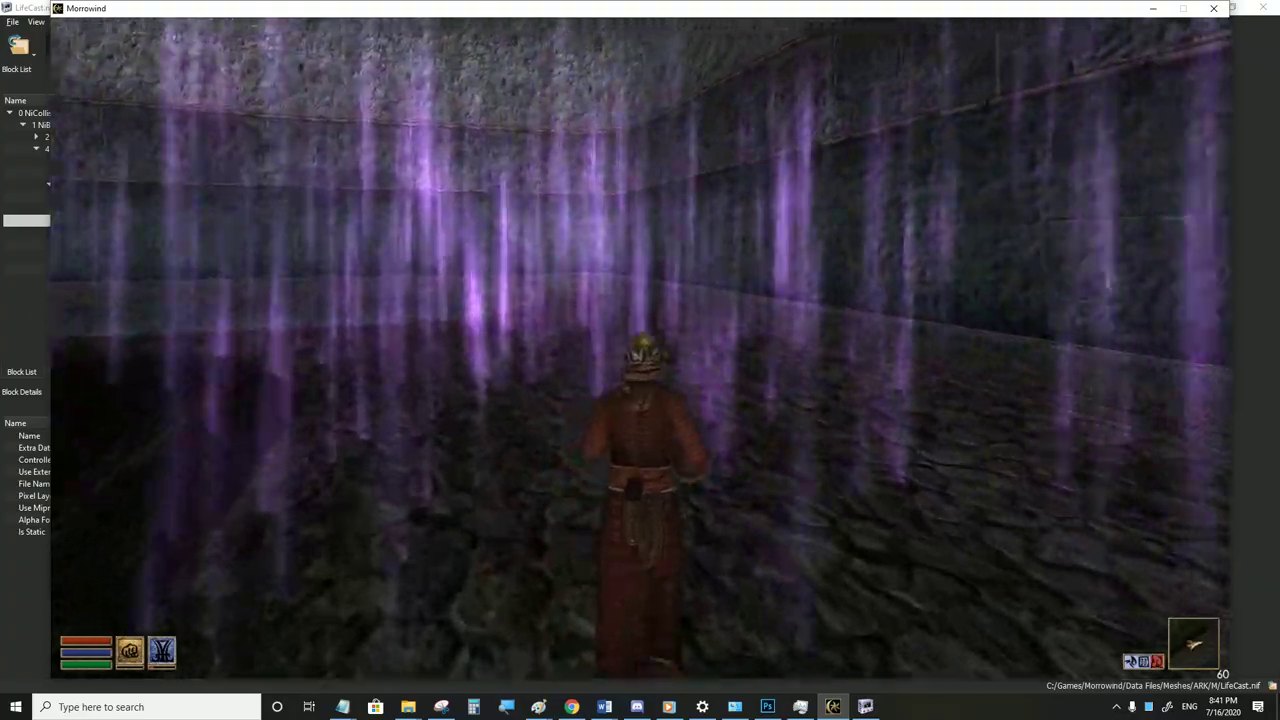
{"action": "key", "text": "w"}
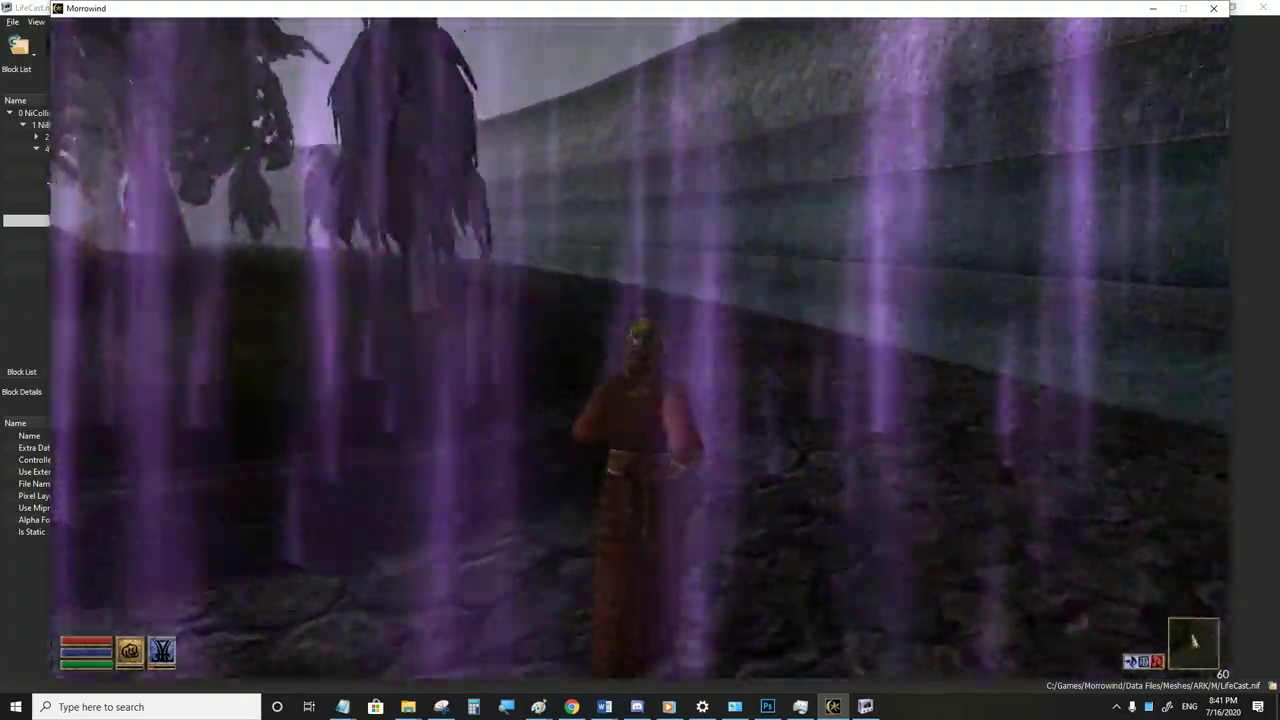
{"action": "key", "text": "w"}
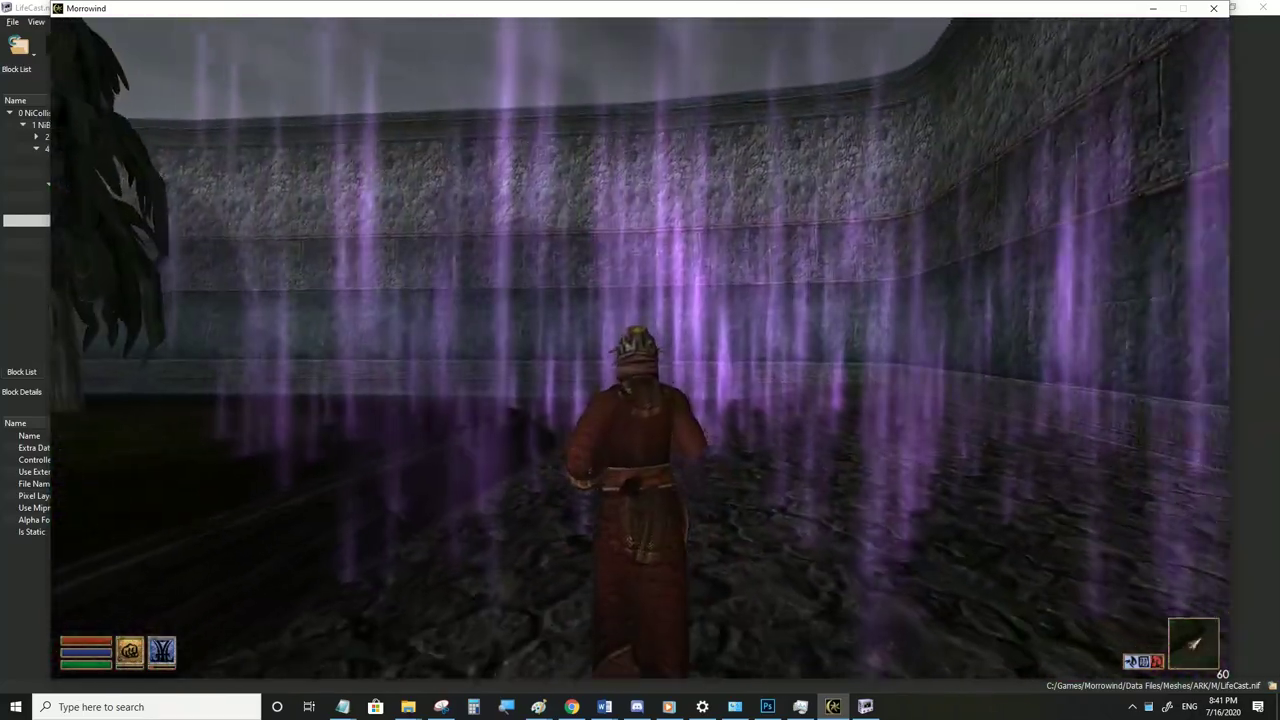
{"action": "key", "text": "s"}
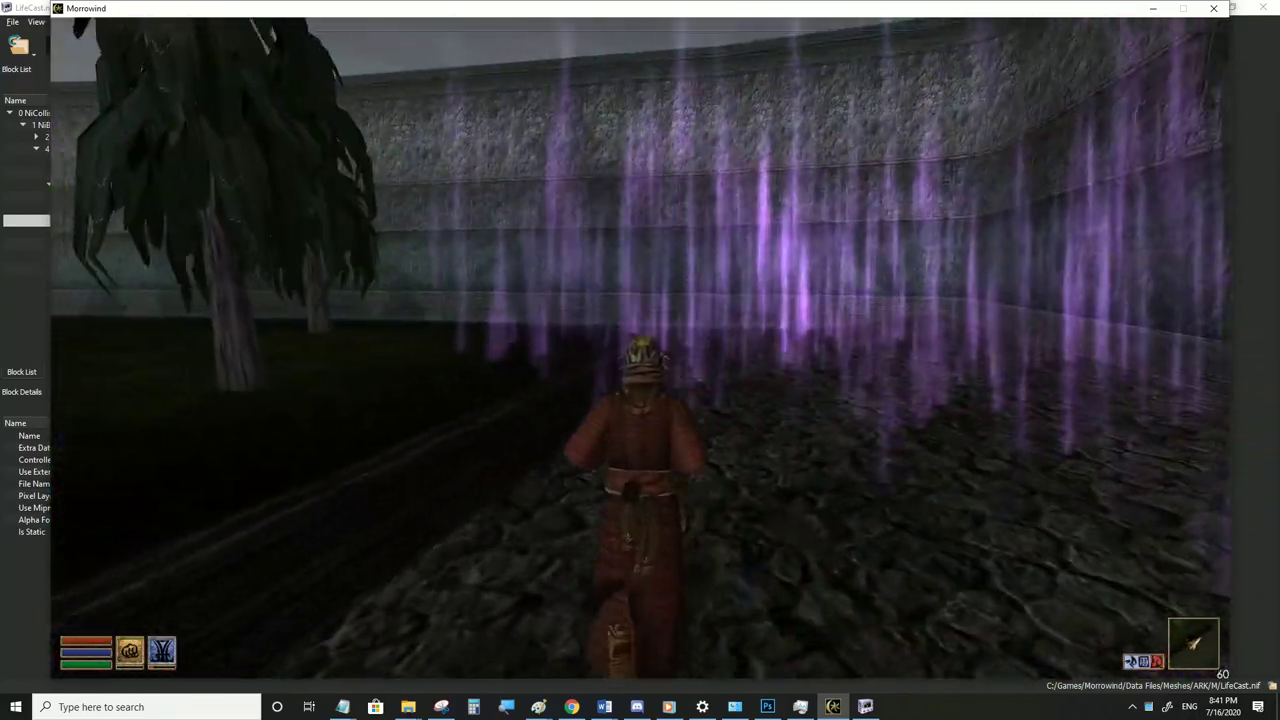
{"action": "key", "text": "w"}
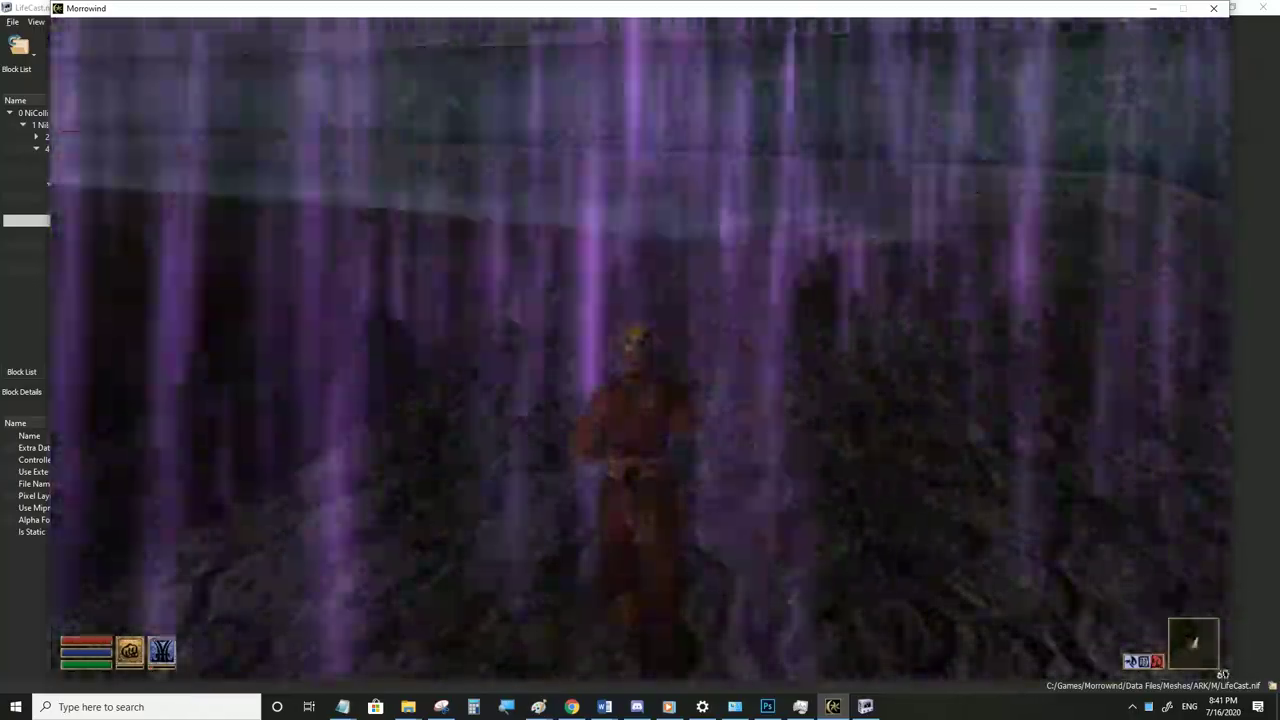
{"action": "key", "text": "w"}
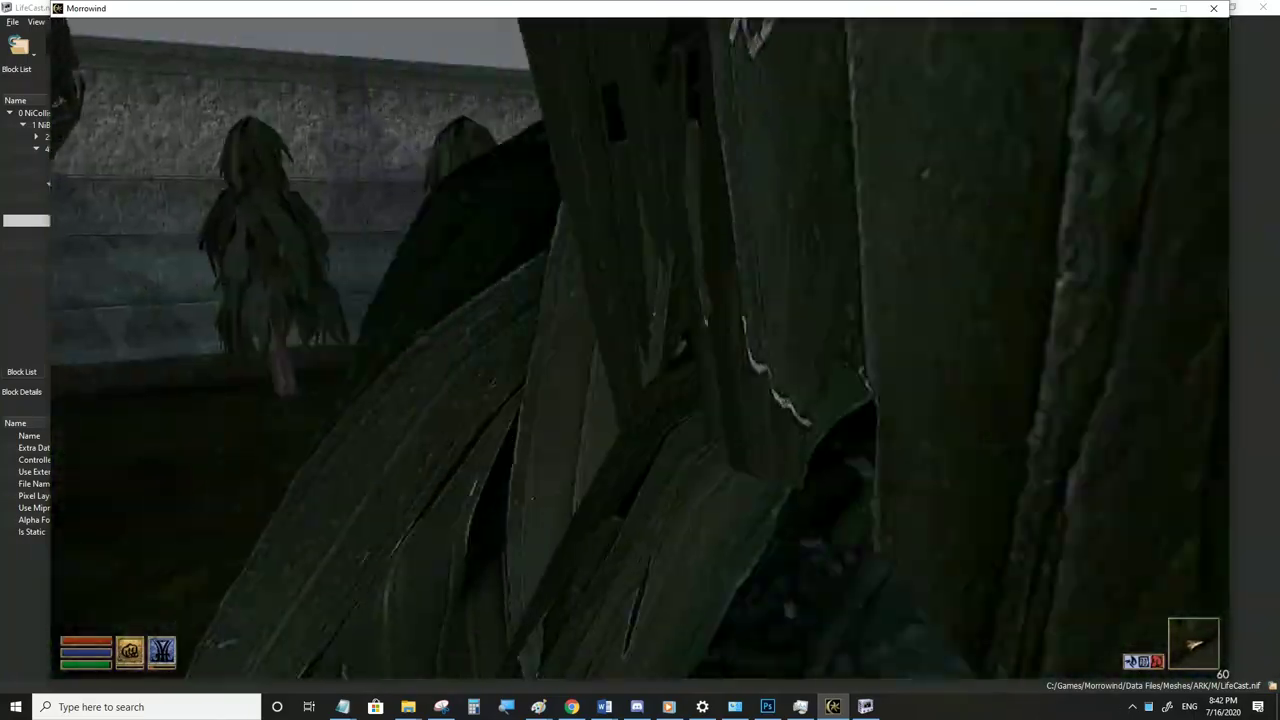
{"action": "key", "text": "alt+Tab"}
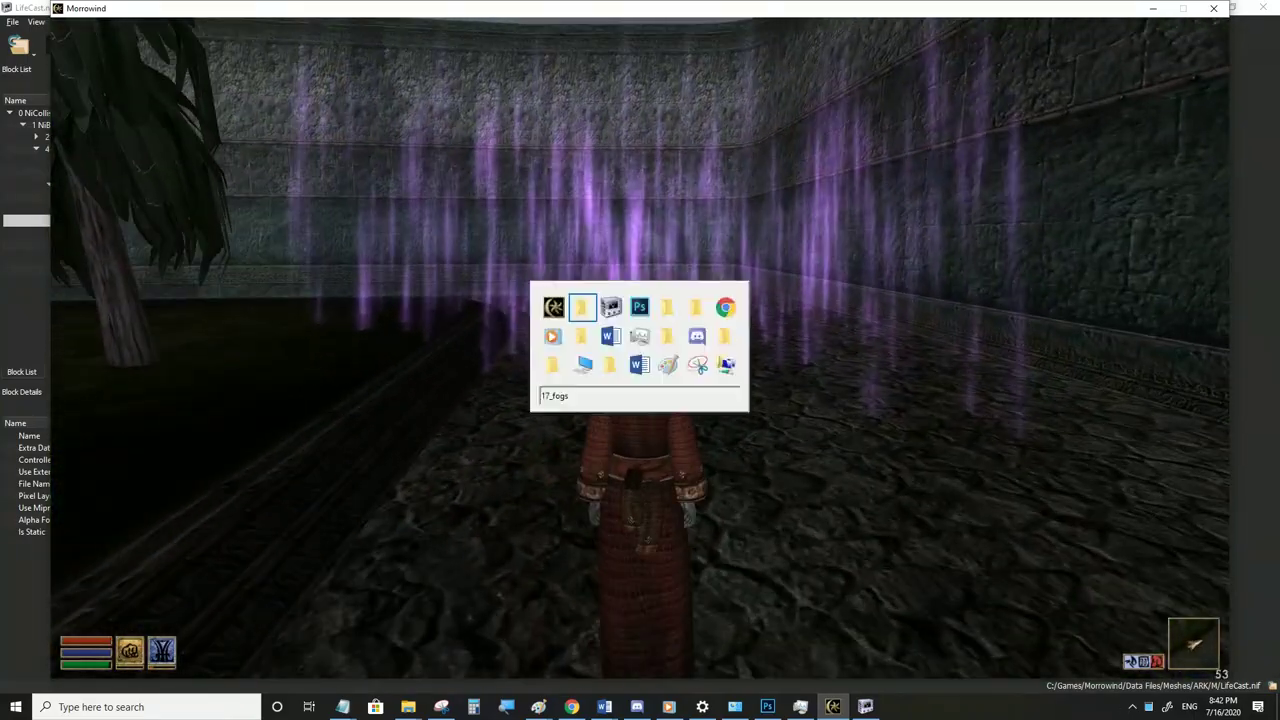
Compare the vertical vfx_zheatdot12.dds and horizontal vfx_zheatdot9.dds glow textures in Photoshop
{"action": "left_click", "coordinate": [768, 706]}
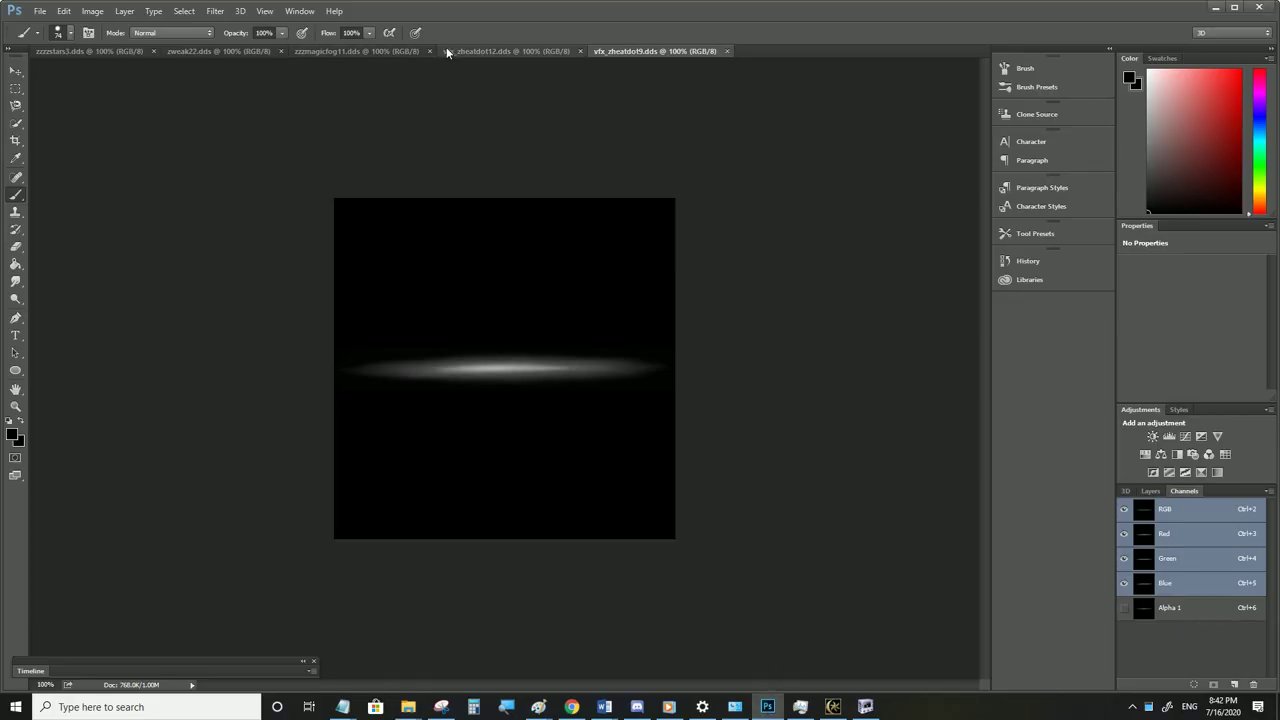
{"action": "left_click", "coordinate": [447, 50]}
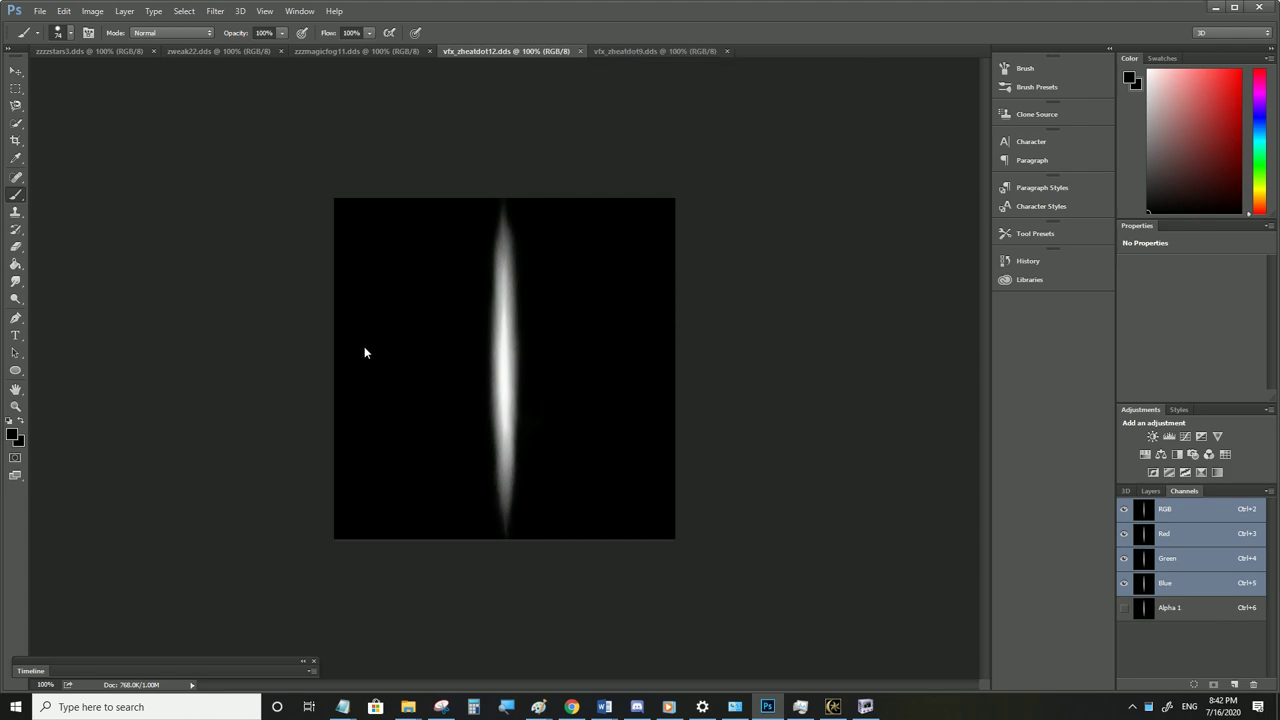
{"action": "left_click", "coordinate": [642, 50]}
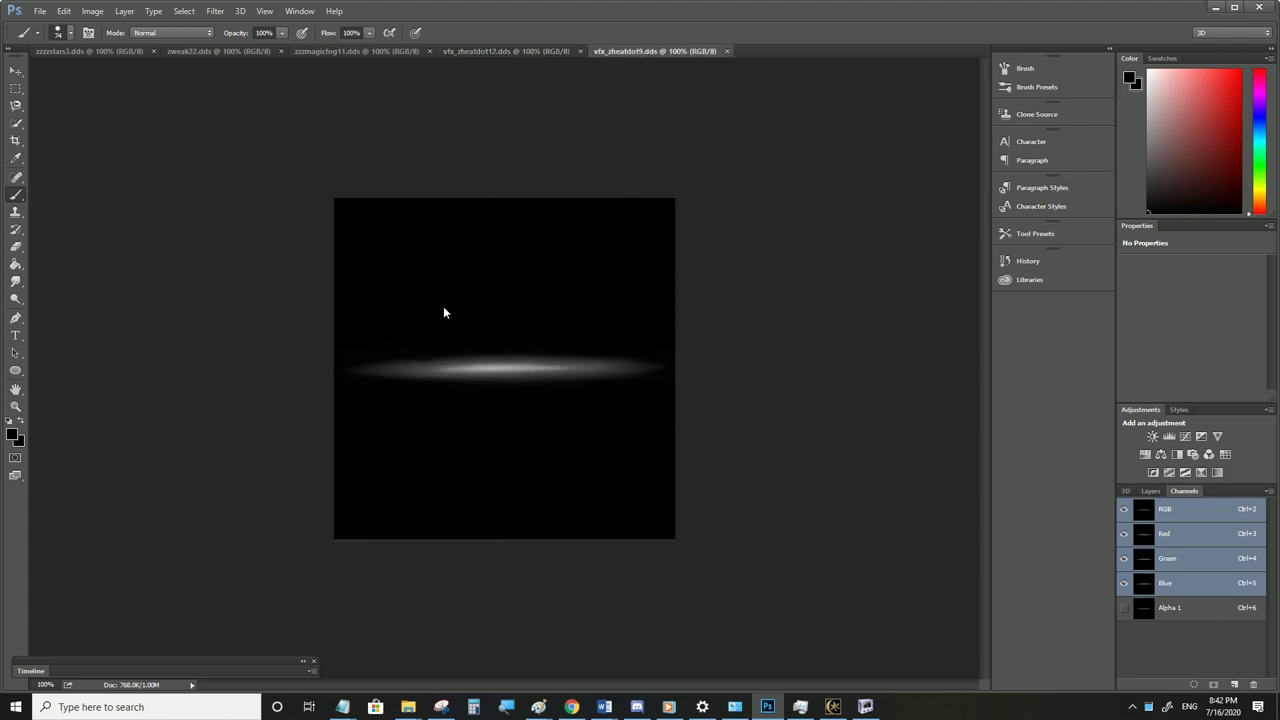
Change the NiSourceTexture path to vfx_zheatdot9.dds and save LifeCast.nif
{"action": "left_click", "coordinate": [862, 711]}
{"action": "double_click", "coordinate": [450, 223]}
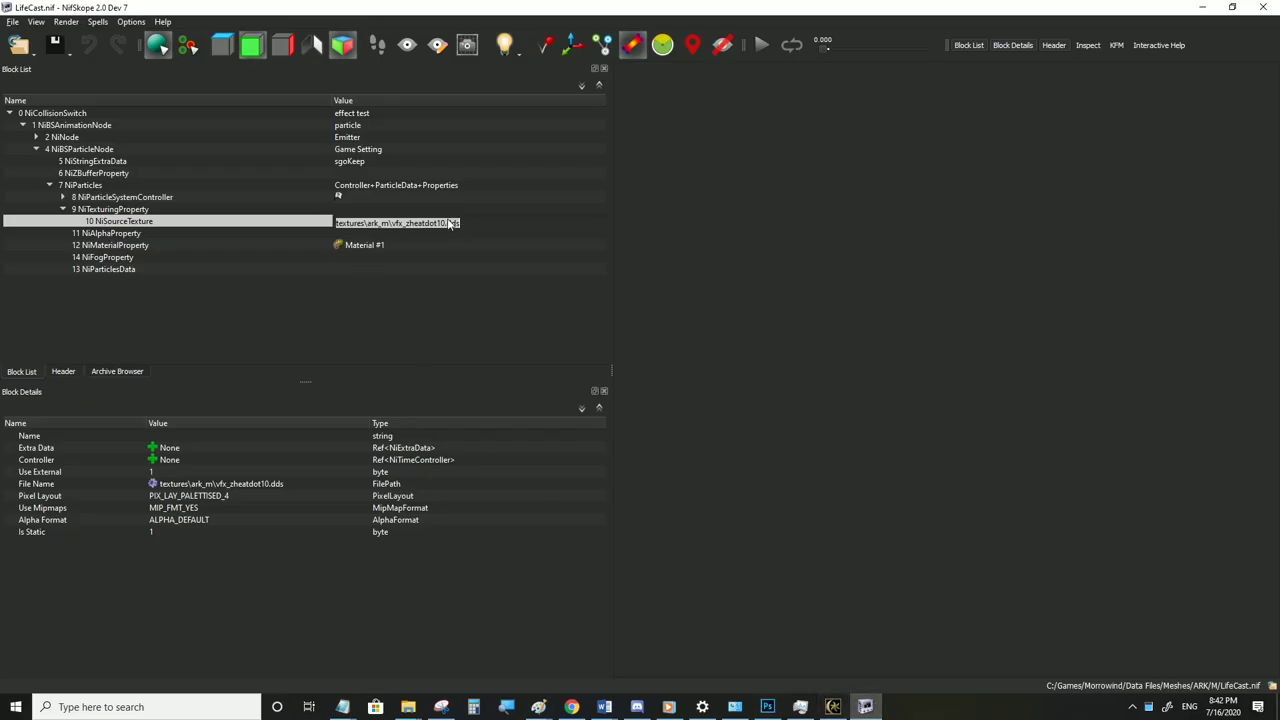
{"action": "key", "text": "BackSpace"}
{"action": "key", "text": "BackSpace"}
{"action": "type", "text": "9"}
{"action": "key", "text": "Return"}
{"action": "left_click", "coordinate": [12, 21]}
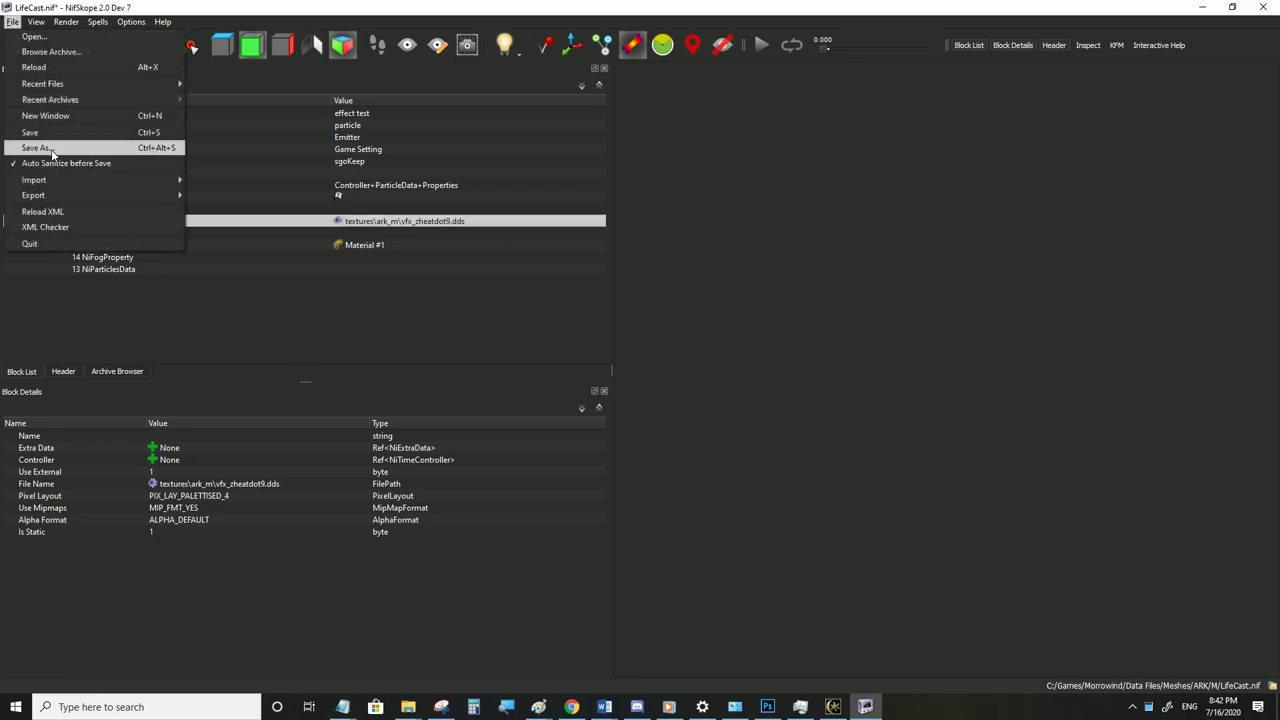
{"action": "left_click", "coordinate": [51, 132]}
{"action": "left_click", "coordinate": [834, 707]}
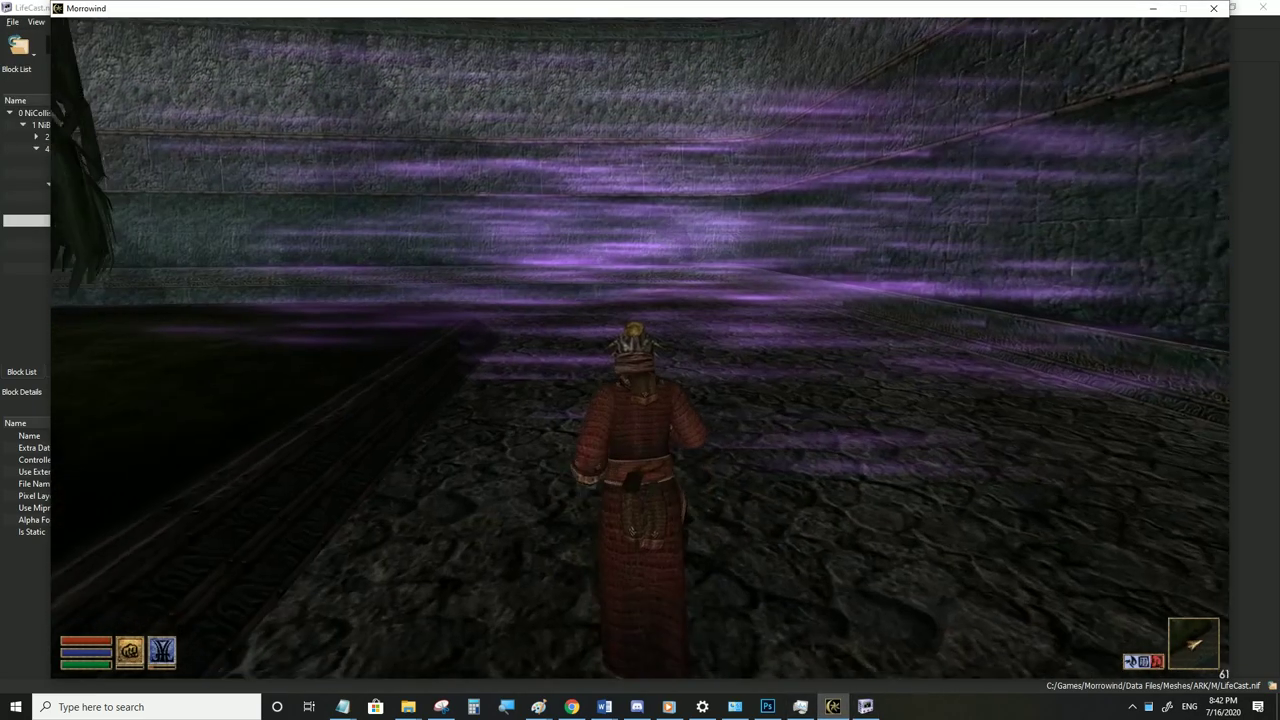
Run along the walls and into the walled area viewing the horizontal purple fog streaks
{"action": "key", "text": "w"}
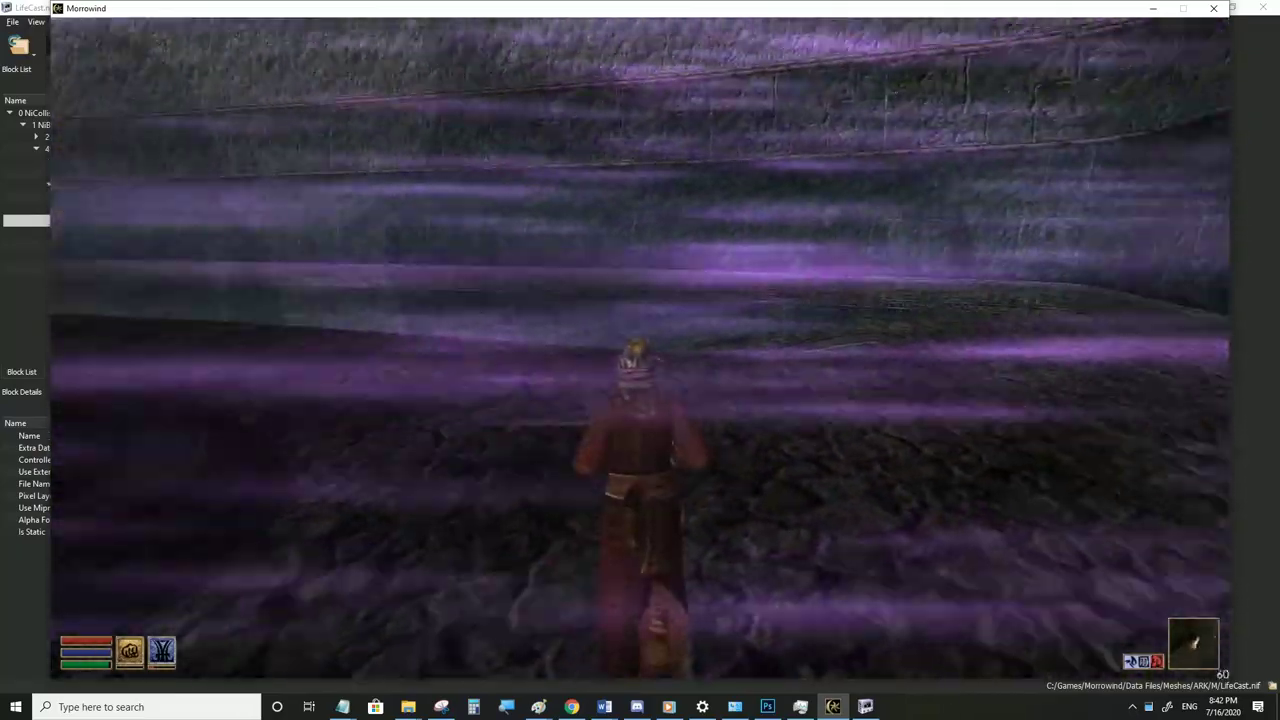
{"action": "key", "text": "w"}
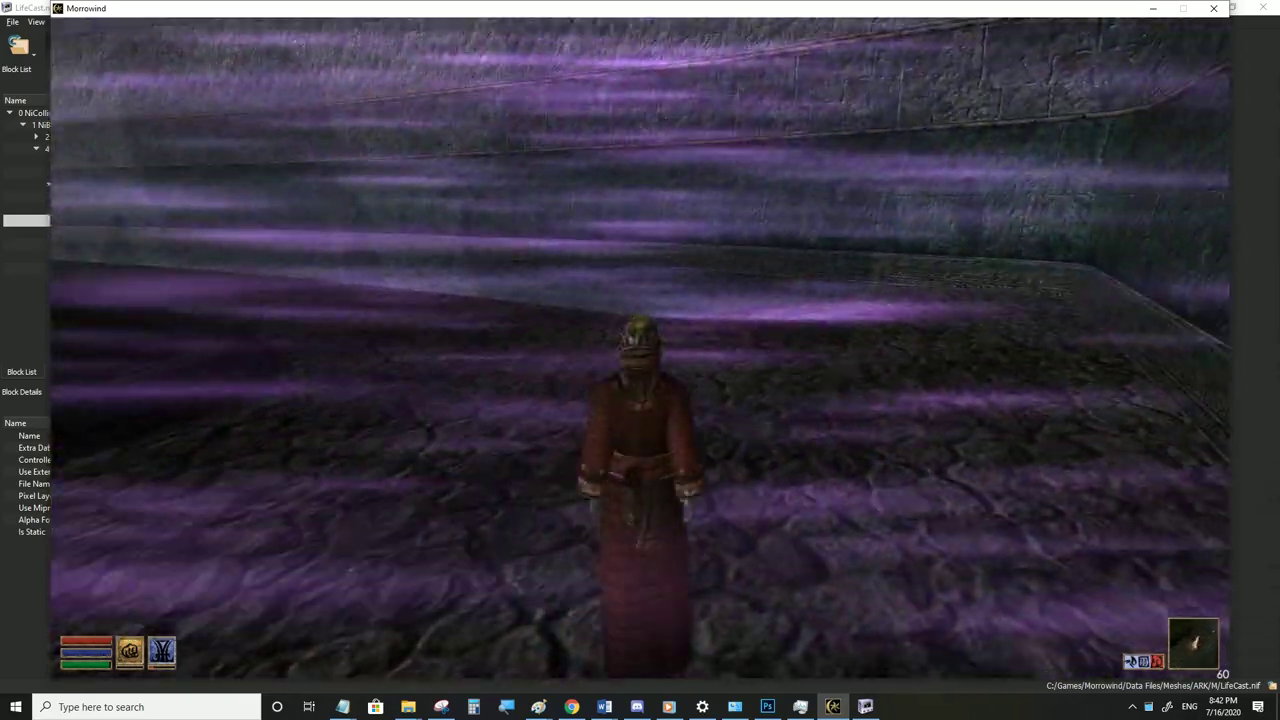
{"action": "key", "text": "w"}
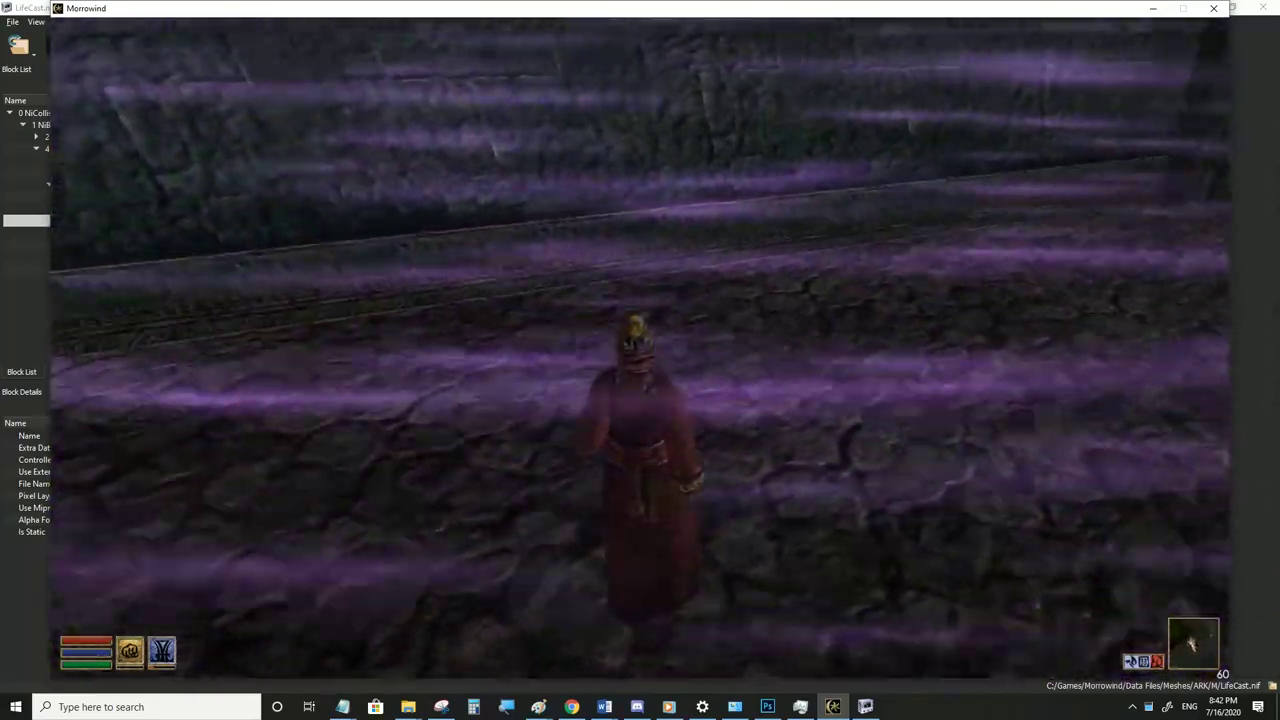
{"action": "key", "text": "w"}
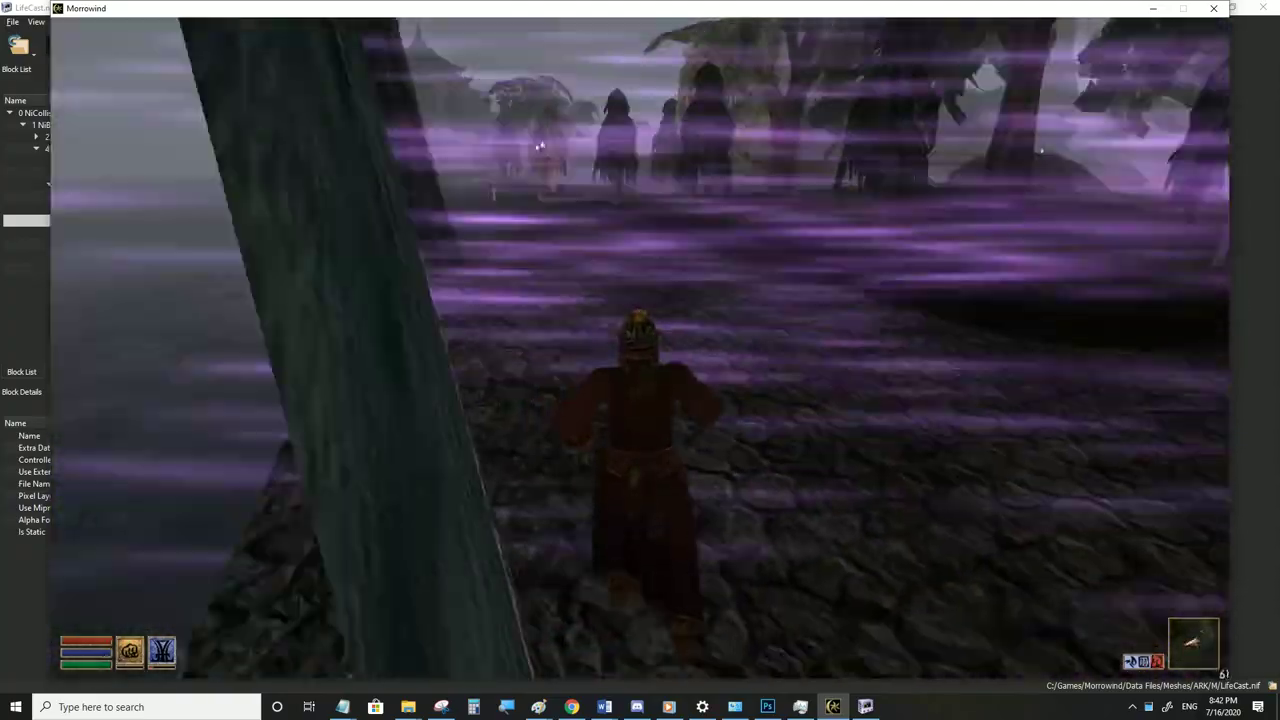
{"action": "key", "text": "w"}
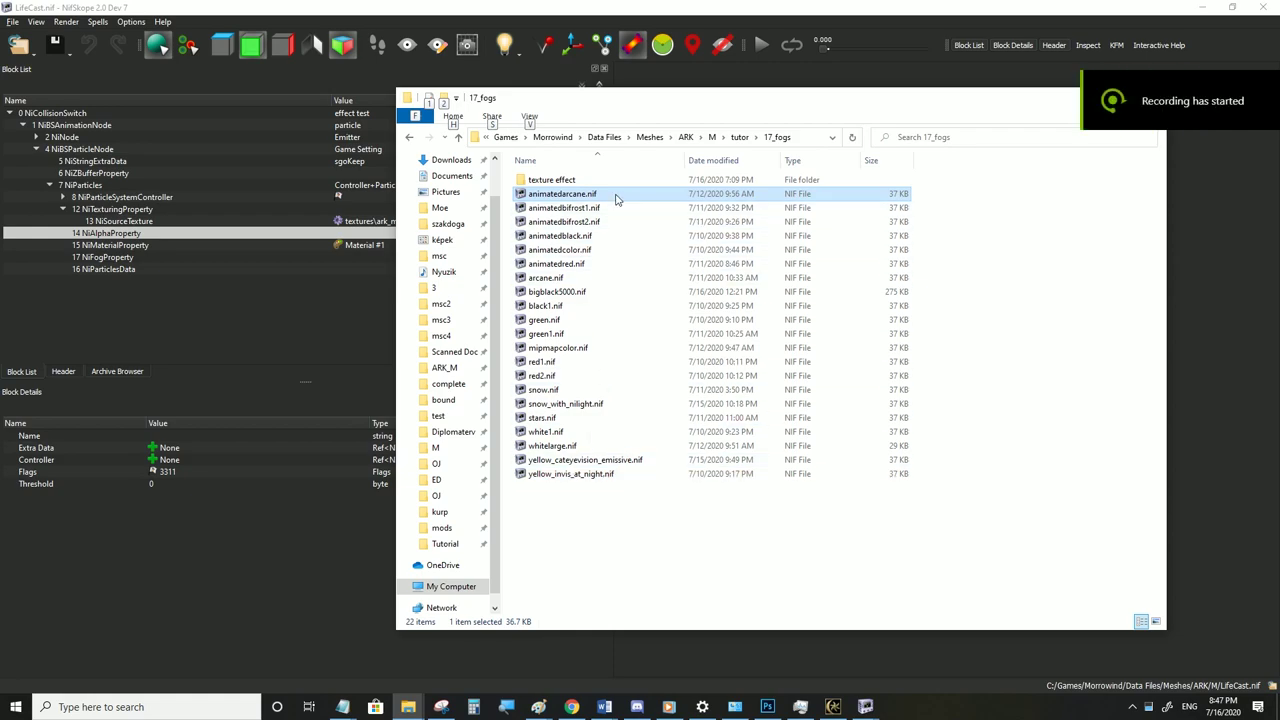
Compare vfx_zheatdot10.dds's RGB channels (star) with its Alpha 1 channel (vertical streak)
{"action": "left_click", "coordinate": [767, 707]}
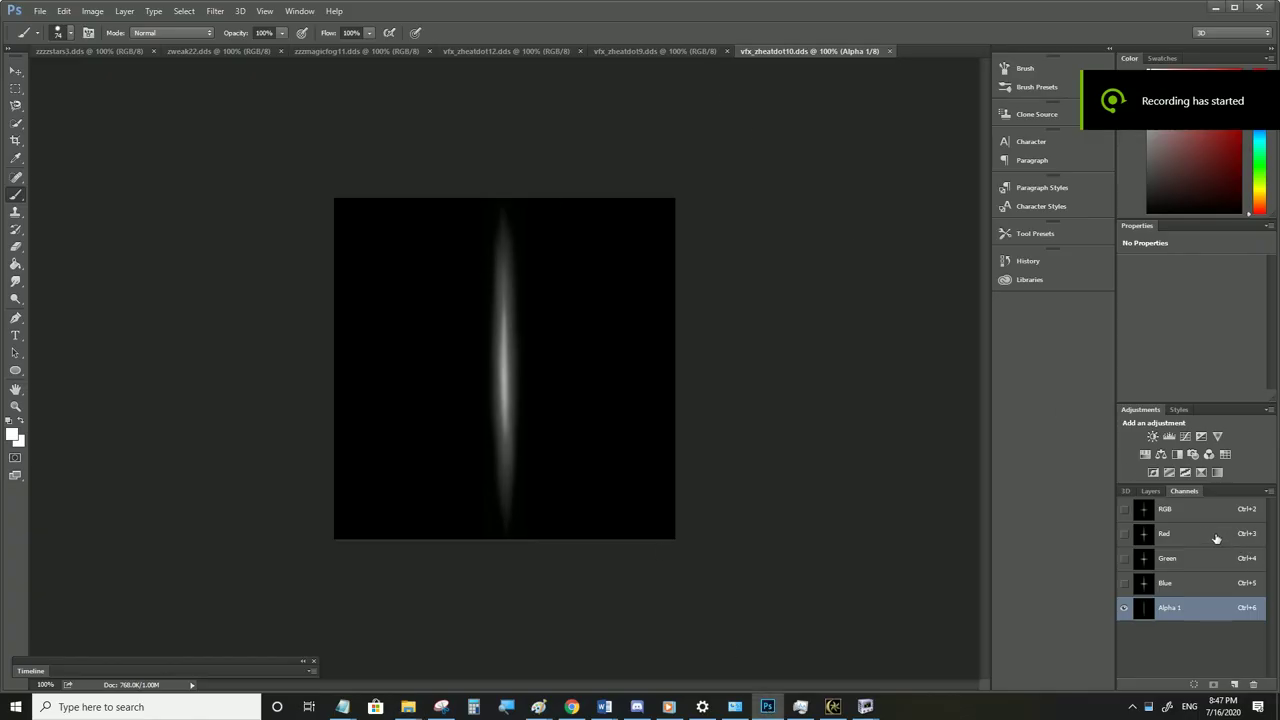
{"action": "left_click", "coordinate": [1174, 510]}
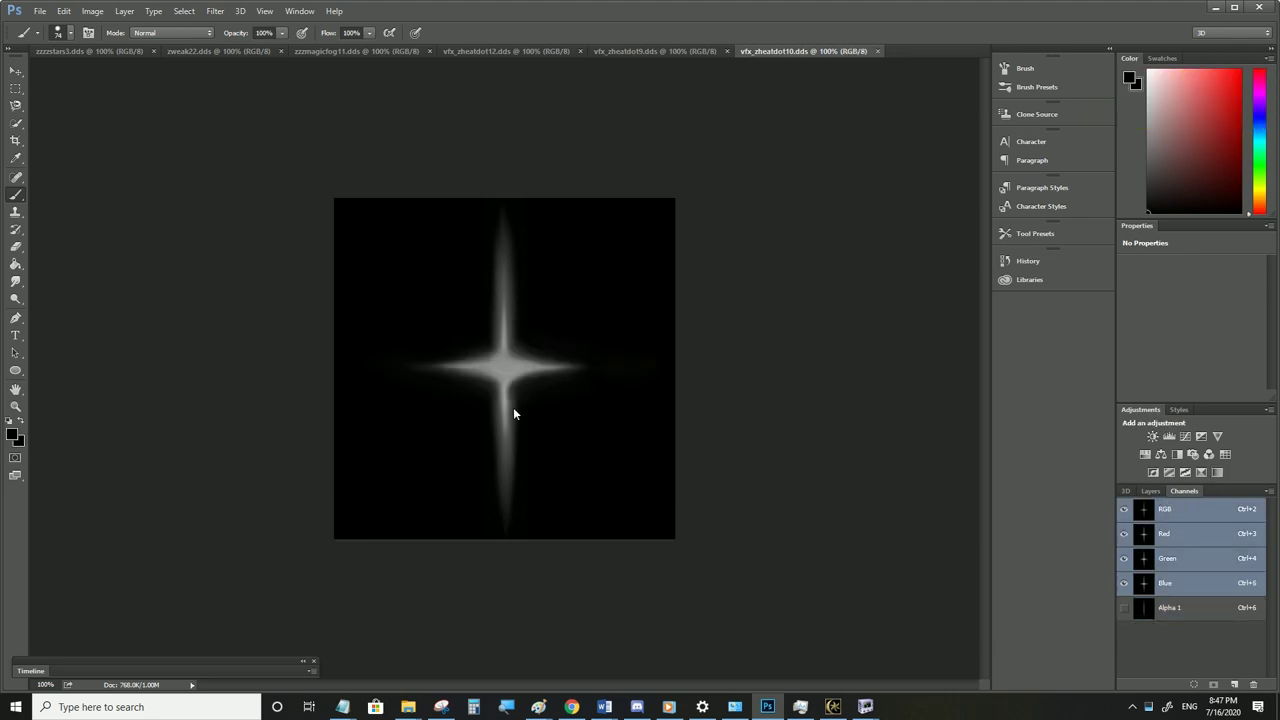
{"action": "left_click", "coordinate": [1168, 608]}
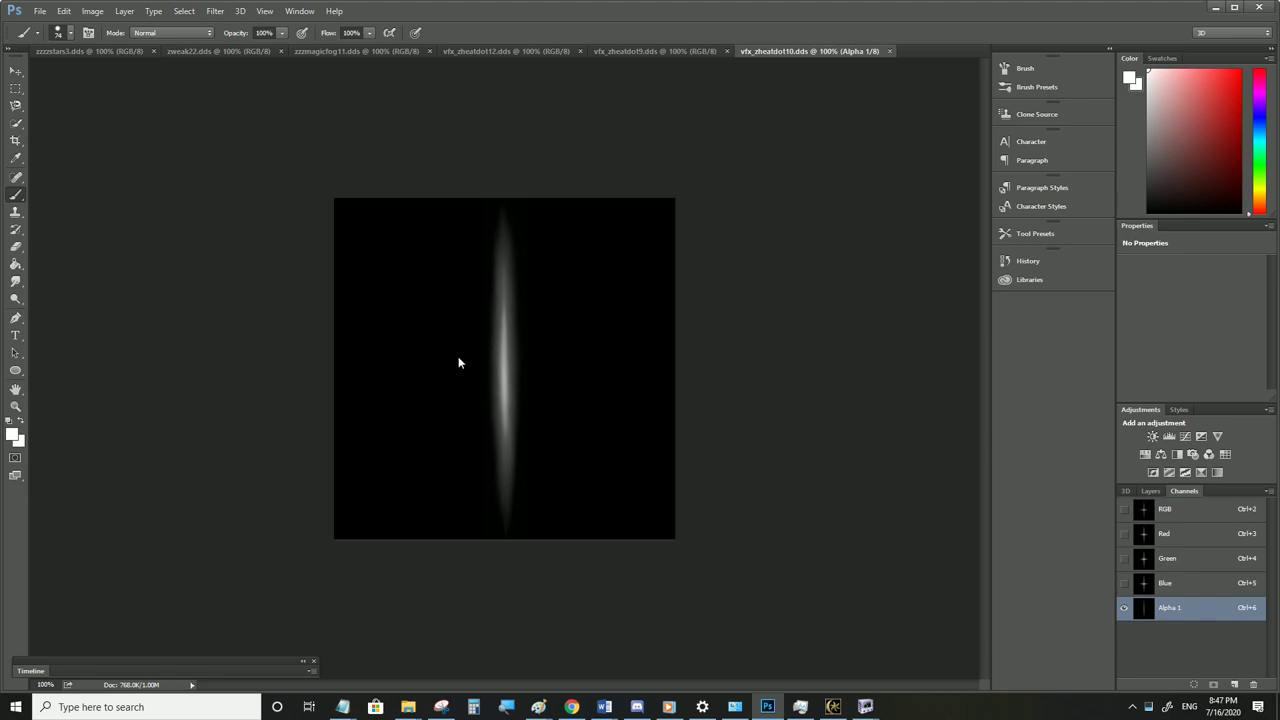
{"action": "left_click", "coordinate": [1178, 512]}
{"action": "left_click", "coordinate": [1176, 610]}
Confirm LifeCast.nif's NiAlphaProperty Flags are 3311, then bring Morrowind to the front
{"action": "mouse_move", "coordinate": [870, 708]}
{"action": "left_click", "coordinate": [925, 648]}
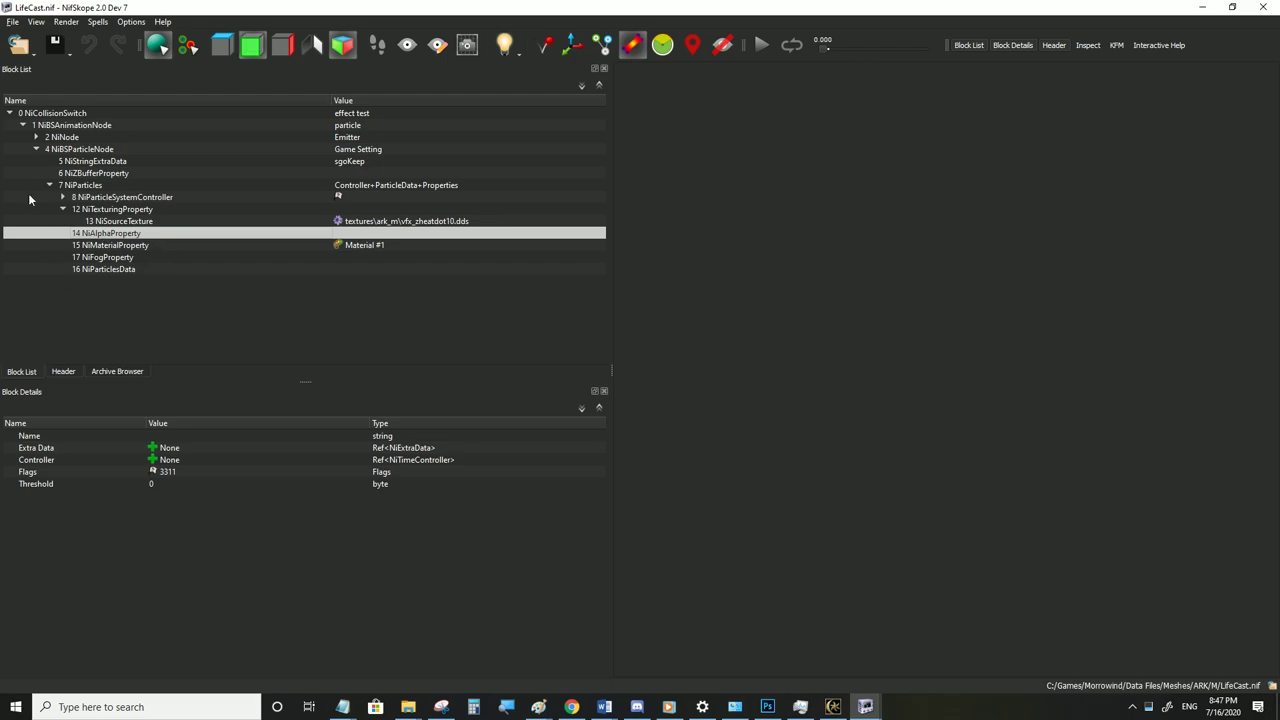
{"action": "left_click", "coordinate": [177, 474]}
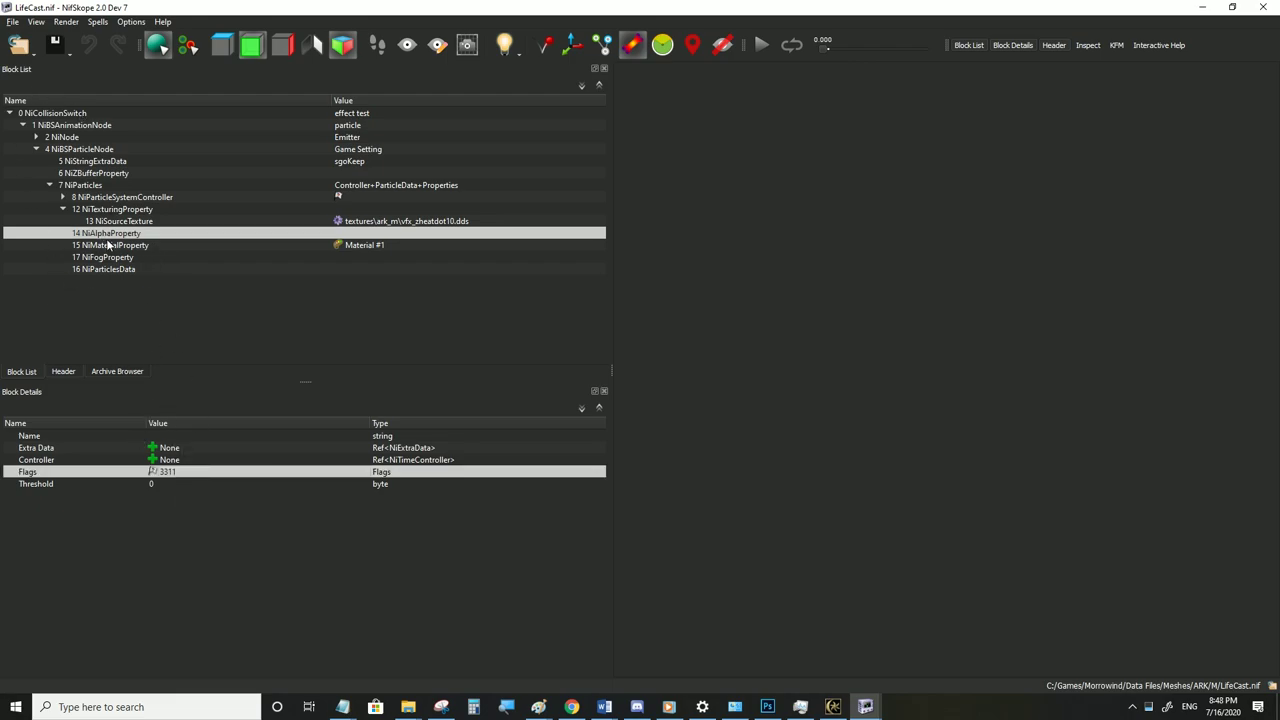
{"action": "left_click", "coordinate": [831, 704]}
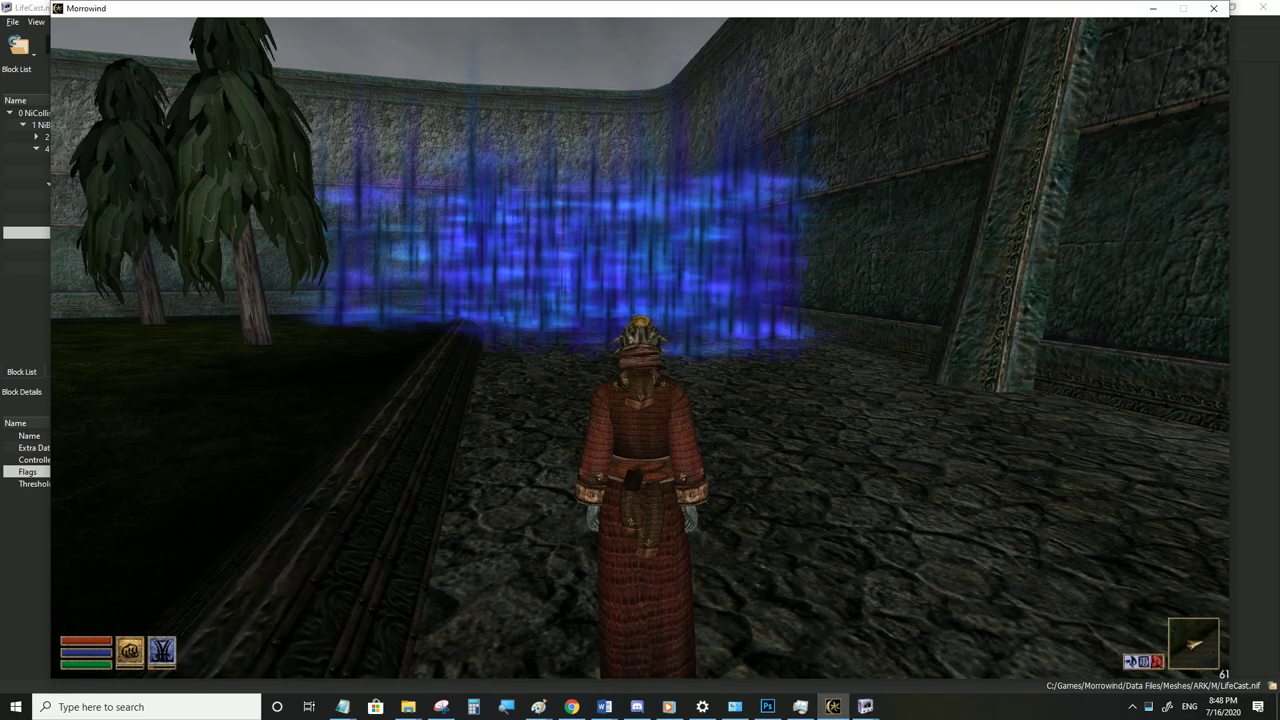
Walk the character into the blue fog streaks in first person and back out again
{"action": "key", "text": "Tab"}
{"action": "key", "text": "w"}
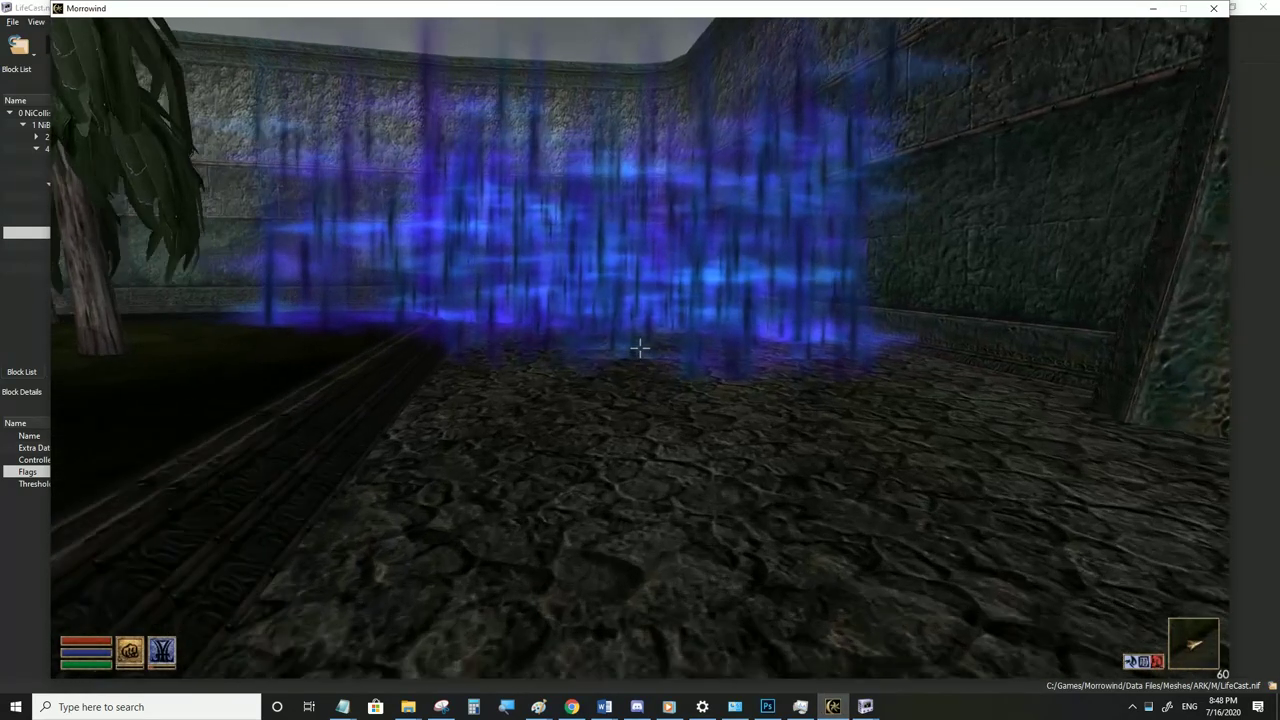
{"action": "key", "text": "Tab"}
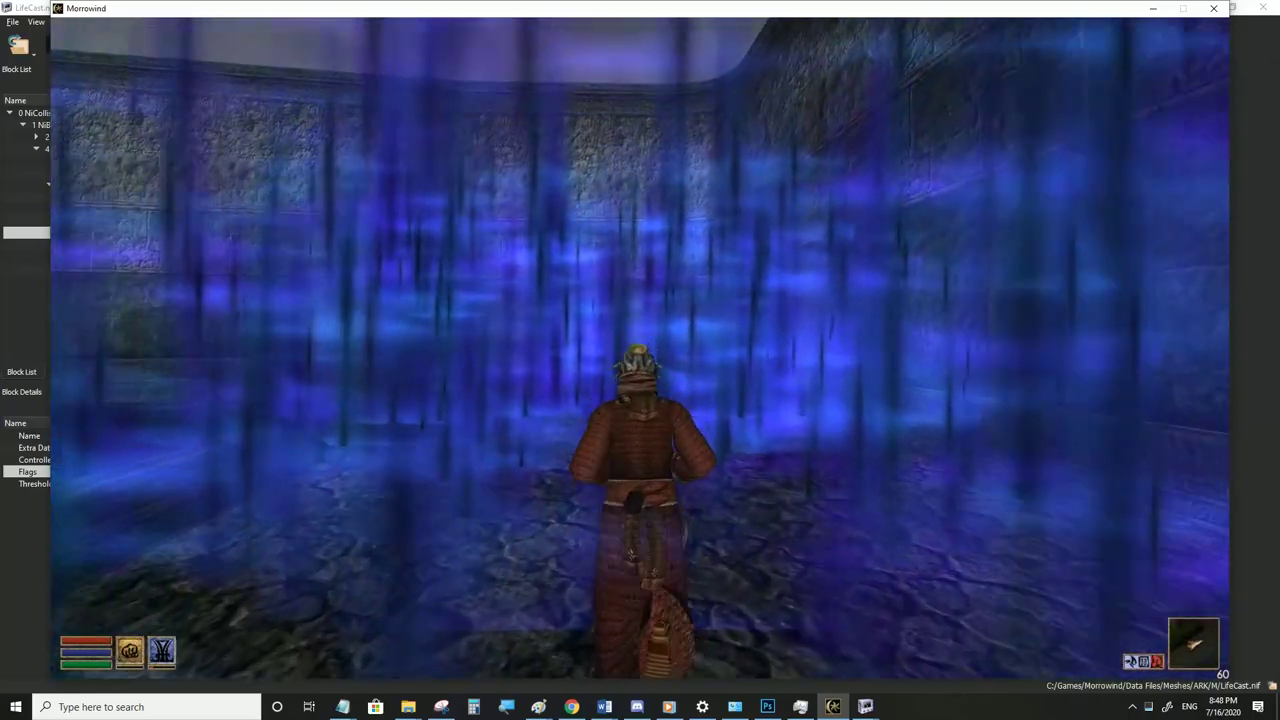
{"action": "key", "text": "s"}
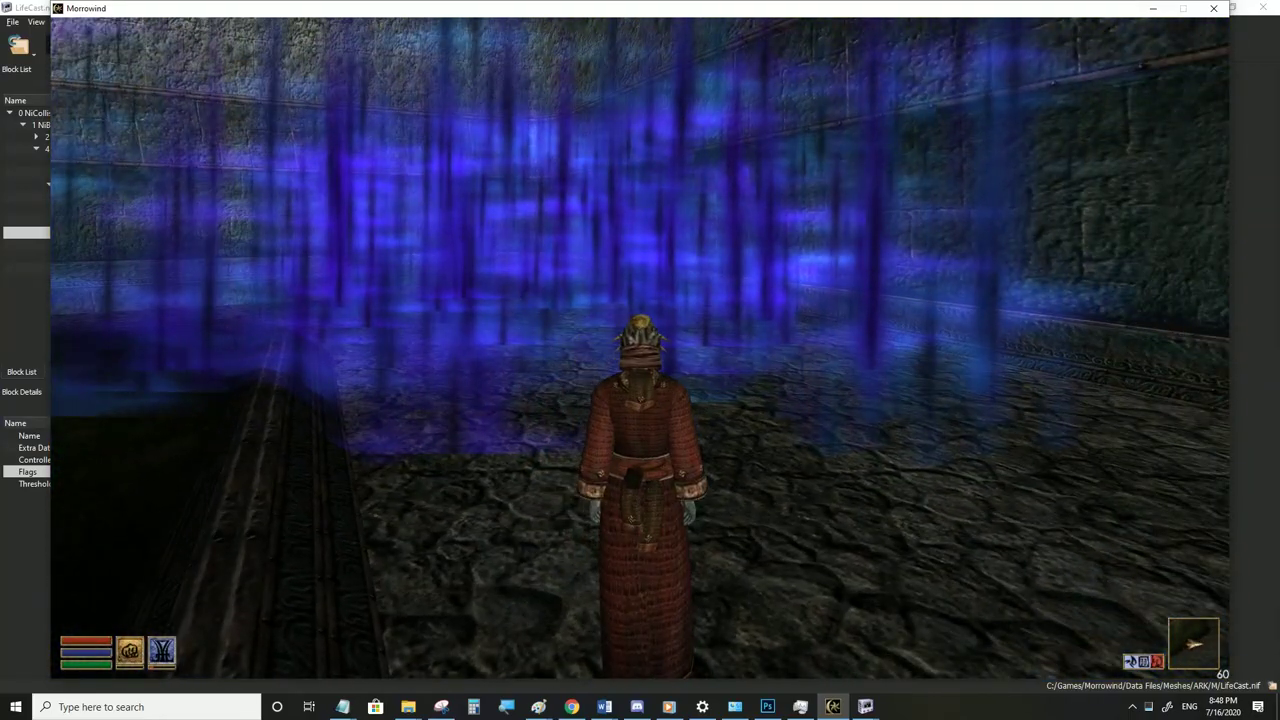
Glance at the vfx_zheatdot10.dds texture, then run back into the blue fog in third person
{"action": "key", "text": "alt+Tab"}
{"action": "left_click", "coordinate": [767, 707]}
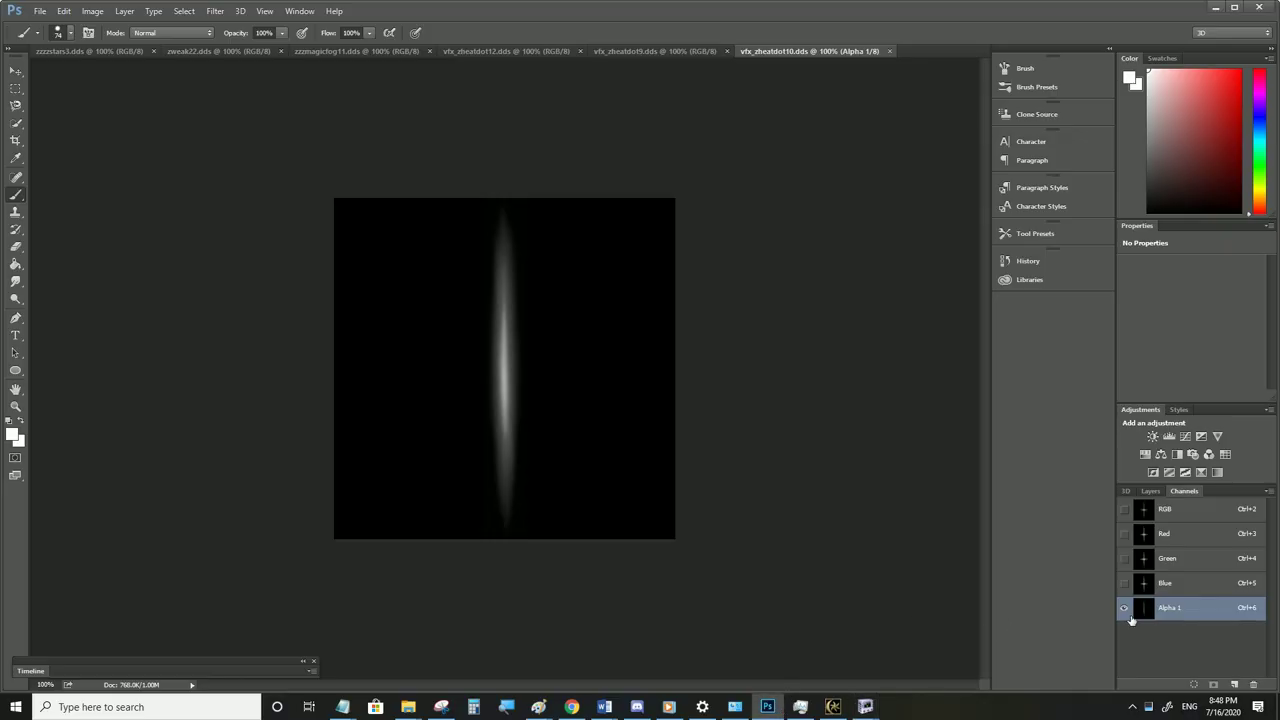
{"action": "left_click", "coordinate": [833, 707]}
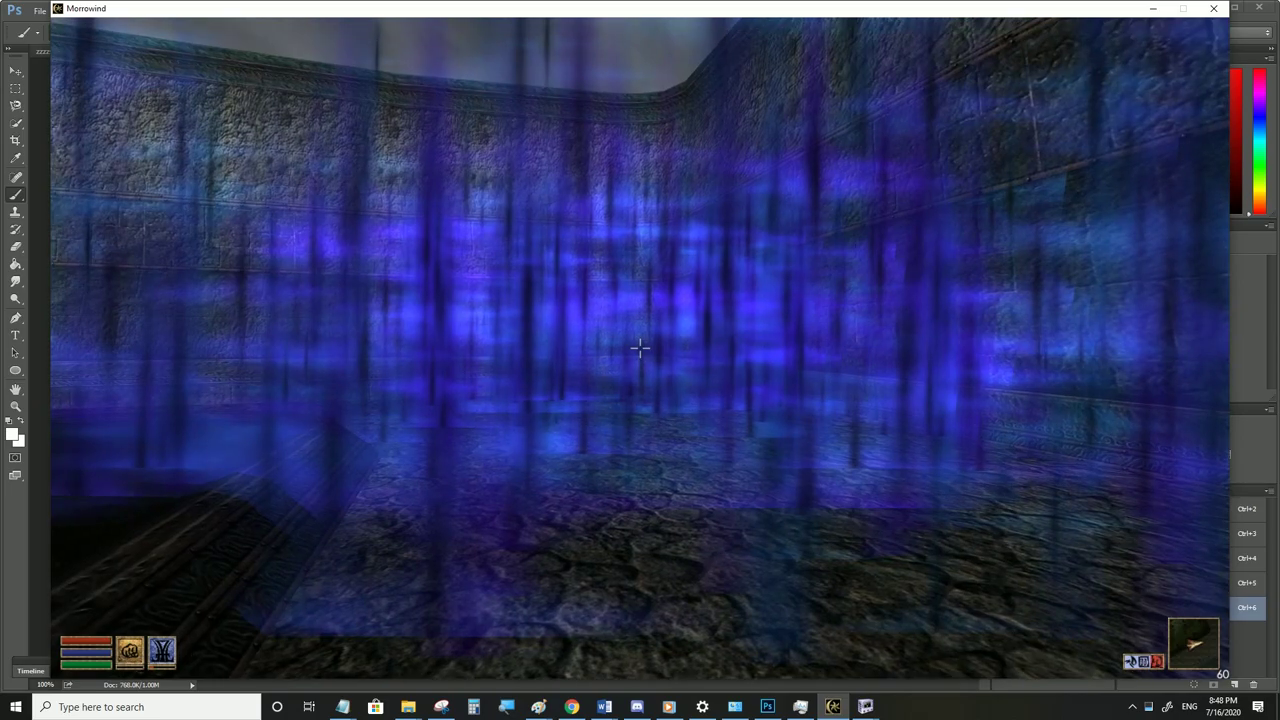
{"action": "key", "text": "Tab"}
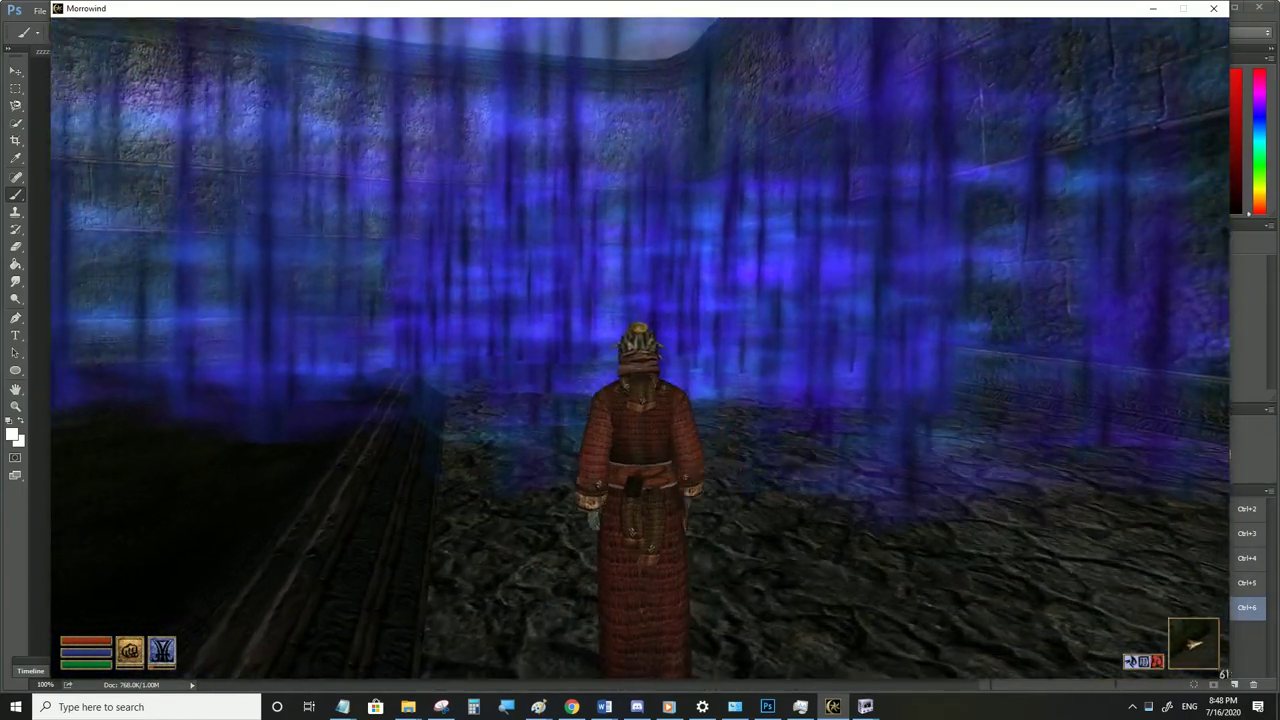
{"action": "key", "text": "w"}
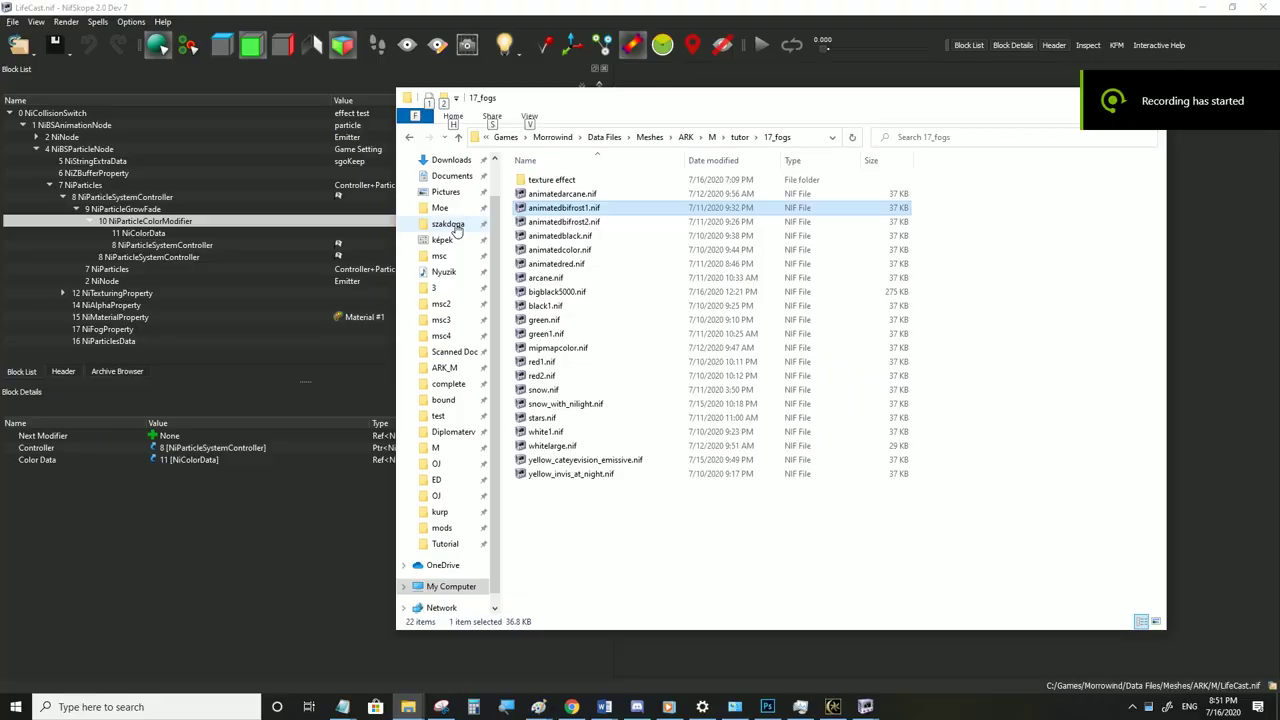
Select animatedbifrost2.nif in 17_fogs and view the rainbow fog streaks in first person in Morrowind
{"action": "left_click", "coordinate": [586, 222]}
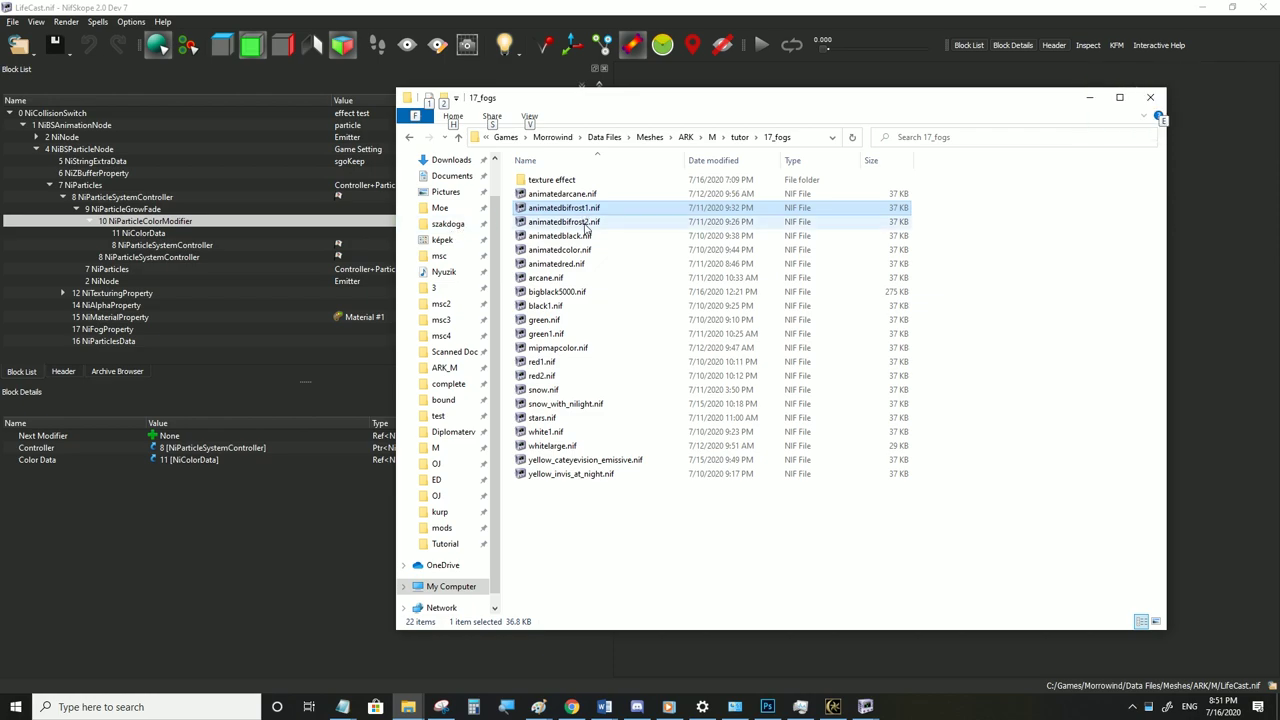
{"action": "left_click", "coordinate": [547, 278]}
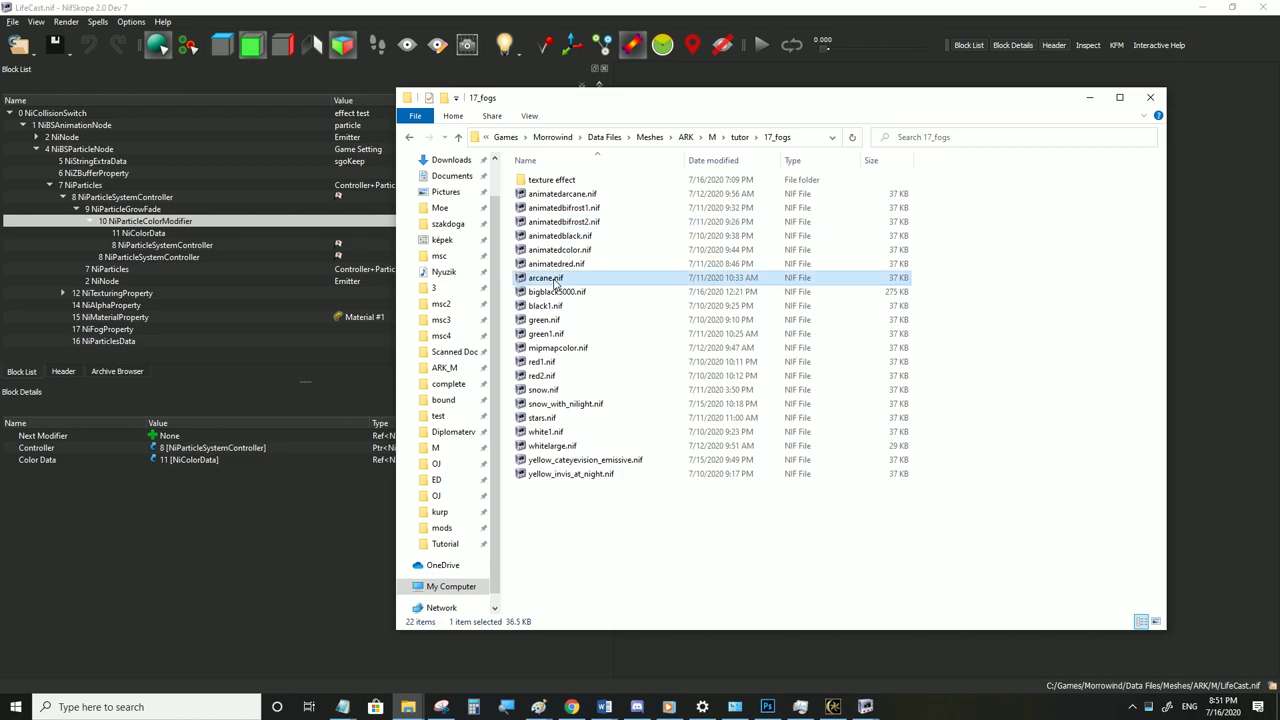
{"action": "left_click", "coordinate": [570, 223]}
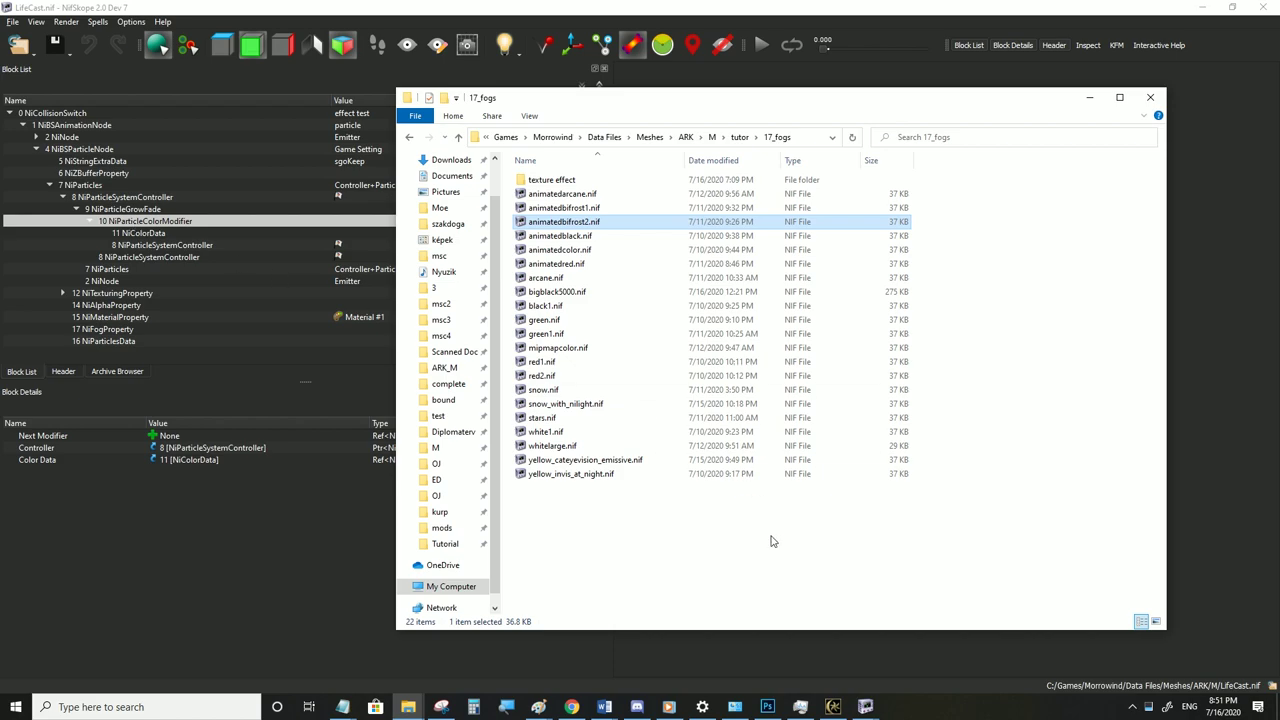
{"action": "left_click", "coordinate": [833, 706]}
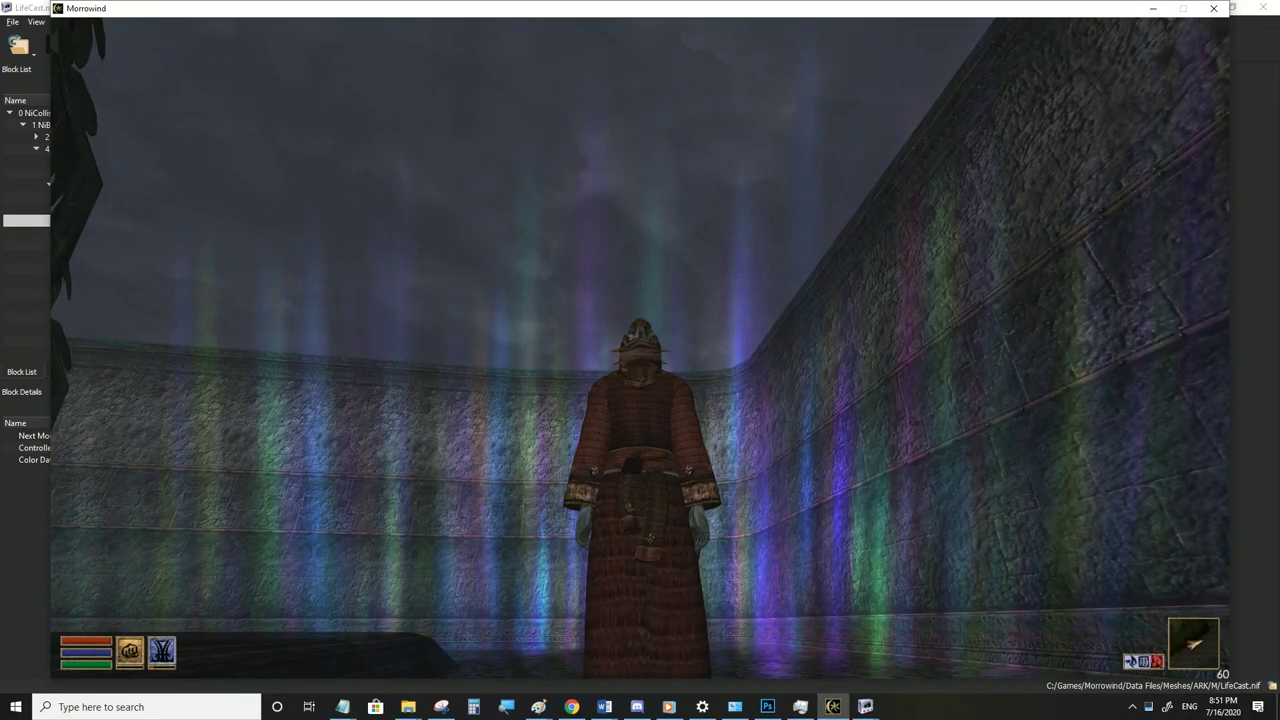
{"action": "key", "text": "Tab"}
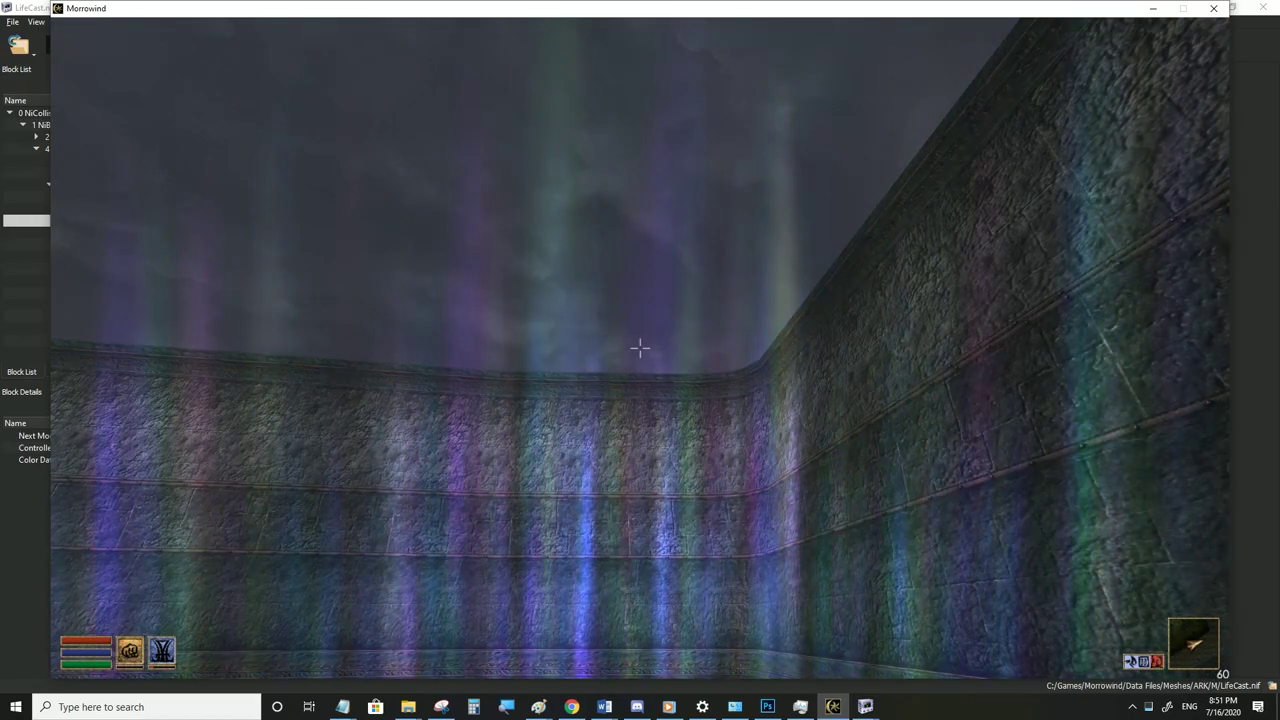
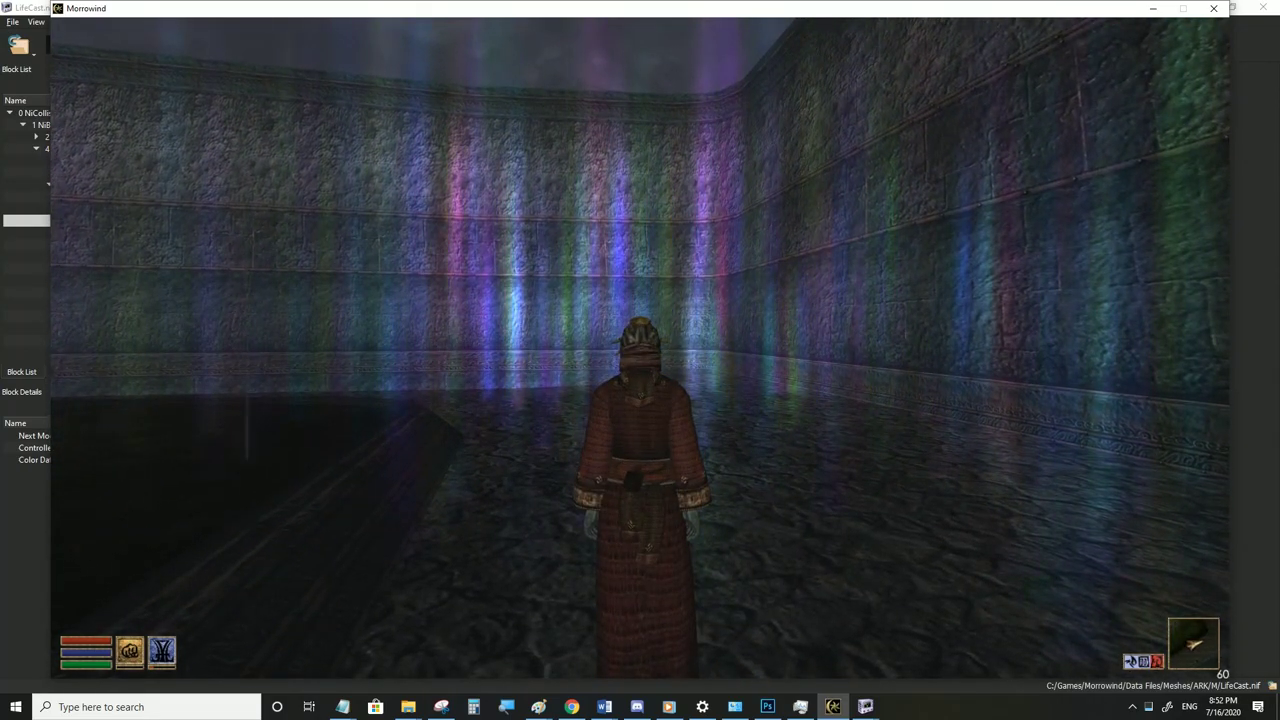
Walk up to the aurora-lit courtyard wall, look it over, then bring up the 17_fogs folder
{"action": "key", "text": "w"}
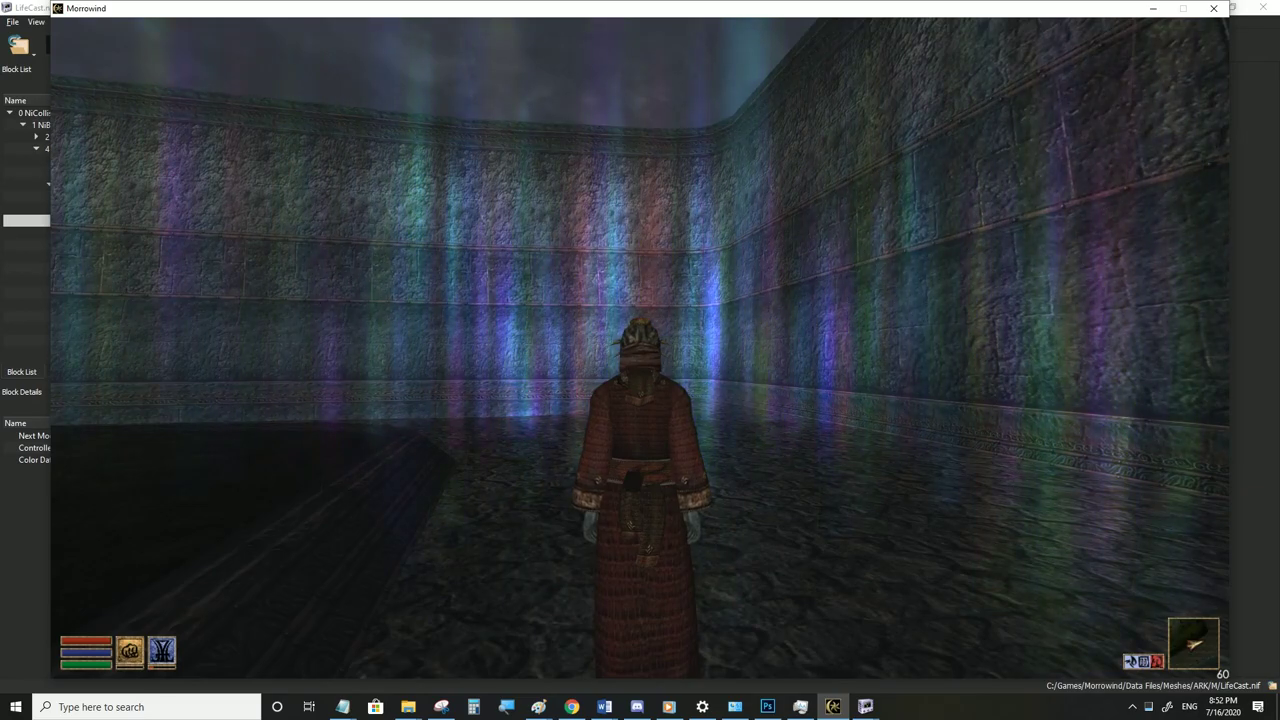
{"action": "key", "text": "w"}
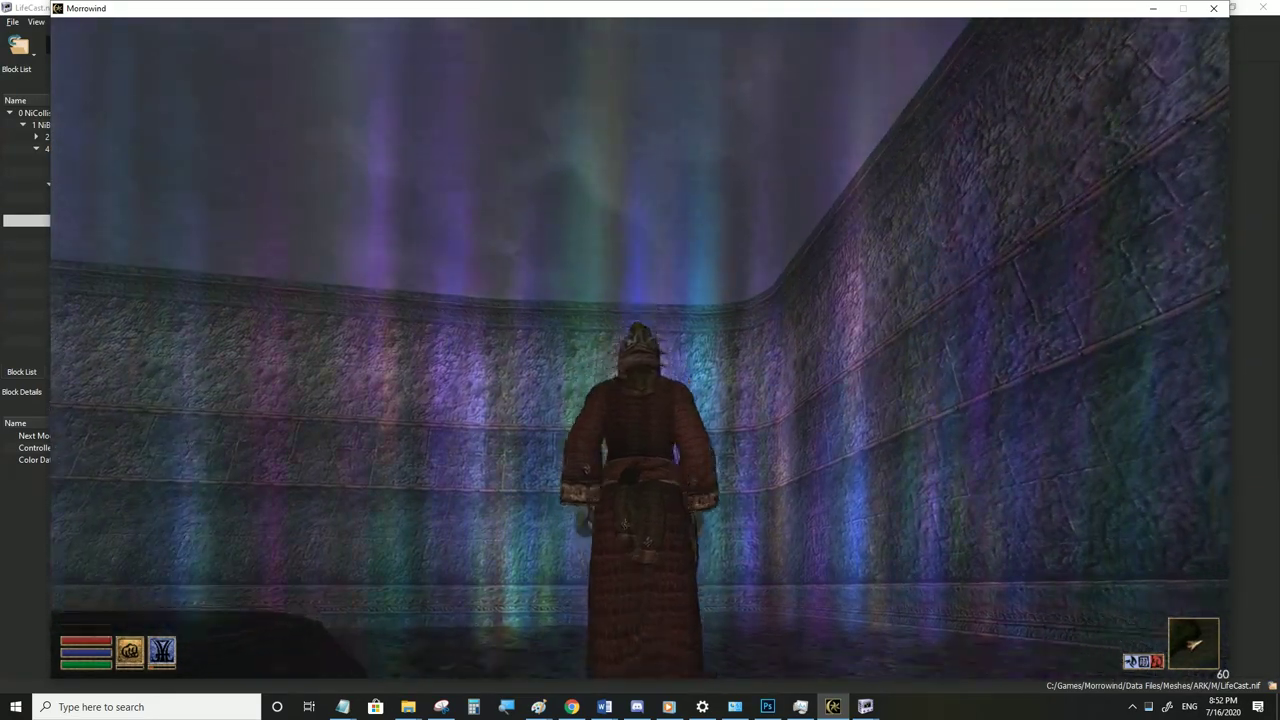
{"action": "key", "text": "s"}
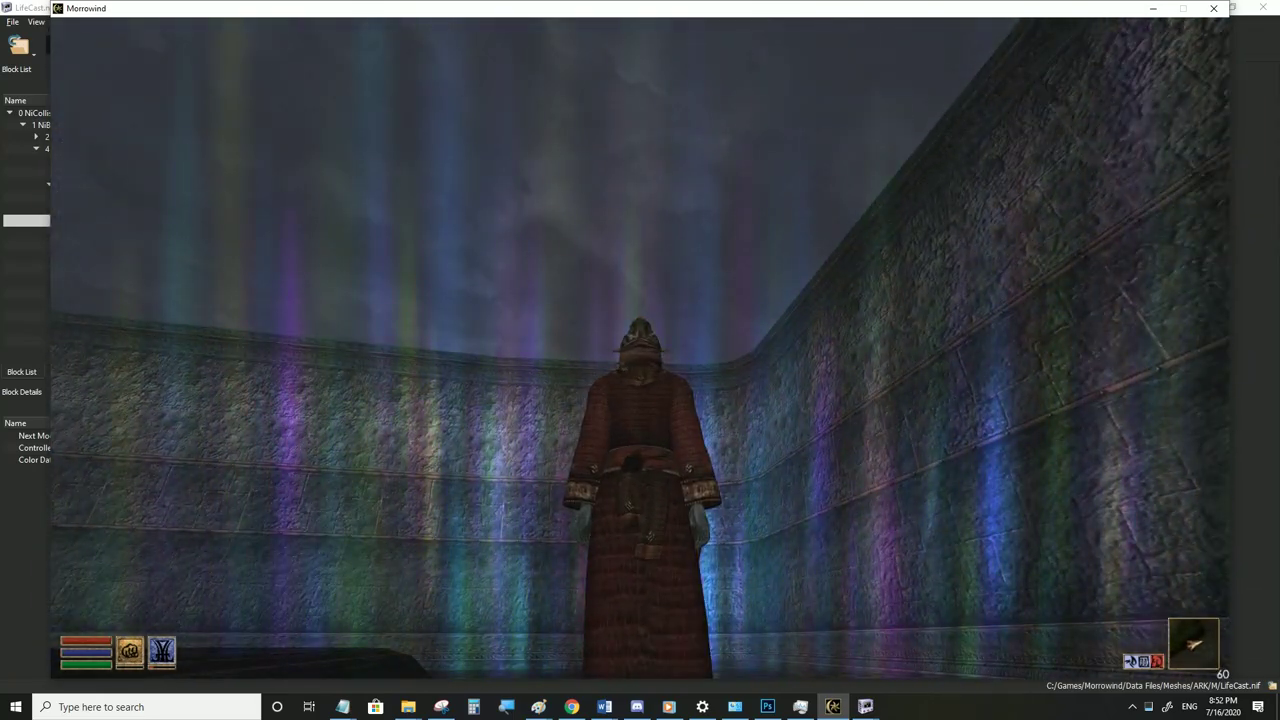
{"action": "key", "text": "alt+Tab"}
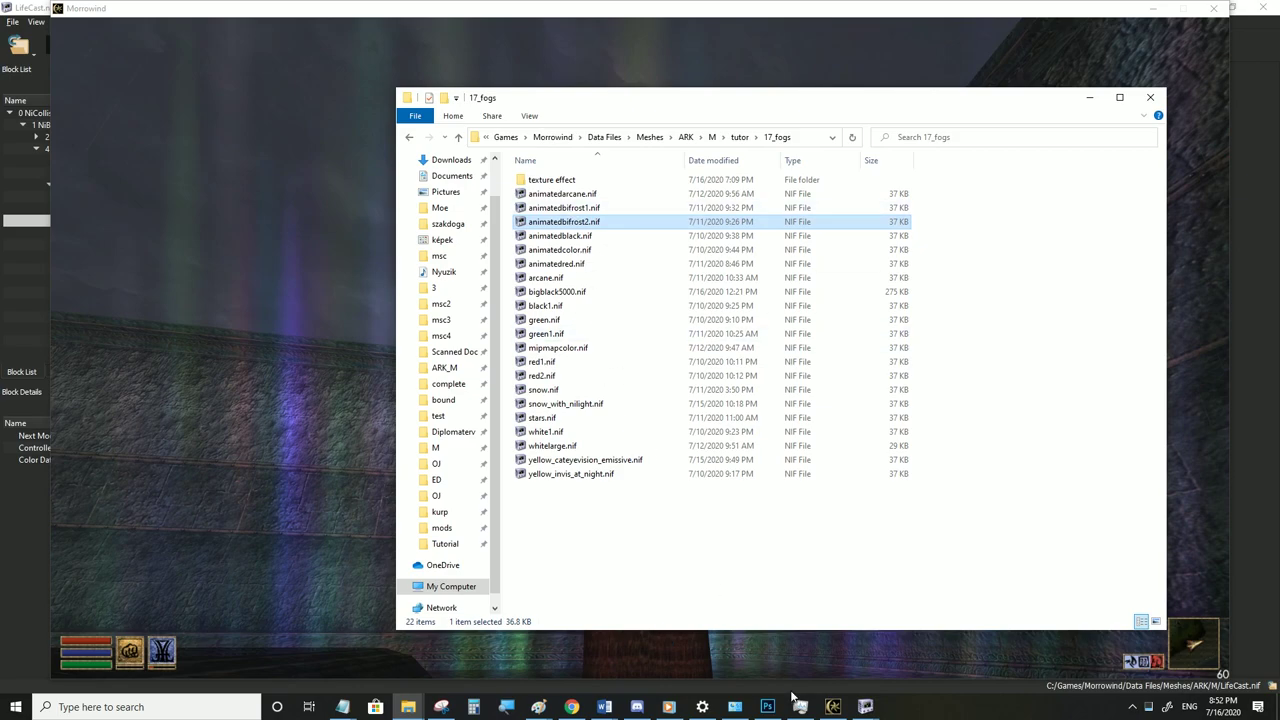
Save LifeCast.nif in NifSkope and return to the running Morrowind game
{"action": "mouse_move", "coordinate": [866, 707]}
{"action": "left_click", "coordinate": [1088, 652]}
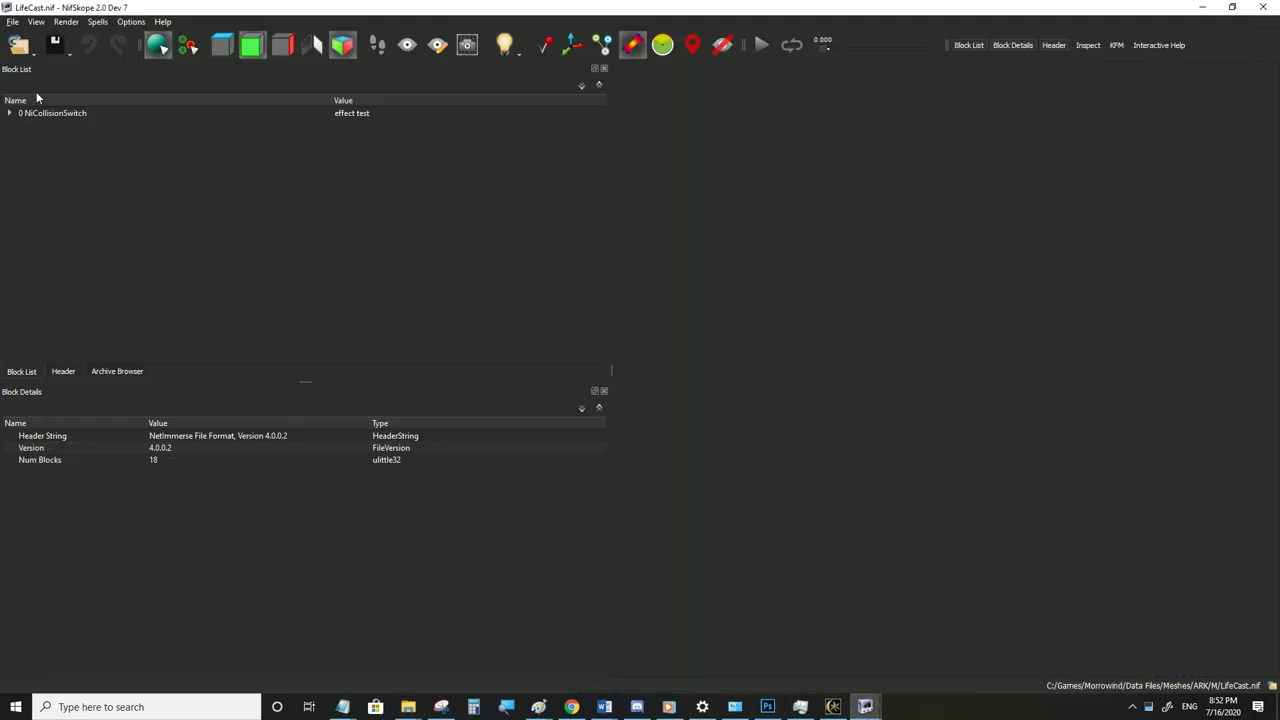
{"action": "left_click", "coordinate": [15, 21]}
{"action": "left_click", "coordinate": [35, 131]}
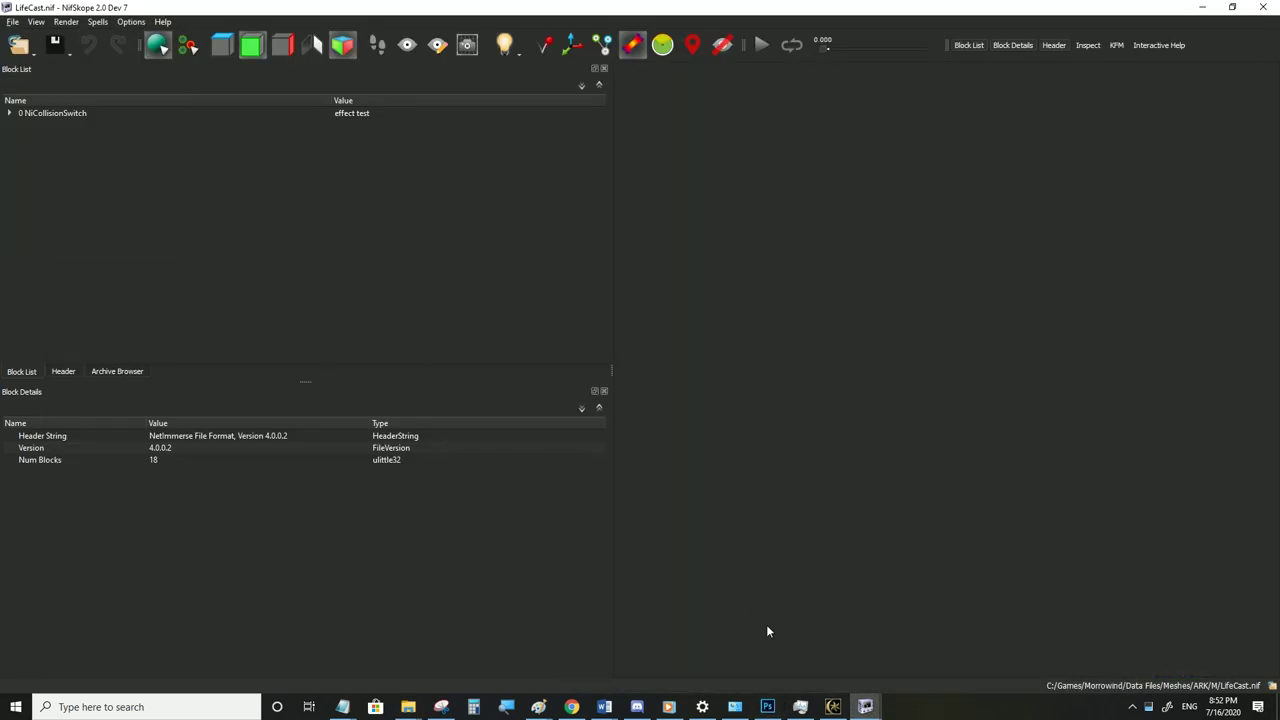
{"action": "left_click", "coordinate": [831, 707]}
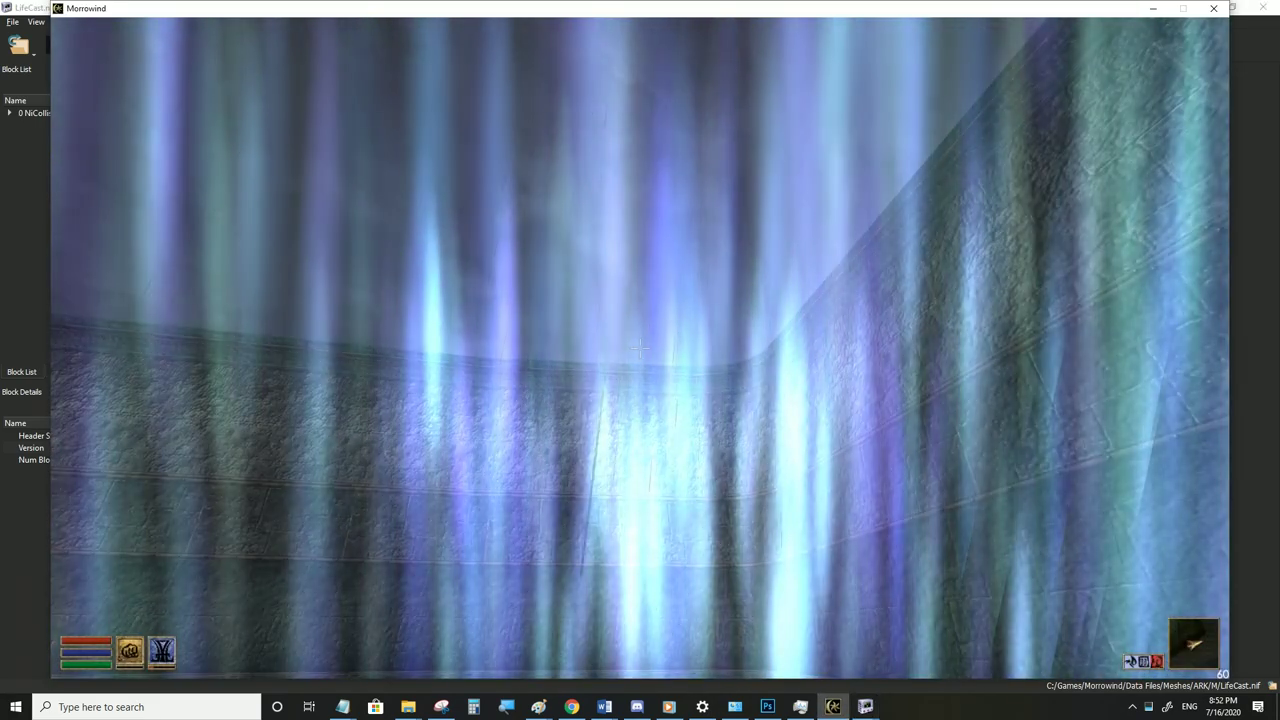
Run the character back and forth through the aurora in third person, then return to NifSkope
{"action": "key", "text": "Tab"}
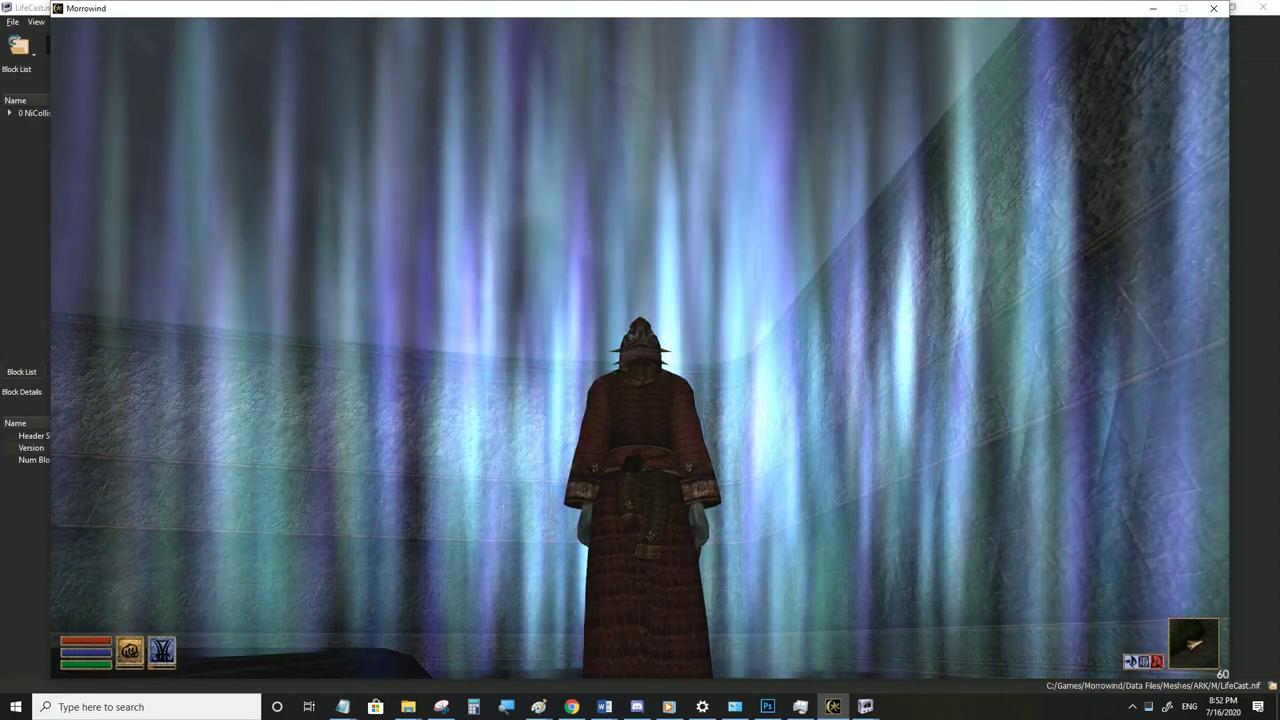
{"action": "mouse_move", "coordinate": [640, 360]}
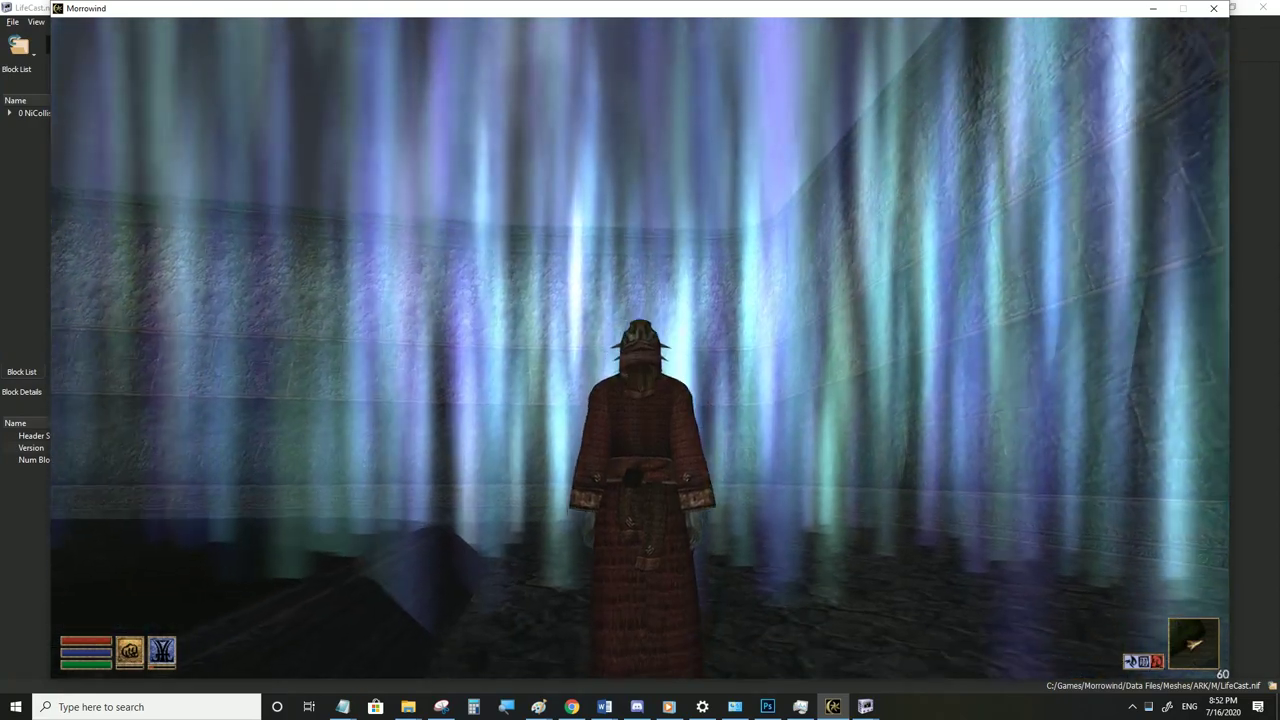
{"action": "key", "text": "w"}
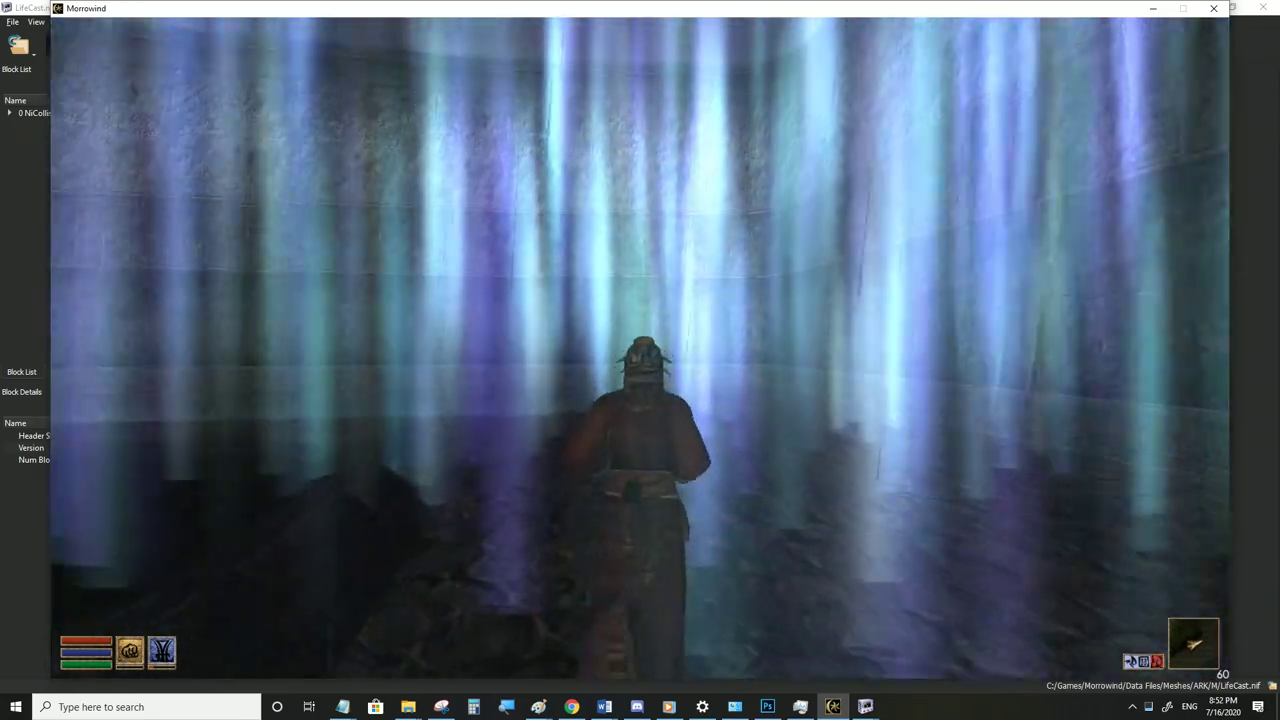
{"action": "key", "text": "w"}
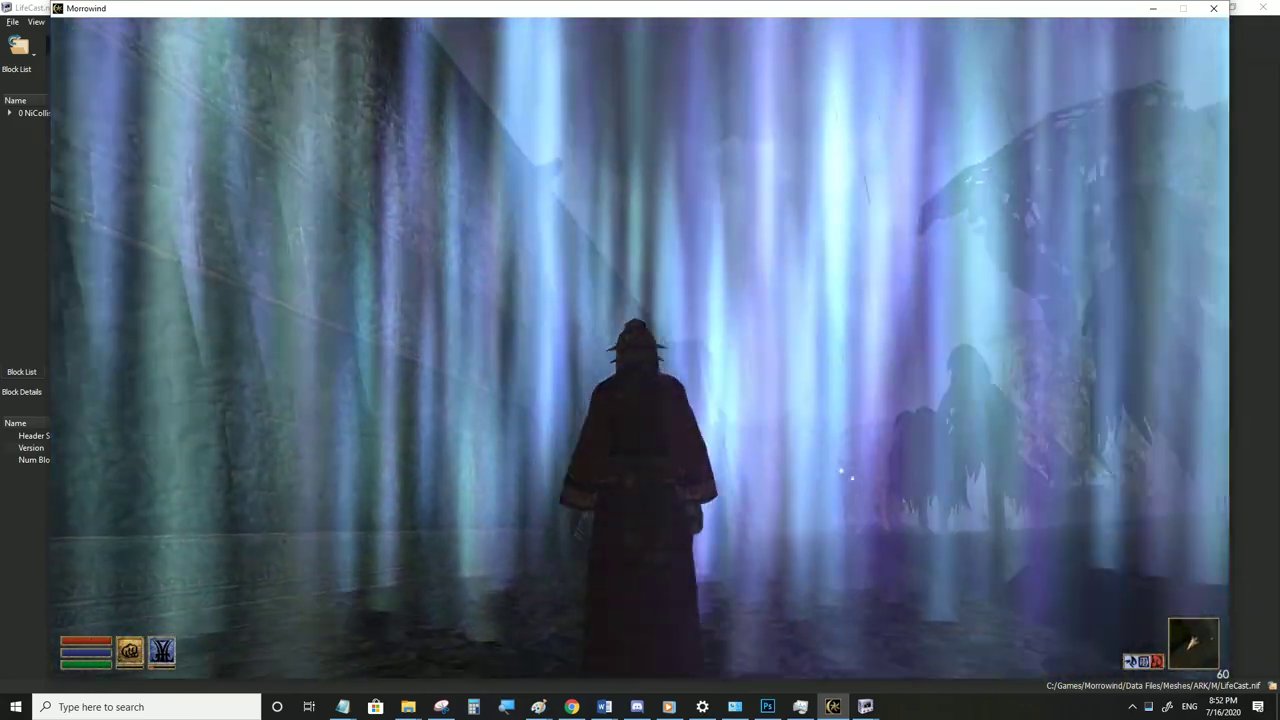
{"action": "key", "text": "w"}
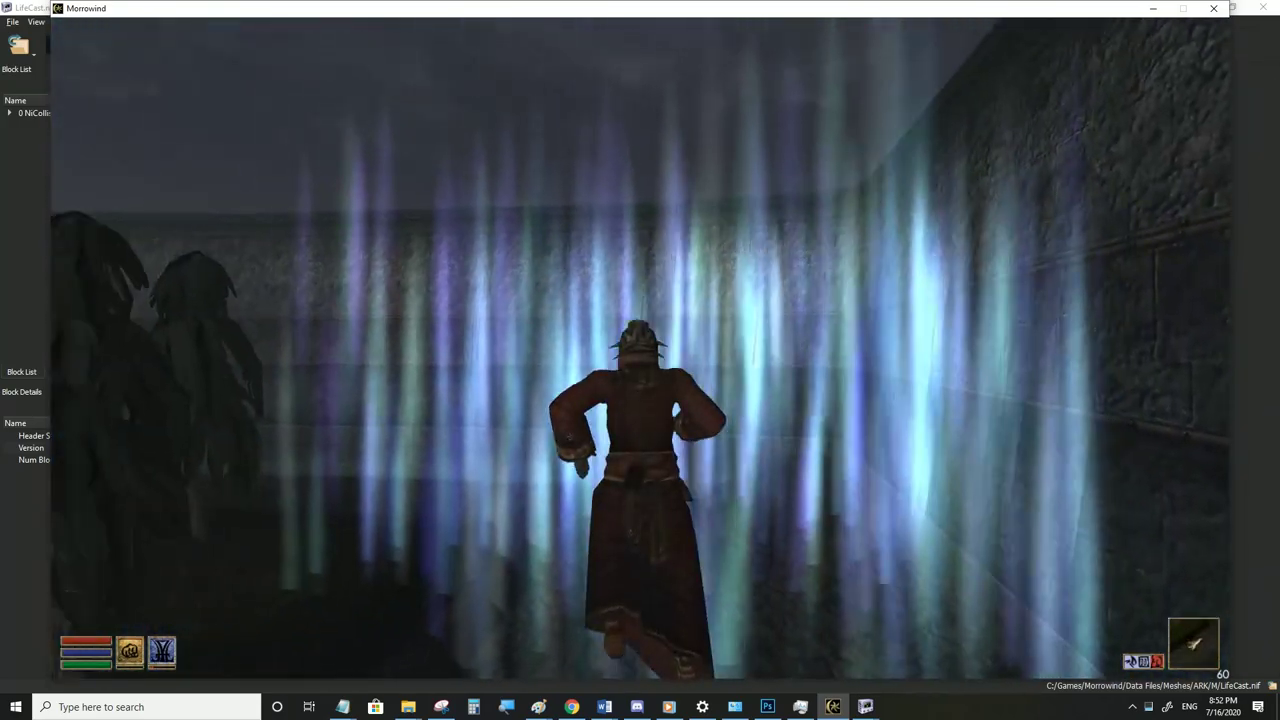
{"action": "key", "text": "s"}
{"action": "key", "text": "w"}
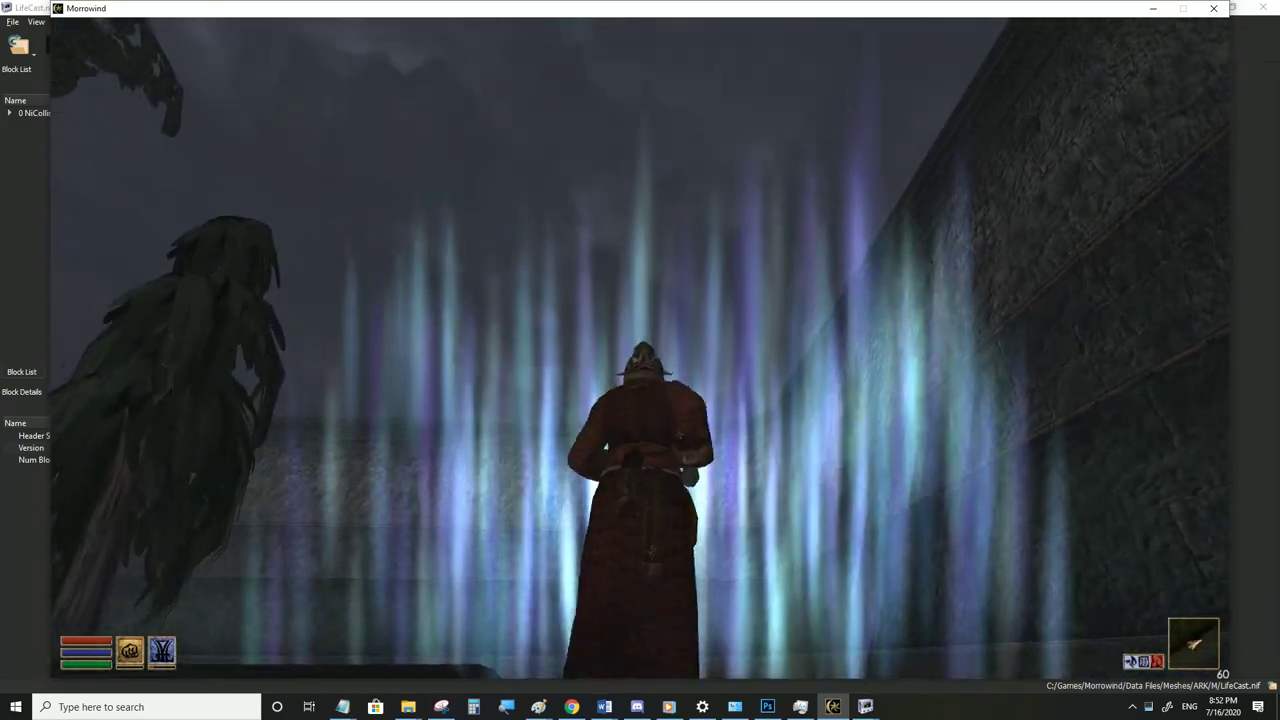
{"action": "key", "text": "w"}
{"action": "key", "text": "alt+Tab"}
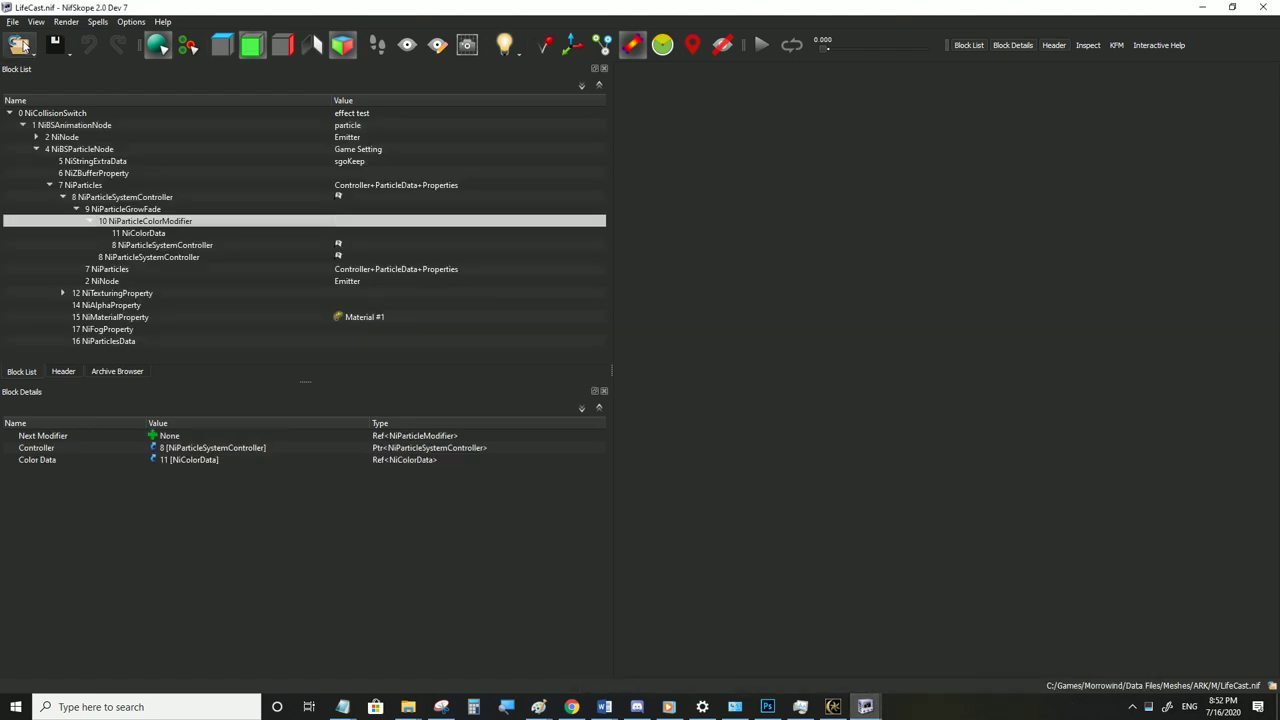
Back in Morrowind, wait five hours of game time three times over
{"action": "left_click", "coordinate": [833, 707]}
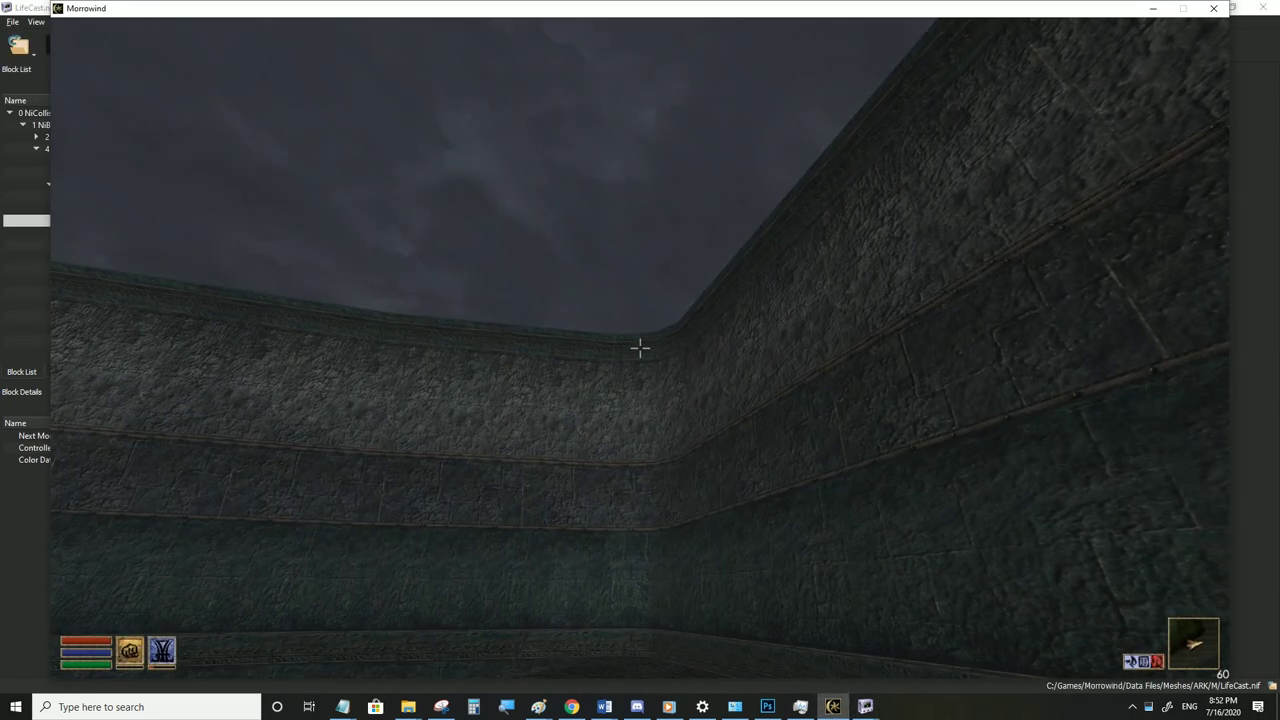
{"action": "key", "text": "t"}
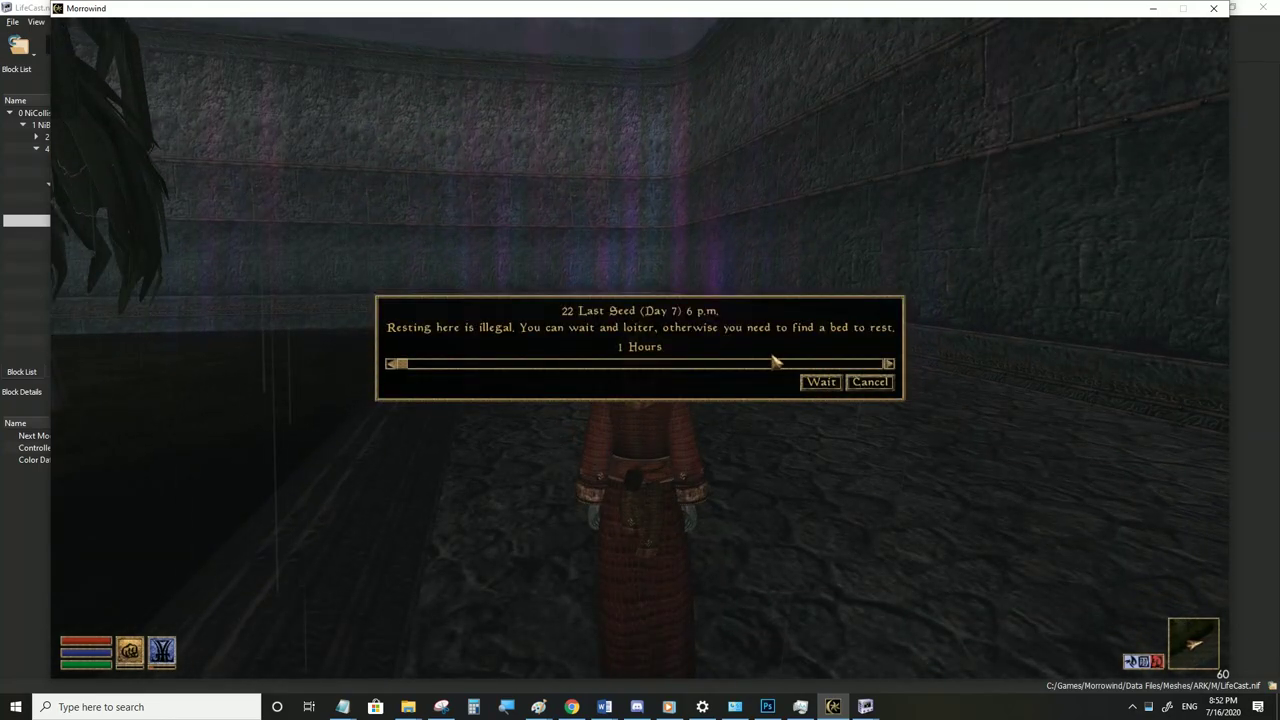
{"action": "left_click", "coordinate": [810, 382]}
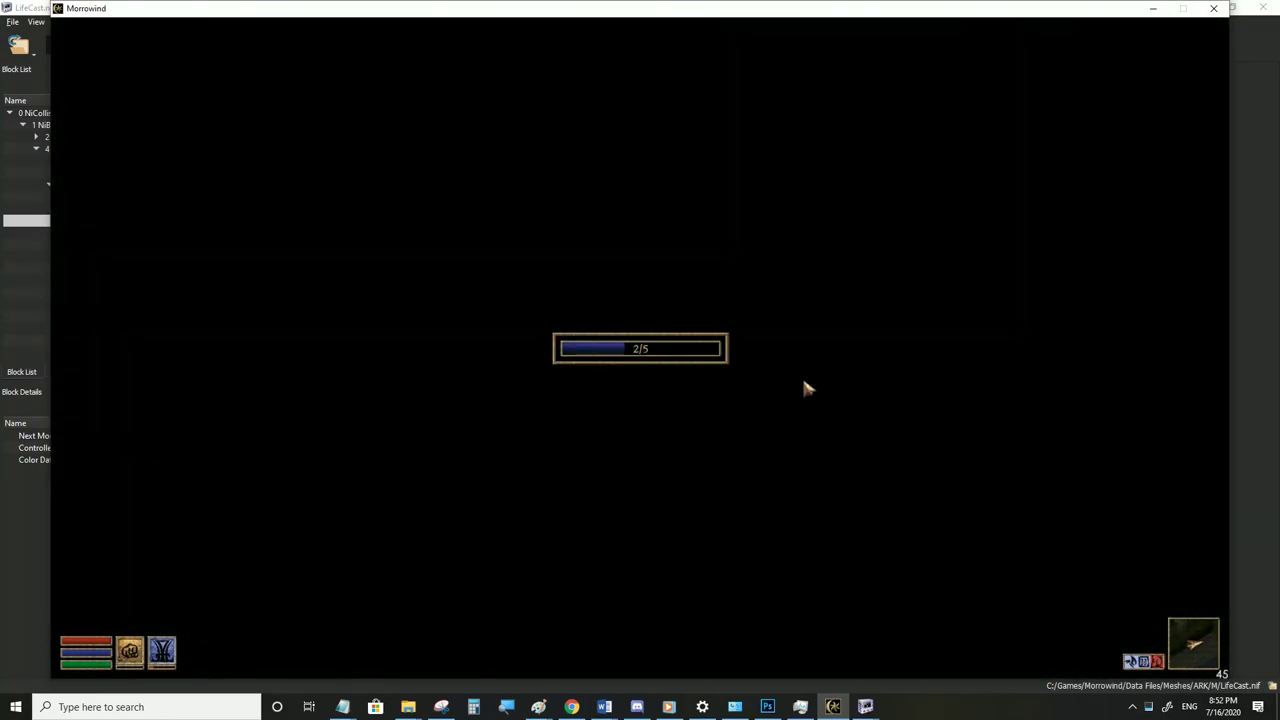
{"action": "key", "text": "t"}
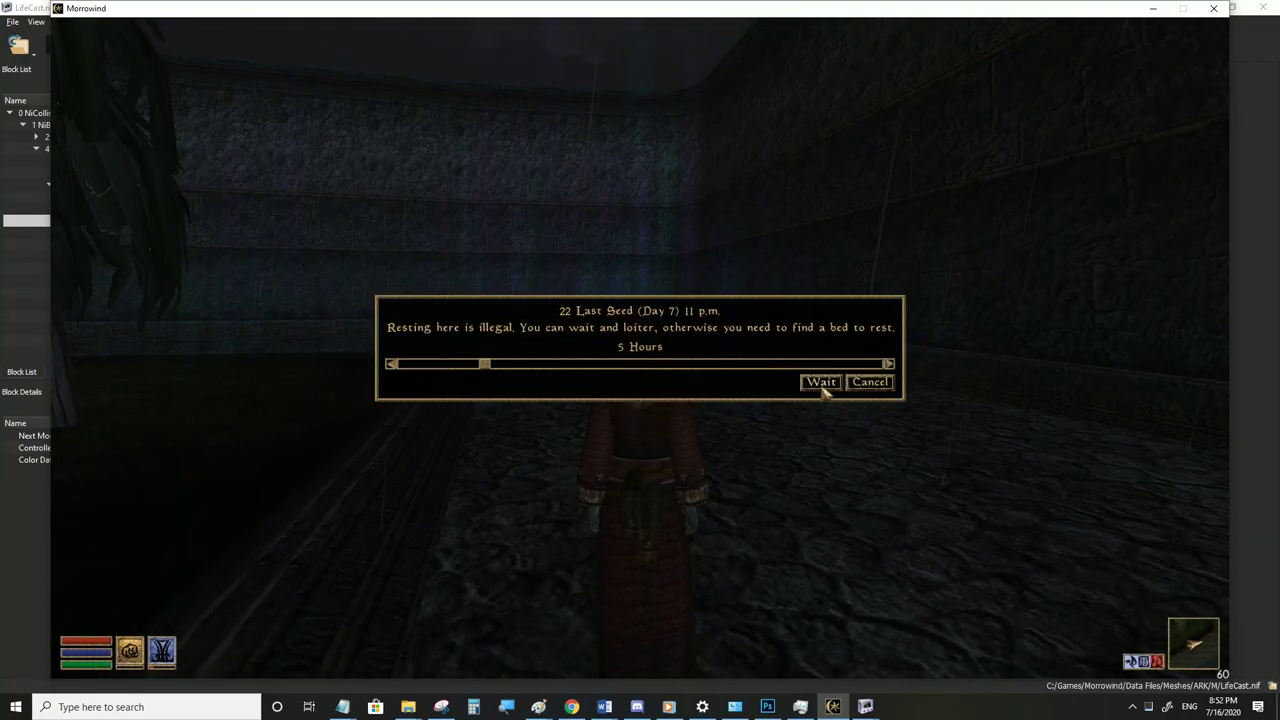
{"action": "left_click", "coordinate": [821, 384]}
{"action": "key", "text": "t"}
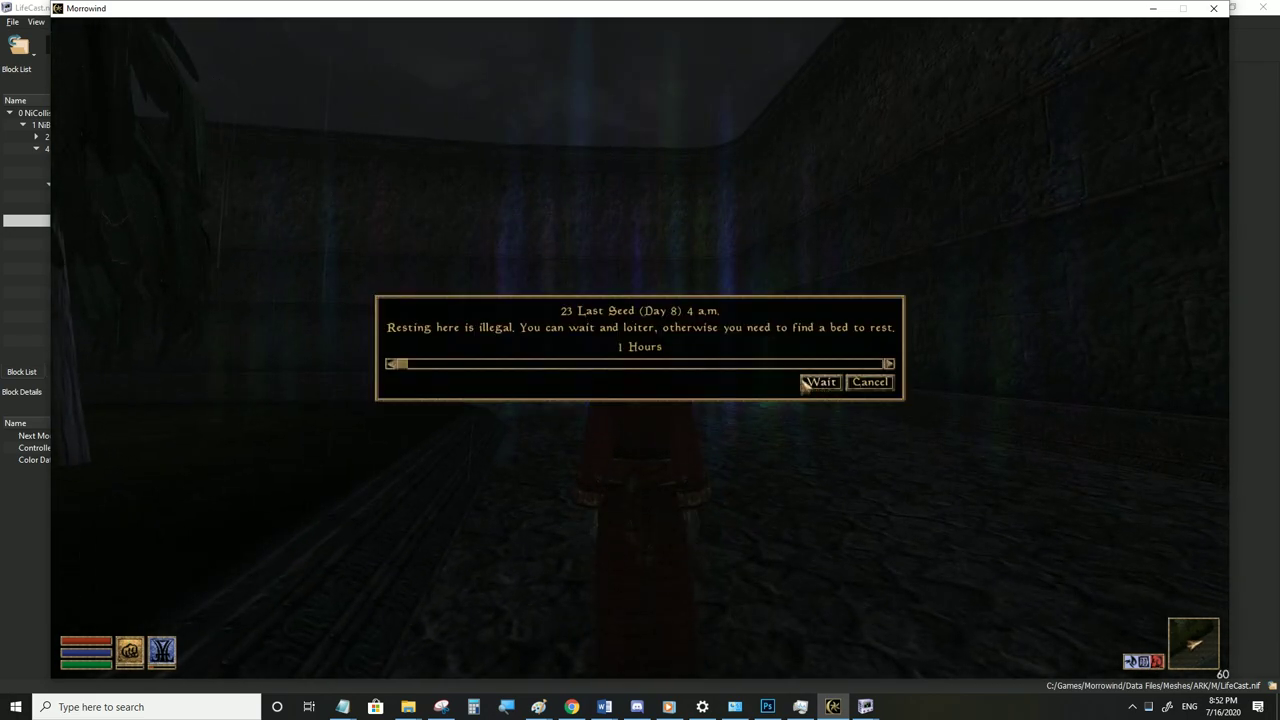
{"action": "left_click", "coordinate": [821, 382]}
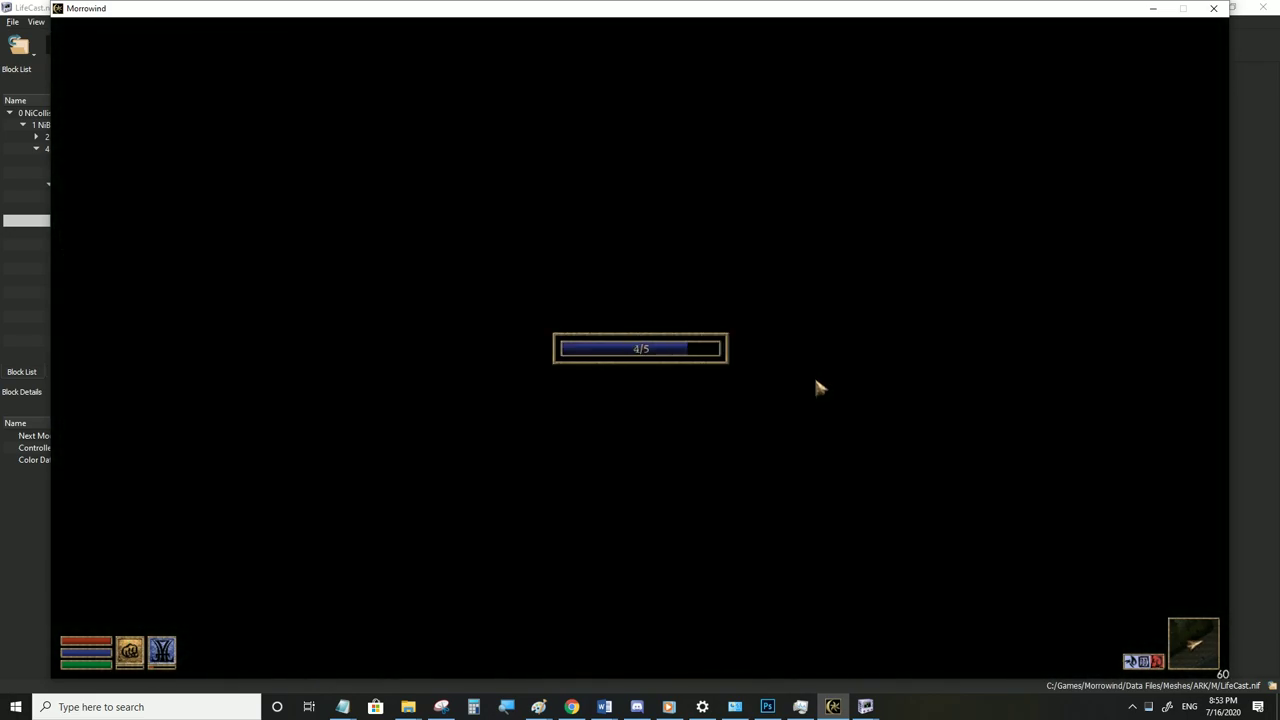
Walk toward the glowing aurora, back off to view it from afar, then approach again
{"action": "key", "text": "w"}
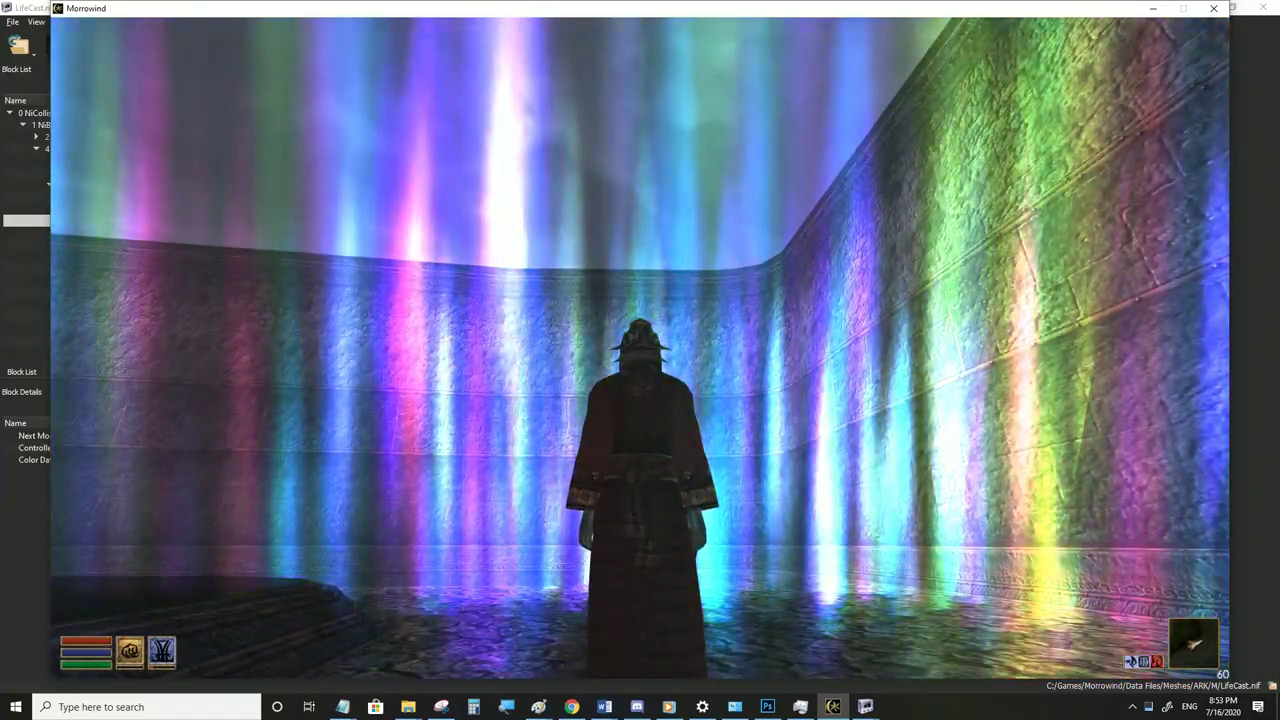
{"action": "key", "text": "s"}
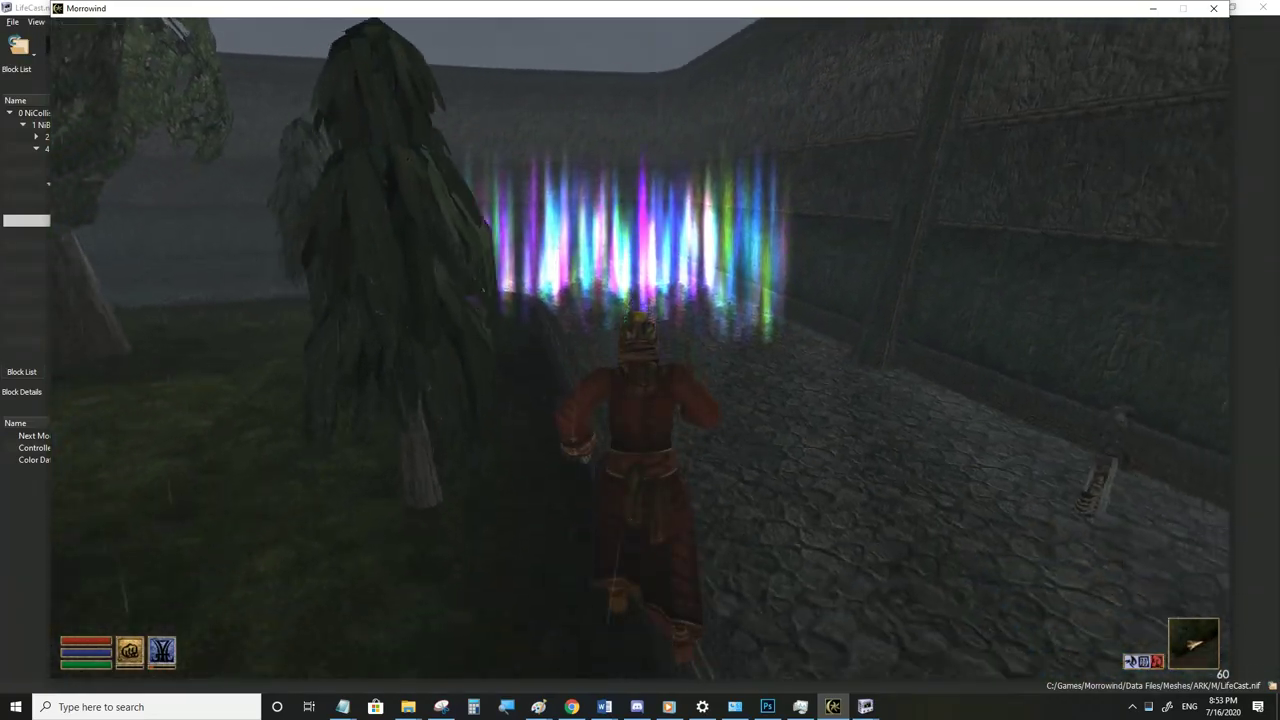
{"action": "key", "text": "w"}
{"action": "key", "text": "w"}
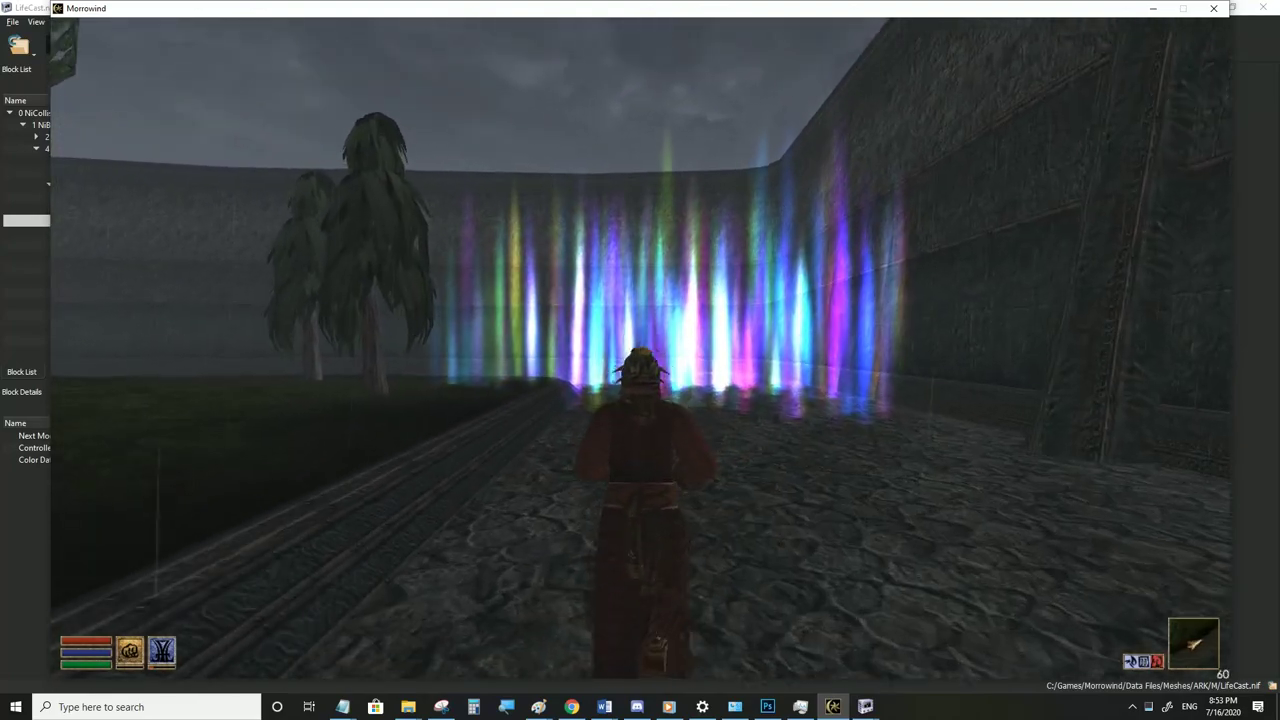
{"action": "key", "text": "w"}
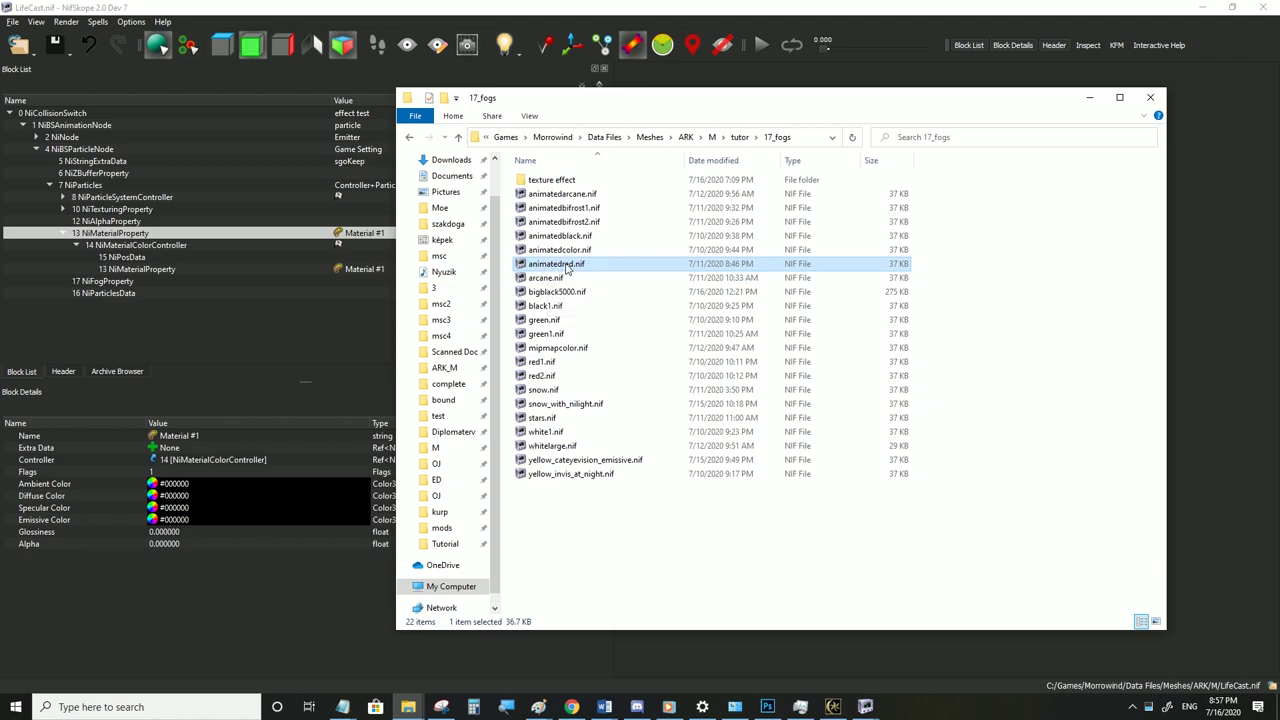
Inspect the 13 NiMaterialProperty, 12 NiAlphaProperty and 15 NiPosData blocks of LifeCast.nif
{"action": "left_click", "coordinate": [119, 232]}
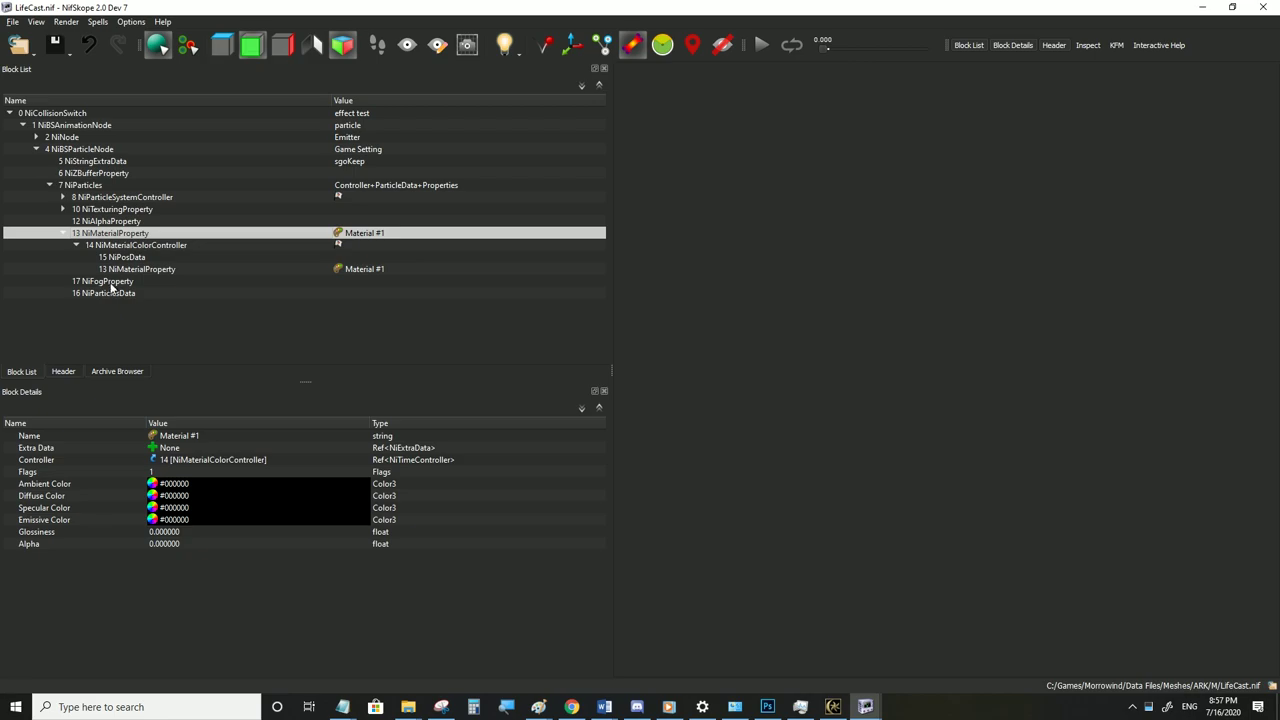
{"action": "left_click", "coordinate": [101, 222]}
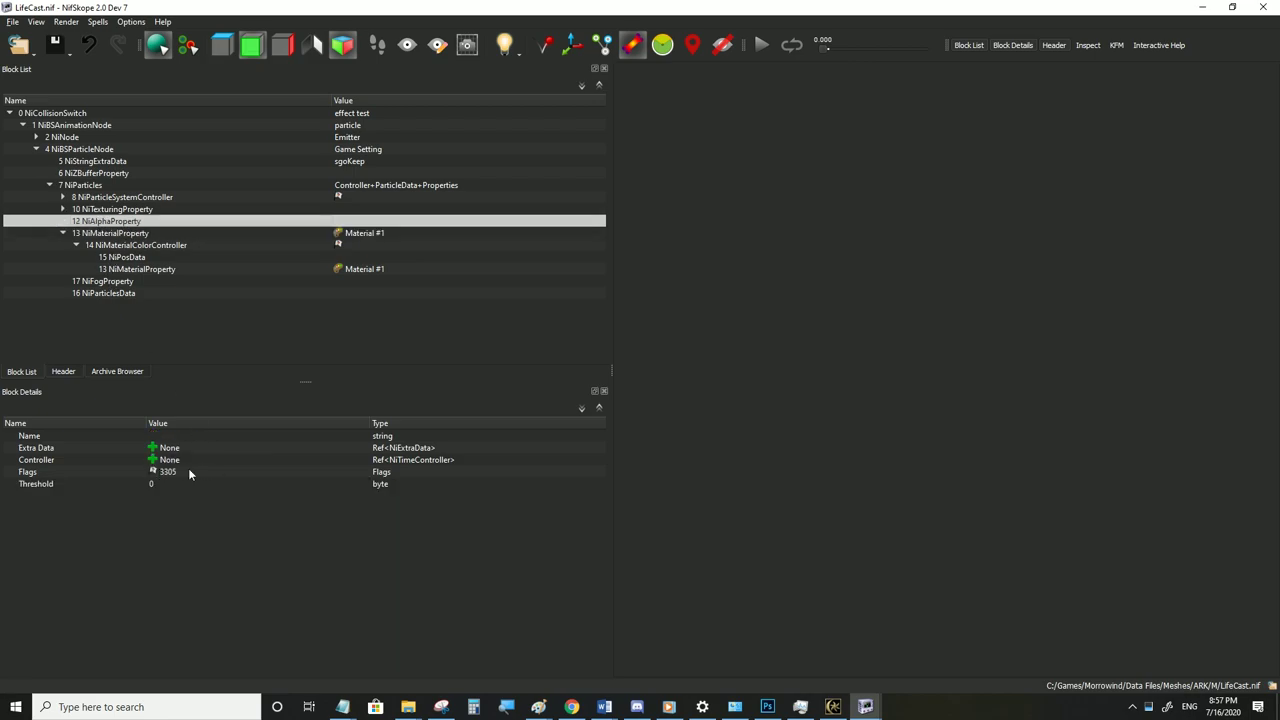
{"action": "left_click", "coordinate": [97, 233]}
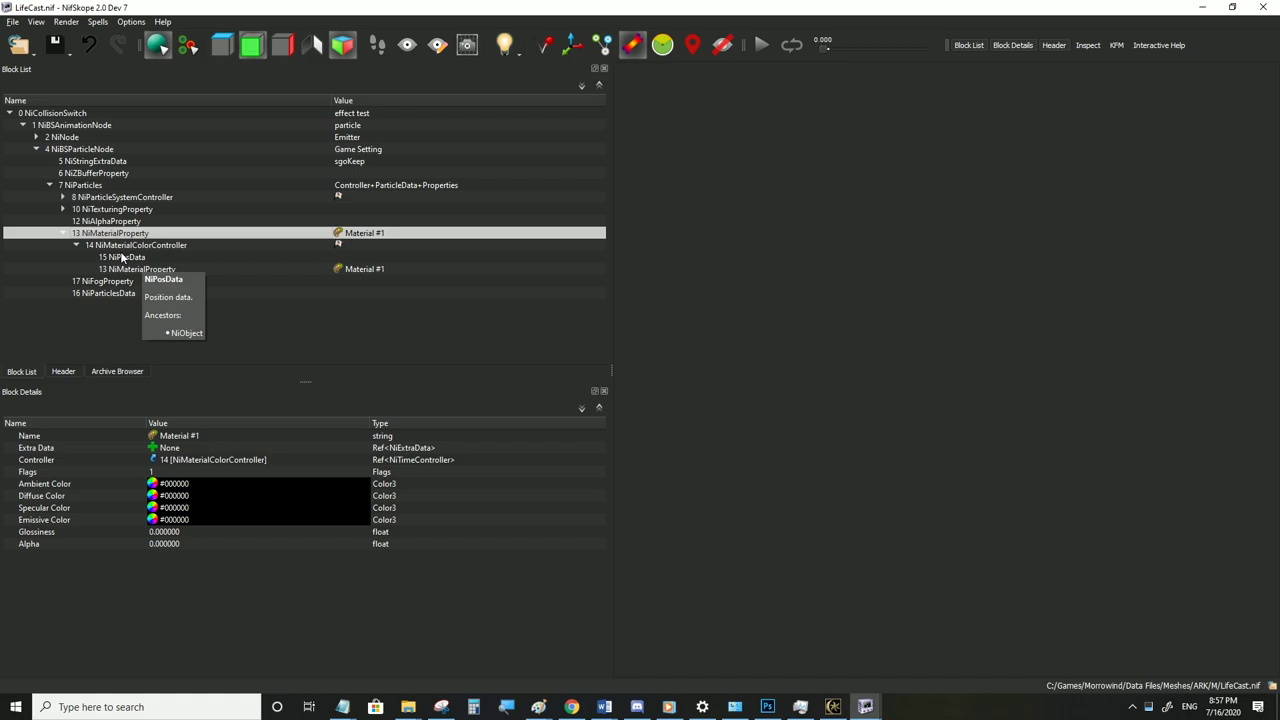
{"action": "left_click", "coordinate": [126, 259]}
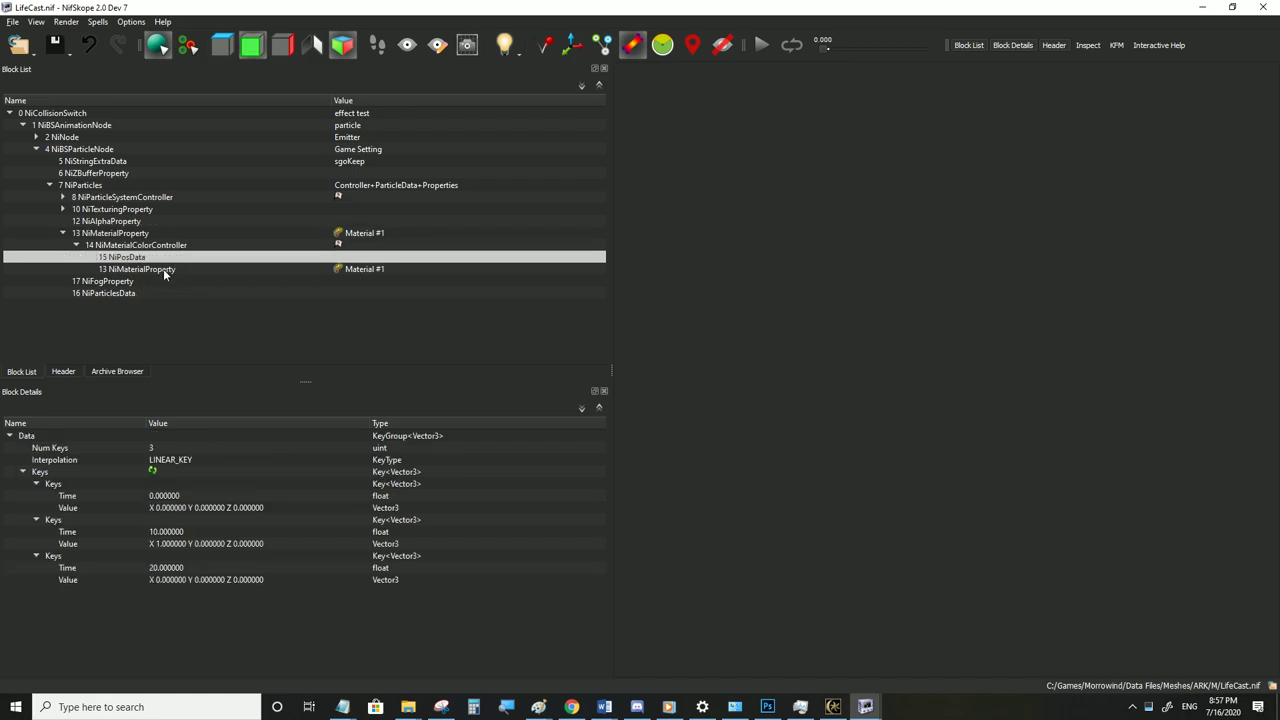
Save LifeCast.nif, walk into the effect cloud in third person, then return to NifSkope
{"action": "left_click", "coordinate": [13, 22]}
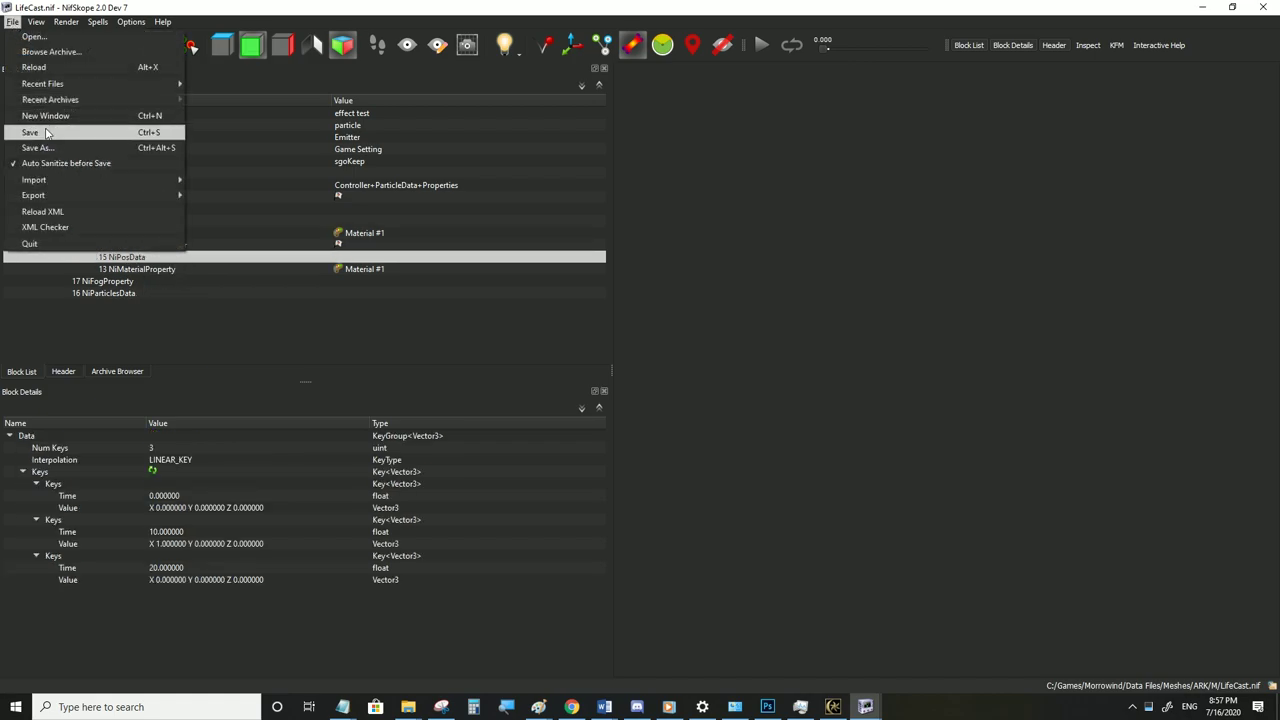
{"action": "left_click", "coordinate": [46, 133]}
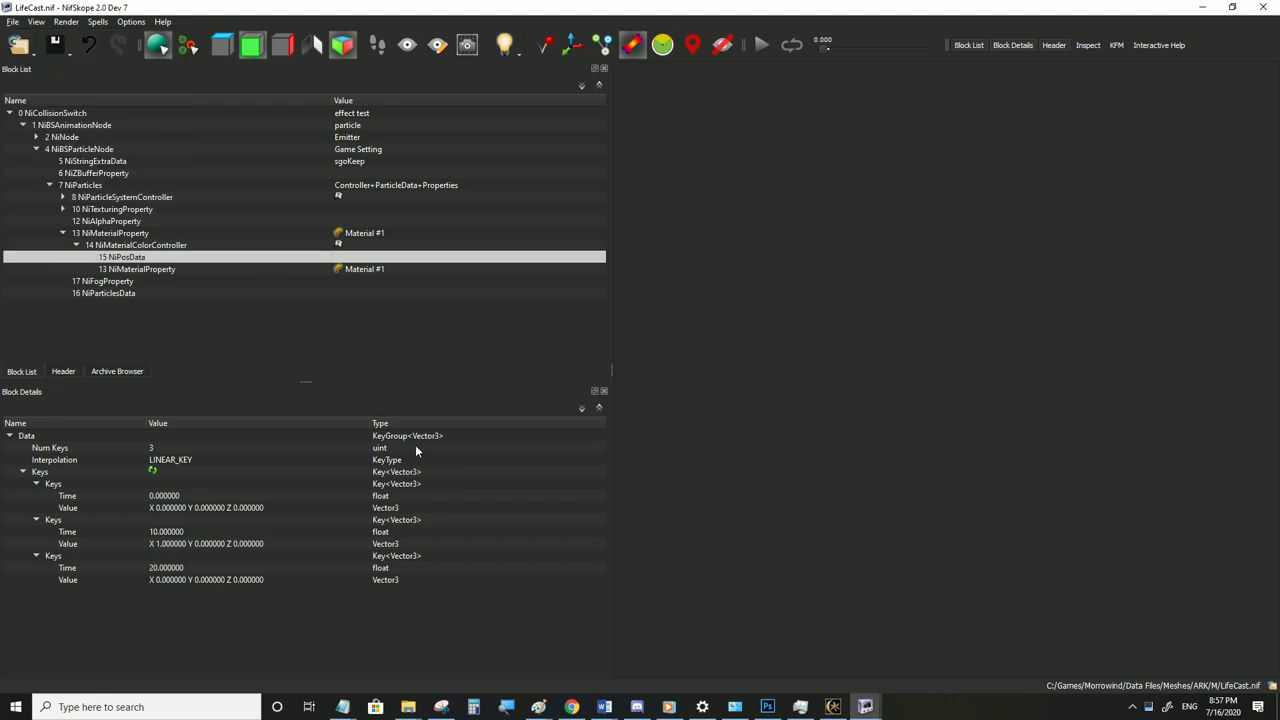
{"action": "left_click", "coordinate": [833, 707]}
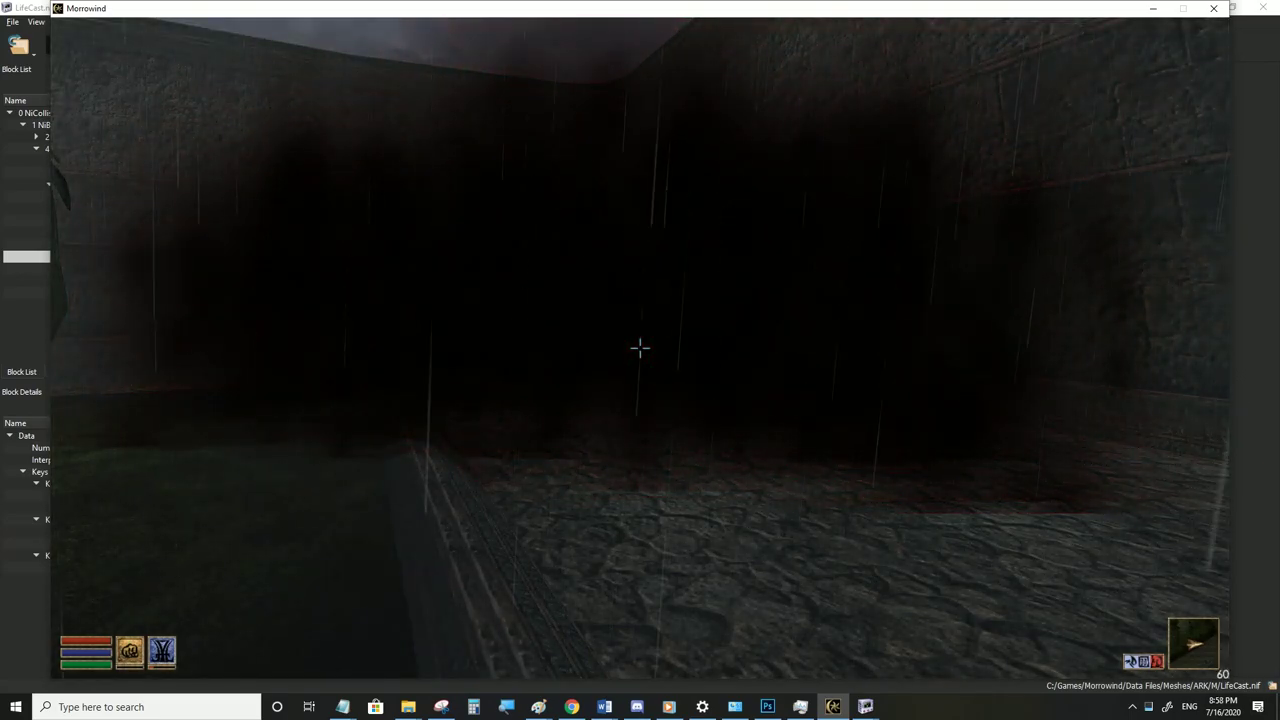
{"action": "key", "text": "Tab"}
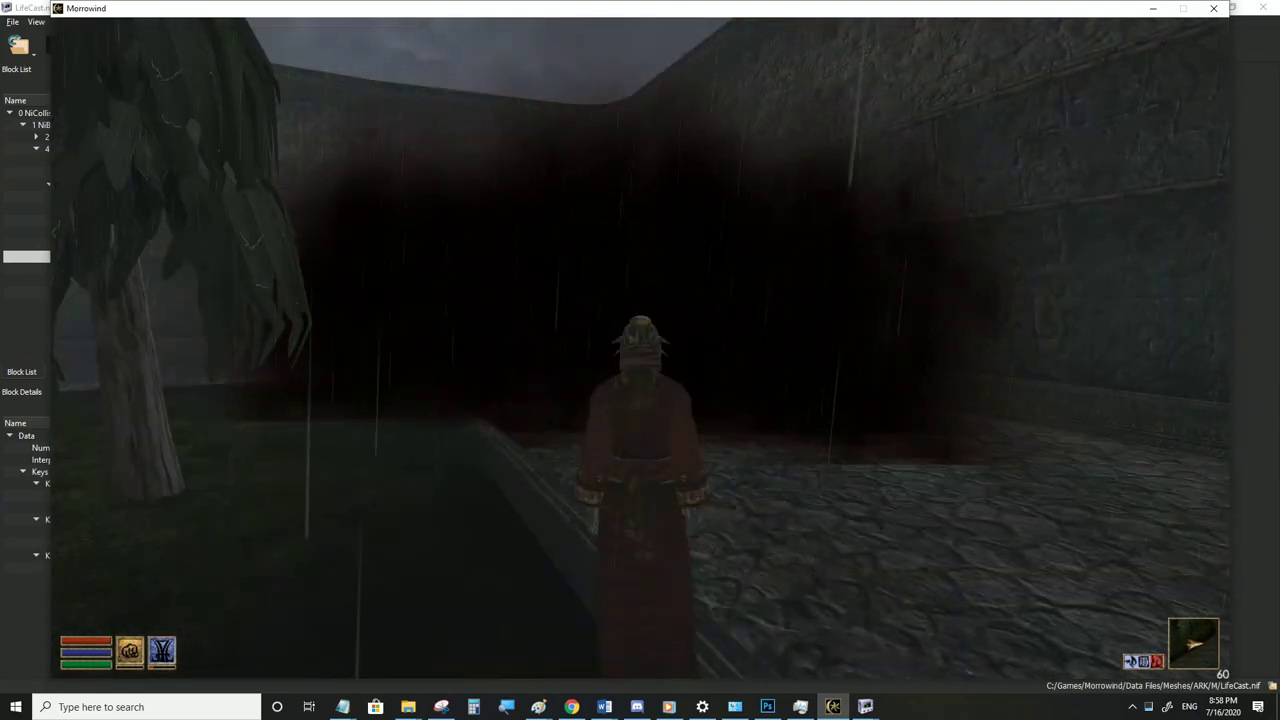
{"action": "key", "text": "w"}
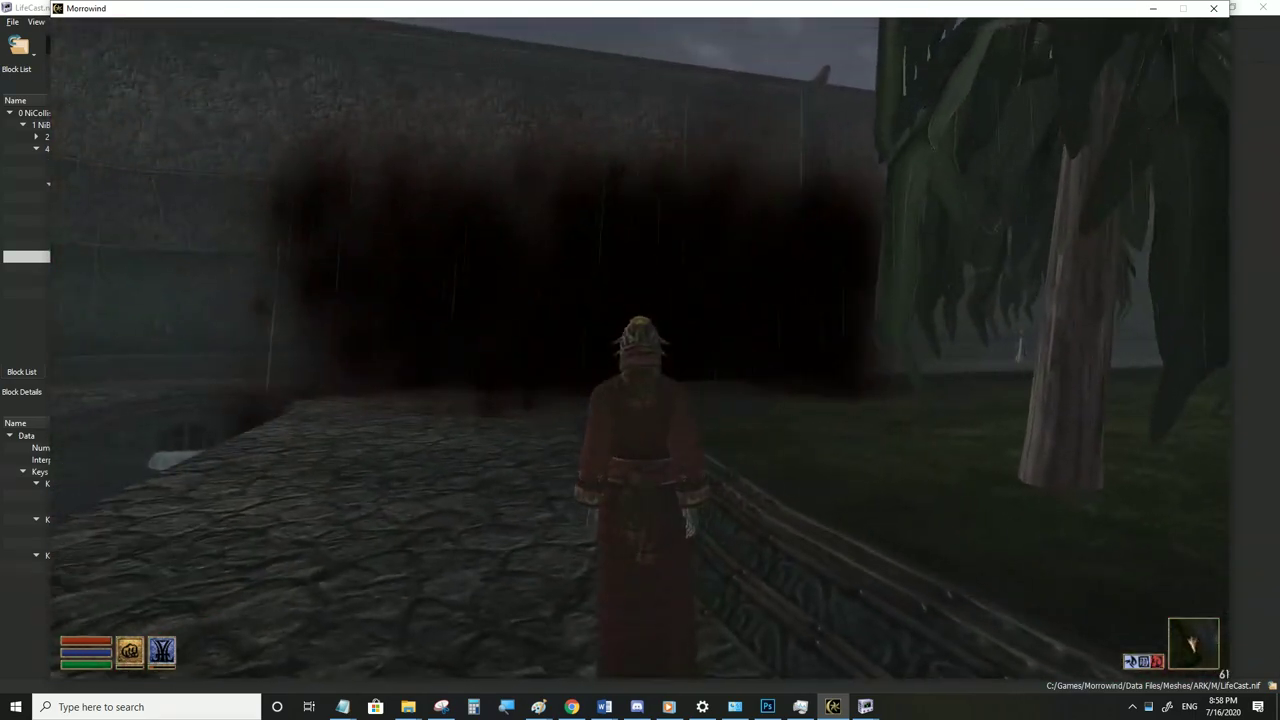
{"action": "left_click", "coordinate": [840, 709]}
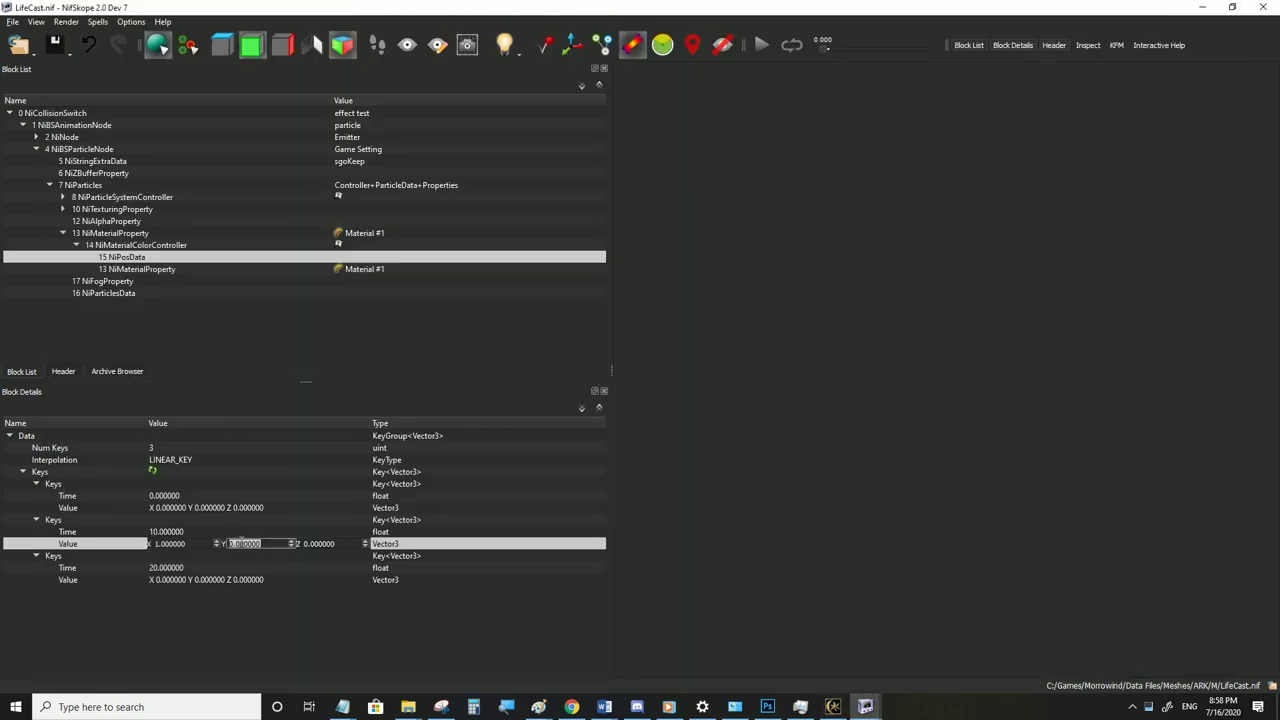
Re-save LifeCast.nif and run the character through the green cloud along the wall in Morrowind
{"action": "left_click", "coordinate": [12, 22]}
{"action": "left_click", "coordinate": [37, 133]}
{"action": "left_click", "coordinate": [834, 707]}
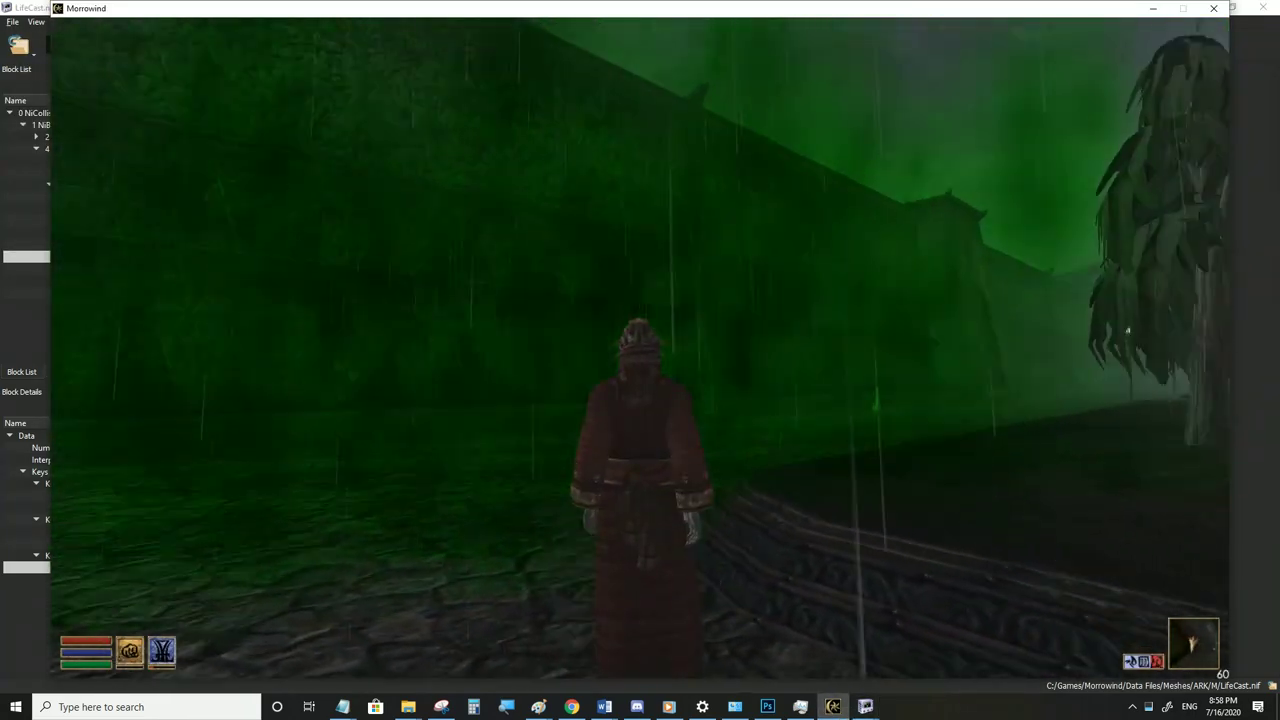
{"action": "key", "text": "w"}
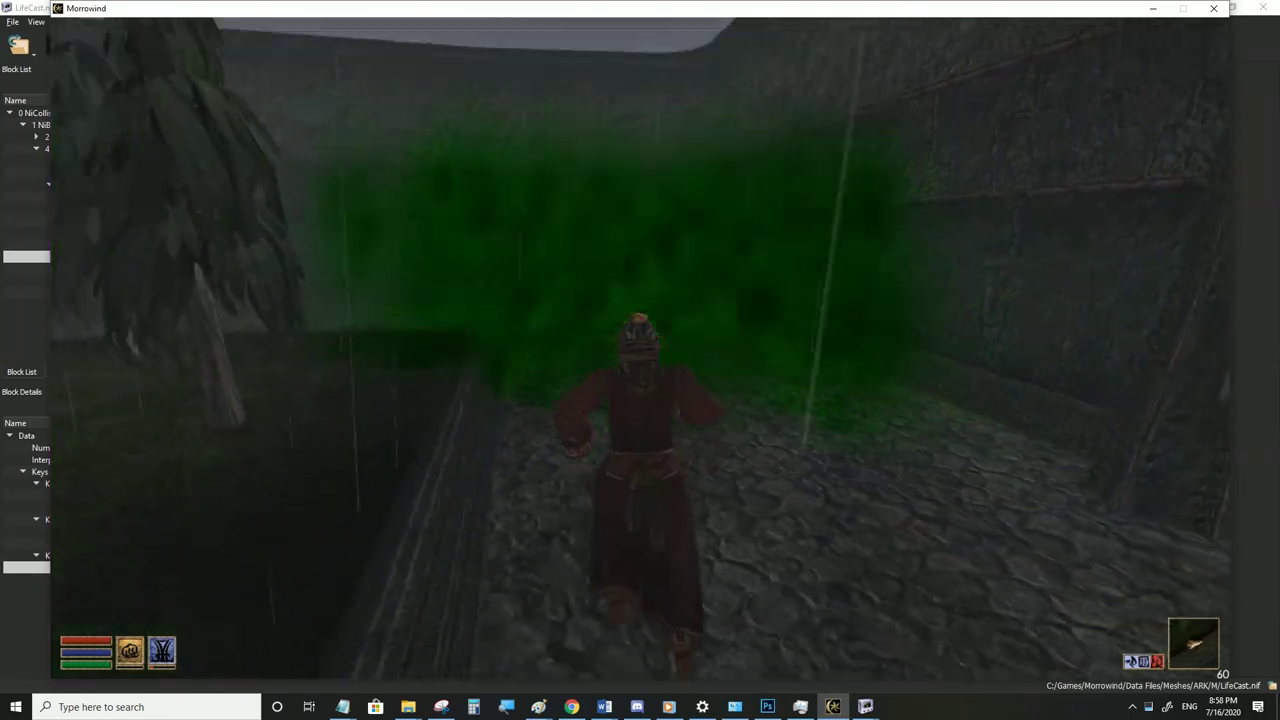
{"action": "key", "text": "w"}
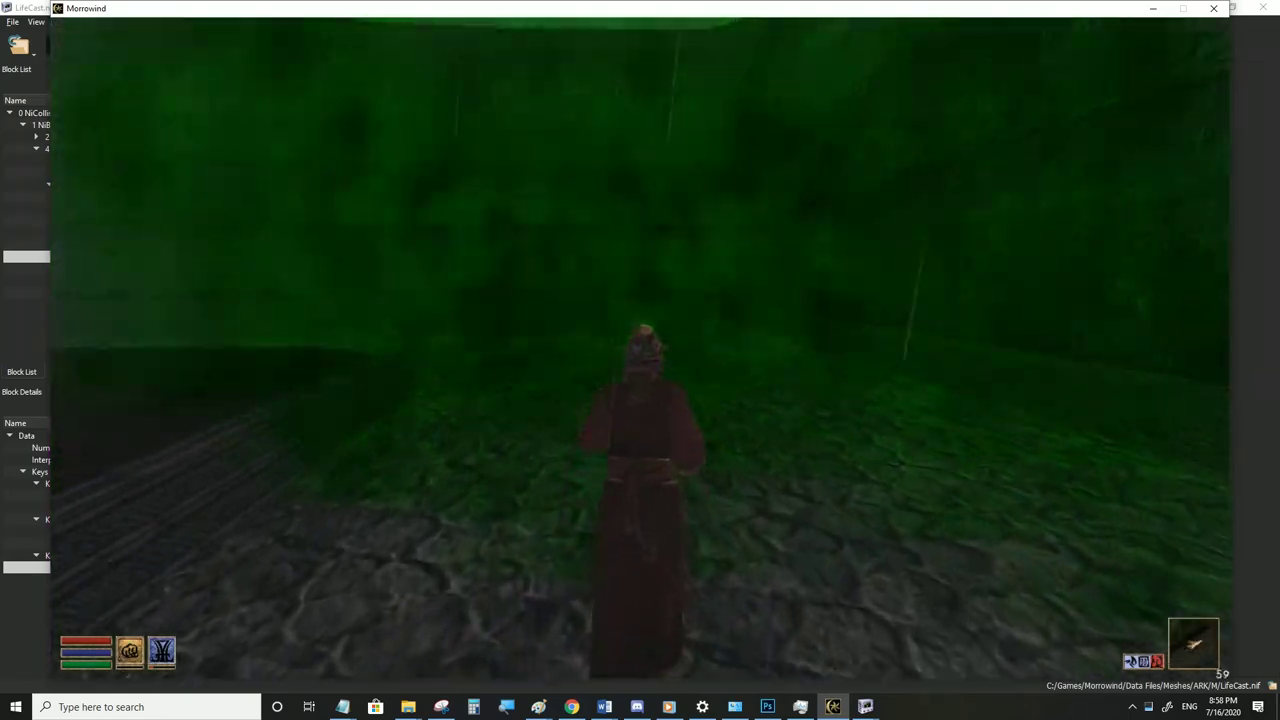
{"action": "key", "text": "w"}
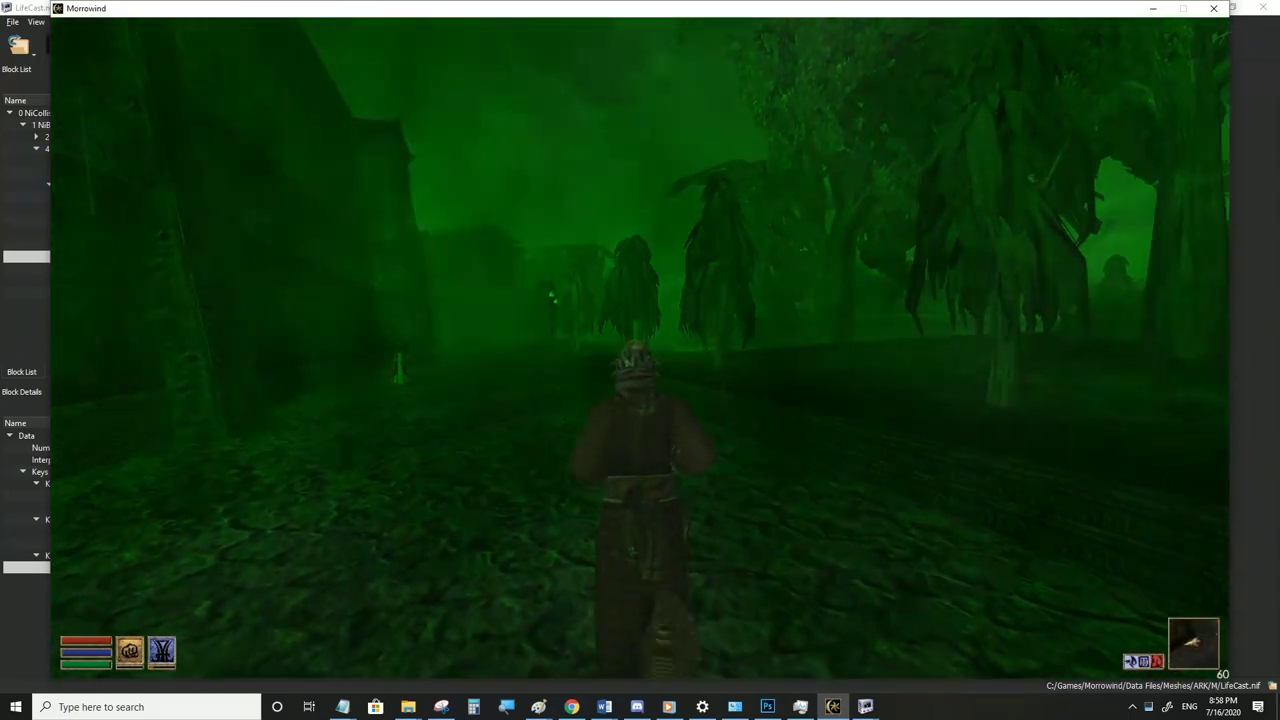
{"action": "key", "text": "w"}
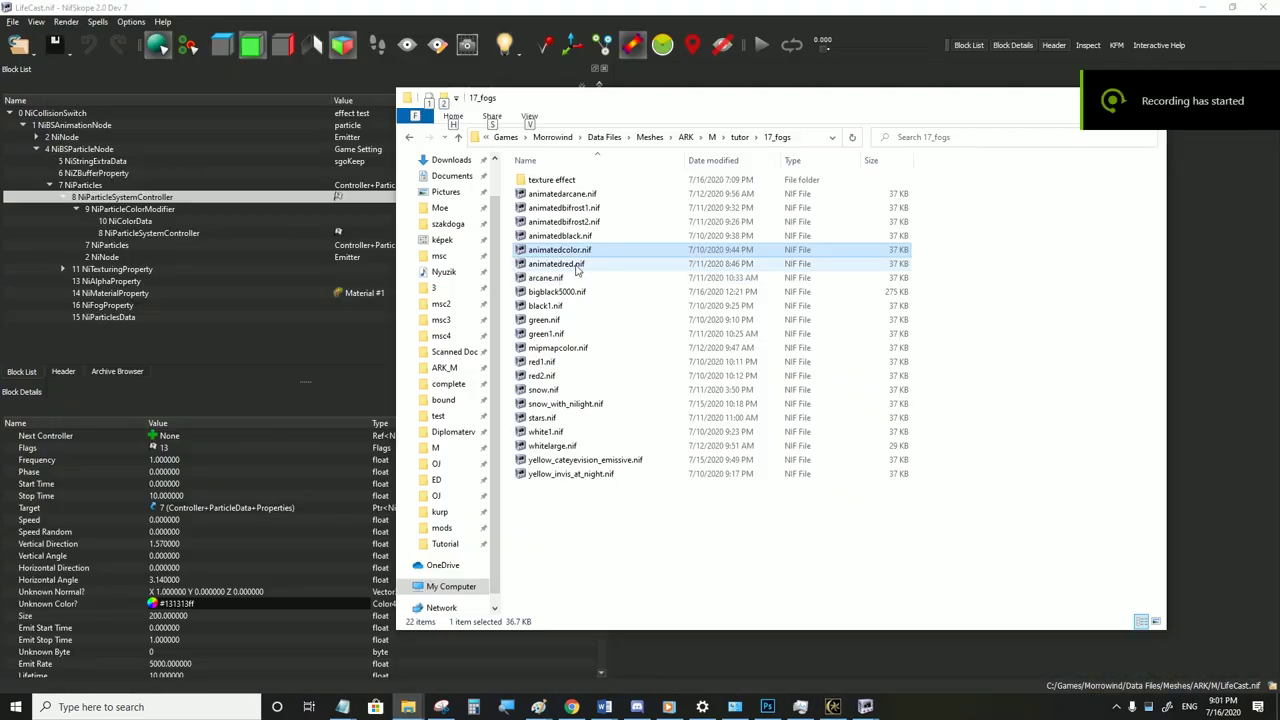
Inspect the NiParticleColorModifier, NiMaterialProperty and NiAlphaProperty blocks in NifSkope
{"action": "left_click", "coordinate": [130, 198]}
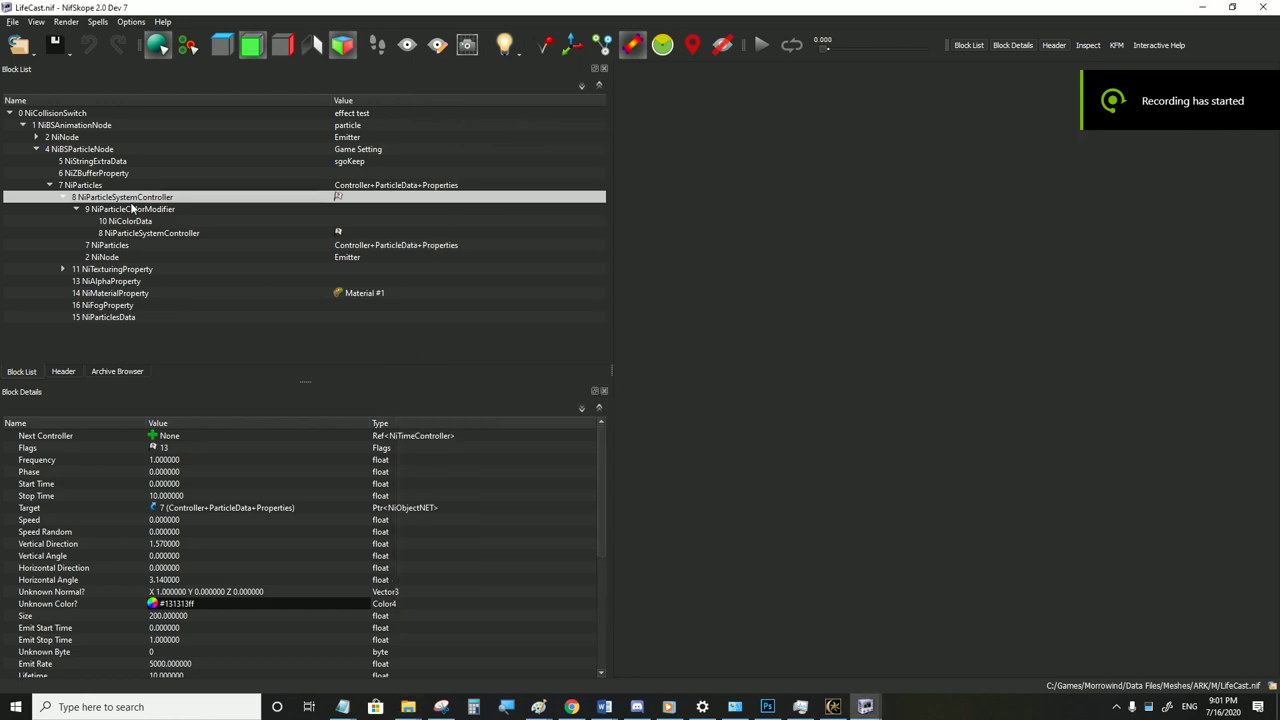
{"action": "left_click", "coordinate": [133, 209]}
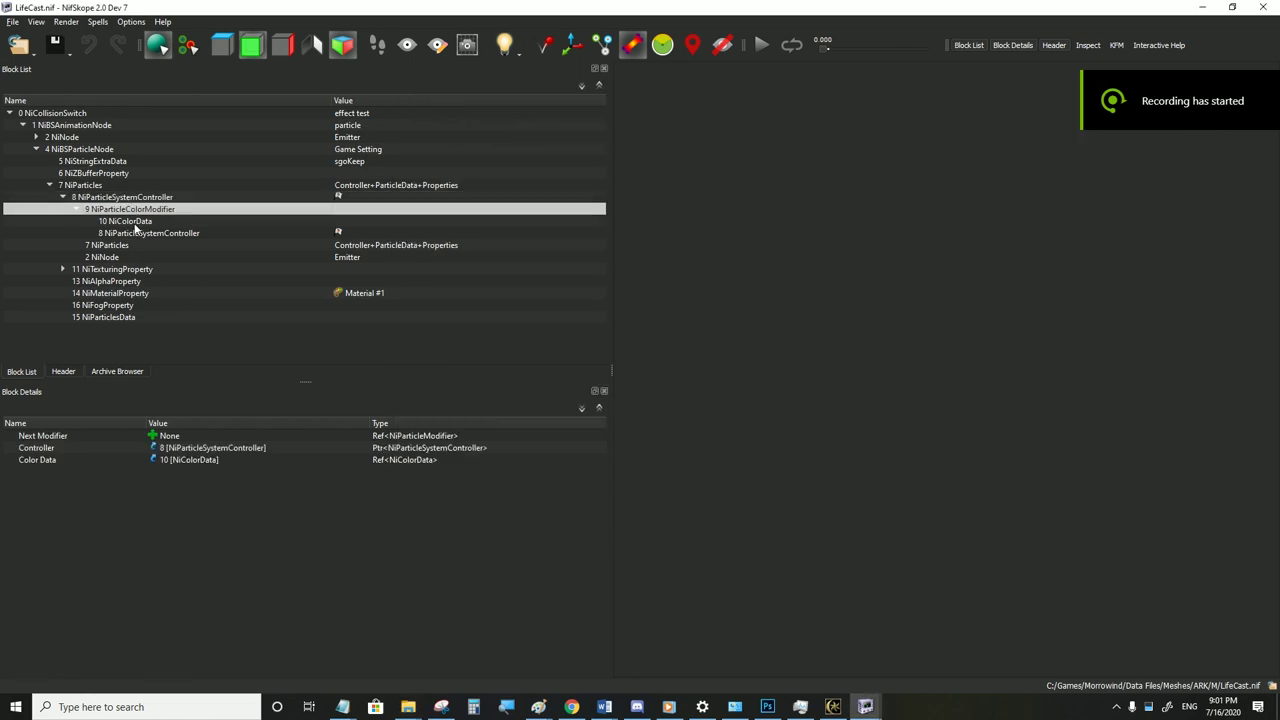
{"action": "left_click", "coordinate": [117, 294]}
{"action": "left_click", "coordinate": [110, 282]}
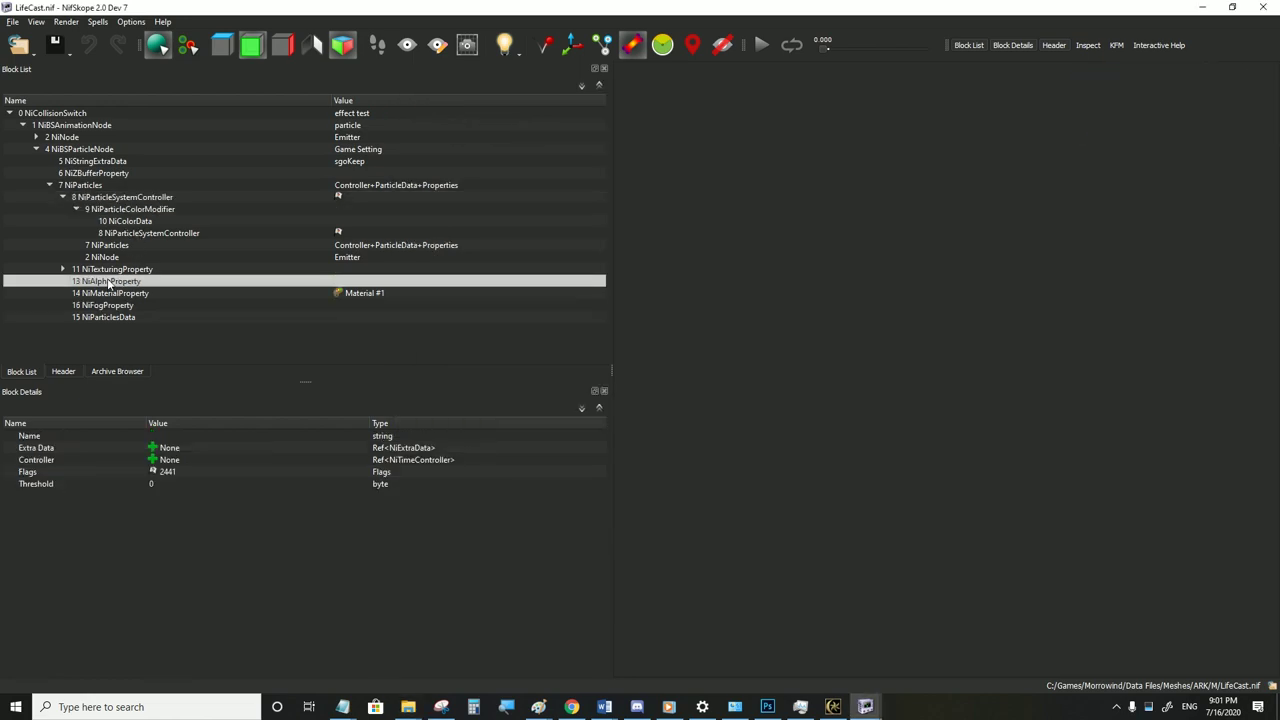
Switch to Morrowind, briefly return to NifSkope's File menu, then bring the game back
{"action": "left_click", "coordinate": [832, 706]}
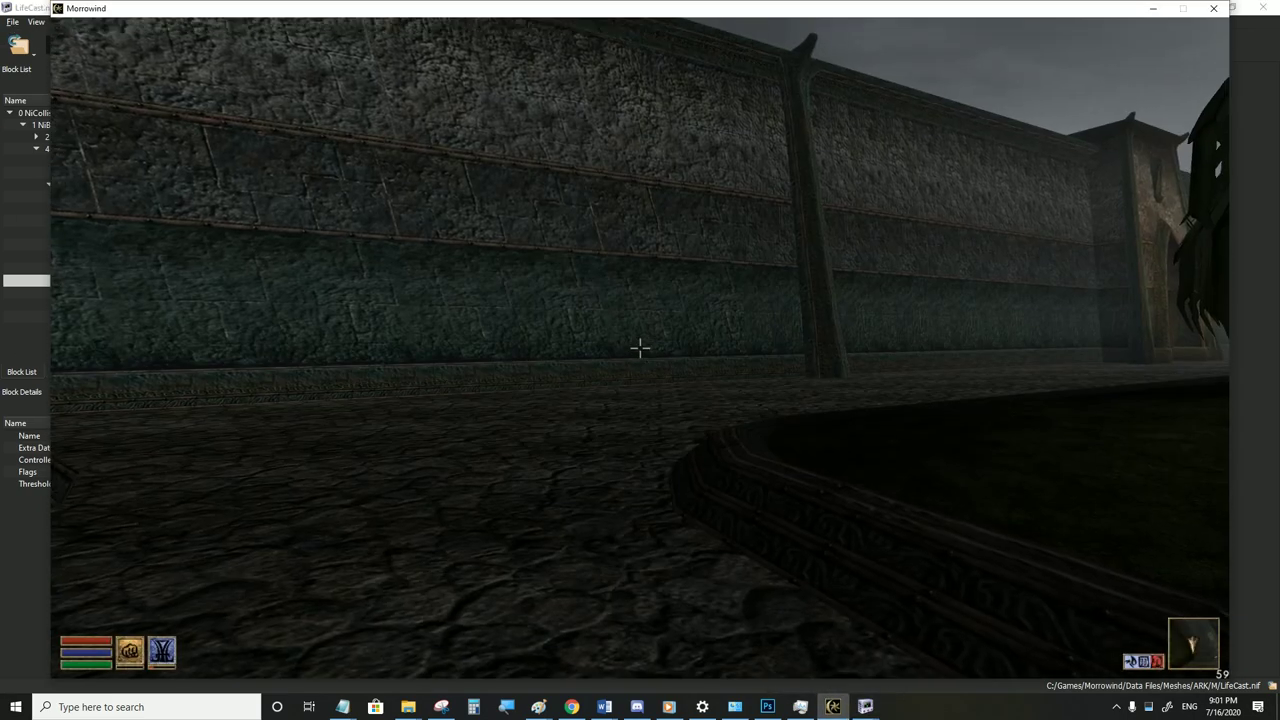
{"action": "key", "text": "alt+Tab"}
{"action": "left_click", "coordinate": [16, 22]}
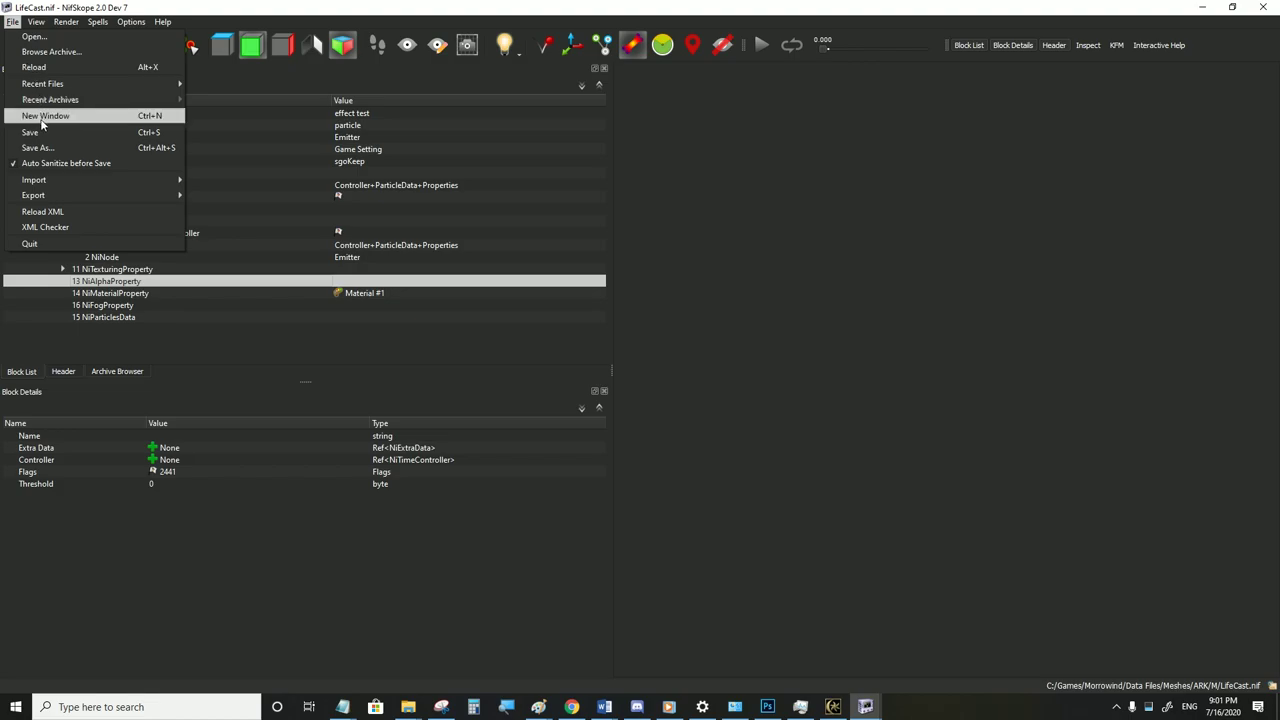
{"action": "left_click", "coordinate": [287, 229]}
{"action": "left_click", "coordinate": [832, 706]}
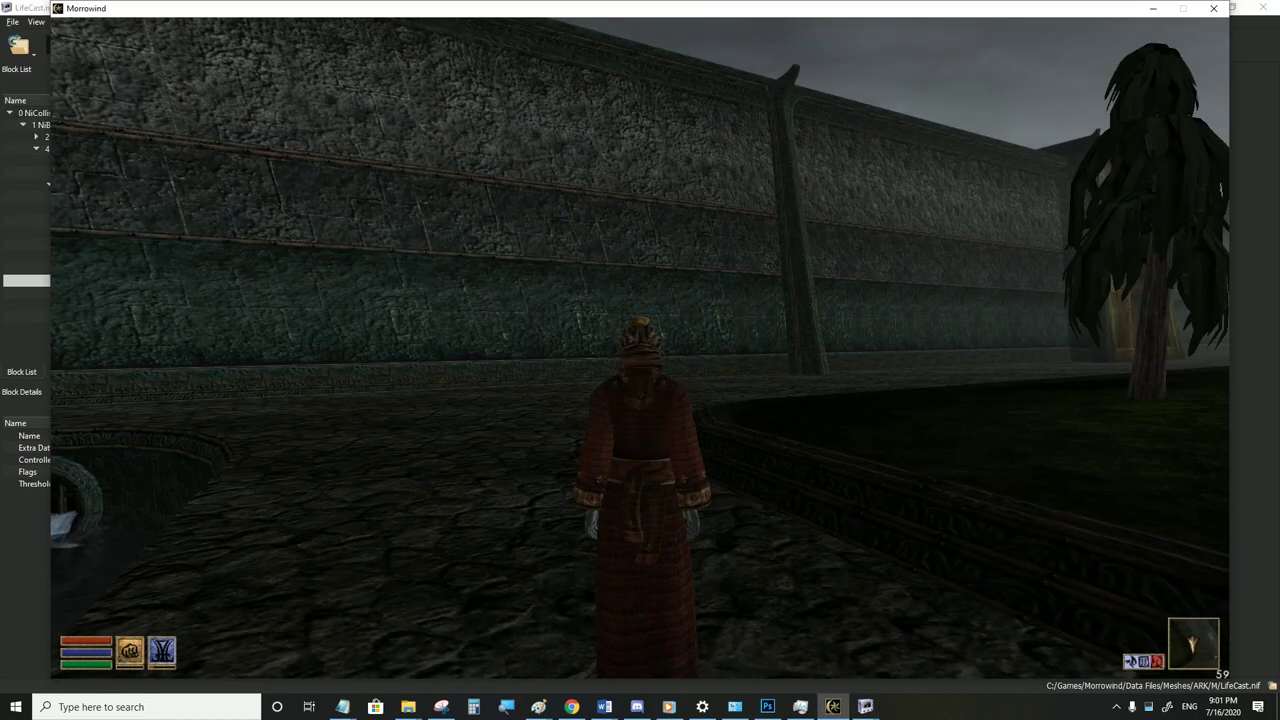
Watch the light glow on the wall in first-person view, then minimize Morrowind
{"action": "key", "text": "Tab"}
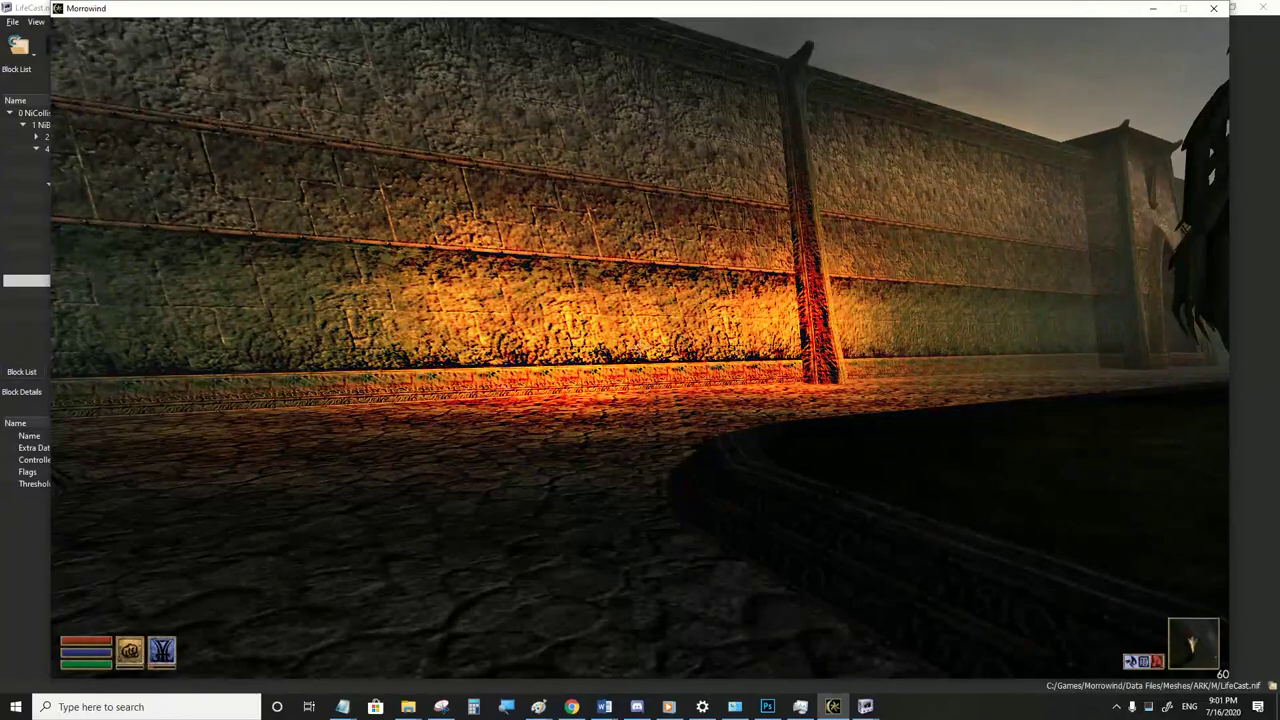
{"action": "left_click", "coordinate": [834, 707]}
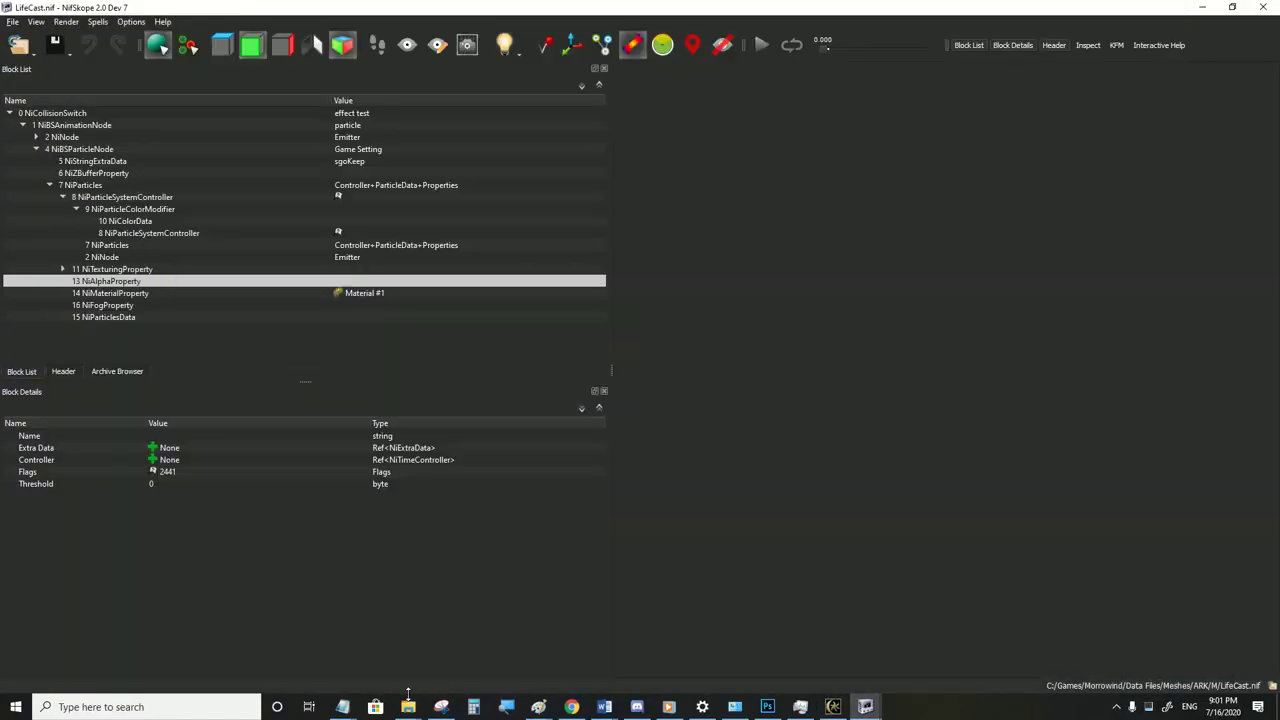
Open animatedblack.nif from the 17_fogs folder in NifSkope
{"action": "mouse_move", "coordinate": [408, 702]}
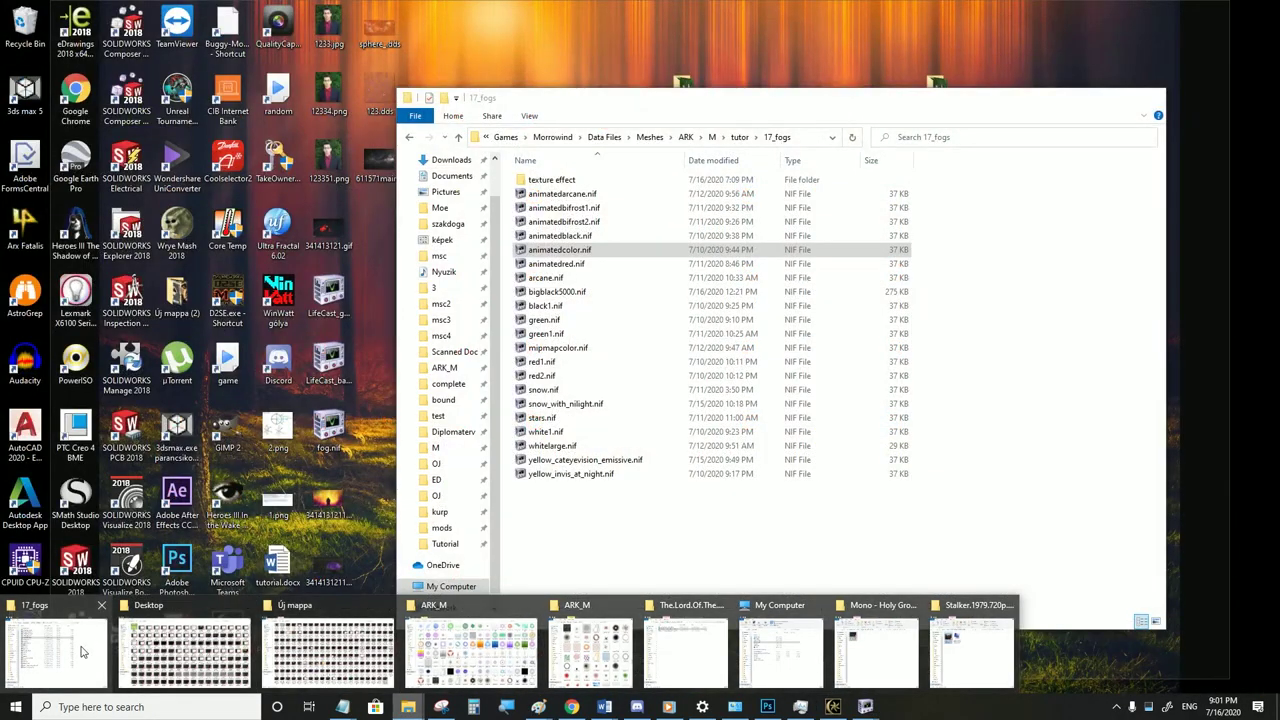
{"action": "left_click", "coordinate": [463, 650]}
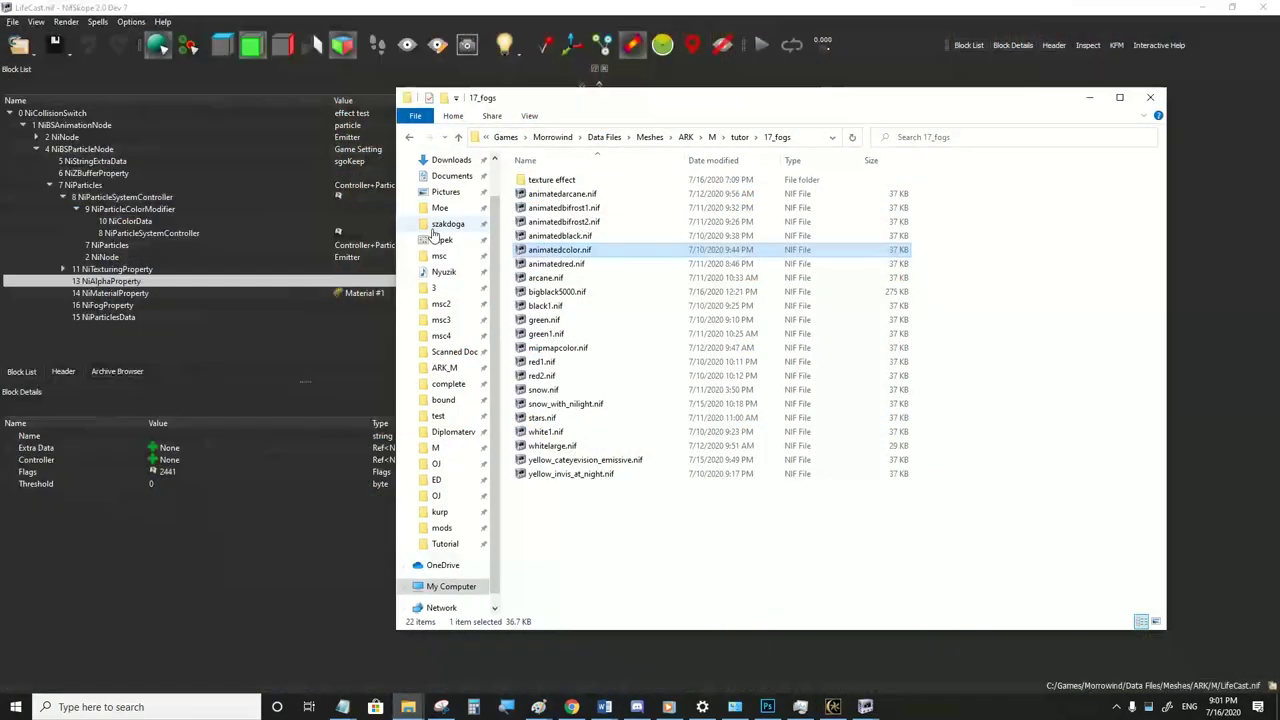
{"action": "double_click", "coordinate": [553, 241]}
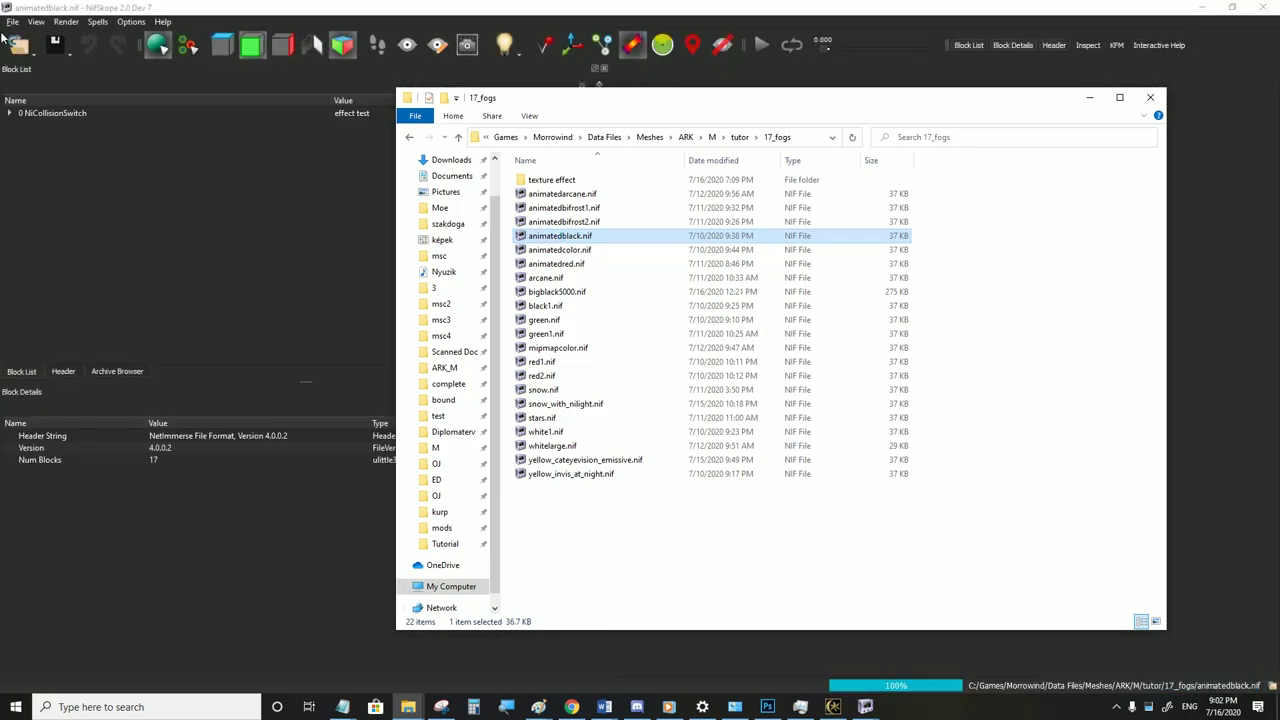
Save it over LifeCast.nif in Meshes\ARK\M, confirming the replacement, then return to the game
{"action": "left_click", "coordinate": [12, 22]}
{"action": "left_click", "coordinate": [27, 143]}
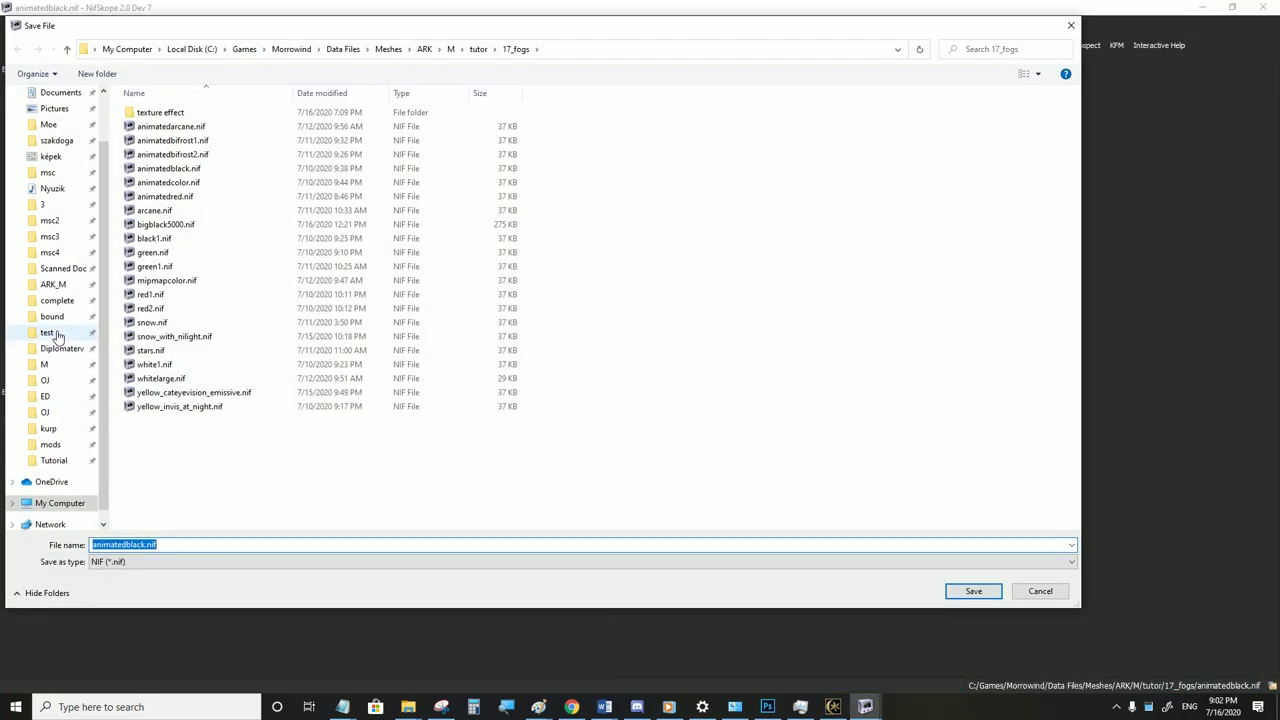
{"action": "left_click", "coordinate": [46, 364]}
{"action": "left_click", "coordinate": [216, 311]}
{"action": "type", "text": "li"}
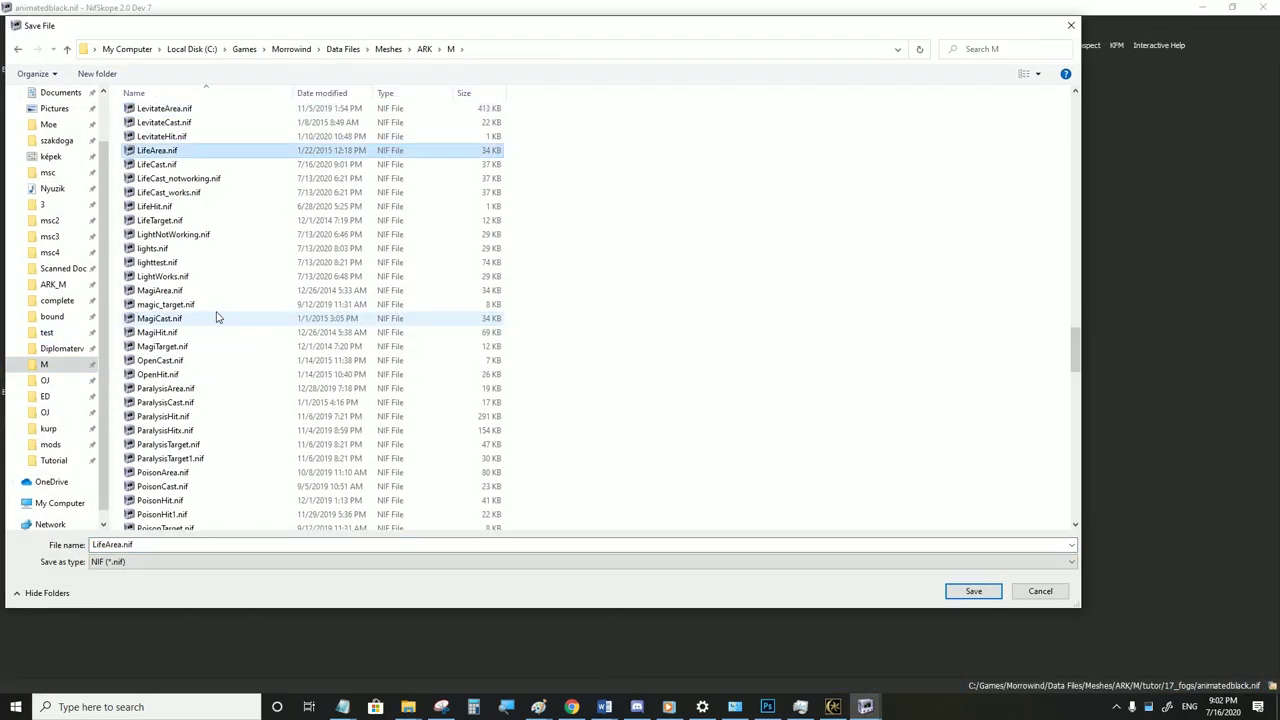
{"action": "left_click", "coordinate": [164, 166]}
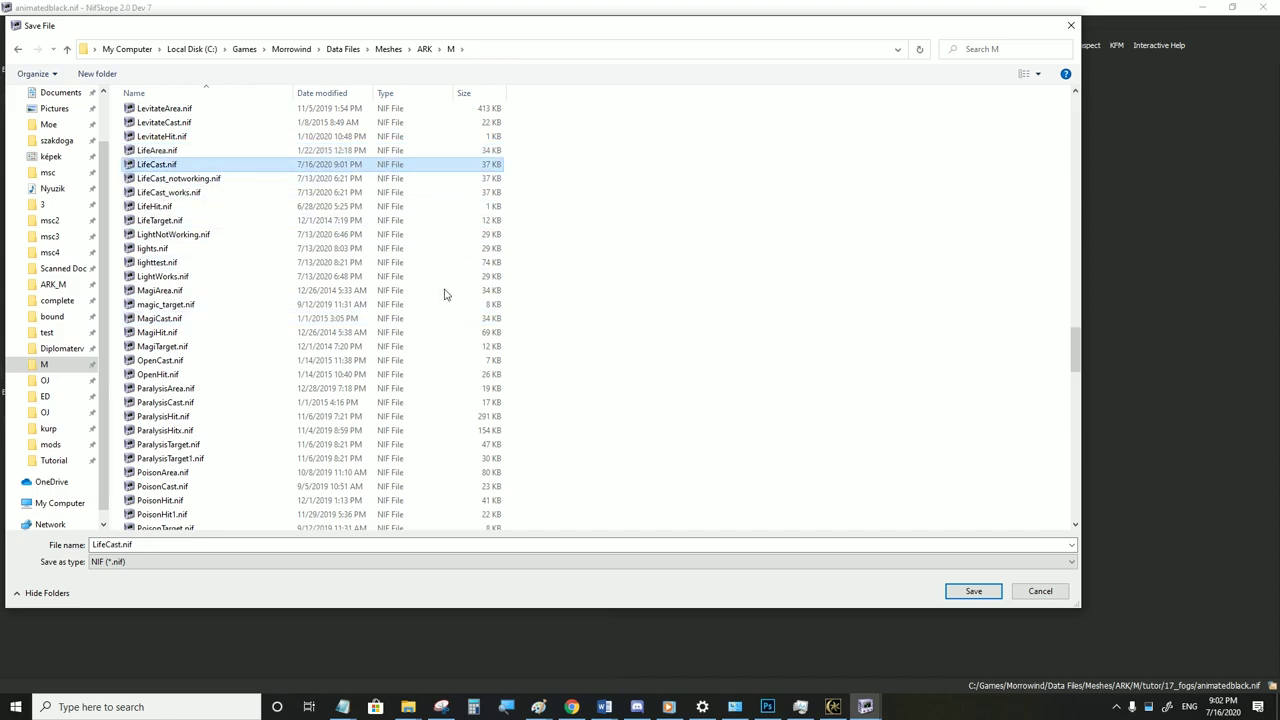
{"action": "left_click", "coordinate": [995, 591]}
{"action": "left_click", "coordinate": [666, 356]}
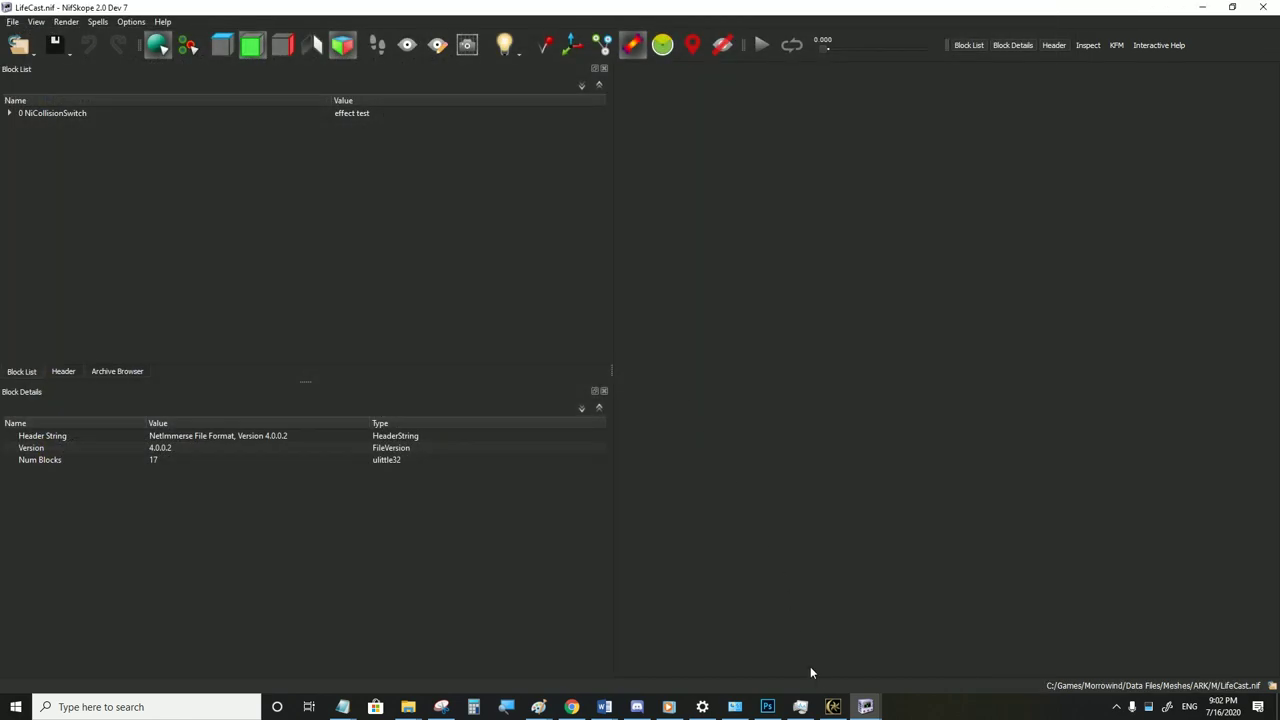
{"action": "left_click", "coordinate": [833, 707]}
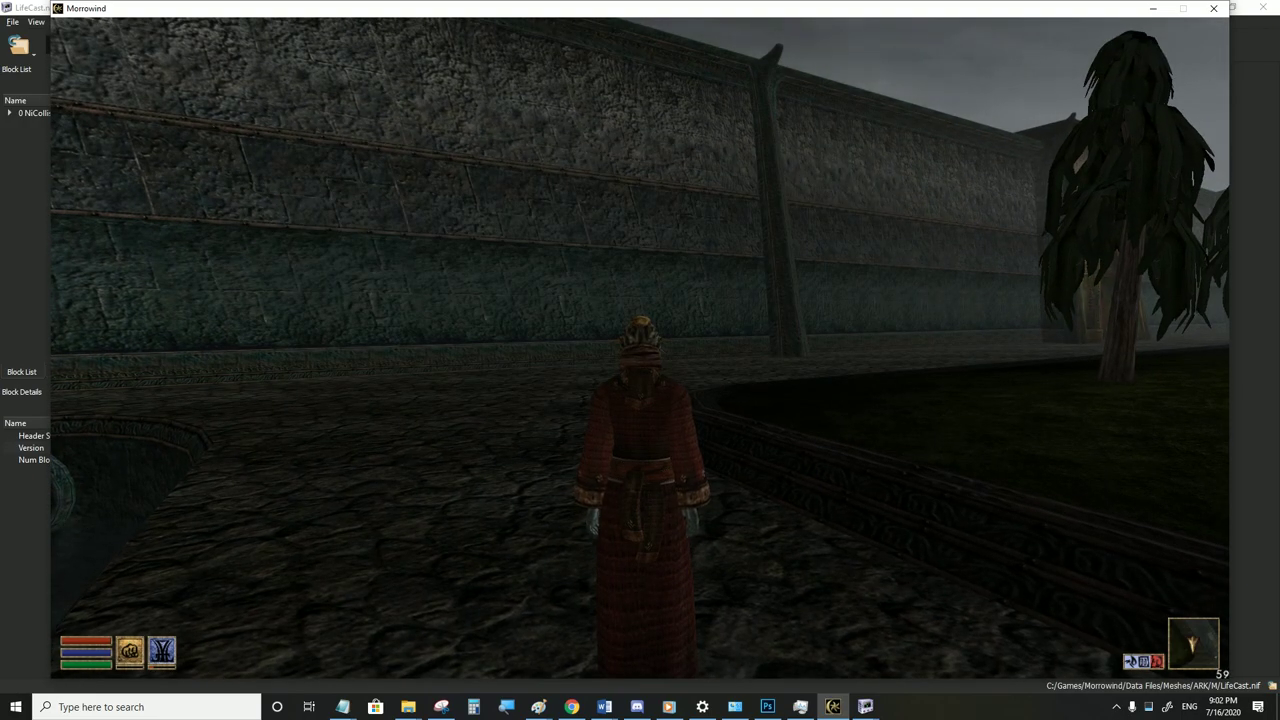
Jump and move the character forward and back near the city wall
{"action": "key", "text": "space"}
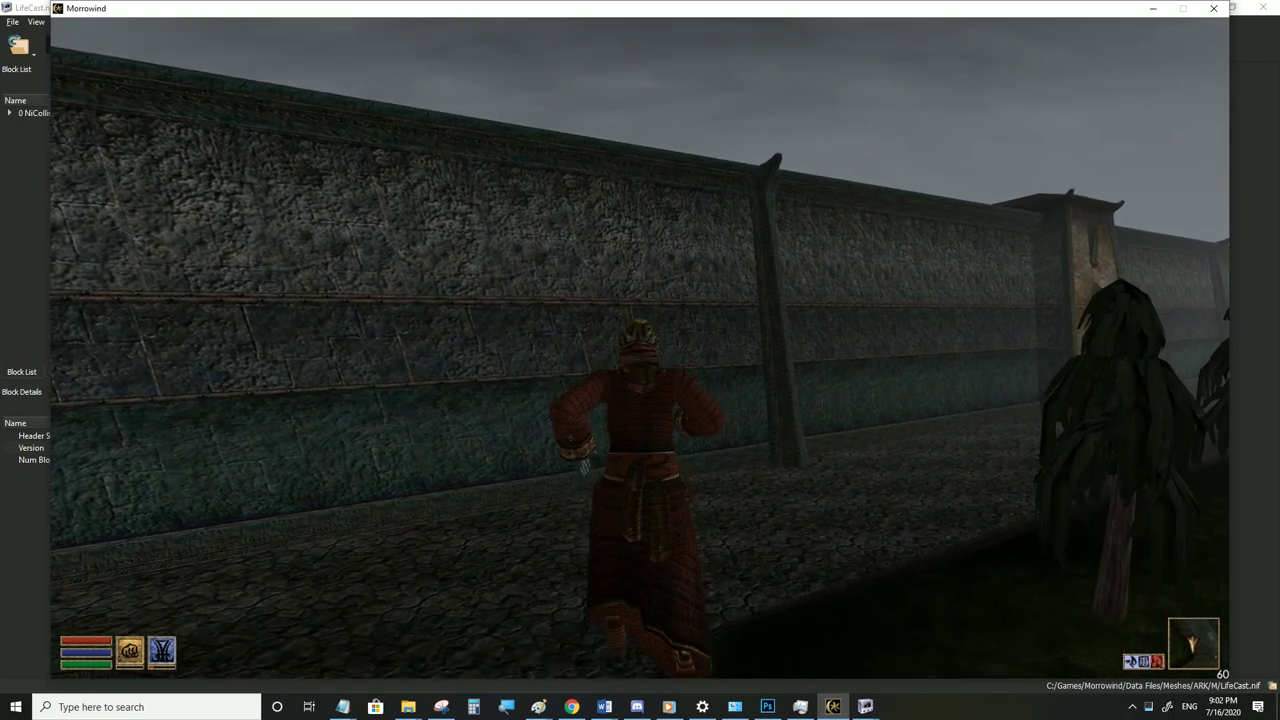
{"action": "key", "text": "w"}
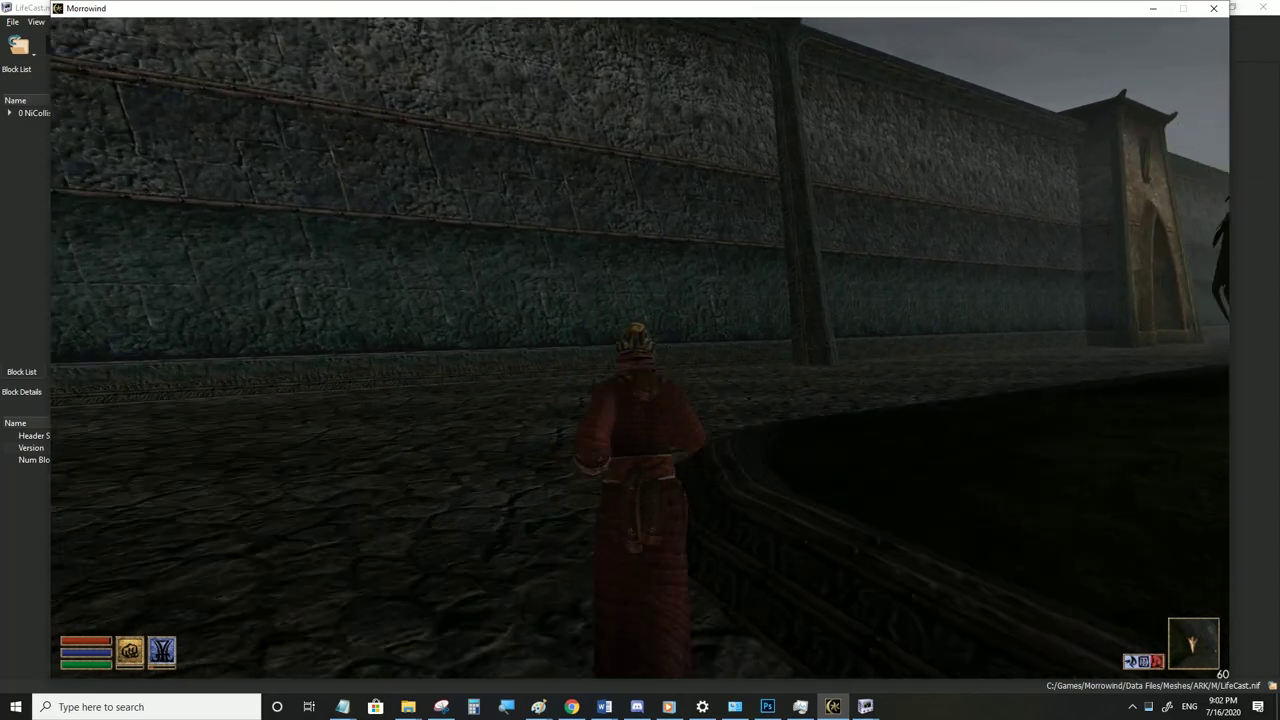
{"action": "key", "text": "s"}
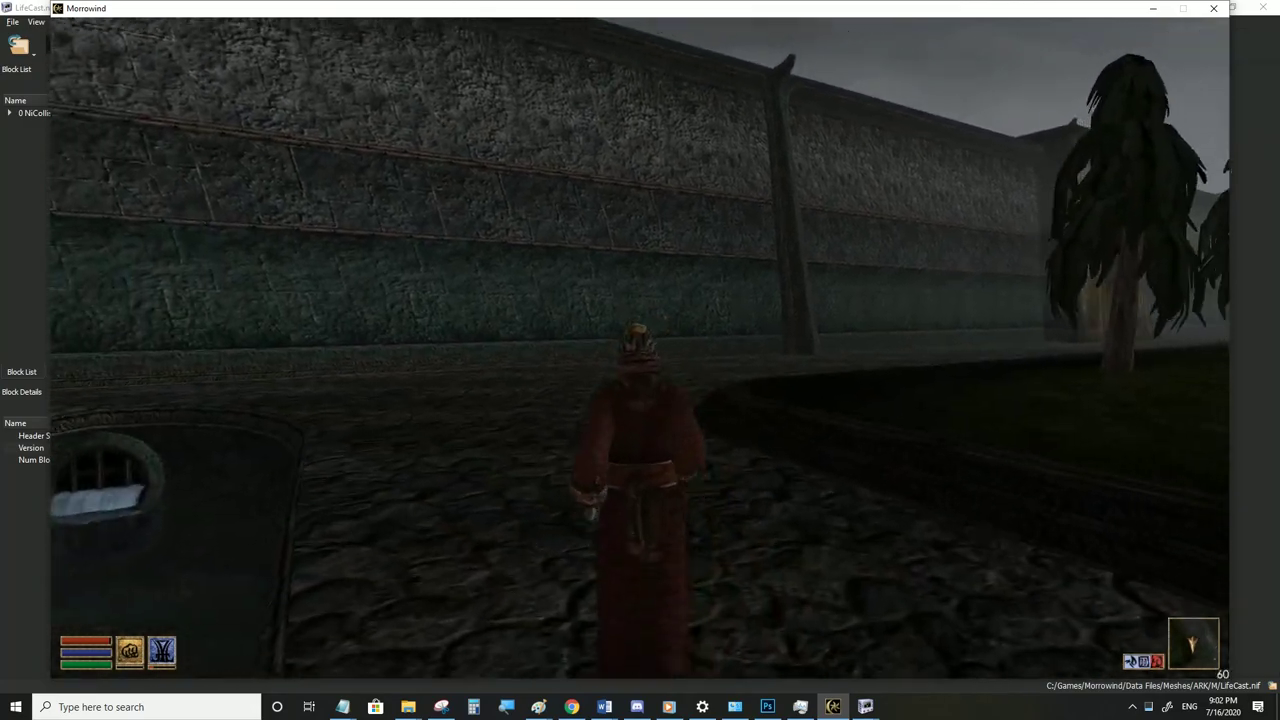
Re-save LifeCast.nif, then run down the street beside the wall in third person
{"action": "key", "text": "alt+Tab"}
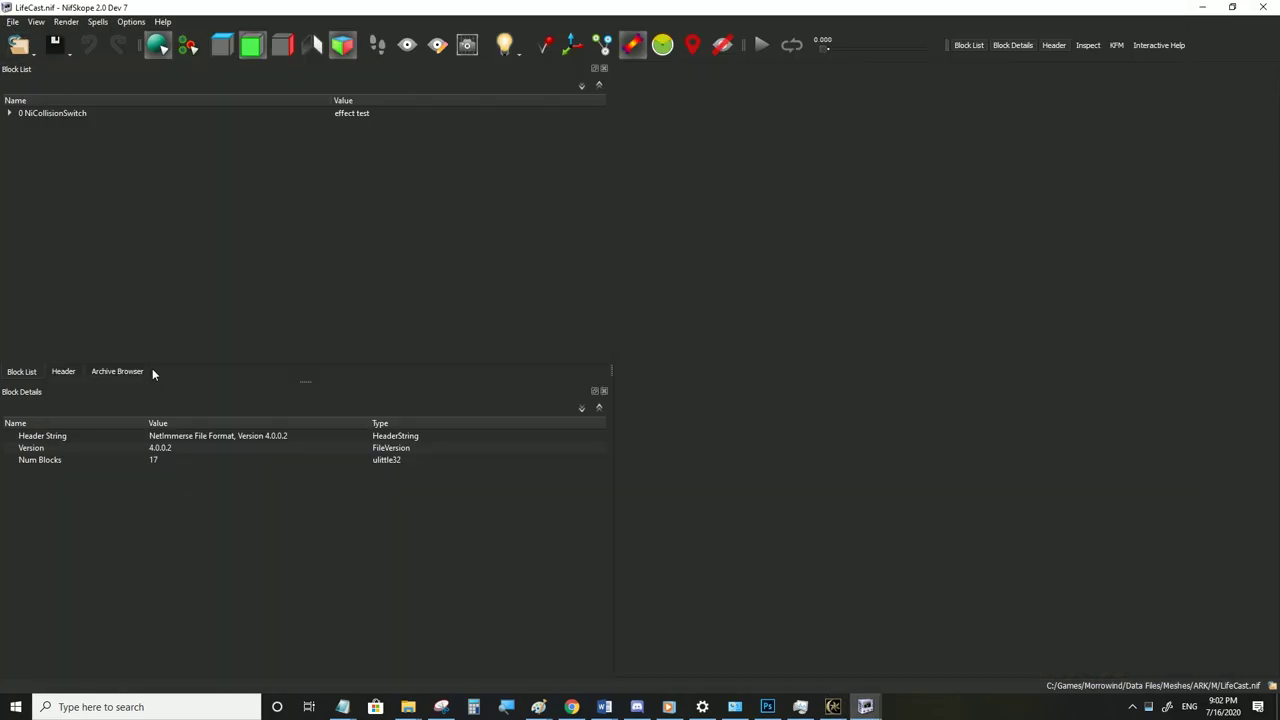
{"action": "left_click", "coordinate": [13, 21]}
{"action": "left_click", "coordinate": [30, 131]}
{"action": "key", "text": "alt+Tab"}
{"action": "key", "text": "Tab"}
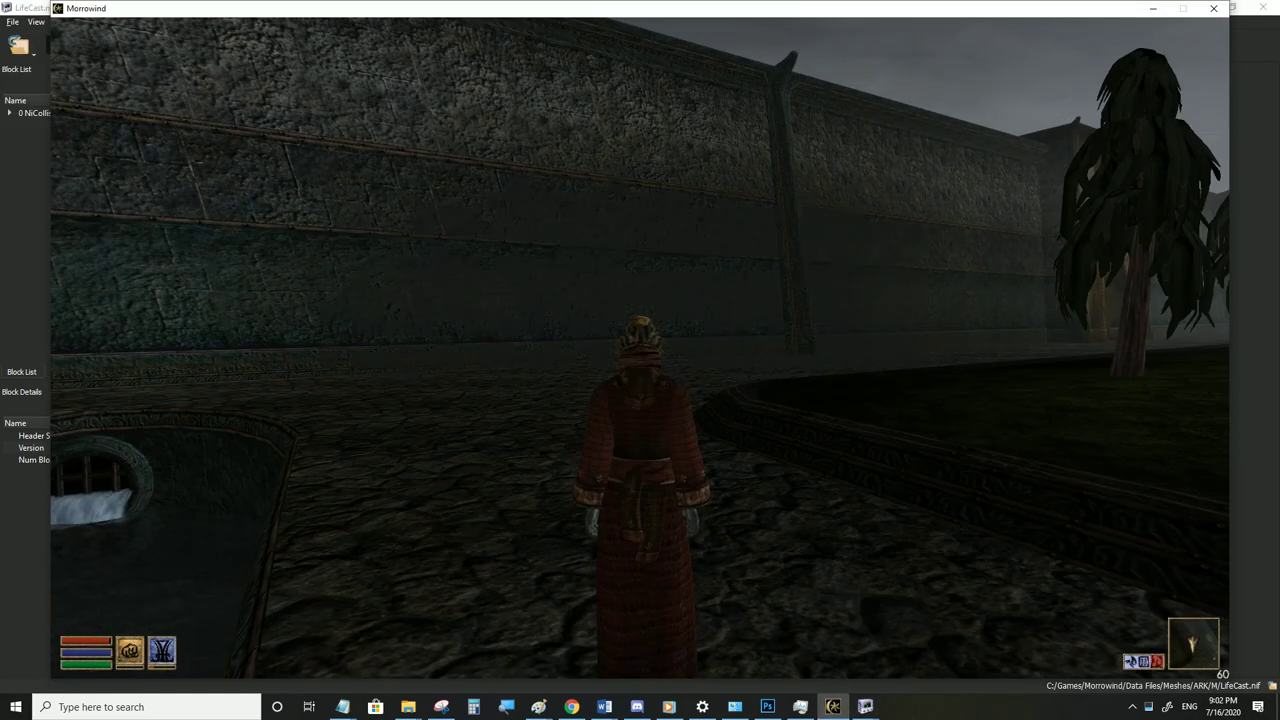
{"action": "key", "text": "w"}
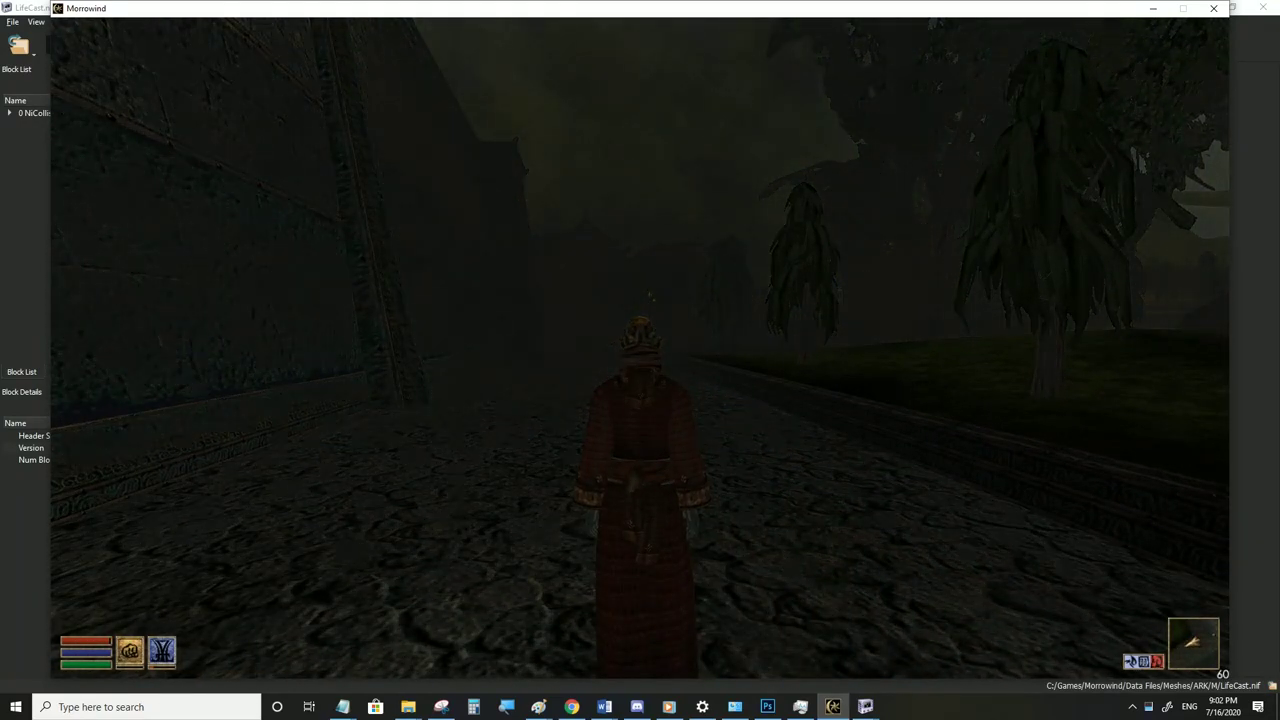
{"action": "key", "text": "w"}
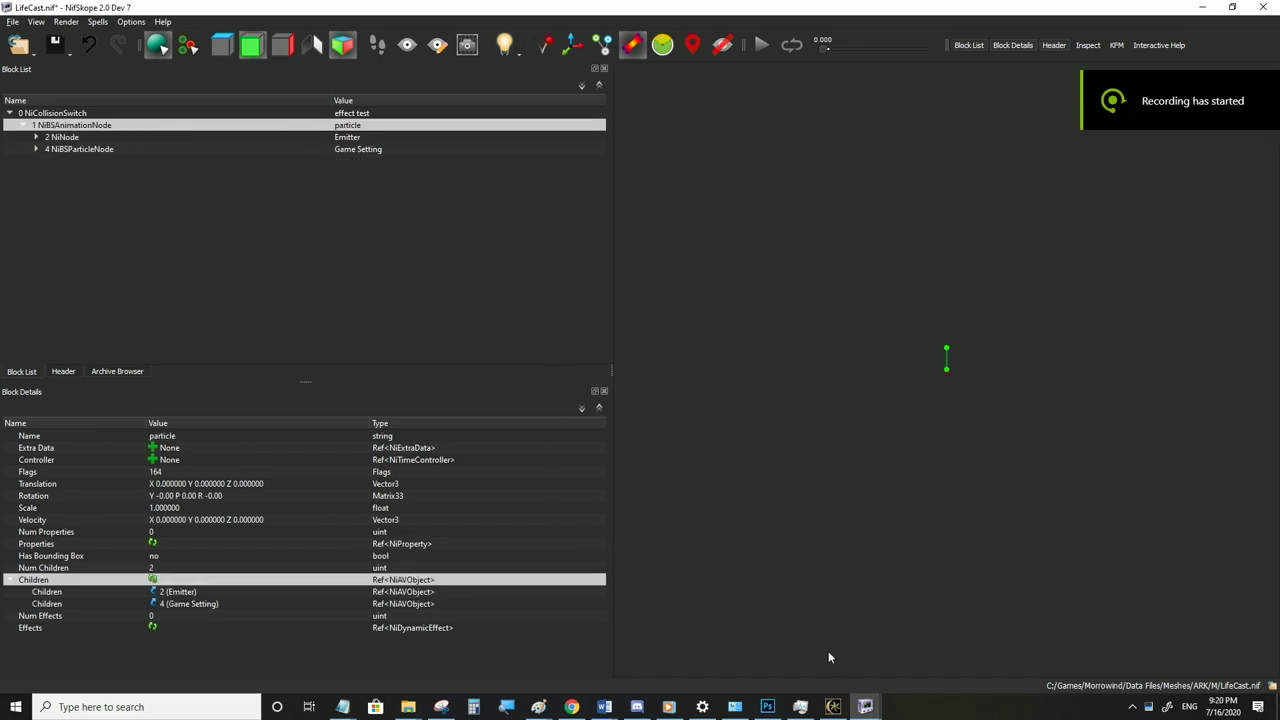
{"action": "left_click", "coordinate": [833, 707]}
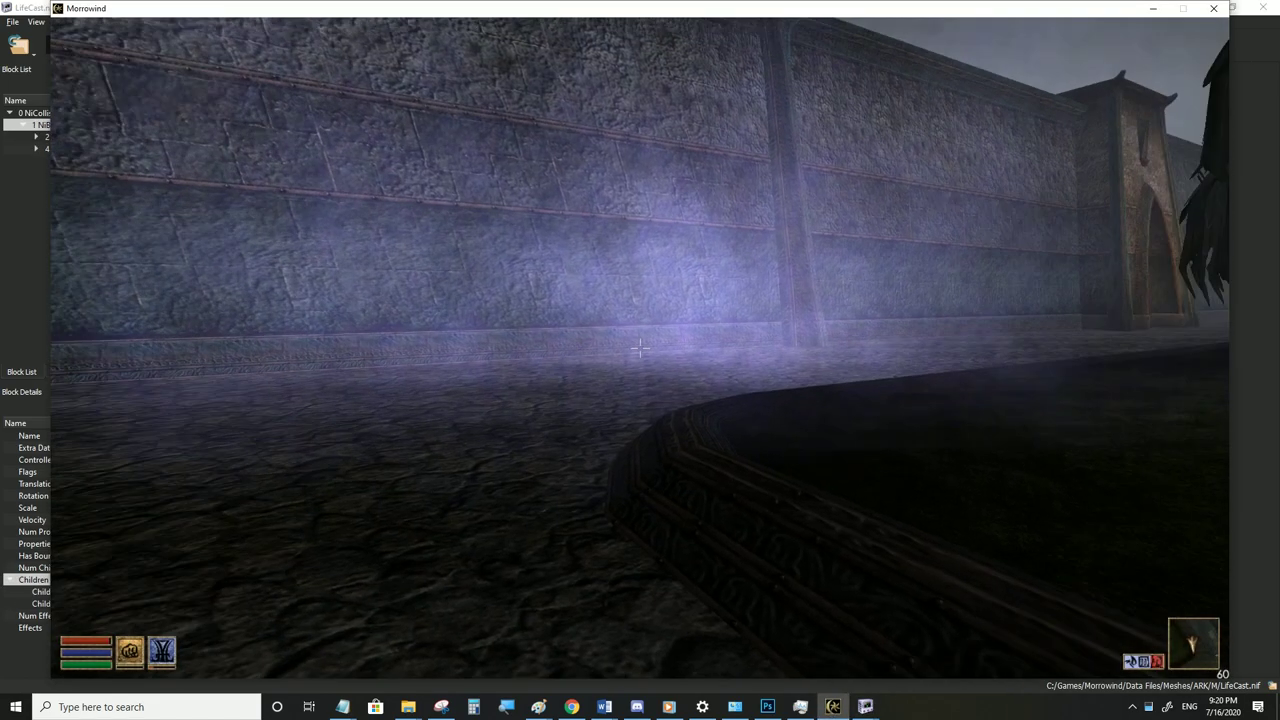
{"action": "key", "text": "alt+Tab"}
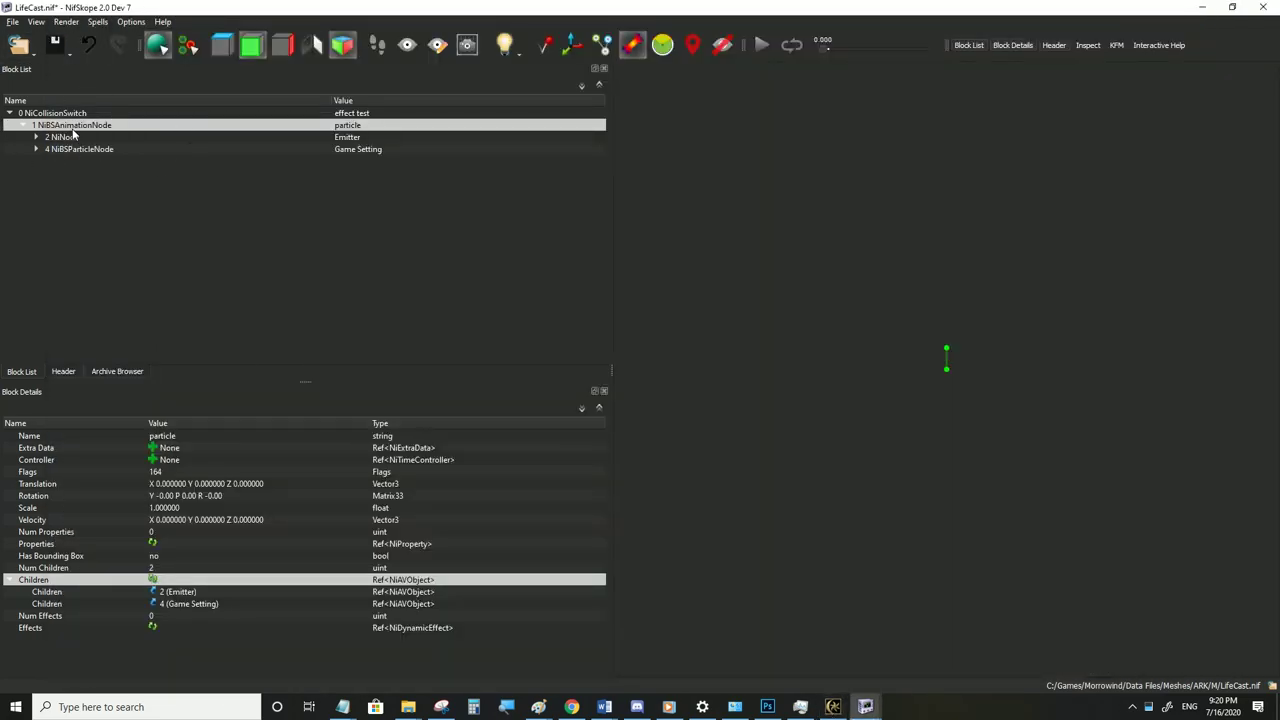
{"action": "mouse_move", "coordinate": [70, 131]}
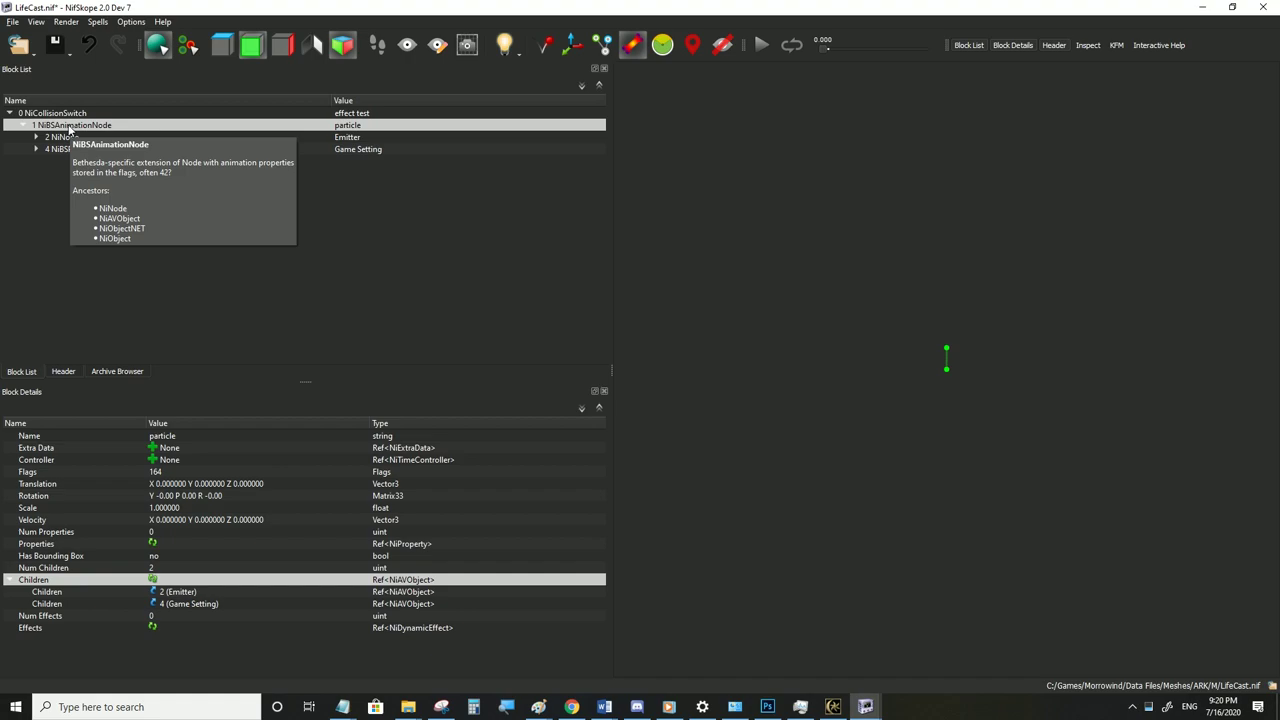
Insert a new NiNode block beneath the particle NiBSAnimationNode
{"action": "right_click", "coordinate": [69, 116]}
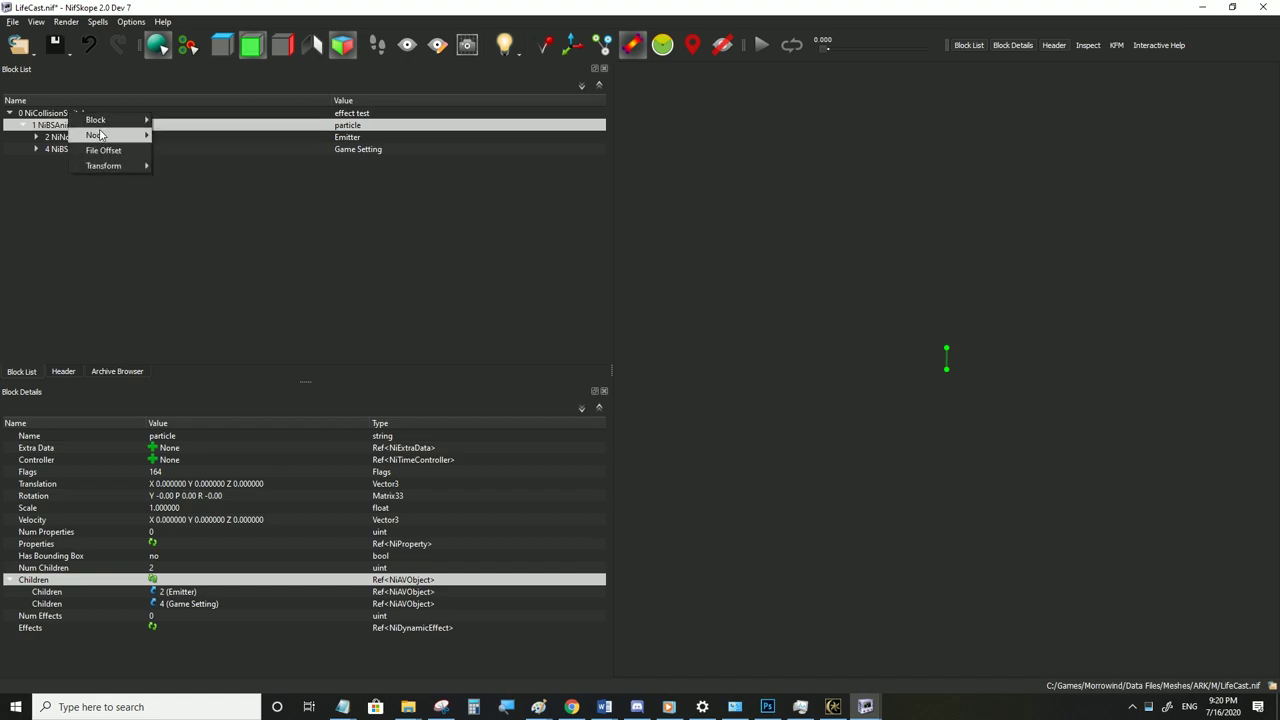
{"action": "mouse_move", "coordinate": [107, 122]}
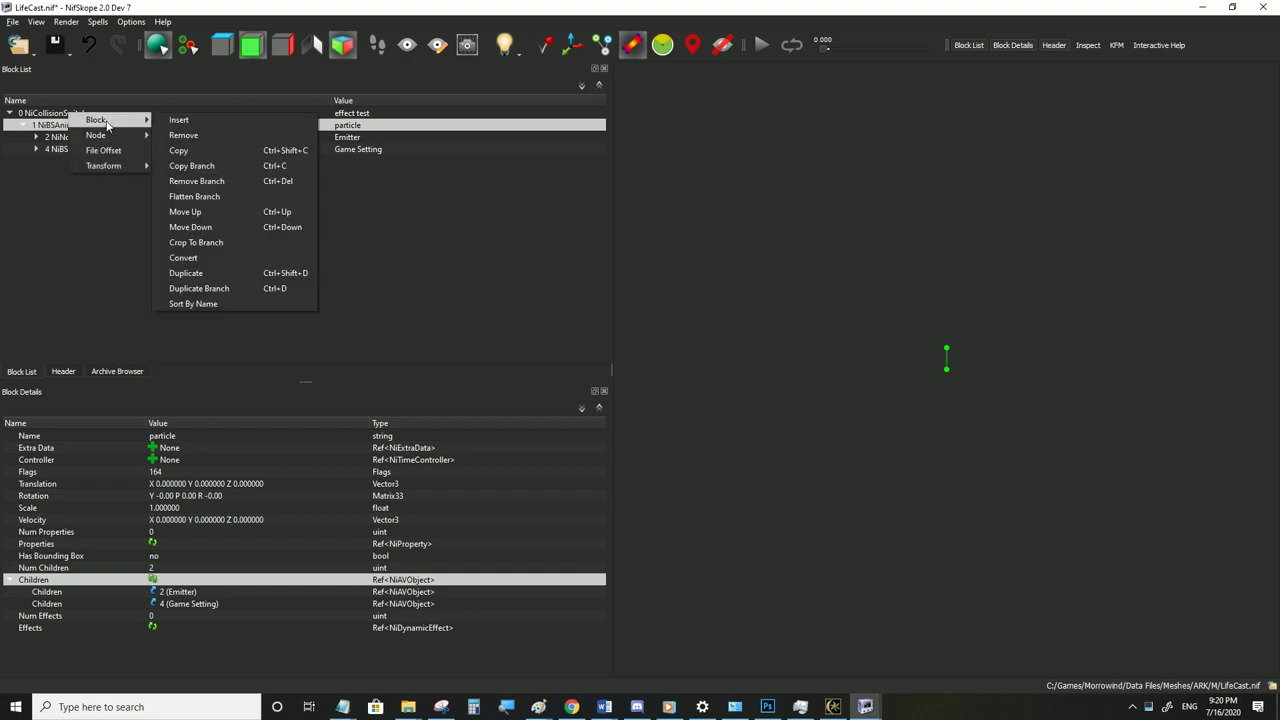
{"action": "left_click", "coordinate": [181, 120]}
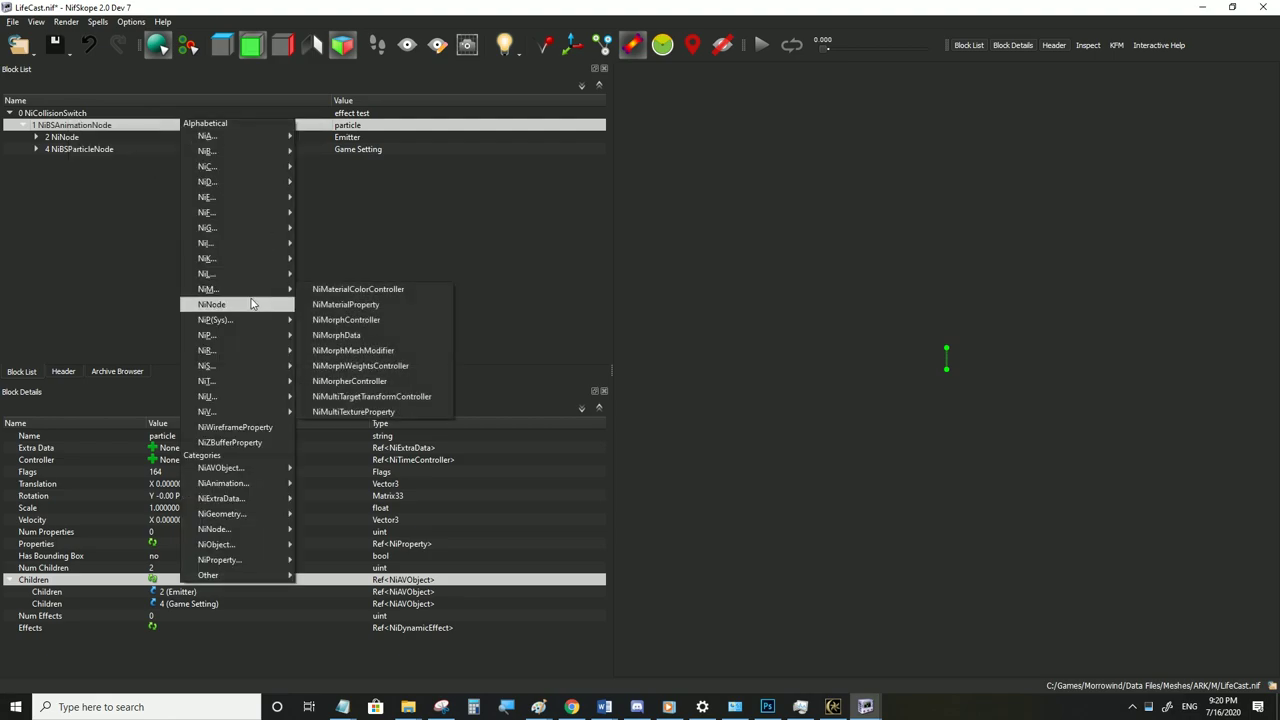
{"action": "left_click", "coordinate": [252, 304]}
{"action": "left_click", "coordinate": [72, 129]}
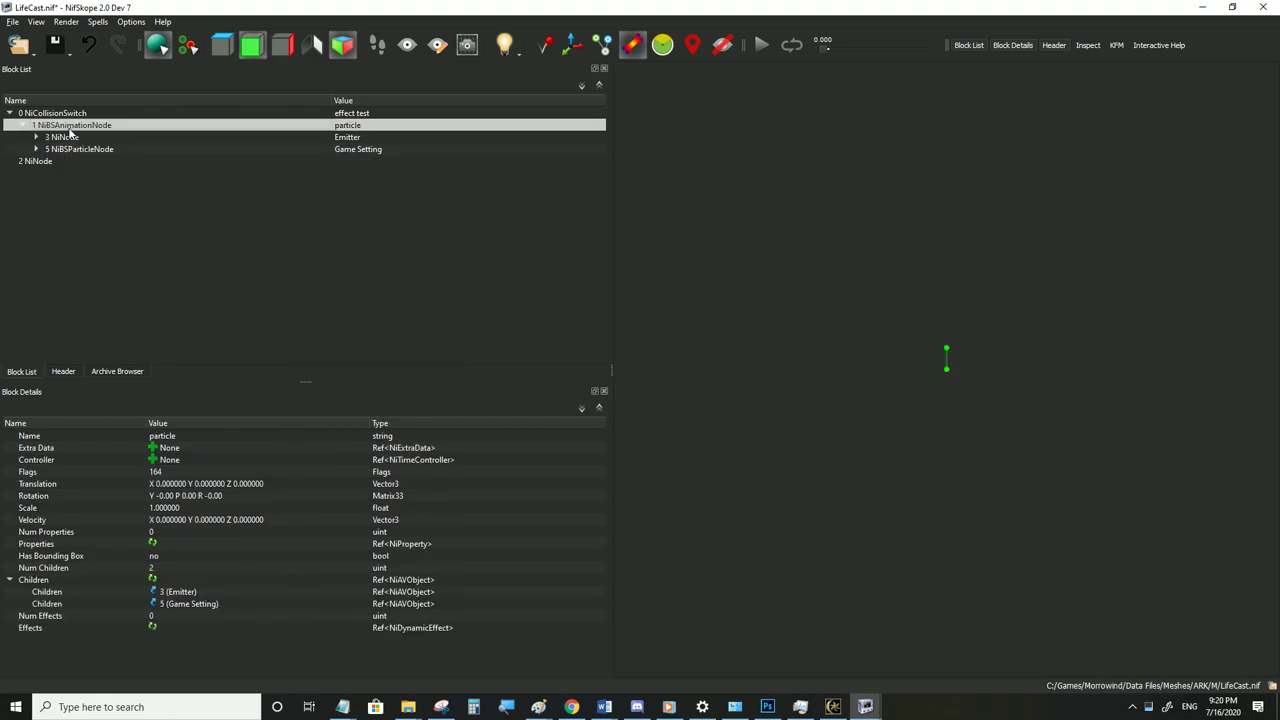
{"action": "left_click", "coordinate": [26, 125]}
{"action": "left_click", "coordinate": [55, 139]}
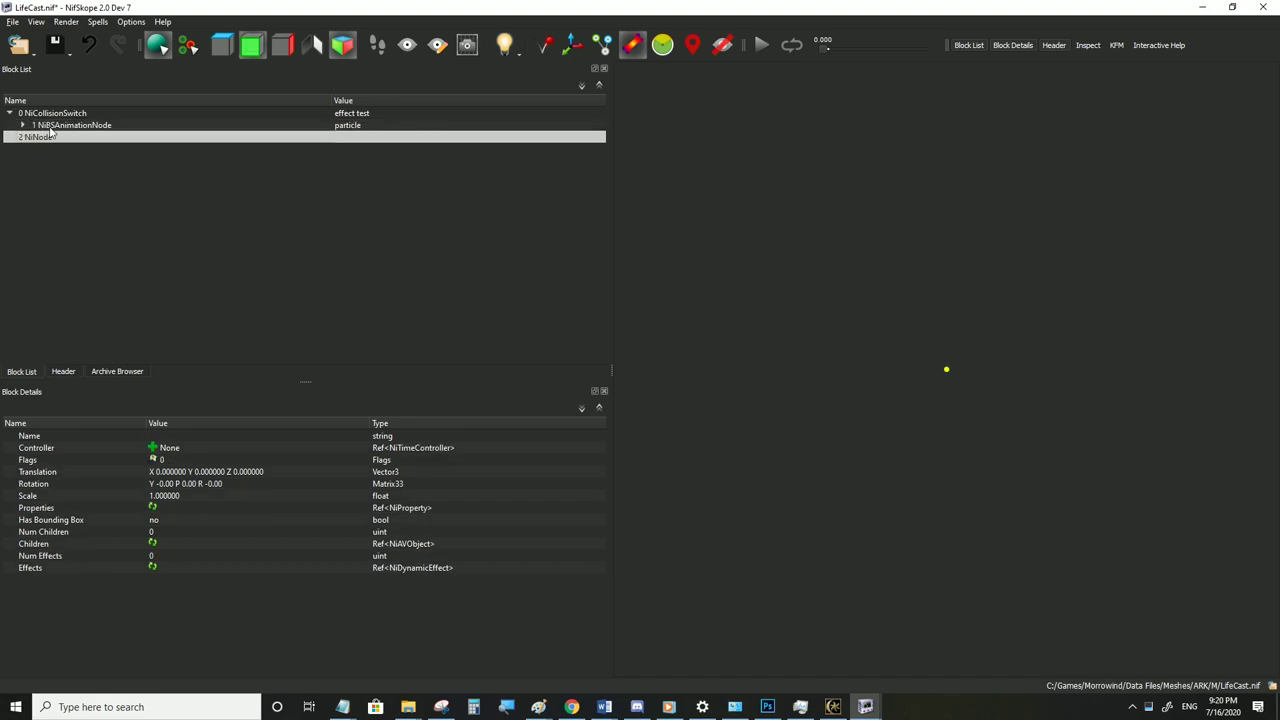
{"action": "left_click", "coordinate": [52, 127]}
{"action": "left_click", "coordinate": [24, 125]}
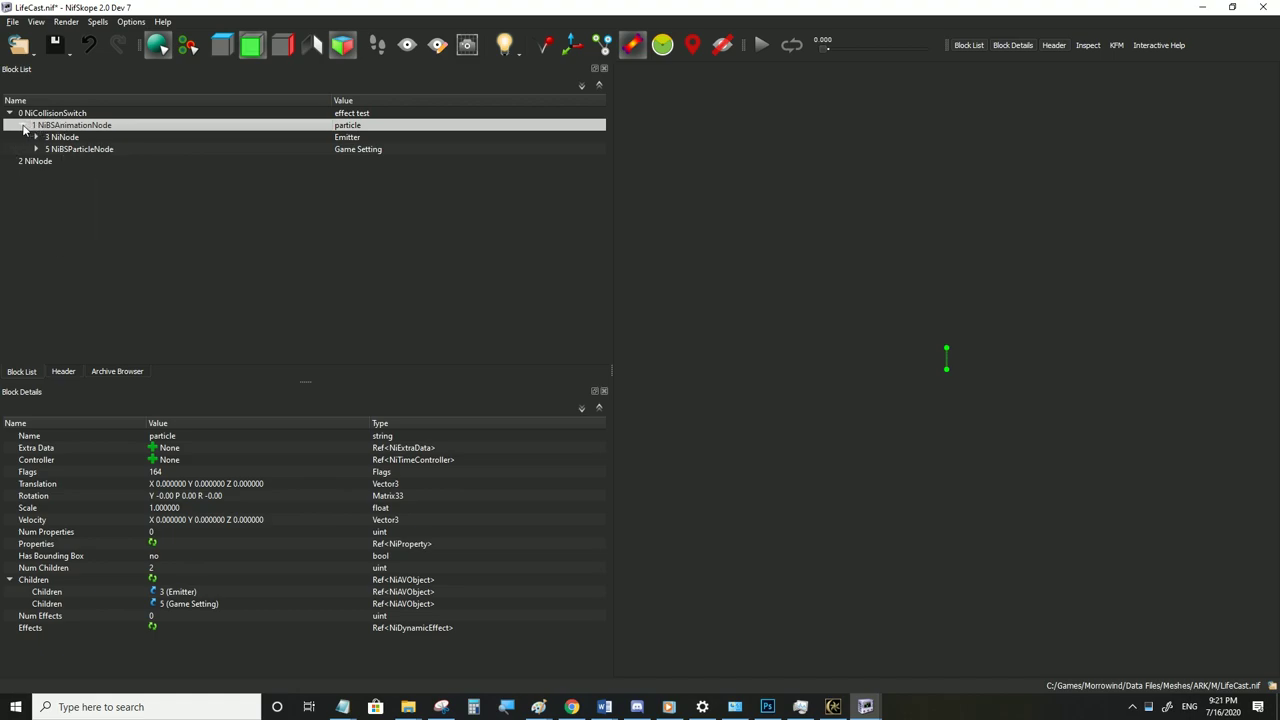
Set the NiBSAnimationNode's Num Children to 3 and link block 2 as the third child
{"action": "double_click", "coordinate": [167, 570]}
{"action": "type", "text": "3"}
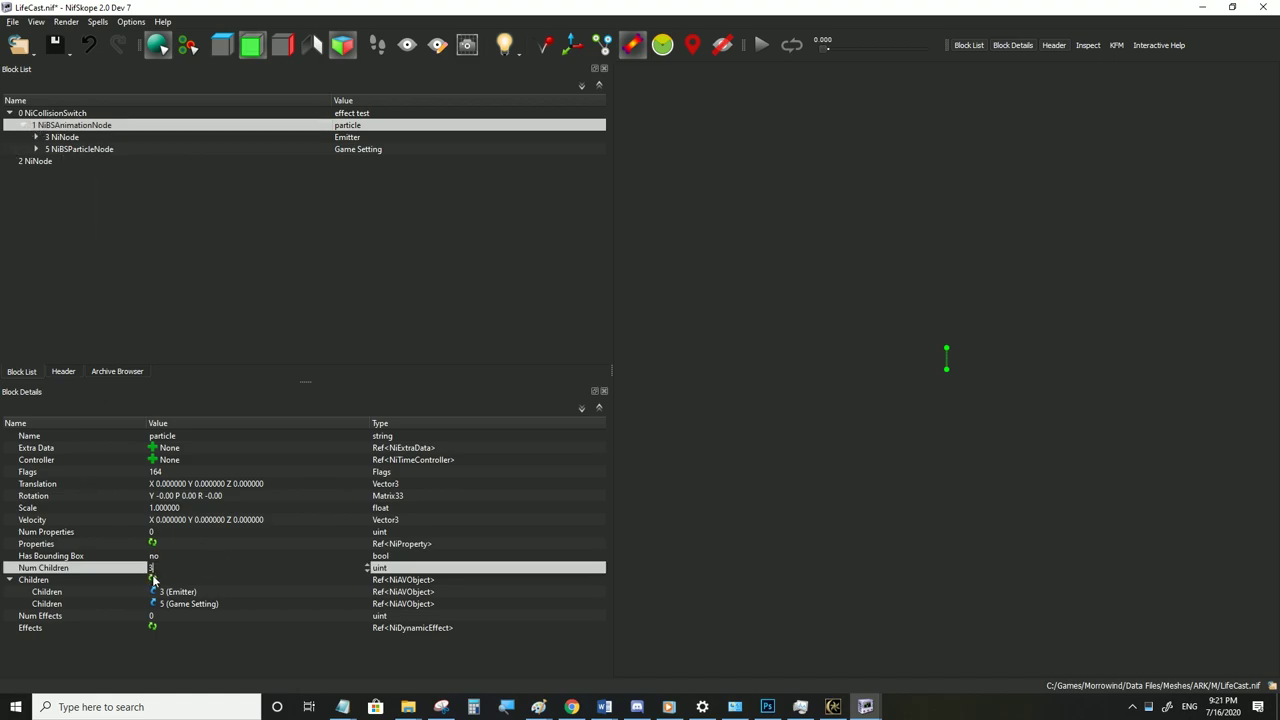
{"action": "left_click", "coordinate": [153, 579]}
{"action": "double_click", "coordinate": [172, 616]}
{"action": "type", "text": "2"}
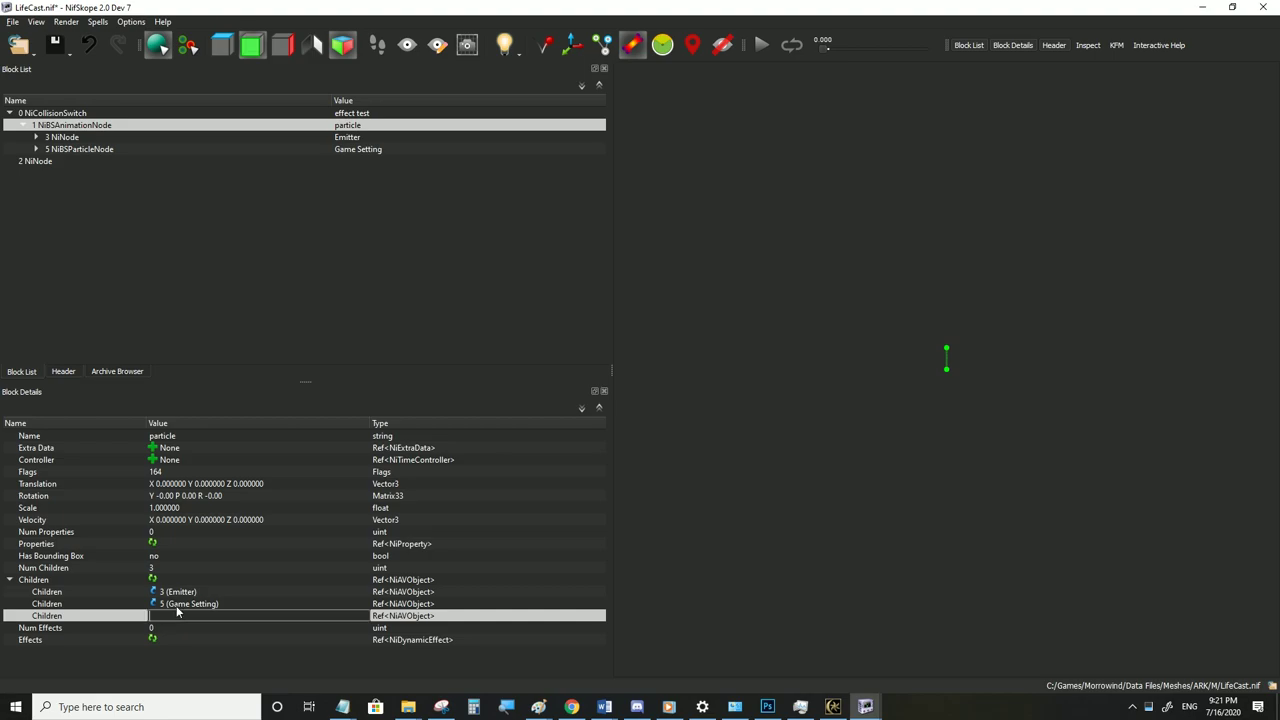
{"action": "key", "text": "Return"}
Rename the new NiNode to 'TE container'
{"action": "left_click", "coordinate": [72, 163]}
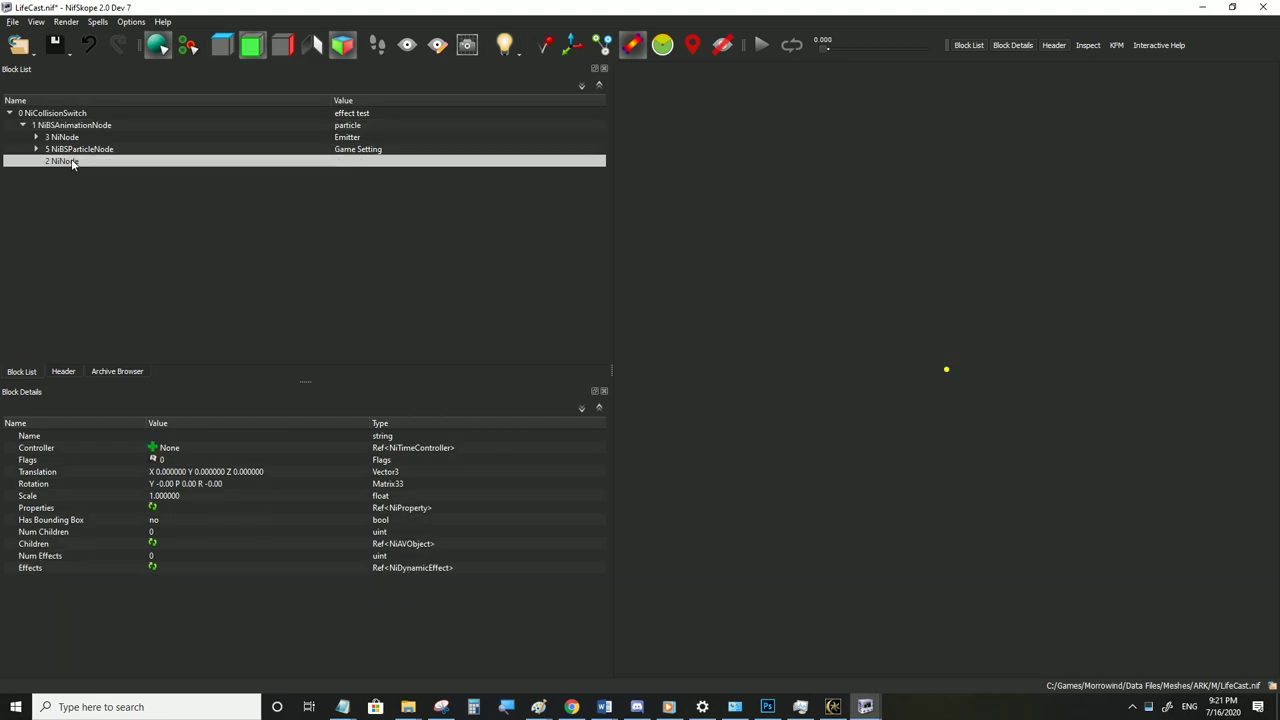
{"action": "double_click", "coordinate": [375, 163]}
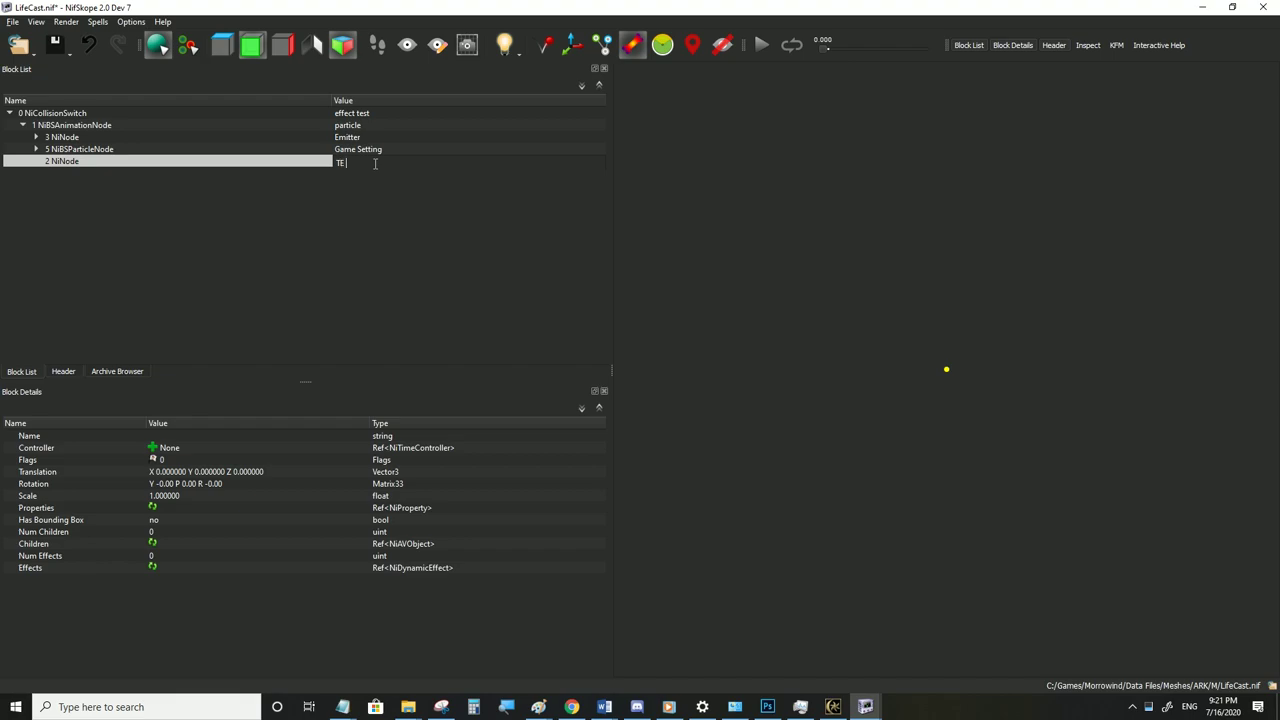
{"action": "type", "text": "TE container"}
{"action": "key", "text": "Return"}
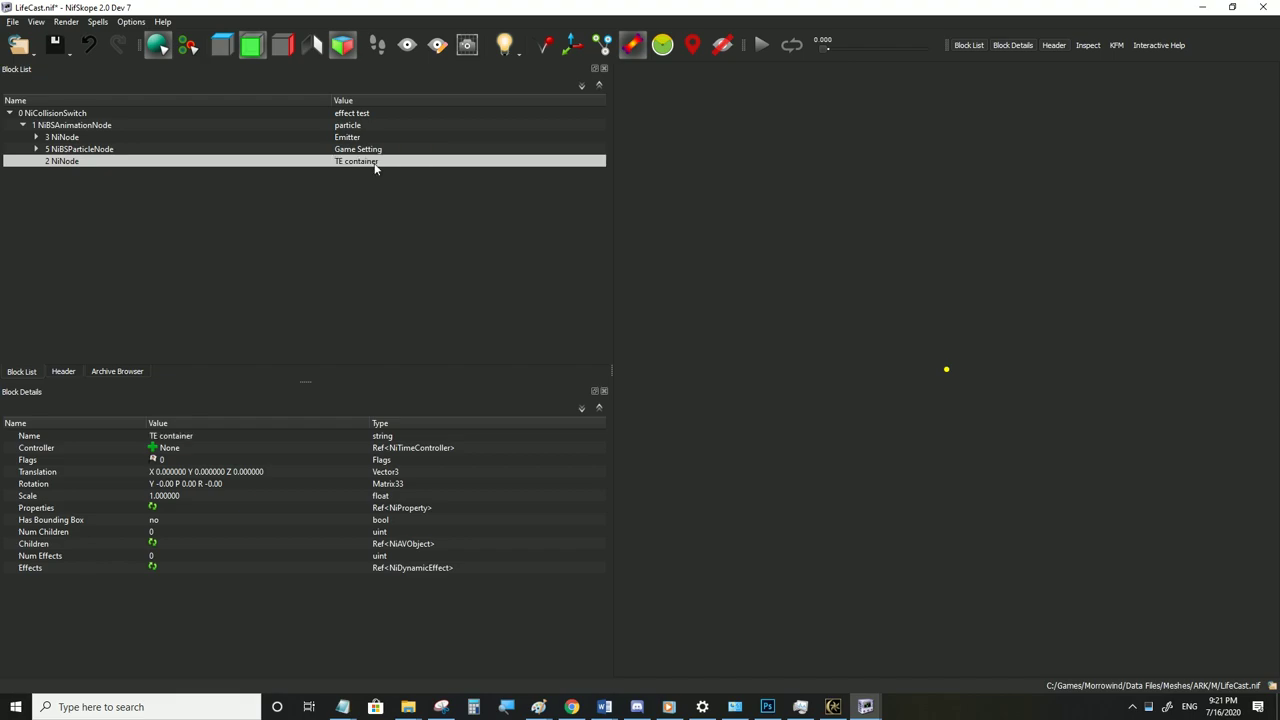
Insert a new NiTextureEffect block from the TE container node's block menu
{"action": "right_click", "coordinate": [84, 160]}
{"action": "mouse_move", "coordinate": [114, 176]}
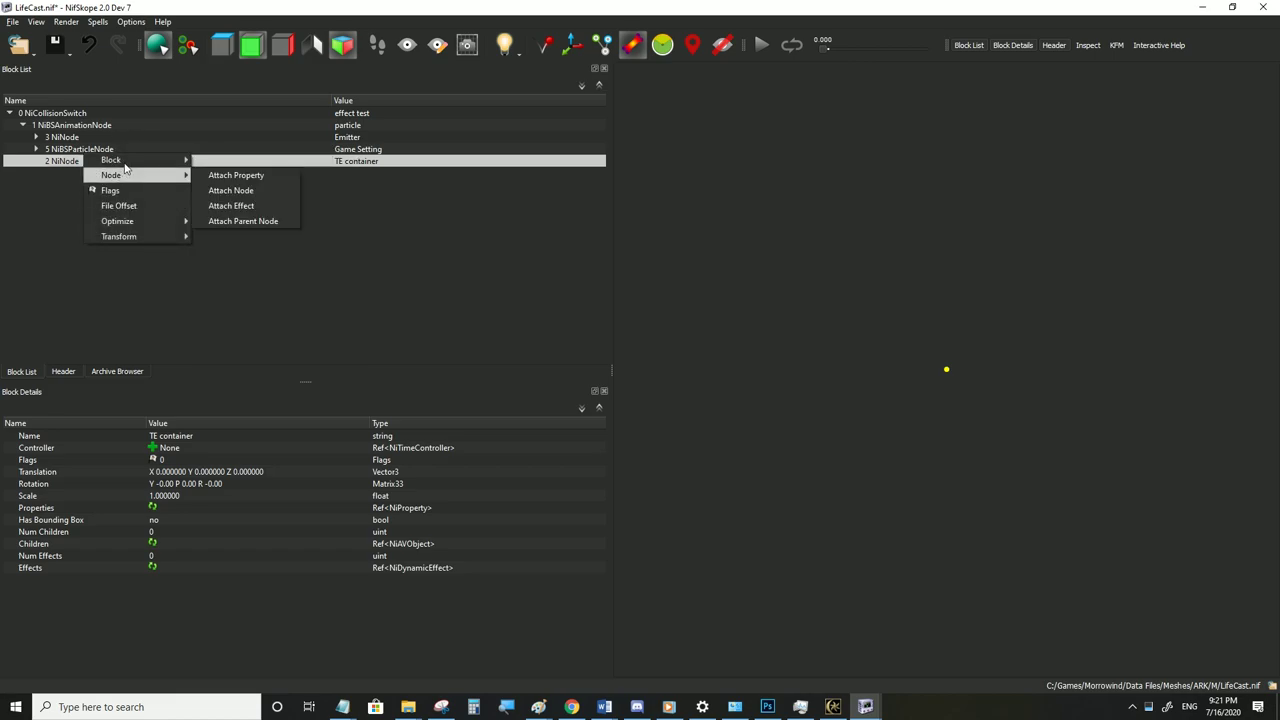
{"action": "left_click", "coordinate": [218, 160]}
{"action": "mouse_move", "coordinate": [252, 411]}
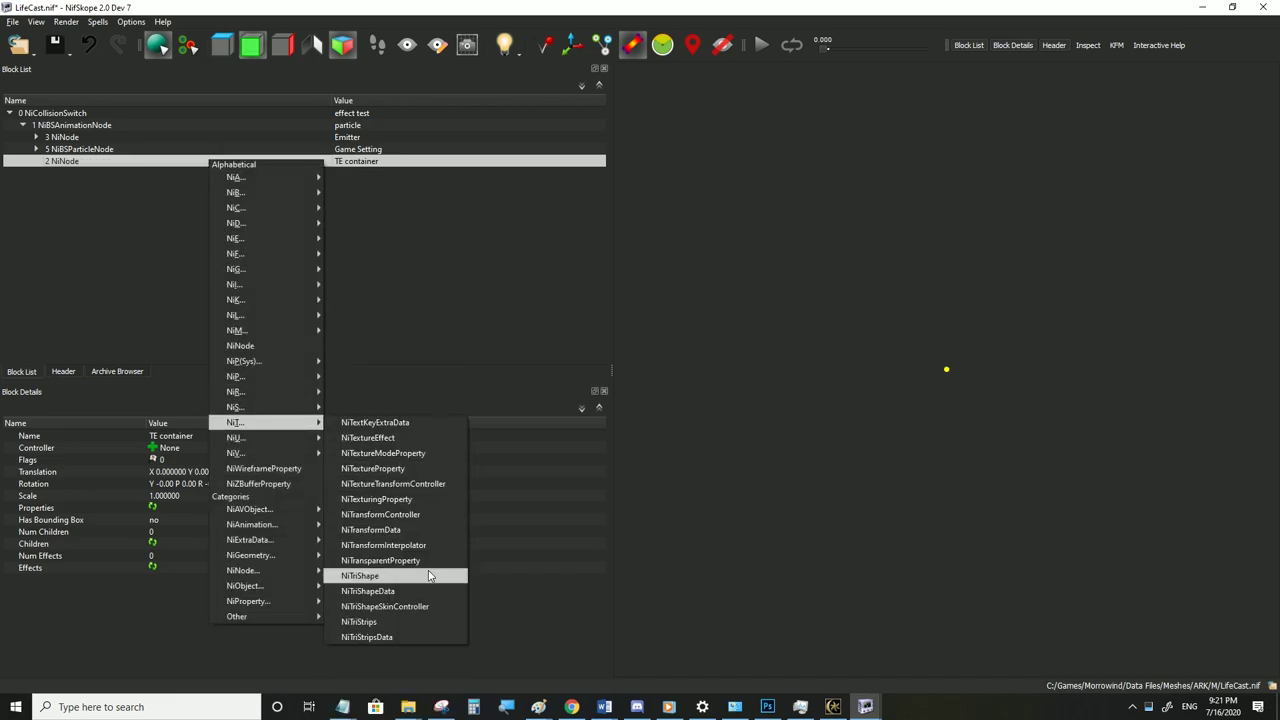
{"action": "left_click", "coordinate": [383, 438]}
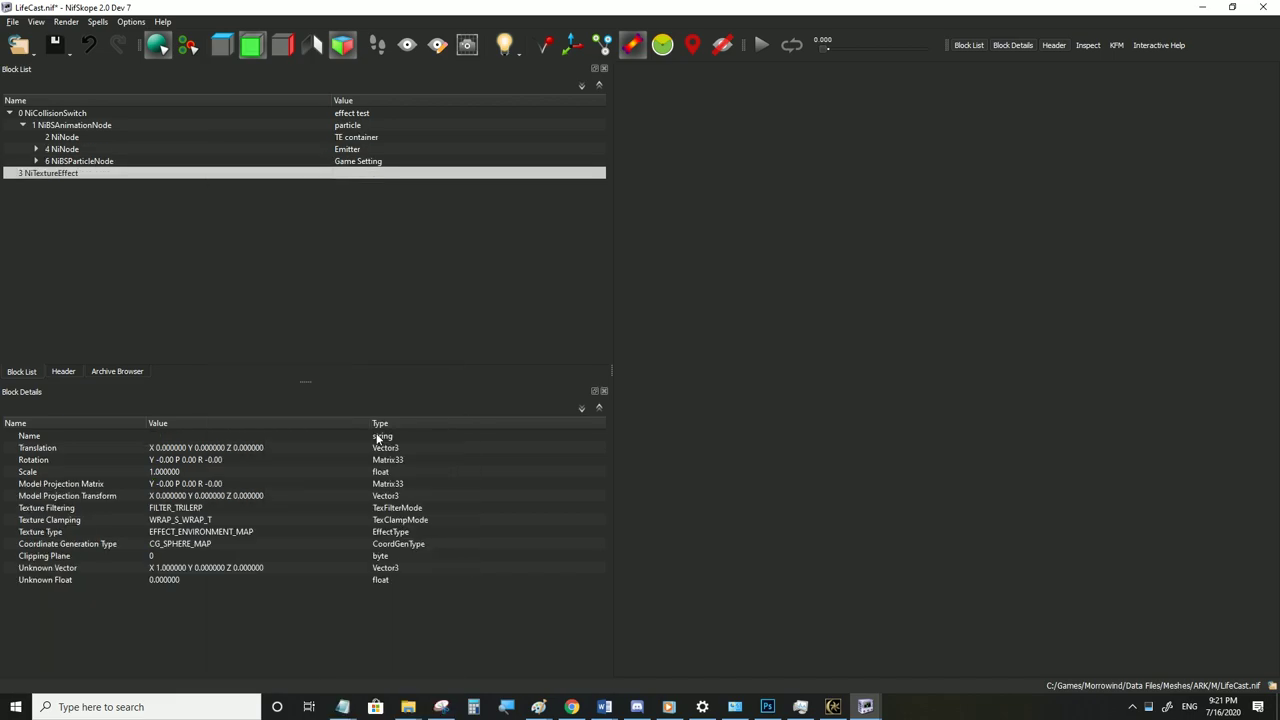
Set the TE container's Num Children to 1 and link its child slot to block 3
{"action": "left_click", "coordinate": [63, 138]}
{"action": "double_click", "coordinate": [156, 533]}
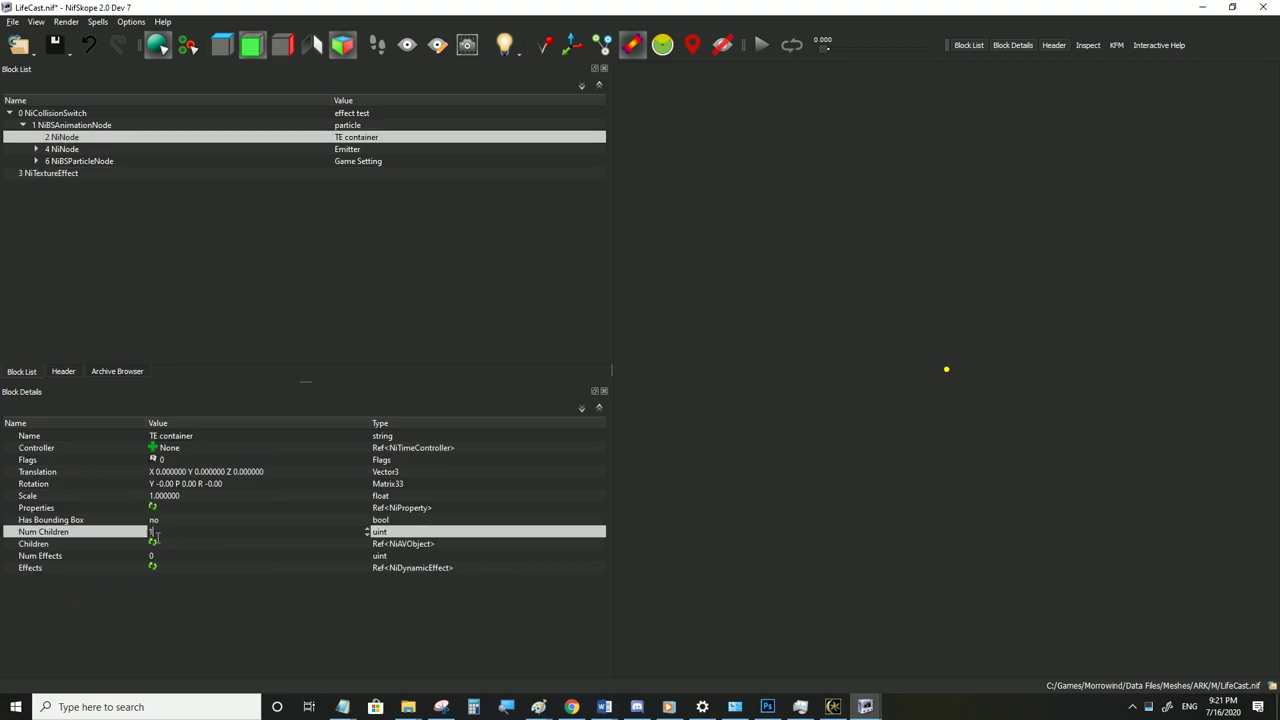
{"action": "left_click", "coordinate": [154, 545]}
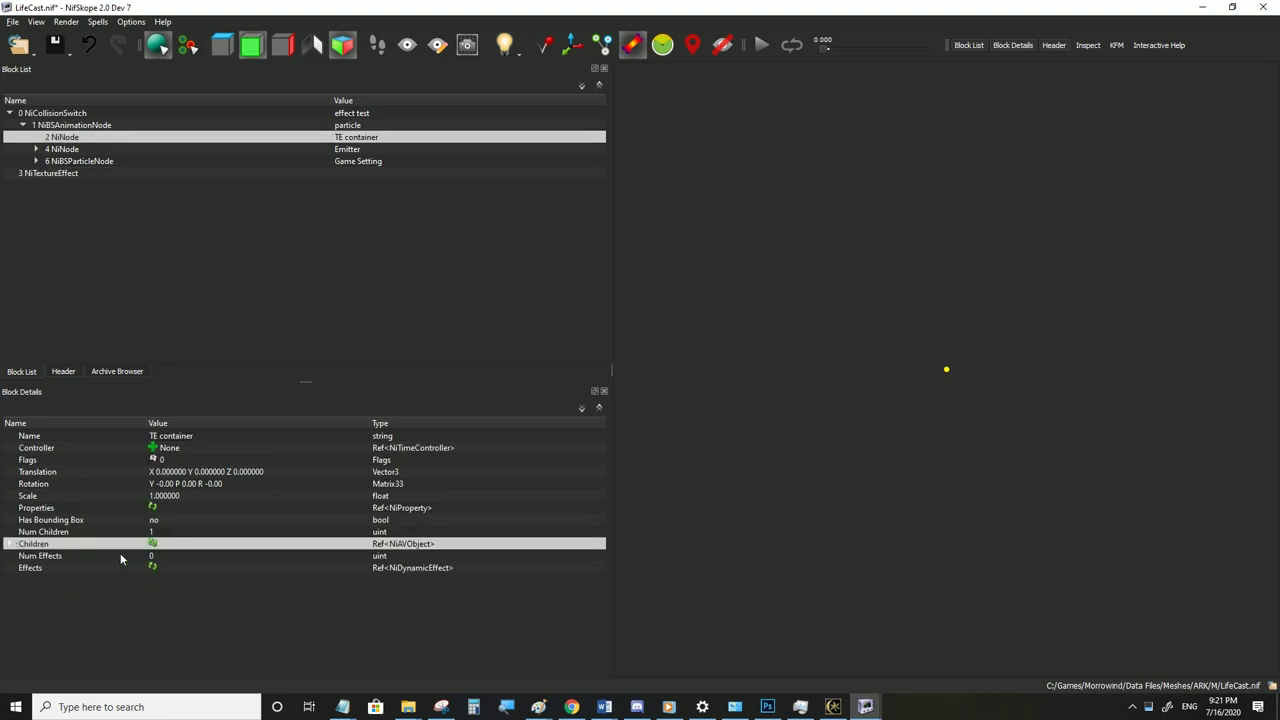
{"action": "left_click", "coordinate": [11, 545]}
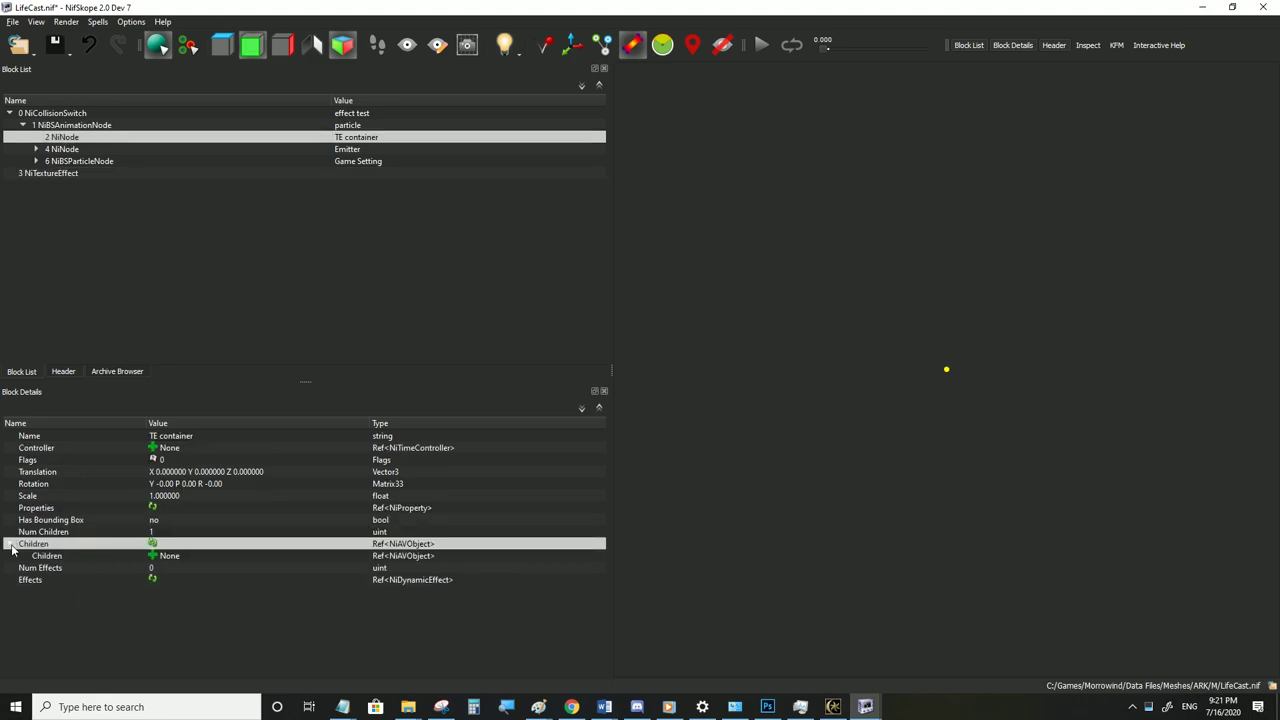
{"action": "double_click", "coordinate": [165, 556]}
{"action": "type", "text": "3"}
{"action": "left_click", "coordinate": [167, 546]}
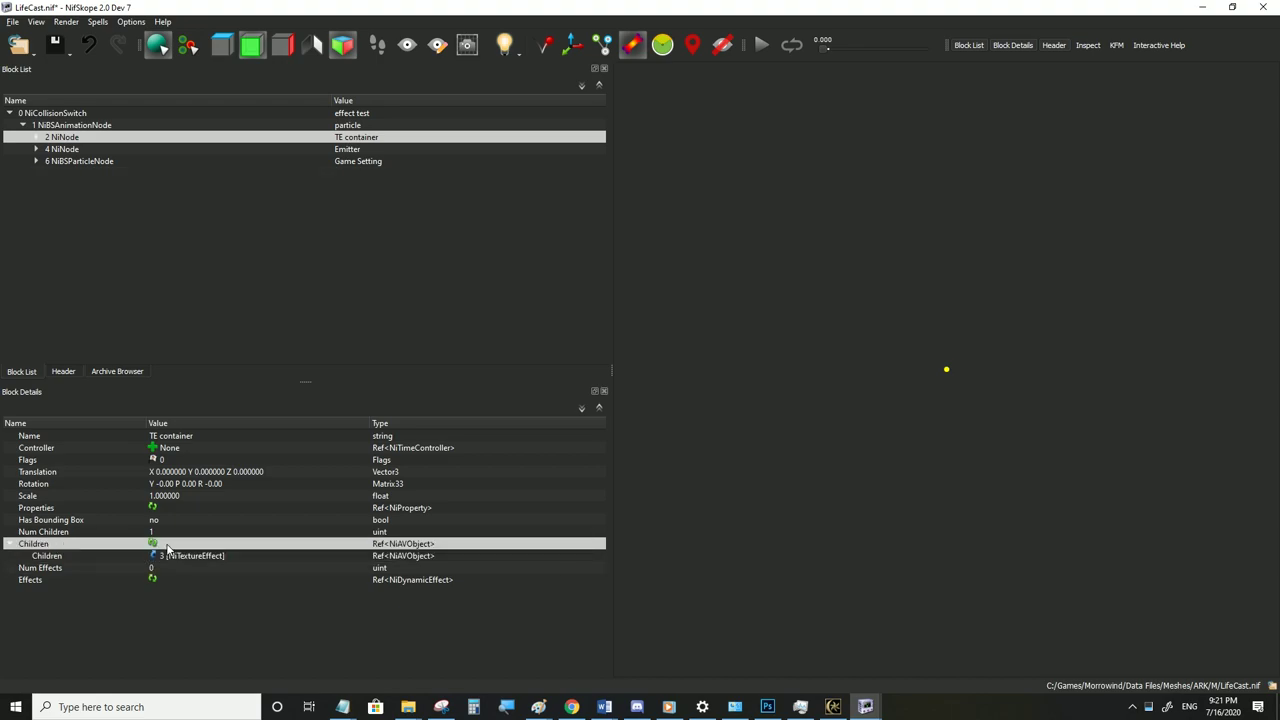
Save LifeCast.nif and review the NiTextureEffect block's fields in Block Details
{"action": "left_click", "coordinate": [37, 137]}
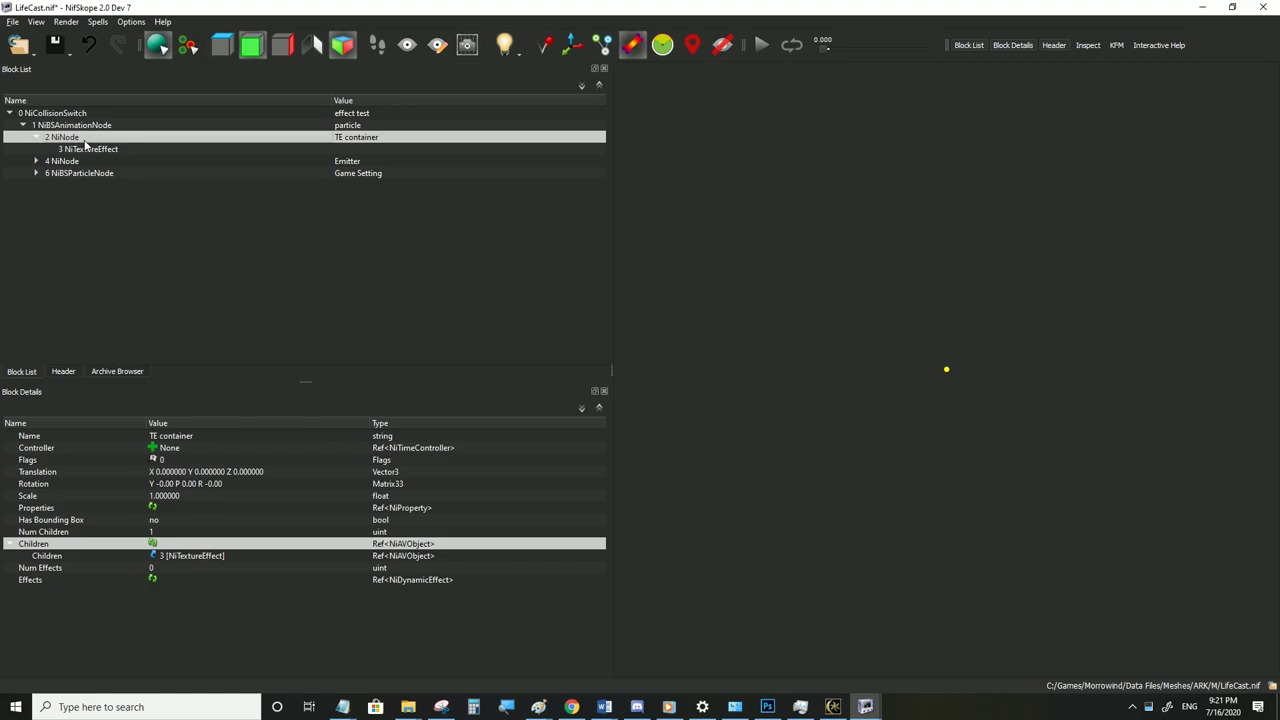
{"action": "left_click", "coordinate": [88, 149]}
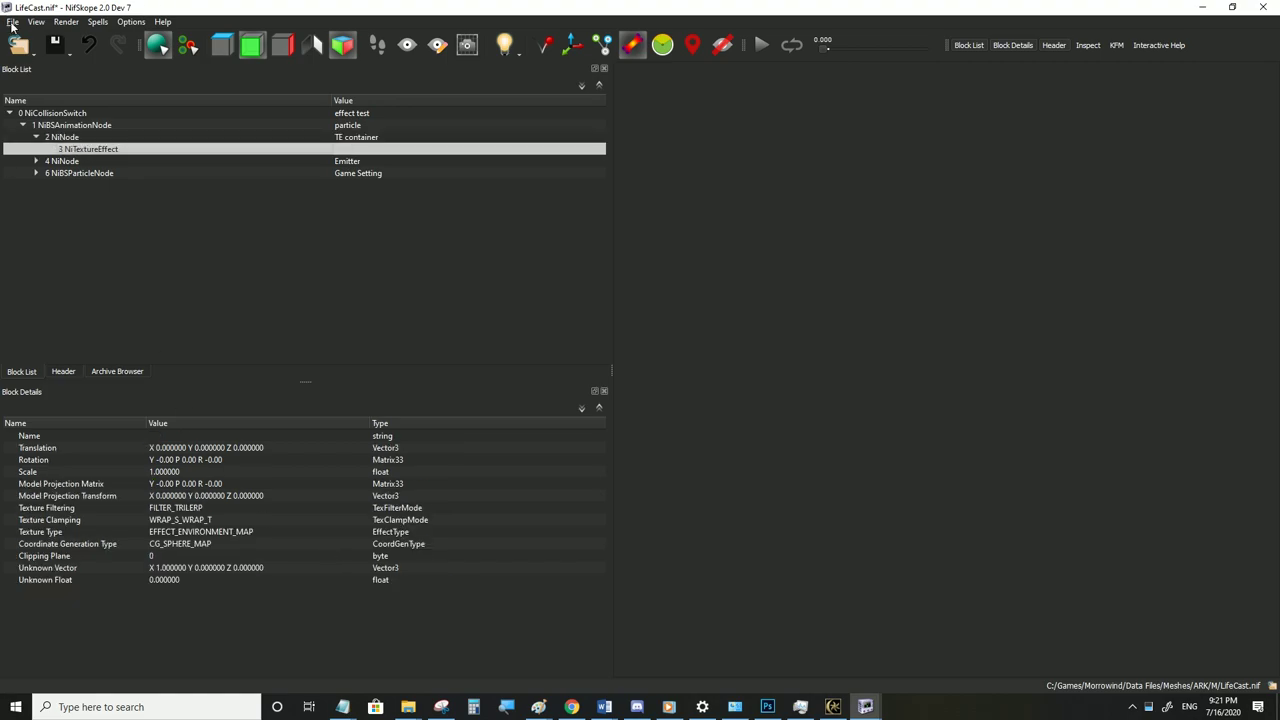
{"action": "left_click", "coordinate": [12, 21]}
{"action": "left_click", "coordinate": [30, 131]}
{"action": "left_click", "coordinate": [66, 138]}
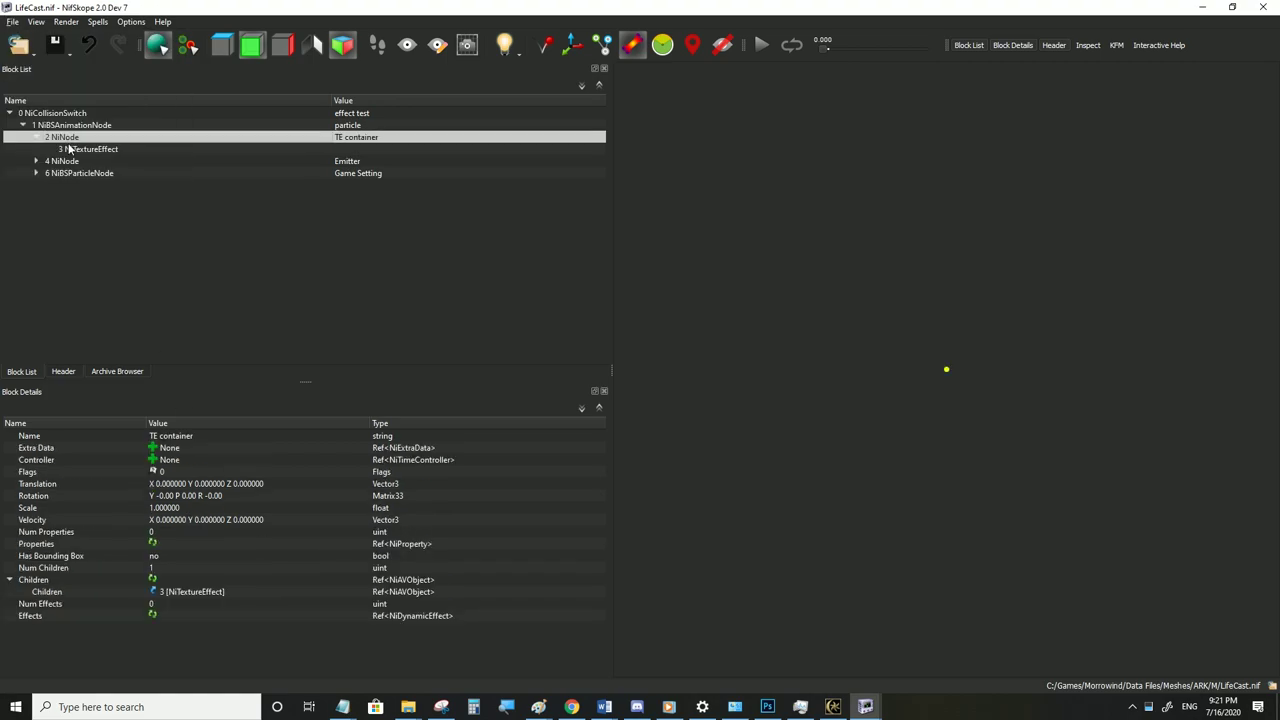
{"action": "left_click", "coordinate": [68, 148]}
{"action": "scroll", "coordinate": [201, 468], "scroll_direction": "down", "scroll_amount": 2}
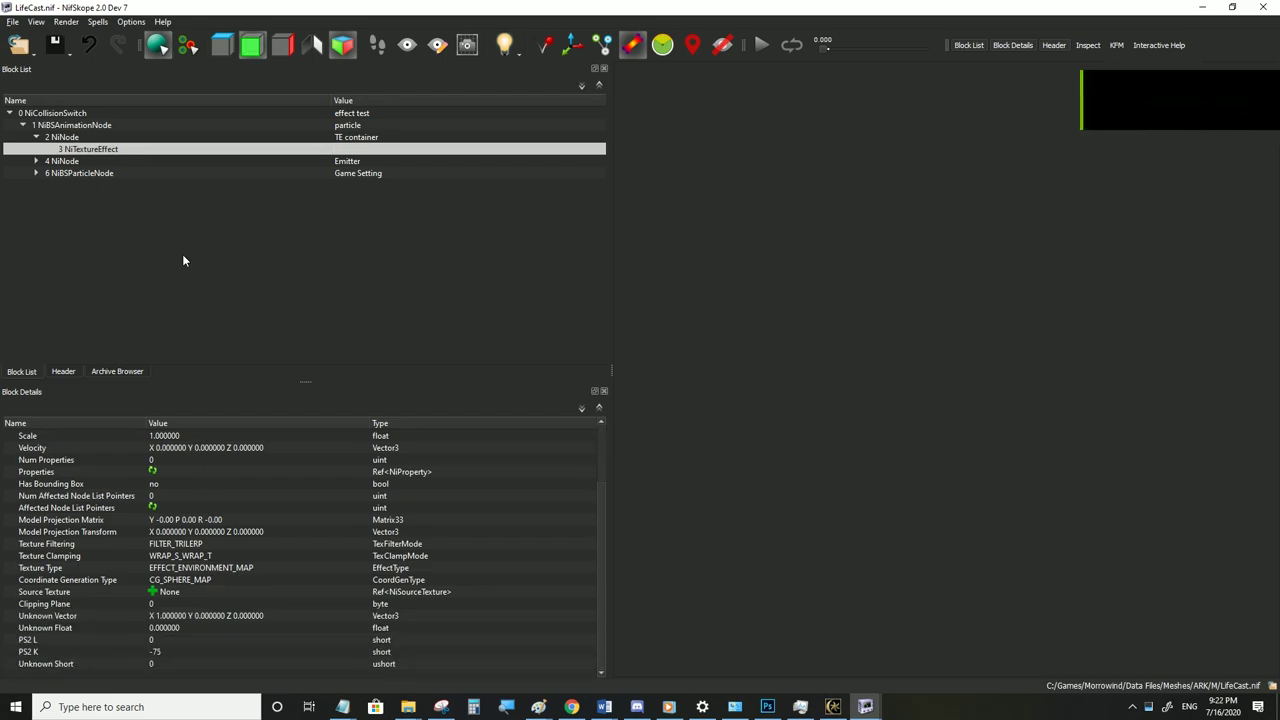
{"action": "scroll", "coordinate": [194, 556], "scroll_direction": "up", "scroll_amount": 2}
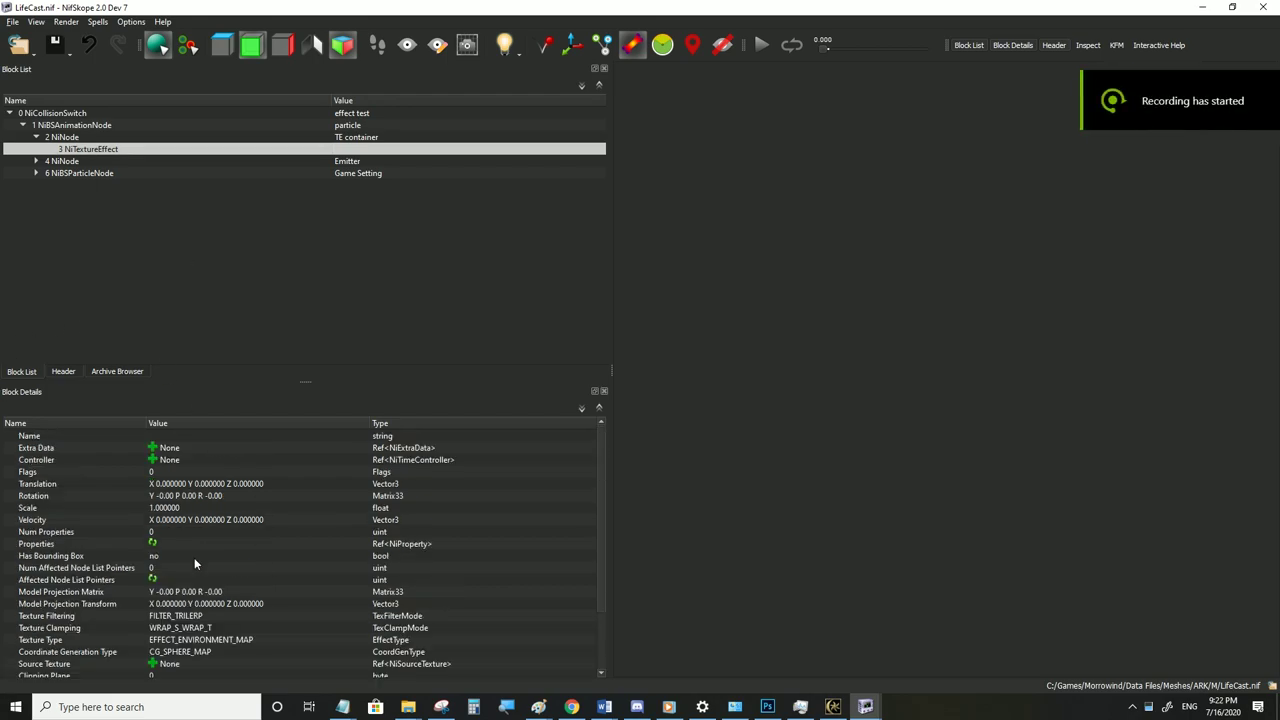
{"action": "scroll", "coordinate": [230, 550], "scroll_direction": "down", "scroll_amount": 2}
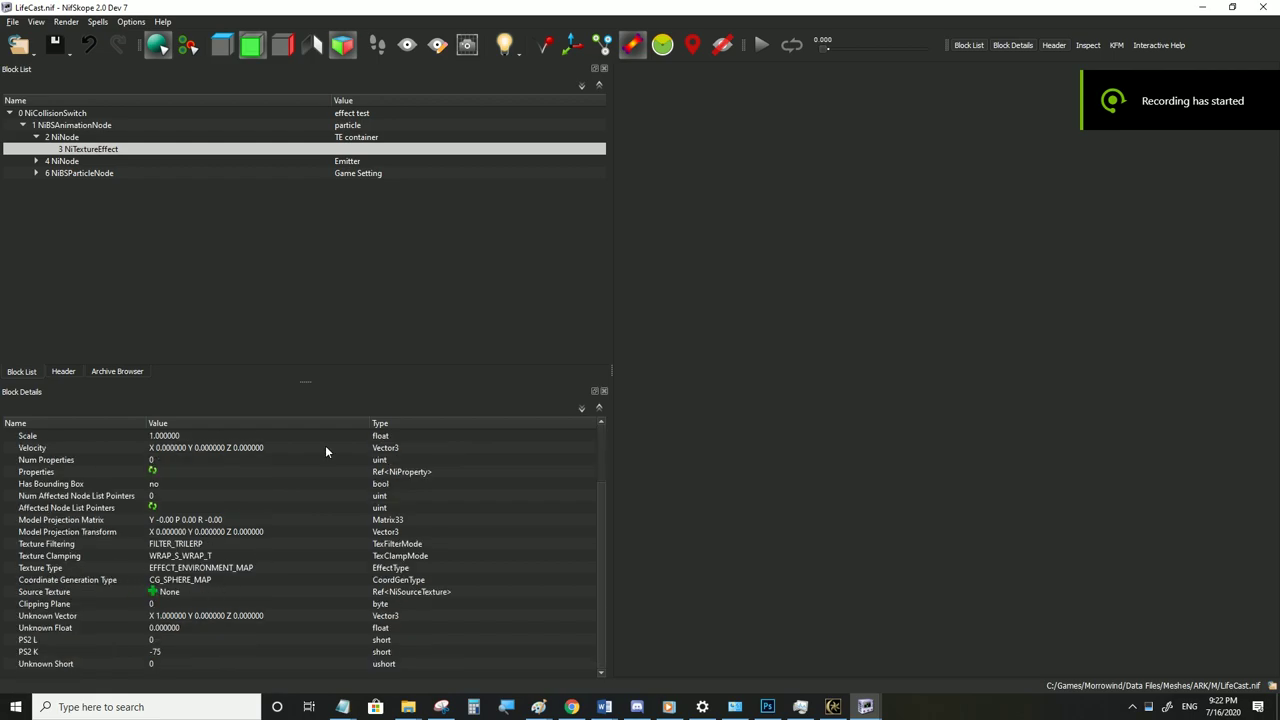
Create a NiSourceTexture for the effect's Source Texture and assign zzzzzvoid1.dds from textures\ark_m
{"action": "left_click", "coordinate": [154, 593]}
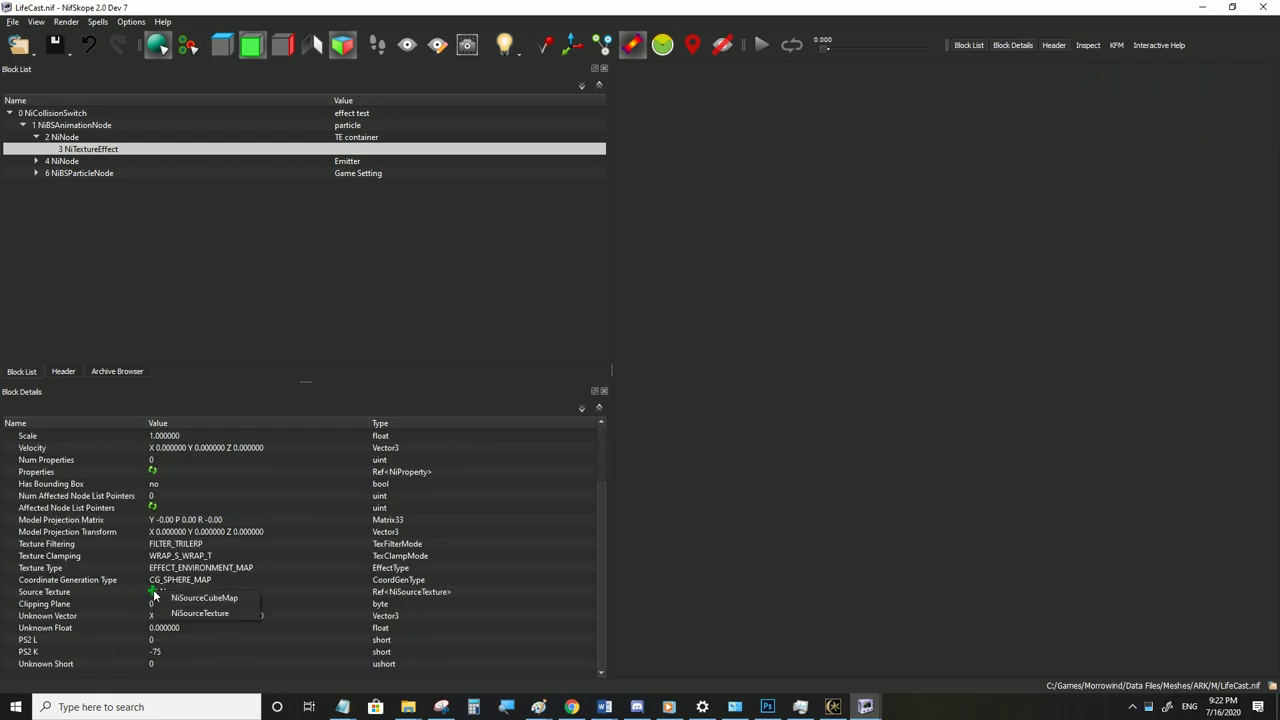
{"action": "left_click", "coordinate": [176, 613]}
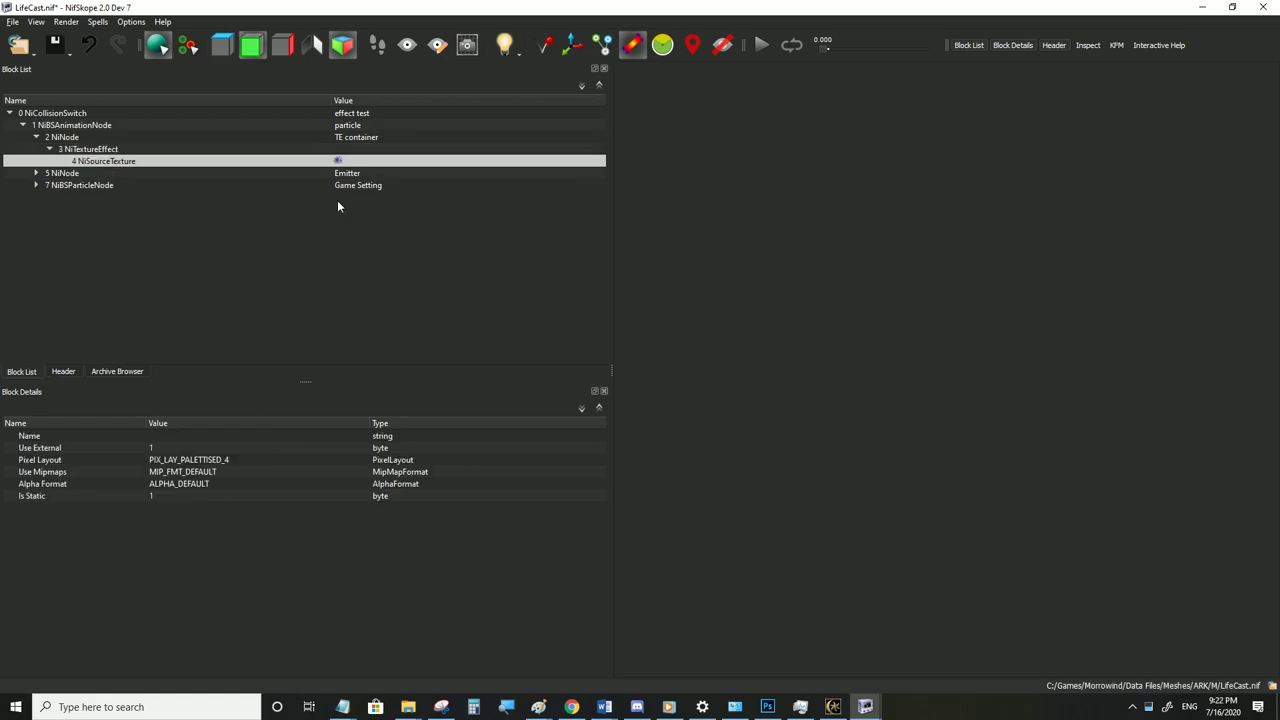
{"action": "left_click", "coordinate": [338, 163]}
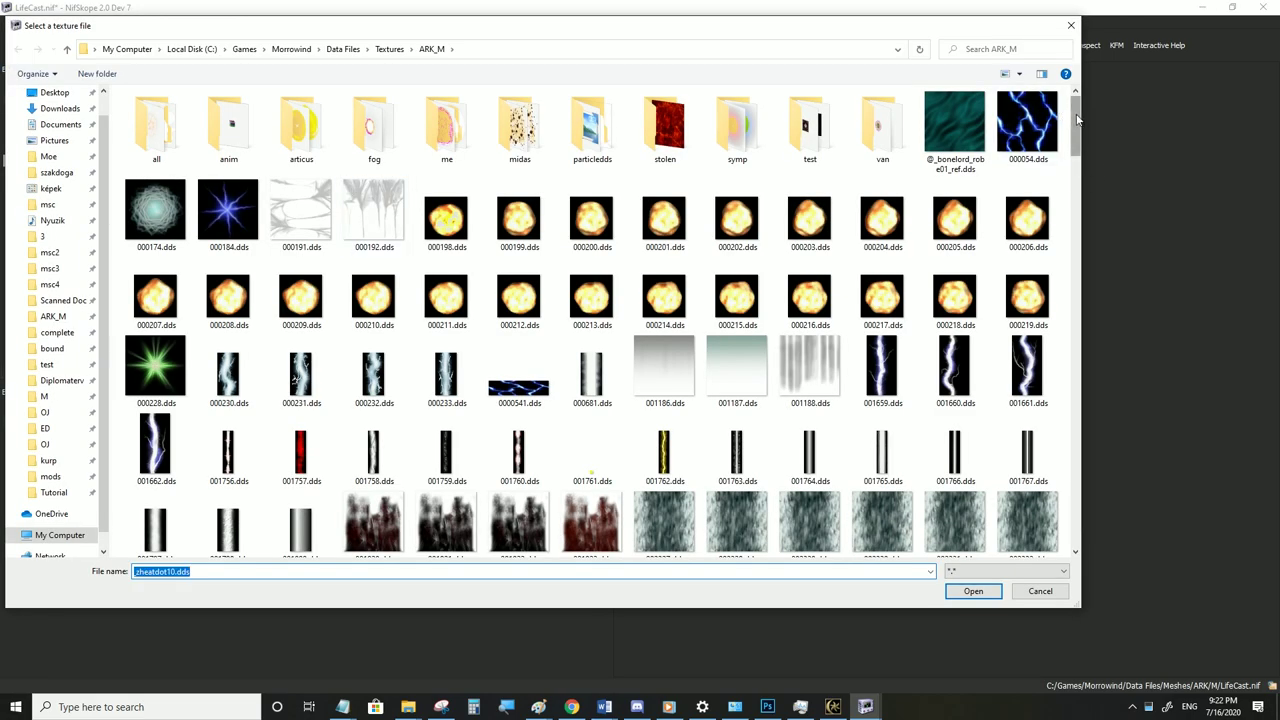
{"action": "left_click_drag", "start_coordinate": [1074, 118], "coordinate": [1055, 503]}
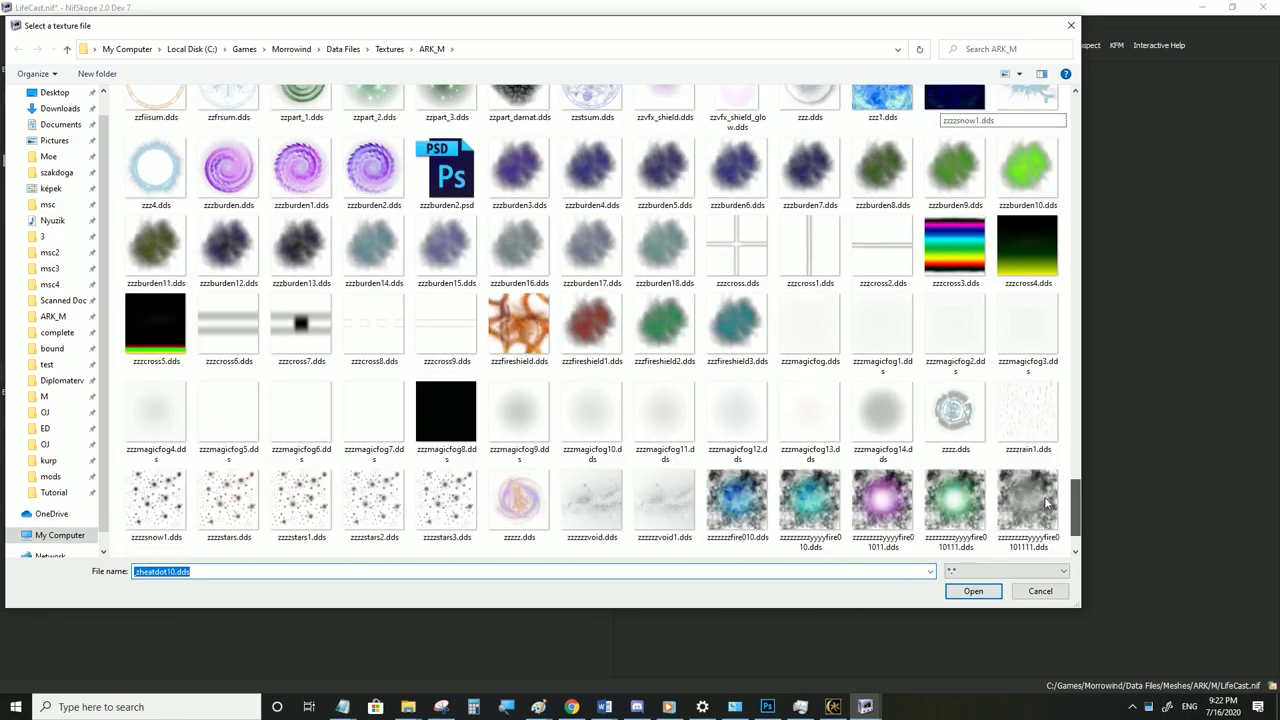
{"action": "left_click", "coordinate": [652, 494]}
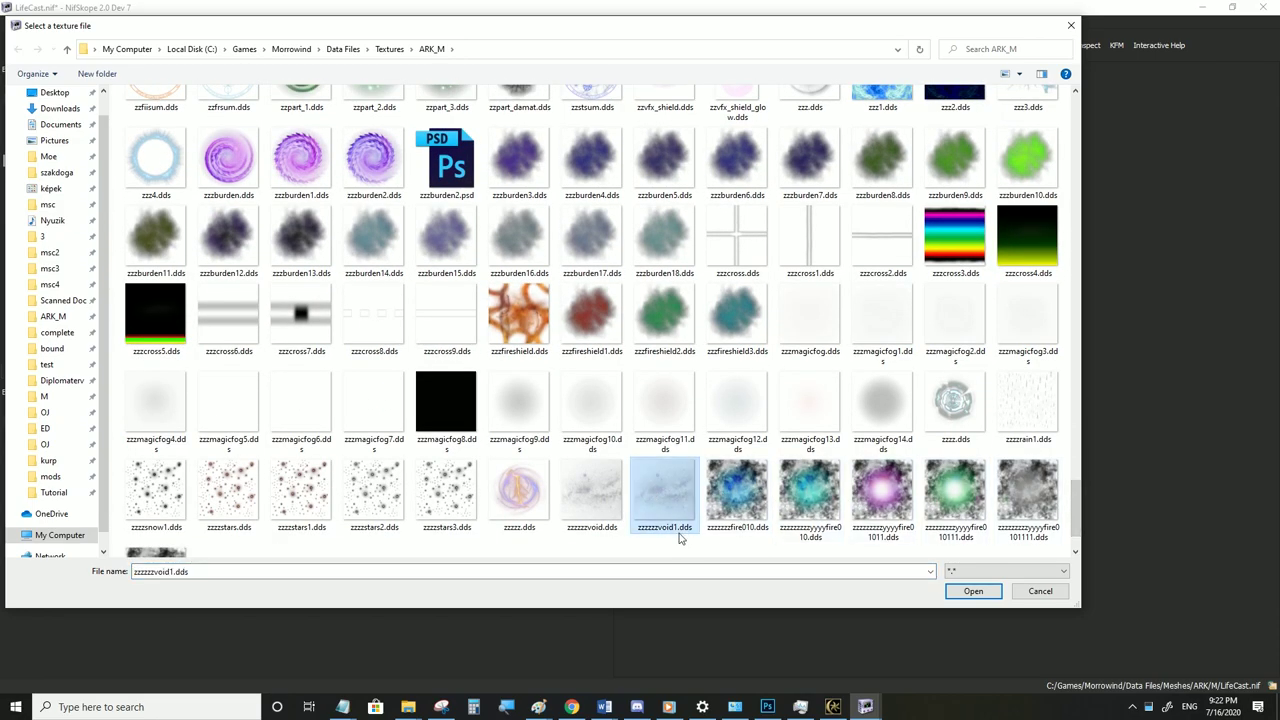
{"action": "left_click", "coordinate": [970, 591]}
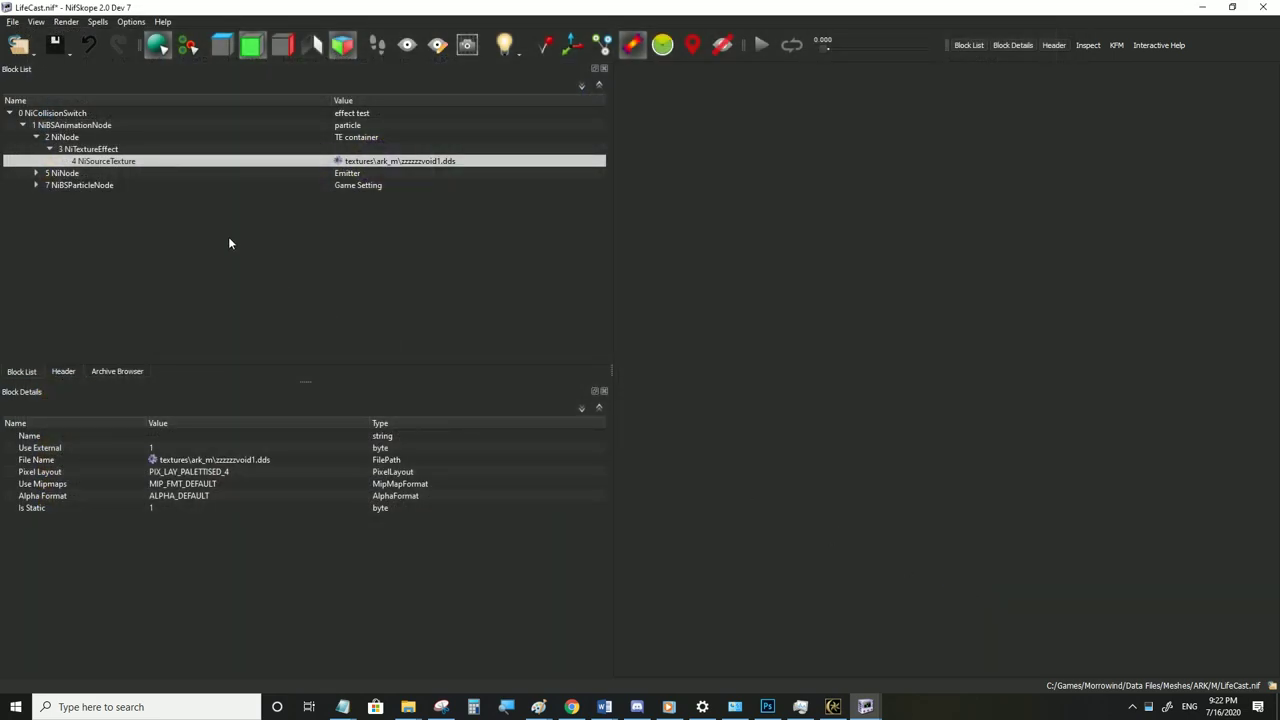
Review the TE container, NiTextureEffect, NiParticles and Emitter blocks, ending on the Game Setting node's empty effects list
{"action": "double_click", "coordinate": [57, 139]}
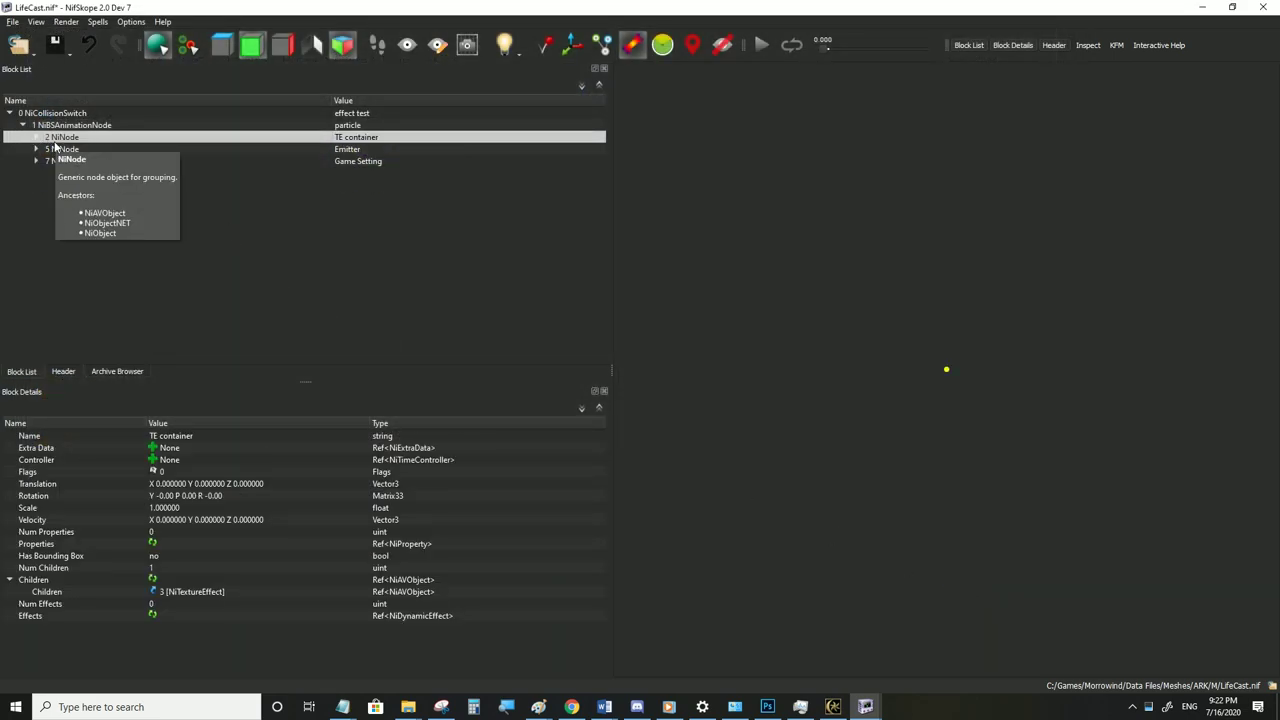
{"action": "left_click", "coordinate": [34, 139]}
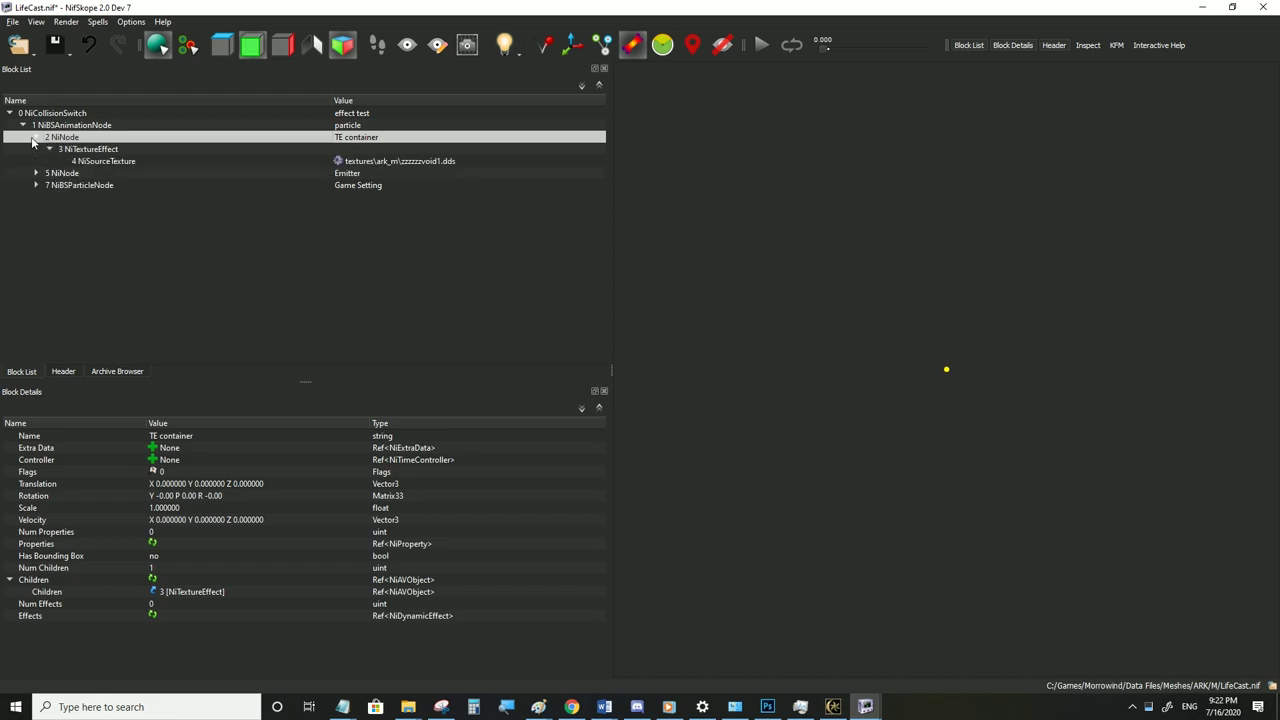
{"action": "left_click", "coordinate": [77, 150]}
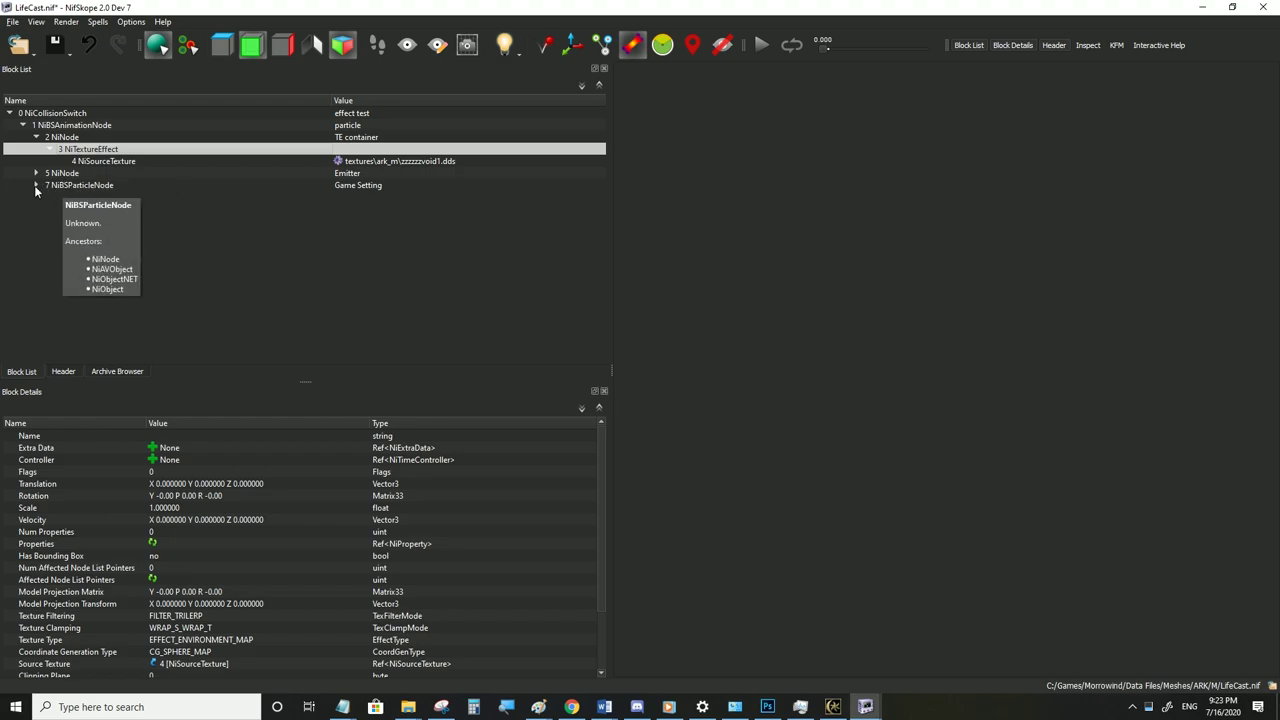
{"action": "left_click", "coordinate": [36, 186]}
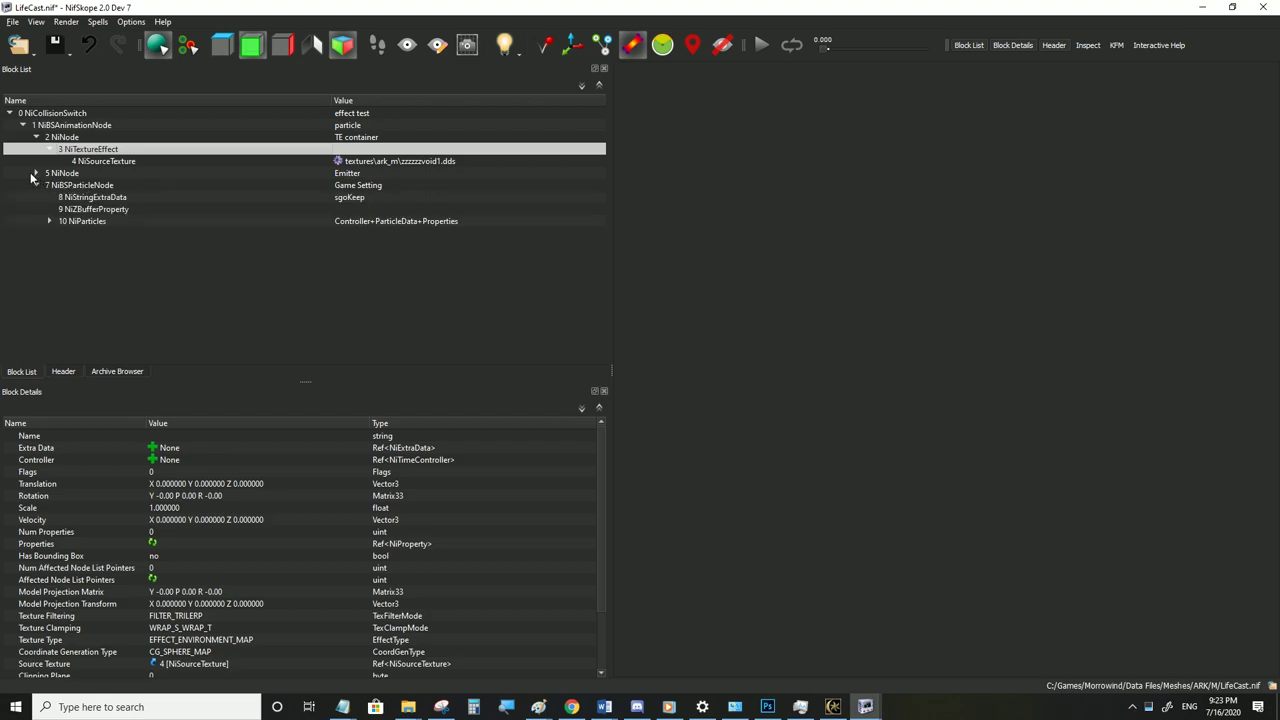
{"action": "left_click", "coordinate": [62, 186]}
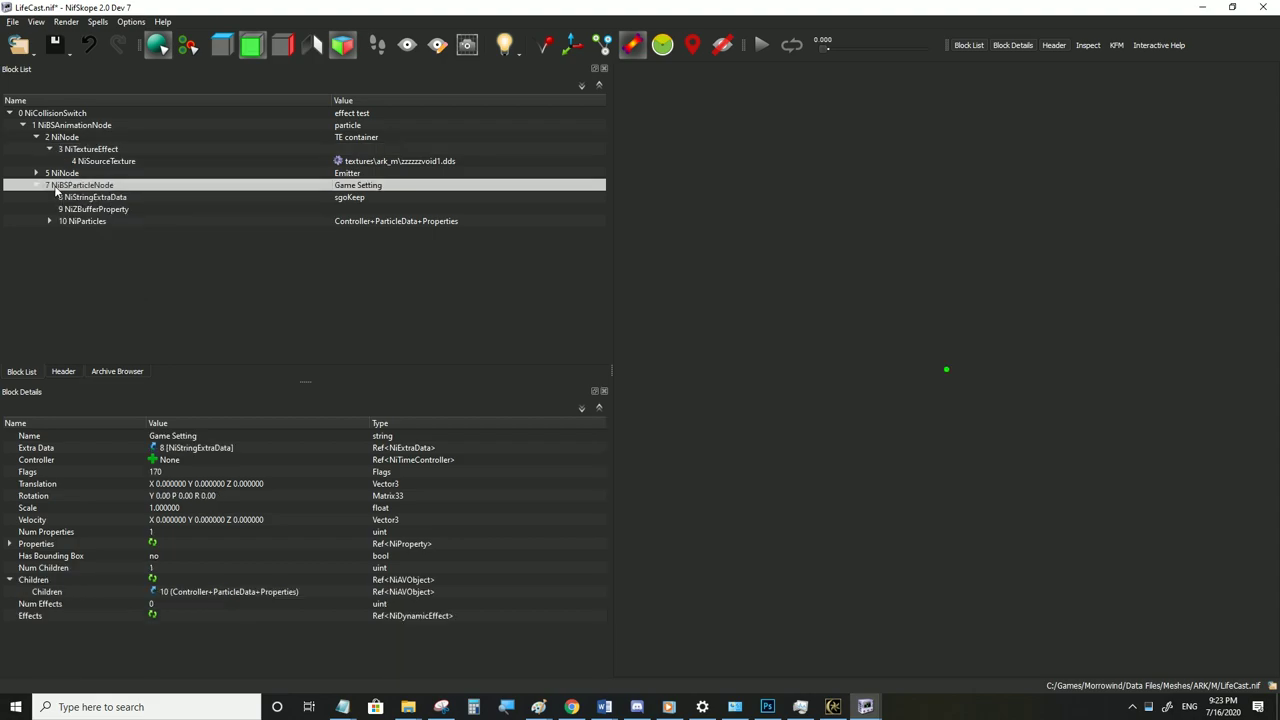
{"action": "left_click", "coordinate": [36, 186]}
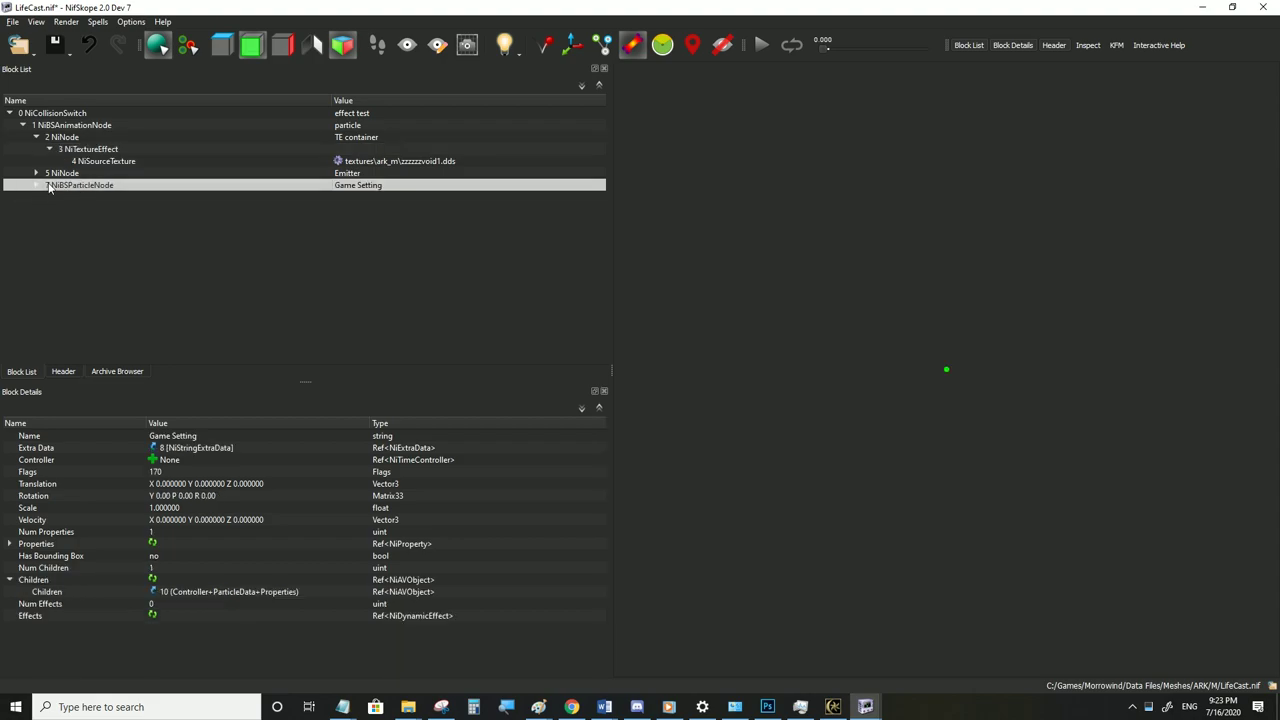
{"action": "left_click", "coordinate": [39, 186]}
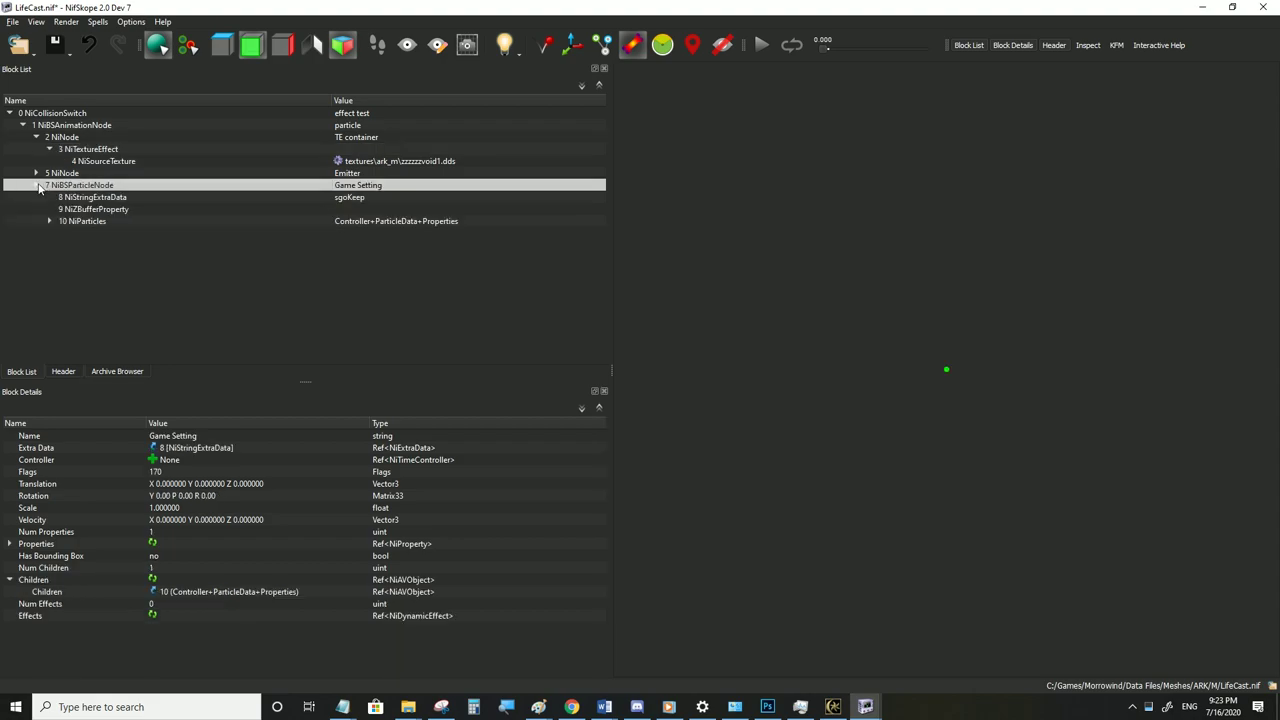
{"action": "left_click", "coordinate": [70, 222]}
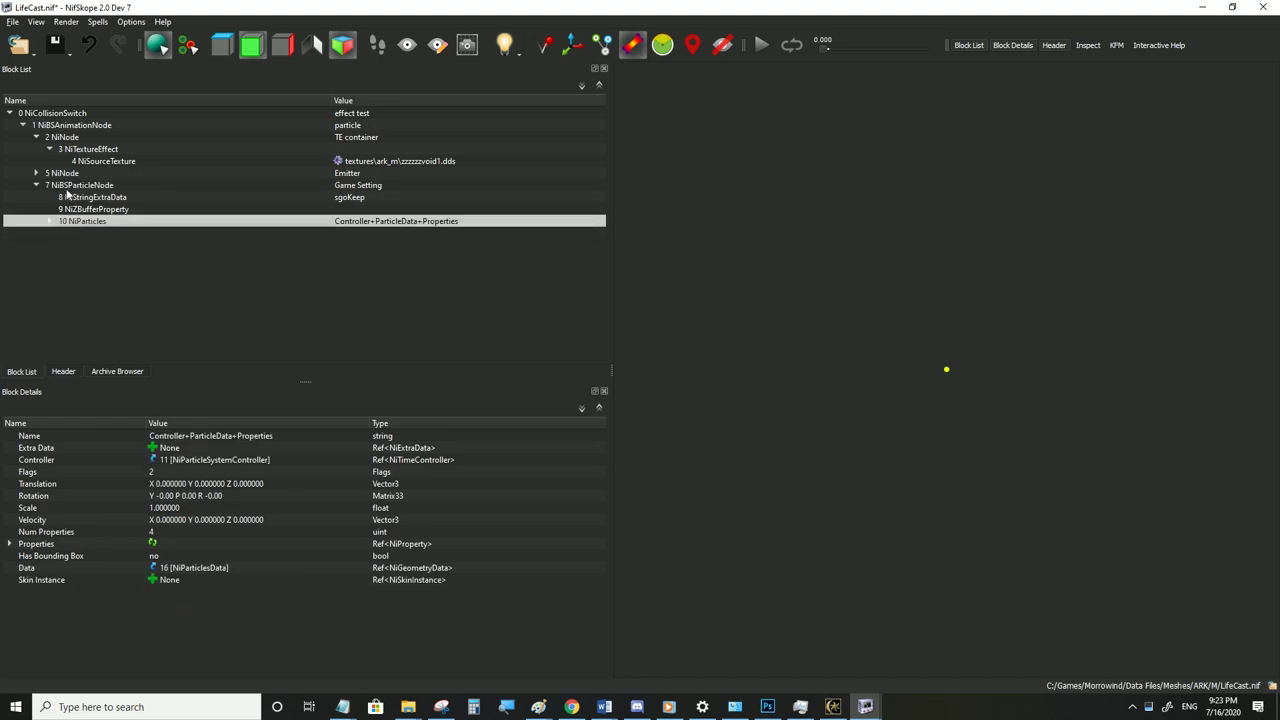
{"action": "left_click", "coordinate": [30, 174]}
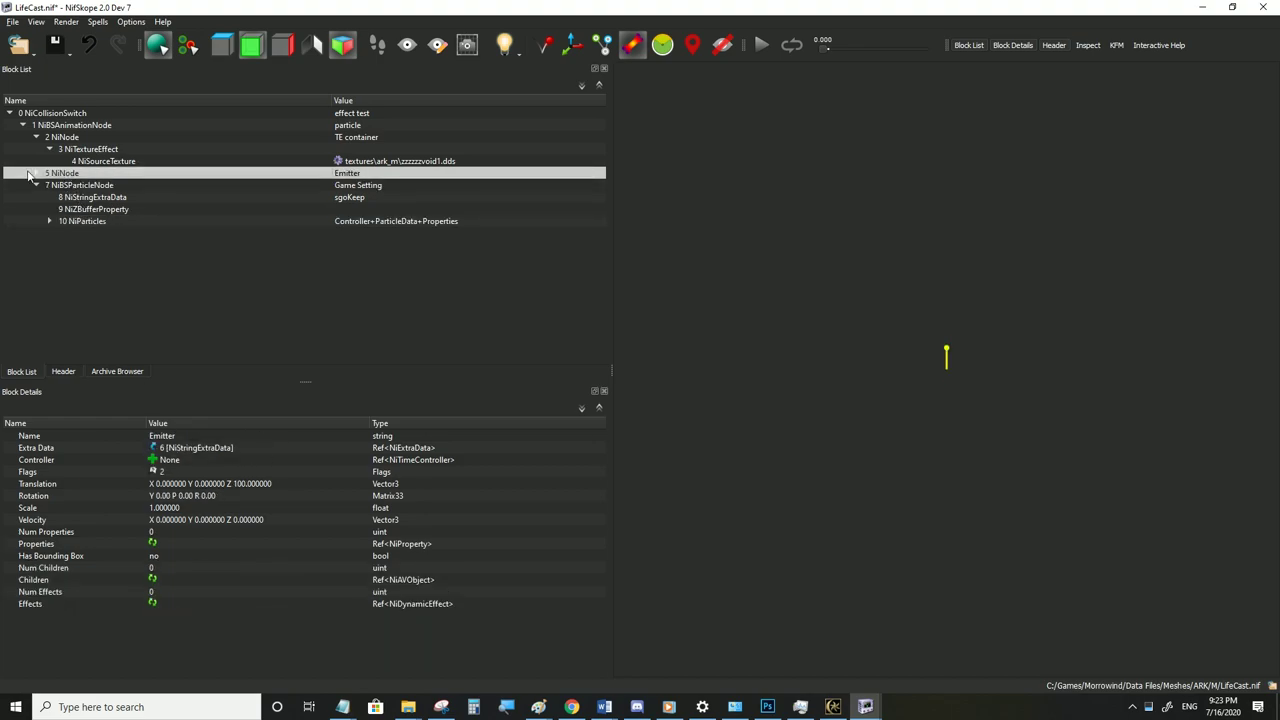
{"action": "left_click", "coordinate": [75, 186]}
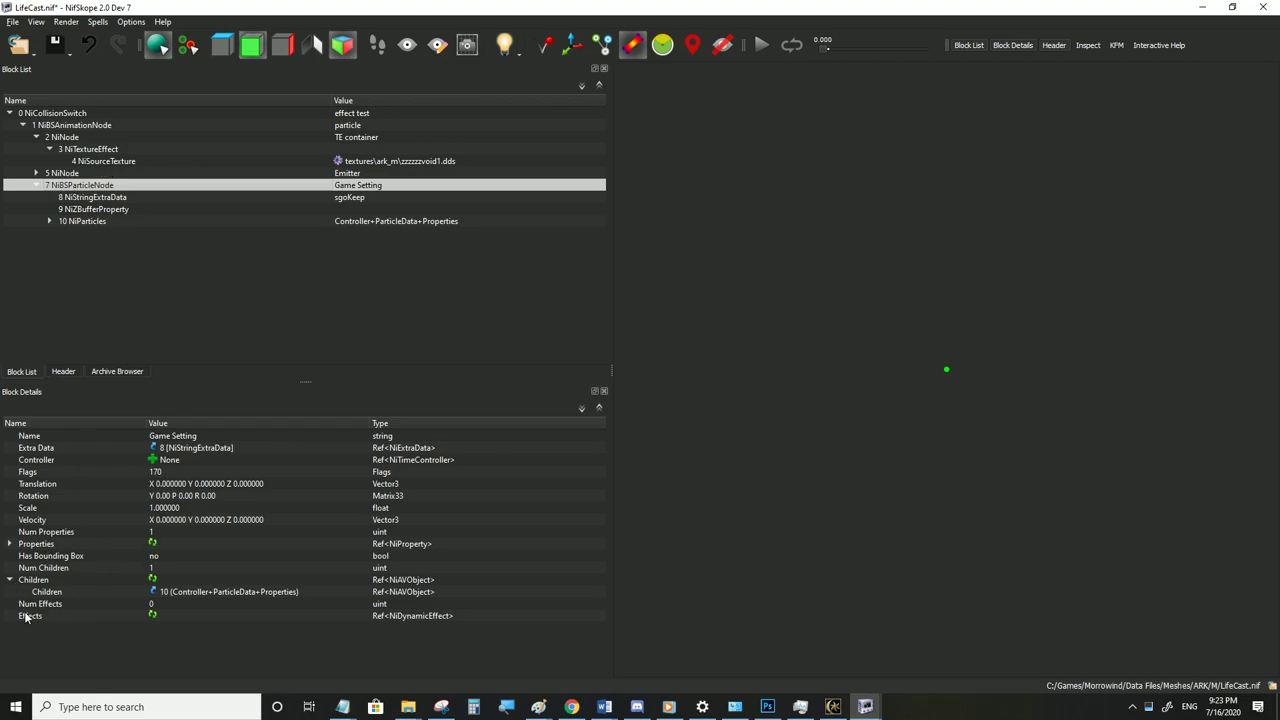
{"action": "left_click", "coordinate": [163, 616]}
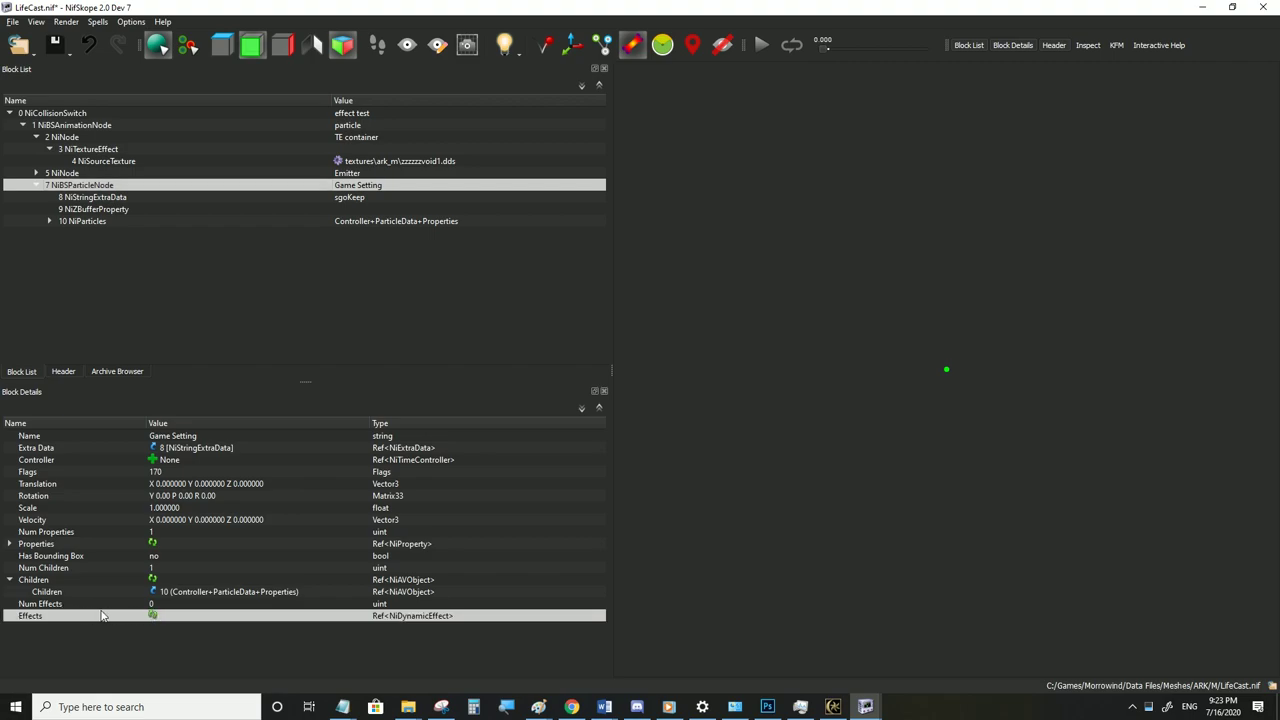
Set the Game Setting particle node's Num Effects to 1 and link the NiTextureEffect into it
{"action": "left_click", "coordinate": [66, 173]}
{"action": "left_click", "coordinate": [78, 185]}
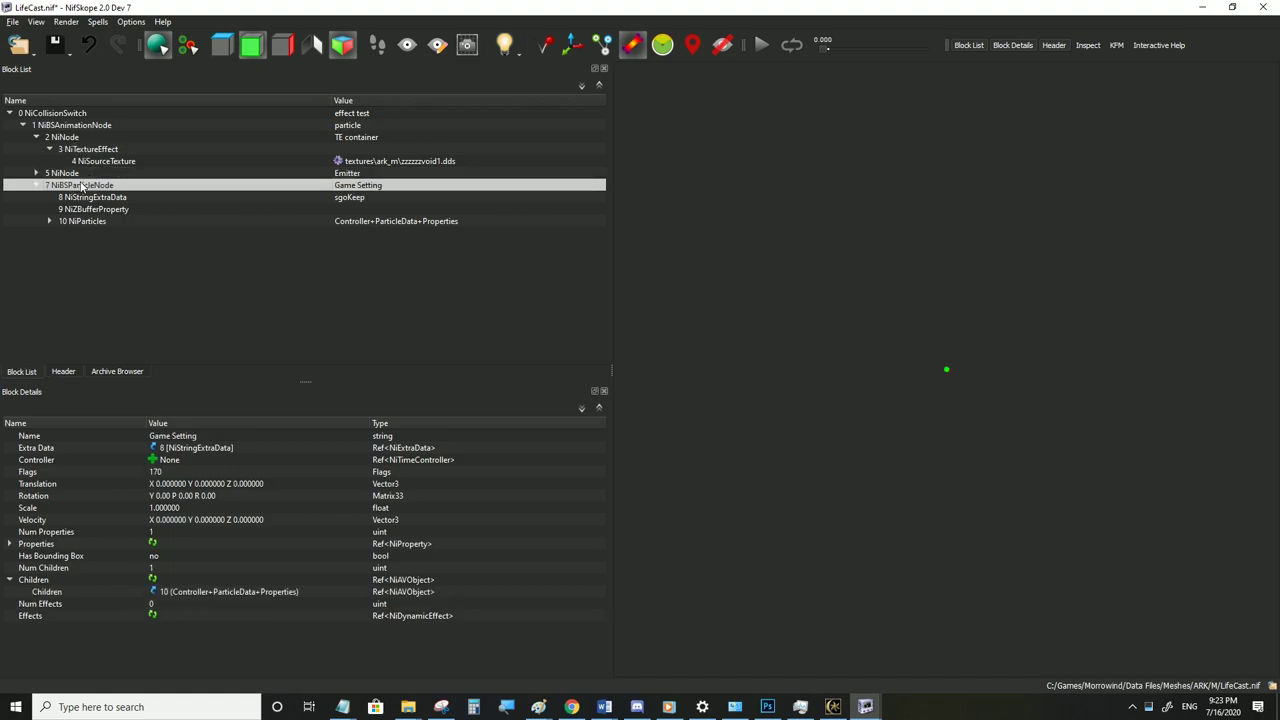
{"action": "double_click", "coordinate": [155, 606]}
{"action": "type", "text": "1"}
{"action": "left_click", "coordinate": [152, 615]}
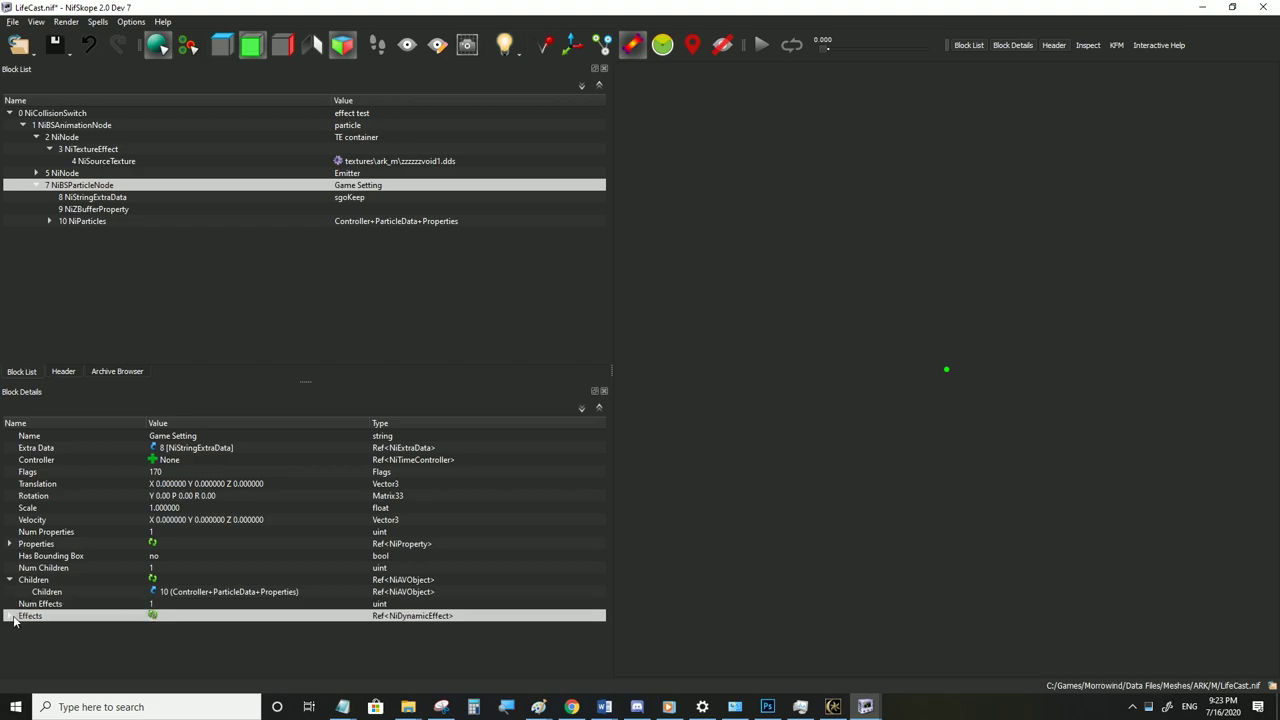
{"action": "left_click", "coordinate": [10, 616]}
{"action": "left_click", "coordinate": [138, 630]}
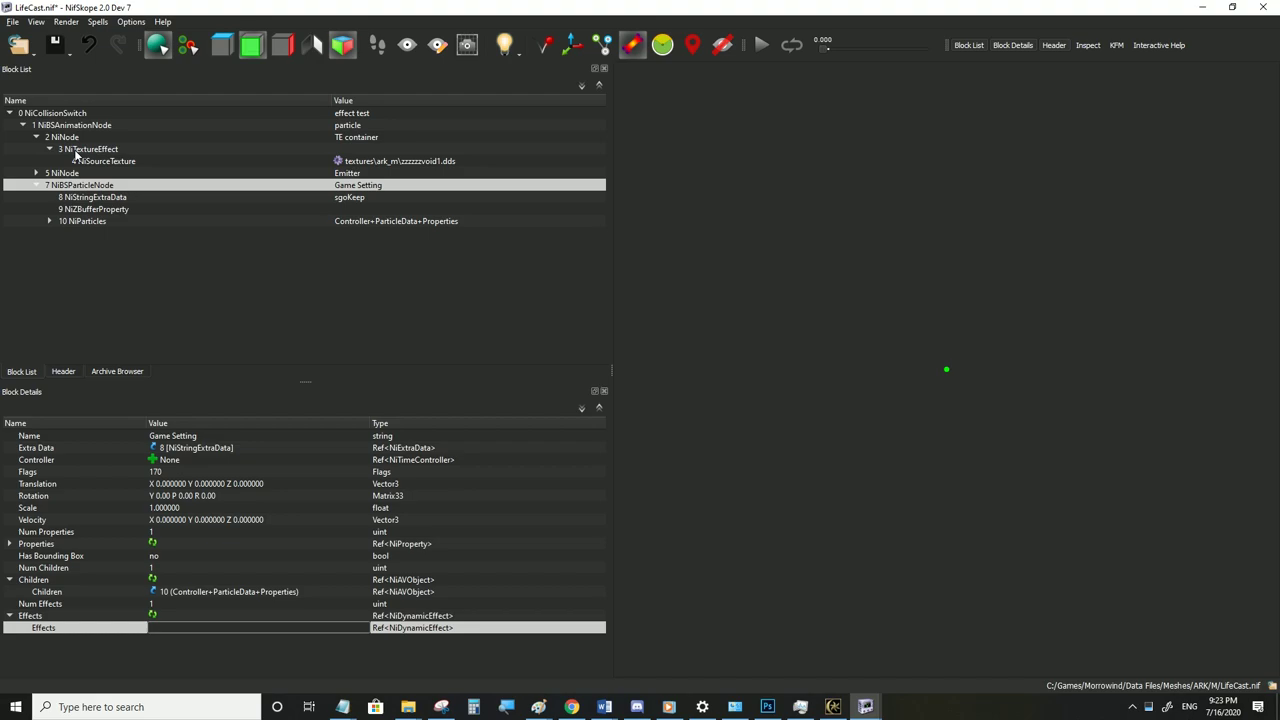
{"action": "left_click_drag", "start_coordinate": [75, 155], "coordinate": [170, 615]}
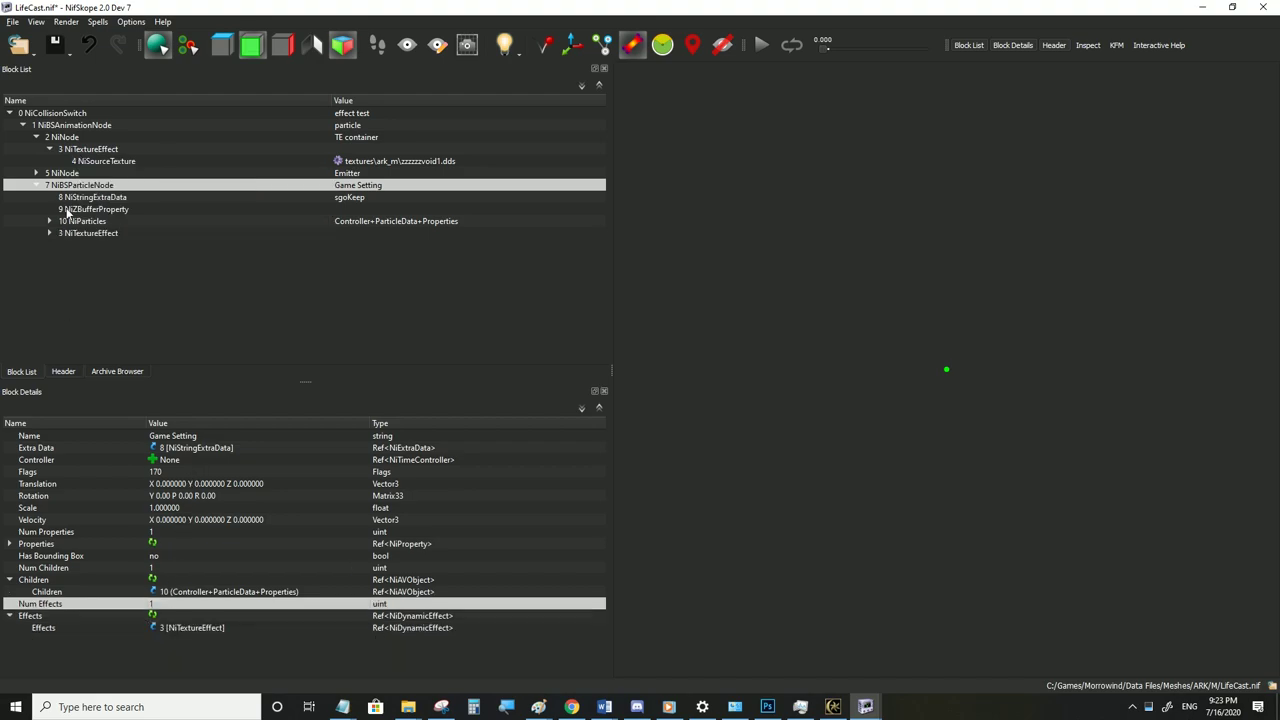
Give the Emitter node Num Effects 1 with its effect slot linked to block 3 NiTextureEffect
{"action": "left_click", "coordinate": [63, 174]}
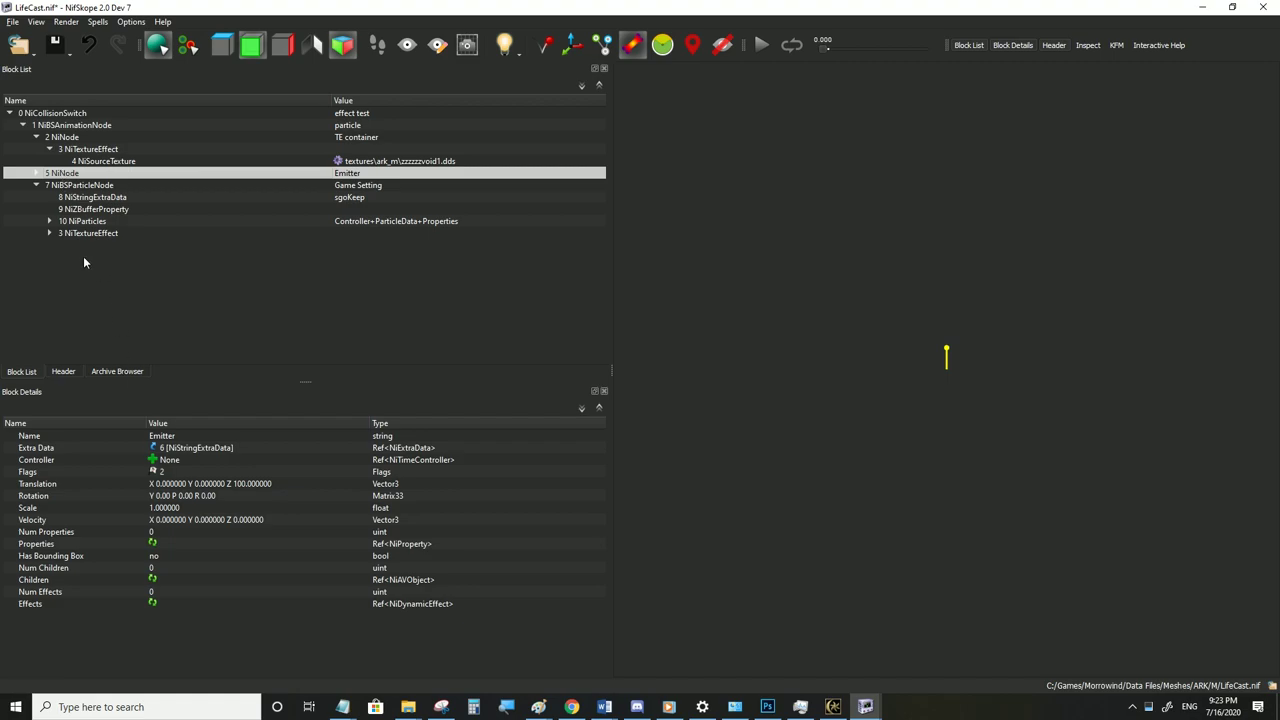
{"action": "left_click", "coordinate": [37, 174]}
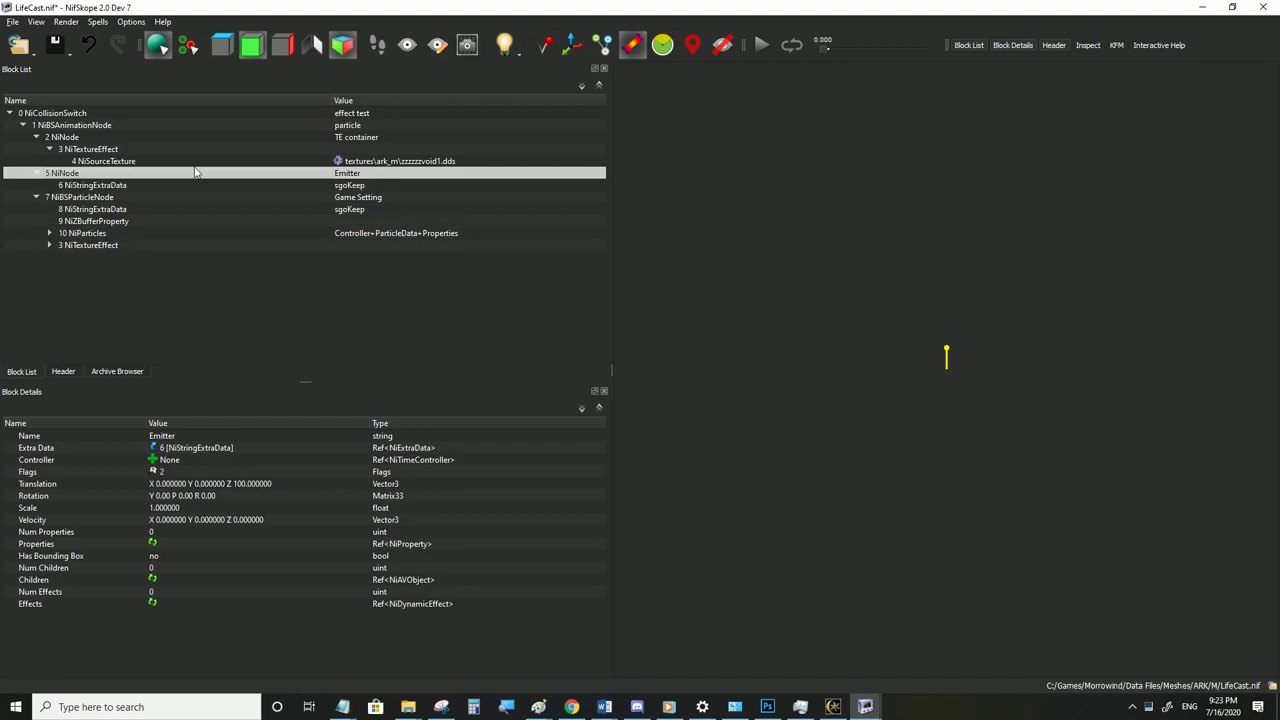
{"action": "double_click", "coordinate": [167, 593]}
{"action": "type", "text": "1"}
{"action": "left_click", "coordinate": [155, 604]}
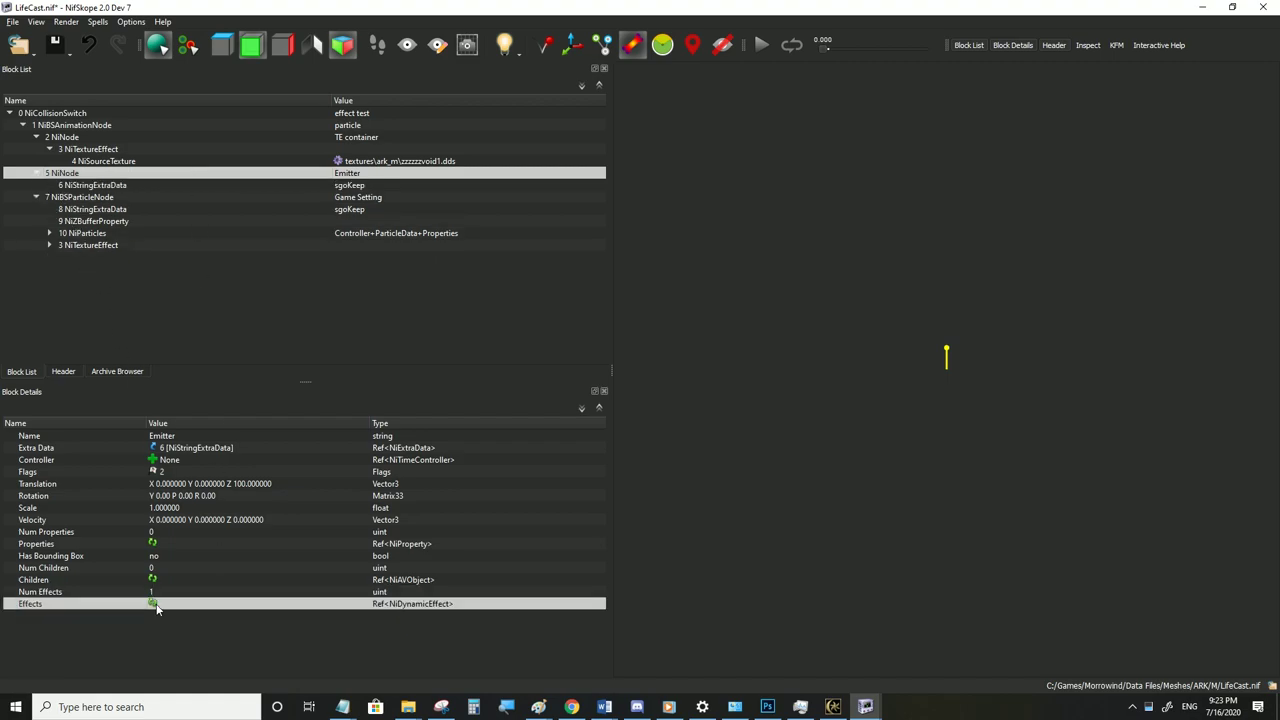
{"action": "left_click", "coordinate": [10, 604]}
{"action": "double_click", "coordinate": [166, 616]}
{"action": "type", "text": "3"}
{"action": "left_click", "coordinate": [165, 606]}
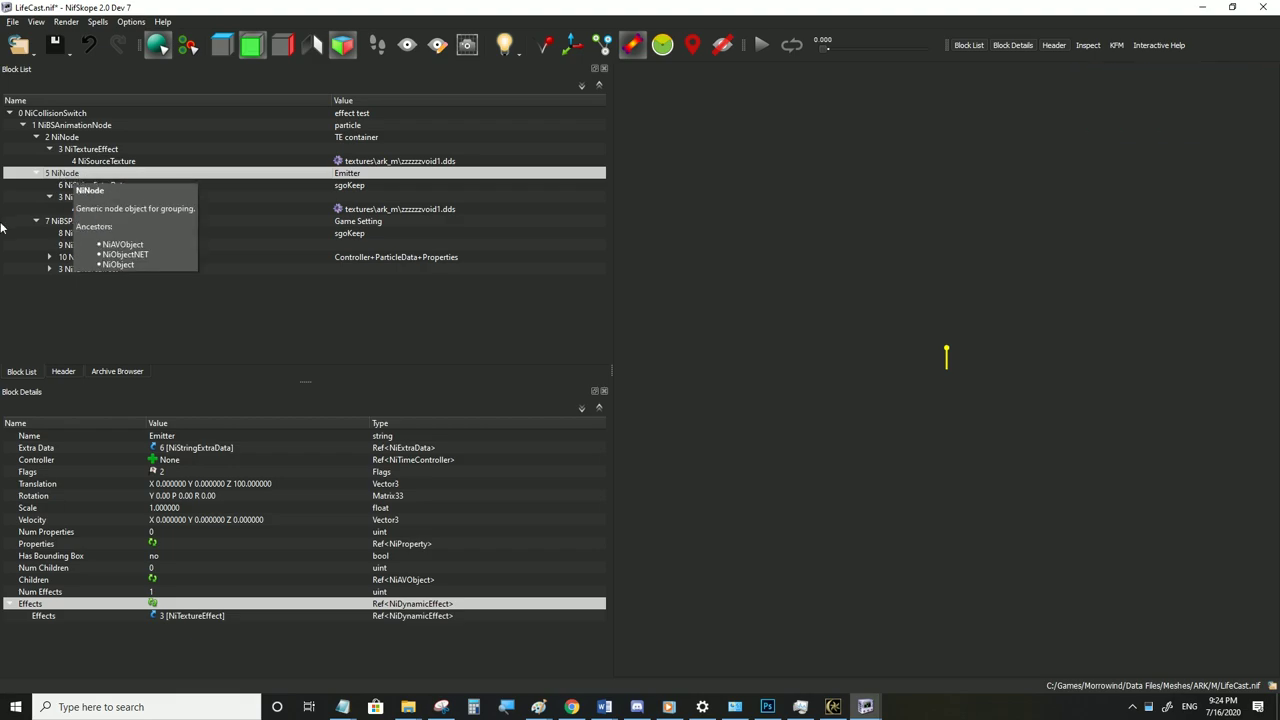
{"action": "left_click", "coordinate": [51, 198]}
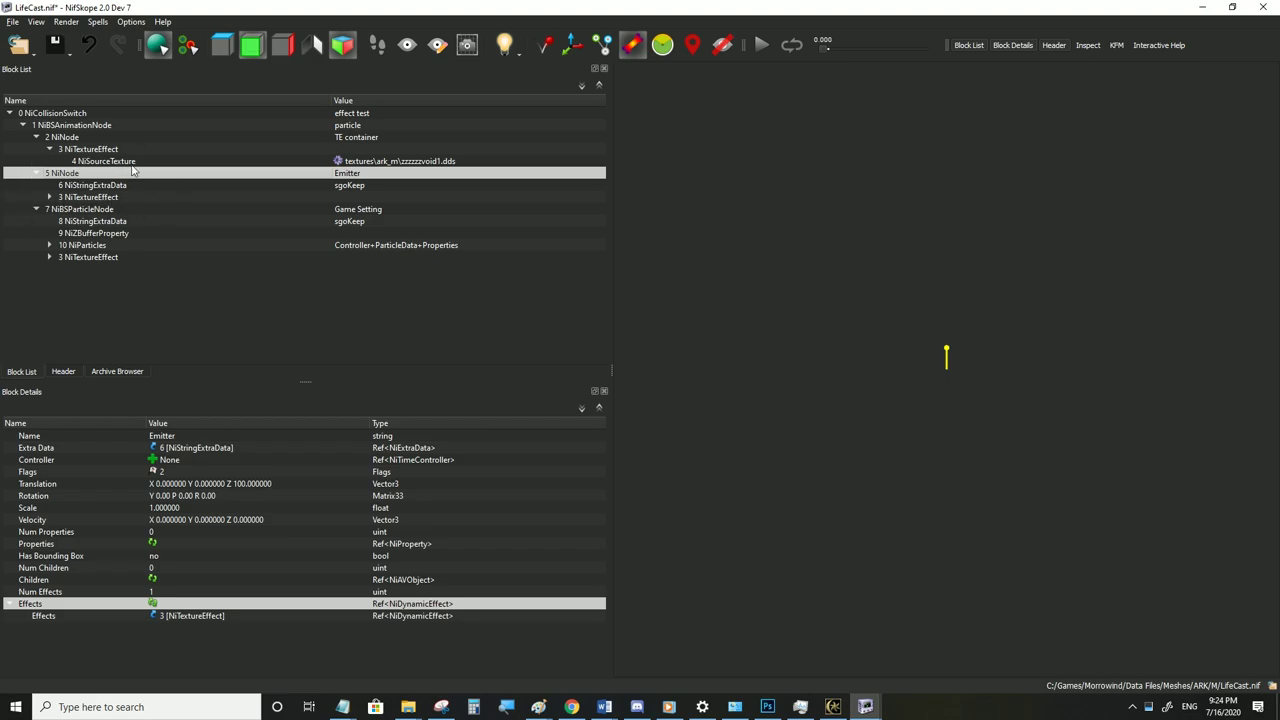
{"action": "left_click", "coordinate": [90, 149]}
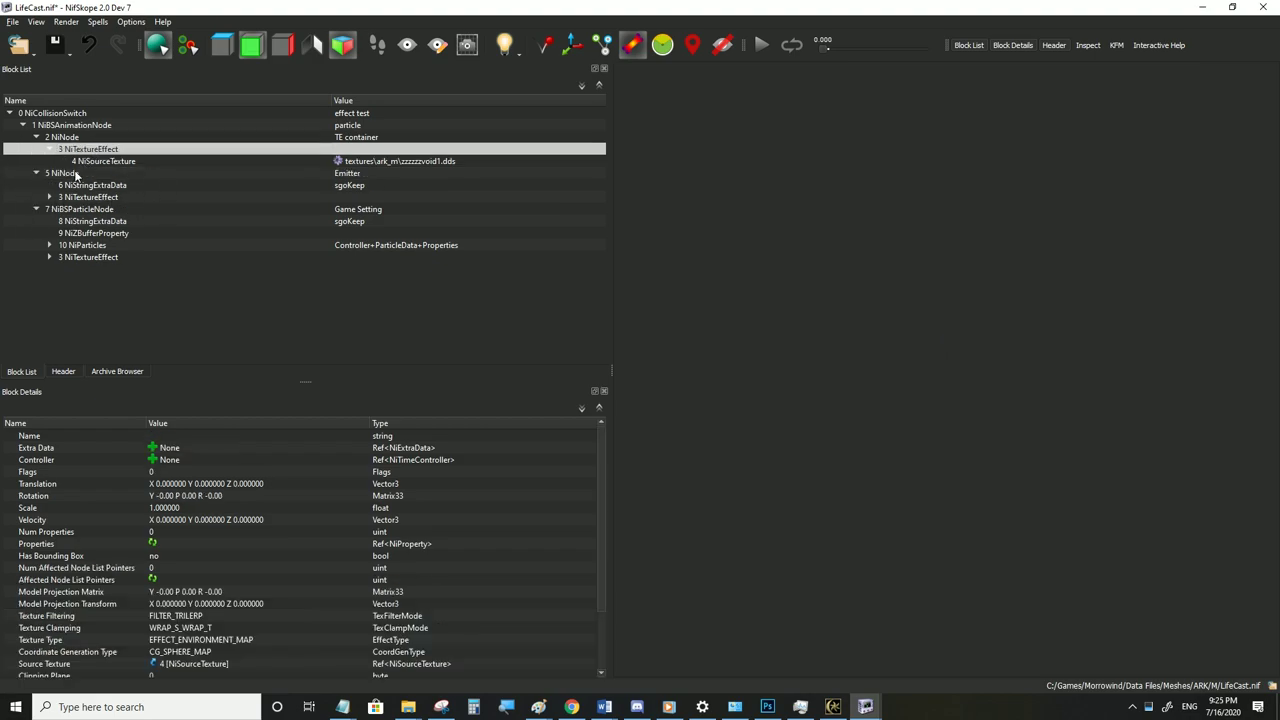
{"action": "left_click", "coordinate": [76, 174]}
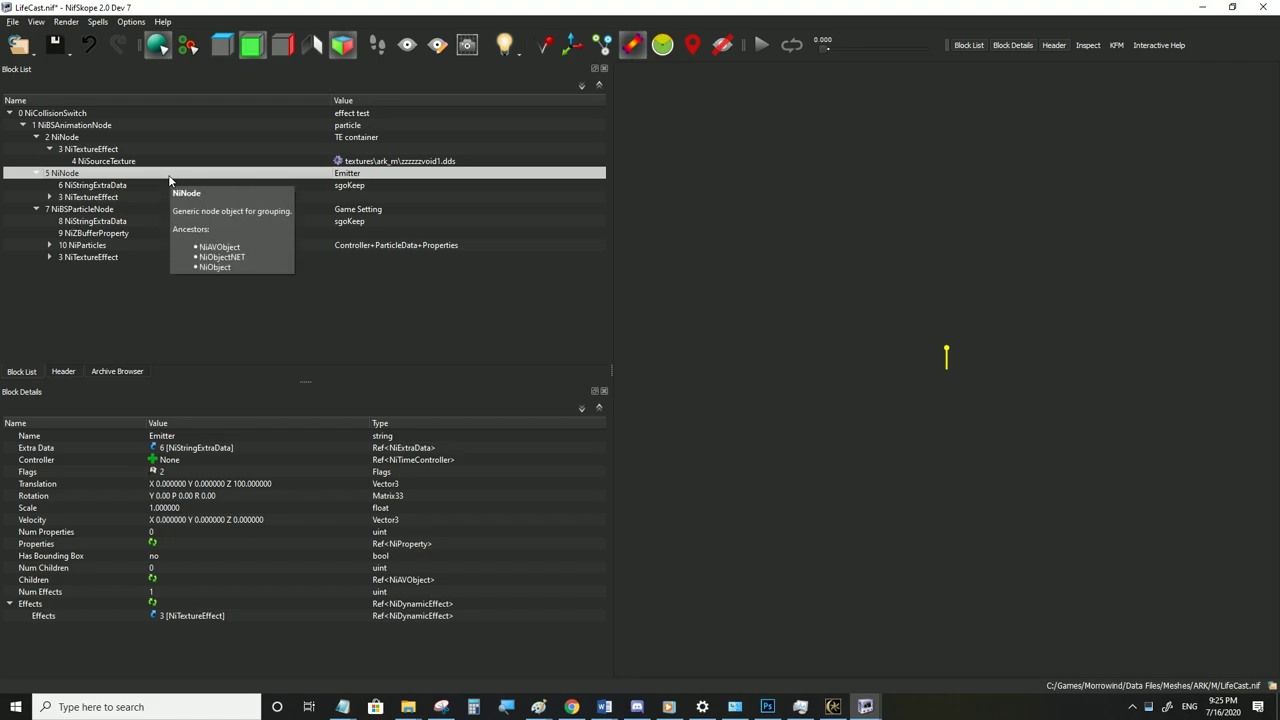
Insert a new NiTriShape block from the Emitter node's block menu
{"action": "right_click", "coordinate": [70, 172]}
{"action": "mouse_move", "coordinate": [120, 168]}
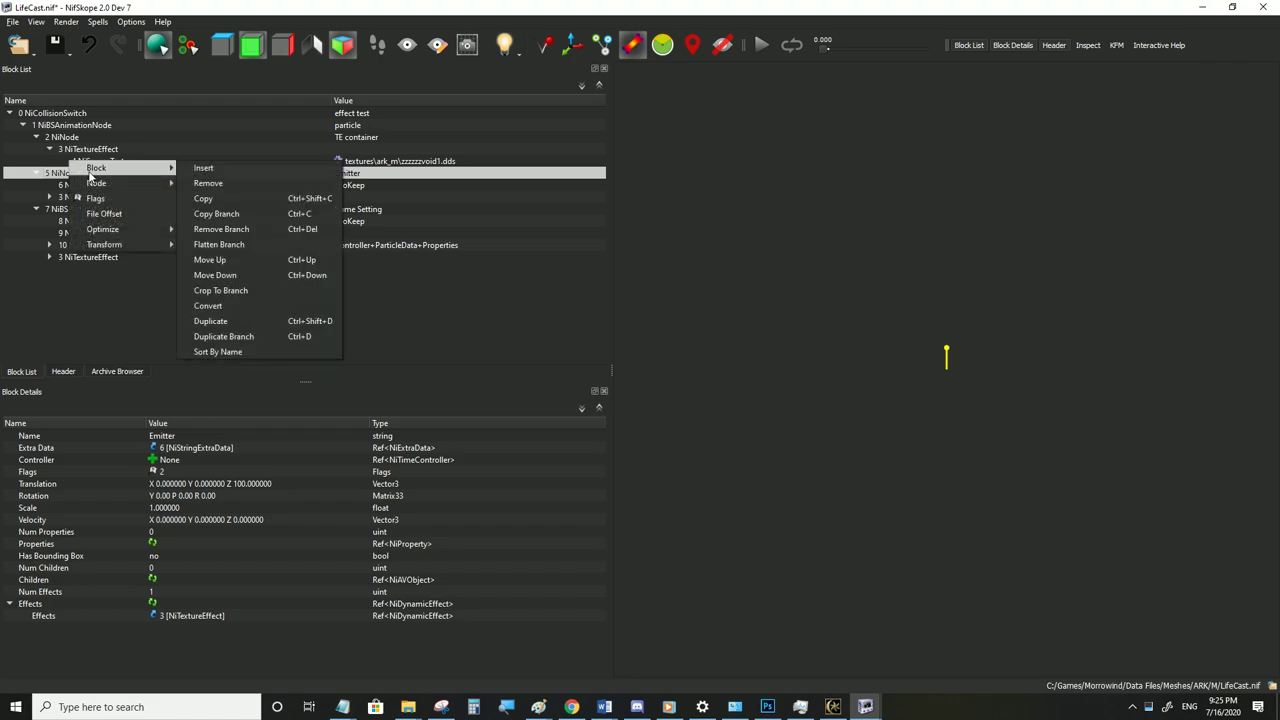
{"action": "left_click", "coordinate": [193, 170]}
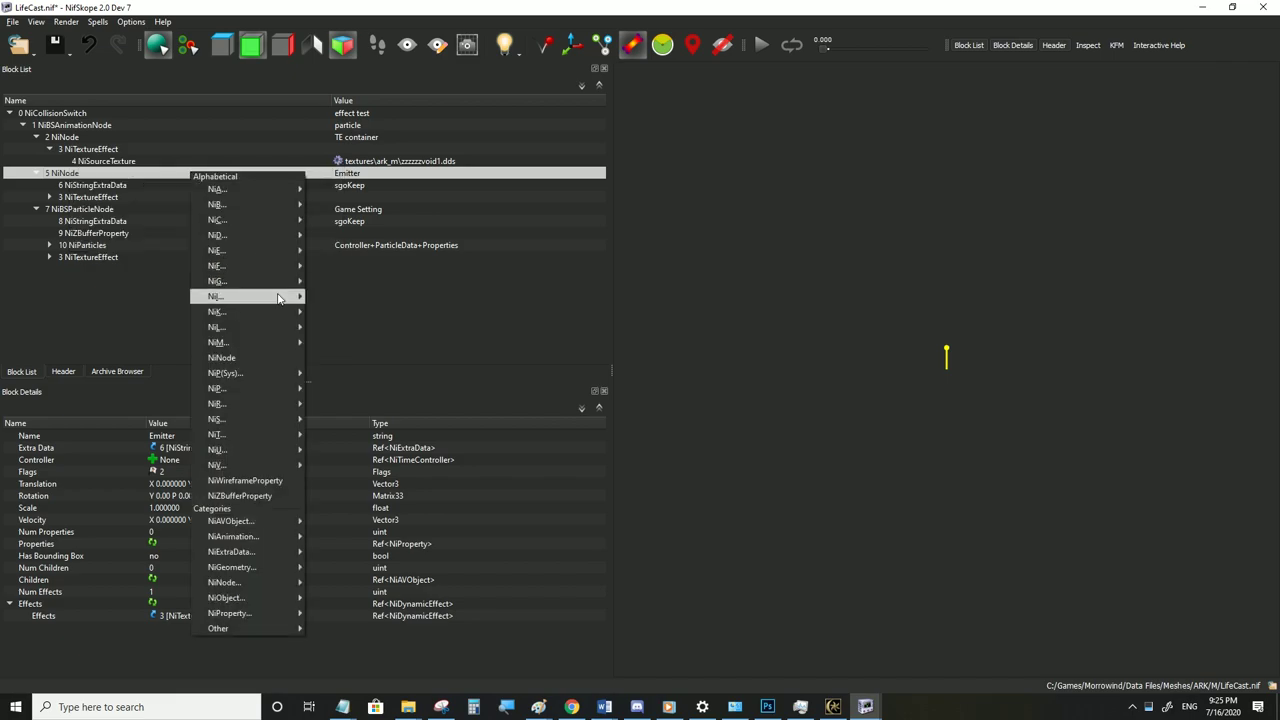
{"action": "mouse_move", "coordinate": [279, 298]}
{"action": "mouse_move", "coordinate": [245, 434]}
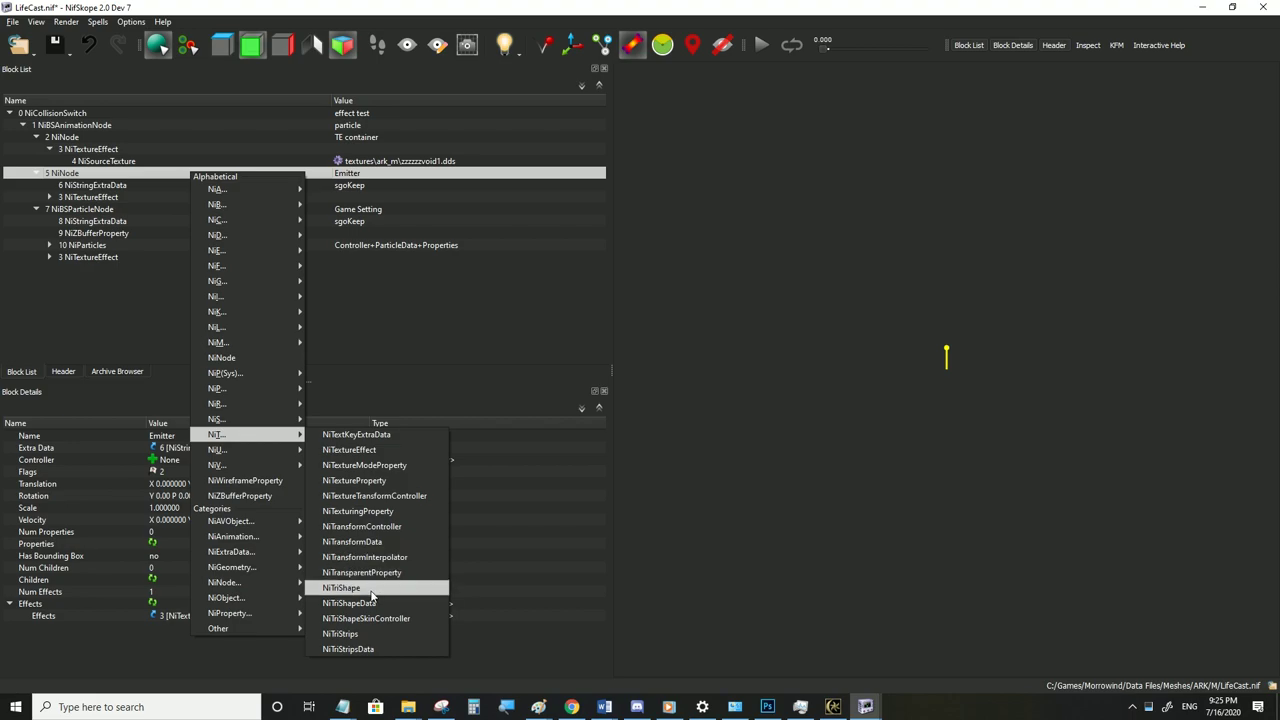
{"action": "left_click", "coordinate": [370, 590]}
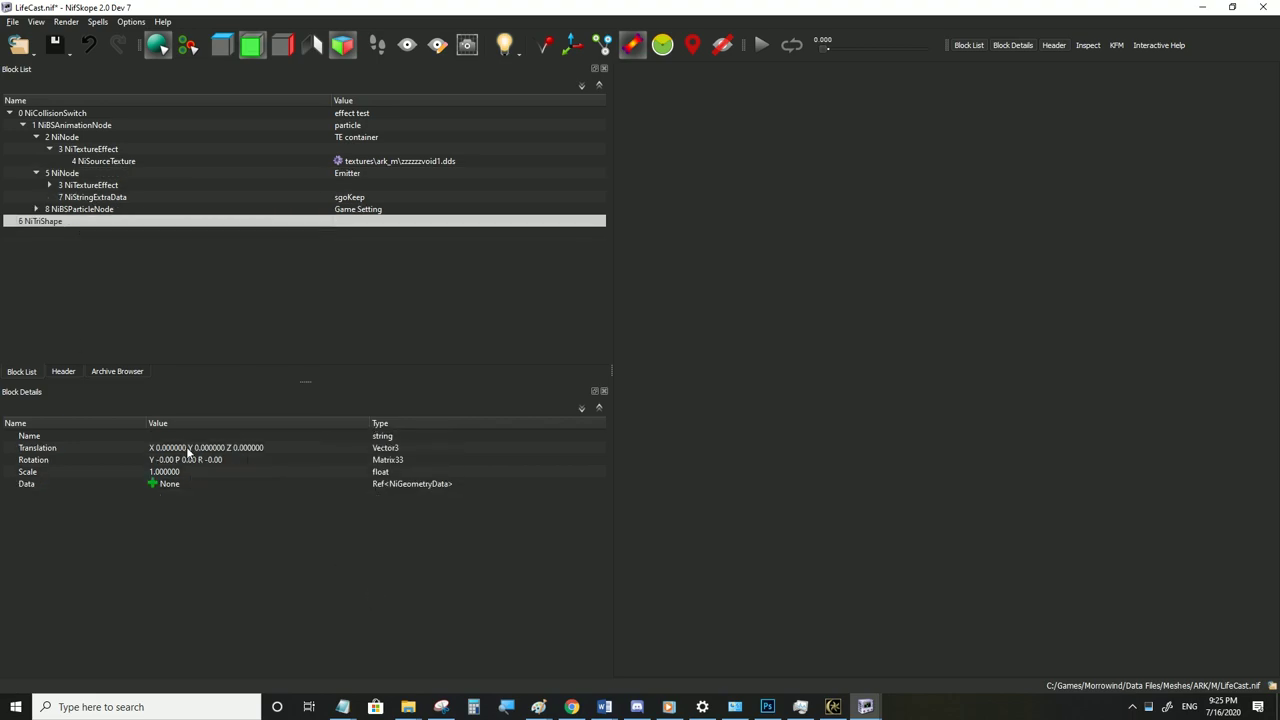
Set the Emitter's Num Children to 1 and link NiTriShape 6 as its child
{"action": "left_click", "coordinate": [70, 186]}
{"action": "left_click", "coordinate": [68, 174]}
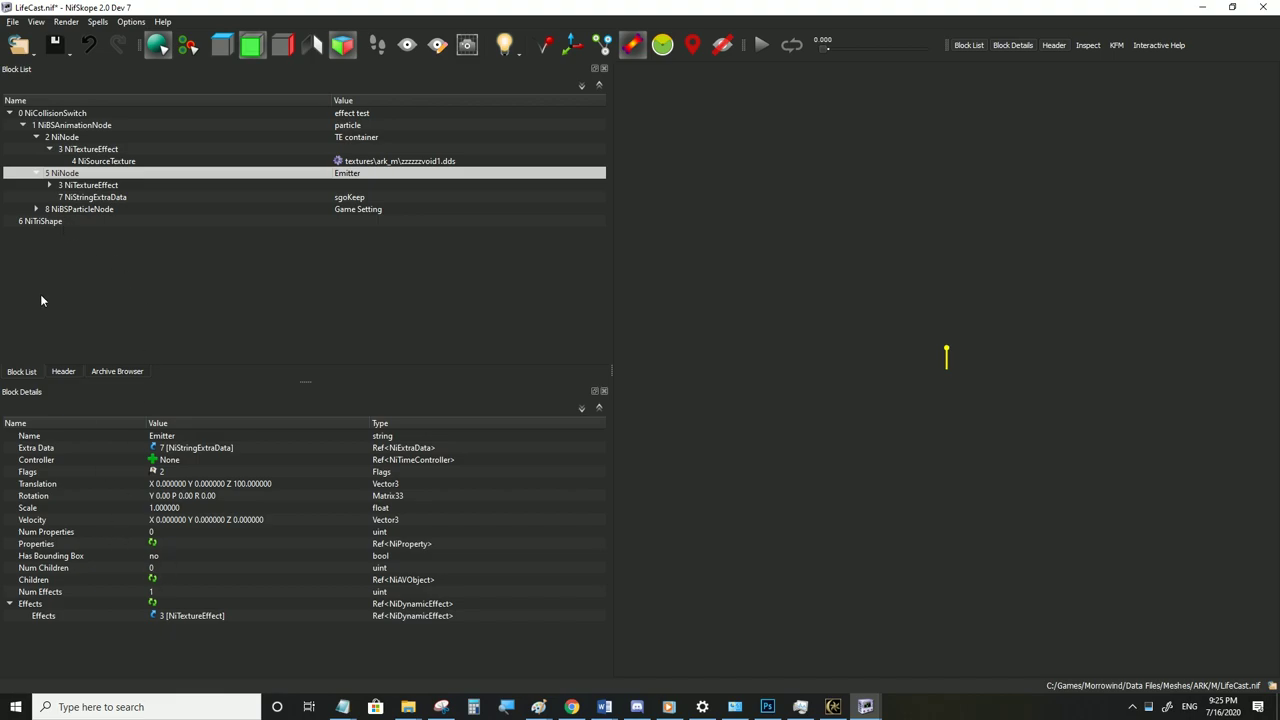
{"action": "double_click", "coordinate": [152, 568]}
{"action": "type", "text": "1"}
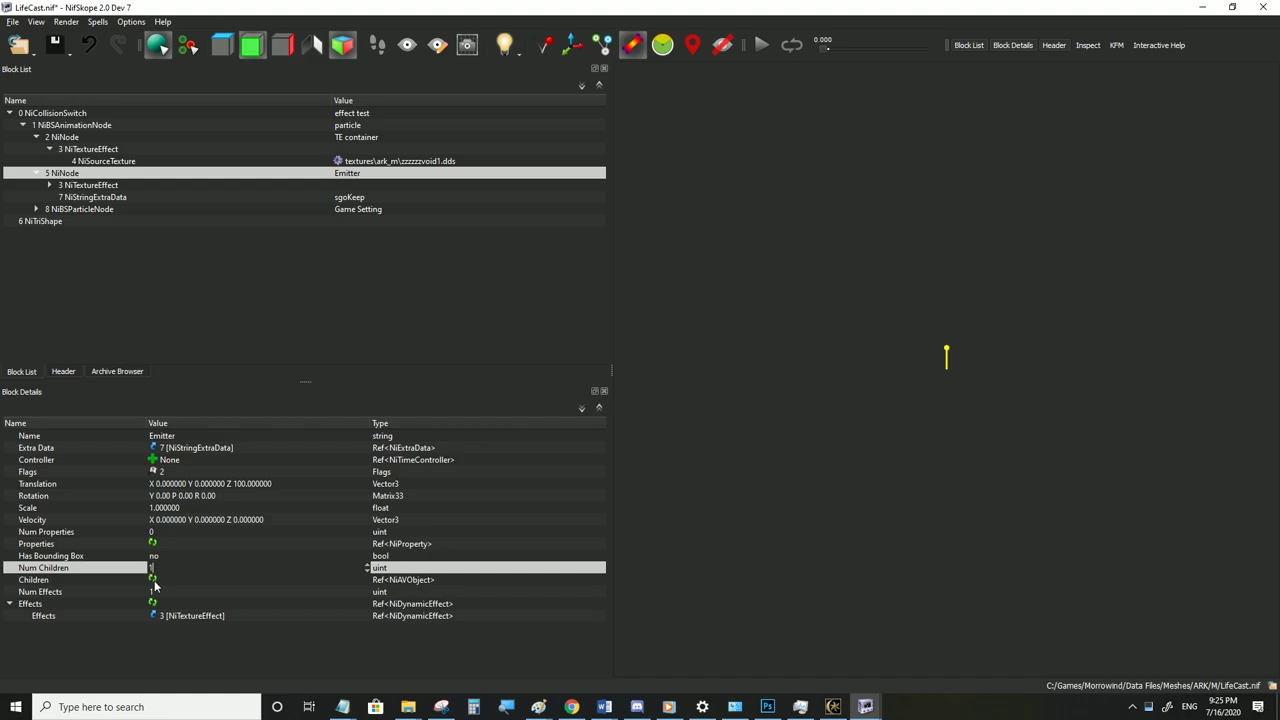
{"action": "left_click", "coordinate": [155, 581]}
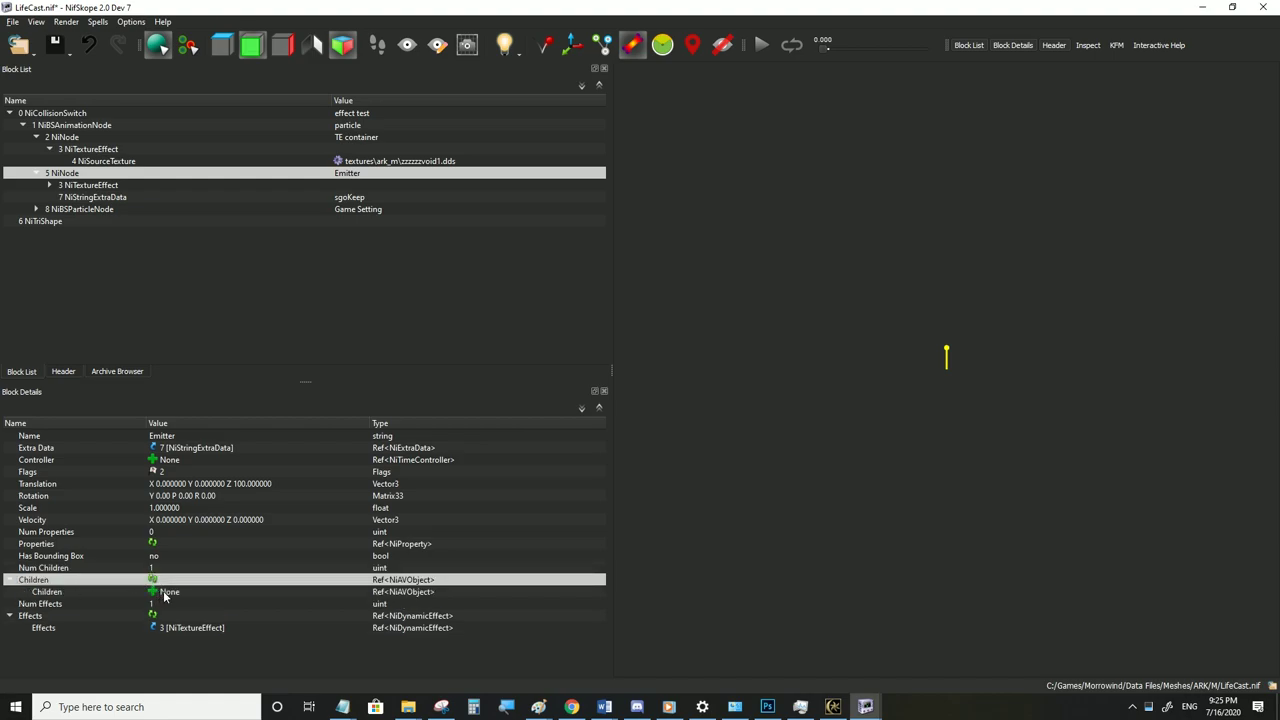
{"action": "double_click", "coordinate": [163, 593]}
{"action": "key", "text": "Return"}
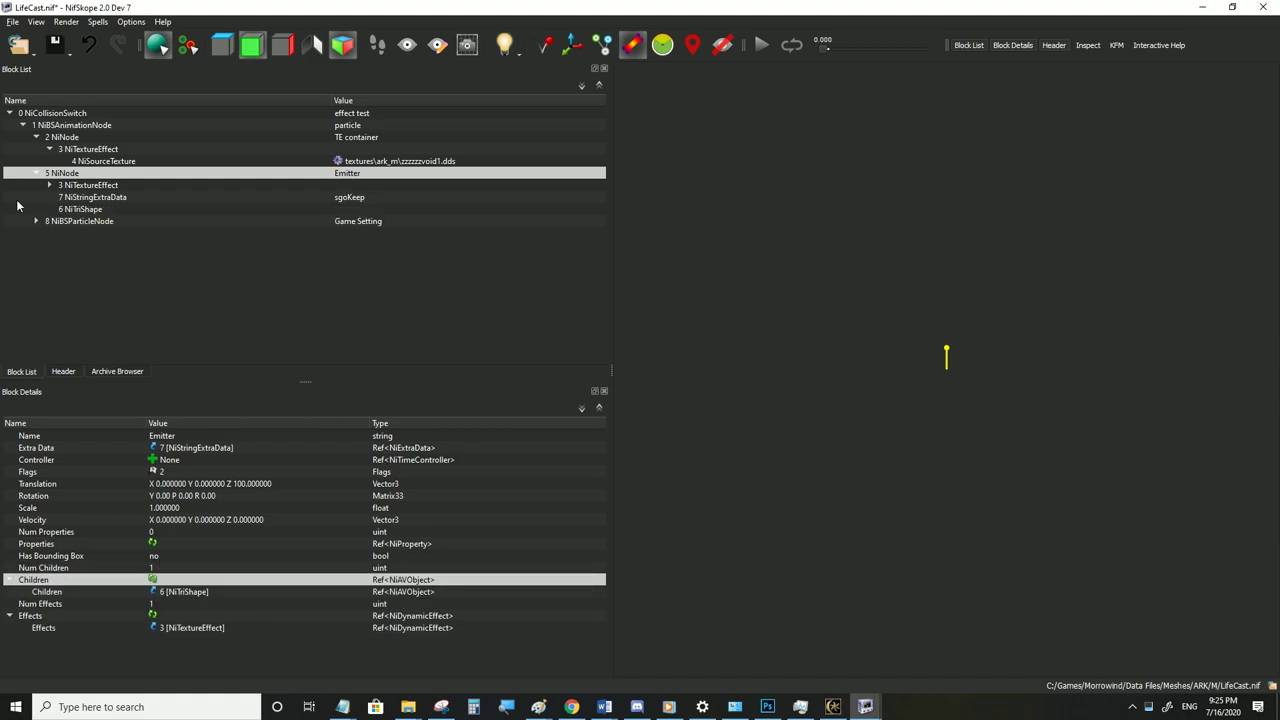
Give the NiTriShape a new NiTriShapeData block through its Data field
{"action": "left_click", "coordinate": [73, 210]}
{"action": "left_click", "coordinate": [151, 520]}
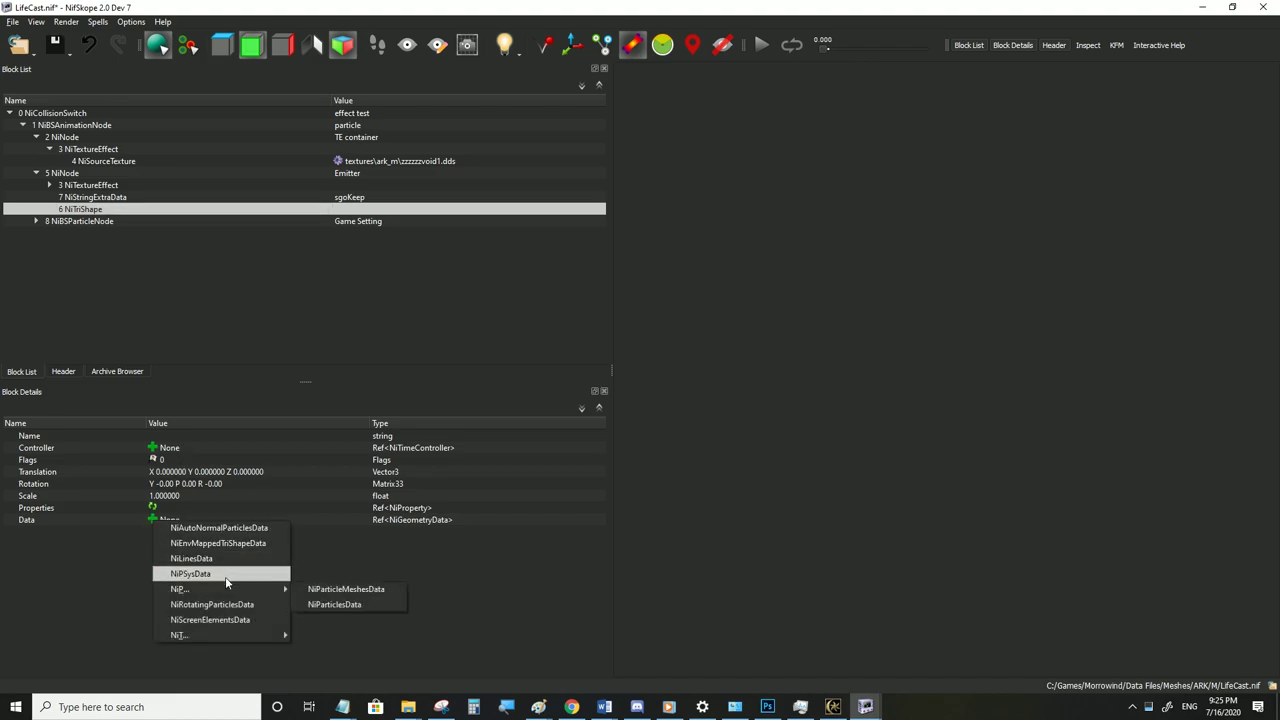
{"action": "mouse_move", "coordinate": [220, 636]}
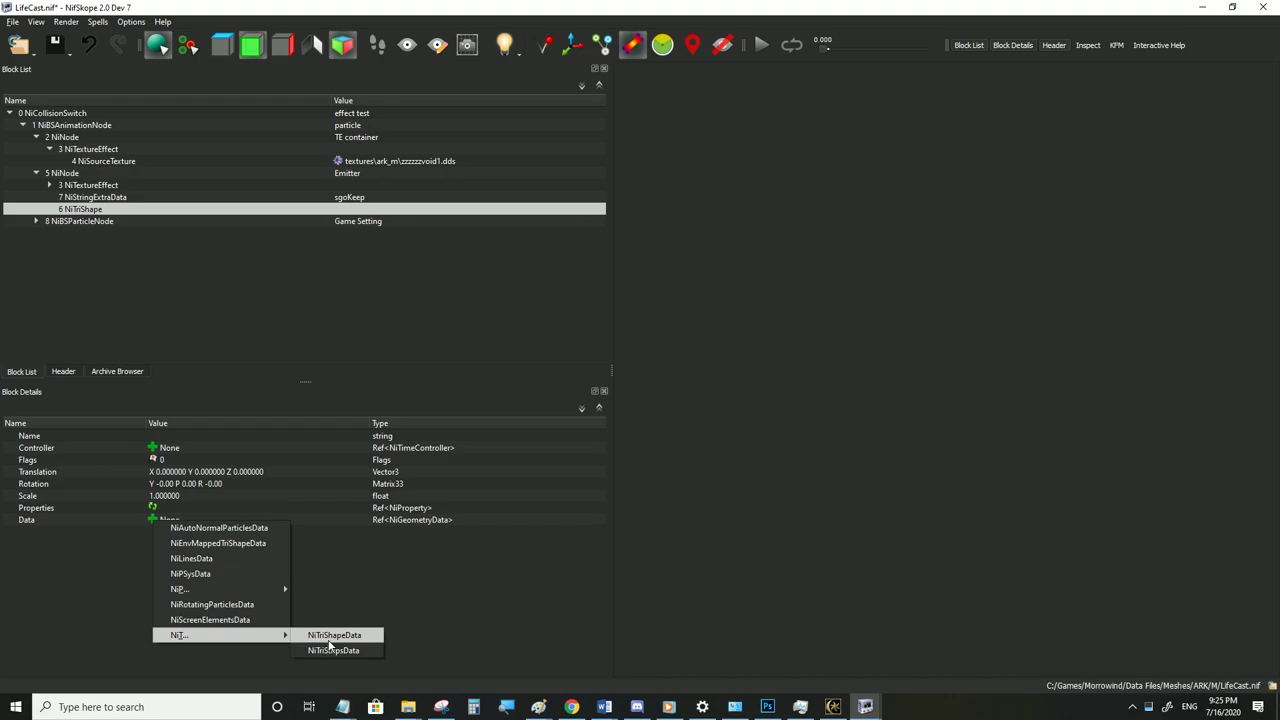
{"action": "left_click", "coordinate": [338, 636]}
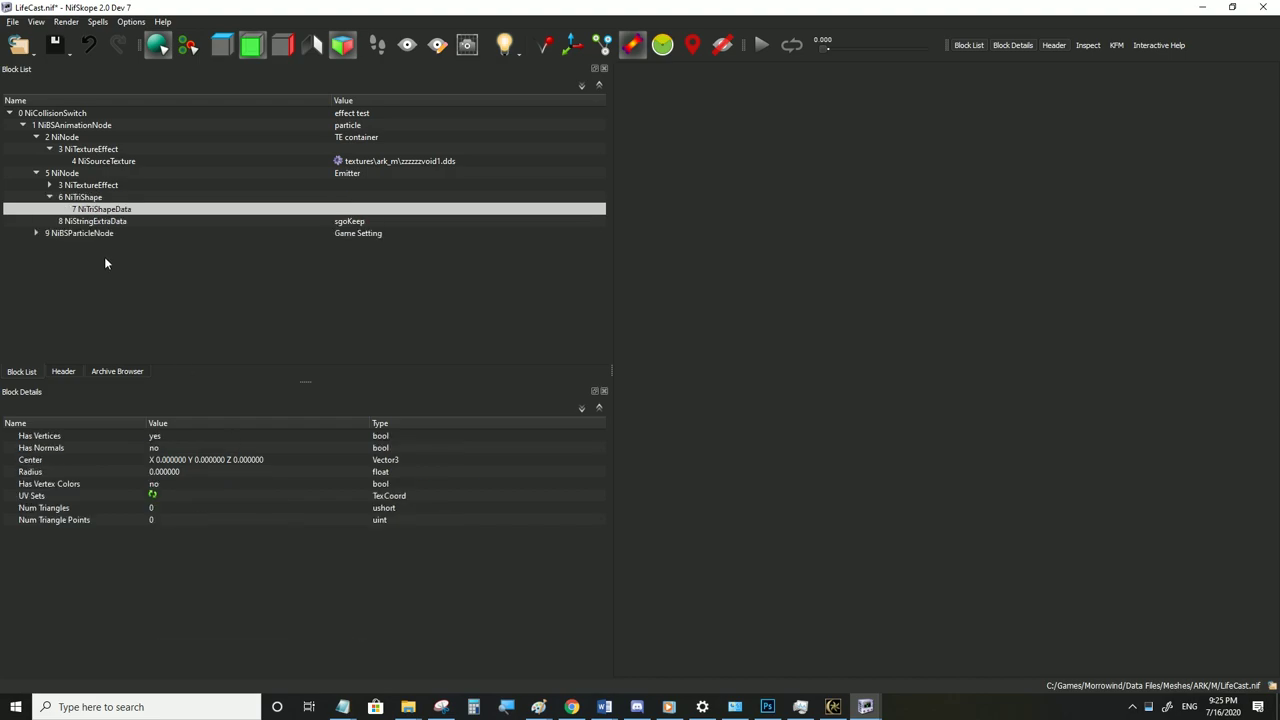
Save LifeCast.nif and switch to Morrowind
{"action": "left_click", "coordinate": [78, 222]}
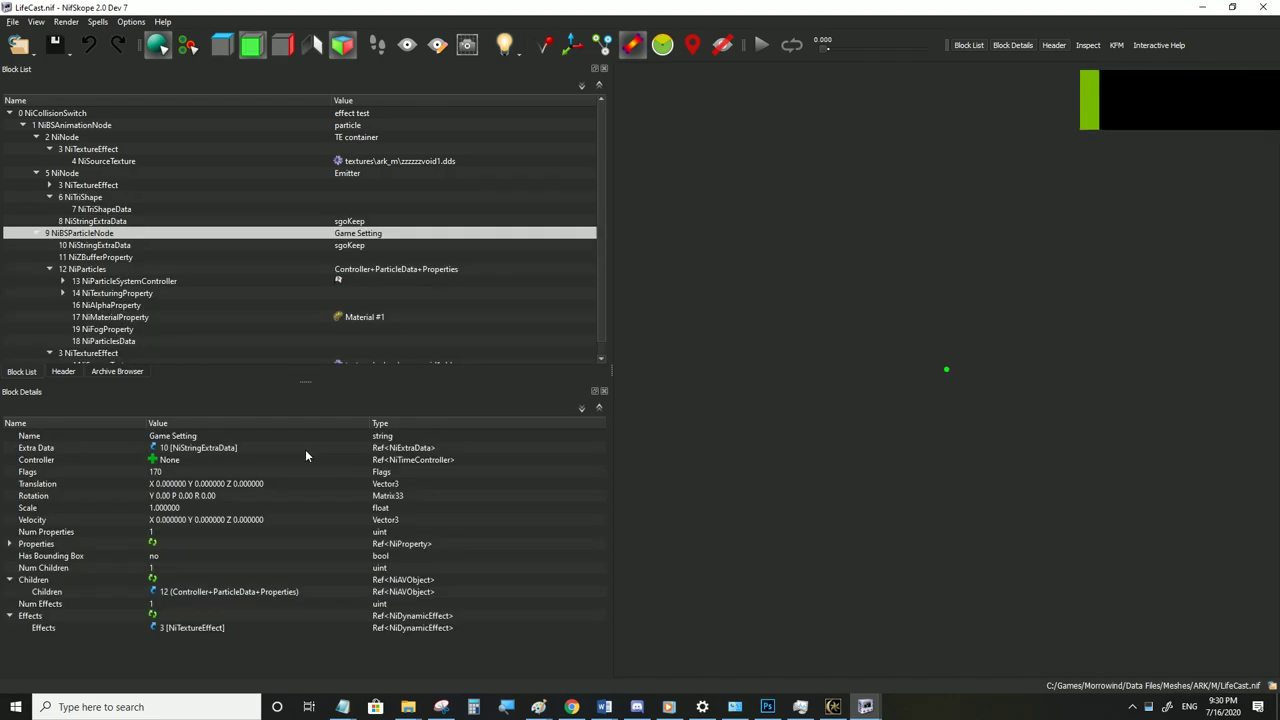
{"action": "left_click", "coordinate": [12, 21]}
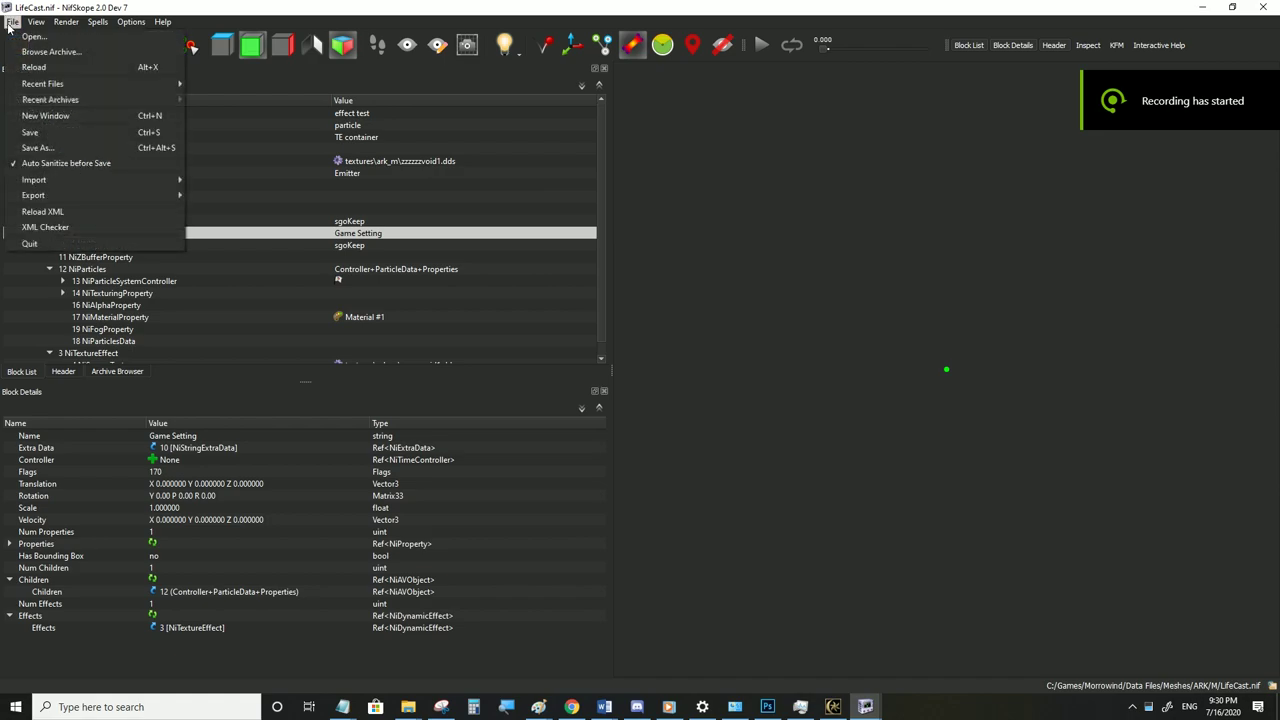
{"action": "left_click", "coordinate": [30, 132]}
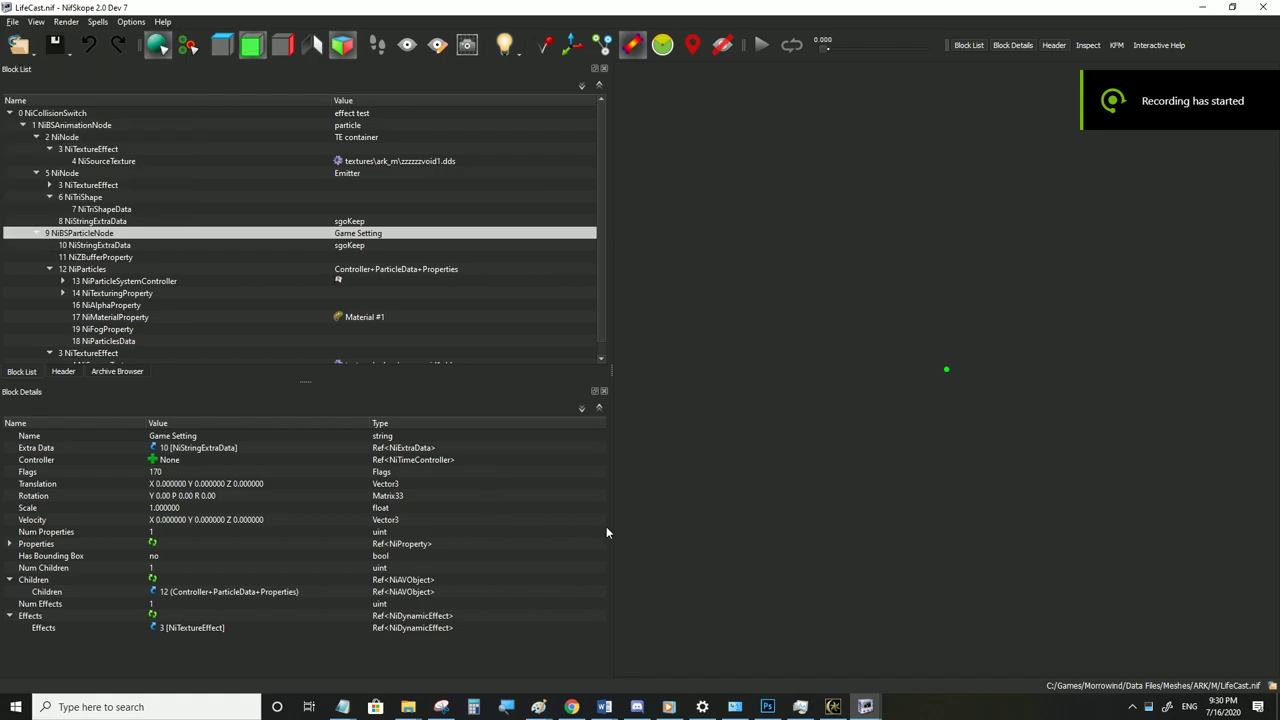
{"action": "left_click", "coordinate": [833, 707]}
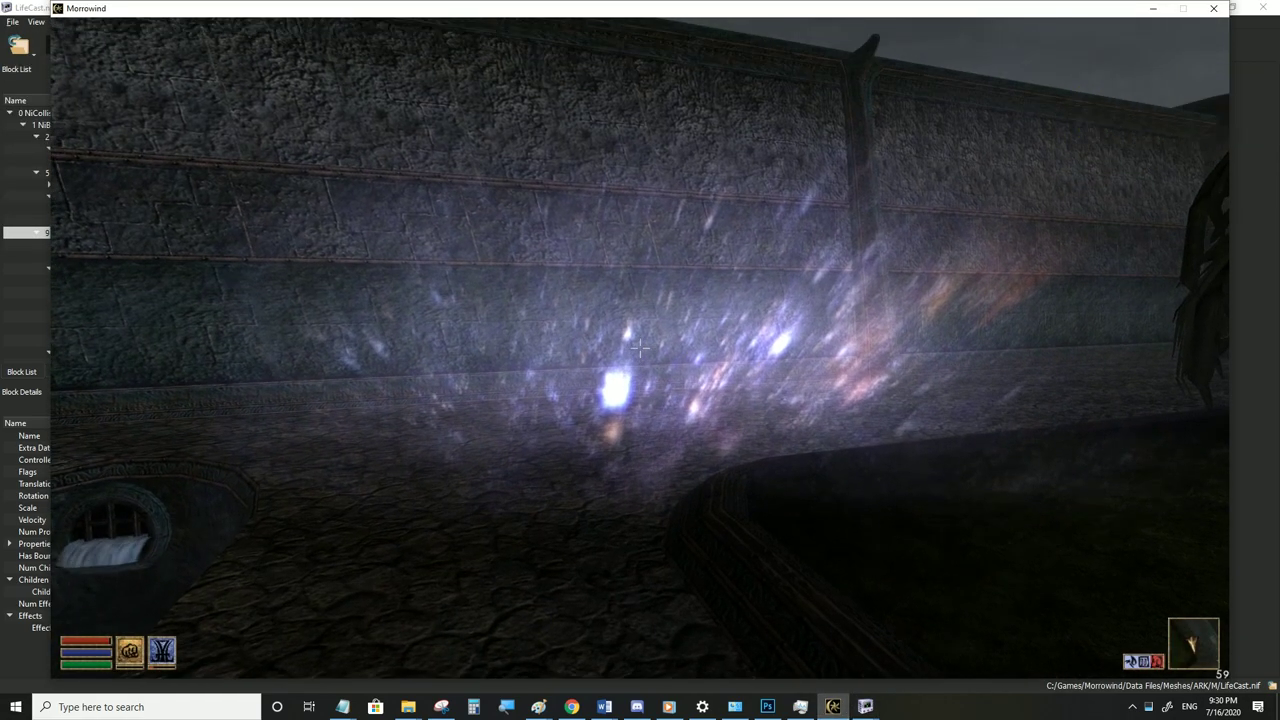
In third-person view, back away to see the projected light on wall and floor, then return to NifSkope
{"action": "key", "text": "Tab"}
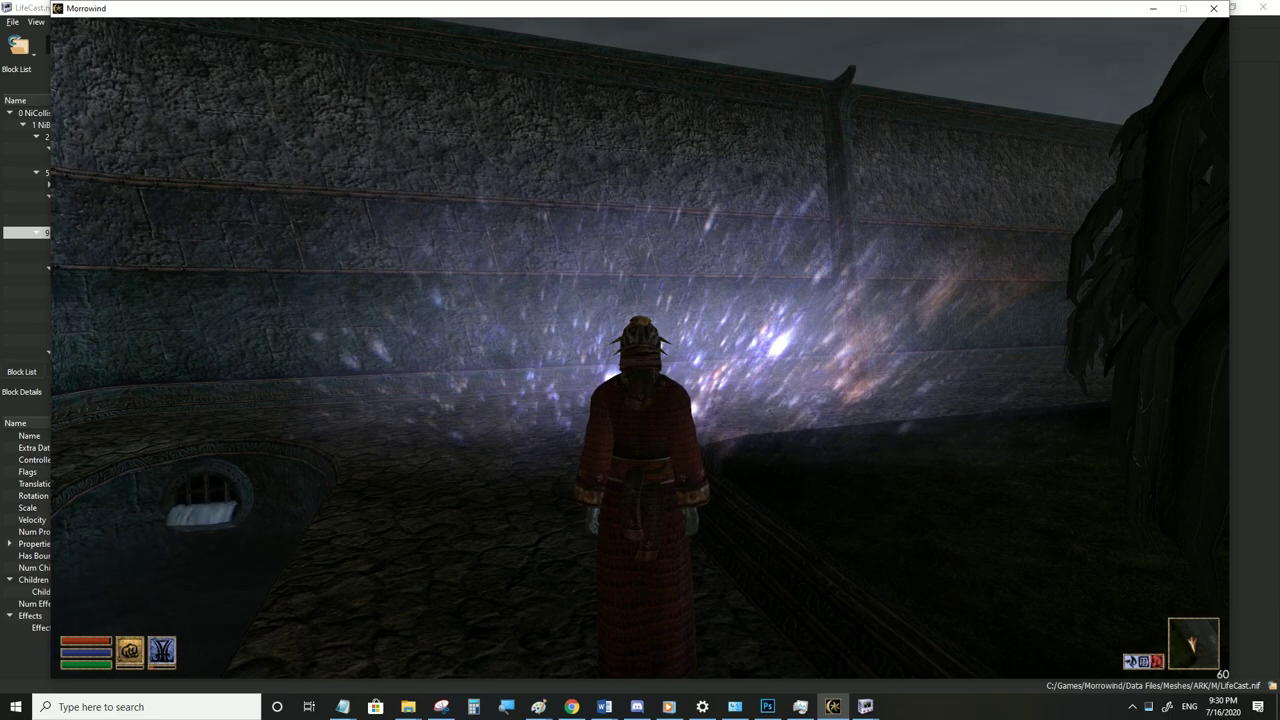
{"action": "key", "text": "s"}
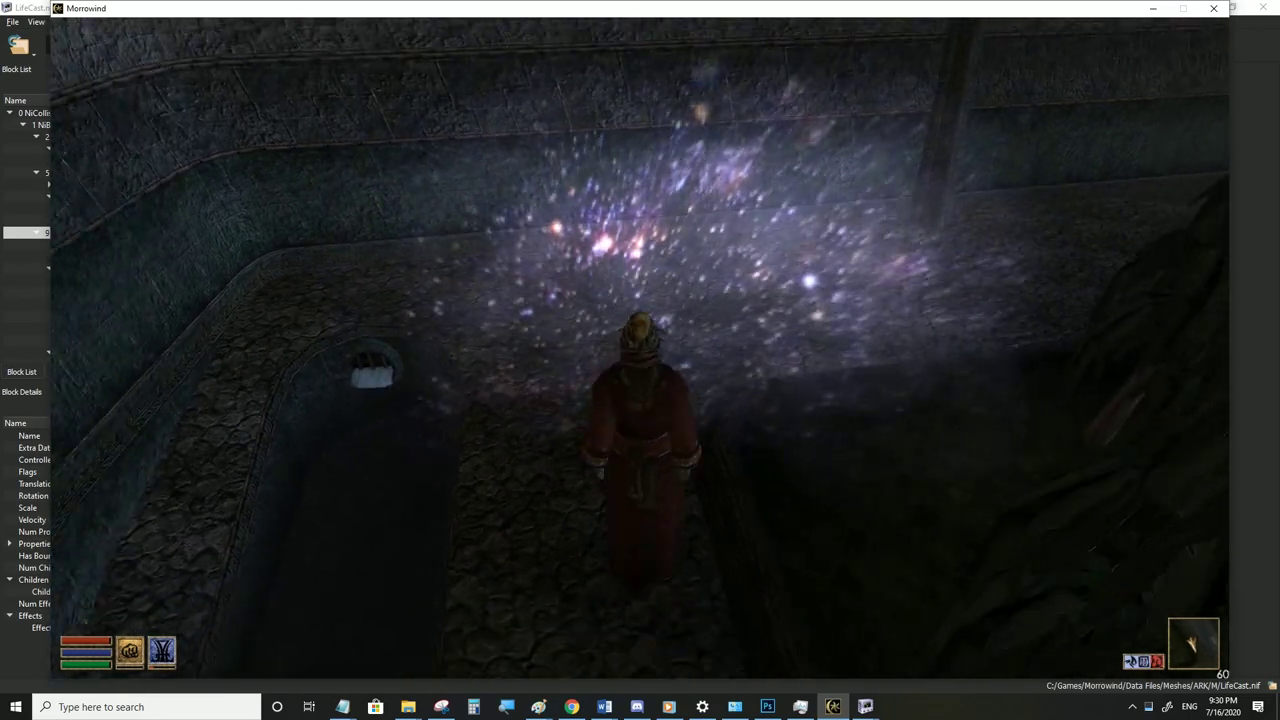
{"action": "key", "text": "s"}
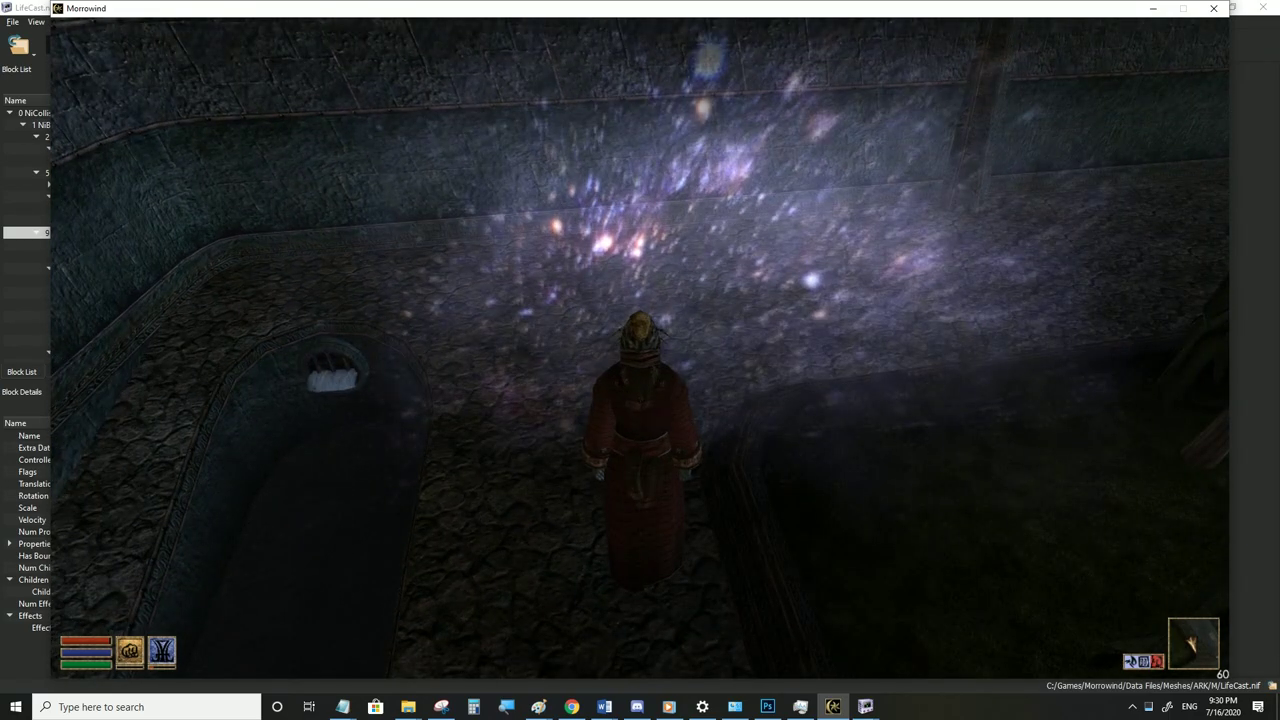
{"action": "key", "text": "alt+Tab"}
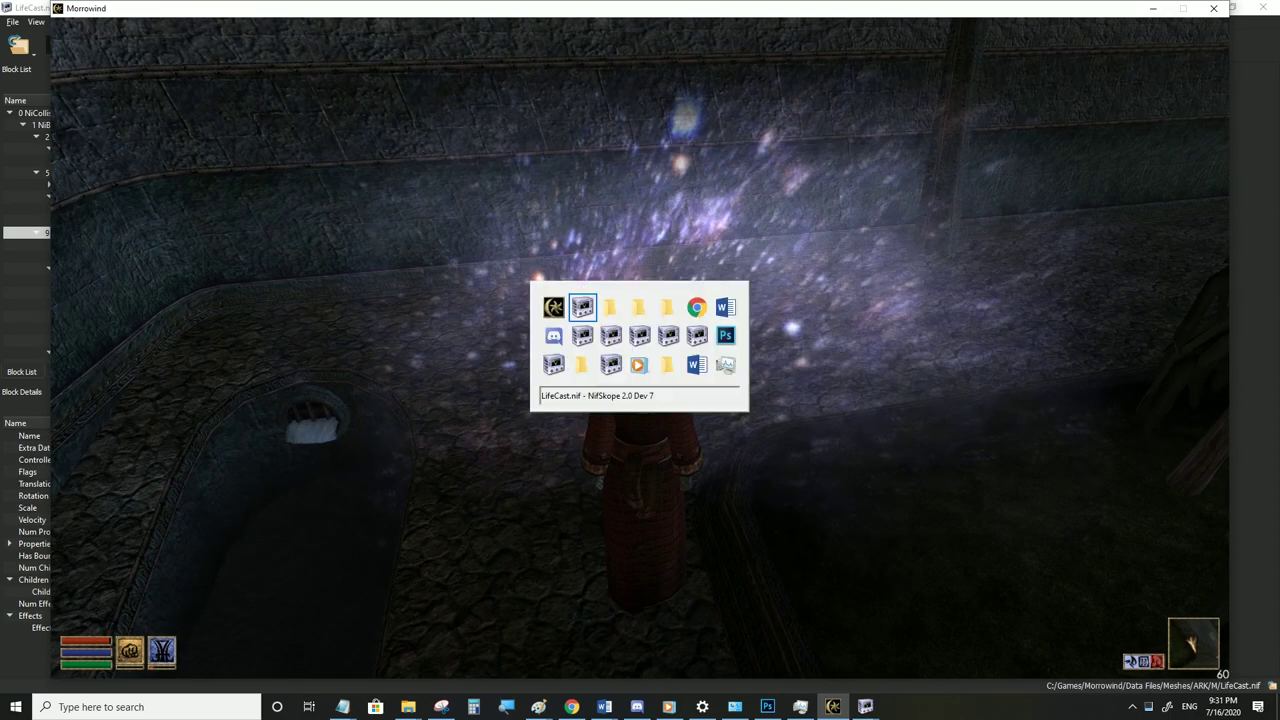
Open TE_Sphere_map.nif from the texture effect folder in NifSkope
{"action": "left_click", "coordinate": [416, 710]}
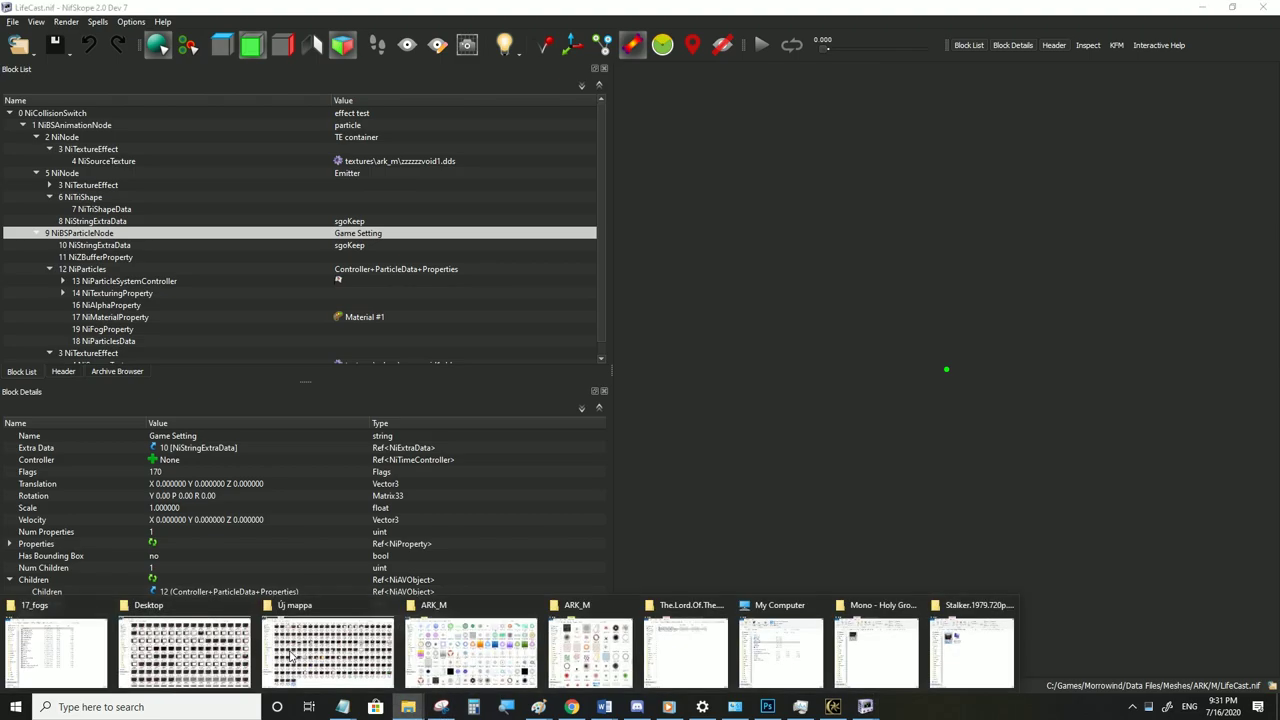
{"action": "left_click", "coordinate": [102, 657]}
{"action": "double_click", "coordinate": [553, 183]}
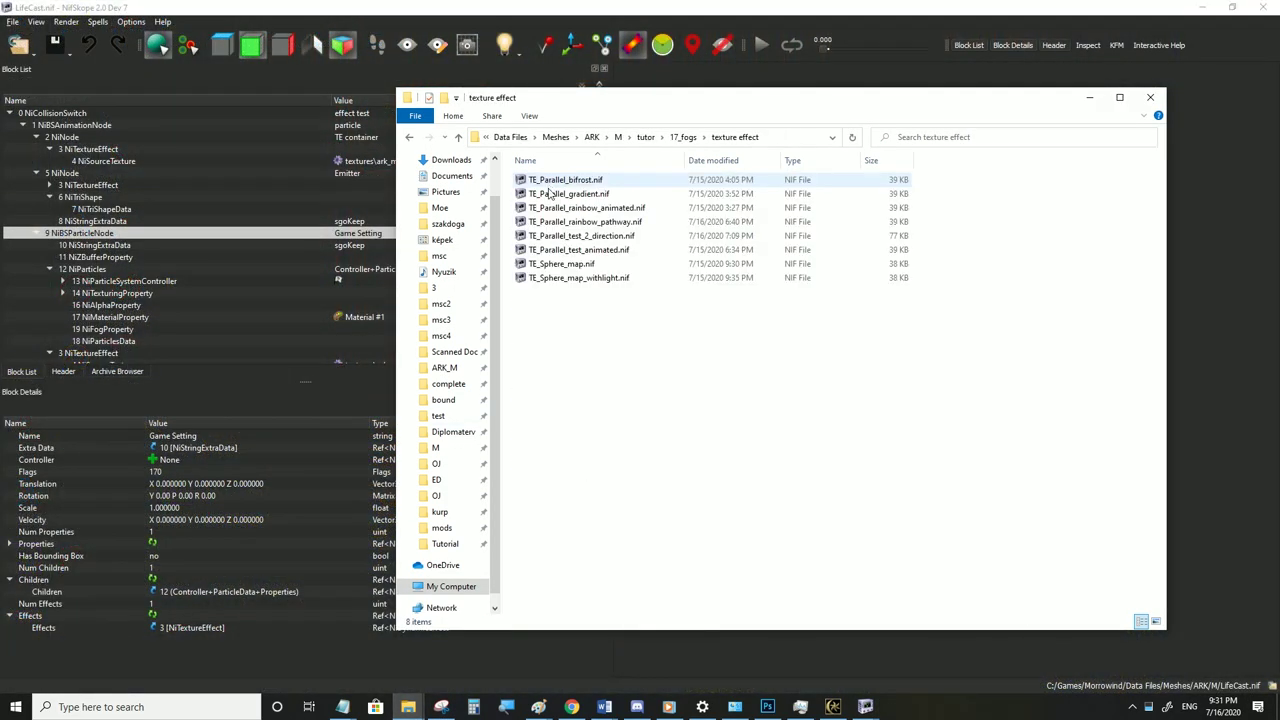
{"action": "left_click", "coordinate": [571, 266]}
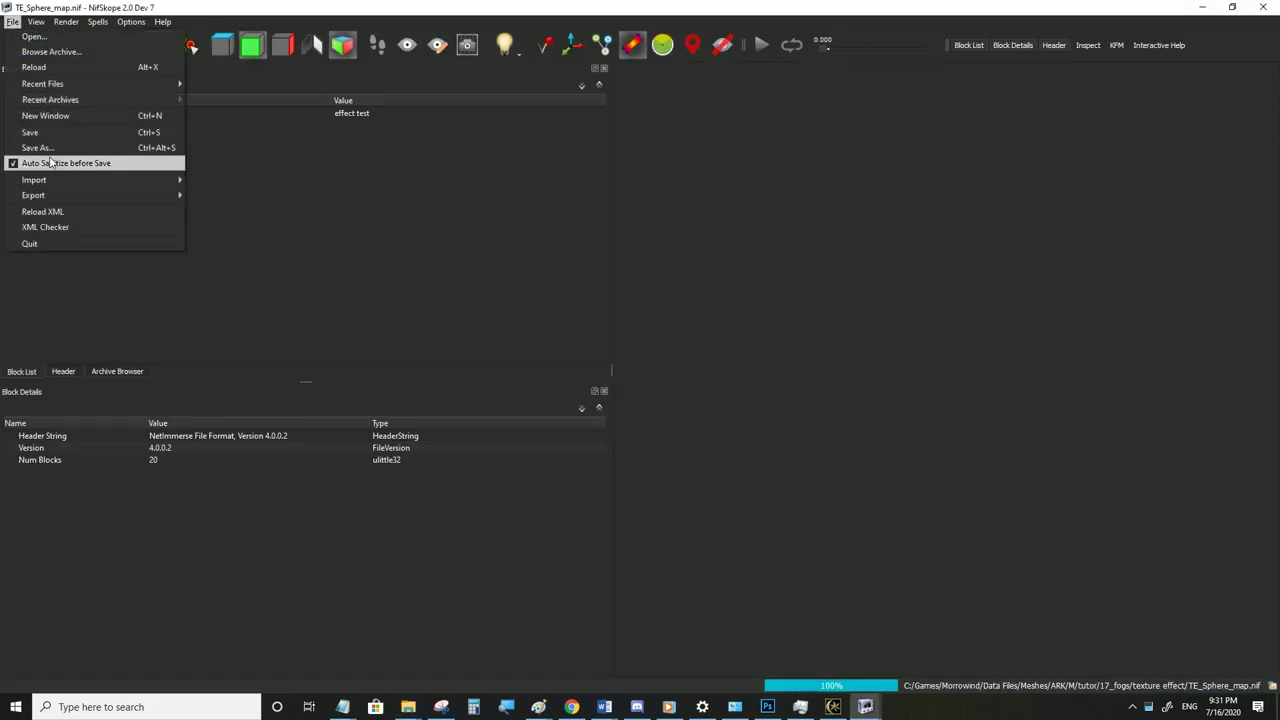
Save it over LifeCast.nif in the Meshes\ARK\M folder, confirming the replacement
{"action": "left_click", "coordinate": [136, 282]}
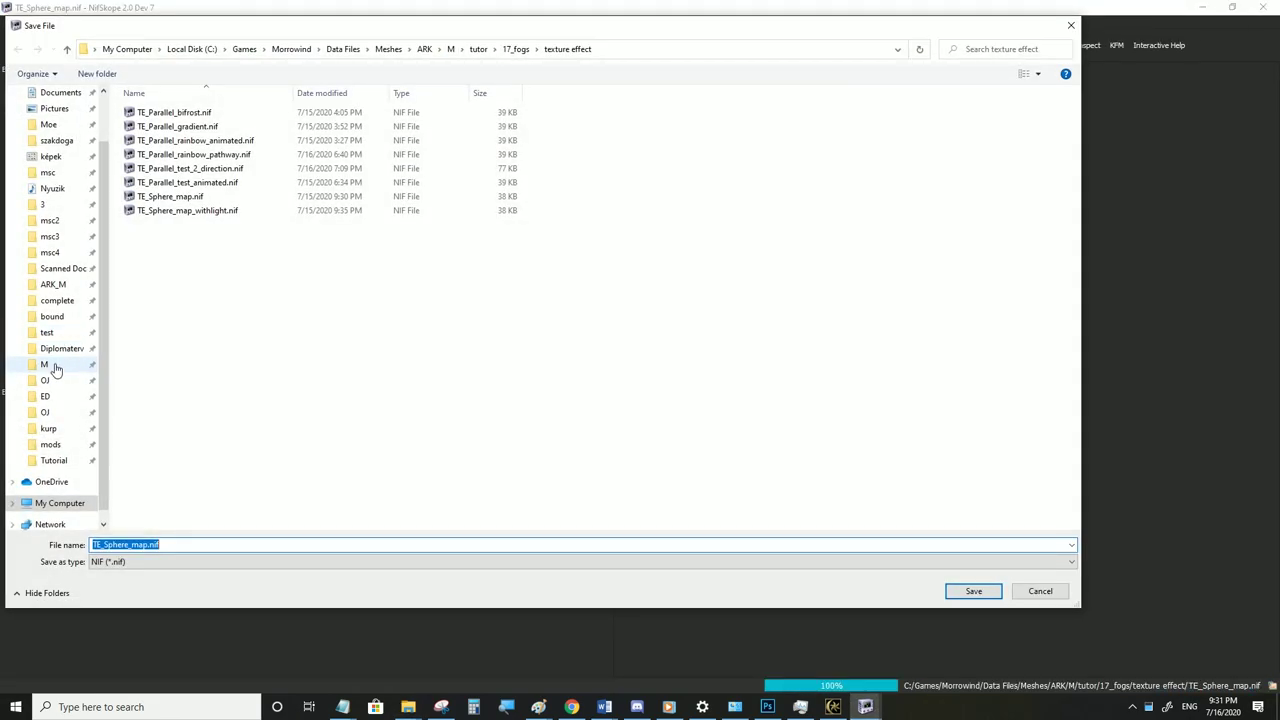
{"action": "left_click", "coordinate": [50, 364]}
{"action": "left_click", "coordinate": [167, 338]}
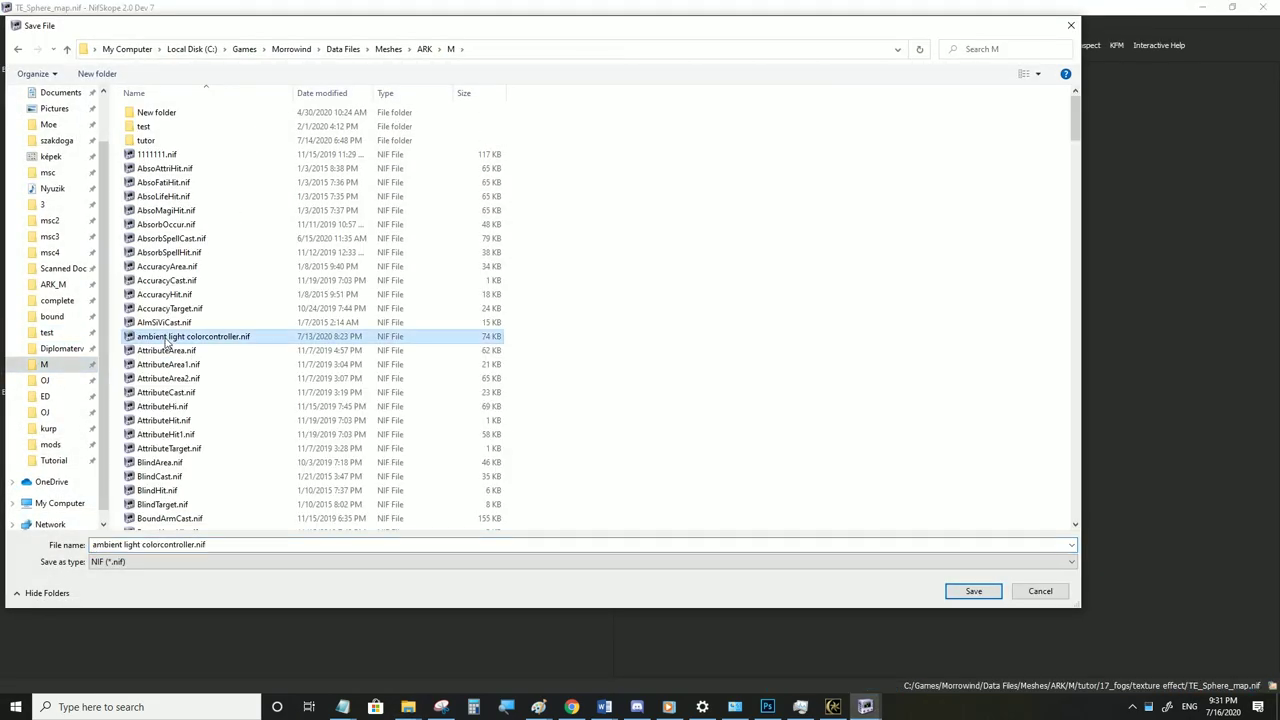
{"action": "type", "text": "li"}
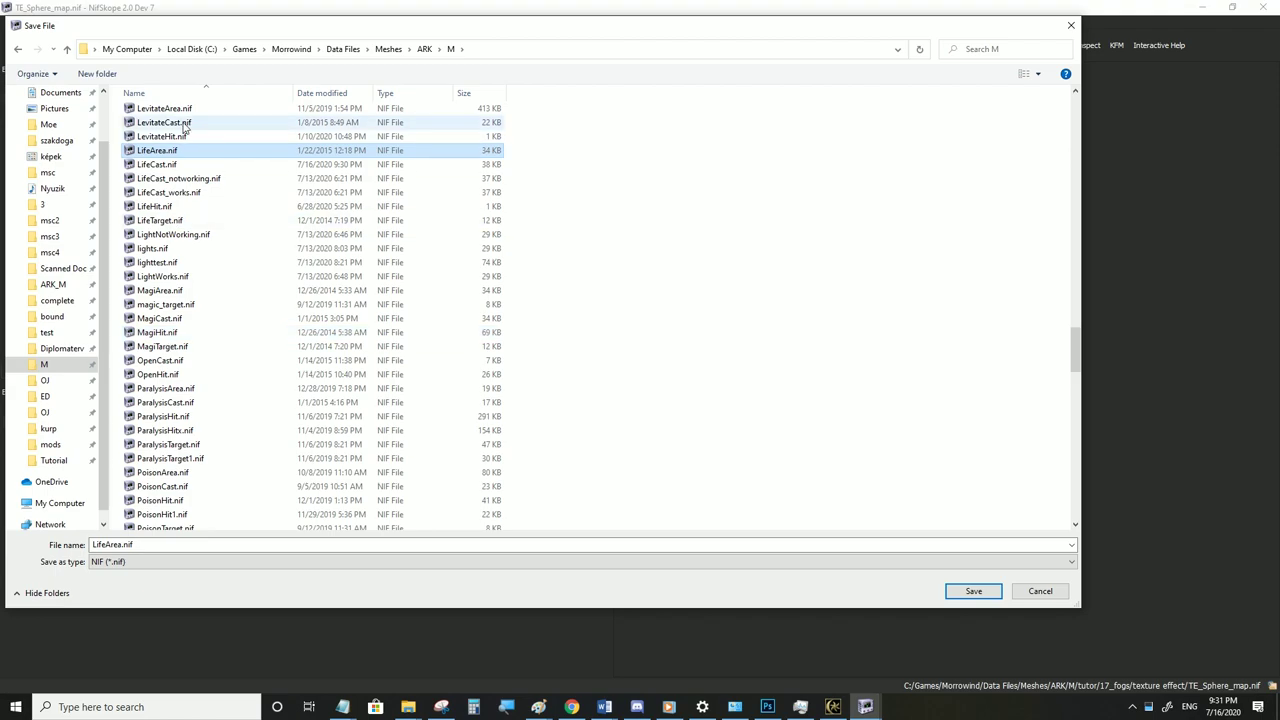
{"action": "left_click", "coordinate": [163, 165]}
{"action": "left_click", "coordinate": [985, 589]}
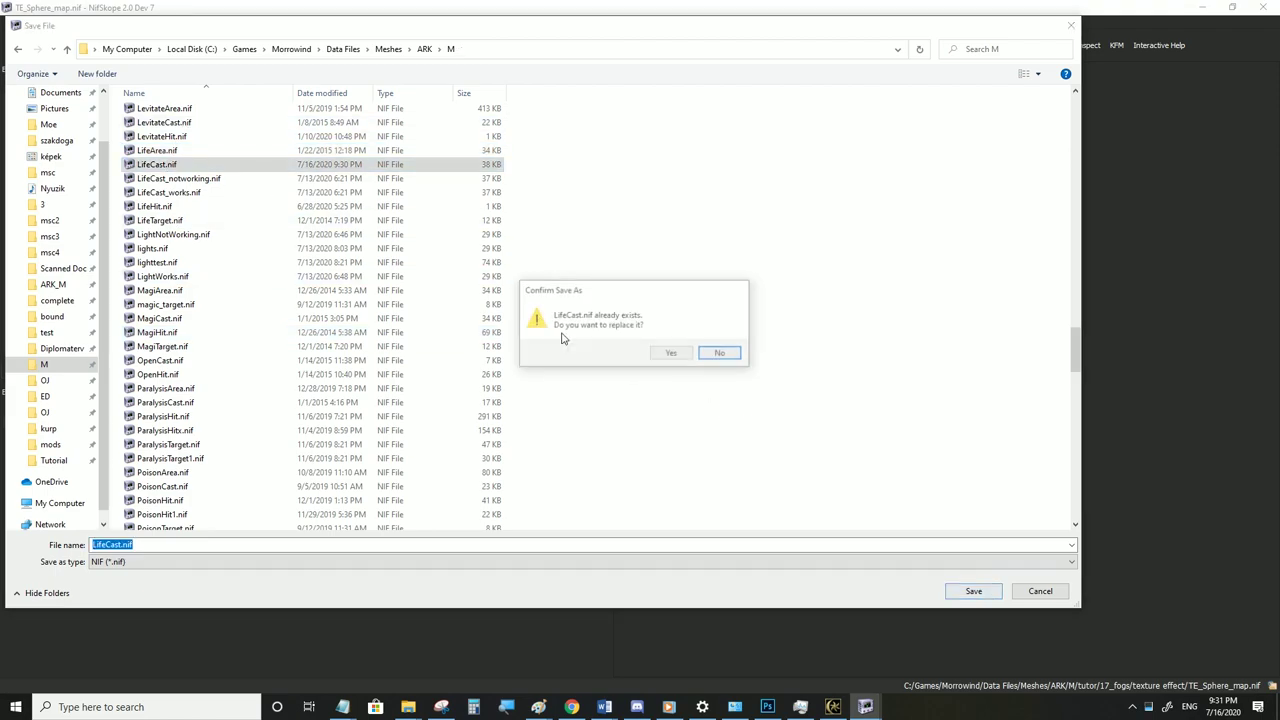
{"action": "left_click", "coordinate": [670, 357]}
In Morrowind, walk back, forward and sideways to view the starfield projection, then switch to Photoshop
{"action": "left_click", "coordinate": [843, 707]}
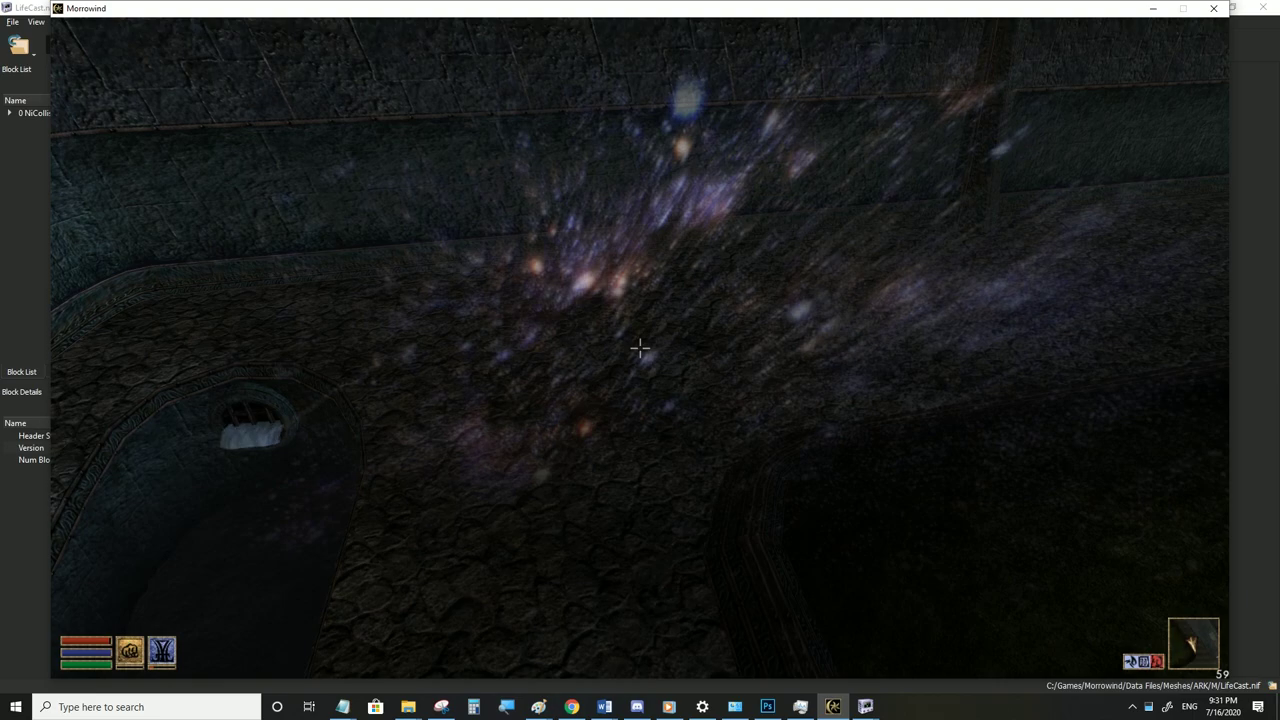
{"action": "key", "text": "s"}
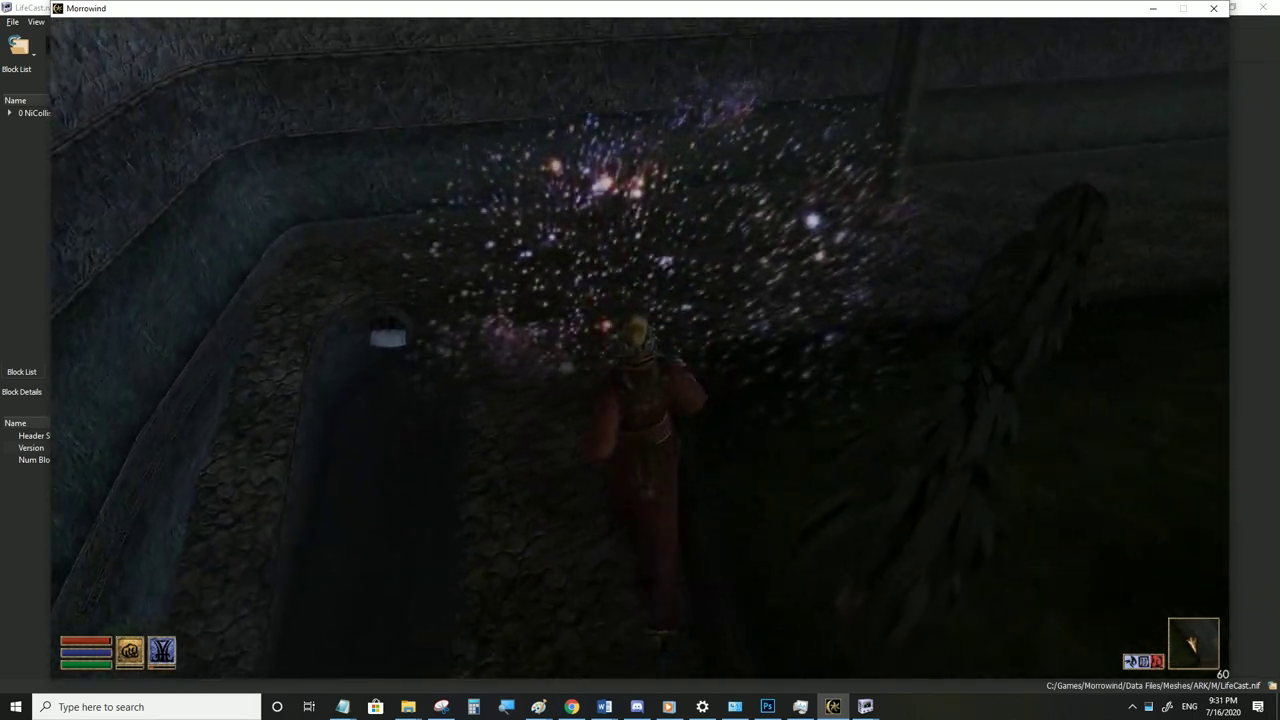
{"action": "key", "text": "w"}
{"action": "key", "text": "s"}
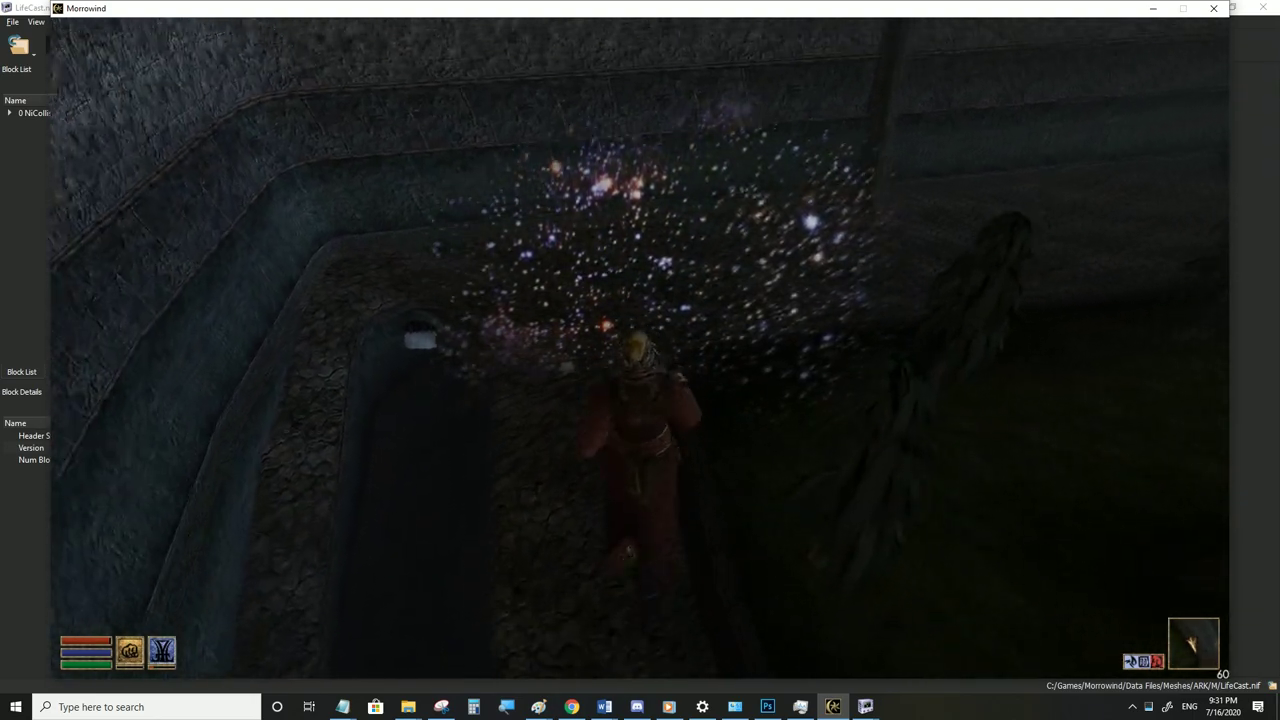
{"action": "key", "text": "w"}
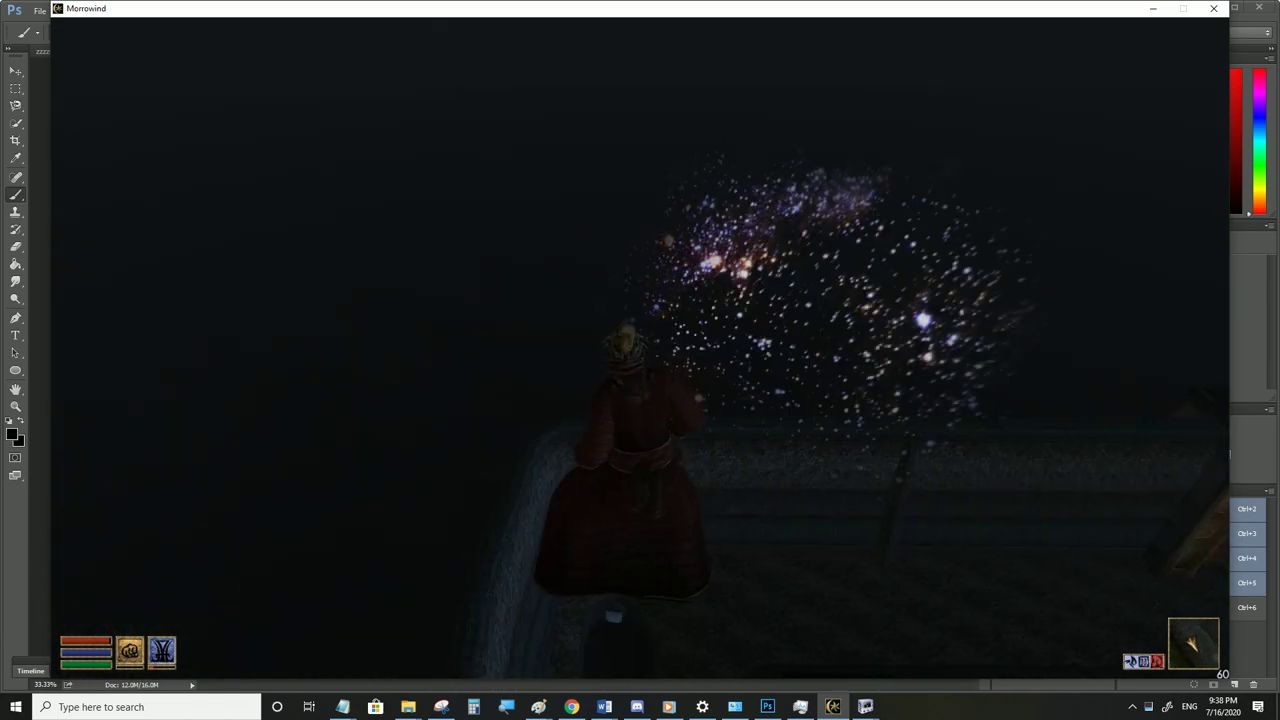
{"action": "key", "text": "d"}
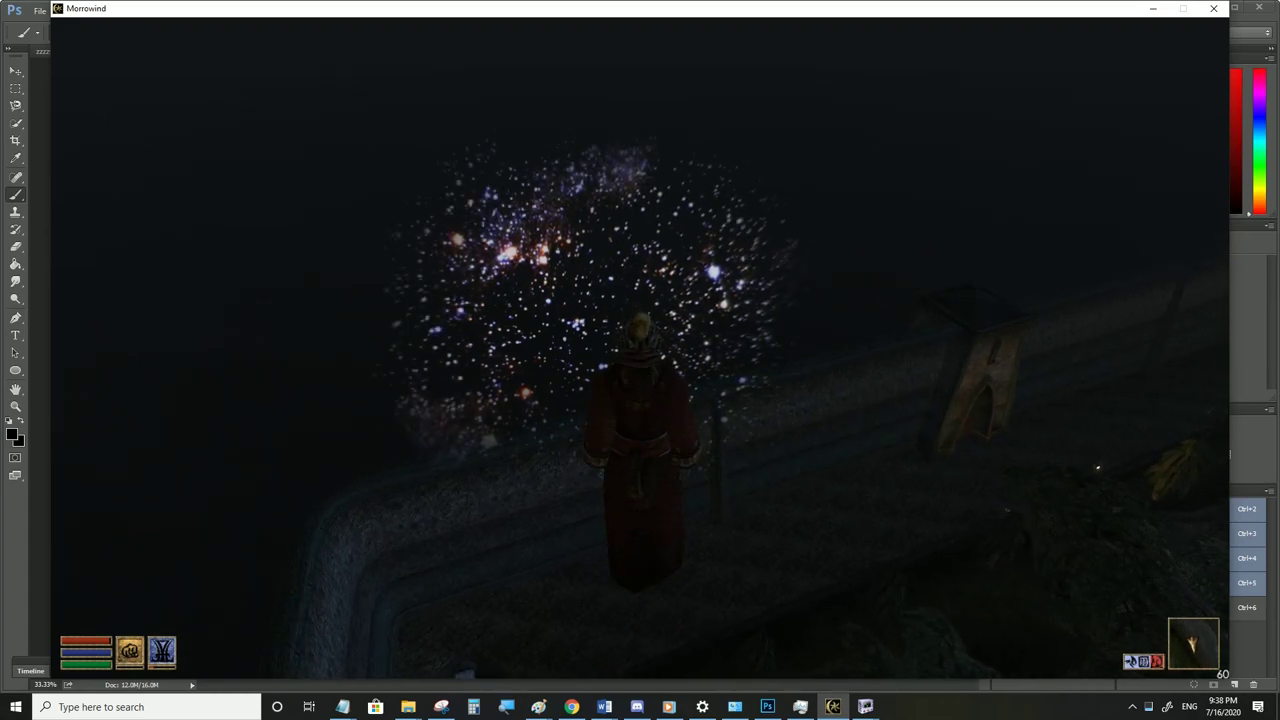
{"action": "key", "text": "alt+Tab"}
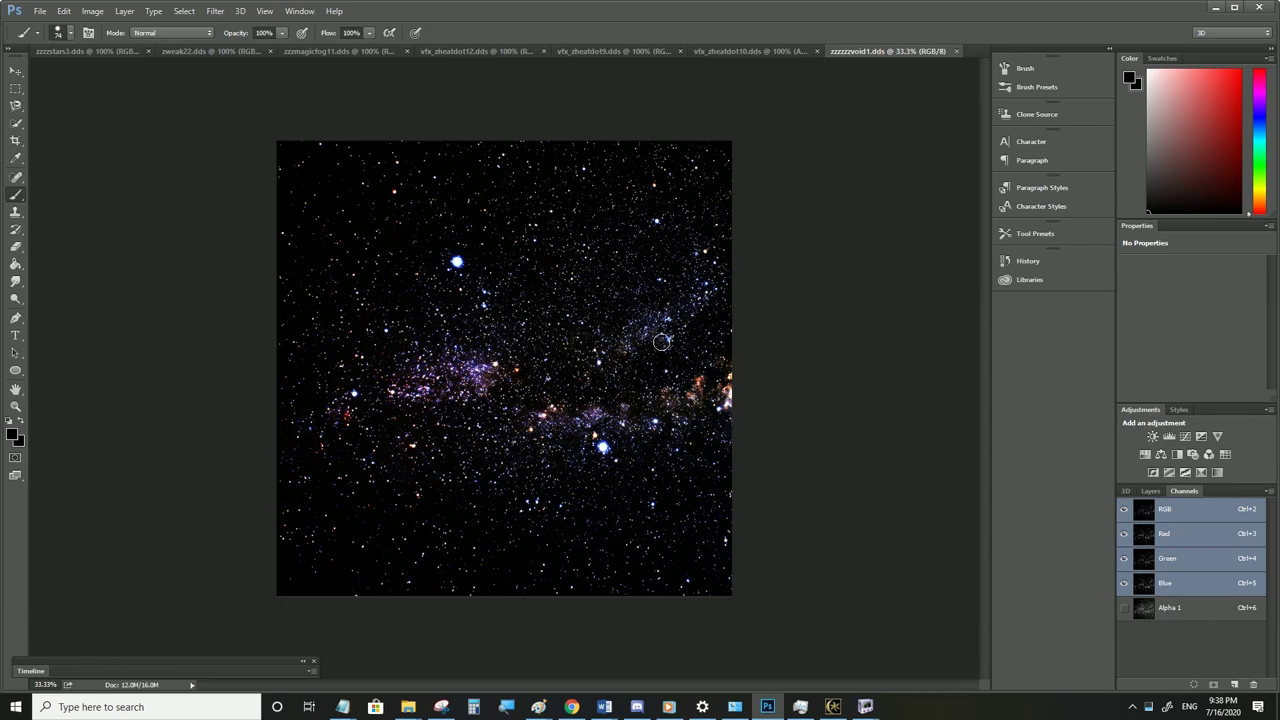
Minimize Photoshop and bring the LifeCast.nif NifSkope window to the front
{"action": "left_click", "coordinate": [1215, 9]}
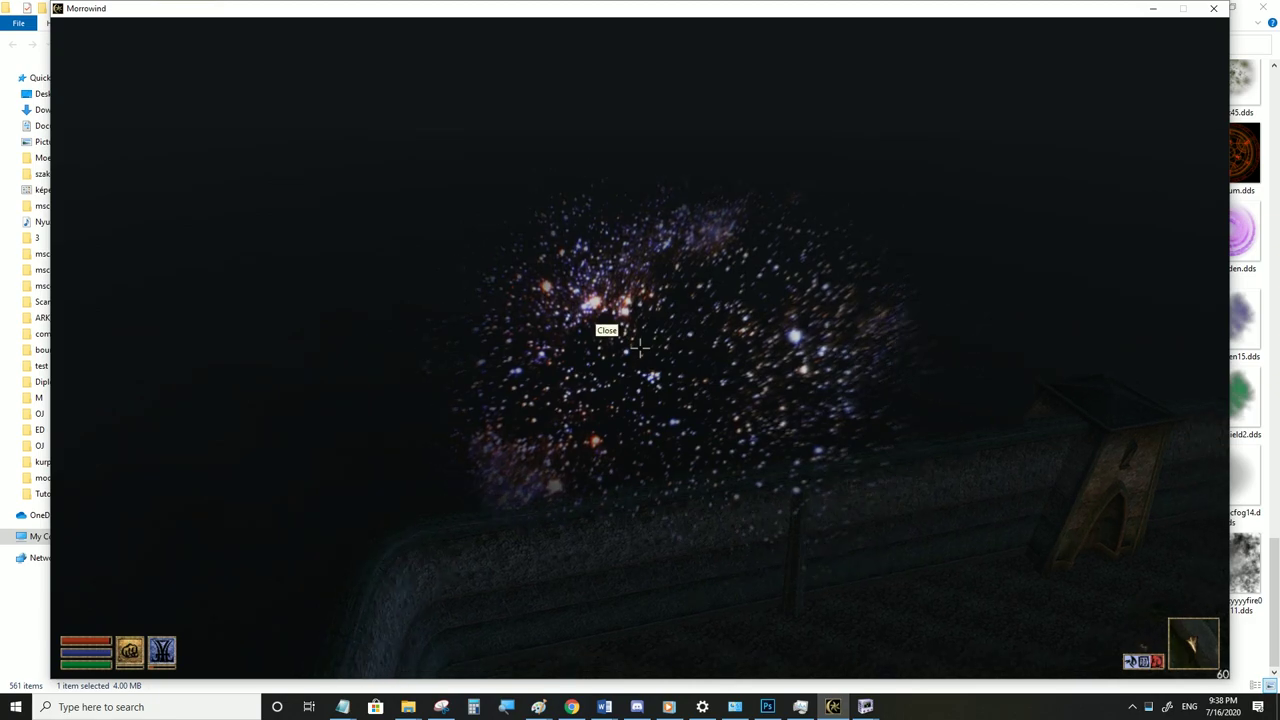
{"action": "key", "text": "alt+Tab"}
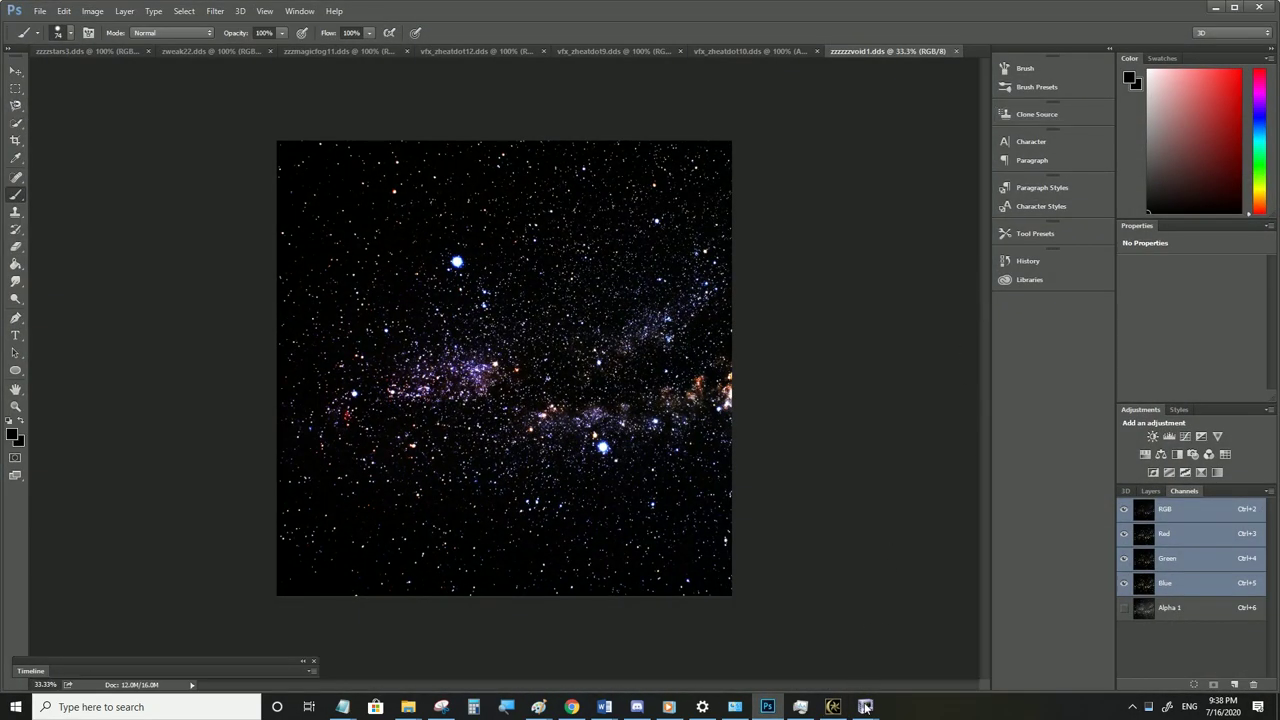
{"action": "left_click", "coordinate": [866, 707]}
{"action": "left_click", "coordinate": [1202, 651]}
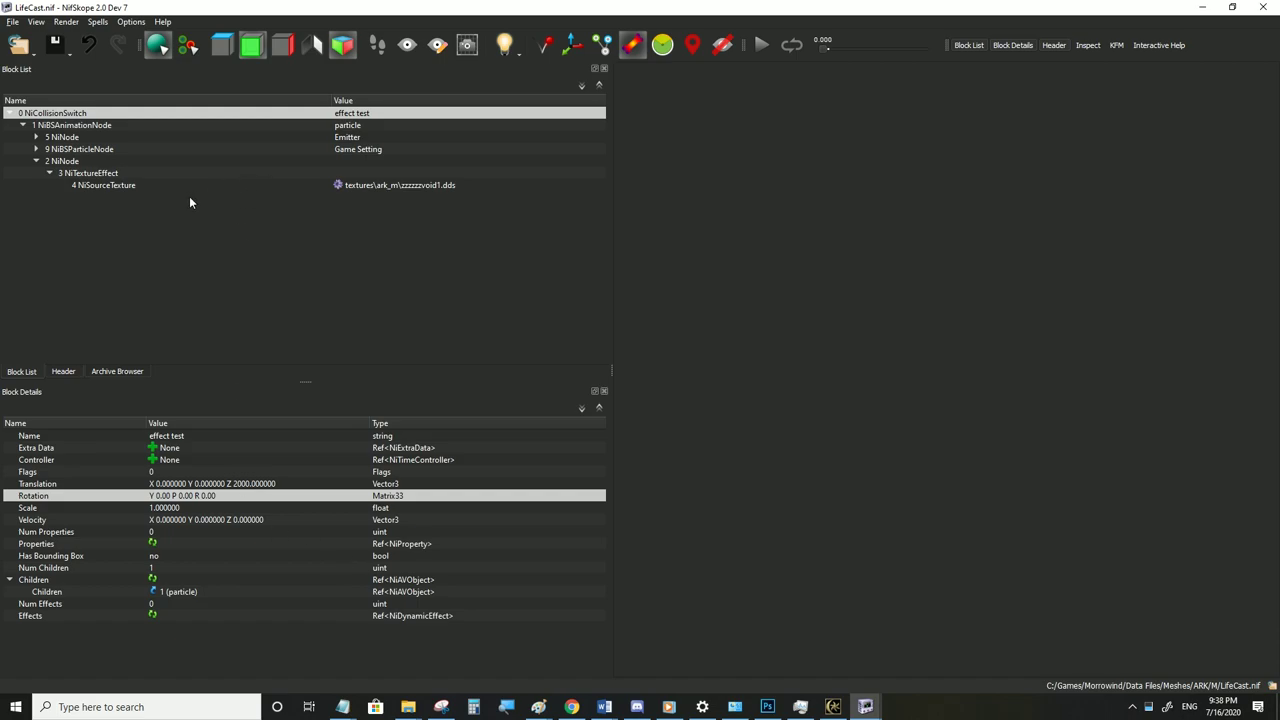
Check the NiSourceTexture, then the NiTextureEffect's Texture Type and Coordinate Generation Type
{"action": "left_click", "coordinate": [134, 186]}
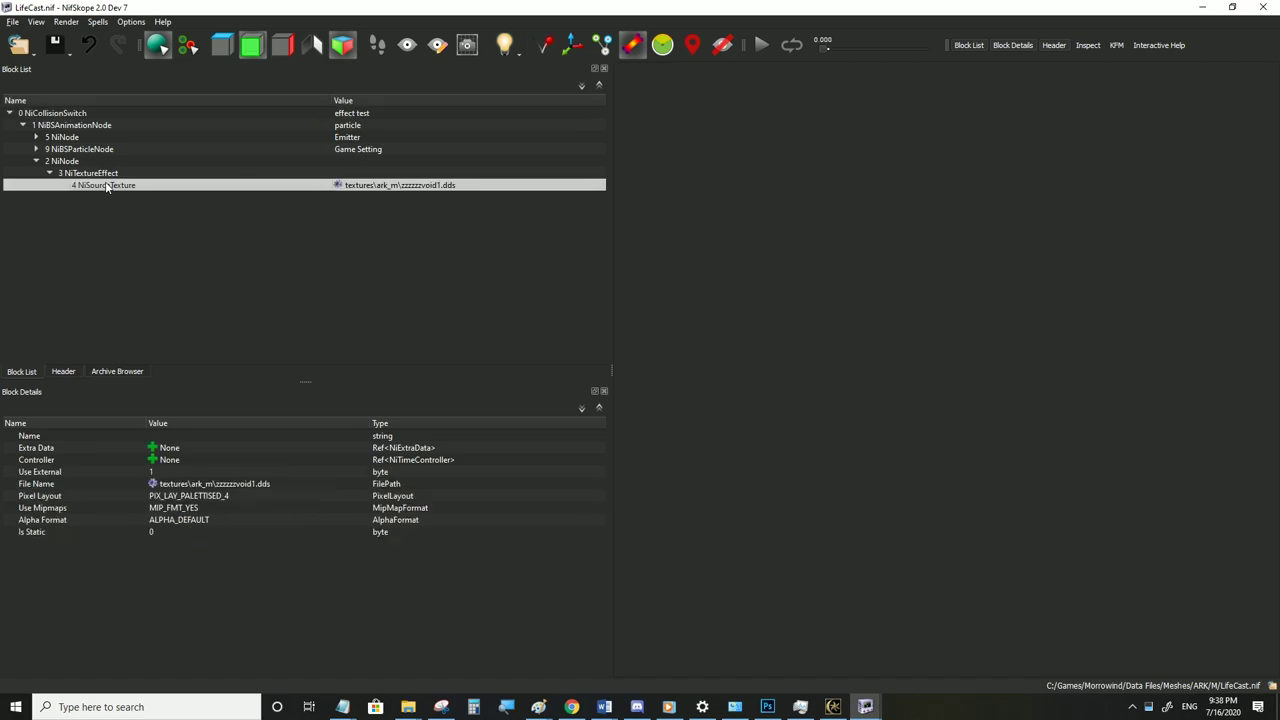
{"action": "key", "text": "Up"}
{"action": "left_click", "coordinate": [205, 645]}
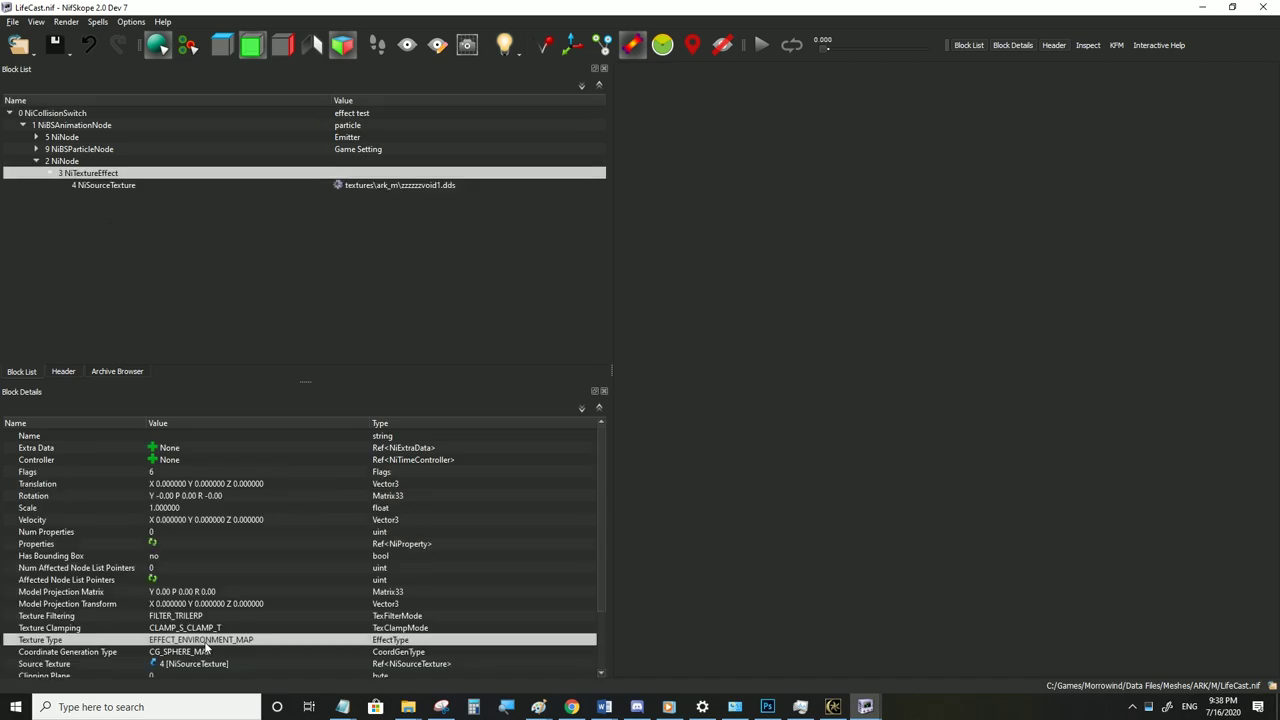
{"action": "left_click", "coordinate": [176, 654]}
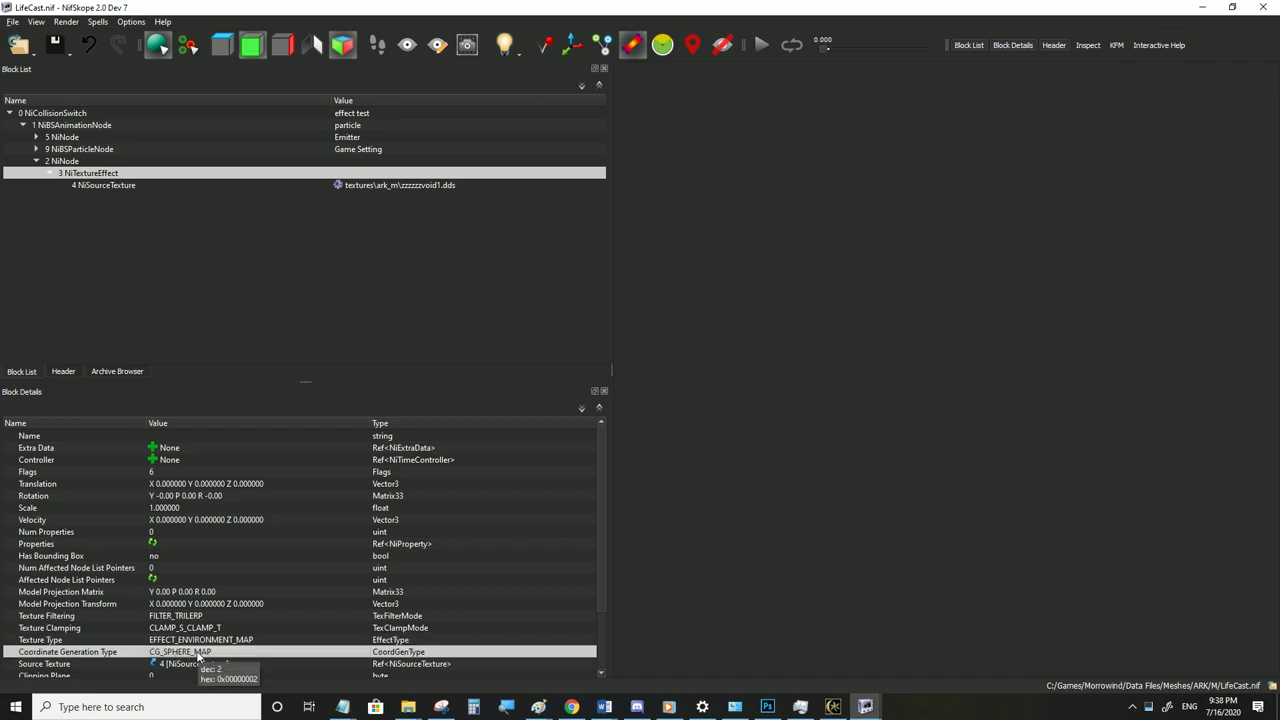
In Morrowind, strafe left and right and back away from the wall to watch the streaking starfield
{"action": "left_click", "coordinate": [846, 710]}
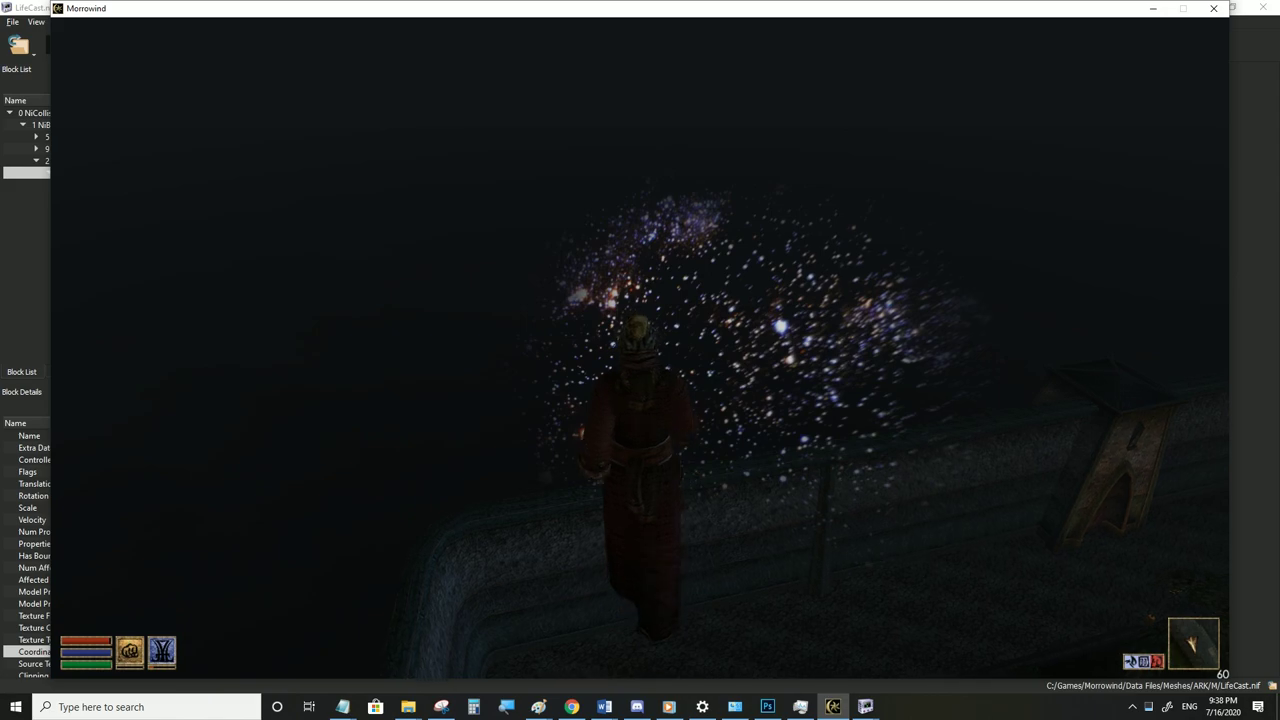
{"action": "key", "text": "a"}
{"action": "key", "text": "d"}
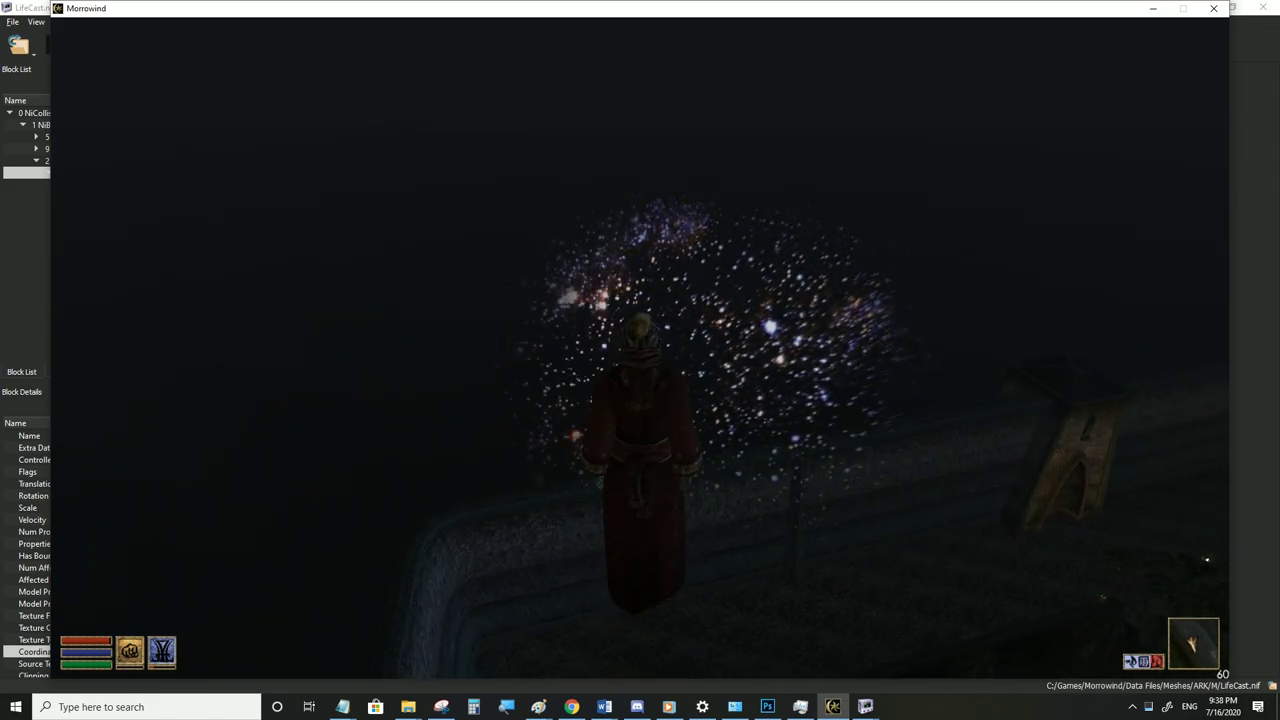
{"action": "key", "text": "d"}
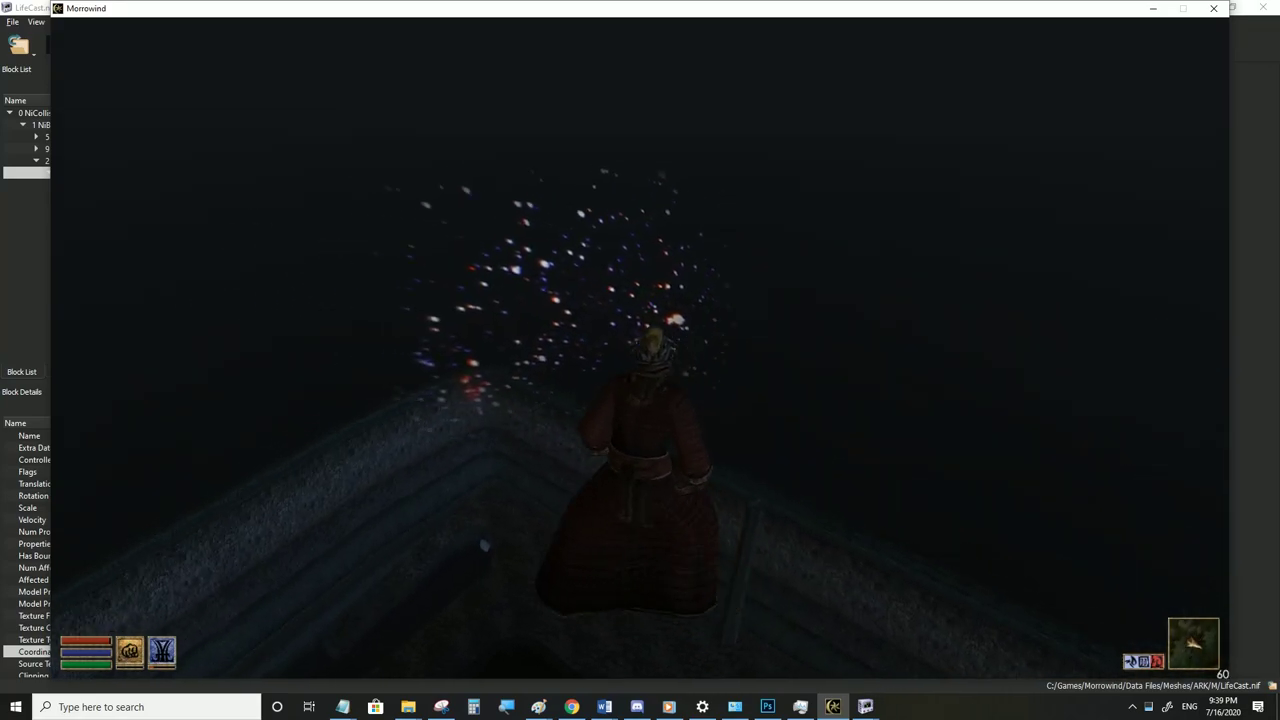
{"action": "key", "text": "s"}
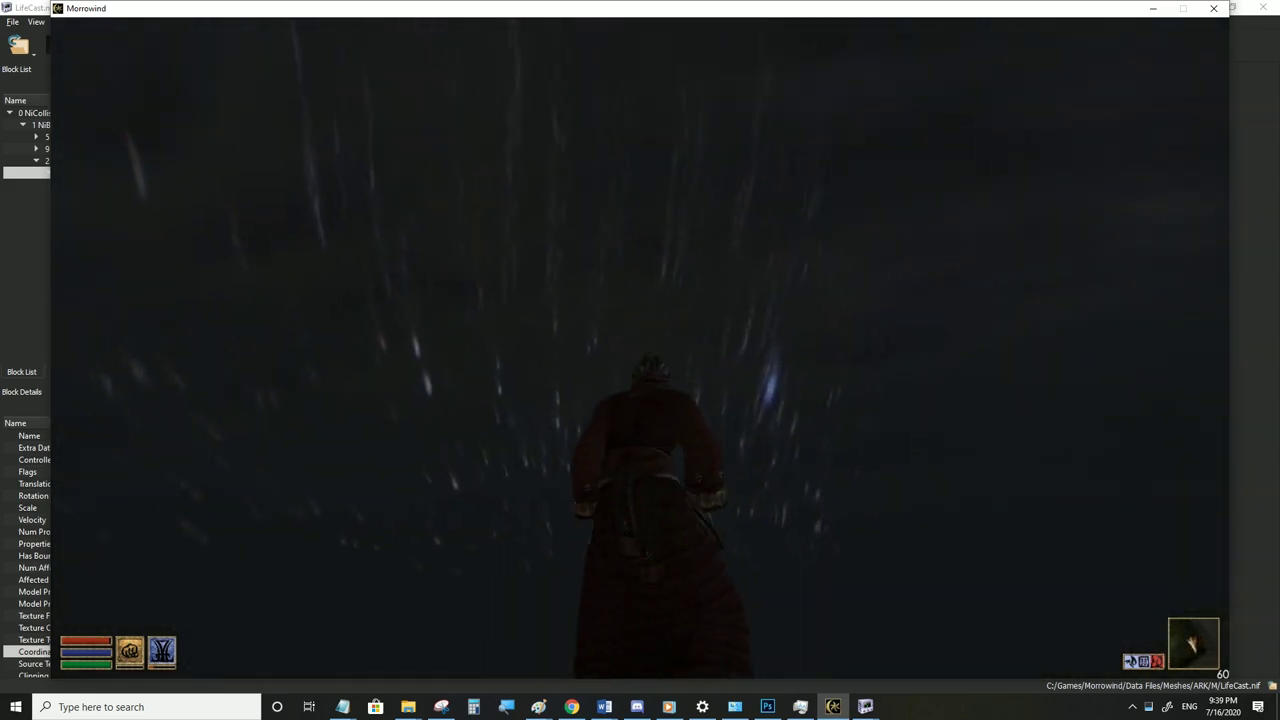
{"action": "key", "text": "w"}
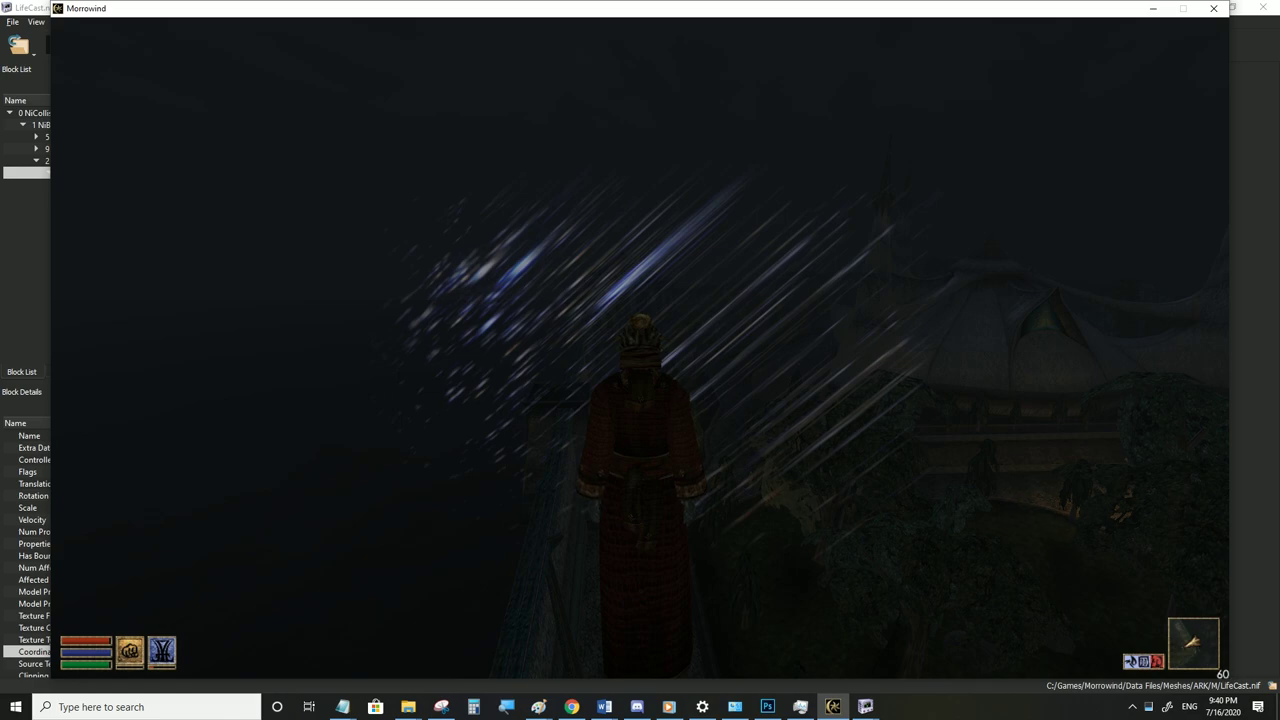
Glance at the starfield texture in Photoshop, then return to Morrowind in third-person view
{"action": "left_click", "coordinate": [832, 706]}
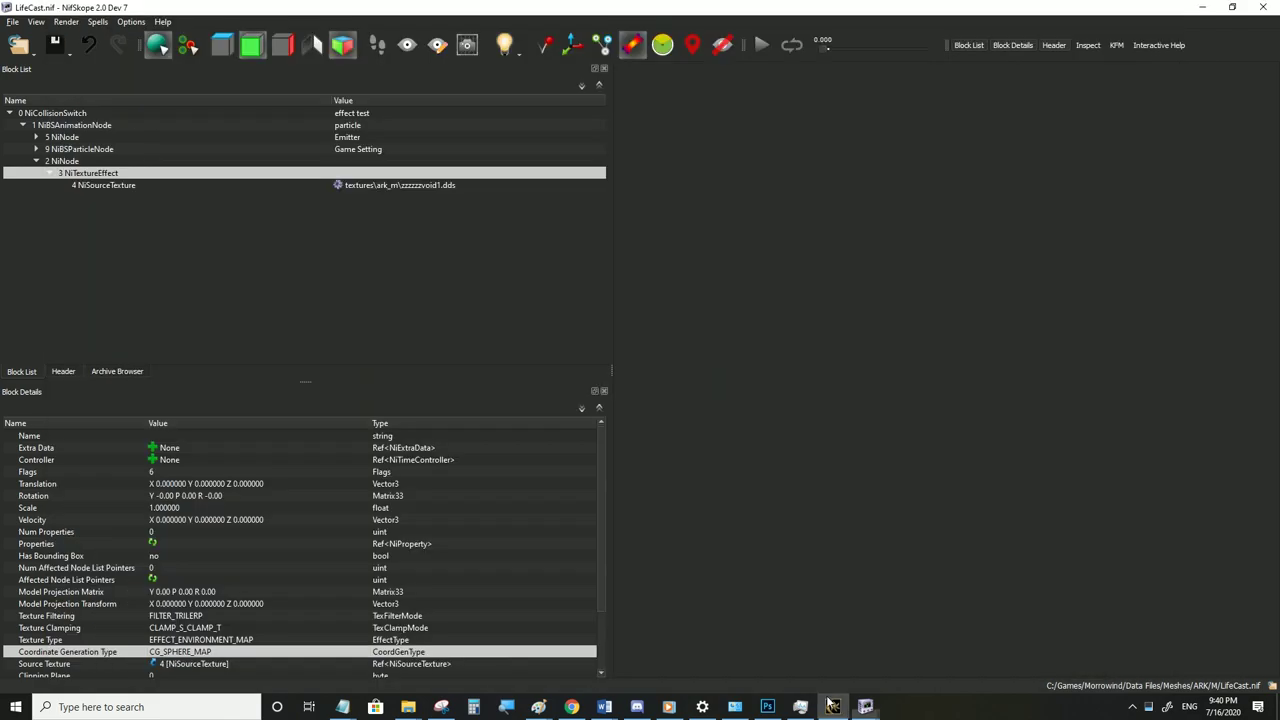
{"action": "left_click", "coordinate": [768, 707]}
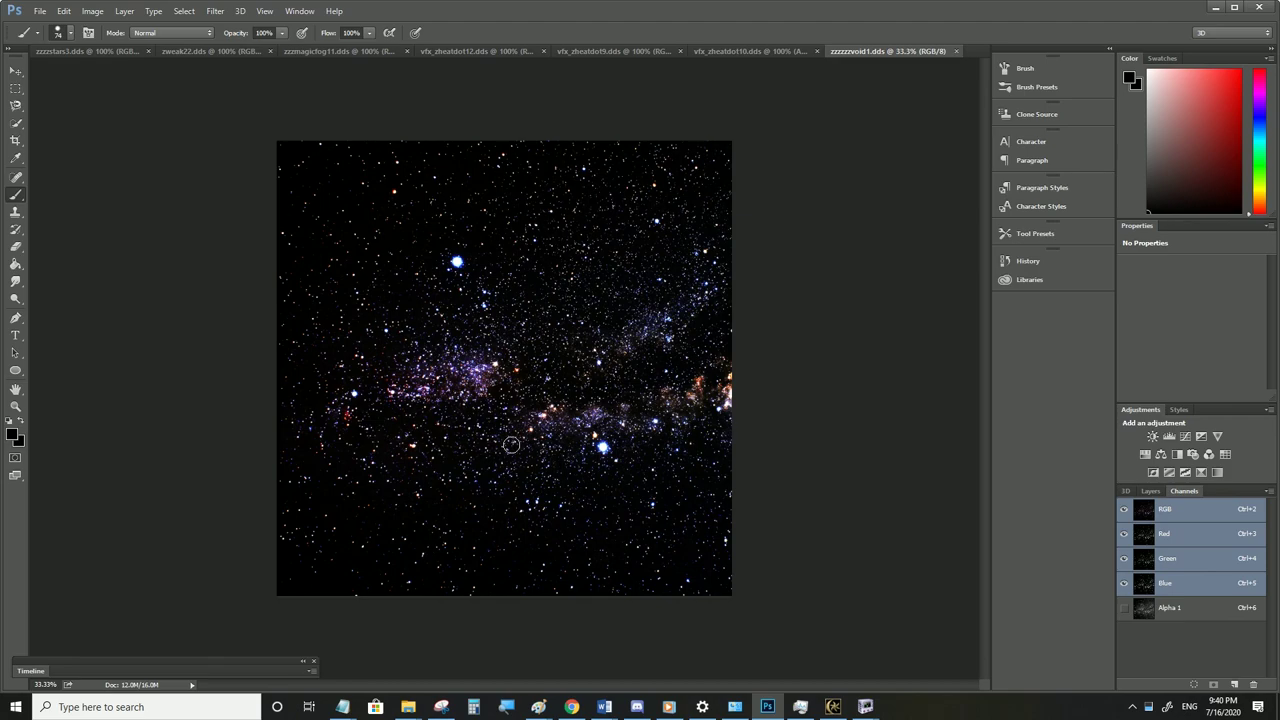
{"action": "left_click", "coordinate": [832, 707]}
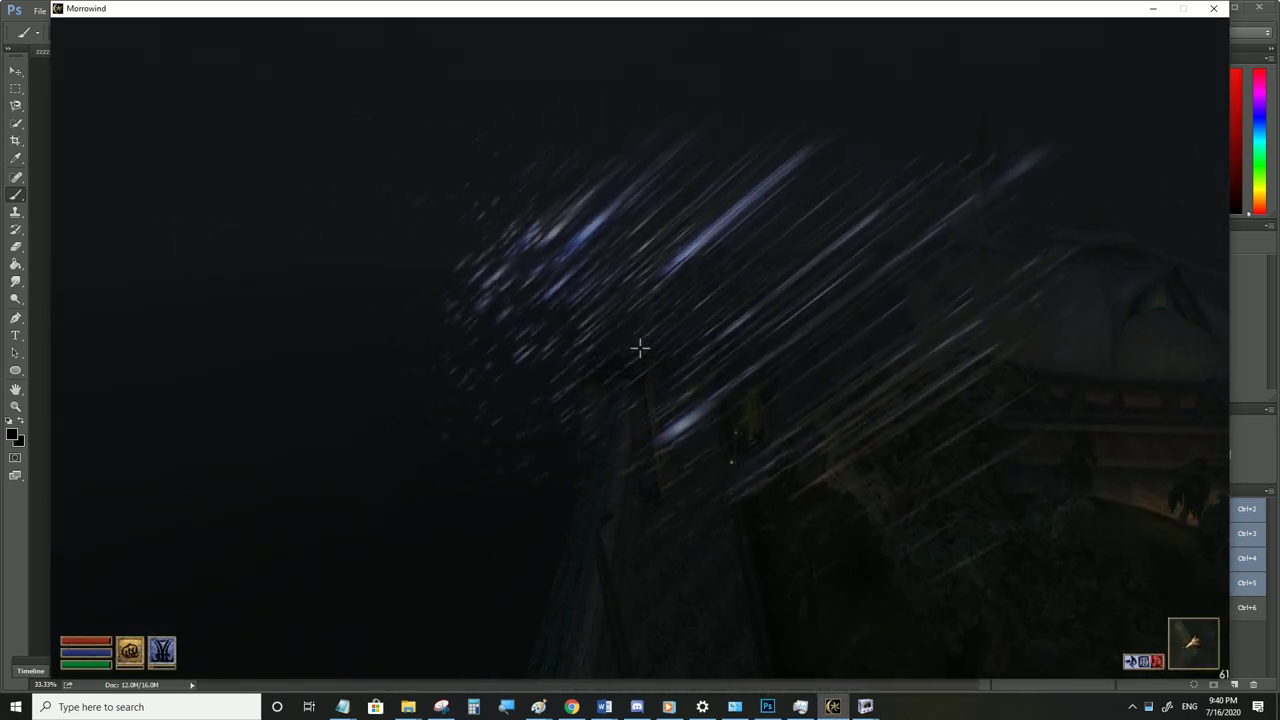
{"action": "key", "text": "Tab"}
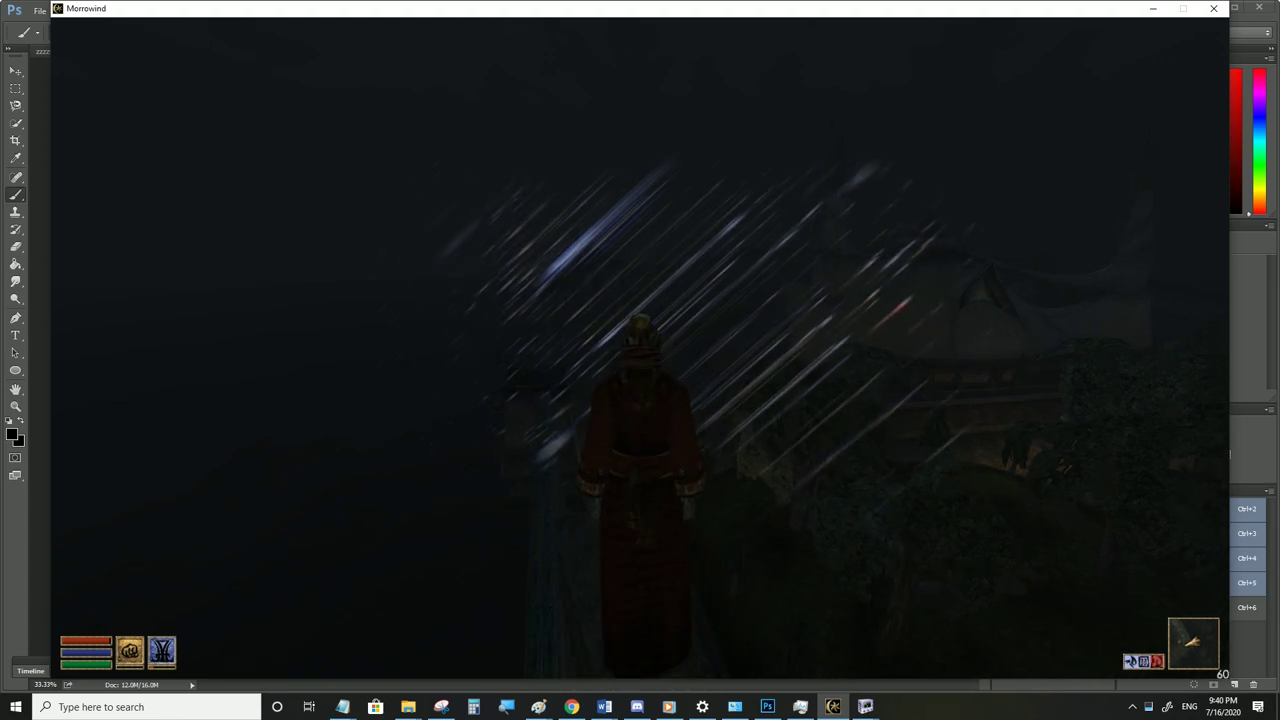
Run along the wall toward the star cluster and shore, watching the star effect
{"action": "key", "text": "w"}
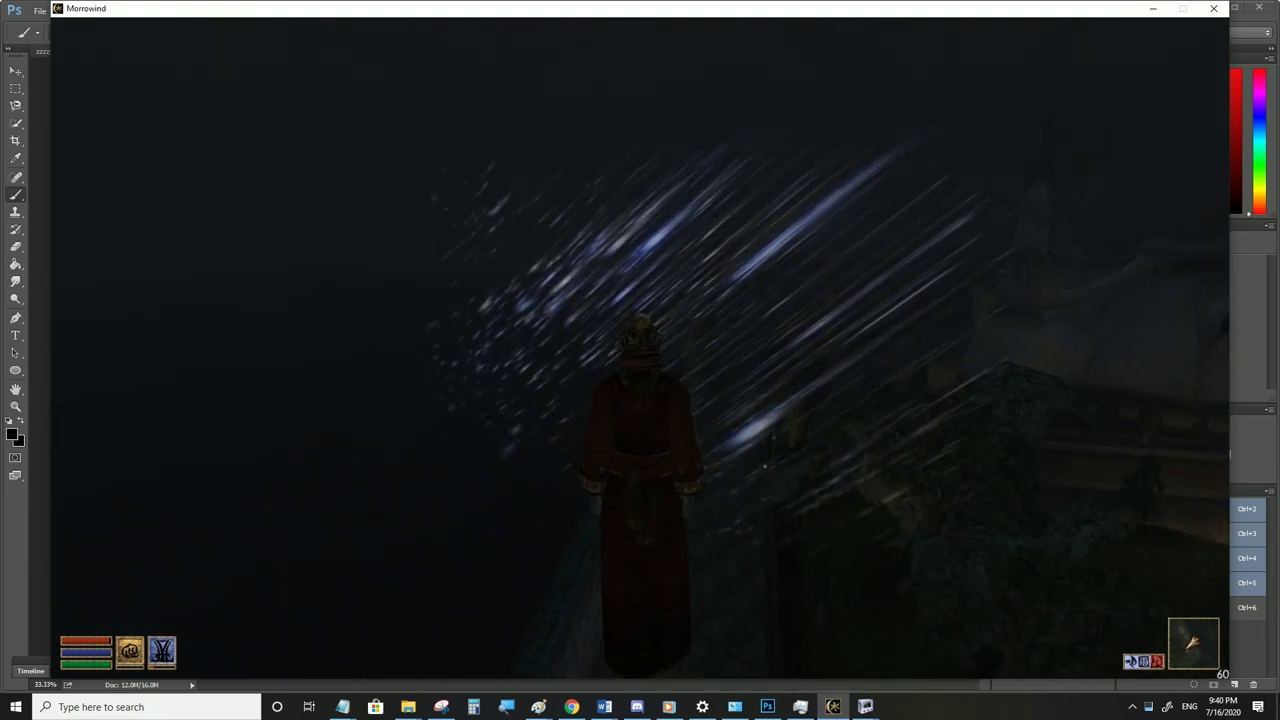
{"action": "key", "text": "w"}
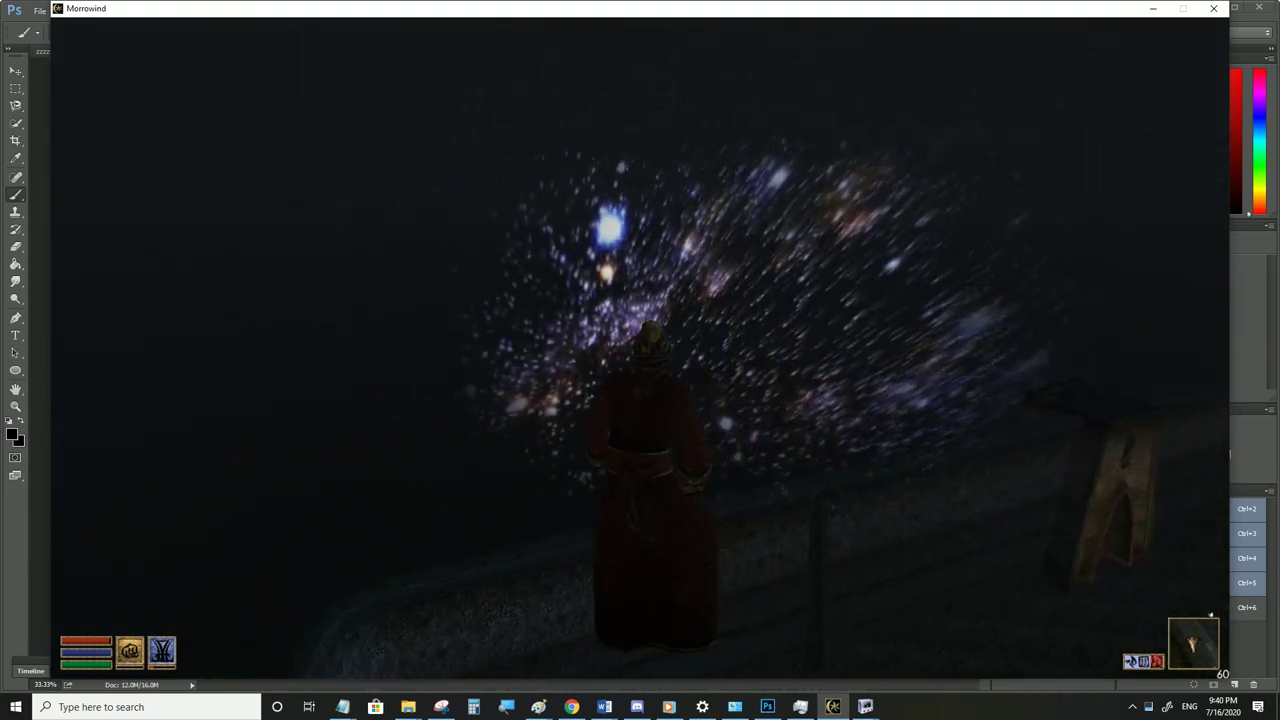
{"action": "key", "text": "w"}
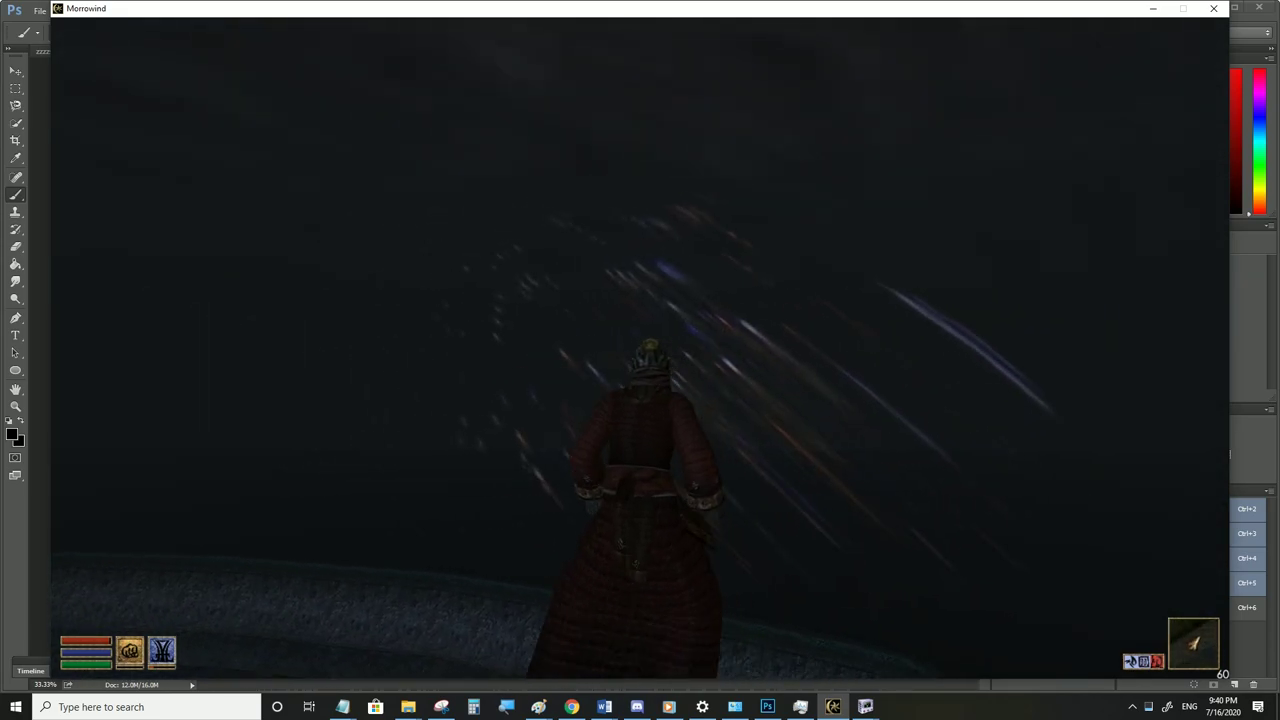
{"action": "key", "text": "w"}
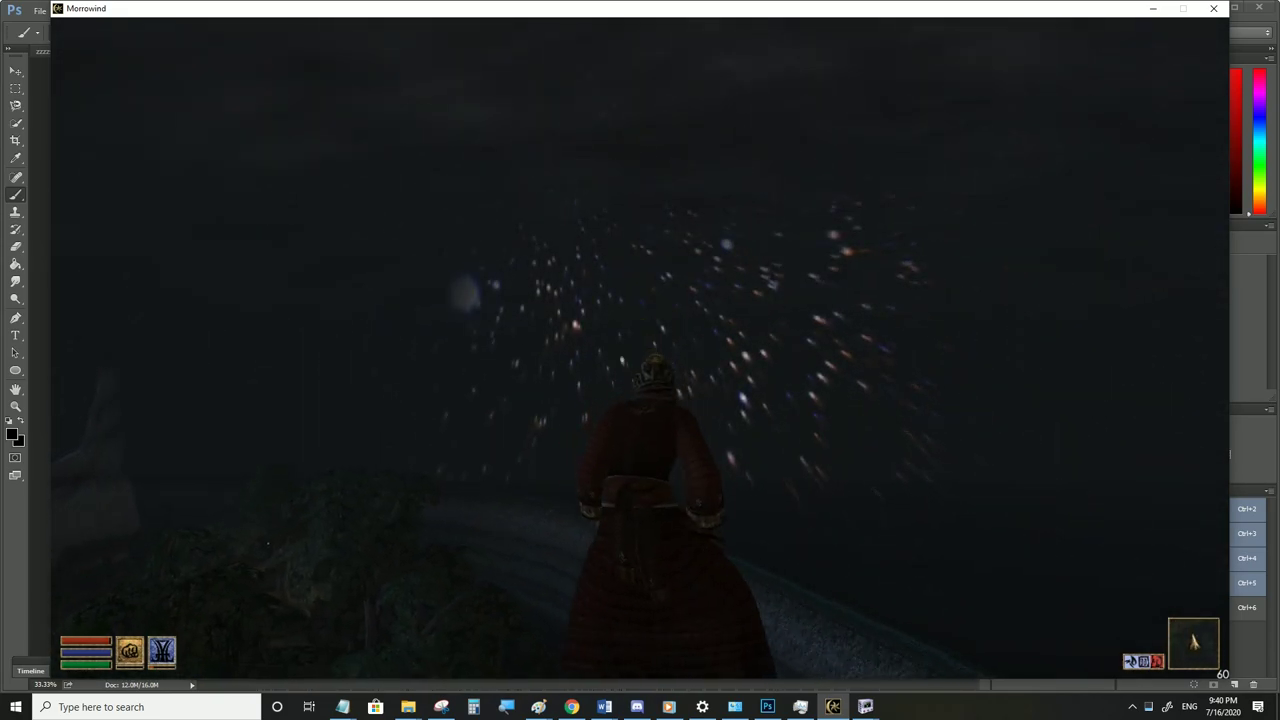
{"action": "key", "text": "w"}
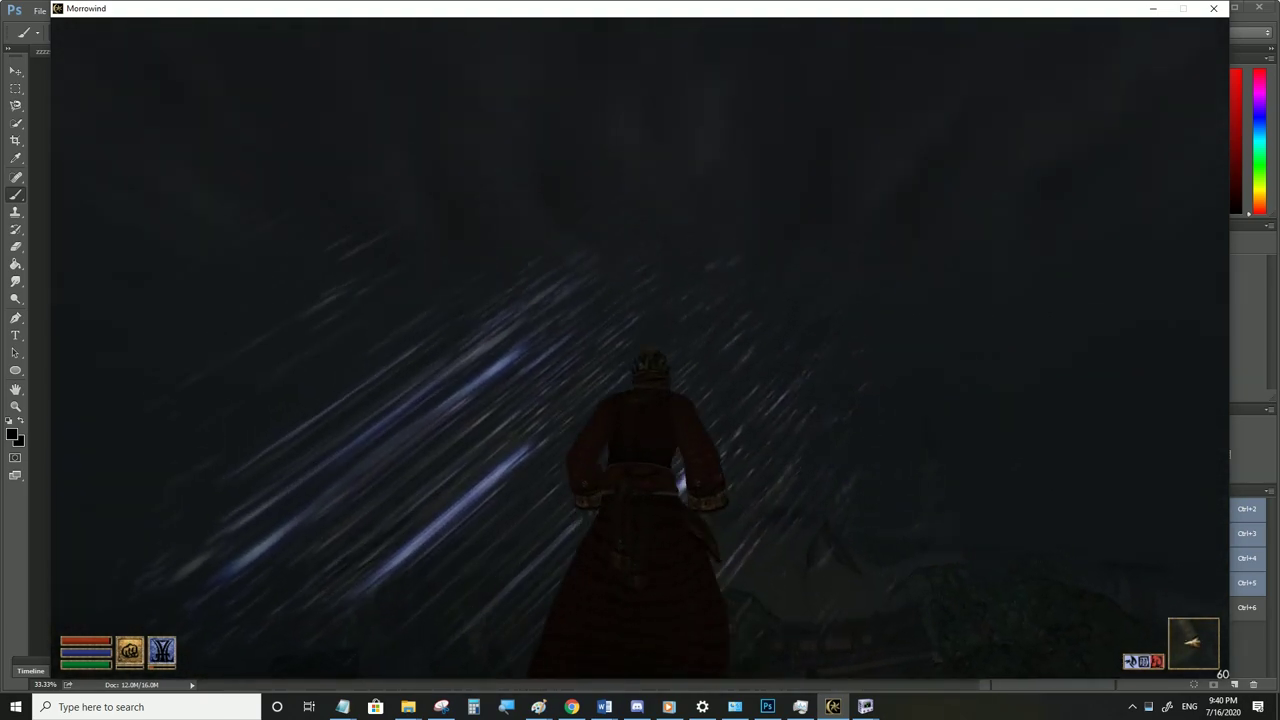
{"action": "key", "text": "w"}
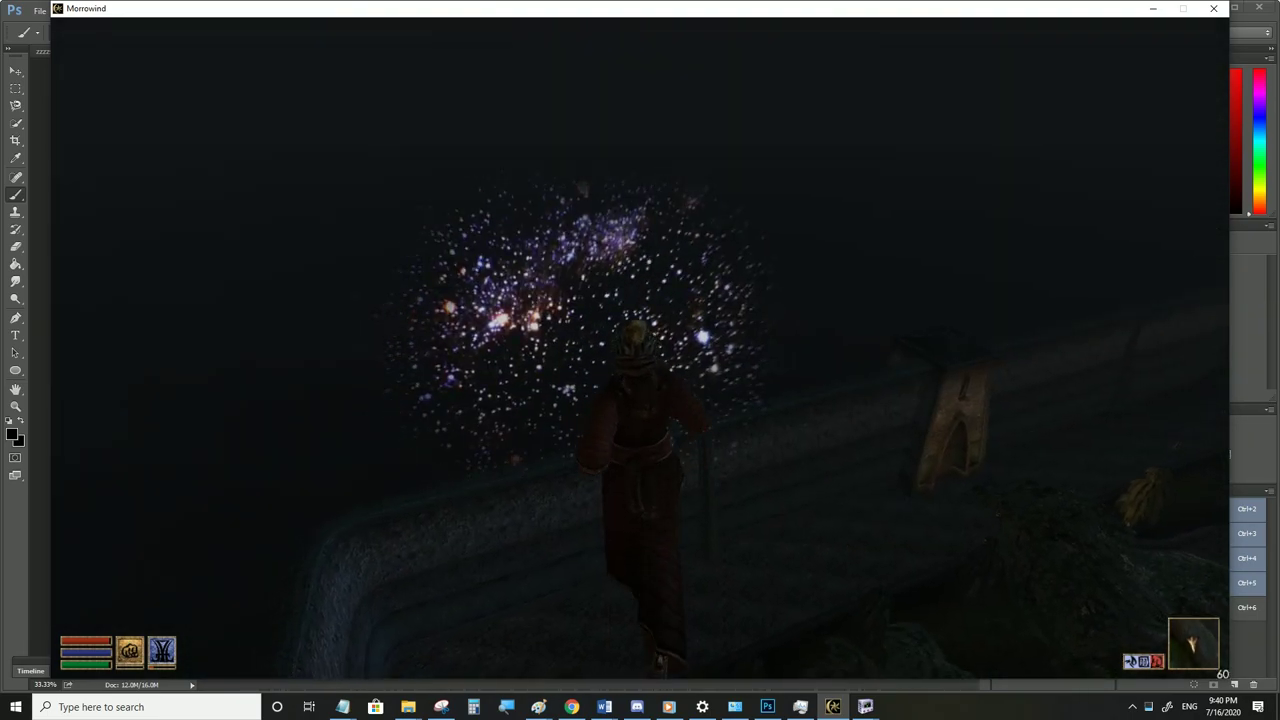
{"action": "key", "text": "w"}
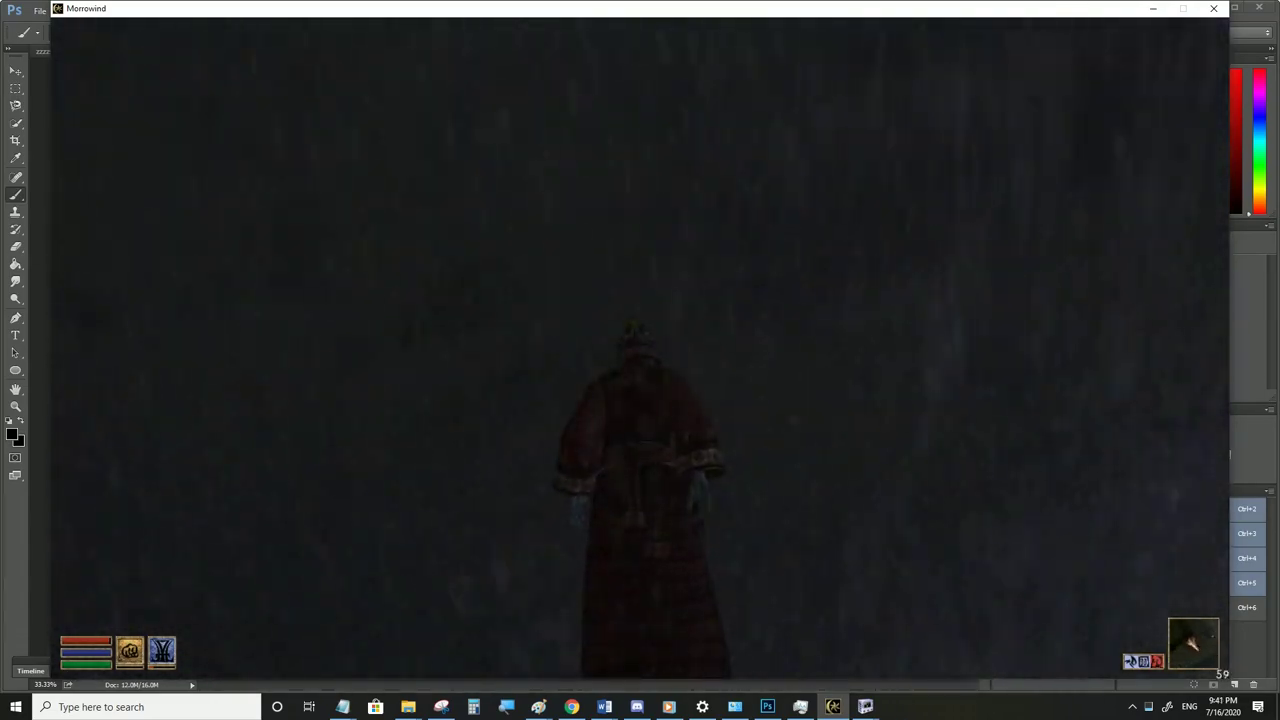
{"action": "key", "text": "w"}
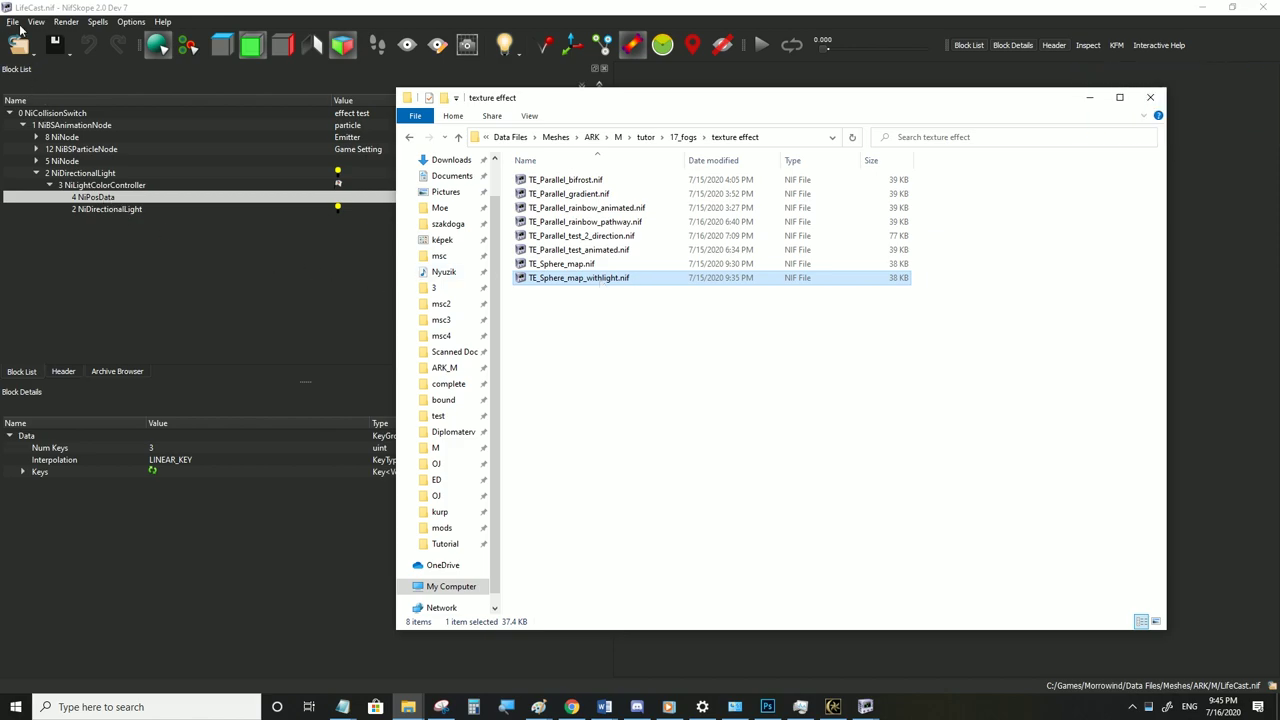
Review the NiDirectionalLight, NiPosData and NiTextureEffect blocks of LifeCast.nif
{"action": "left_click", "coordinate": [78, 177]}
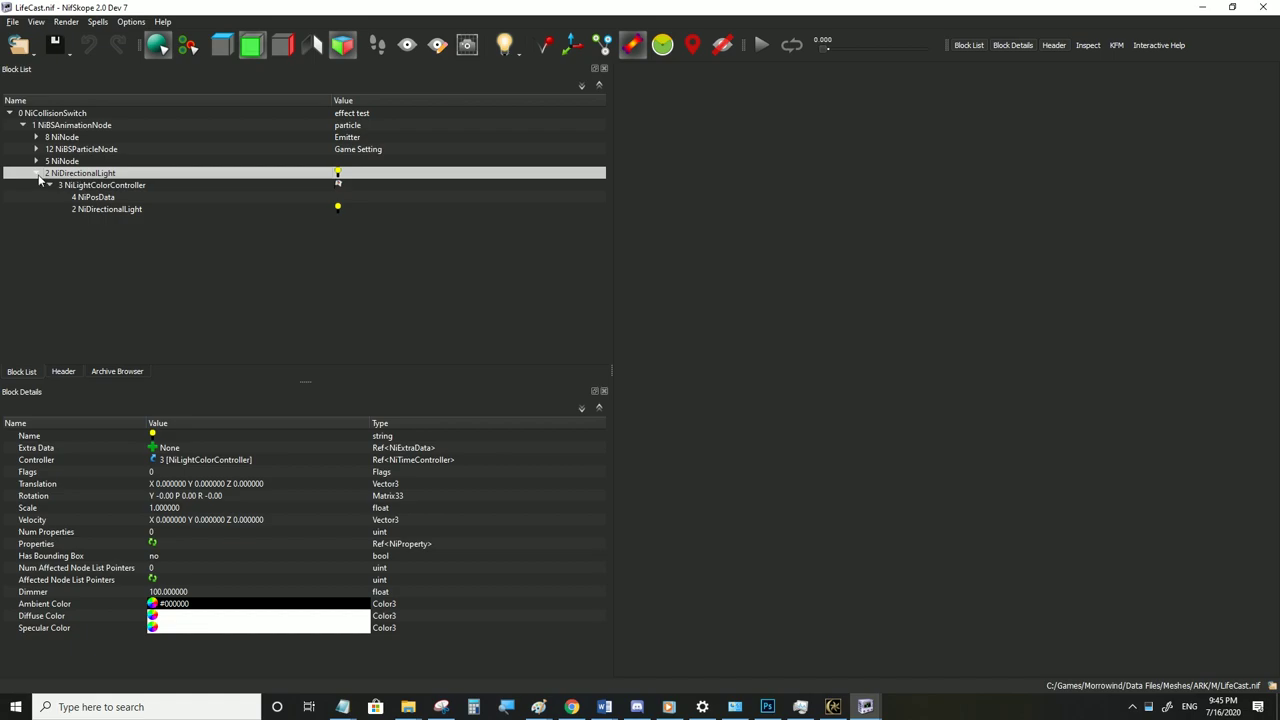
{"action": "left_click", "coordinate": [95, 198]}
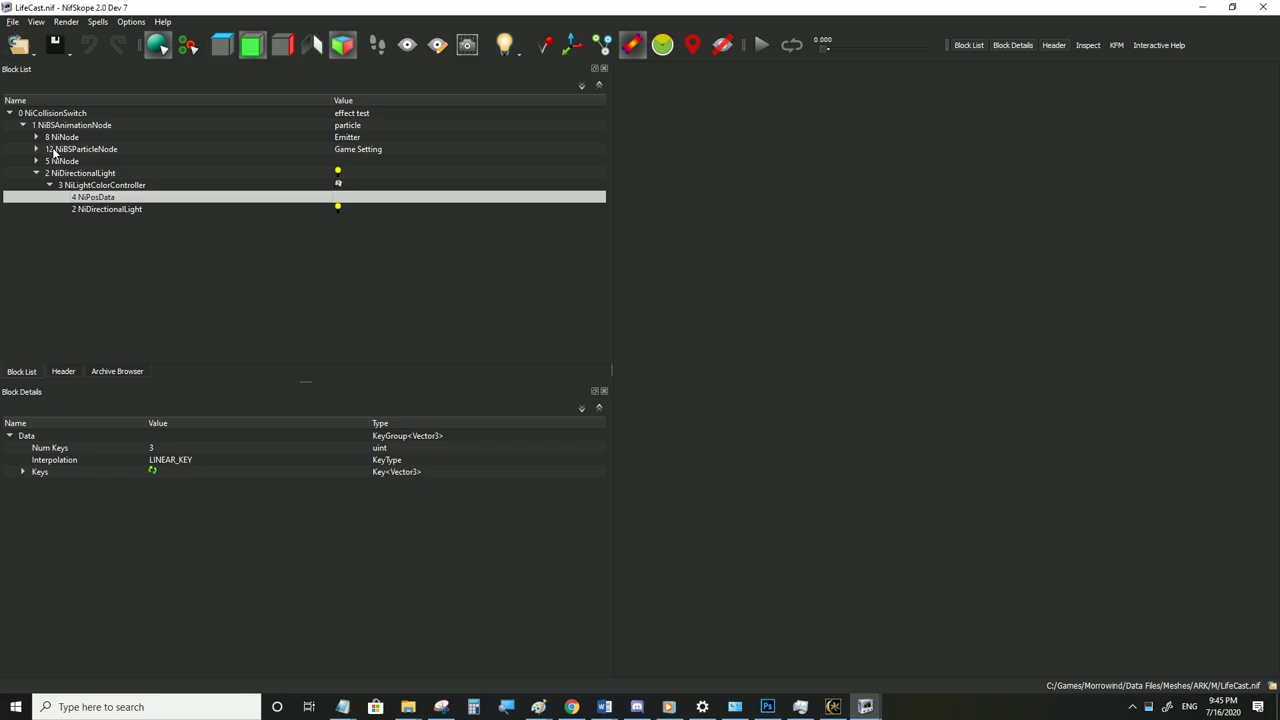
{"action": "left_click", "coordinate": [36, 137]}
{"action": "left_click", "coordinate": [91, 174]}
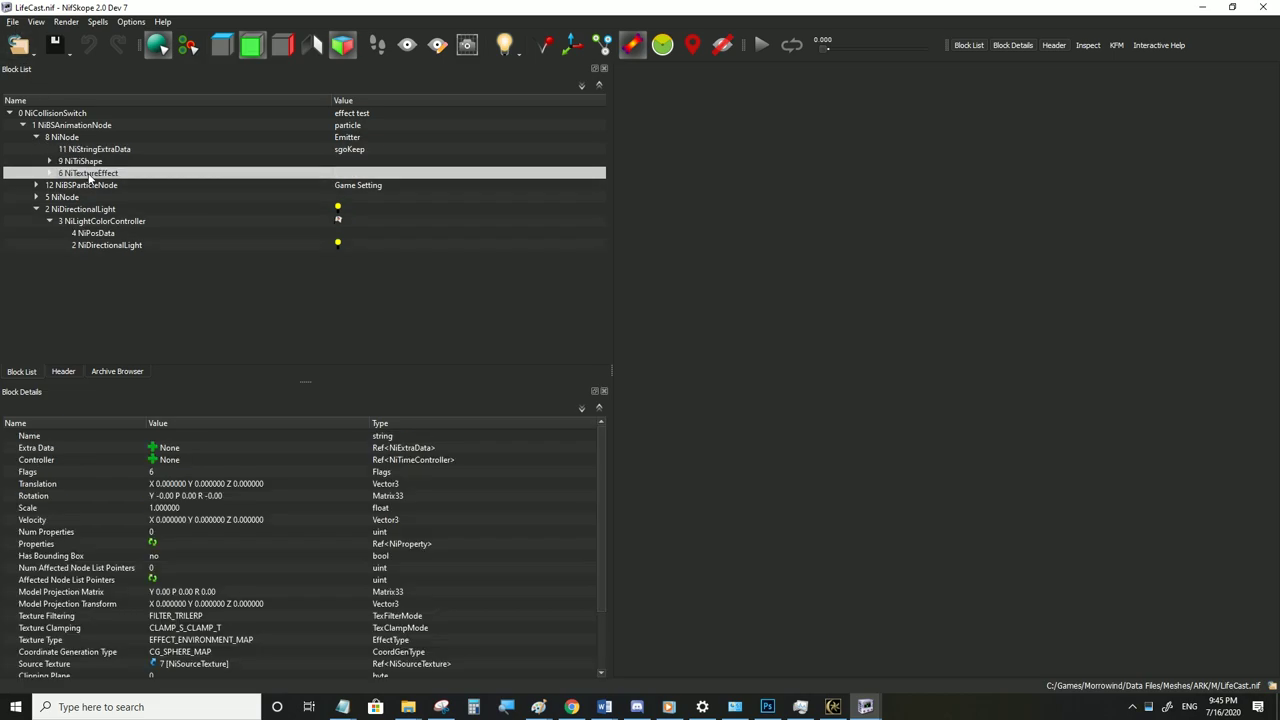
Save LifeCast.nif and bring Morrowind forward to test it
{"action": "left_click", "coordinate": [13, 22]}
{"action": "left_click", "coordinate": [44, 139]}
{"action": "left_click", "coordinate": [834, 707]}
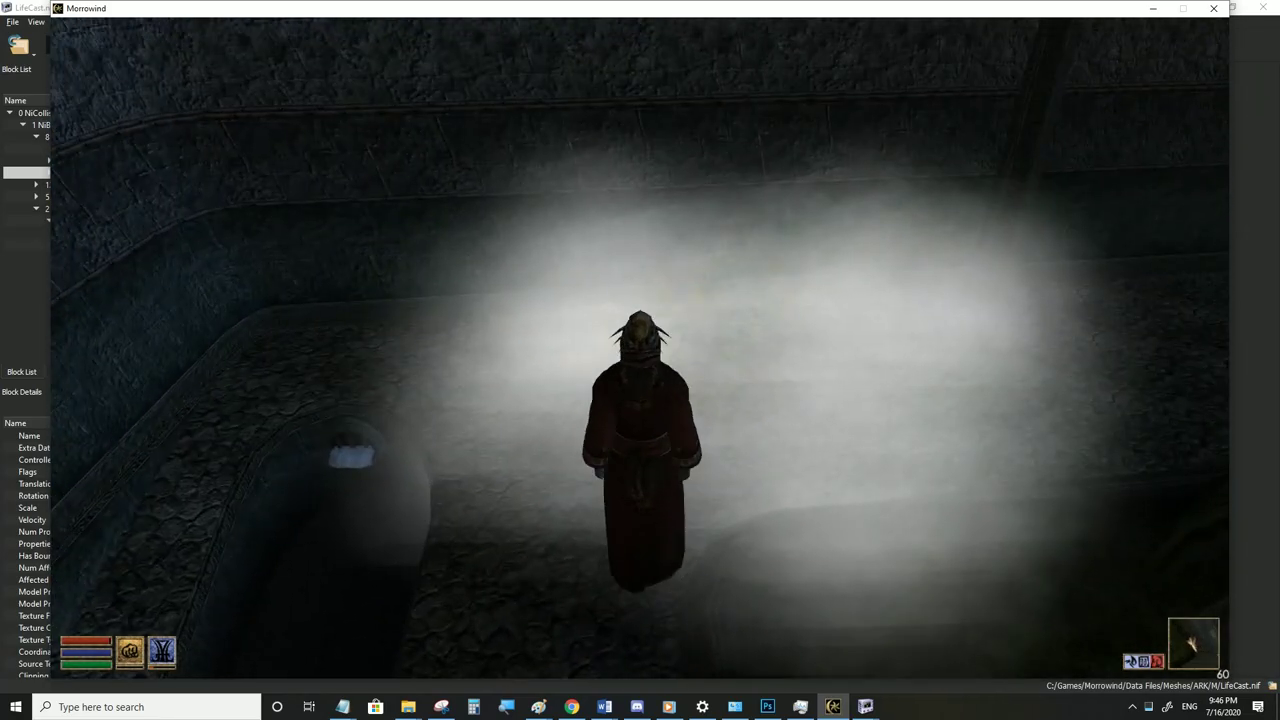
Walk forward and back through the pale glow to inspect the bright patch
{"action": "key", "text": "w"}
{"action": "key", "text": "s"}
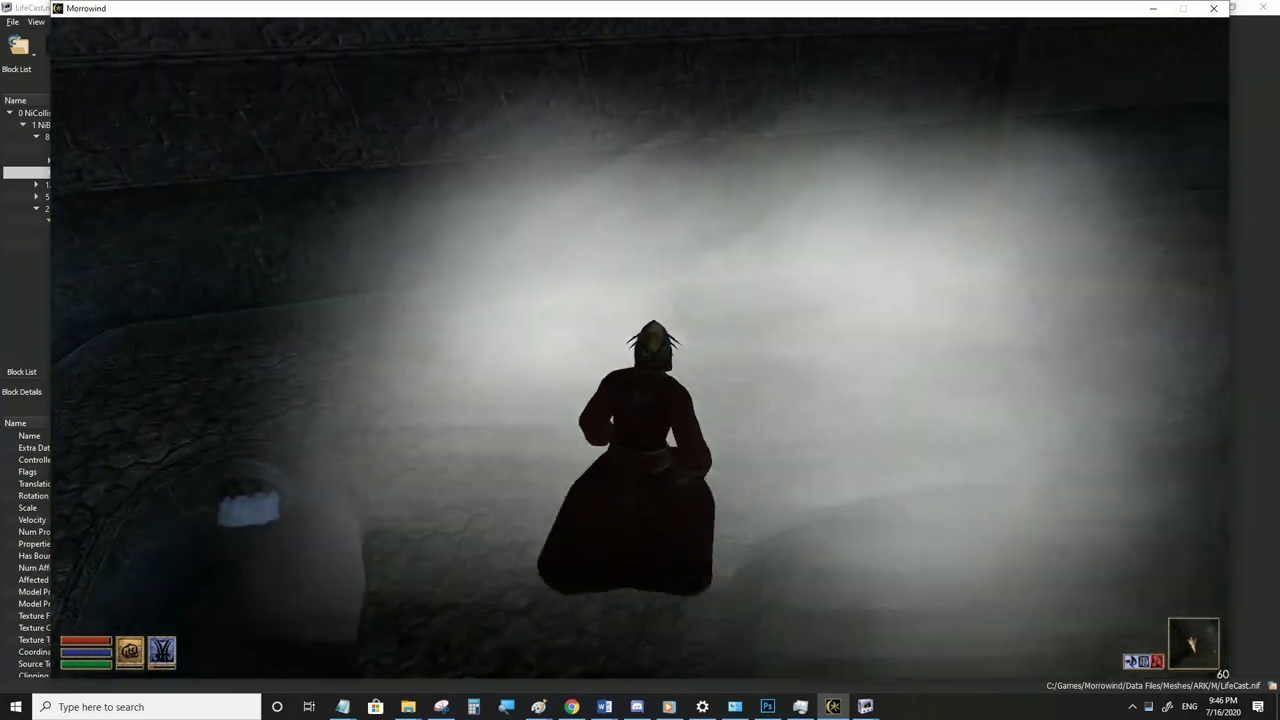
{"action": "key", "text": "w"}
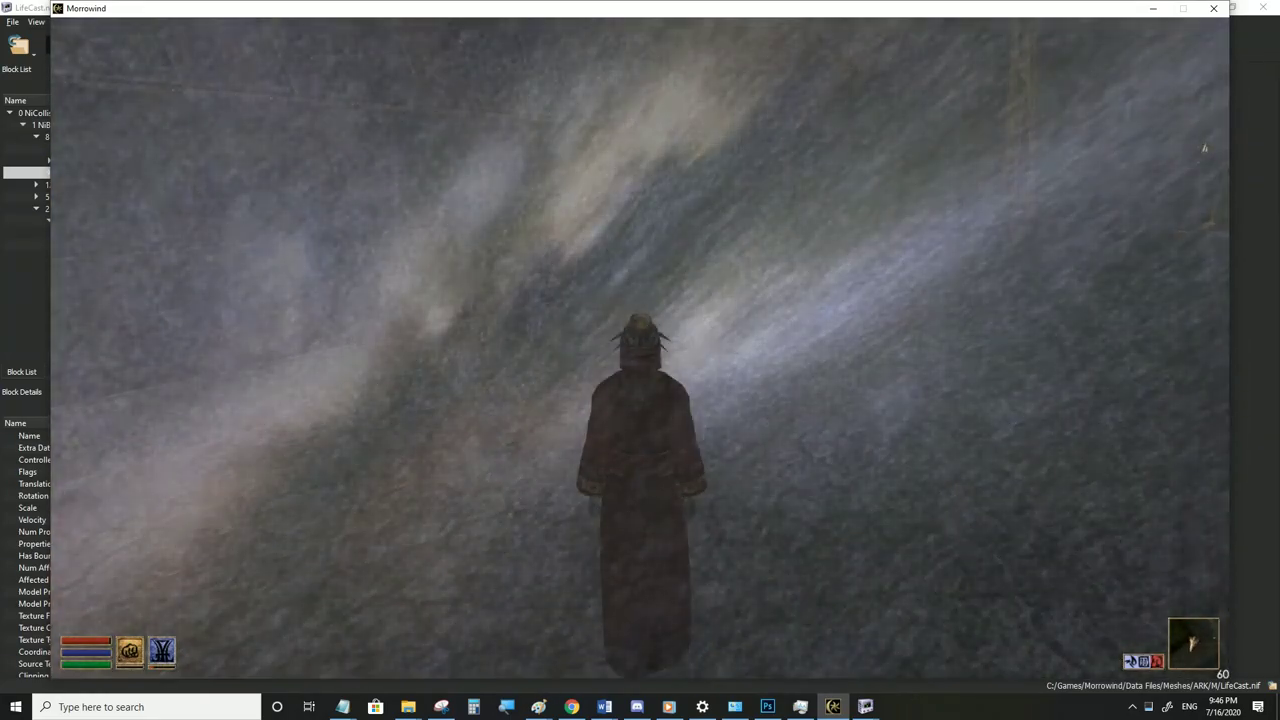
{"action": "key", "text": "w"}
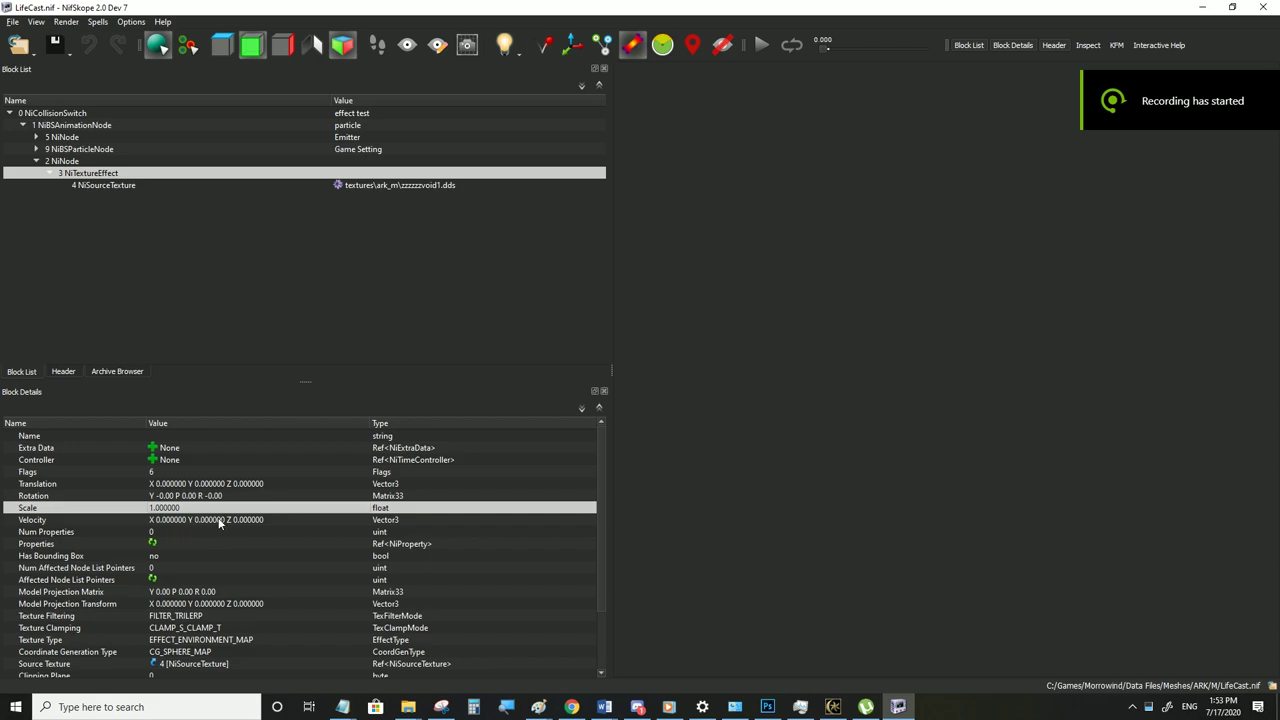
Check the NiTextureEffect's Coordinate Generation Type and Scale fields, then return to Morrowind
{"action": "scroll", "coordinate": [219, 522], "scroll_direction": "down", "scroll_amount": 2}
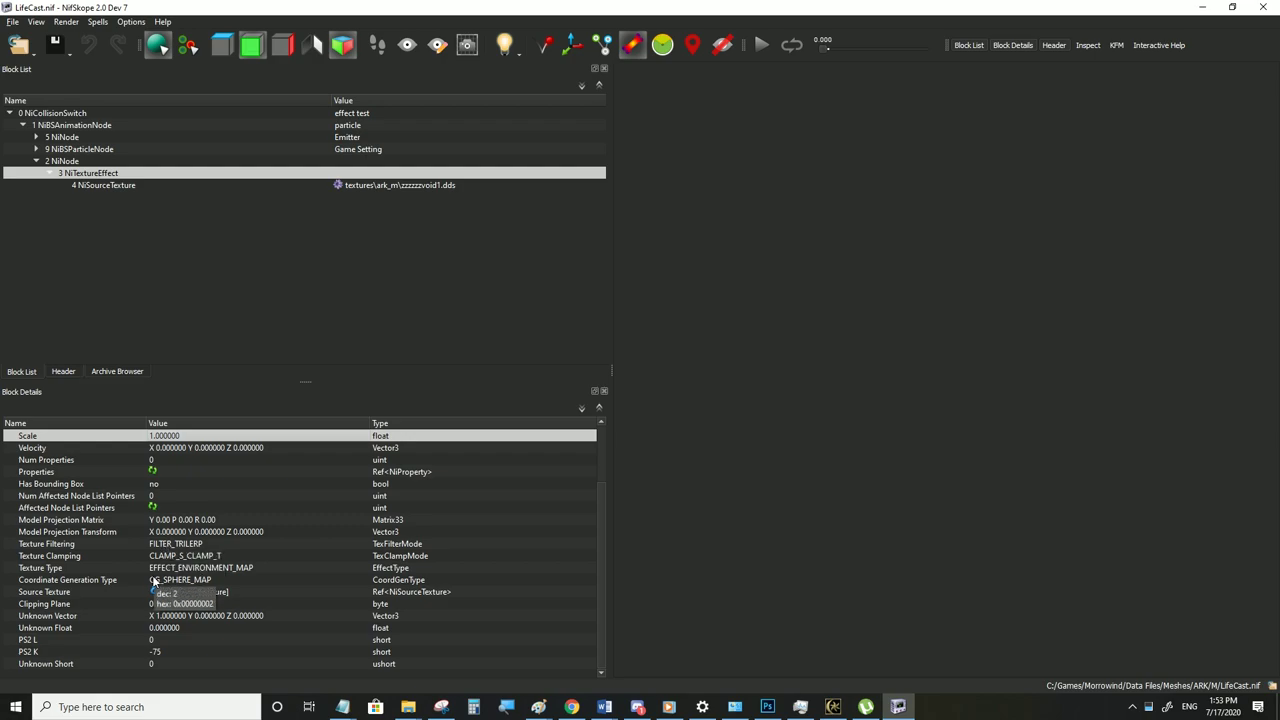
{"action": "scroll", "coordinate": [153, 580], "scroll_direction": "up", "scroll_amount": 2}
{"action": "scroll", "coordinate": [214, 542], "scroll_direction": "down", "scroll_amount": 2}
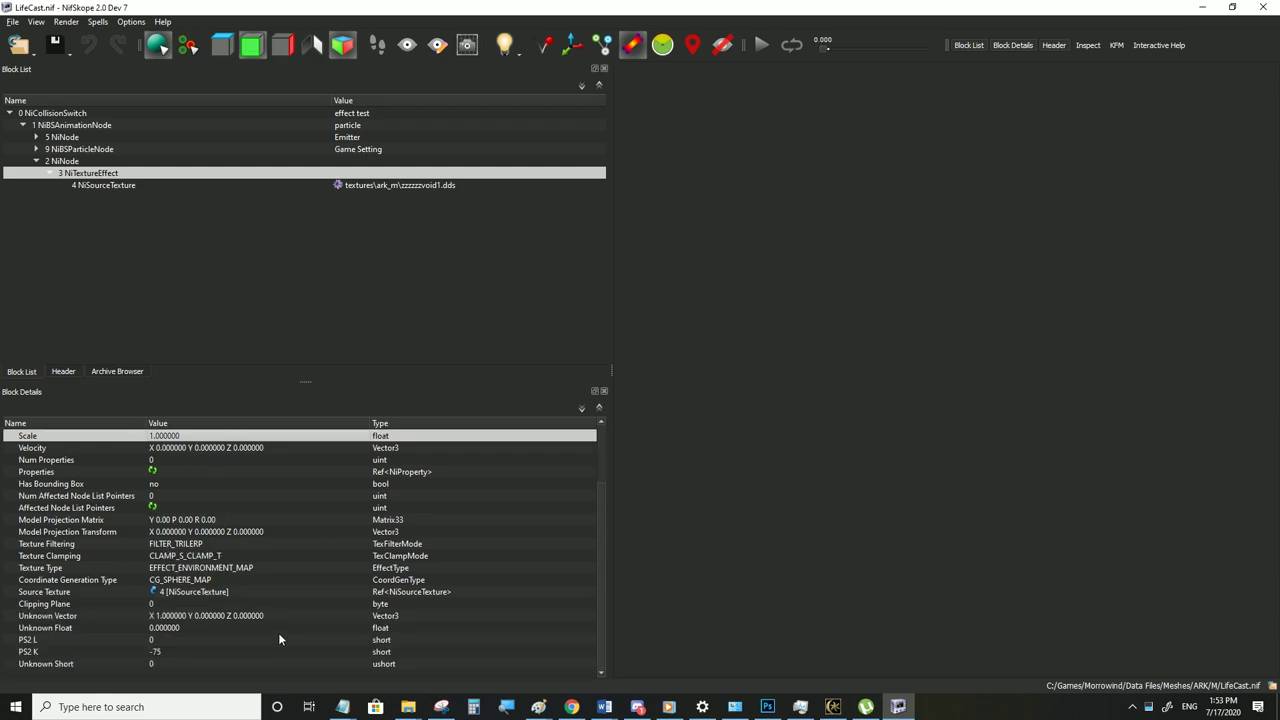
{"action": "left_click", "coordinate": [181, 585]}
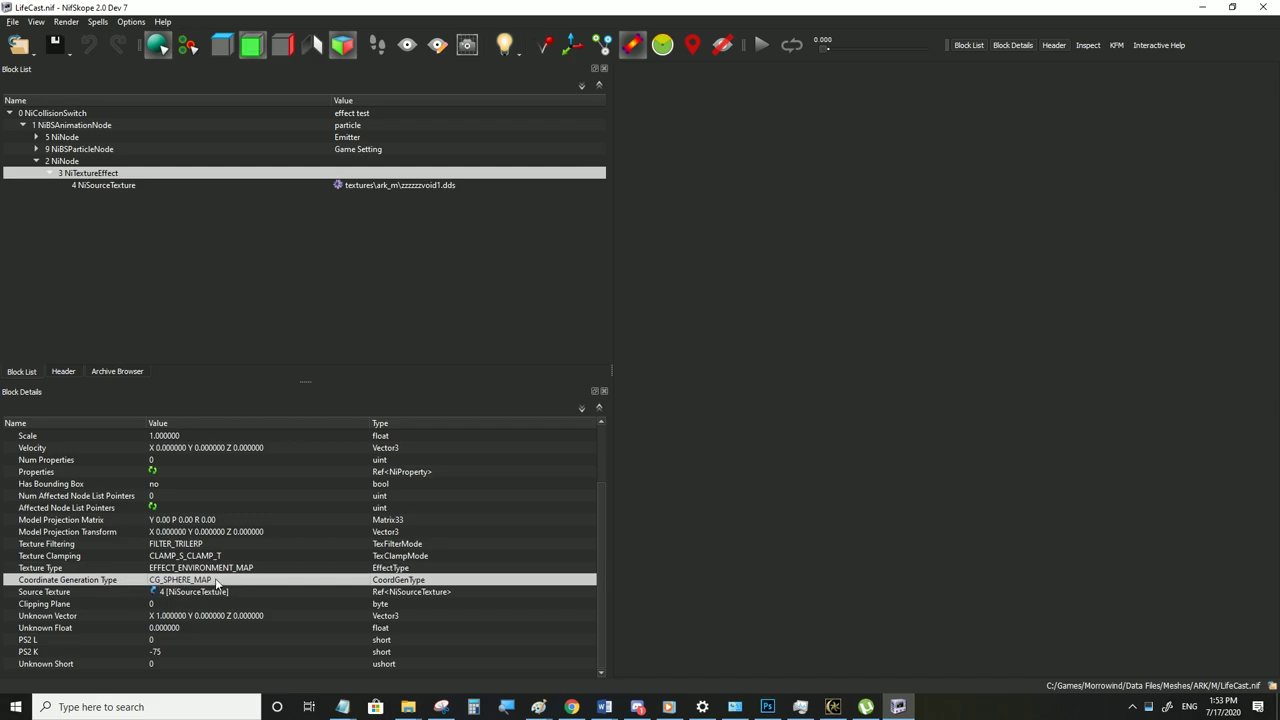
{"action": "mouse_move", "coordinate": [216, 584]}
{"action": "scroll", "coordinate": [185, 495], "scroll_direction": "up", "scroll_amount": 2}
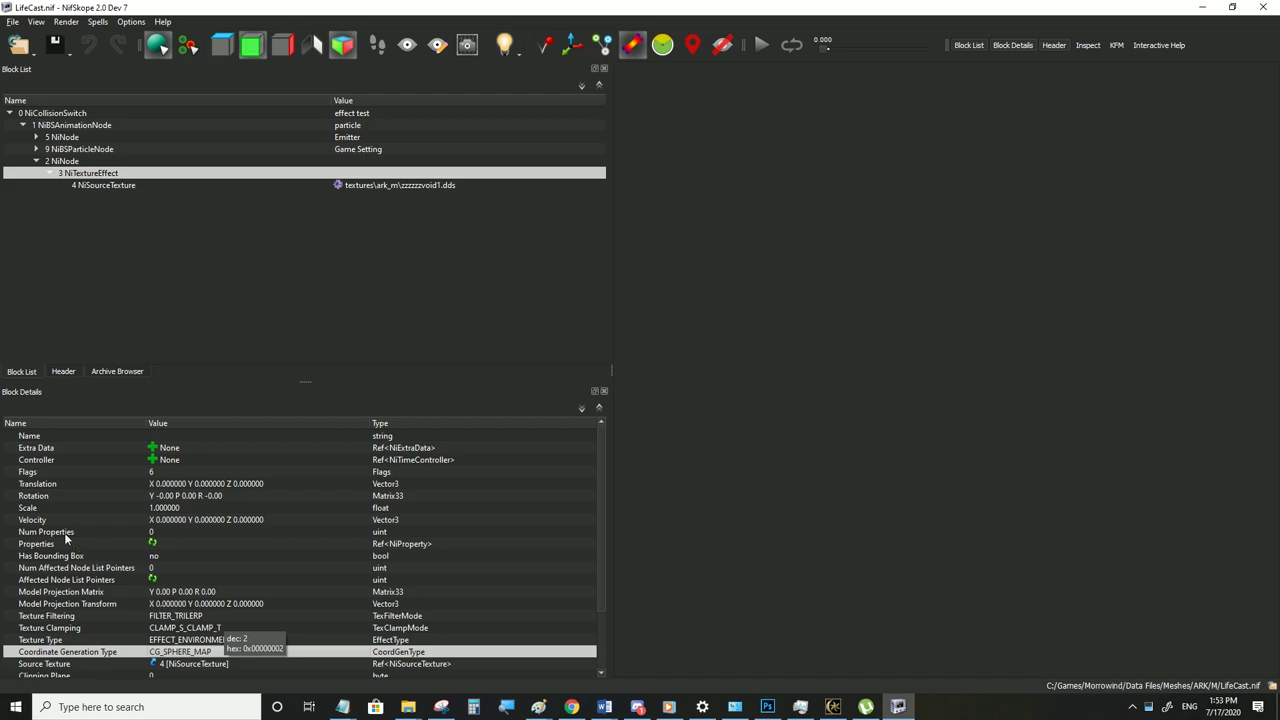
{"action": "left_click", "coordinate": [132, 505]}
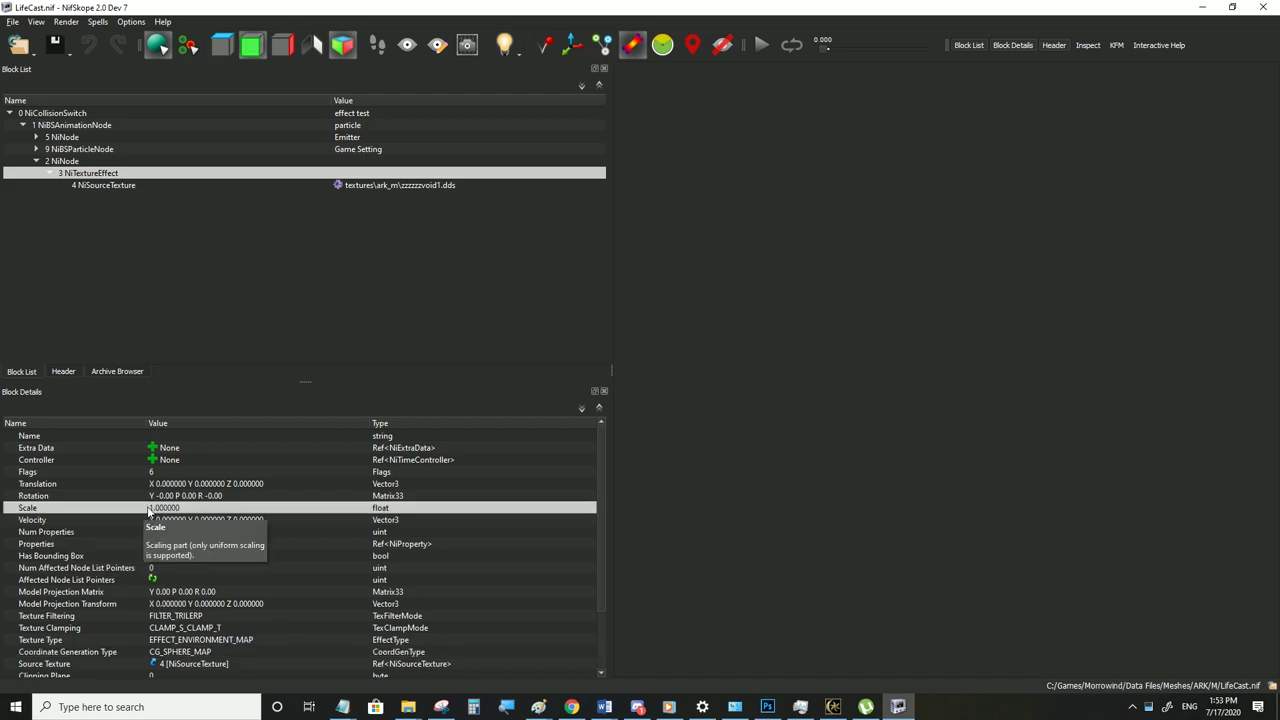
{"action": "mouse_move", "coordinate": [181, 511]}
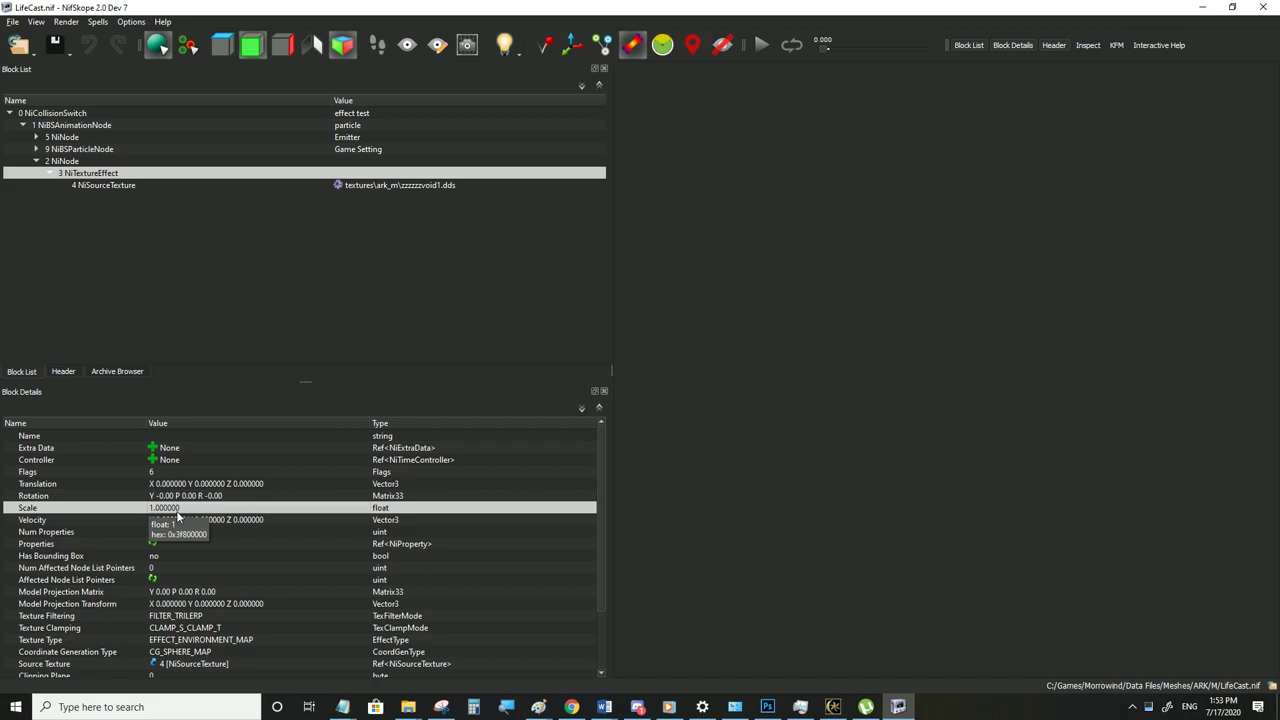
{"action": "scroll", "coordinate": [219, 566], "scroll_direction": "down", "scroll_amount": 2}
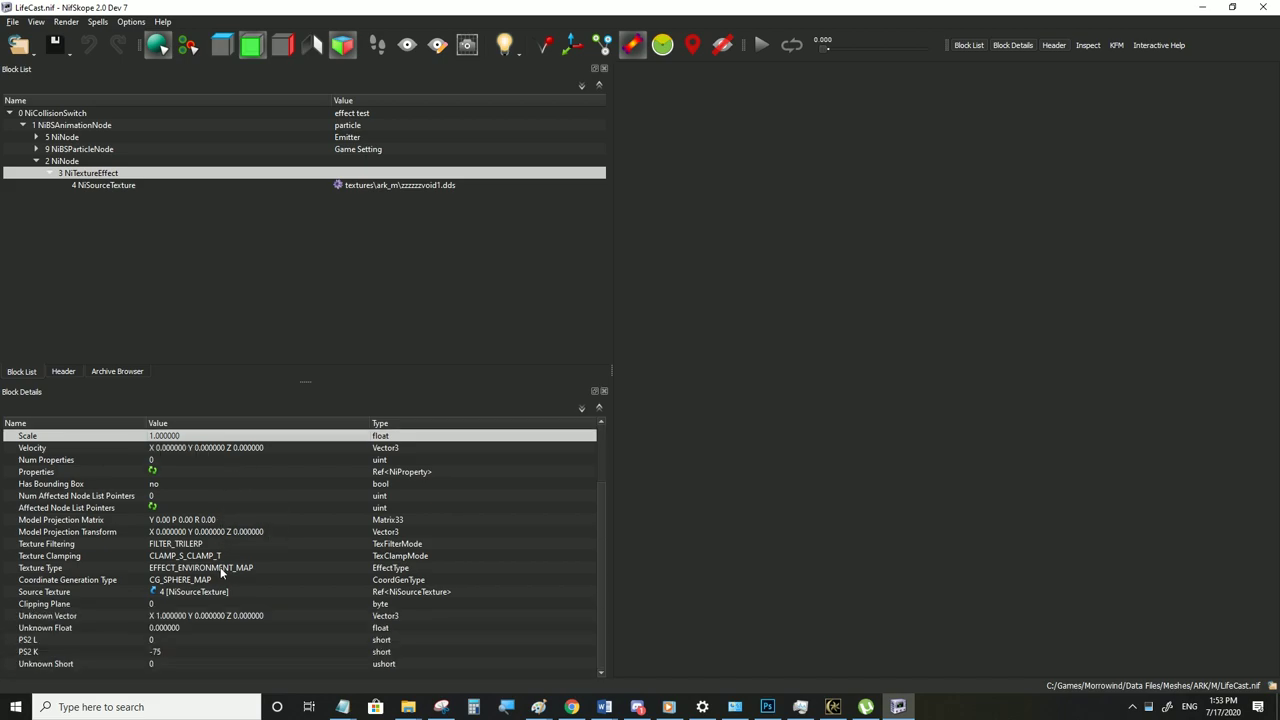
{"action": "left_click", "coordinate": [836, 705]}
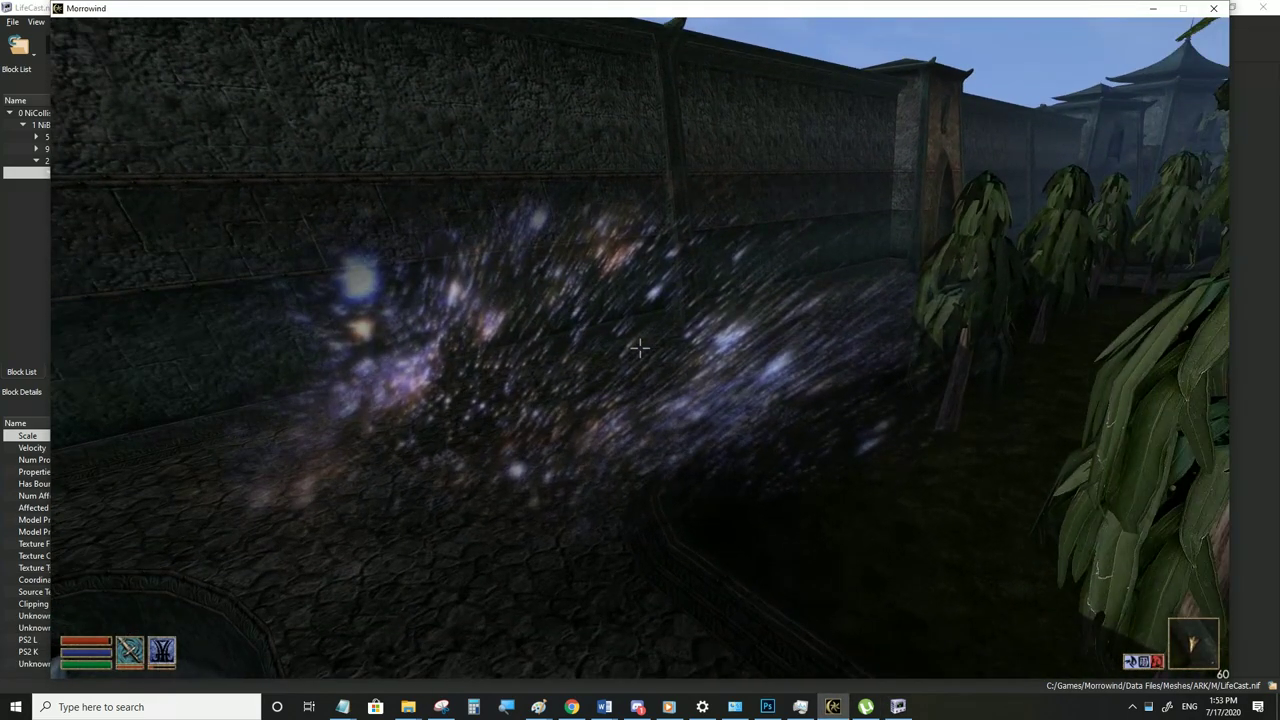
Step forward and back to view the sparkling particles, then Alt+Tab to NifSkope
{"action": "key", "text": "w"}
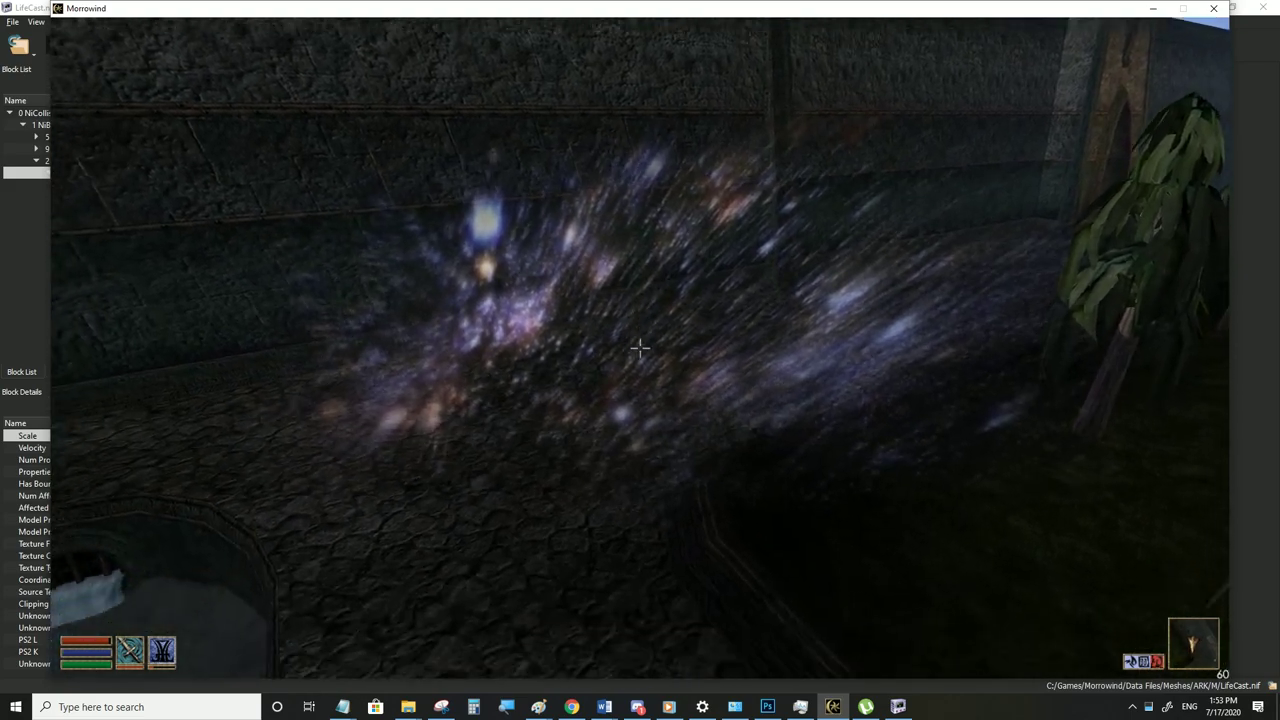
{"action": "key", "text": "s"}
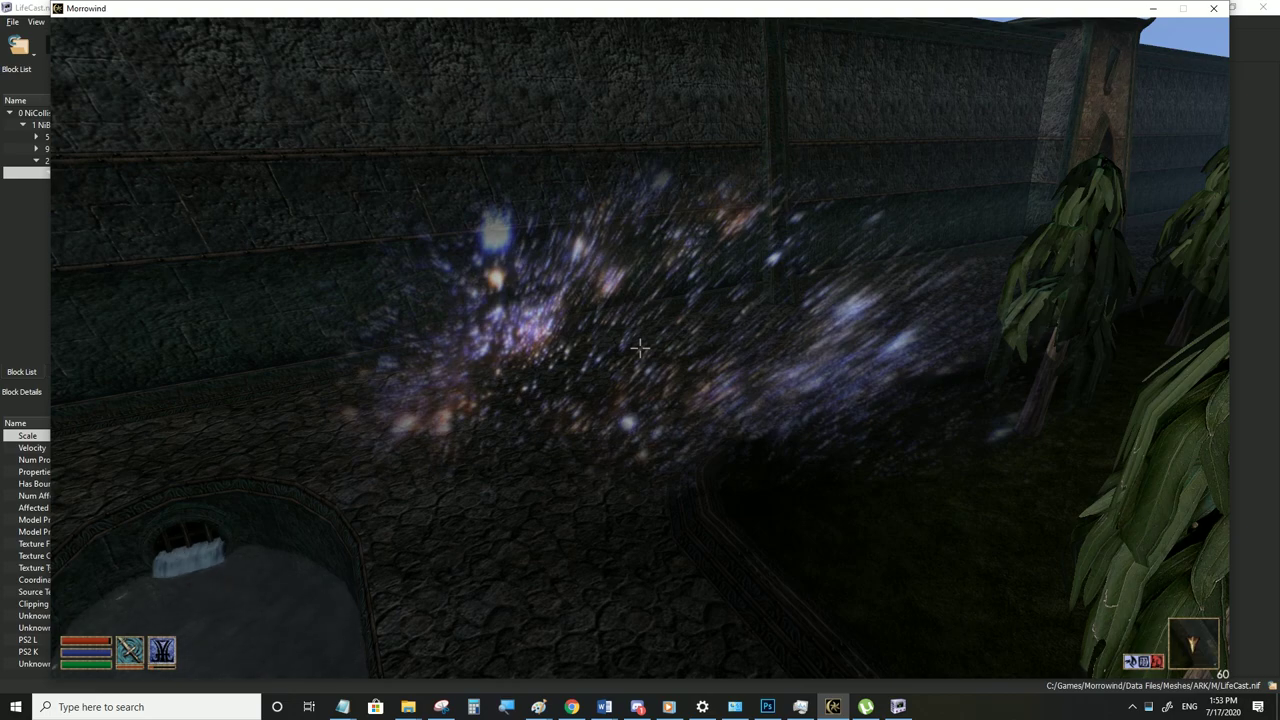
{"action": "key", "text": "alt+Tab"}
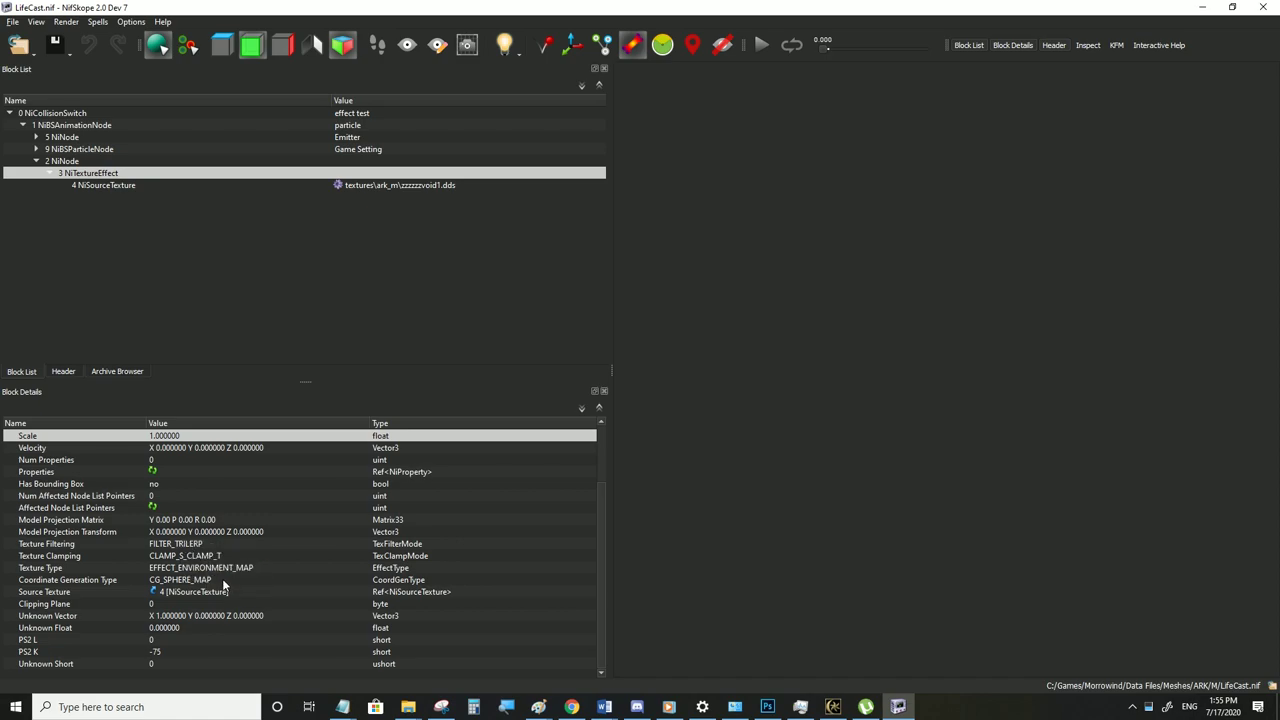
Browse the Coordinate Generation and Texture Type choices, leaving Texture Type as environment map
{"action": "left_click", "coordinate": [333, 580]}
{"action": "left_click", "coordinate": [363, 580]}
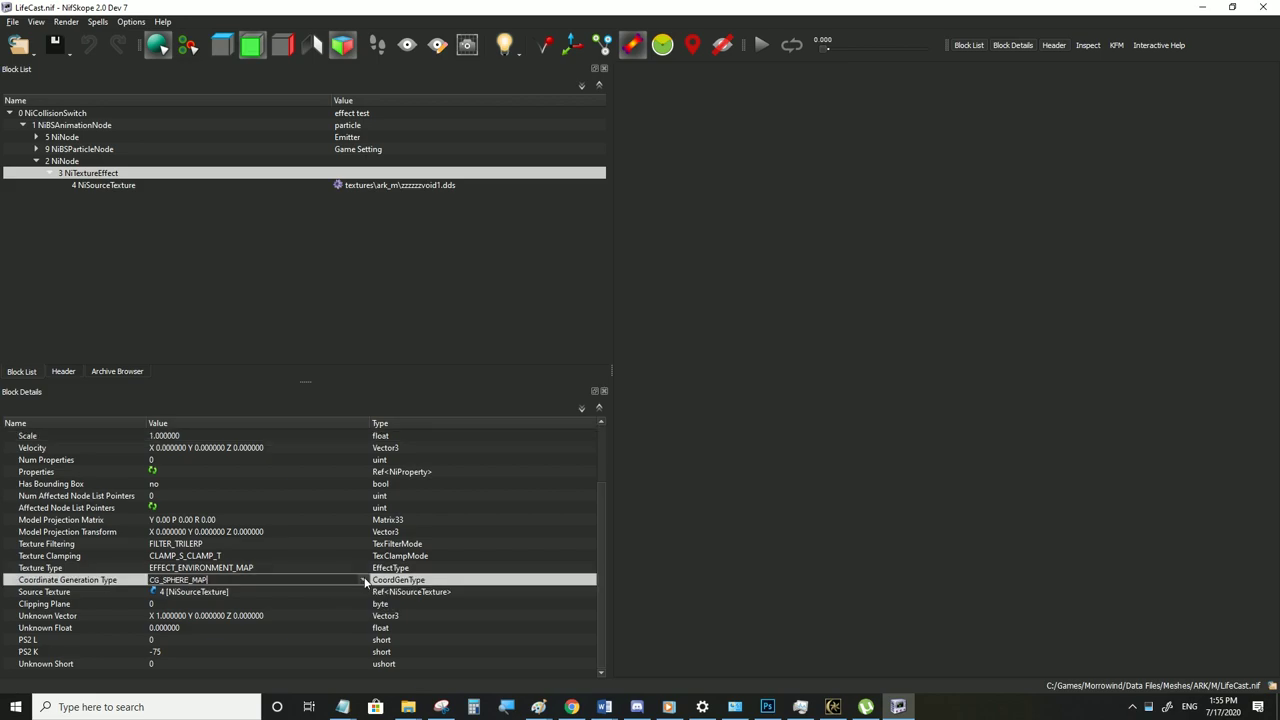
{"action": "left_click", "coordinate": [365, 580]}
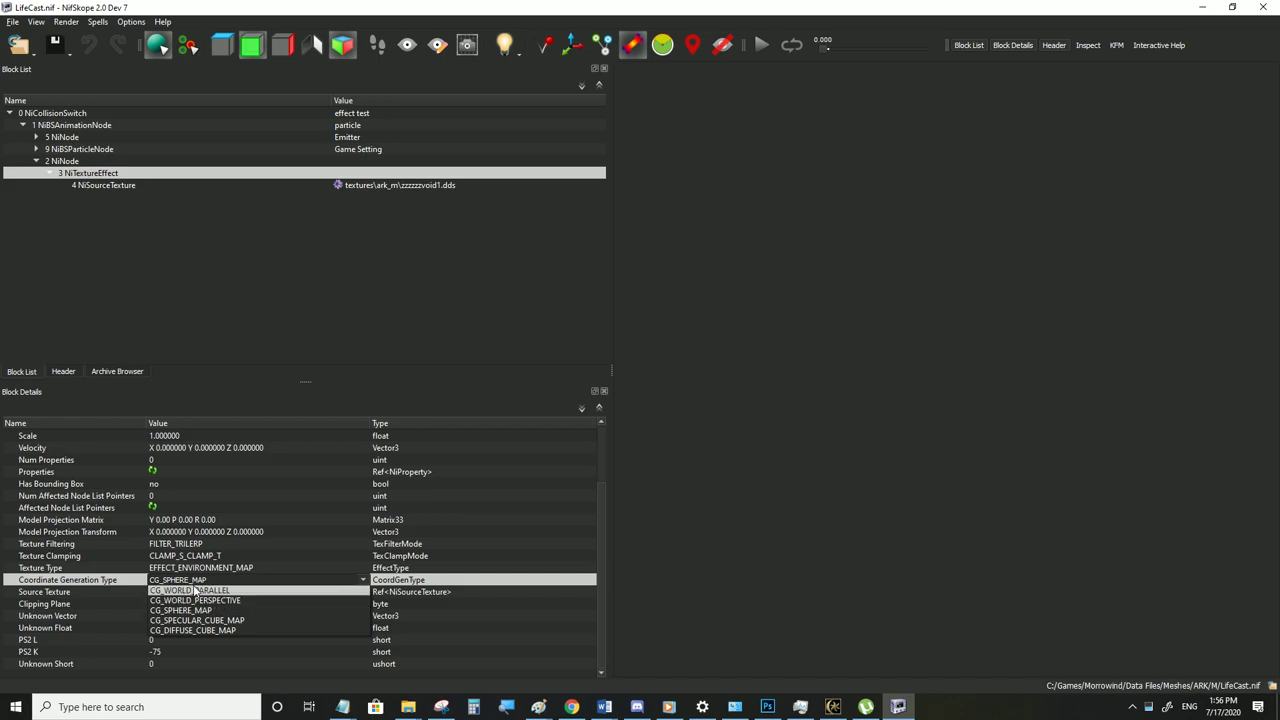
{"action": "left_click", "coordinate": [211, 558]}
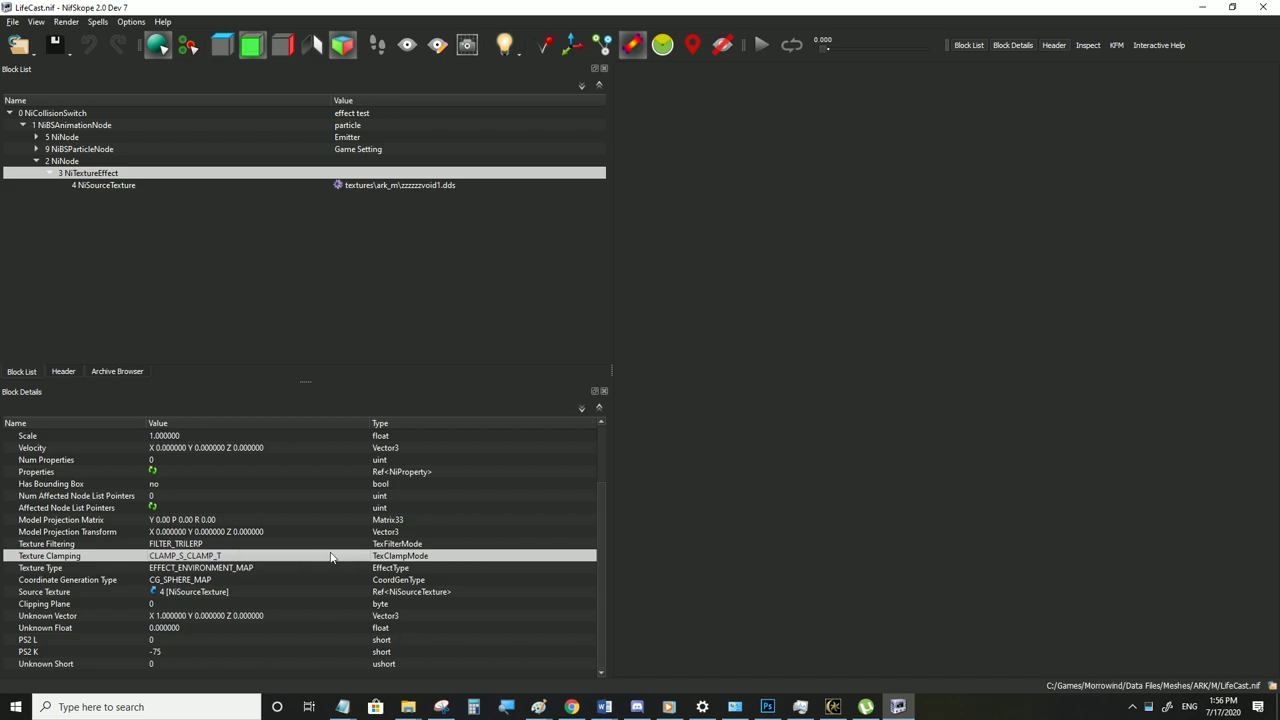
{"action": "left_click", "coordinate": [360, 568]}
{"action": "left_click", "coordinate": [362, 568]}
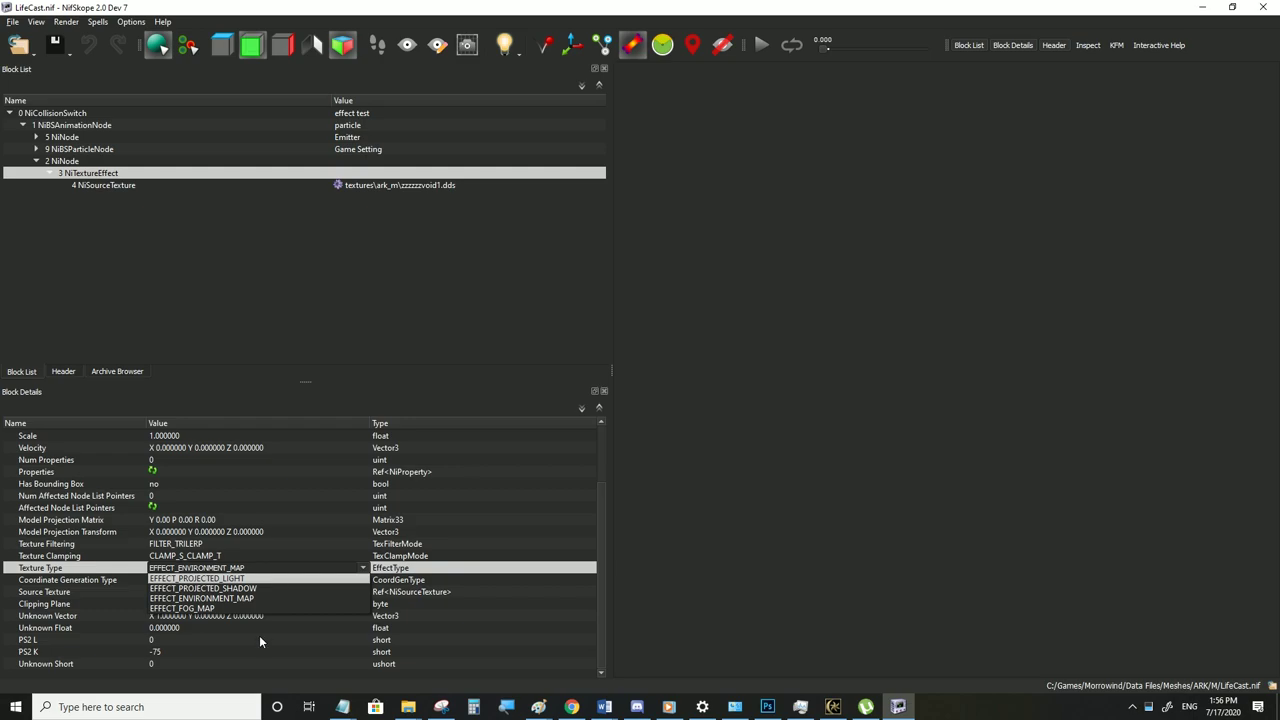
{"action": "left_click", "coordinate": [232, 620]}
{"action": "left_click", "coordinate": [232, 620]}
{"action": "left_click", "coordinate": [273, 567]}
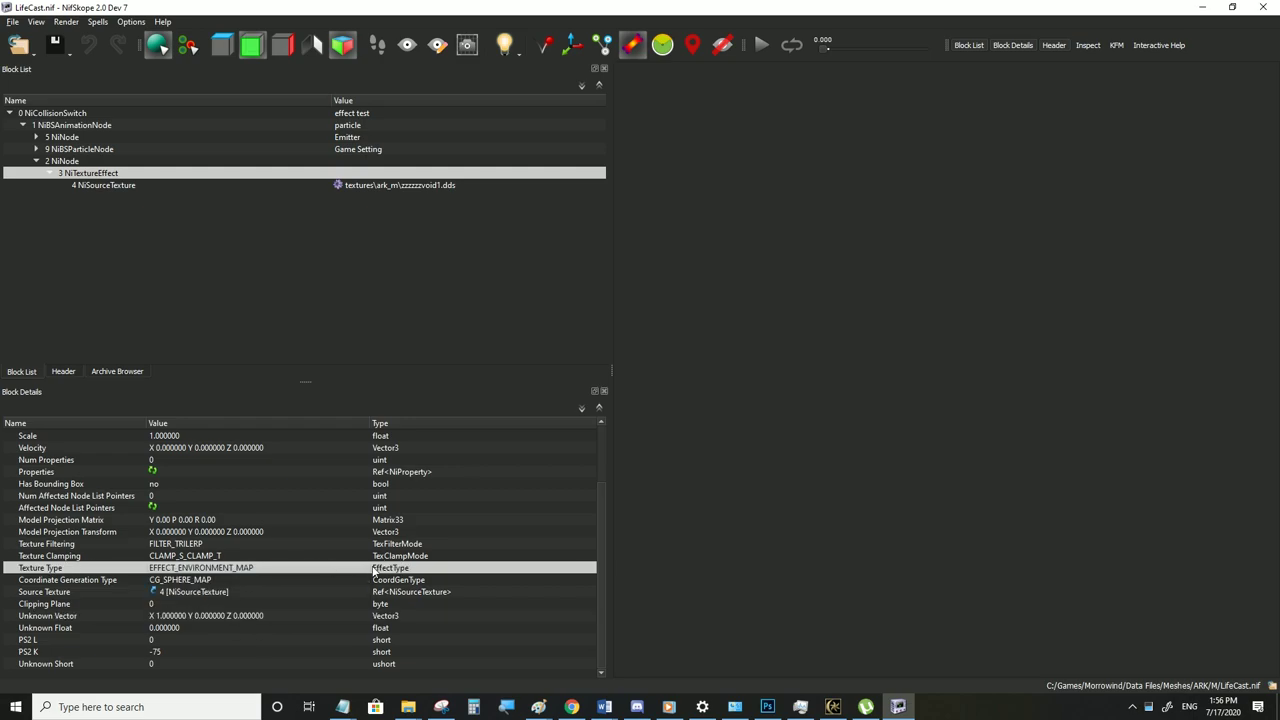
{"action": "left_click", "coordinate": [364, 570]}
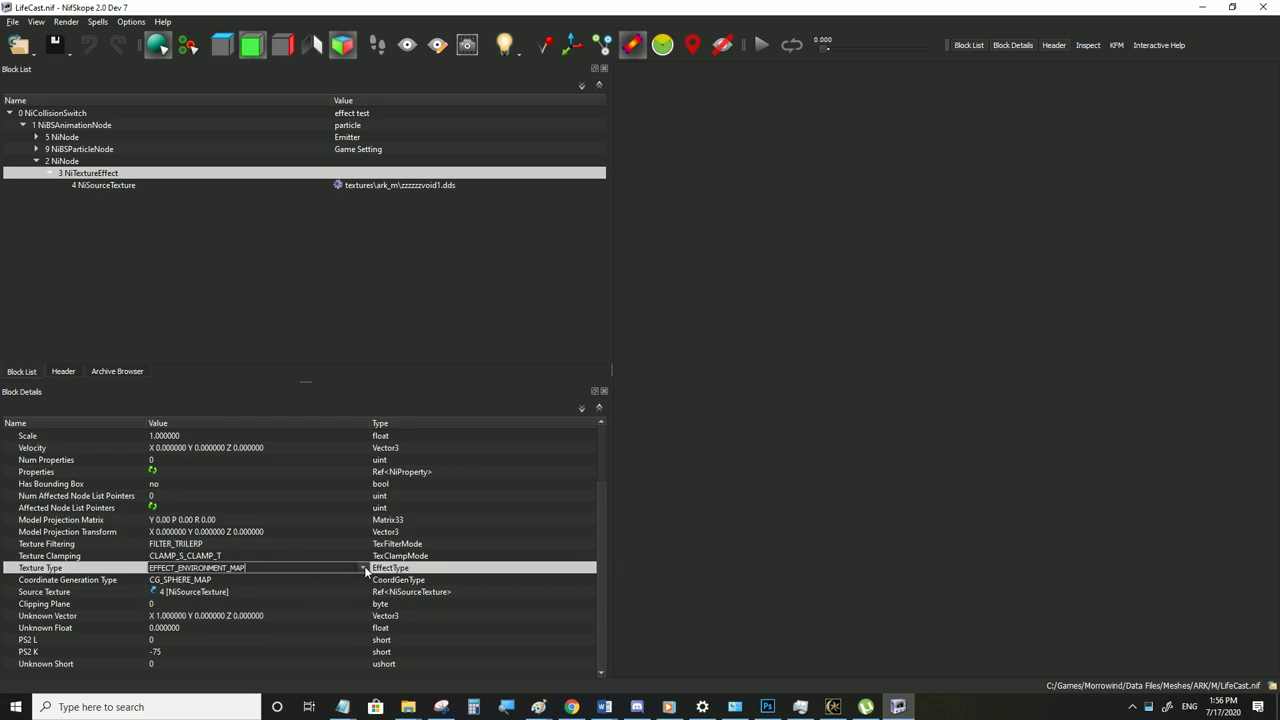
{"action": "left_click", "coordinate": [364, 568]}
{"action": "left_click", "coordinate": [316, 629]}
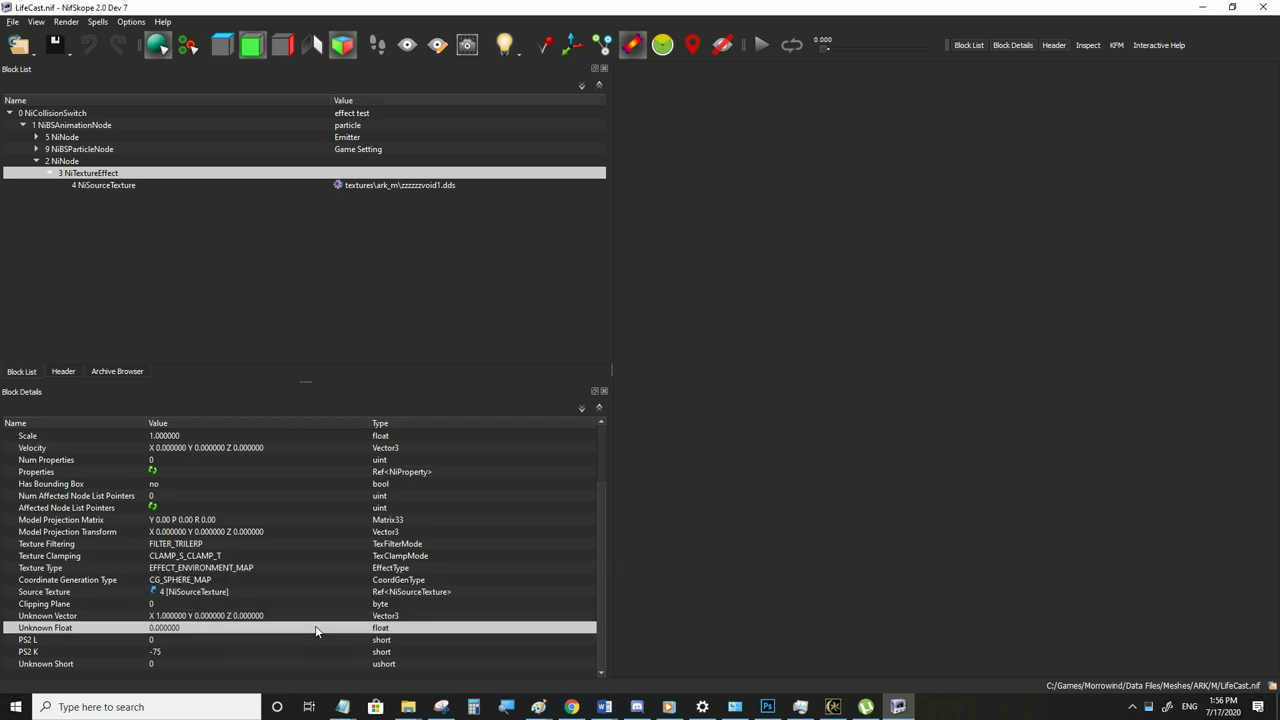
Set the Coordinate Generation Type to CG_WORLD_PARALLEL
{"action": "left_click", "coordinate": [350, 580]}
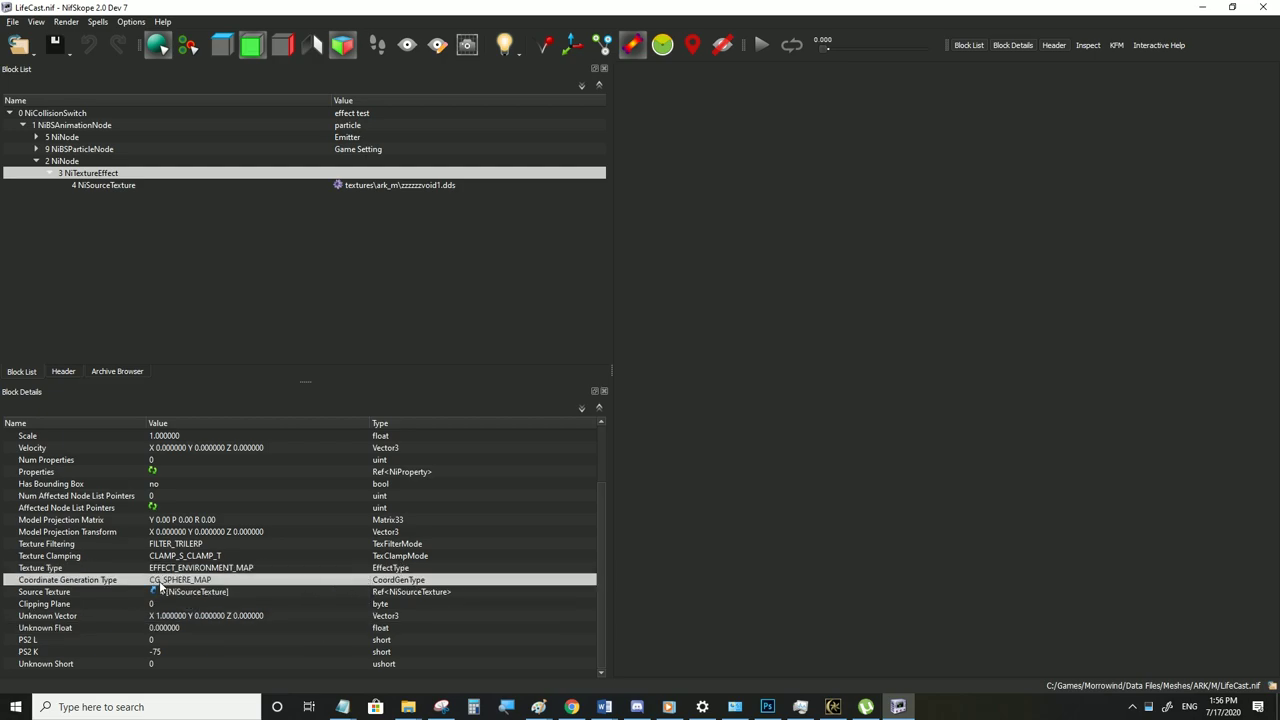
{"action": "left_click", "coordinate": [366, 583]}
{"action": "left_click", "coordinate": [364, 582]}
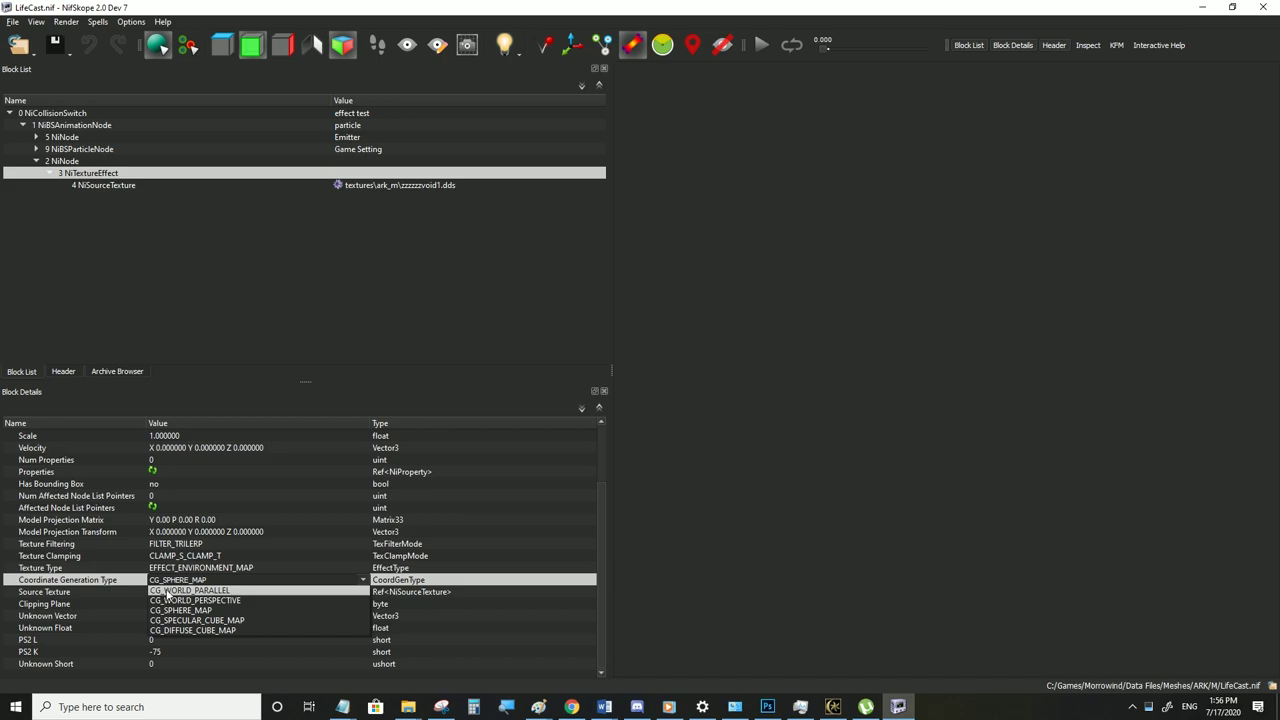
{"action": "left_click", "coordinate": [219, 584]}
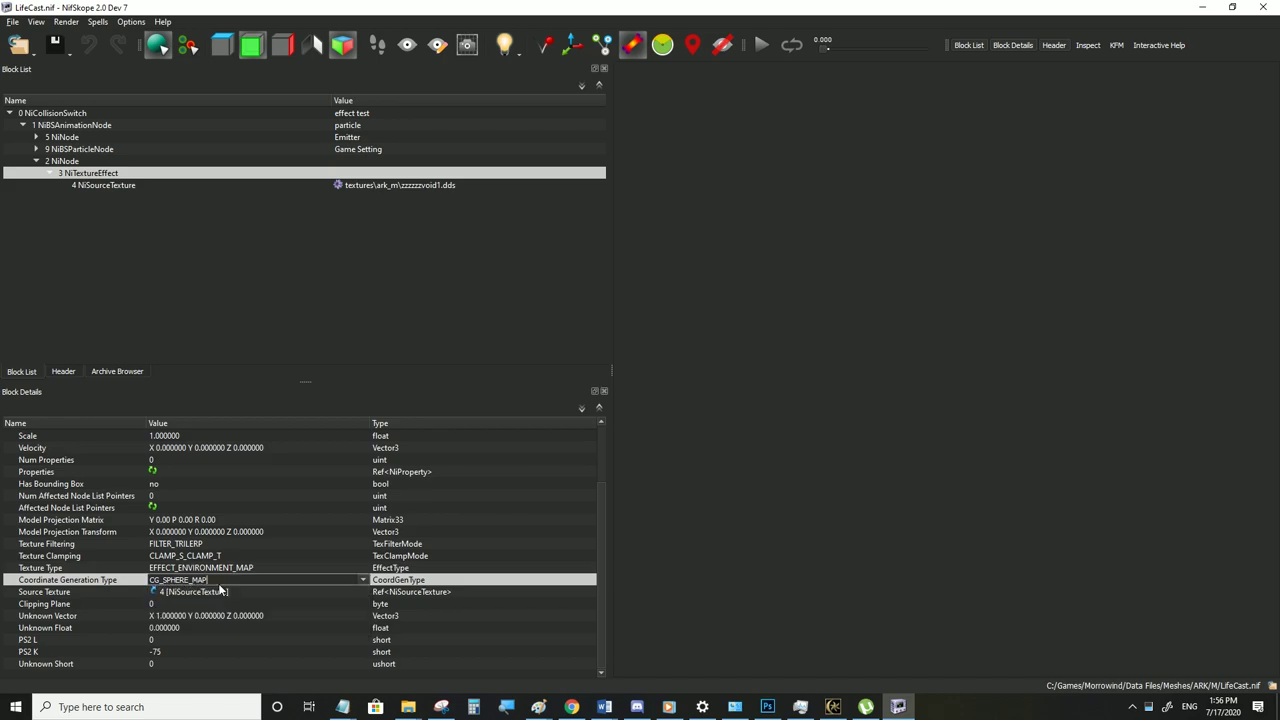
{"action": "left_click", "coordinate": [363, 582]}
{"action": "left_click", "coordinate": [268, 594]}
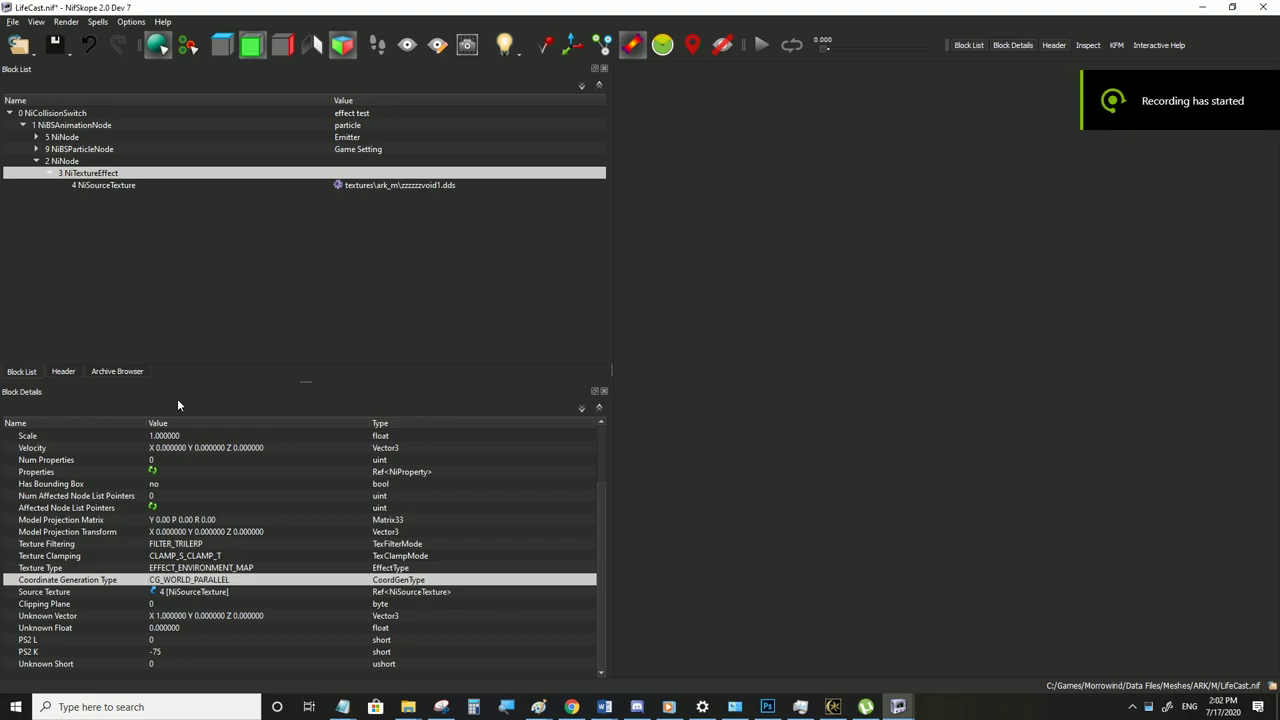
Load TE_Parallel_test.nif into NifSkope from the texture effect folder
{"action": "left_click", "coordinate": [408, 707]}
{"action": "left_click", "coordinate": [58, 652]}
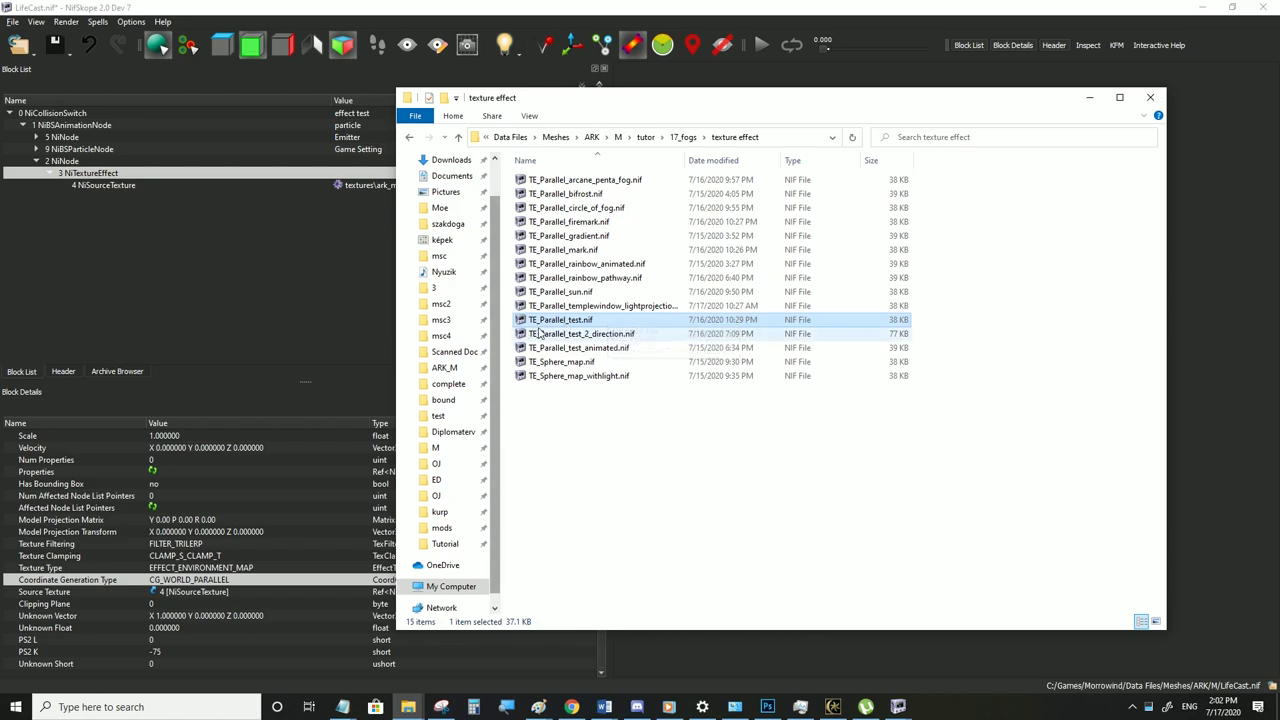
{"action": "left_click", "coordinate": [767, 707]}
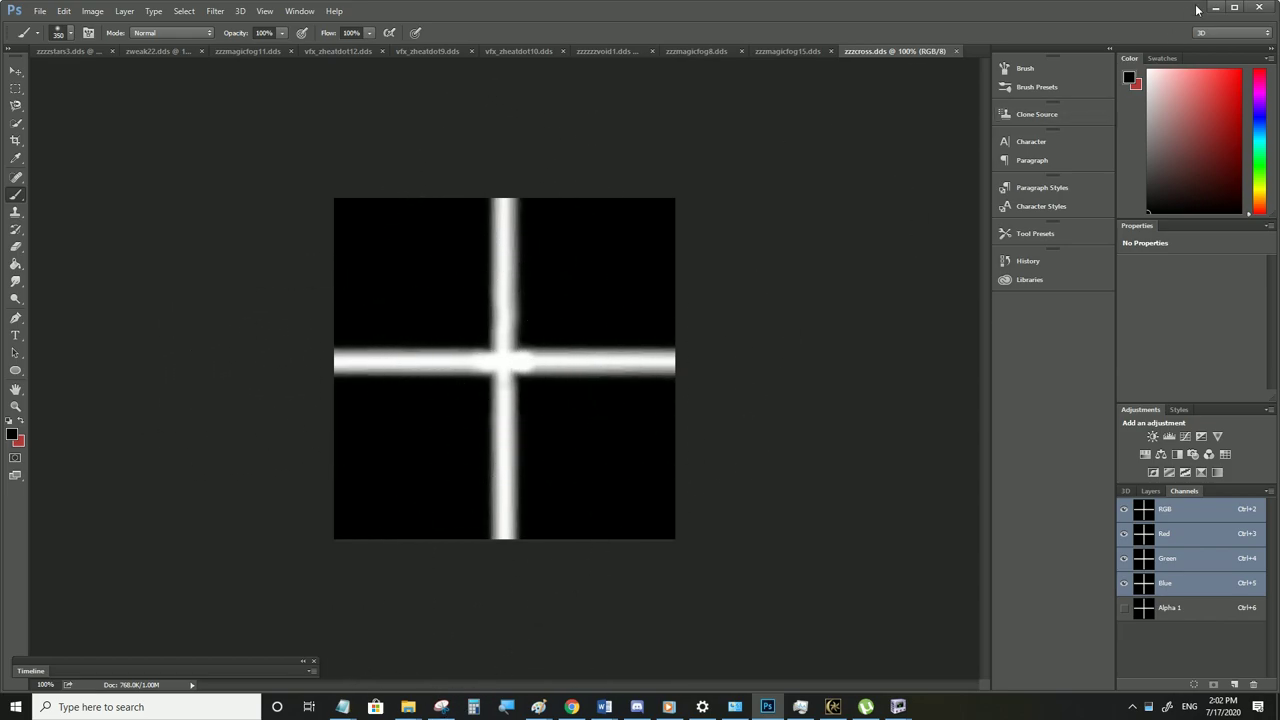
{"action": "left_click", "coordinate": [1232, 7]}
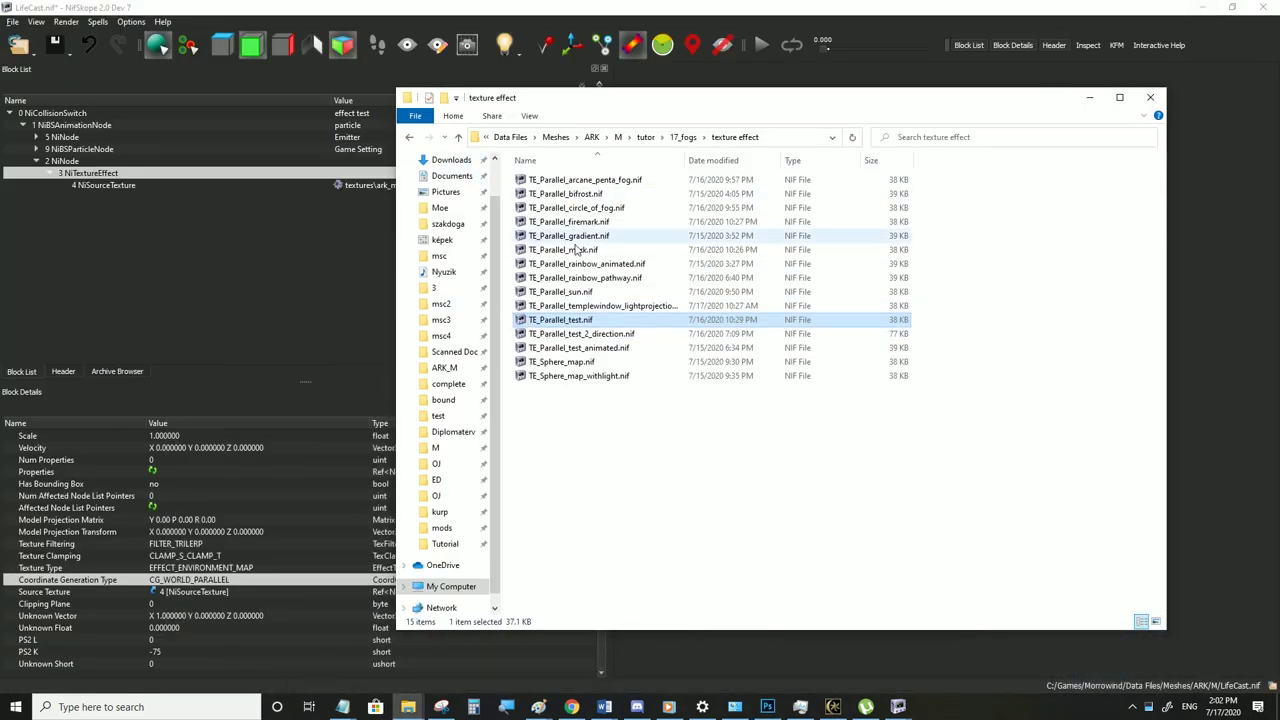
{"action": "double_click", "coordinate": [573, 321]}
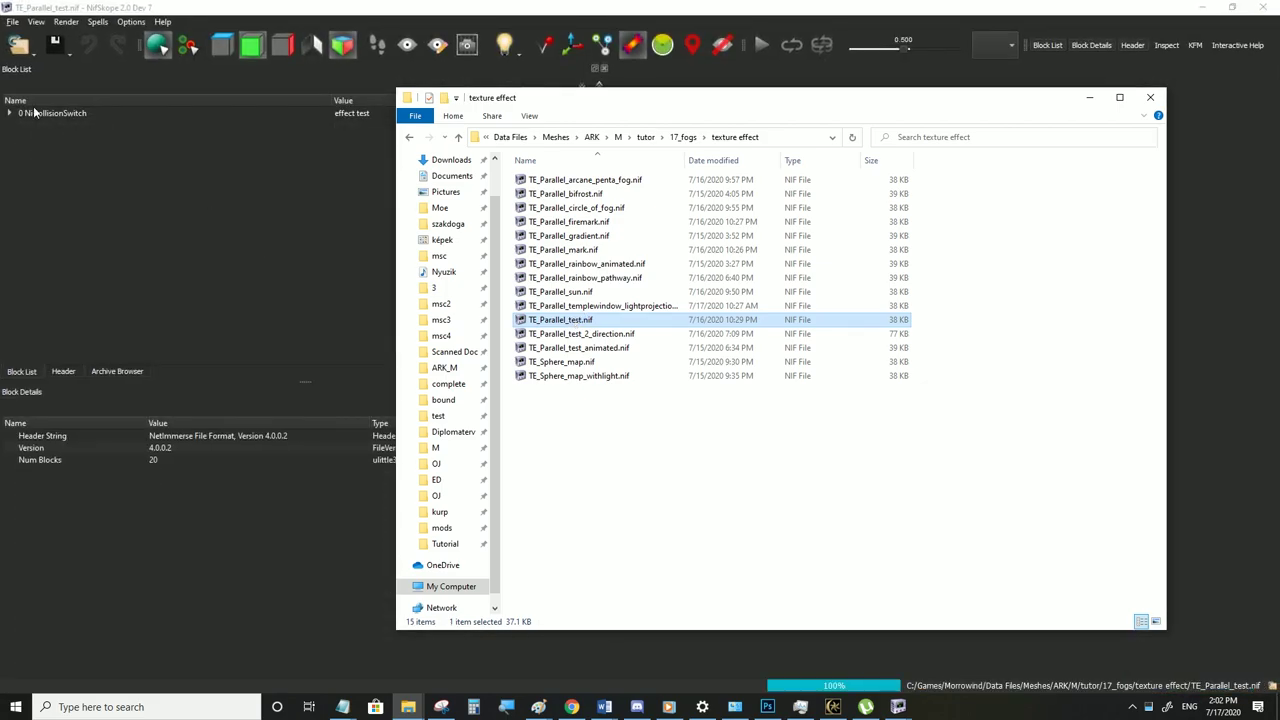
{"action": "left_click", "coordinate": [12, 21]}
Save the effect over LifeCast.nif in Meshes\ARK\M, confirming the overwrite
{"action": "left_click", "coordinate": [40, 147]}
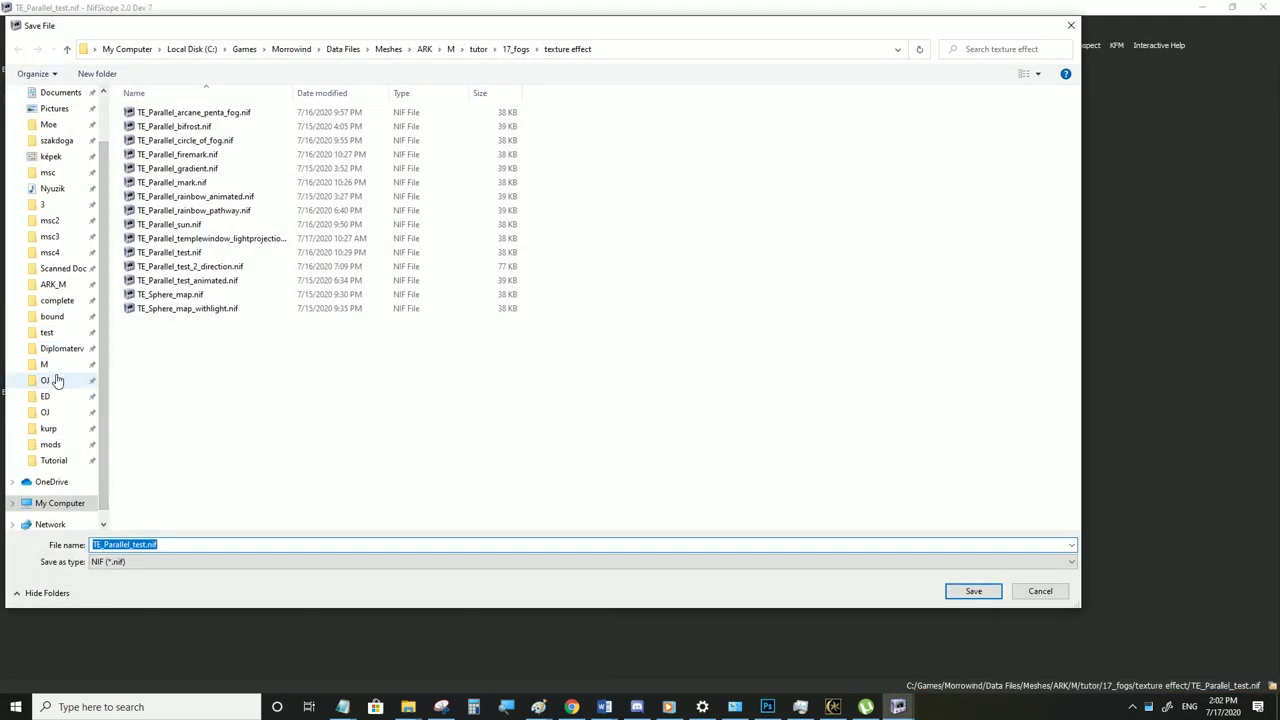
{"action": "left_click", "coordinate": [44, 365]}
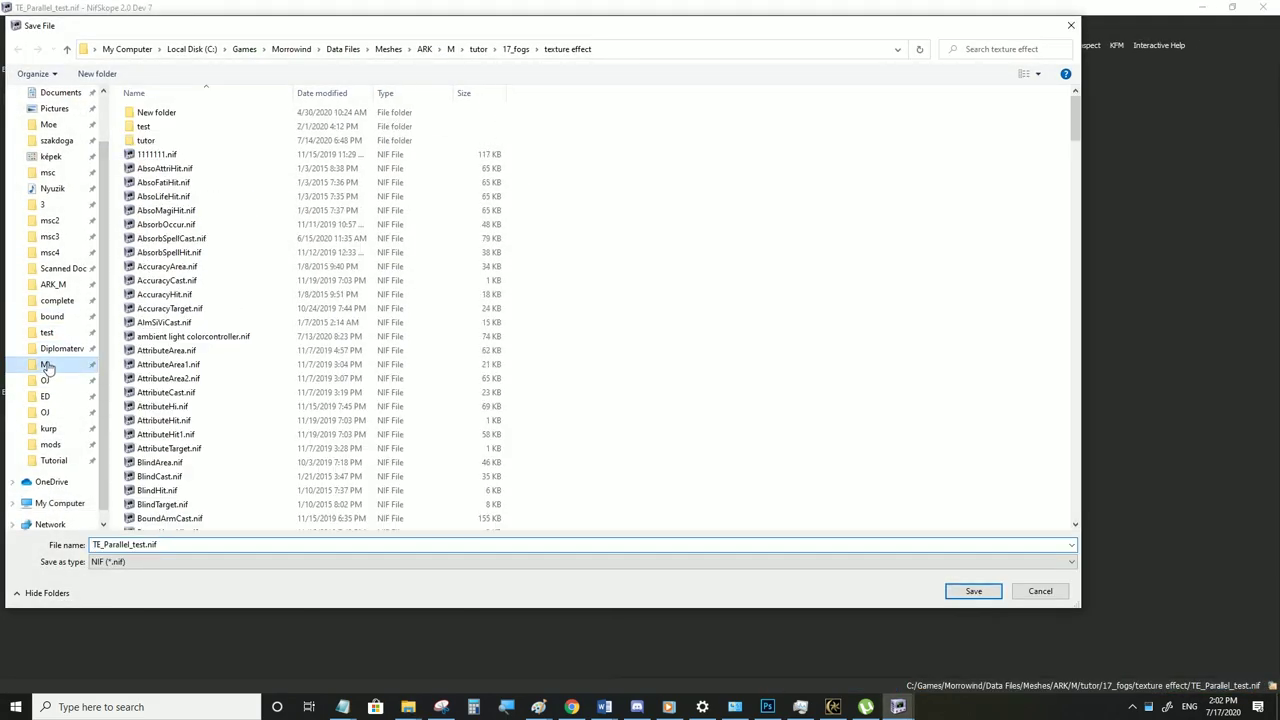
{"action": "left_click", "coordinate": [141, 310]}
{"action": "type", "text": "li"}
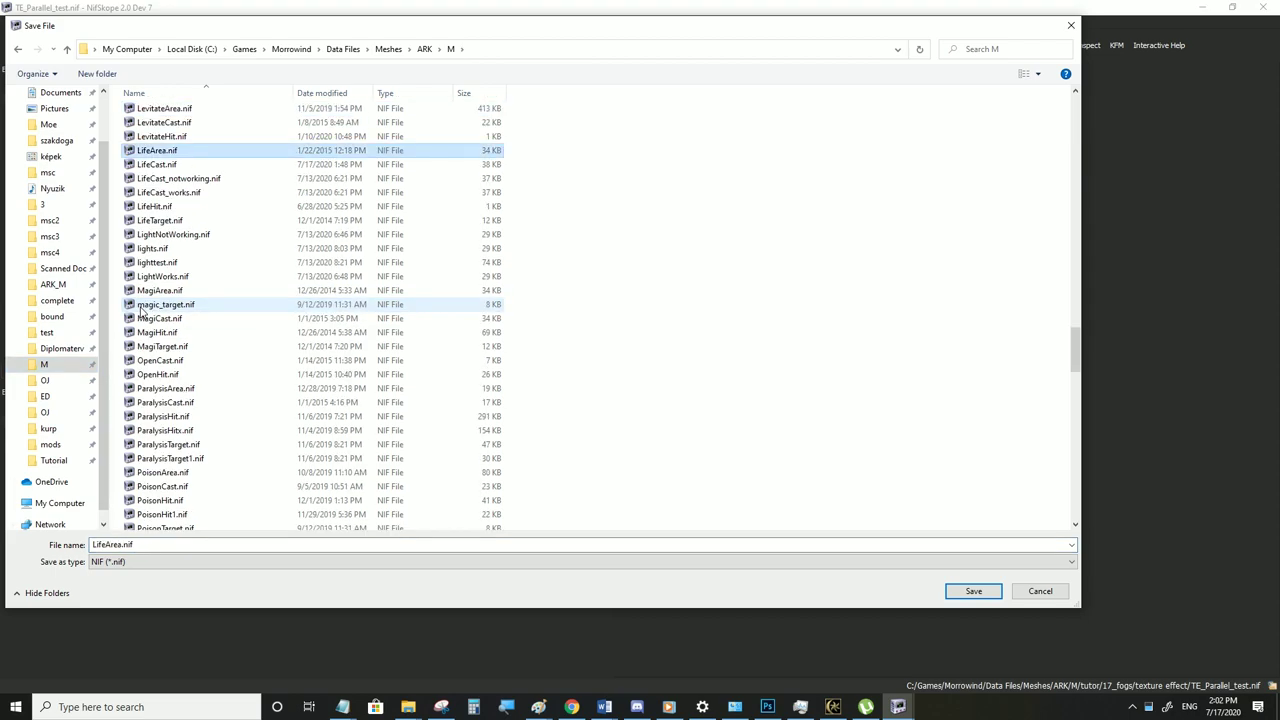
{"action": "left_click", "coordinate": [180, 165]}
{"action": "left_click", "coordinate": [972, 597]}
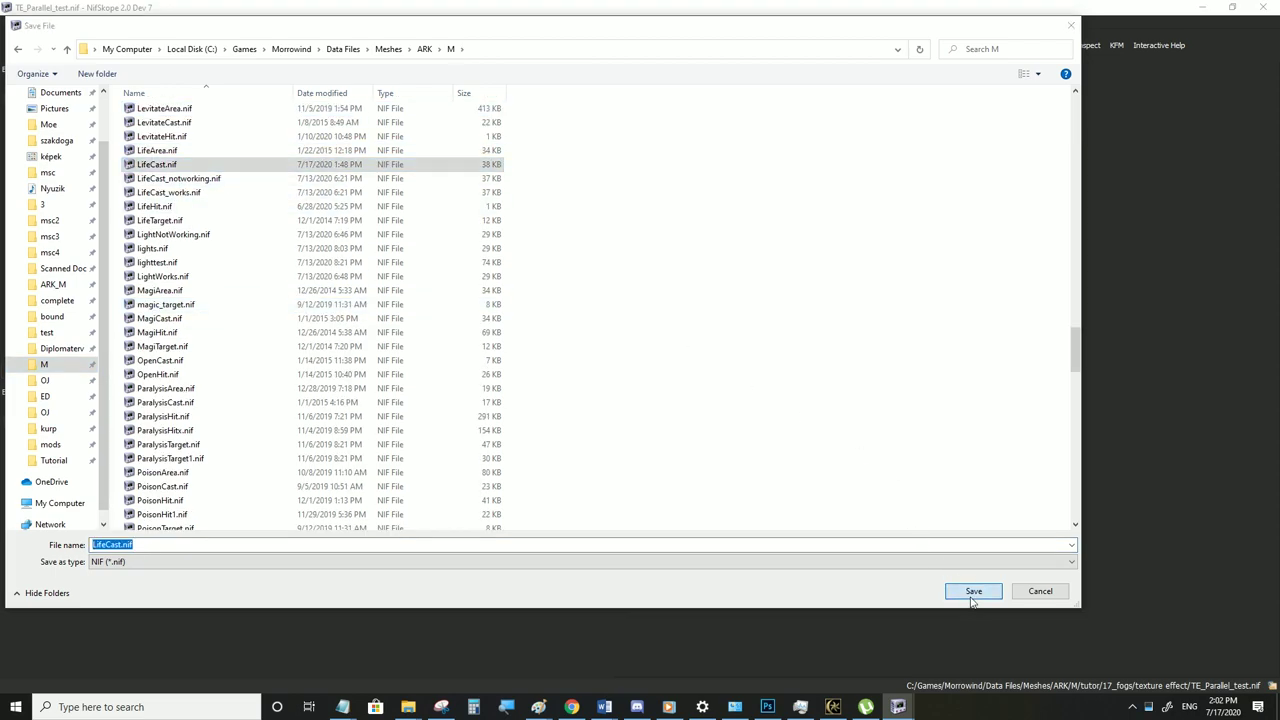
{"action": "left_click", "coordinate": [670, 356]}
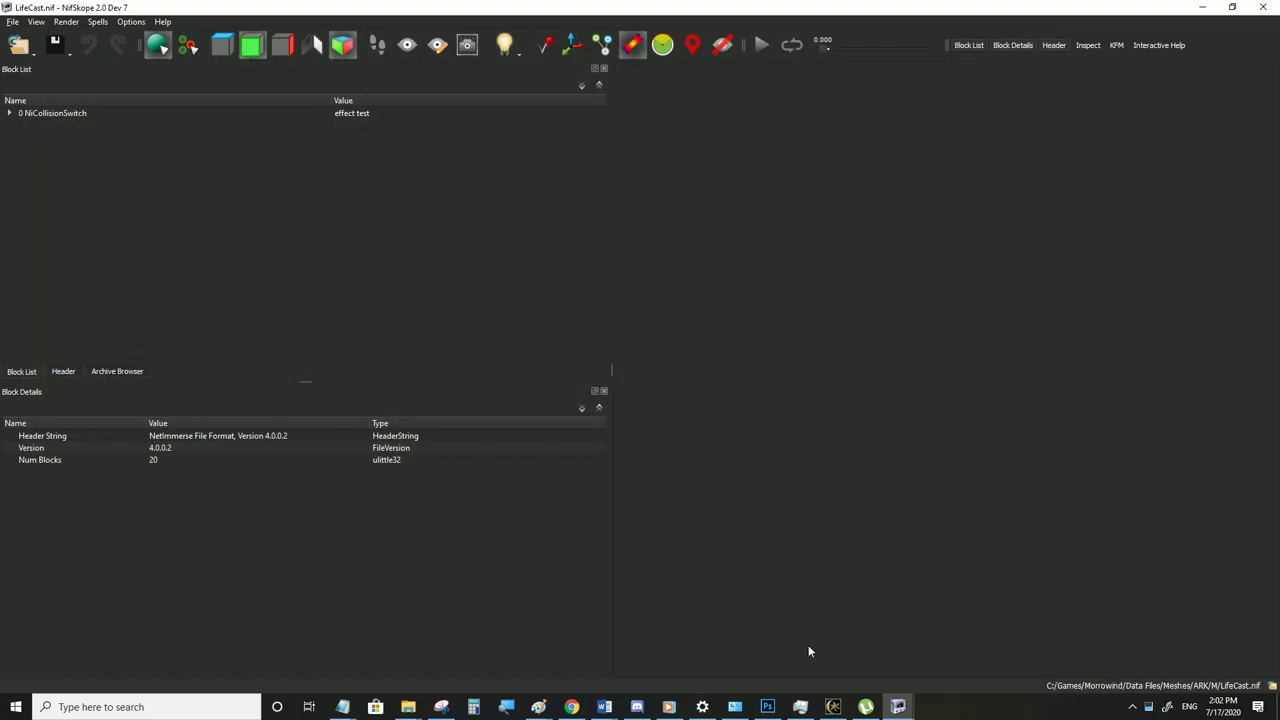
{"action": "left_click", "coordinate": [833, 707]}
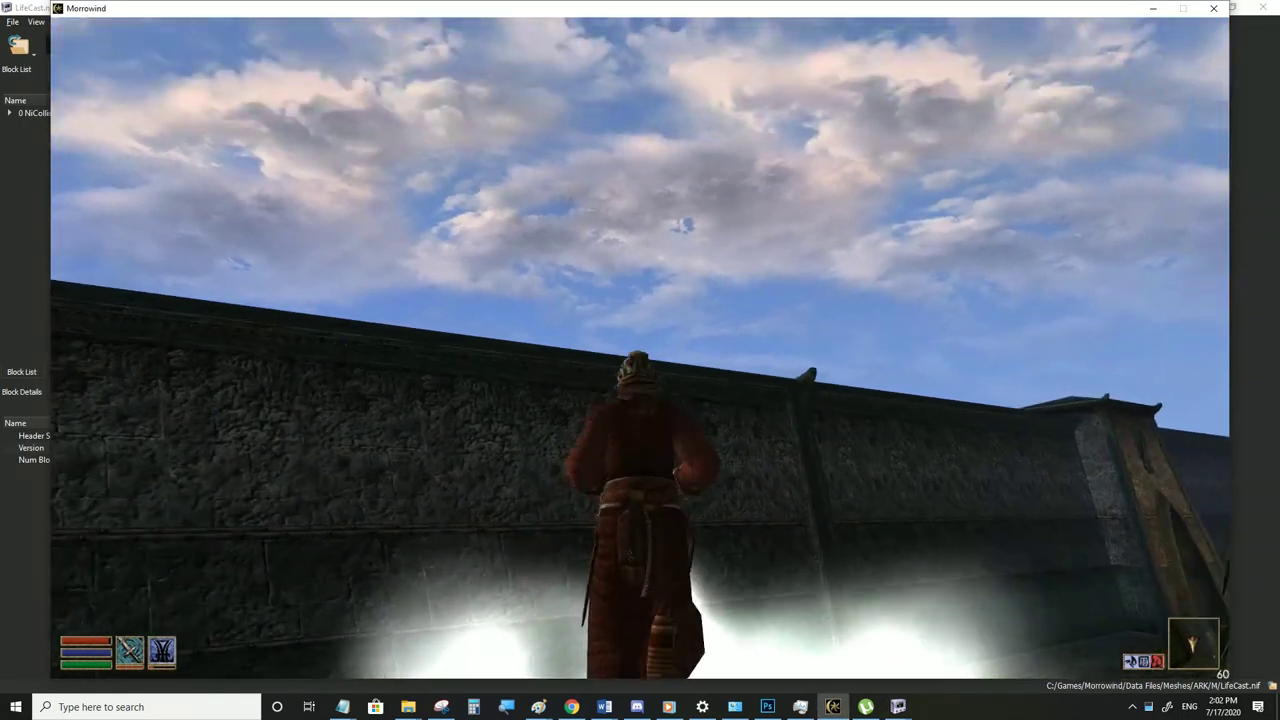
Circle the wall looking down at the white cross light projected on the ground
{"action": "key", "text": "w"}
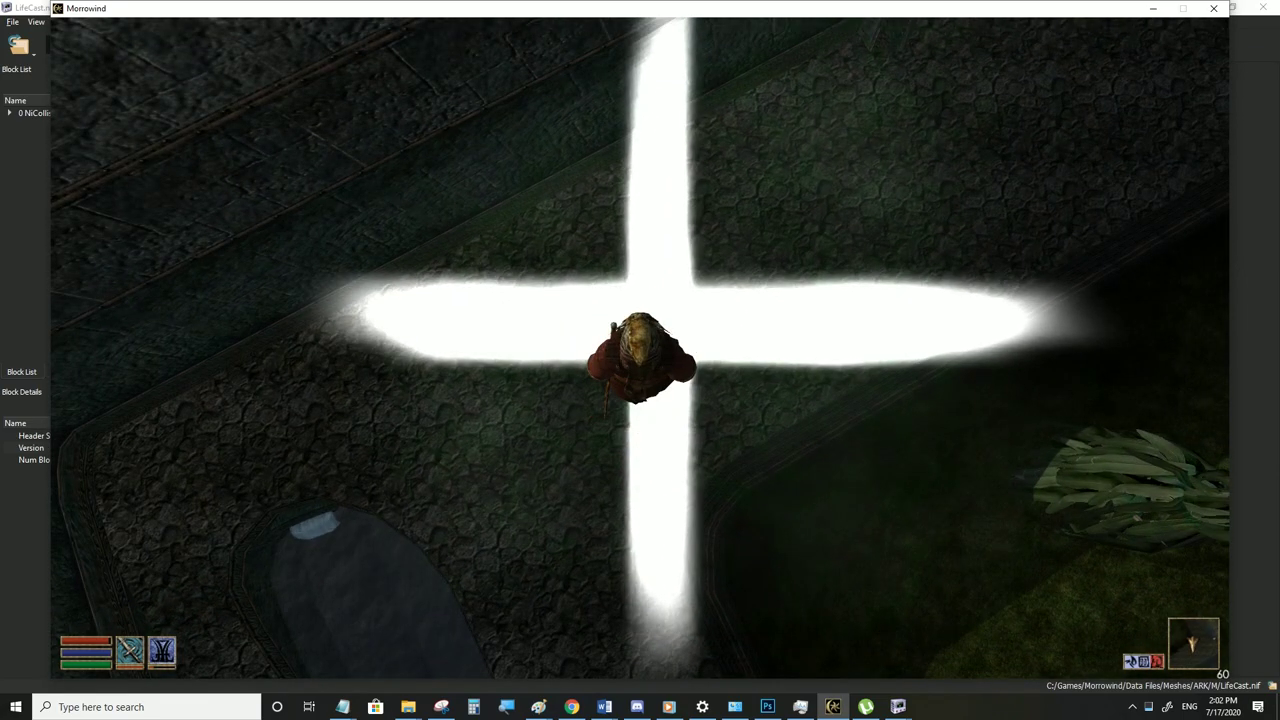
{"action": "key", "text": "a"}
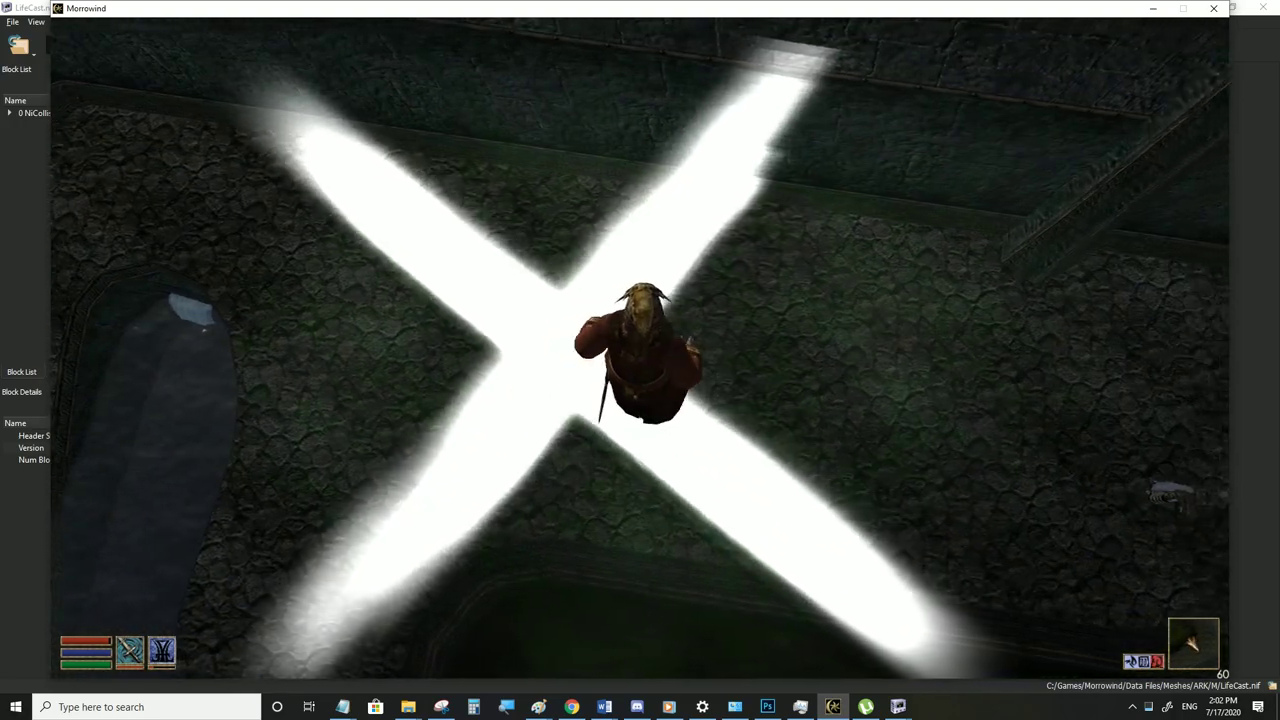
{"action": "key", "text": "a"}
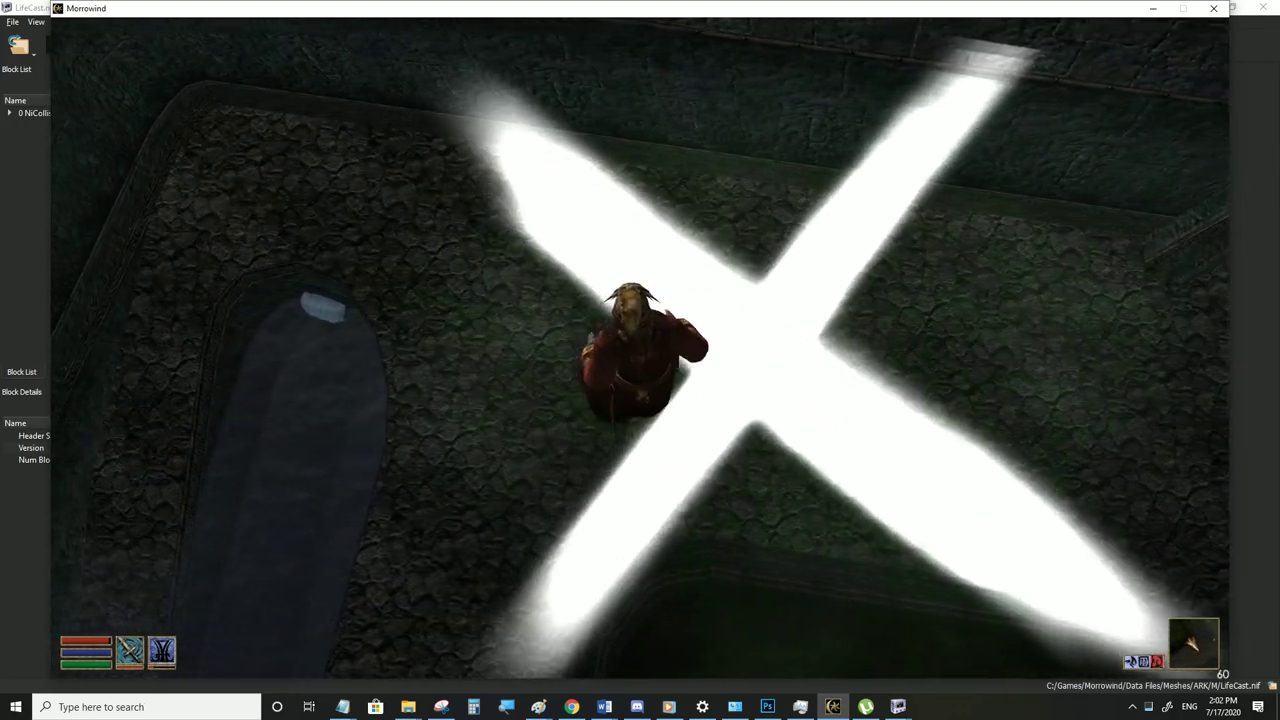
{"action": "key", "text": "w"}
{"action": "key", "text": "d"}
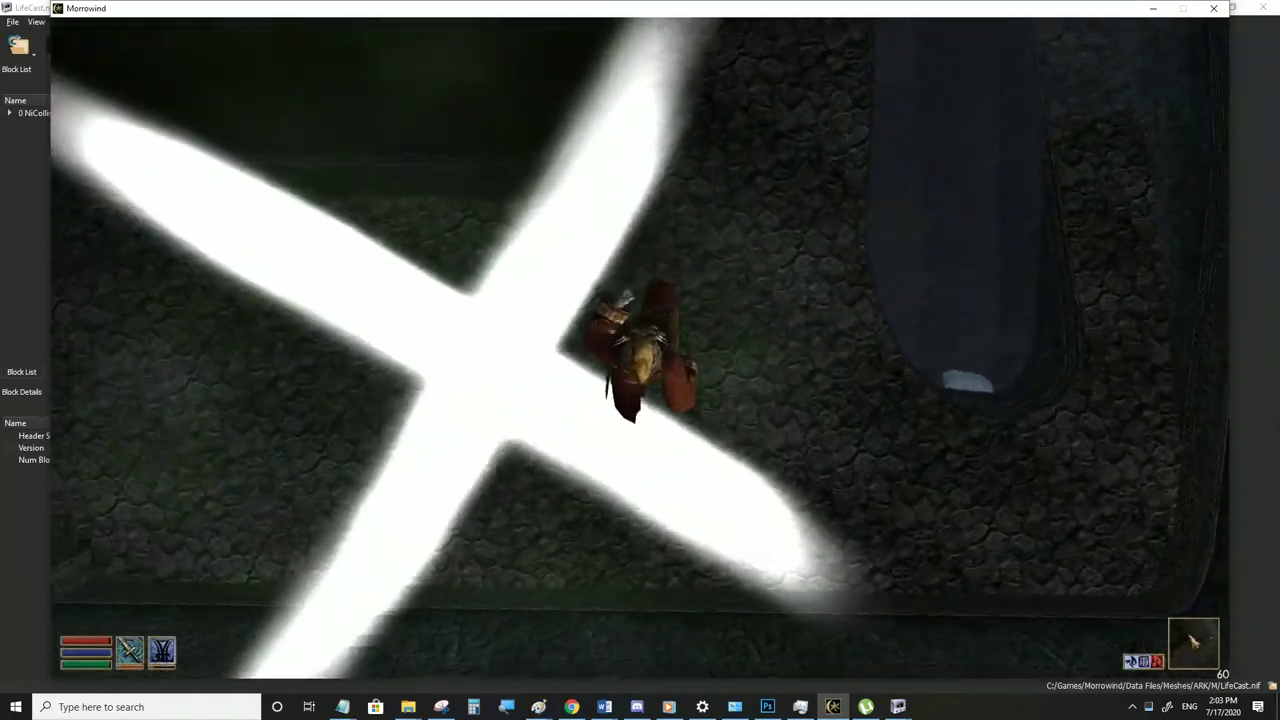
{"action": "key", "text": "d"}
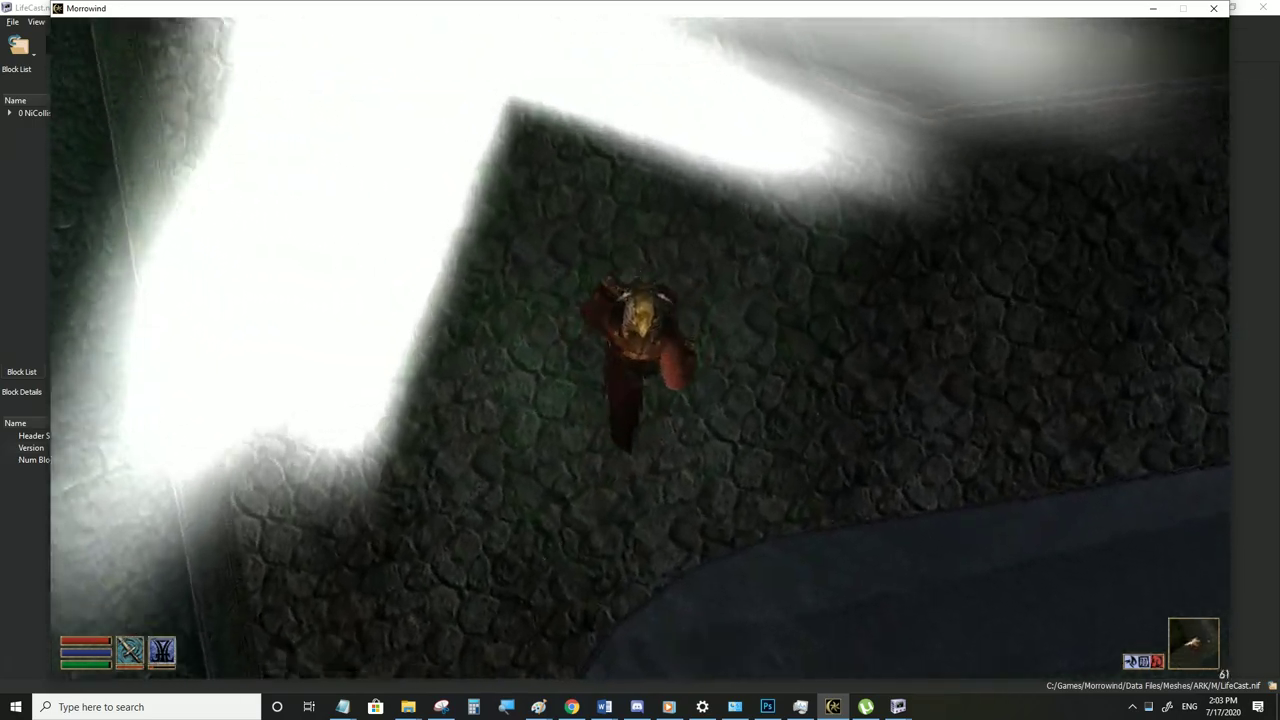
{"action": "key", "text": "a"}
{"action": "key", "text": "w"}
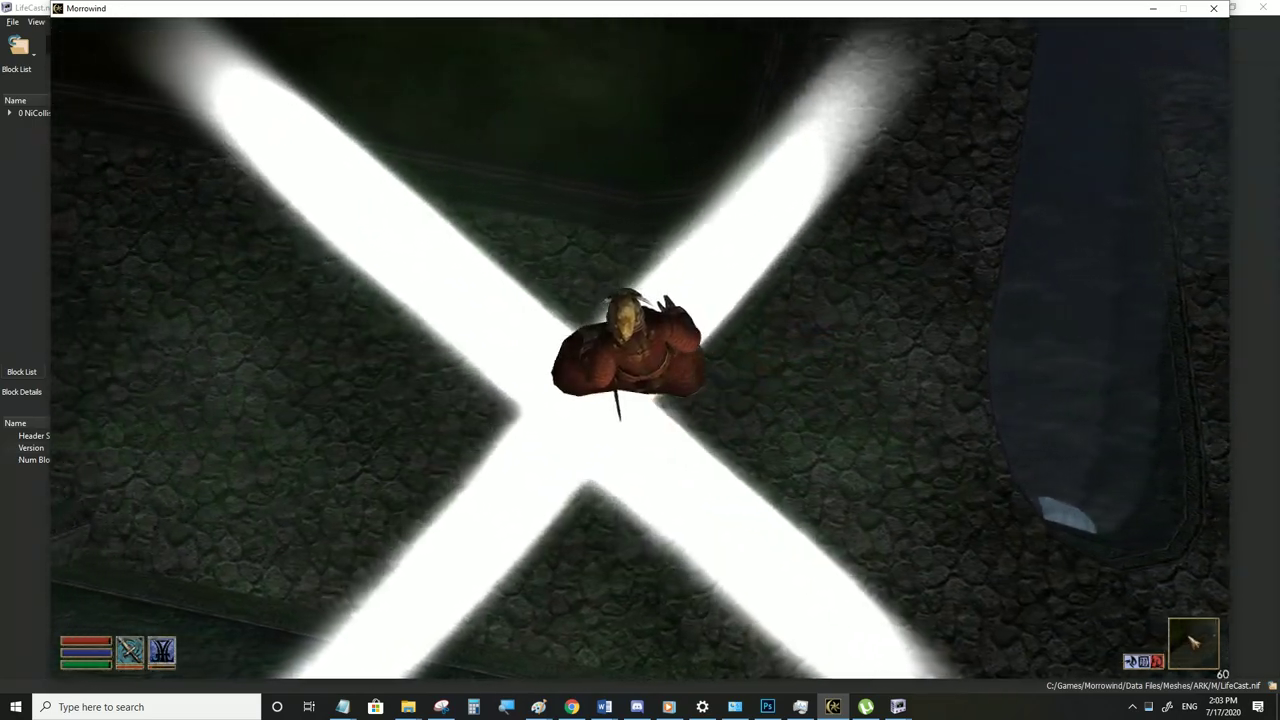
{"action": "key", "text": "w"}
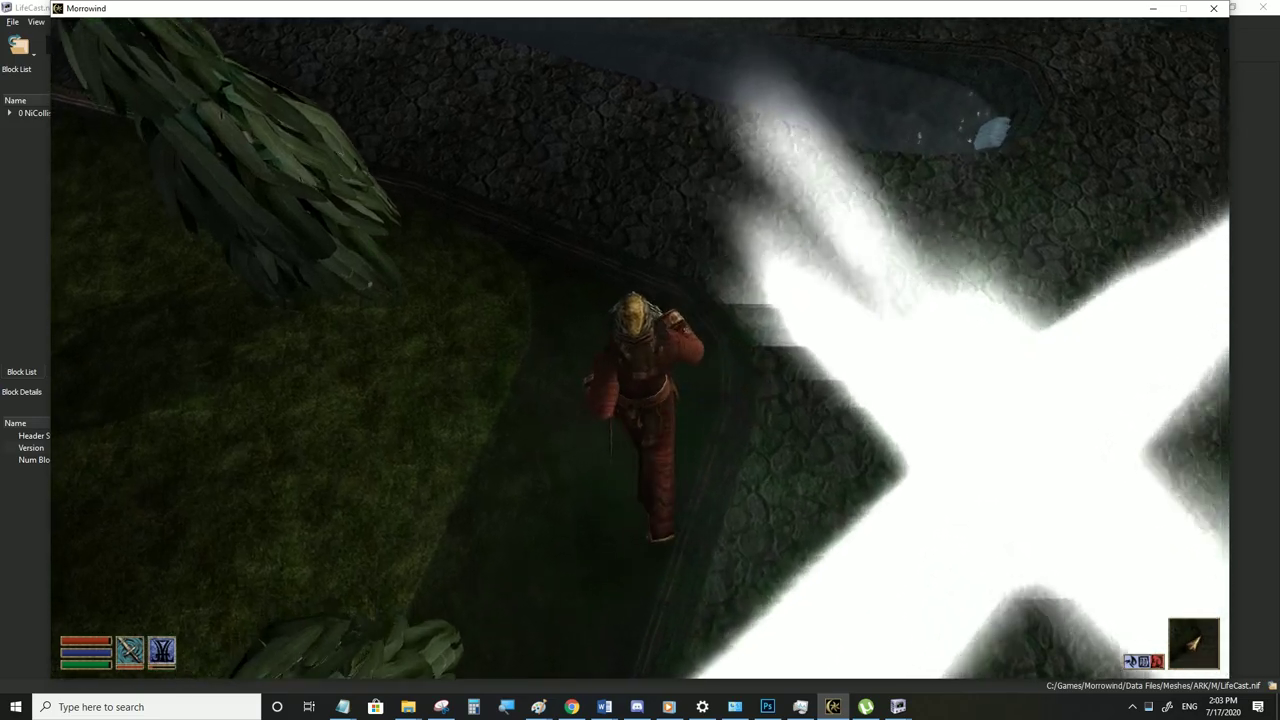
{"action": "key", "text": "a"}
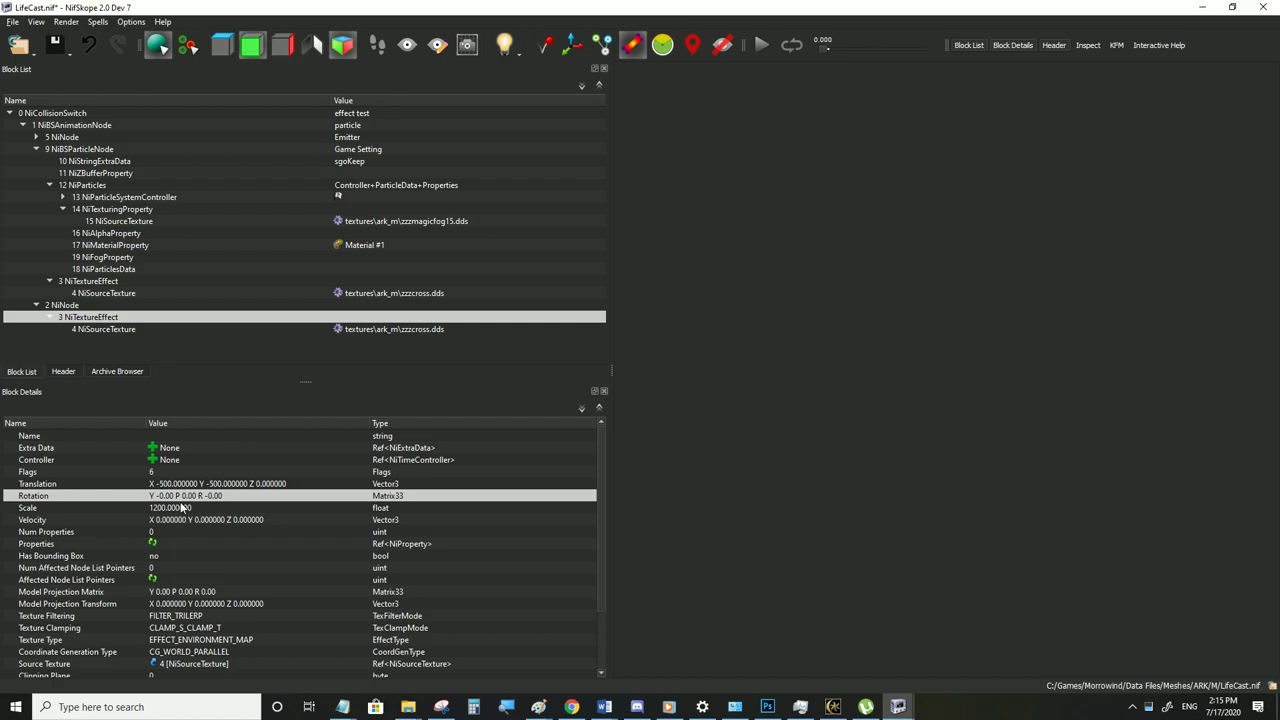
Review the Coordinate Generation Type choices, keeping CG_WORLD_PARALLEL
{"action": "mouse_move", "coordinate": [180, 509]}
{"action": "left_click", "coordinate": [357, 652]}
{"action": "double_click", "coordinate": [359, 652]}
{"action": "left_click", "coordinate": [362, 652]}
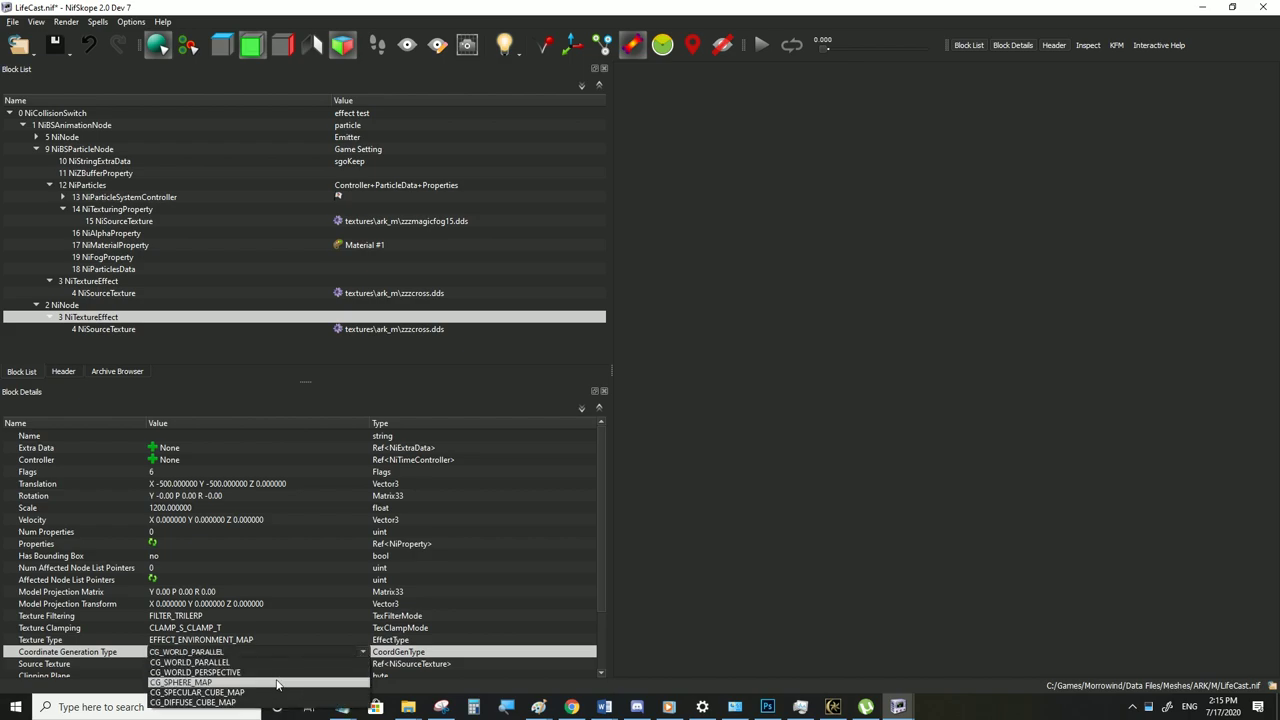
{"action": "left_click", "coordinate": [180, 495]}
Change the NiTextureEffect Scale from 1200 to 1 and return to Morrowind
{"action": "left_click", "coordinate": [184, 510]}
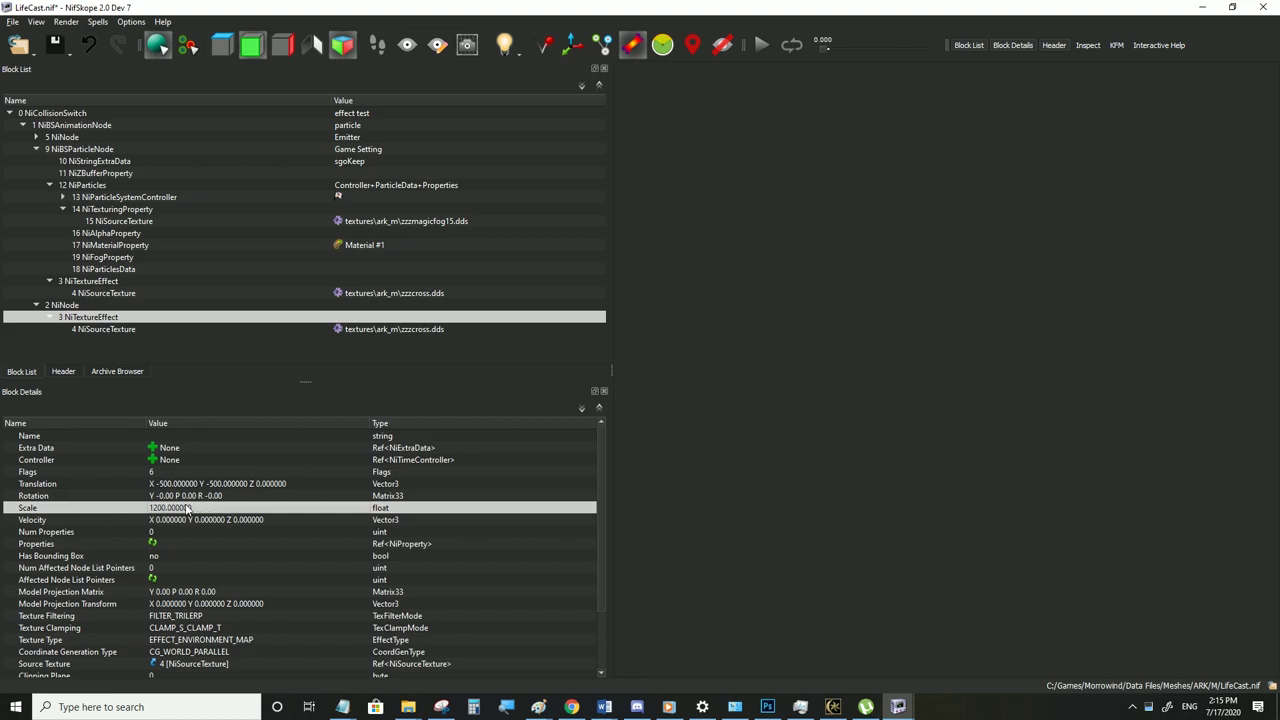
{"action": "left_click", "coordinate": [193, 499]}
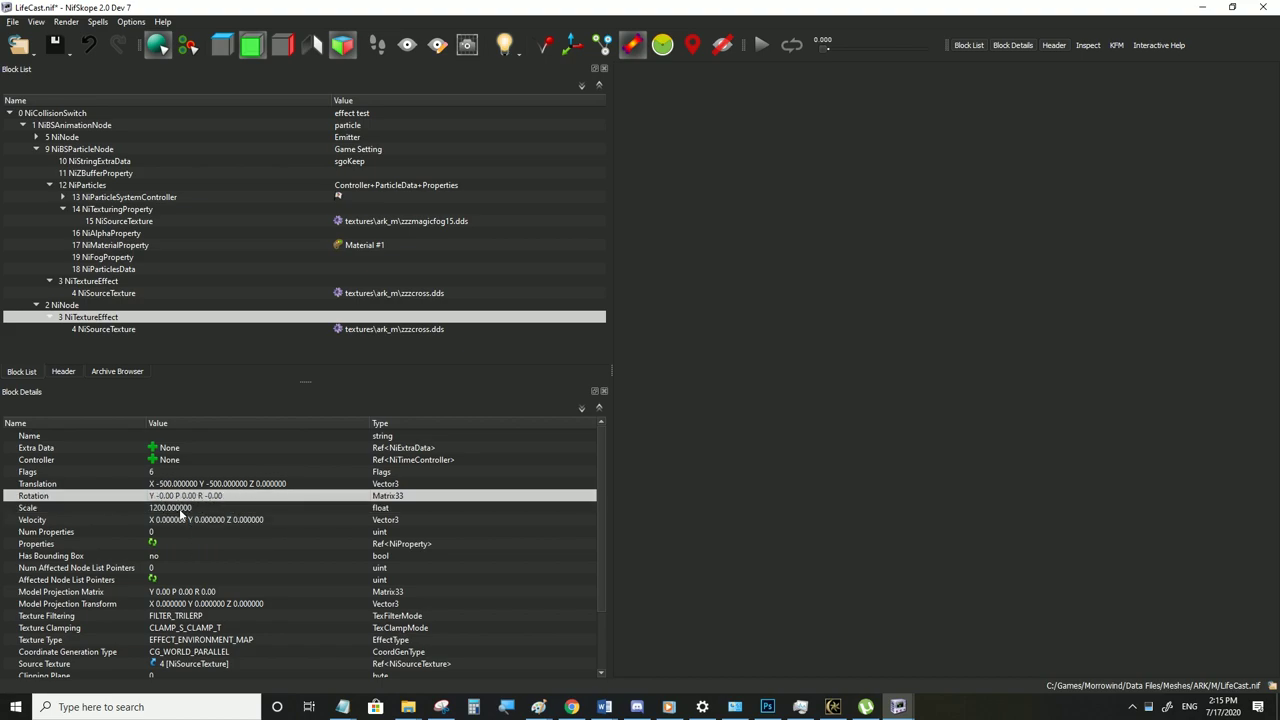
{"action": "left_click", "coordinate": [181, 509]}
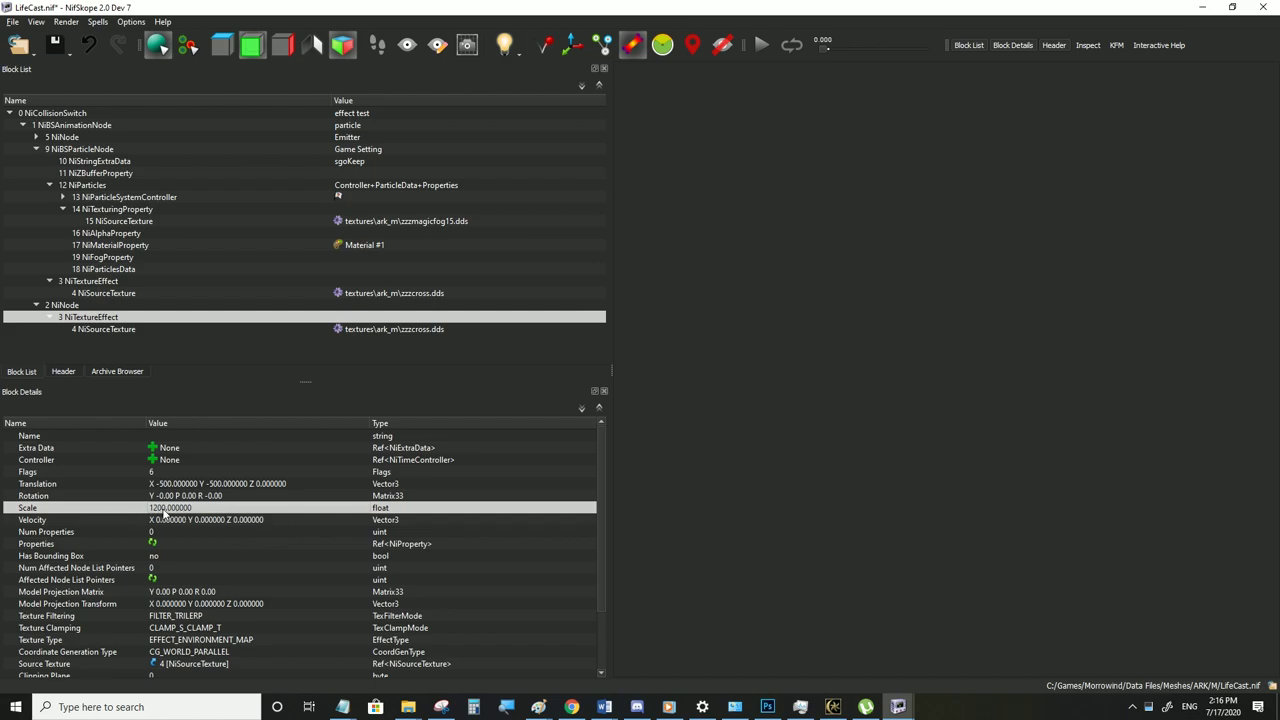
{"action": "double_click", "coordinate": [179, 509]}
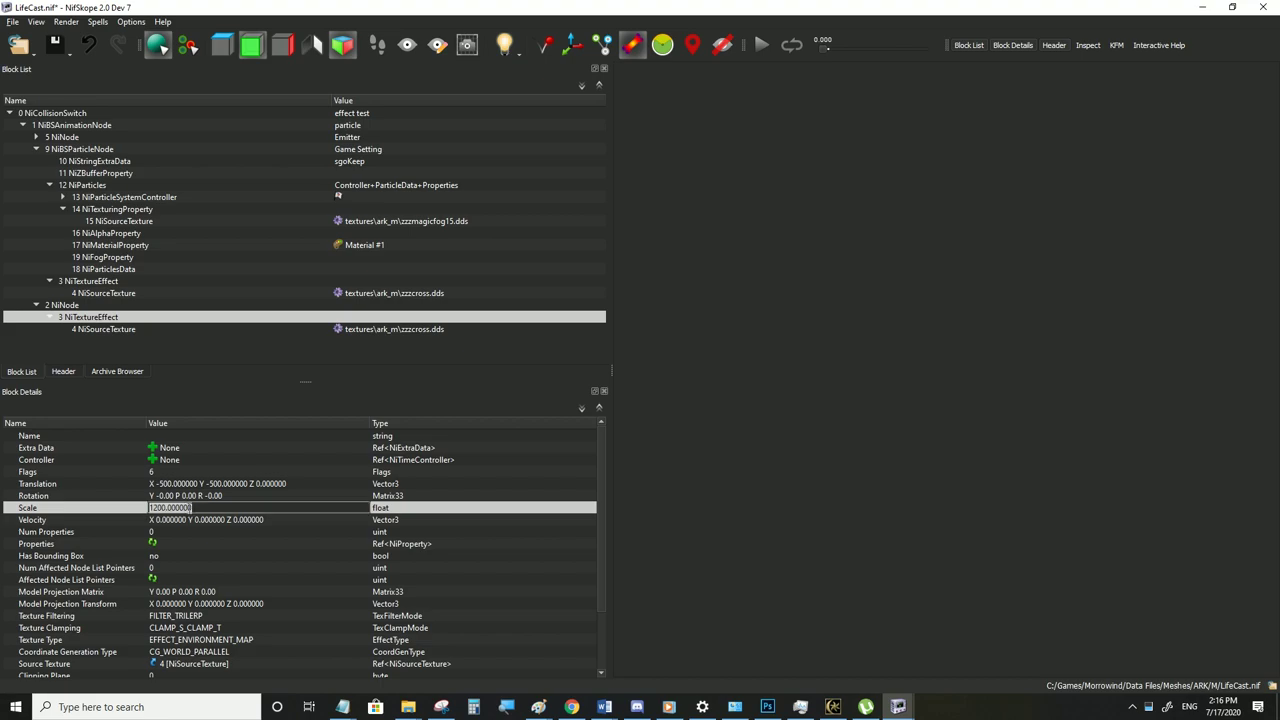
{"action": "type", "text": "1"}
{"action": "left_click", "coordinate": [186, 497]}
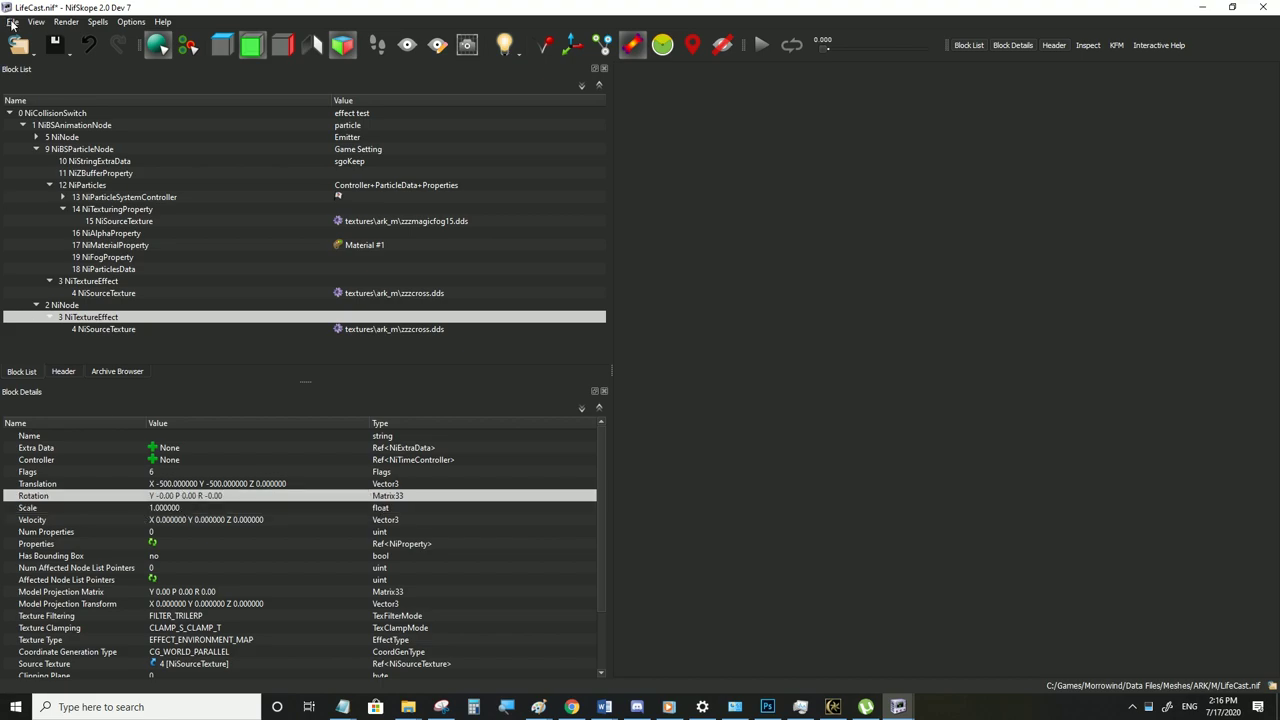
{"action": "left_click", "coordinate": [12, 22]}
{"action": "left_click", "coordinate": [95, 255]}
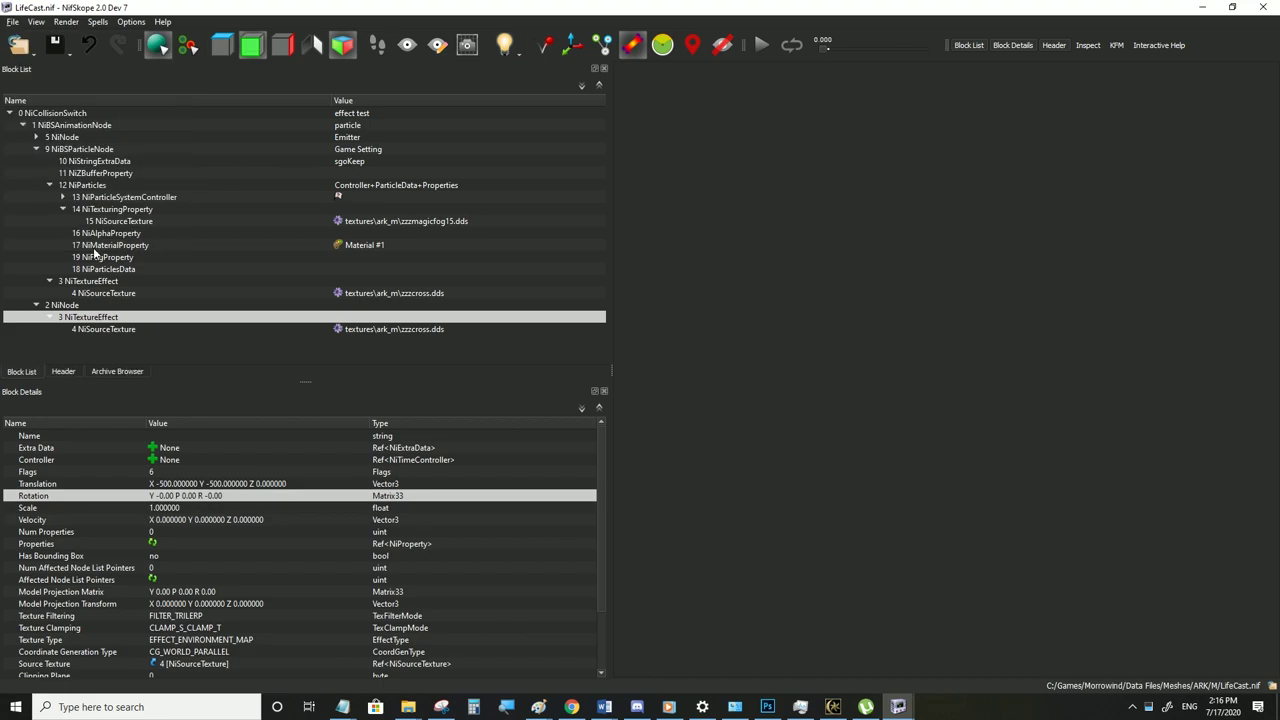
{"action": "left_click", "coordinate": [833, 707]}
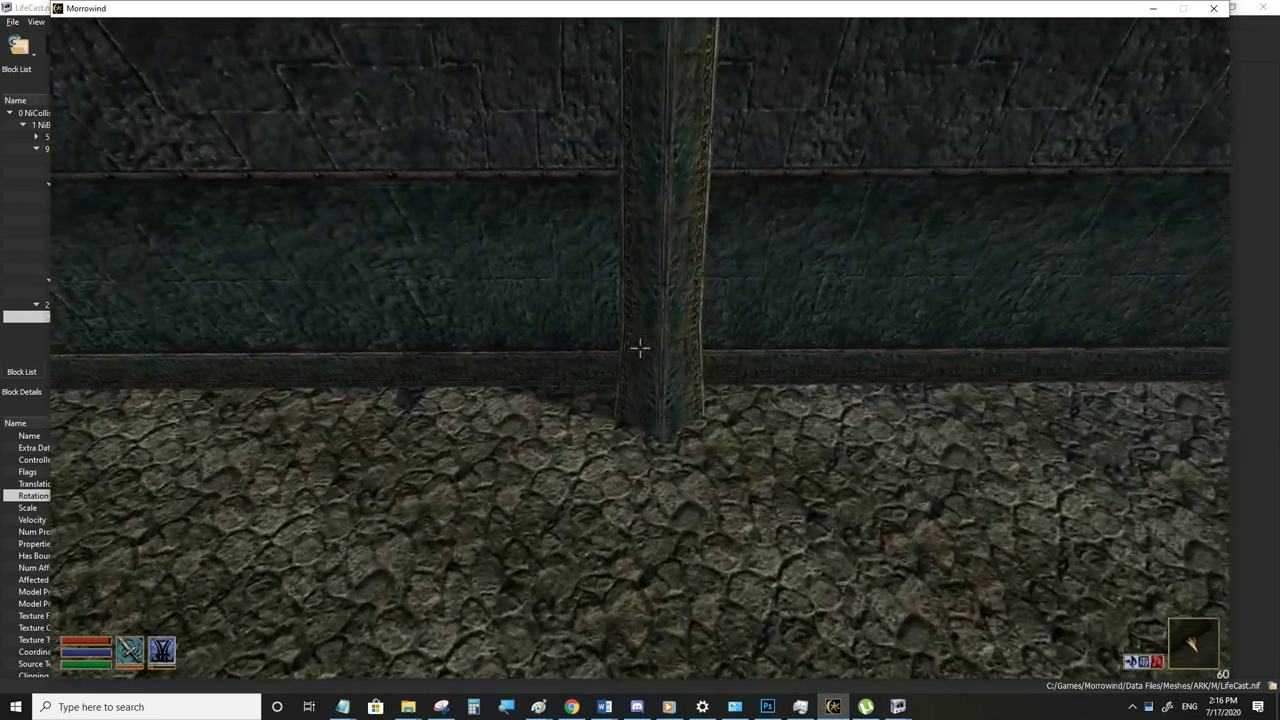
Look over the cross light, now only thin lines across the floor, then return to NifSkope
{"action": "key", "text": "a"}
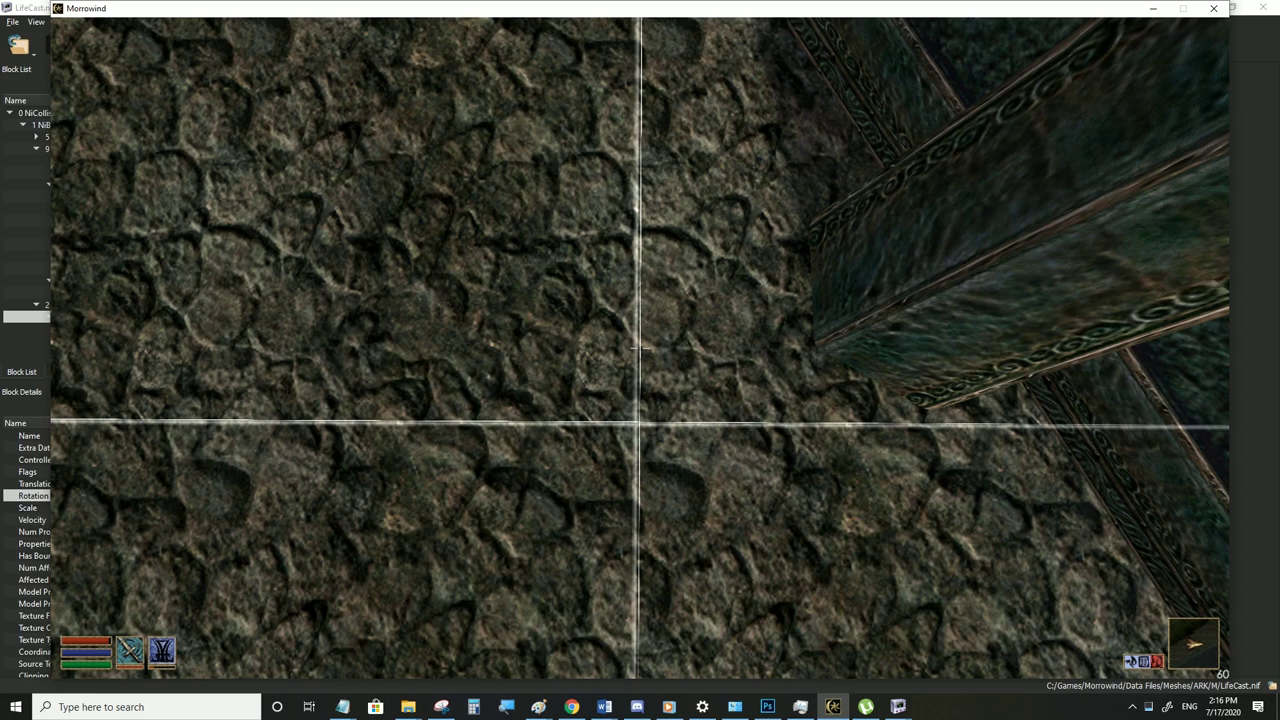
{"action": "left_click", "coordinate": [830, 708]}
Set the effect's Scale to 100, save LifeCast.nif, and check it in first-person in Morrowind
{"action": "double_click", "coordinate": [179, 509]}
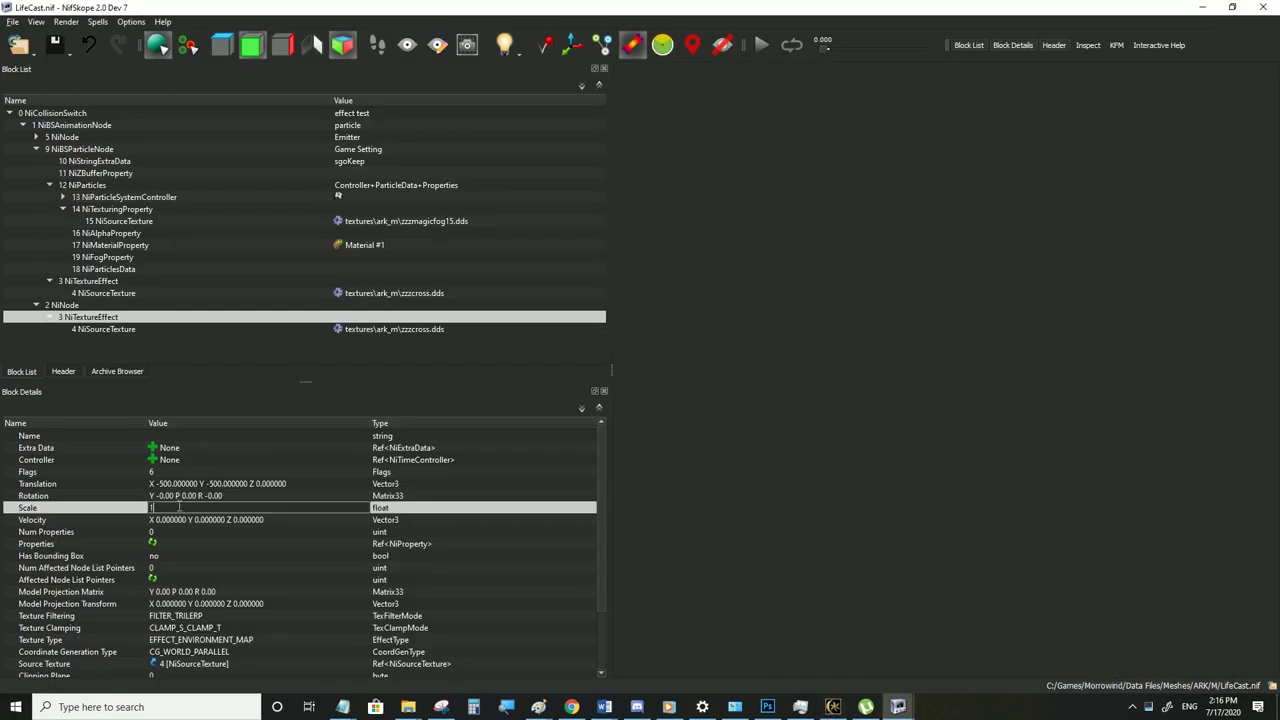
{"action": "type", "text": "00"}
{"action": "left_click", "coordinate": [178, 520]}
{"action": "left_click", "coordinate": [11, 22]}
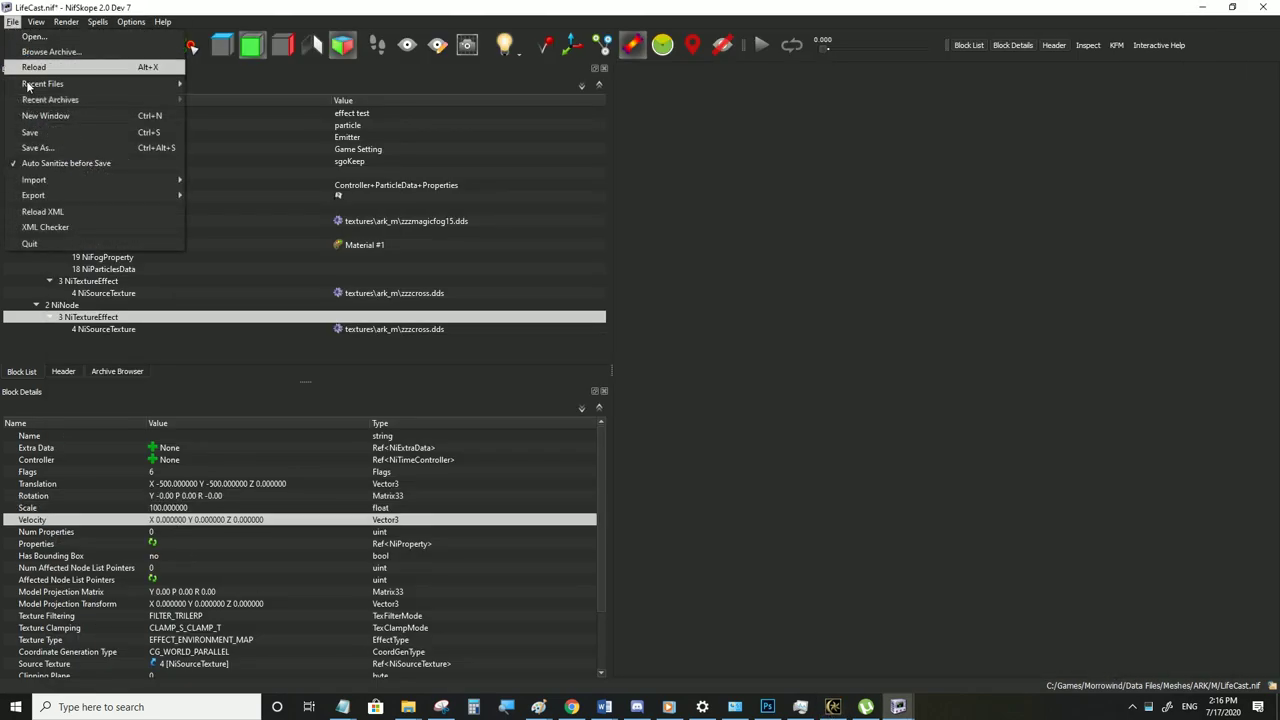
{"action": "left_click", "coordinate": [70, 130]}
{"action": "left_click", "coordinate": [833, 704]}
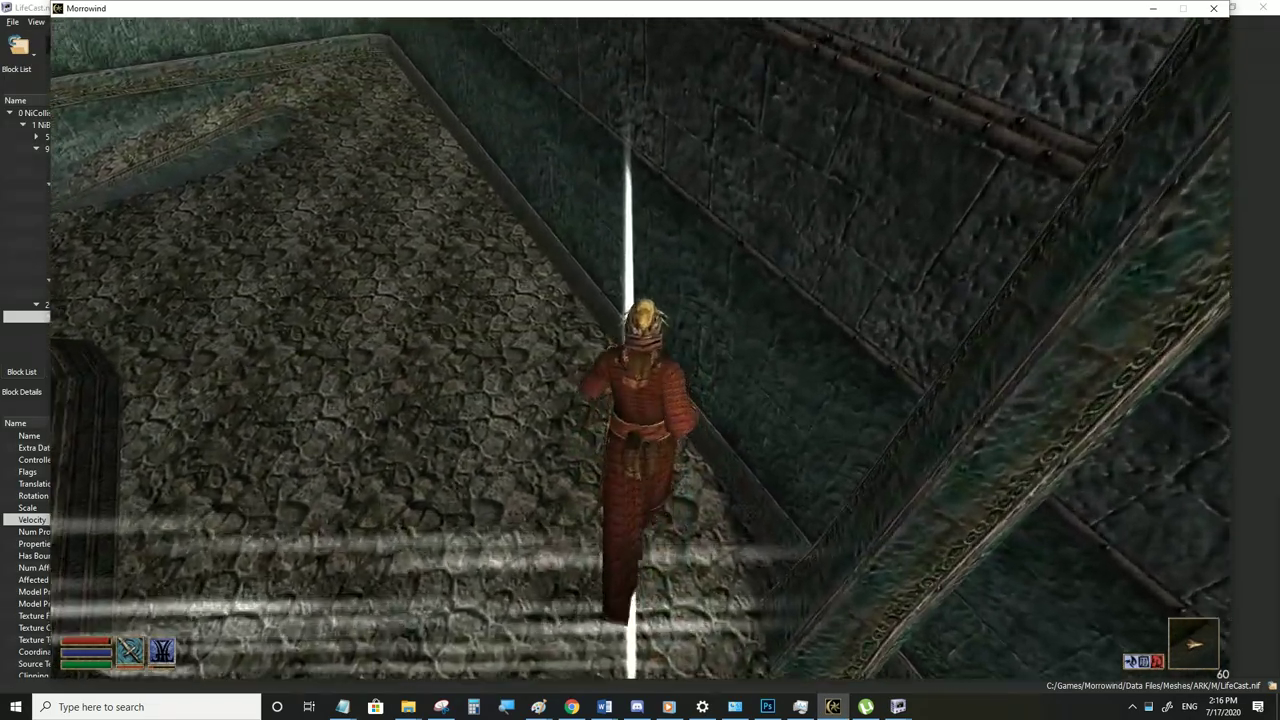
{"action": "key", "text": "Tab"}
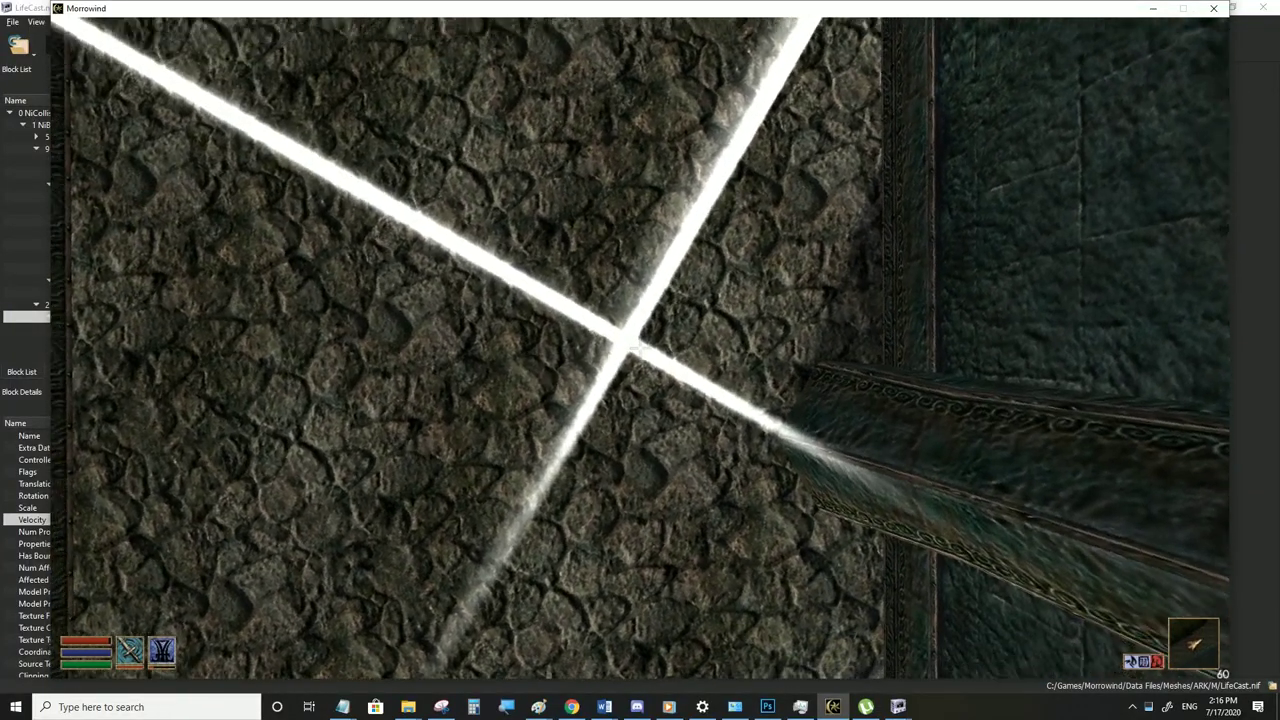
{"action": "key", "text": "alt+Tab"}
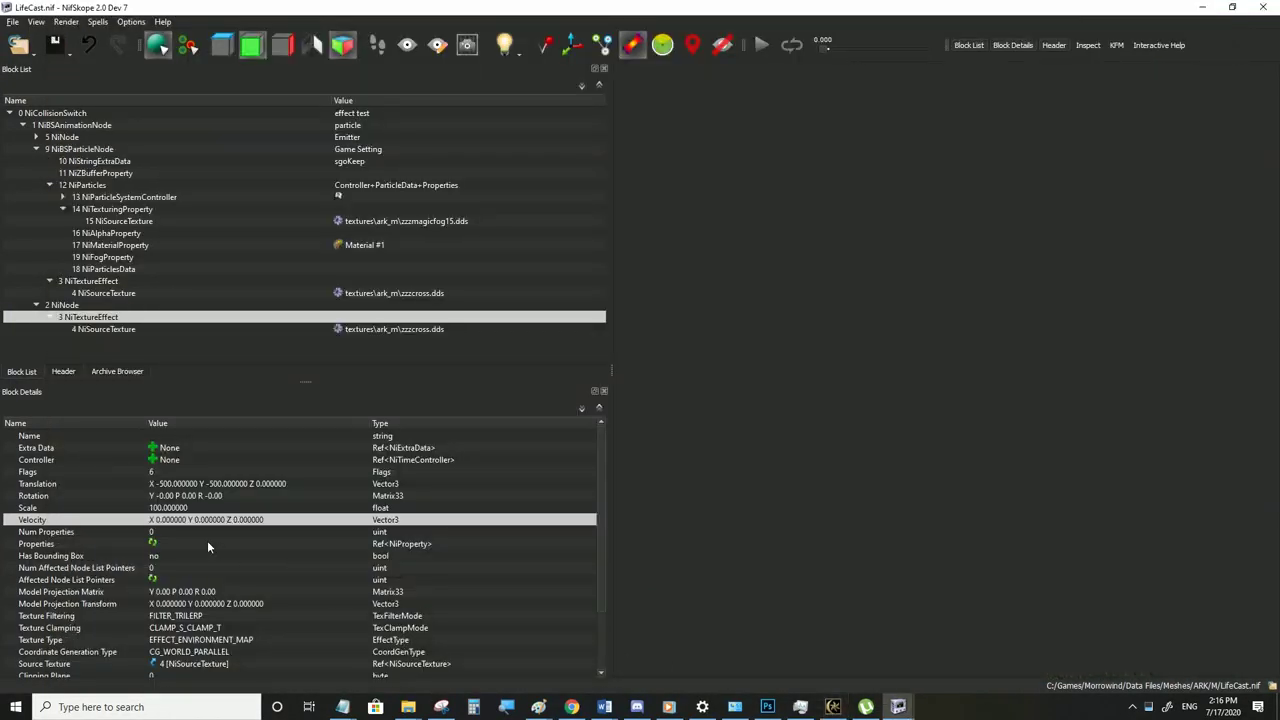
Change the Scale to 1200, save LifeCast.nif, and switch to Morrowind to test
{"action": "double_click", "coordinate": [188, 510]}
{"action": "type", "text": "1200"}
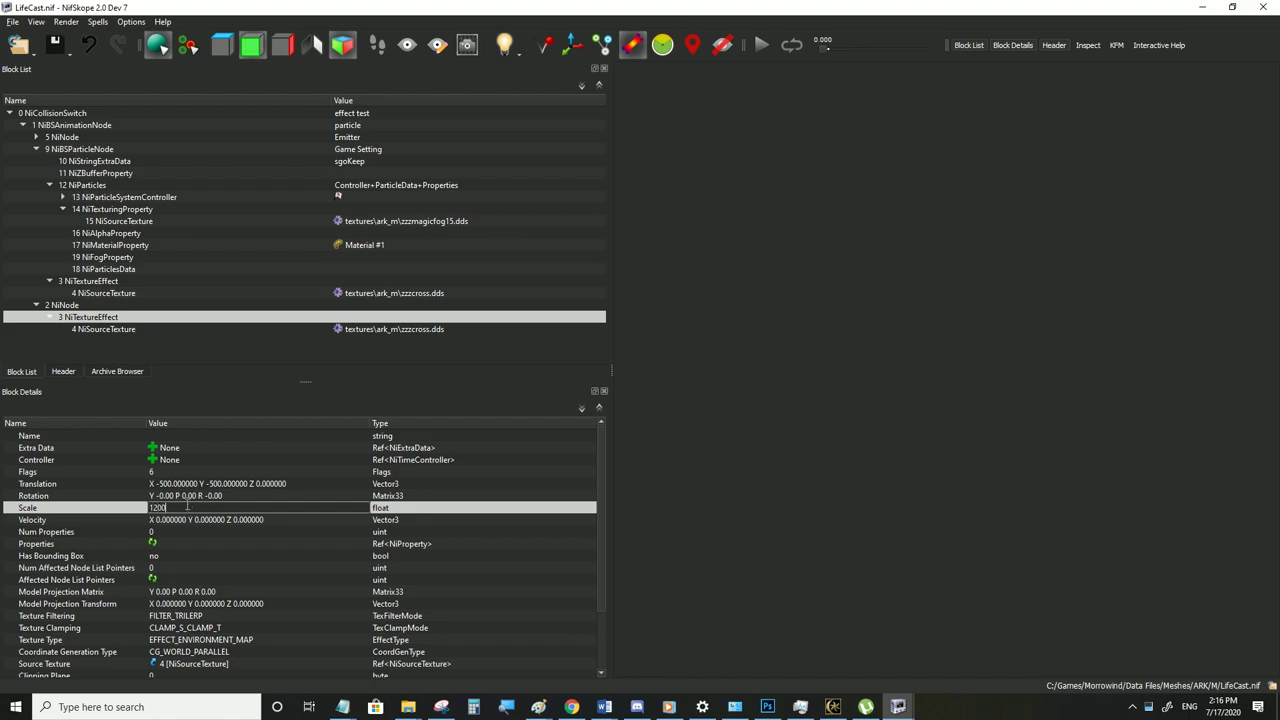
{"action": "left_click", "coordinate": [189, 496]}
{"action": "left_click", "coordinate": [15, 25]}
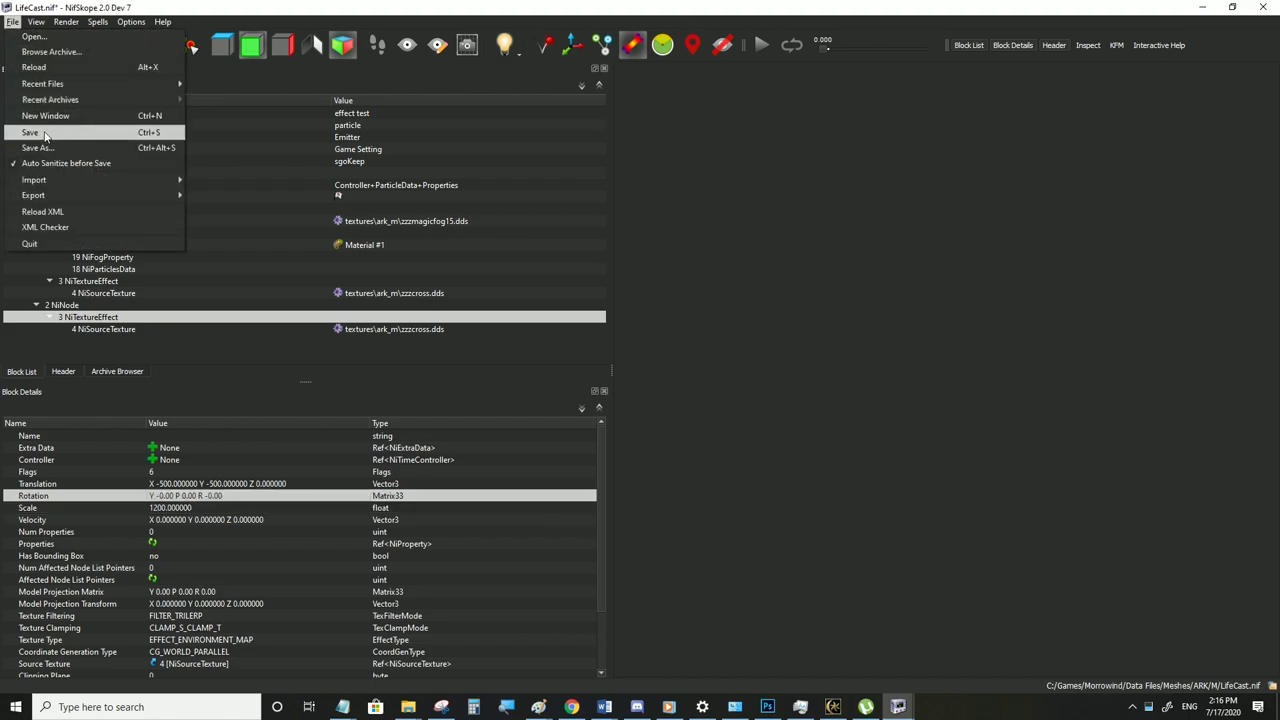
{"action": "left_click", "coordinate": [40, 131]}
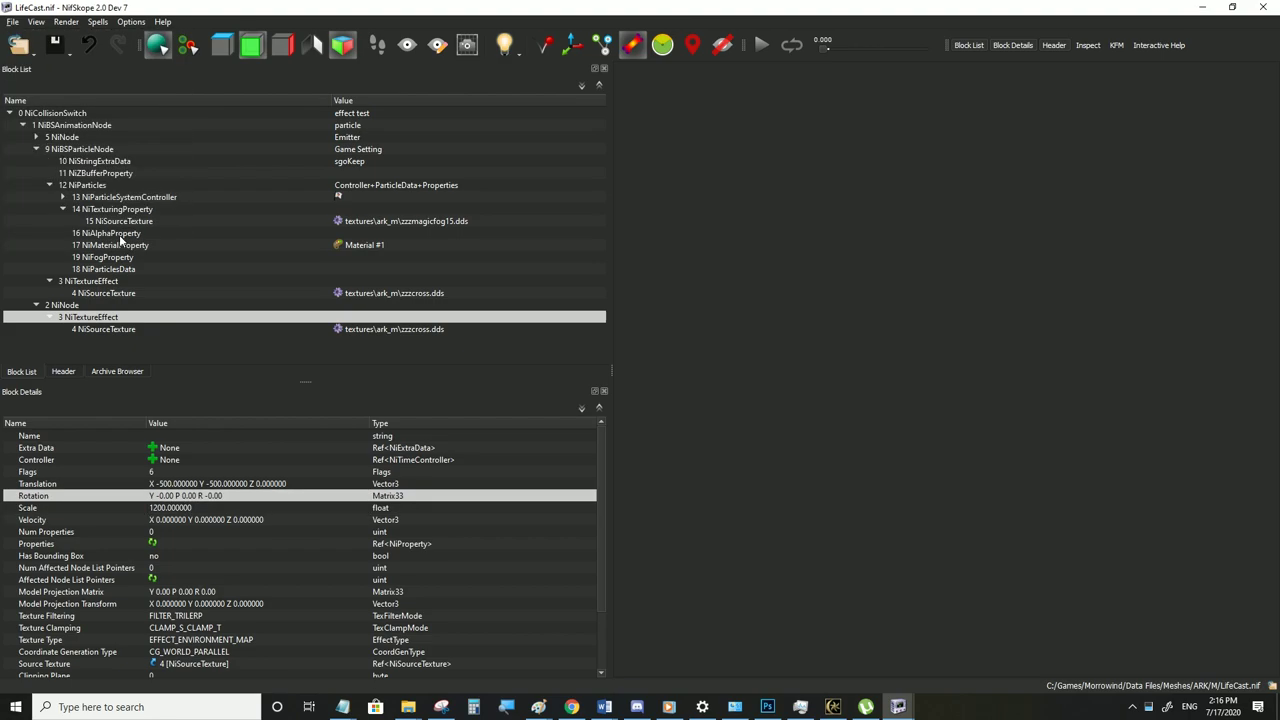
{"action": "left_click", "coordinate": [833, 707]}
Move onto the cross in Morrowind, then lower the Scale to 800 and save LifeCast.nif
{"action": "key", "text": "a"}
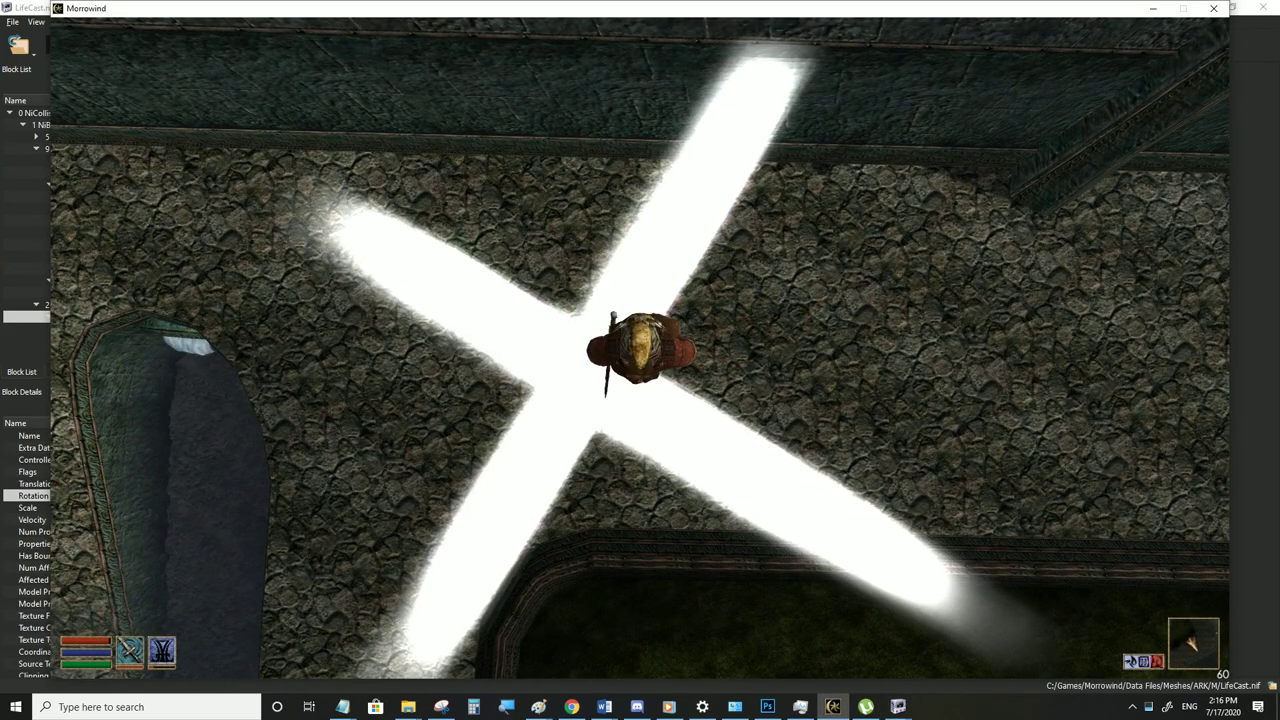
{"action": "key", "text": "alt+Tab"}
{"action": "left_click", "coordinate": [170, 508]}
{"action": "left_click", "coordinate": [170, 508]}
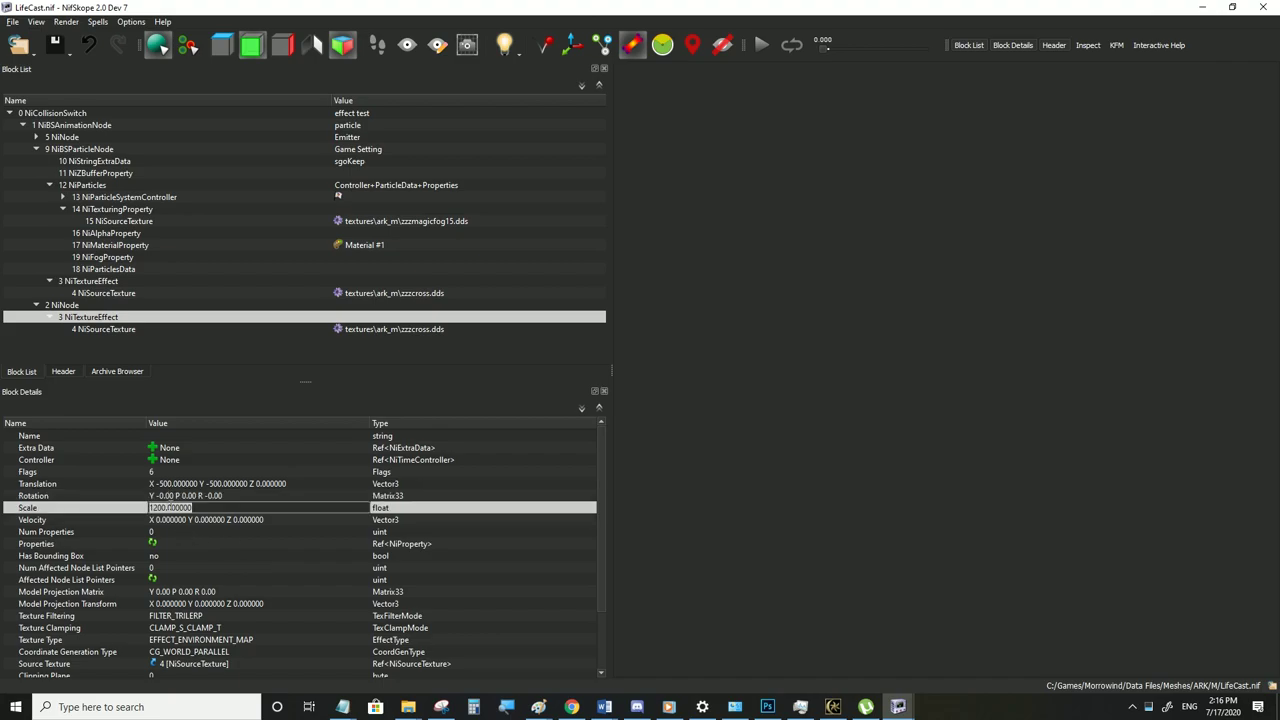
{"action": "type", "text": "800"}
{"action": "left_click", "coordinate": [180, 497]}
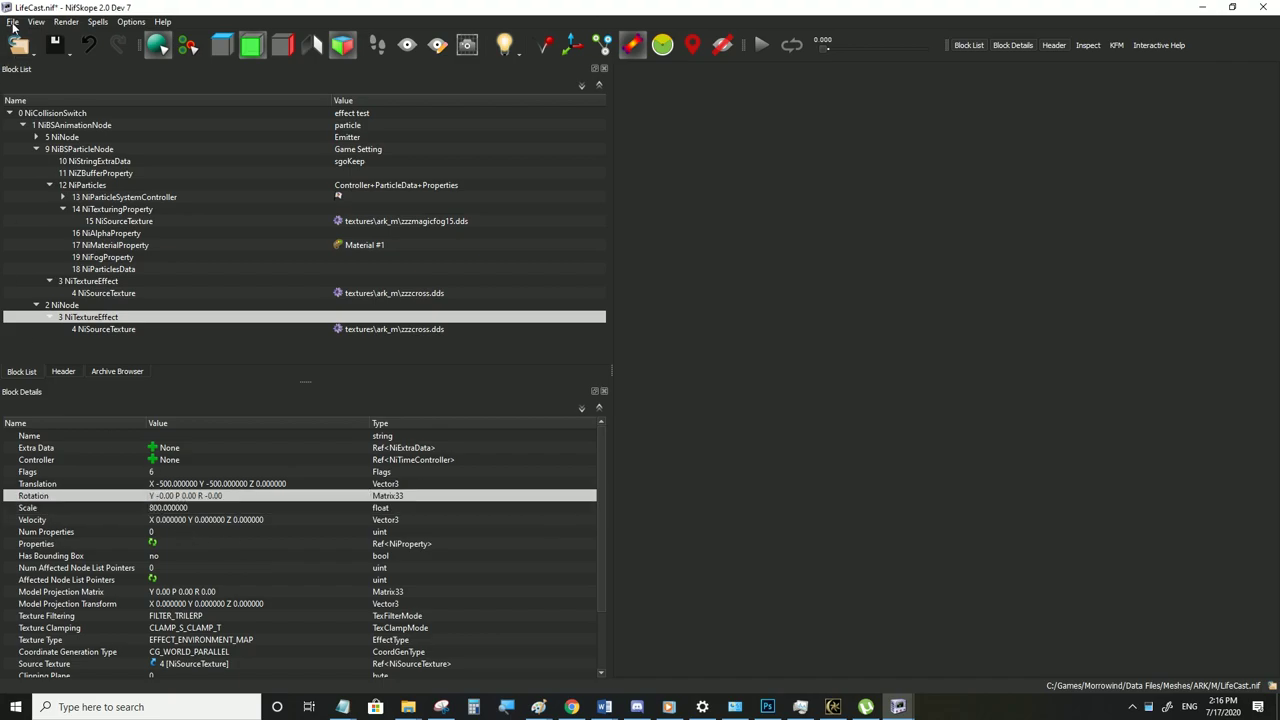
{"action": "left_click", "coordinate": [12, 21]}
{"action": "left_click", "coordinate": [30, 131]}
Check the tighter cross in Morrowind, view zzzcross.dds in Photoshop, recheck the game, and return
{"action": "left_click", "coordinate": [833, 706]}
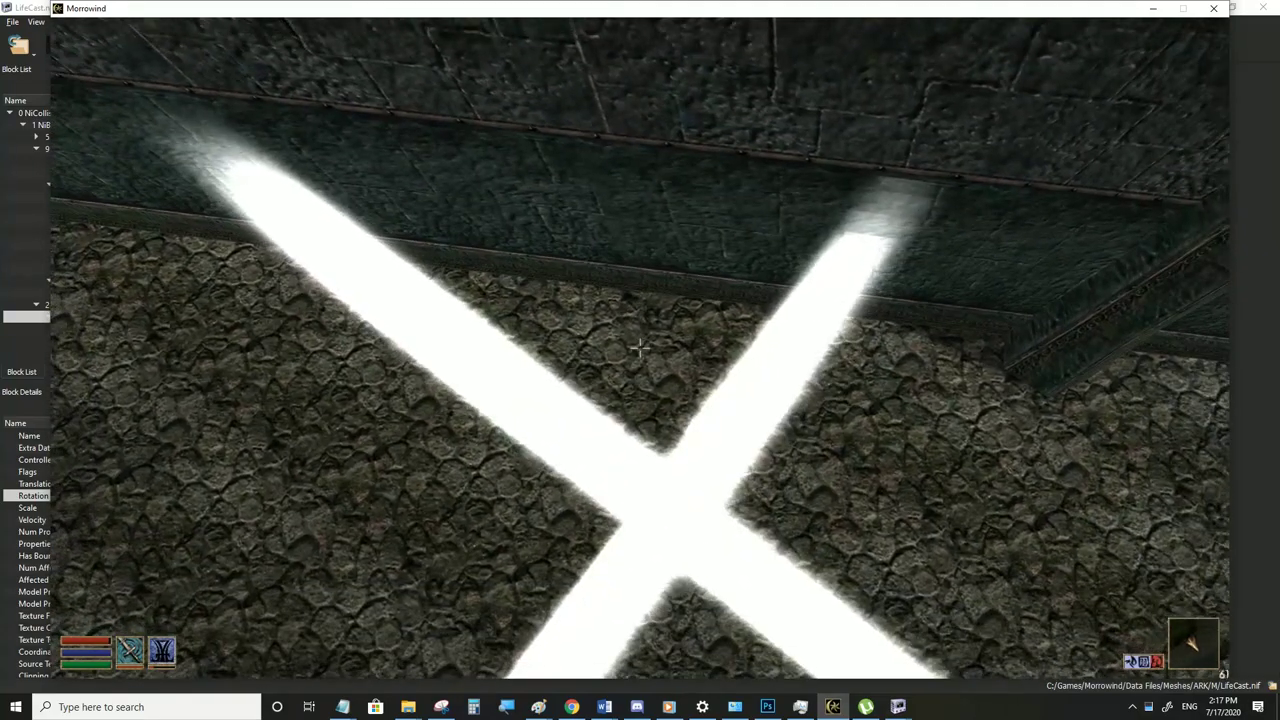
{"action": "key", "text": "alt+Tab"}
{"action": "left_click", "coordinate": [768, 706]}
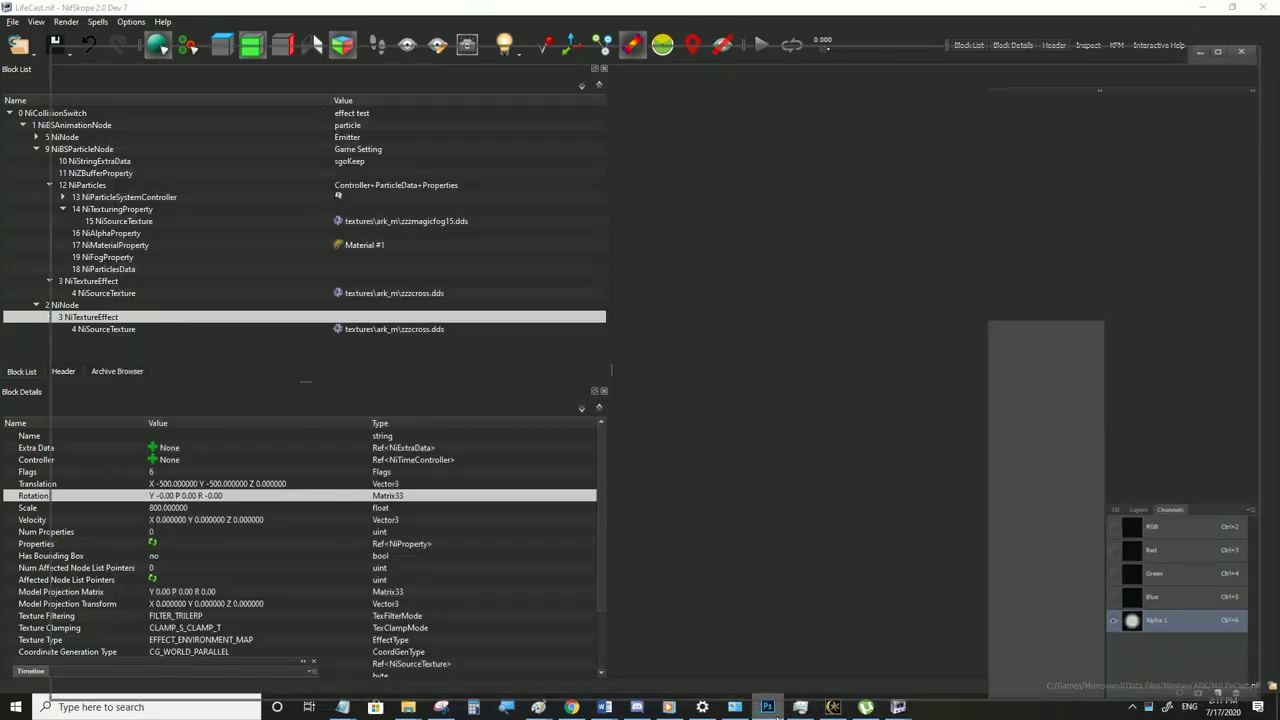
{"action": "left_click", "coordinate": [915, 51]}
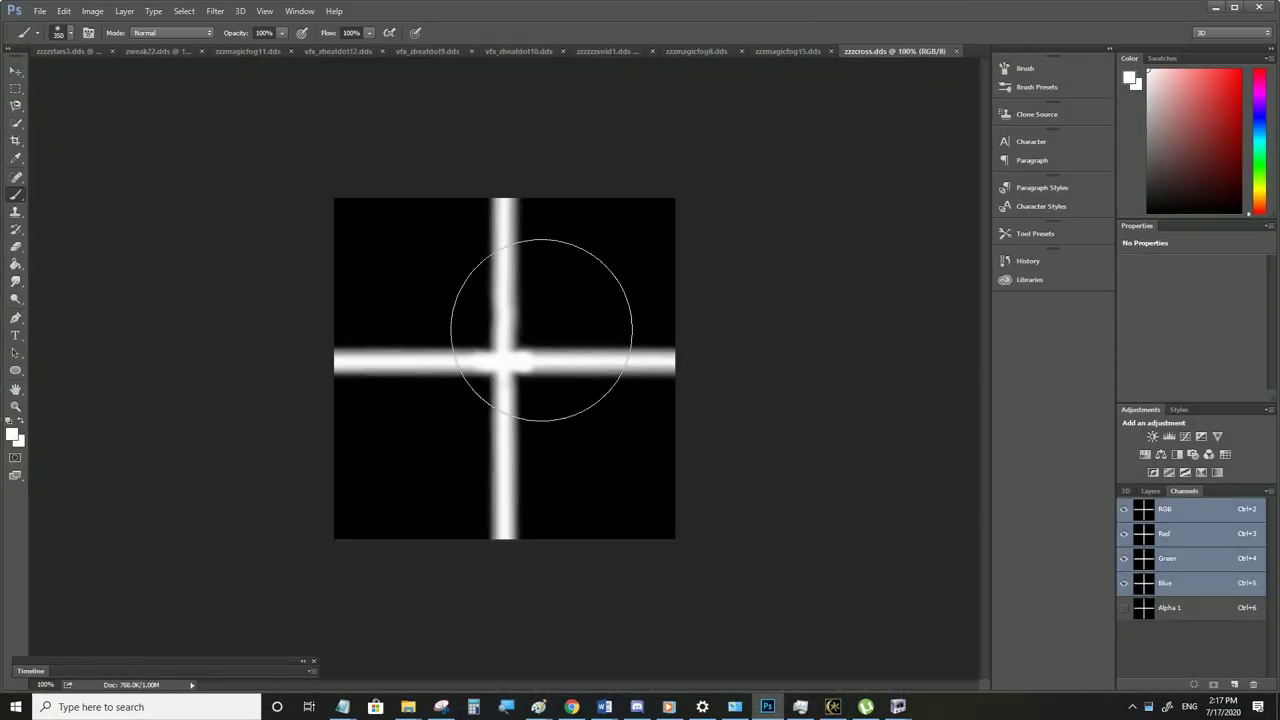
{"action": "left_click", "coordinate": [1215, 7]}
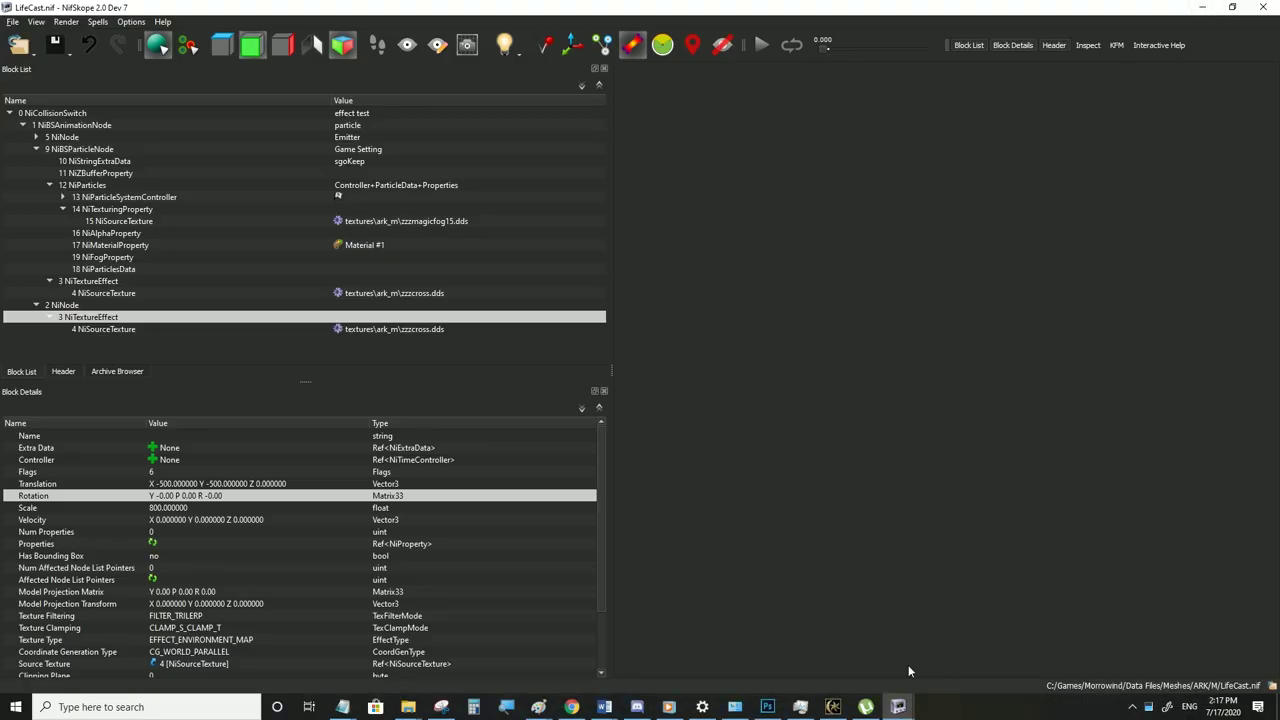
{"action": "left_click", "coordinate": [840, 706]}
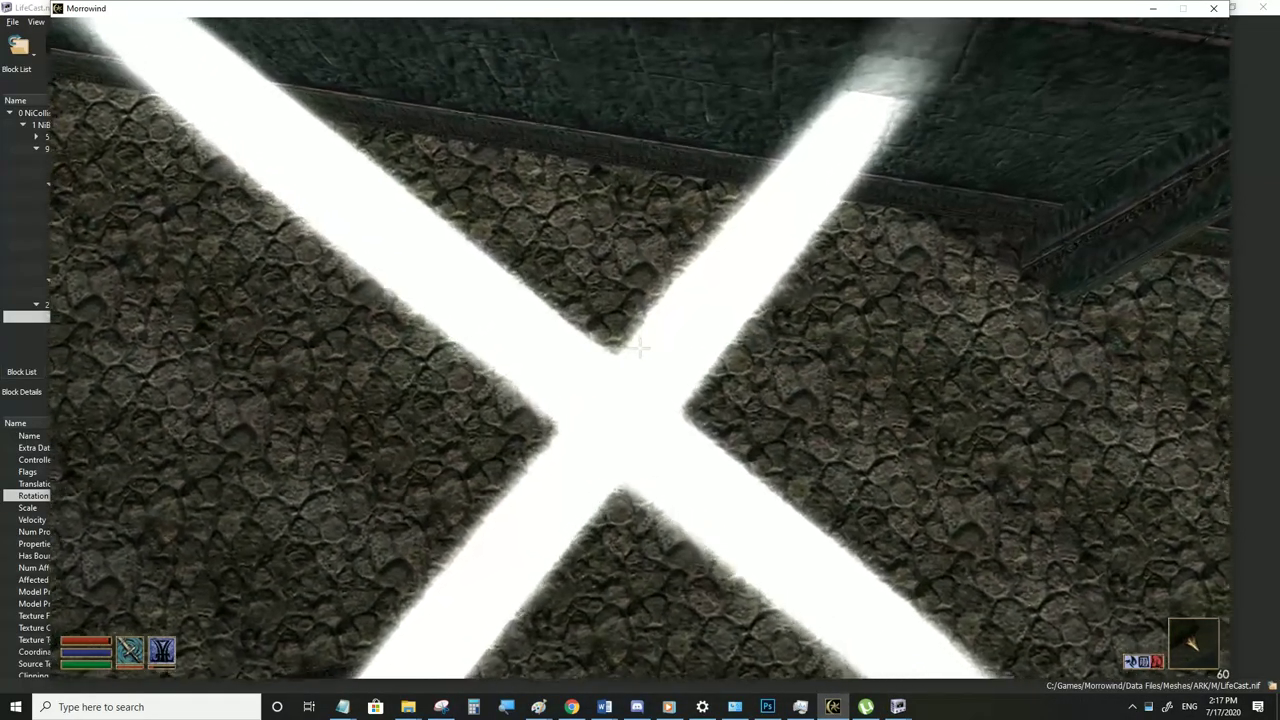
{"action": "key", "text": "s"}
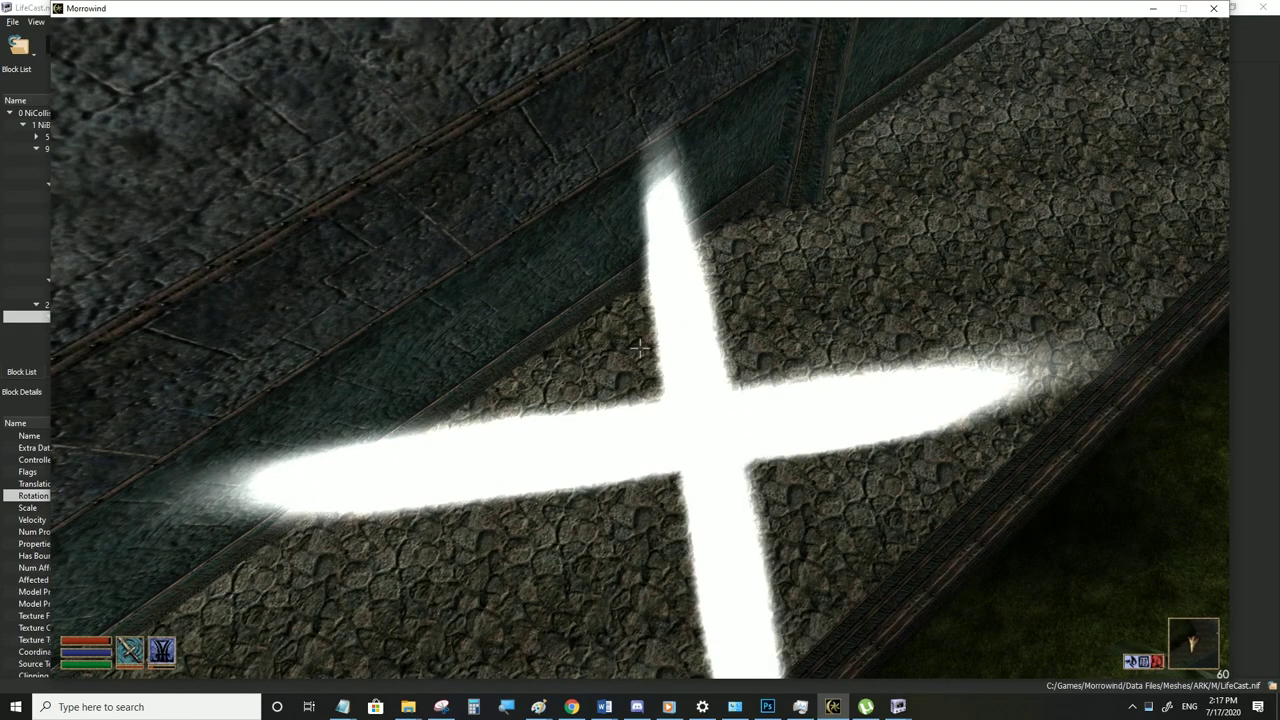
{"action": "key", "text": "alt+Tab"}
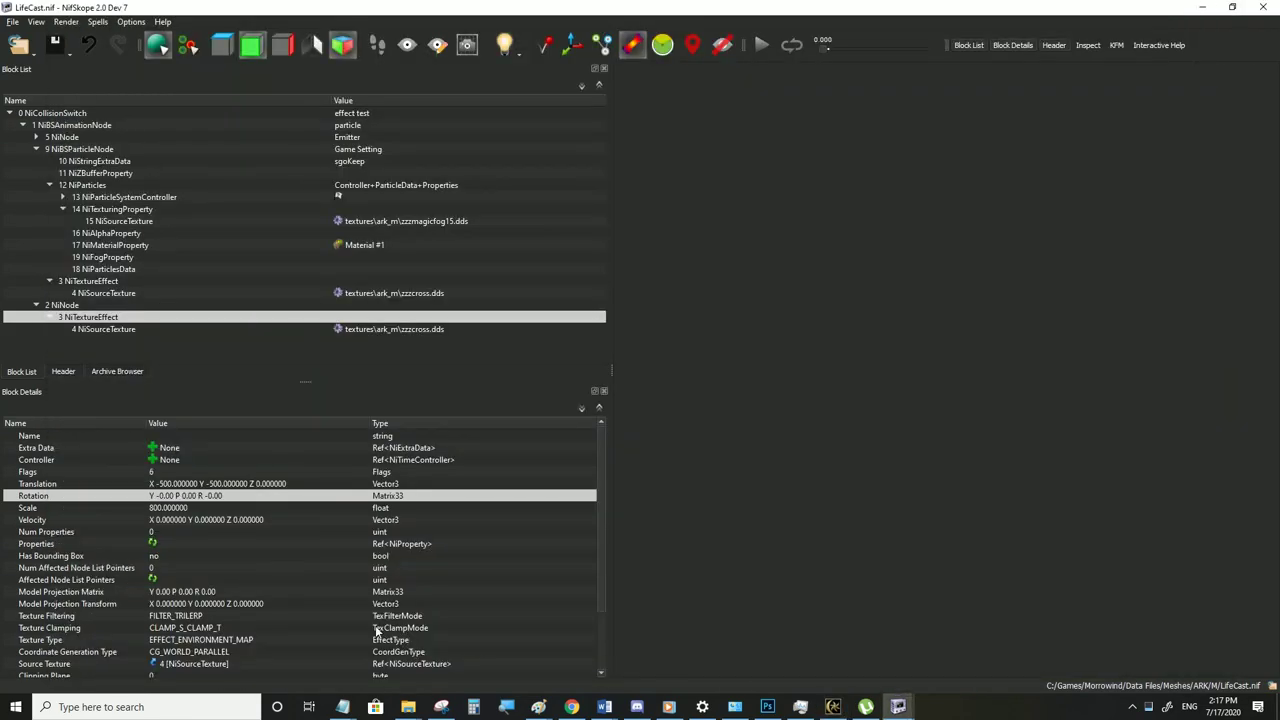
Set the effect's Translation X and Y to -250 and save LifeCast.nif
{"action": "left_click", "coordinate": [48, 484]}
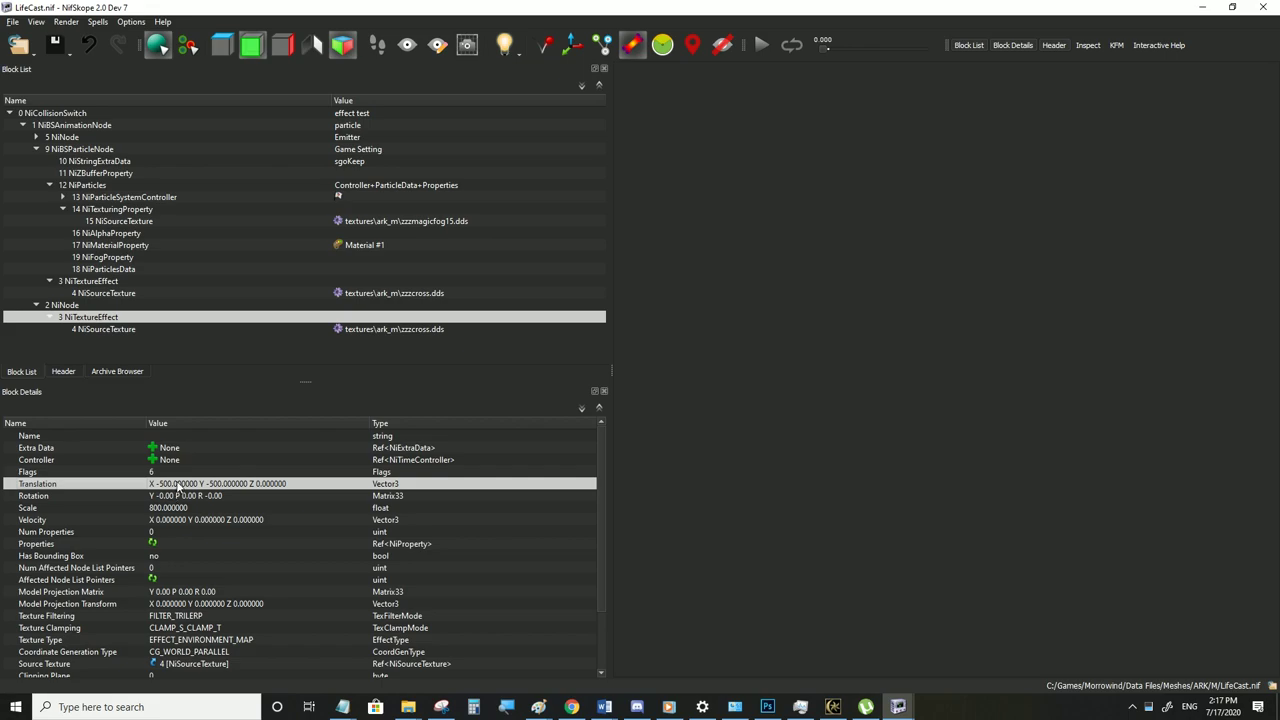
{"action": "double_click", "coordinate": [177, 485]}
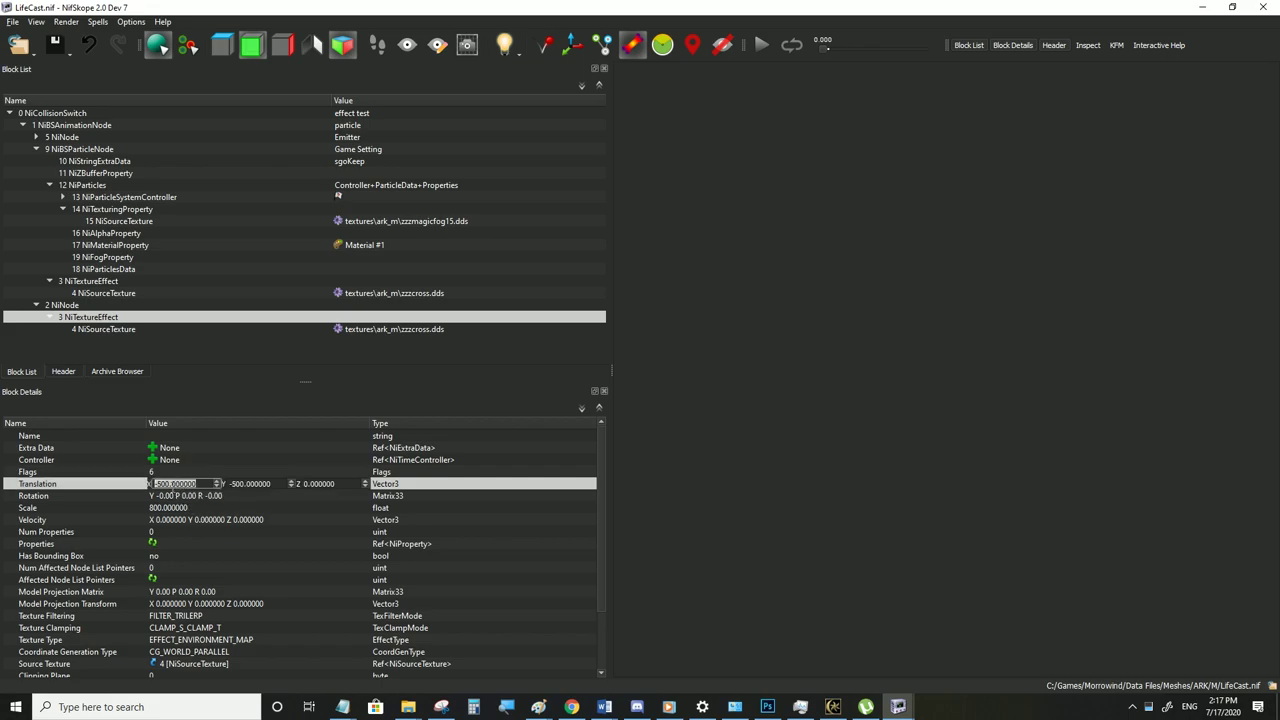
{"action": "type", "text": "25"}
{"action": "key", "text": "Return"}
{"action": "double_click", "coordinate": [170, 487]}
{"action": "type", "text": "0"}
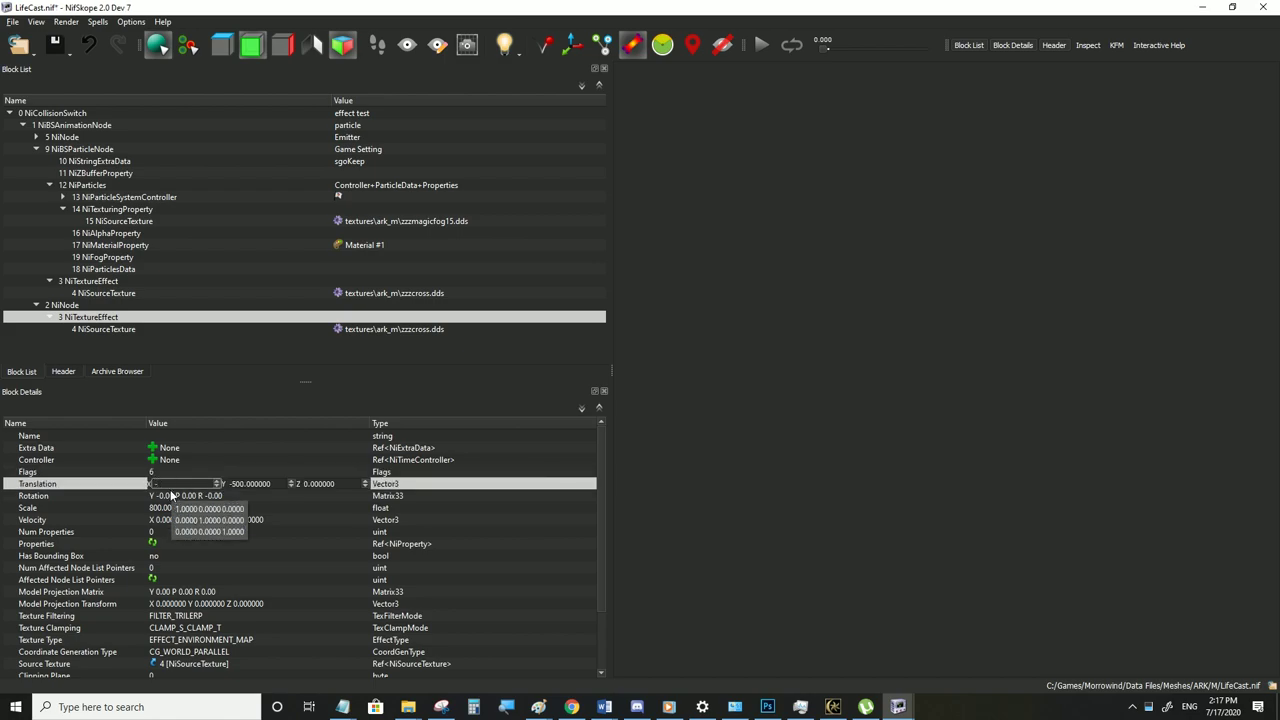
{"action": "key", "text": "Return"}
{"action": "double_click", "coordinate": [175, 487]}
{"action": "key", "text": "ctrl+c"}
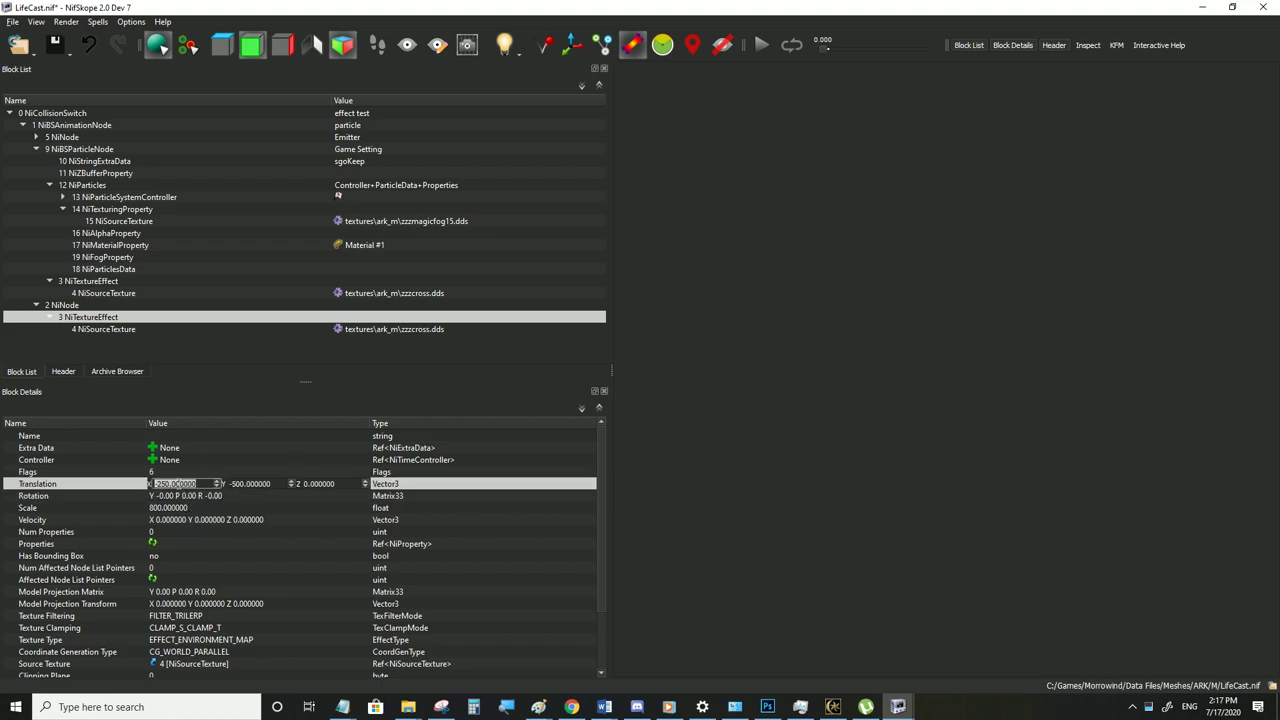
{"action": "double_click", "coordinate": [234, 484]}
{"action": "key", "text": "ctrl+v"}
{"action": "left_click", "coordinate": [234, 496]}
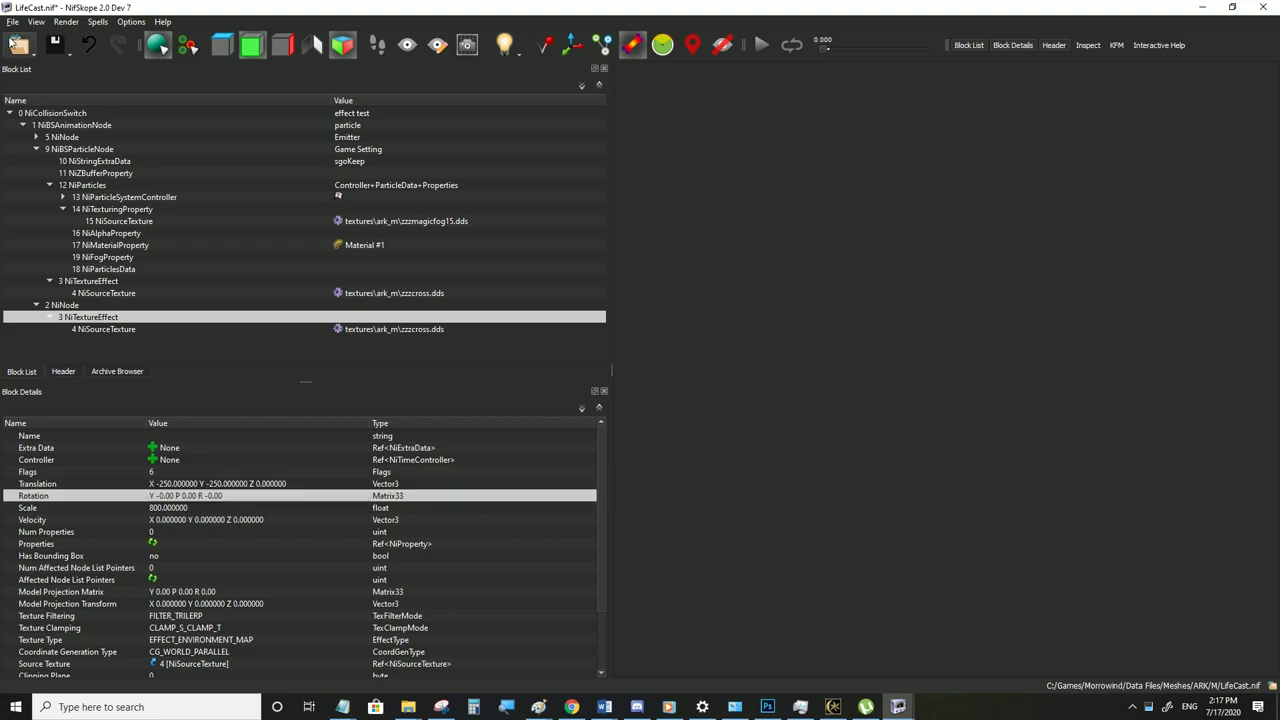
{"action": "left_click", "coordinate": [13, 22]}
{"action": "left_click", "coordinate": [30, 132]}
Test in Morrowind, then reset Translation to 0, 0, 0, save, and look for the cross
{"action": "left_click", "coordinate": [833, 707]}
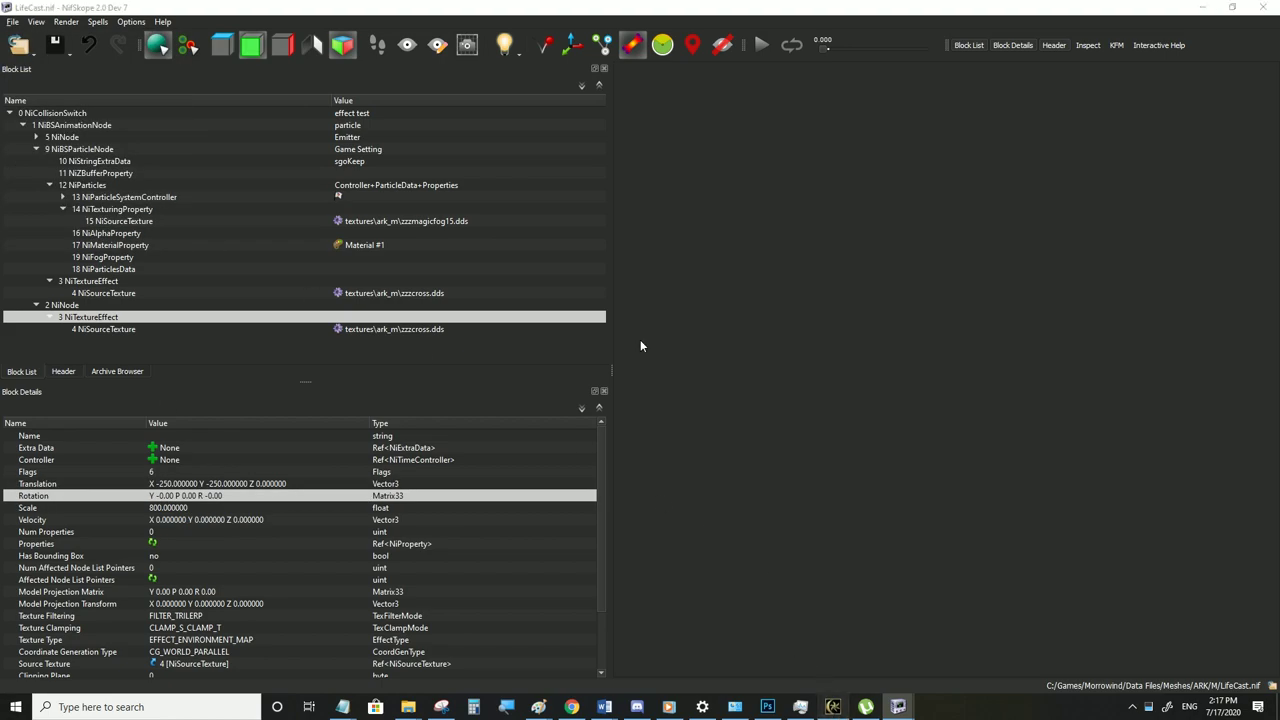
{"action": "key", "text": "w"}
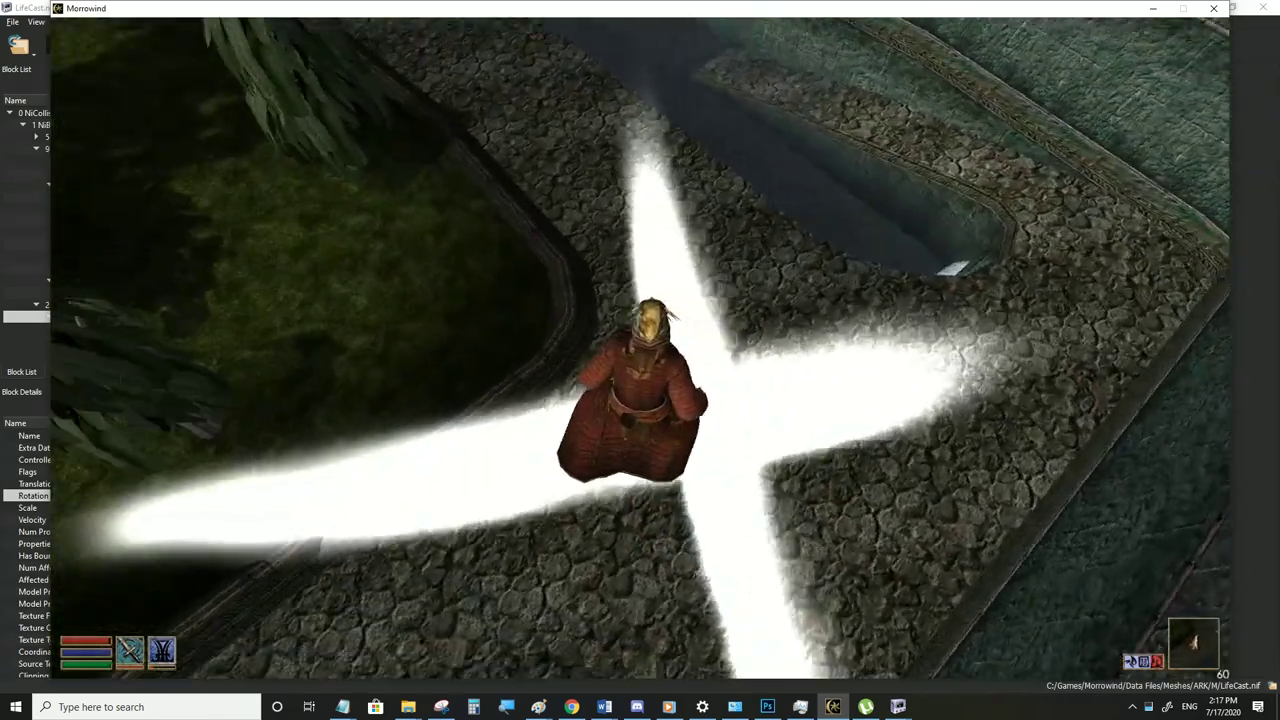
{"action": "key", "text": "alt+Tab"}
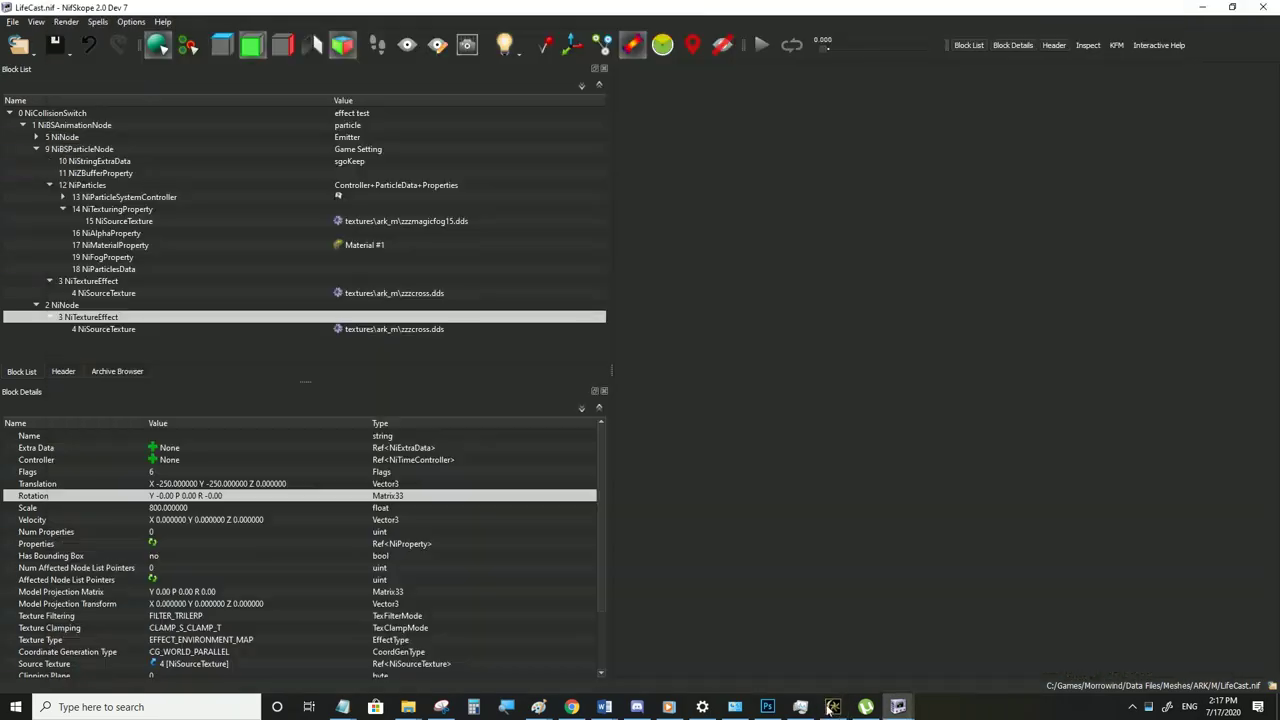
{"action": "double_click", "coordinate": [187, 484]}
{"action": "type", "text": "0"}
{"action": "double_click", "coordinate": [238, 484]}
{"action": "type", "text": "0"}
{"action": "left_click", "coordinate": [228, 499]}
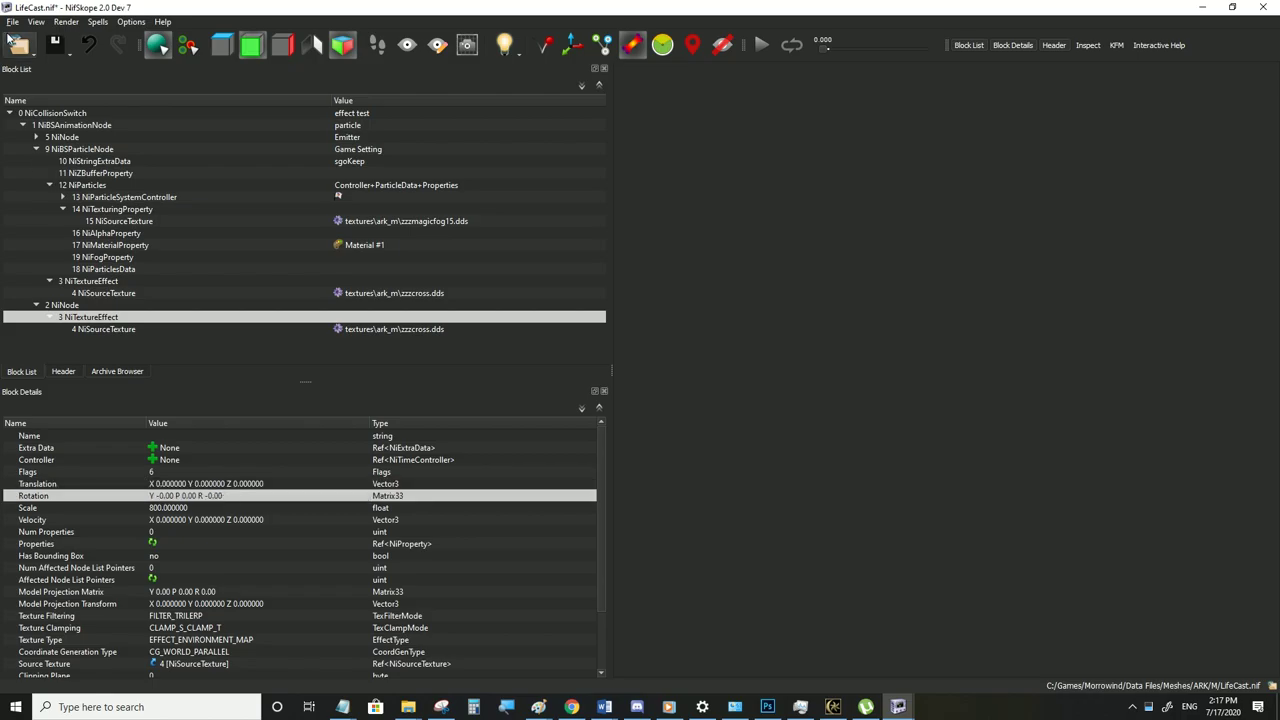
{"action": "left_click", "coordinate": [14, 23]}
{"action": "left_click", "coordinate": [30, 132]}
{"action": "left_click", "coordinate": [833, 707]}
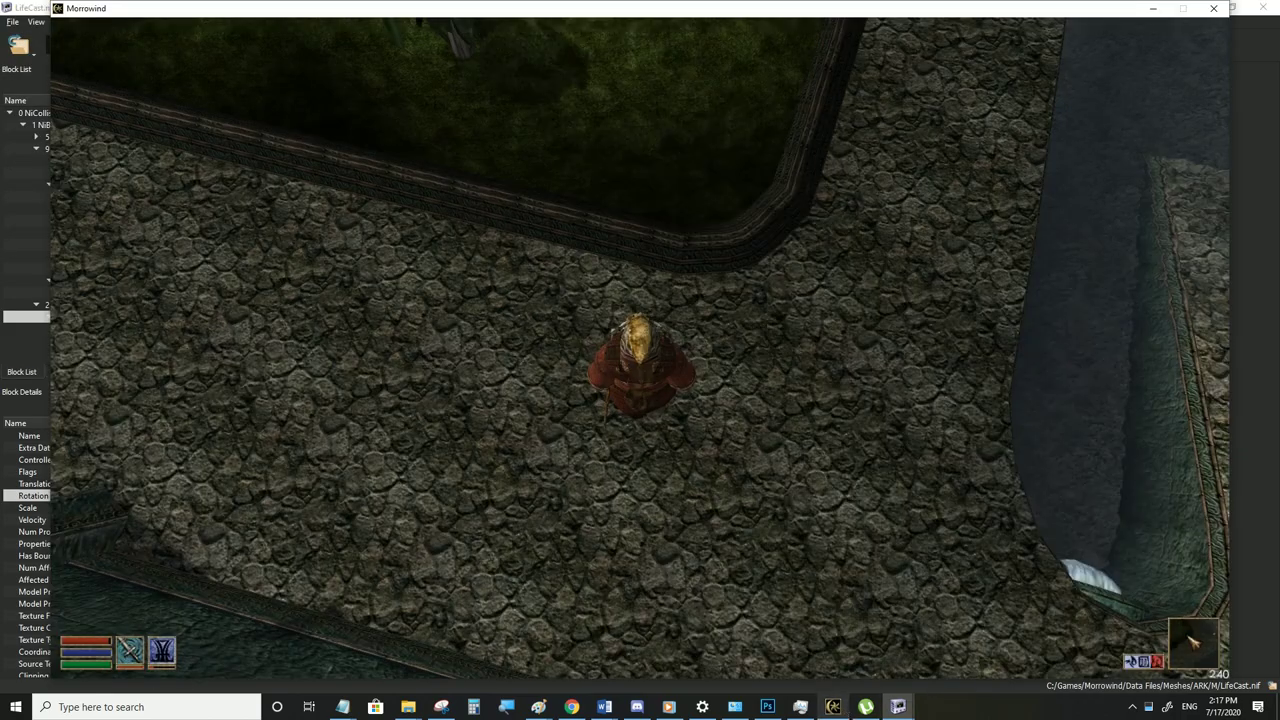
{"action": "key", "text": "w"}
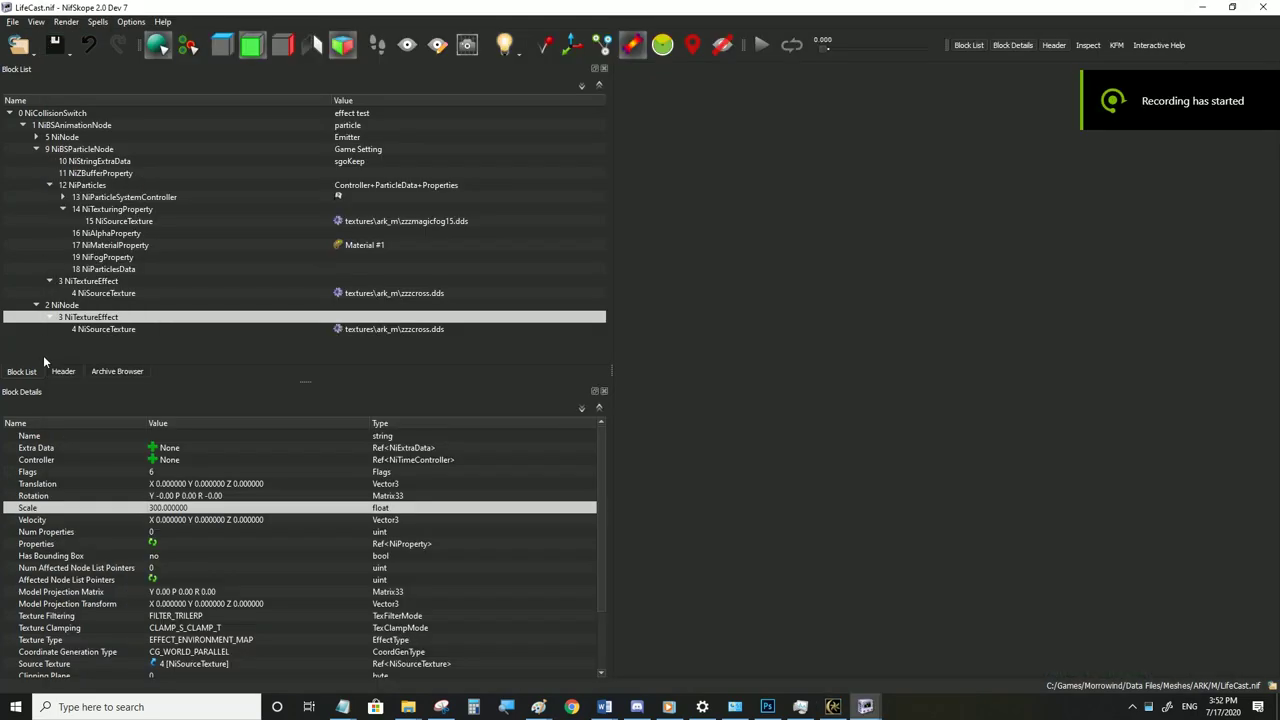
Save LifeCast.nif with Scale 300 and circle the character in Morrowind to inspect the centred cross
{"action": "left_click", "coordinate": [13, 22]}
{"action": "left_click", "coordinate": [43, 134]}
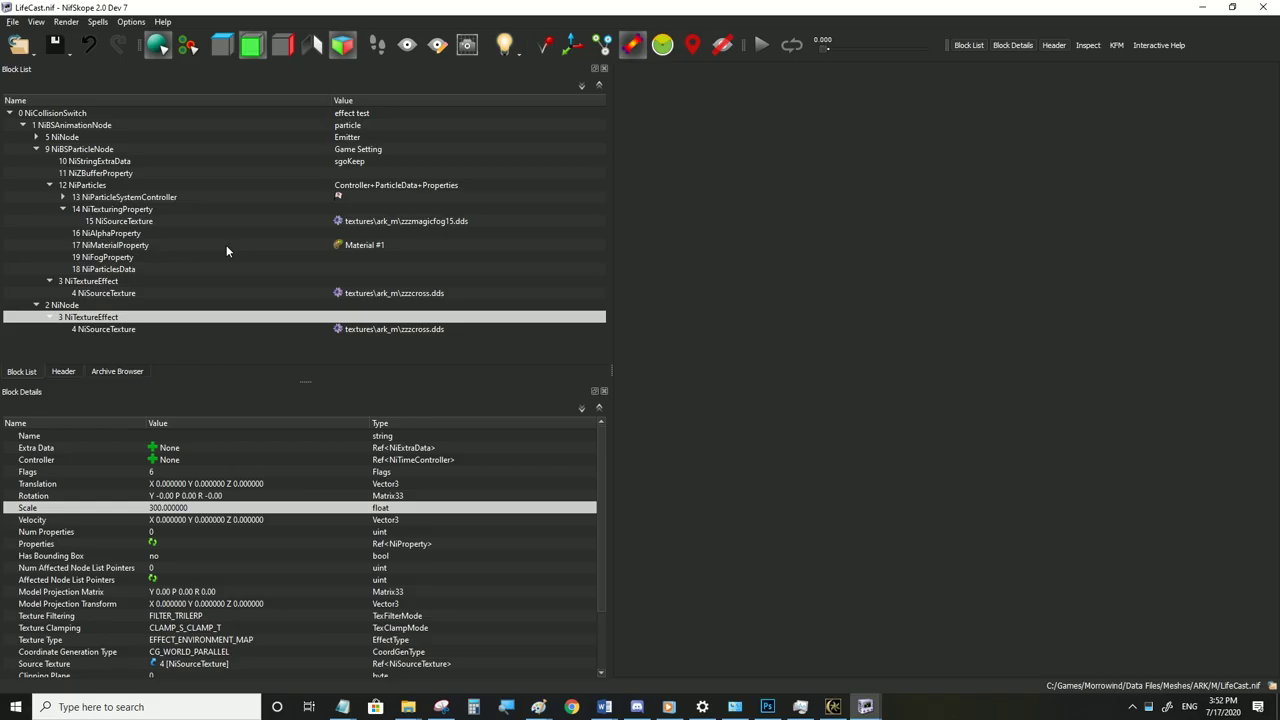
{"action": "left_click", "coordinate": [829, 706]}
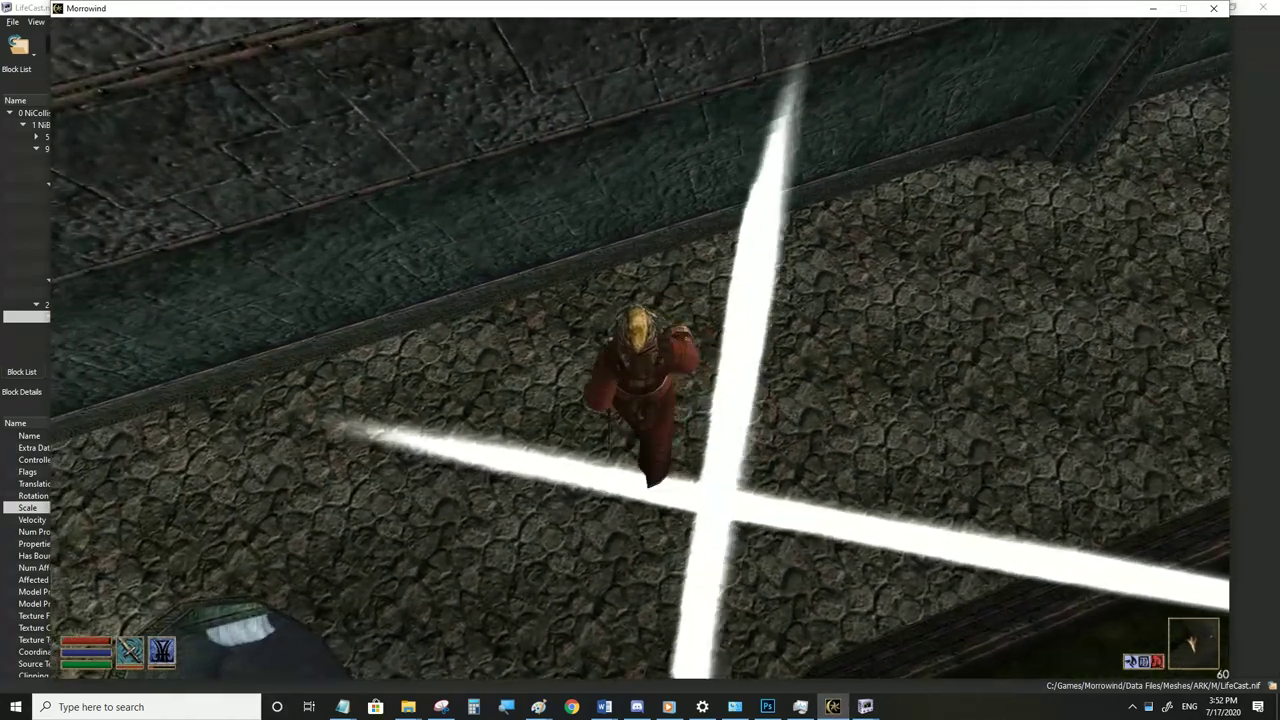
{"action": "key", "text": "w"}
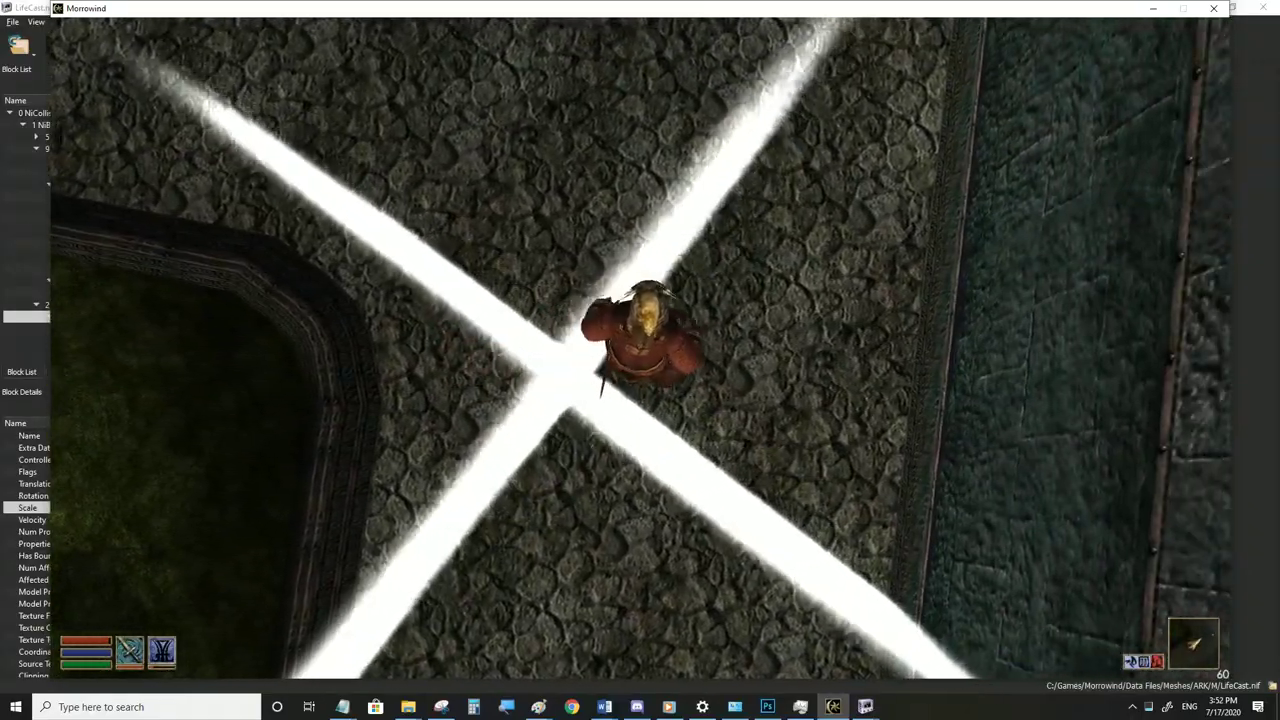
{"action": "key", "text": "alt+Tab"}
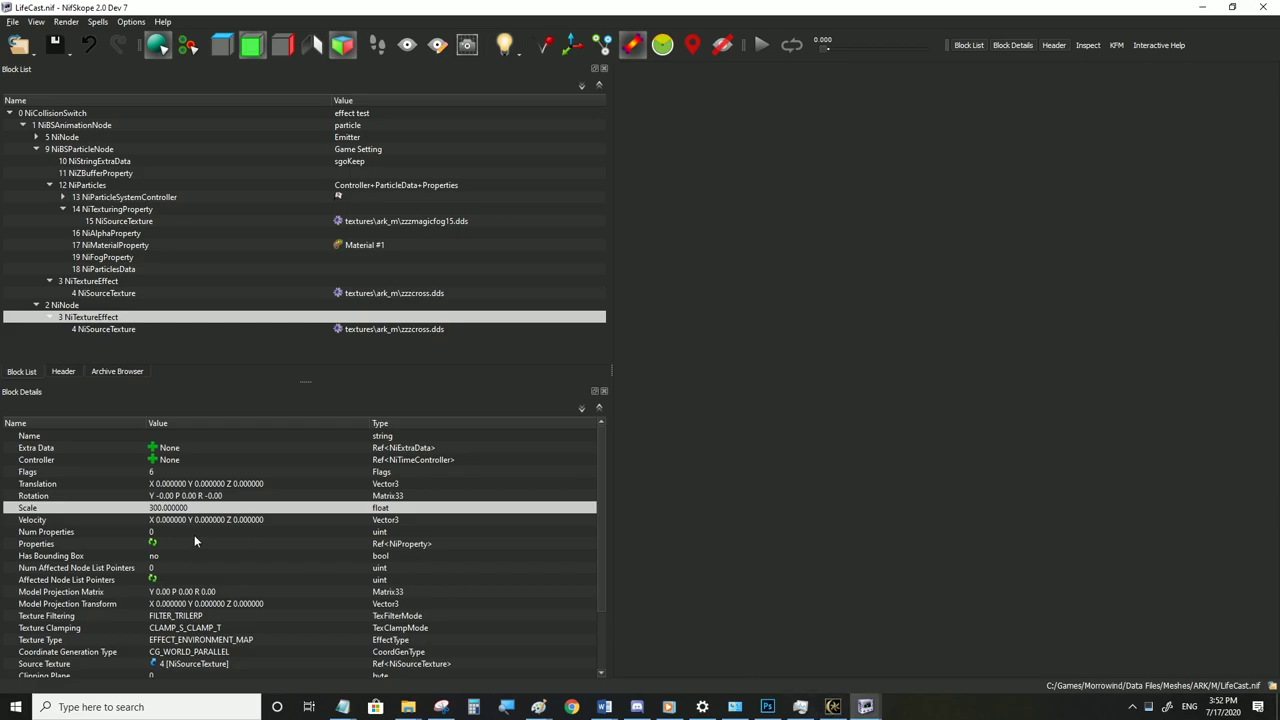
Open the TexClampMode dropdown on the effect's Texture Clamping row
{"action": "left_click", "coordinate": [175, 627]}
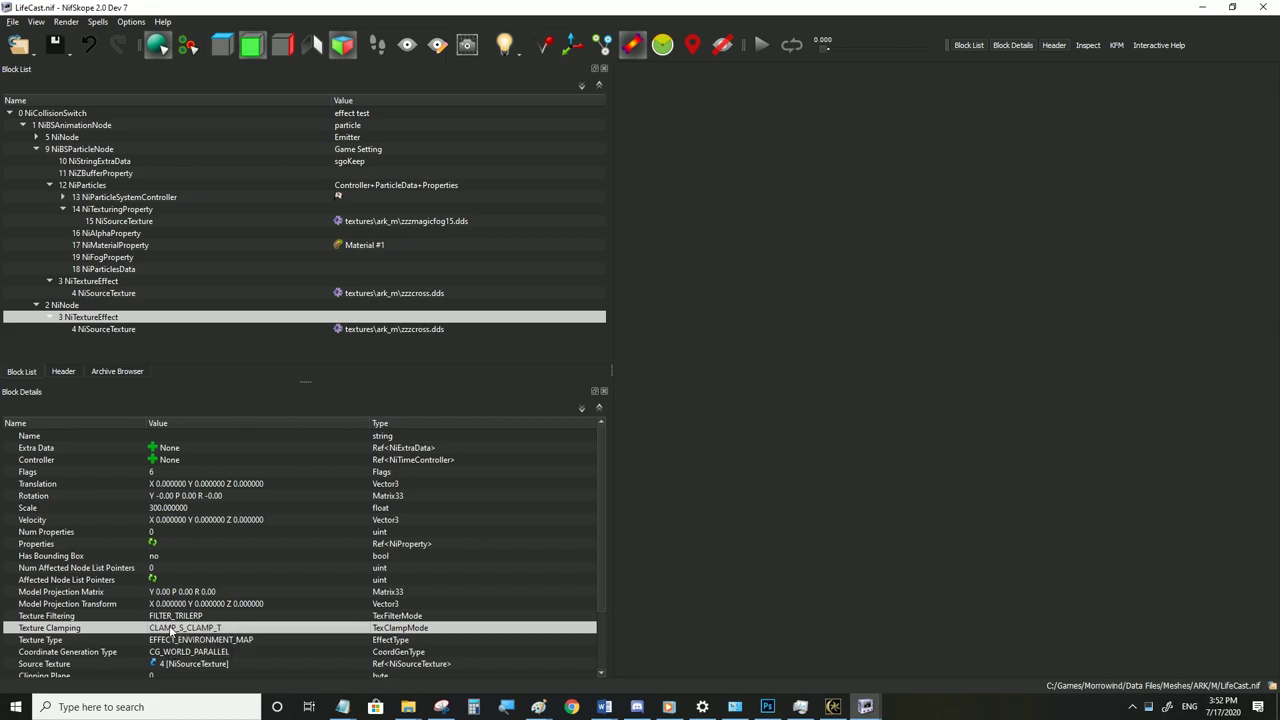
{"action": "double_click", "coordinate": [368, 628]}
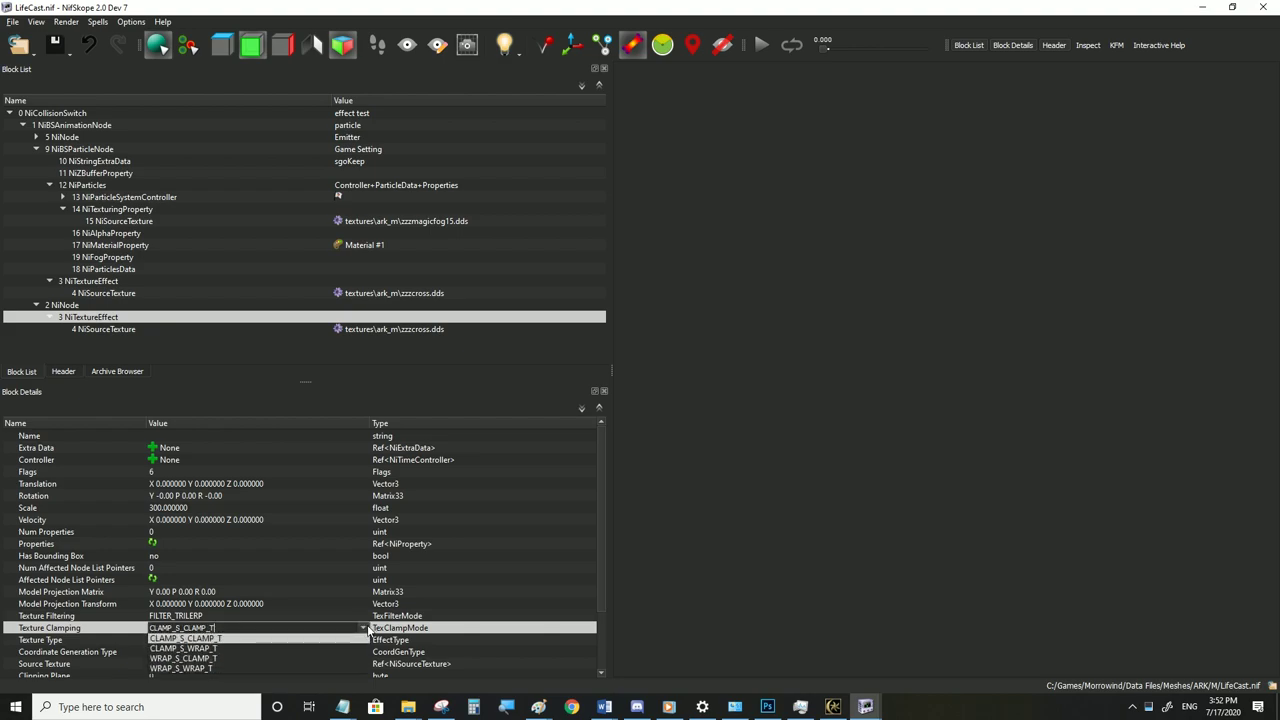
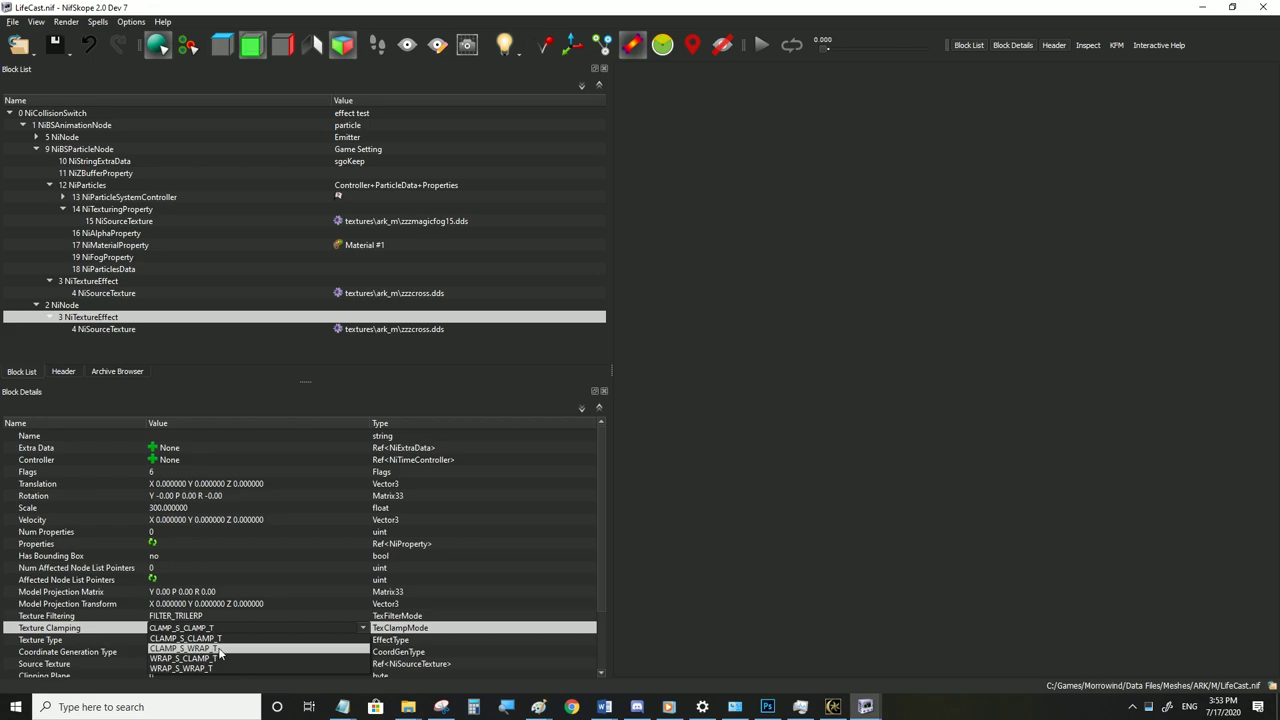
Switch Texture Clamping to CLAMP_S_WRAP_T, save LifeCast.nif, and view the cross in Morrowind
{"action": "left_click", "coordinate": [220, 650]}
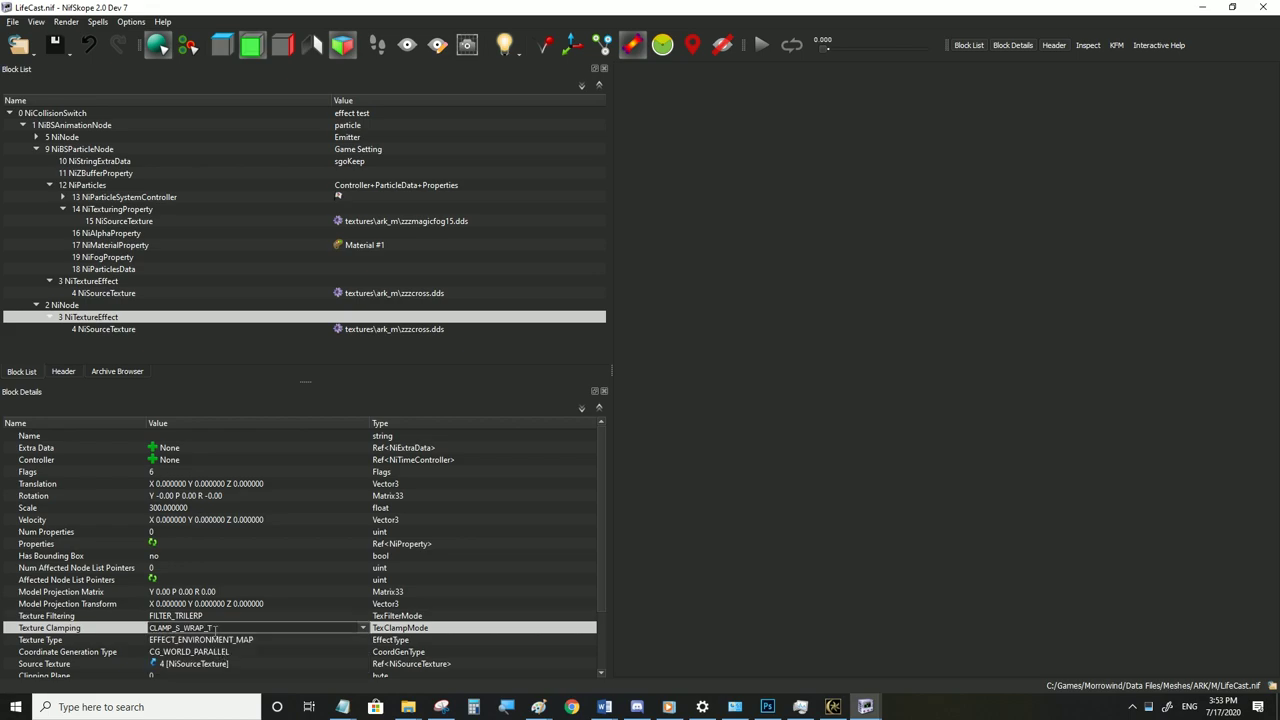
{"action": "left_click", "coordinate": [220, 643]}
{"action": "left_click", "coordinate": [13, 23]}
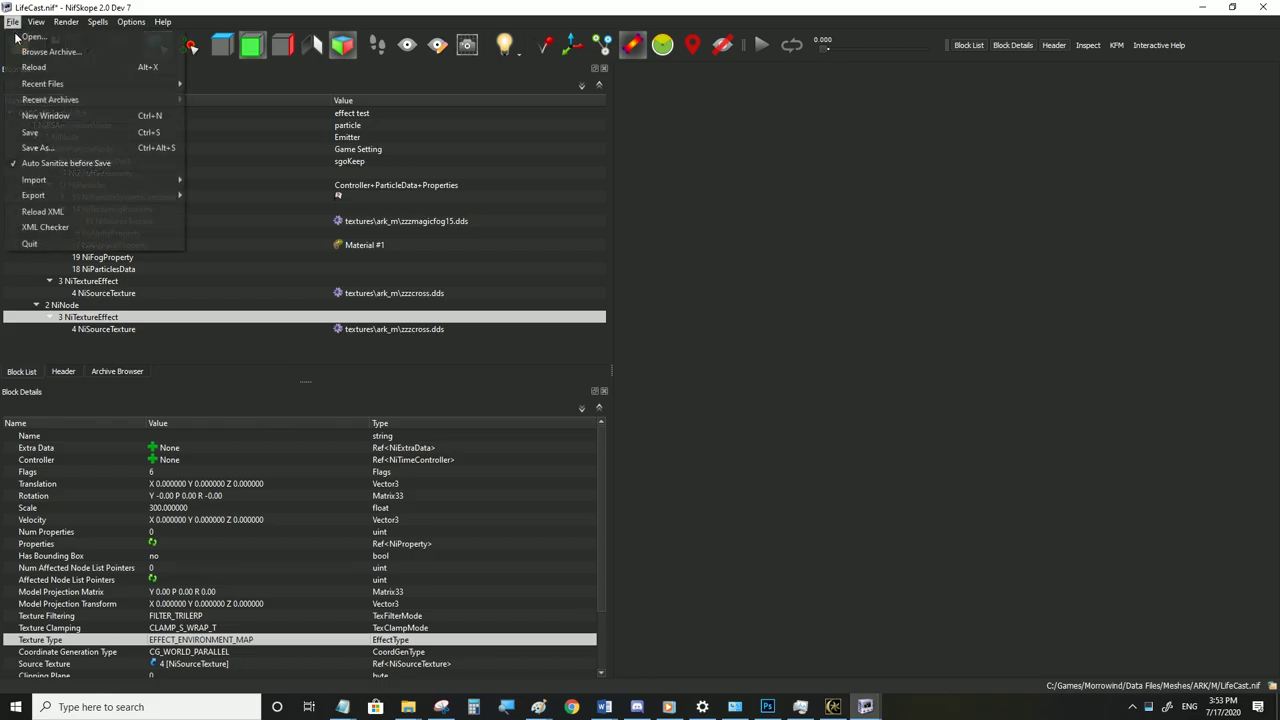
{"action": "left_click", "coordinate": [32, 133]}
{"action": "left_click", "coordinate": [833, 707]}
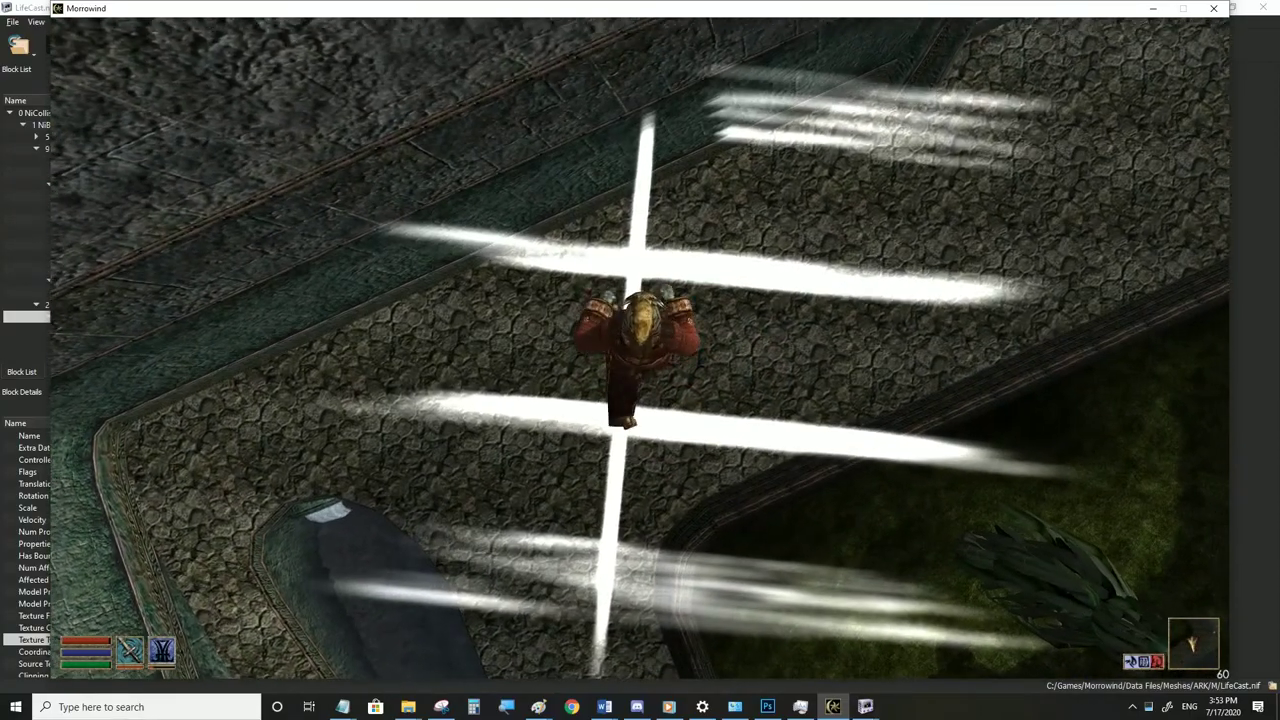
{"action": "key", "text": "alt+Tab"}
Lower the texture effect's Scale to 100, save, and check the denser cross in Morrowind
{"action": "double_click", "coordinate": [186, 508]}
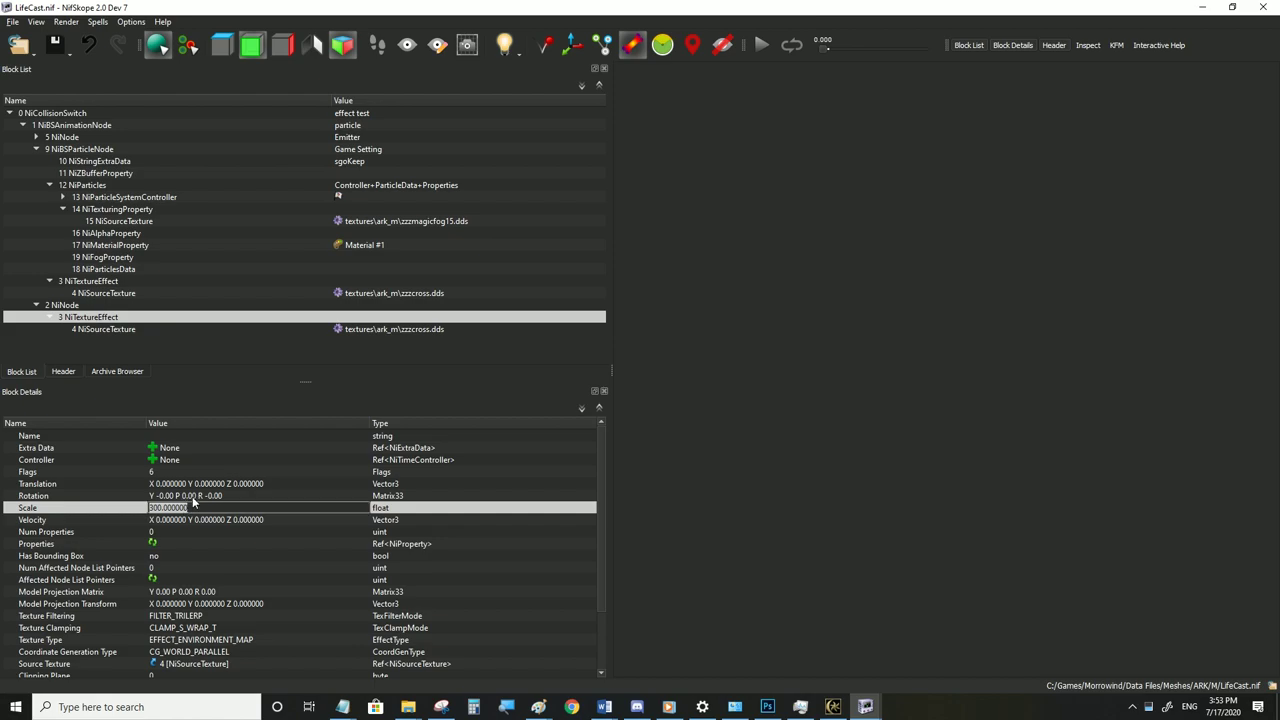
{"action": "type", "text": "100"}
{"action": "left_click", "coordinate": [175, 498]}
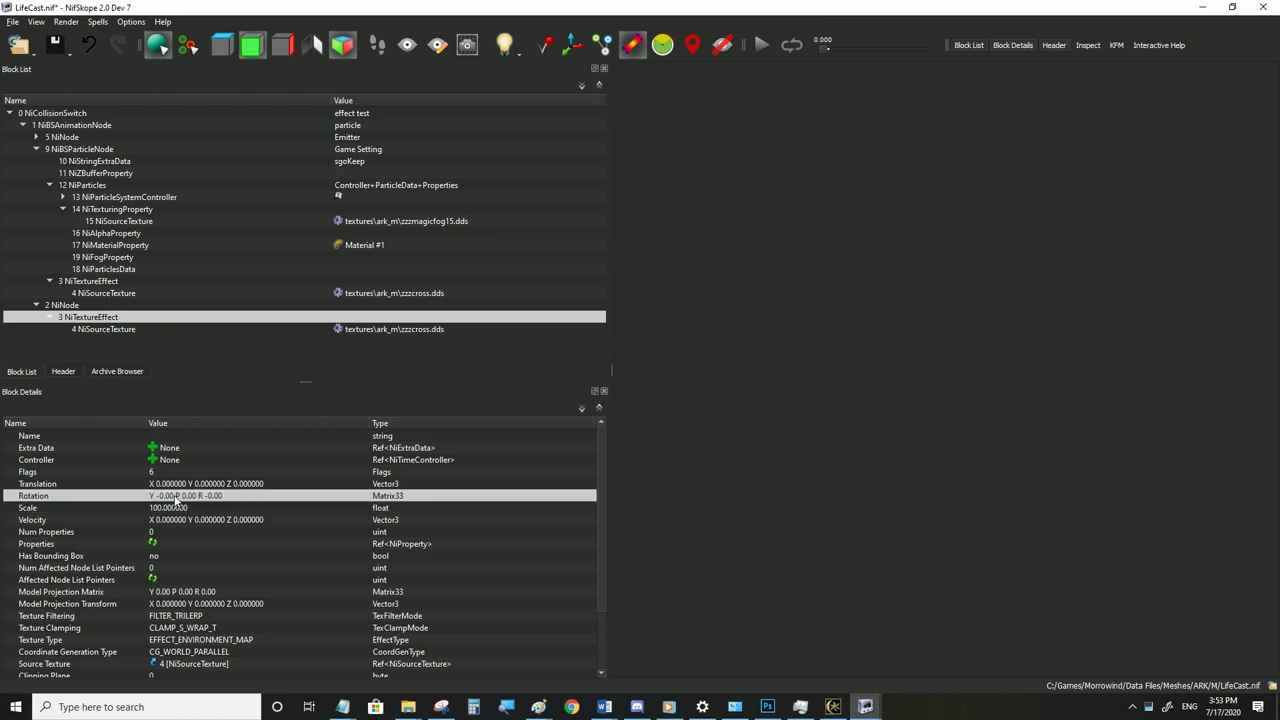
{"action": "left_click", "coordinate": [12, 21]}
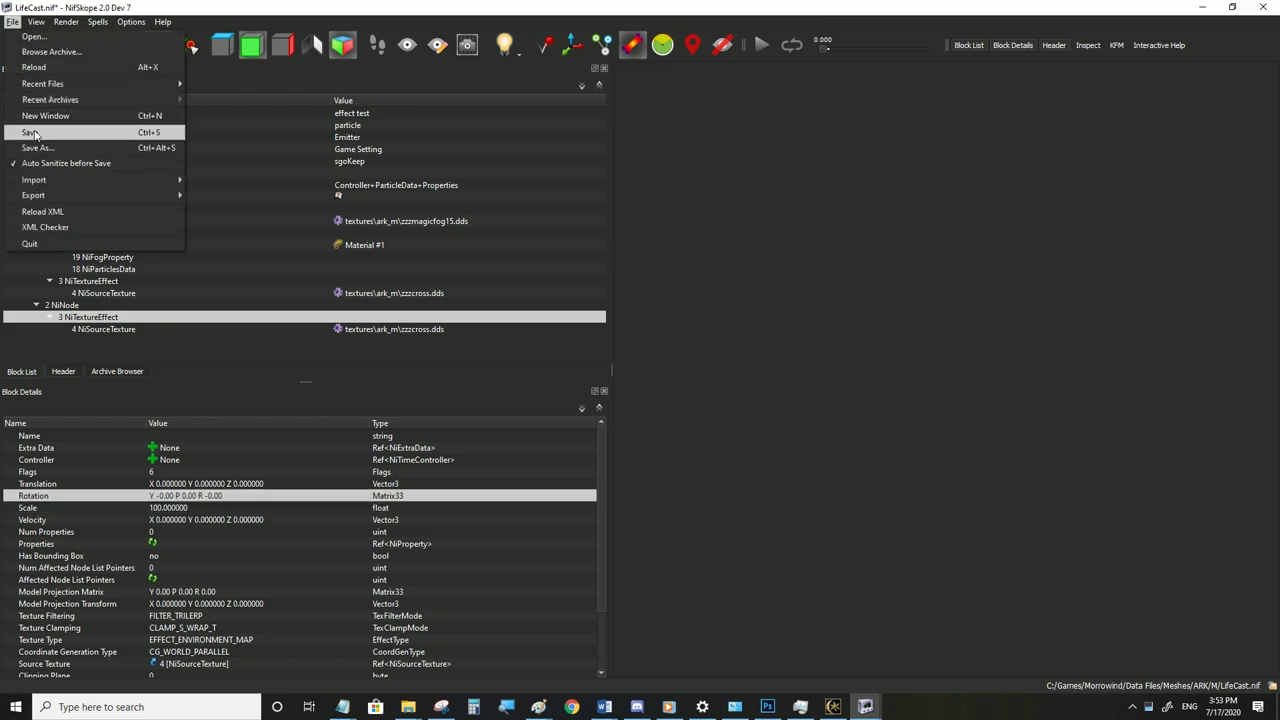
{"action": "left_click", "coordinate": [36, 132]}
{"action": "left_click", "coordinate": [828, 707]}
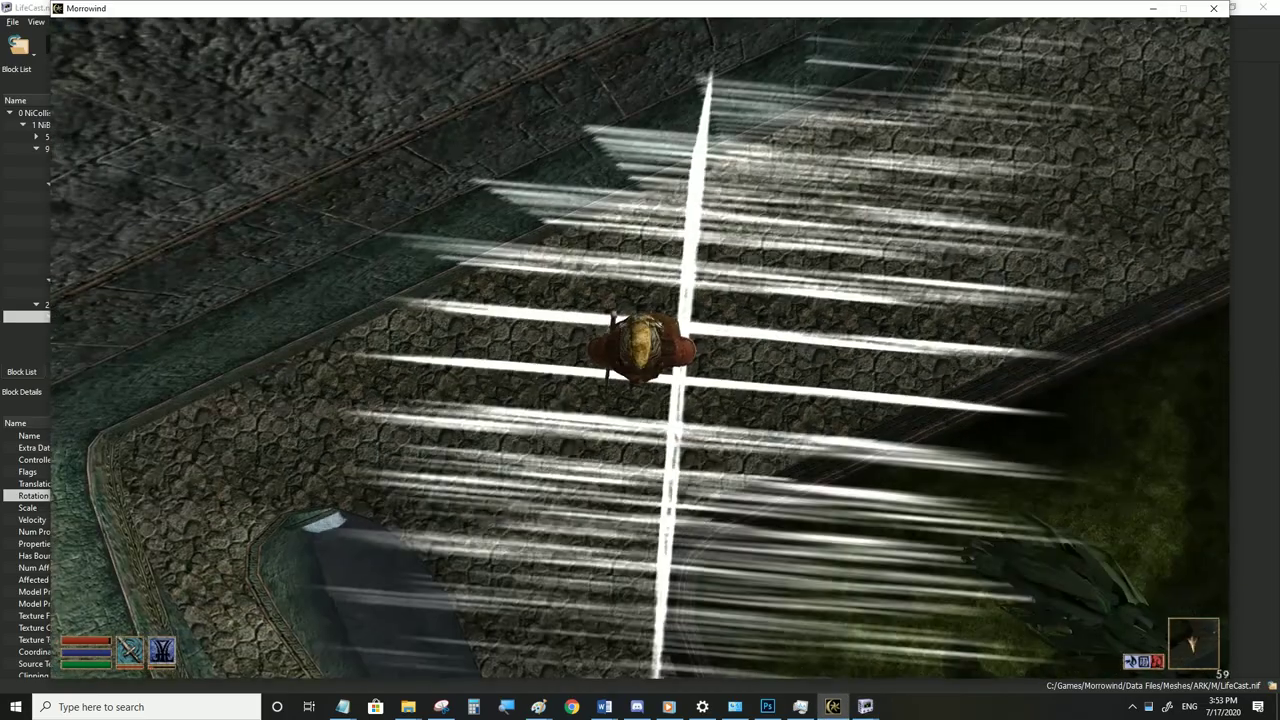
{"action": "key", "text": "a"}
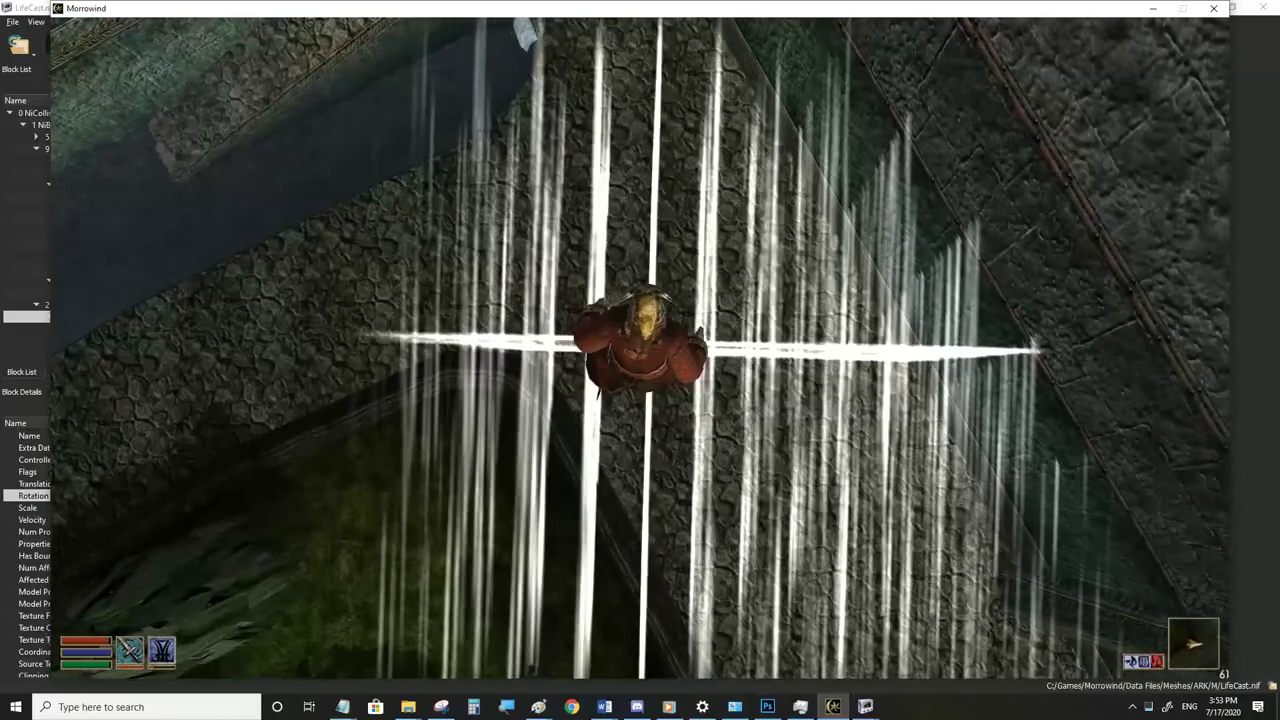
{"action": "key", "text": "alt+Tab"}
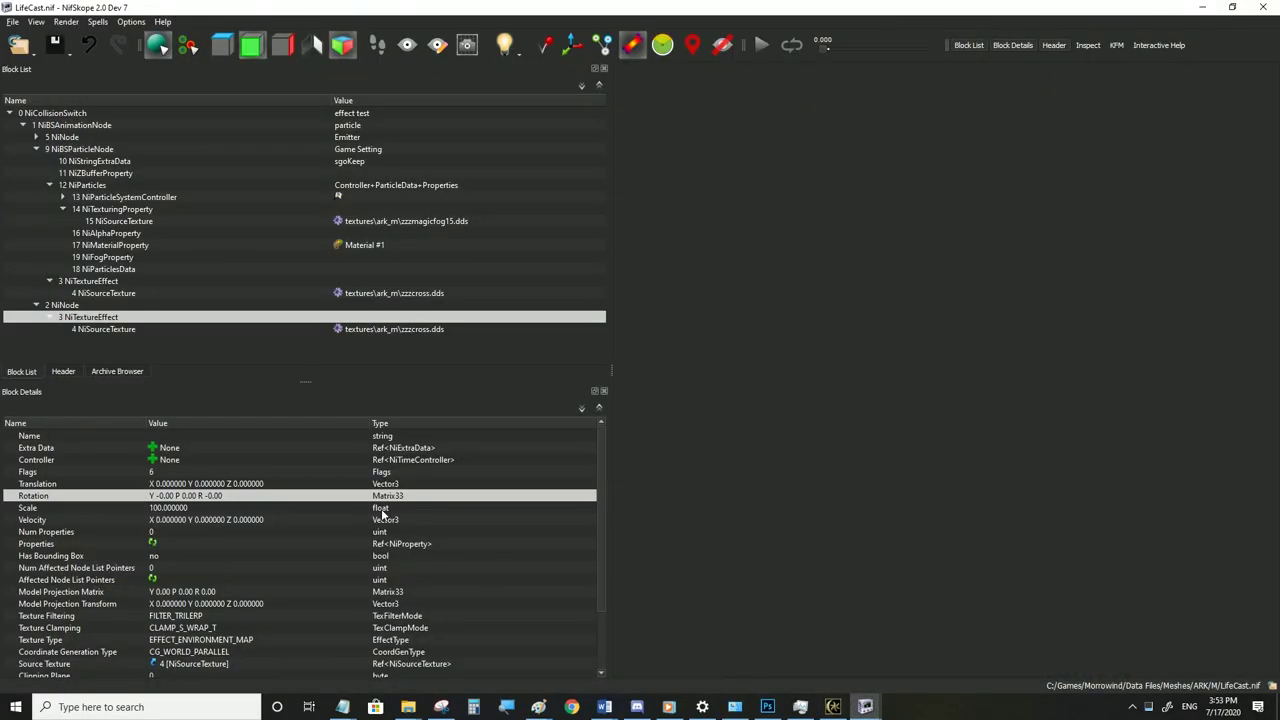
Set Texture Clamping to WRAP_S_CLAMP_T and glance at Morrowind before returning
{"action": "double_click", "coordinate": [322, 629]}
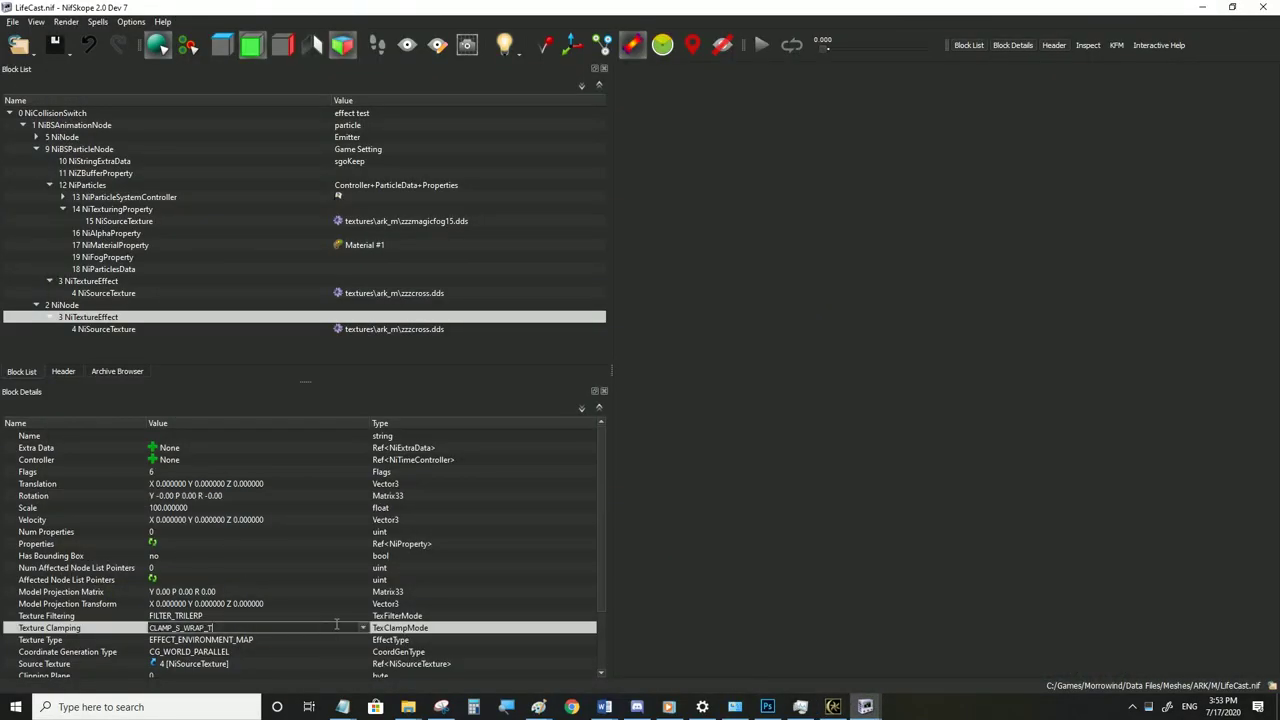
{"action": "left_click", "coordinate": [322, 629]}
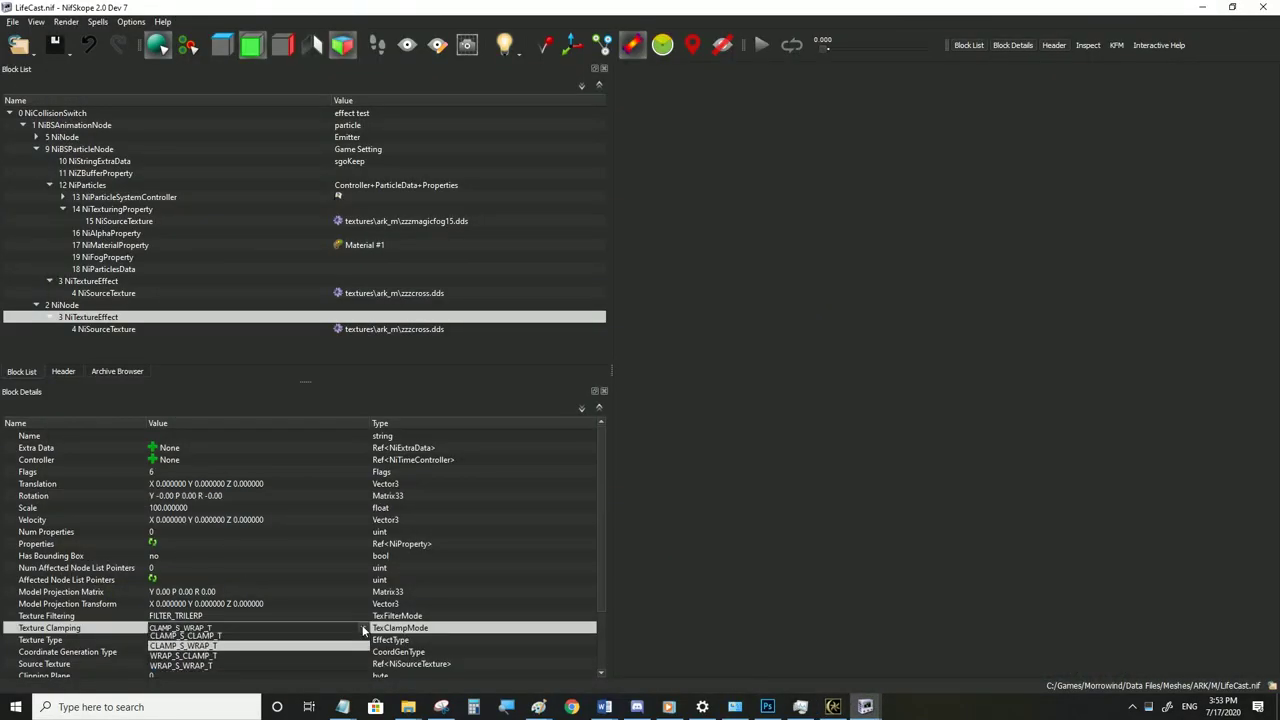
{"action": "left_click", "coordinate": [288, 659]}
{"action": "left_click", "coordinate": [214, 615]}
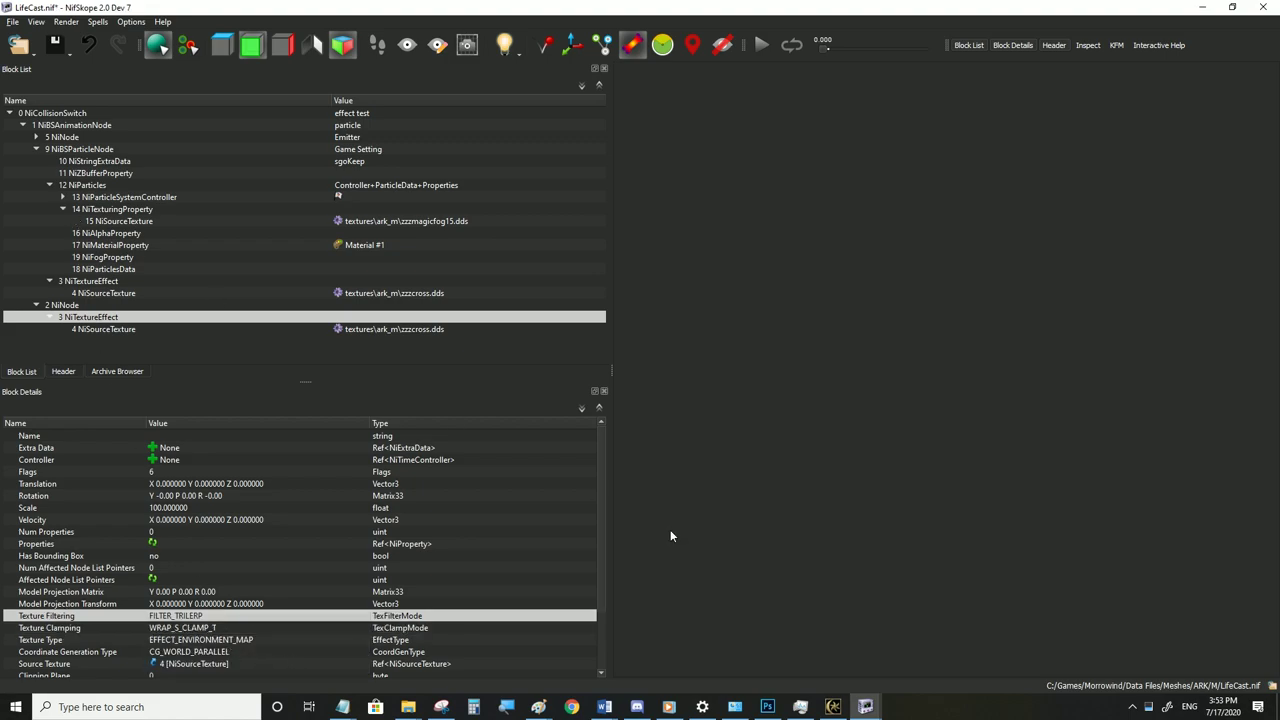
{"action": "left_click", "coordinate": [833, 707]}
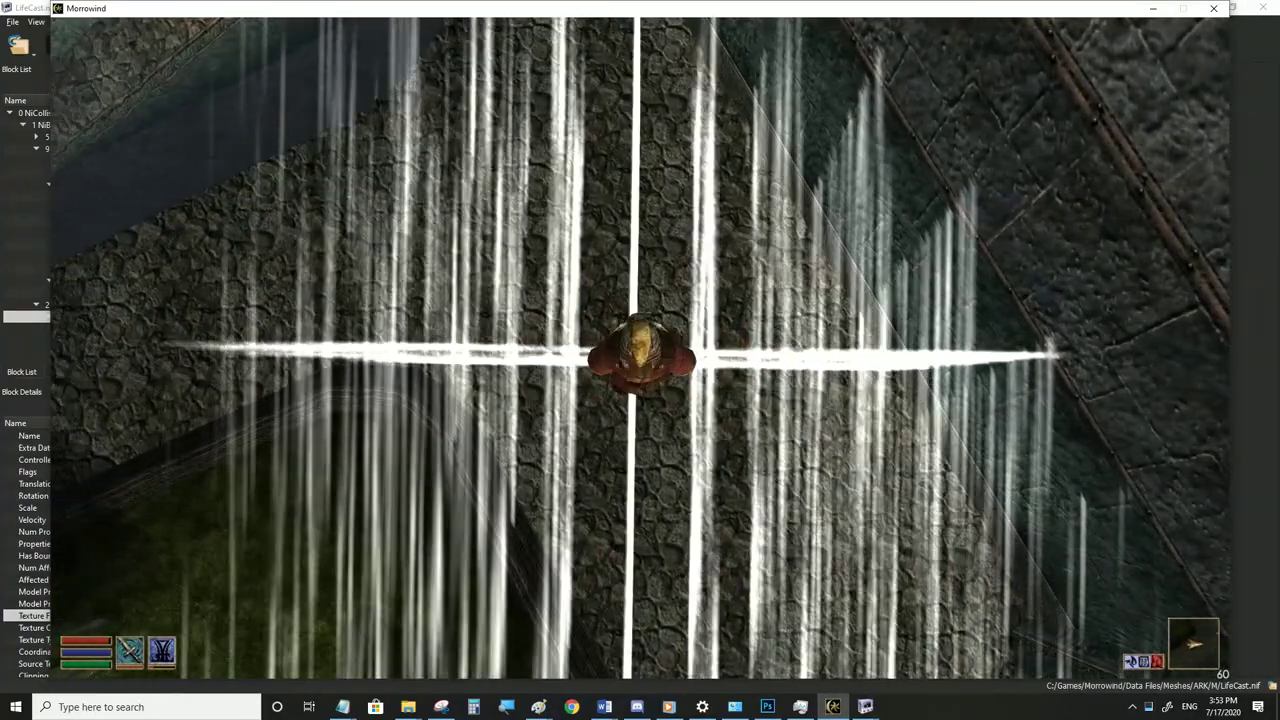
{"action": "key", "text": "alt+Tab"}
Save LifeCast.nif and check the projection in Morrowind's third-person view
{"action": "left_click", "coordinate": [12, 21]}
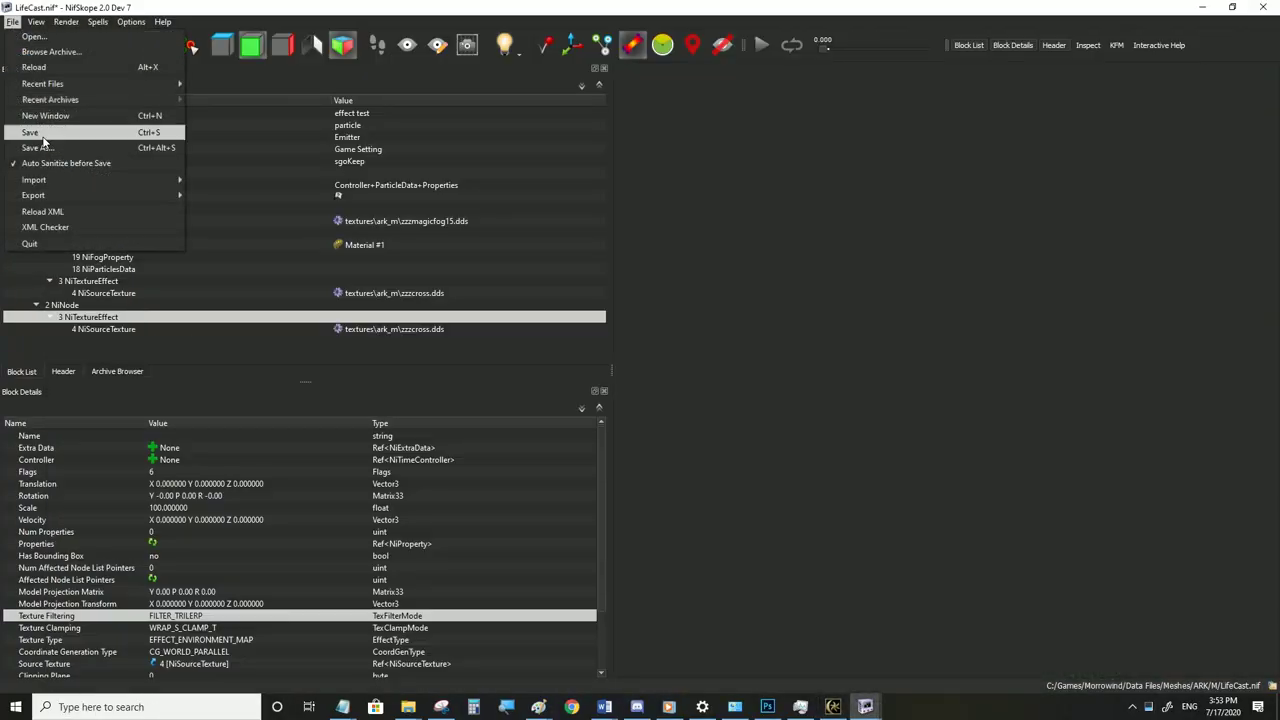
{"action": "left_click", "coordinate": [30, 130]}
{"action": "left_click", "coordinate": [836, 708]}
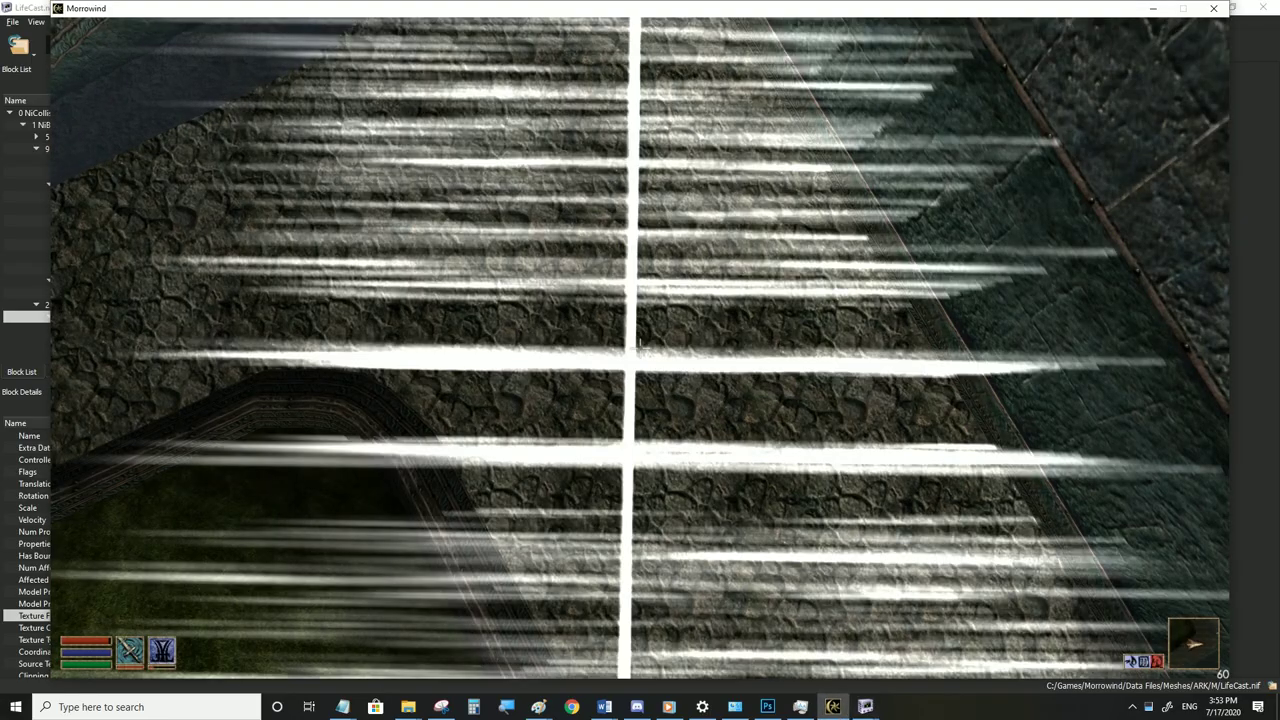
{"action": "key", "text": "Tab"}
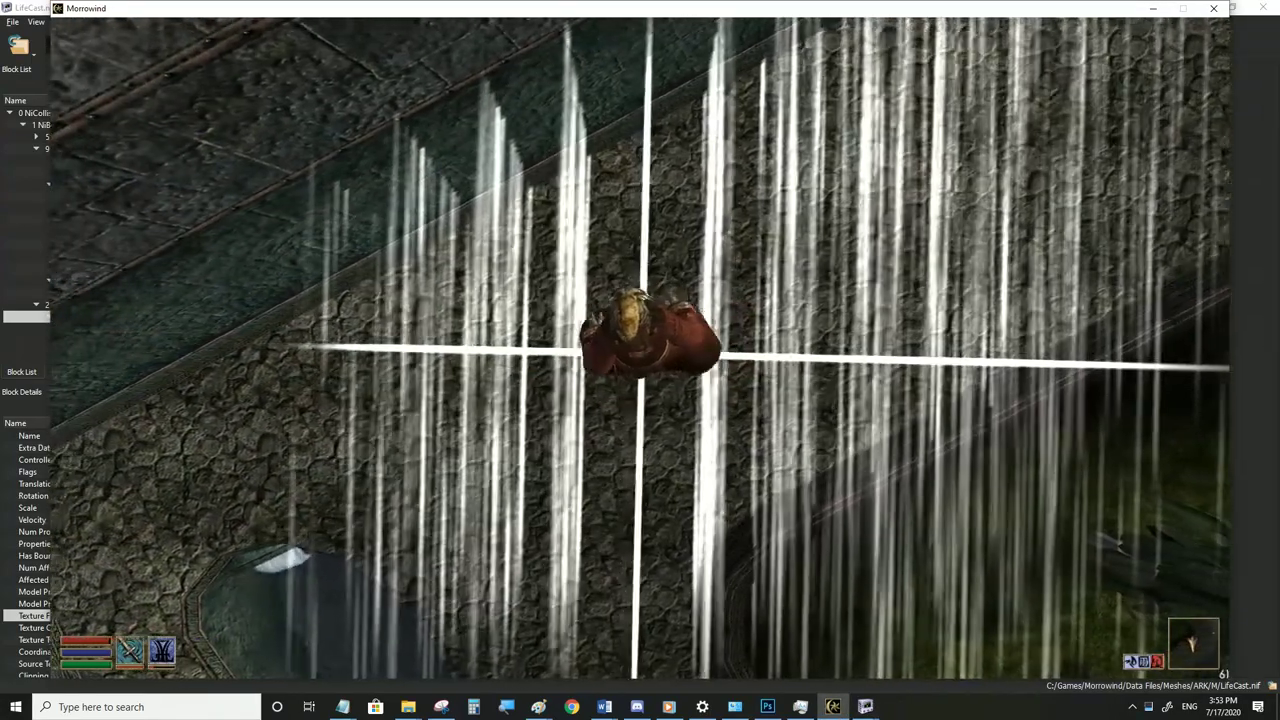
{"action": "key", "text": "alt+Tab"}
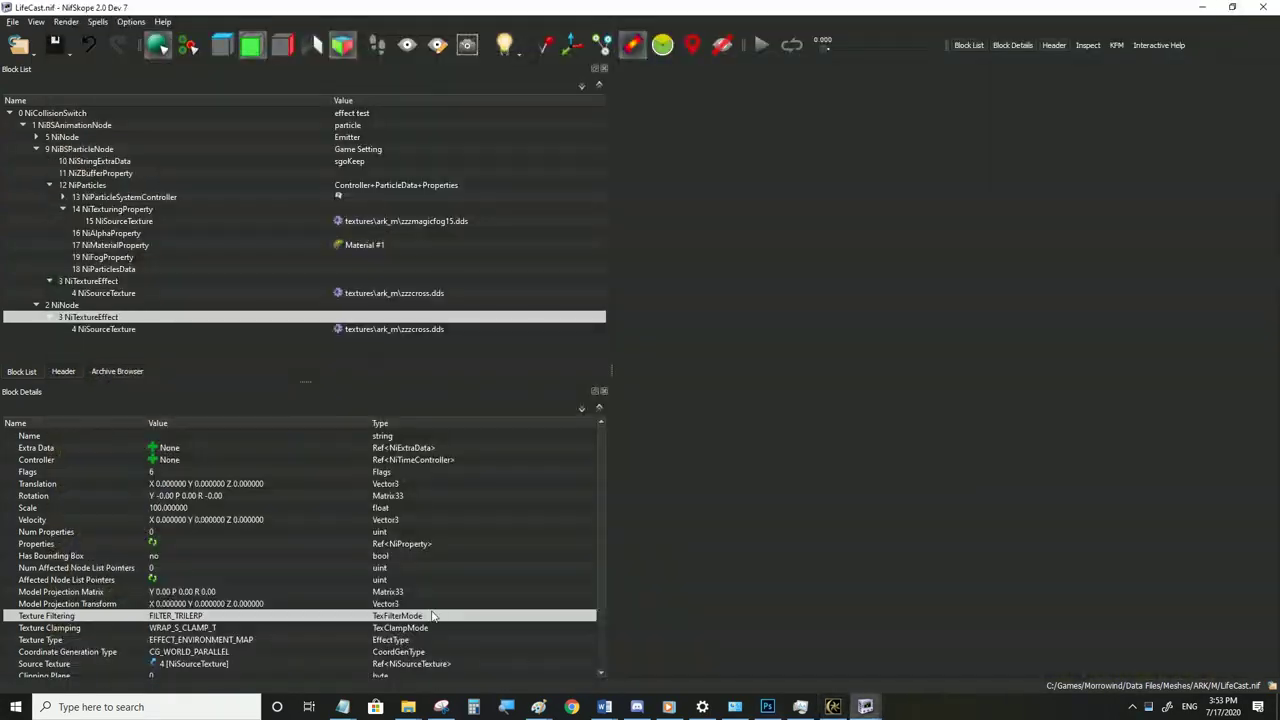
Switch Texture Clamping to WRAP_S_WRAP_T, save LifeCast.nif, and view the tiled grid in Morrowind
{"action": "double_click", "coordinate": [309, 628]}
{"action": "left_click", "coordinate": [363, 628]}
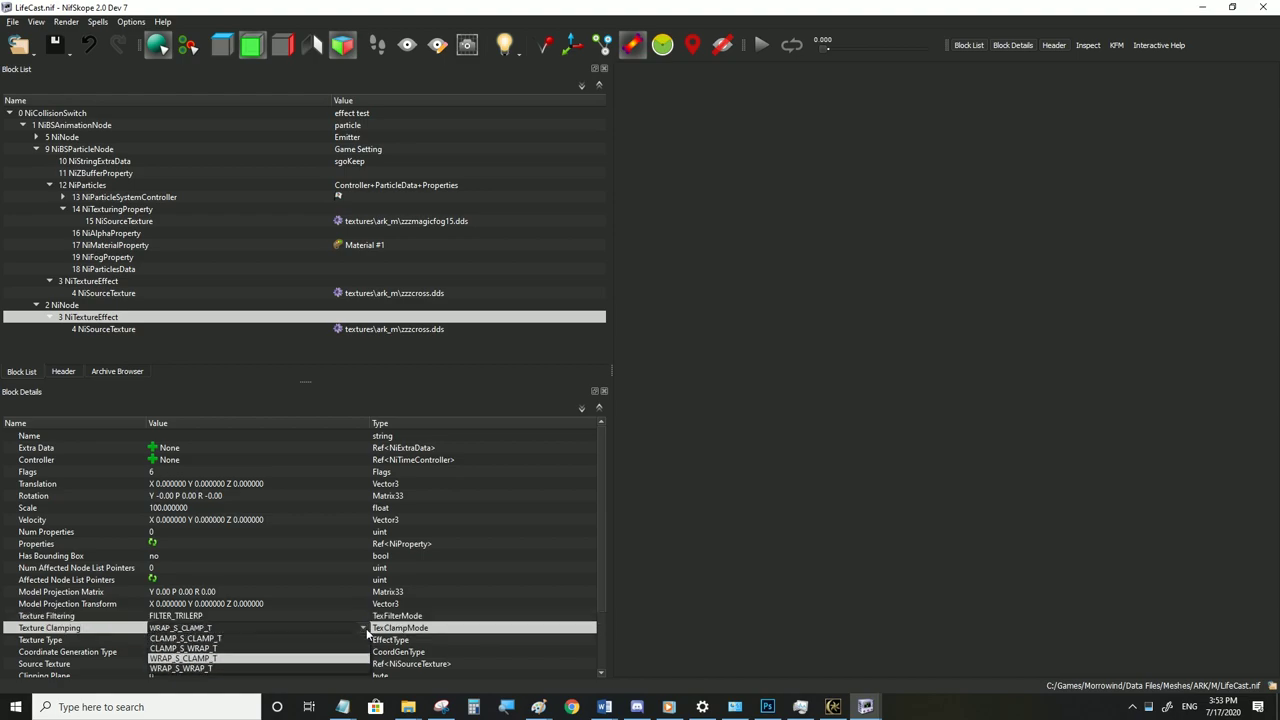
{"action": "left_click", "coordinate": [247, 669]}
{"action": "left_click", "coordinate": [180, 605]}
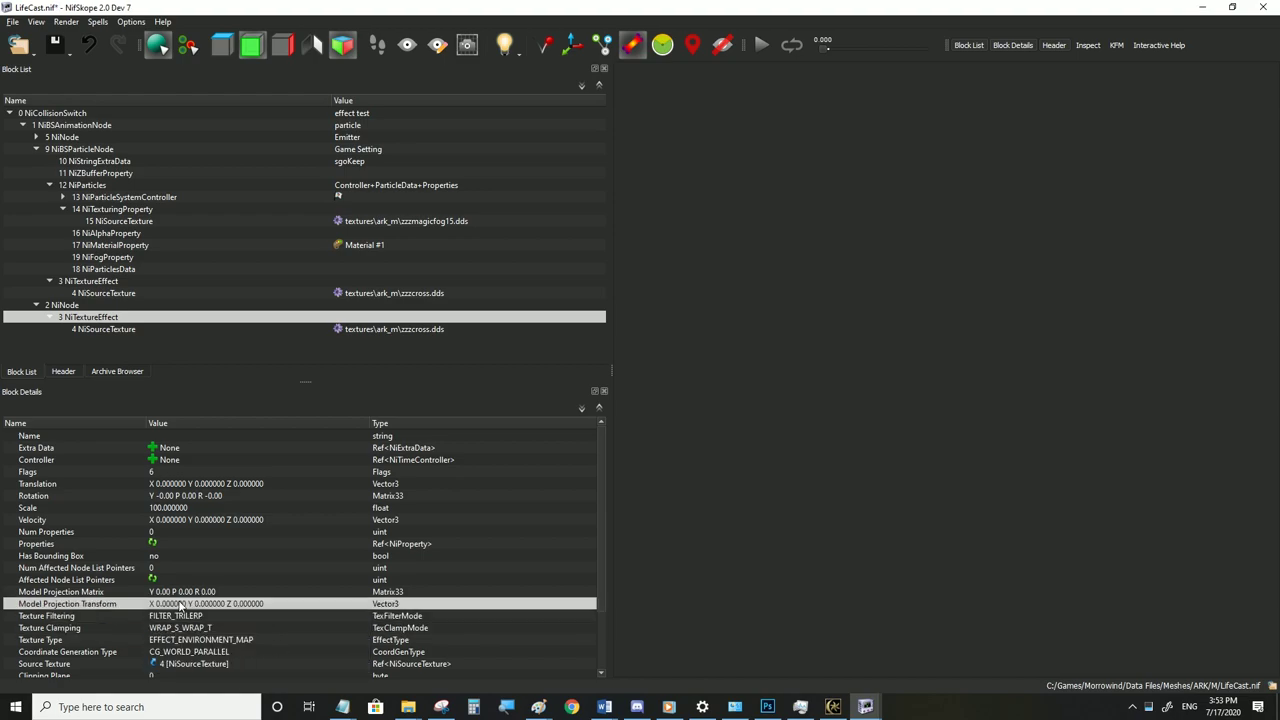
{"action": "left_click", "coordinate": [13, 22]}
{"action": "left_click", "coordinate": [40, 130]}
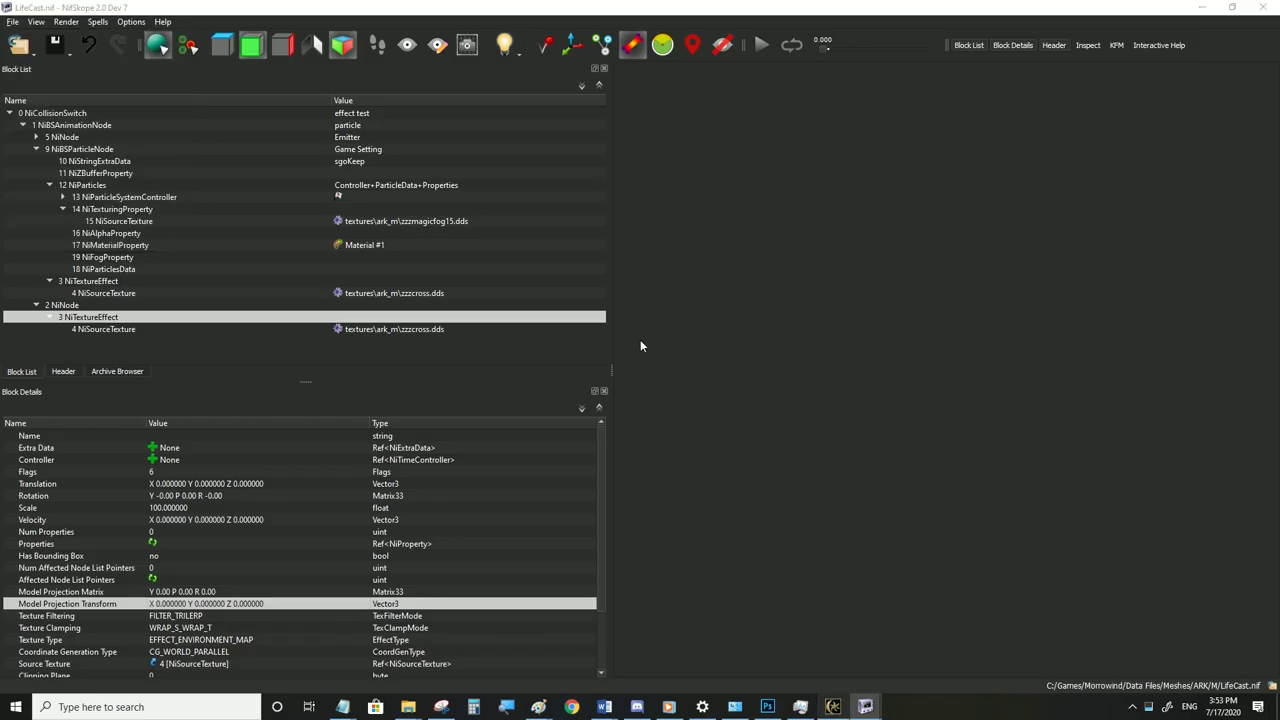
{"action": "key", "text": "alt+Tab"}
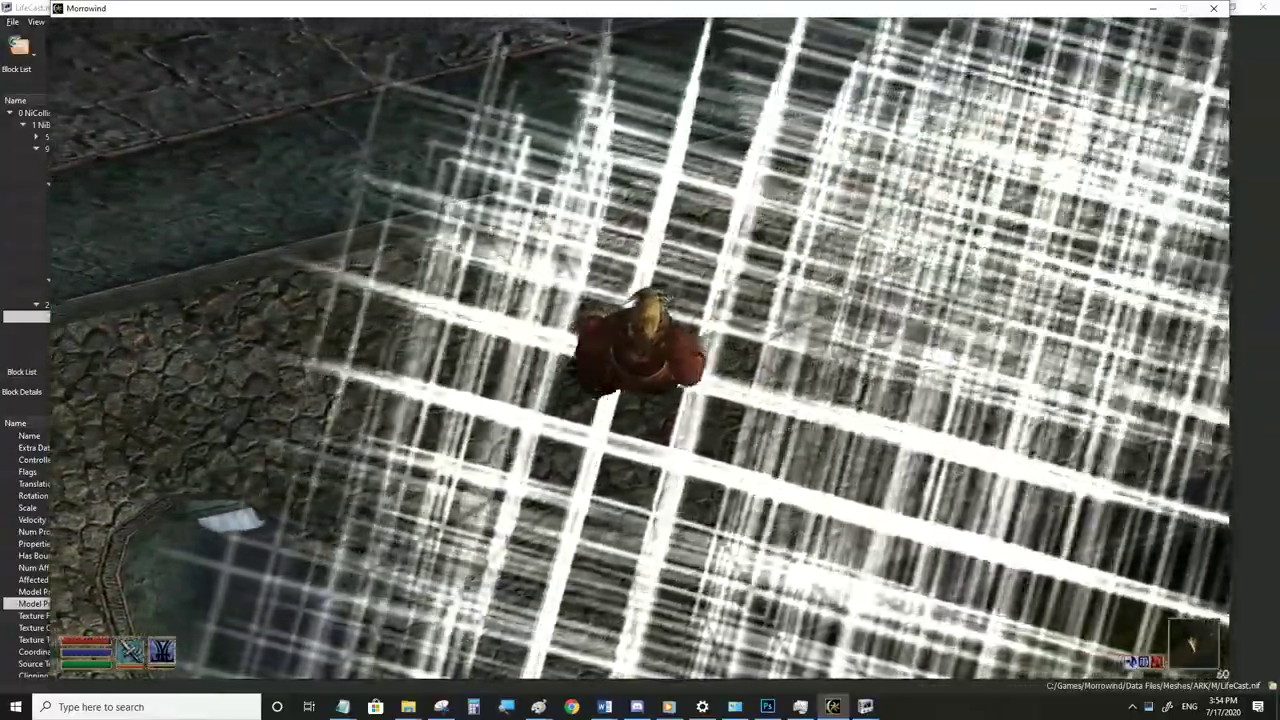
Run the character off the grid and toward the far wall to view the tiled cross
{"action": "key", "text": "d"}
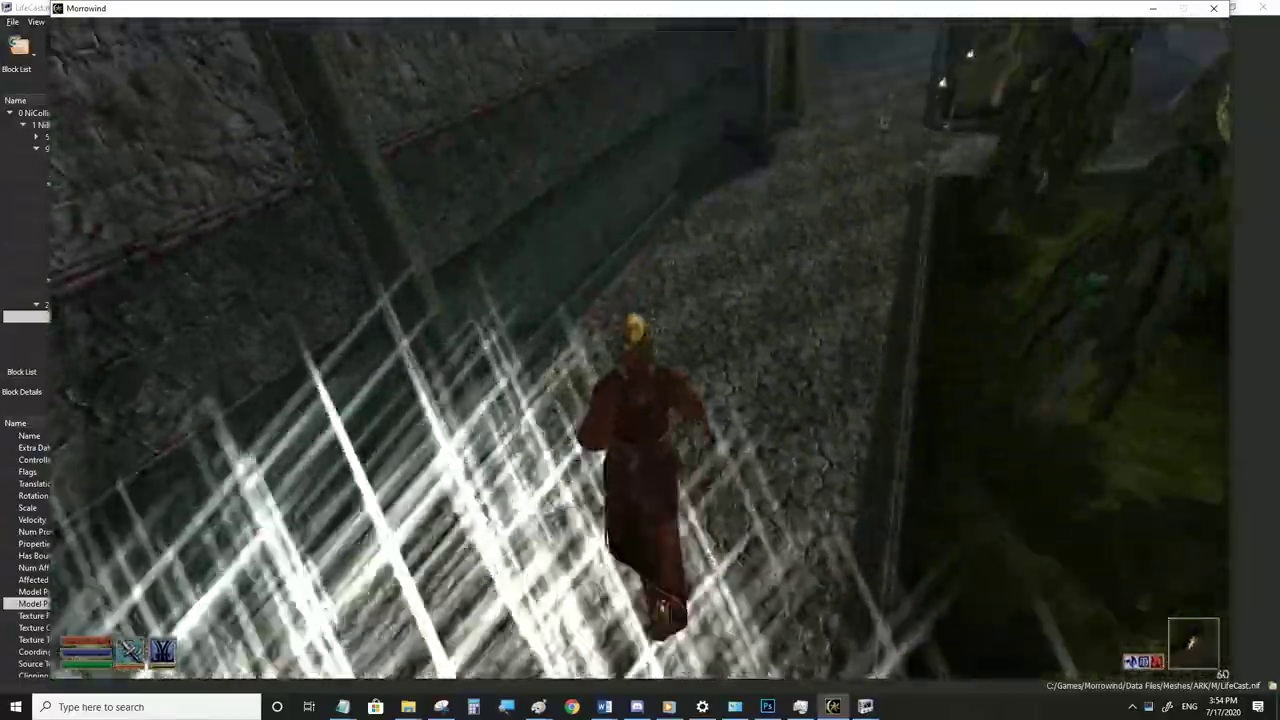
{"action": "key", "text": "w"}
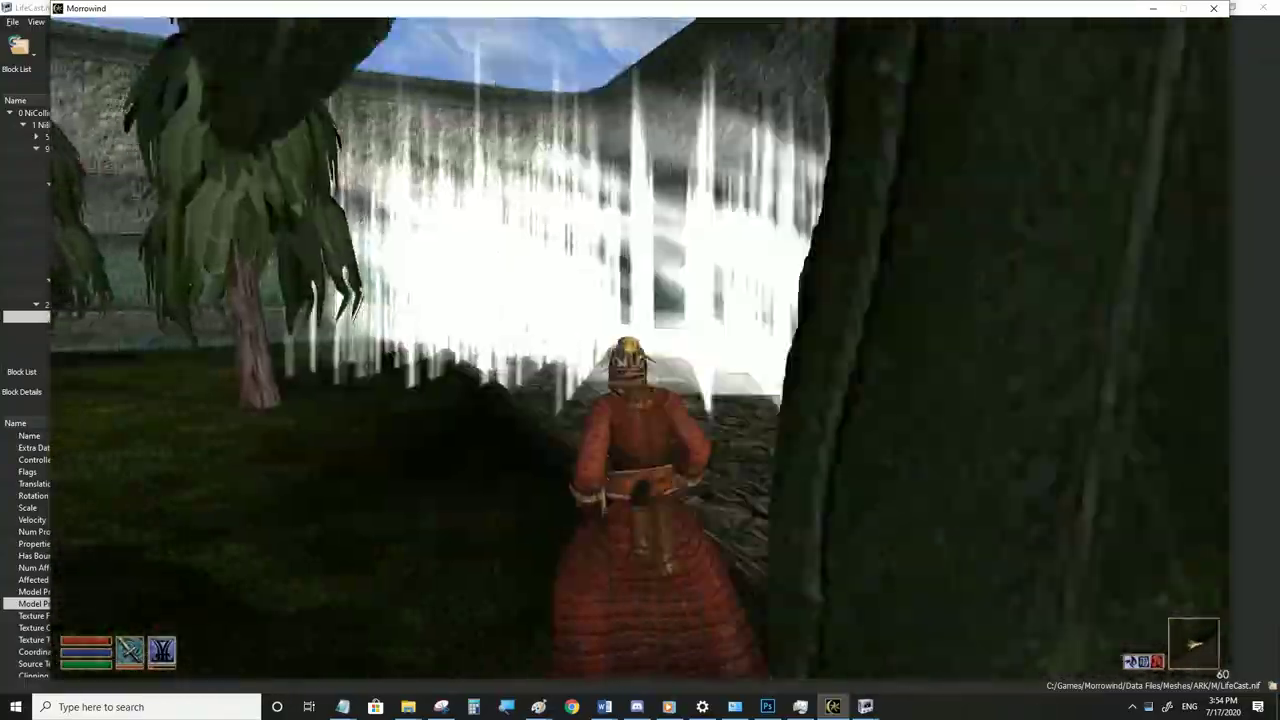
{"action": "key", "text": "w"}
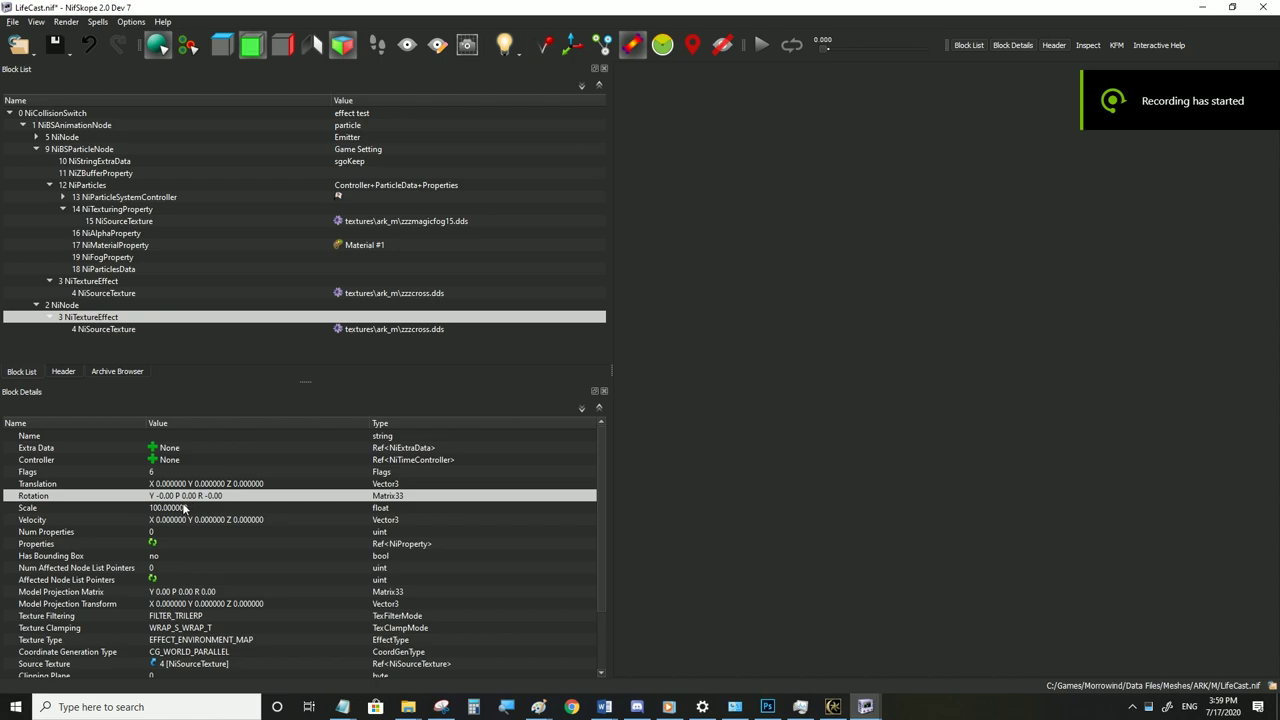
Commit Scale 5 on the texture effect, save LifeCast.nif, and test it in Morrowind
{"action": "double_click", "coordinate": [184, 509]}
{"action": "left_click", "coordinate": [180, 498]}
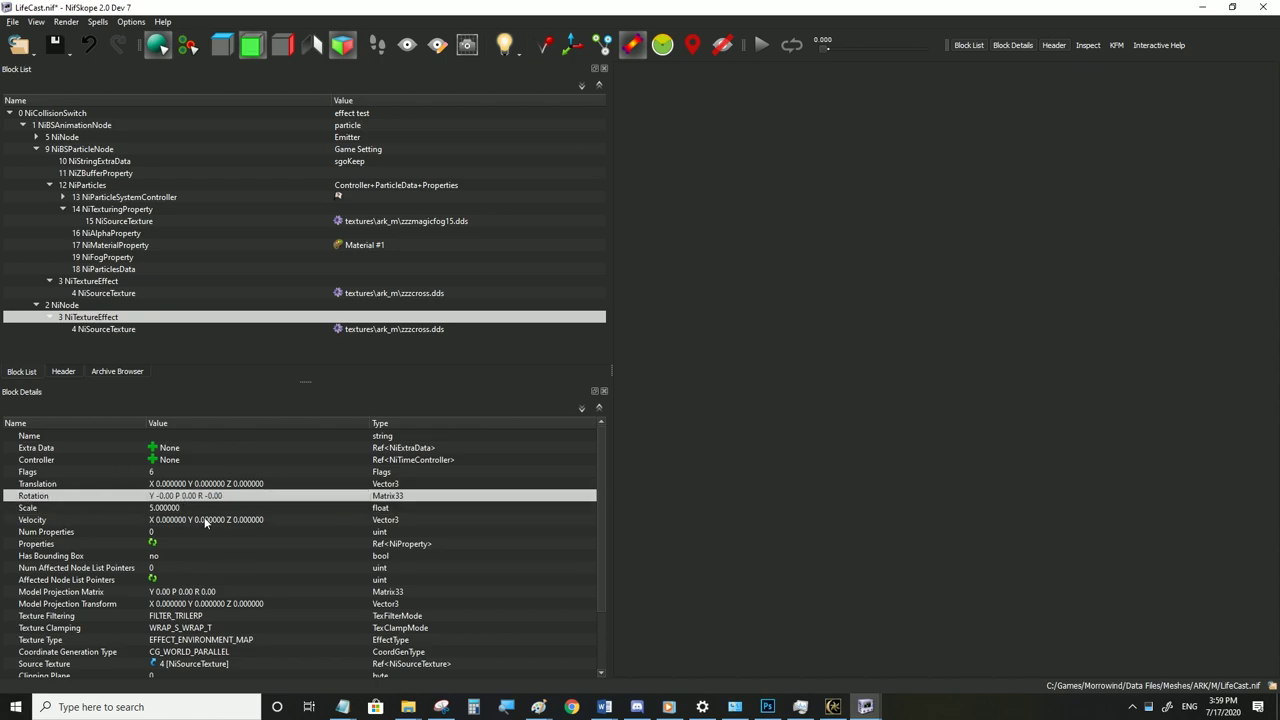
{"action": "left_click", "coordinate": [70, 510]}
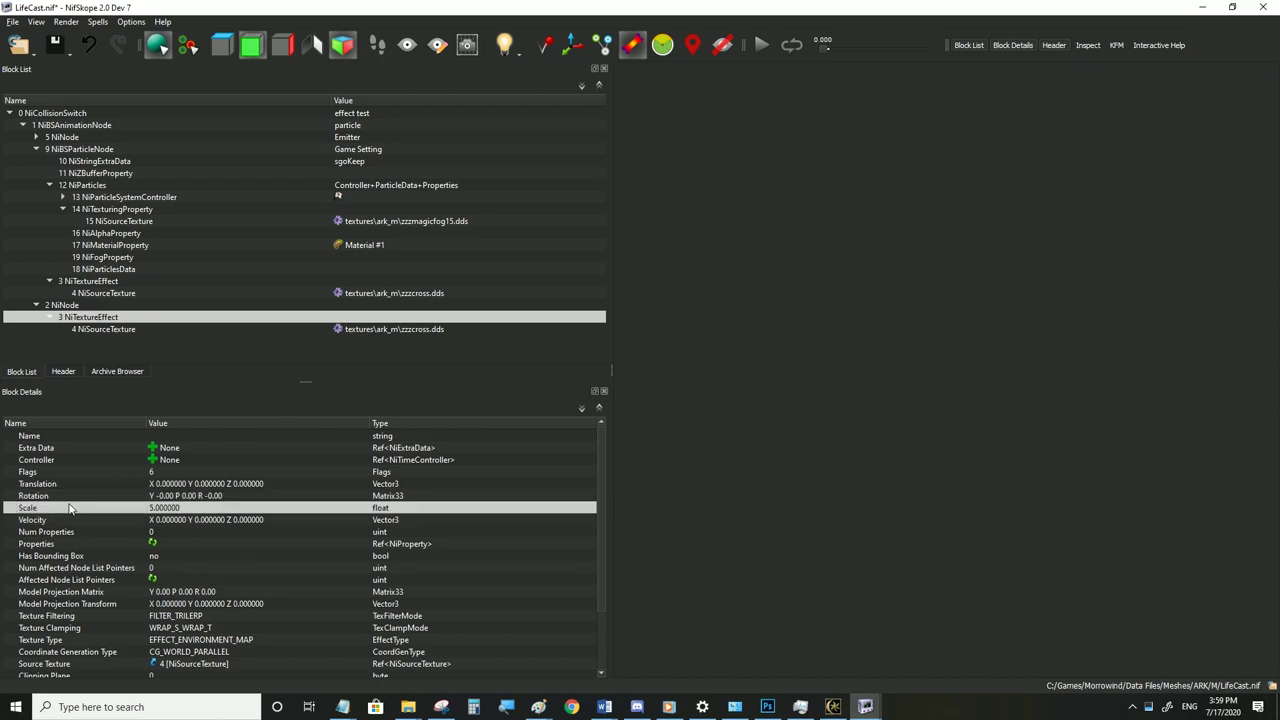
{"action": "left_click", "coordinate": [13, 22]}
{"action": "left_click", "coordinate": [40, 128]}
{"action": "left_click", "coordinate": [832, 707]}
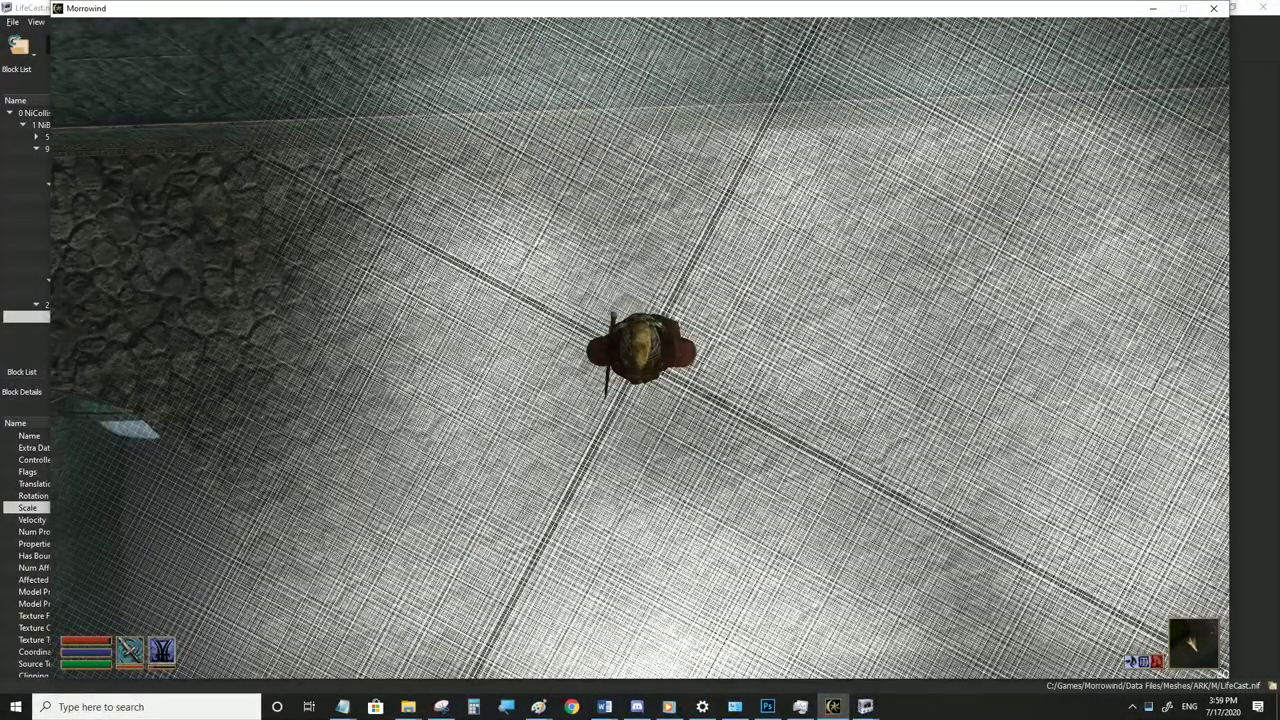
Walk across the floor and rainy street in Morrowind inspecting the fine cross grid
{"action": "key", "text": "a"}
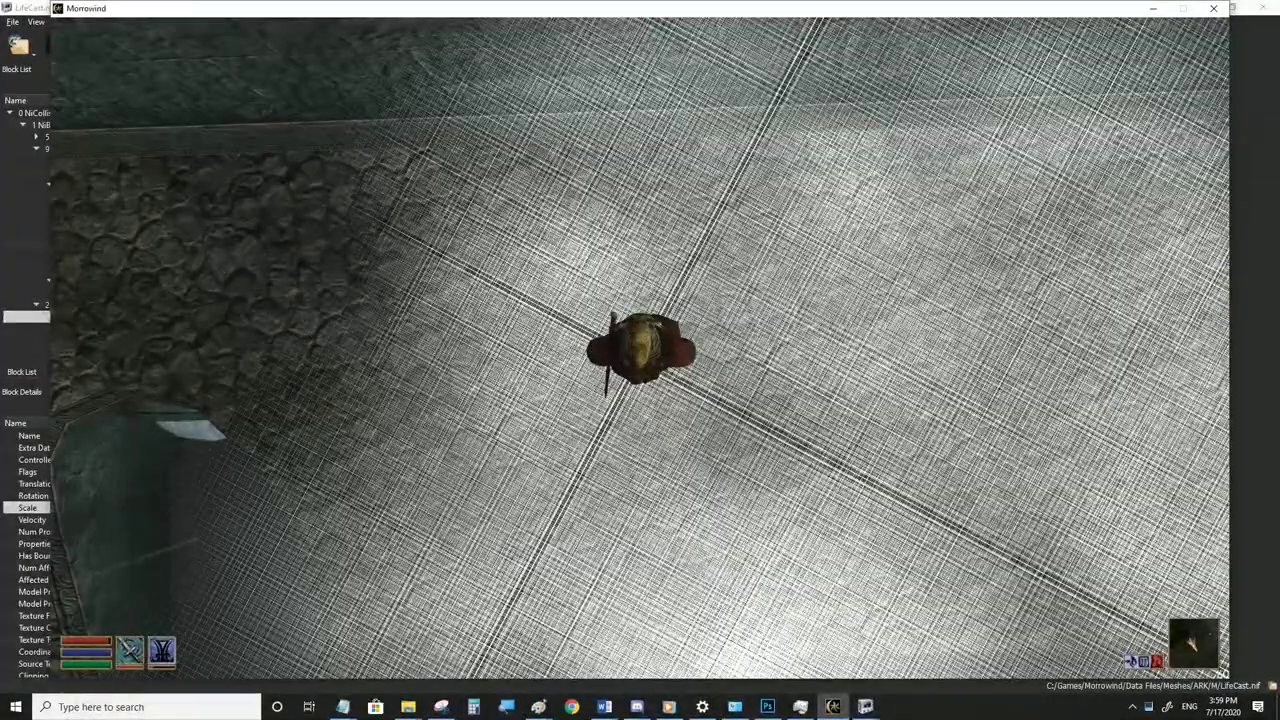
{"action": "key", "text": "w"}
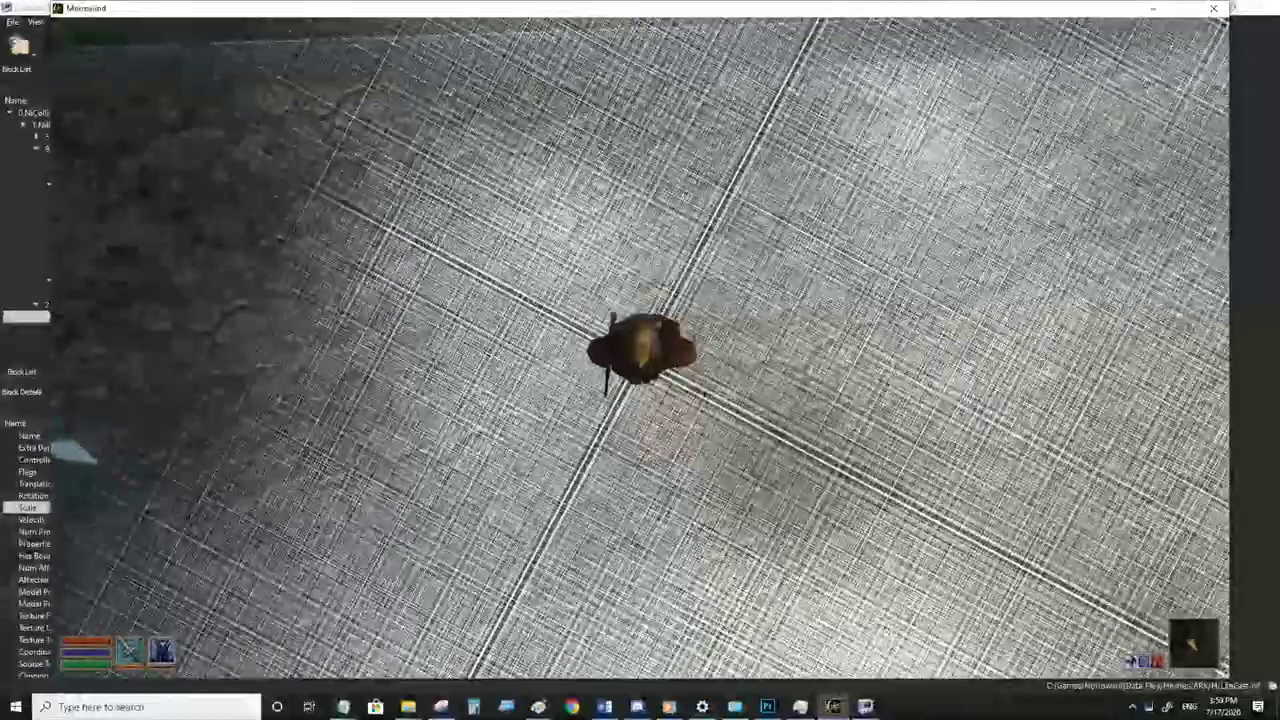
{"action": "key", "text": "s"}
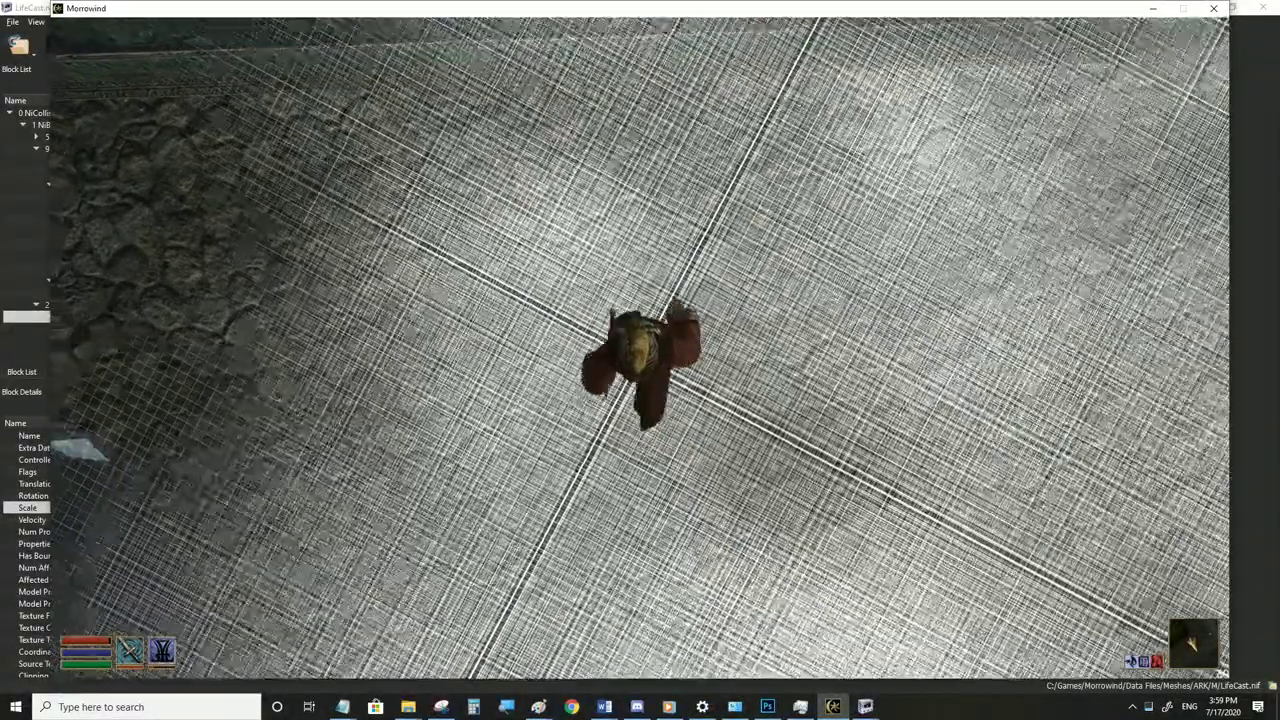
{"action": "key", "text": "d"}
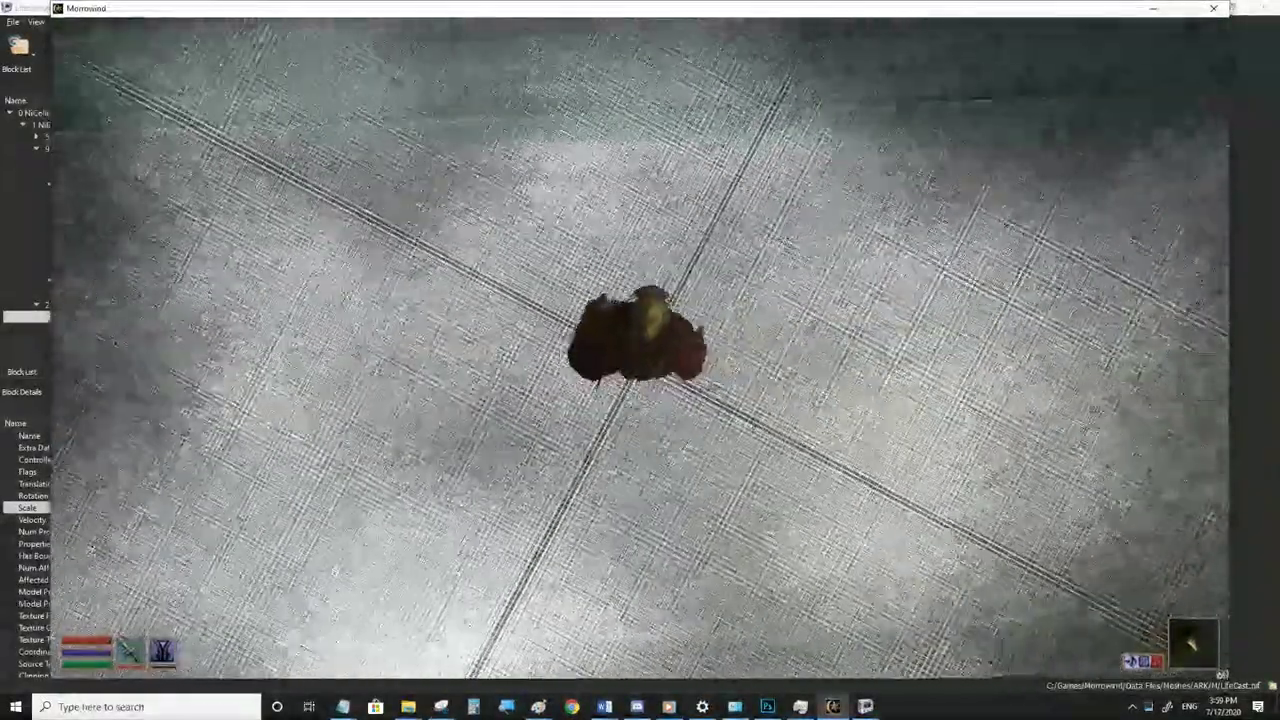
{"action": "key", "text": "w"}
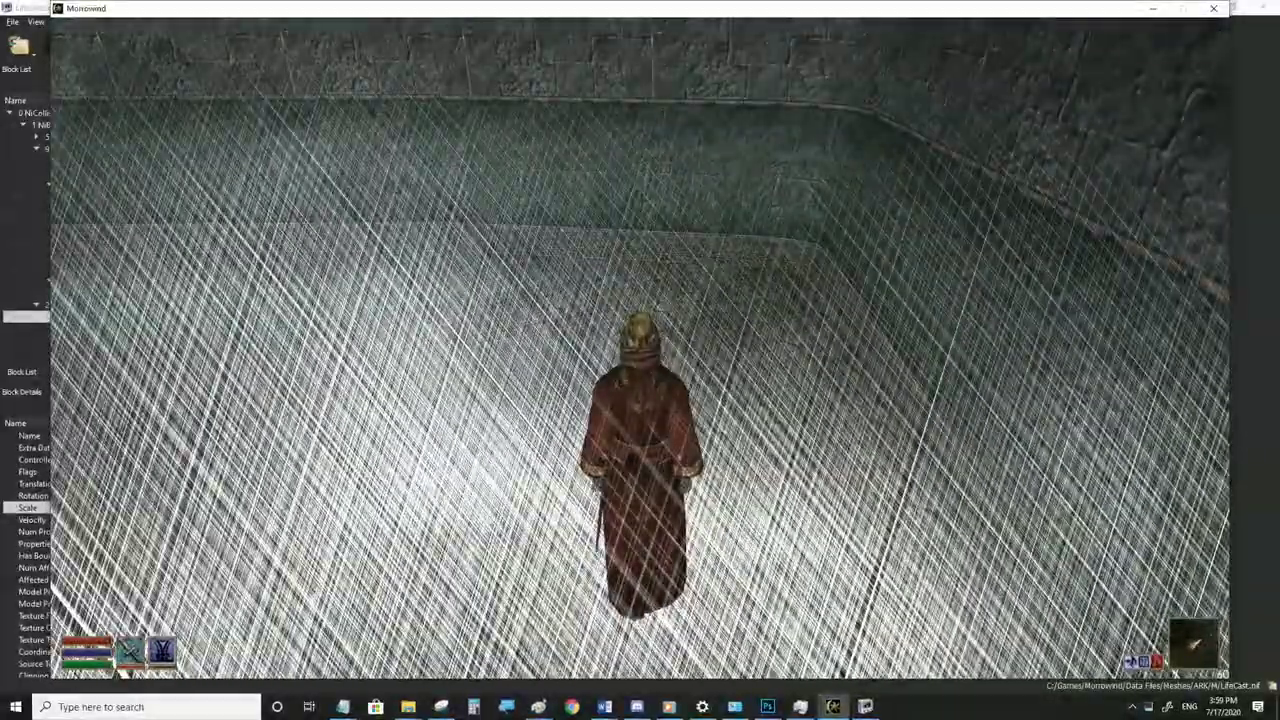
{"action": "key", "text": "d"}
{"action": "key", "text": "a"}
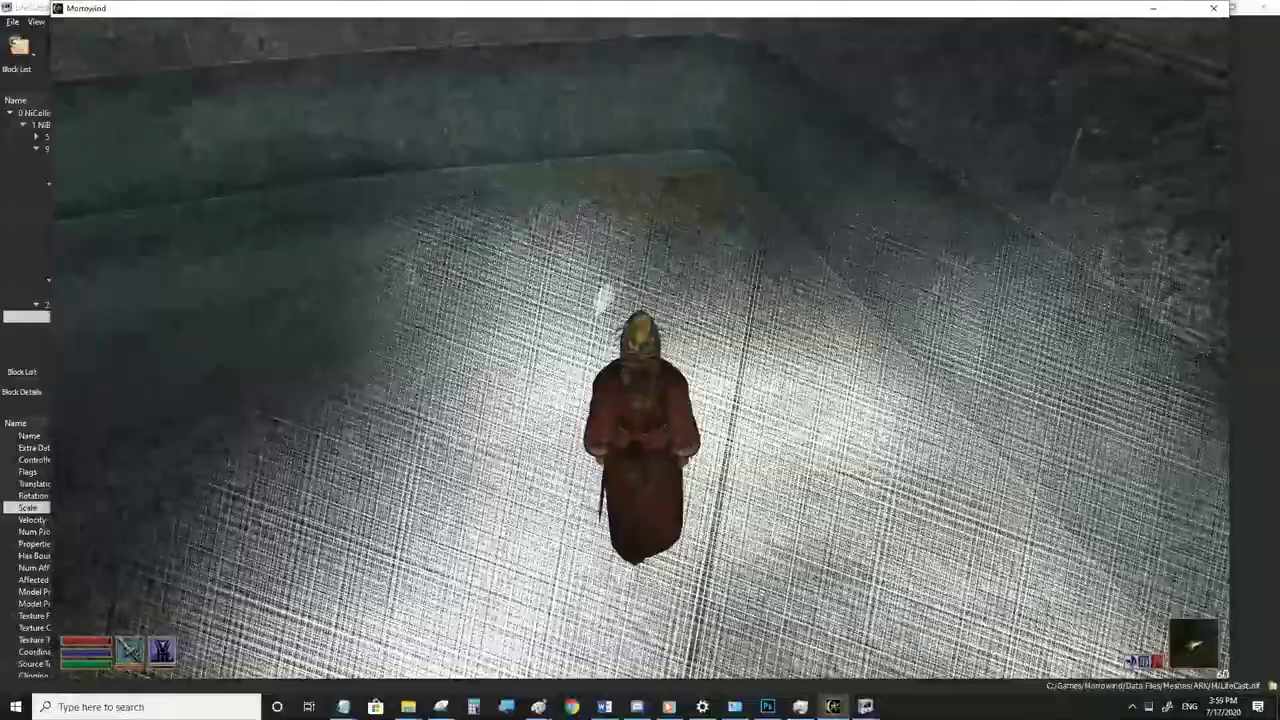
{"action": "key", "text": "w"}
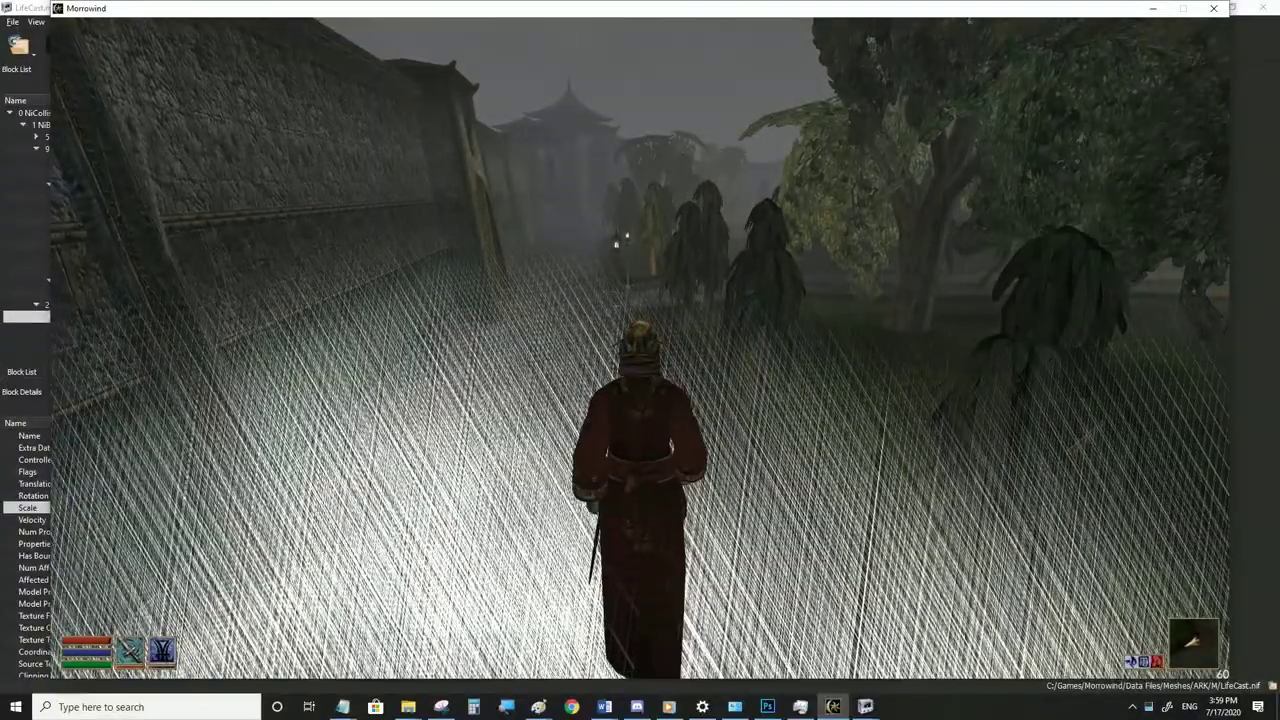
{"action": "key", "text": "s"}
{"action": "key", "text": "a"}
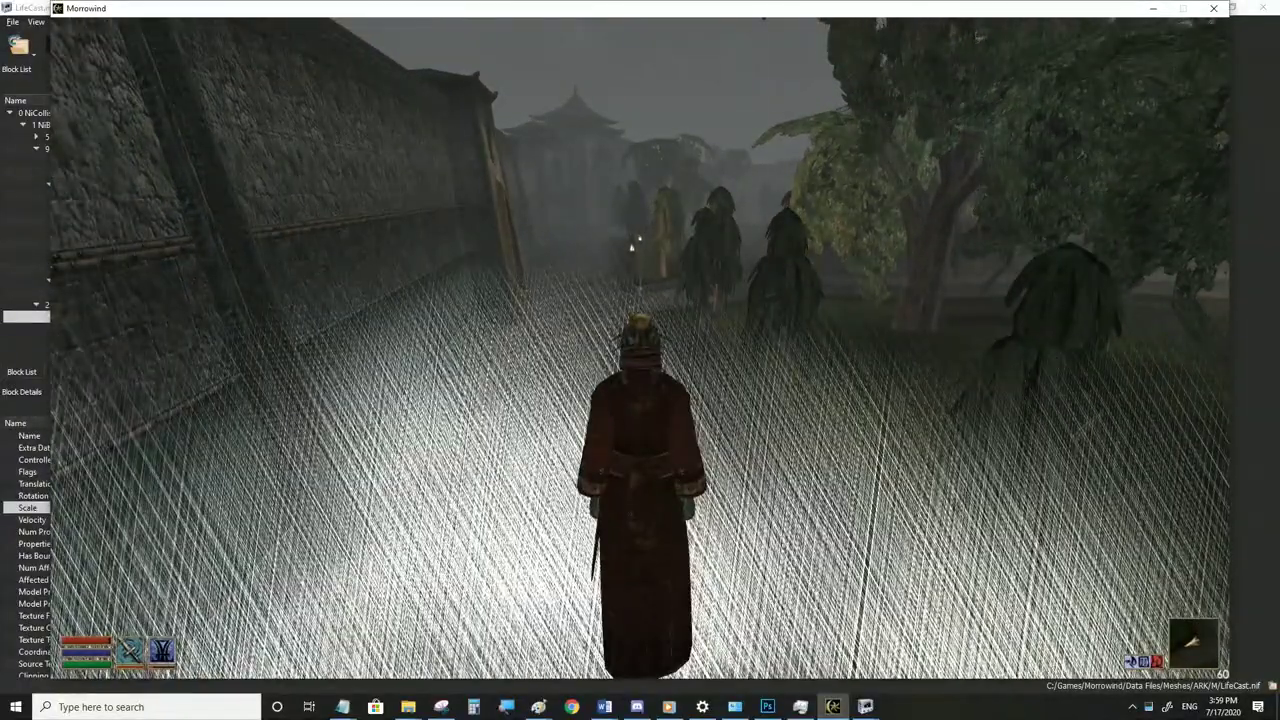
{"action": "key", "text": "d"}
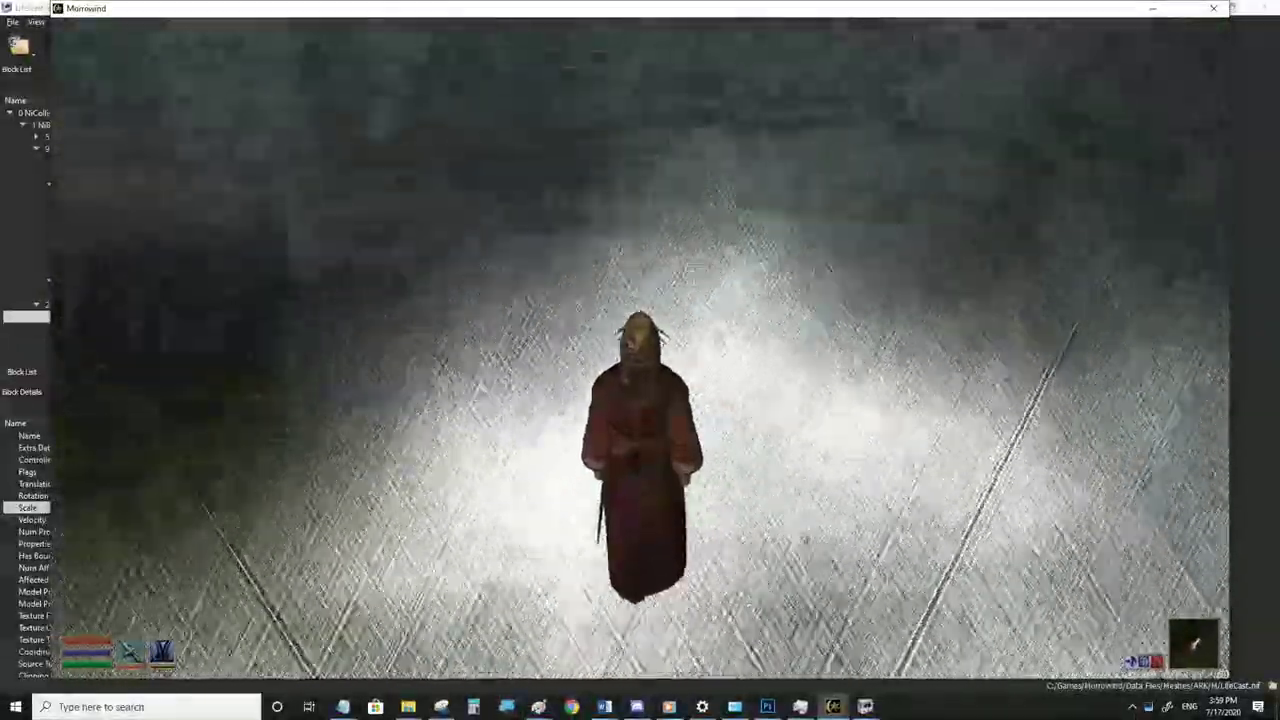
{"action": "key", "text": "w"}
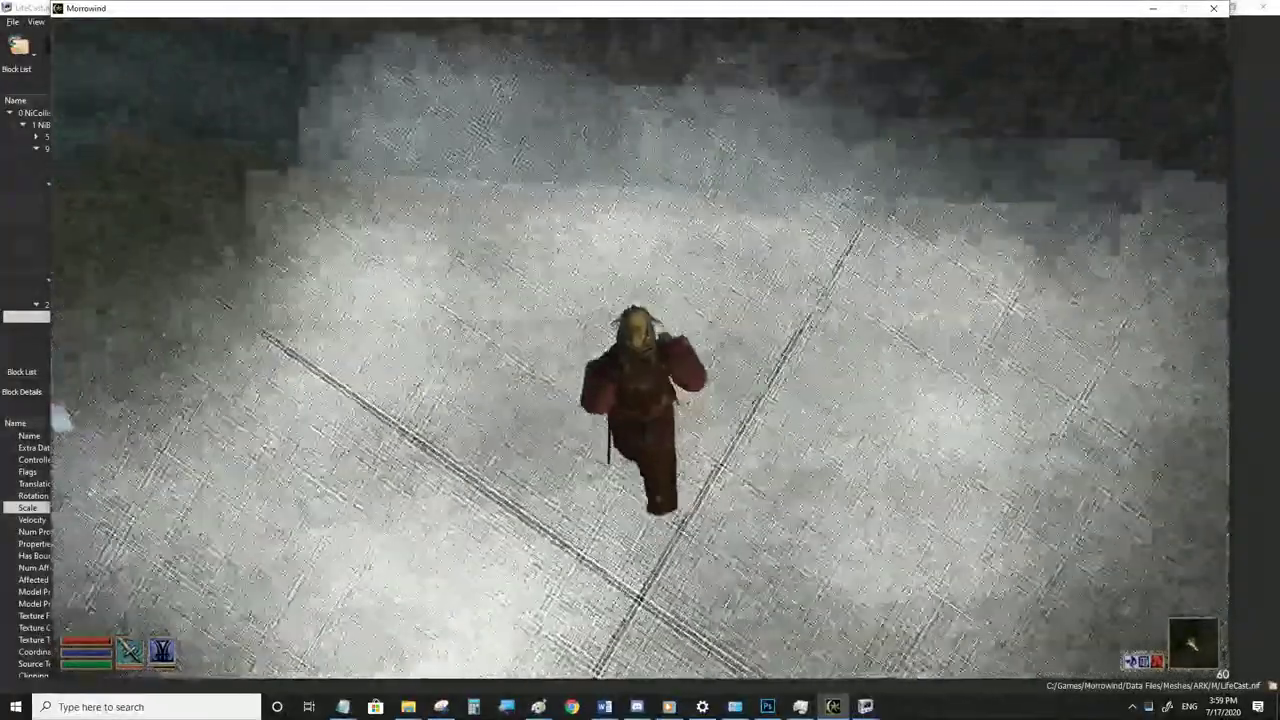
{"action": "key", "text": "alt+Tab"}
Enlarge the texture effect's Scale to 300, save LifeCast.nif, and check Morrowind
{"action": "double_click", "coordinate": [170, 508]}
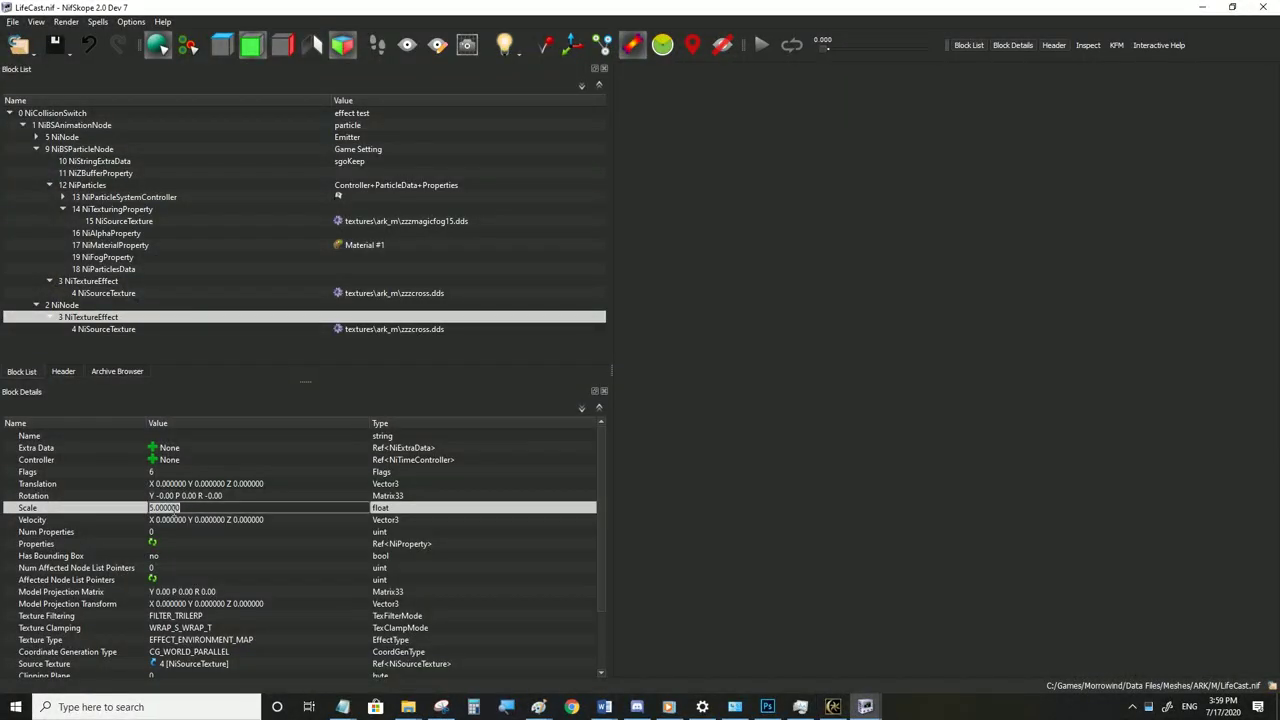
{"action": "type", "text": "300"}
{"action": "left_click", "coordinate": [183, 497]}
{"action": "left_click", "coordinate": [9, 22]}
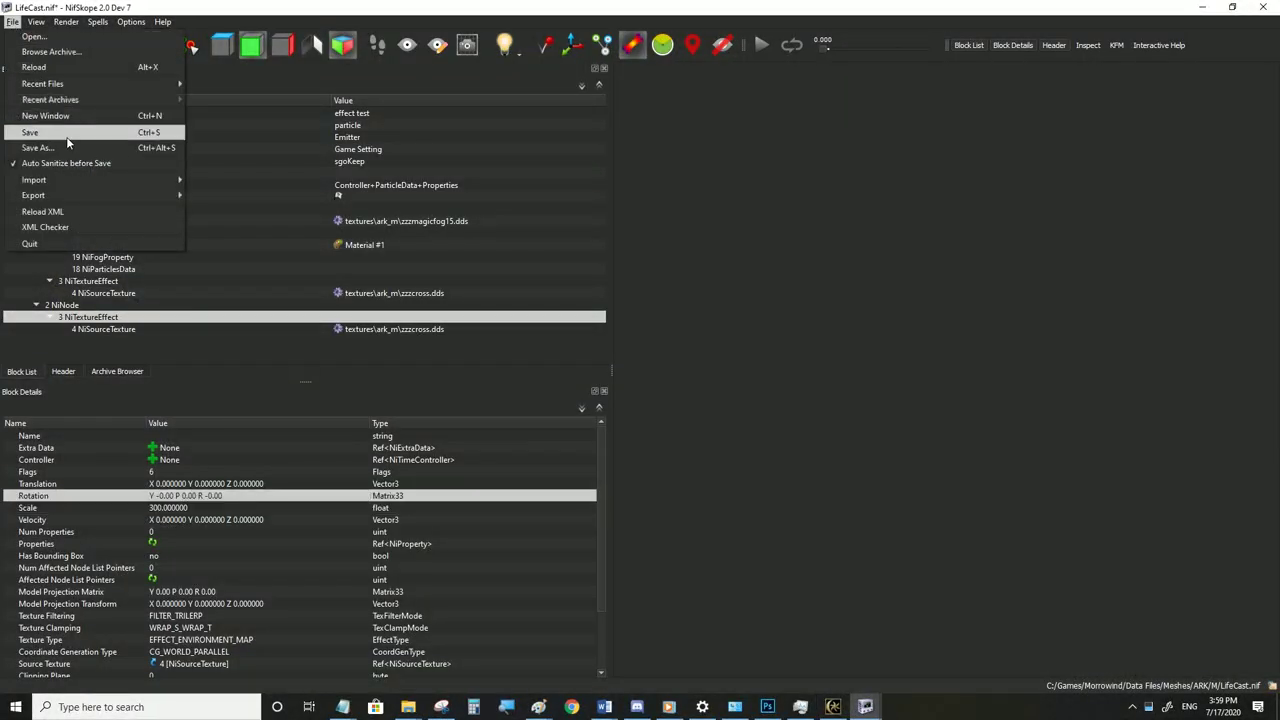
{"action": "left_click", "coordinate": [67, 134]}
{"action": "left_click", "coordinate": [833, 707]}
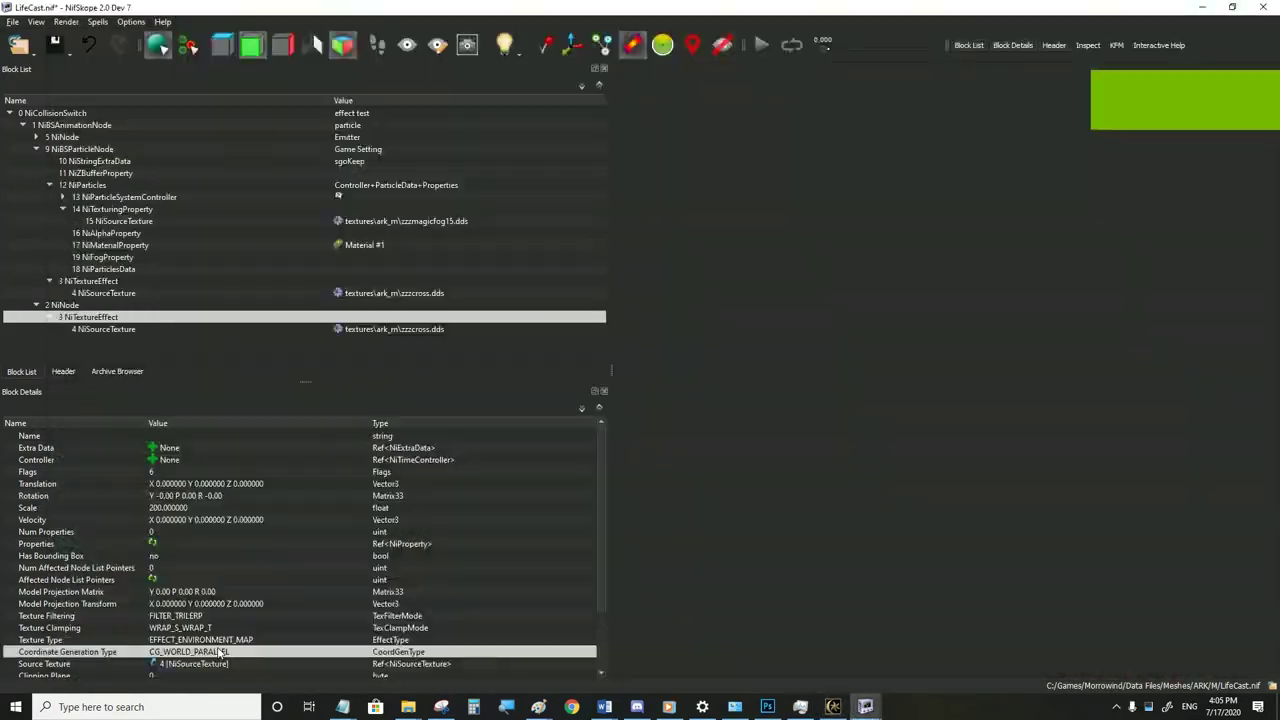
Set Texture Clamping to CLAMP_S_CLAMP_T, save LifeCast.nif, and view the cross in Morrowind
{"action": "double_click", "coordinate": [330, 627]}
{"action": "left_click", "coordinate": [359, 627]}
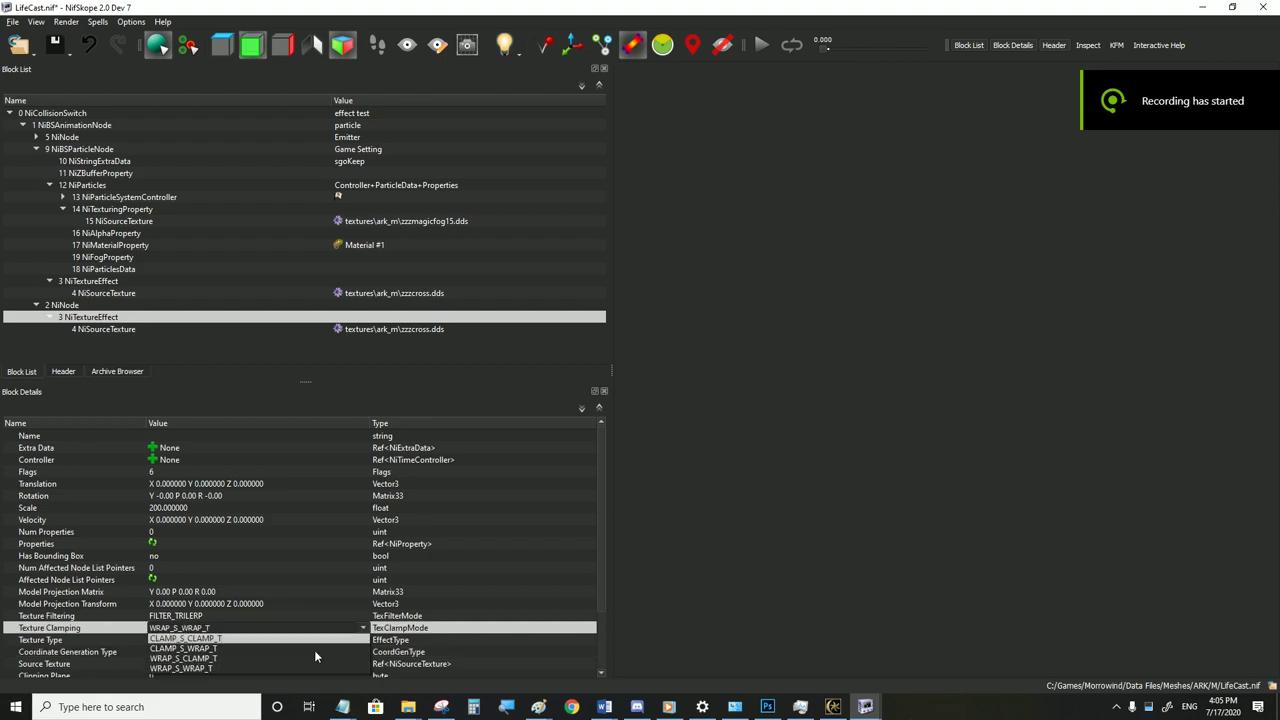
{"action": "left_click", "coordinate": [211, 638]}
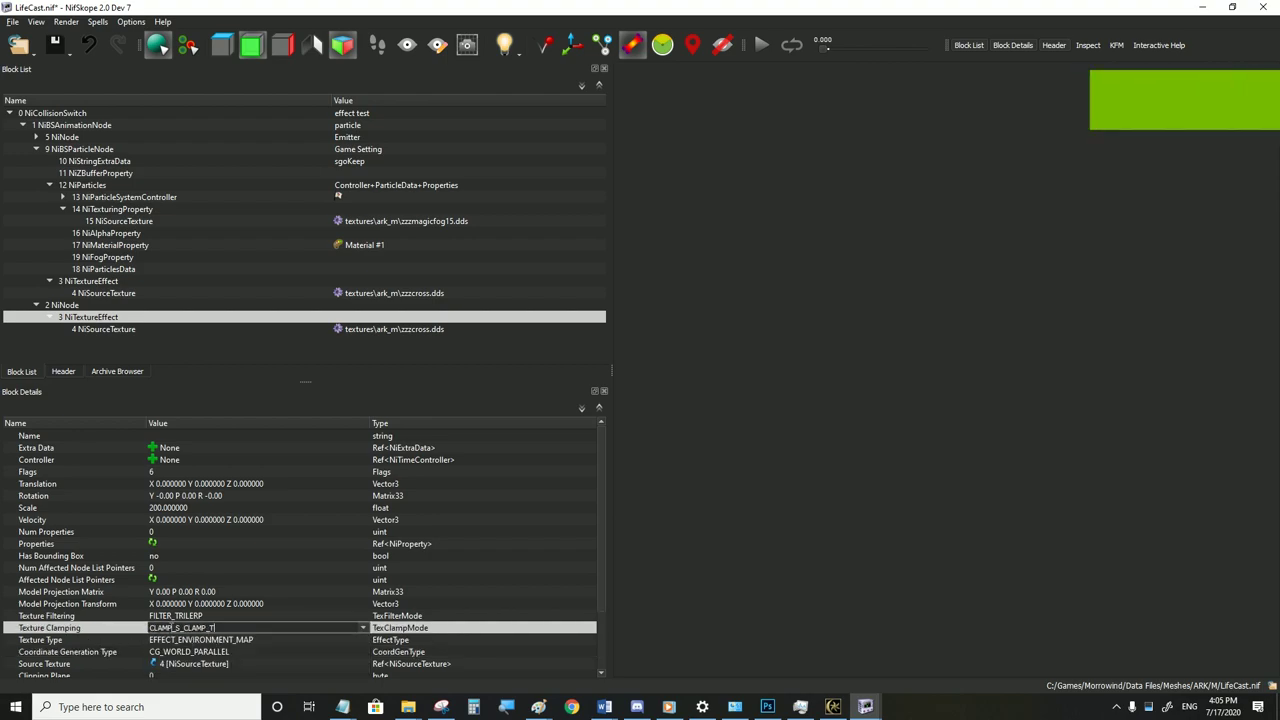
{"action": "left_click", "coordinate": [146, 615]}
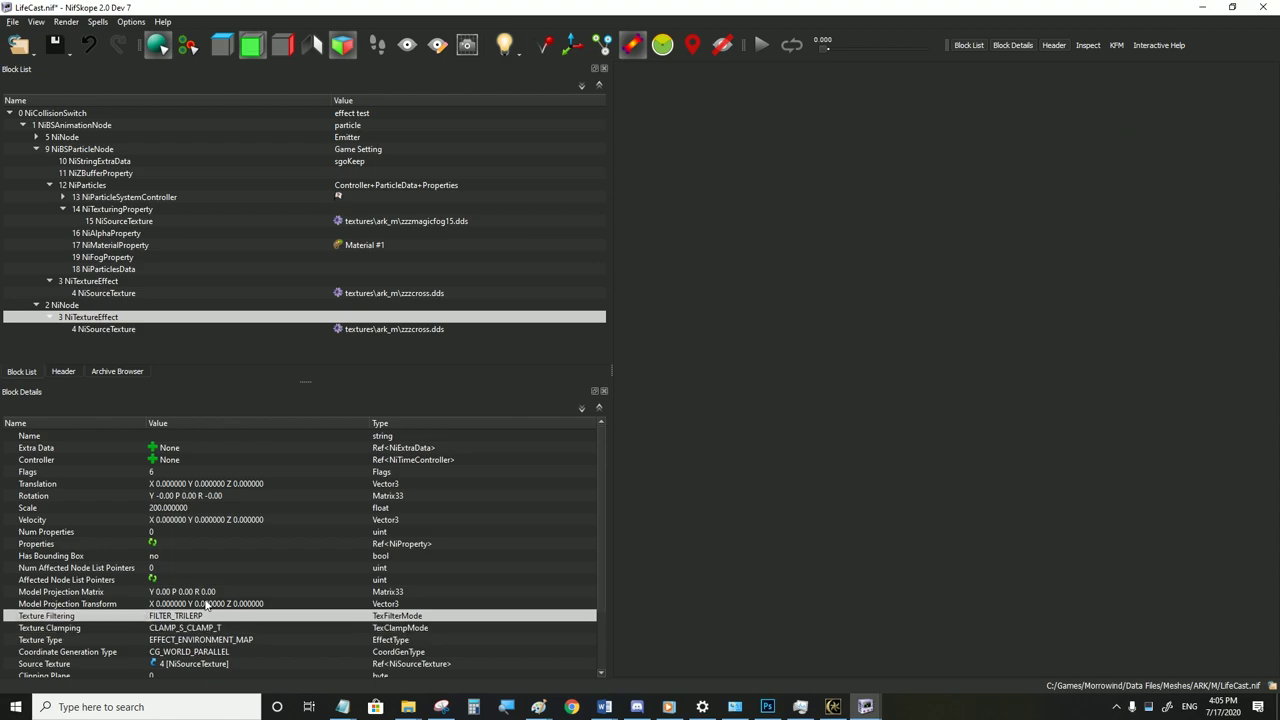
{"action": "left_click", "coordinate": [12, 21]}
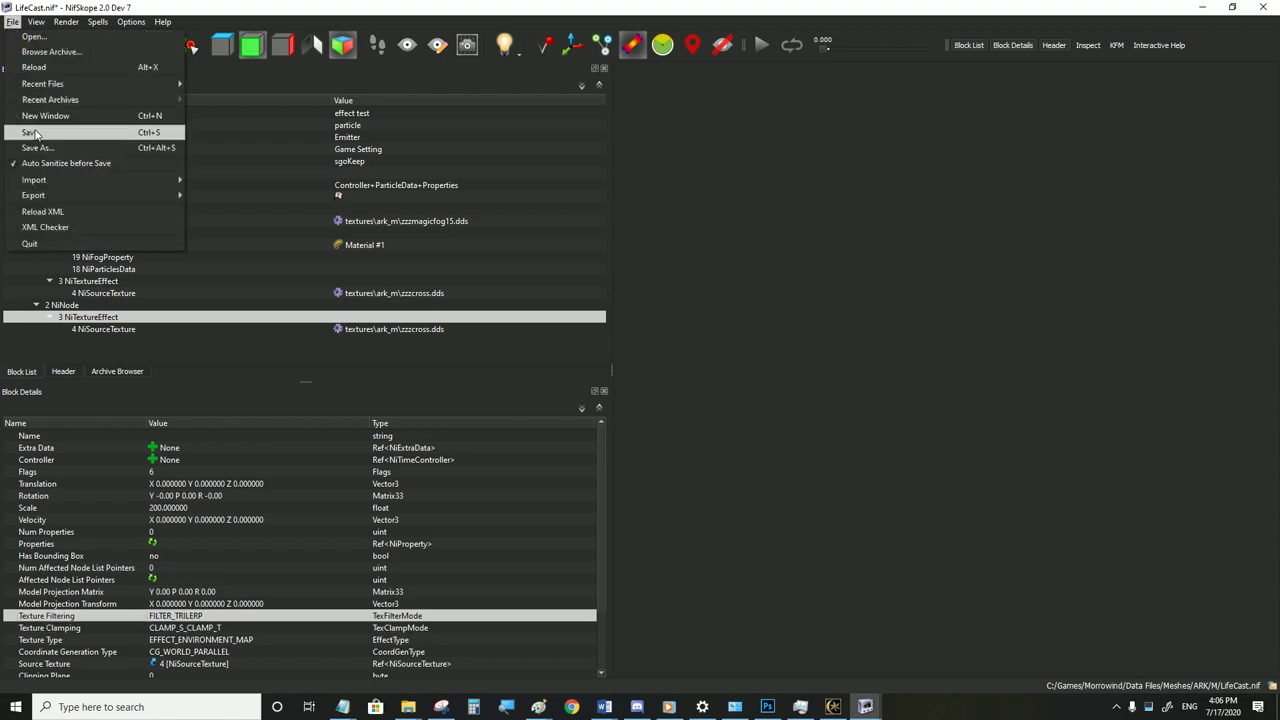
{"action": "left_click", "coordinate": [85, 153]}
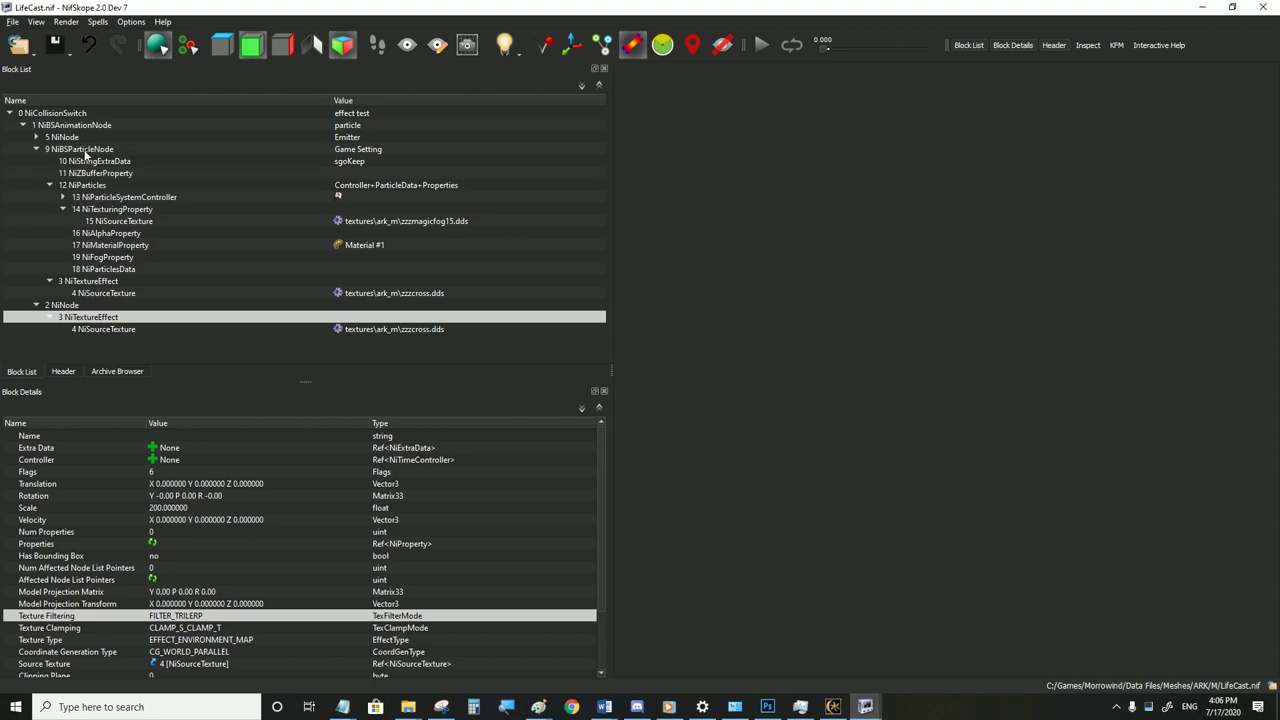
{"action": "left_click", "coordinate": [840, 710]}
{"action": "key", "text": "alt+Tab"}
After reviewing zzzcross10 in Photoshop, point the source texture to zzzcross10.dds, save, and open Morrowind
{"action": "left_click", "coordinate": [767, 706]}
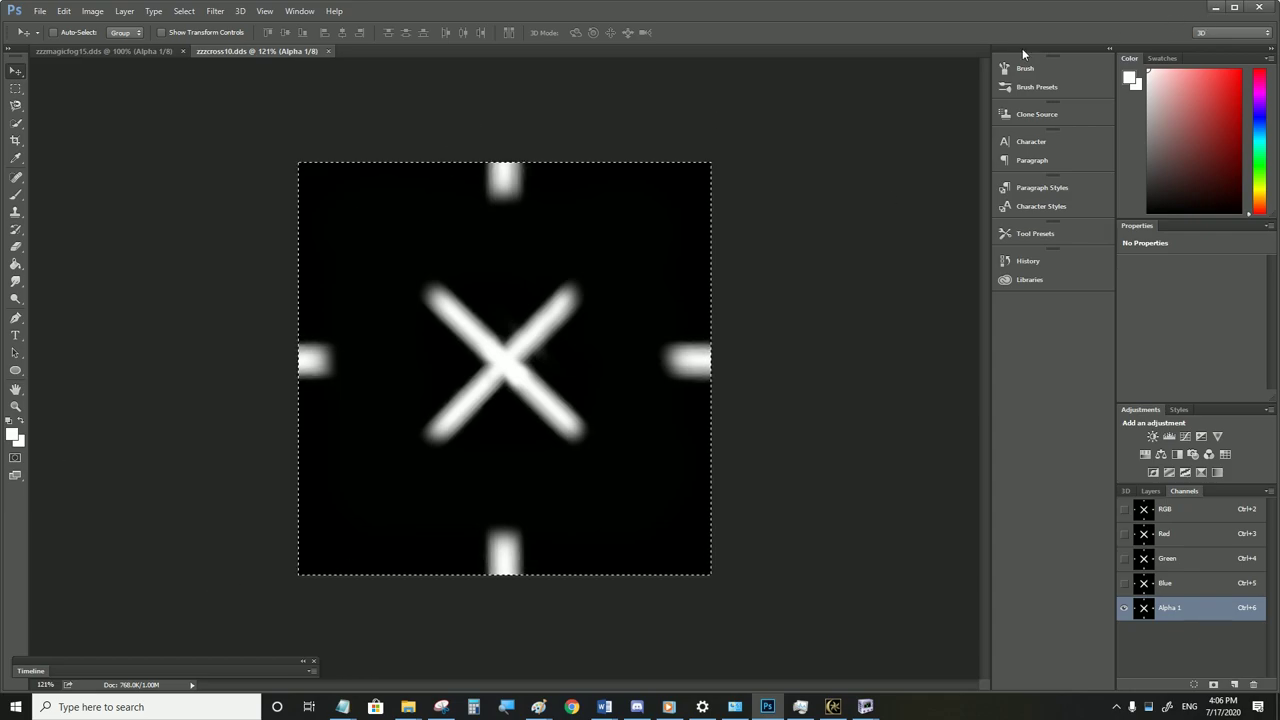
{"action": "left_click", "coordinate": [1213, 8]}
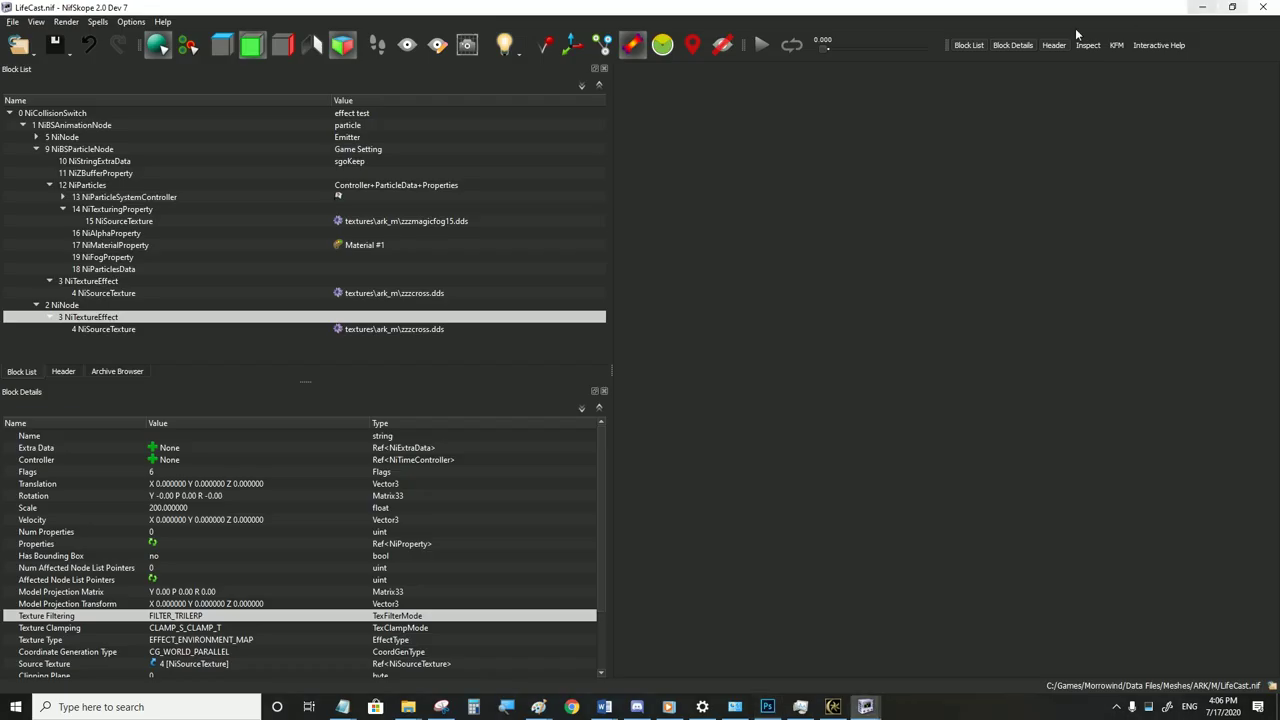
{"action": "double_click", "coordinate": [422, 329]}
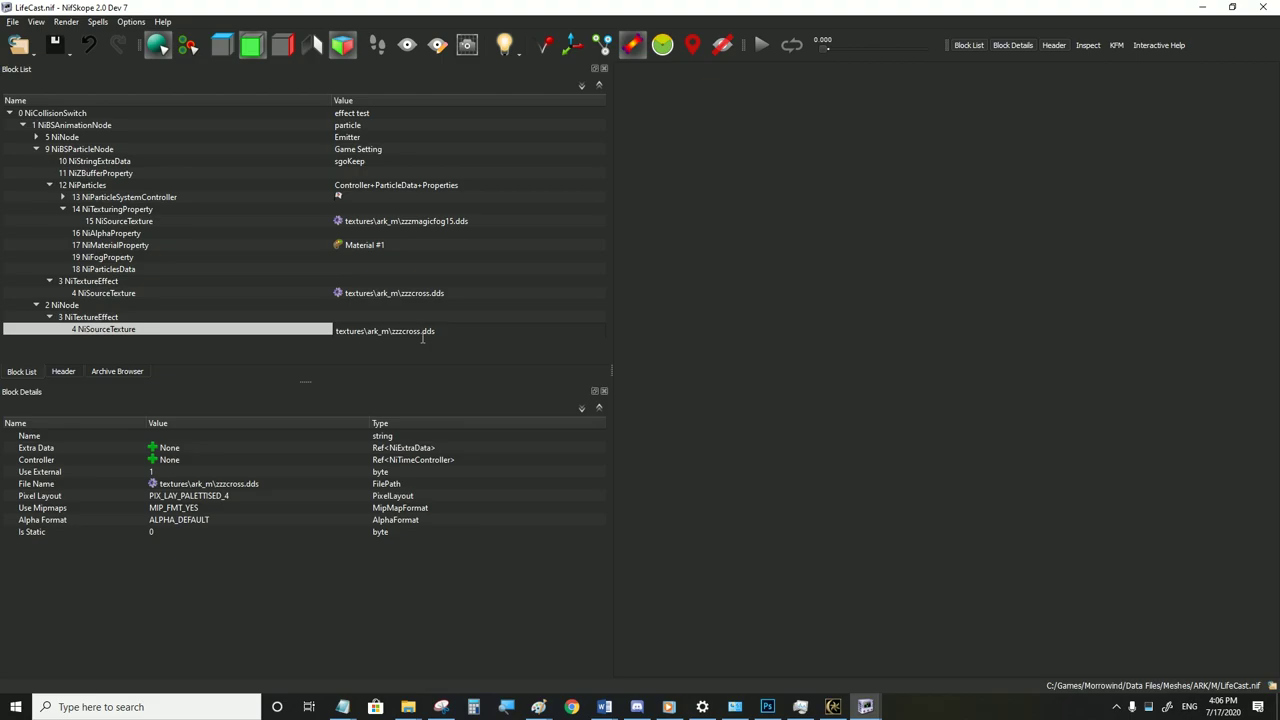
{"action": "type", "text": "10"}
{"action": "key", "text": "Return"}
{"action": "left_click", "coordinate": [13, 21]}
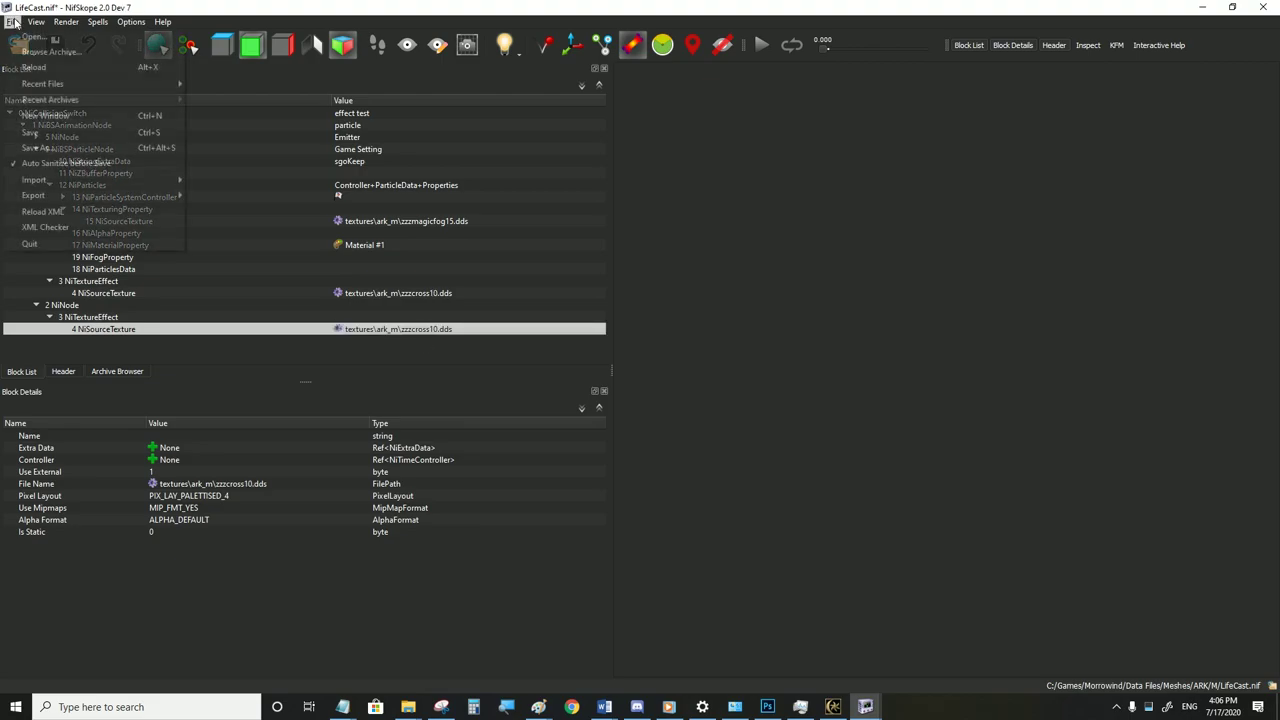
{"action": "left_click", "coordinate": [30, 130]}
{"action": "left_click", "coordinate": [842, 706]}
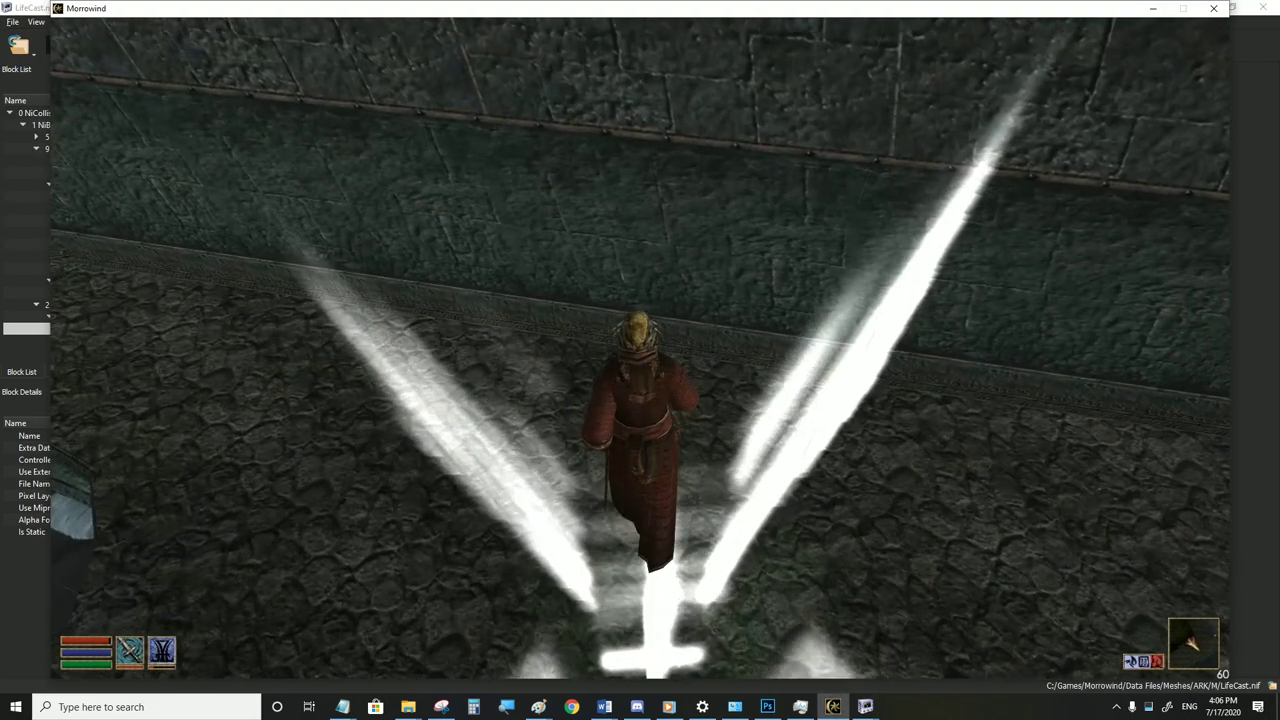
View the new cross in first person, check its alpha in Photoshop, then return to NifSkope
{"action": "key", "text": "Tab"}
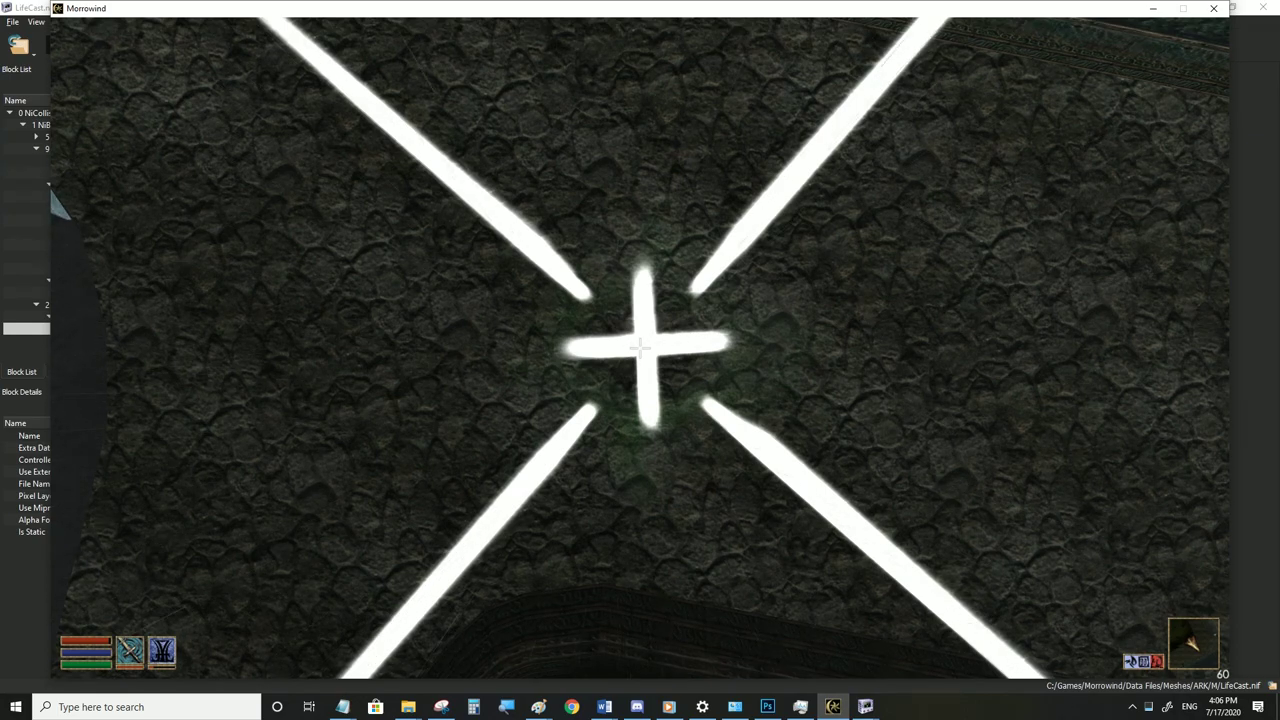
{"action": "key", "text": "a"}
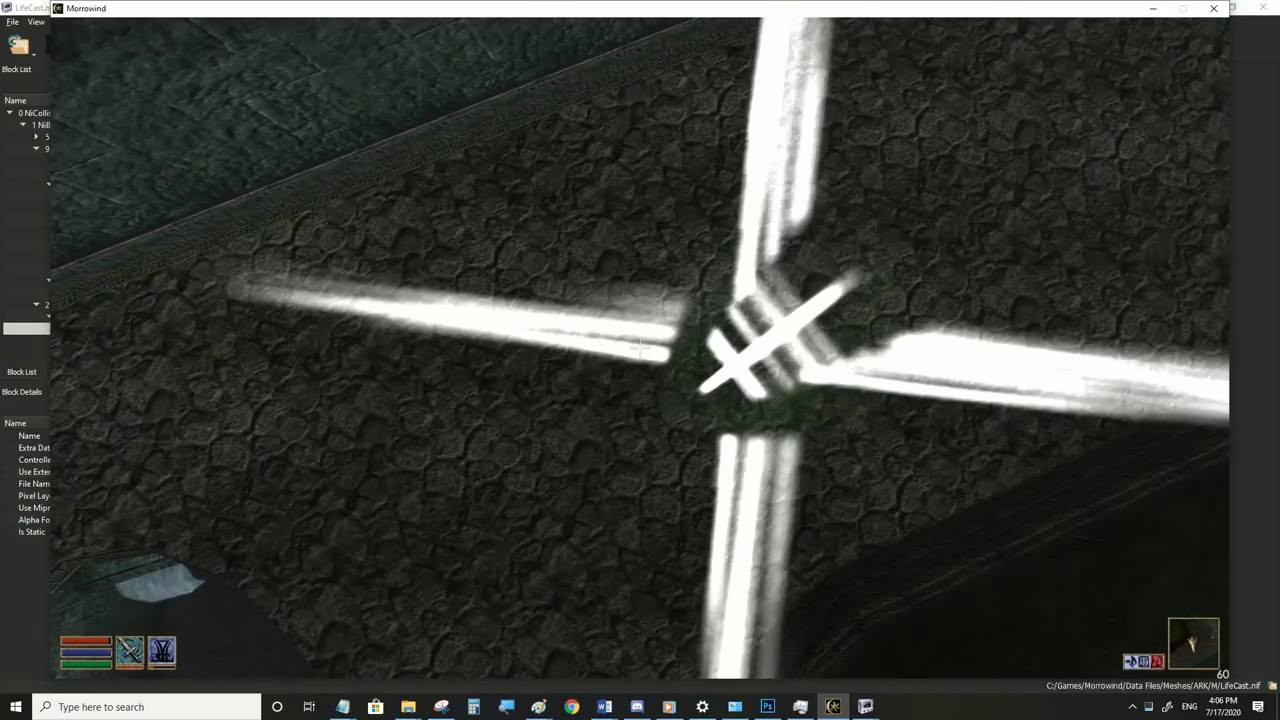
{"action": "key", "text": "d"}
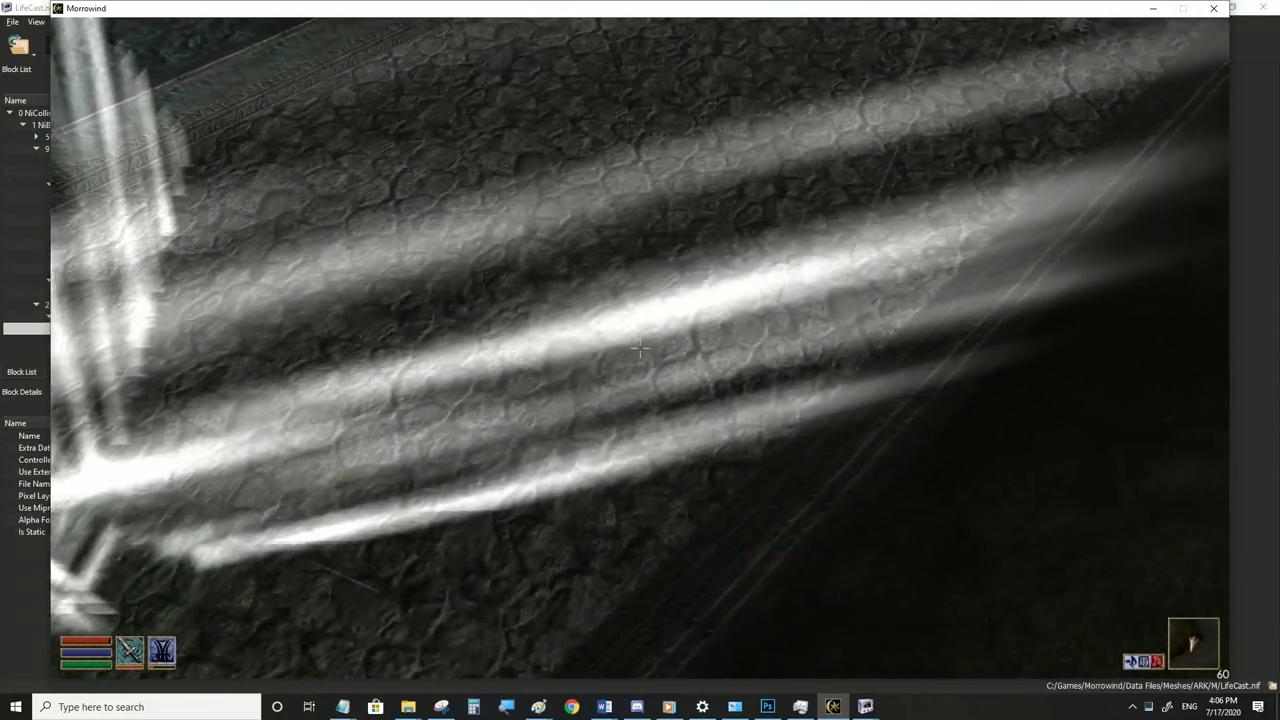
{"action": "key", "text": "alt+Tab"}
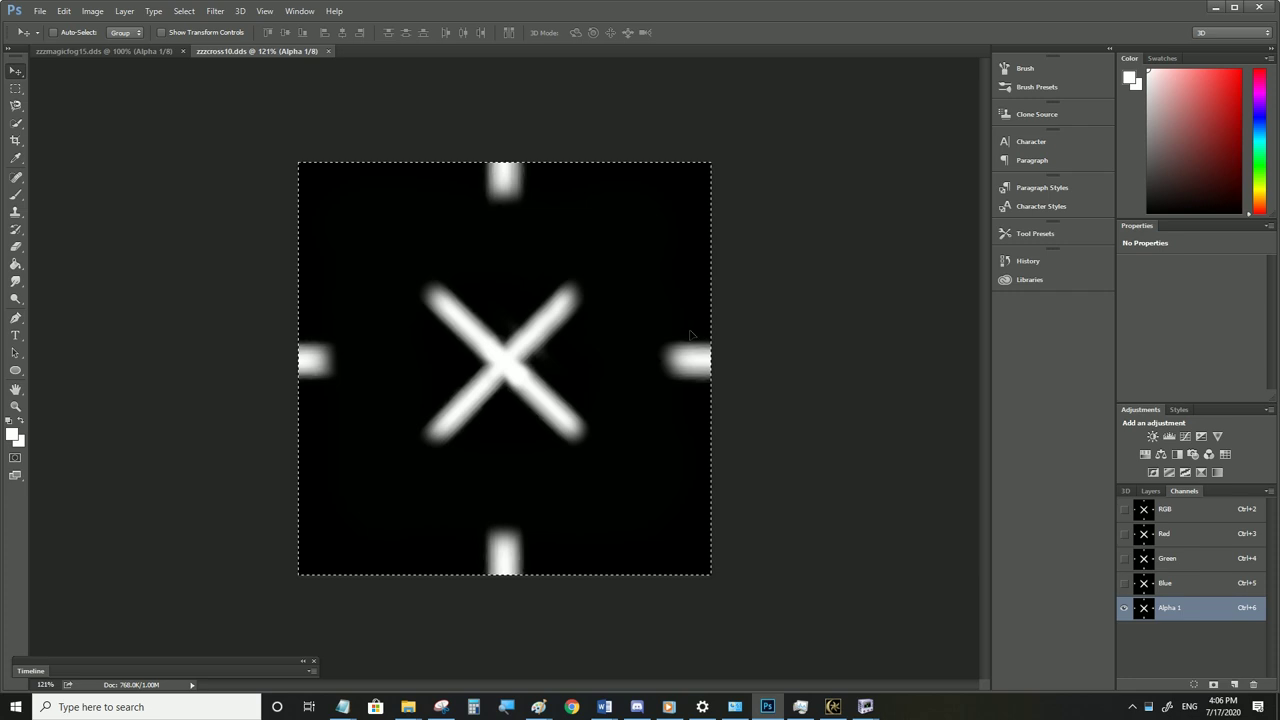
{"action": "key", "text": "alt+Tab"}
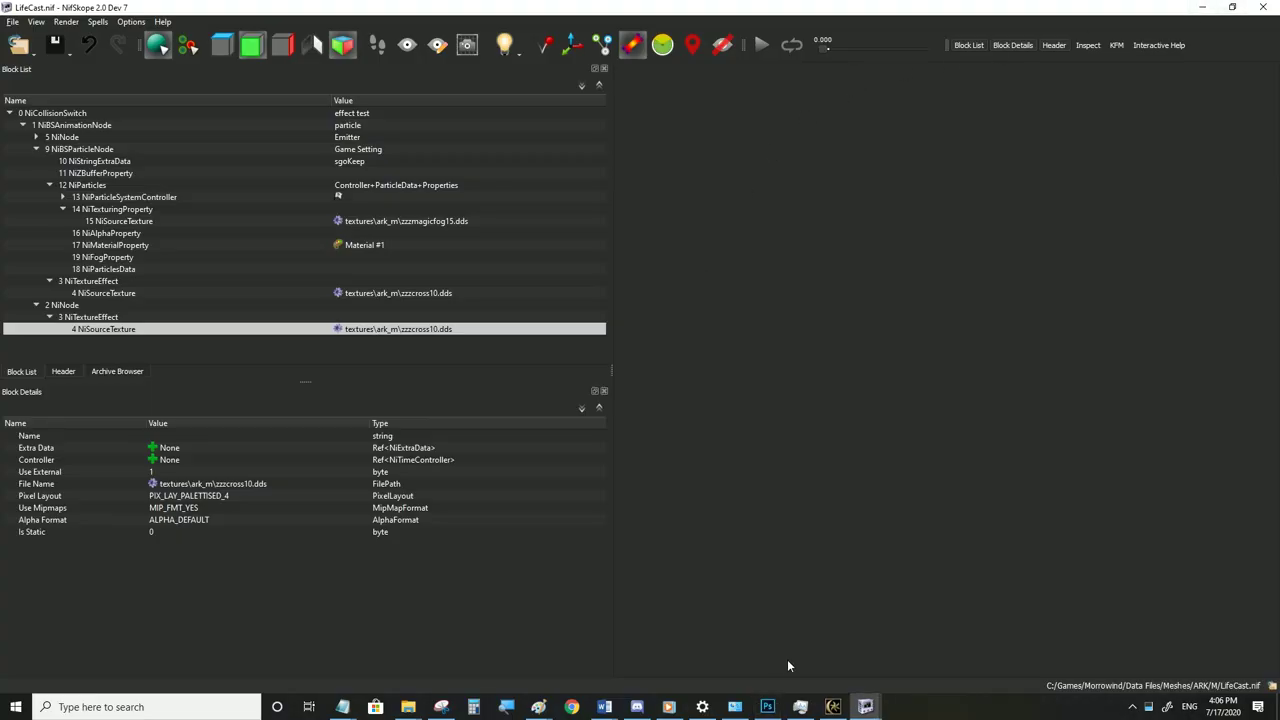
Set the NiTextureEffect Scale to 400 and save LifeCast.nif
{"action": "left_click", "coordinate": [833, 707]}
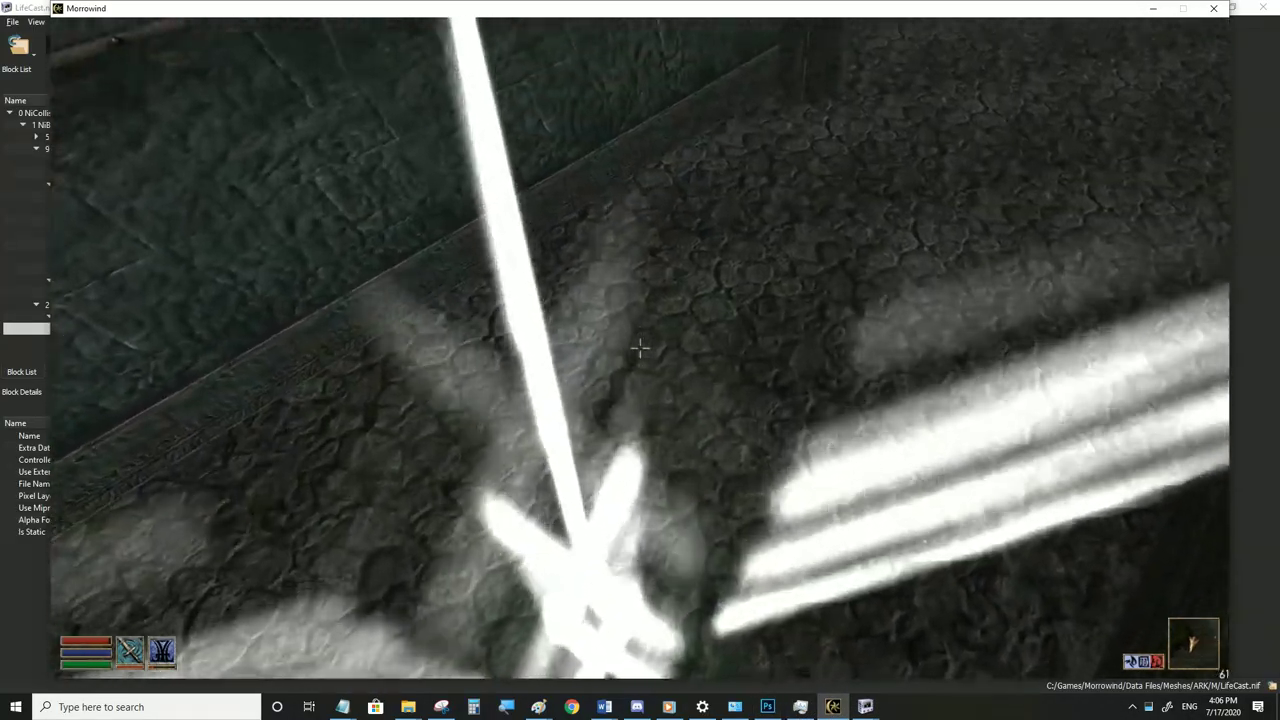
{"action": "key", "text": "alt+Tab"}
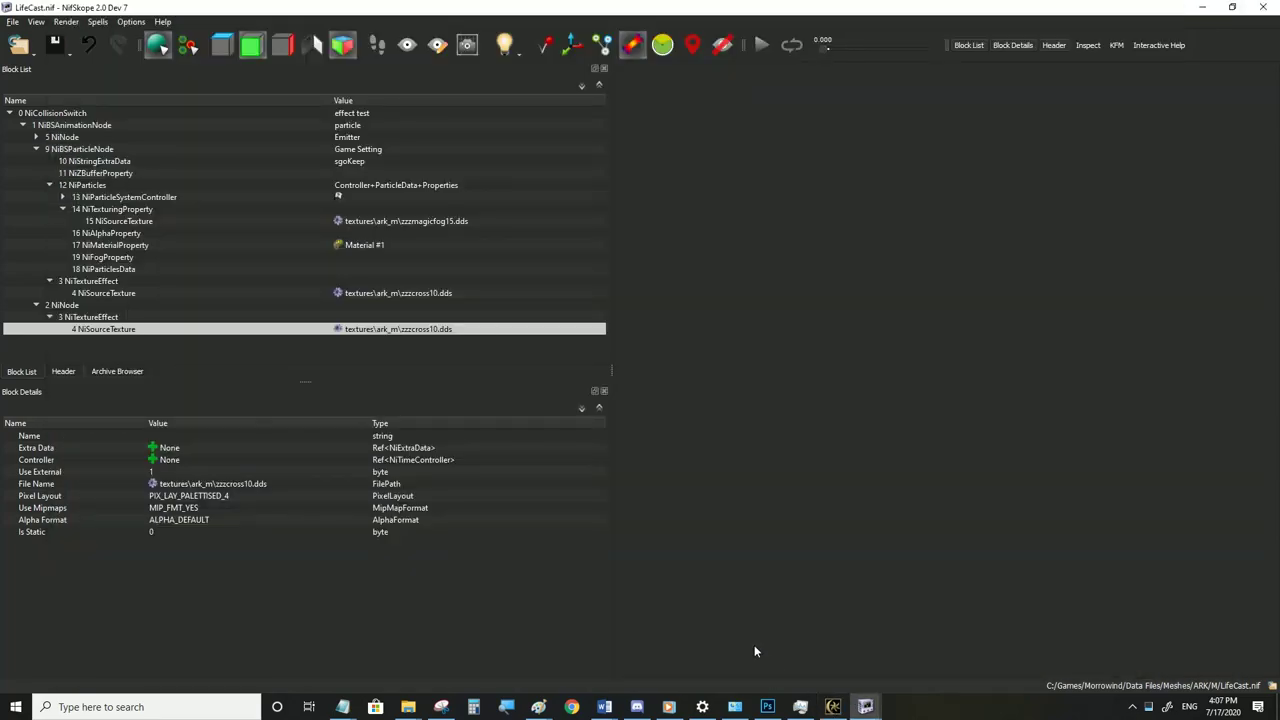
{"action": "left_click", "coordinate": [111, 318]}
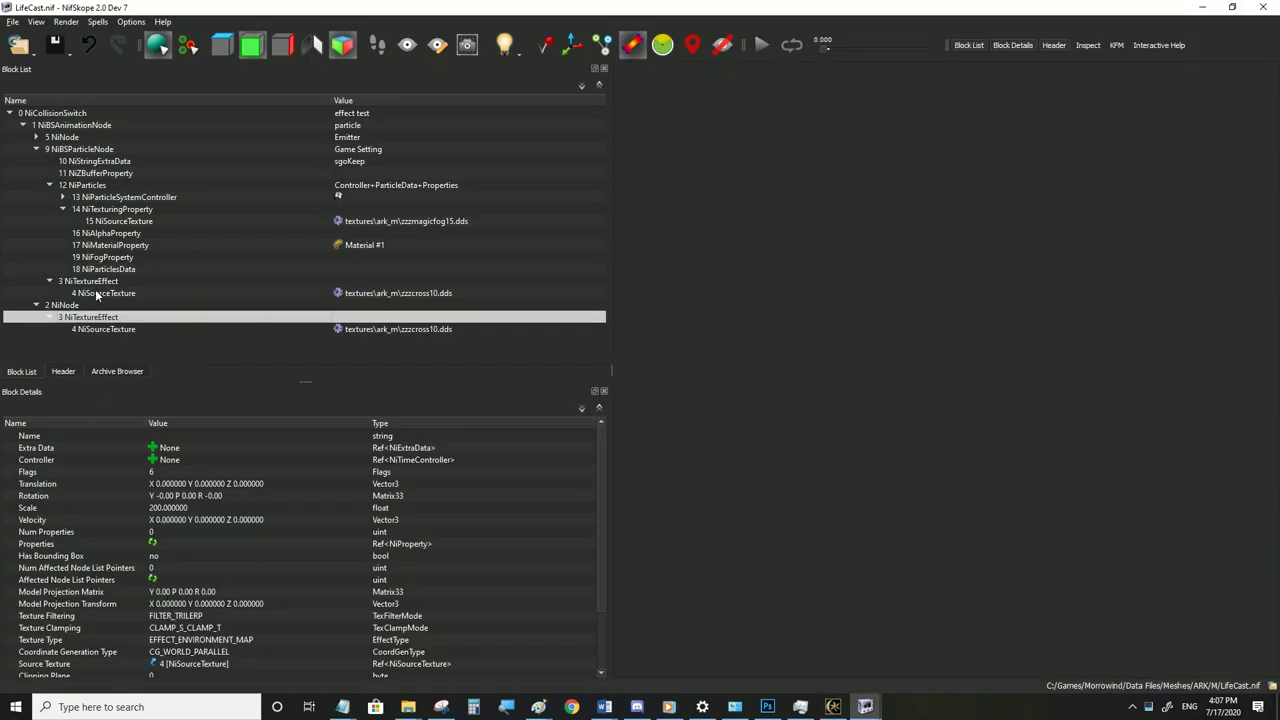
{"action": "double_click", "coordinate": [158, 508]}
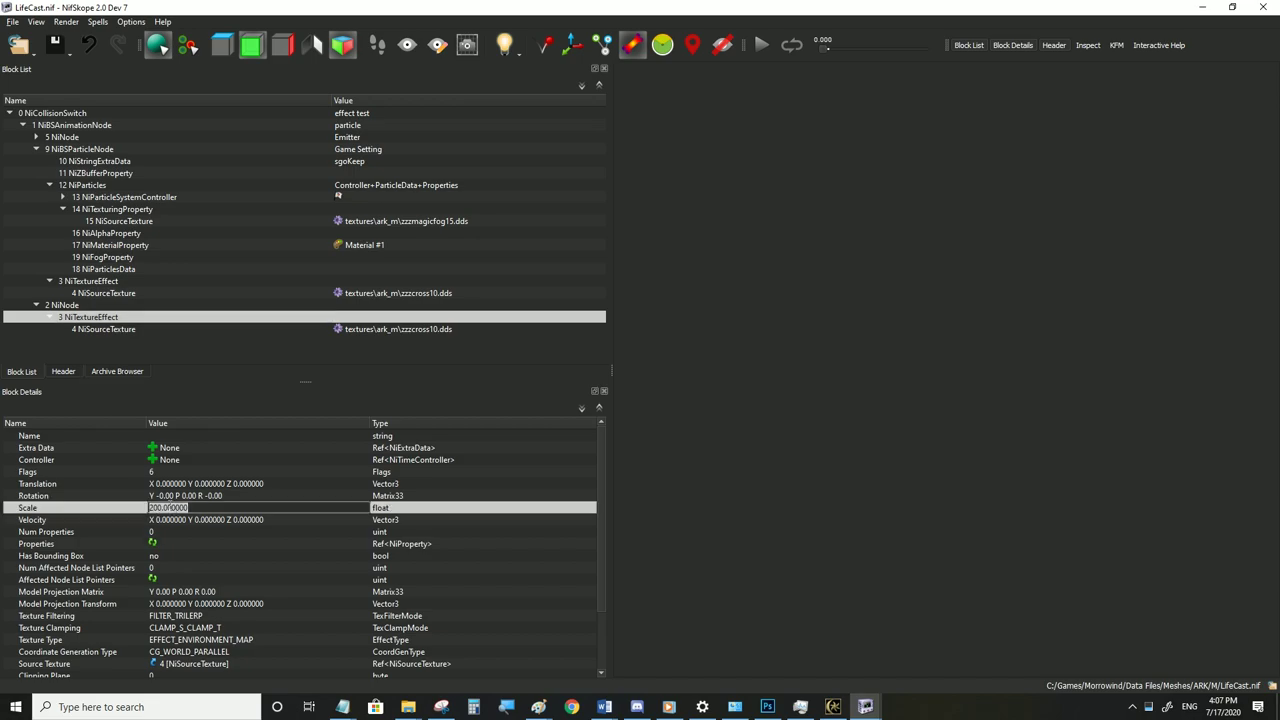
{"action": "type", "text": "10"}
{"action": "type", "text": "0"}
{"action": "left_click", "coordinate": [170, 498]}
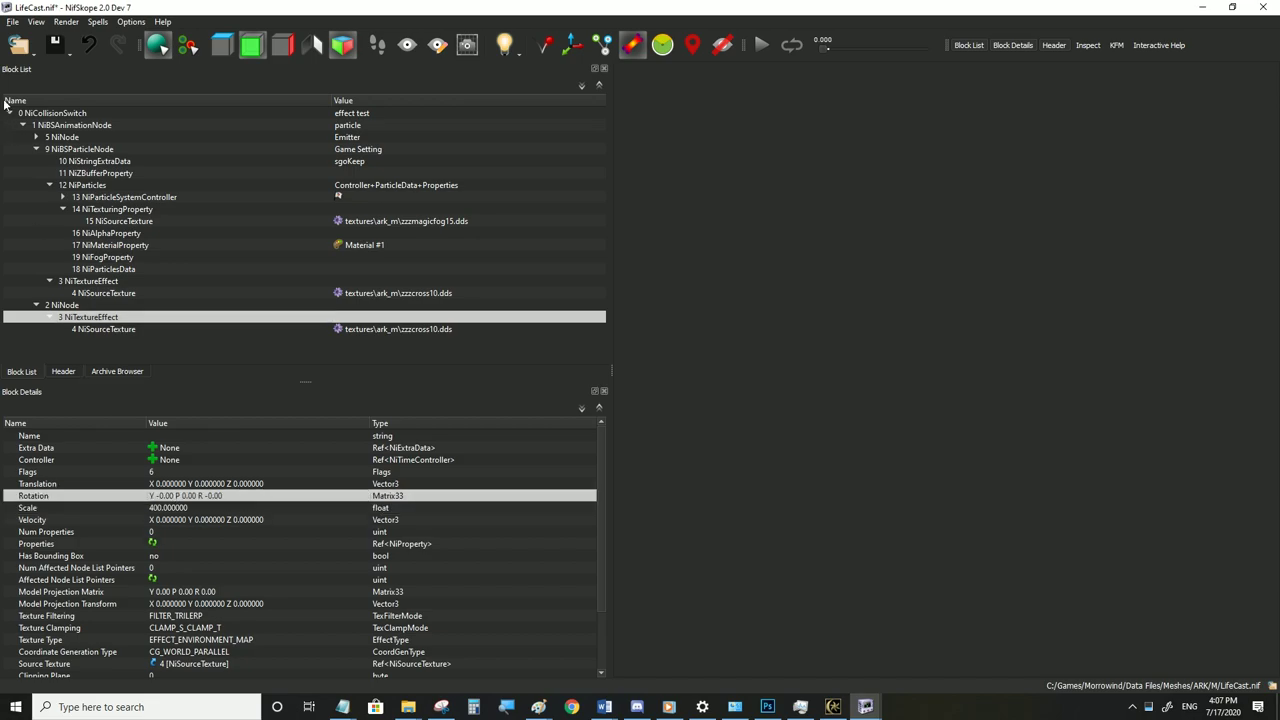
{"action": "left_click", "coordinate": [11, 22]}
{"action": "left_click", "coordinate": [36, 132]}
After testing in Morrowind, change Scale to 15, save LifeCast.nif, and return to Morrowind
{"action": "left_click", "coordinate": [833, 707]}
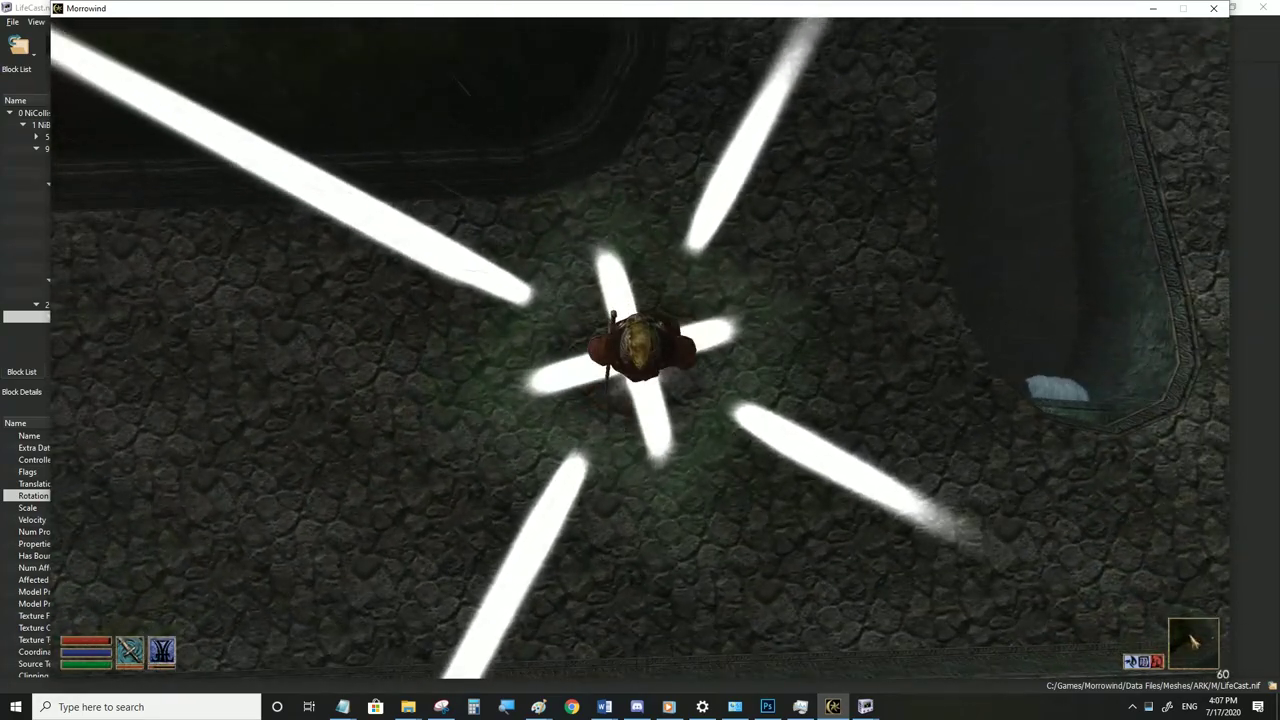
{"action": "key", "text": "alt+Tab"}
{"action": "double_click", "coordinate": [168, 509]}
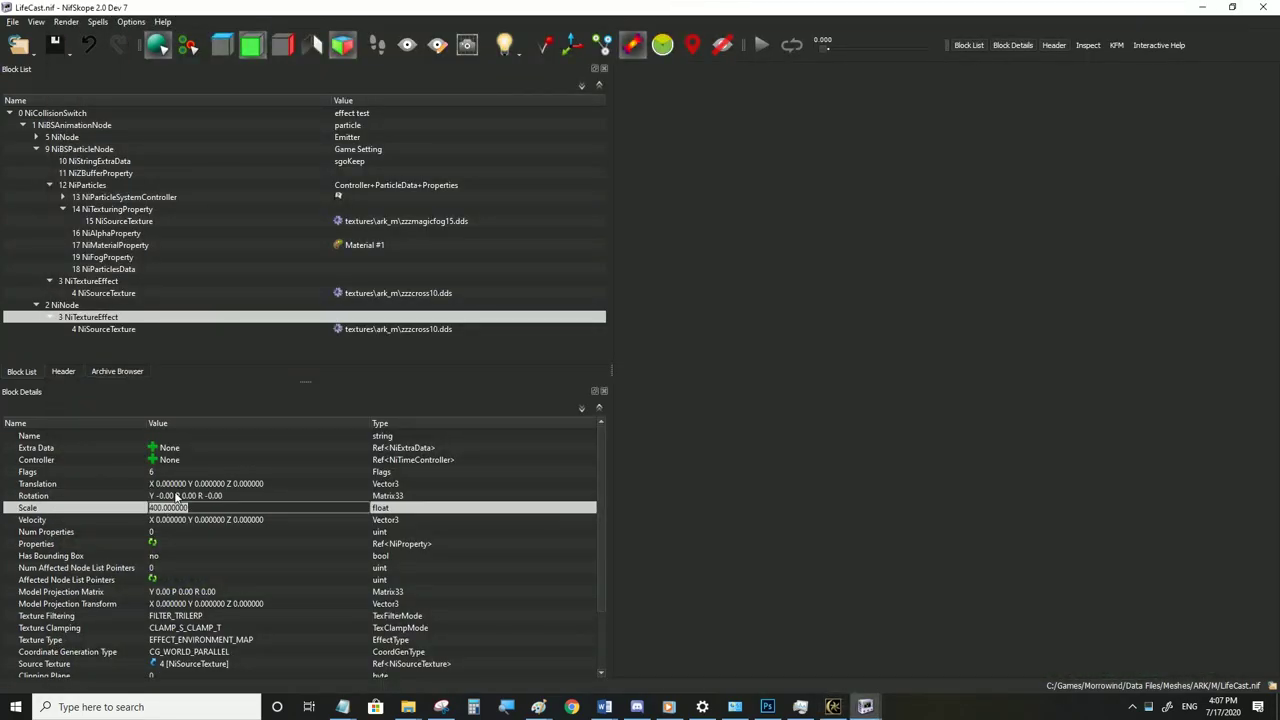
{"action": "type", "text": "15"}
{"action": "left_click", "coordinate": [176, 496]}
{"action": "left_click", "coordinate": [10, 22]}
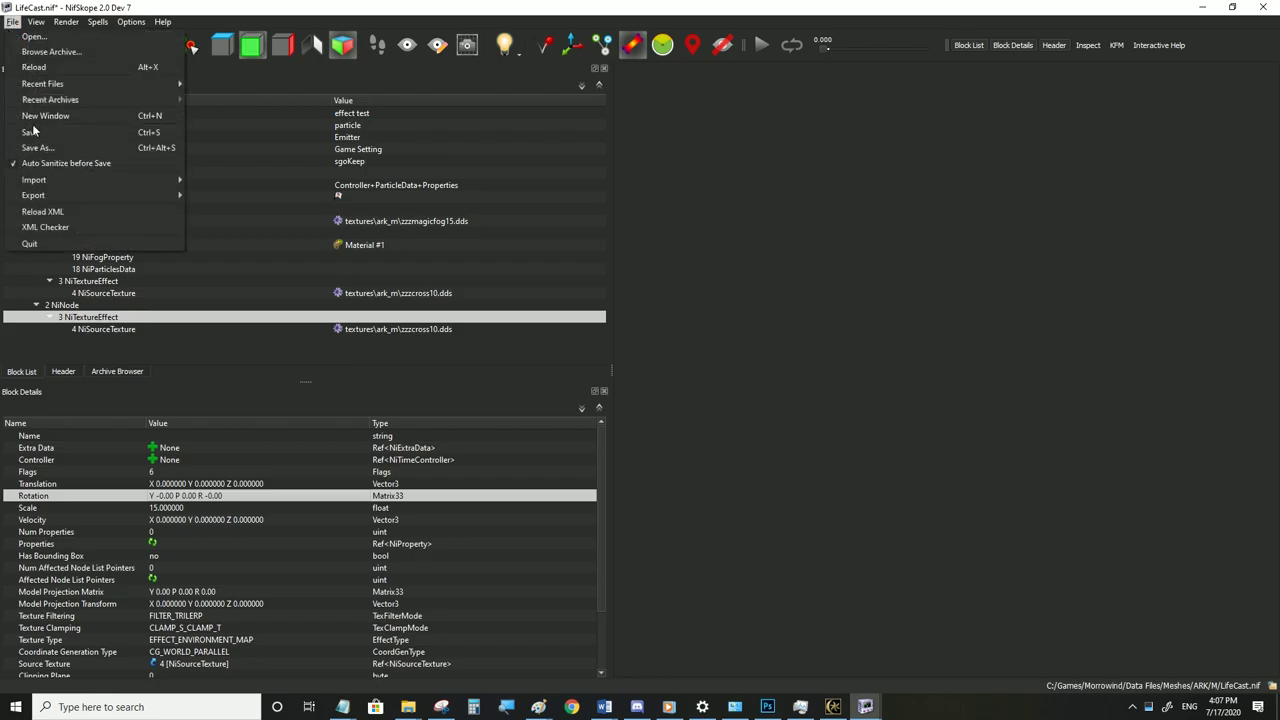
{"action": "left_click", "coordinate": [33, 133]}
{"action": "left_click", "coordinate": [833, 707]}
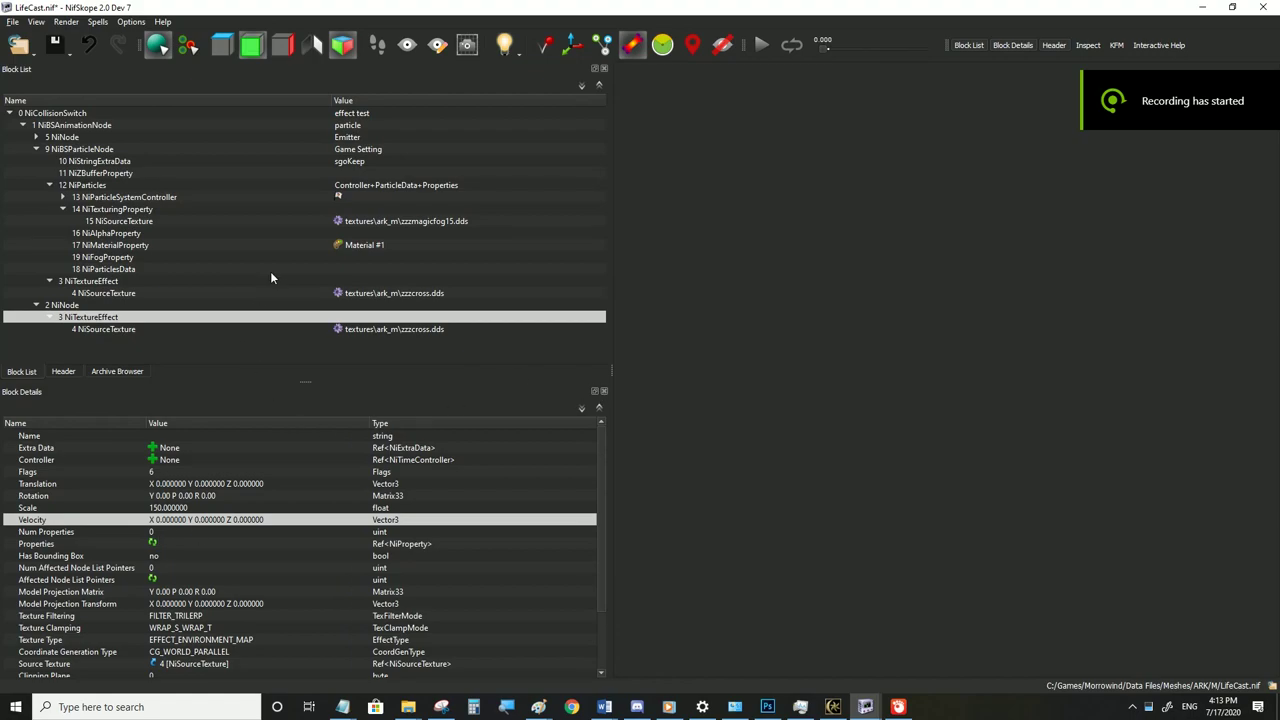
Set the texture effect rotation to Y -45, P 45, R -45 using the Euler angle boxes
{"action": "left_click", "coordinate": [197, 497]}
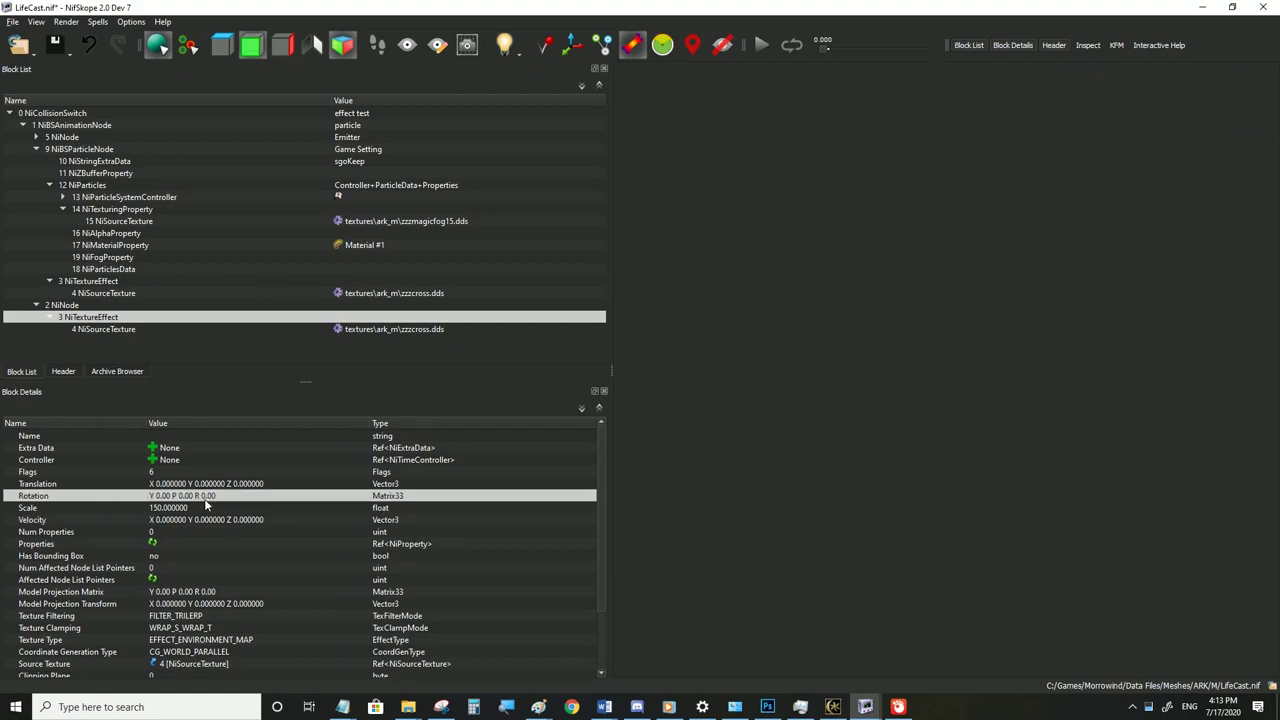
{"action": "mouse_move", "coordinate": [206, 505]}
{"action": "left_click", "coordinate": [46, 592]}
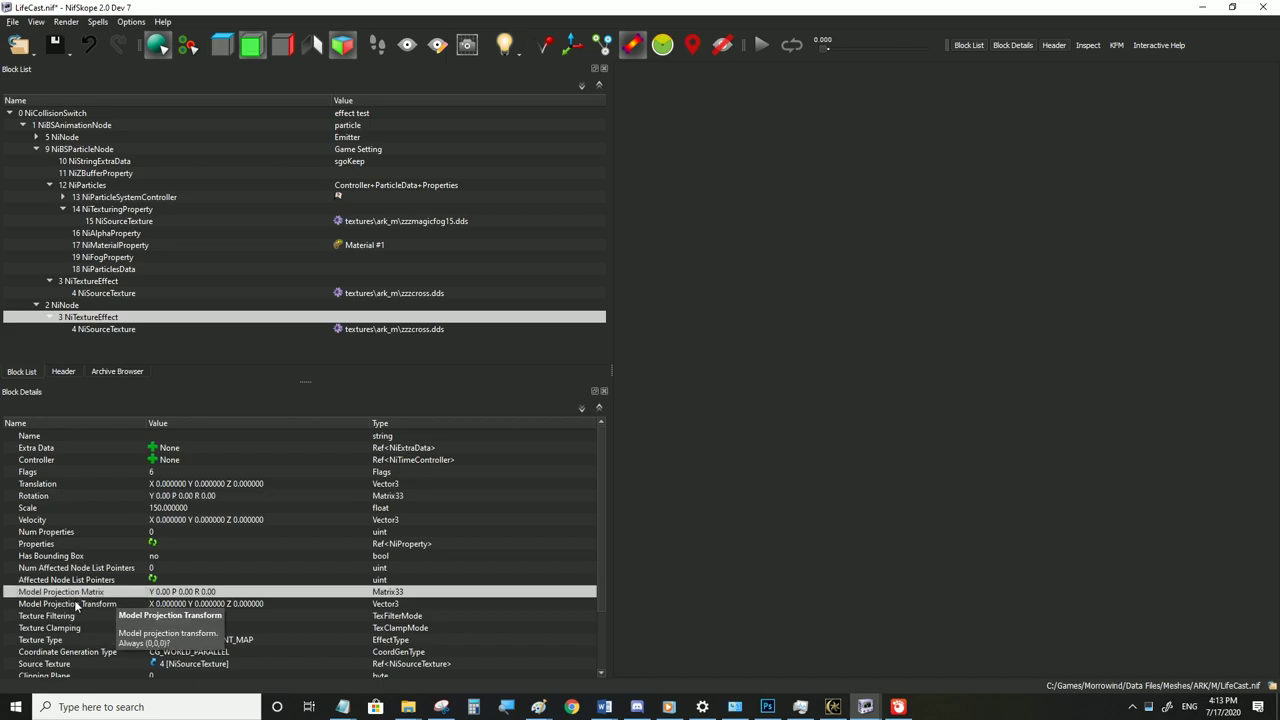
{"action": "left_click", "coordinate": [168, 497]}
{"action": "double_click", "coordinate": [168, 497]}
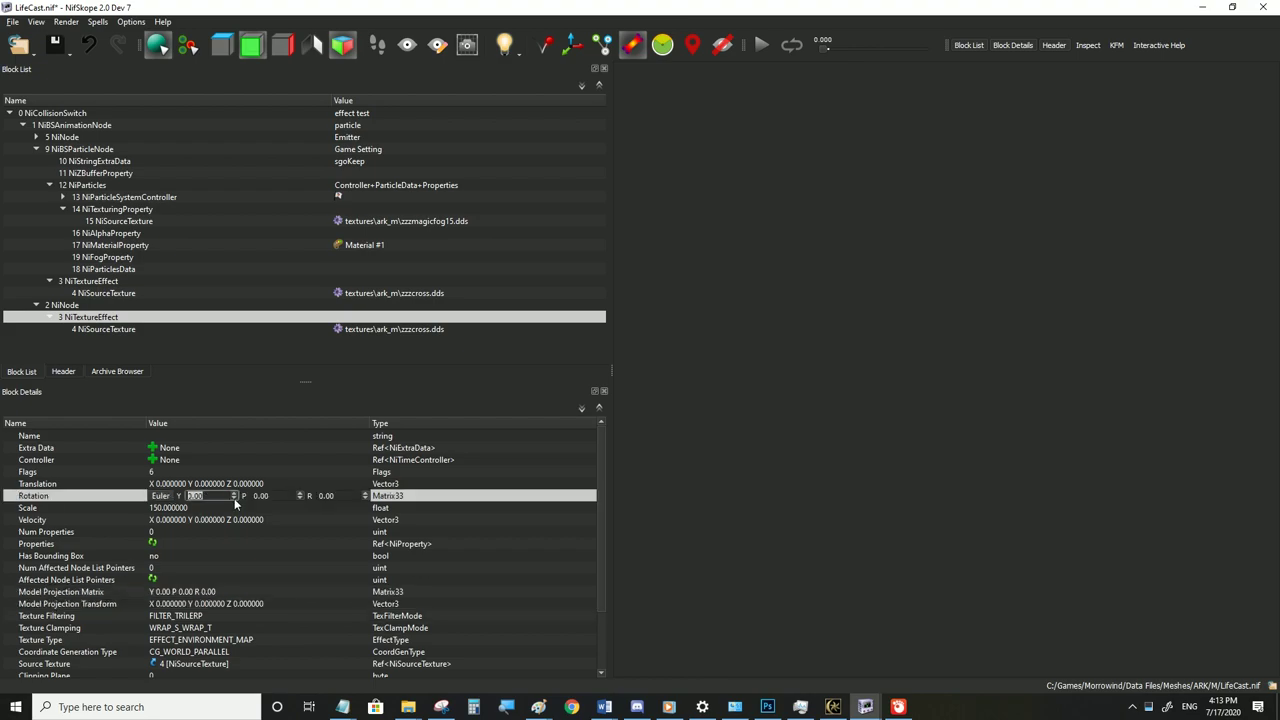
{"action": "type", "text": "135"}
{"action": "key", "text": "Tab"}
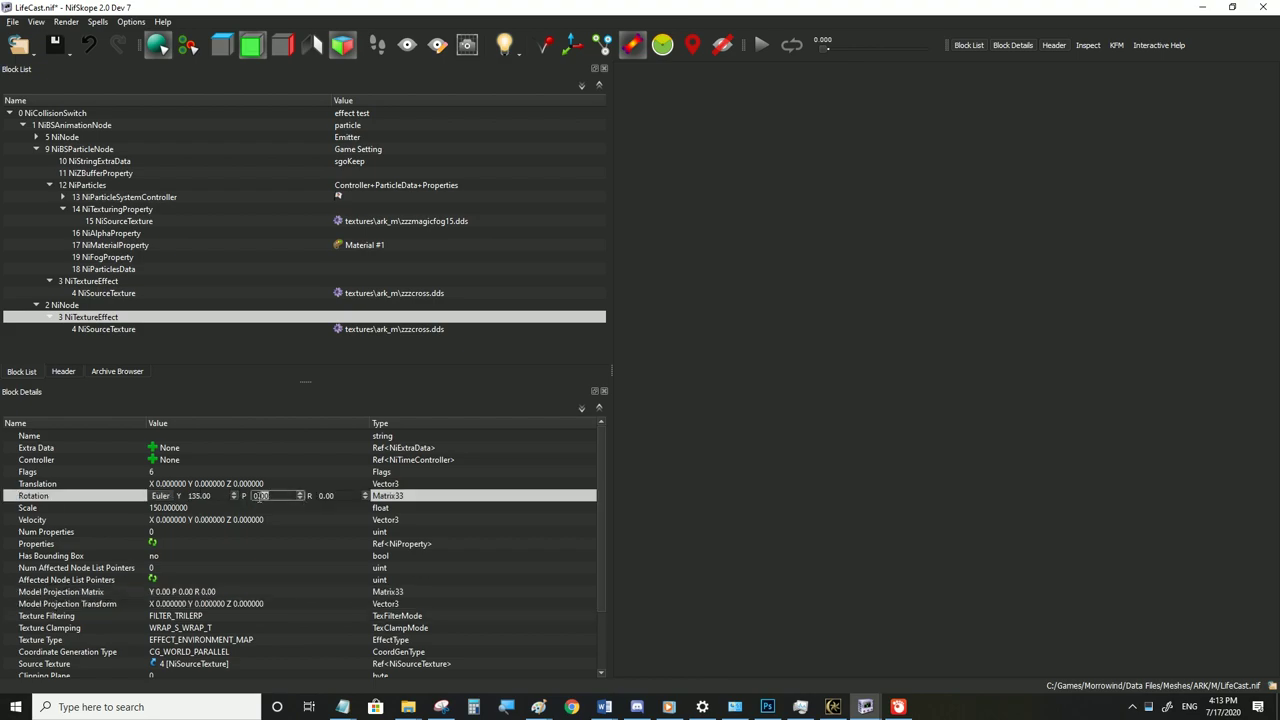
{"action": "type", "text": "135"}
{"action": "key", "text": "Tab"}
{"action": "left_click", "coordinate": [298, 514]}
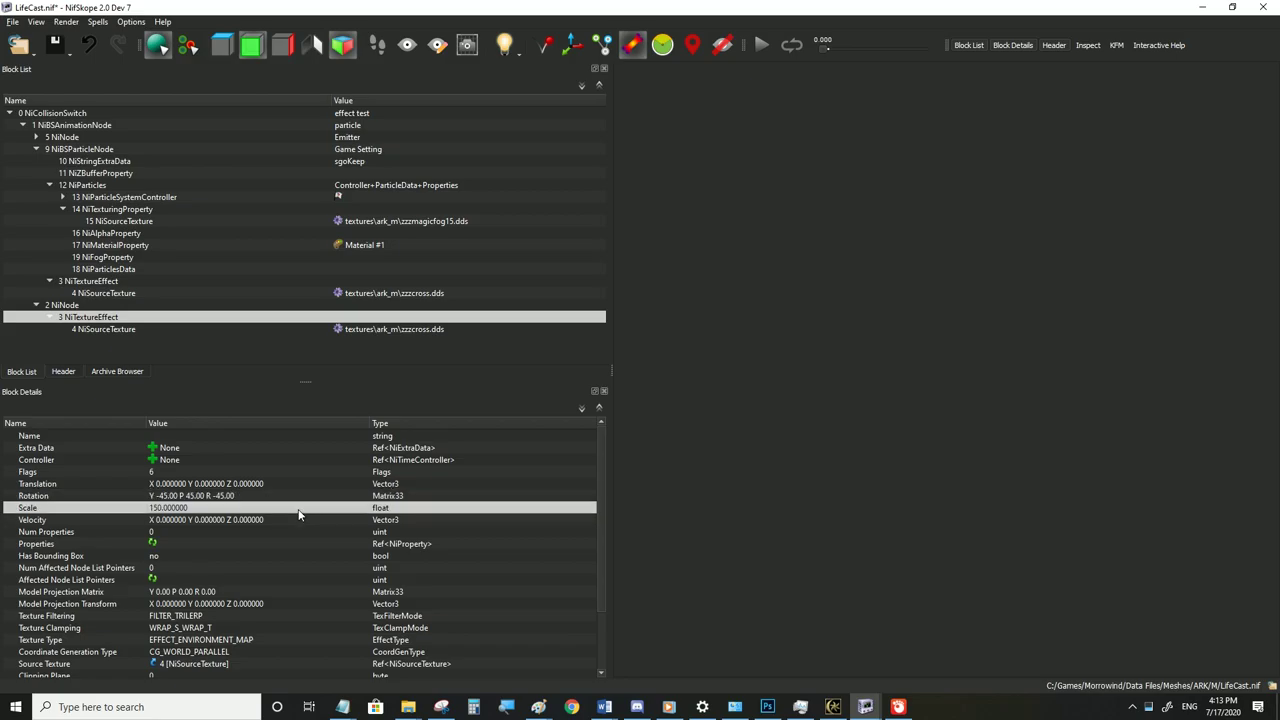
Save LifeCast.nif and view the angled cross grid in Morrowind
{"action": "left_click", "coordinate": [12, 22]}
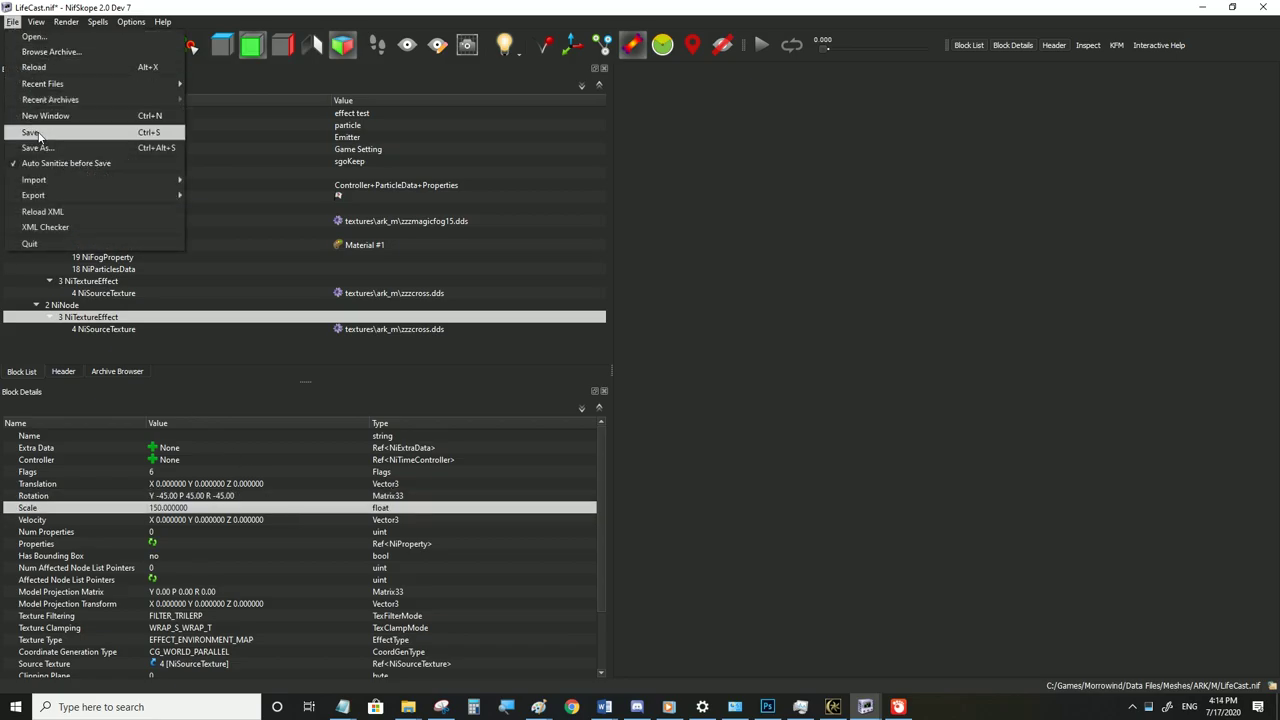
{"action": "left_click", "coordinate": [40, 130]}
{"action": "left_click", "coordinate": [833, 706]}
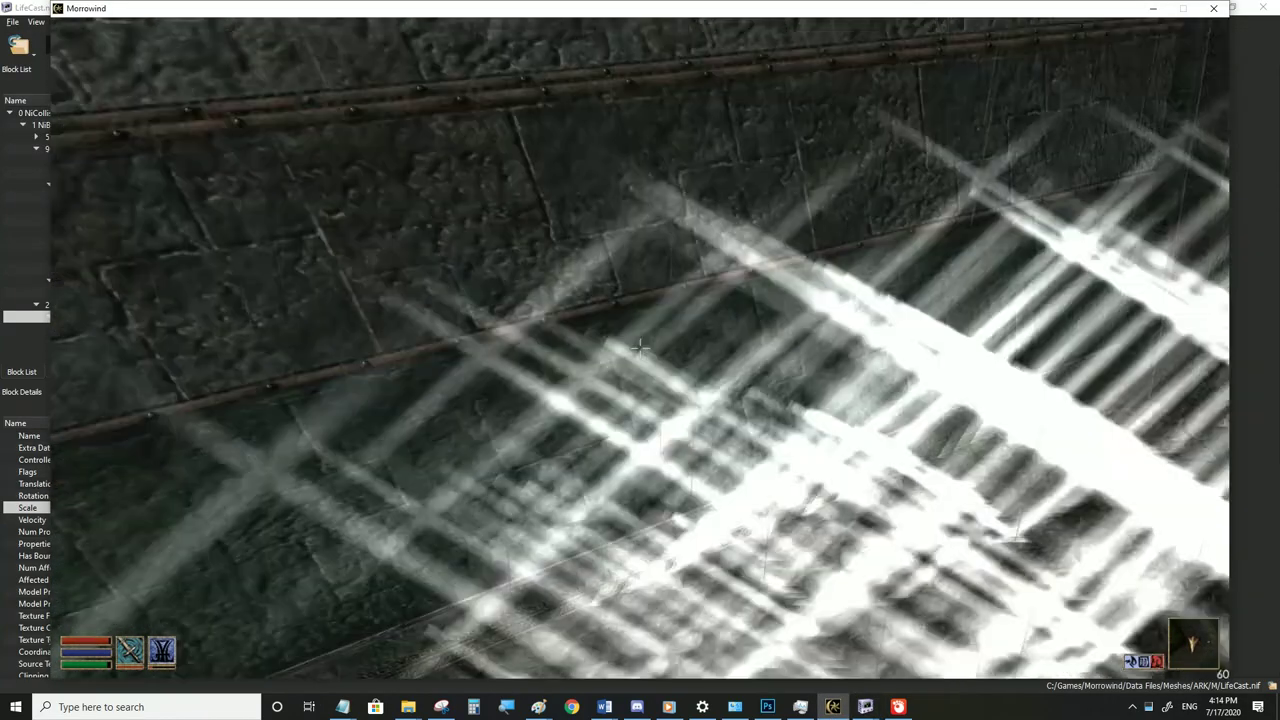